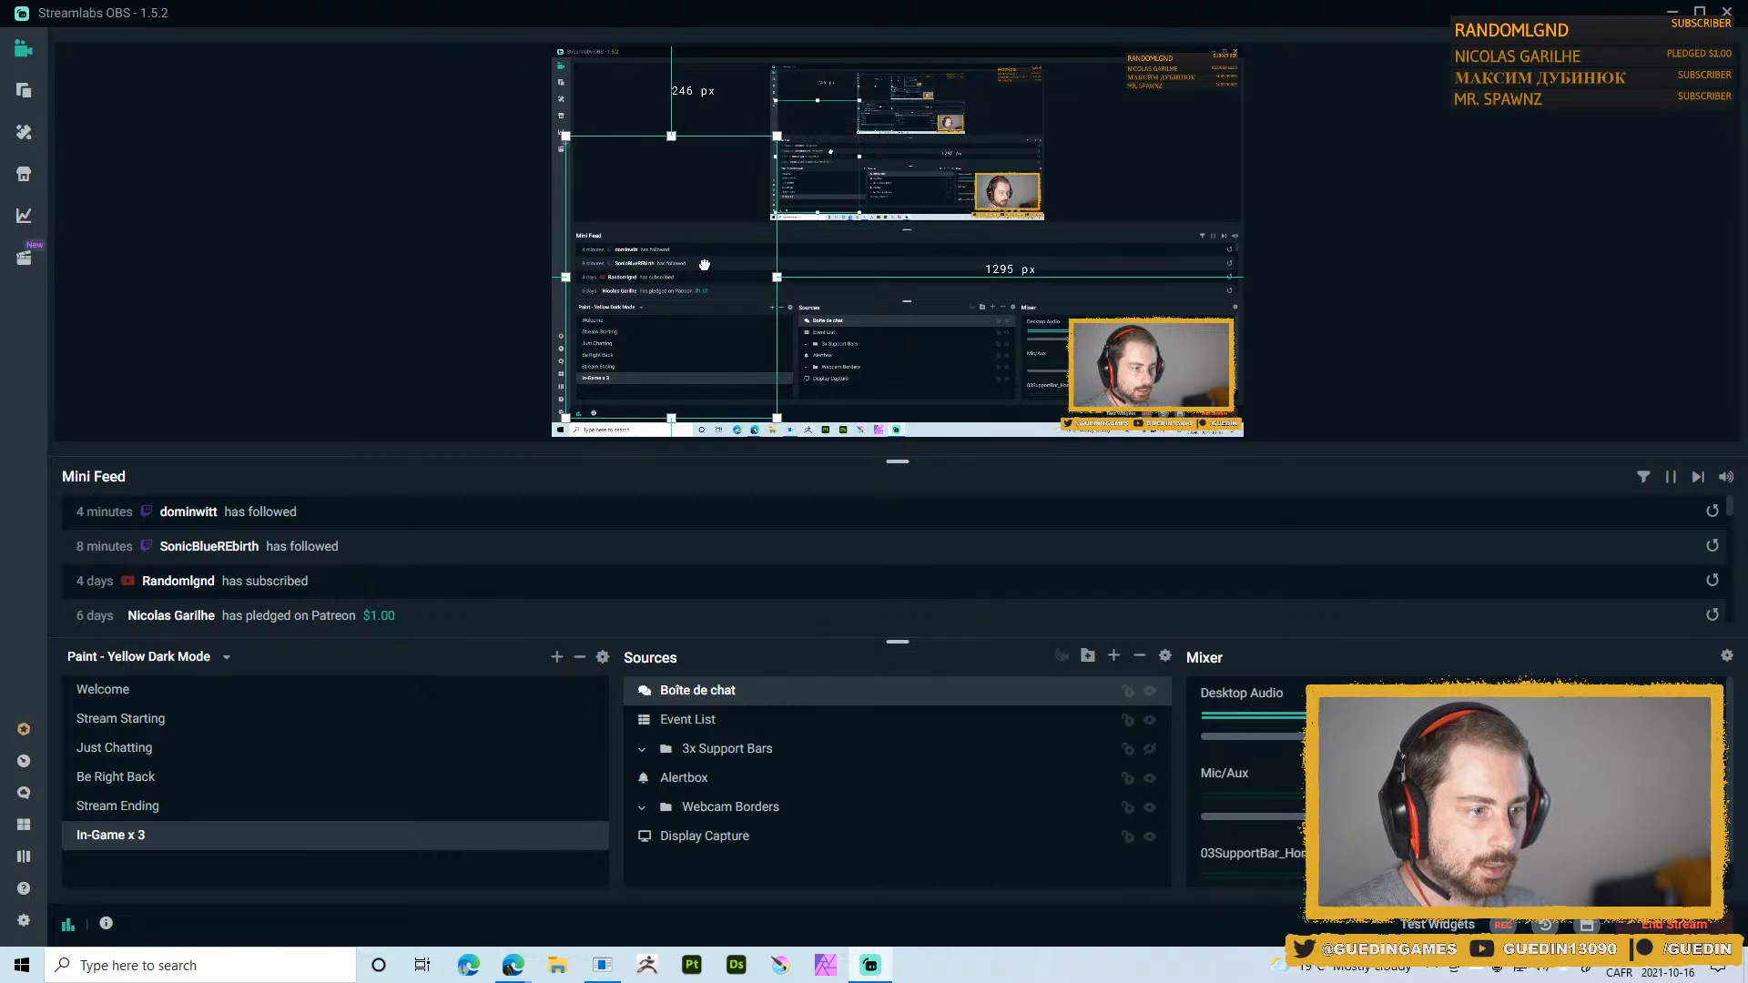
Shrink the Boîte de chat source and place it near the canvas's lower-left corner, about 604 px from the top and 1543 px from the right edge
drag(777, 136, 684, 259)
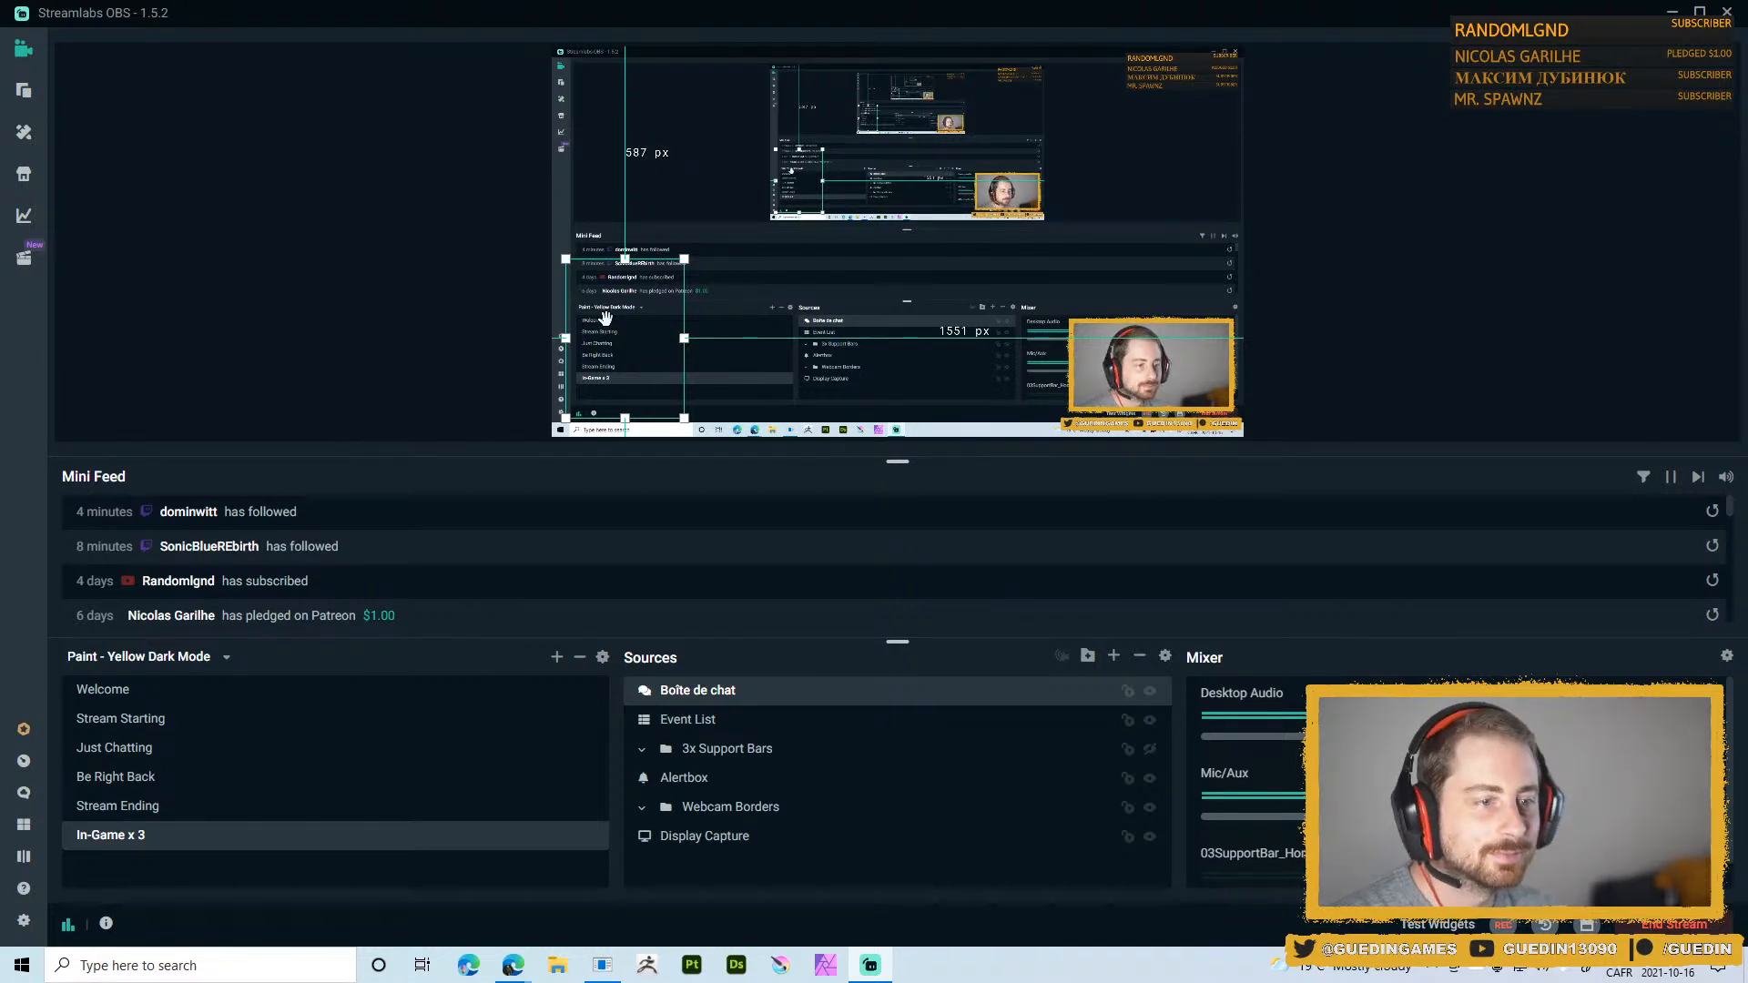
drag(635, 325, 640, 326)
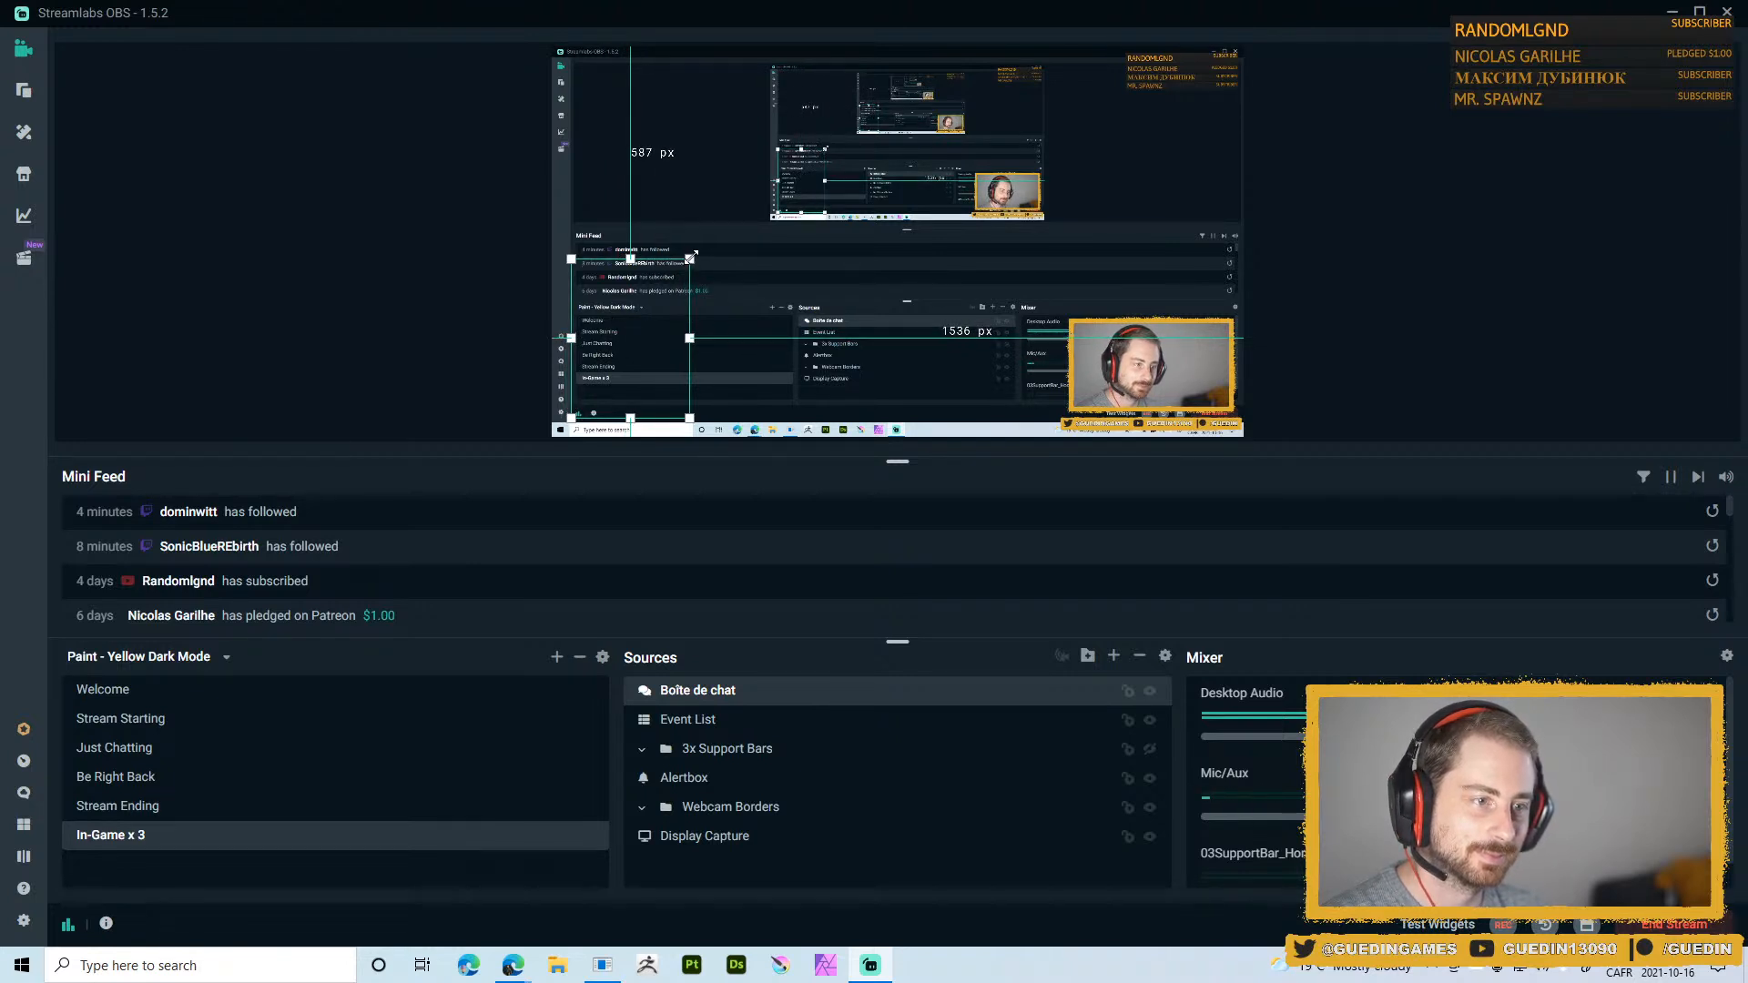
drag(689, 260, 686, 265)
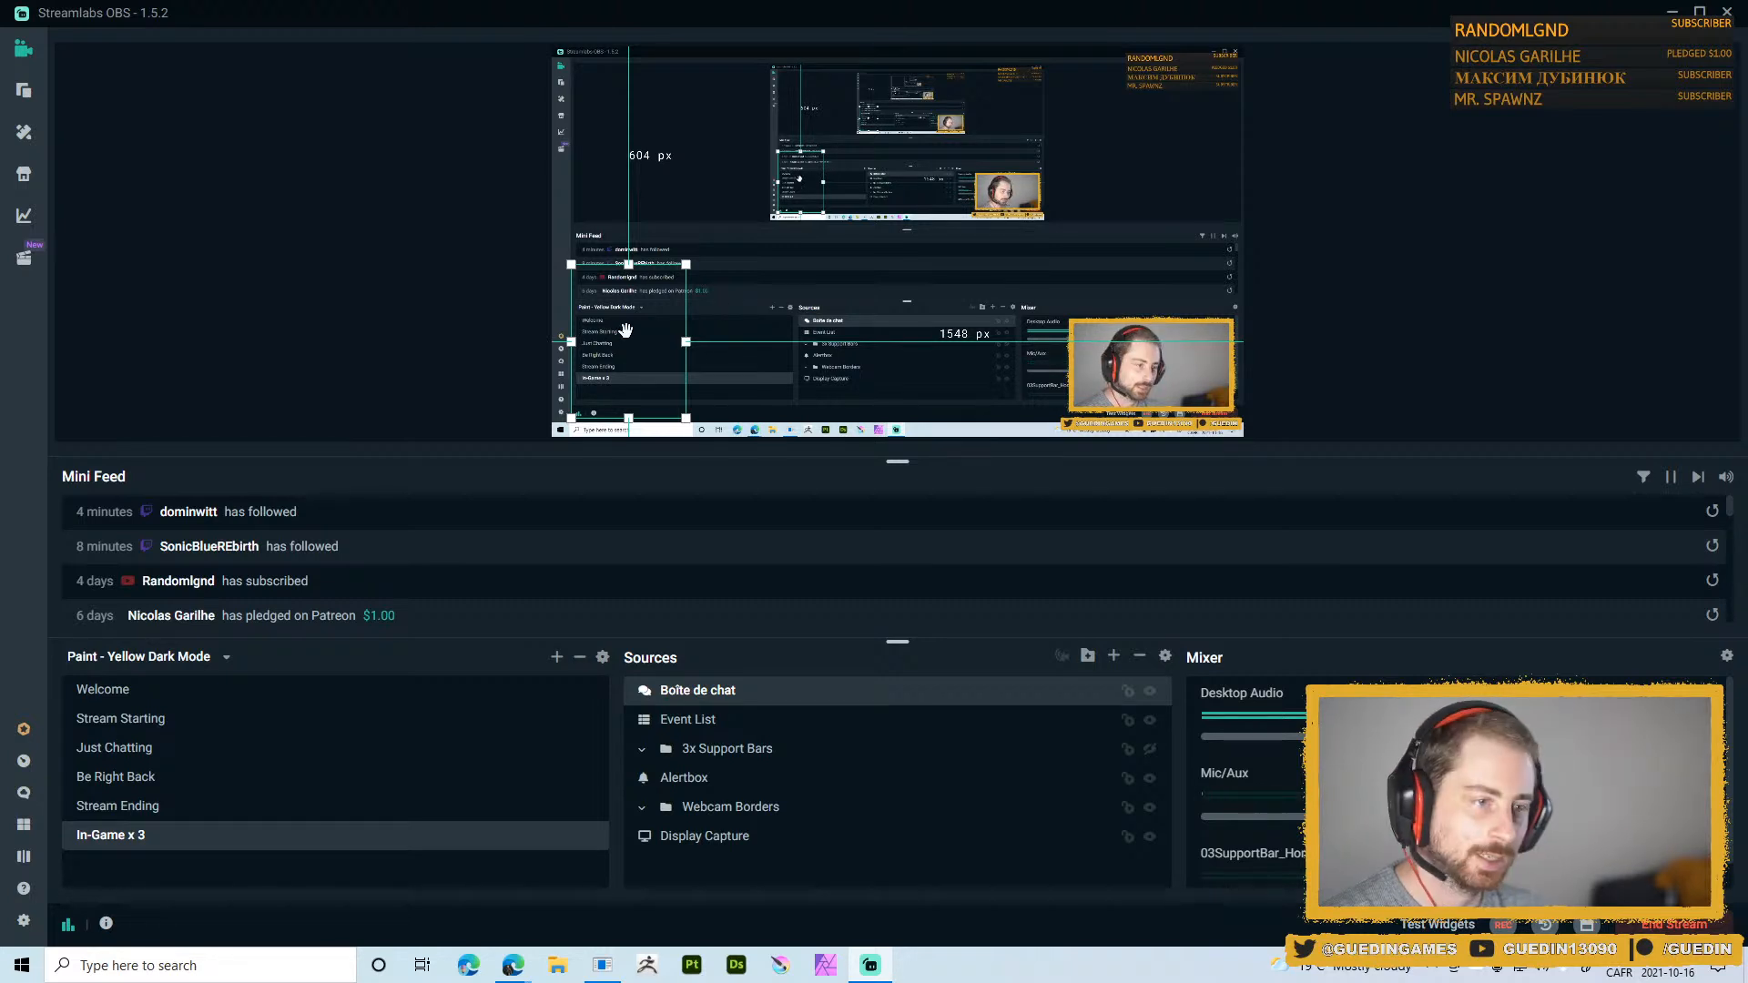
drag(637, 318, 639, 317)
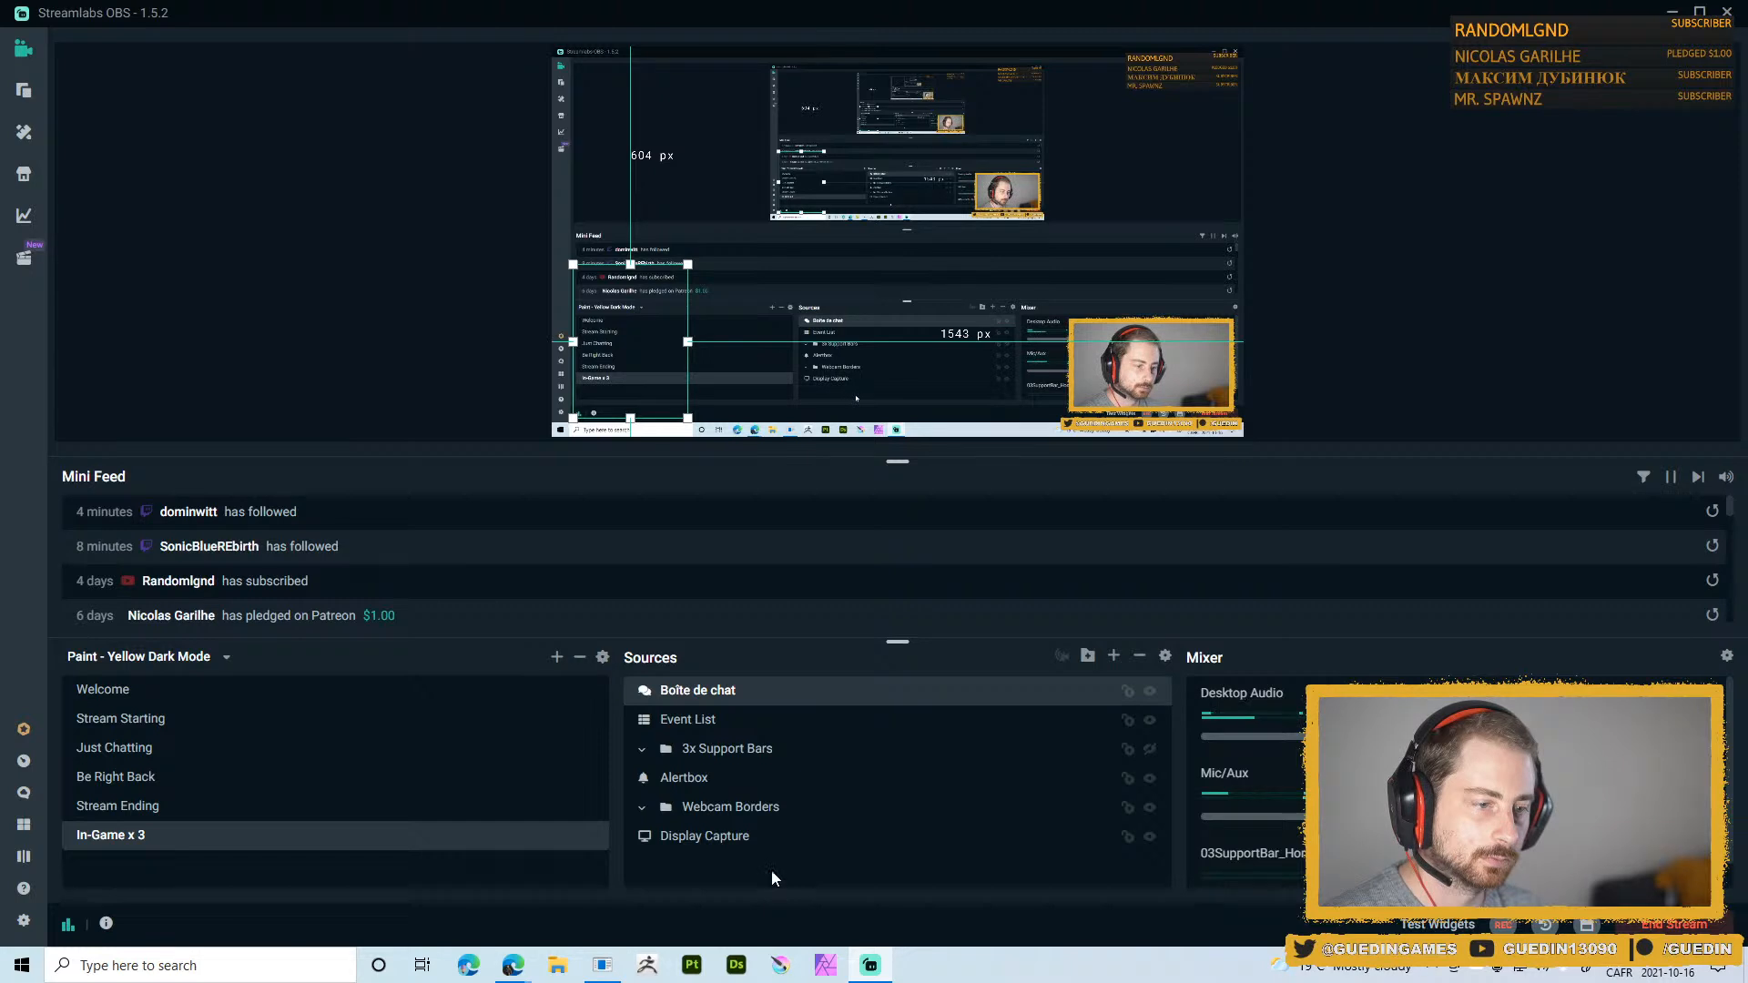
double_click(719, 692)
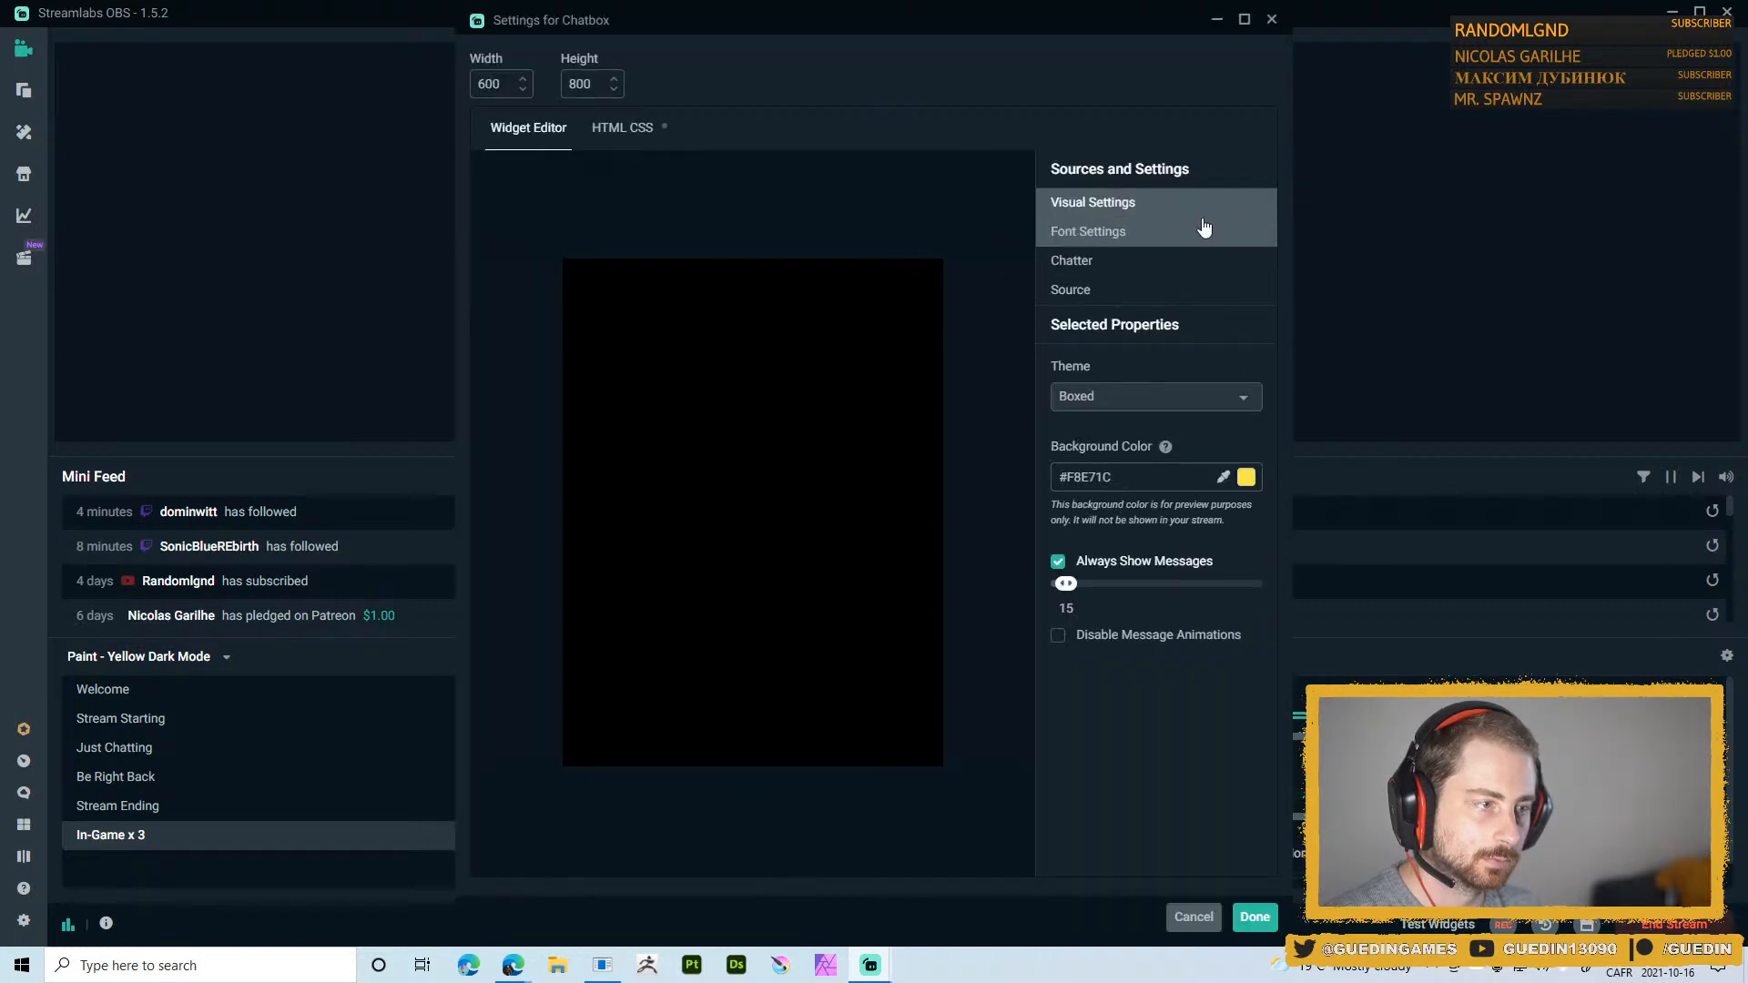
click(1270, 19)
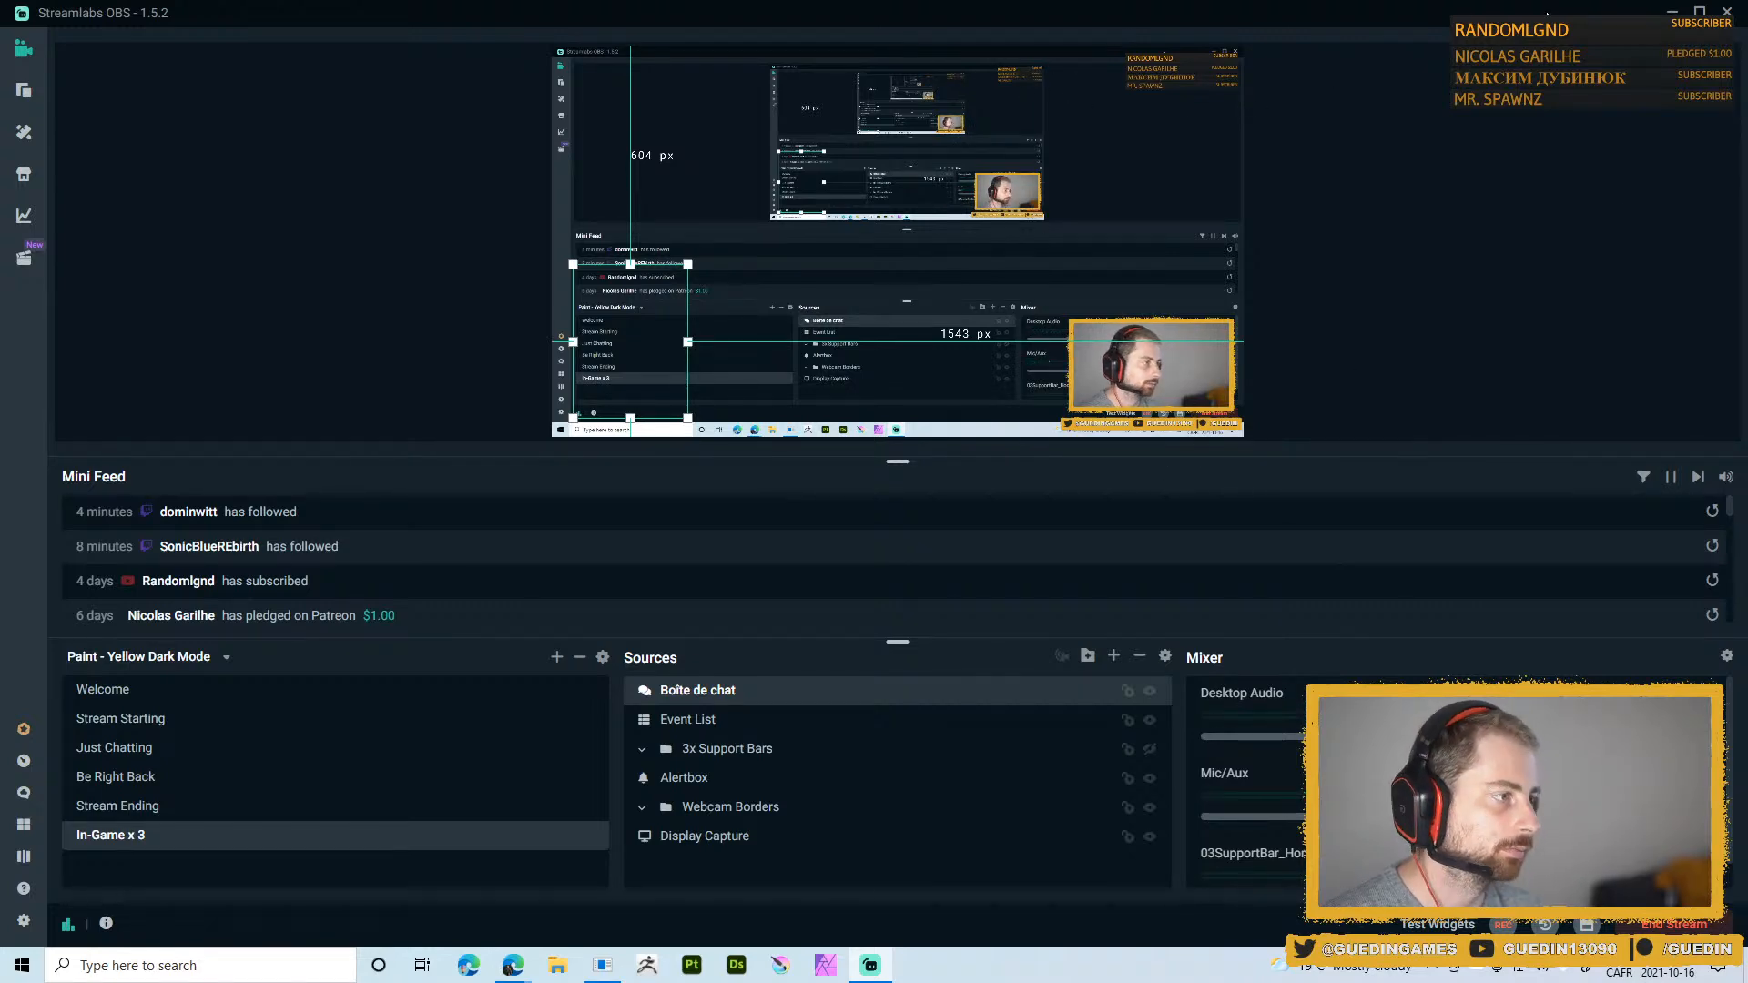
Switch to Blender, dismiss the splash screen and bring up the file browser for opening a project
drag(965, 13, 1747, 173)
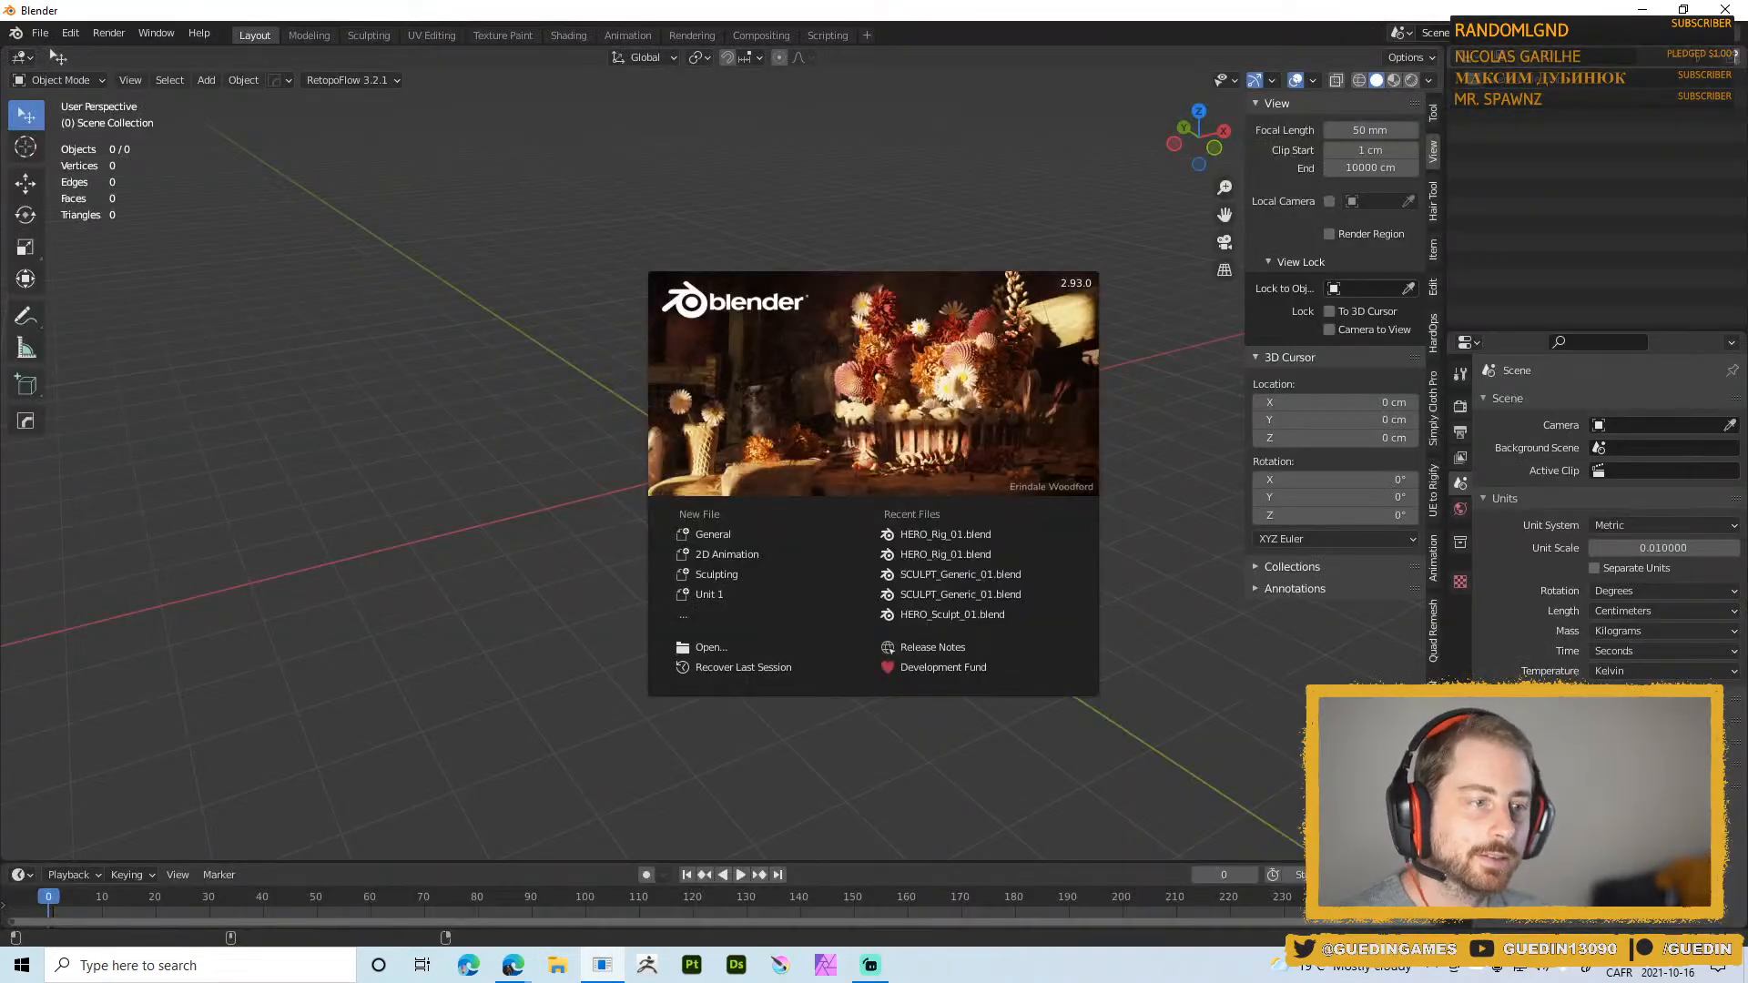
click(401, 374)
key(ctrl+o)
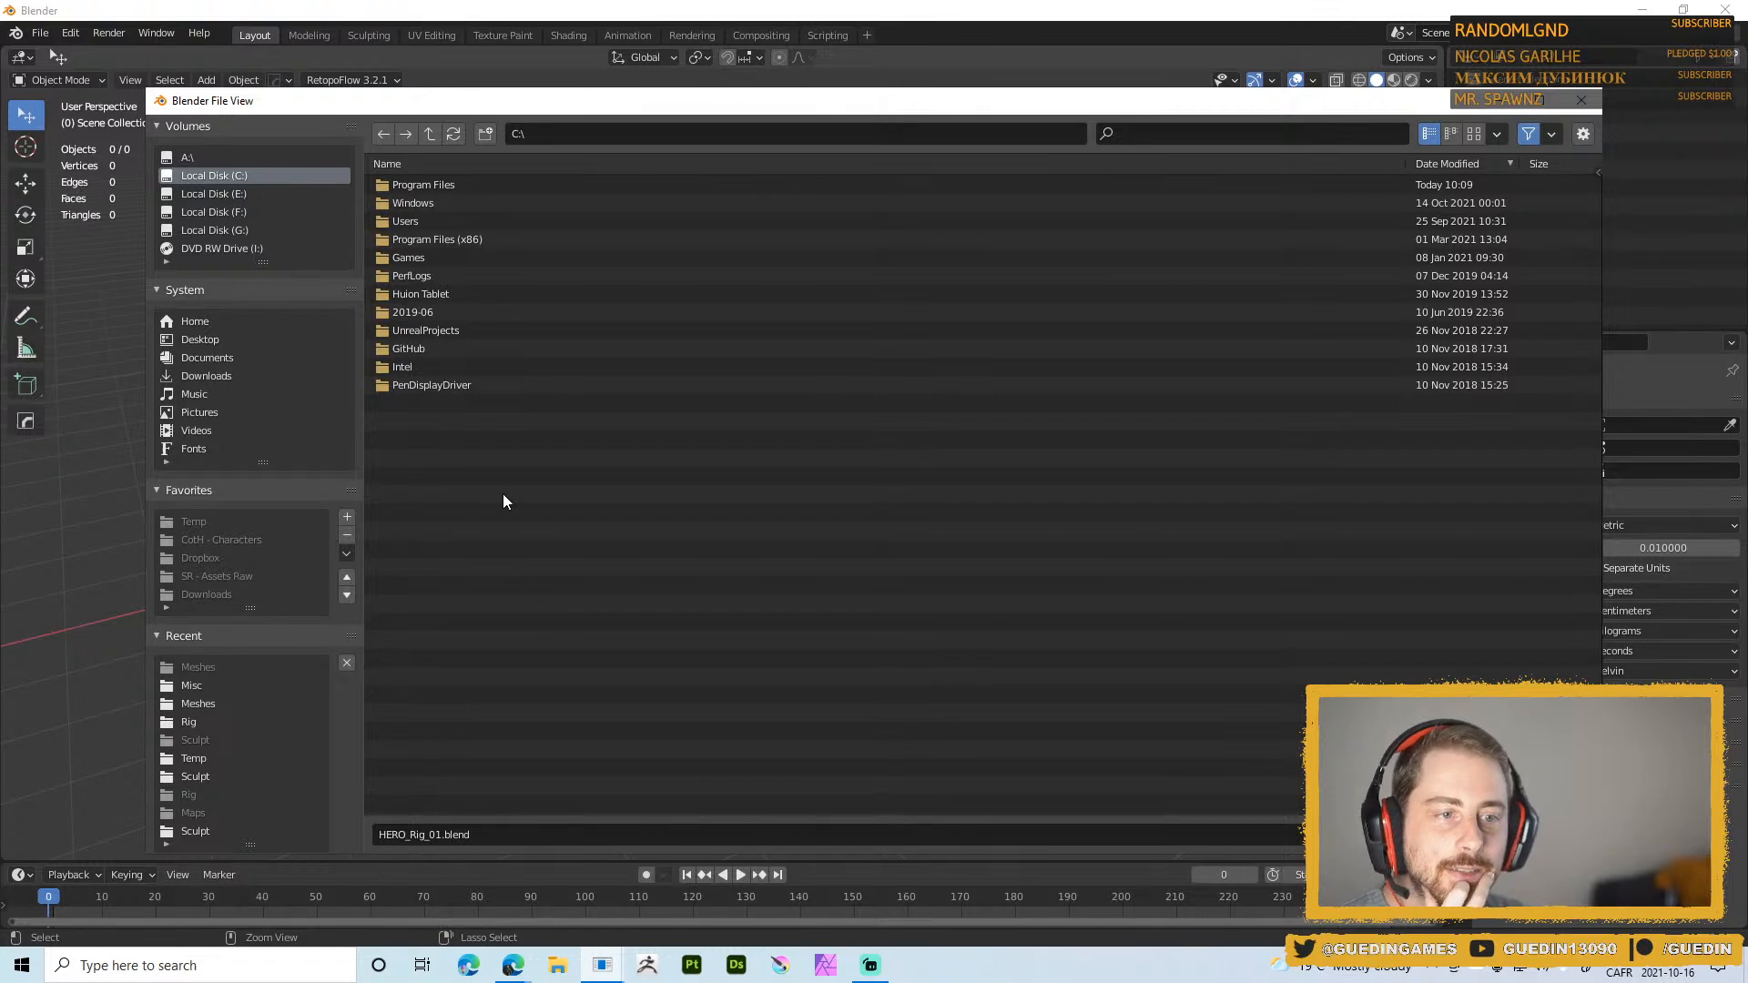
Open SCULPT_Generic_01.blend from the SilkRoad Character\Enemy\CULT_Generic_01\Sculpt folder
click(215, 706)
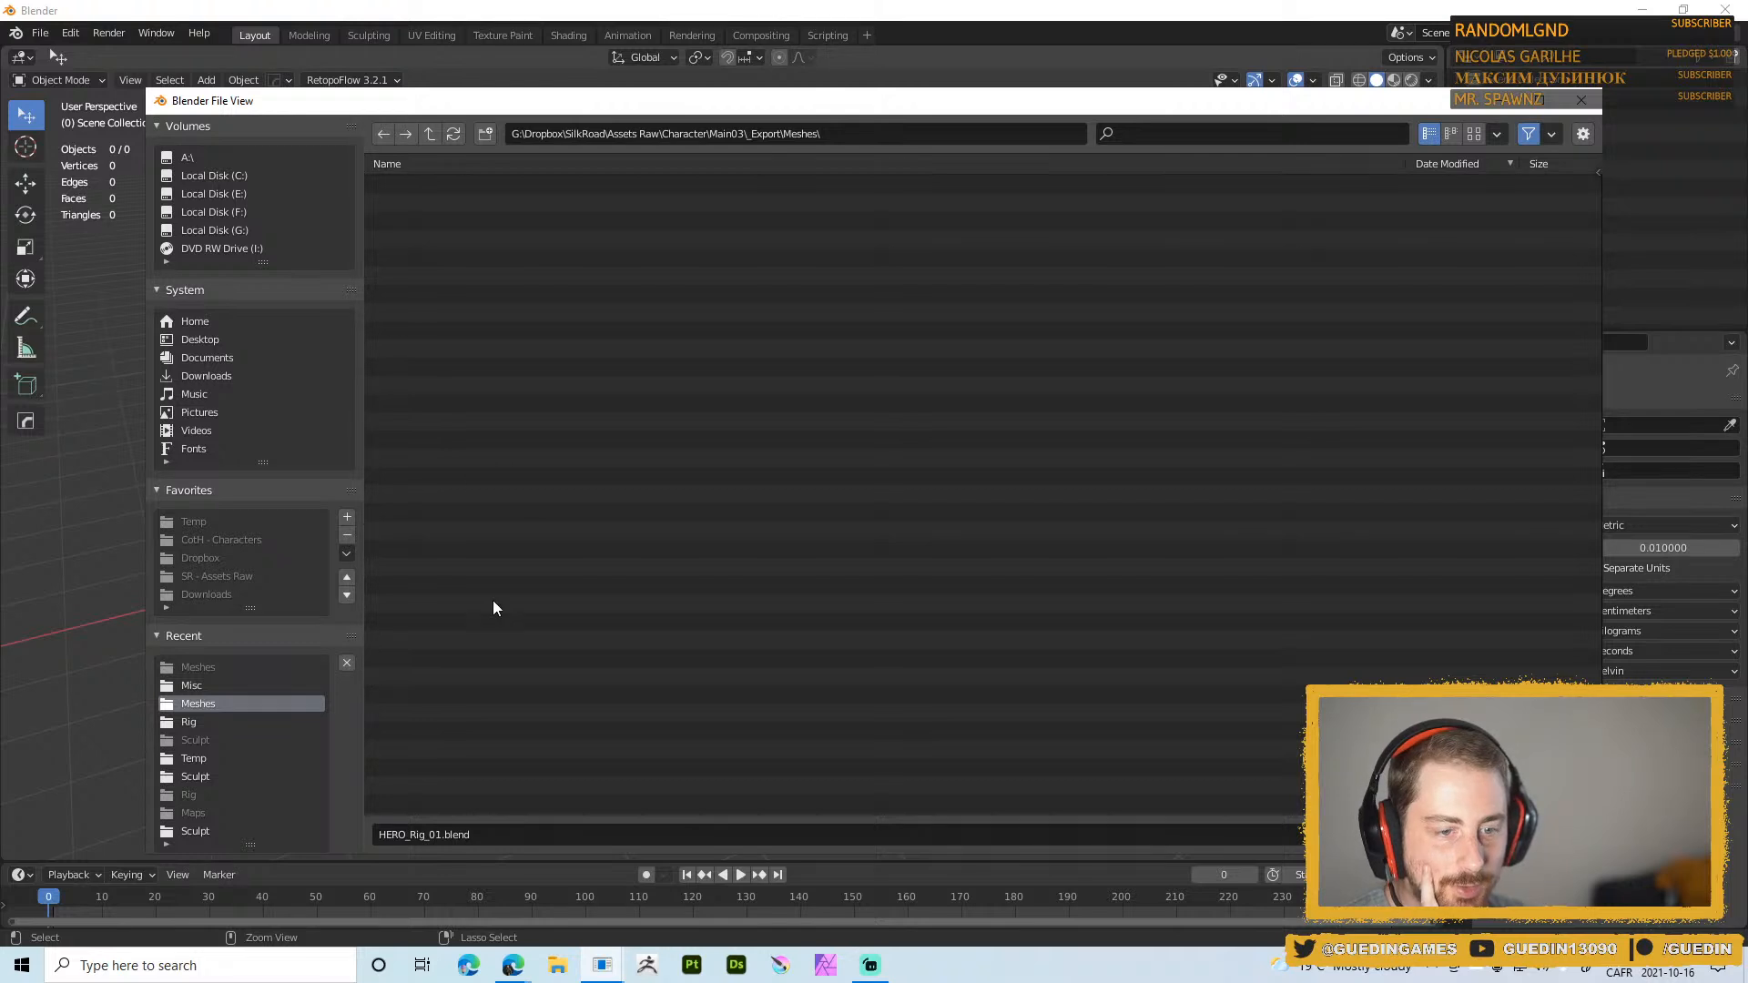
click(203, 688)
click(220, 704)
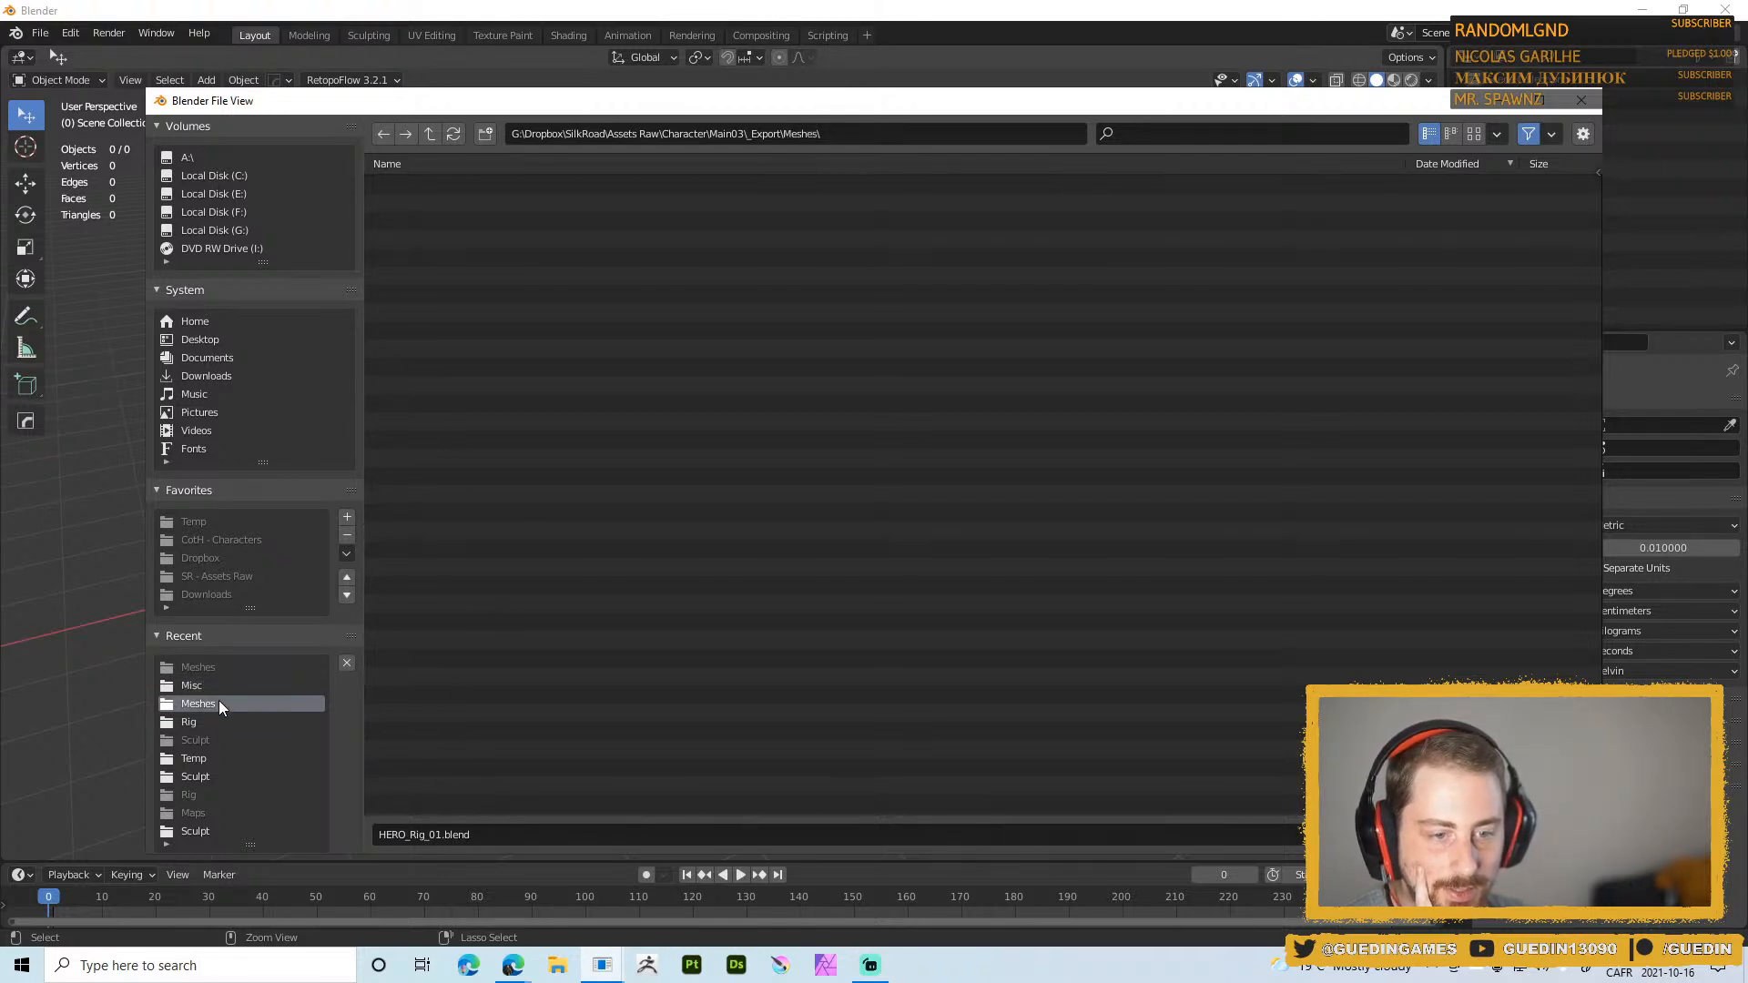
click(427, 134)
click(428, 134)
click(428, 134)
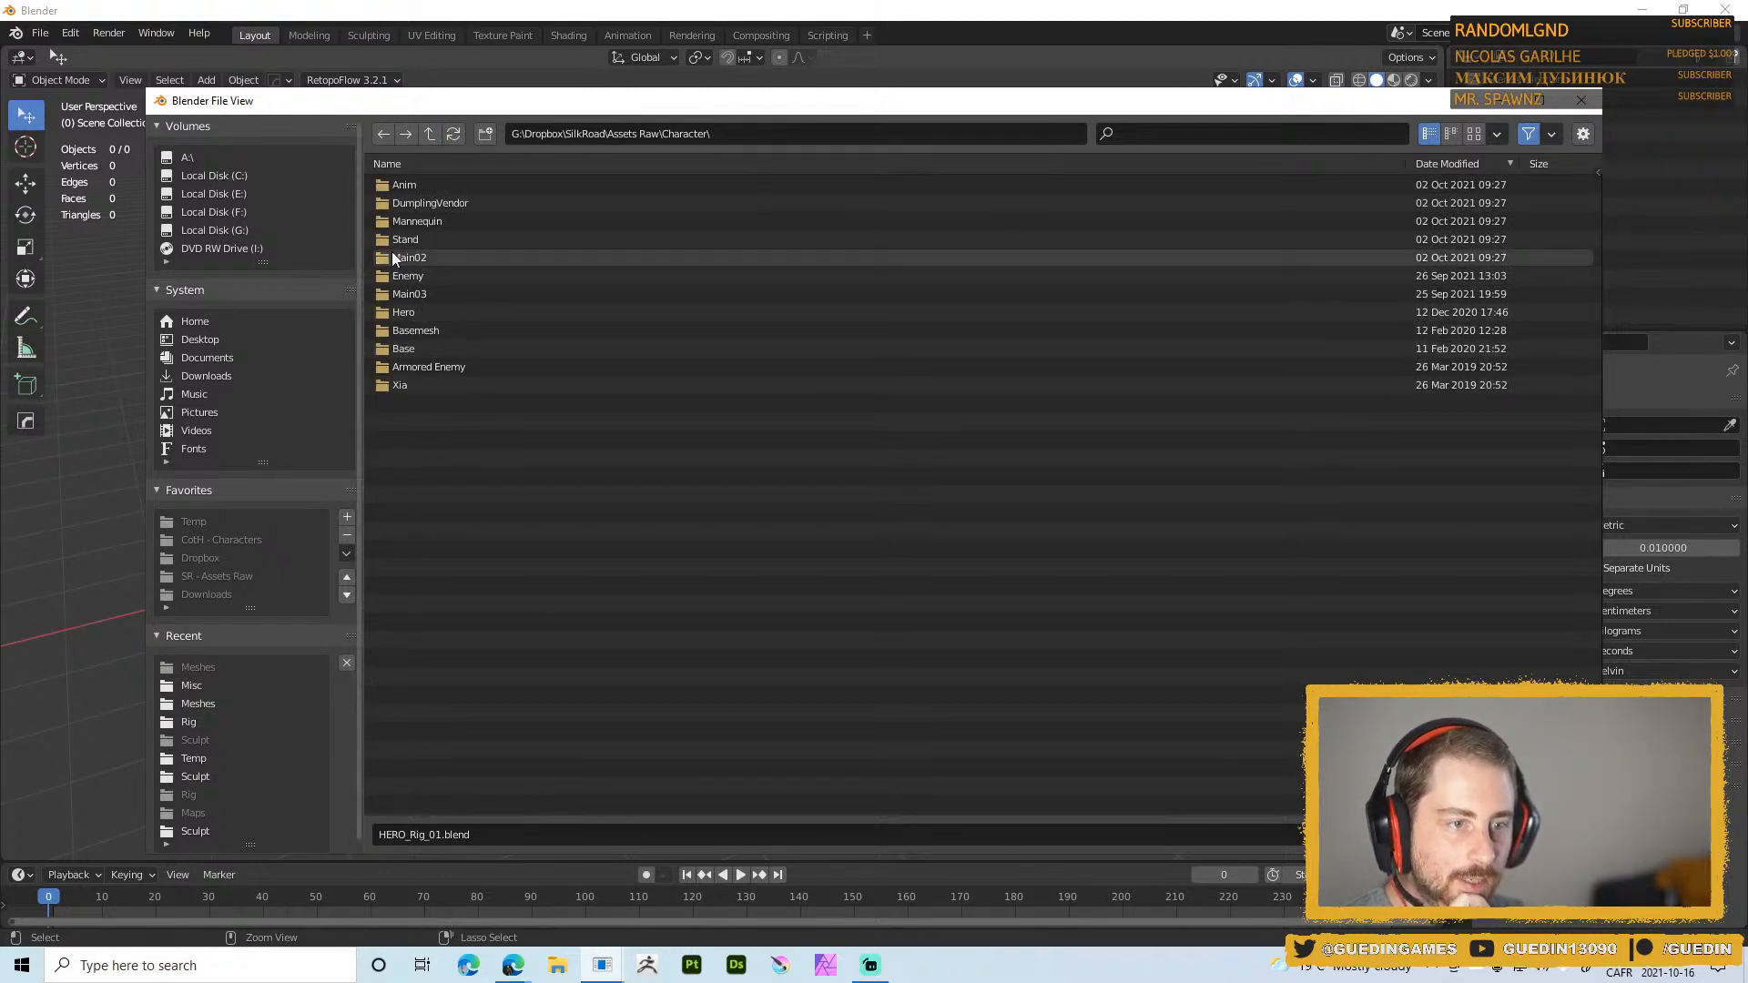
double_click(417, 277)
double_click(442, 186)
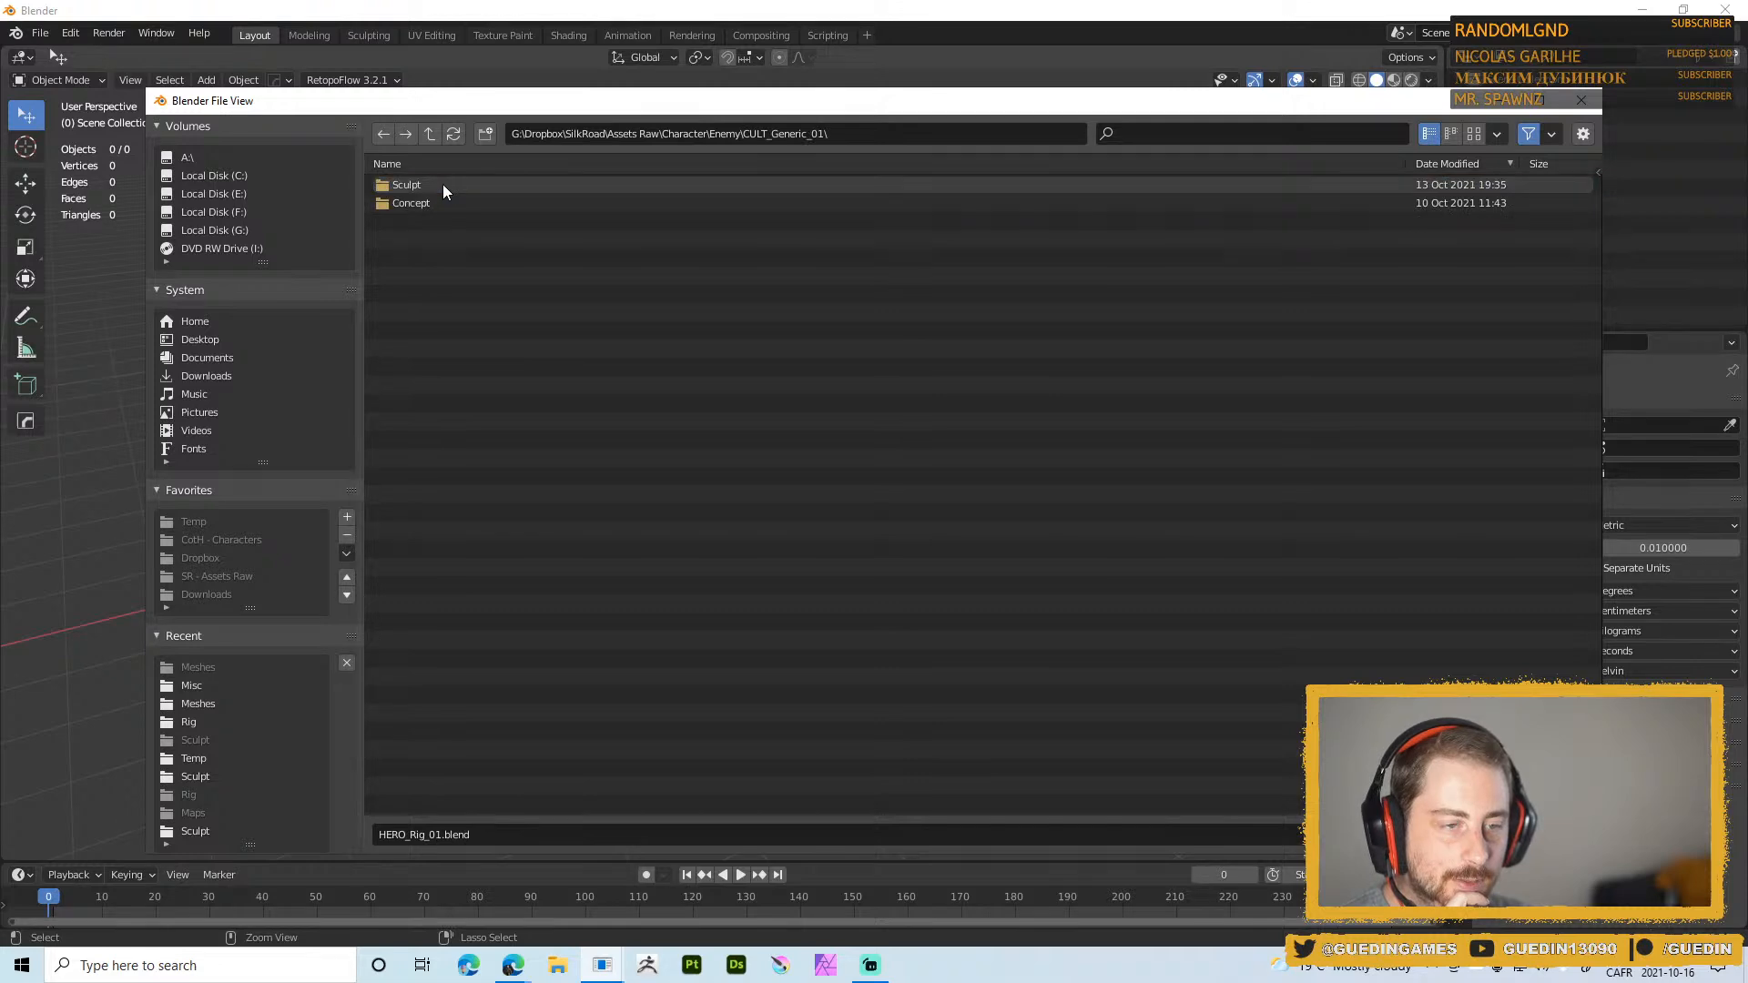
double_click(409, 185)
click(411, 187)
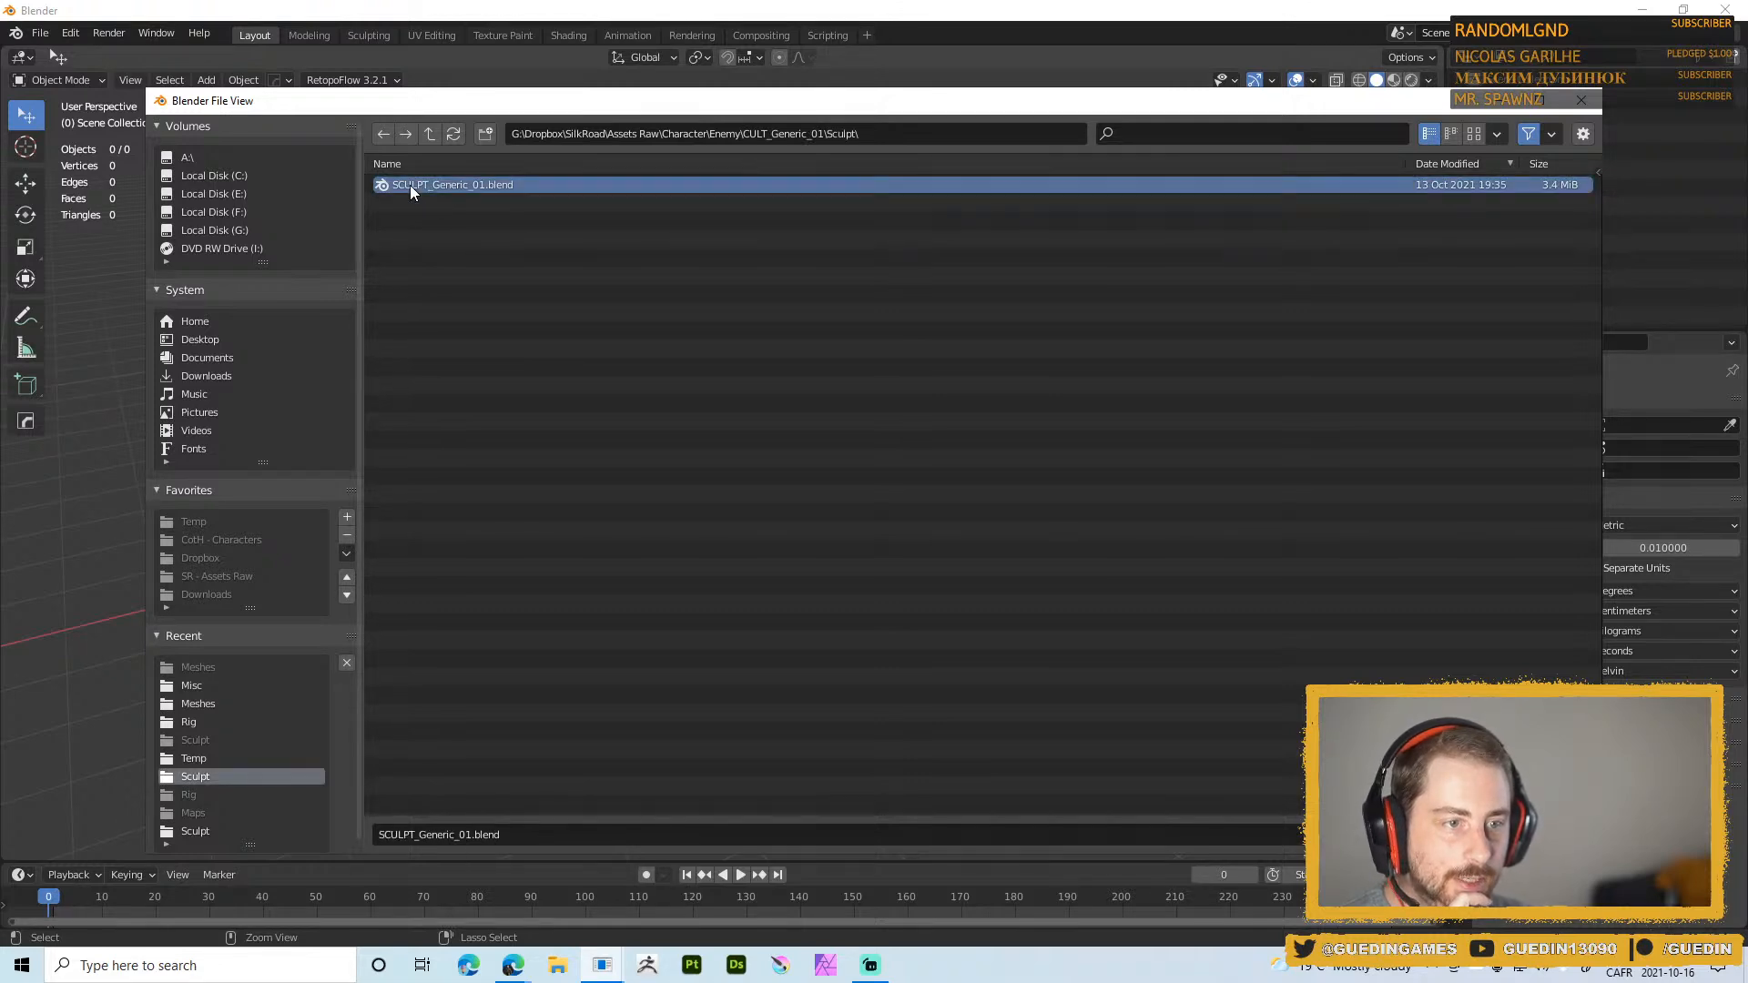
double_click(410, 185)
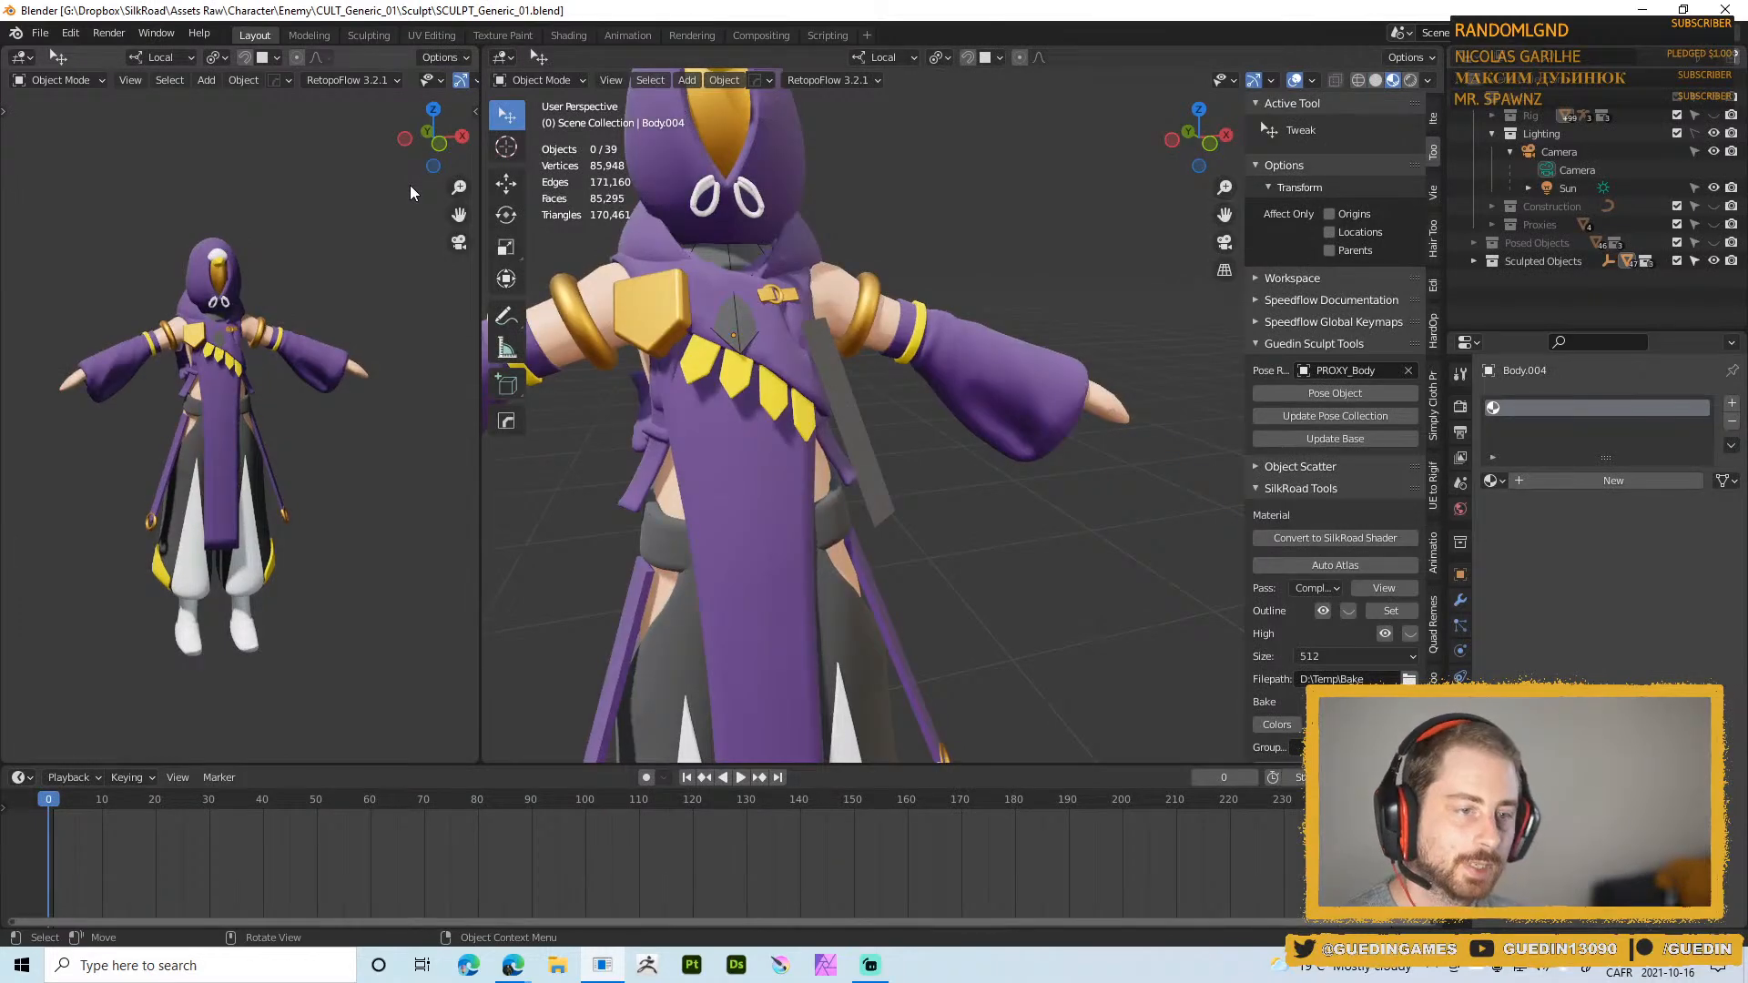
Frame the whole character in the main viewport and move the timeline to frame 10 for its posed version
scroll(827, 413, down, 4)
shift+middle_drag(834, 397, 854, 225)
scroll(854, 226, down, 2)
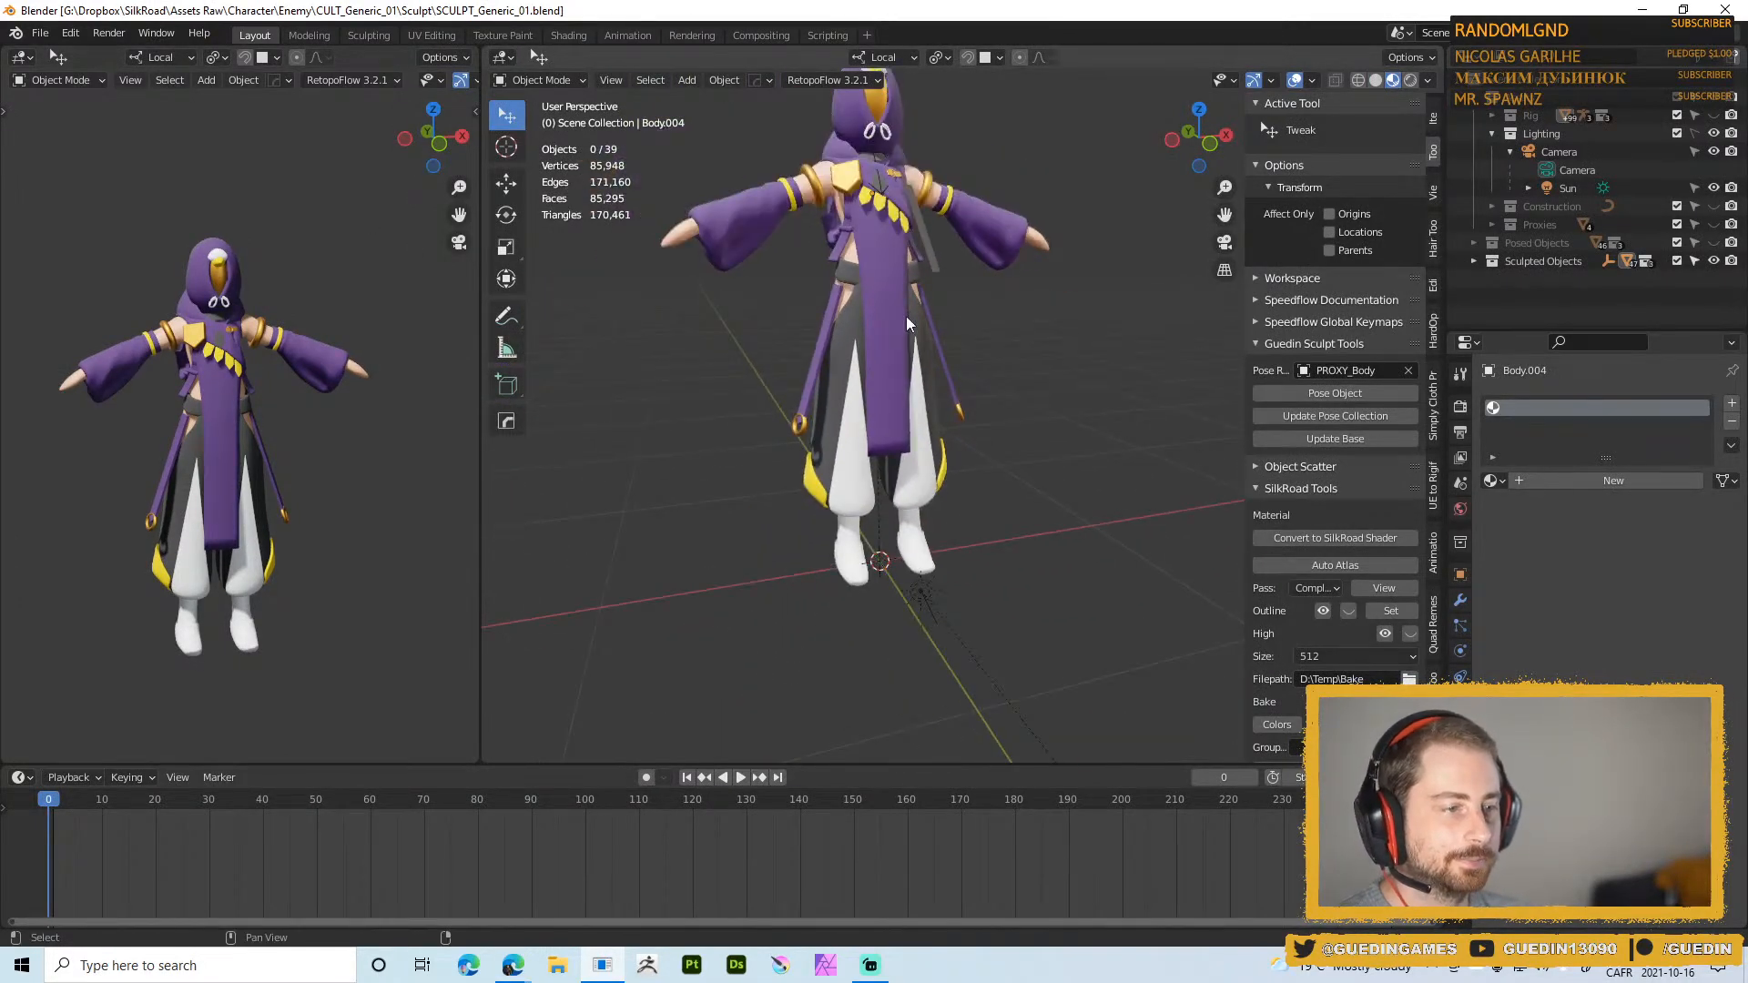
shift+middle_drag(905, 315, 929, 393)
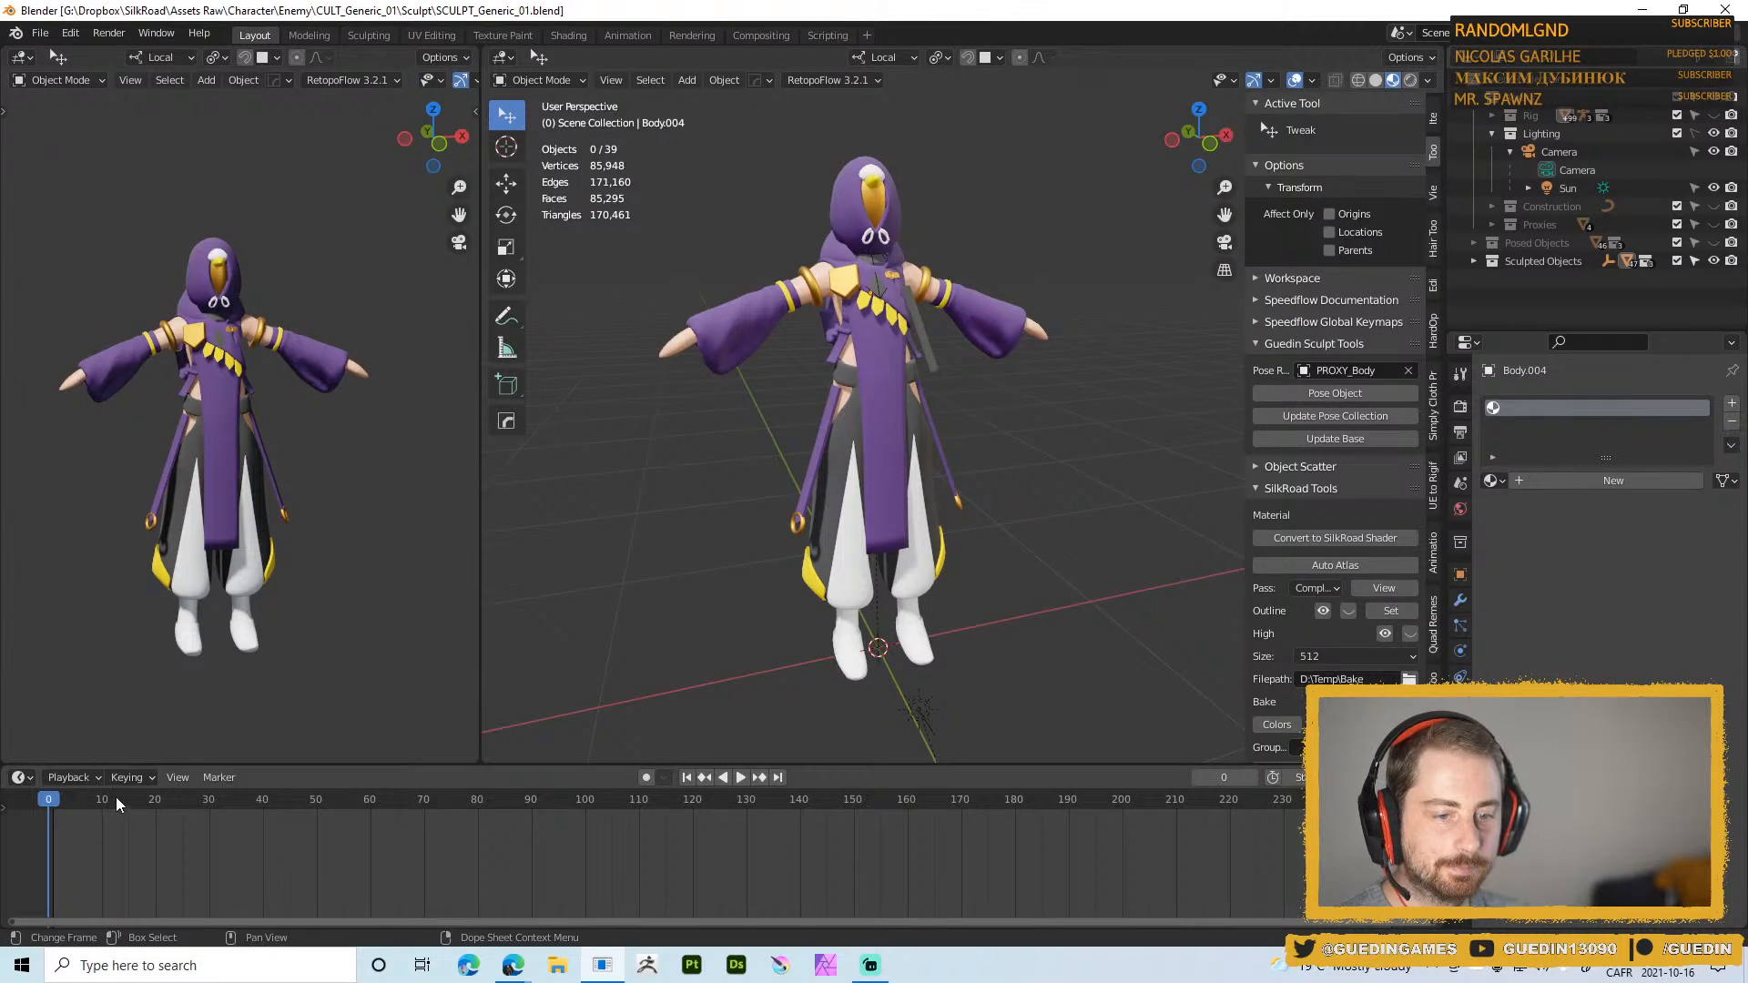
key(Up)
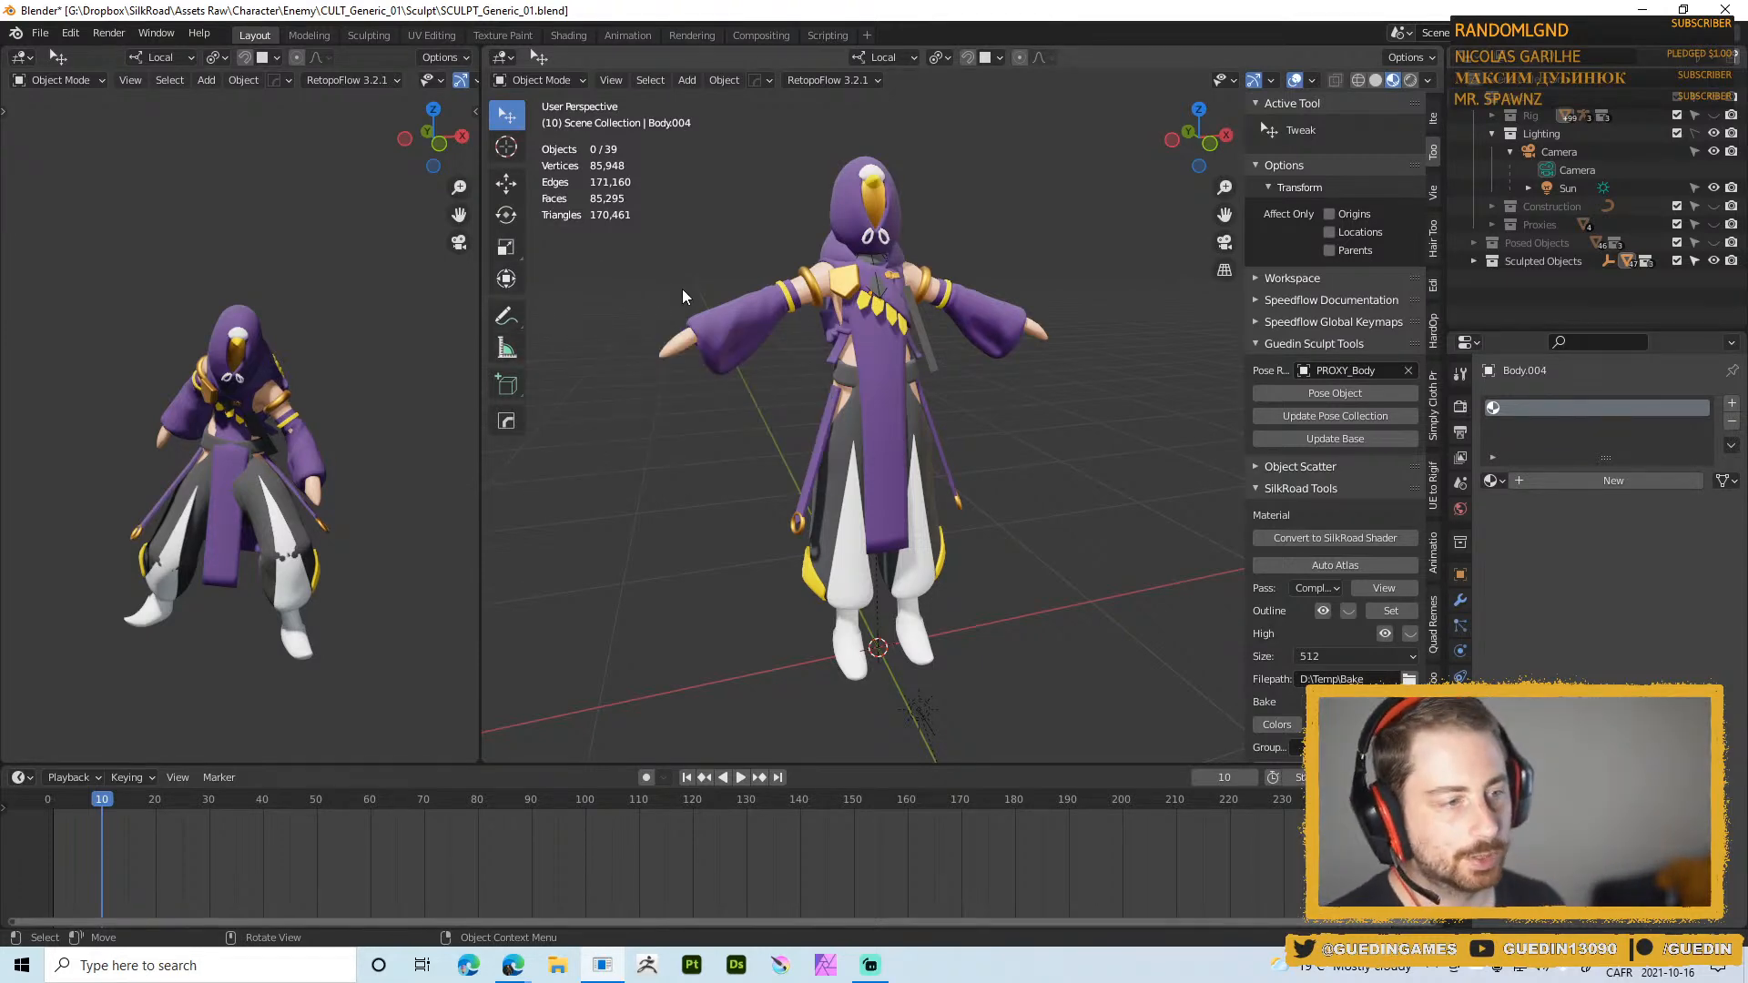
Examine the hooded character's unposed sculpt from the front, side and back, checking the overall outfit shapes
middle_drag(893, 380, 930, 369)
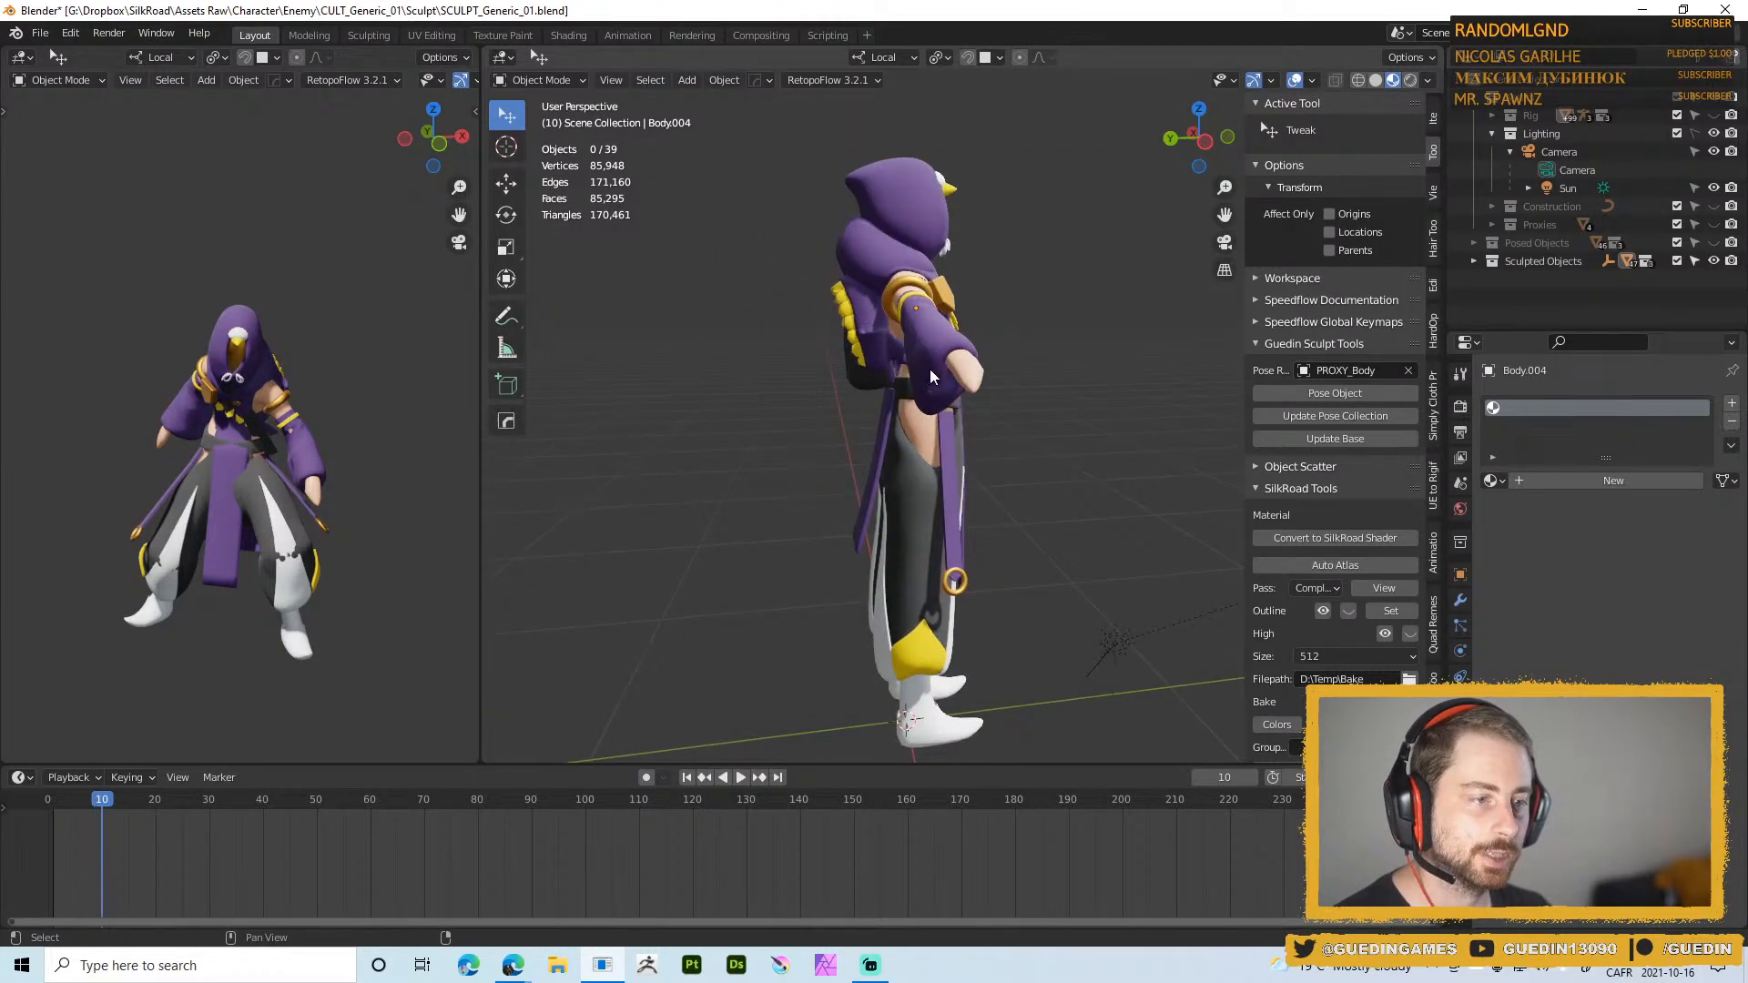
scroll(1056, 467, up, 3)
middle_drag(1056, 467, 850, 429)
scroll(850, 429, down, 5)
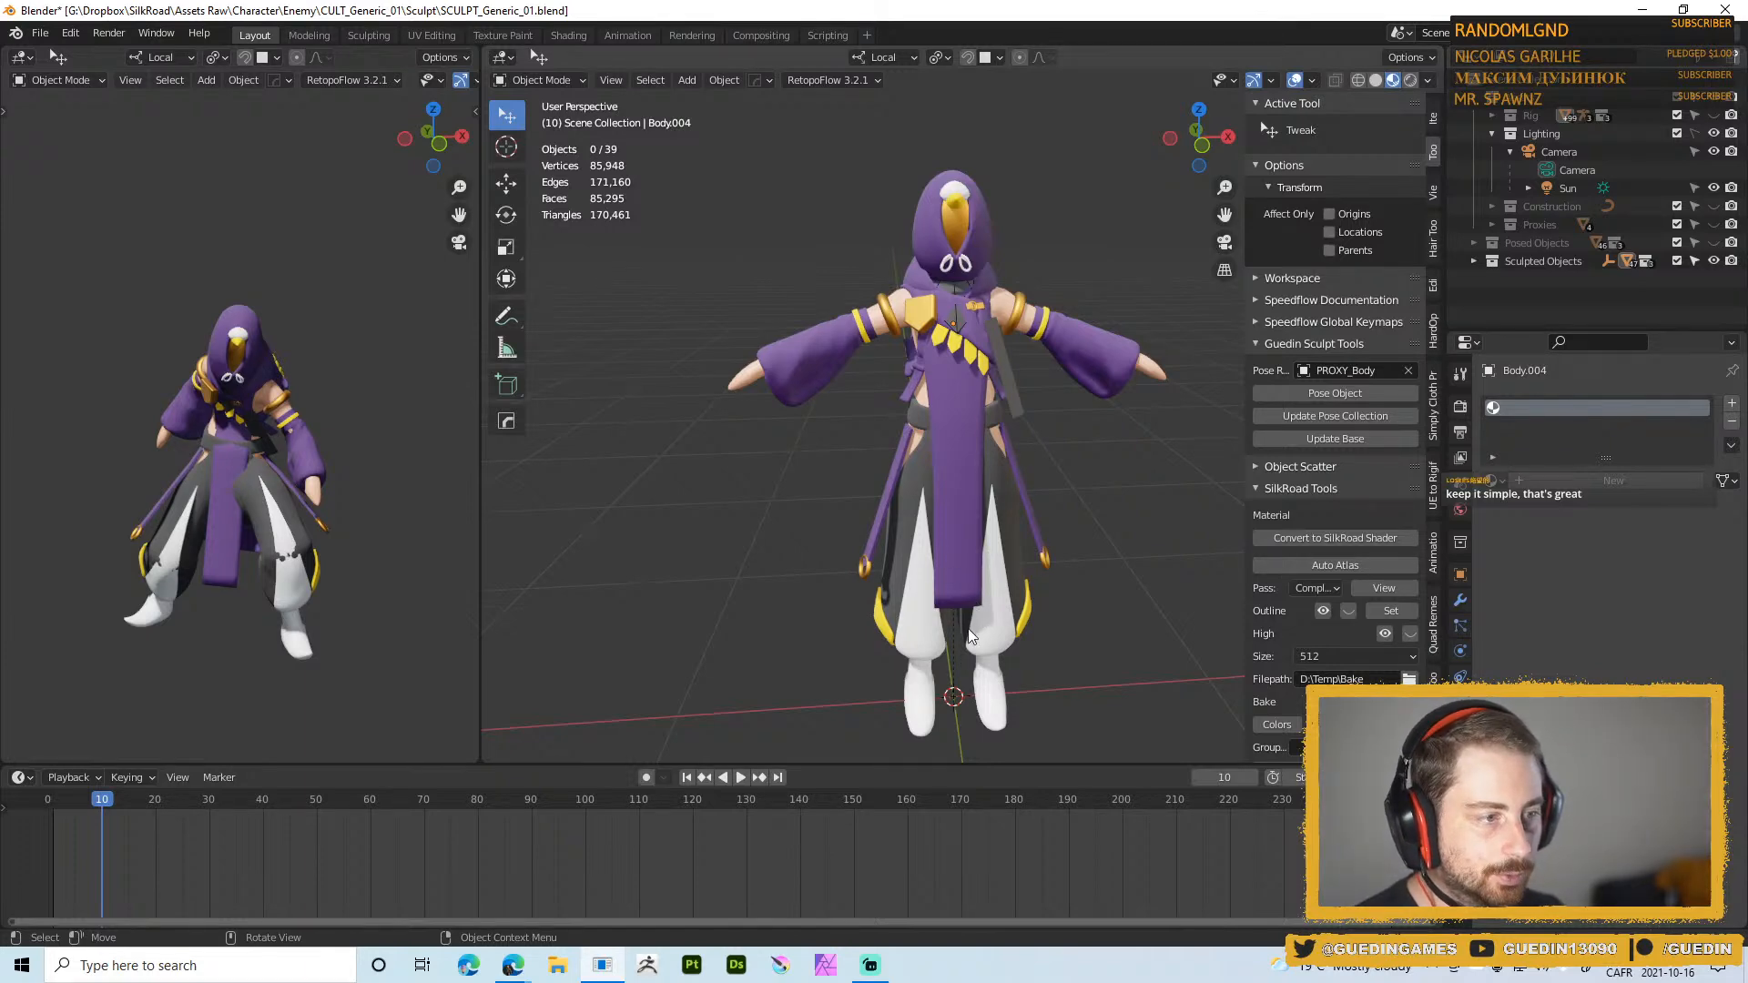
middle_drag(985, 351, 760, 425)
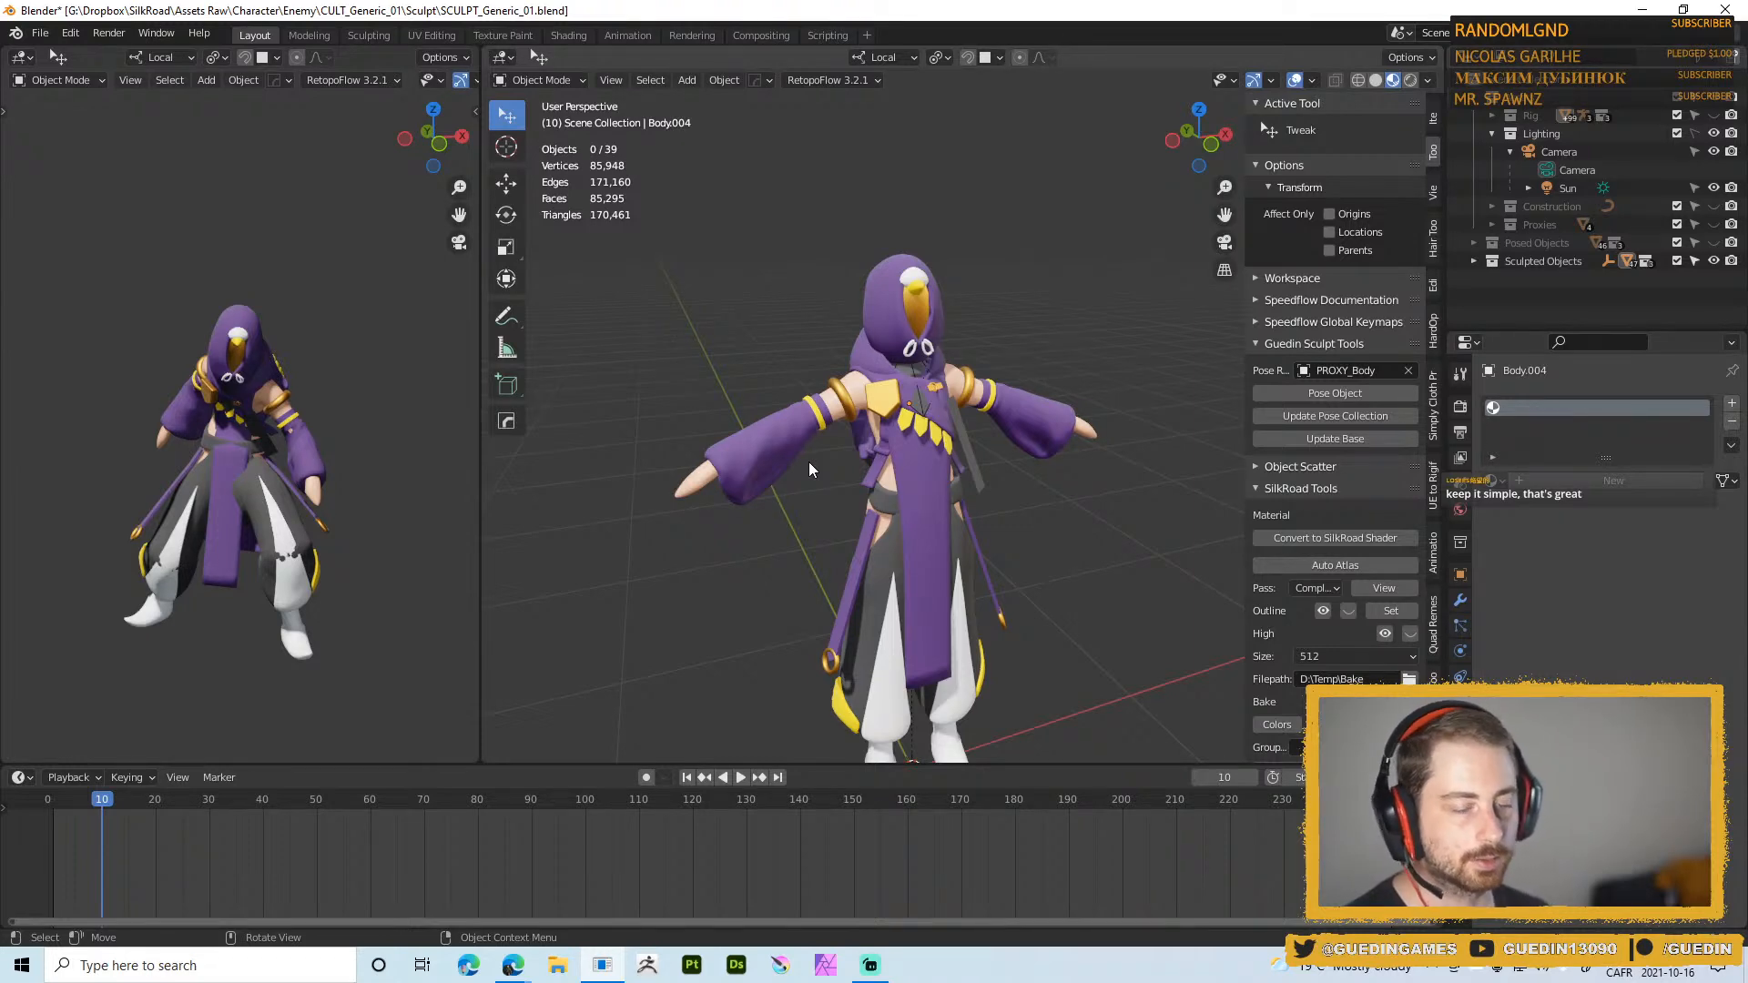
shift+middle_drag(992, 642, 947, 474)
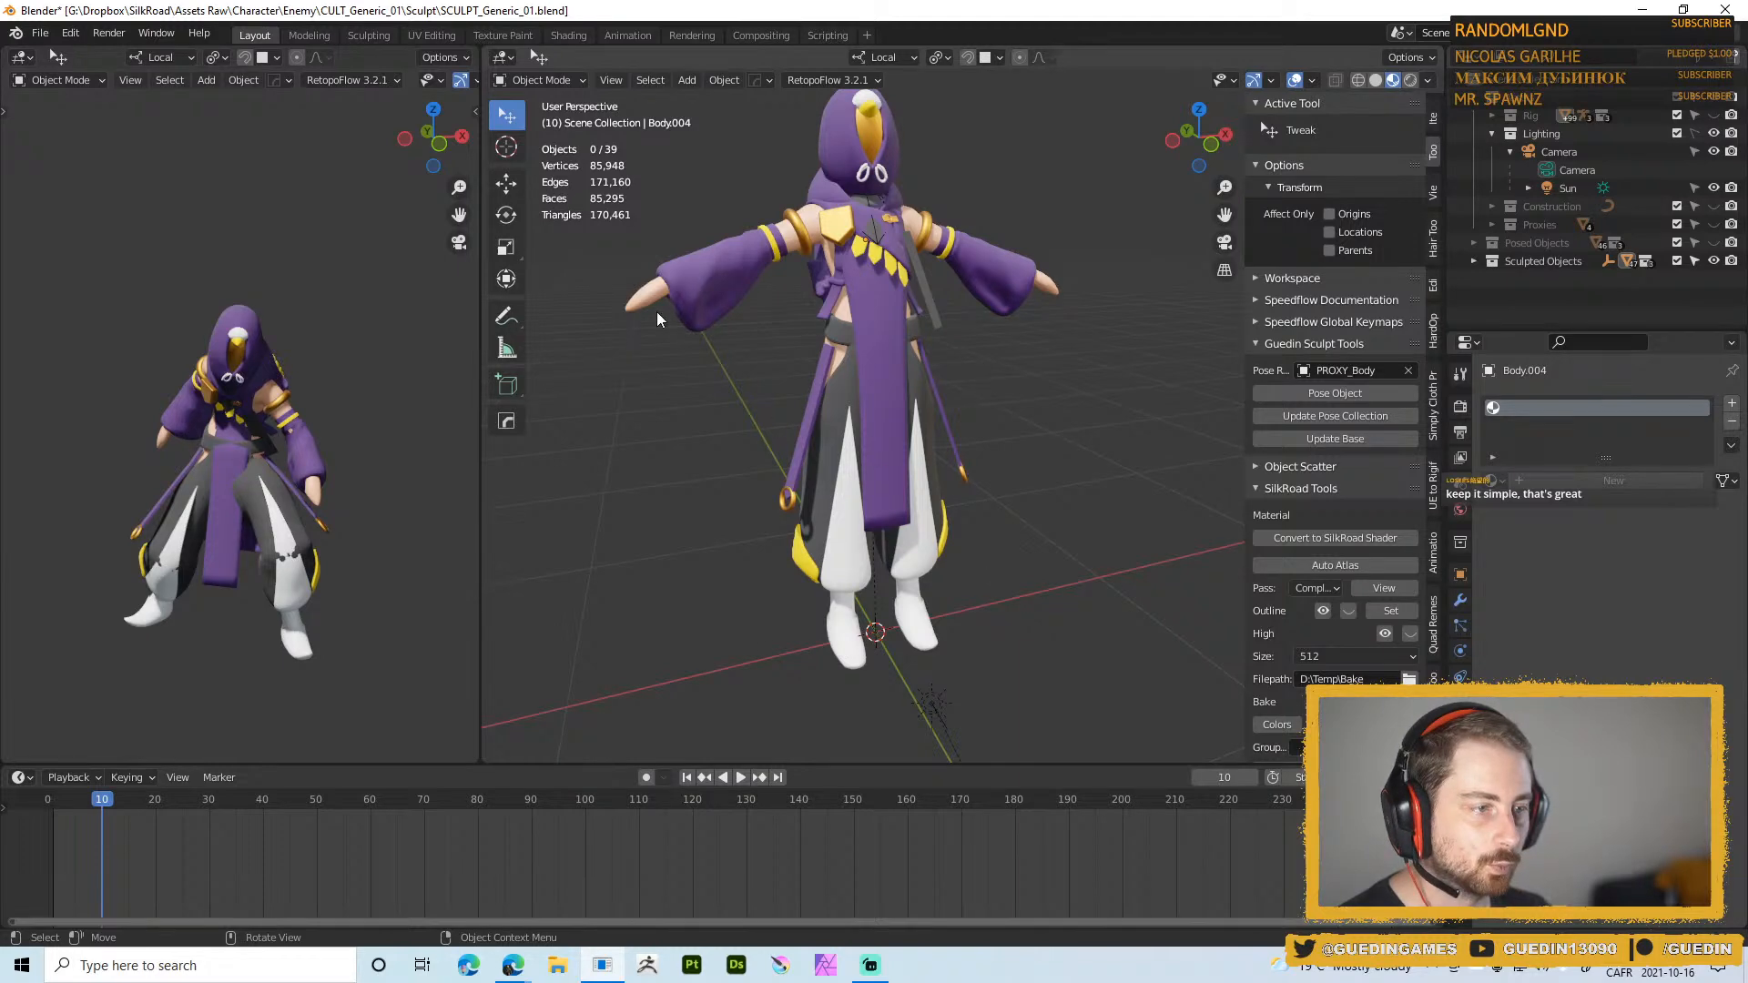
middle_drag(657, 311, 1019, 369)
middle_drag(871, 468, 871, 519)
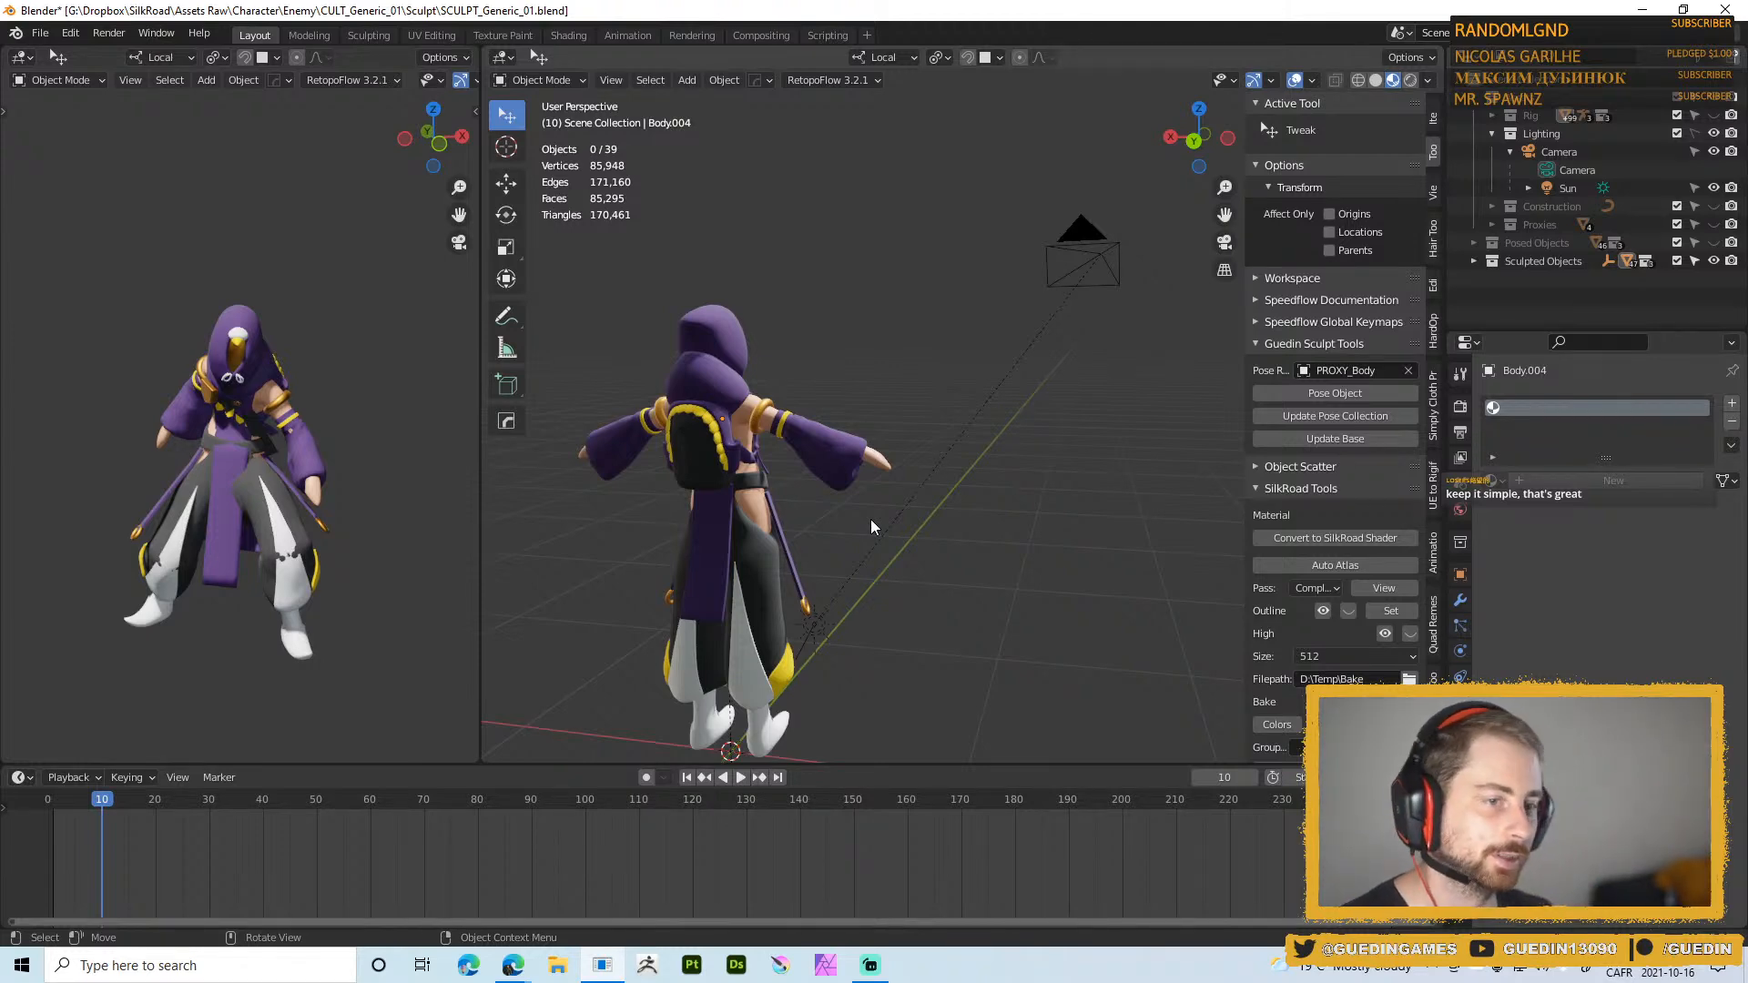
middle_drag(870, 516, 1036, 437)
scroll(802, 391, up, 3)
middle_drag(750, 391, 925, 426)
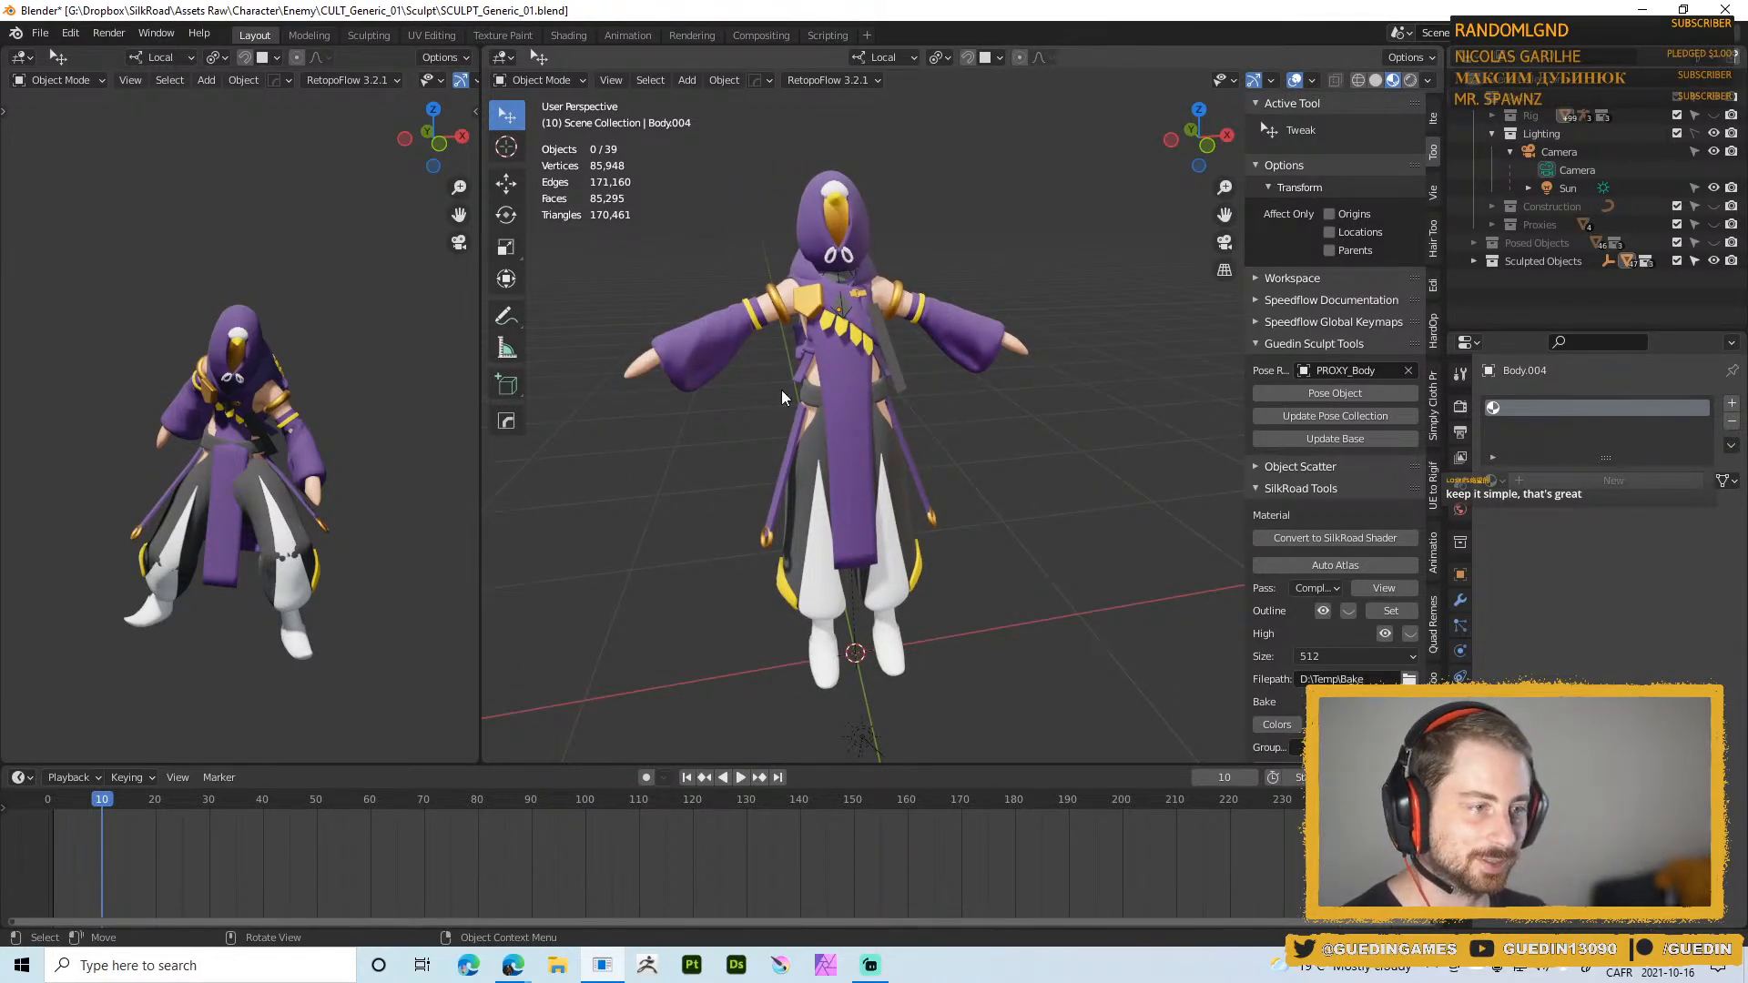
middle_drag(781, 390, 1031, 466)
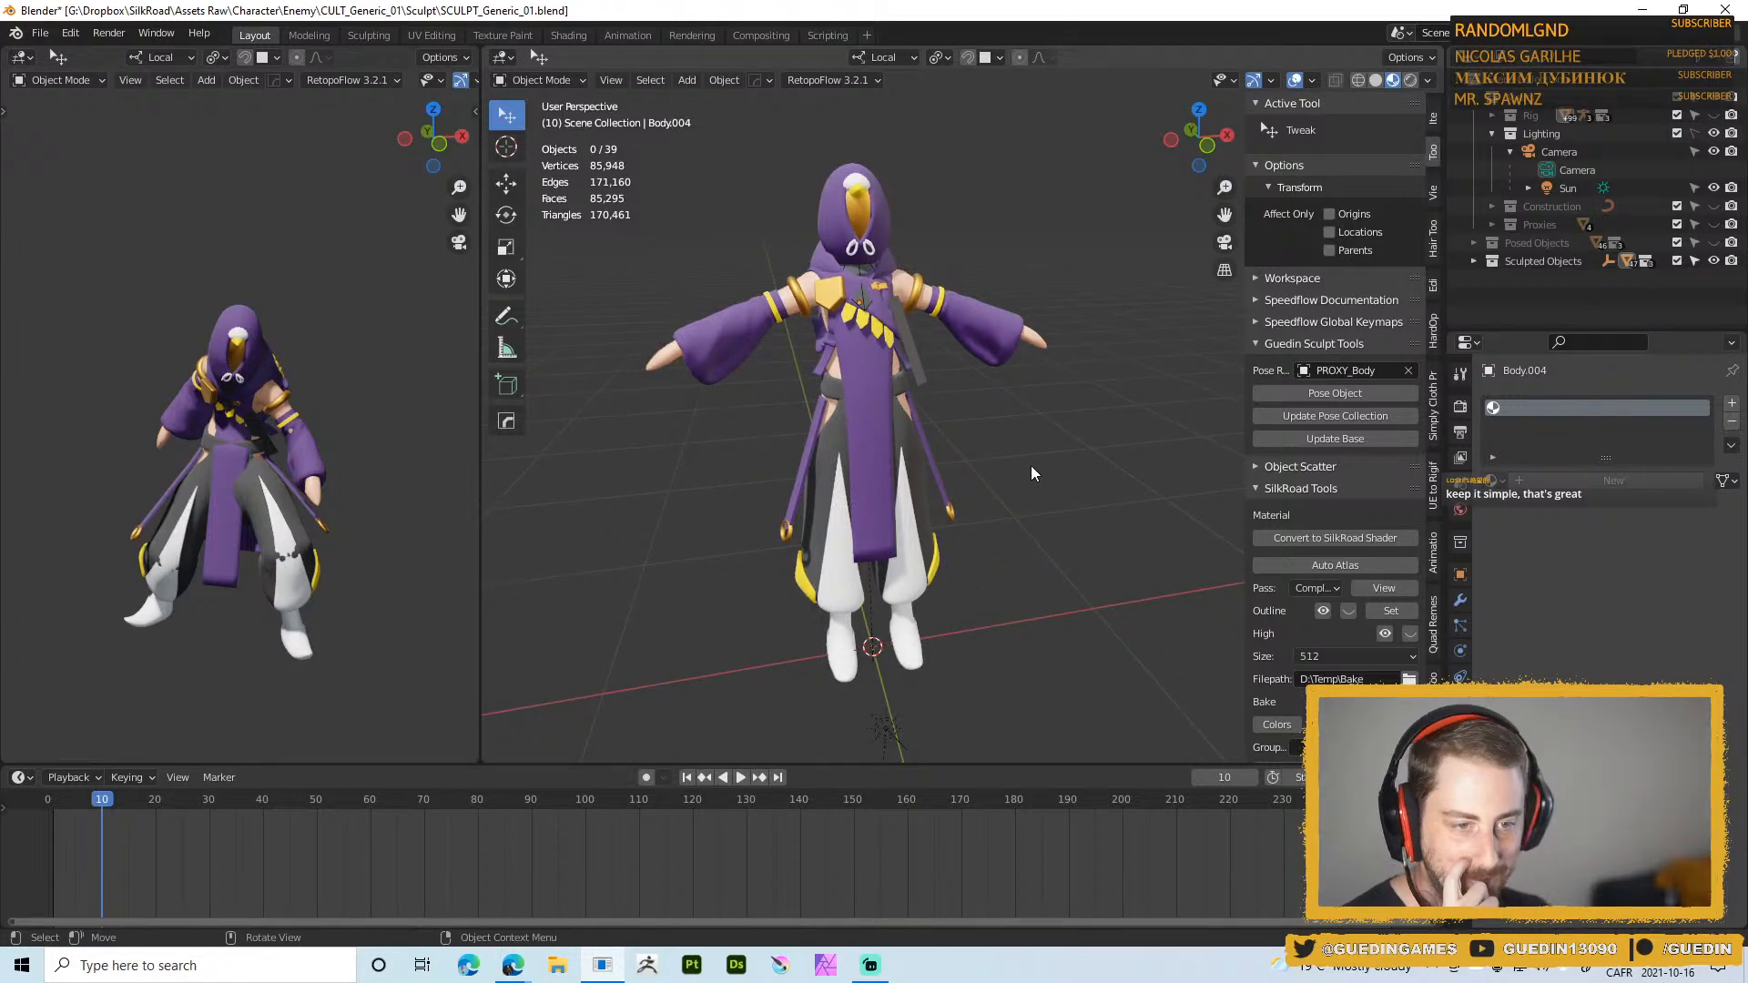
shift+middle_drag(1079, 581, 939, 310)
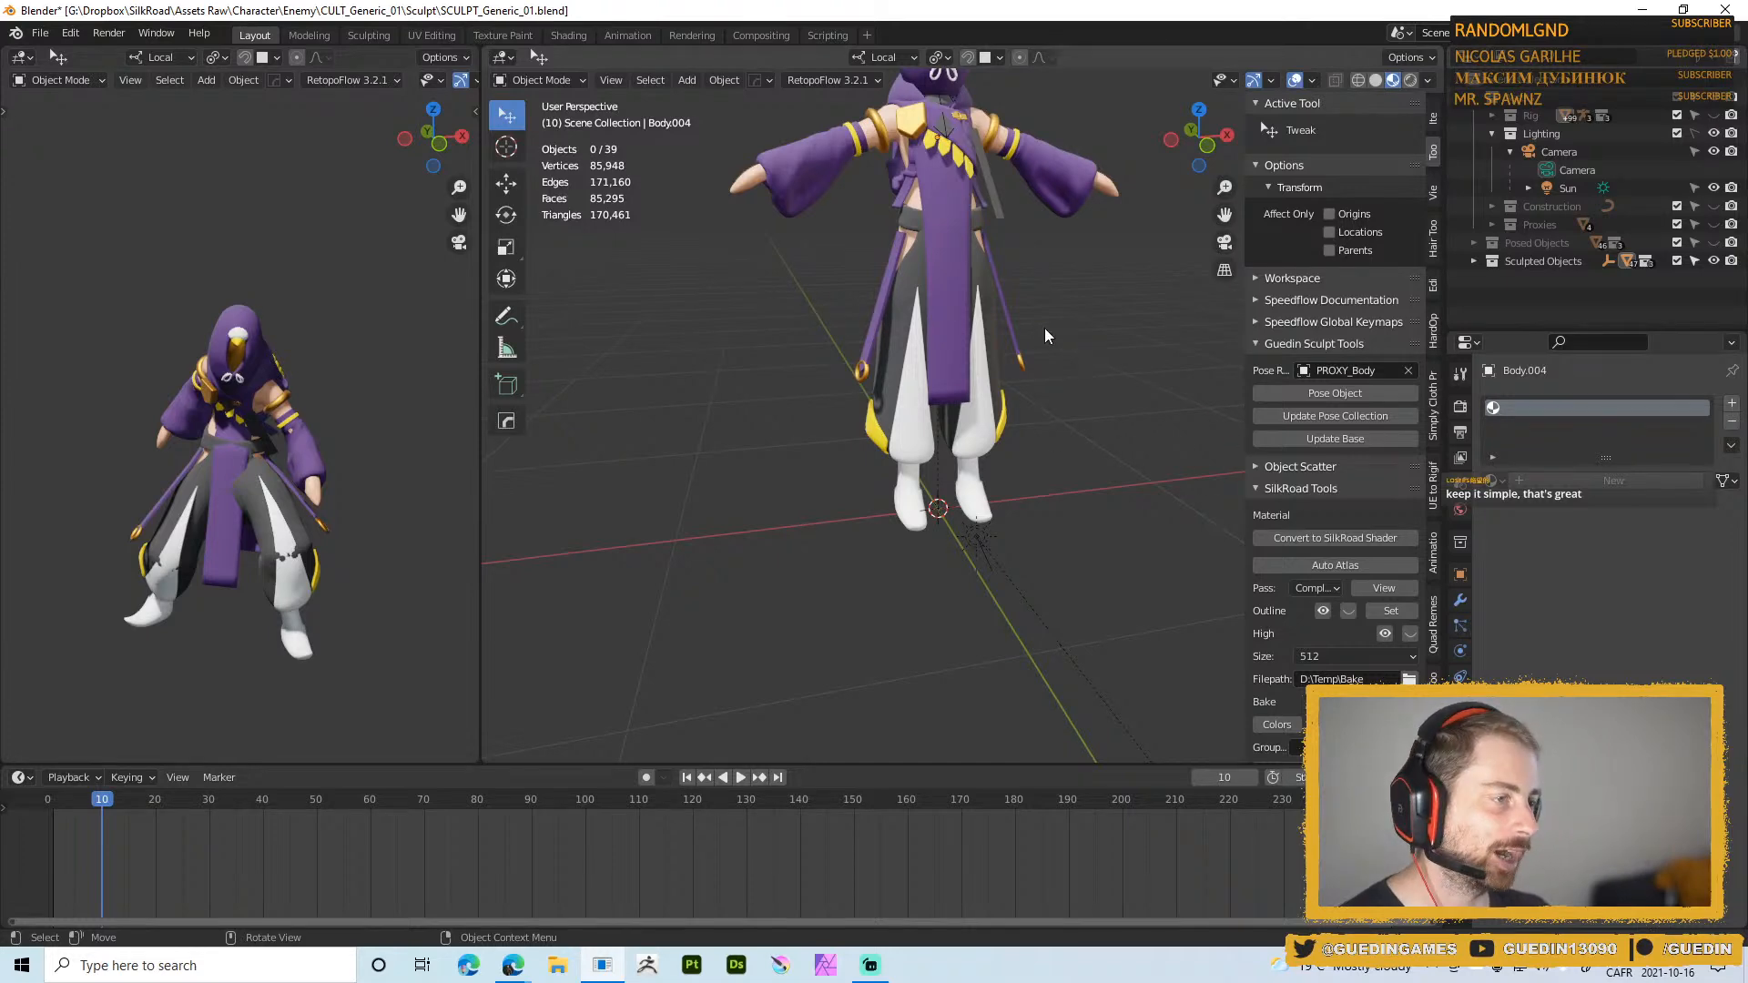
middle_drag(1045, 332, 949, 416)
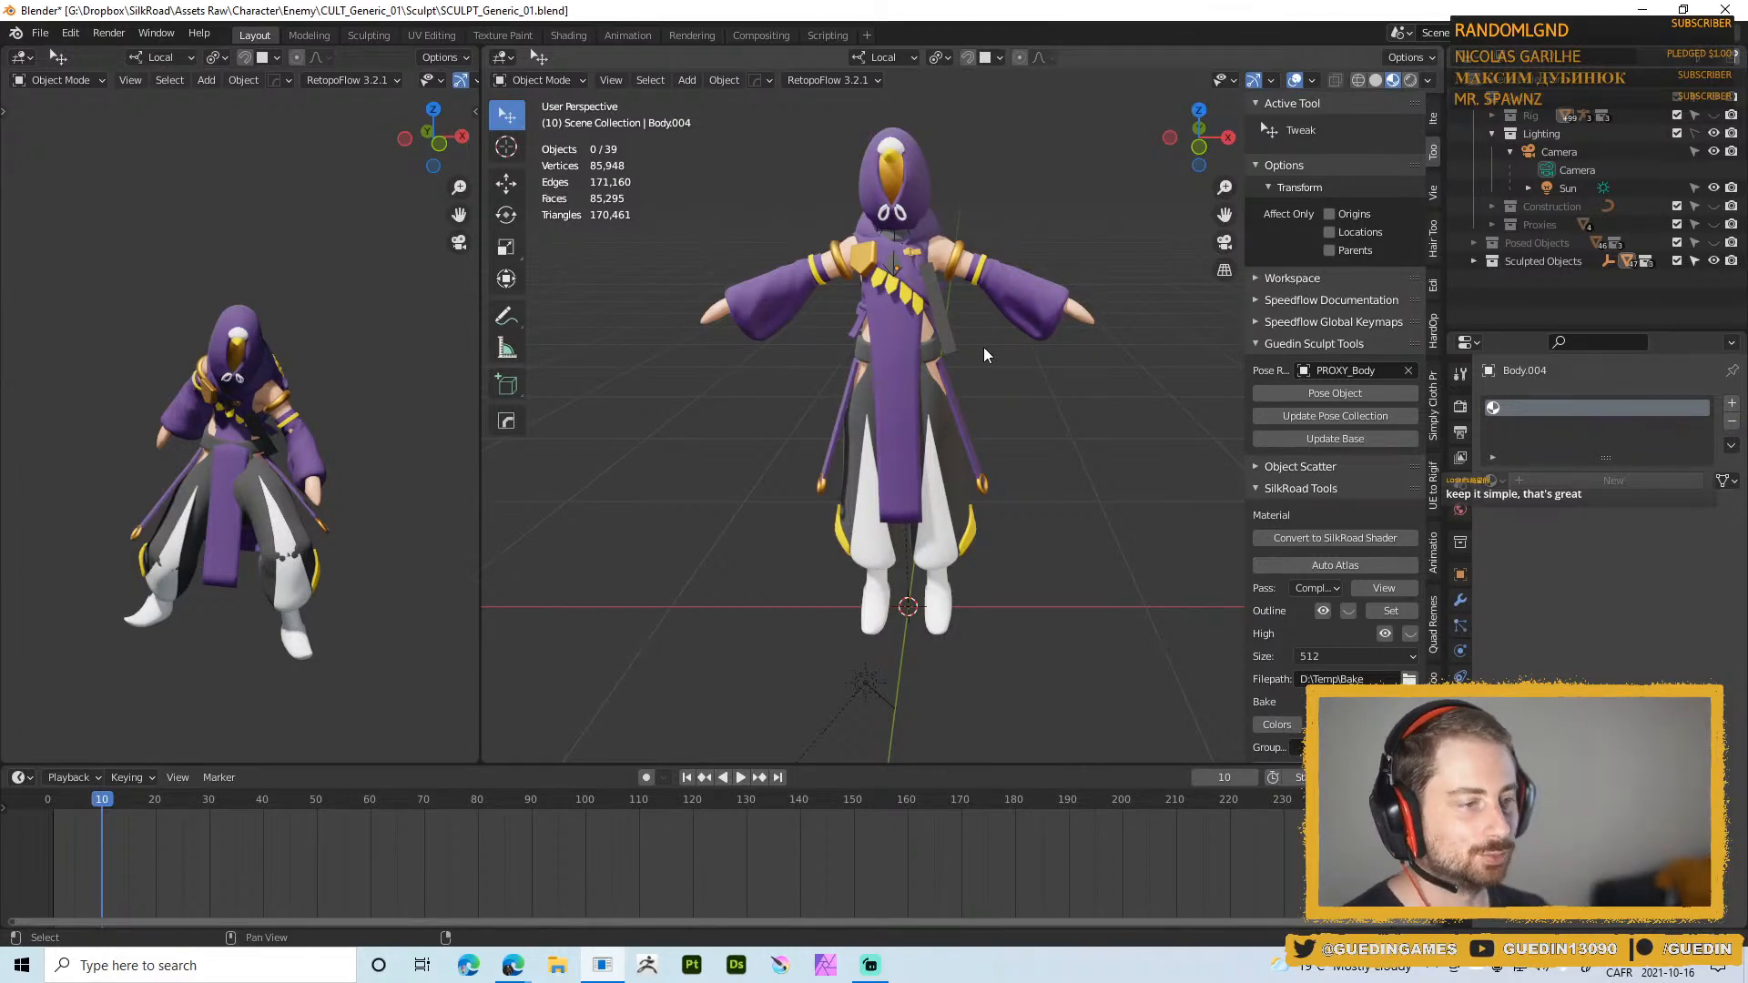
middle_drag(983, 346, 927, 539)
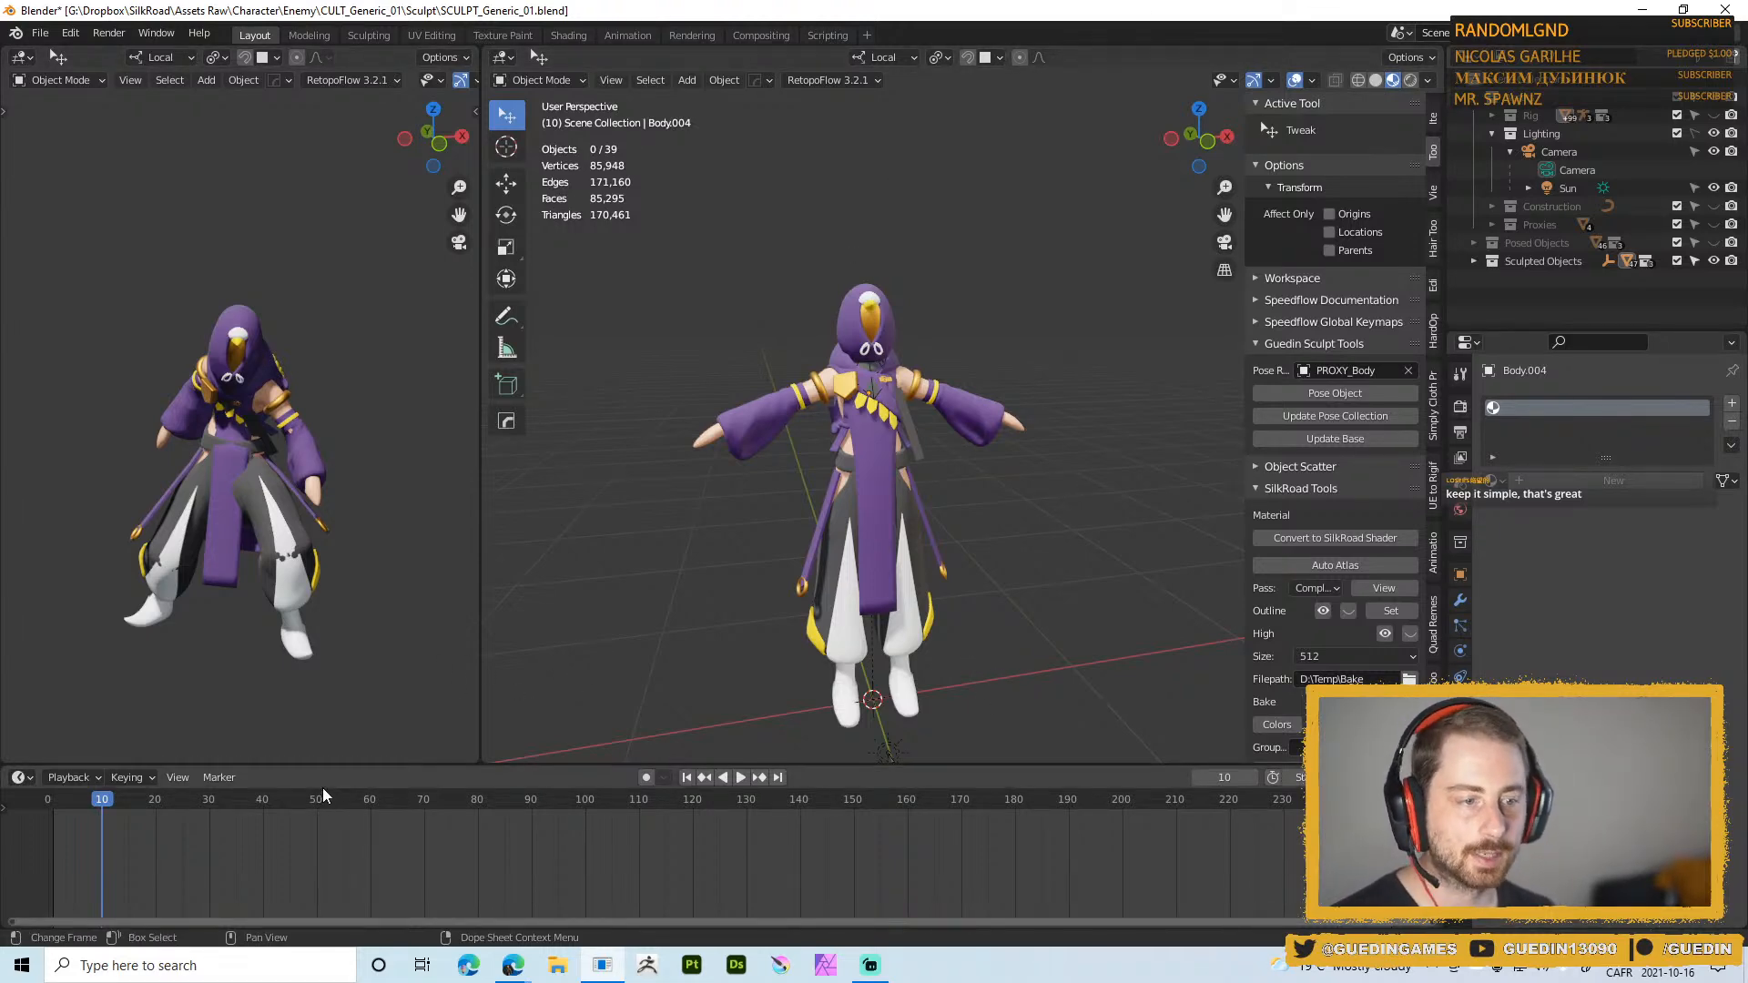
middle_drag(1009, 549, 916, 549)
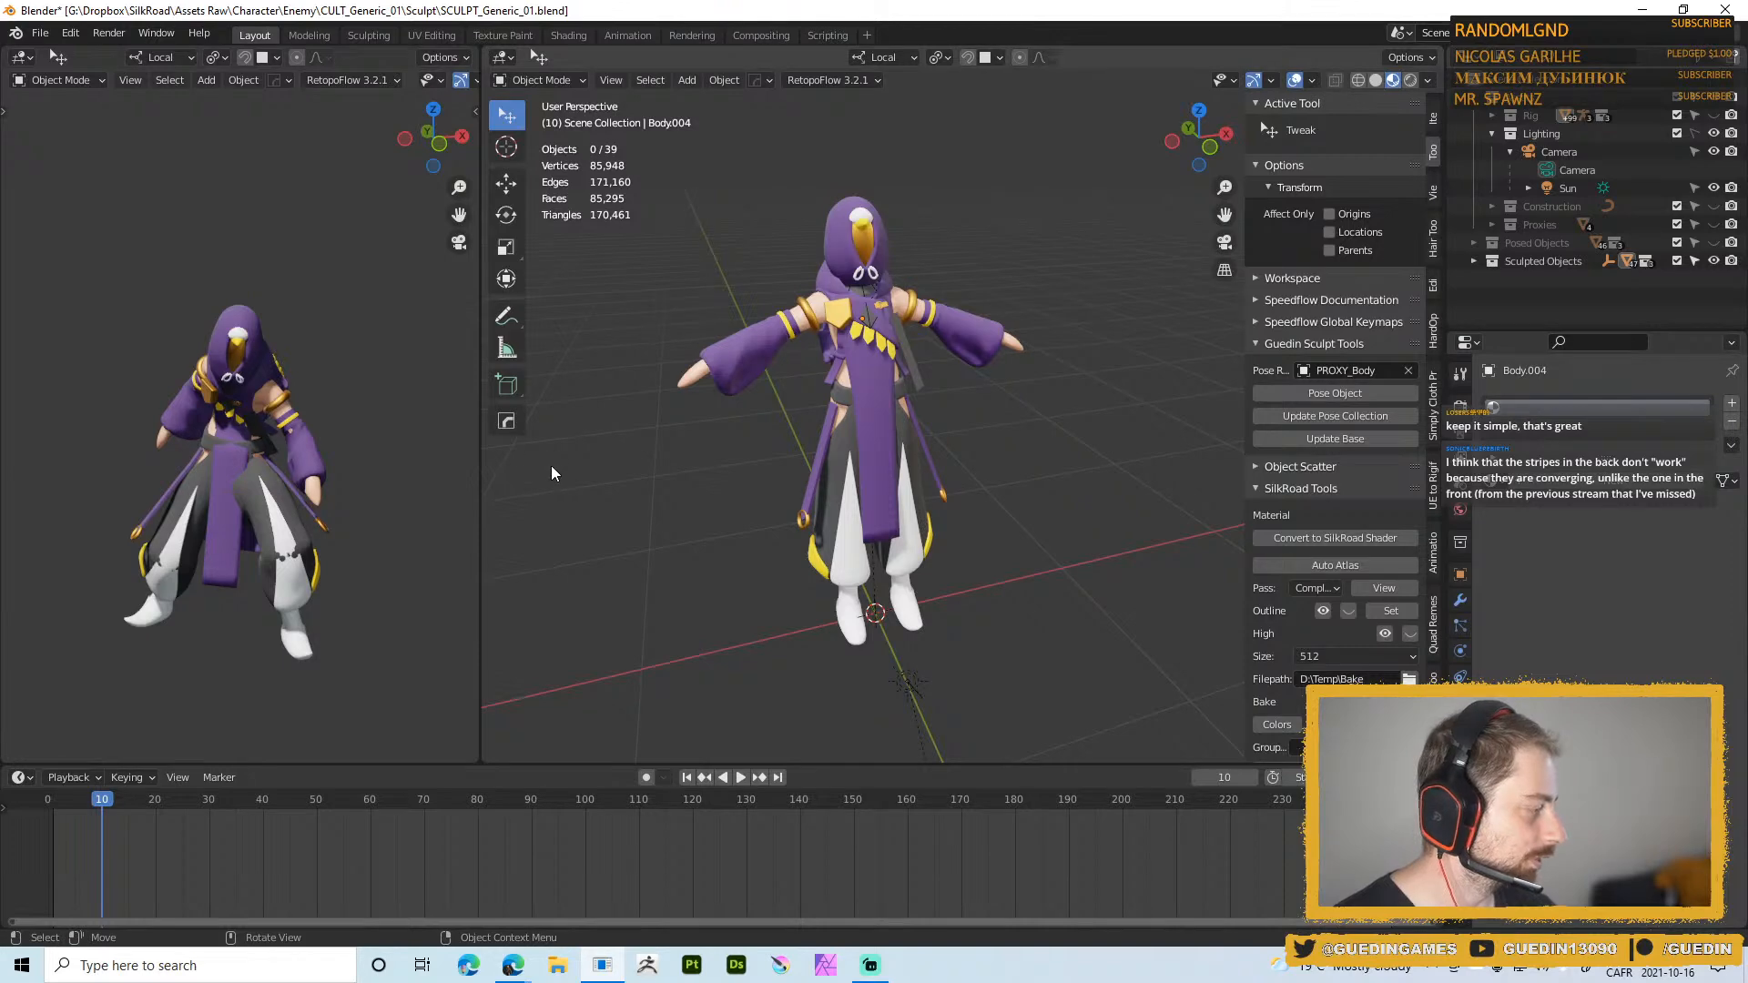
Inspect the stripes and cloth on the character's back in both viewports, with the timeline at frame 9
shift+middle_drag(625, 385, 957, 439)
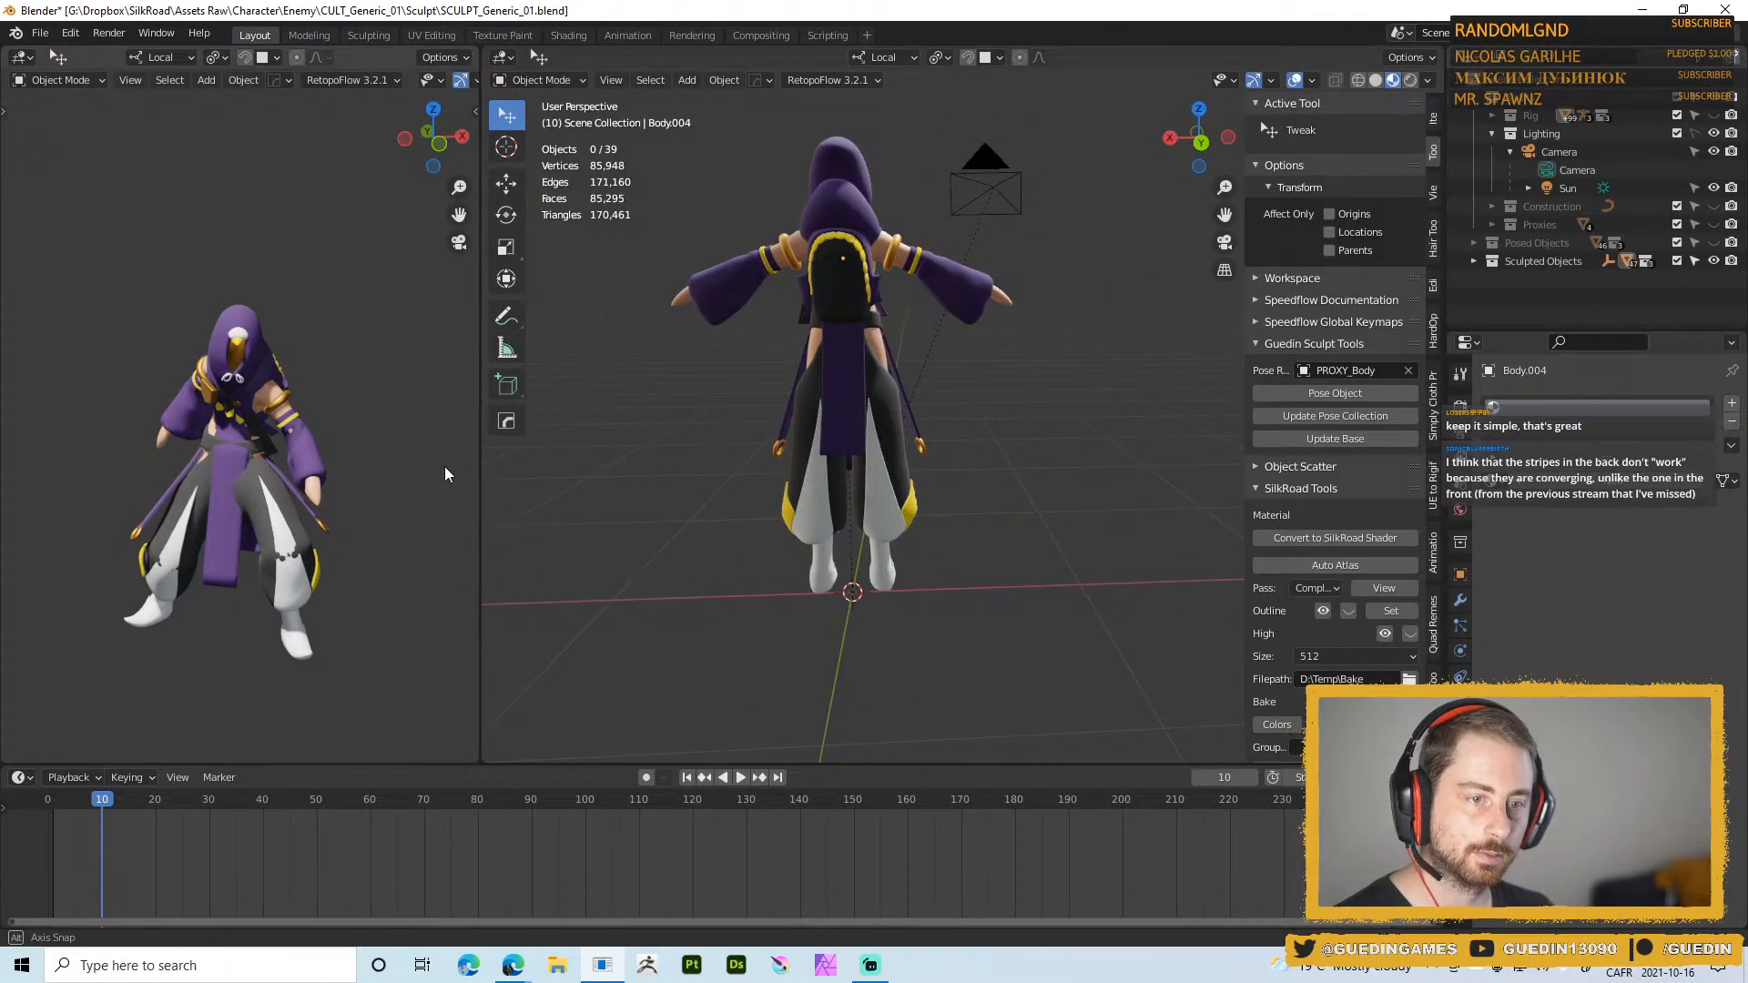
middle_drag(445, 466, 178, 423)
key(Left)
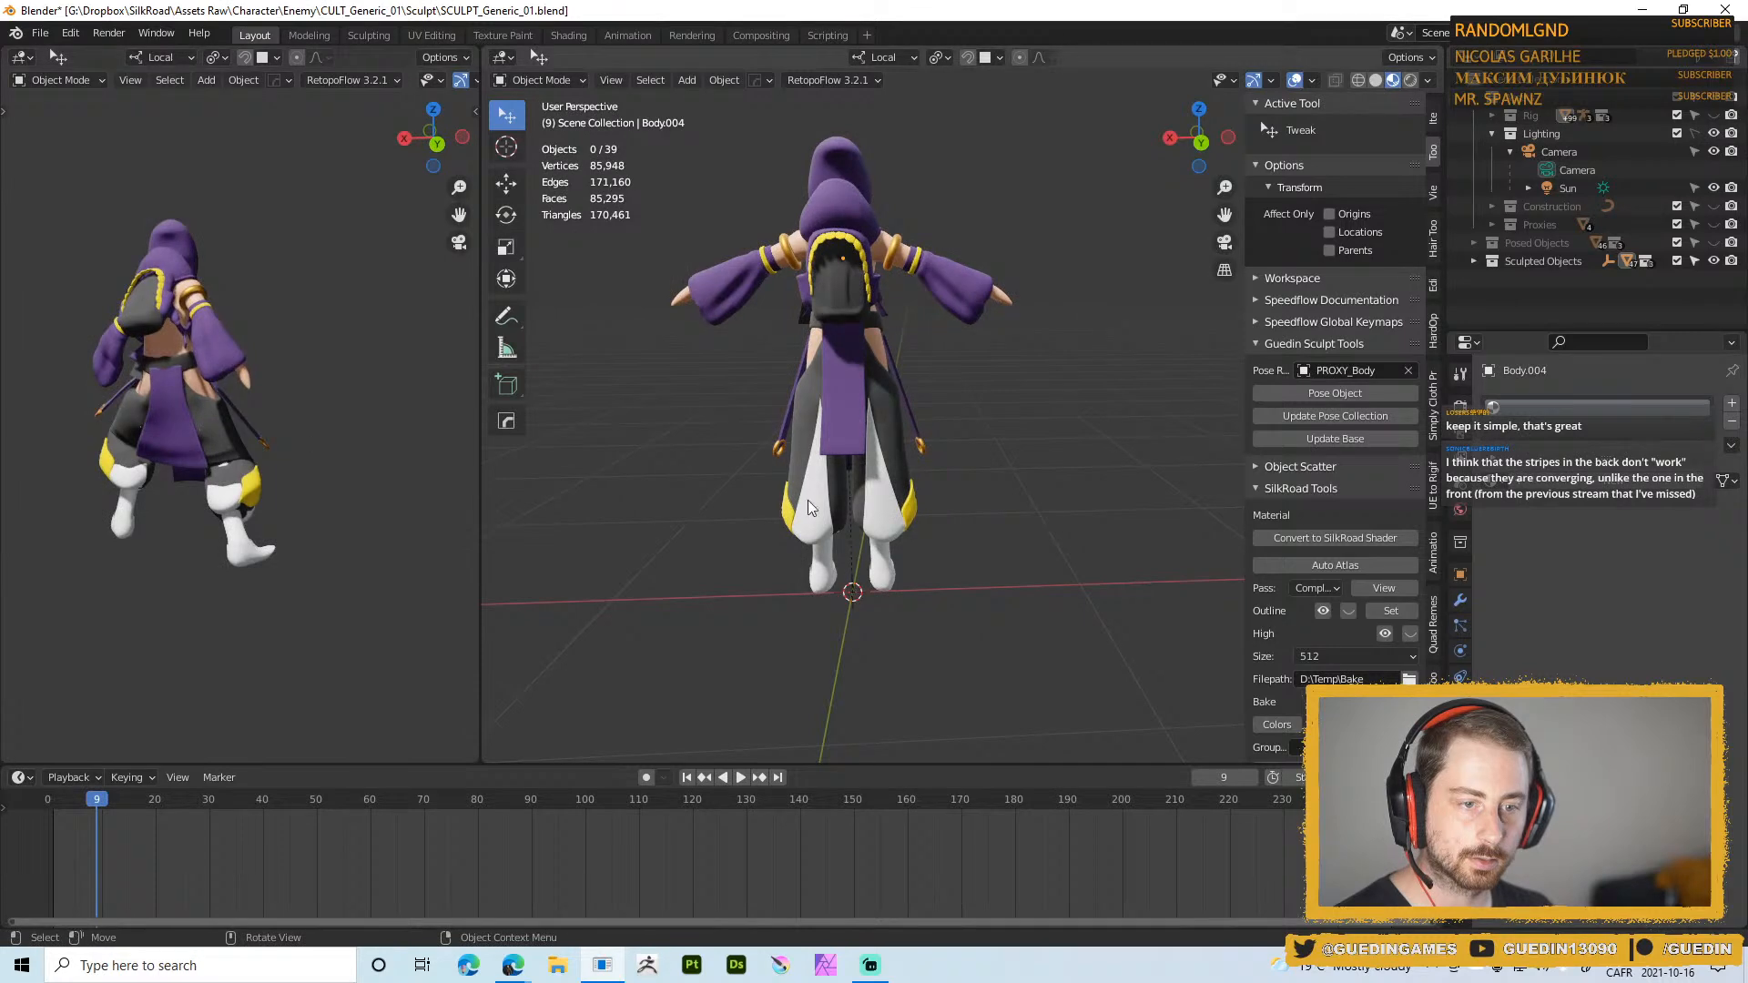
middle_drag(876, 333, 896, 547)
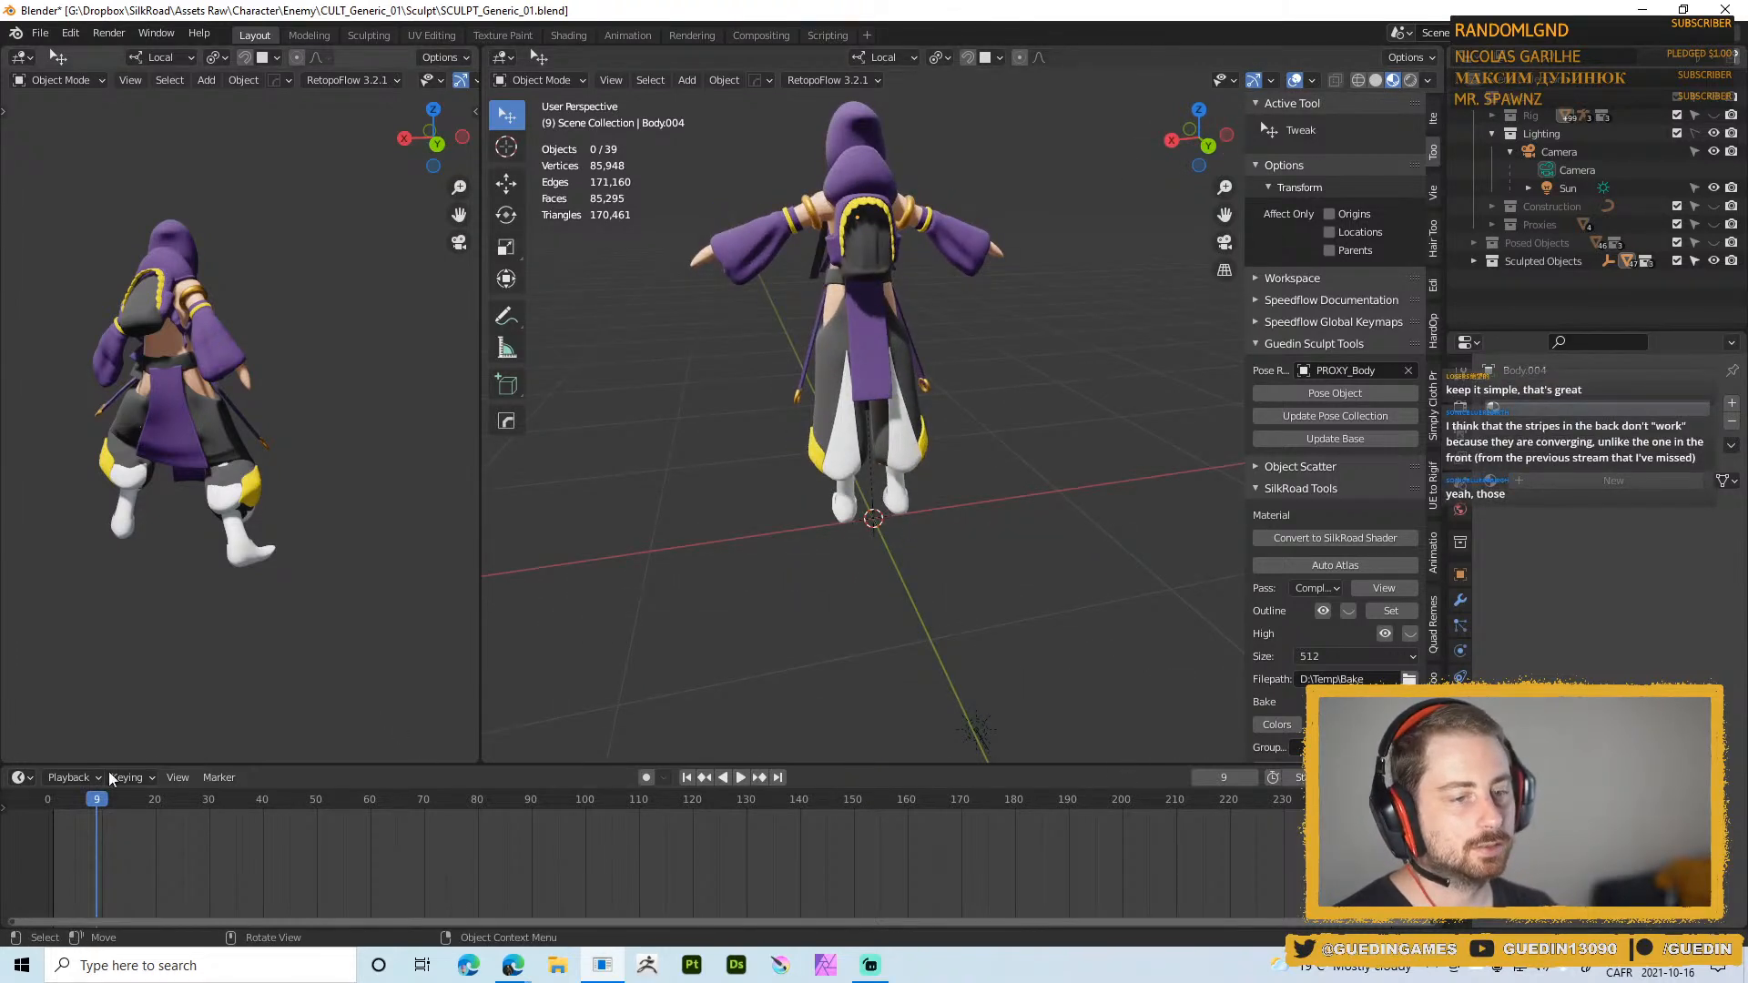
Move the timeline to frame 20 and compare the character's front and back in both viewports
click(156, 803)
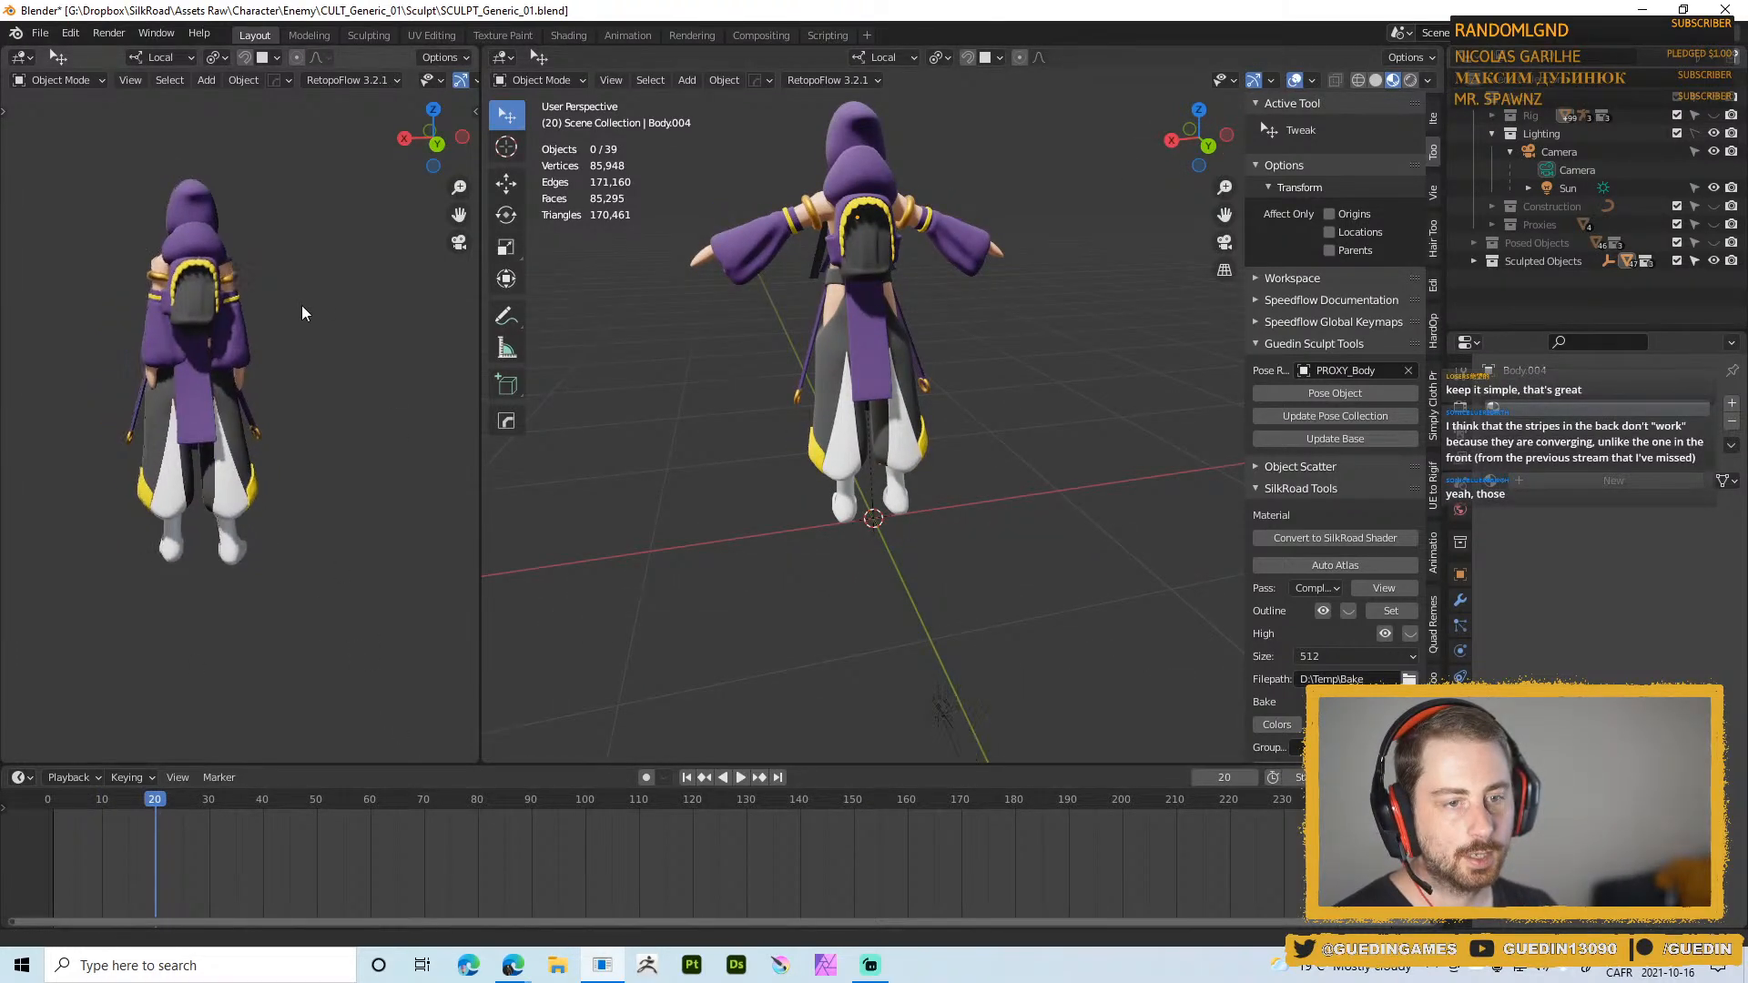
middle_drag(303, 314, 308, 448)
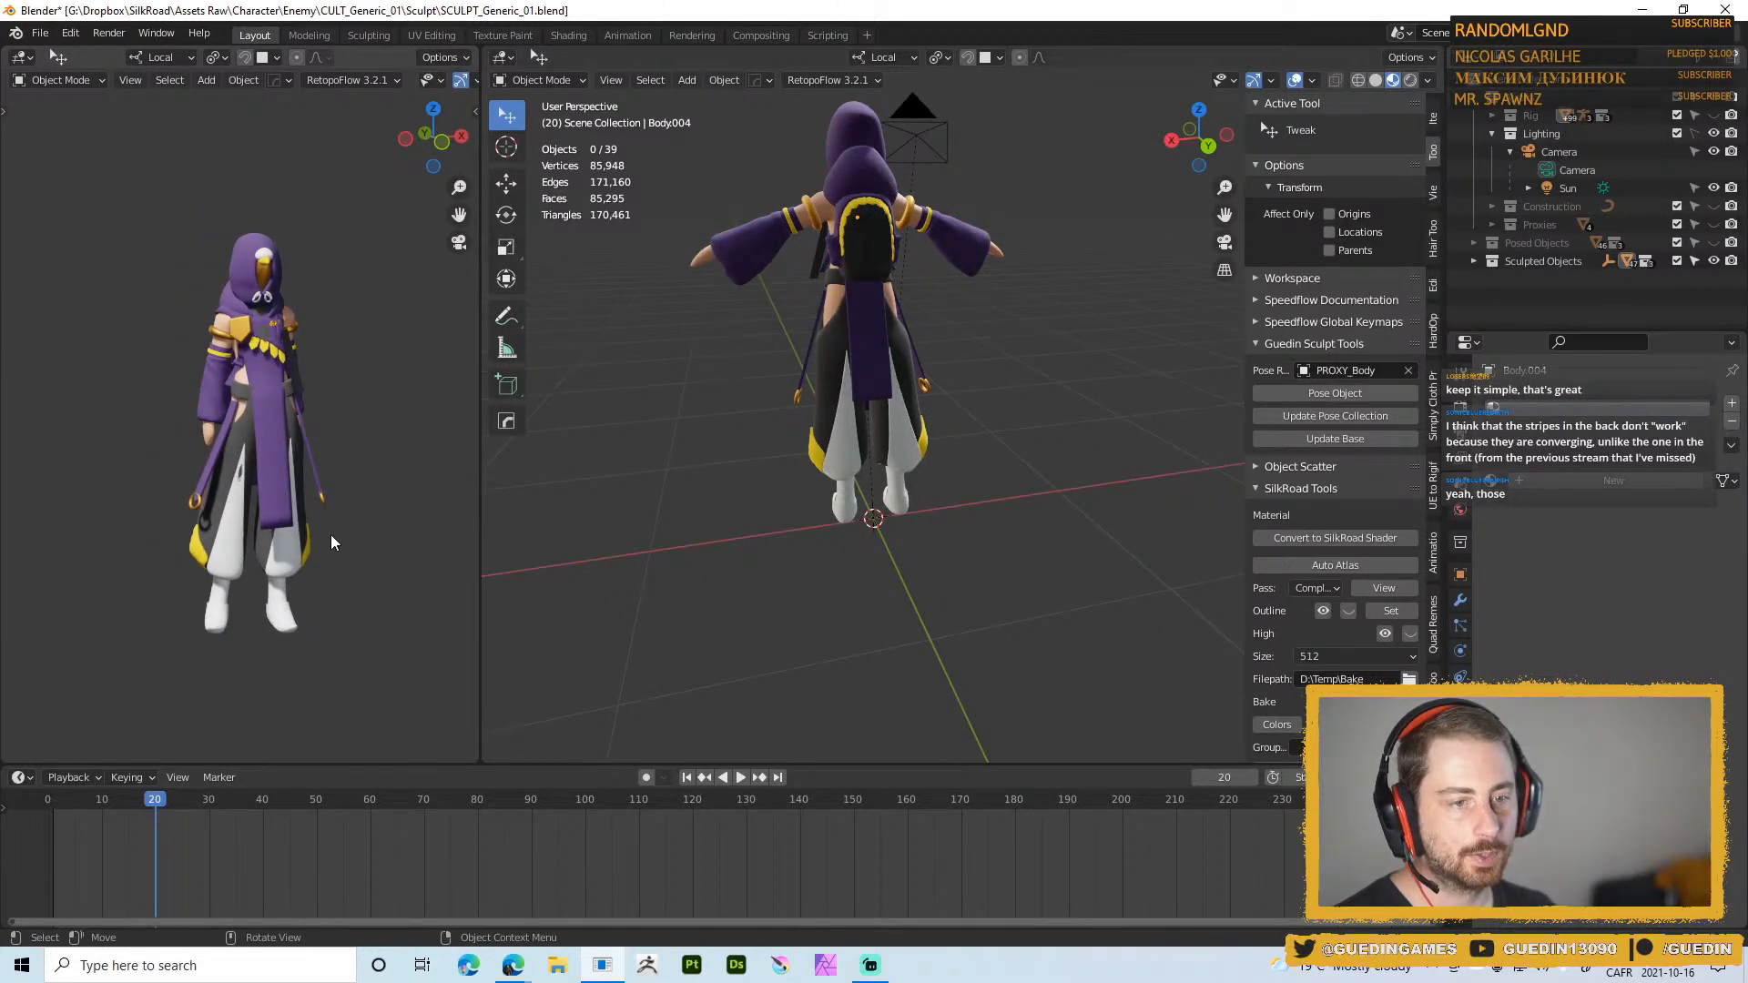
middle_drag(331, 534, 418, 495)
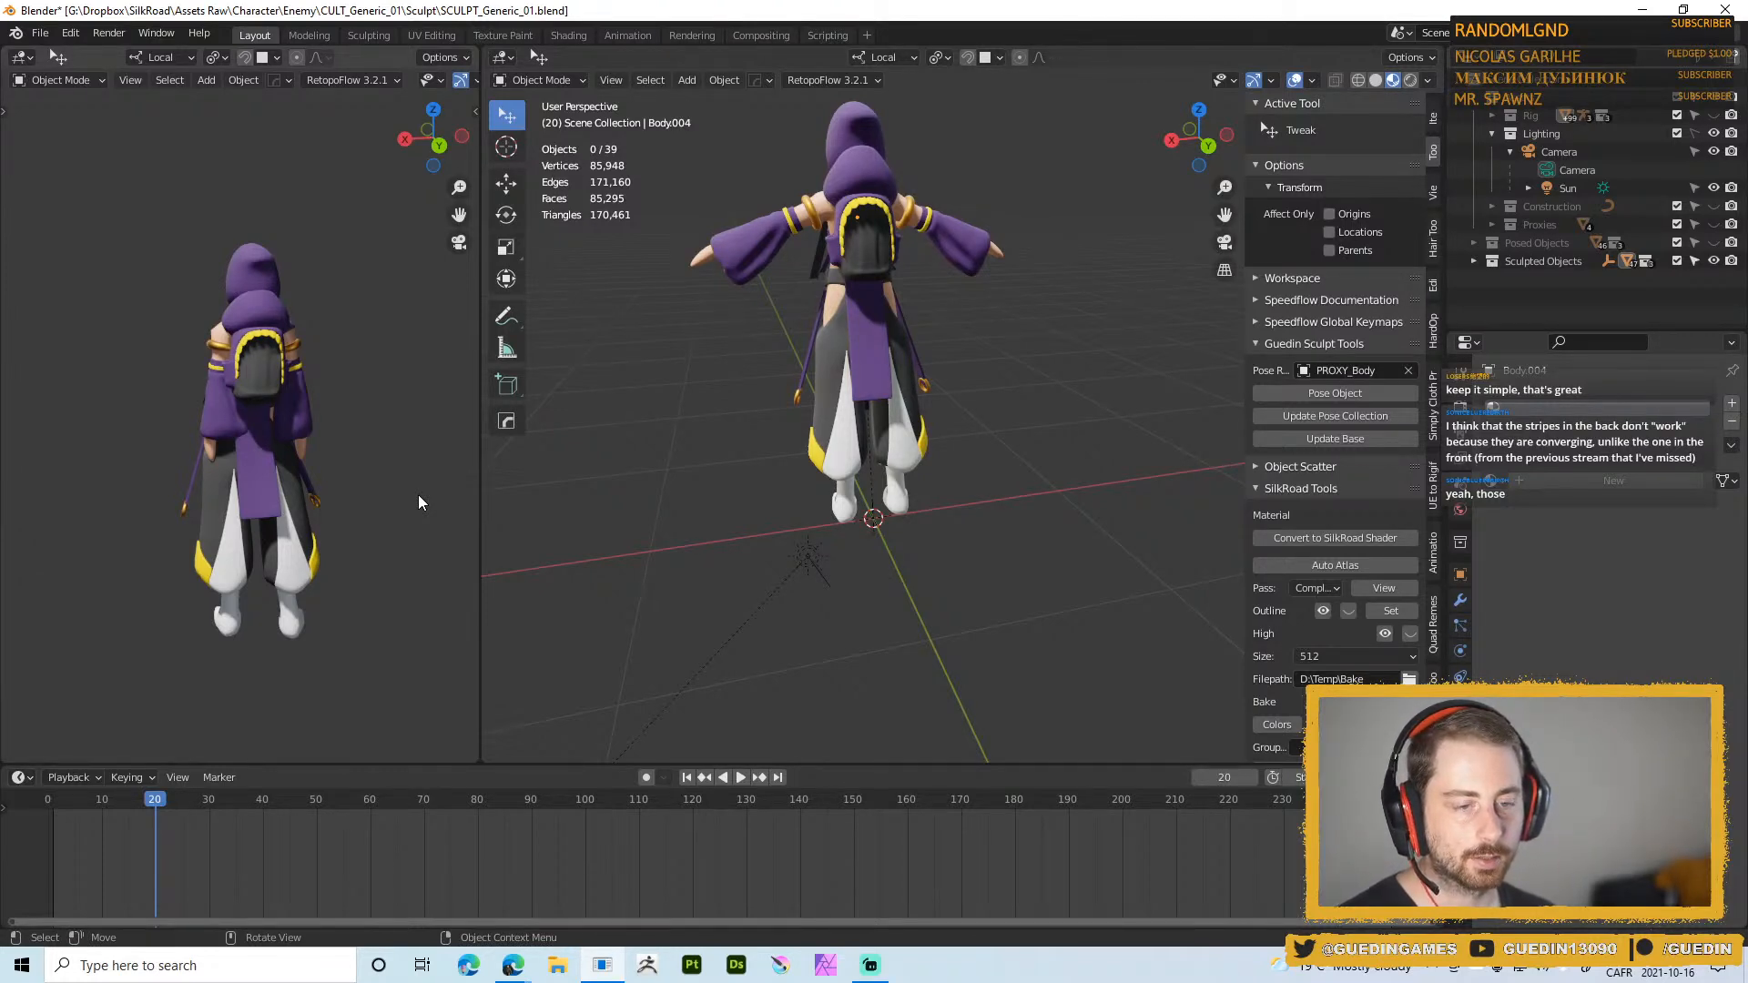
middle_drag(923, 577, 975, 423)
middle_drag(324, 462, 218, 437)
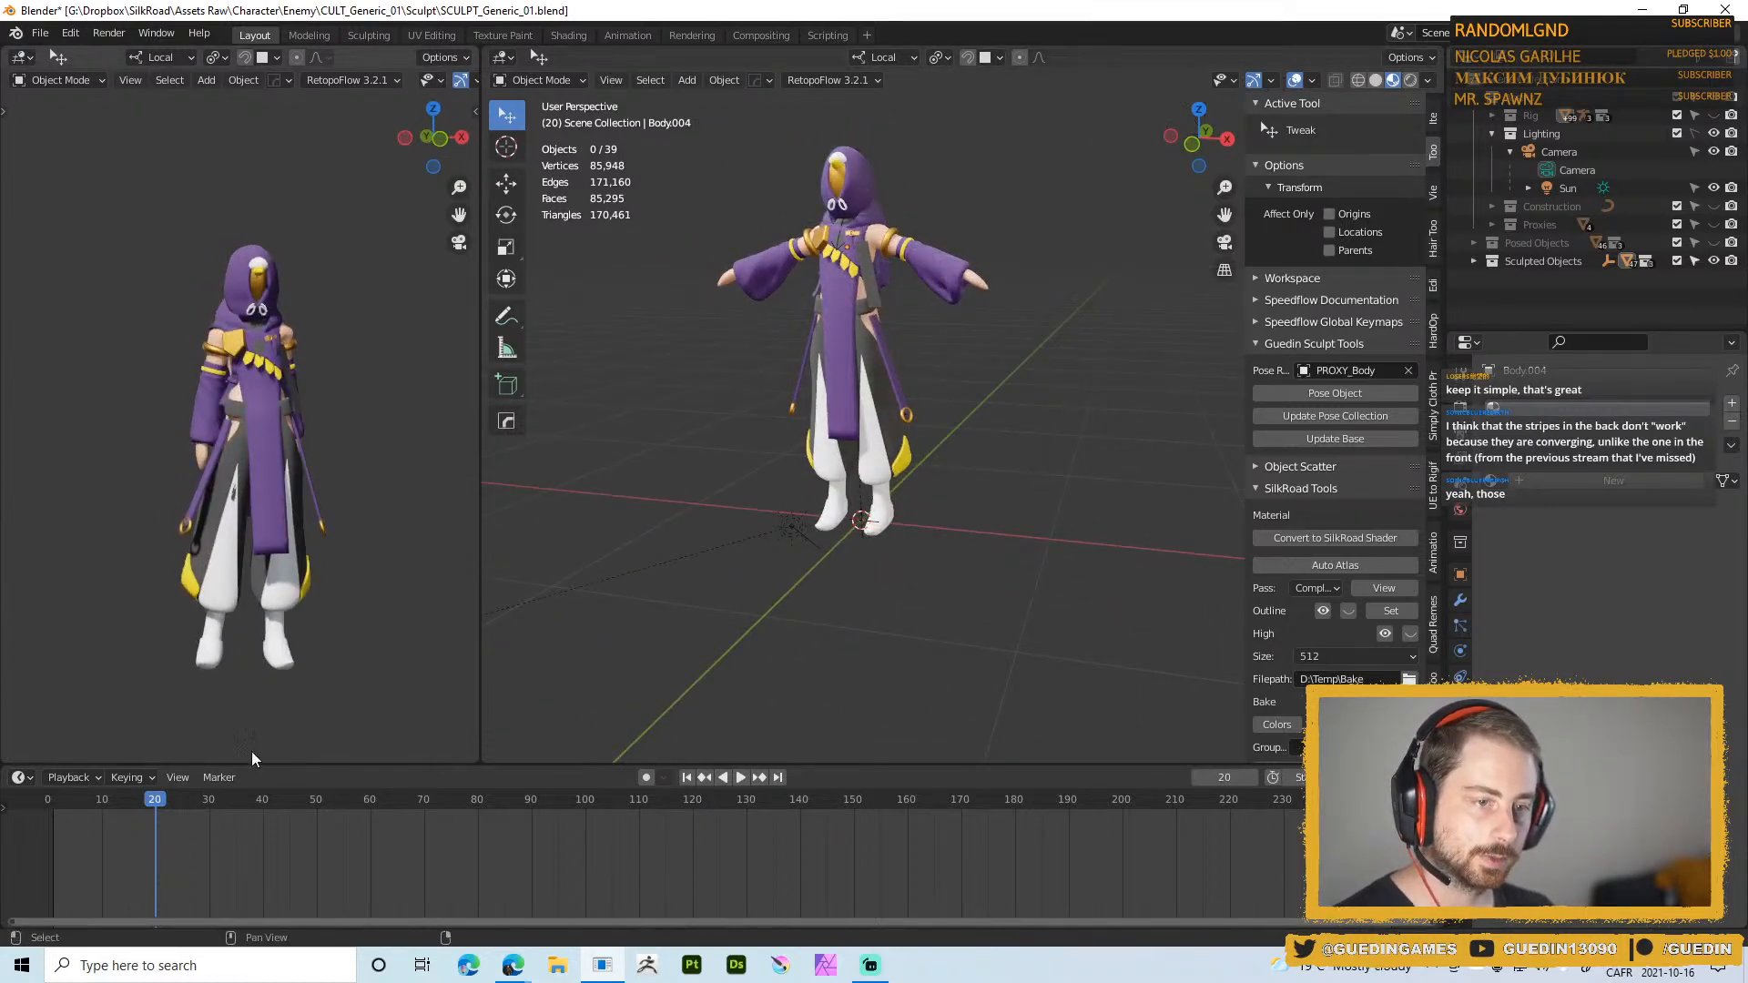
Move the timeline to frame 10 and examine the posed character from several angles around the front
middle_drag(298, 679, 310, 621)
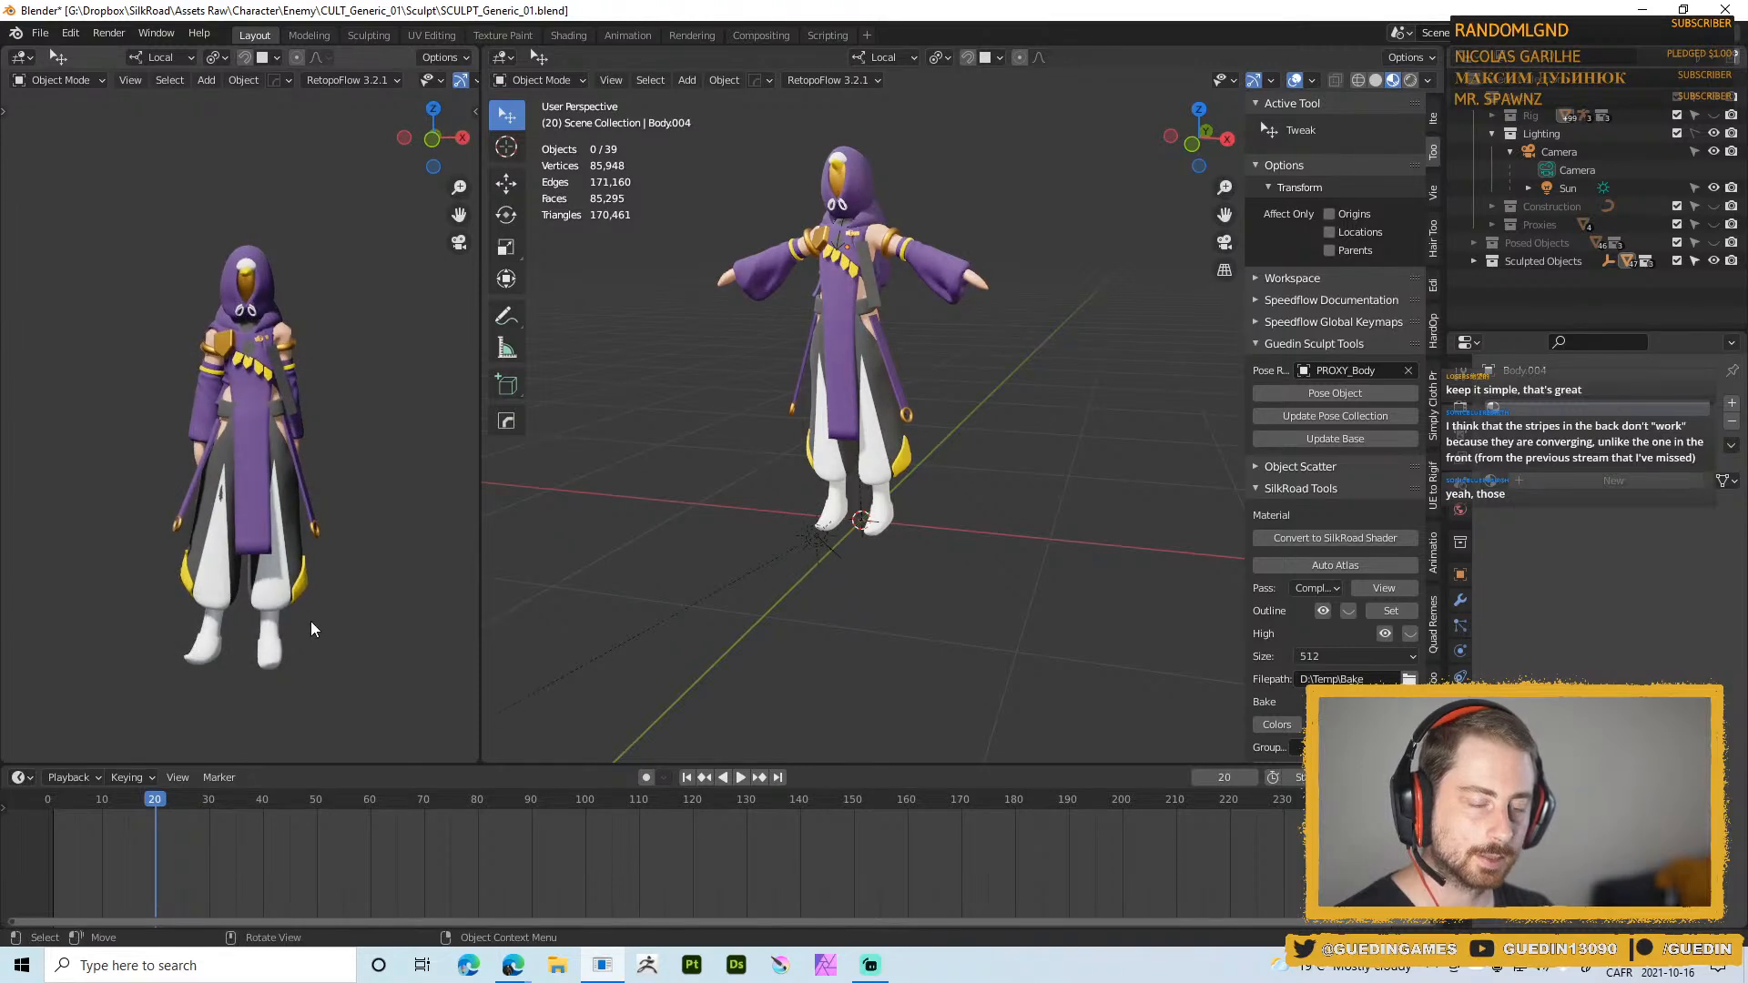
click(102, 798)
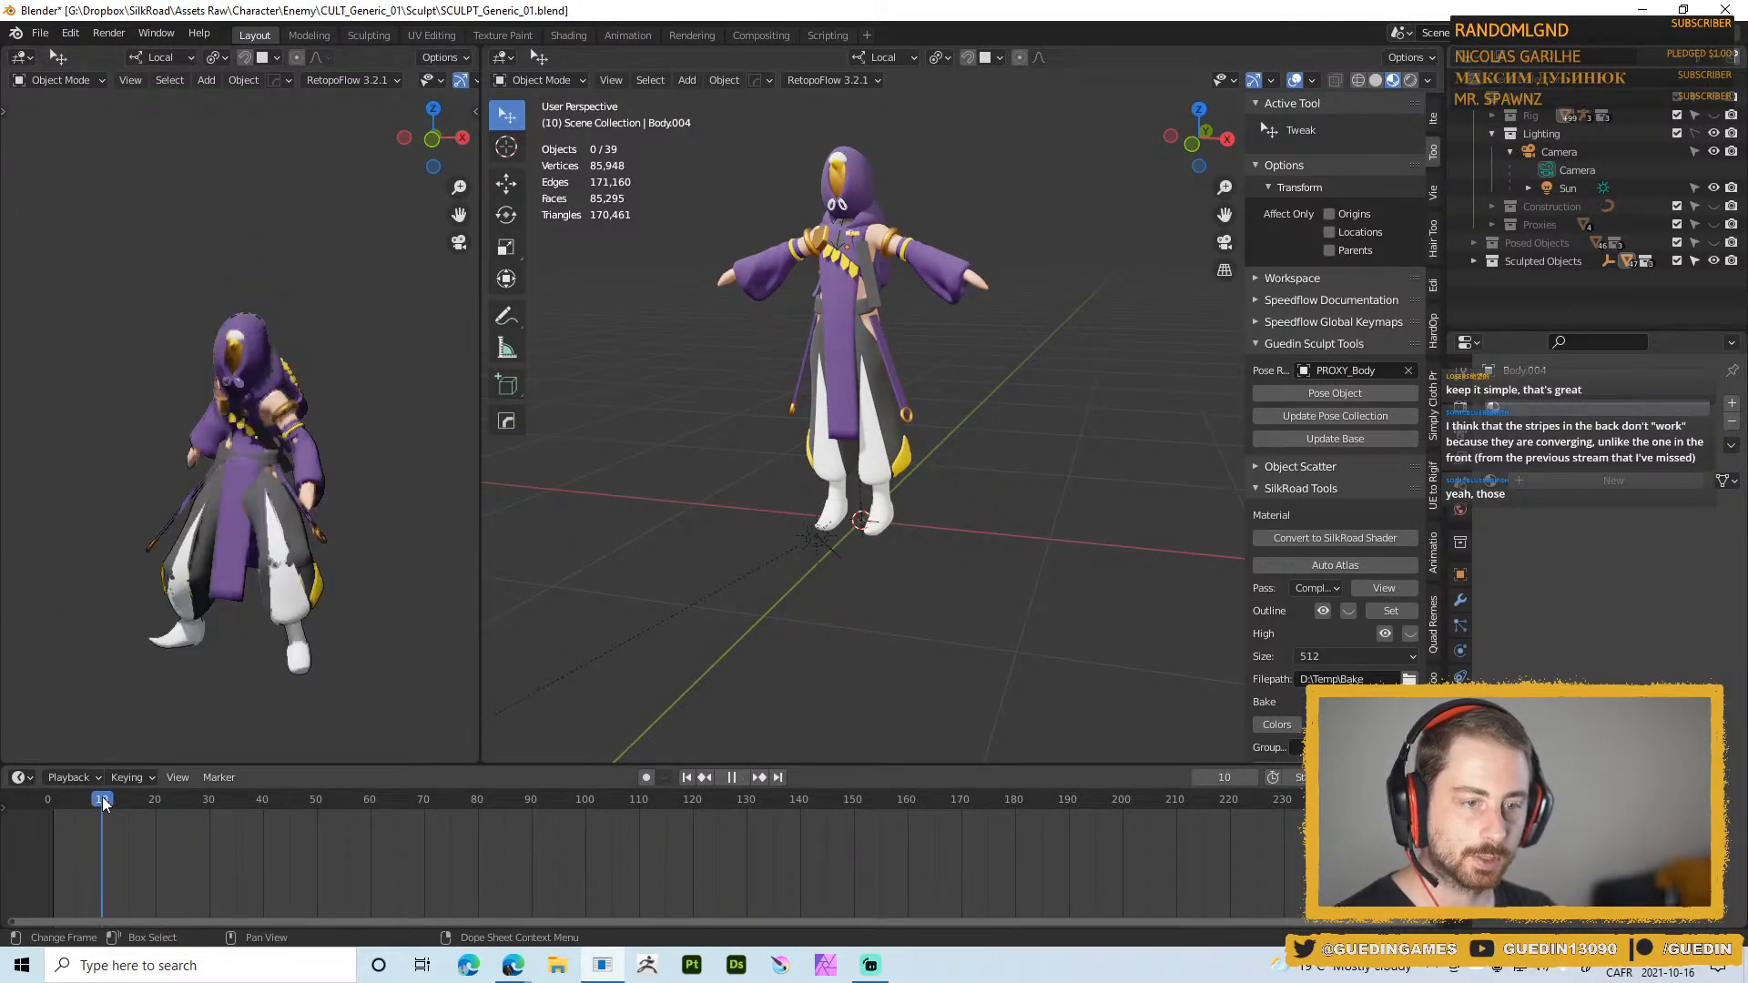
middle_drag(375, 488, 226, 620)
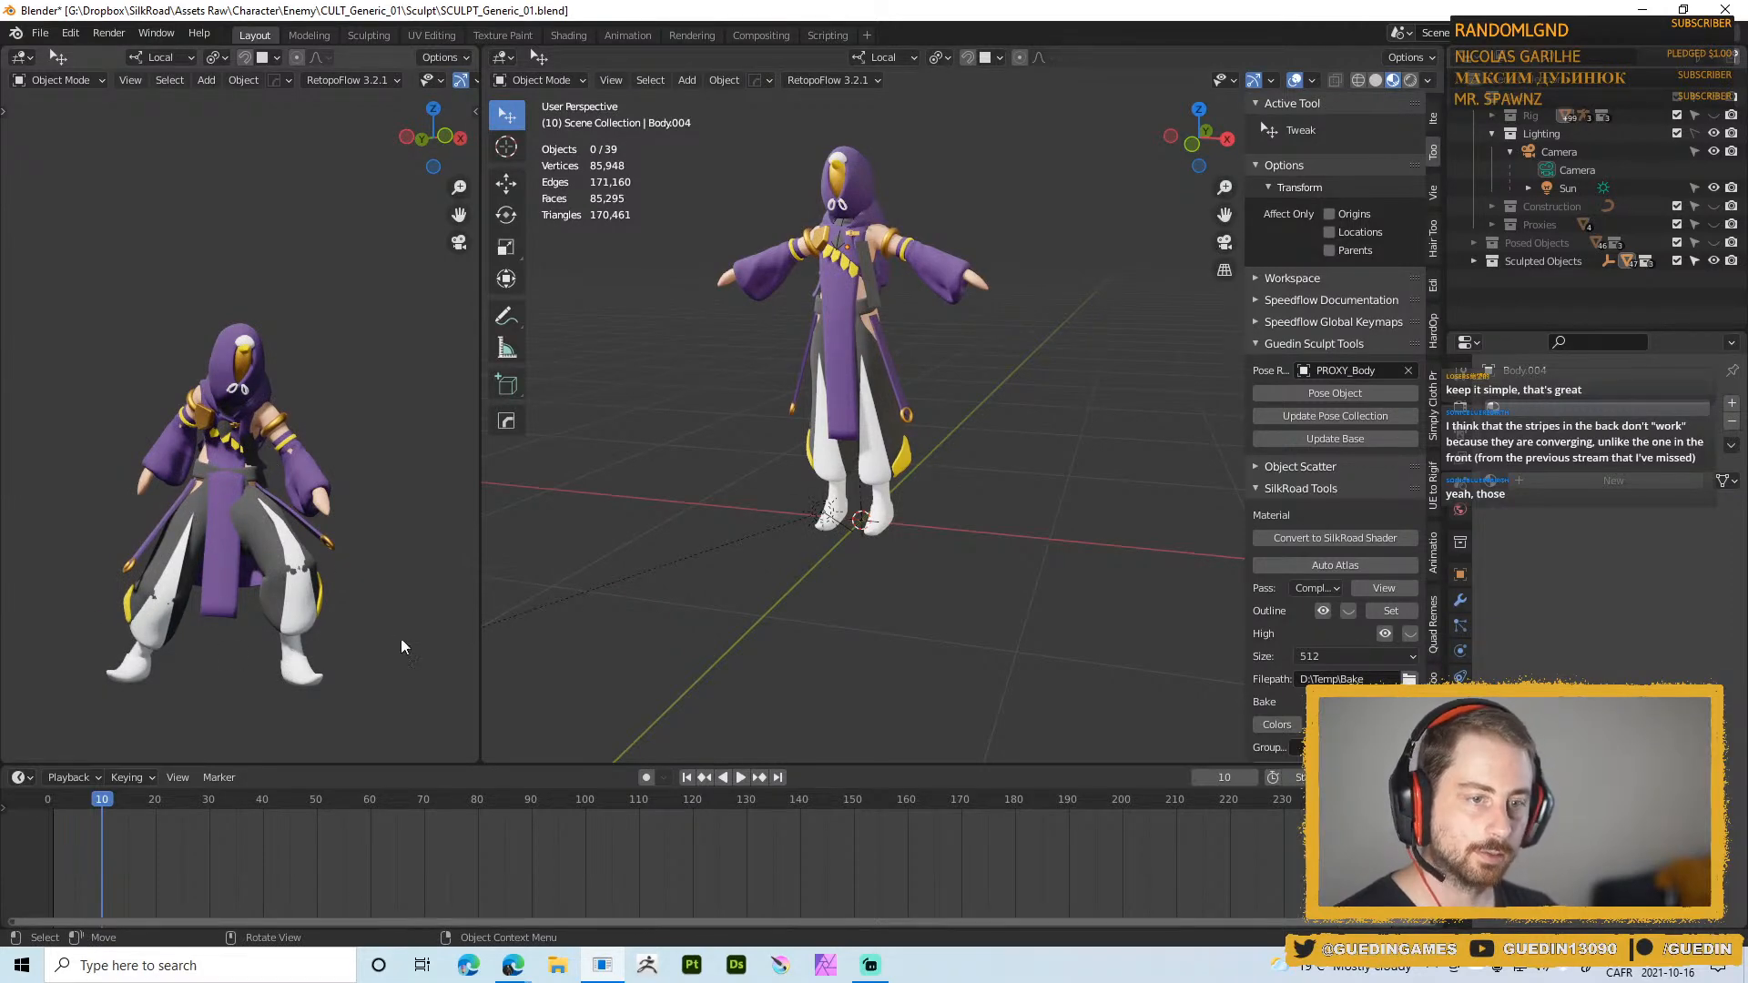
middle_drag(401, 637, 242, 601)
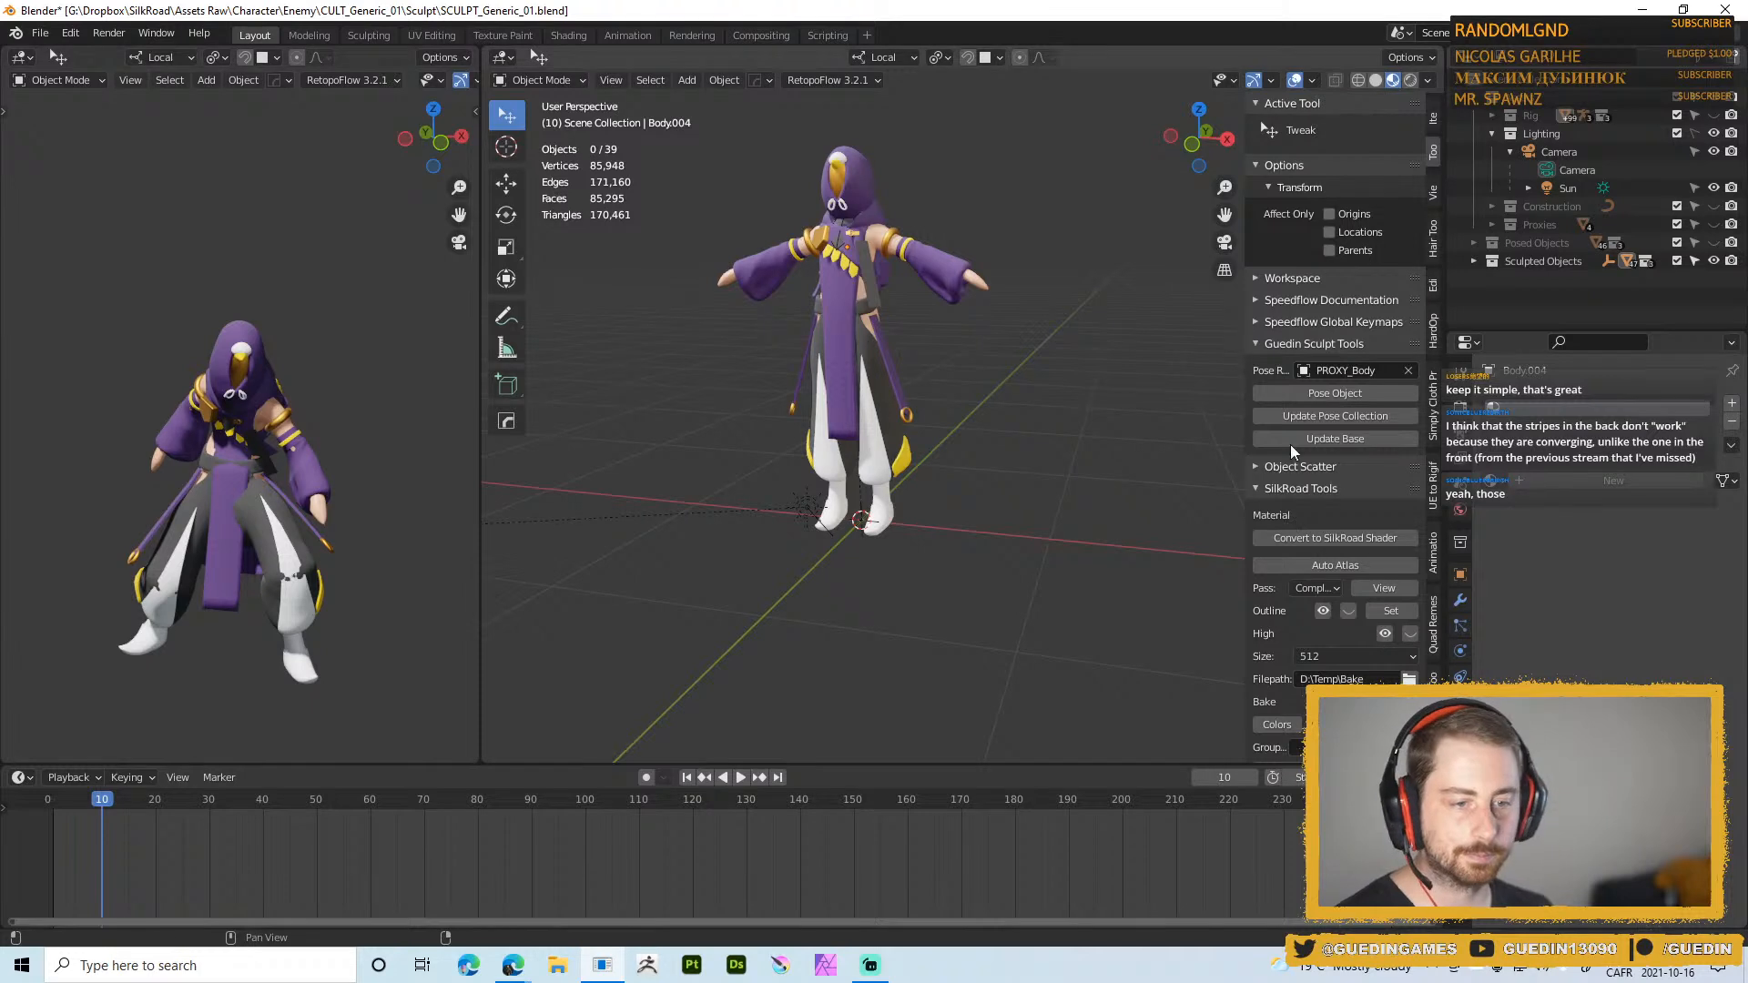
Try the outfit without the white trouser panels by deleting them, and undo the deletions after reviewing the design
click(862, 435)
key(Delete)
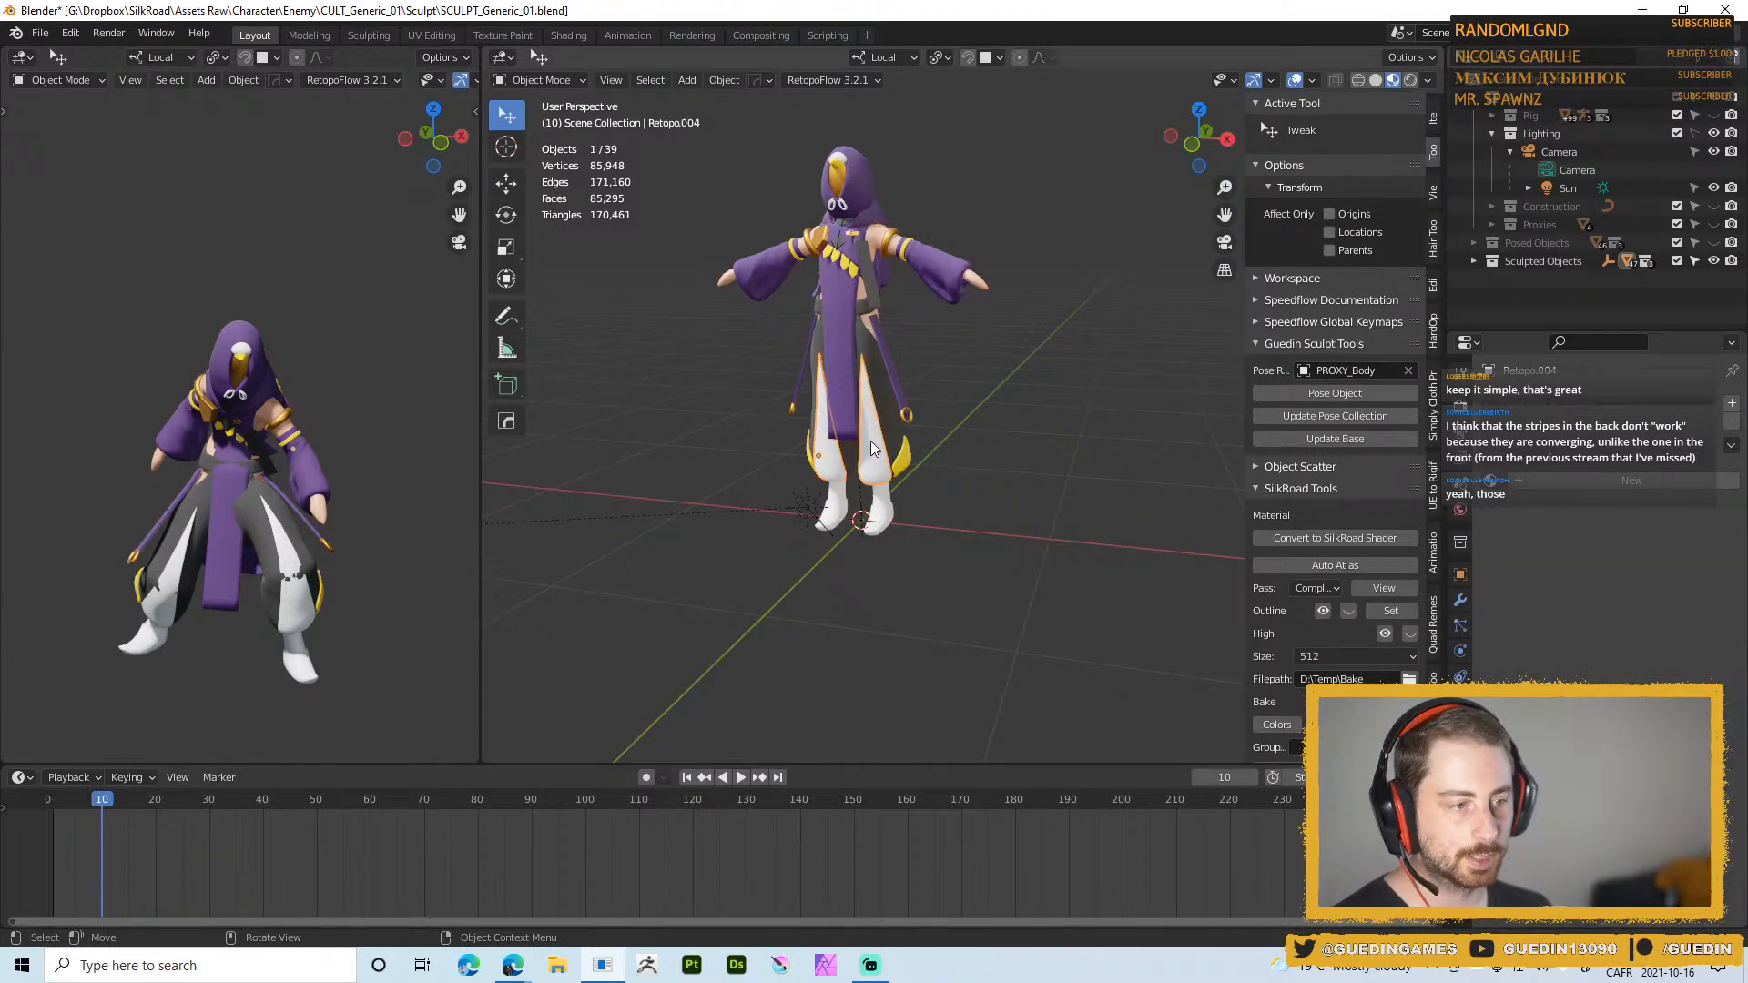
middle_drag(921, 475, 865, 464)
click(732, 450)
key(Delete)
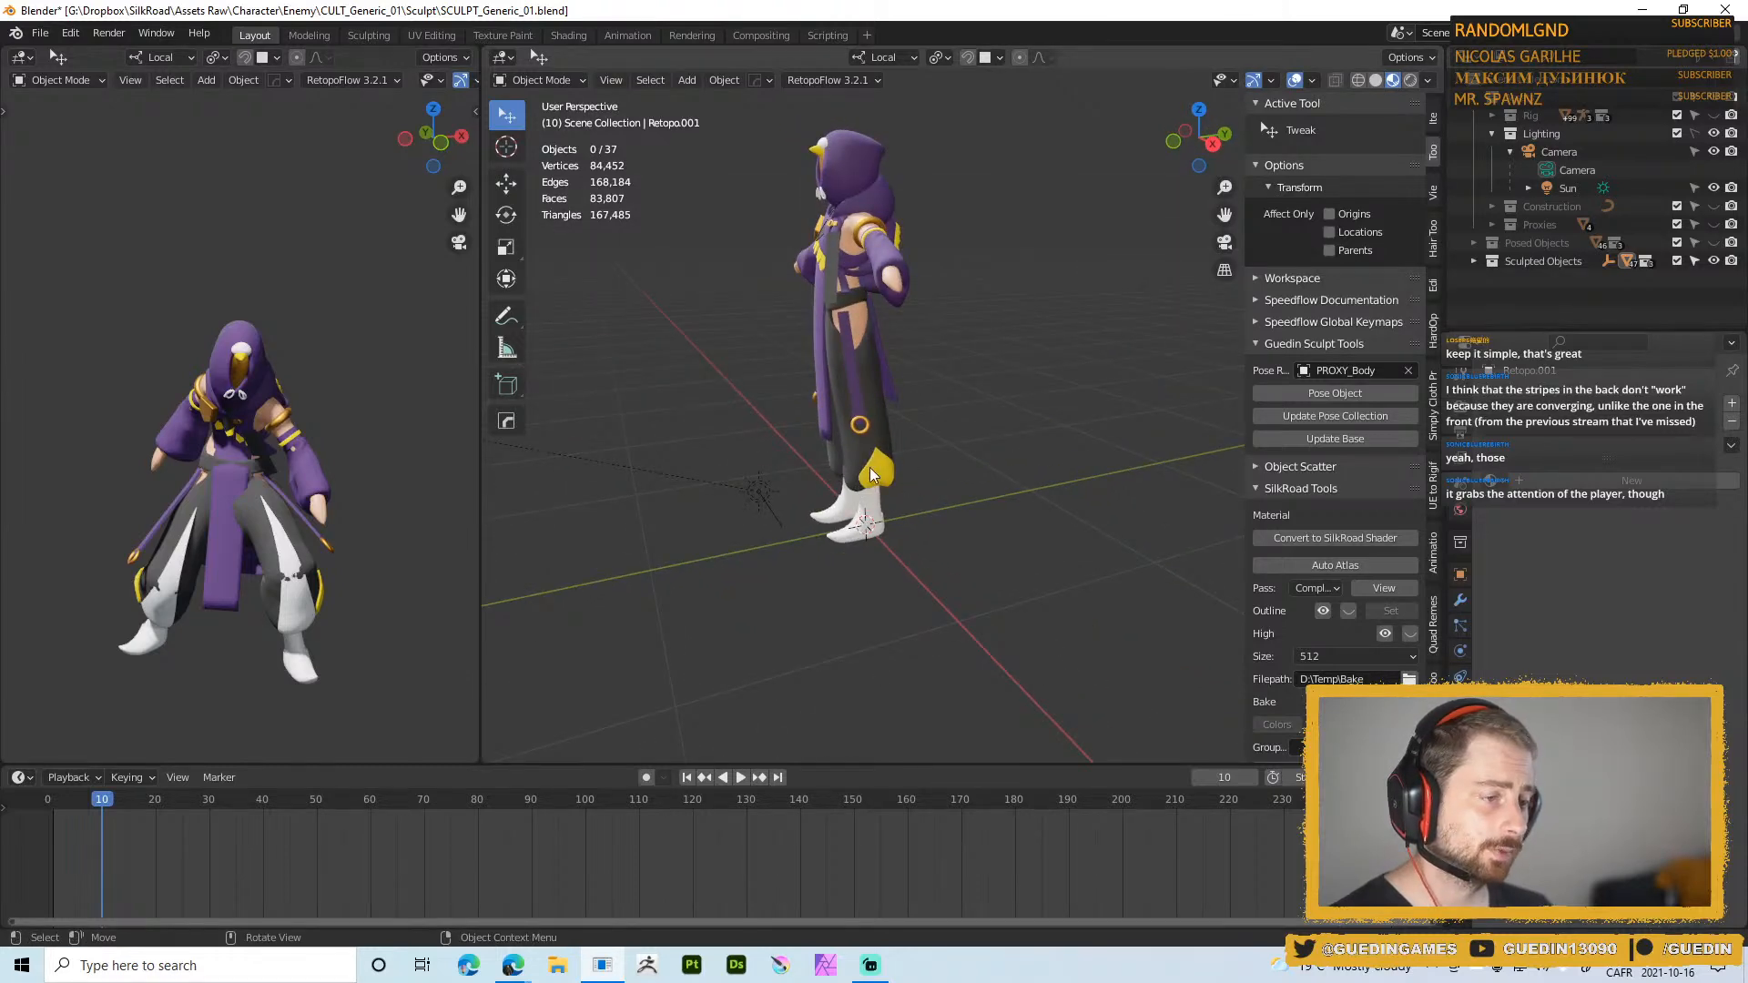
middle_drag(872, 497, 969, 428)
scroll(965, 528, down, 3)
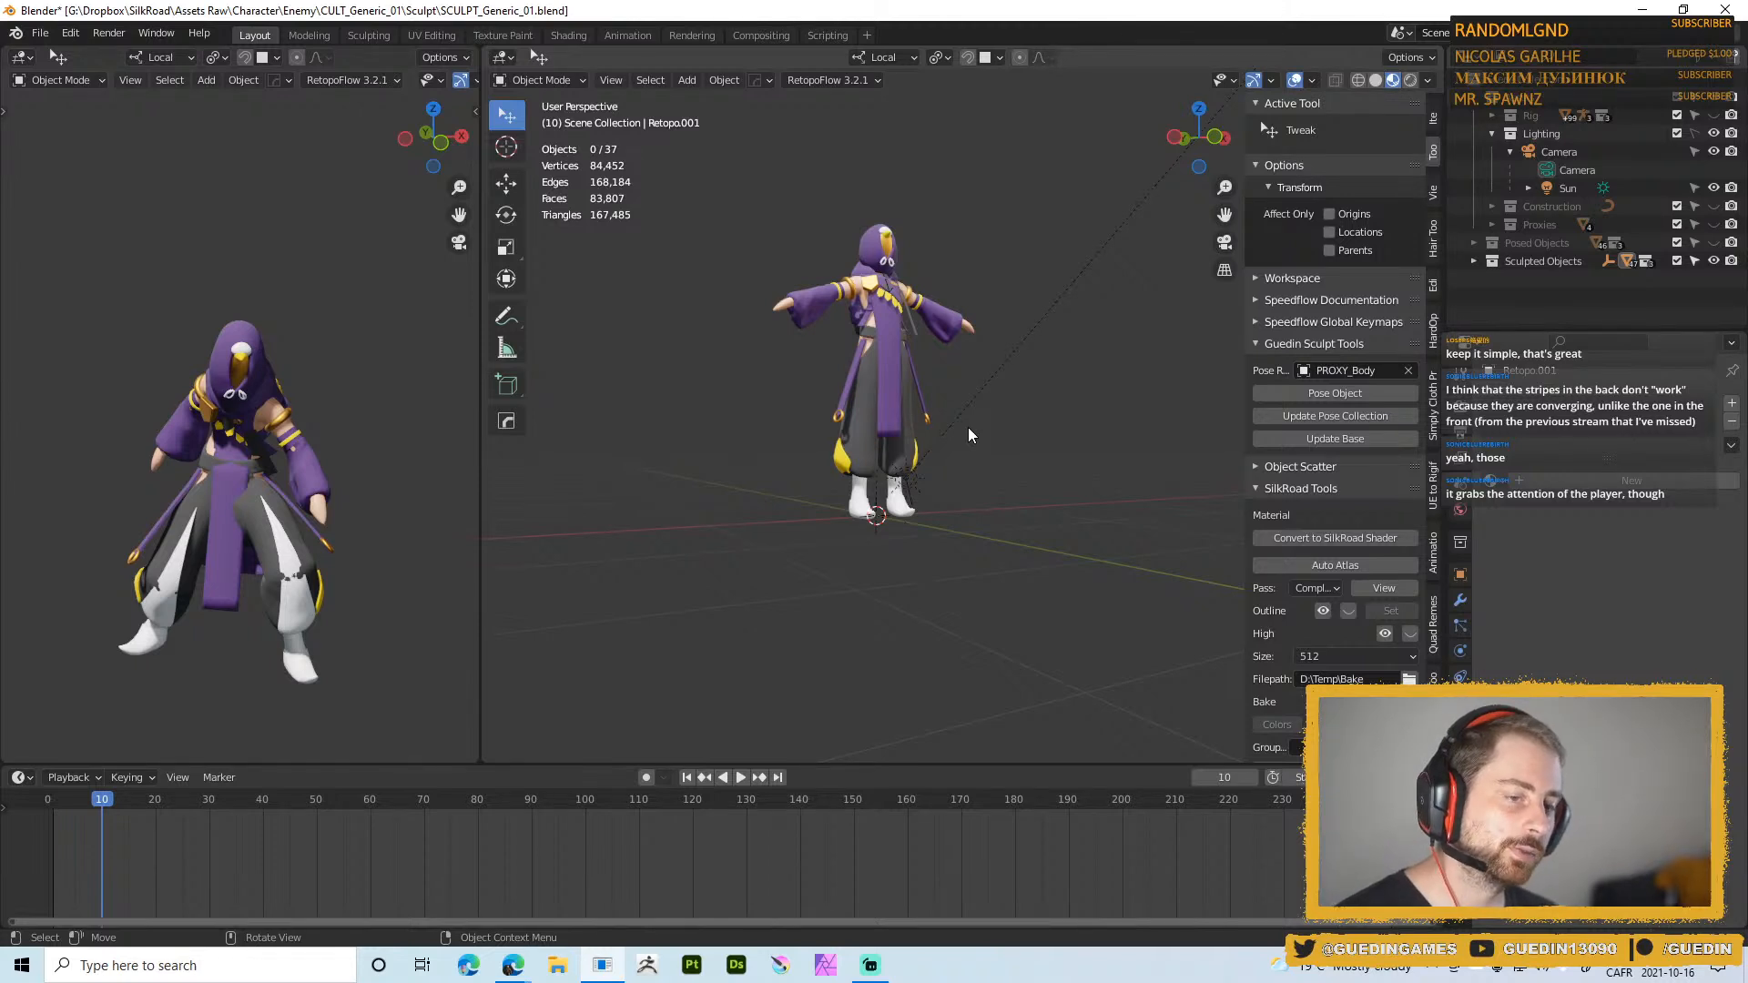
scroll(935, 446, up, 1)
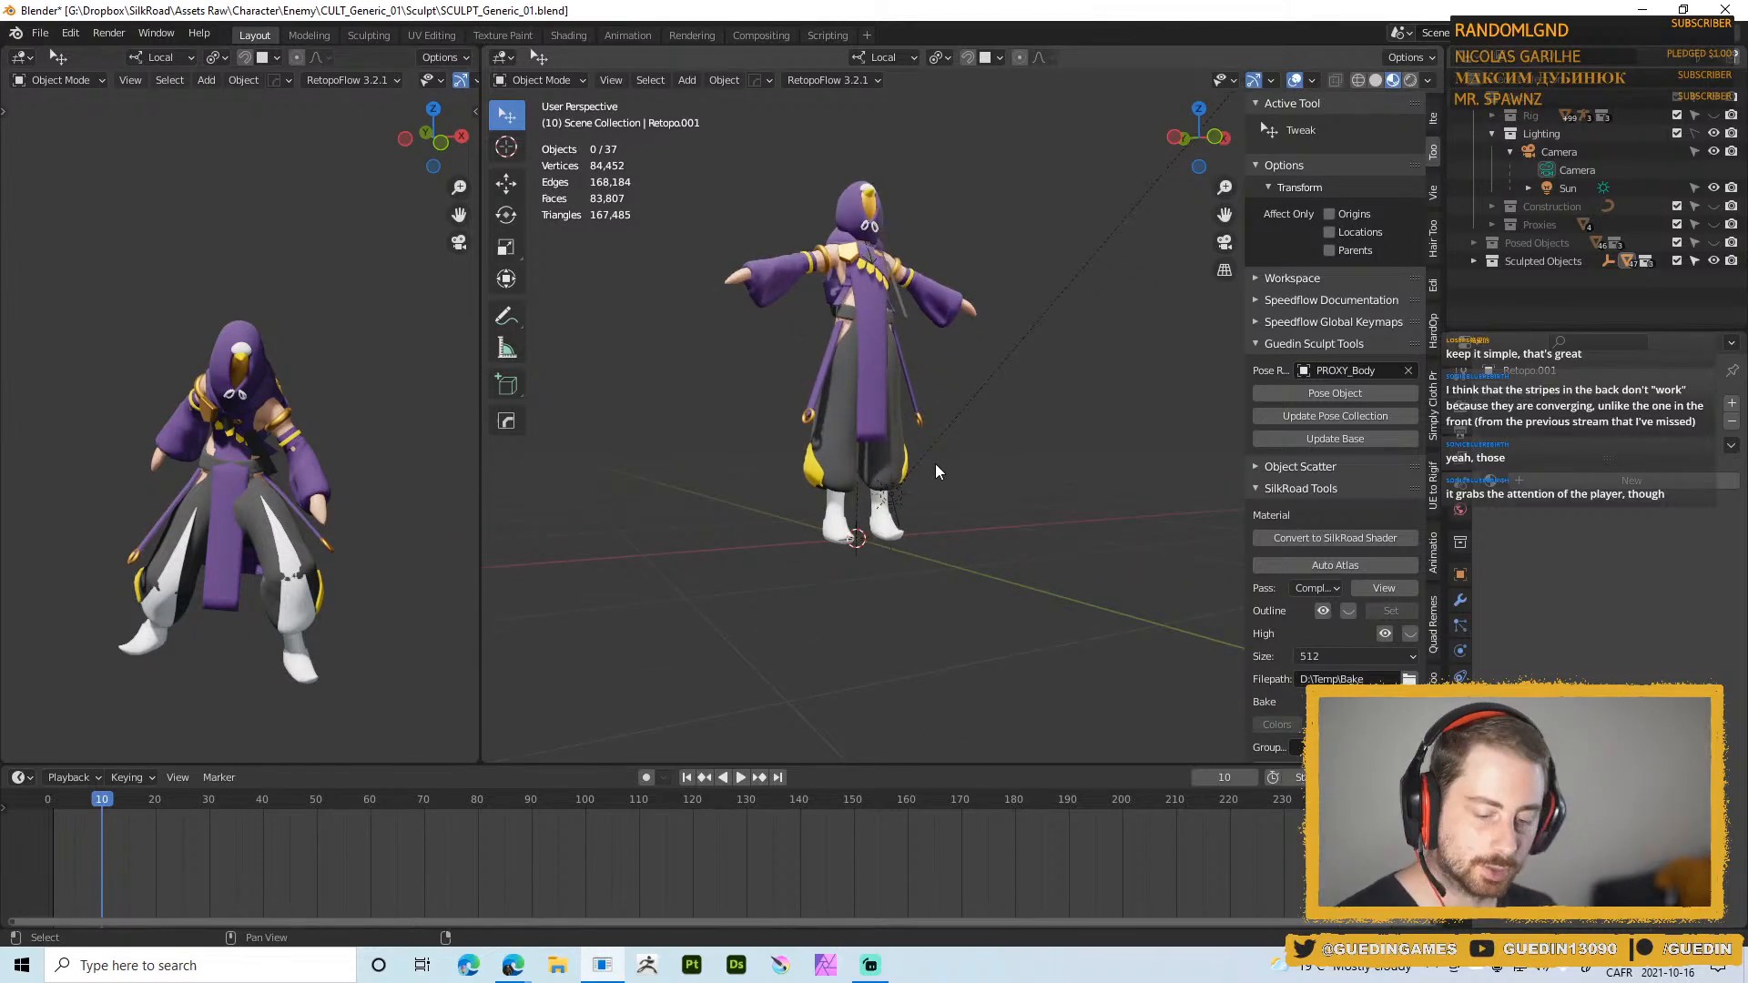
key(ctrl+shift+z)
Select the white front trouser panels and compare the legs from the front, side and back in both viewports
middle_drag(936, 463, 846, 413)
scroll(854, 503, up, 1)
scroll(852, 501, up, 3)
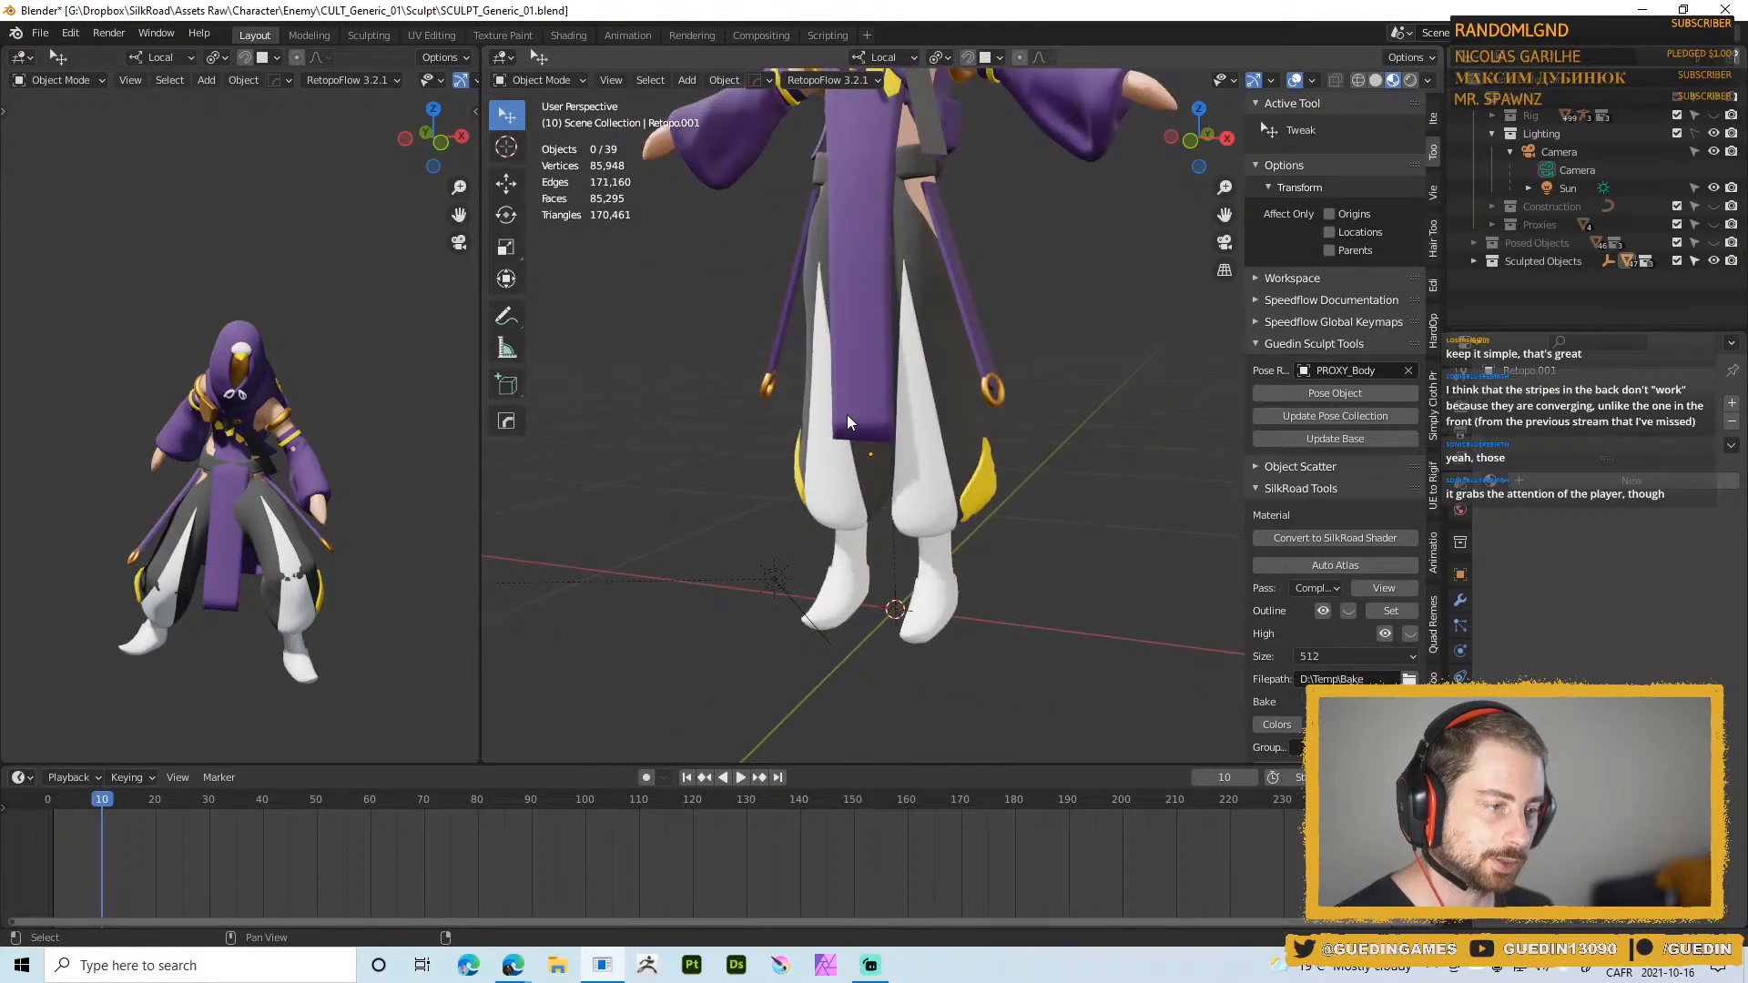
click(910, 395)
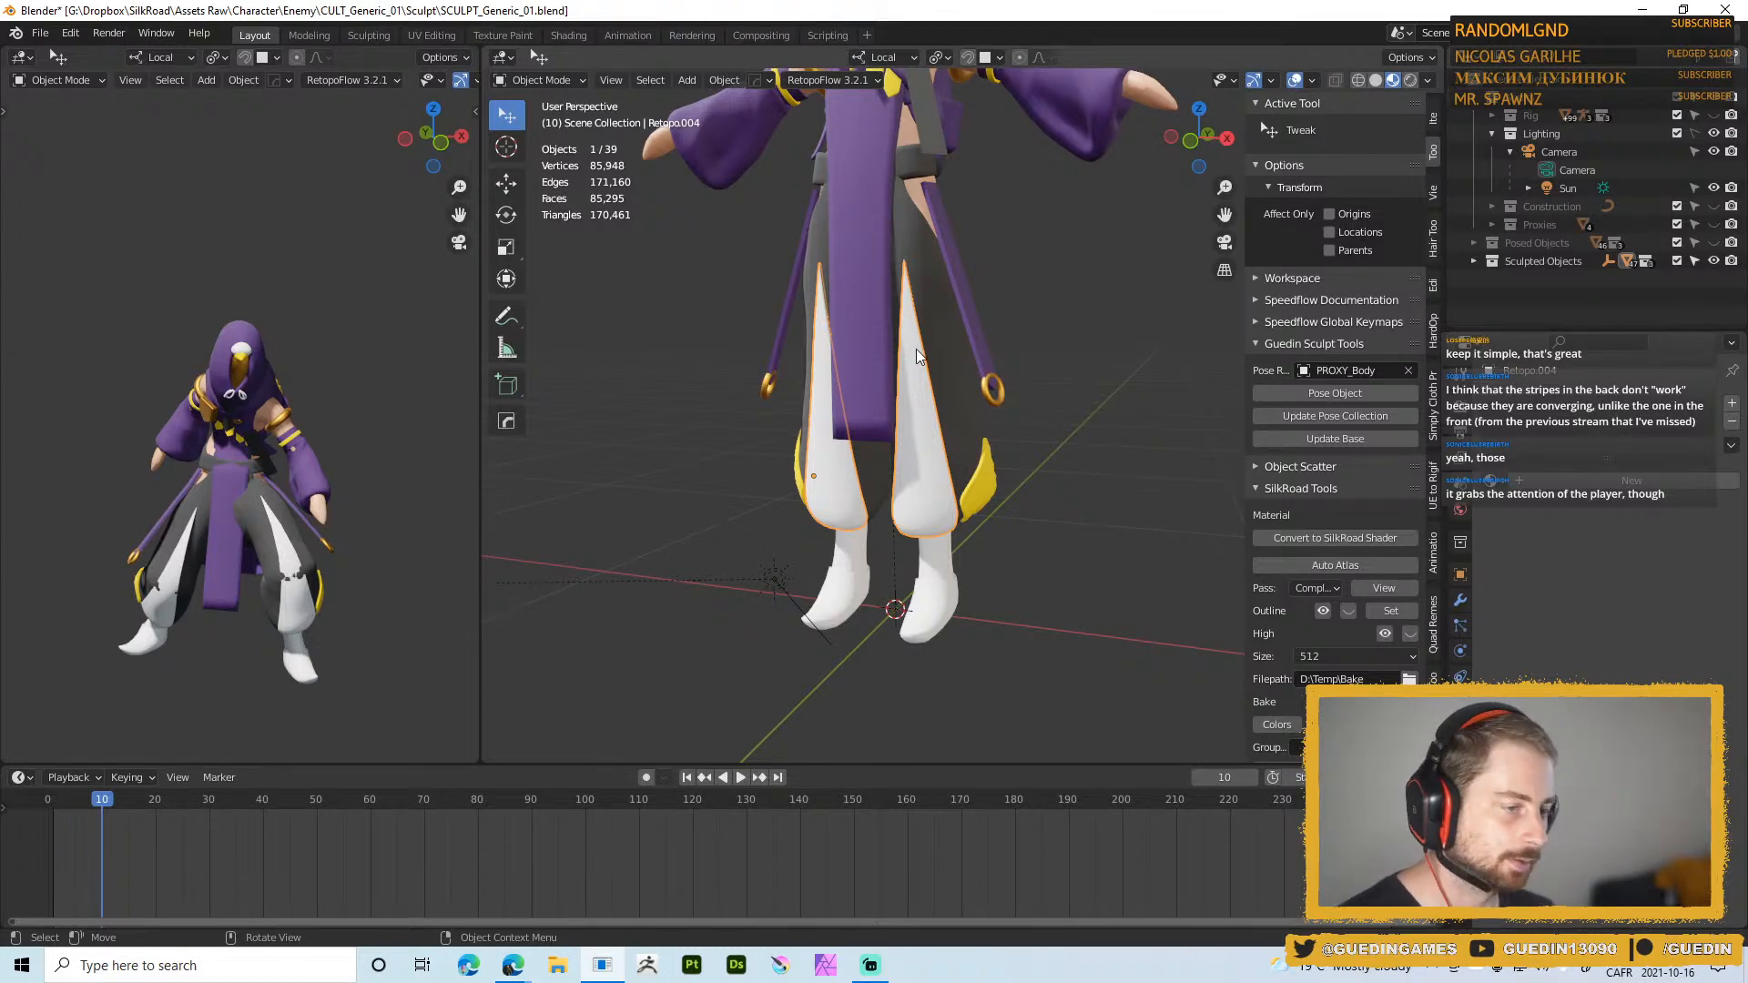
scroll(885, 249, down, 4)
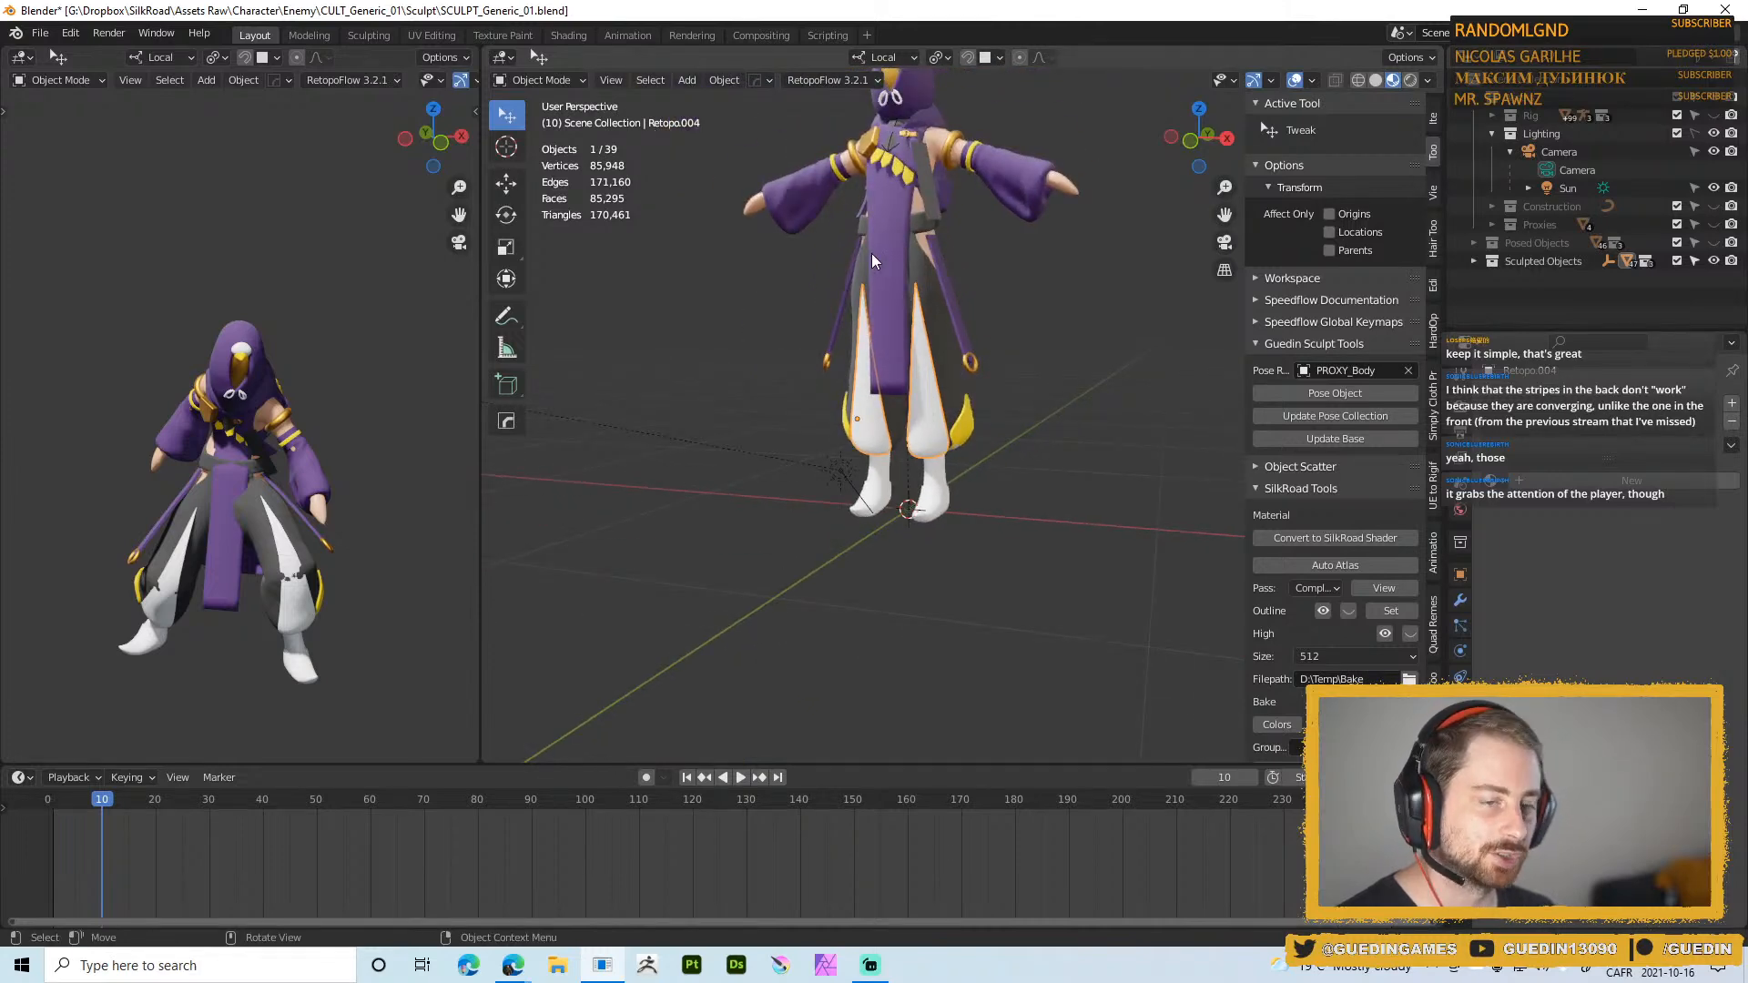
middle_drag(216, 538, 404, 550)
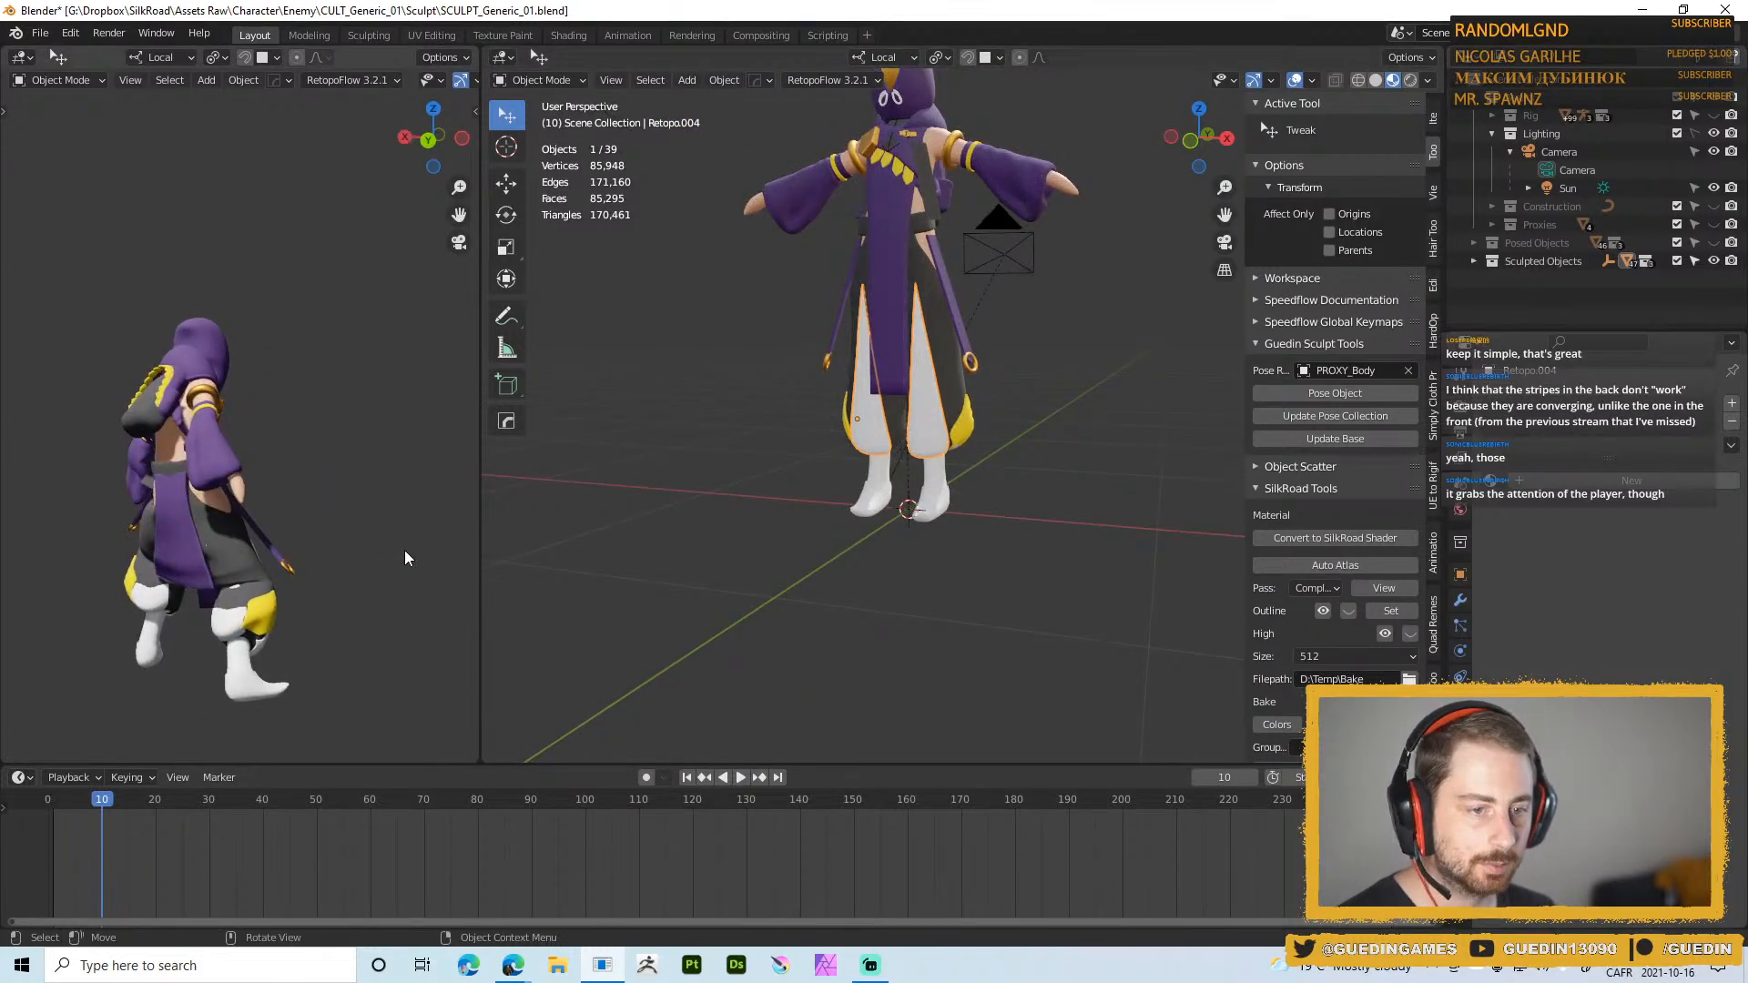
middle_drag(993, 401, 583, 418)
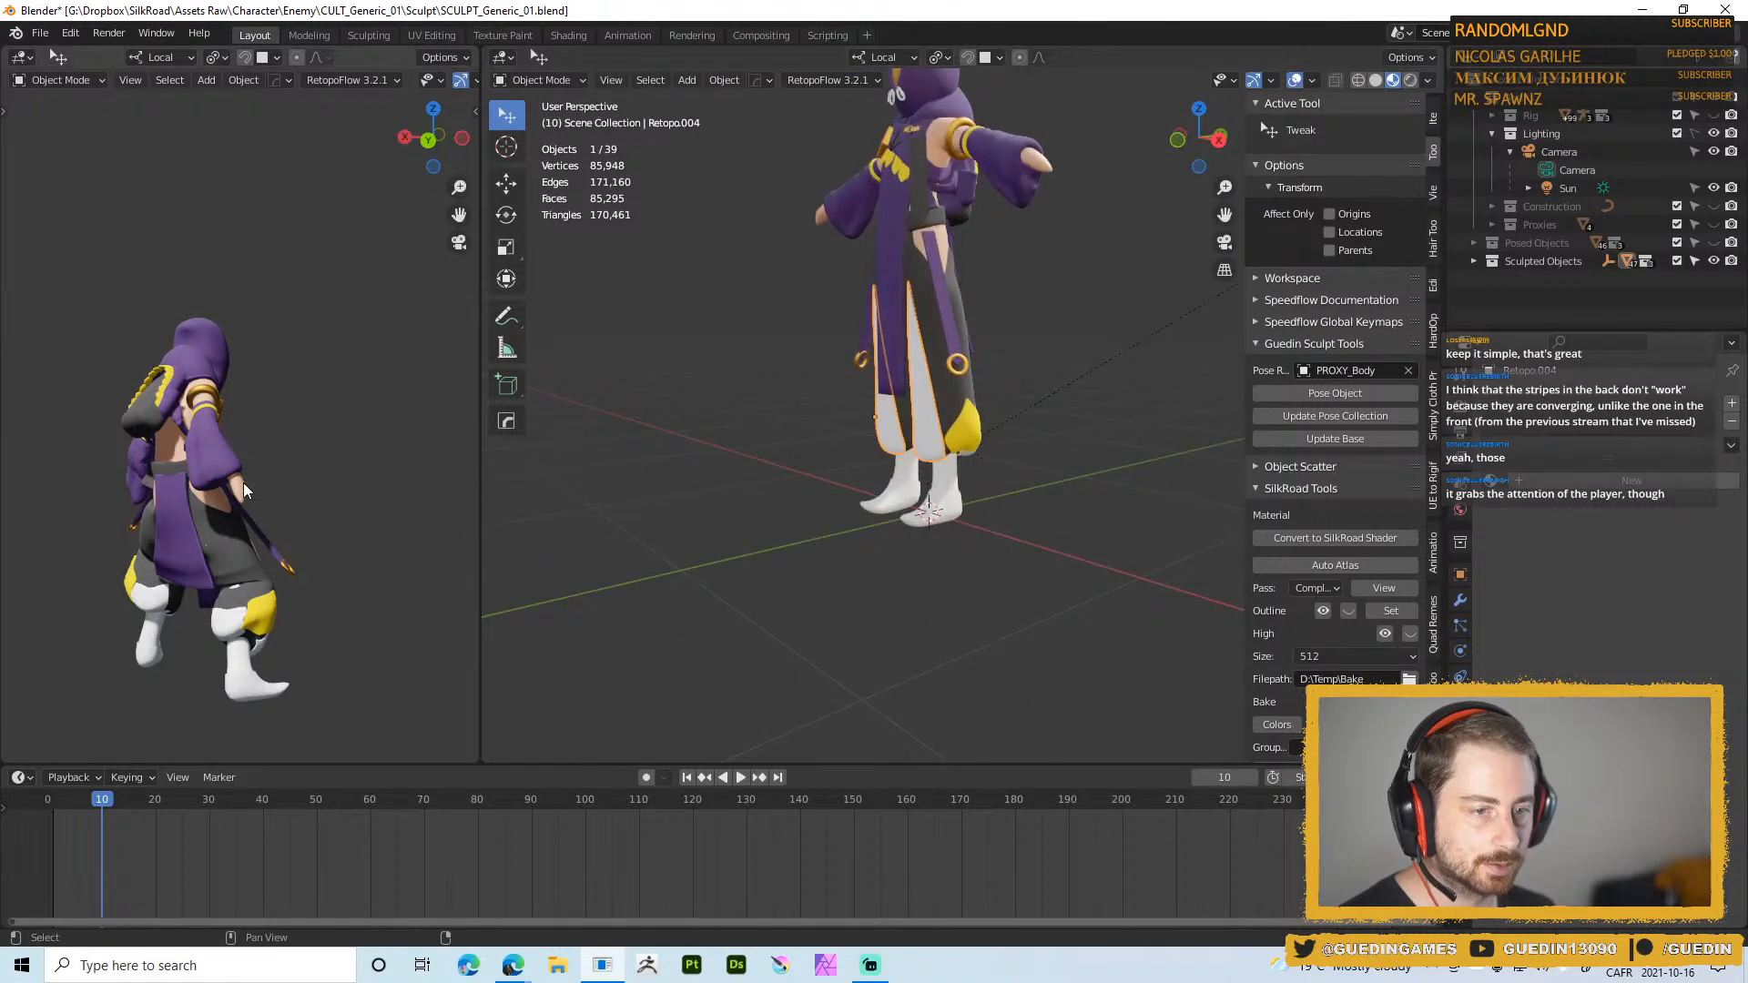
middle_drag(243, 482, 330, 449)
middle_drag(897, 435, 1012, 457)
scroll(799, 474, up, 2)
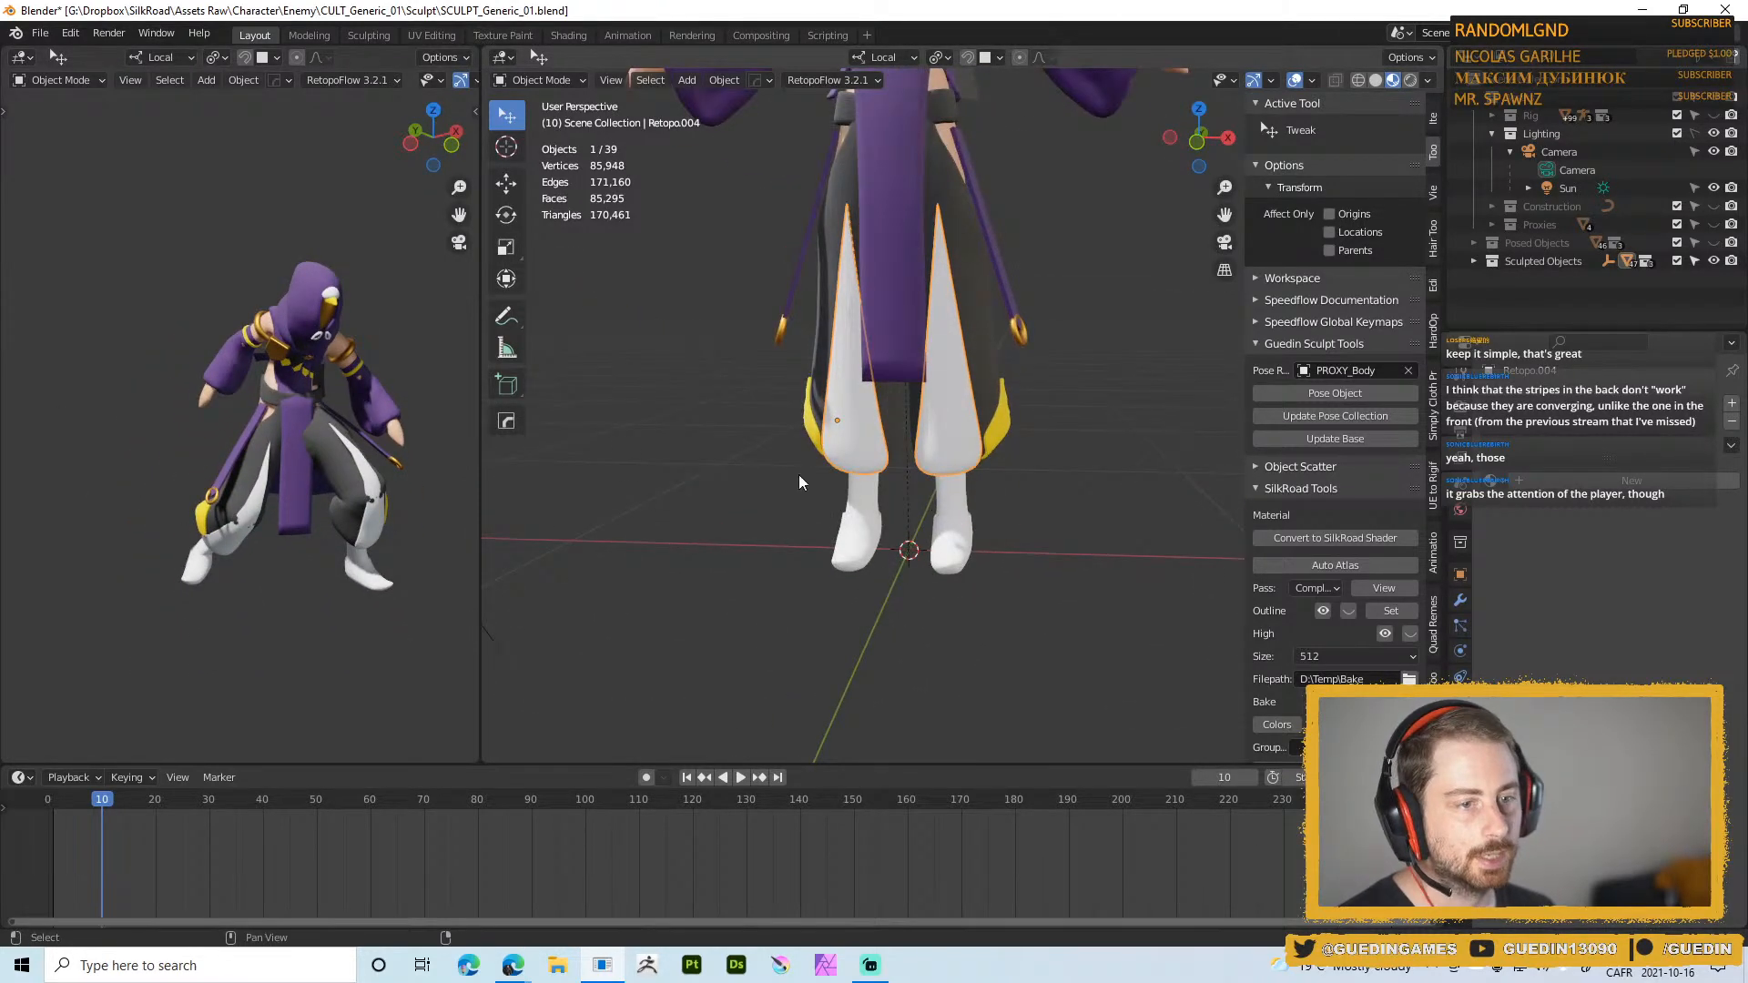
middle_drag(300, 427, 263, 467)
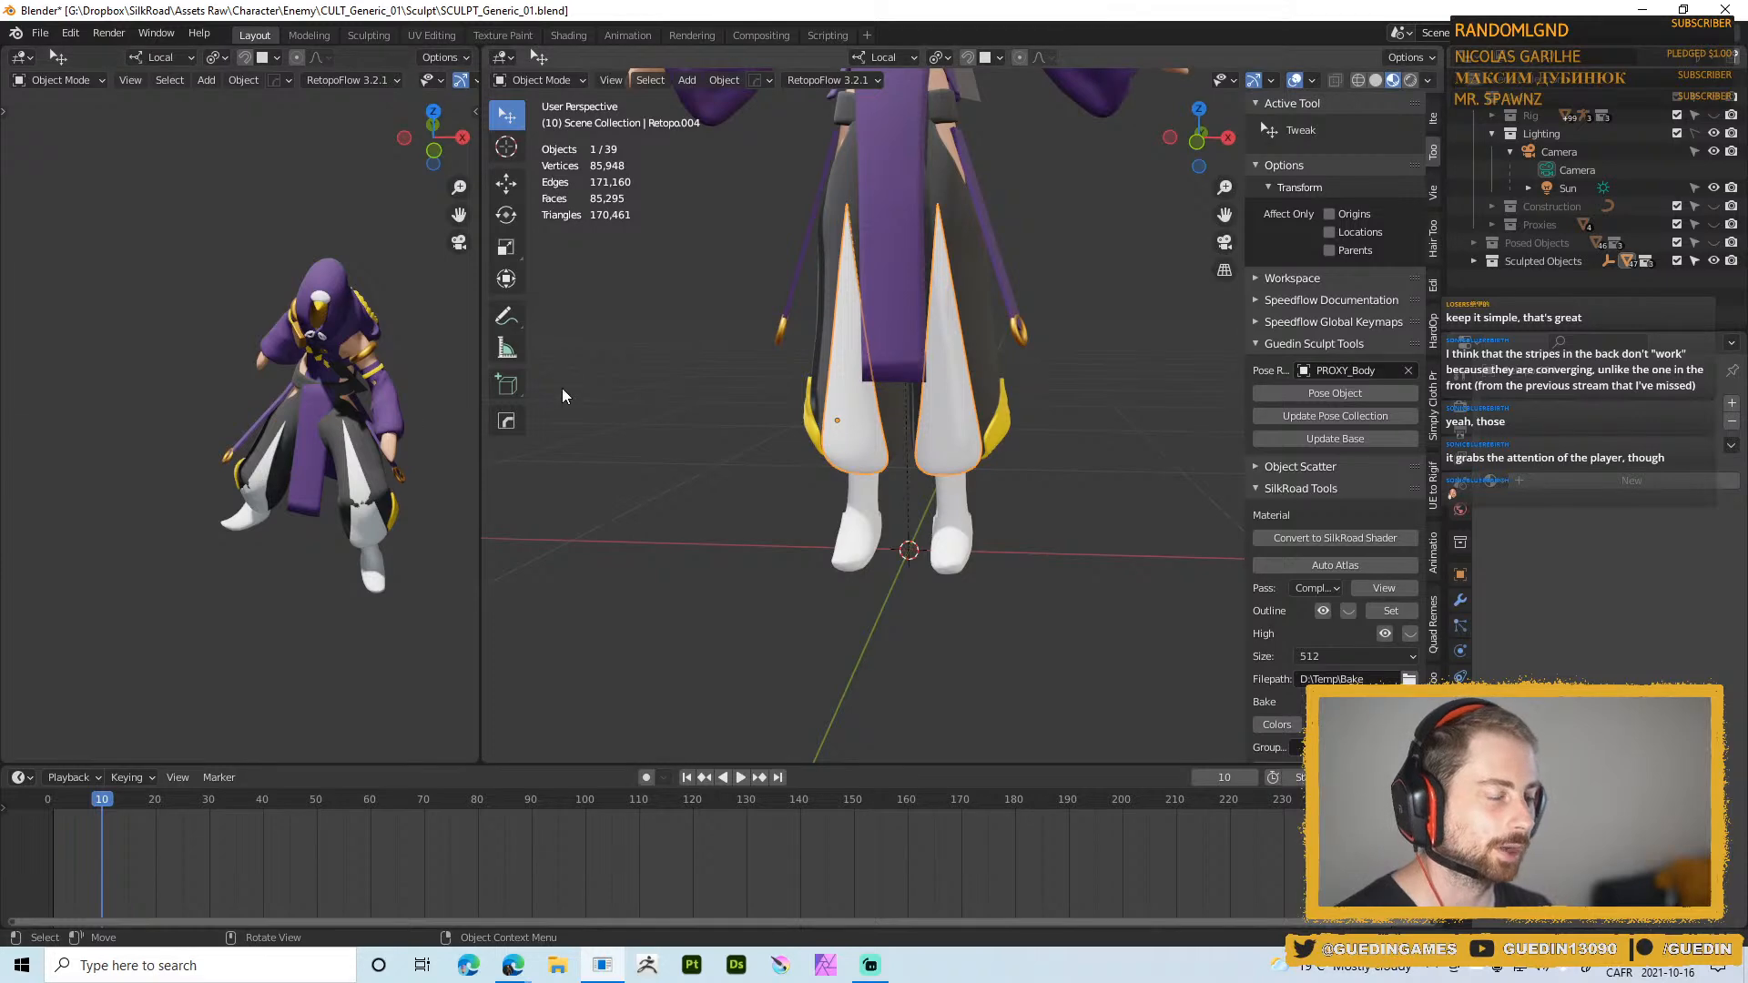
Compare the whole unposed outfit with the posed version, checking how the white leg panels fit the overall design
shift+scroll(977, 395, up, 5)
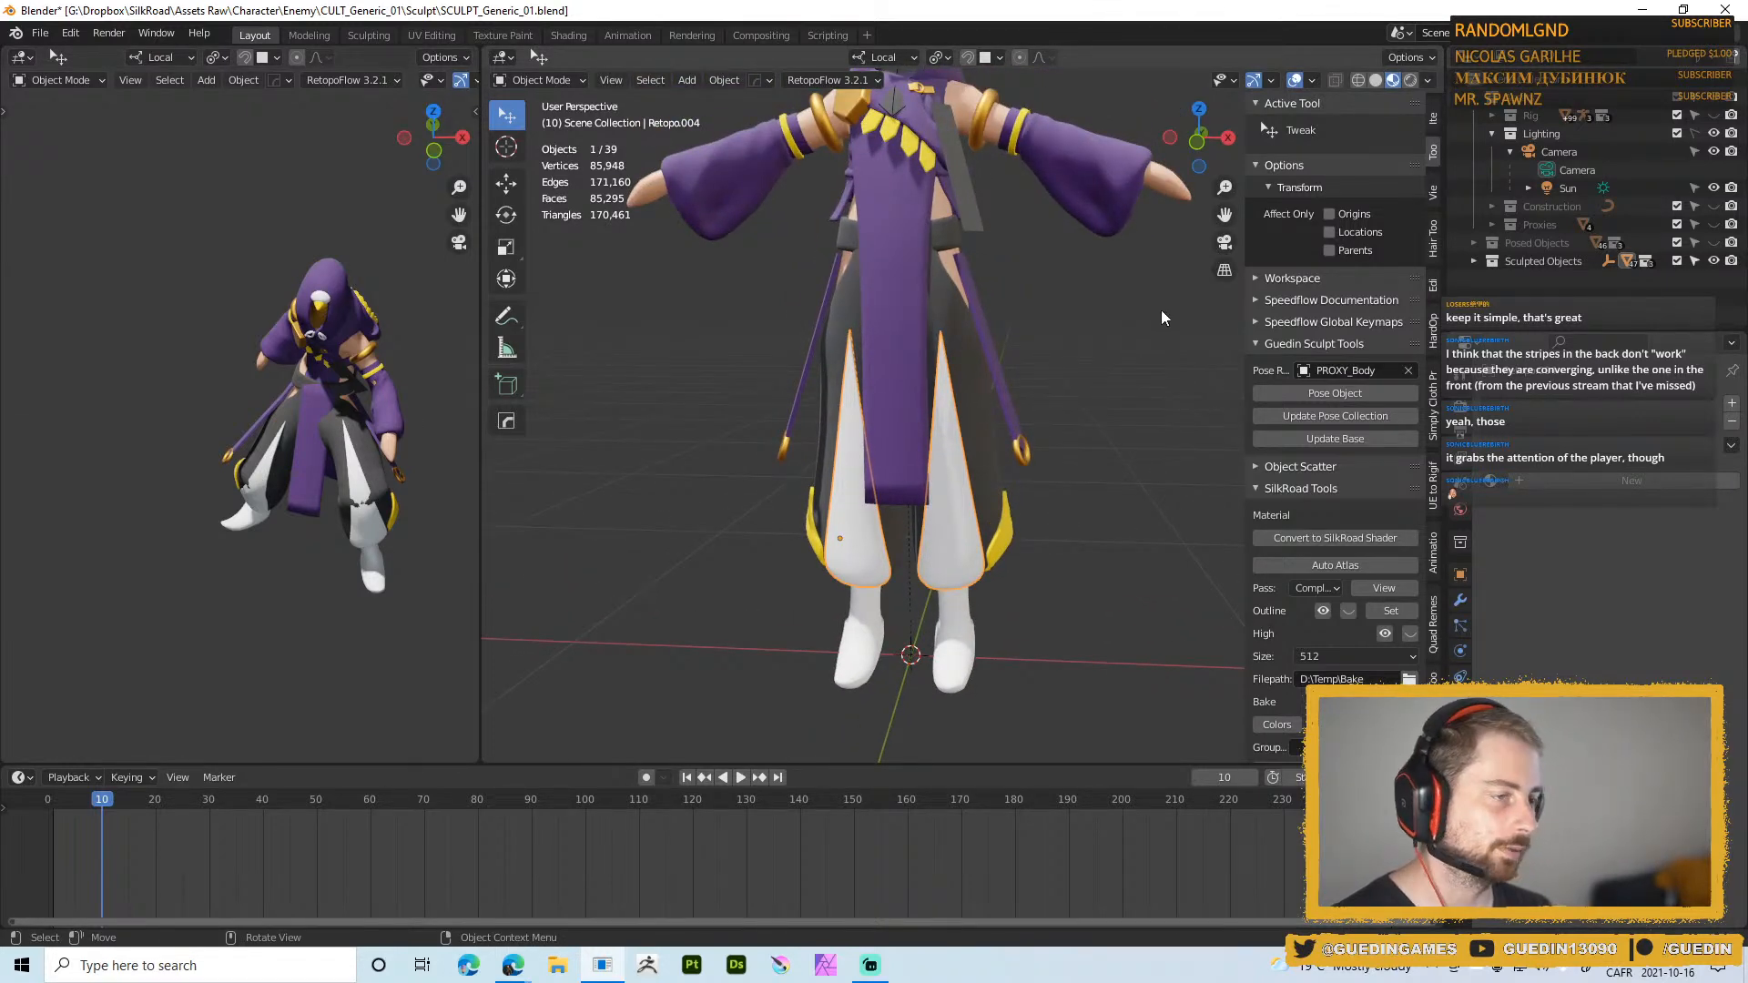
scroll(868, 391, down, 3)
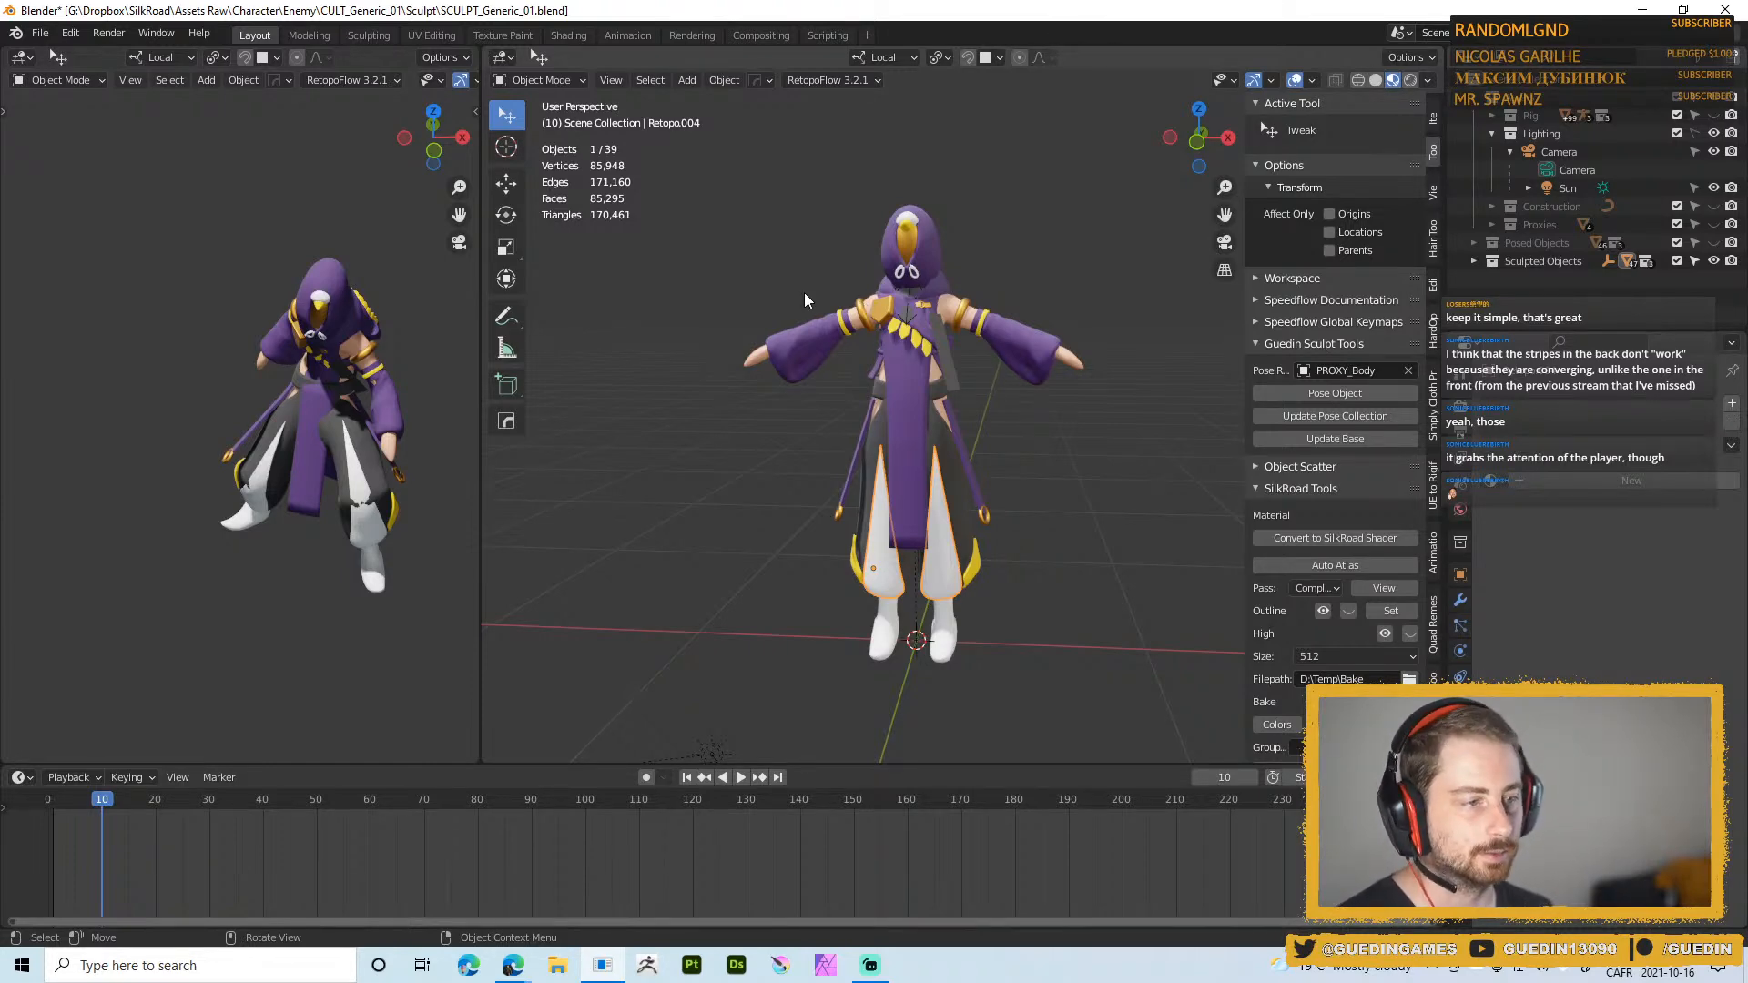
scroll(910, 485, up, 2)
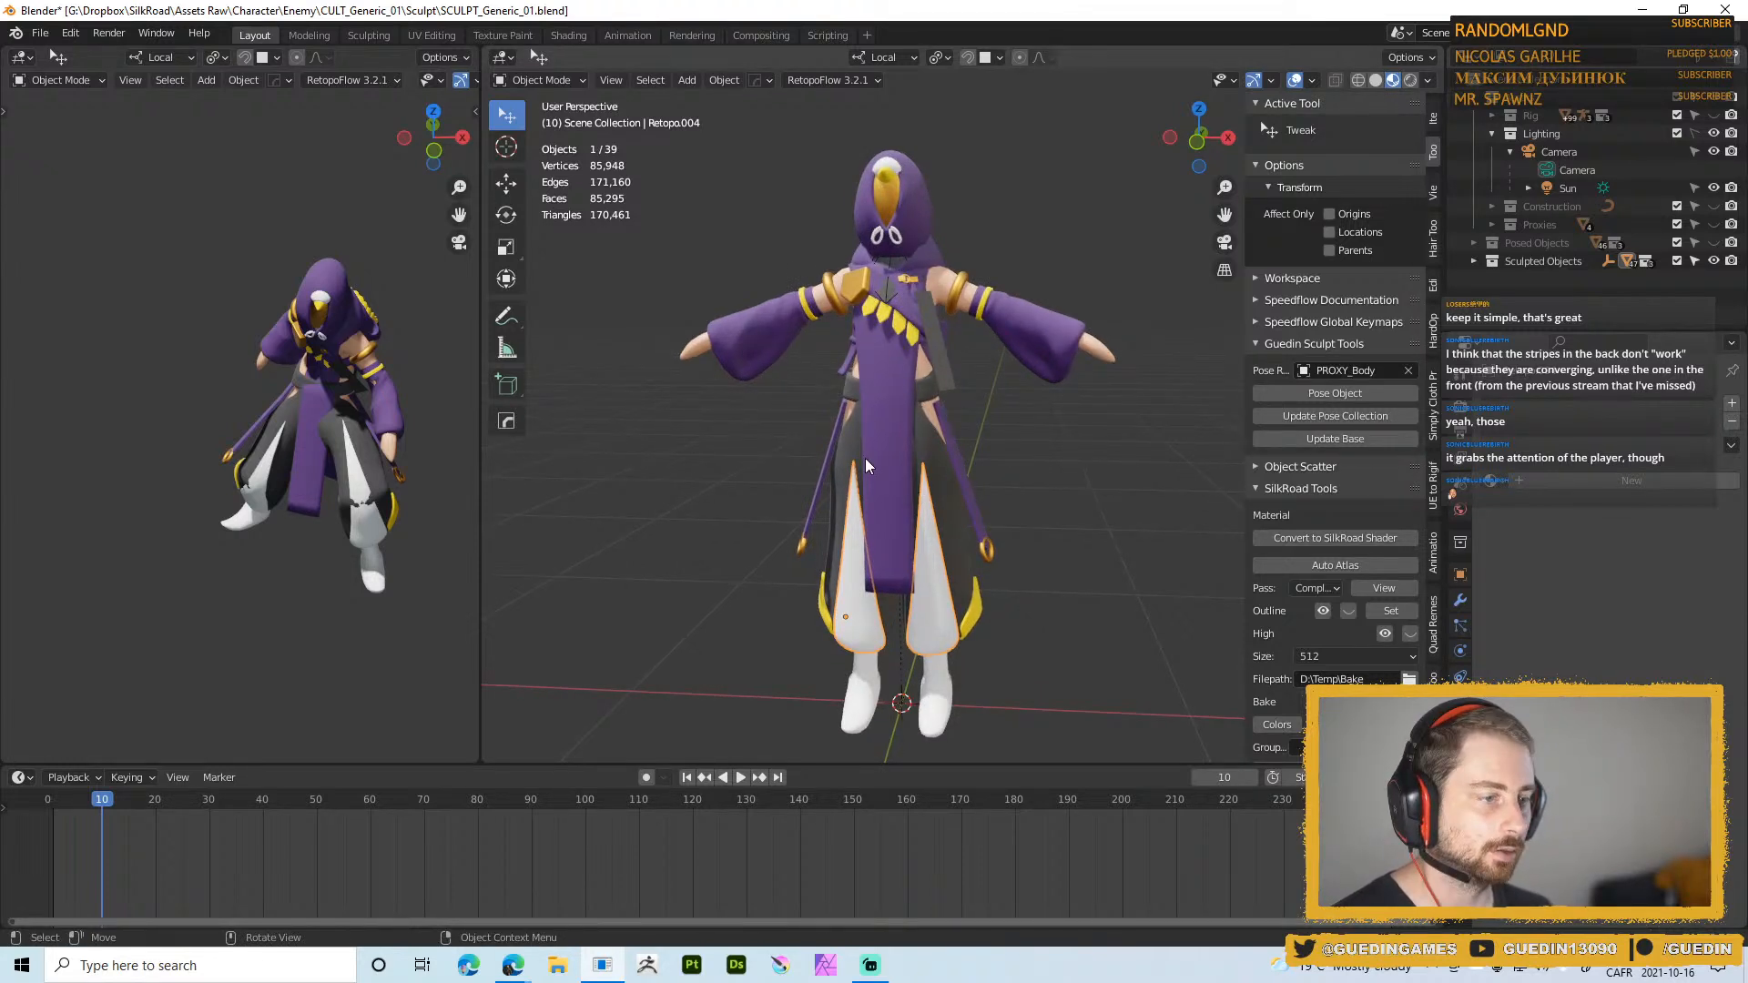
shift+middle_drag(990, 320, 958, 117)
middle_drag(310, 424, 240, 453)
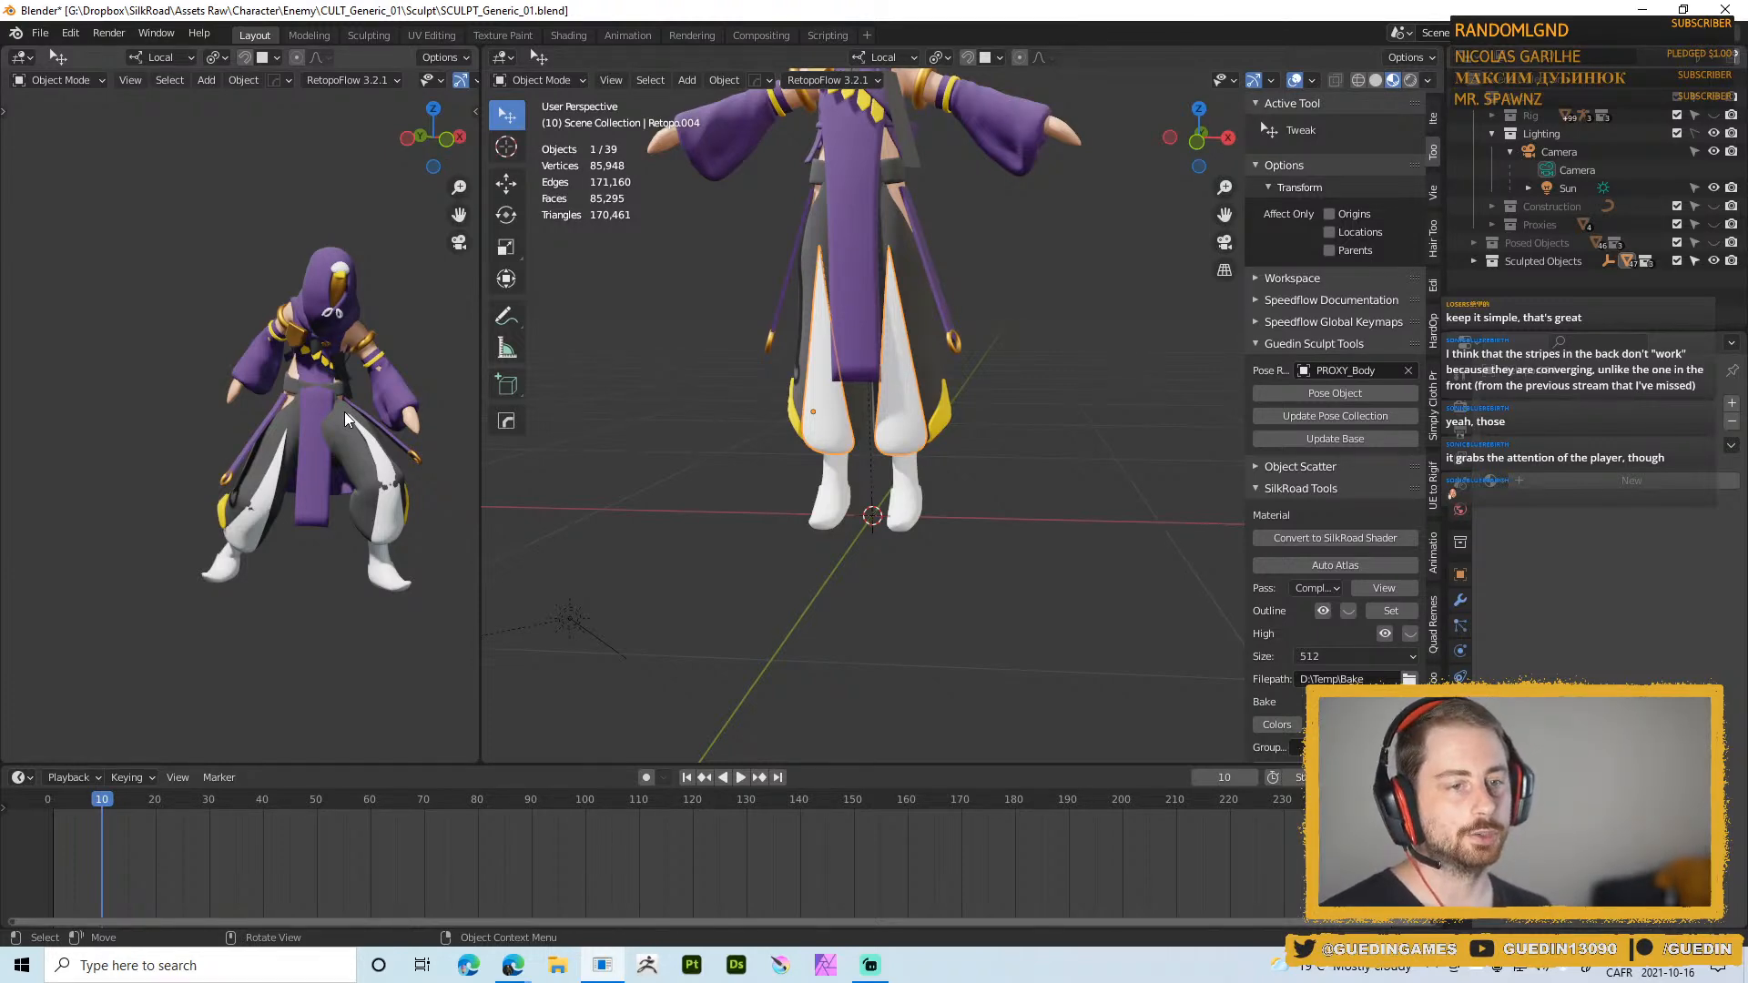
shift+middle_drag(961, 337, 1038, 539)
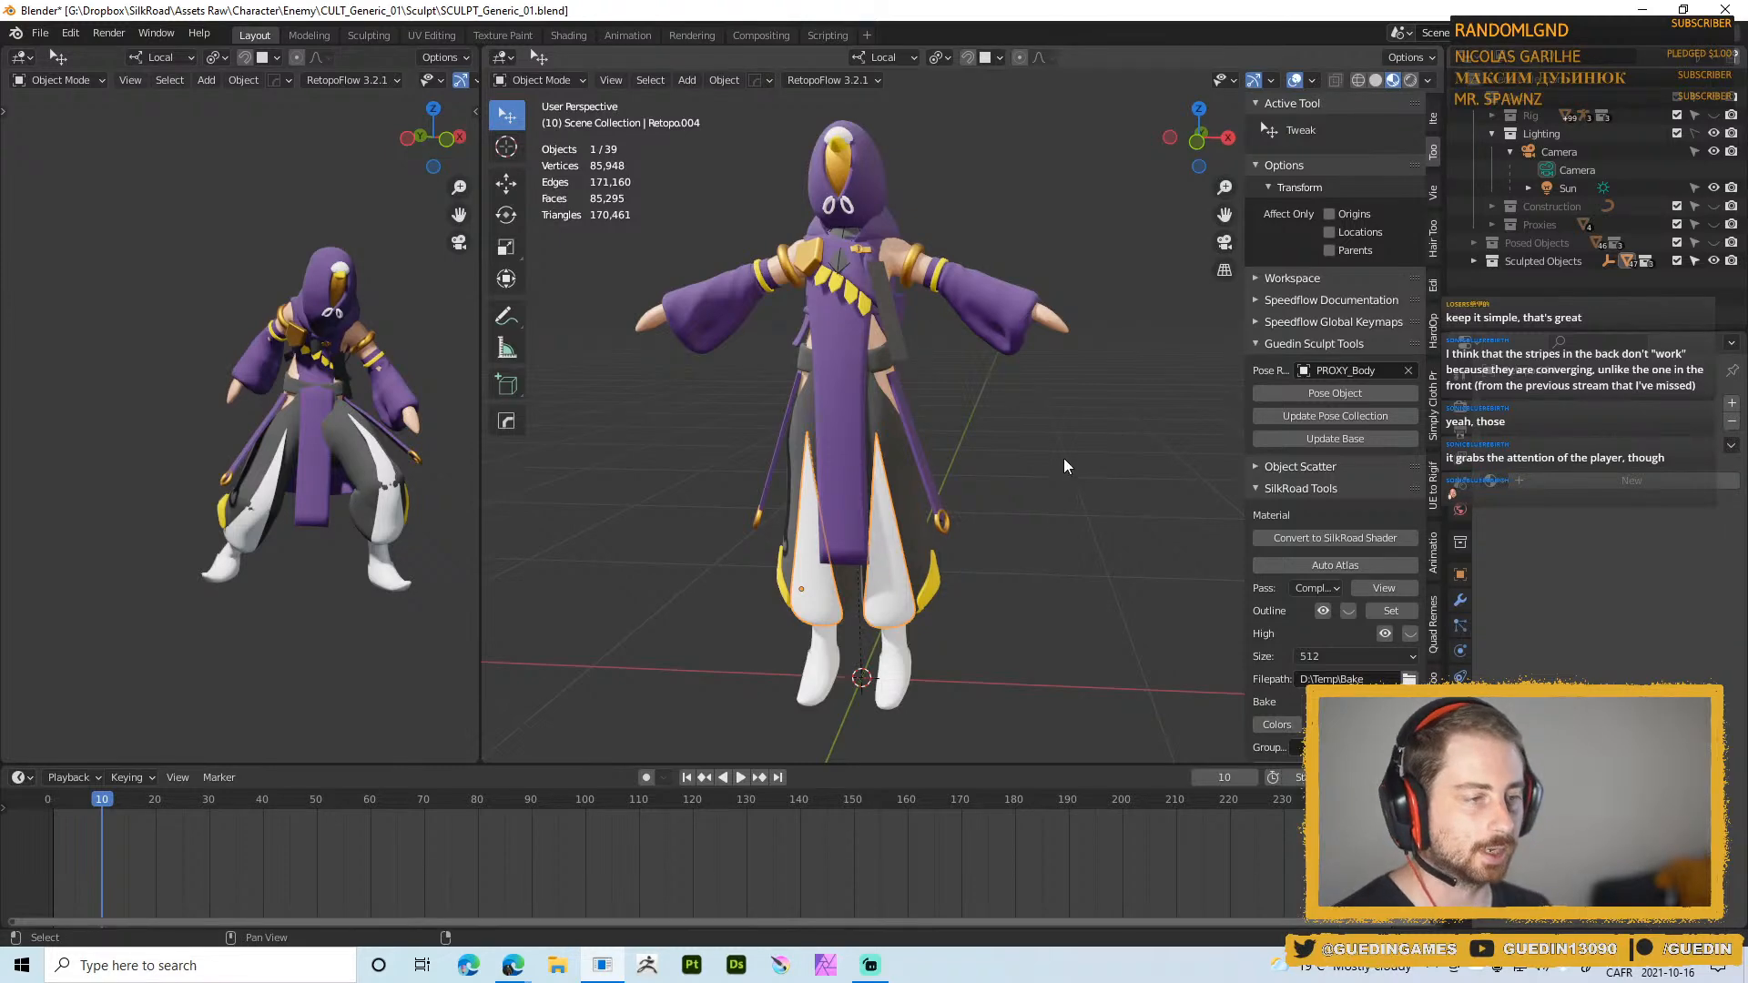
ctrl+middle_drag(1064, 457, 1040, 355)
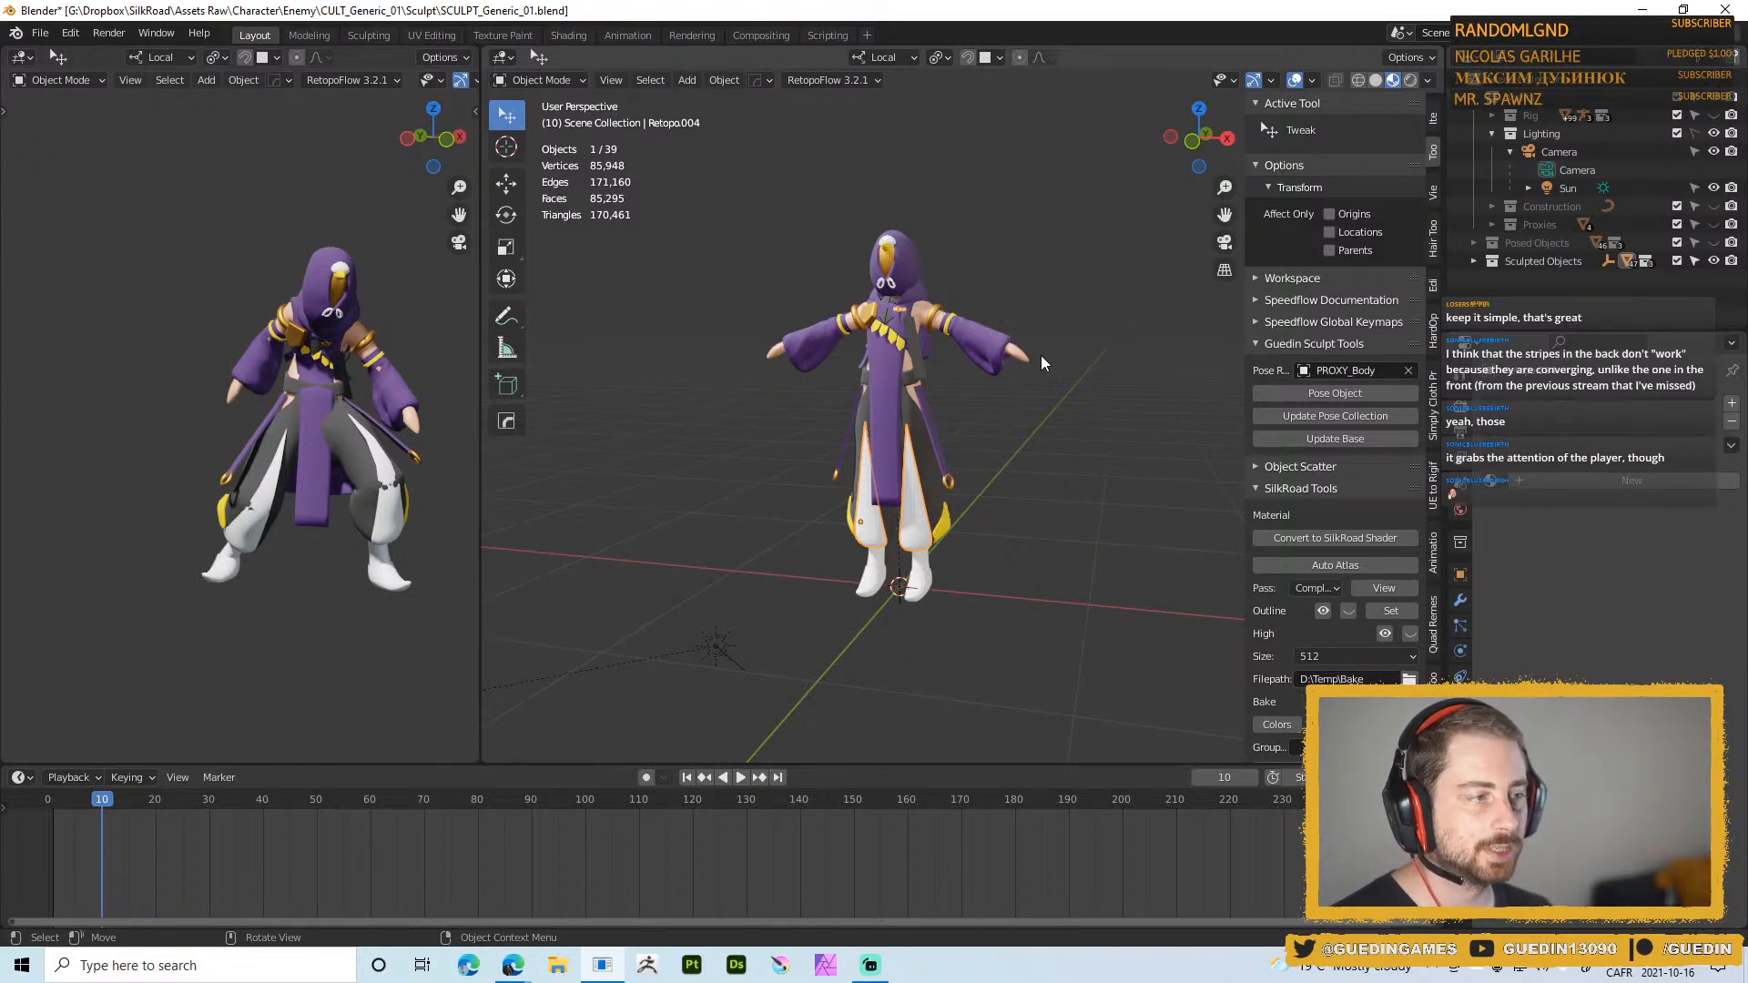
ctrl+middle_drag(909, 413, 894, 477)
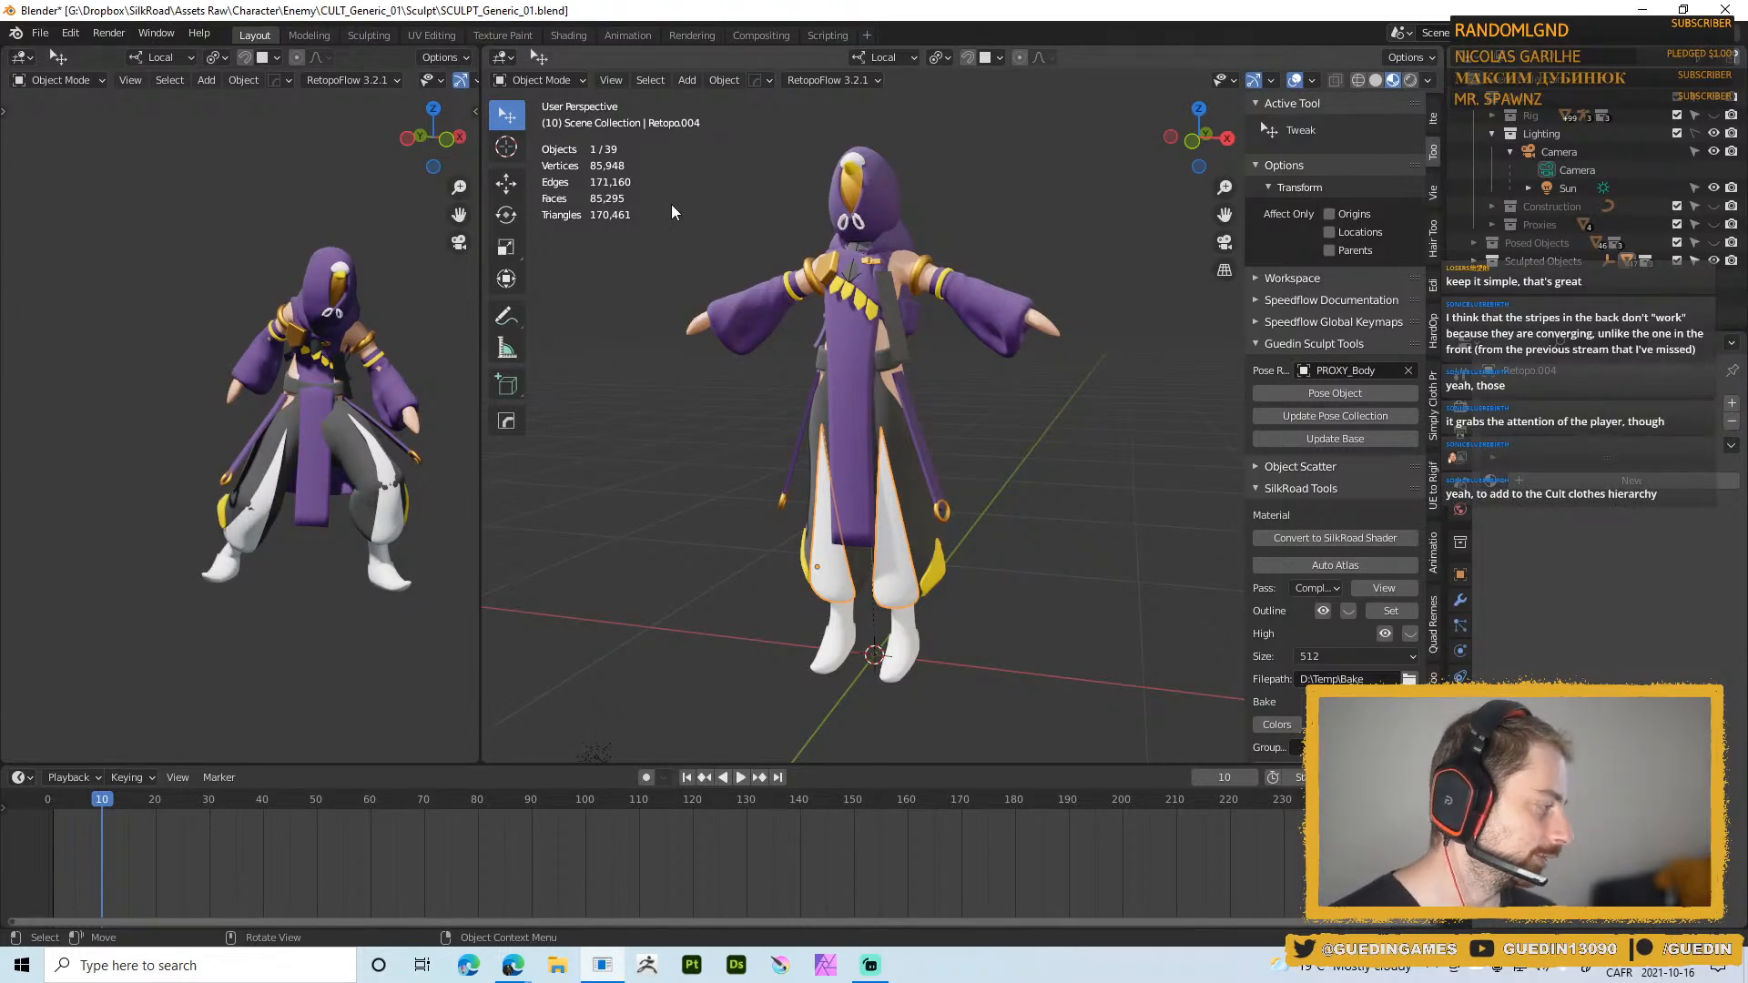
middle_drag(759, 189, 995, 394)
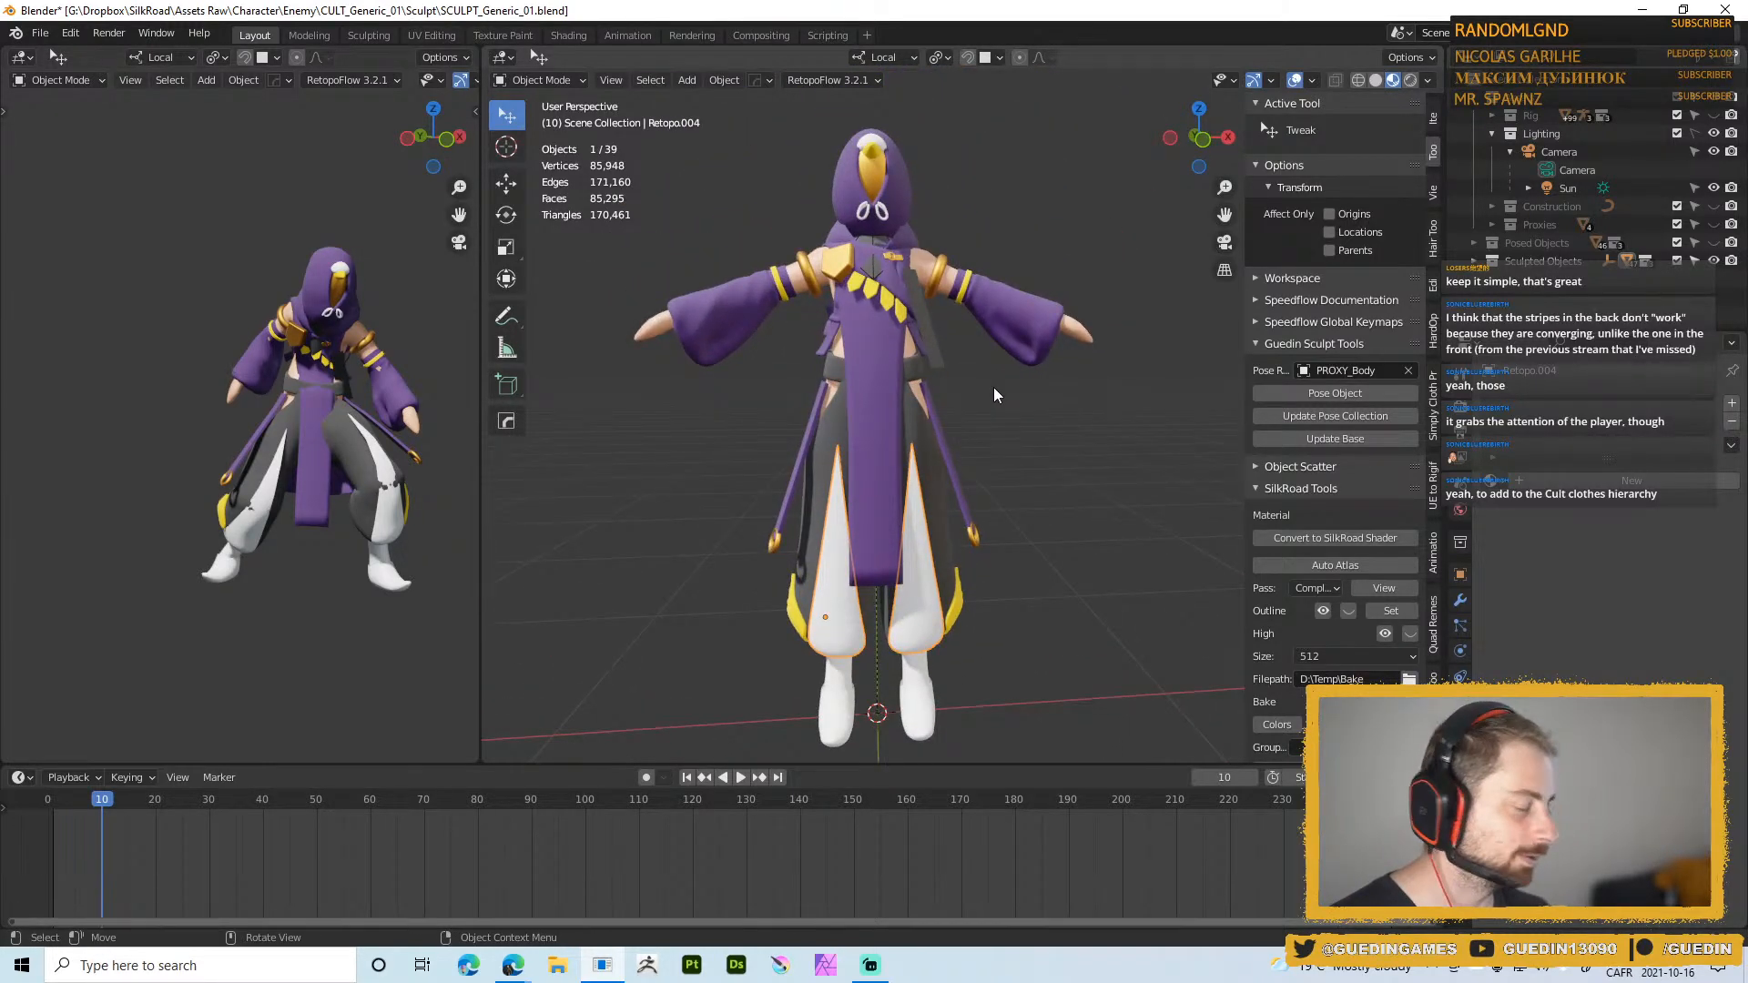
middle_drag(892, 510, 1052, 479)
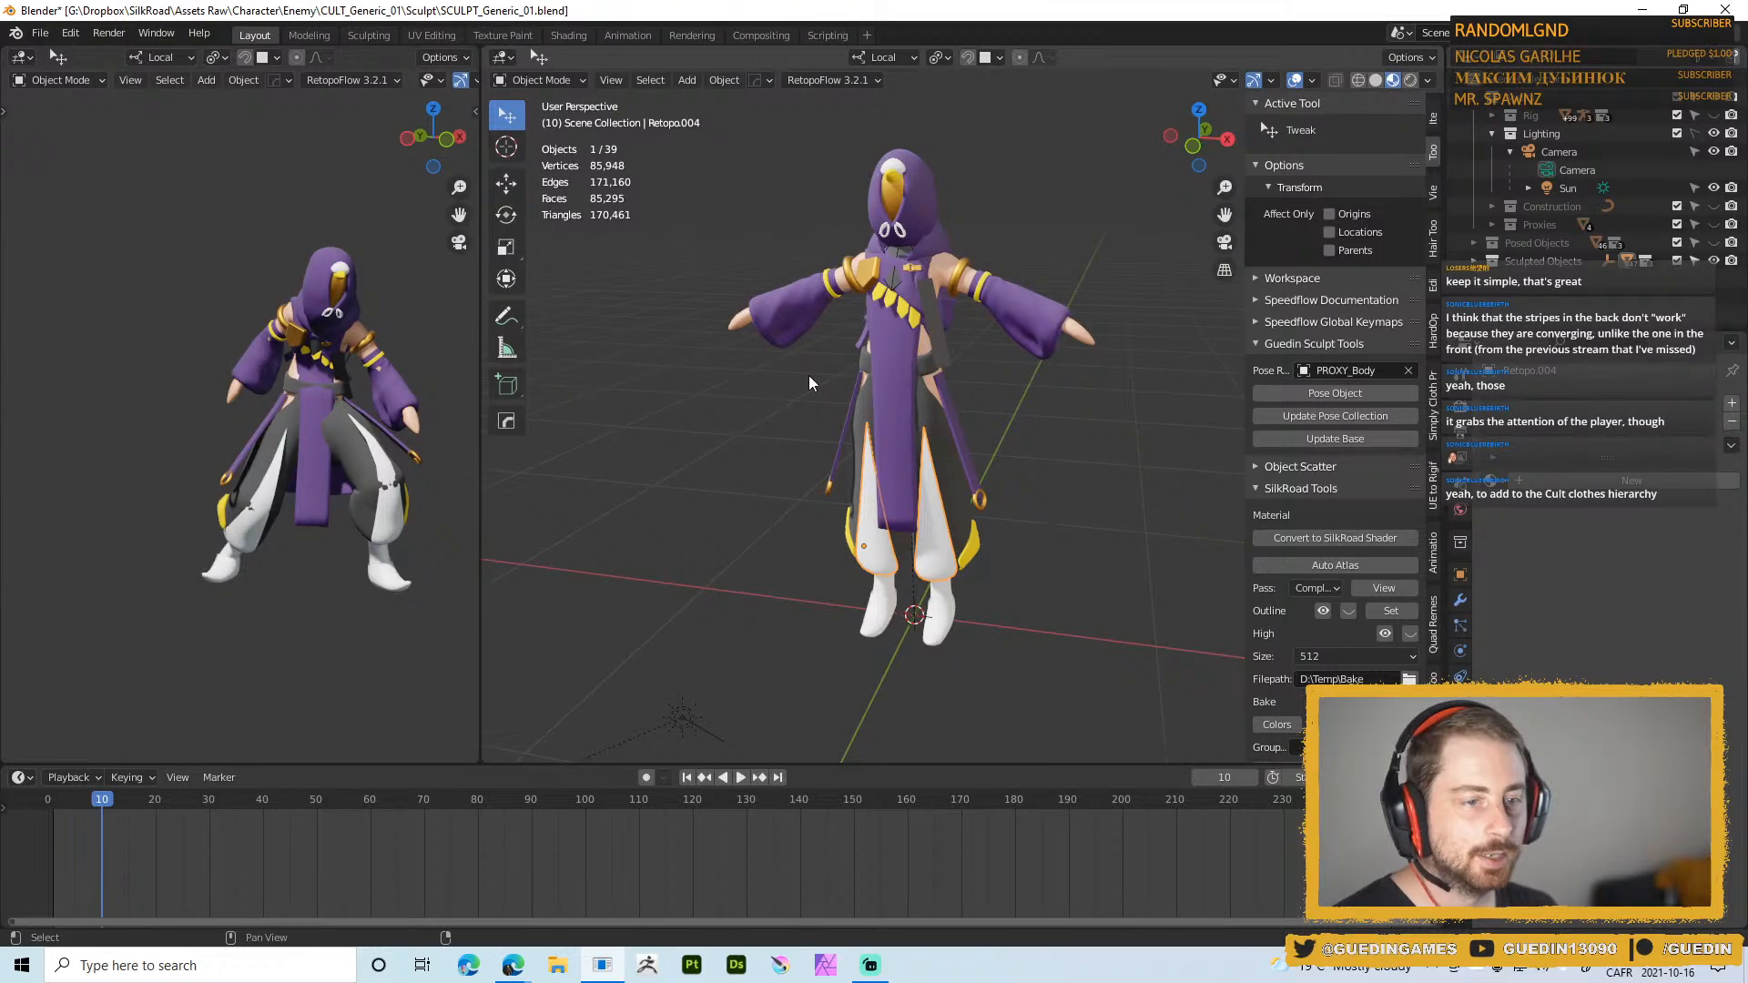
middle_drag(808, 375, 1166, 453)
Start appending from a library and open HERO_Sculpt_01.blend in the Character\Main03\Sculpt folder
key(ctrl+s)
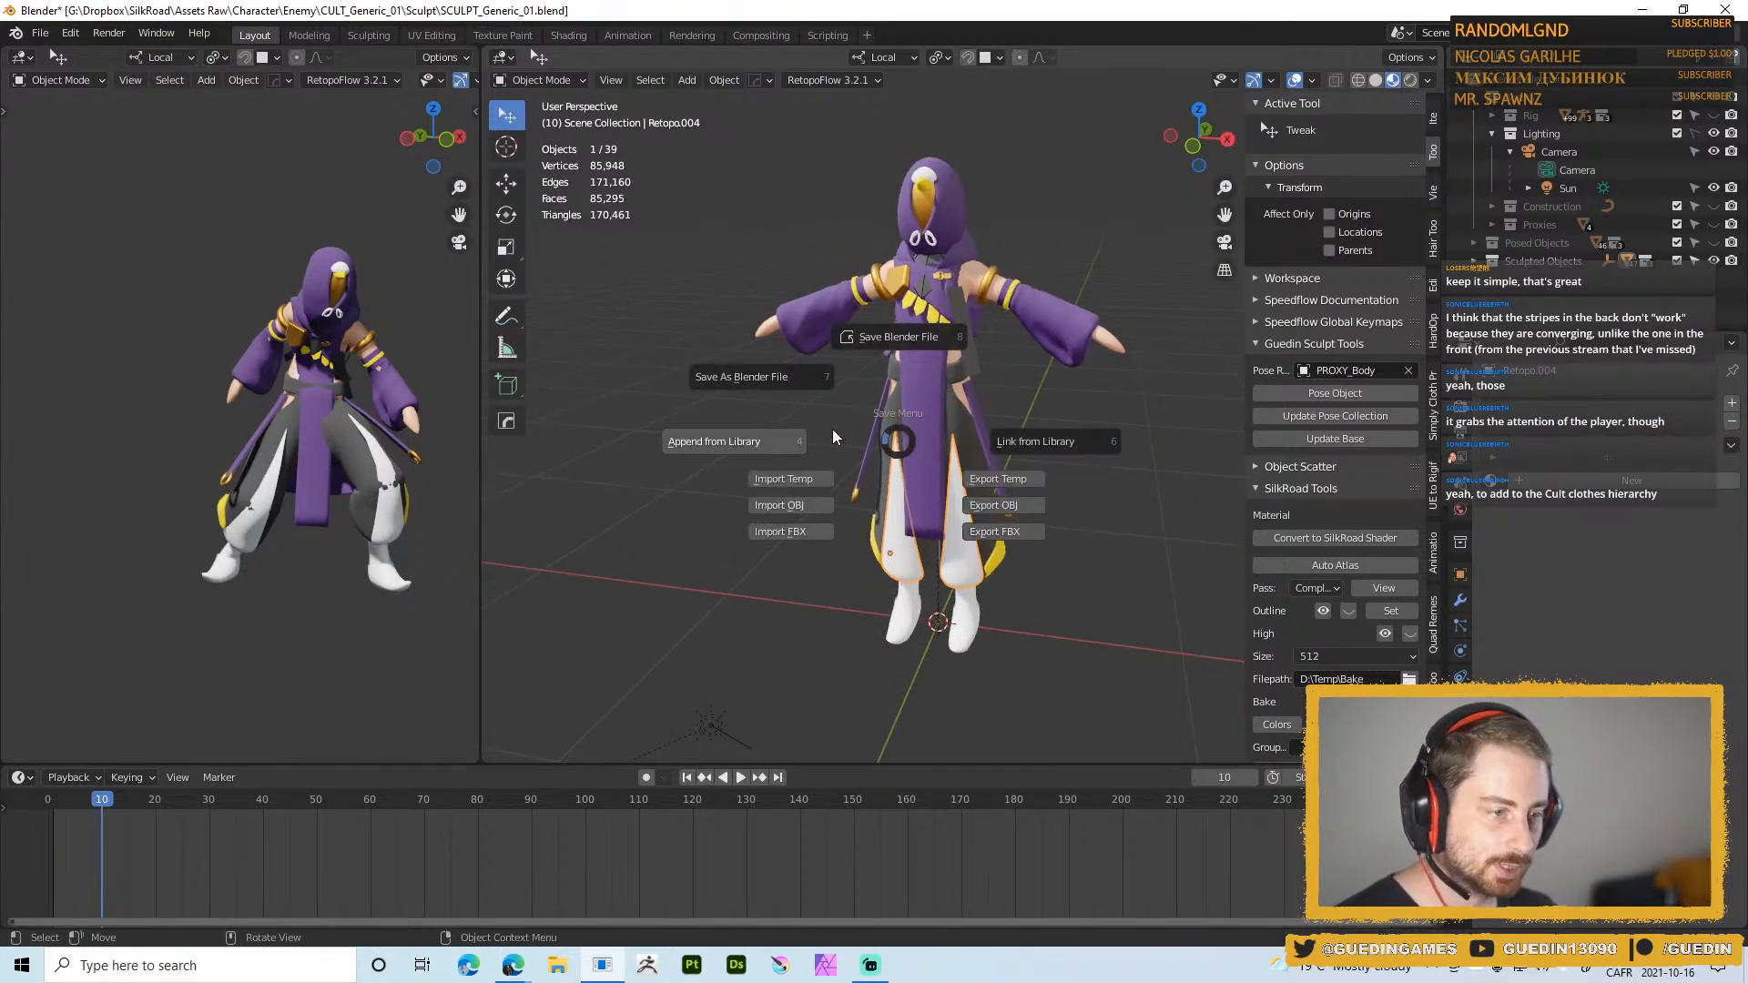
click(746, 441)
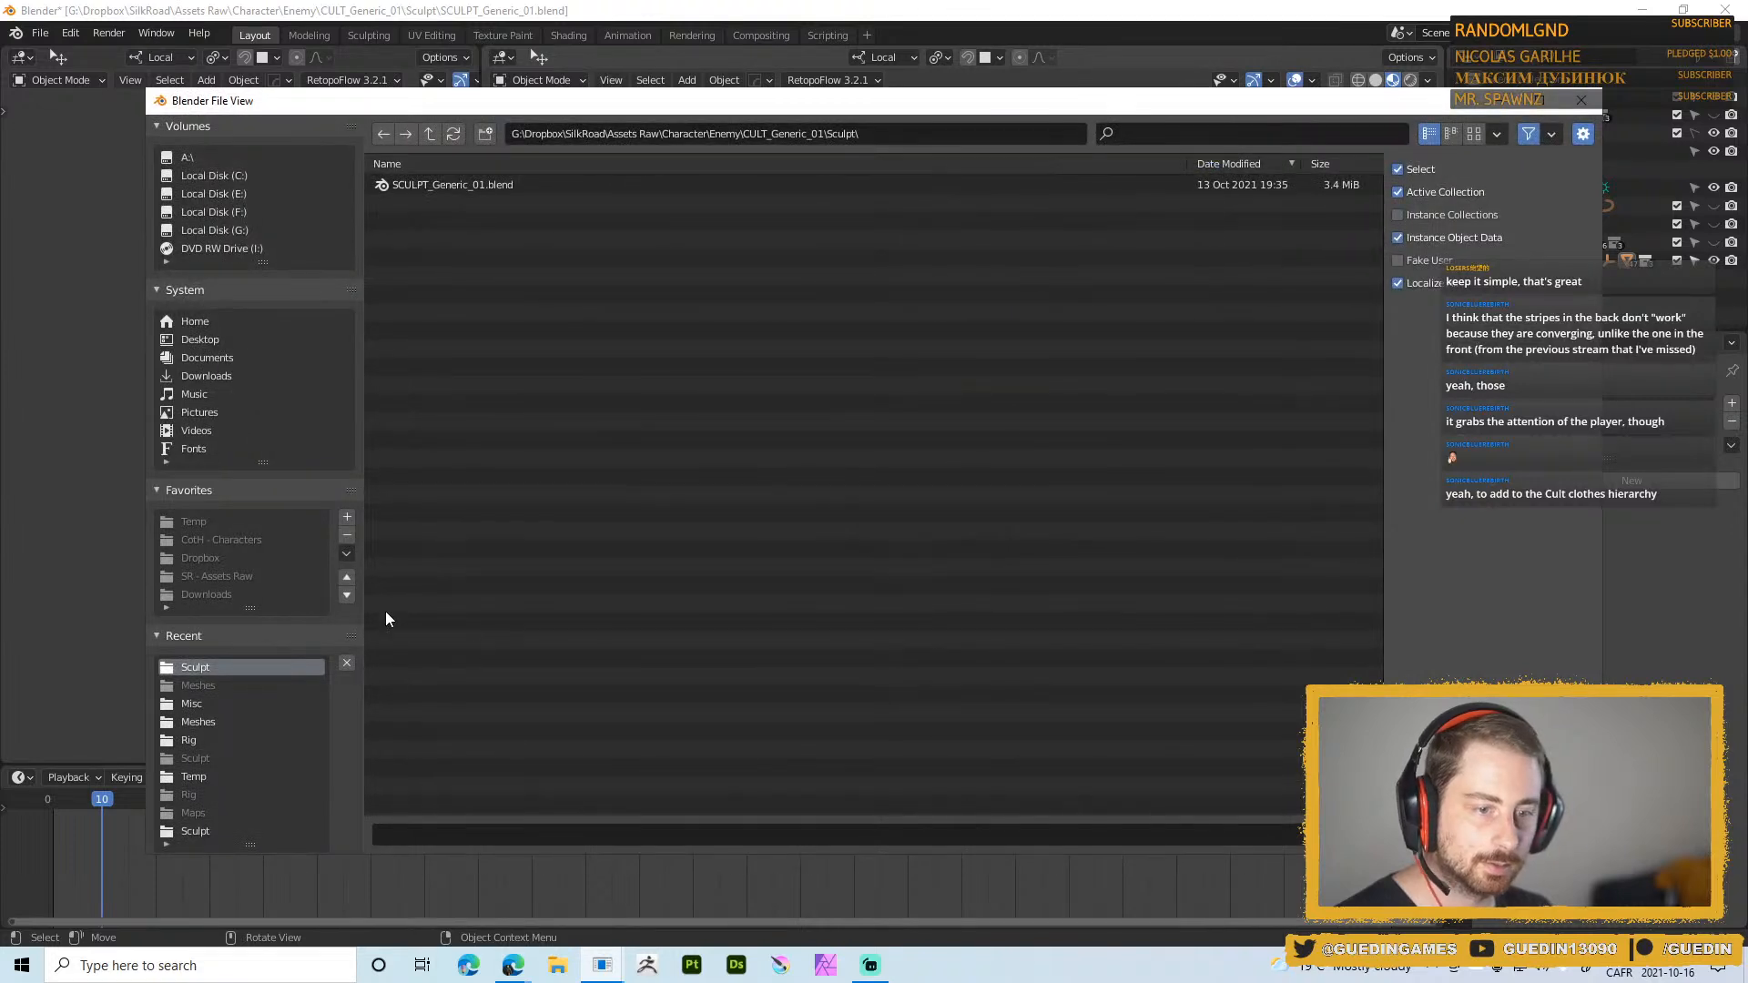
click(427, 134)
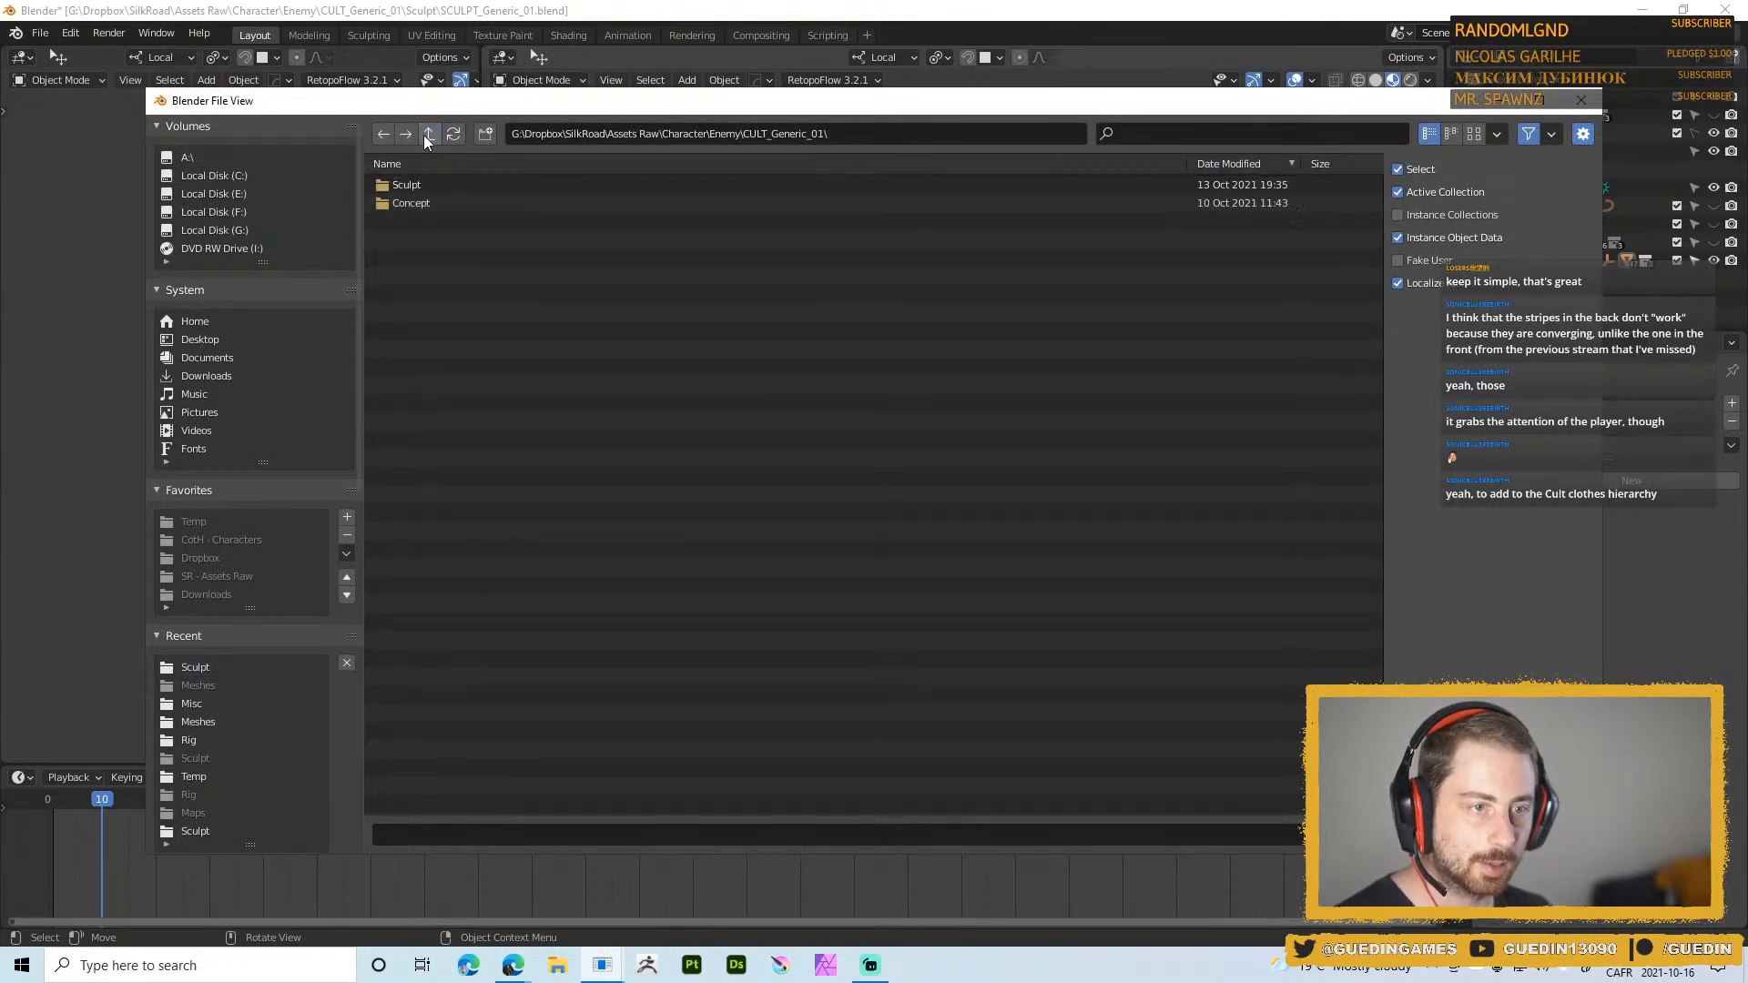
click(432, 134)
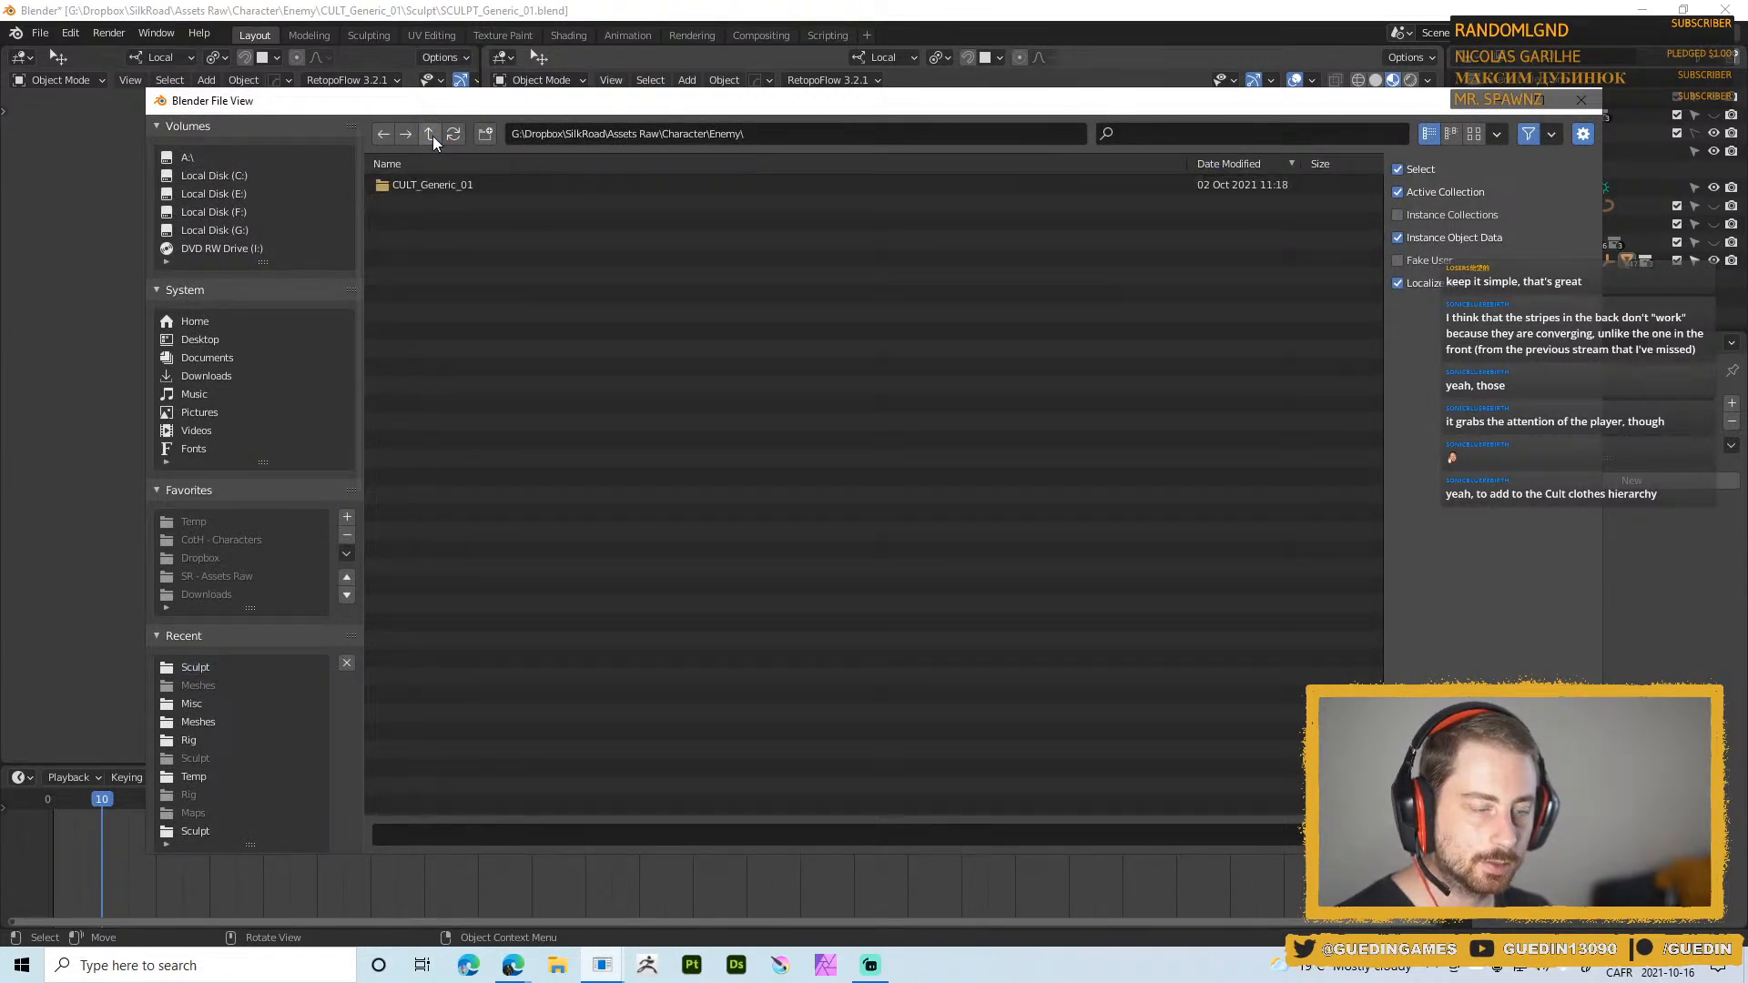
click(429, 135)
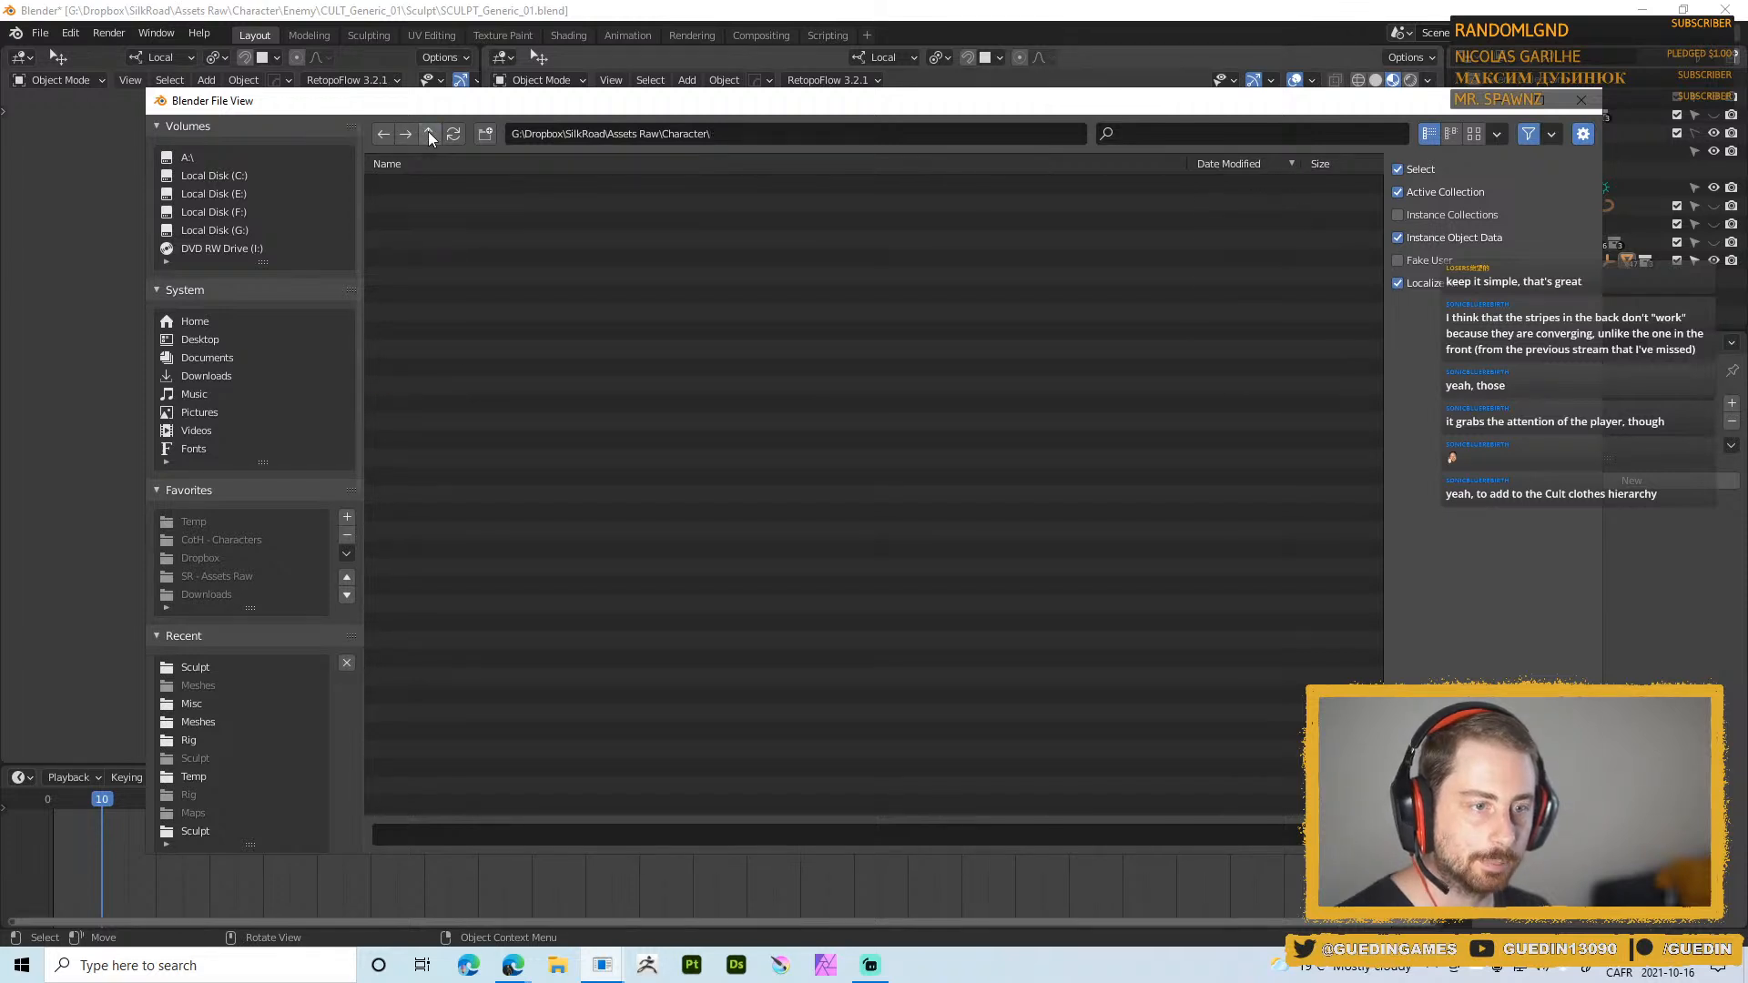
double_click(430, 292)
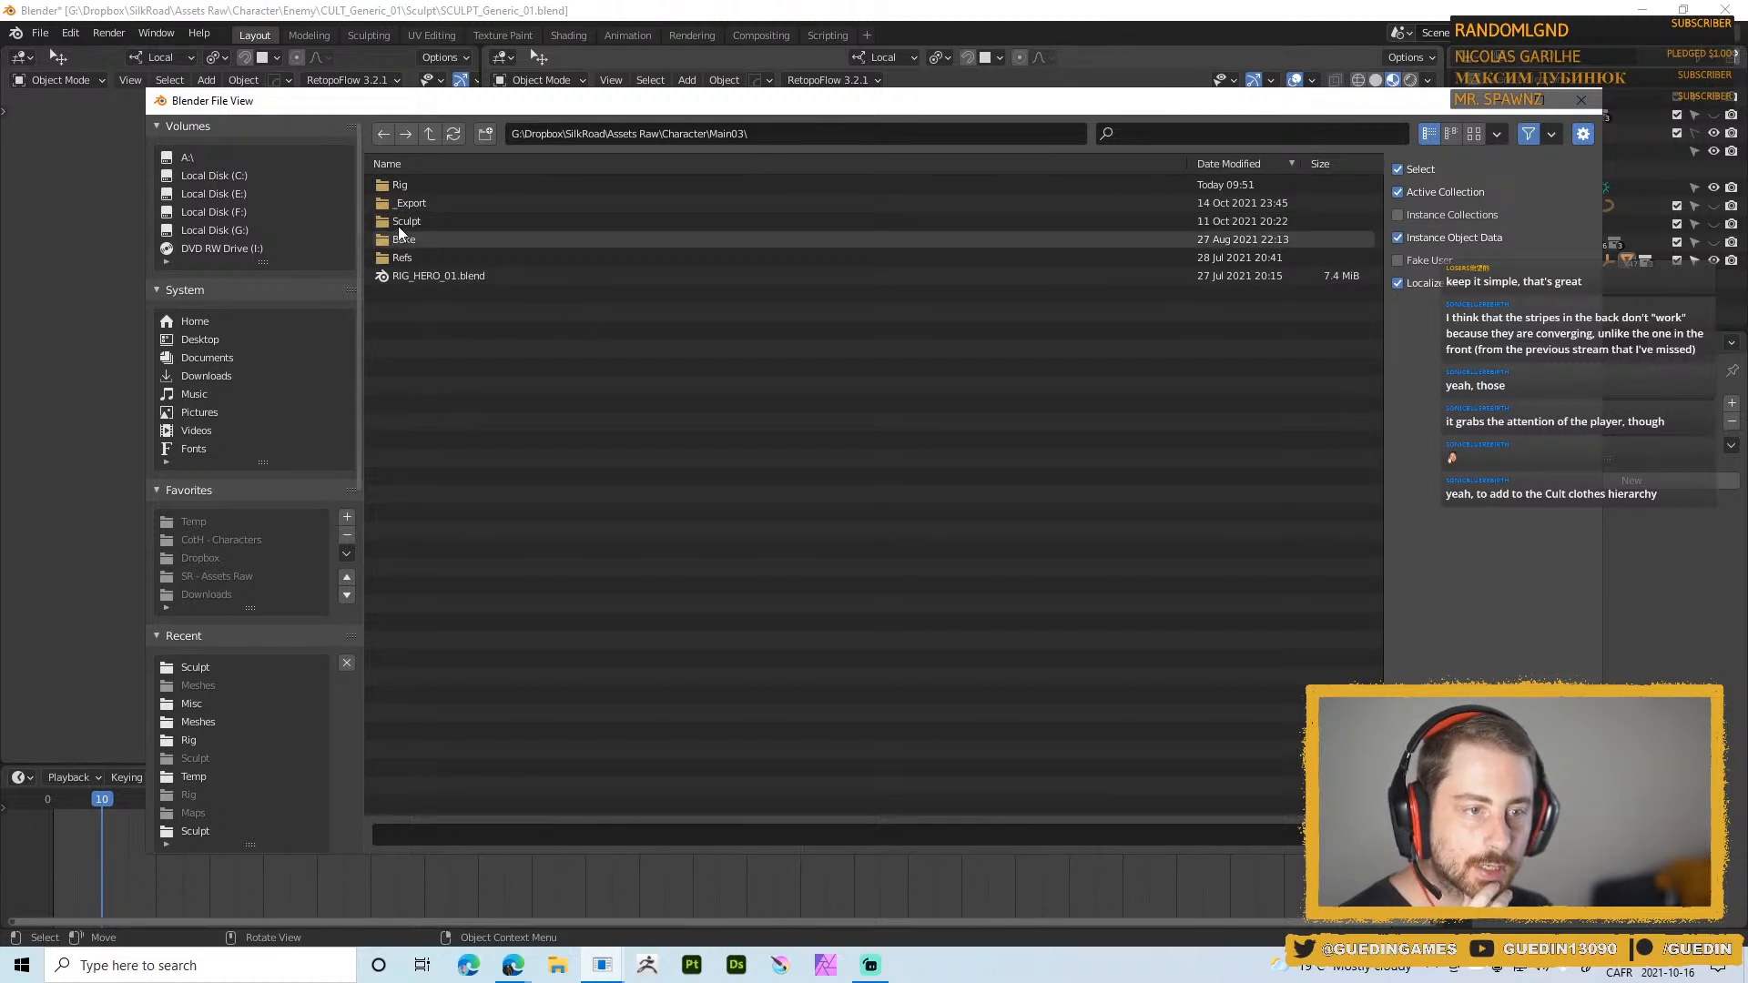
double_click(424, 223)
click(425, 202)
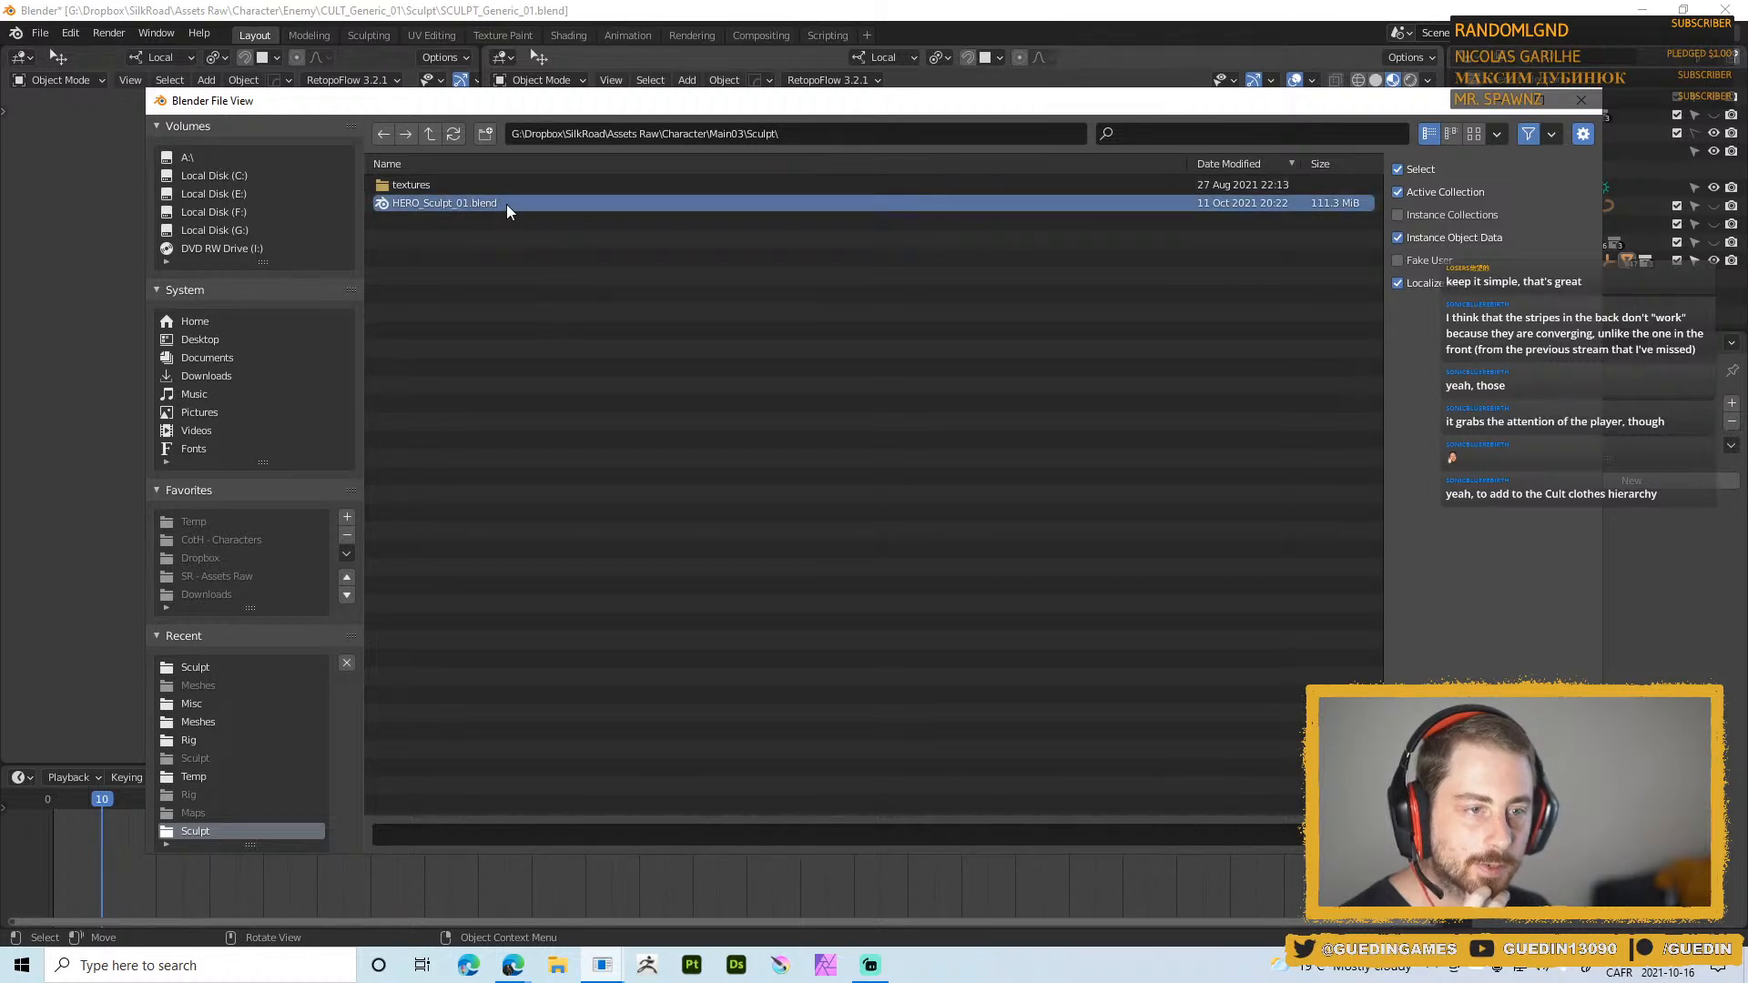
double_click(506, 204)
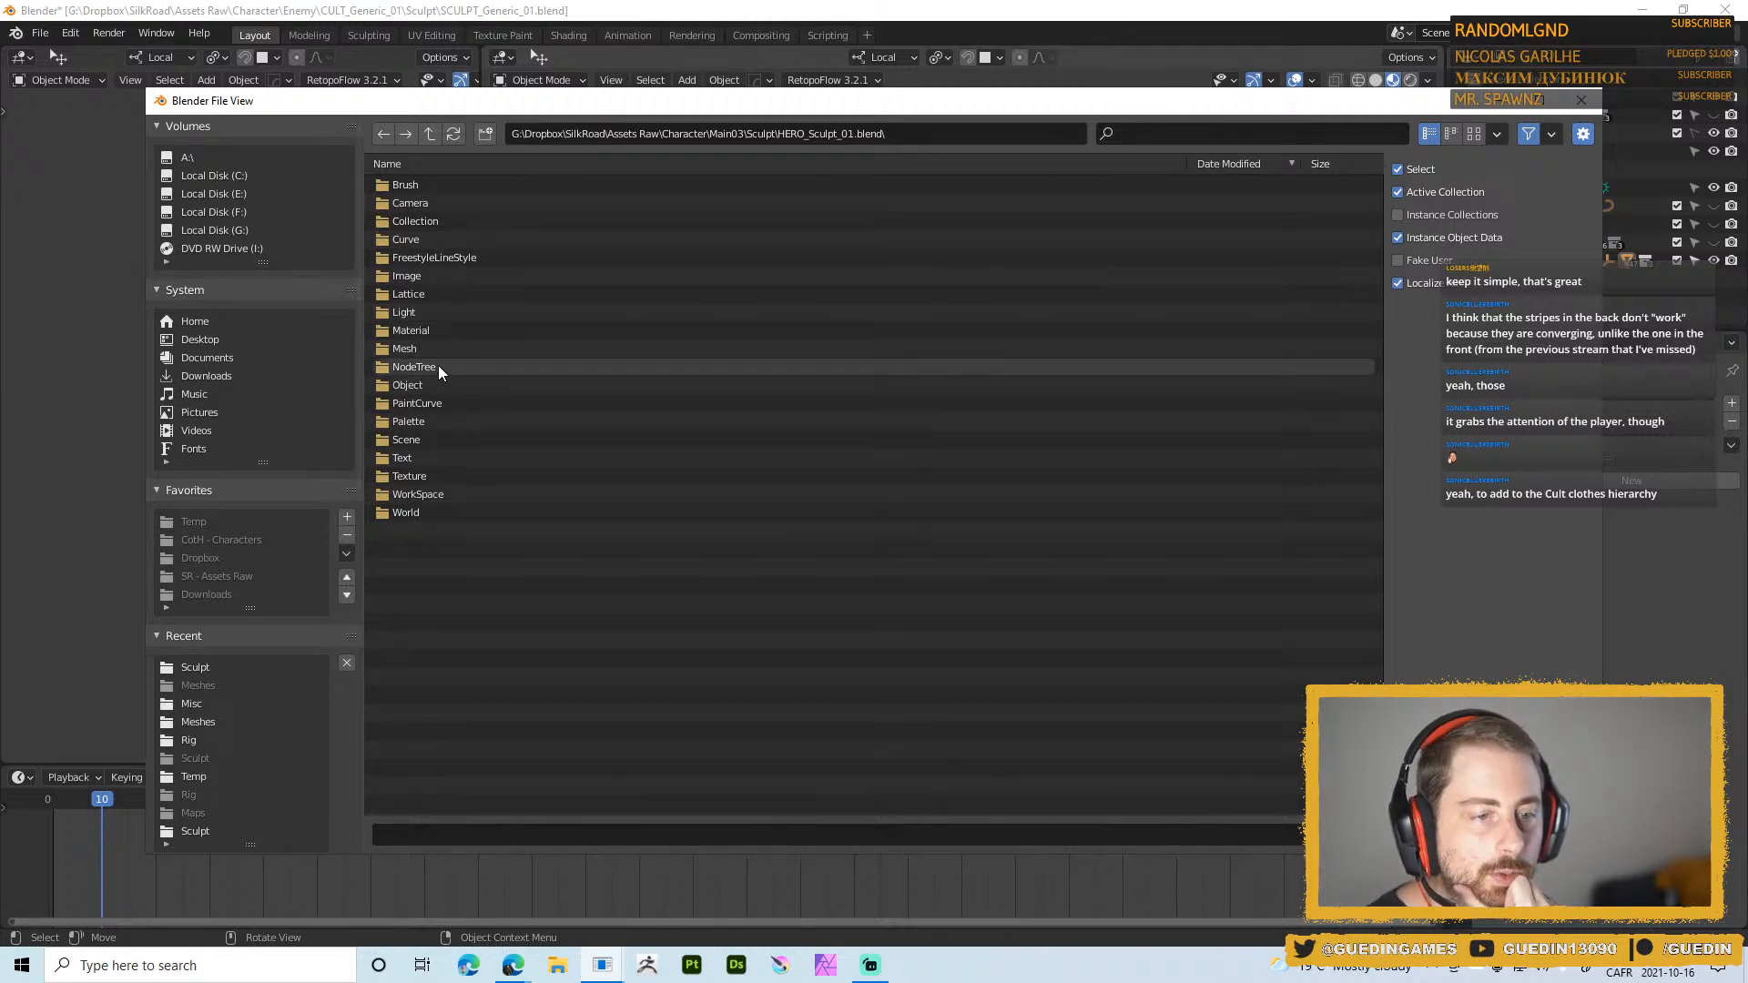
Append the Color02 material from the materials stored in HERO_Sculpt_01.blend
double_click(450, 330)
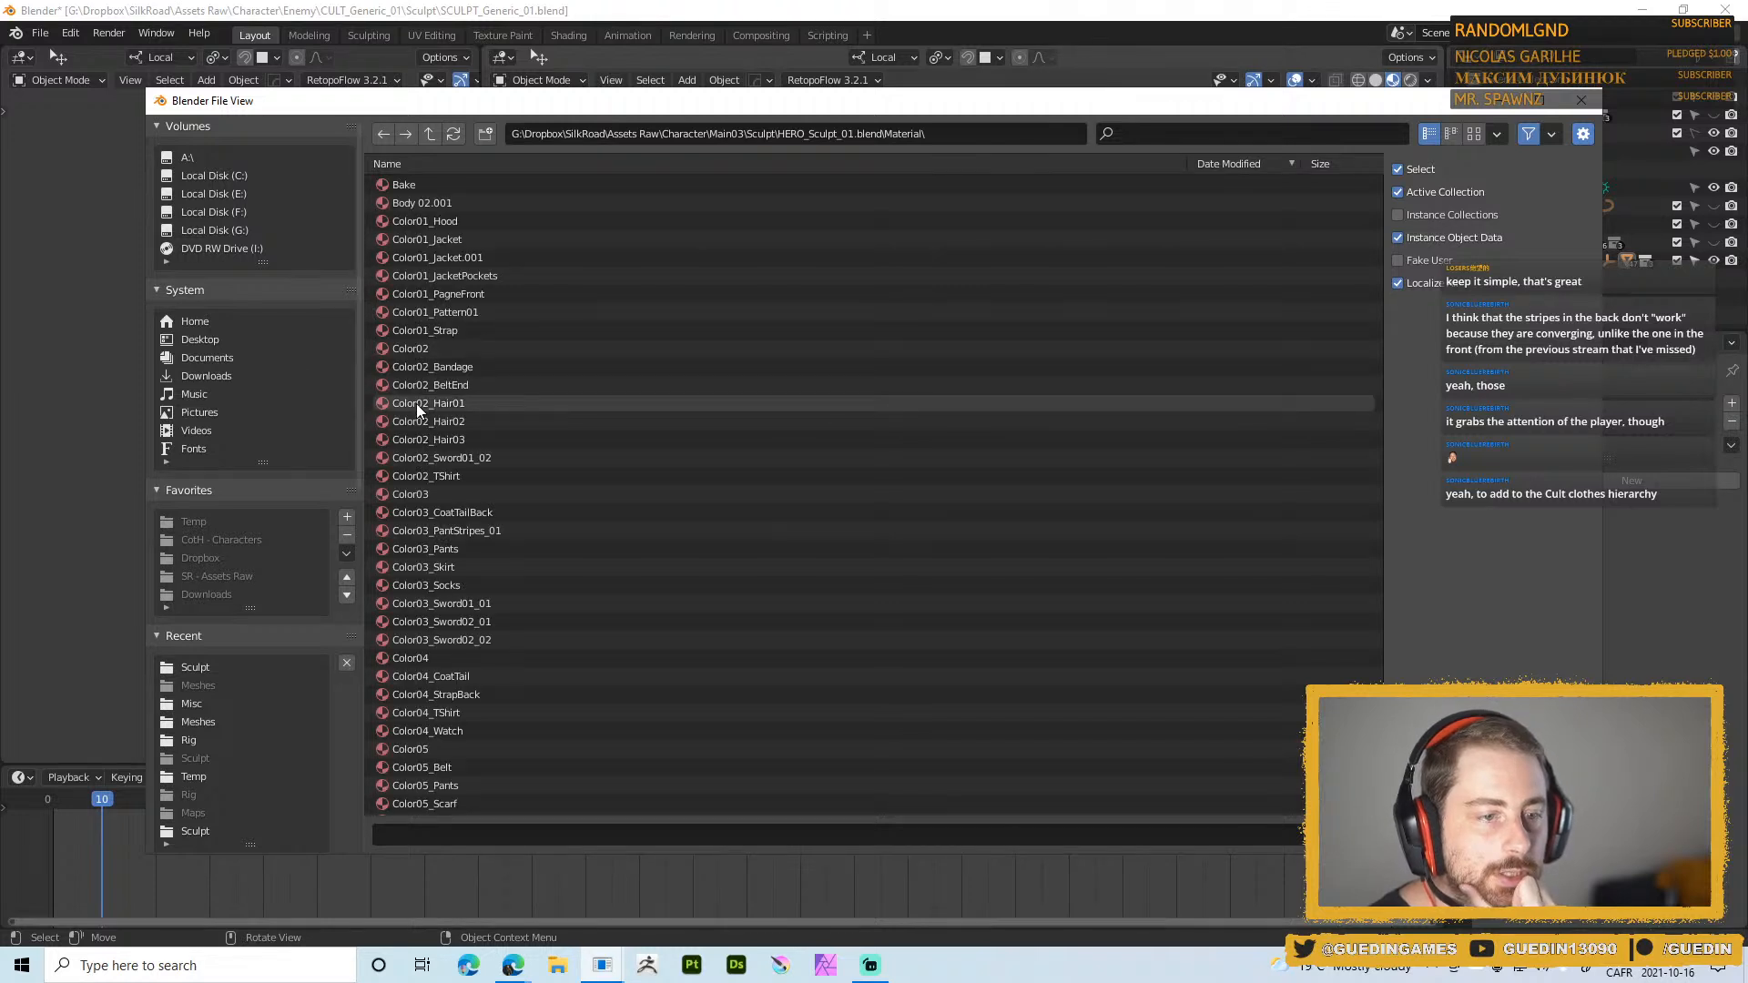
scroll(745, 587, down, 8)
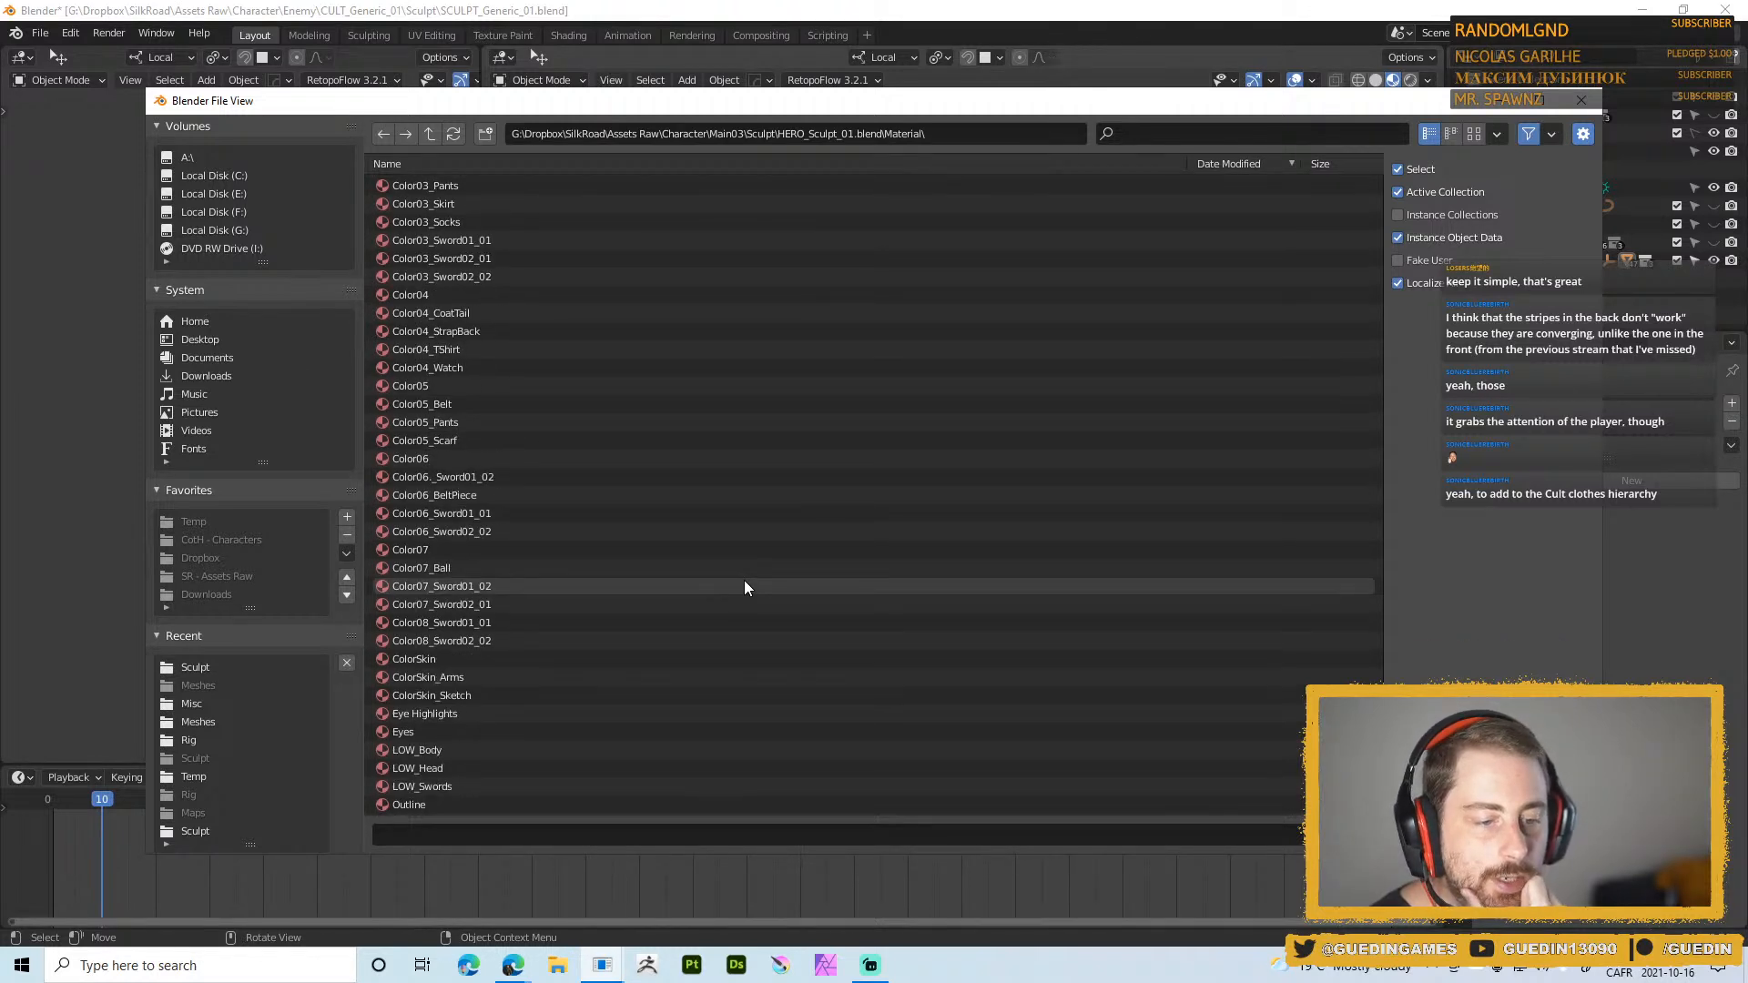
scroll(744, 587, up, 8)
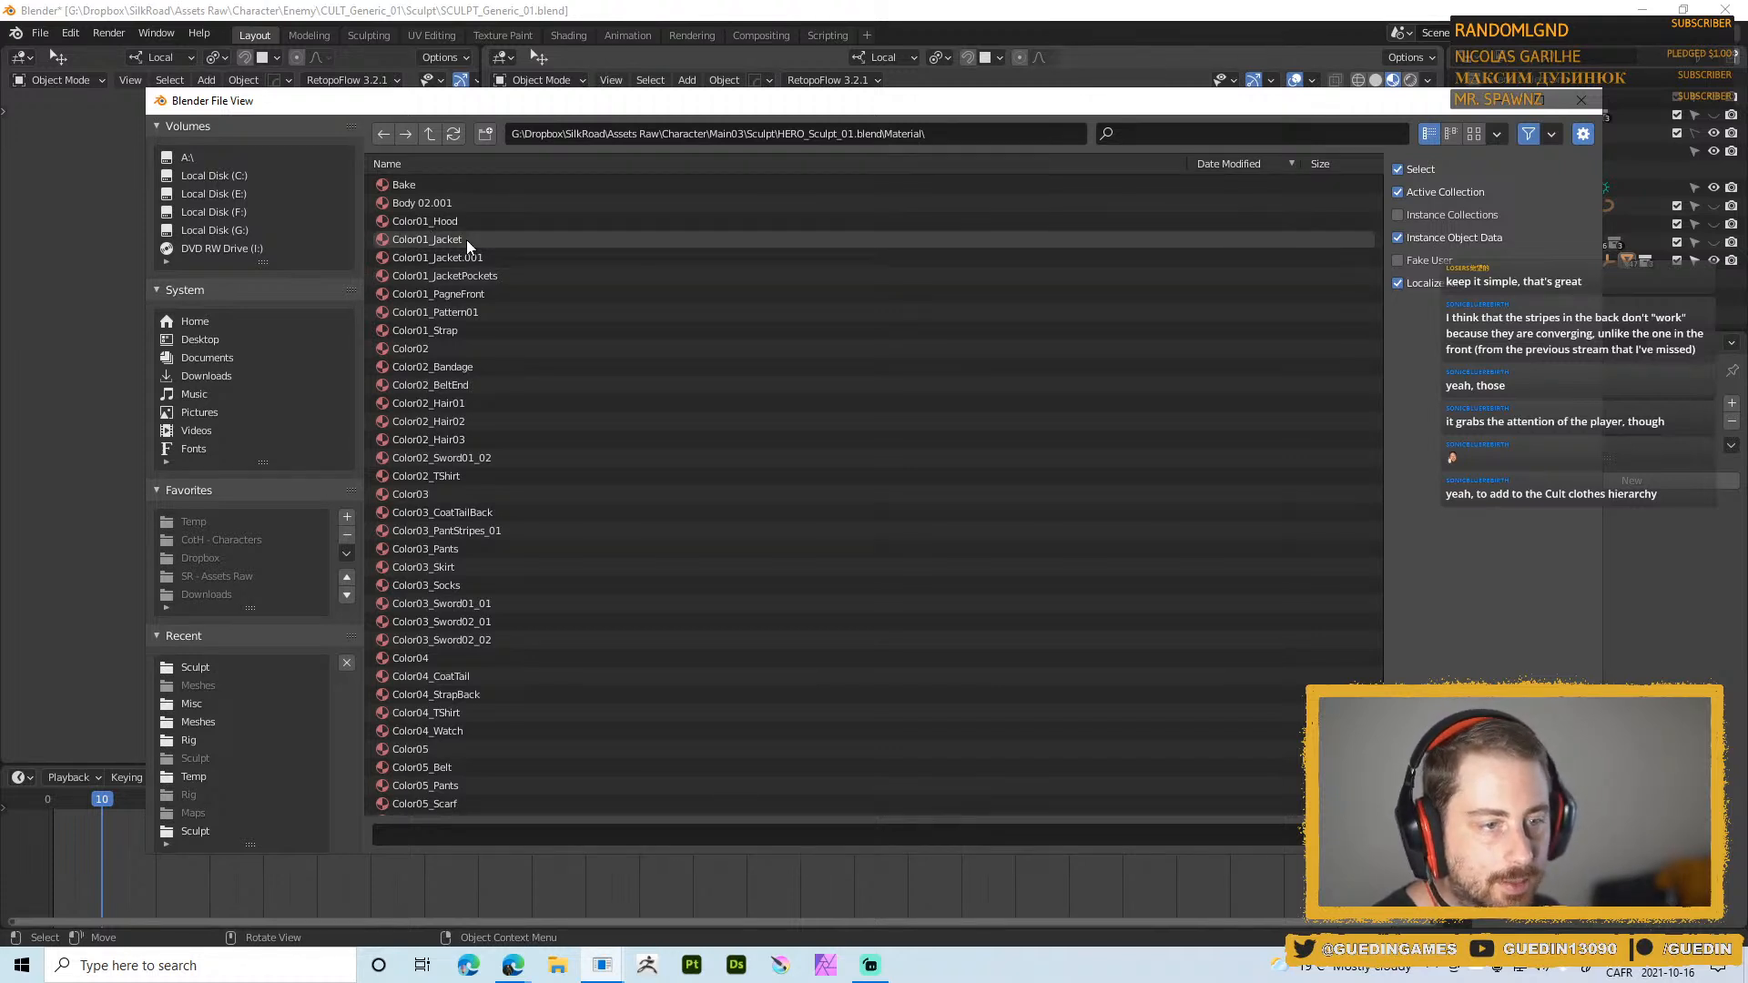
click(490, 351)
click(1420, 835)
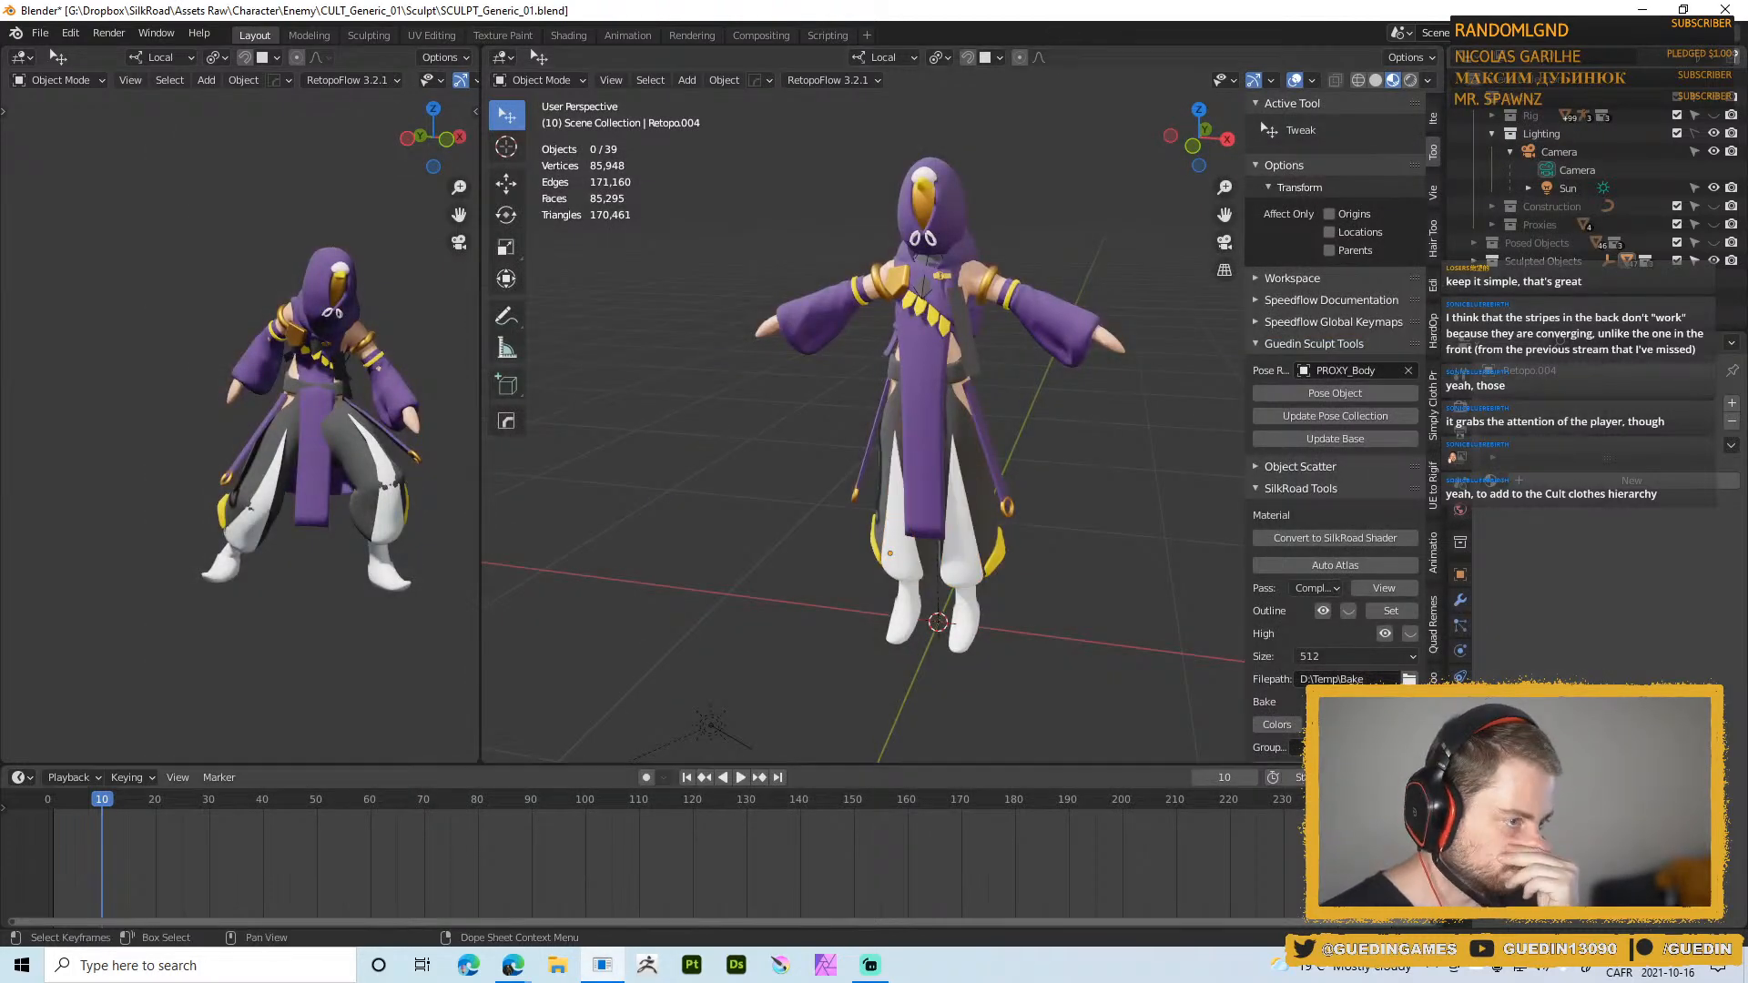
Assign the Color02 material to the long purple front panel of the unposed character's outfit
shift+middle_drag(967, 419, 965, 366)
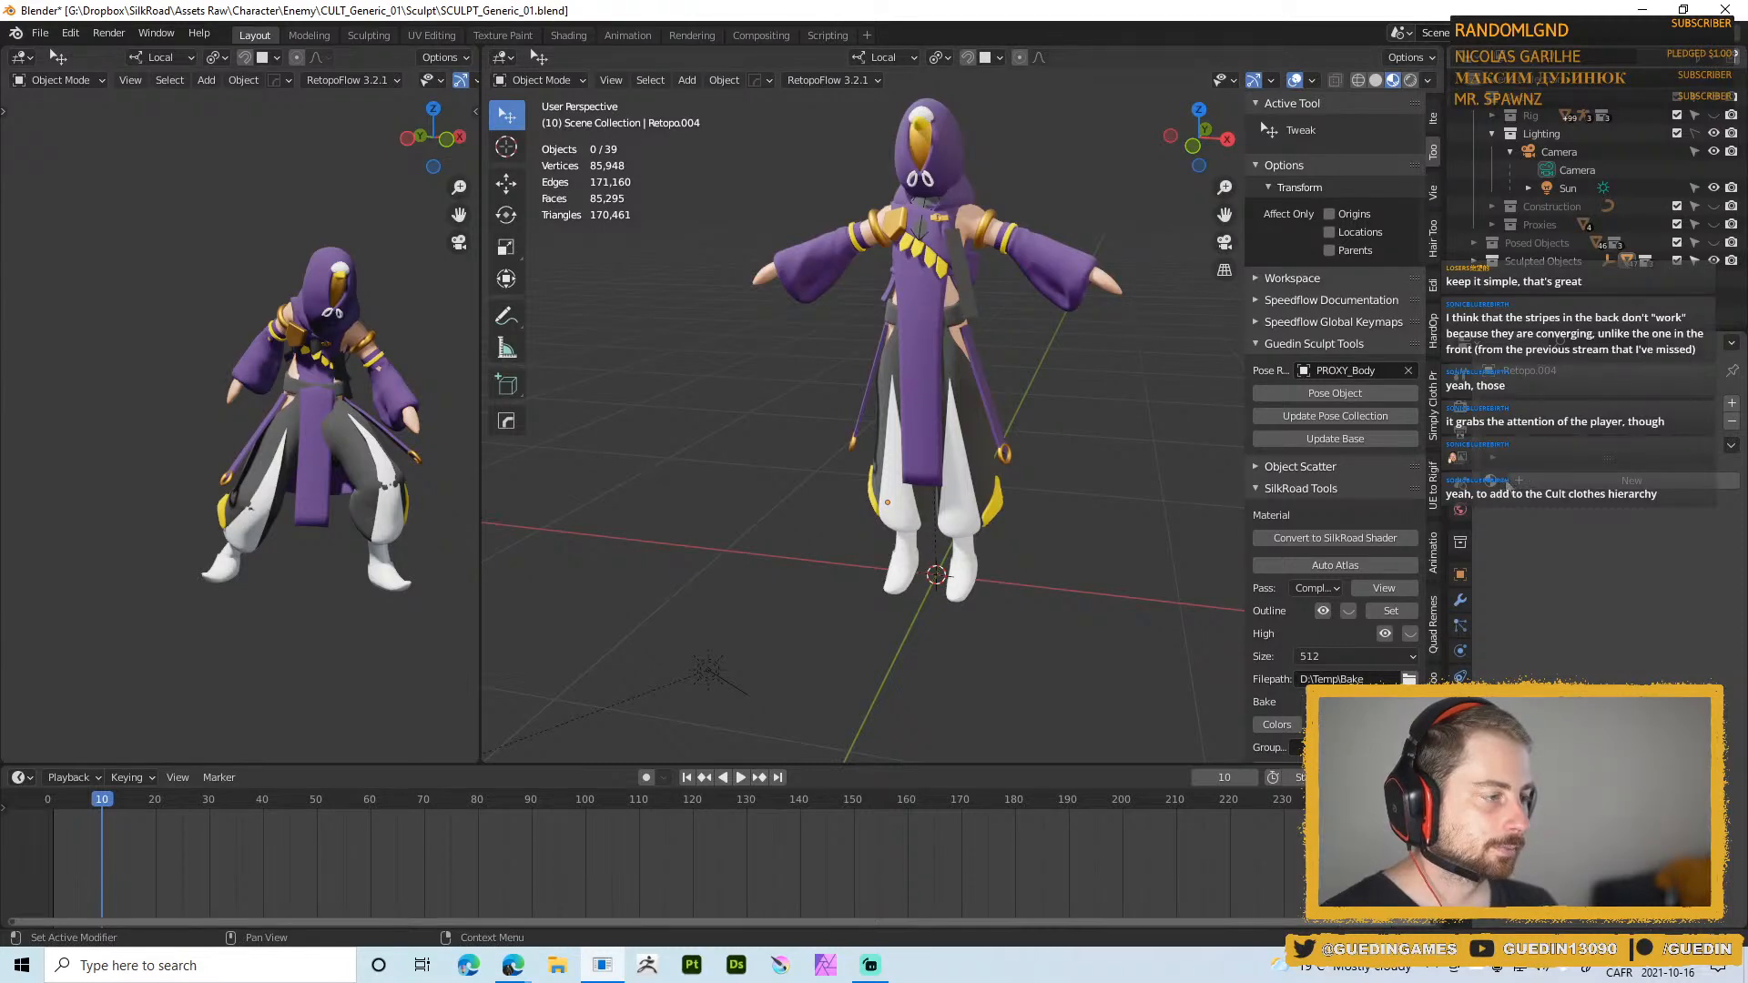
scroll(910, 571, up, 4)
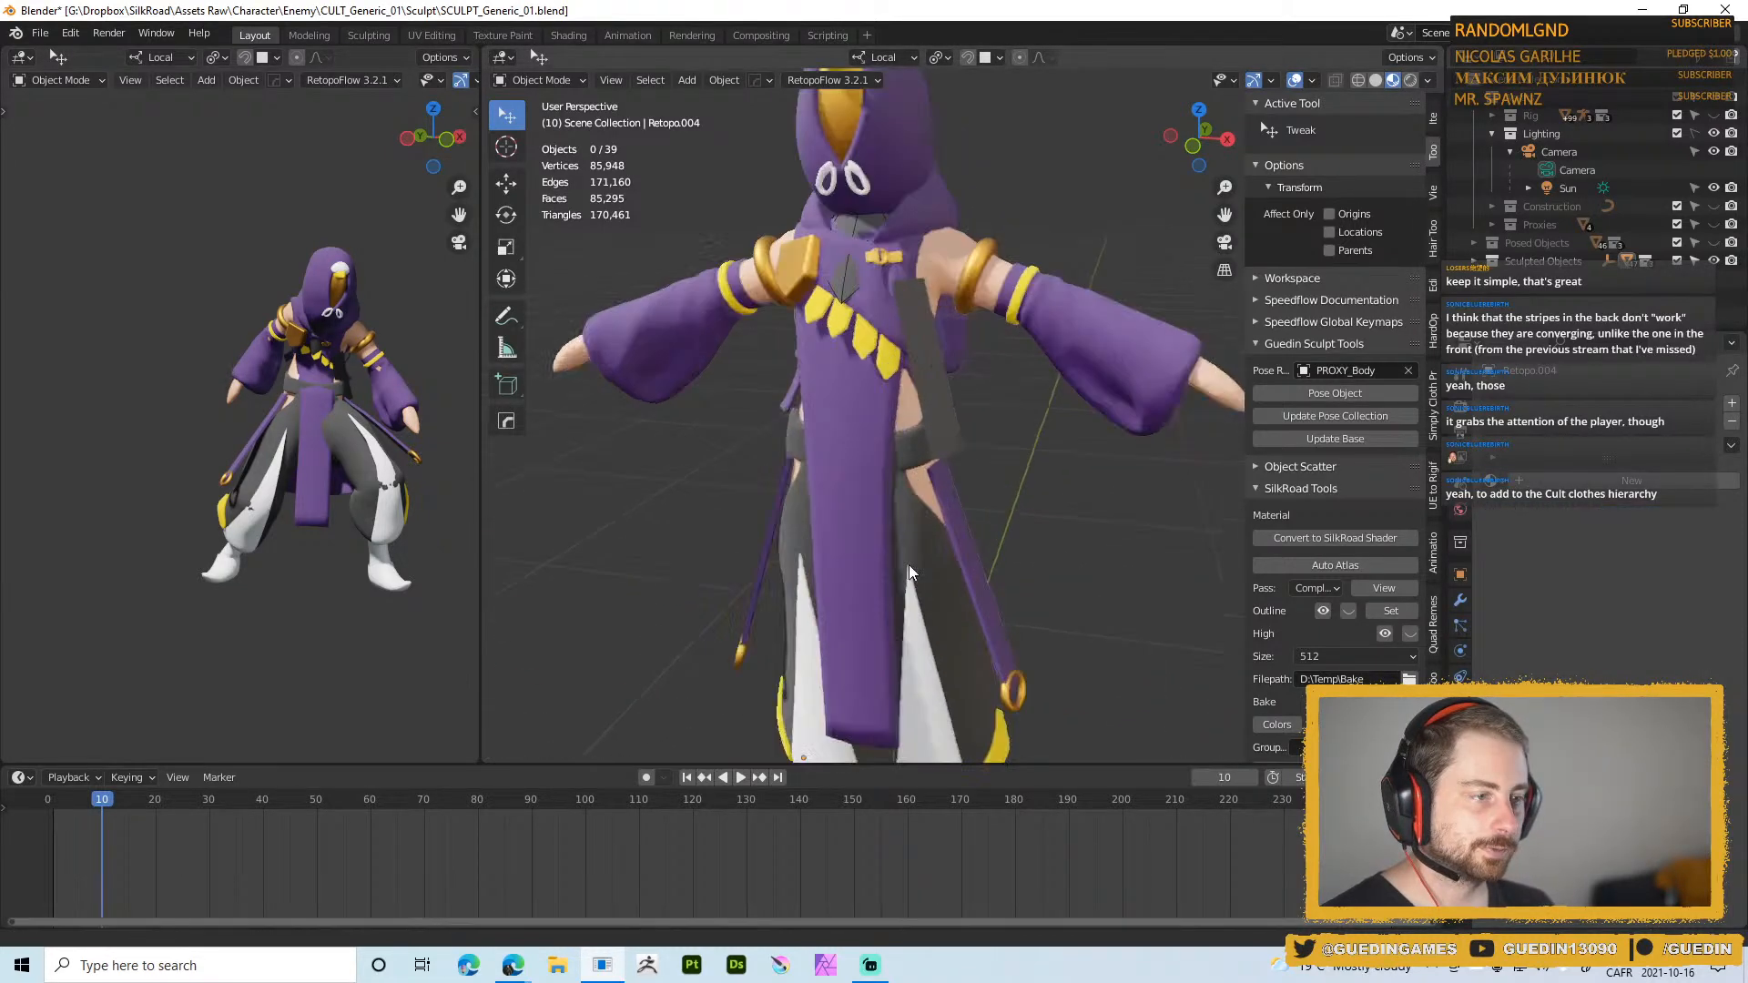
scroll(910, 572, down, 3)
click(950, 435)
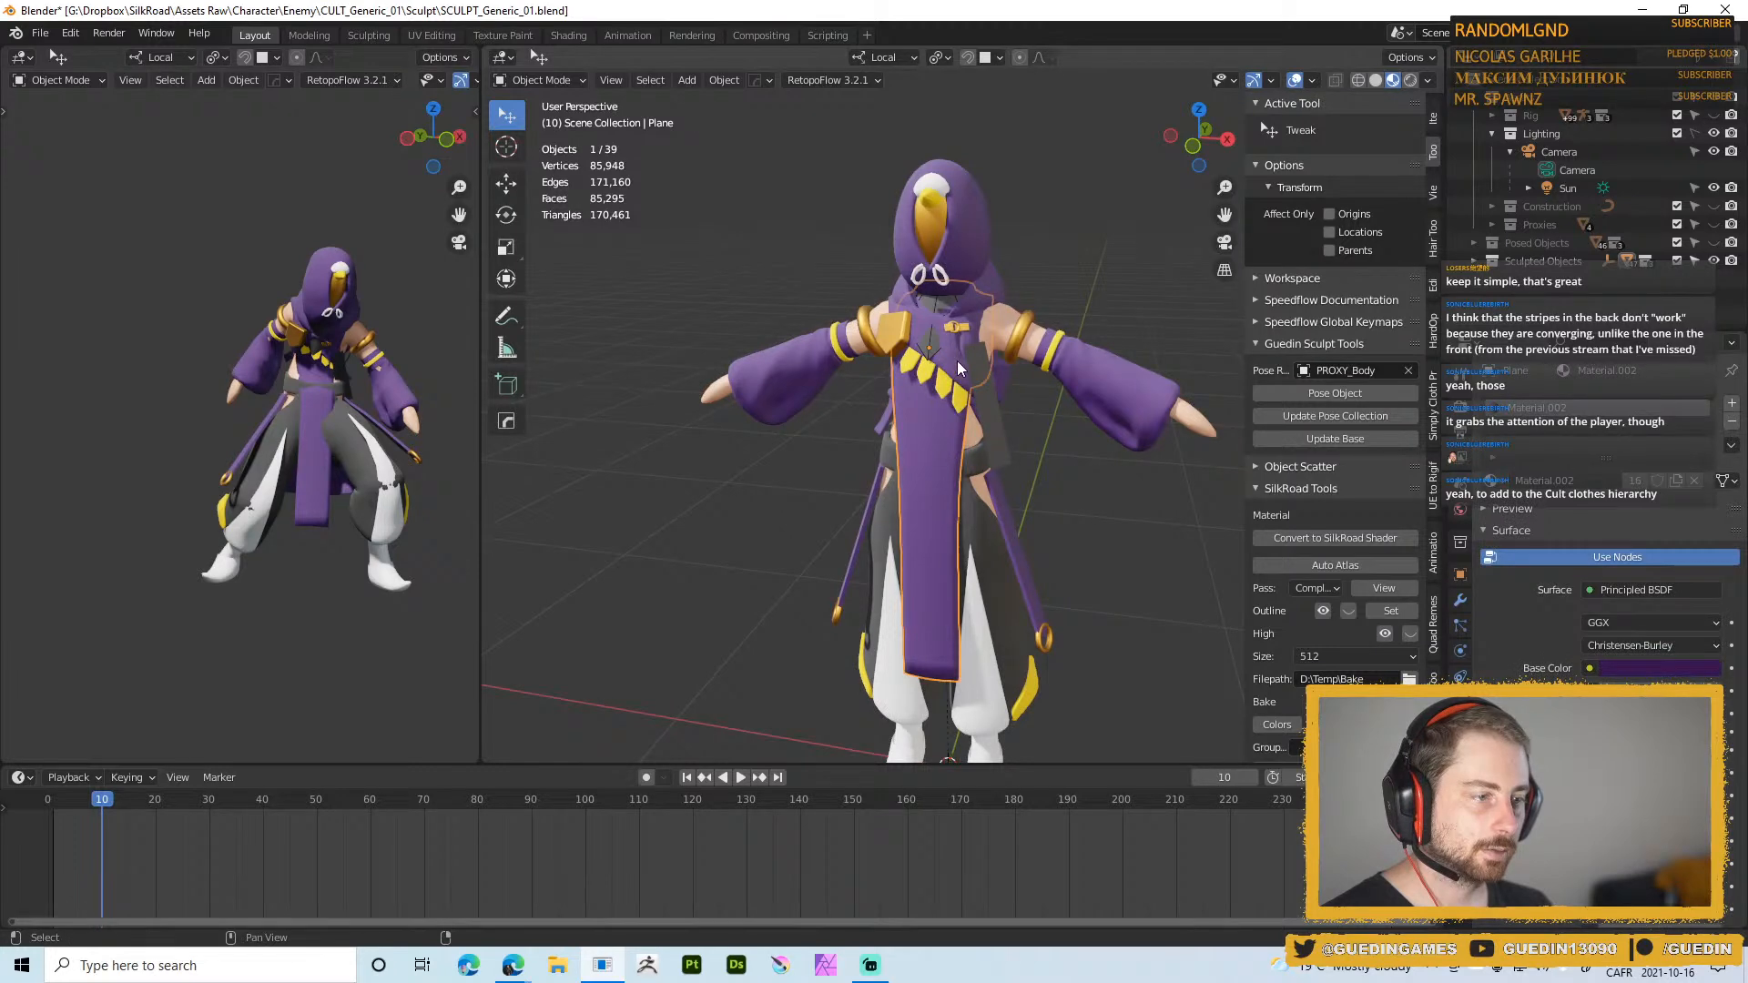
scroll(958, 361, up, 3)
click(1489, 481)
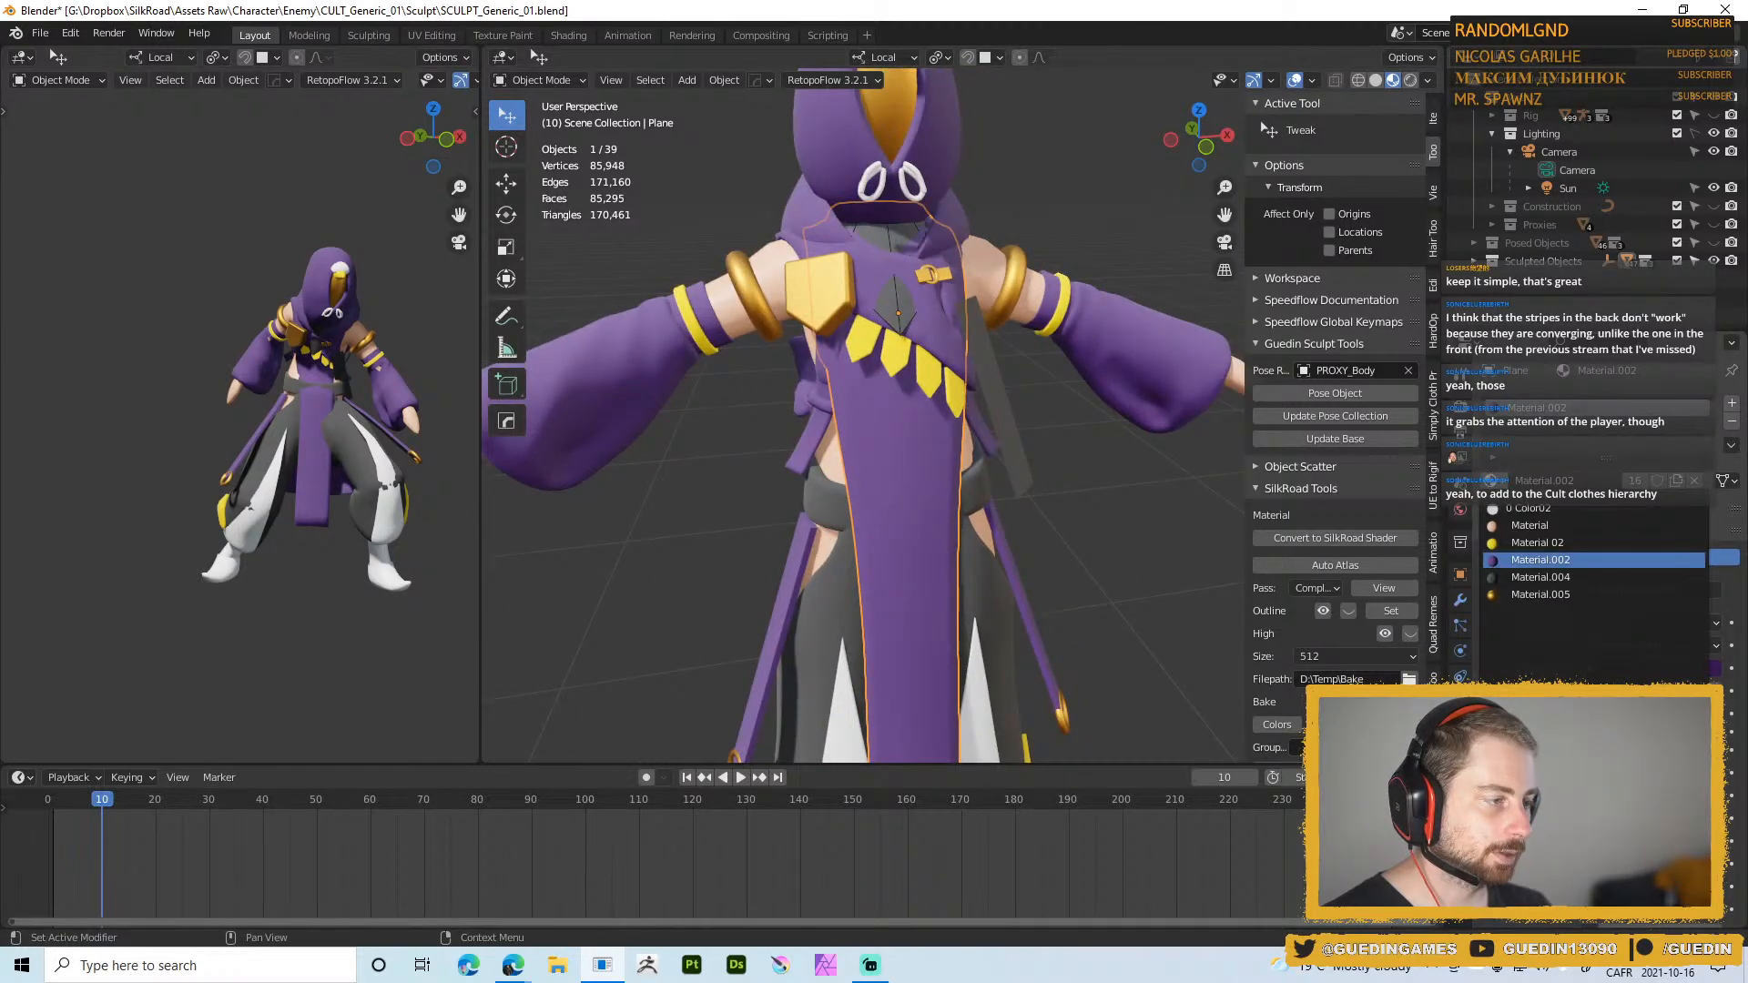
click(1511, 509)
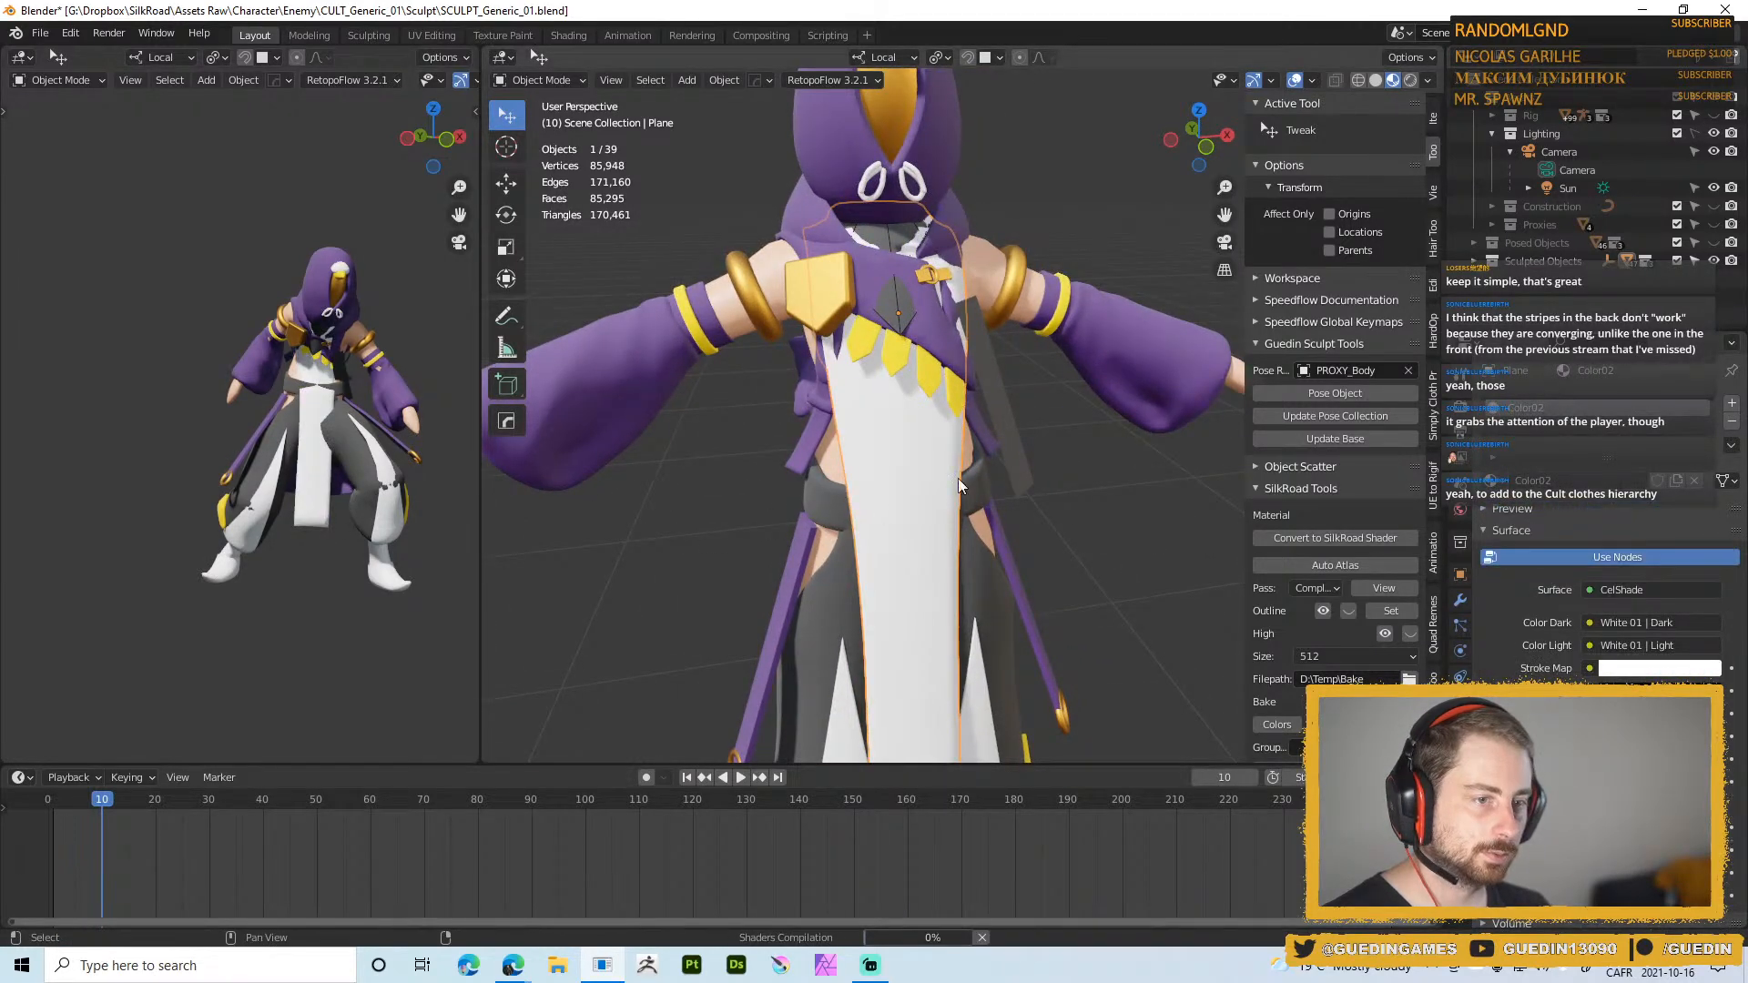
middle_drag(1040, 557, 1073, 407)
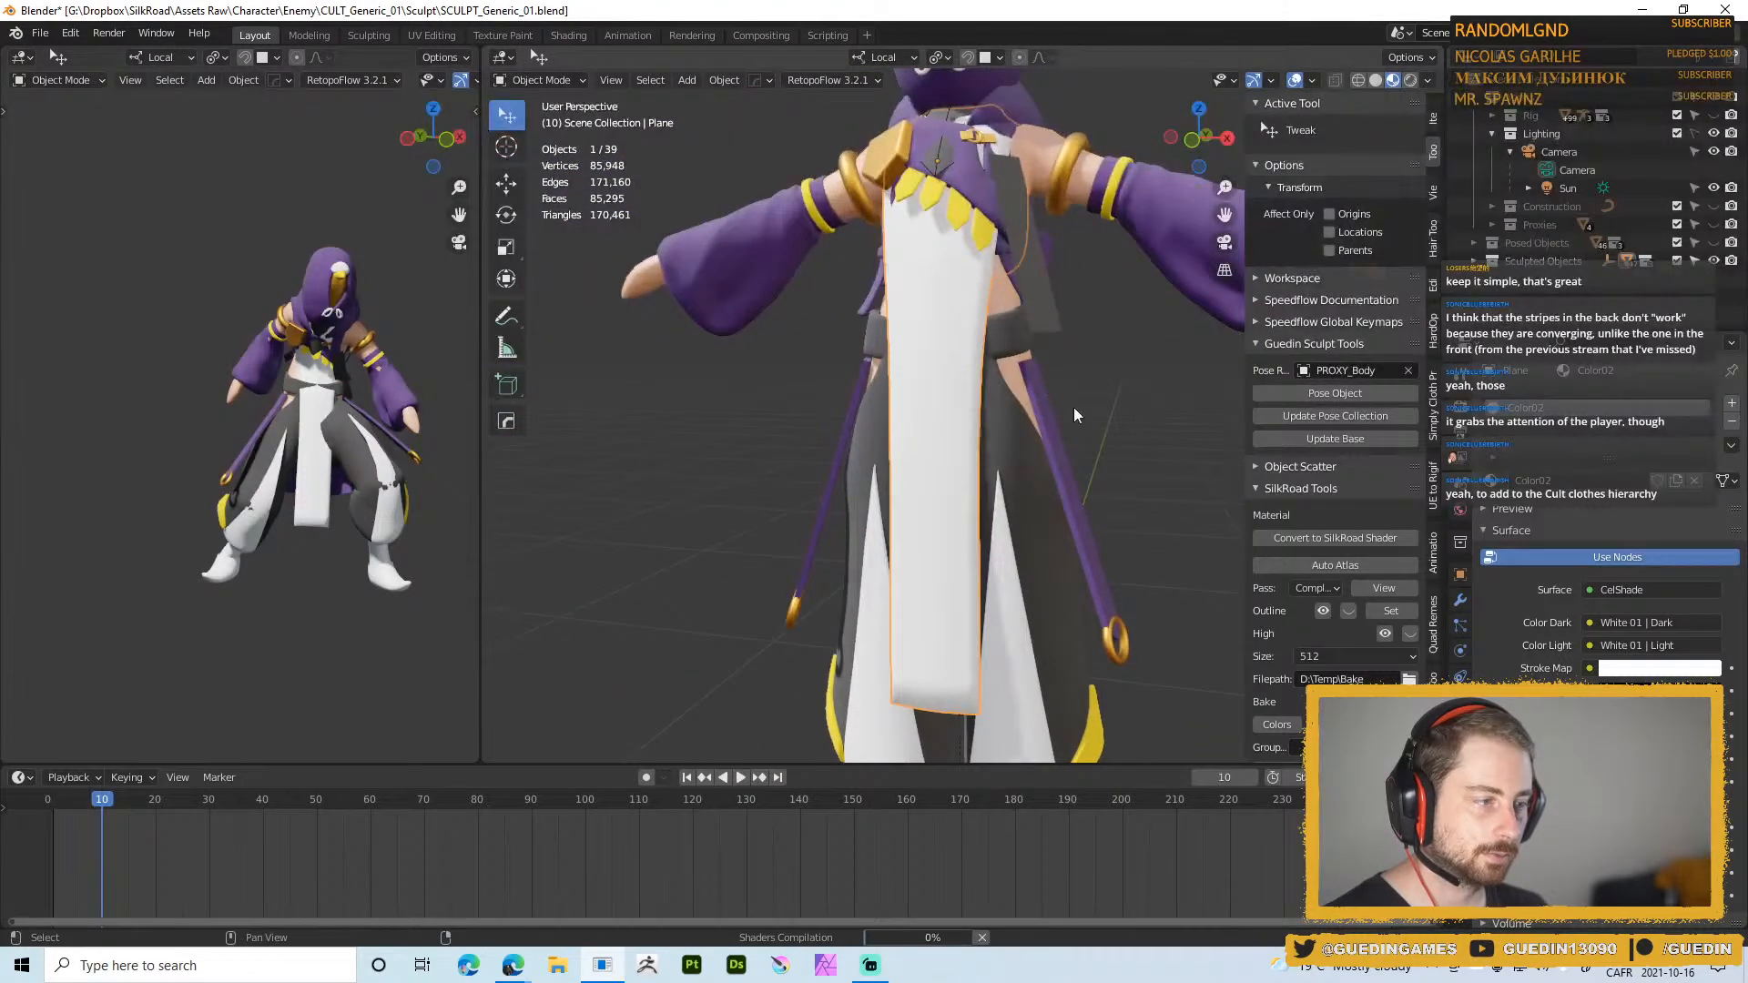
scroll(767, 530, down, 4)
scroll(919, 494, up, 5)
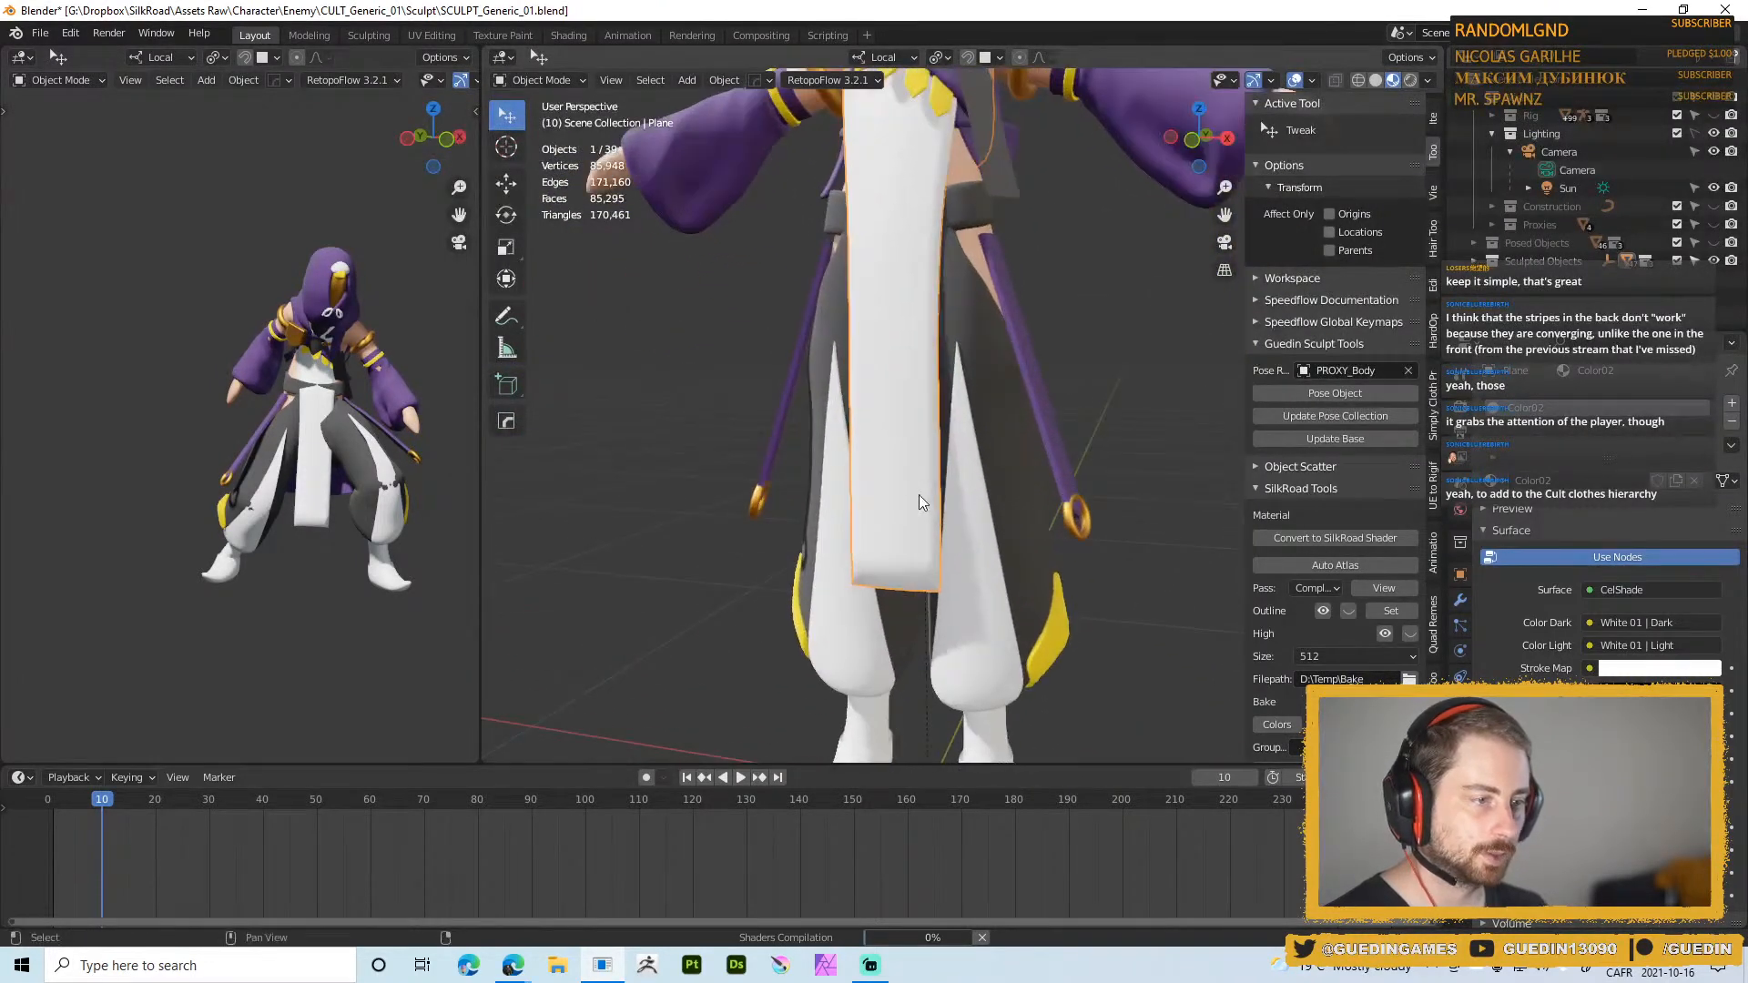
Switch to the Shading workspace and examine how the Color02 material's White 01 and CelShade nodes are connected
click(568, 35)
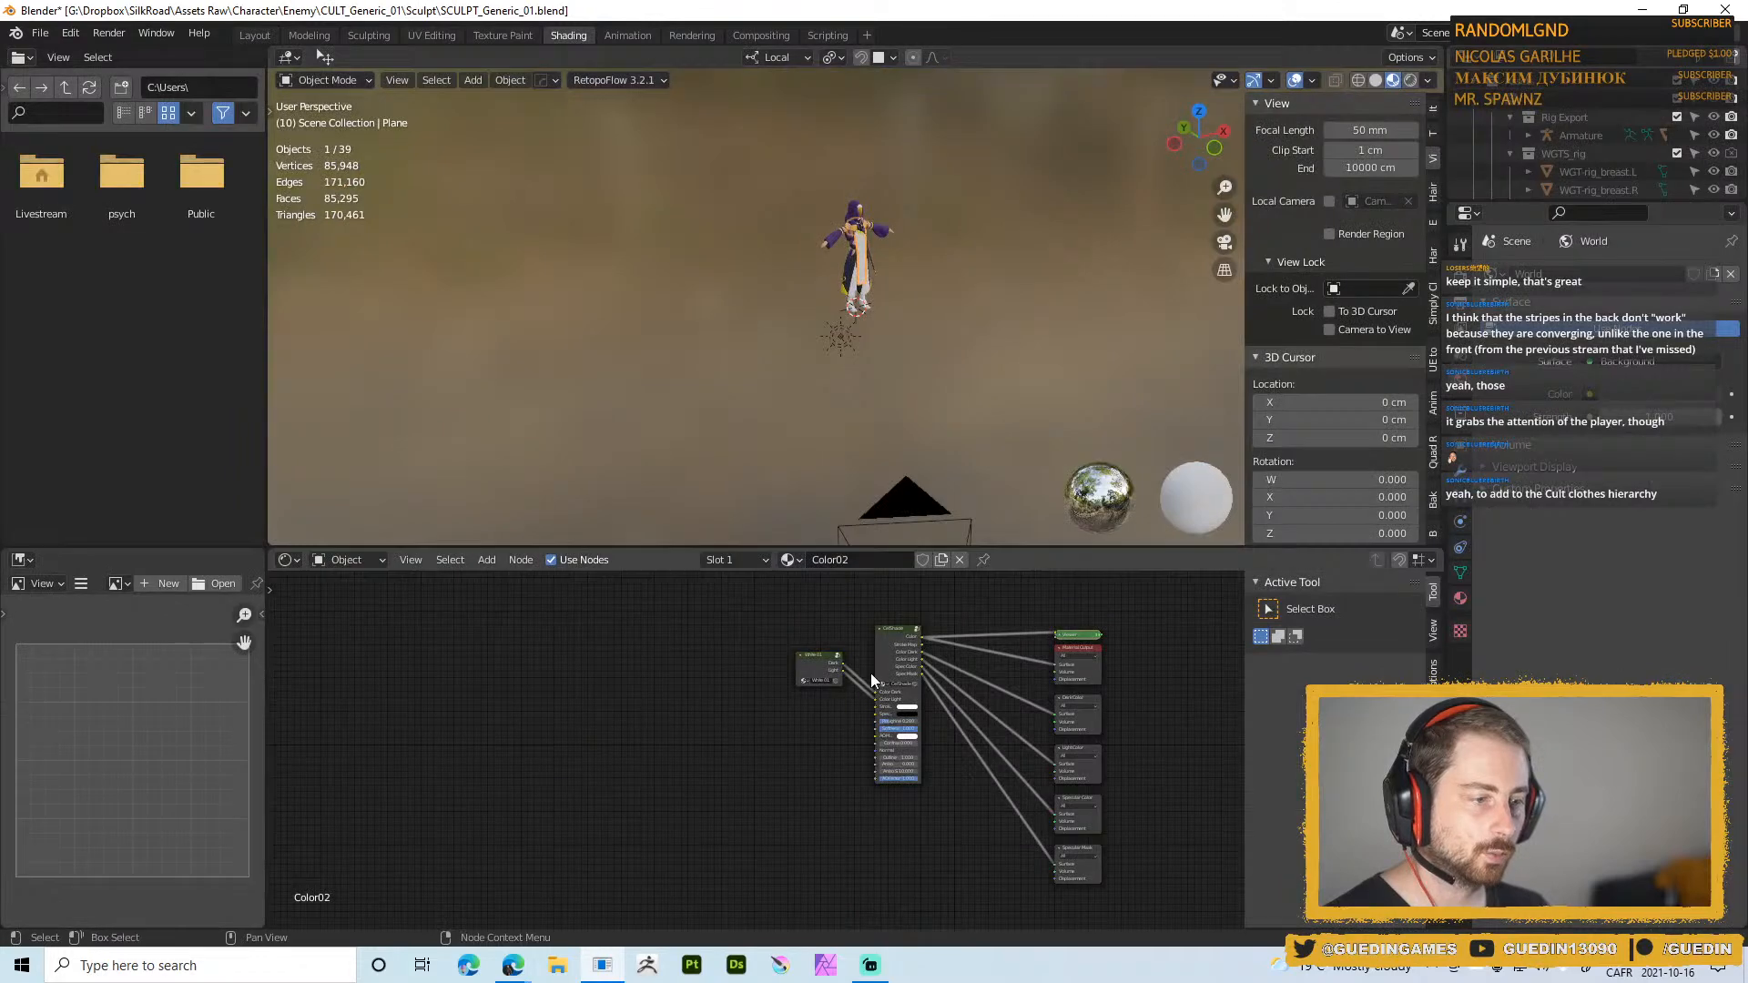
scroll(856, 215, up, 4)
shift+middle_drag(929, 89, 696, 113)
scroll(863, 173, up, 4)
scroll(855, 255, down, 3)
scroll(792, 87, down, 1)
scroll(821, 296, up, 1)
shift+middle_drag(821, 296, 800, 229)
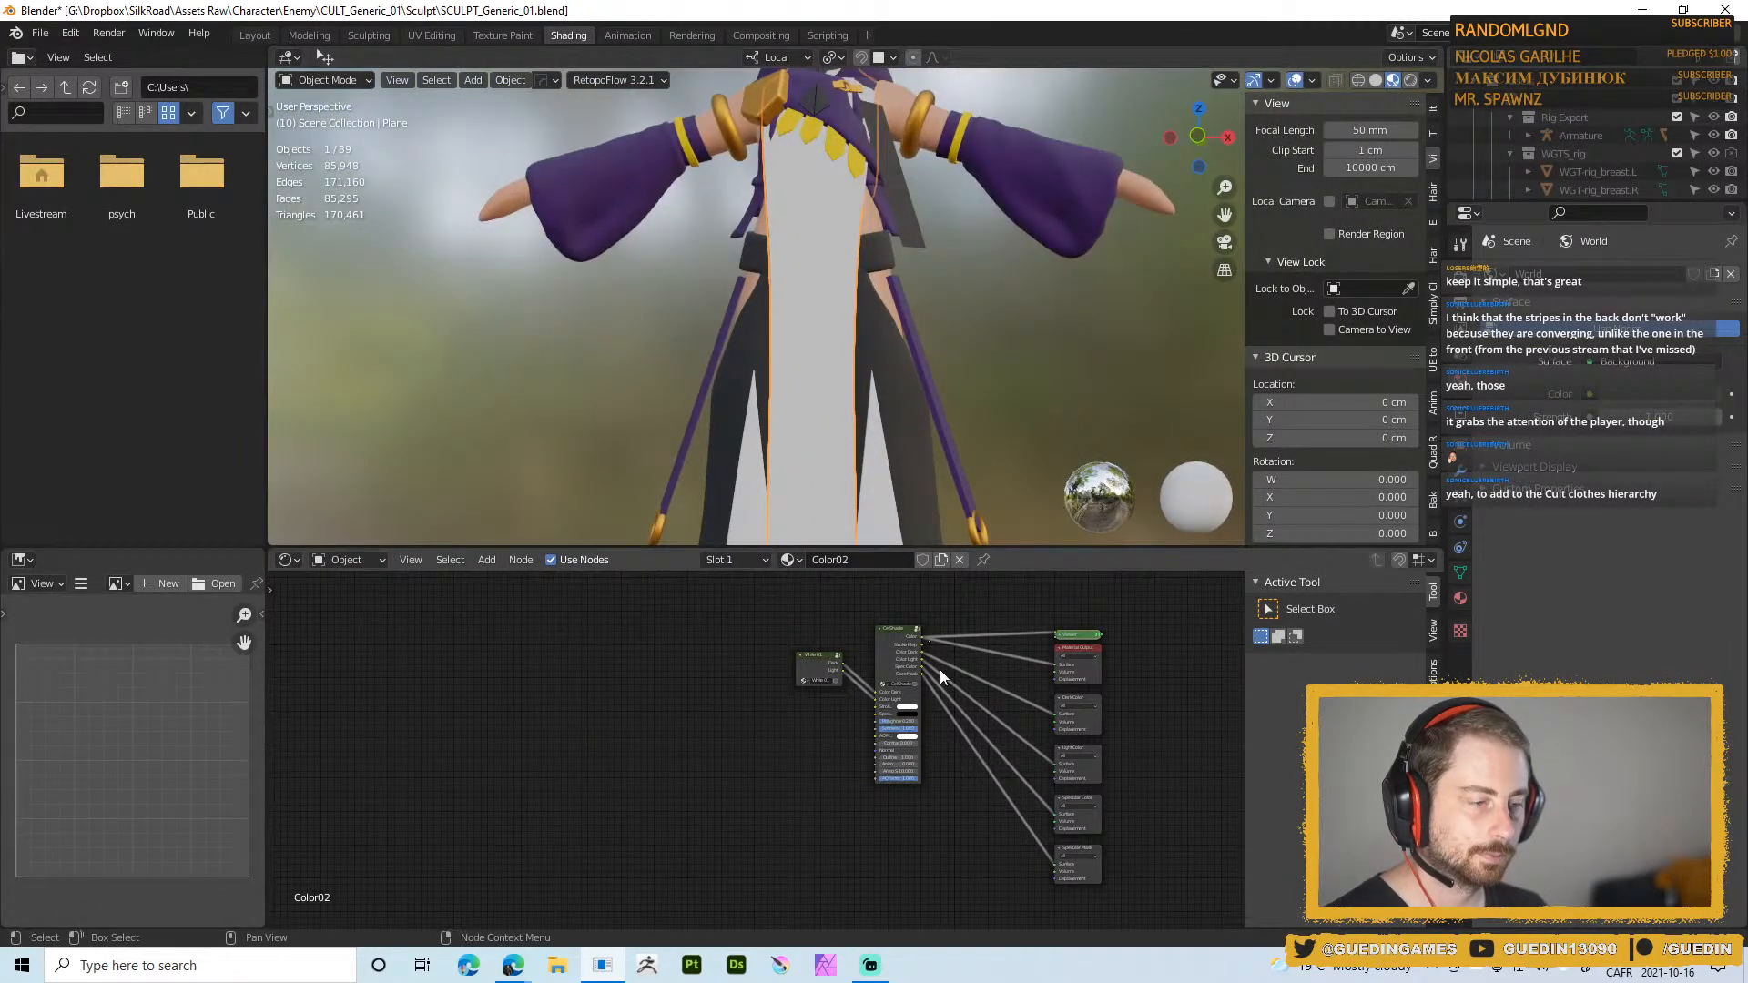
scroll(941, 671, up, 2)
scroll(814, 537, up, 3)
scroll(910, 724, up, 3)
middle_drag(1084, 681, 947, 861)
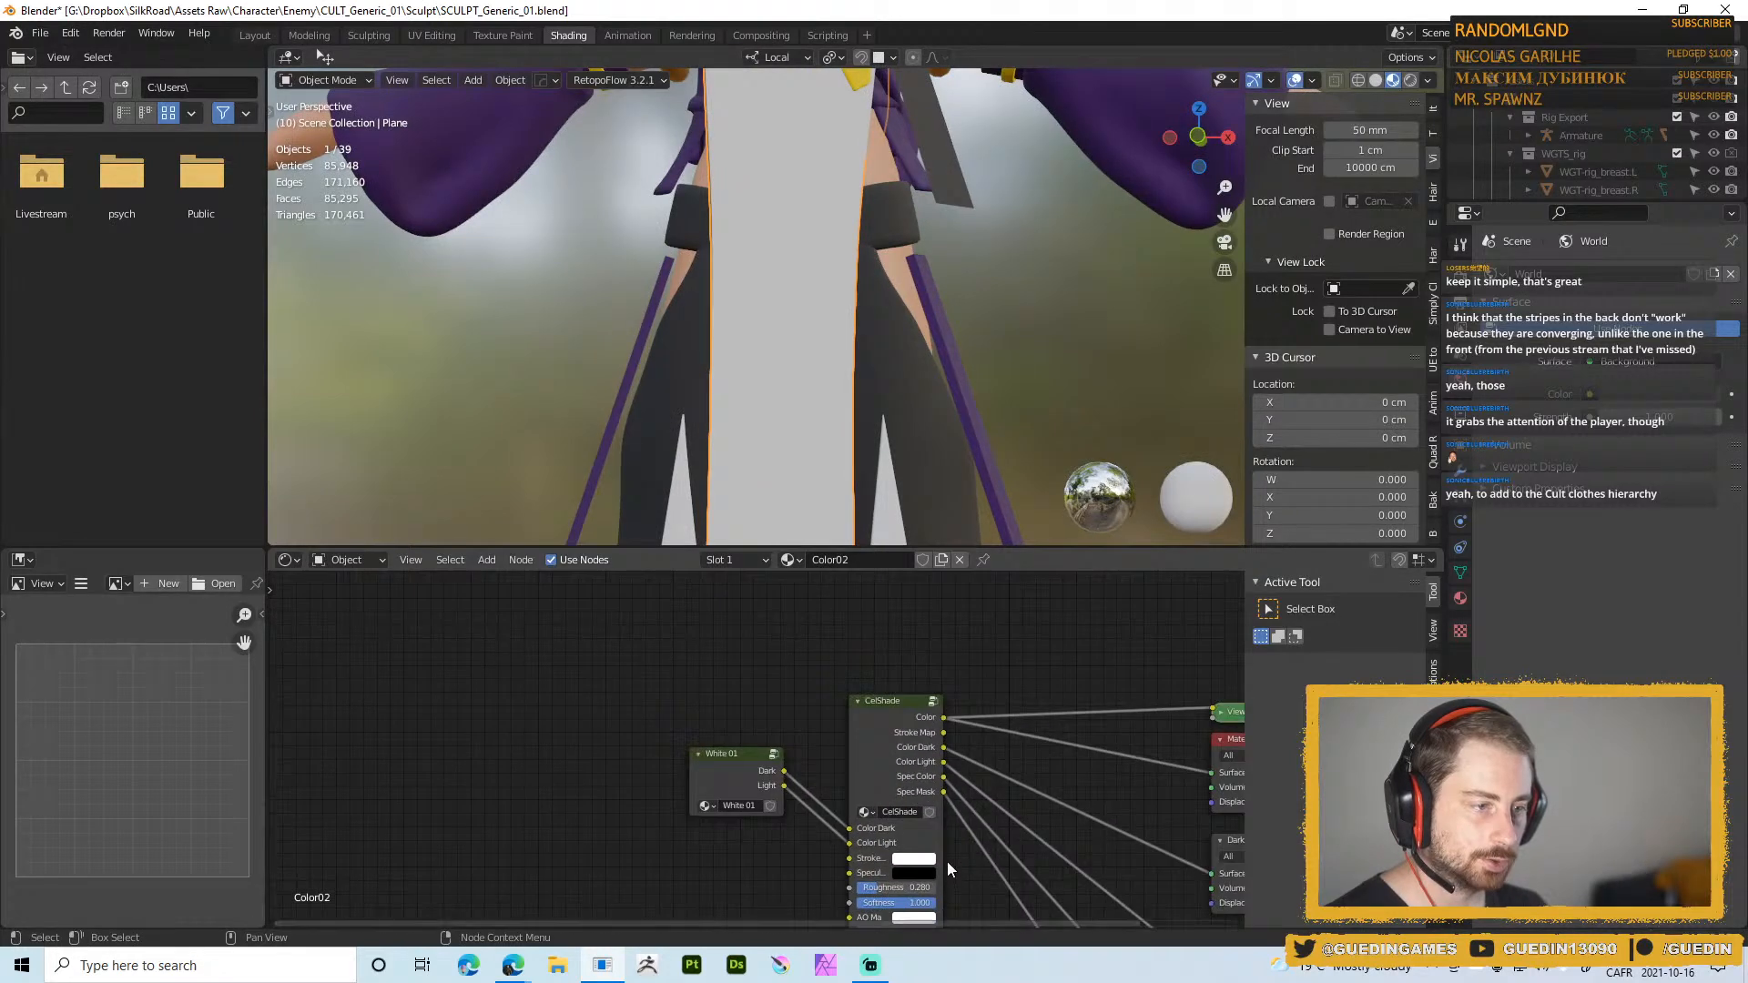
scroll(947, 728, up, 3)
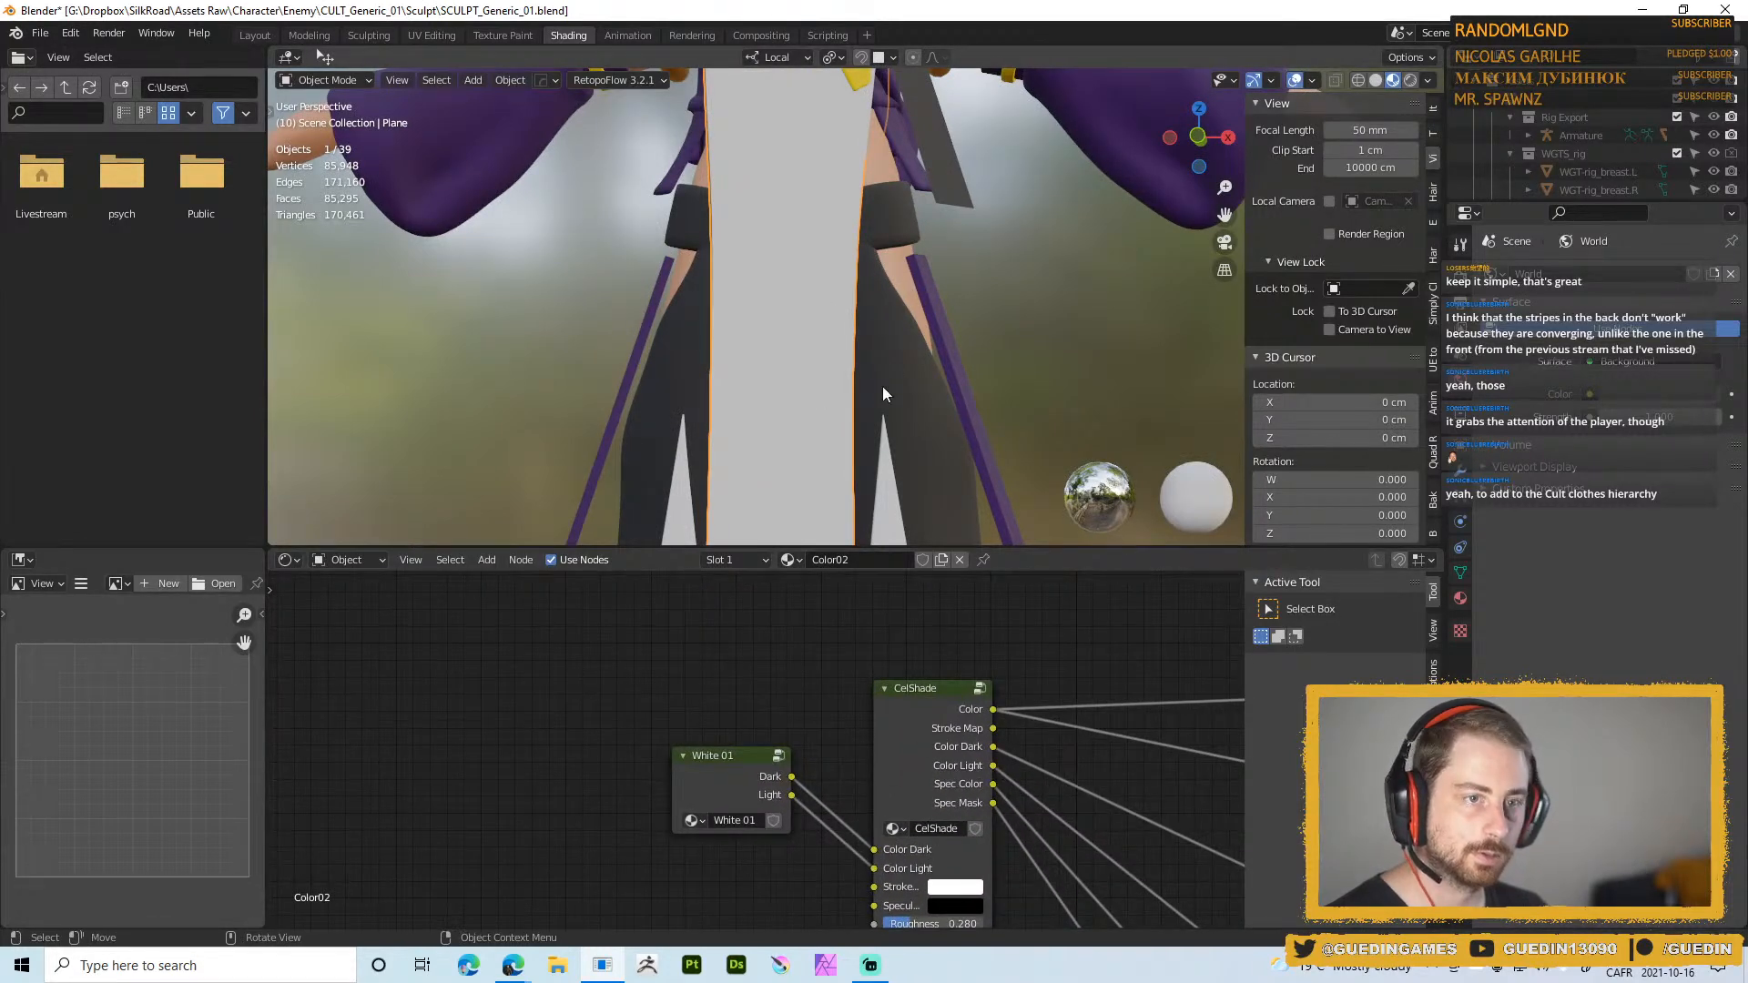
View the character through the scene camera and select the White 01 node in the Color02 material
key(KP_0)
ctrl+middle_drag(1008, 318, 996, 446)
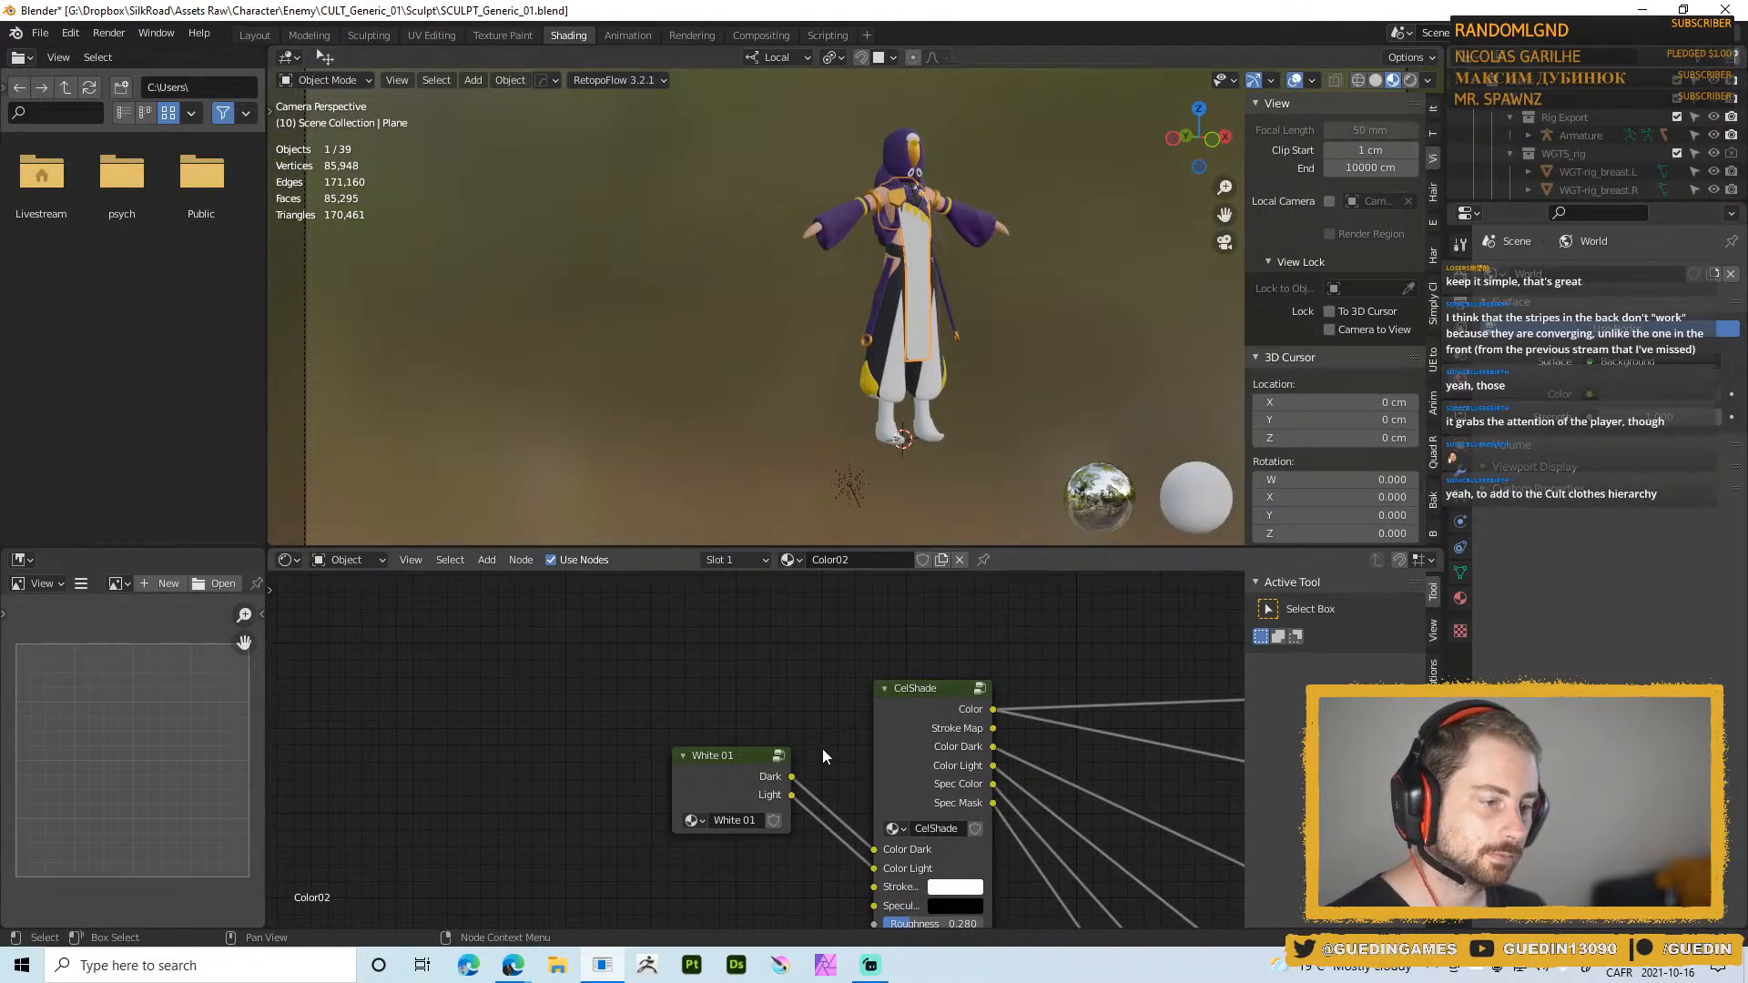
middle_drag(823, 750, 822, 658)
click(743, 674)
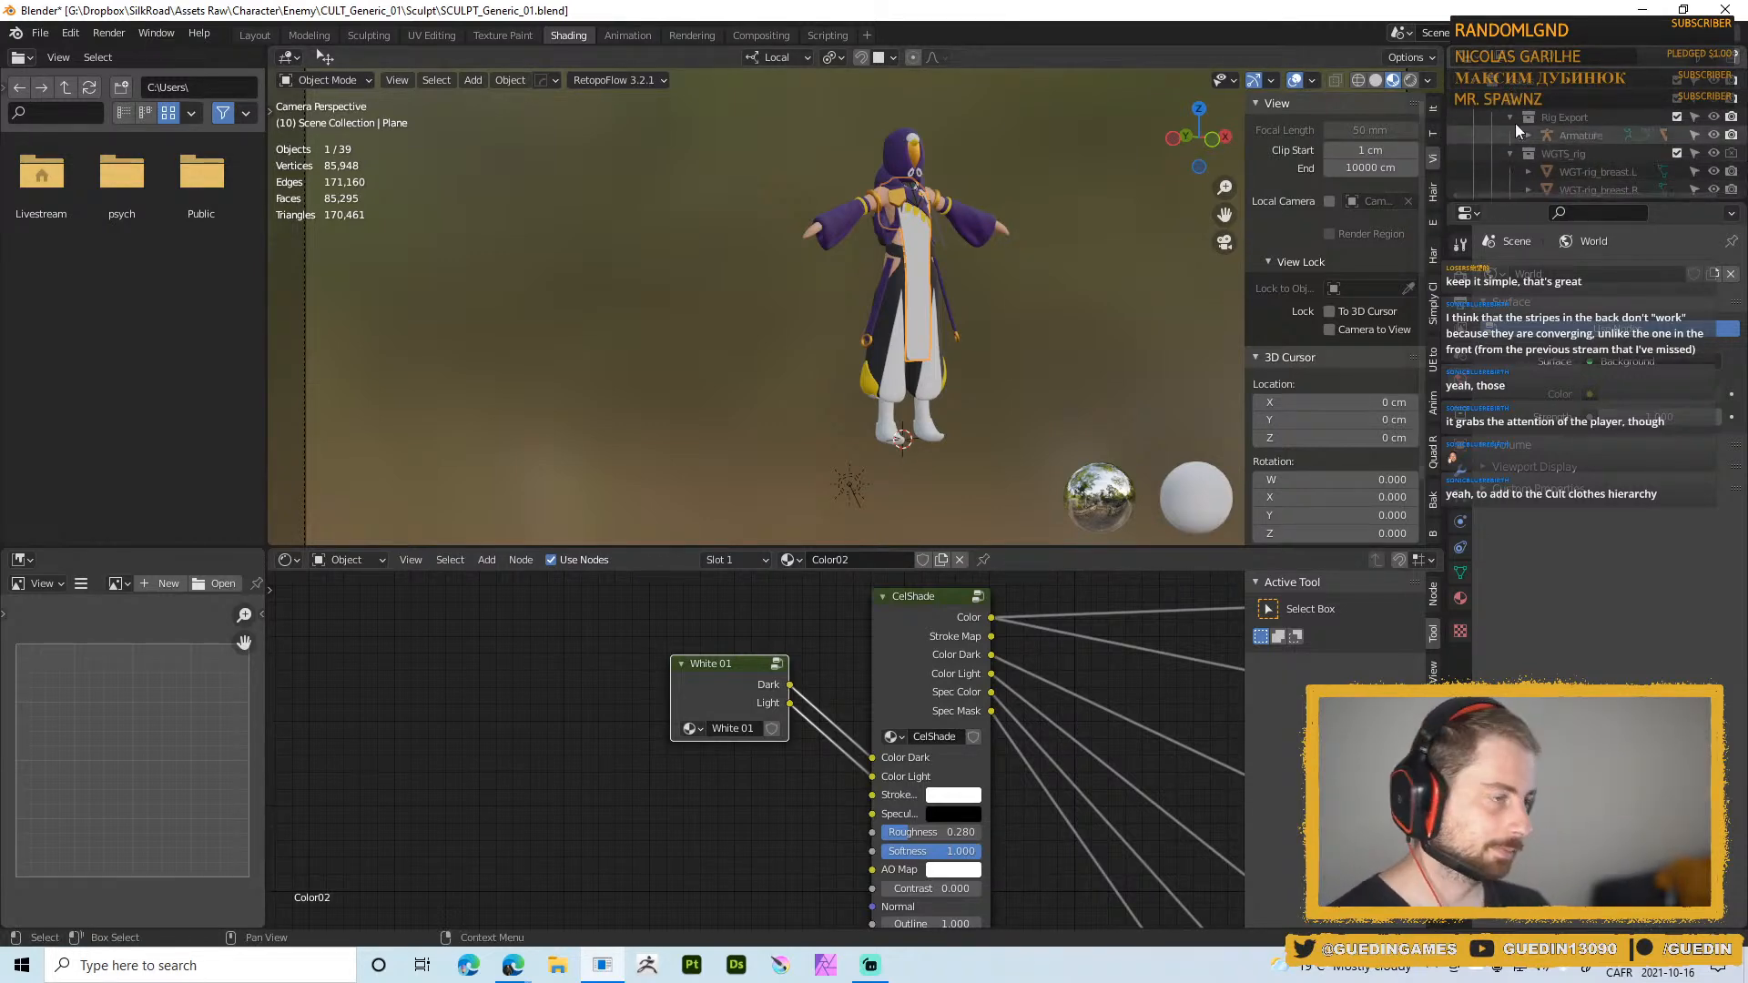
Enable scene lights in the viewport shading and reduce the environment lighting strength to its minimum, checking the result through the camera
scroll(780, 278, up, 4)
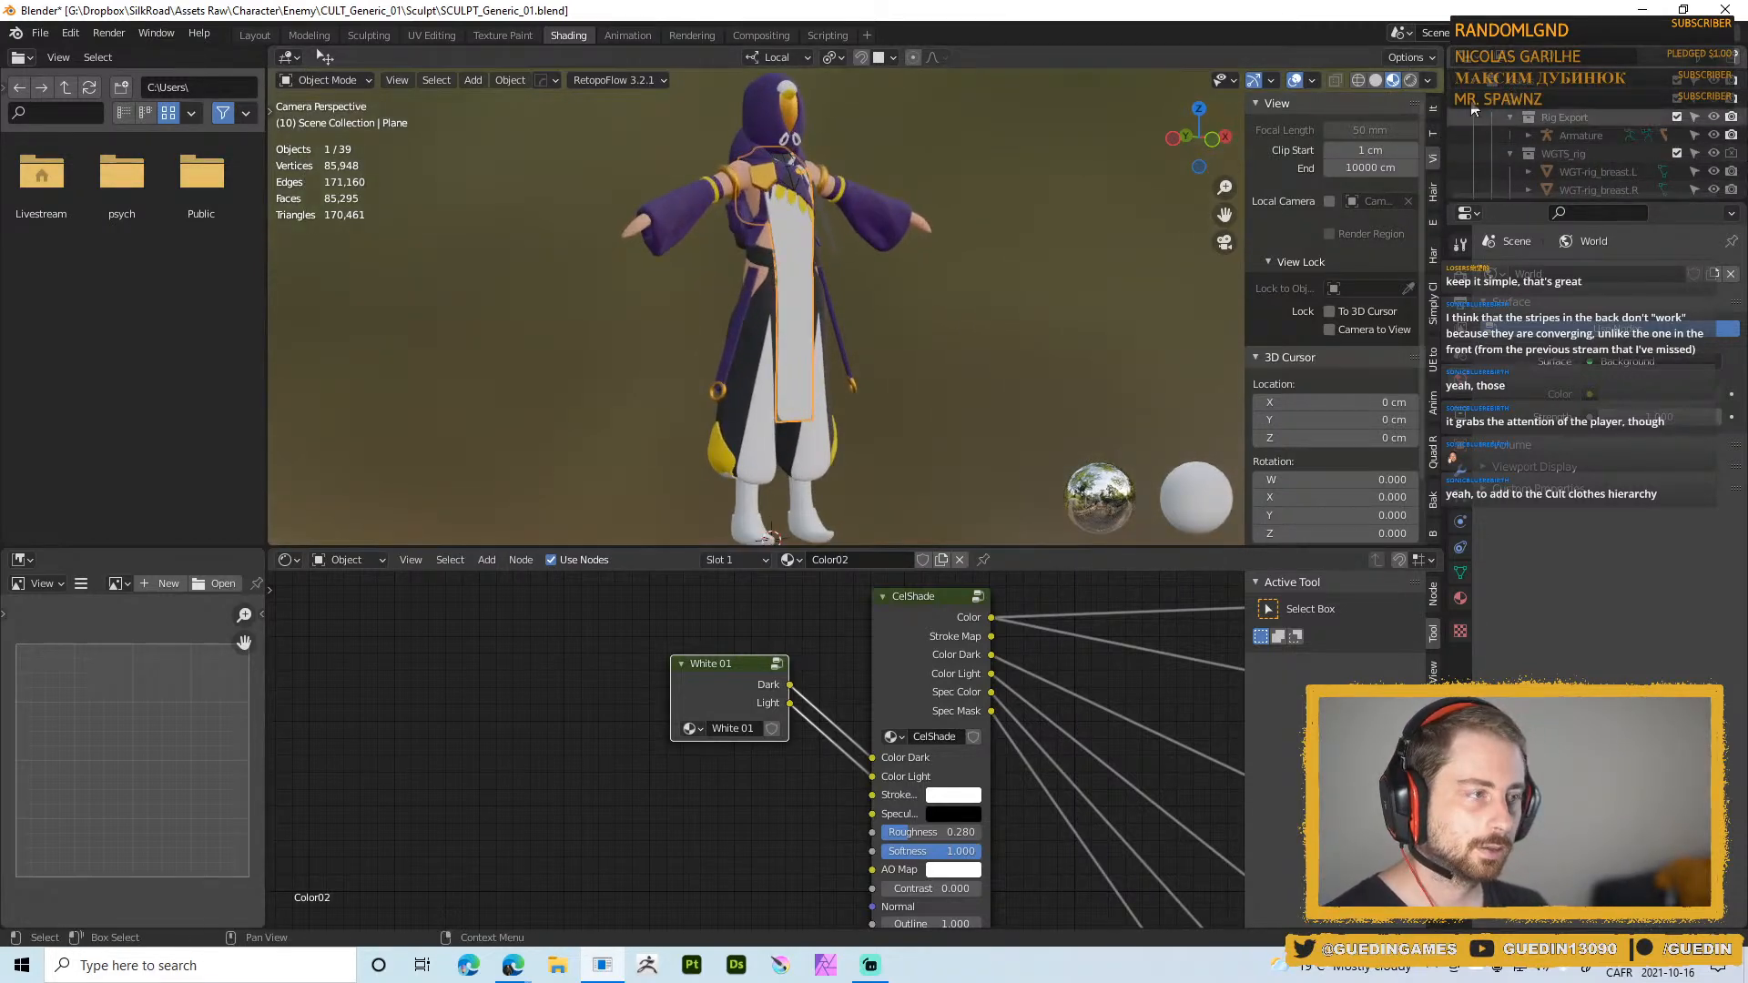
click(1427, 80)
click(1324, 169)
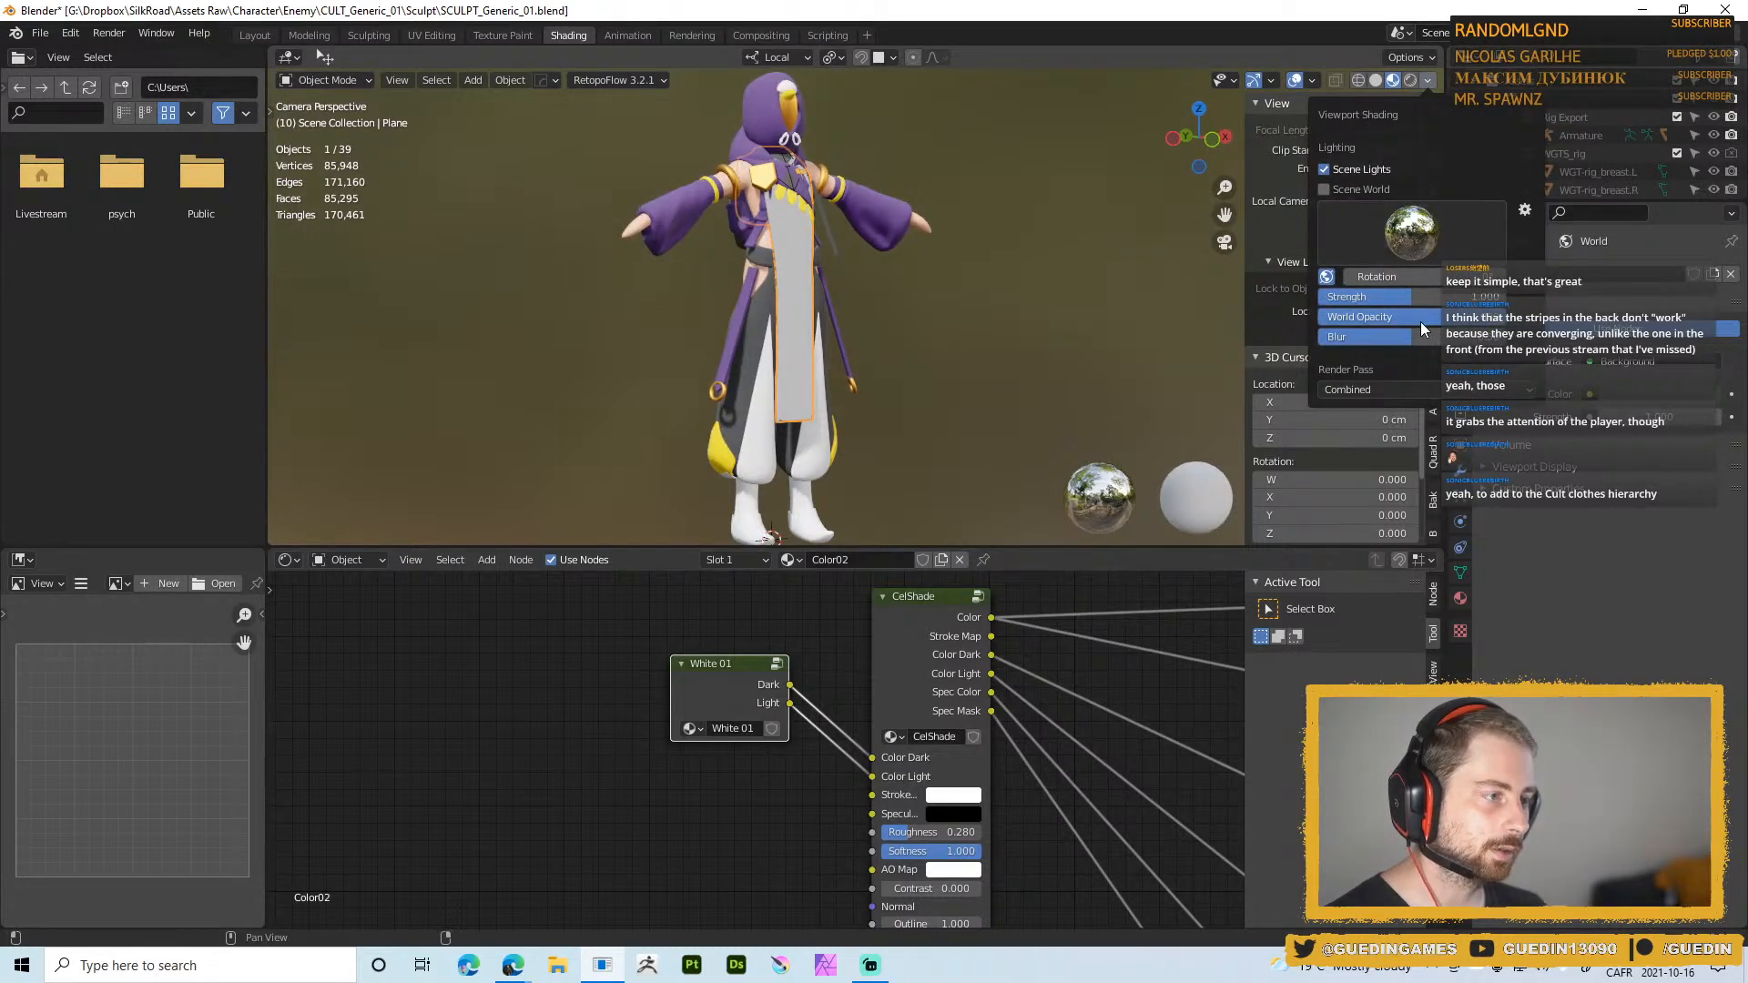
drag(1420, 296, 1222, 297)
middle_drag(745, 293, 729, 264)
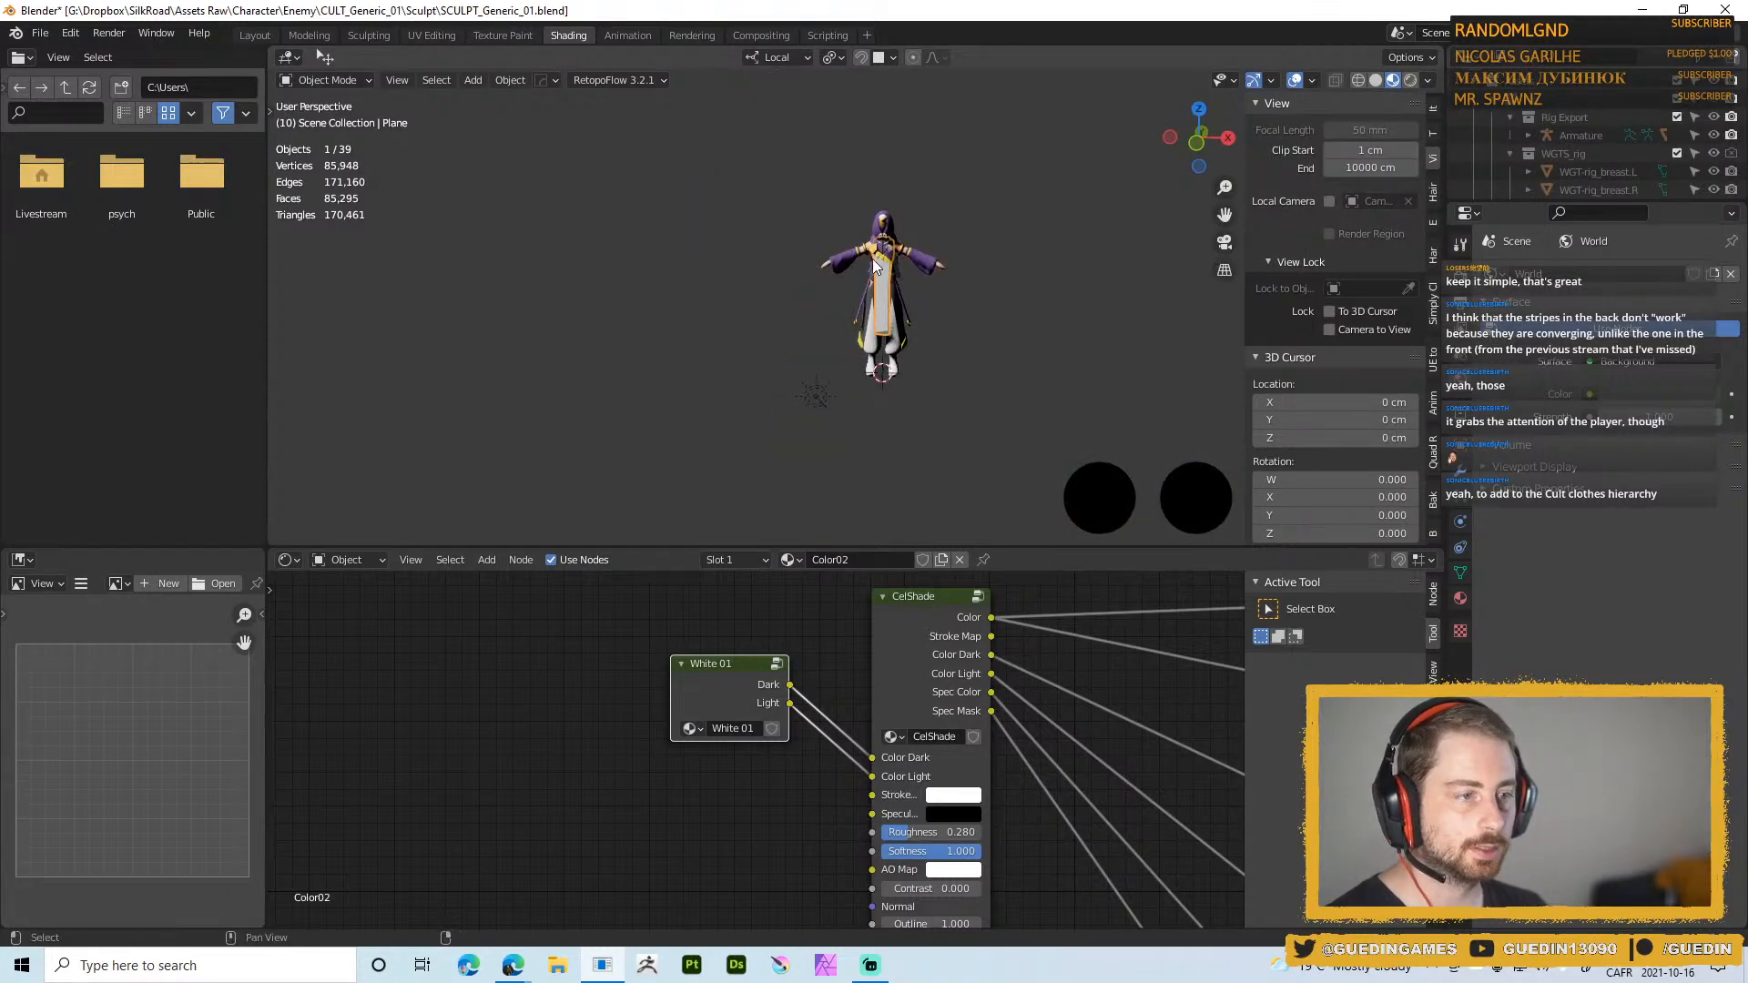
scroll(874, 332, up, 8)
scroll(909, 379, down, 5)
key(KP_0)
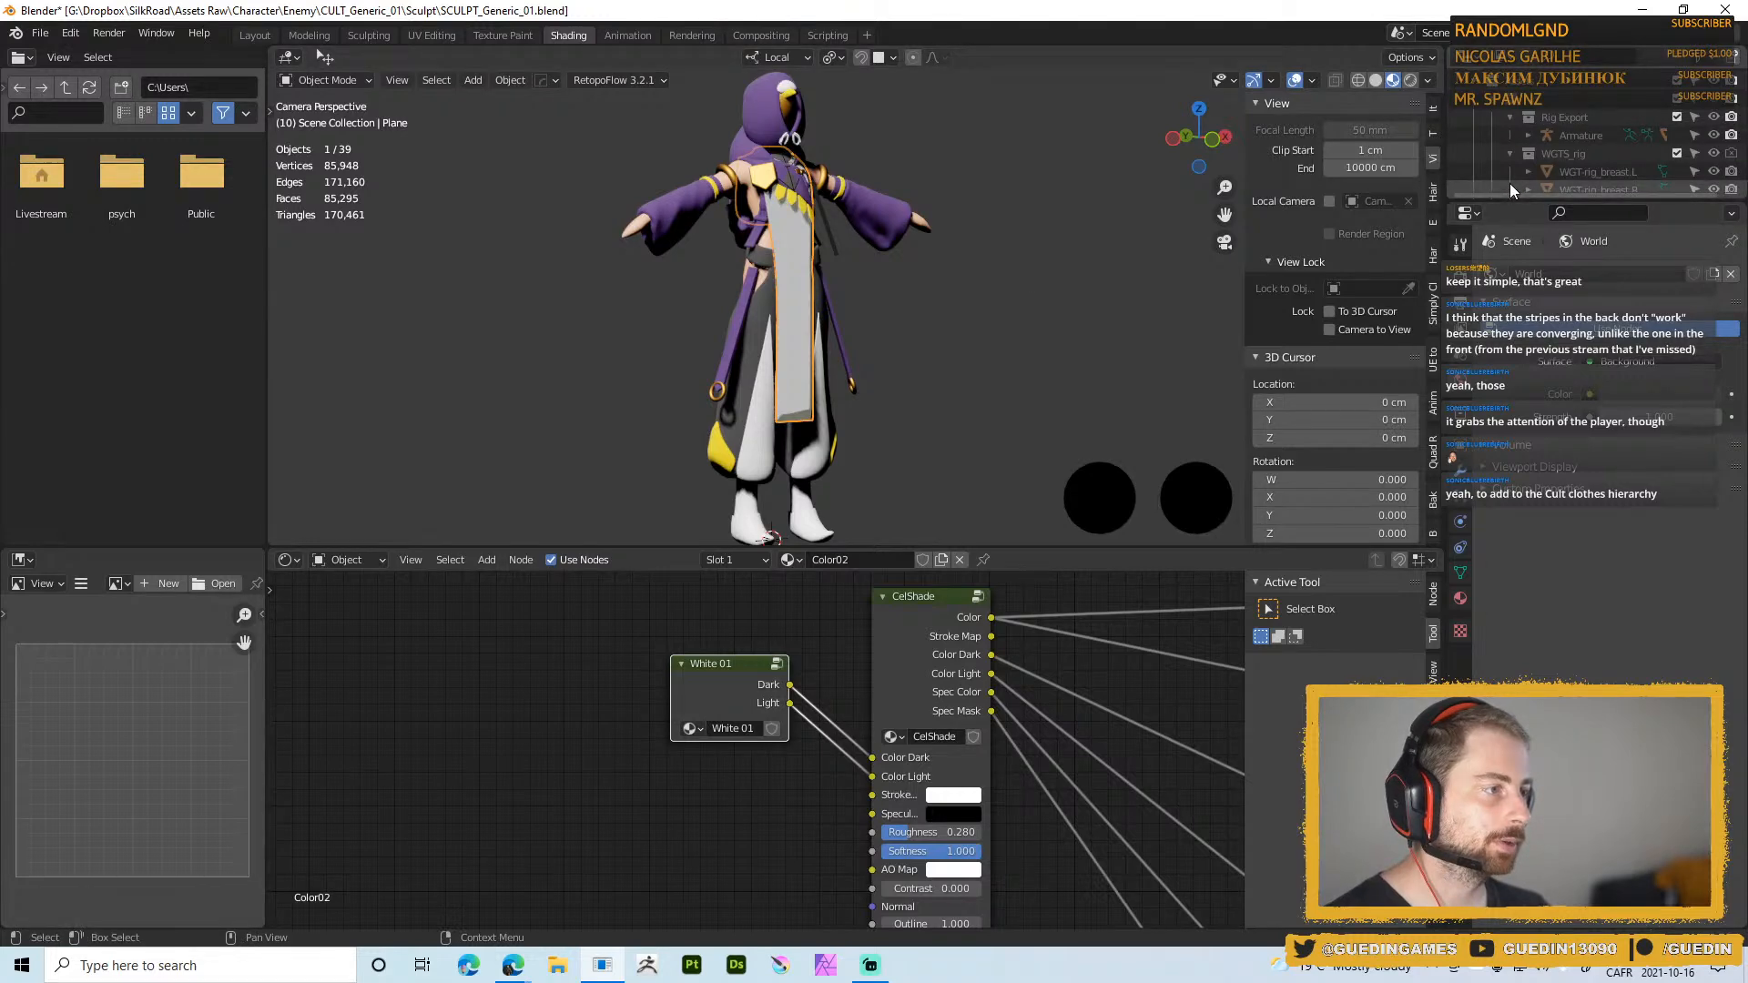
Enlarge the scene hierarchy, collapse the Rig collection, expand the Camera under Lighting and select its Sun light
drag(1502, 194, 1502, 460)
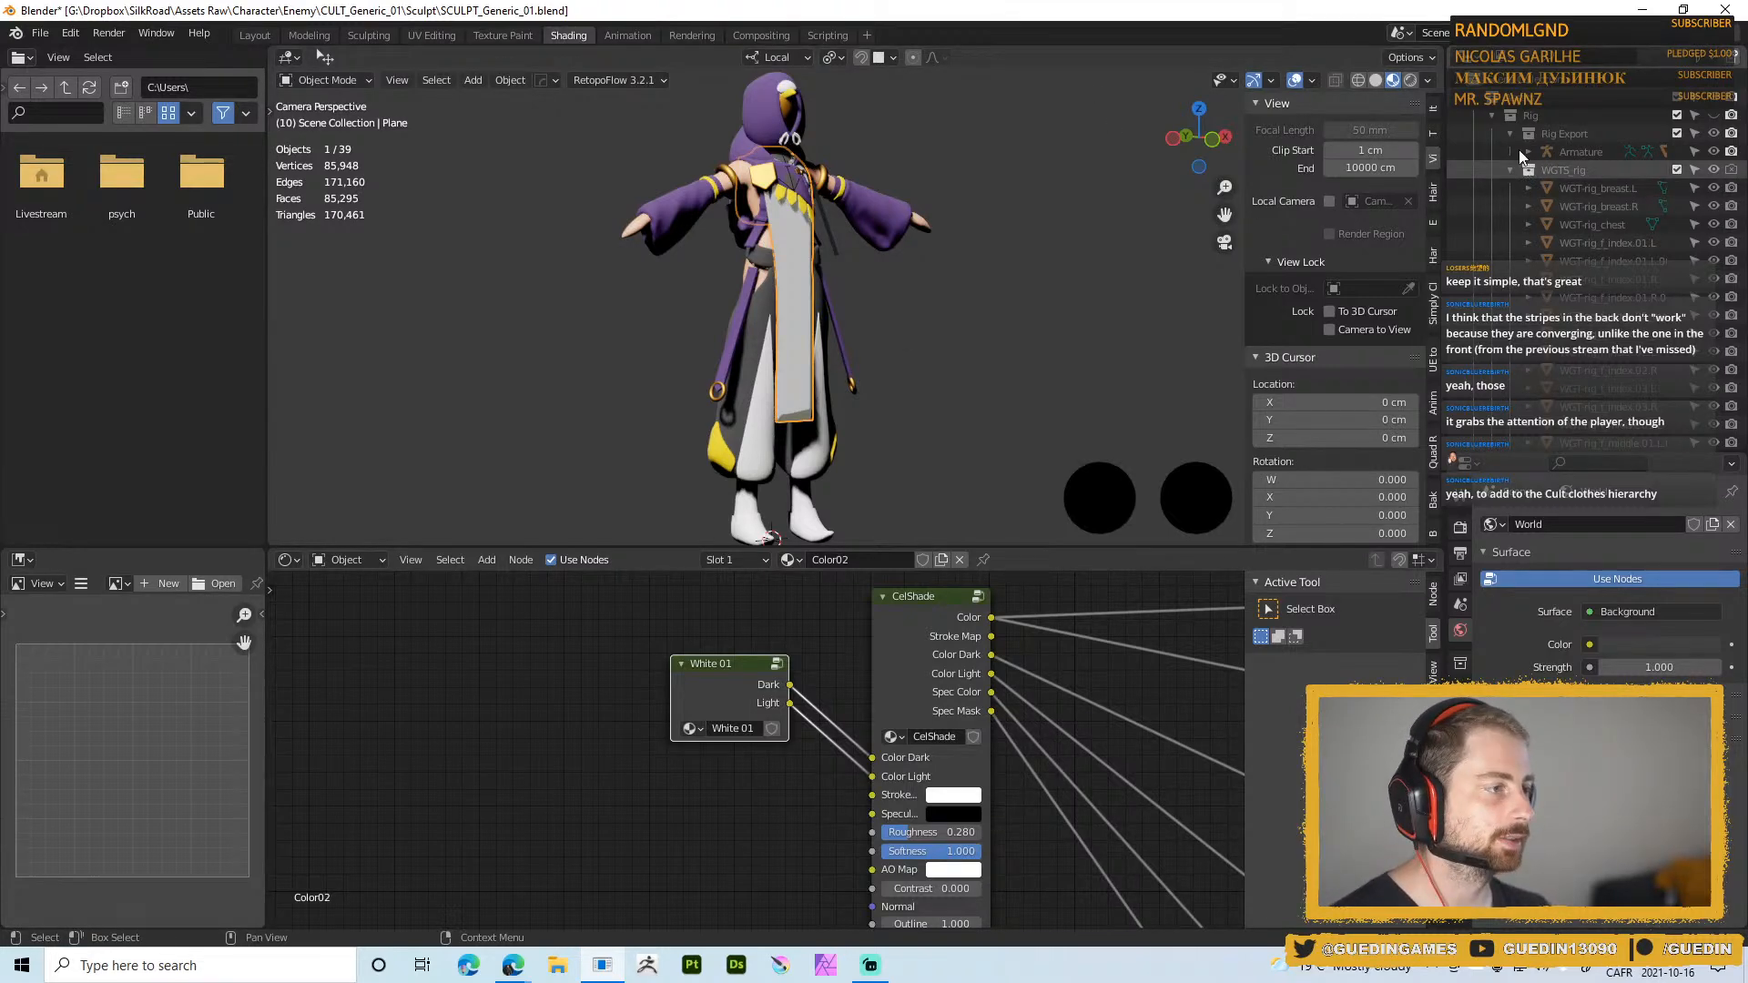
click(1490, 117)
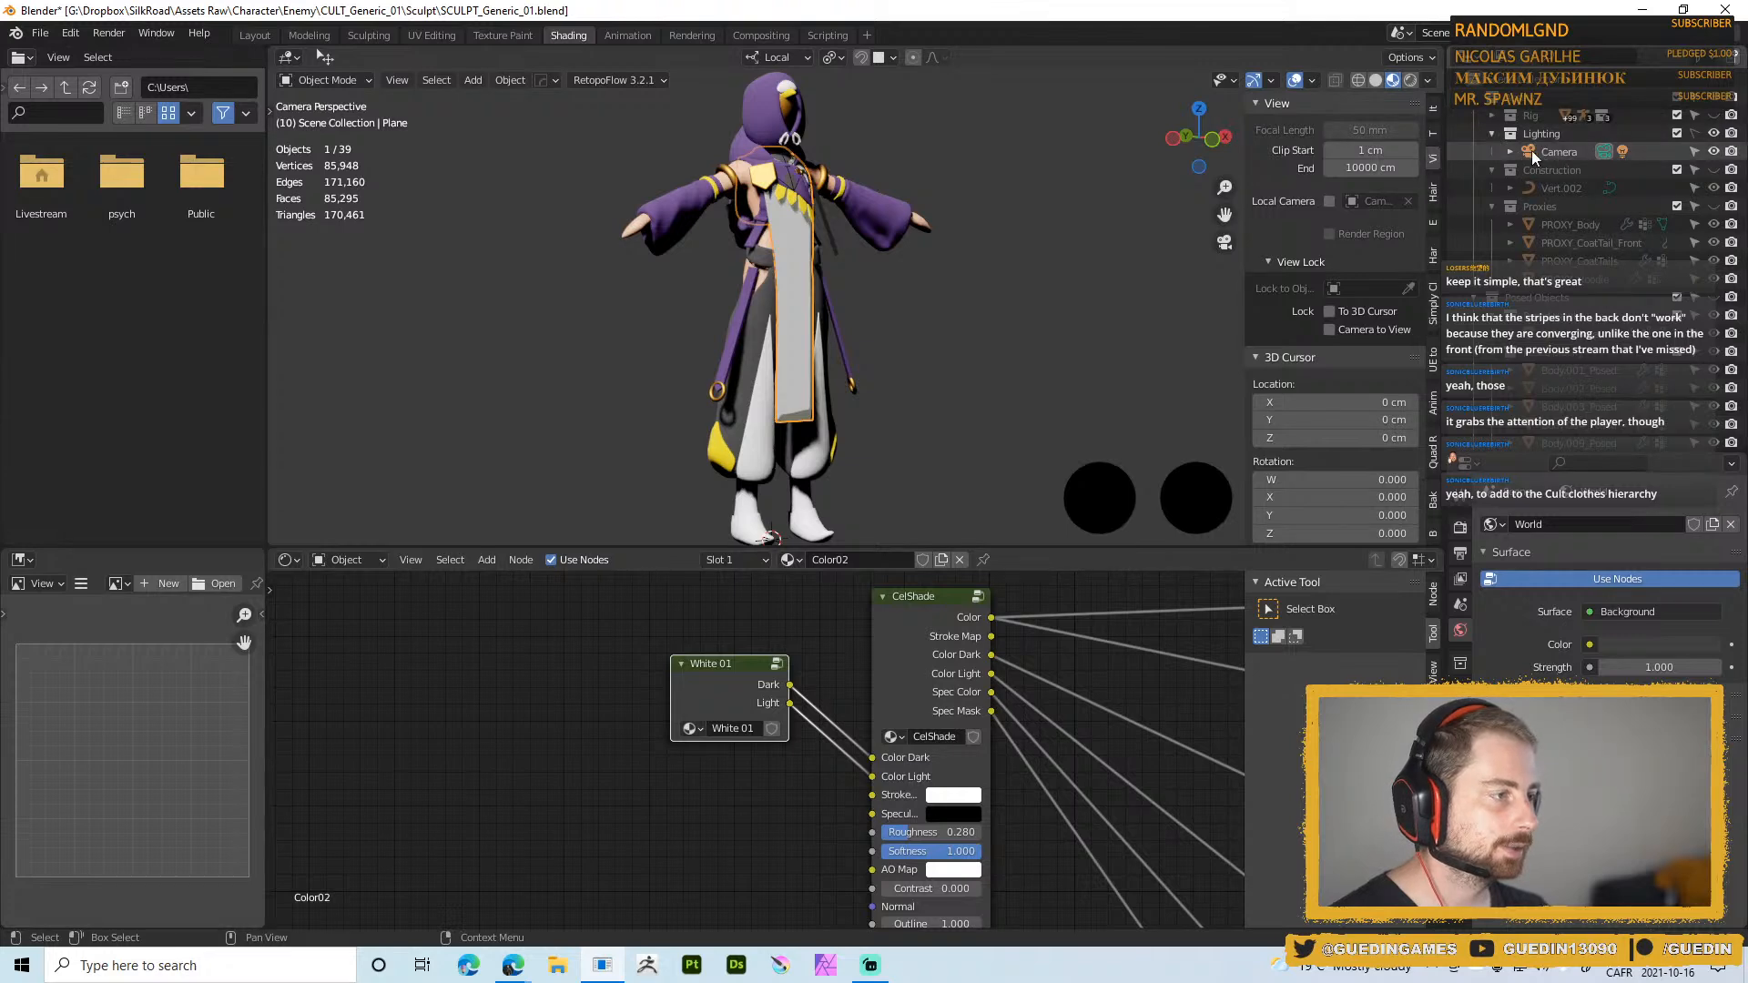
click(1509, 152)
click(1575, 190)
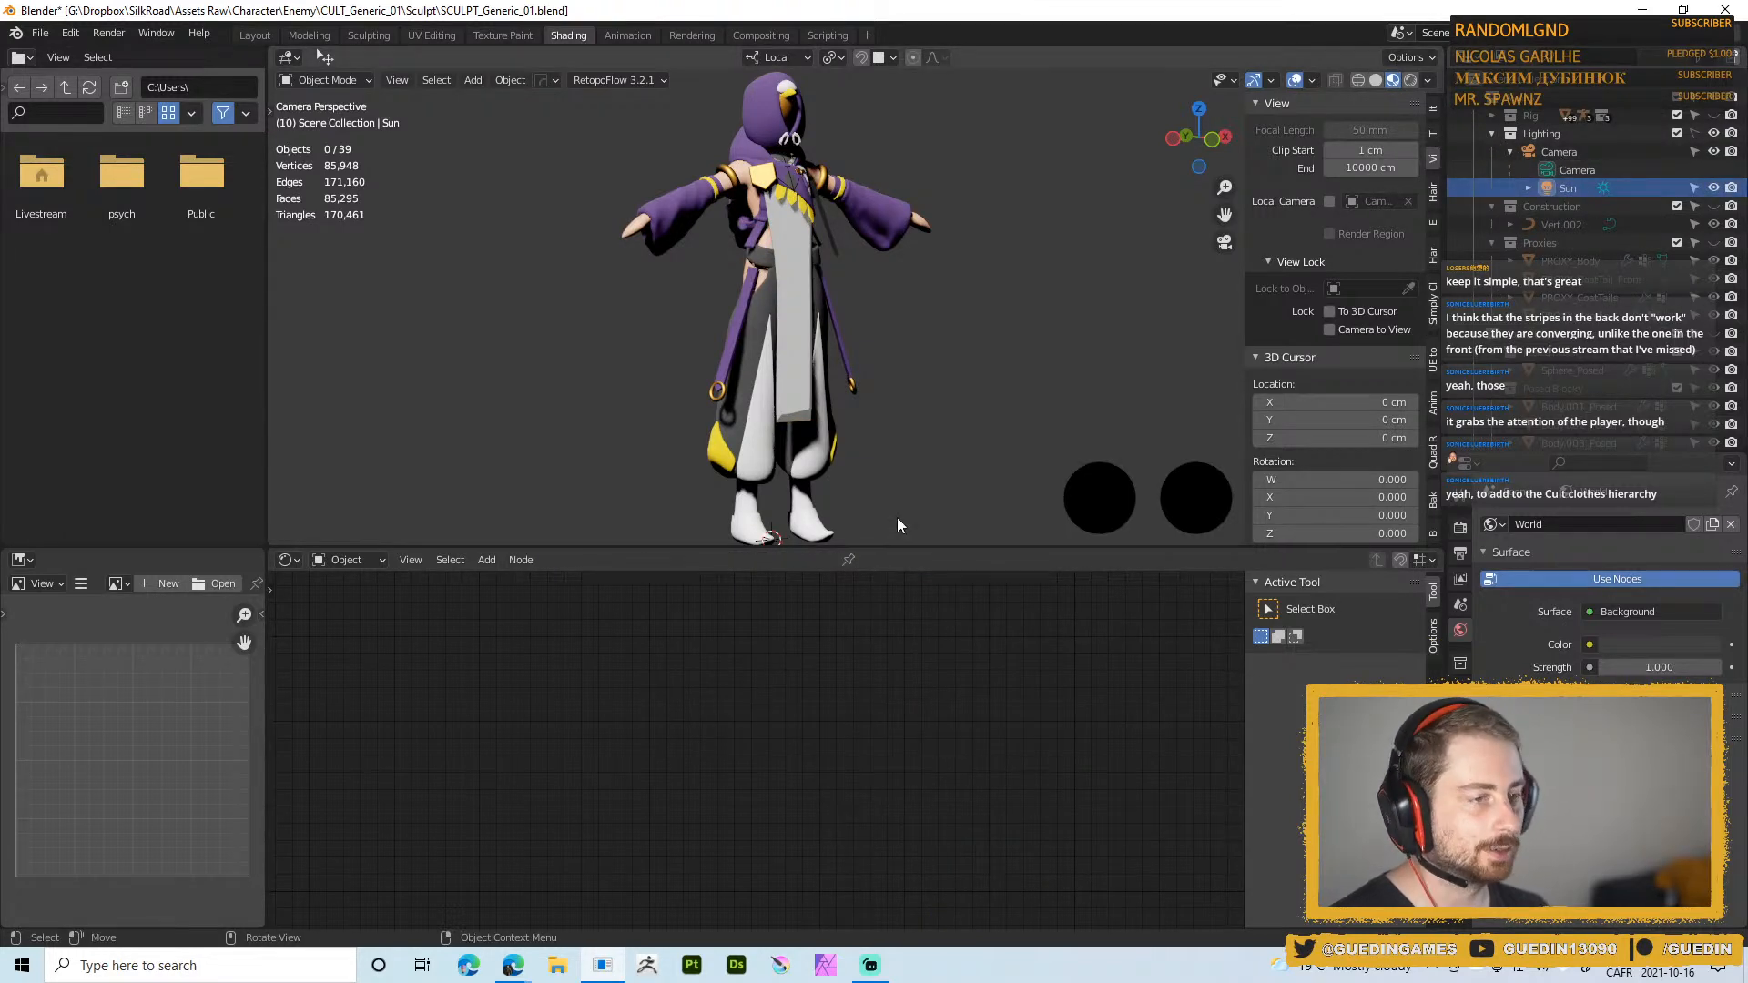
middle_drag(1062, 325, 1062, 326)
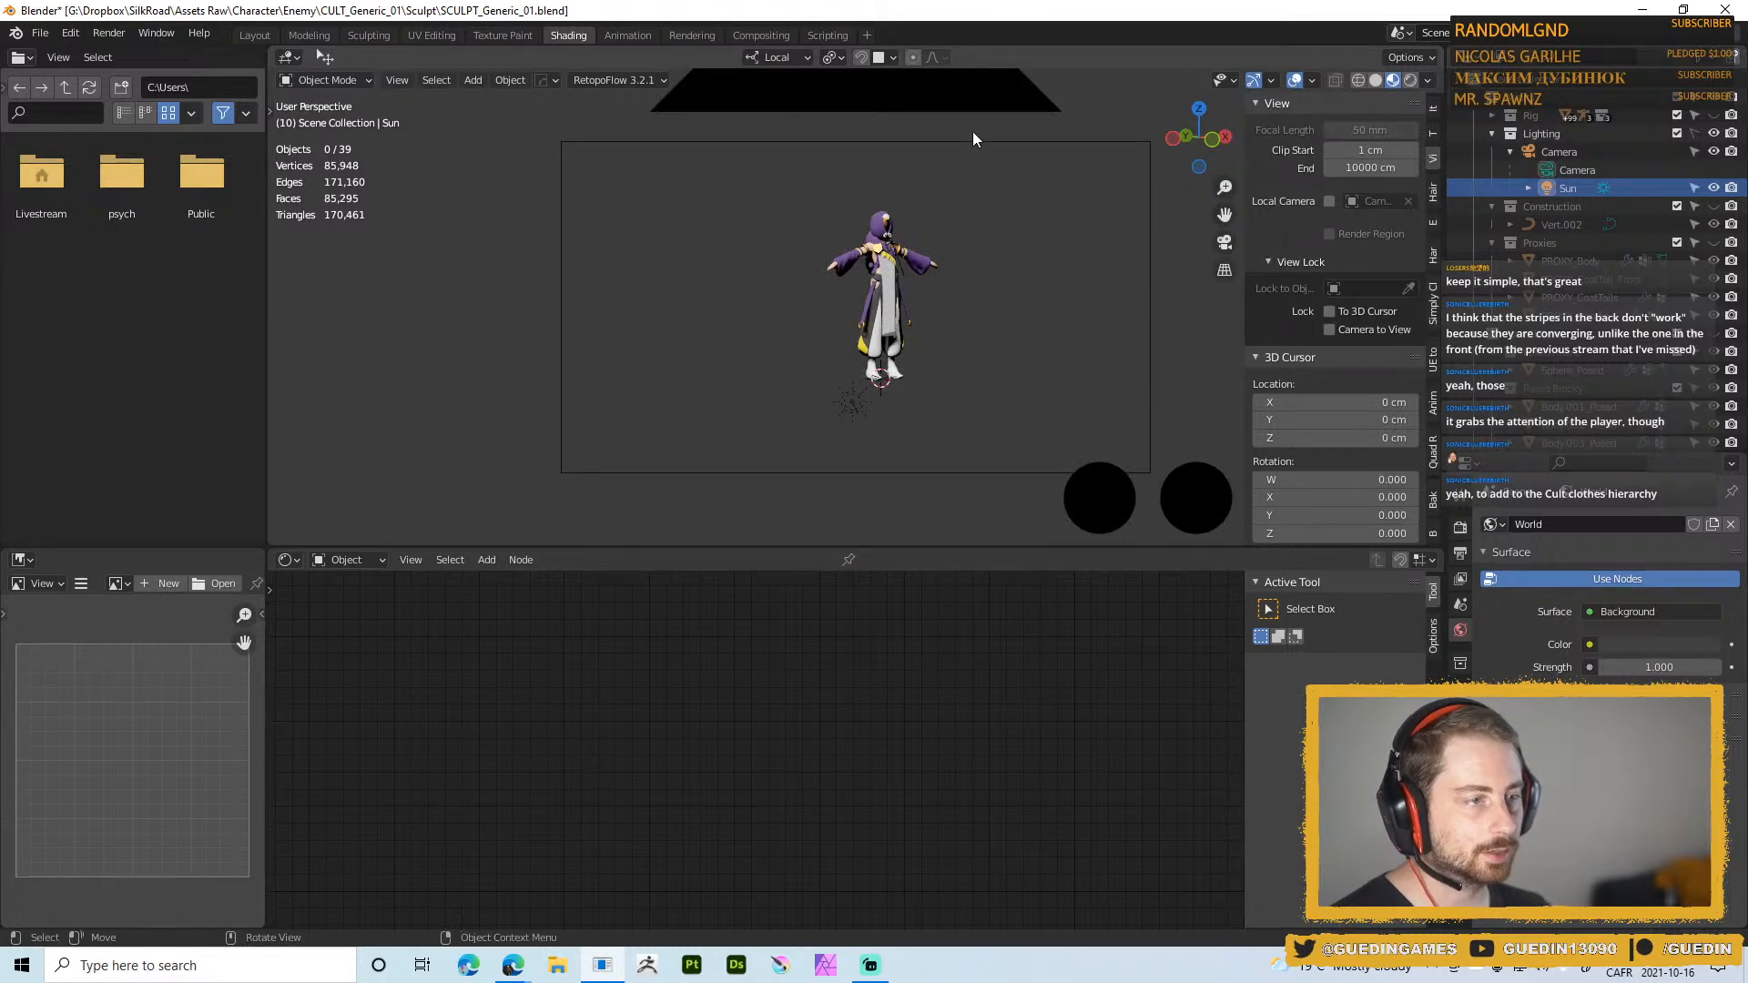
middle_drag(972, 131, 796, 369)
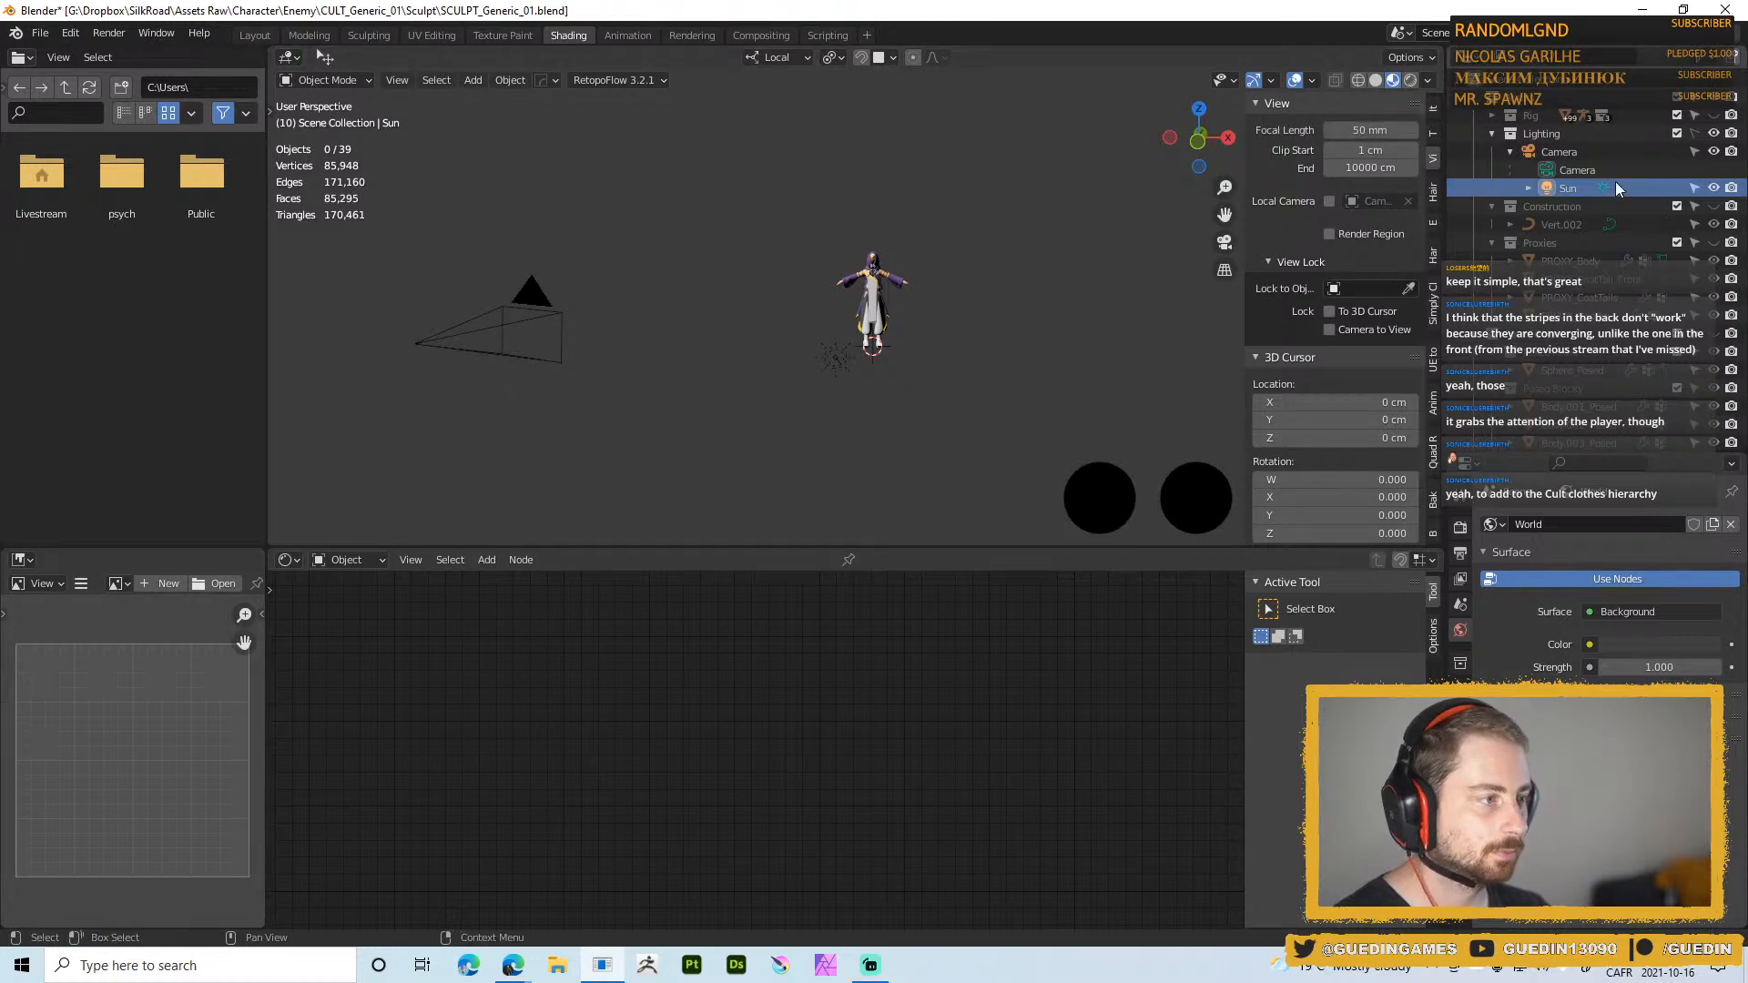
click(537, 301)
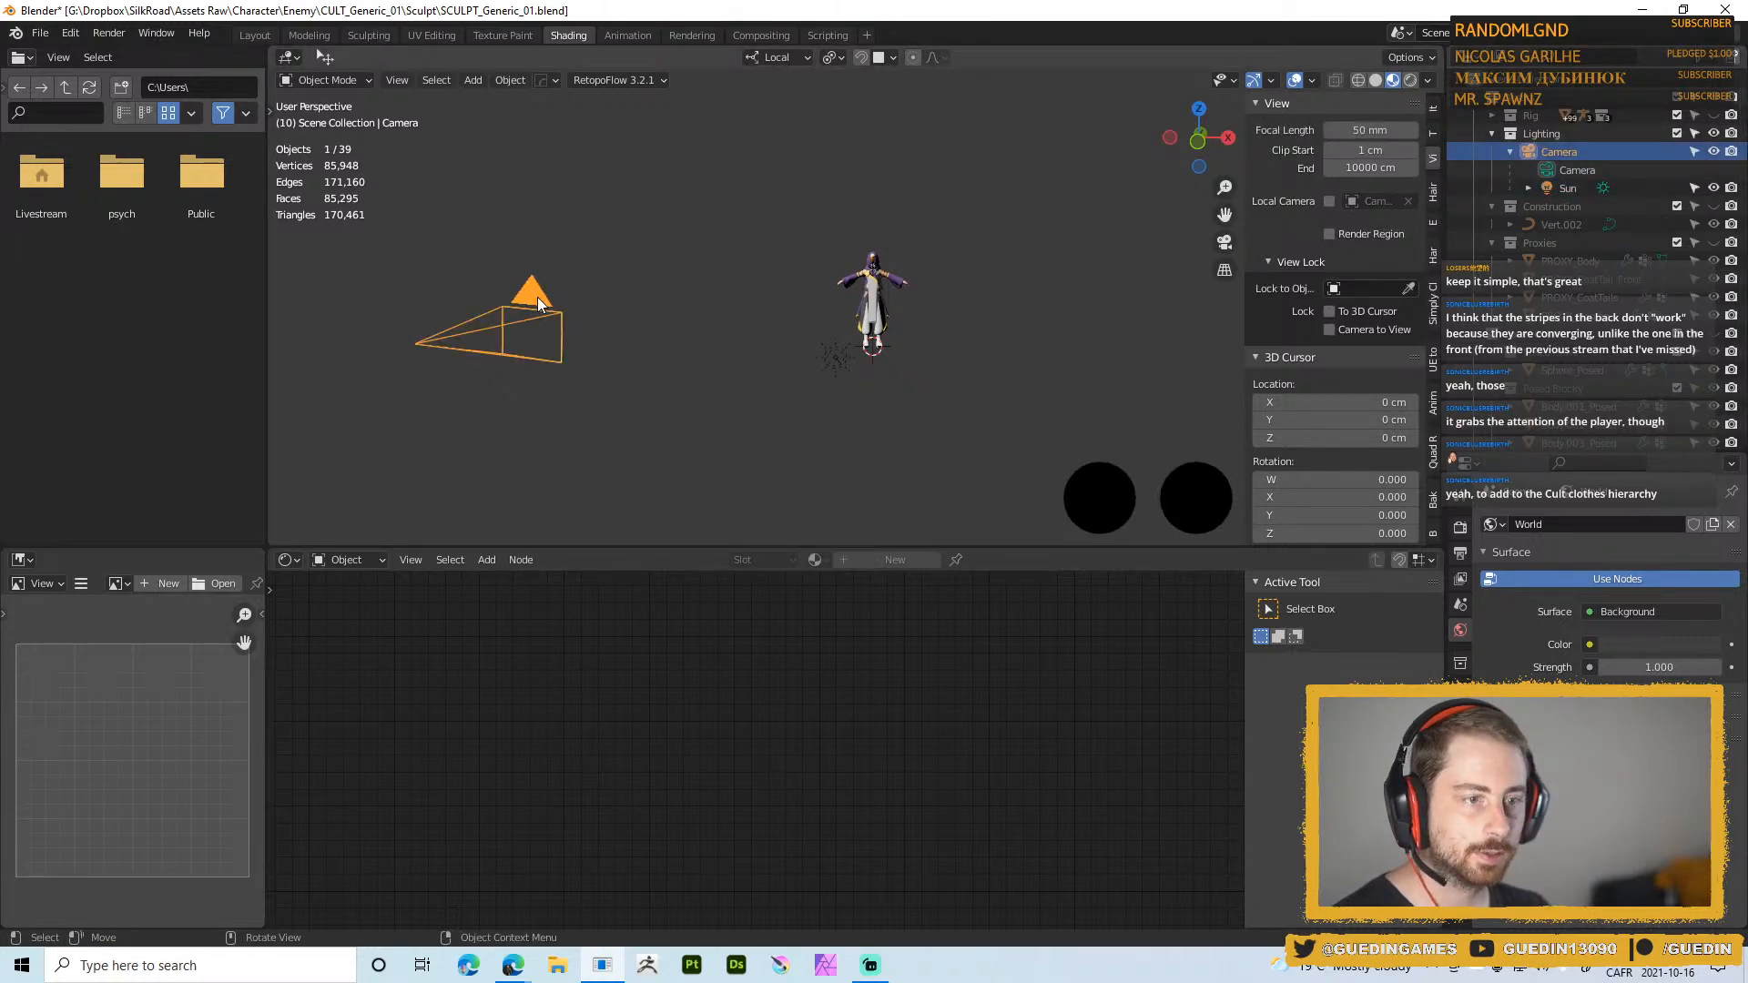
key(r)
key(r)
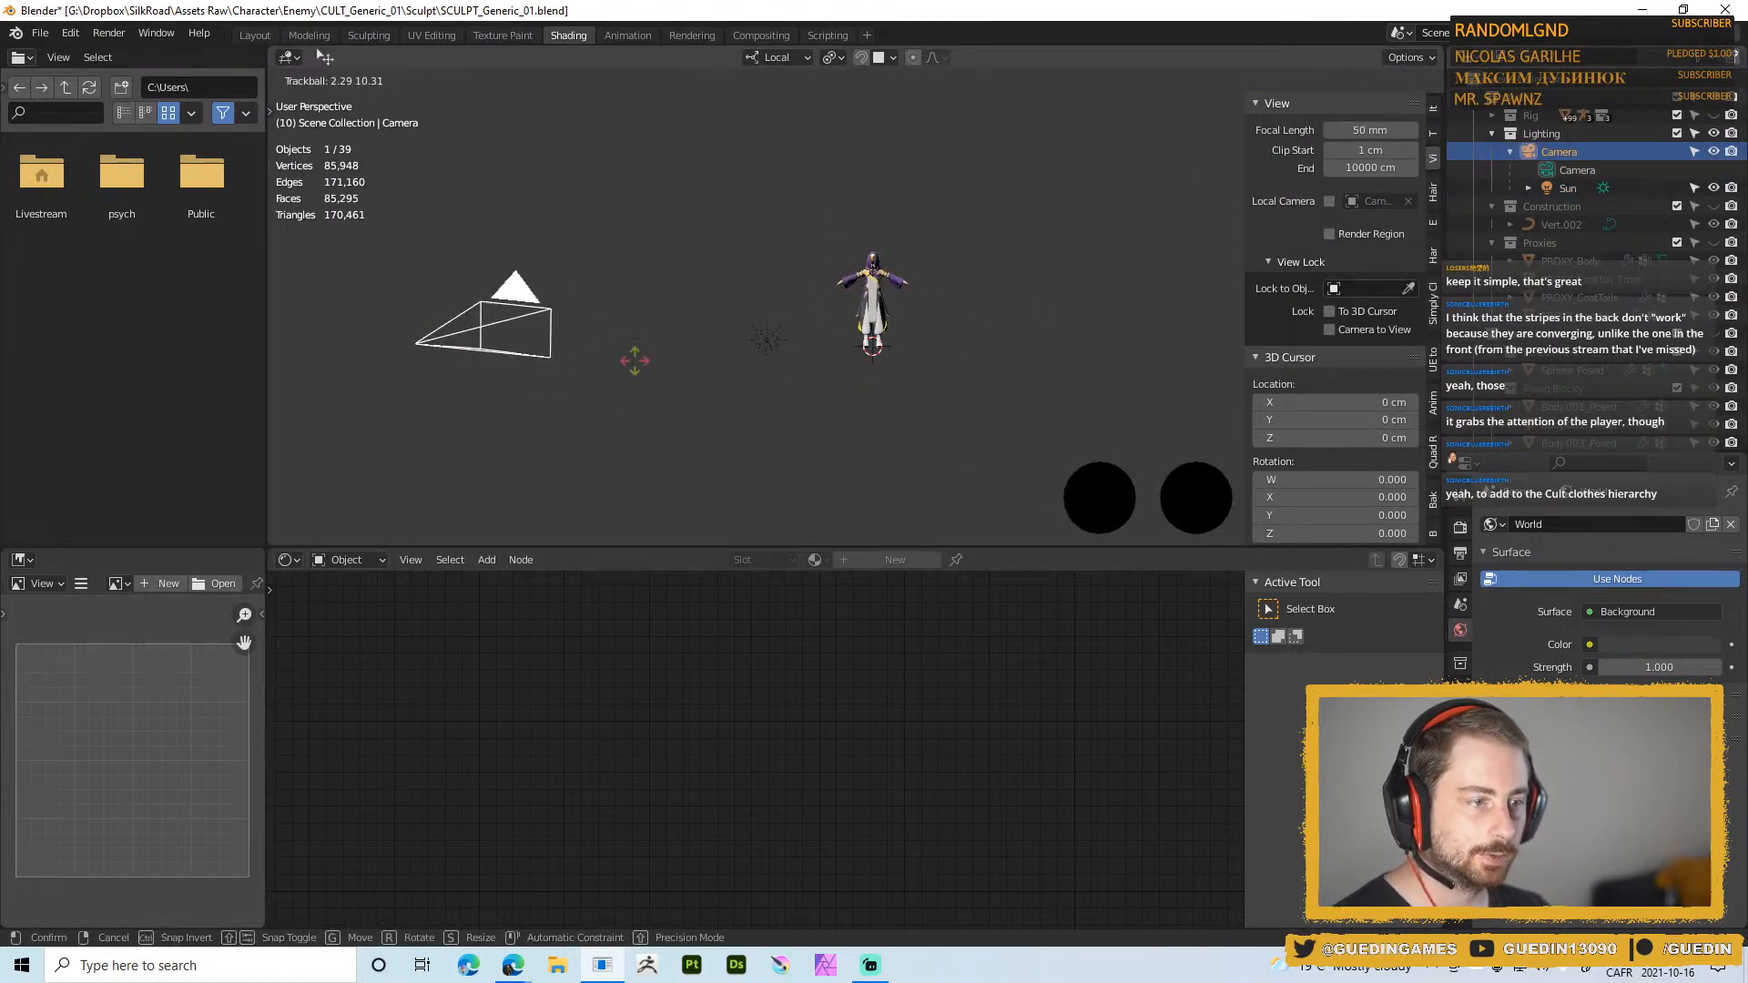
key(Escape)
click(833, 360)
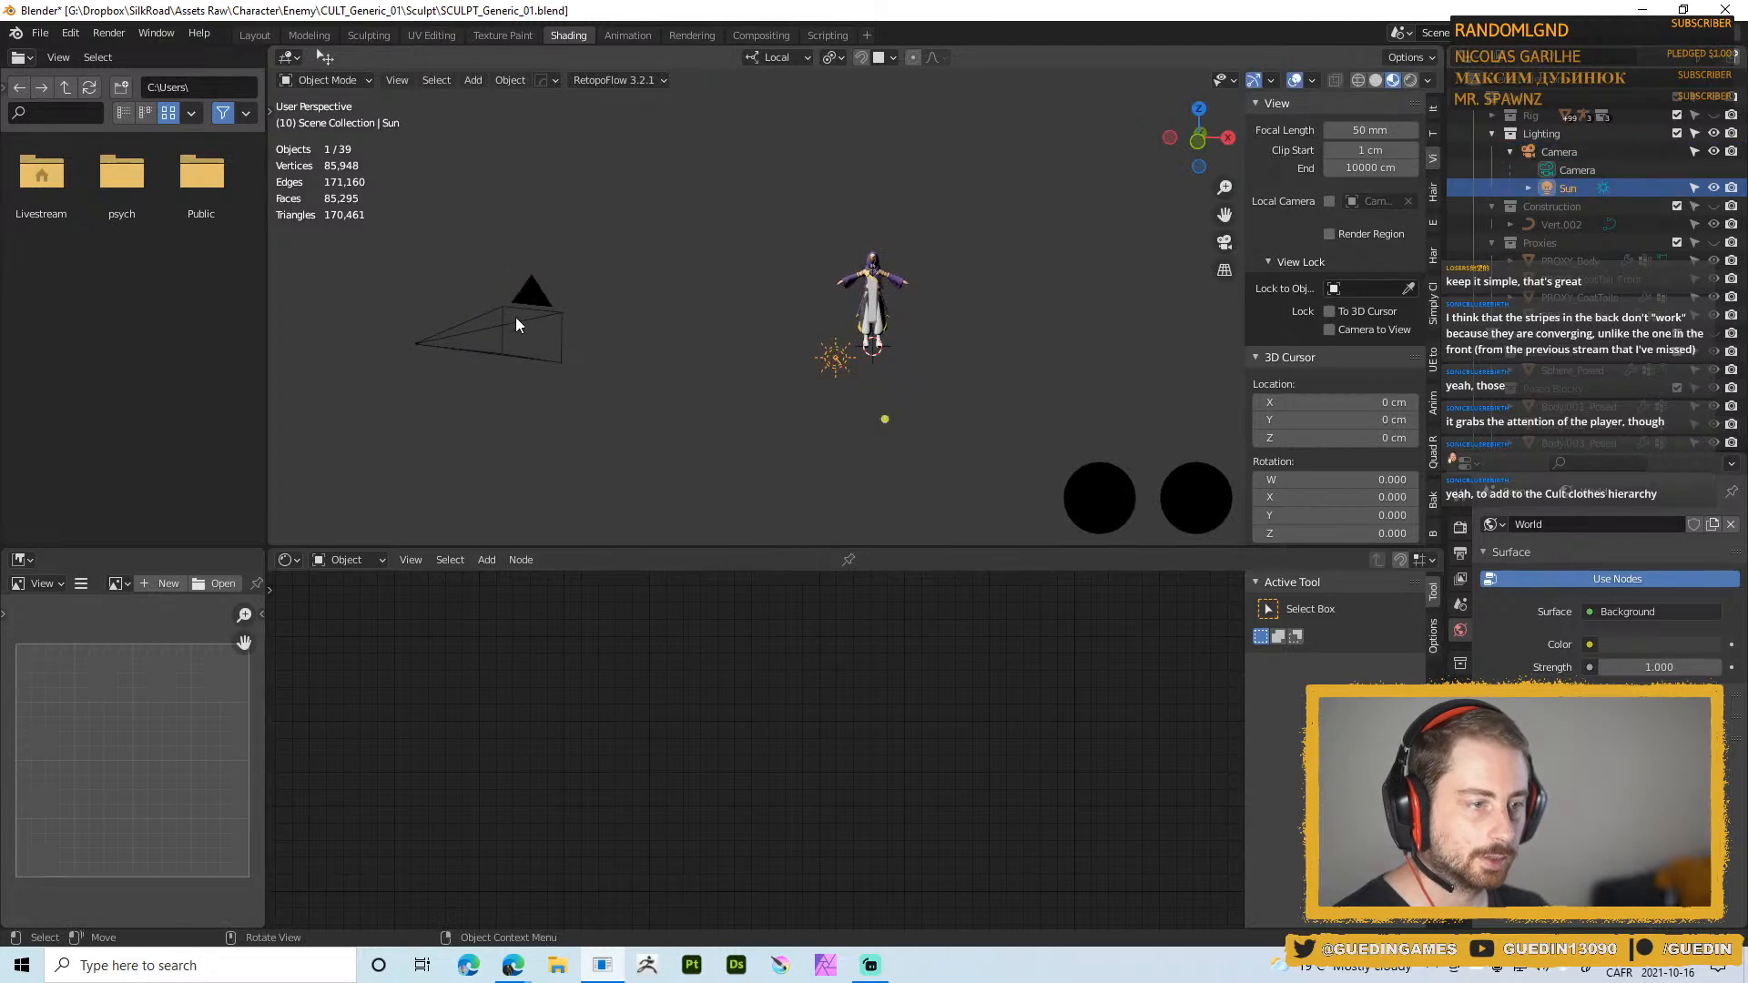
Select the camera, look through it, lock the camera to the view and reframe the character from farther away
click(539, 297)
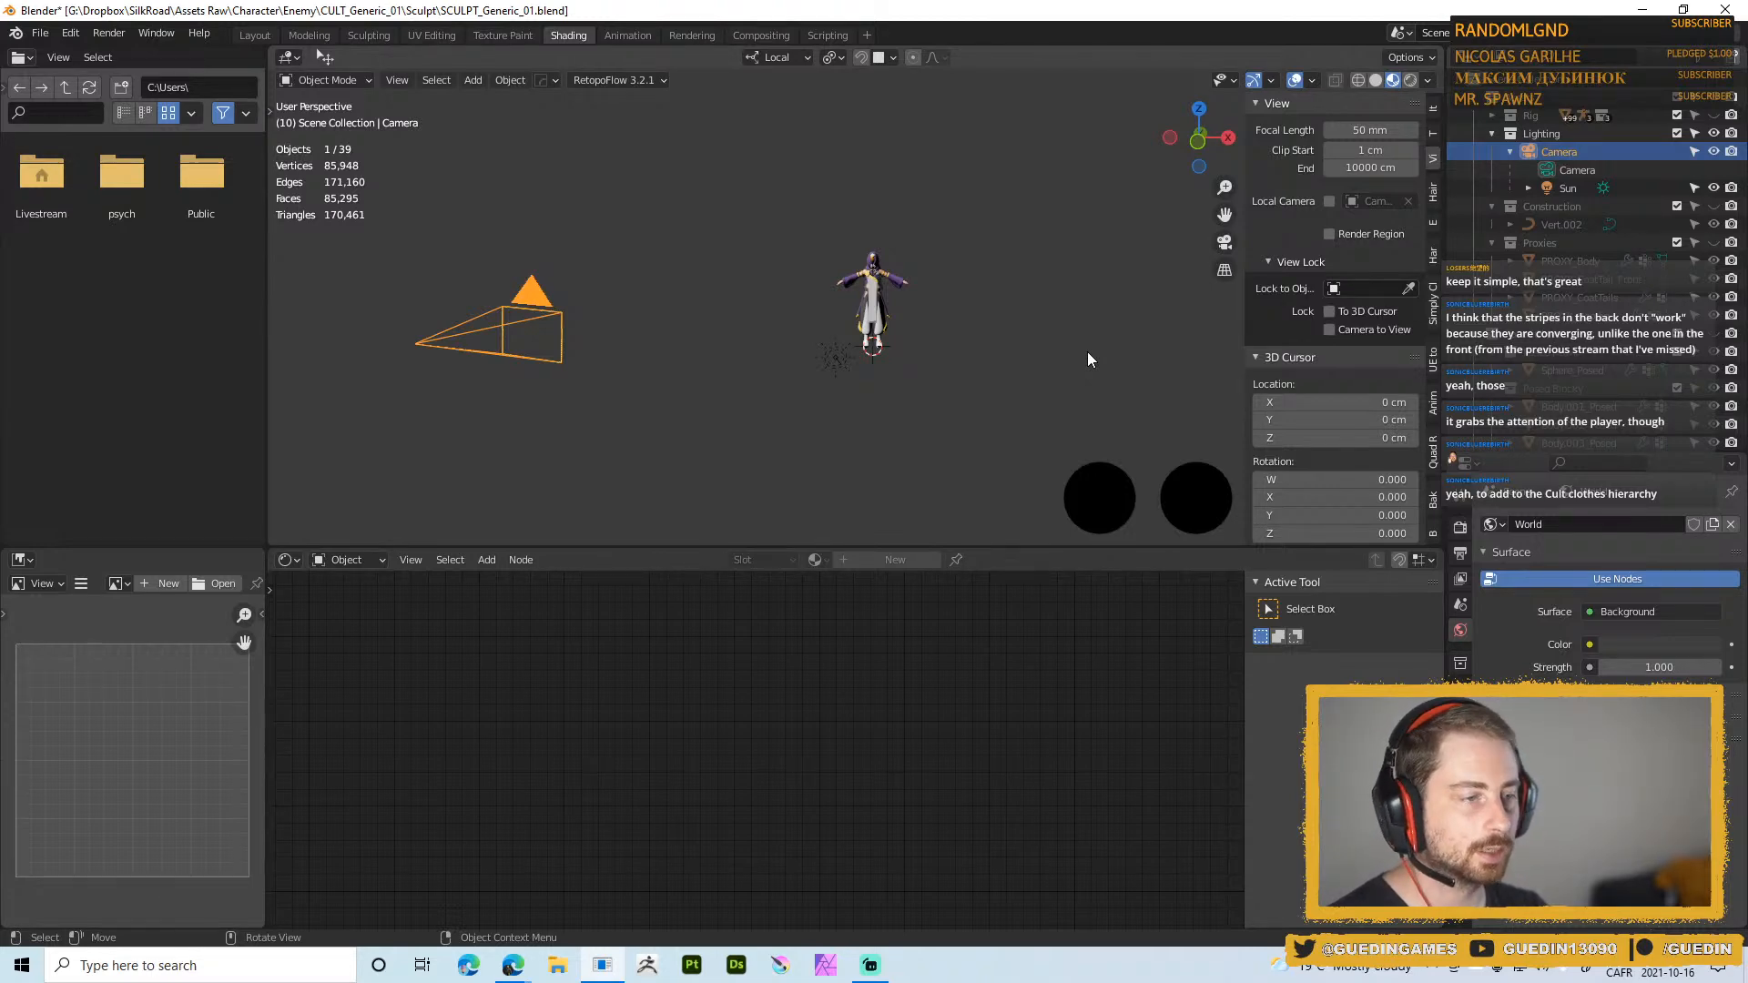
key(KP_0)
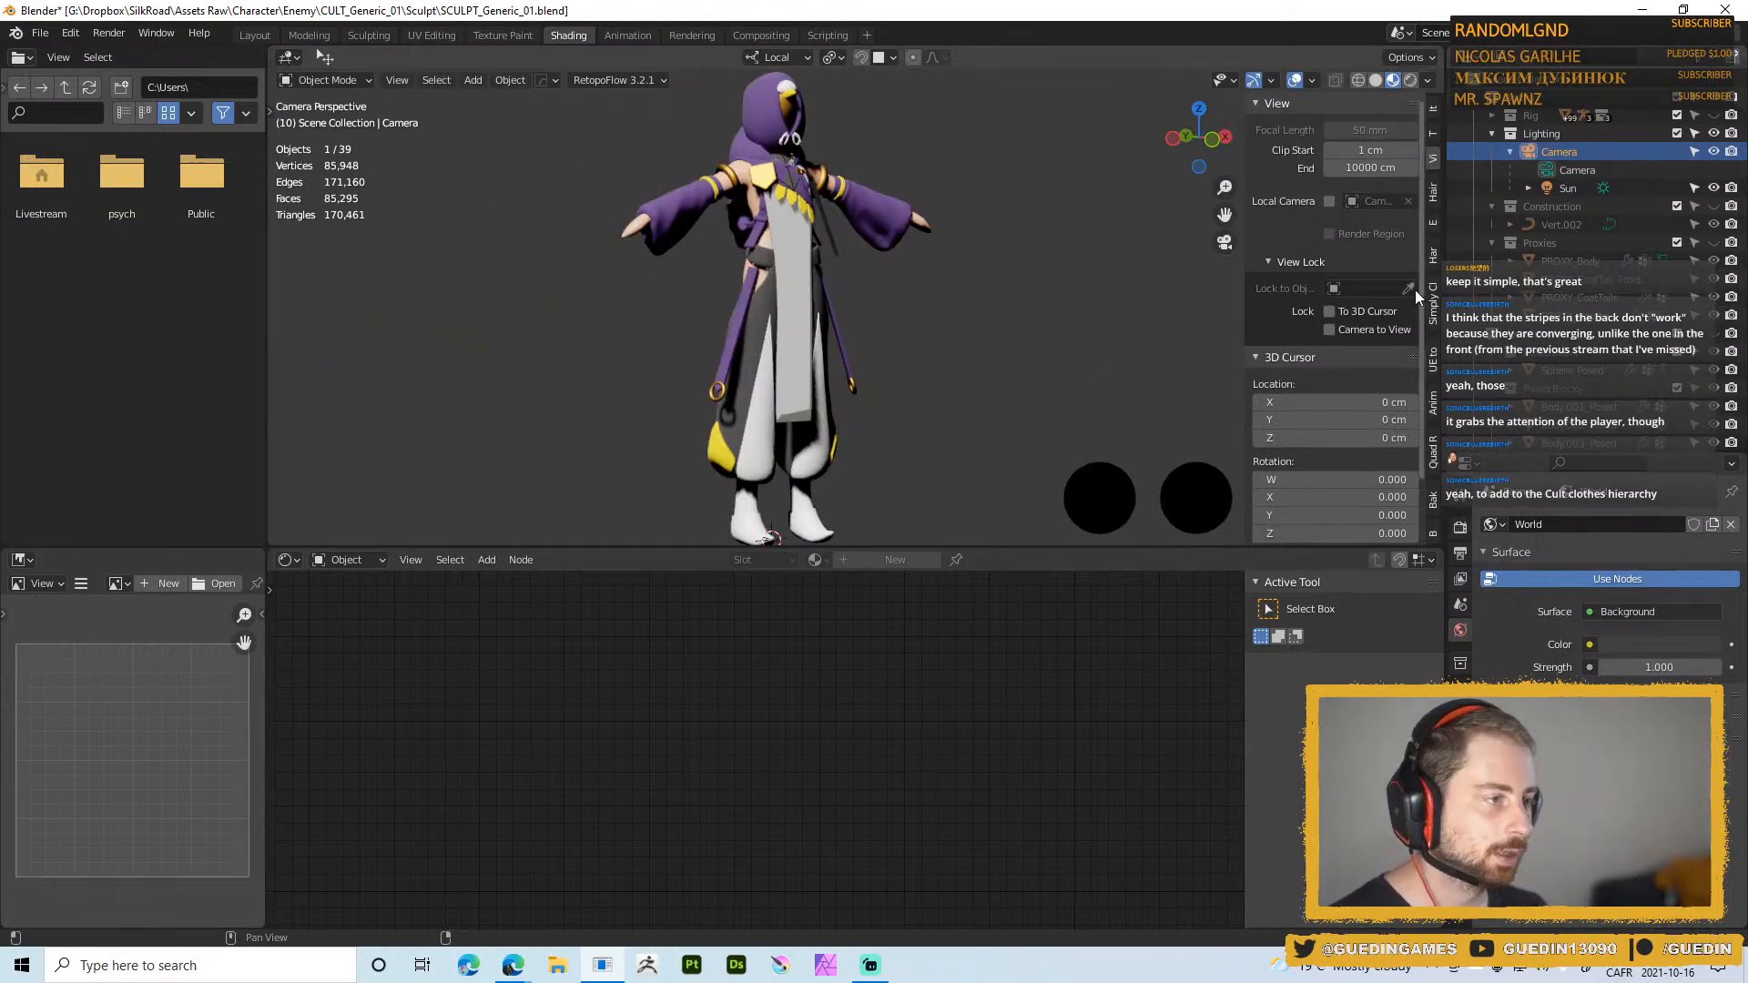
click(1431, 137)
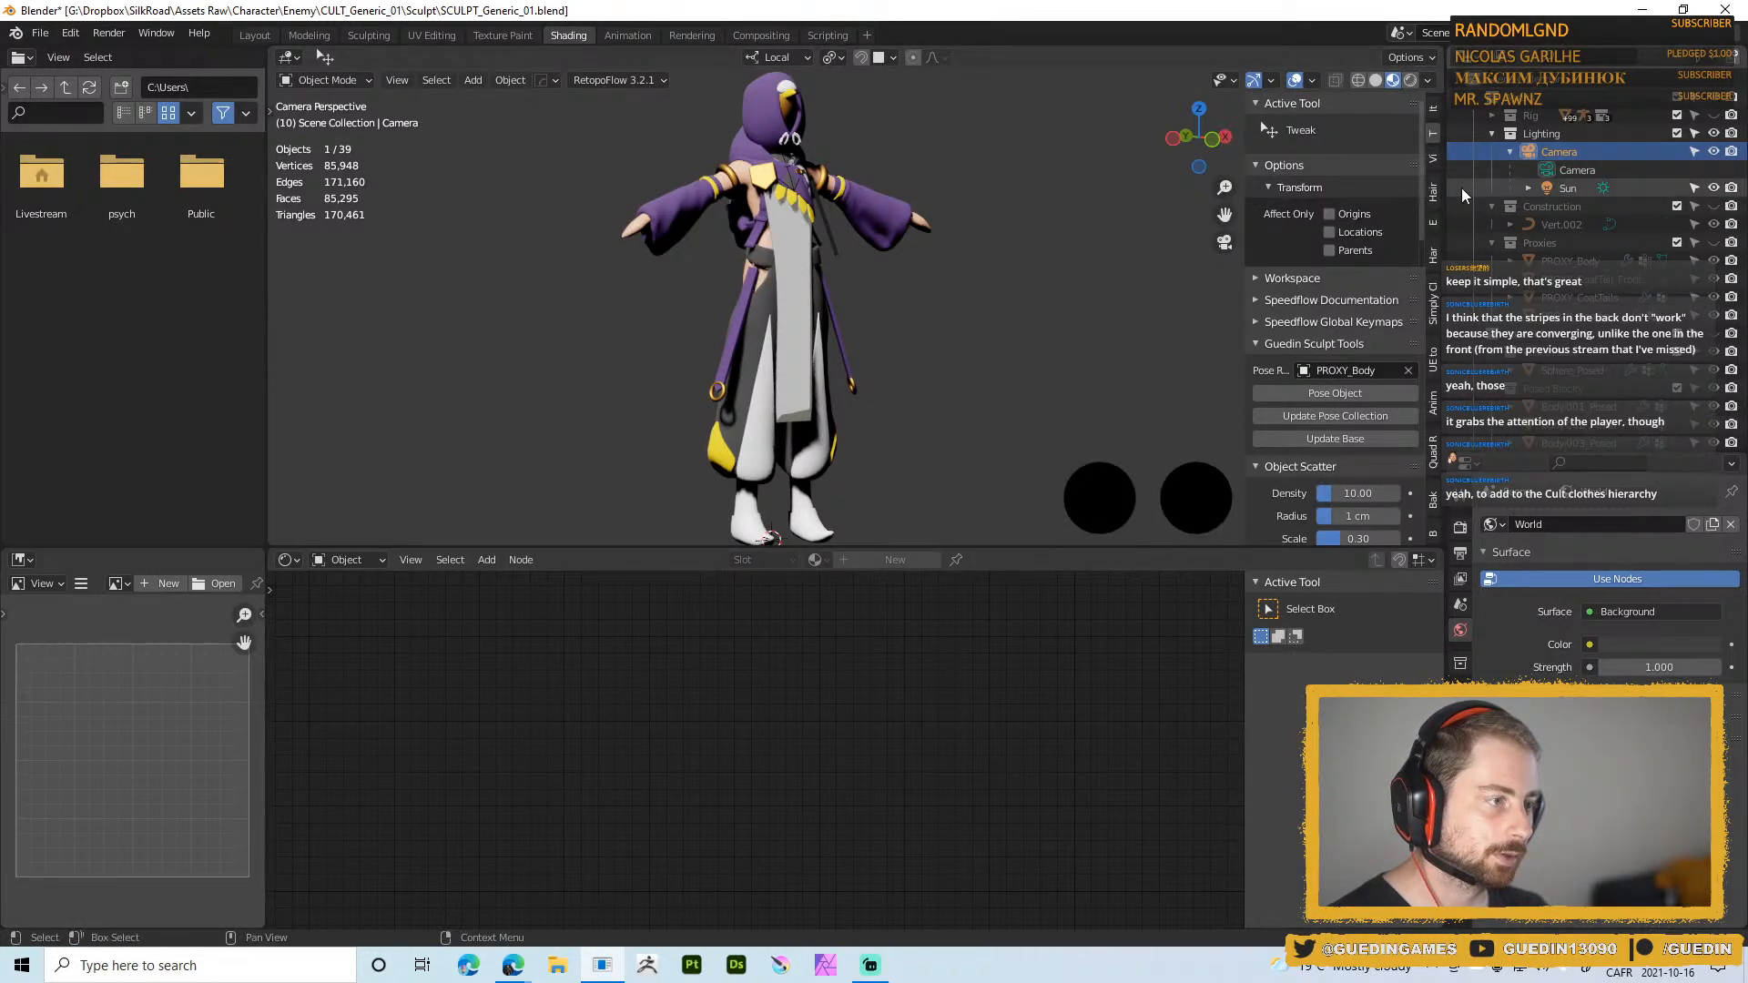
click(1432, 163)
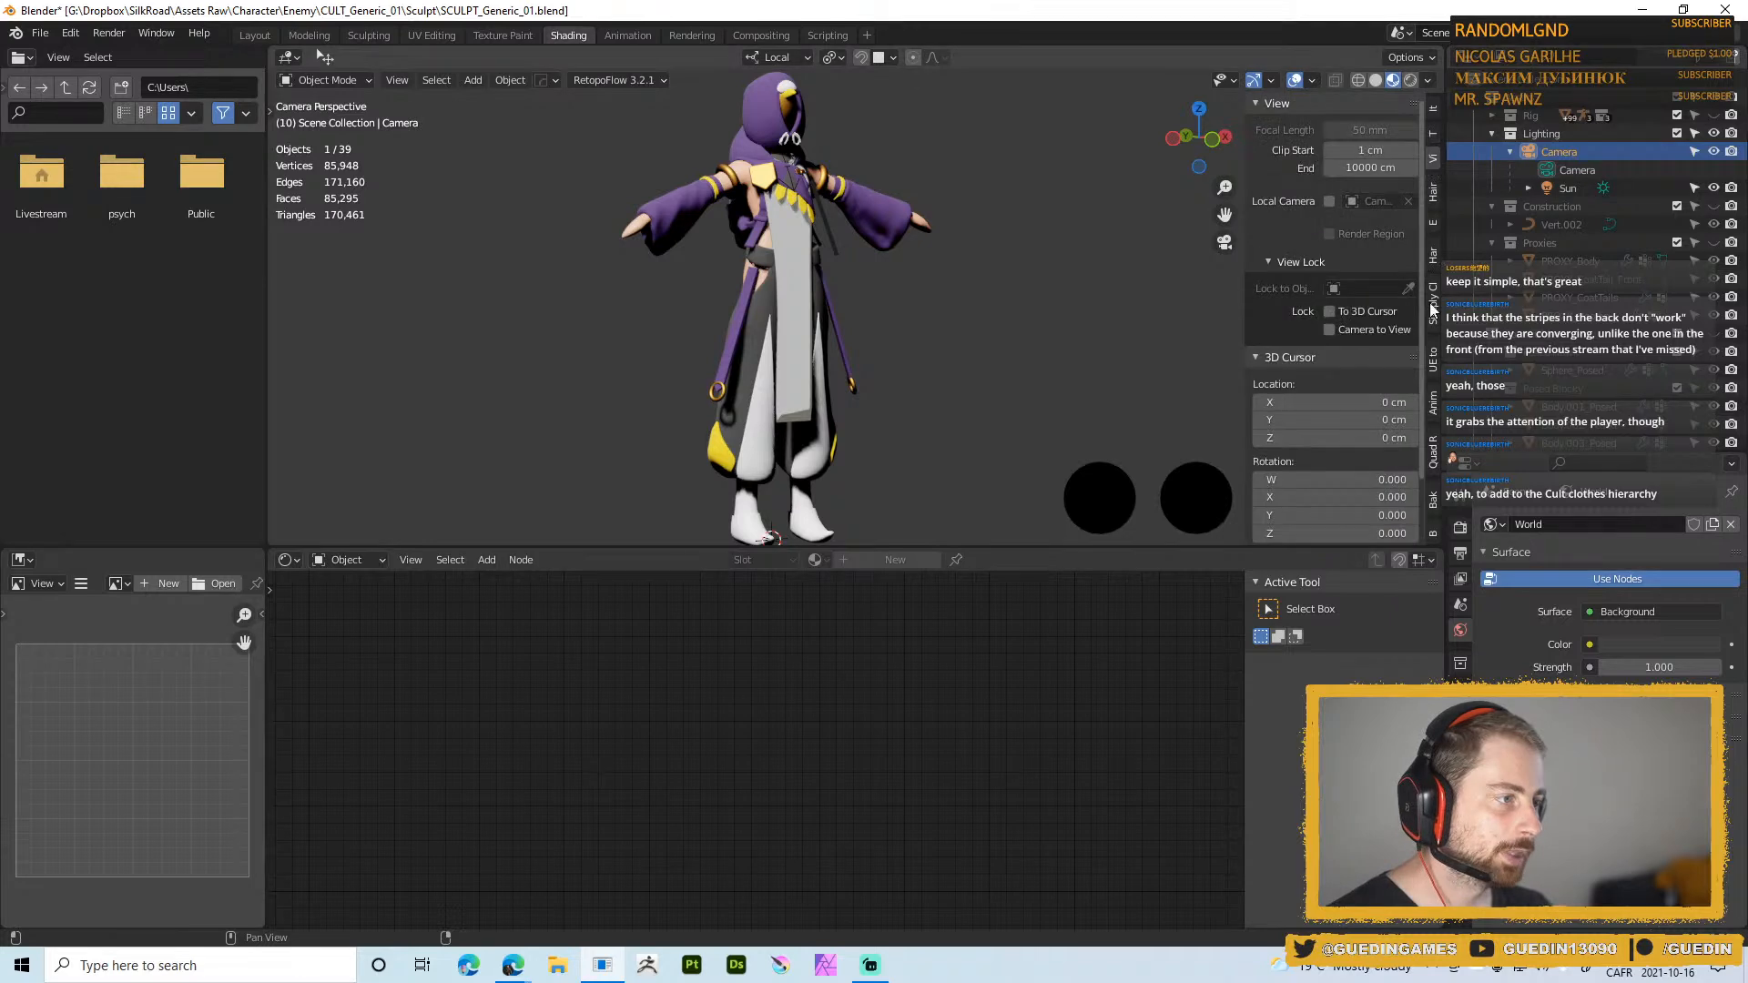
click(1329, 330)
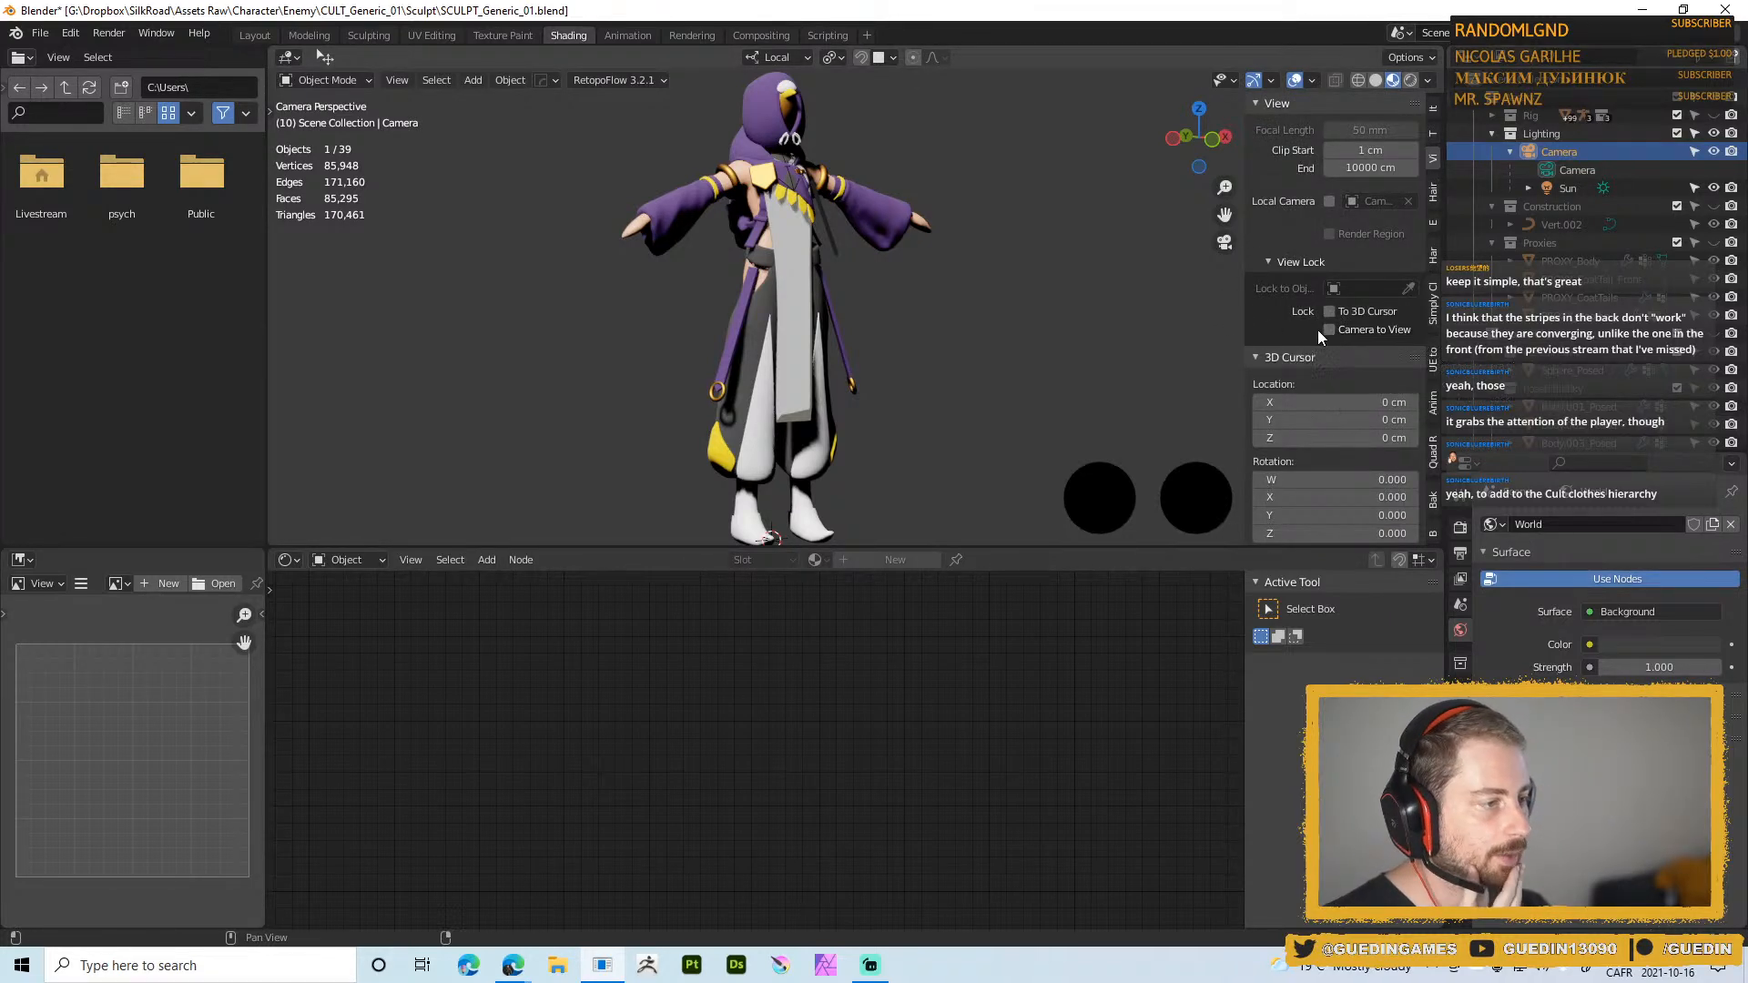
ctrl+middle_drag(968, 384, 903, 318)
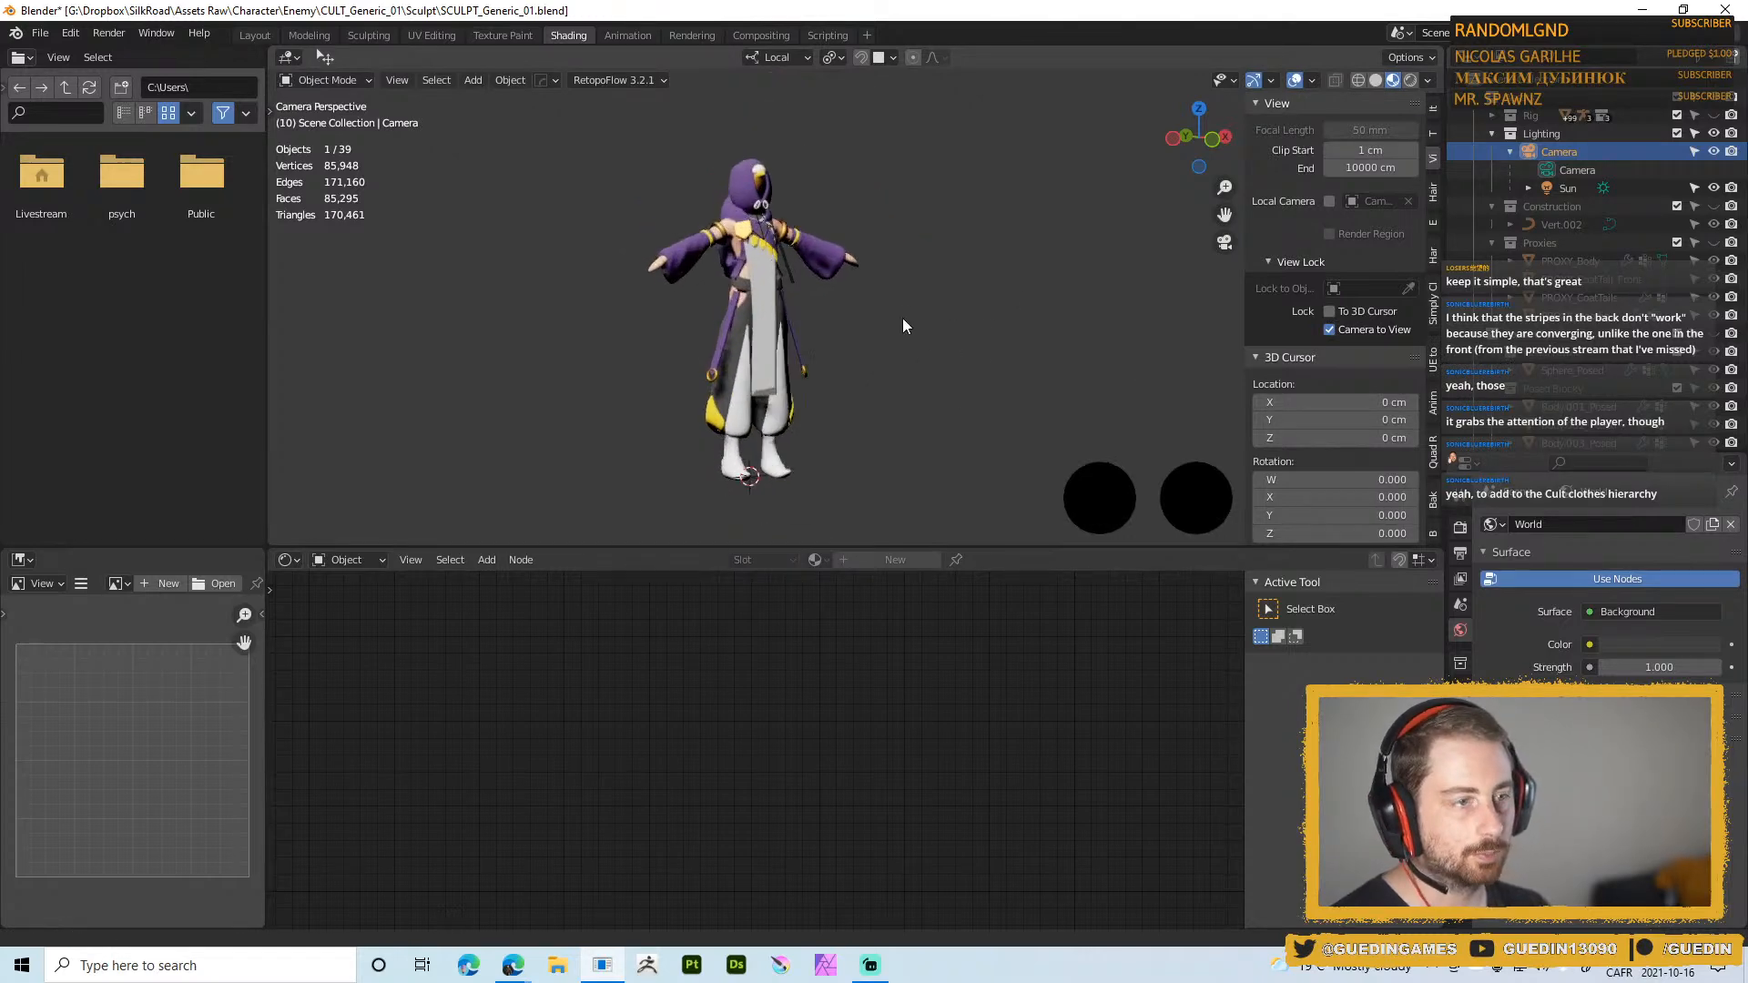
Select the front cloth strip on the character and rename its material Color01
middle_drag(736, 222, 761, 297)
ctrl+middle_drag(761, 297, 745, 263)
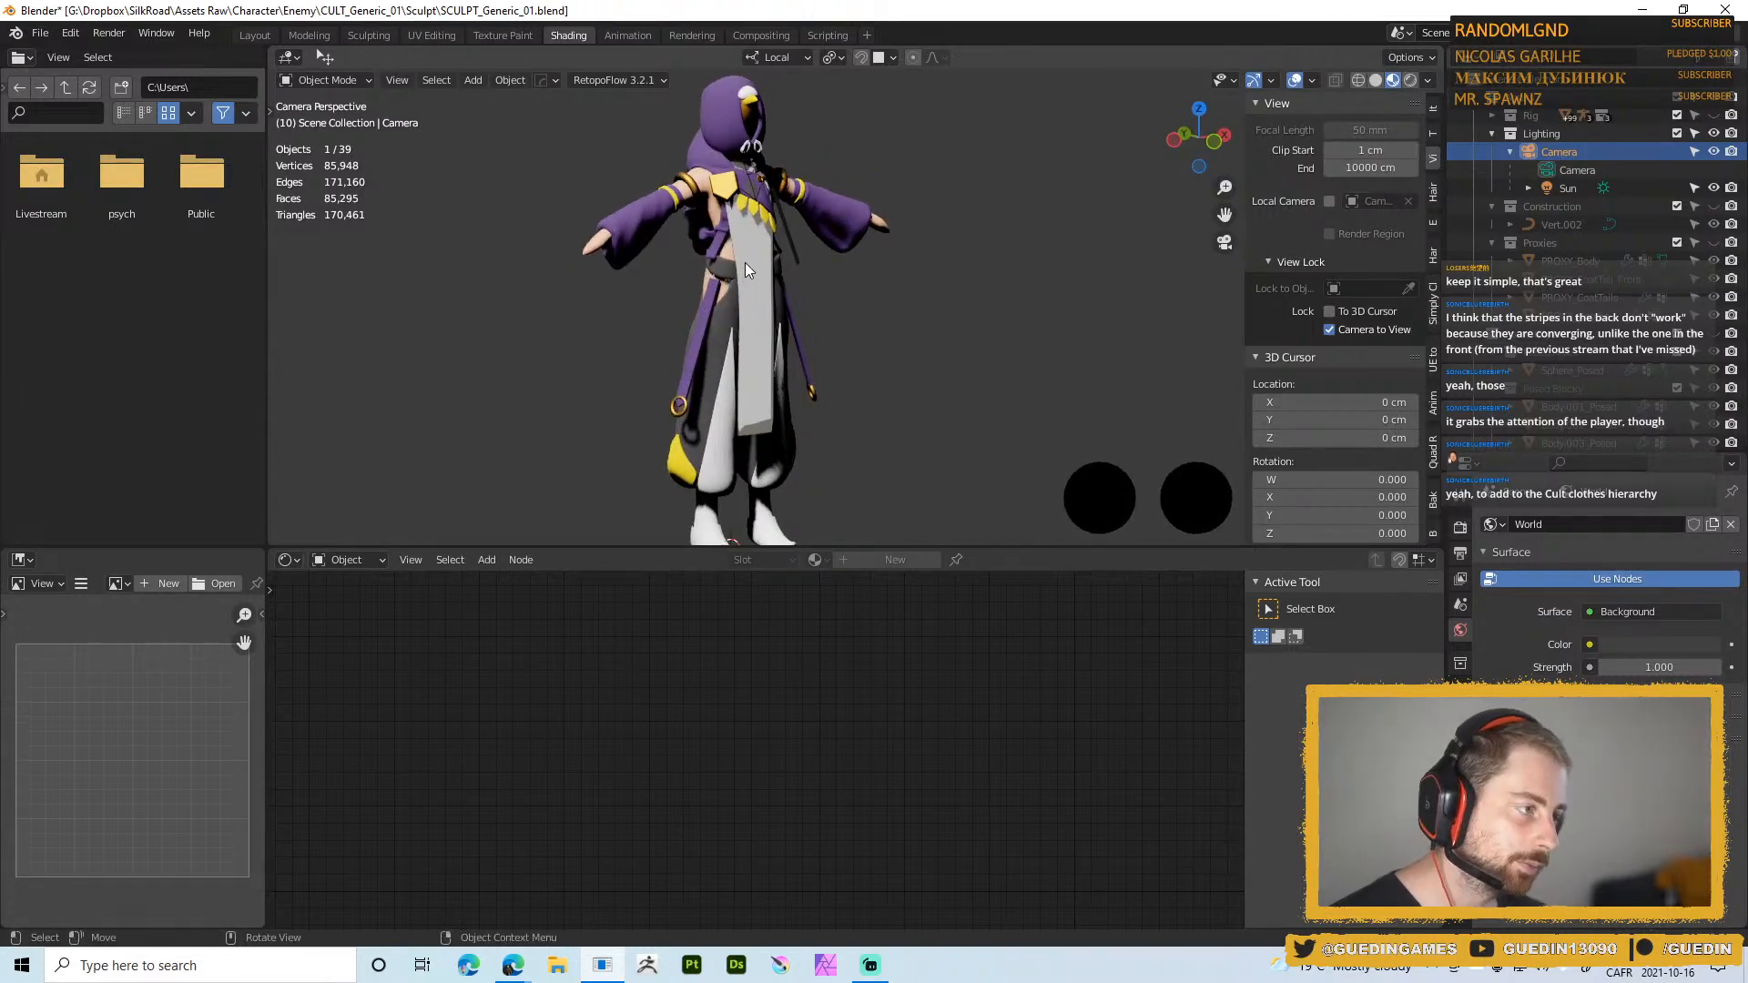
middle_drag(662, 271, 504, 161)
middle_drag(736, 281, 897, 262)
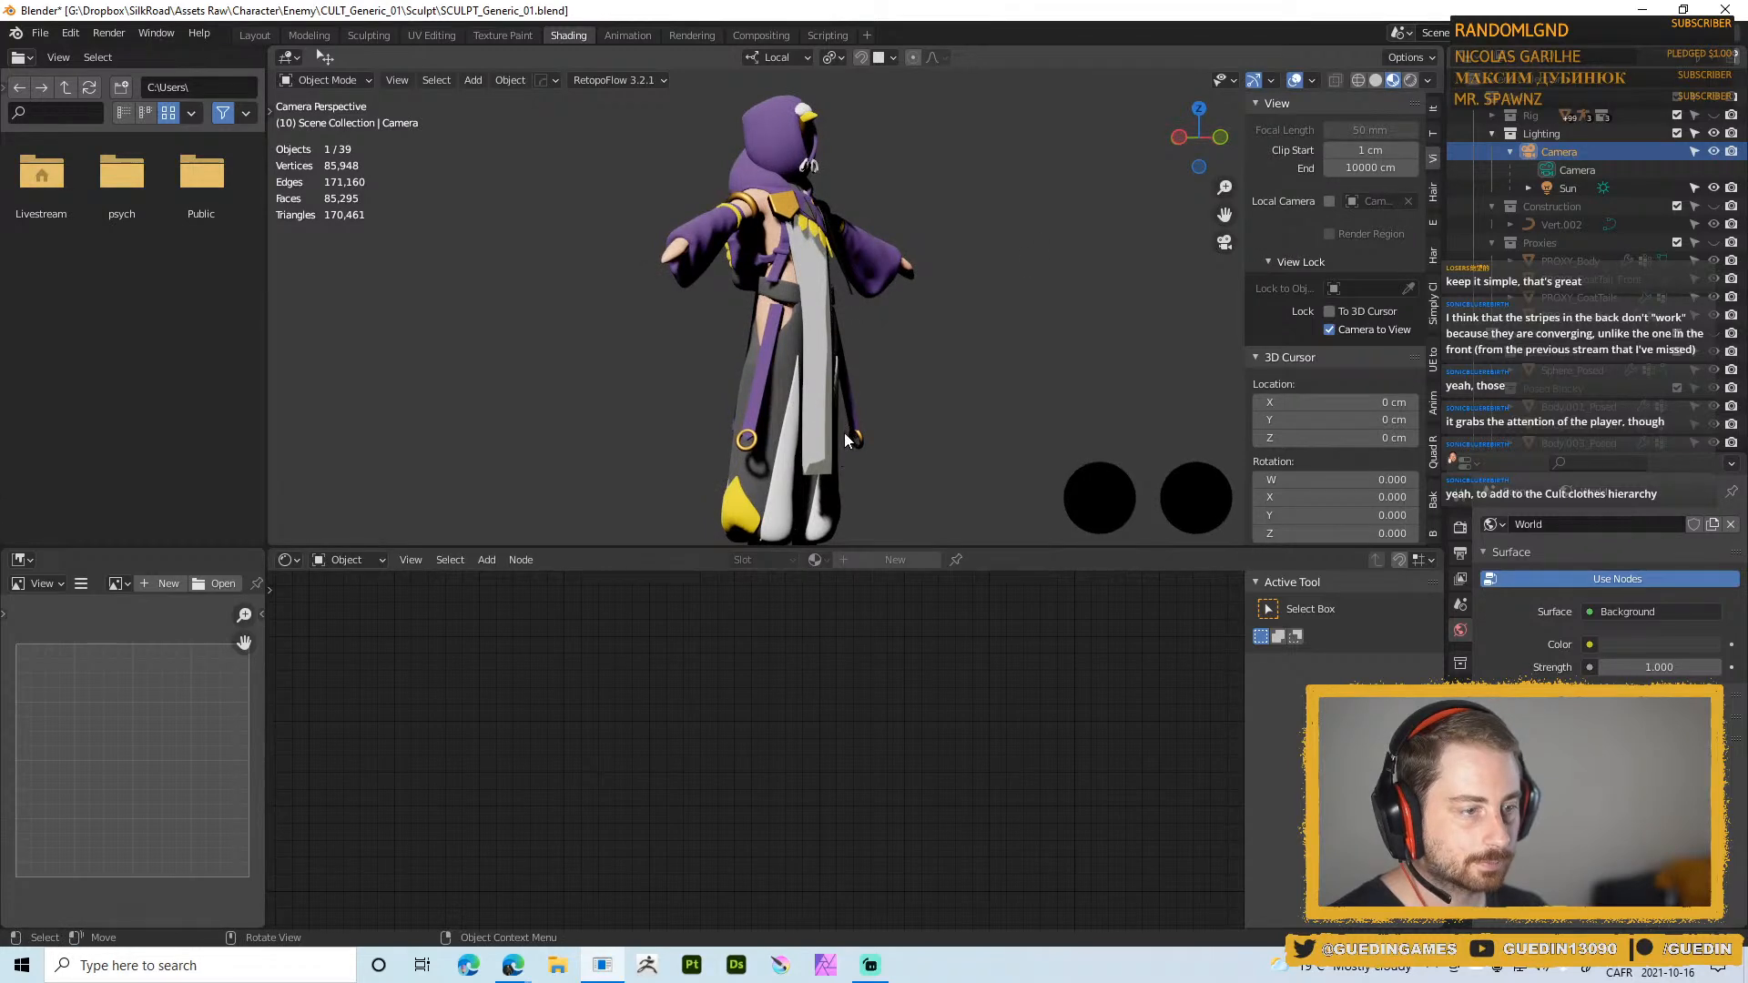
middle_drag(844, 433, 811, 348)
shift+middle_drag(718, 384, 805, 434)
click(839, 259)
middle_drag(839, 259, 1238, 386)
middle_drag(959, 298, 1055, 393)
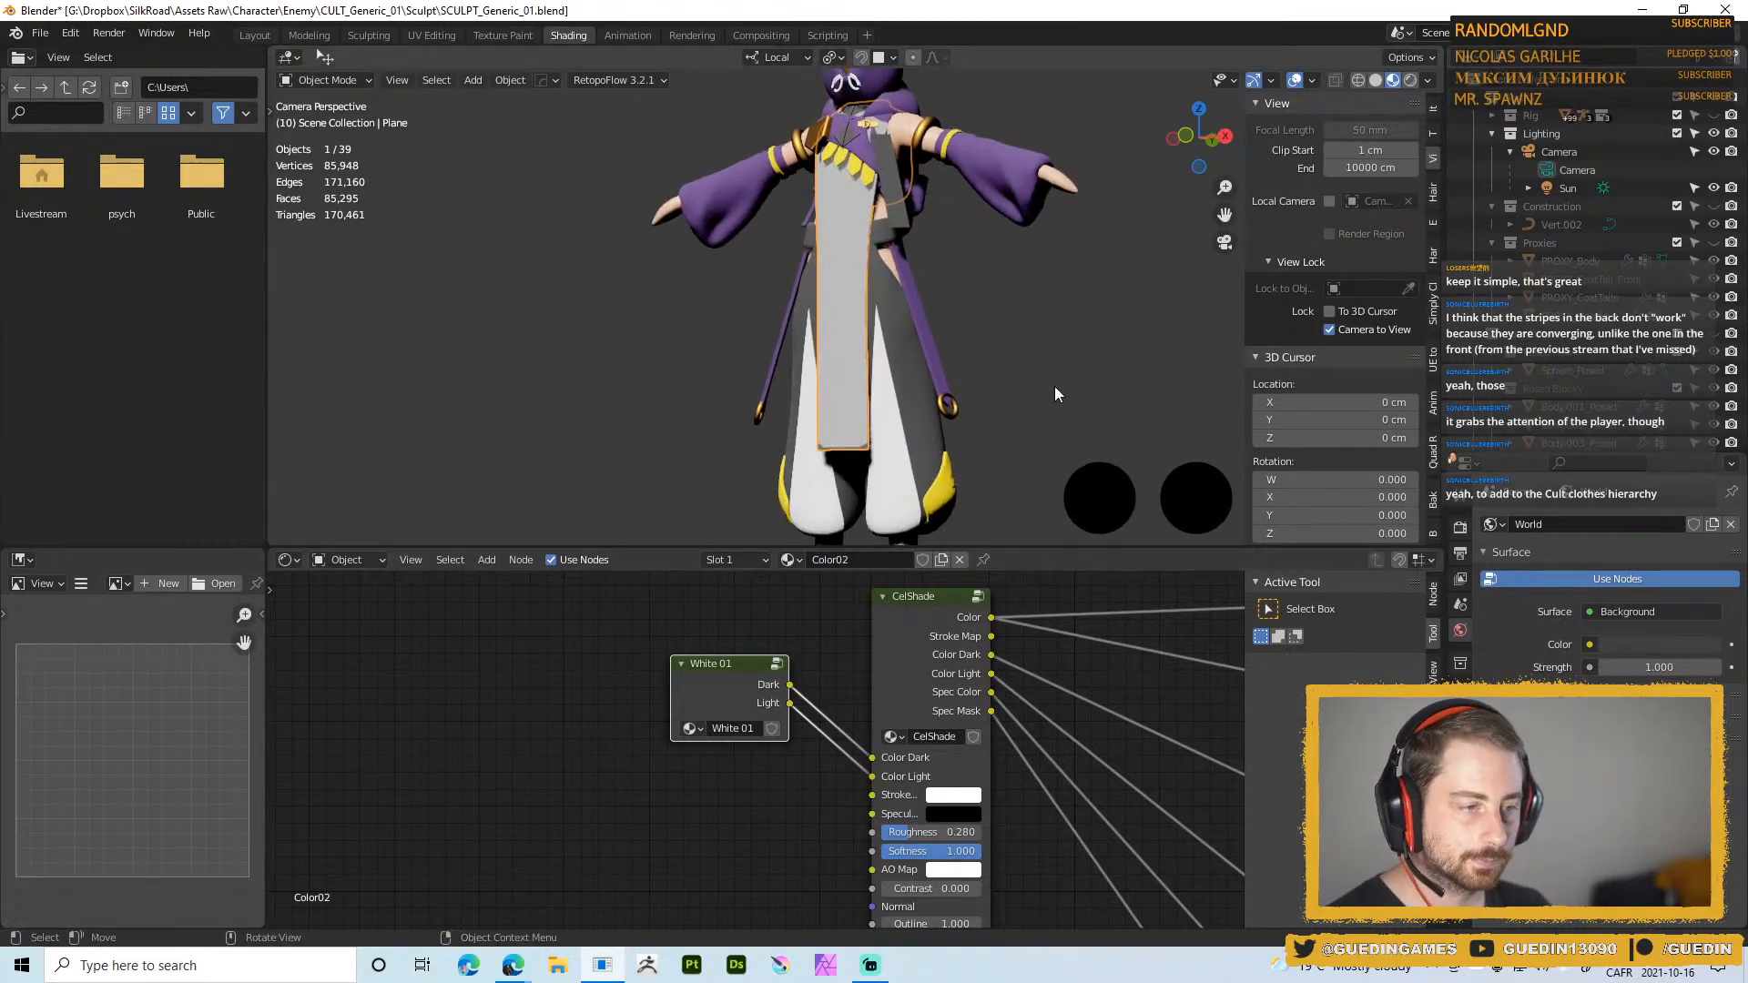
click(852, 563)
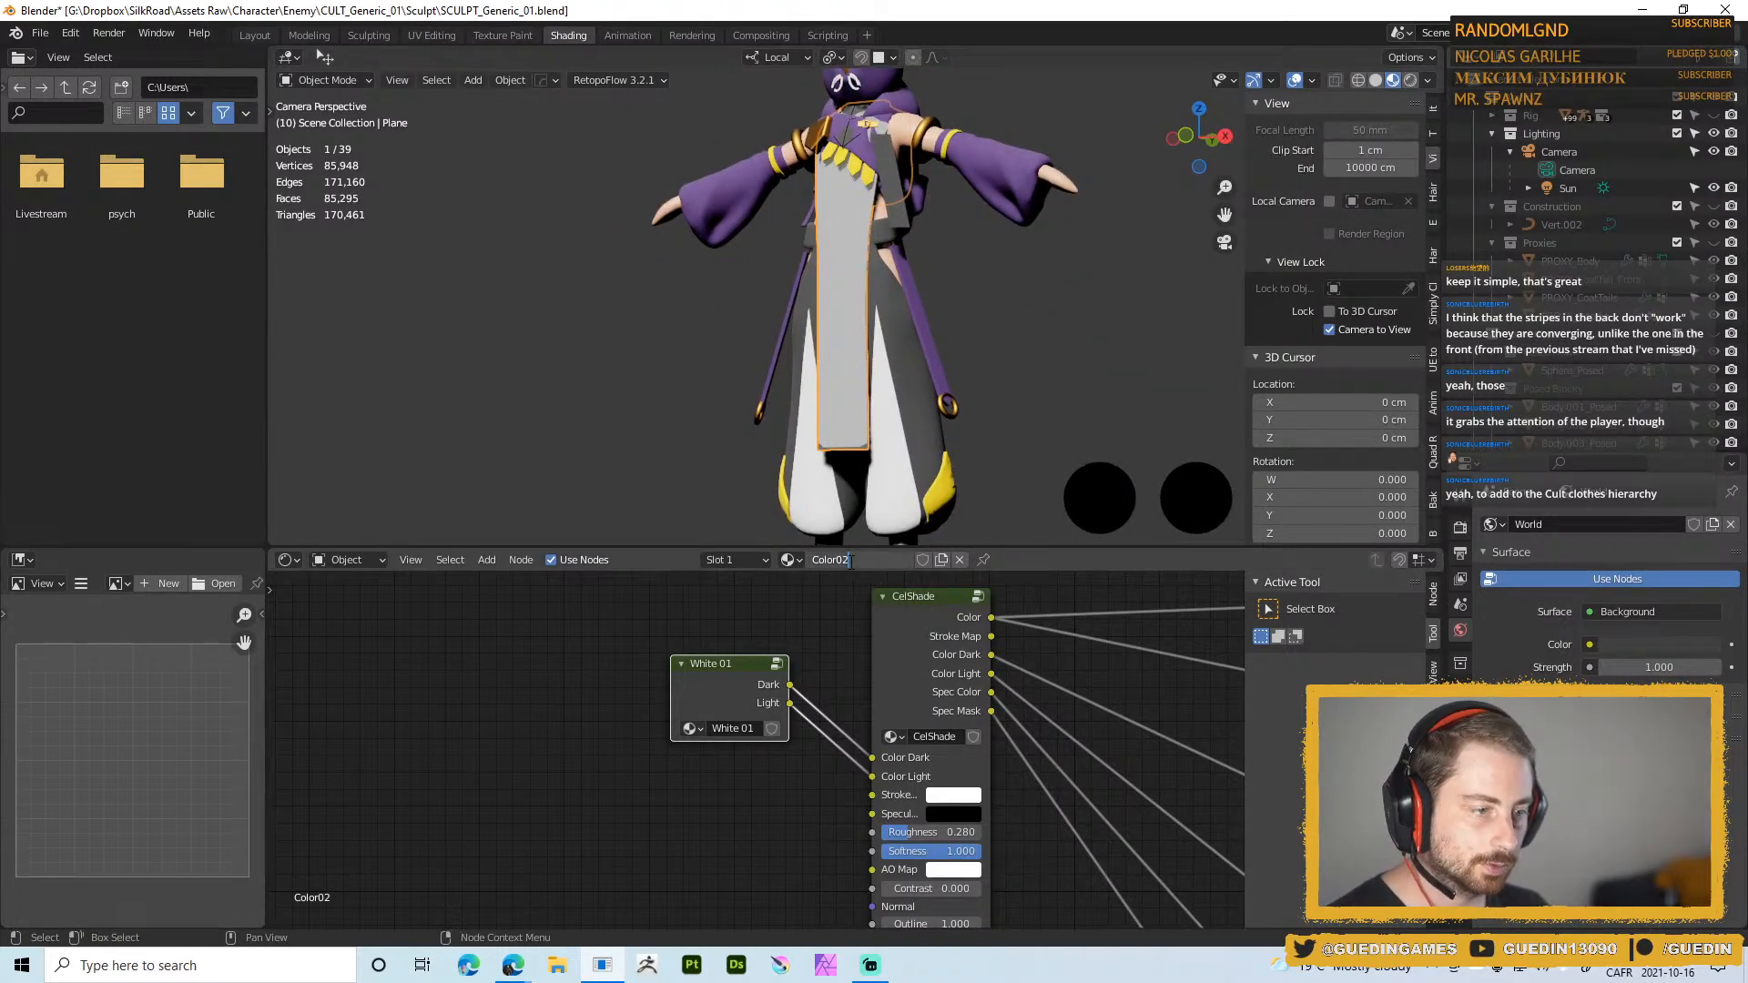
key(BackSpace)
text(1)
key(Return)
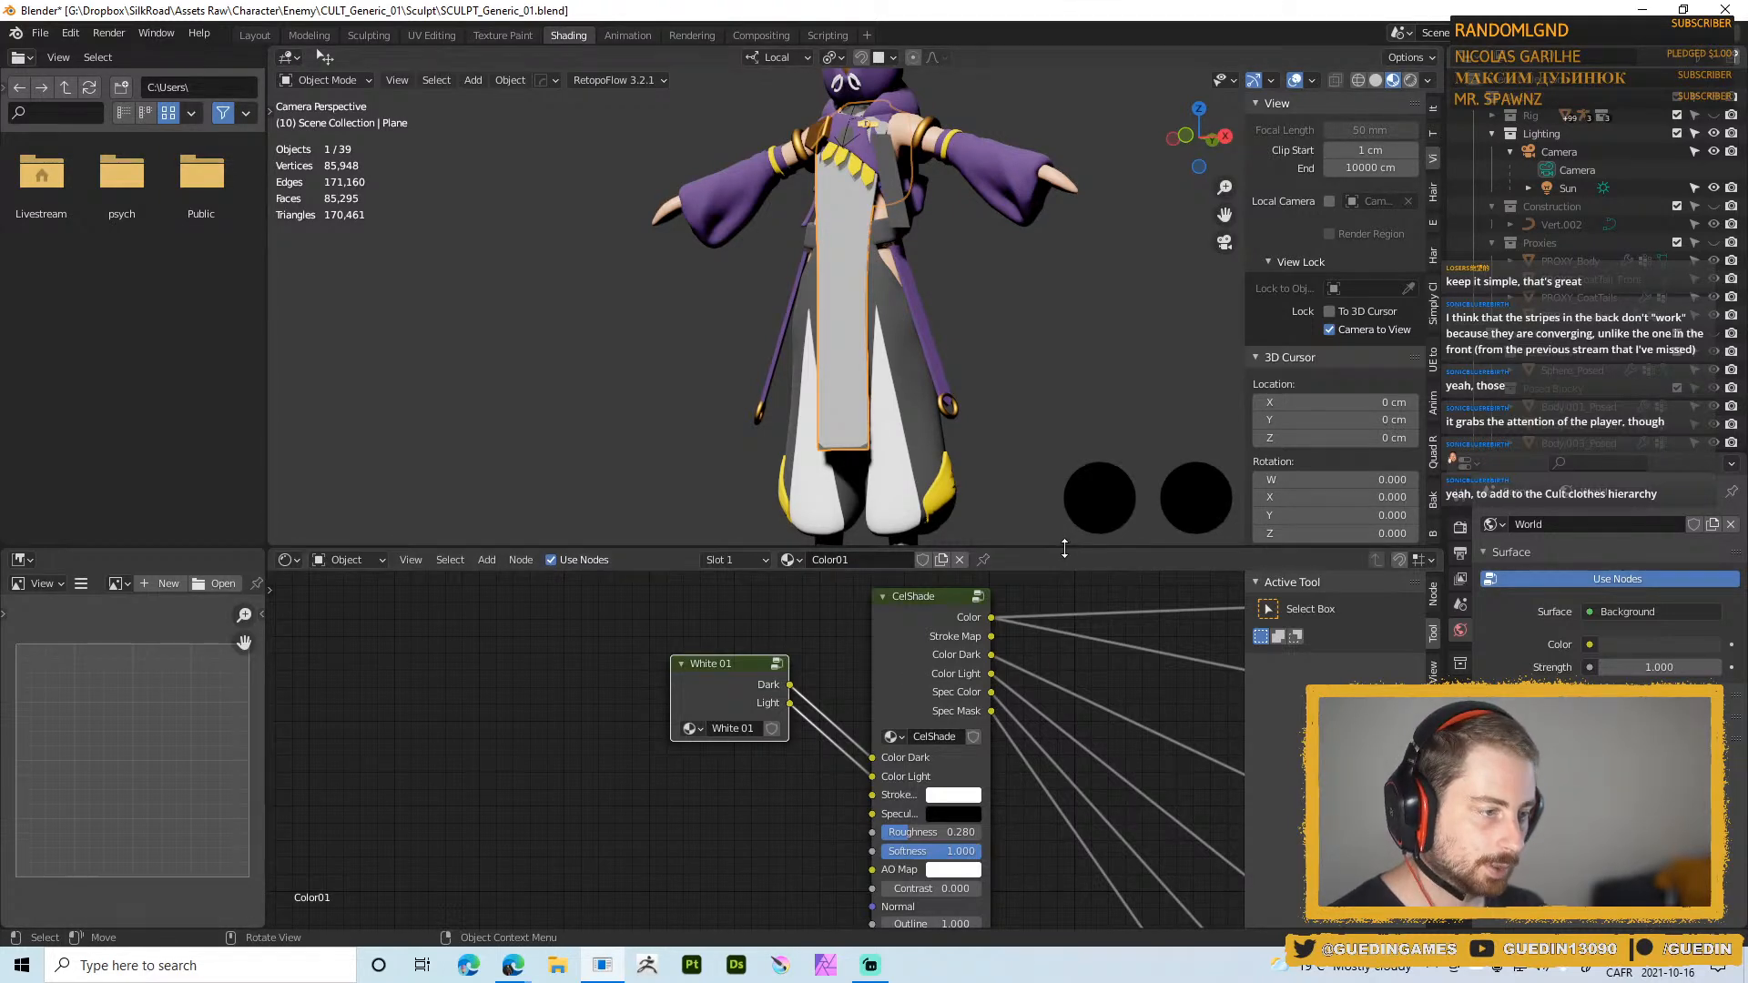
Enlarge the node editor and move the White 01 node farther away from the CelShade node
drag(1070, 548, 1055, 446)
scroll(980, 209, down, 5)
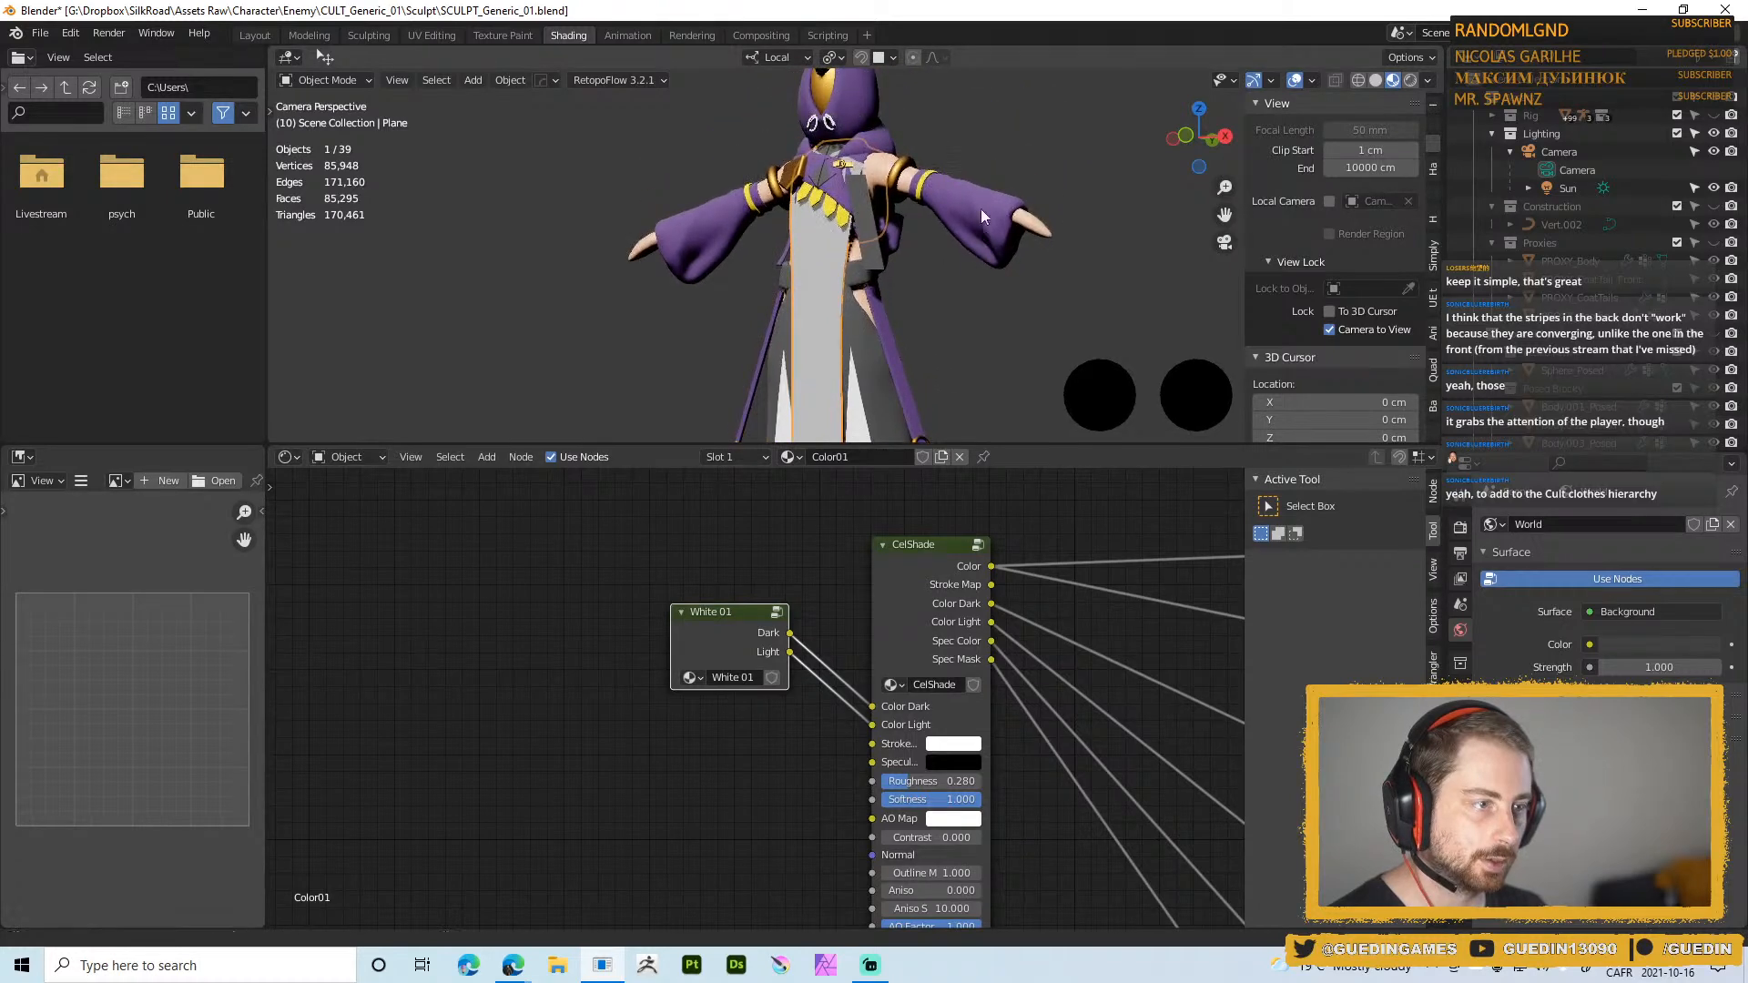
scroll(806, 253, up, 3)
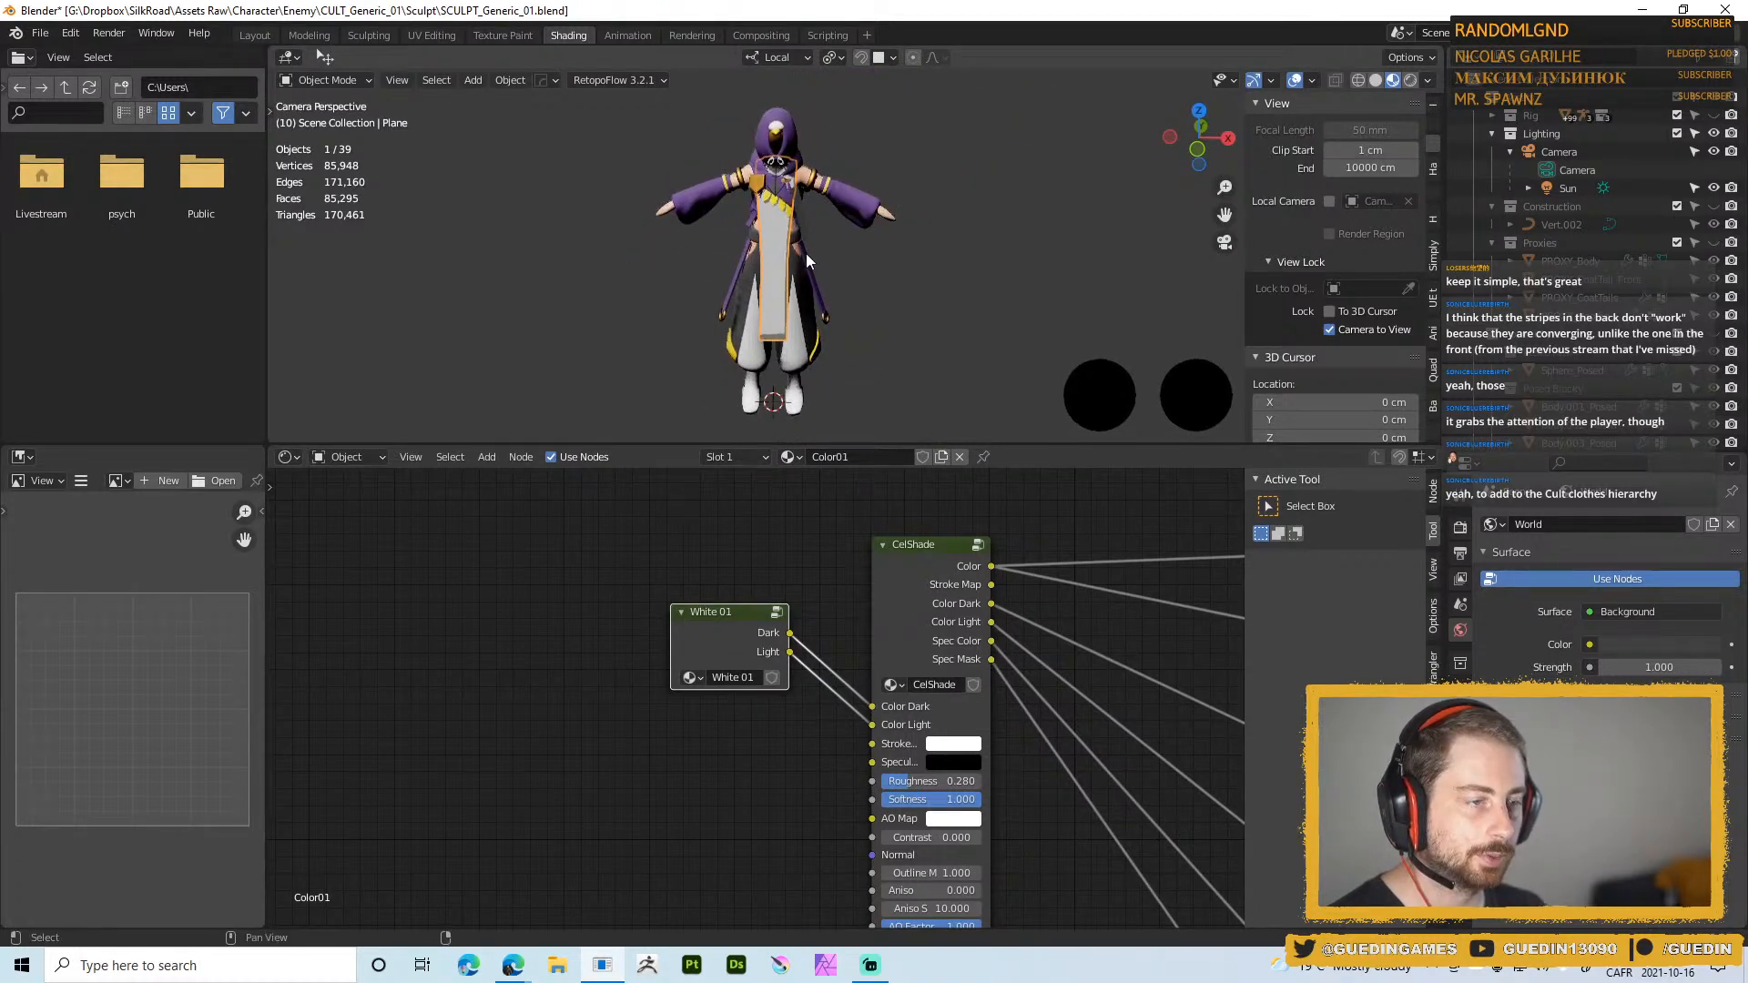
middle_drag(707, 735, 732, 661)
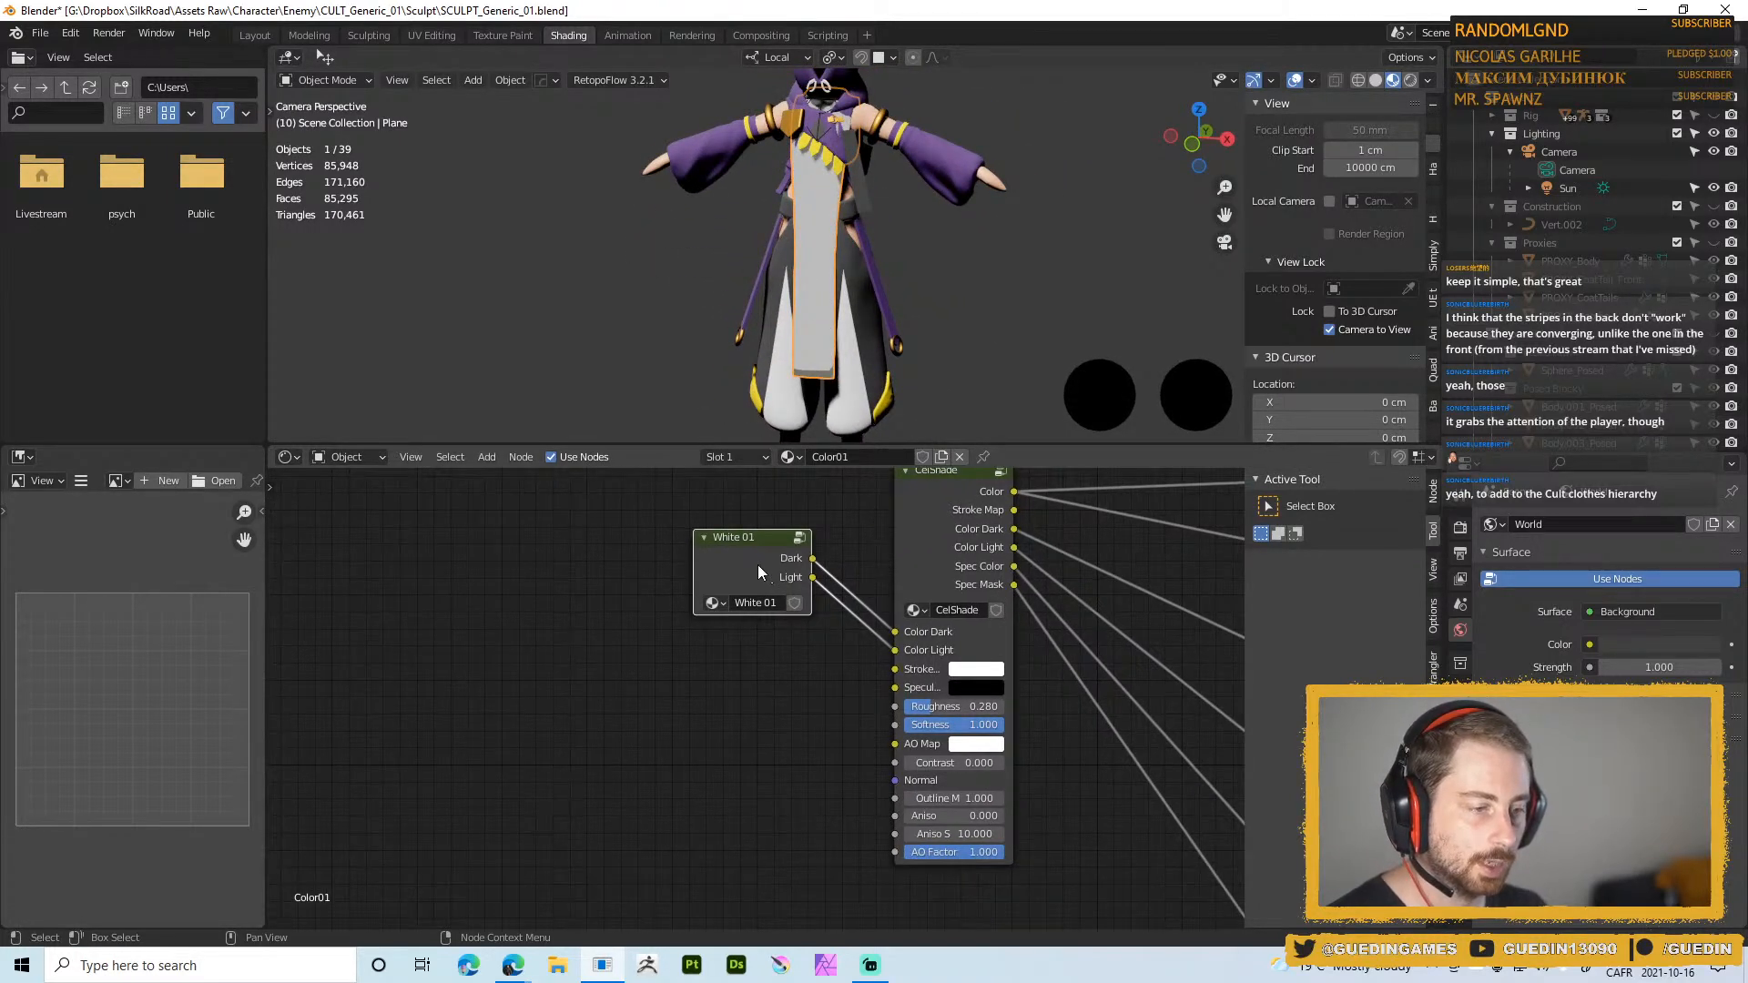
middle_drag(835, 629, 703, 685)
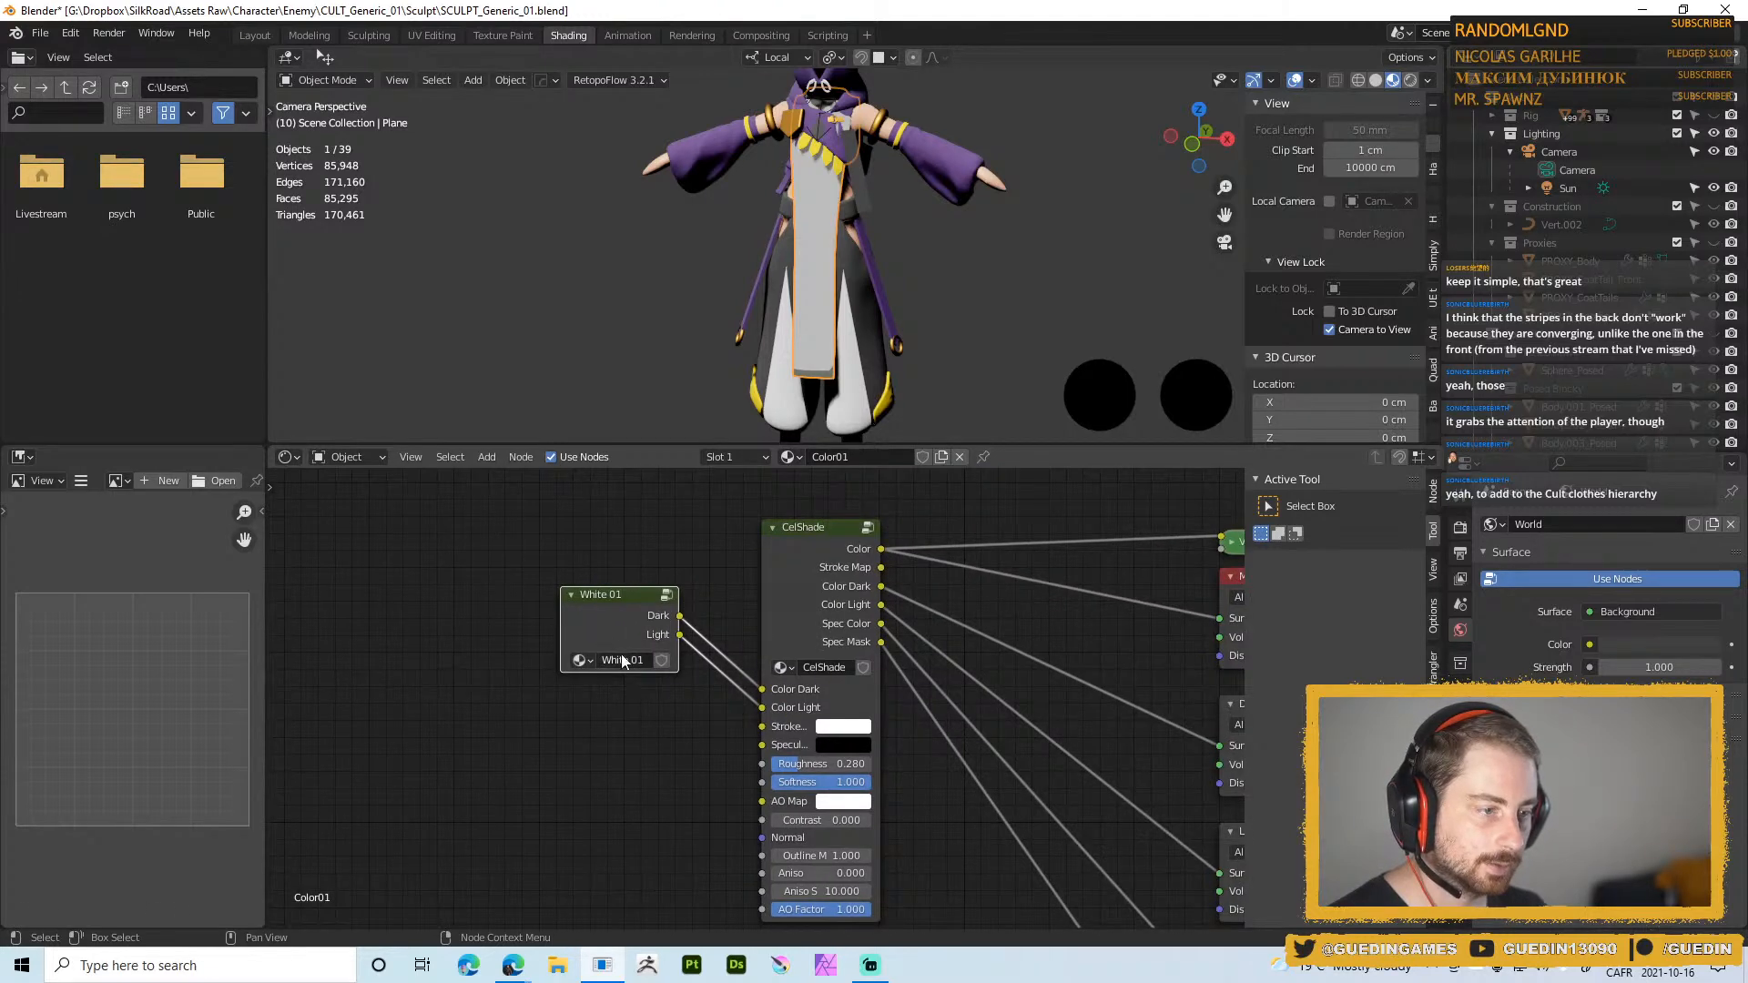
drag(604, 613, 481, 573)
middle_drag(475, 700, 555, 631)
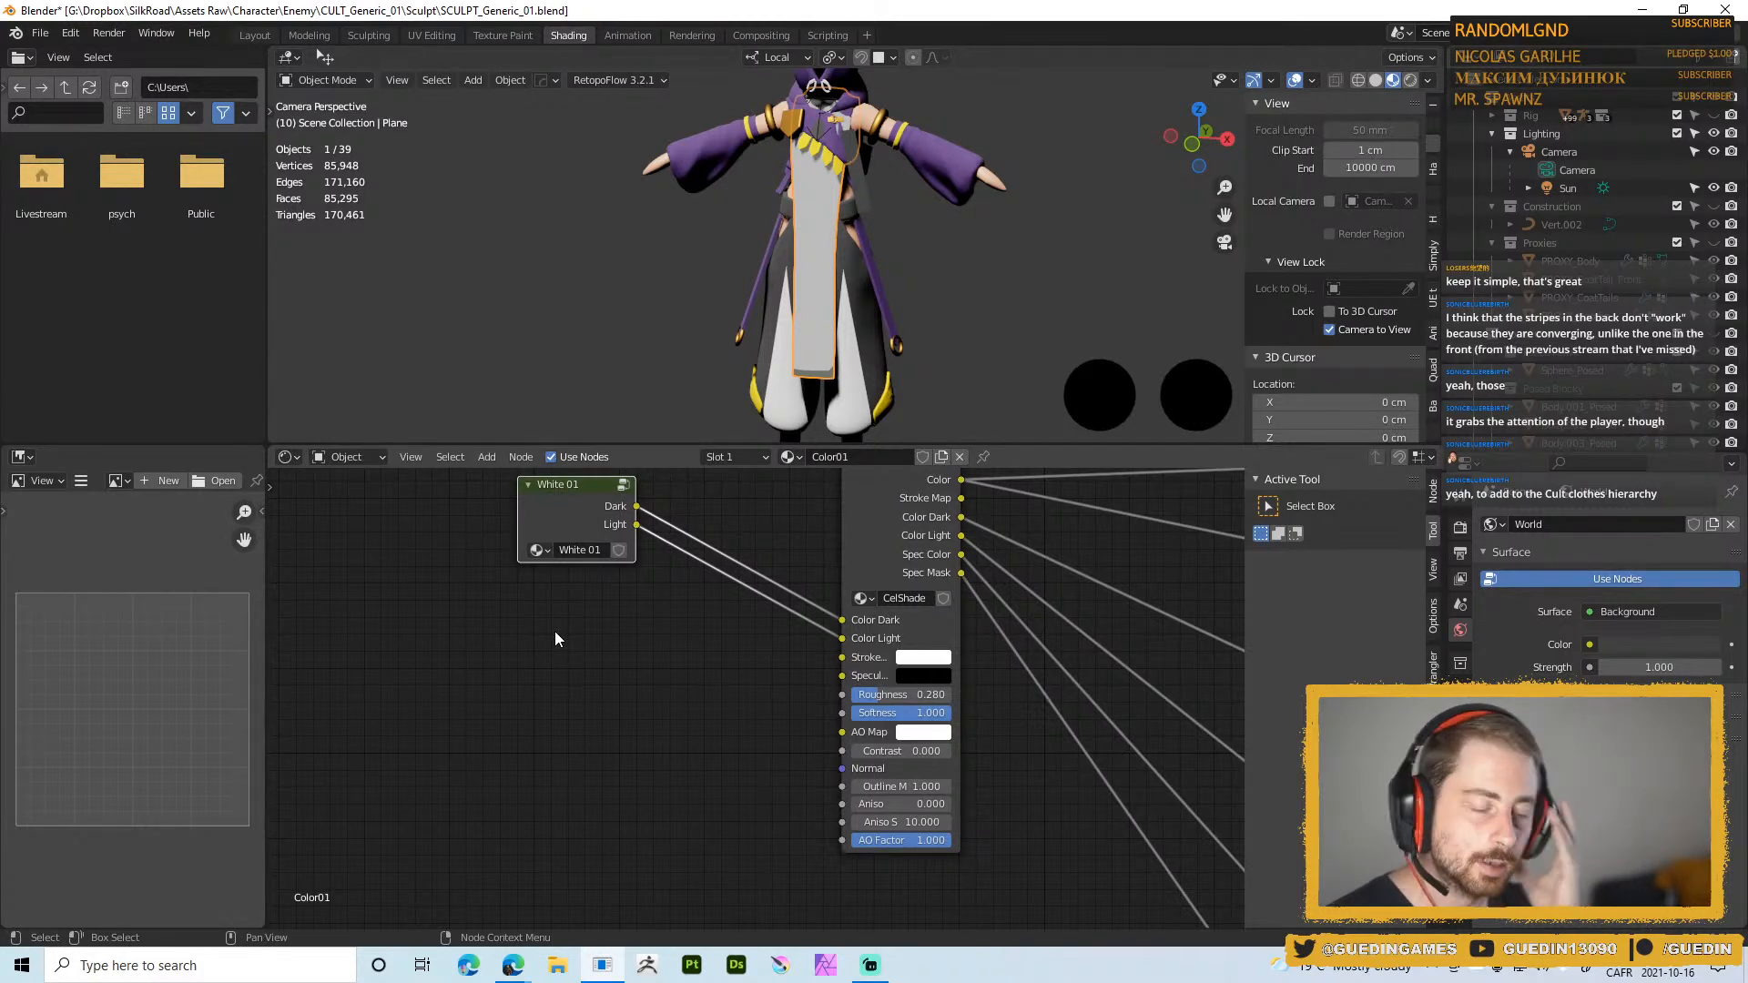
middle_drag(460, 477, 526, 533)
Try deleting the White 01 node, undo it, and examine the node's properties and the list of available node groups
key(x)
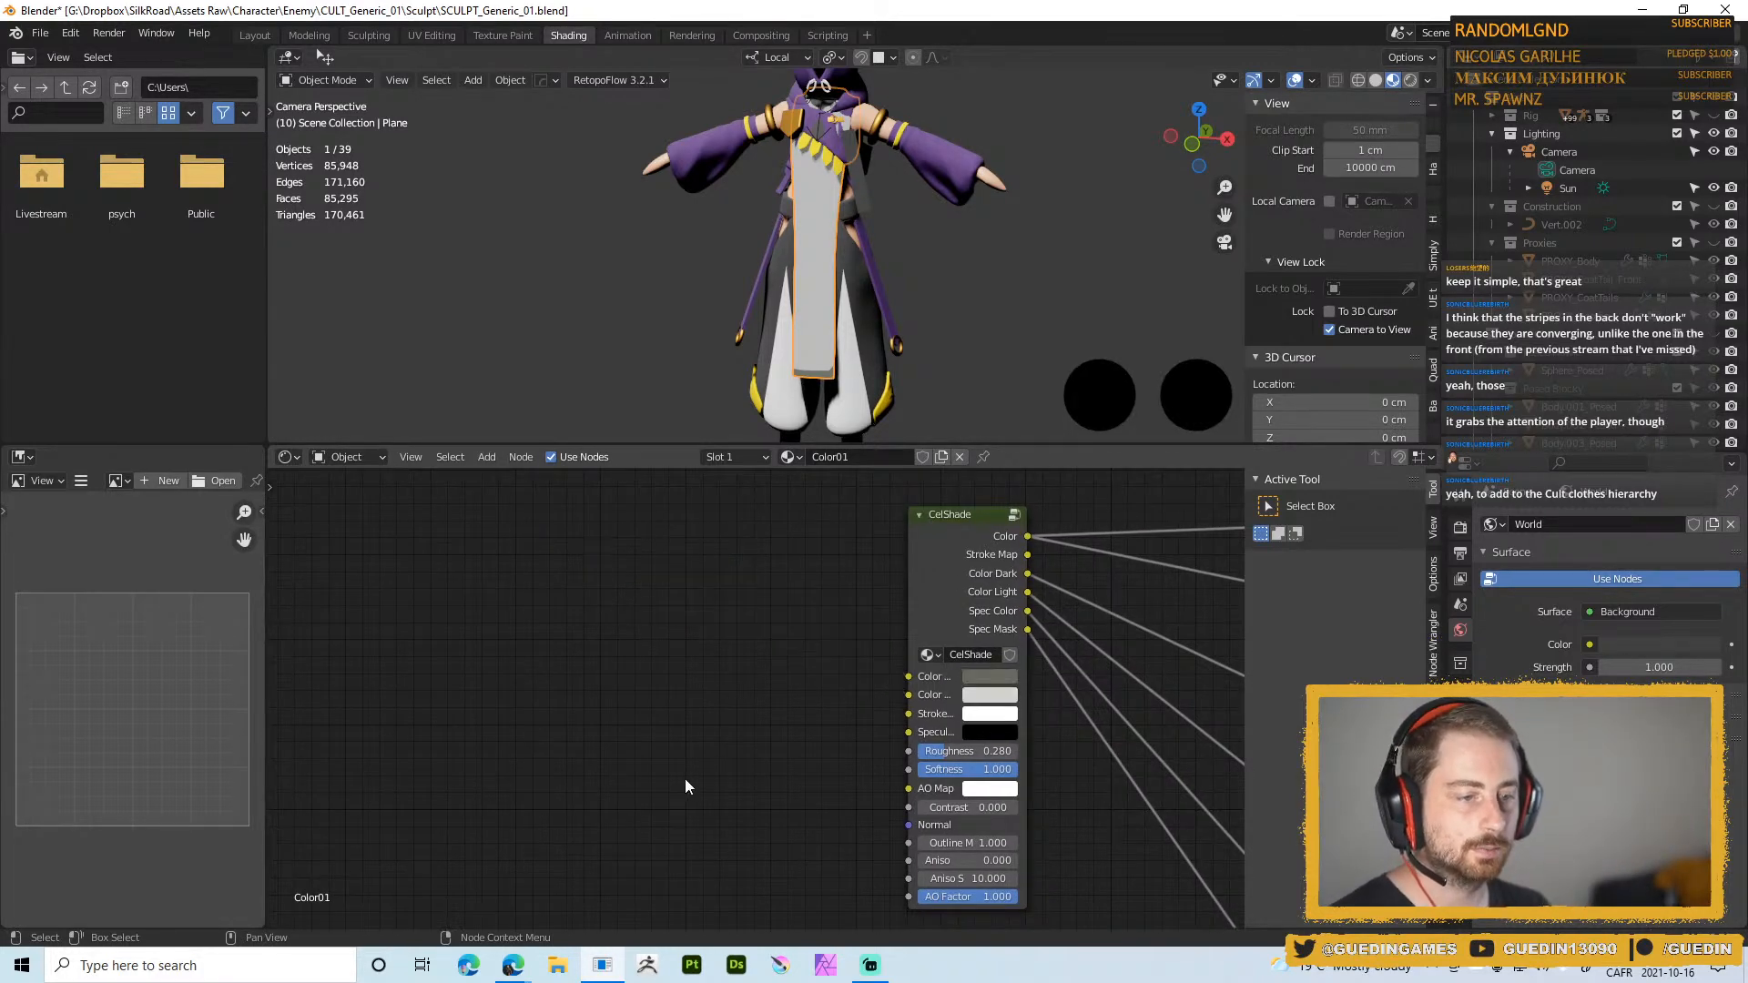
key(ctrl+z)
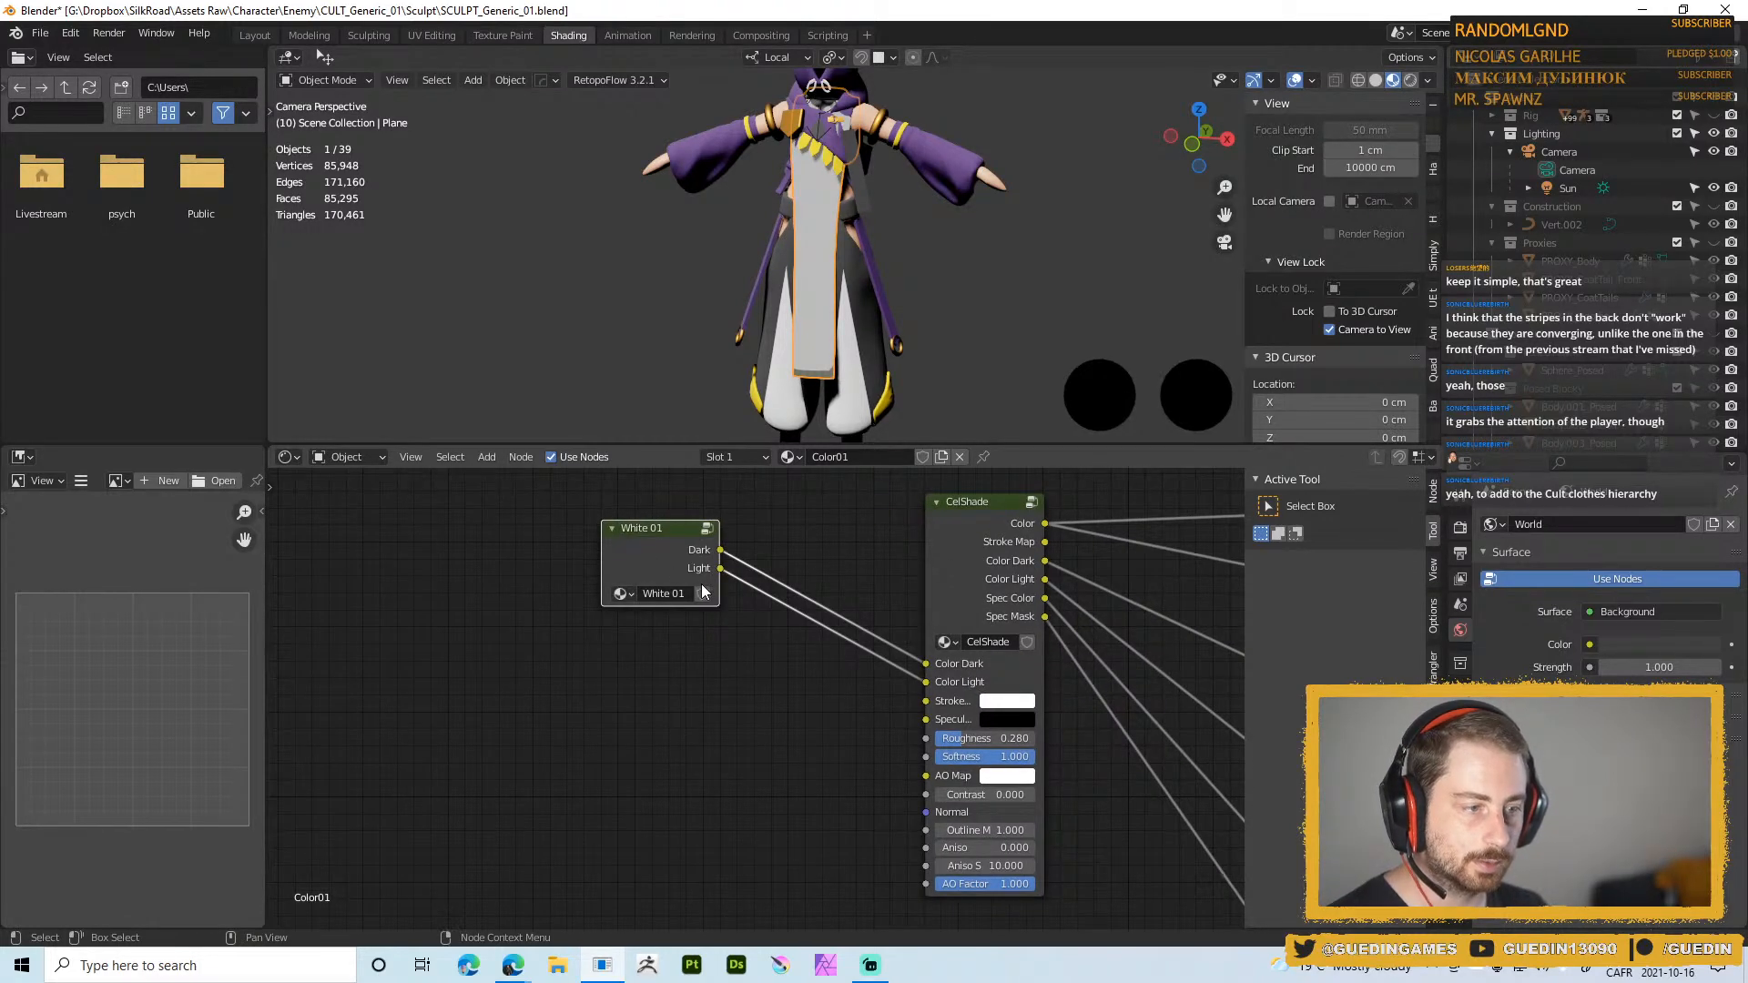
click(1434, 490)
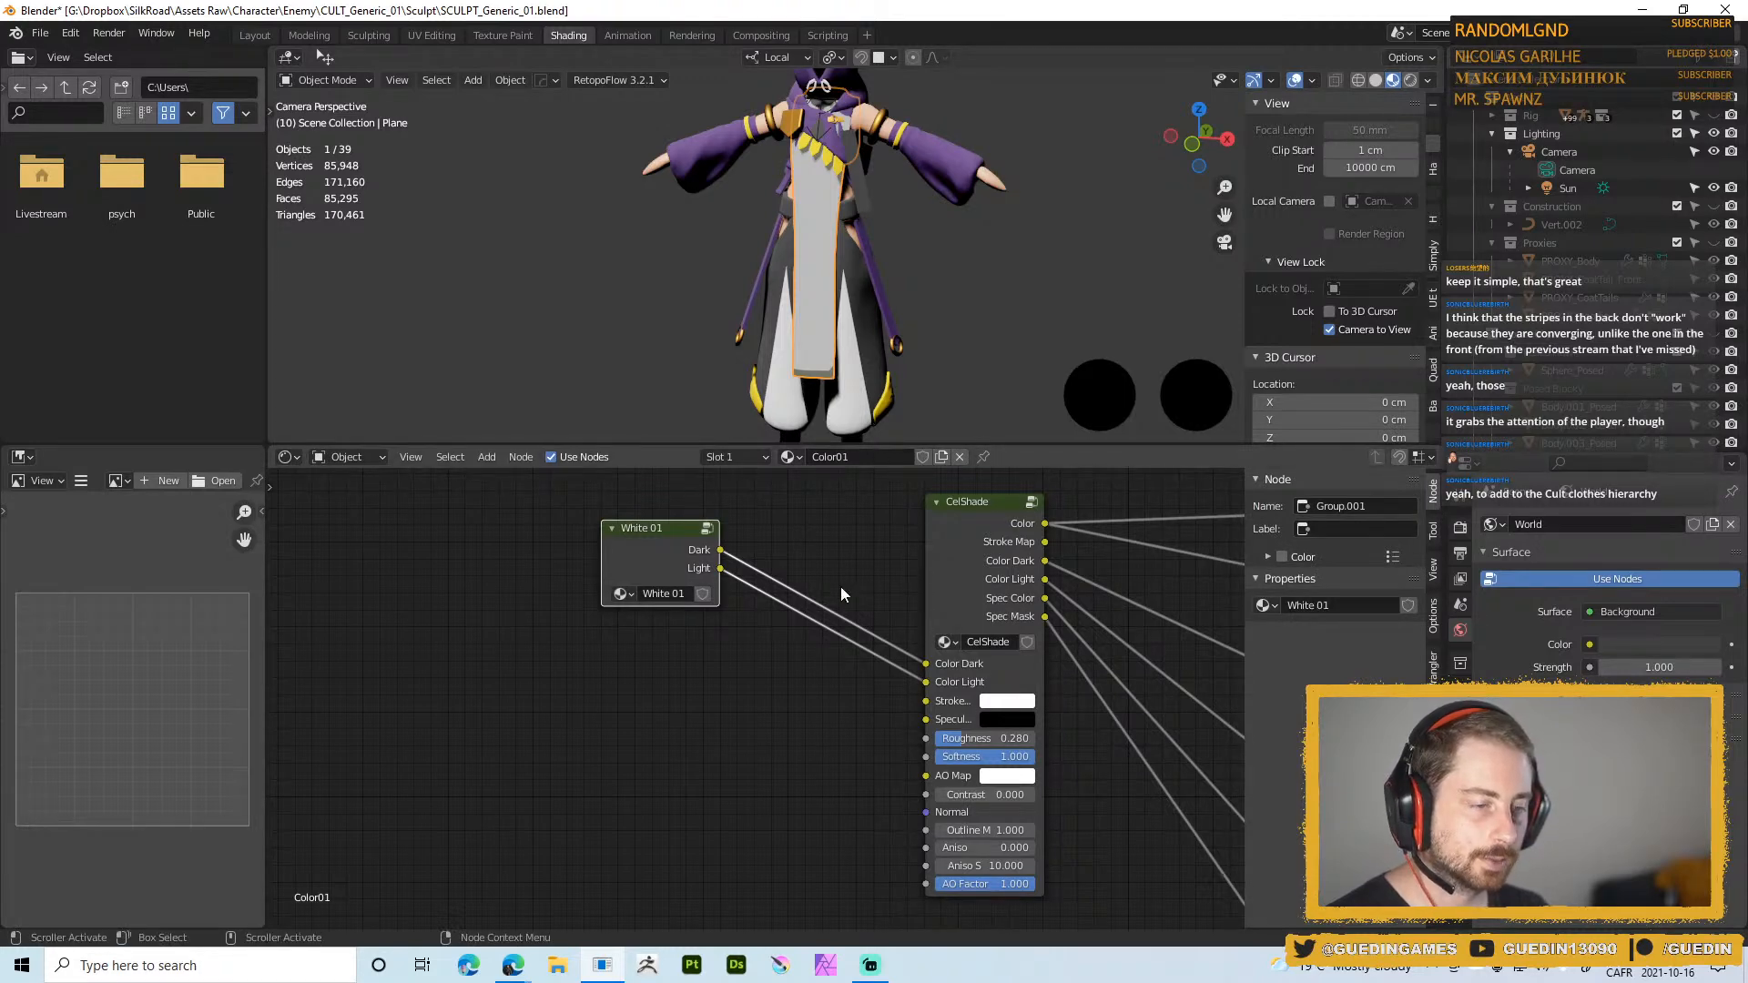
drag(634, 552, 640, 572)
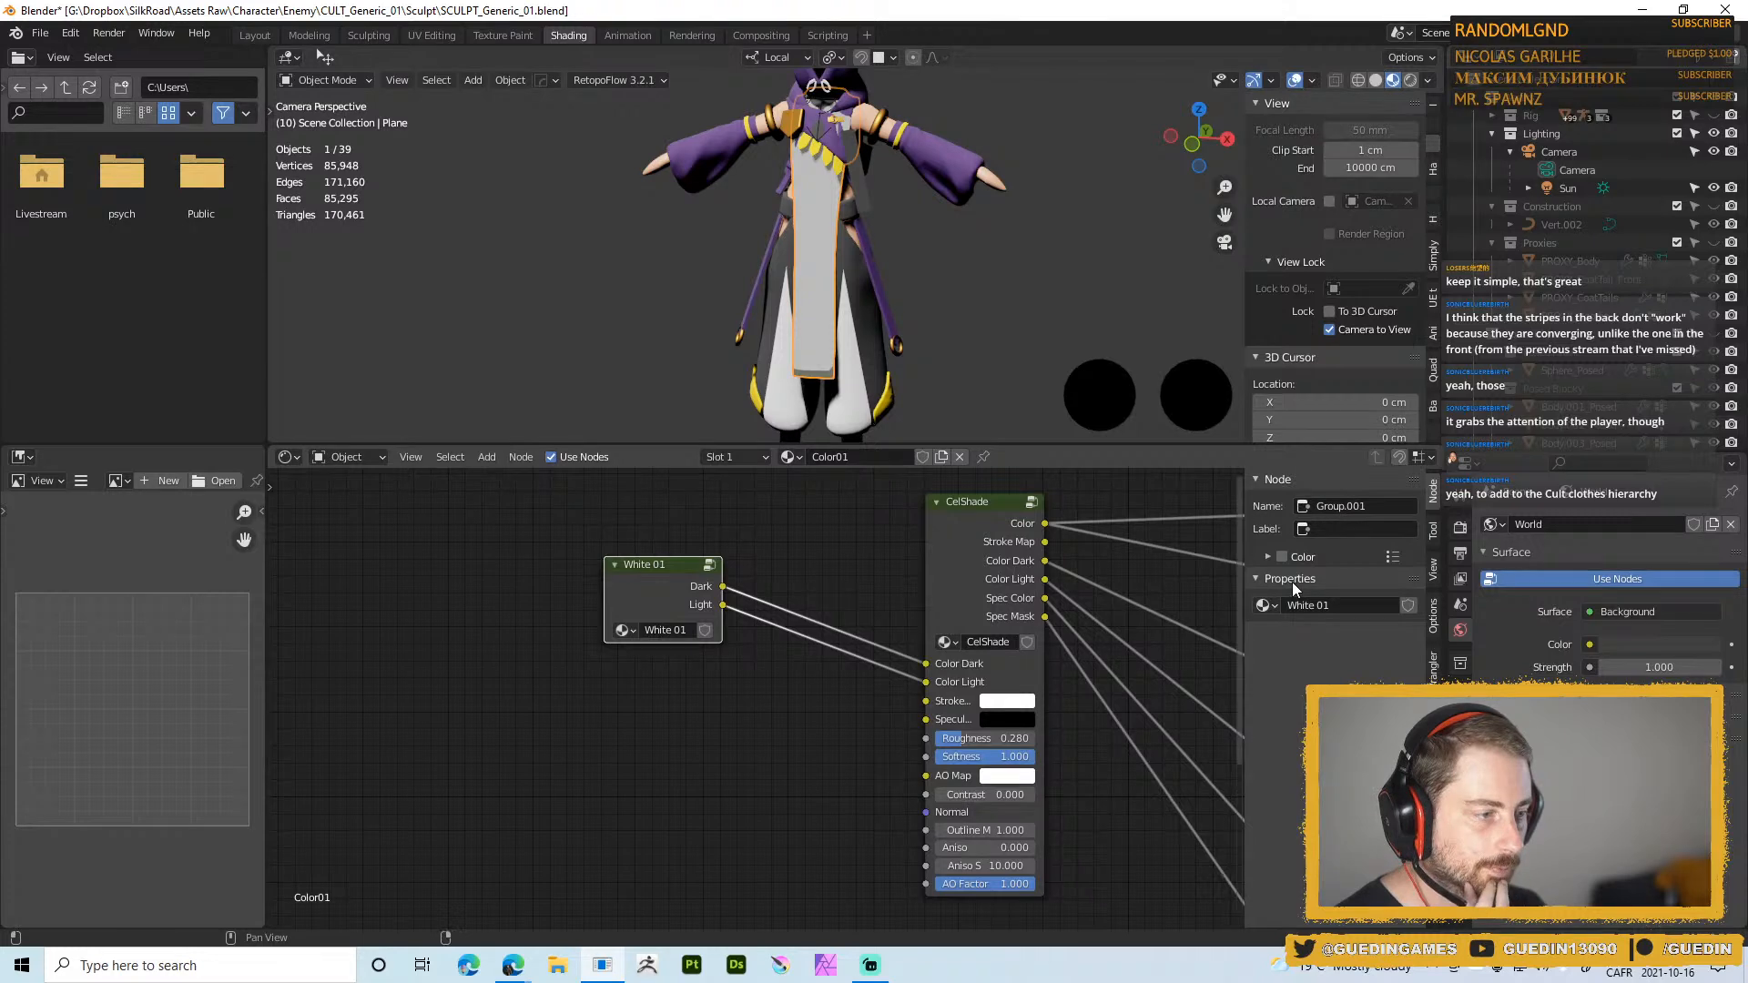
click(1264, 604)
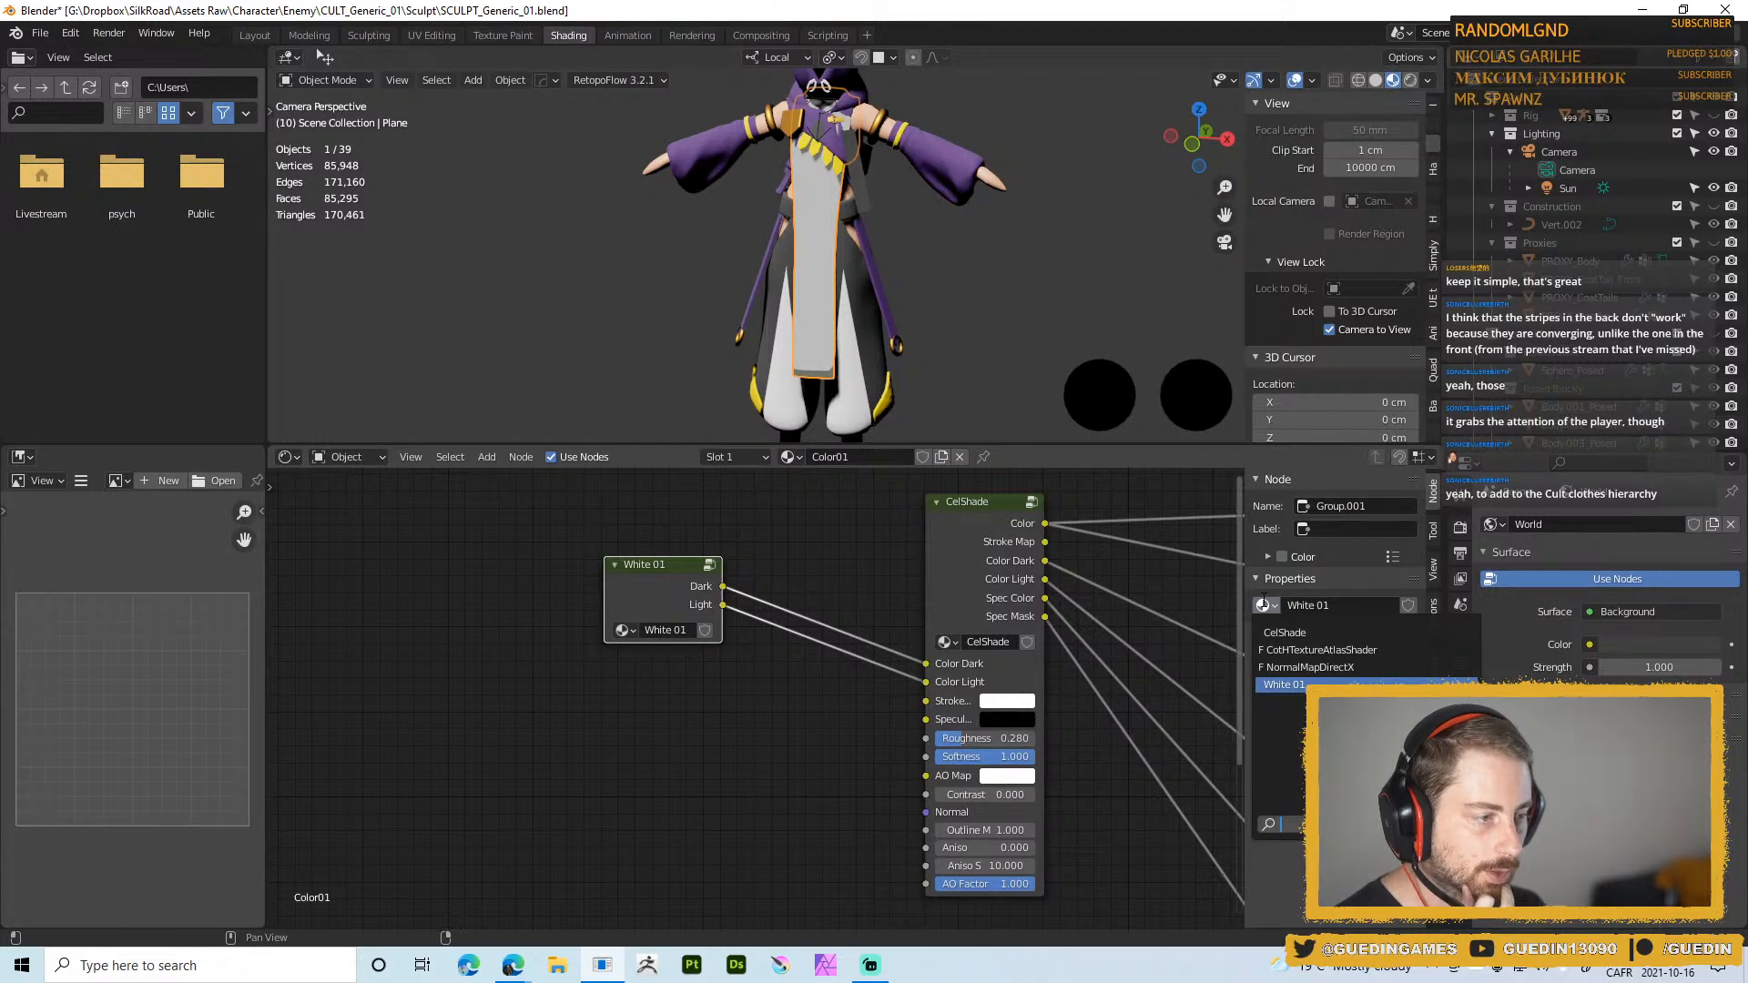
click(1263, 601)
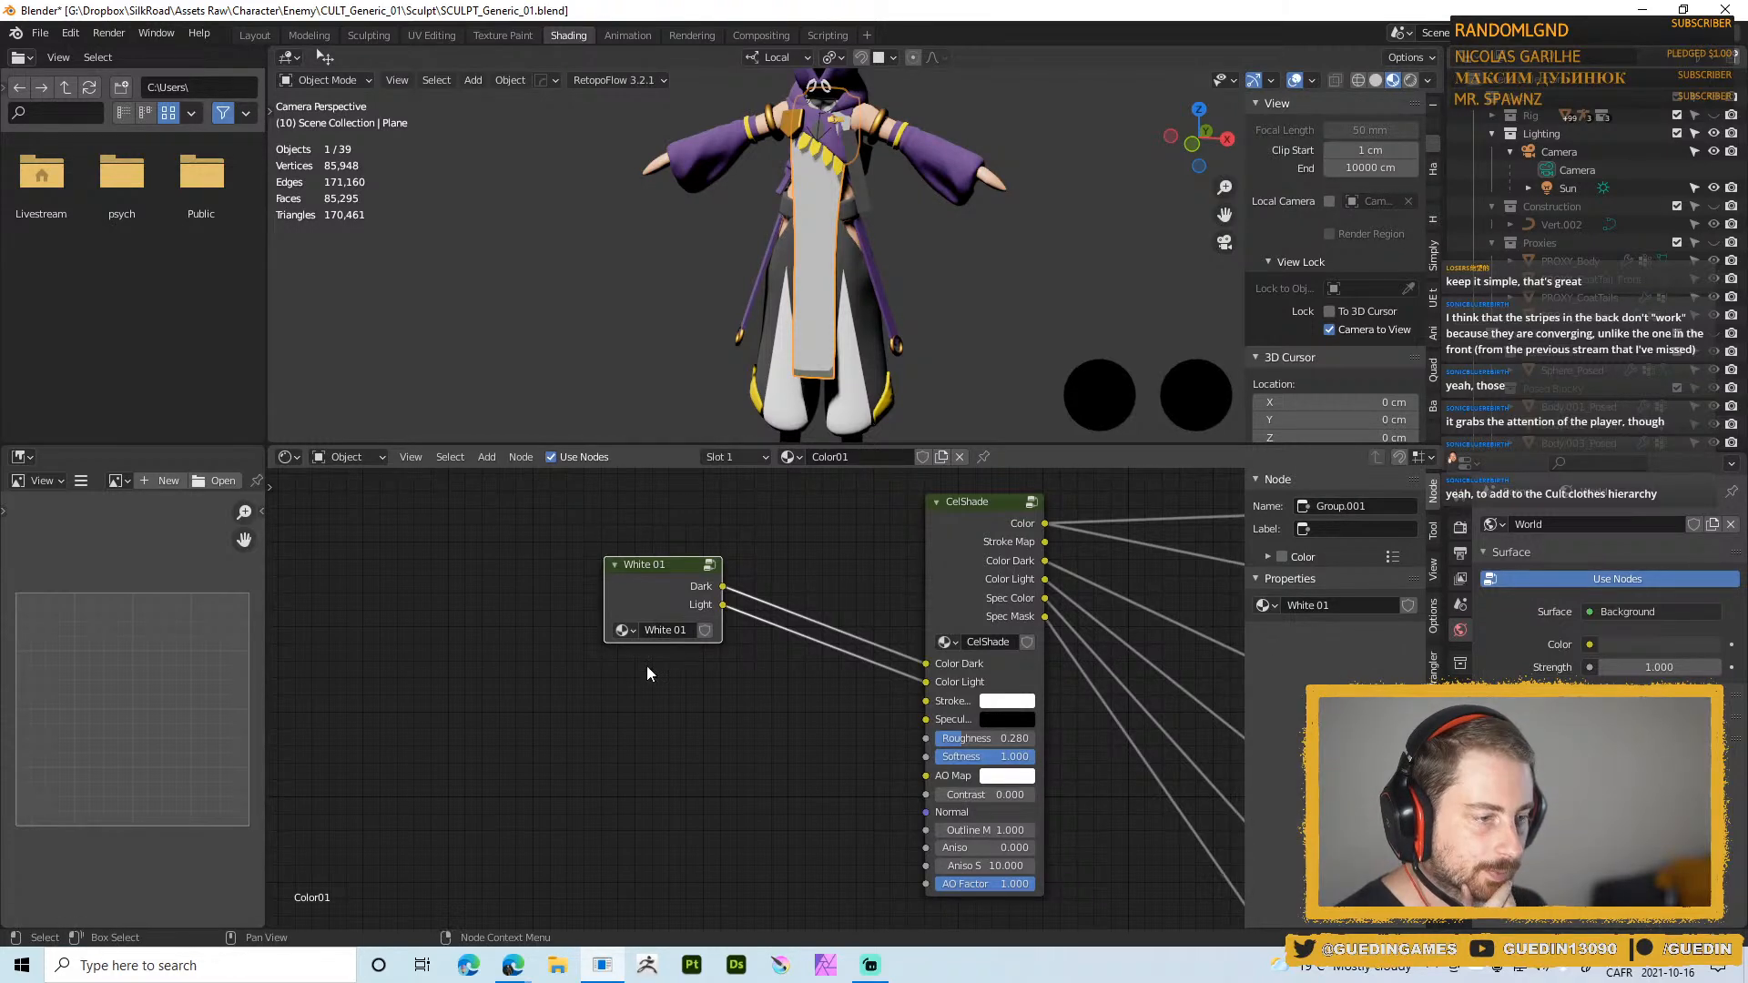
key(shift+d)
click(706, 728)
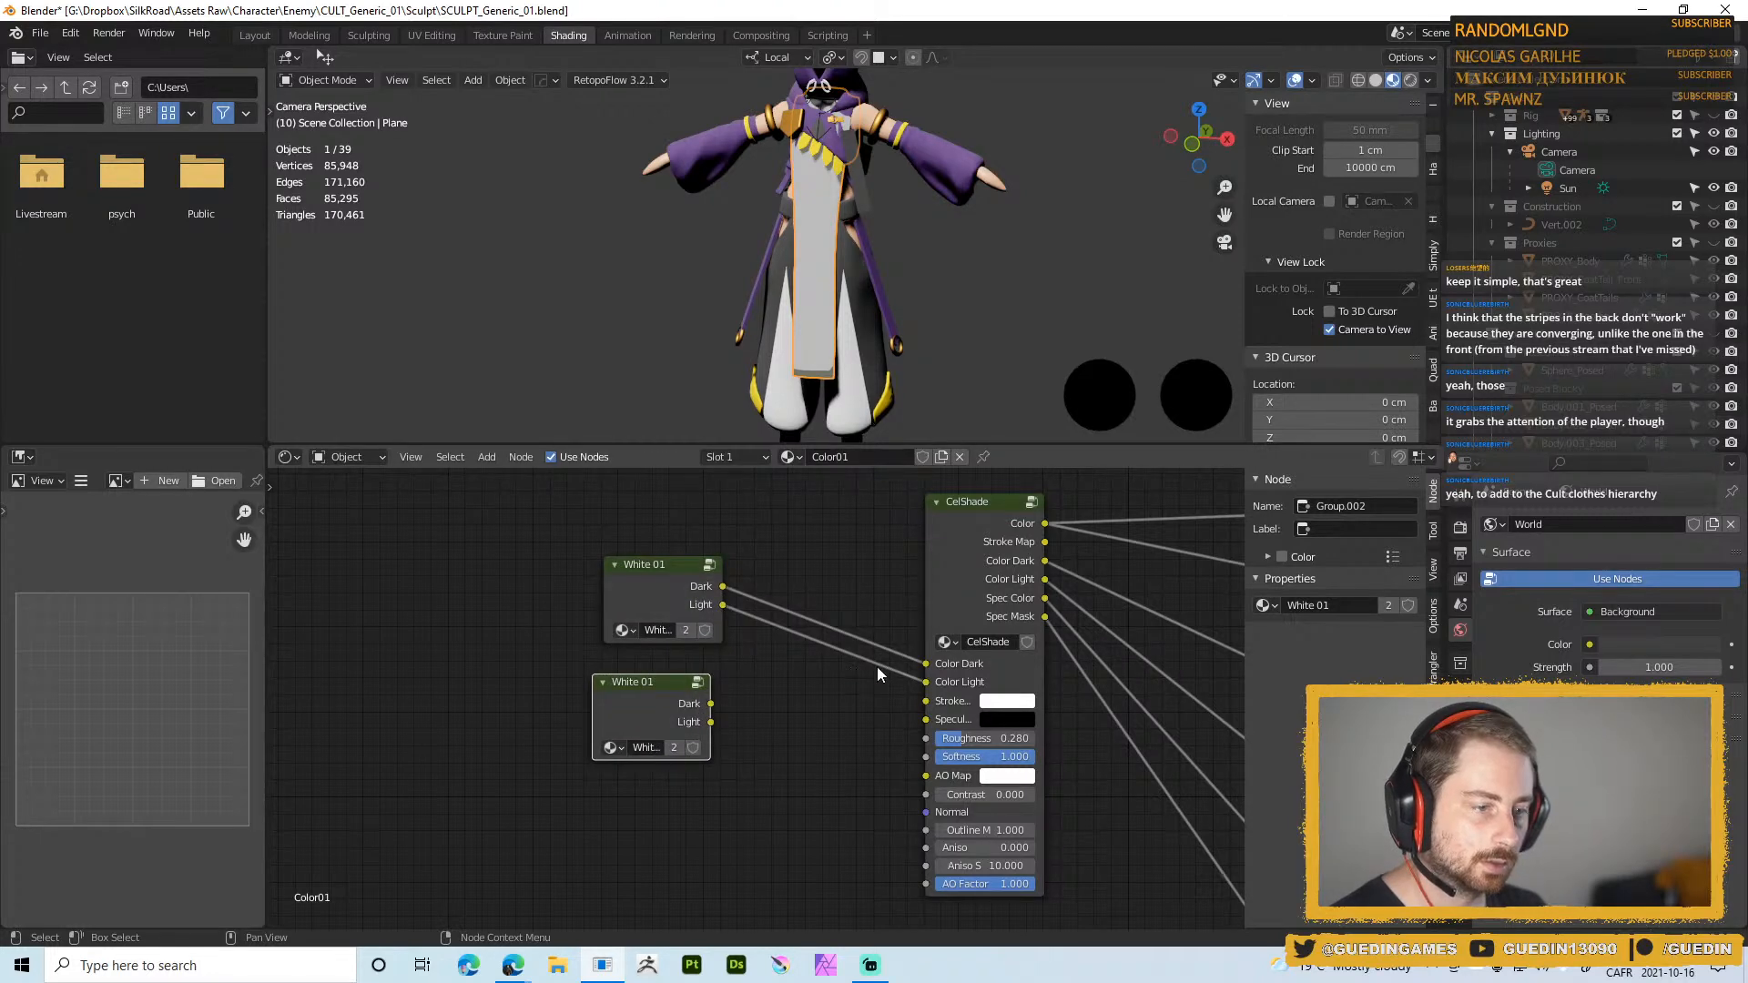
middle_drag(742, 815, 730, 626)
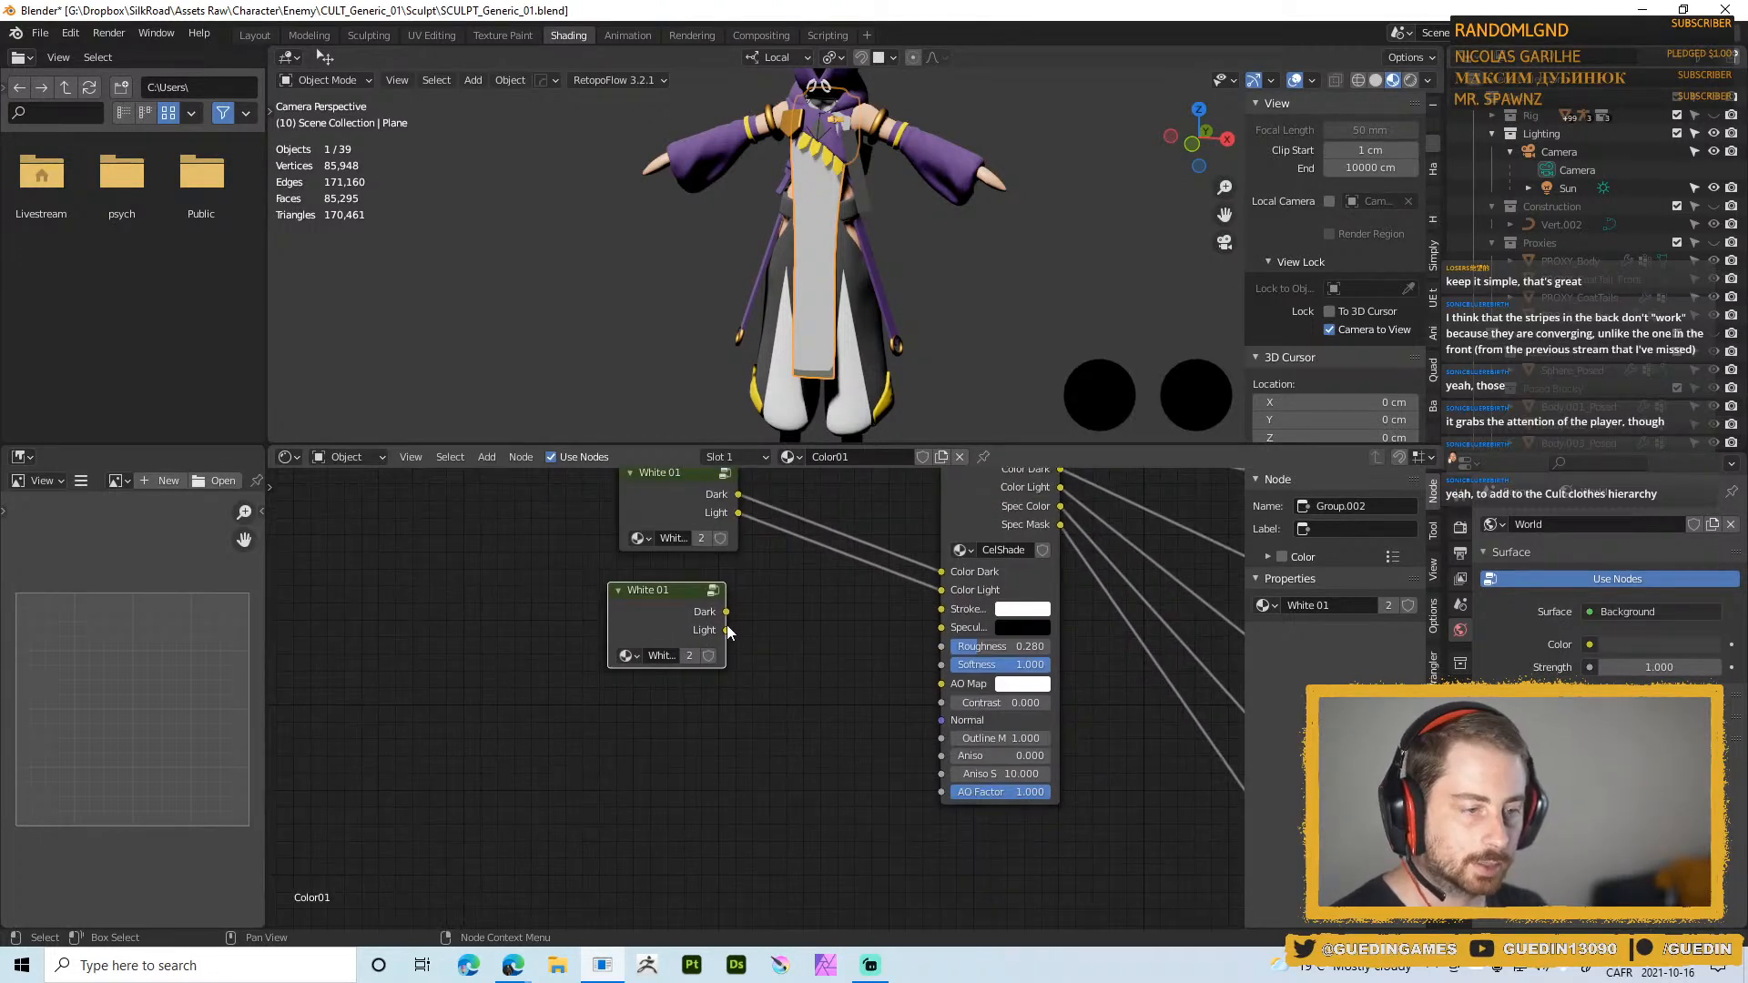
key(x)
Duplicate the White 01 node, place the copy below the original and widen it so its group name is readable
click(679, 546)
key(shift+d)
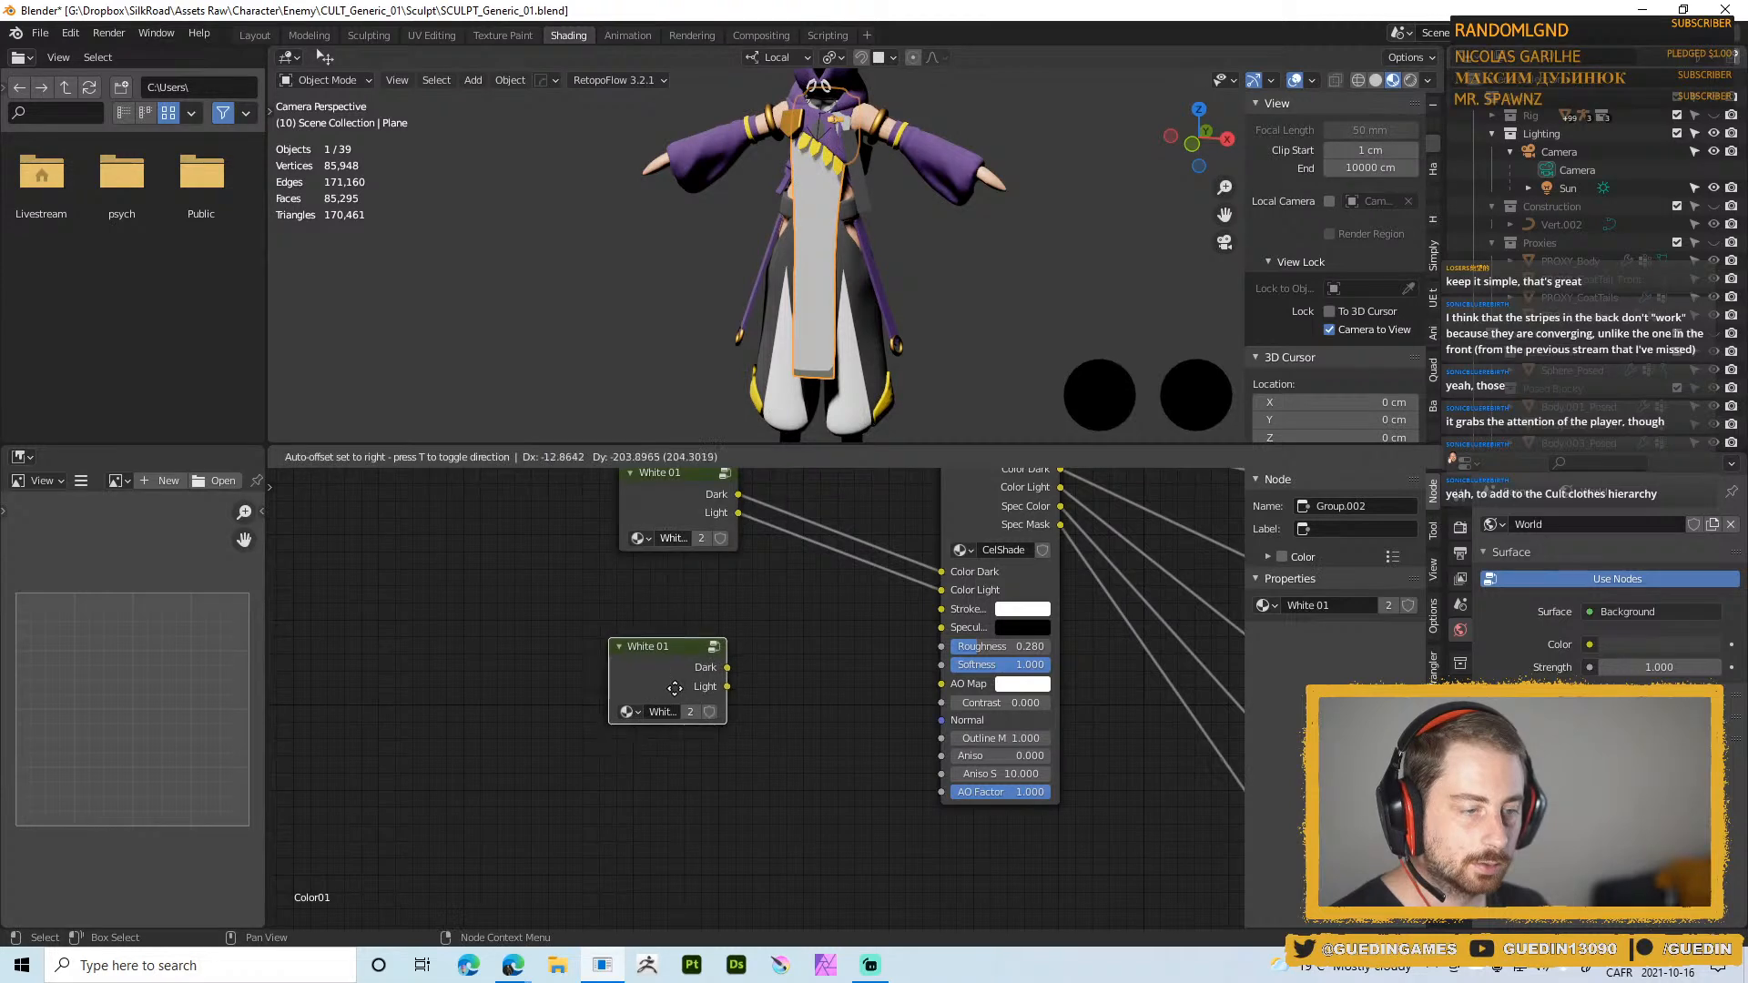
click(664, 660)
scroll(650, 663, up, 1)
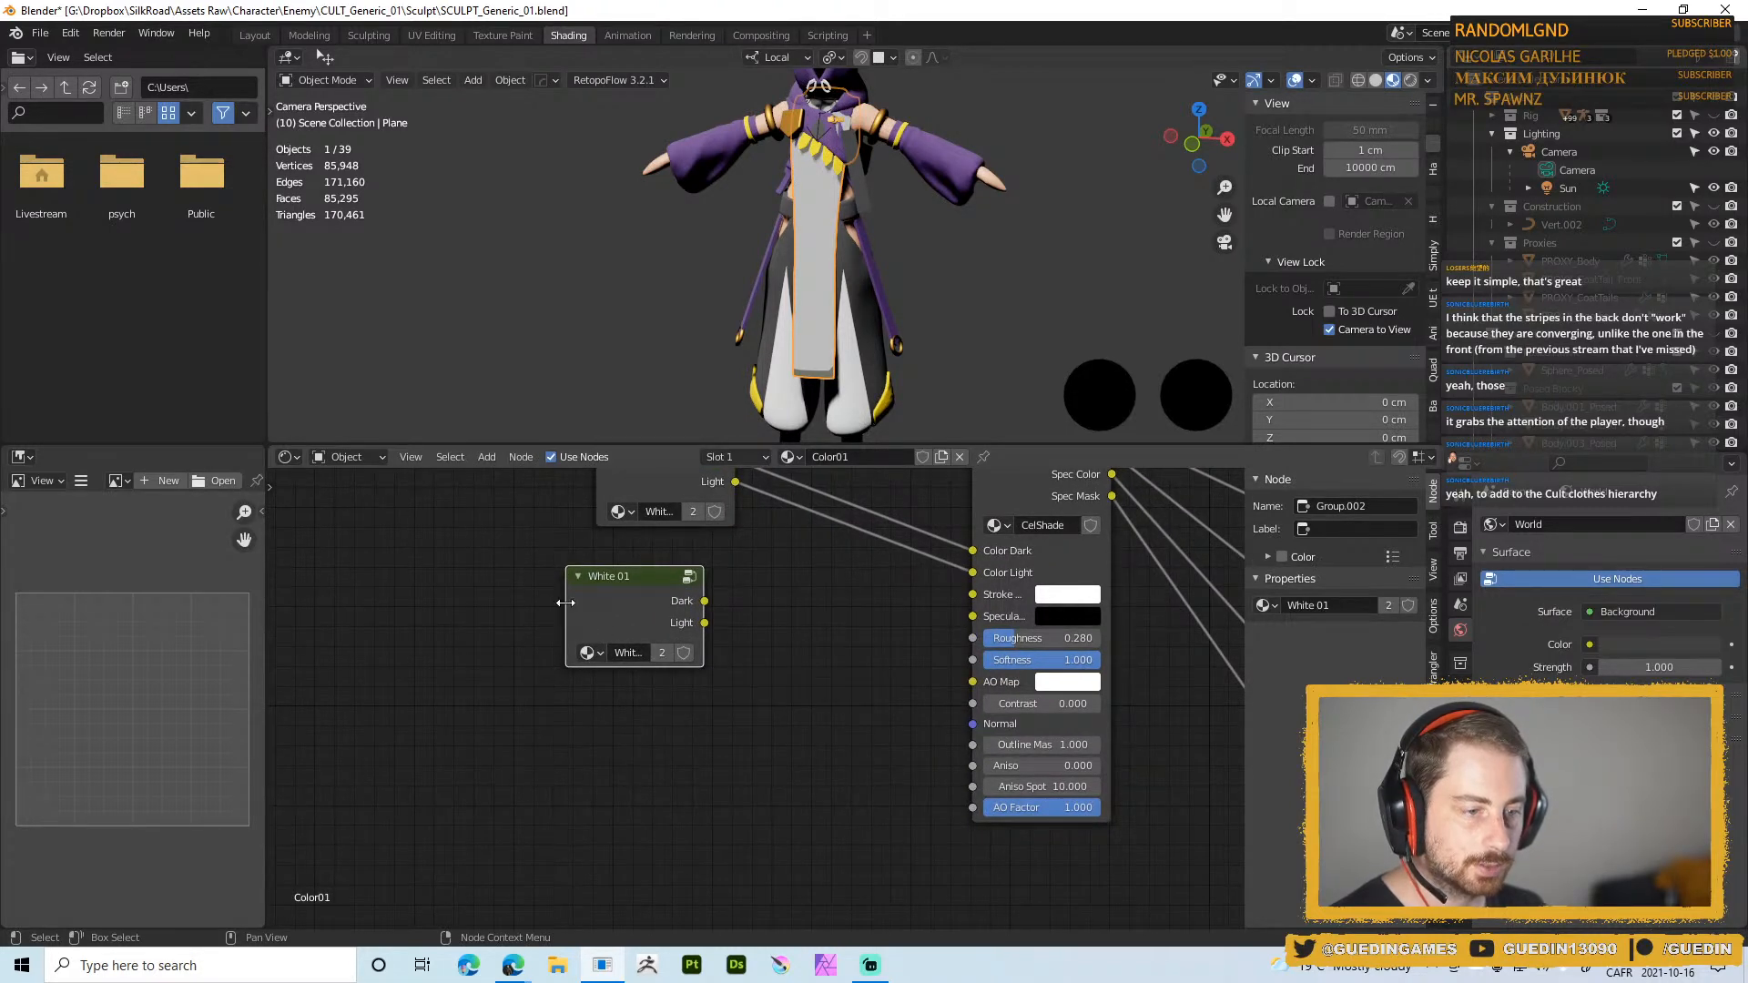
drag(562, 604, 501, 604)
scroll(746, 701, up, 1)
middle_drag(746, 701, 713, 789)
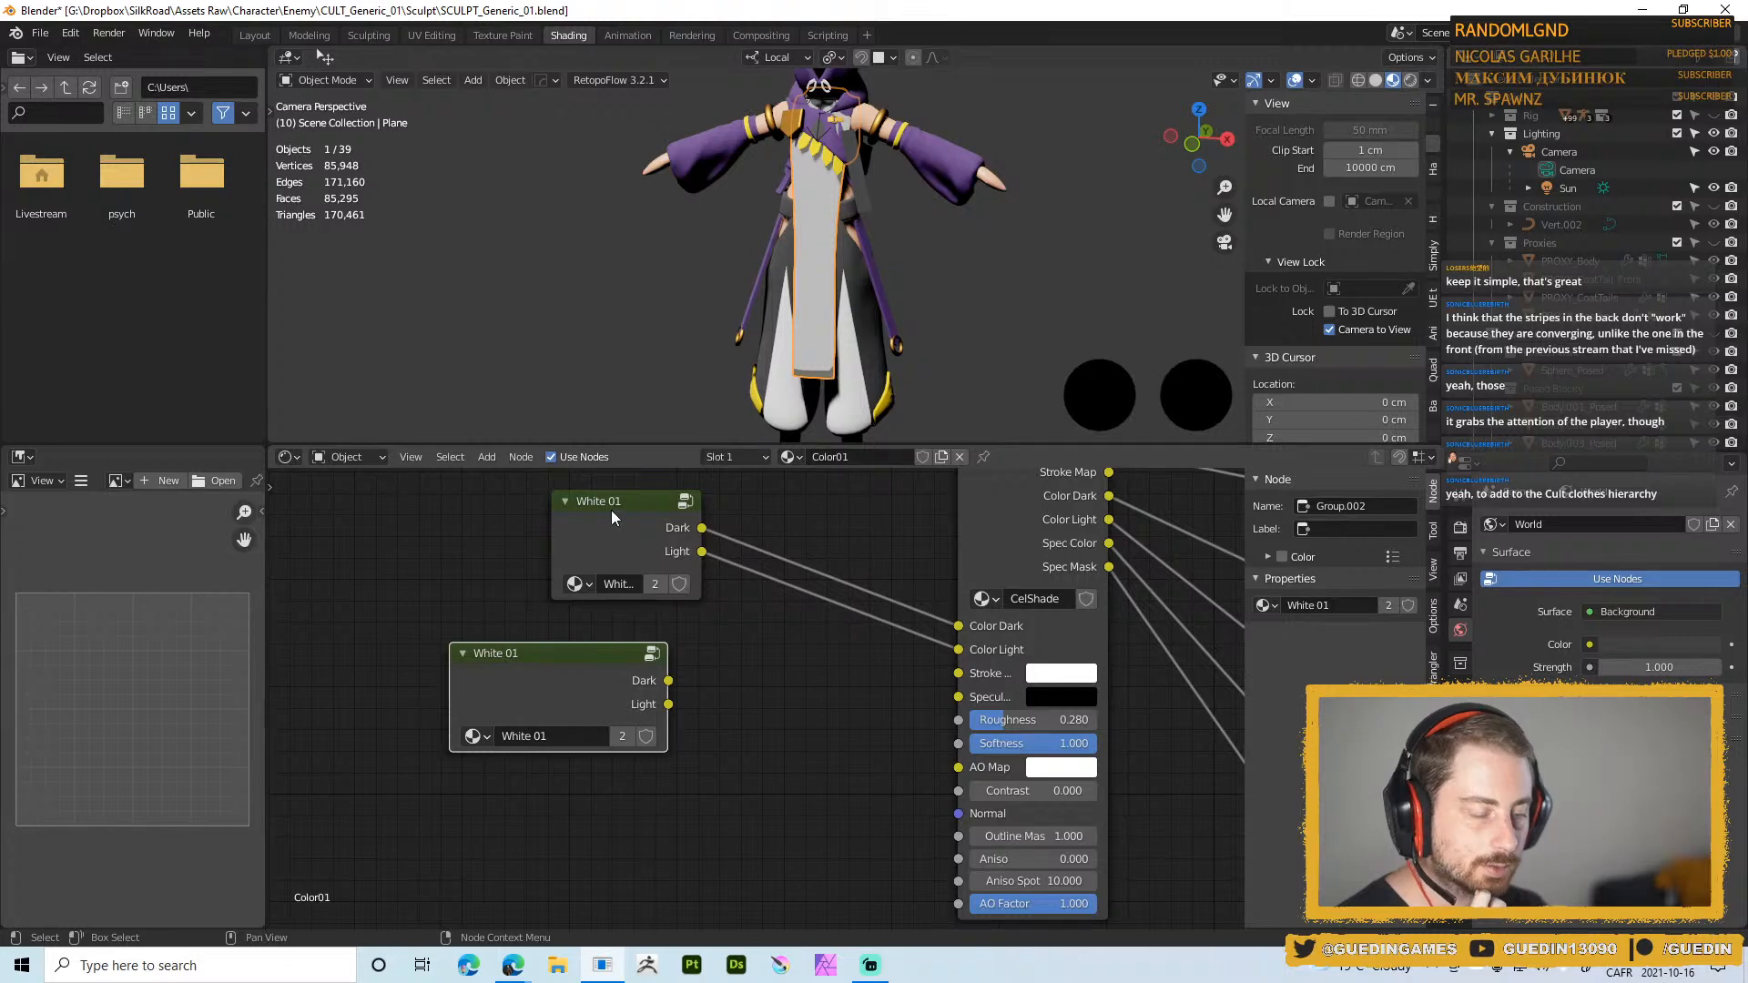
Make the duplicated node's group an independent single-user copy and rename it Purple01
click(622, 735)
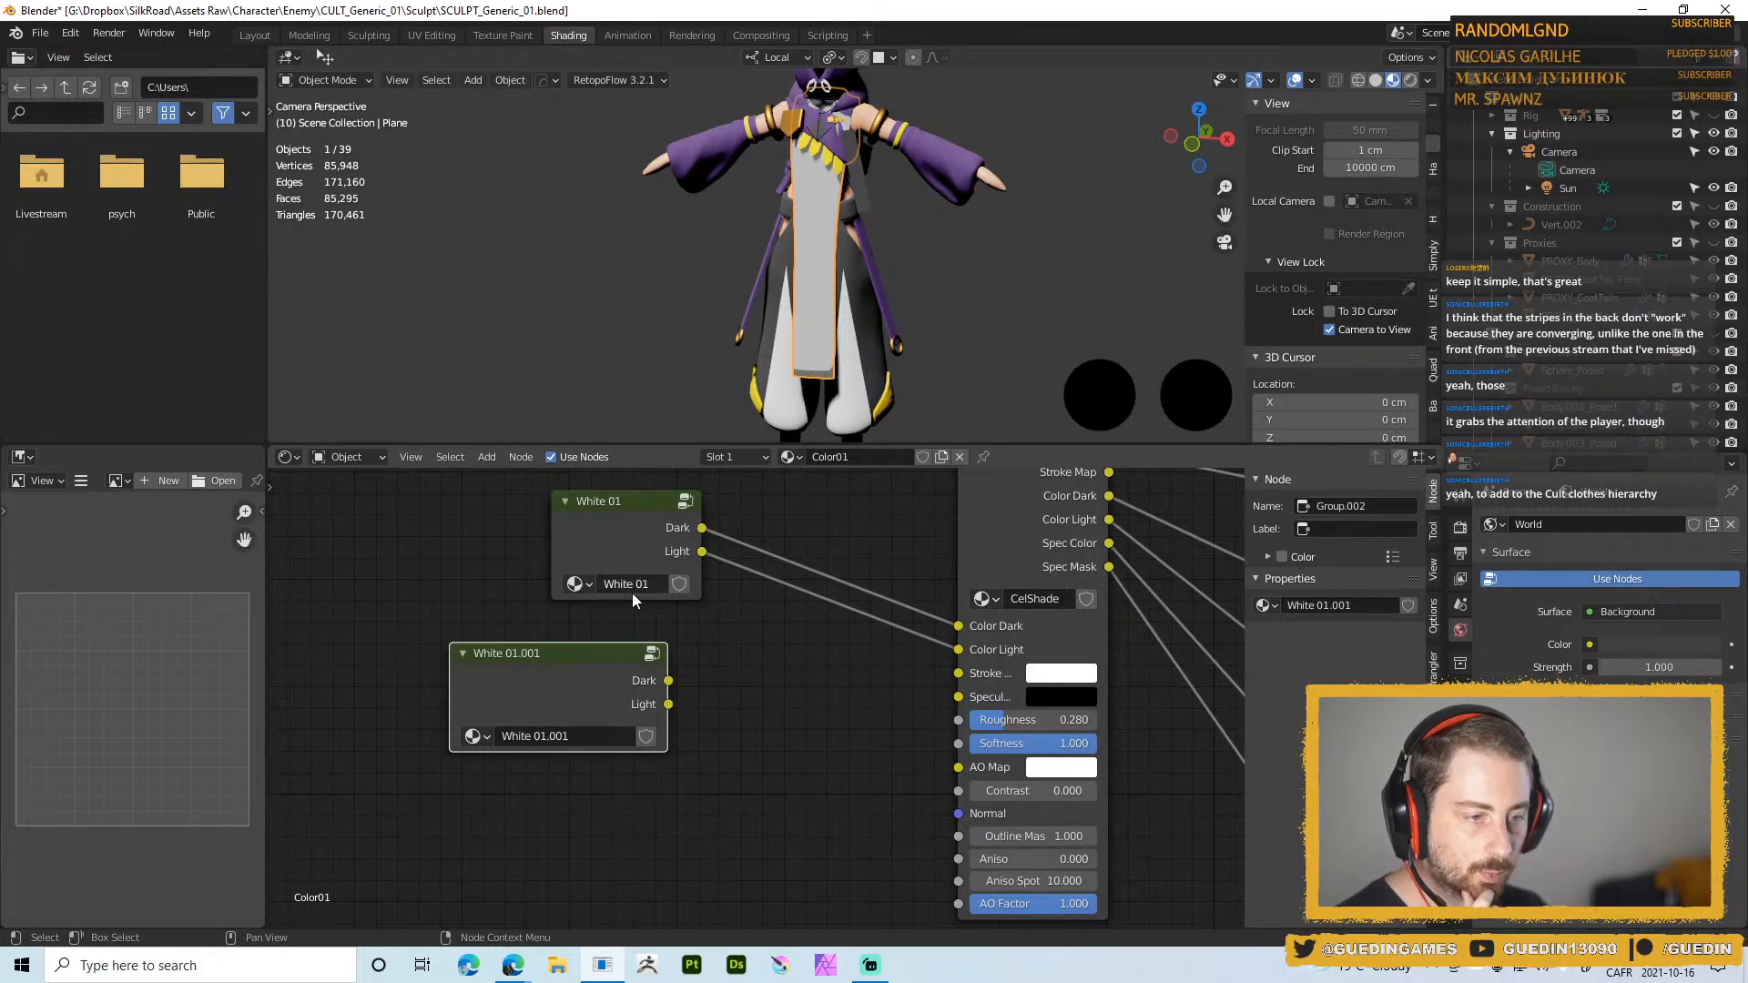
click(570, 738)
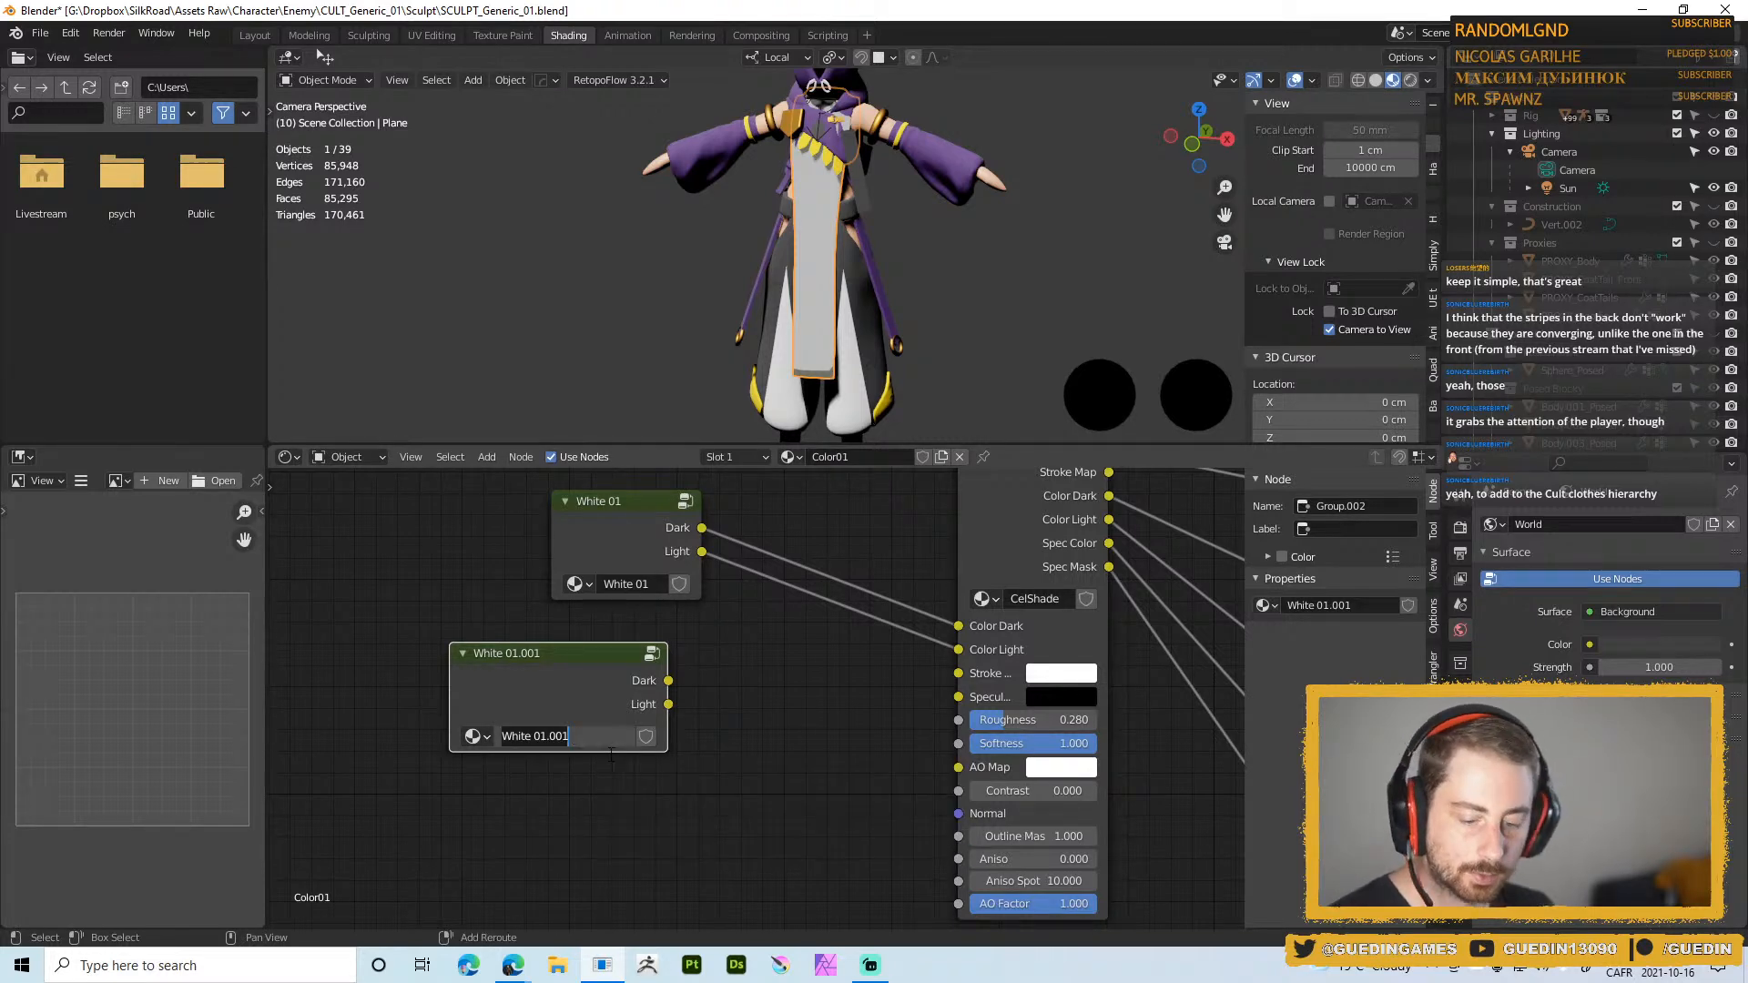
text(Purple)
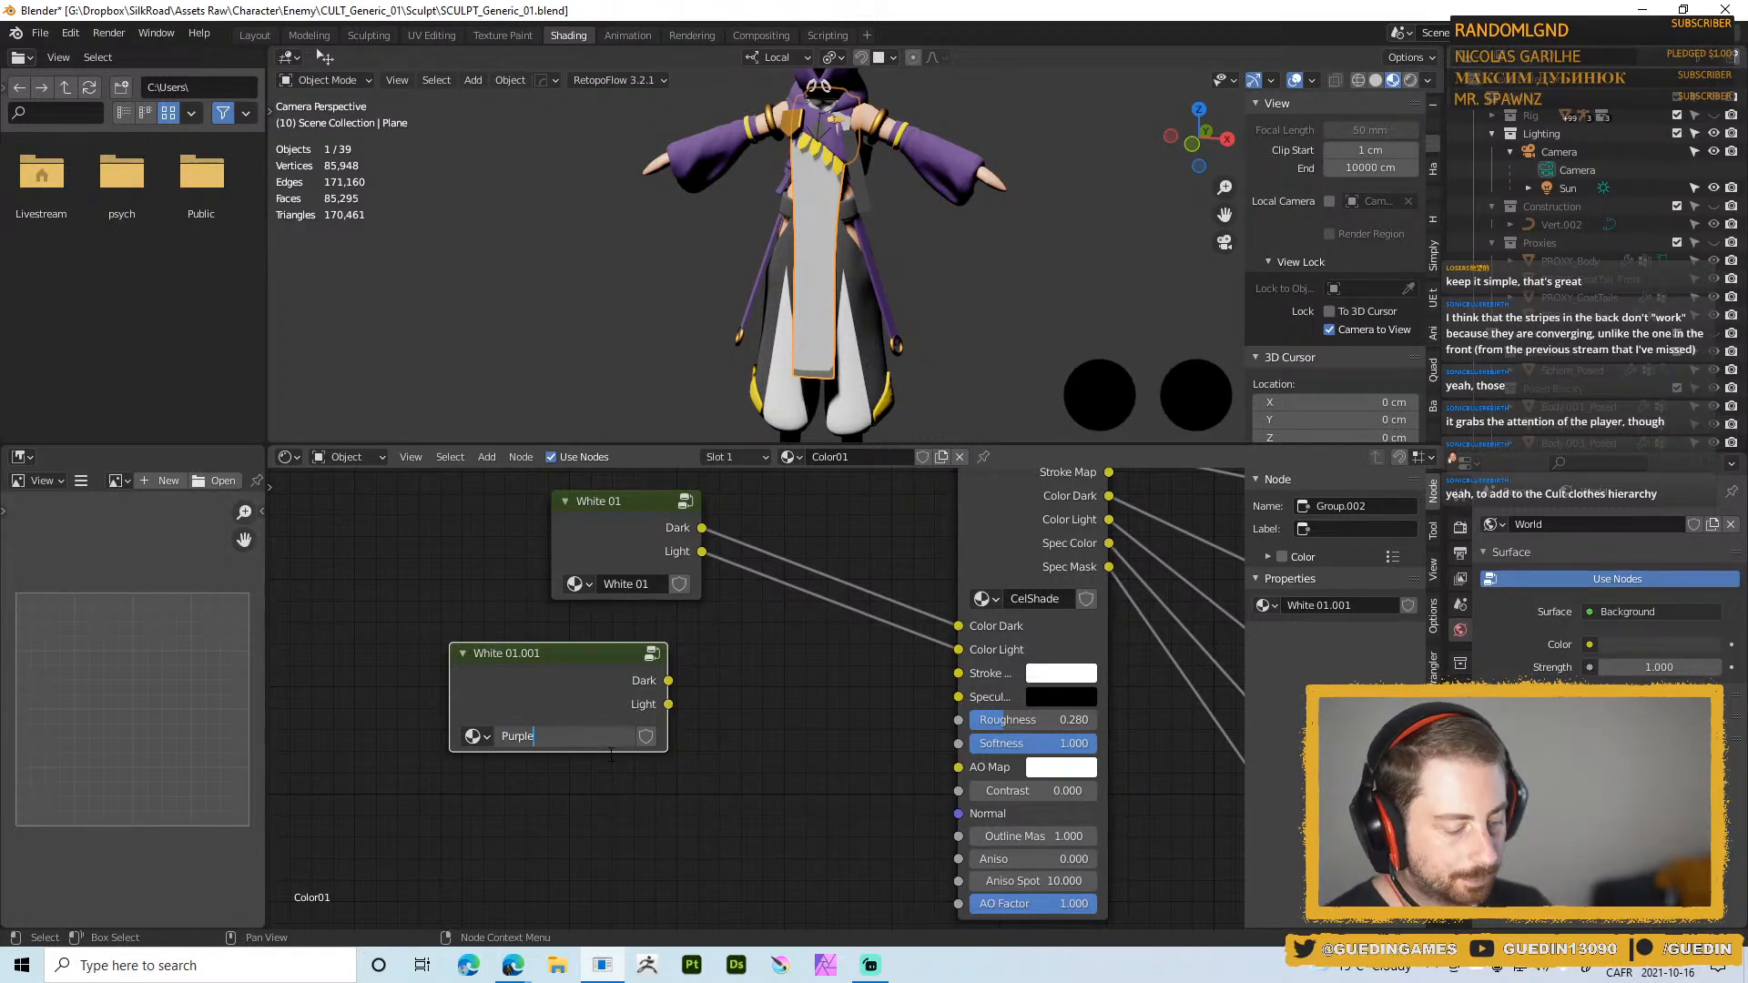
text(01)
key(Return)
Replace the White 01 node with Purple01, linking its Dark and Light outputs to CelShade's Color Dark and Color Light, and narrow the node
click(579, 529)
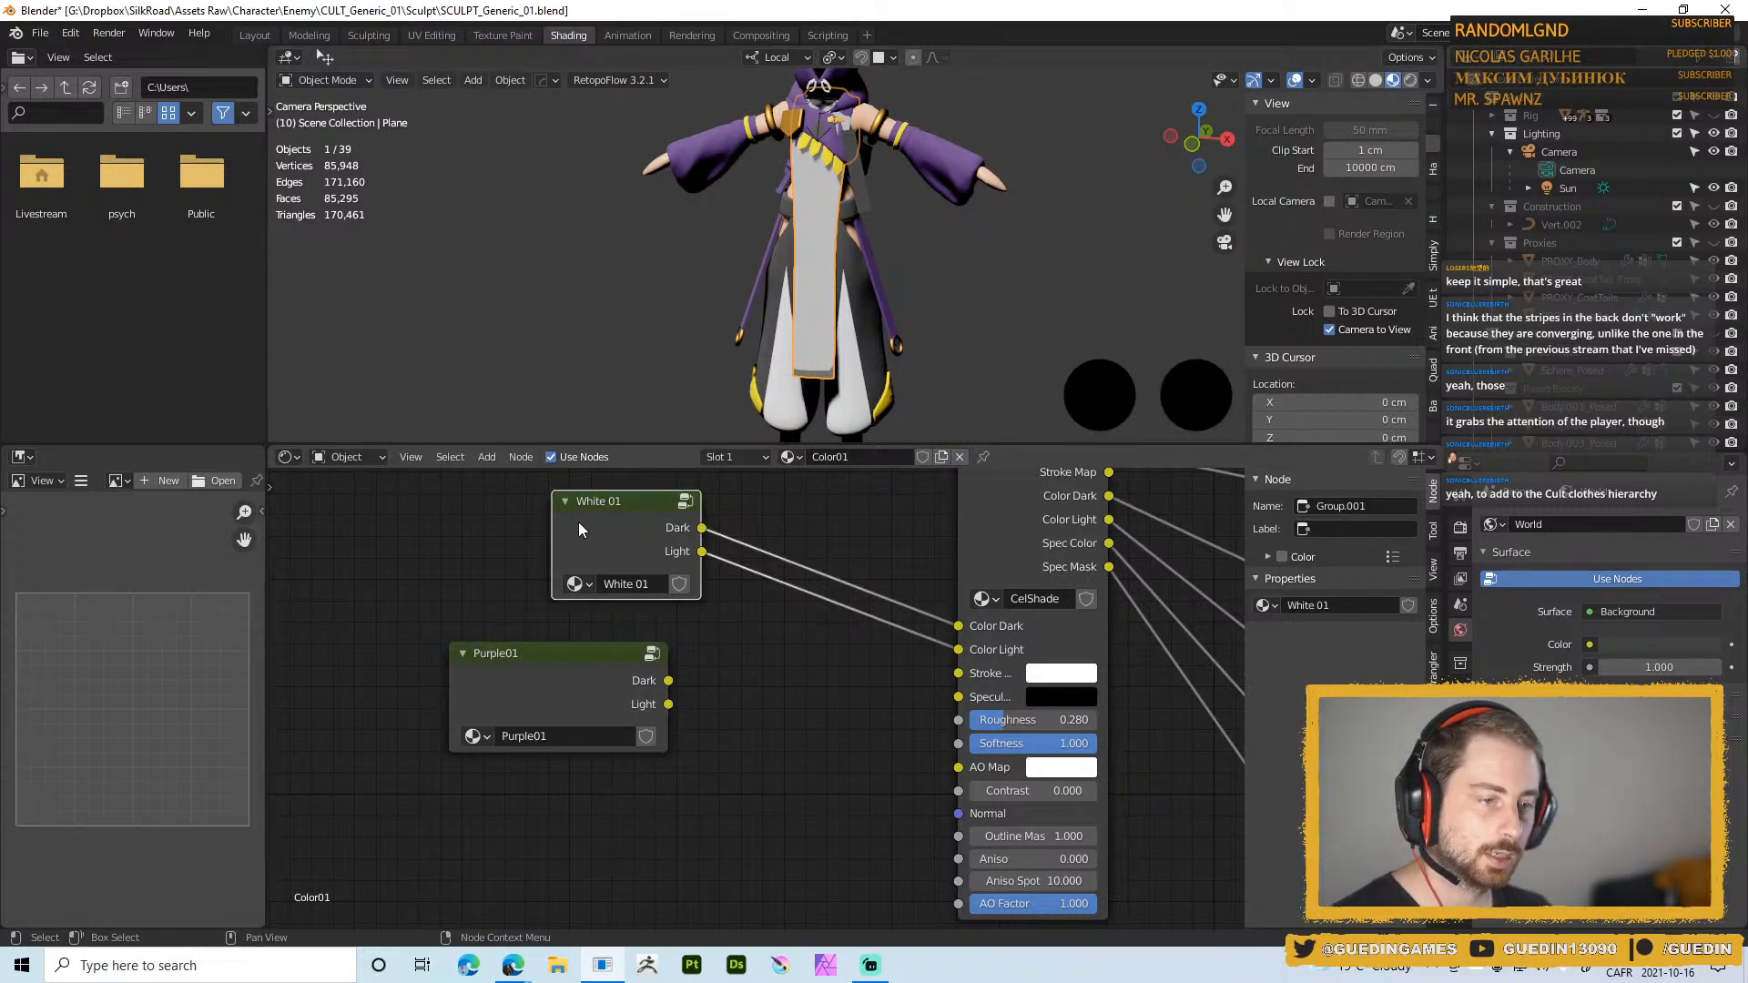
key(x)
drag(546, 653, 660, 563)
mouse_move(781, 591)
mouse_down()
mouse_move(965, 638)
mouse_move(701, 635)
mouse_move(781, 616)
mouse_up()
click(661, 594)
middle_drag(874, 273, 902, 278)
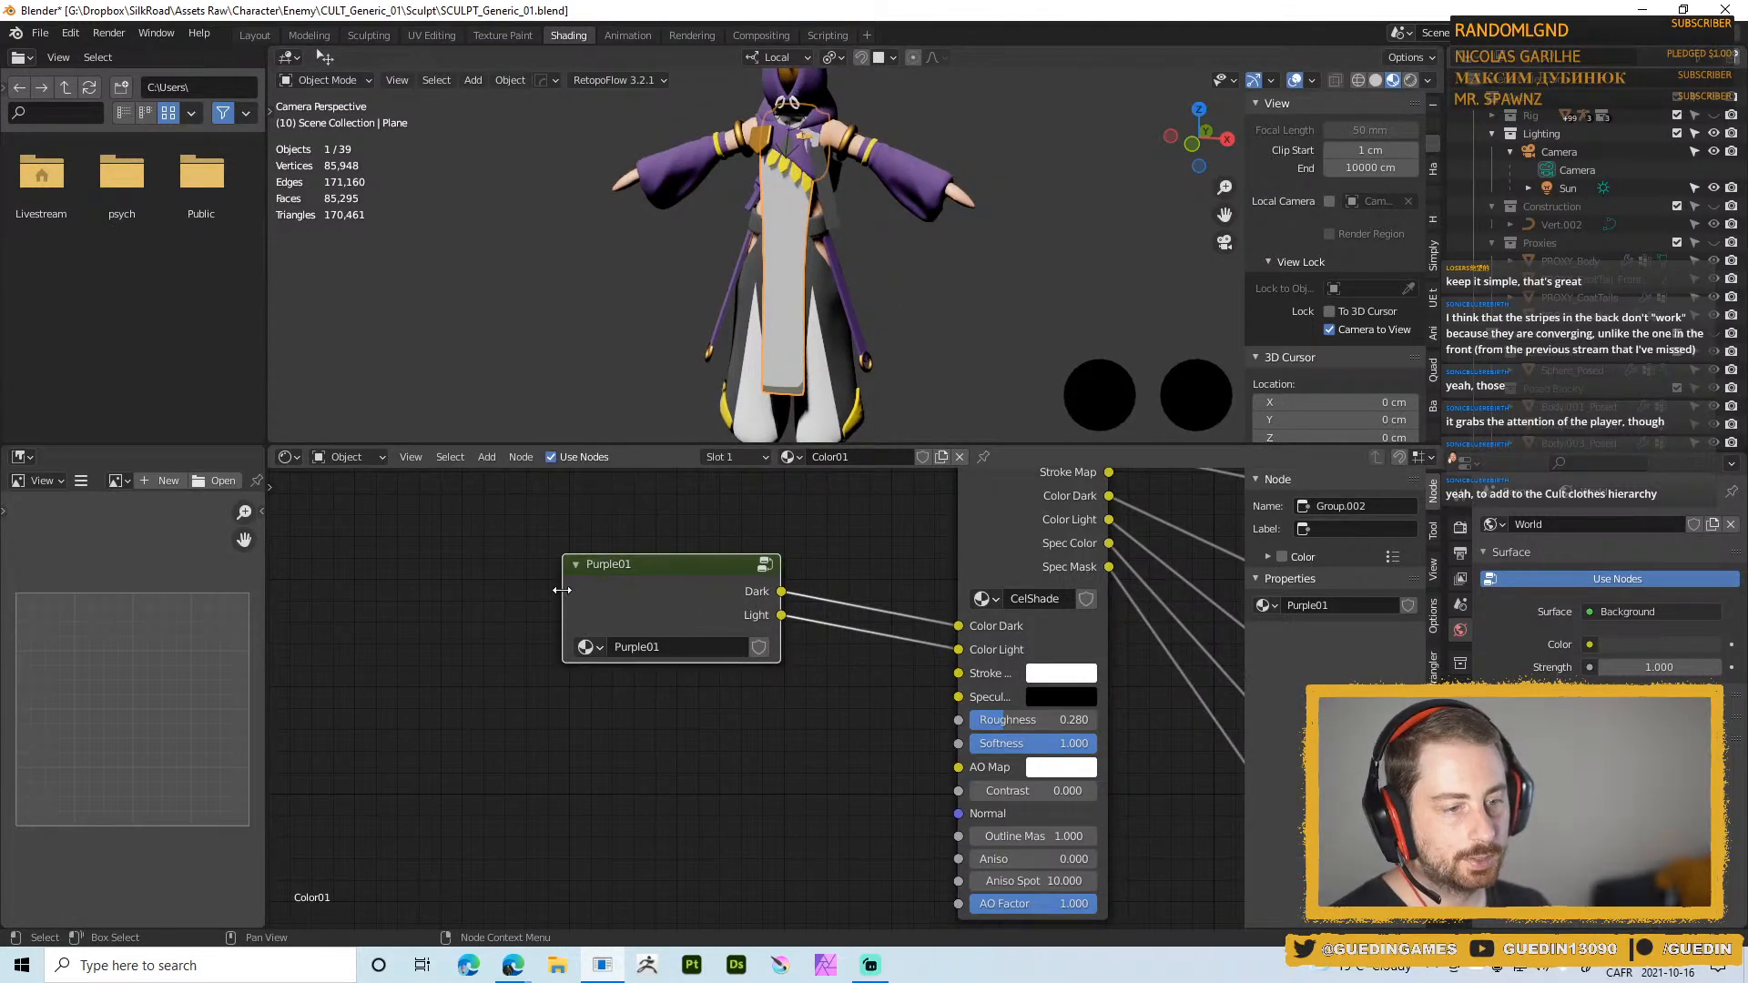
drag(563, 584, 614, 587)
Open the Purple01 group for editing and change the RGB colour feeding its Light output to purple
key(Tab)
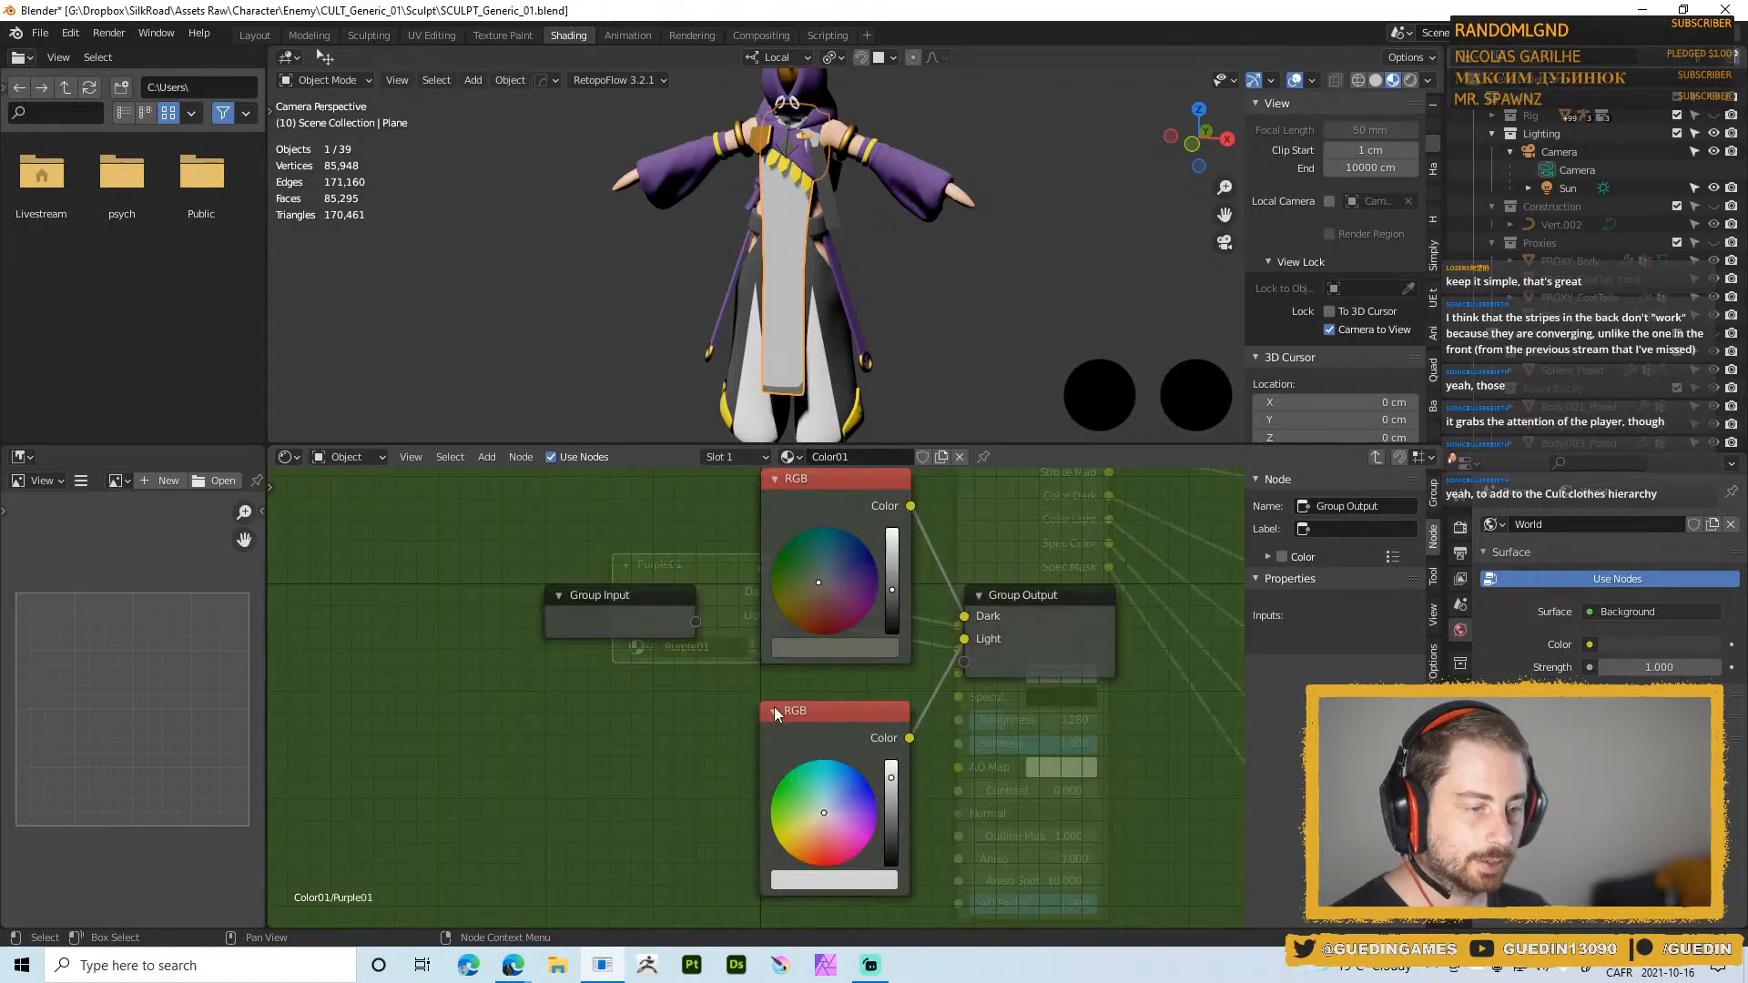
middle_drag(970, 645, 905, 685)
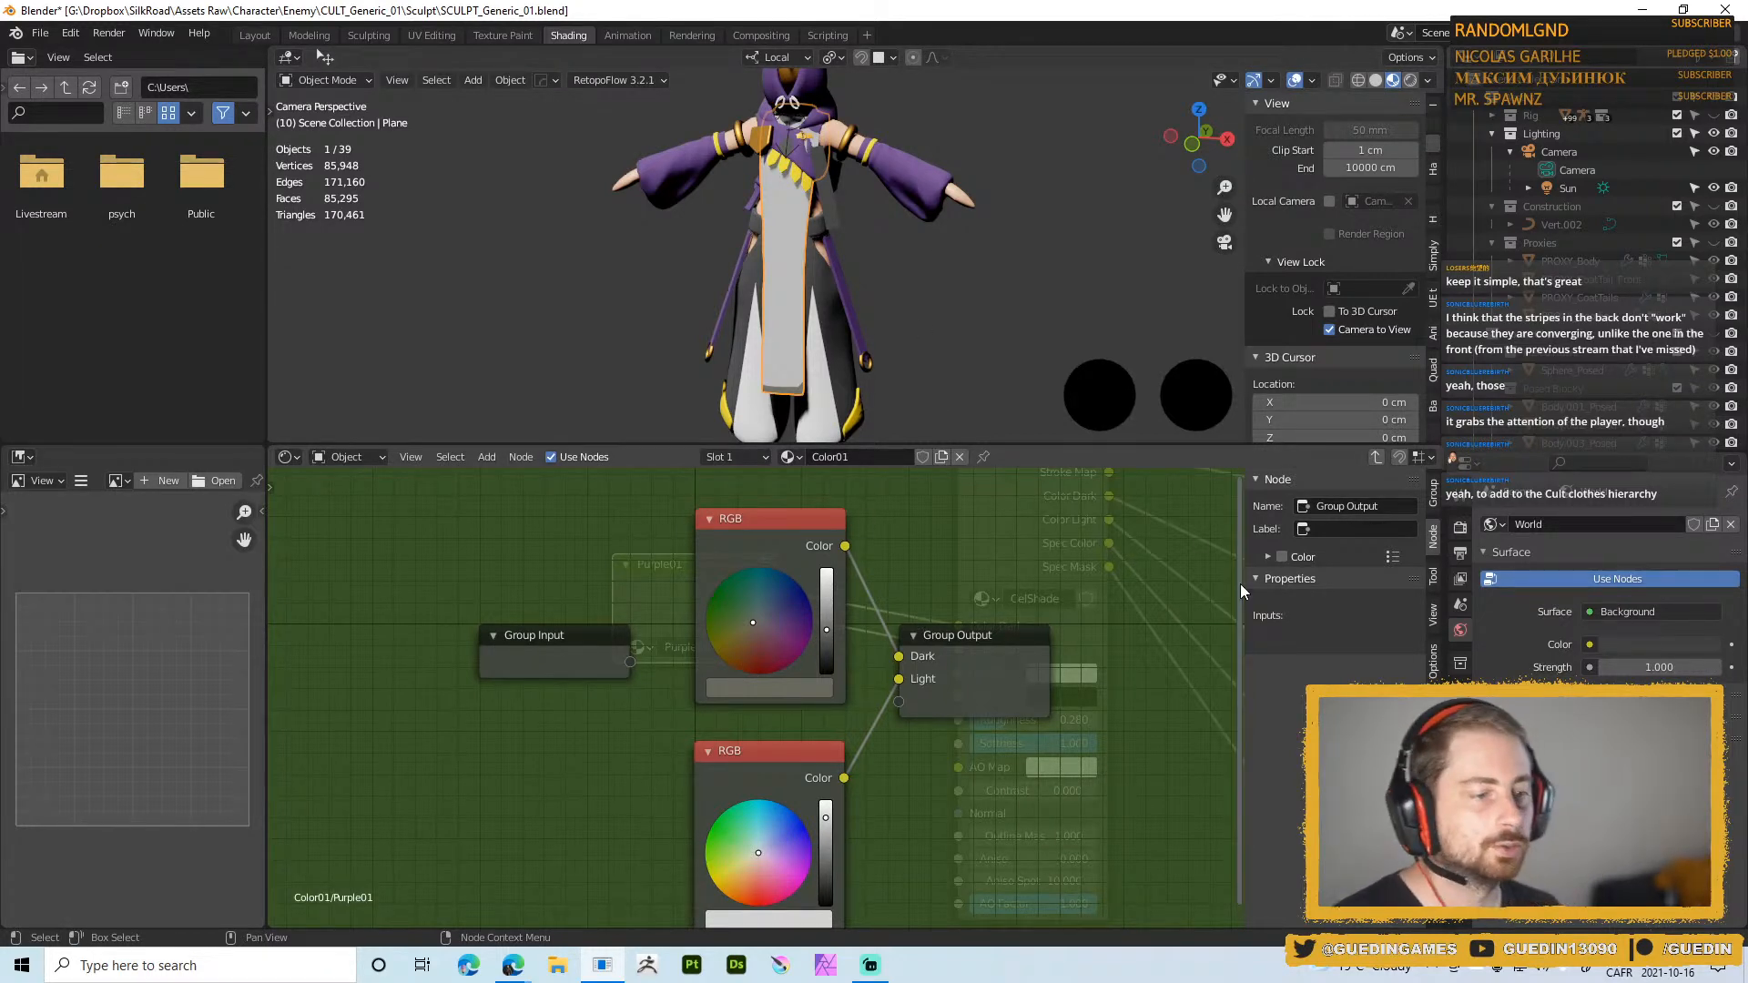
scroll(795, 290, up, 2)
middle_drag(795, 290, 790, 129)
scroll(850, 281, up, 3)
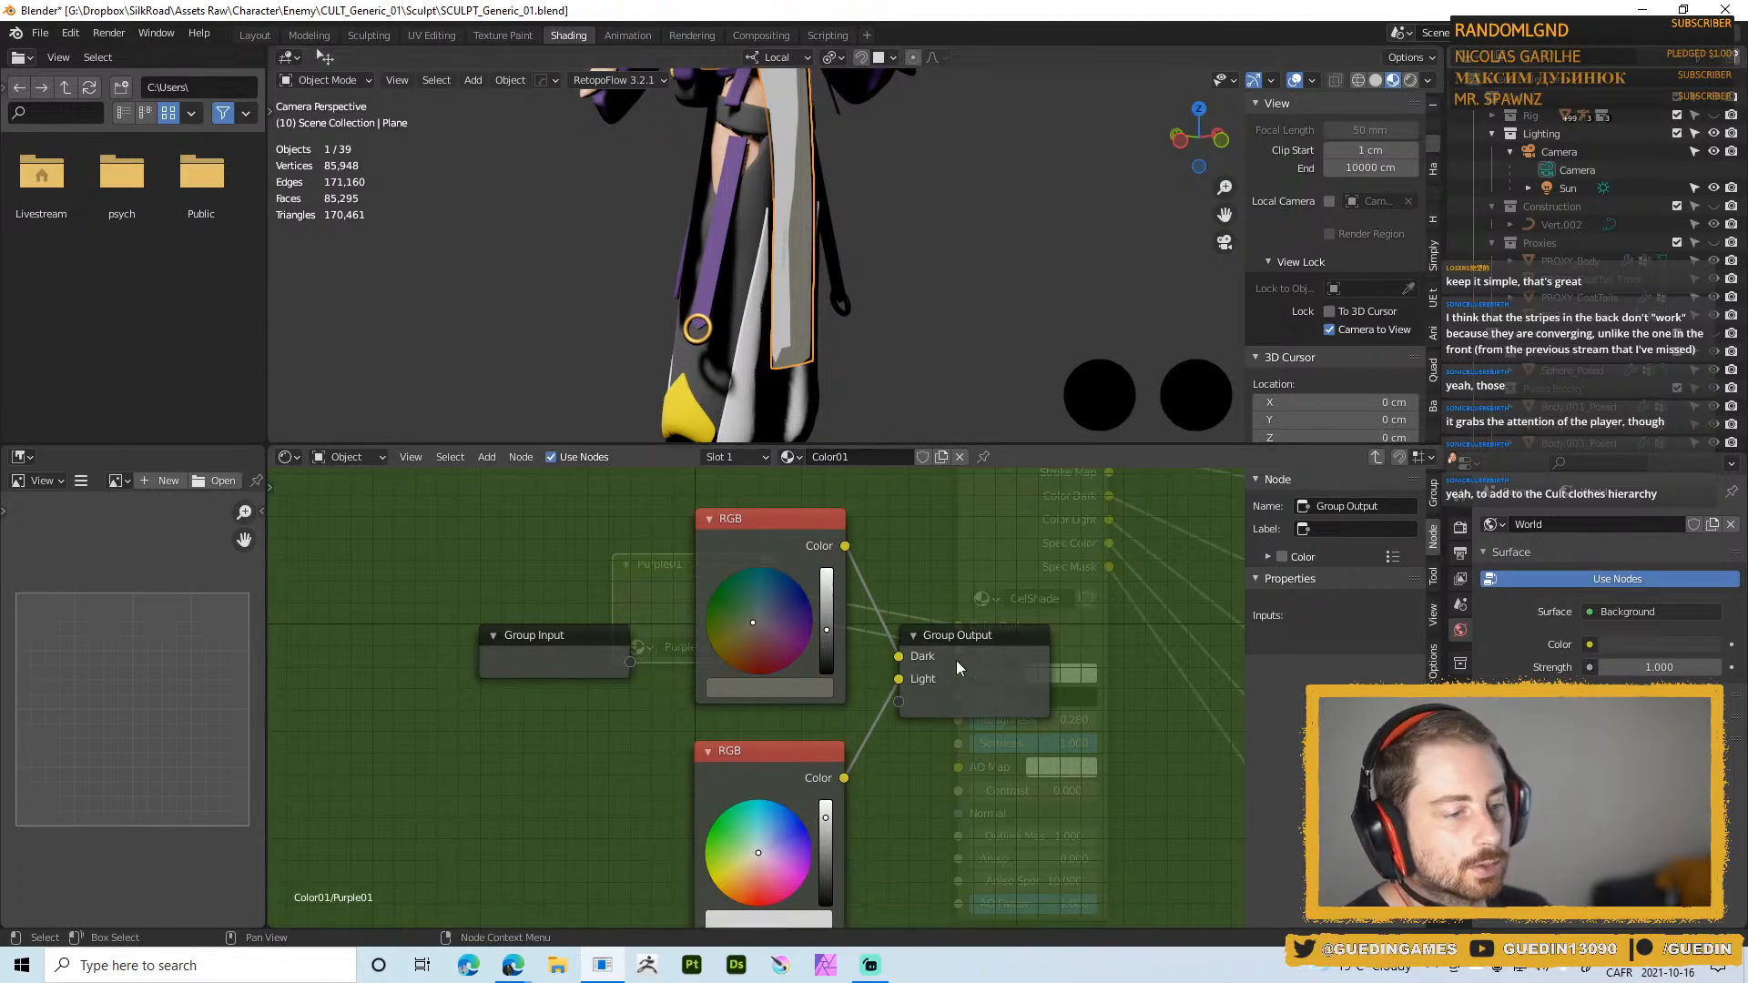
middle_drag(956, 758, 956, 720)
click(795, 878)
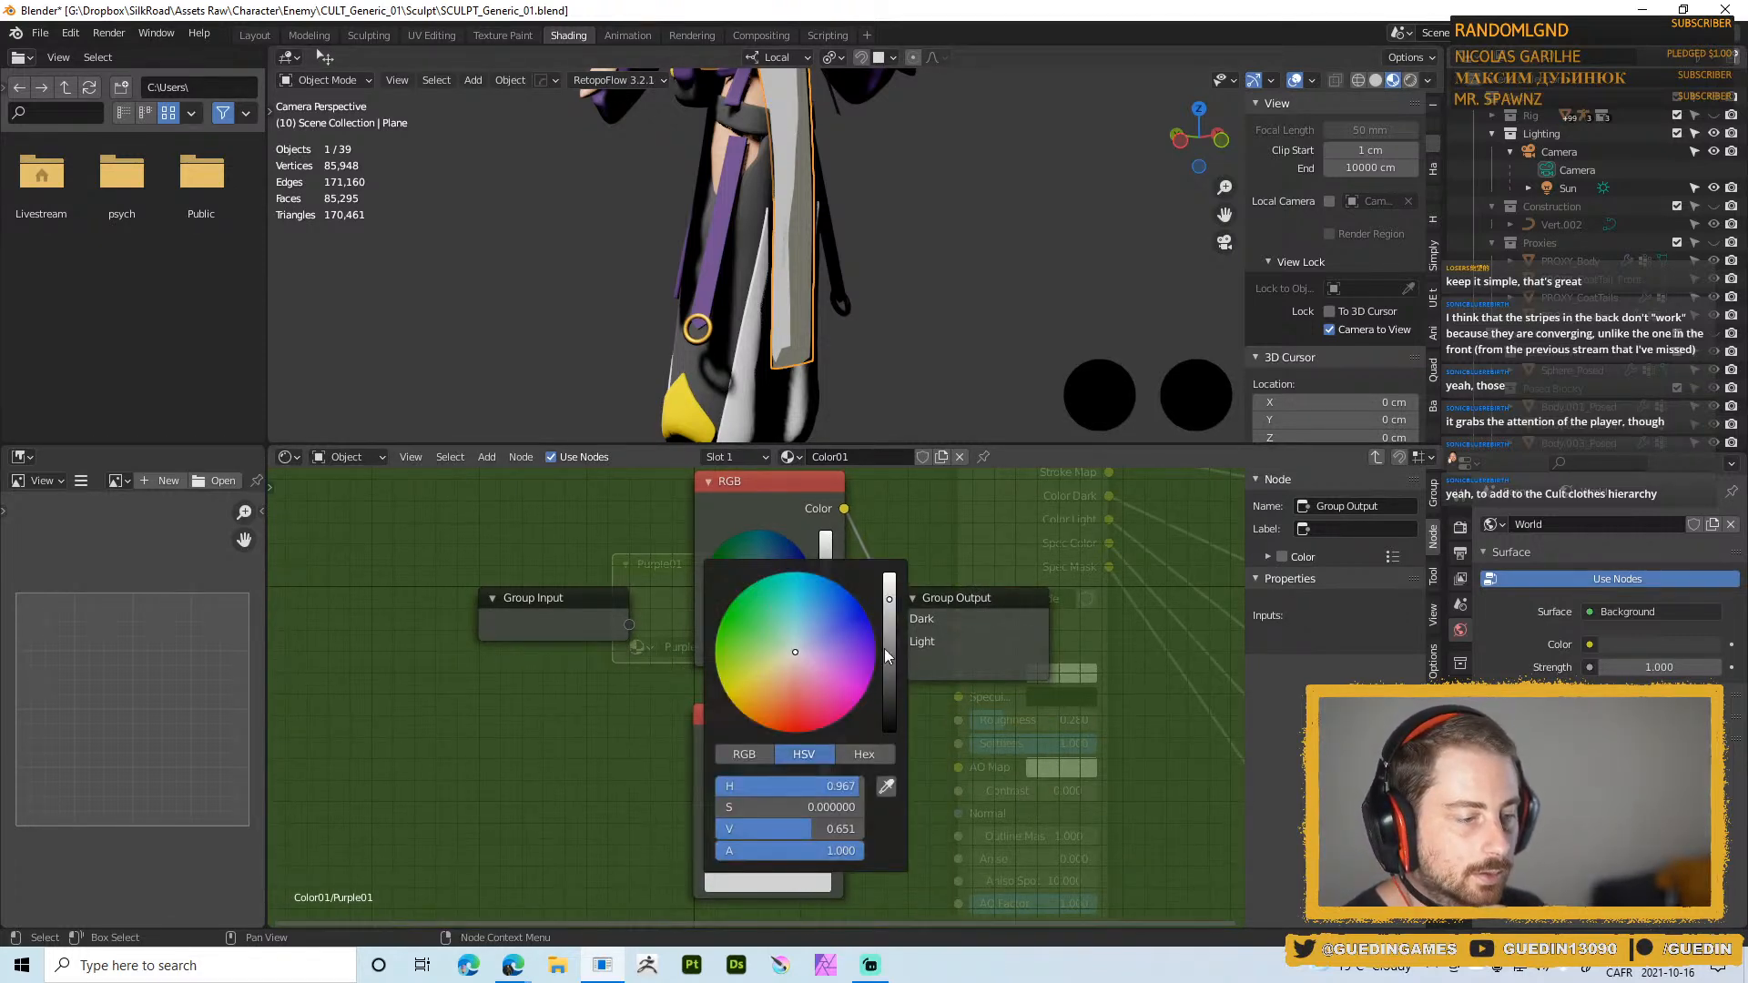
click(757, 649)
drag(757, 649, 842, 650)
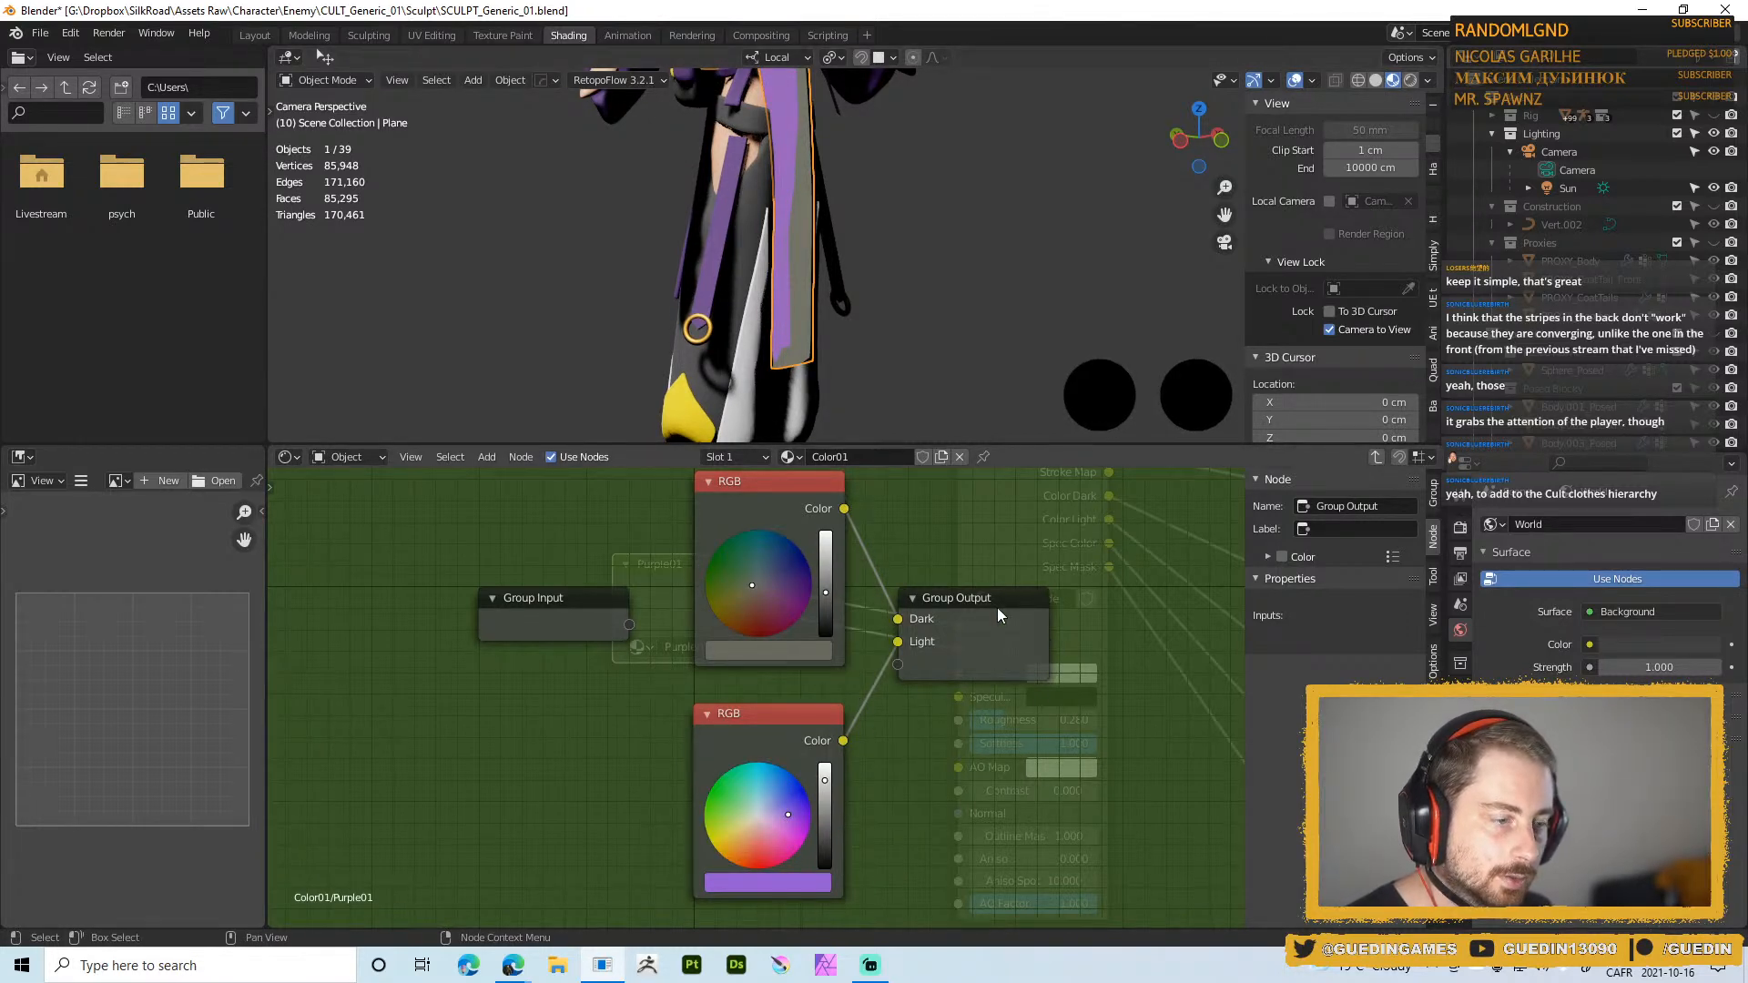
Shift the Light colour to a more bluish violet, raise its value to maximum and adjust its saturation
click(826, 883)
drag(839, 654, 855, 642)
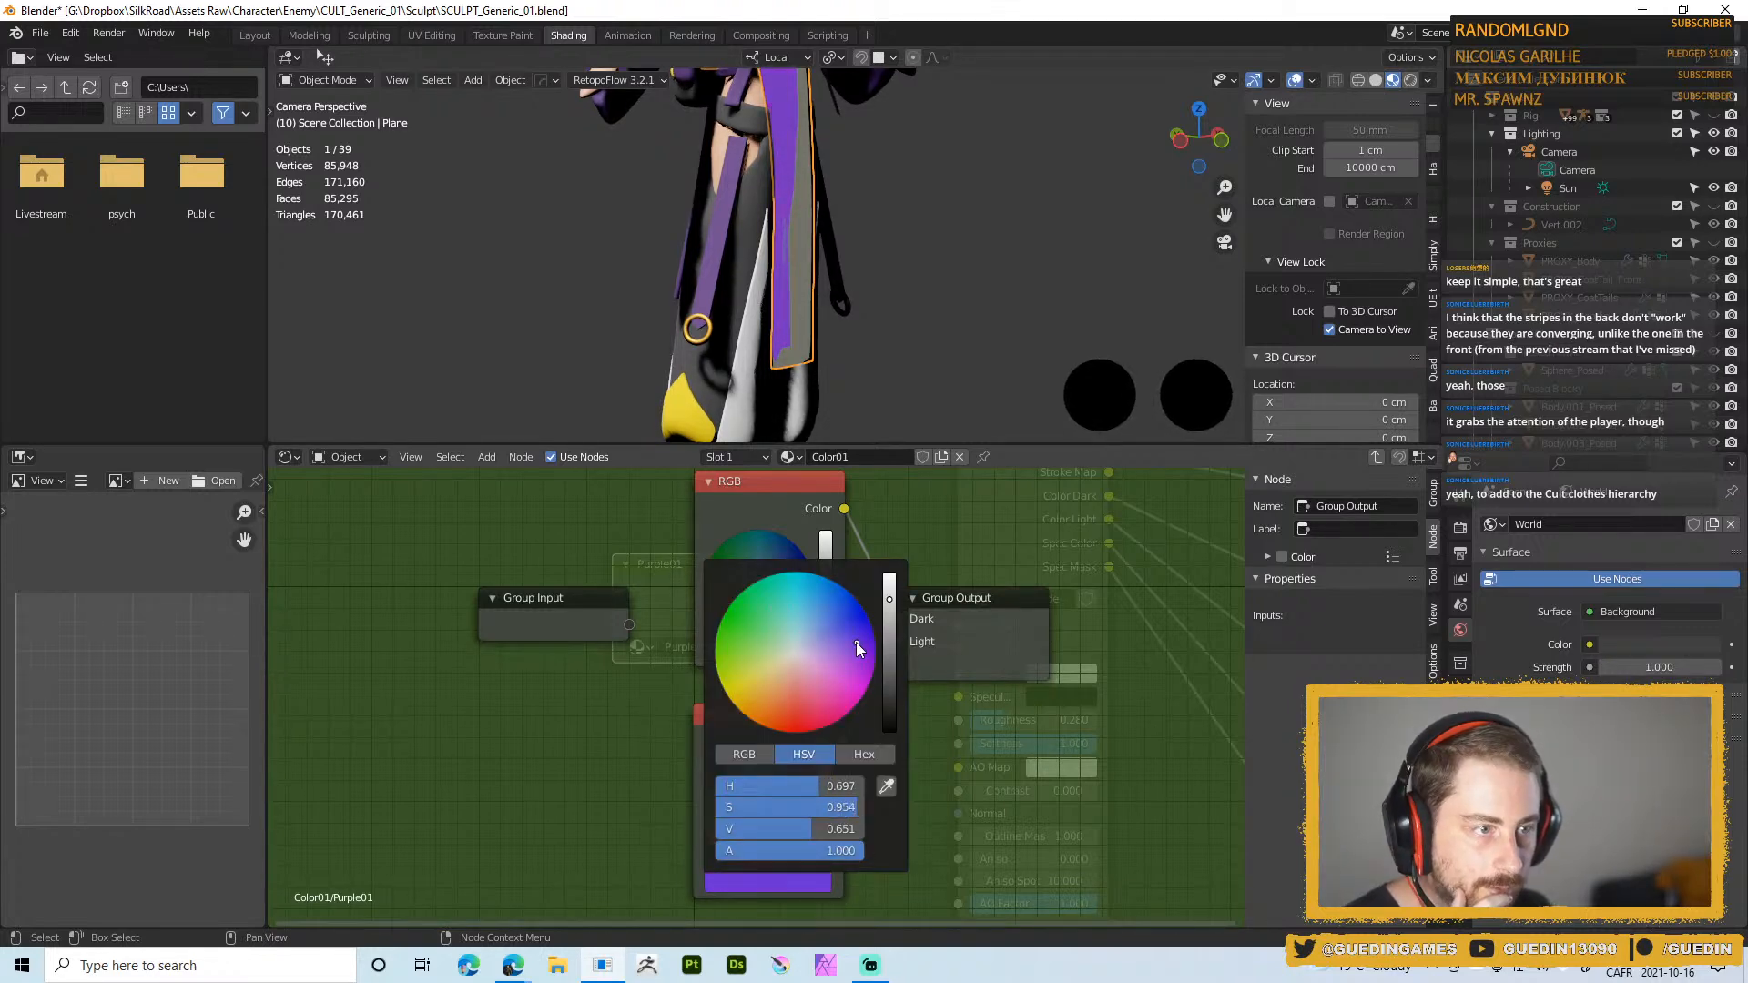
click(743, 754)
click(803, 754)
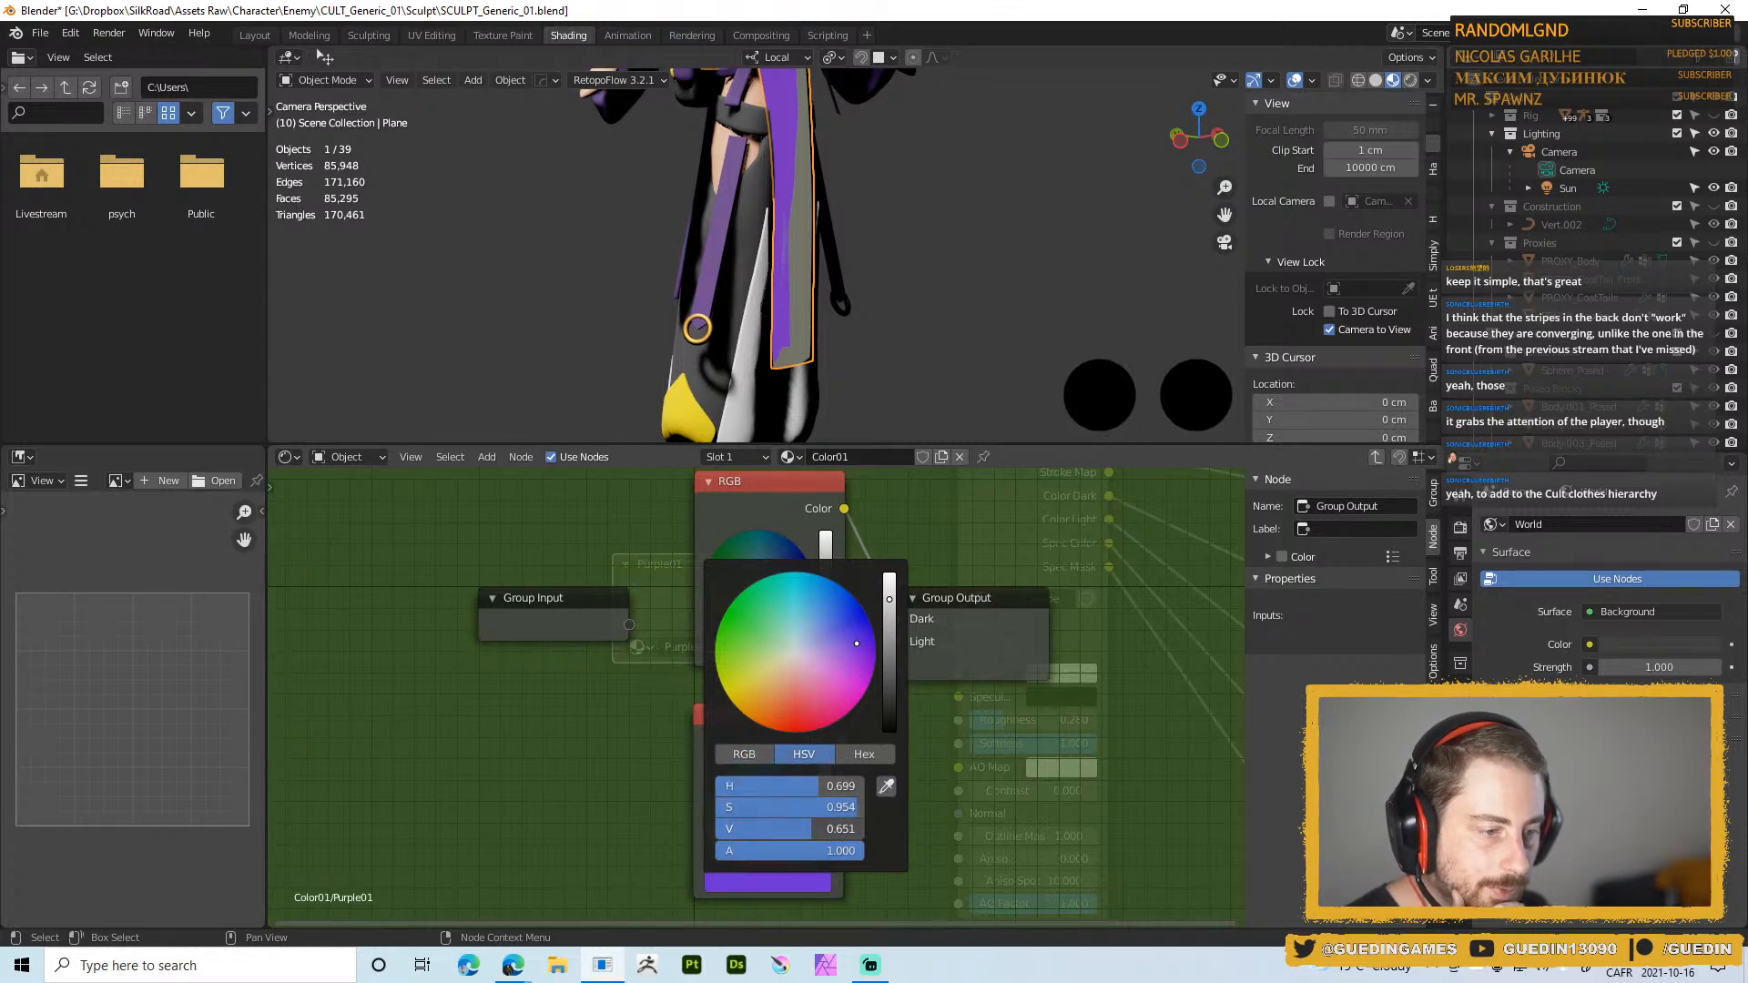
drag(822, 832, 852, 807)
click(854, 808)
key(Return)
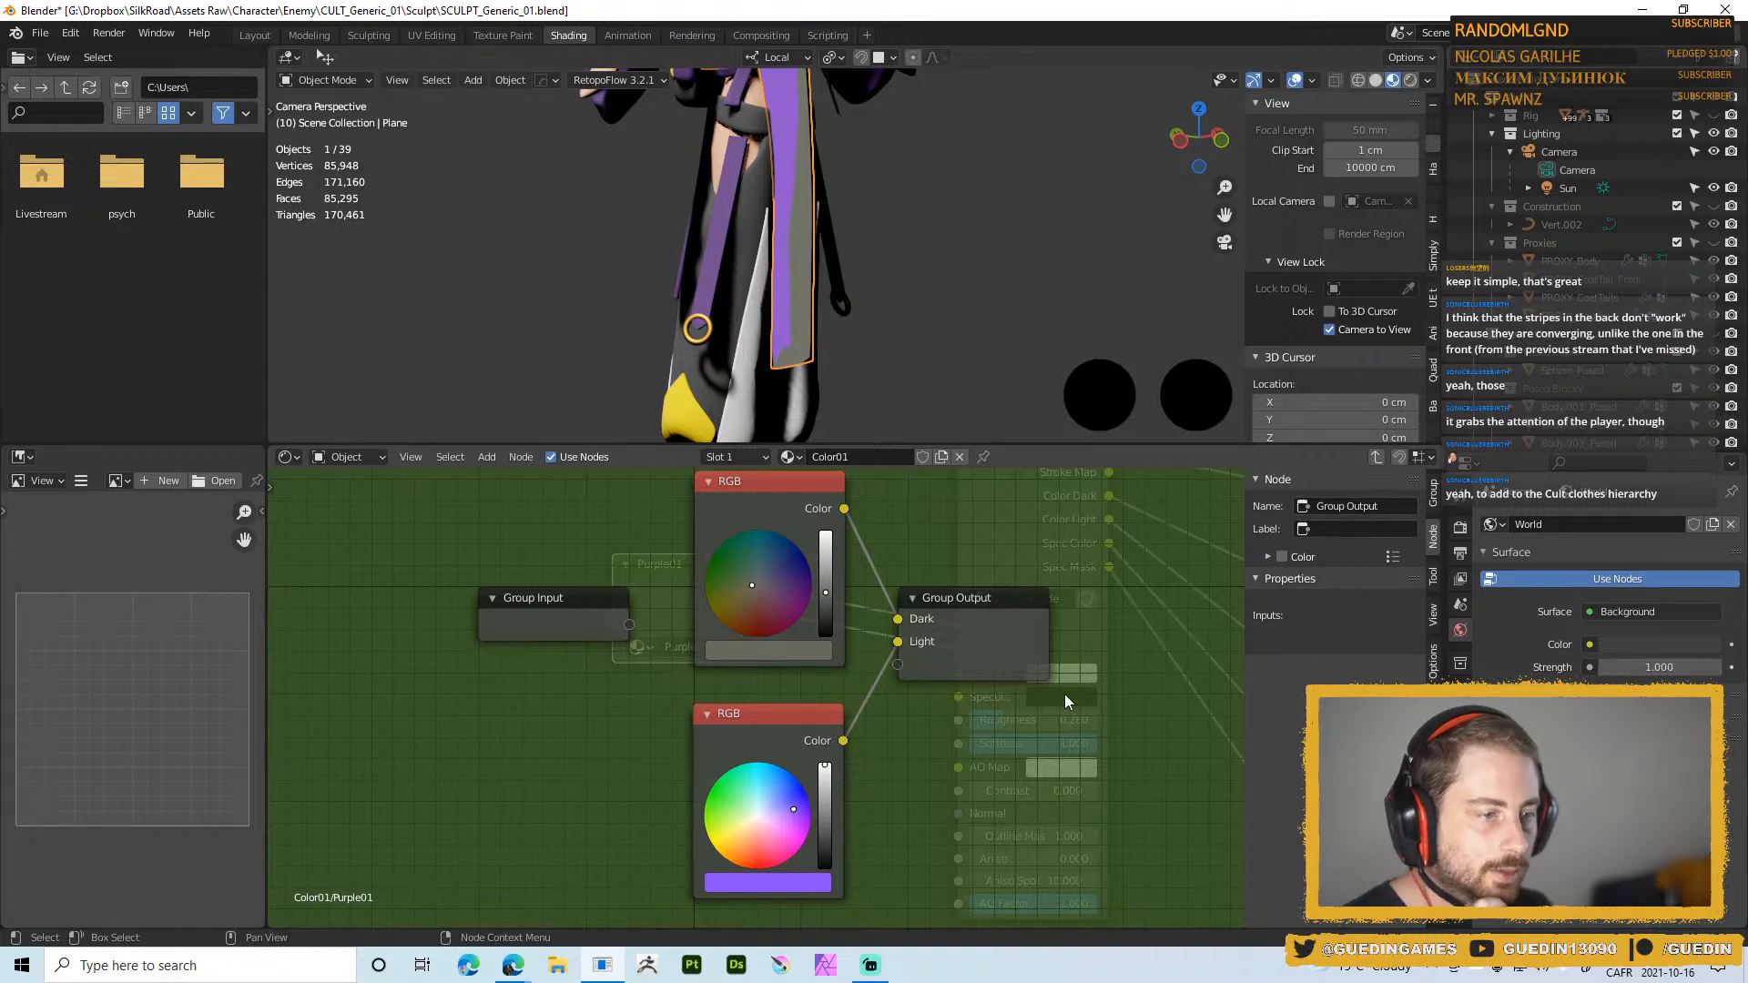
scroll(1066, 701, down, 1)
middle_drag(1027, 716, 1010, 744)
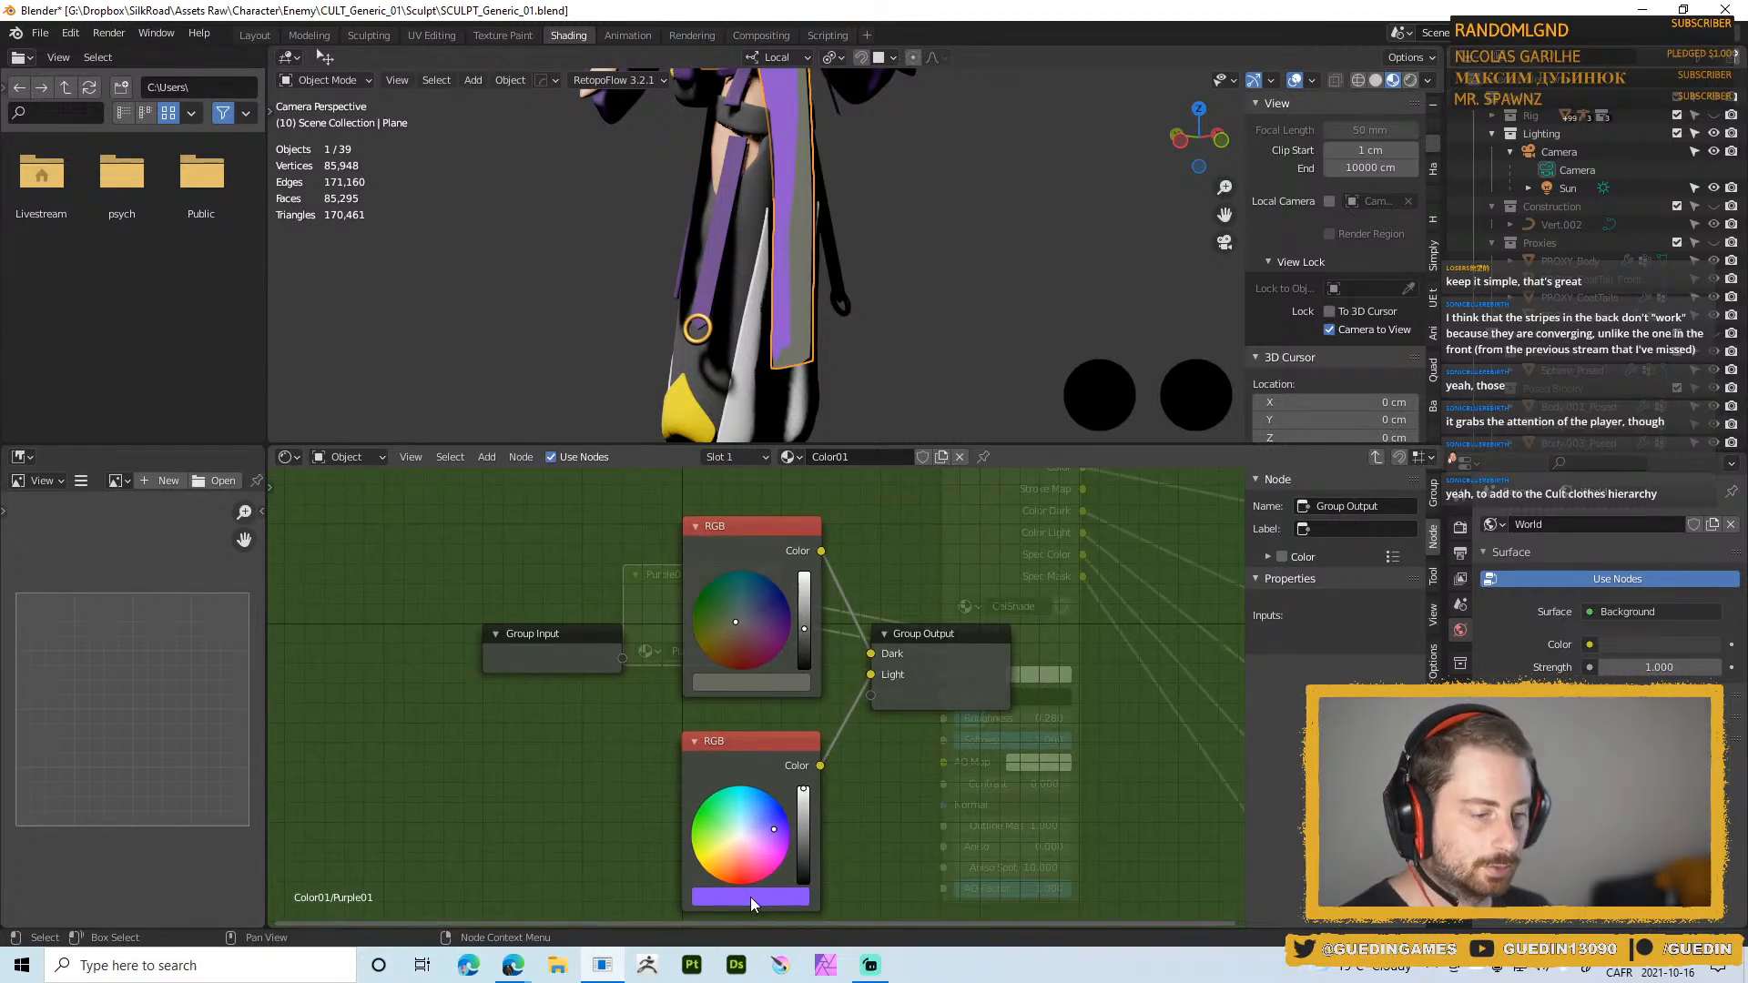
Copy the Light output's violet onto the RGB node feeding Dark and lower that colour's value
key(ctrl+c)
key(ctrl+v)
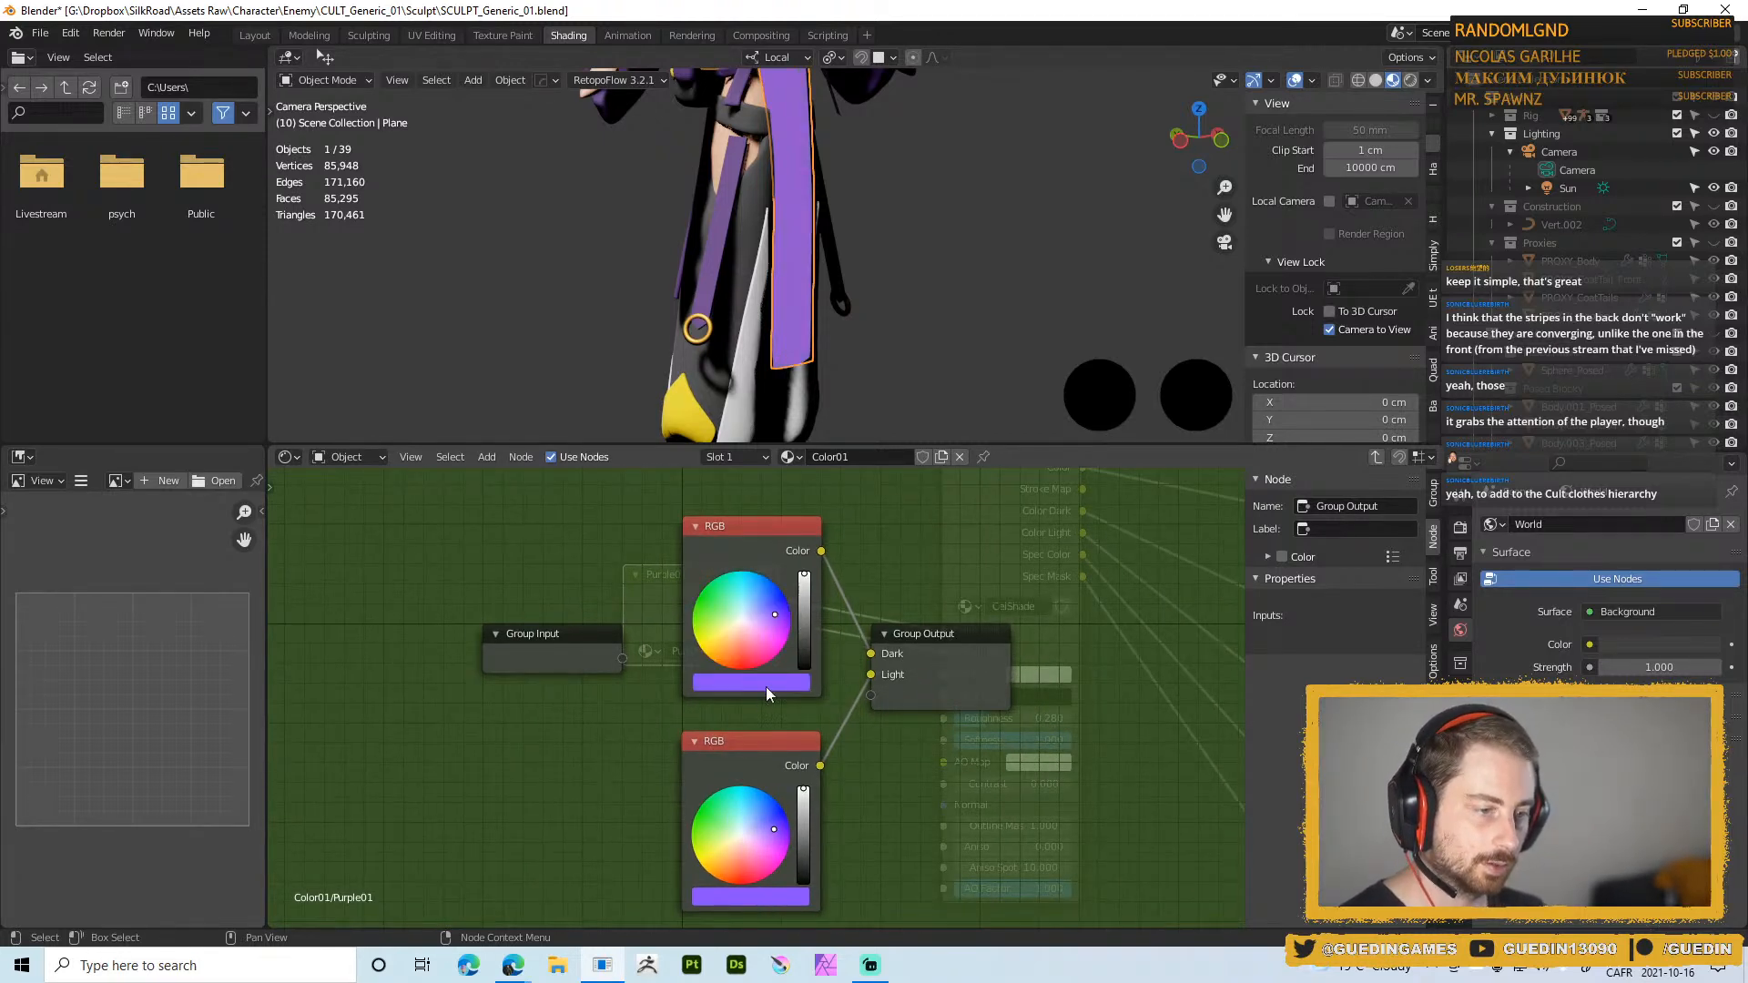
click(724, 672)
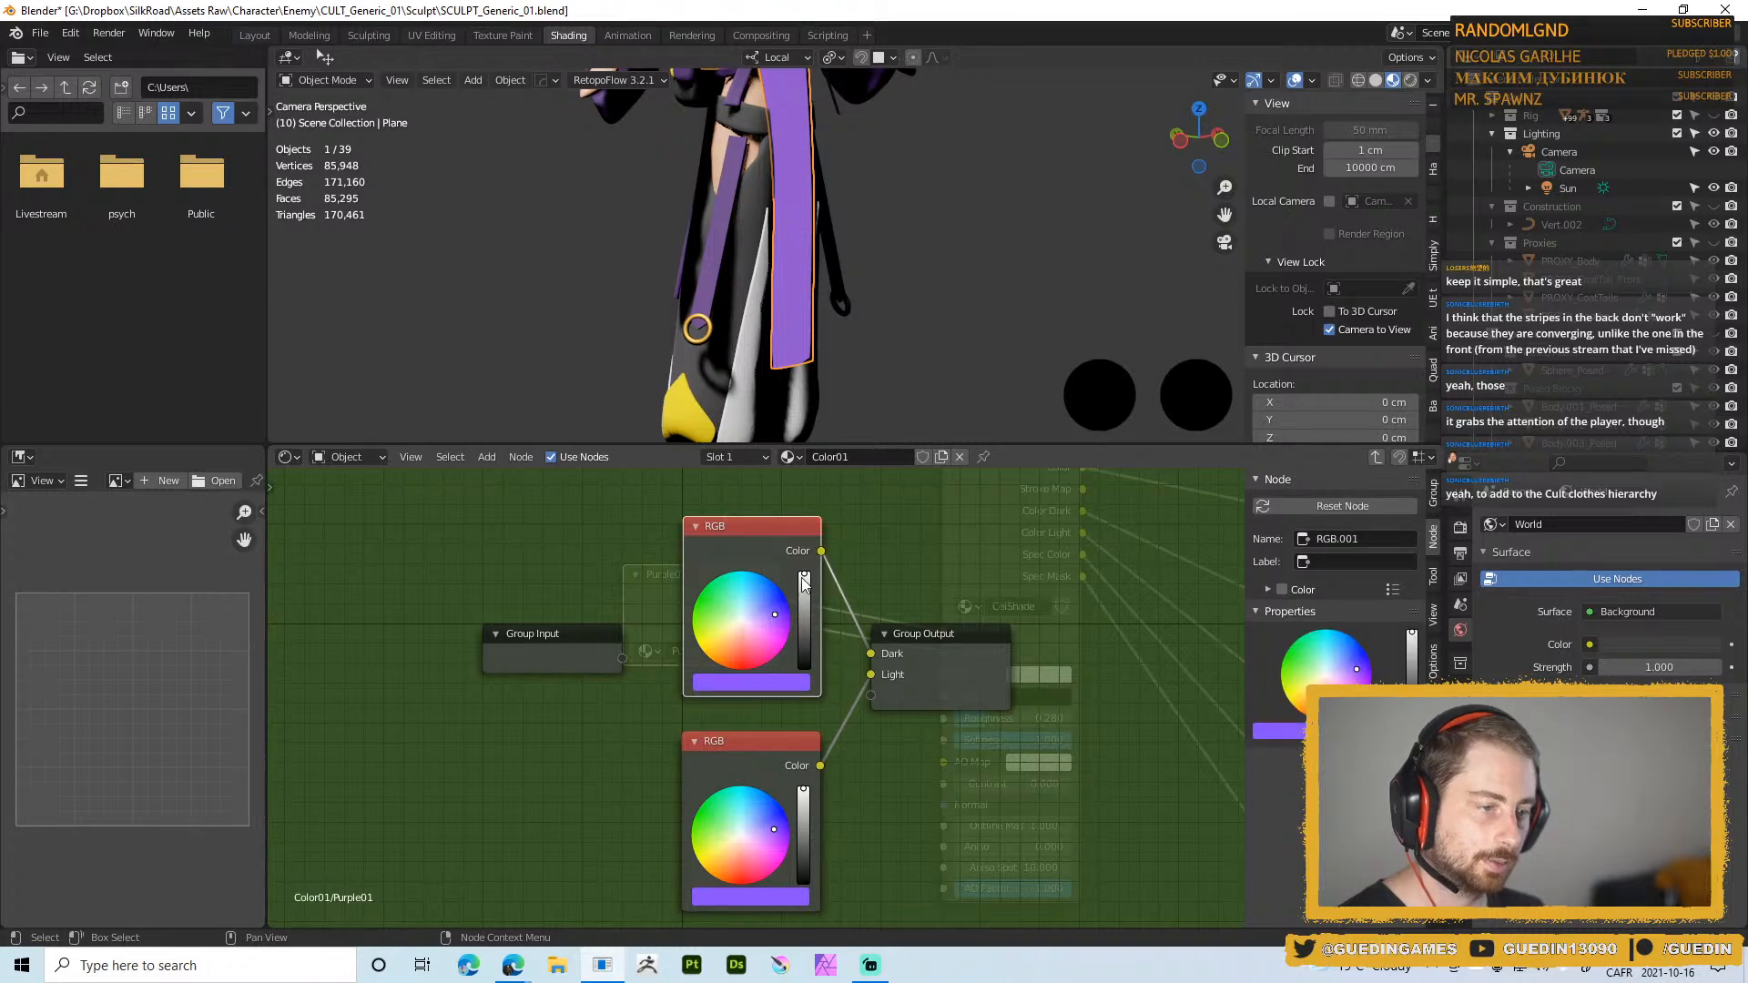
mouse_move(804, 583)
mouse_down()
mouse_move(803, 632)
mouse_move(804, 592)
mouse_up()
Shift the Dark colour's hue to 0.739 and lower its brightness for a deeper purple shadow
click(778, 681)
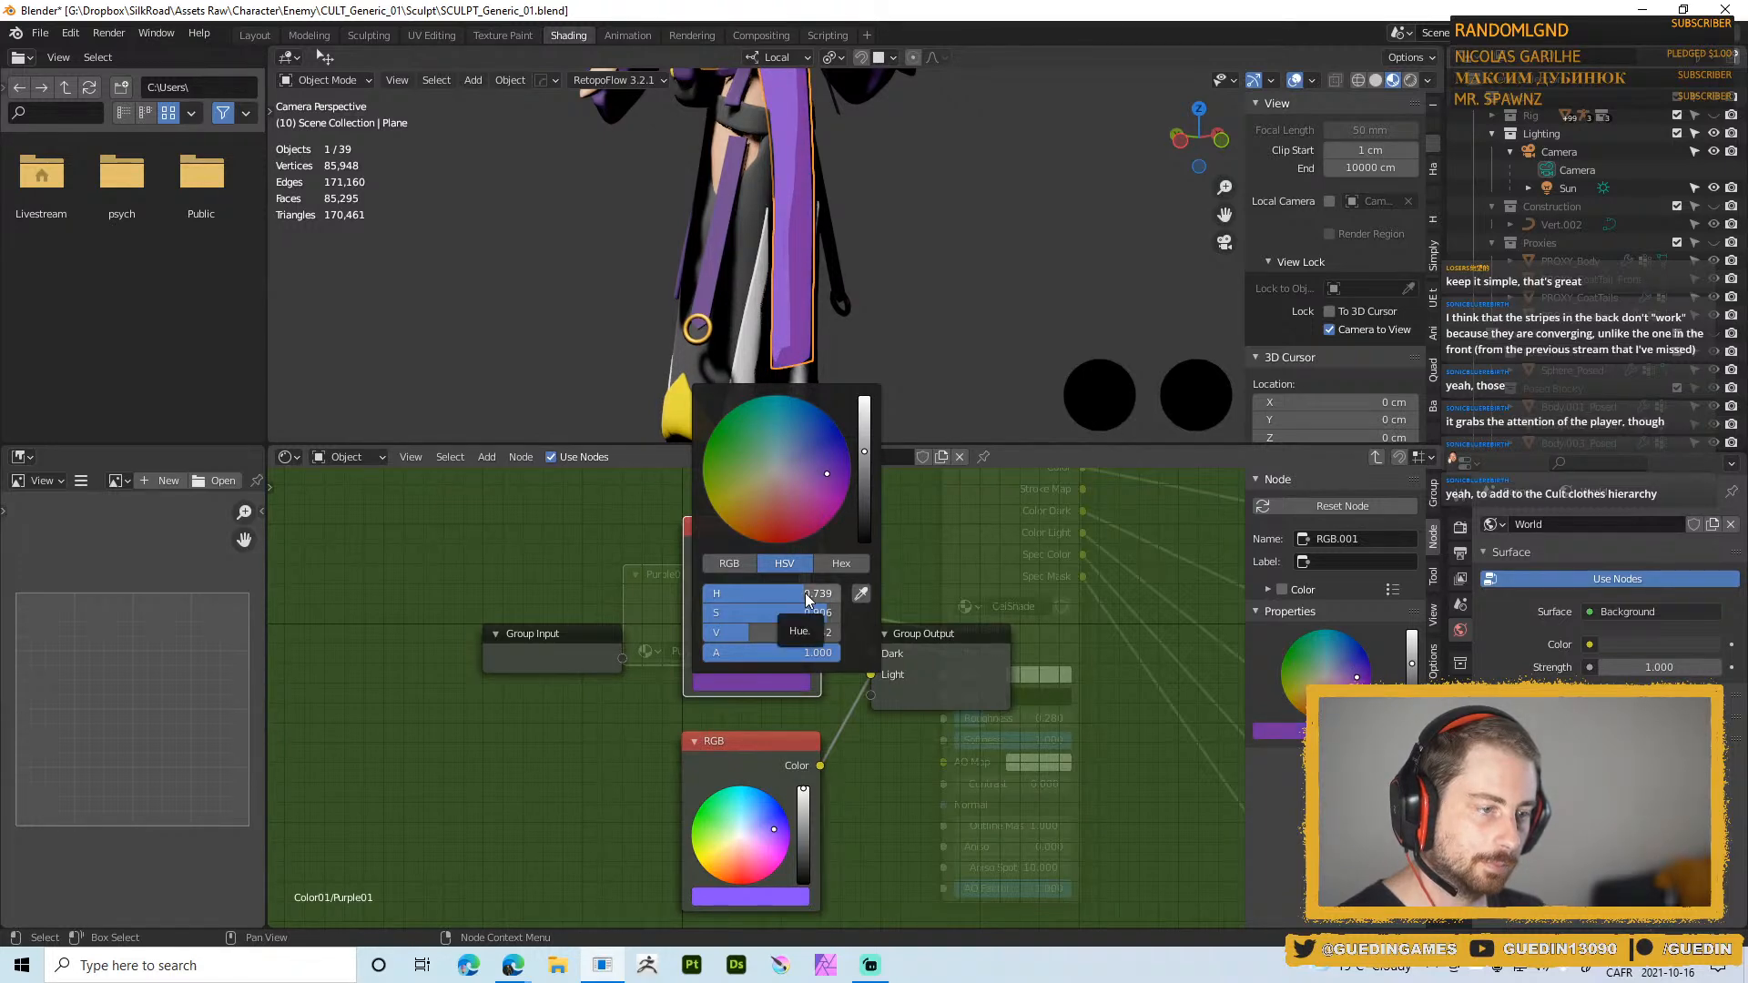
click(807, 593)
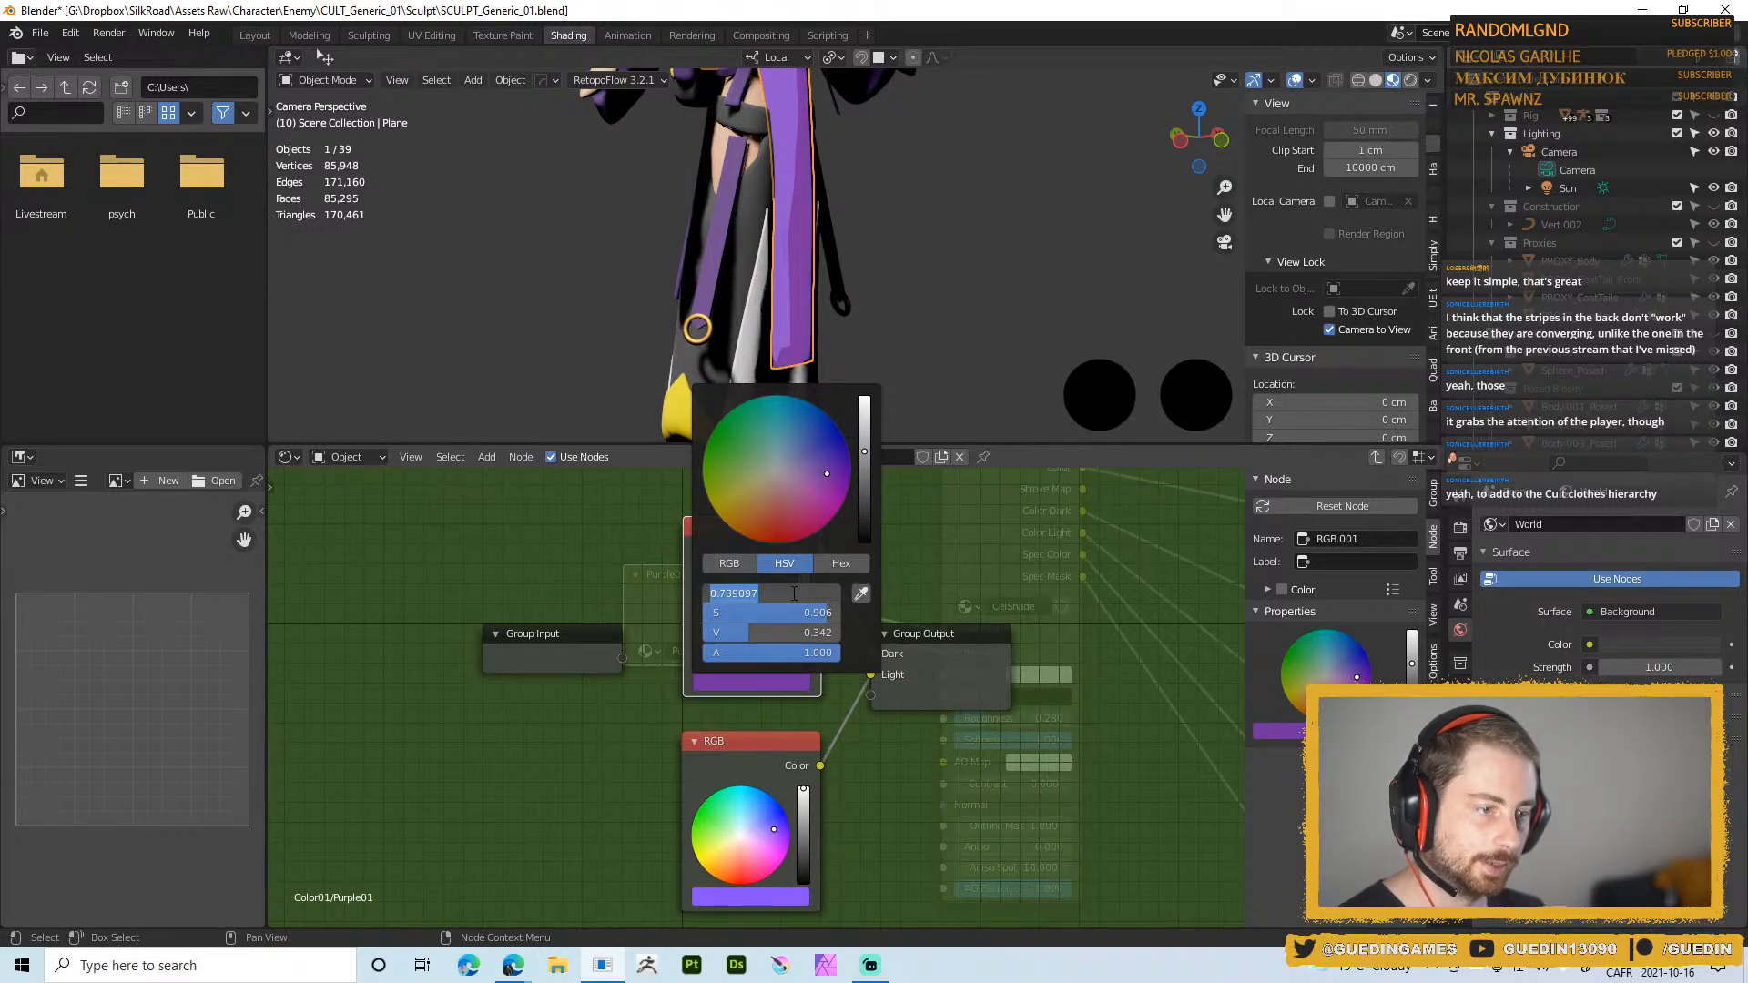
click(857, 649)
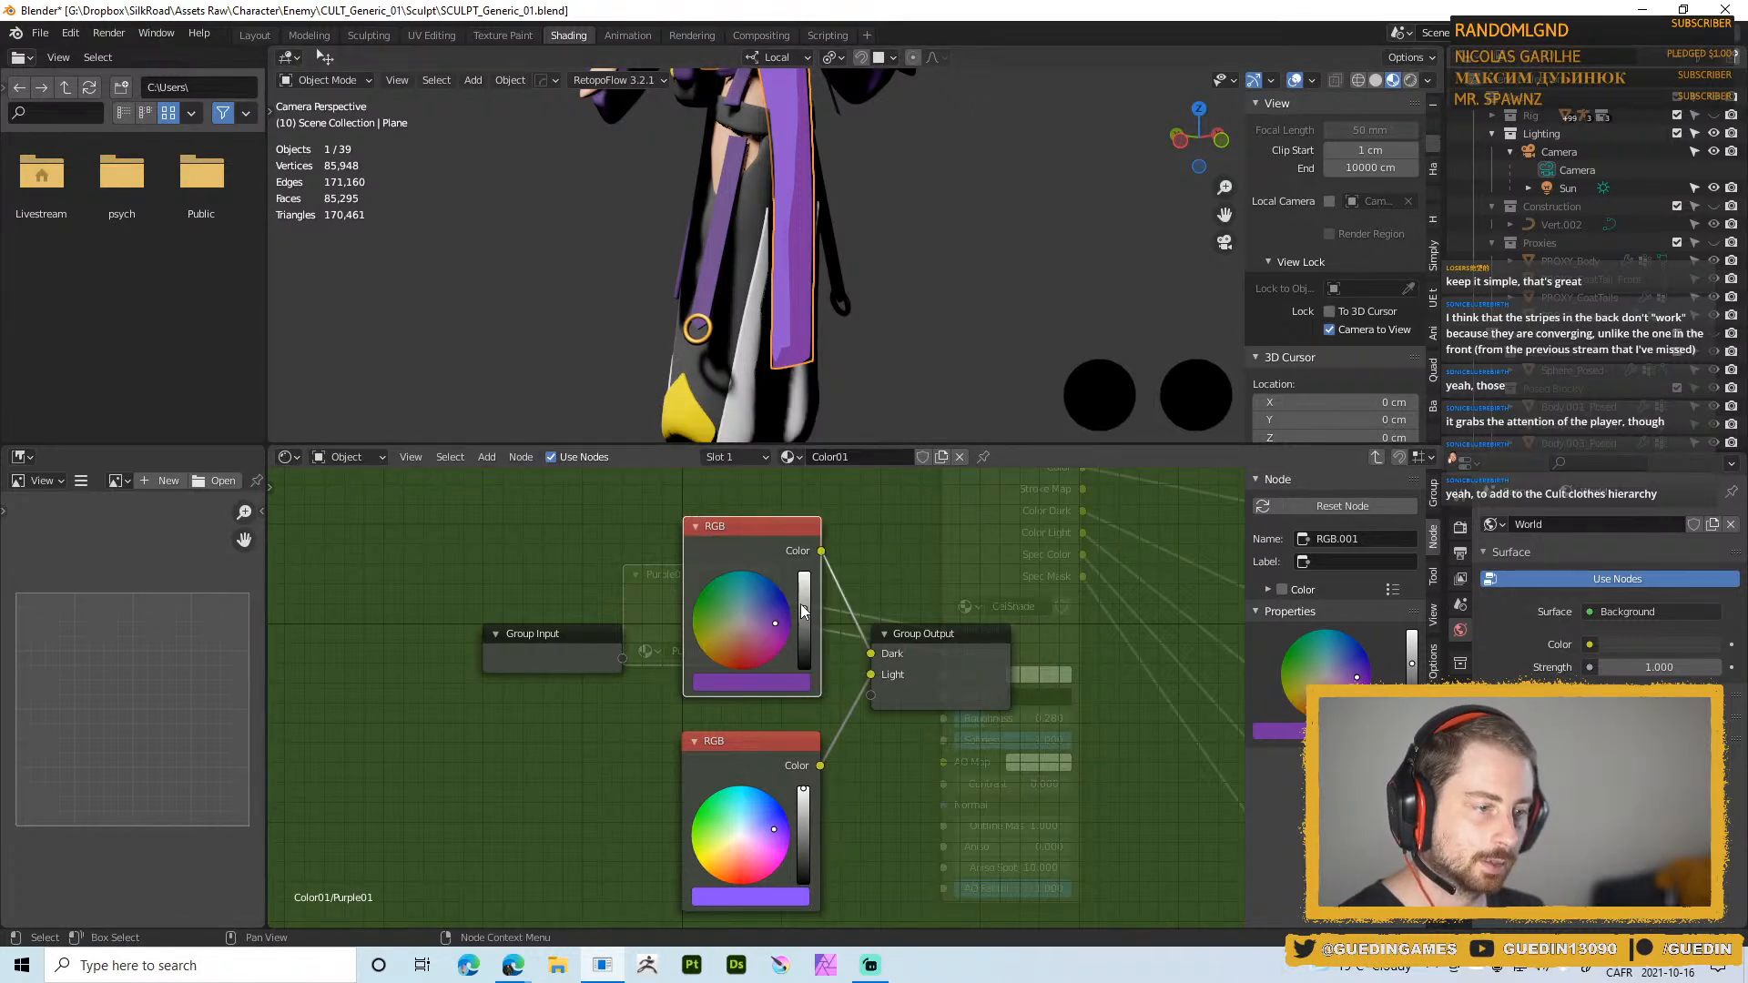
drag(801, 604, 801, 610)
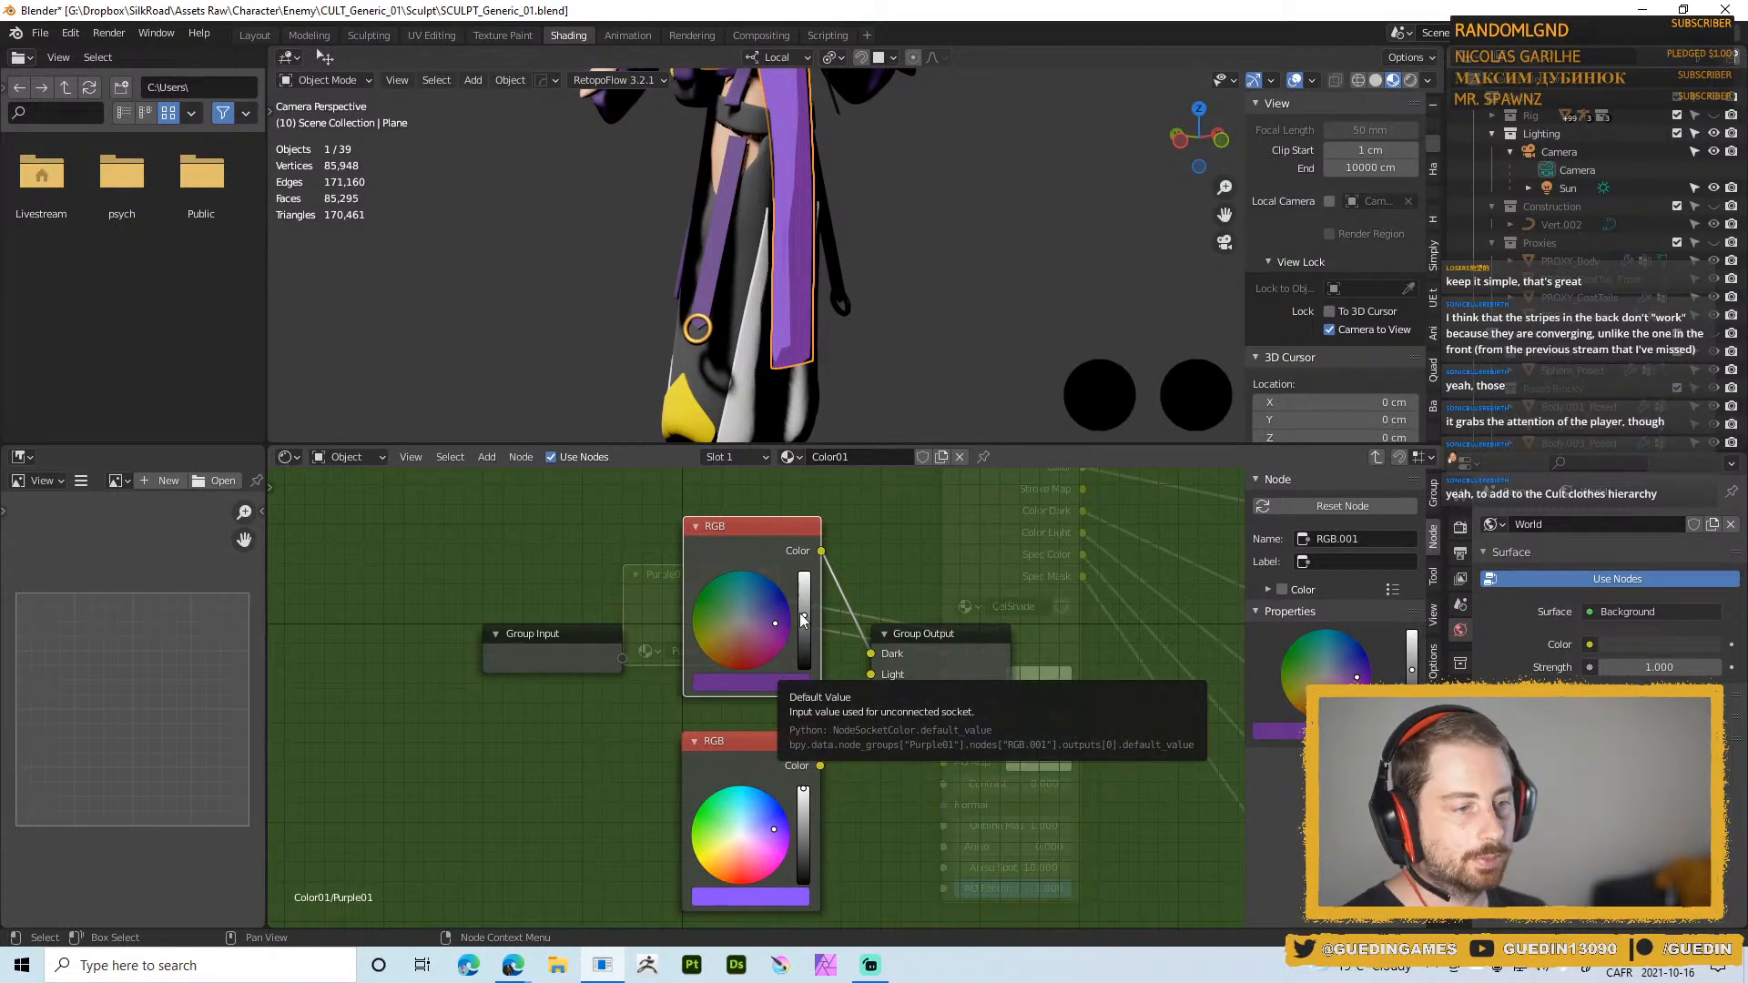
mouse_move(799, 614)
mouse_down()
mouse_move(804, 585)
mouse_move(804, 628)
mouse_move(803, 612)
mouse_up()
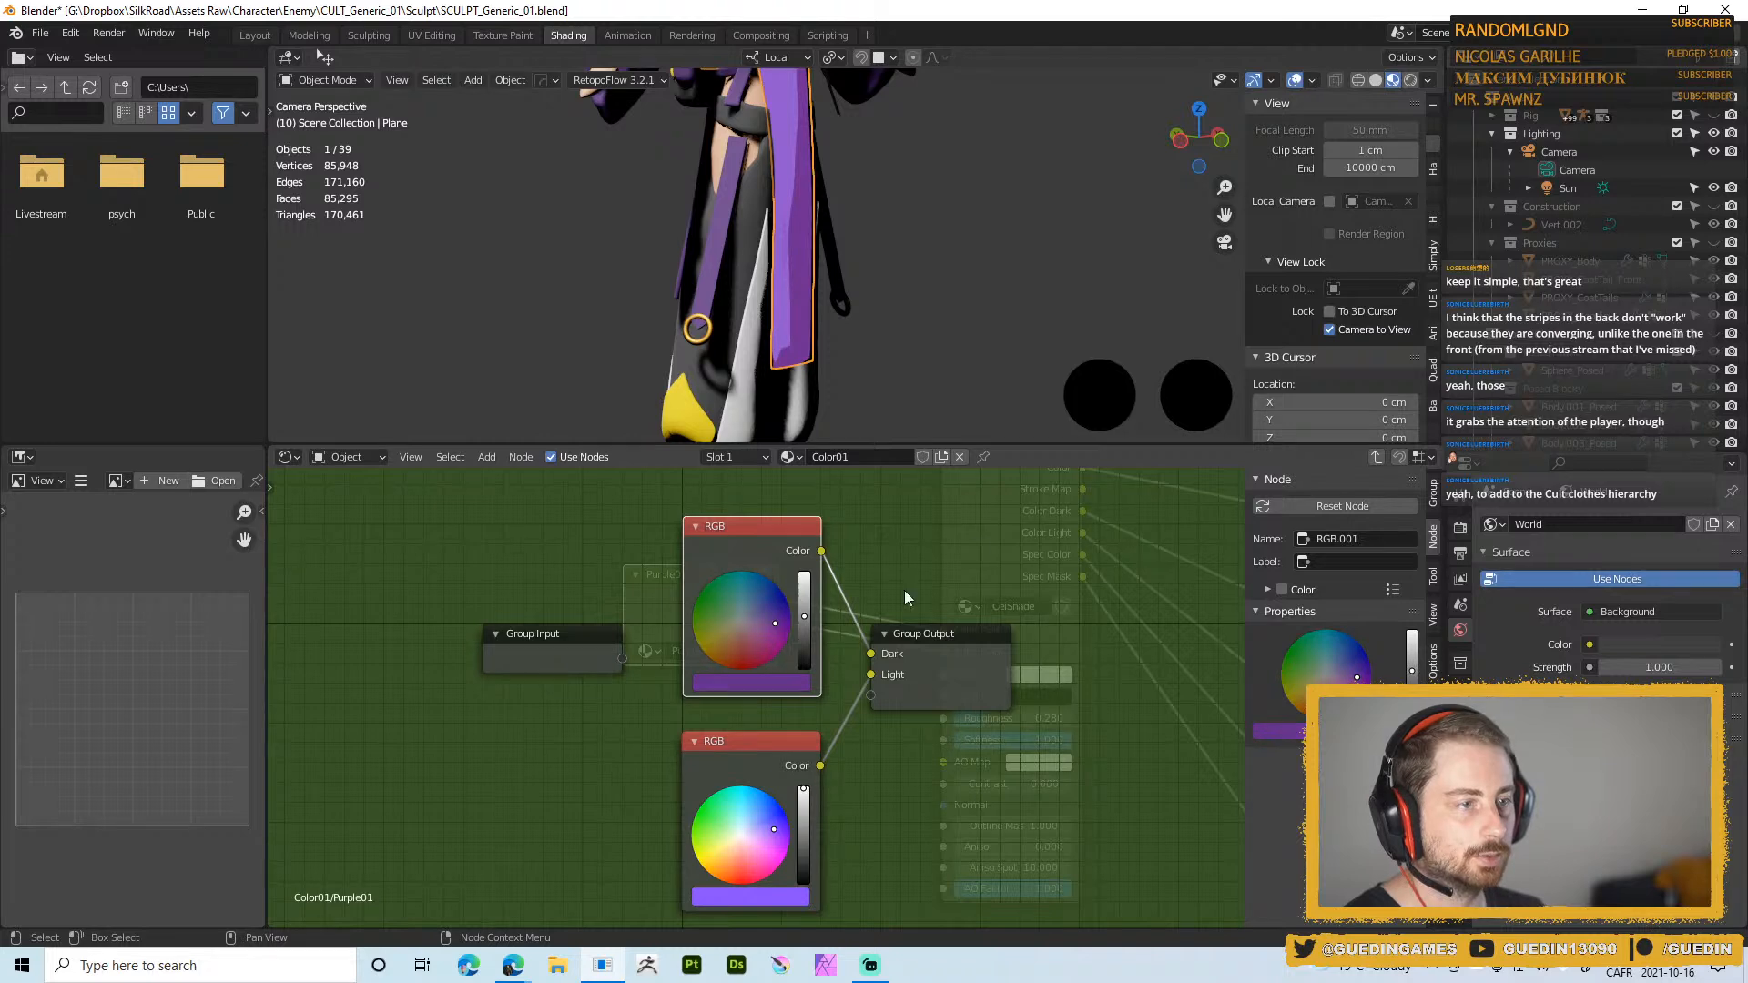
Leave the Purple01 group and move its node closer to CelShade in the Color01 material
key(Tab)
scroll(882, 300, down, 3)
middle_drag(840, 238, 824, 302)
scroll(801, 295, up, 3)
drag(713, 601, 789, 578)
scroll(1123, 712, down, 1)
middle_drag(1124, 712, 669, 694)
scroll(888, 681, down, 2)
scroll(887, 678, down, 2)
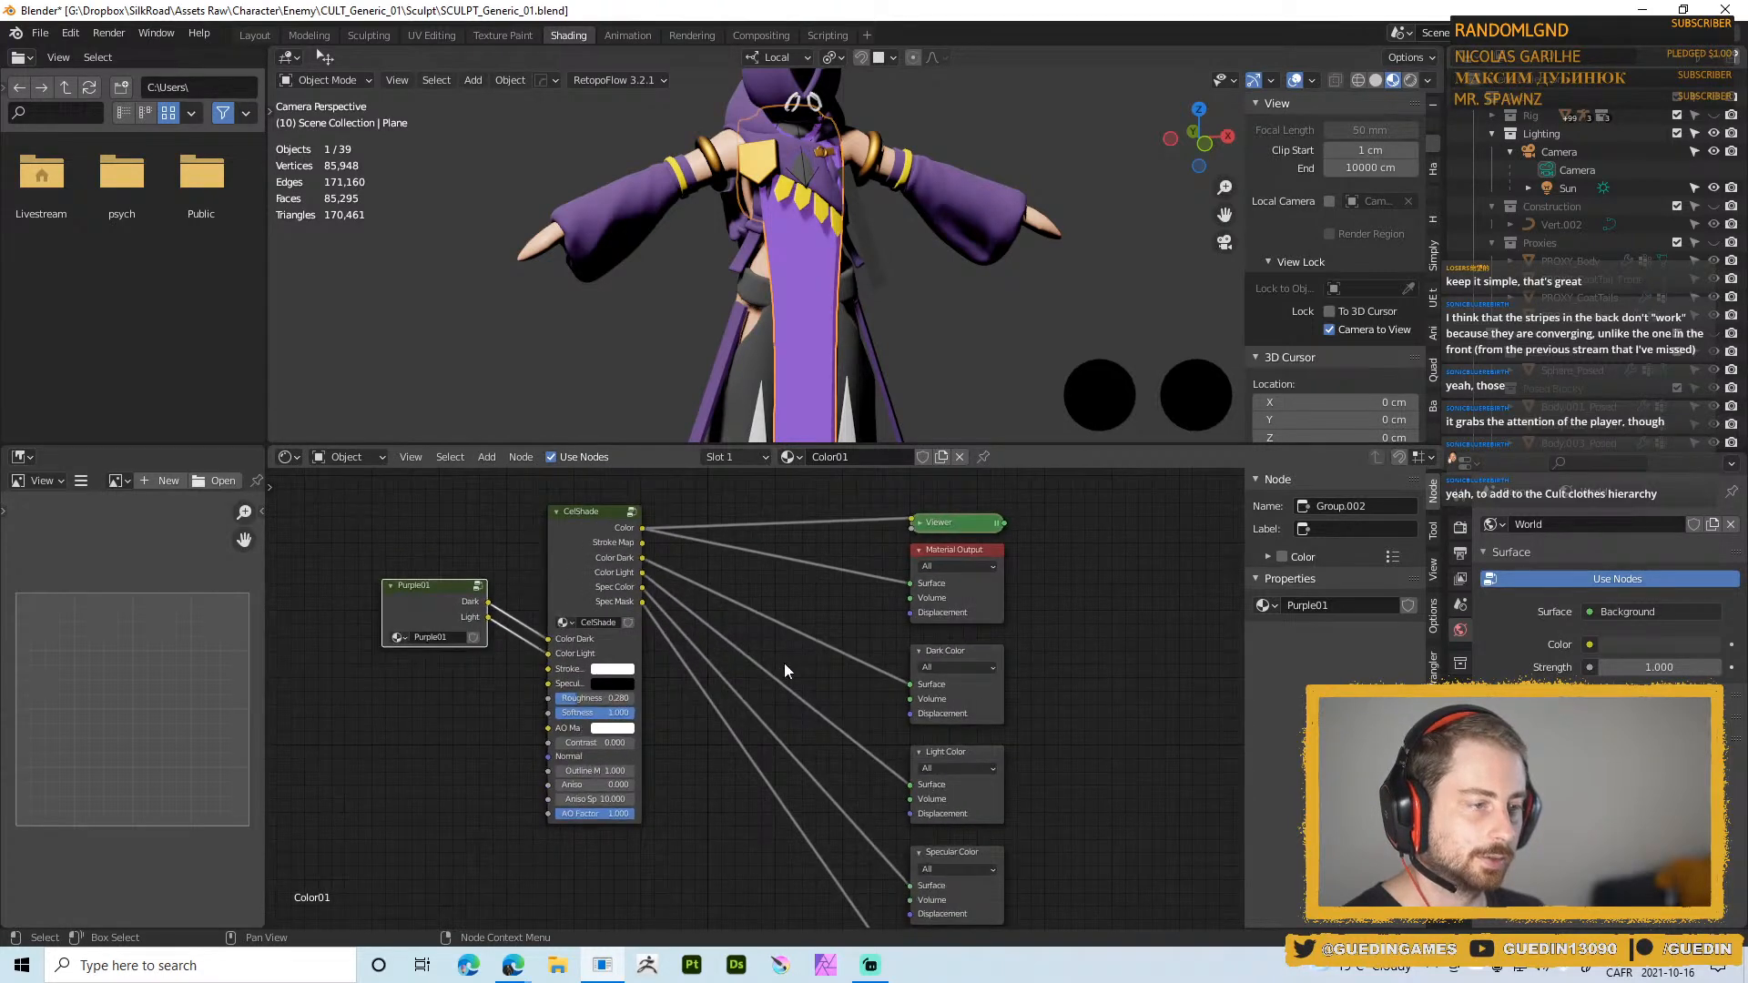
Examine the cel-shaded purple front strip against the rest of the outfit from several distances and angles
middle_drag(784, 663, 1090, 692)
shift+middle_drag(962, 328, 937, 294)
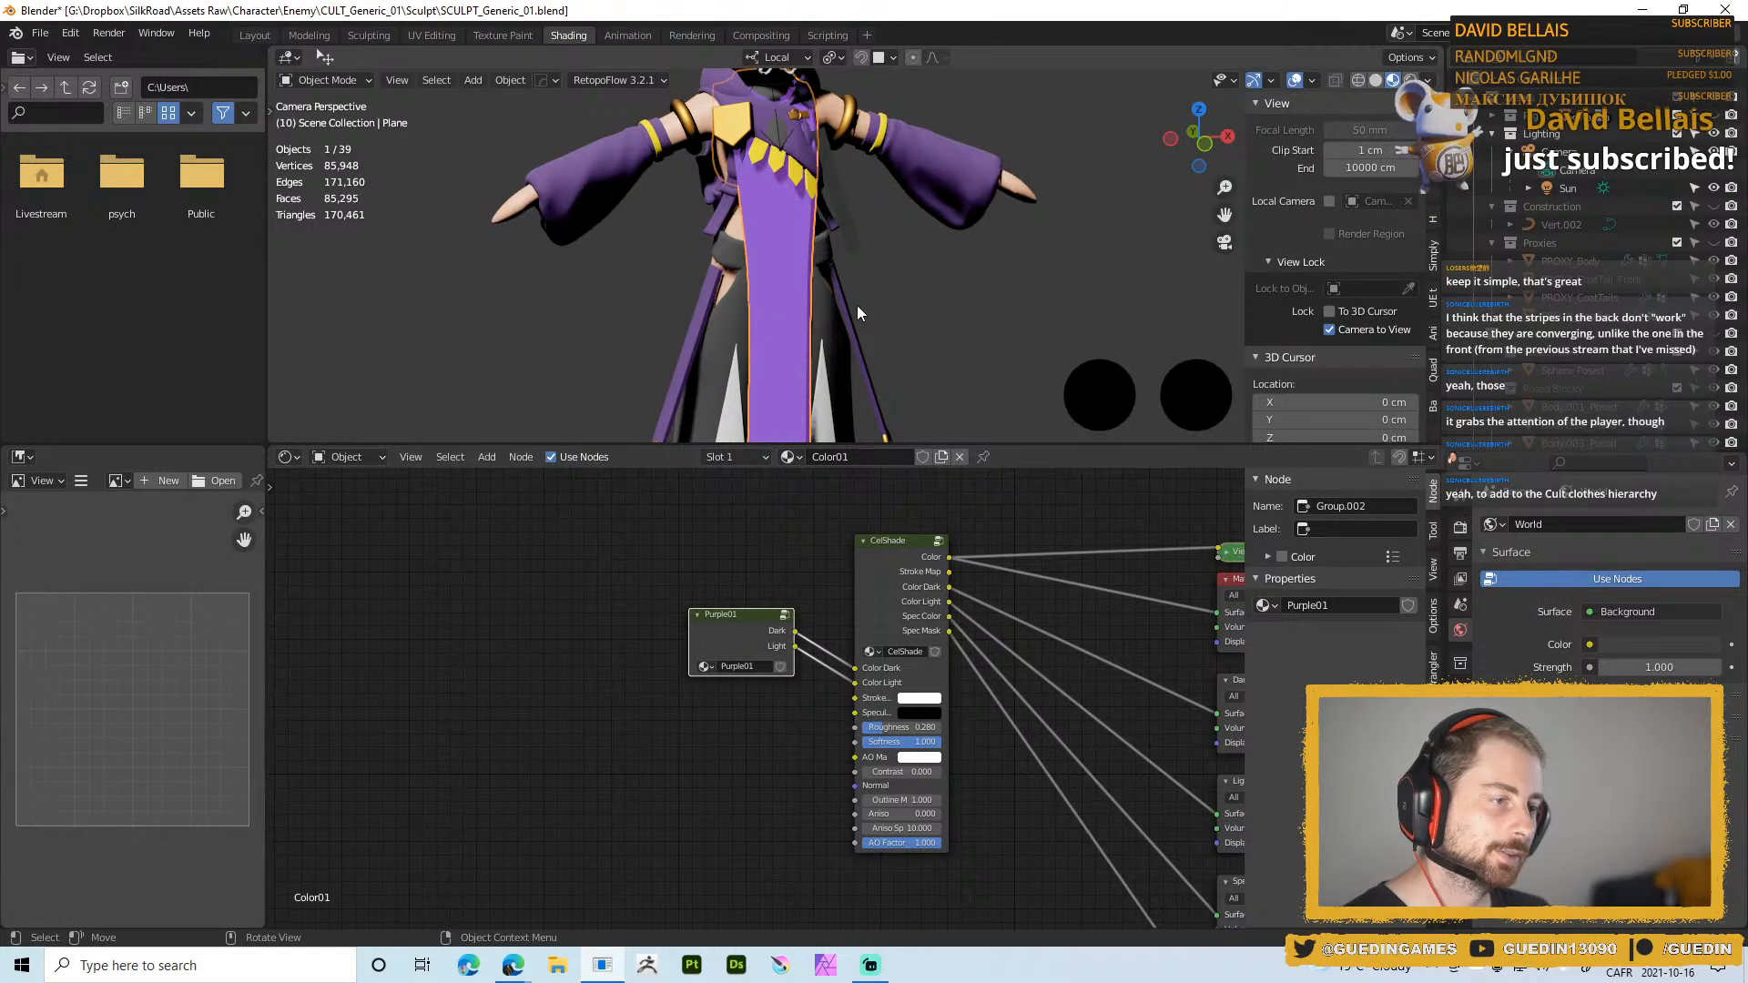
shift+middle_drag(856, 304, 794, 199)
scroll(974, 233, up, 5)
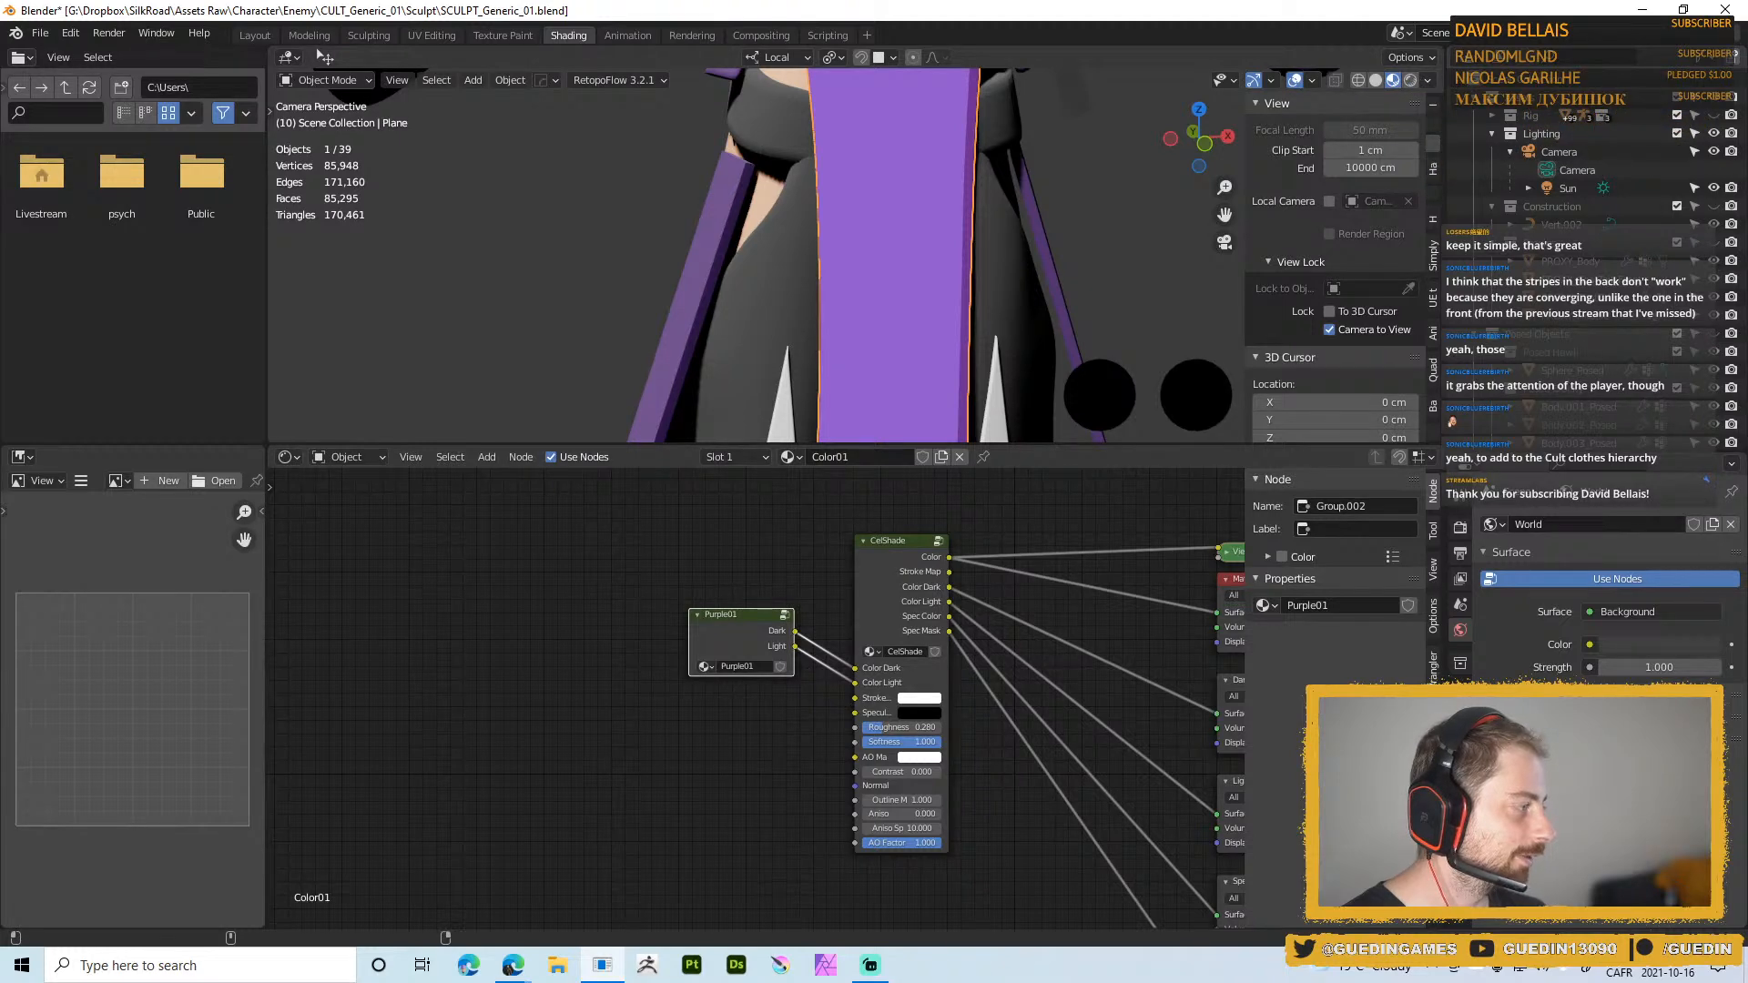
scroll(877, 194, down, 3)
scroll(892, 202, down, 3)
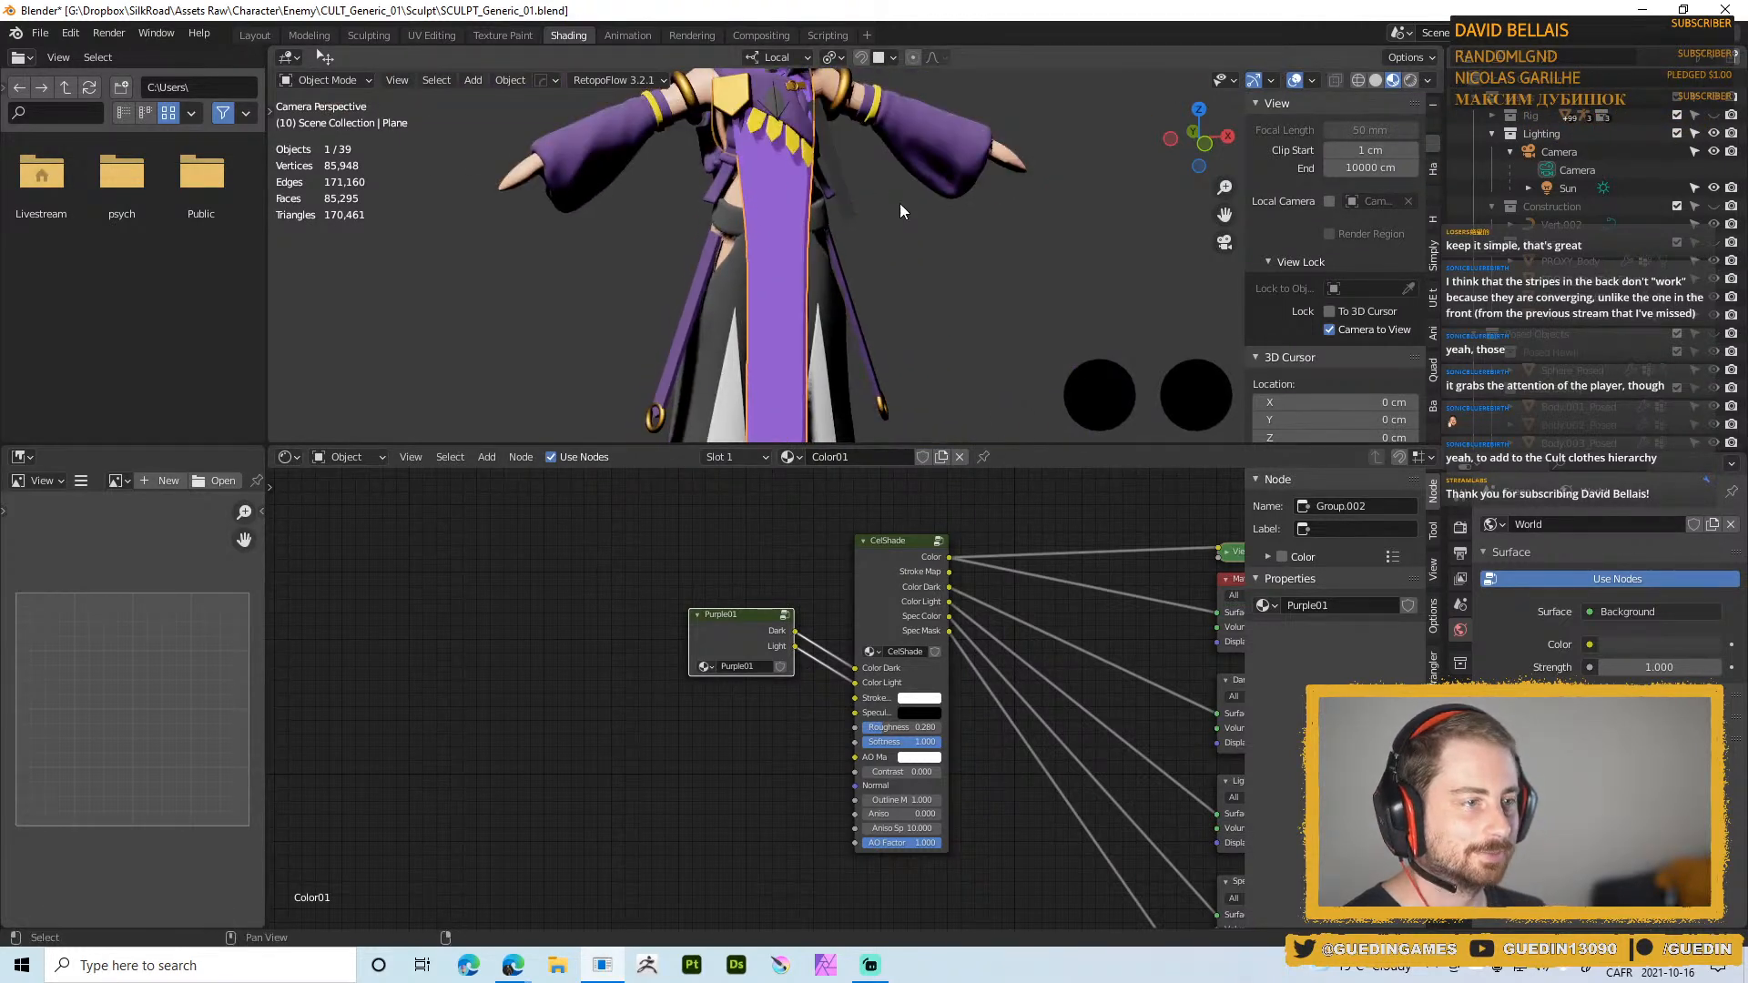
middle_drag(900, 204, 878, 182)
scroll(809, 303, down, 3)
scroll(783, 281, up, 8)
scroll(783, 289, down, 5)
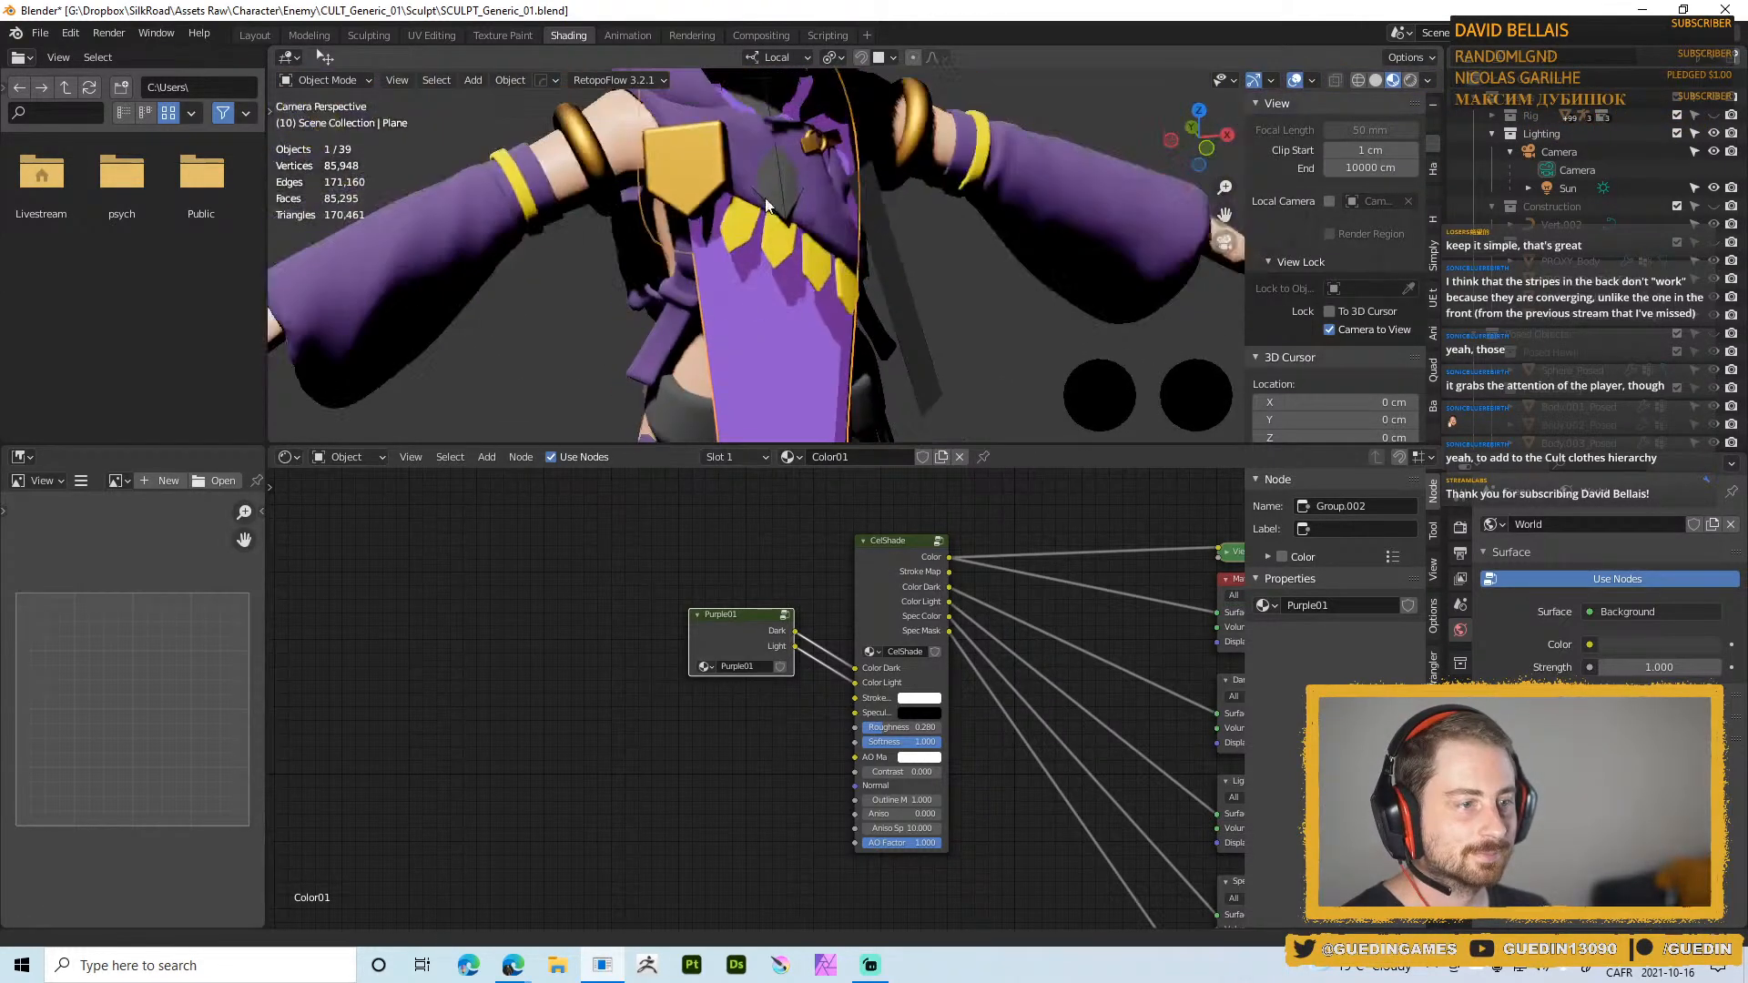
Select all objects sharing the purple sleeves' material and link the front strip's Color01 material to them
click(1002, 217)
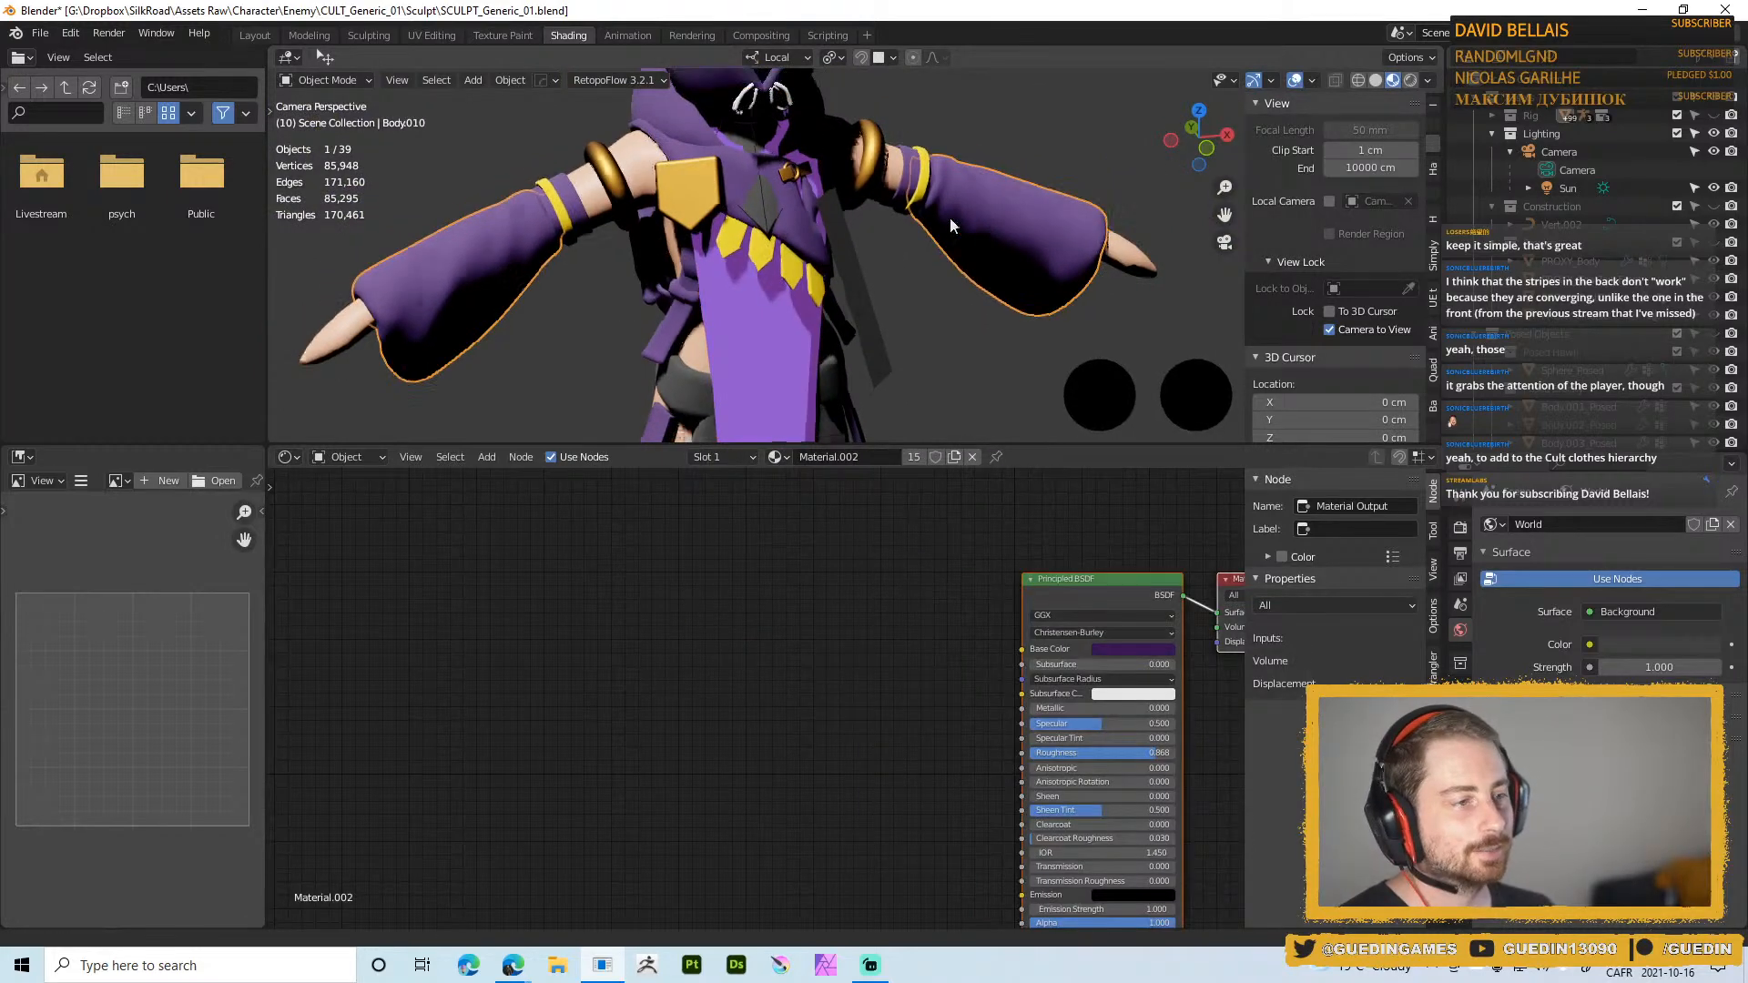
scroll(948, 217, down, 3)
key(shift+l)
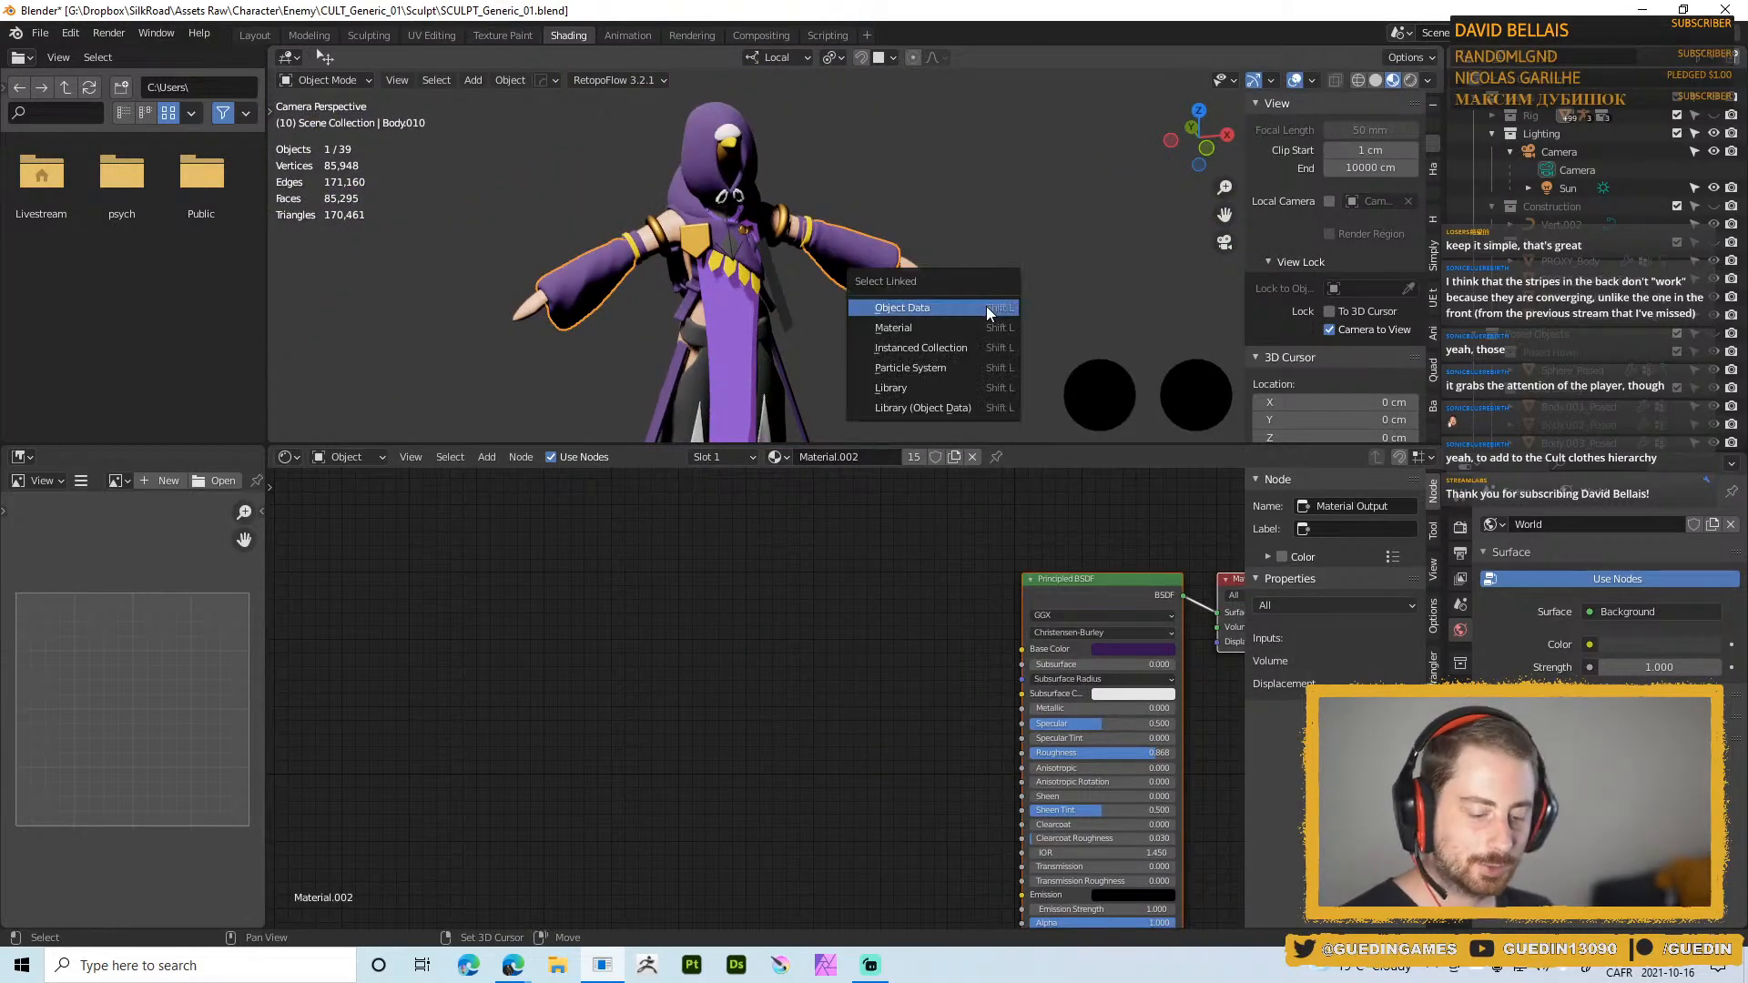
click(927, 325)
shift+middle_drag(927, 325, 979, 171)
shift+click(792, 201)
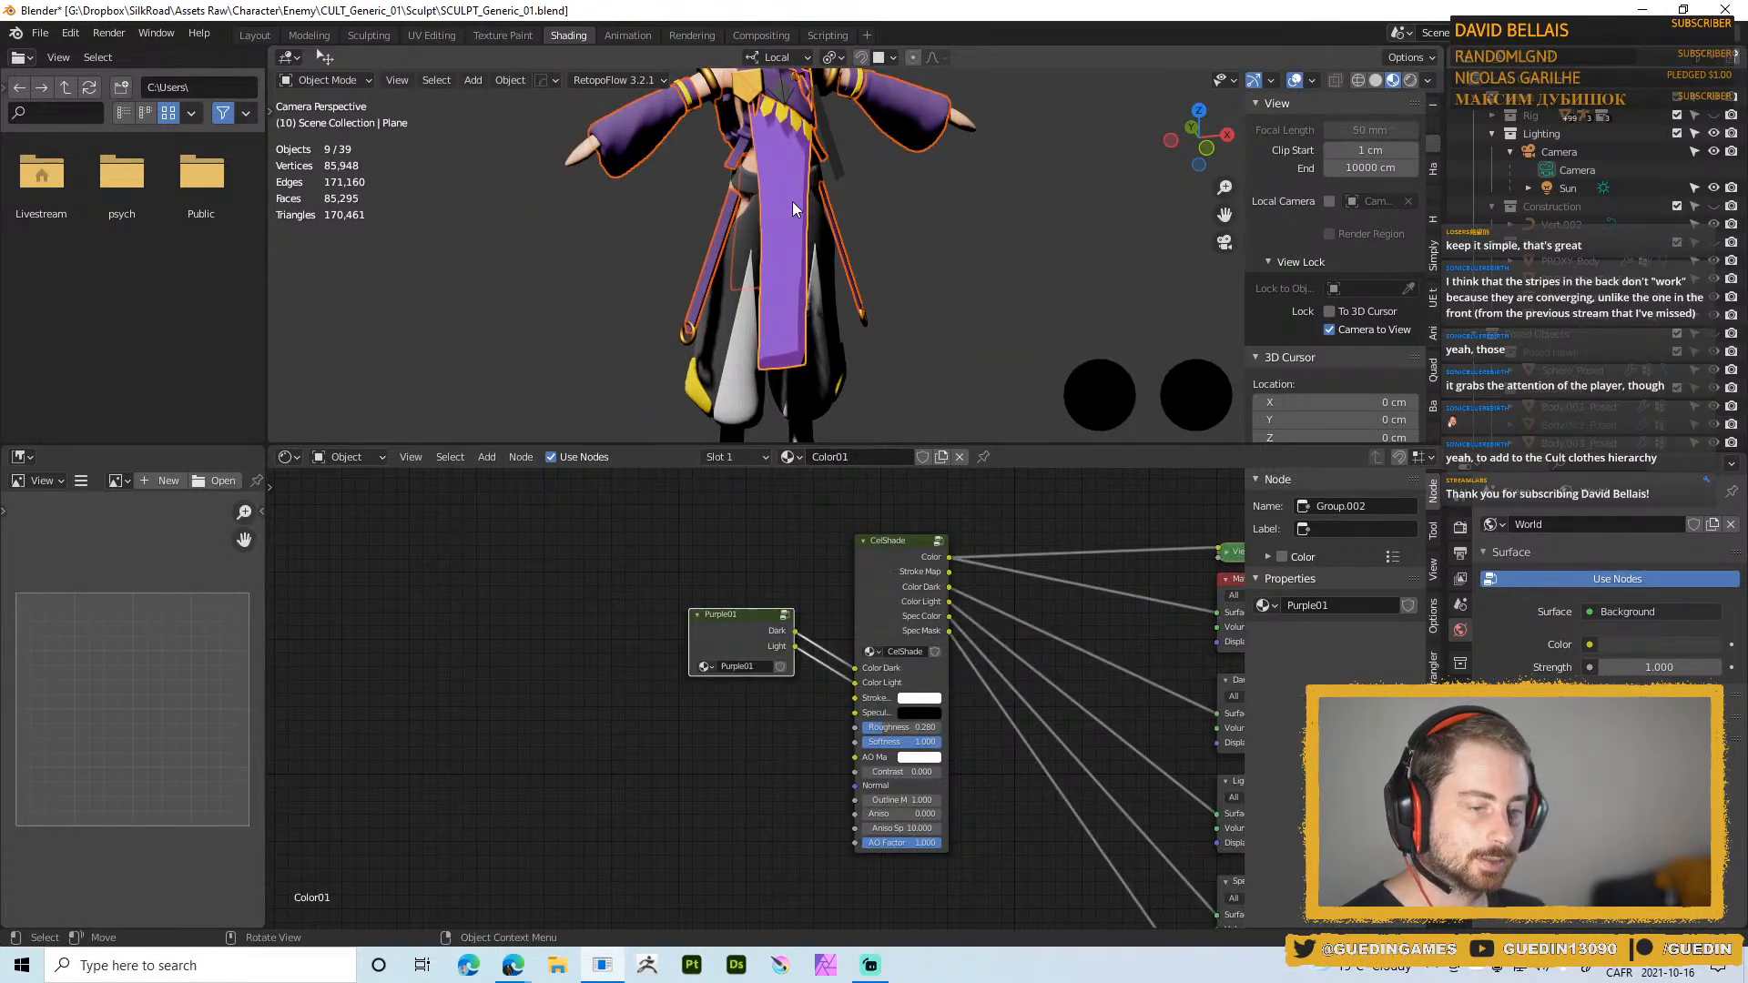
key(ctrl+l)
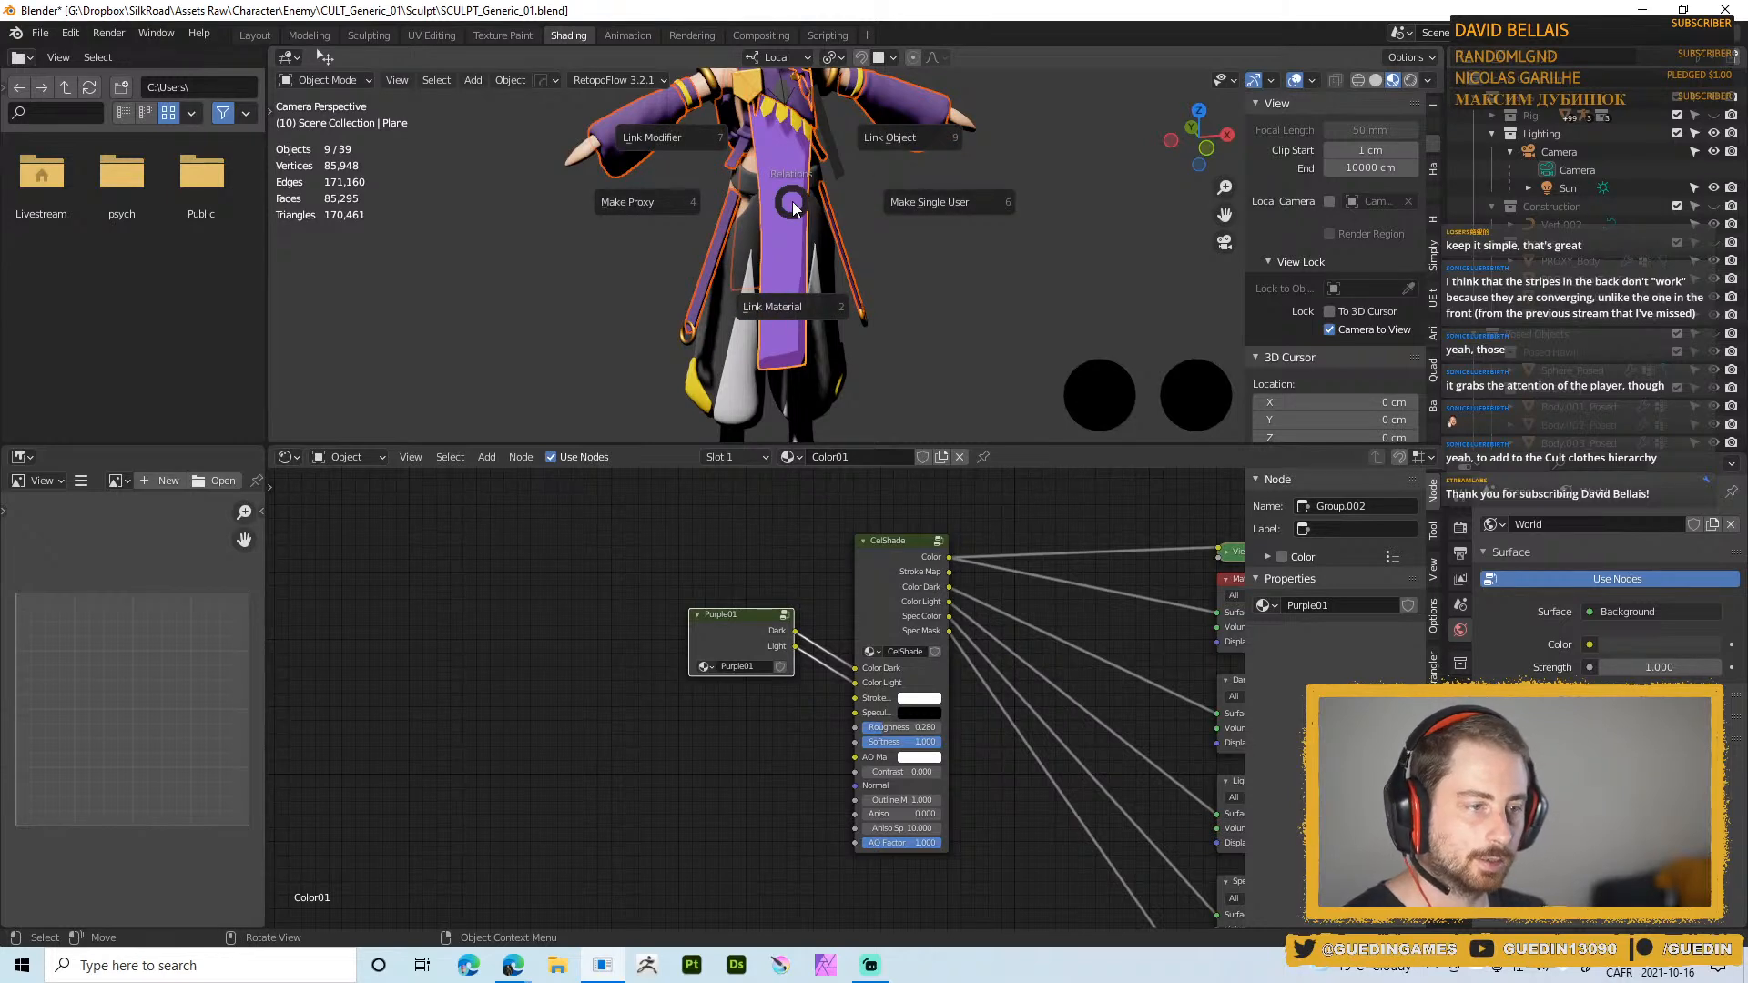
click(781, 308)
shift+middle_drag(1014, 339, 1018, 439)
click(974, 355)
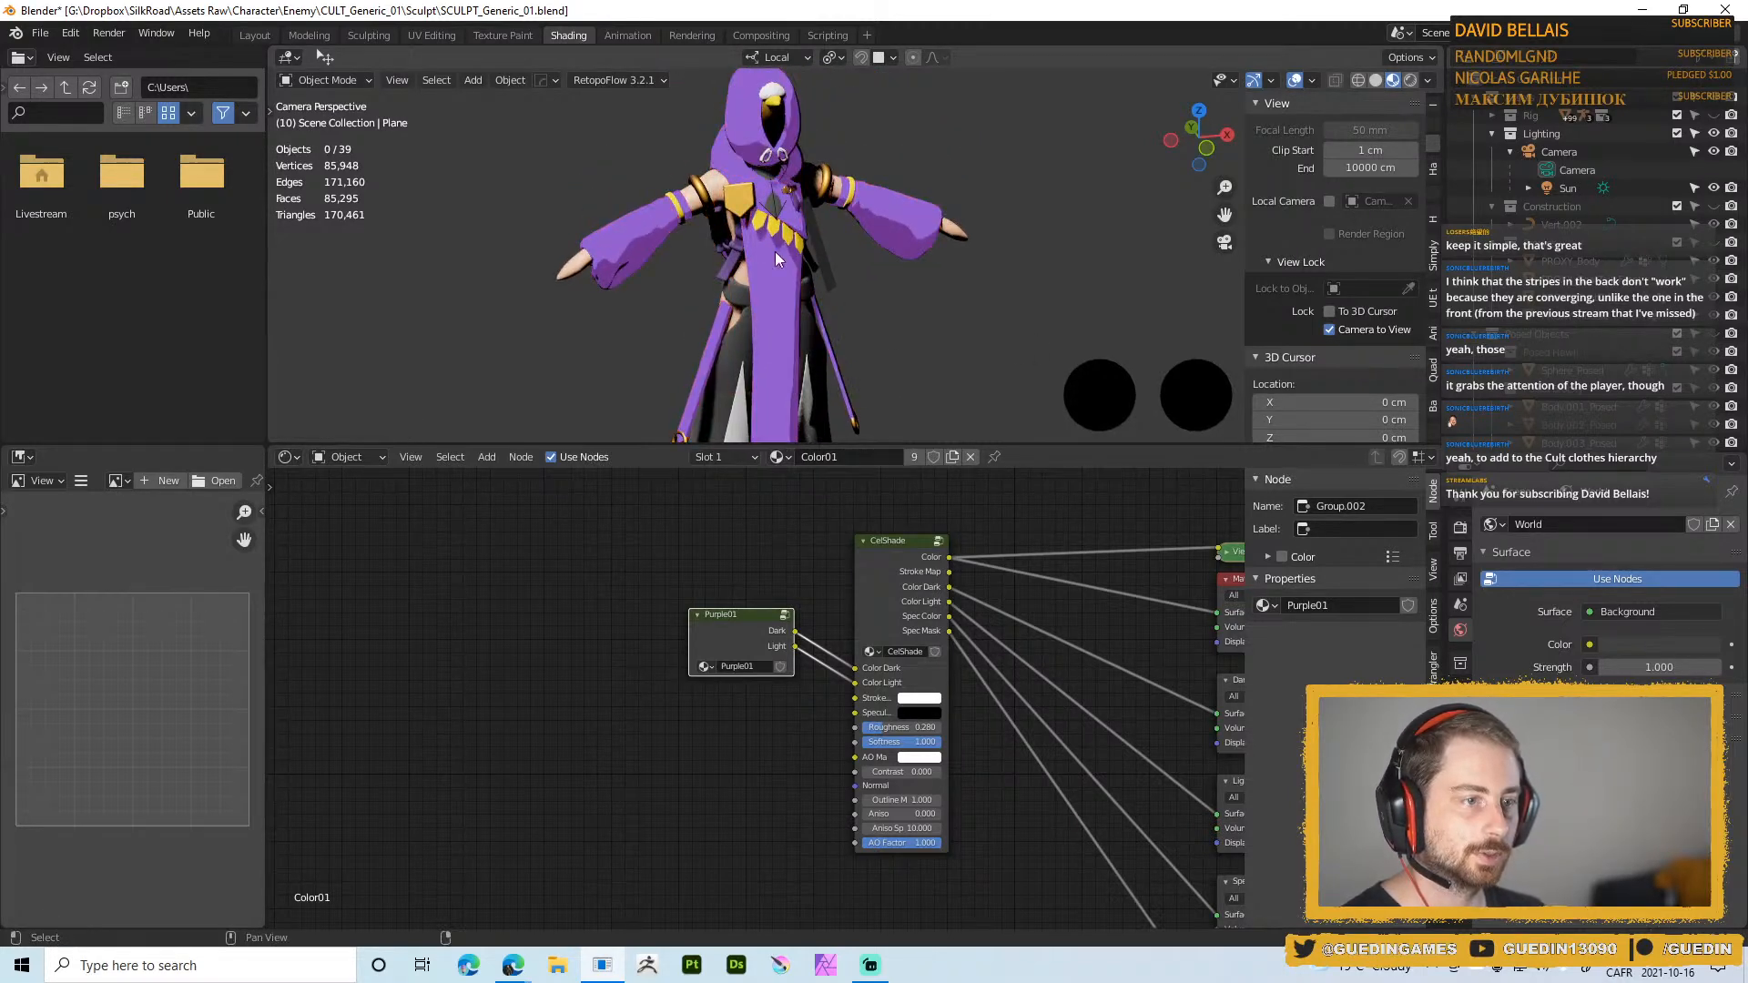
Replace Material.002 with Color01 in the second material slot of the torso garment, and deselect it
middle_drag(819, 264, 662, 246)
scroll(761, 221, down, 2)
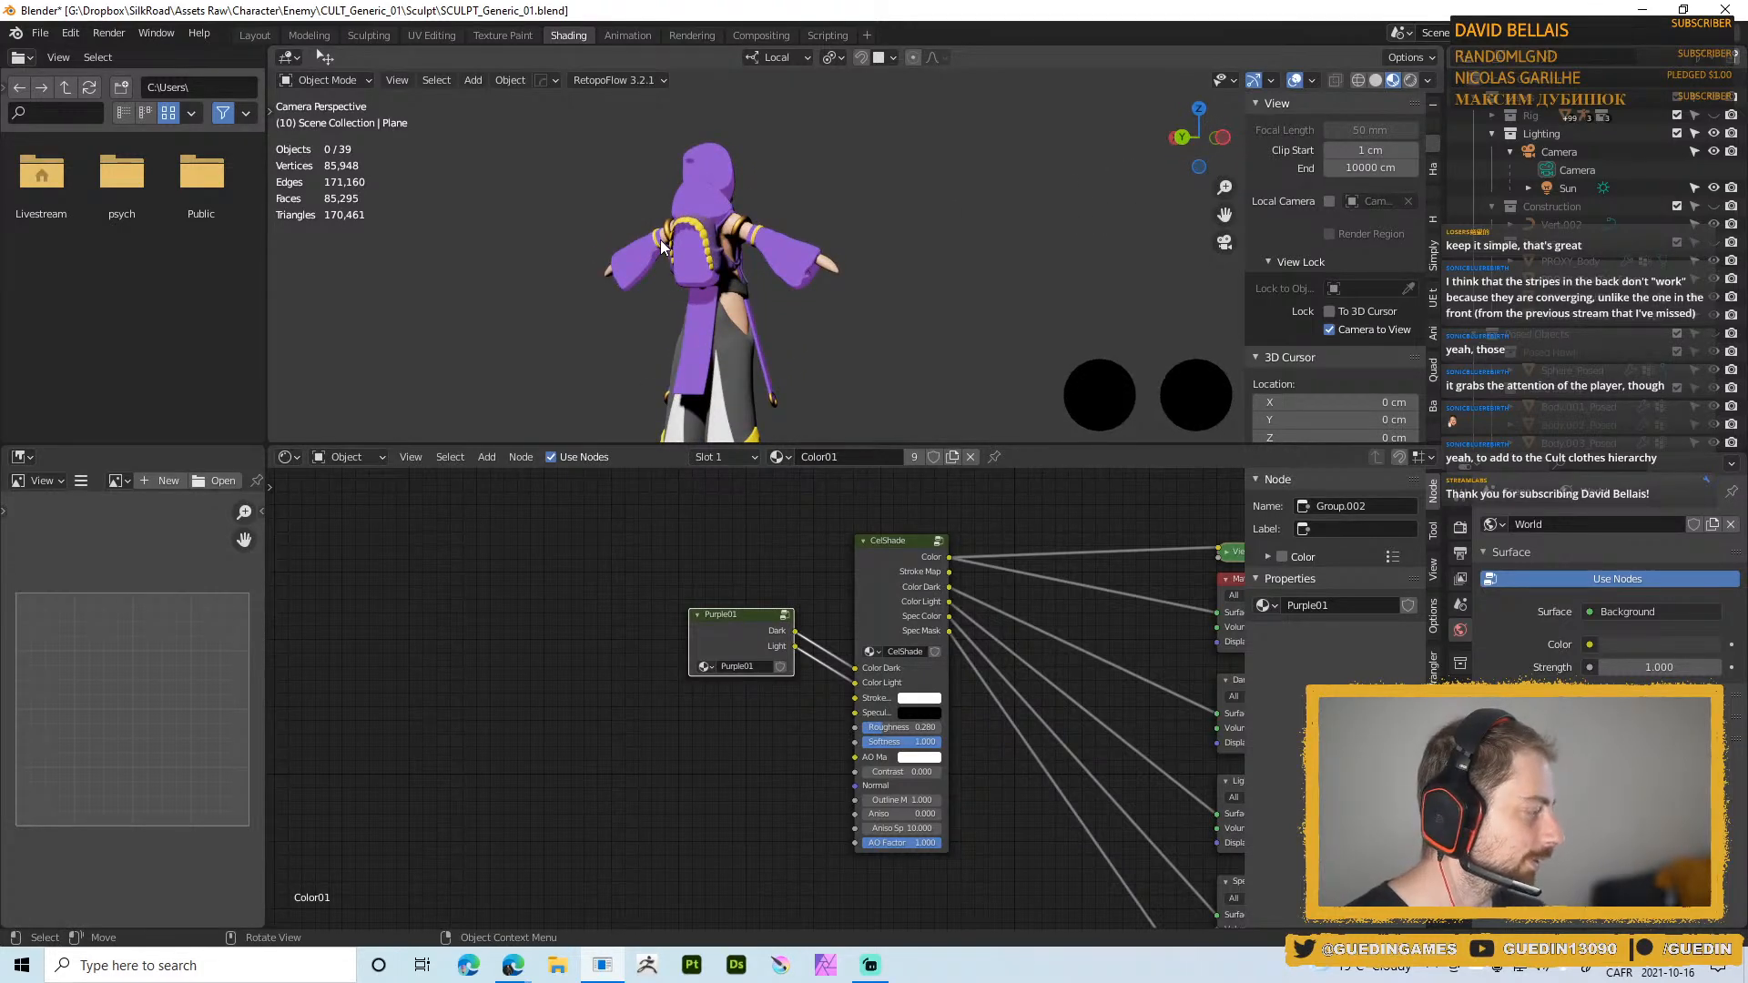
mouse_move(720, 244)
middle_down()
mouse_move(745, 235)
mouse_move(947, 384)
mouse_move(733, 216)
mouse_move(807, 315)
mouse_move(807, 216)
mouse_move(741, 227)
middle_up()
click(772, 173)
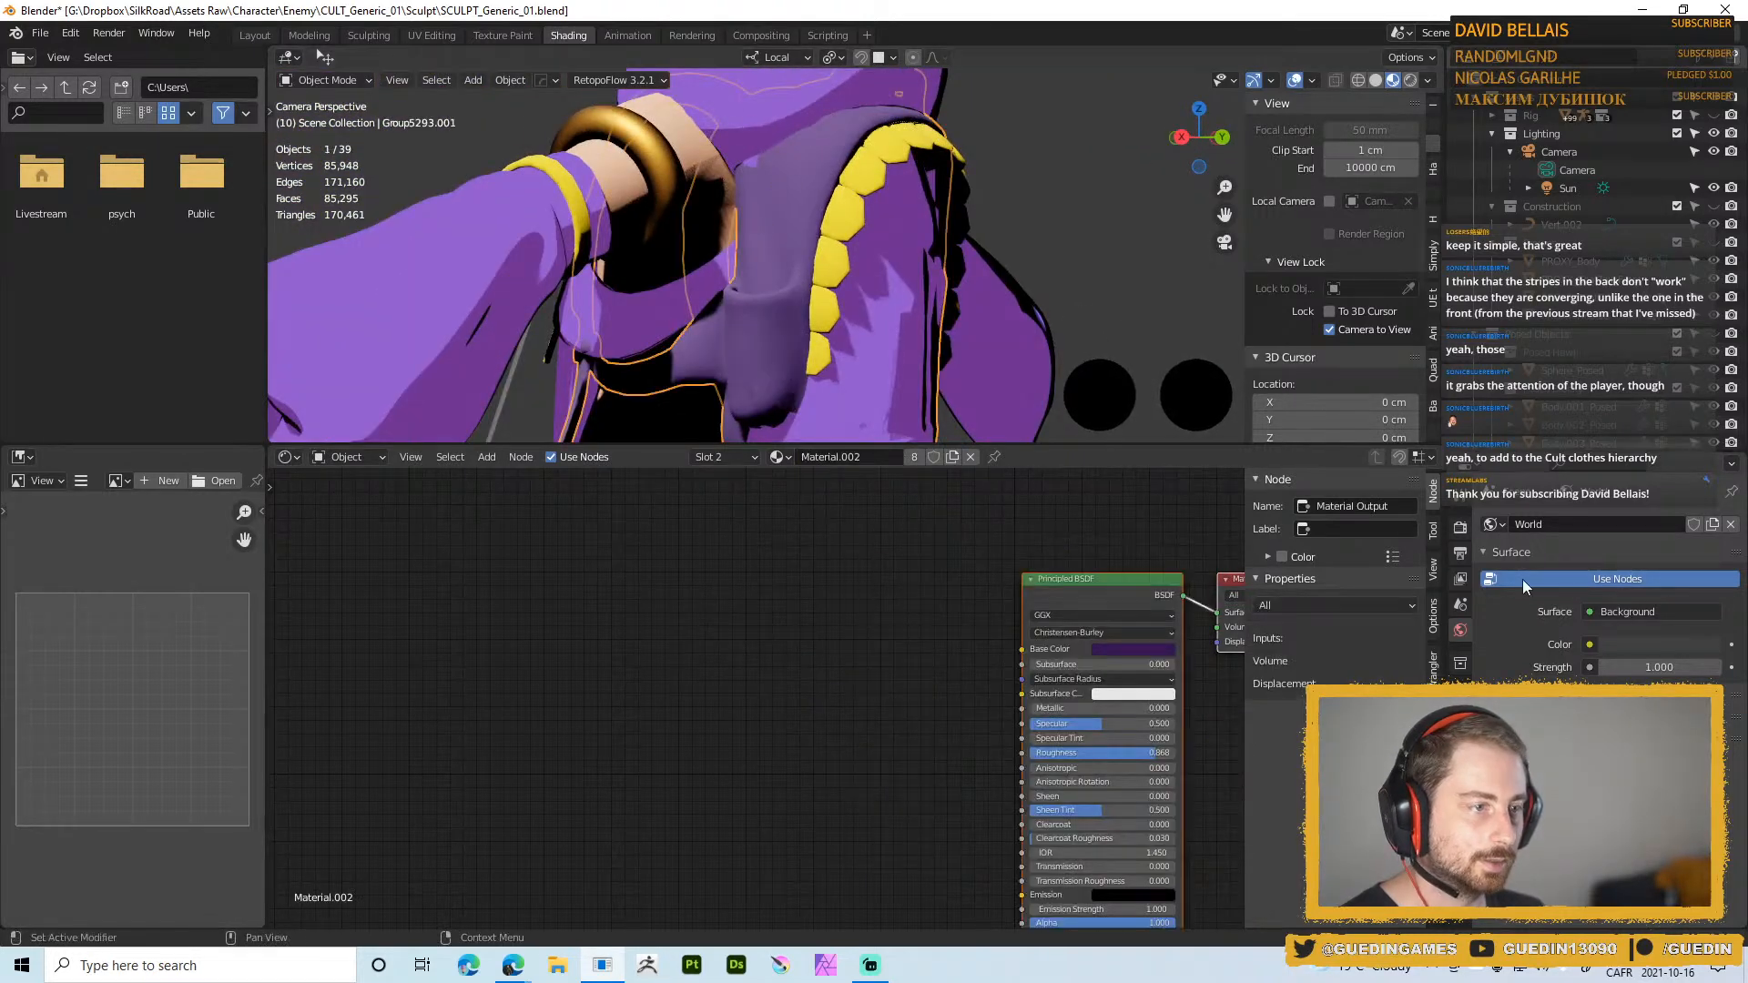
click(1460, 850)
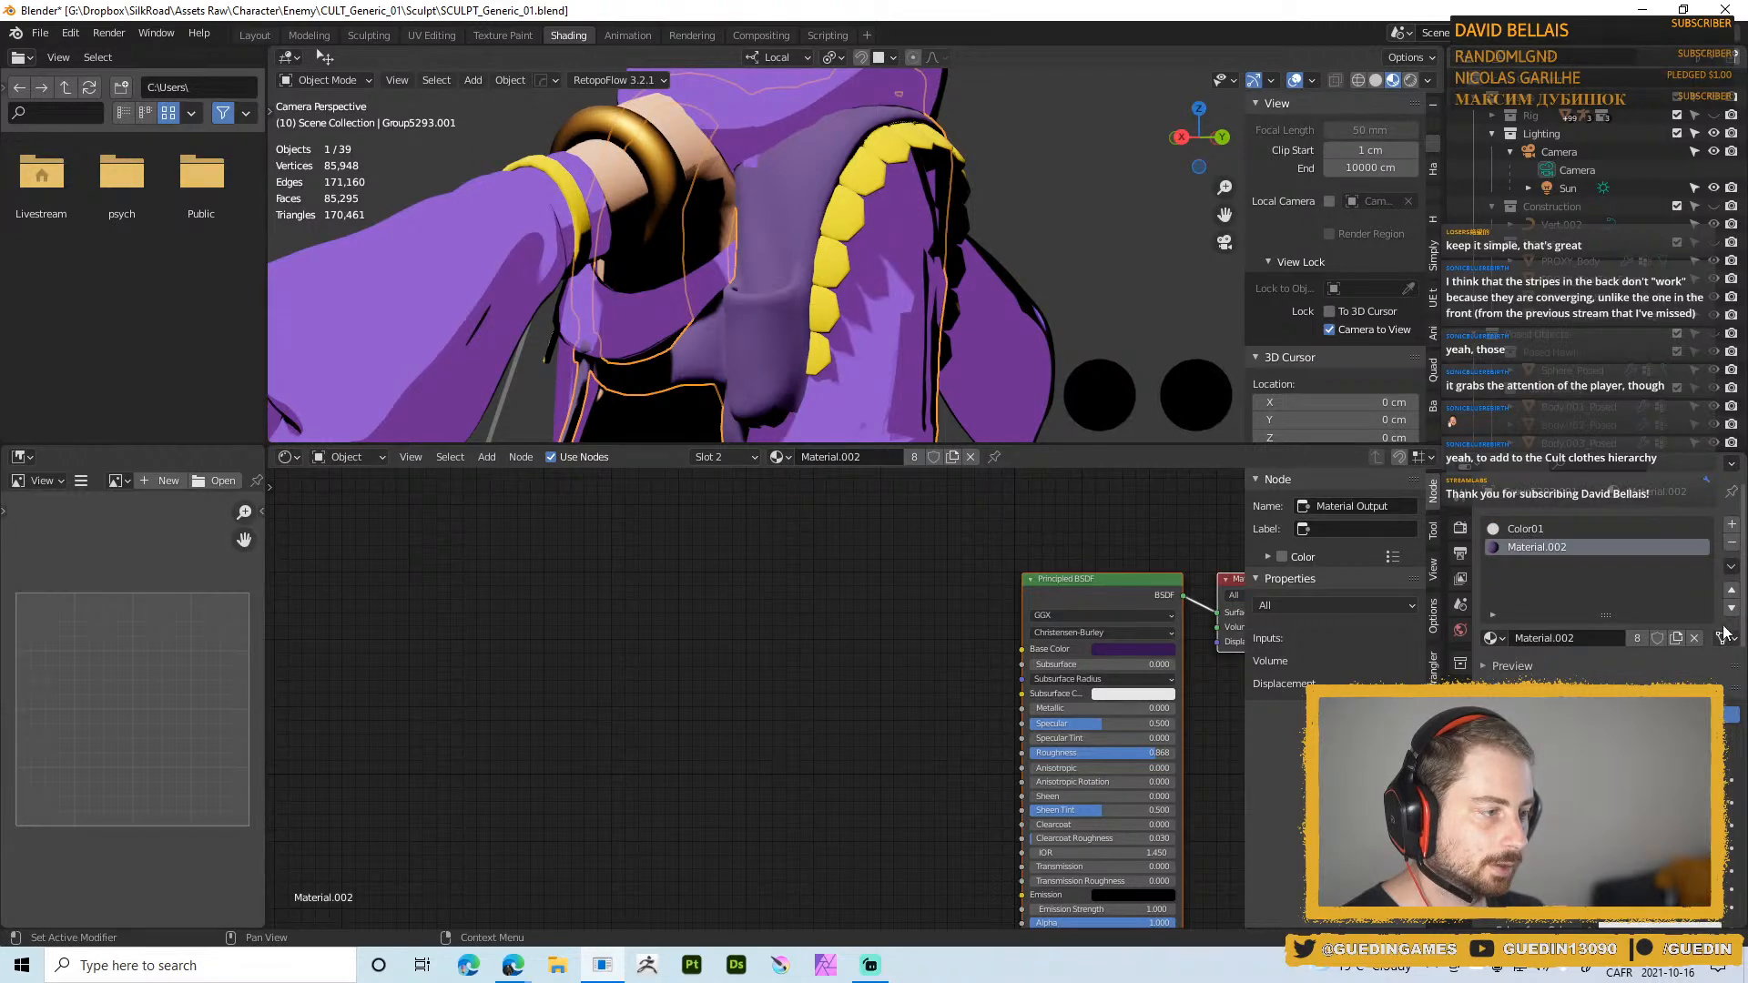
click(1500, 639)
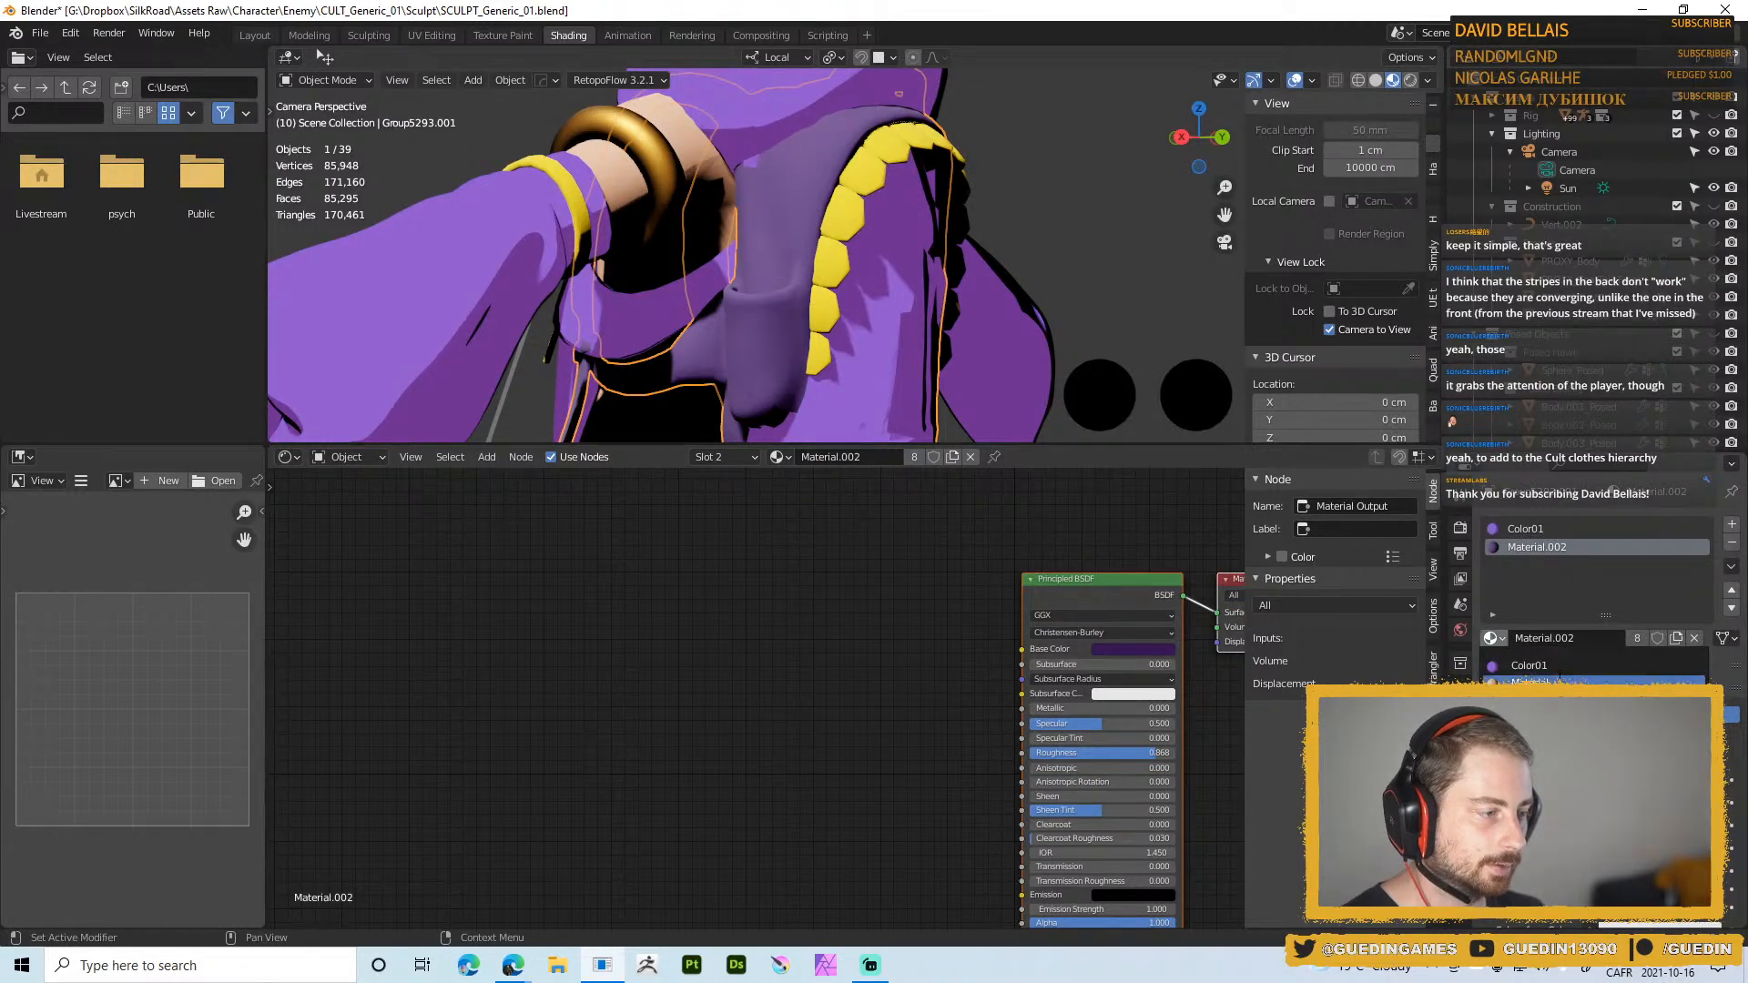
click(1548, 669)
scroll(920, 217, down, 5)
middle_drag(920, 216, 930, 306)
click(894, 253)
Select the baggy trousers mesh and assign the existing Color01 material to its slot
shift+middle_drag(931, 306, 901, 222)
scroll(845, 304, up, 2)
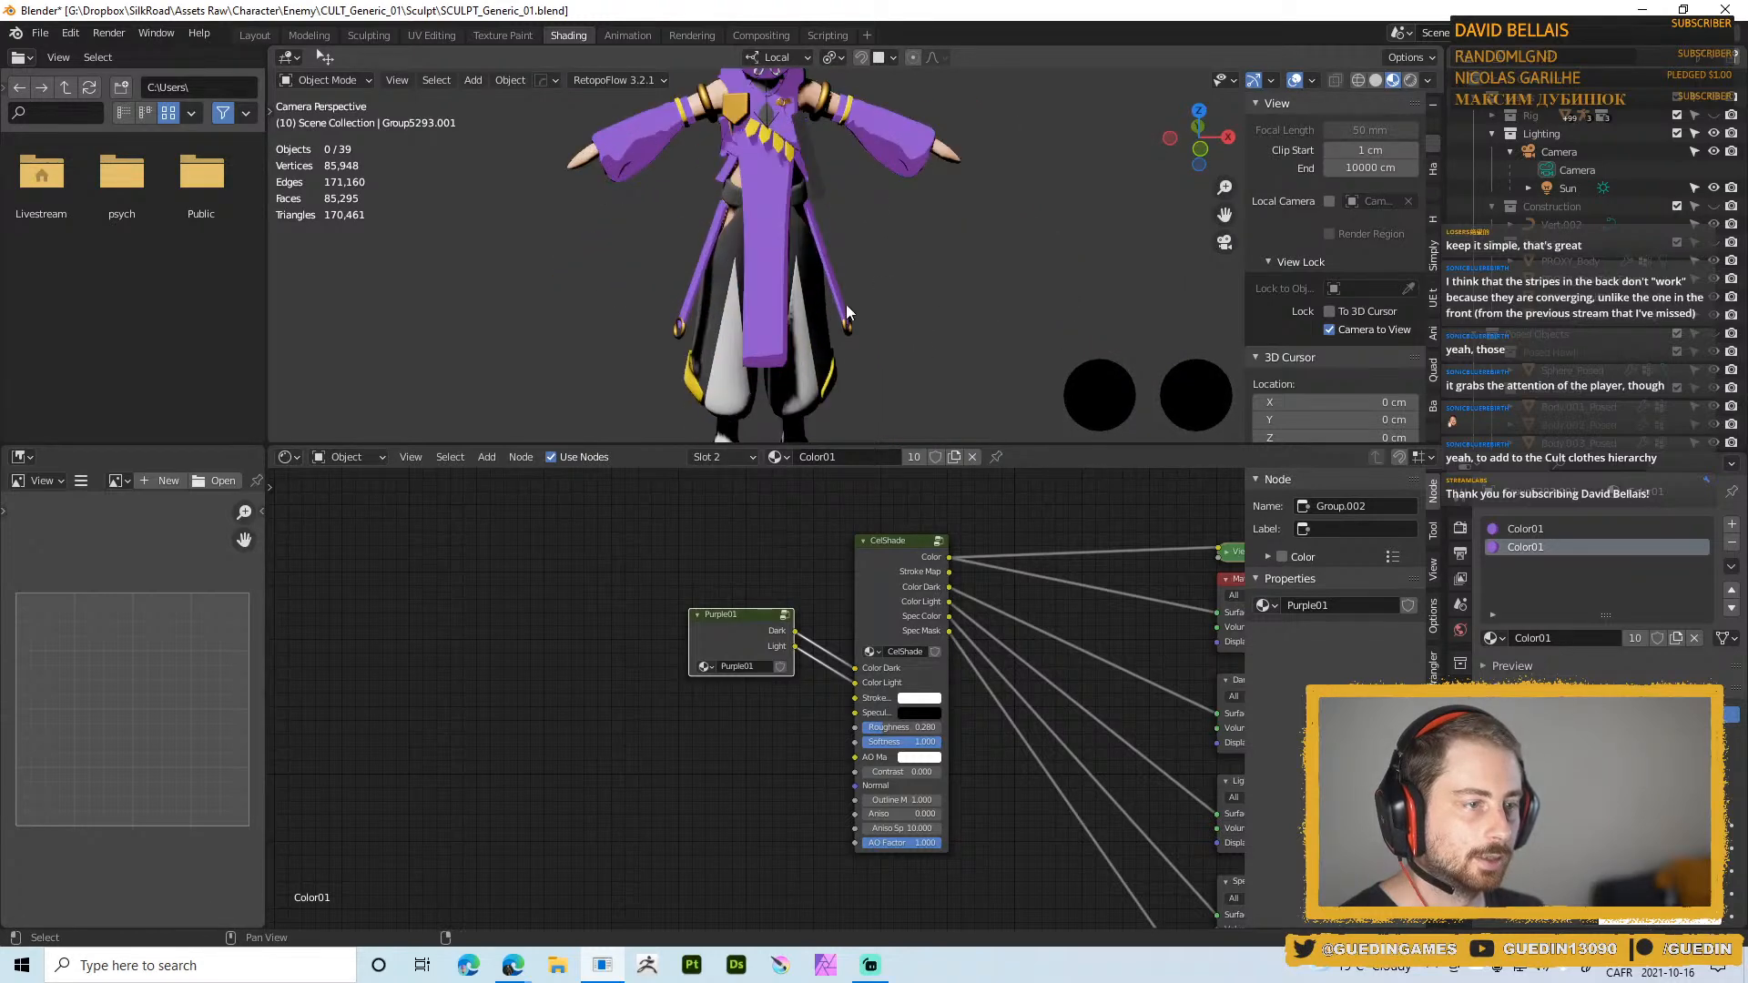
middle_drag(845, 304, 658, 176)
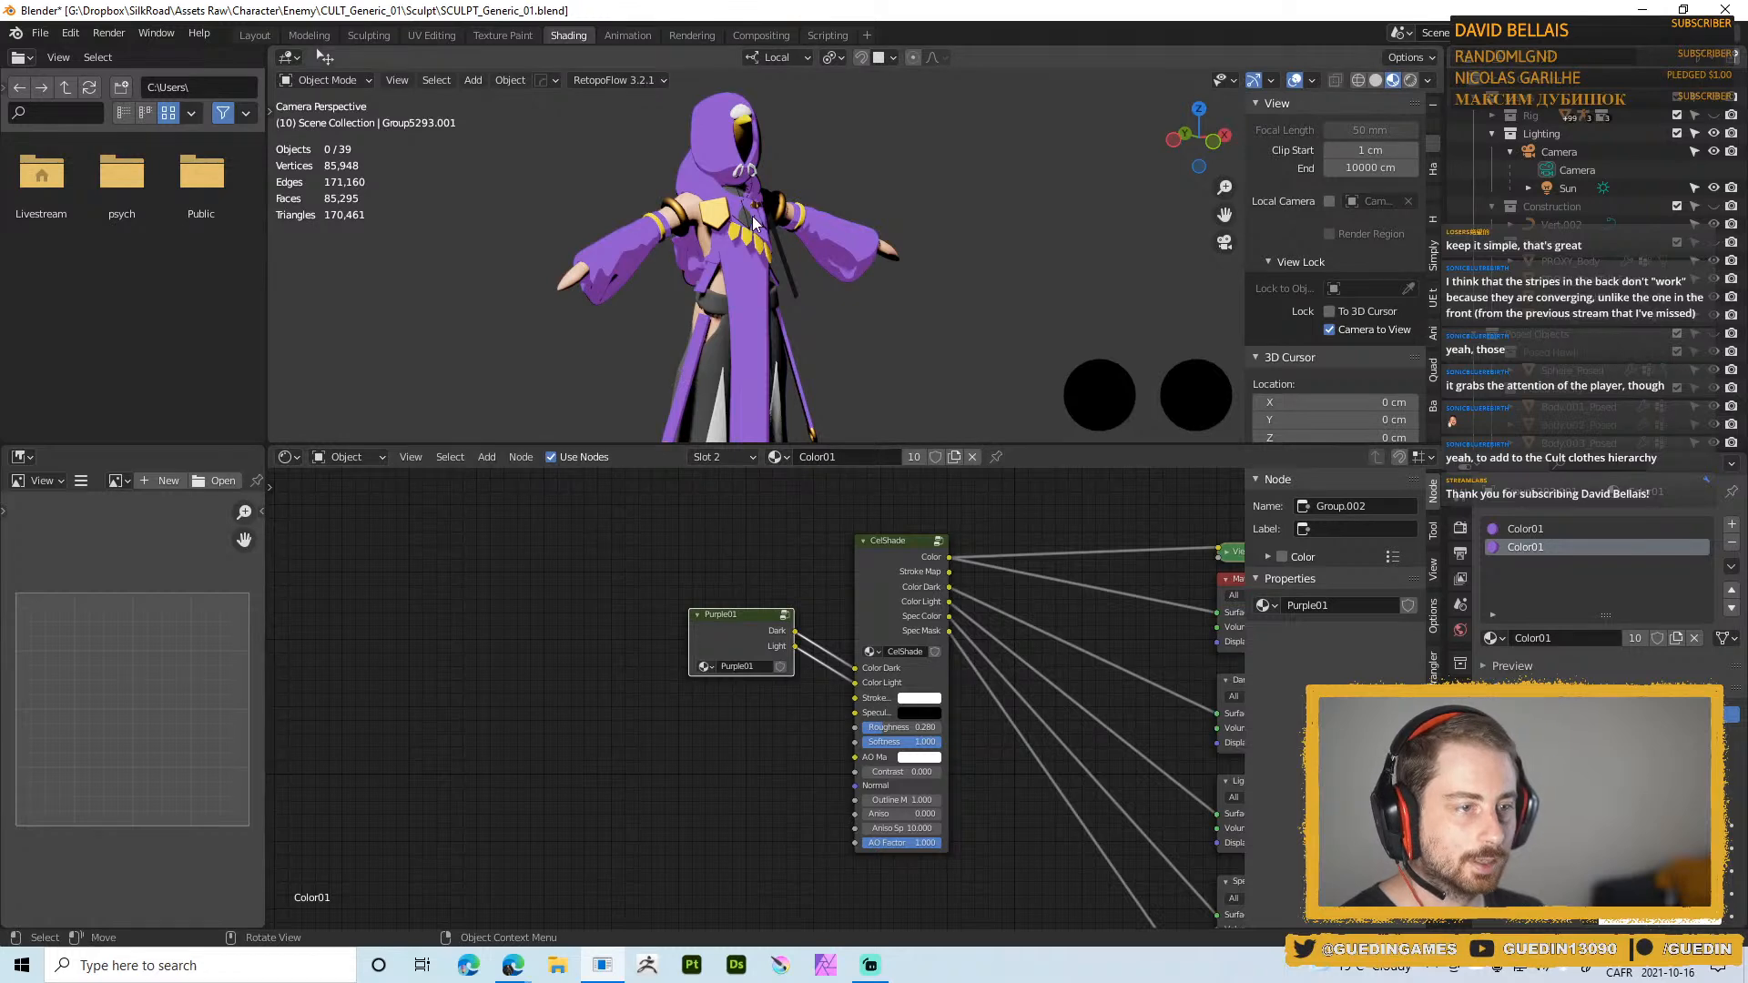
middle_drag(730, 240, 614, 215)
scroll(798, 244, up, 6)
click(764, 176)
scroll(767, 156, down, 5)
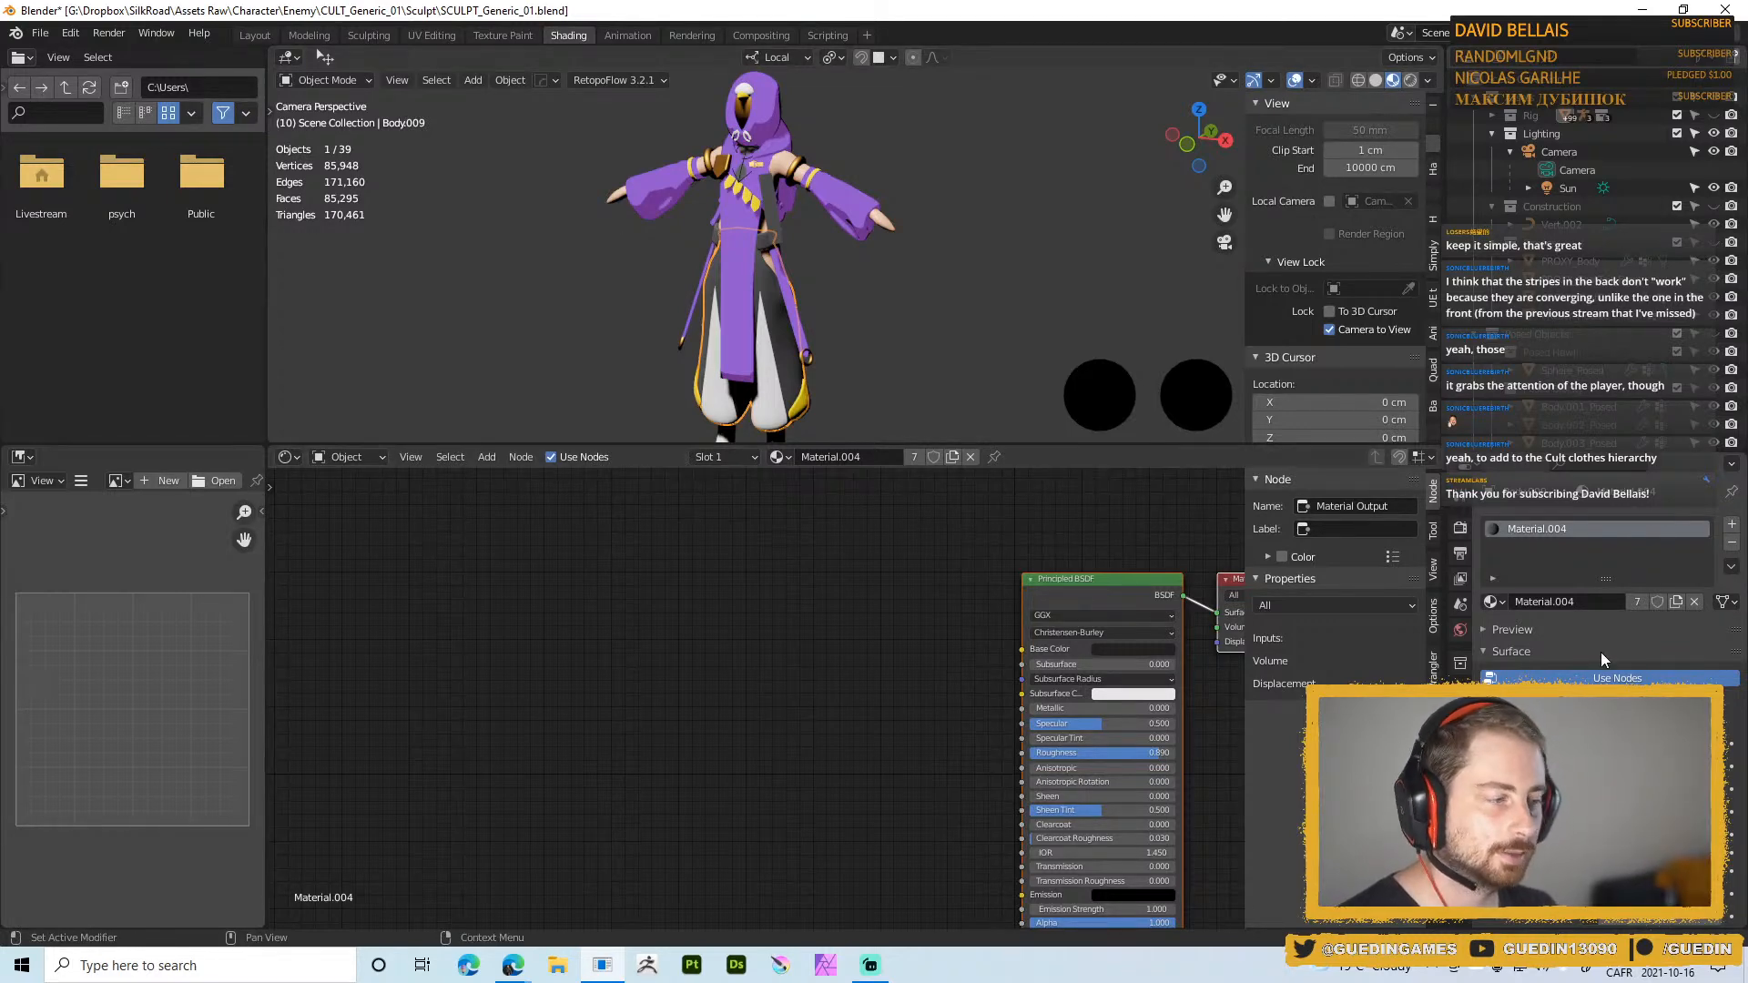
shift+middle_drag(855, 335, 862, 277)
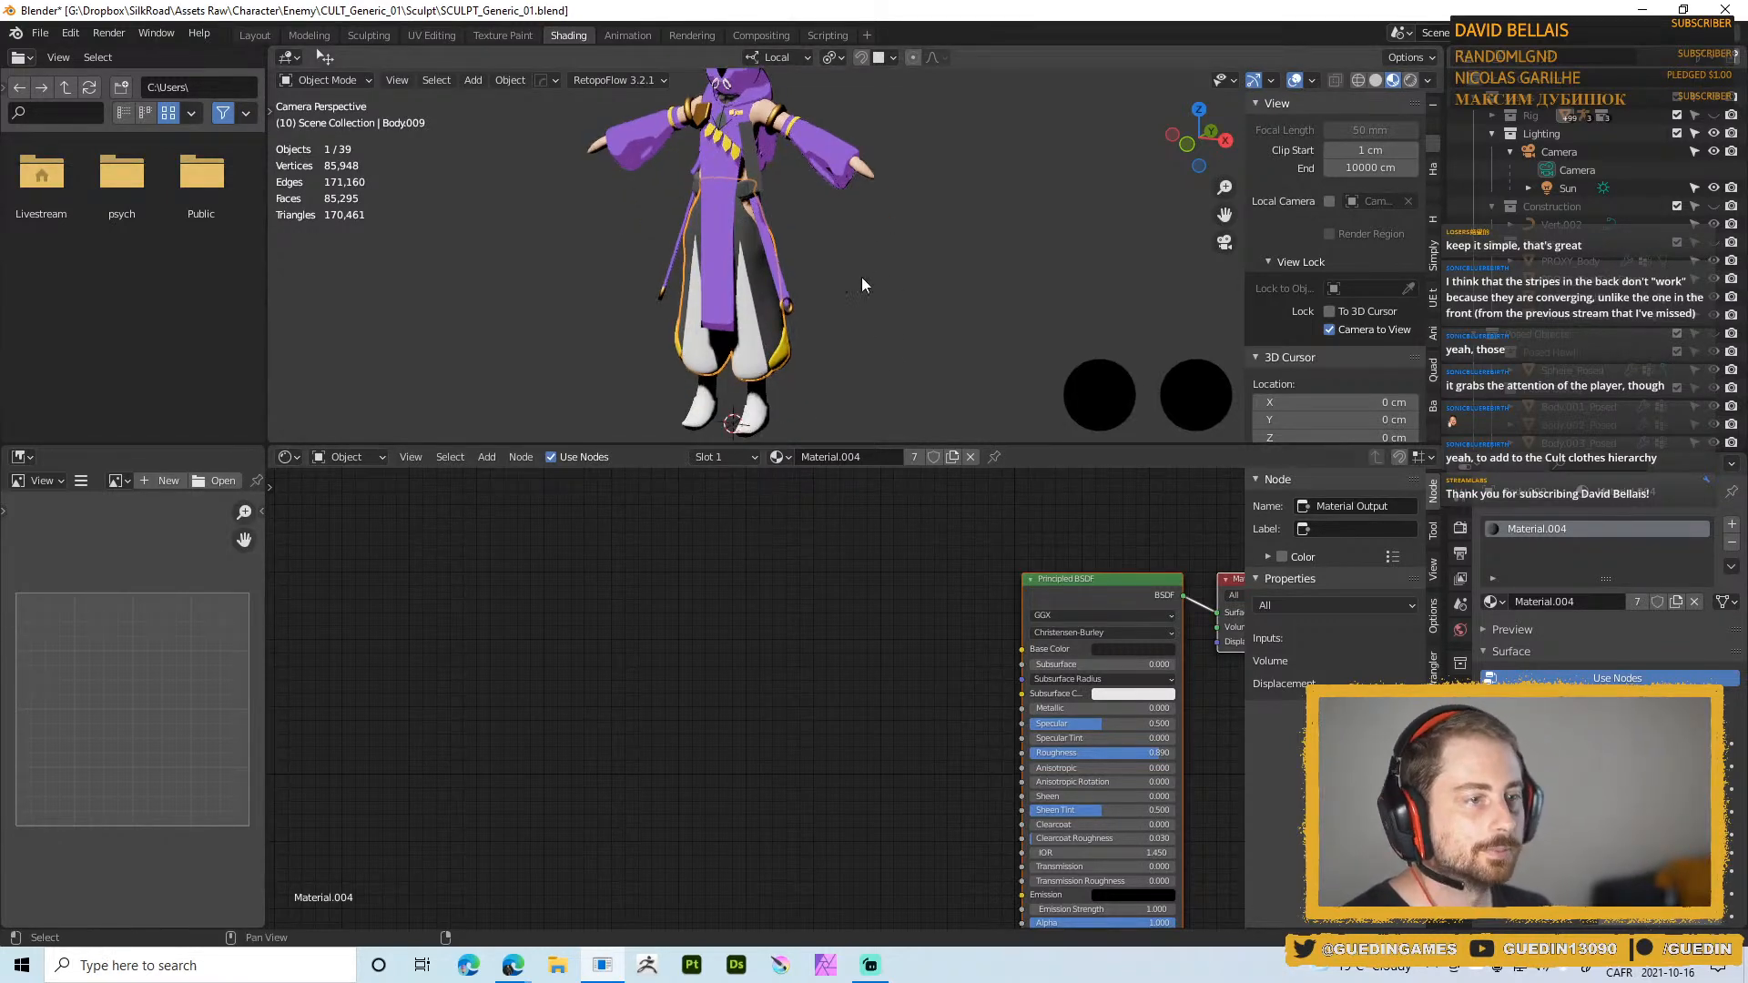
click(779, 457)
click(859, 483)
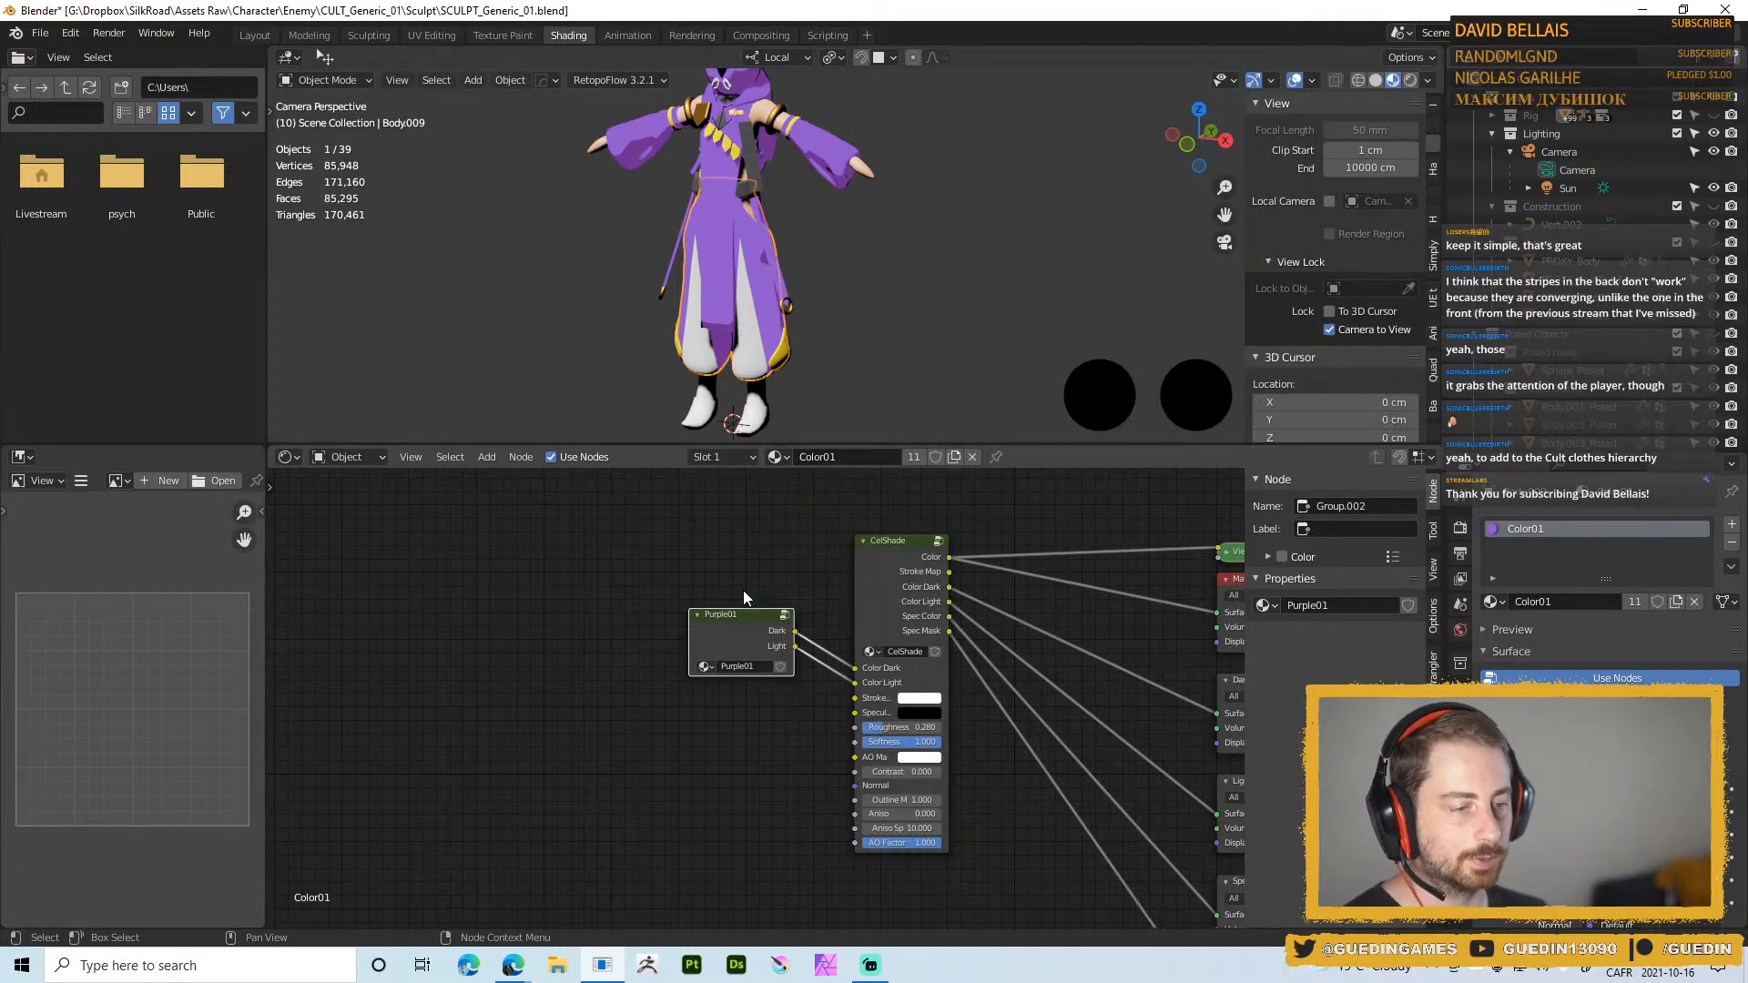
Make the trousers' Color01 material an independent single-user copy and rename it Color02
scroll(959, 649, up, 1)
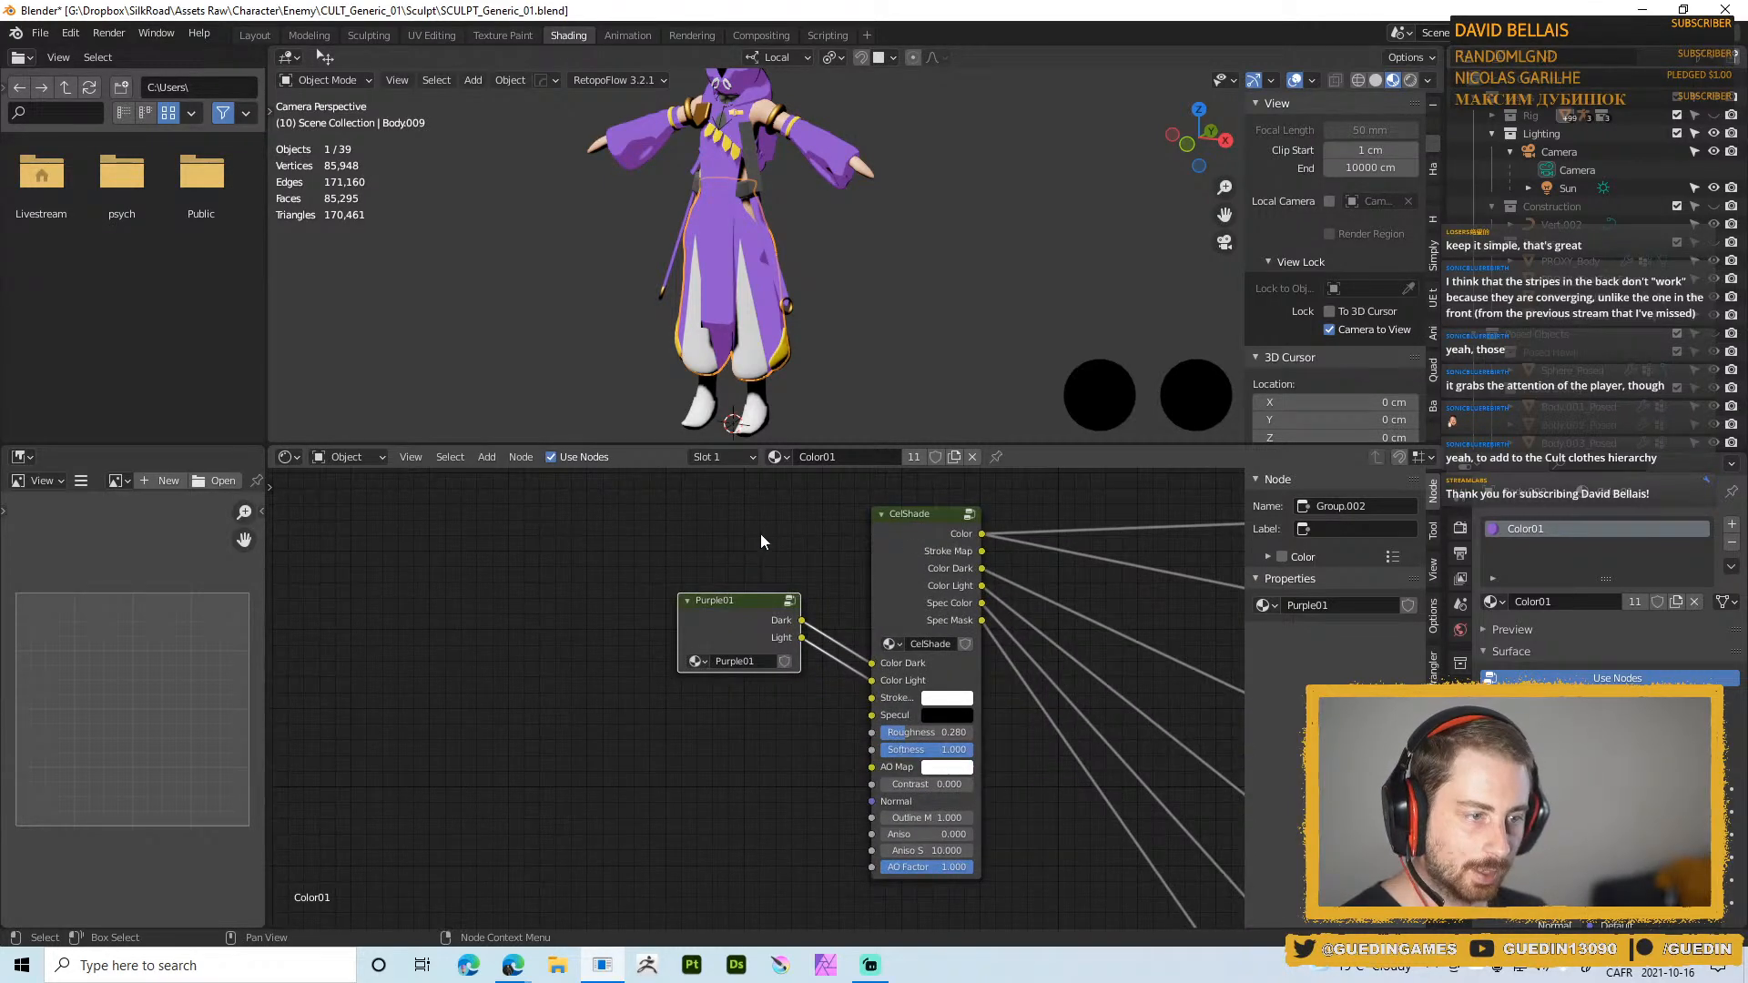
middle_drag(787, 537, 774, 557)
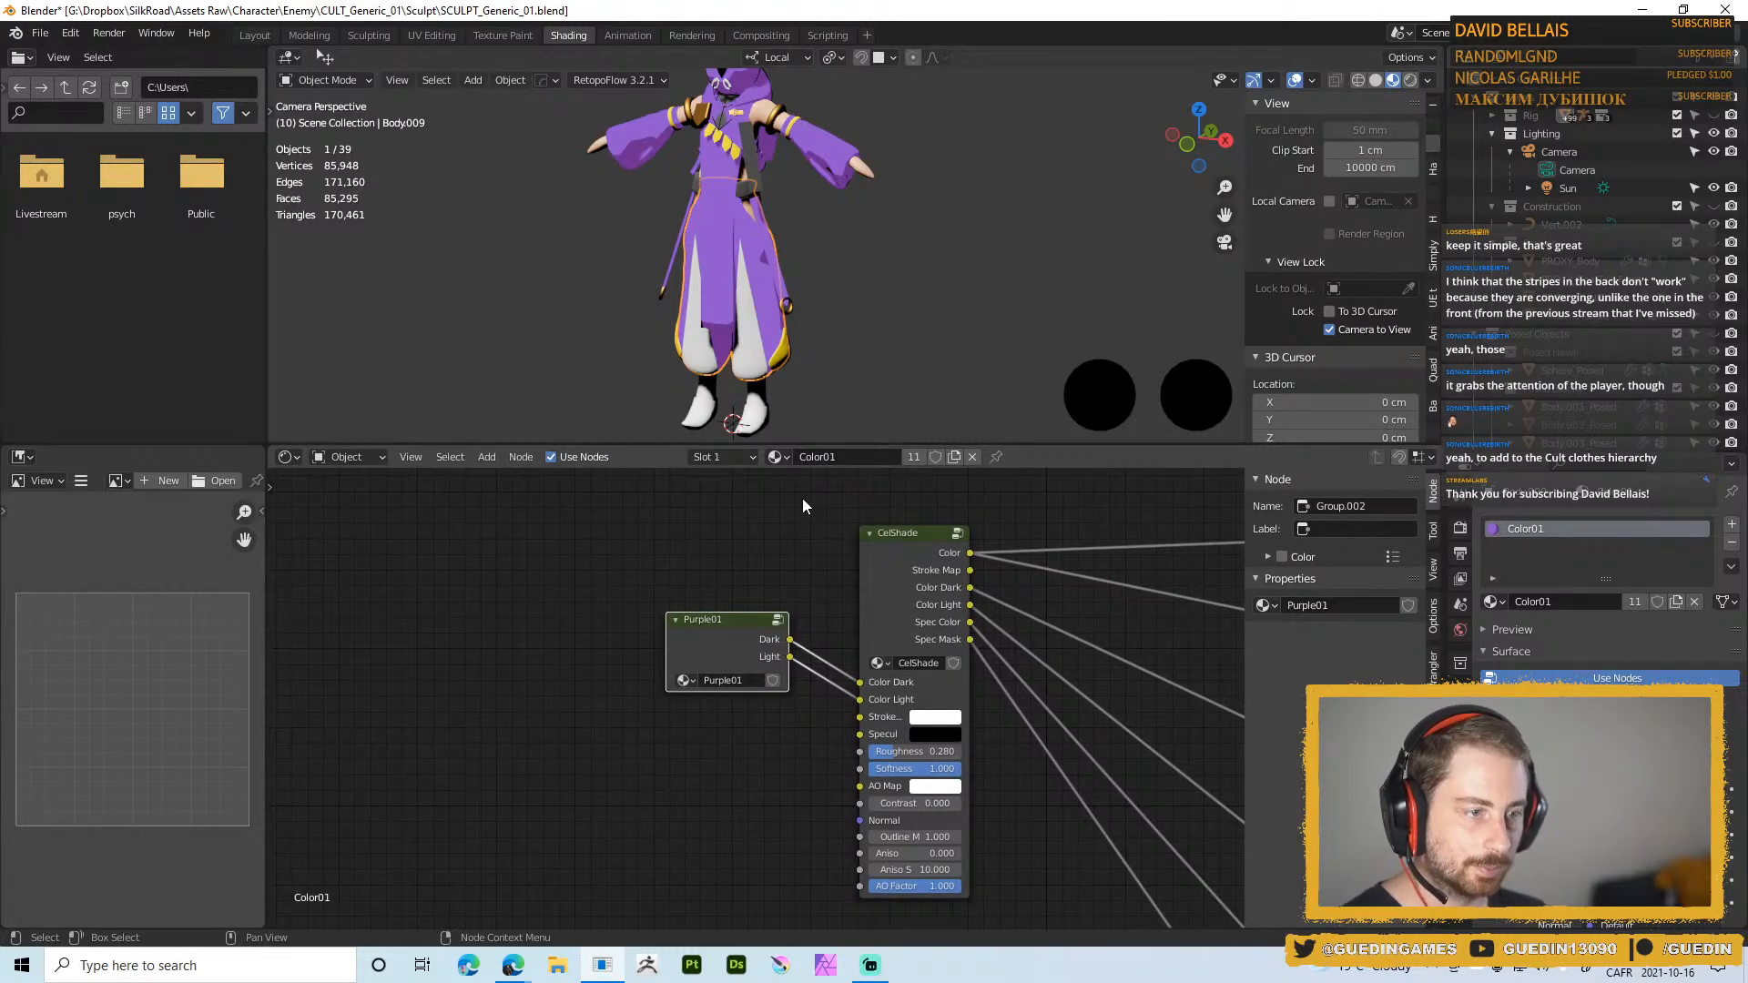
click(912, 456)
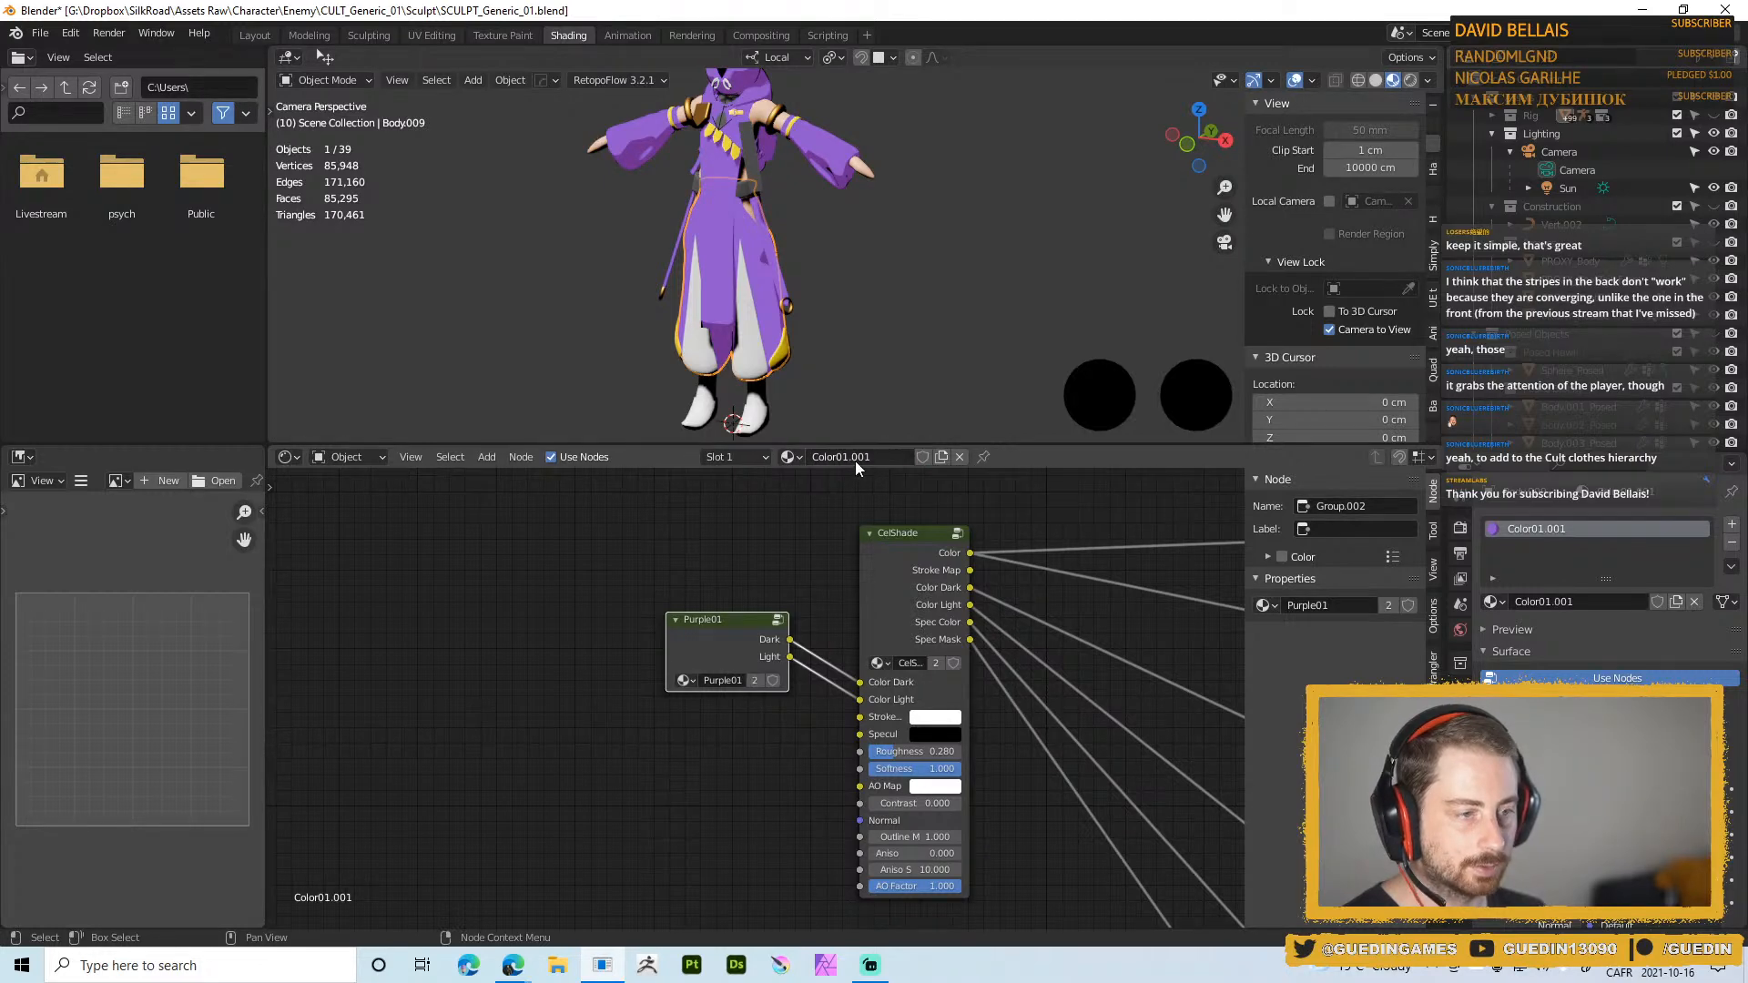
click(896, 459)
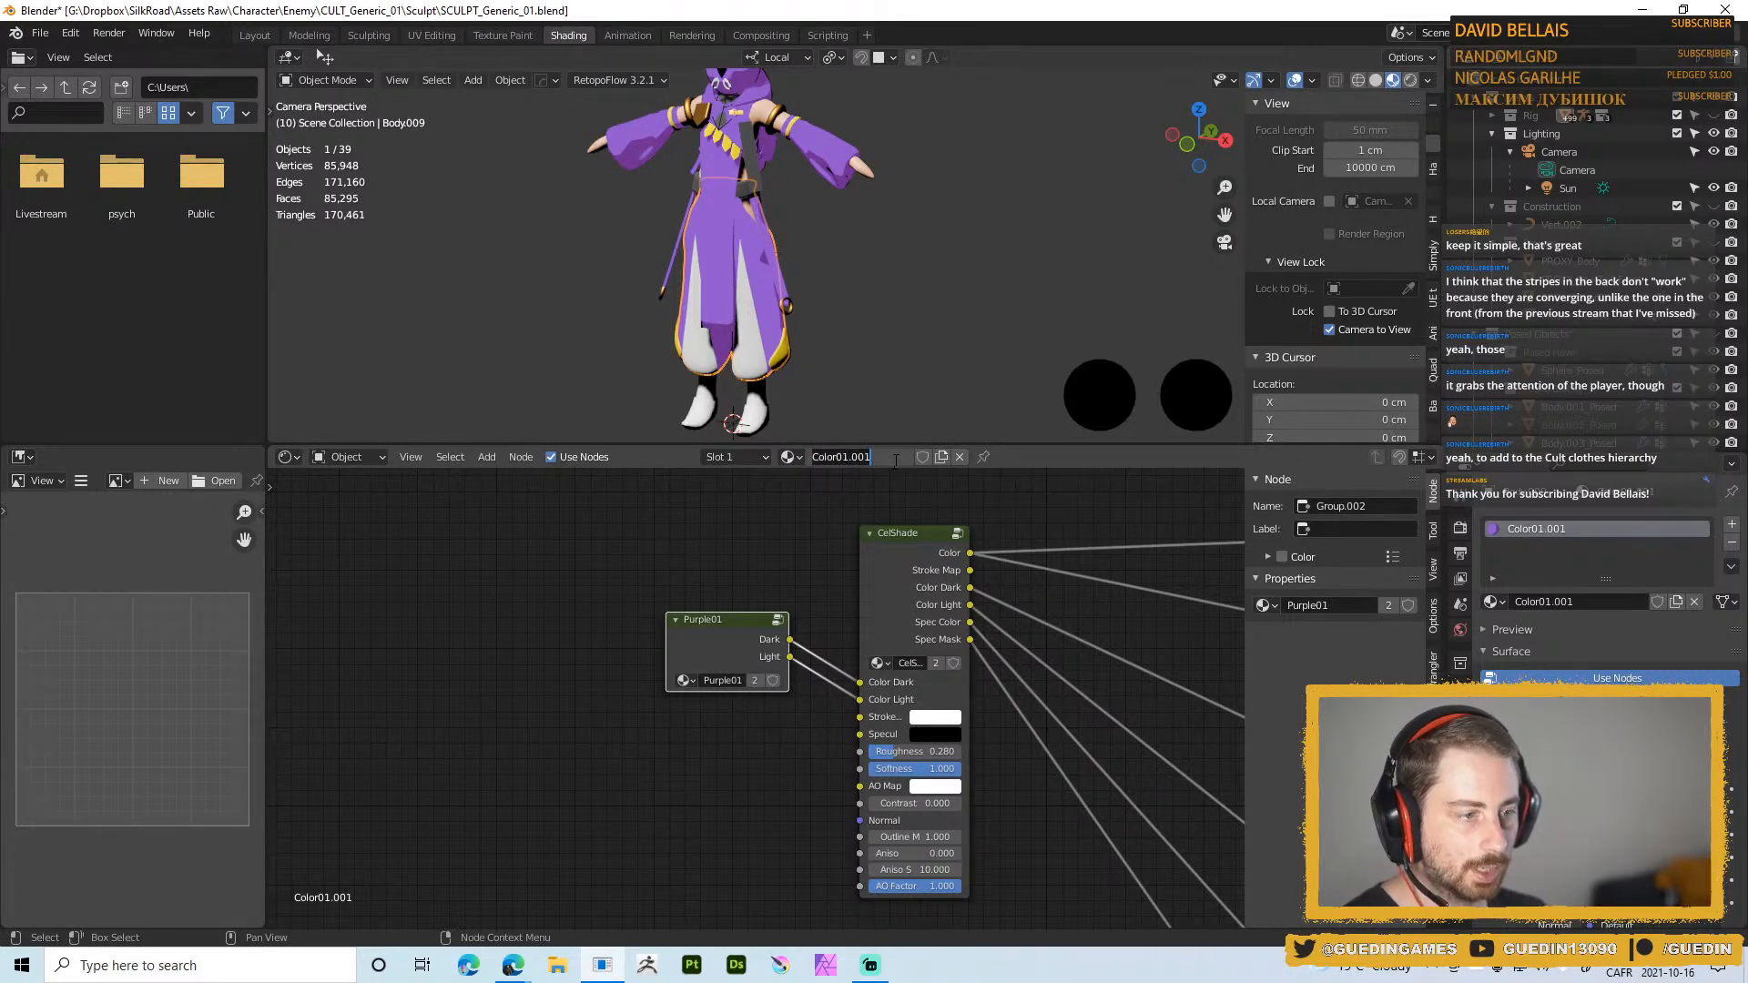
drag(845, 459, 910, 461)
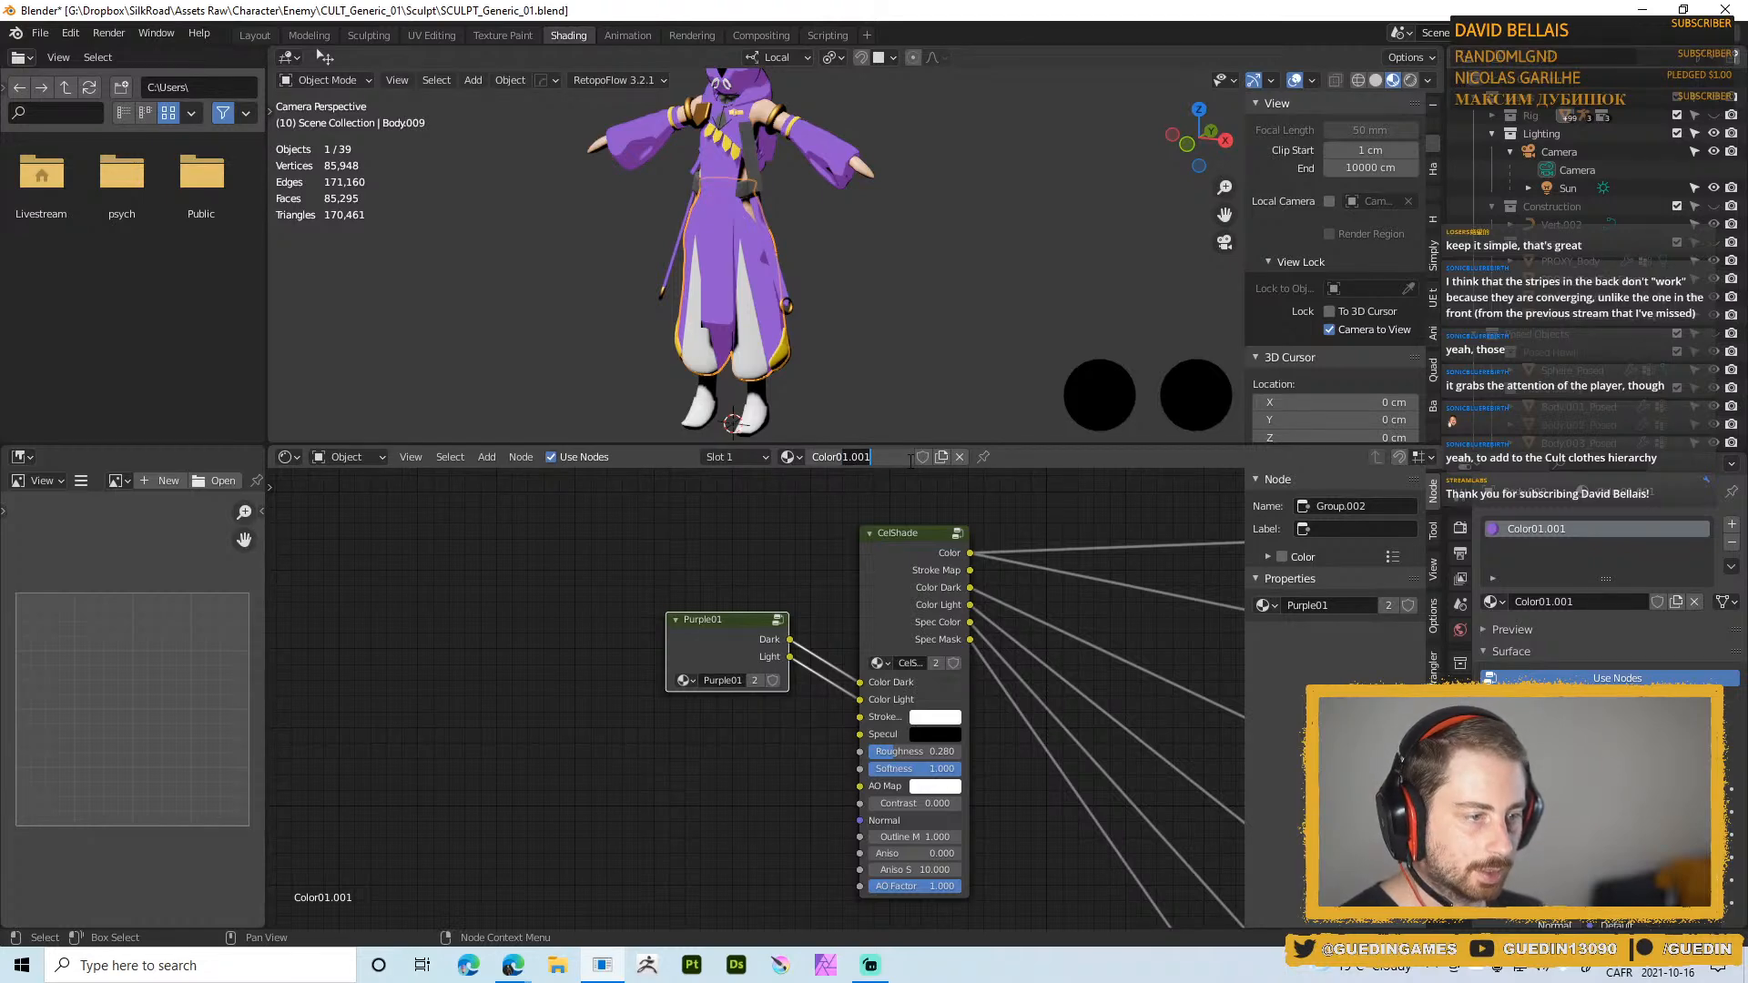
text(2)
key(Return)
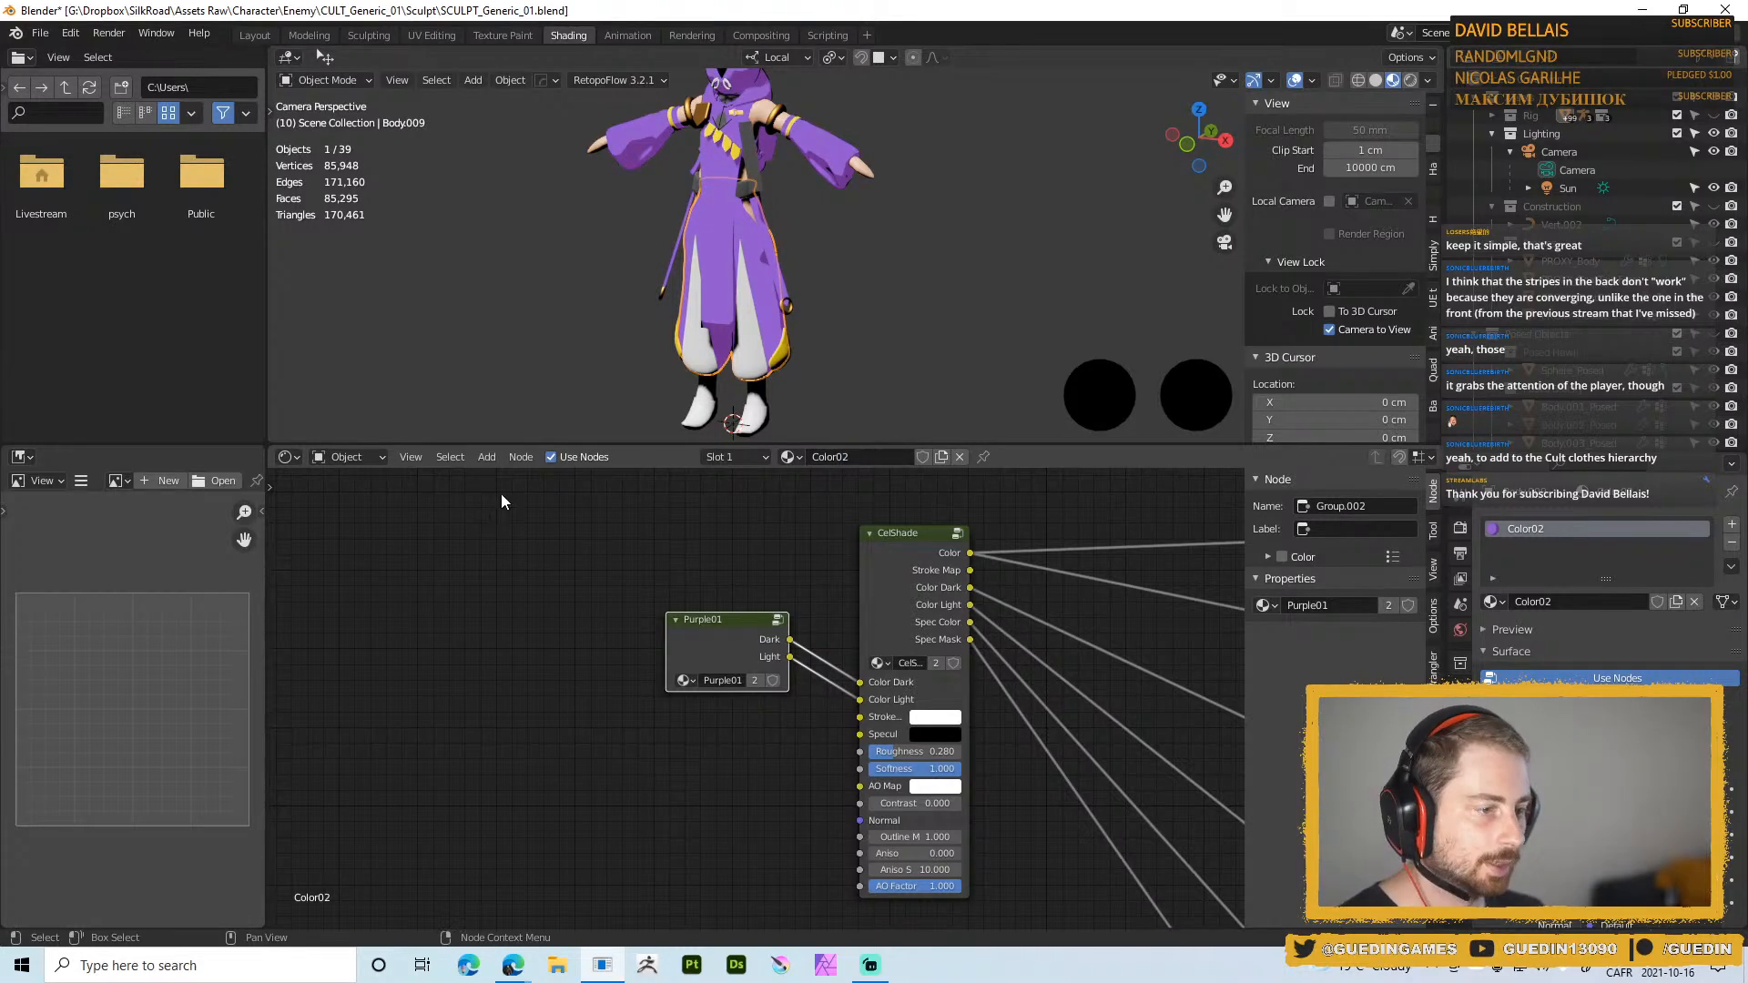
Make the Purple01 colour group in Color02 an independent single-user copy, rename it Black01, and reposition its node beside CelShade
middle_drag(740, 582, 837, 585)
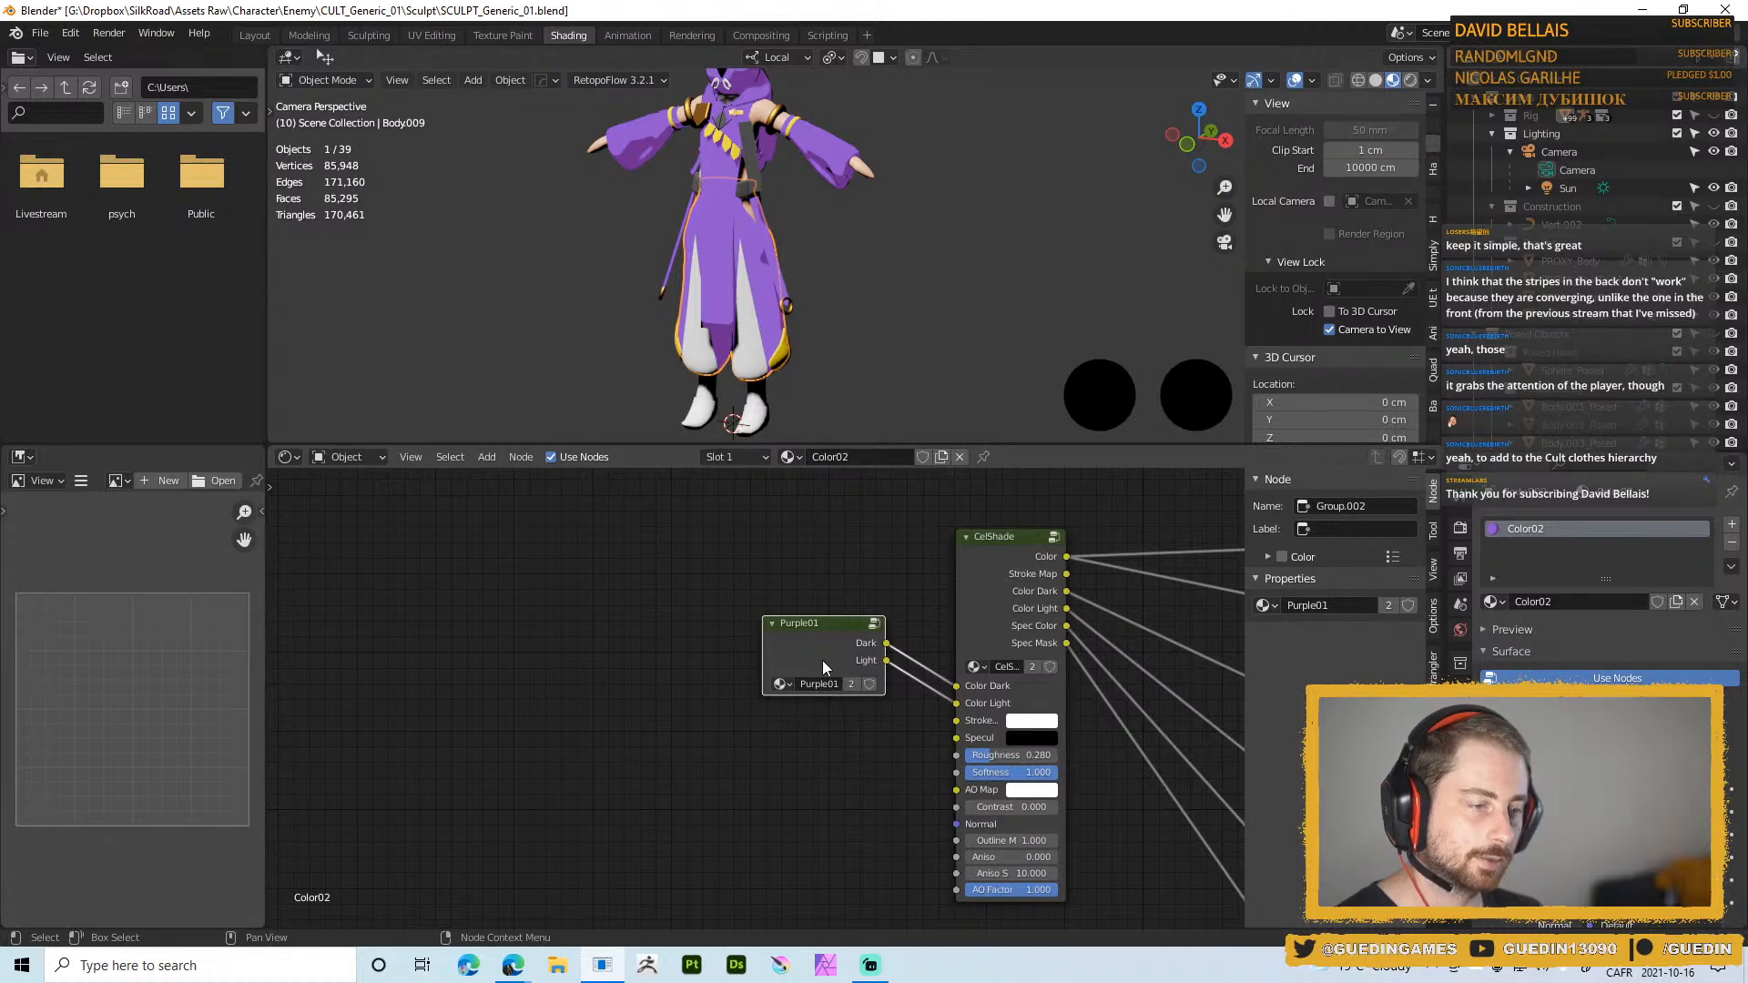
drag(822, 660, 784, 611)
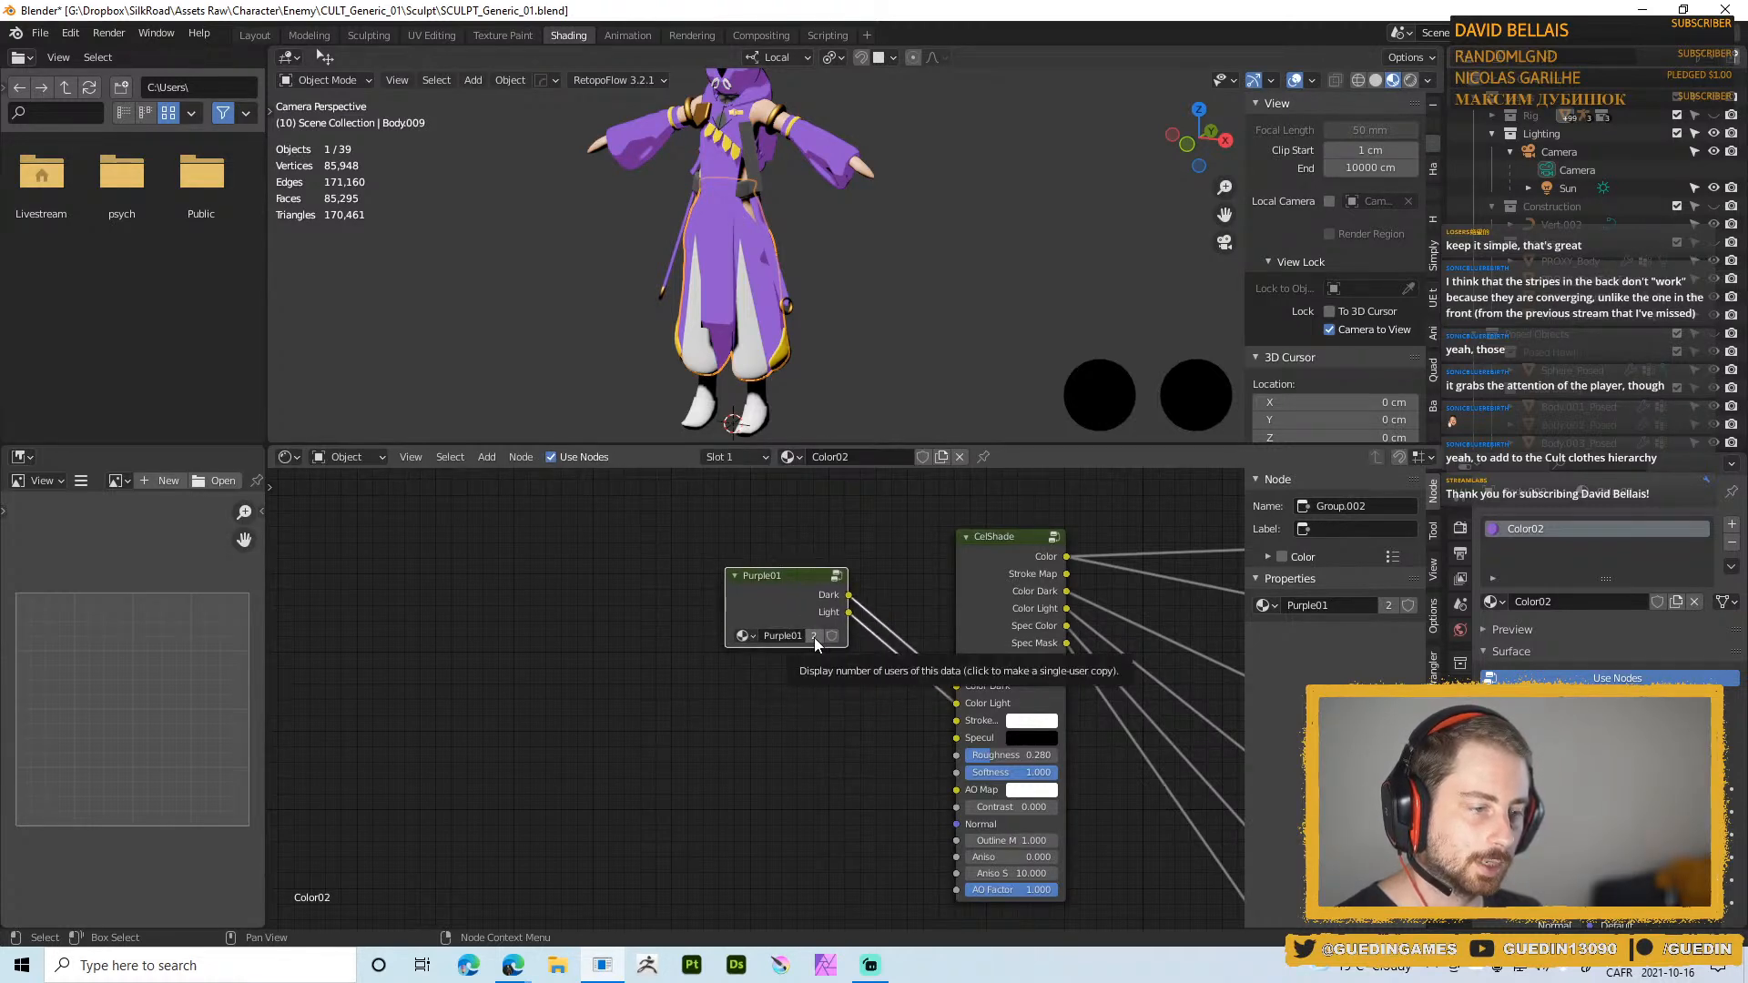
click(814, 637)
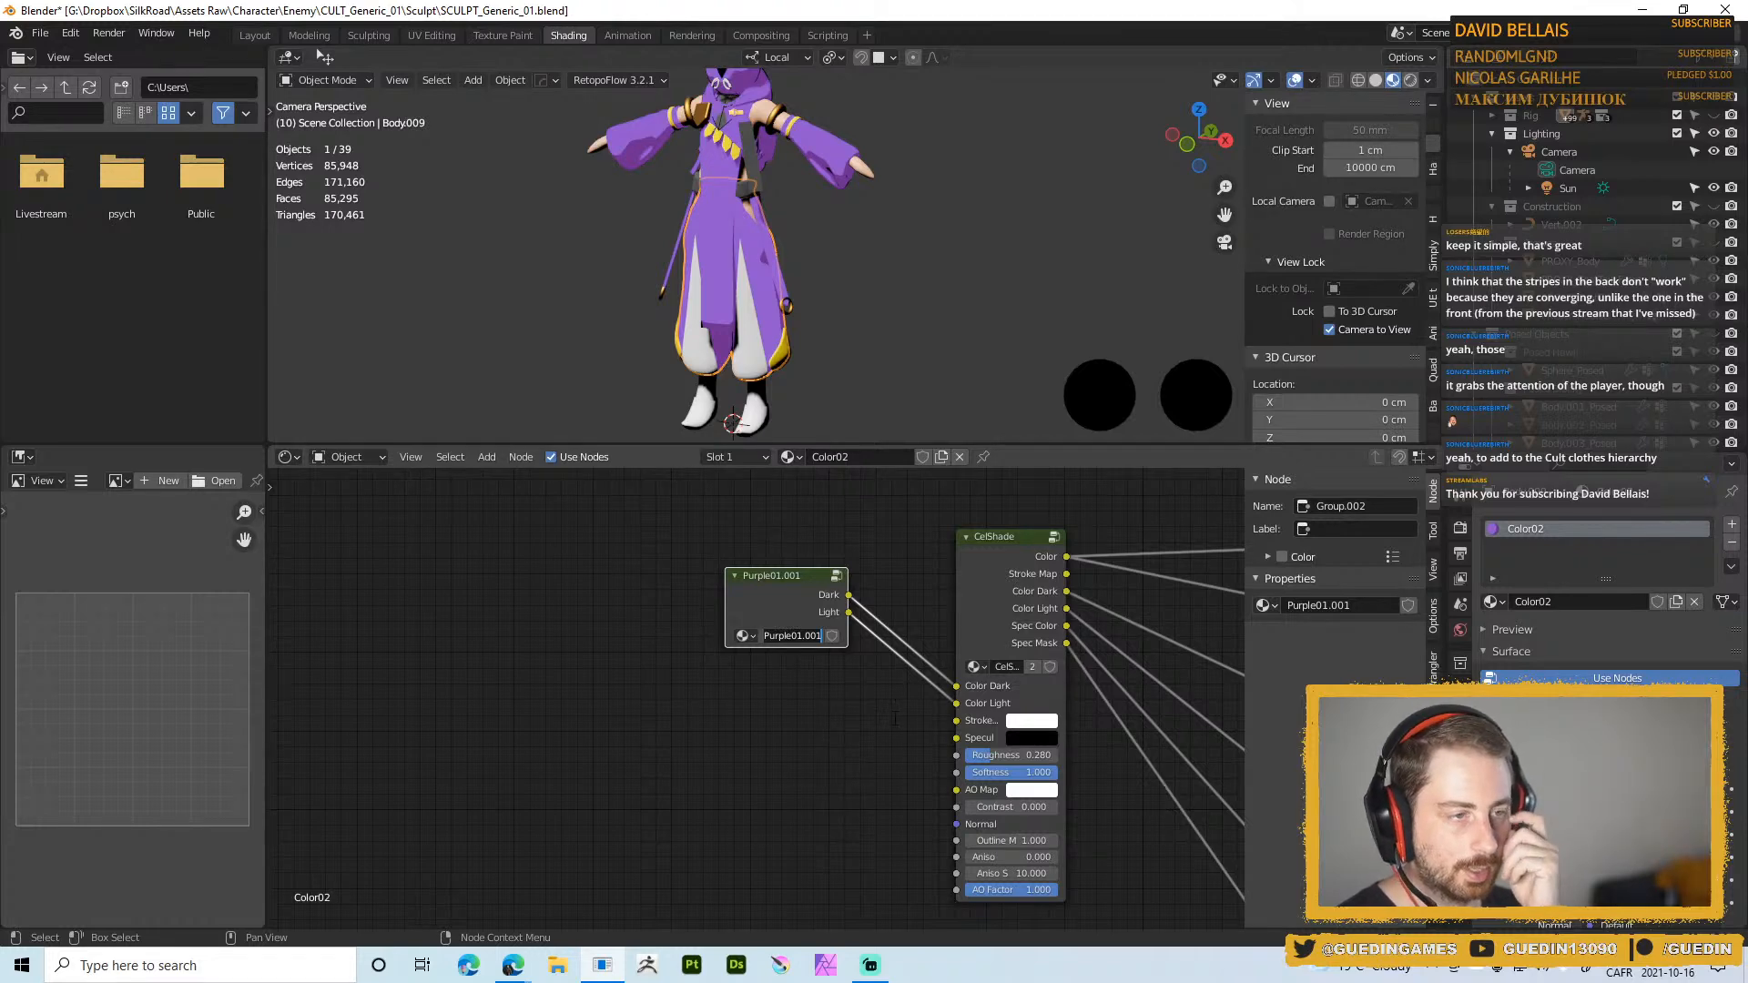
text(Black)
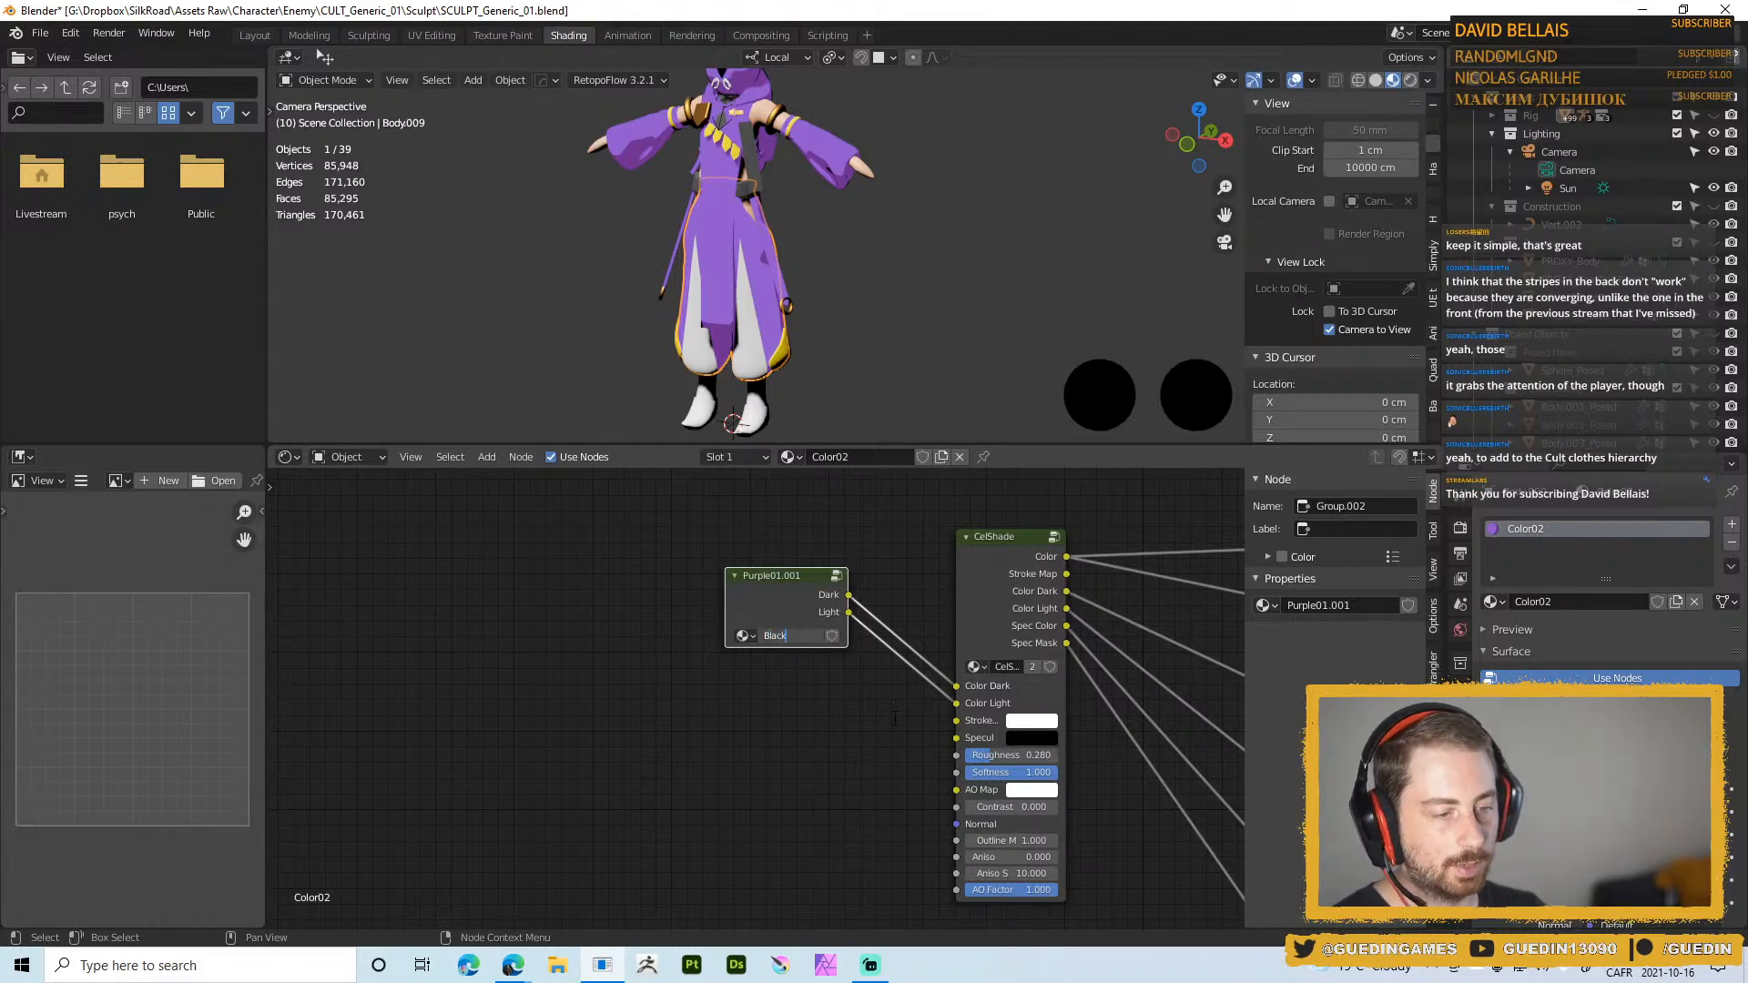
text(01)
key(Return)
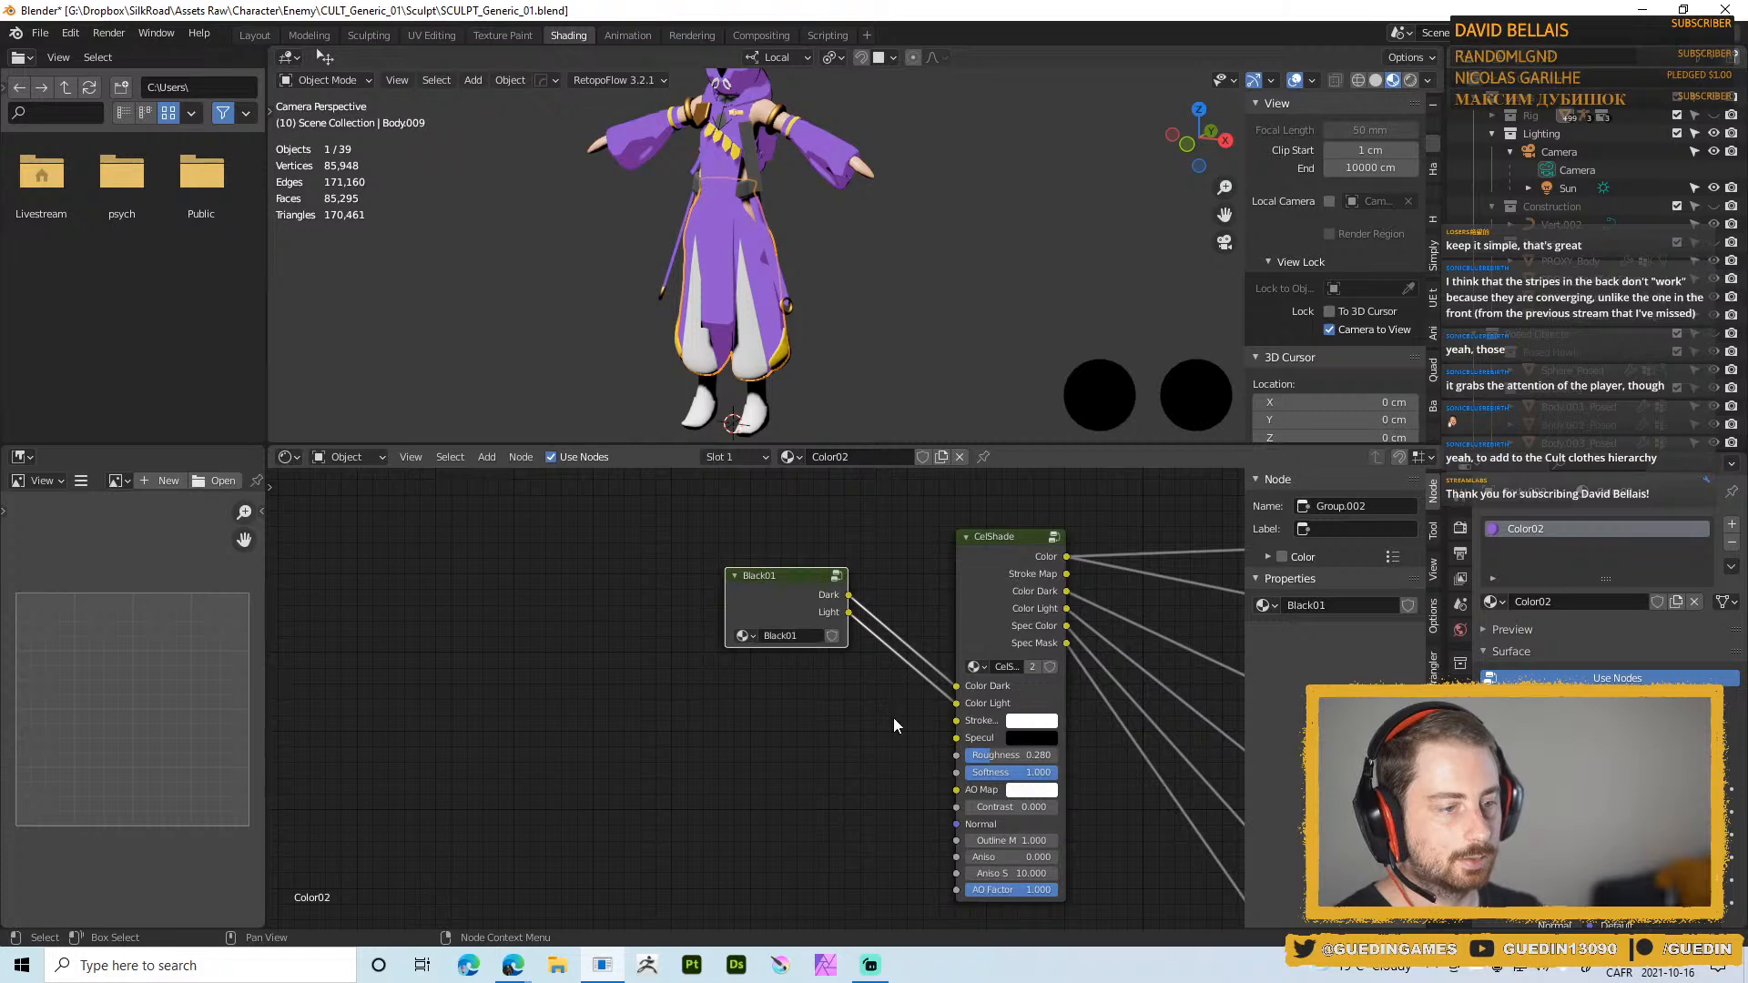
click(795, 739)
click(785, 576)
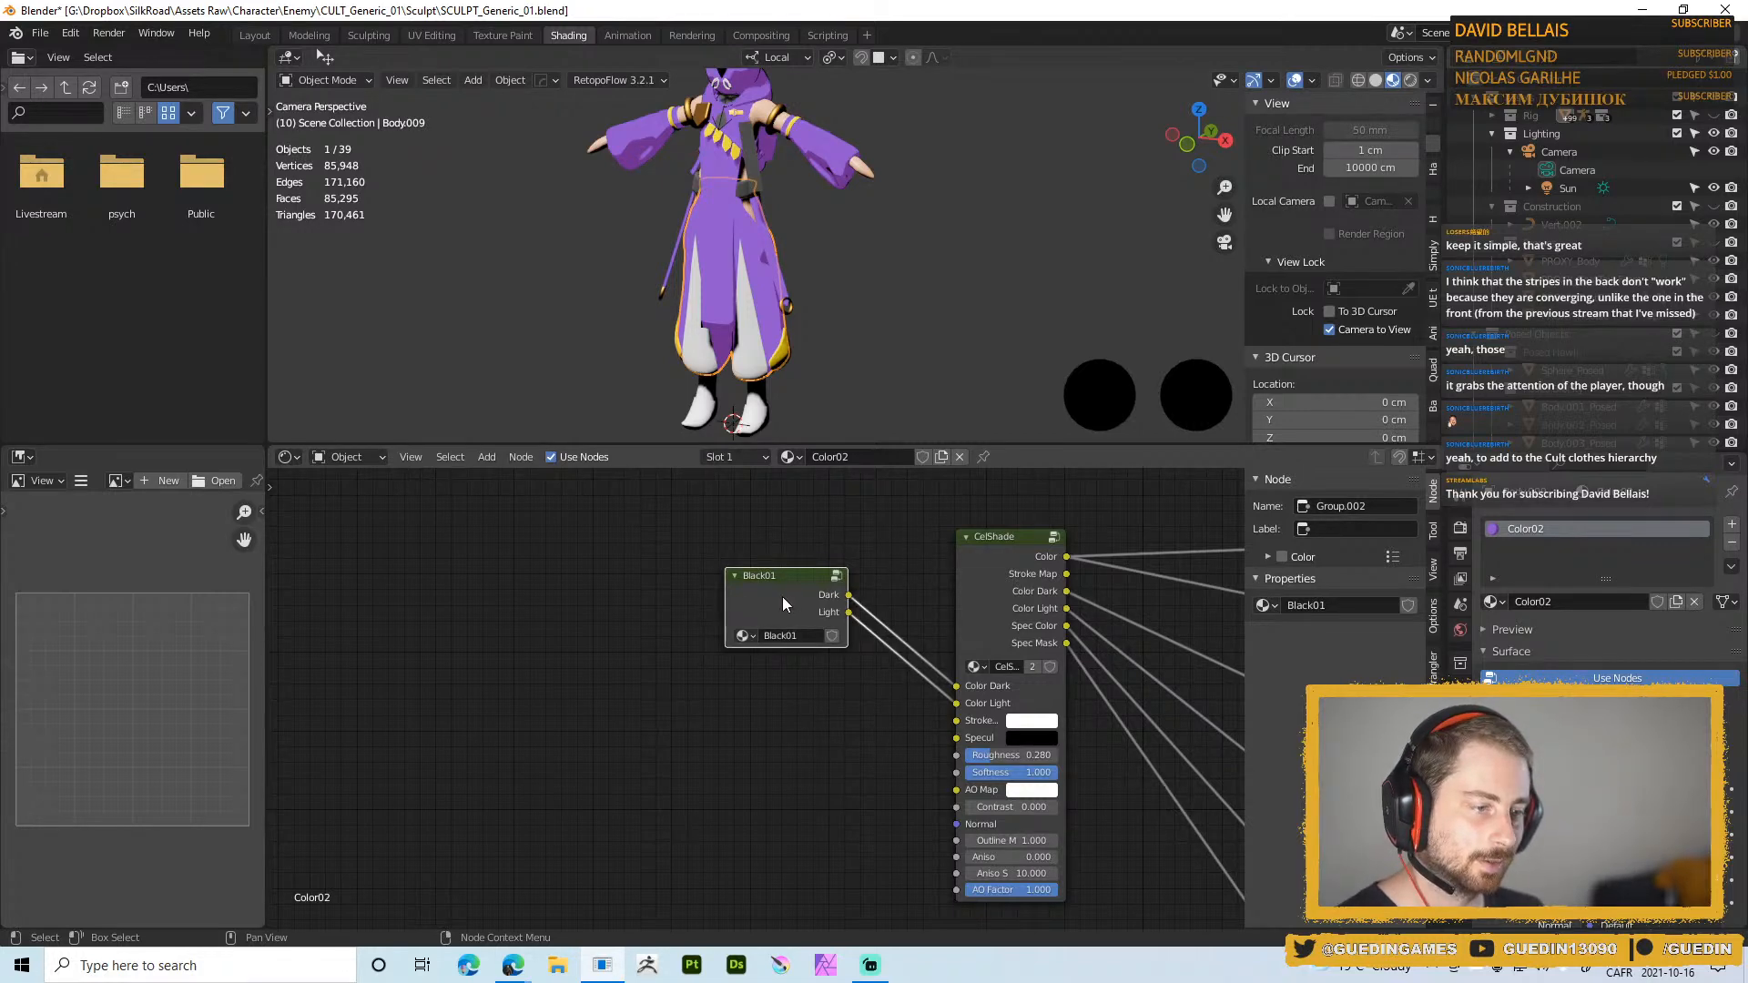
drag(783, 598, 806, 631)
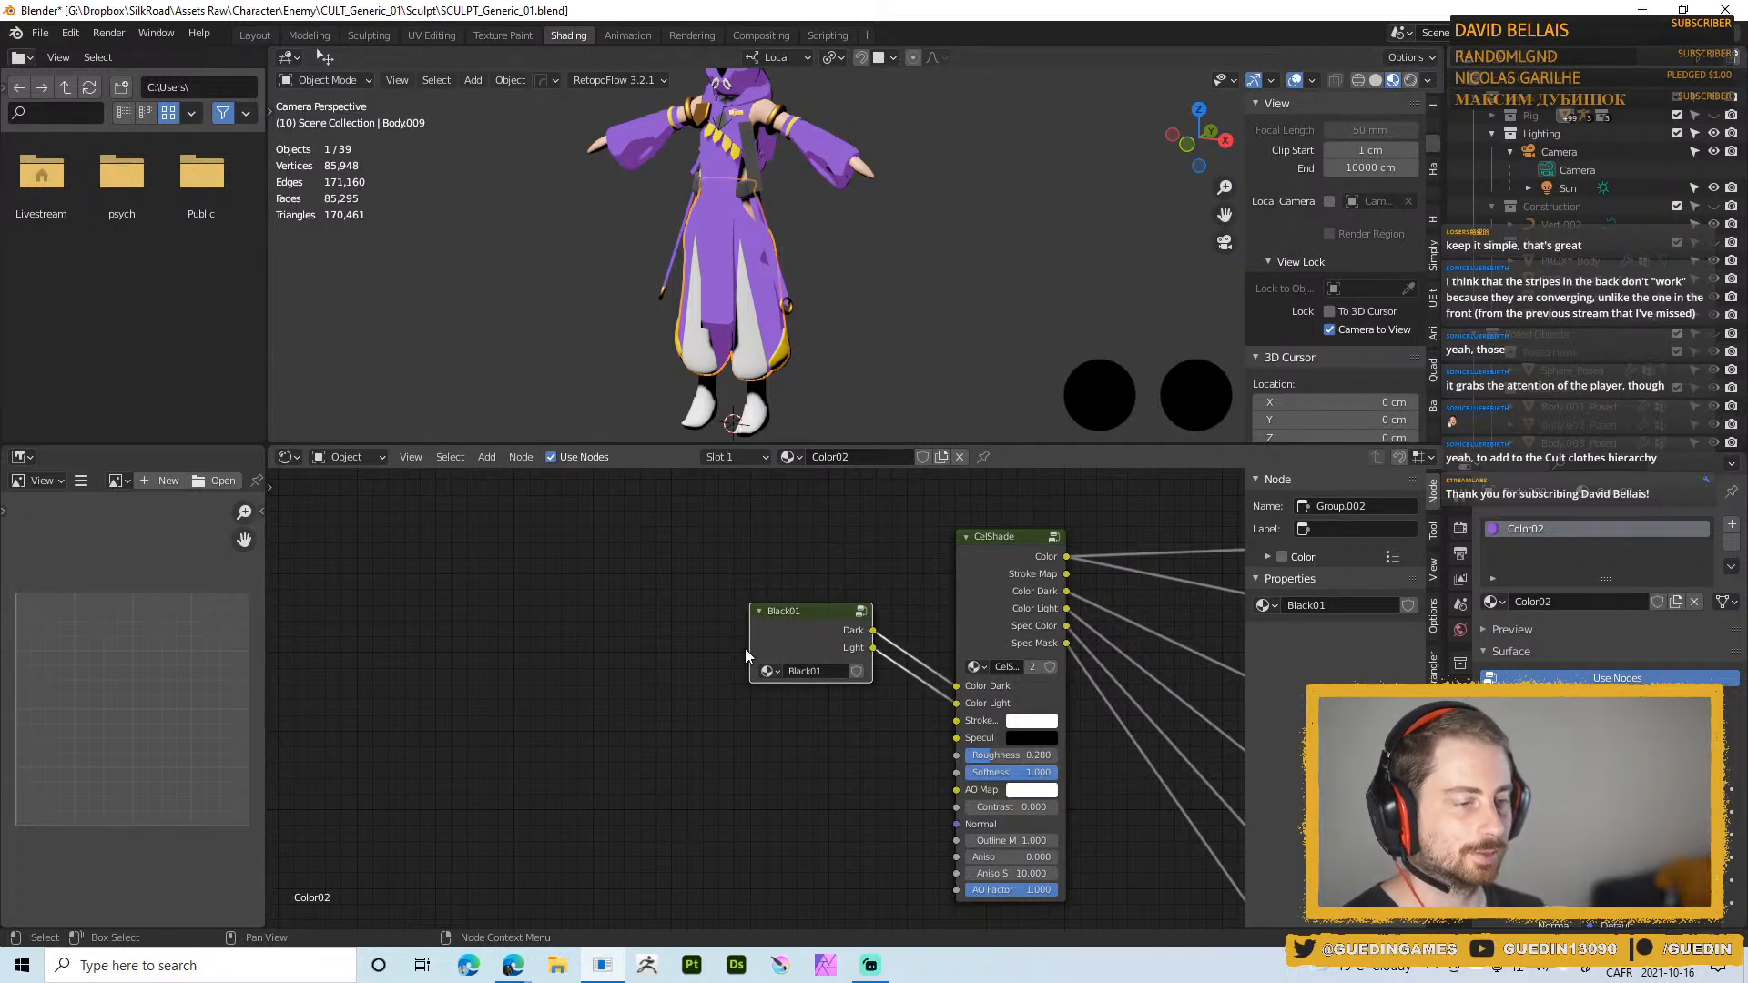
Inside the Black01 group, set the Dark RGB colour to a neutral dark grey with saturation 0 and value 0.070
click(860, 613)
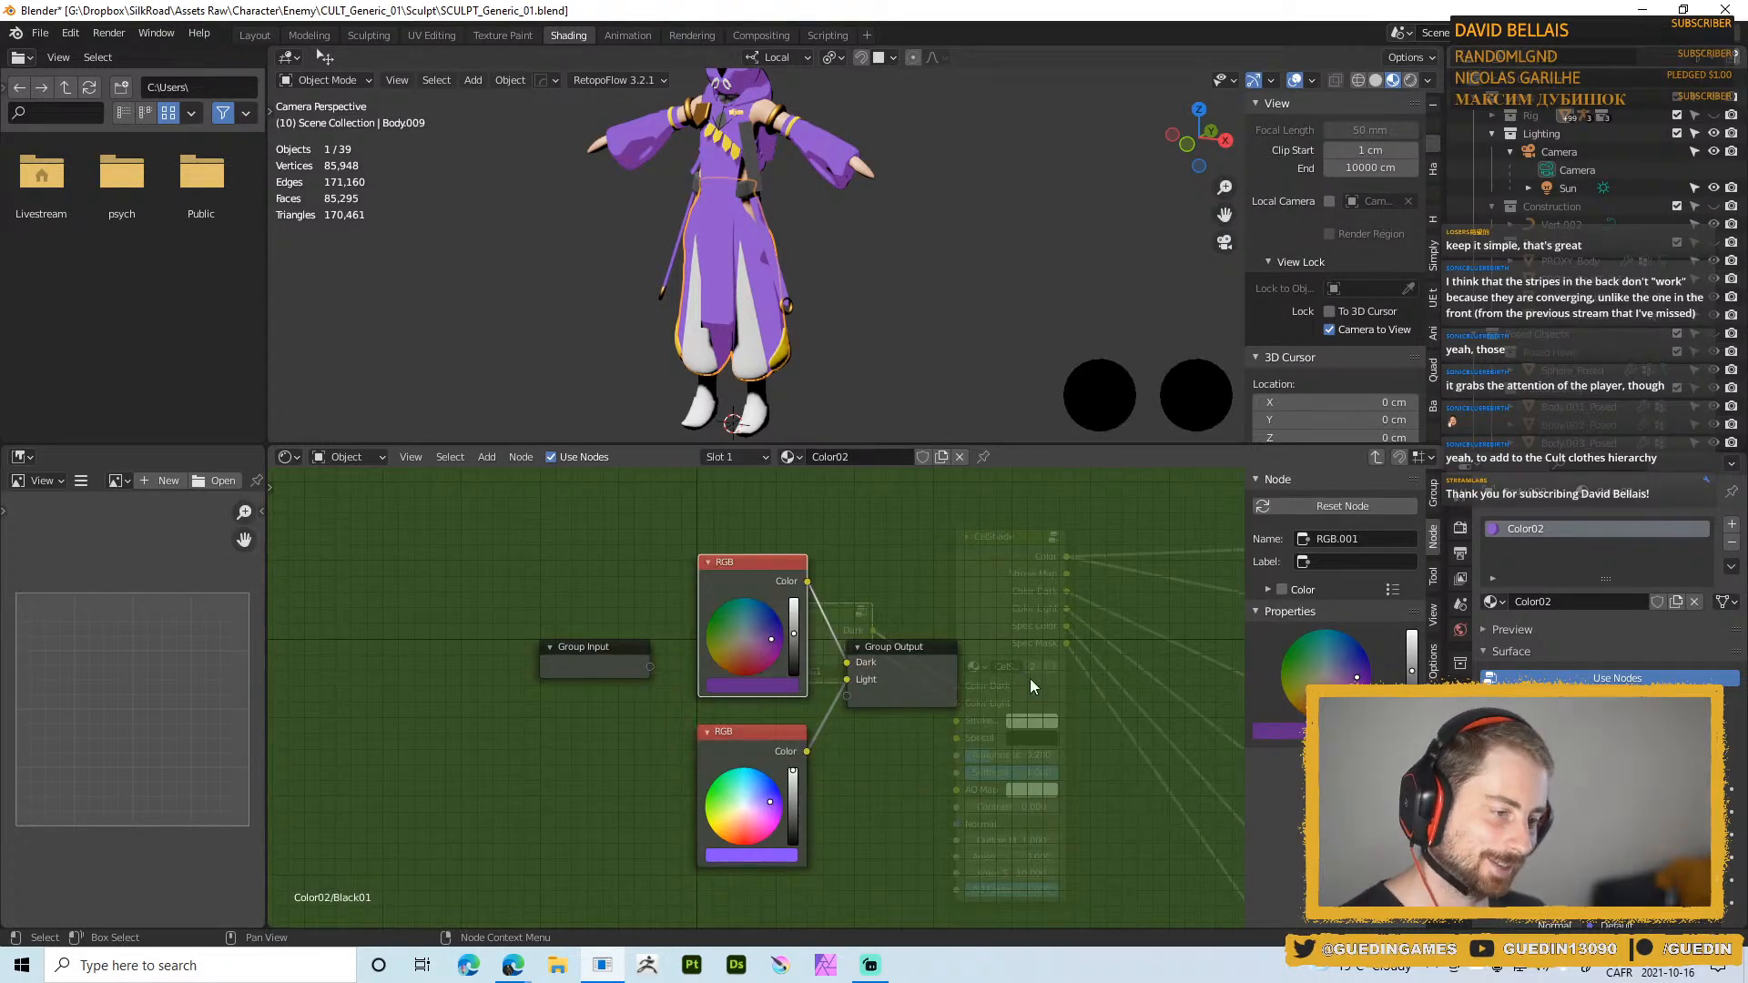
click(761, 686)
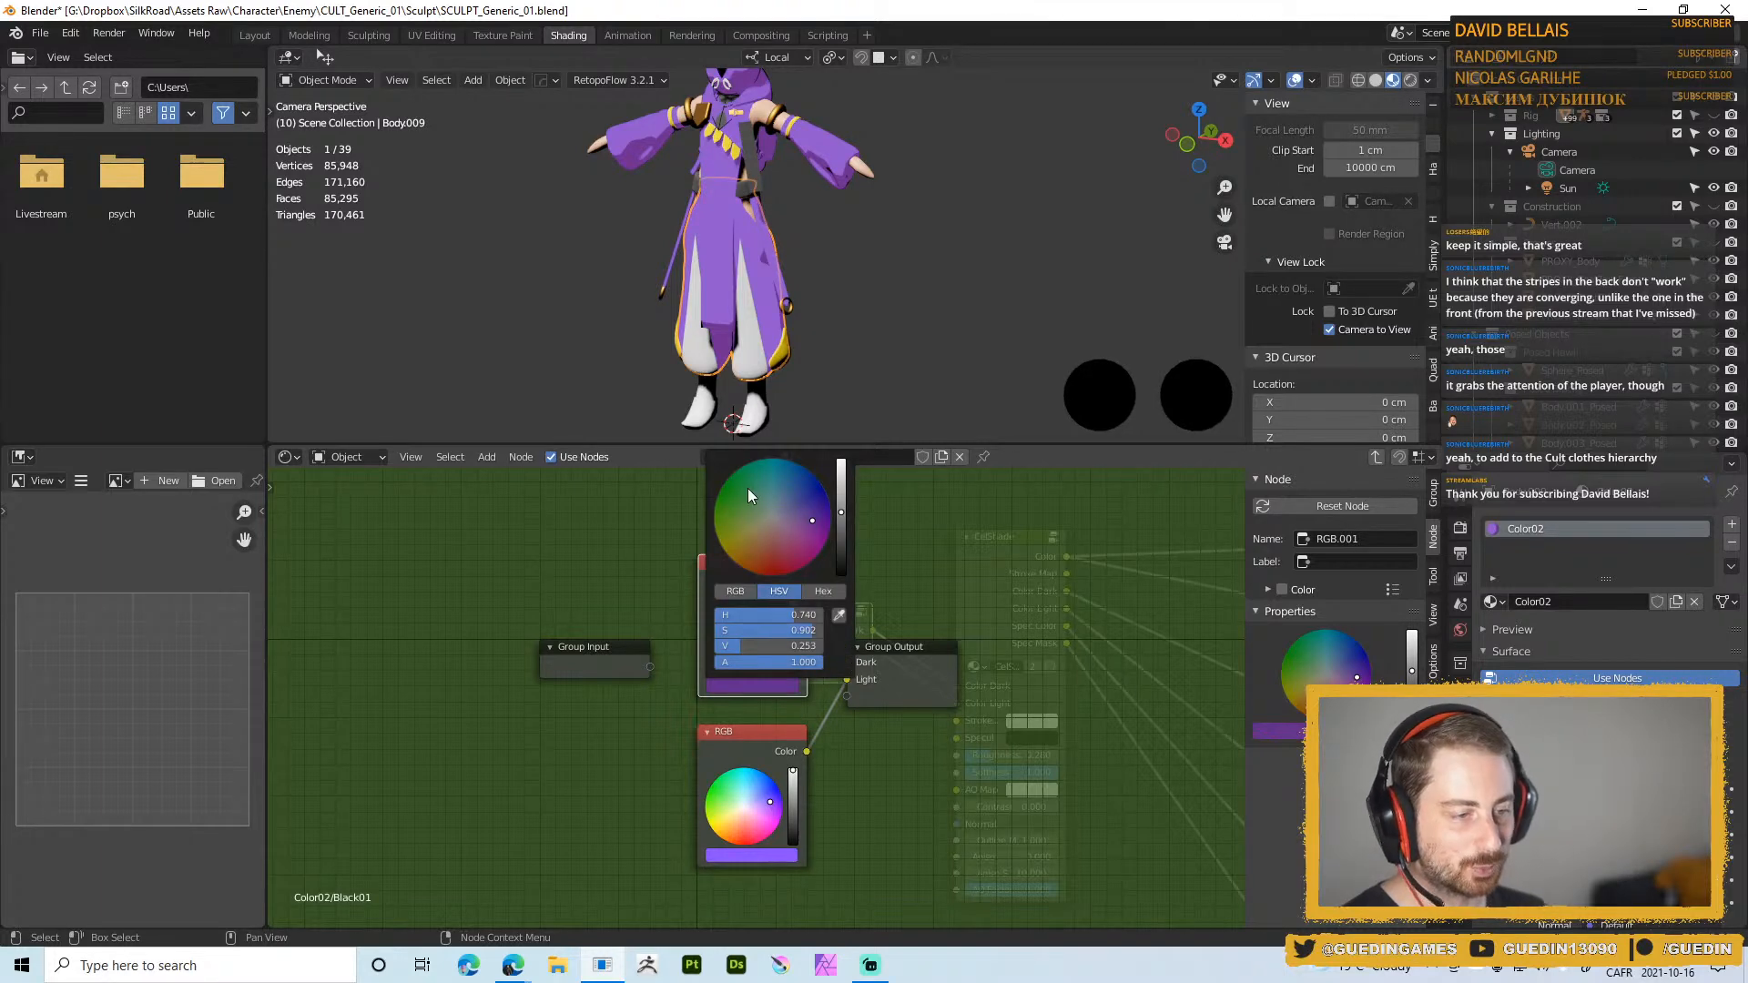
drag(845, 517, 794, 652)
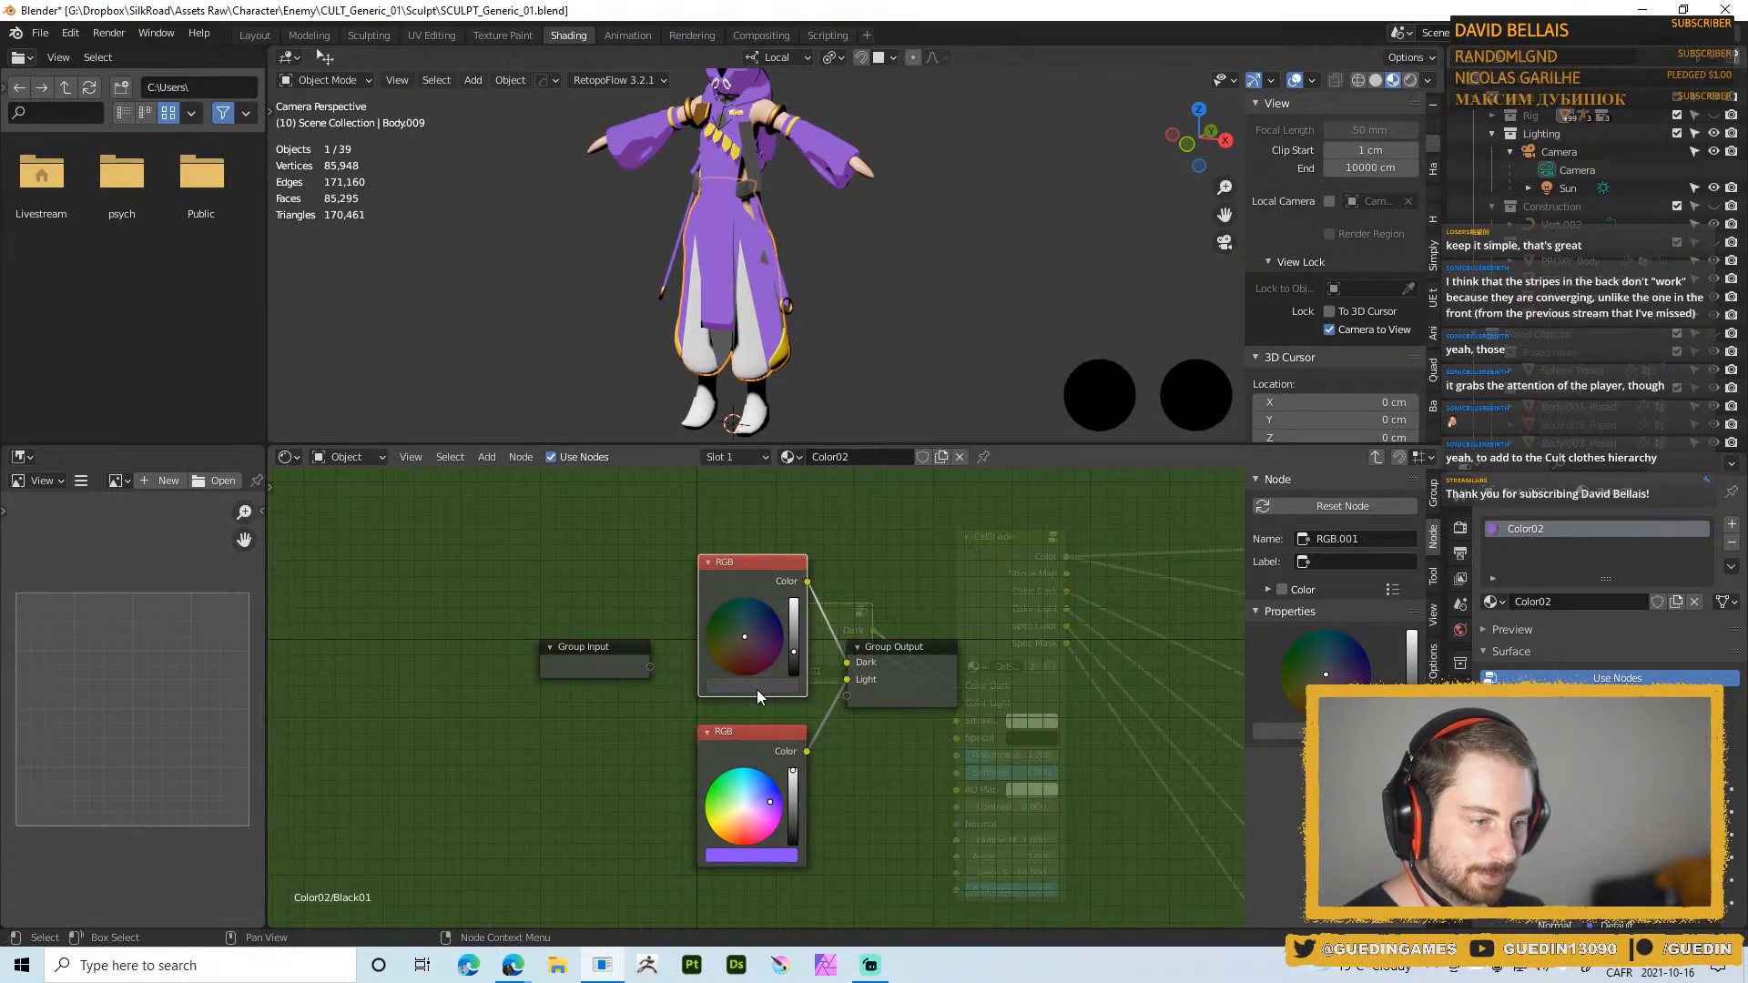
click(757, 688)
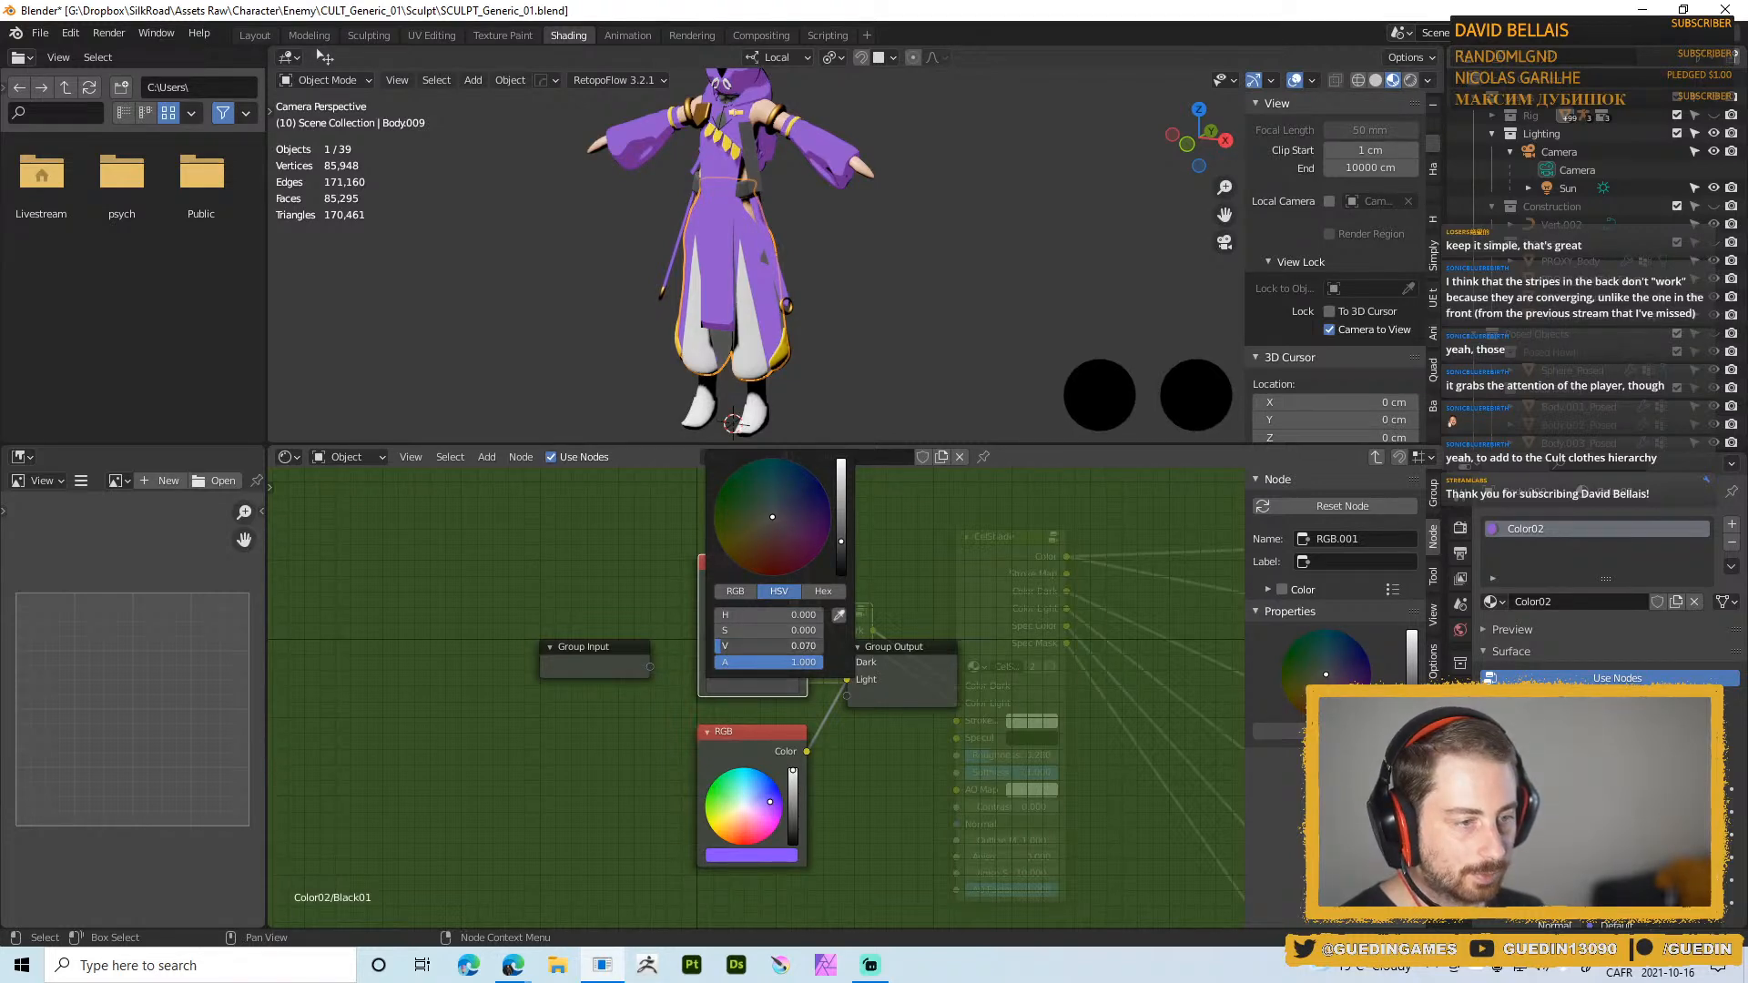
Set the Light RGB colour to neutral grey with saturation 0 and value 0.134, slightly darken the Dark colour, and deselect the trousers
click(742, 856)
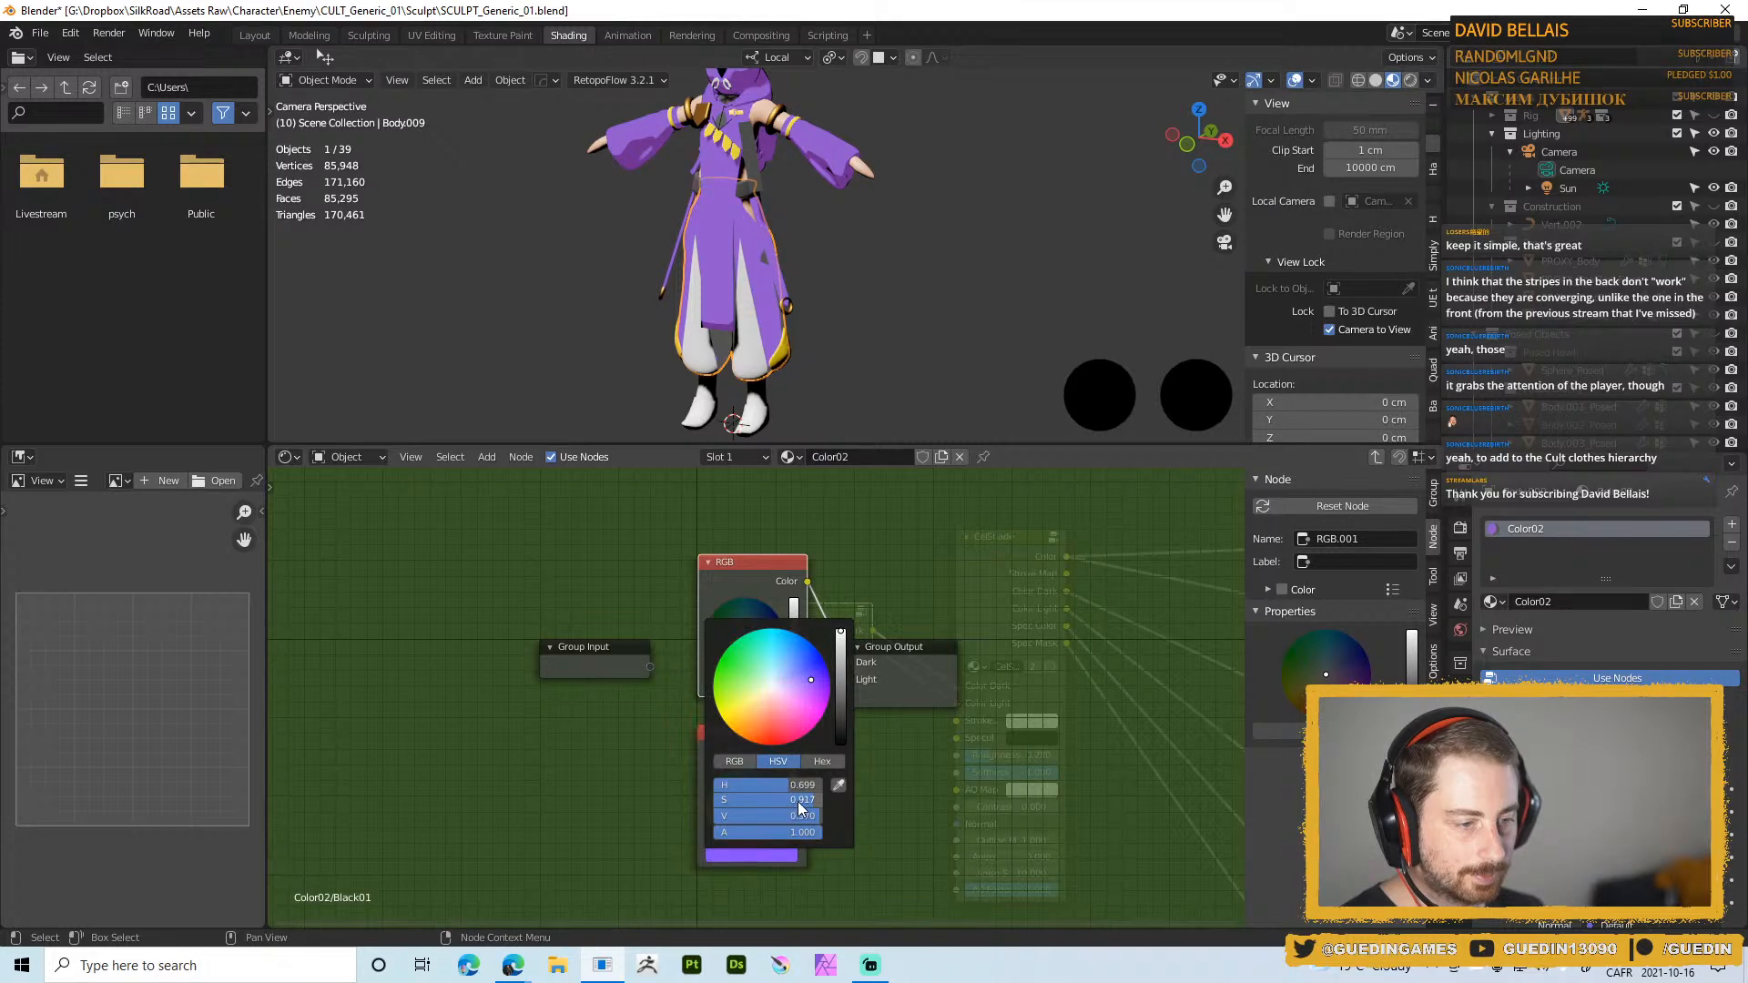
drag(793, 799, 729, 816)
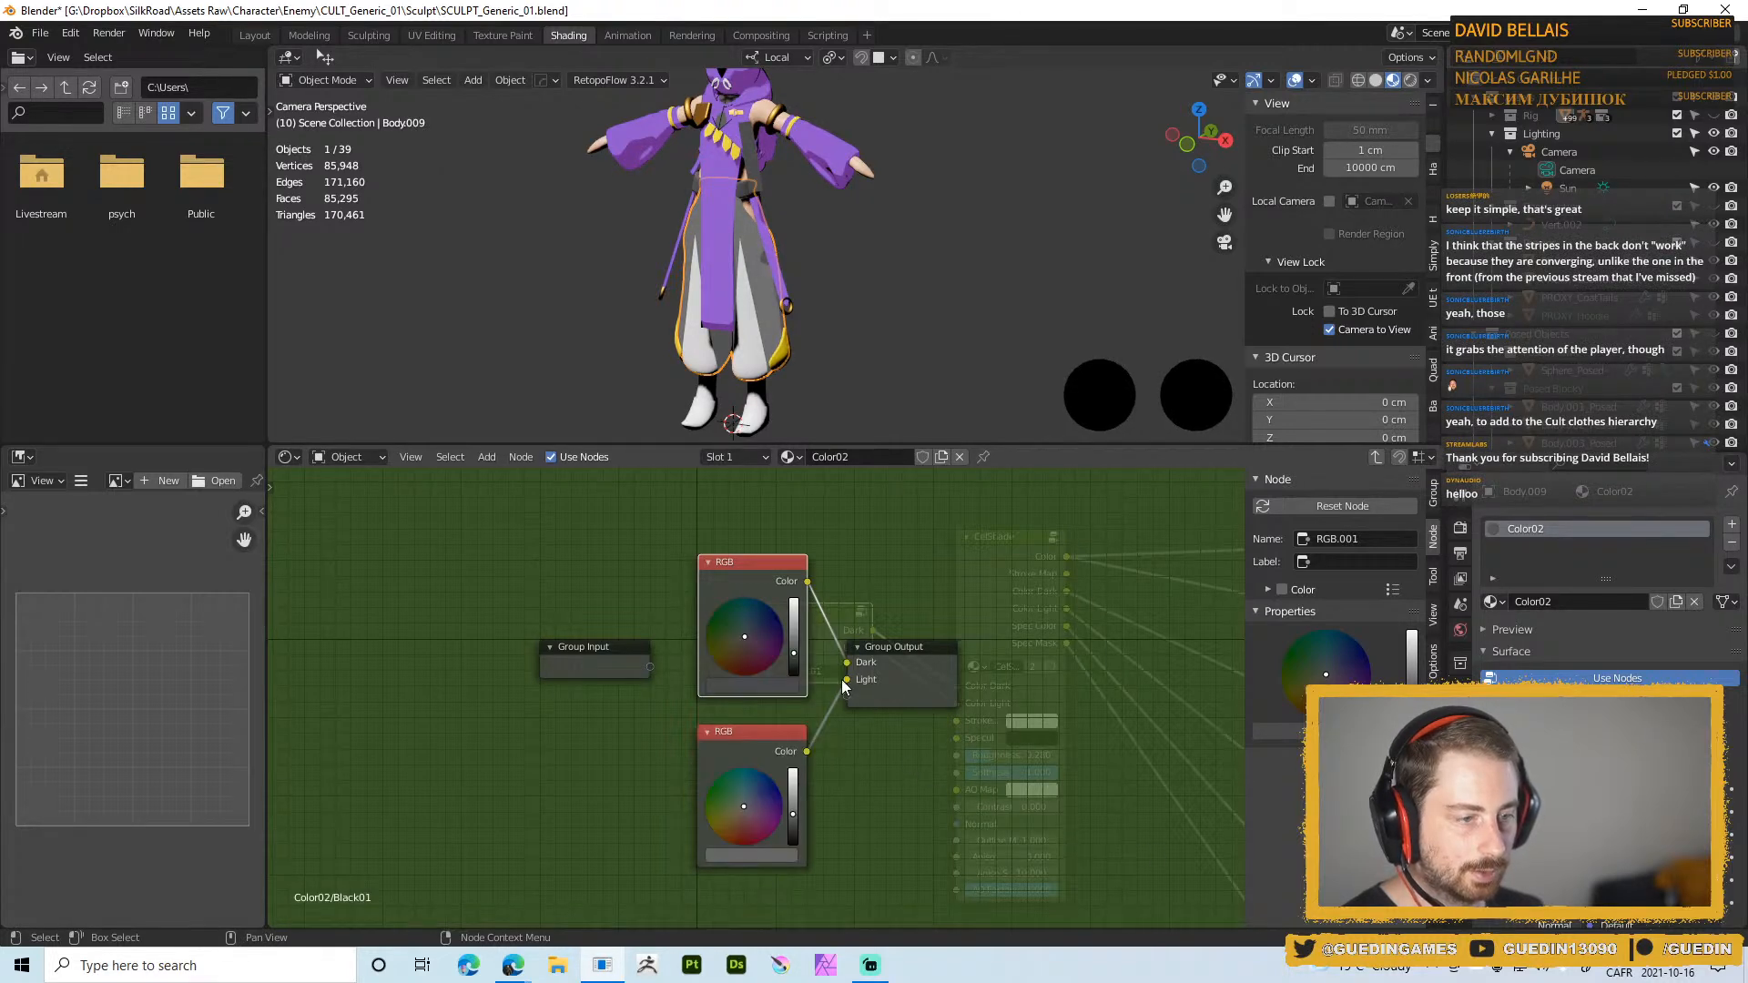
drag(794, 653, 794, 657)
click(935, 362)
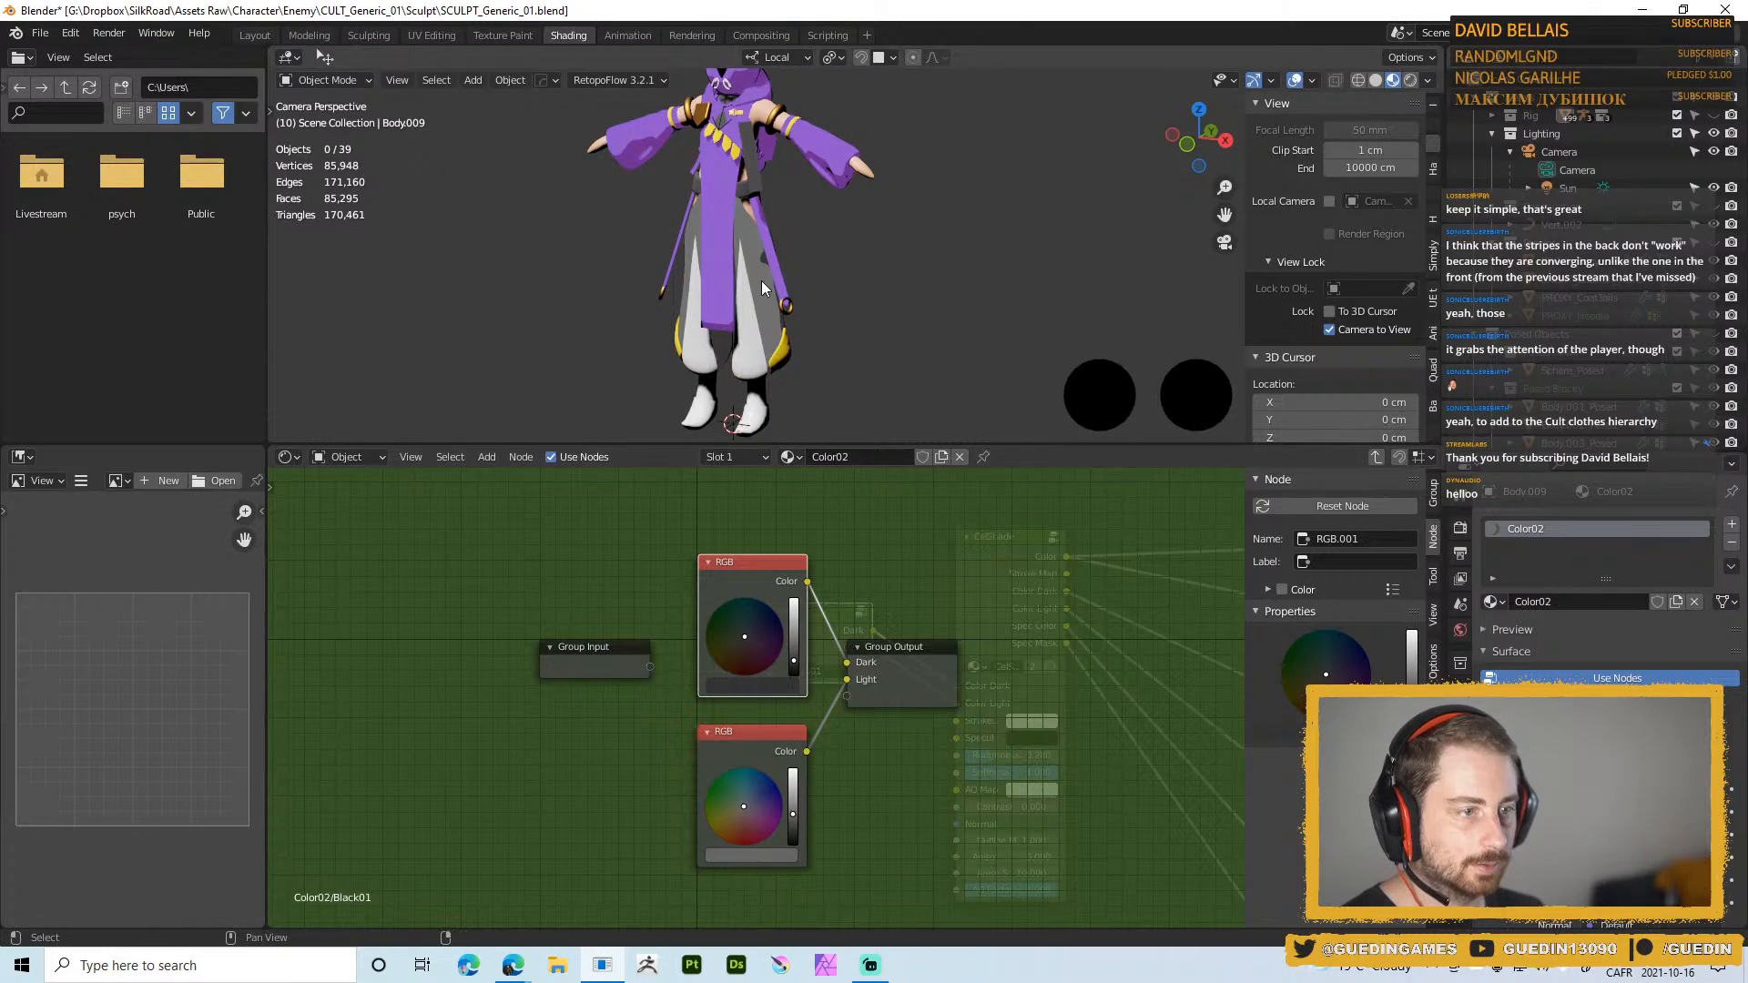
Darken Black01's Light and Dark greys further to near black, and leave the node group
middle_drag(761, 280, 938, 261)
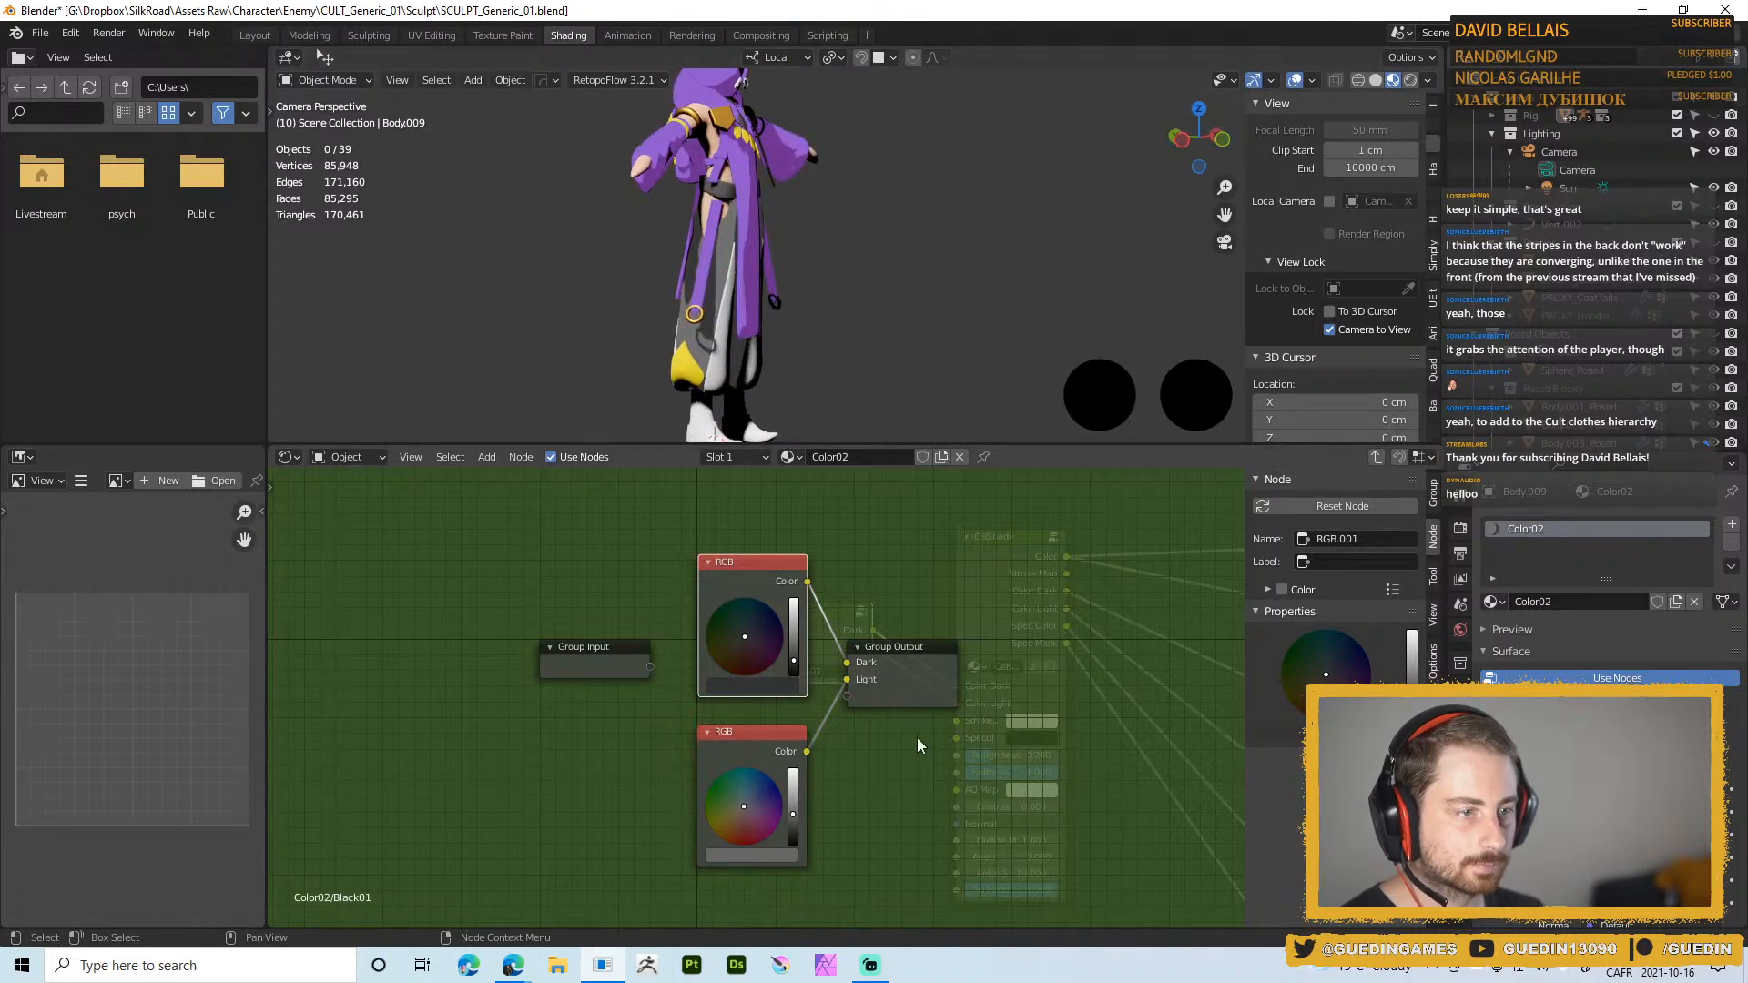
click(758, 862)
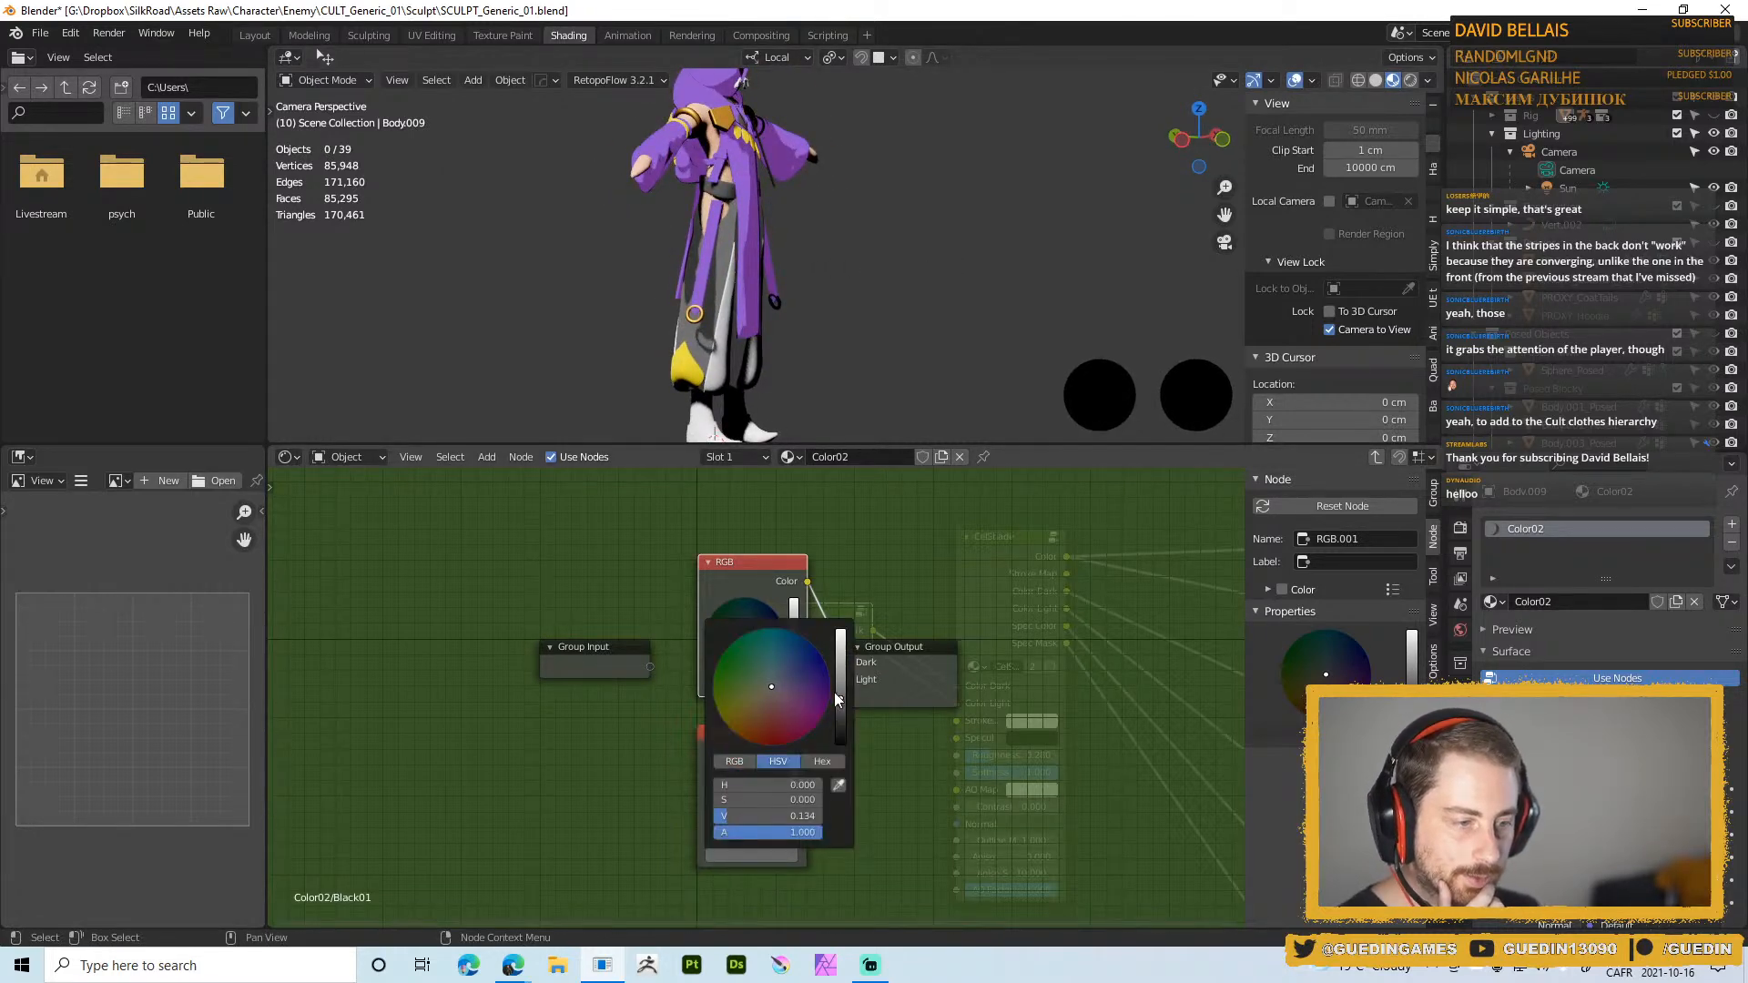
drag(838, 708, 840, 720)
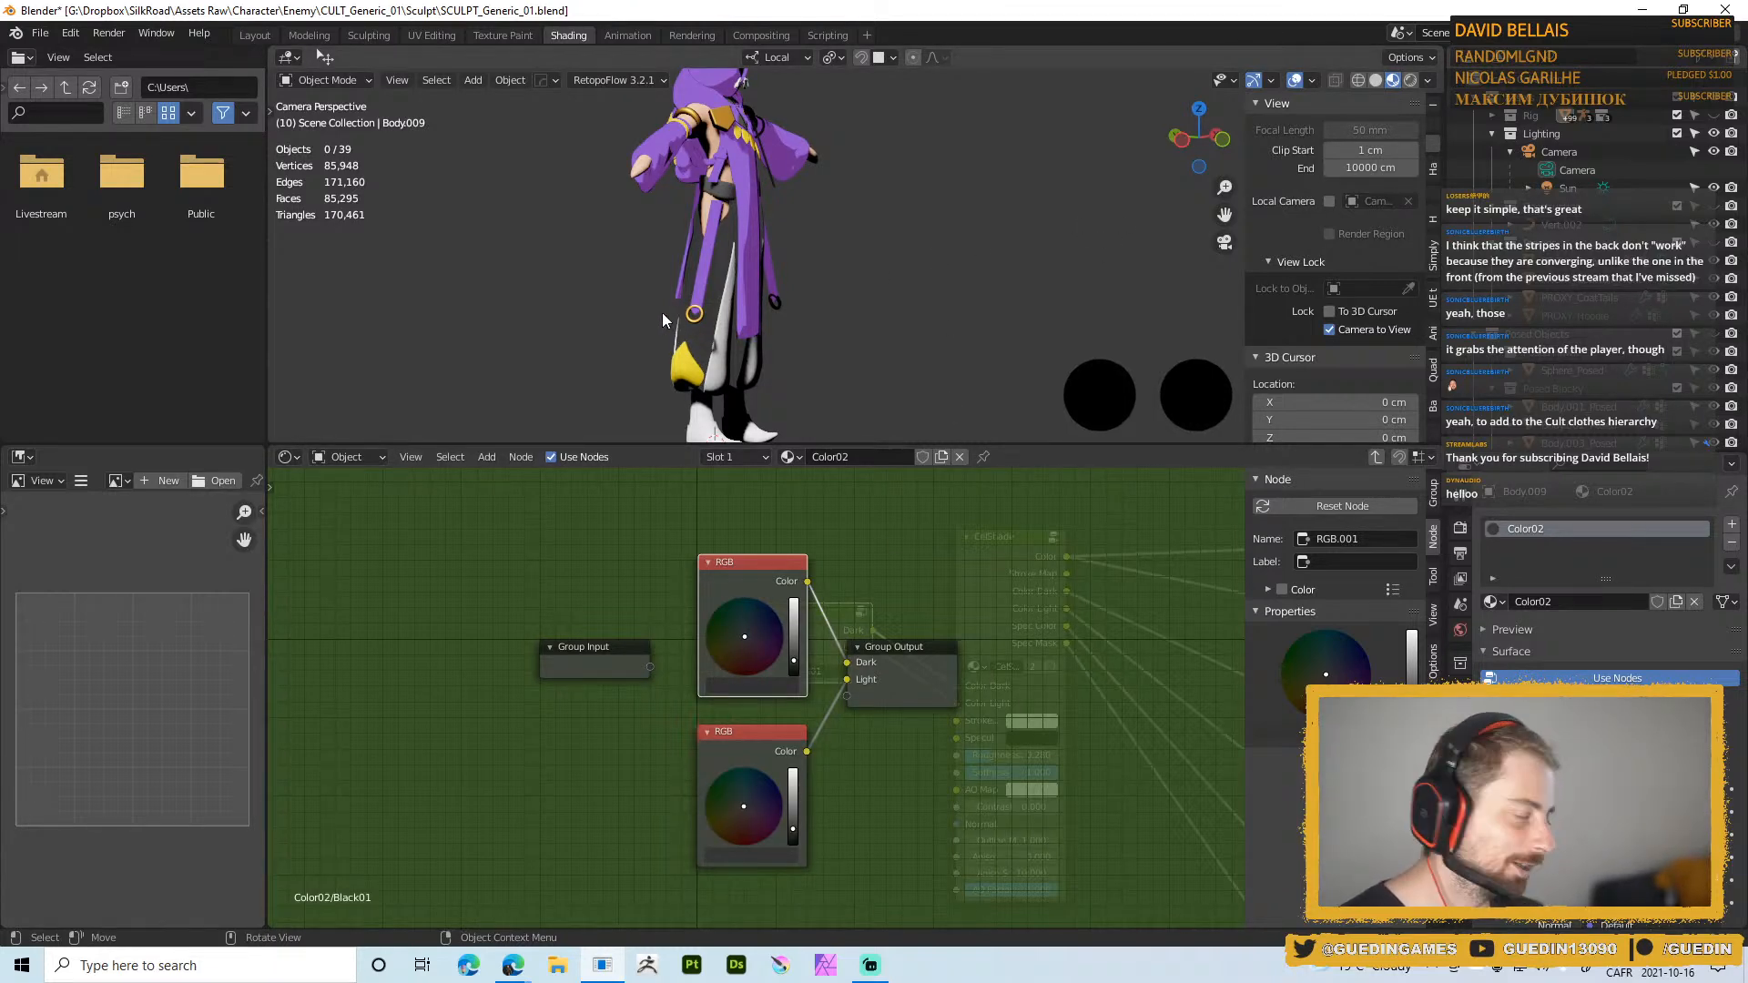
middle_drag(663, 313, 501, 301)
ctrl+middle_drag(770, 432, 775, 362)
drag(794, 659, 793, 668)
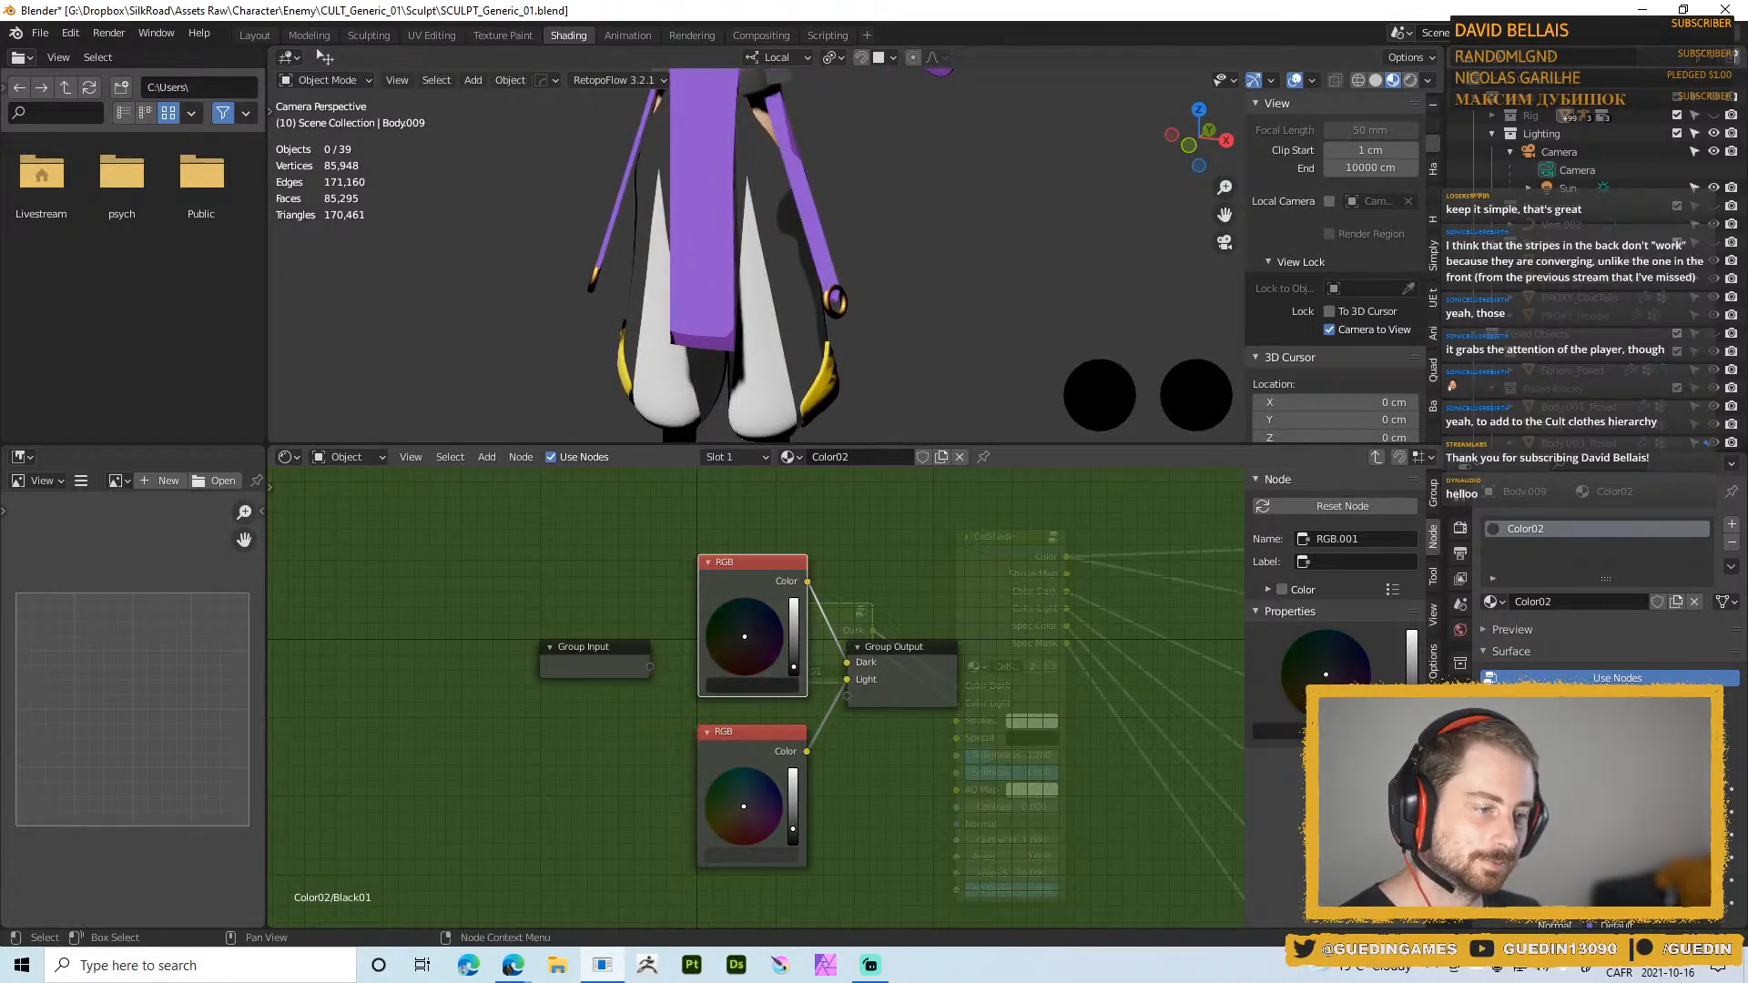
ctrl+middle_drag(920, 357, 913, 424)
middle_drag(810, 246, 747, 264)
ctrl+middle_drag(747, 264, 729, 300)
scroll(756, 182, down, 5)
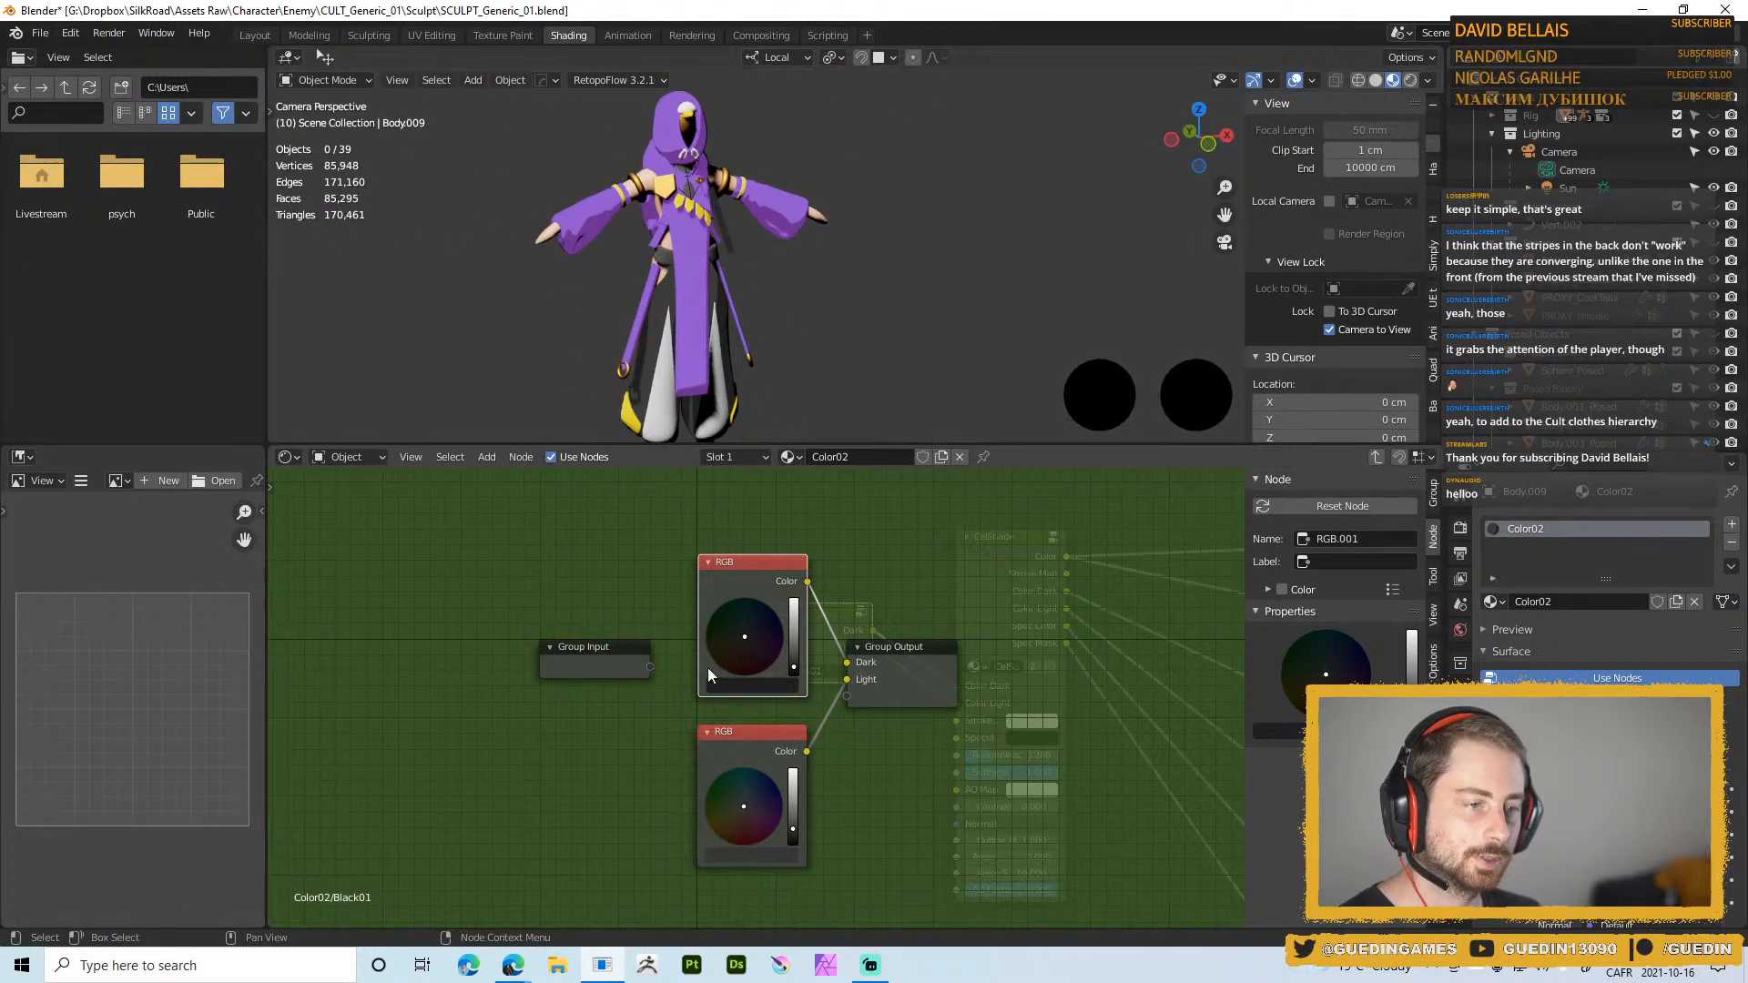
key(Tab)
Select the dark waist wrap and all objects that share its Material.004
middle_drag(801, 687, 590, 628)
scroll(1074, 640, down, 3)
middle_drag(1052, 649, 894, 706)
scroll(678, 284, up, 2)
shift+middle_drag(676, 283, 746, 232)
scroll(739, 310, up, 3)
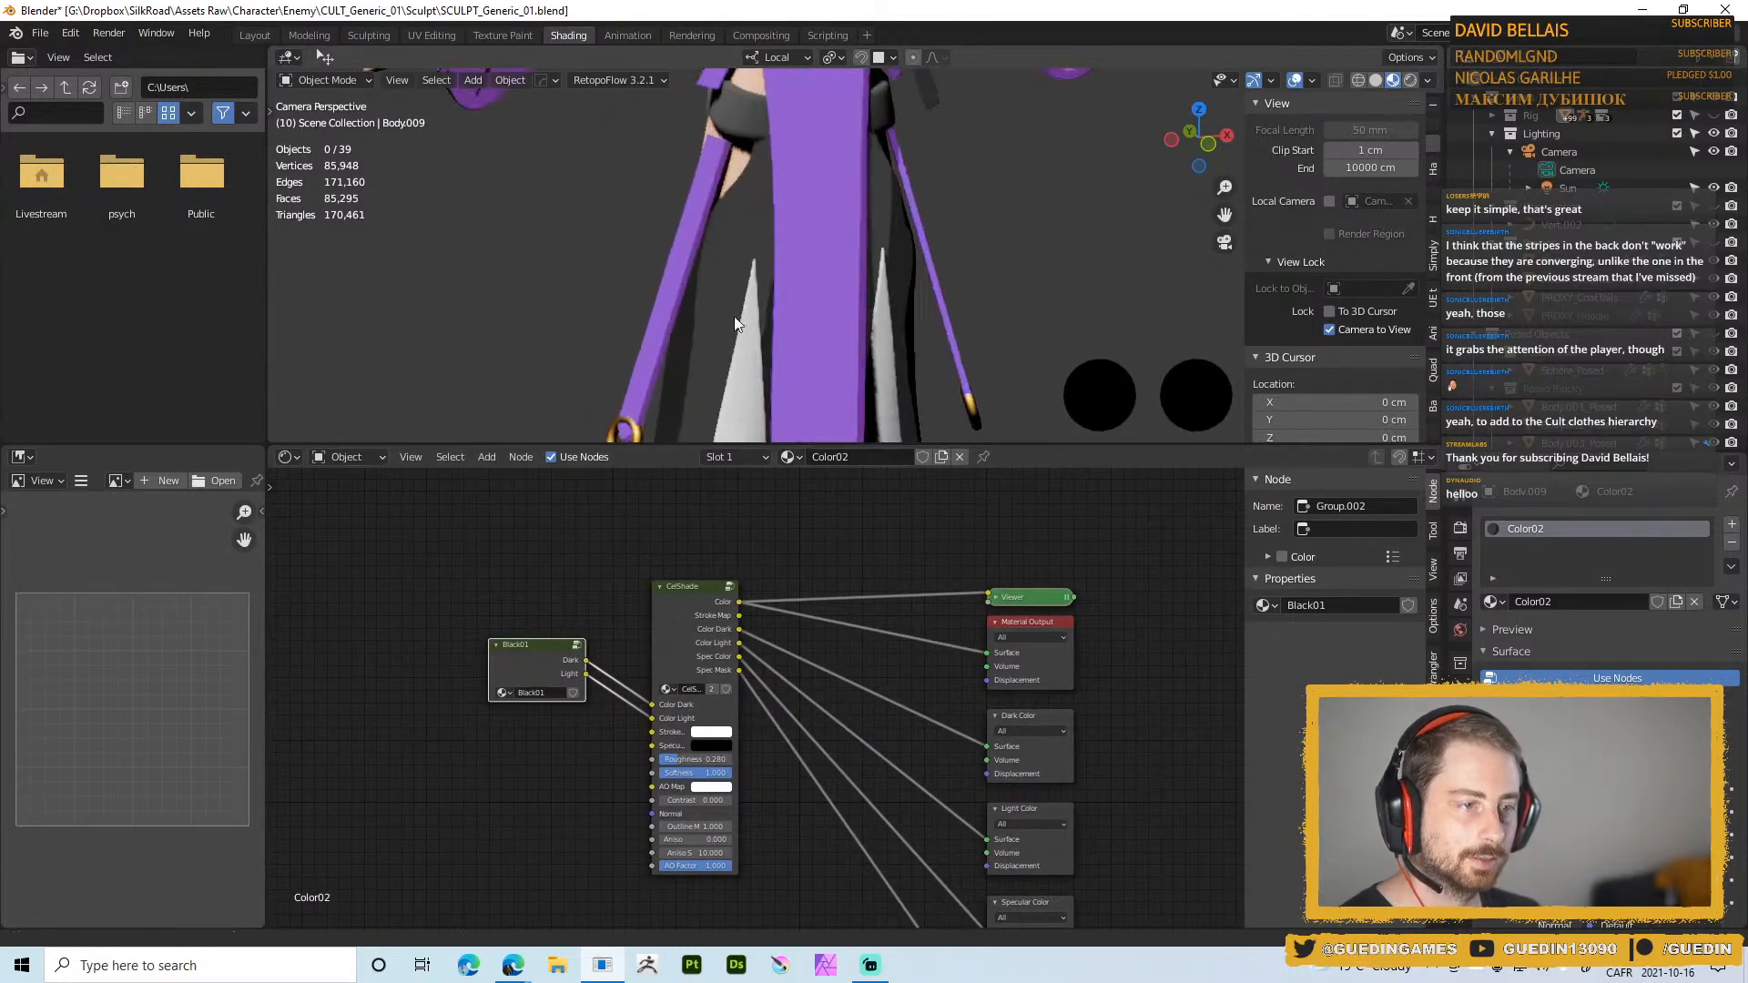
click(748, 111)
scroll(786, 262, down, 2)
shift+middle_drag(881, 301, 825, 341)
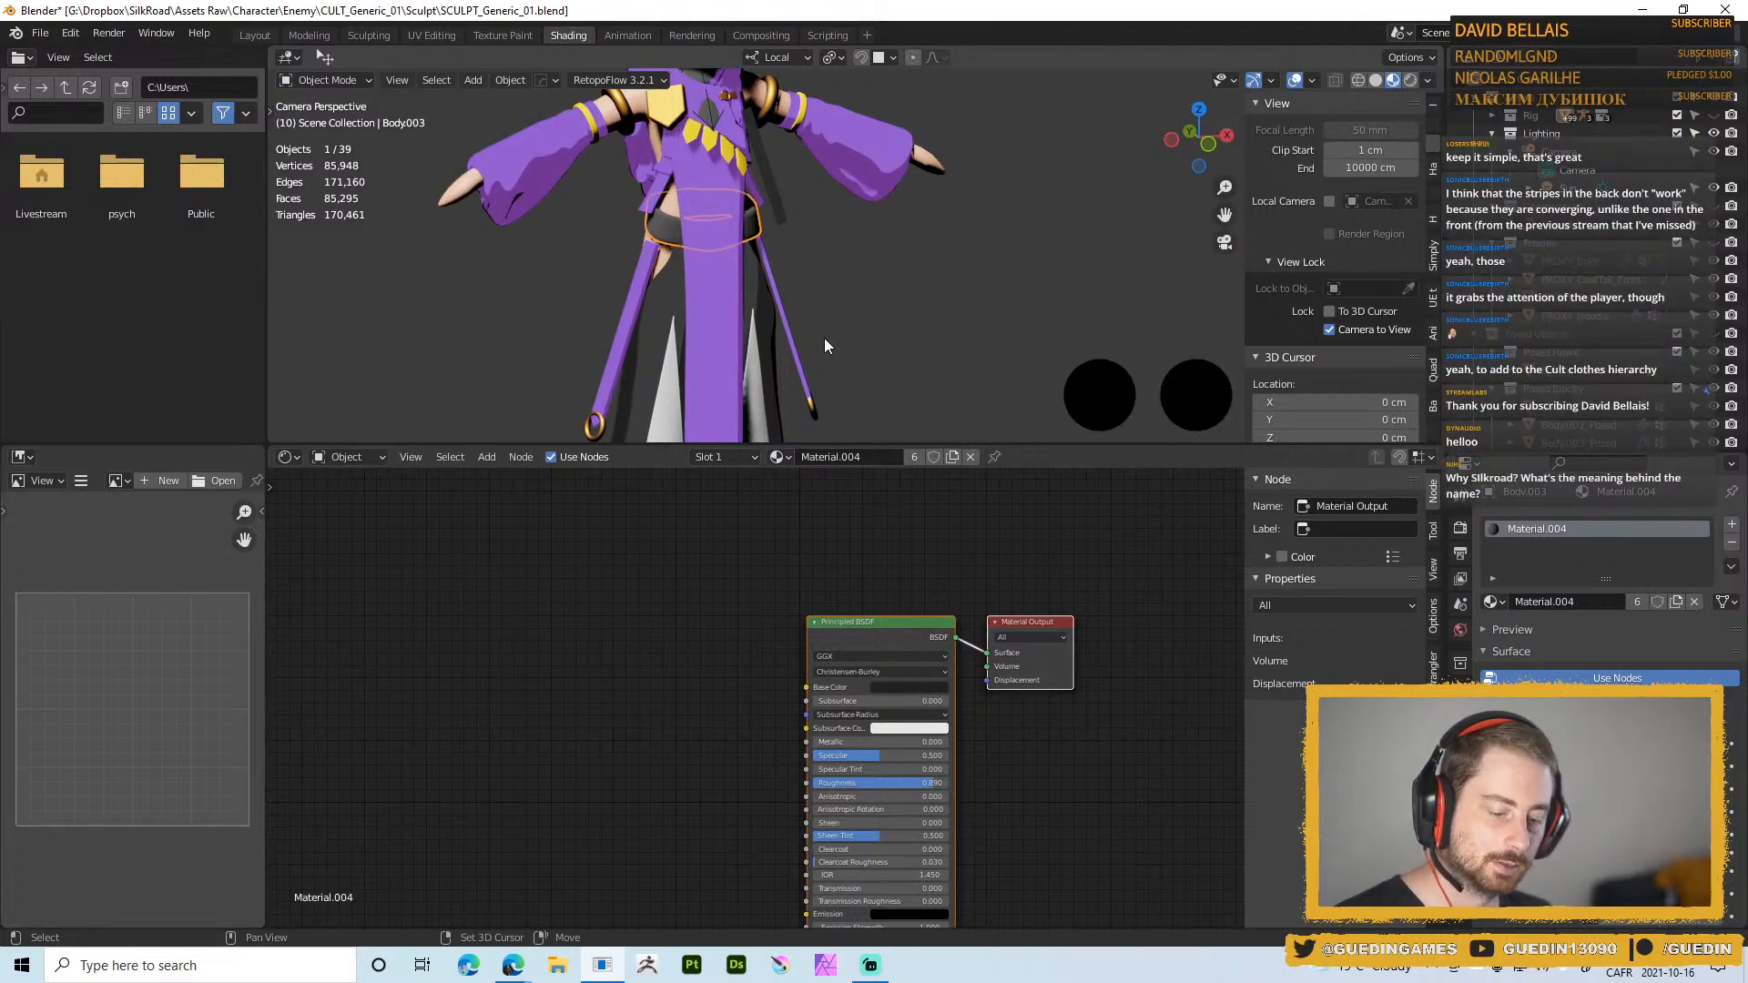
key(shift+l)
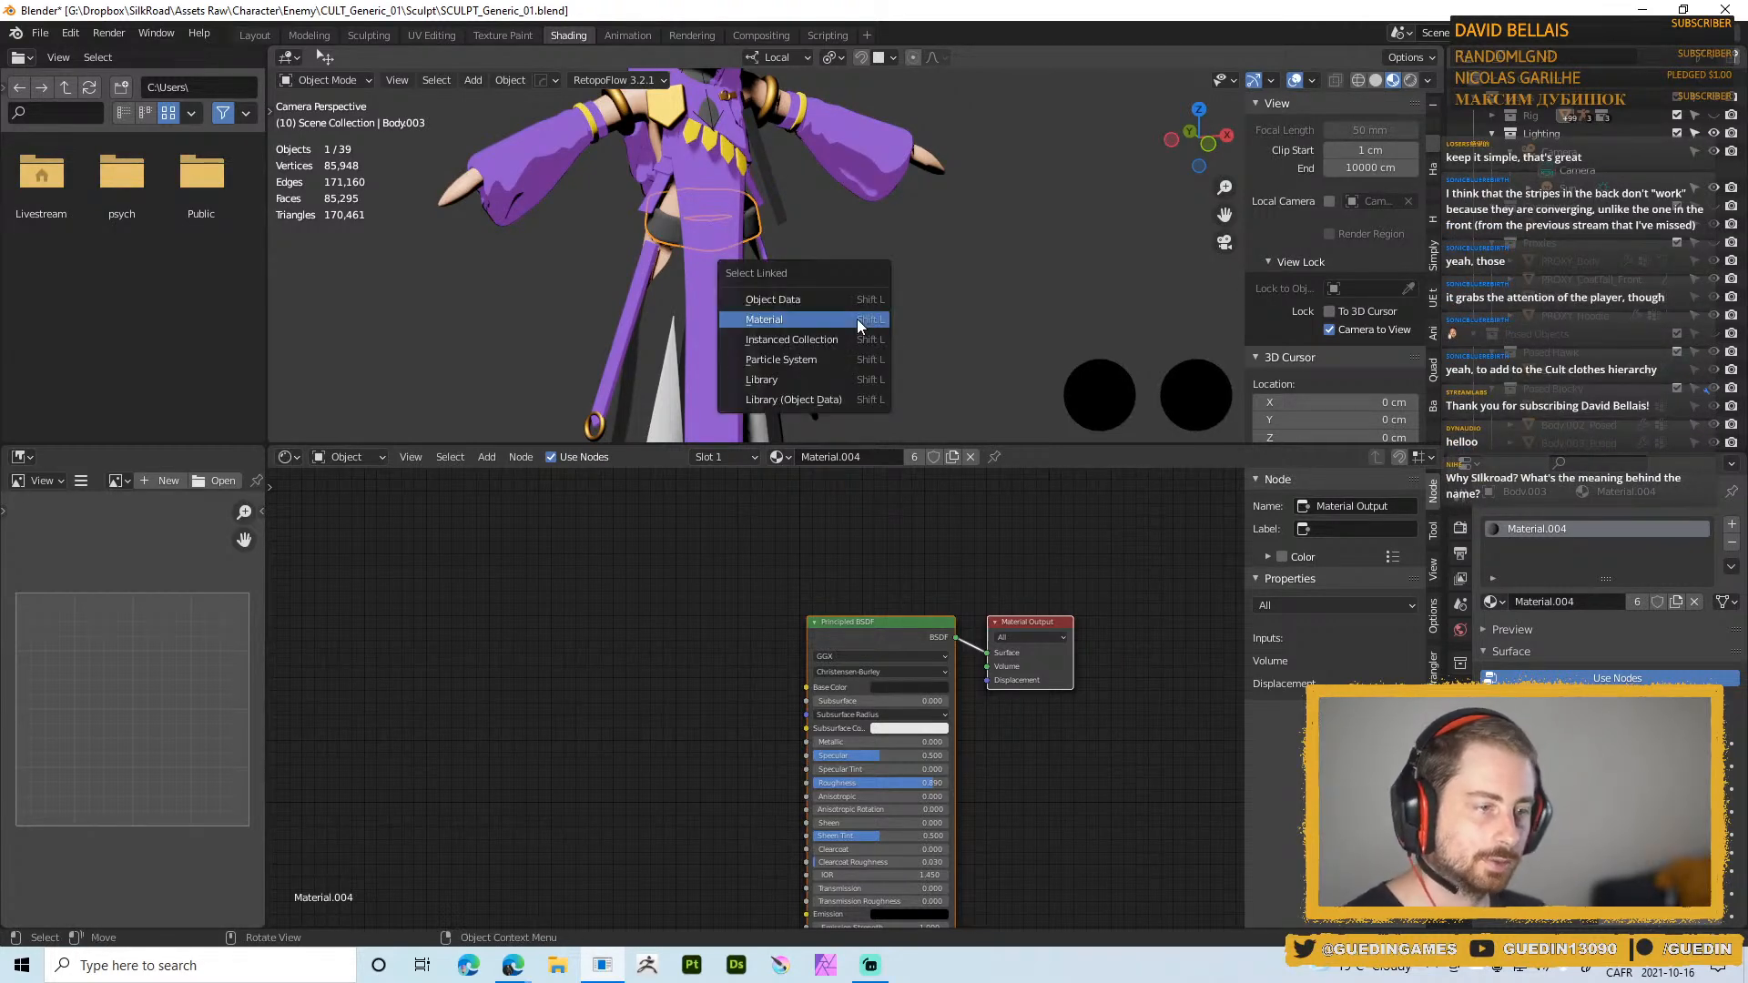
click(785, 319)
scroll(819, 237, down, 2)
middle_drag(754, 209, 774, 277)
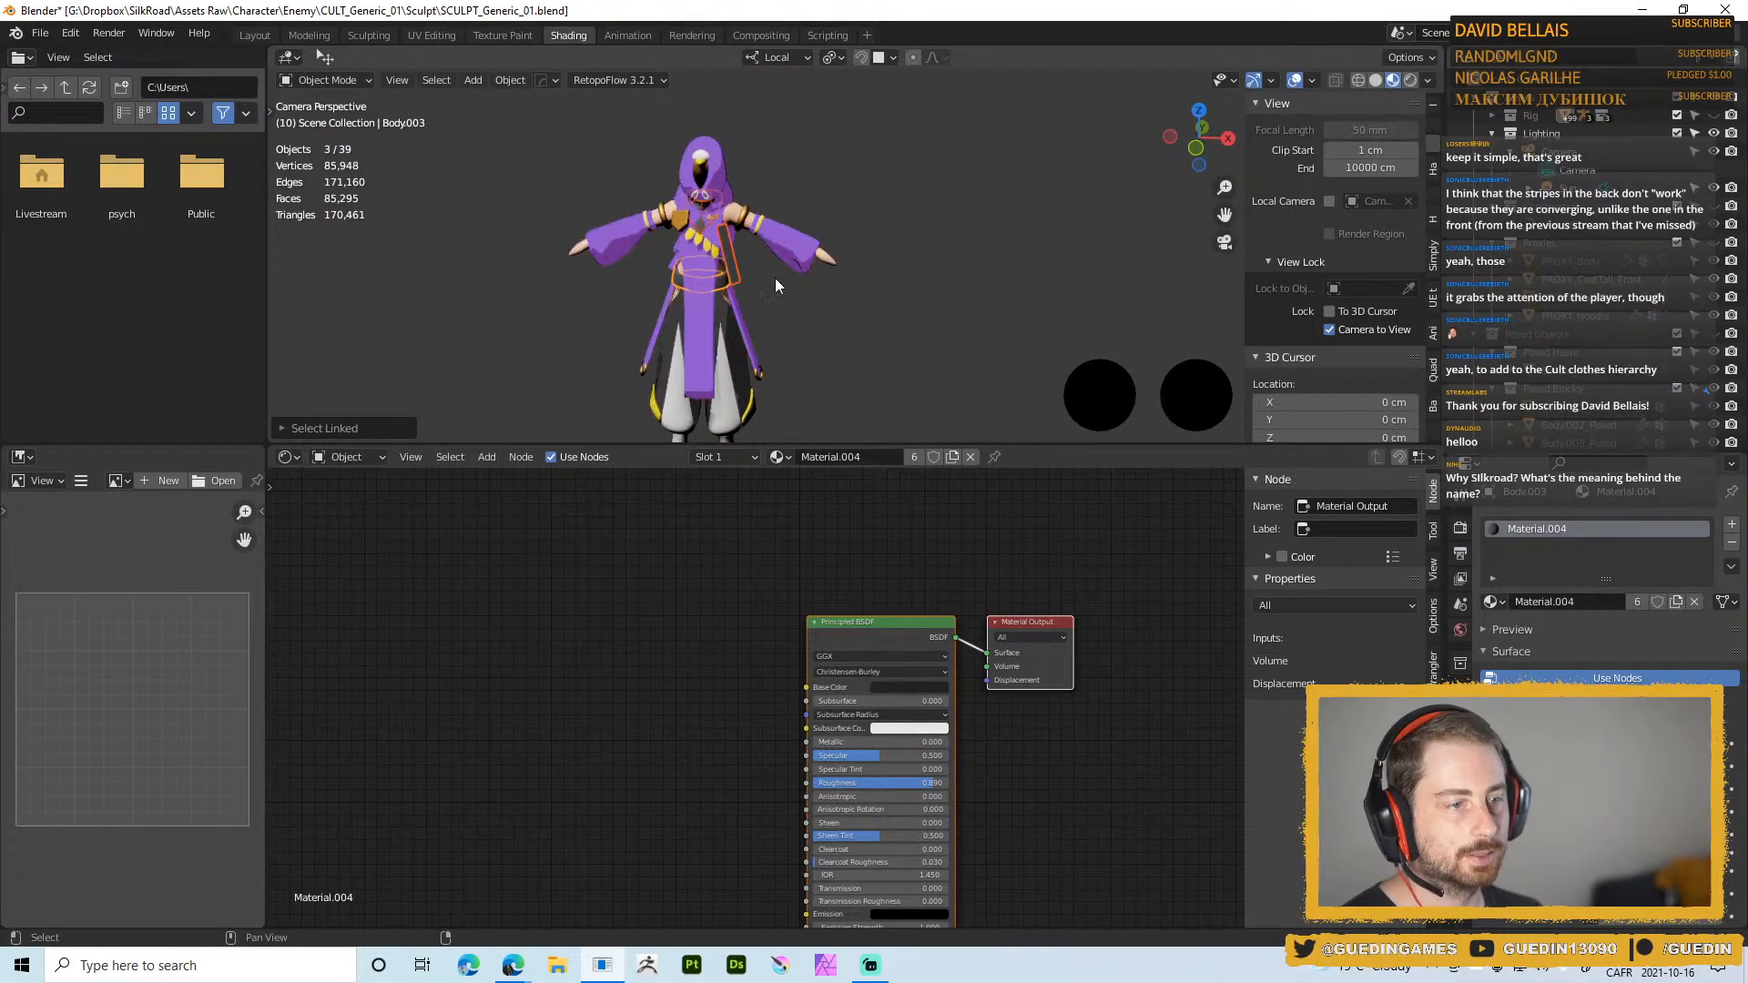
Add the trousers as the active object, link their Color02 material to the selected pieces, and clear the selection
shift+click(734, 349)
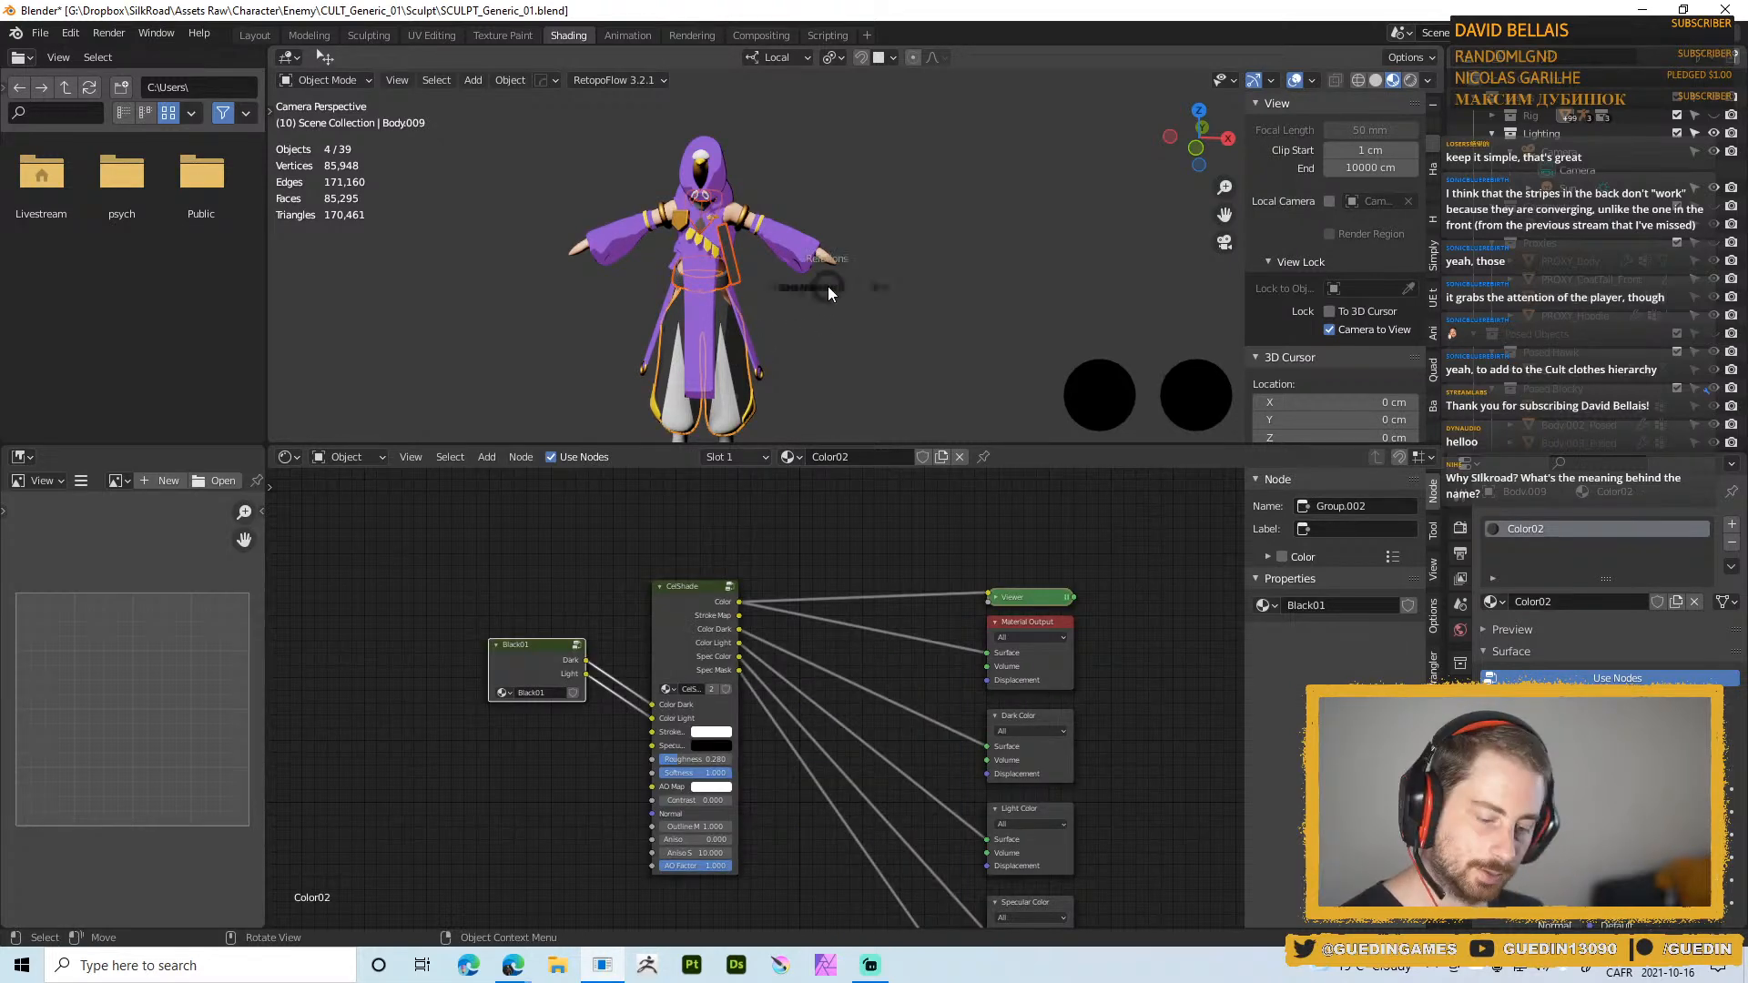
key(ctrl+l)
click(839, 387)
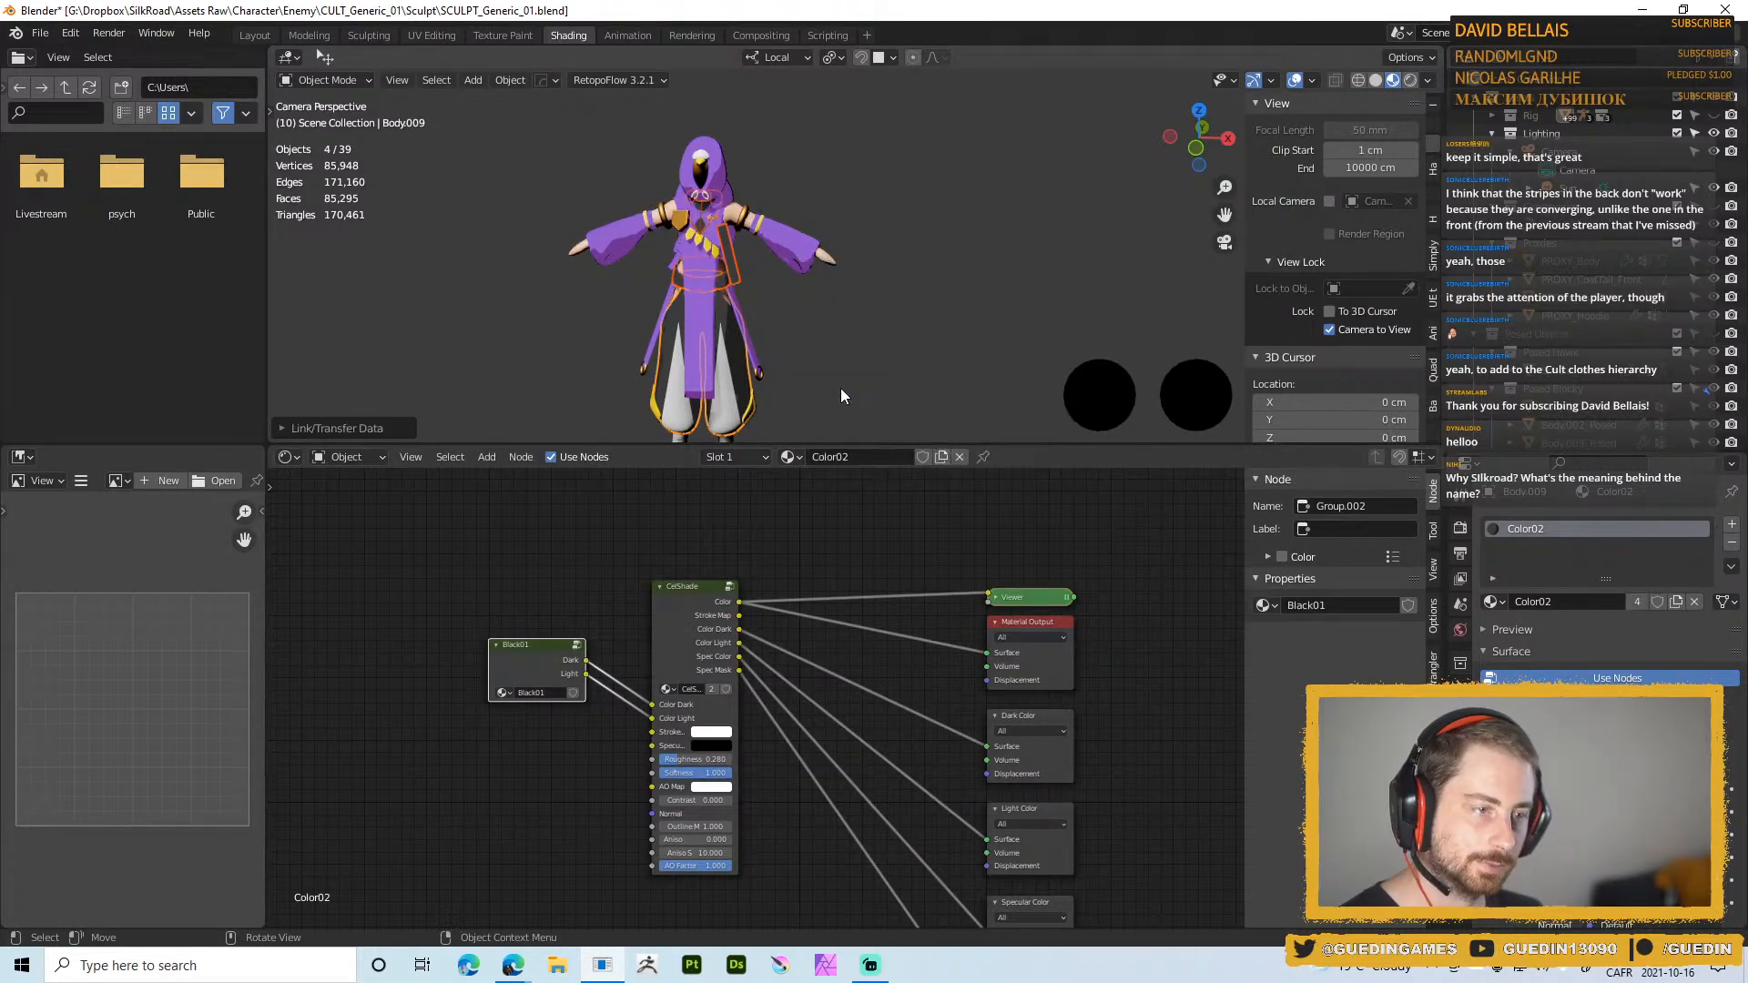
click(786, 297)
Examine the purple and black outfit colours on the character from close up, at a distance and from different angles
scroll(784, 332, up, 3)
scroll(784, 331, up, 1)
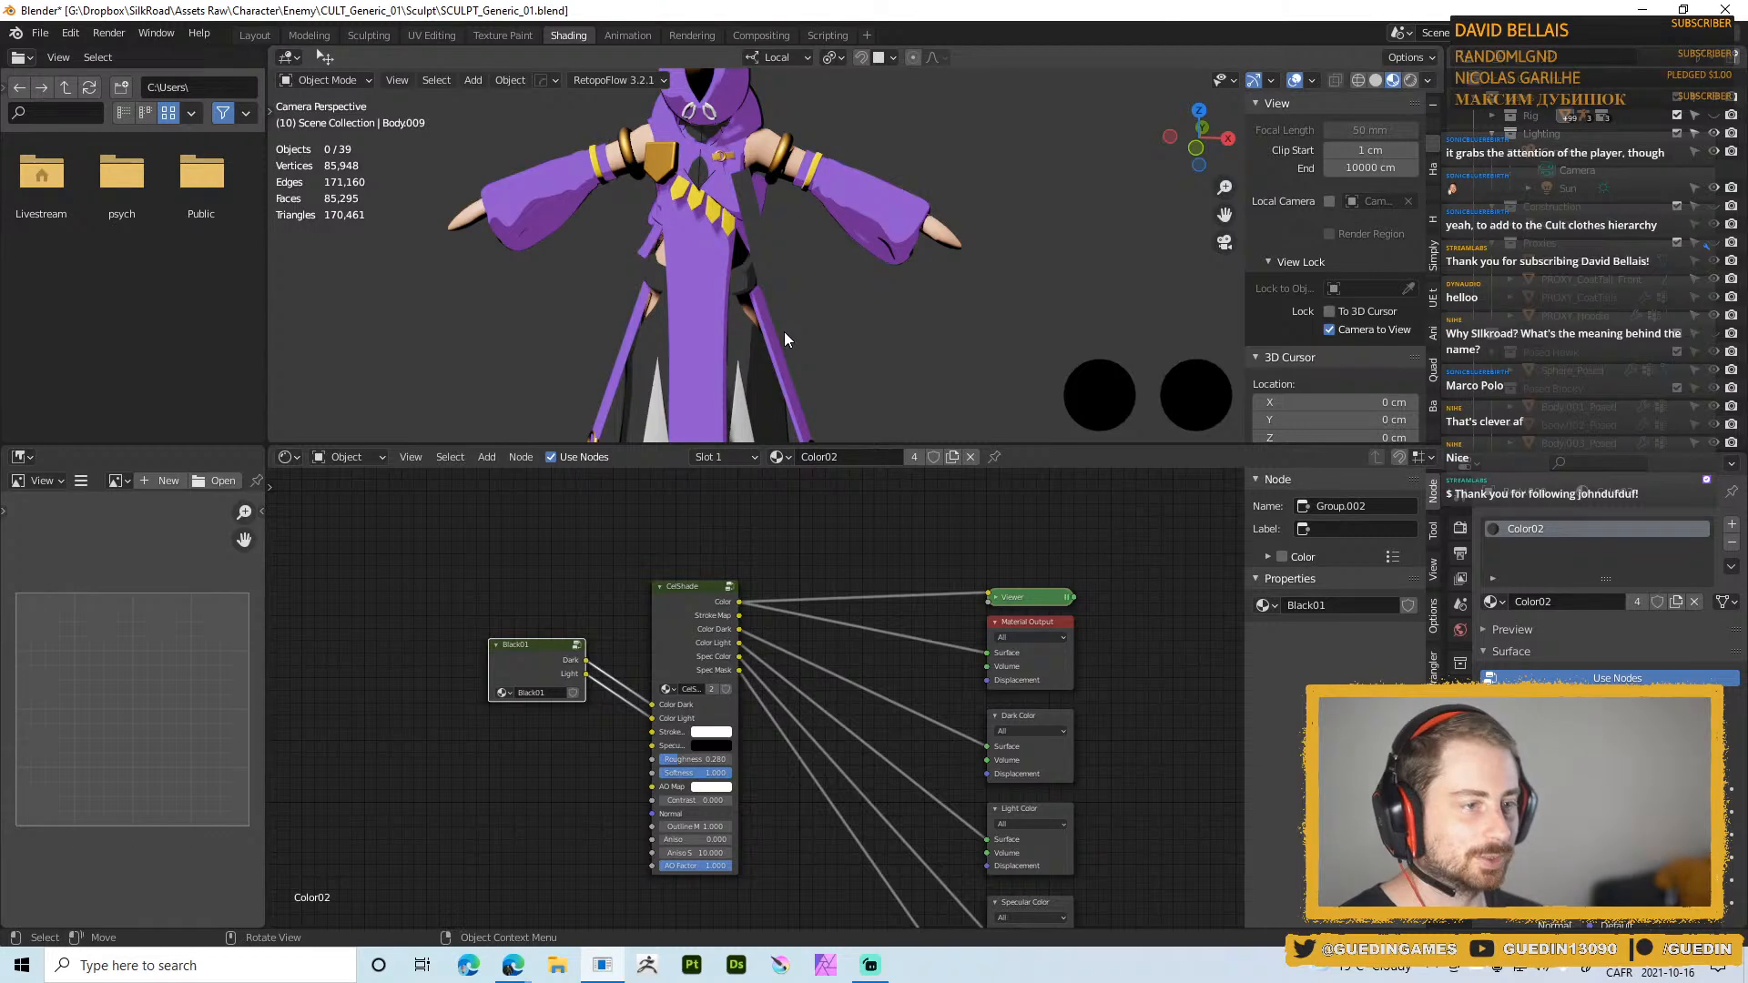
scroll(887, 195, down, 6)
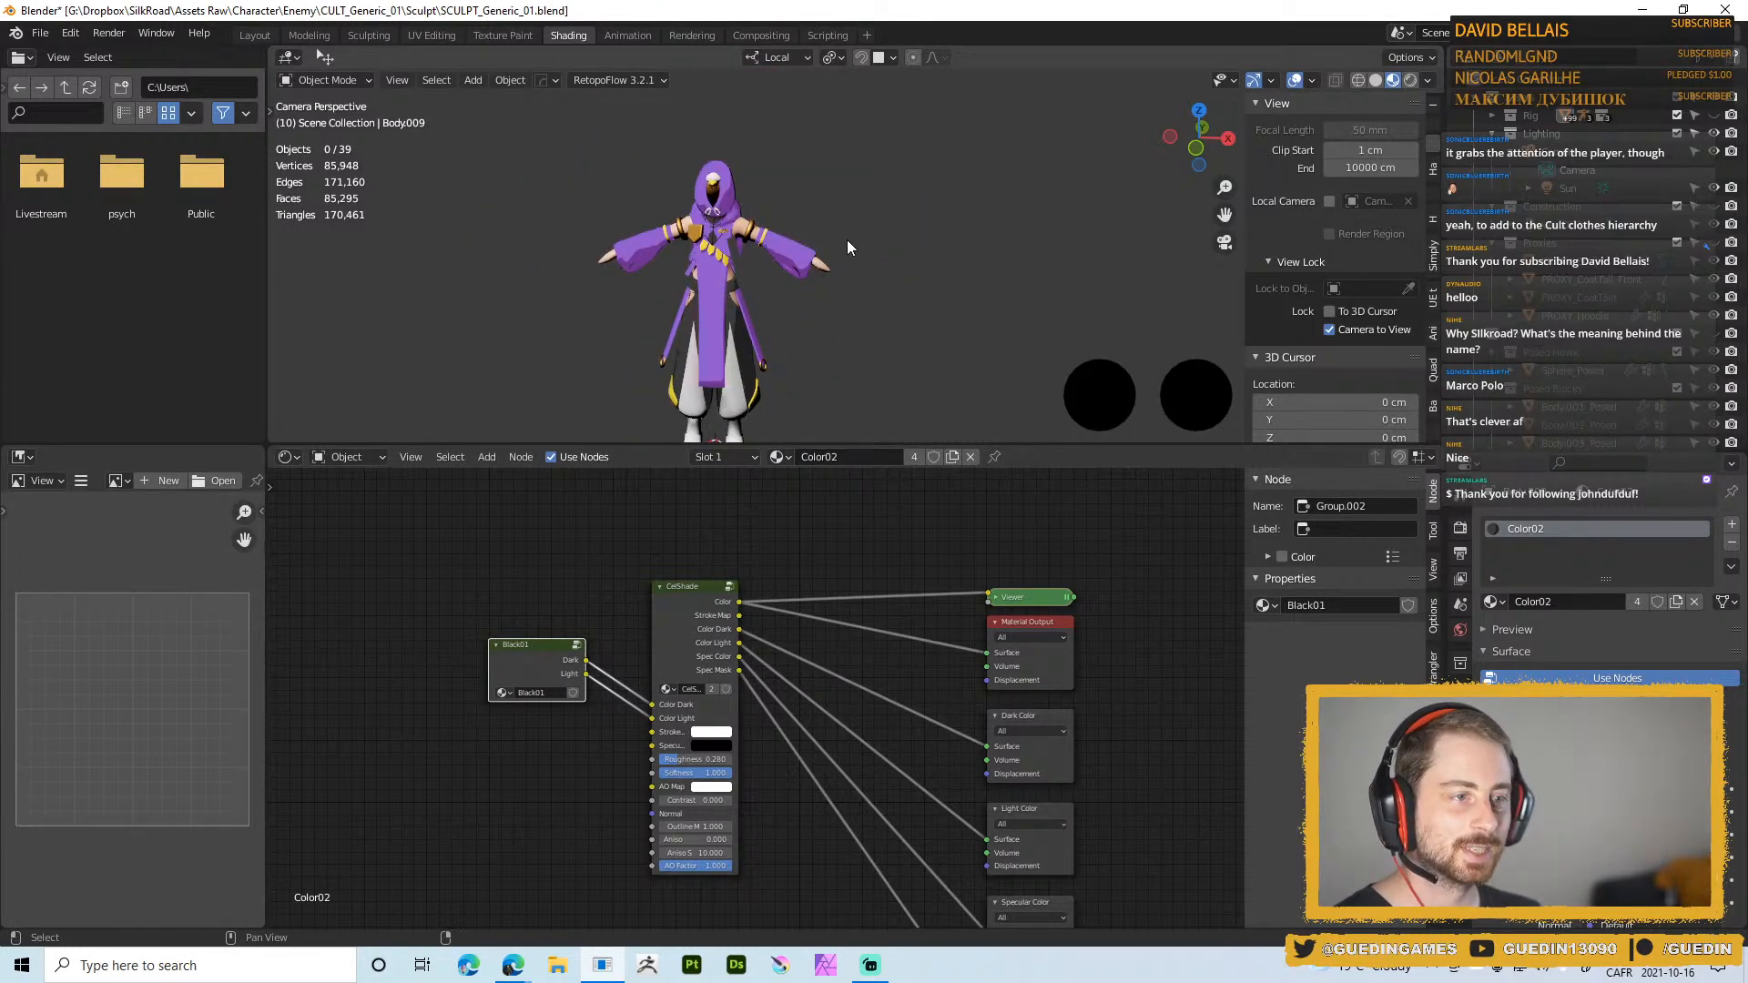
middle_drag(847, 239, 811, 217)
ctrl+middle_drag(768, 308, 720, 248)
scroll(783, 216, down, 3)
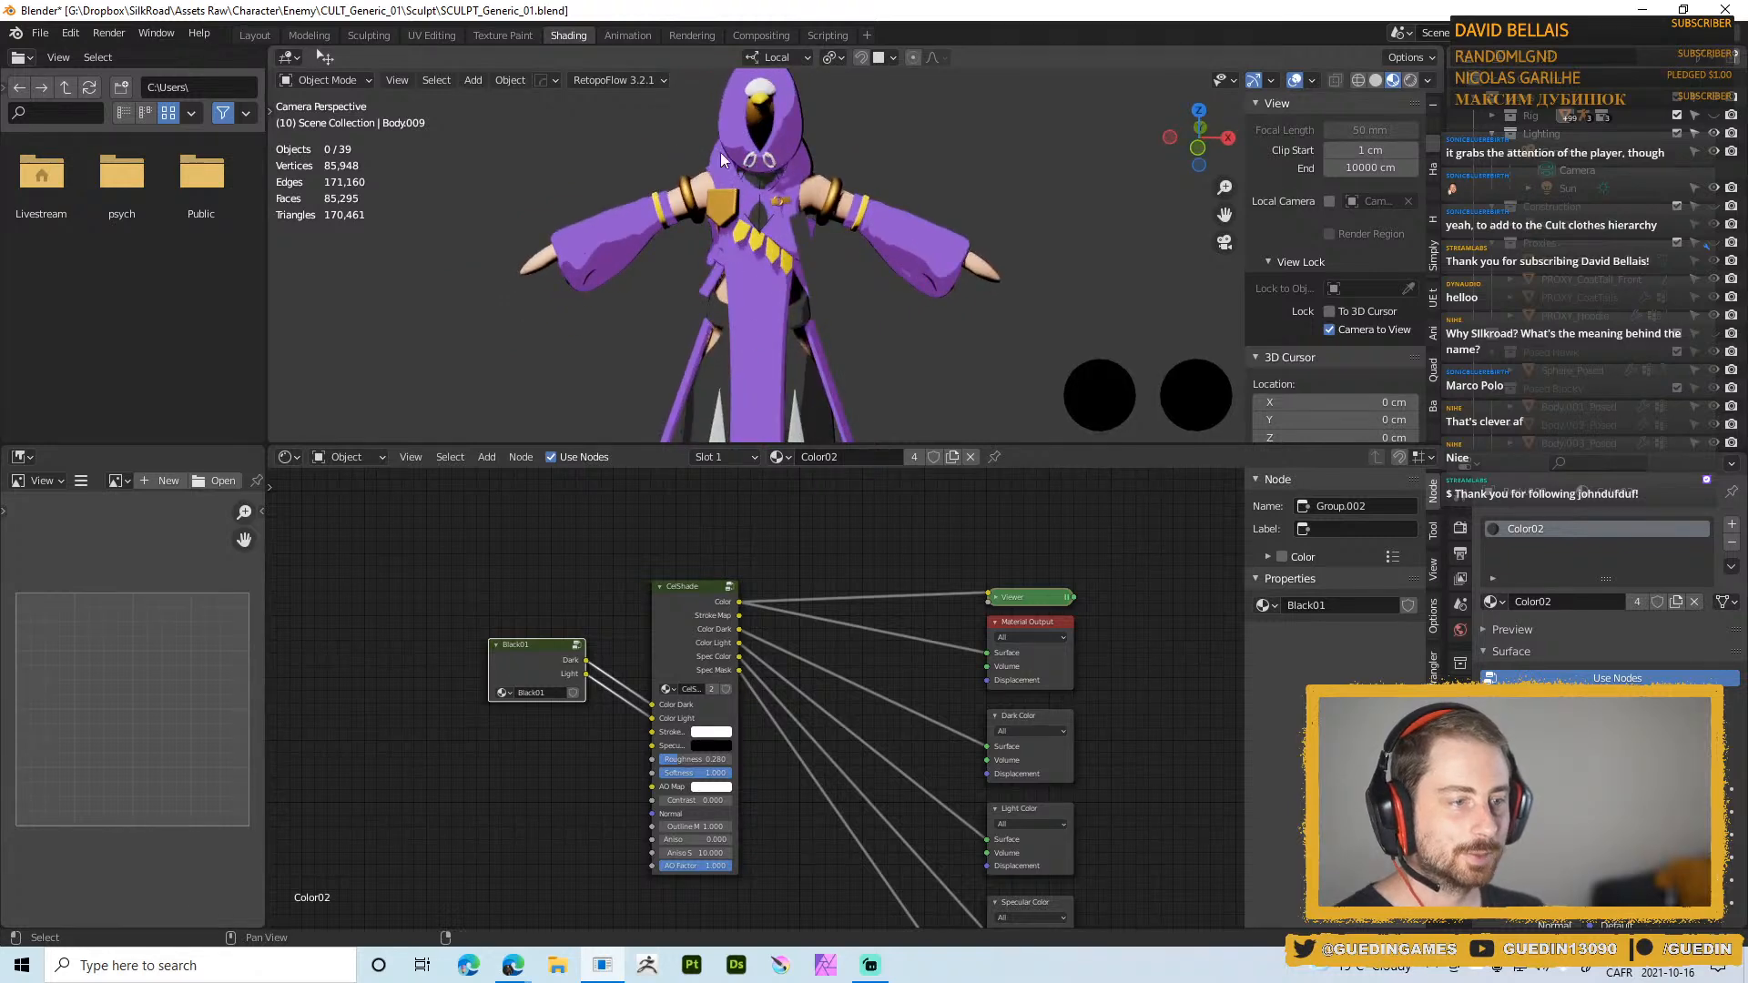
key(Left)
shift+middle_drag(897, 273, 872, 194)
middle_drag(772, 270, 671, 262)
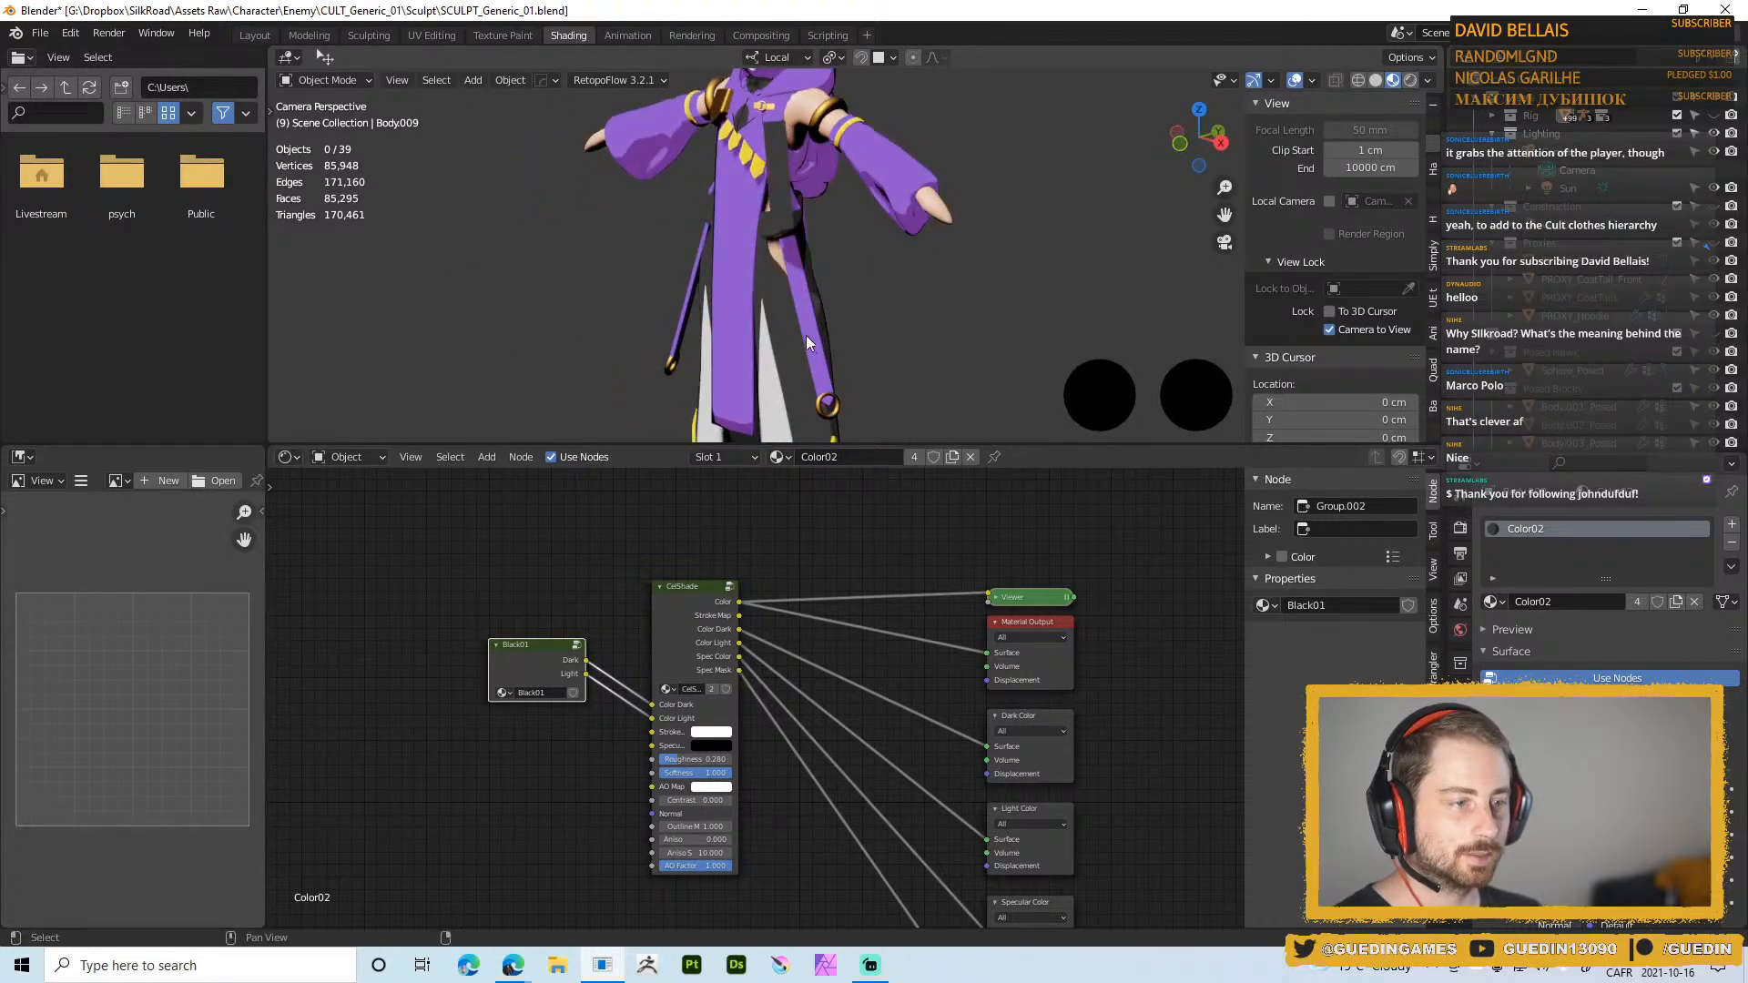
shift+middle_drag(772, 197, 766, 133)
Save the Blender file under its existing name
key(ctrl+s)
click(945, 222)
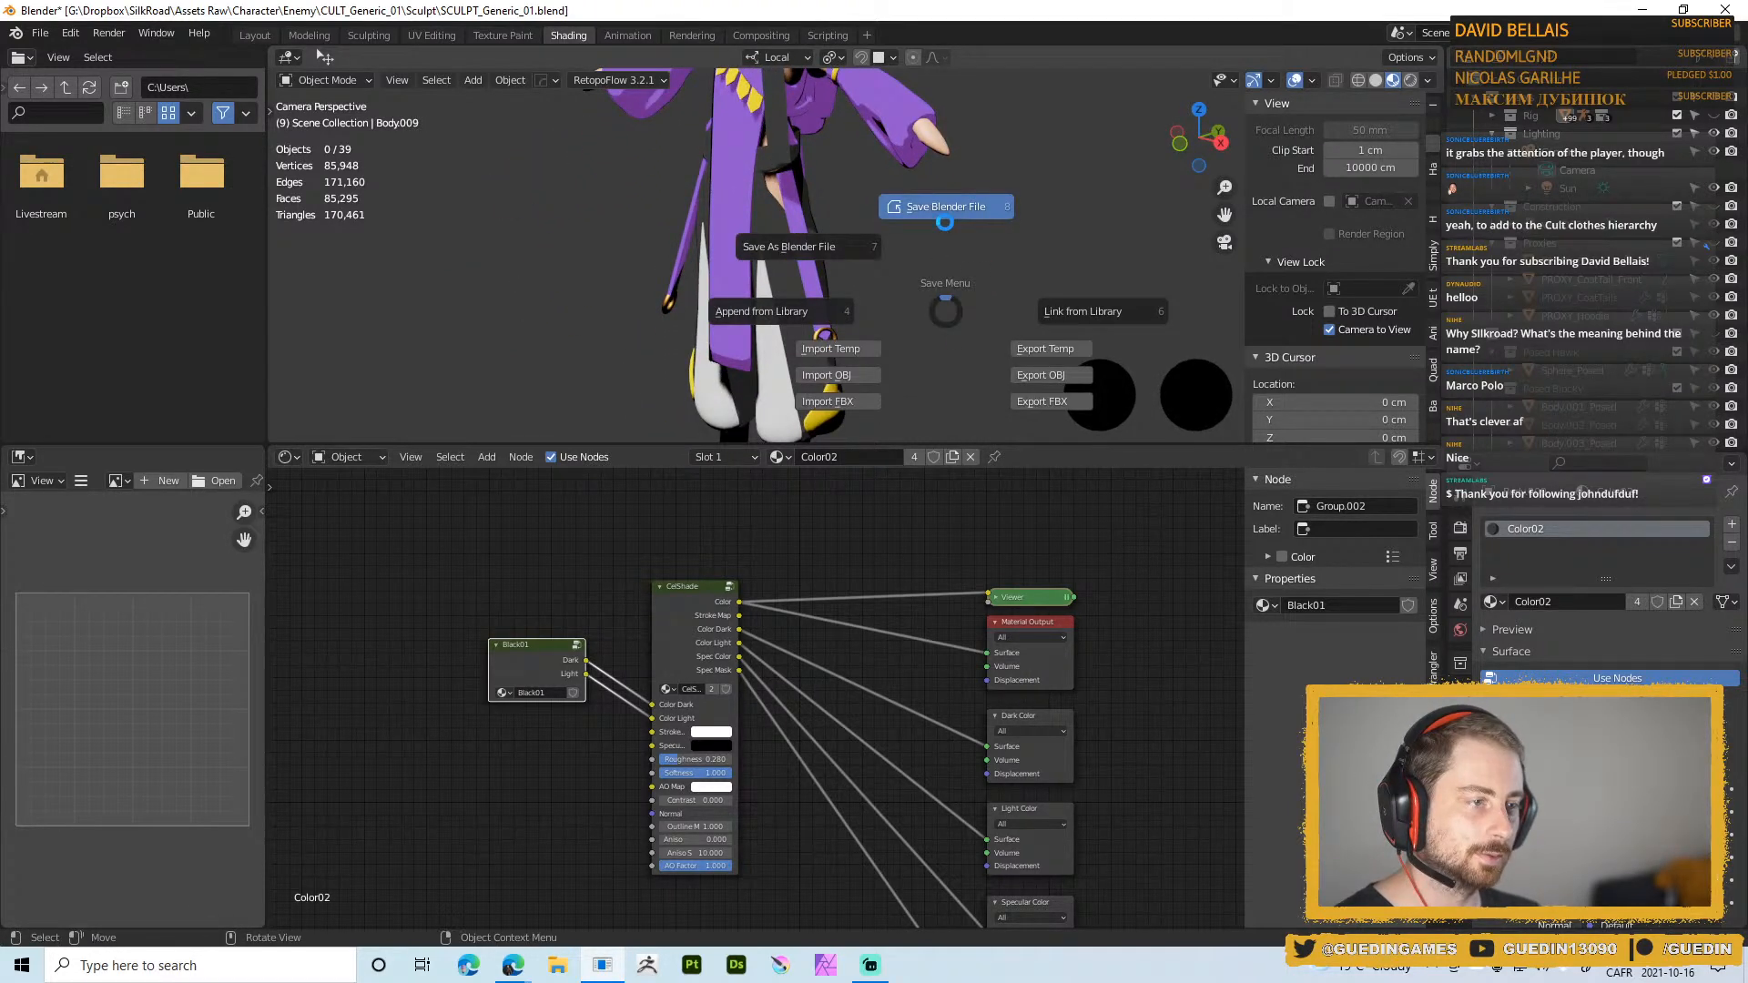
Select the character's Body object and assign it the existing Color02 material
shift+middle_drag(839, 305, 830, 130)
mouse_move(826, 194)
shift+middle_down()
mouse_move(824, 290)
mouse_move(822, 215)
mouse_move(803, 259)
mouse_move(827, 274)
mouse_move(800, 192)
shift+middle_up()
scroll(822, 207, down, 2)
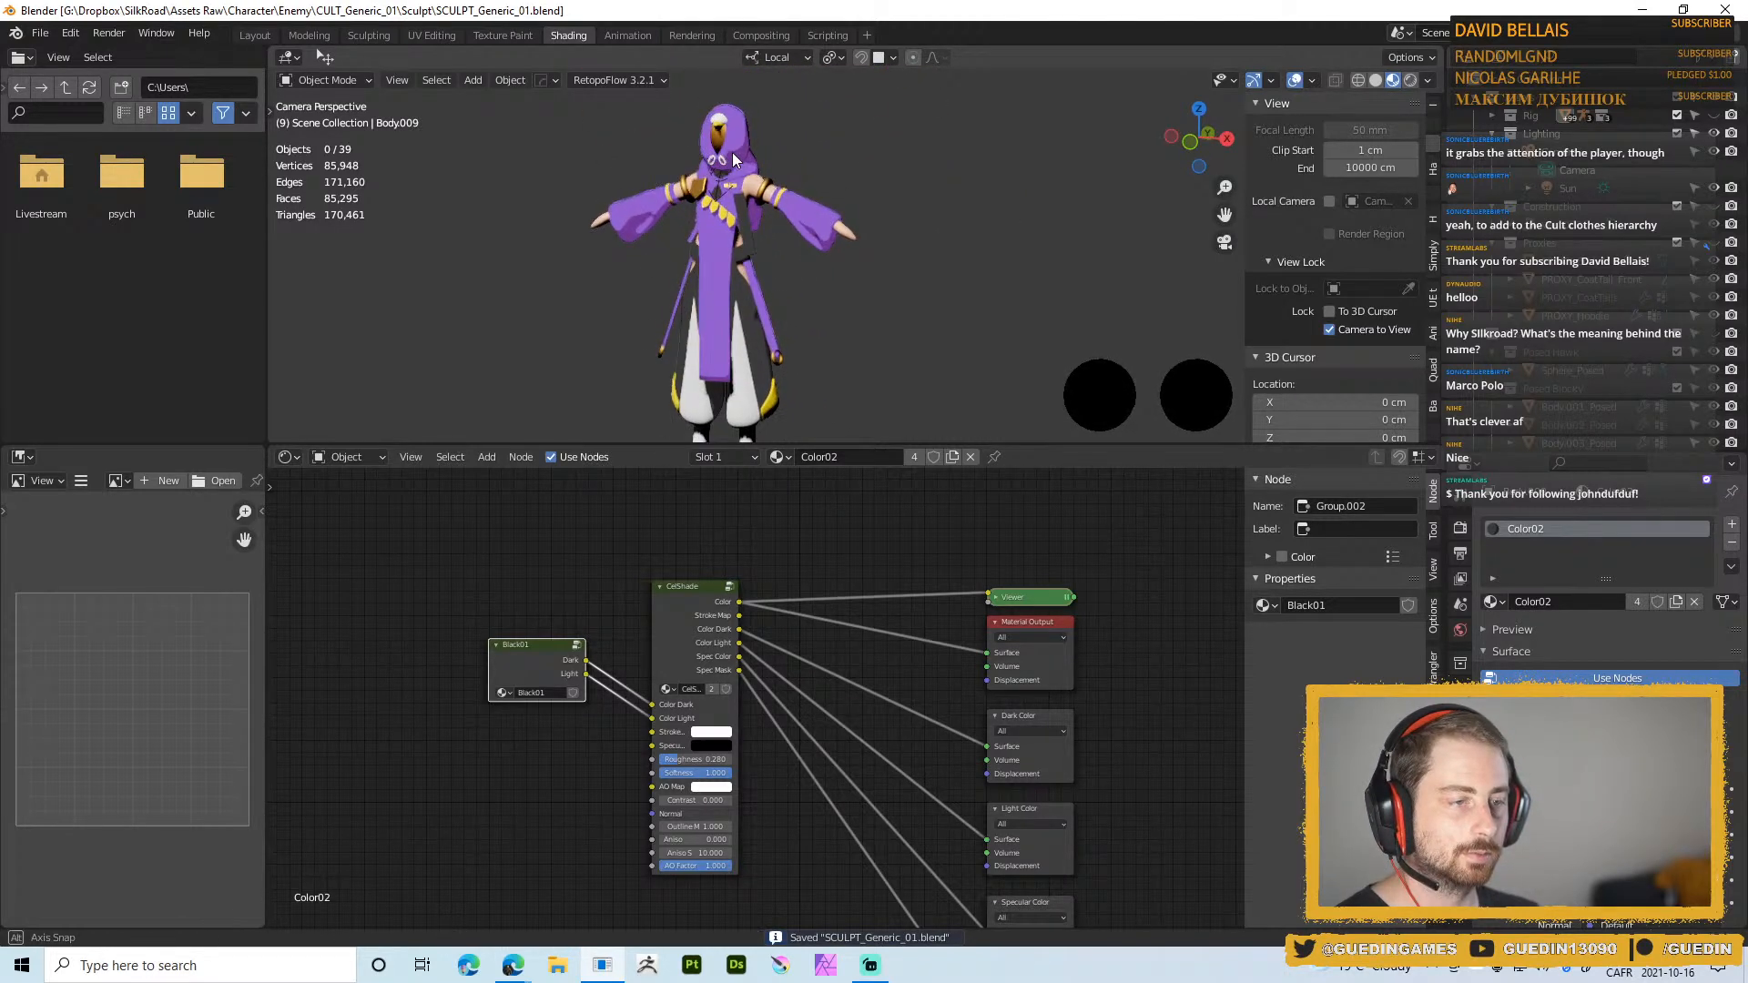
scroll(775, 146, up, 4)
click(772, 124)
scroll(790, 326, down, 3)
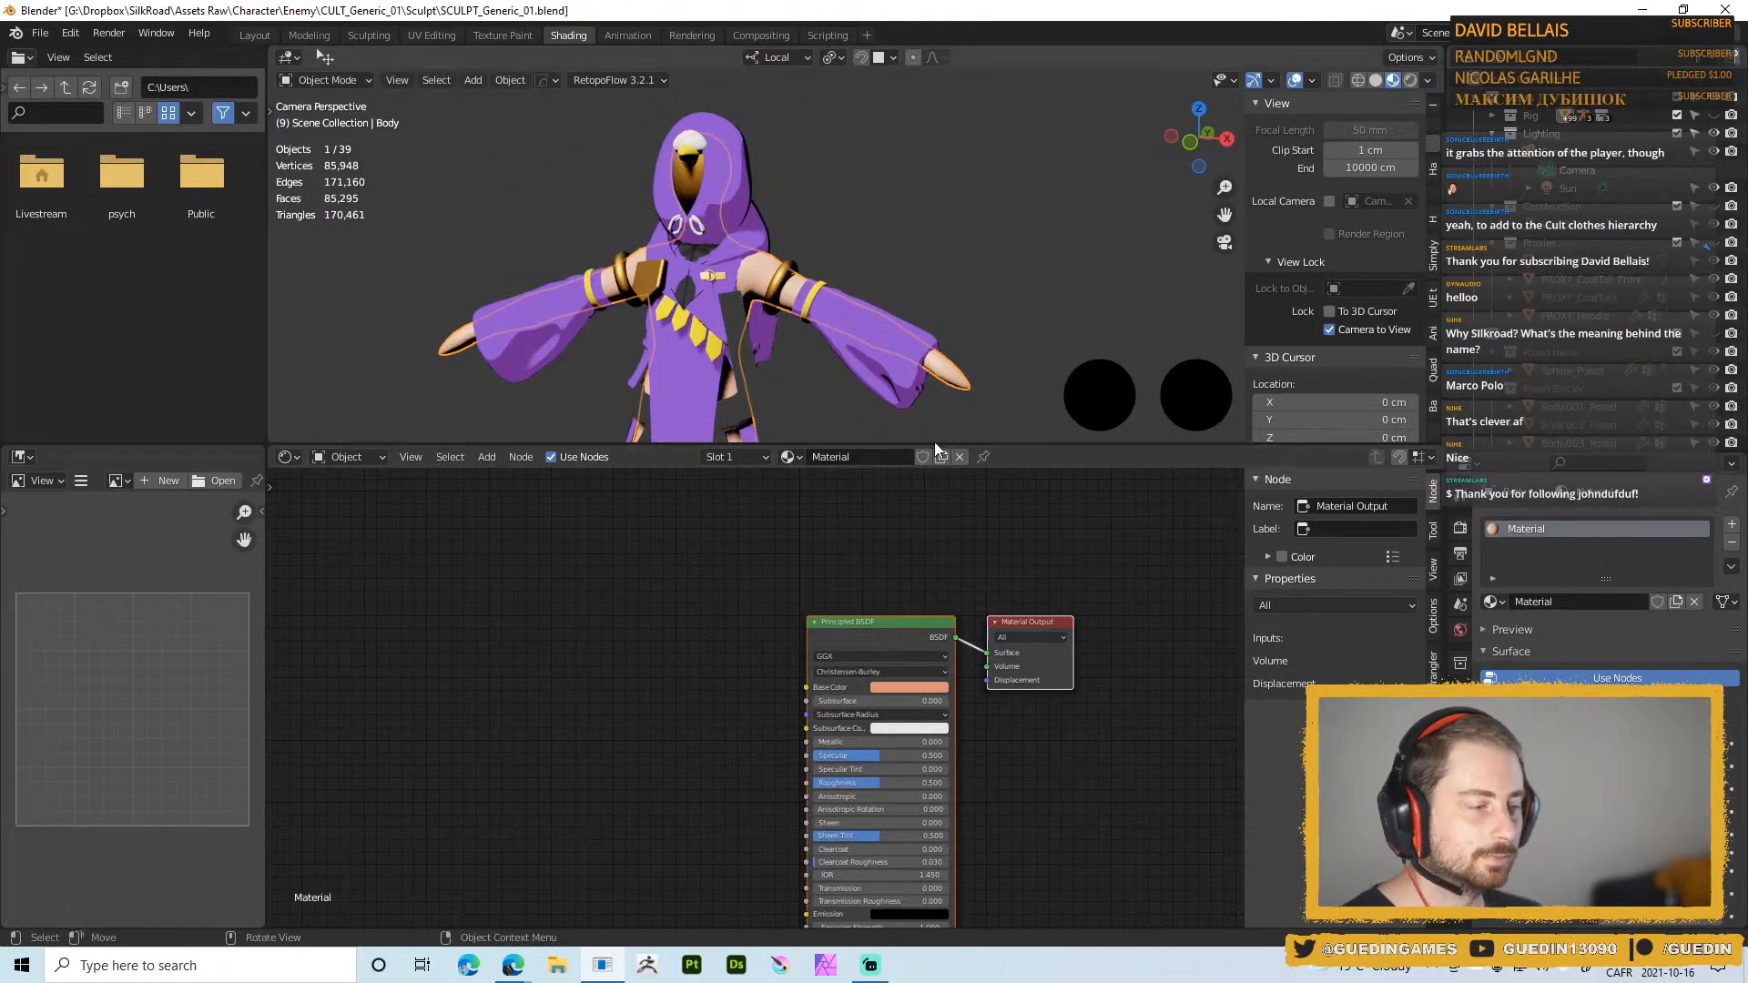
click(788, 457)
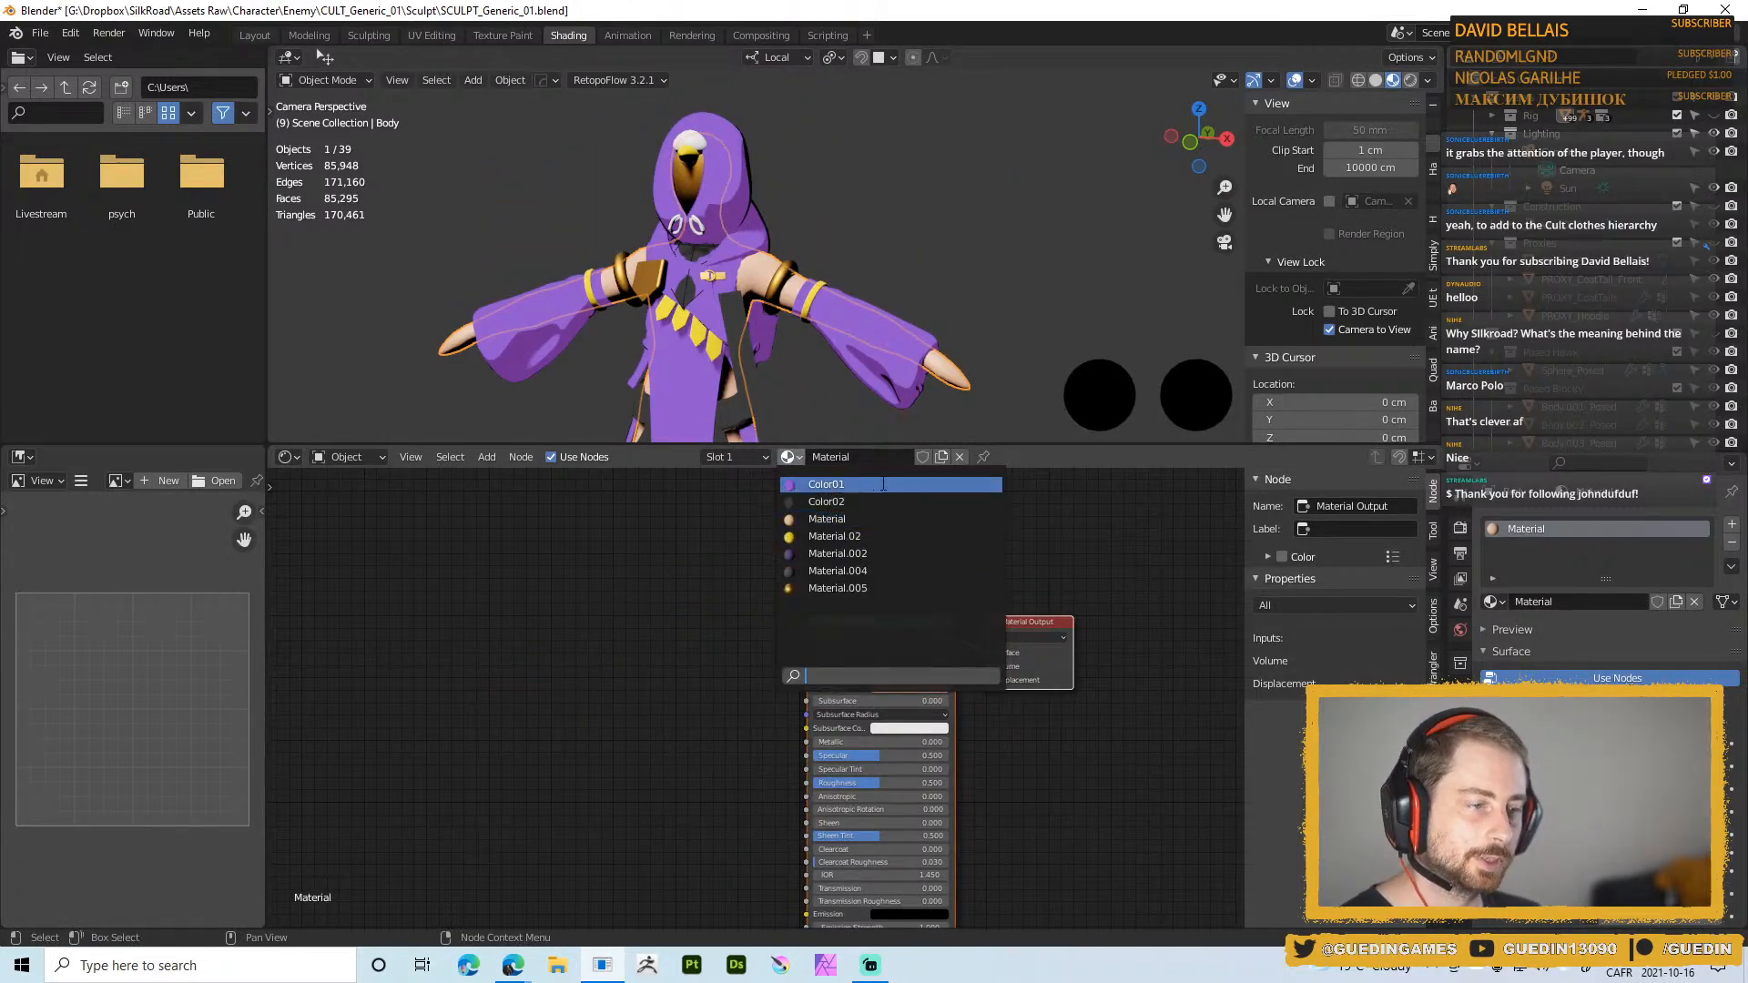
click(866, 503)
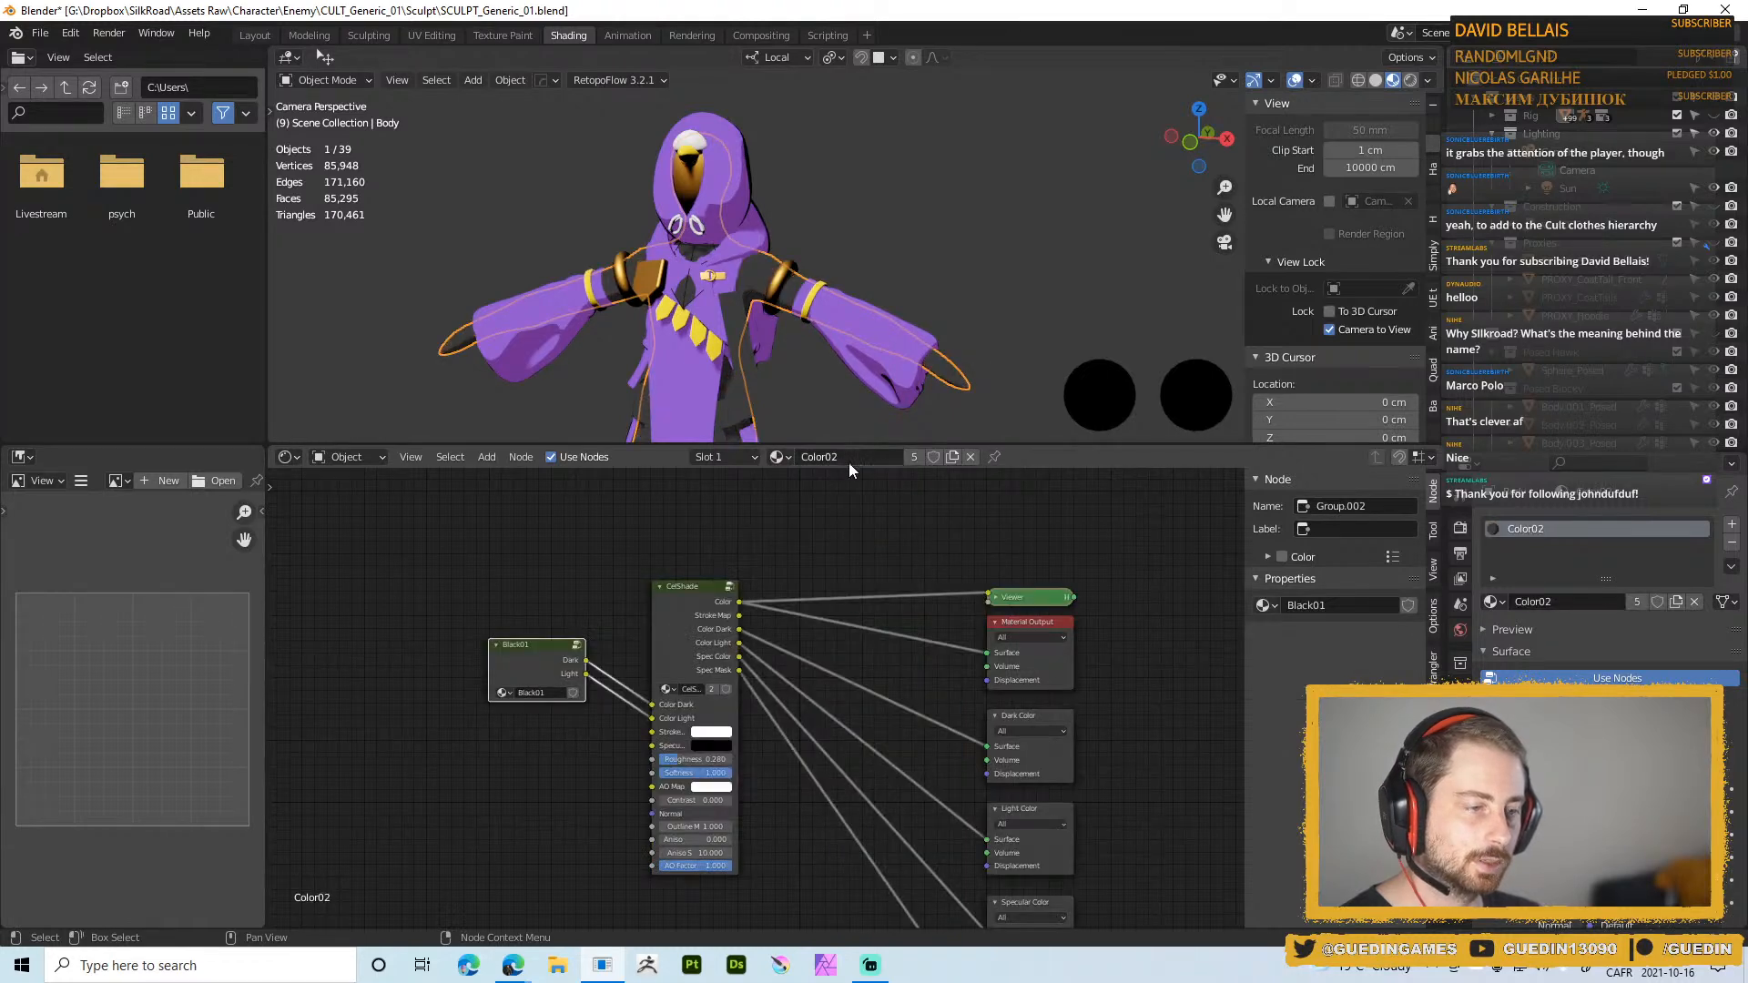
Make a single-user copy of the body's Color02 material and name it ColorBody
click(914, 457)
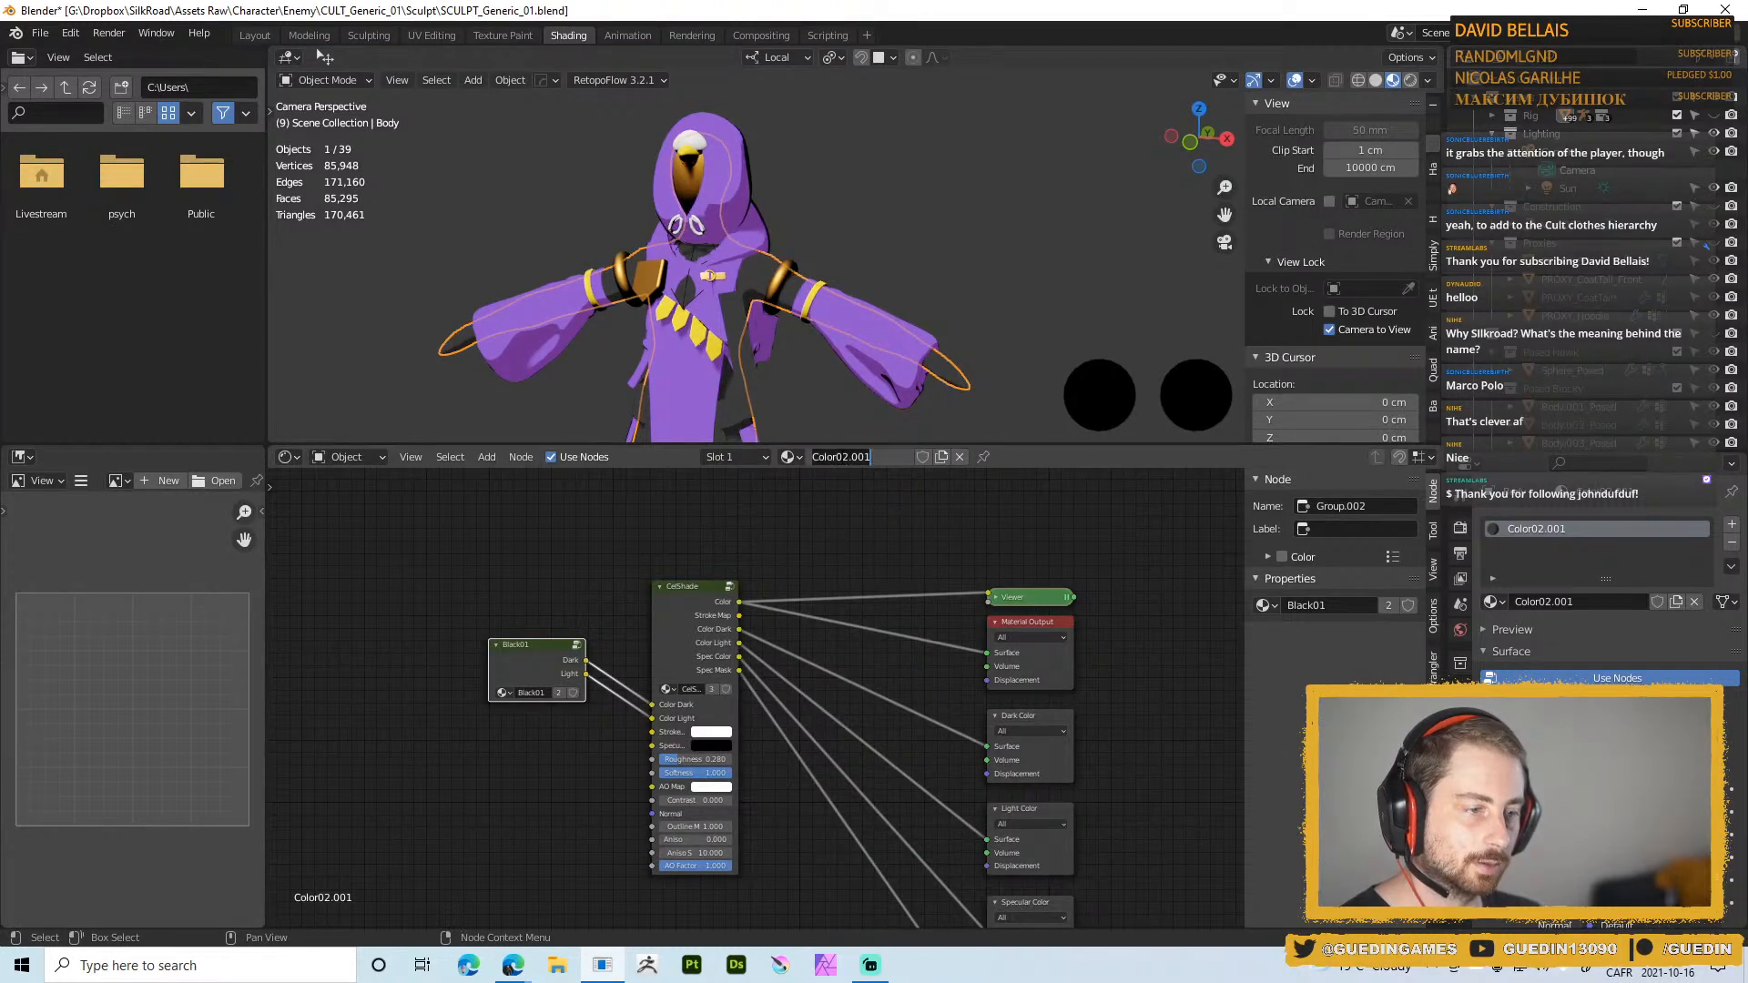
click(888, 457)
text(ColorBody)
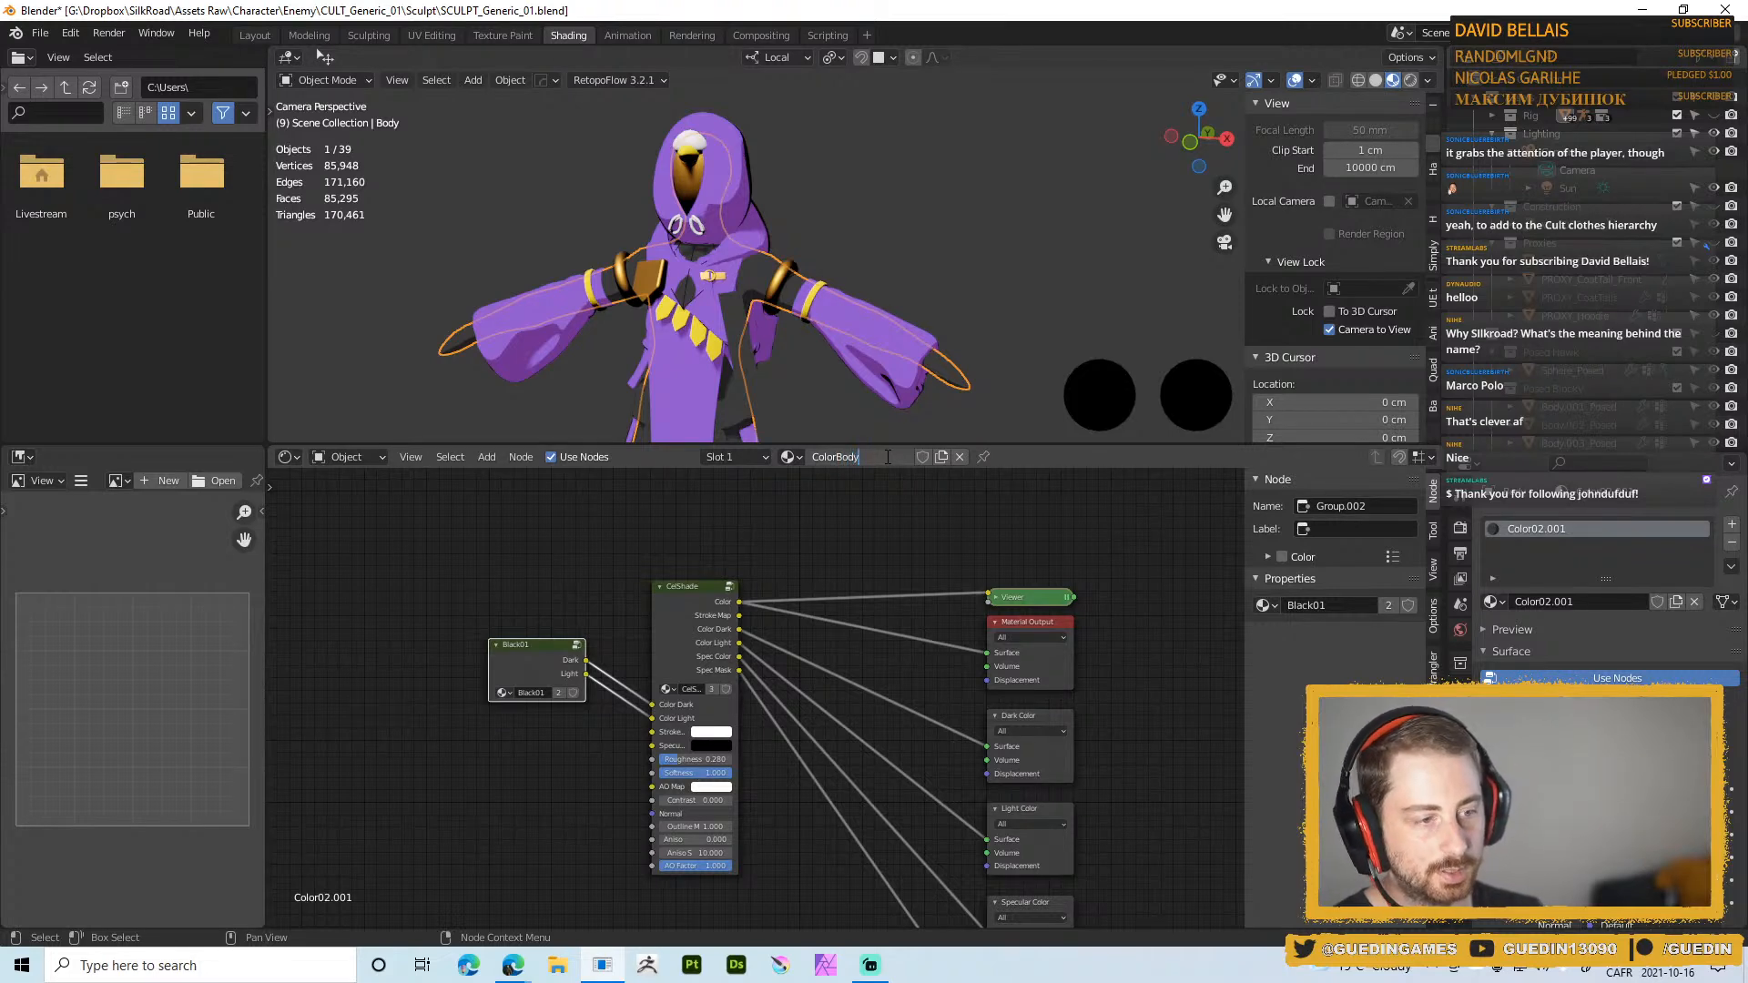
key(Return)
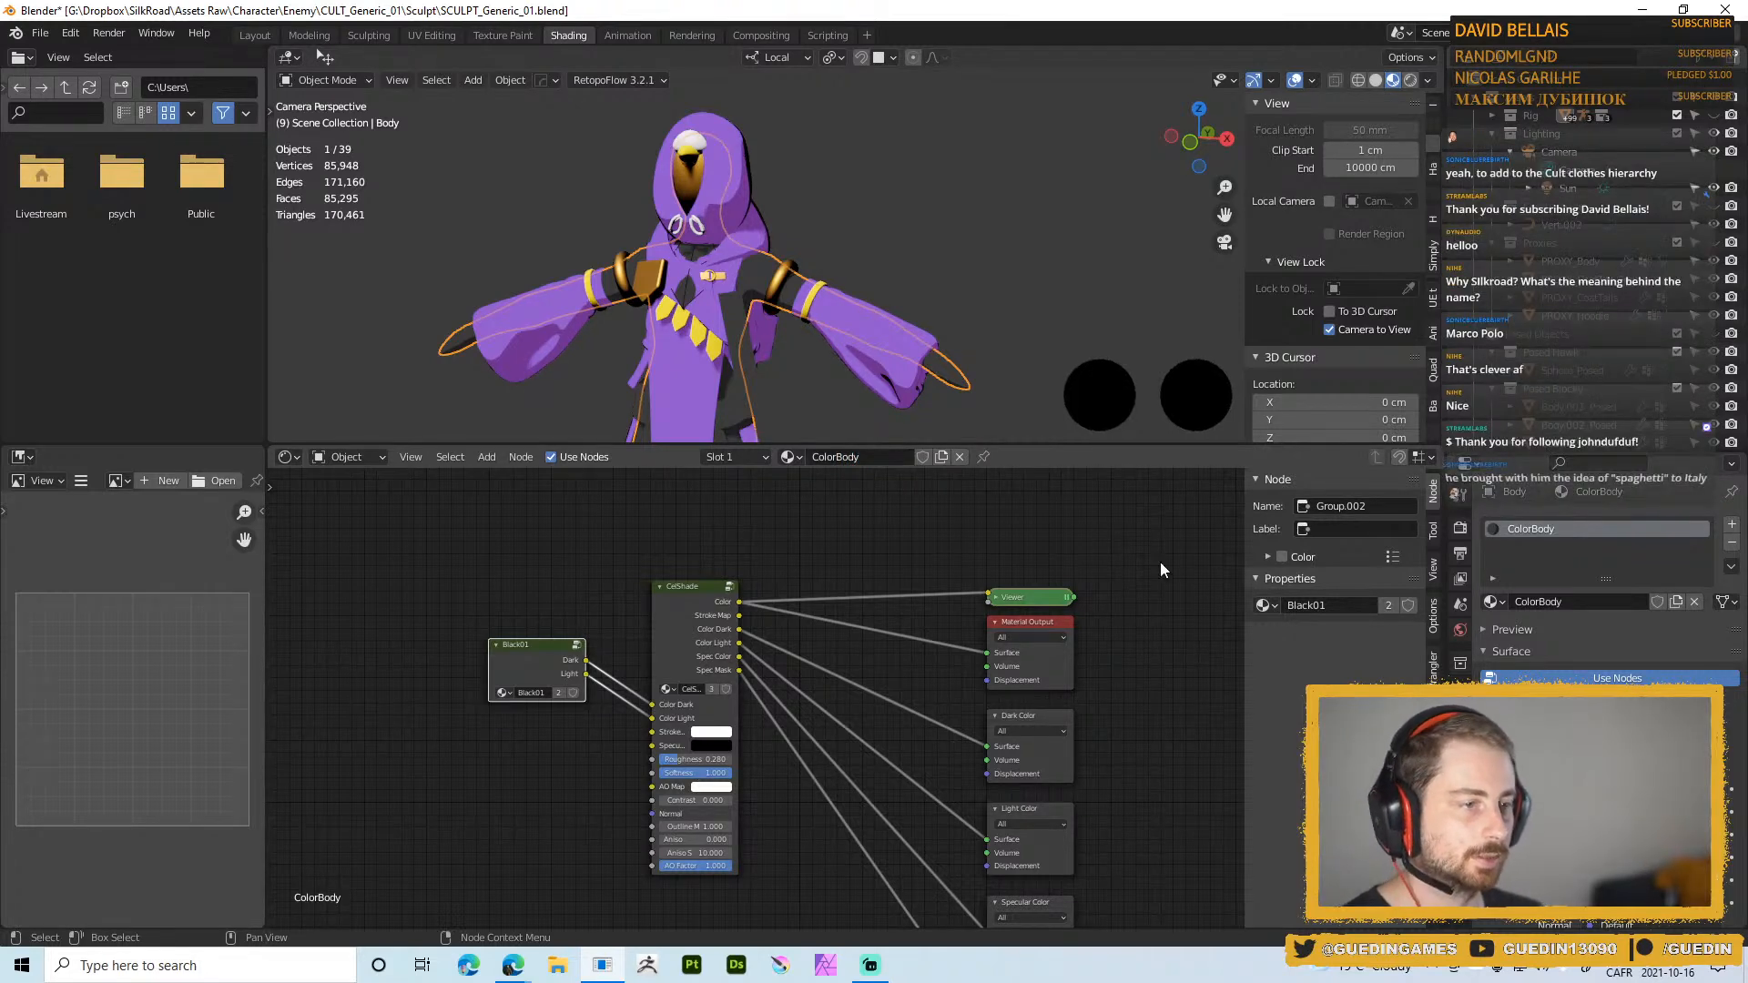
middle_drag(887, 584, 1047, 627)
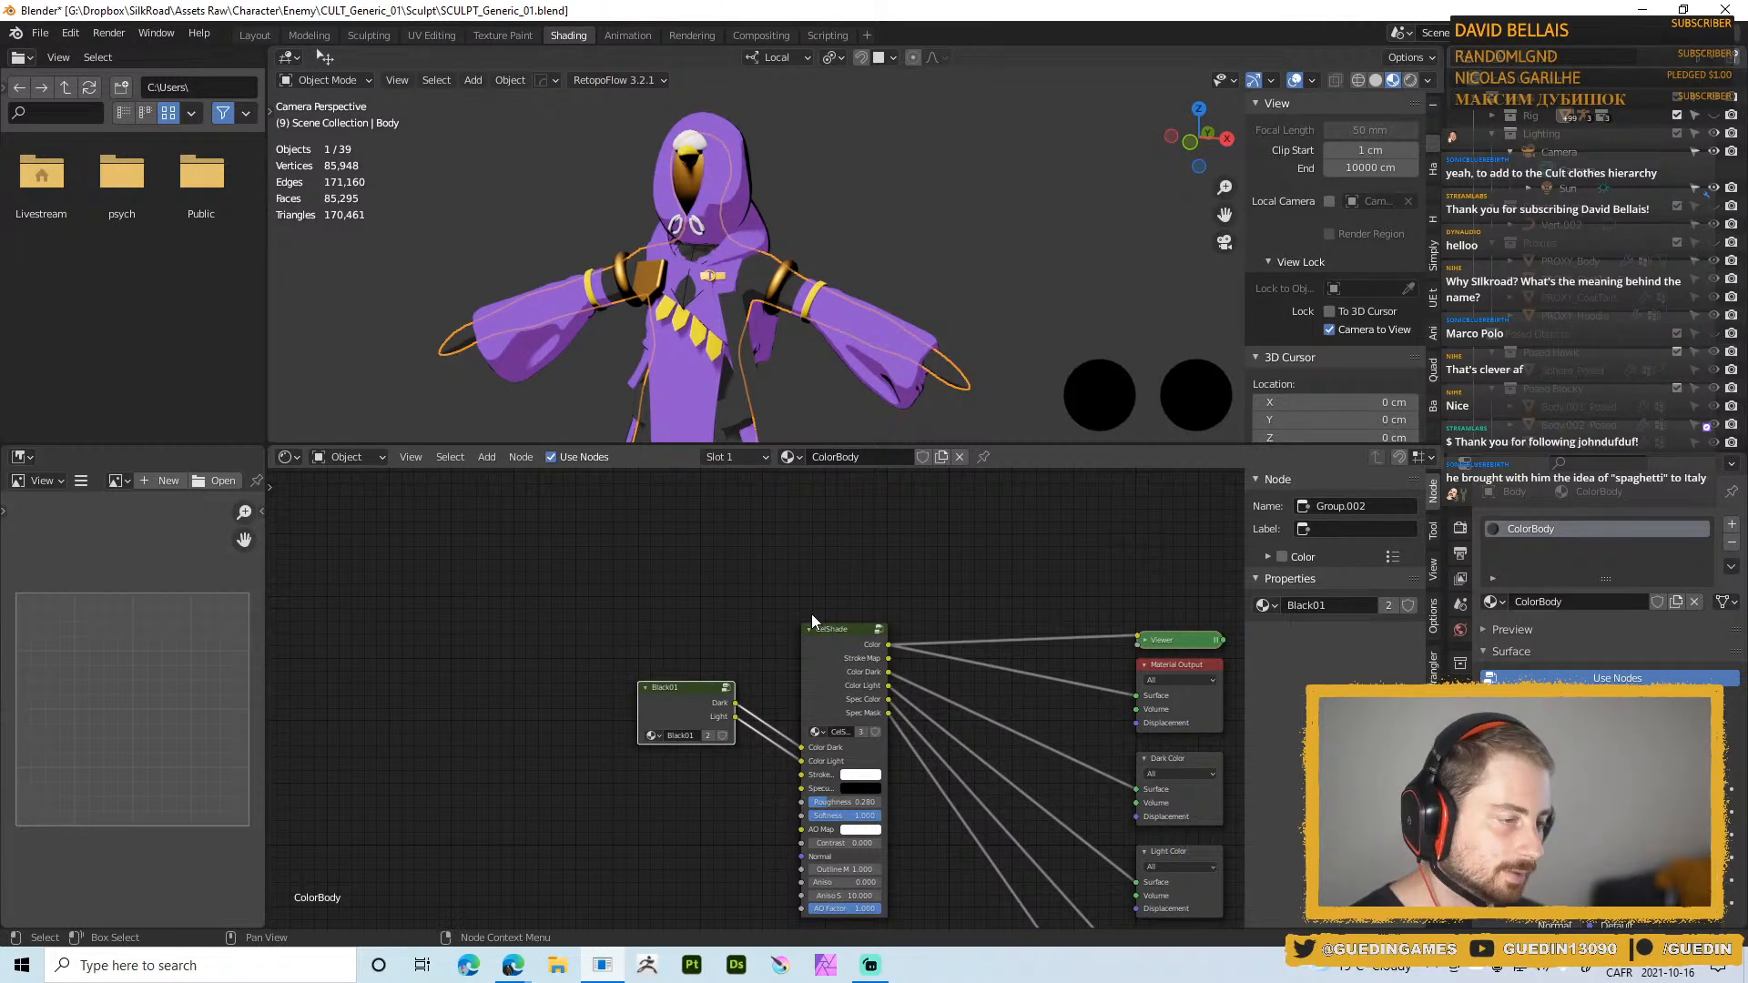
Rename the body's material to ColorSkin
click(897, 457)
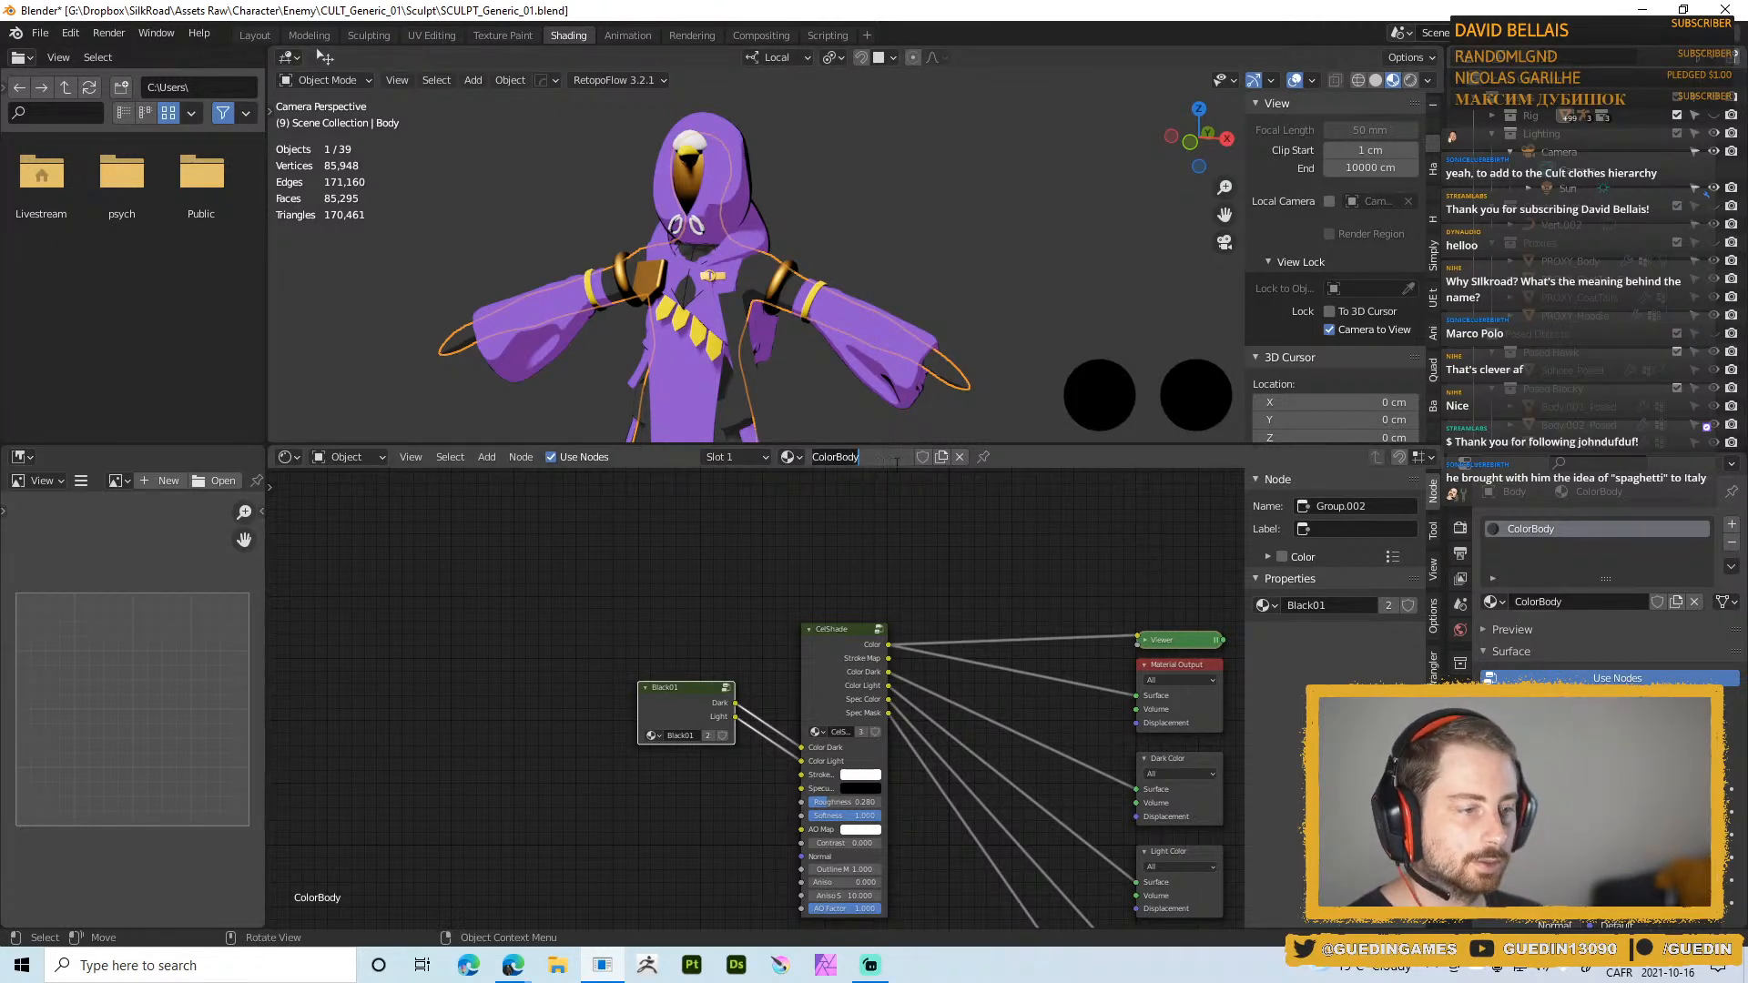
key(BackSpace)
key(BackSpace)
key(BackSpace)
key(BackSpace)
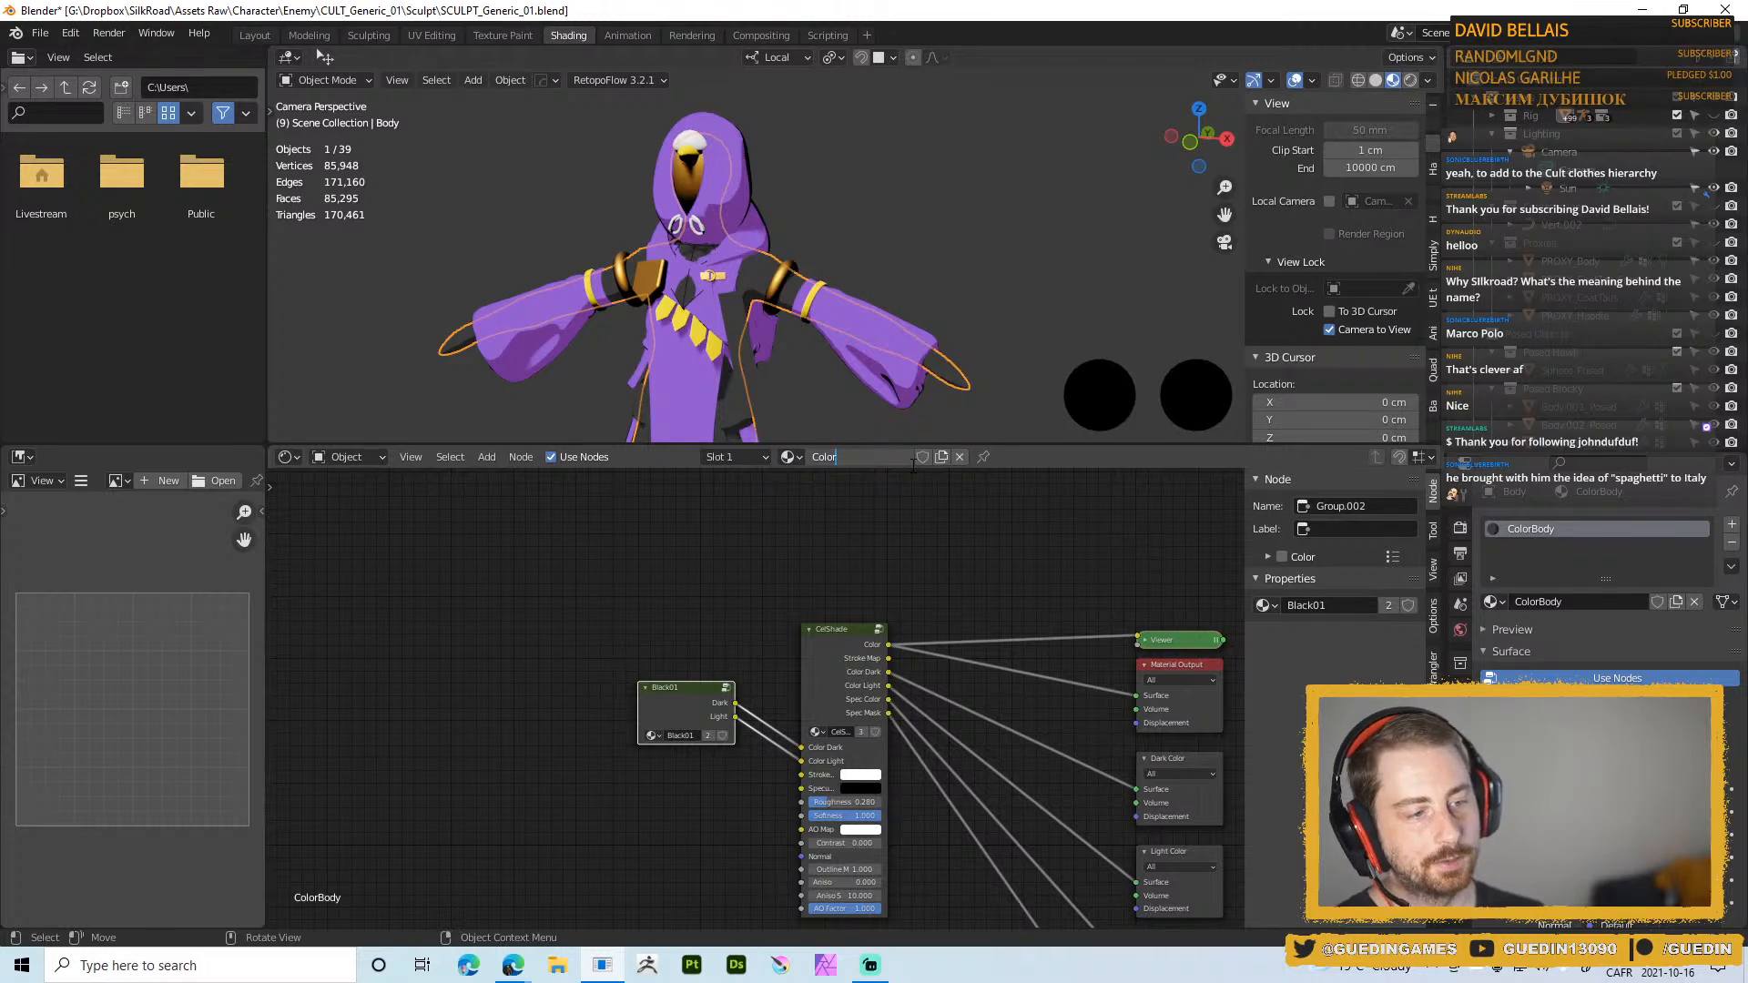
text(Skin)
key(Return)
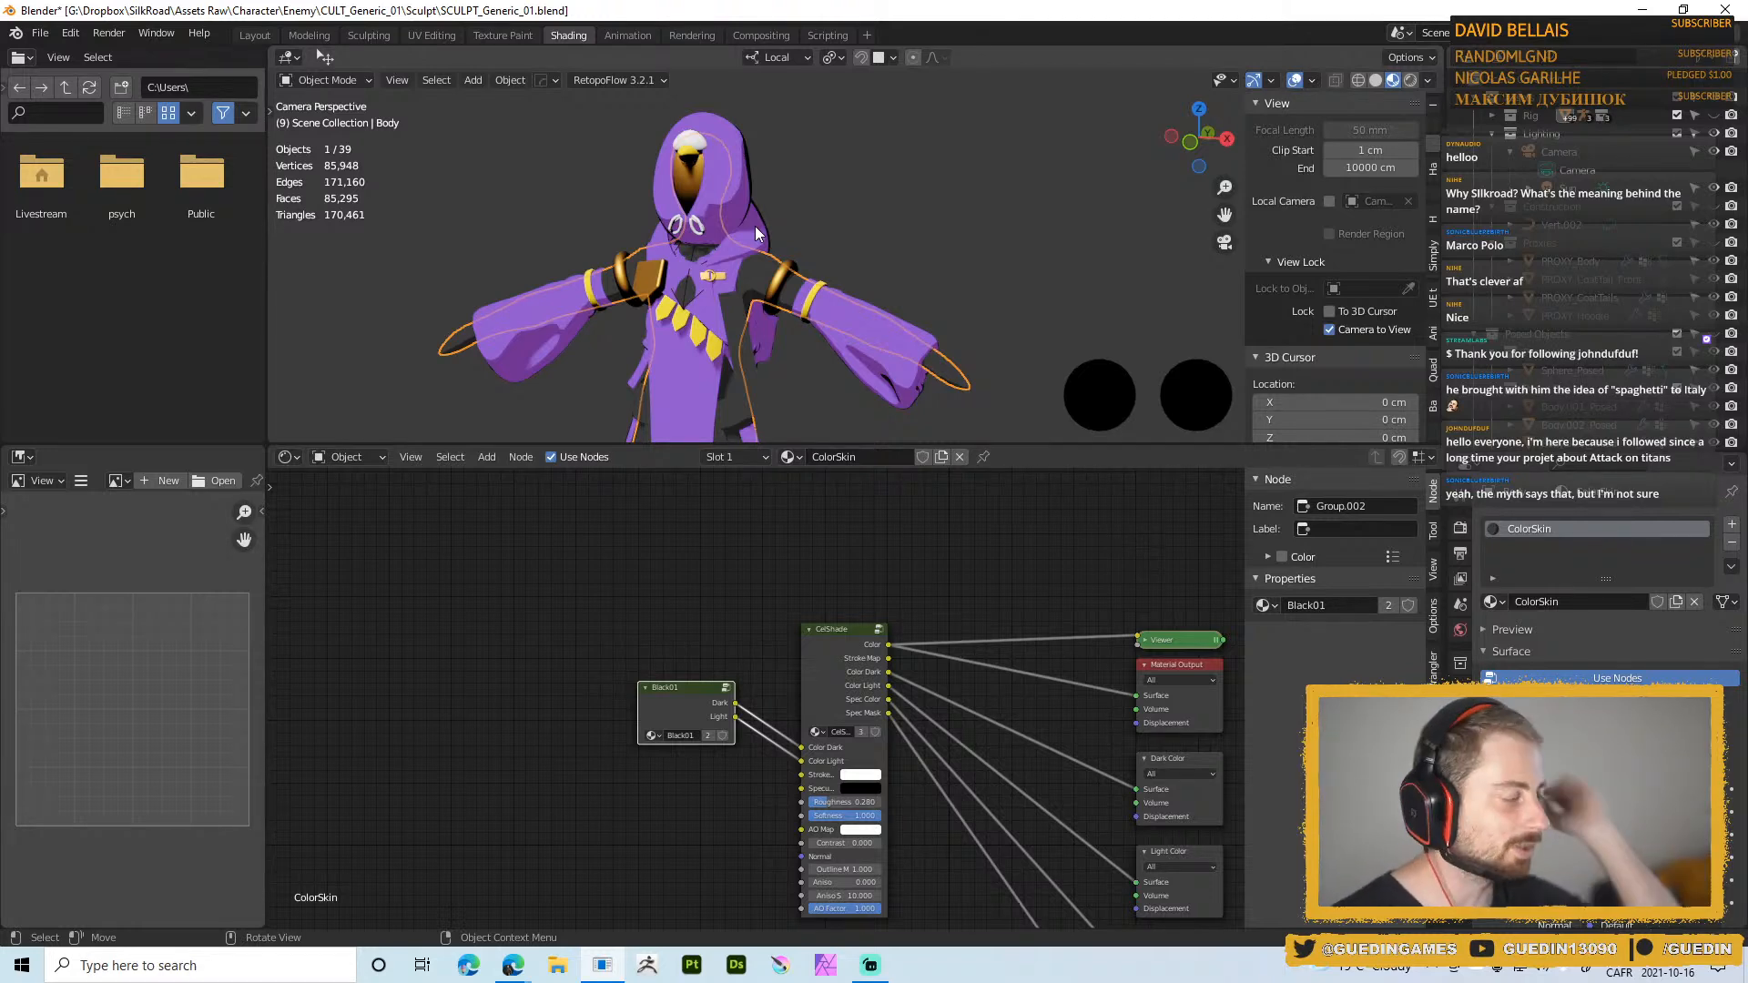
Reposition the Black01 group node beside the CelShade node in the ColorSkin material
scroll(990, 264, down, 2)
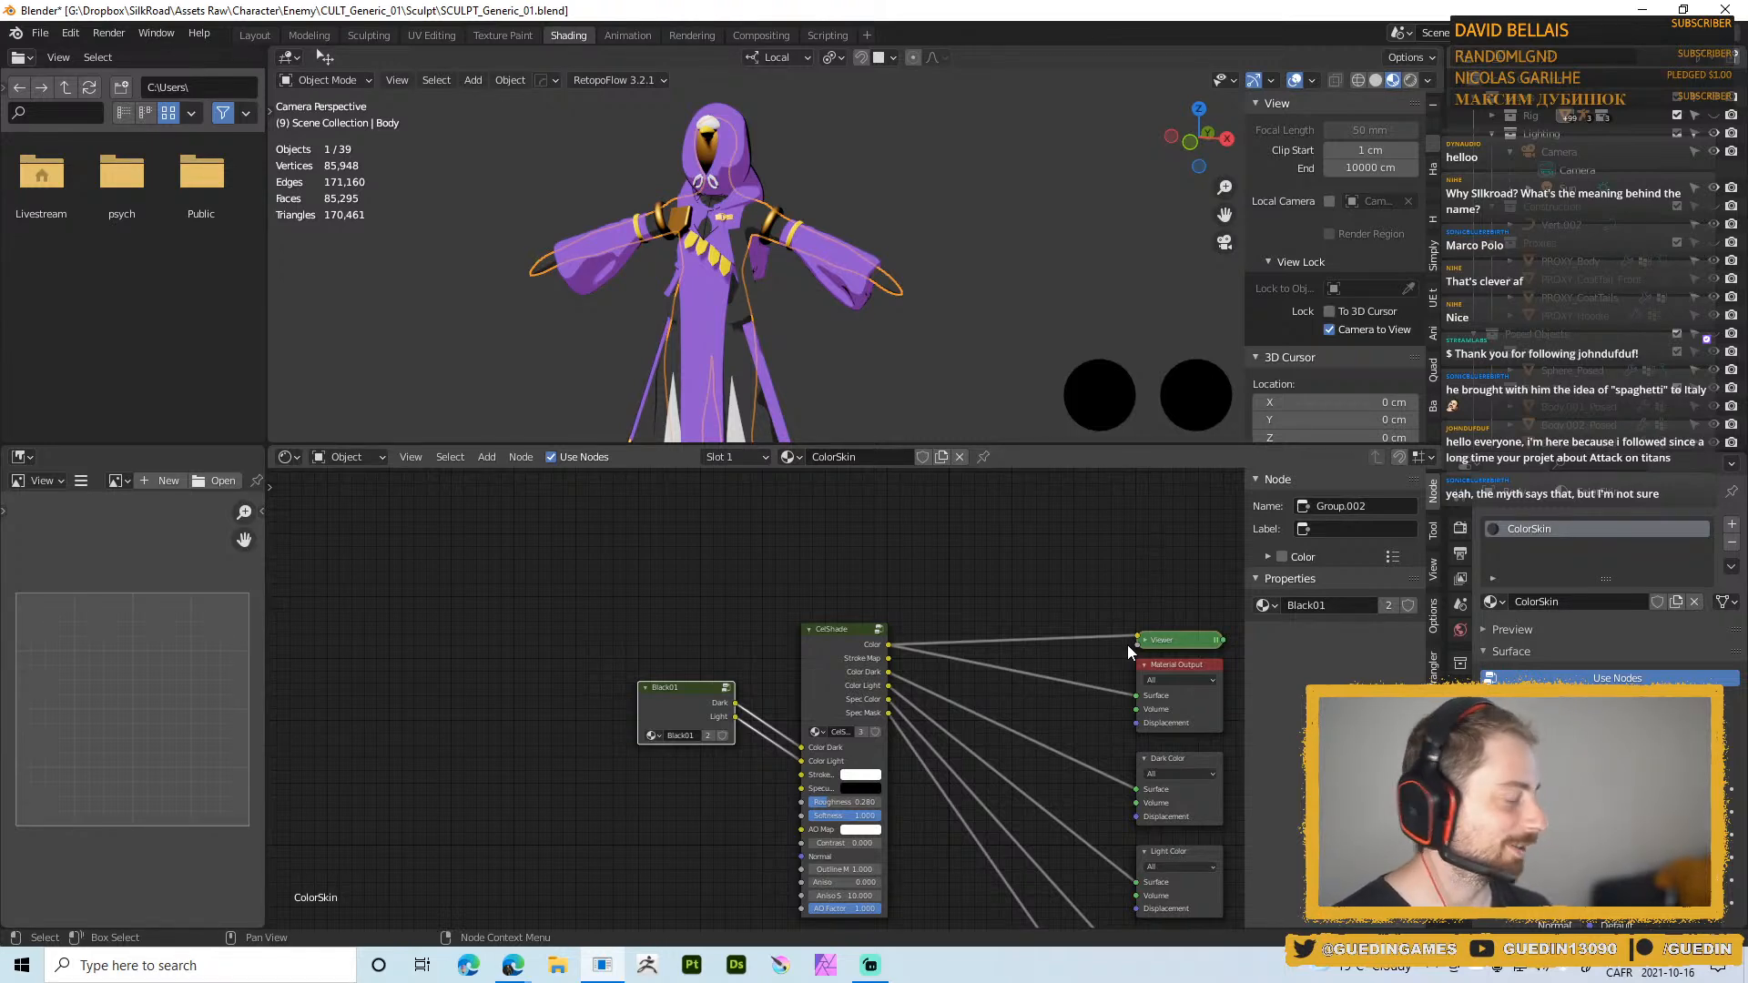
middle_drag(995, 586, 978, 526)
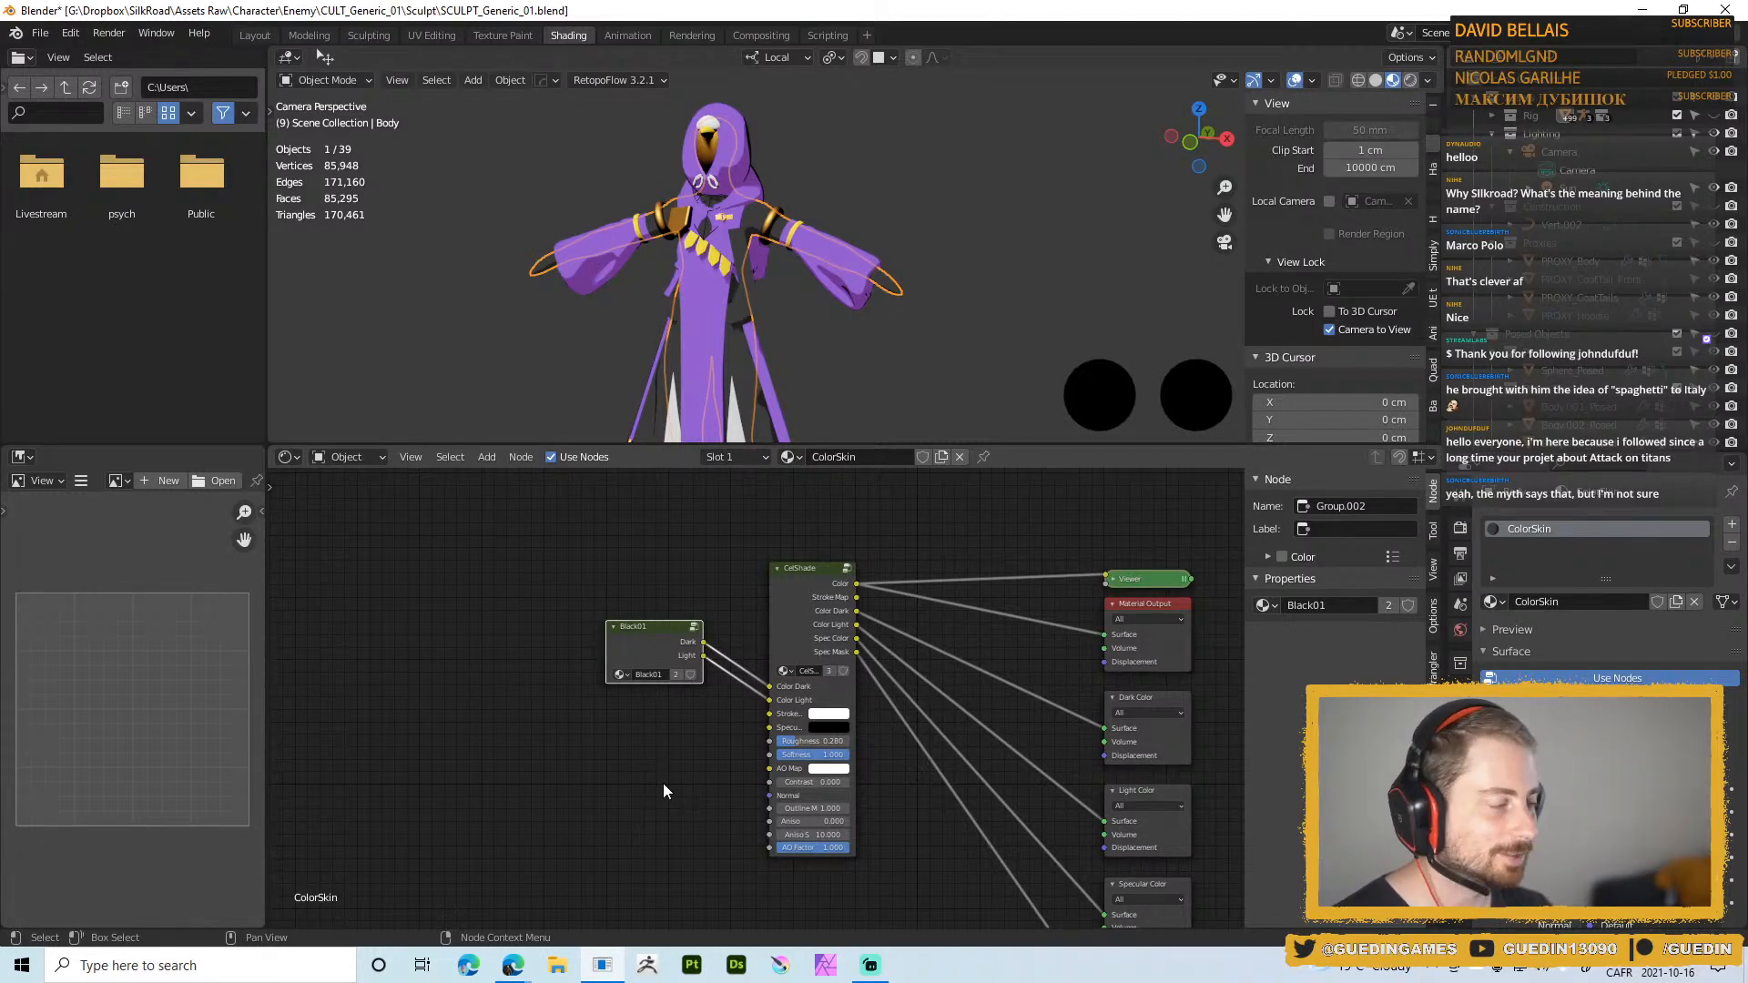
scroll(612, 738, up, 3)
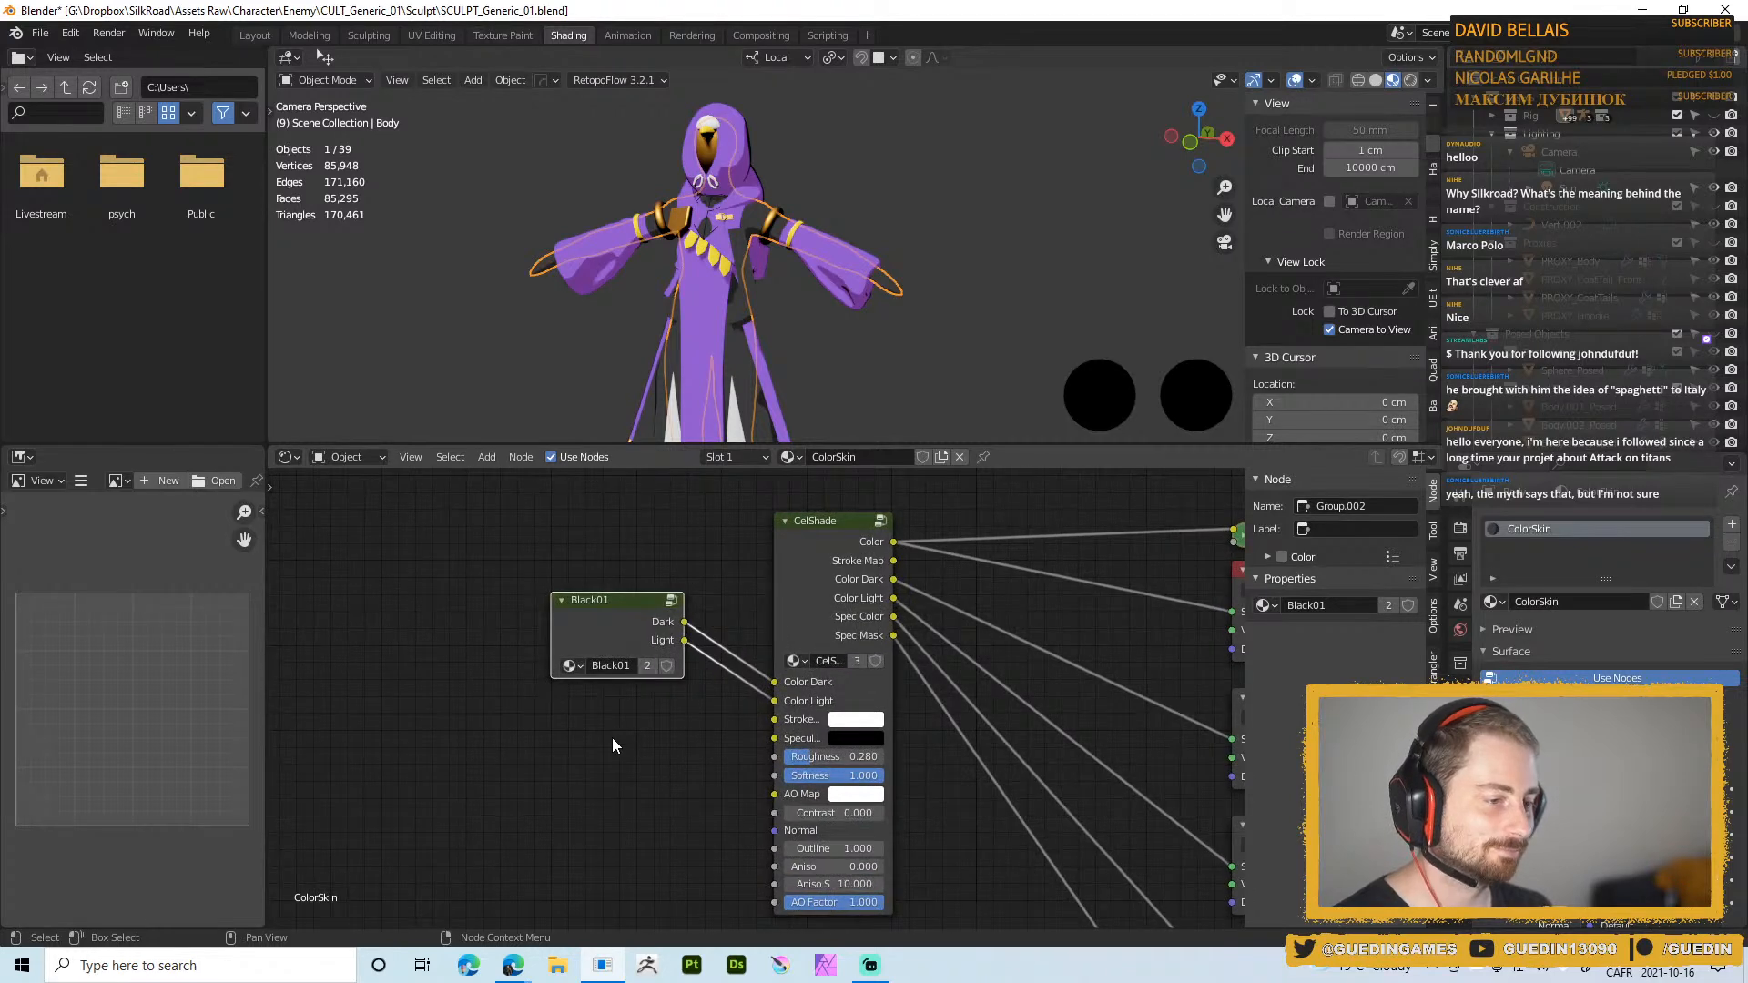
drag(620, 635, 605, 676)
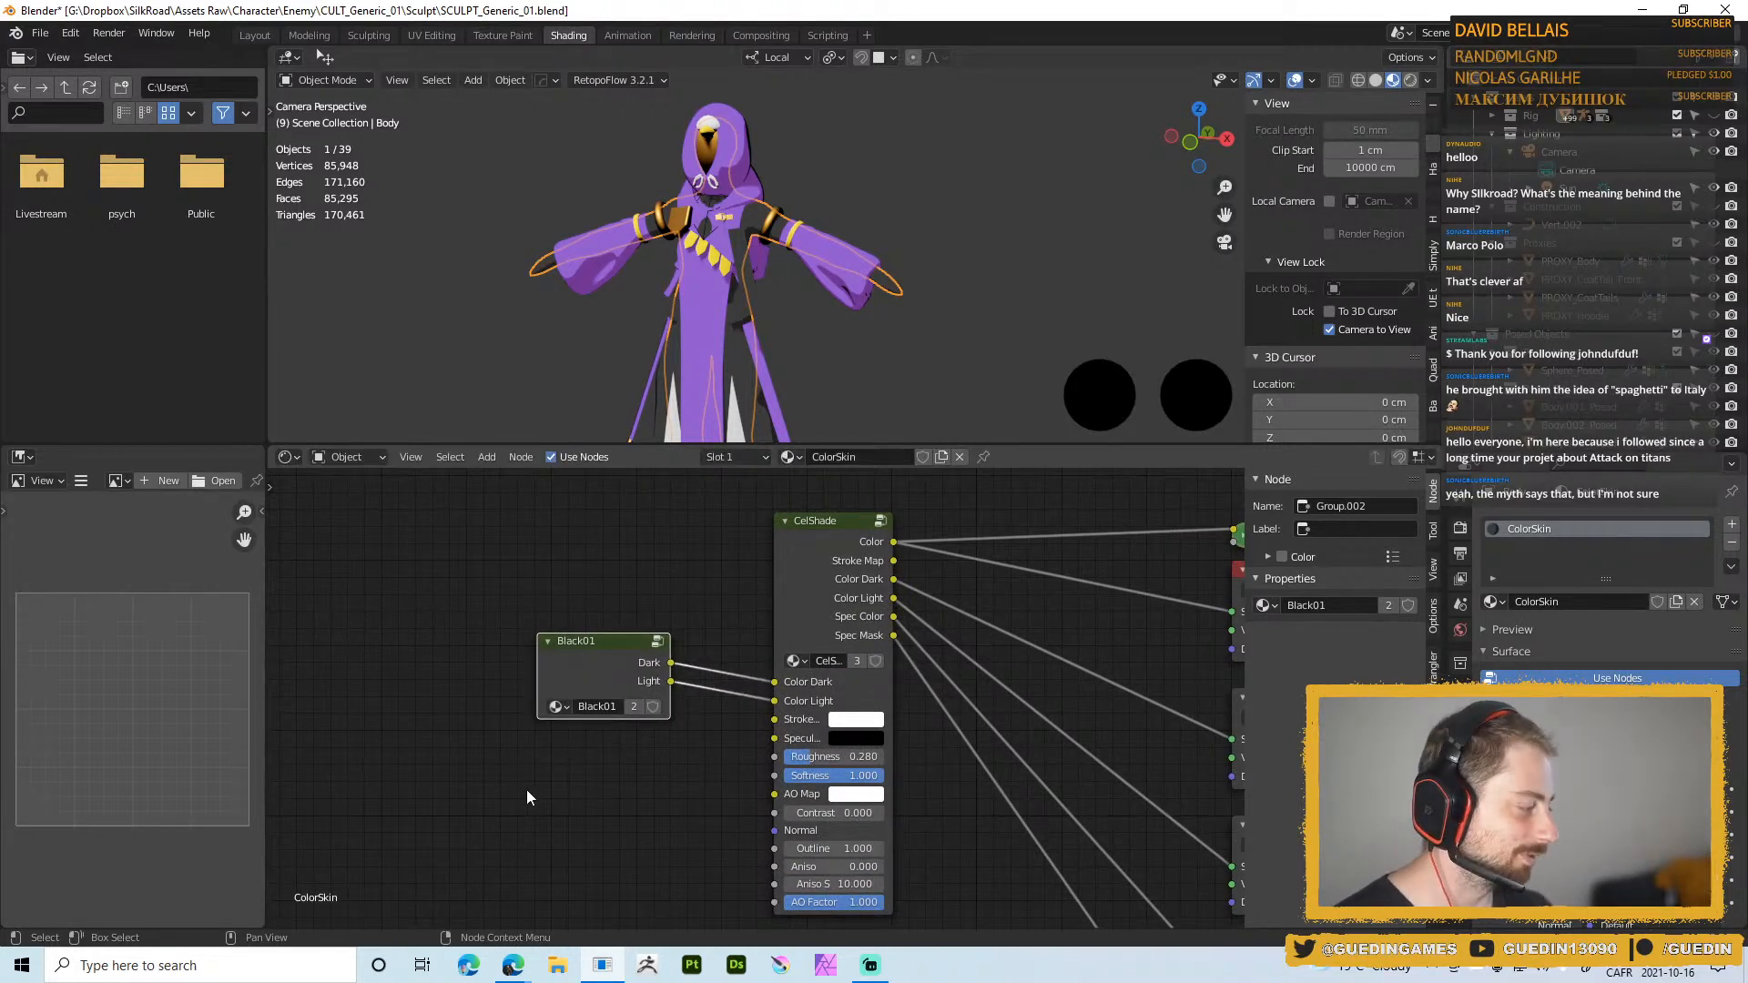
click(552, 805)
drag(580, 676, 573, 622)
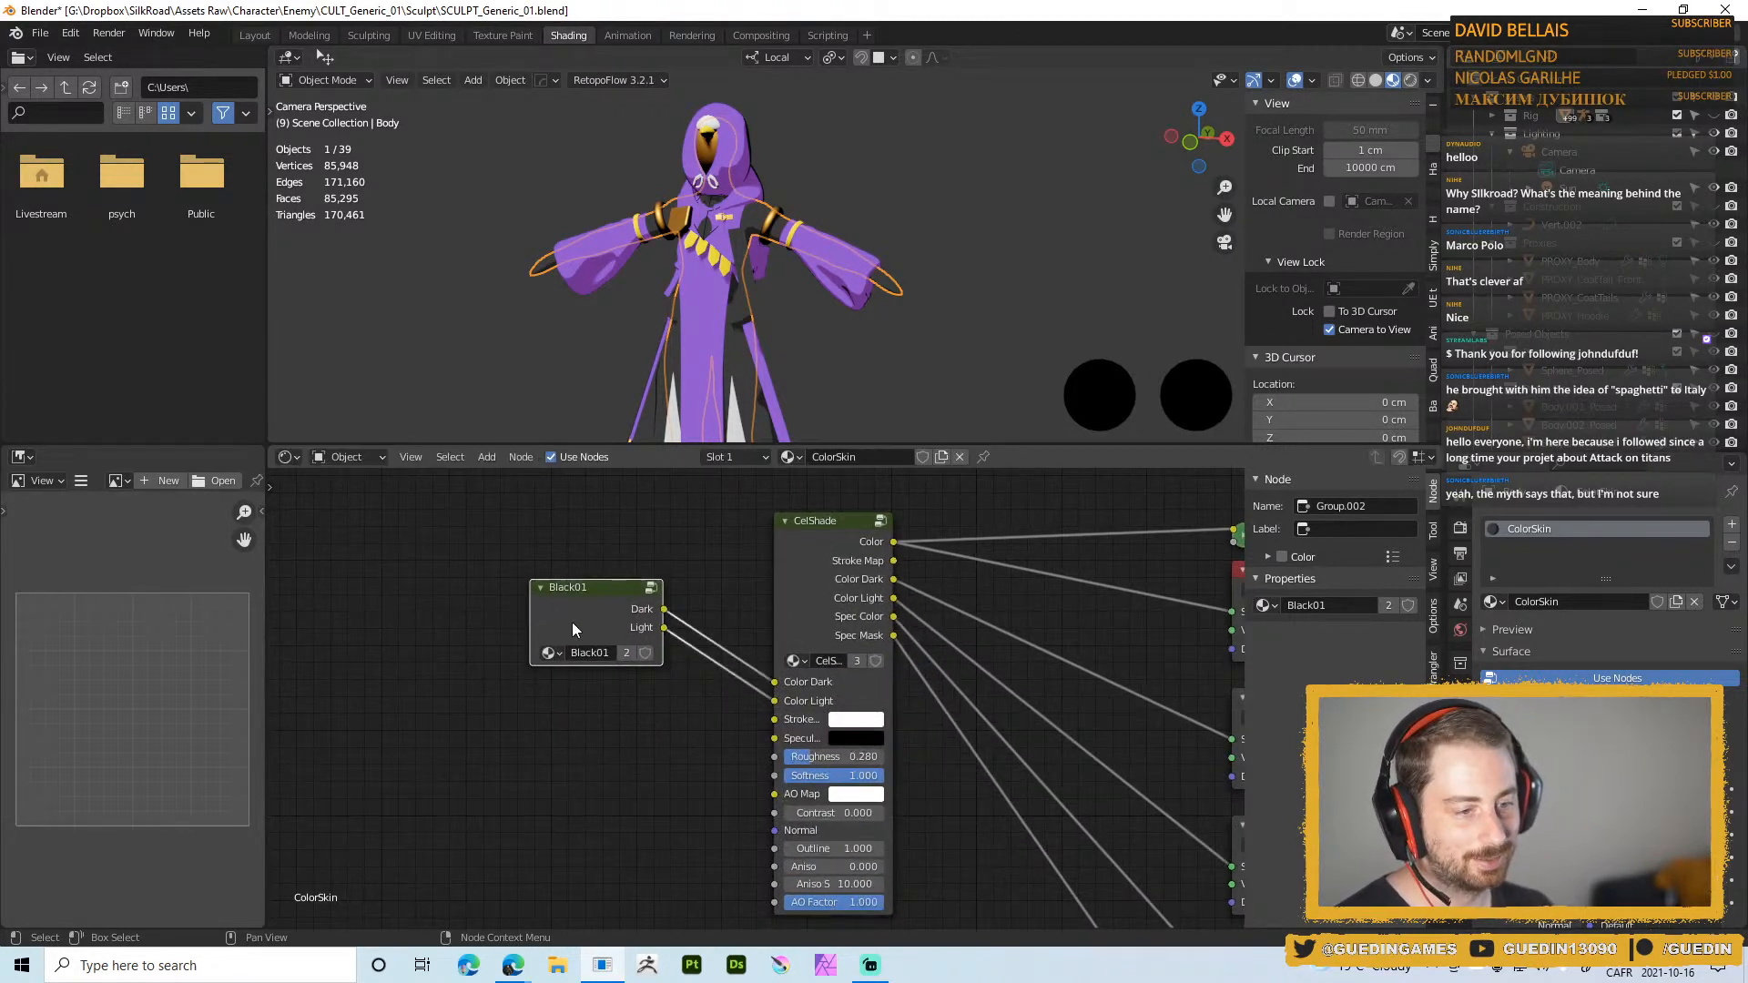
Make a single-user copy of the Black01 node group in ColorSkin and name it Skin01
middle_drag(668, 681, 769, 759)
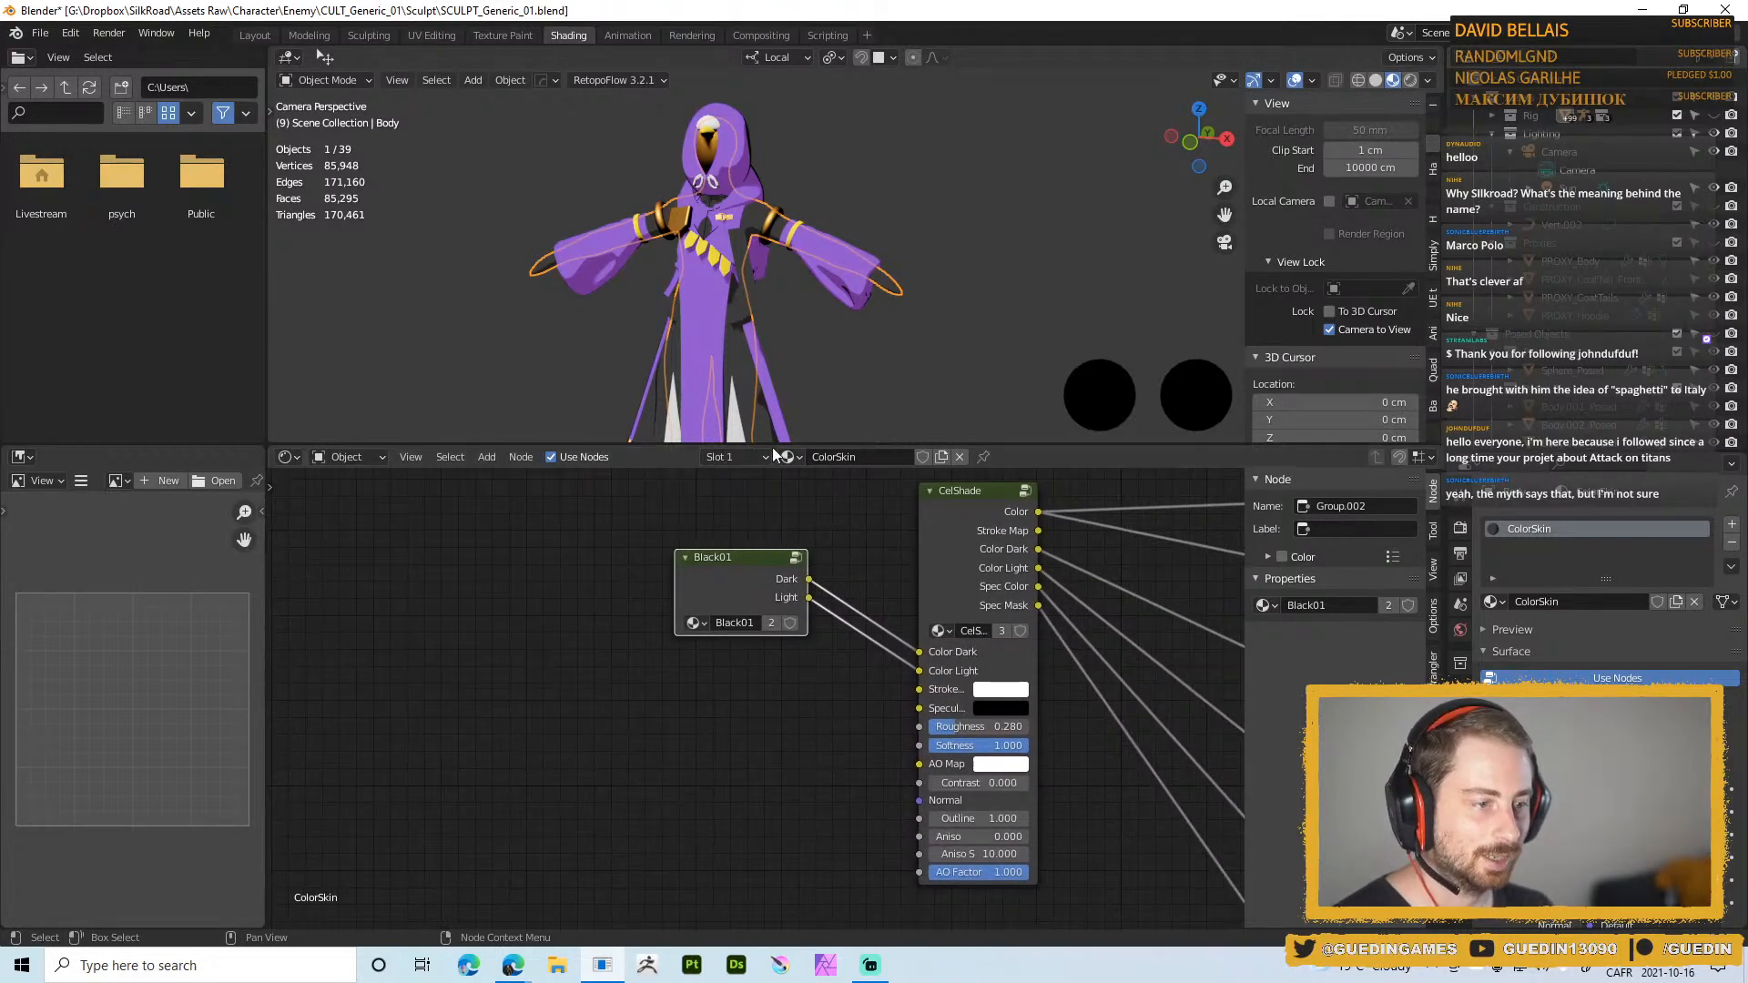
middle_drag(665, 724, 683, 694)
click(789, 591)
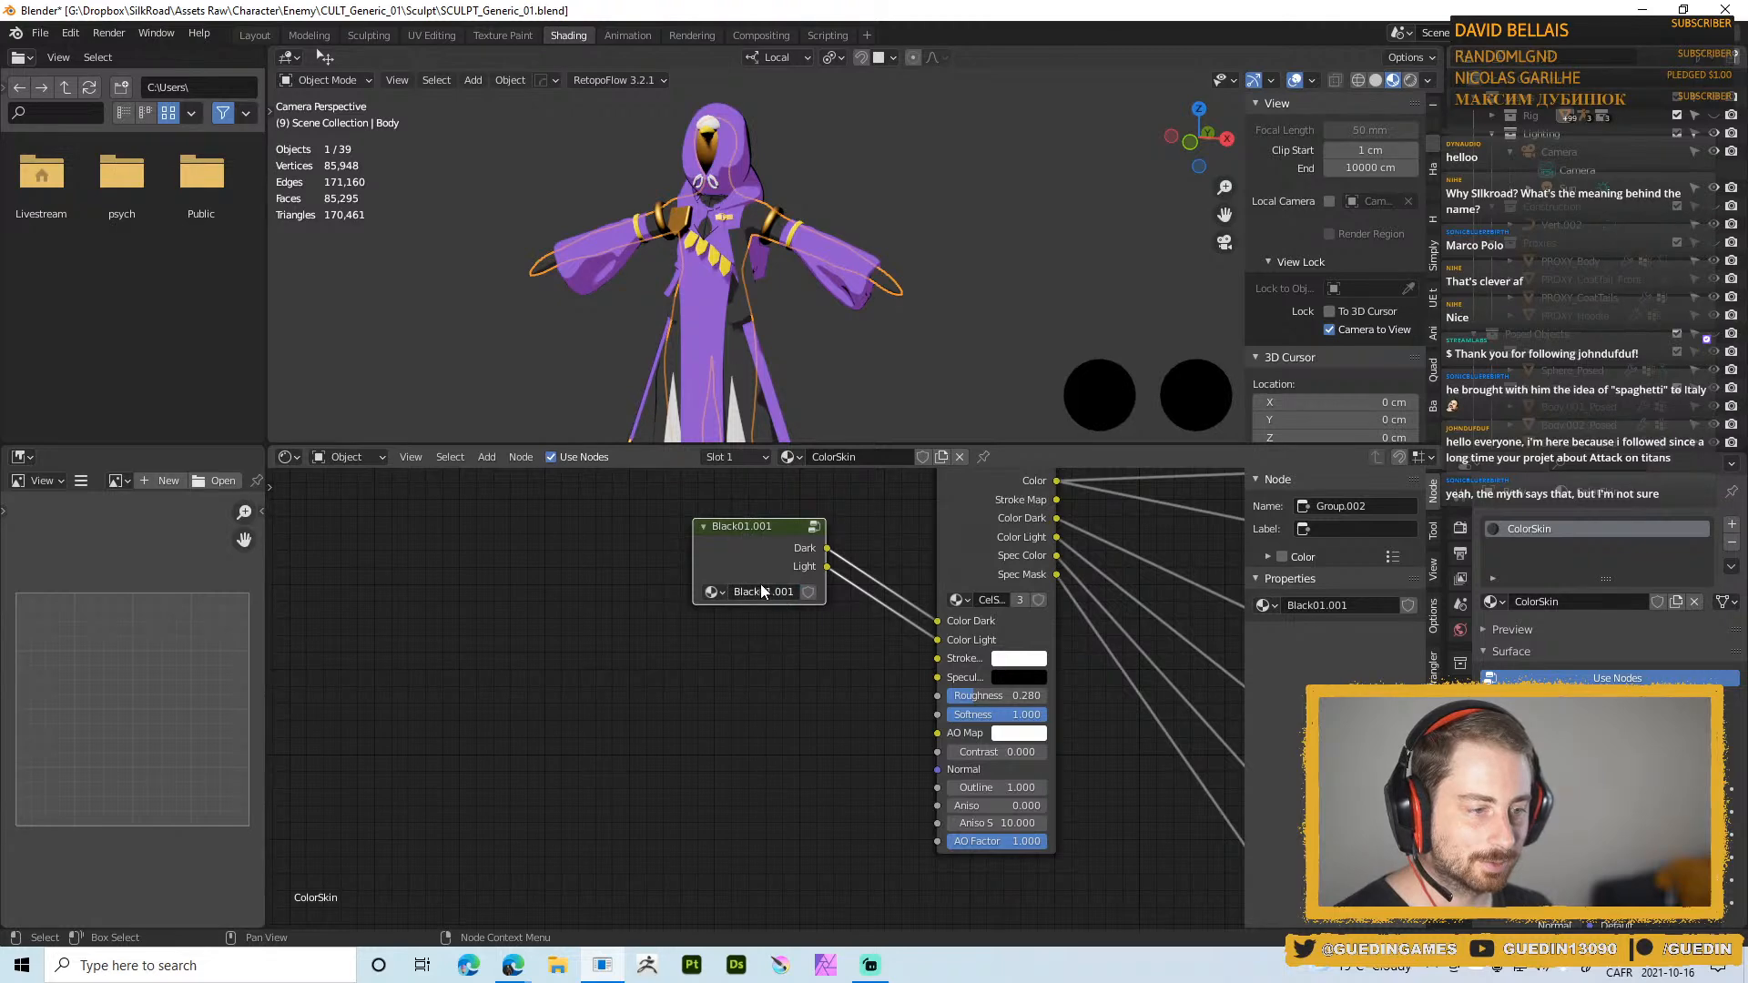
click(763, 592)
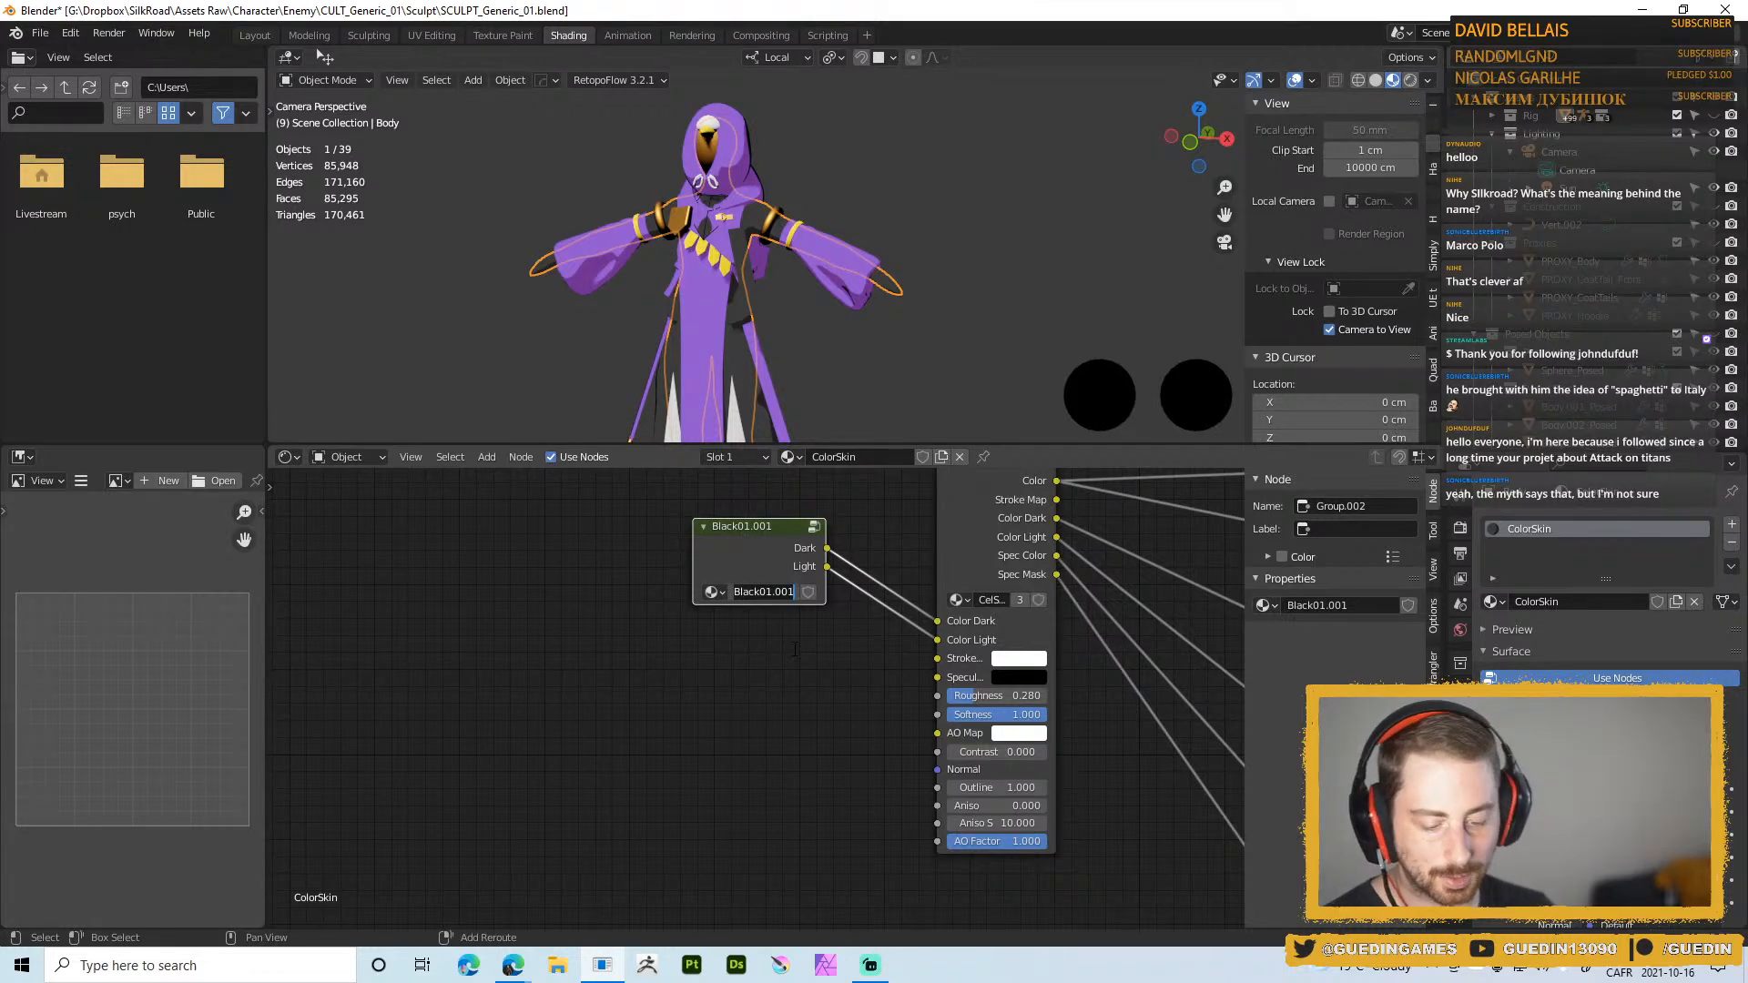
text(Skin01)
key(Return)
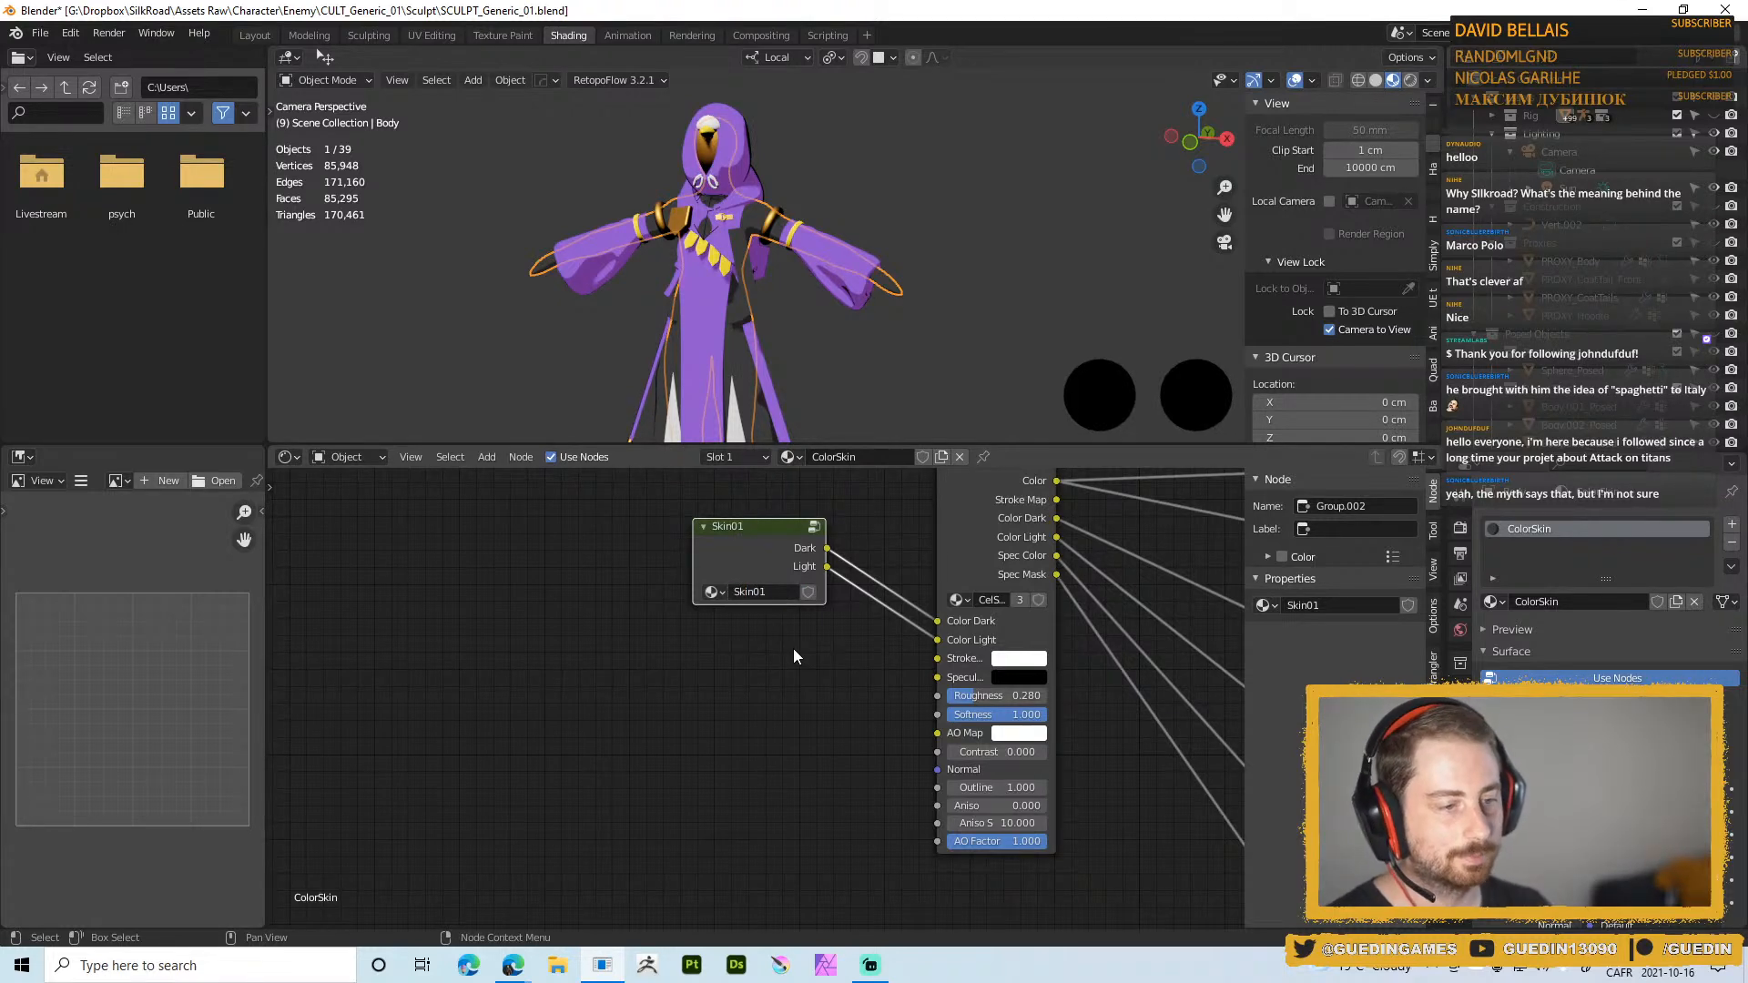
Open the Skin01 group for editing and set its Light colour to orange, about H 0.059, S 0.920 and V 0.477
click(741, 557)
key(Tab)
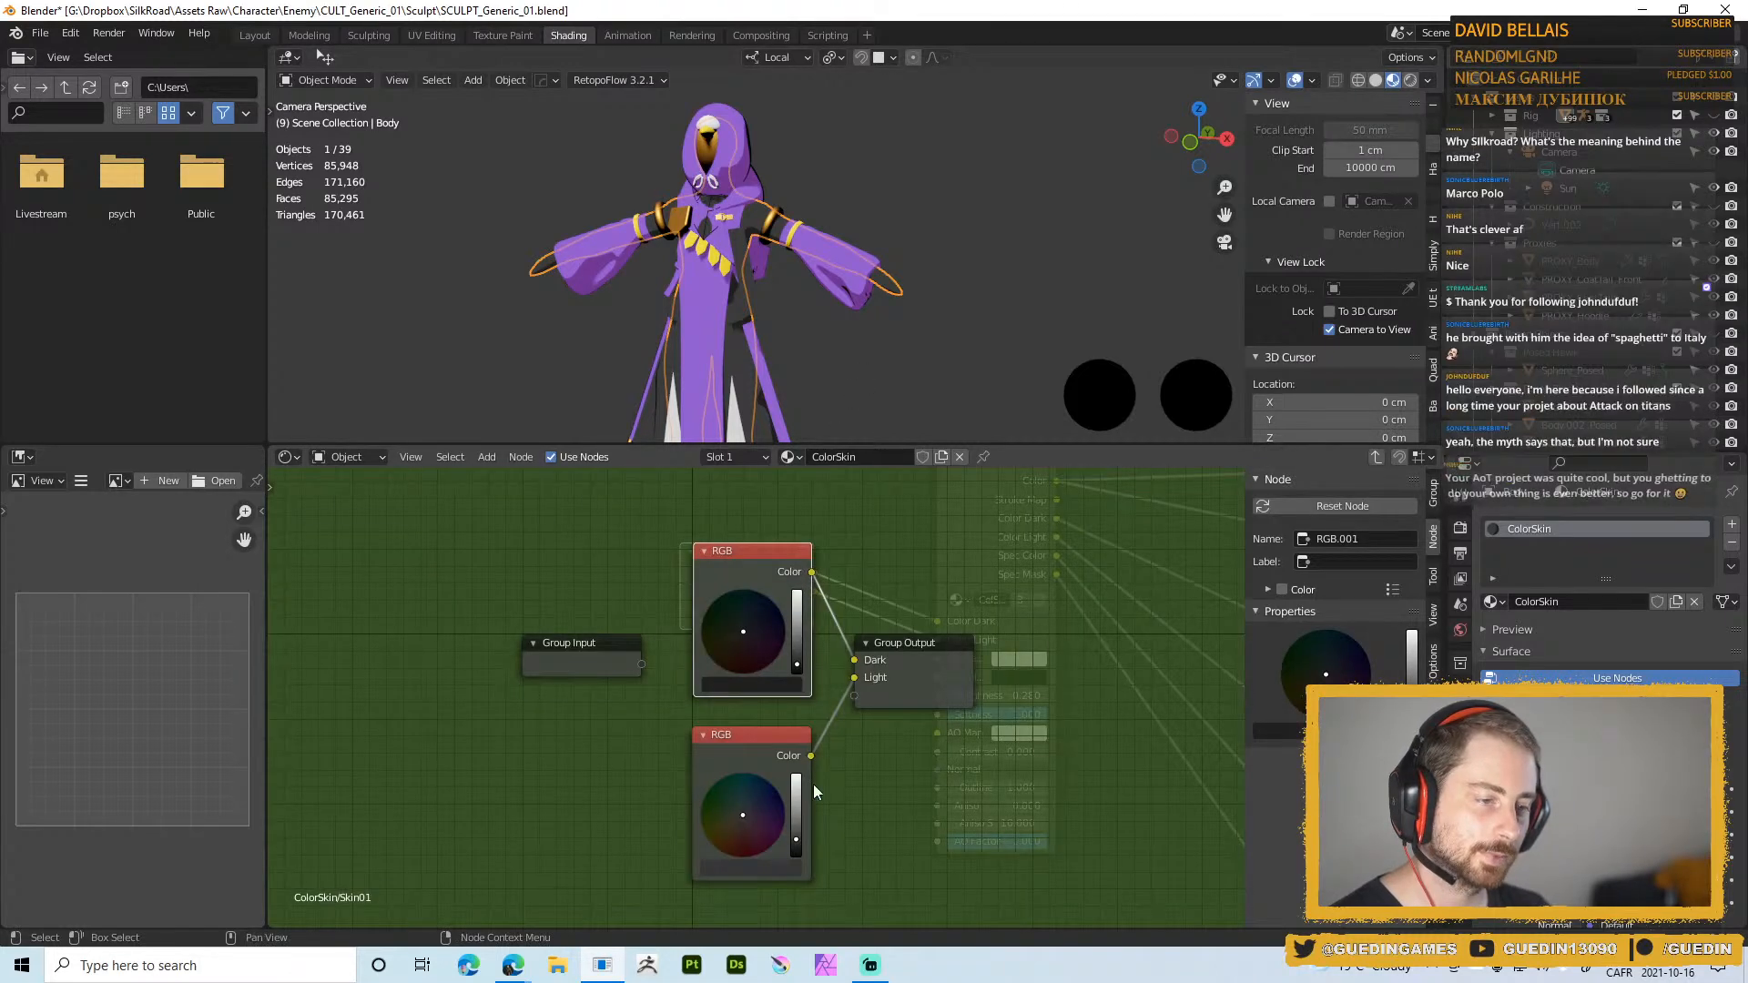
click(757, 863)
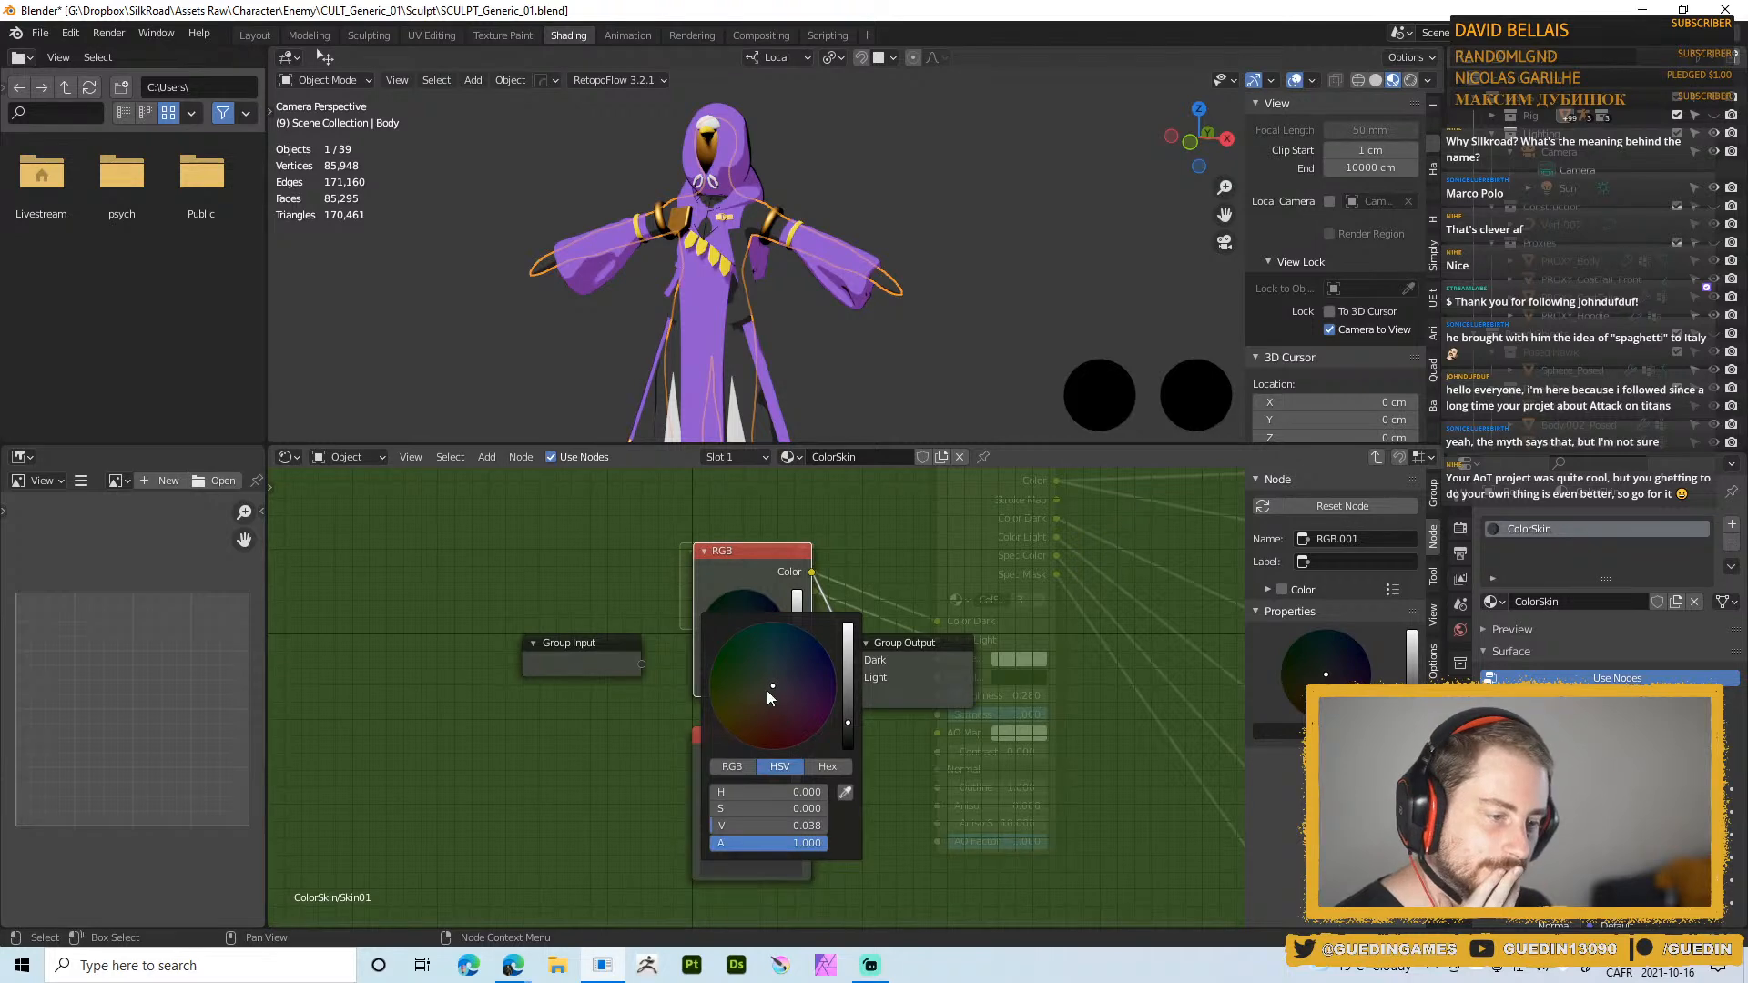
drag(766, 690, 755, 702)
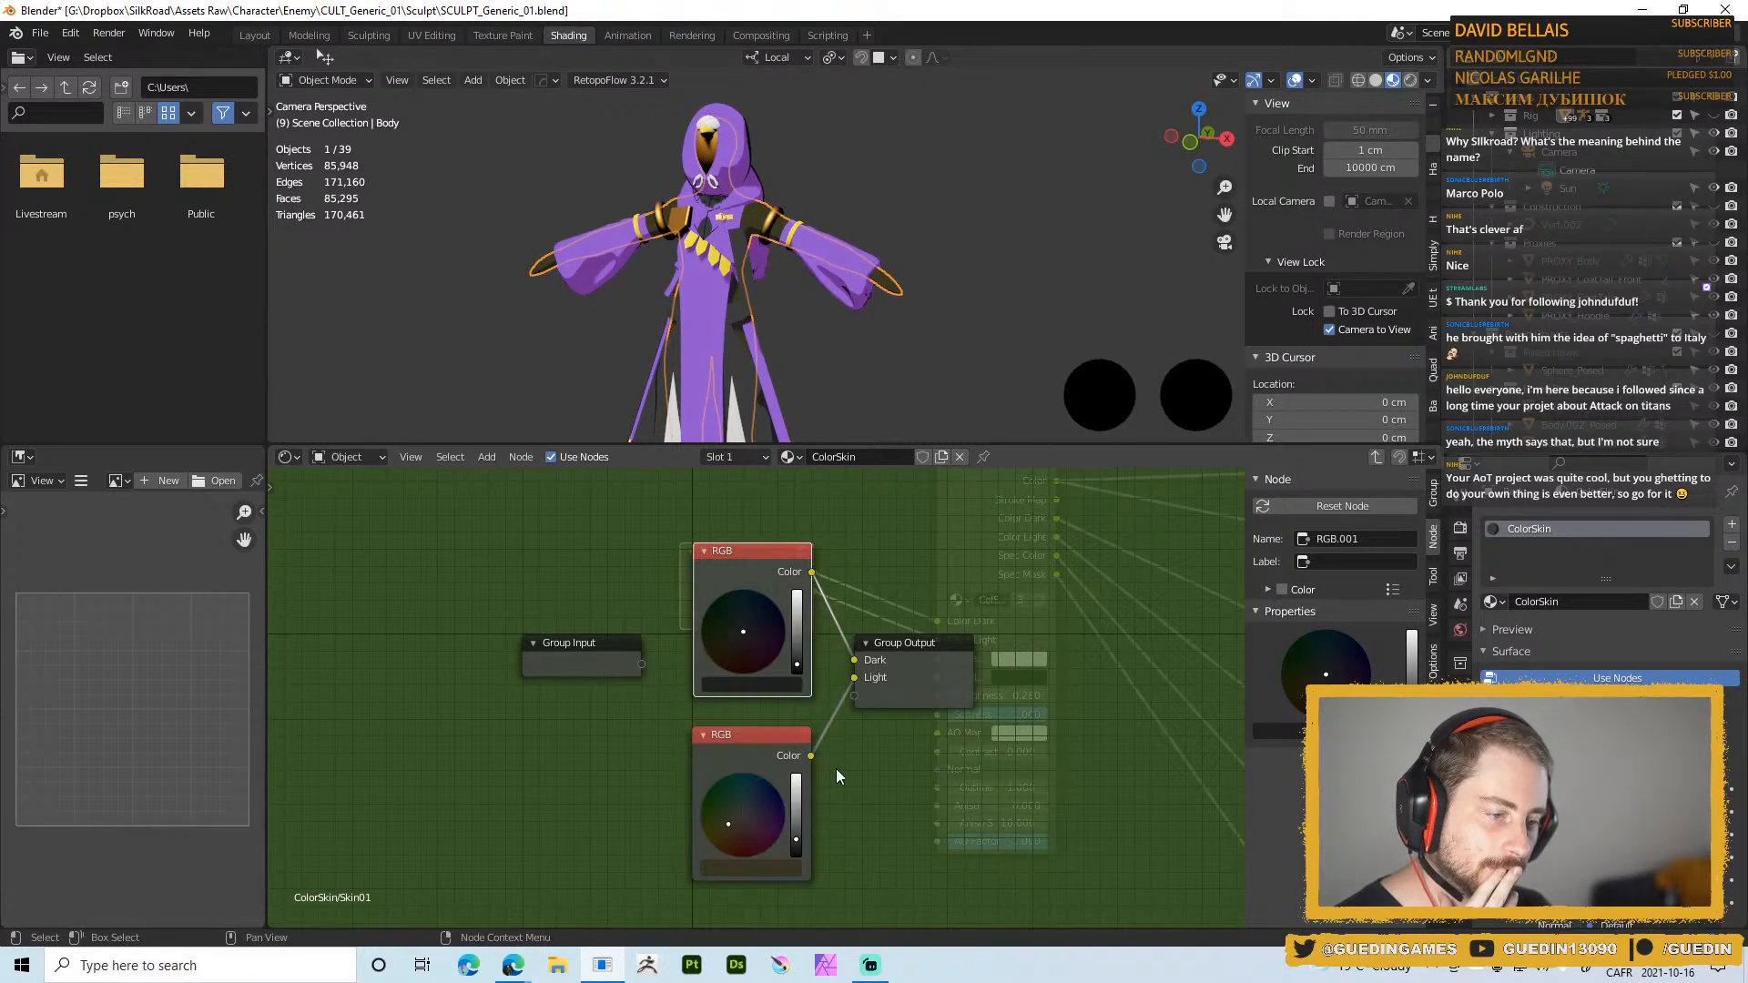
drag(797, 819, 727, 840)
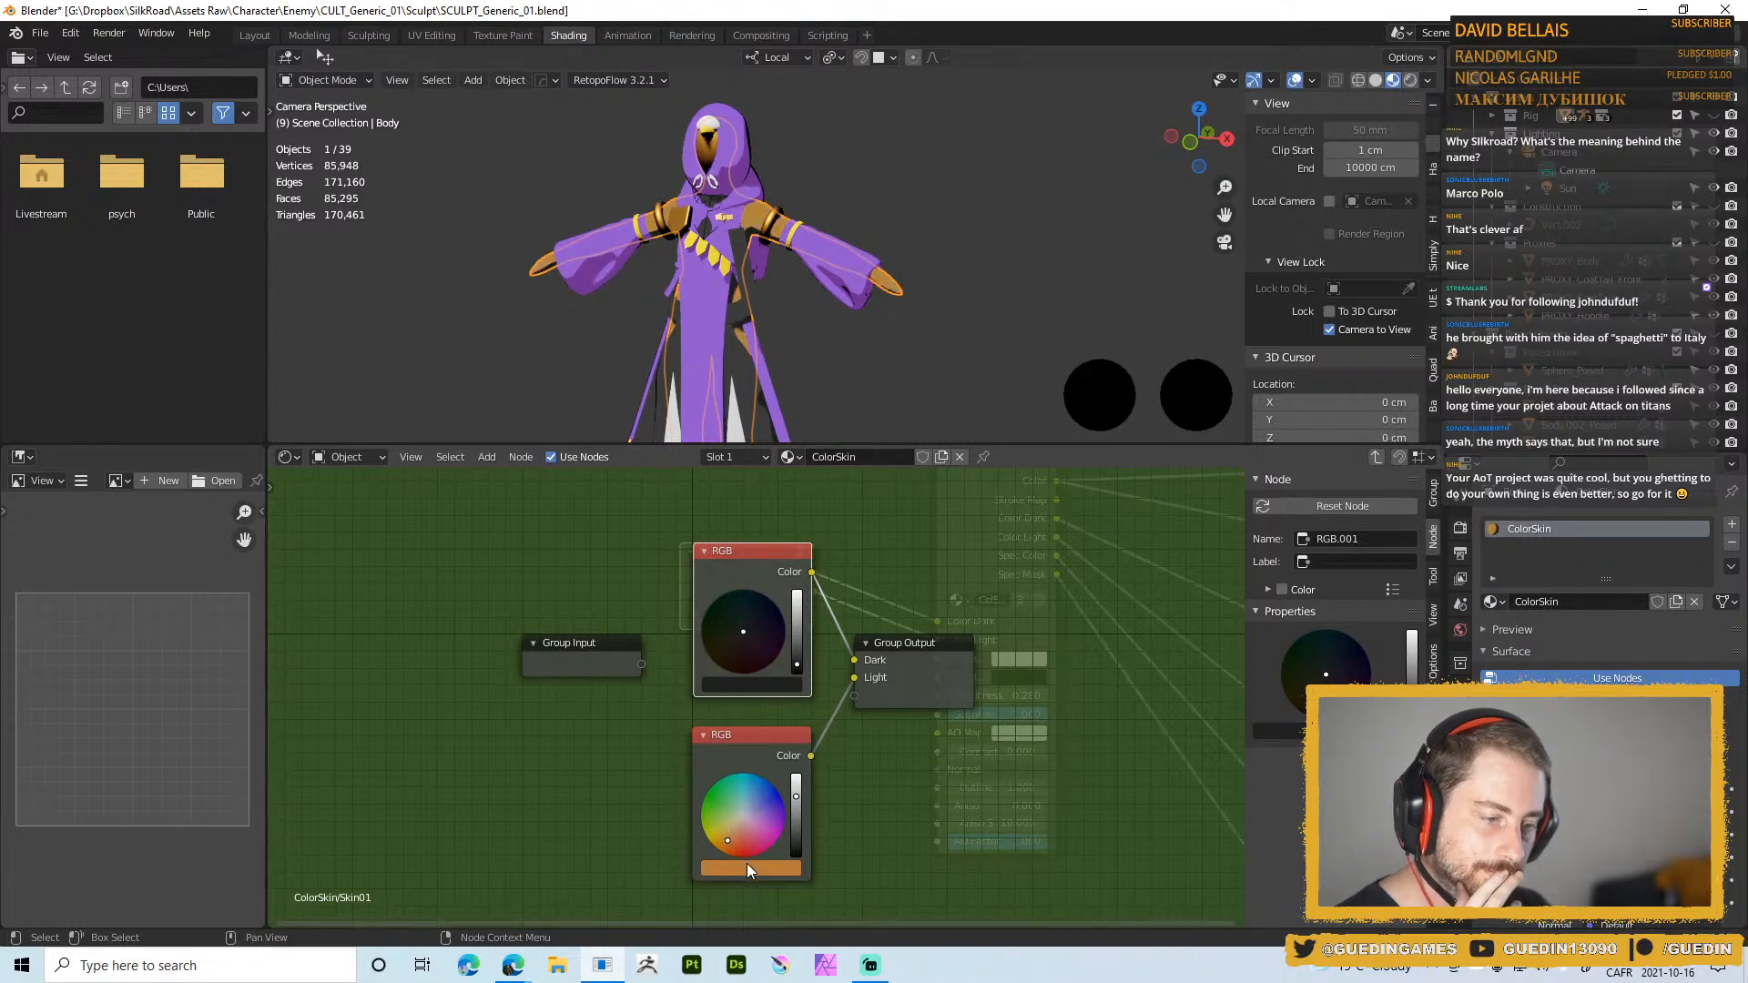
Refine Skin01's Light colour to a pale peach with hue 0.028, value 1.000 and reduced saturation
click(747, 862)
click(752, 869)
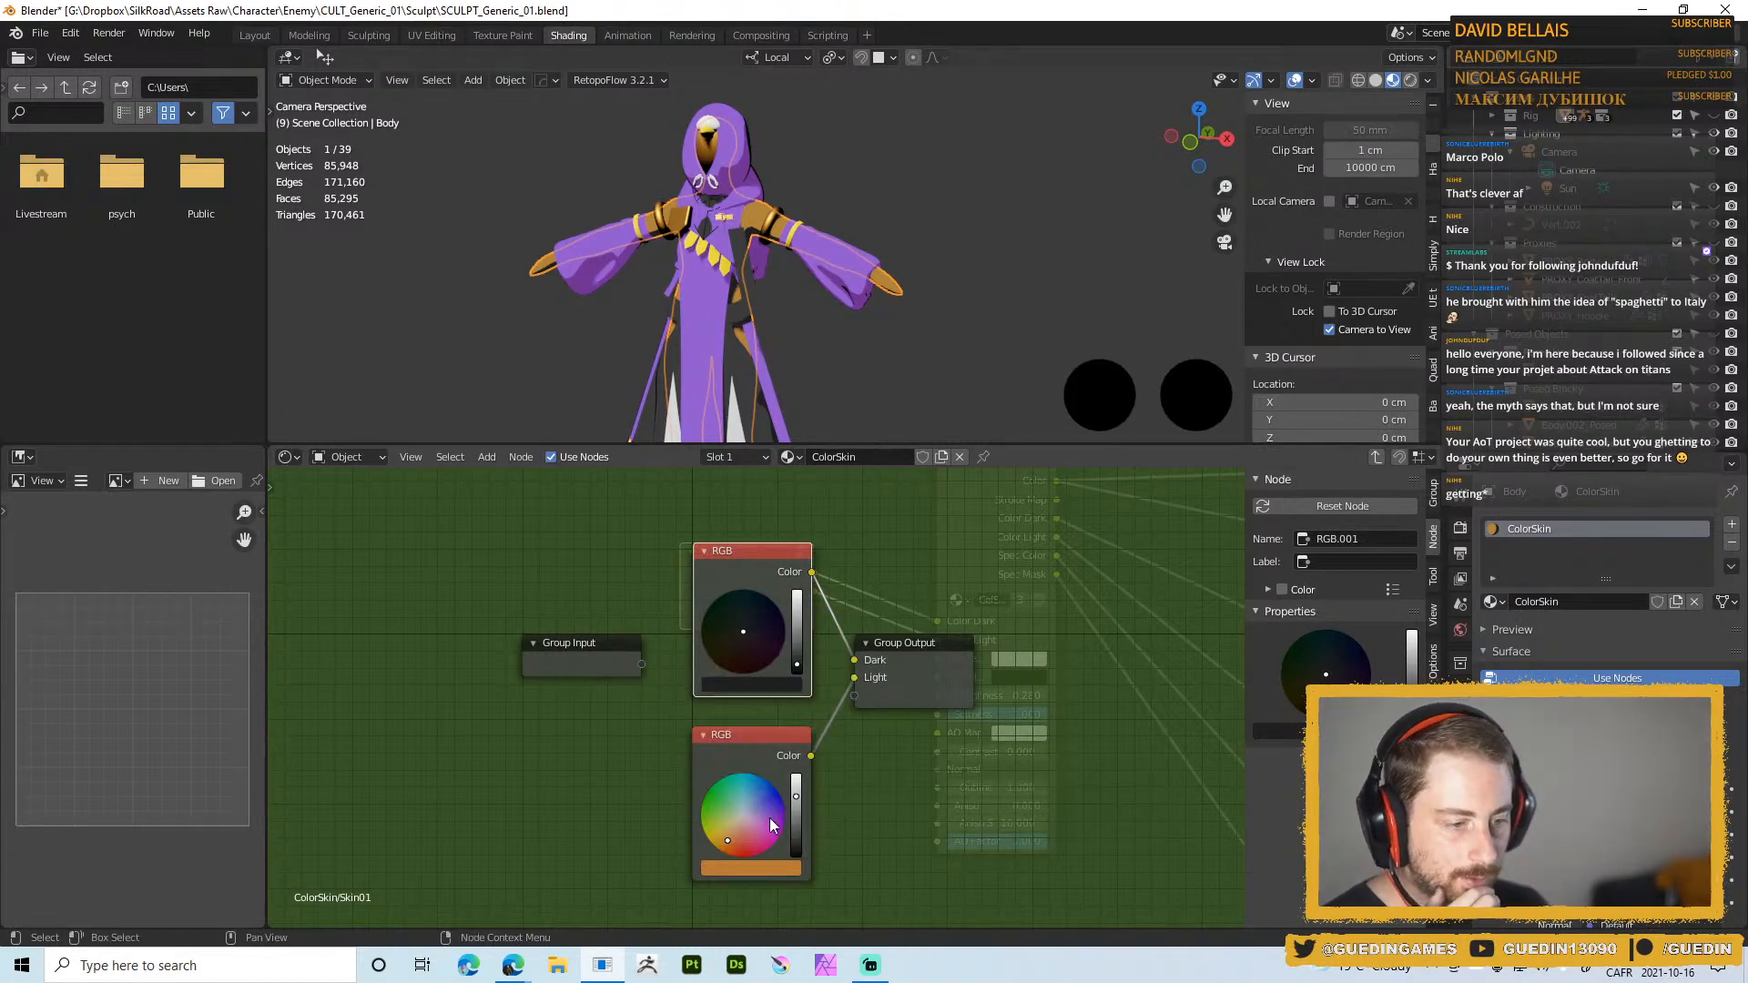
click(772, 868)
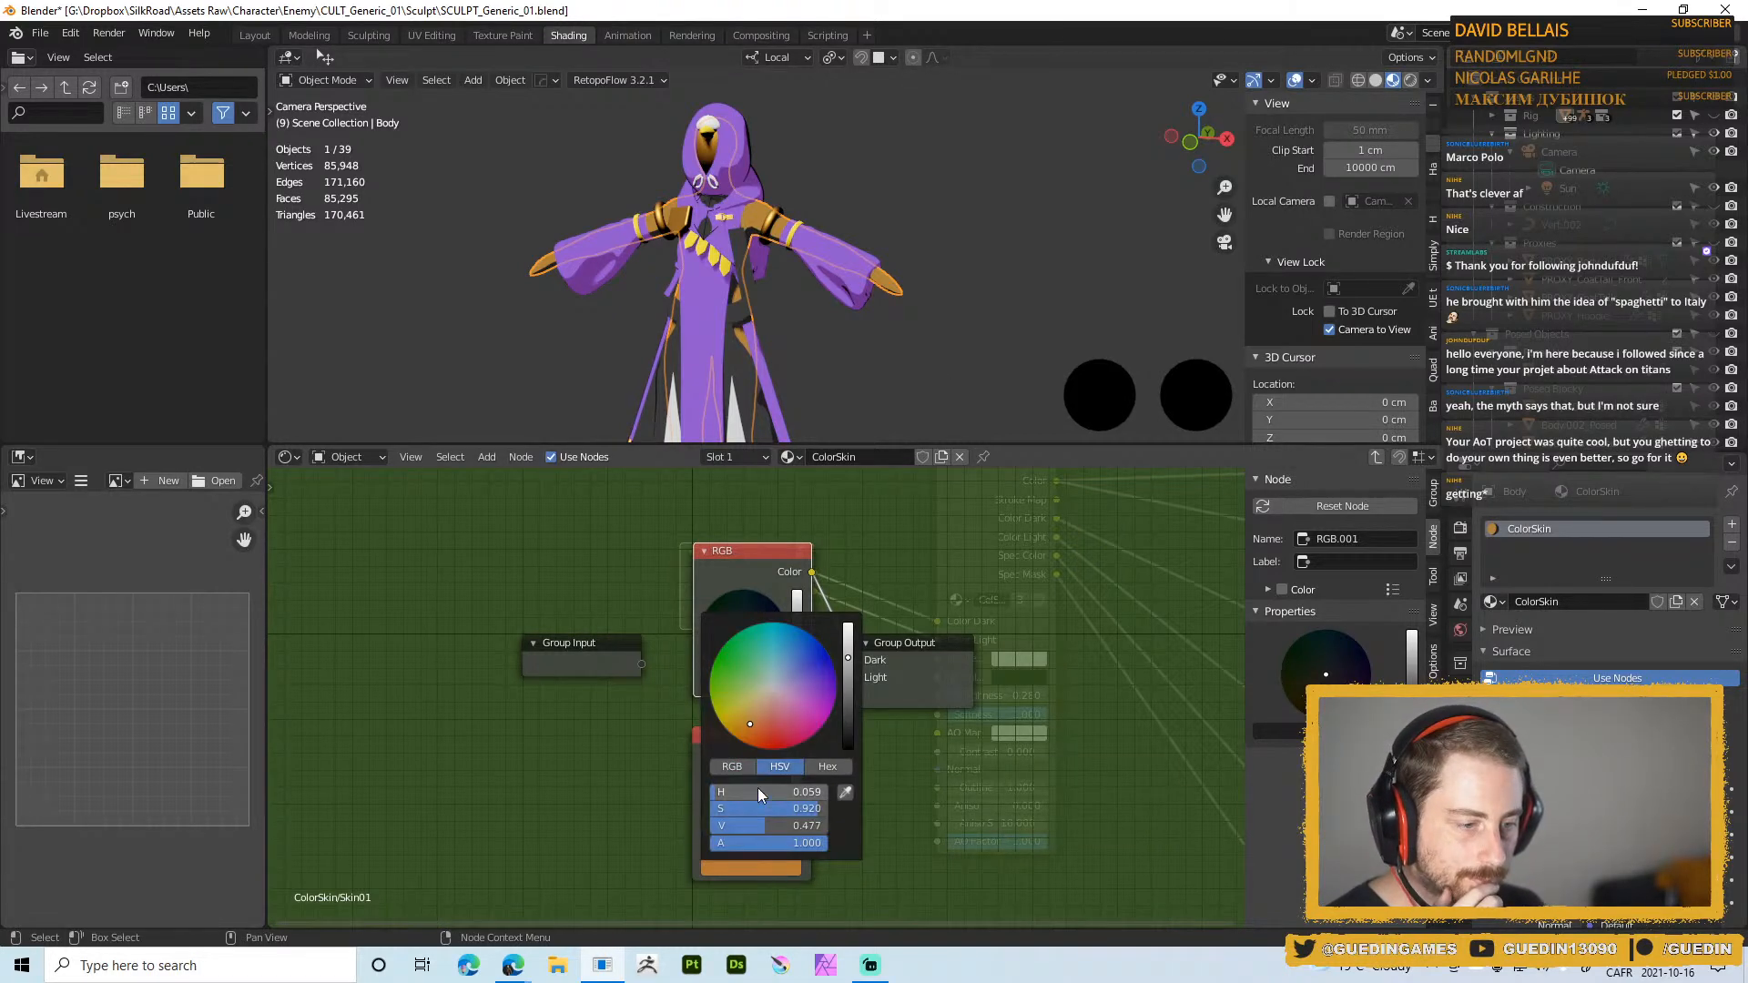
drag(772, 826, 815, 826)
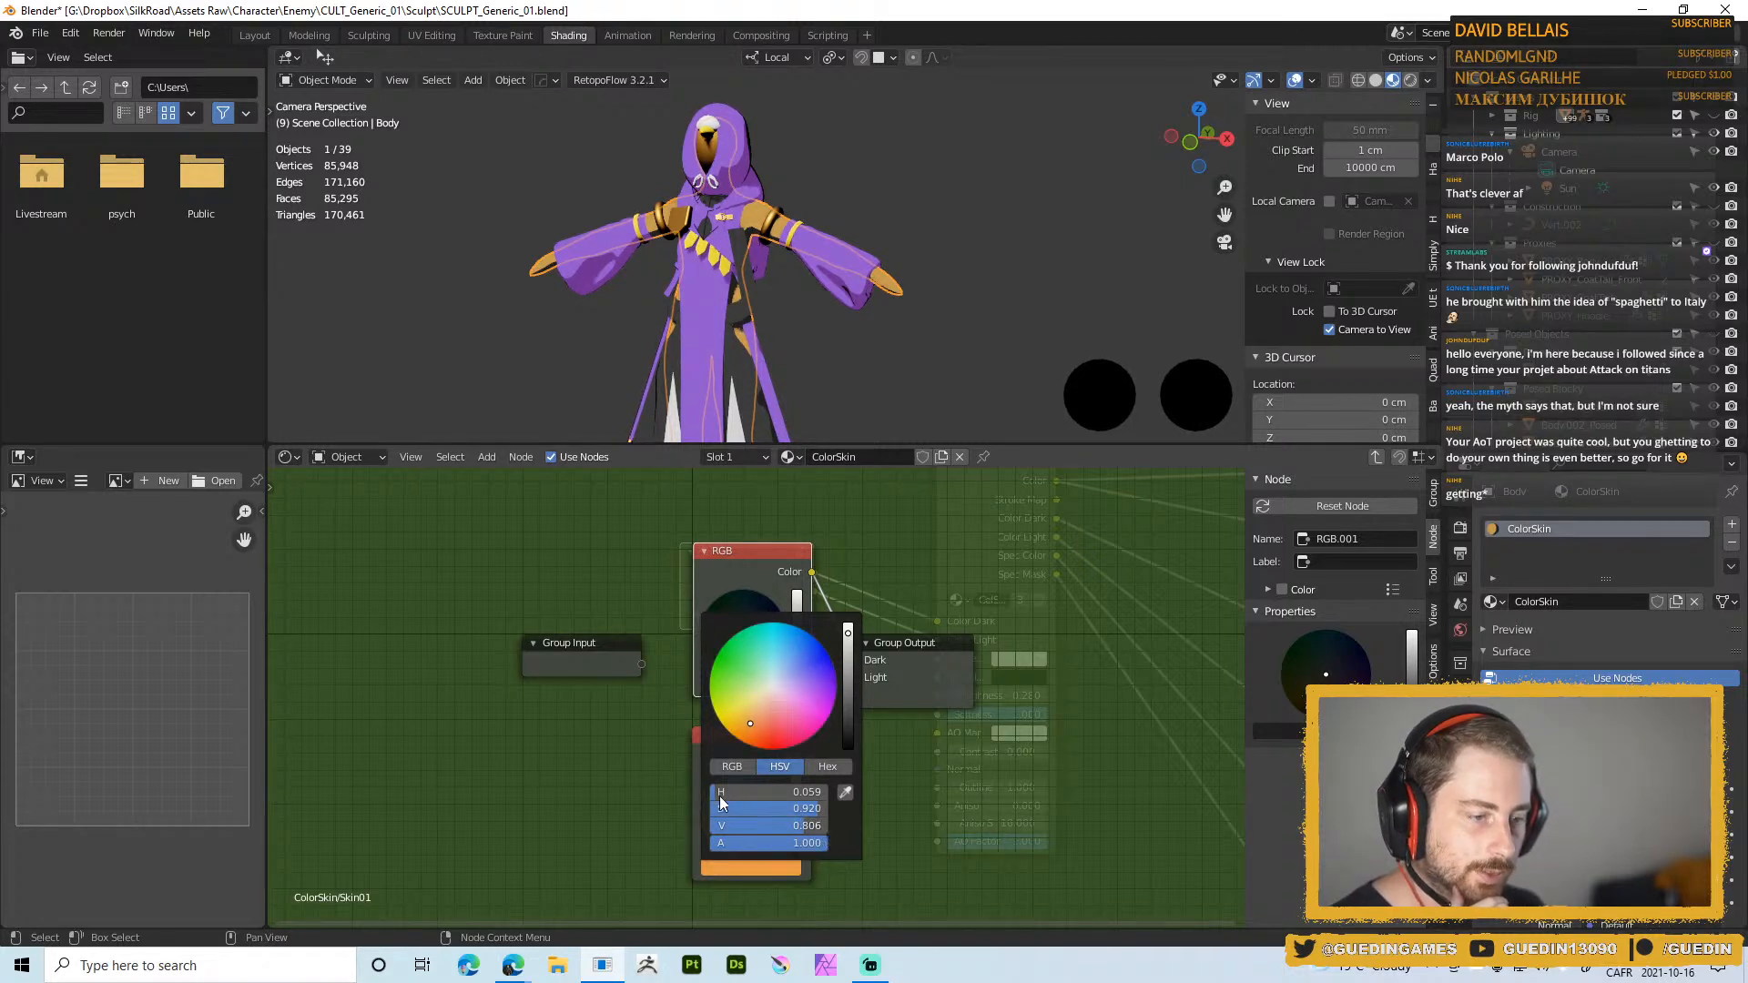
drag(718, 795, 715, 792)
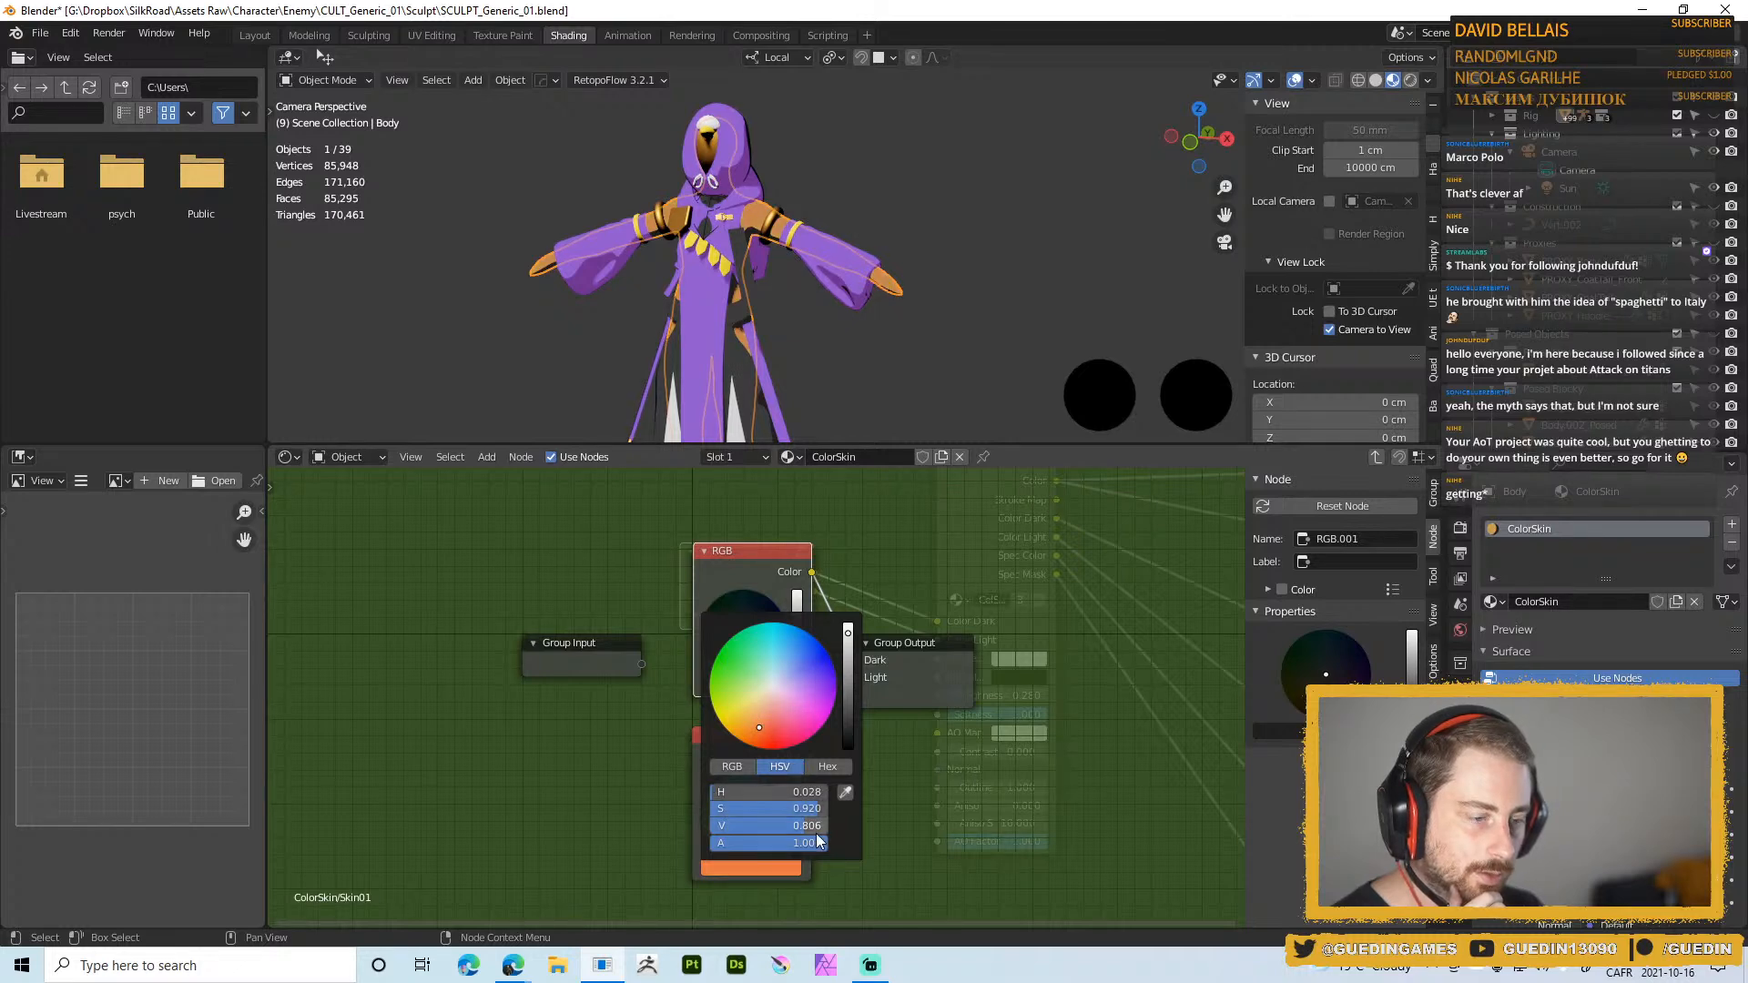
drag(808, 825, 848, 831)
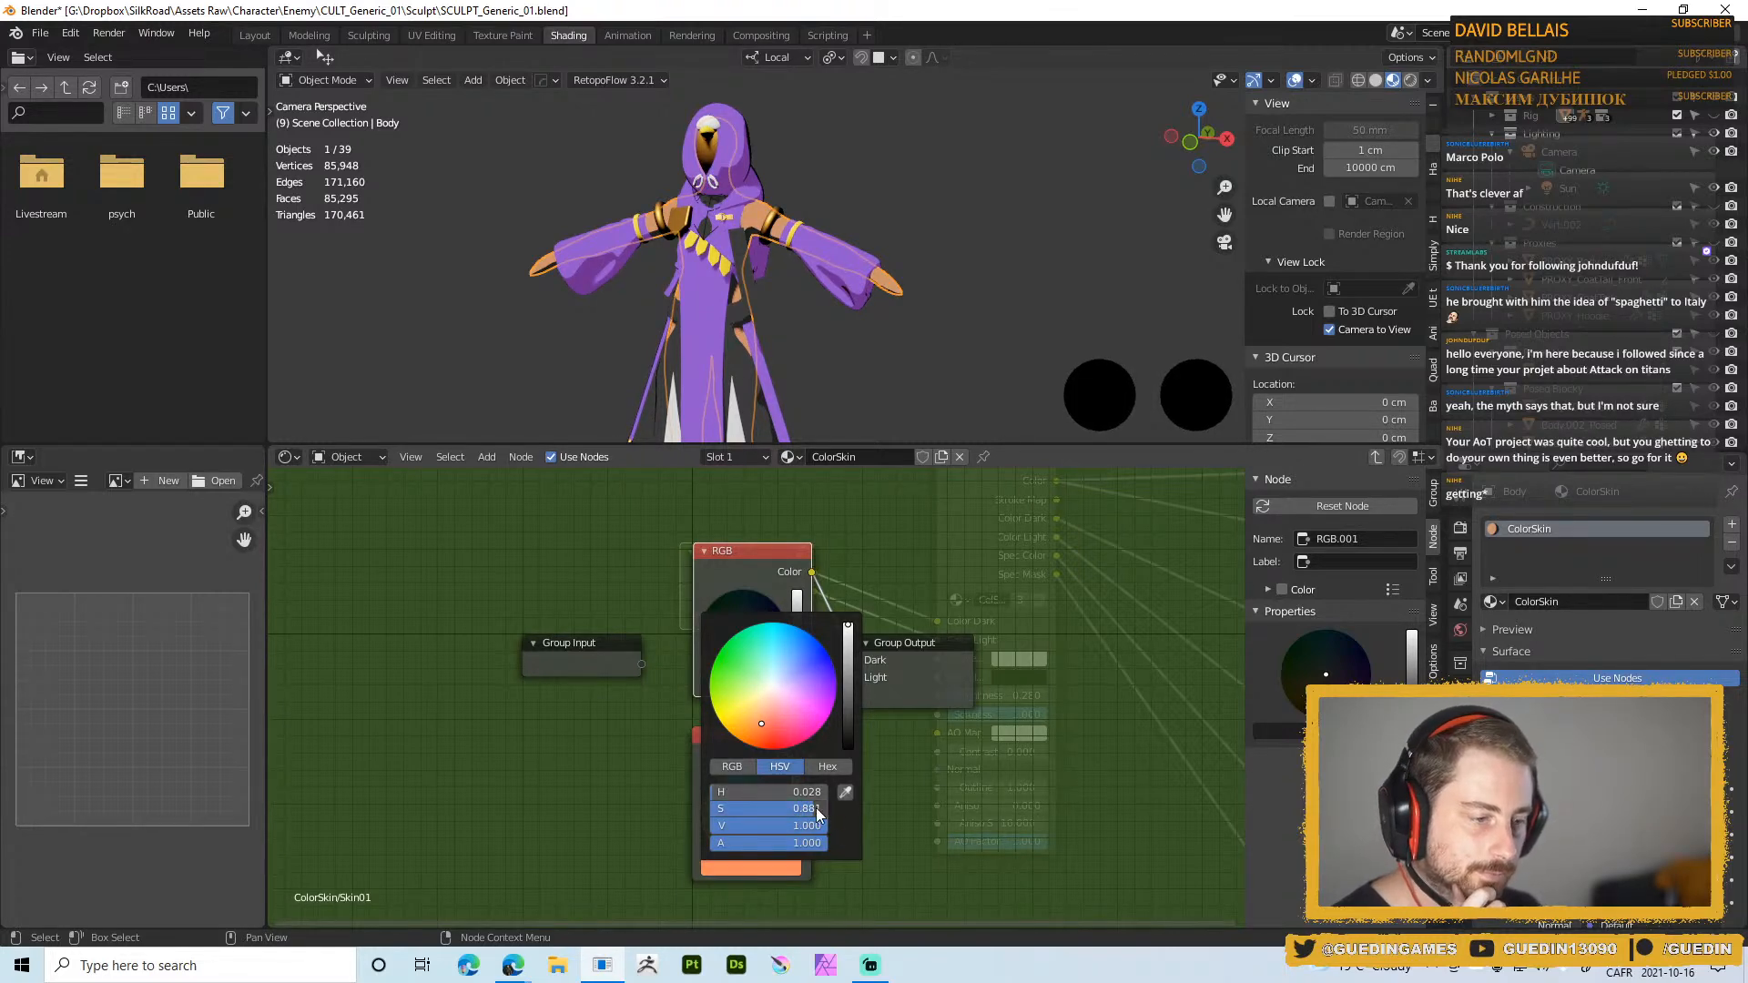
mouse_move(816, 807)
mouse_down()
mouse_move(843, 811)
mouse_move(813, 816)
mouse_up()
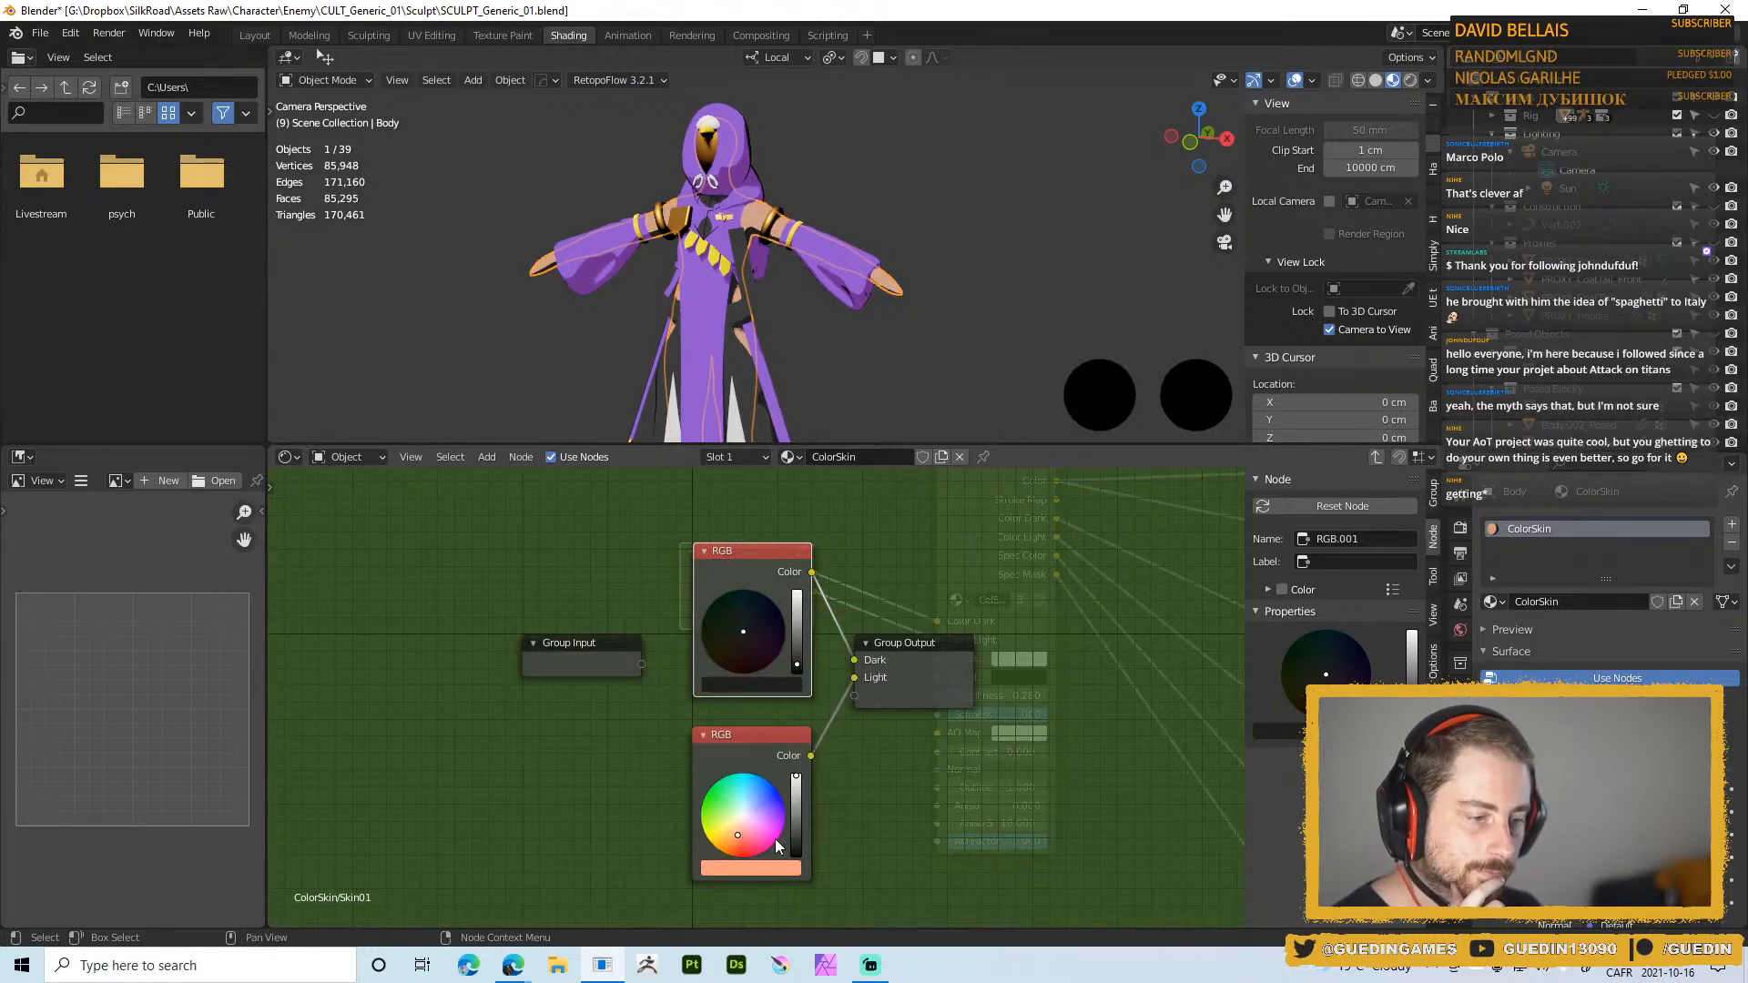
Copy the Light colour to Skin01's Dark colour and darken it to a reddish brown with H 0.015, S 0.952 and V 0.440
drag(768, 865, 754, 683)
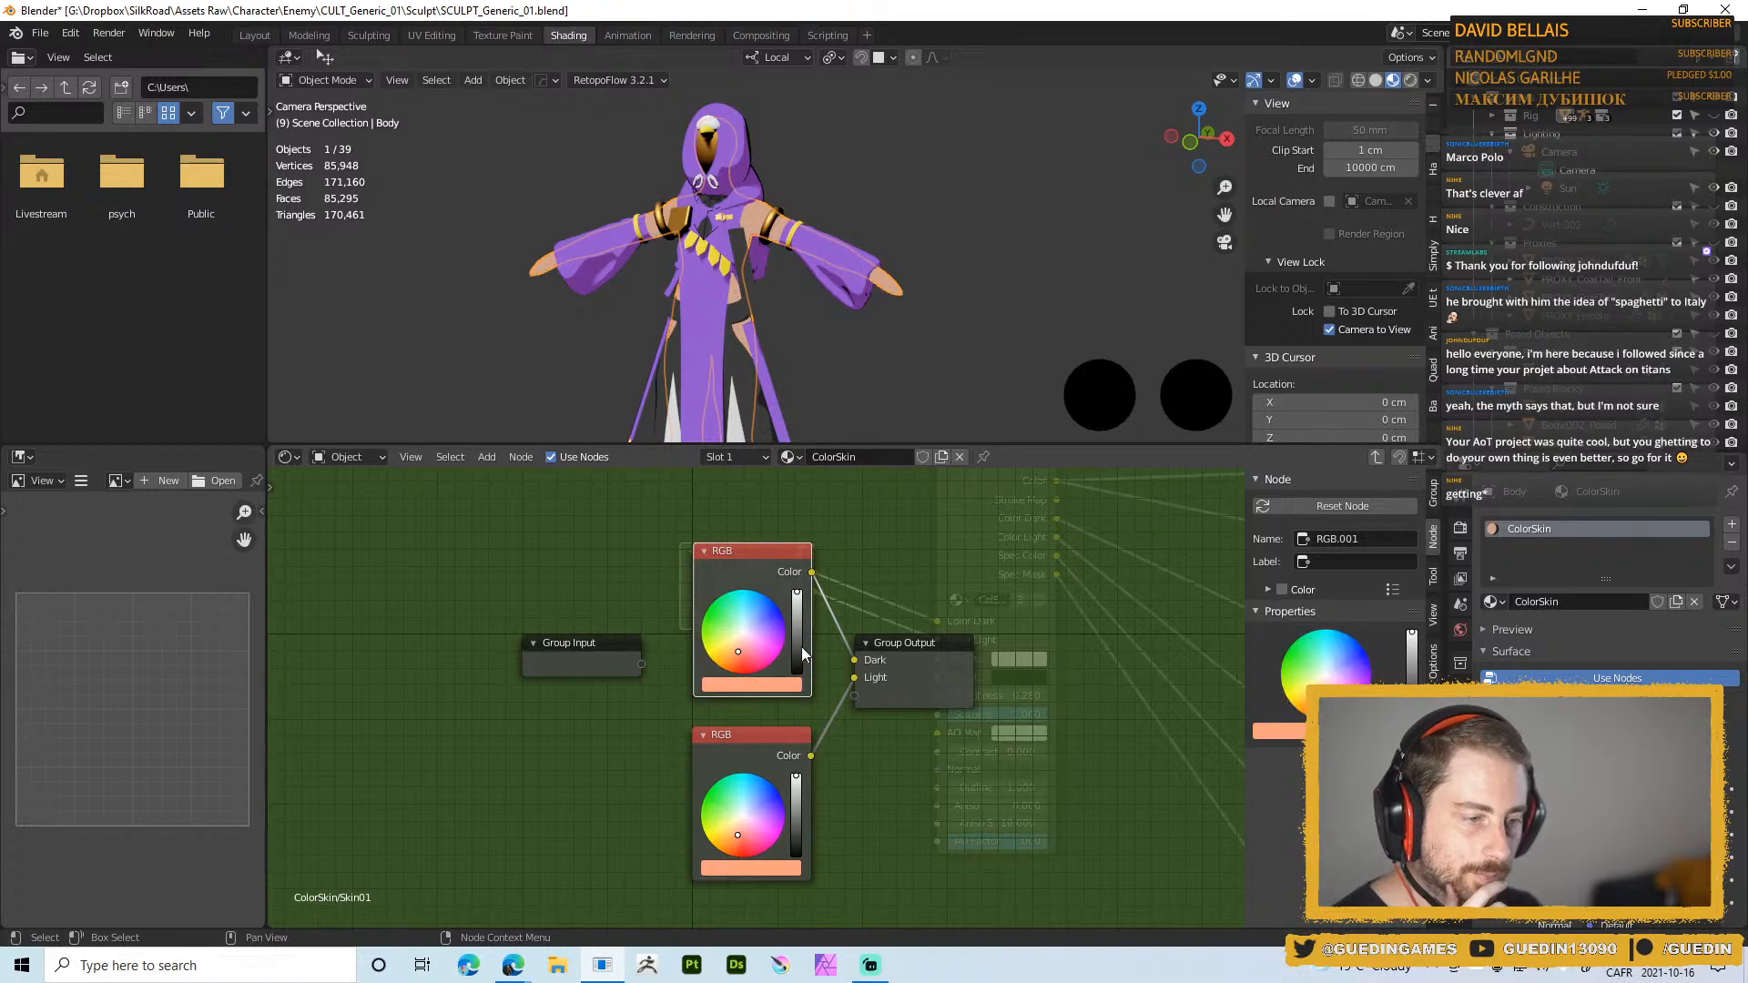
drag(797, 599, 821, 625)
click(757, 687)
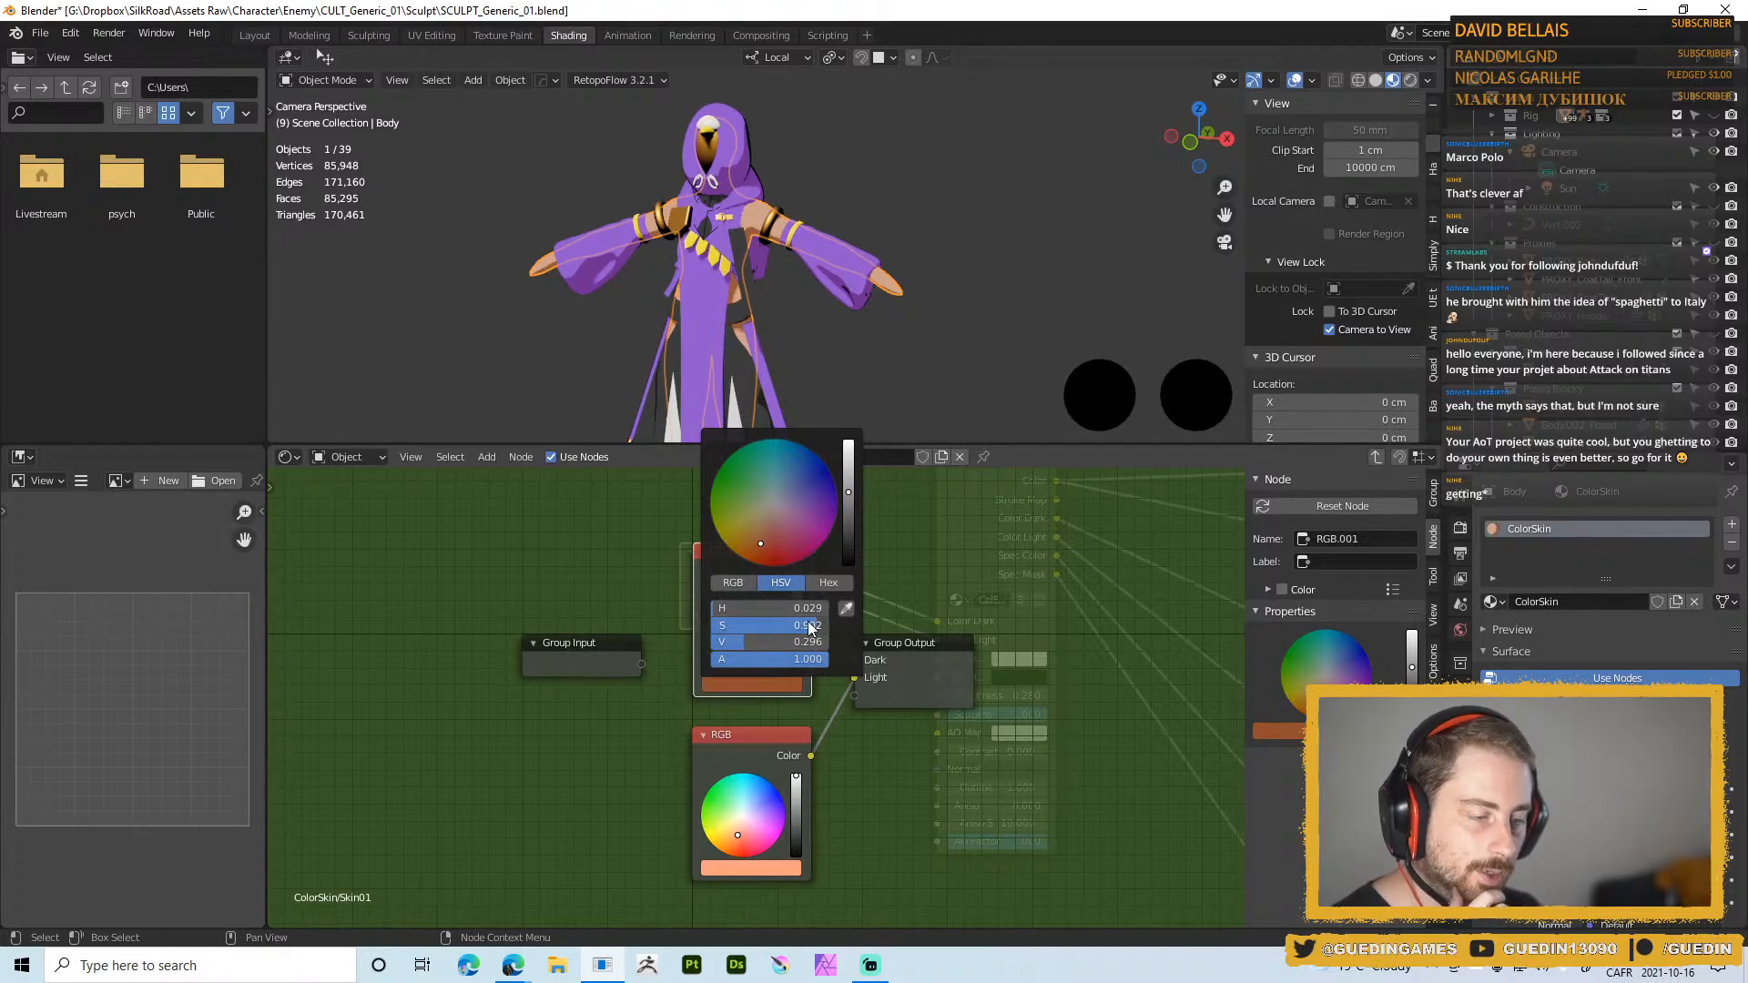
drag(848, 491, 850, 477)
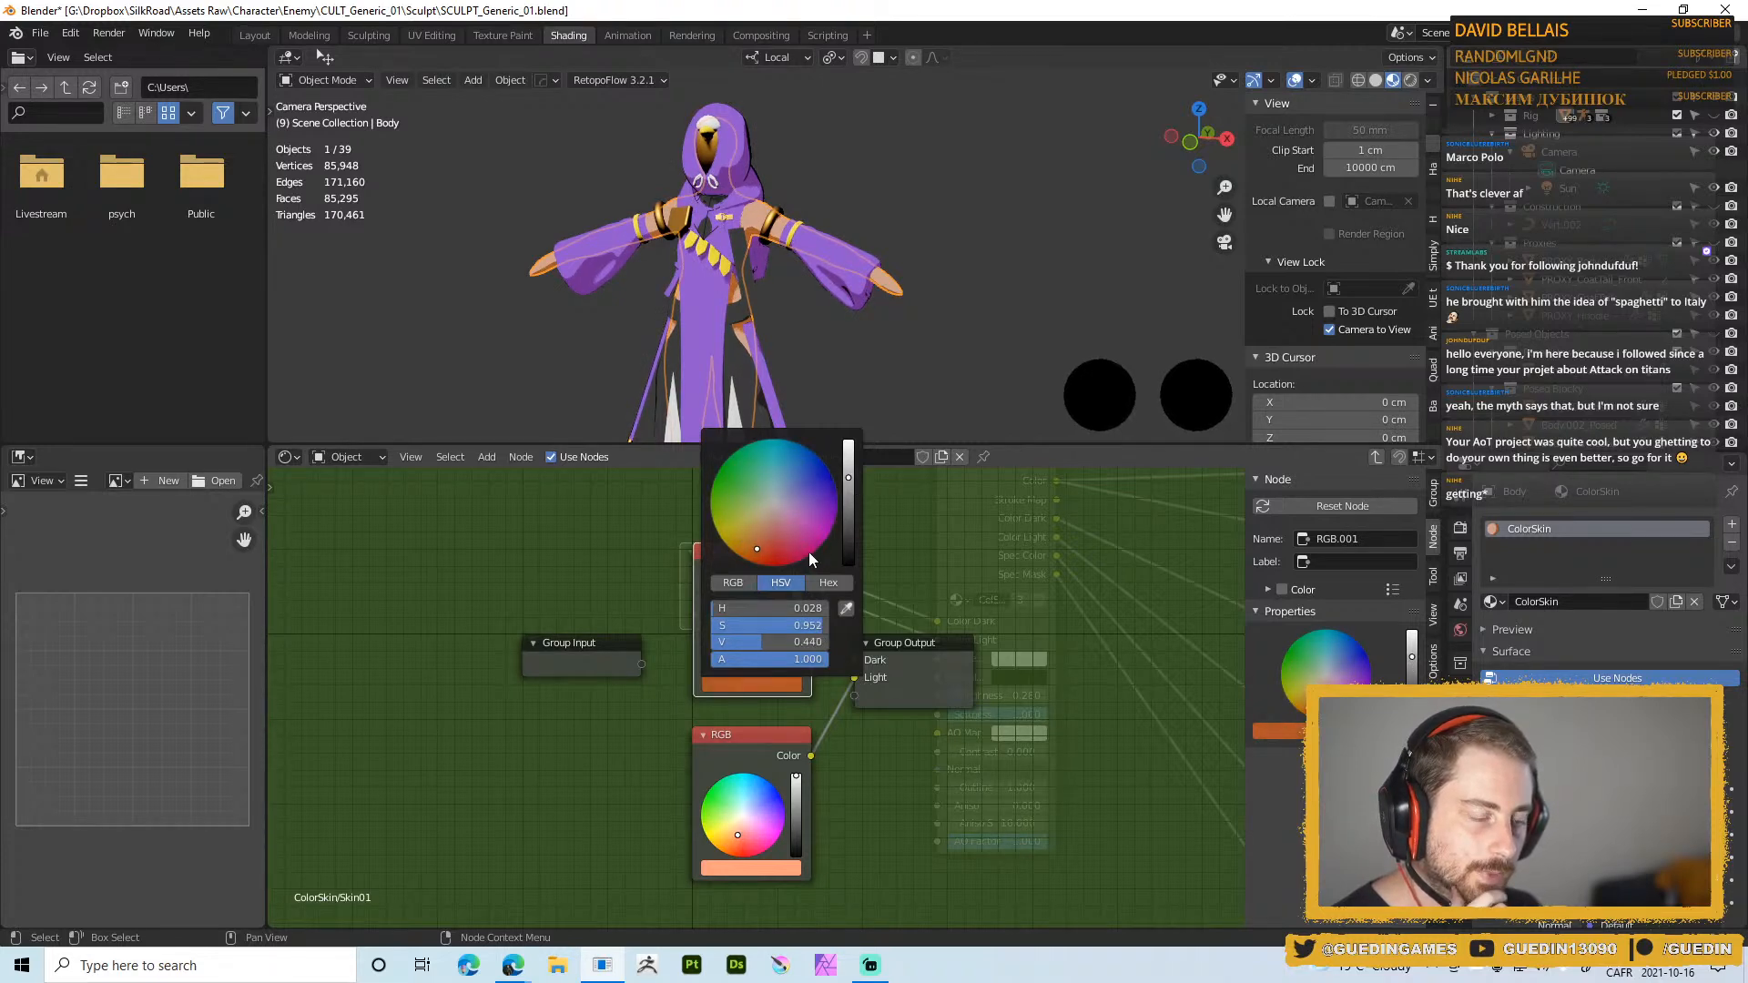
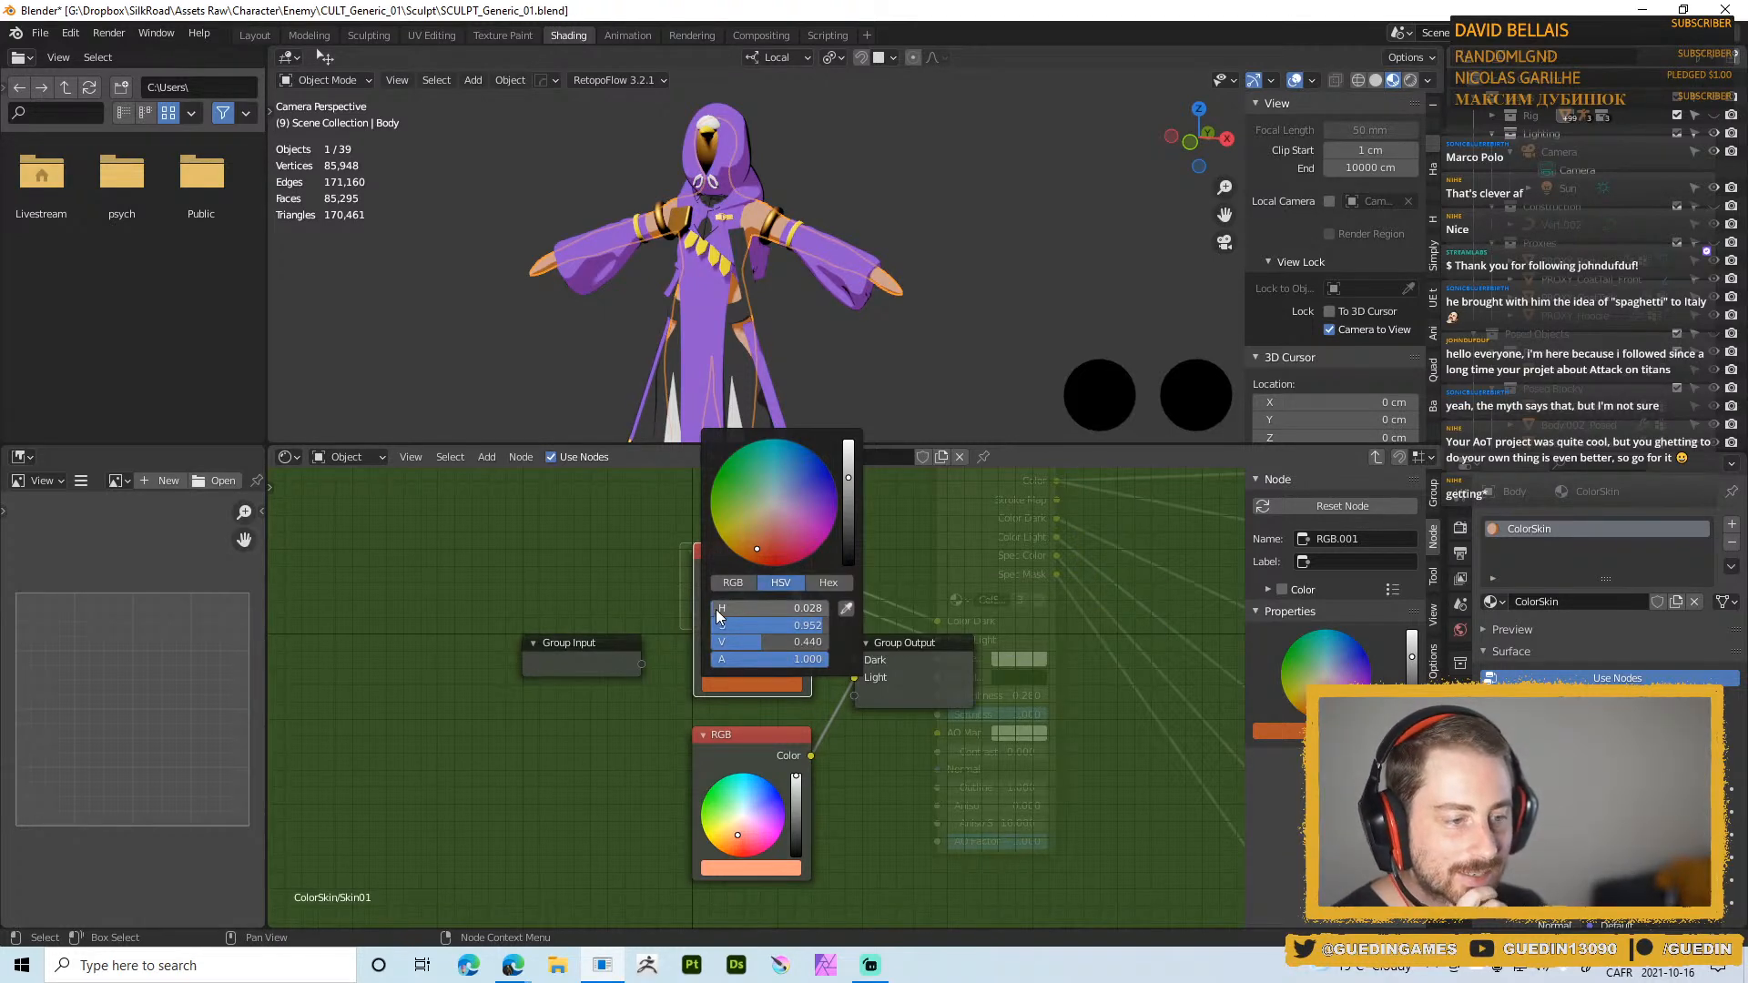
drag(713, 611, 714, 609)
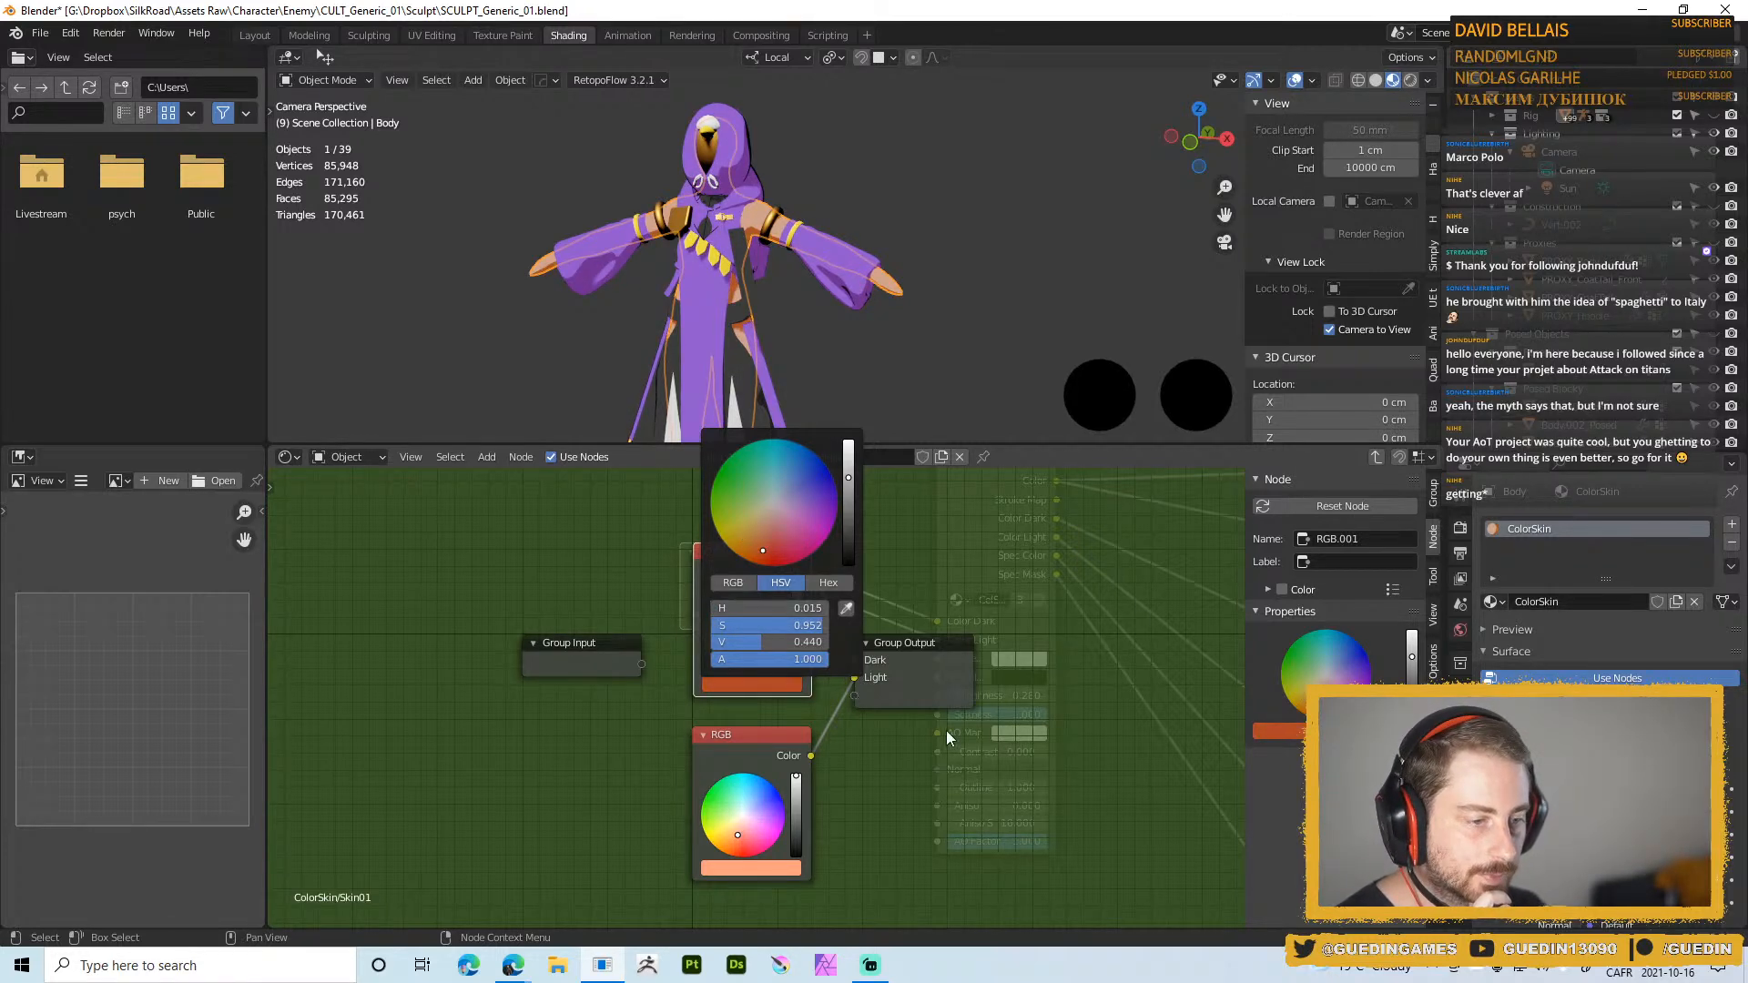
Lower the saturation of Skin01's Dark colour to about 0.868
click(930, 780)
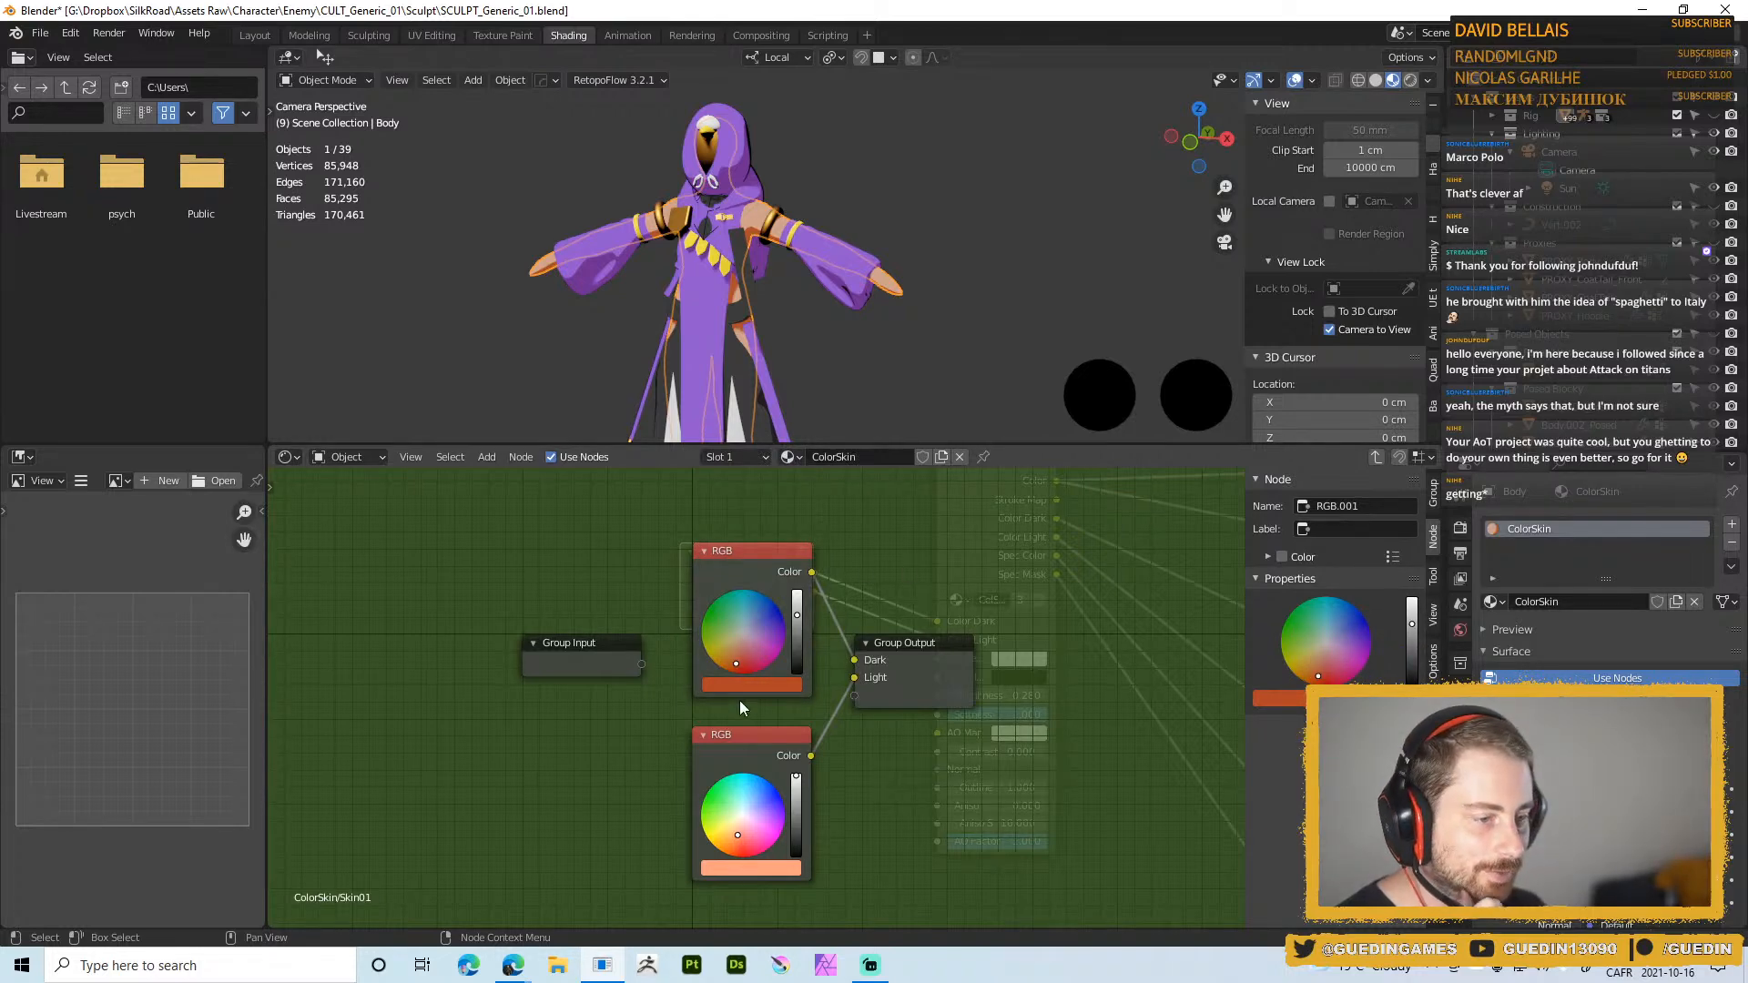
click(765, 685)
drag(808, 628, 836, 628)
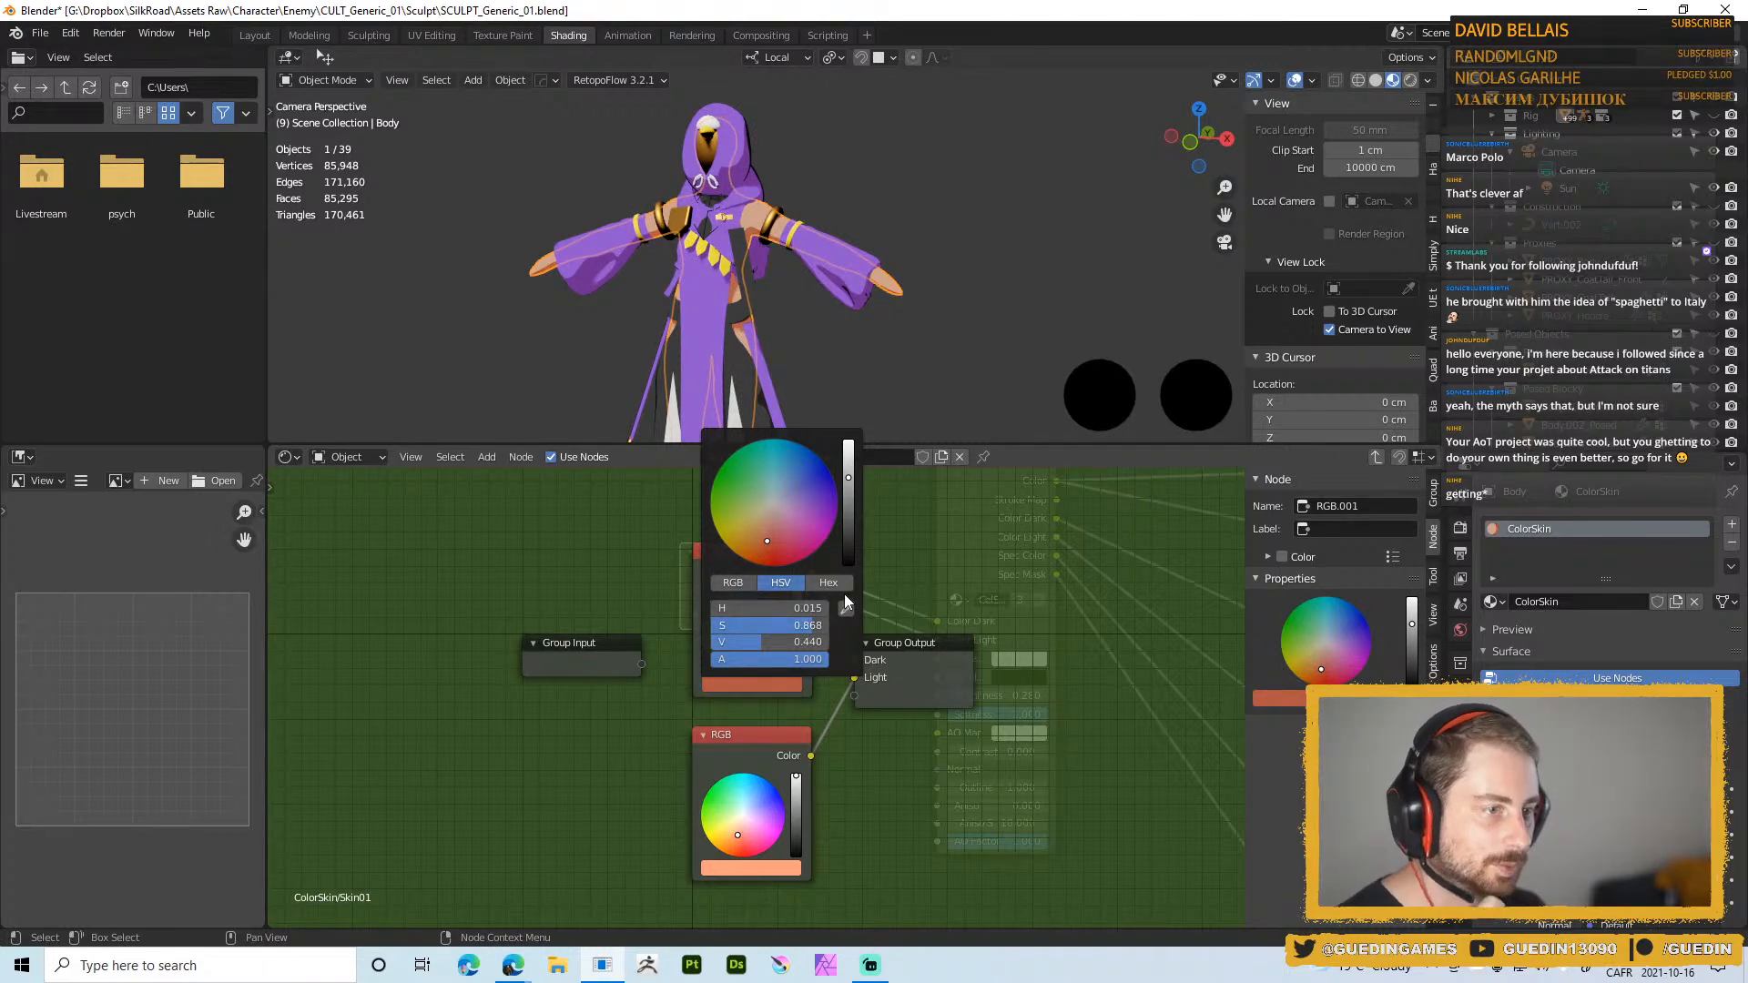
click(1063, 240)
Examine the new skin shading on the character from head to feet and from a slightly rotated angle
shift+middle_drag(955, 304, 948, 254)
scroll(917, 214, down, 5)
scroll(721, 280, up, 4)
shift+middle_drag(686, 193, 702, 242)
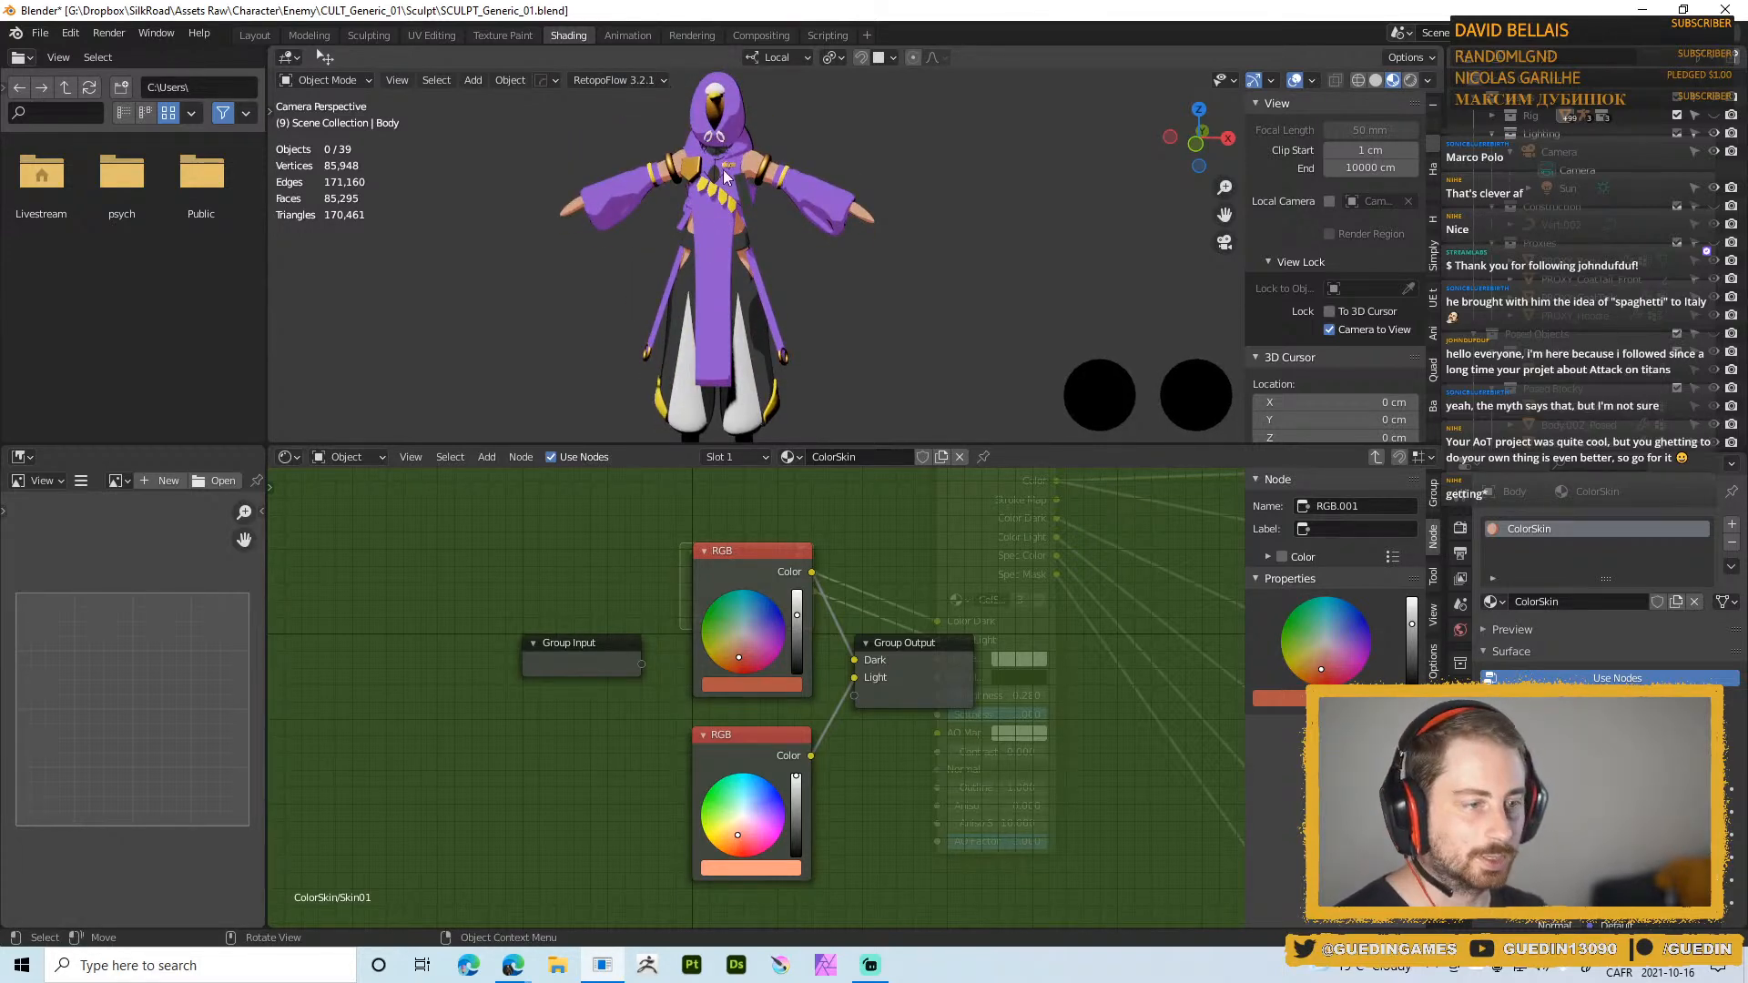
scroll(847, 259, up, 3)
middle_drag(854, 285, 810, 270)
scroll(809, 270, down, 2)
shift+middle_drag(823, 391, 819, 254)
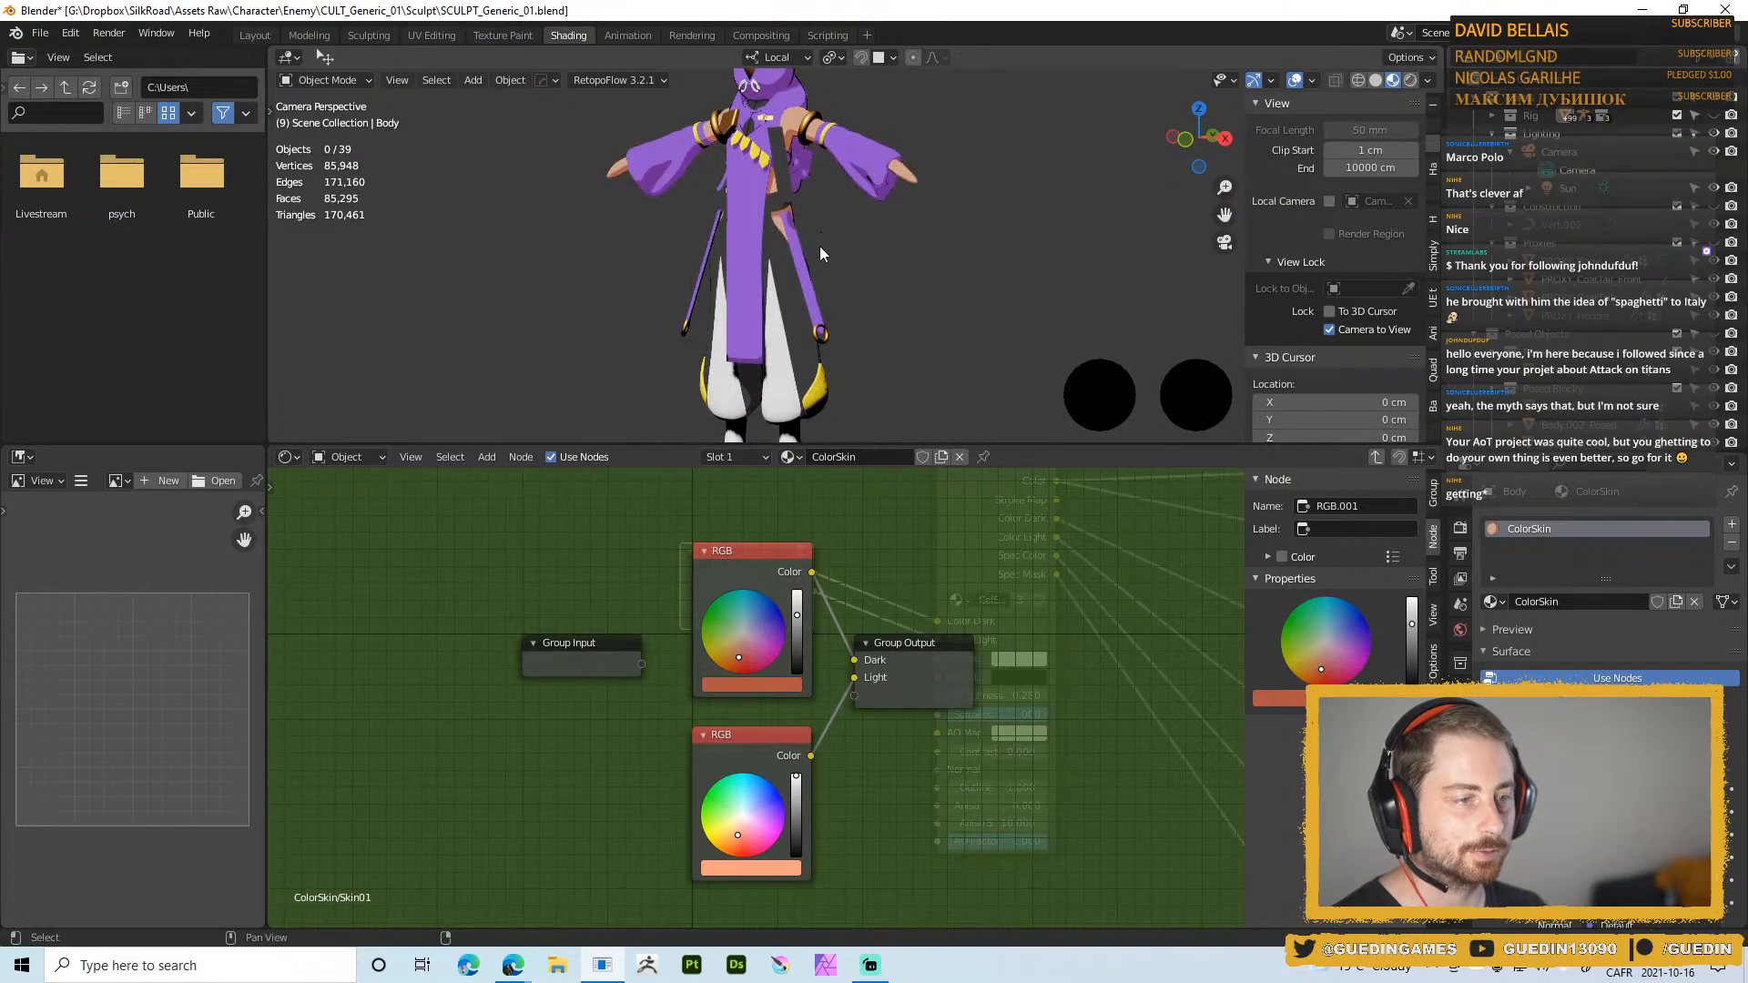
shift+middle_drag(800, 91, 838, 254)
Select the character's body and save the SCULPT_Generic_01.blend file
ctrl+middle_drag(838, 254, 1058, 296)
click(985, 275)
key(shift+s)
key(Escape)
key(ctrl+s)
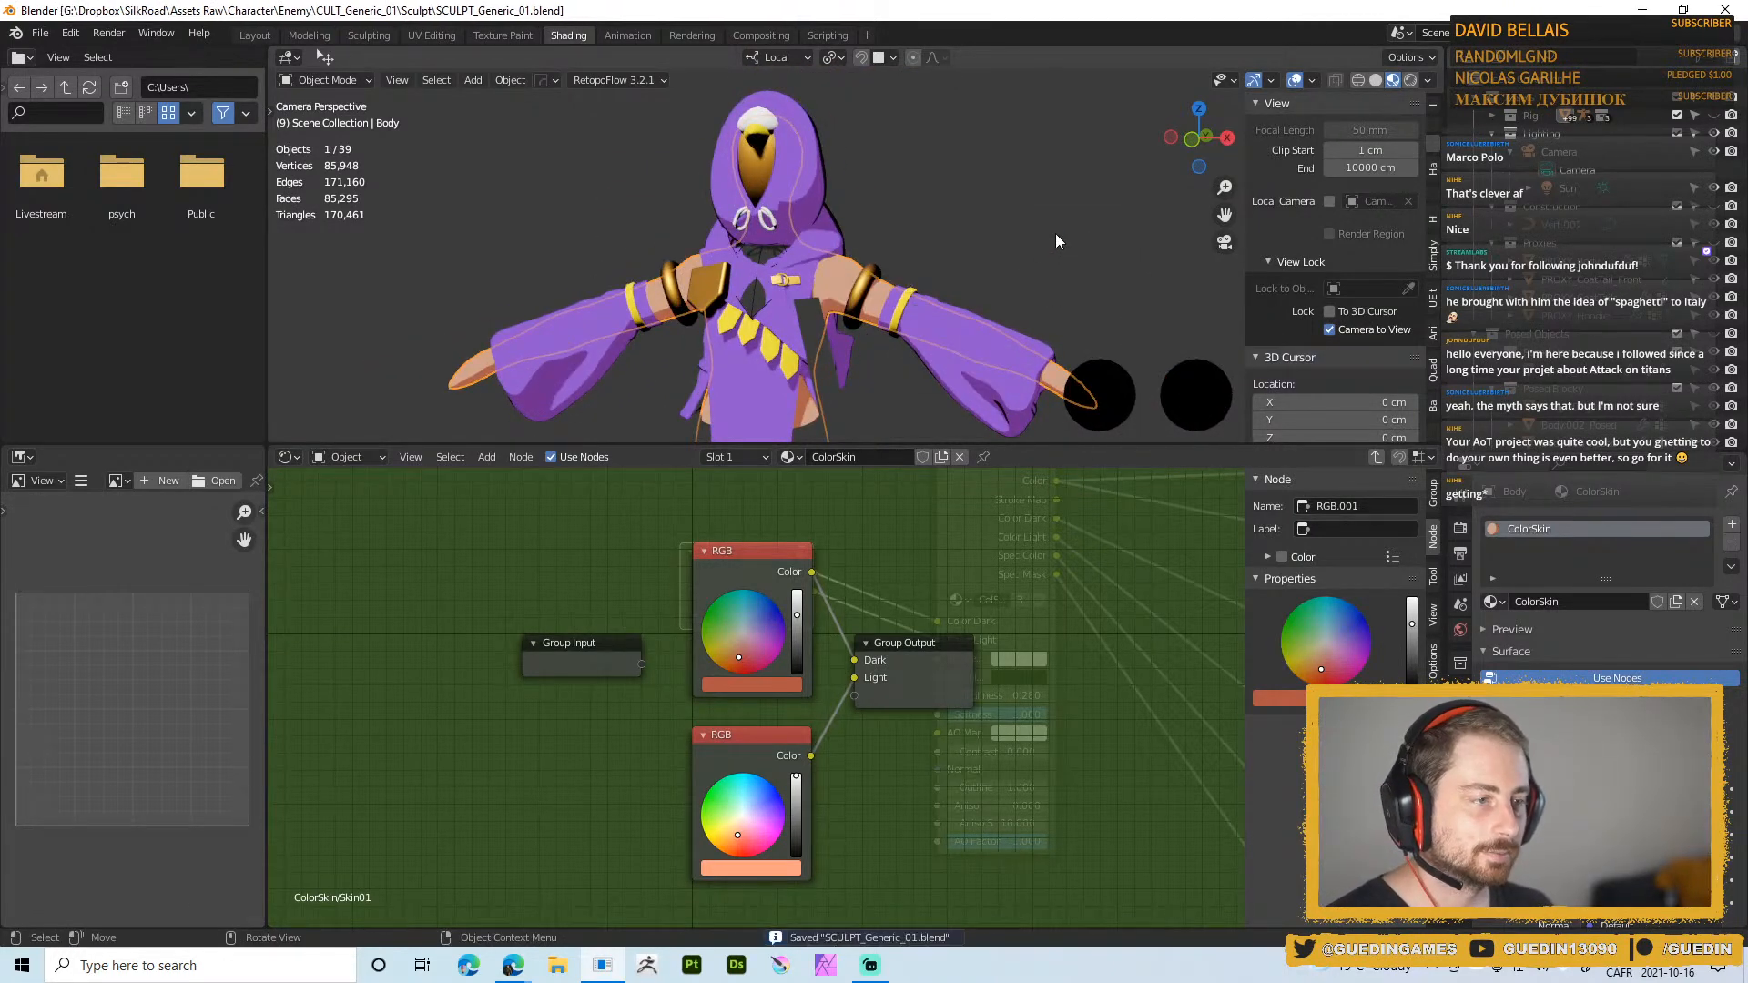
Check the material on the character's neck piece and select the yellow trim on the lower trouser legs
click(754, 299)
key(ctrl+Tab)
click(679, 239)
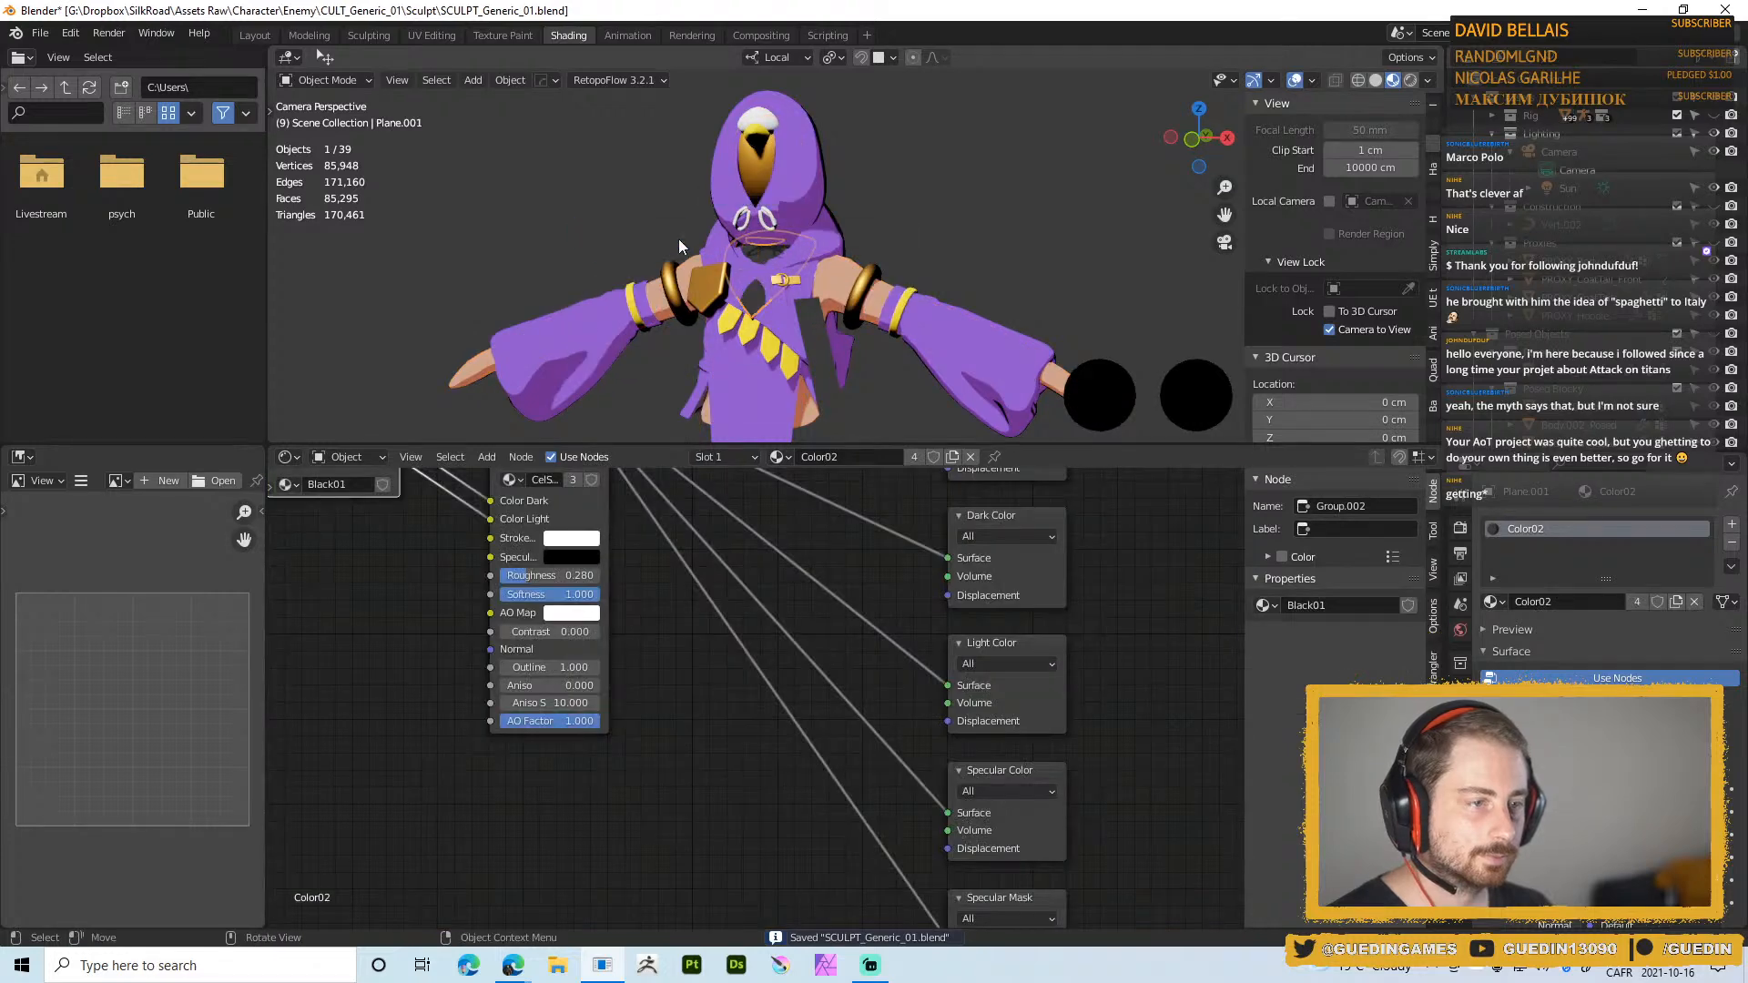
ctrl+middle_drag(681, 246, 807, 55)
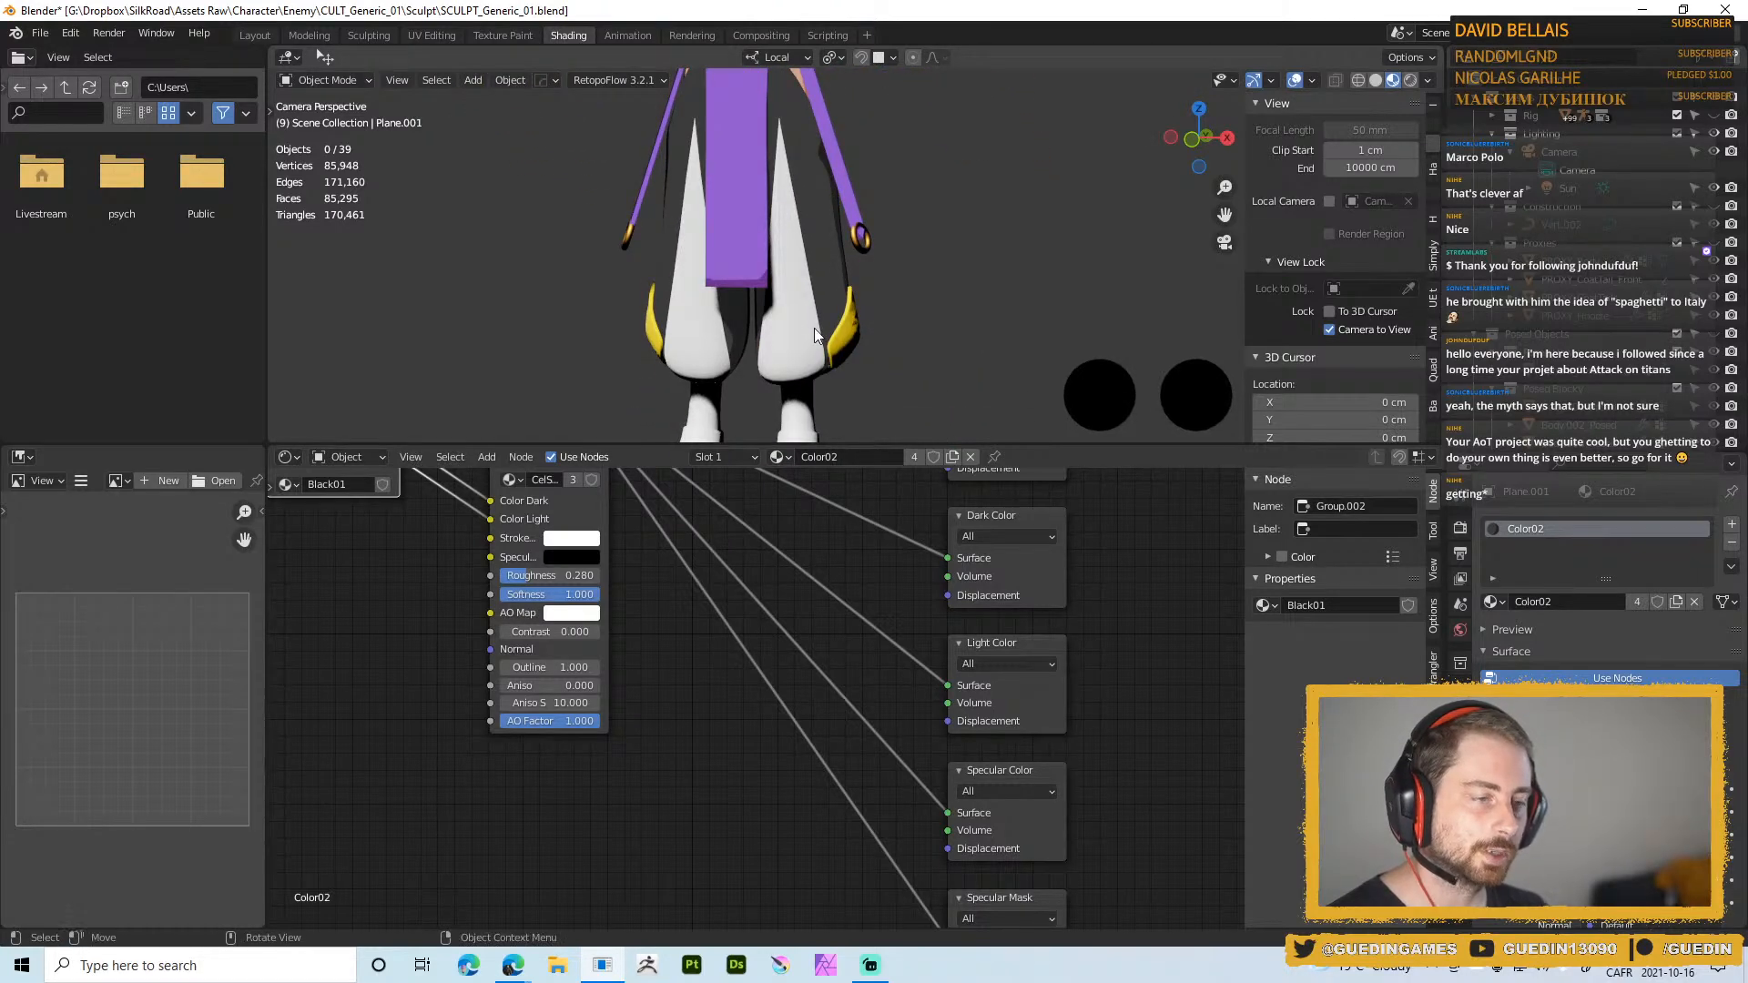
mouse_move(815, 330)
middle_down()
mouse_move(821, 286)
mouse_move(755, 302)
mouse_move(894, 302)
mouse_move(566, 288)
mouse_move(847, 254)
mouse_move(817, 298)
middle_up()
click(817, 298)
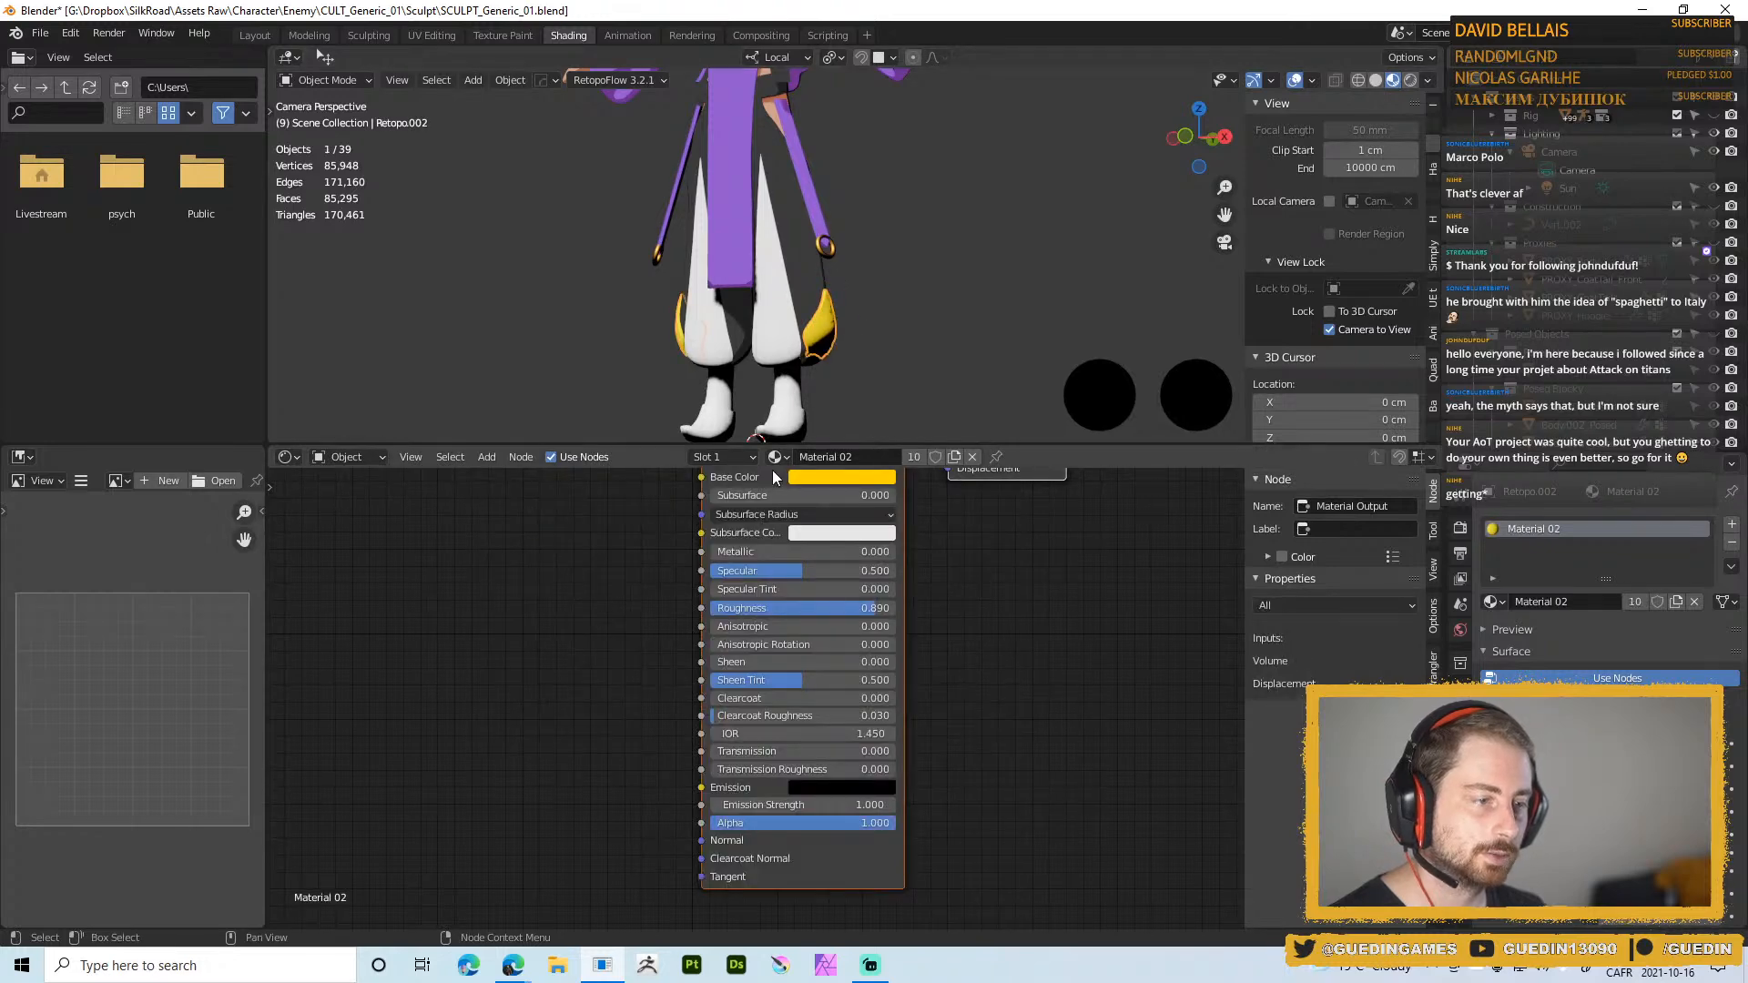
click(914, 457)
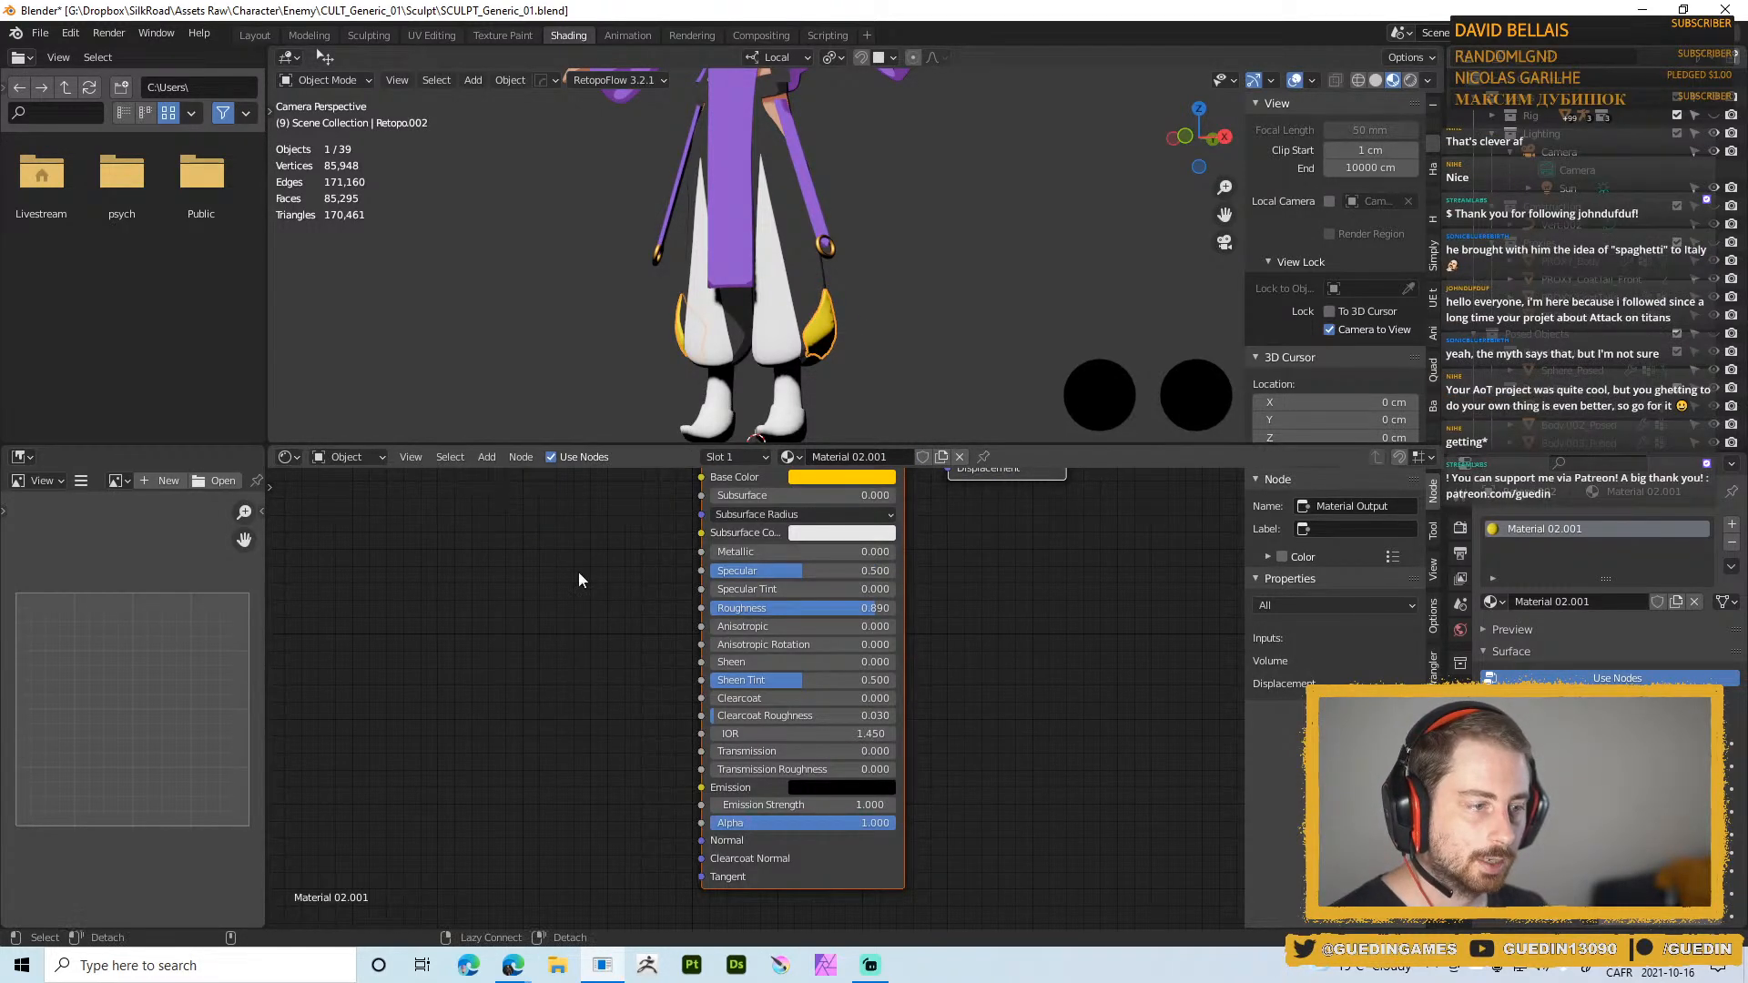
middle_drag(905, 347, 801, 273)
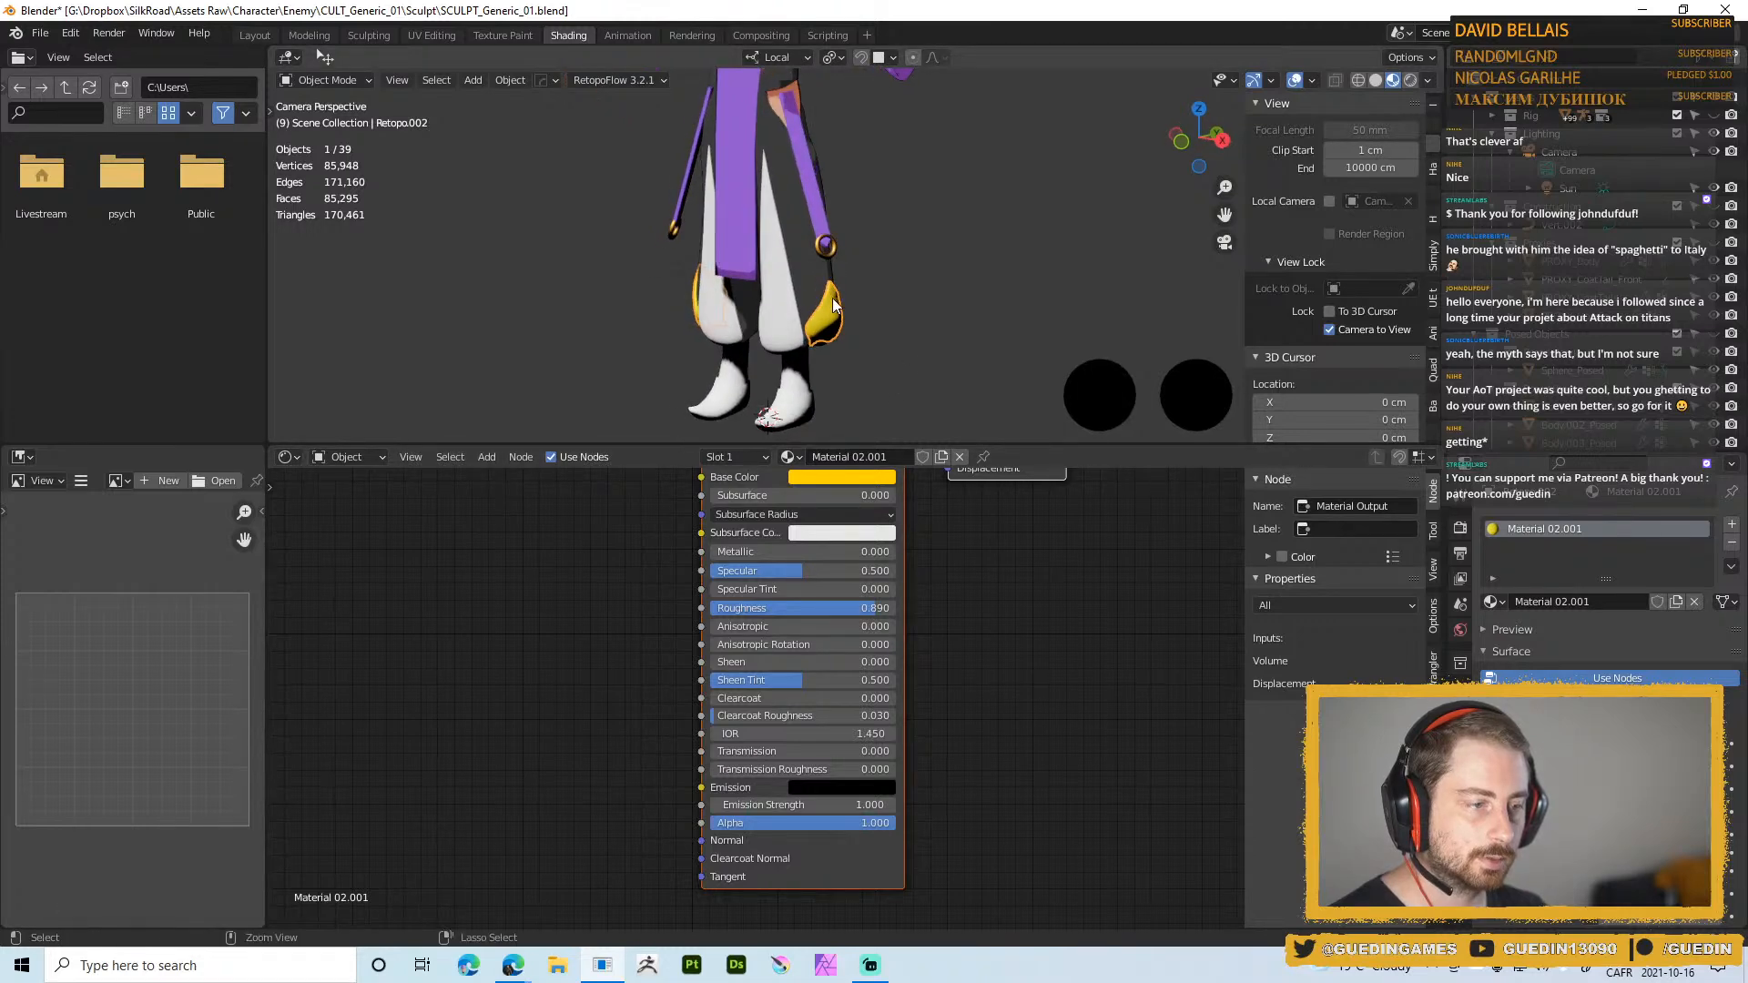
key(ctrl+z)
key(ctrl+z)
Assign the Color01 material to the trouser trim and make it a single-user copy
click(778, 458)
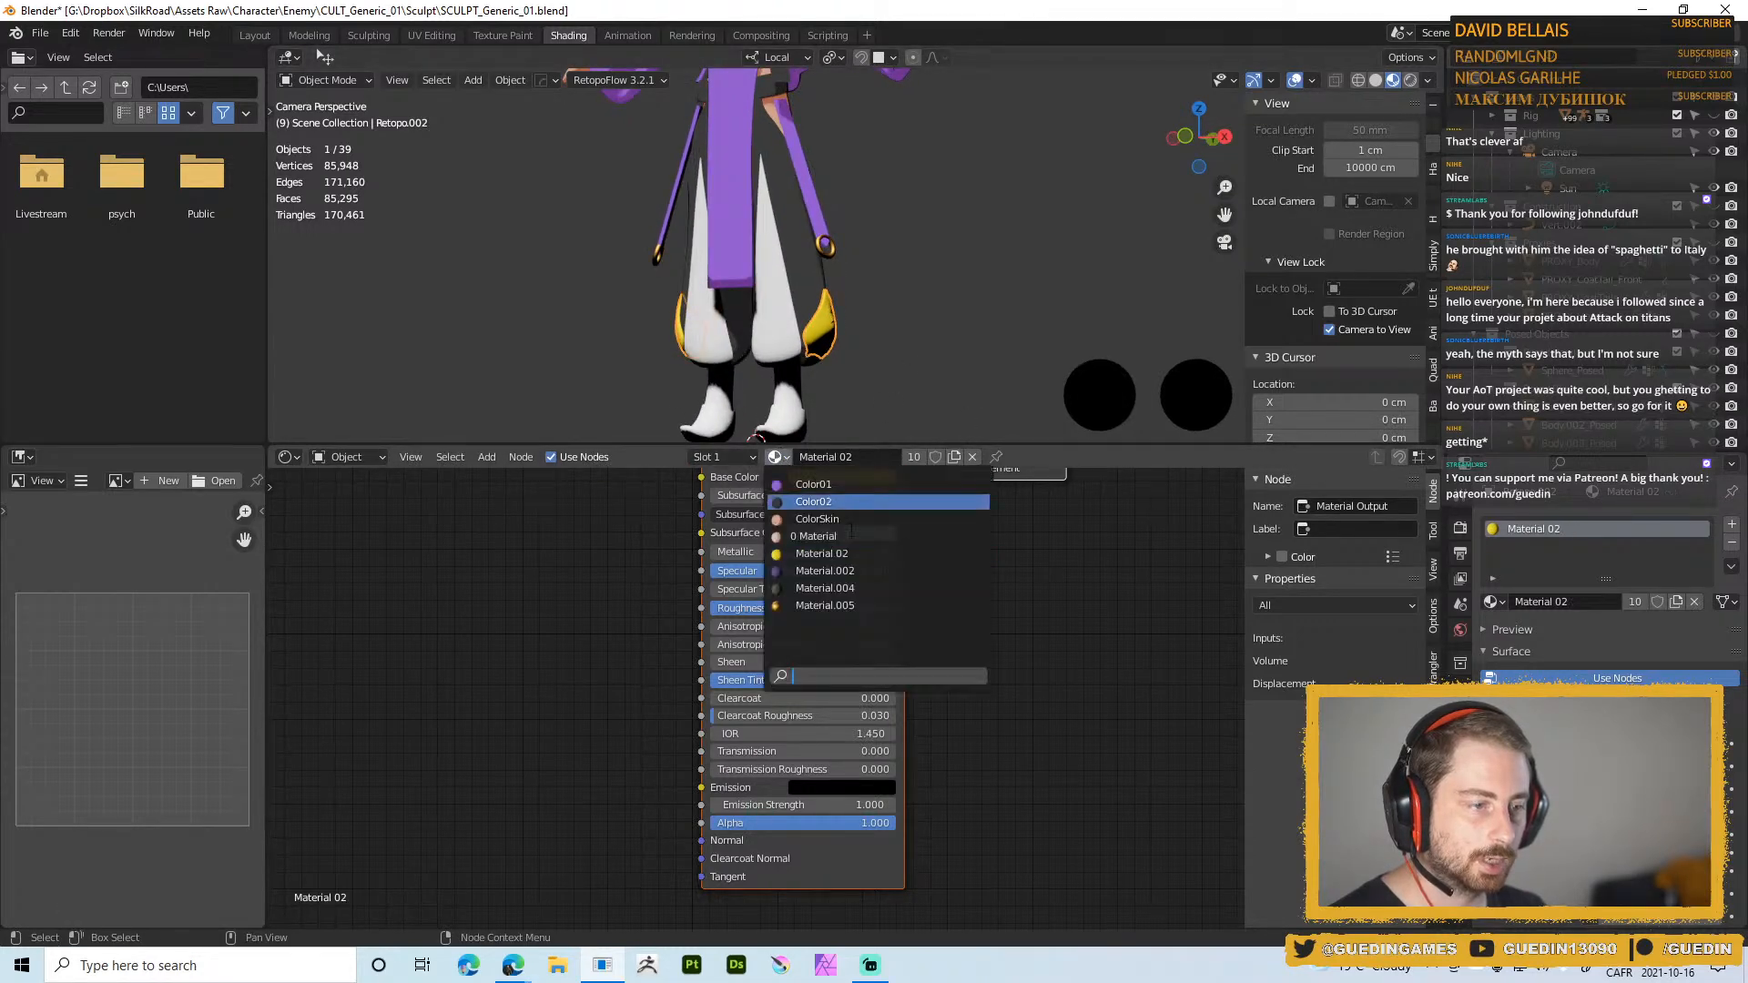
click(836, 485)
click(913, 456)
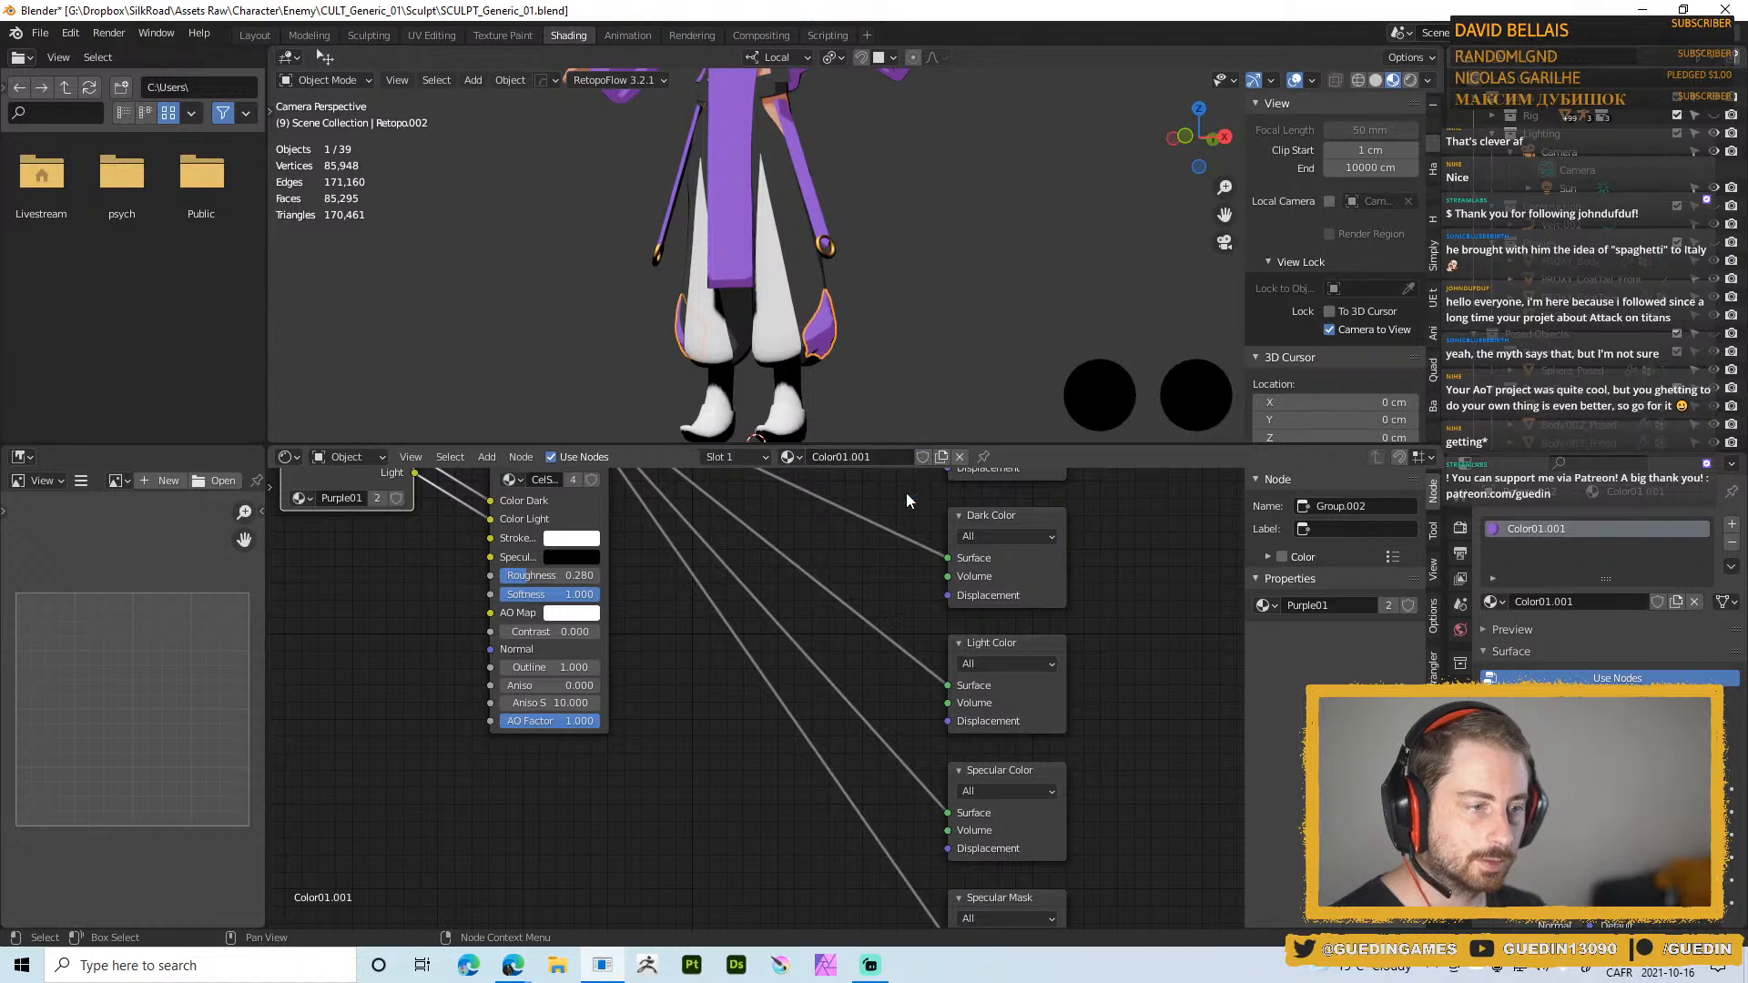
Move the Purple01 group node slightly upward and rename the copied material to Color03
scroll(730, 620, down, 3)
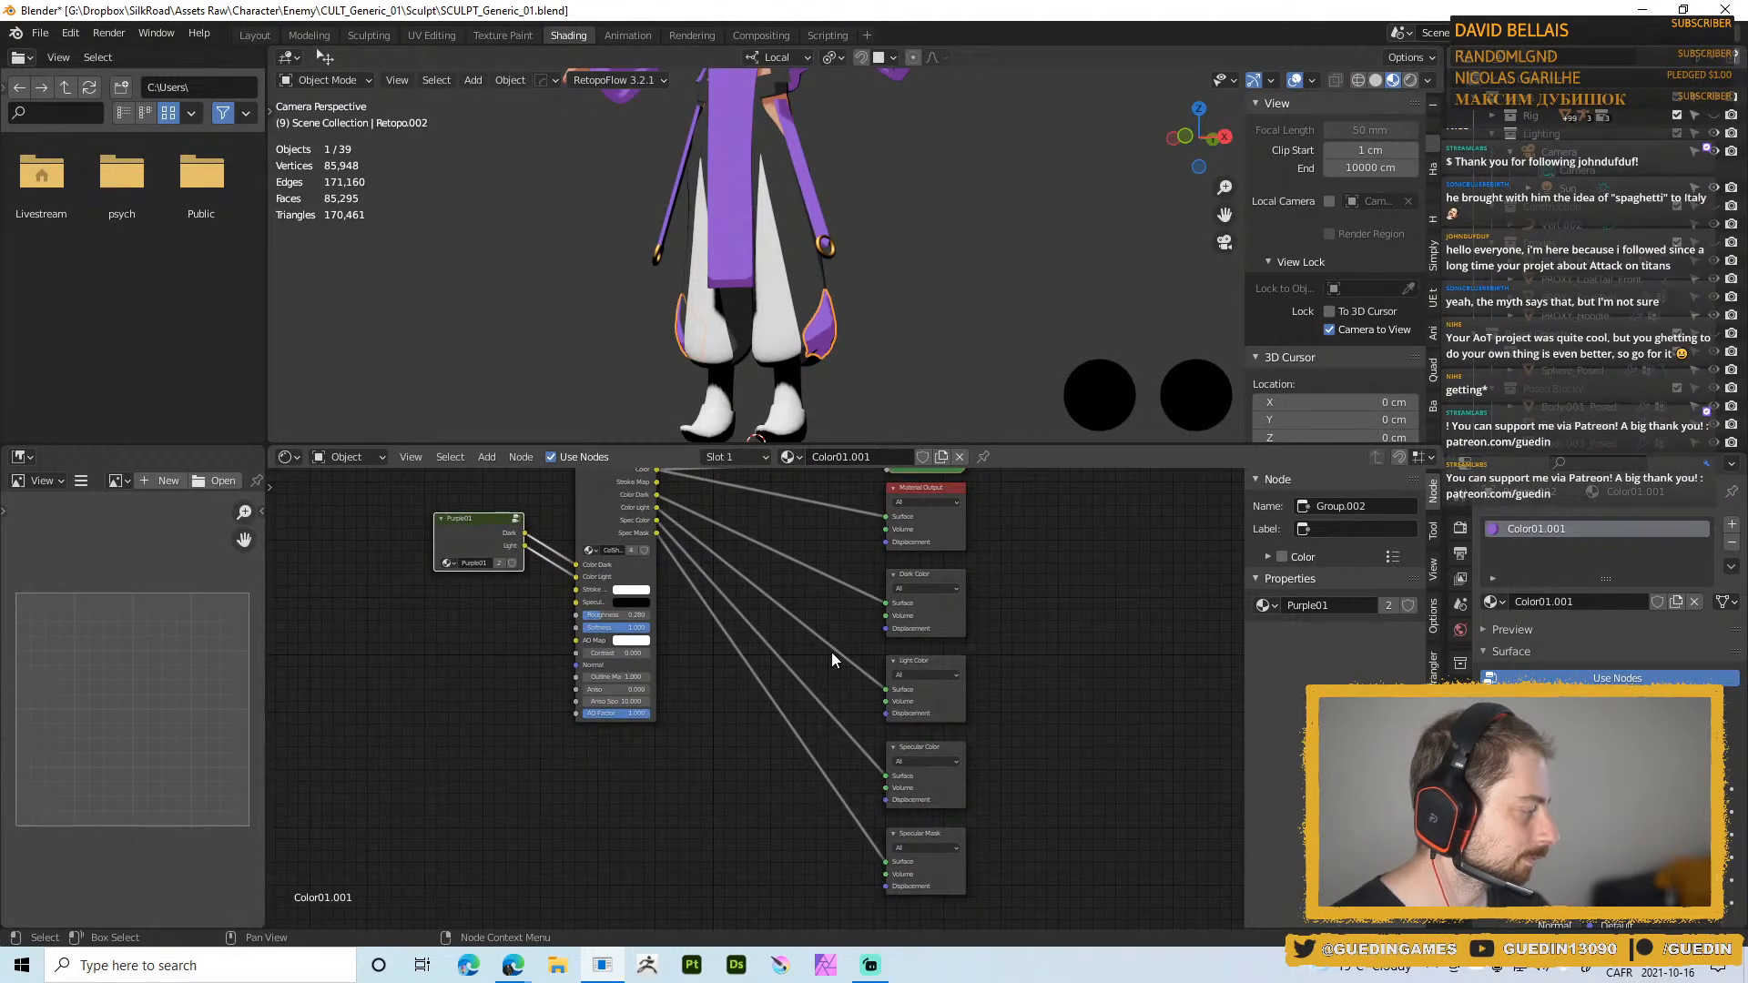
middle_drag(688, 581, 851, 686)
scroll(735, 708, down, 2)
scroll(637, 701, up, 3)
scroll(701, 679, up, 6)
middle_drag(704, 664, 719, 741)
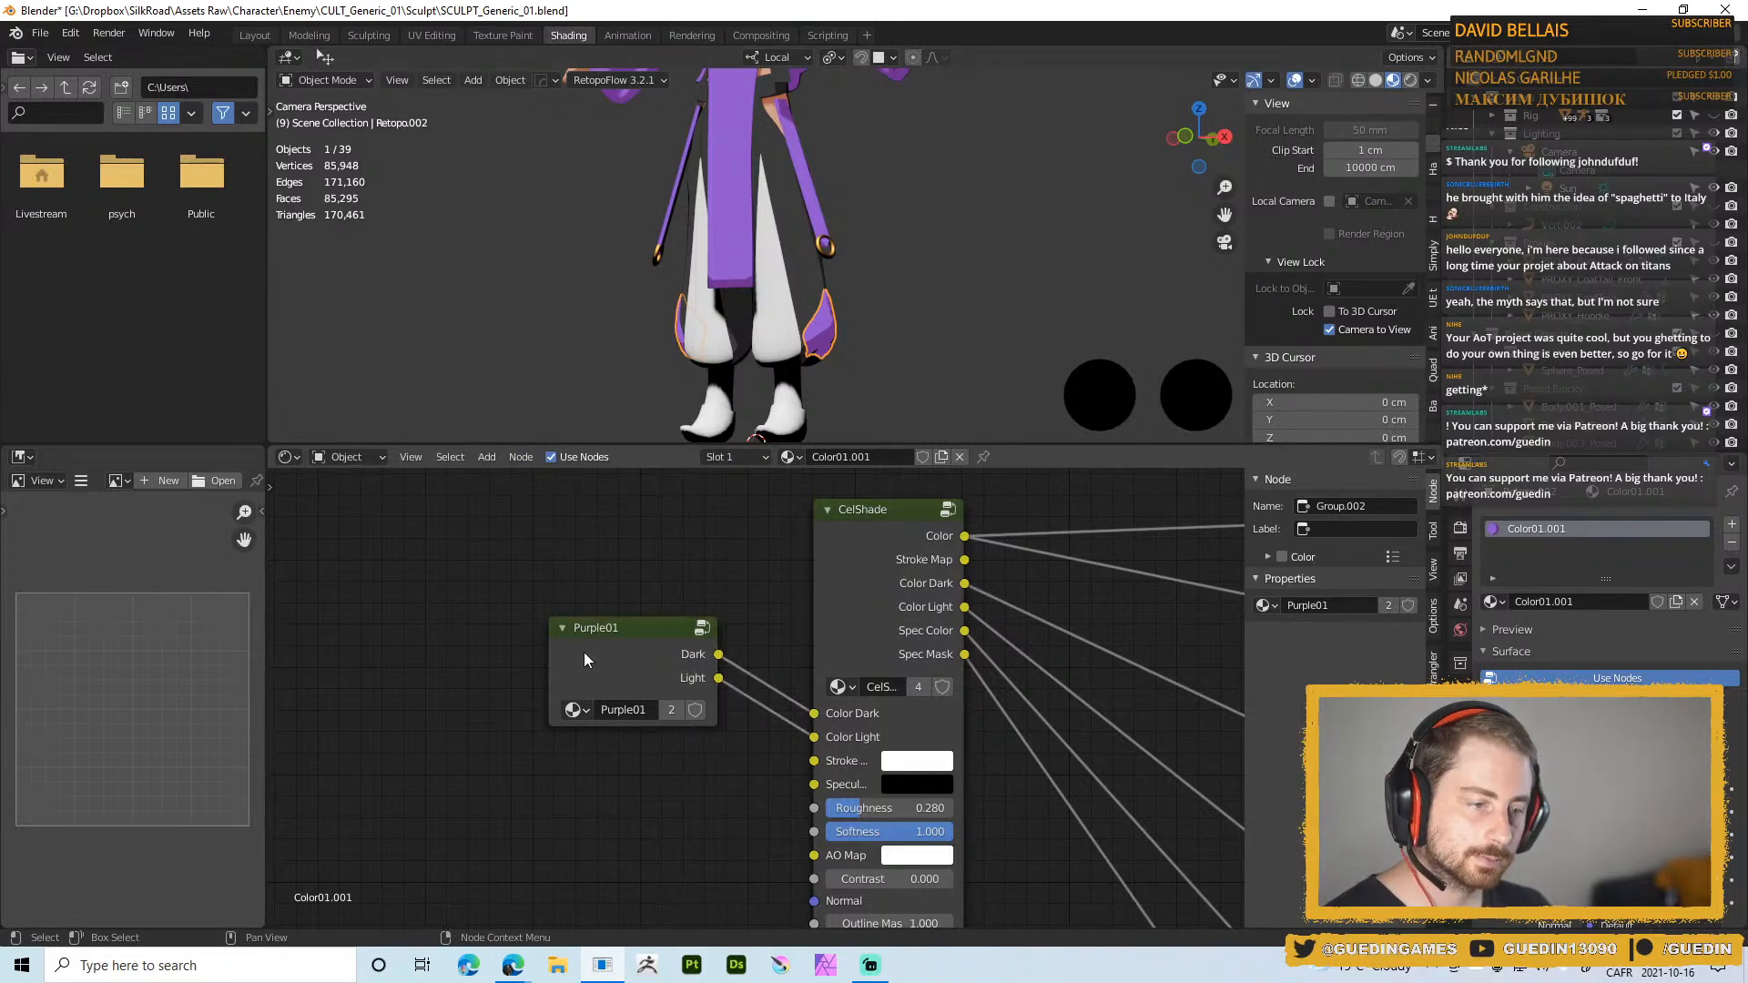
drag(585, 659, 587, 626)
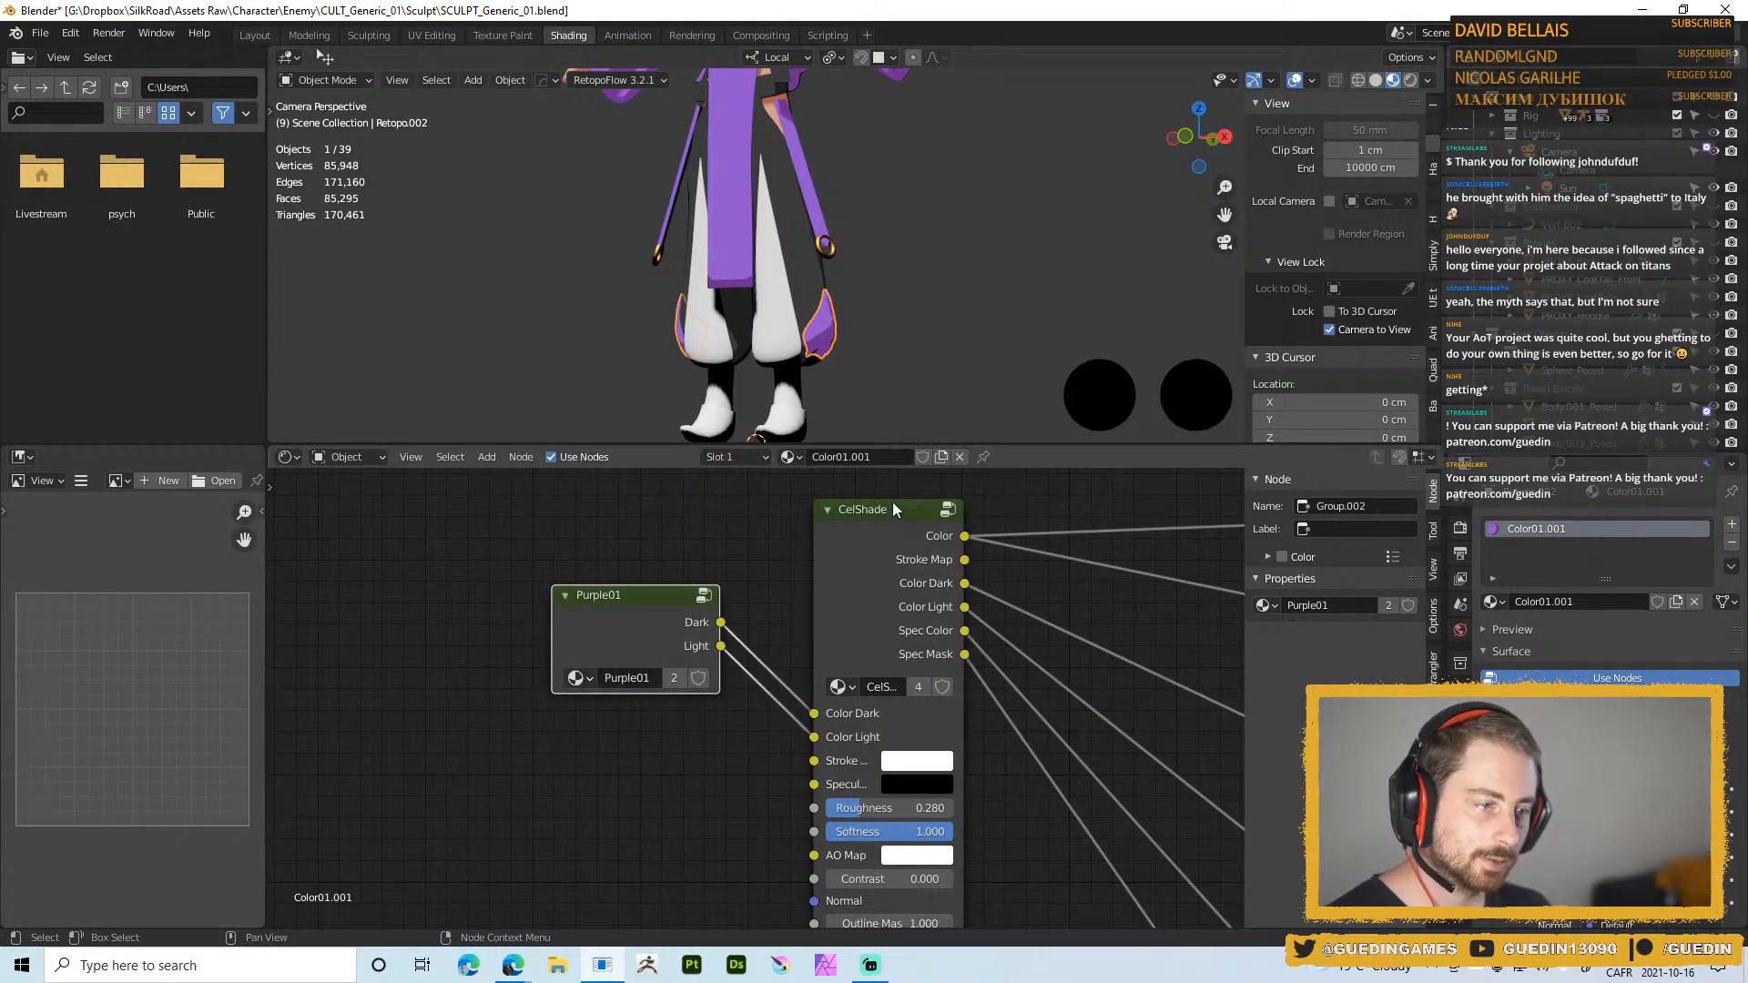
click(842, 457)
drag(836, 458, 916, 460)
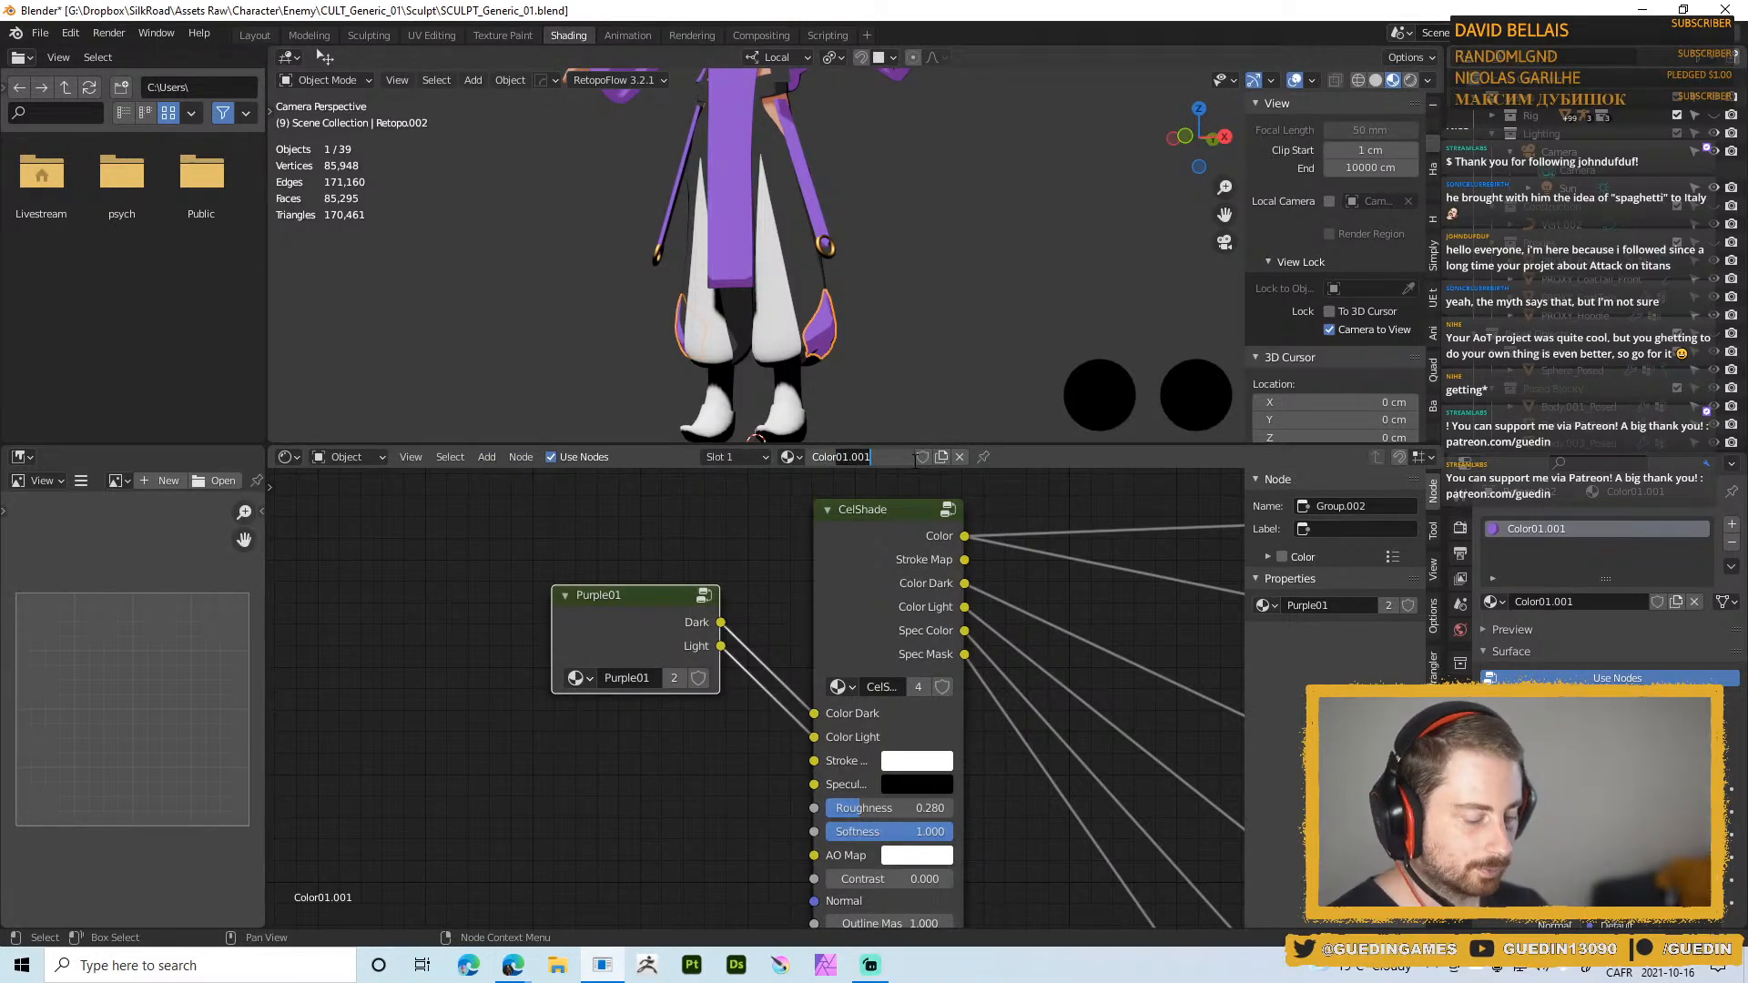
text(03)
key(Return)
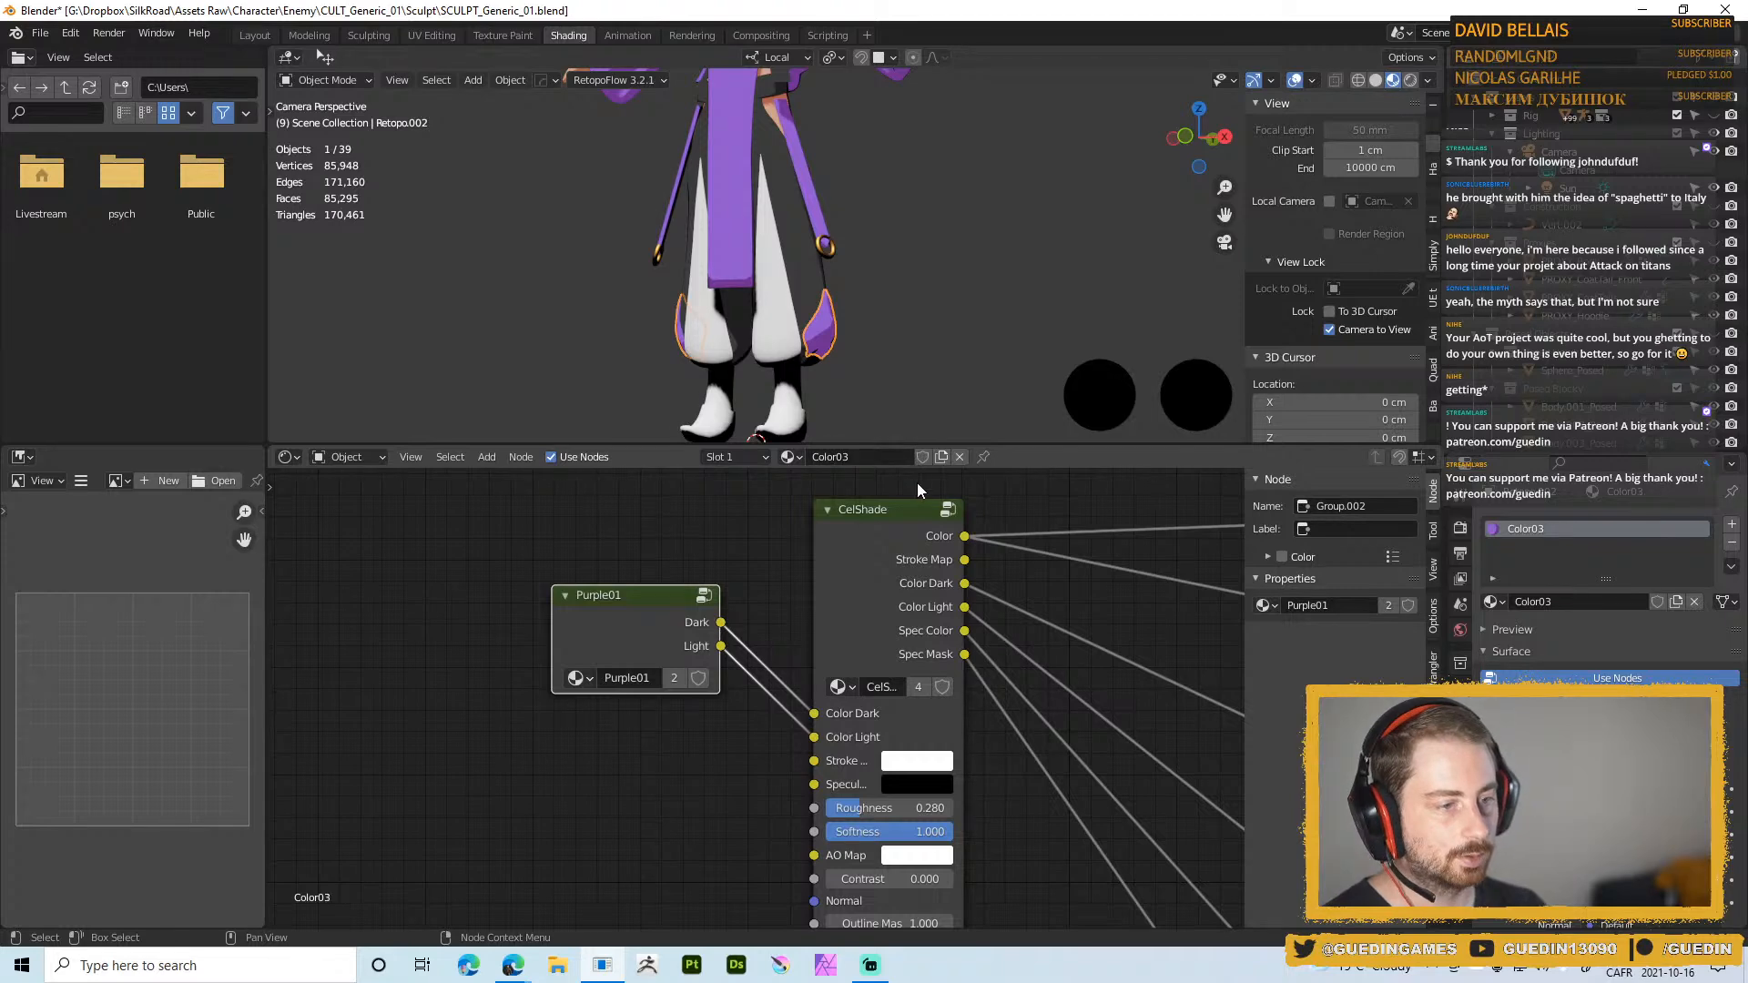
Make a single-user copy of the Purple01 node group in Color03 and name it Yellow
click(790, 457)
middle_drag(698, 708, 788, 669)
click(766, 640)
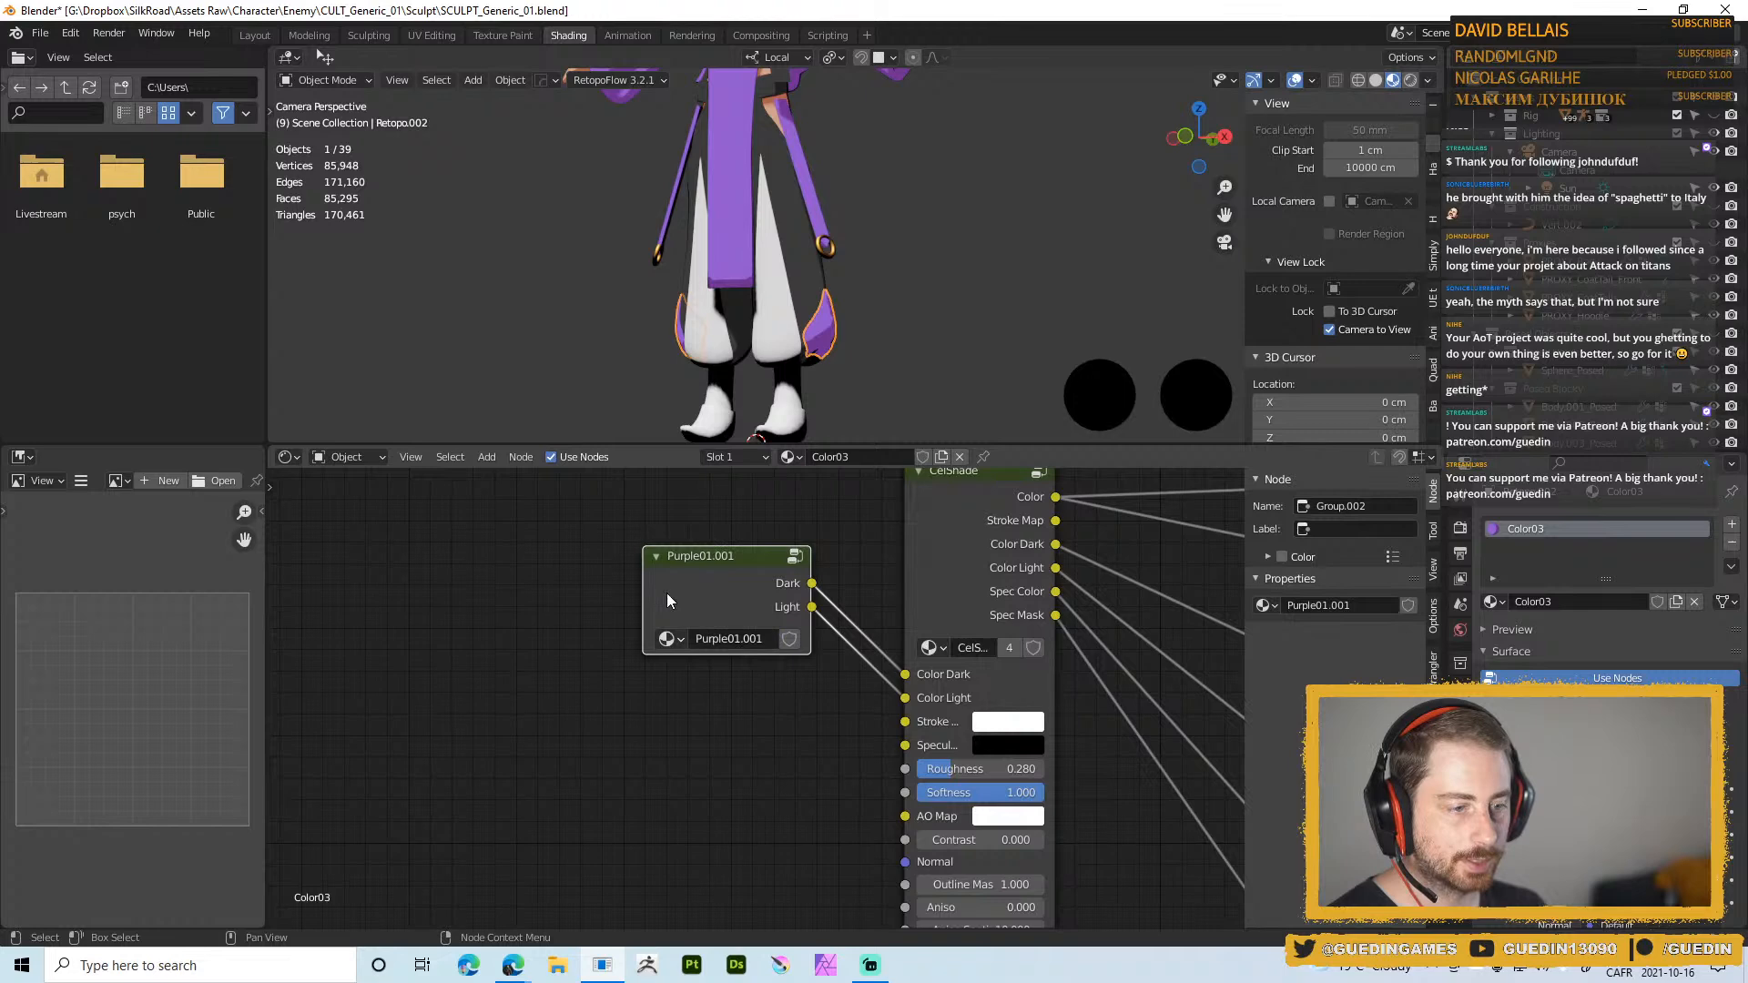
double_click(707, 642)
key(ctrl+a)
text(Yellow)
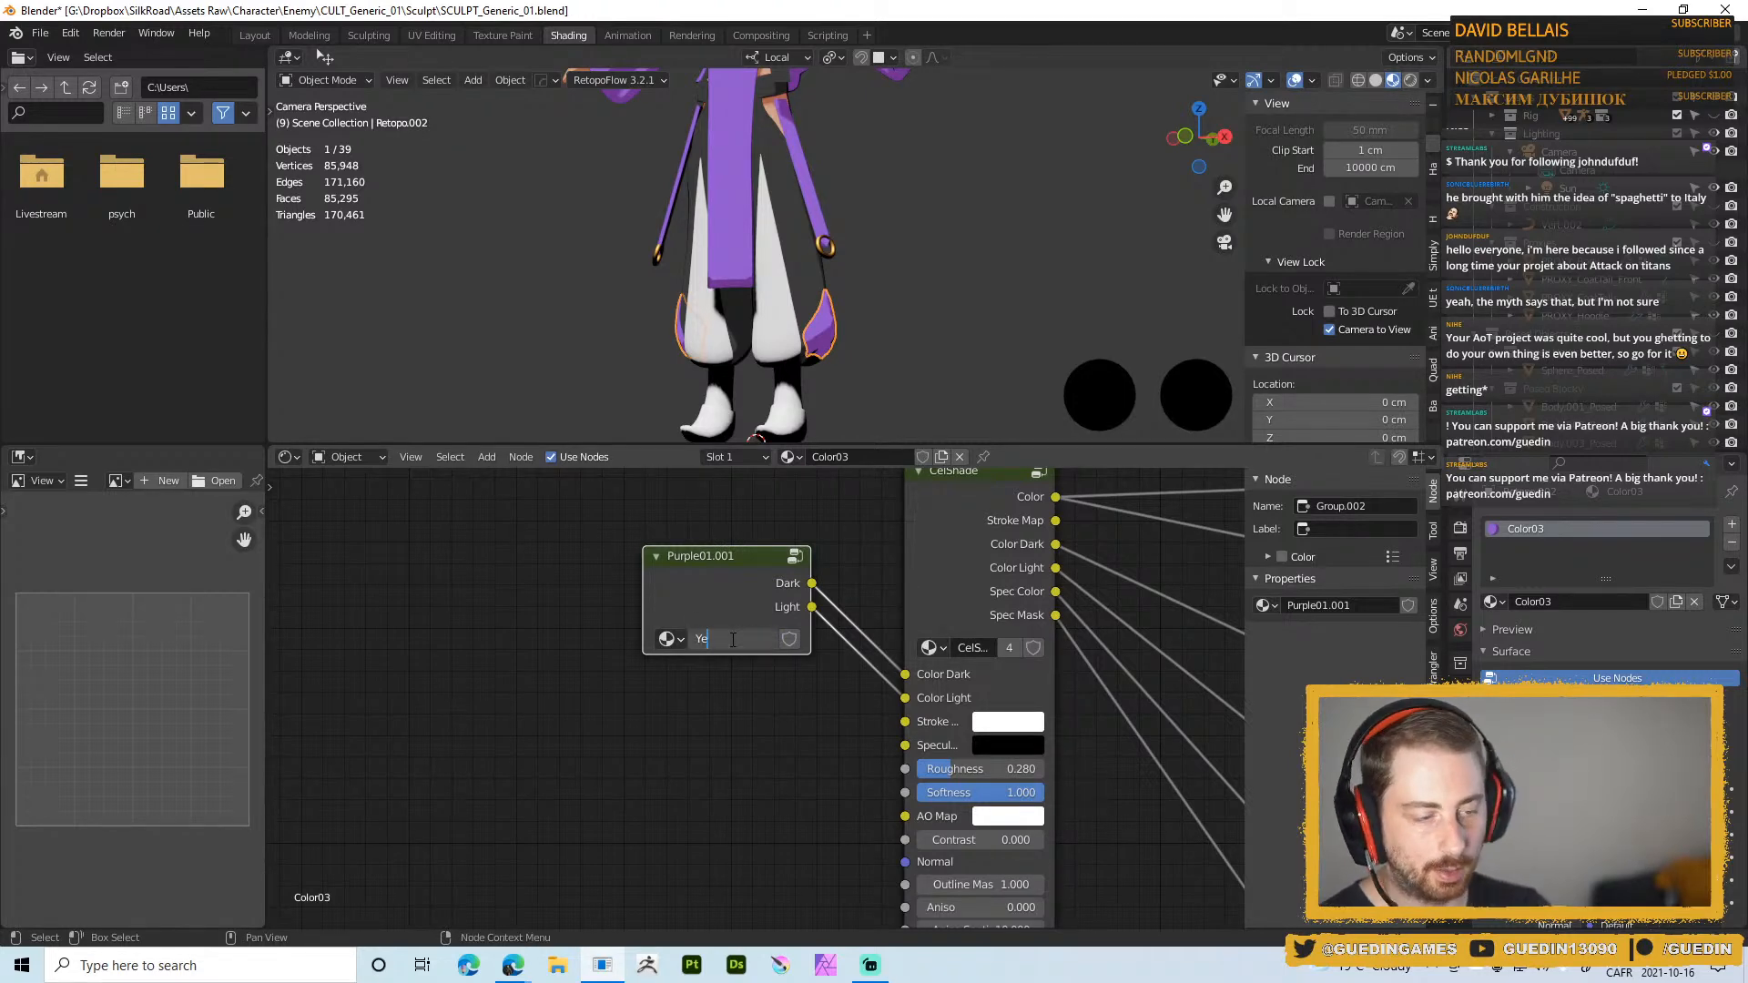
key(Return)
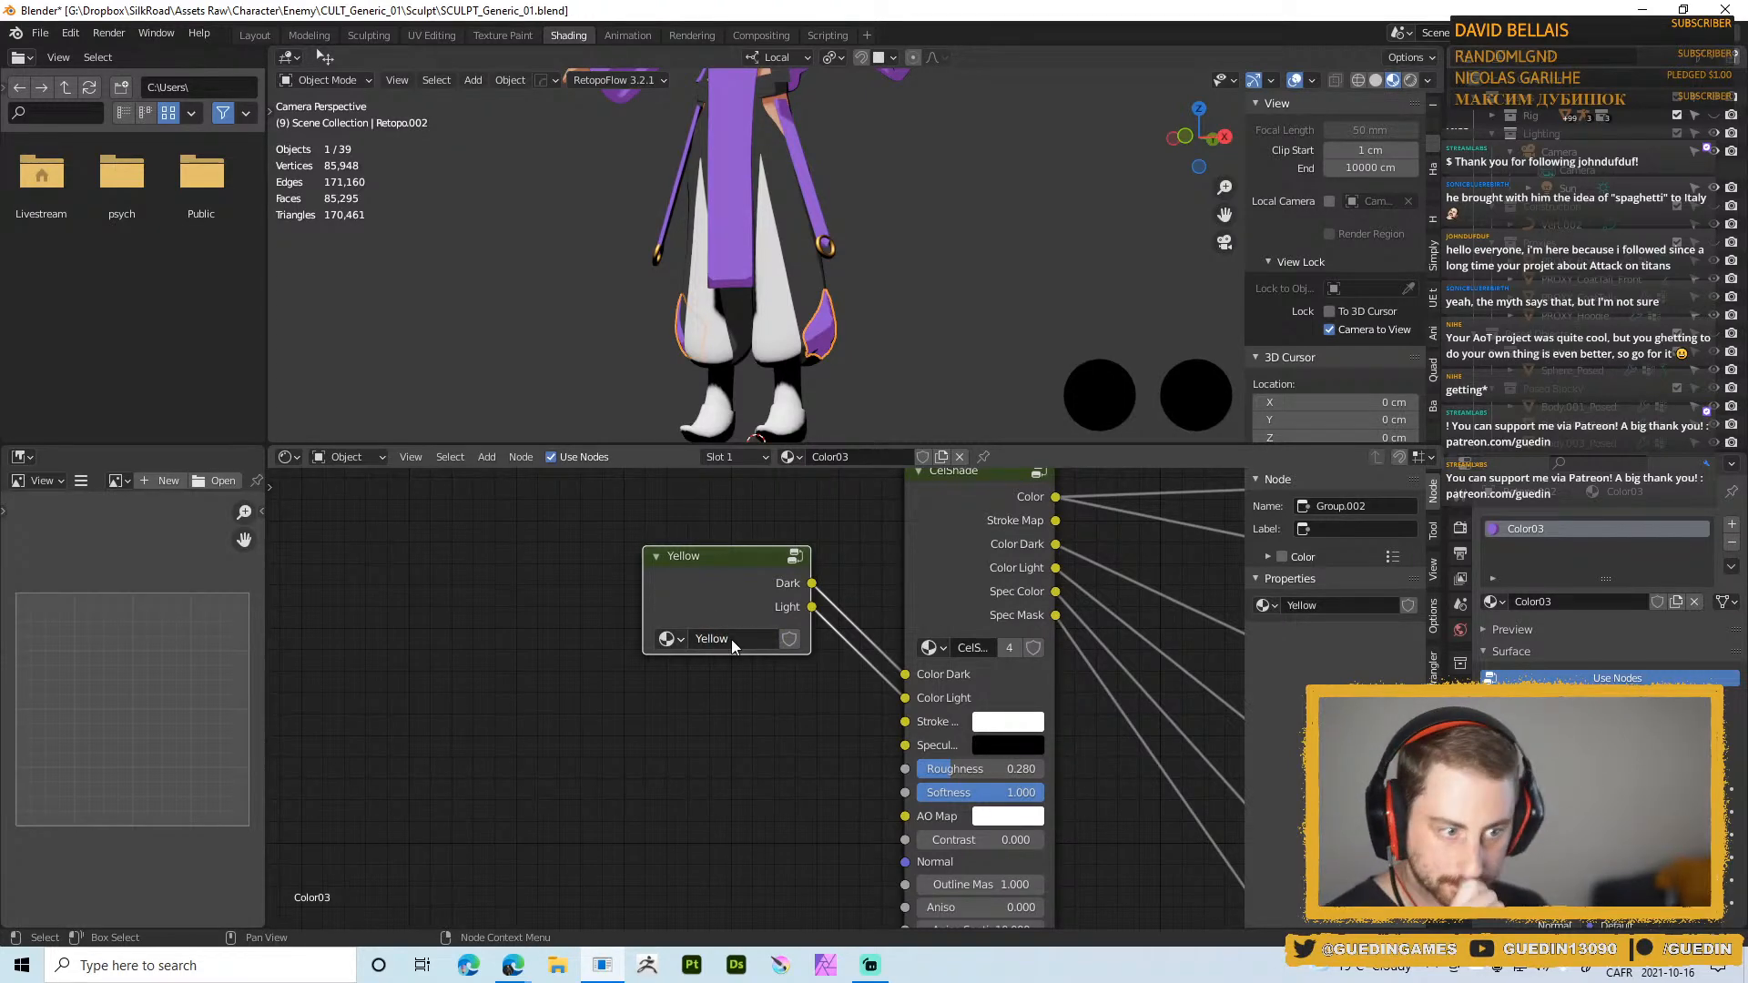
click(840, 721)
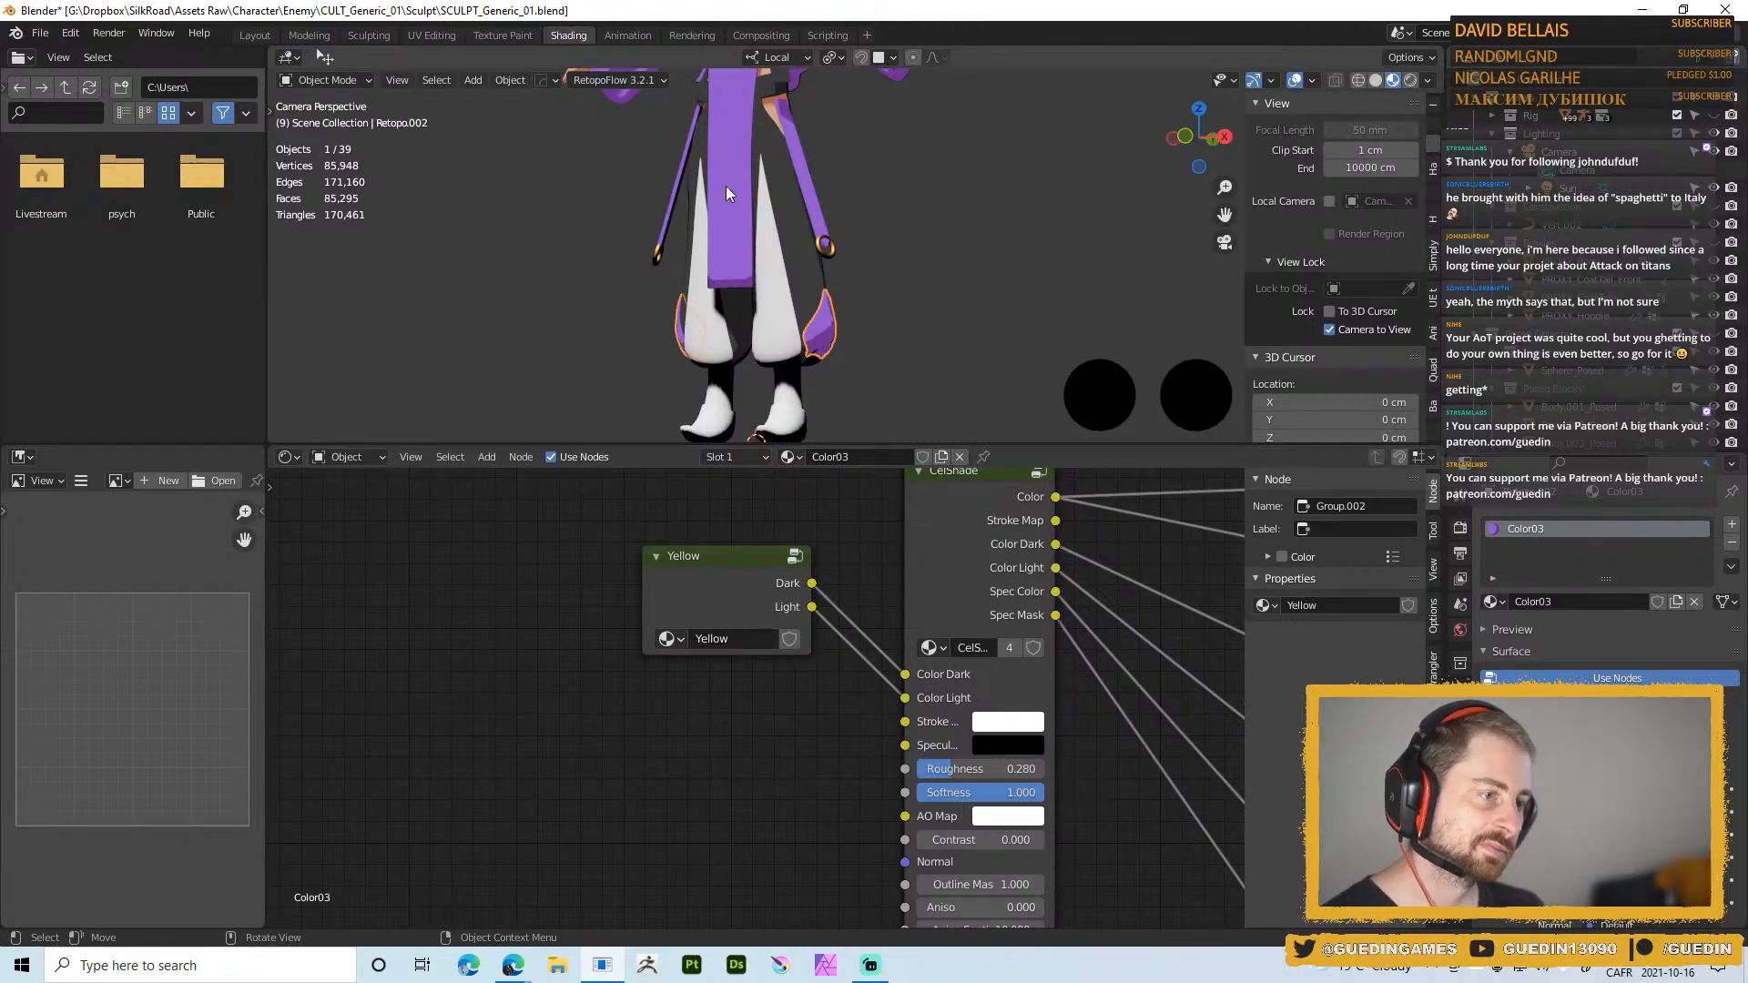
Switch the trouser trim back to Material 02 and copy the hex code of its Base Color
click(789, 456)
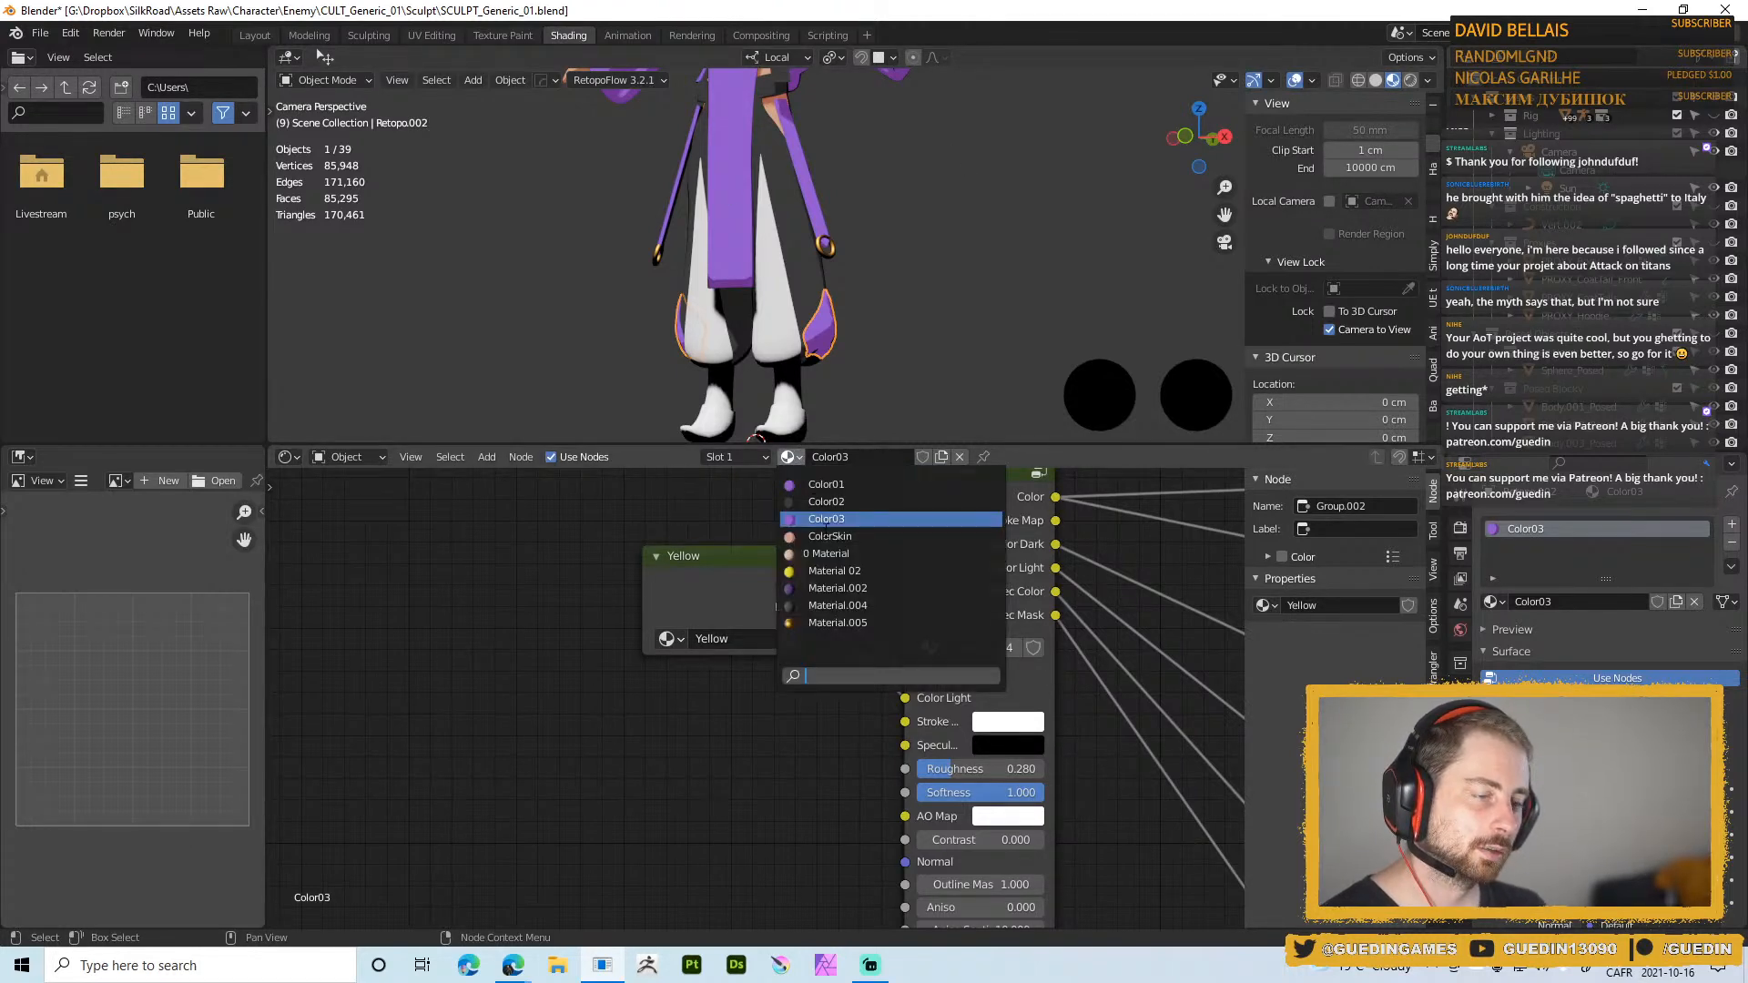
click(892, 575)
key(Home)
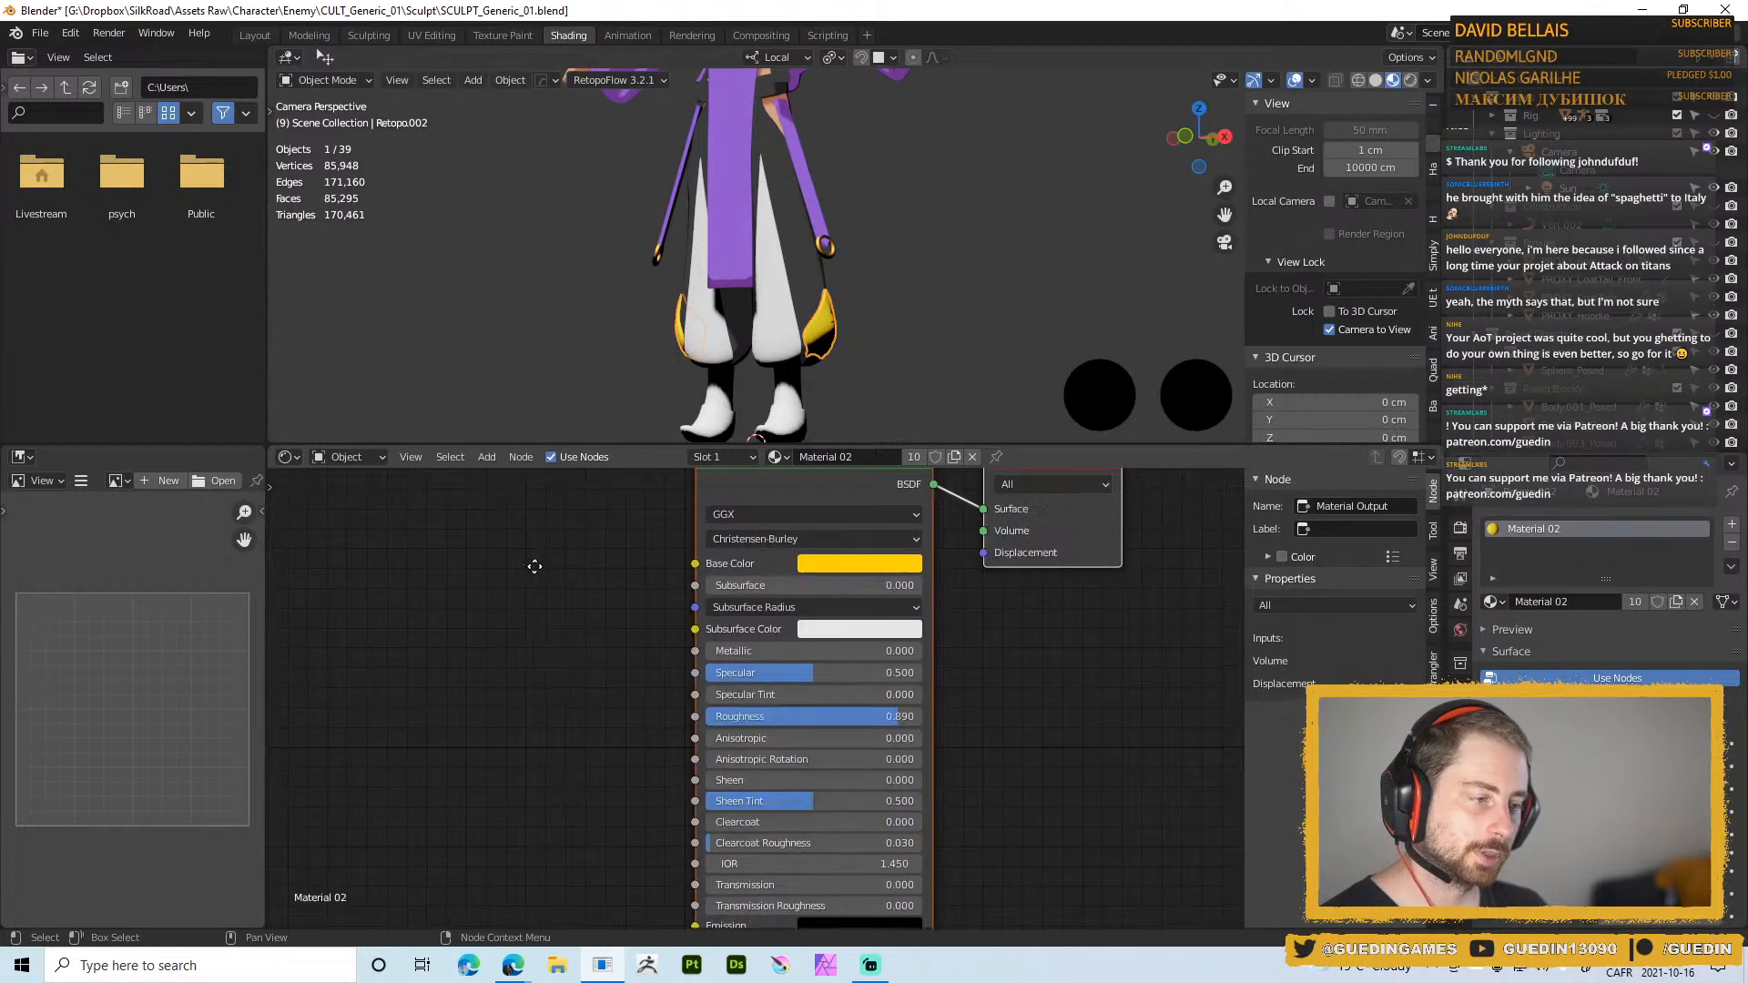
right_click(929, 578)
key(Escape)
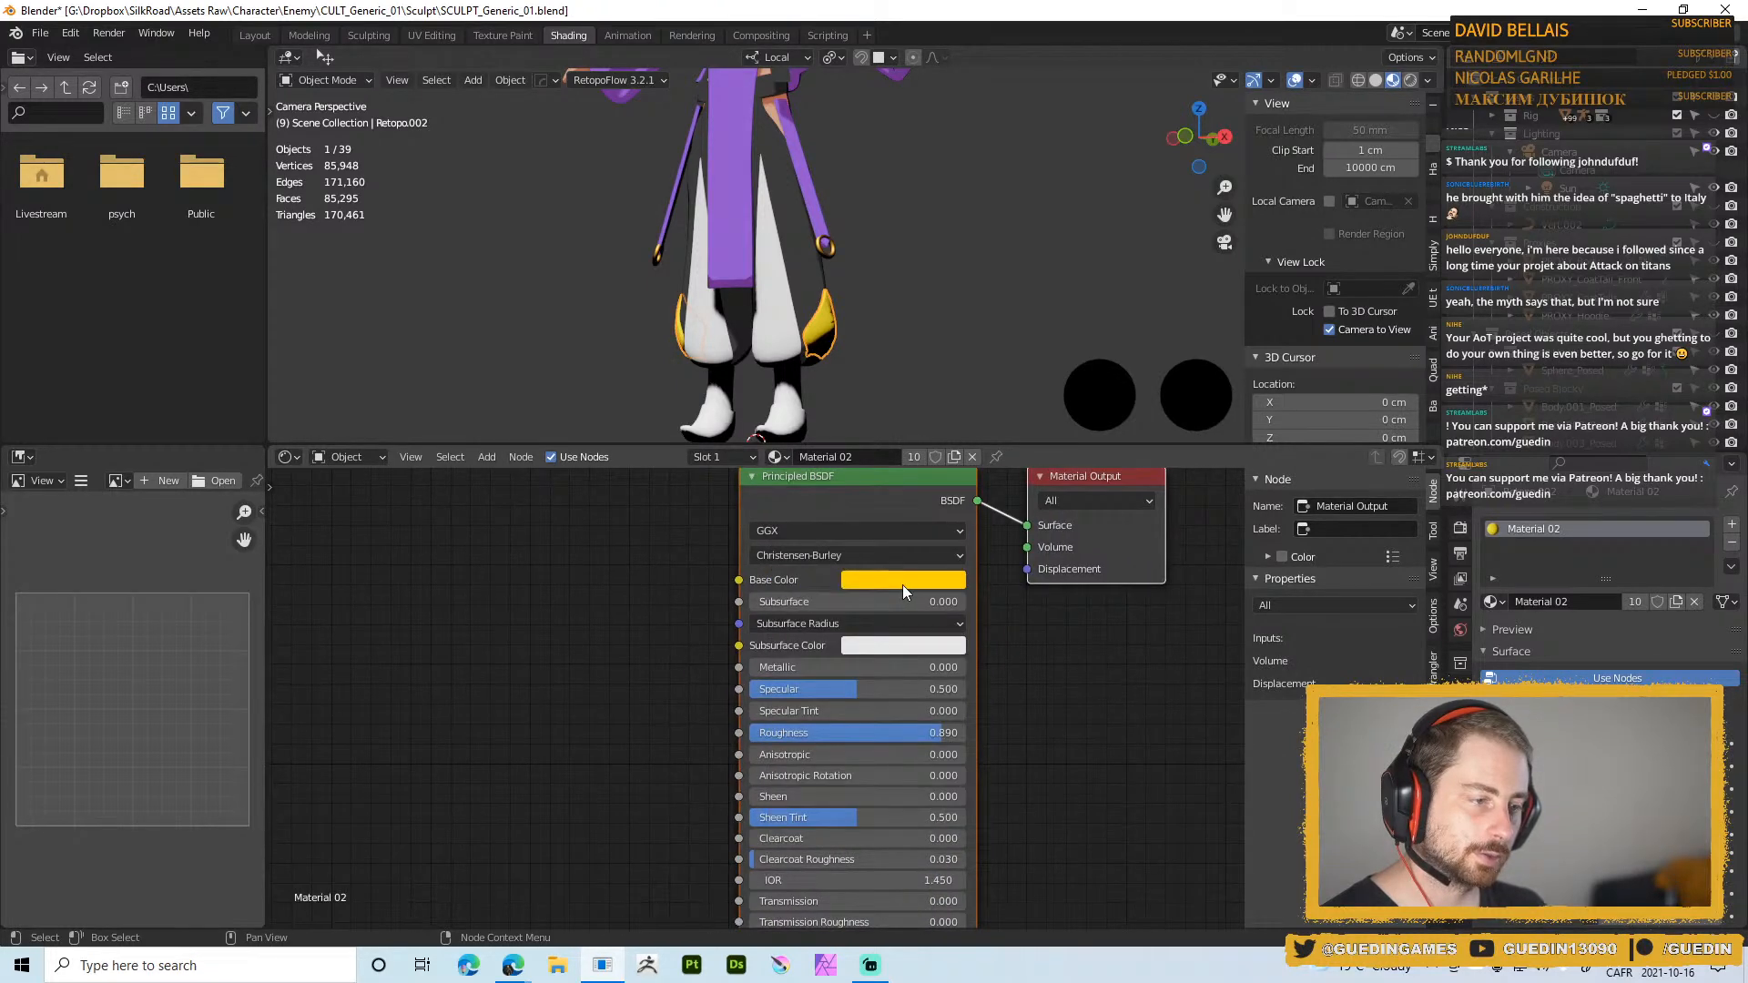
click(903, 584)
click(977, 462)
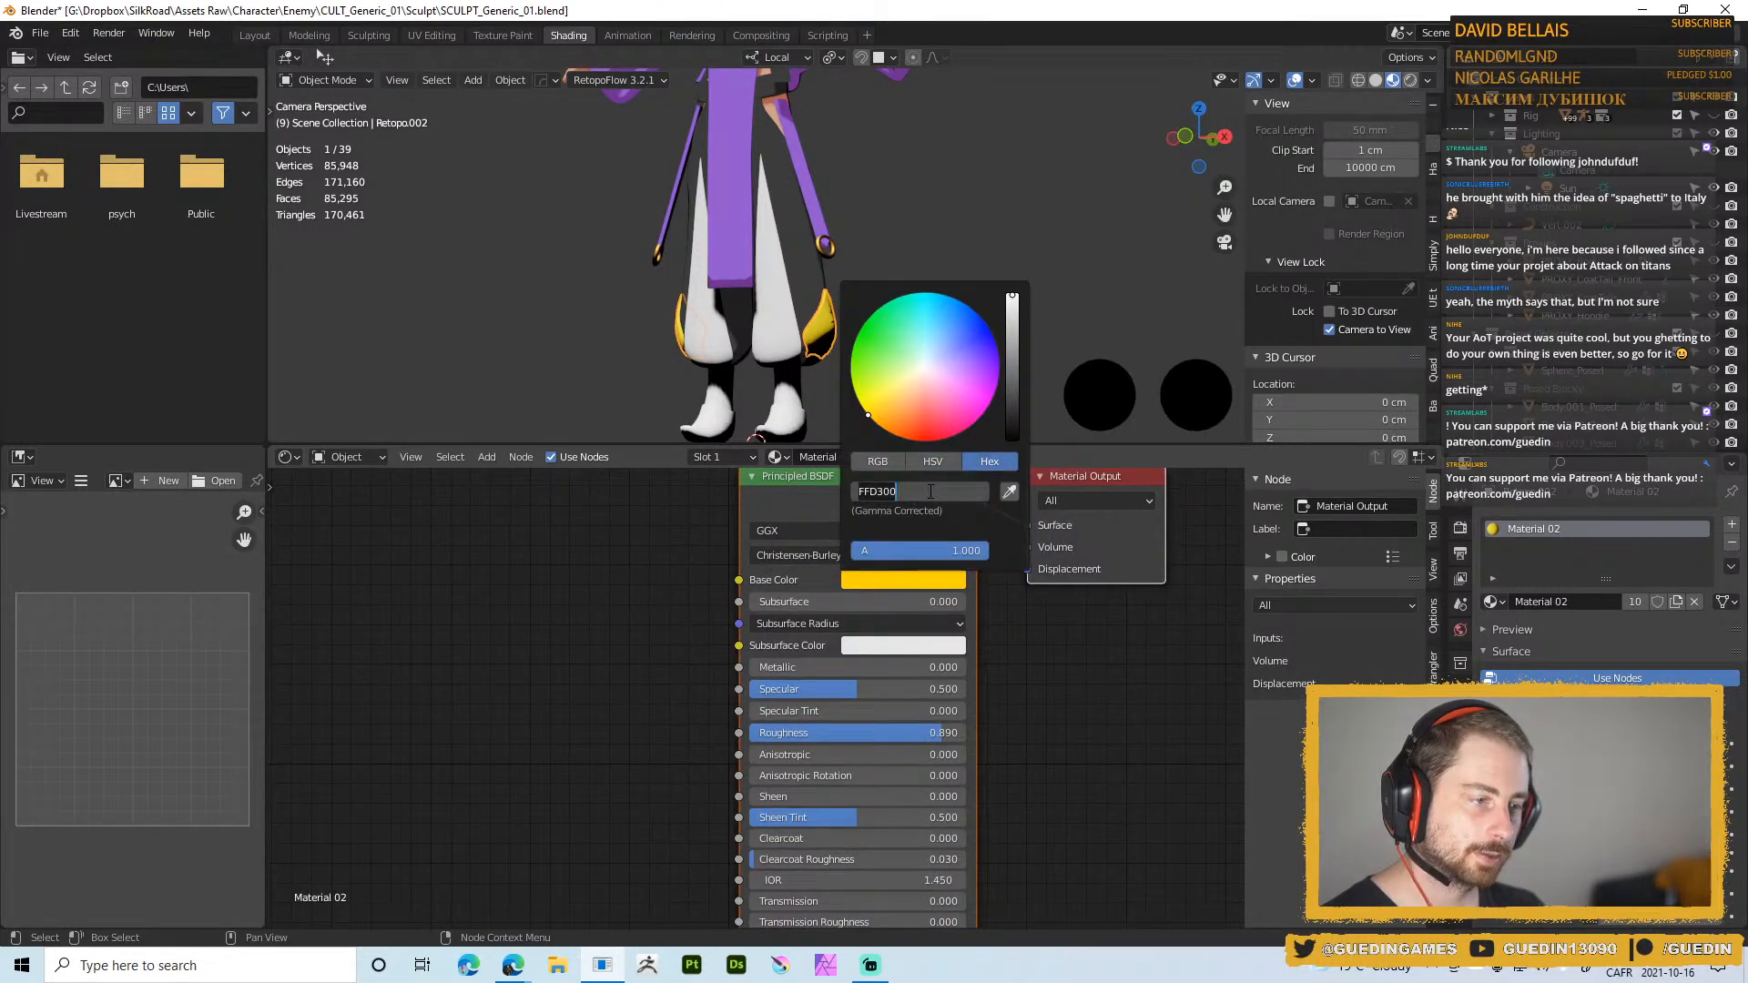
Reassign Color03 to the trim, open the Yellow group for editing and set its Light colour to hex FFD300
click(775, 456)
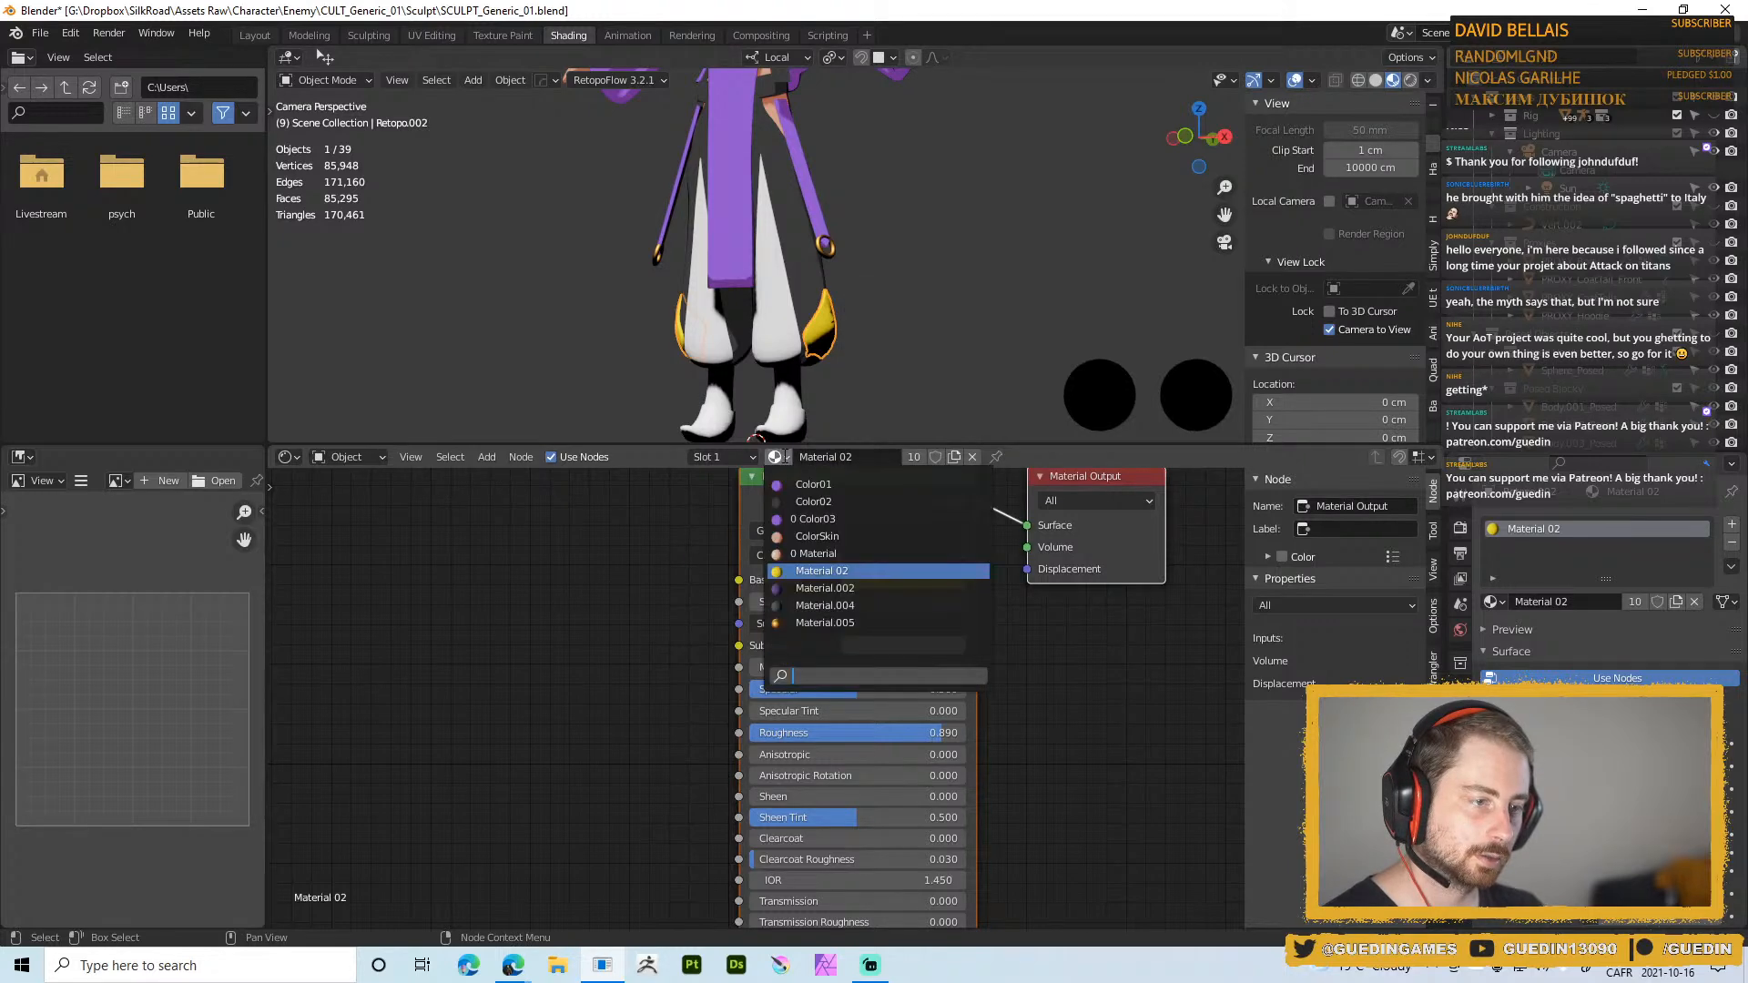
click(847, 519)
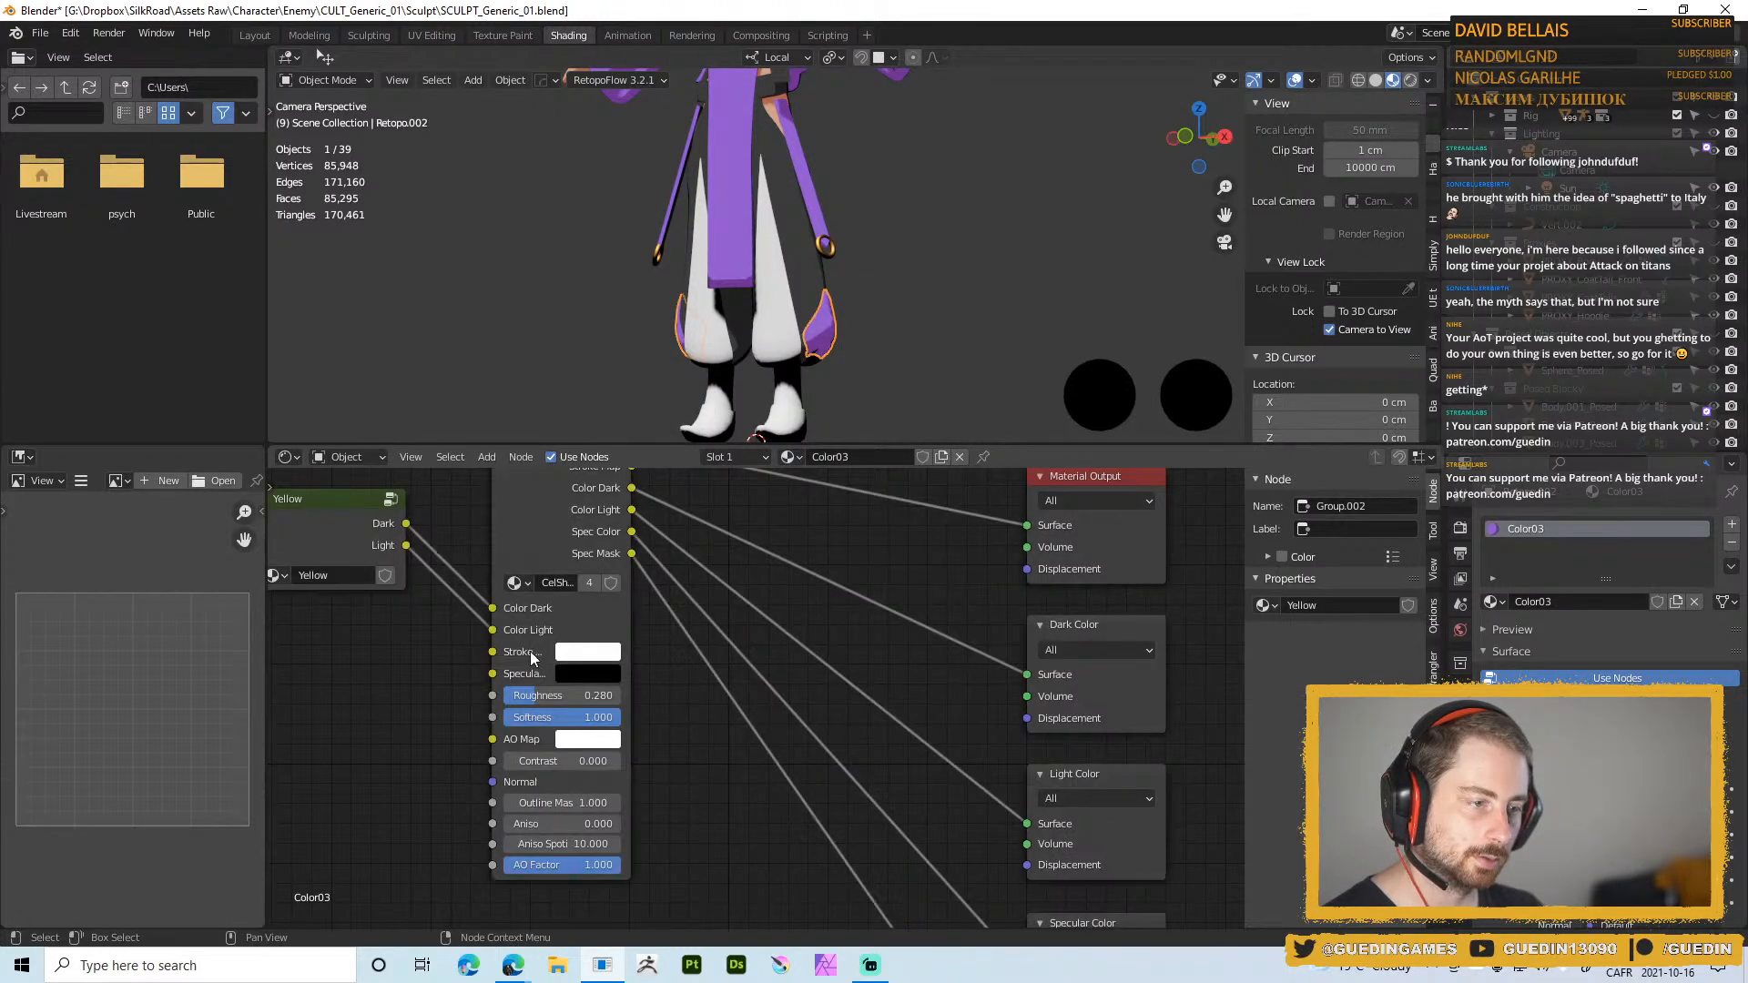
click(564, 564)
key(Tab)
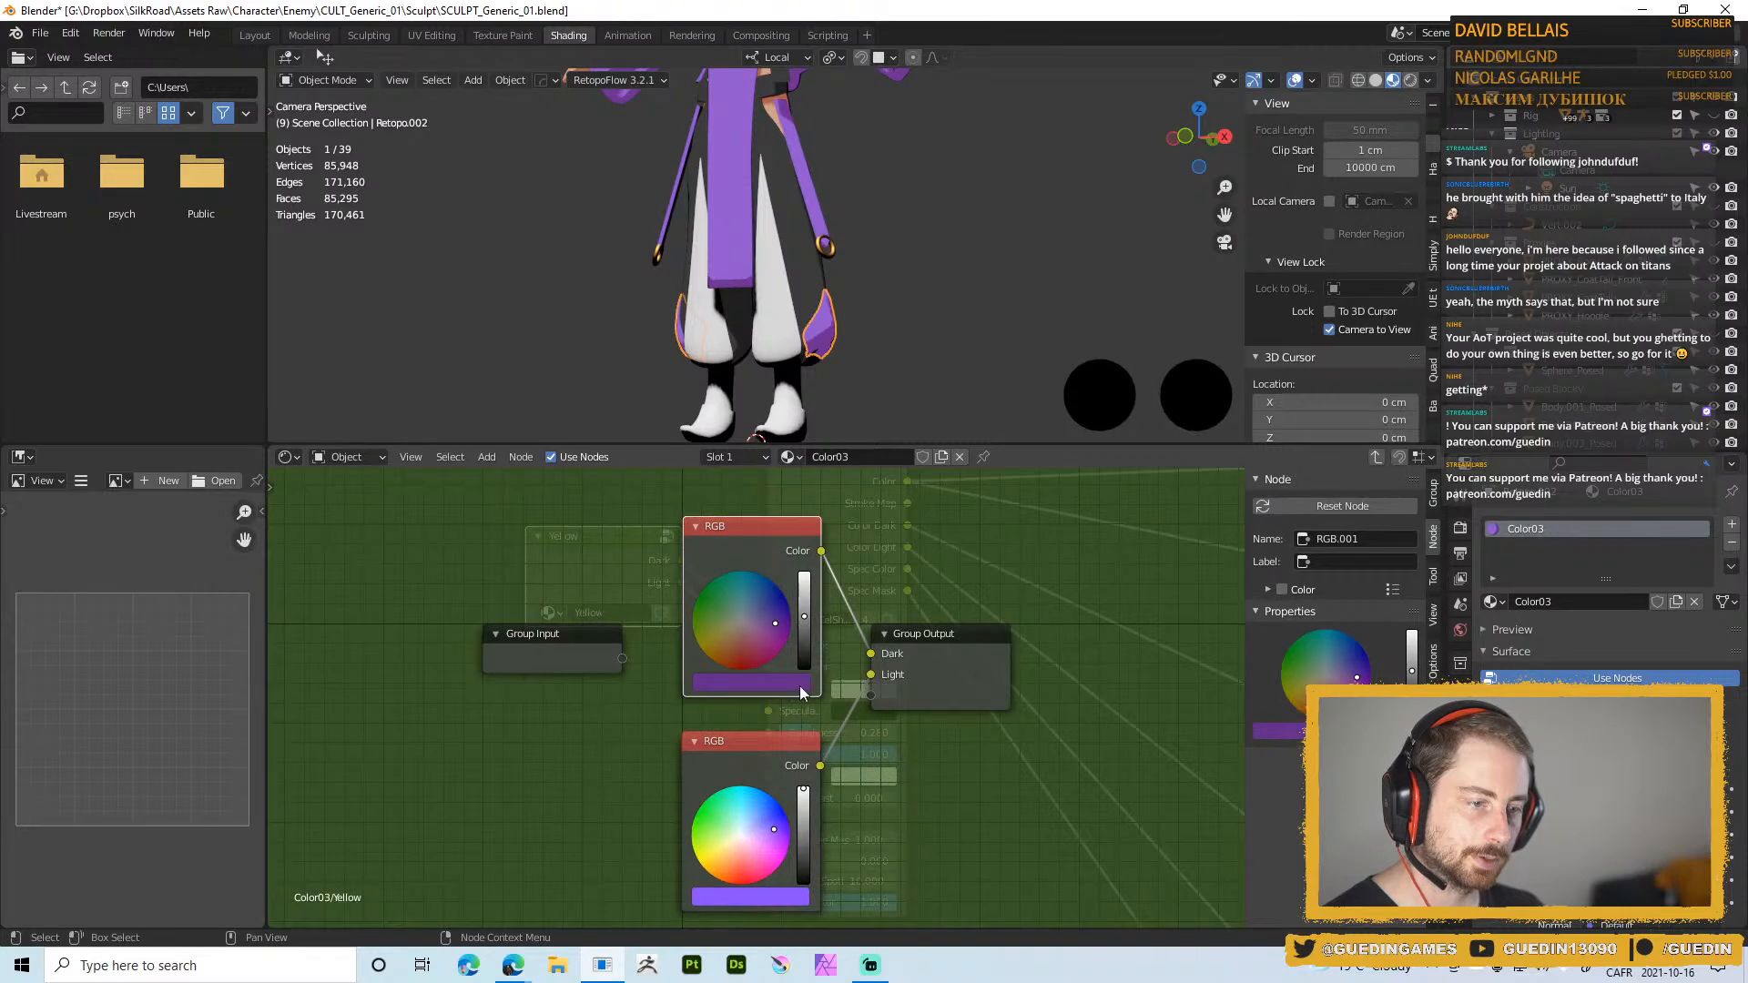
click(756, 900)
click(806, 805)
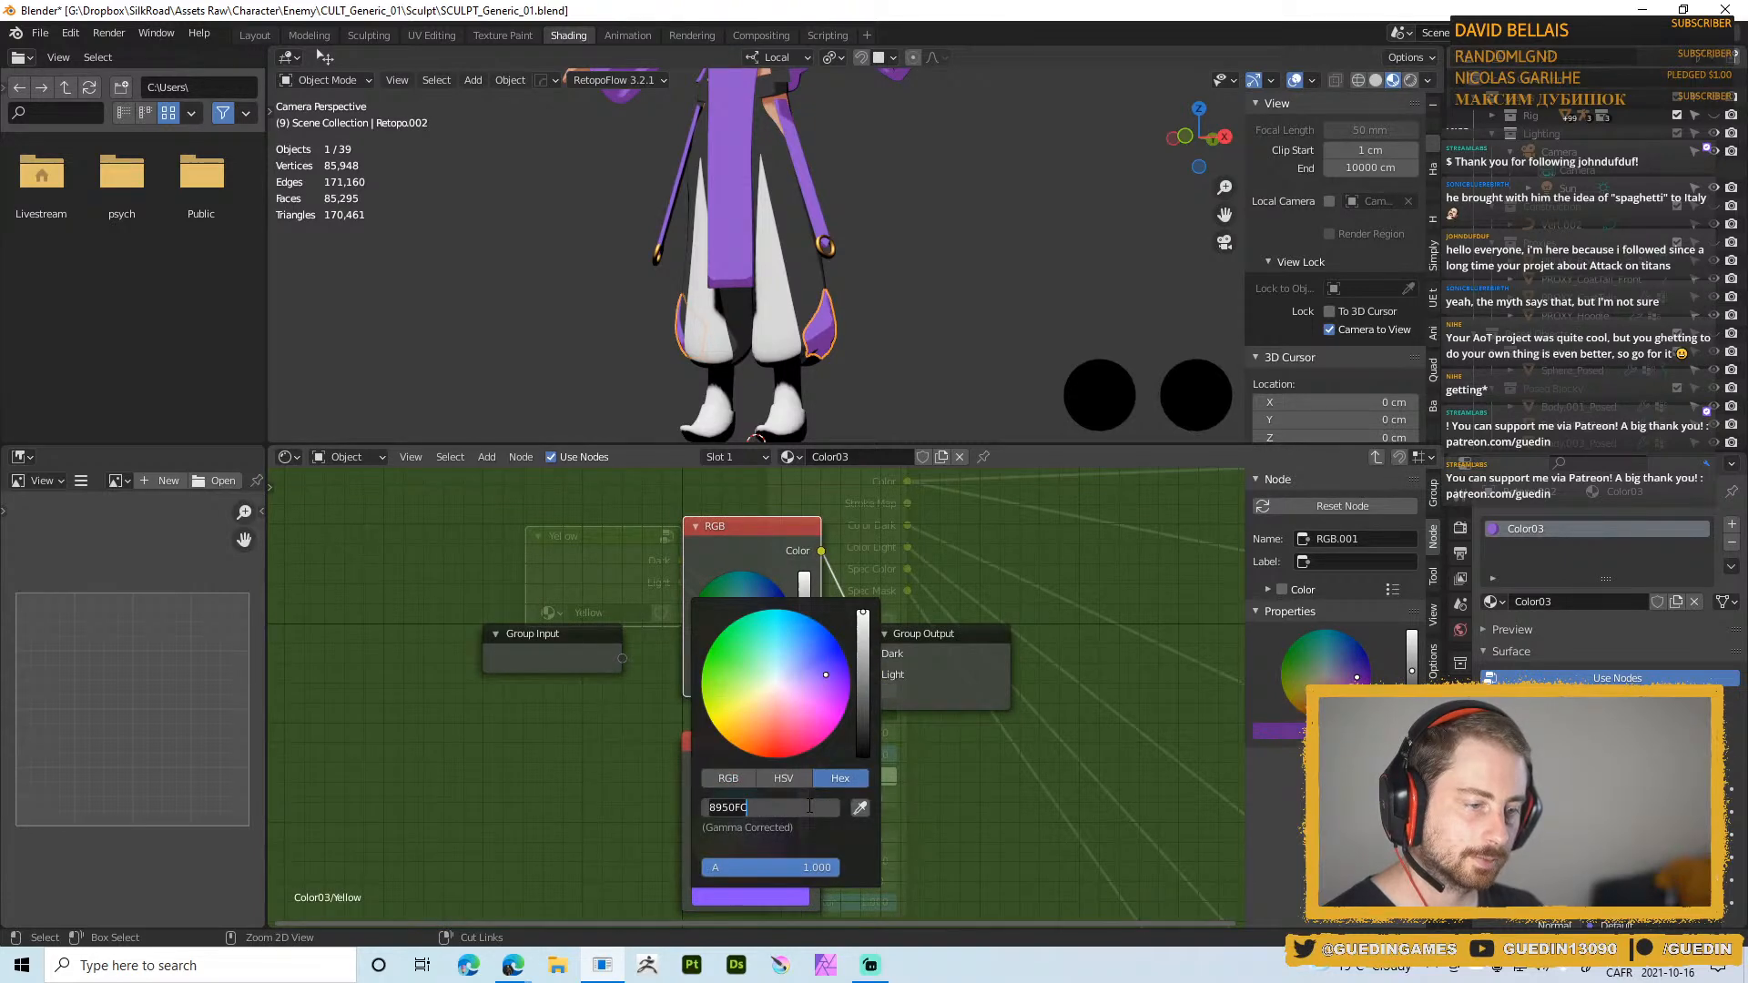
text(FFD300)
key(Return)
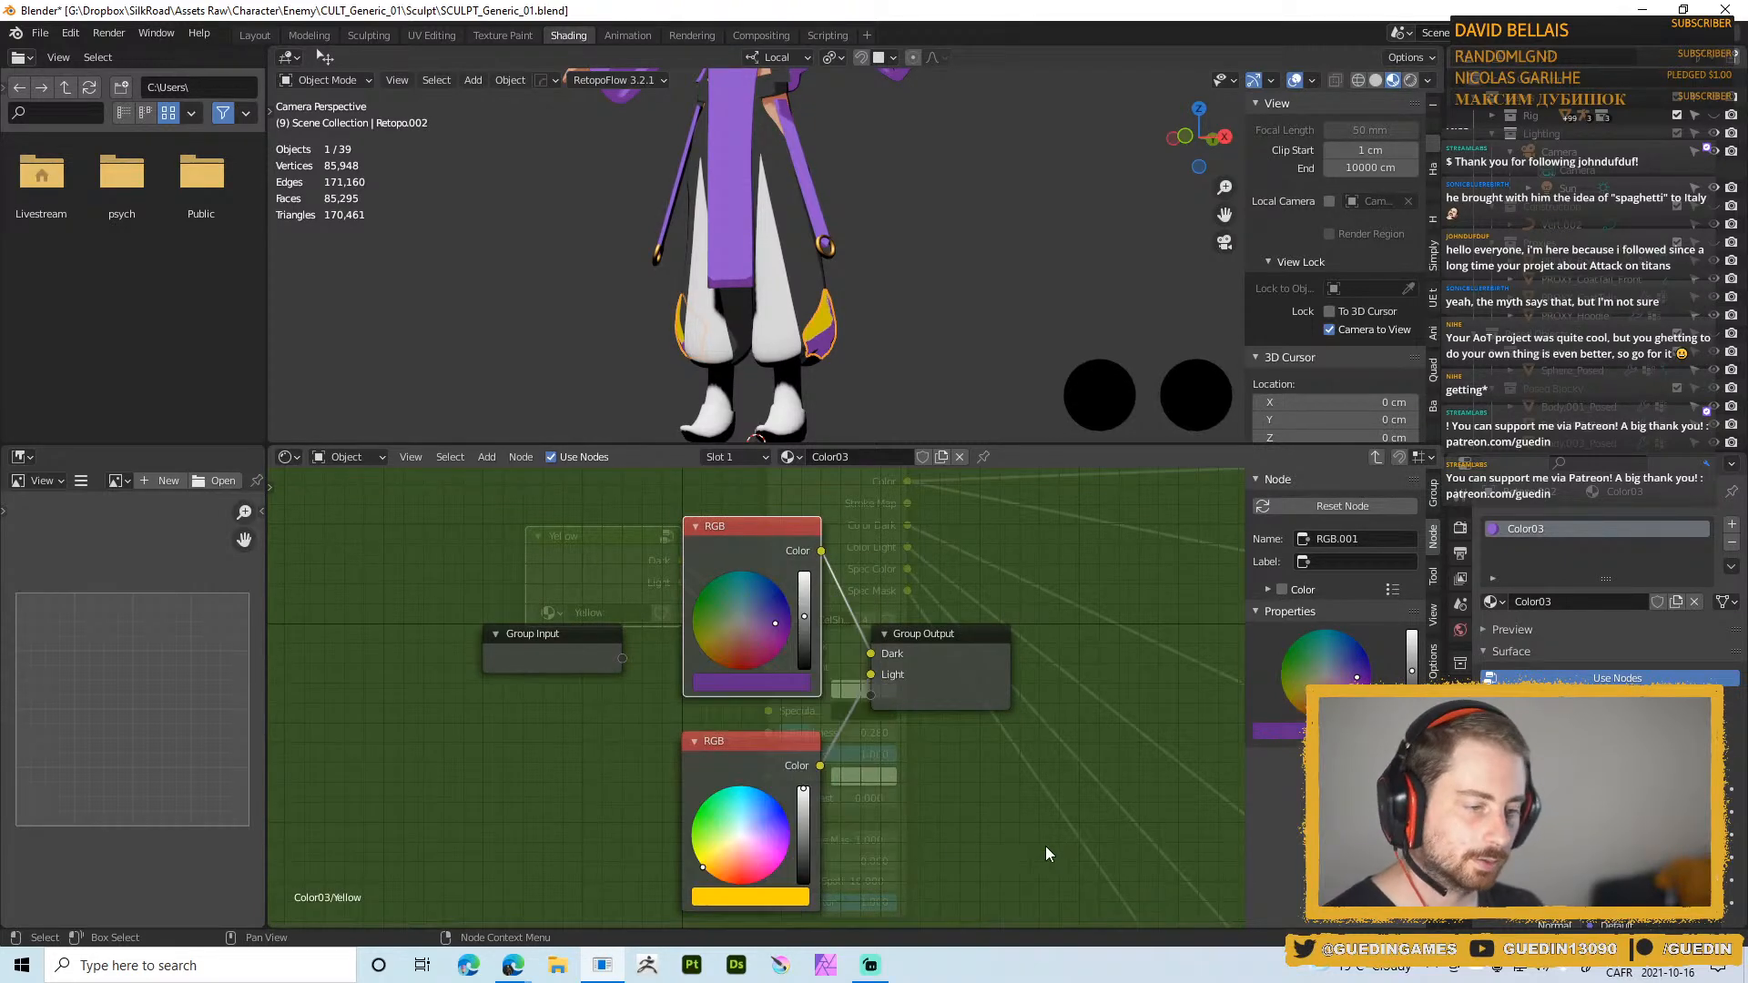
Copy Yellow's Light colour to its Dark colour, darken it and shift its hue towards an orange brown
drag(759, 848, 755, 679)
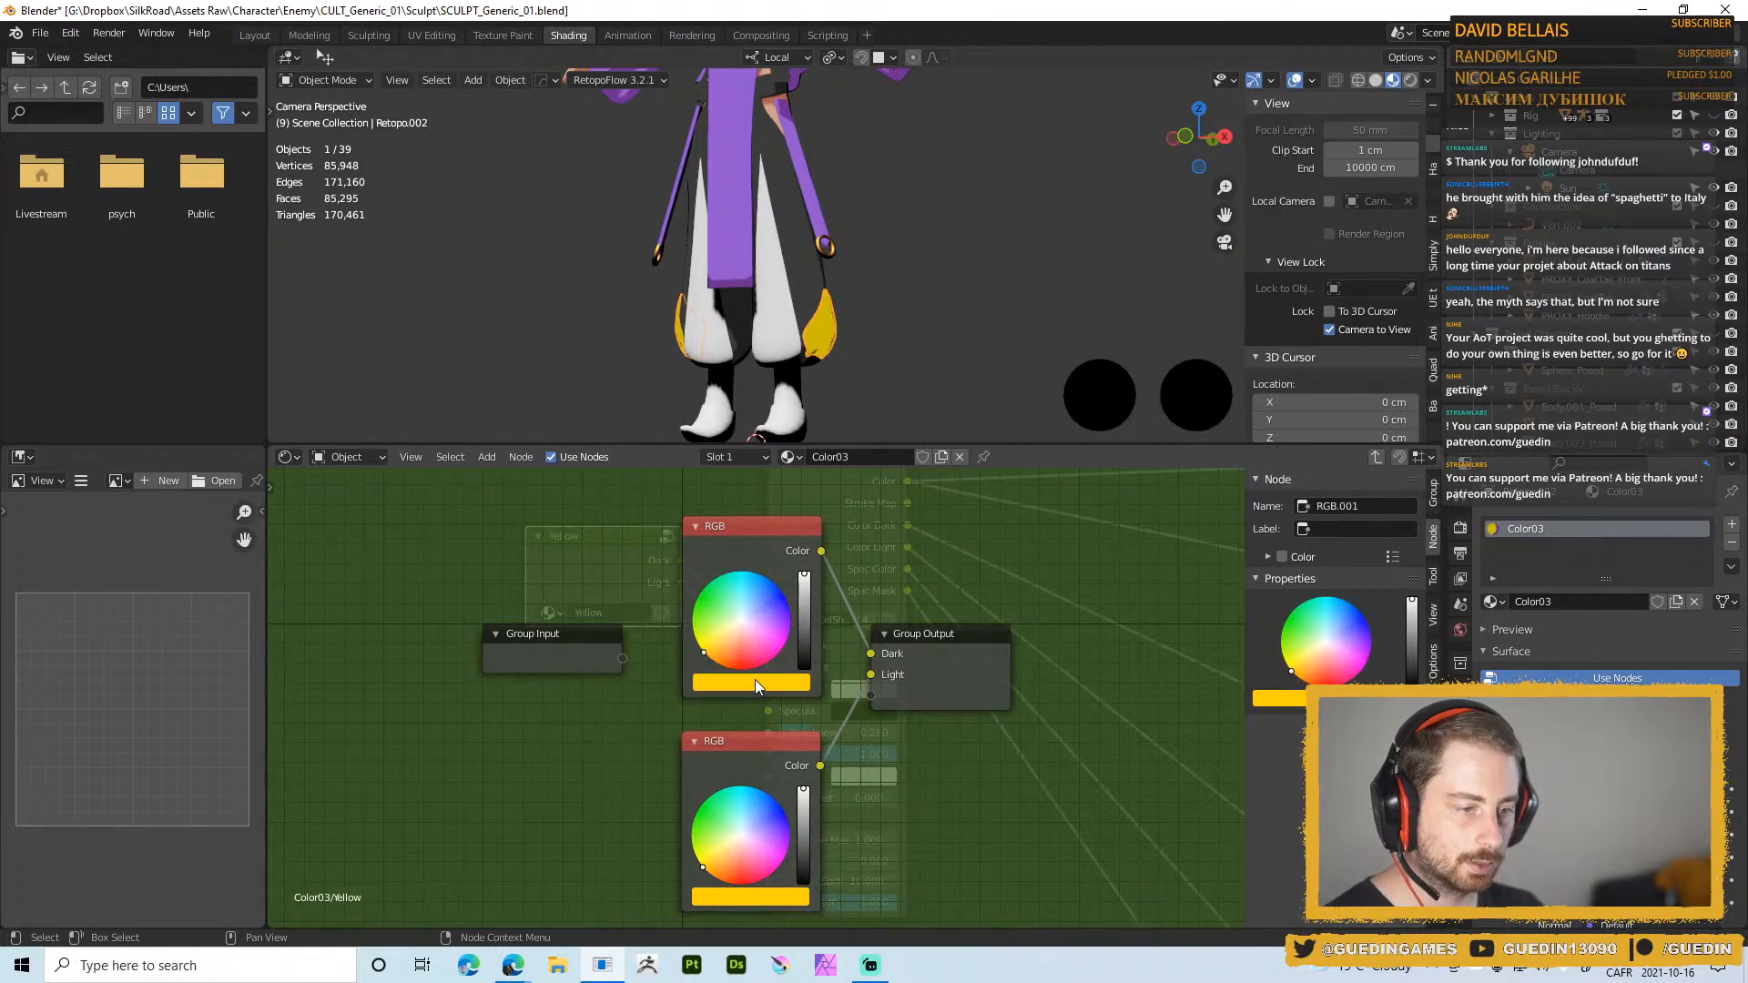
click(748, 681)
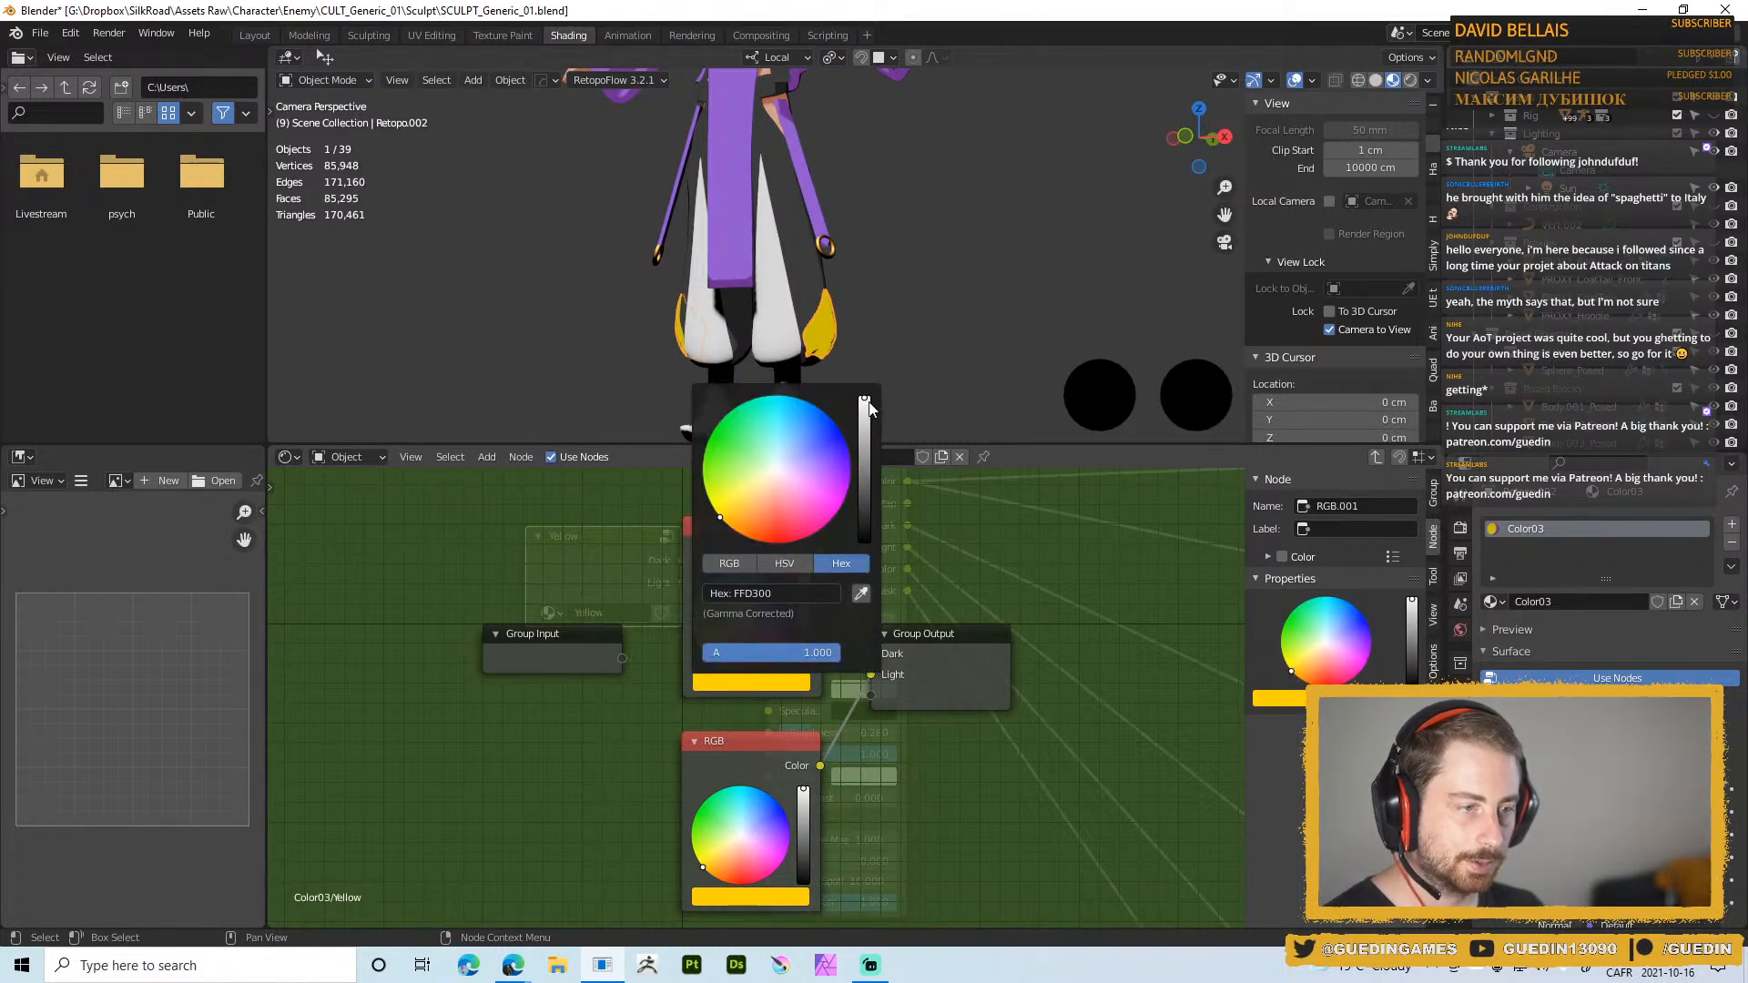
drag(869, 407, 865, 453)
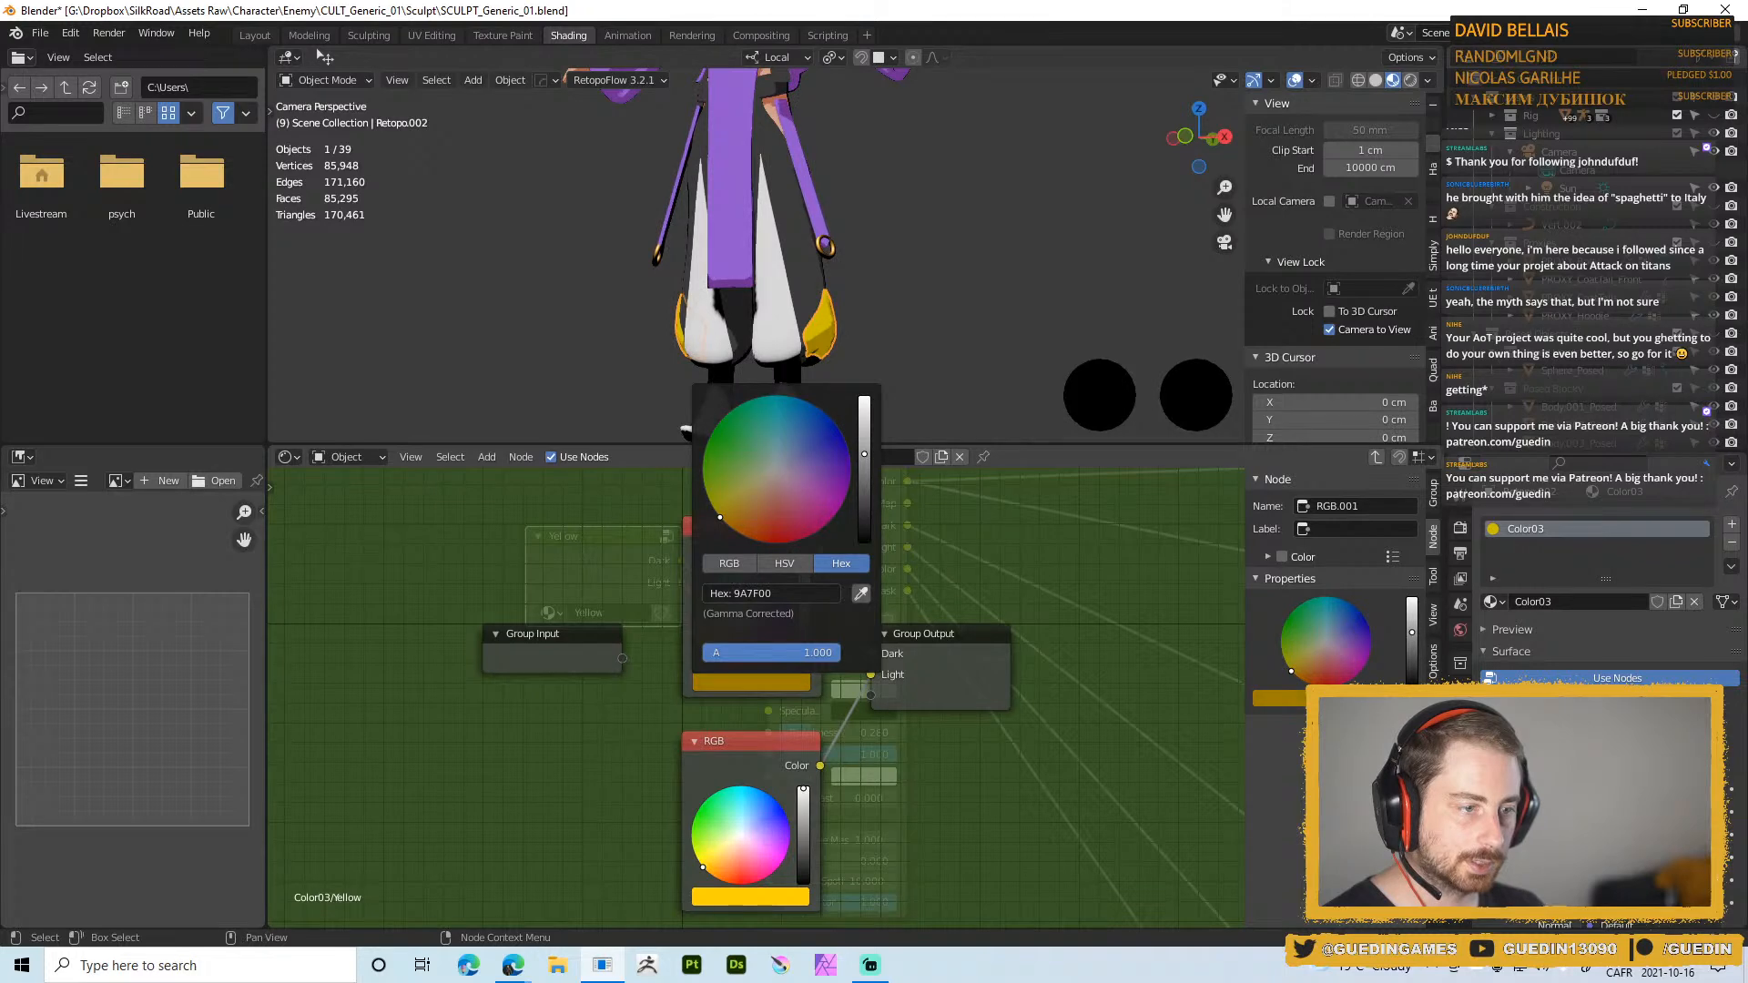
click(804, 566)
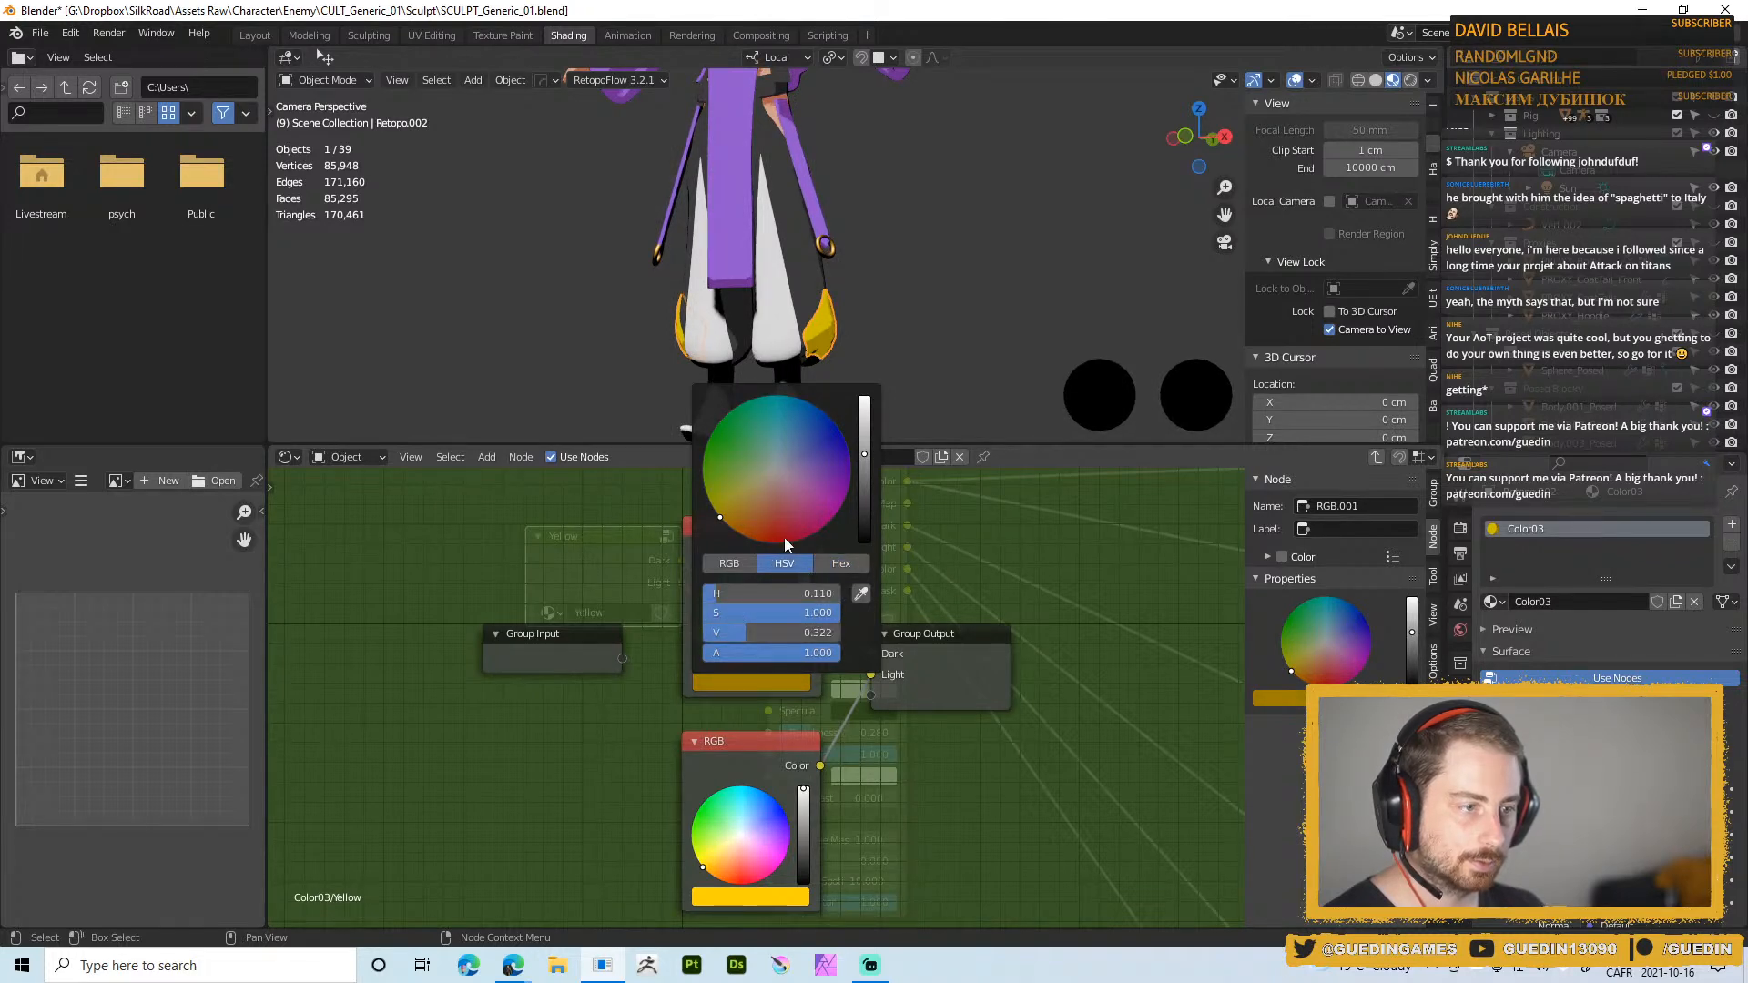
drag(718, 597, 708, 596)
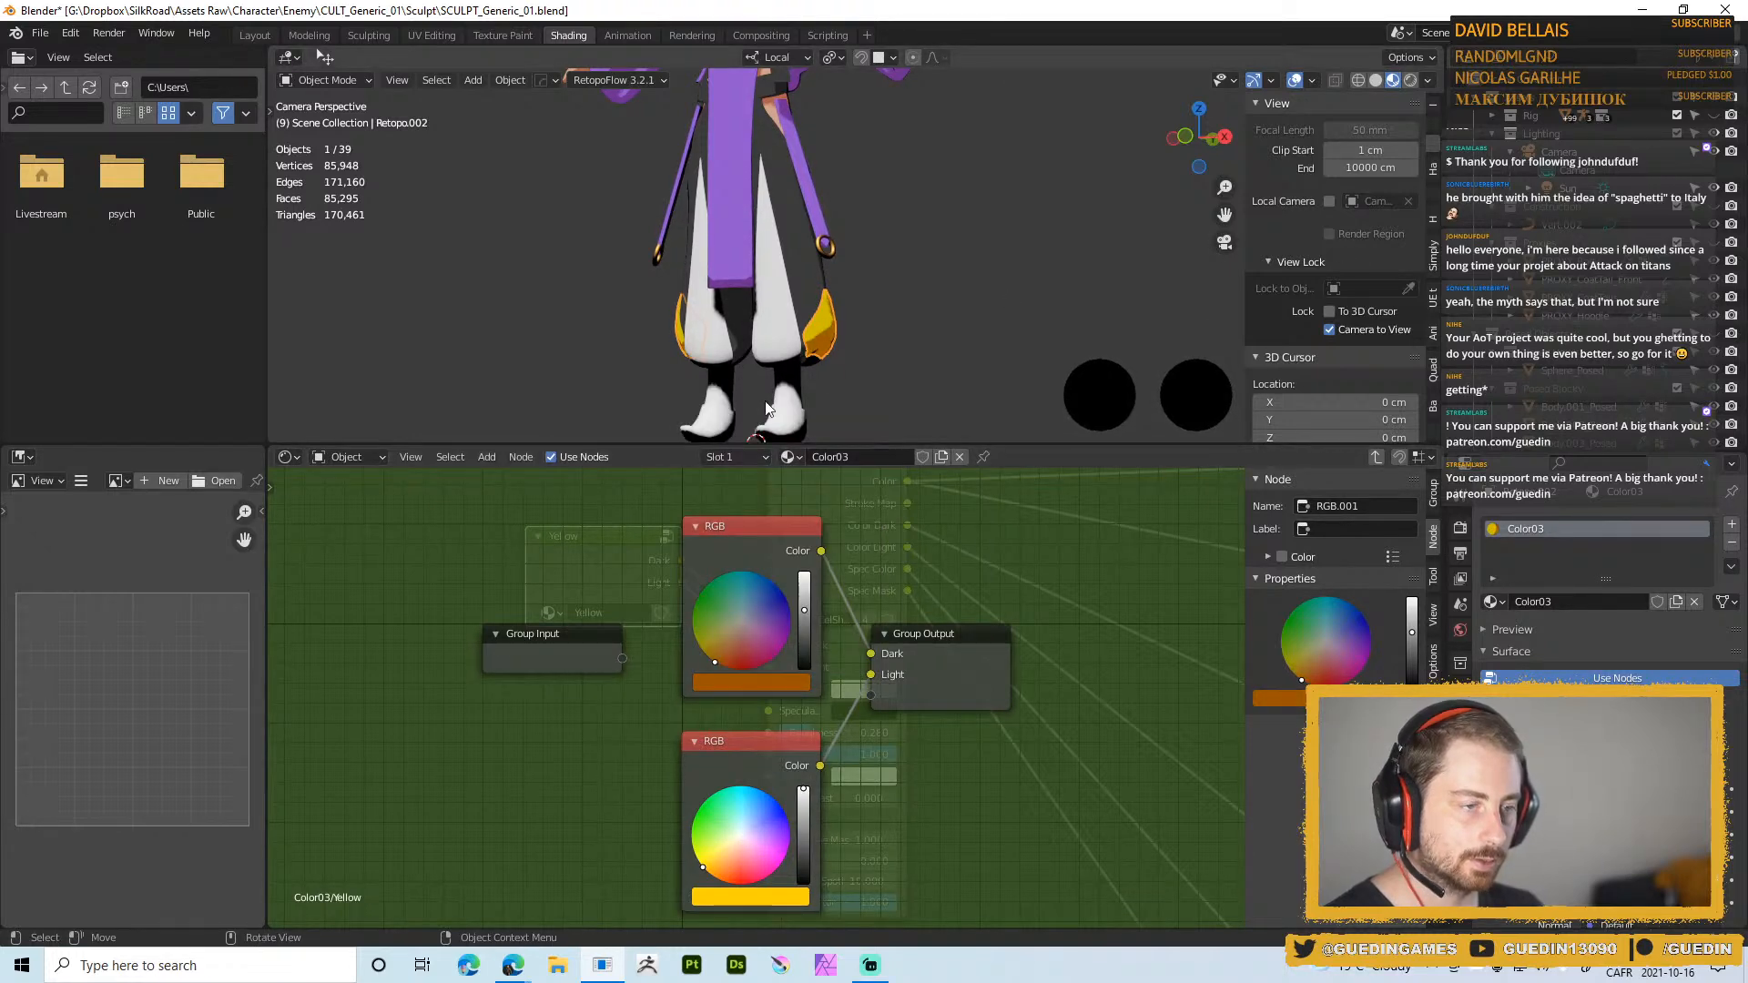
Examine the yellow trouser trim against the rest of the character from several angles and distances
middle_drag(892, 364, 820, 264)
scroll(874, 209, down, 4)
shift+middle_drag(1029, 150, 819, 414)
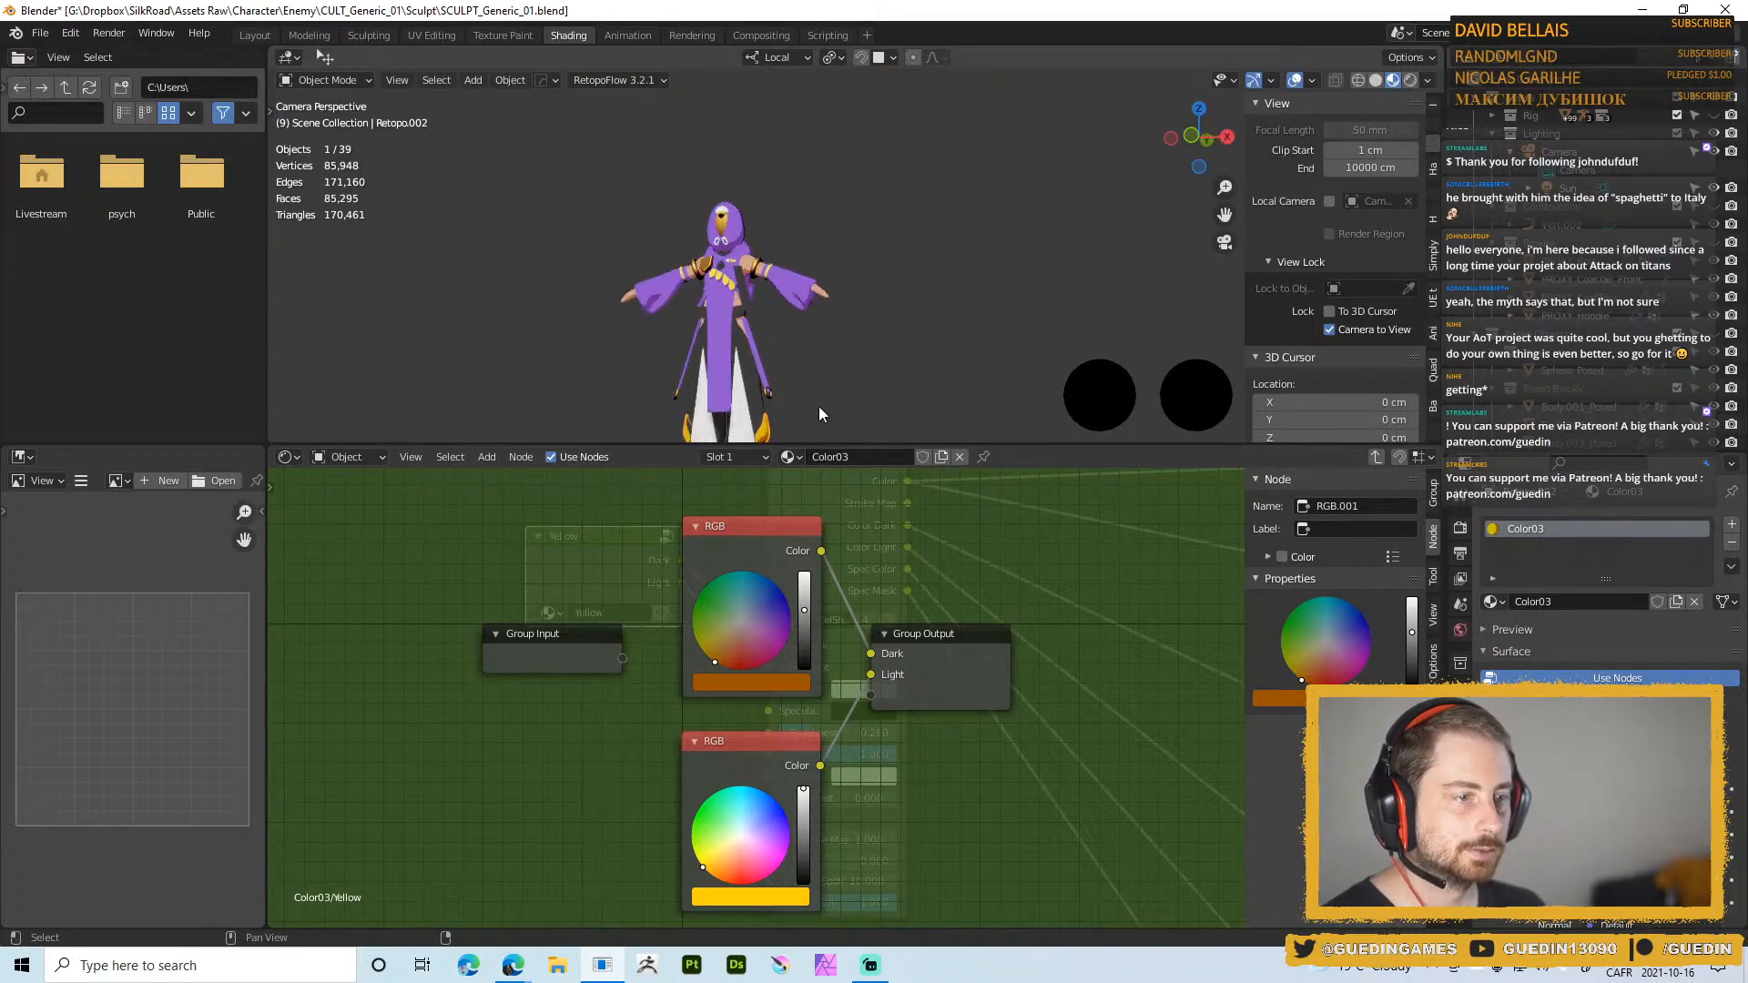
scroll(896, 187, up, 5)
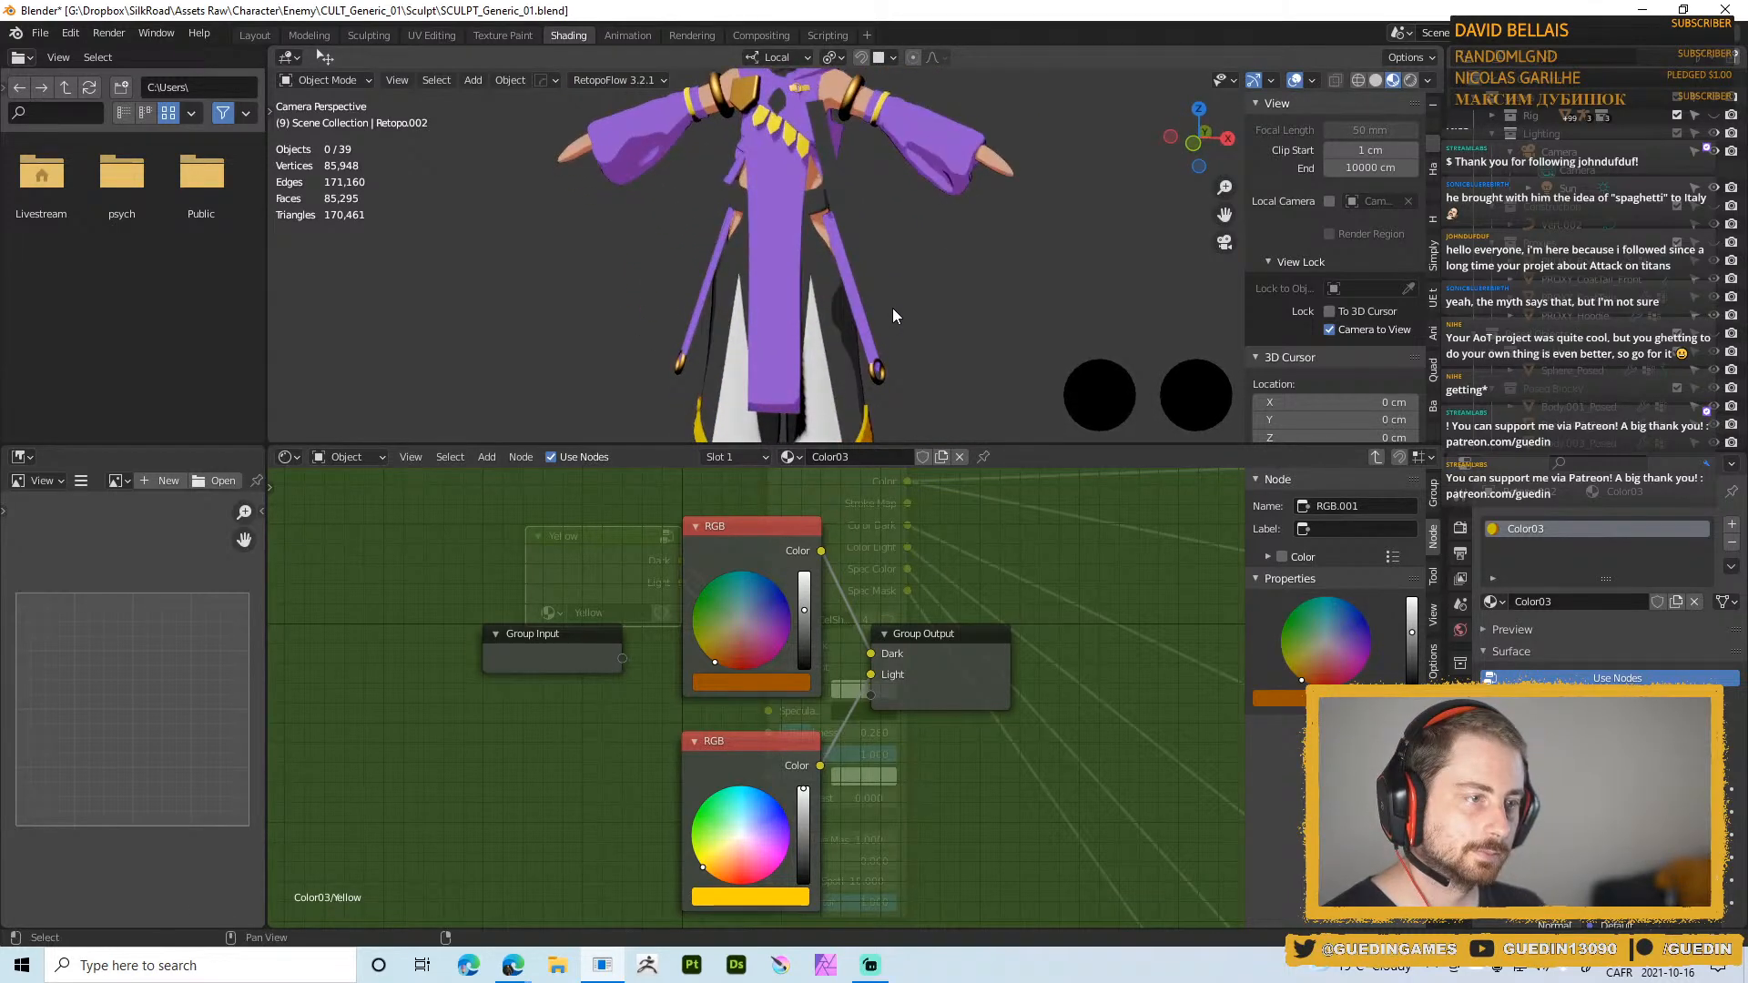
scroll(892, 308, down, 1)
scroll(891, 304, down, 2)
middle_drag(891, 304, 880, 282)
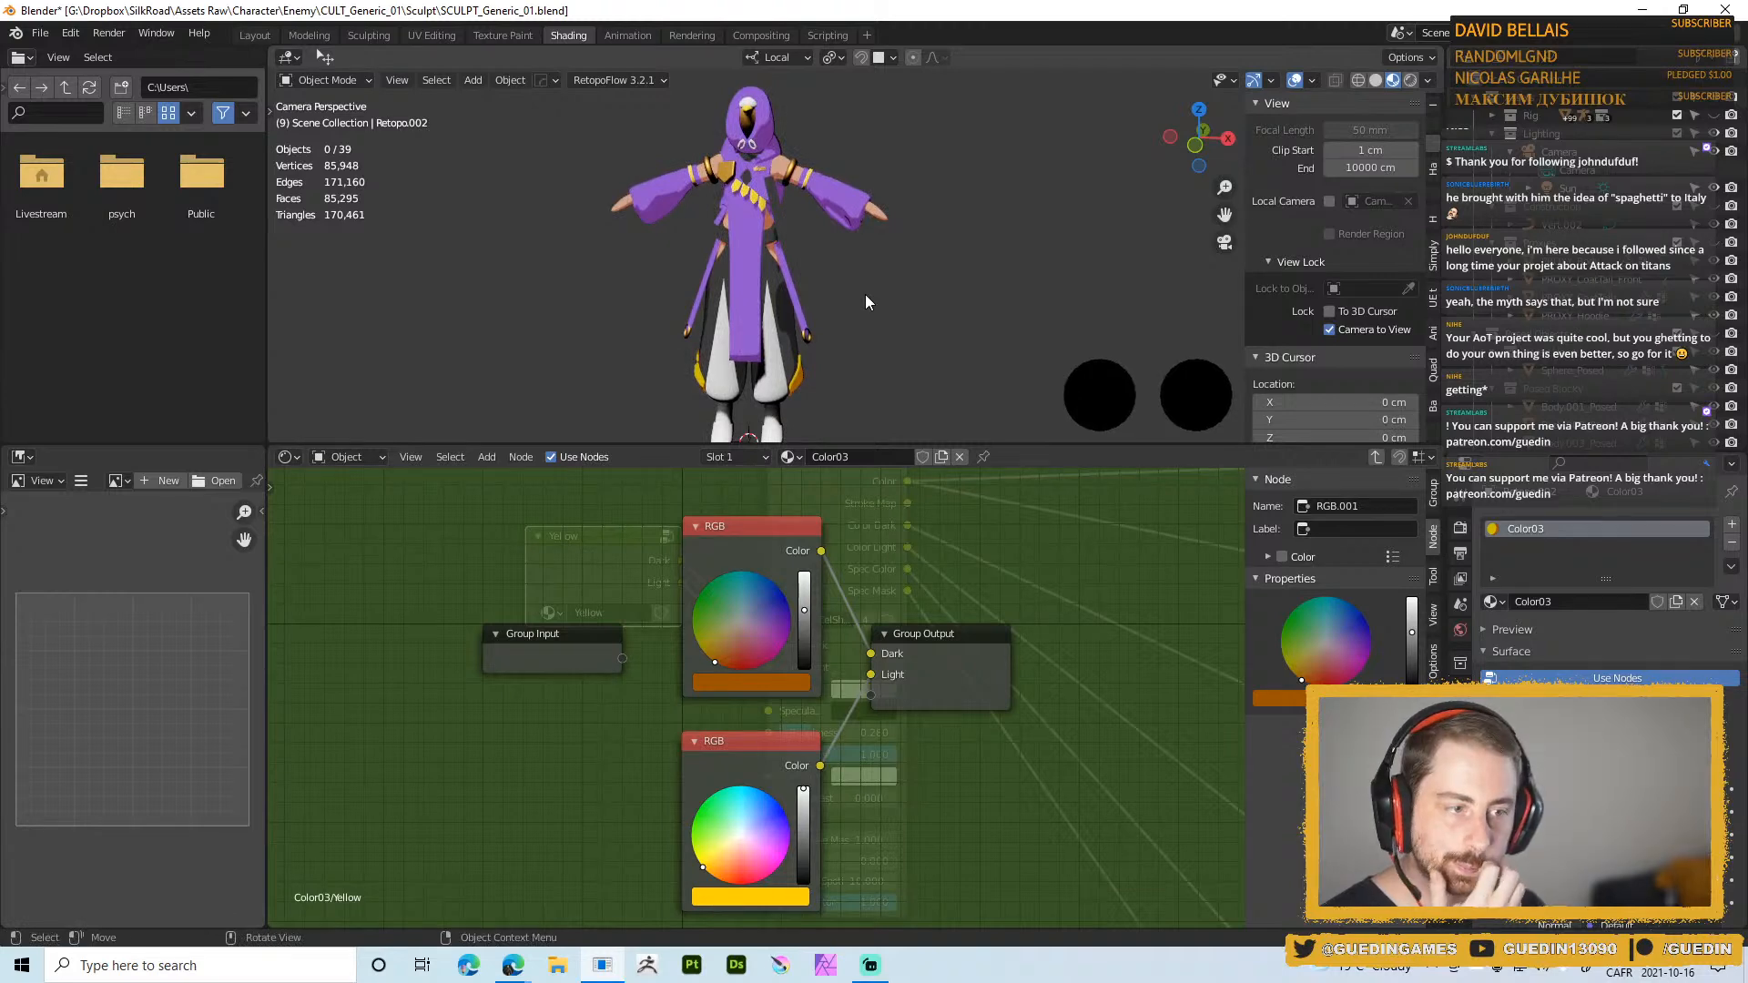
middle_drag(832, 341, 788, 313)
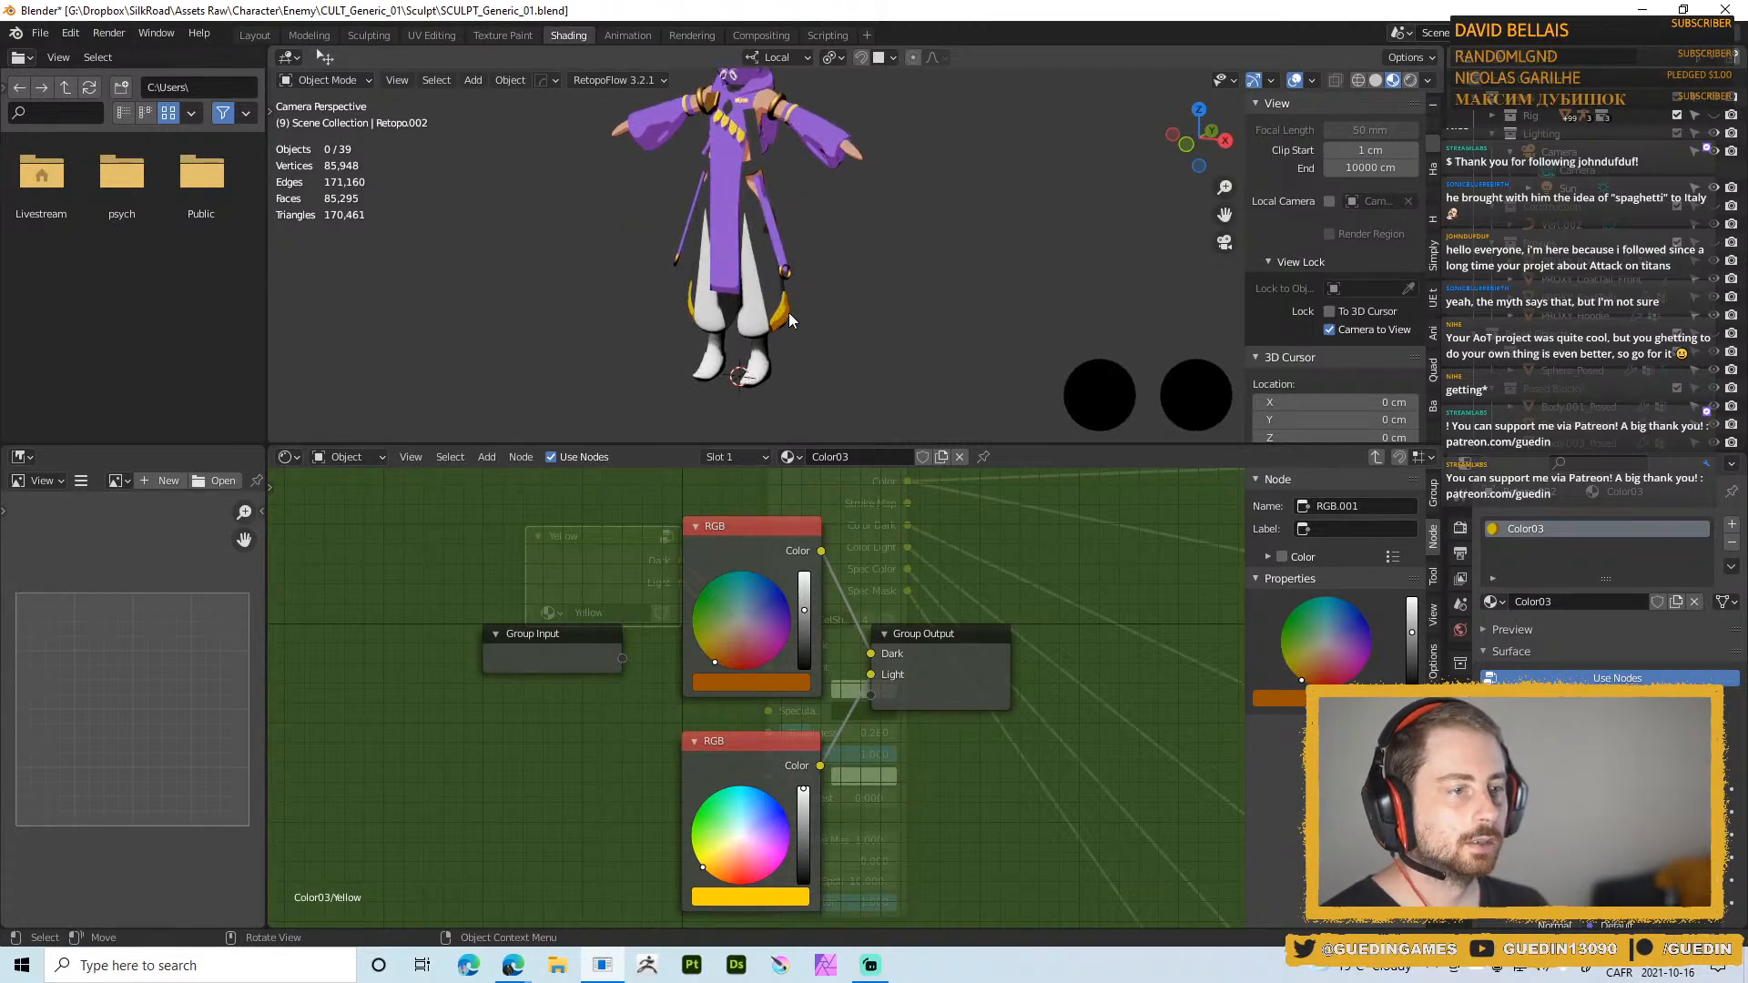
click(788, 313)
shift+middle_drag(801, 234, 800, 281)
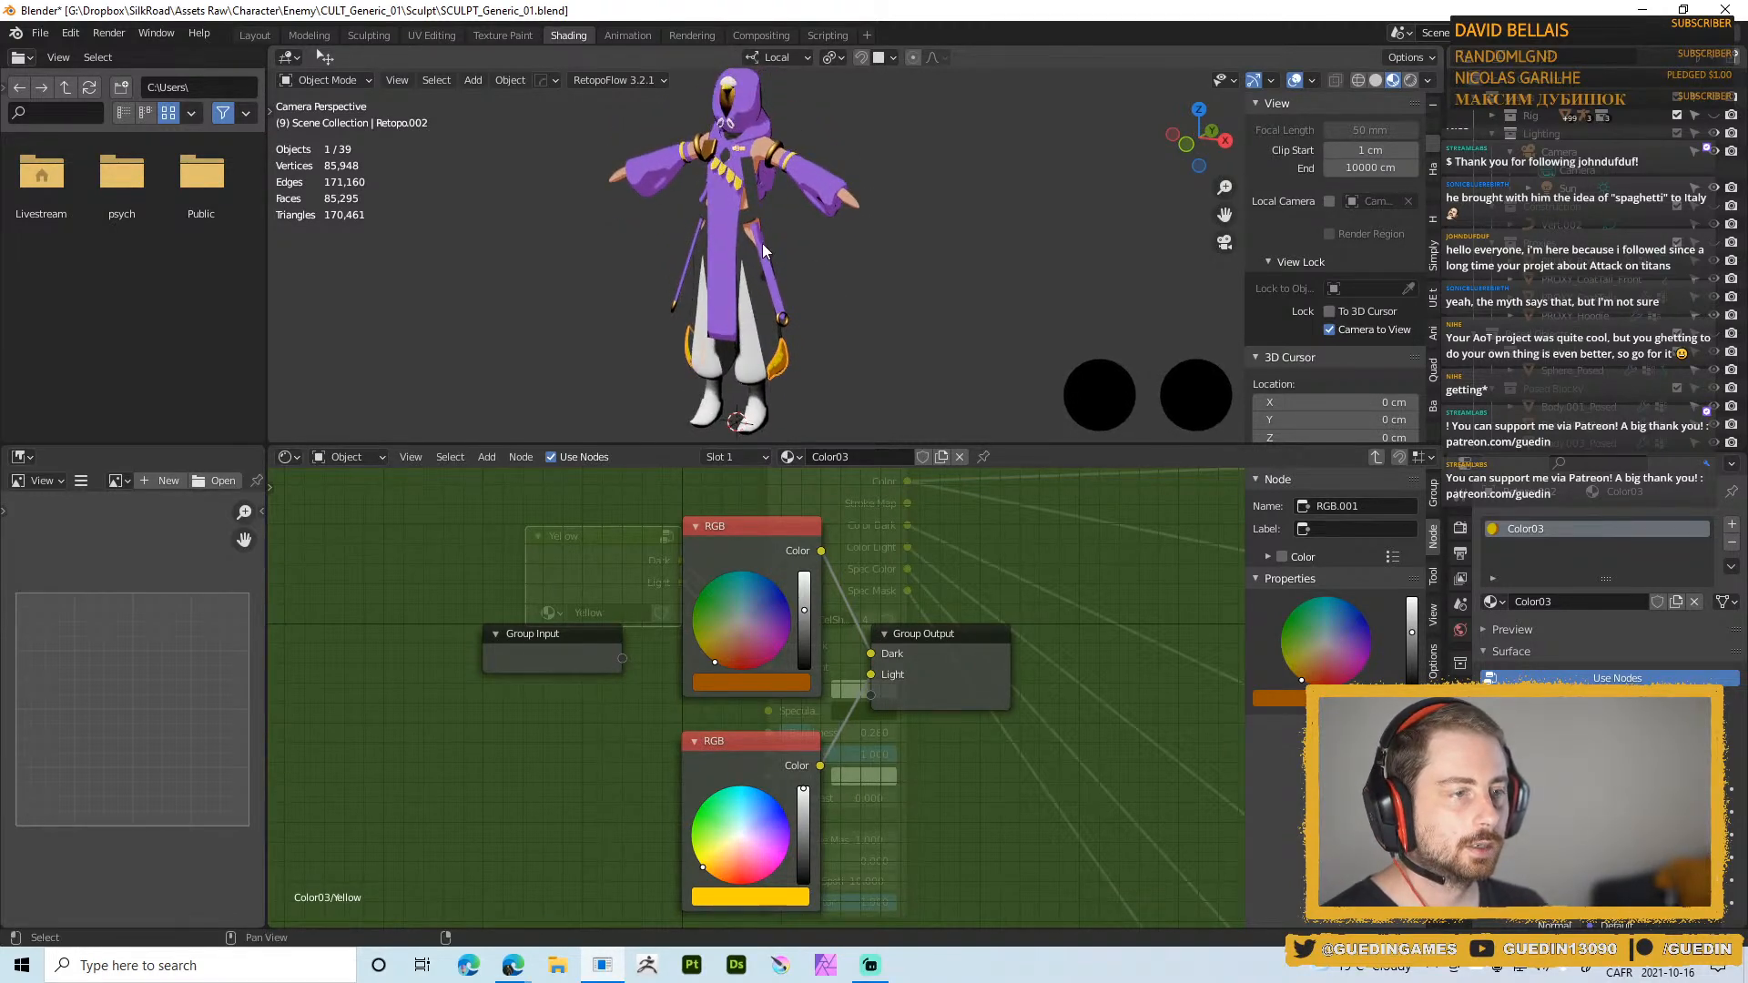
Select all objects sharing the chest ornament's Material 02 and link the trouser trim's Color03 material to them
click(734, 185)
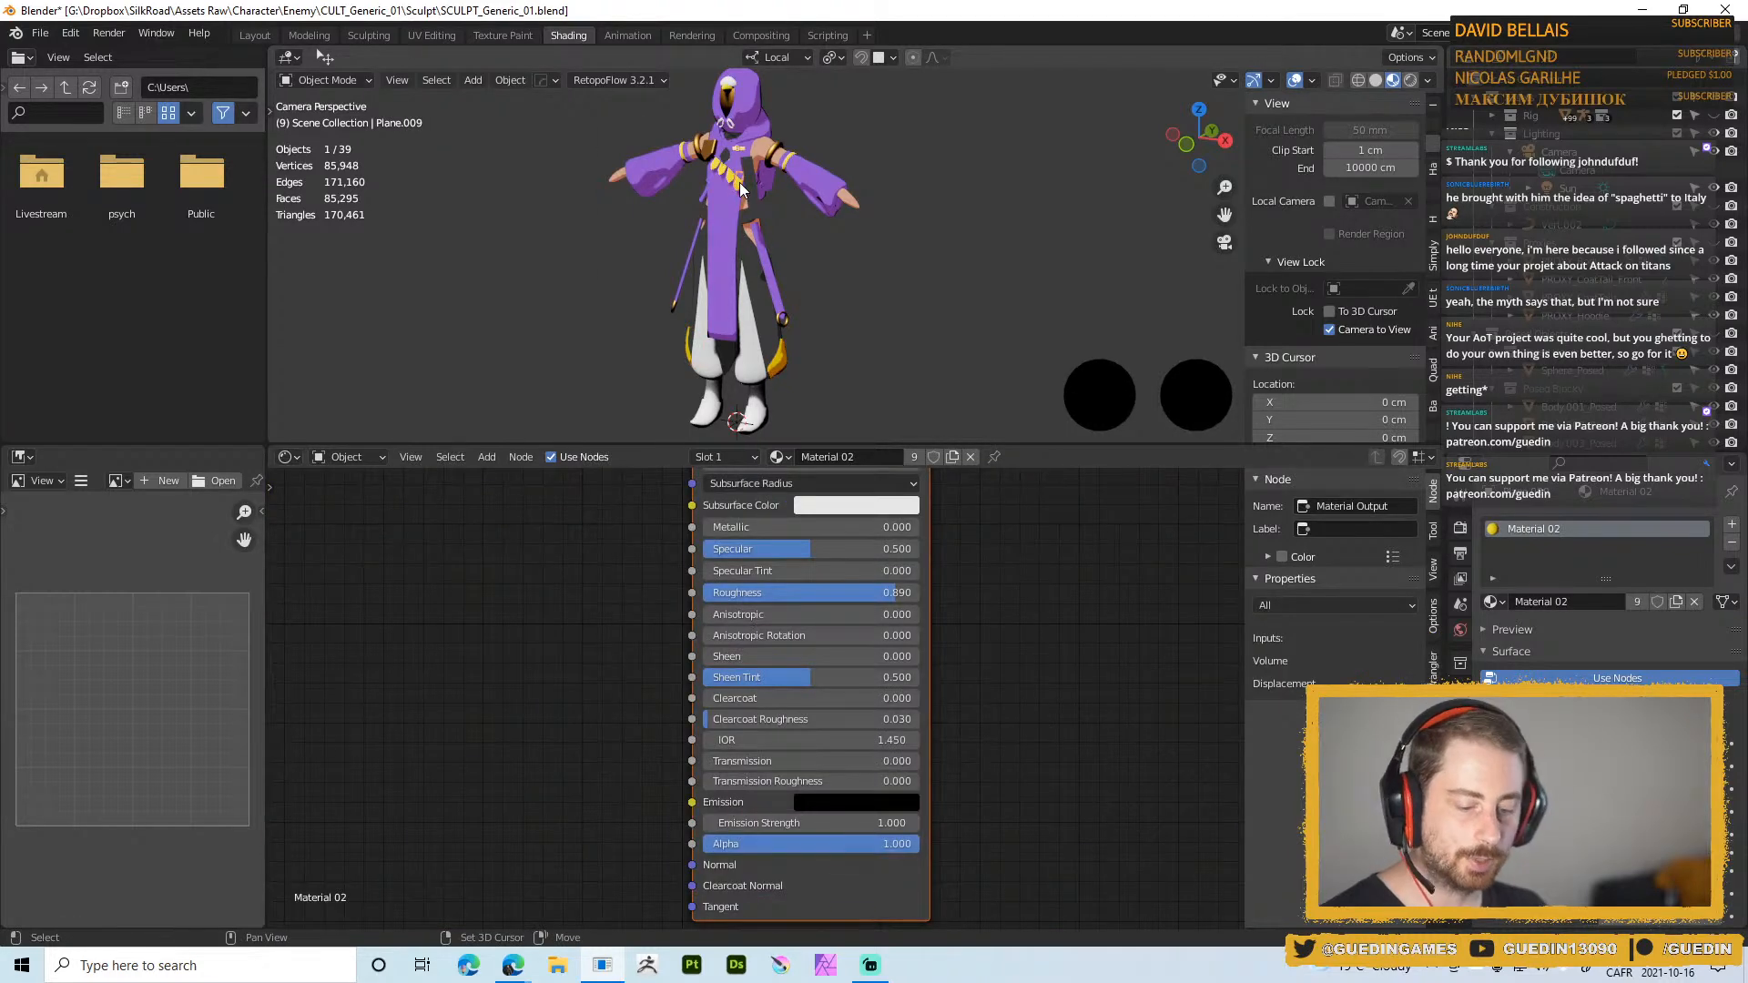
key(shift+l)
click(739, 182)
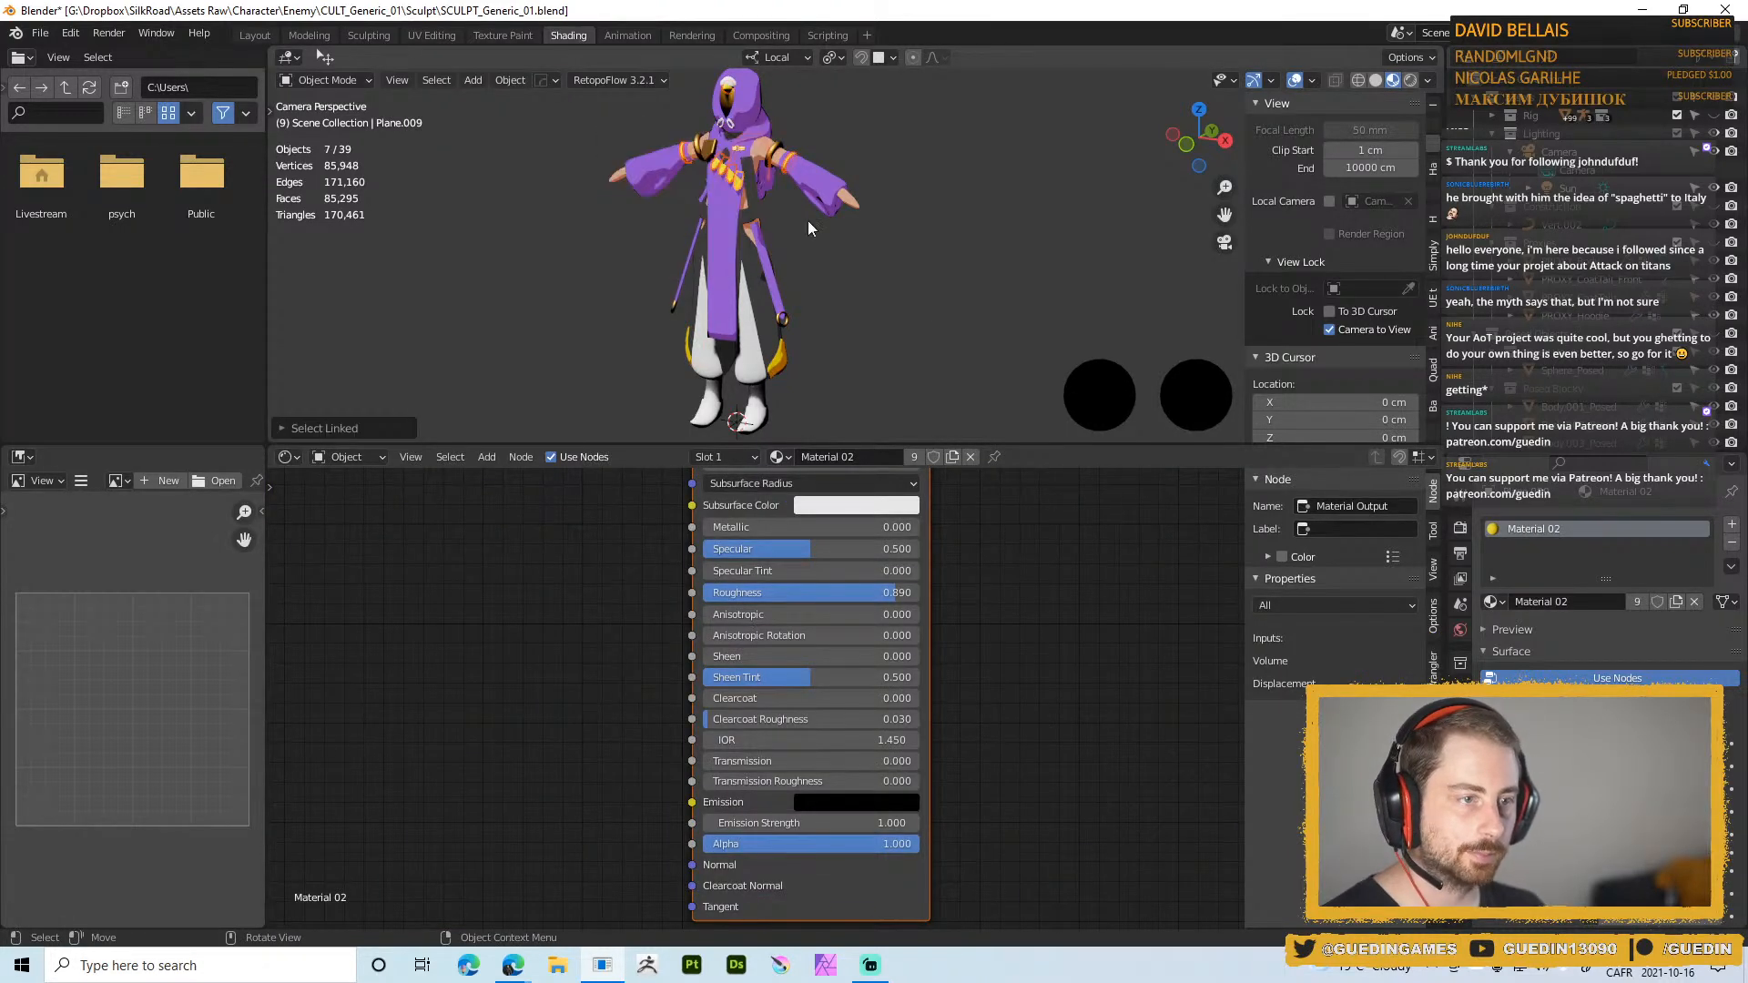
shift+click(781, 362)
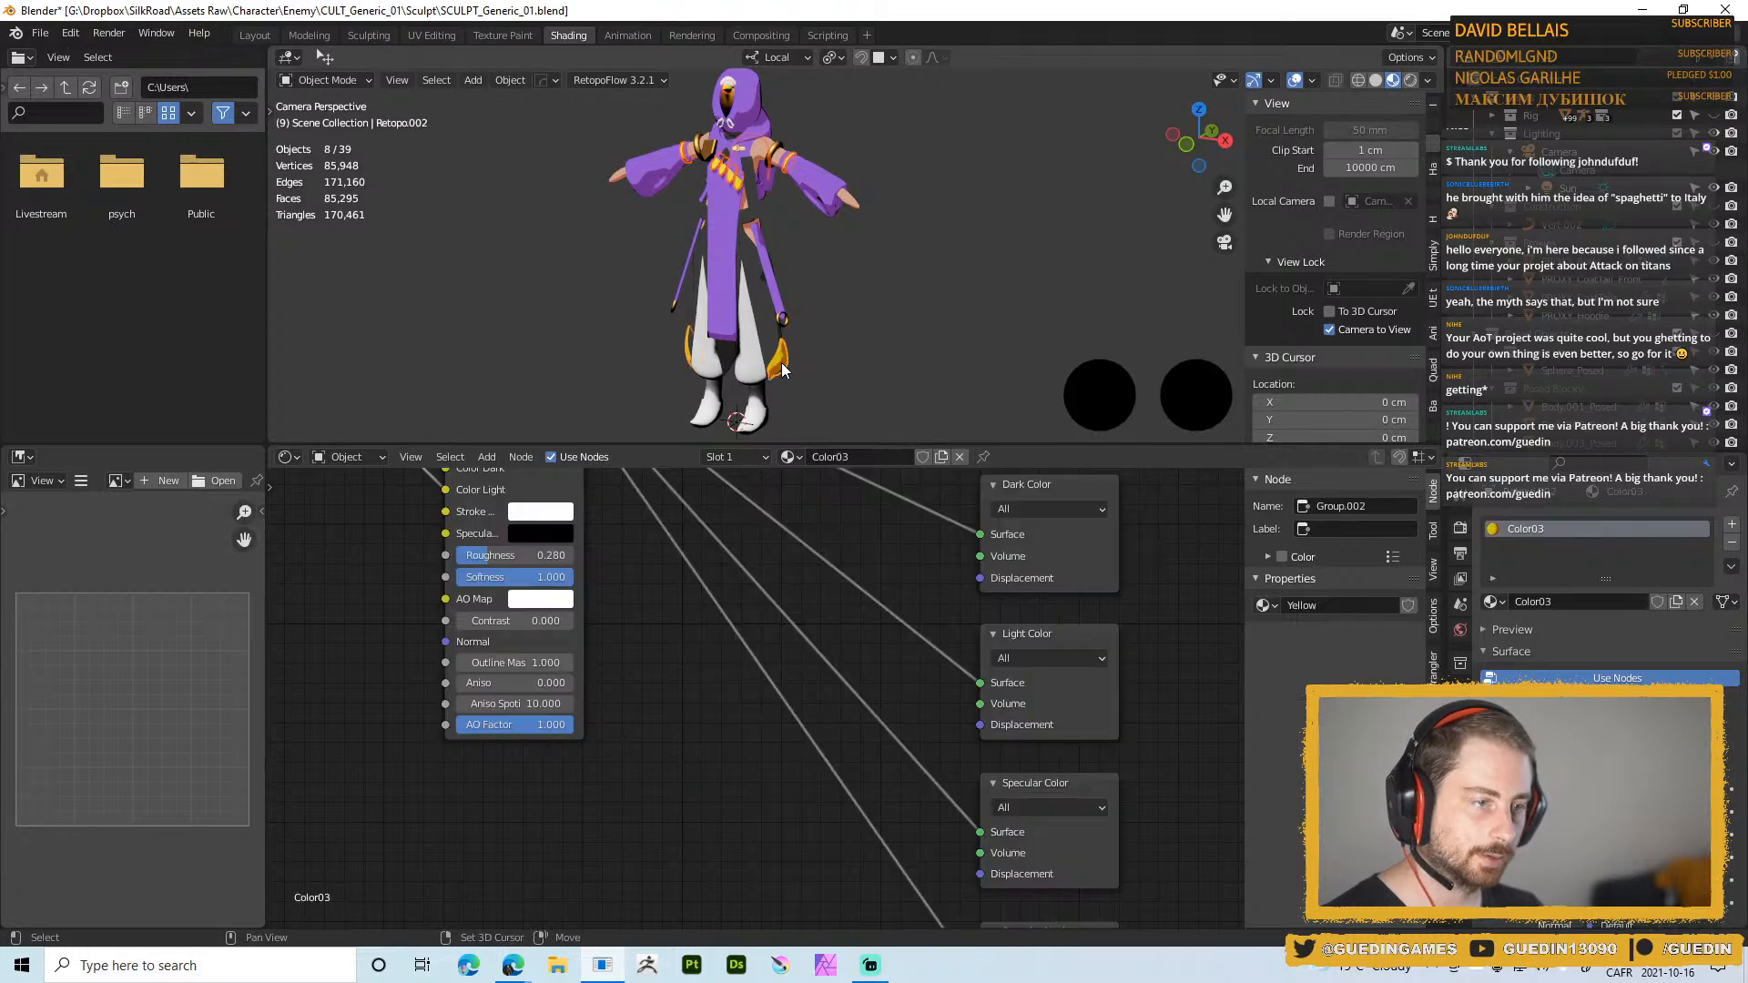
key(ctrl+l)
click(892, 337)
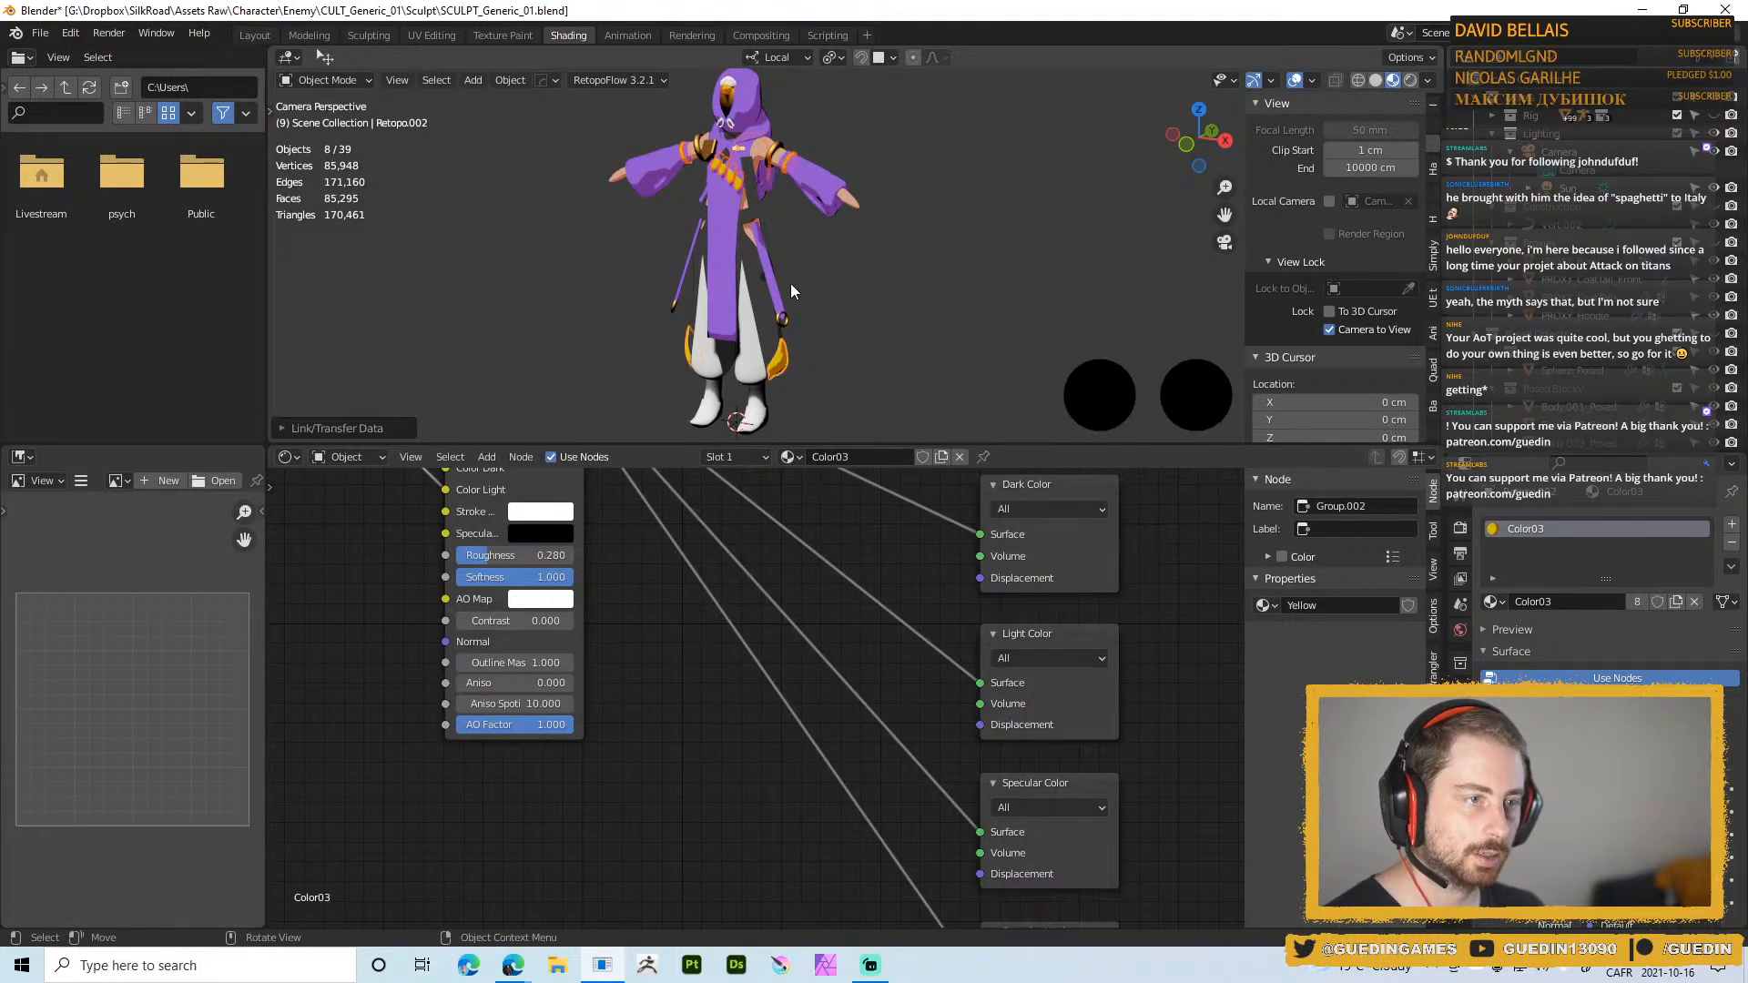
key(alt+a)
Assign the existing Color03 material to the white front panels of the trousers
scroll(848, 317, up, 5)
middle_drag(792, 205, 759, 248)
scroll(872, 193, down, 4)
scroll(760, 248, up, 3)
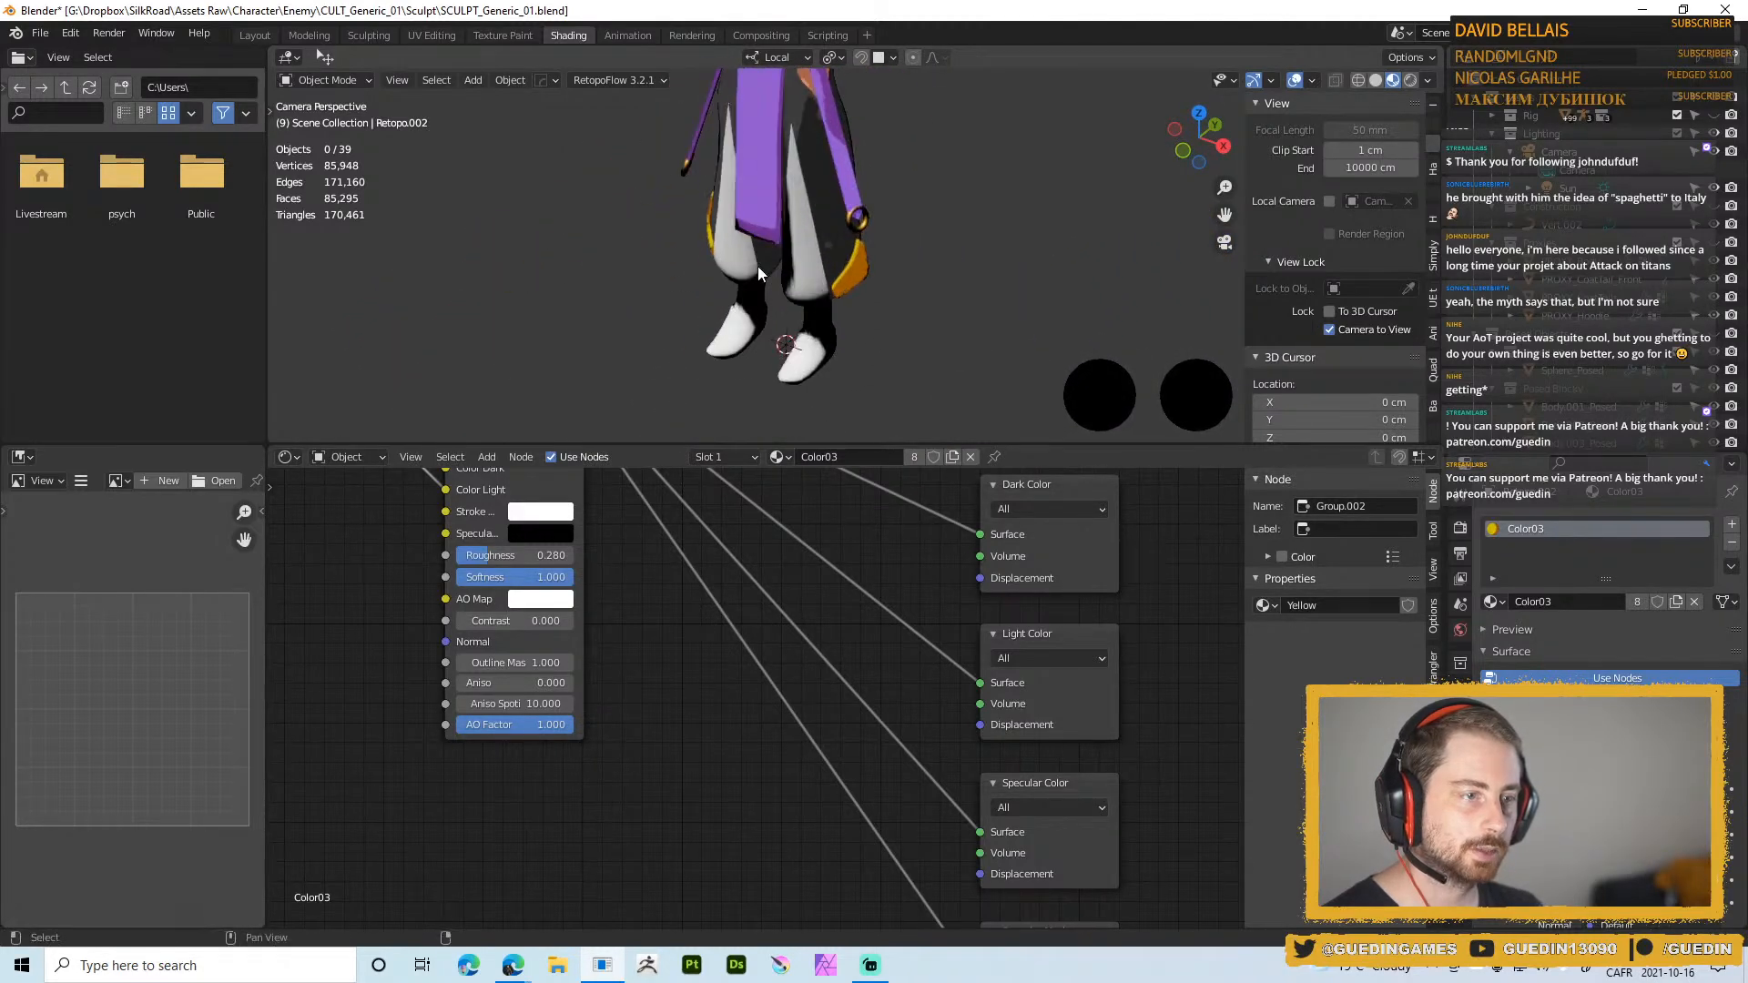
click(804, 244)
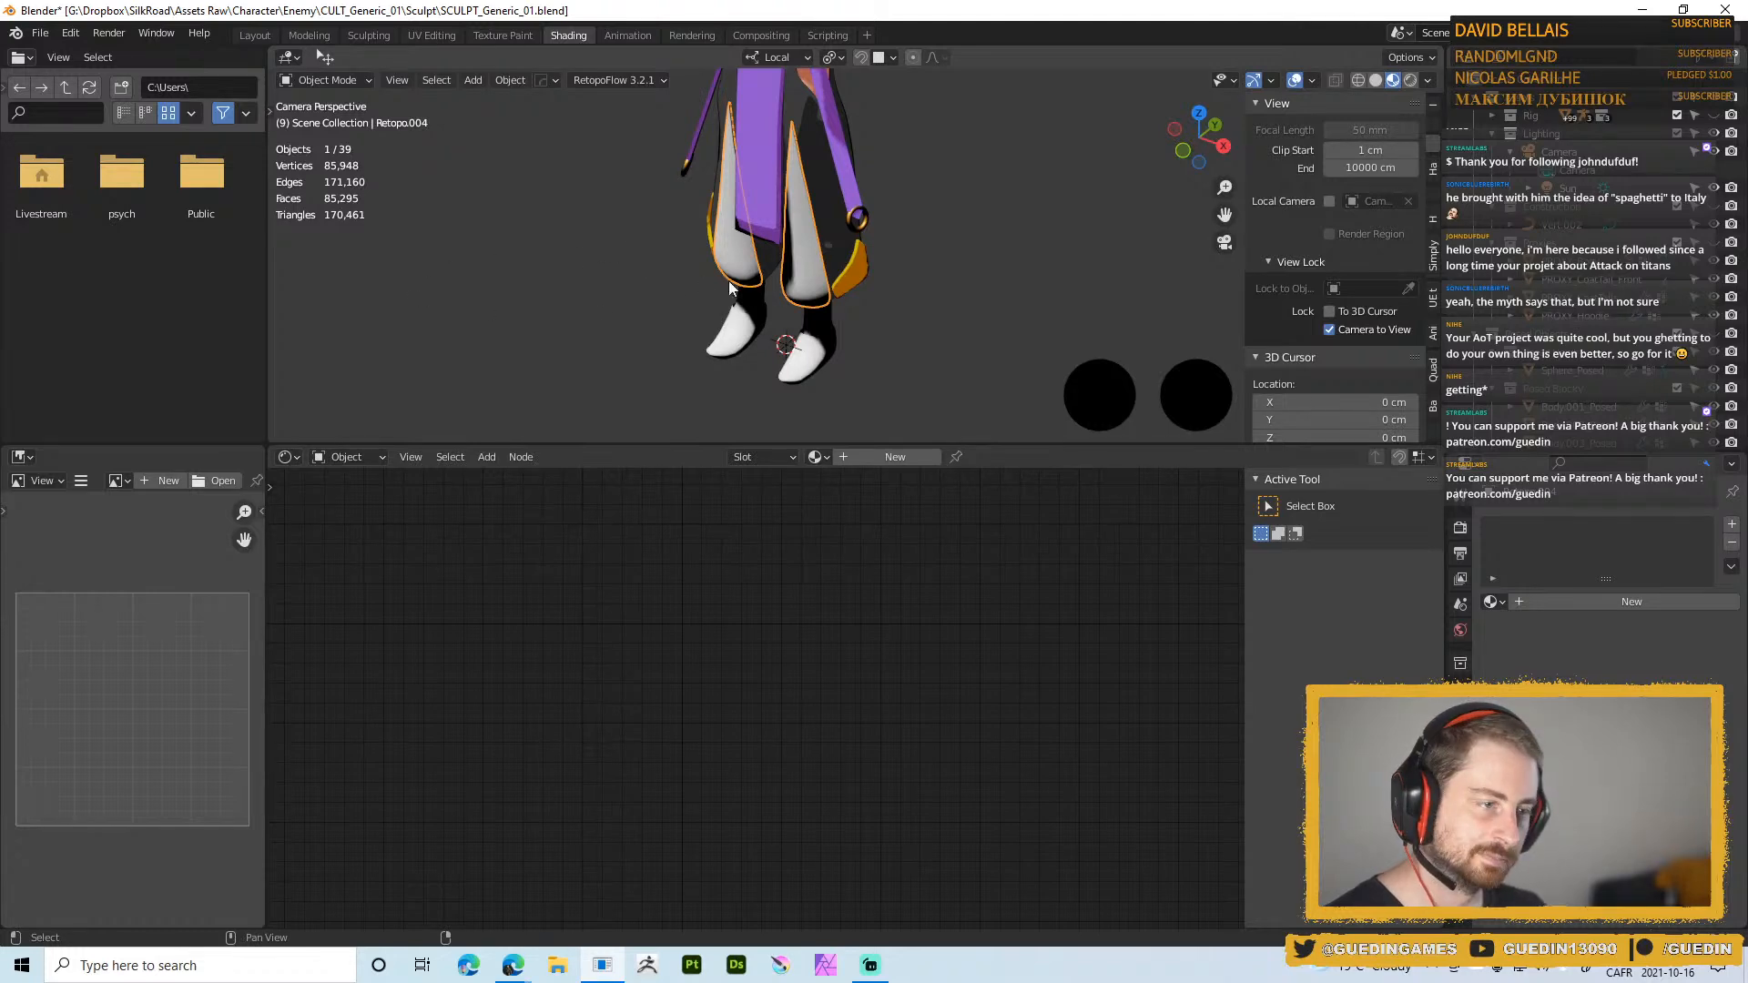
middle_drag(822, 264, 806, 226)
scroll(801, 231, down, 5)
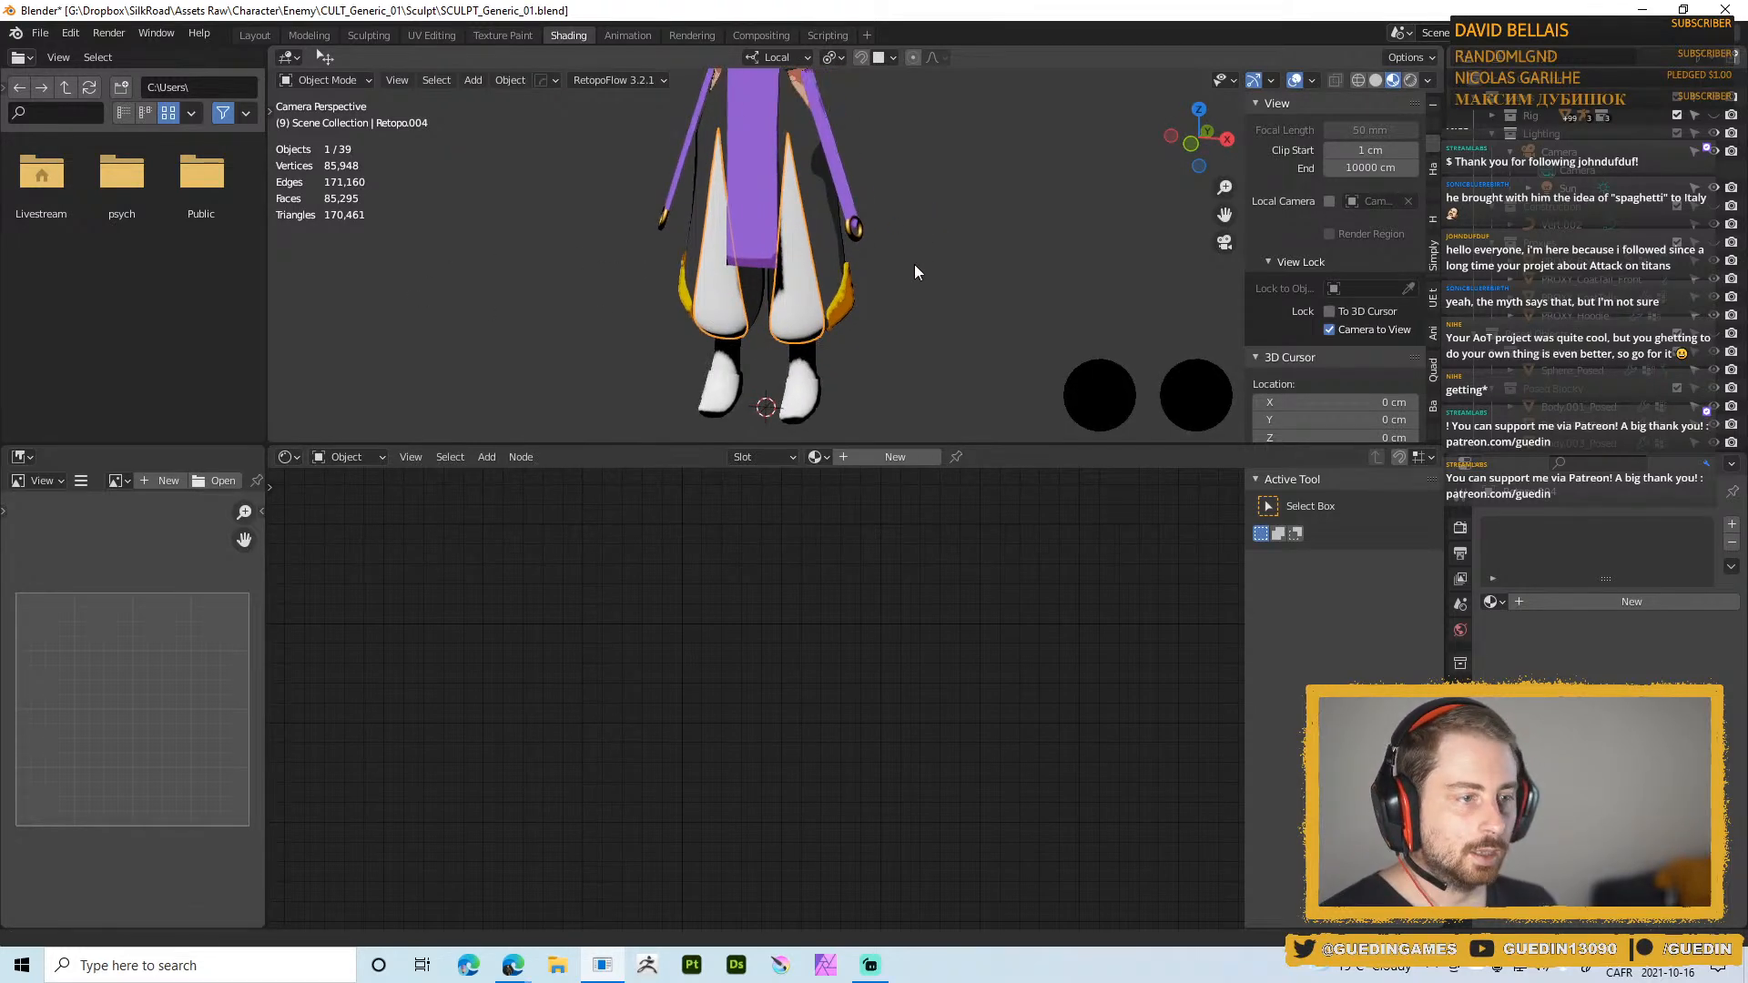
middle_drag(828, 278, 870, 304)
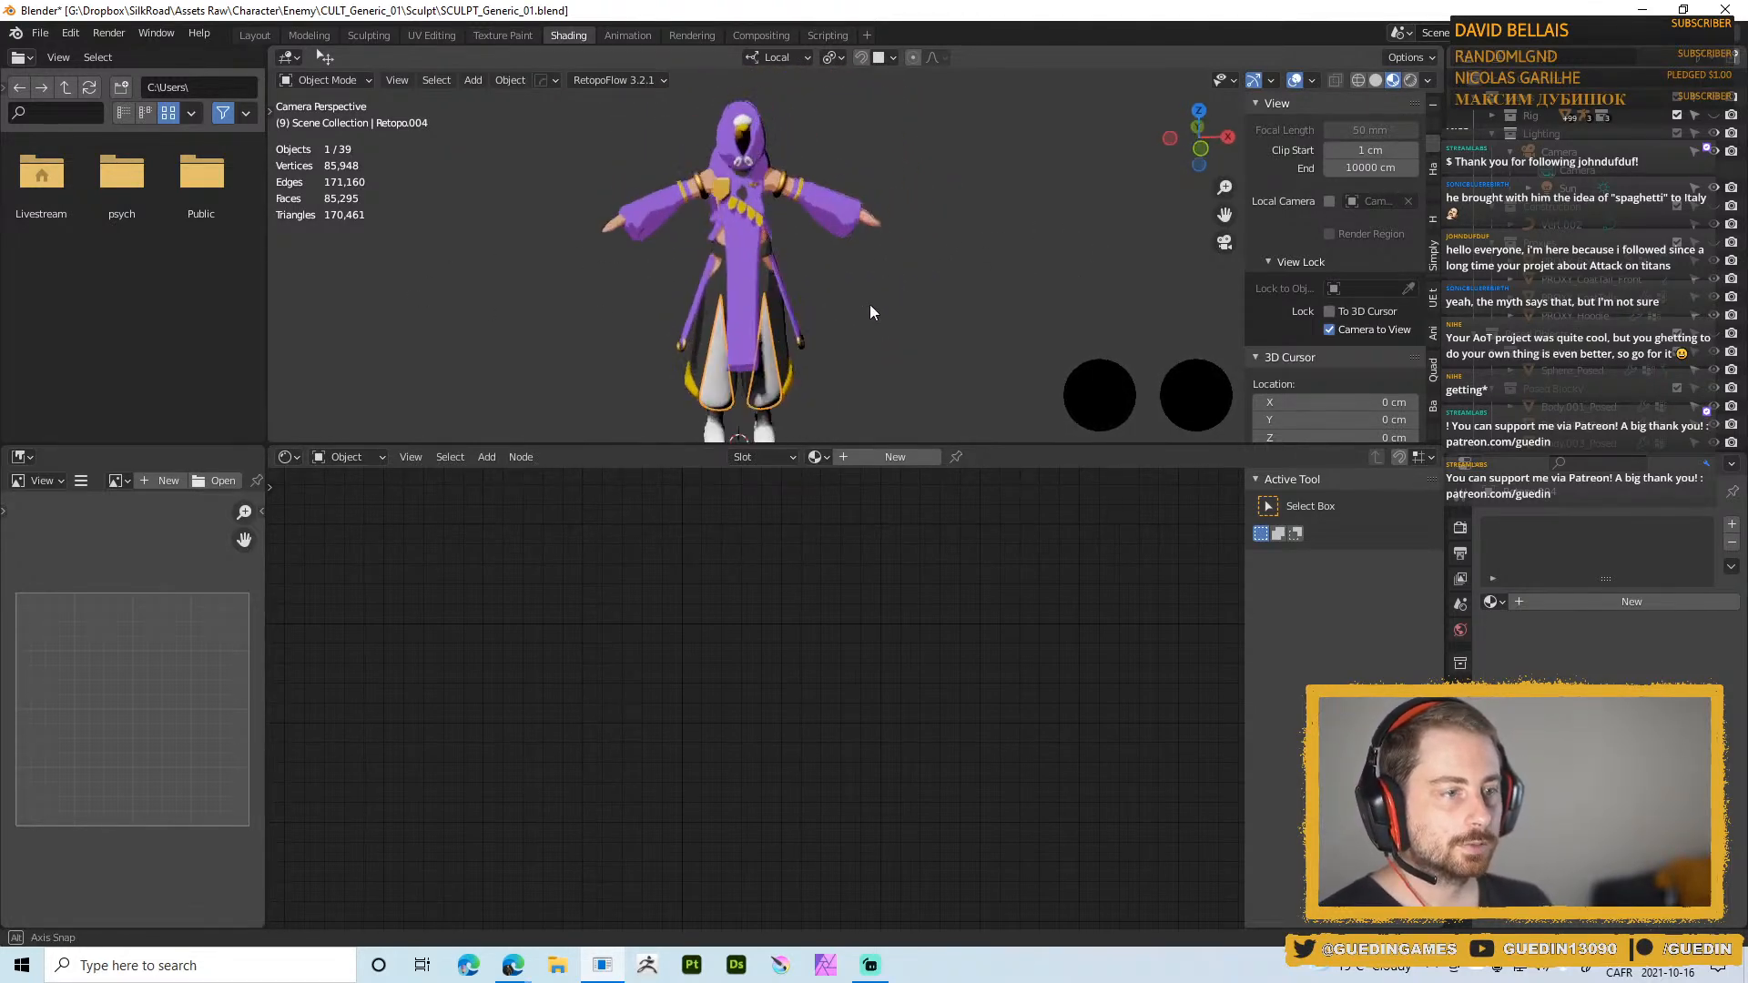
scroll(757, 202, up, 4)
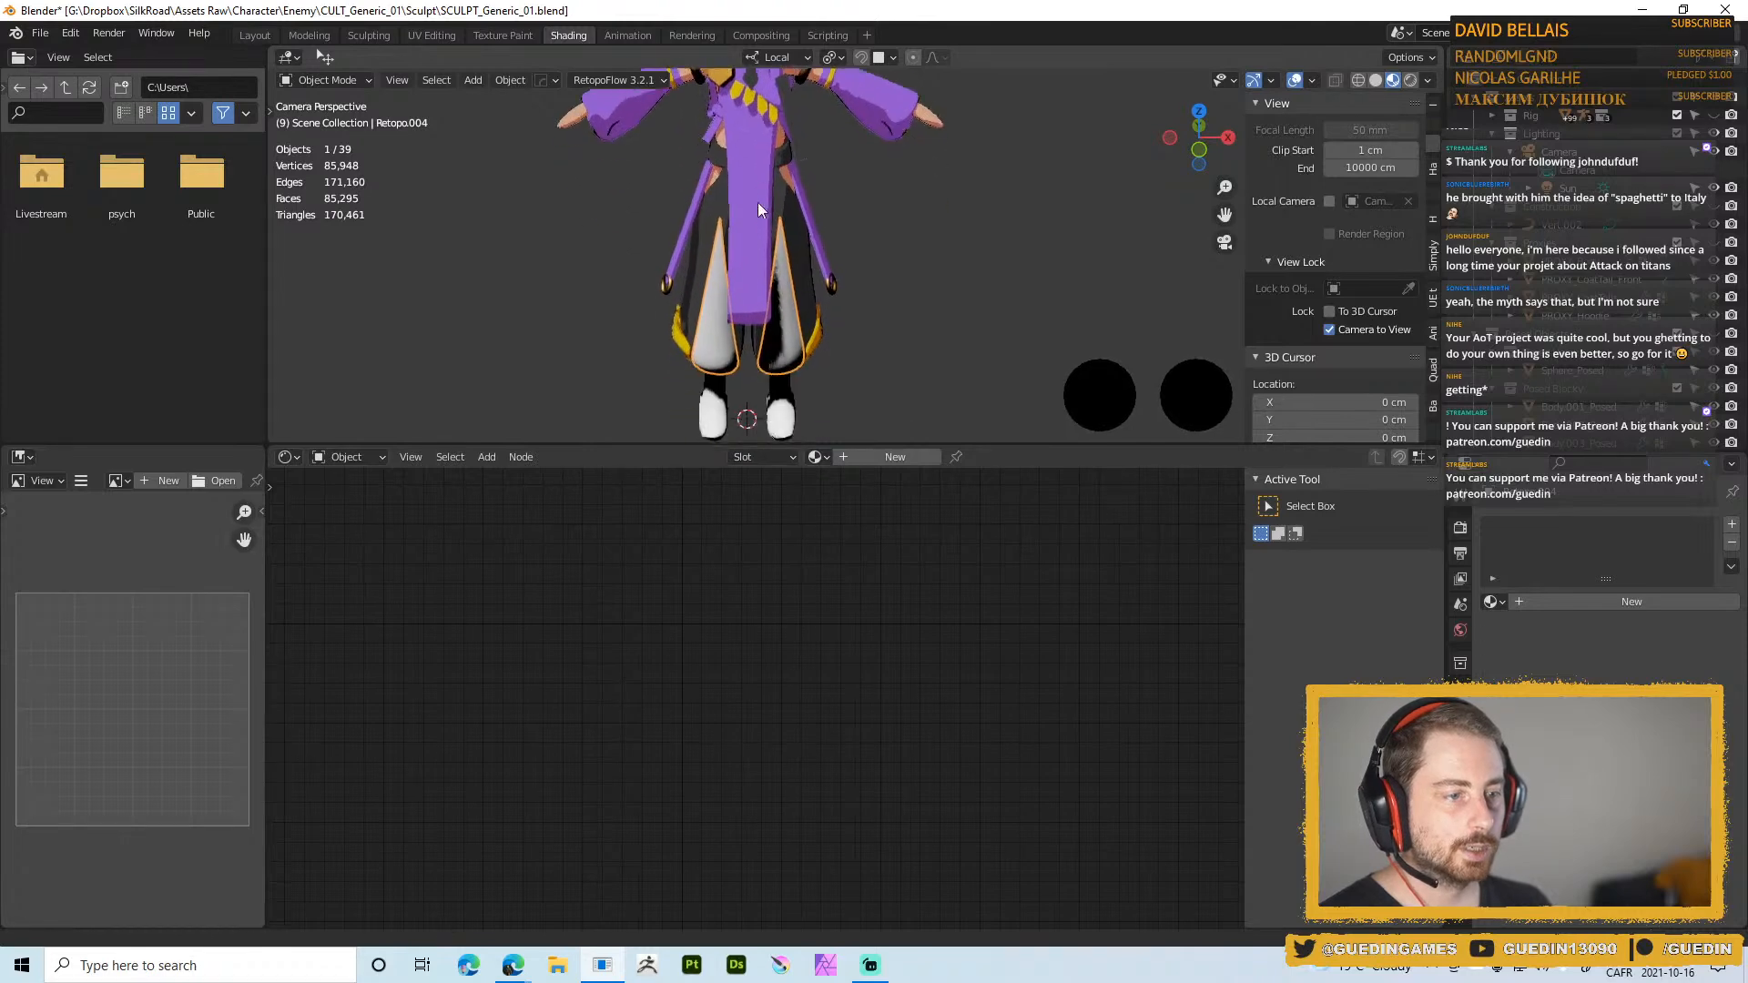
click(816, 457)
click(871, 519)
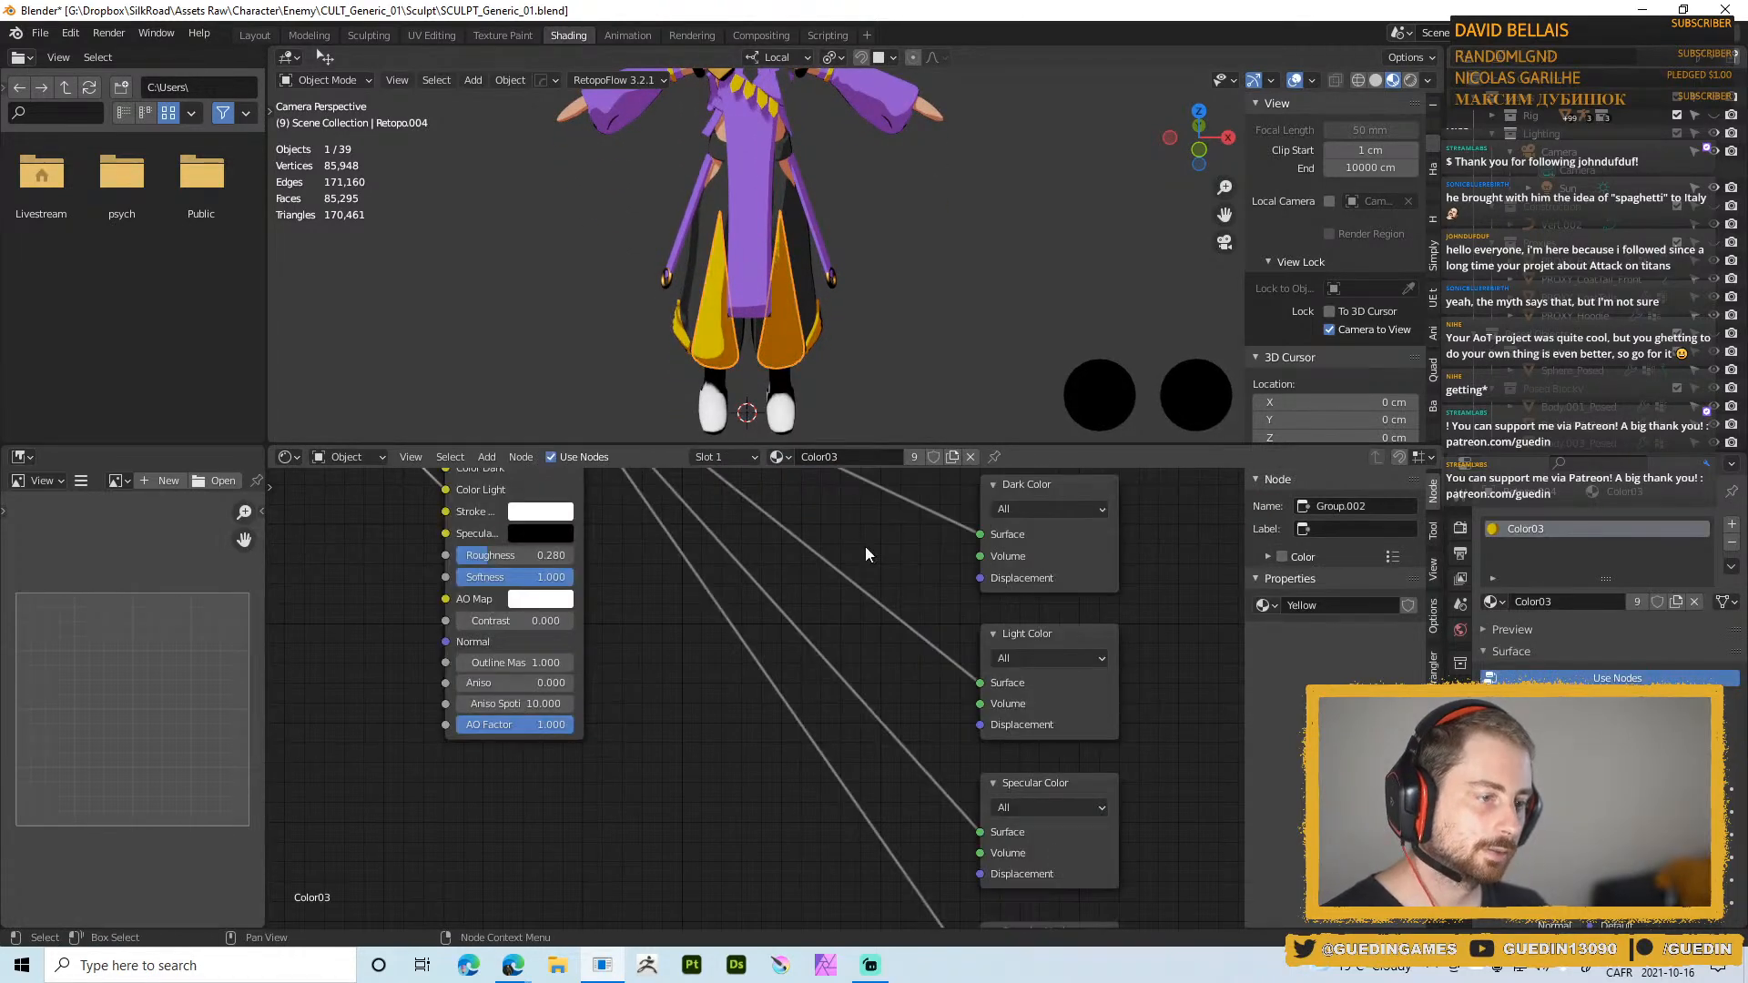
Give Color03 a fake user and make a single-user copy of it for the trouser panels
scroll(791, 625, down, 10)
middle_drag(627, 546, 757, 620)
scroll(779, 627, up, 2)
scroll(778, 620, up, 2)
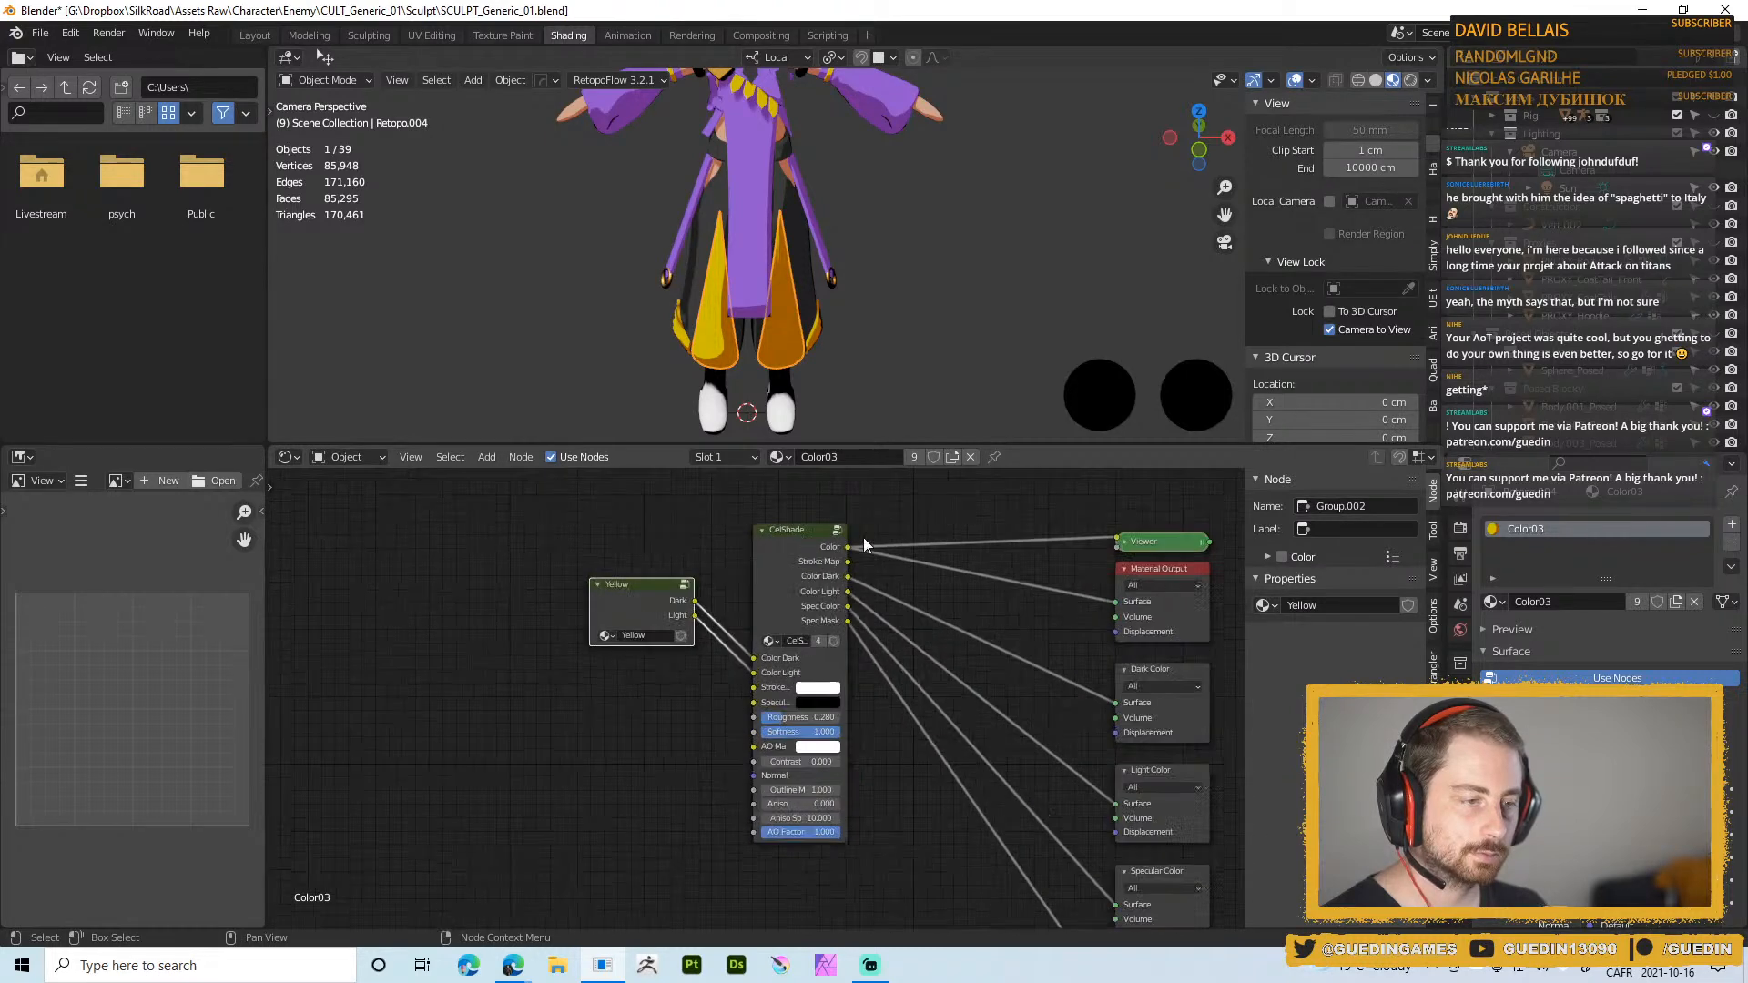
click(933, 457)
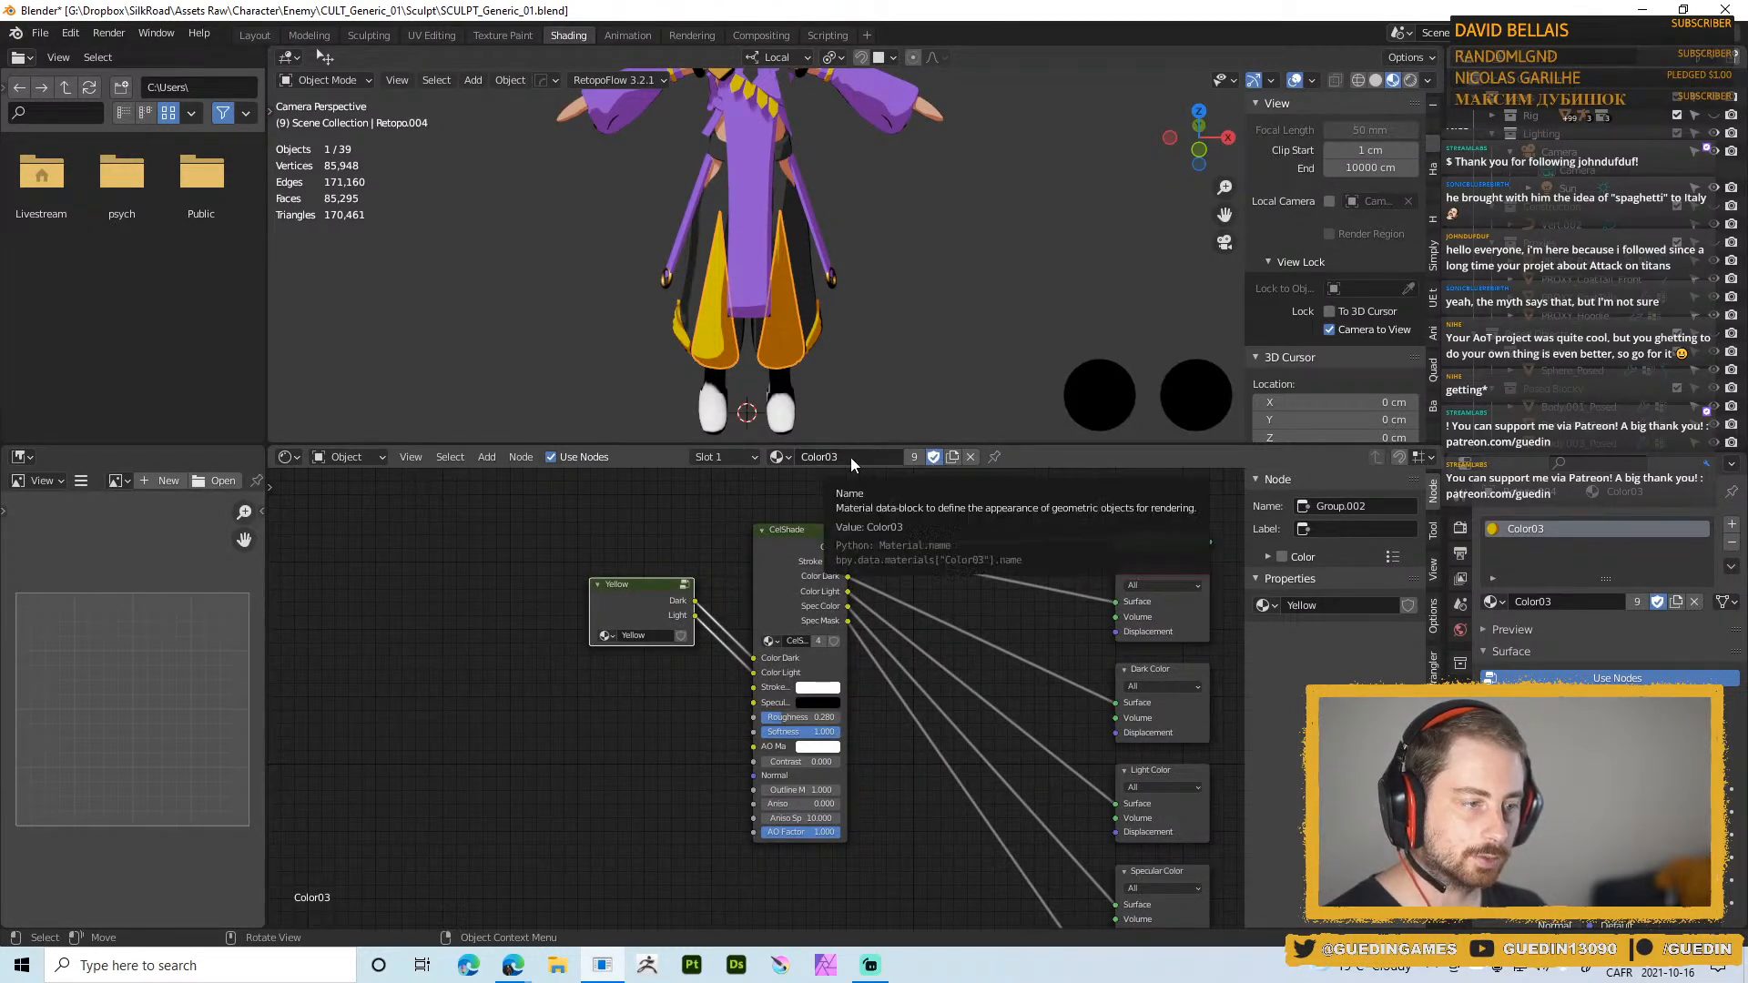
click(914, 457)
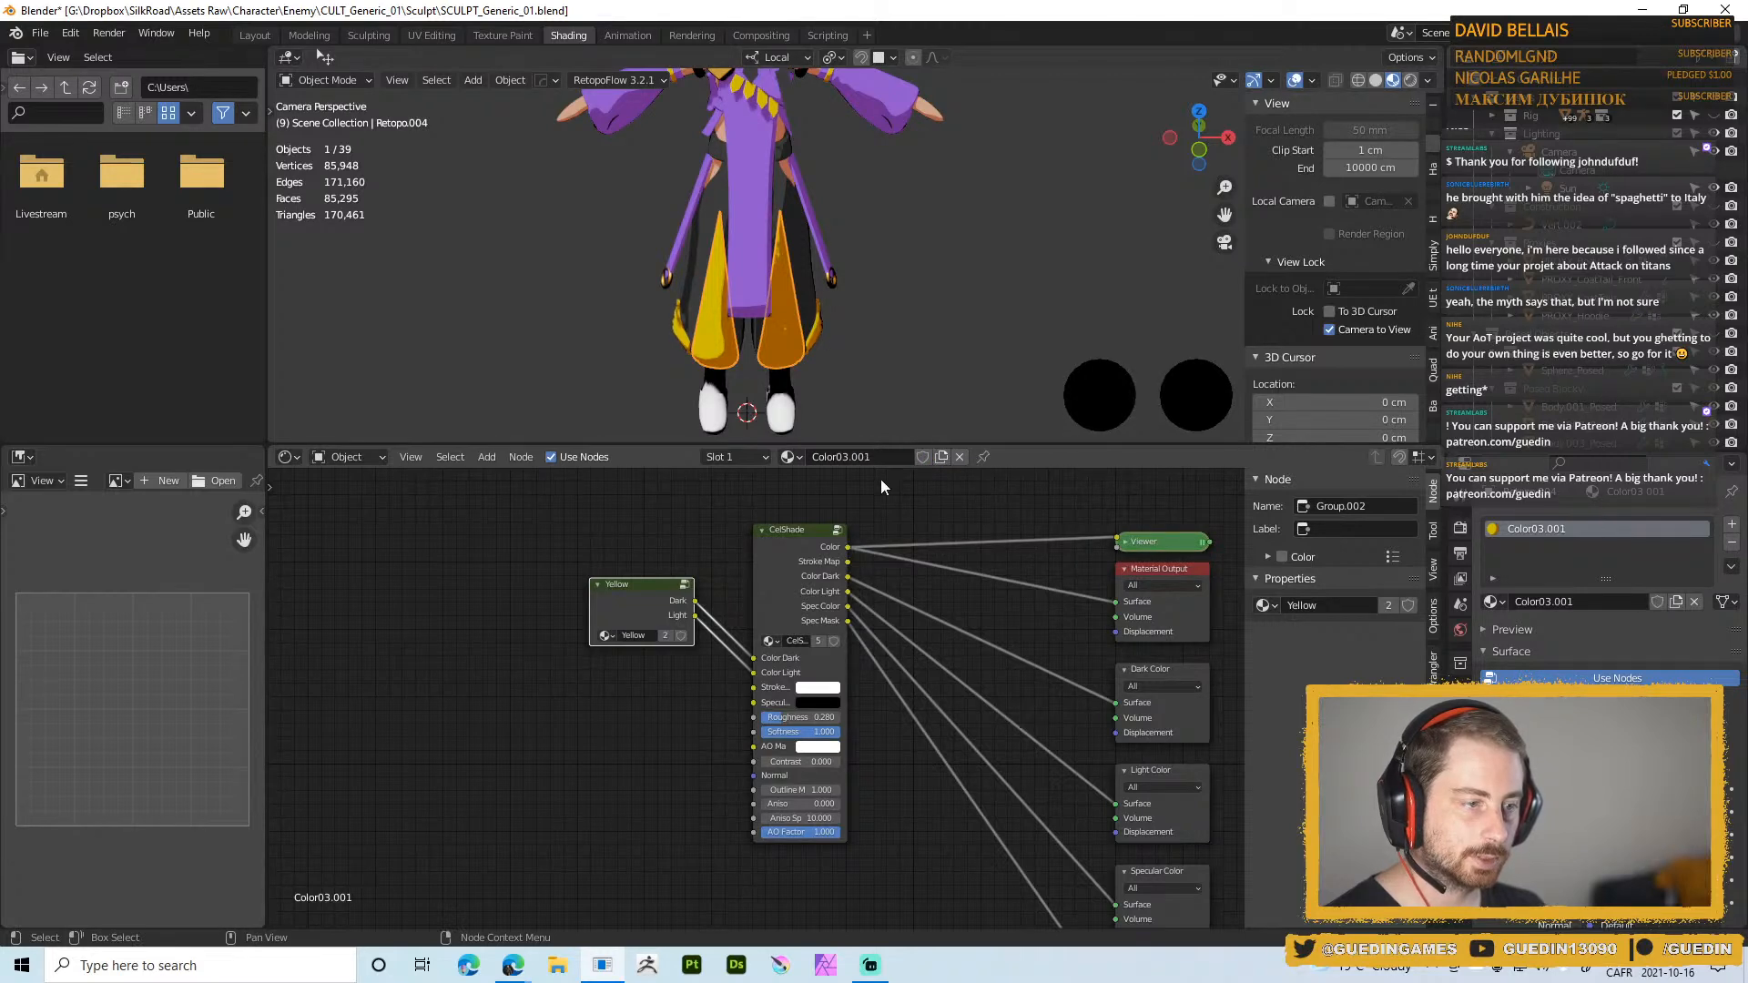
Rename the trouser panels' copied material Color04
click(860, 457)
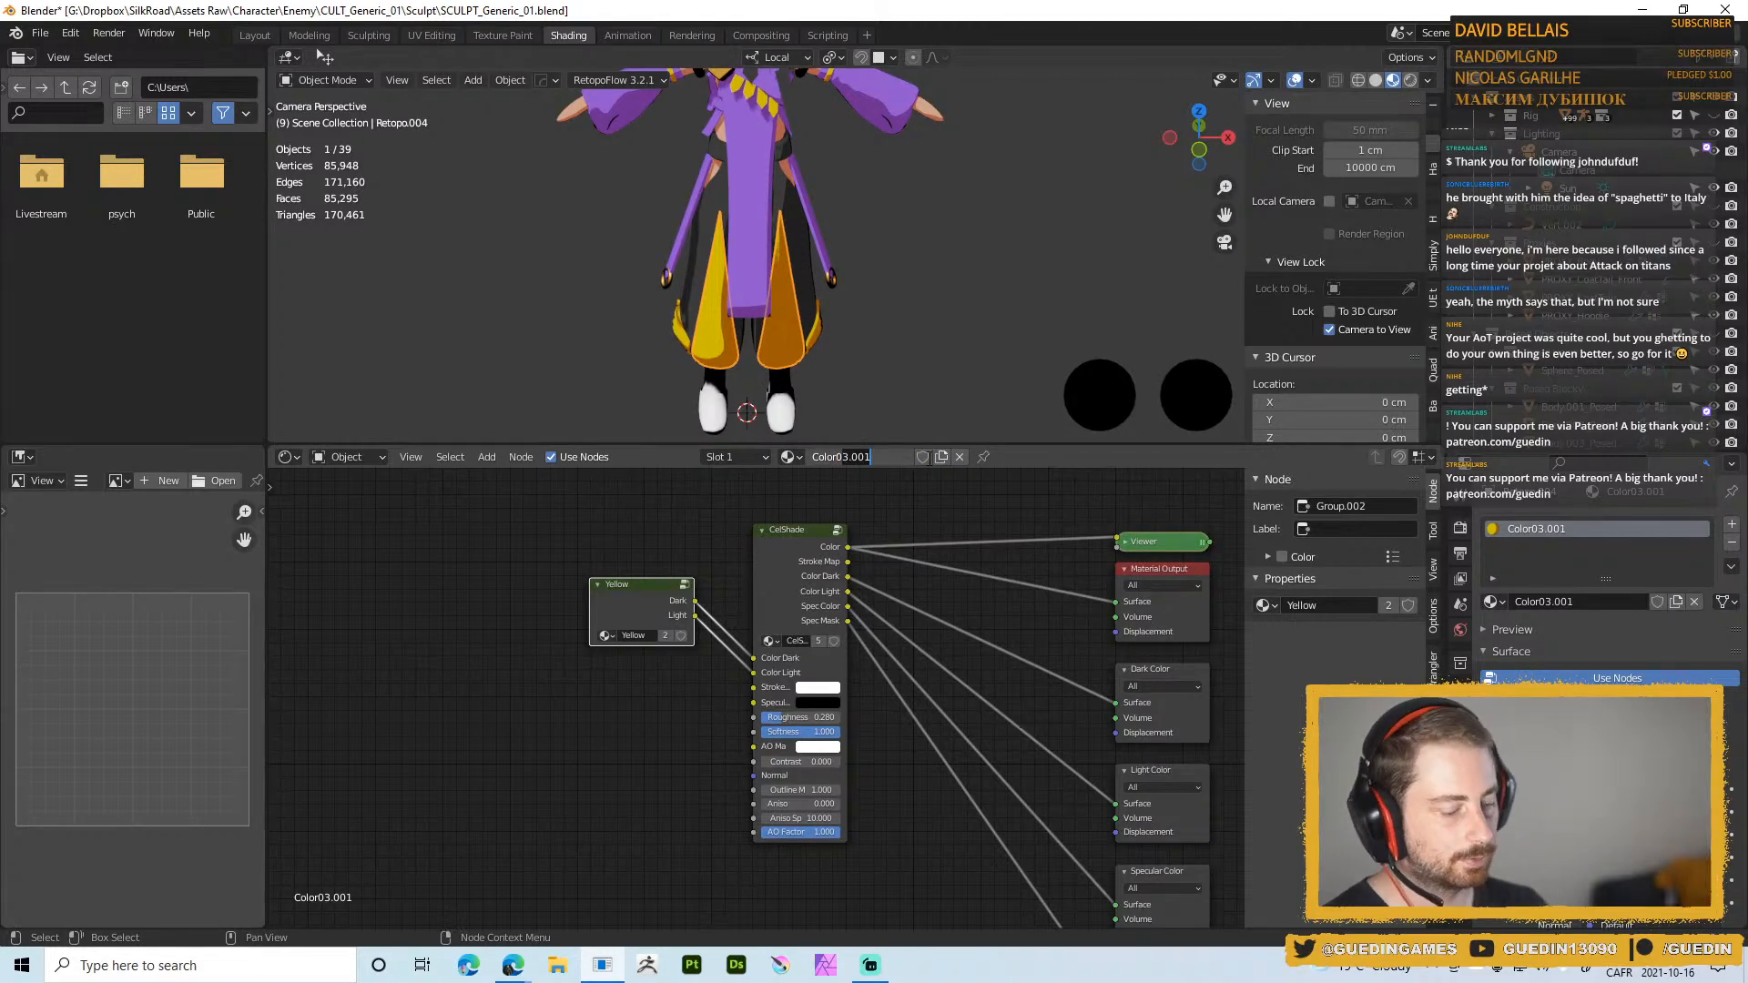
key(BackSpace)
key(BackSpace)
key(BackSpace)
key(BackSpace)
key(BackSpace)
text(4)
key(Return)
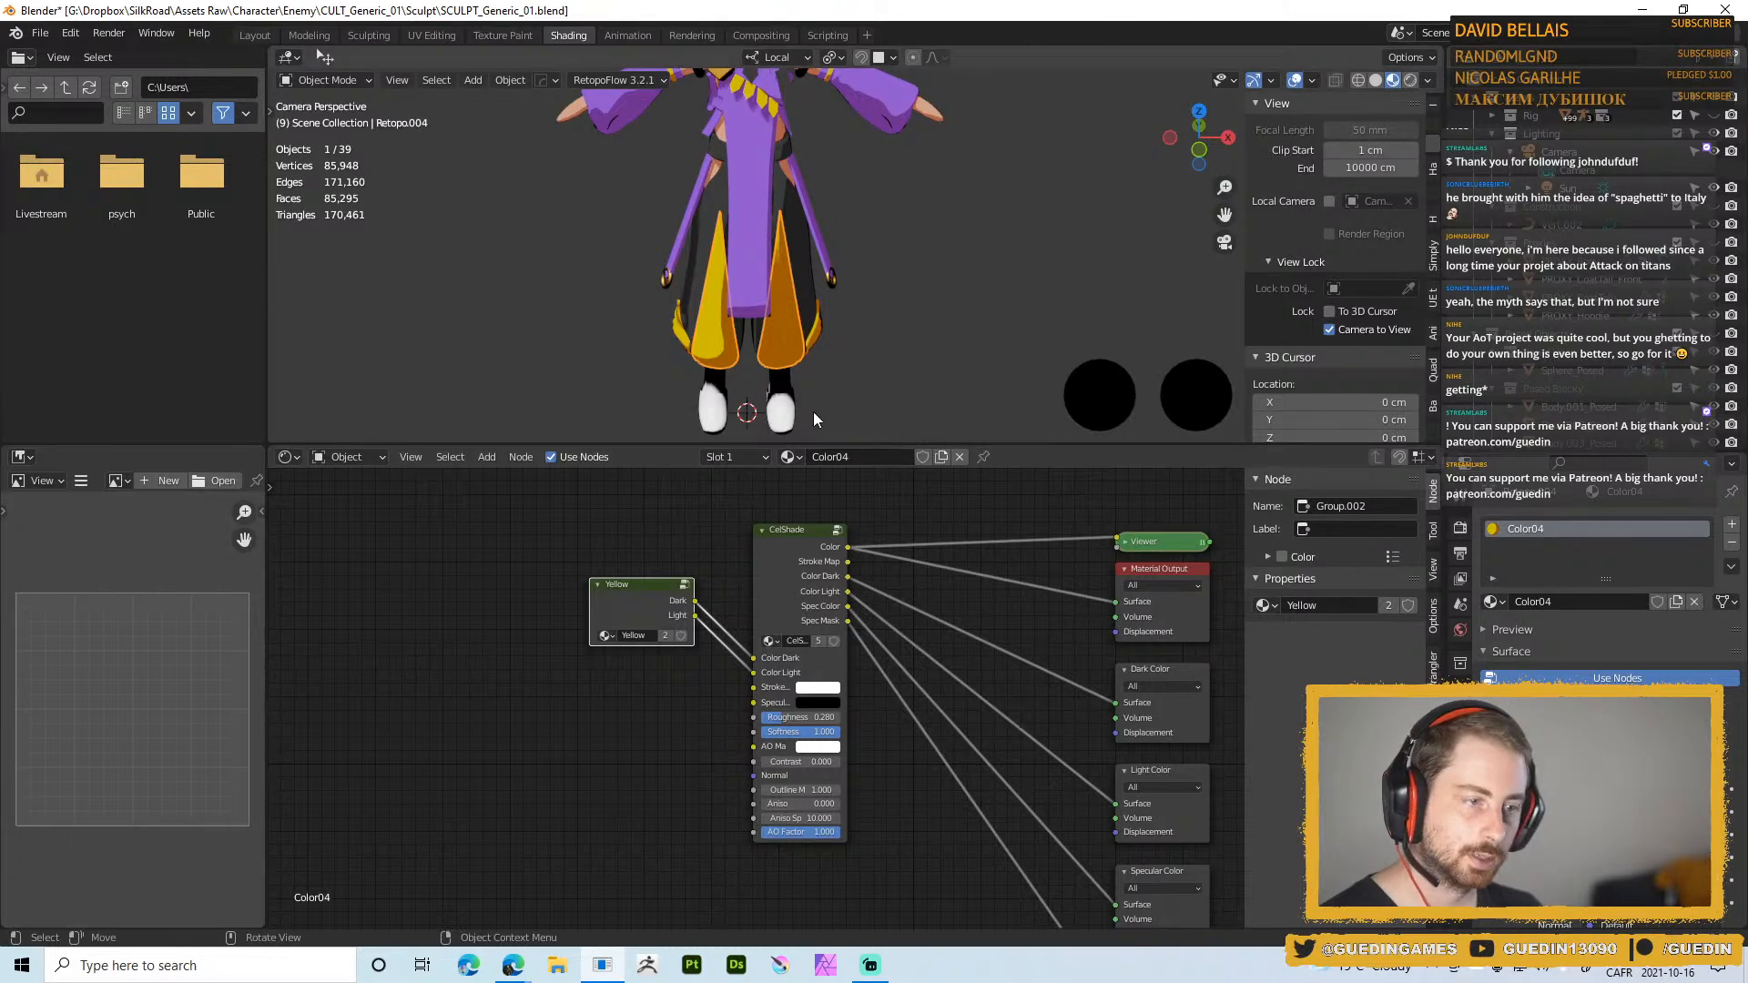
Rename the Yellow node group Yellow01 and make a single-user copy of it in Color04
scroll(717, 590, up, 1)
middle_drag(716, 592, 910, 616)
scroll(911, 616, up, 2)
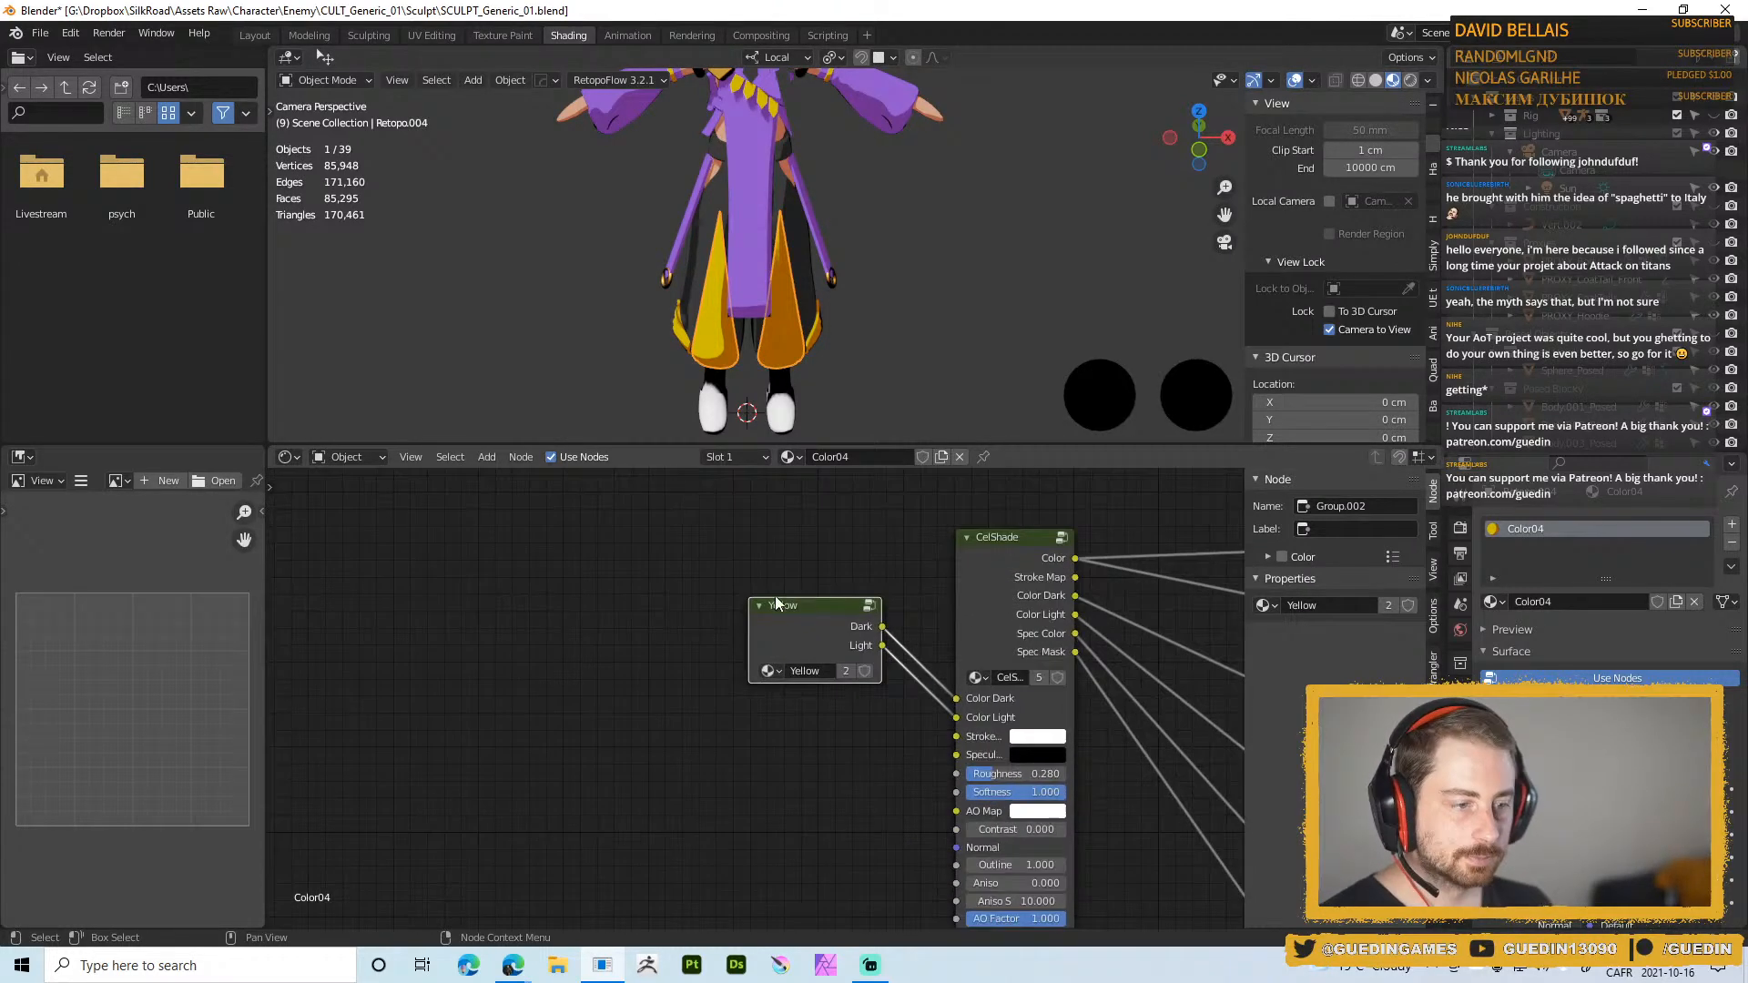
text(01)
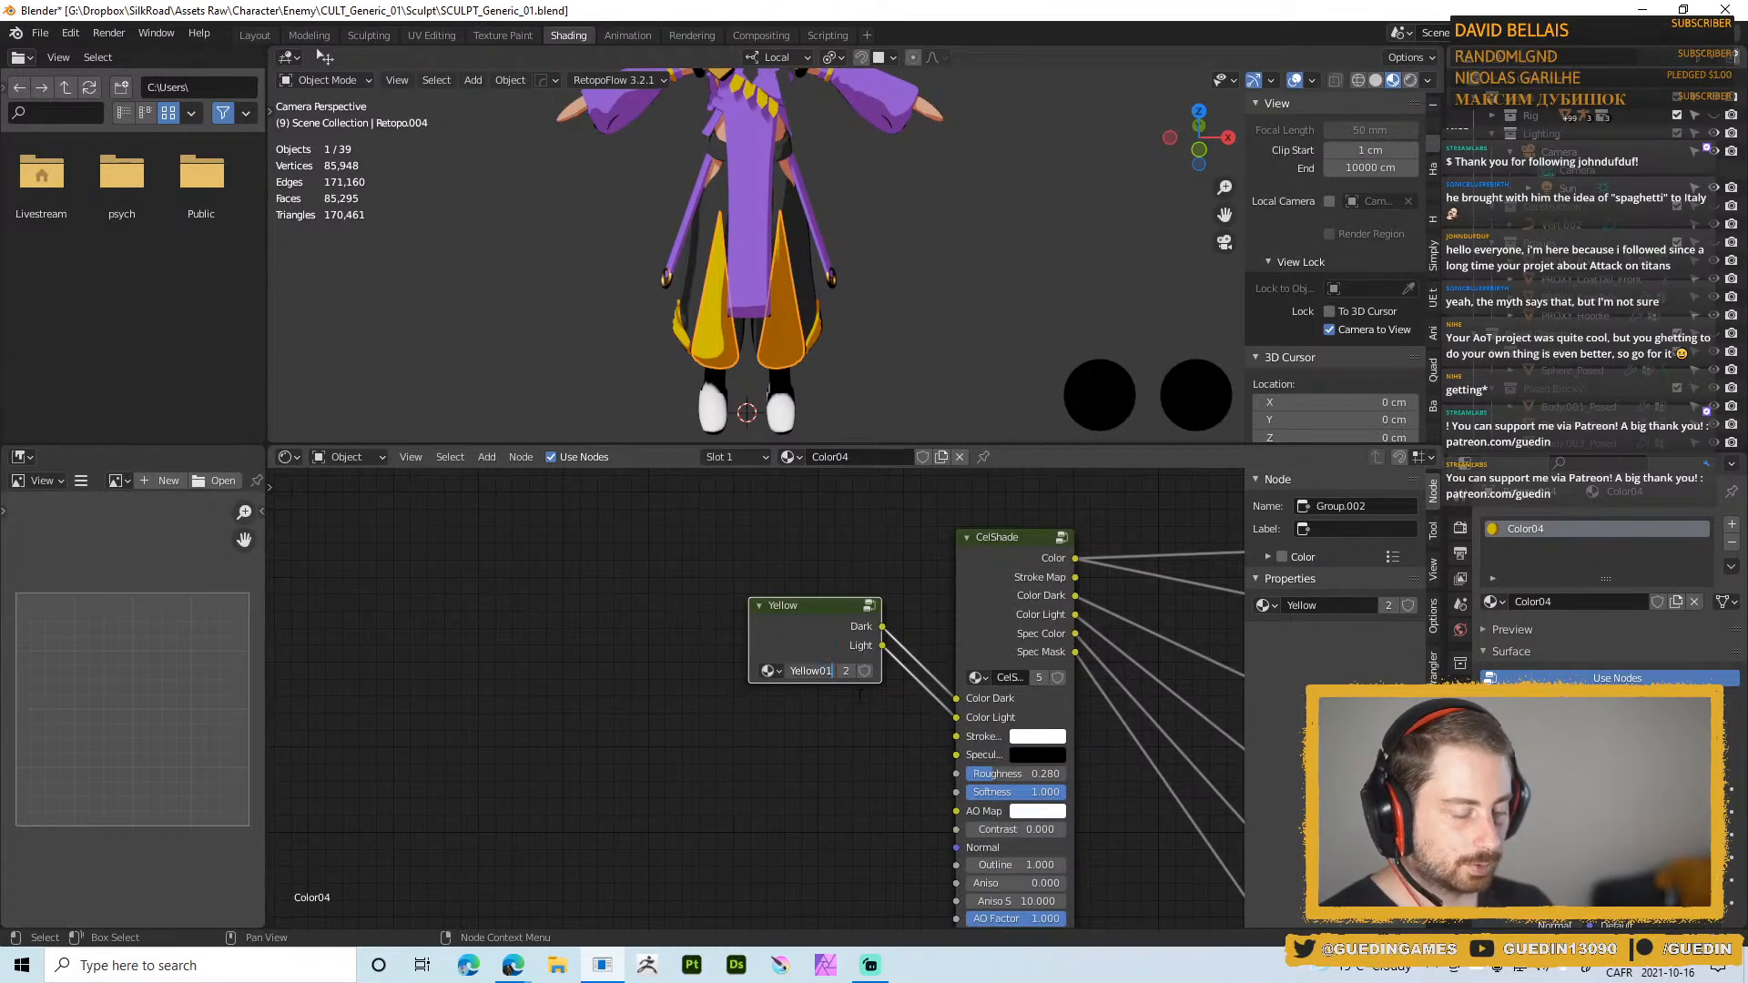
key(Return)
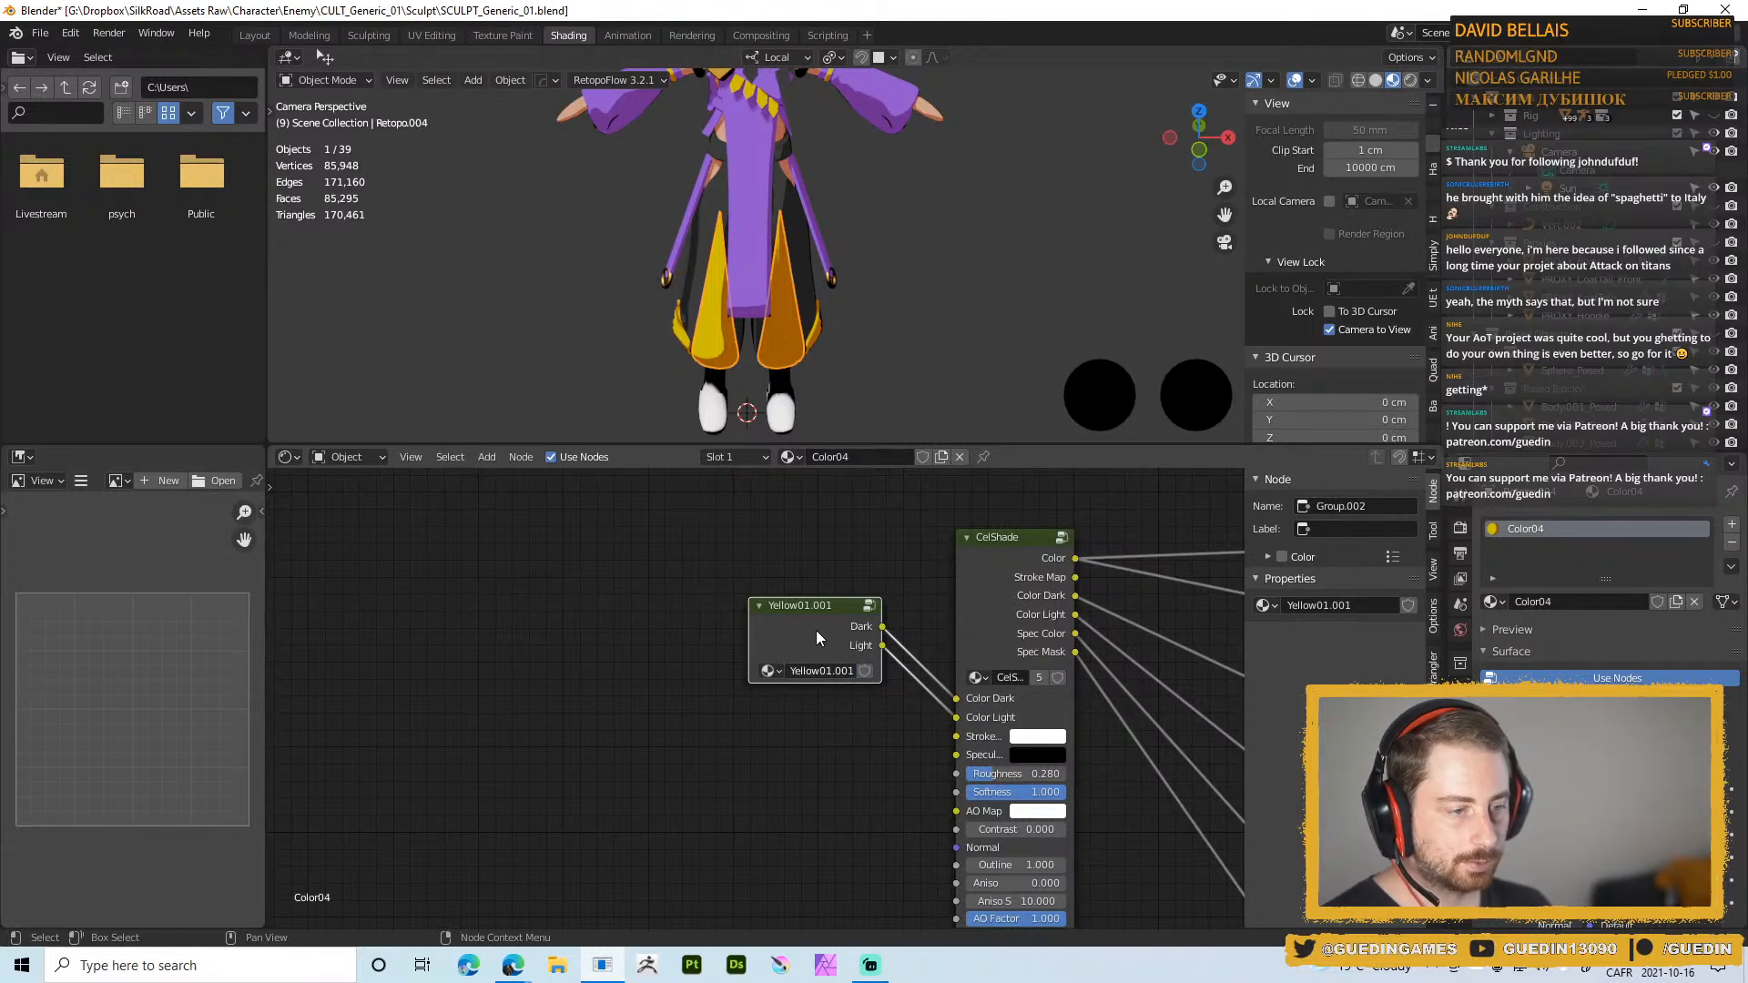
key(Tab)
key(Tab)
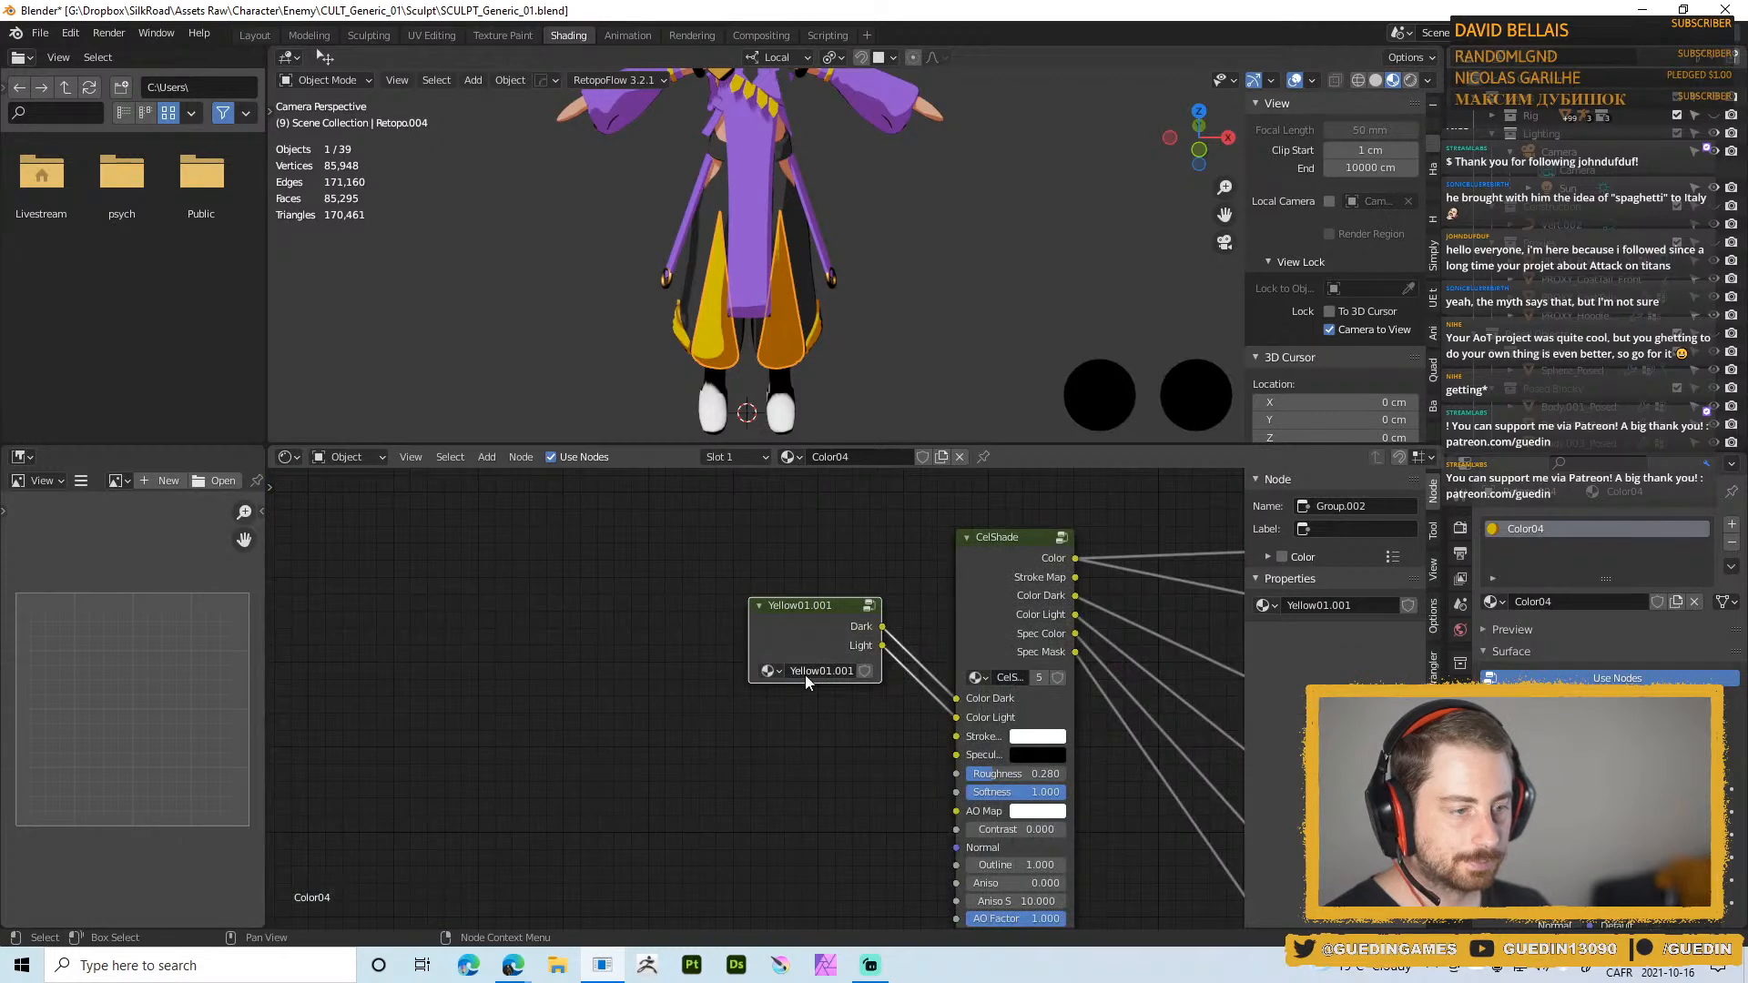
Rename the copied colour group White01 and open it for editing
double_click(813, 671)
text(White)
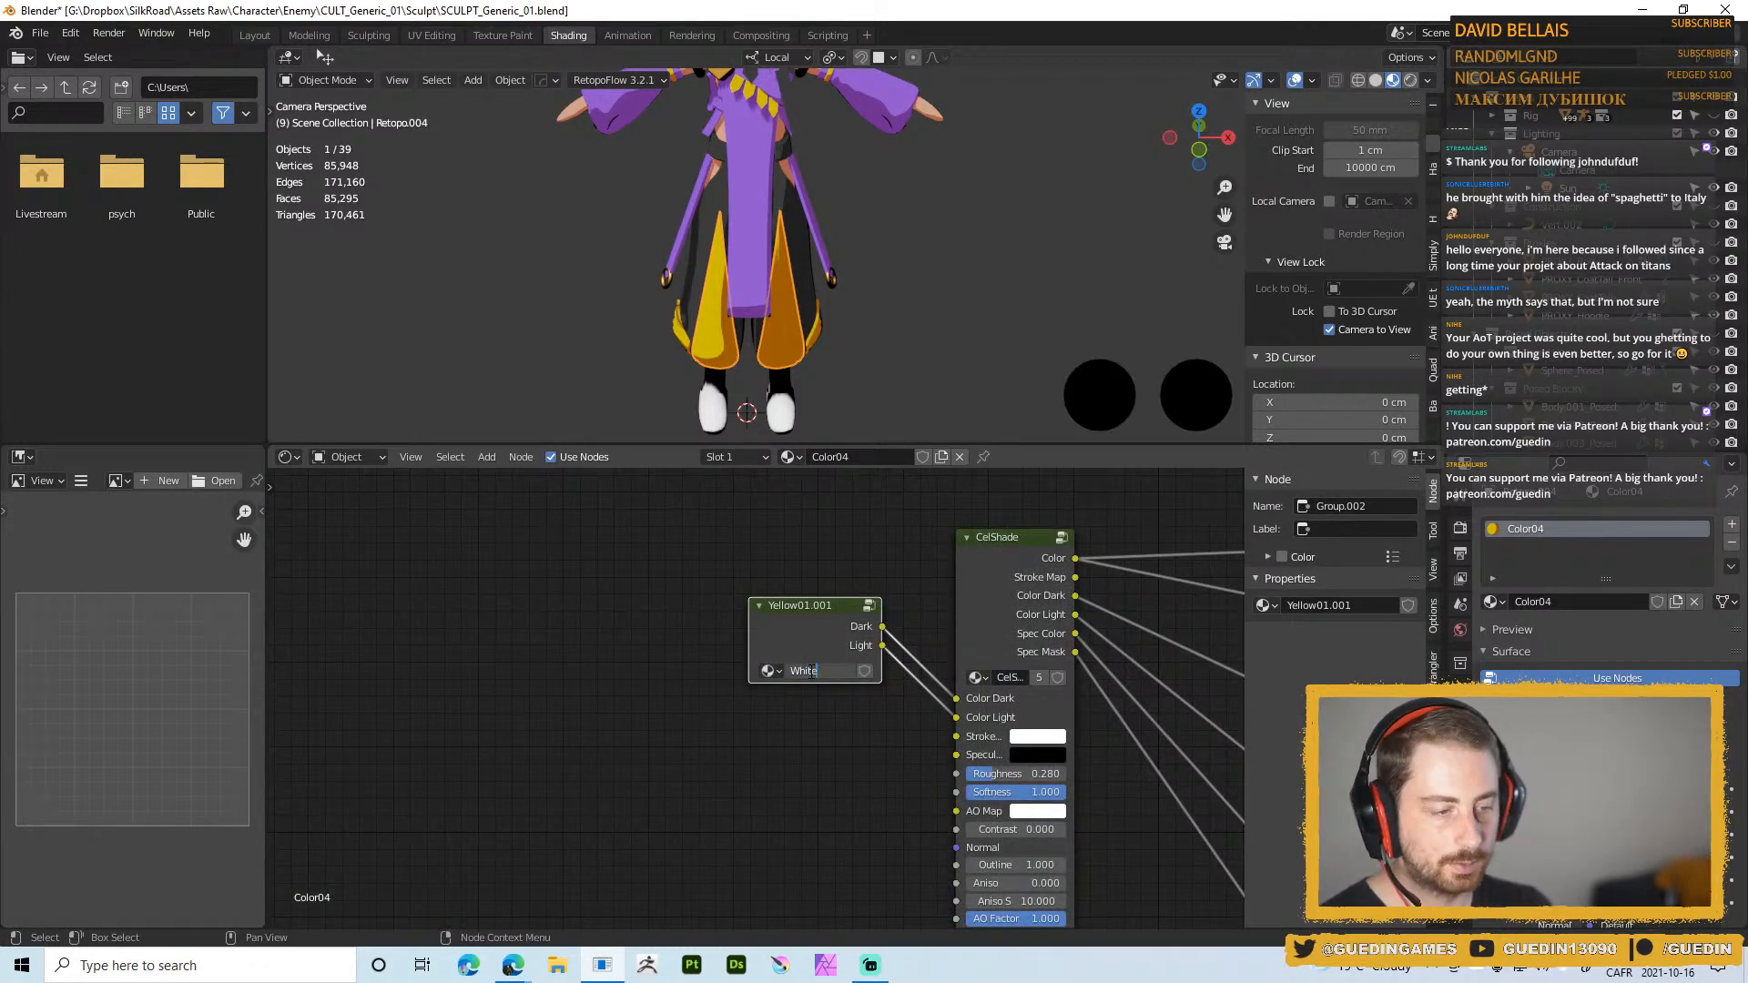
key(Return)
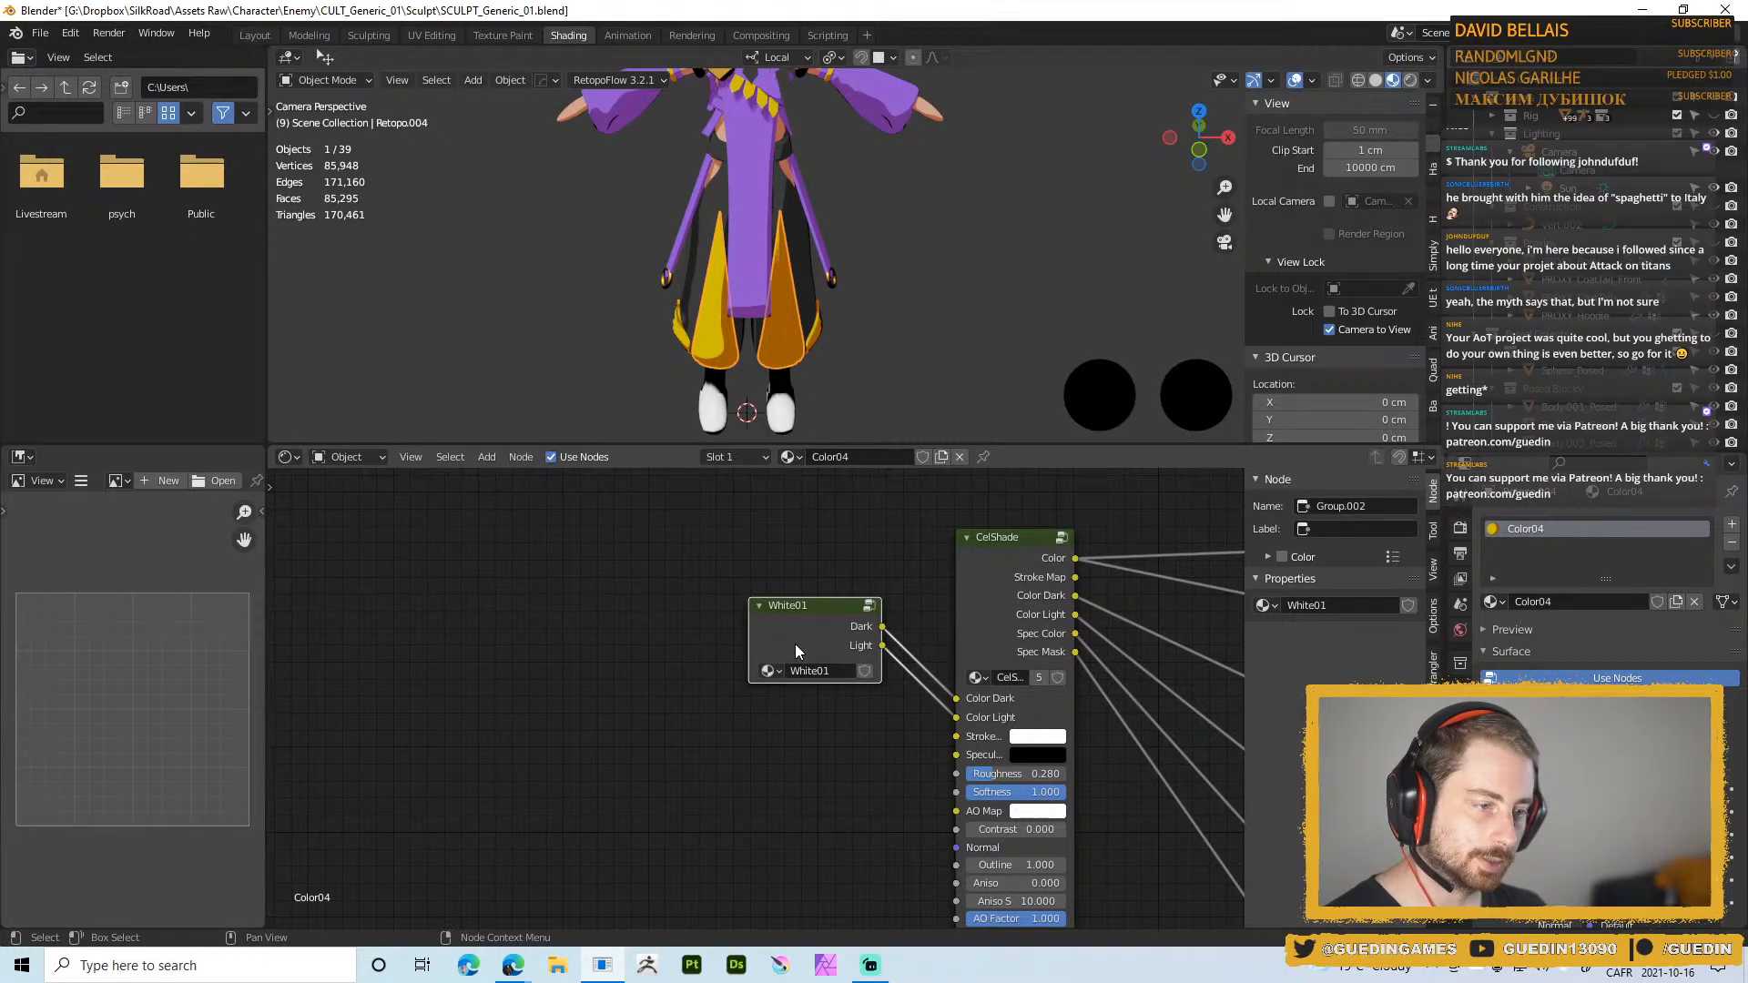
drag(796, 650, 787, 678)
key(Tab)
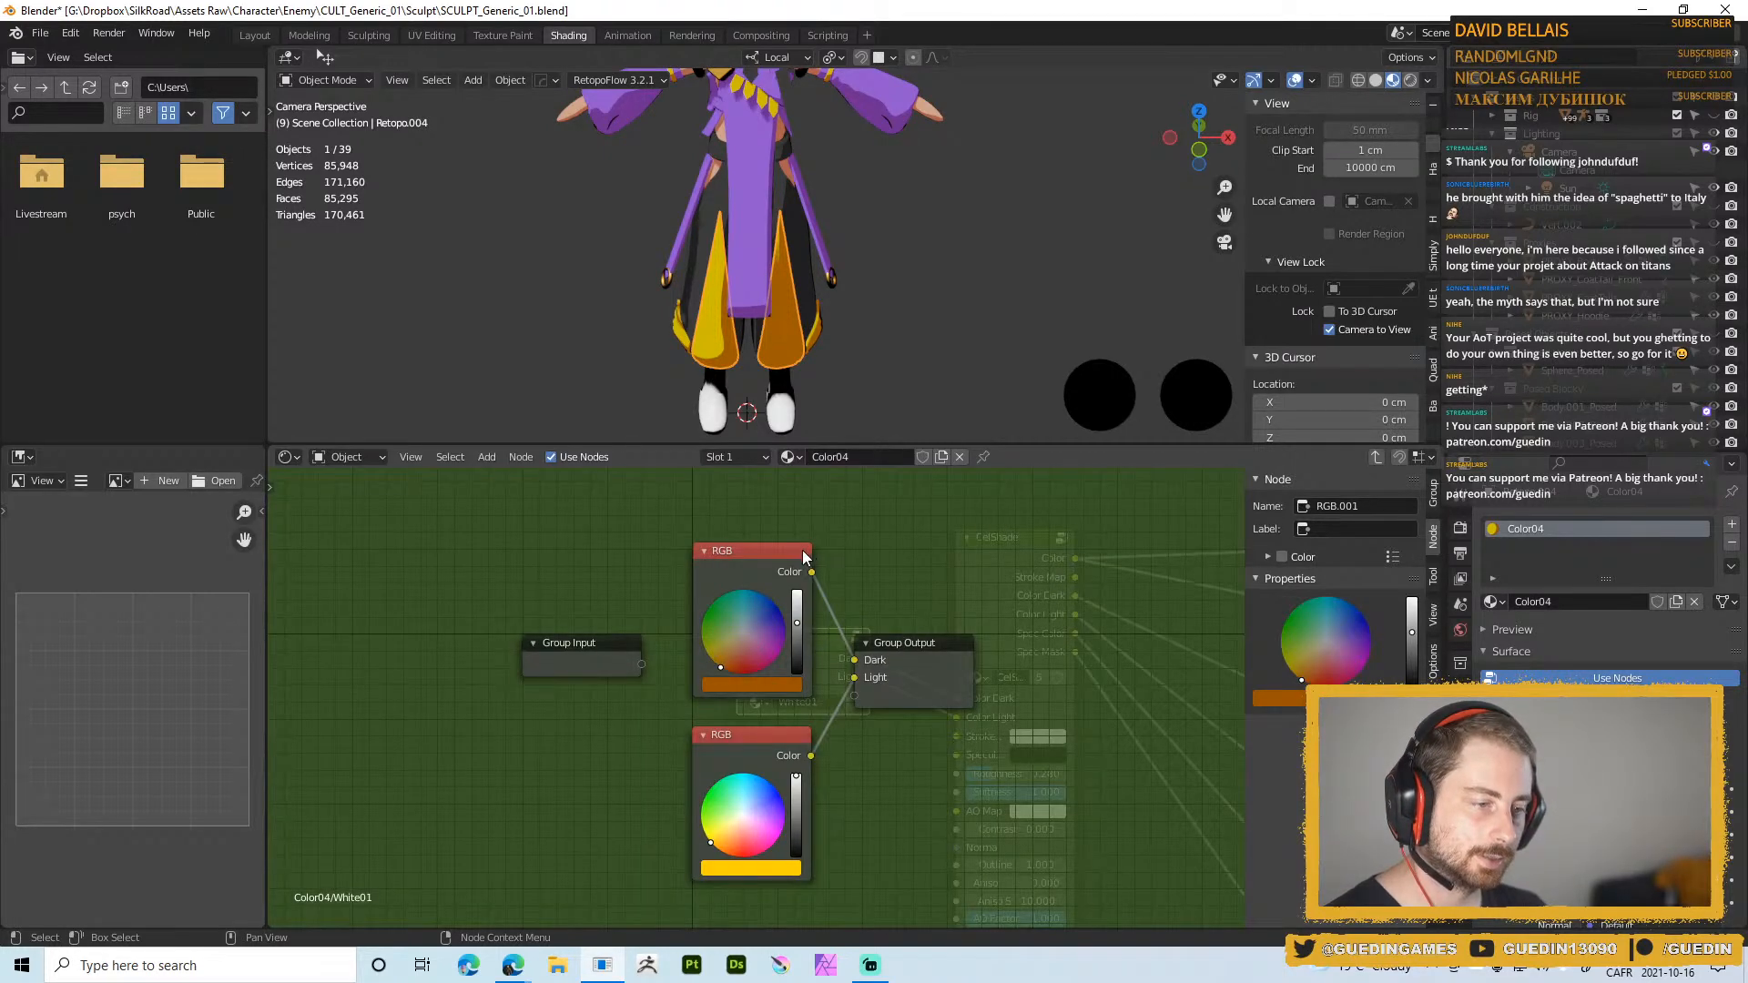
Remove all saturation from White01's Dark and Light colours, and darken the Dark grey slightly
click(766, 685)
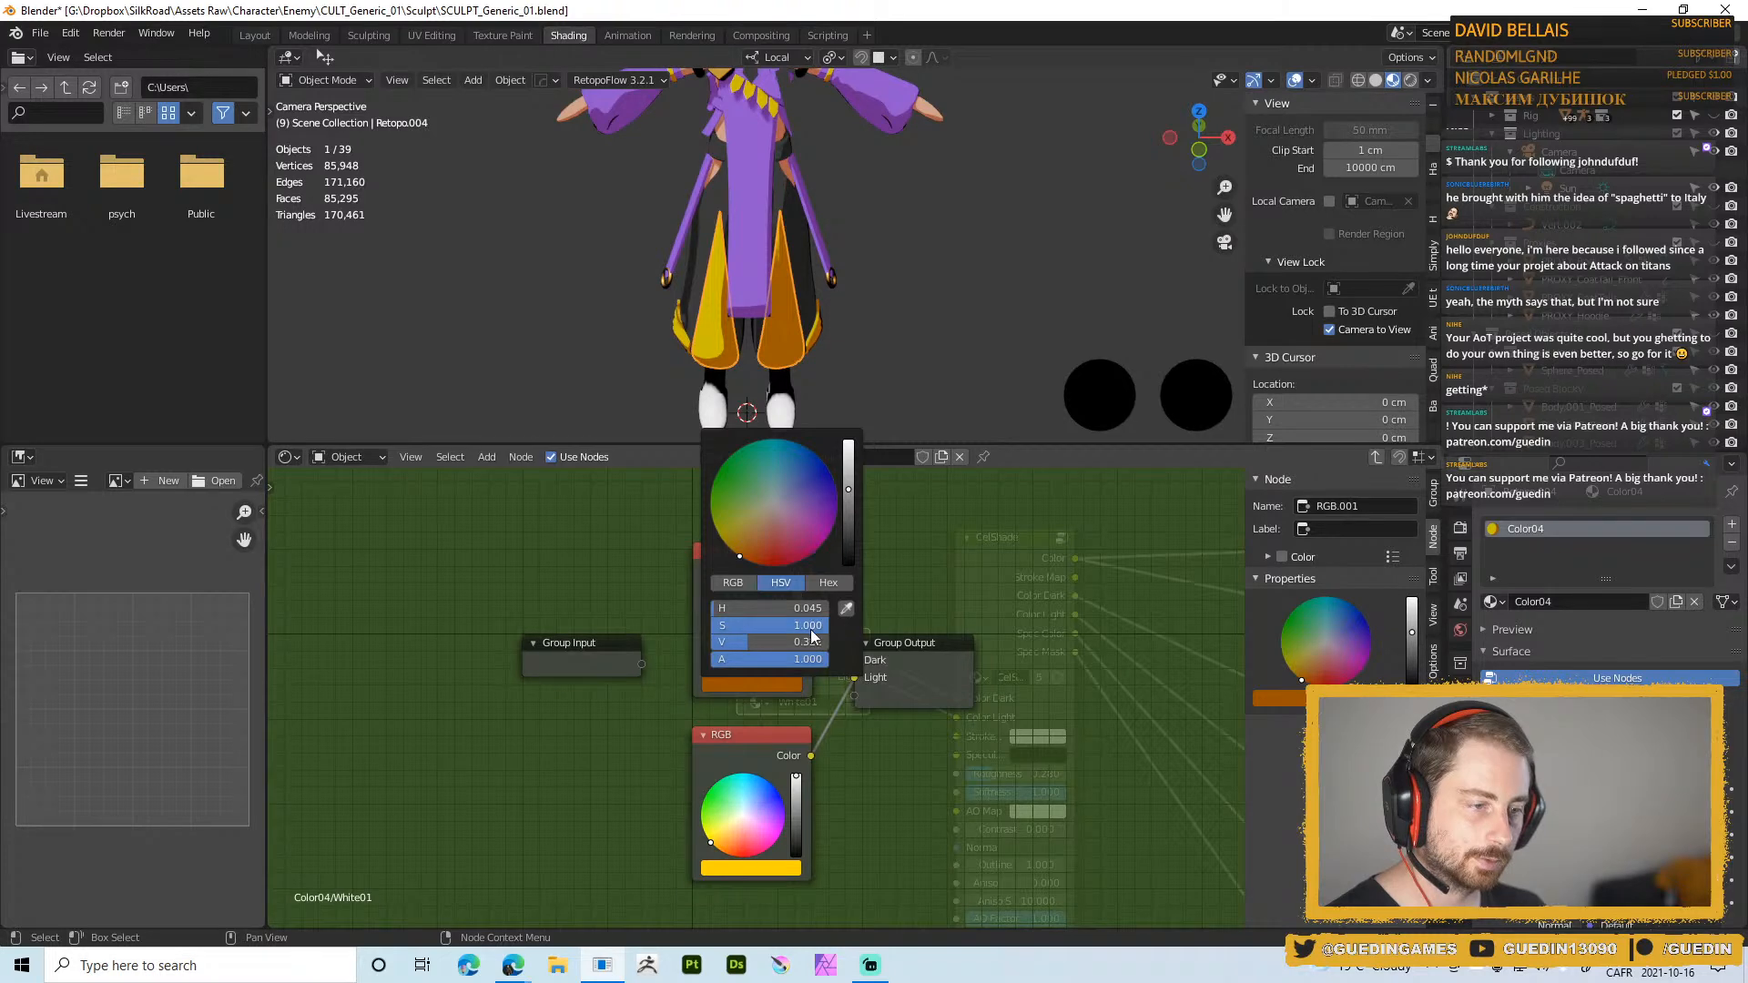
drag(805, 628, 714, 628)
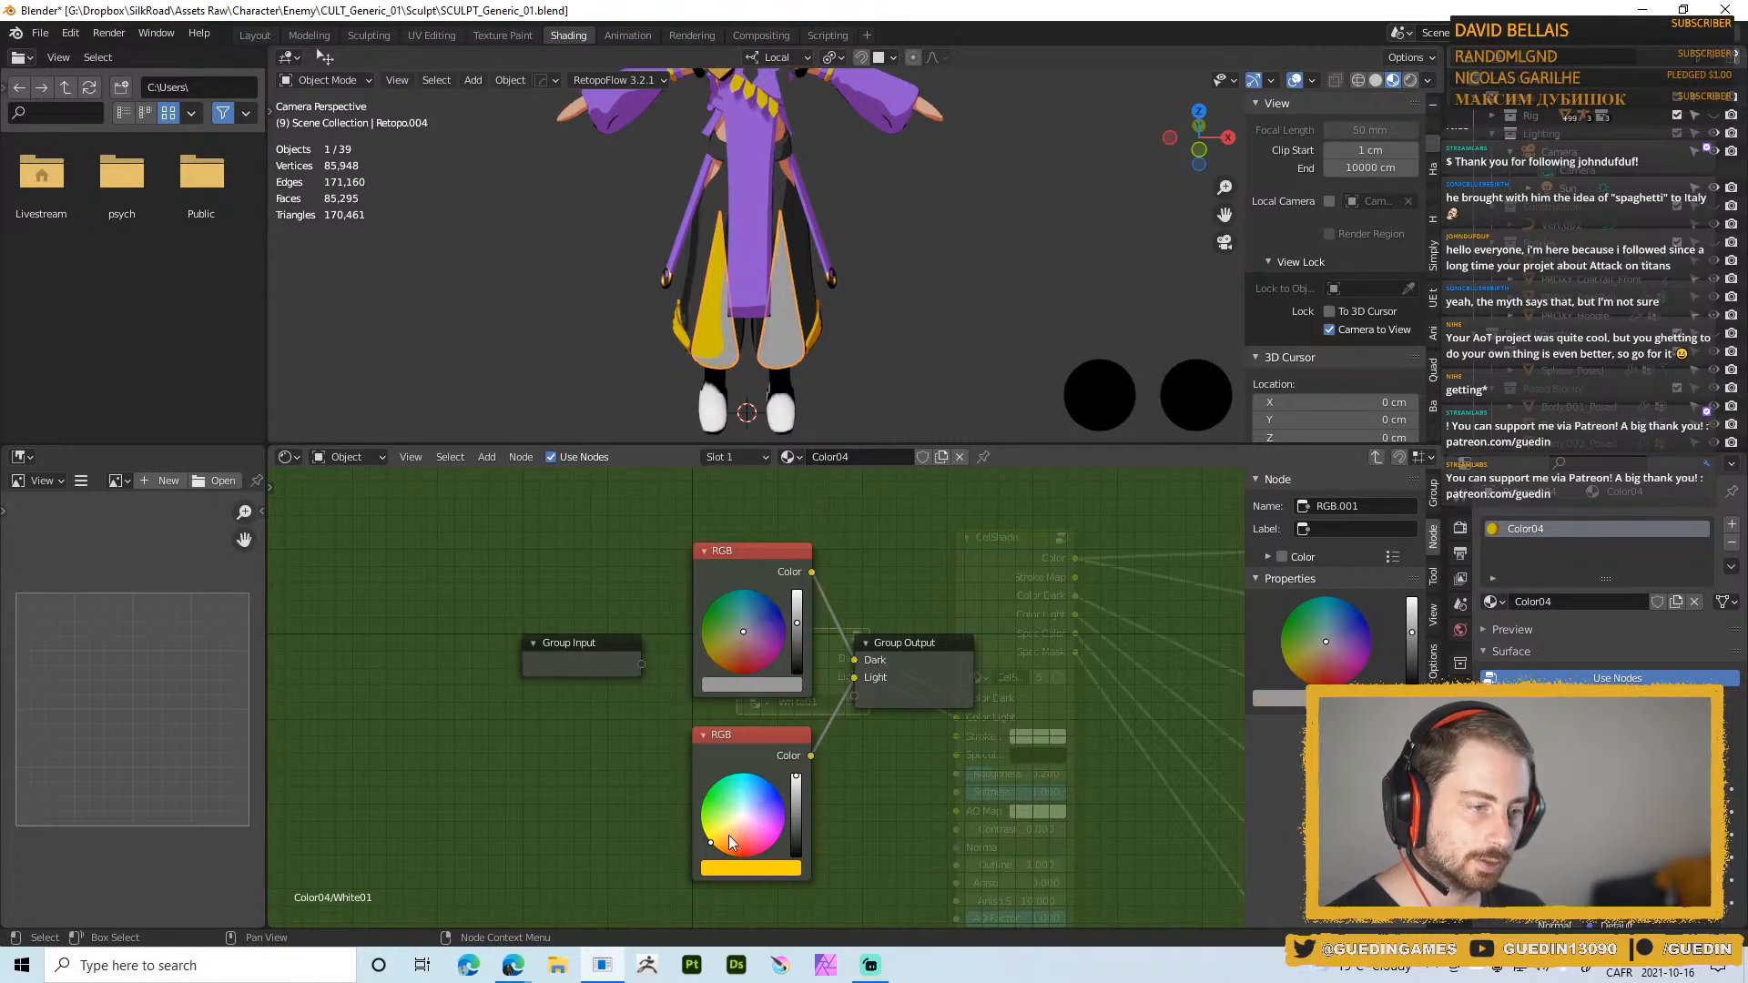
click(747, 867)
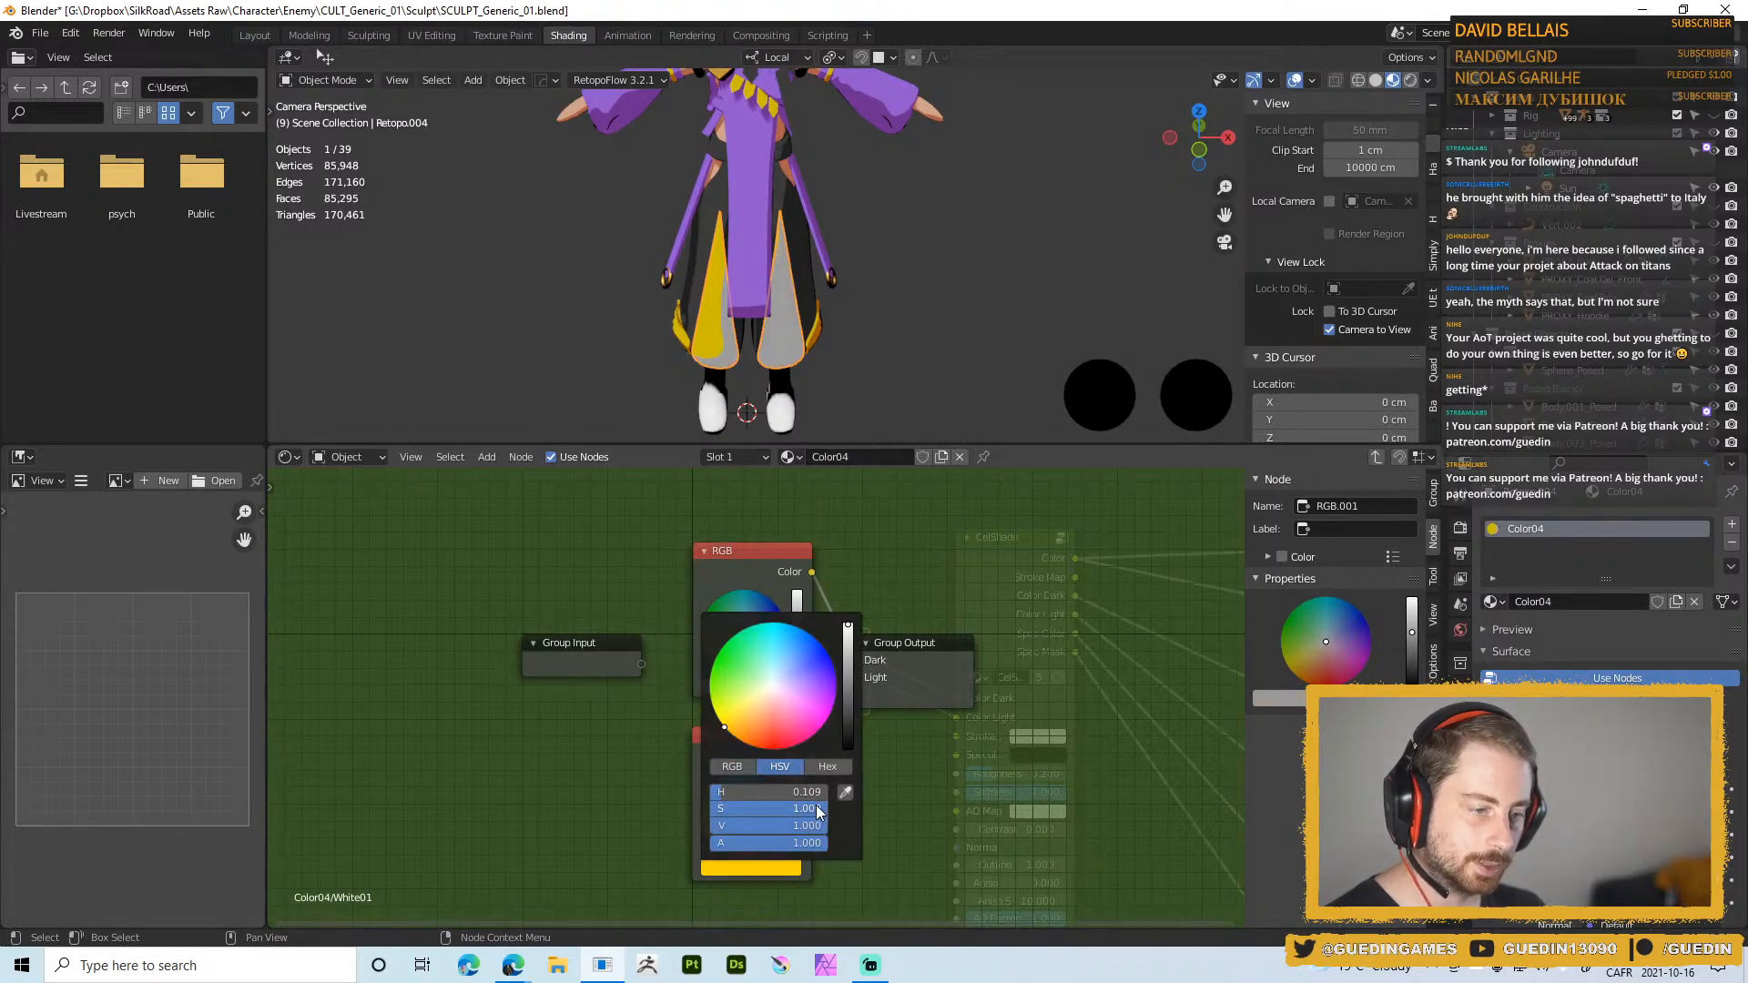
drag(819, 809, 715, 809)
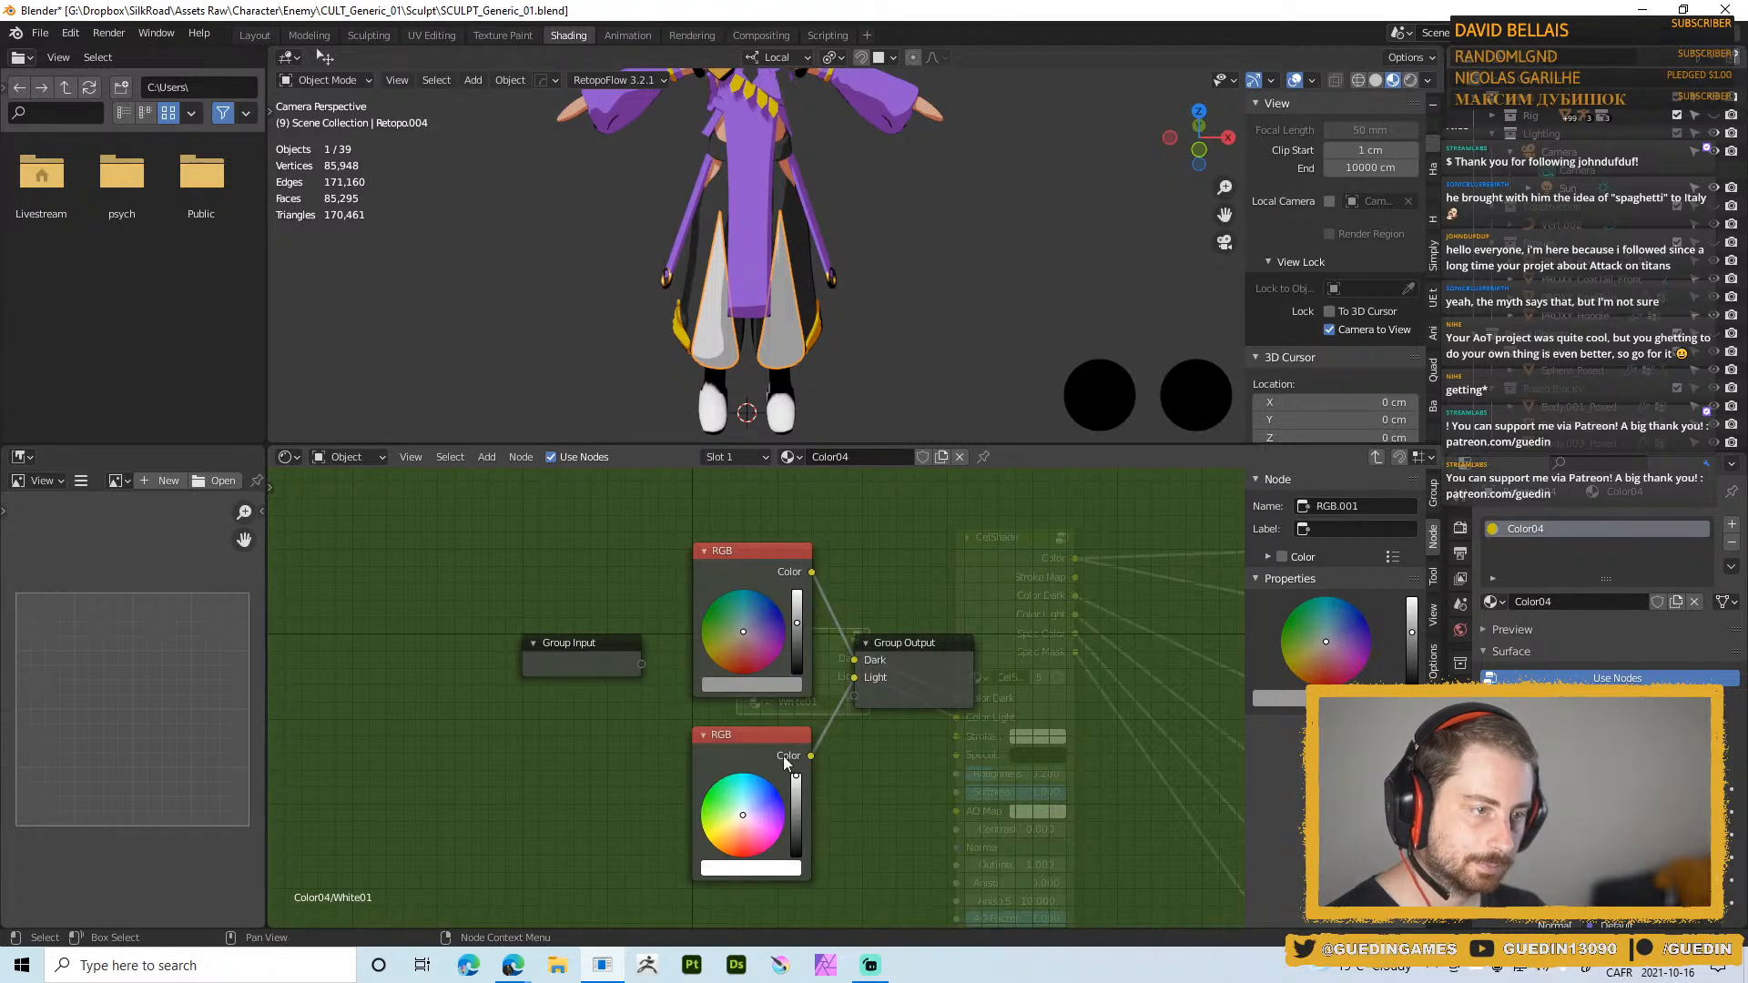
drag(801, 625, 799, 634)
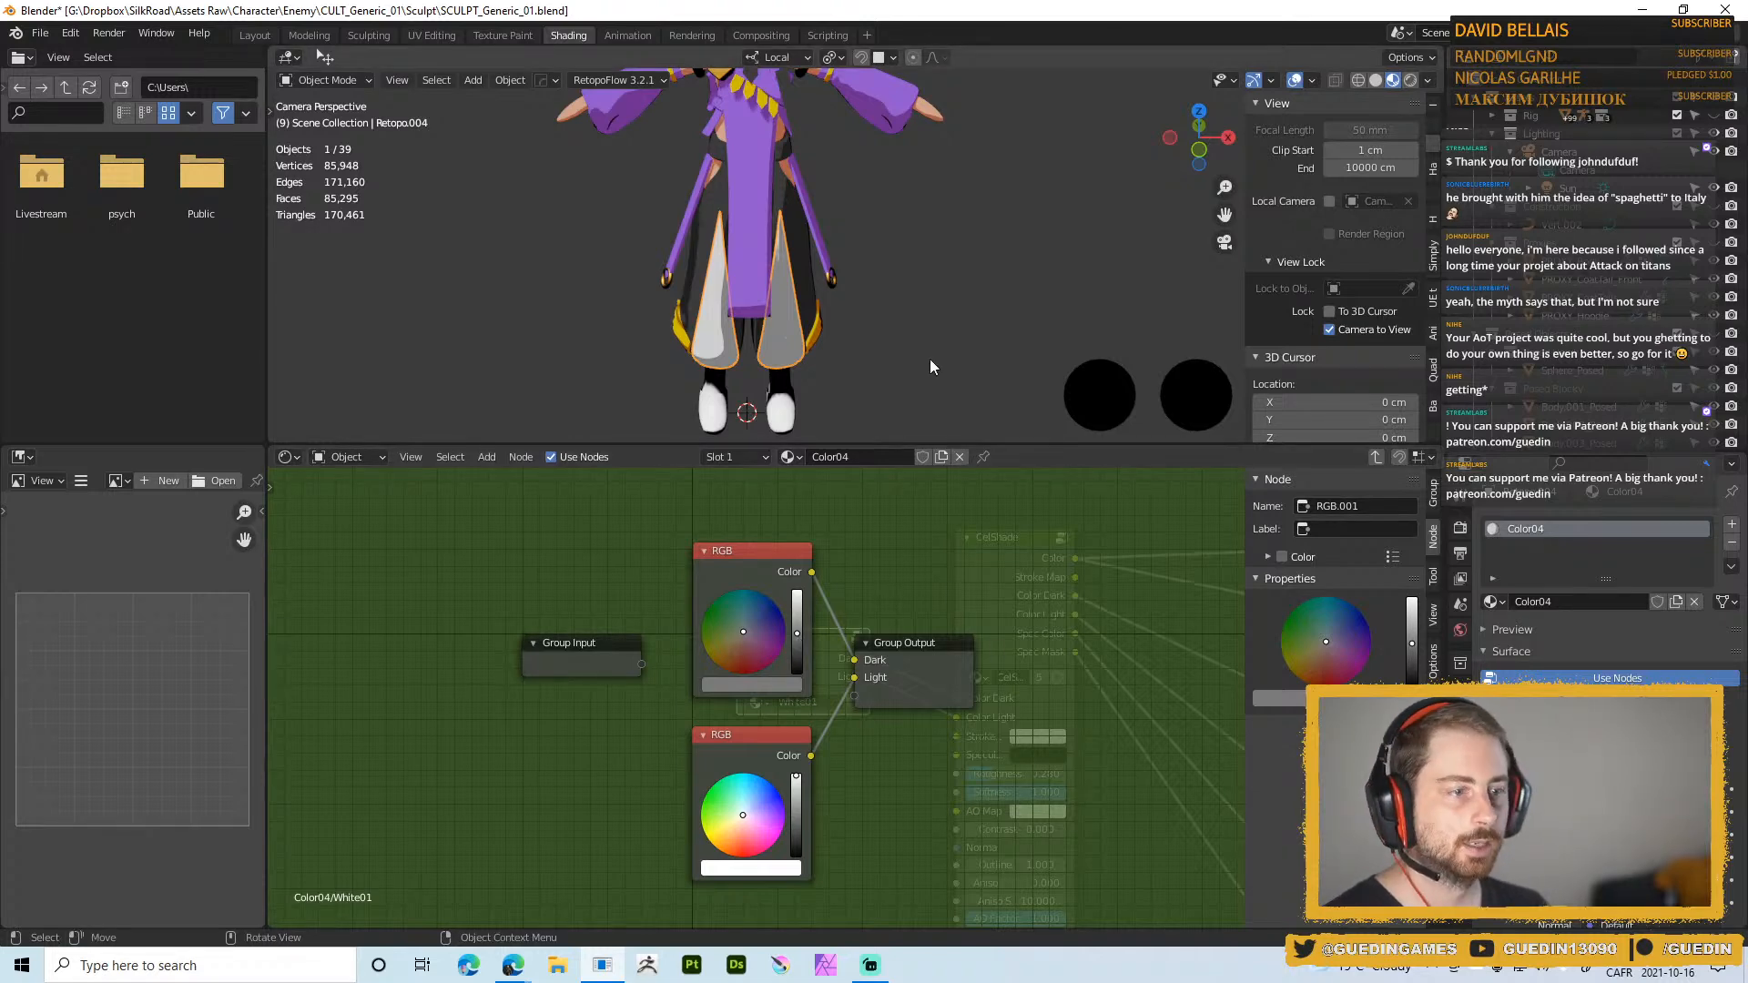
middle_drag(930, 359, 799, 298)
scroll(806, 294, down, 2)
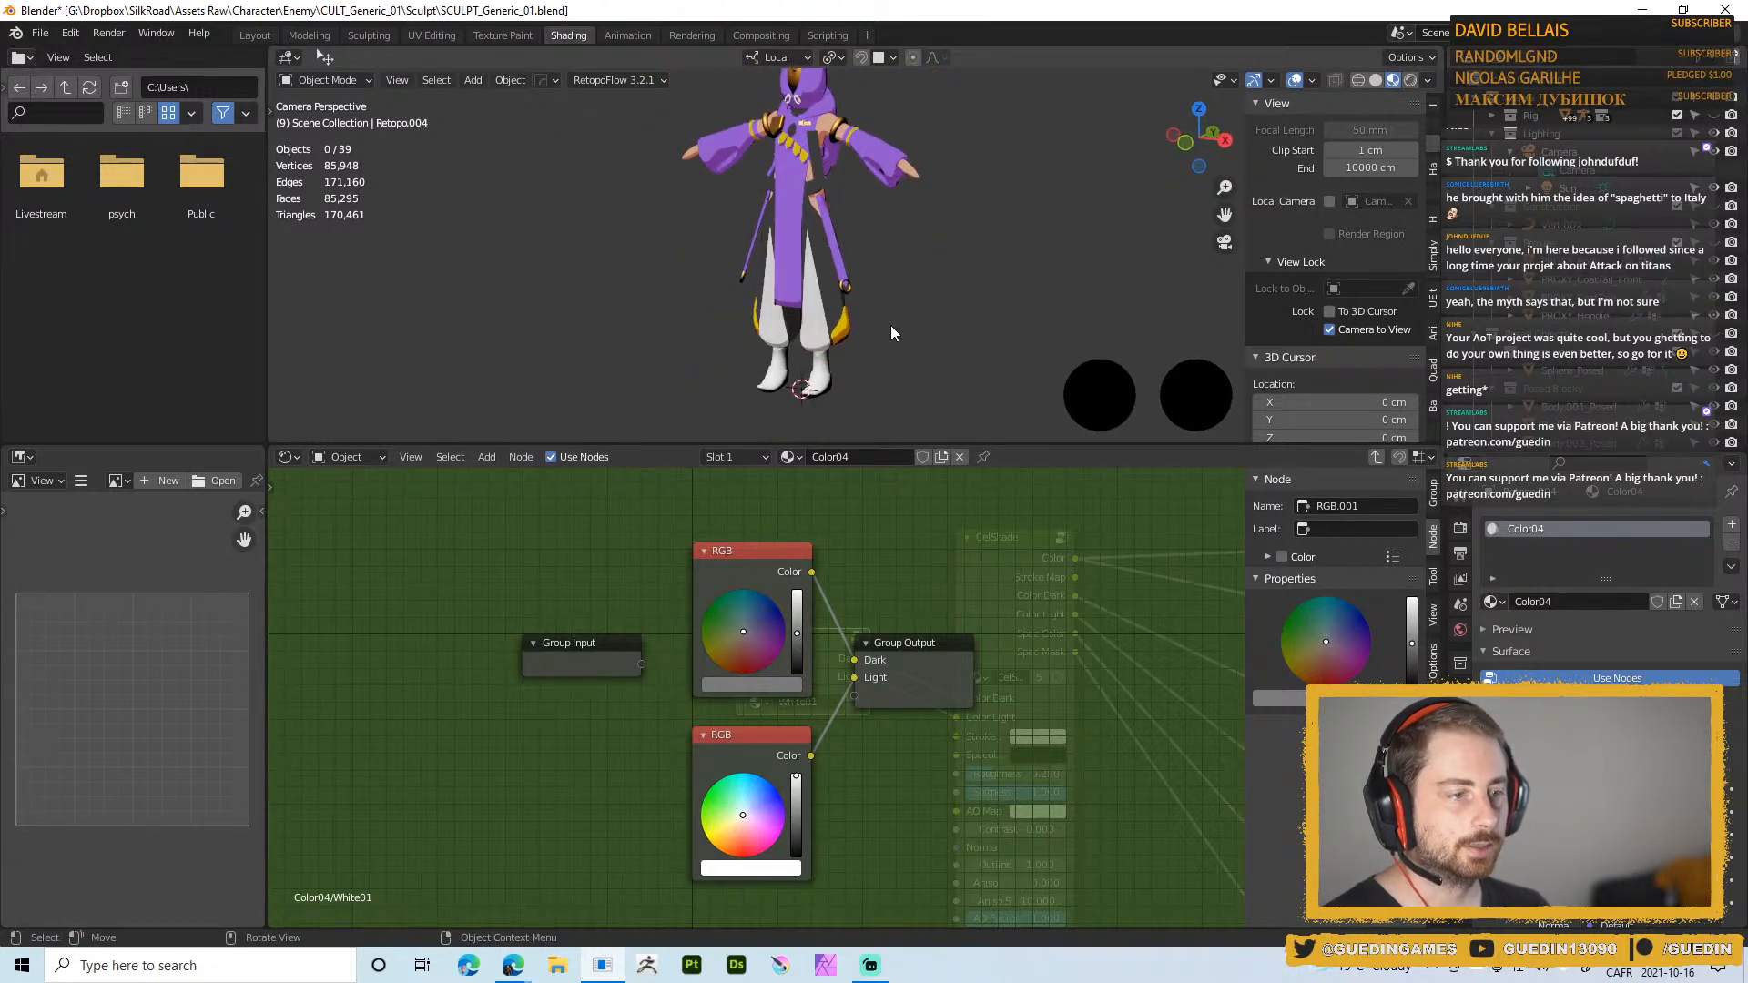
click(820, 368)
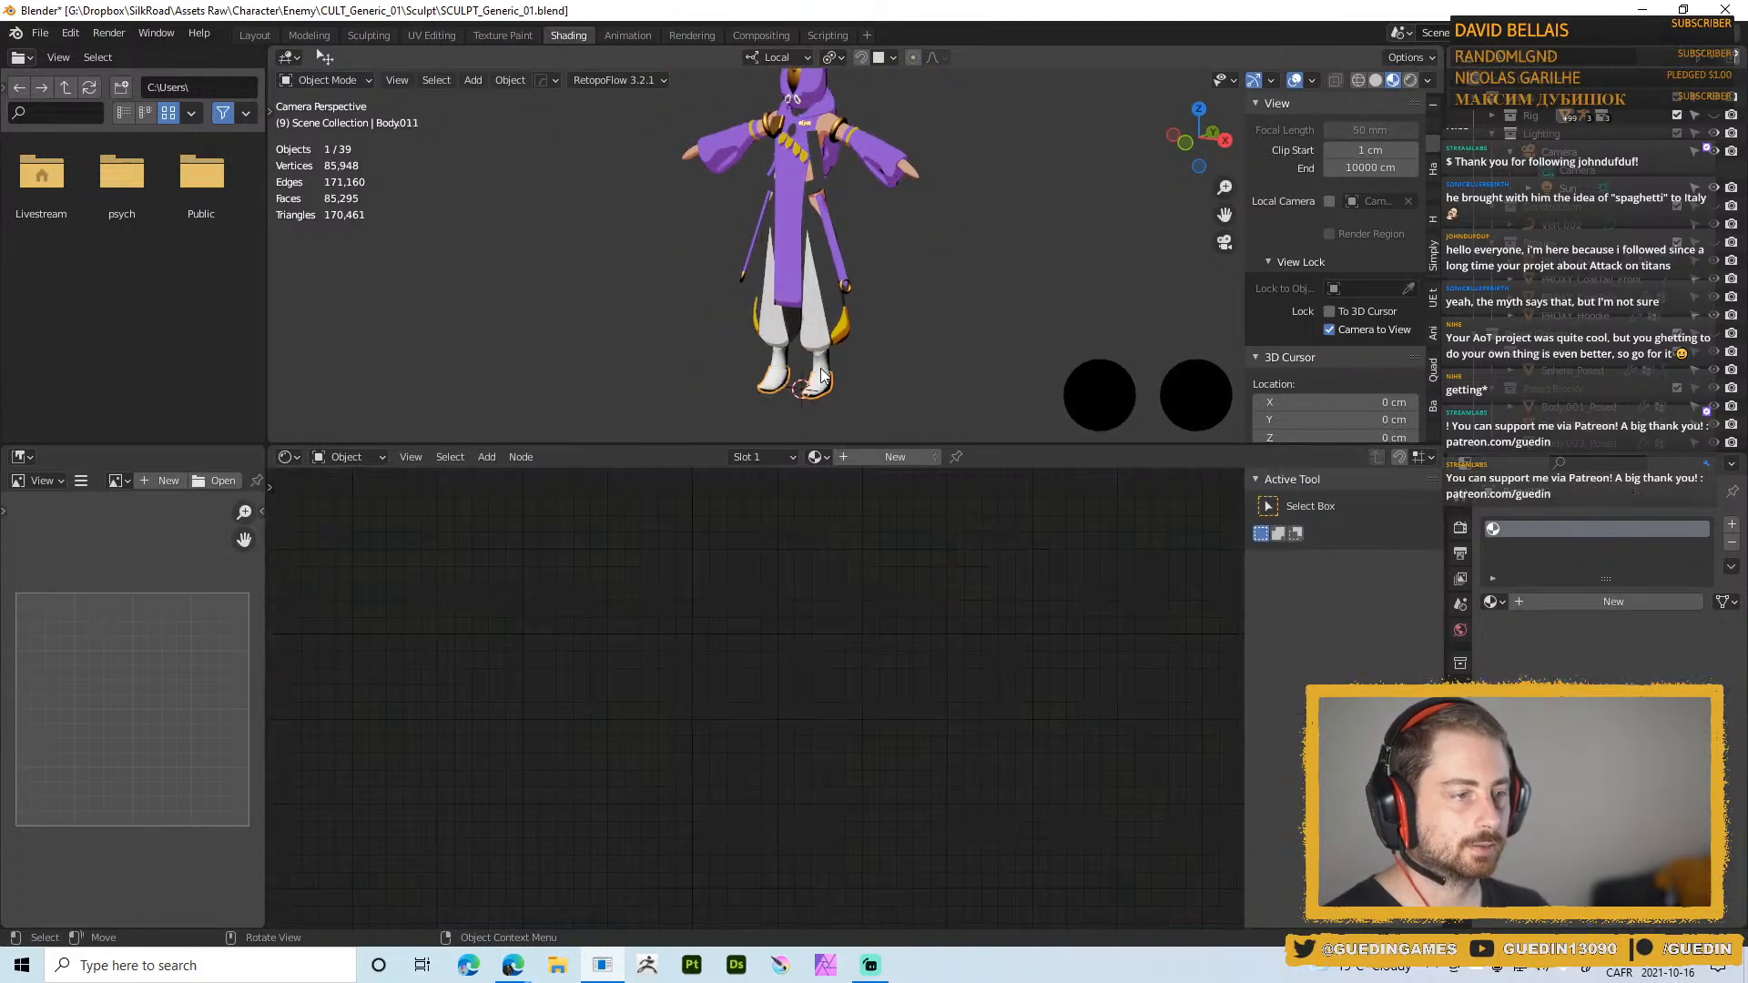
right_click(940, 329)
key(Escape)
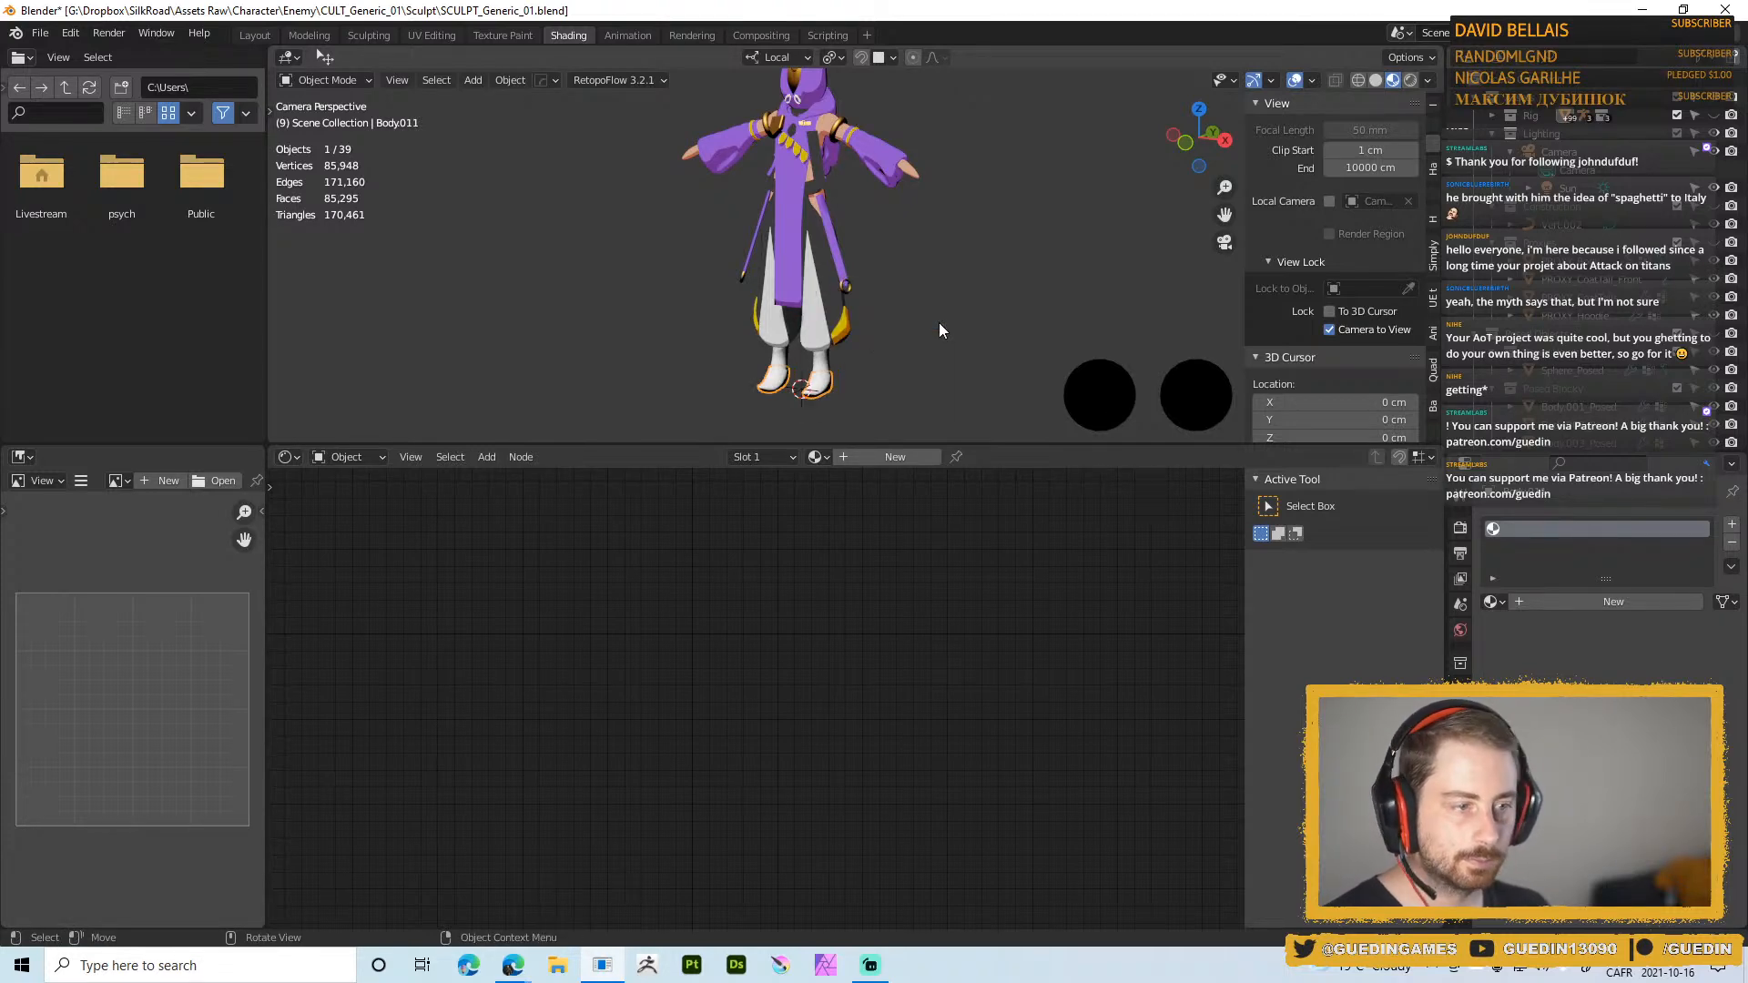
click(859, 337)
Link the trouser panels' Color04 material to the shoes, the lower-leg pieces and the small loops below the hood
shift+middle_drag(810, 357, 808, 317)
scroll(751, 298, up, 5)
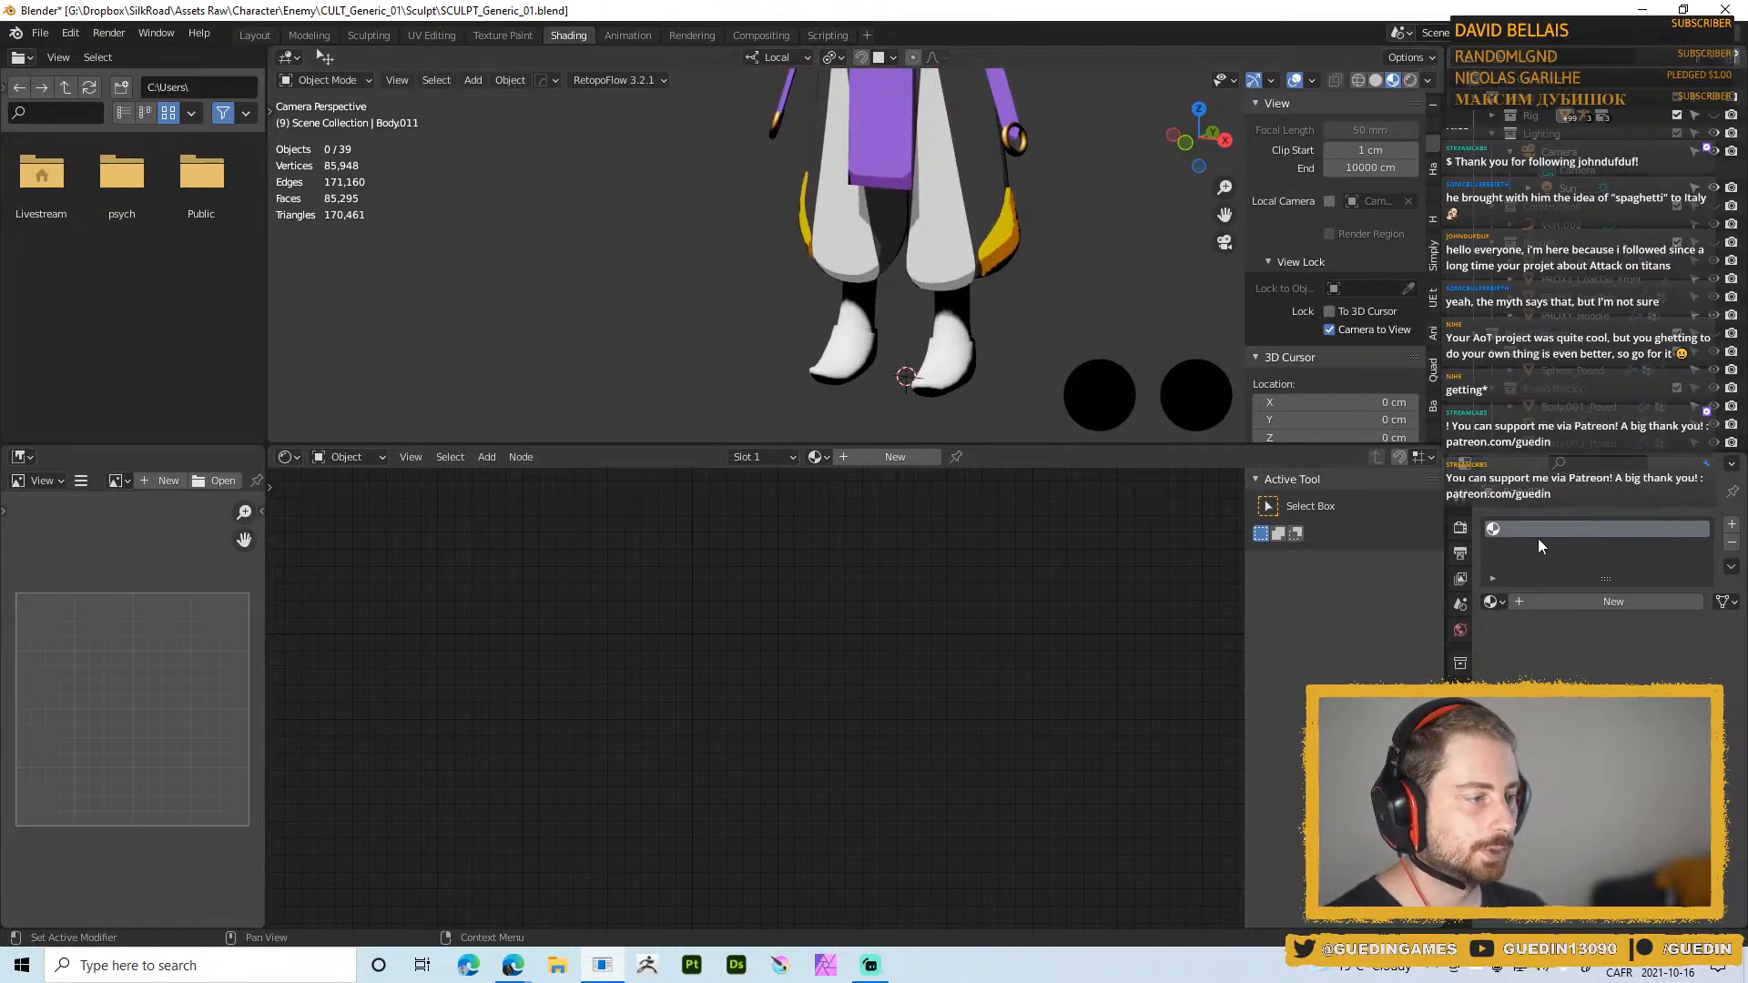
shift+middle_drag(982, 288, 867, 269)
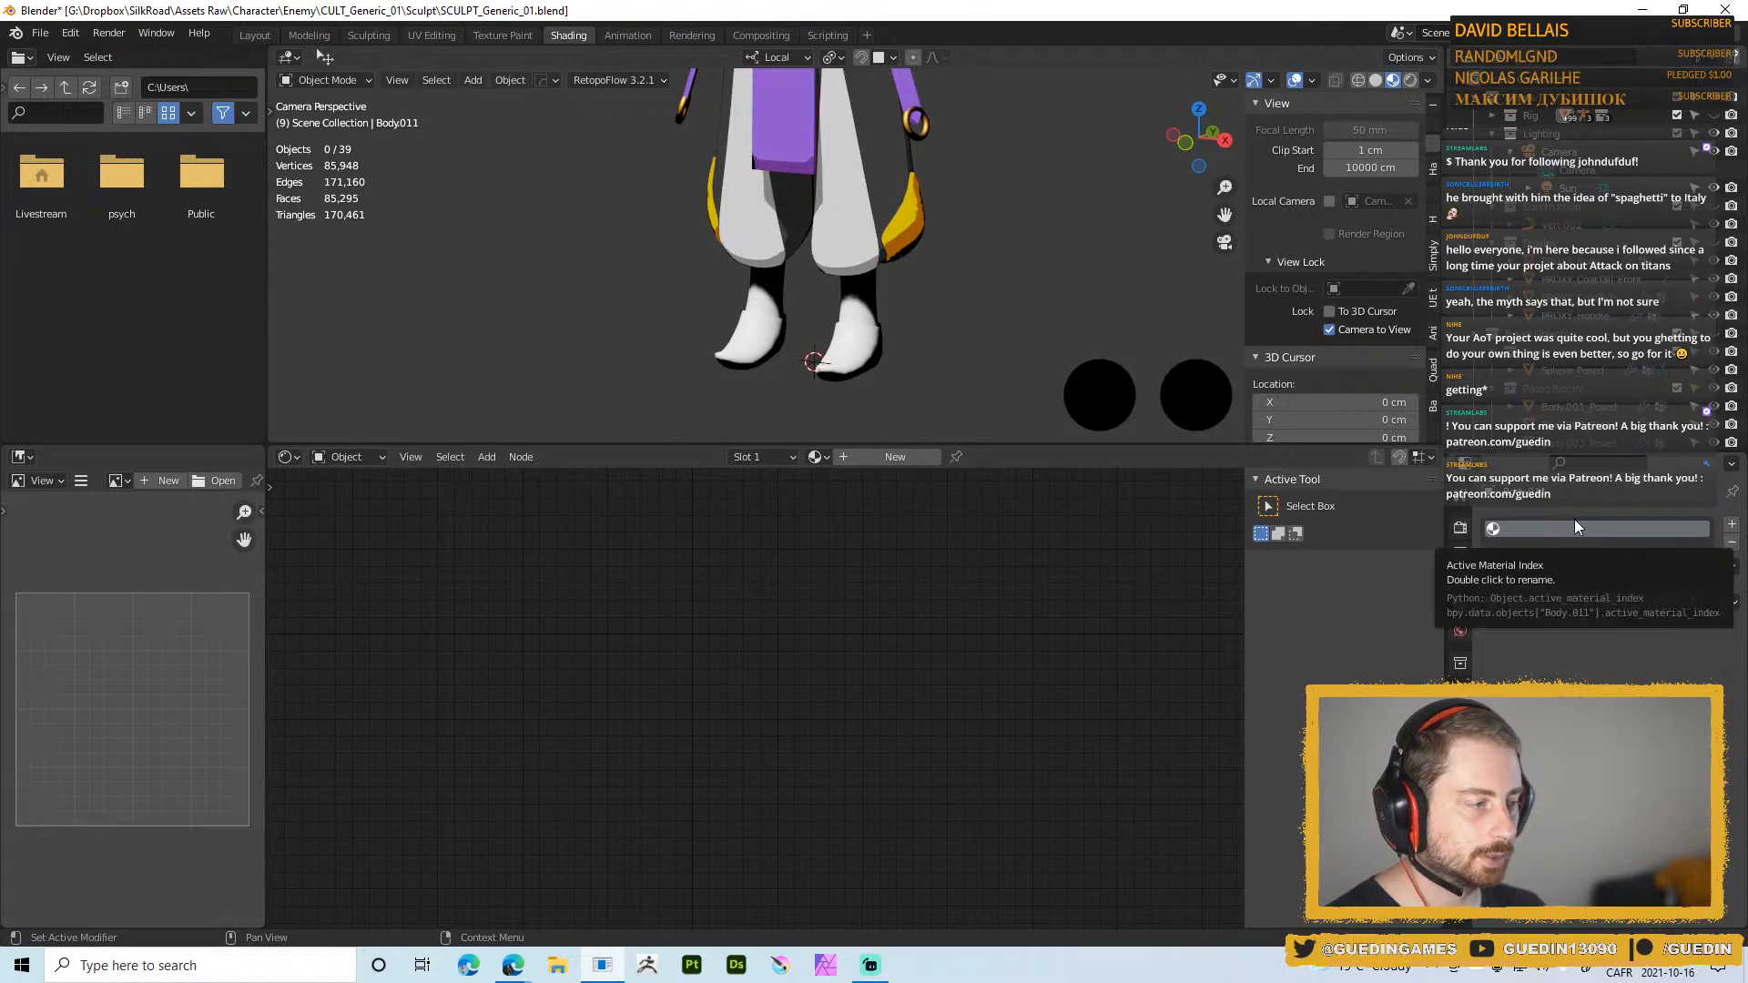
shift+middle_drag(871, 278, 845, 404)
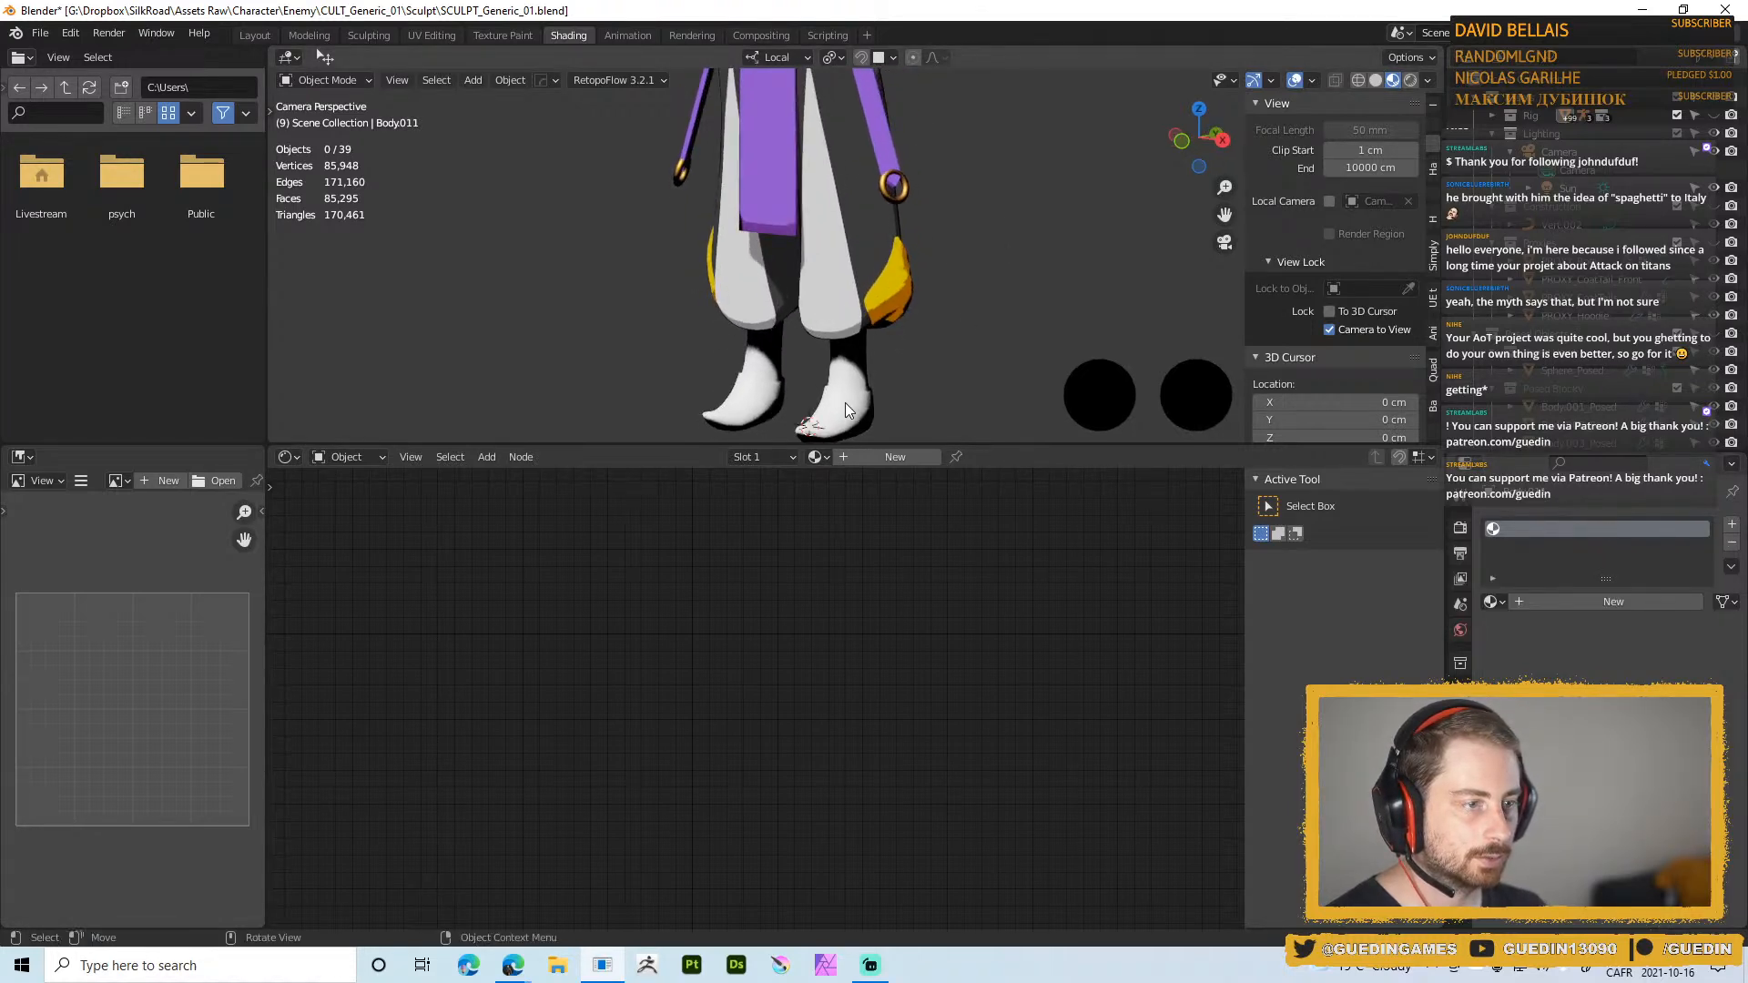
click(845, 406)
shift+click(861, 355)
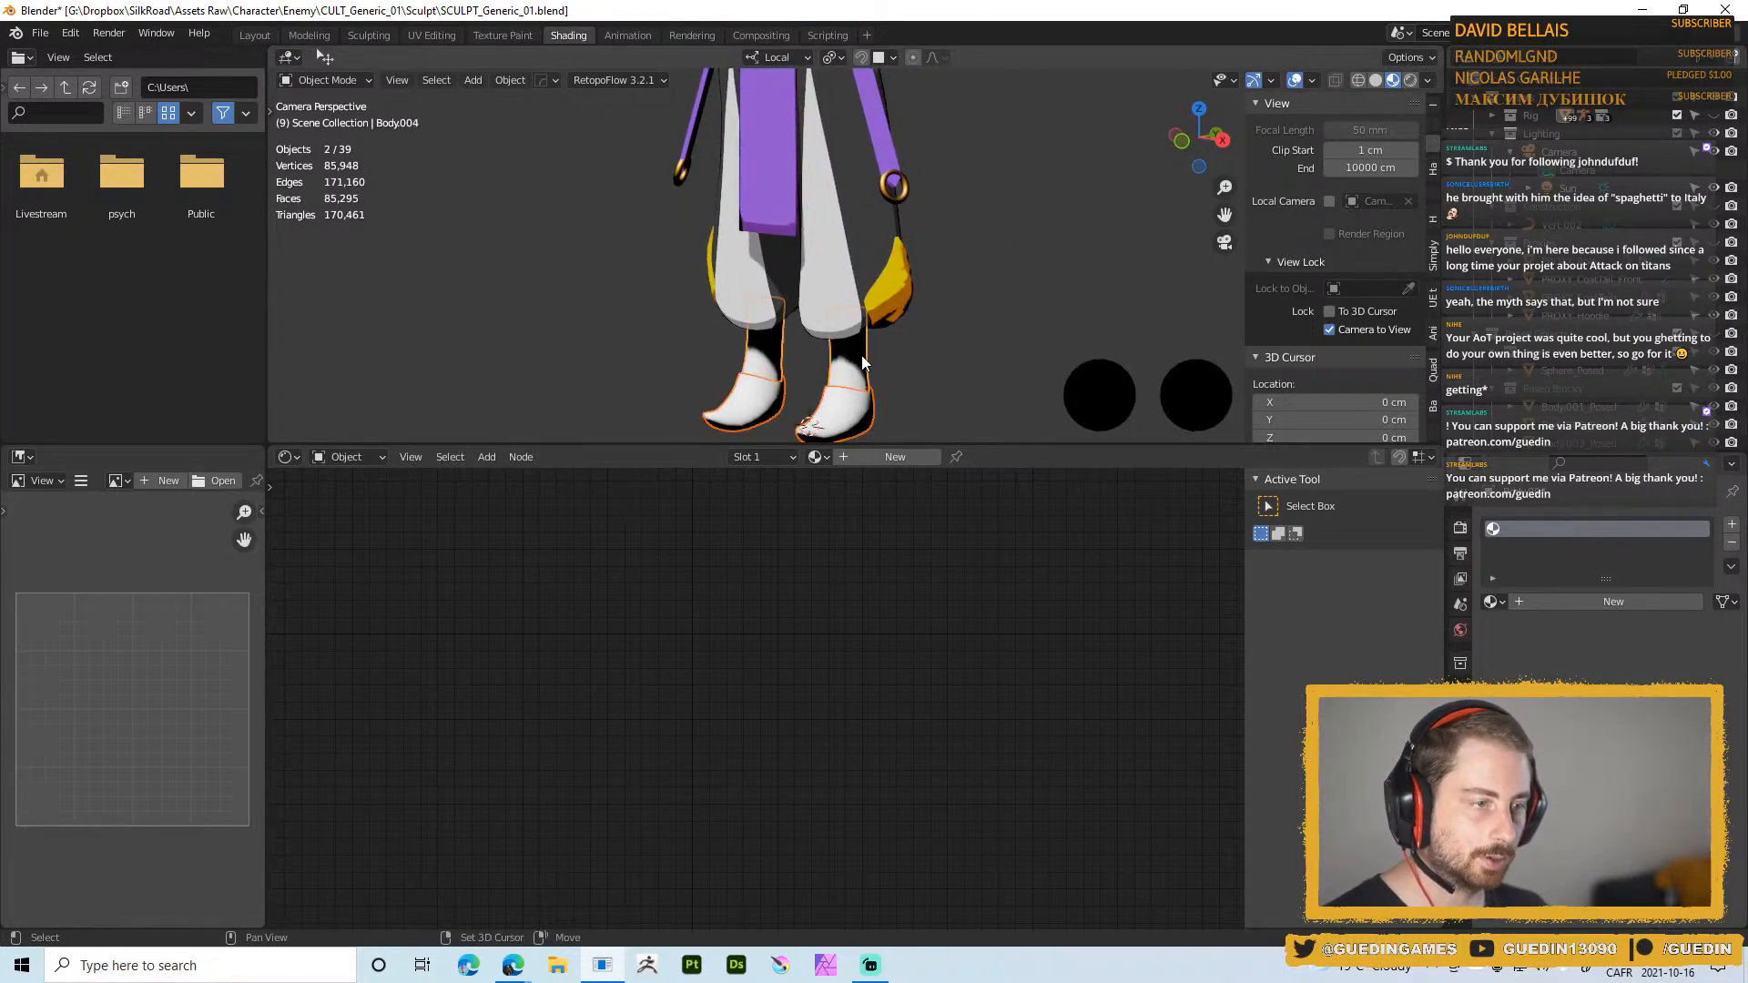
scroll(907, 248, down, 3)
shift+middle_drag(921, 113, 877, 324)
middle_drag(802, 228, 873, 204)
scroll(794, 157, up, 3)
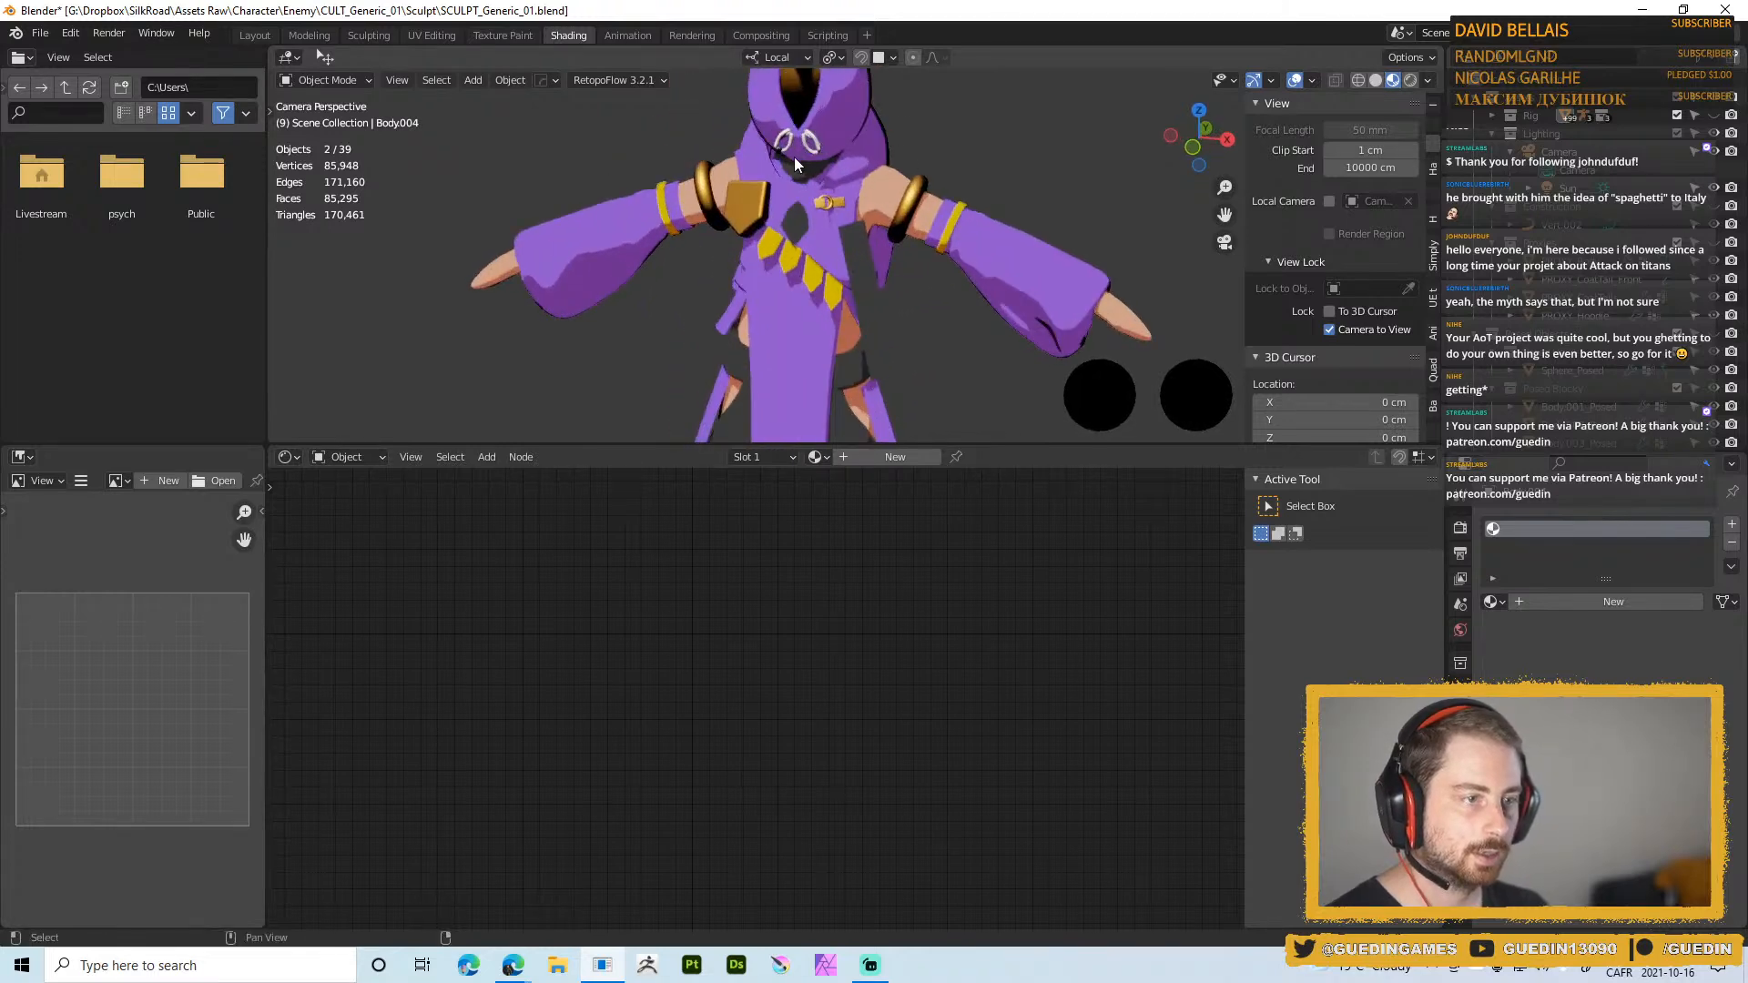
shift+middle_drag(794, 157, 865, 133)
scroll(772, 177, up, 2)
shift+click(822, 162)
scroll(872, 176, down, 3)
scroll(783, 264, down, 4)
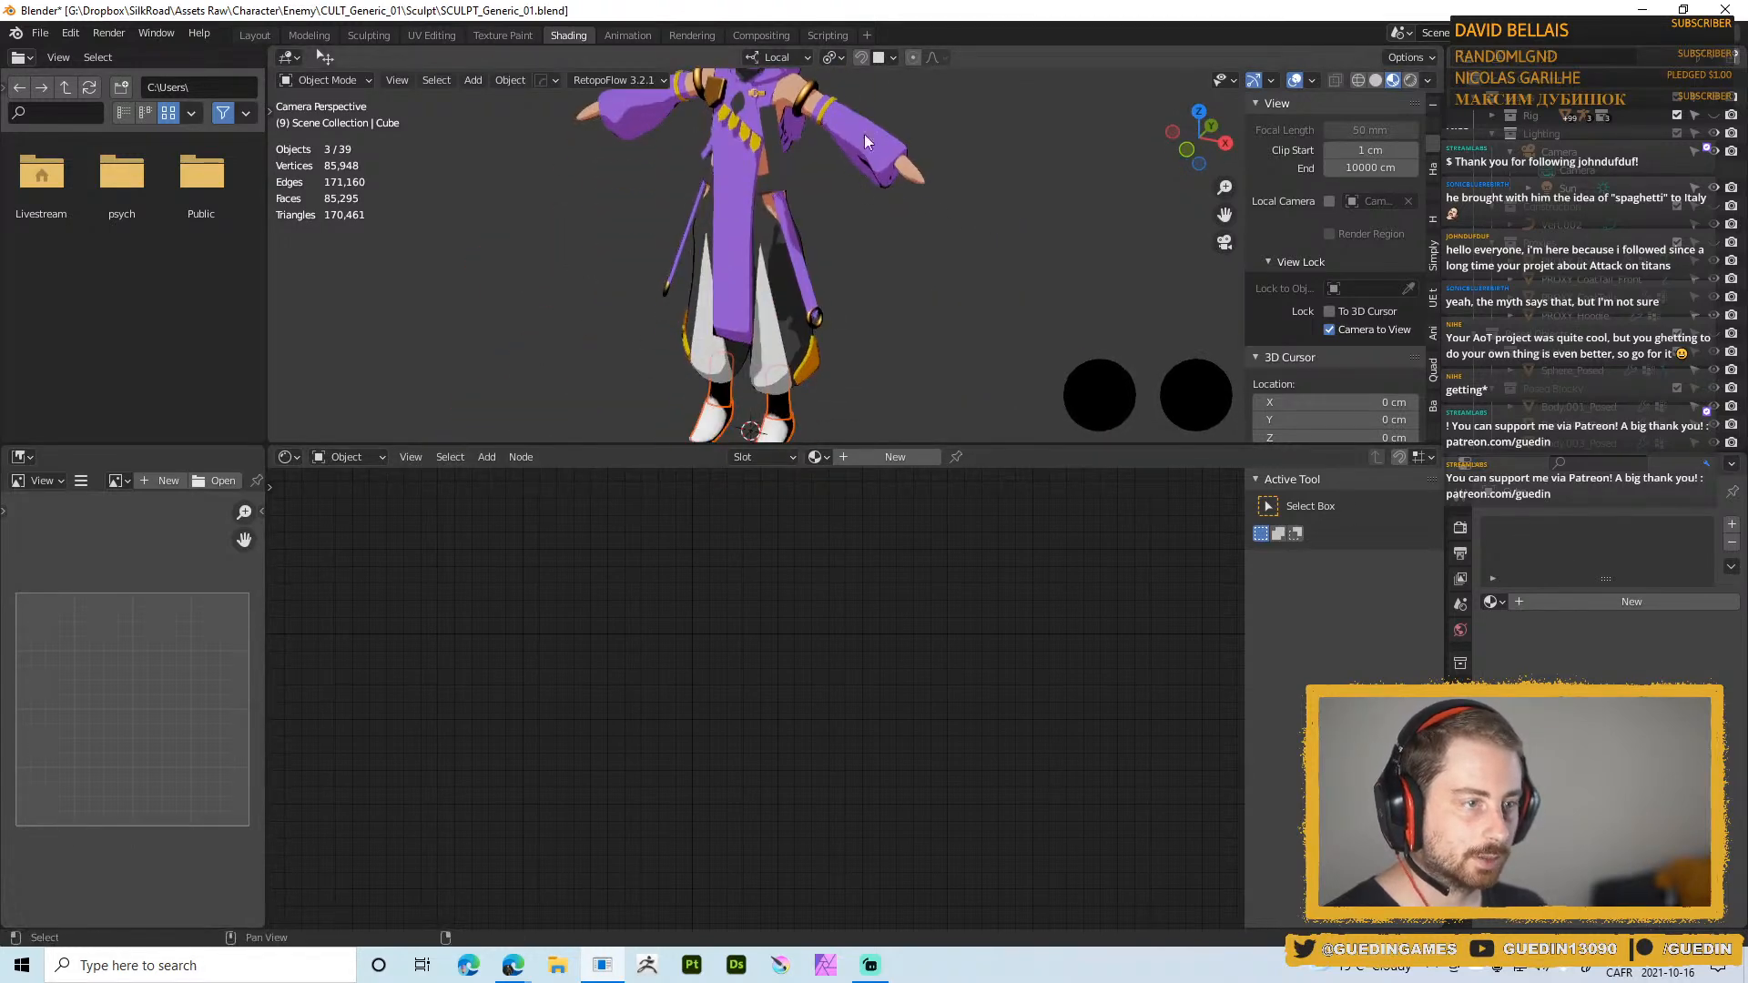
scroll(803, 320, up, 4)
shift+click(825, 308)
key(ctrl+l)
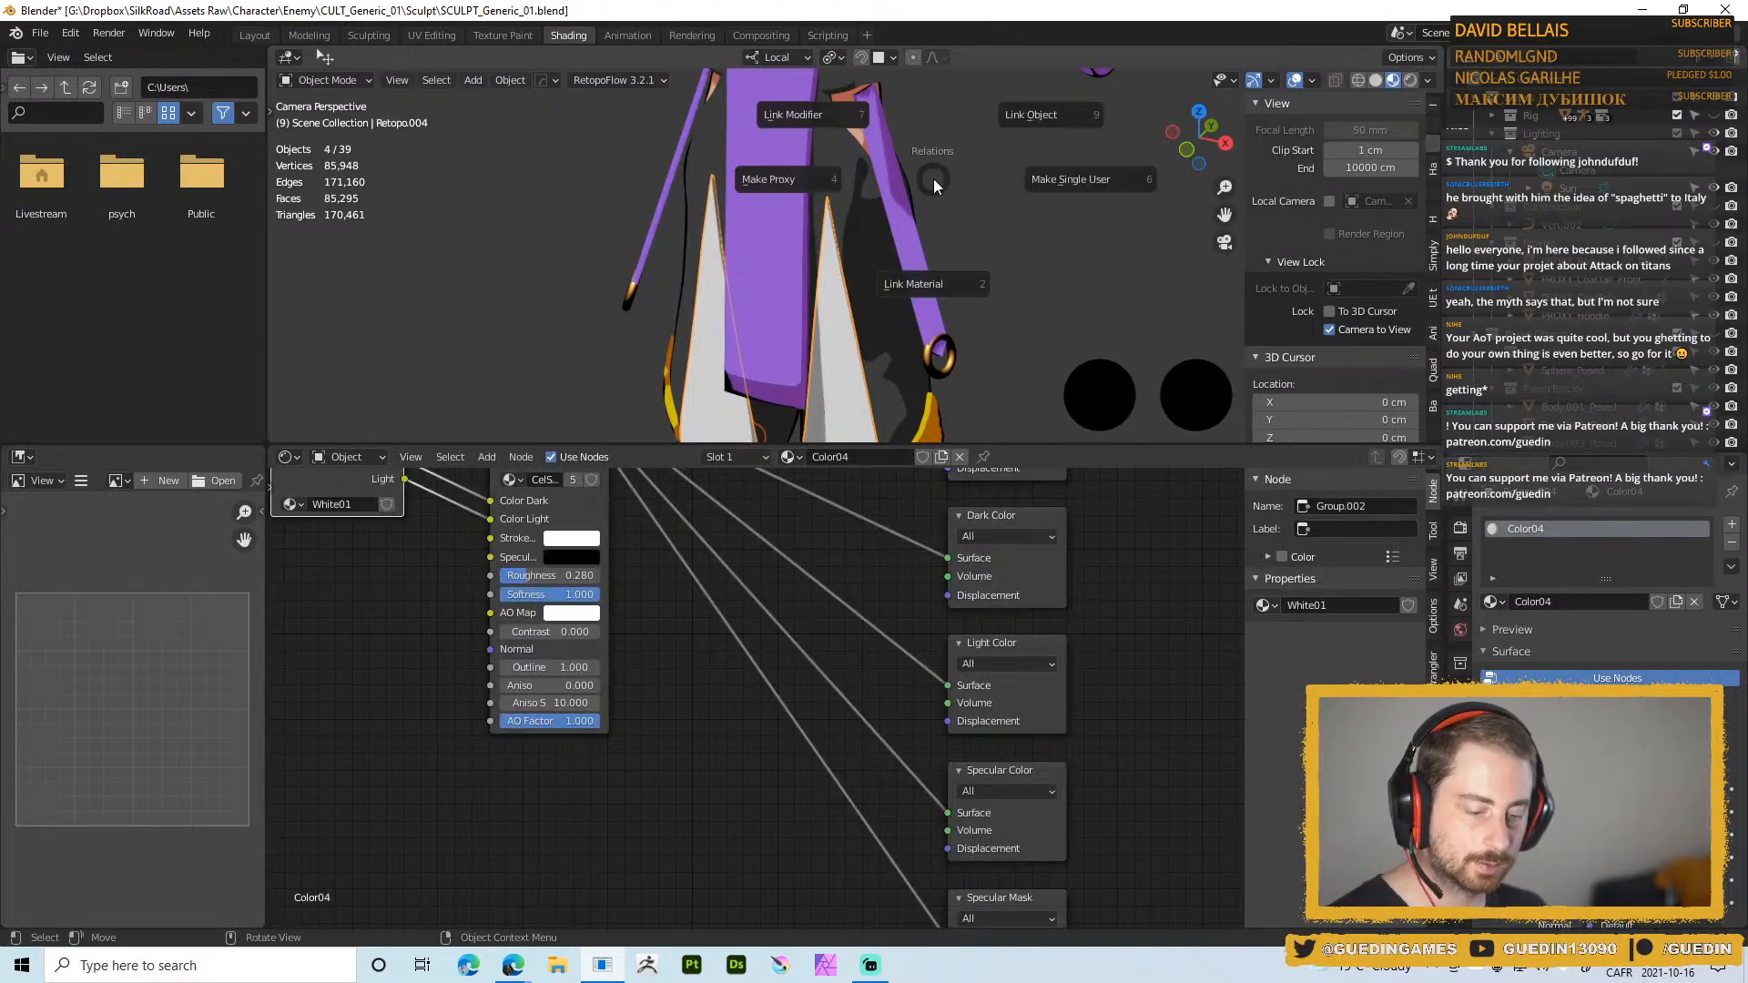
click(939, 267)
Link the Color04 material from the lower-leg pieces to the white trouser panel object at the back, then clear the selection
scroll(953, 295, down, 5)
middle_drag(822, 226, 496, 196)
shift+middle_drag(922, 283, 827, 182)
scroll(828, 188, up, 3)
click(828, 222)
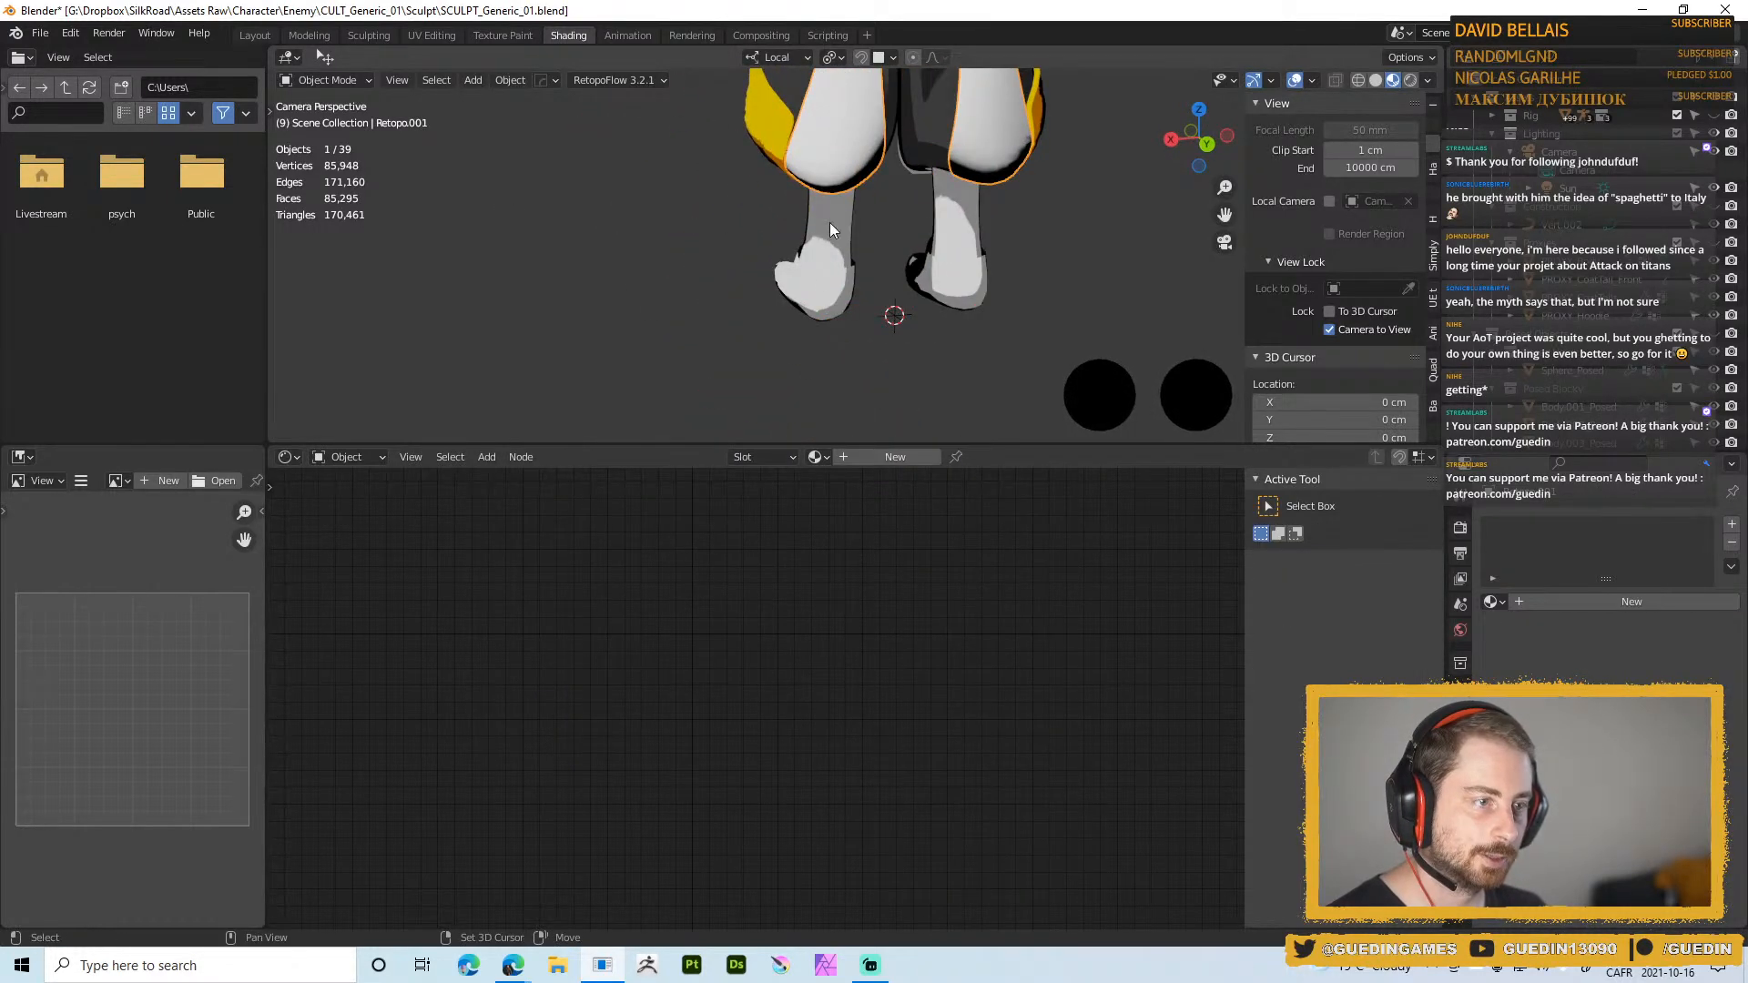
shift+click(829, 222)
key(ctrl+l)
click(831, 315)
key(alt+a)
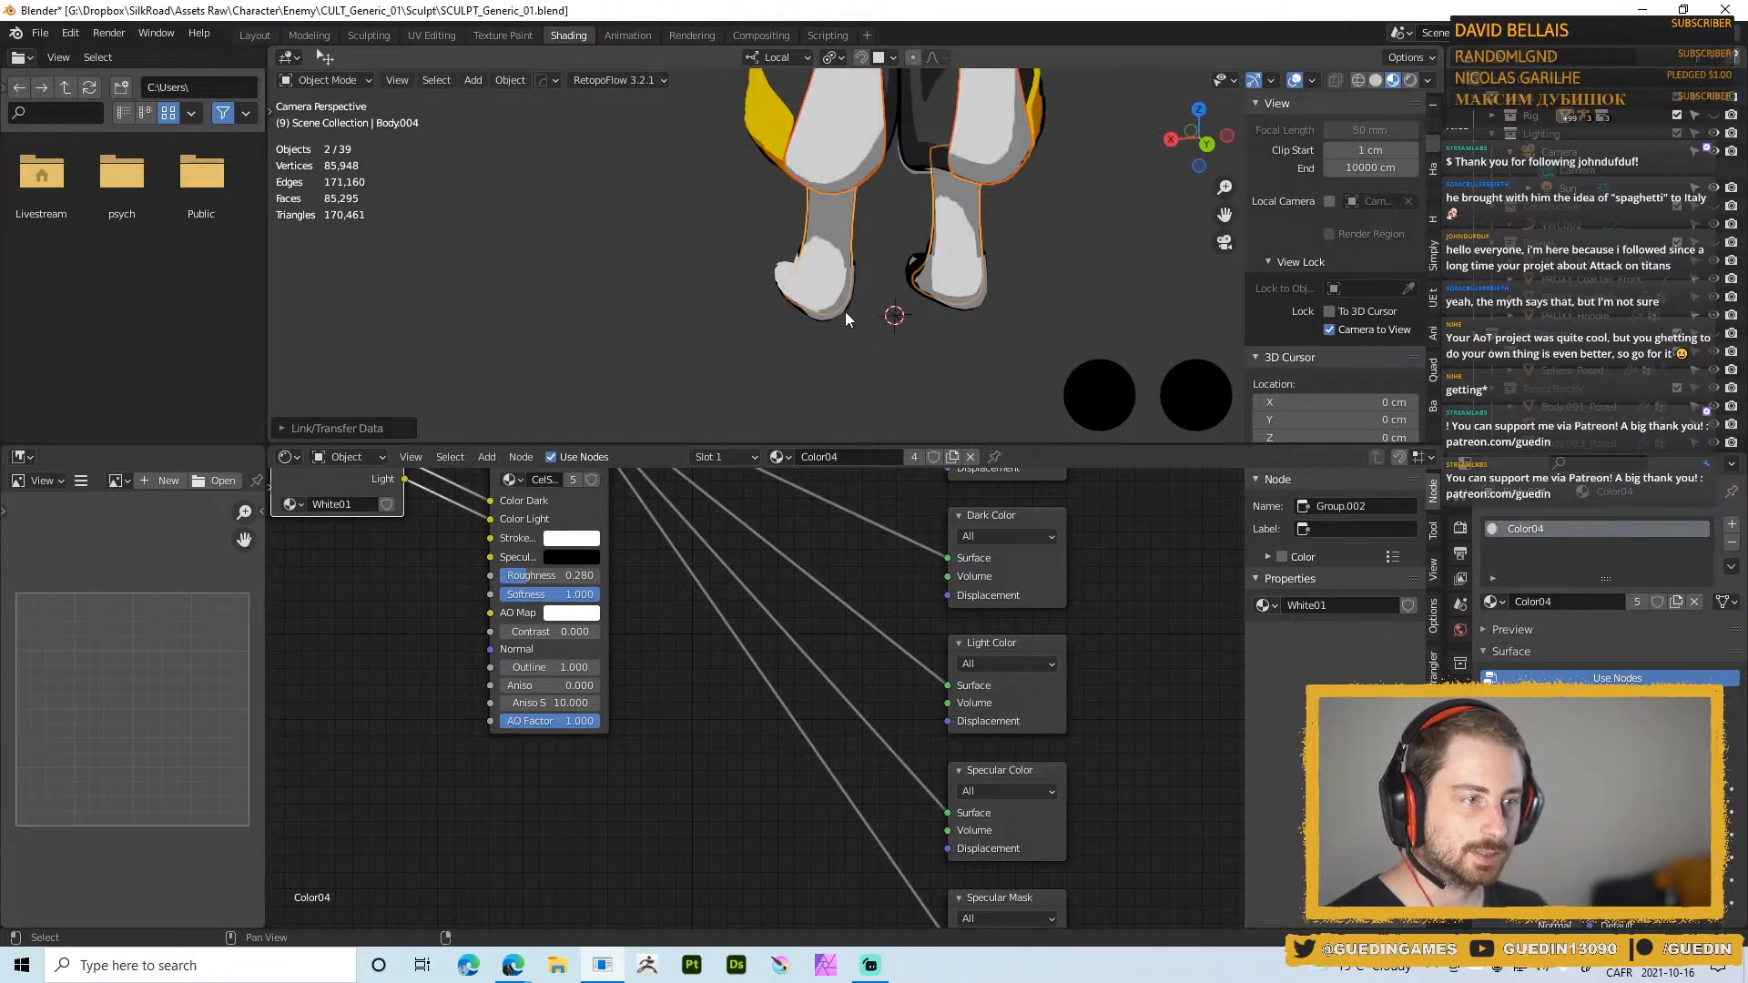
Assign the existing Color04 material to the upper-arm rings in place of Material.005
scroll(838, 273, down, 4)
middle_drag(812, 188, 679, 156)
shift+middle_drag(910, 223, 794, 319)
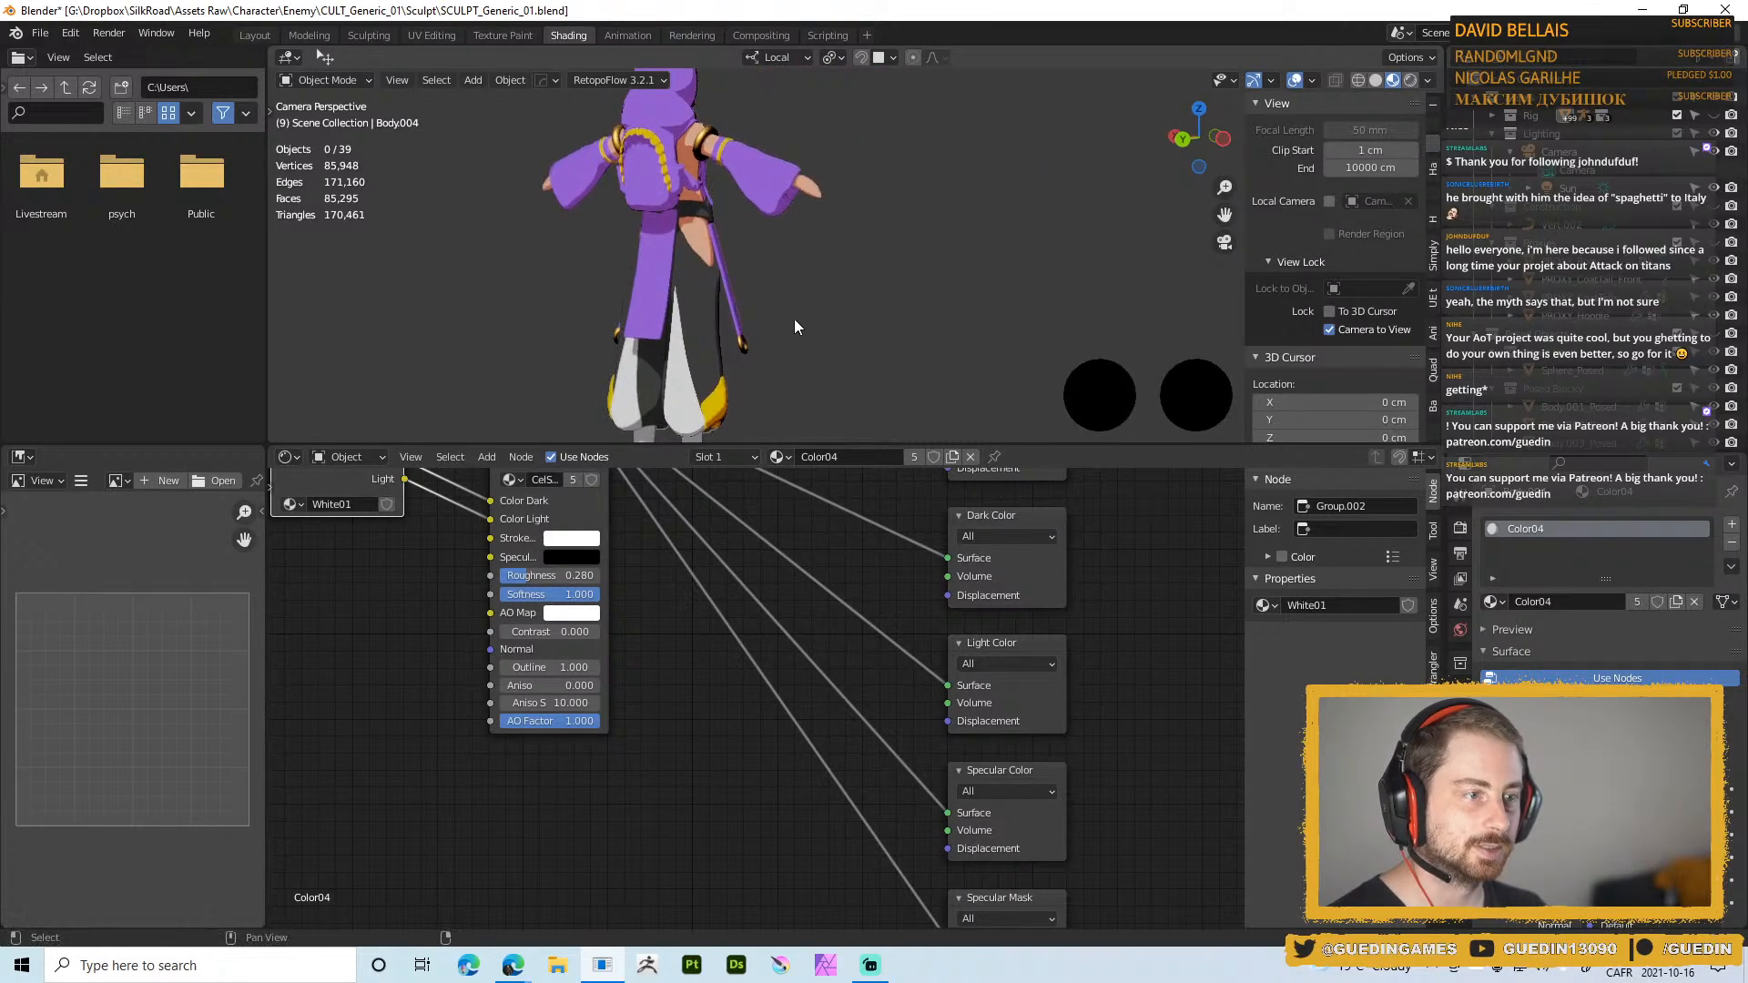
middle_drag(774, 177, 314, 181)
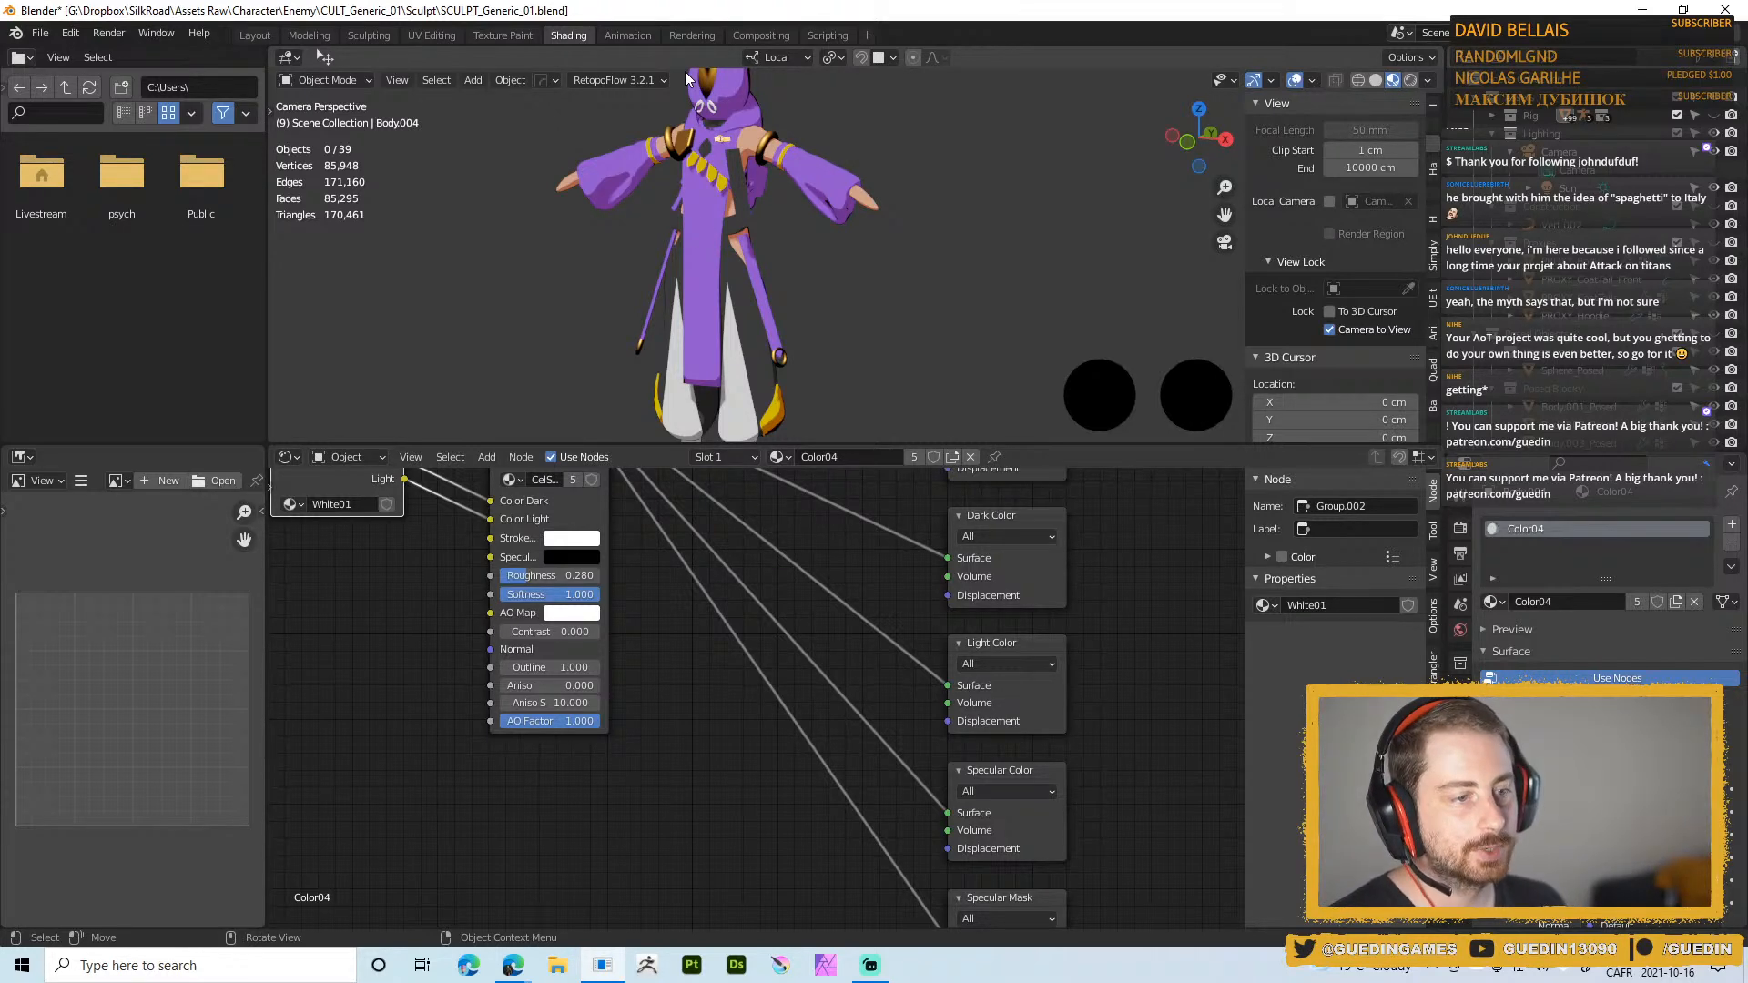
shift+middle_drag(734, 158, 810, 215)
scroll(706, 213, up, 5)
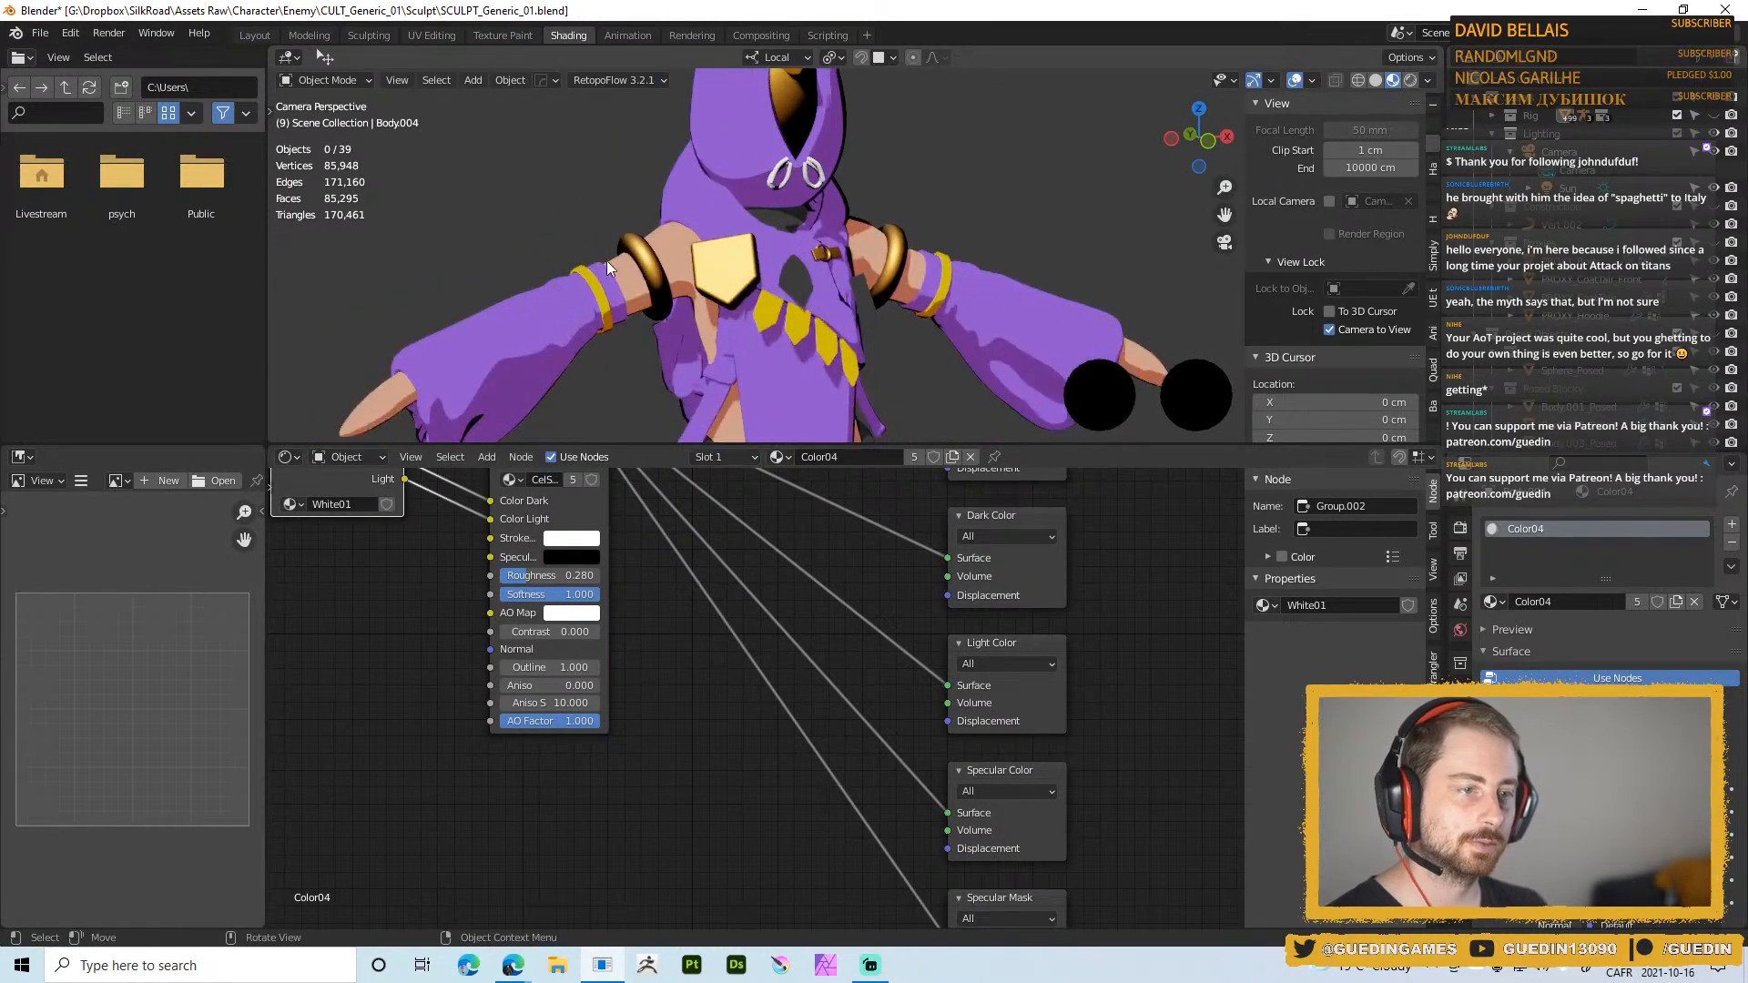
click(606, 261)
scroll(758, 242, down, 3)
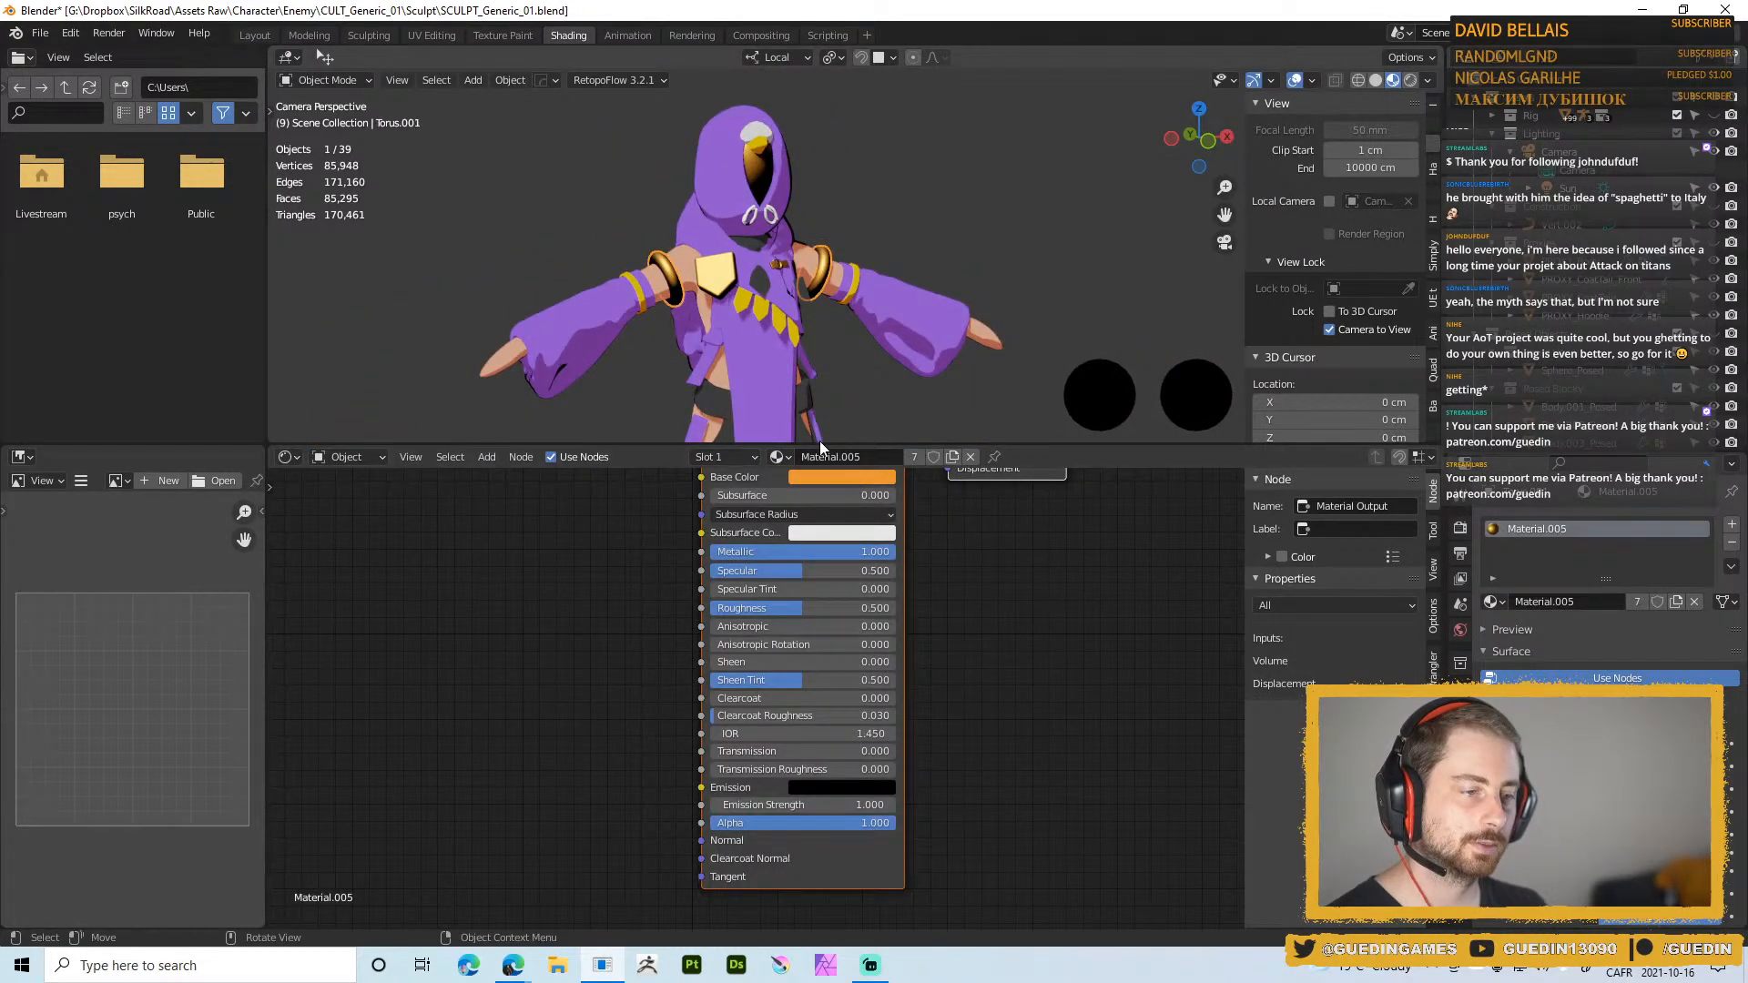
click(779, 457)
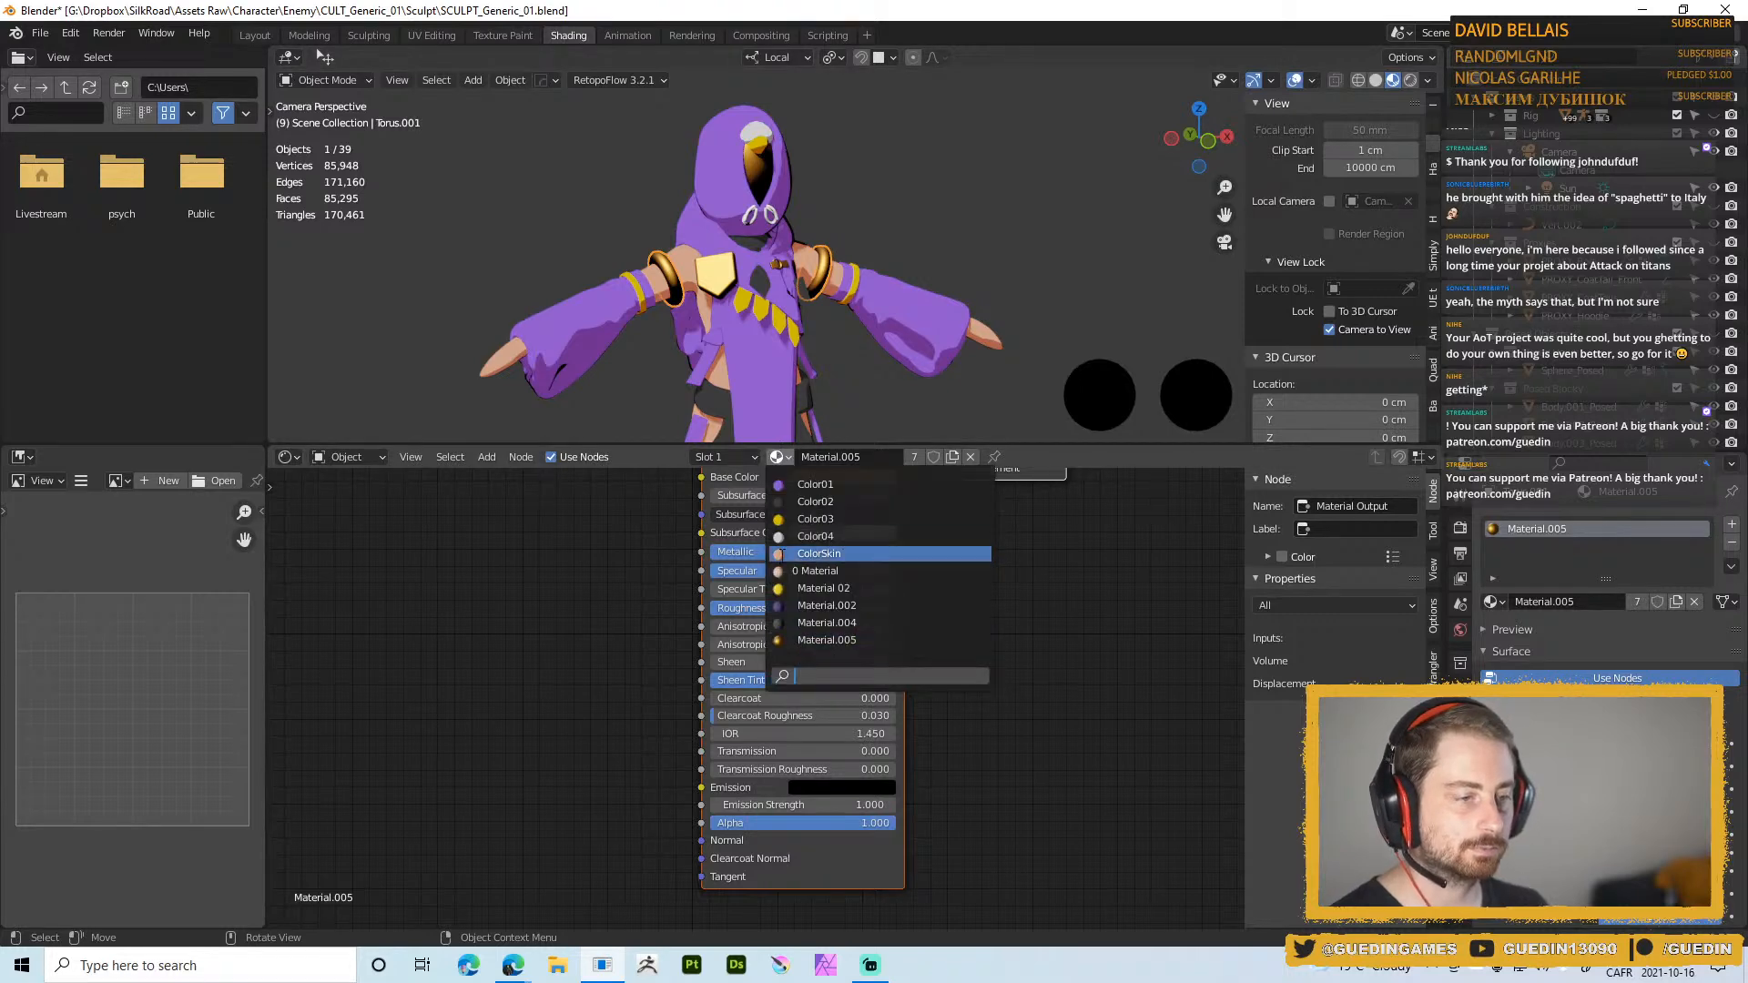
click(837, 536)
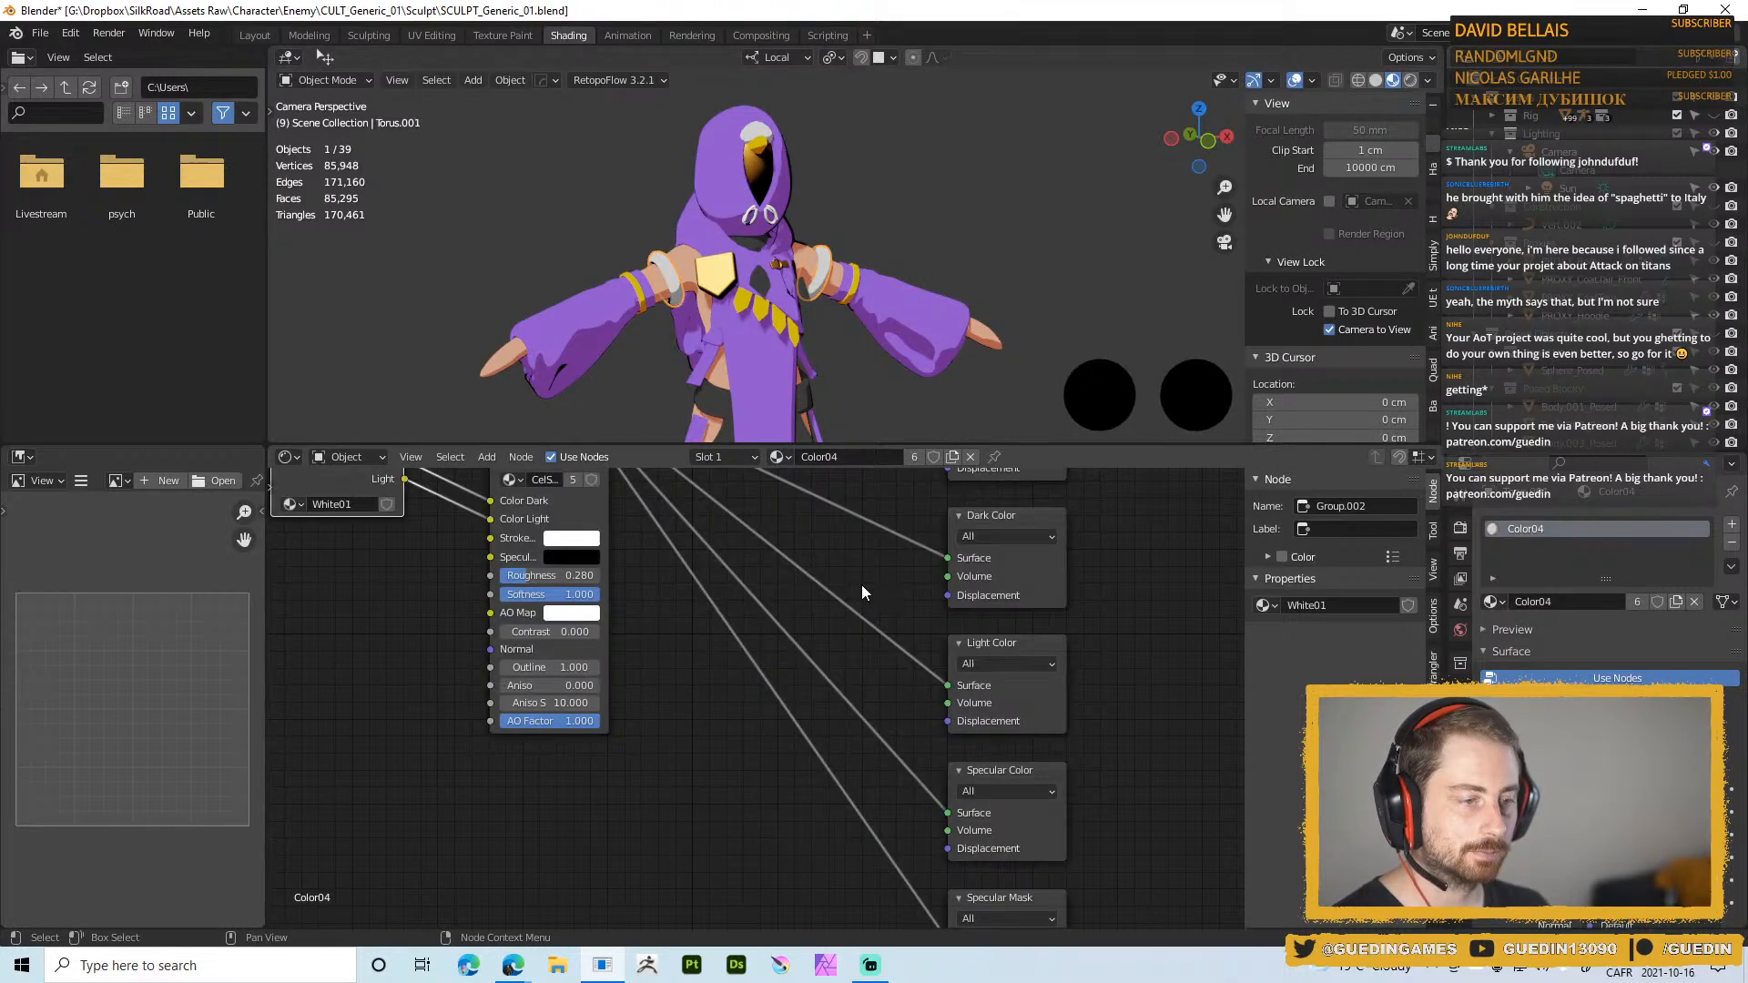
Make a single-user copy of the arm rings' Color04 material and name it Color05
scroll(755, 543, up, 3)
scroll(956, 629, up, 1)
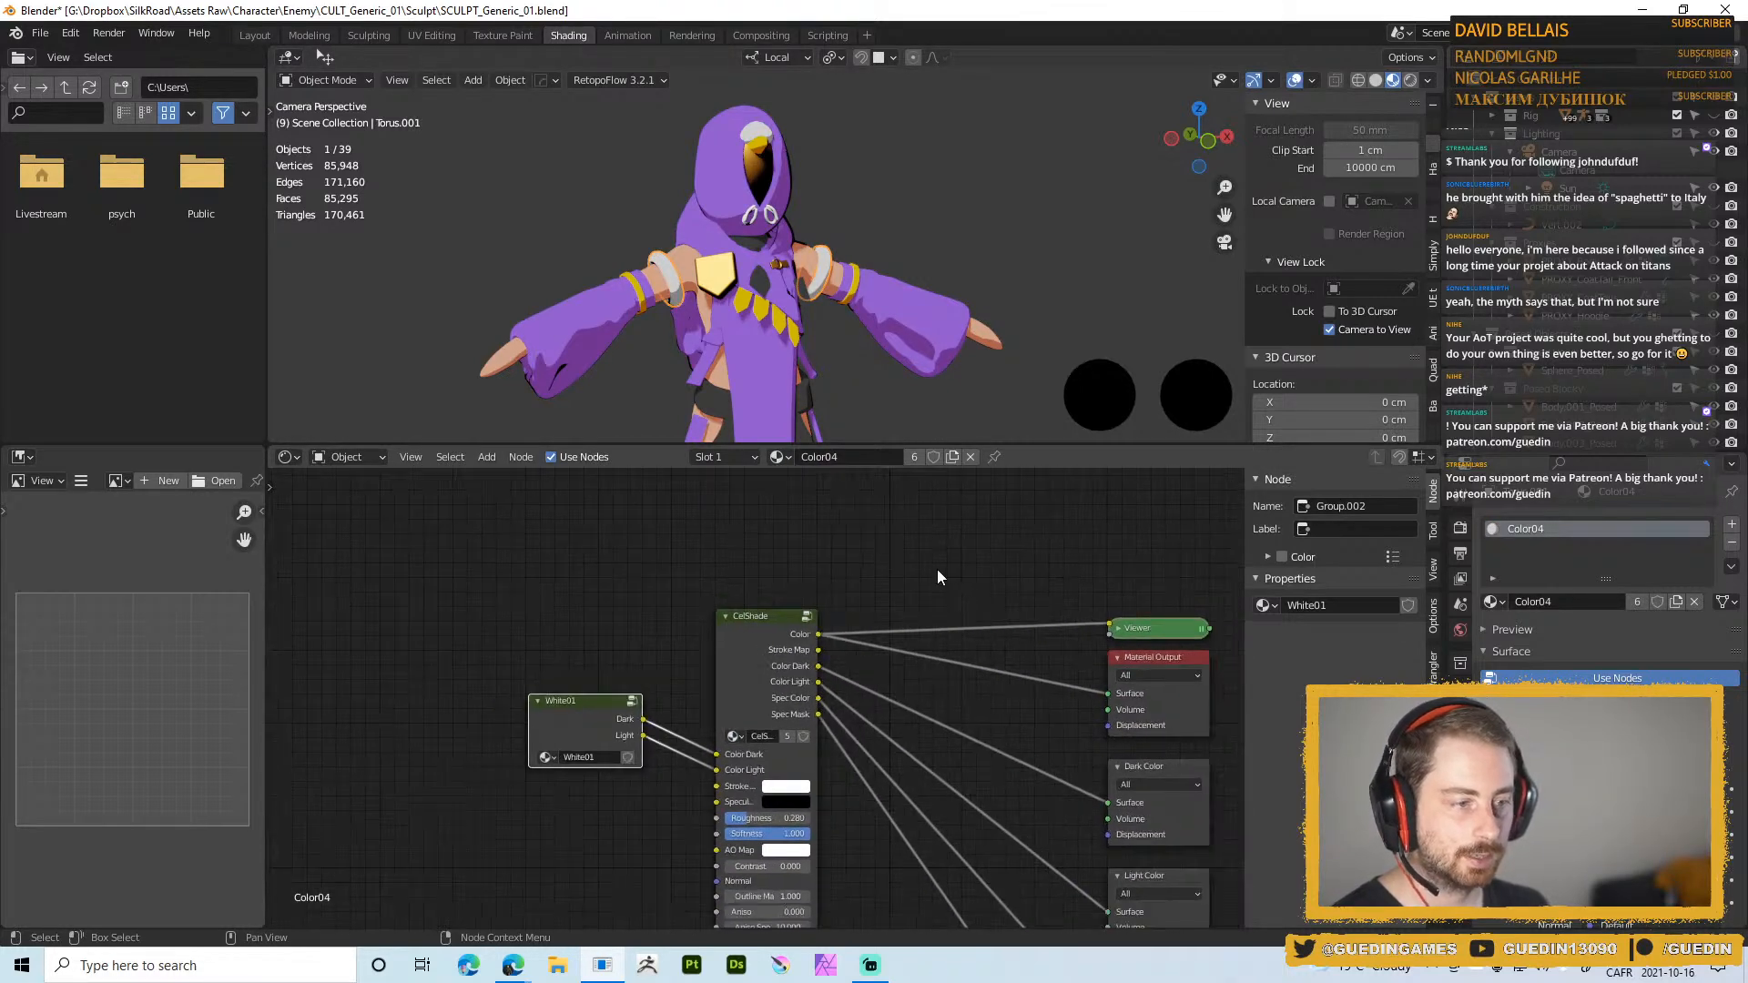
click(913, 456)
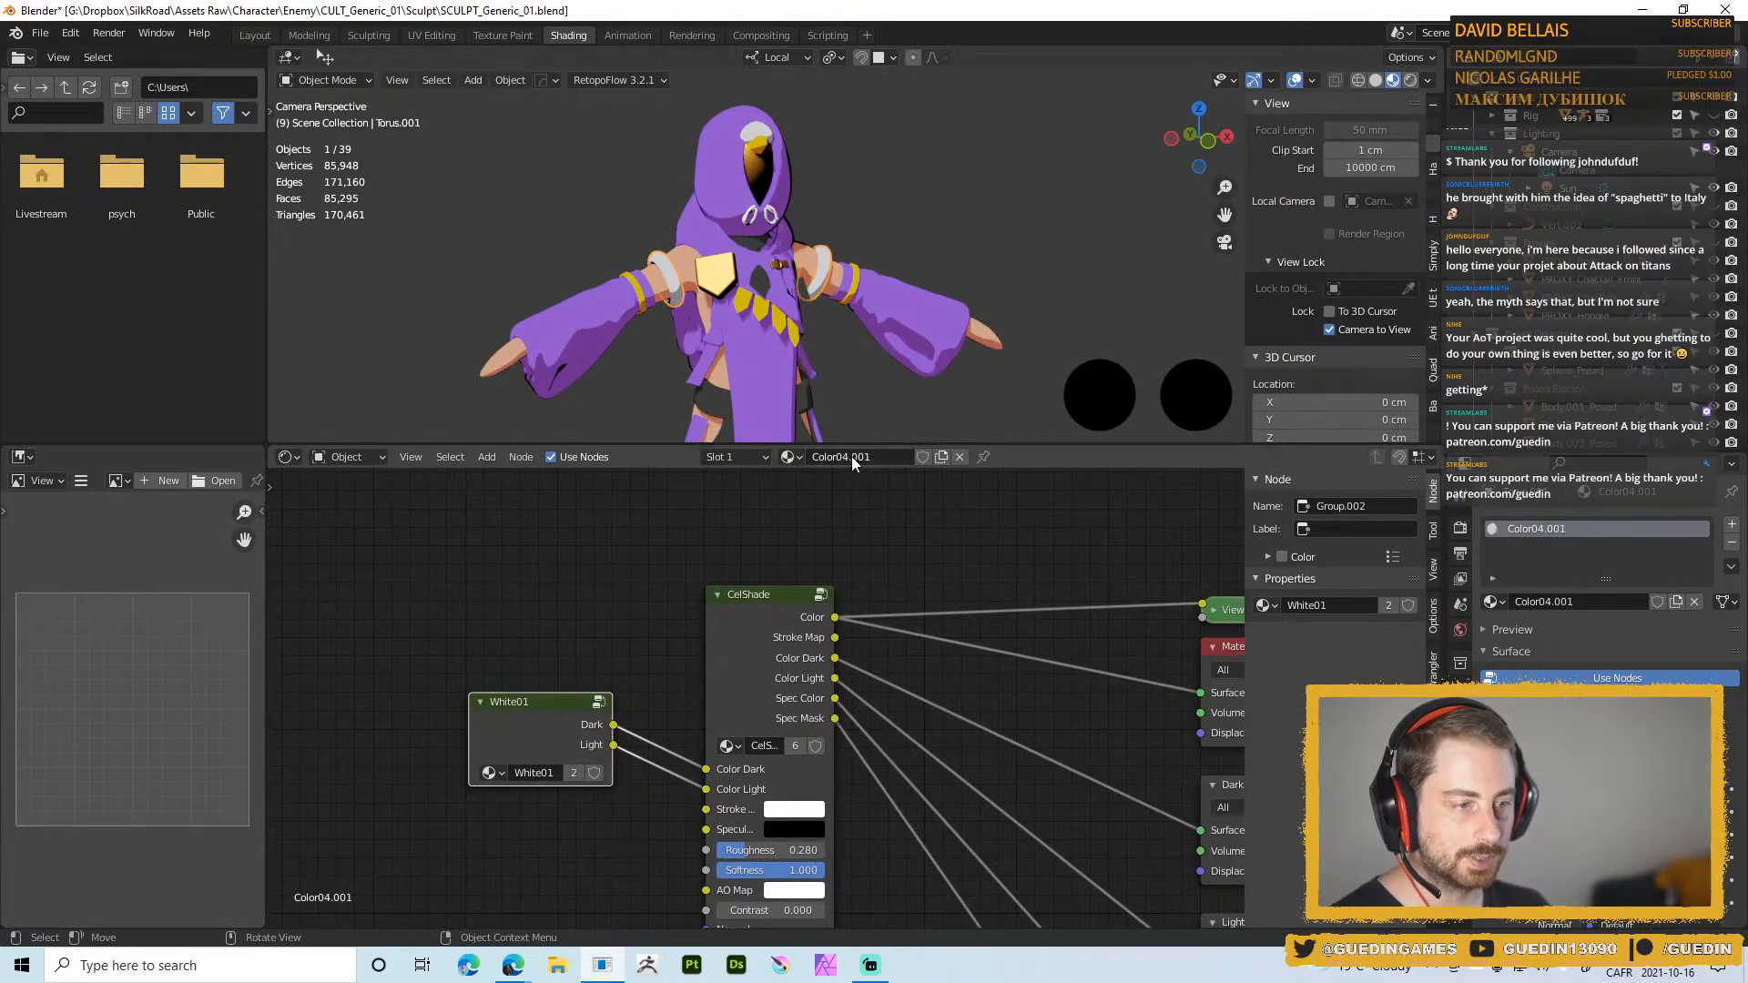
click(906, 456)
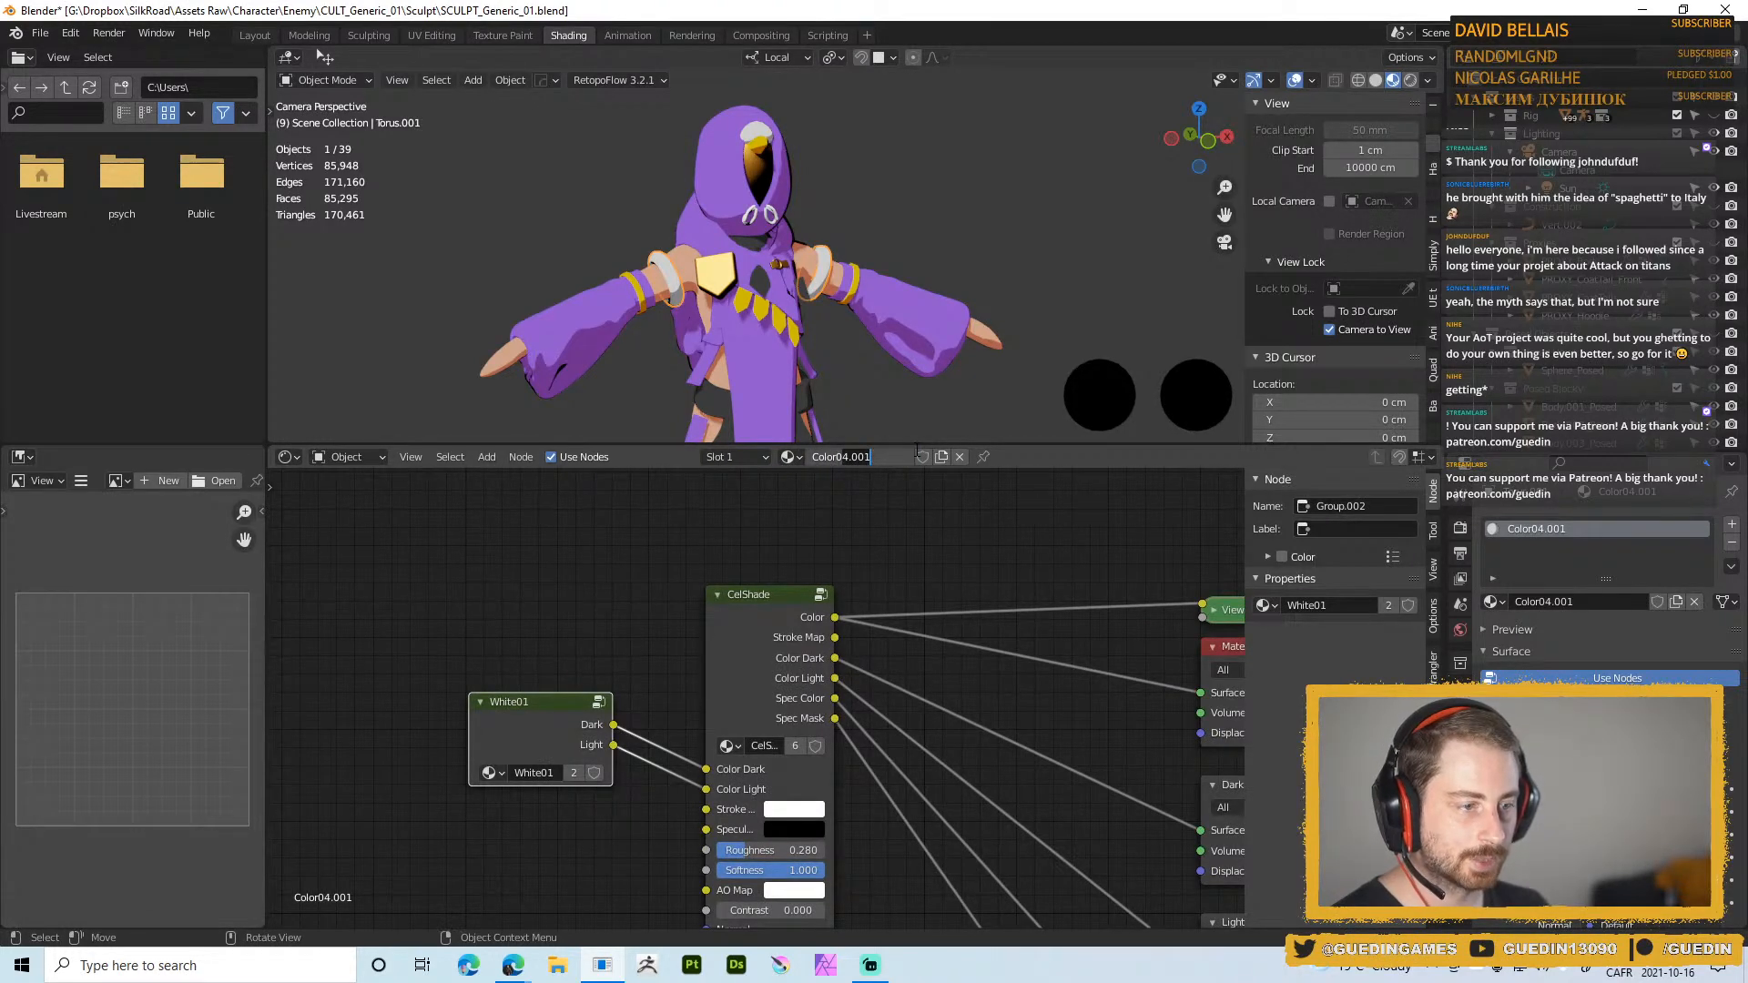
text(Color05)
key(Return)
Examine the base colour of the chest plate's gold material, then reselect the upper-arm rings
middle_drag(634, 628, 747, 554)
middle_drag(864, 678, 996, 648)
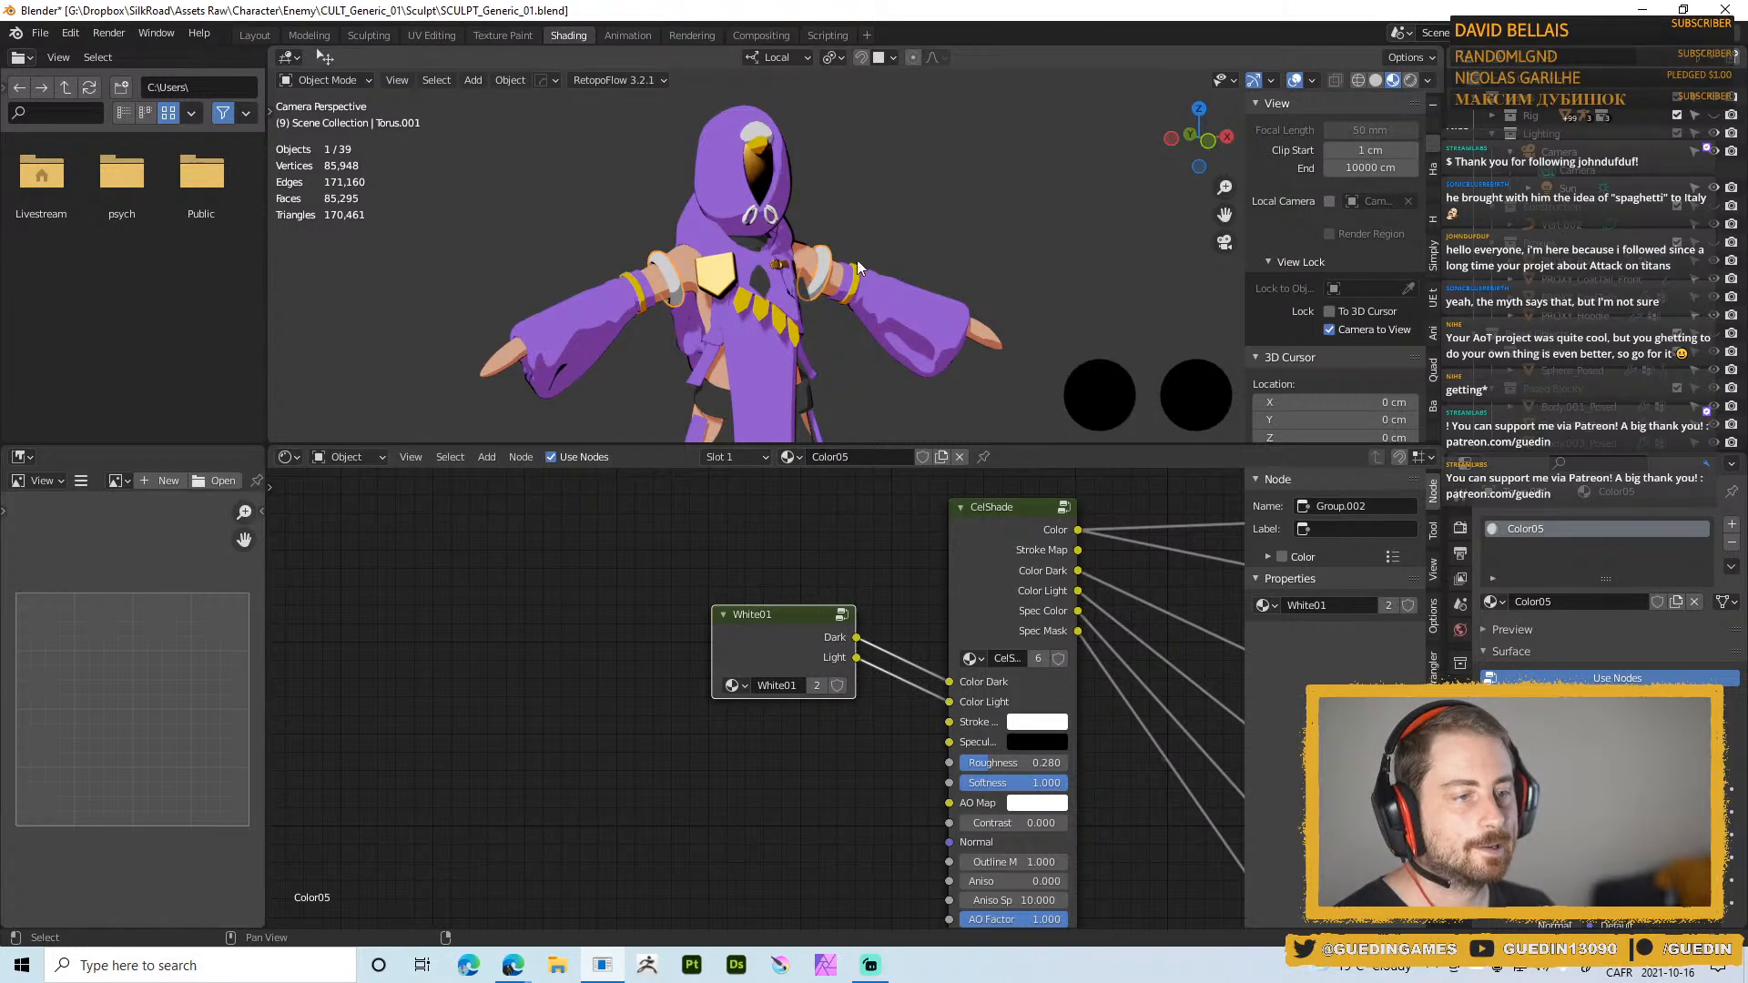
middle_drag(816, 342, 886, 304)
scroll(791, 348, up, 2)
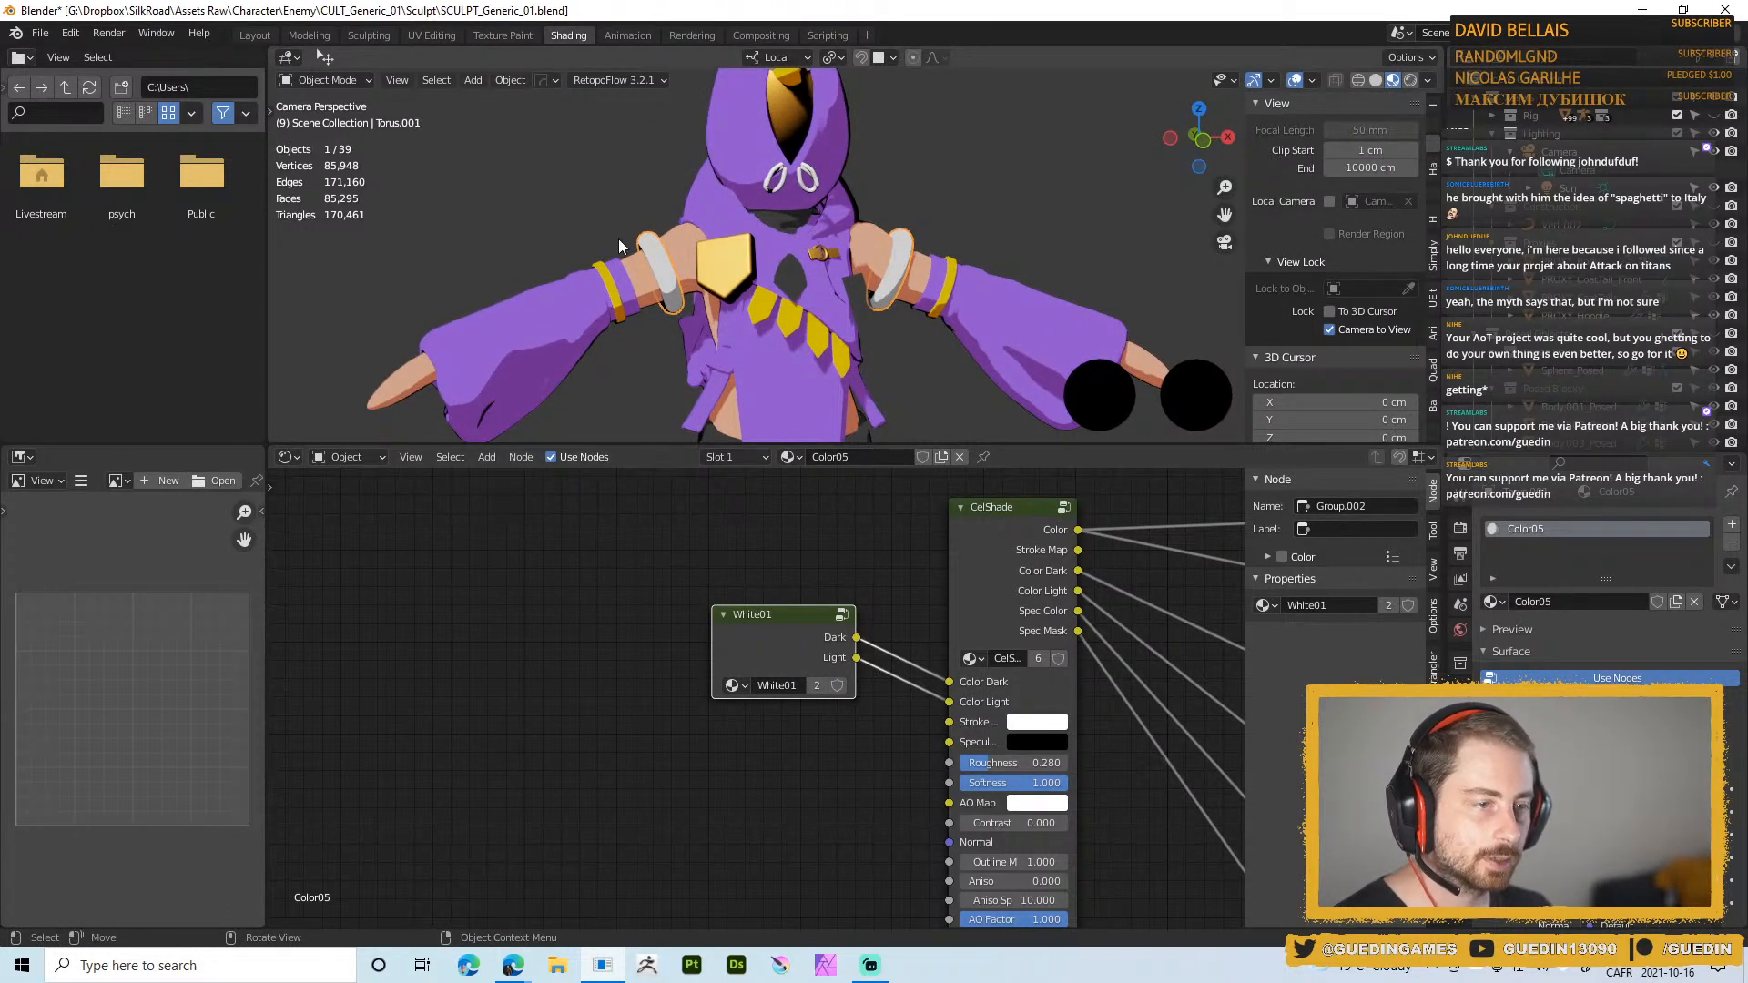
click(727, 280)
key(Home)
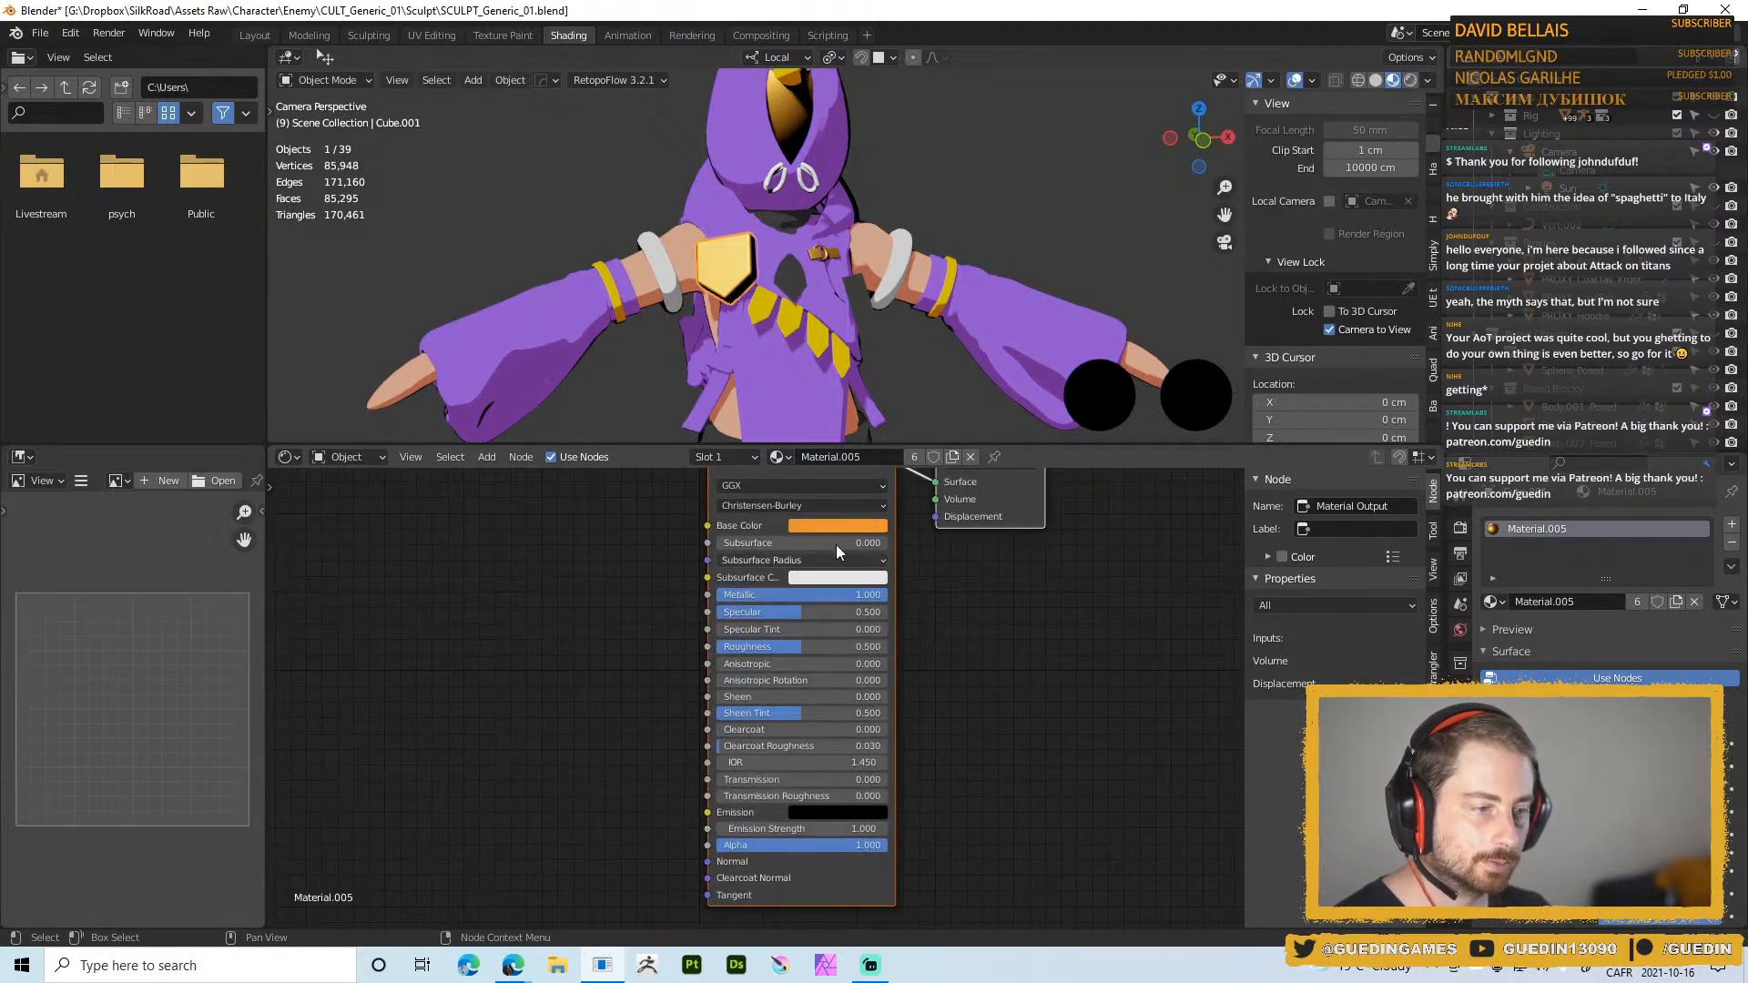
click(855, 523)
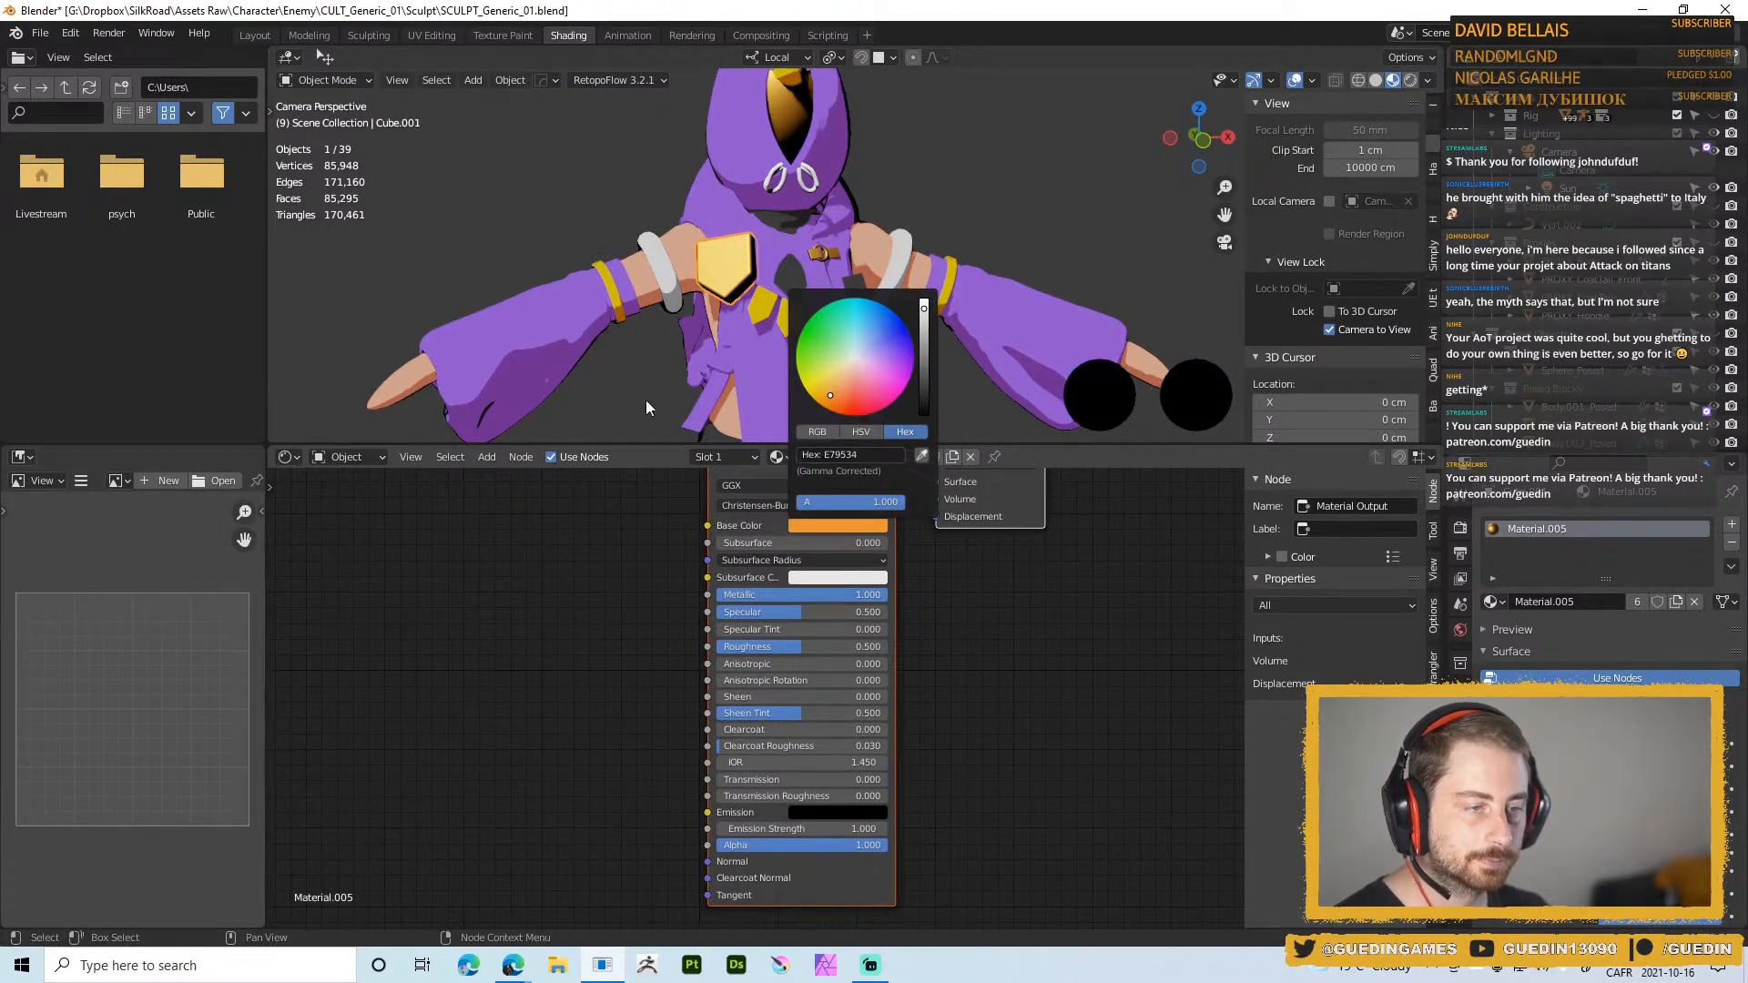
click(665, 280)
middle_drag(658, 654, 913, 700)
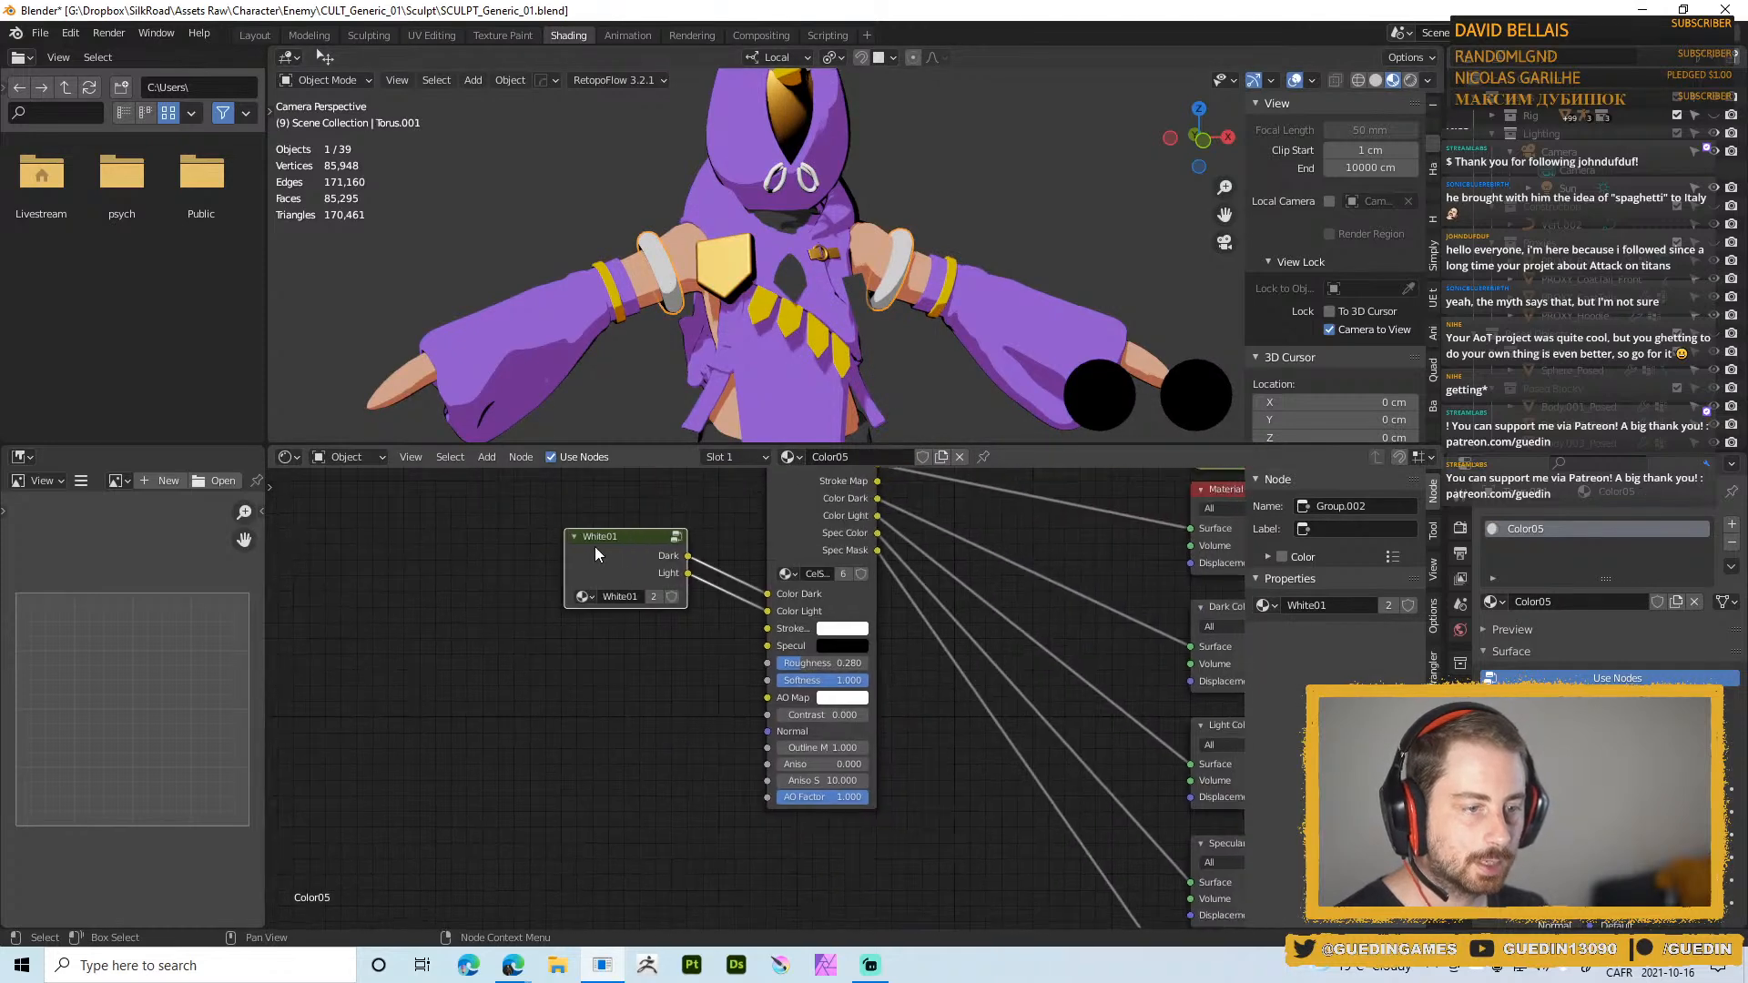
Try renaming the shared White01 group in Color05 to Gold01, and undo the renaming
click(620, 592)
text(Gold)
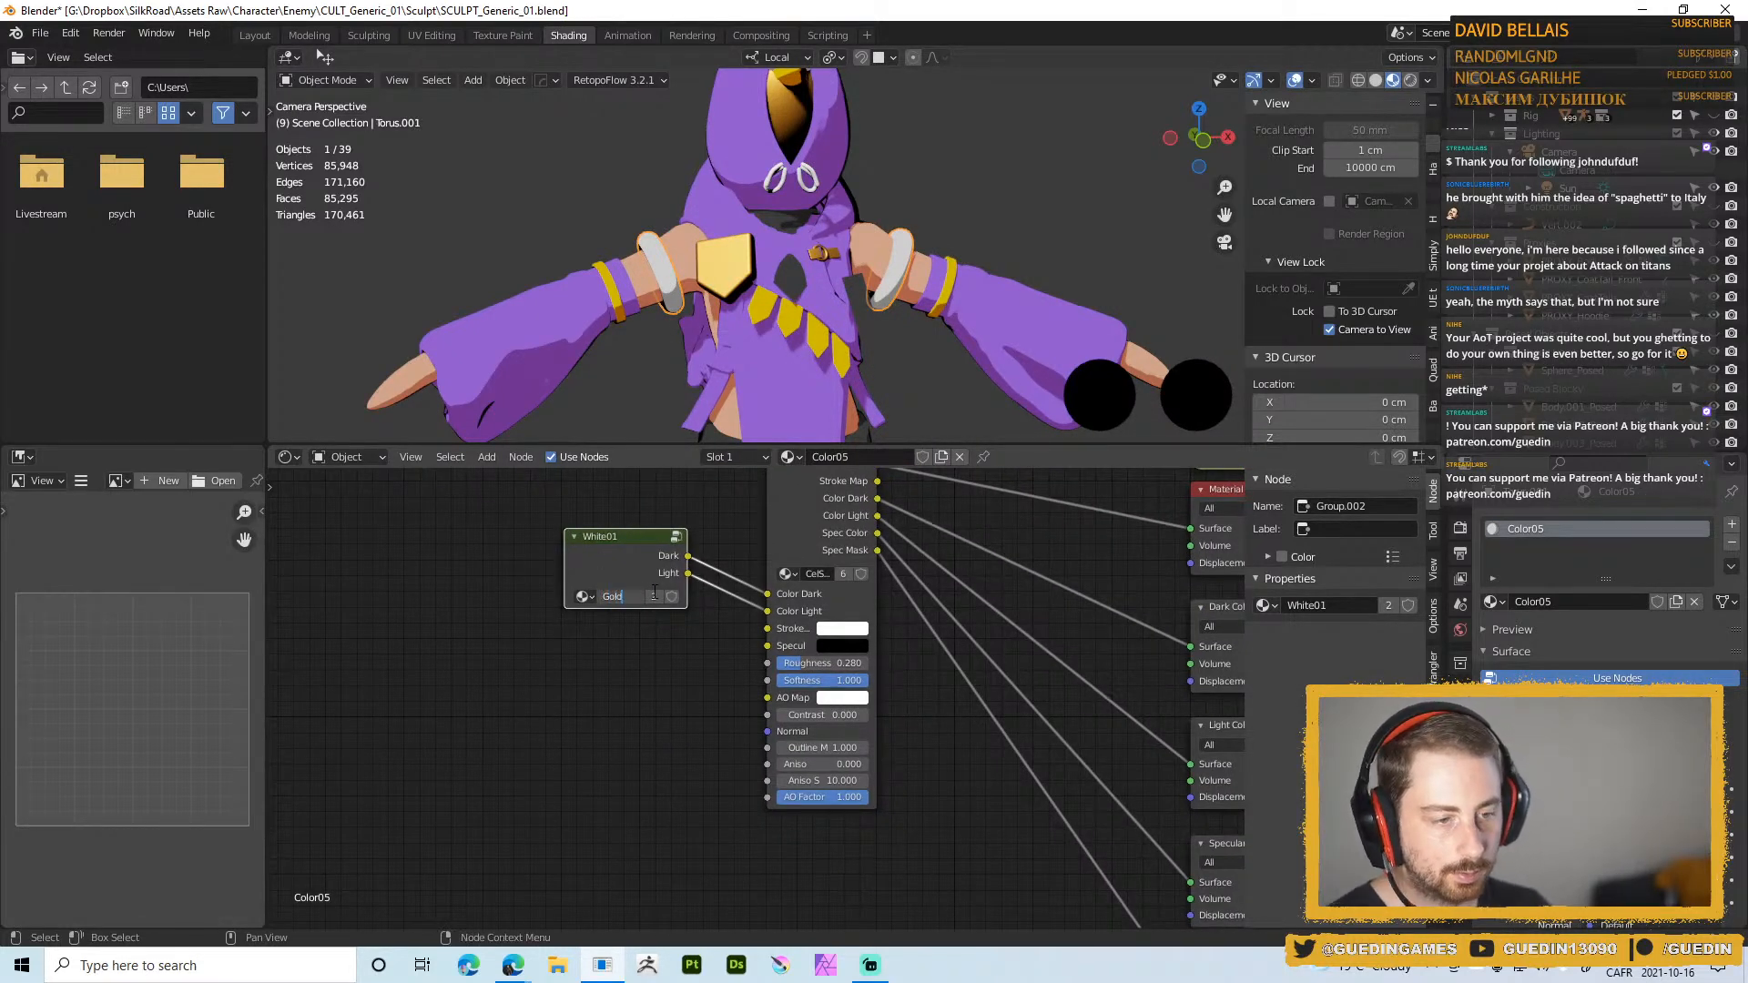
text(01)
key(Return)
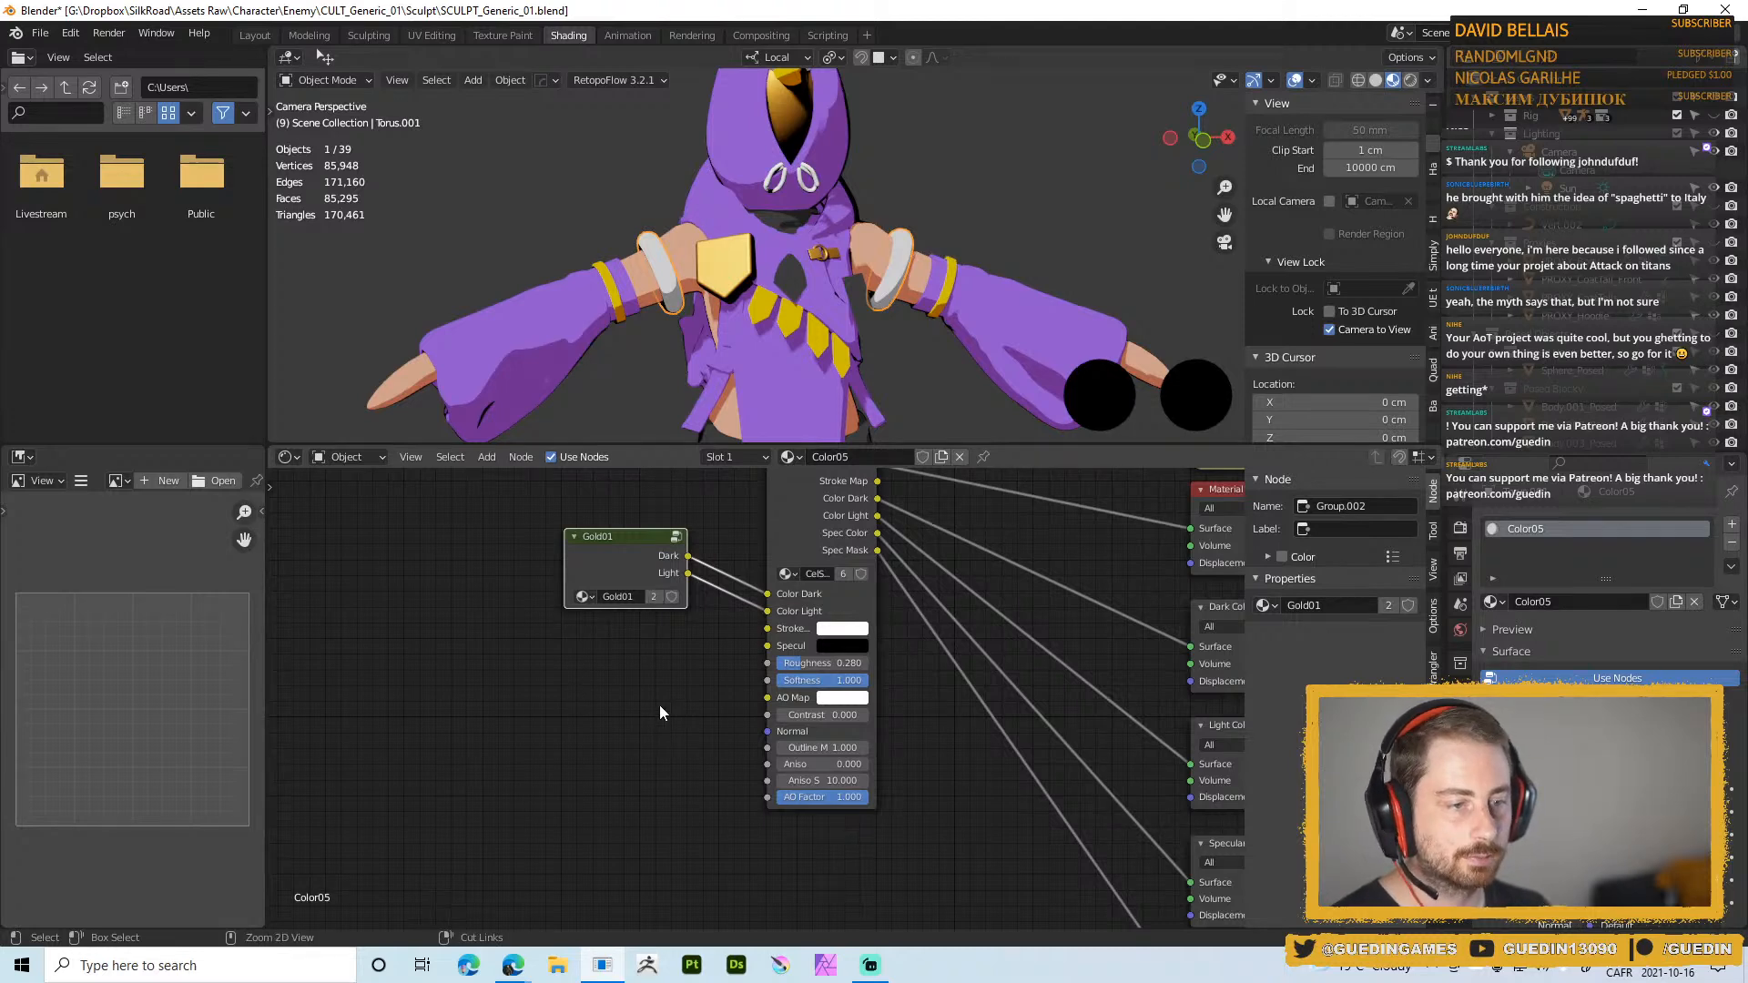
key(ctrl+z)
Make a single-user copy of the White01 group in Color05, name it Gold01 and open it for editing
click(653, 596)
double_click(628, 598)
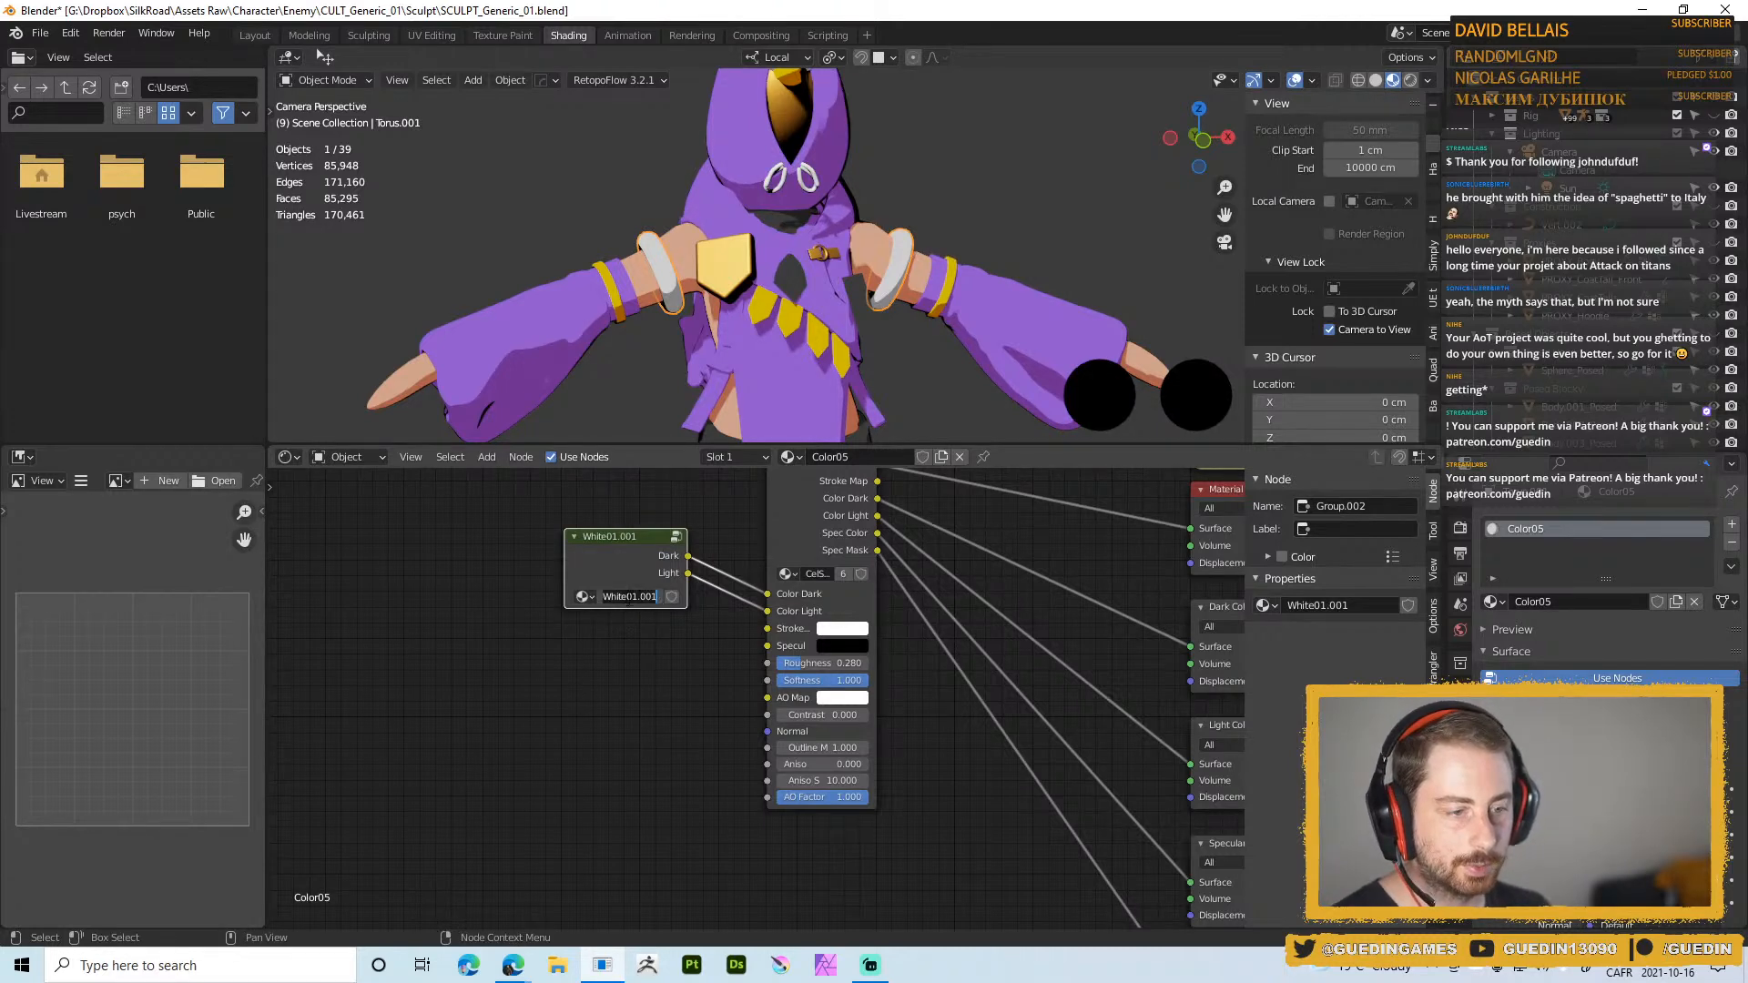
text(Go)
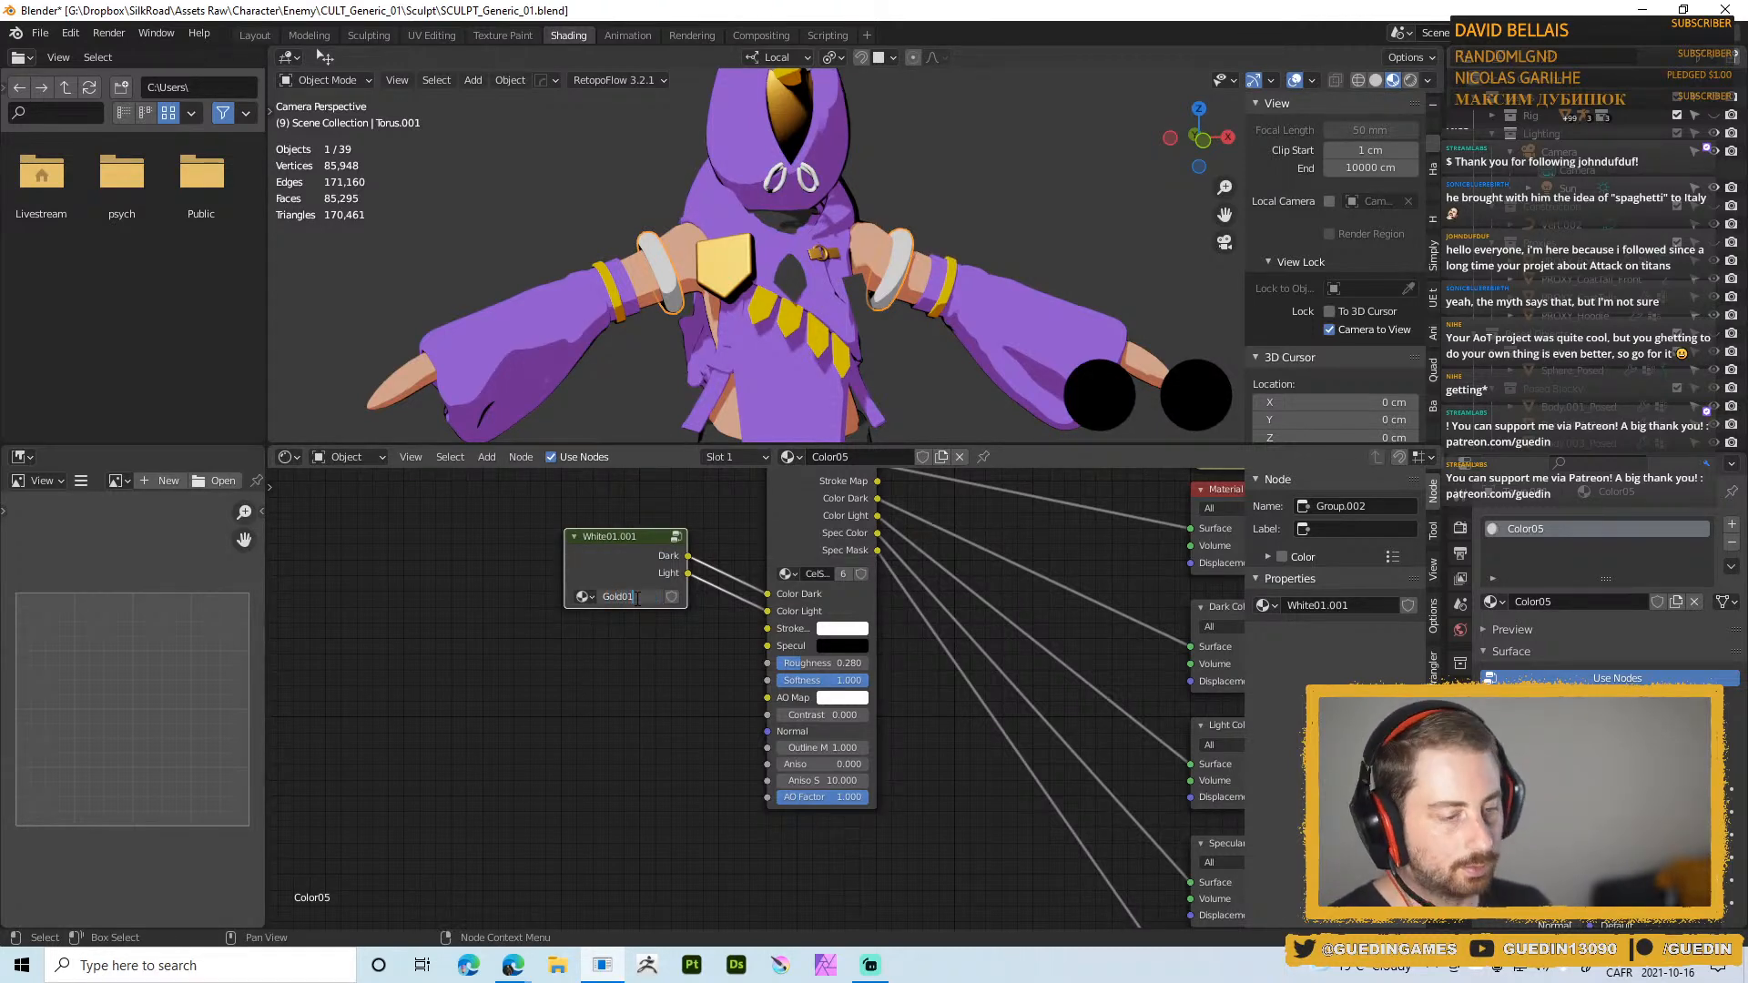
text(ld01)
key(Return)
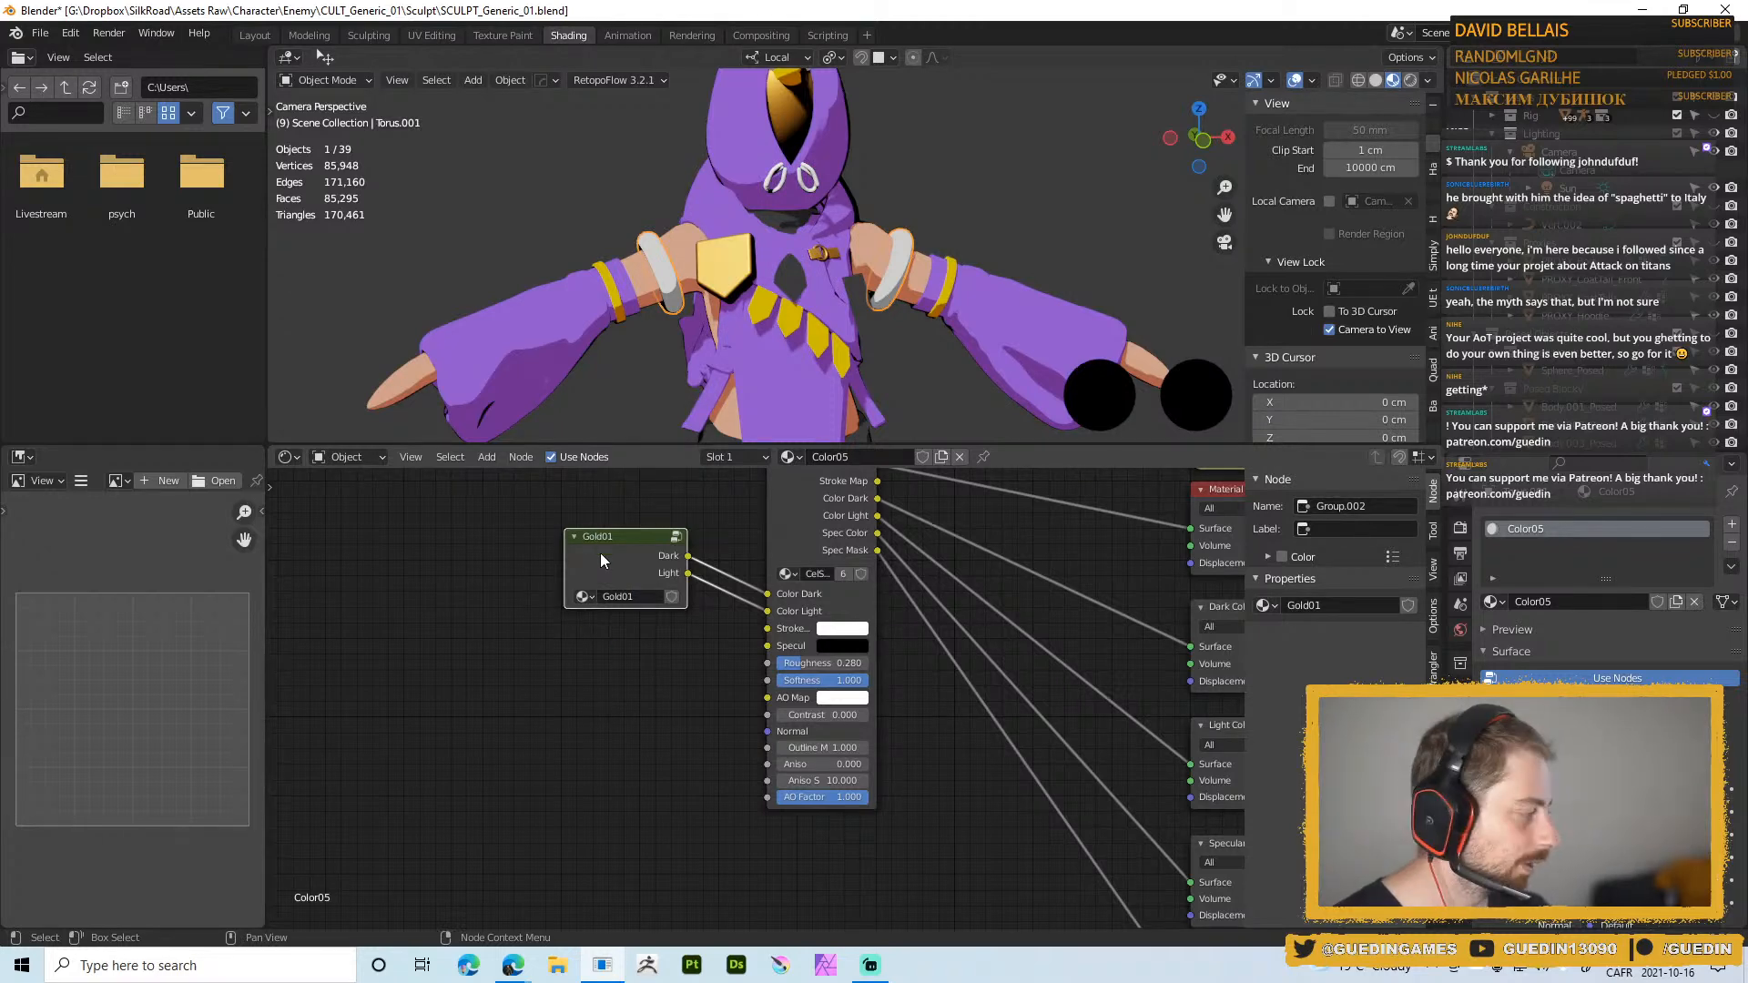
key(Tab)
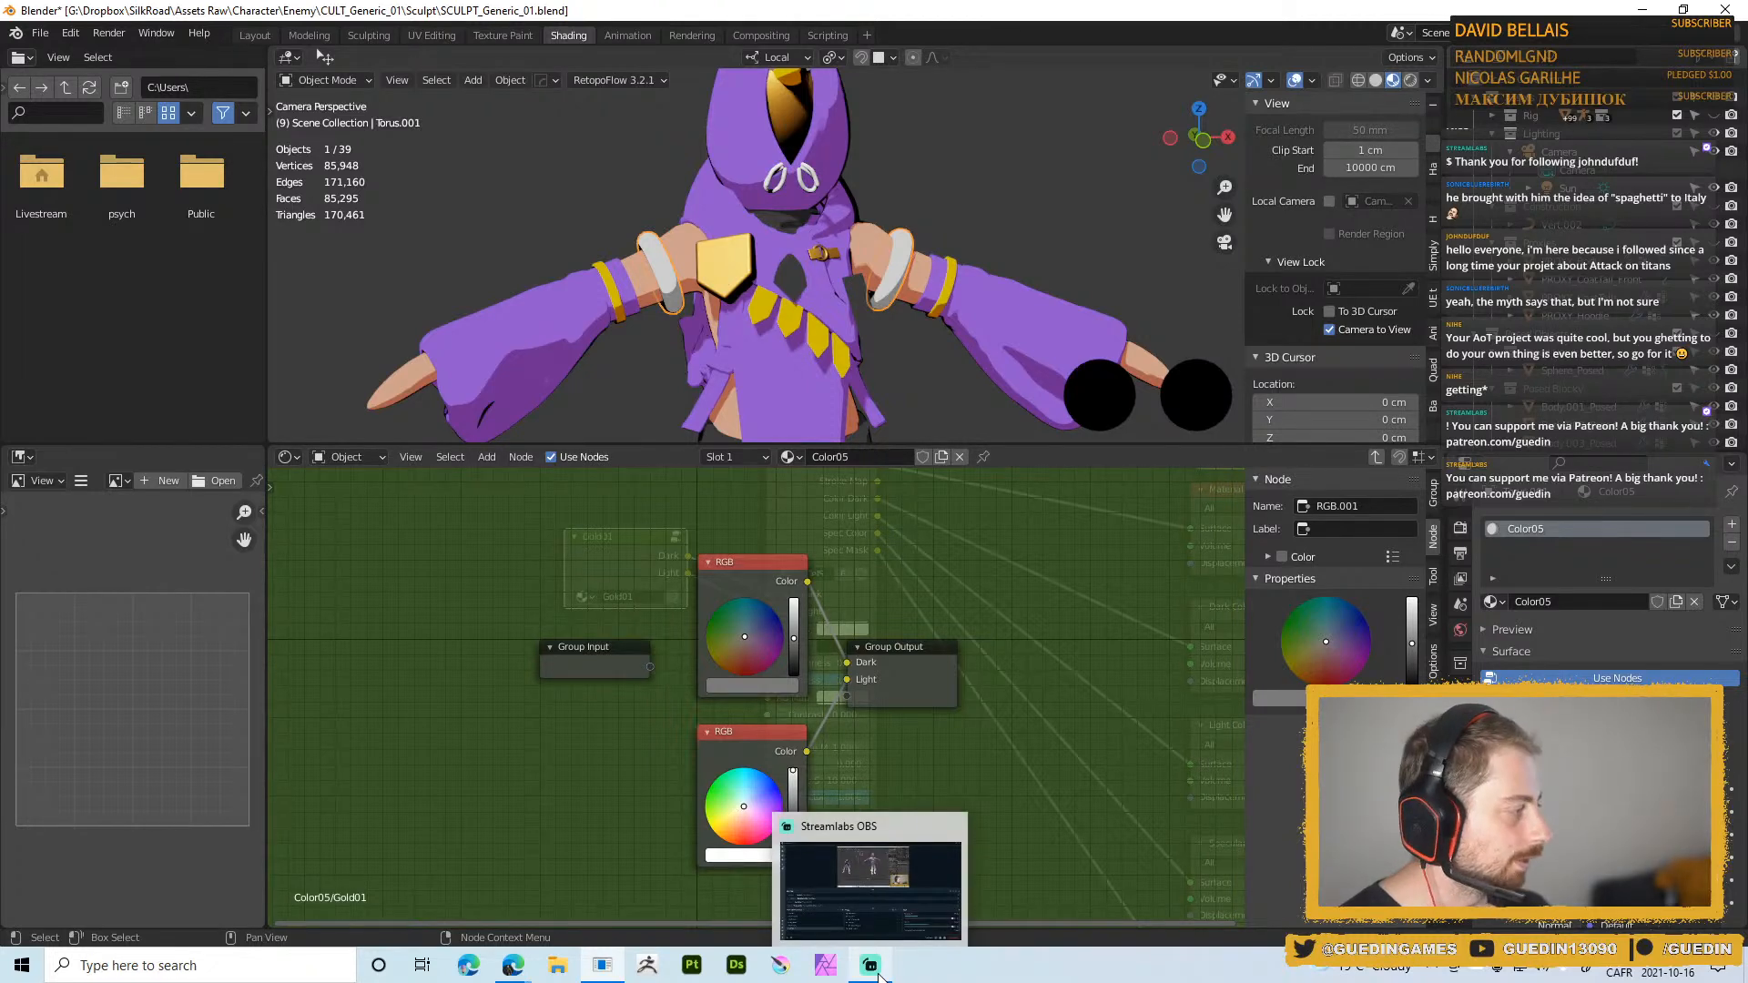
click(879, 976)
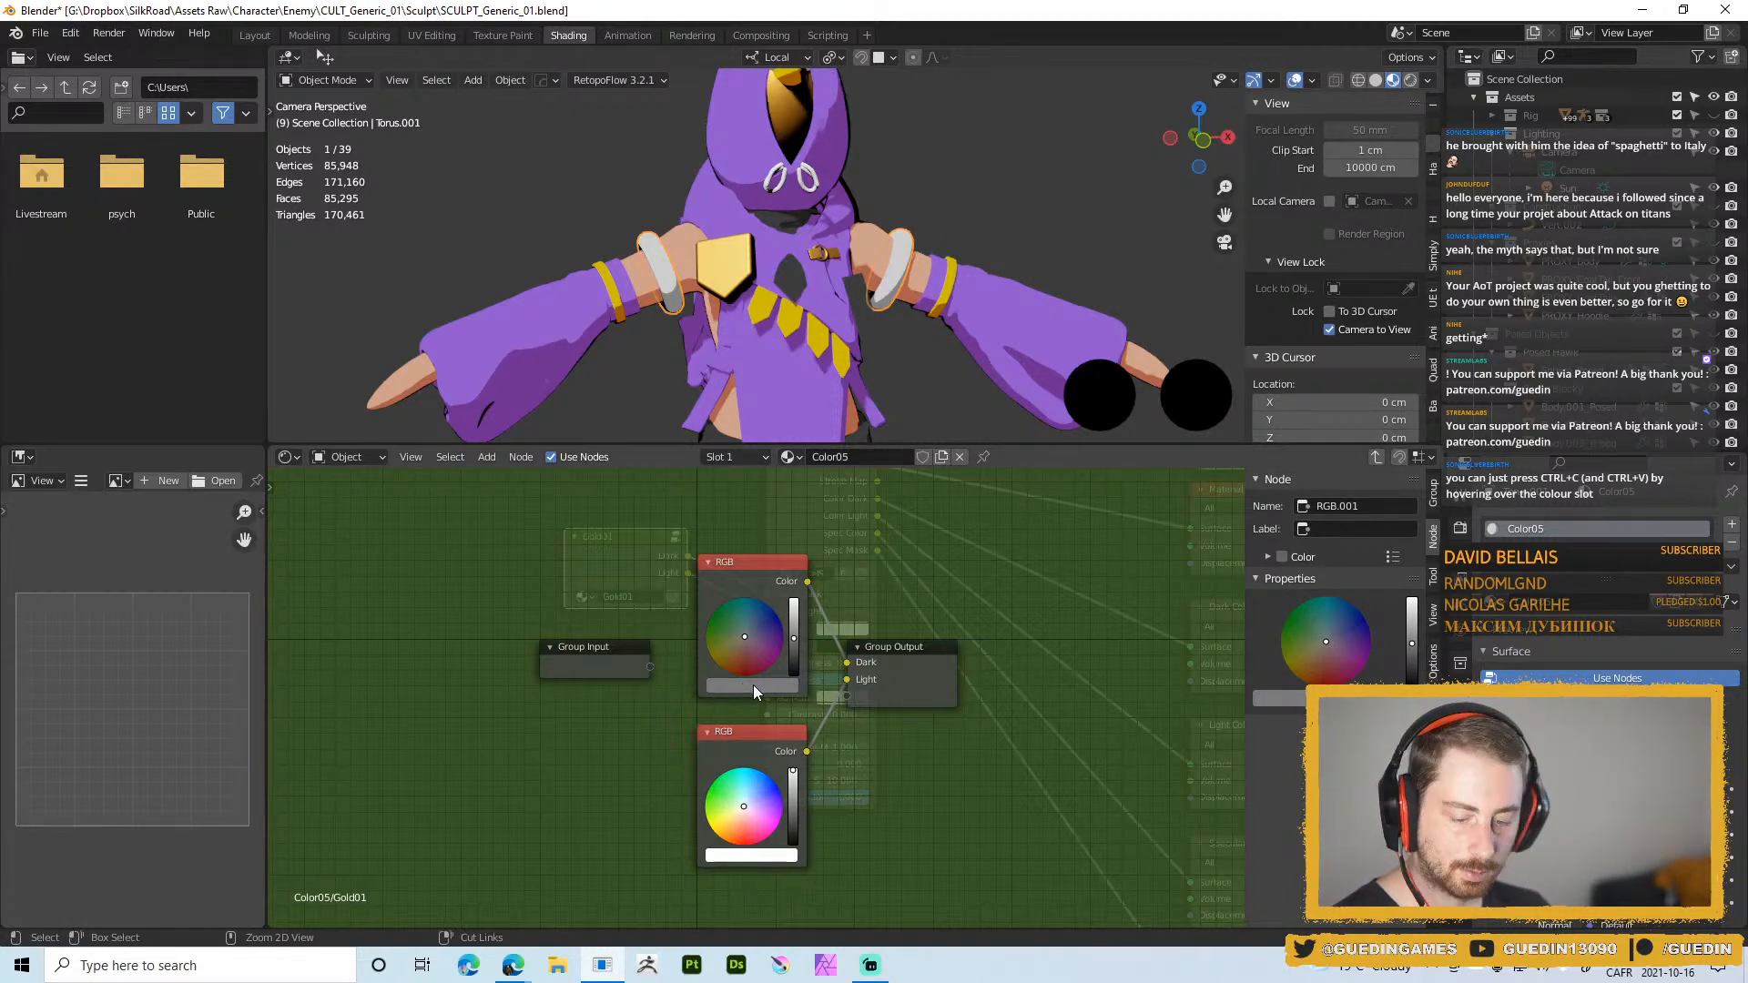
Try copying Gold01's Dark colour onto its Light colour, and undo the paste
key(ctrl+c)
key(ctrl+v)
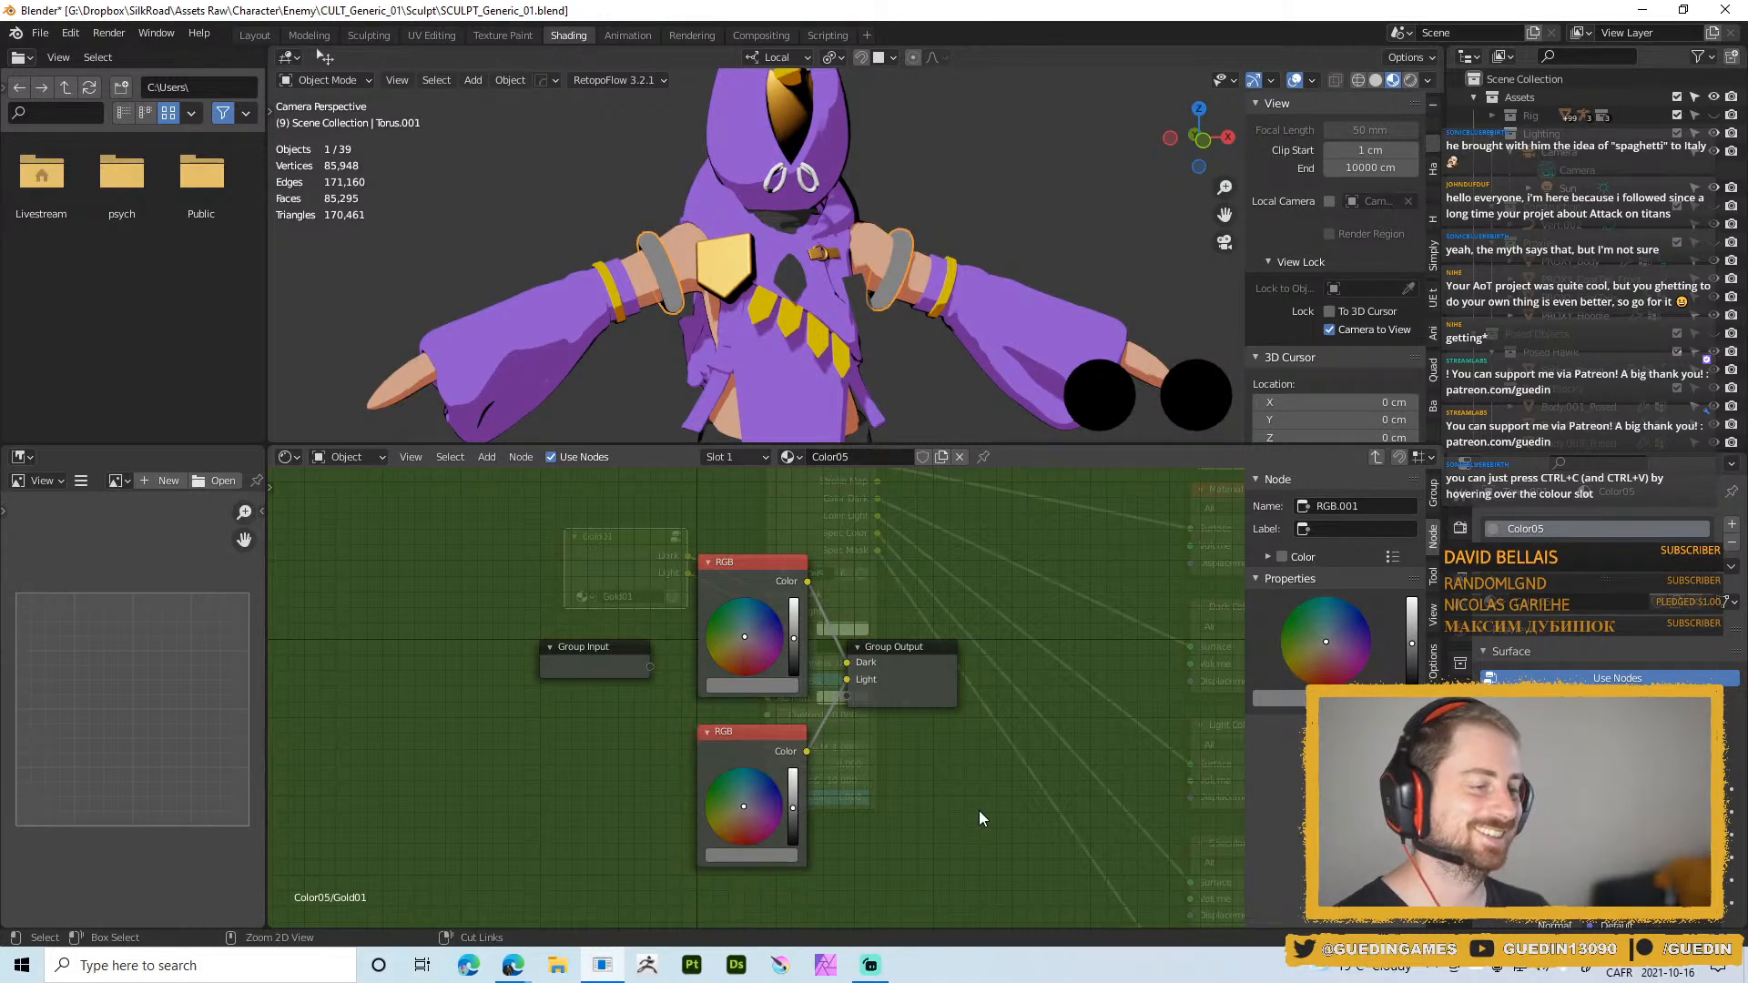
key(ctrl+z)
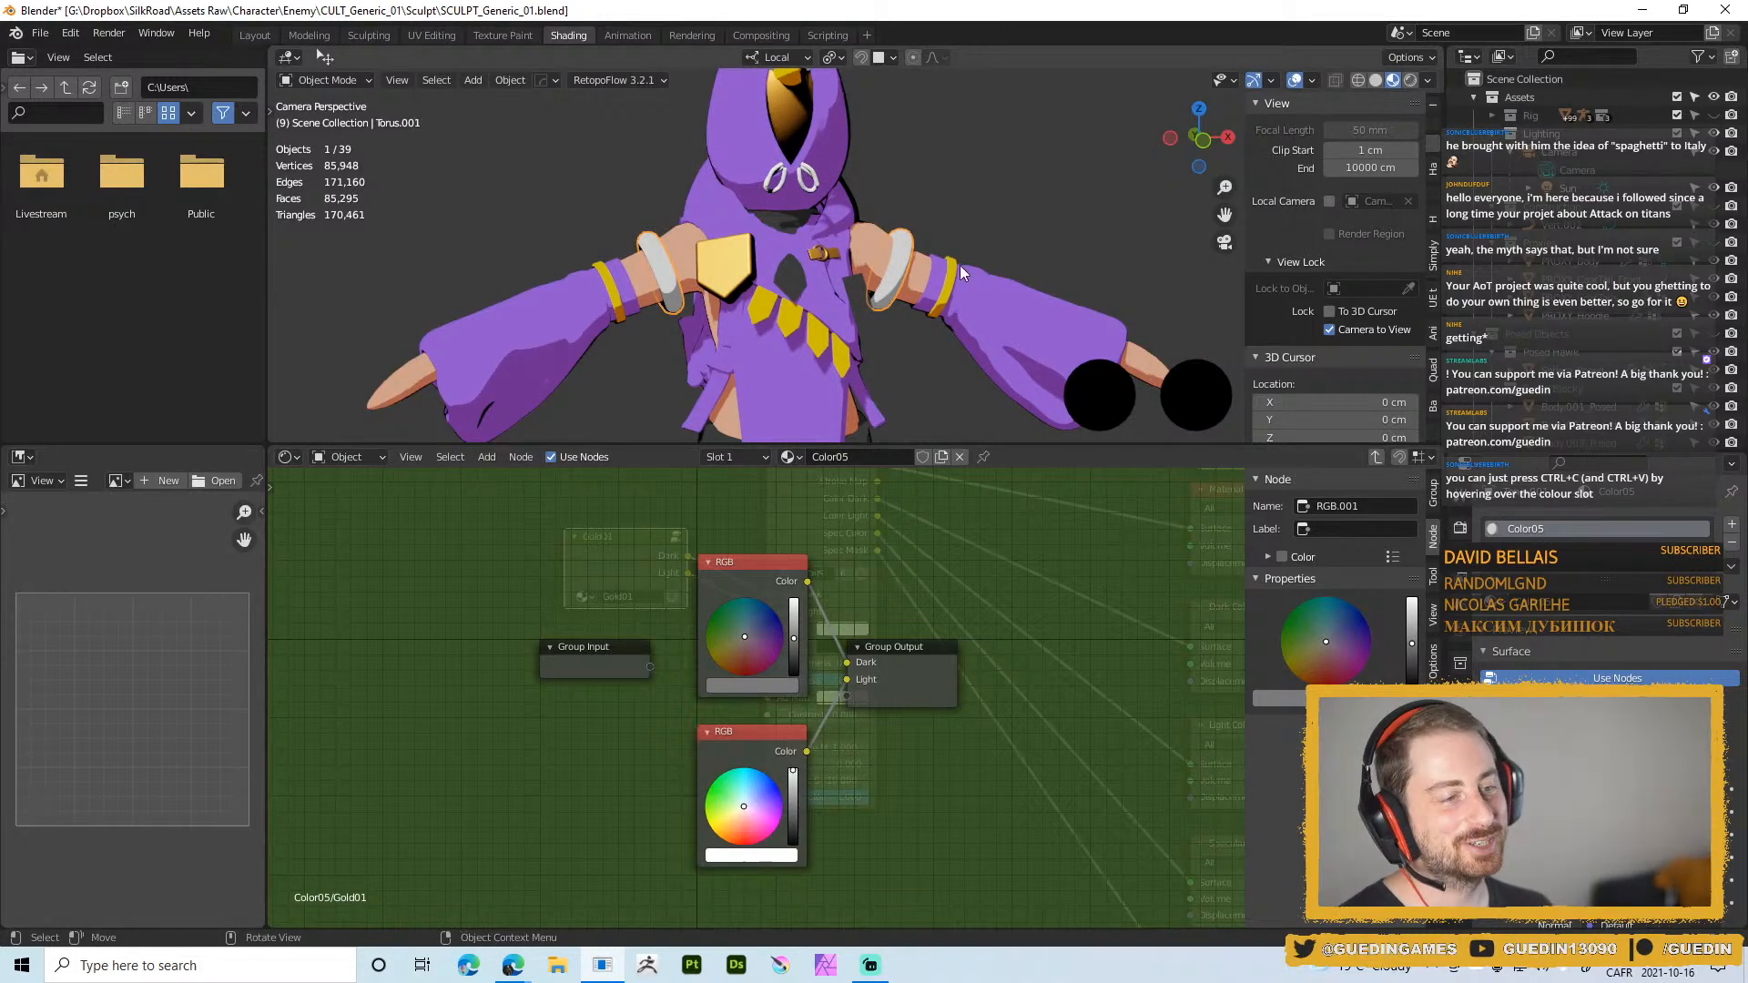
scroll(998, 353, down, 2)
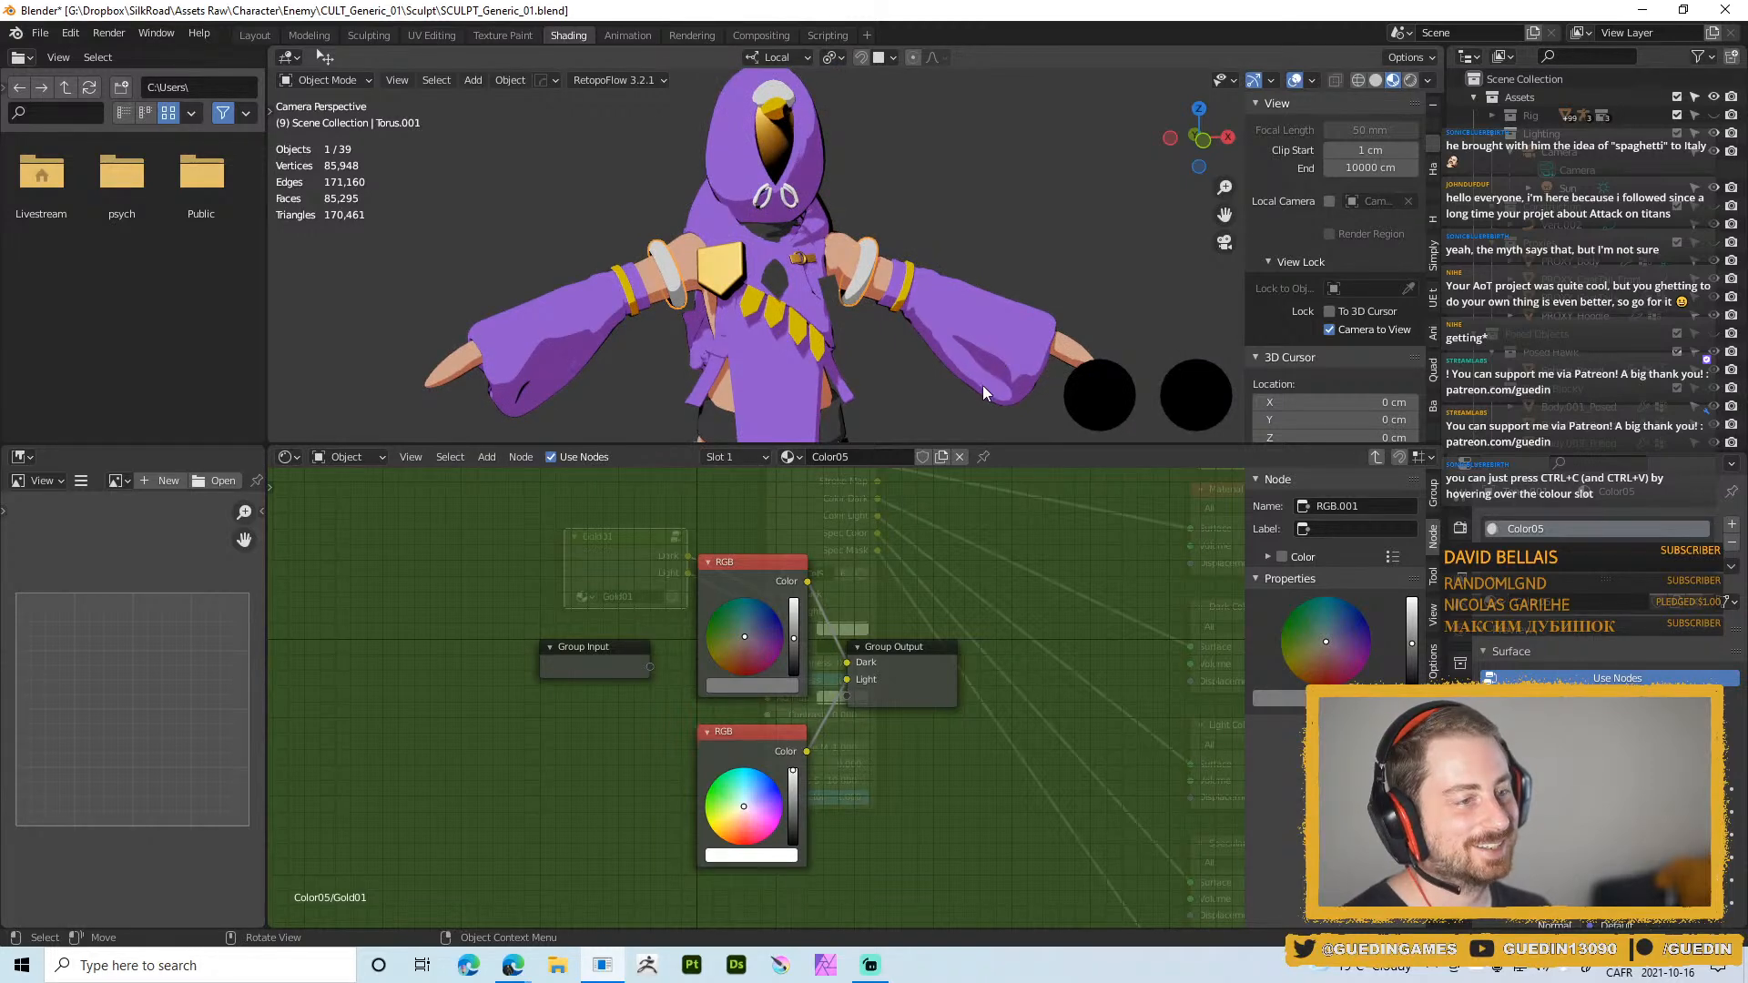
Examine the robed character's white armbands against the gold chest plate and bracelets from the front and slightly from the side
shift+middle_drag(941, 385, 836, 292)
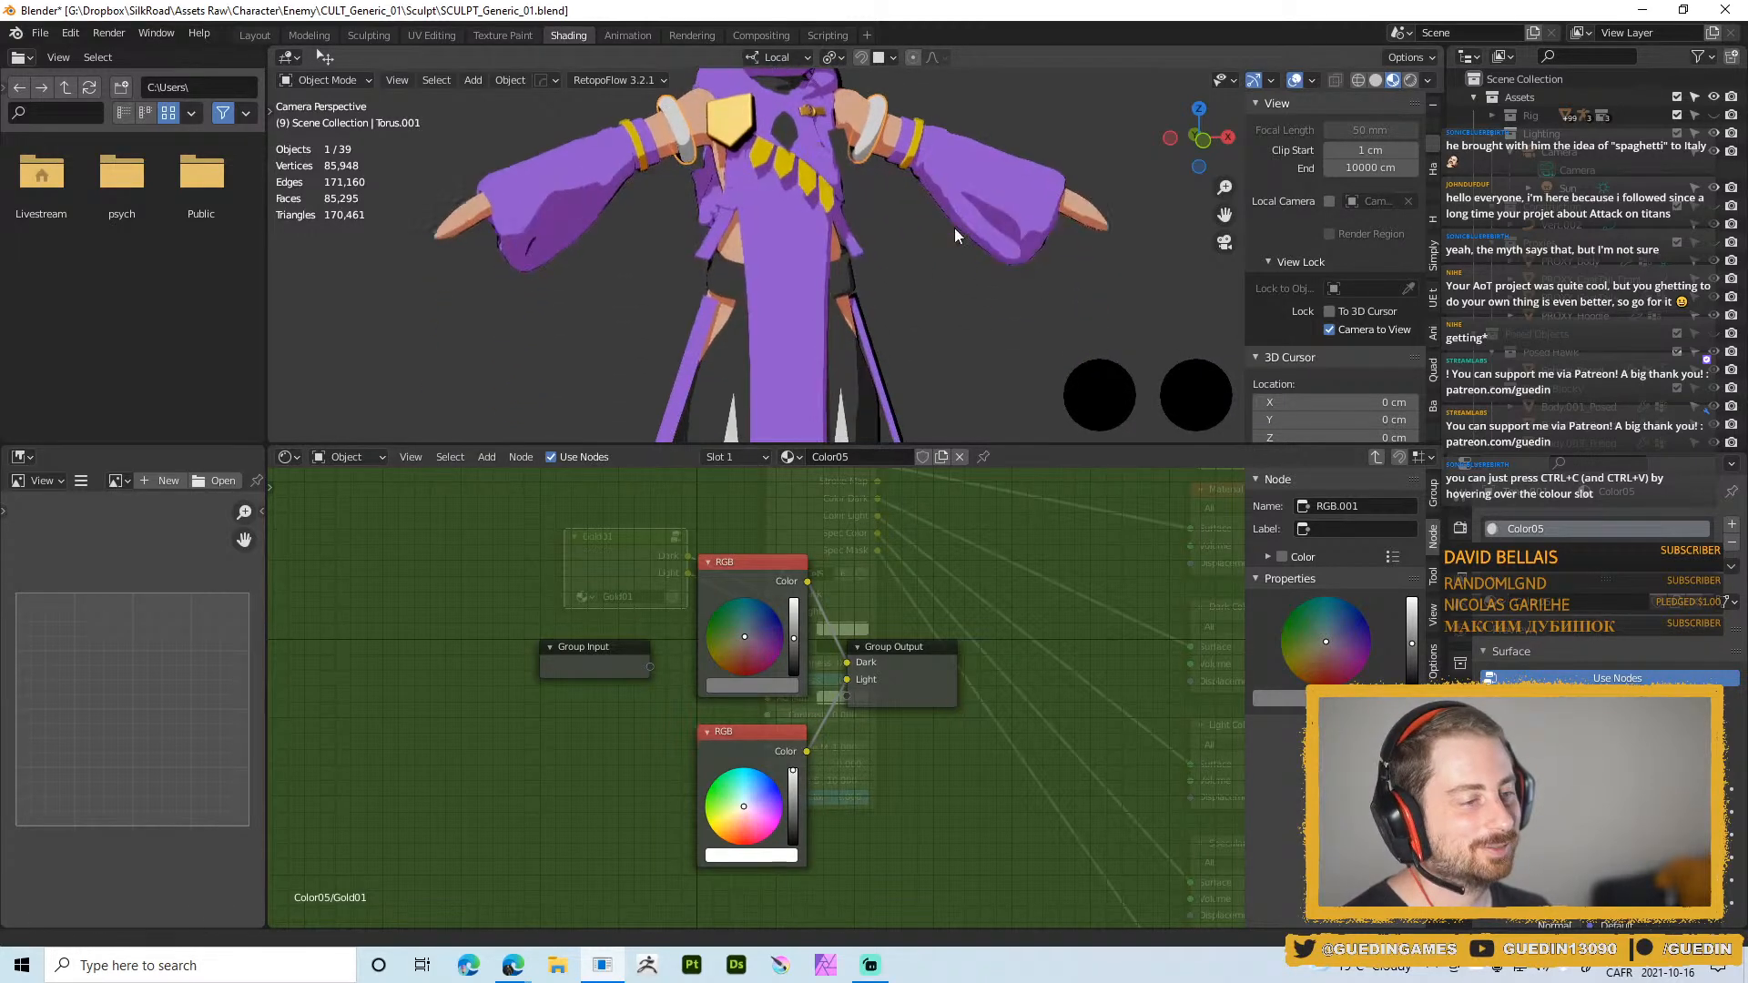
scroll(894, 270, down, 2)
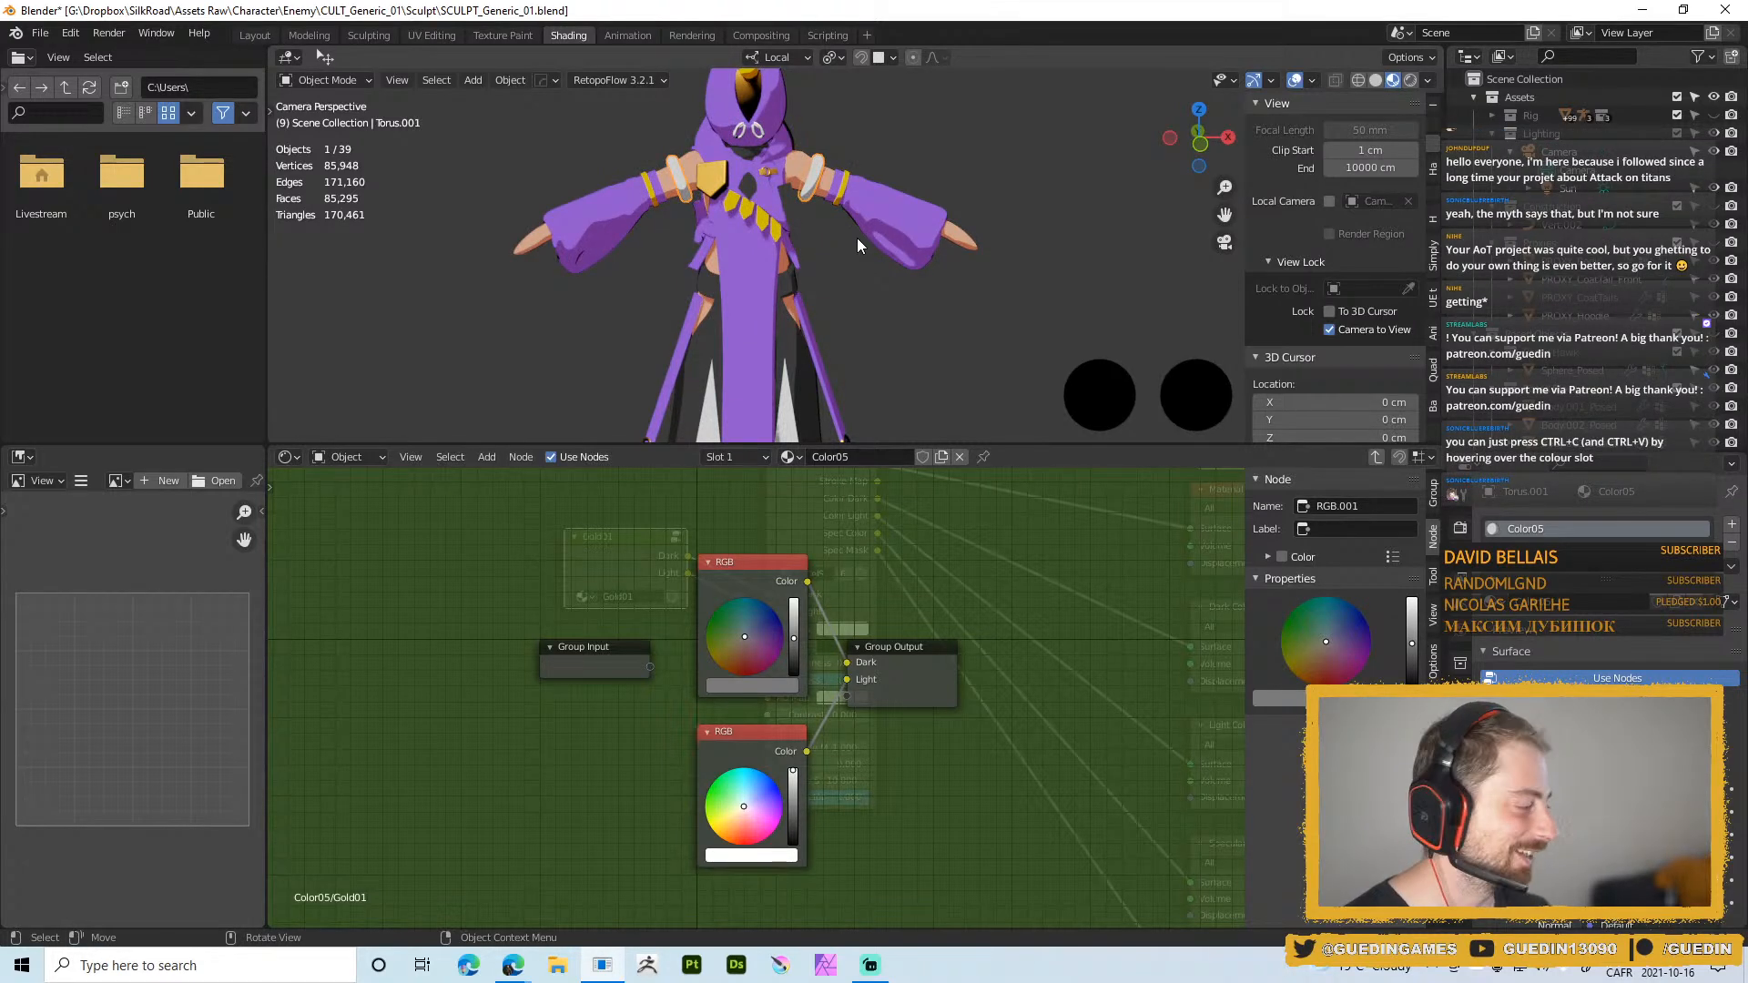
scroll(856, 246, up, 5)
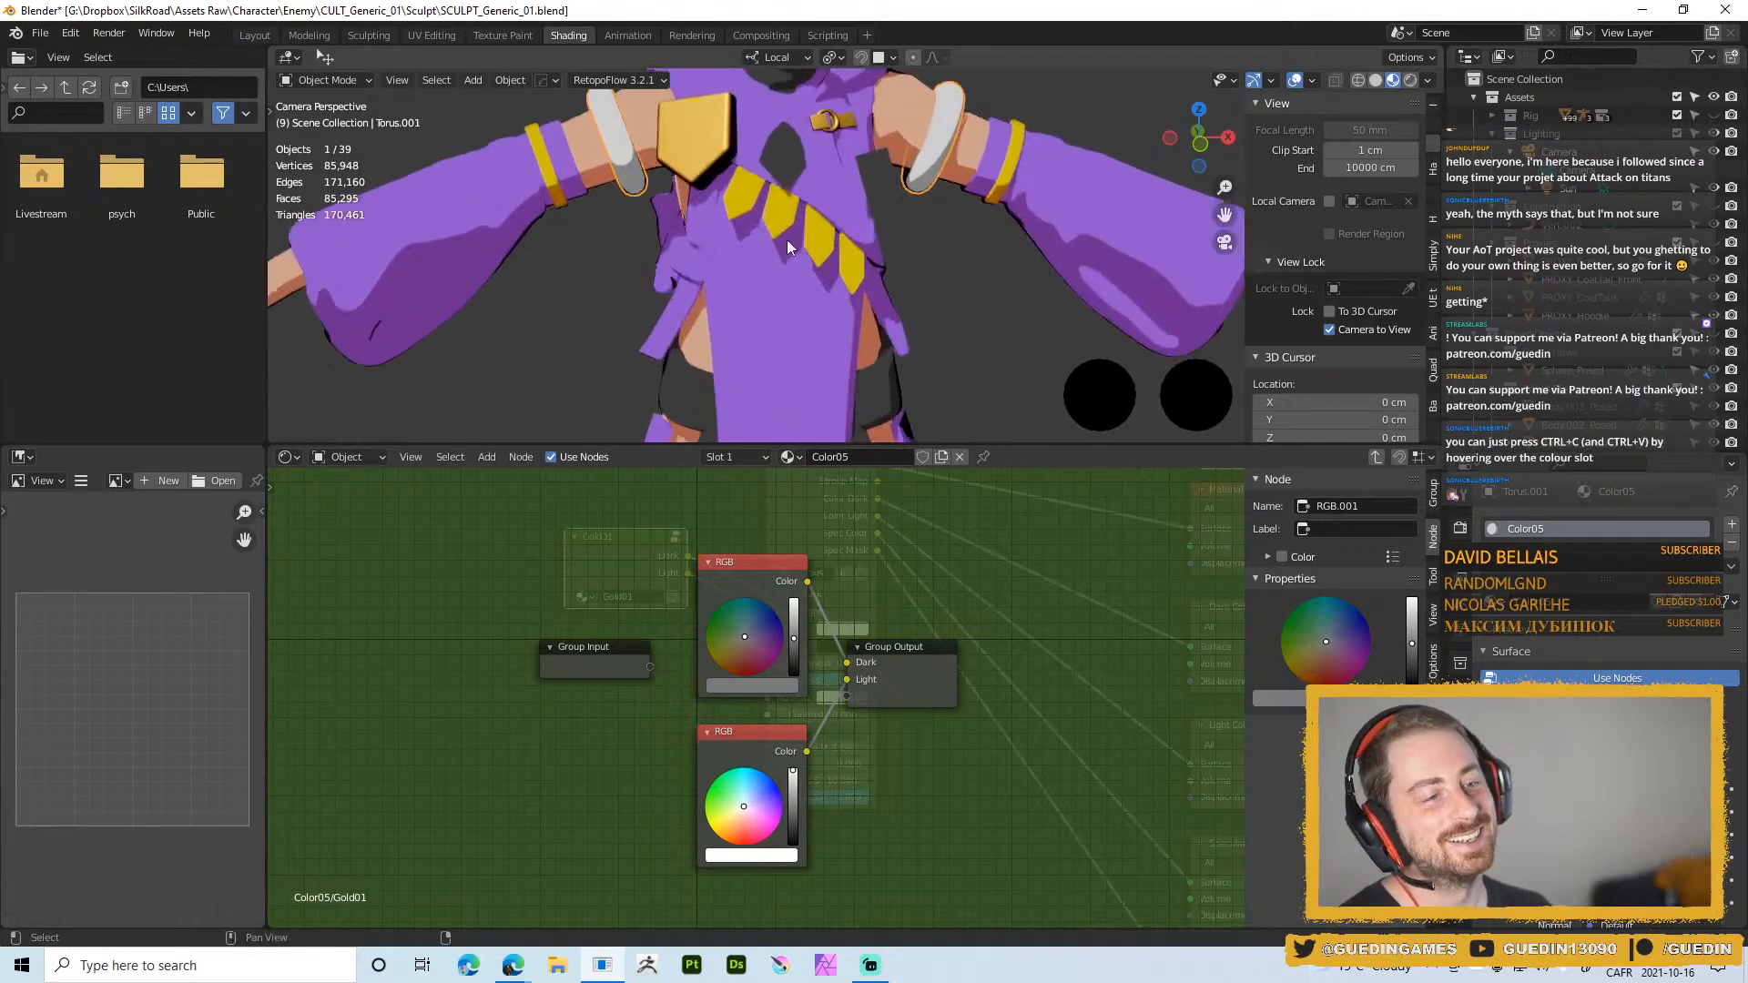
middle_drag(788, 248, 798, 262)
mouse_move(960, 557)
middle_down()
mouse_move(1019, 603)
mouse_move(970, 543)
middle_up()
scroll(659, 173, down, 3)
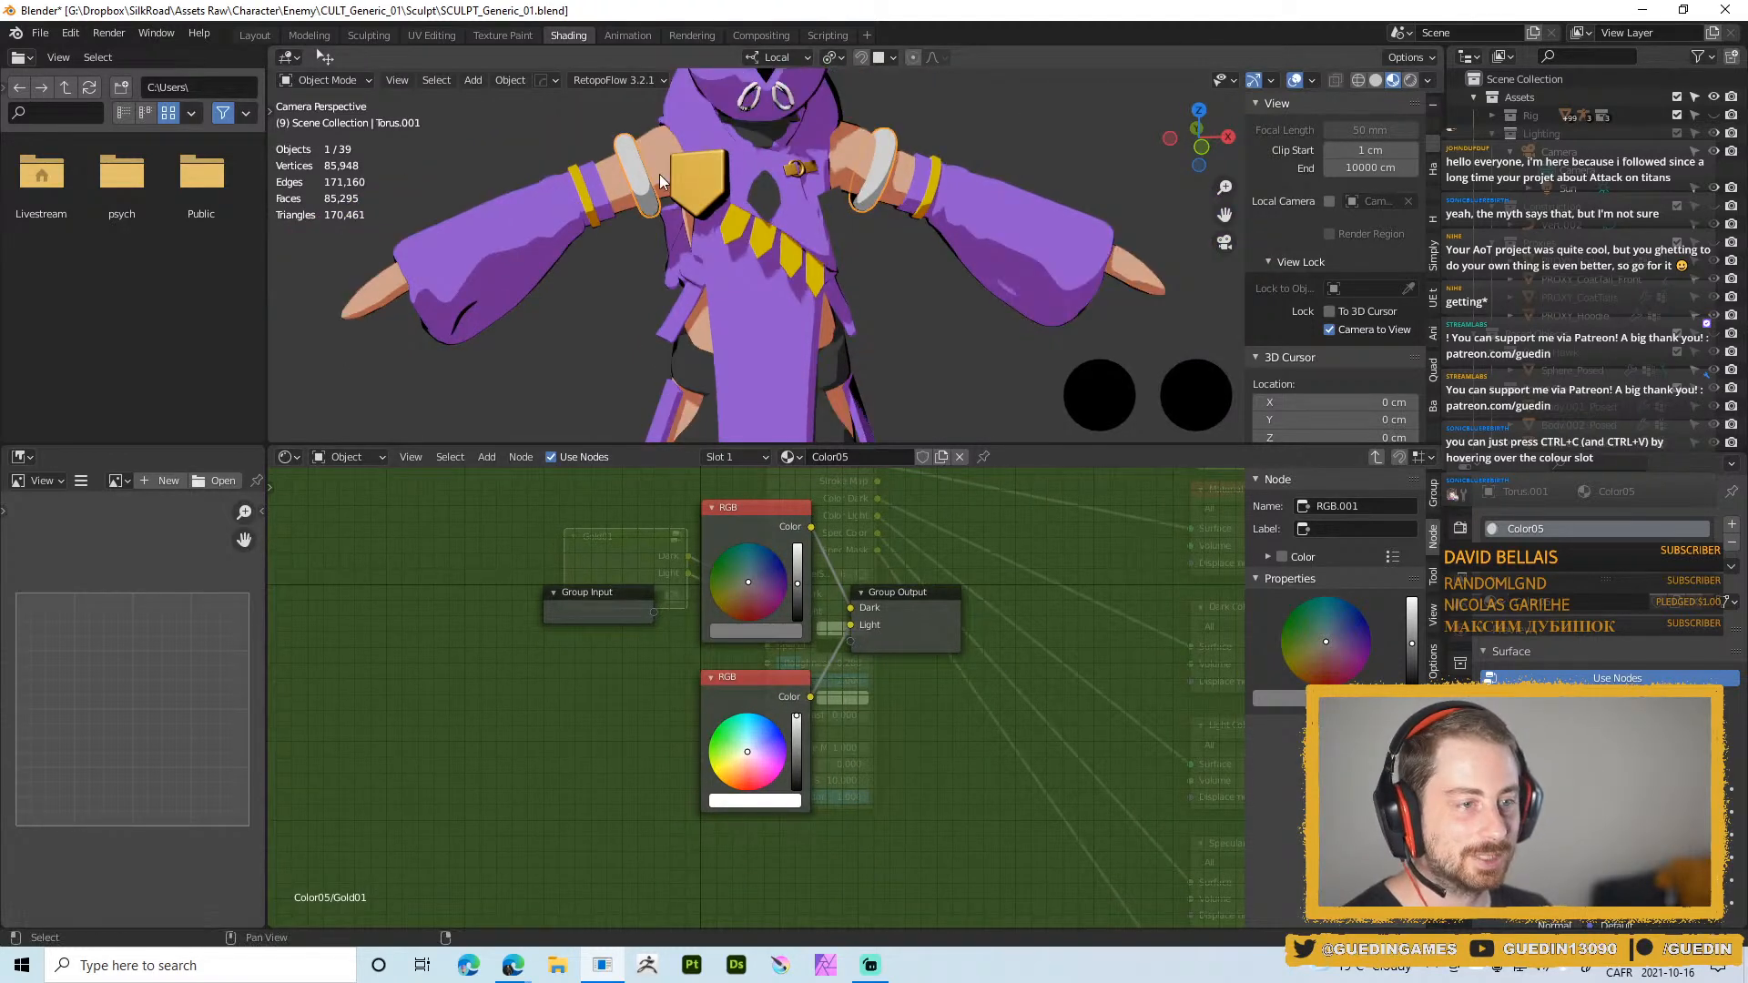
middle_drag(929, 293, 959, 283)
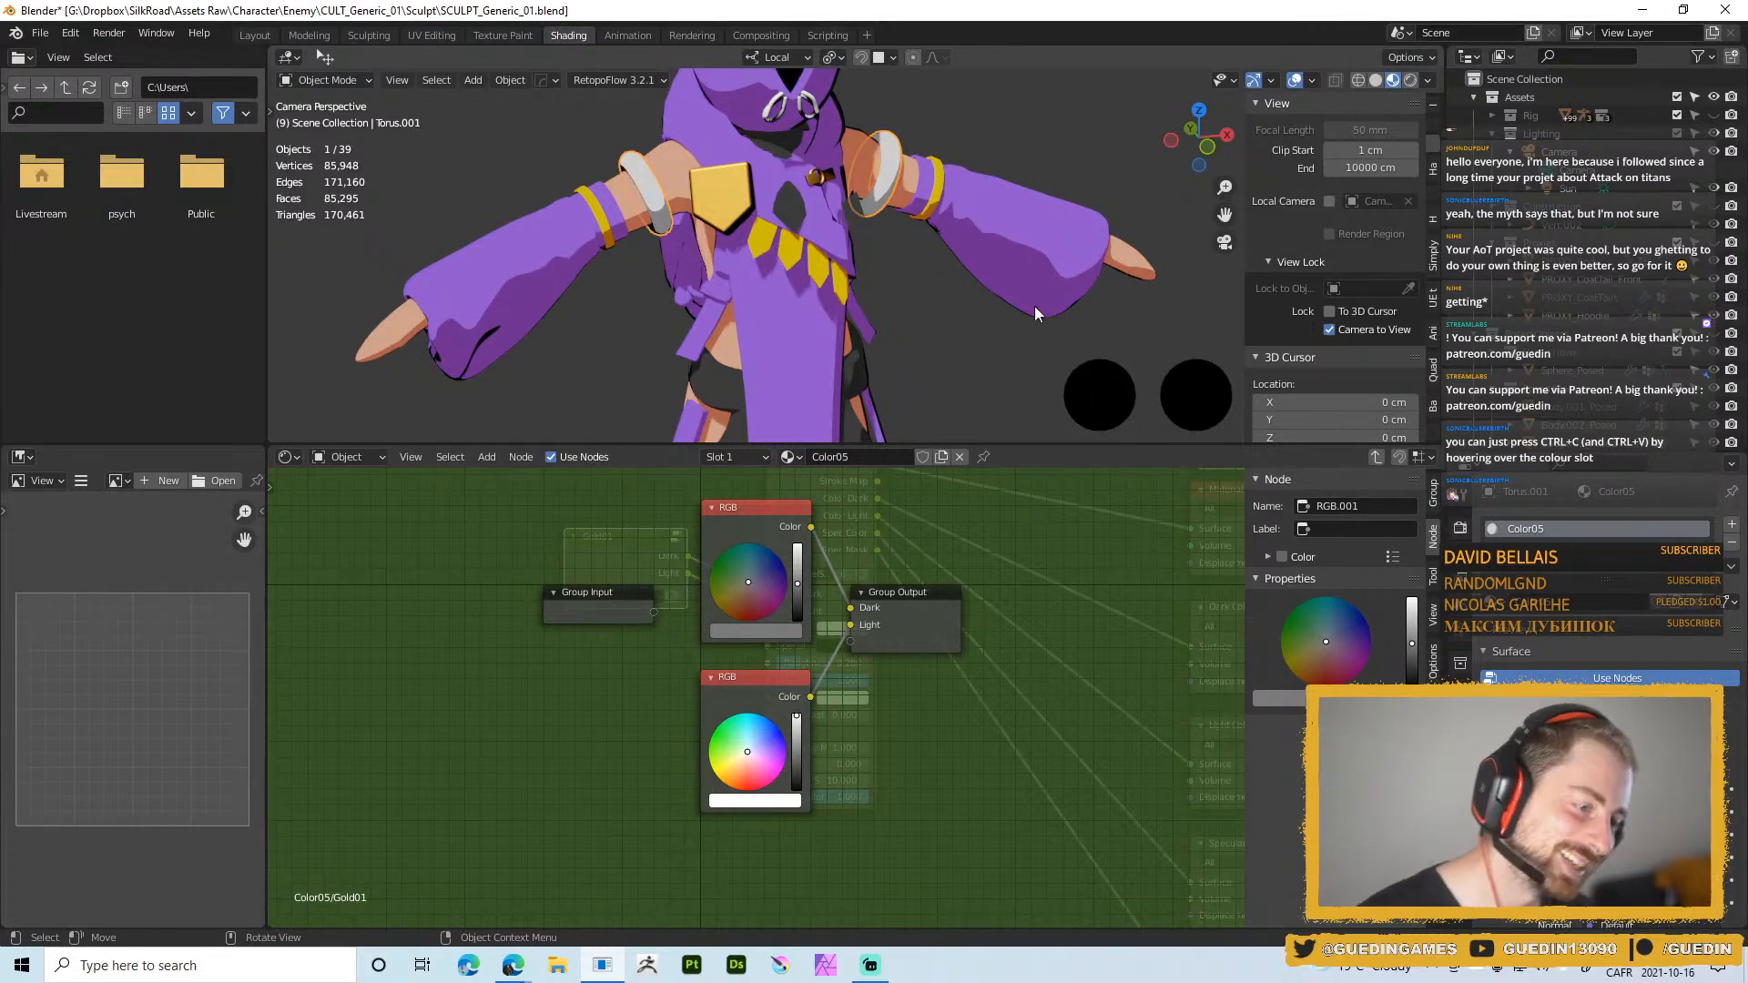
scroll(898, 690, down, 1)
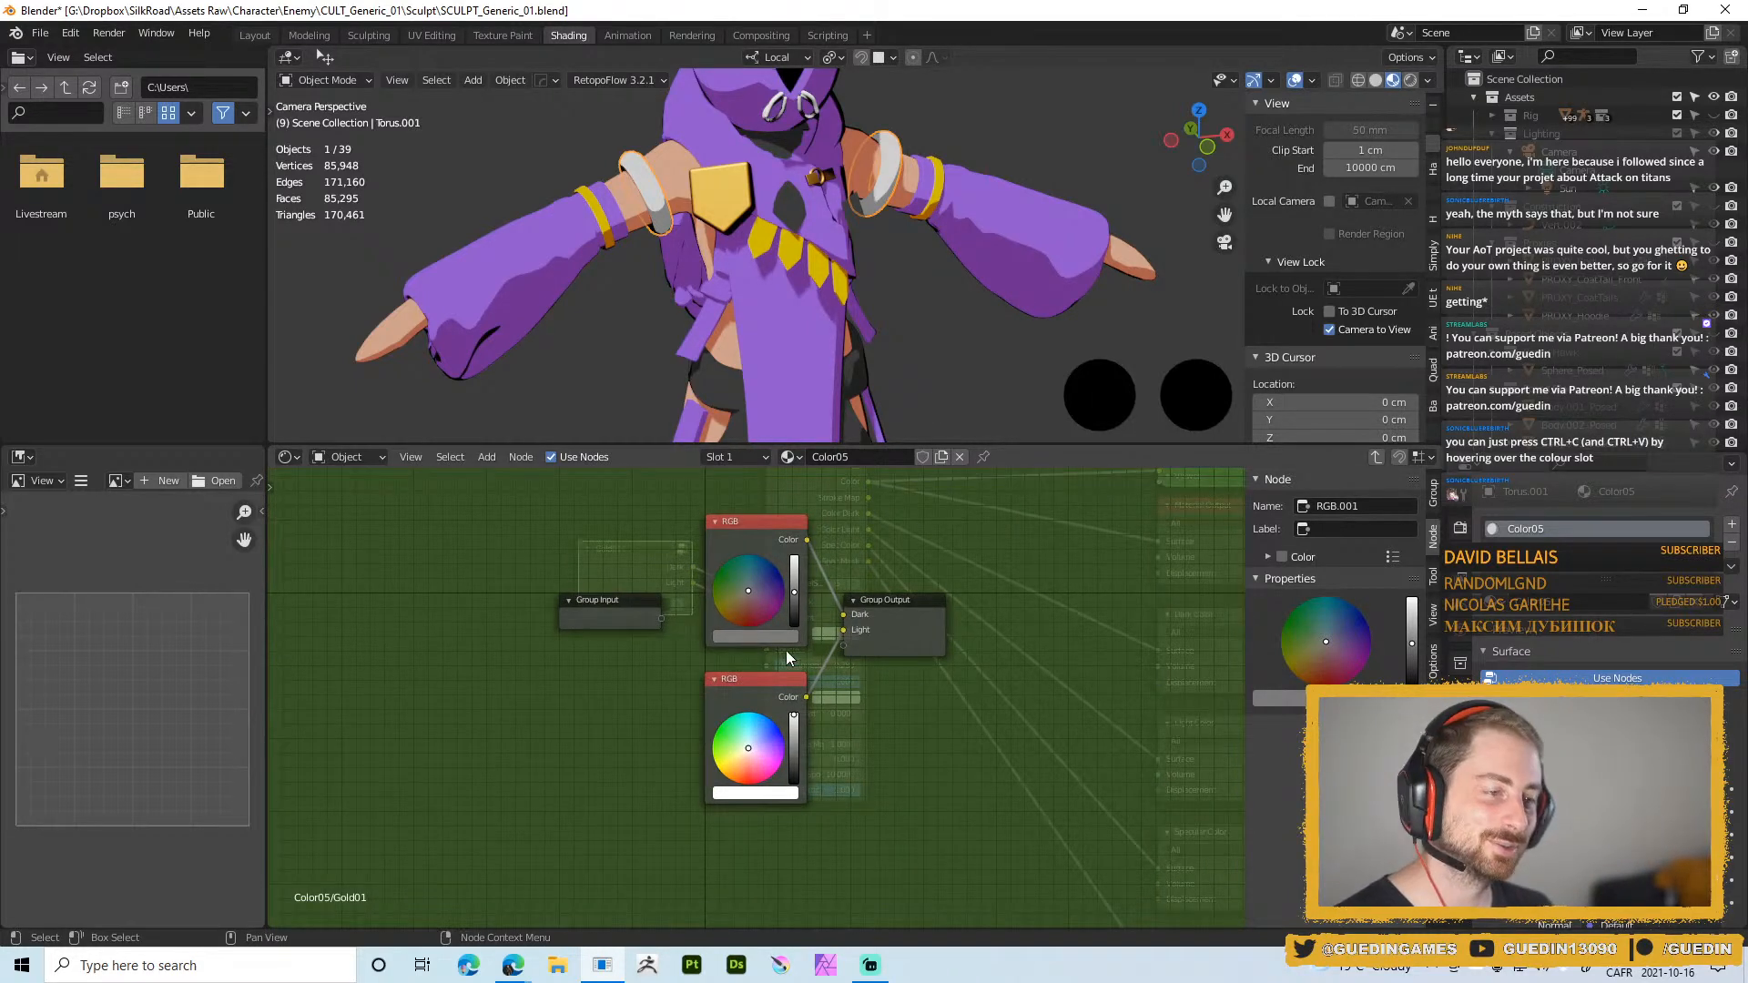
Try to paste the copied color as the hex value of the light RGB node in the Gold01 group
click(762, 797)
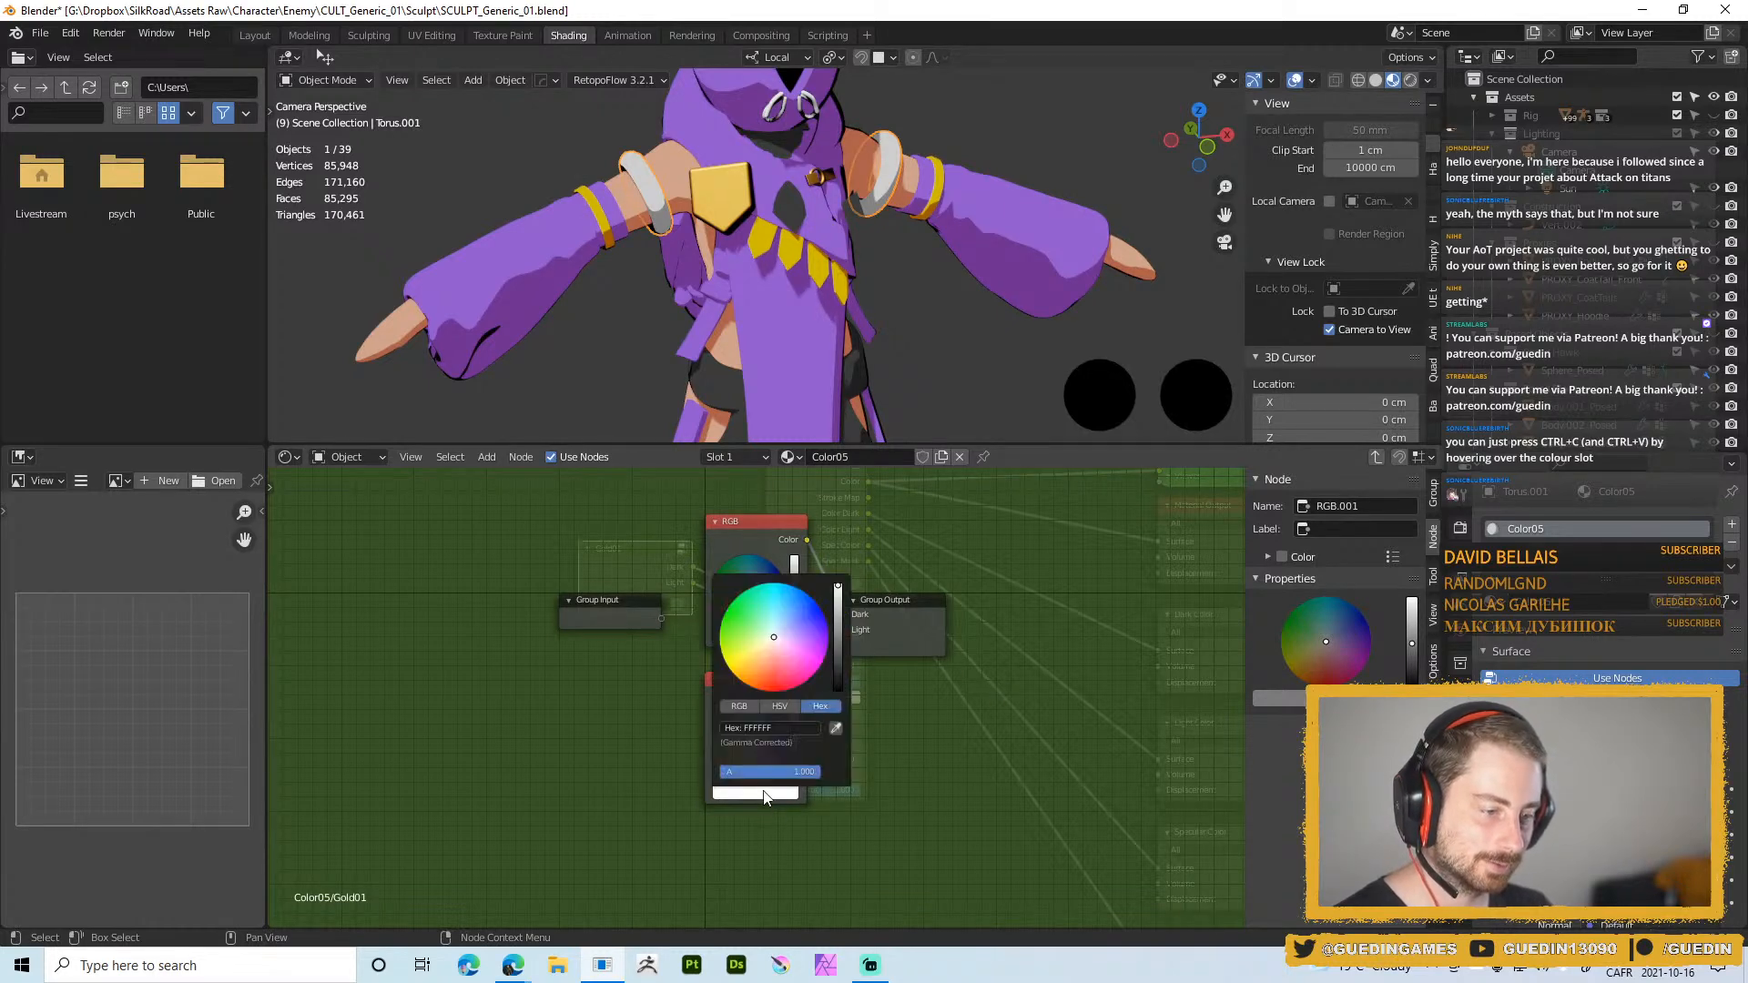
click(789, 727)
text([0.1959)
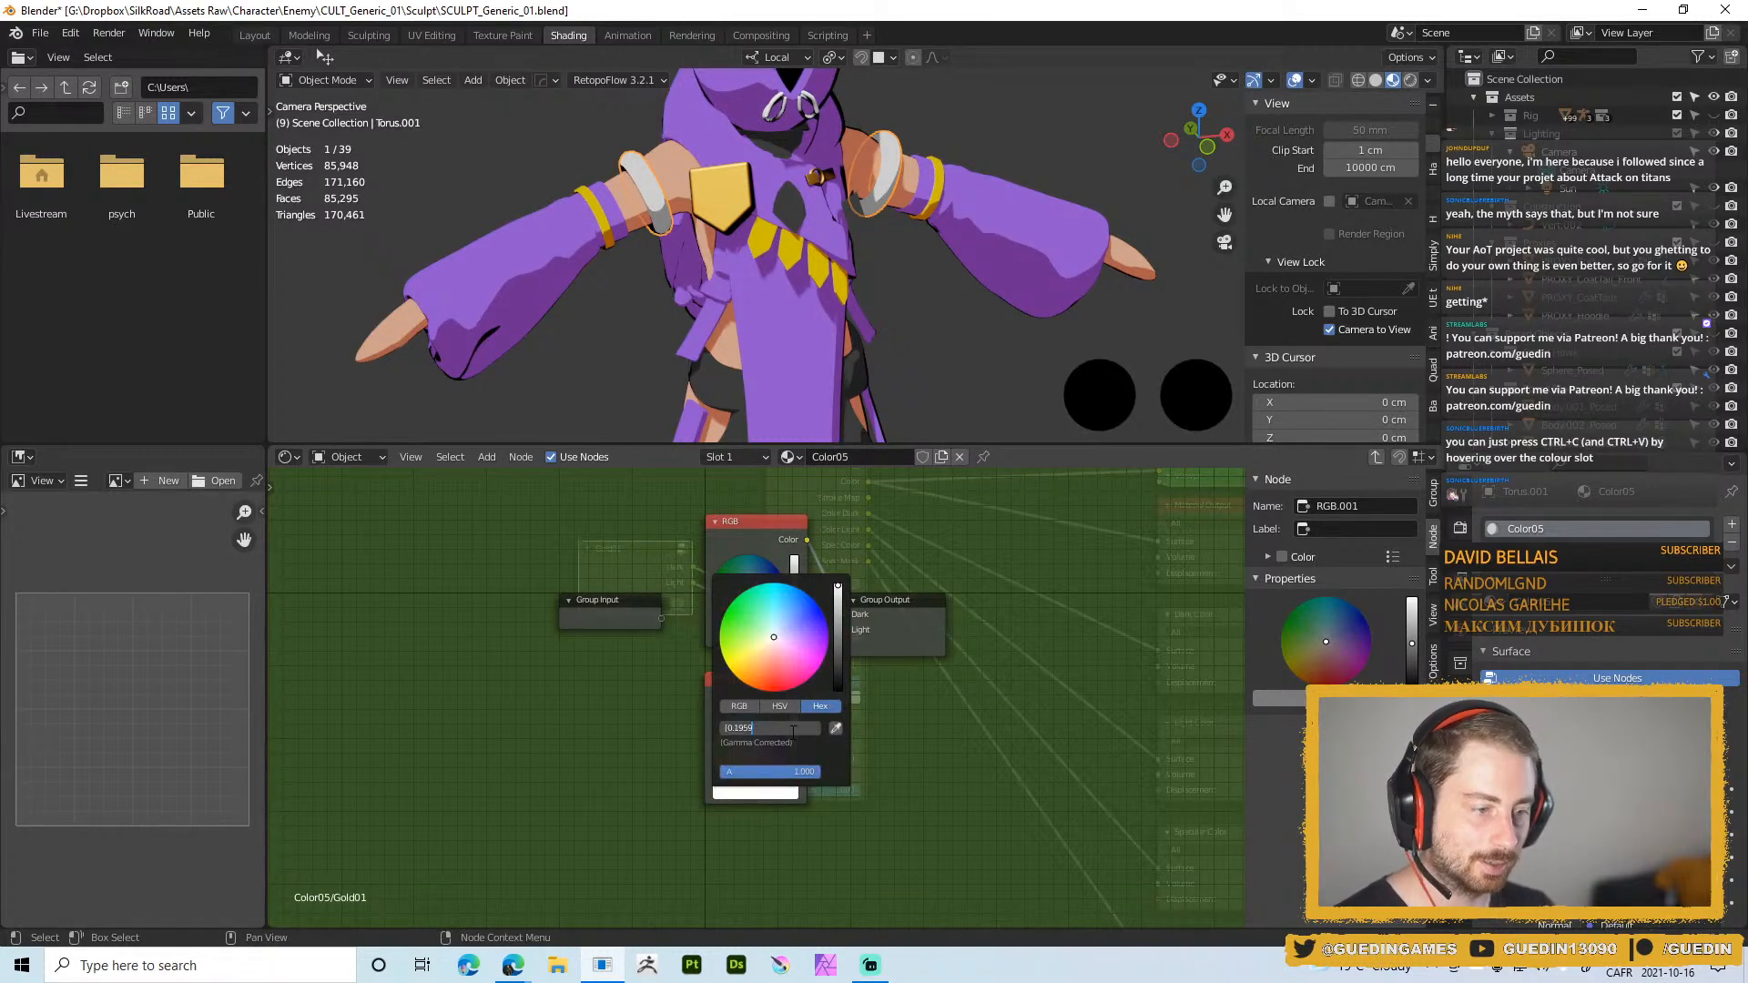
key(Return)
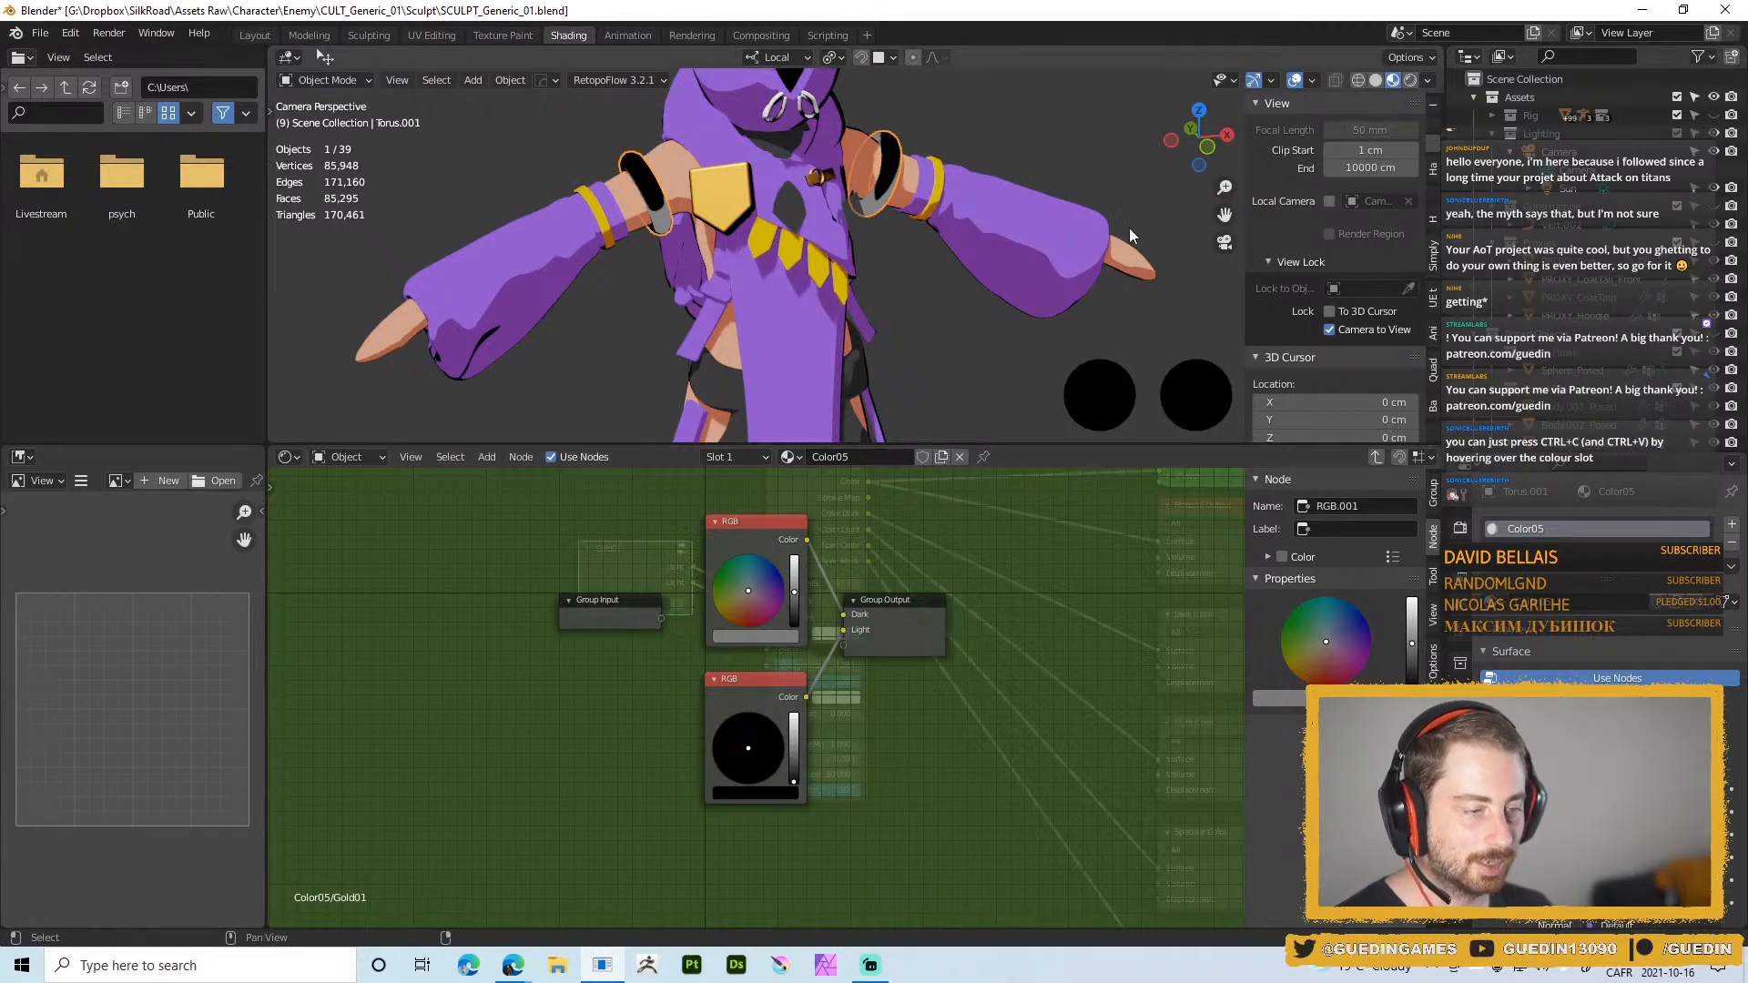
Copy the chest plate material's orange base color and paste it into both the light and dark RGB nodes of the armbands' Gold01 group
click(730, 199)
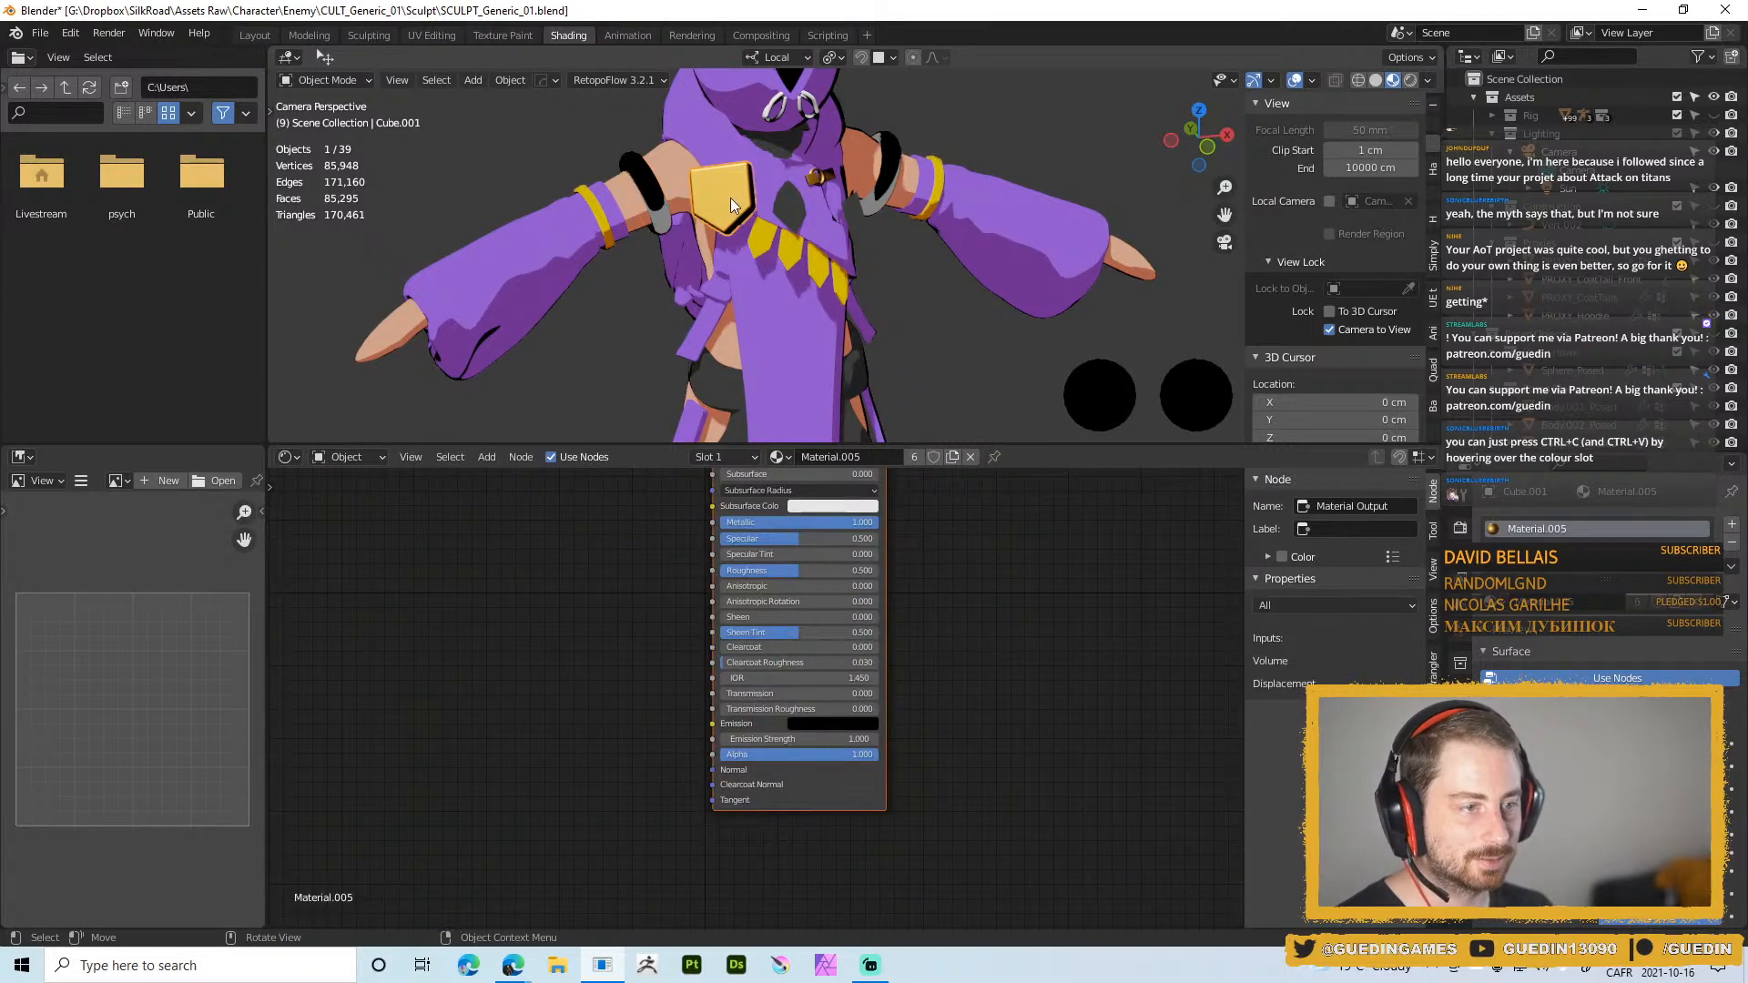
key(Home)
scroll(838, 506, up, 1)
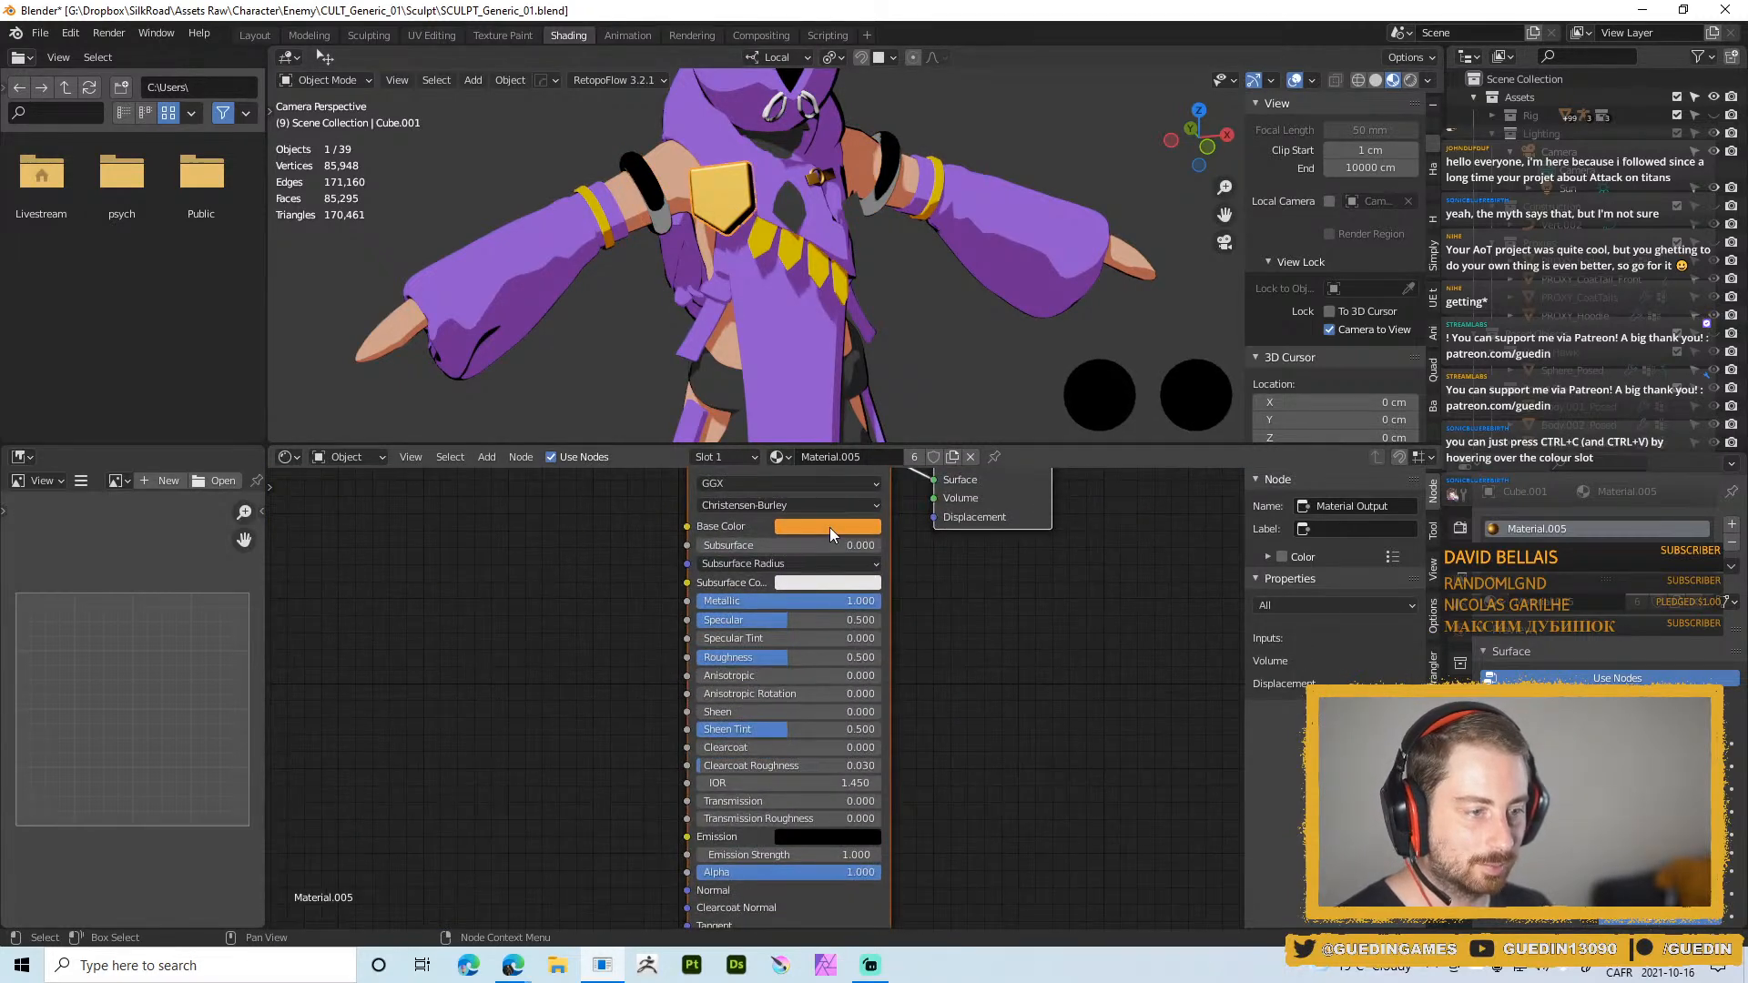
click(657, 190)
key(Tab)
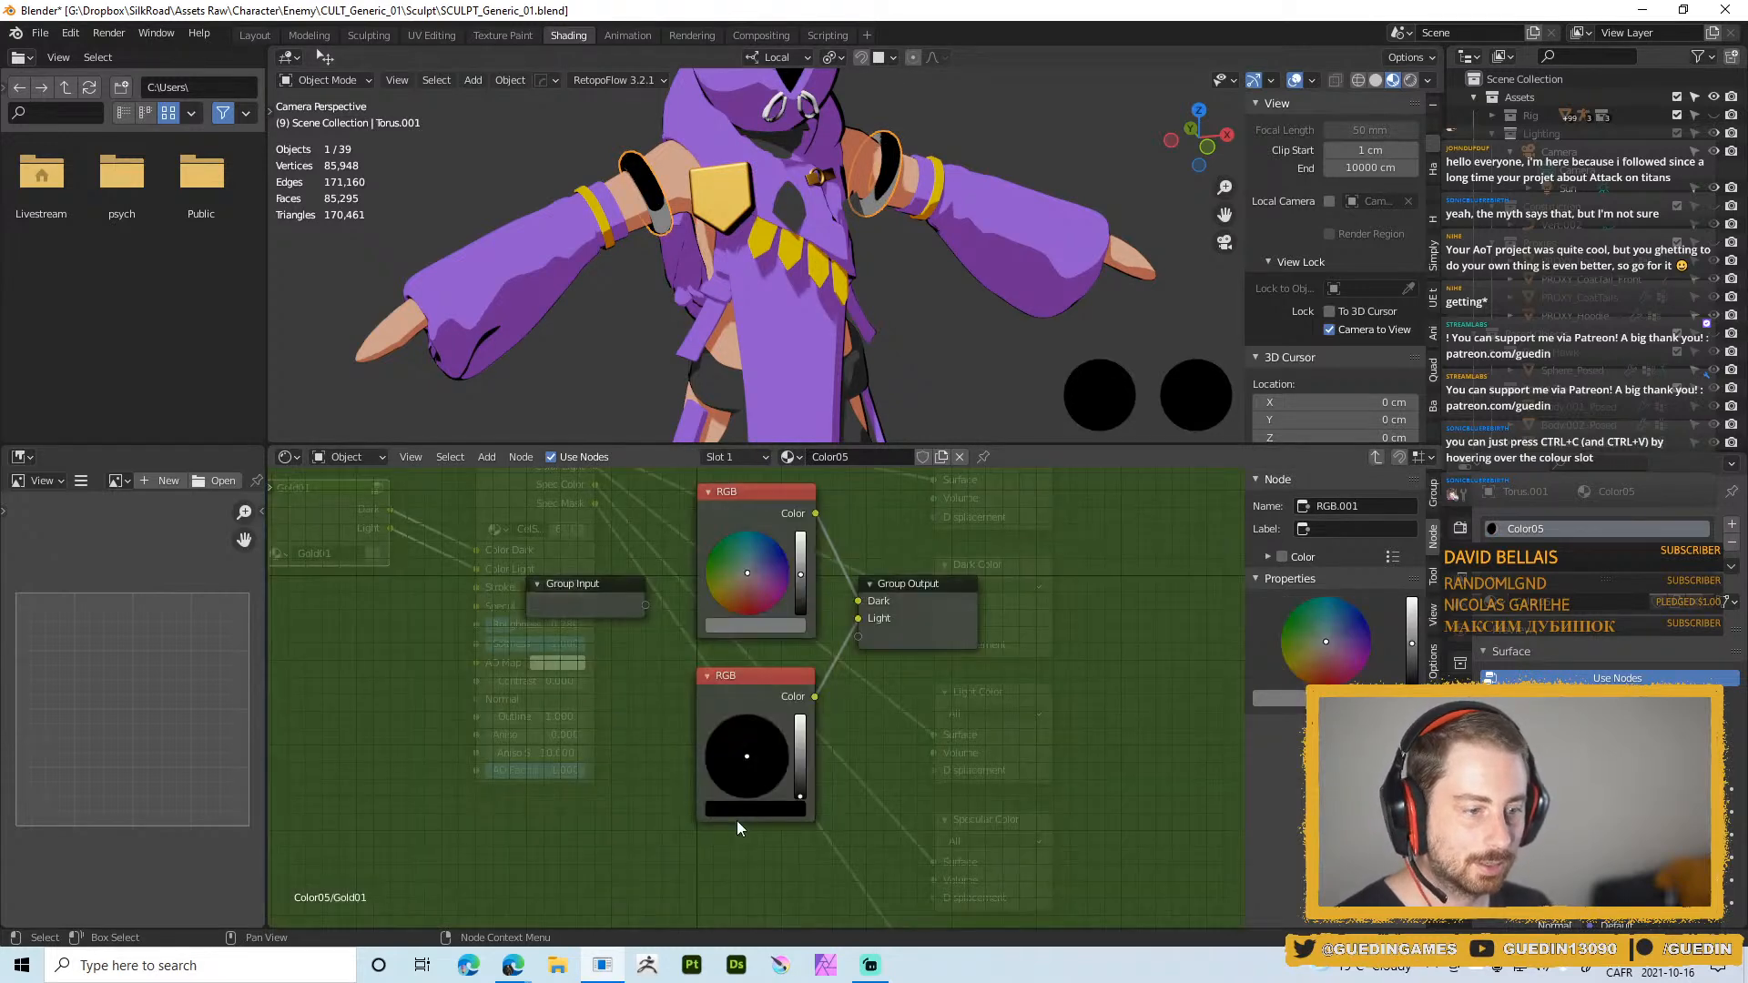
click(749, 805)
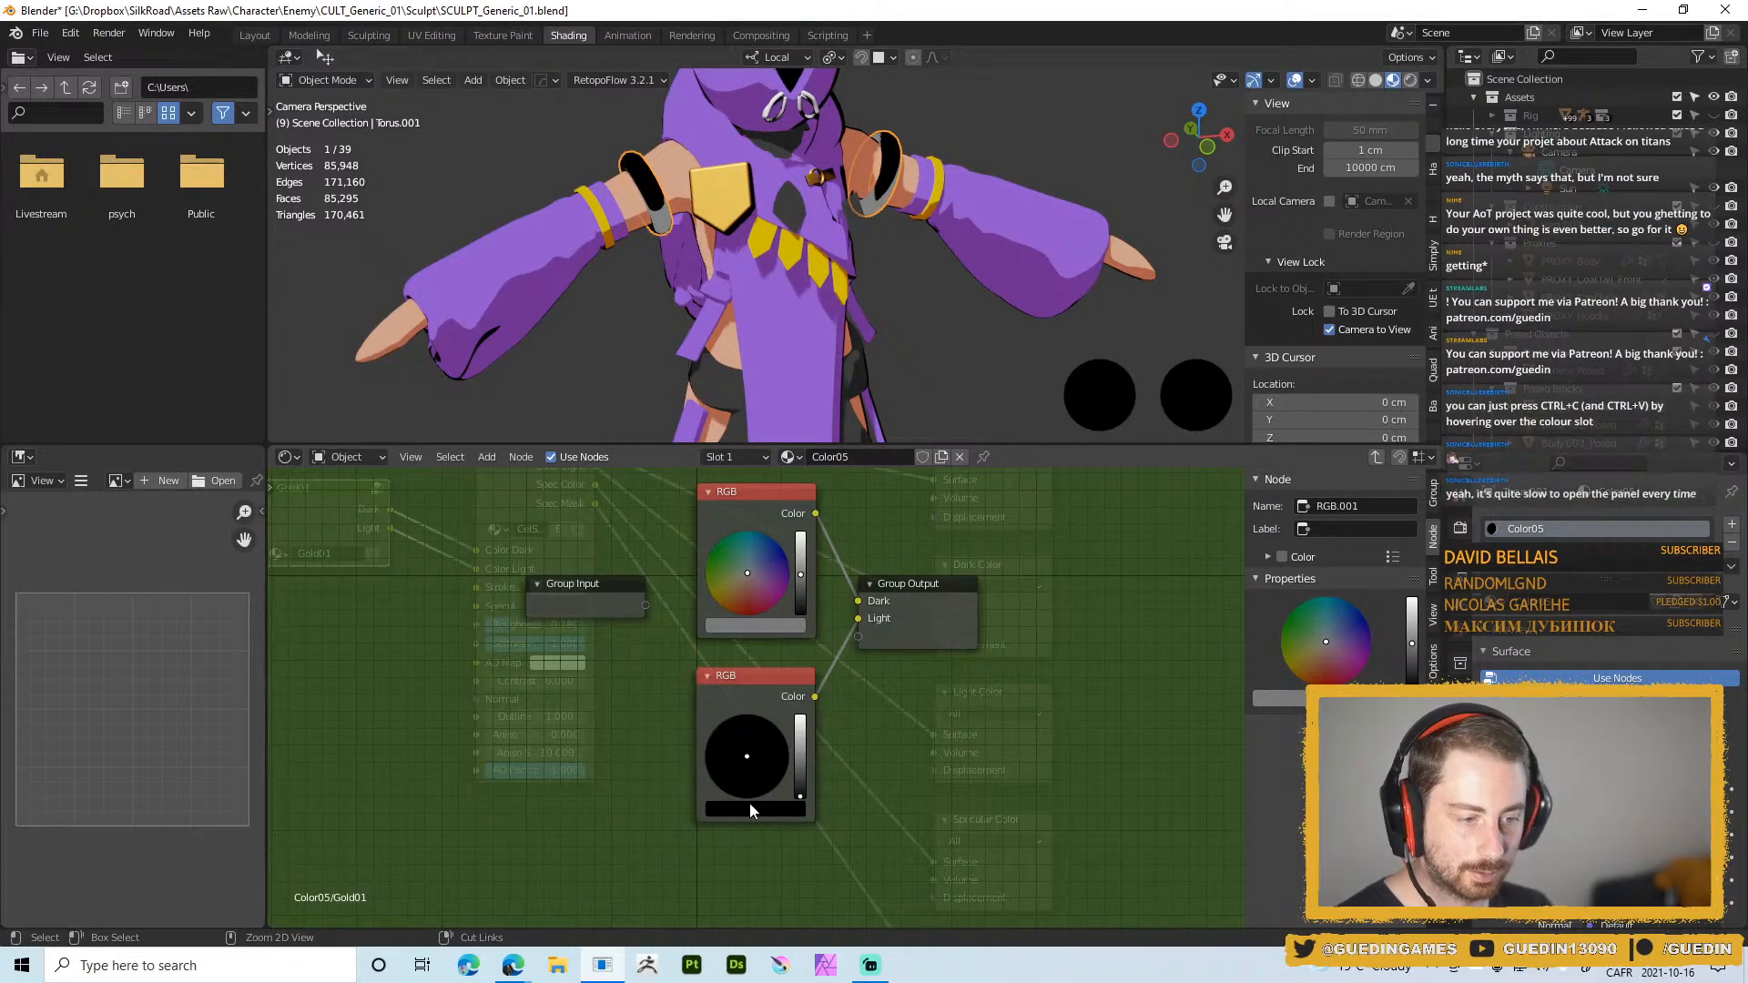
key(ctrl+v)
key(ctrl+v)
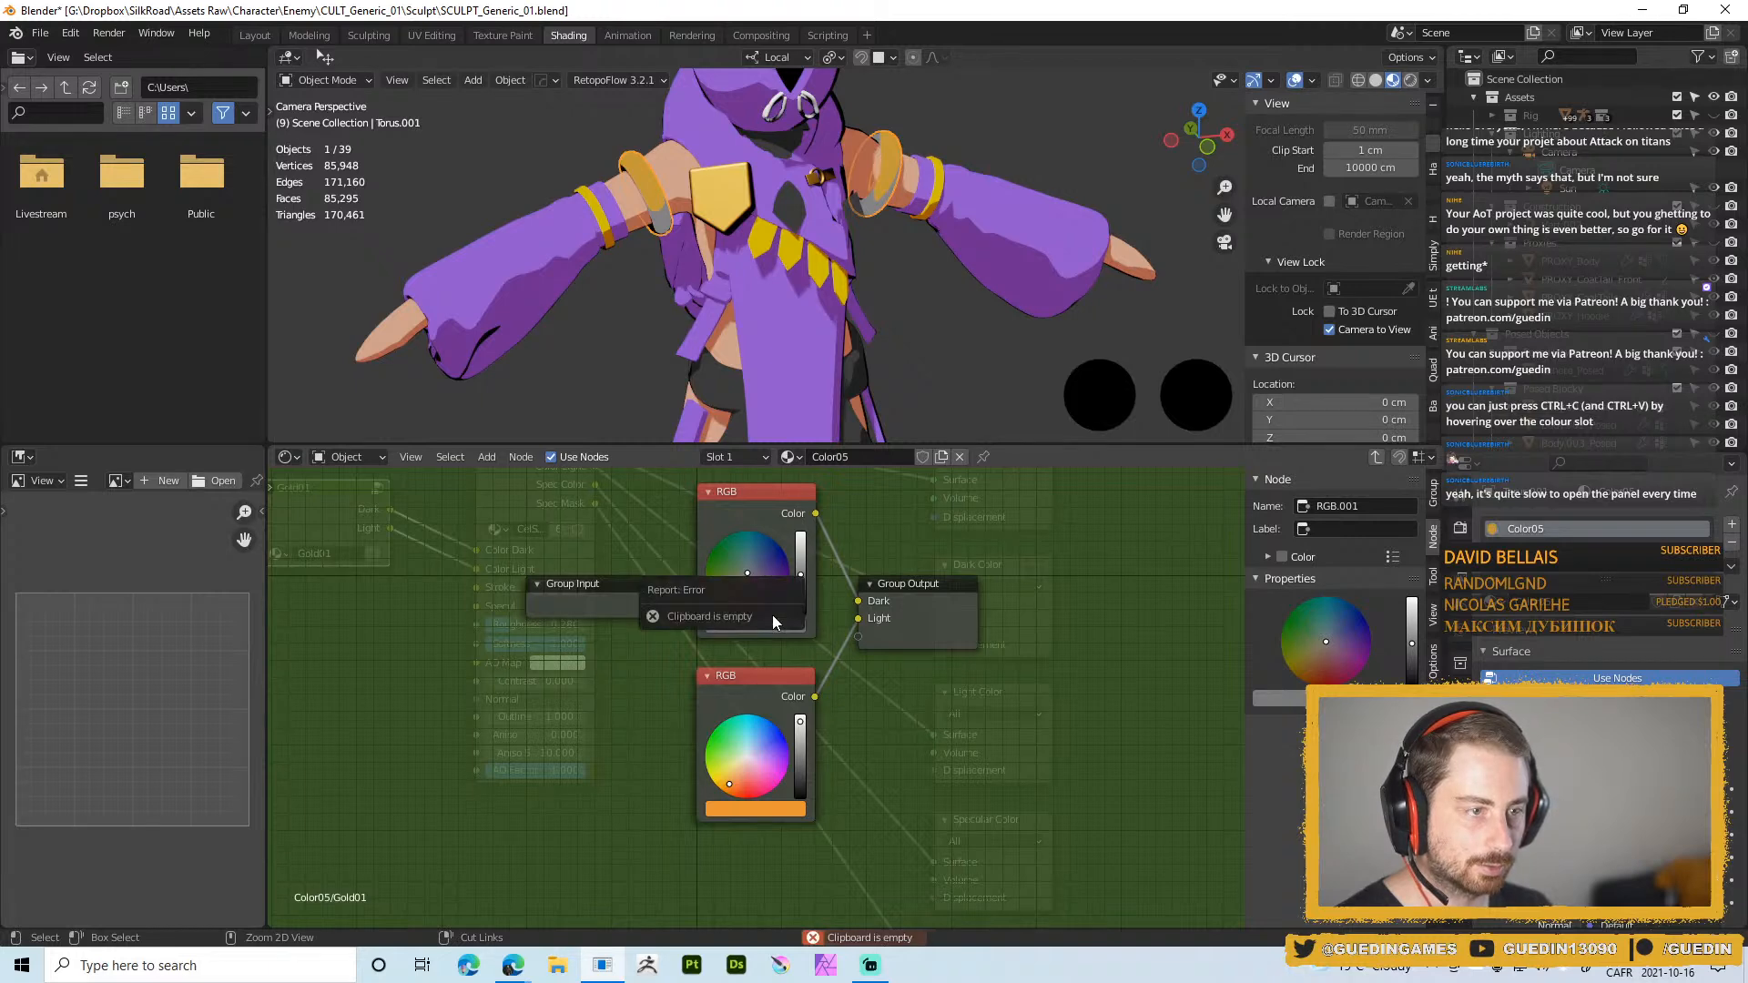
key(ctrl+v)
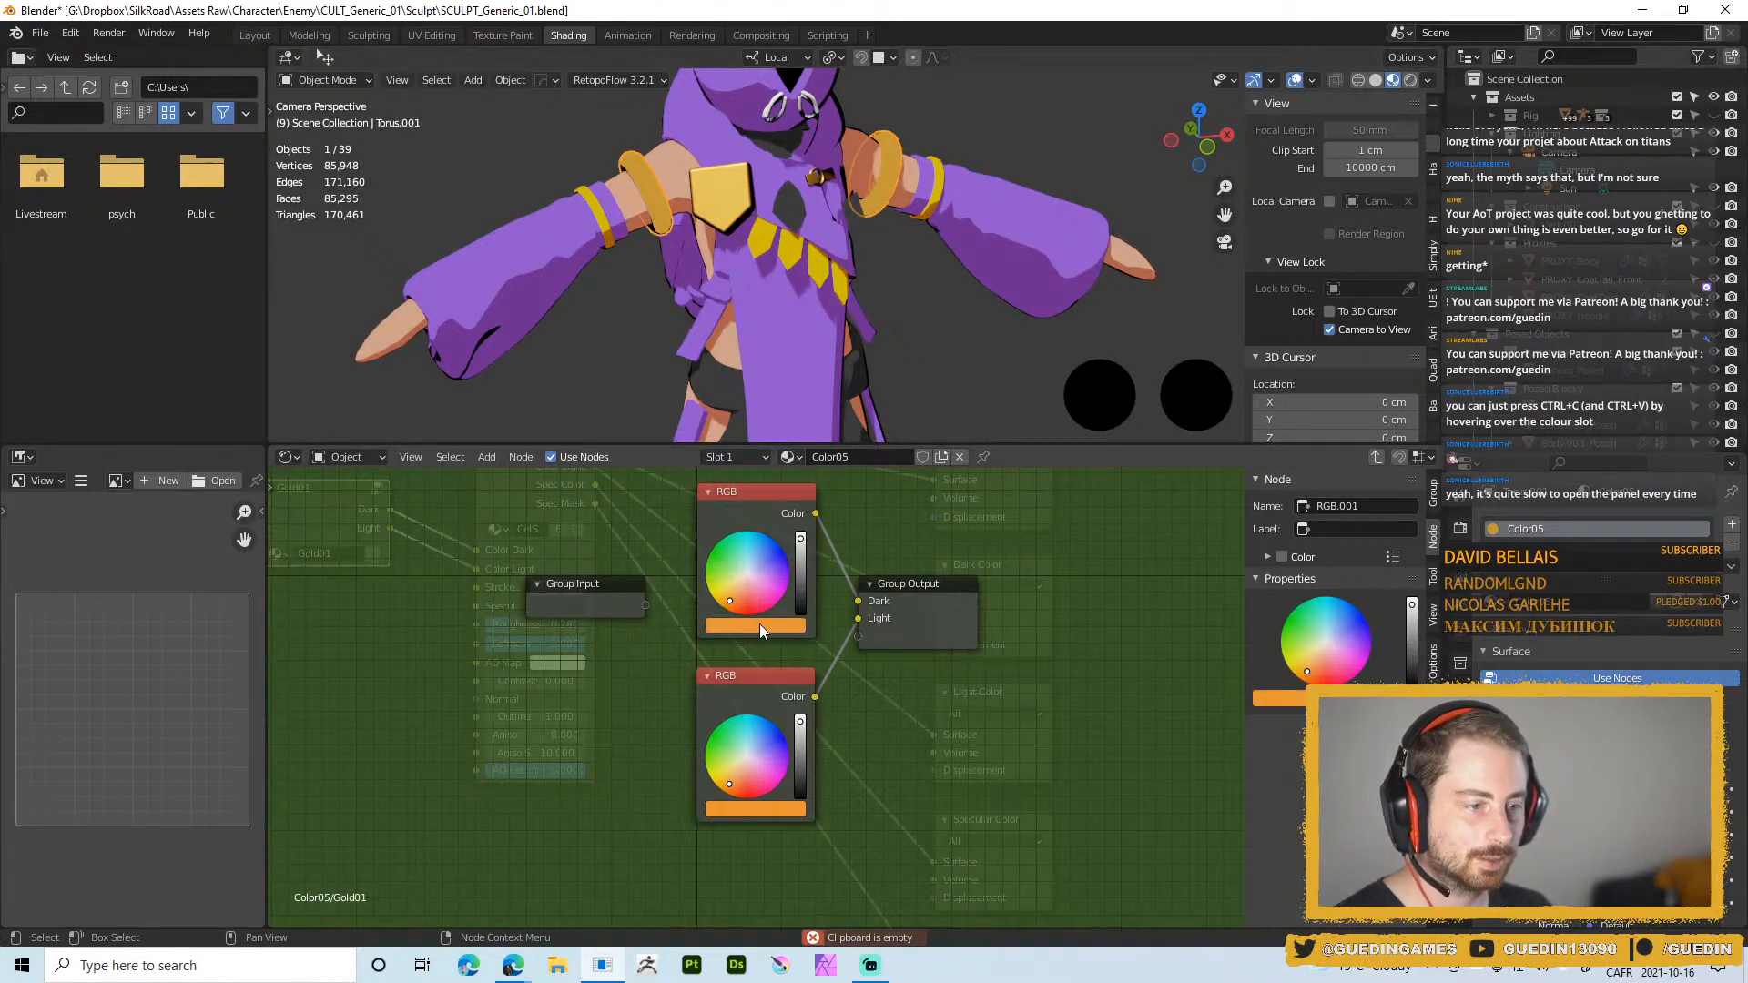
Darken the Gold01 group's dark RGB color to a value of 0.244 and shift its hue toward red for a reddish brown
click(759, 624)
drag(854, 400, 852, 439)
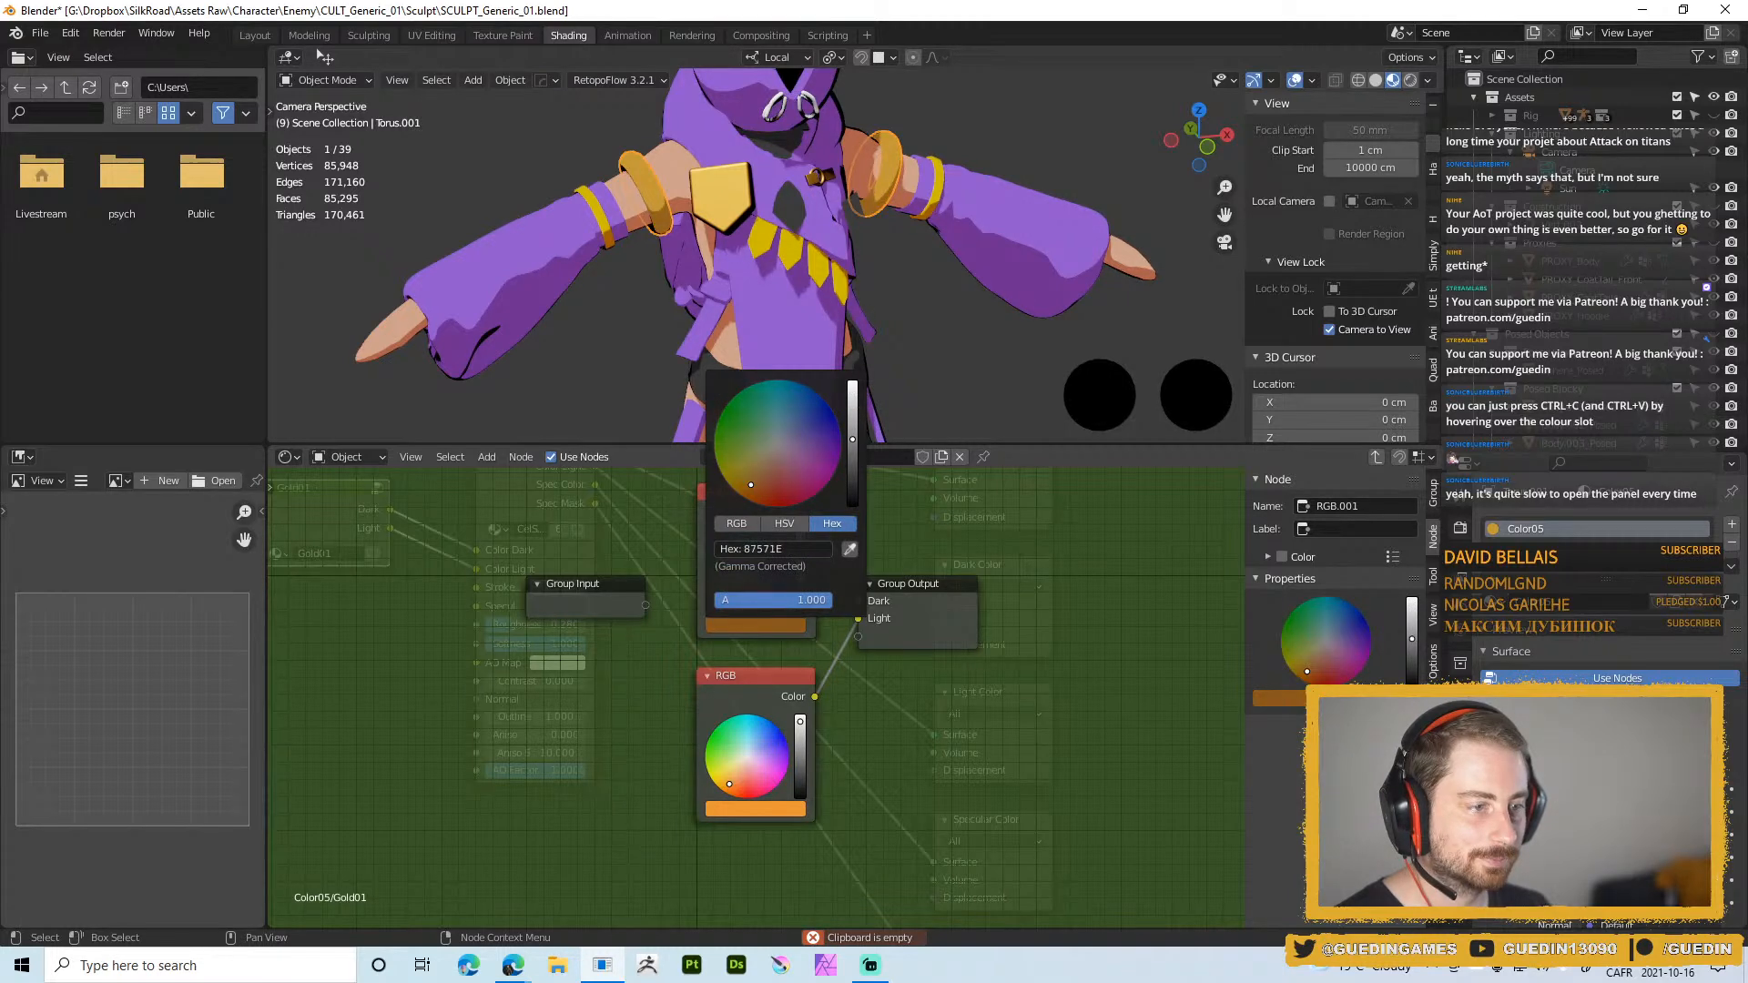
click(781, 525)
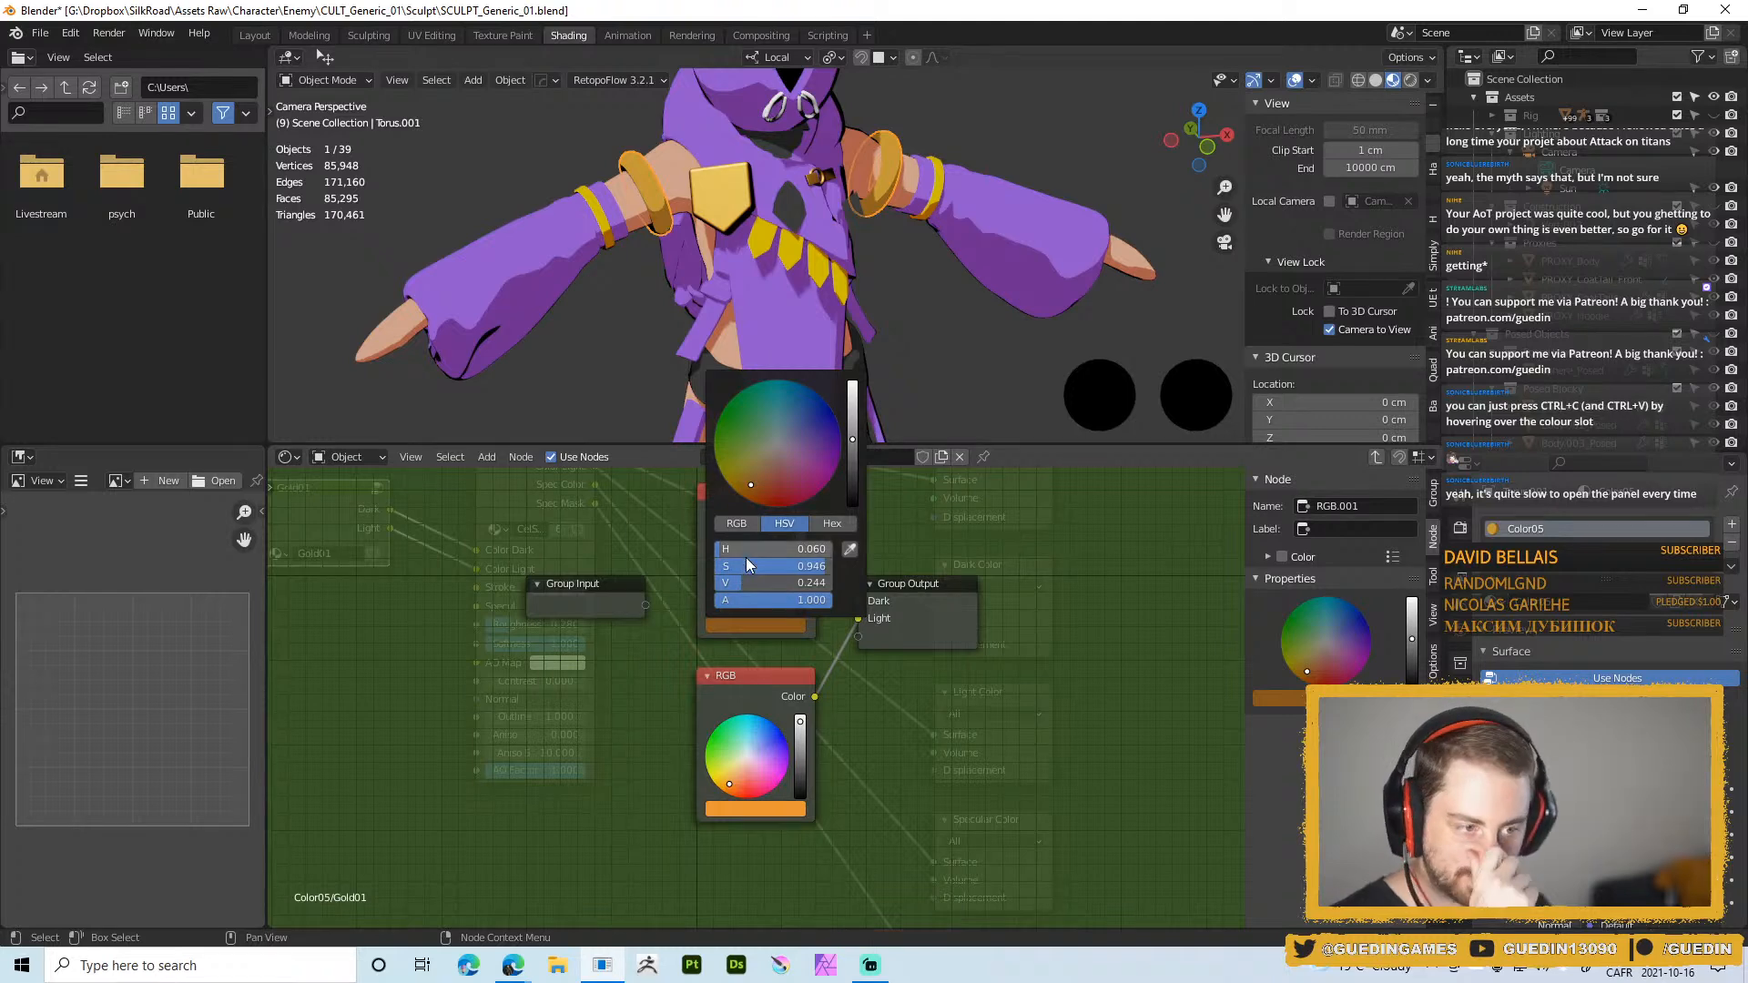
drag(725, 549, 692, 550)
click(980, 369)
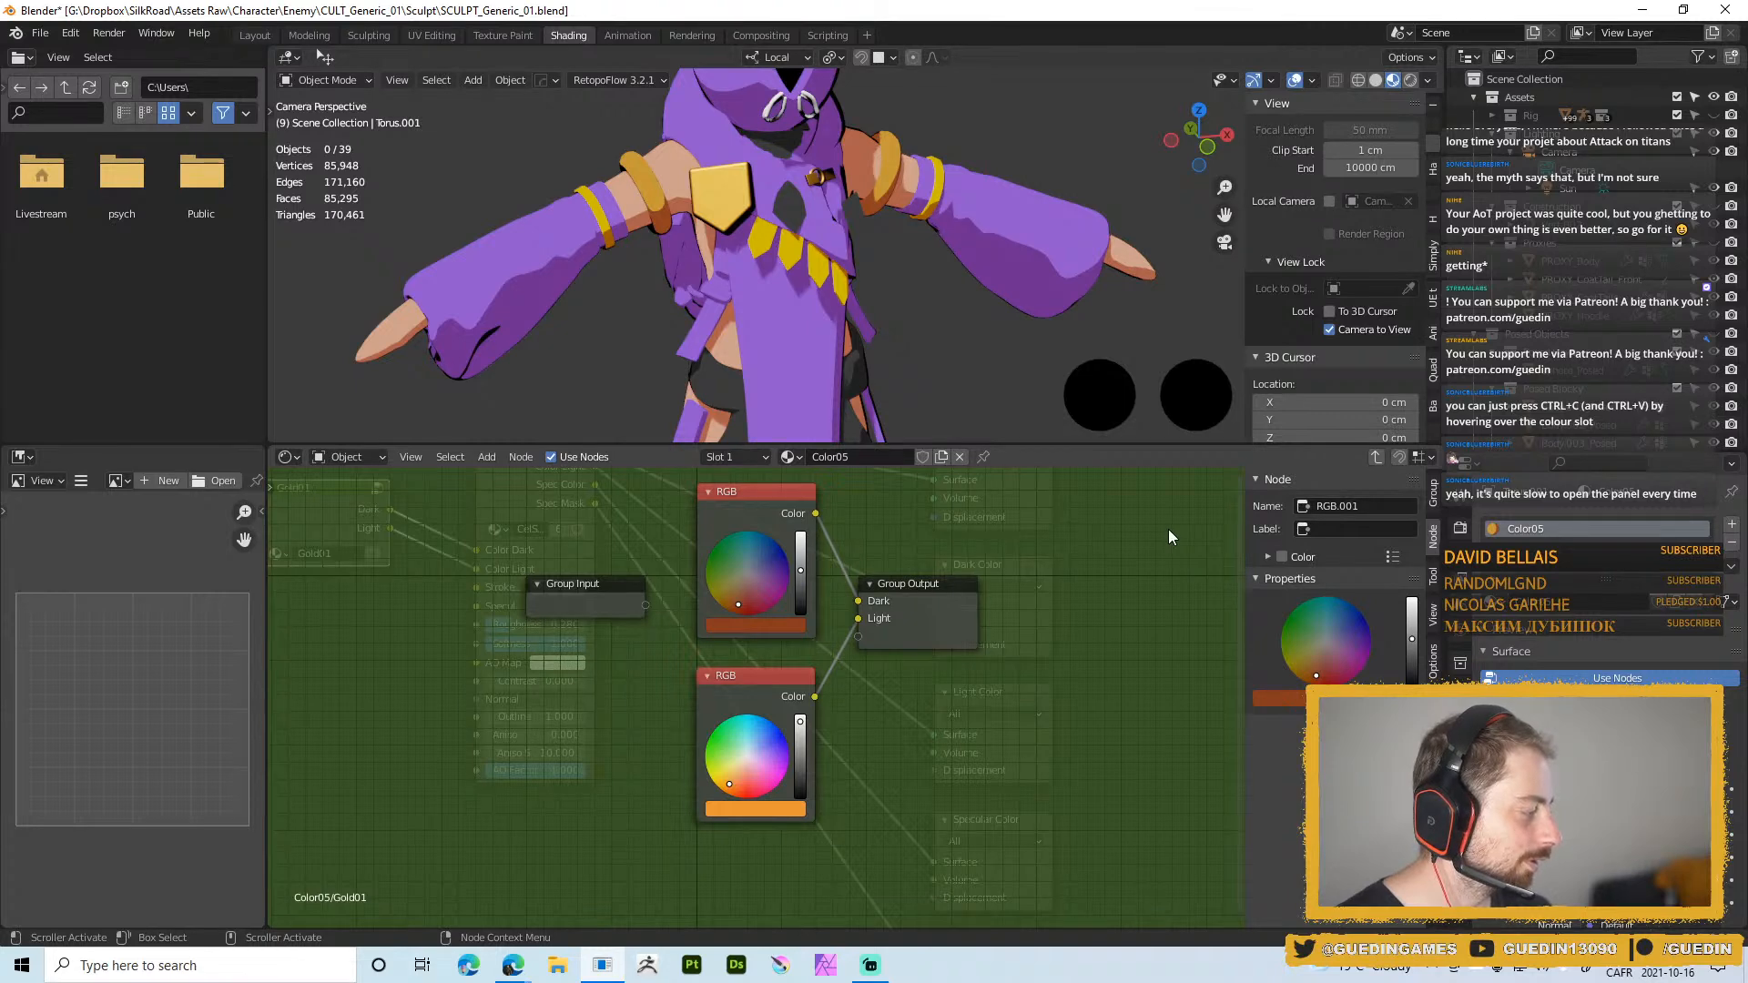
Exit the Gold01 group and move its node closer to the cel shader node
scroll(936, 319, down, 3)
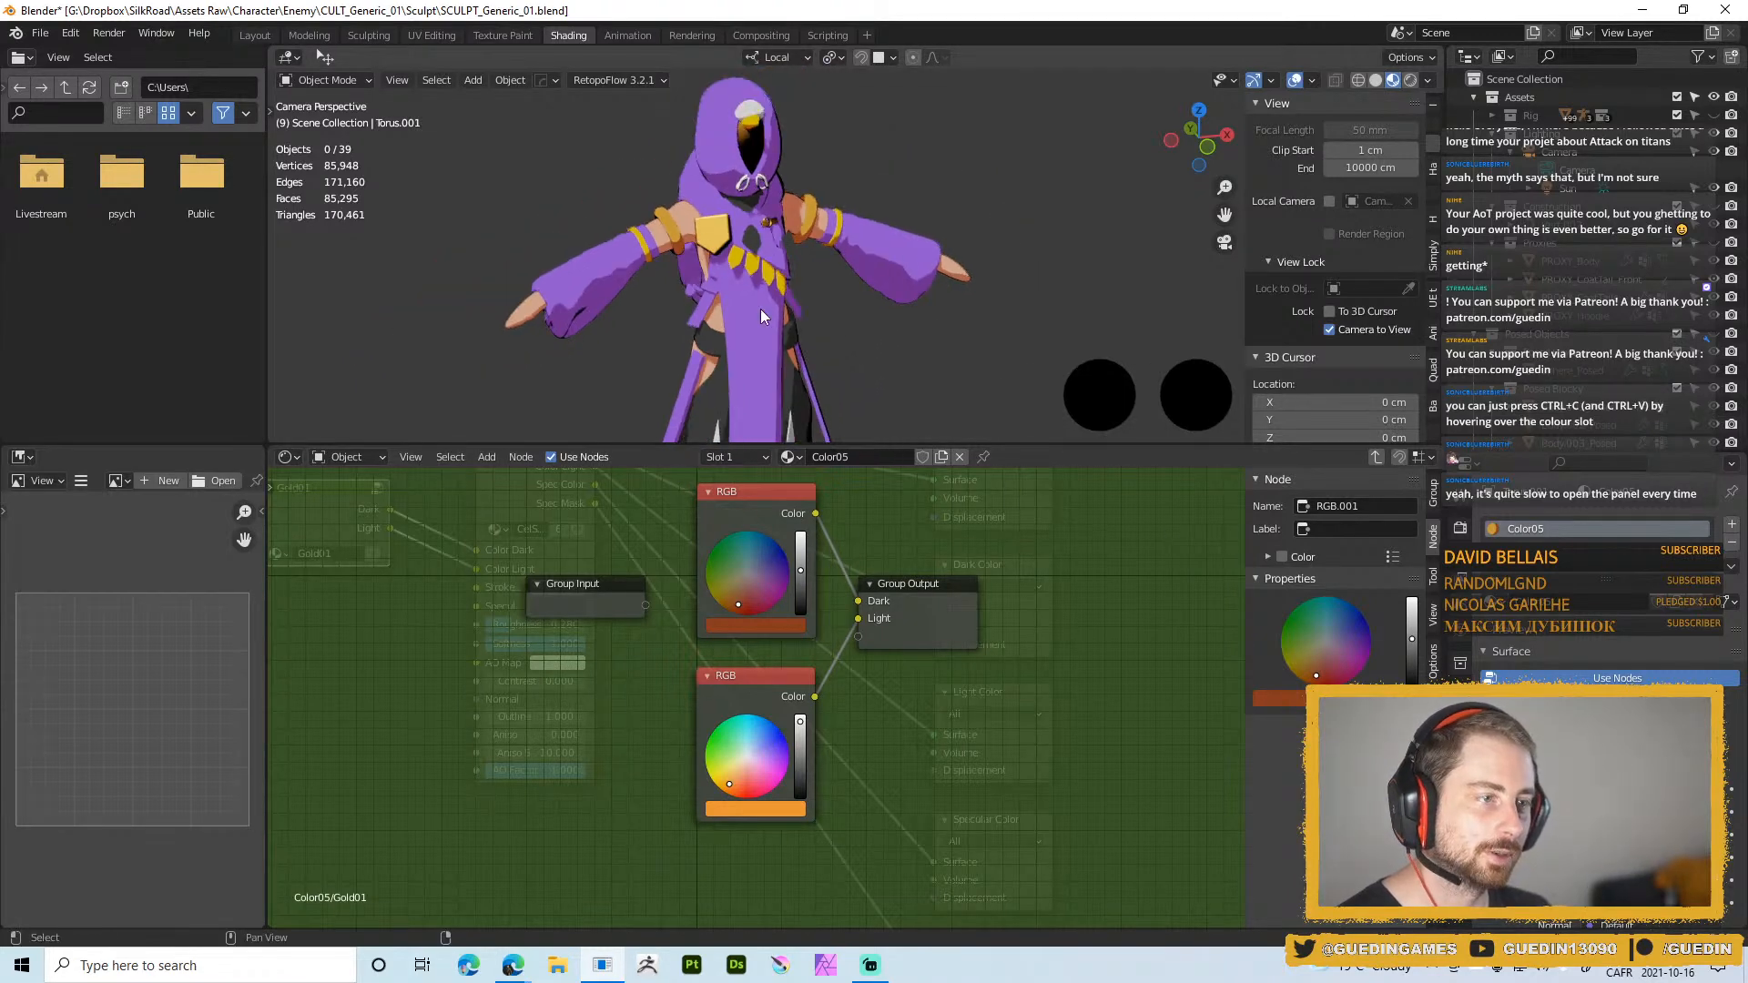
middle_drag(761, 309, 747, 295)
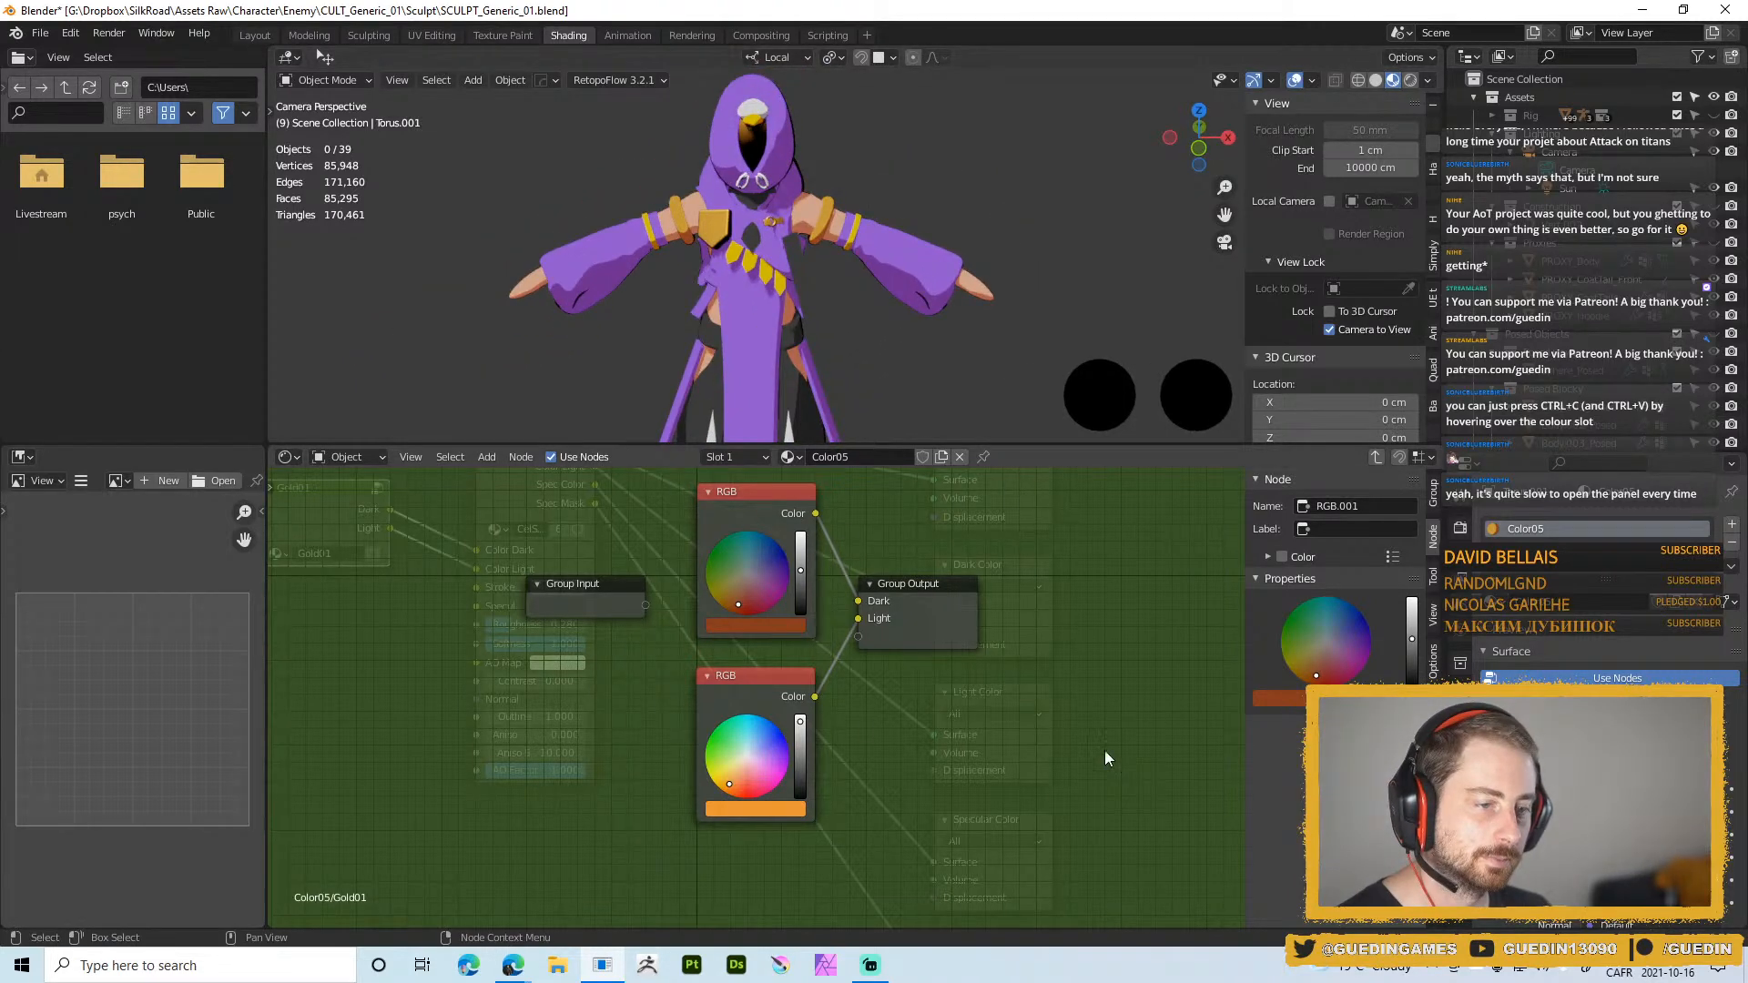
key(Tab)
middle_drag(634, 697, 920, 749)
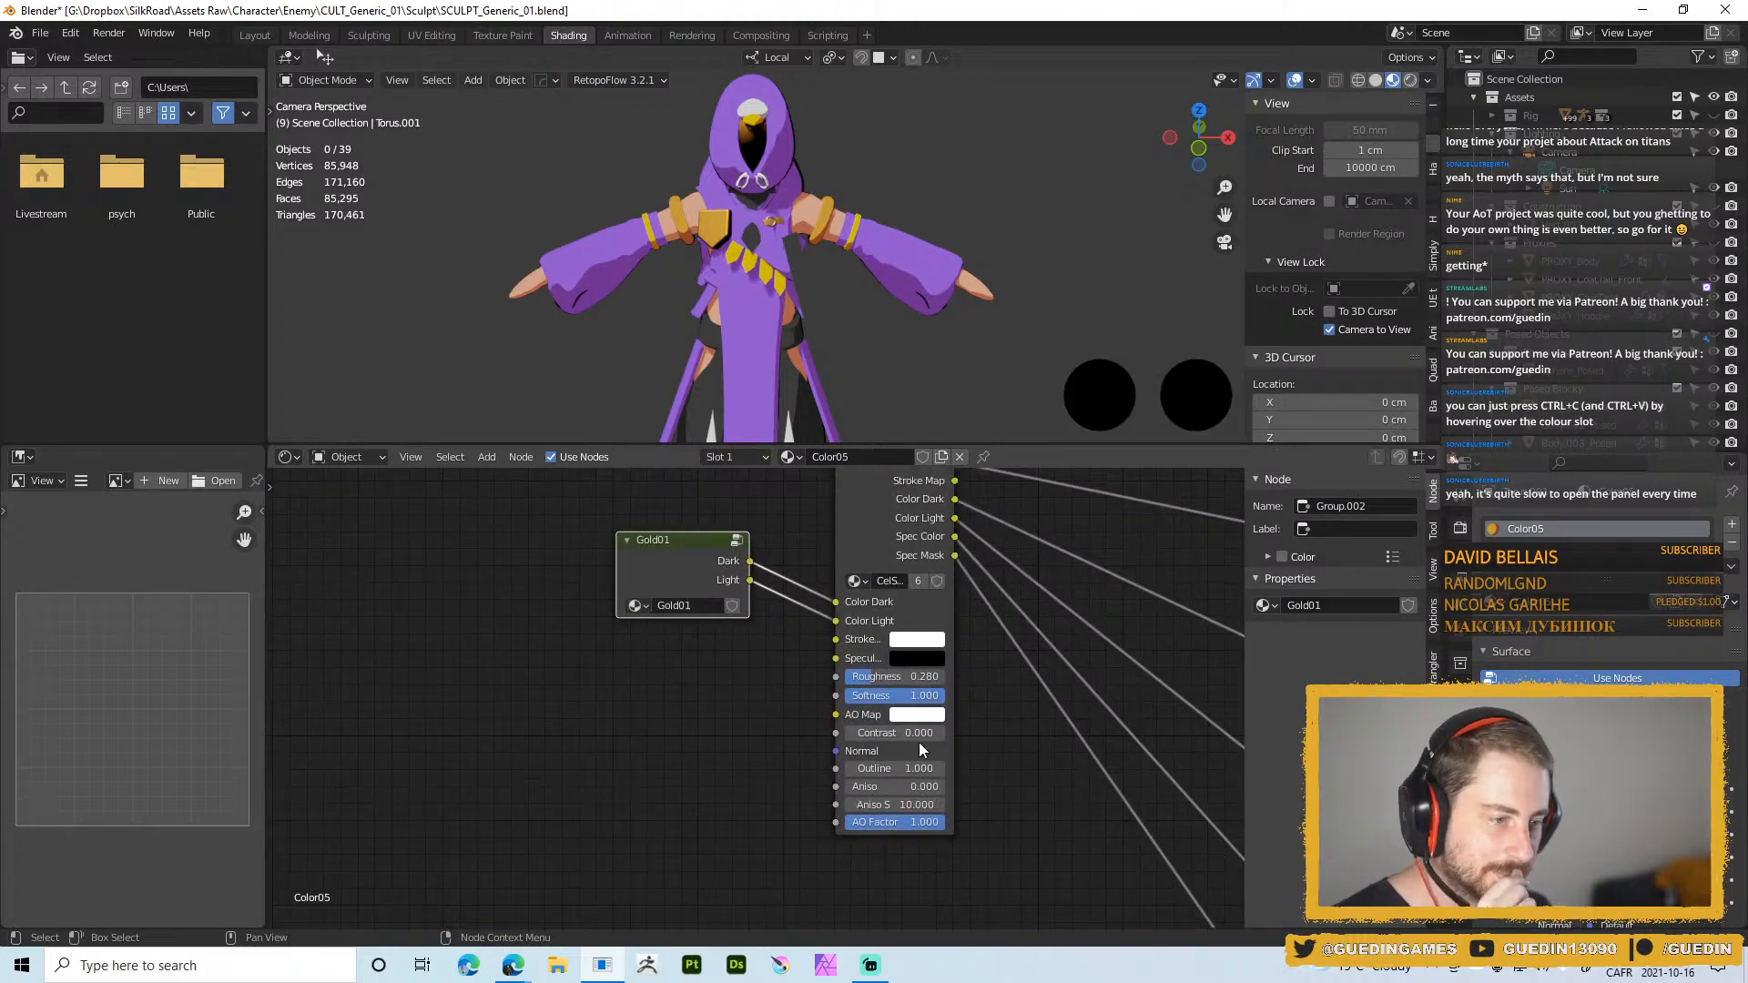
shift+middle_drag(842, 273, 839, 251)
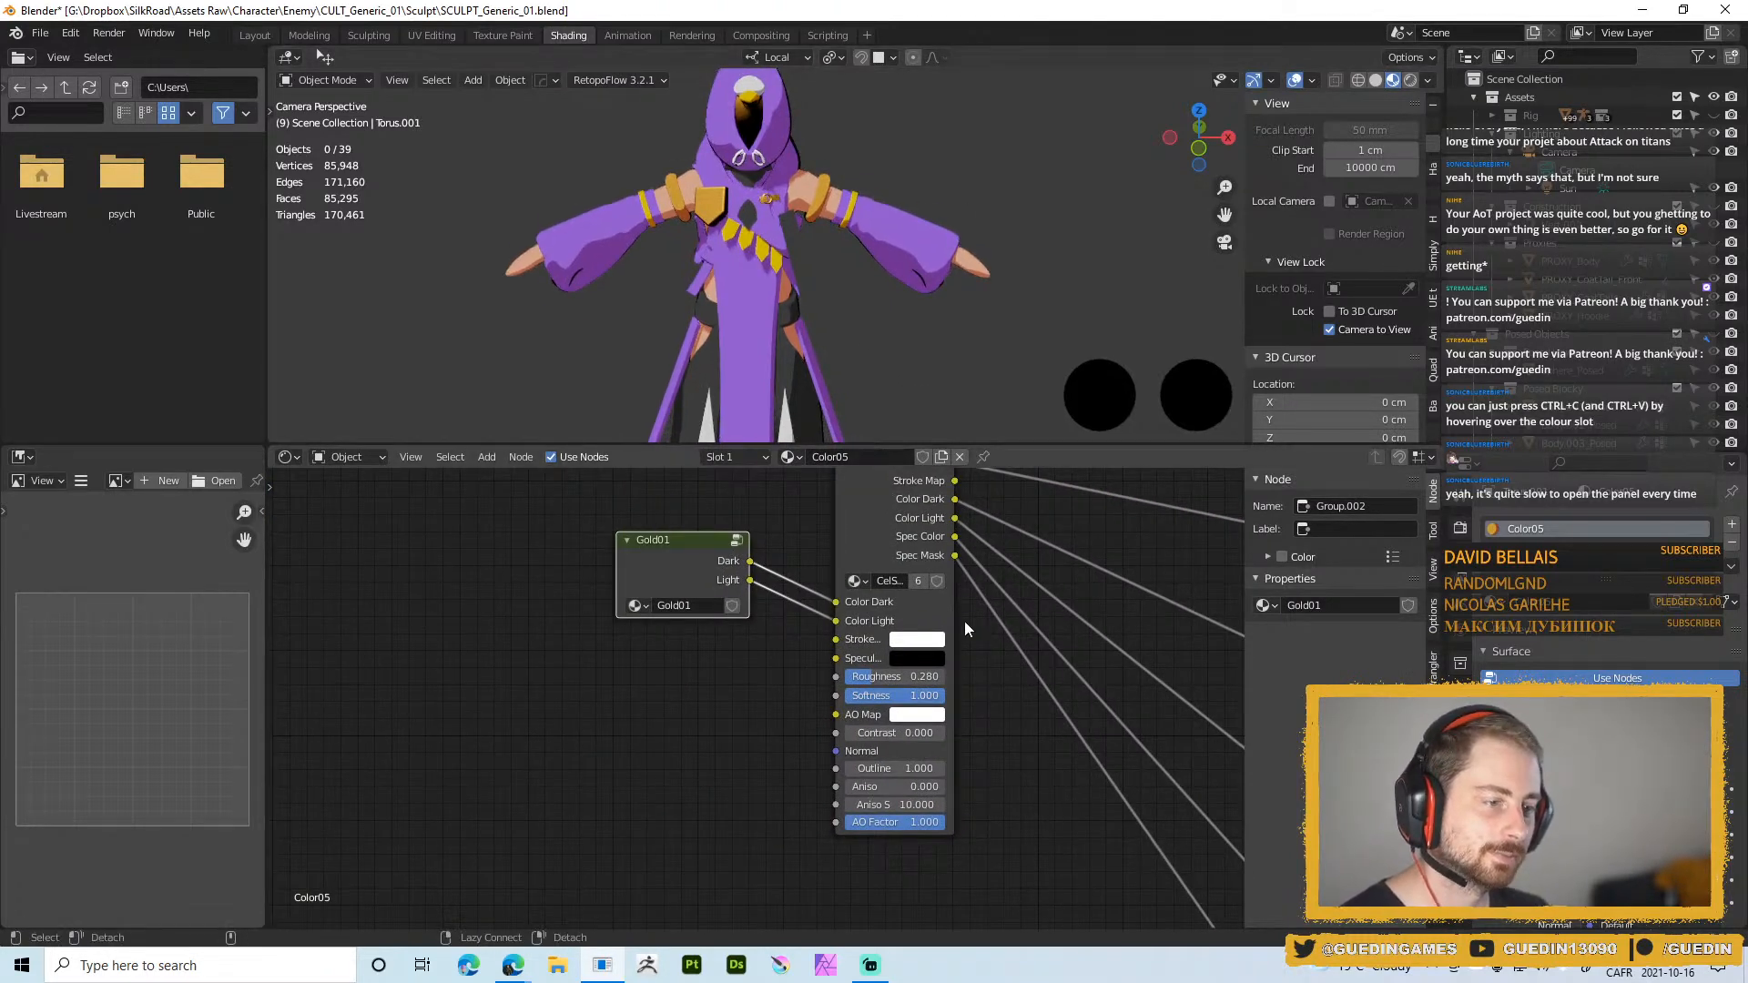
scroll(1005, 707, up, 1)
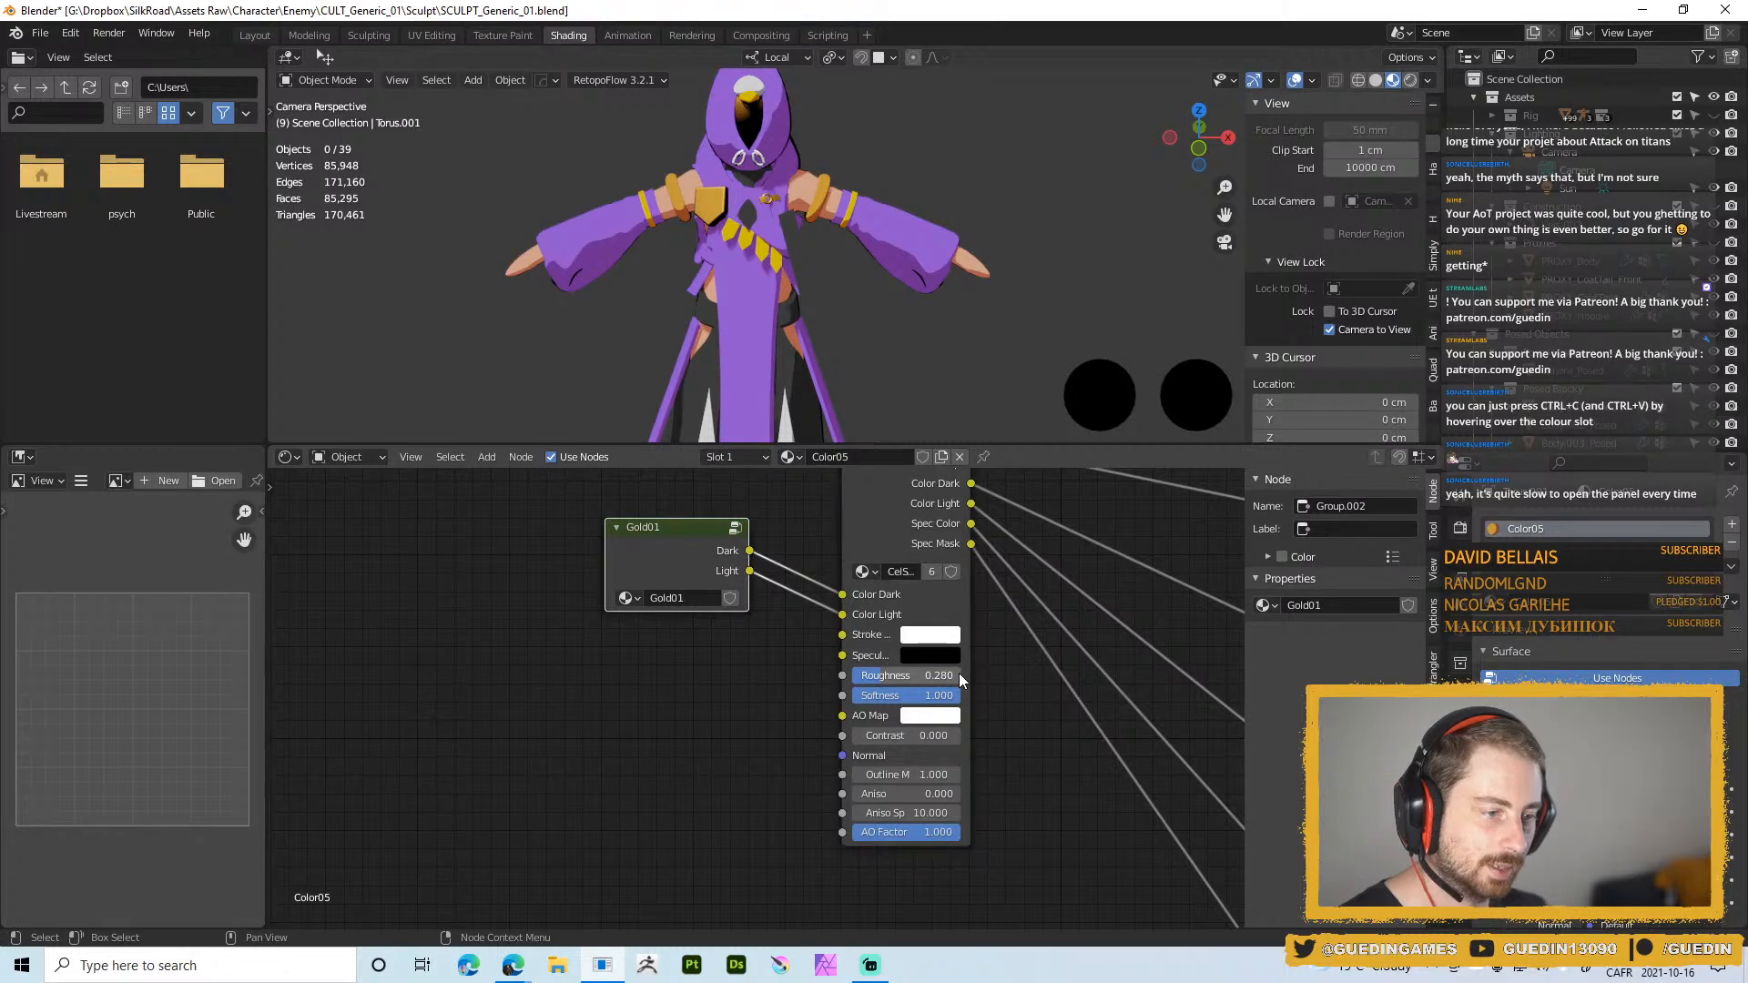
drag(657, 565, 695, 590)
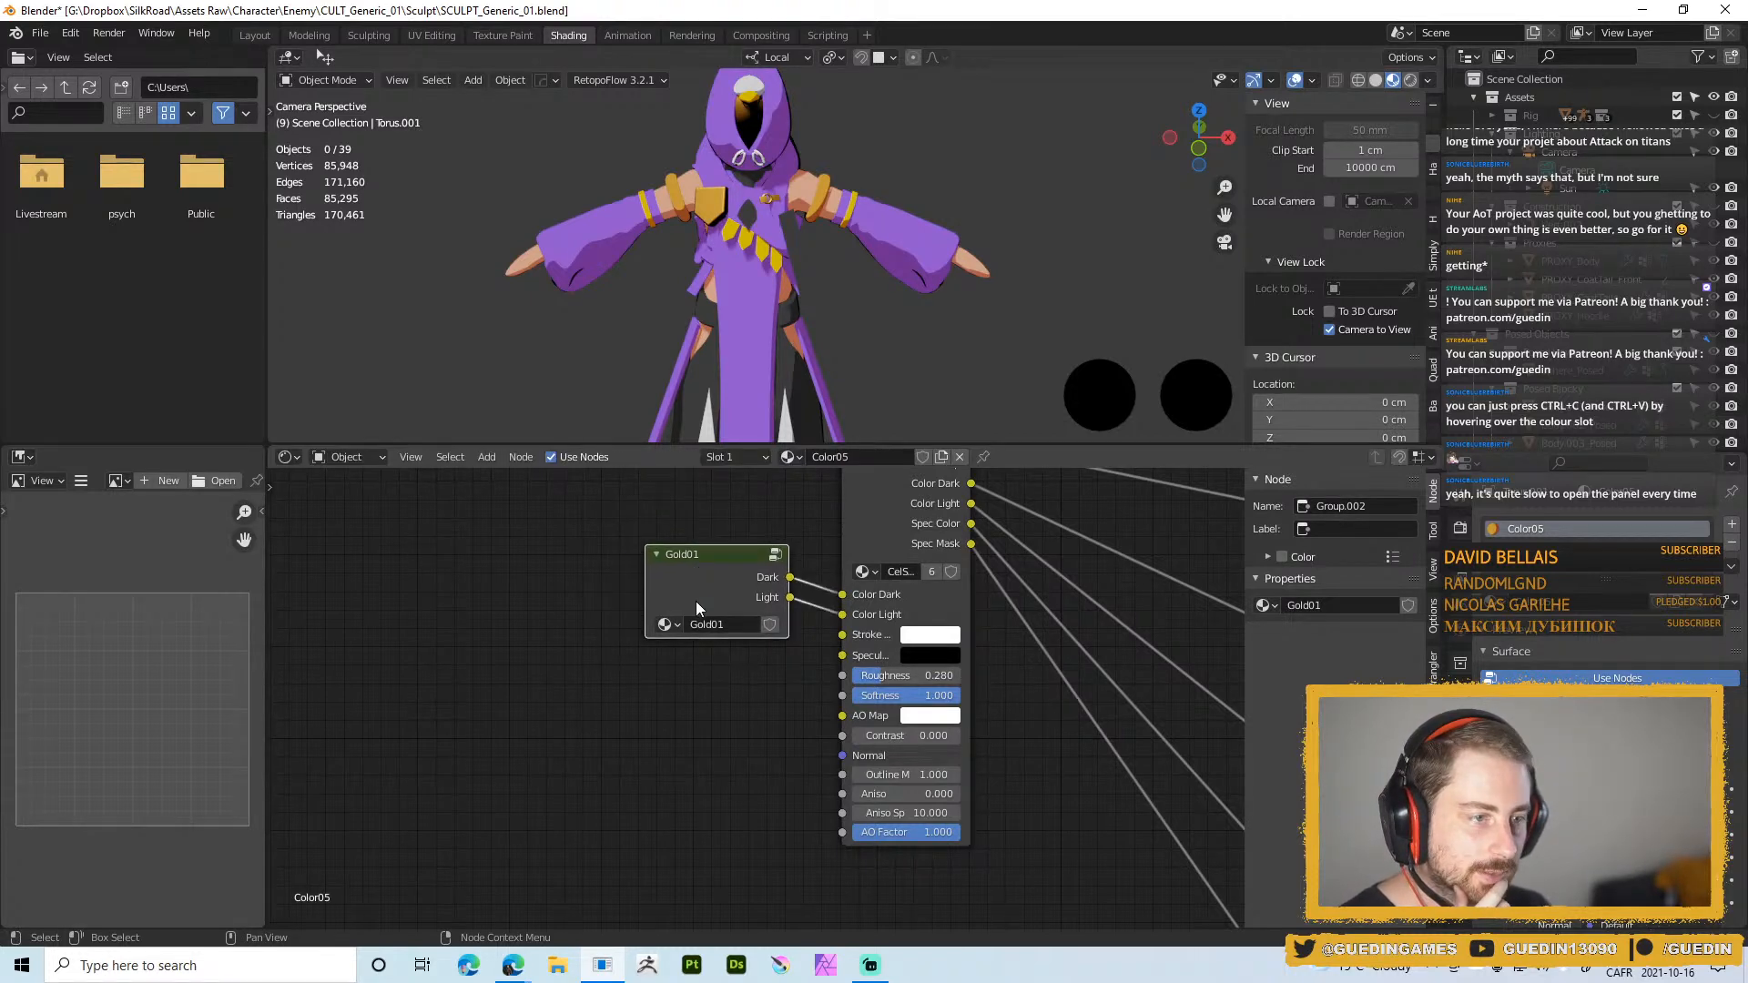
Select the armbands and set the specular color of their cel shader node to white
click(674, 183)
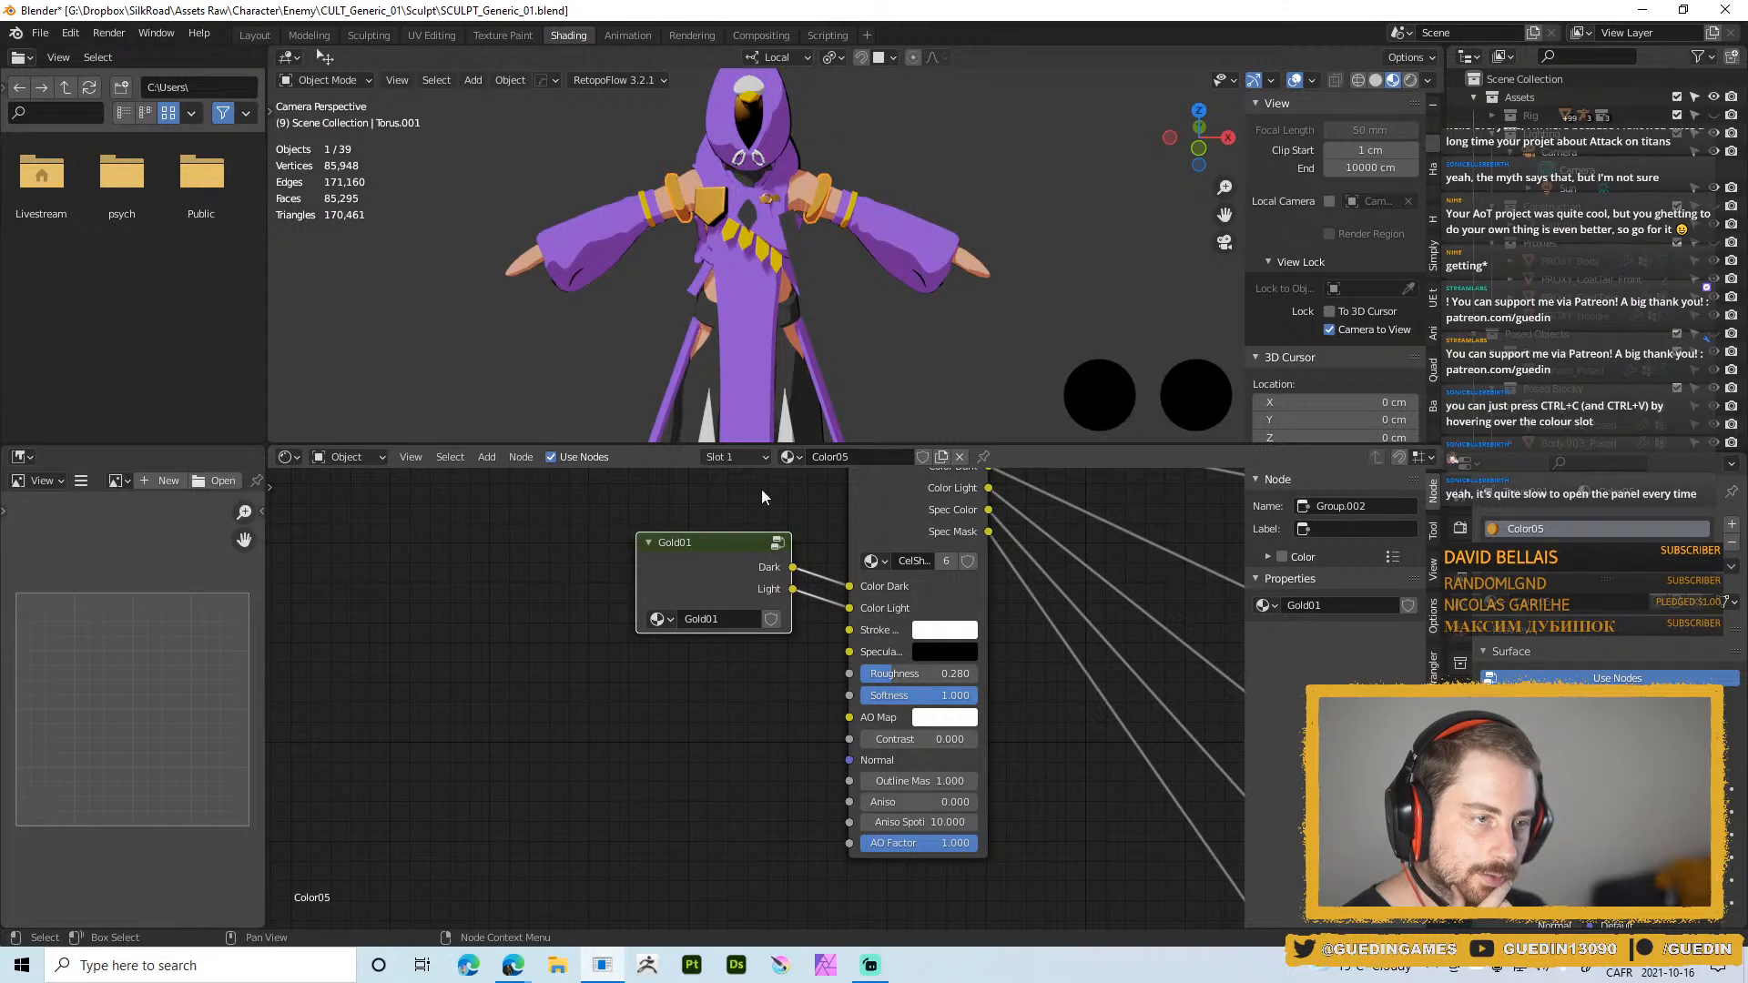
click(953, 649)
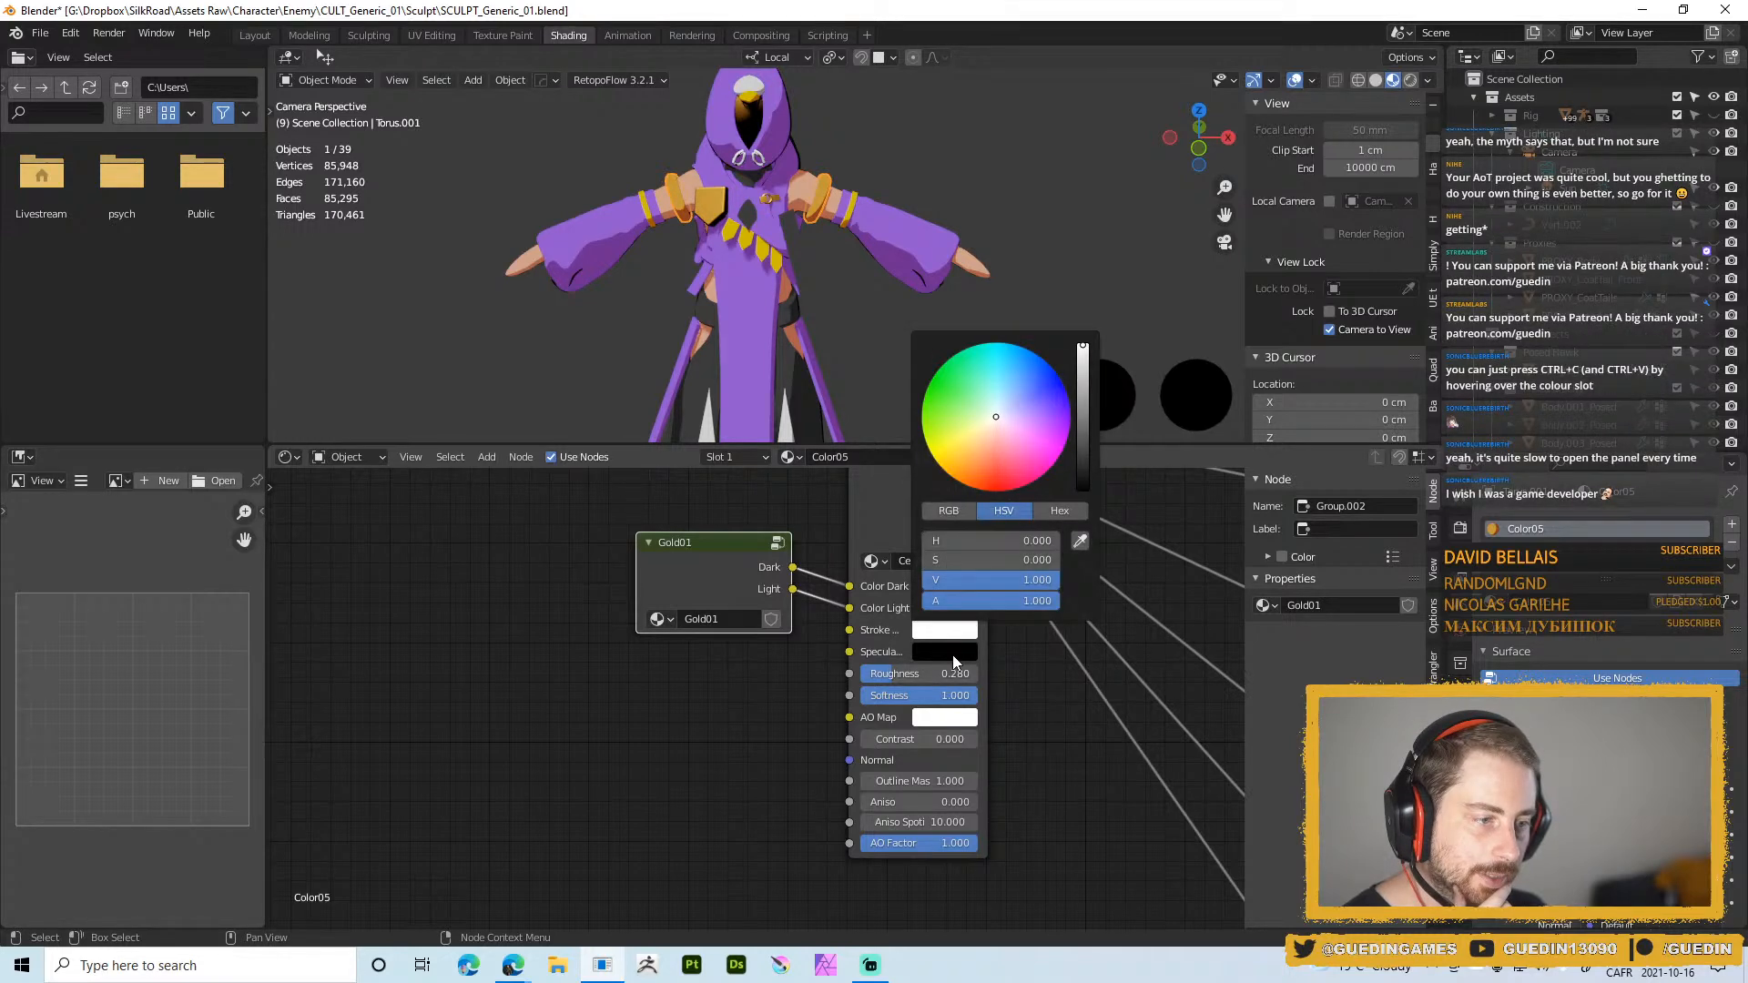
click(952, 656)
click(952, 656)
click(952, 655)
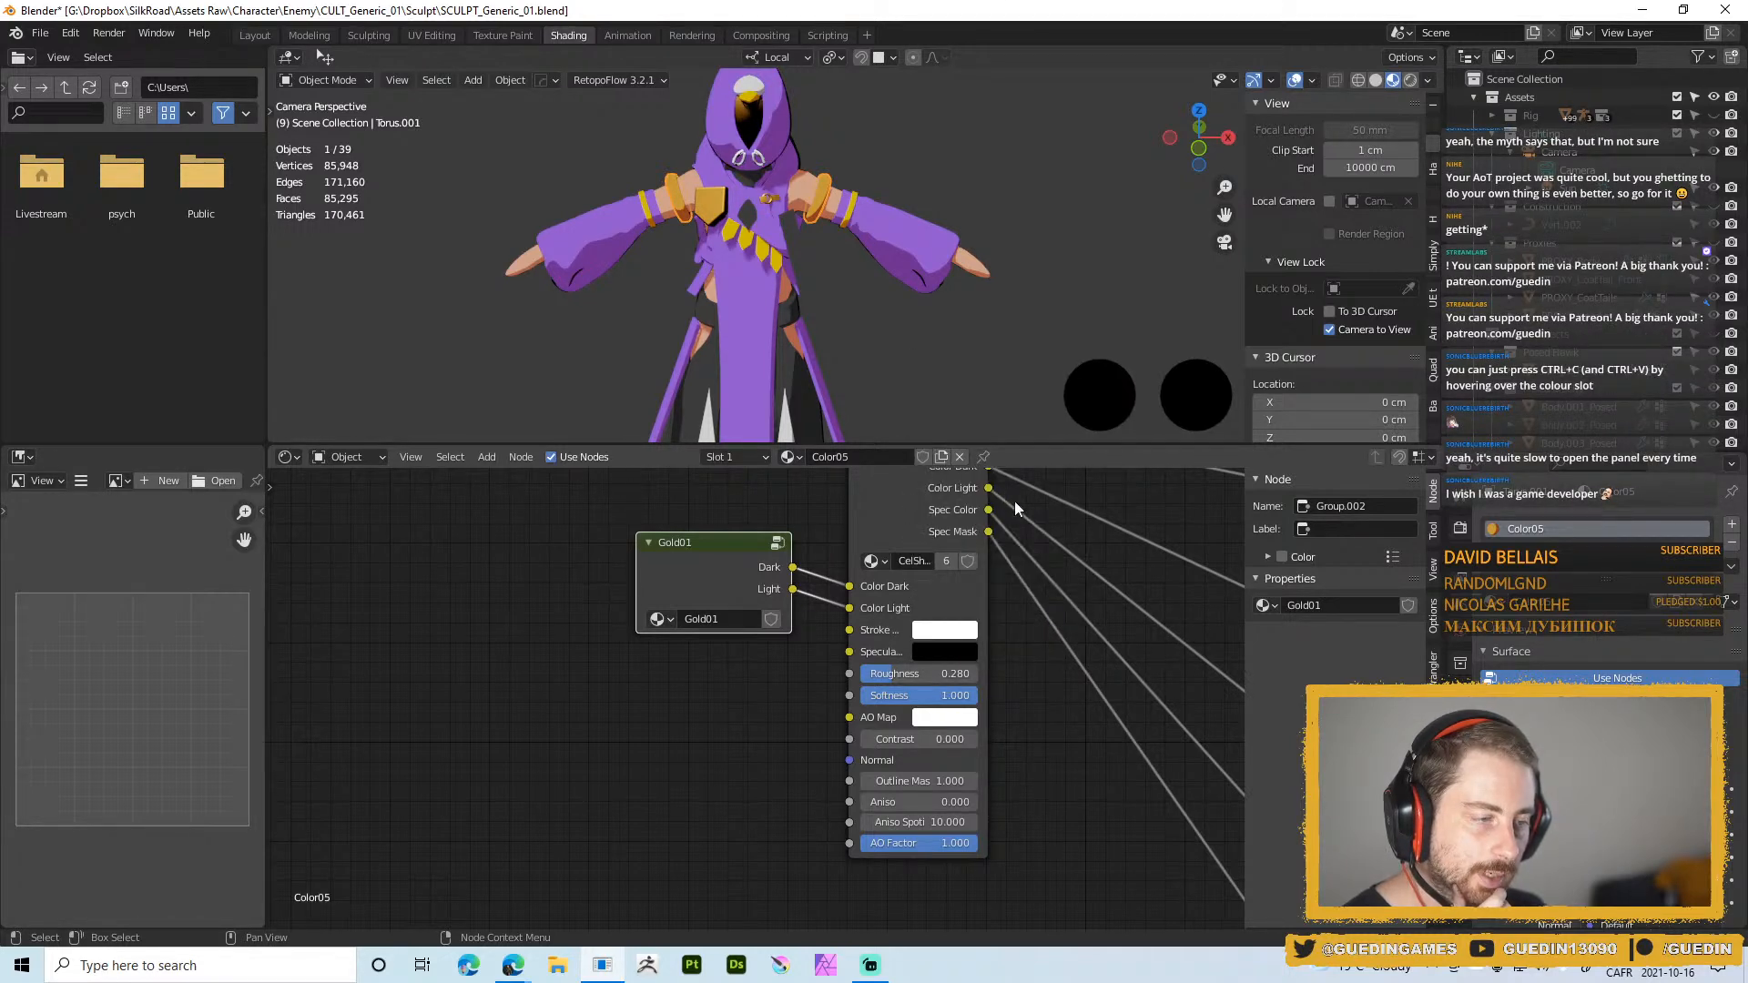
click(943, 652)
drag(1078, 422, 1083, 367)
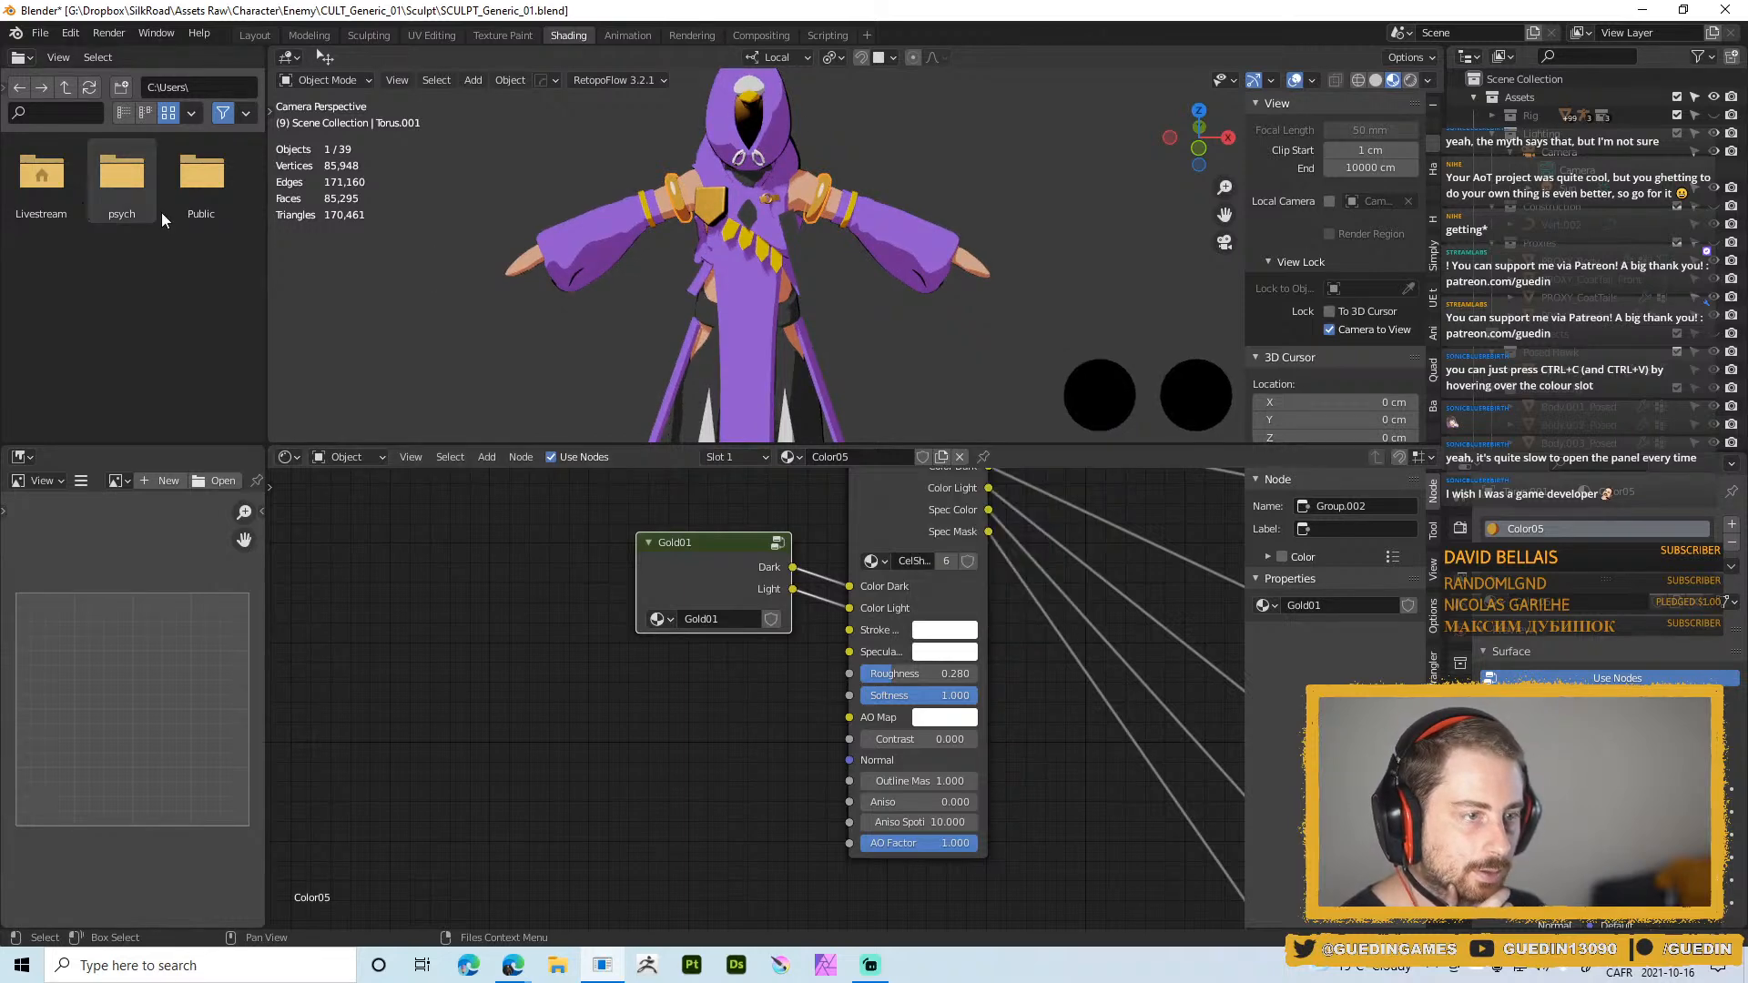
Paste the copied orange into the armbands' specular color and raise its HSV value to make it brighter
middle_drag(919, 273, 839, 292)
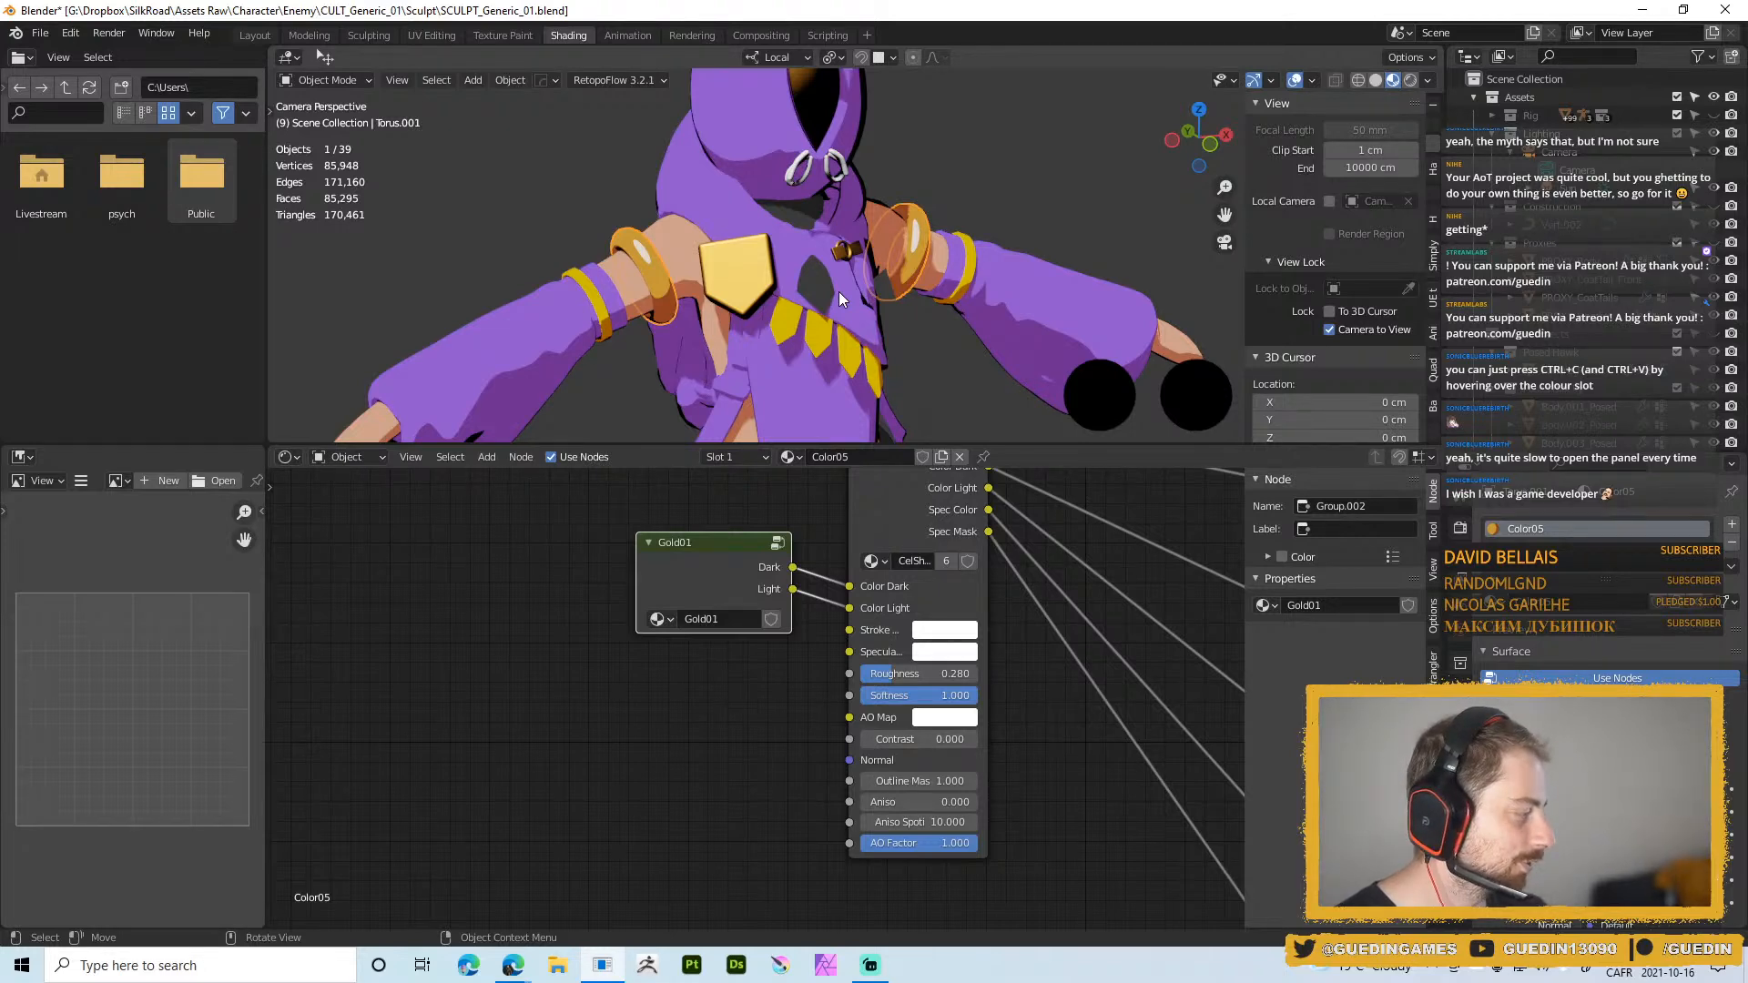
middle_drag(839, 291, 838, 248)
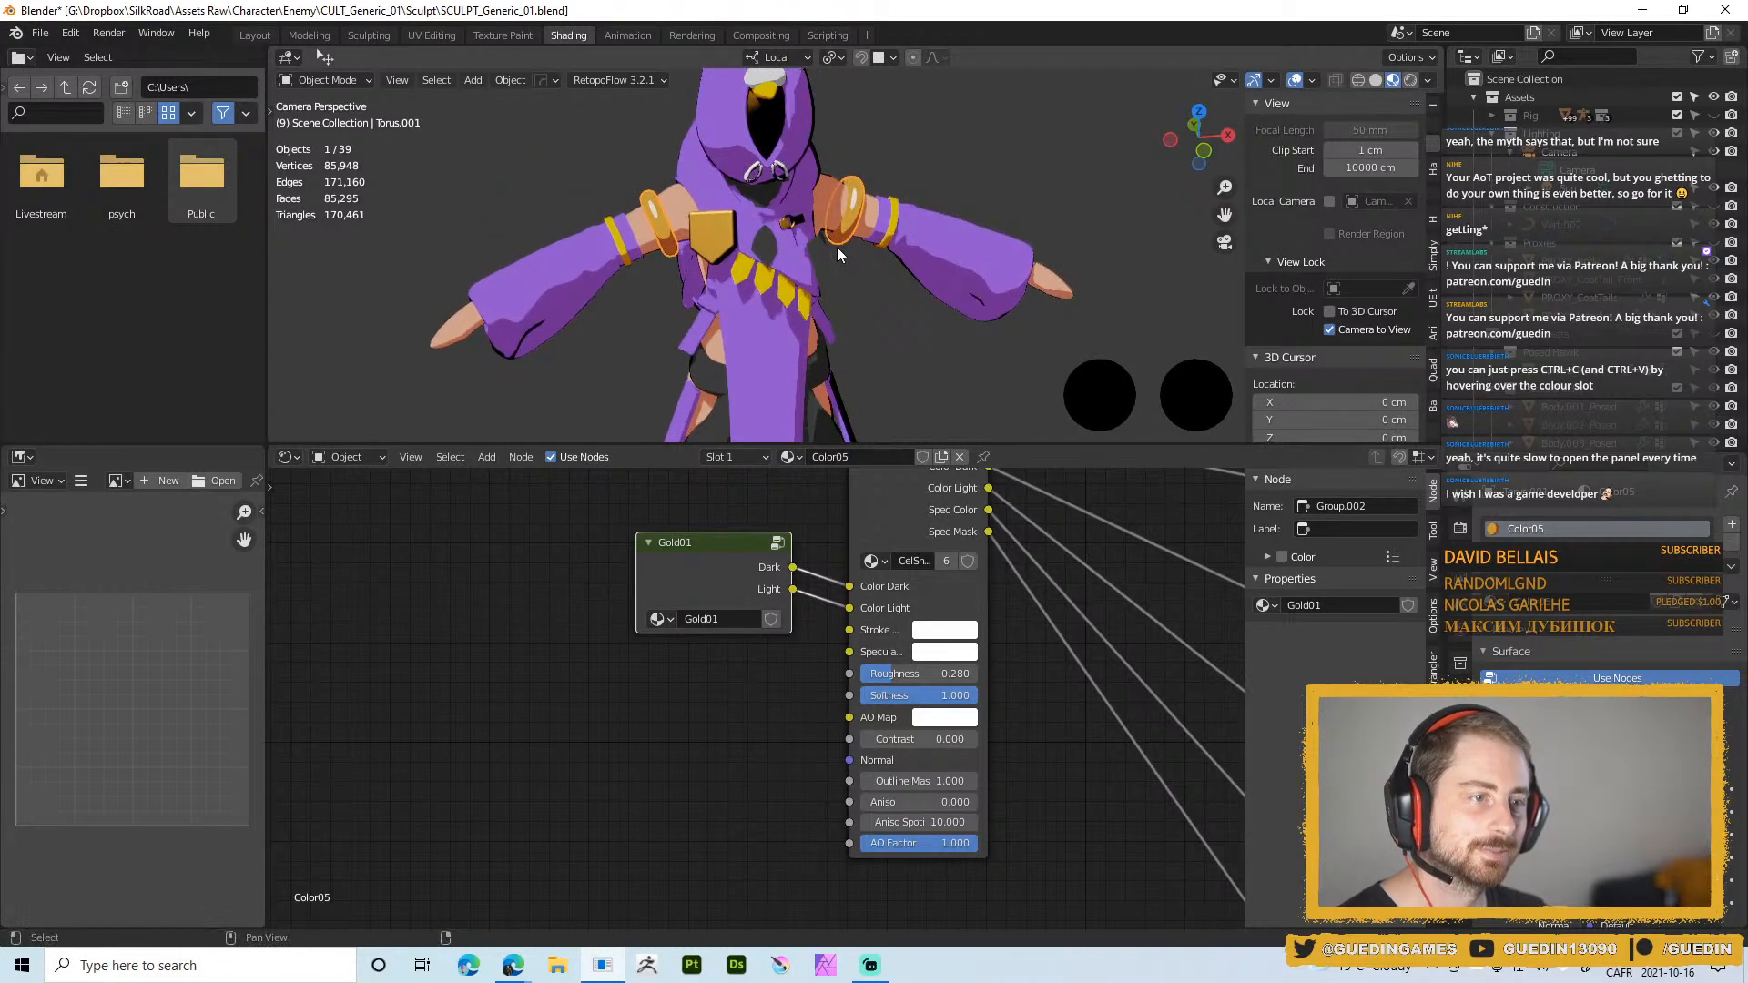
key(ctrl+v)
click(927, 652)
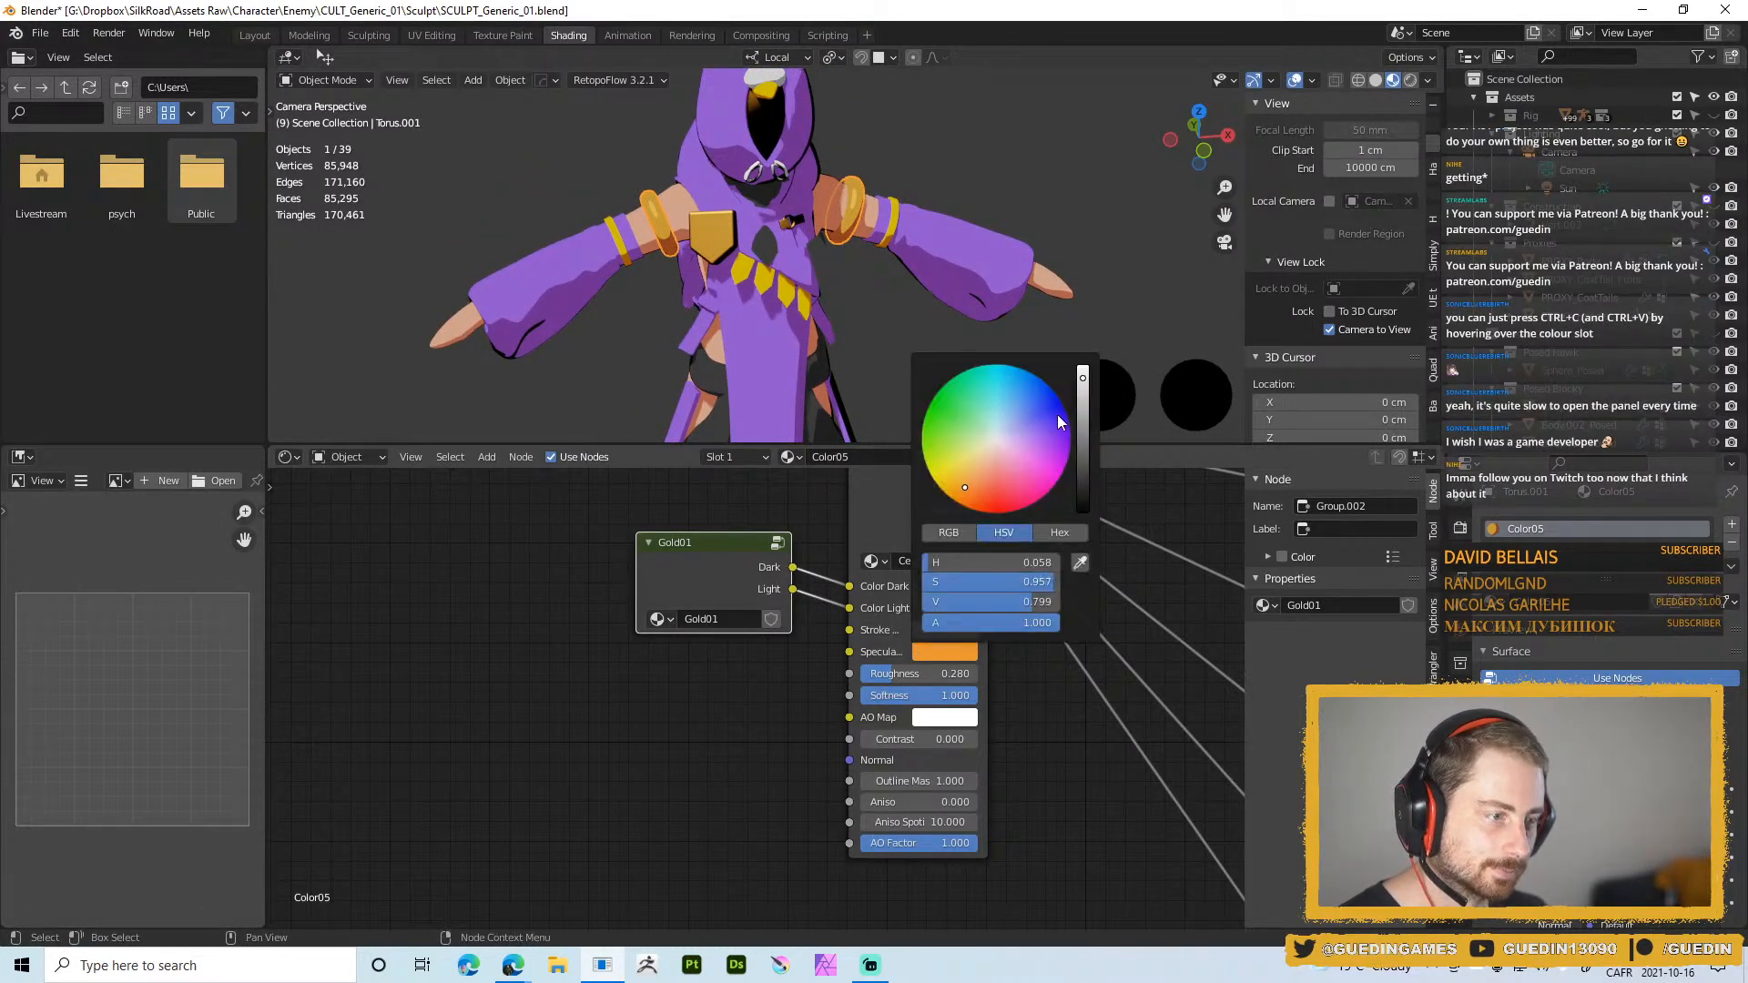
drag(1040, 604, 1054, 605)
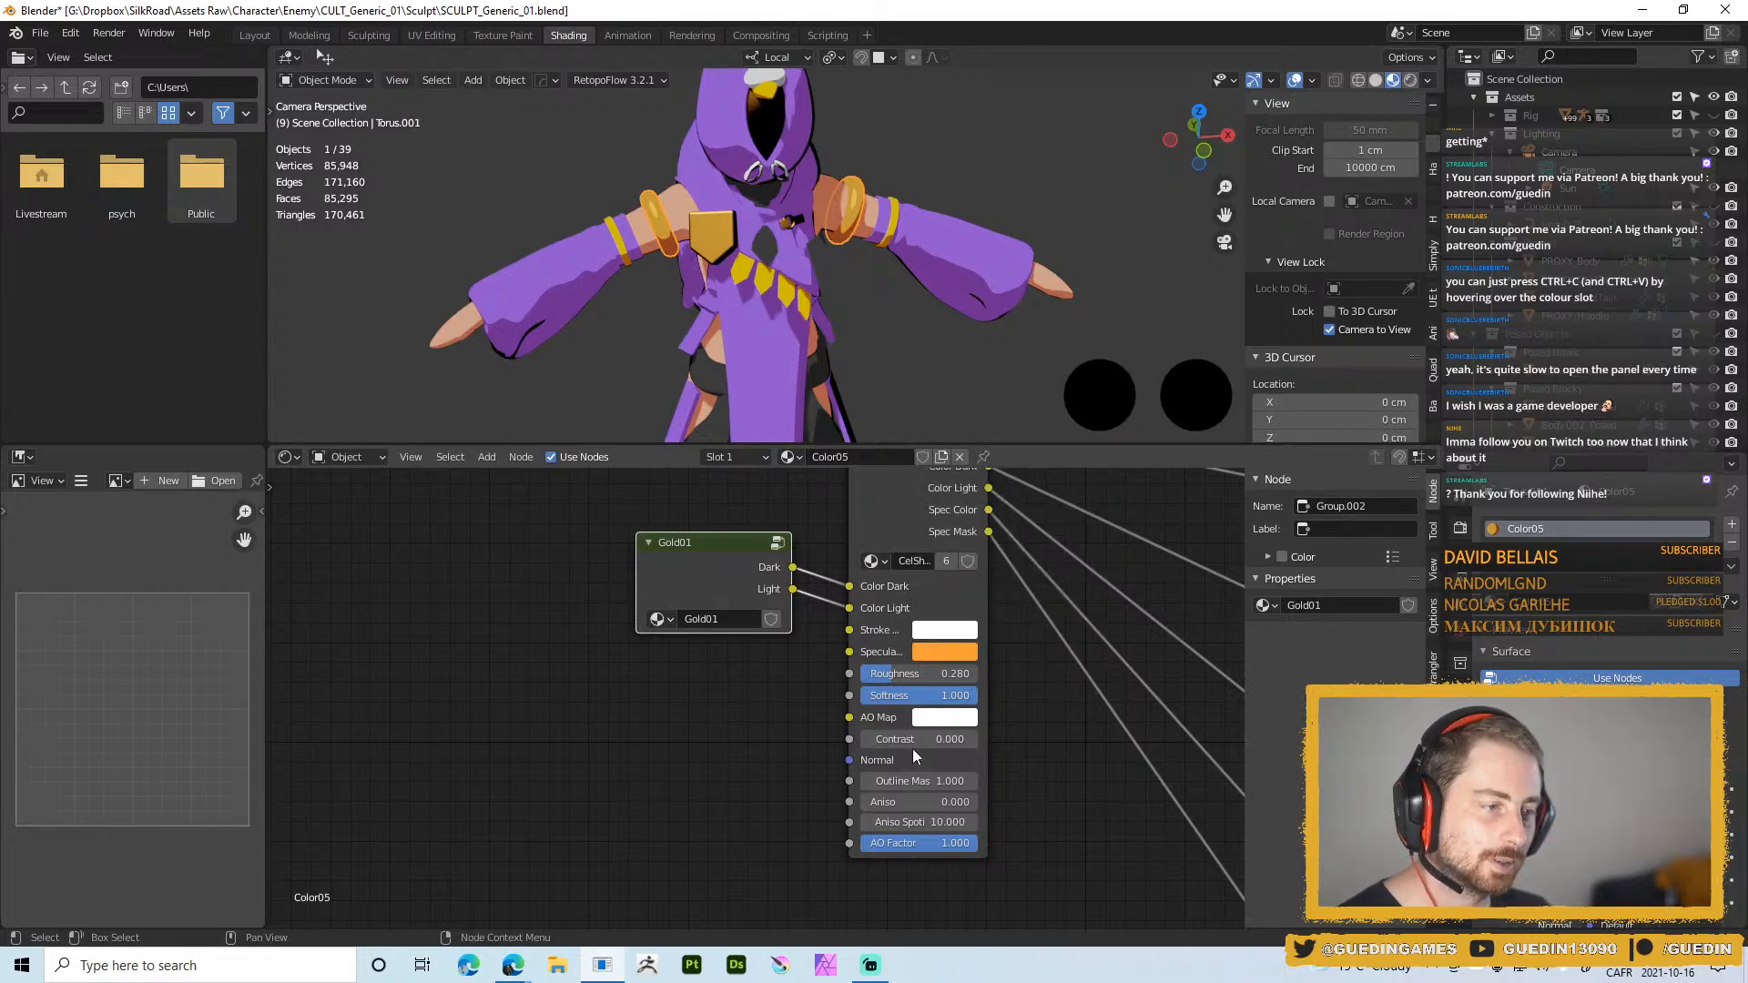
click(952, 656)
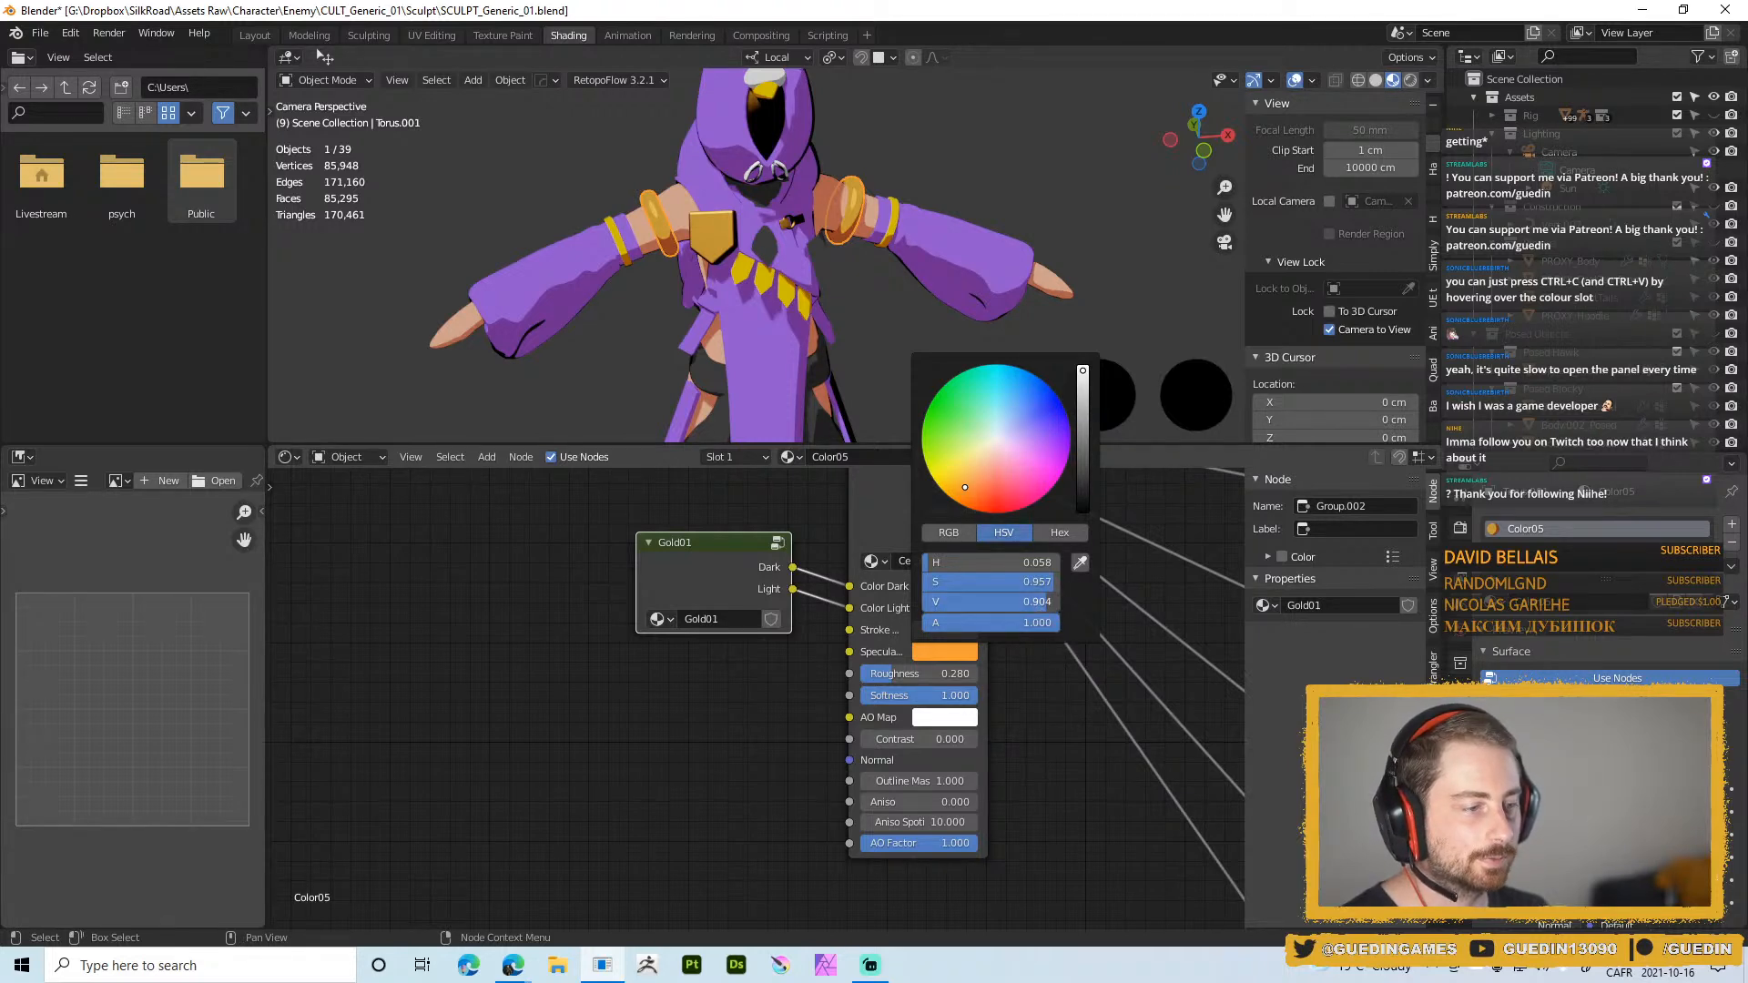
drag(993, 602, 1015, 602)
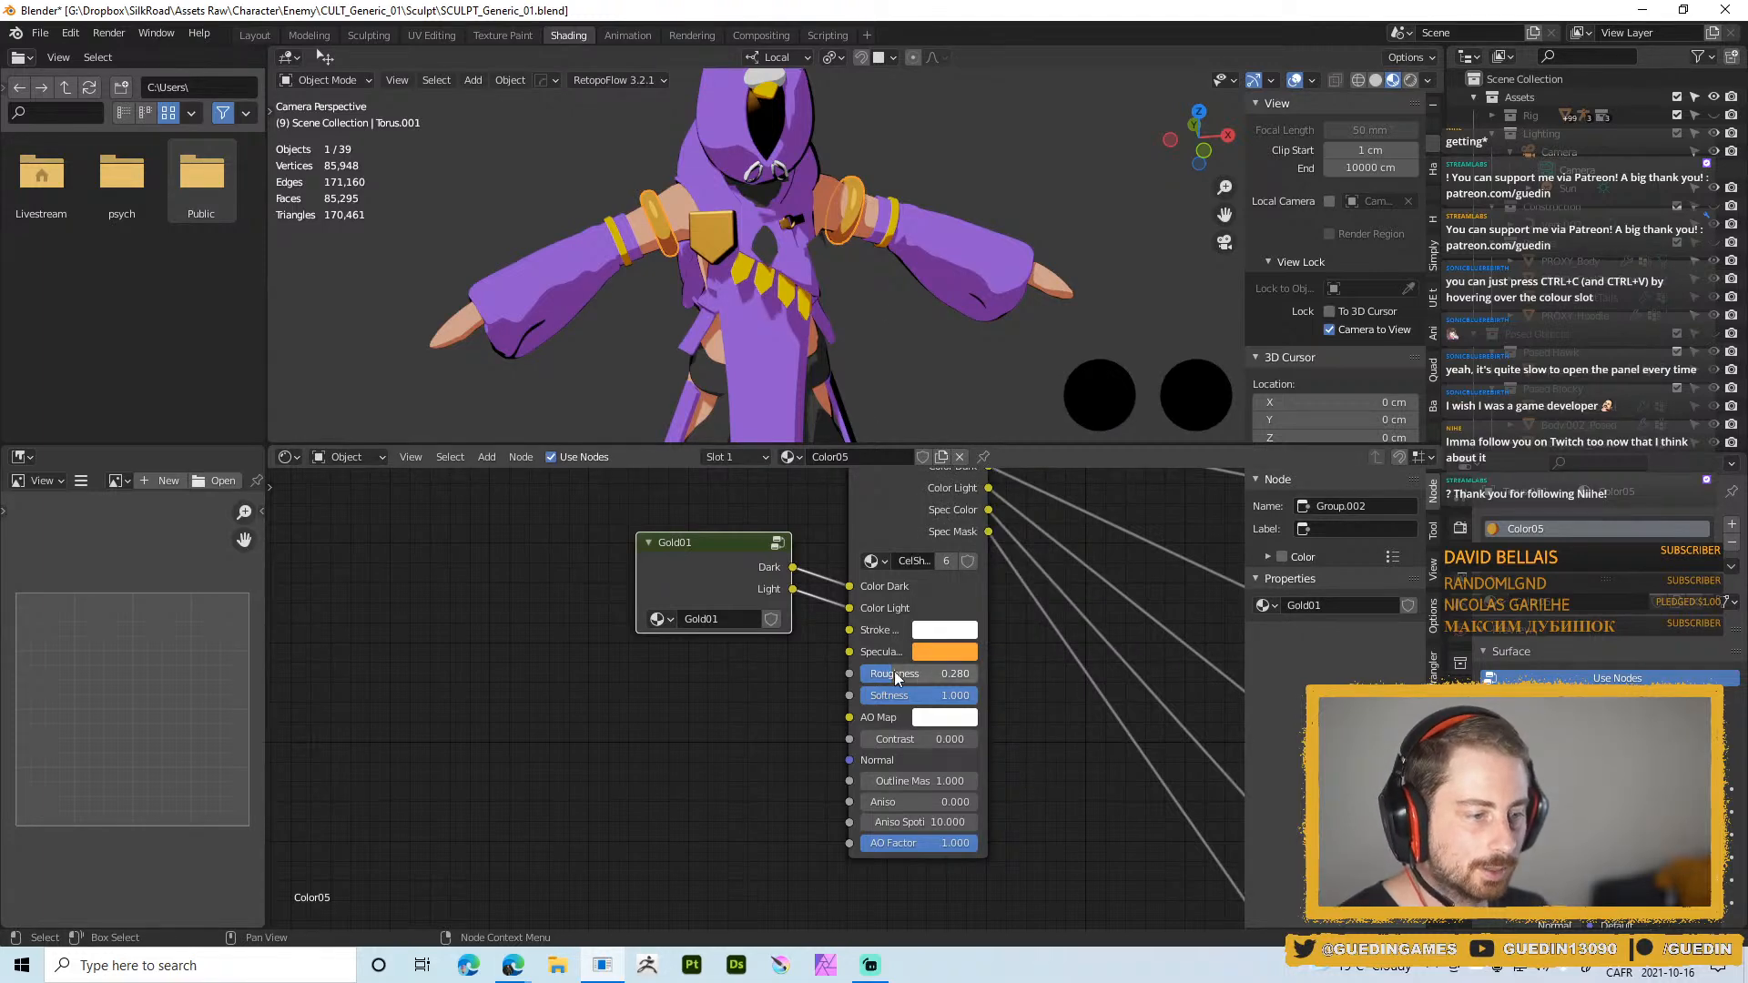
Set the roughness of the armbands' cel shader node to 0.530
drag(897, 674, 947, 674)
mouse_move(914, 673)
mouse_down()
mouse_move(971, 673)
mouse_move(921, 673)
mouse_up()
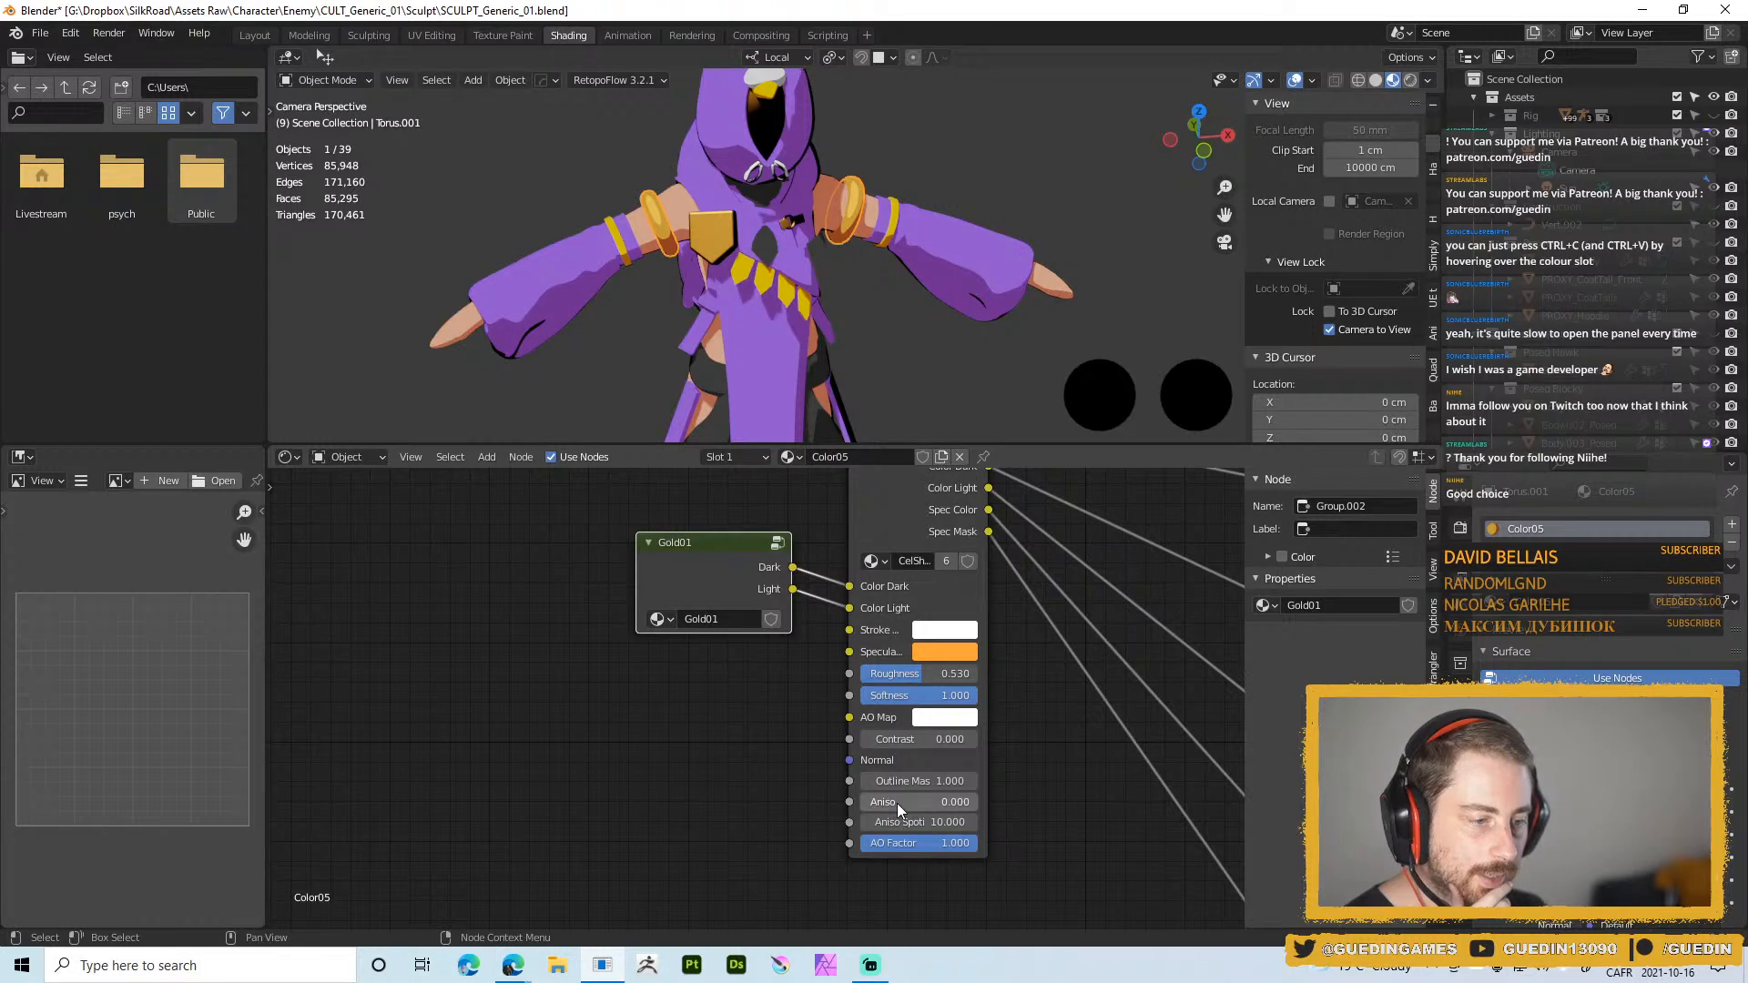
Raise the HSV value of the armbands' specular color to 3
mouse_move(896, 801)
mouse_down()
mouse_move(984, 801)
mouse_move(860, 801)
mouse_up()
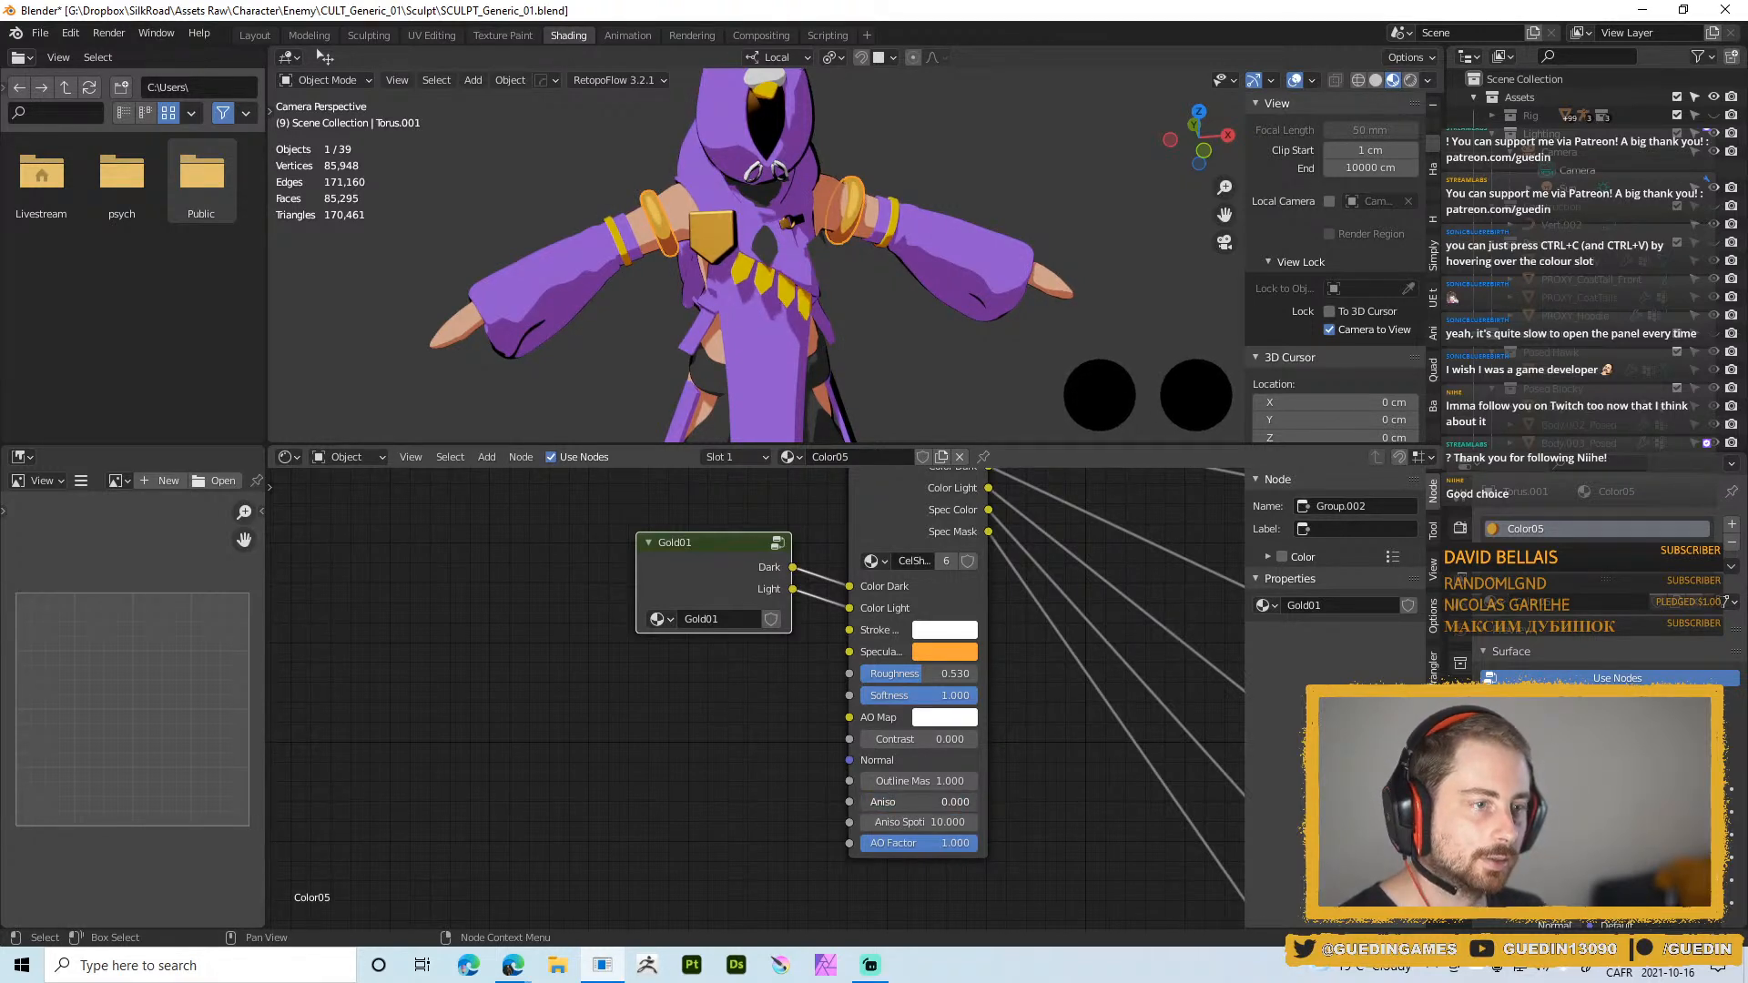
middle_drag(944, 199, 847, 228)
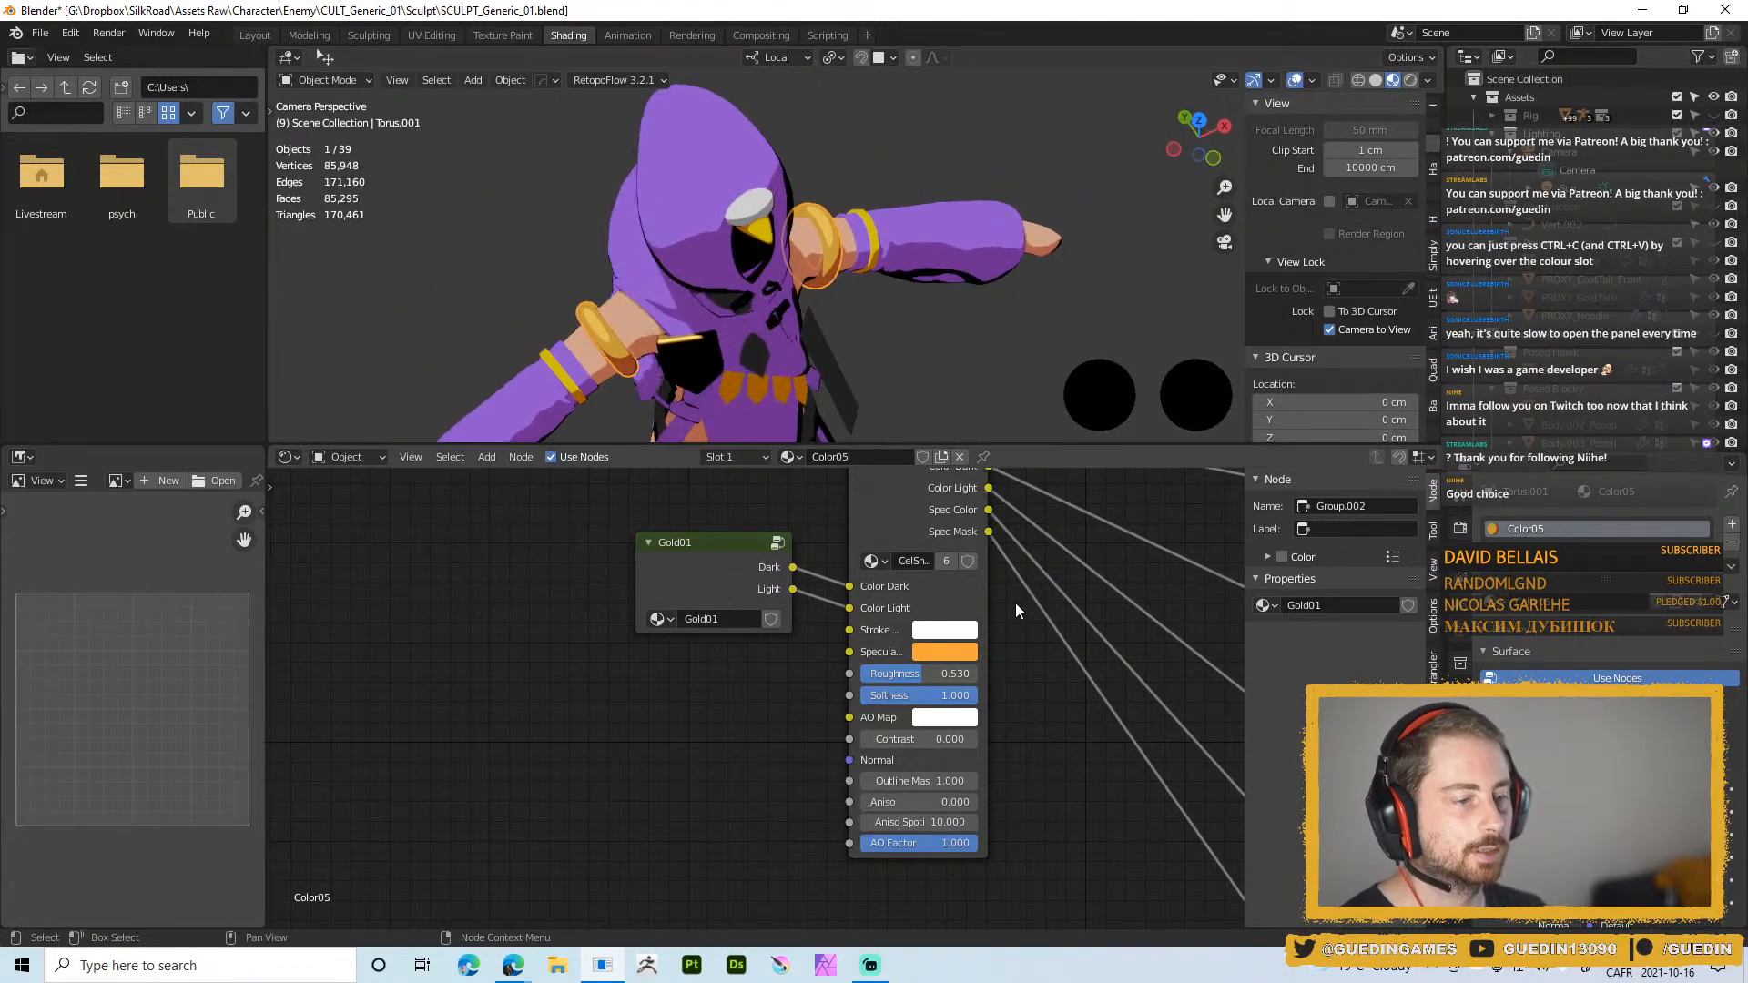
click(914, 652)
click(964, 600)
text(2)
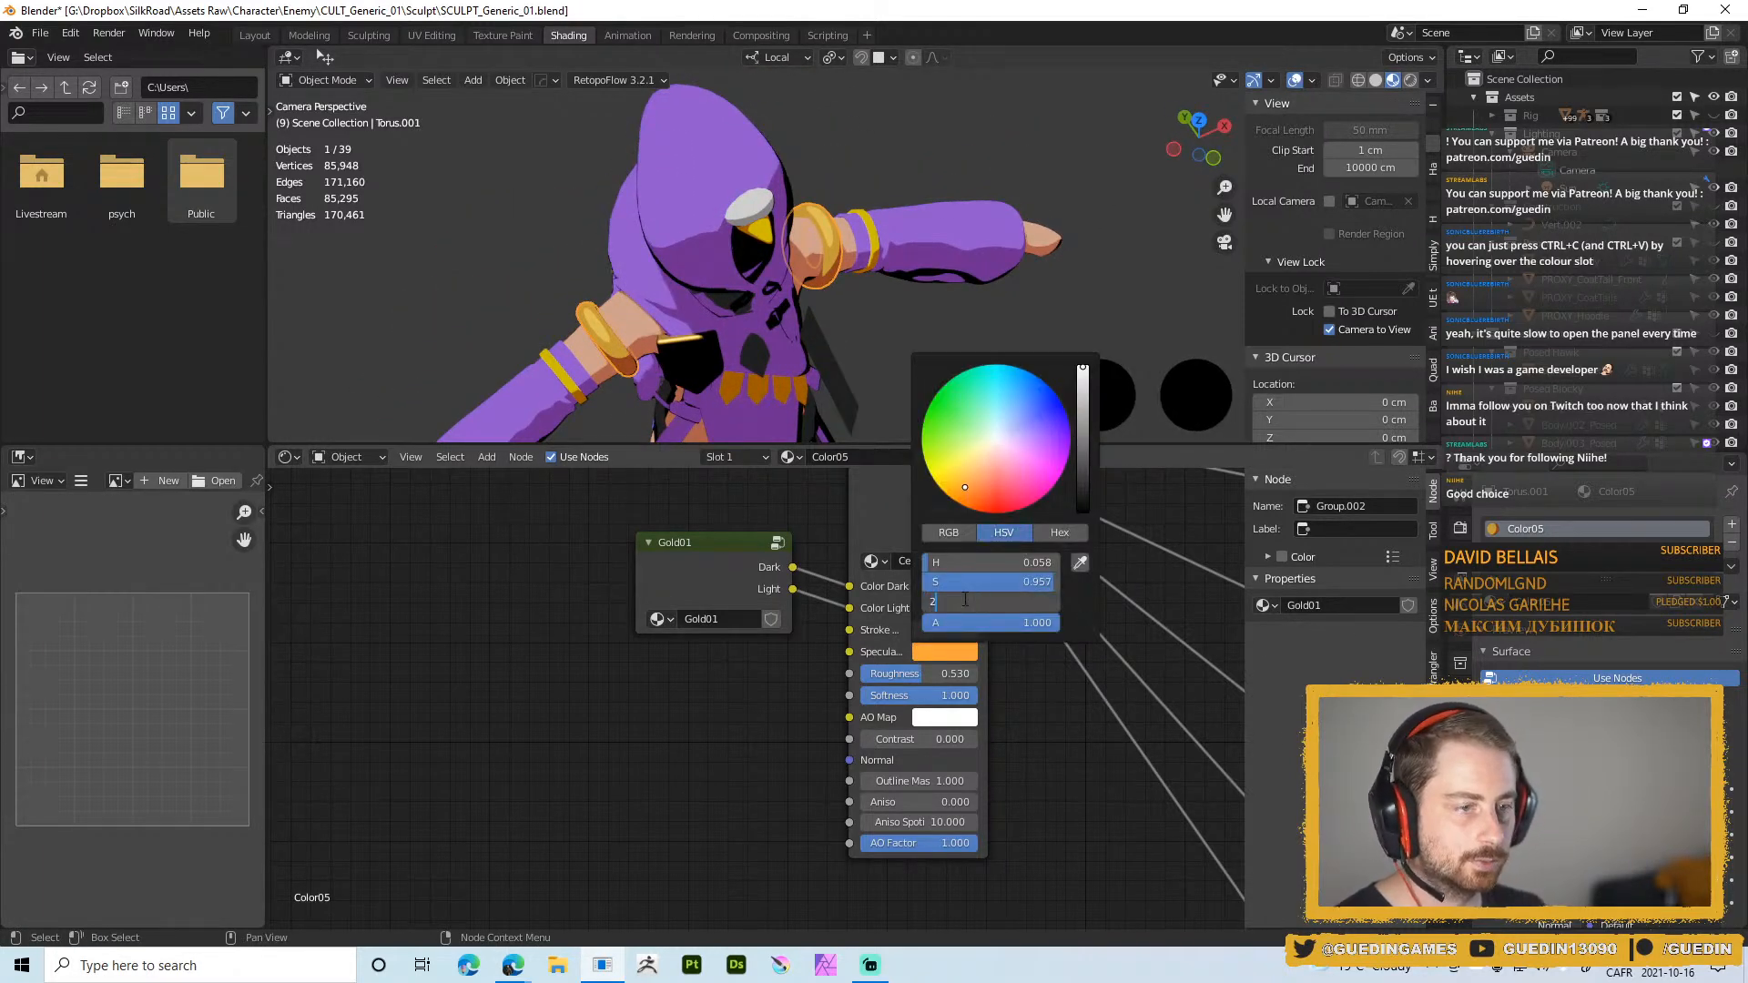
key(Return)
click(963, 598)
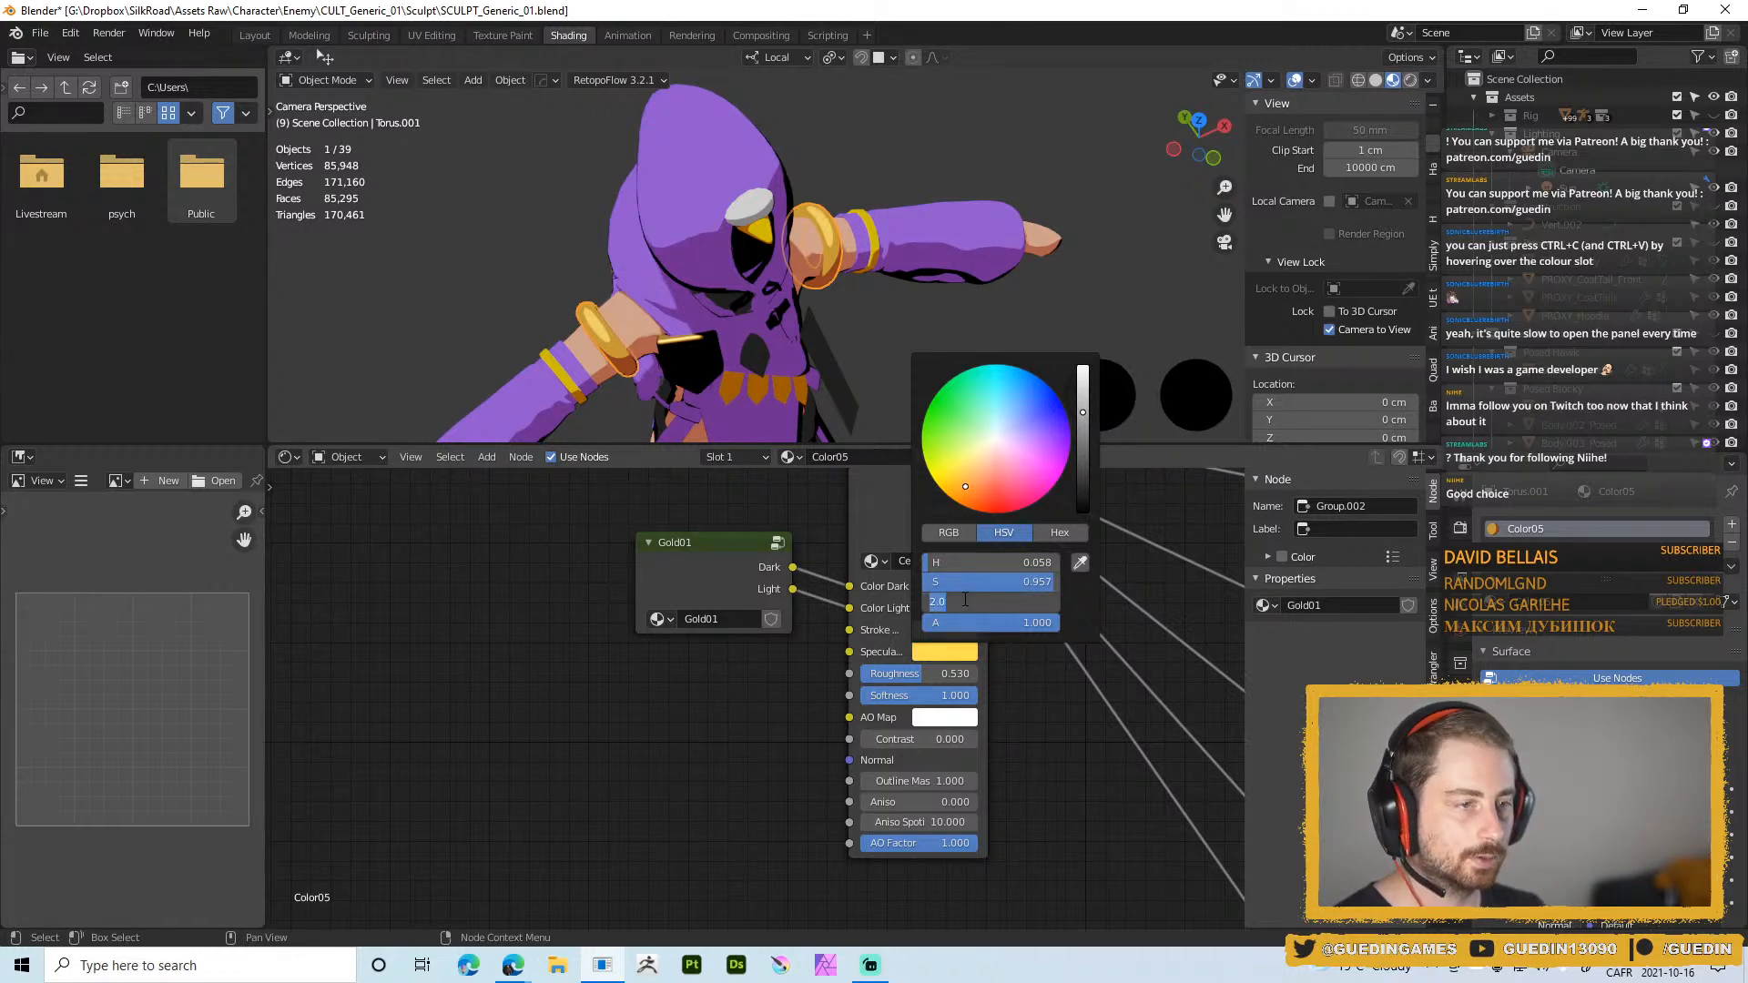
middle_drag(834, 135, 836, 217)
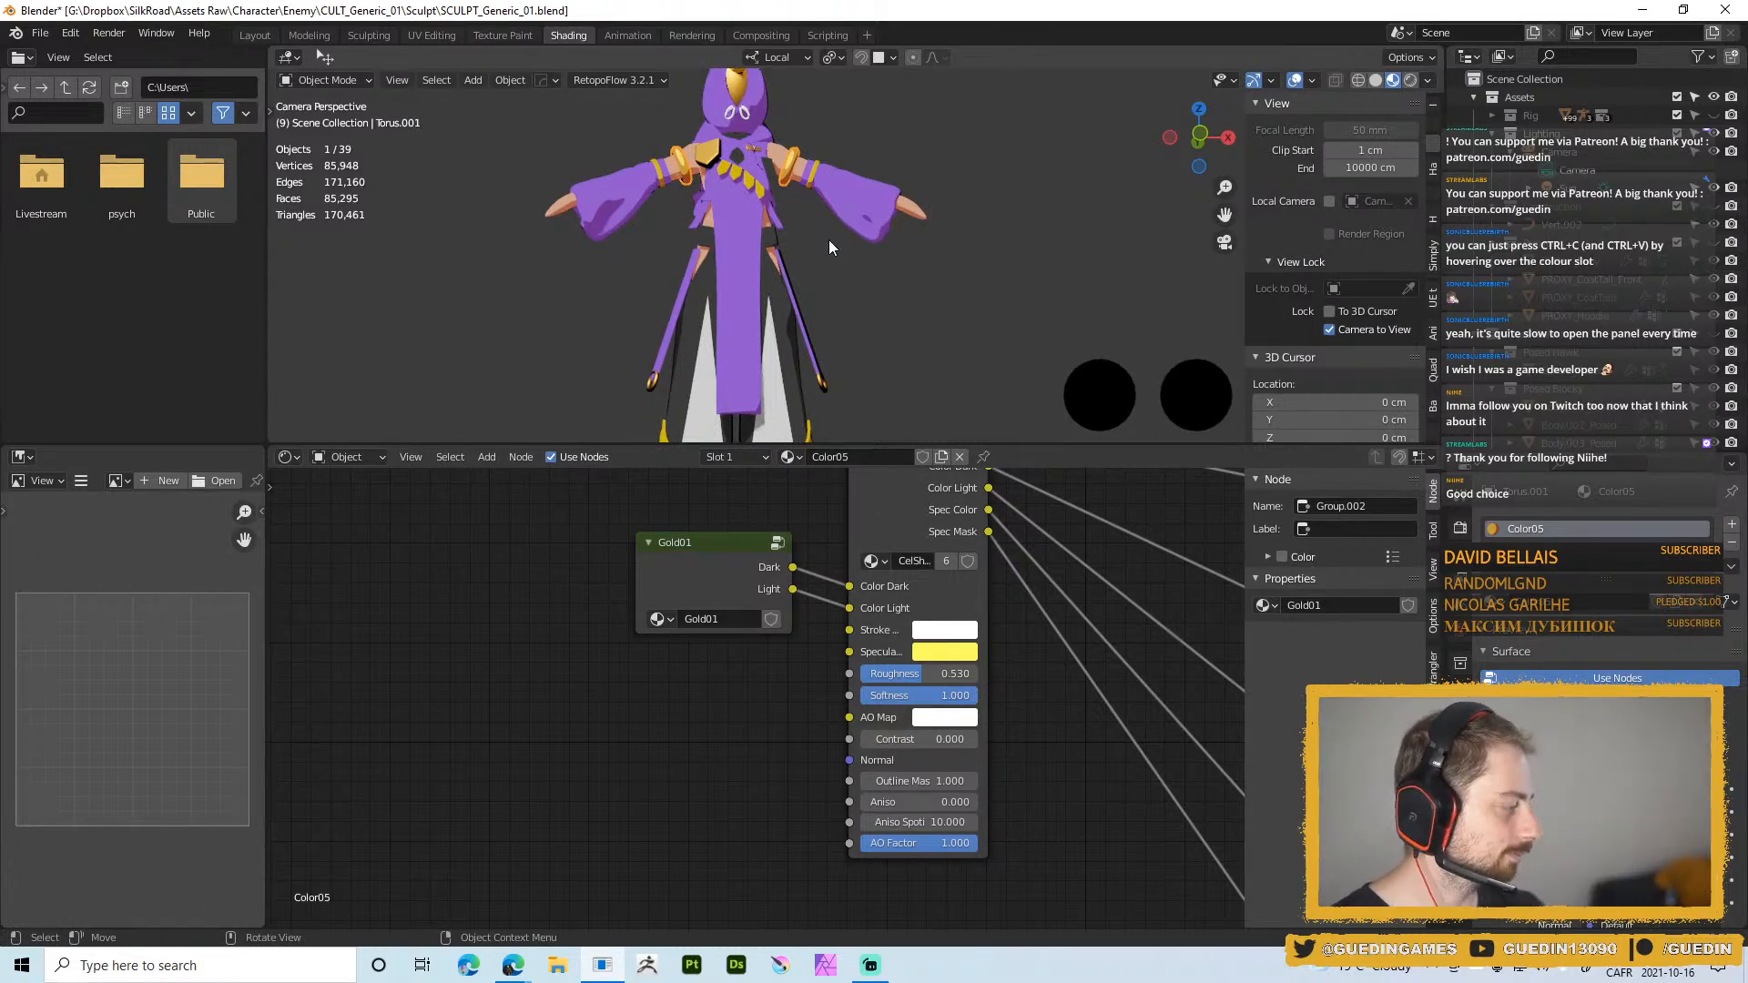
scroll(806, 174, up, 5)
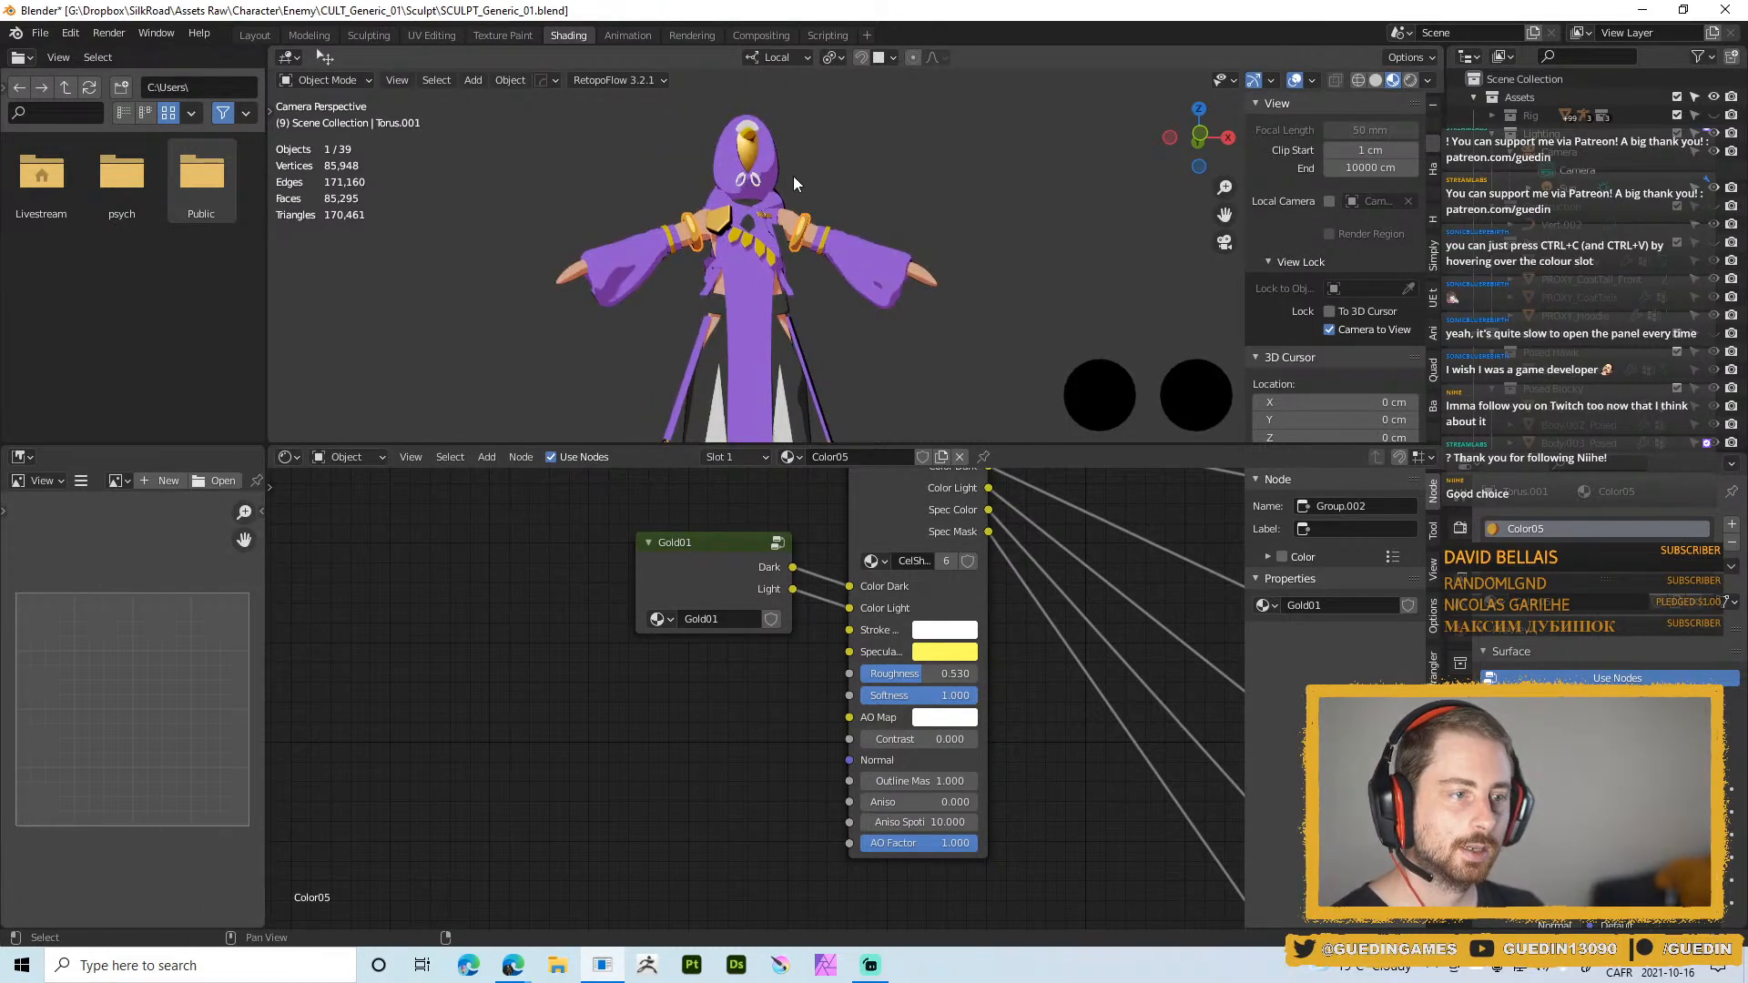
Lower the saturation of the armbands' specular color so that it becomes a pale yellow
click(936, 652)
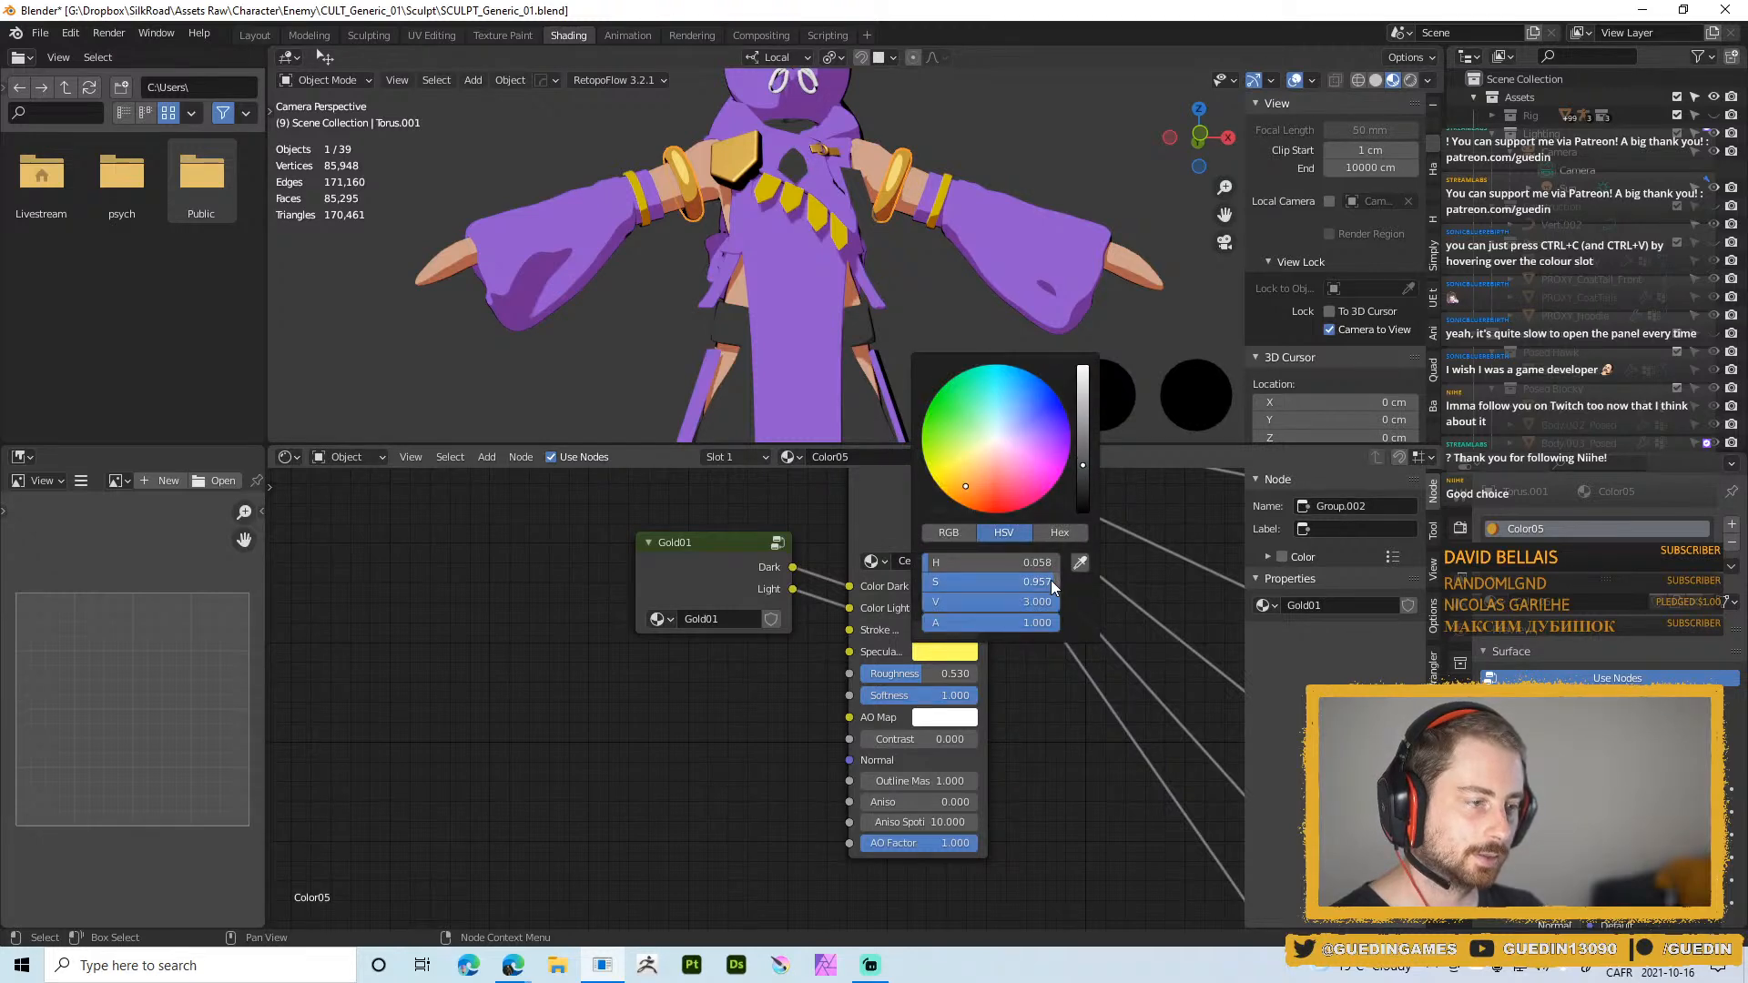
drag(1051, 581, 1001, 581)
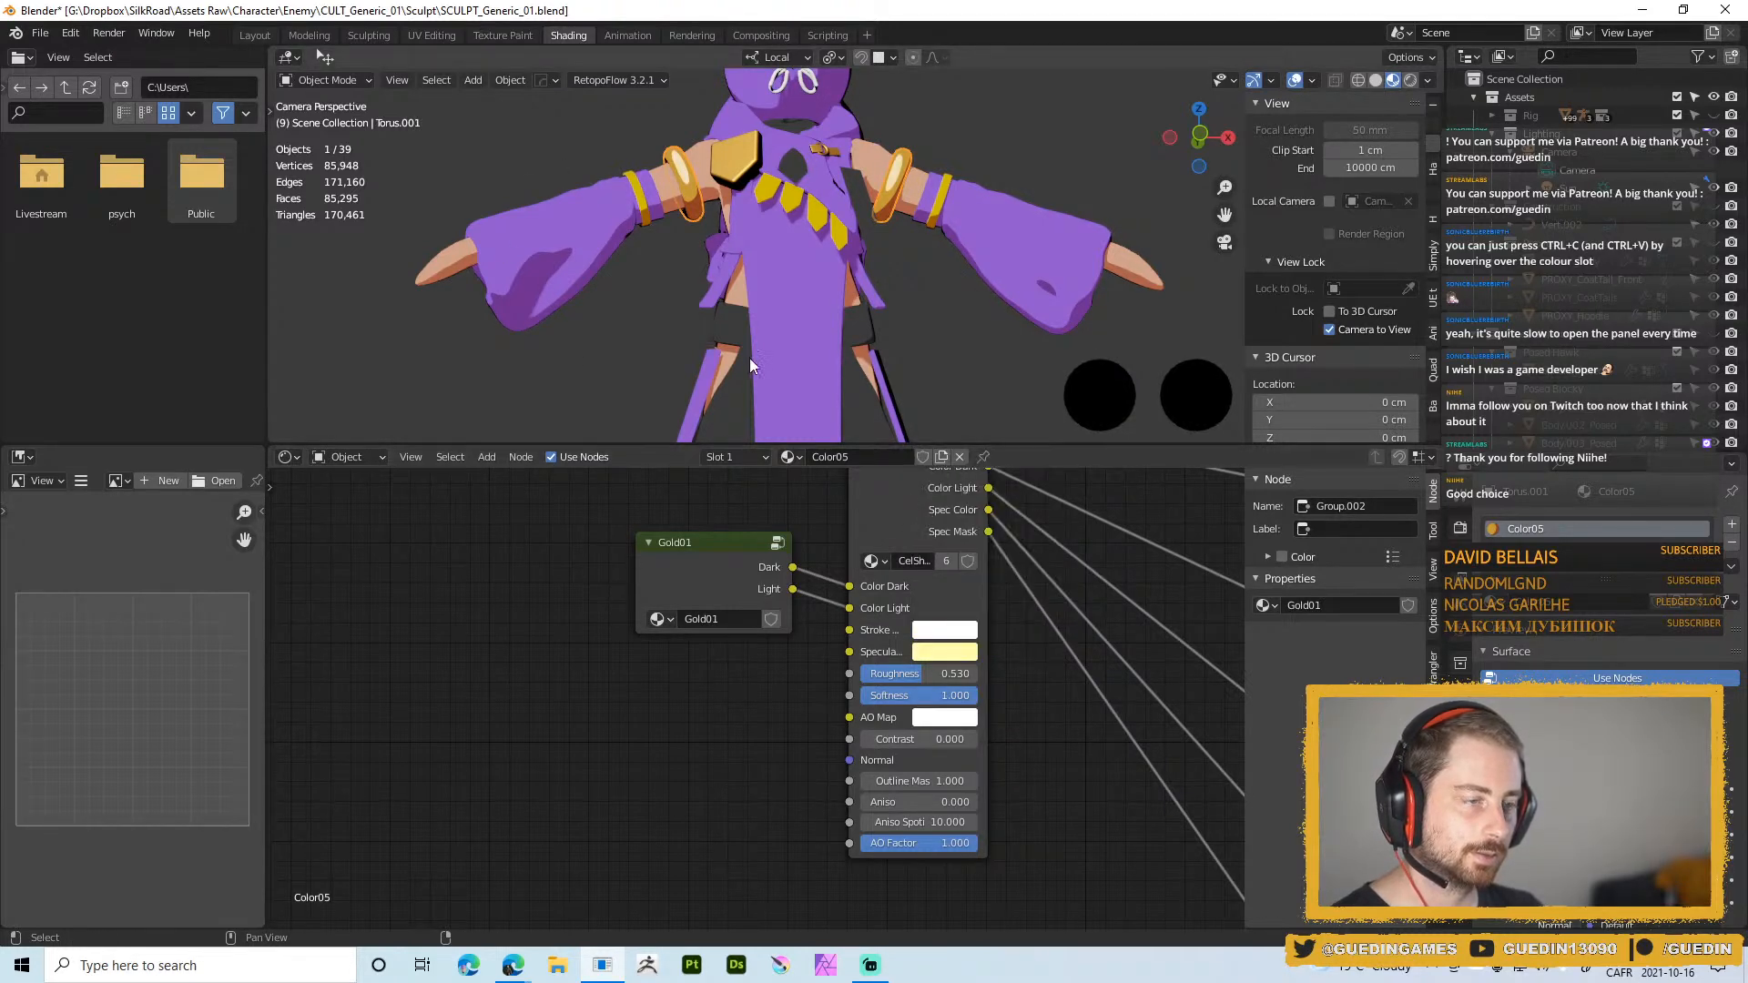
click(945, 652)
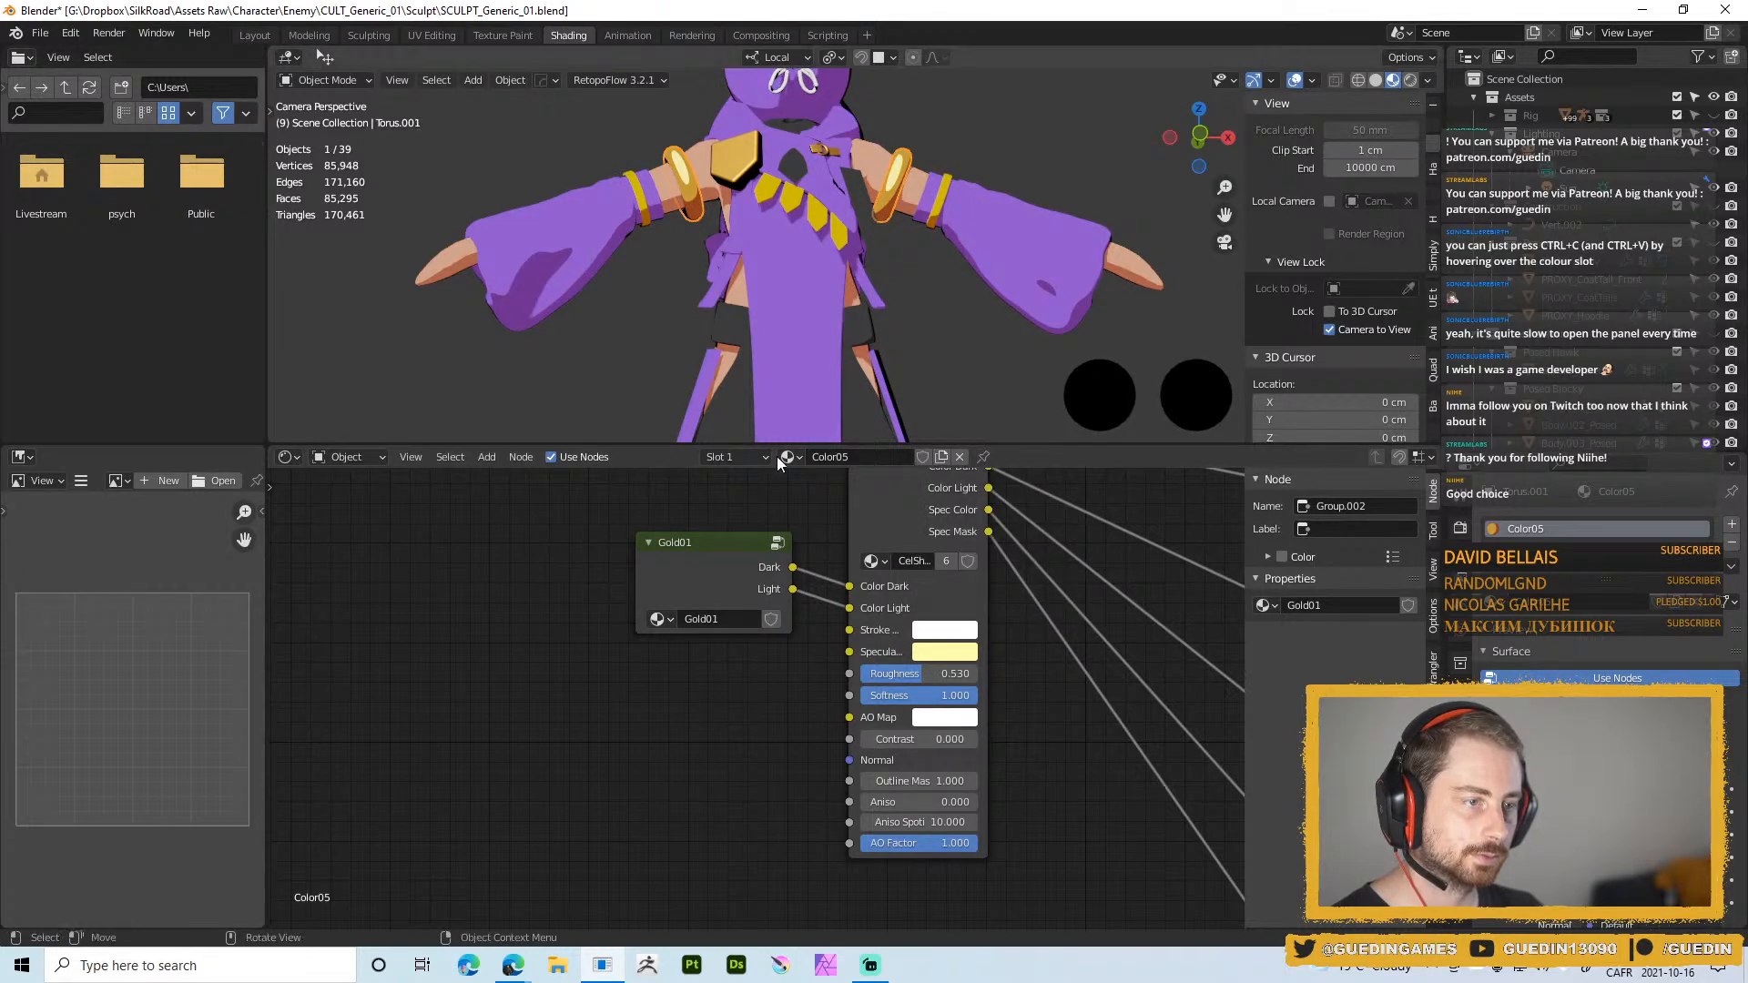
Select the gold plate on the chest along with all objects that share its material
scroll(905, 264, down, 4)
scroll(813, 263, up, 6)
scroll(813, 263, up, 2)
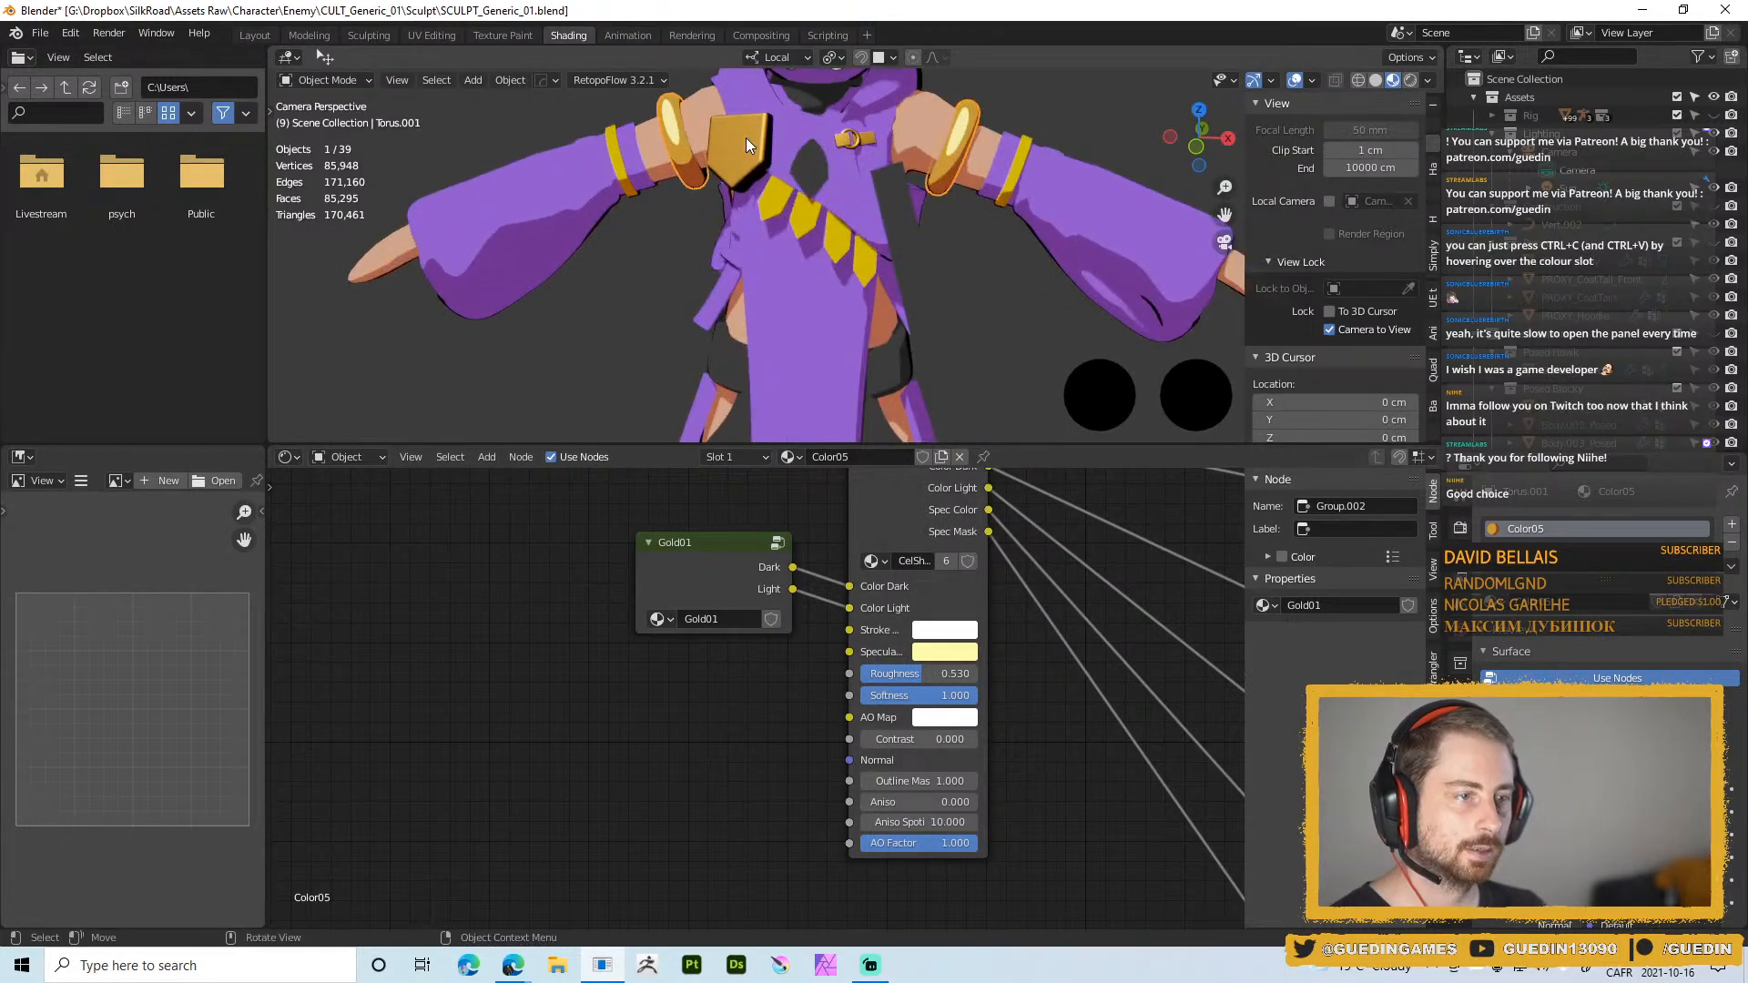
click(746, 139)
key(shift+l)
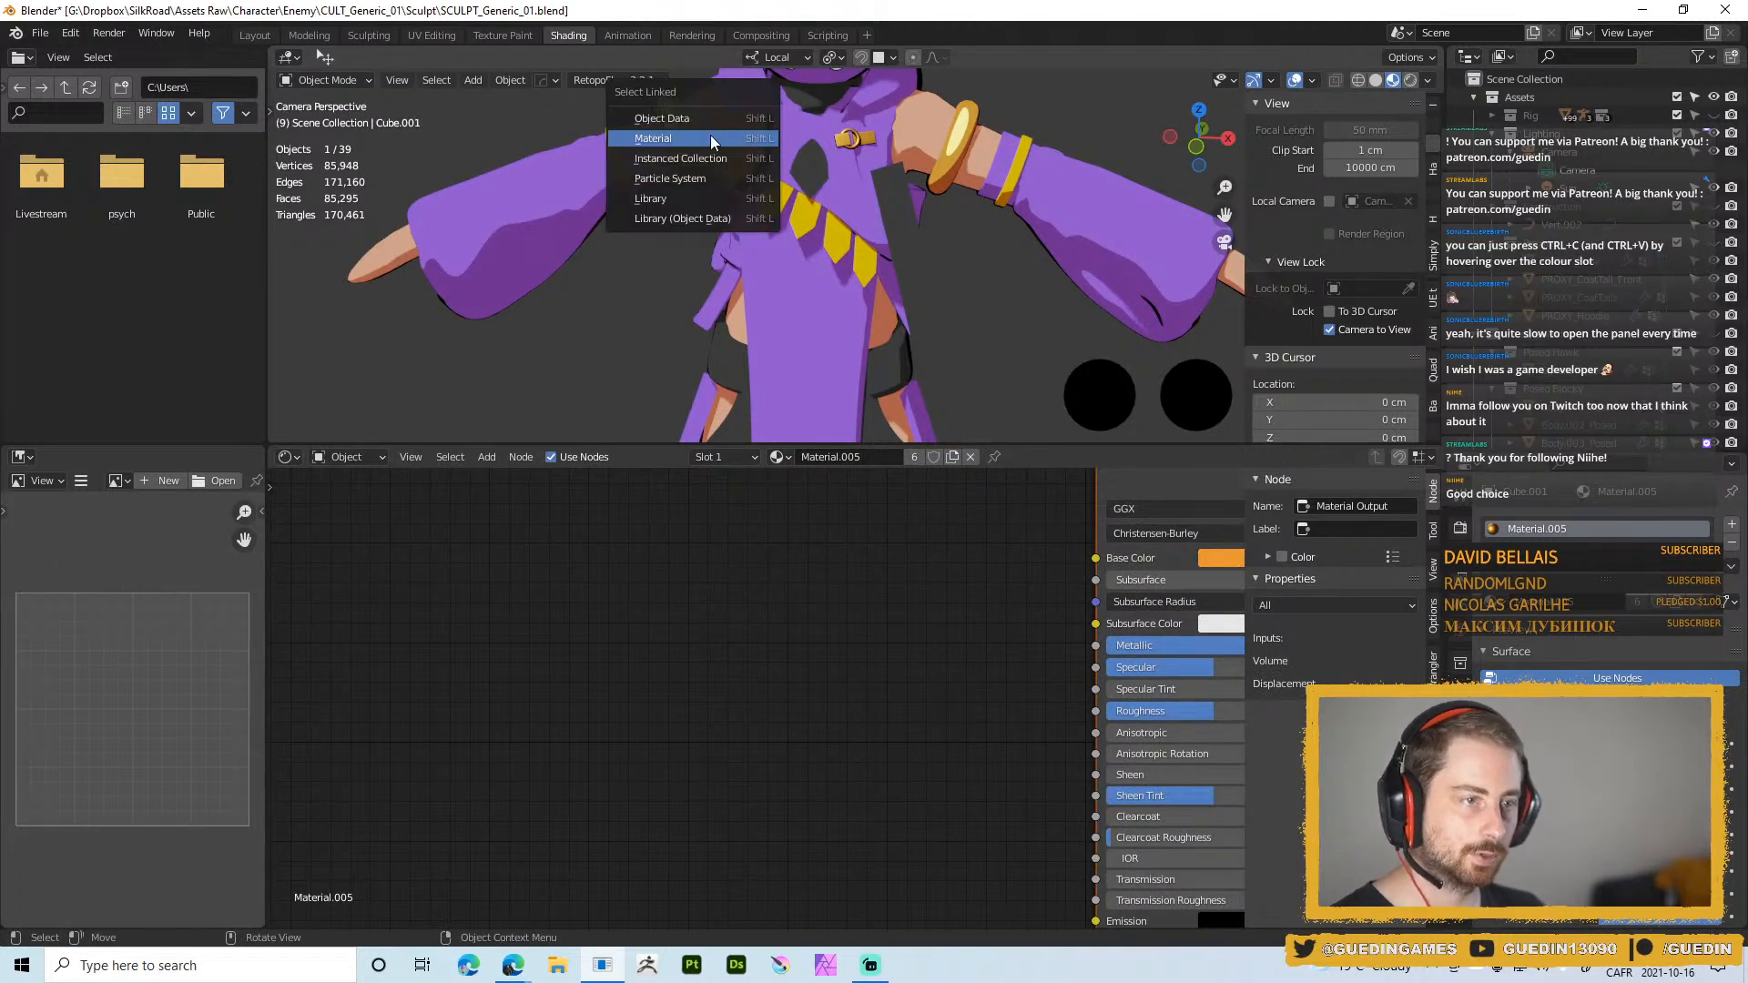
click(710, 137)
scroll(820, 254, down, 3)
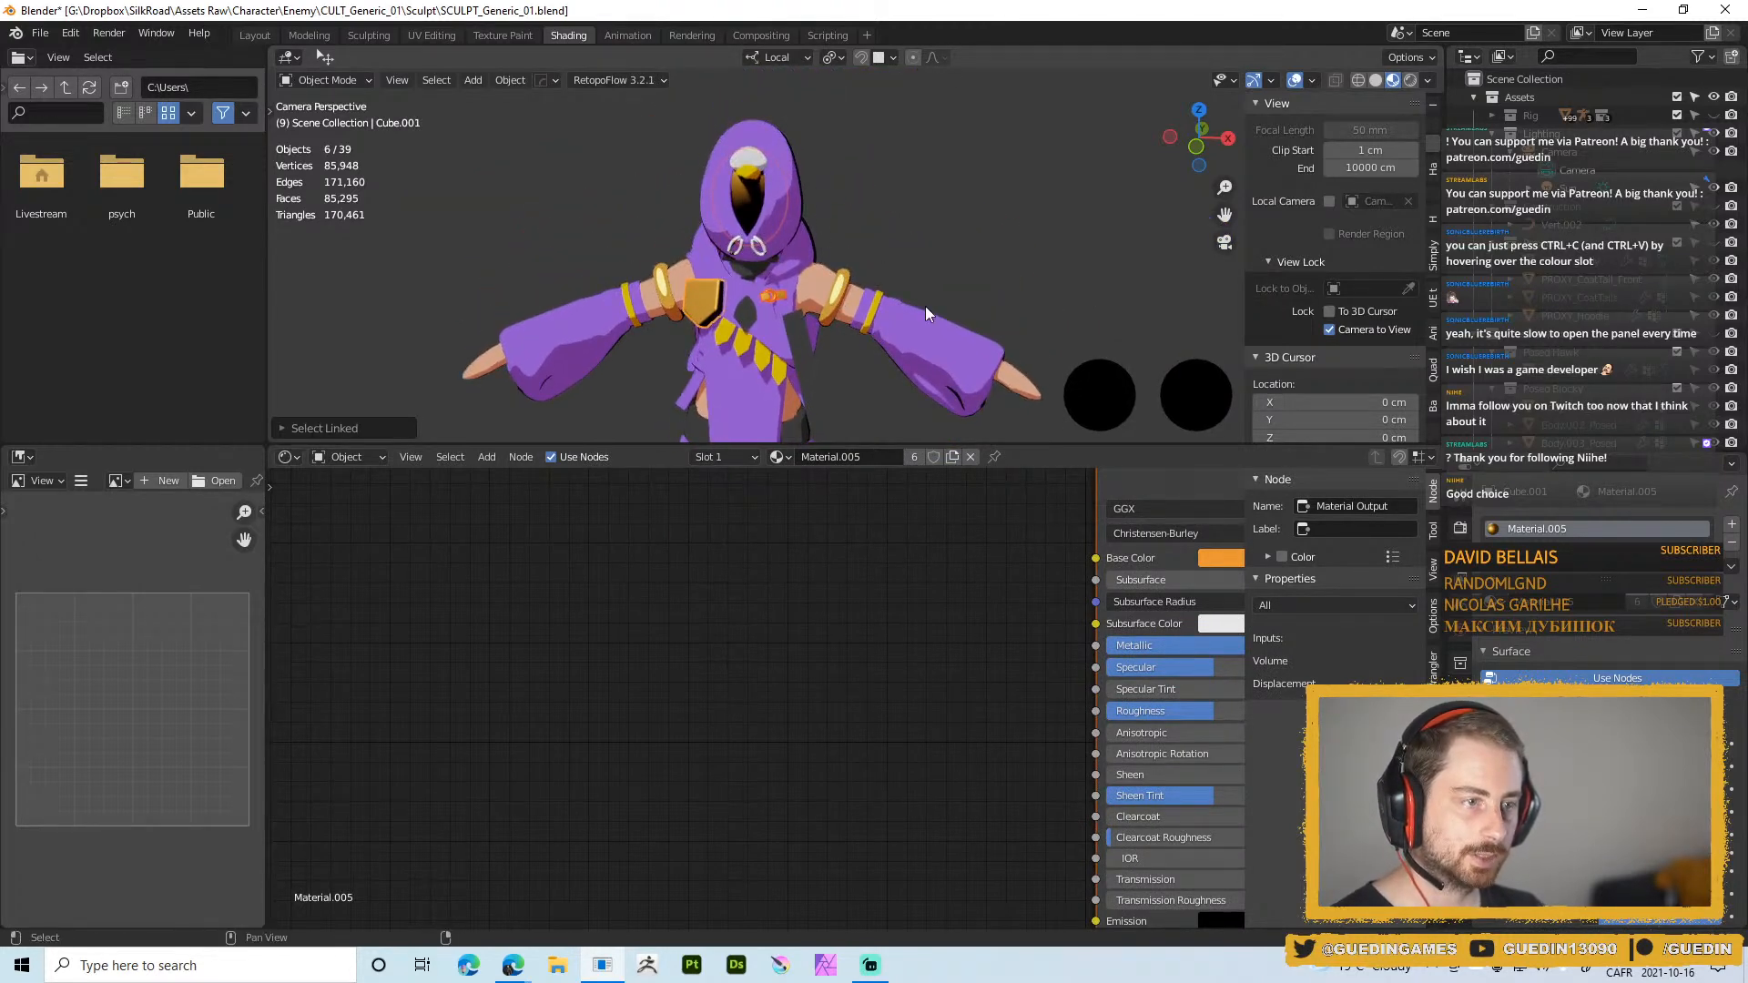
Add the armbands as the active object and link their Color05 material to all selected gold pieces
shift+click(842, 276)
key(ctrl+l)
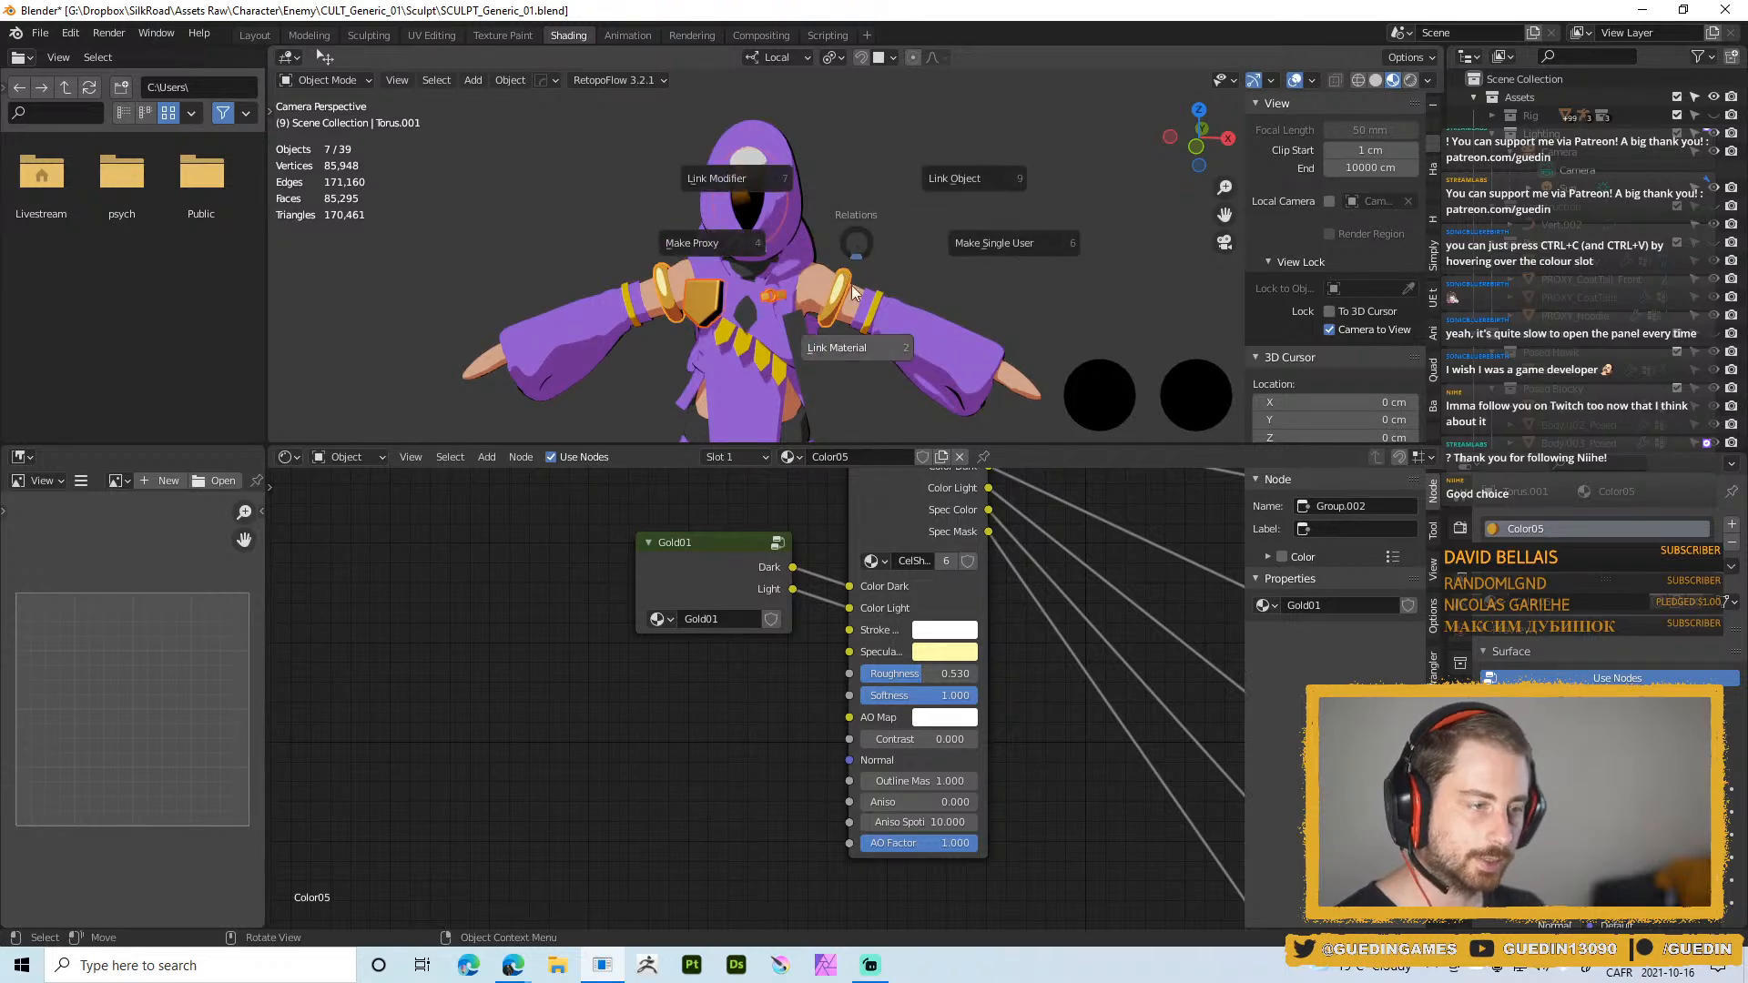
click(847, 344)
click(847, 346)
scroll(800, 333, down, 3)
mouse_move(801, 314)
middle_down()
mouse_move(863, 246)
mouse_move(920, 331)
mouse_move(781, 334)
mouse_move(797, 321)
middle_up()
scroll(822, 173, up, 2)
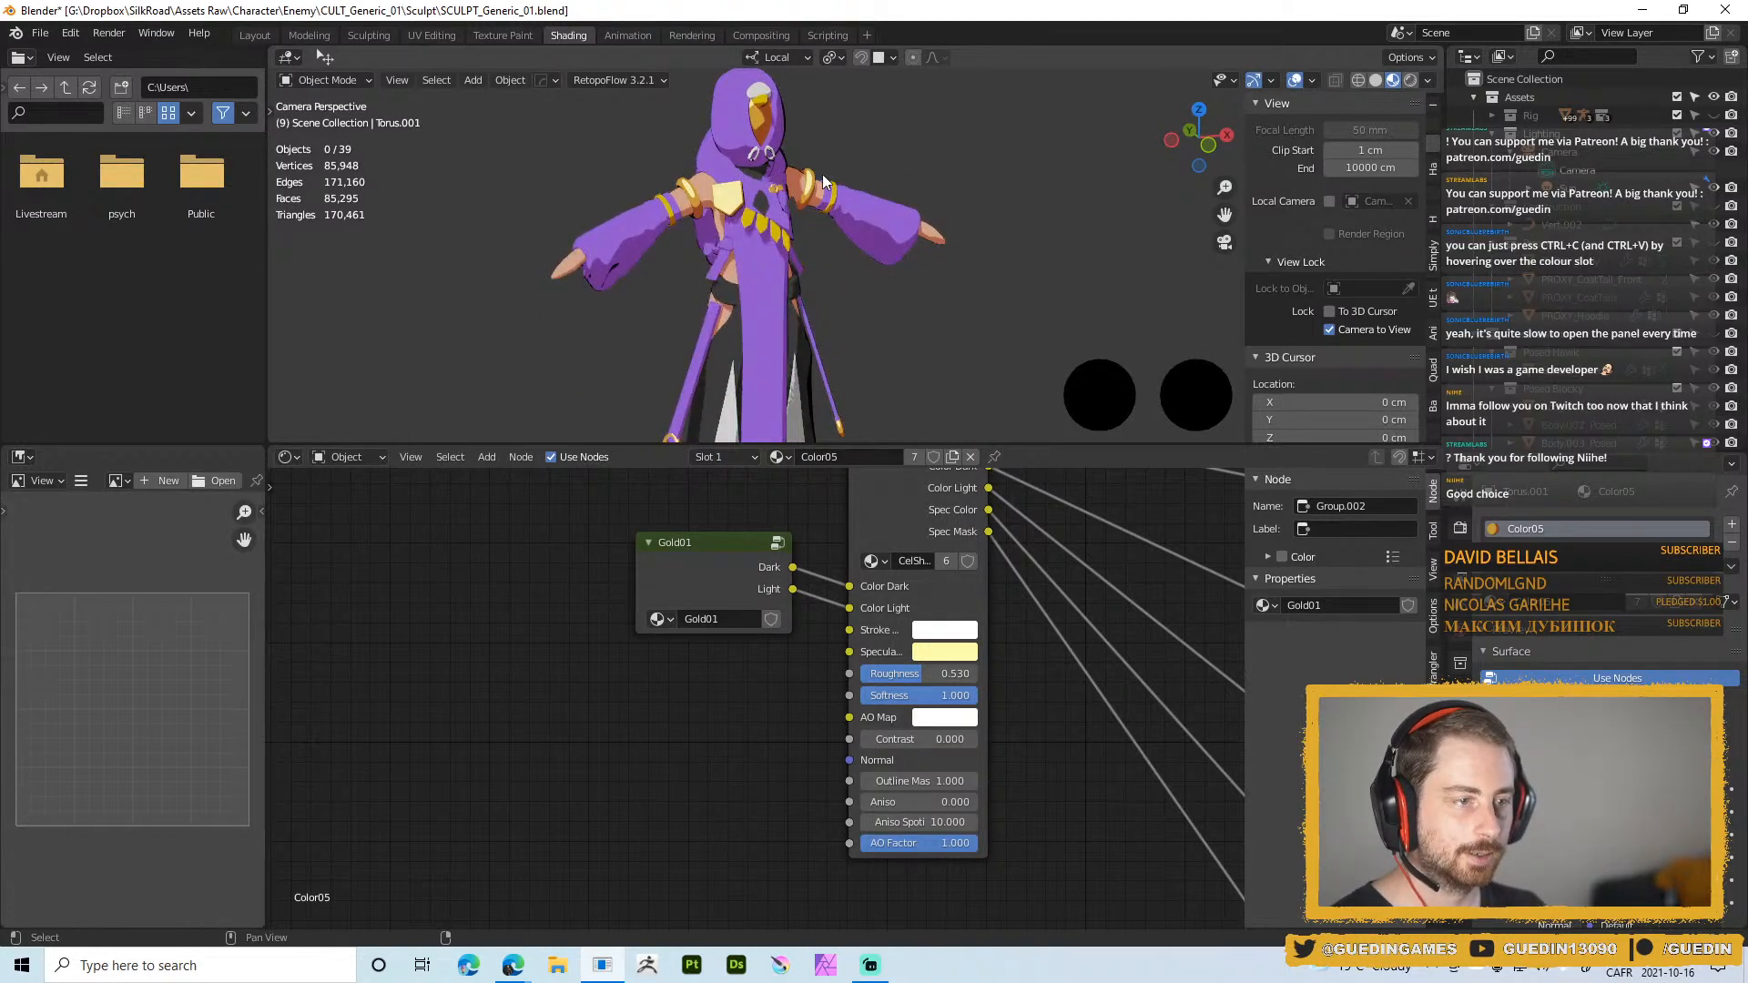
Select the character's body mesh that uses the ColorSkin material
scroll(822, 173, down, 2)
middle_drag(654, 155, 824, 383)
scroll(754, 219, down, 2)
scroll(757, 223, up, 3)
scroll(587, 212, up, 6)
shift+middle_drag(587, 211, 724, 144)
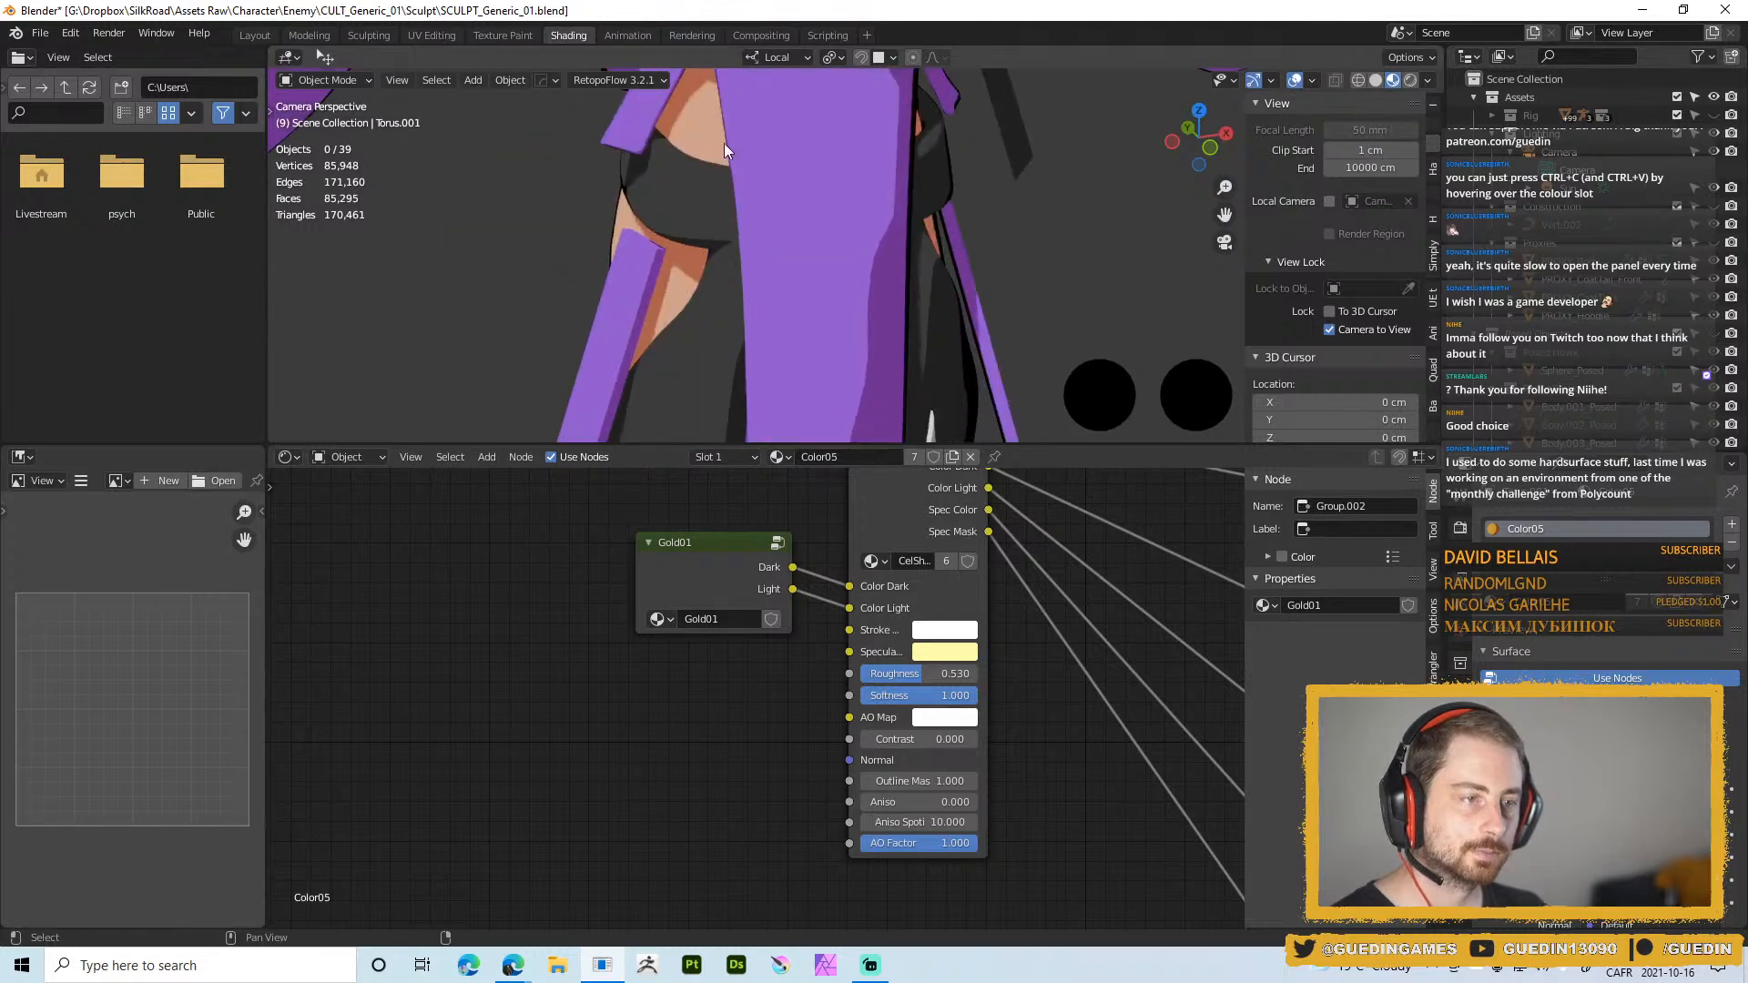
scroll(697, 347, down, 3)
click(690, 351)
scroll(773, 264, down, 2)
scroll(838, 182, up, 2)
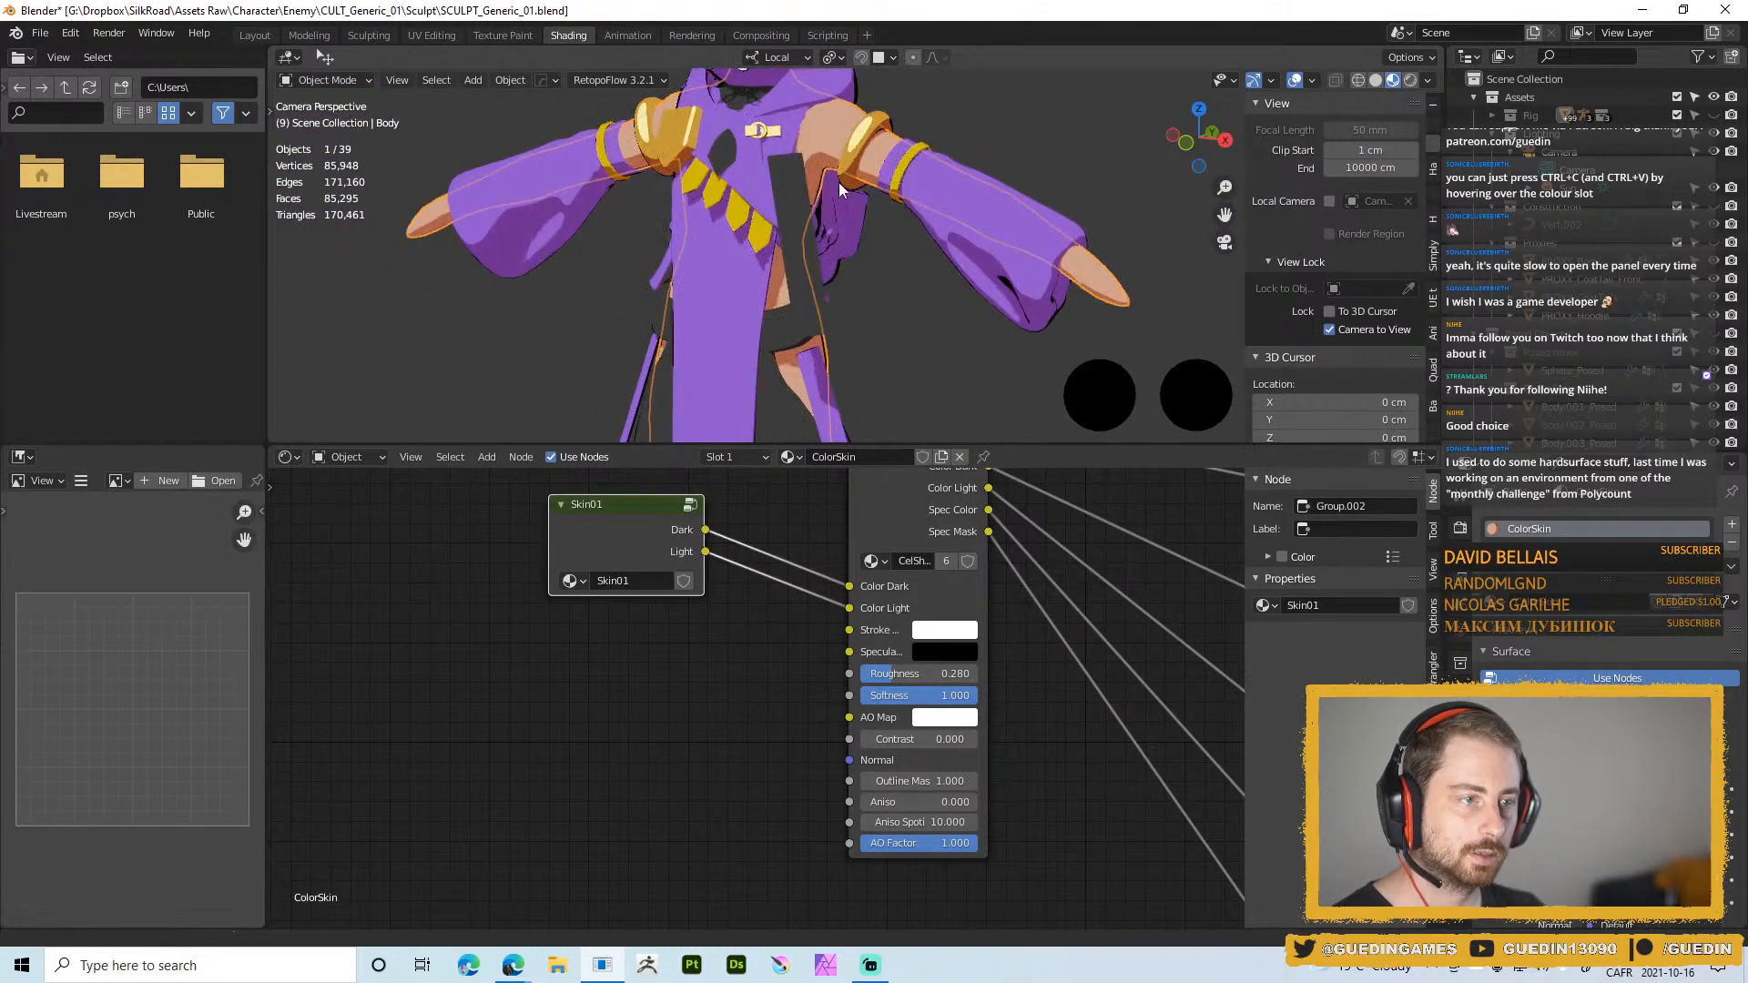
scroll(838, 182, down, 5)
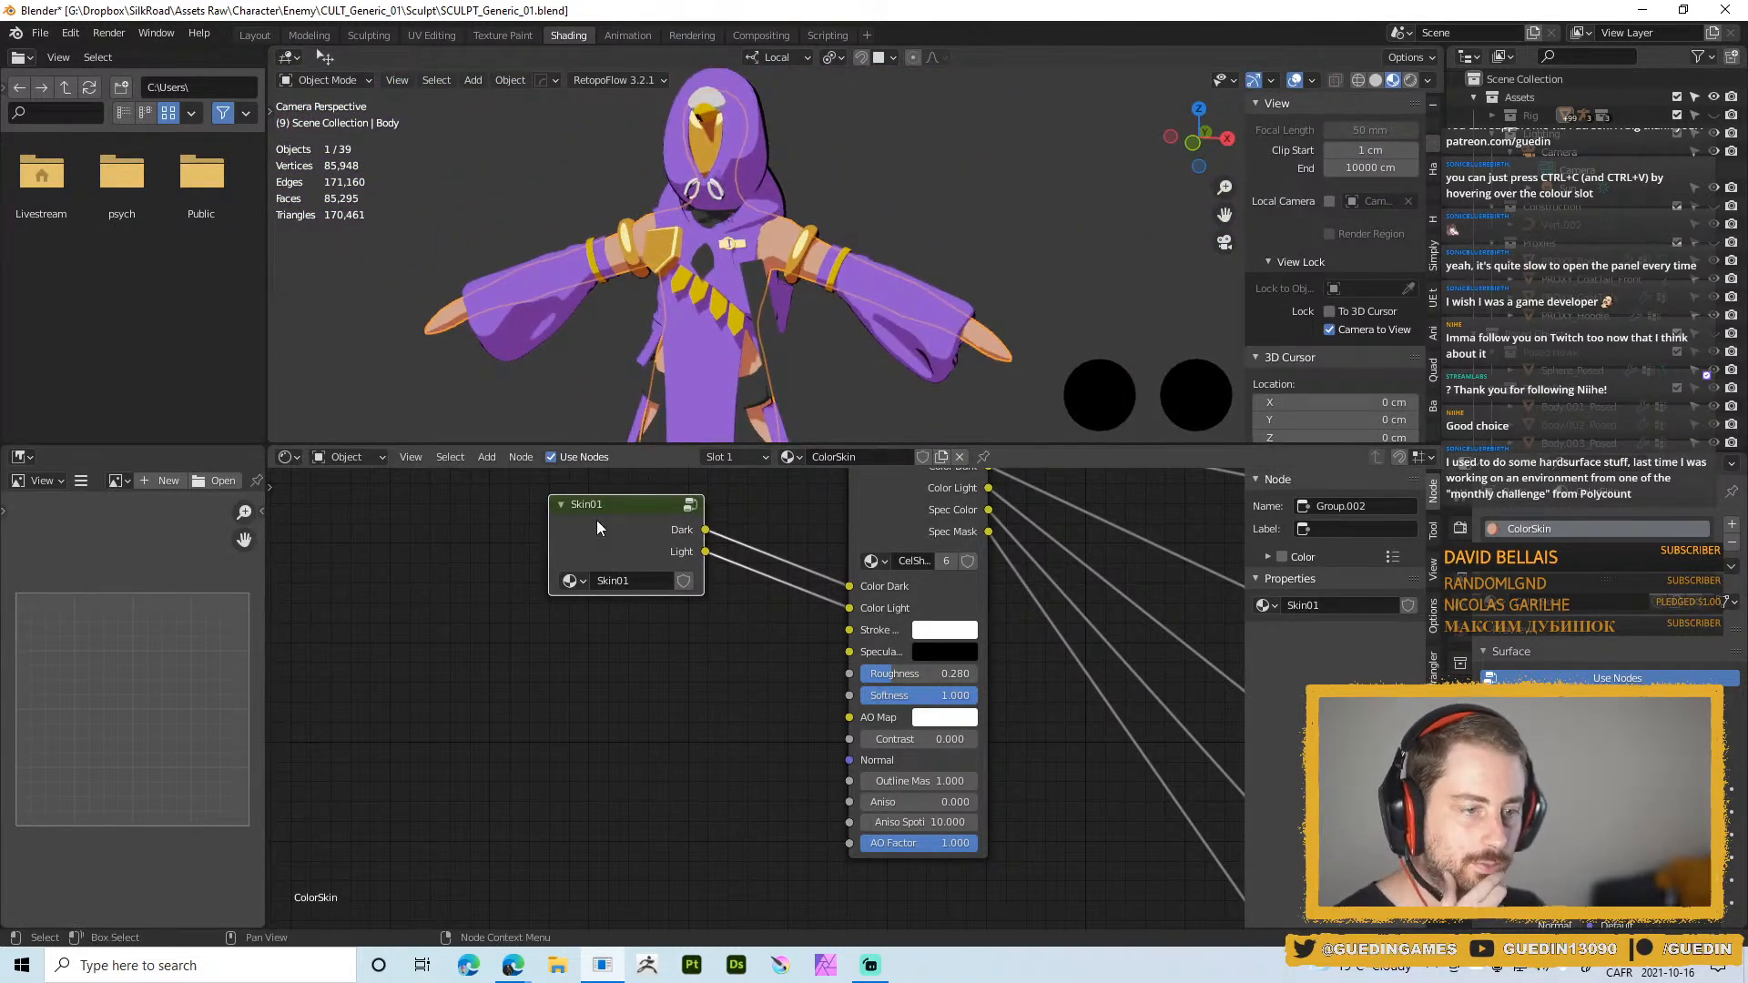
Enter the Skin01 group, shift its light RGB color slightly toward yellow, and deselect the body
key(Tab)
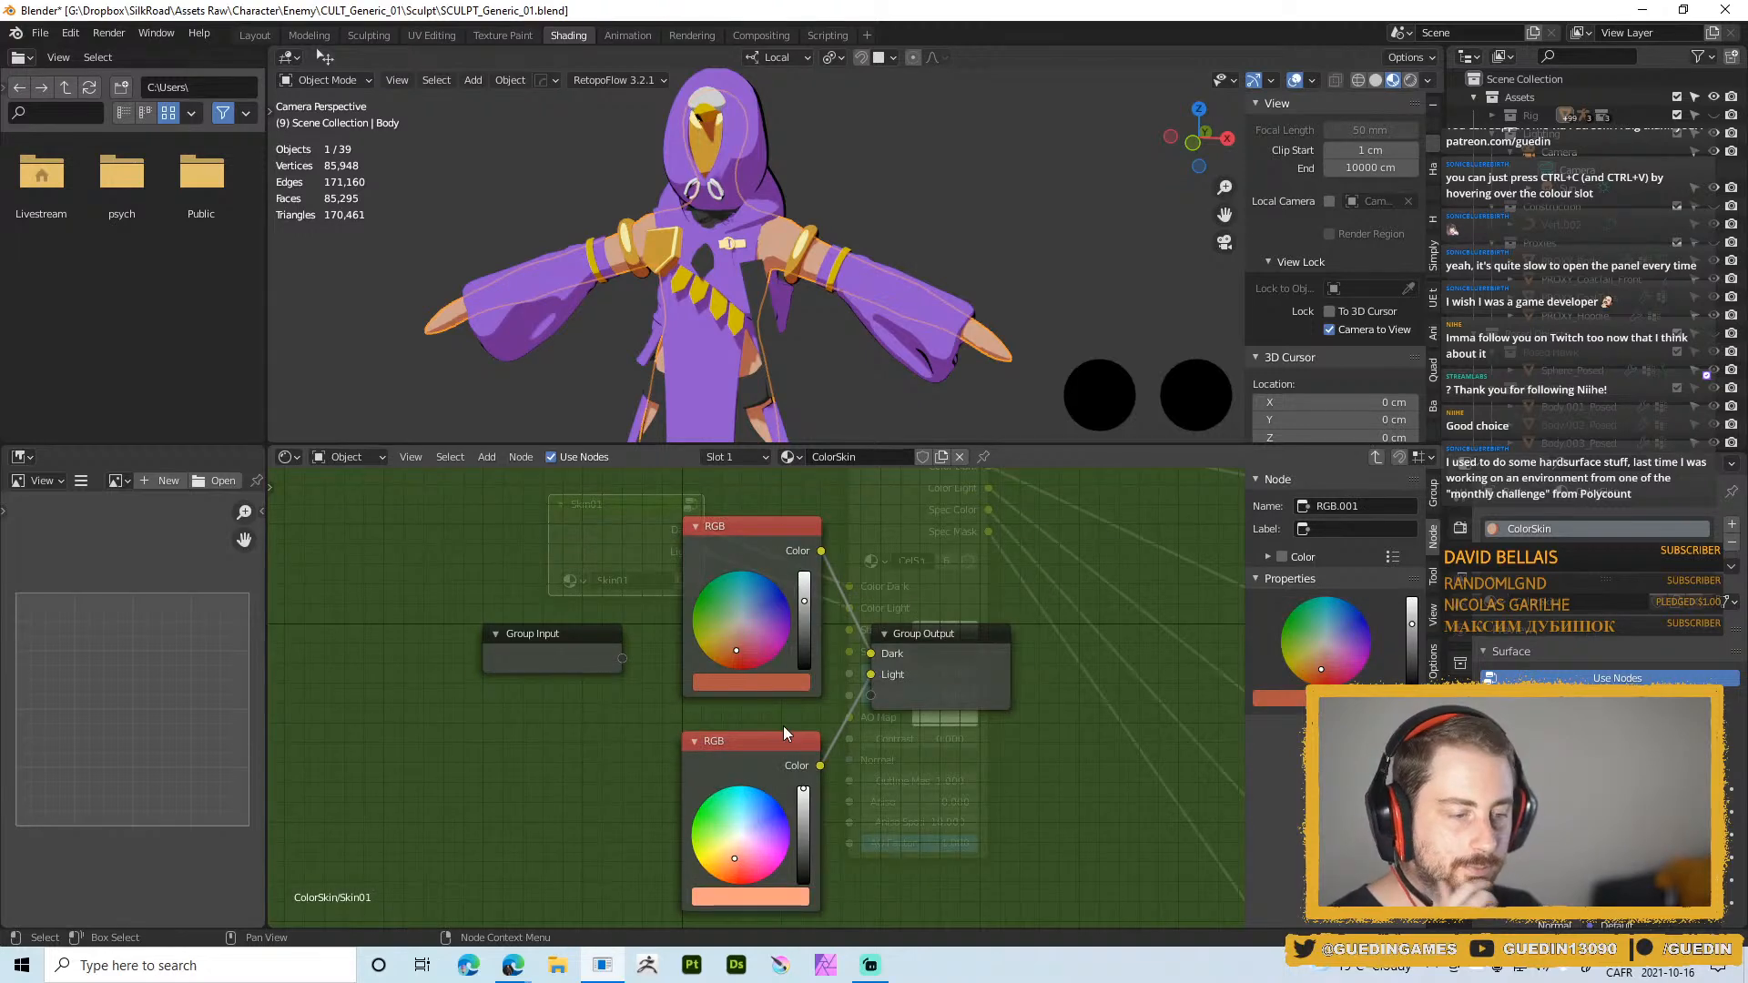
click(779, 901)
drag(808, 825, 776, 808)
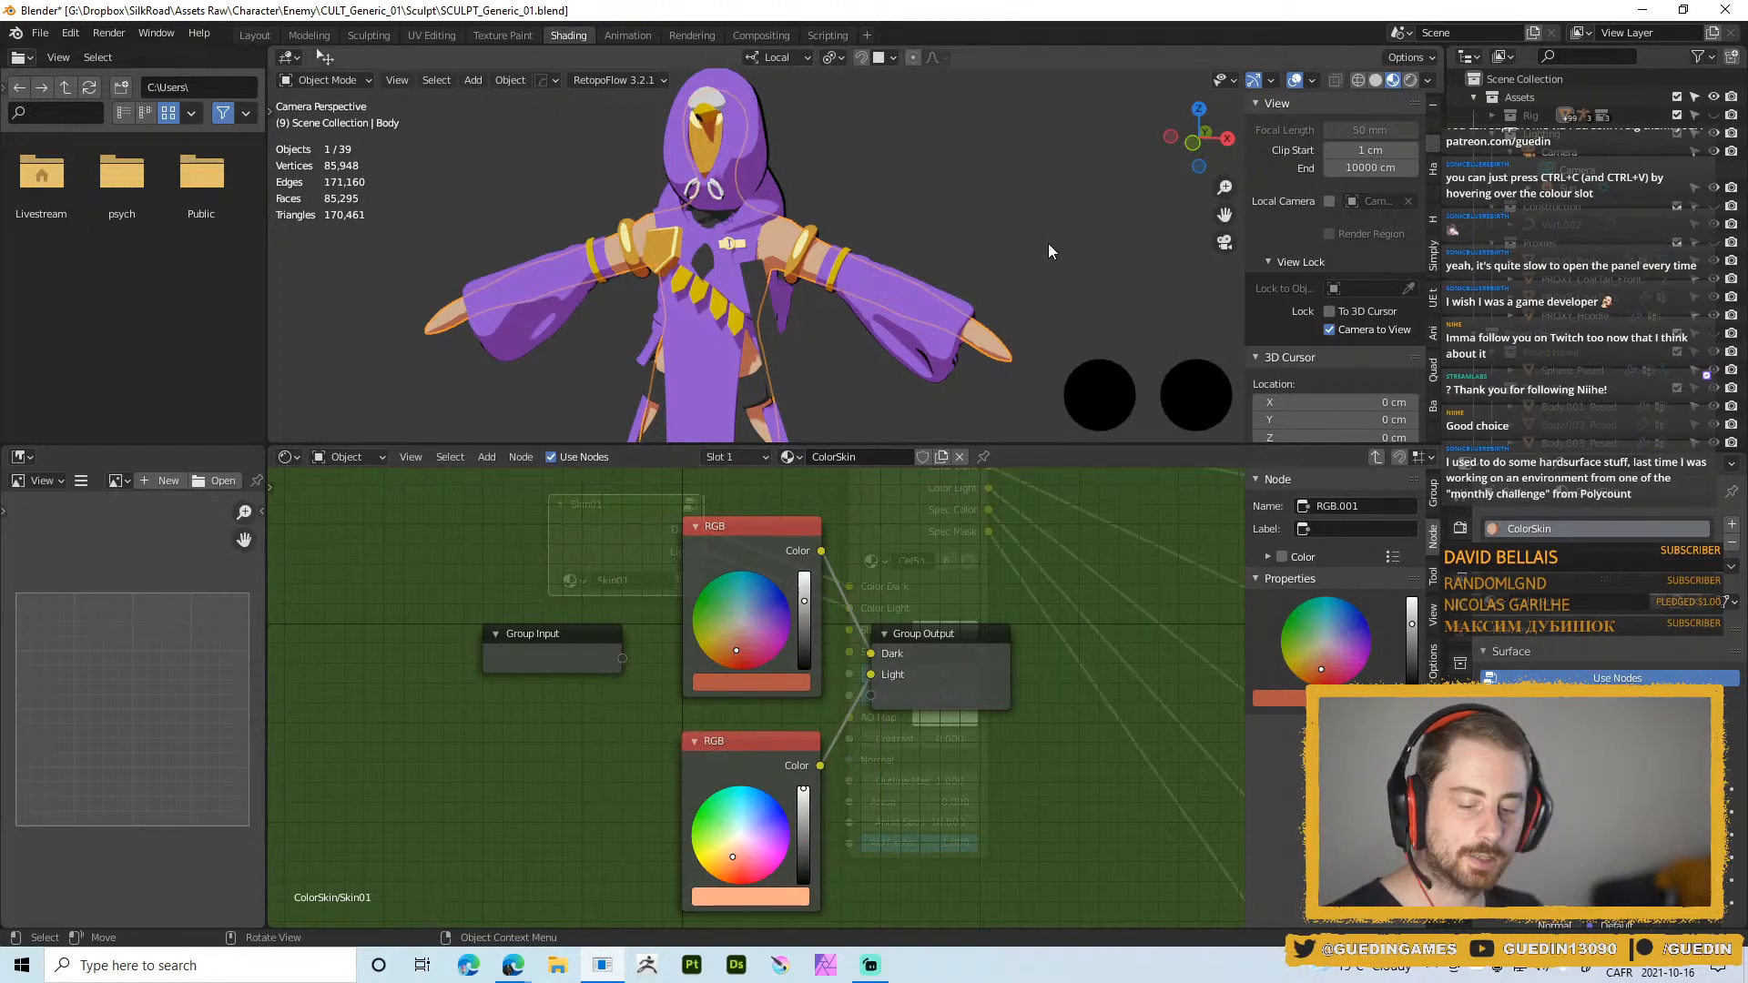
scroll(1047, 243, down, 4)
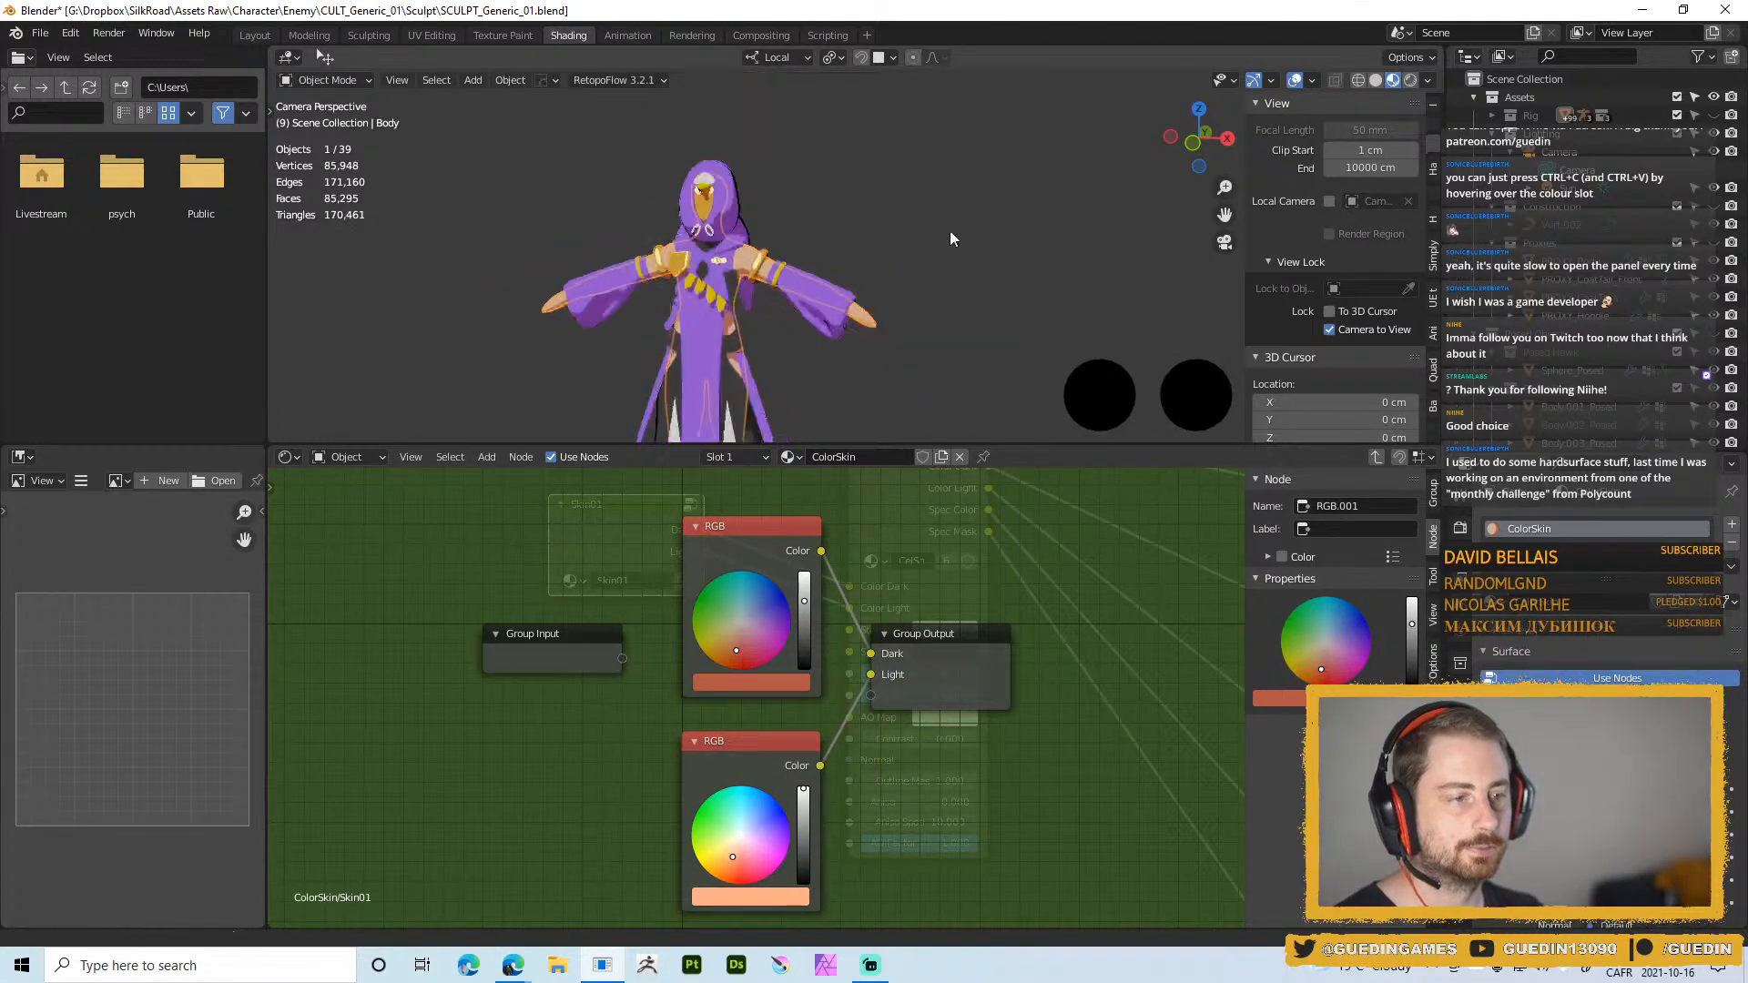
click(935, 304)
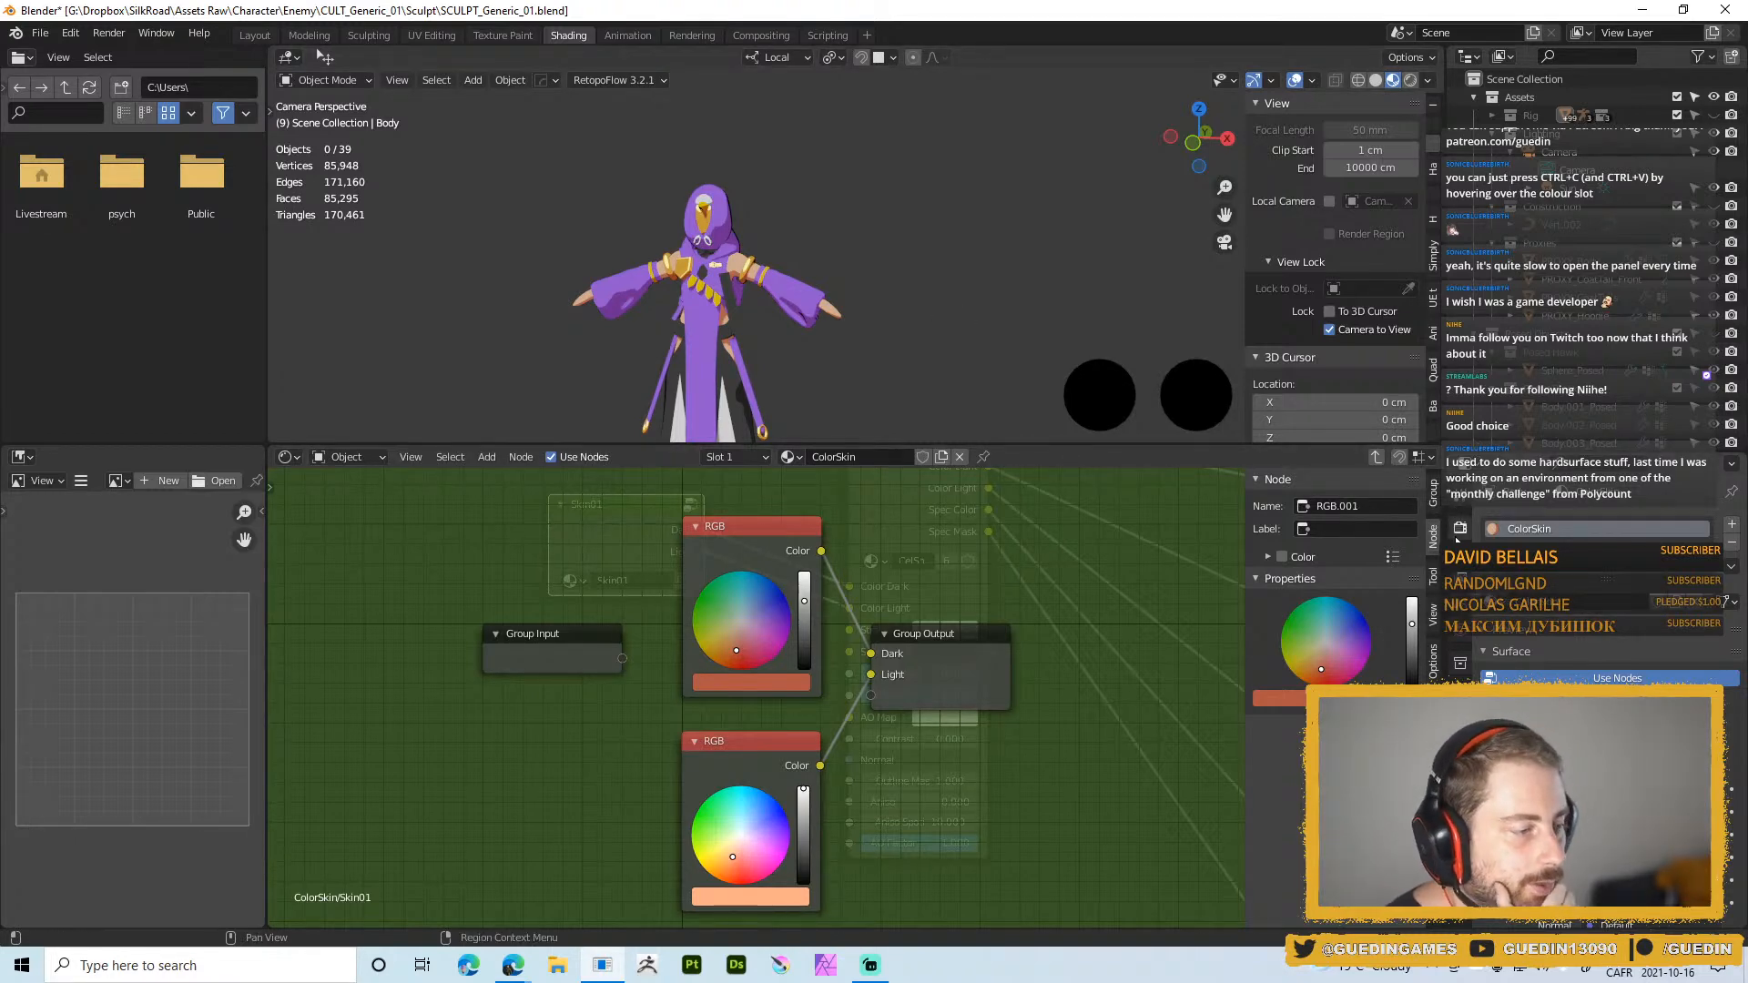
Open the scene's render properties and go down to the vertex color baking and Color Management settings
click(1460, 529)
scroll(1618, 638, down, 6)
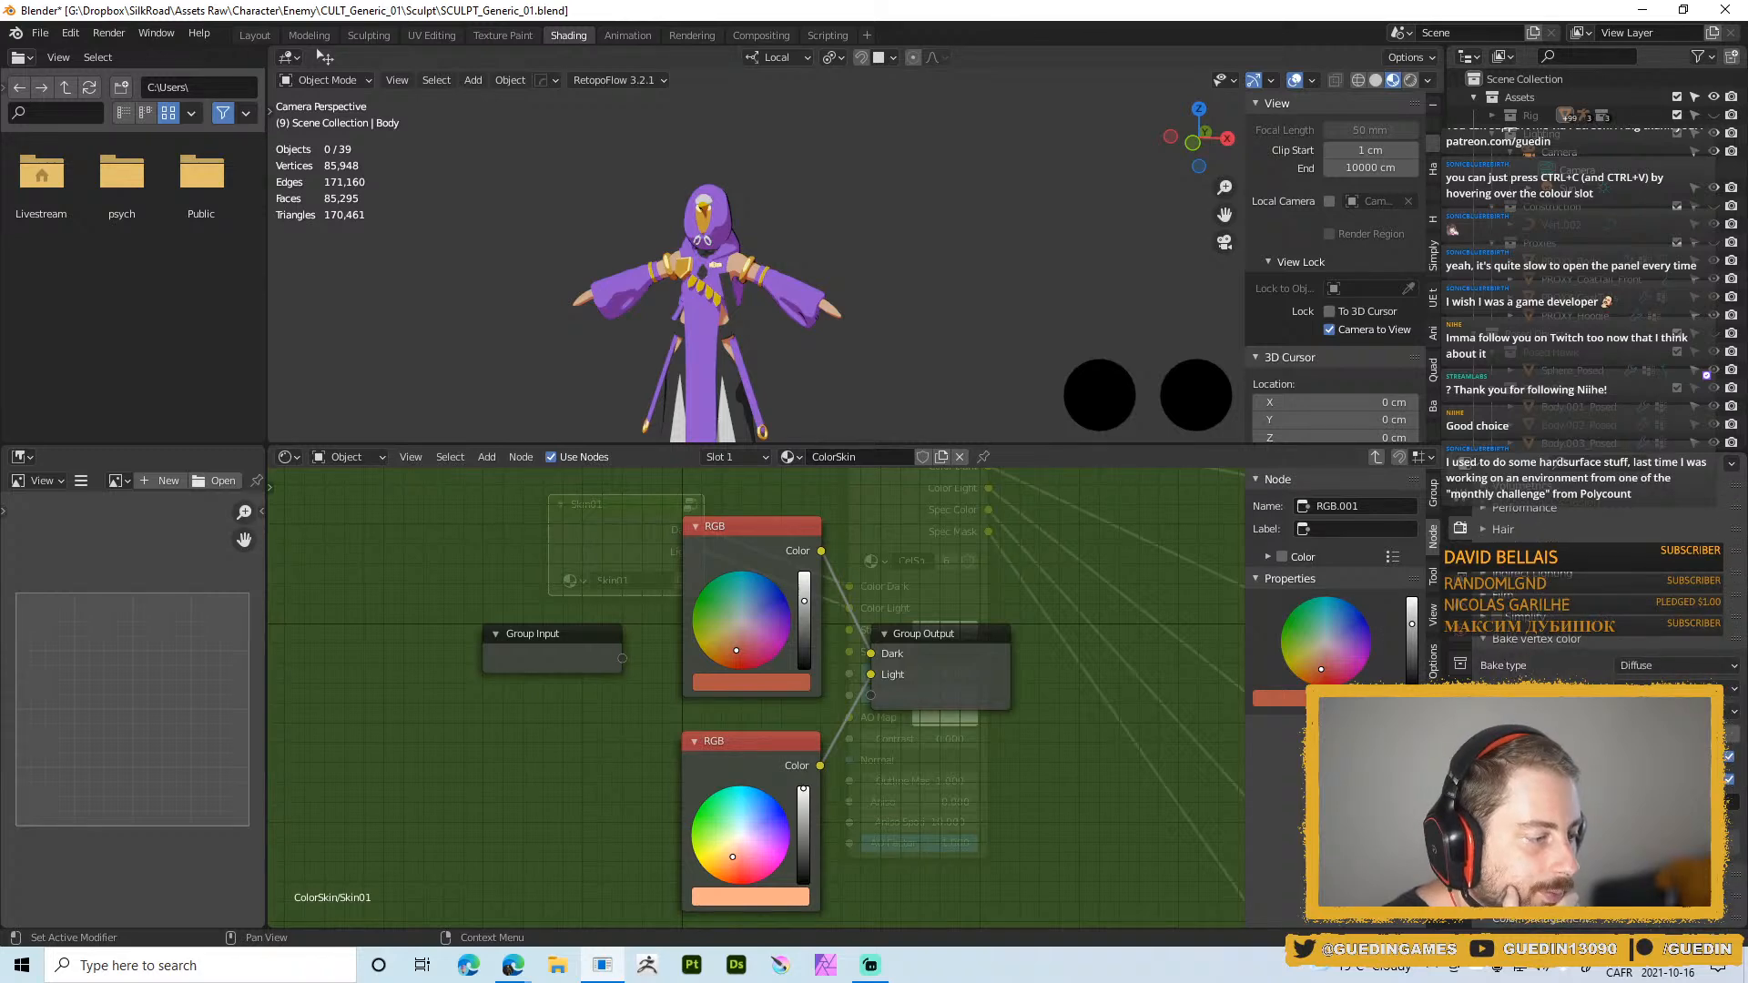
scroll(1519, 927, down, 4)
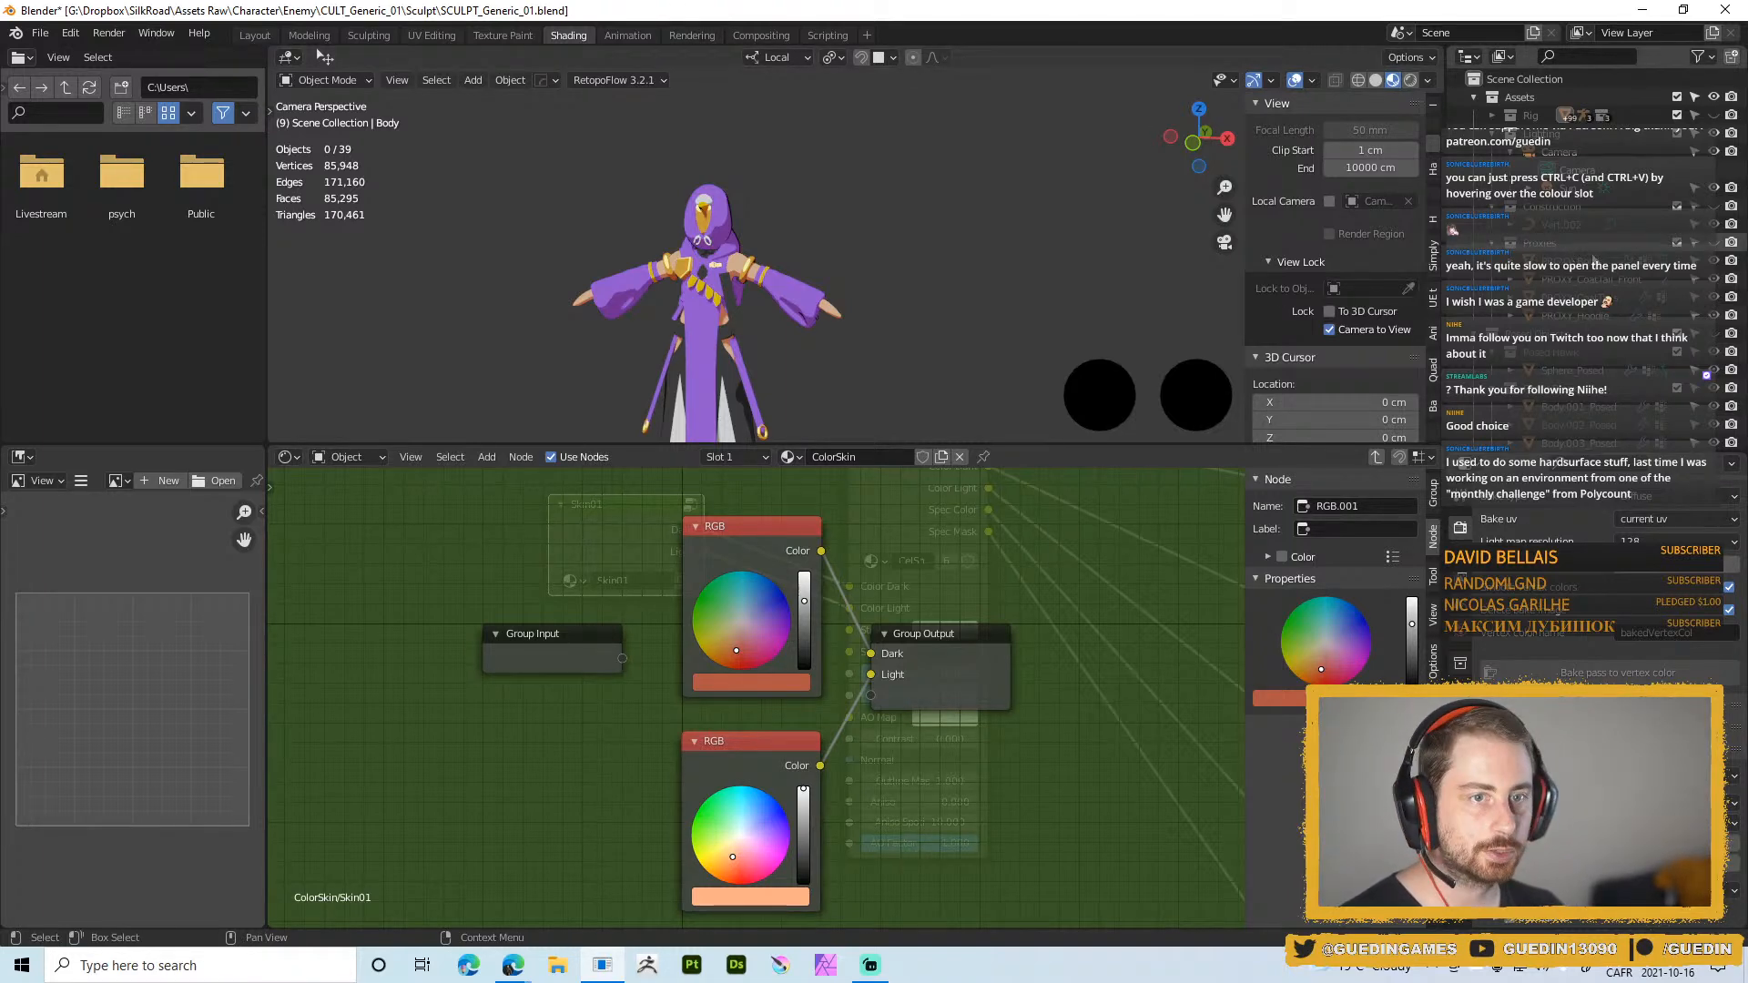
Restore the Blender window to a narrower size that clears the chat overlay, and frame the whole character
mouse_move(1522, 9)
mouse_down()
mouse_move(1467, 26)
mouse_move(1498, 12)
mouse_up()
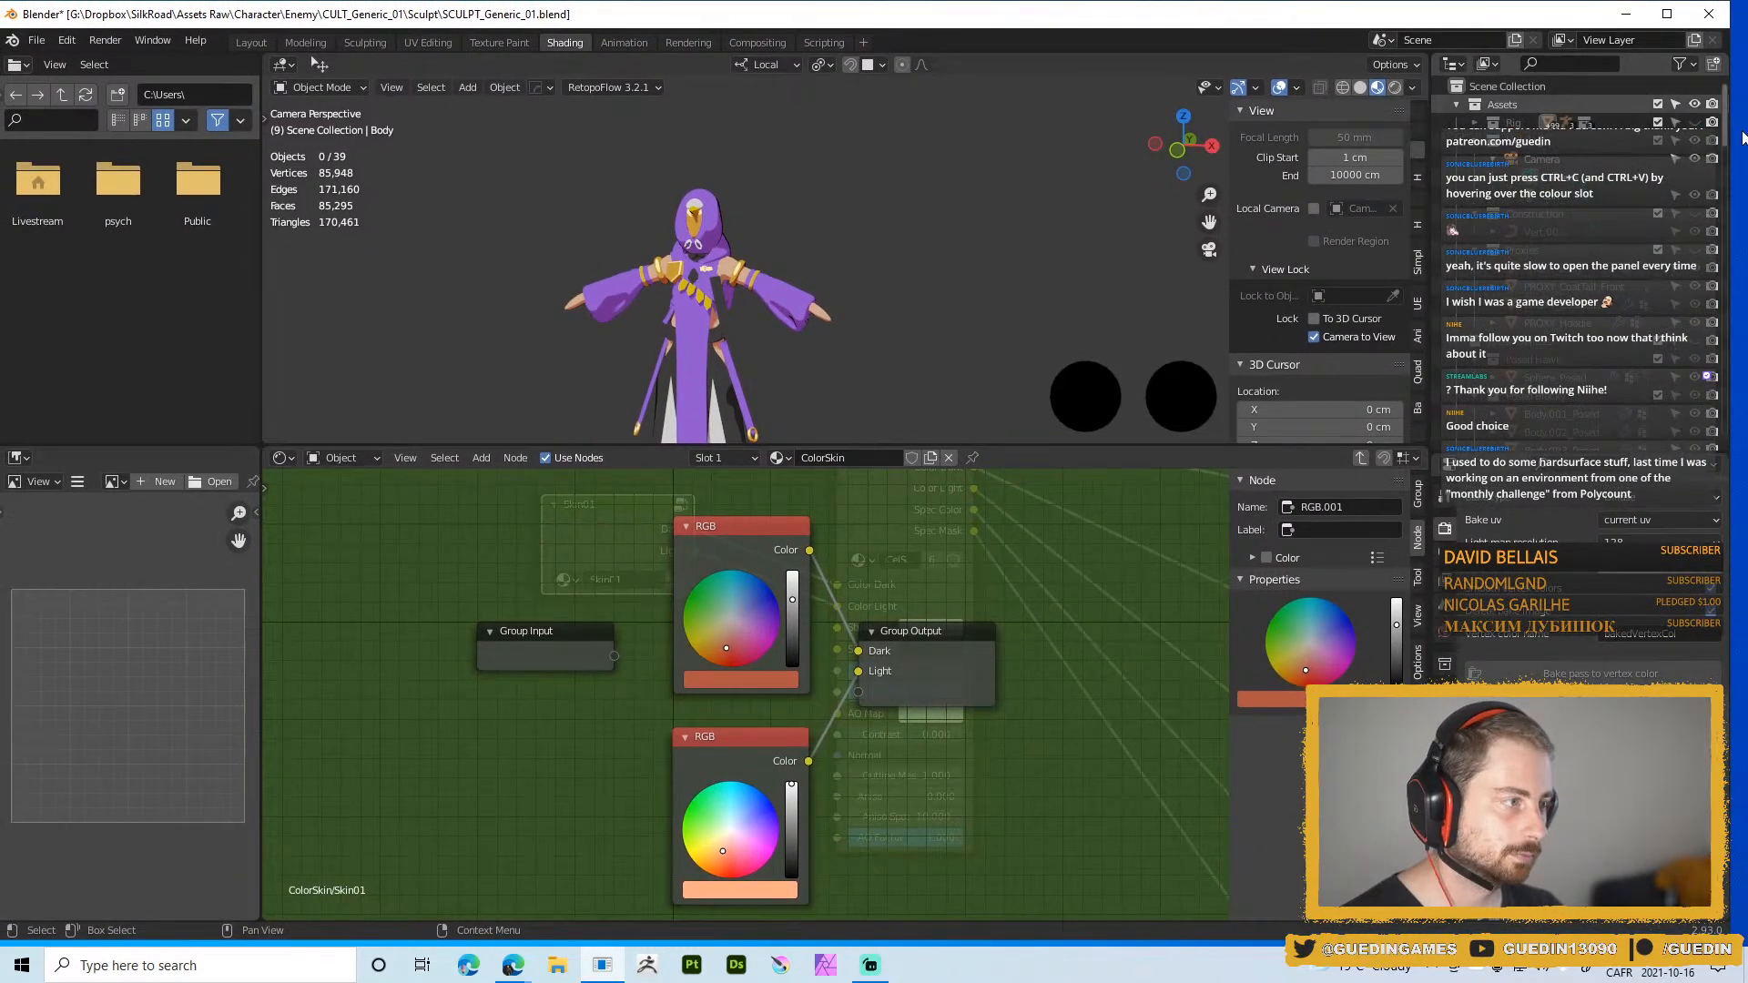
drag(1734, 160, 1472, 202)
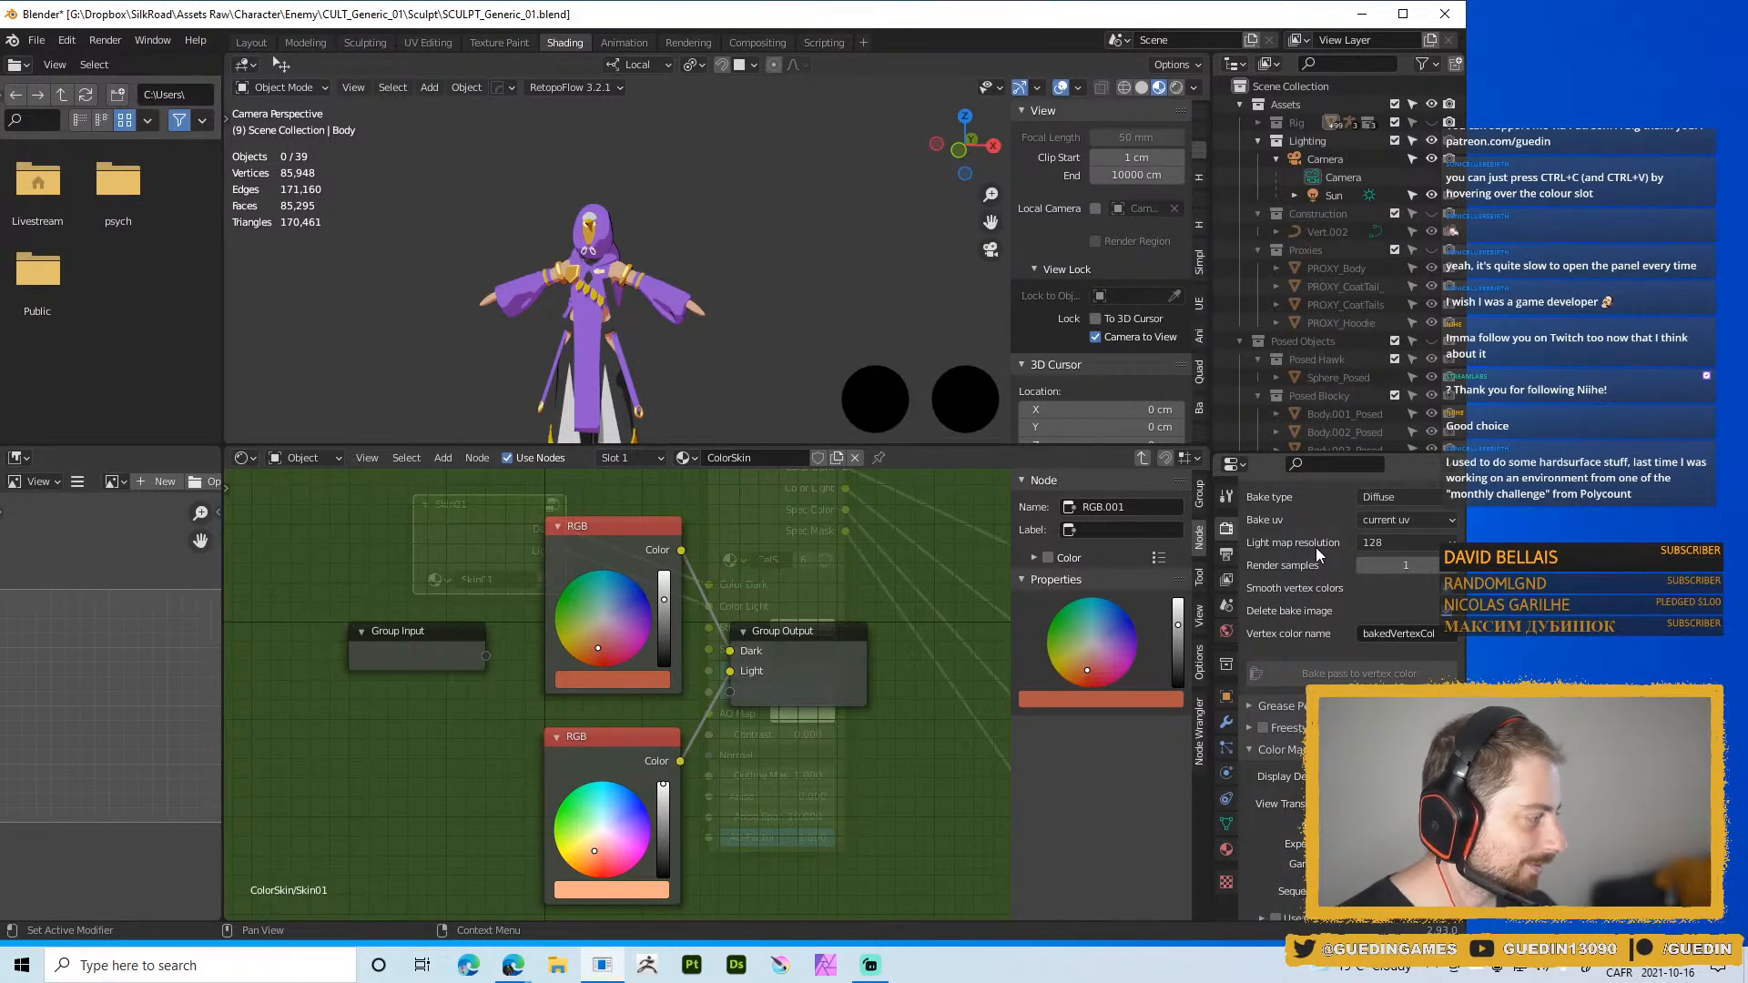
shift+middle_drag(653, 358, 724, 326)
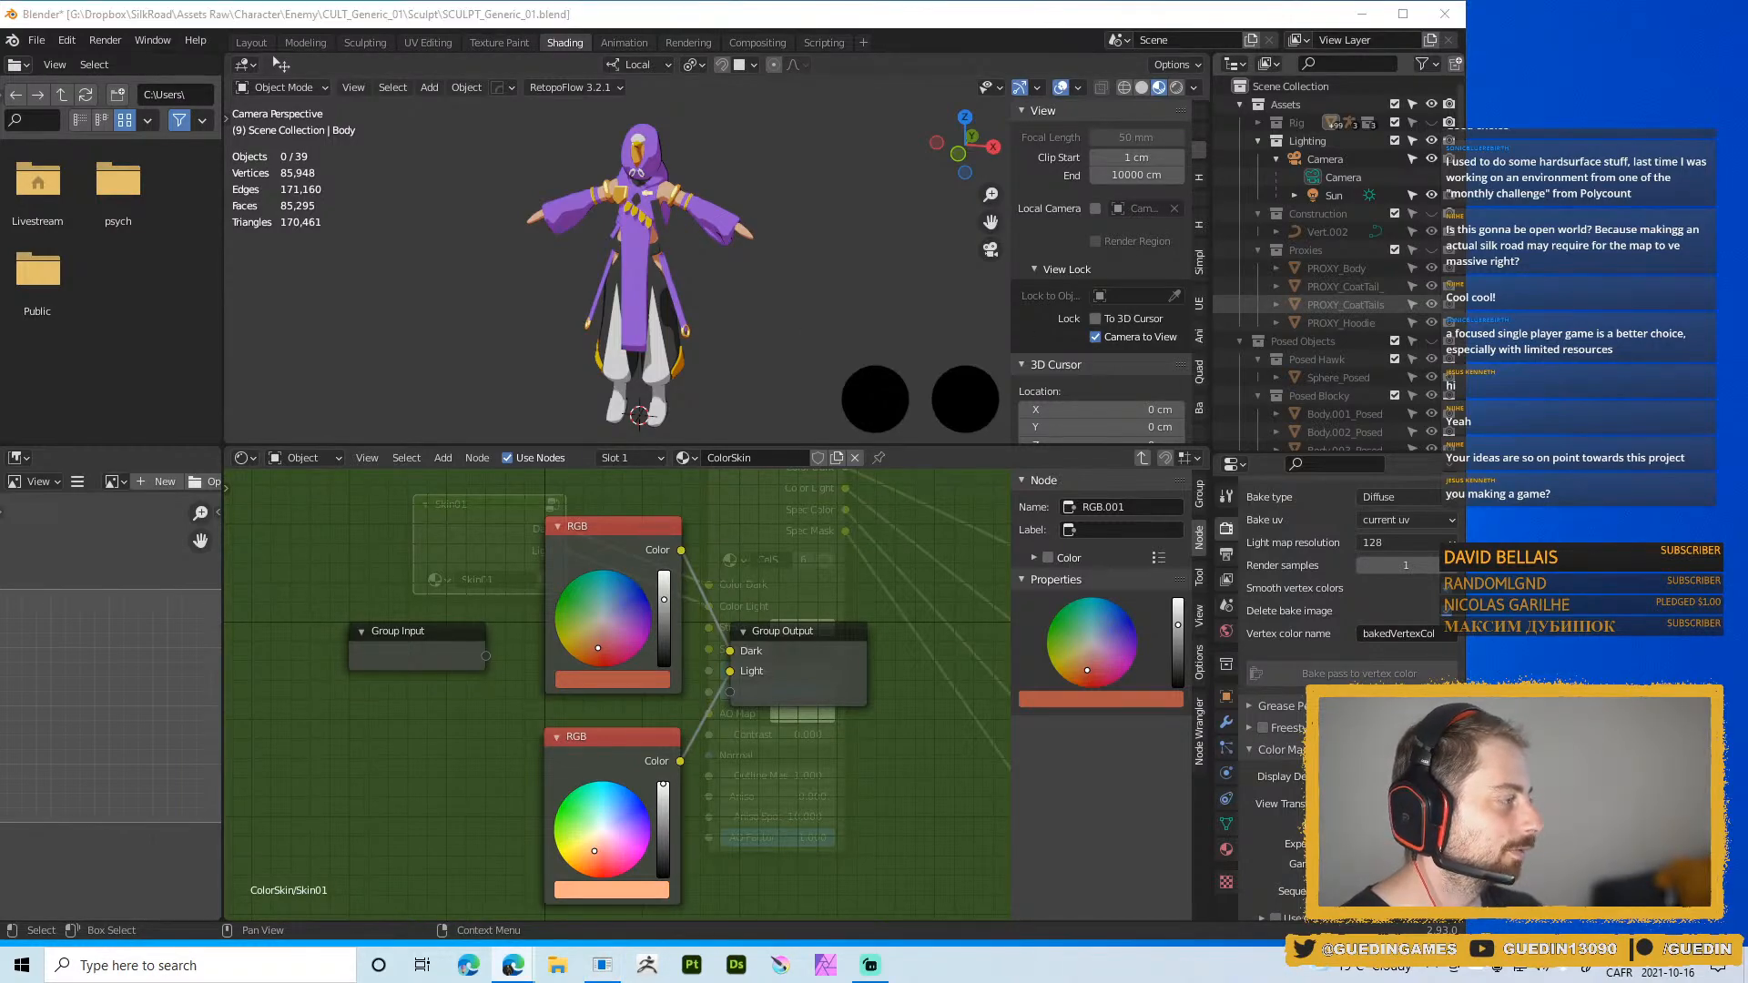
Switch to the browser window showing YouTube and open the signed-in account's own channel
drag(1747, 101, 692, 2)
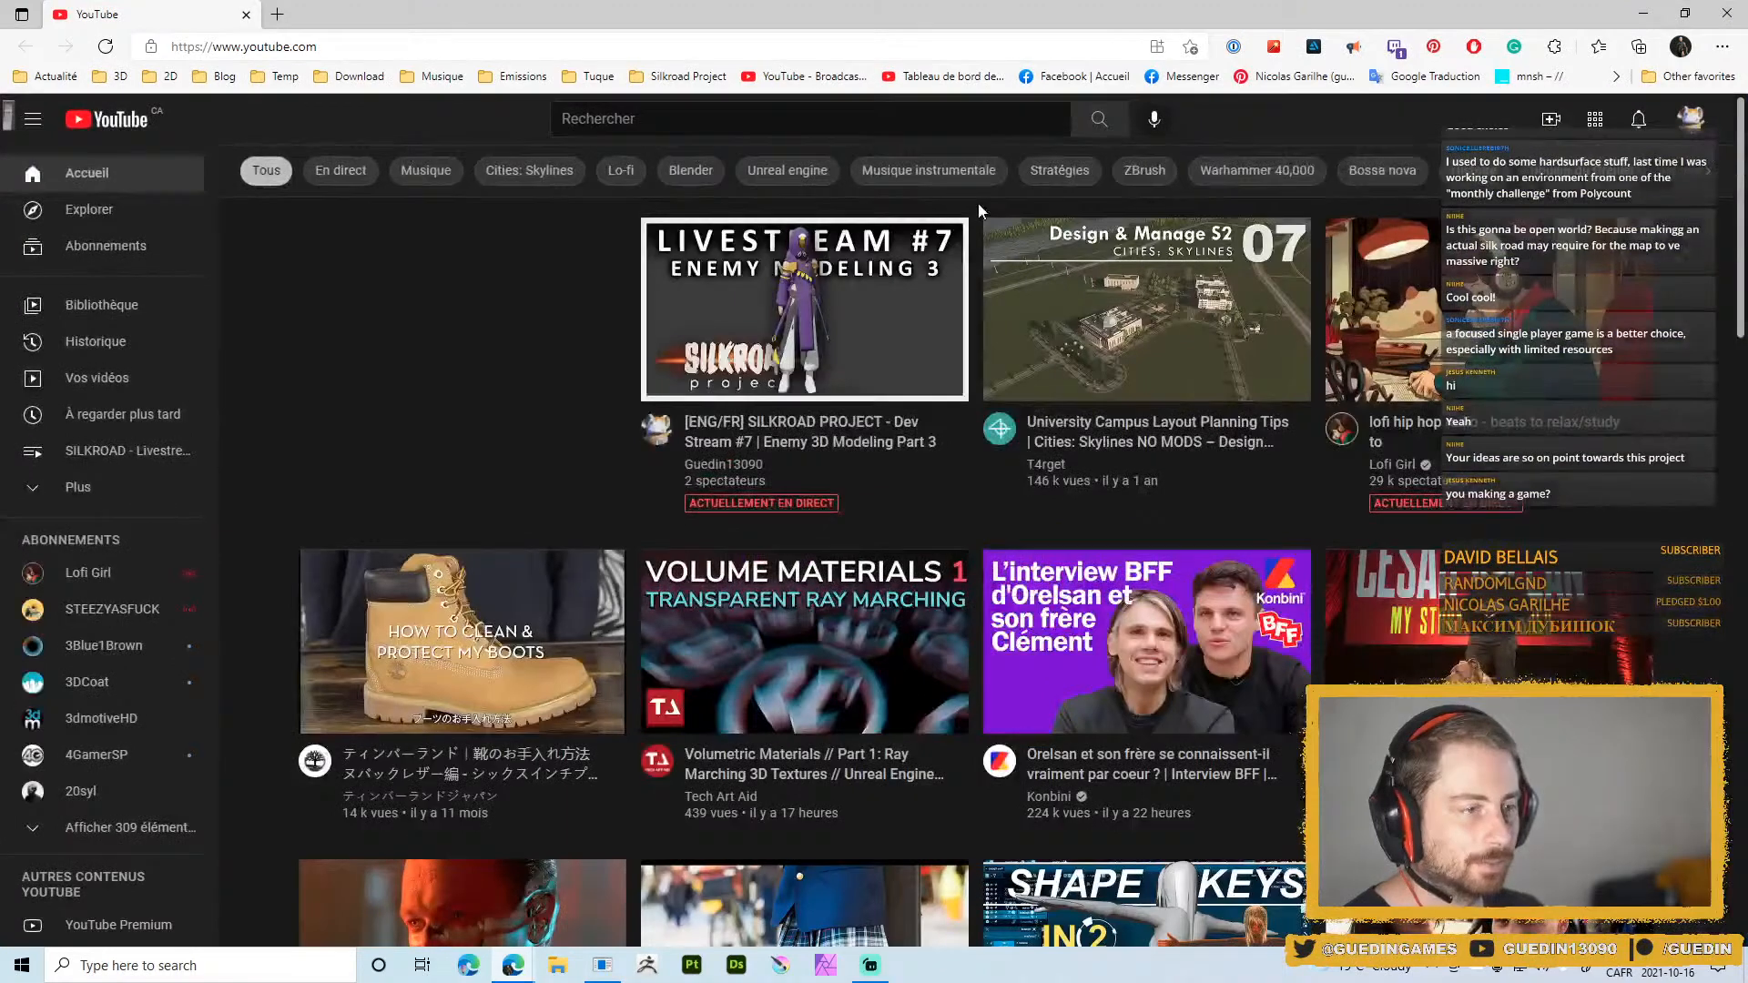
click(1694, 130)
click(1548, 237)
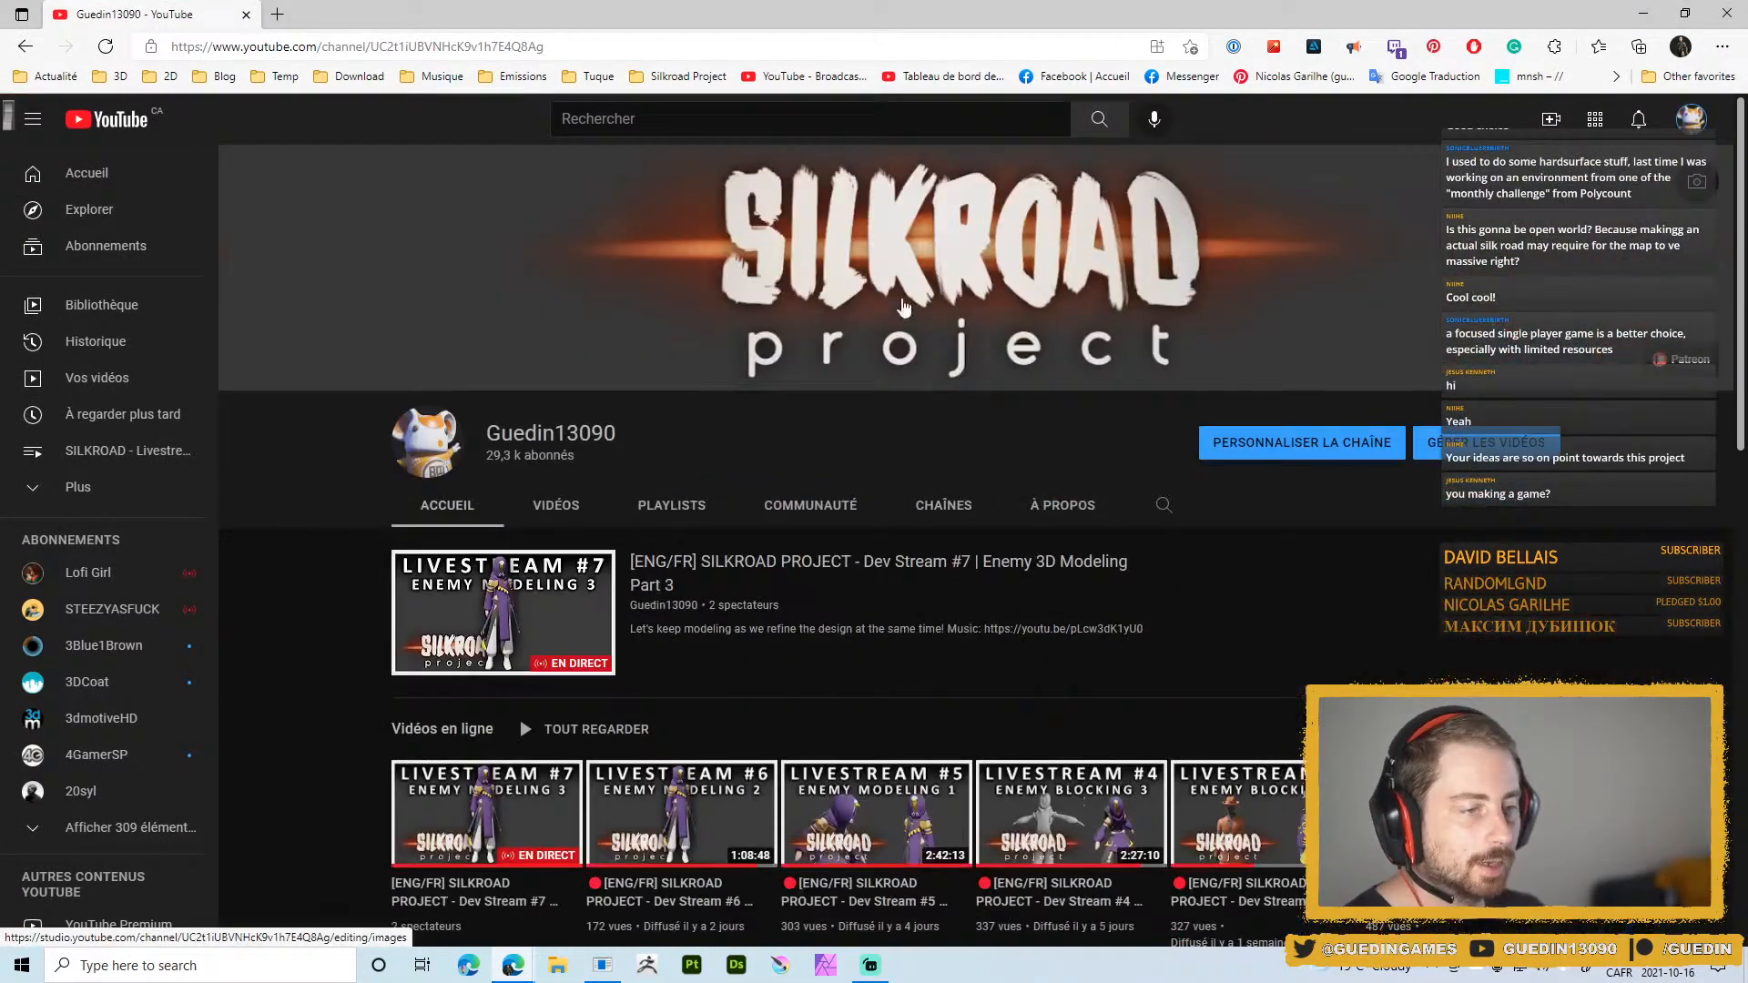
Browse the channel's video list and open the "SILKROAD PROJECT | Presentation - 2021" video
scroll(1233, 609, down, 4)
scroll(1233, 609, up, 4)
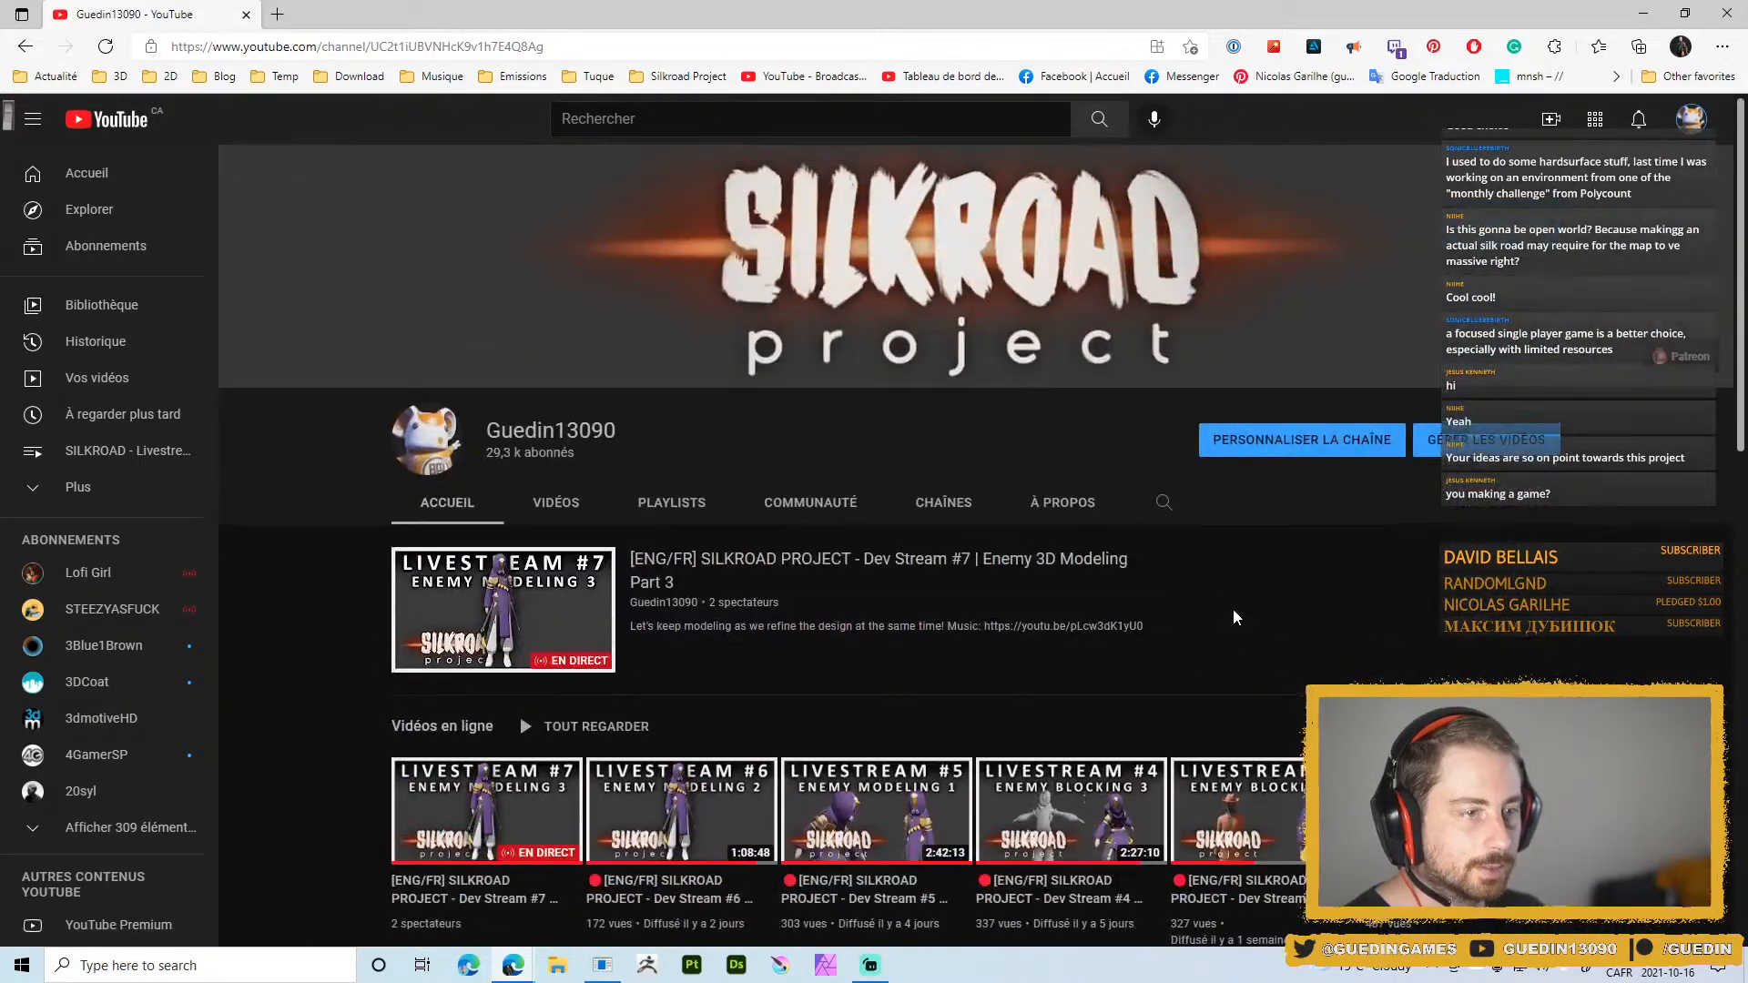
scroll(1233, 609, down, 8)
scroll(500, 478, up, 7)
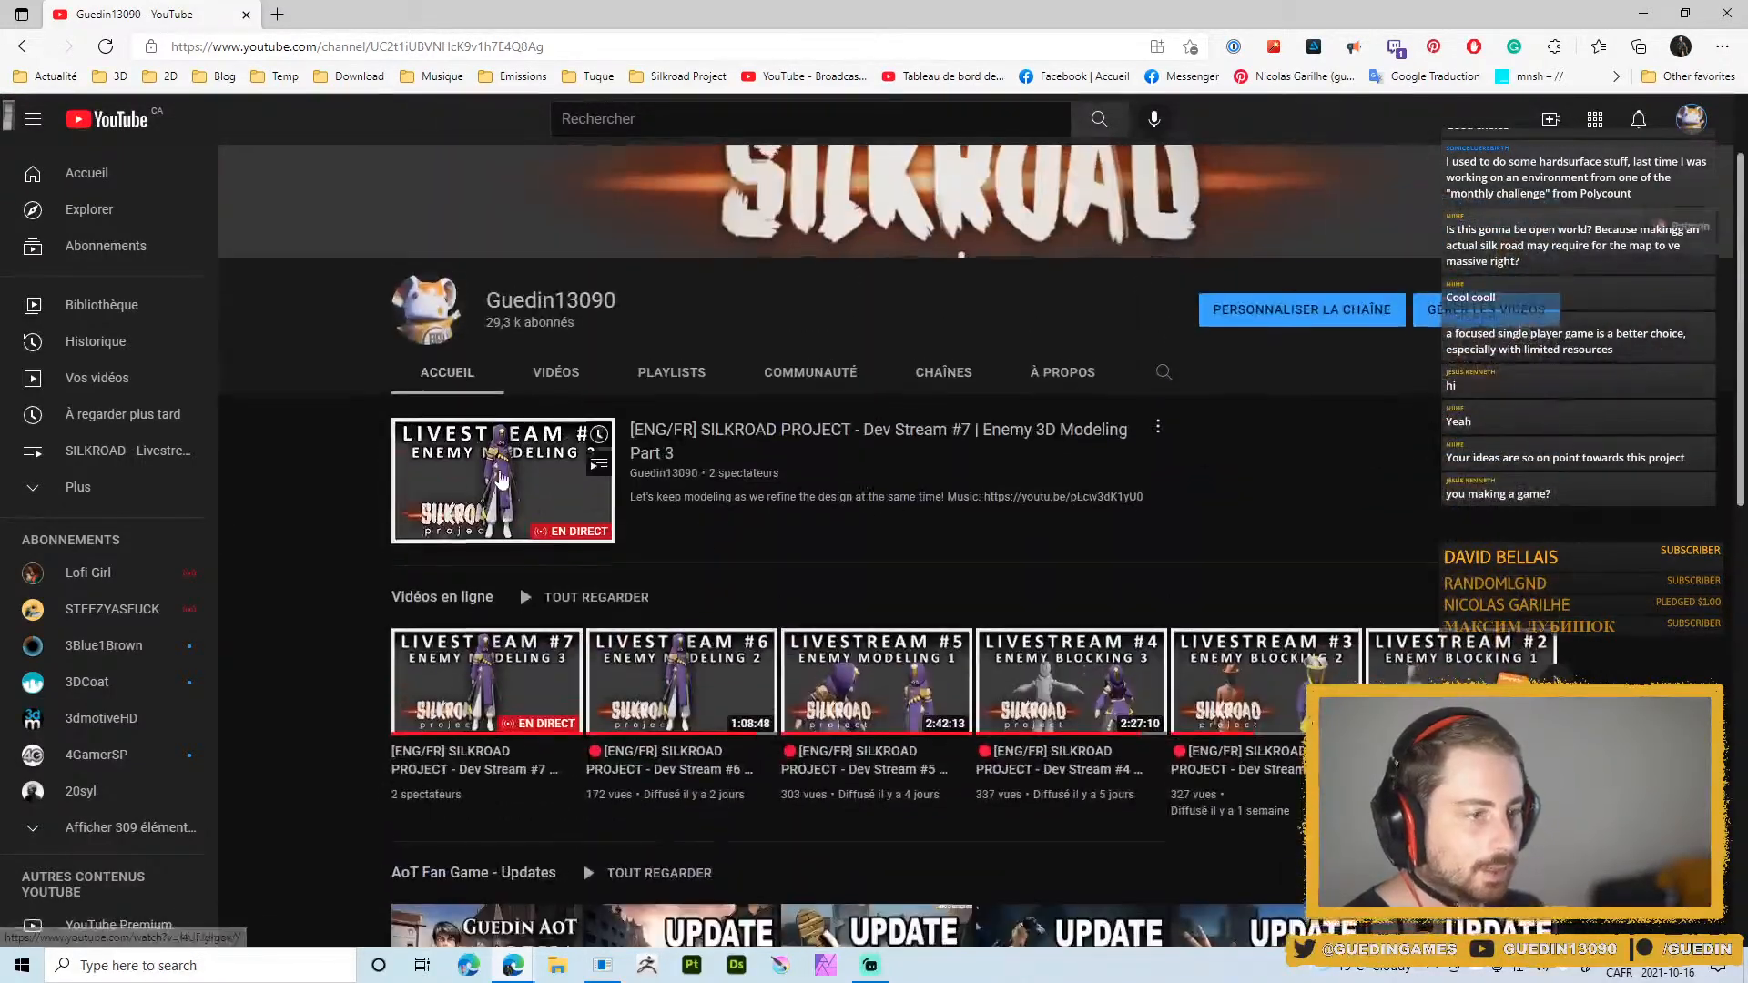
click(557, 388)
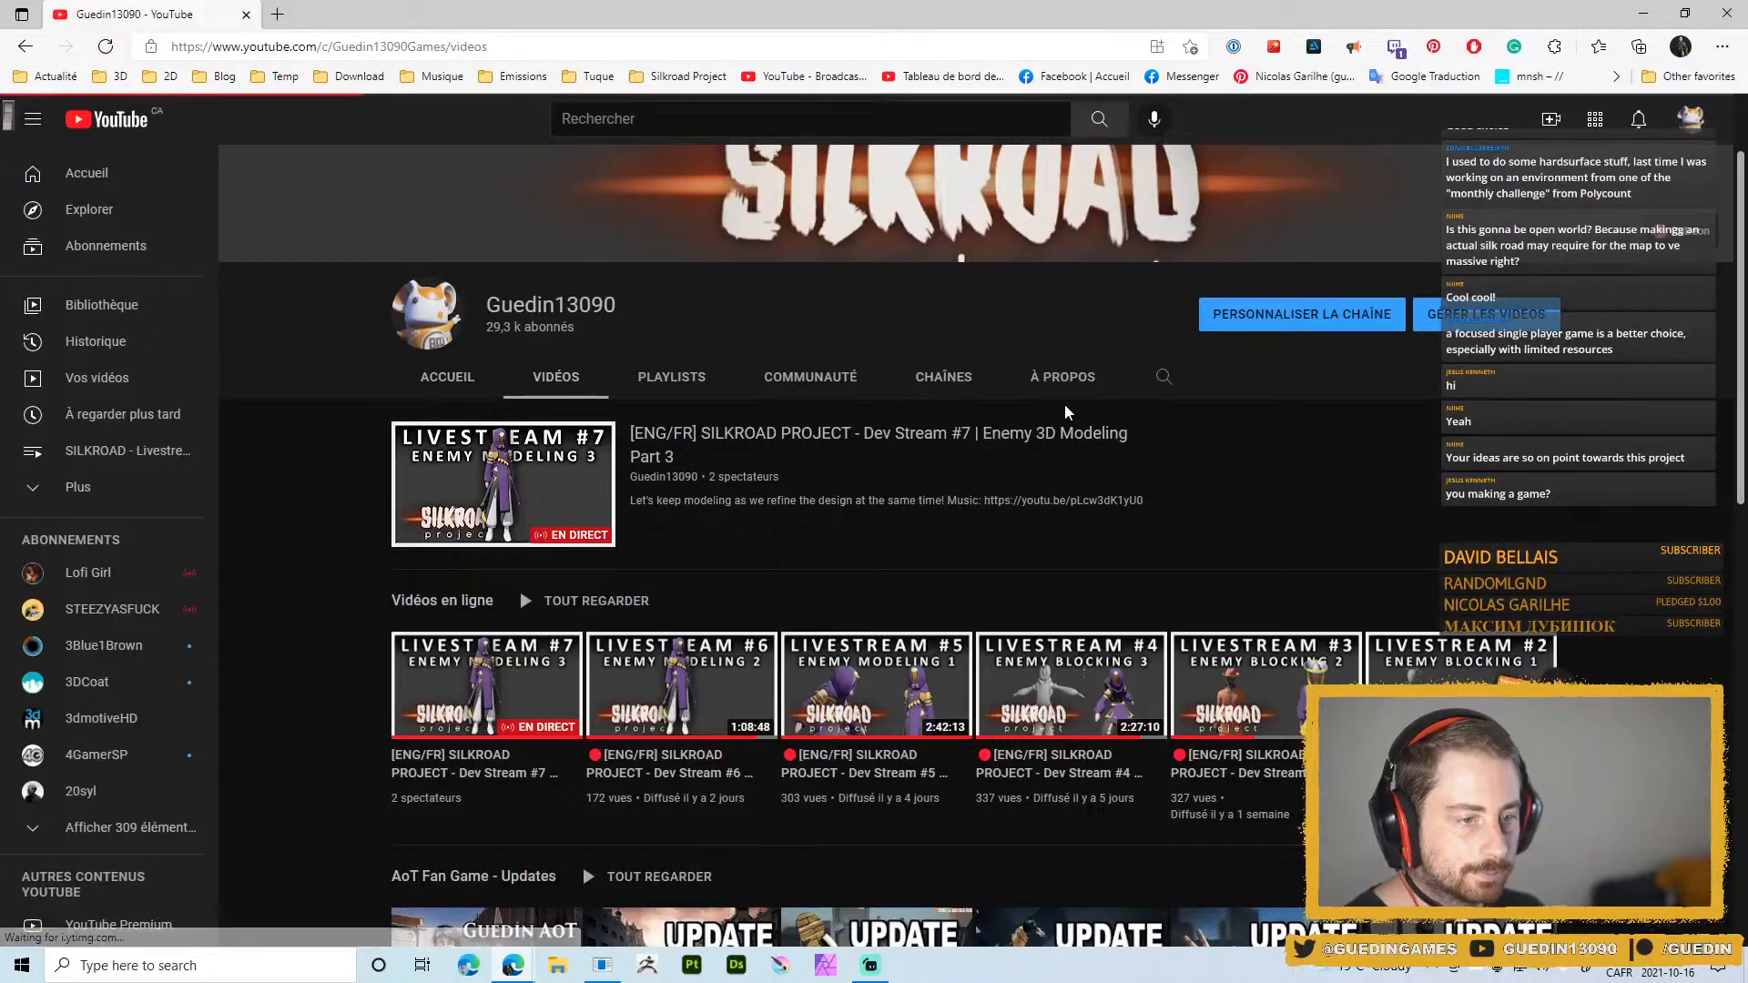
scroll(518, 671, down, 1)
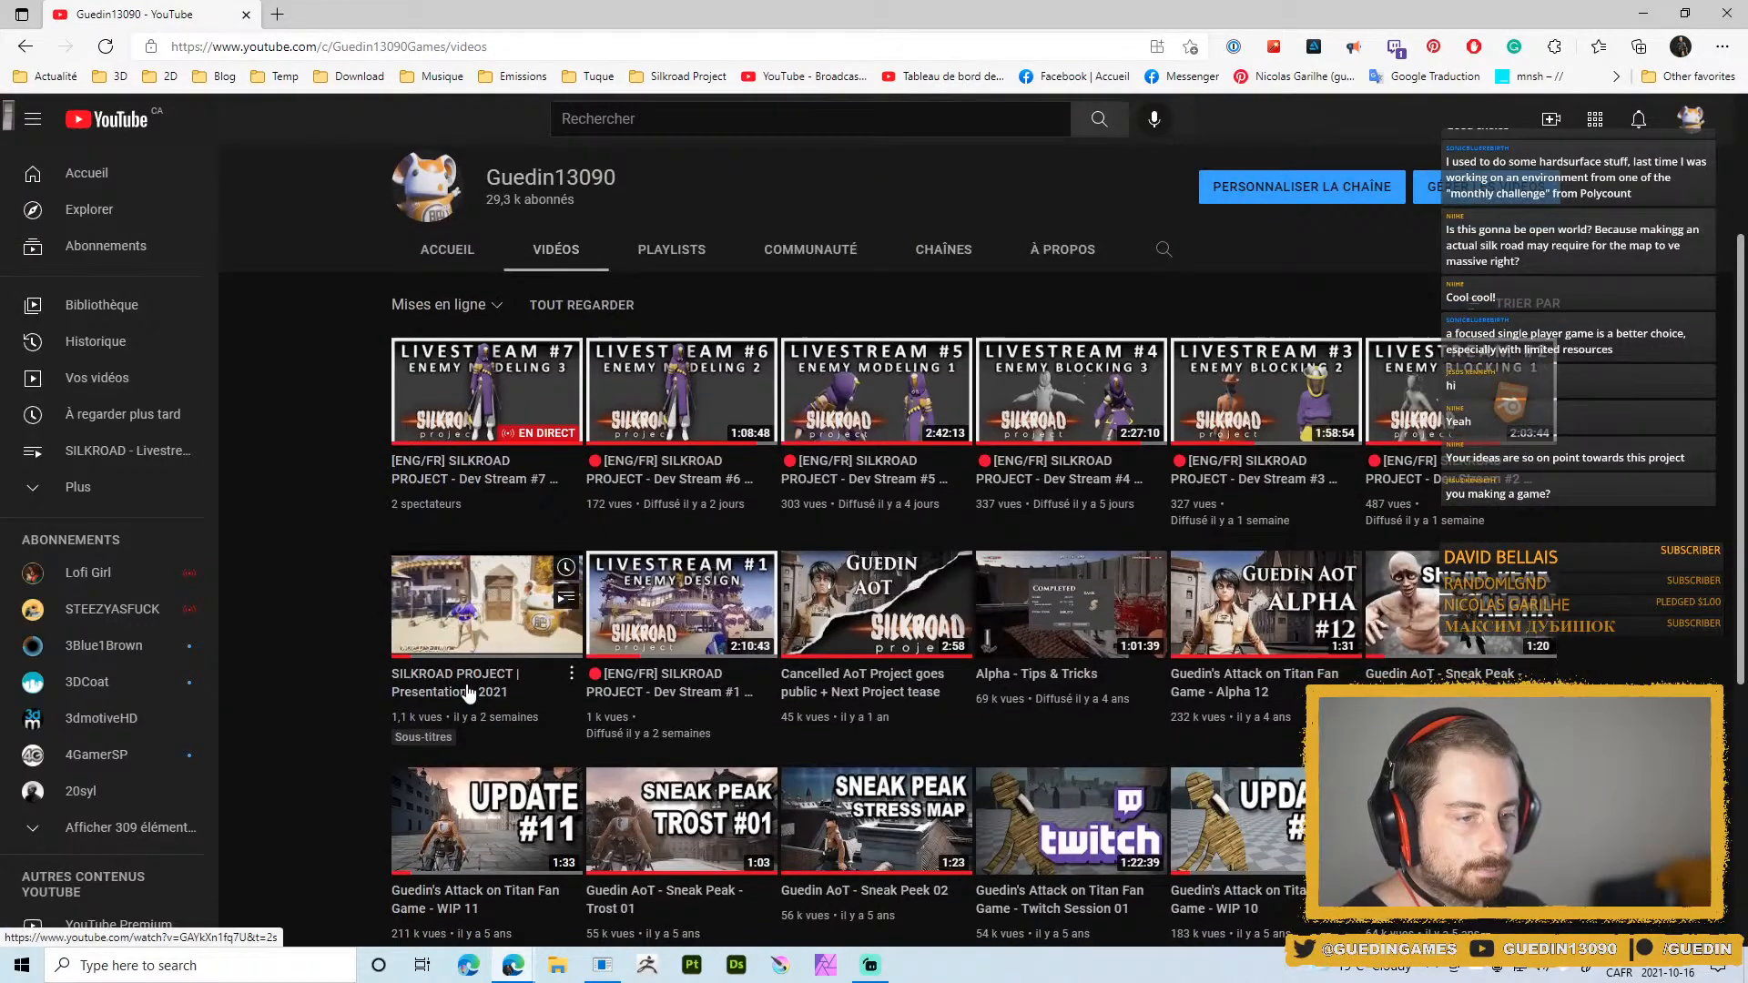
click(468, 692)
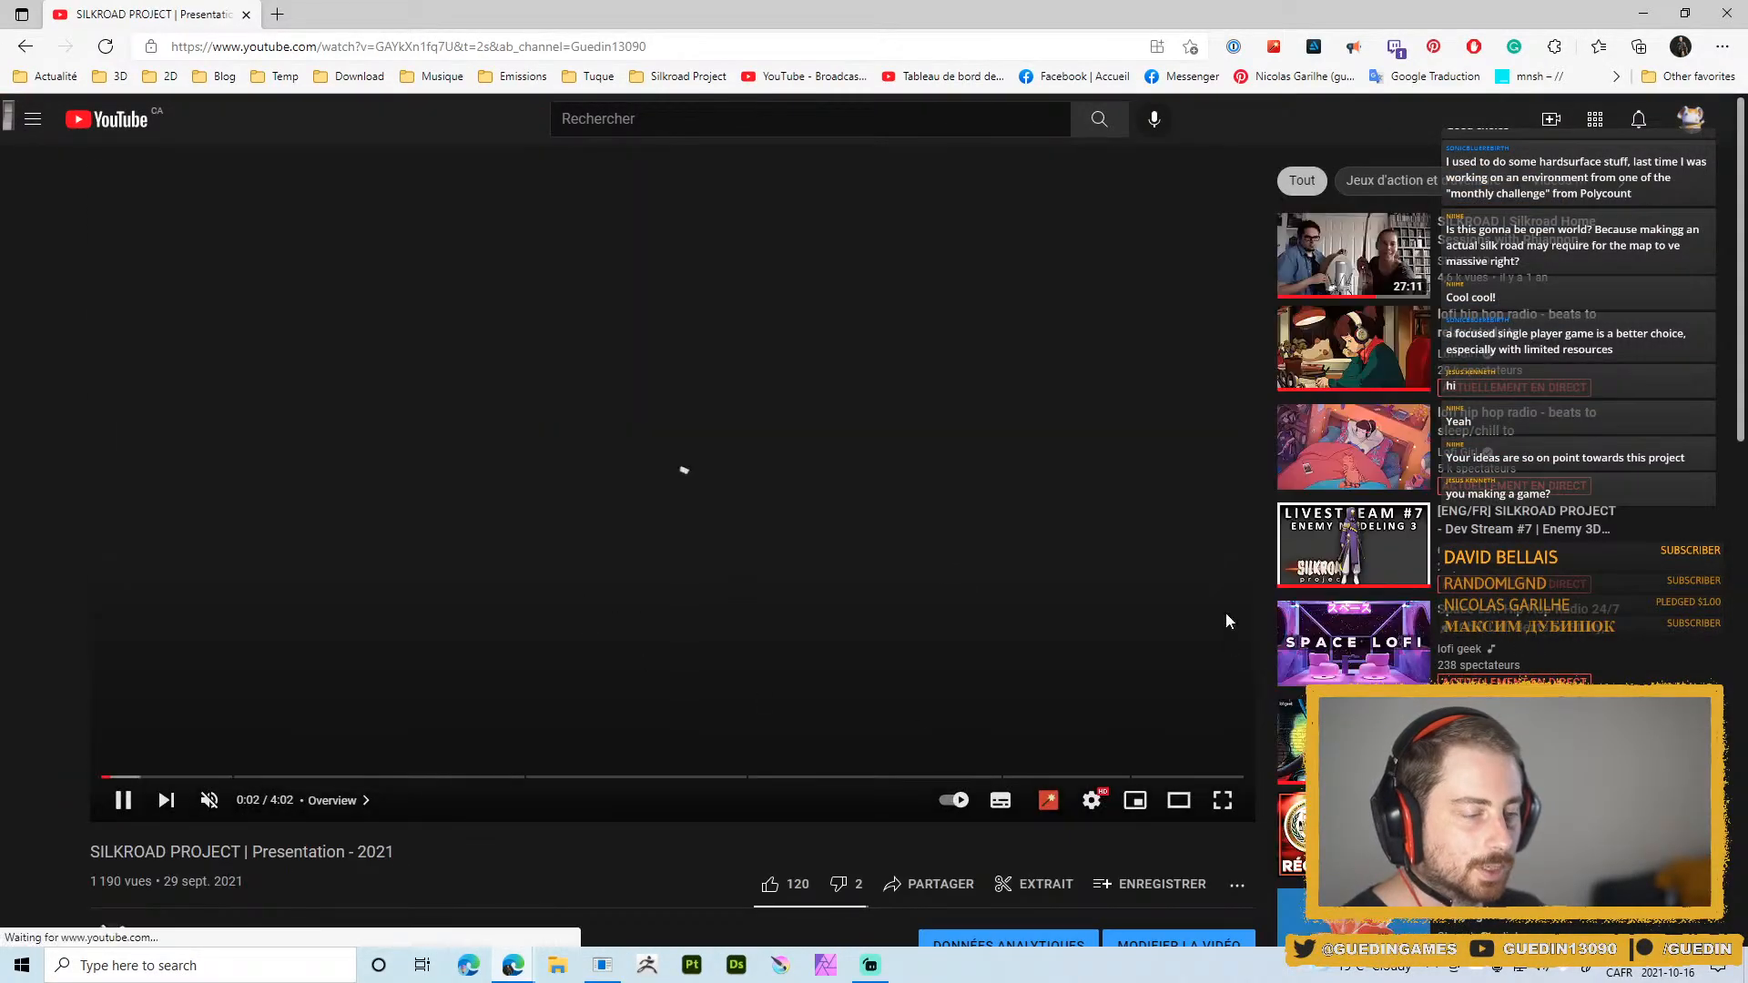
Pause the Silkroad presentation video, resume its playback, and unmute the sound
click(784, 507)
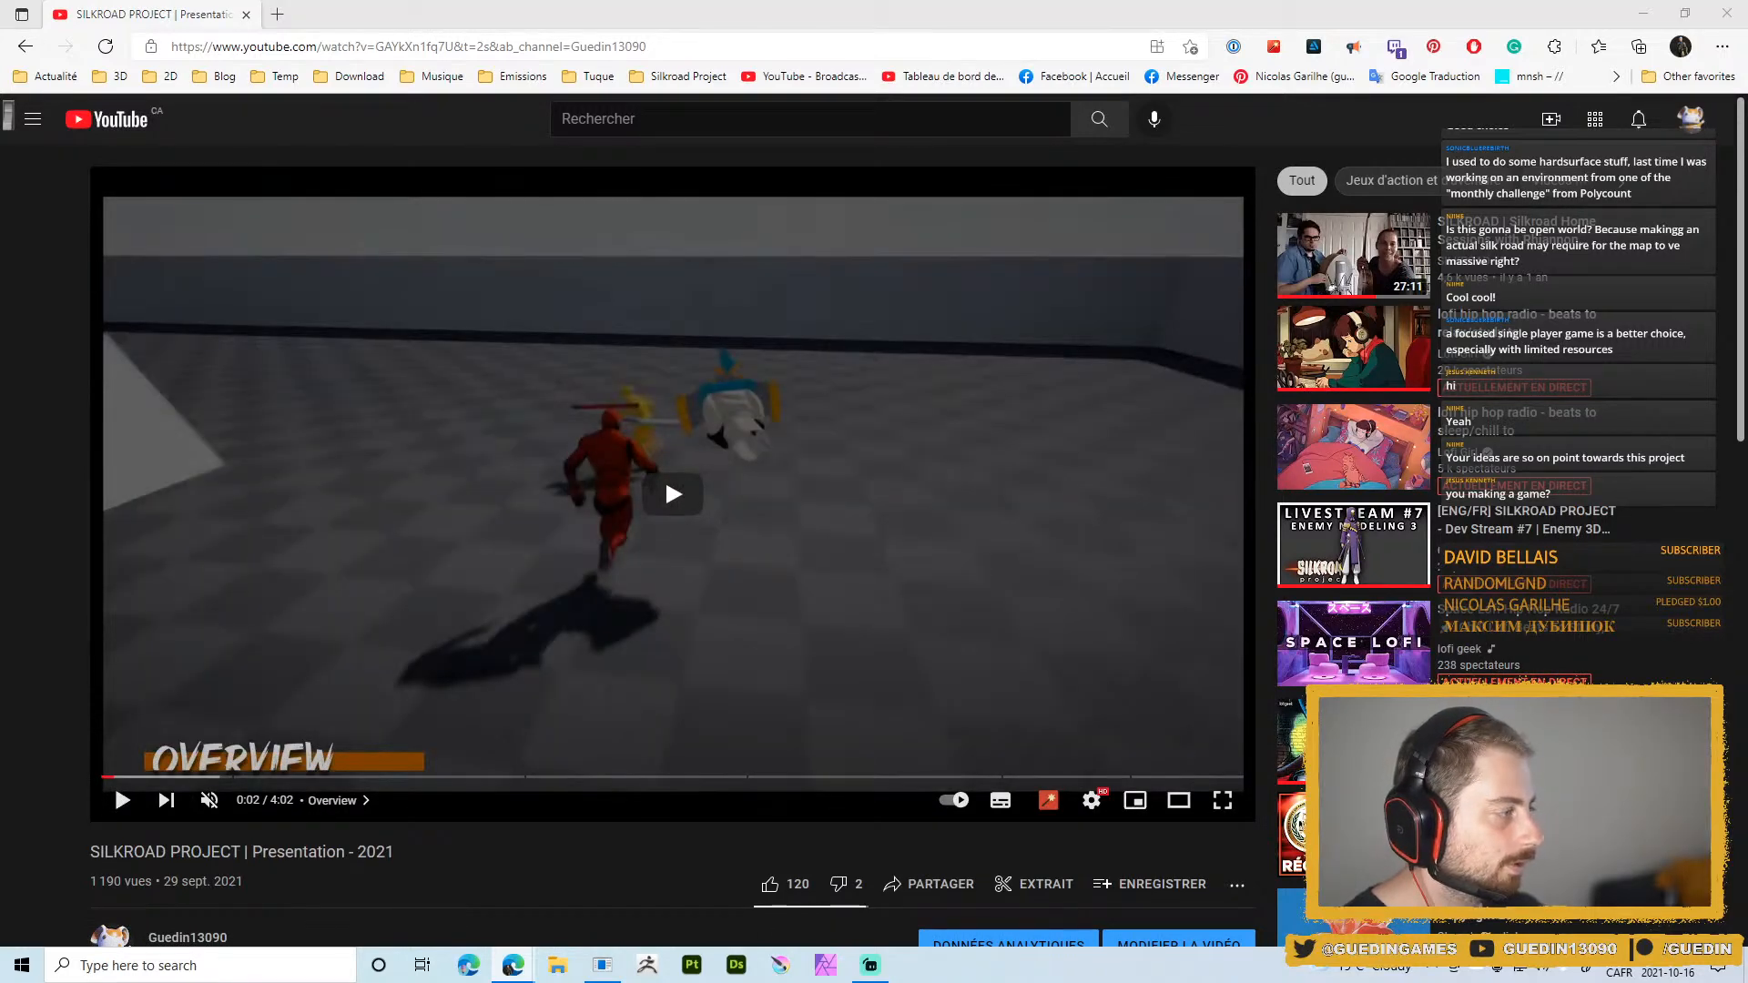
click(901, 399)
click(209, 800)
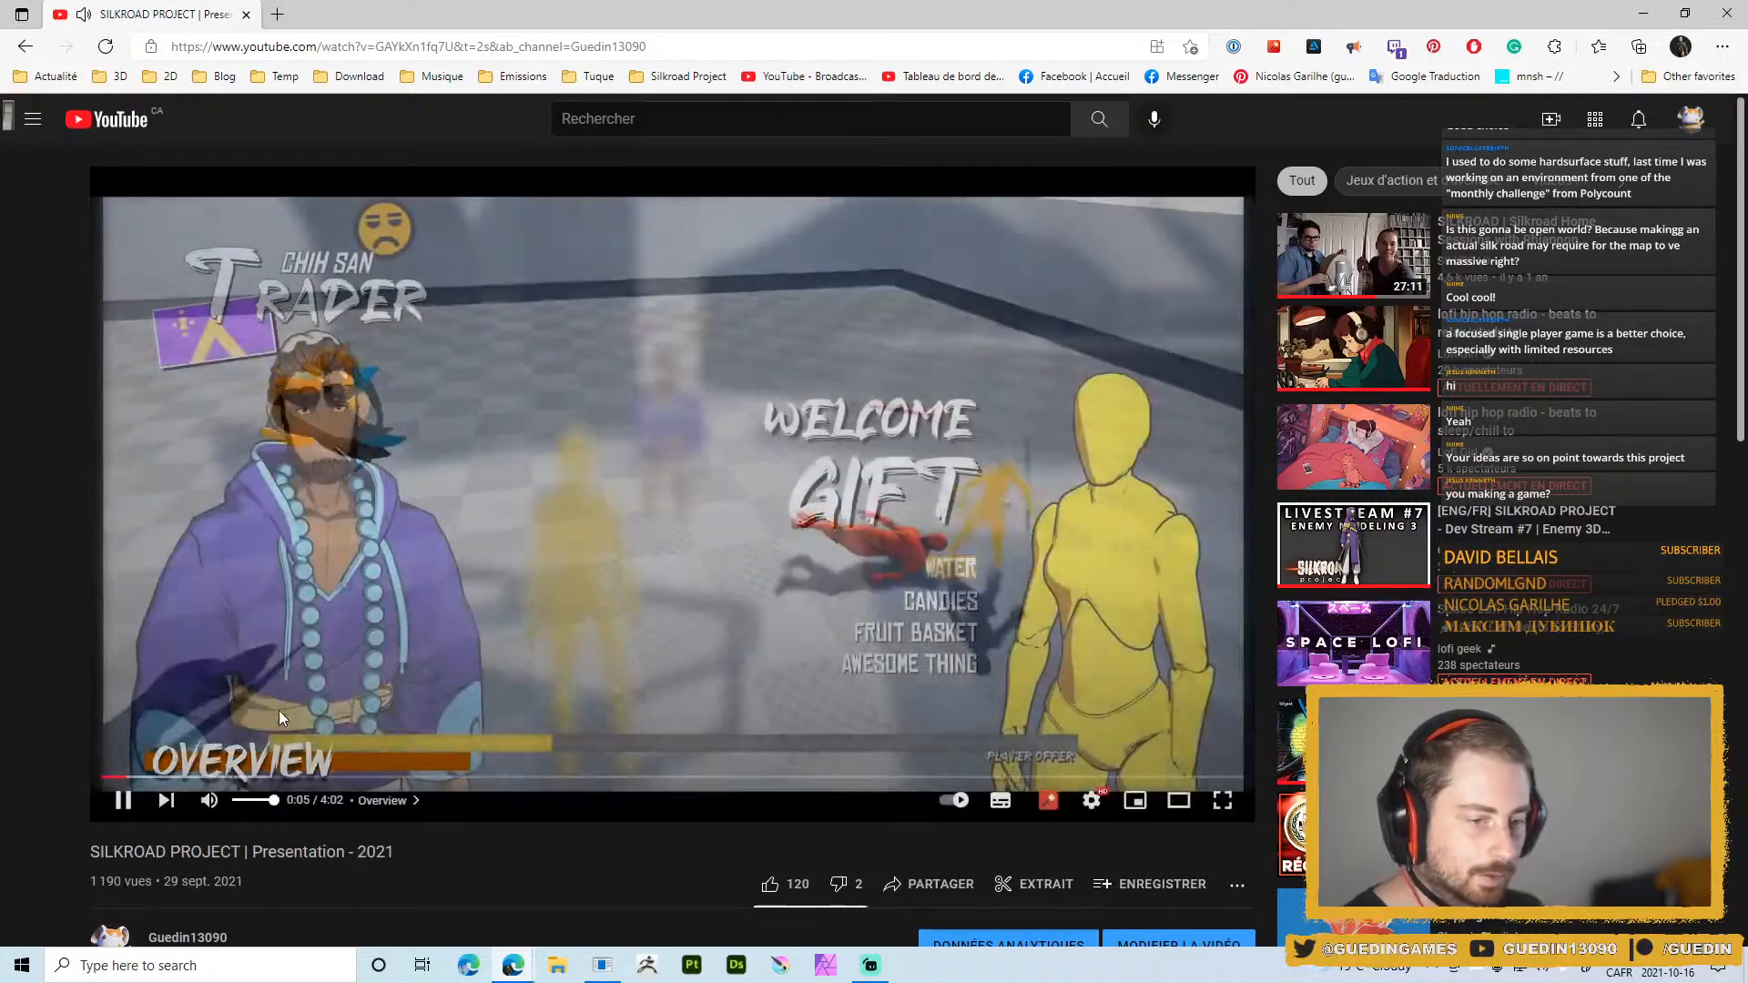
Pause and resume the Silkroad presentation video, enlarge it to full screen, and pause it at 0:23 in the Overview chapter
click(279, 710)
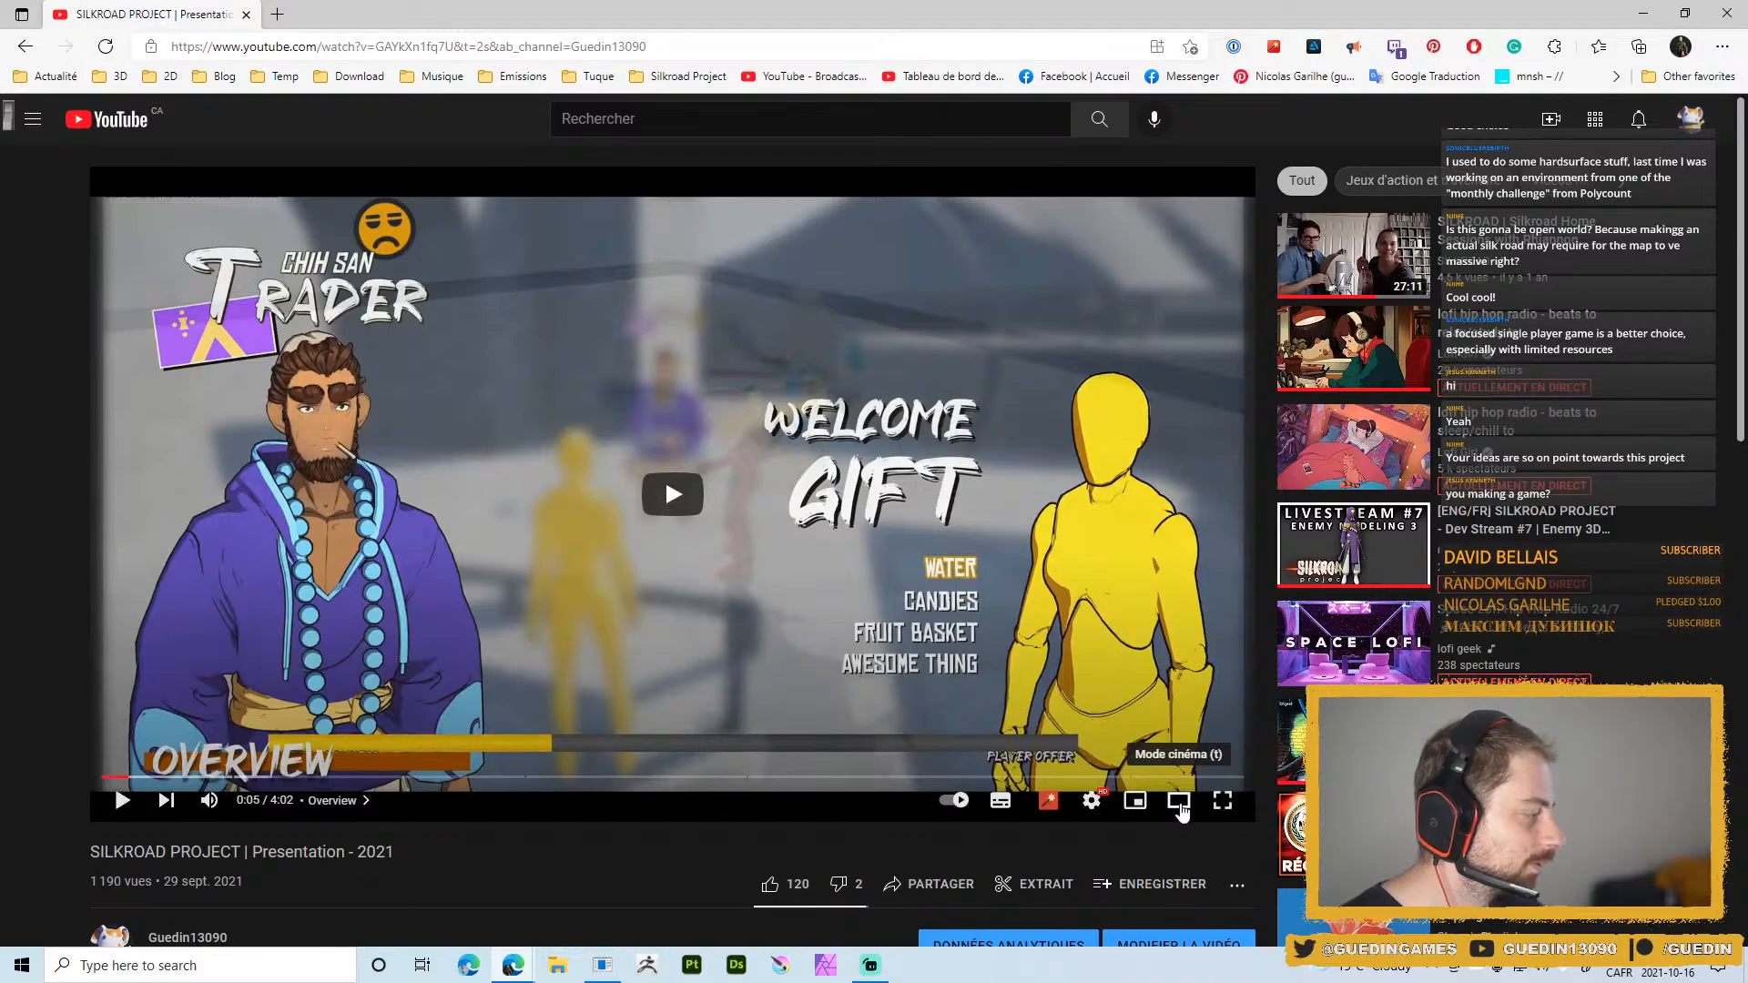
click(981, 570)
click(1221, 808)
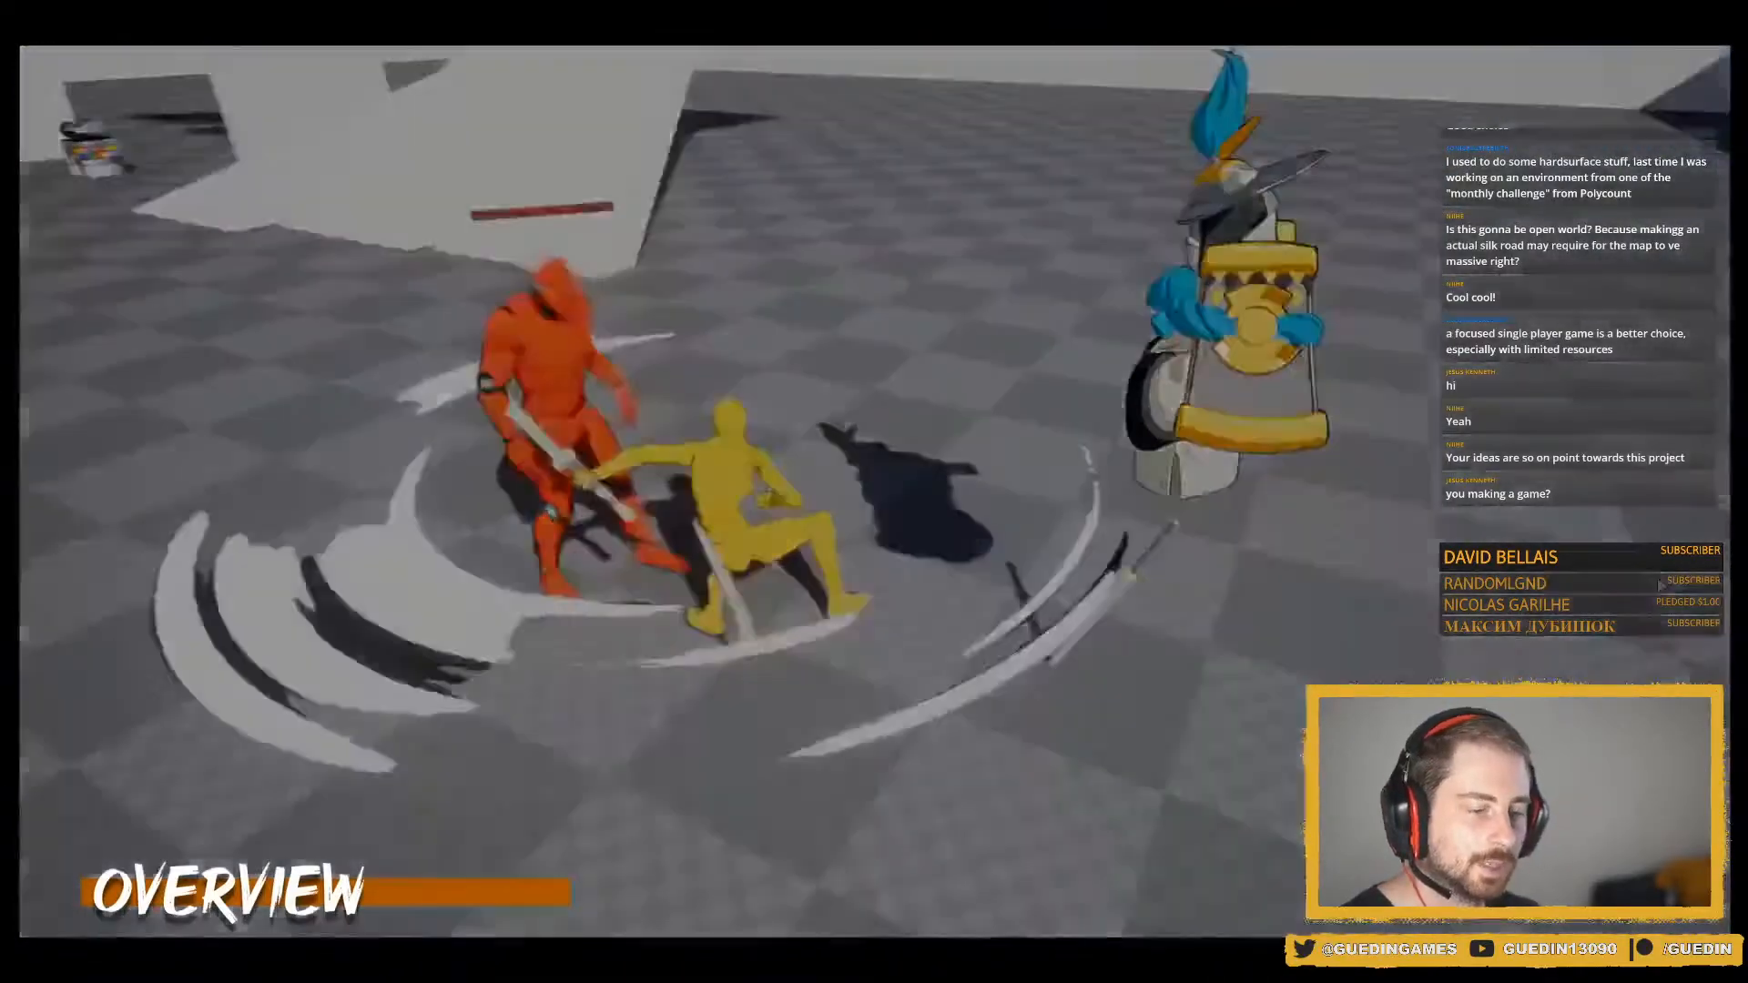
mouse_move(1195, 888)
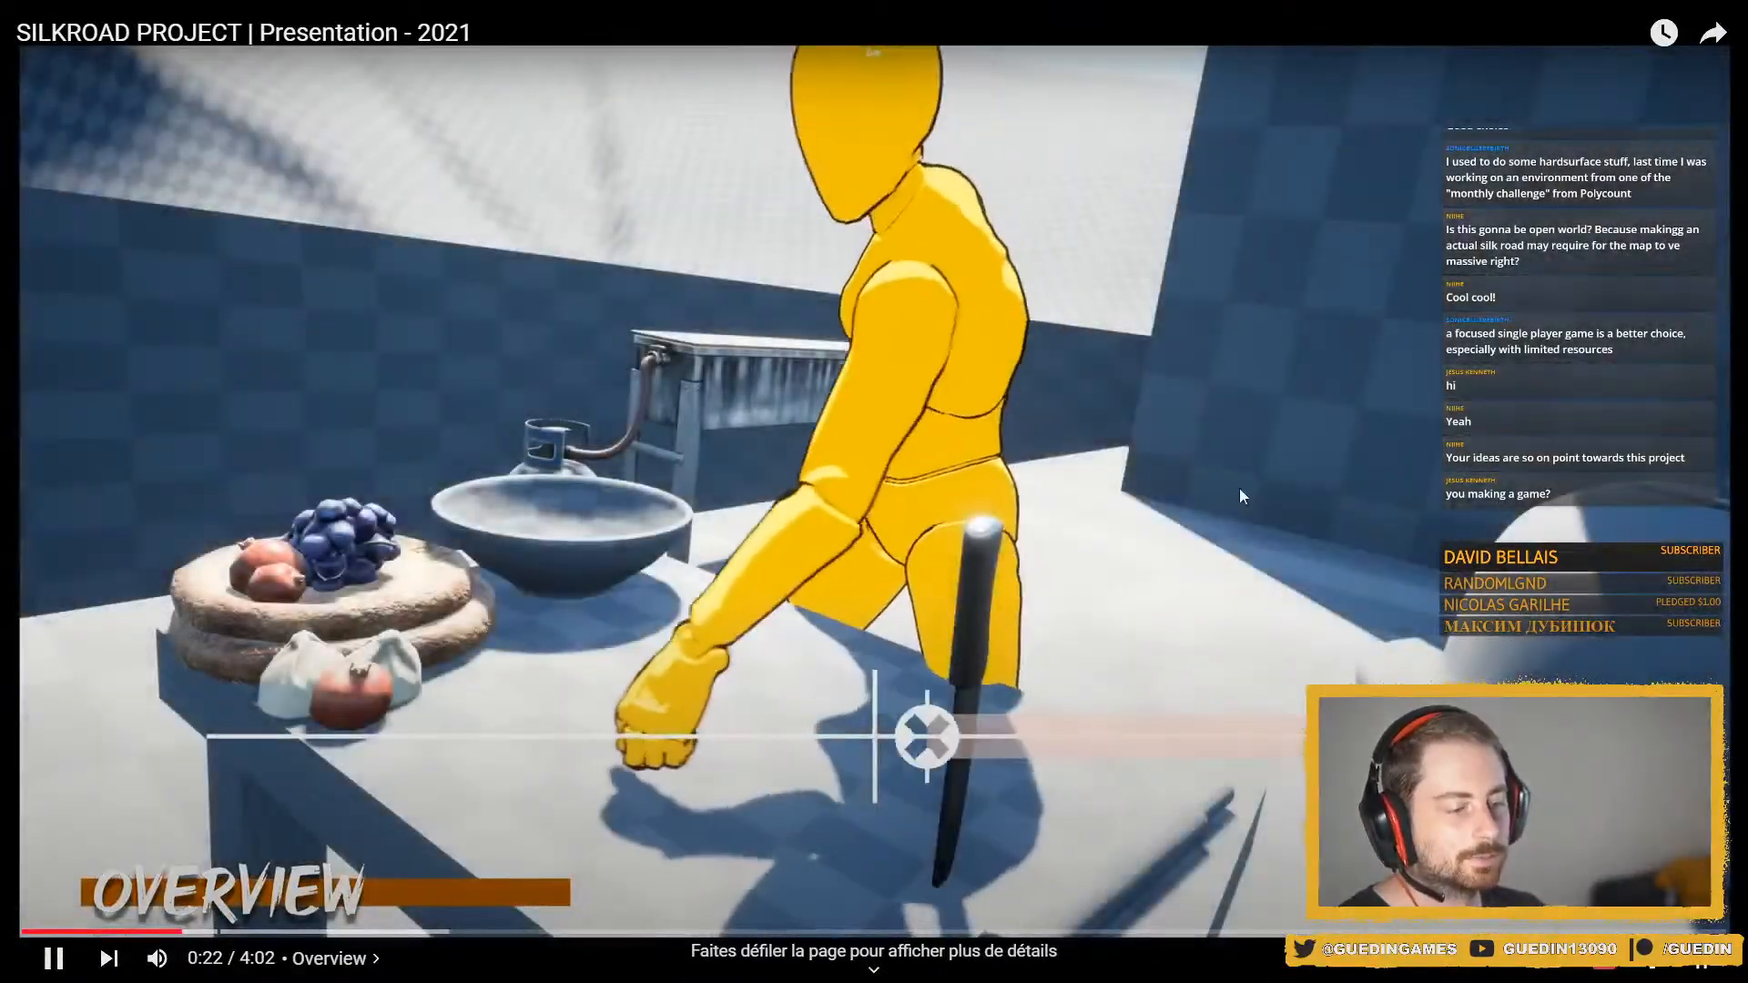
click(1211, 439)
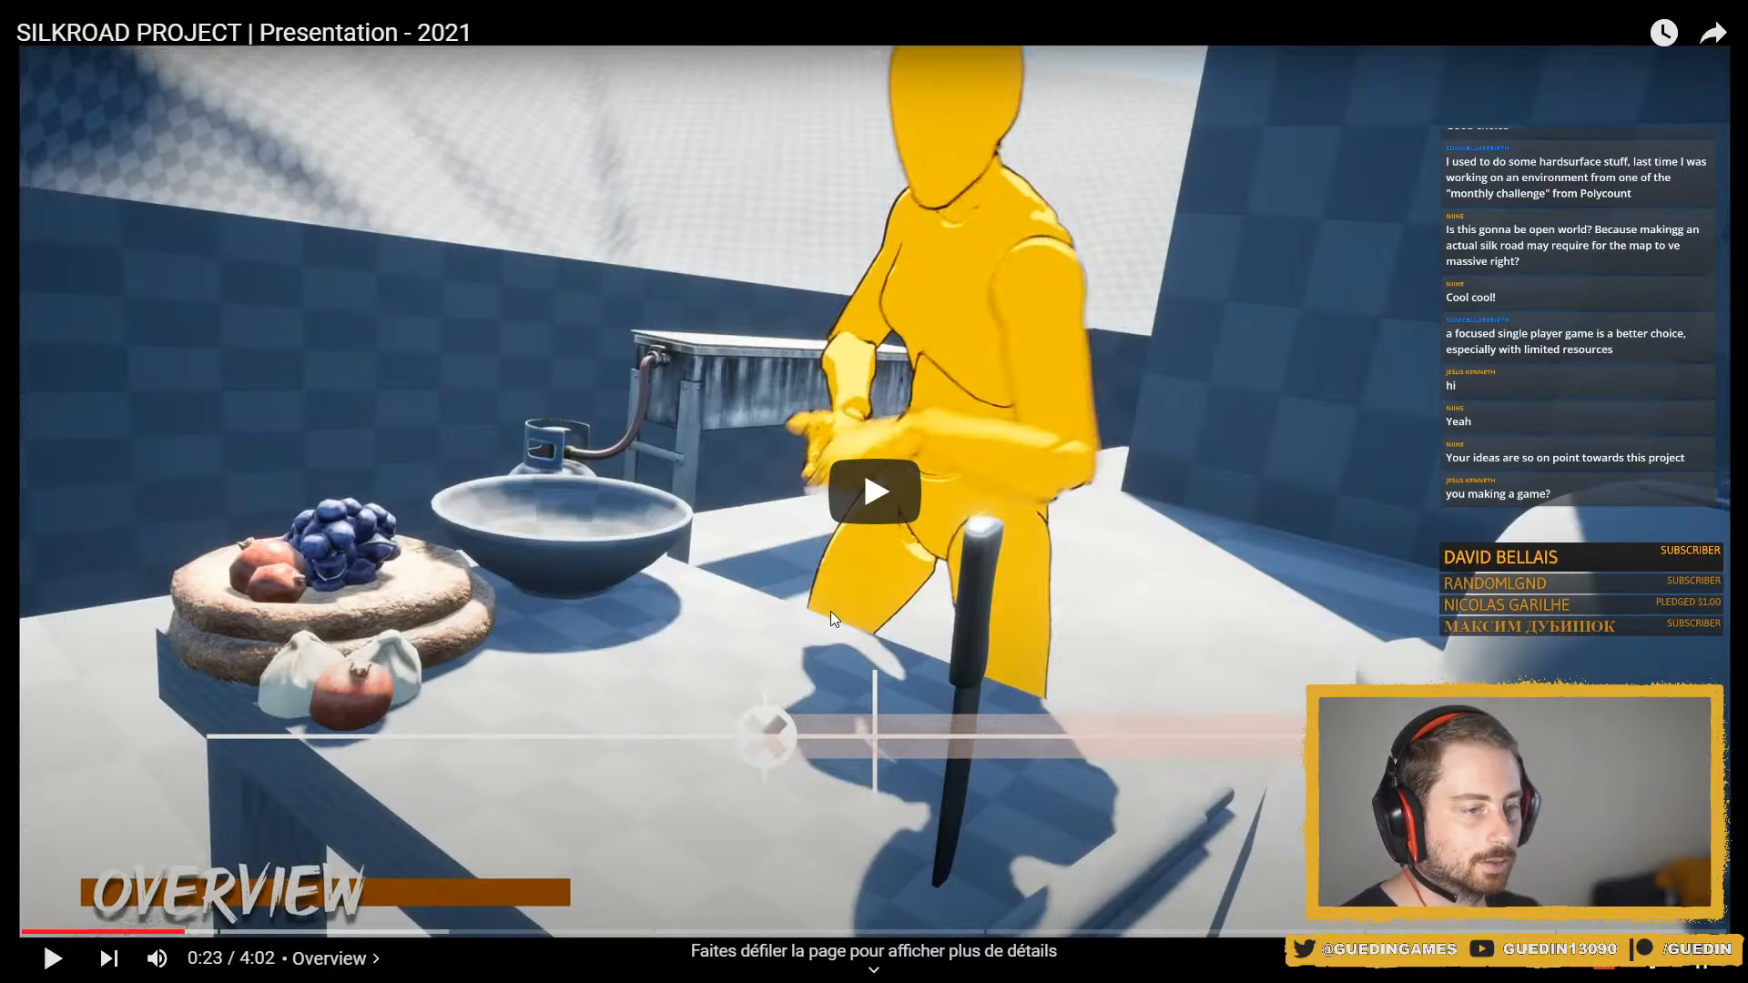
Jump the video back to the combat shot at 0:15, and move on to the World Setting map around 0:31
click(129, 930)
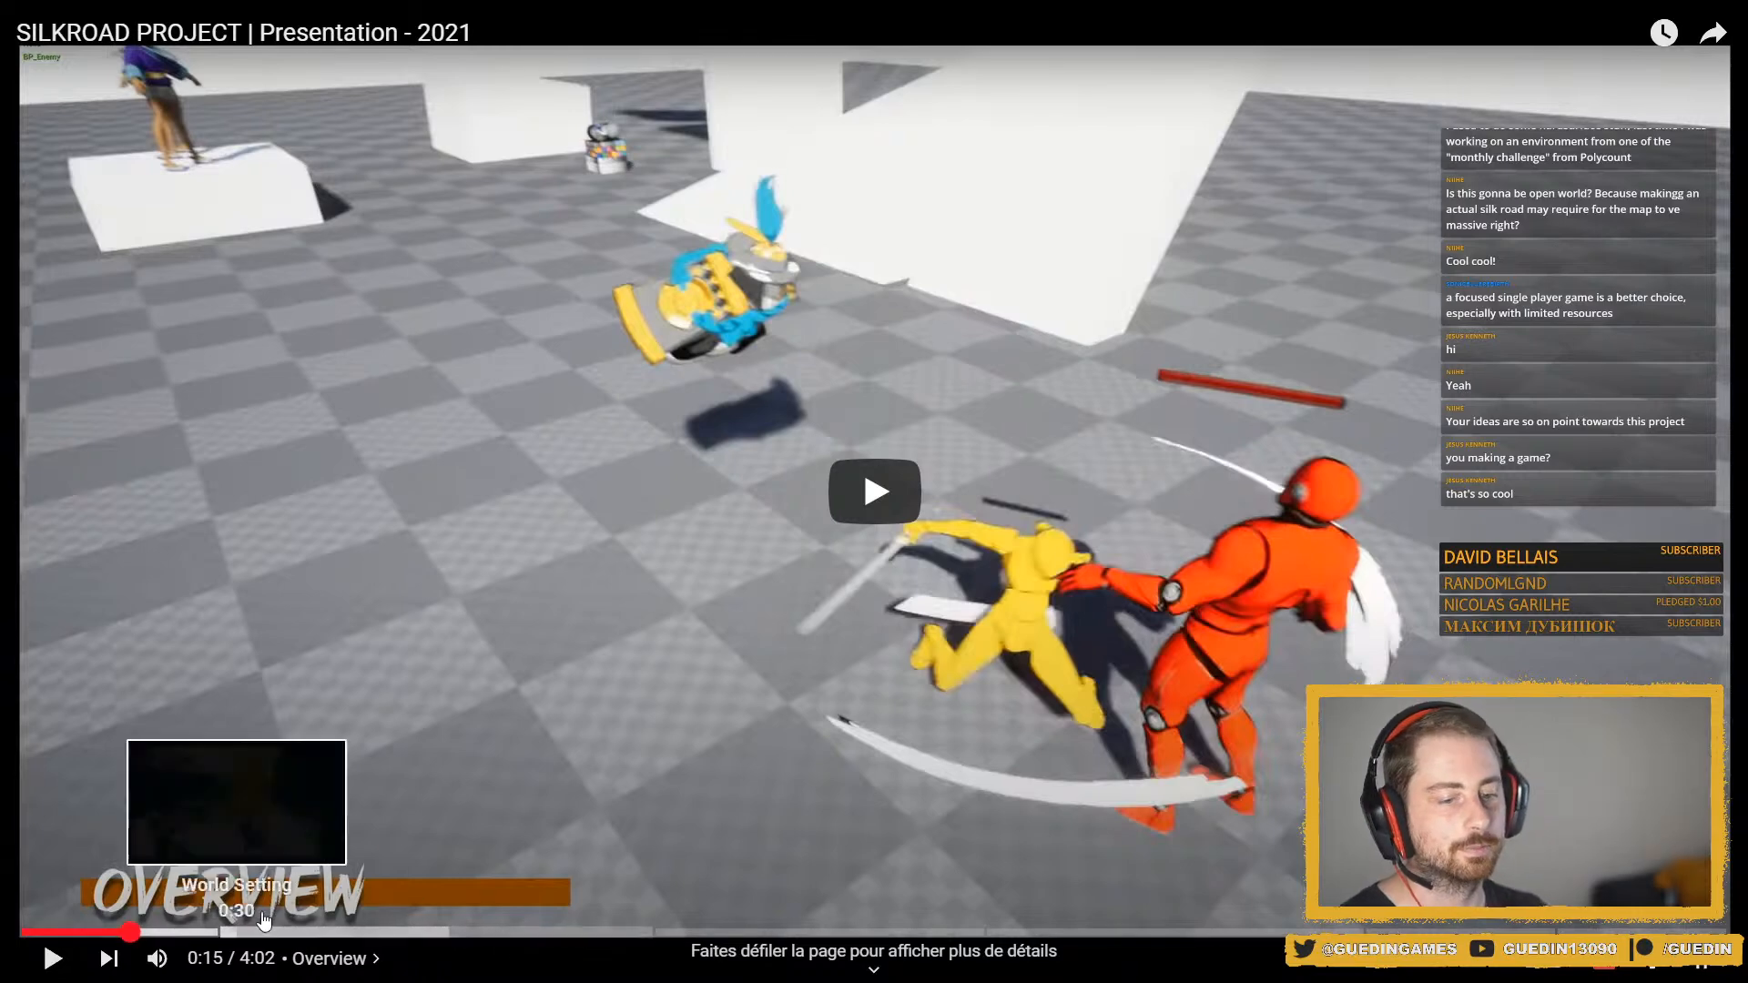
click(276, 930)
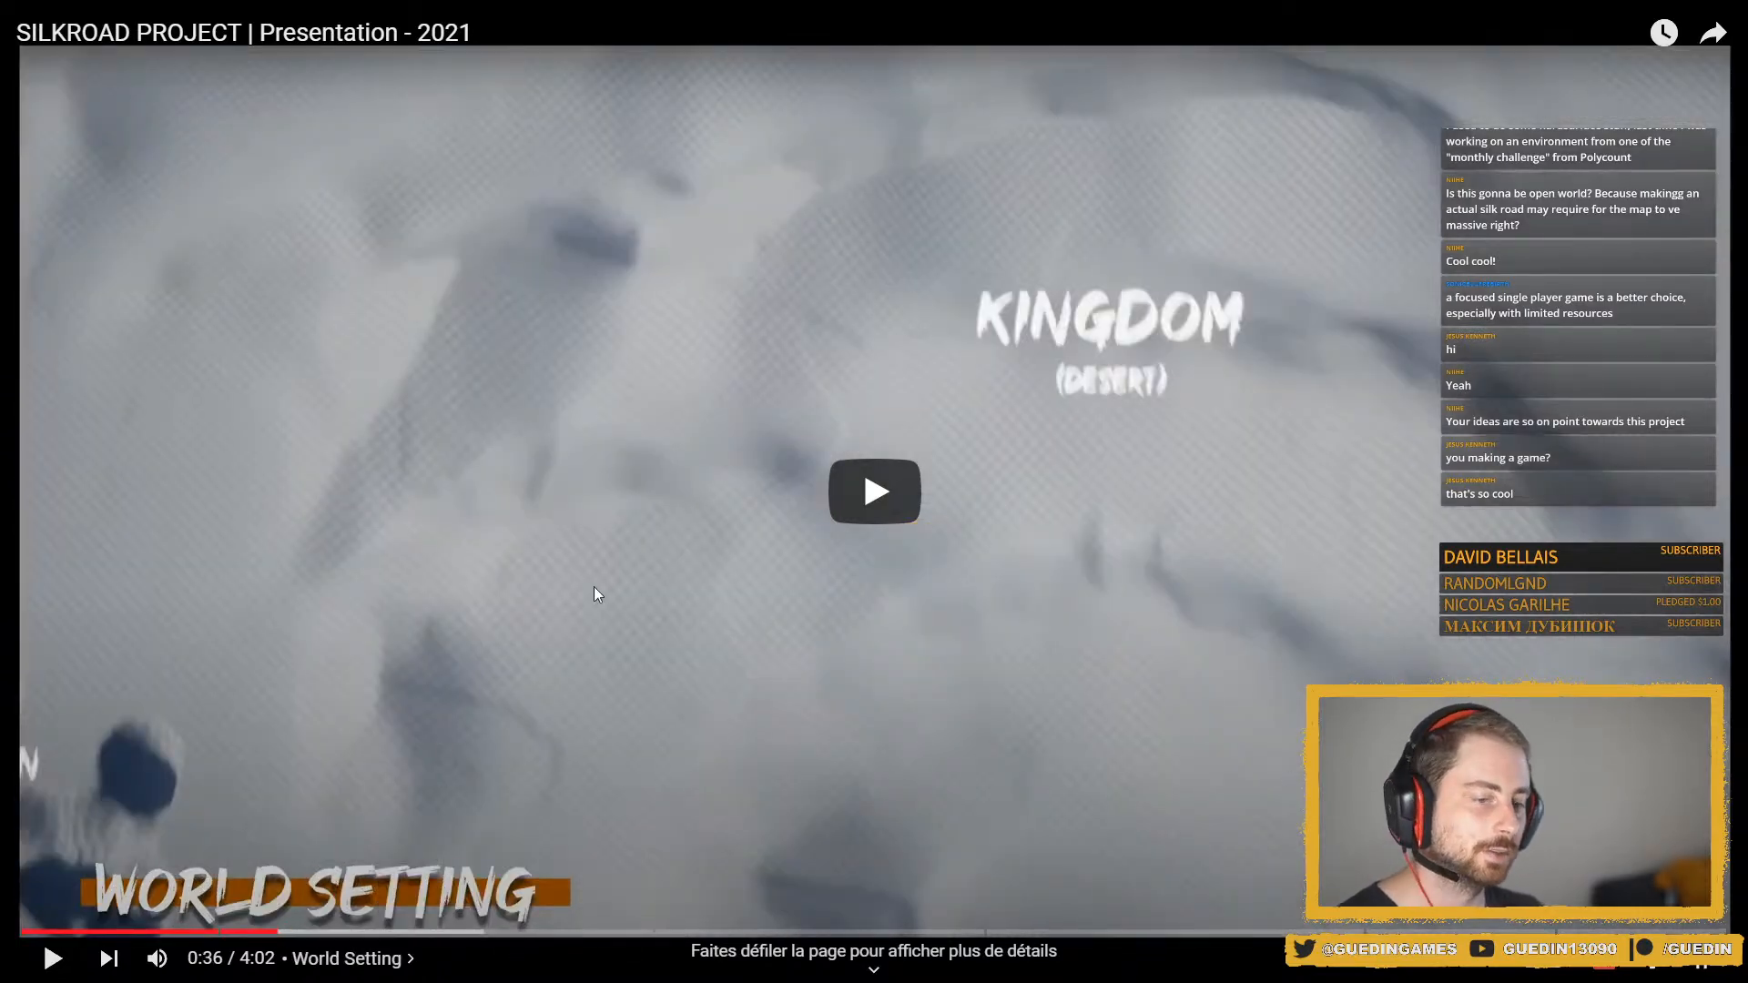
click(234, 931)
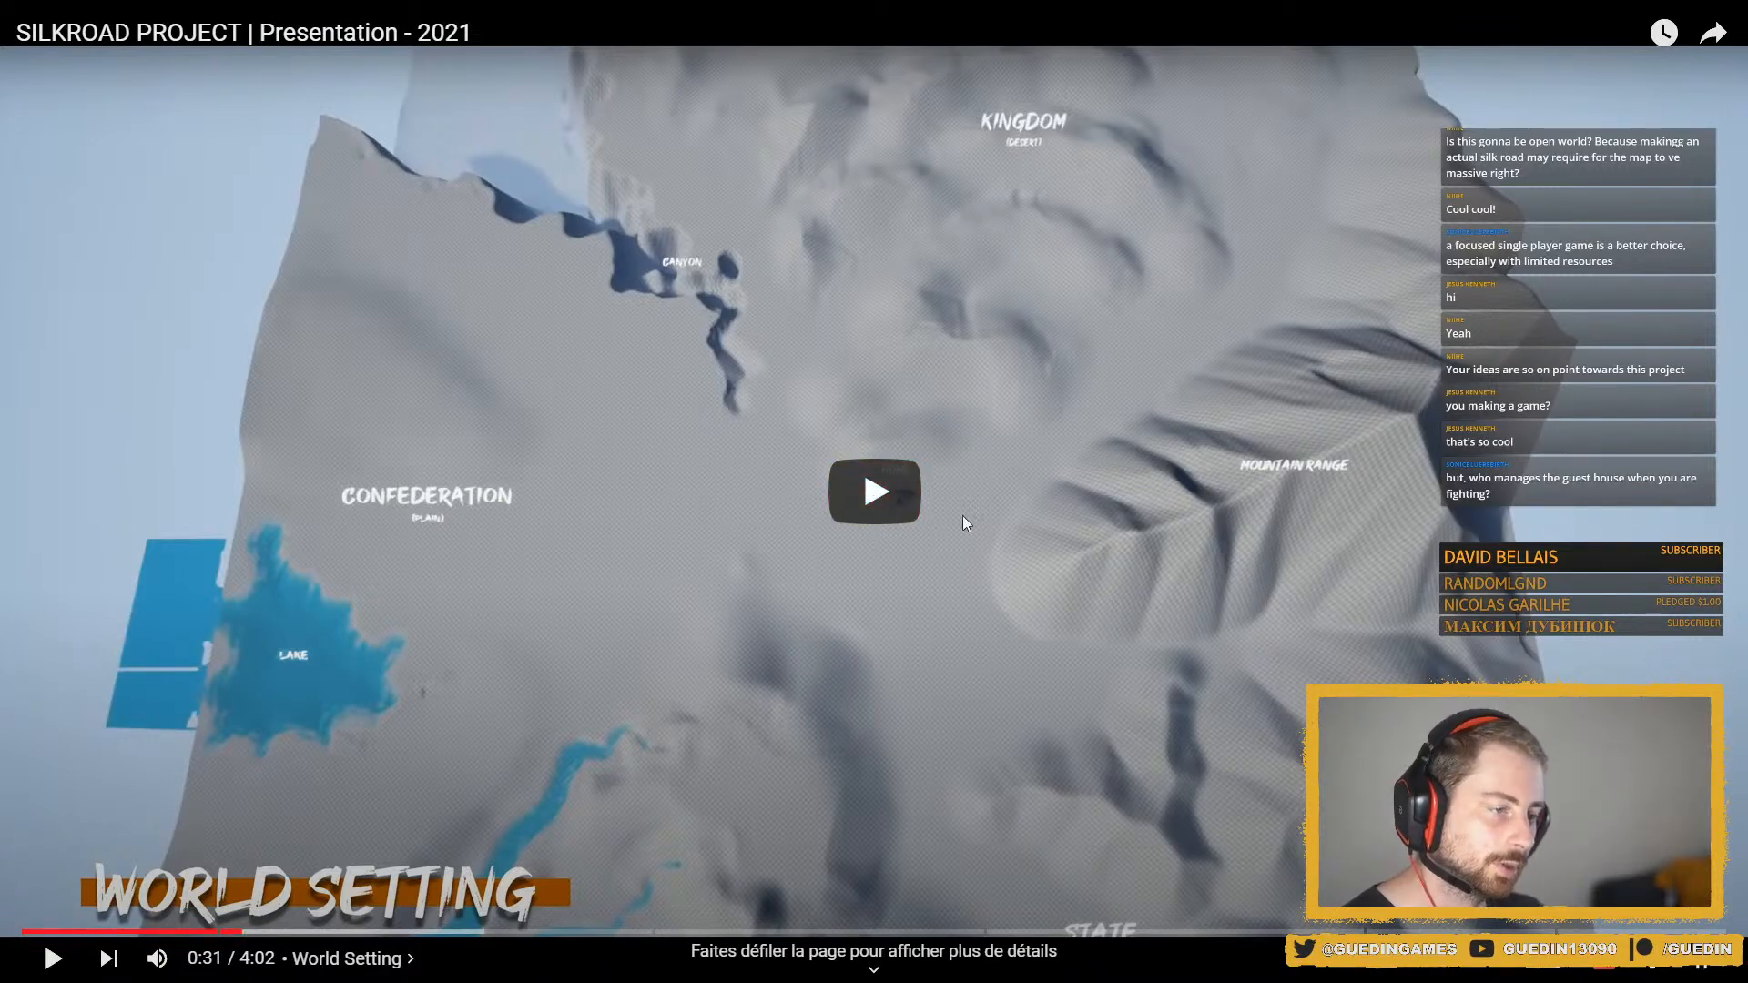
click(865, 492)
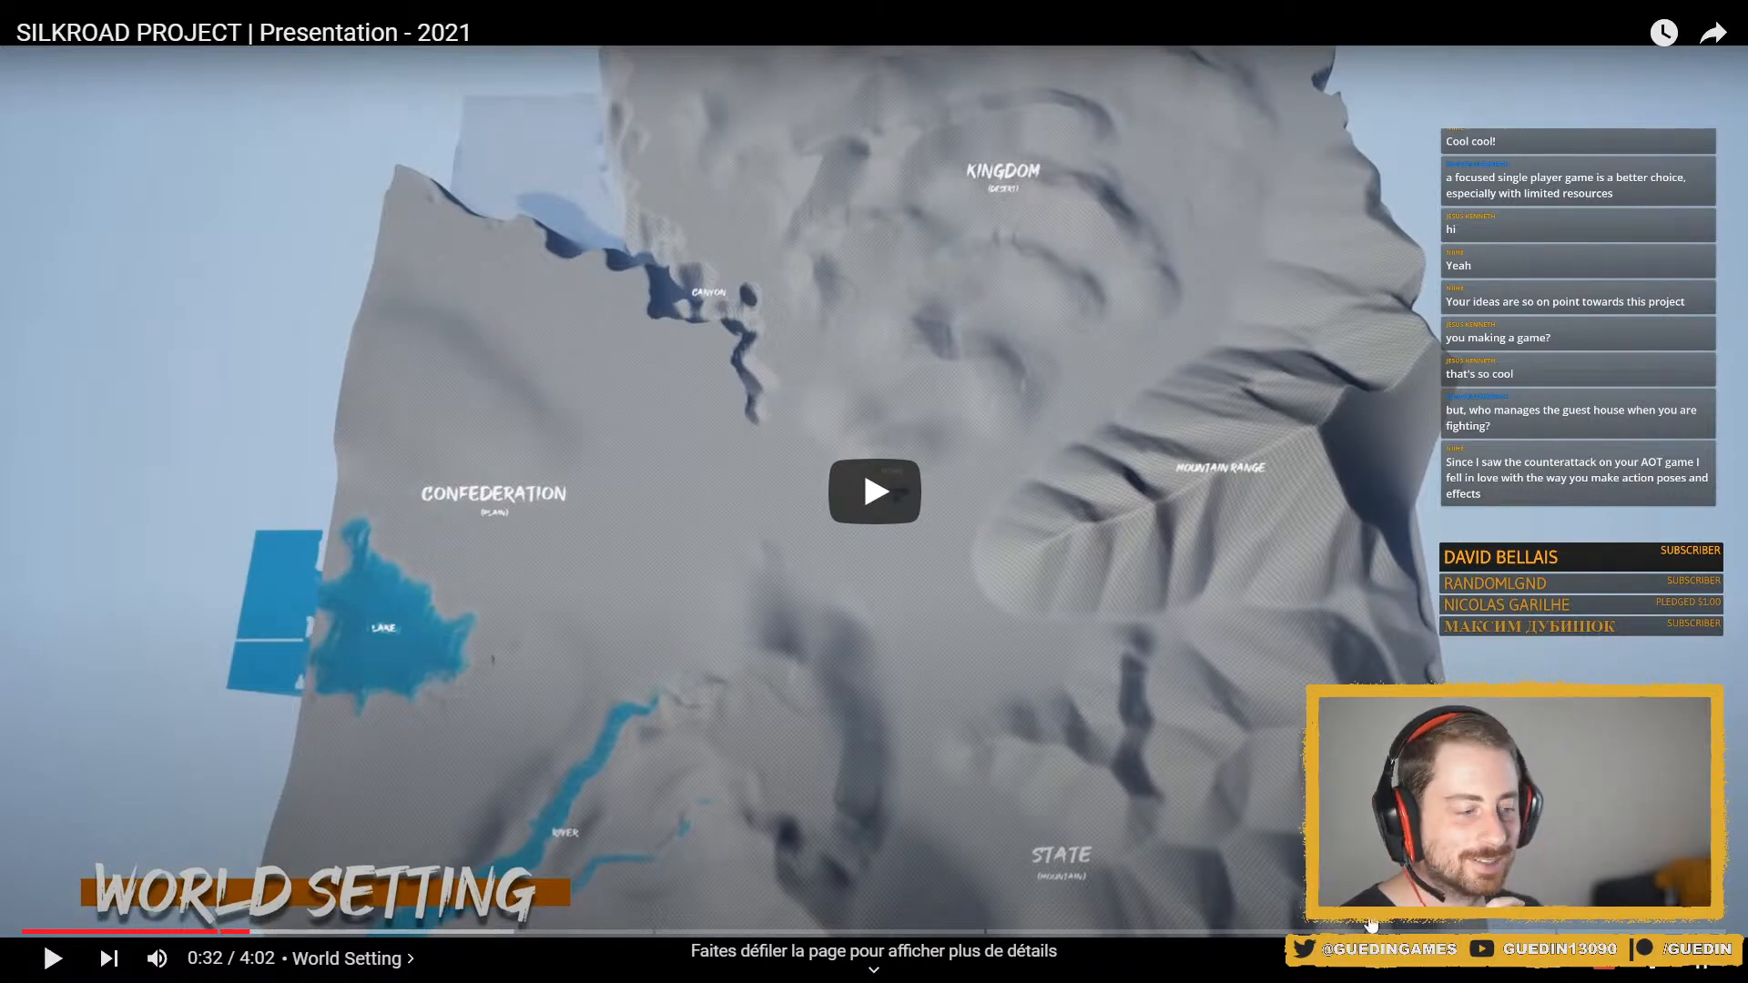
Exit full screen, look over the video's description, and minimize the browser to return to Blender
key(Escape)
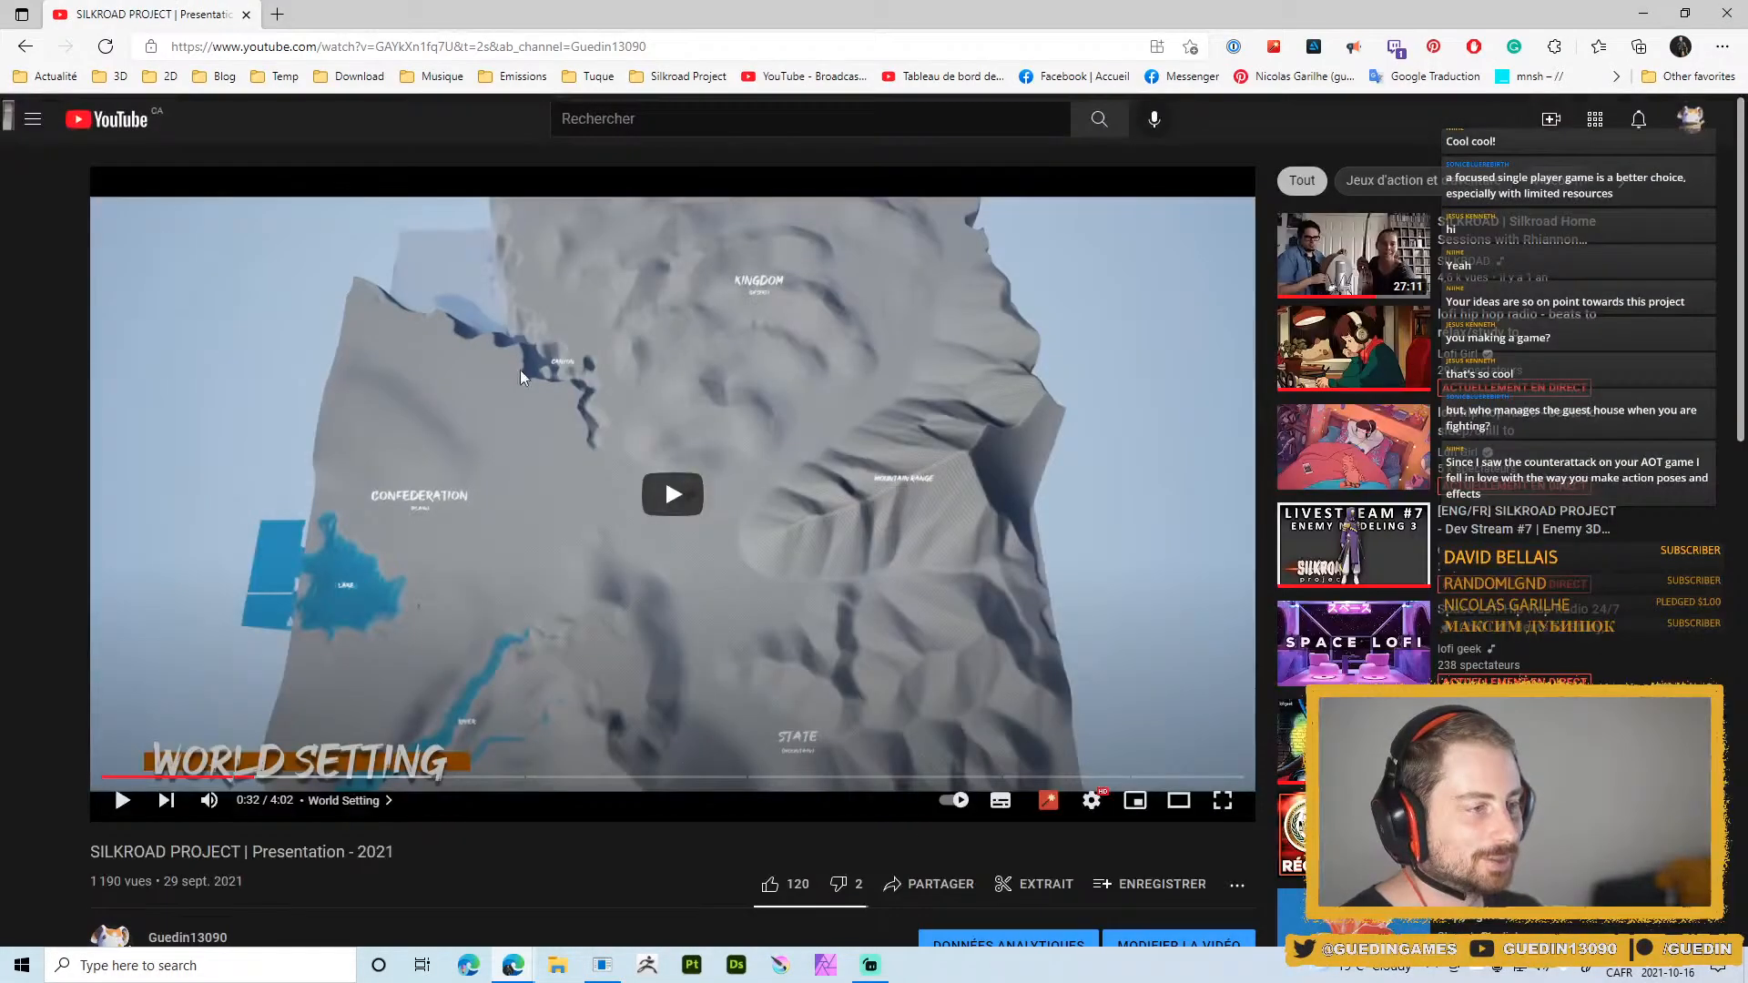
scroll(379, 893, down, 3)
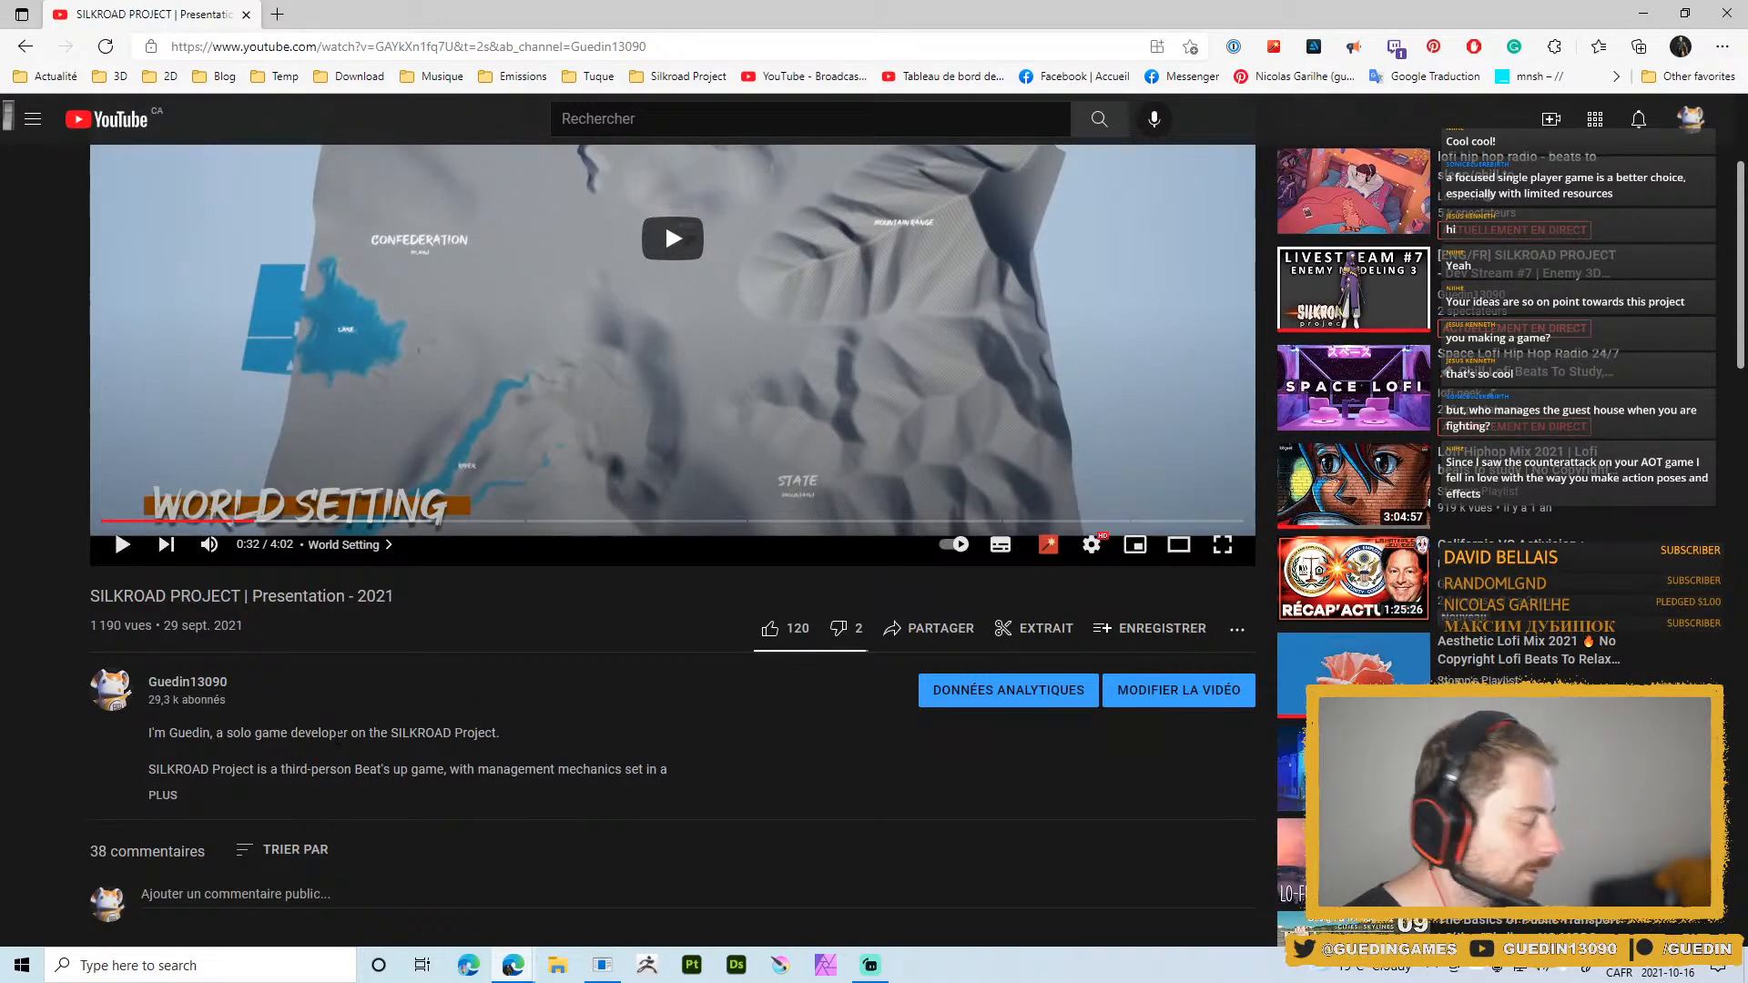
scroll(697, 826, up, 2)
scroll(697, 825, up, 1)
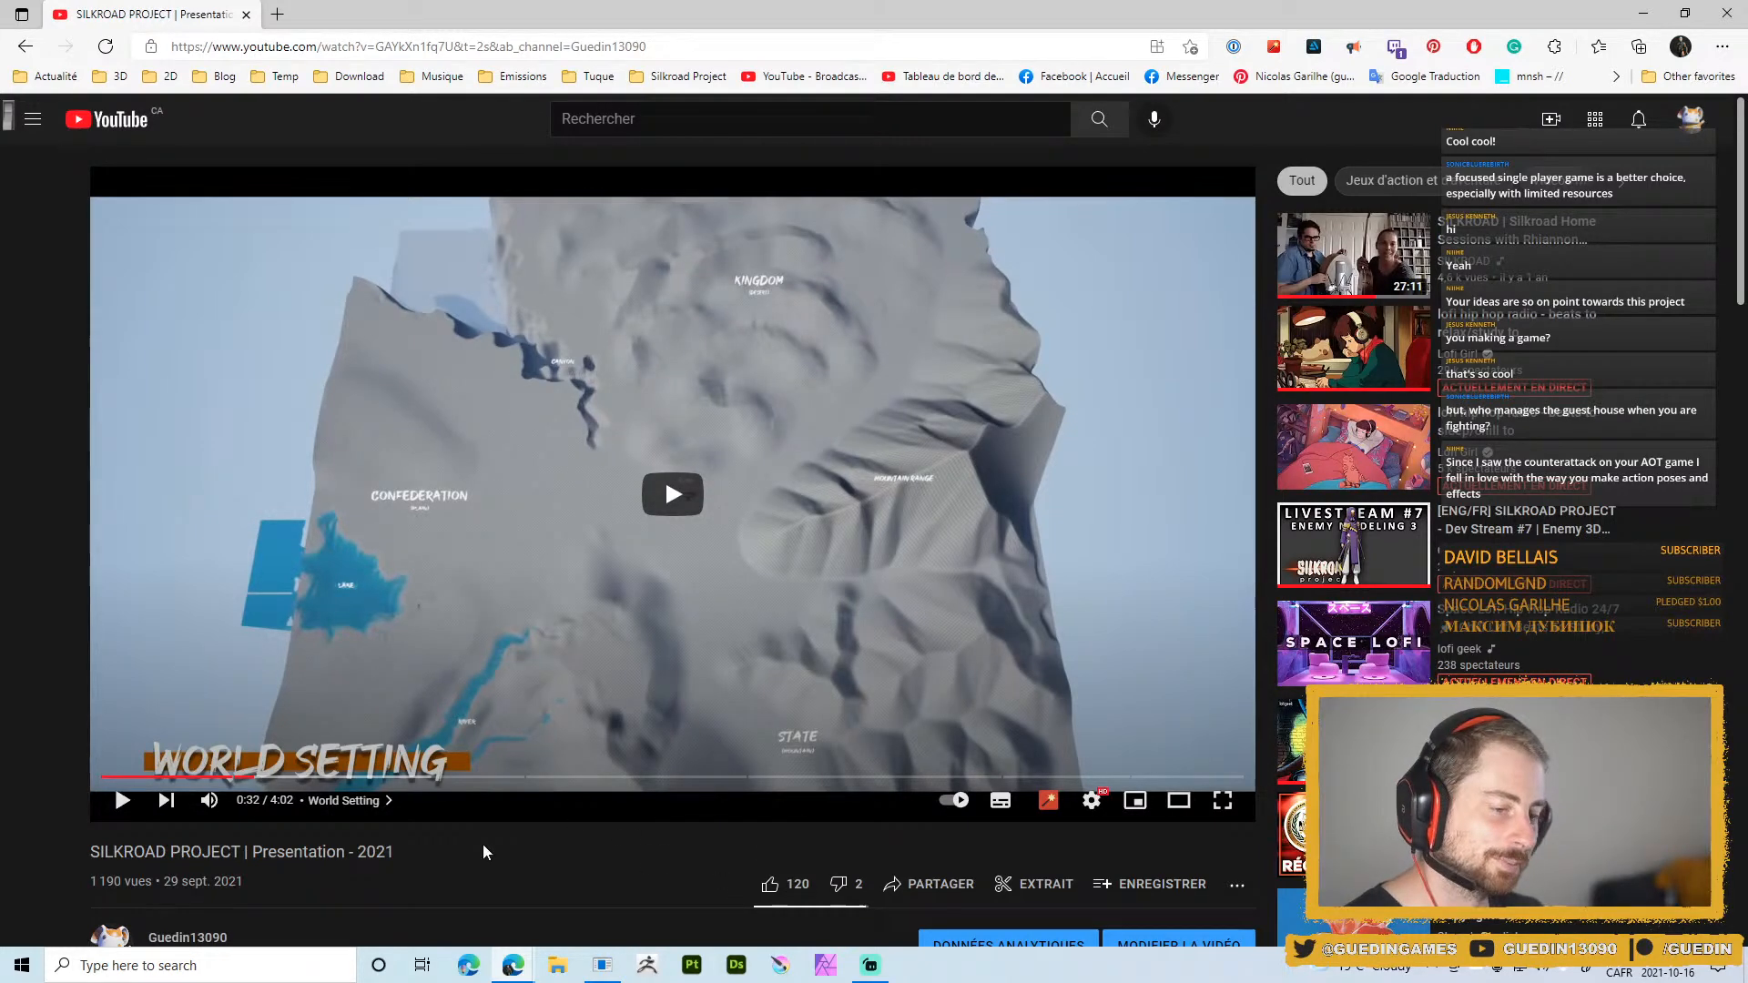
scroll(483, 849, down, 1)
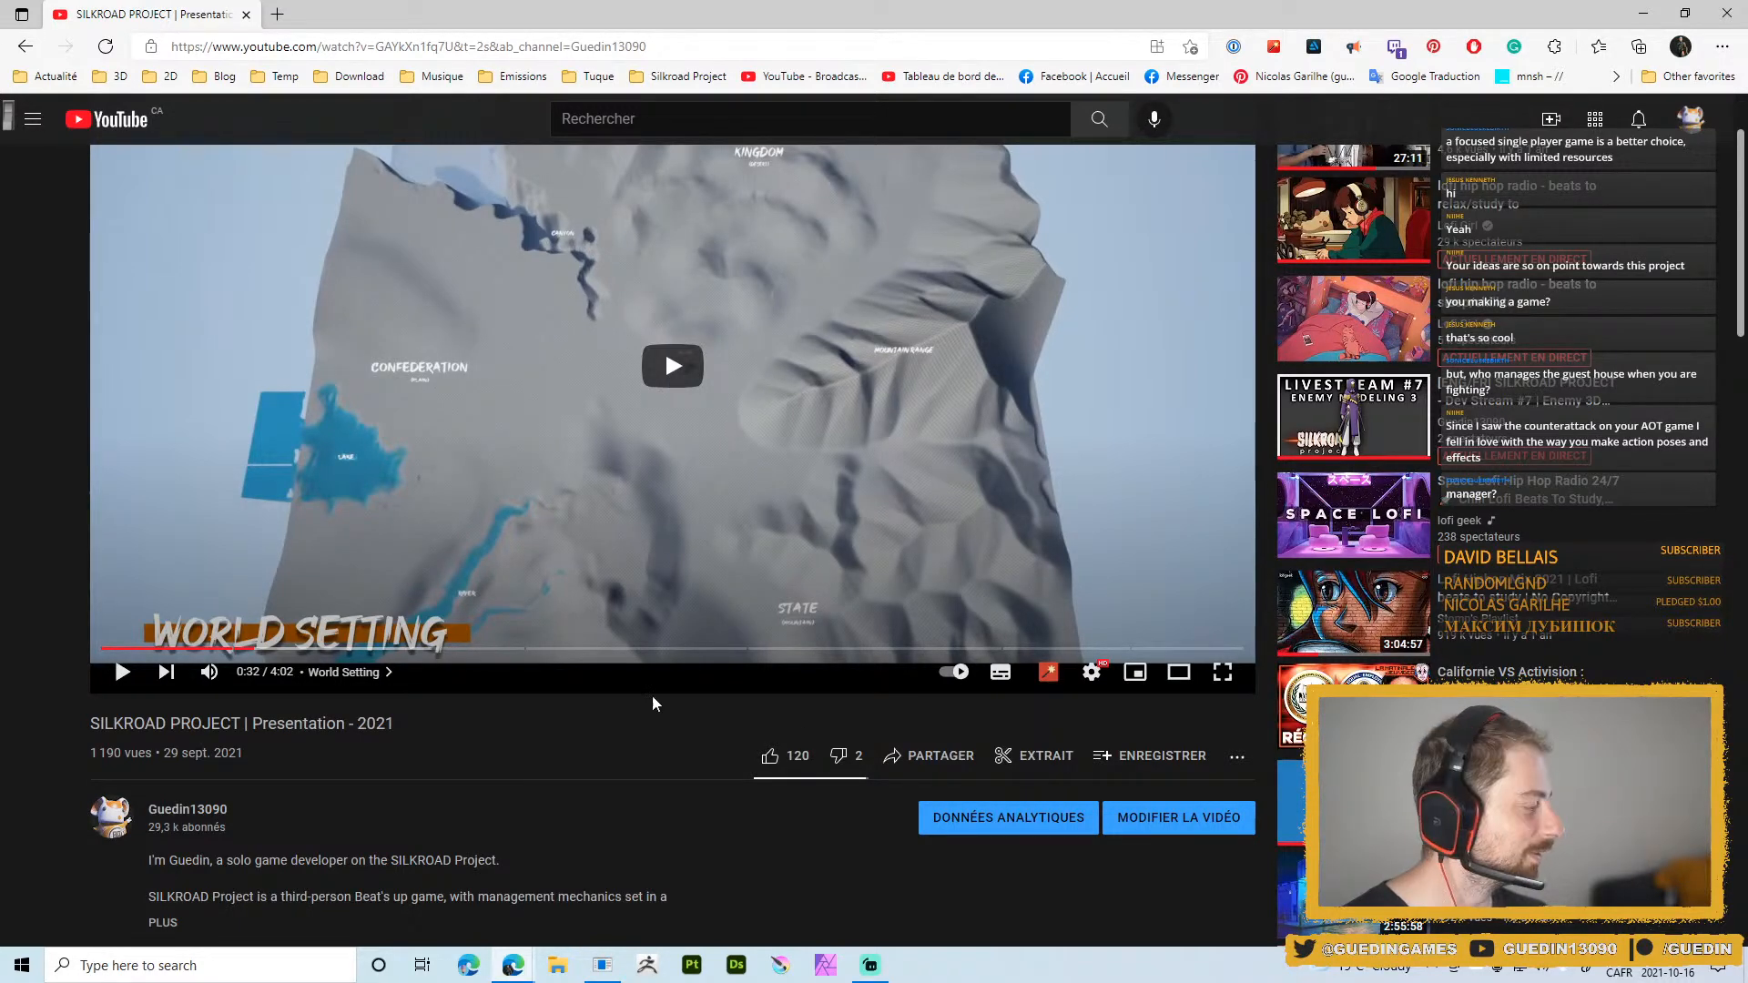
click(1643, 13)
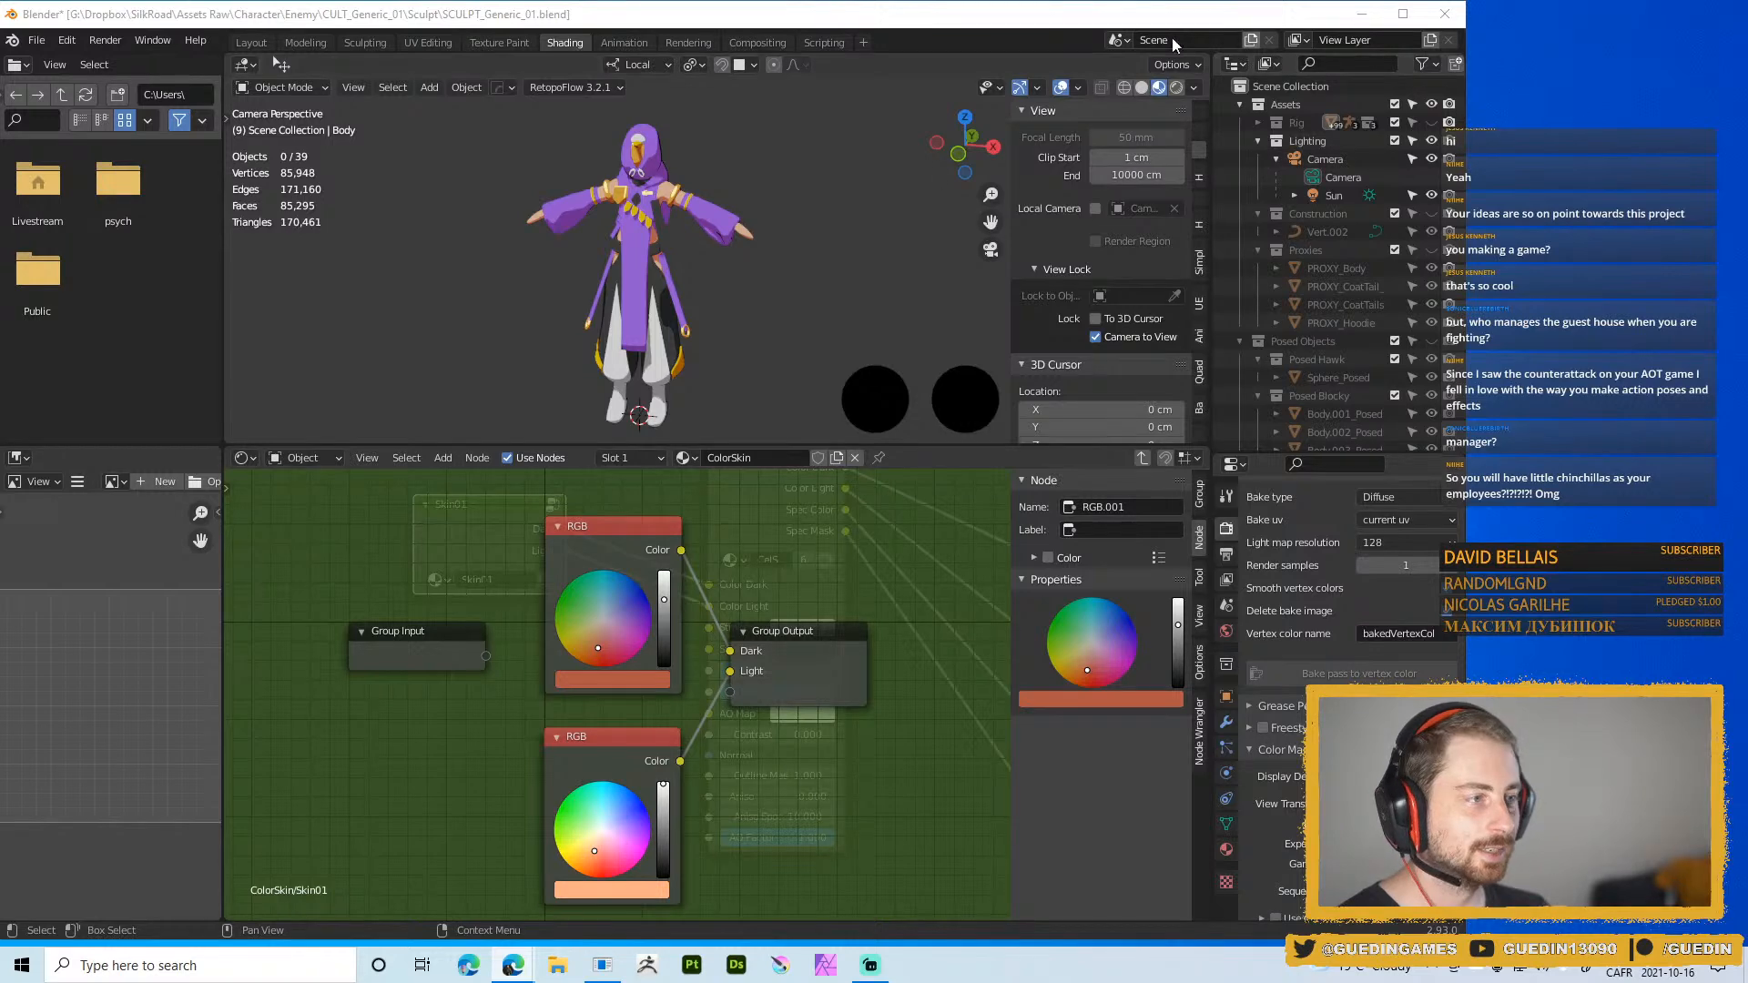
Reduce the saturation of the dark colour in the Skin01 group to about 0.79
middle_drag(642, 264, 743, 272)
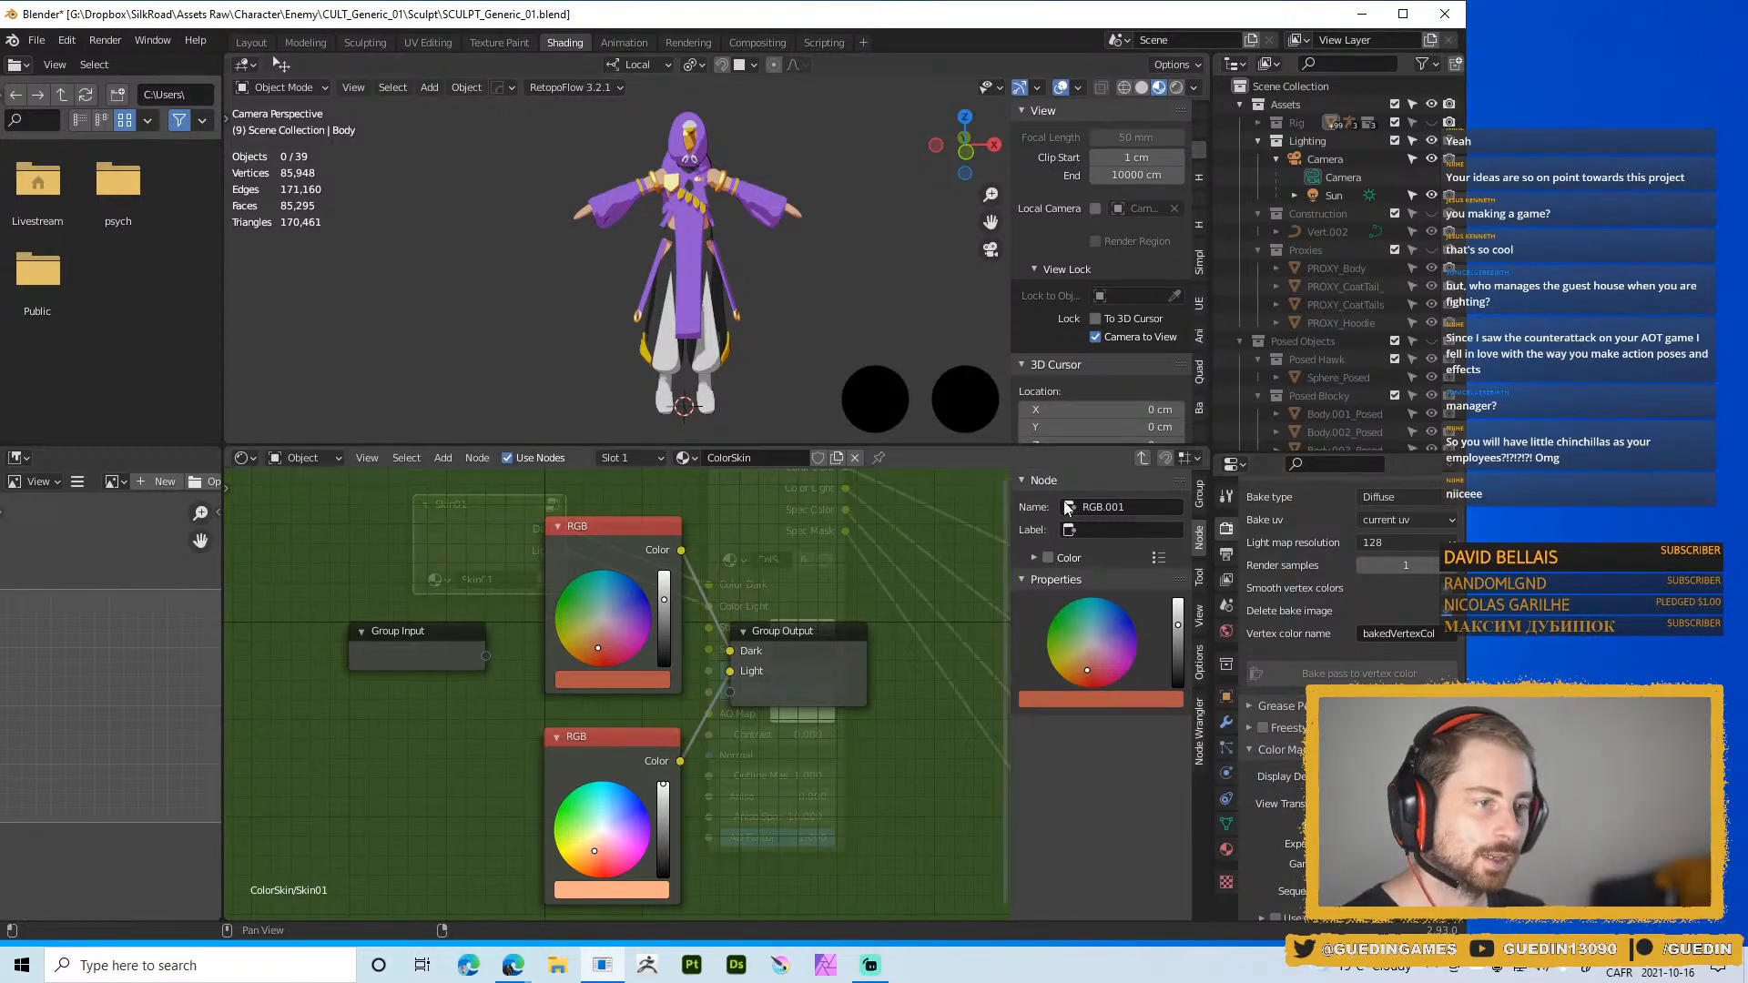
scroll(719, 249, up, 4)
scroll(721, 250, down, 2)
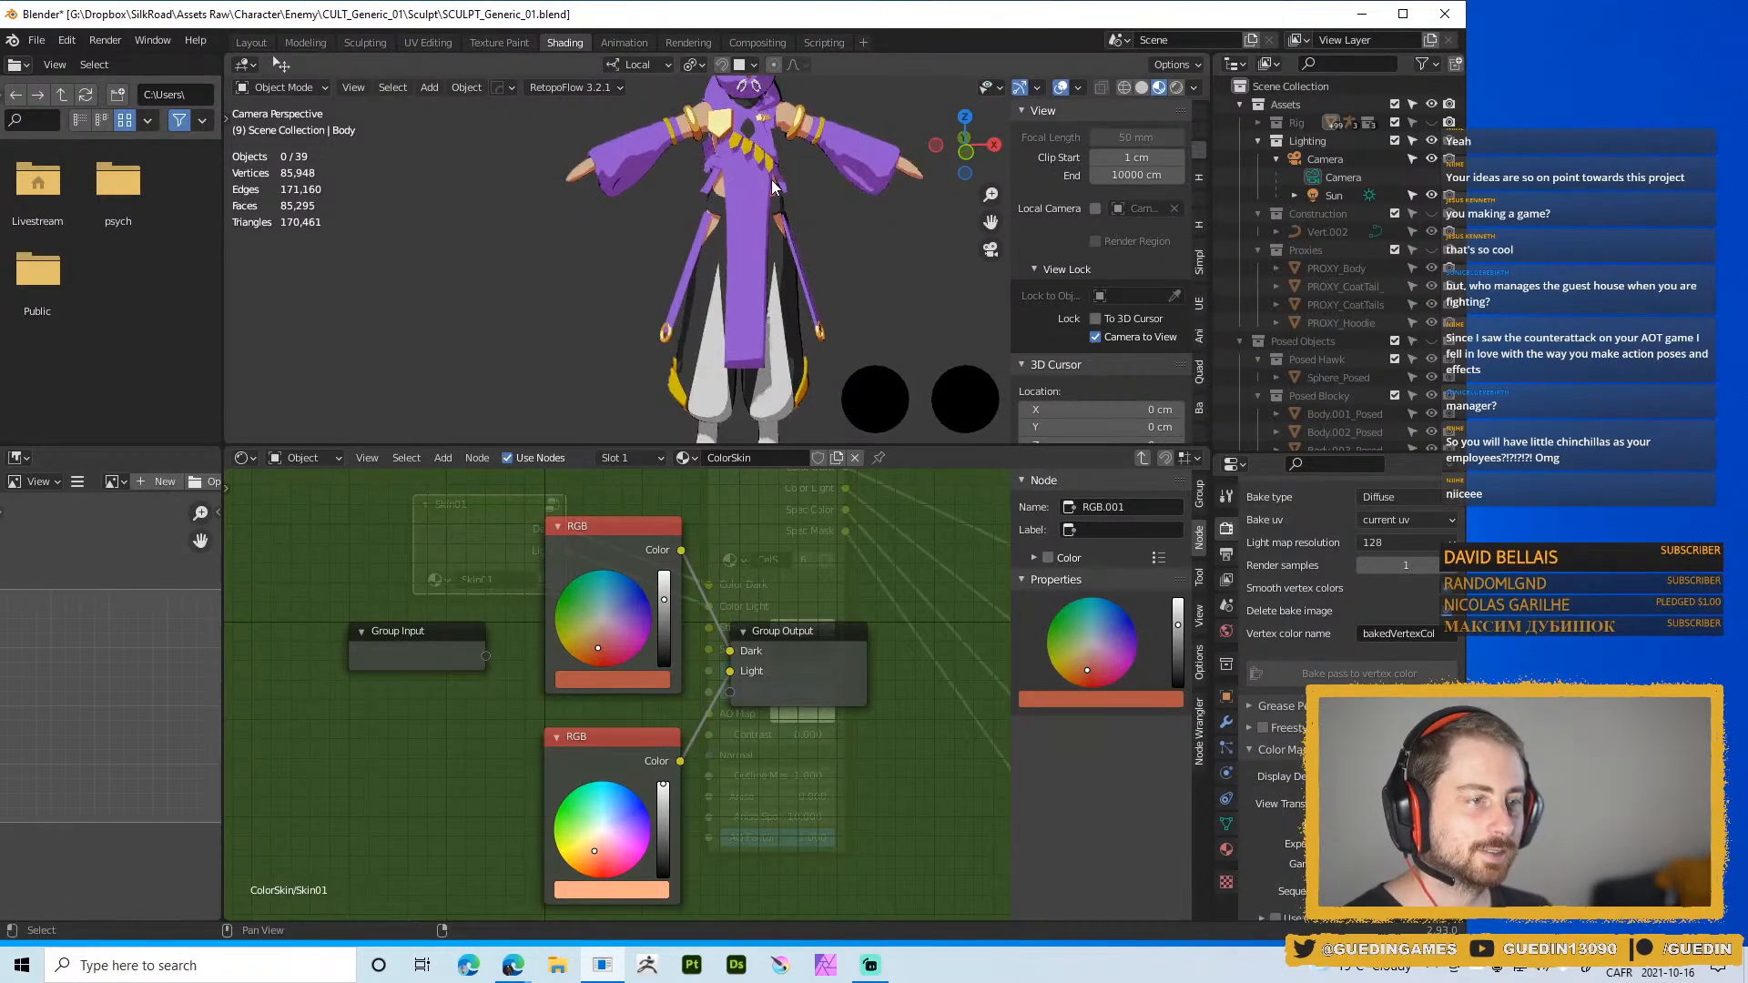
shift+middle_drag(770, 188, 742, 275)
scroll(742, 275, up, 3)
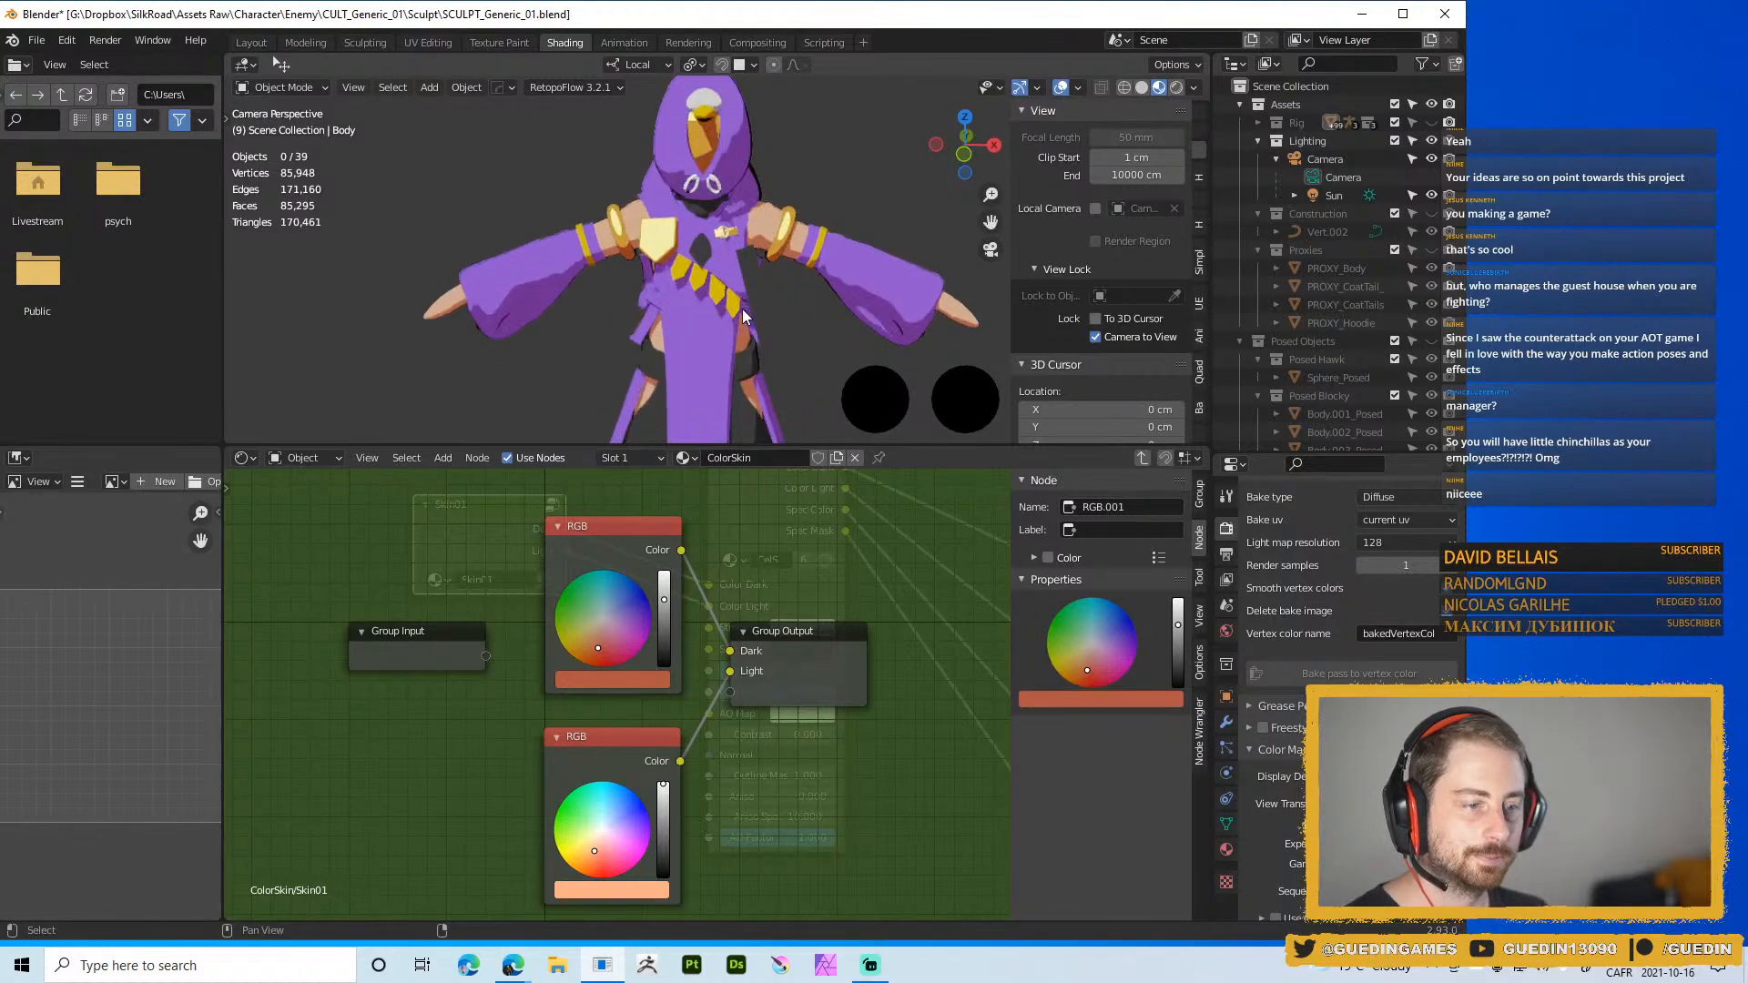
click(616, 679)
mouse_move(672, 610)
mouse_down()
mouse_move(658, 610)
mouse_move(672, 610)
mouse_up()
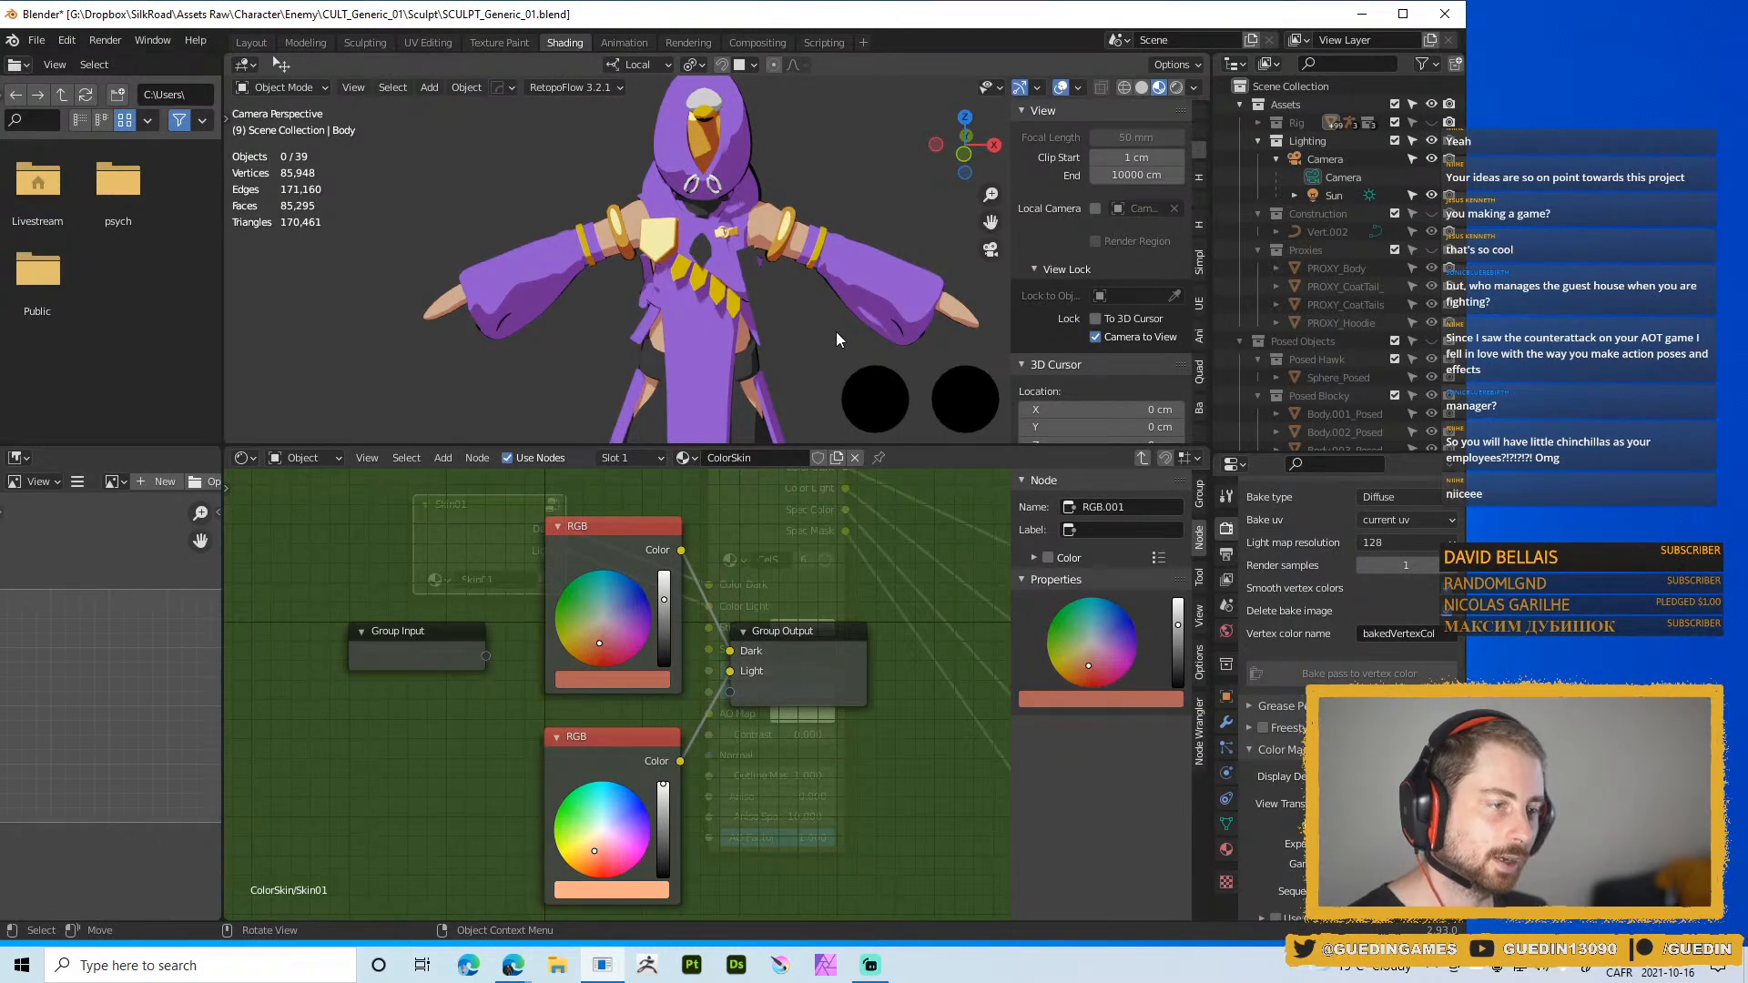
Compare the scene's color management options on the character and choose one with more vivid colours
scroll(1265, 701, down, 1)
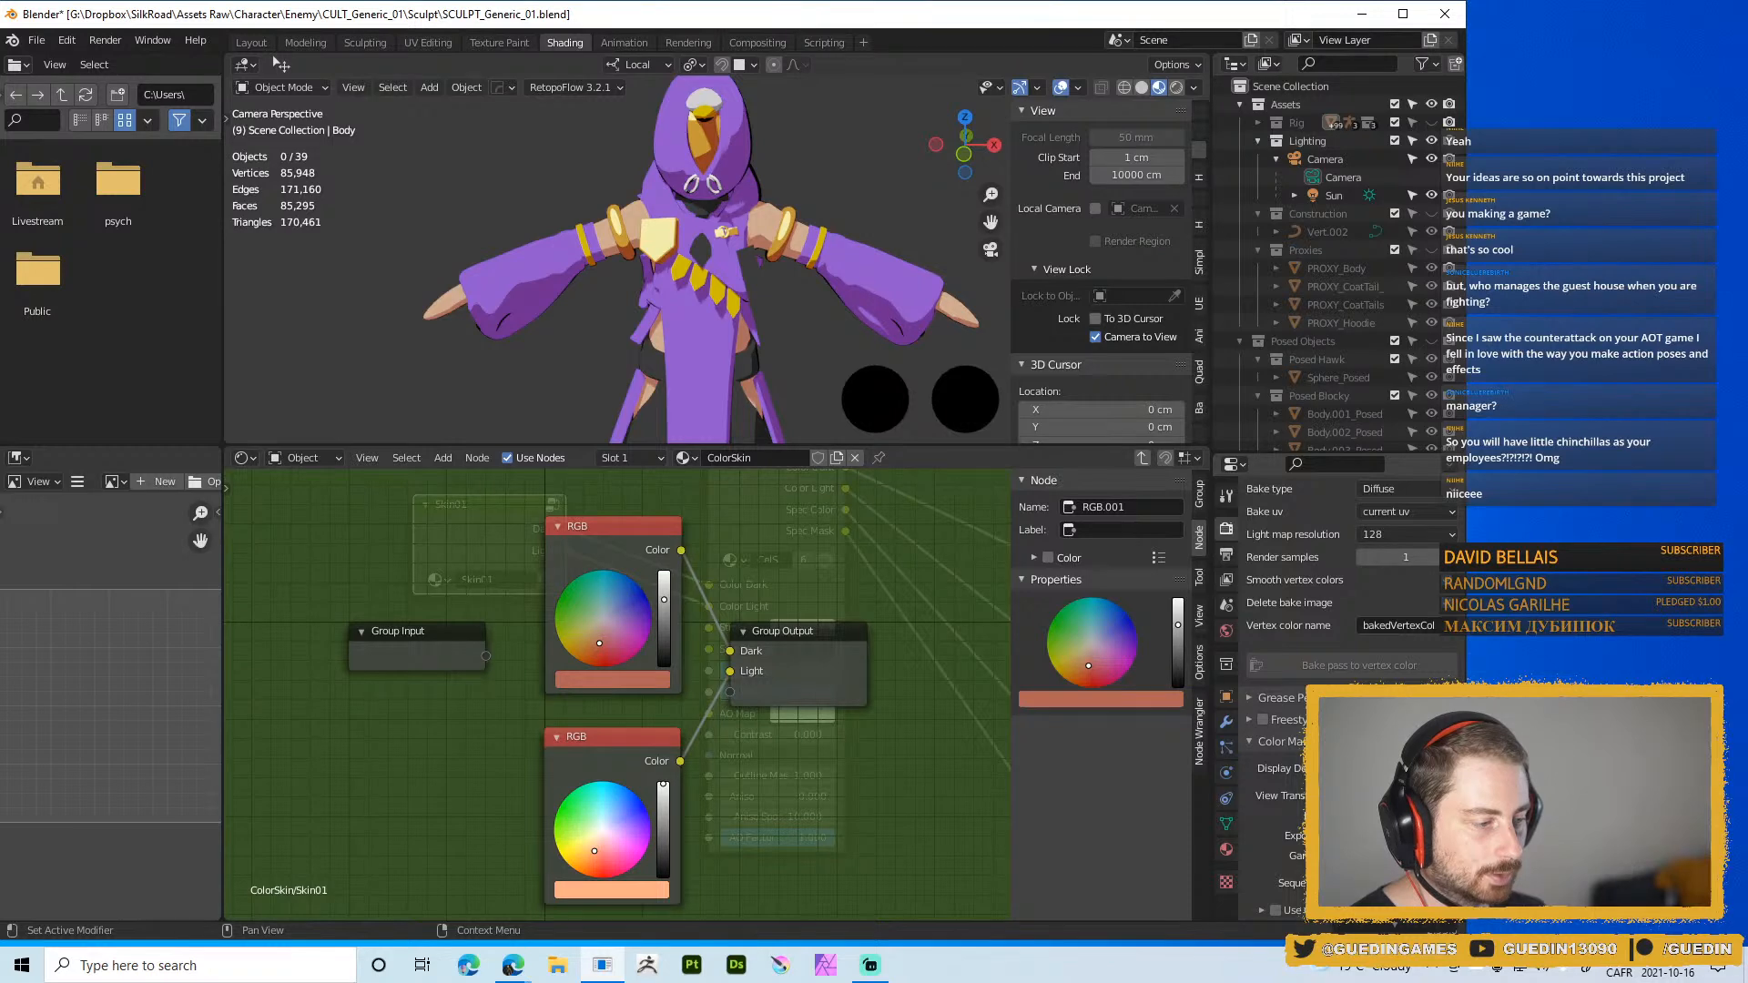
click(1407, 818)
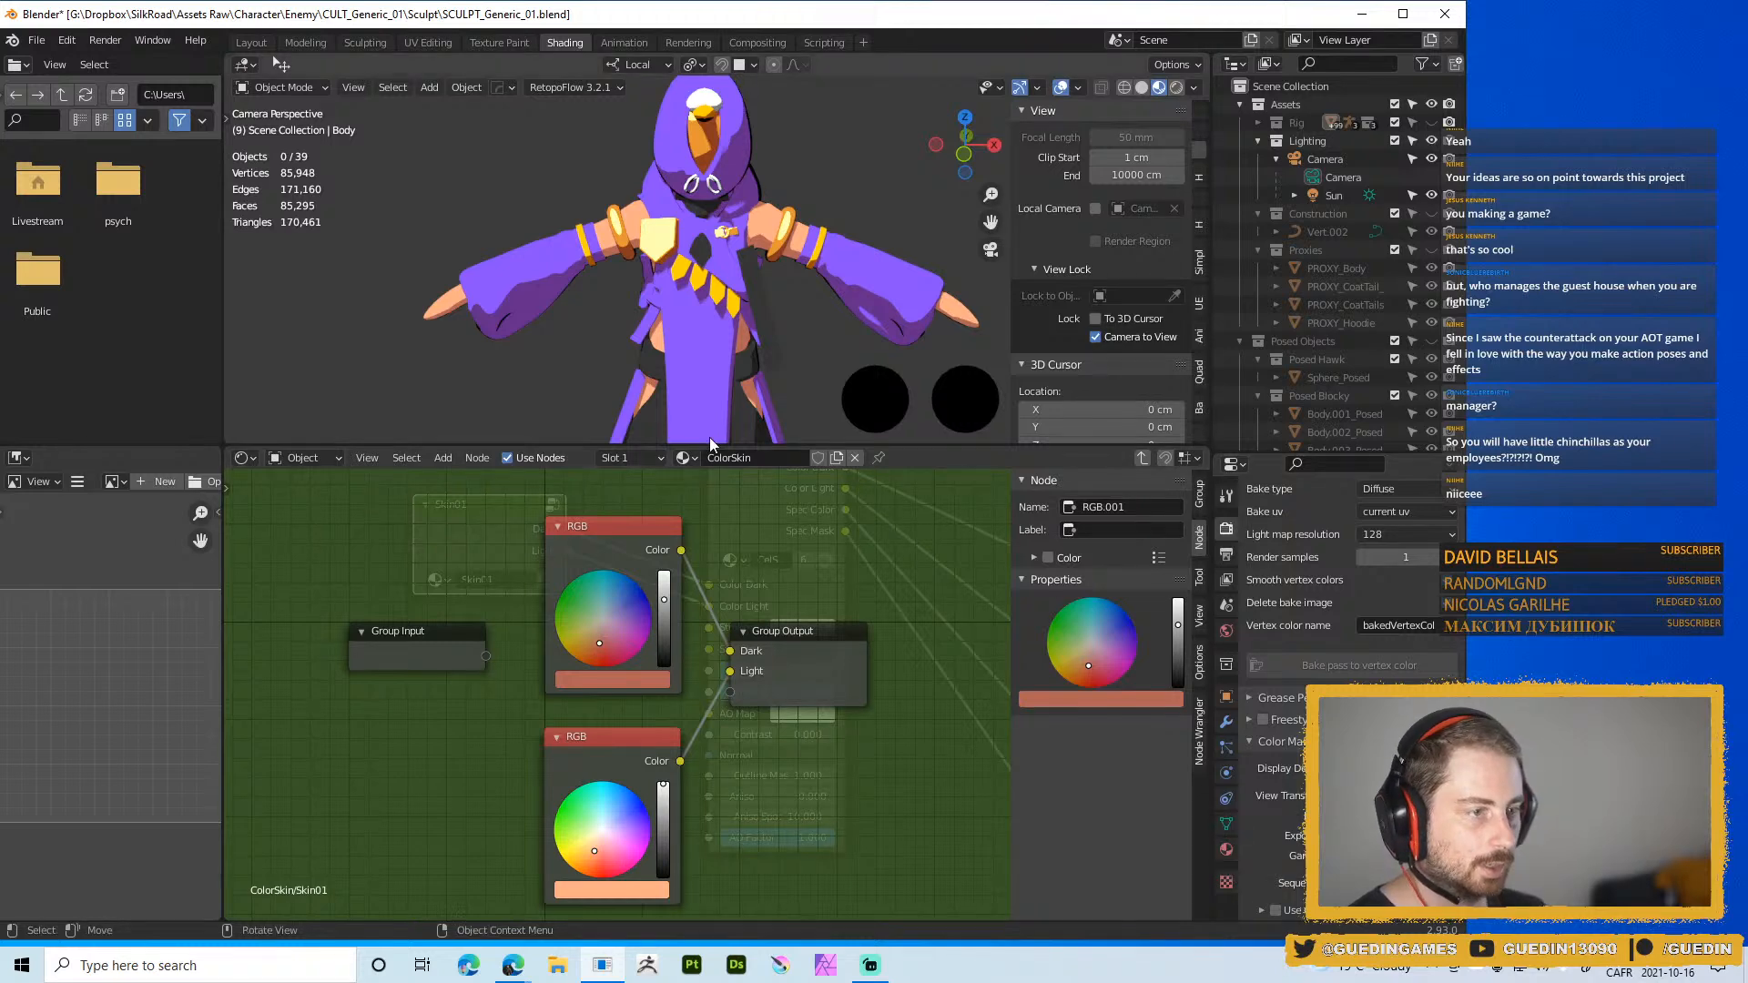
scroll(751, 315, down, 2)
scroll(806, 313, down, 1)
scroll(805, 313, up, 2)
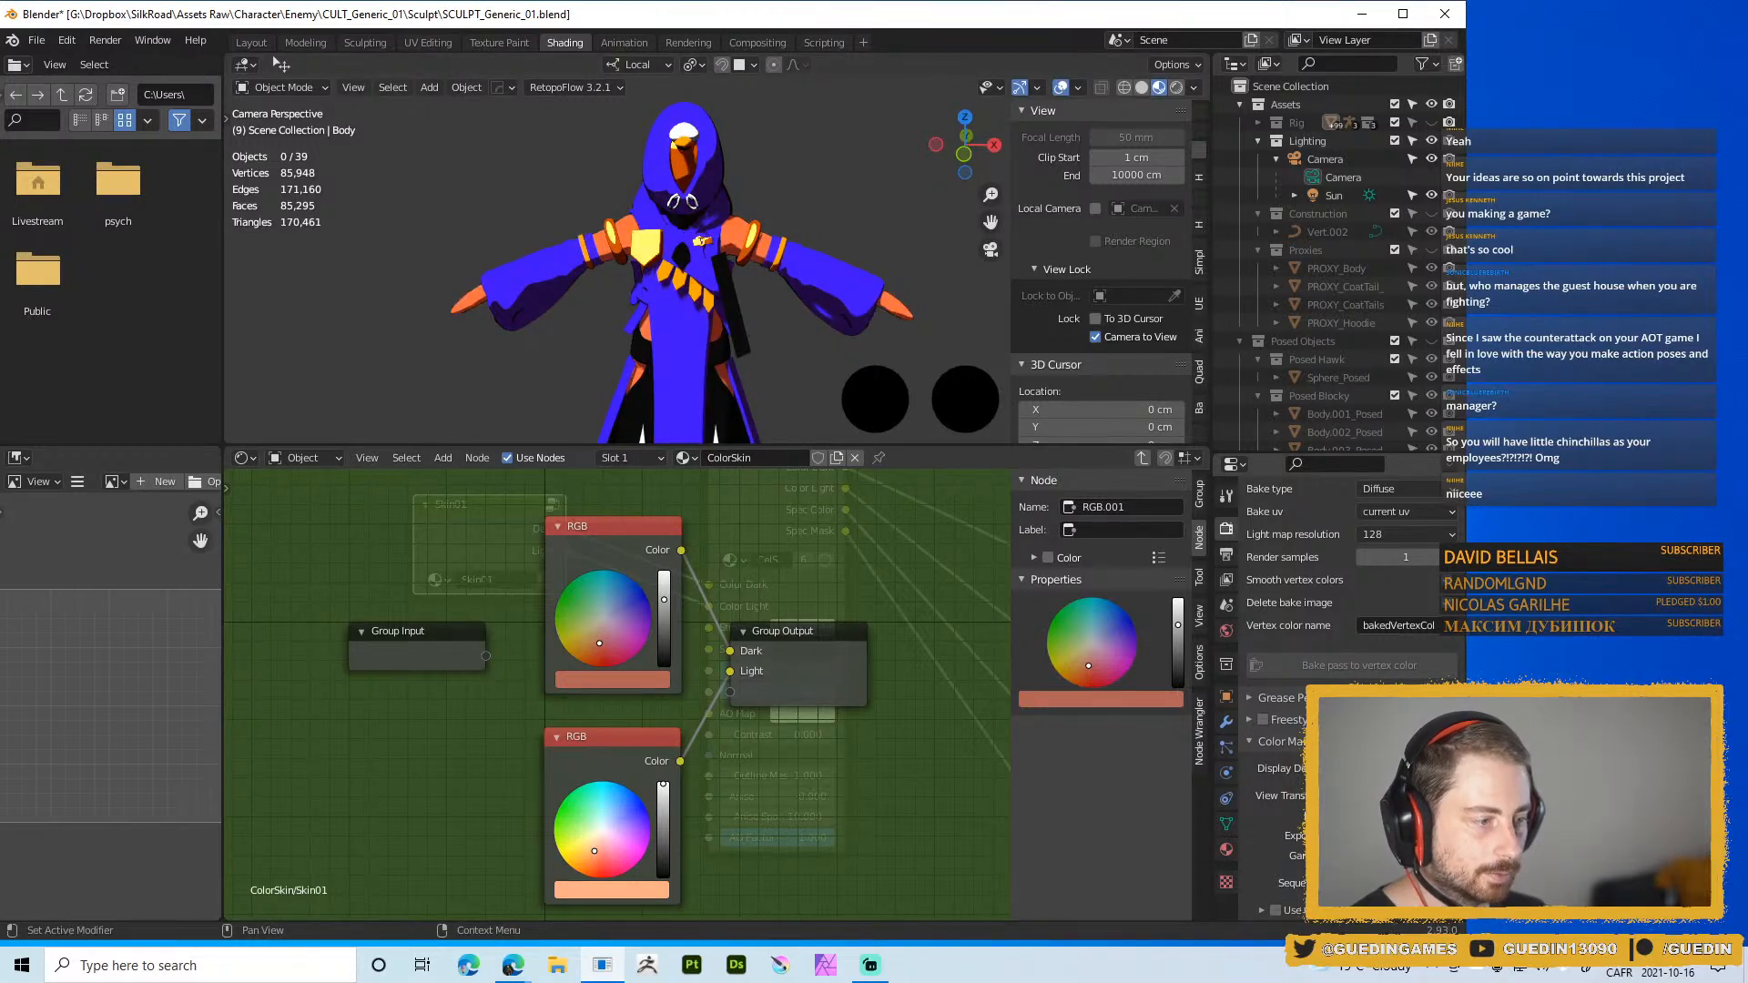
scroll(752, 274, down, 2)
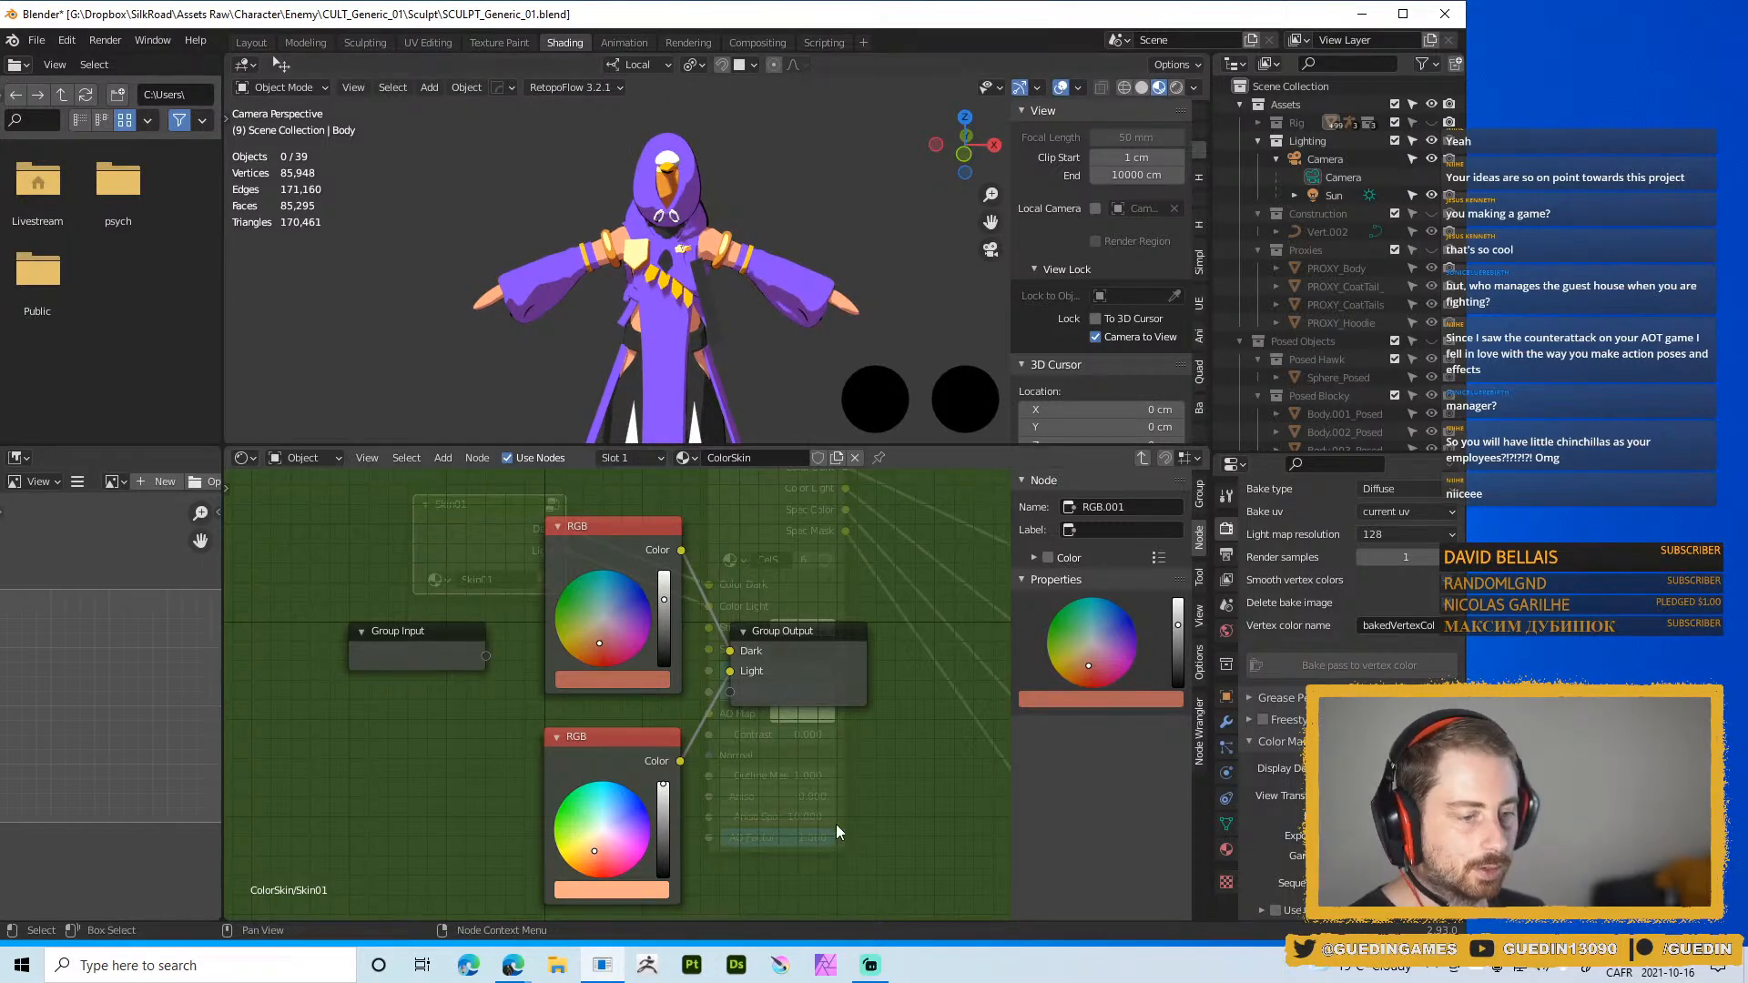
Set the saturation of the light skin colour in the Skin01 group to 0.561
click(607, 893)
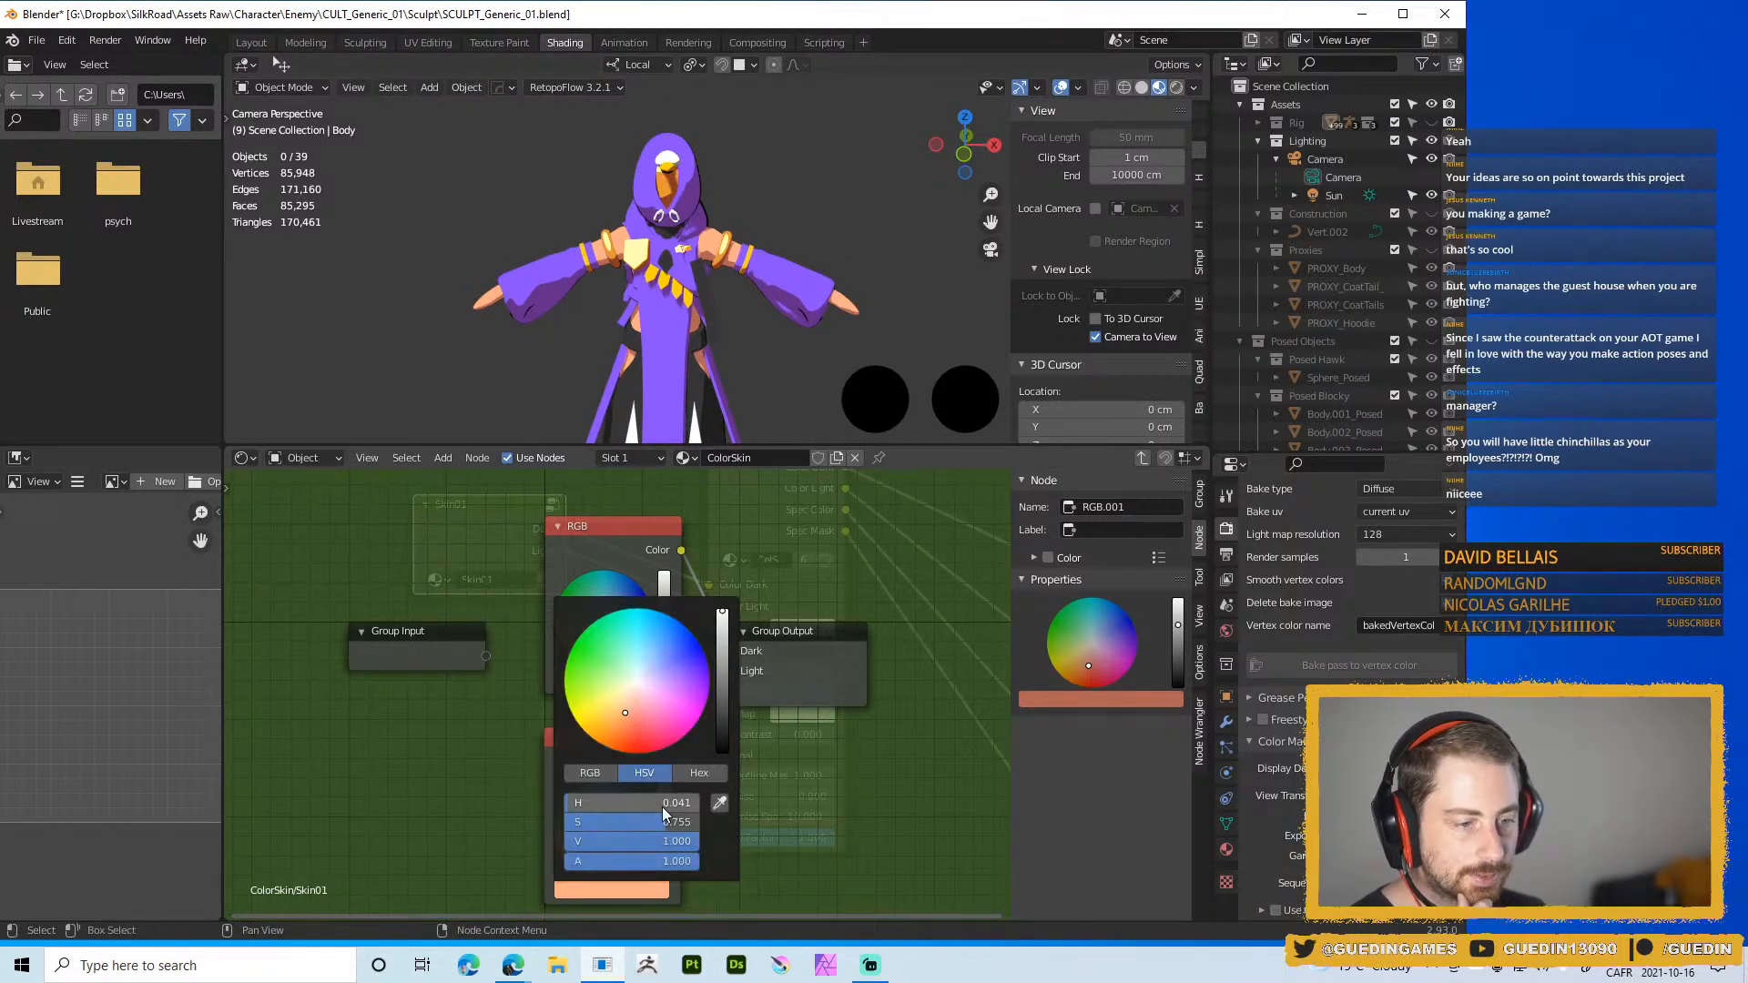
drag(665, 822, 636, 823)
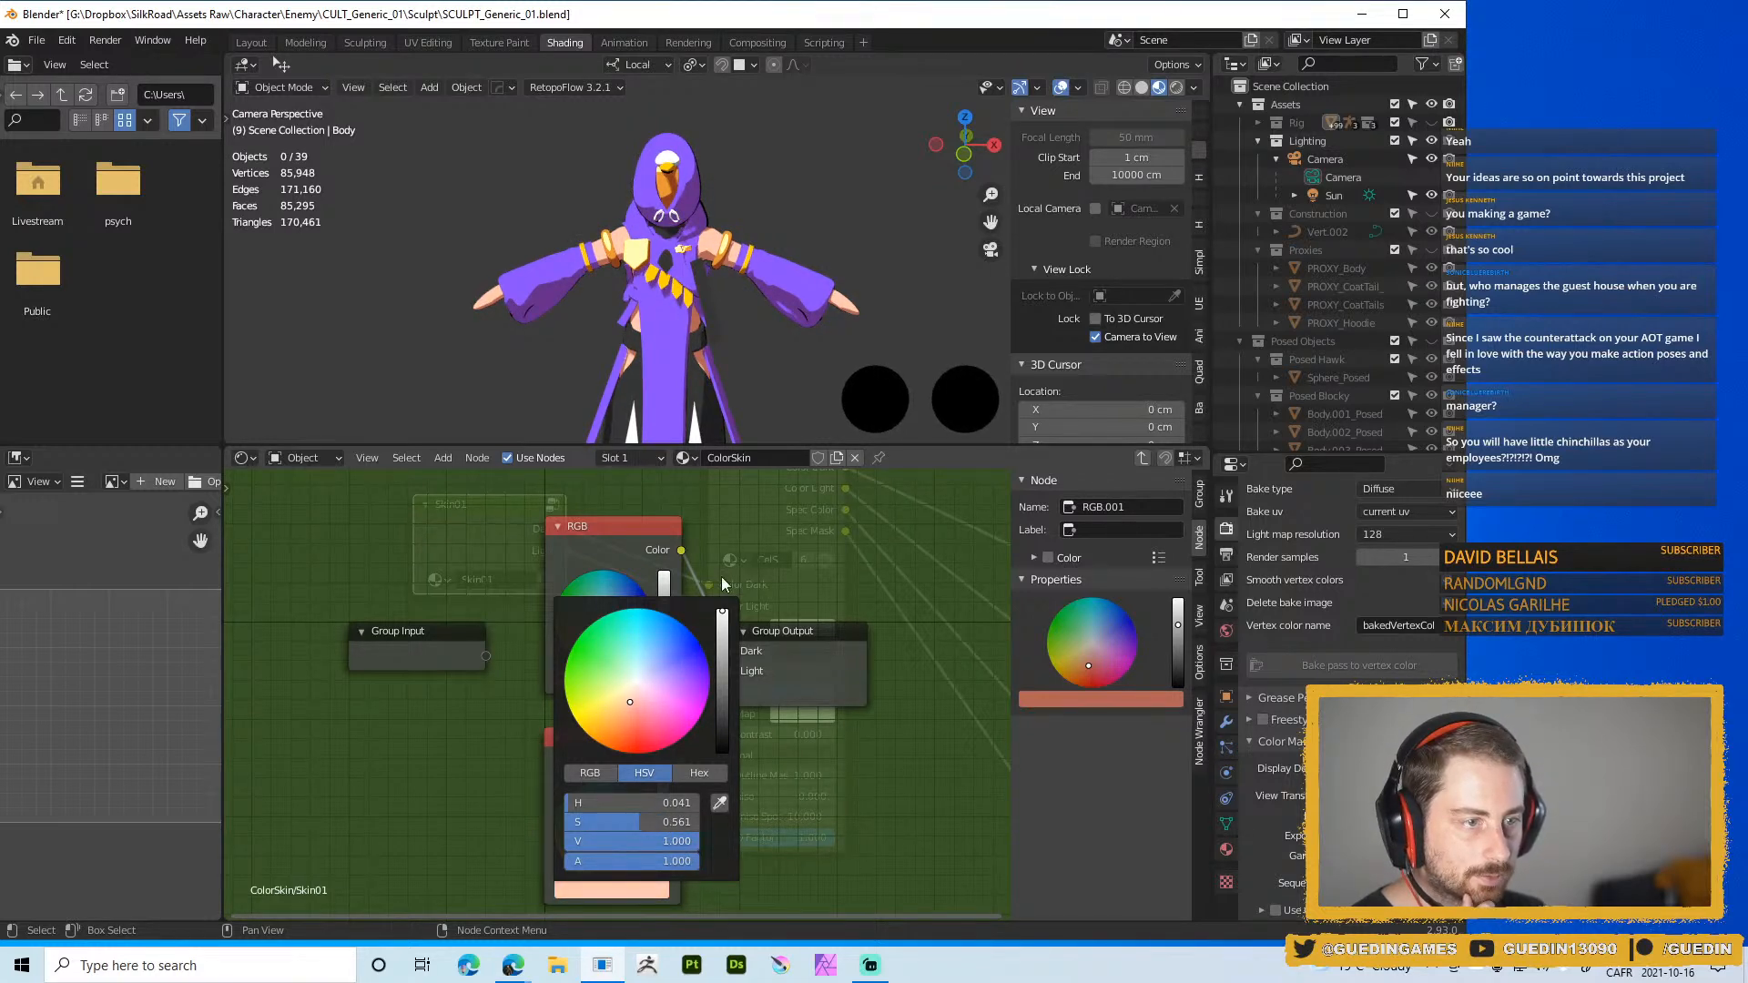
scroll(609, 489, up, 1)
scroll(743, 275, up, 4)
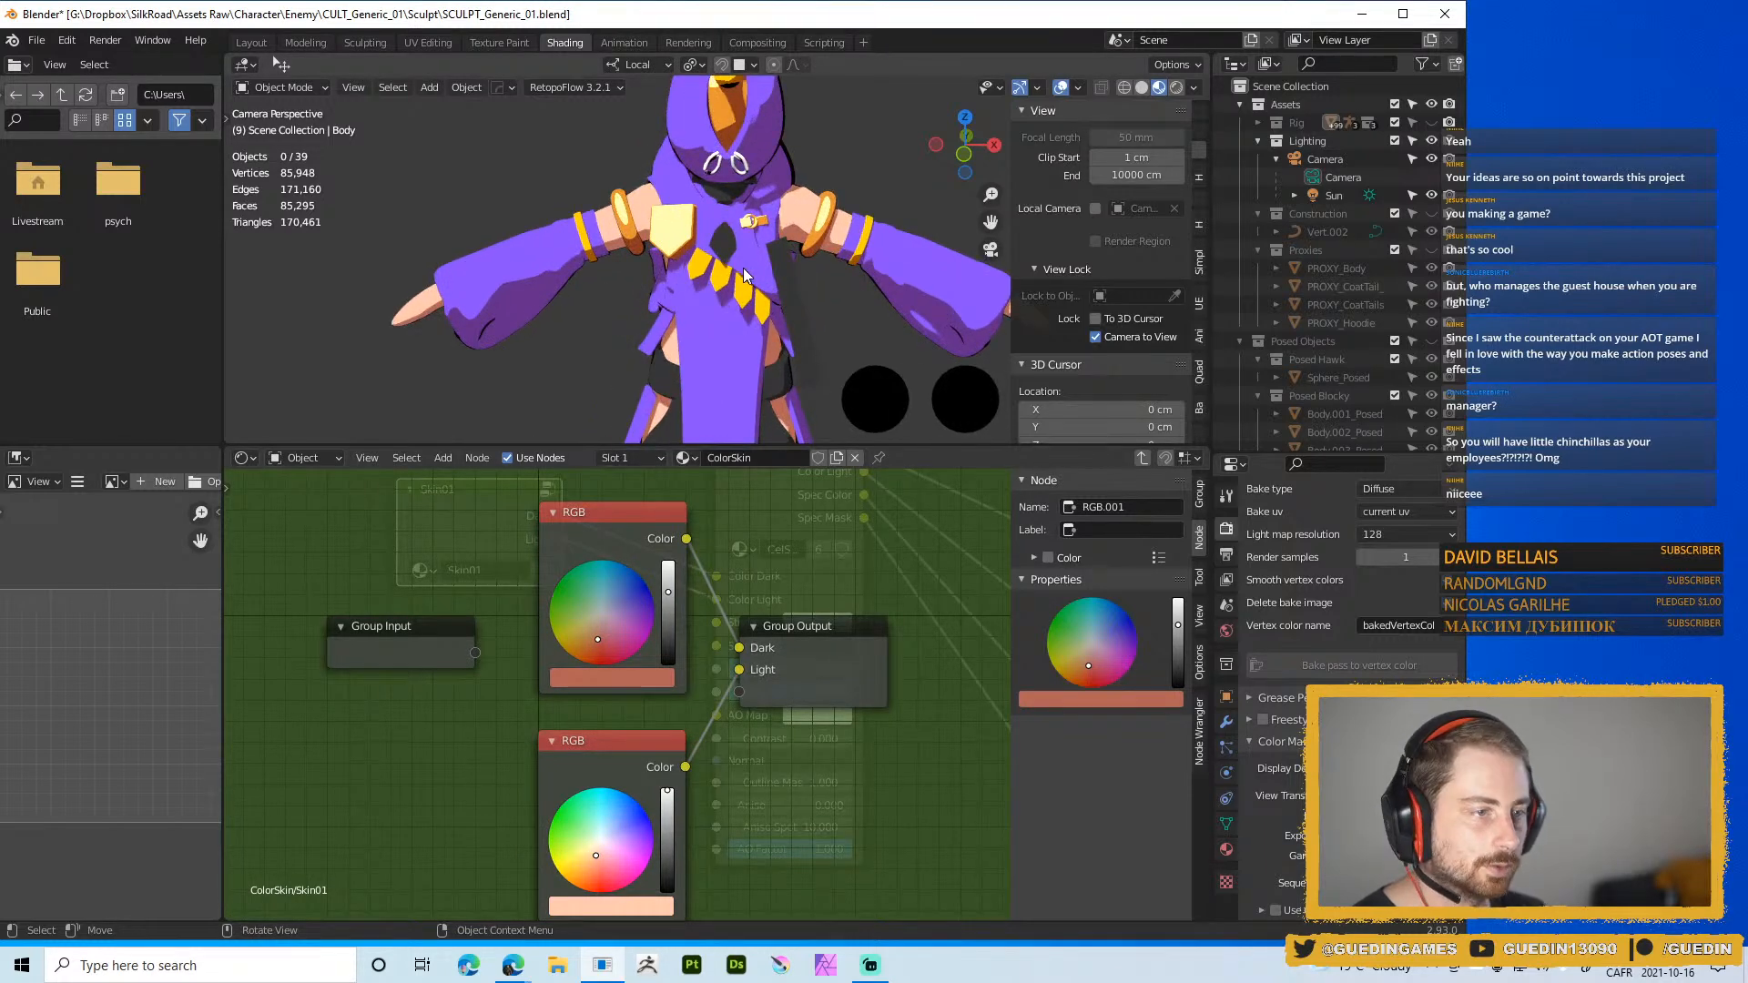
scroll(744, 275, up, 1)
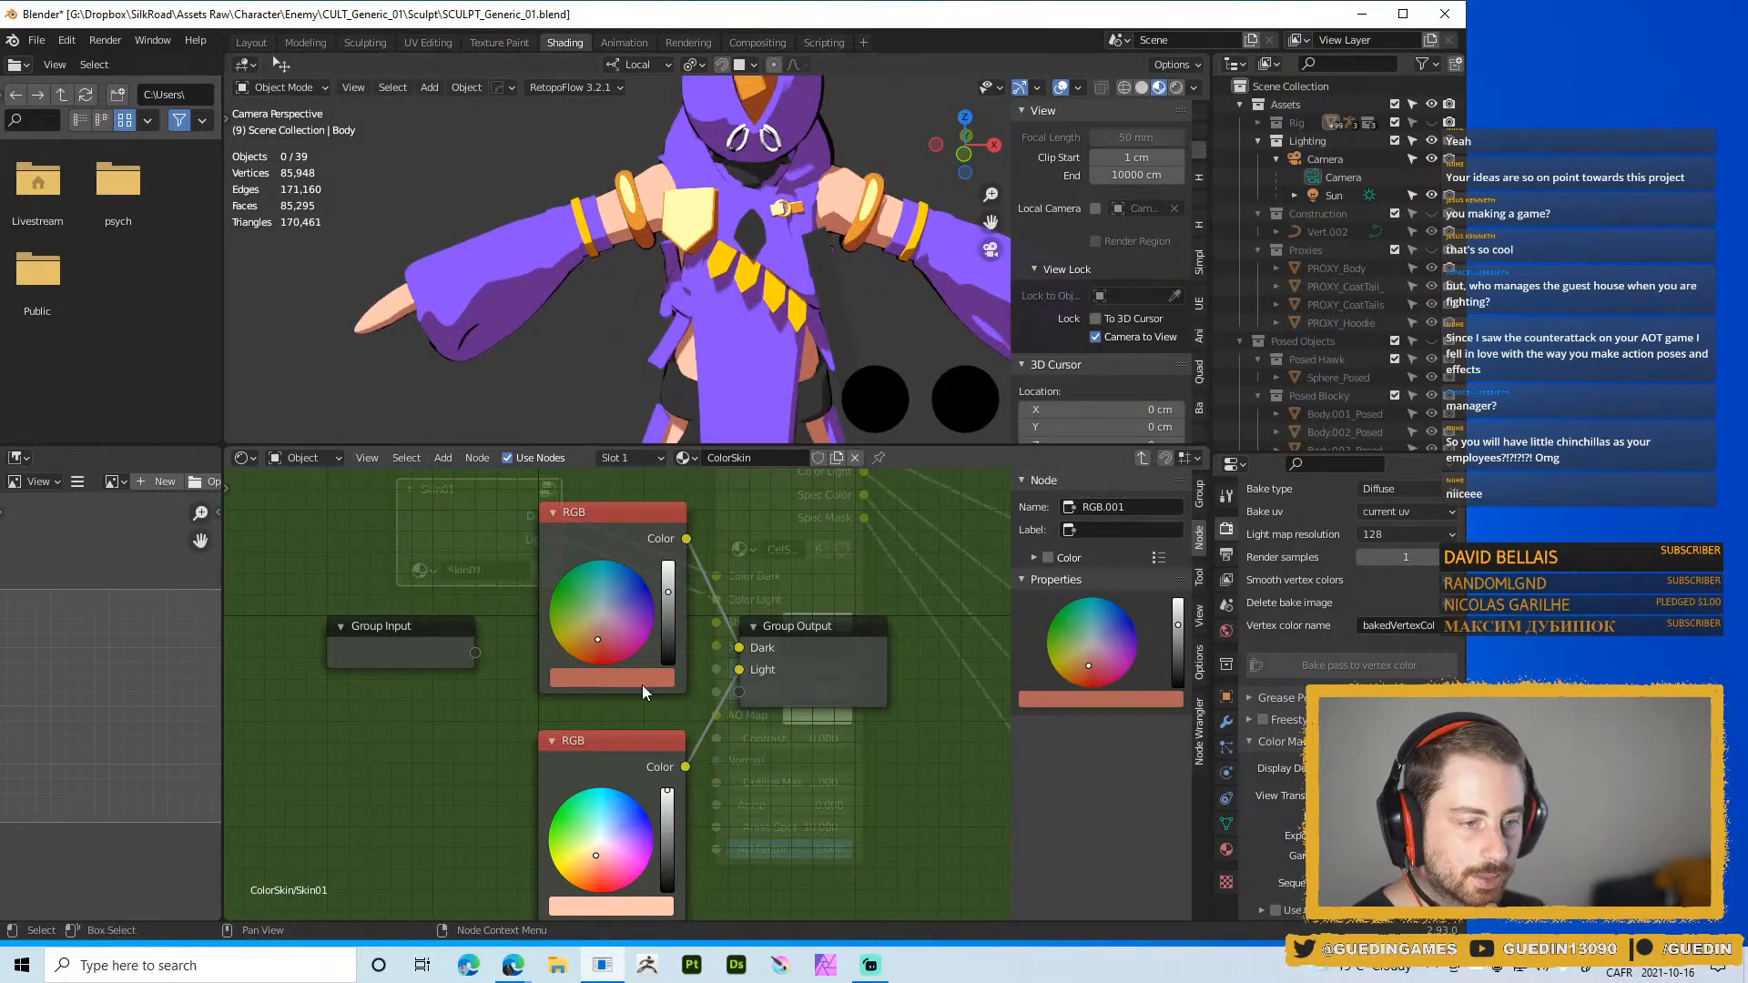
Lower the saturation of the dark skin colour further so the skin shadows look softer
click(641, 678)
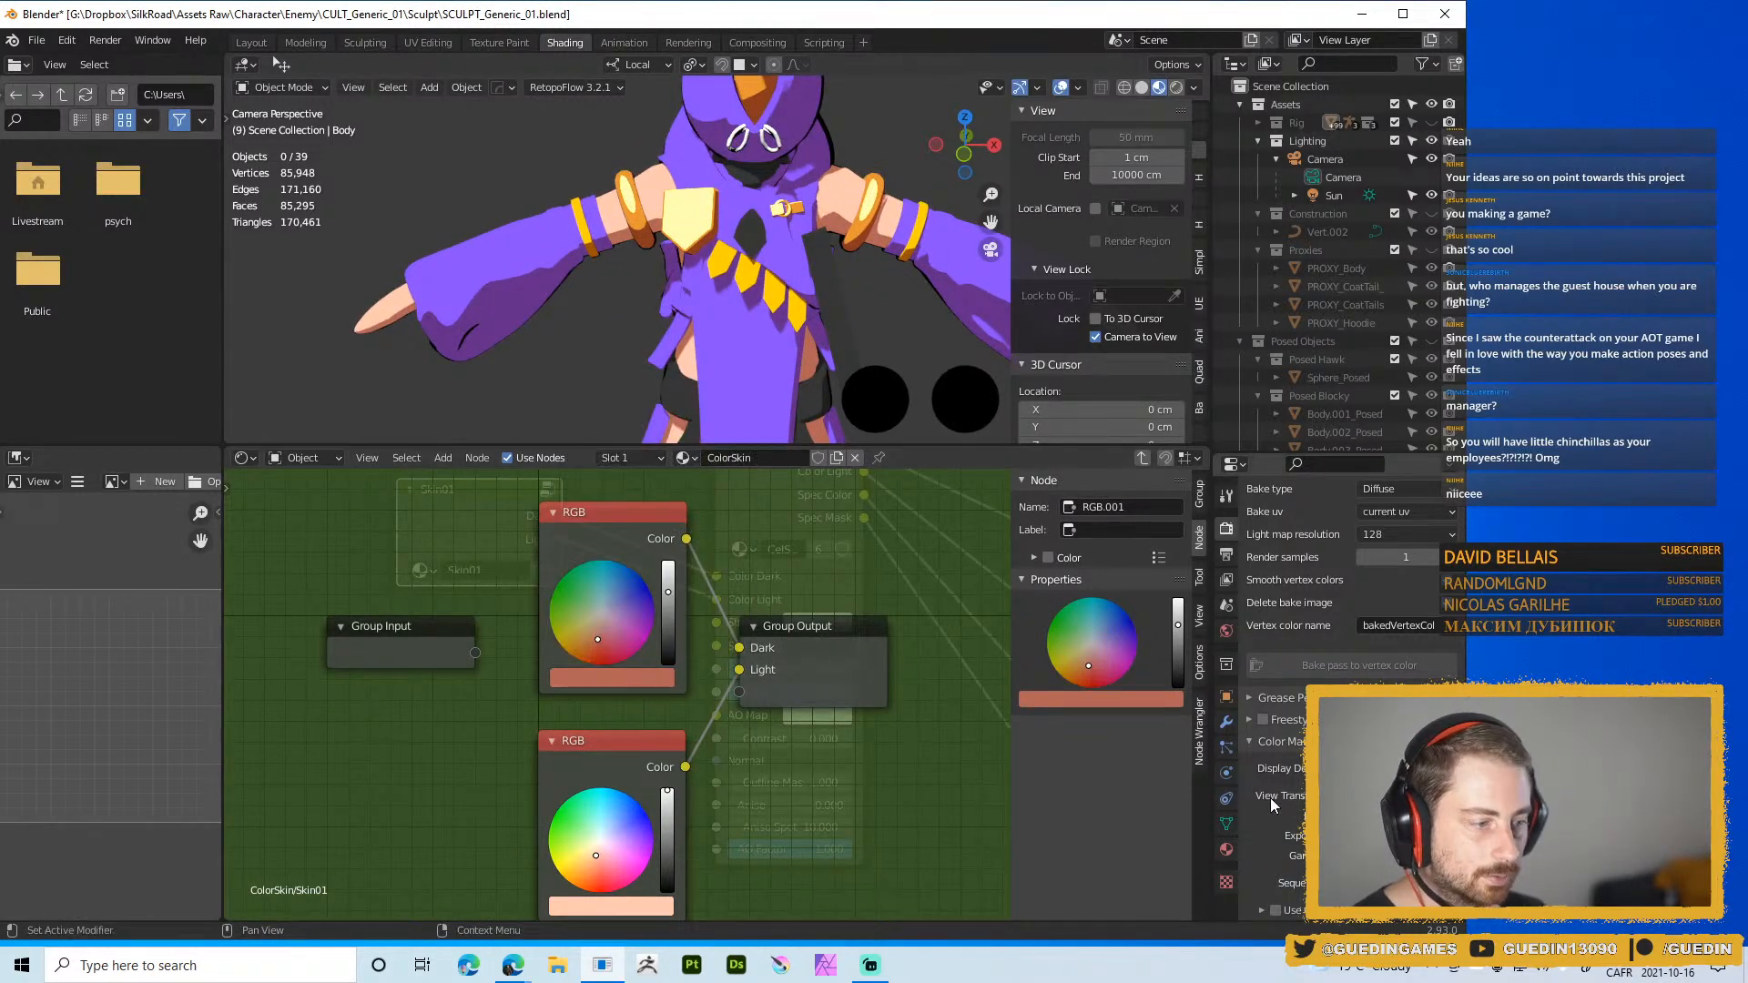
click(630, 681)
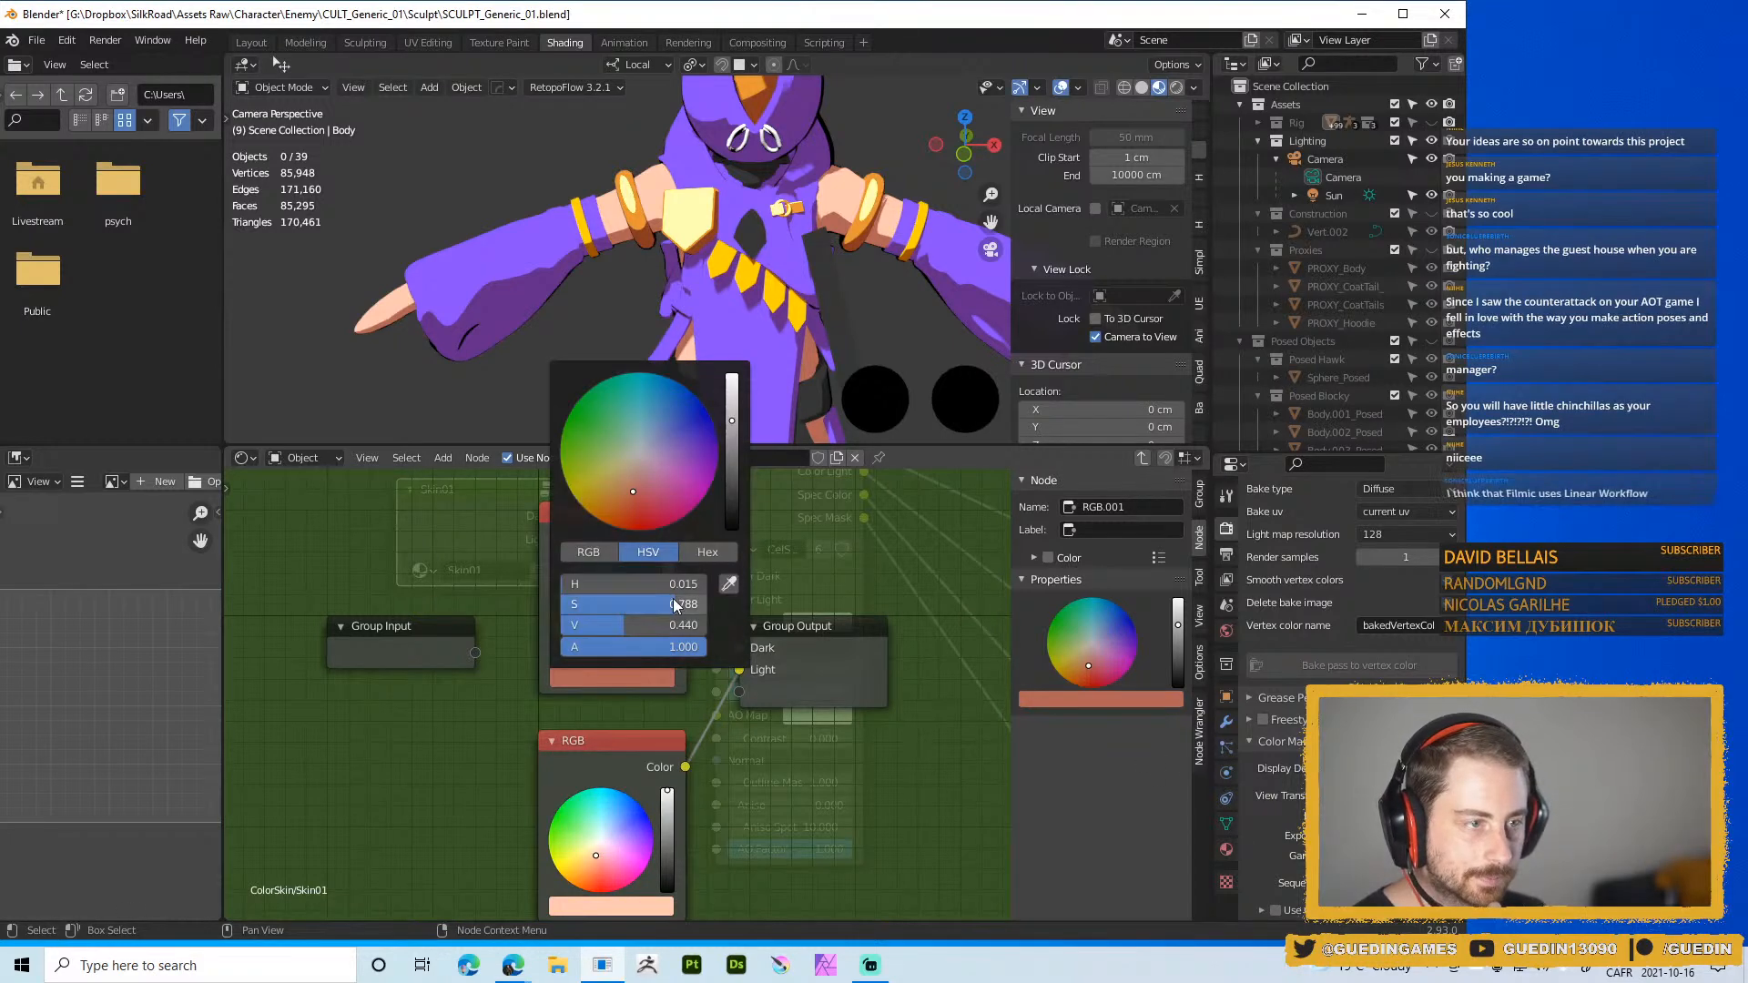
drag(636, 610, 616, 625)
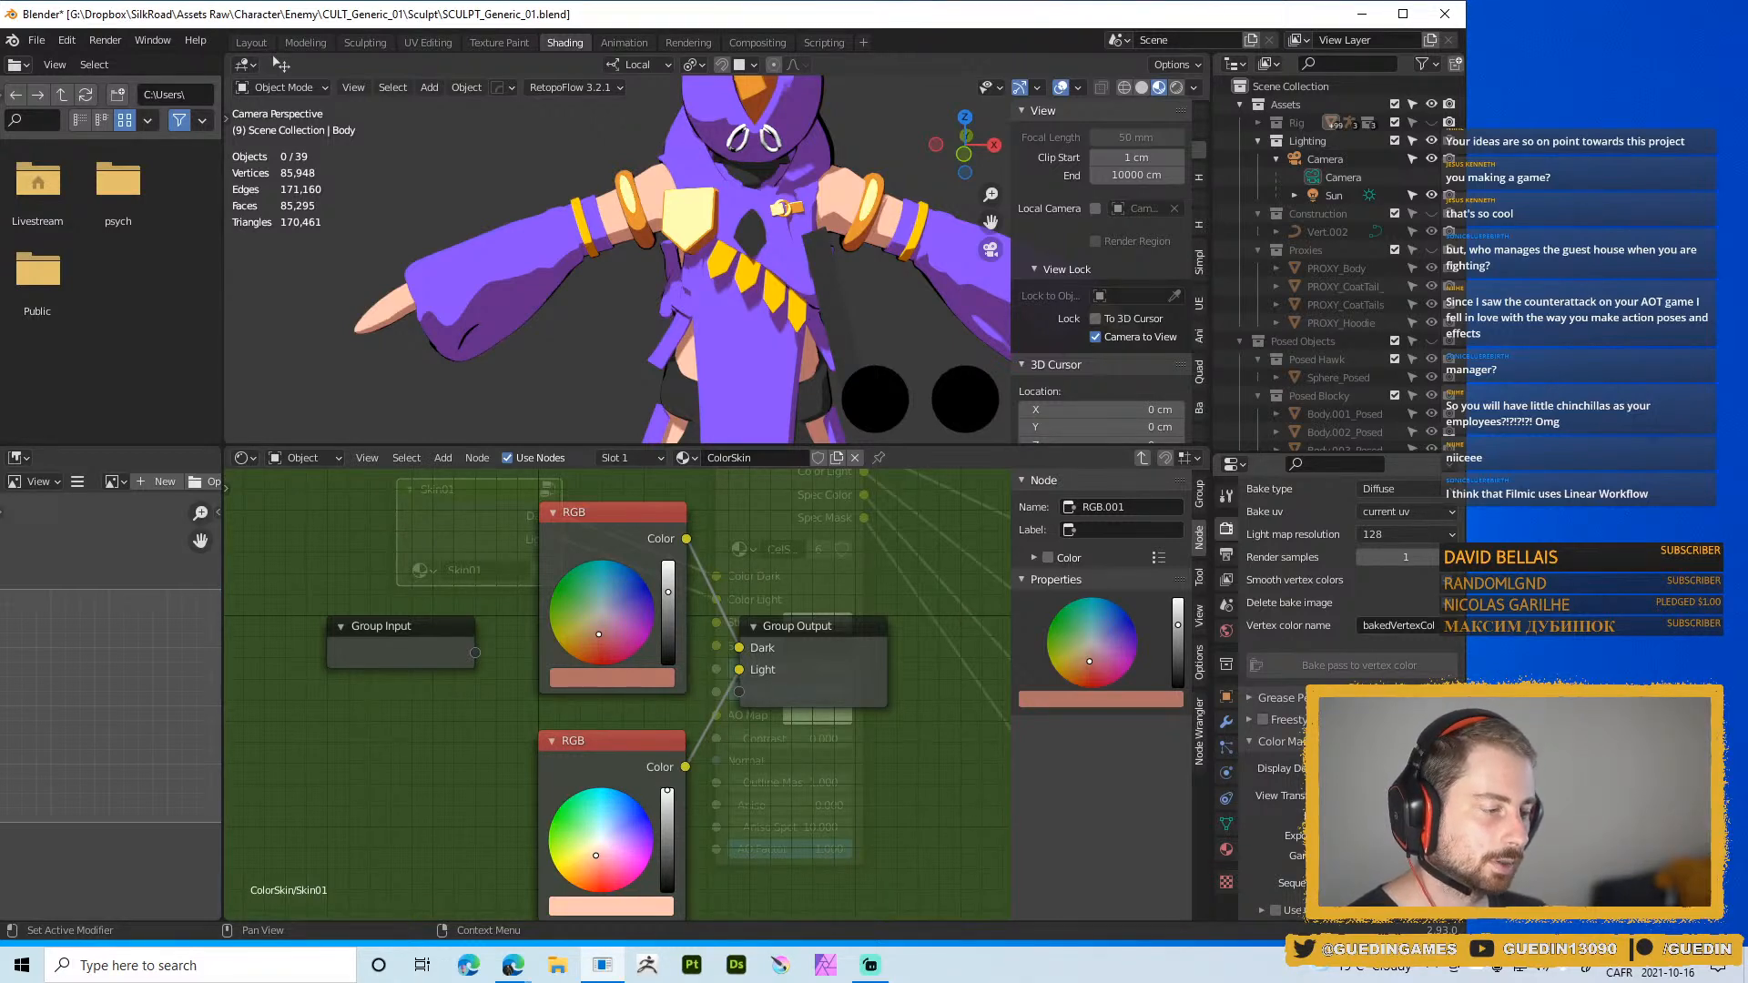
Compare a higher-contrast color management option, restore the previous one, and inspect the character's skin tones from the front and side
click(1402, 819)
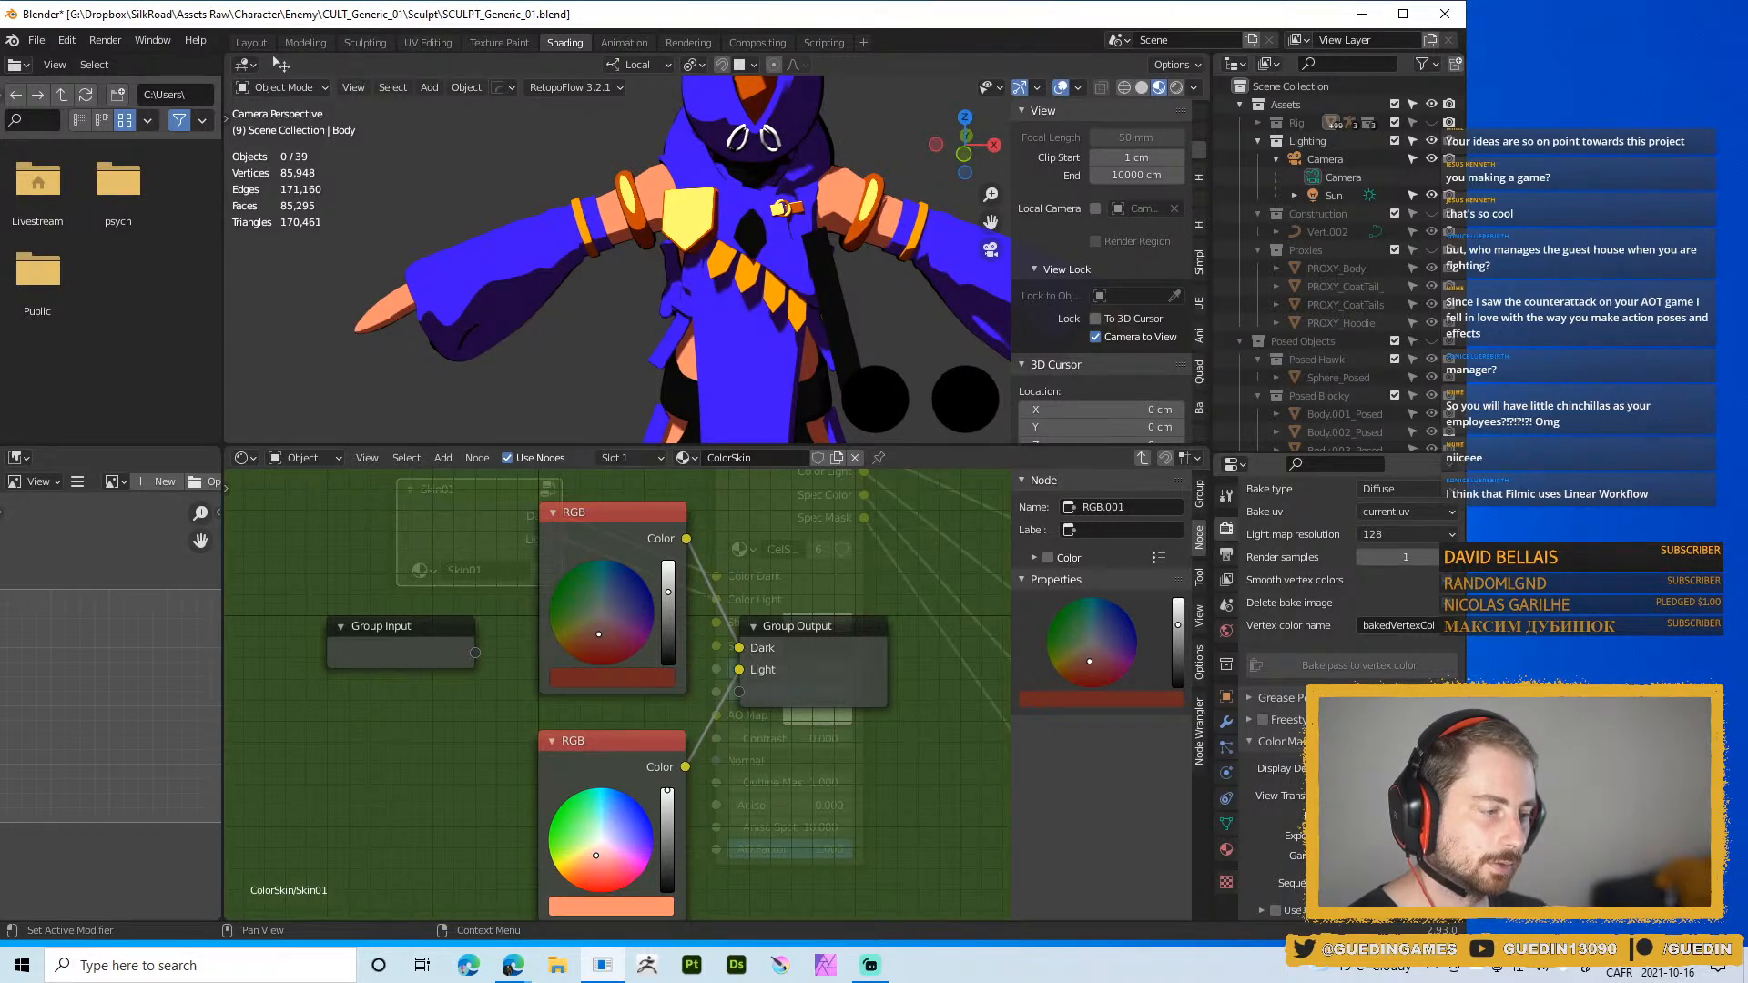
click(1402, 801)
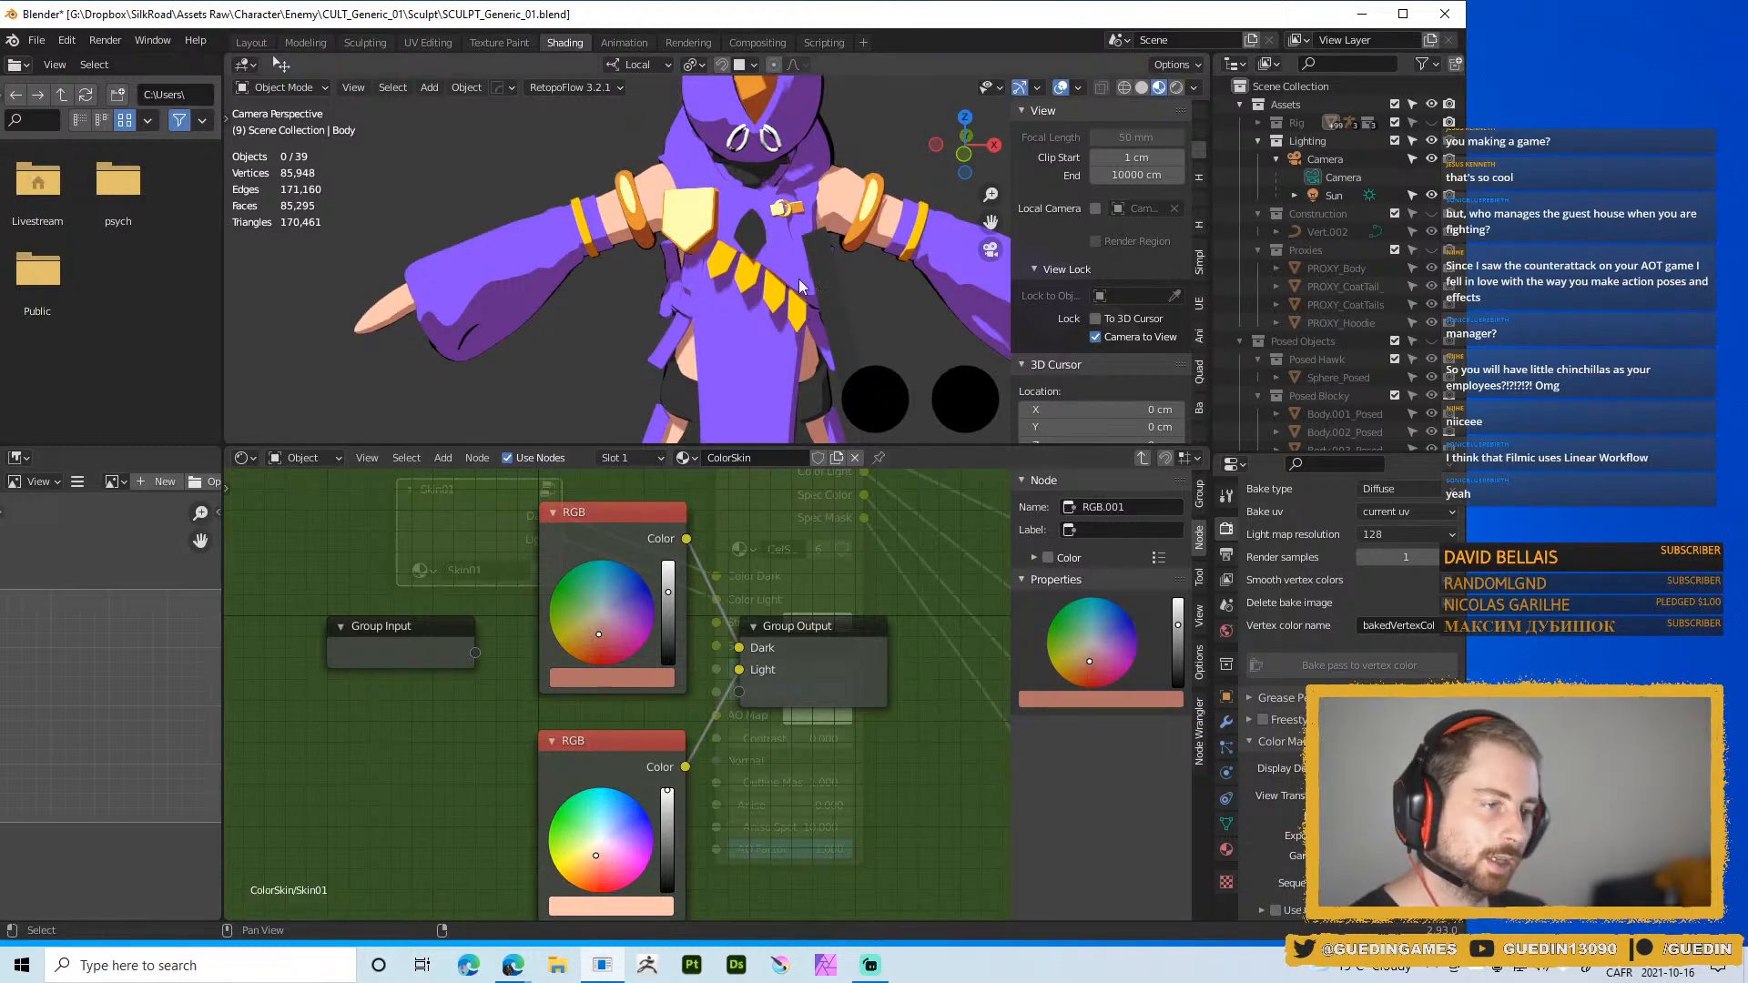
scroll(701, 274, down, 4)
scroll(693, 259, up, 2)
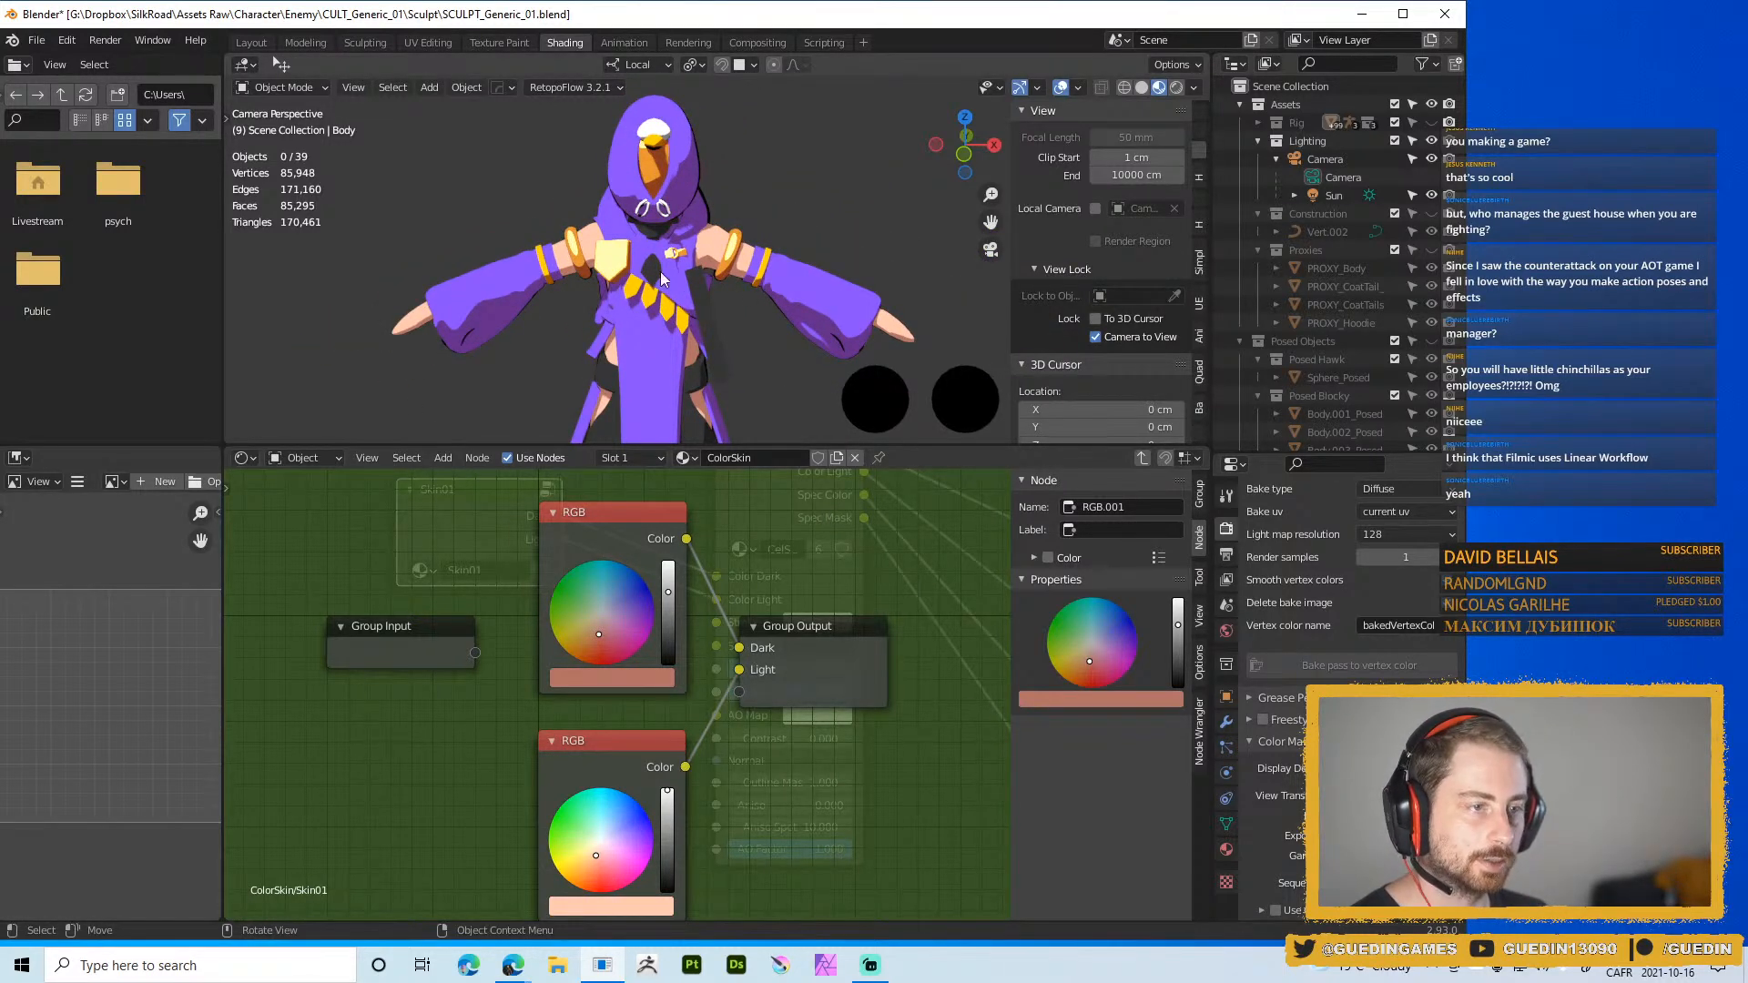
middle_drag(739, 288, 659, 259)
scroll(609, 211, up, 3)
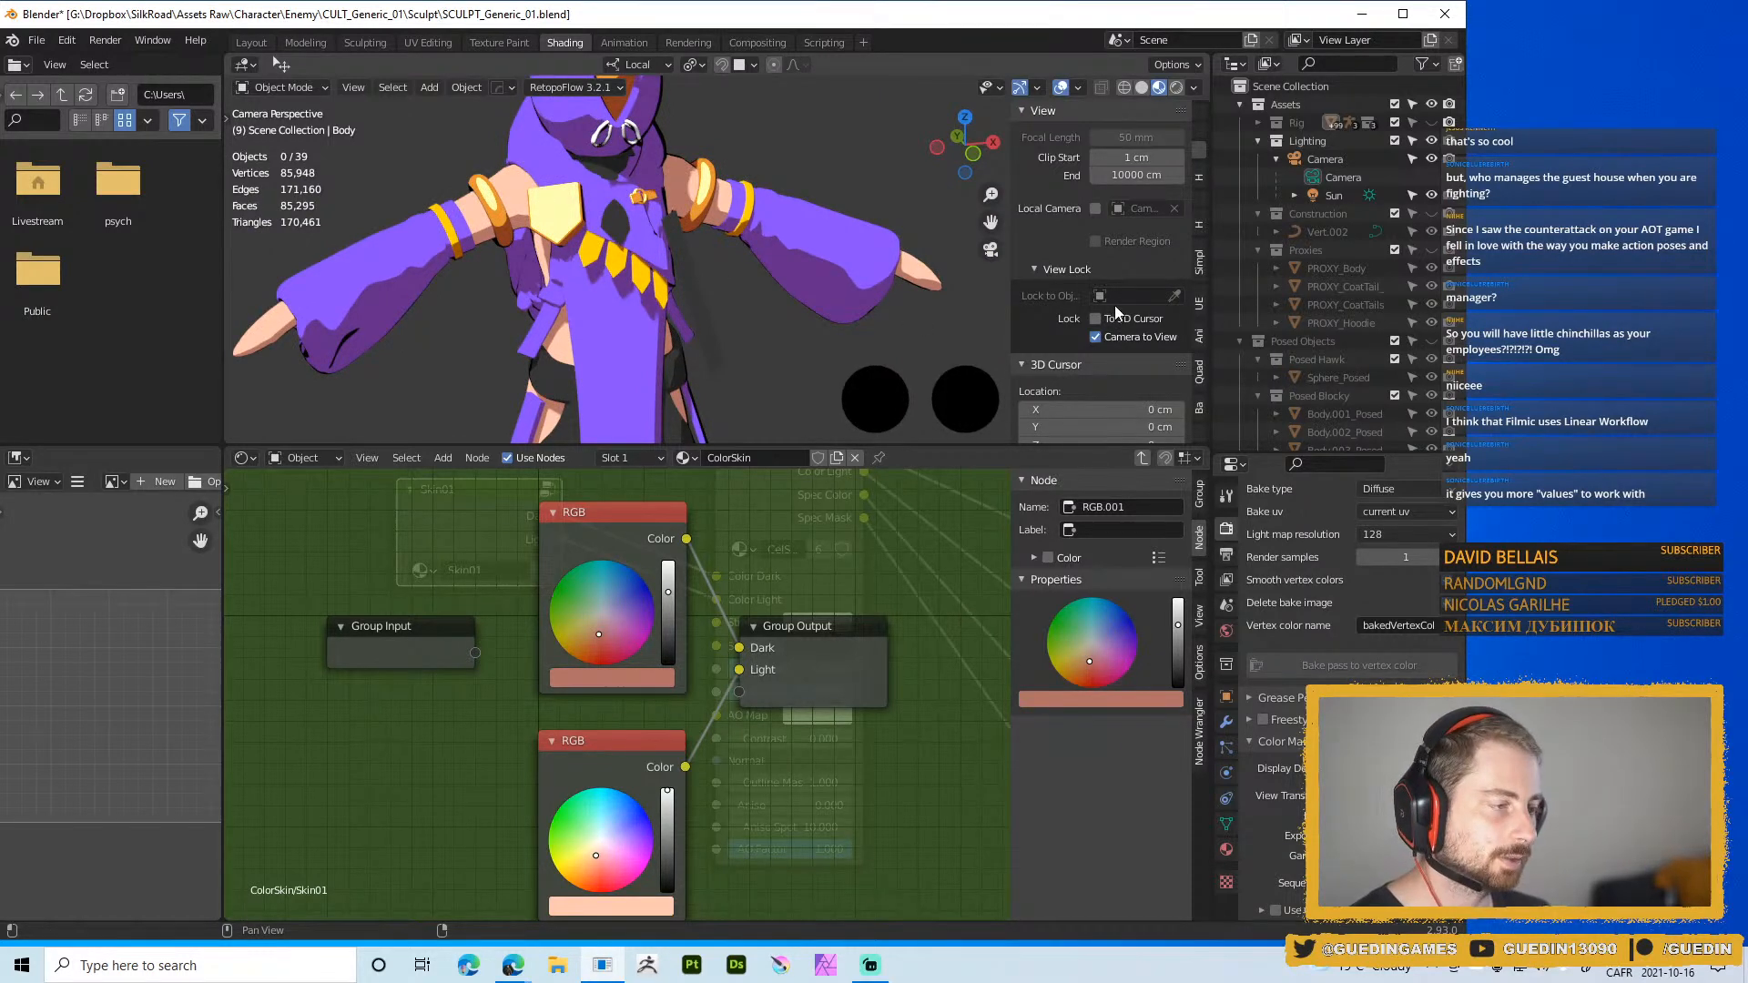
scroll(625, 213, down, 6)
scroll(625, 213, up, 2)
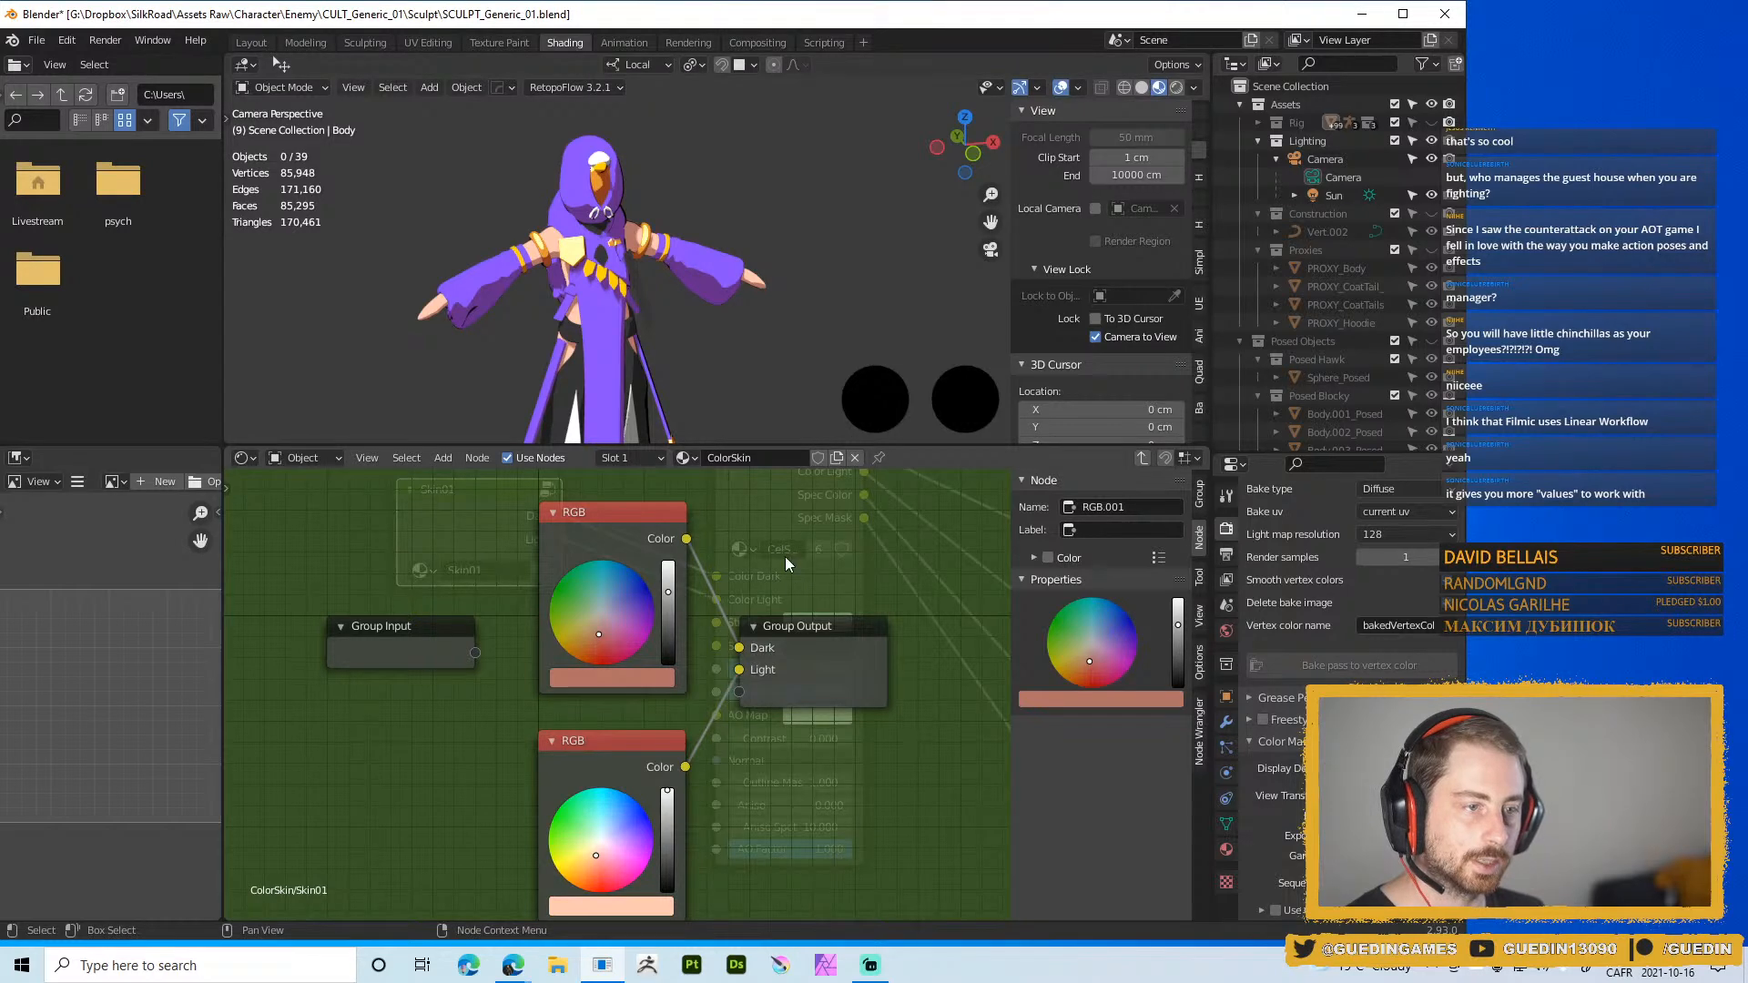
Leave the Skin01 node group and select the character's purple hood to show its Color01 material
key(Tab)
scroll(559, 198, up, 2)
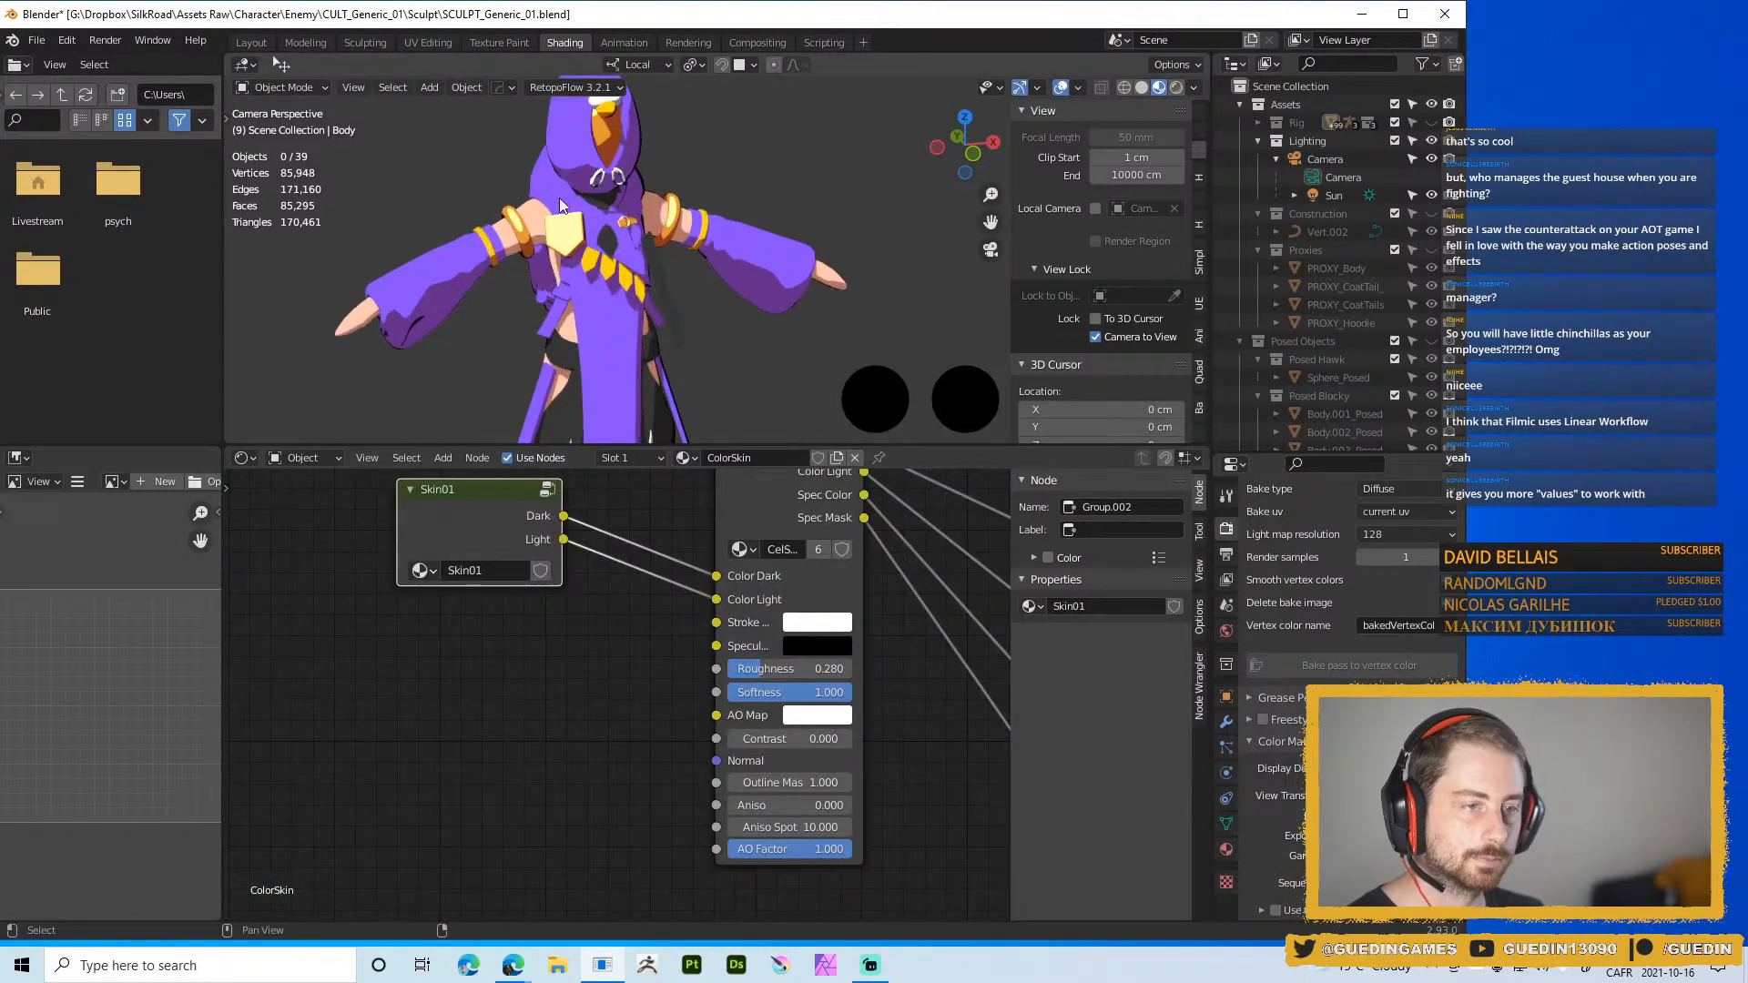
middle_drag(559, 198, 510, 233)
click(594, 177)
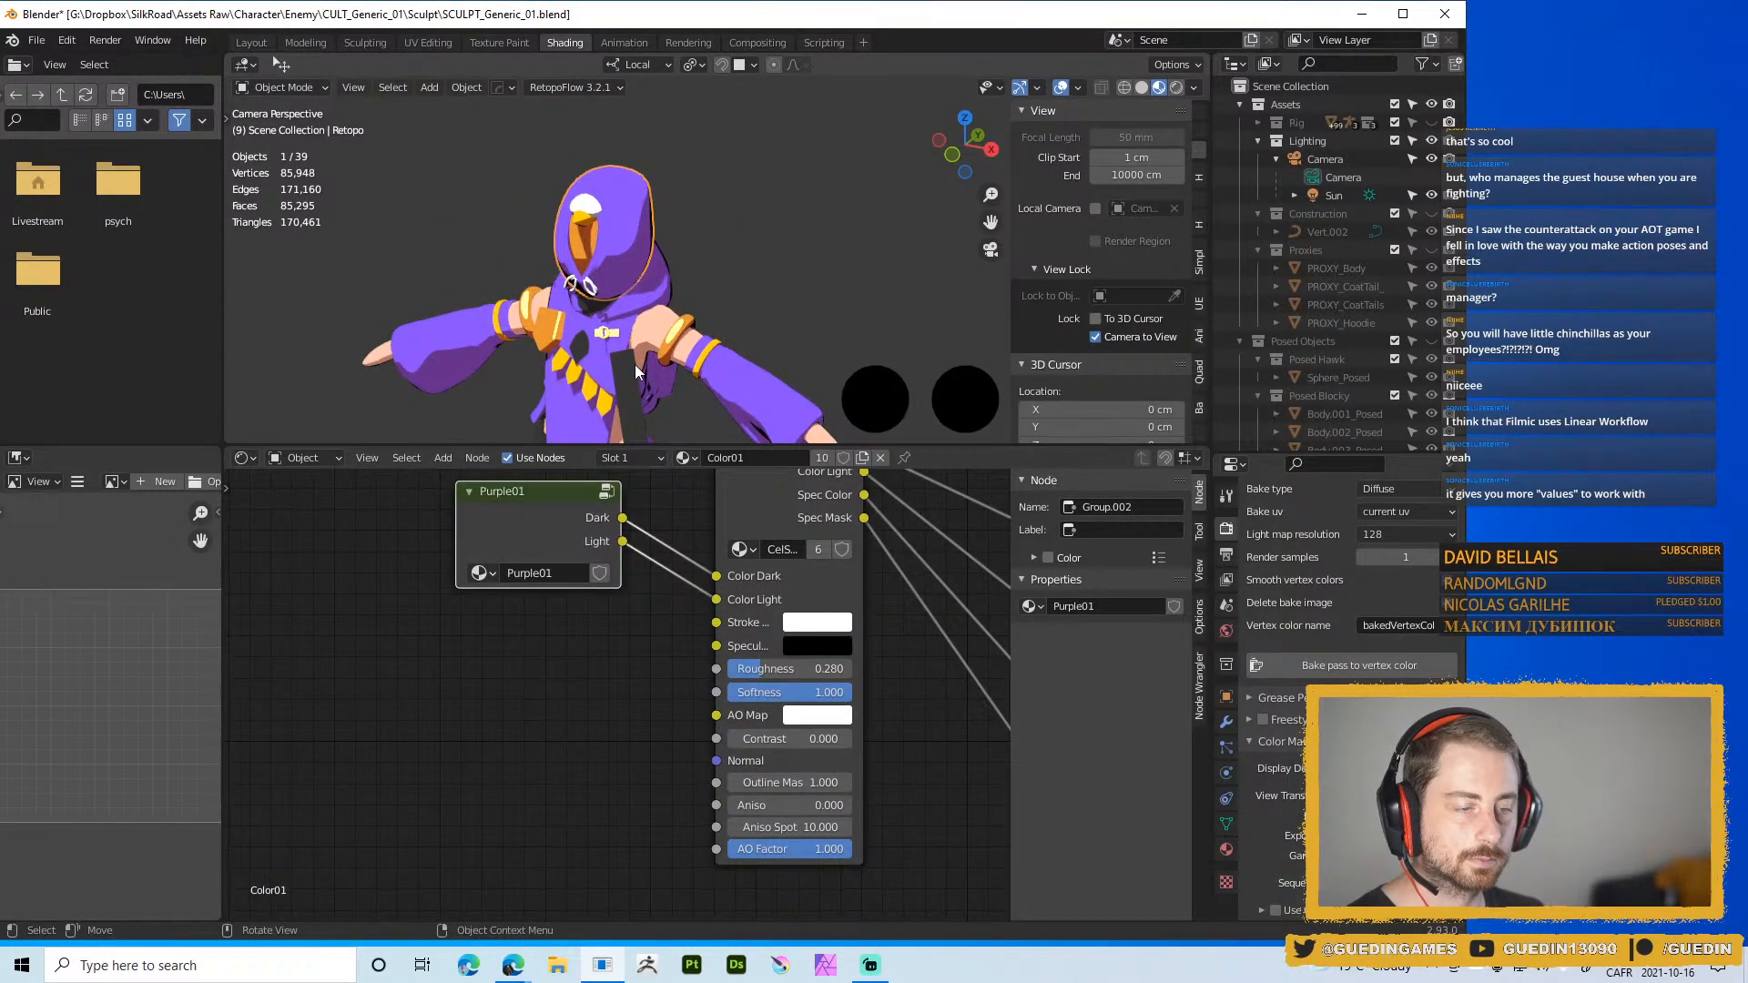
Select the character's body and open its Skin01 node group to examine the dark and light skin colours
middle_drag(636, 371, 652, 333)
click(652, 333)
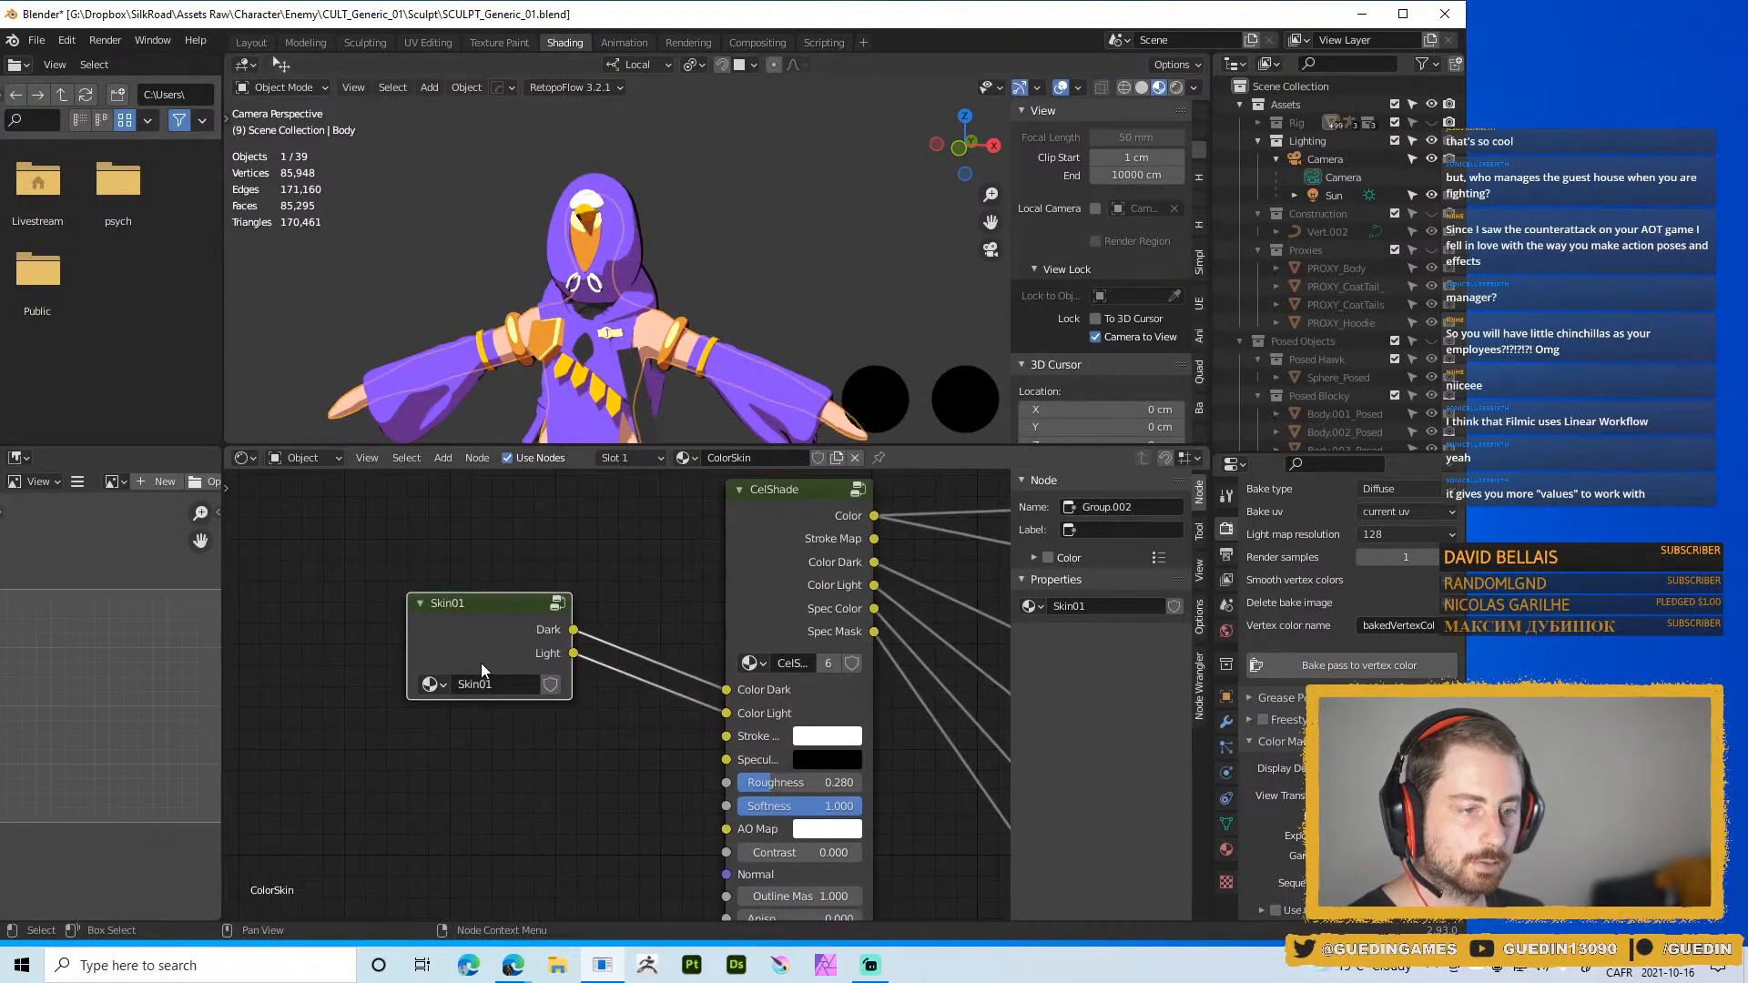
key(Tab)
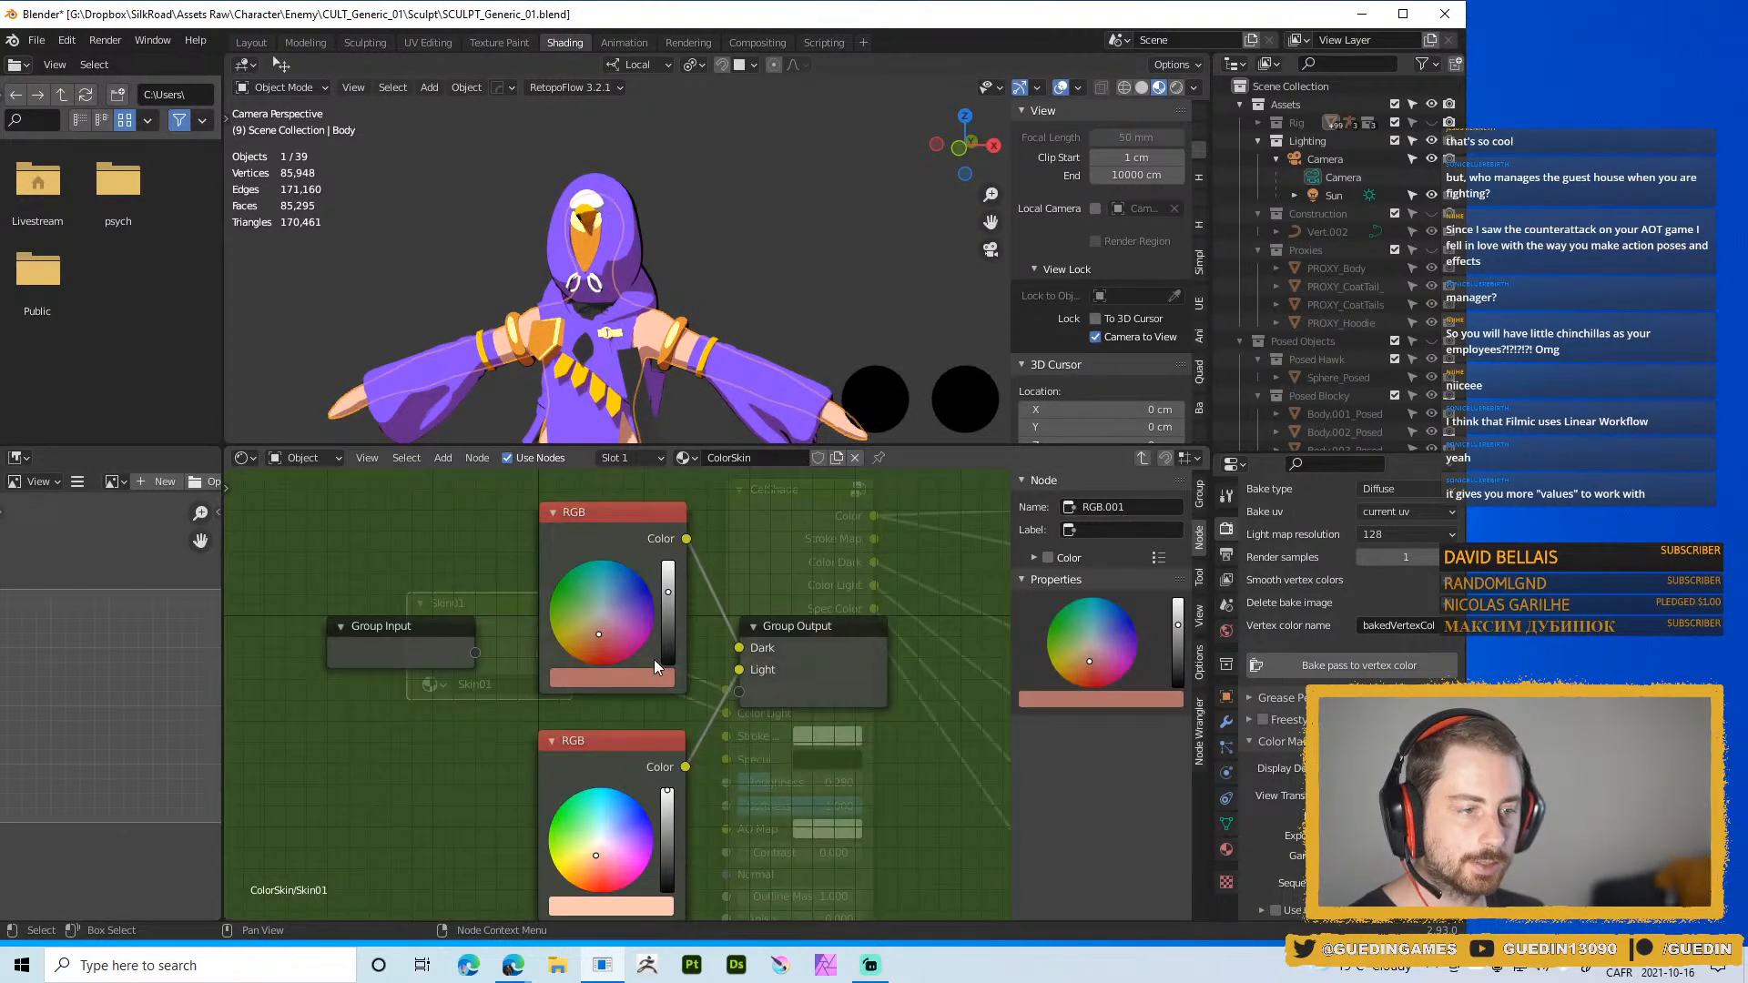
click(800, 228)
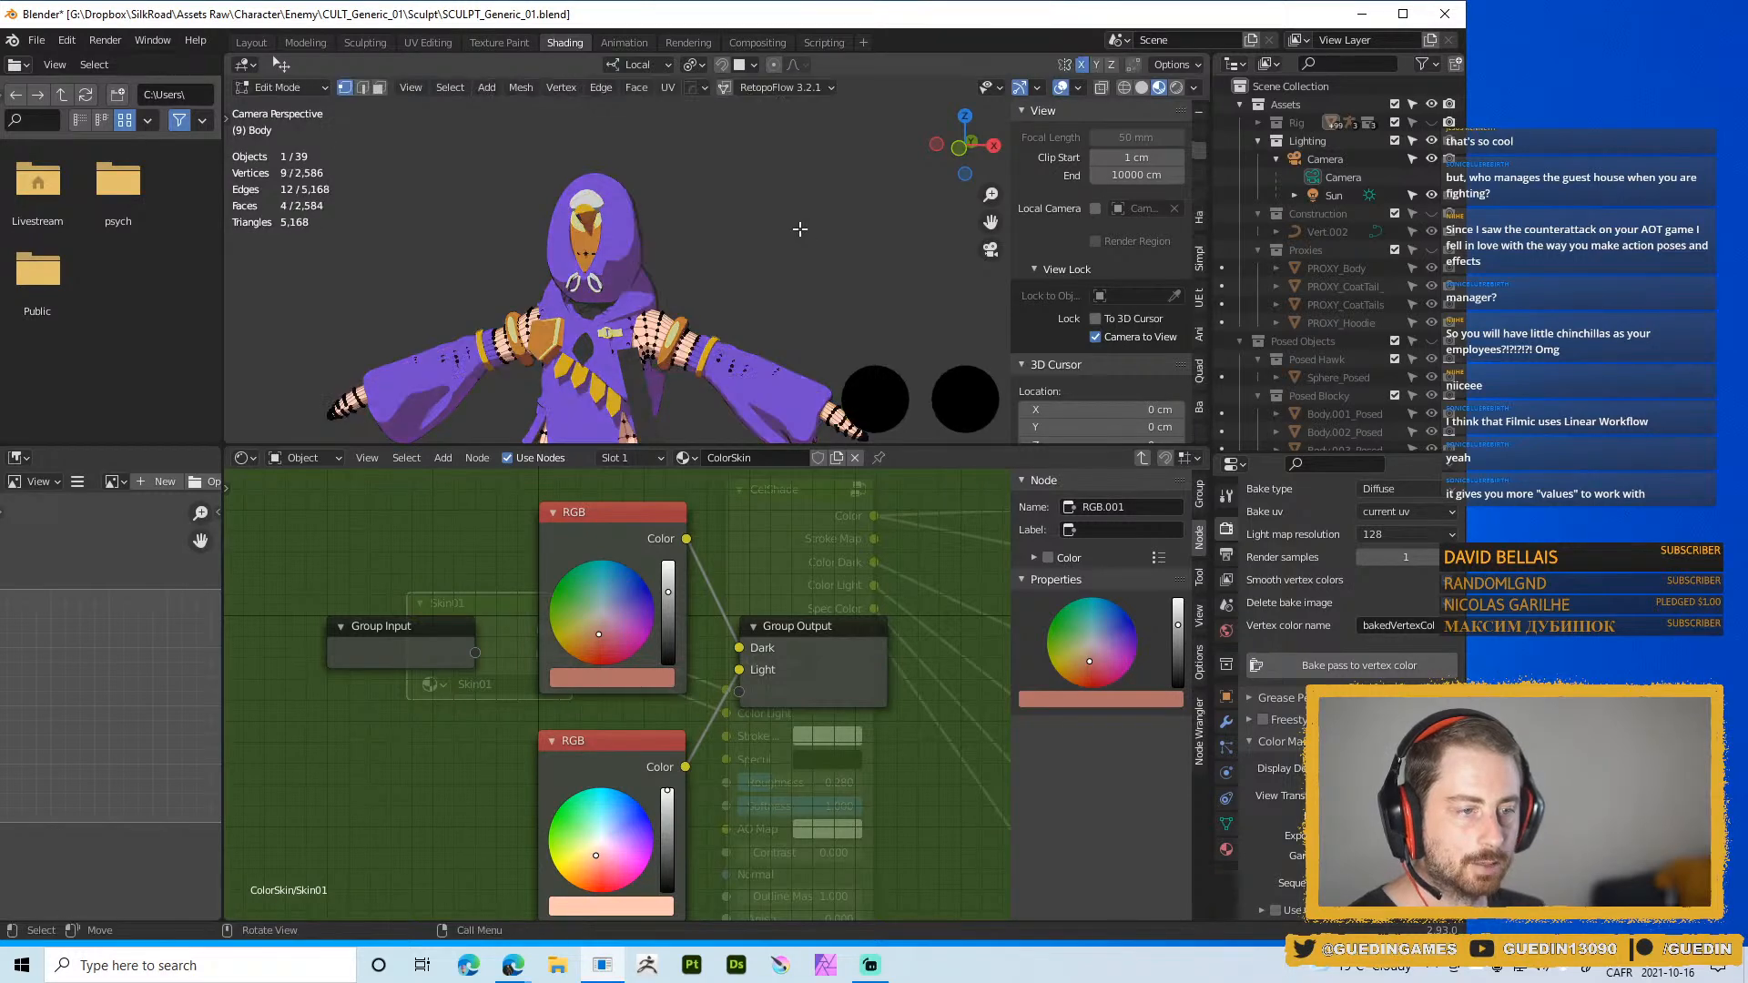
Select the hood, open its Purple01 node group and slightly lower the saturation of the dark purple colour
click(616, 202)
scroll(690, 405, down, 3)
scroll(690, 404, up, 2)
middle_drag(583, 628, 1008, 795)
key(Tab)
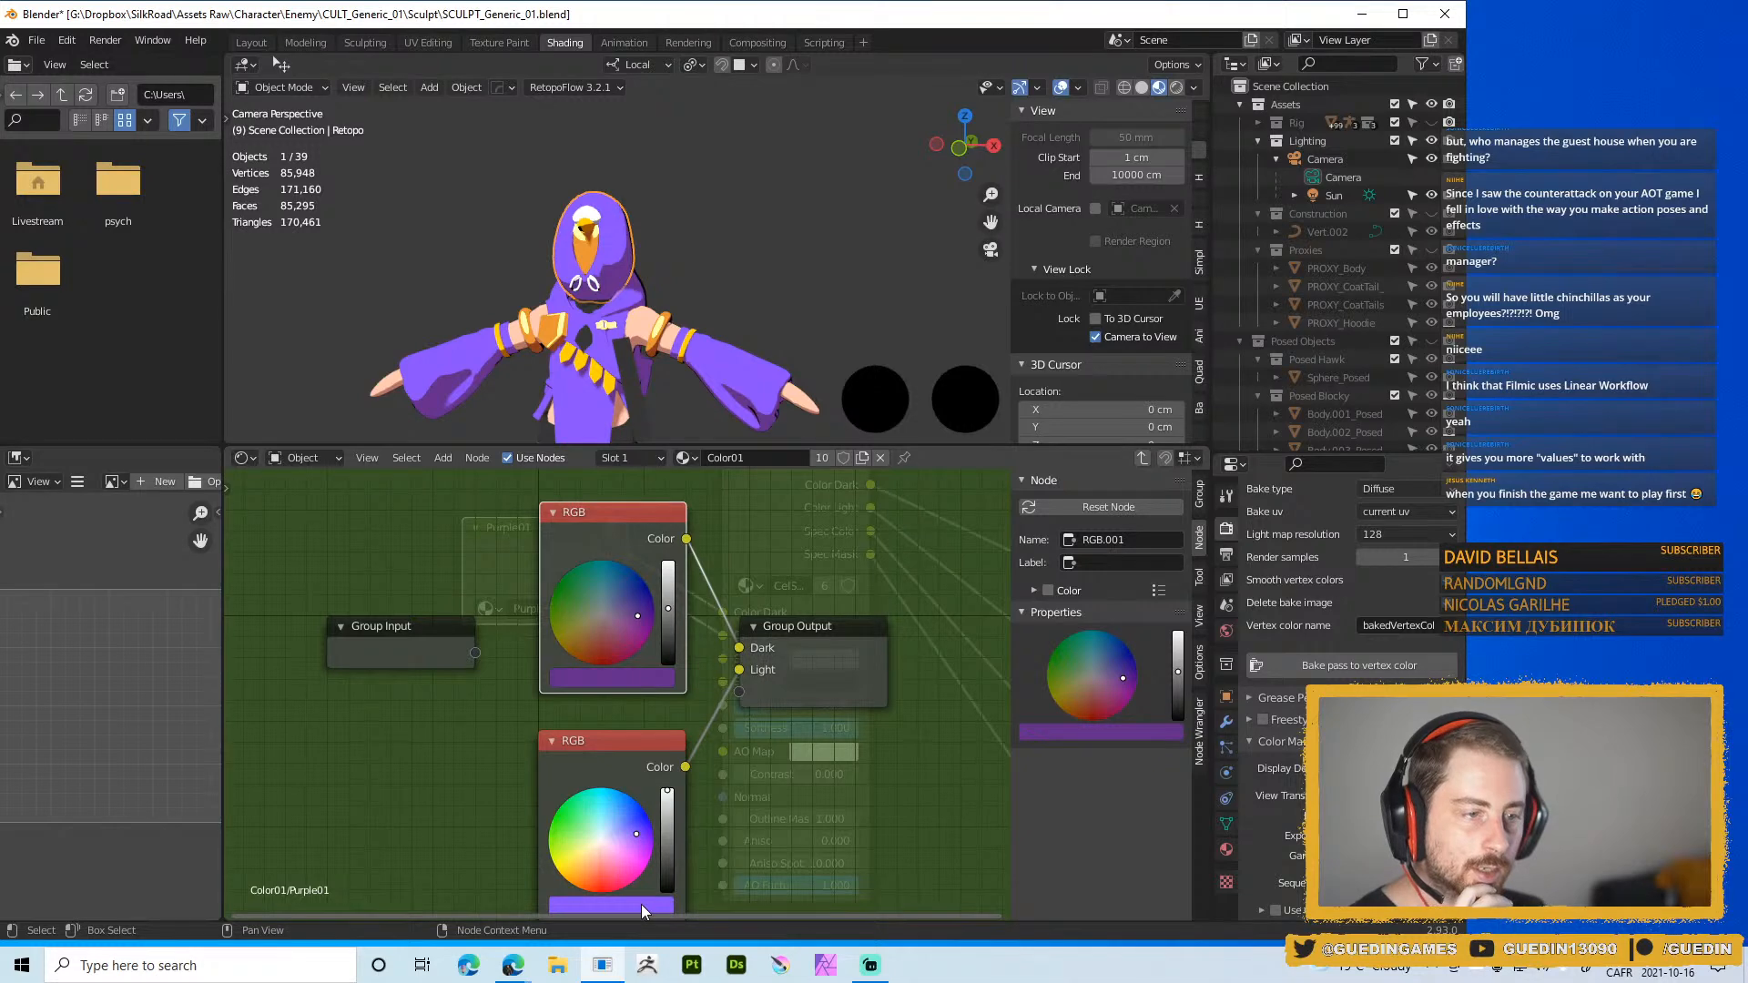
click(635, 680)
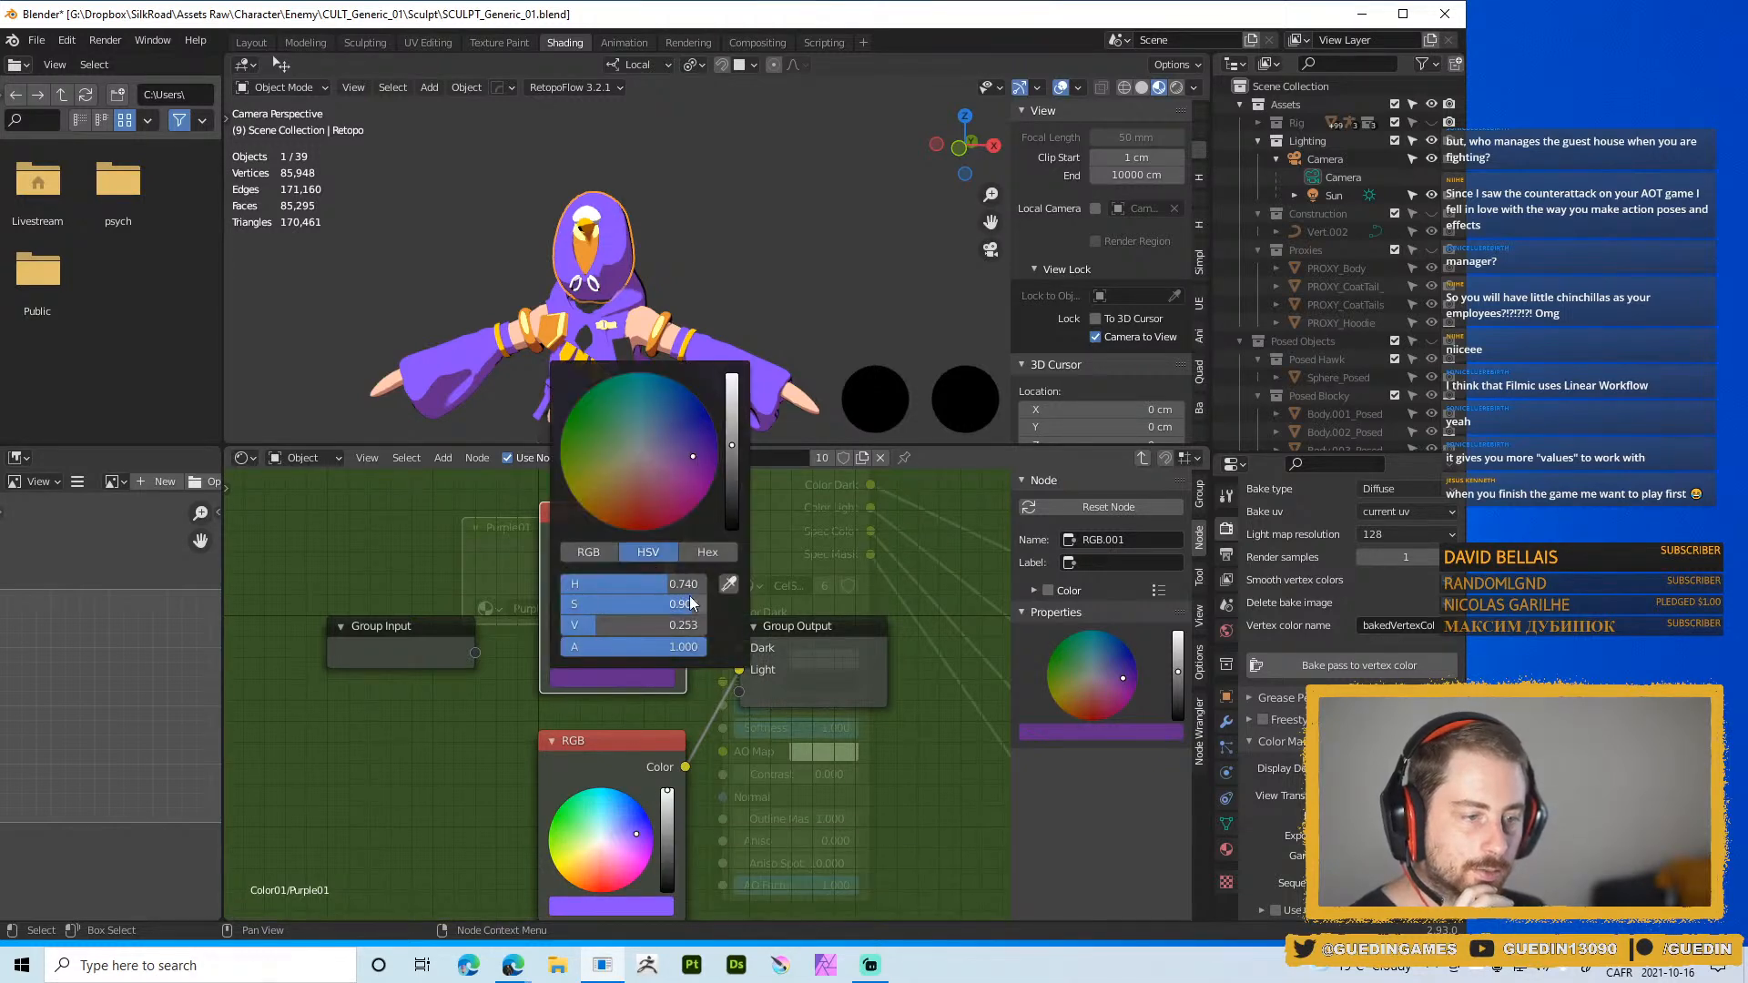
drag(692, 603, 676, 603)
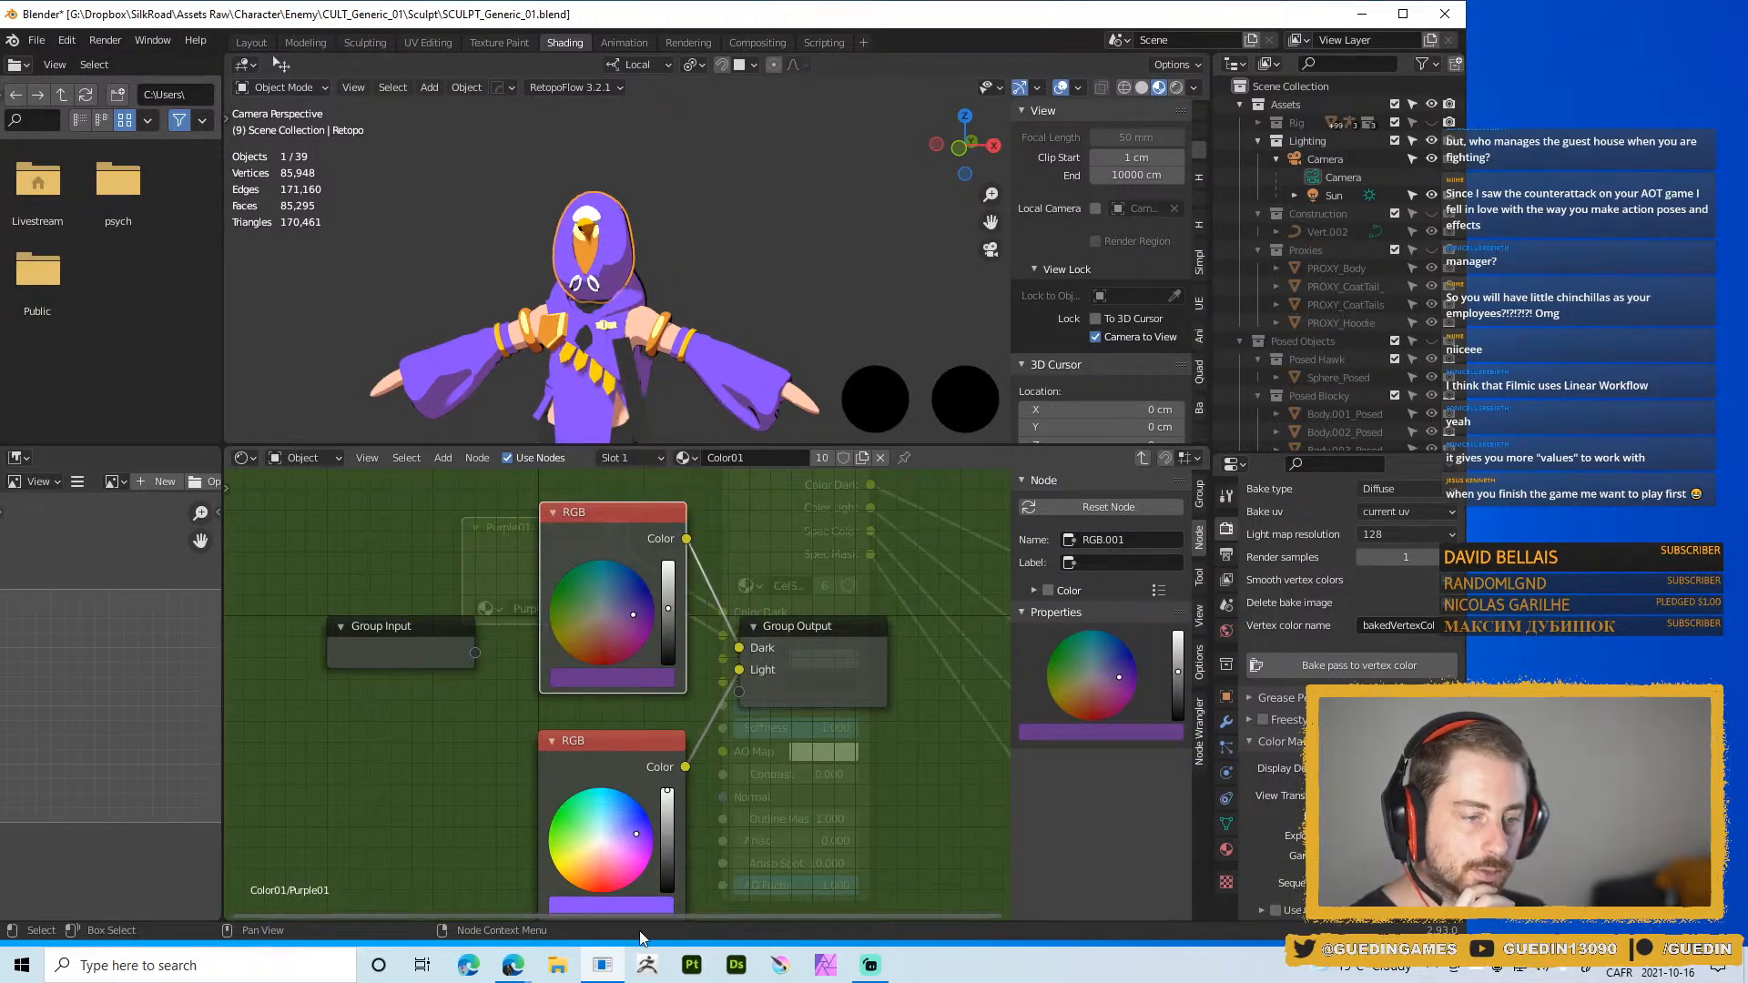
click(637, 907)
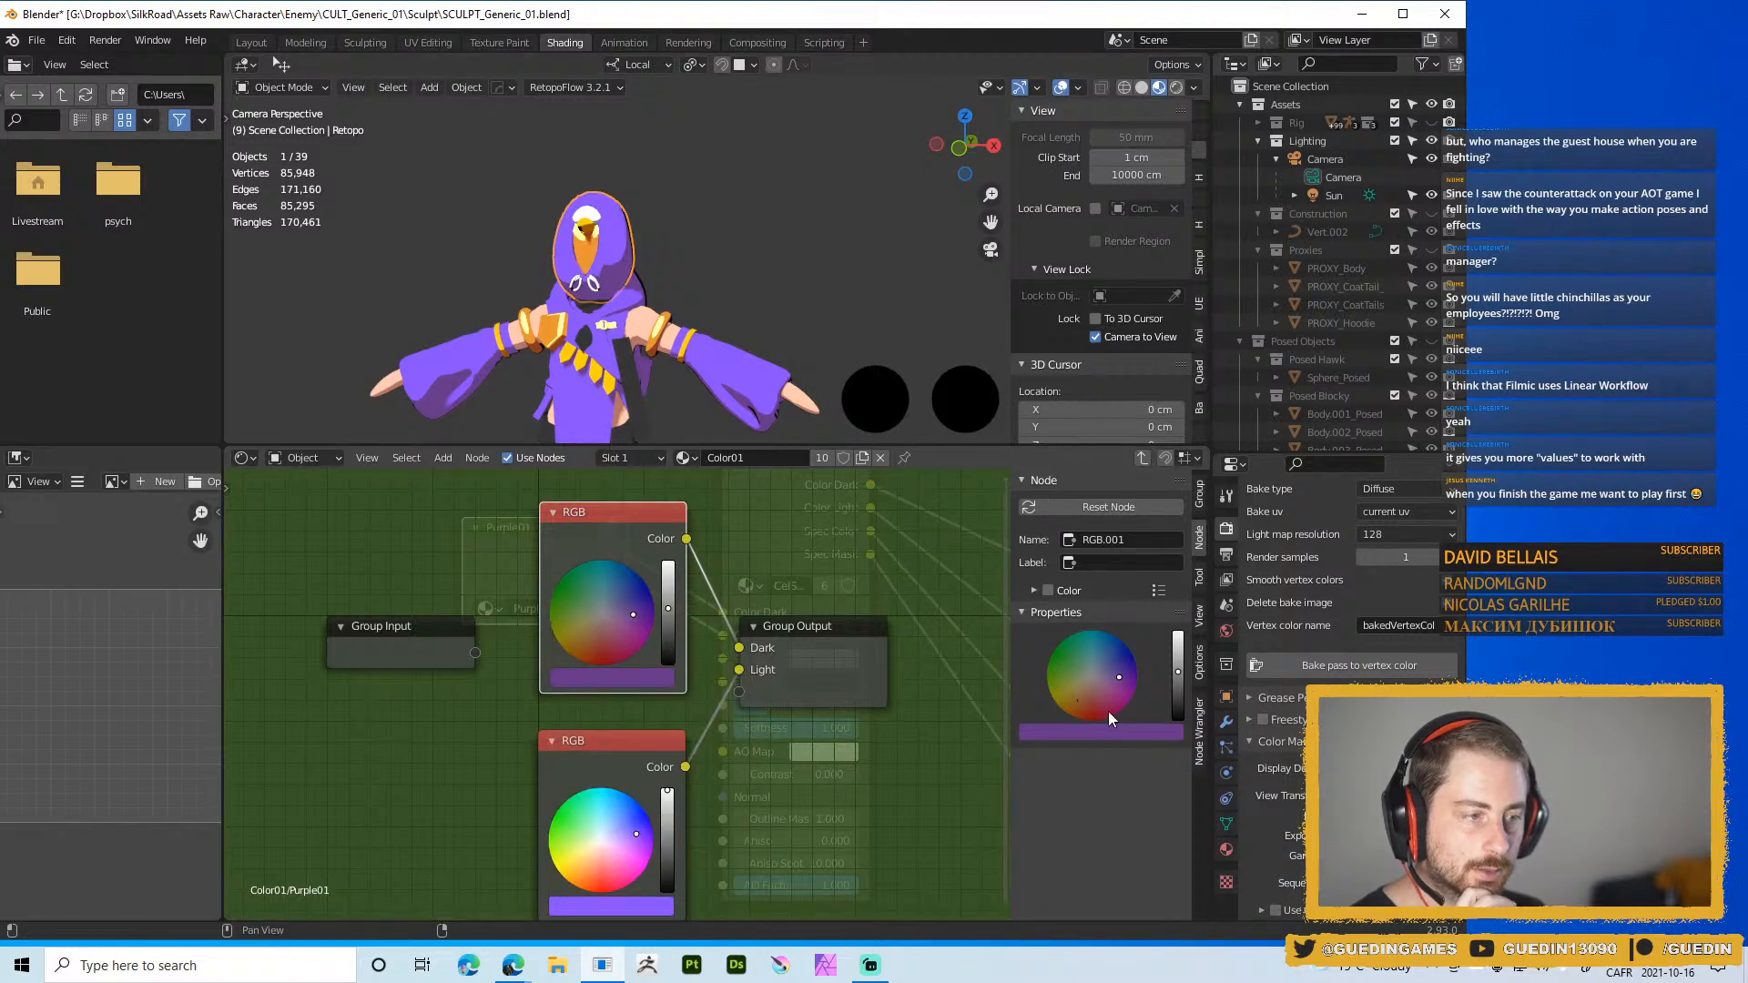
Assign Material.002 to the hood and examine its Principled BSDF settings as a purple reference
click(725, 457)
click(685, 457)
click(684, 457)
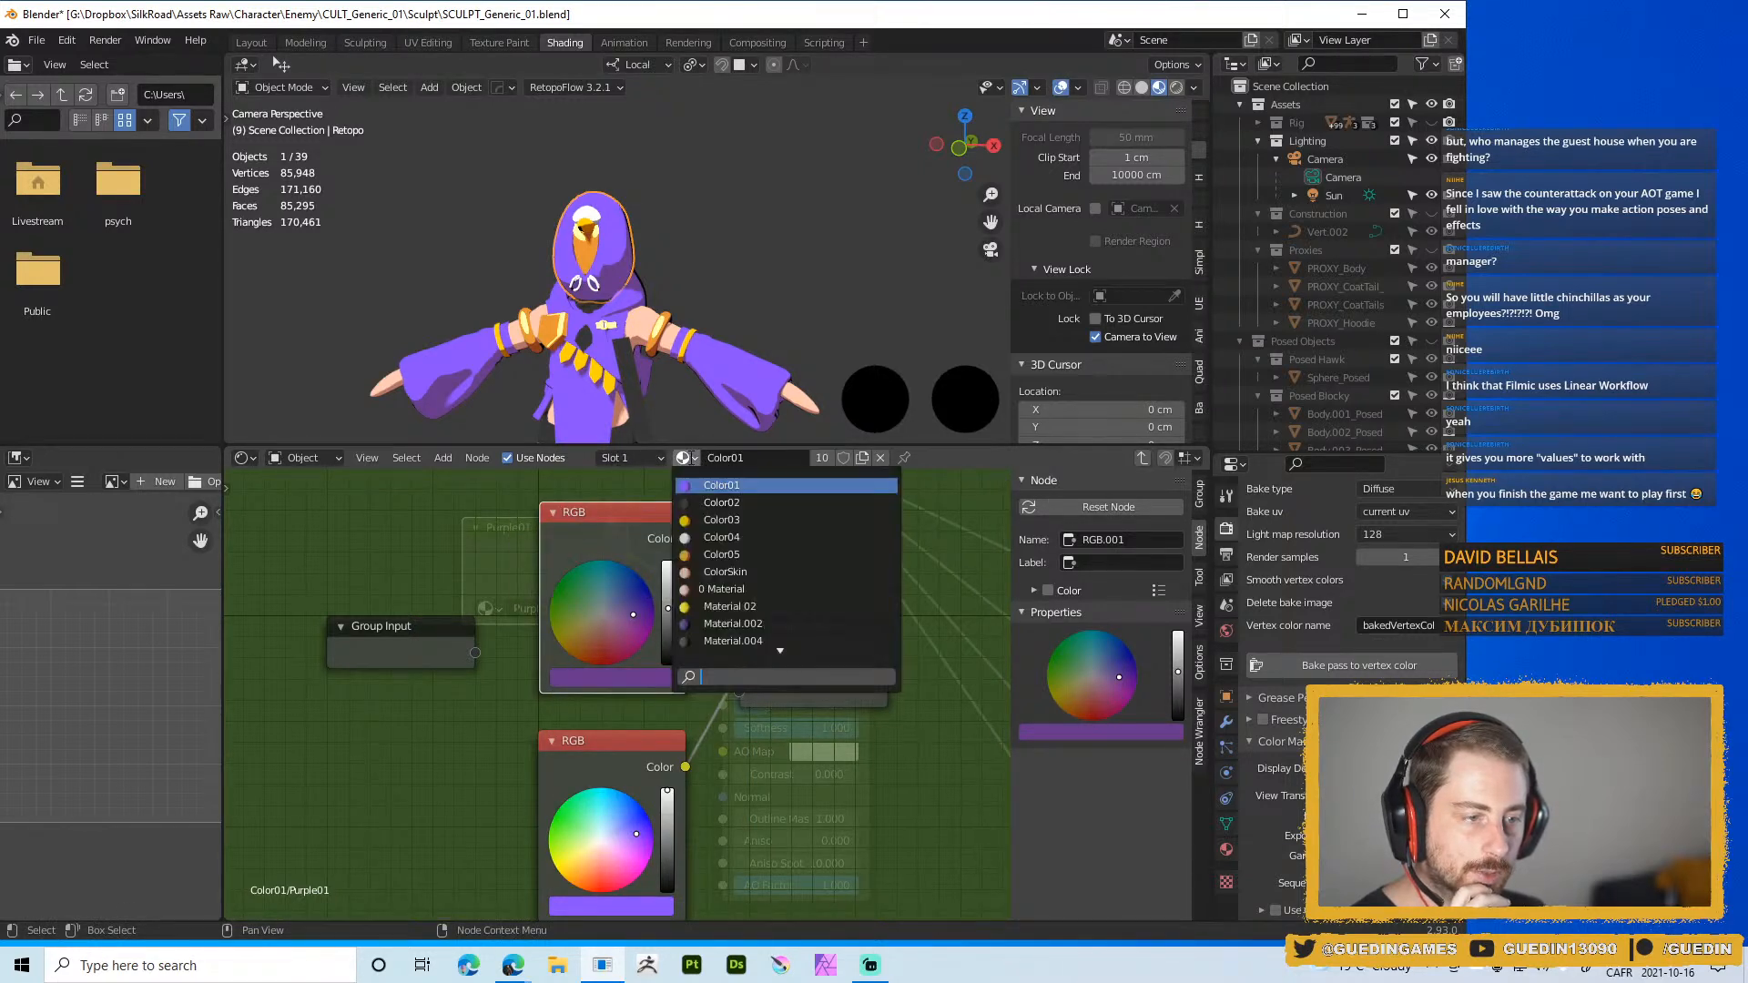
click(746, 622)
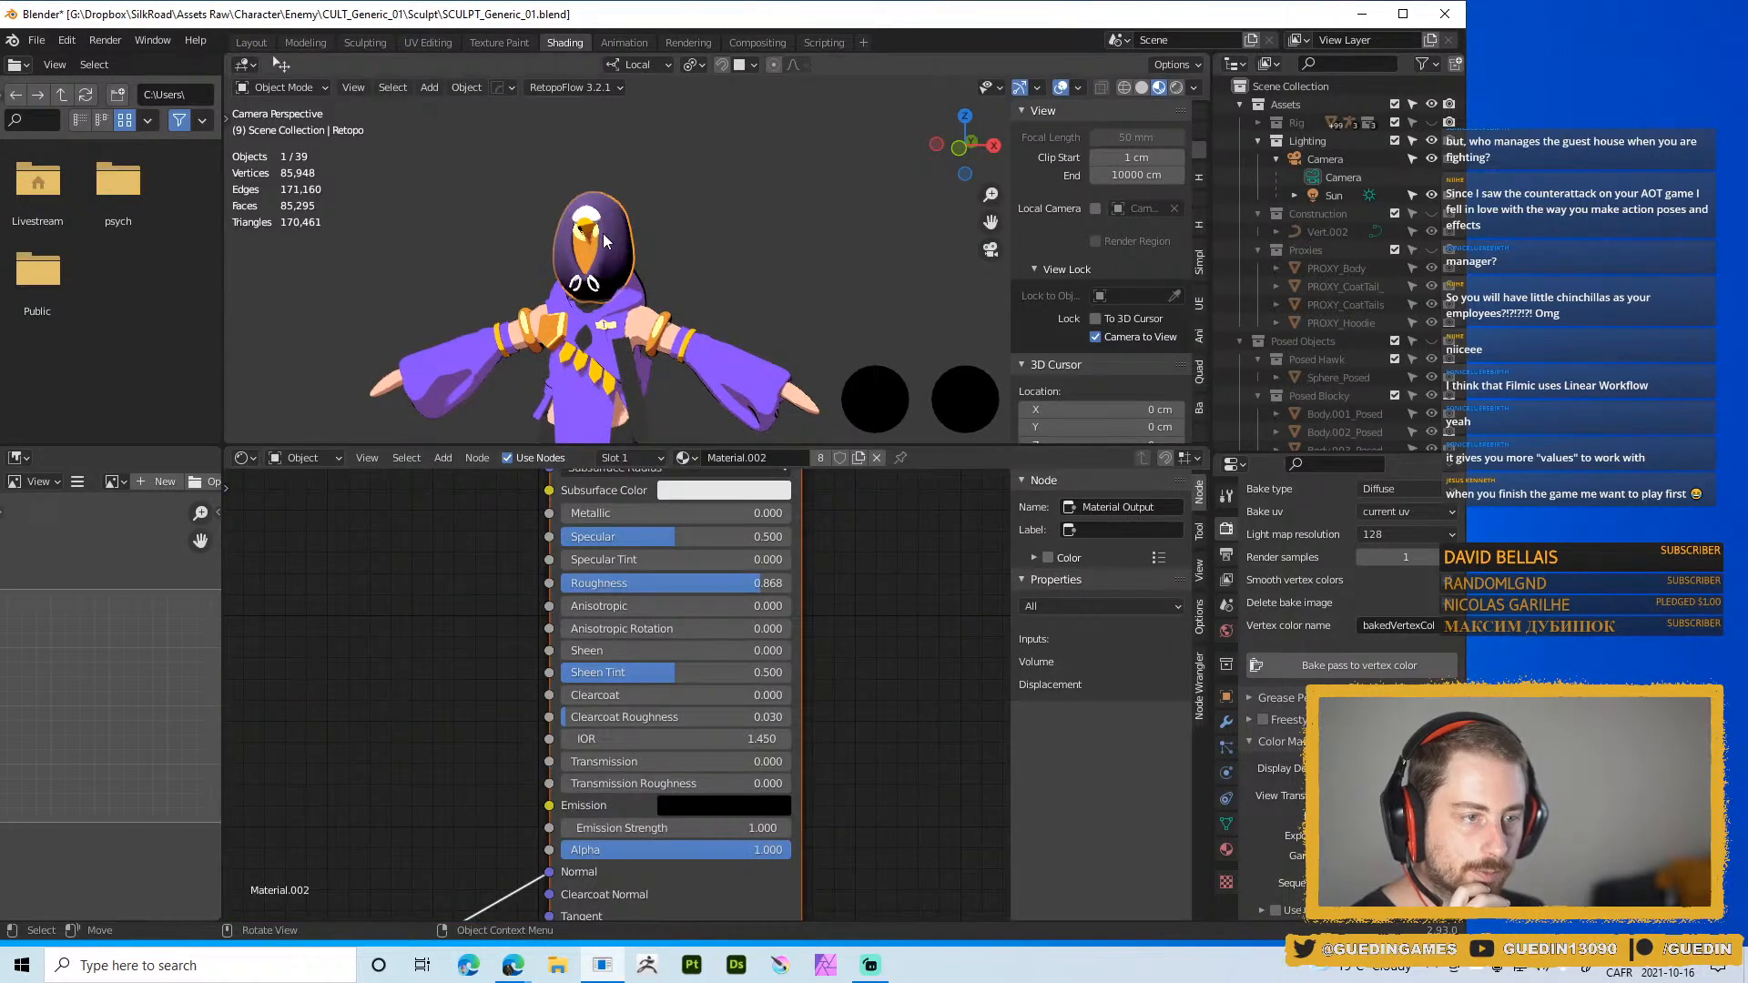
middle_drag(862, 706, 885, 625)
middle_drag(583, 743, 660, 616)
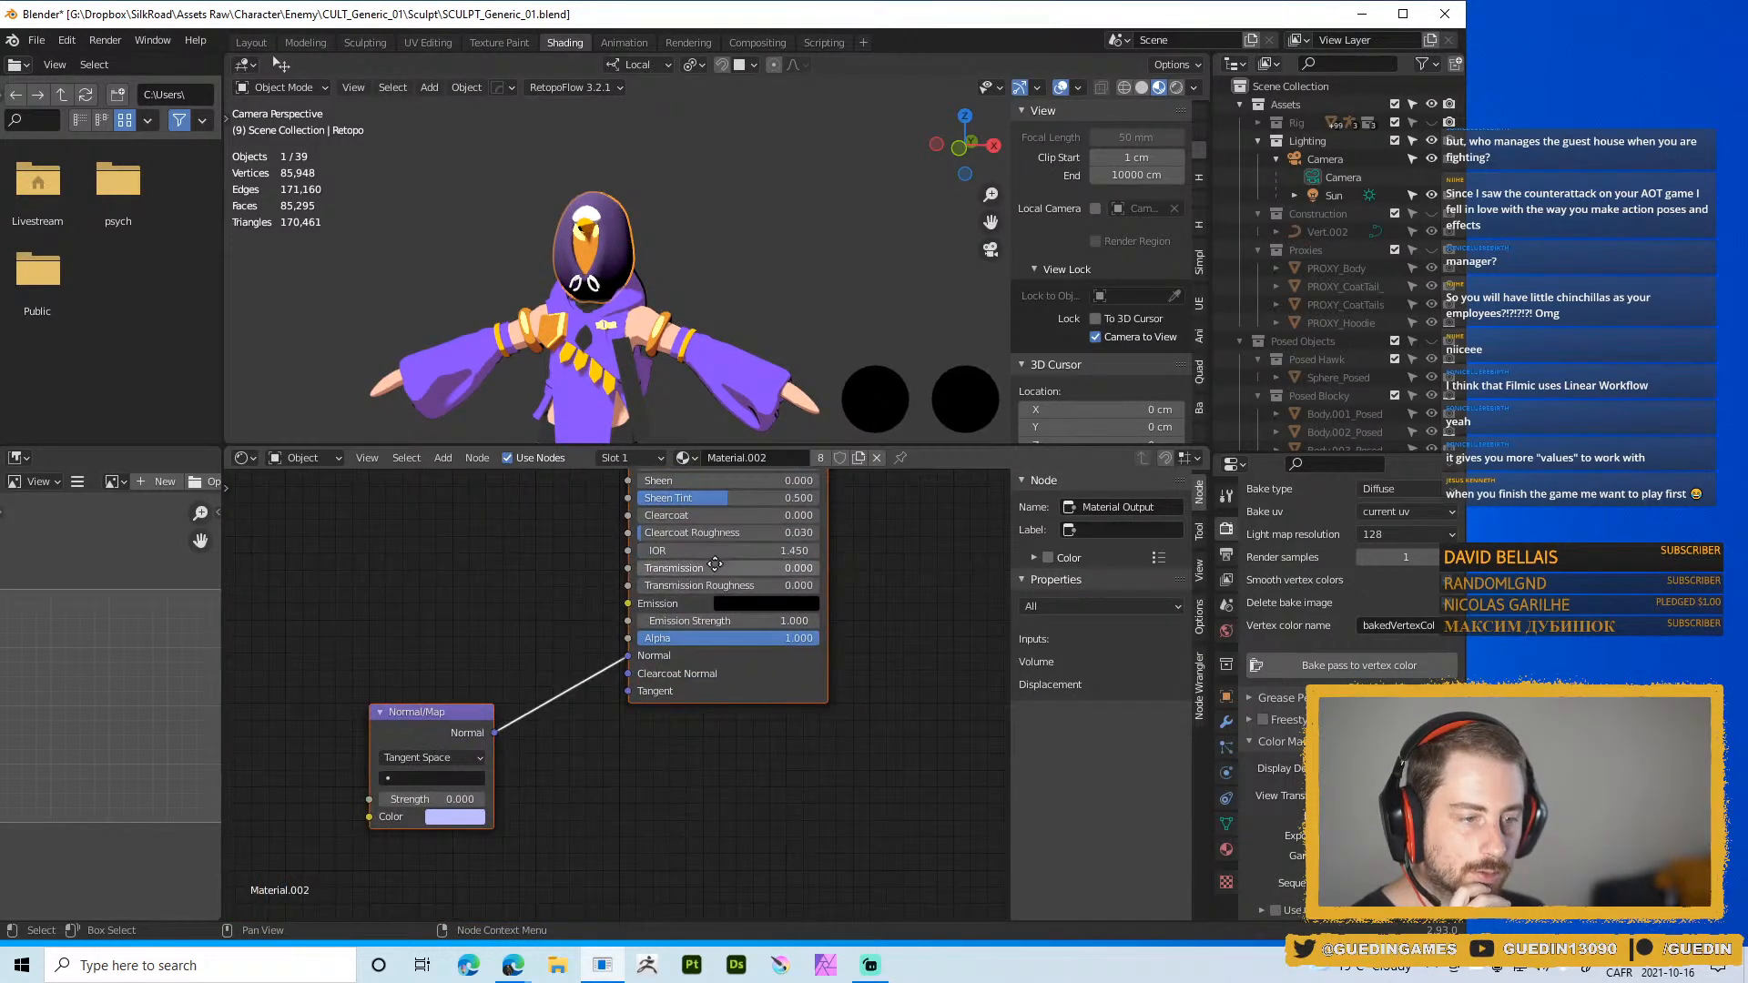
scroll(823, 599, down, 3)
middle_drag(823, 597, 811, 842)
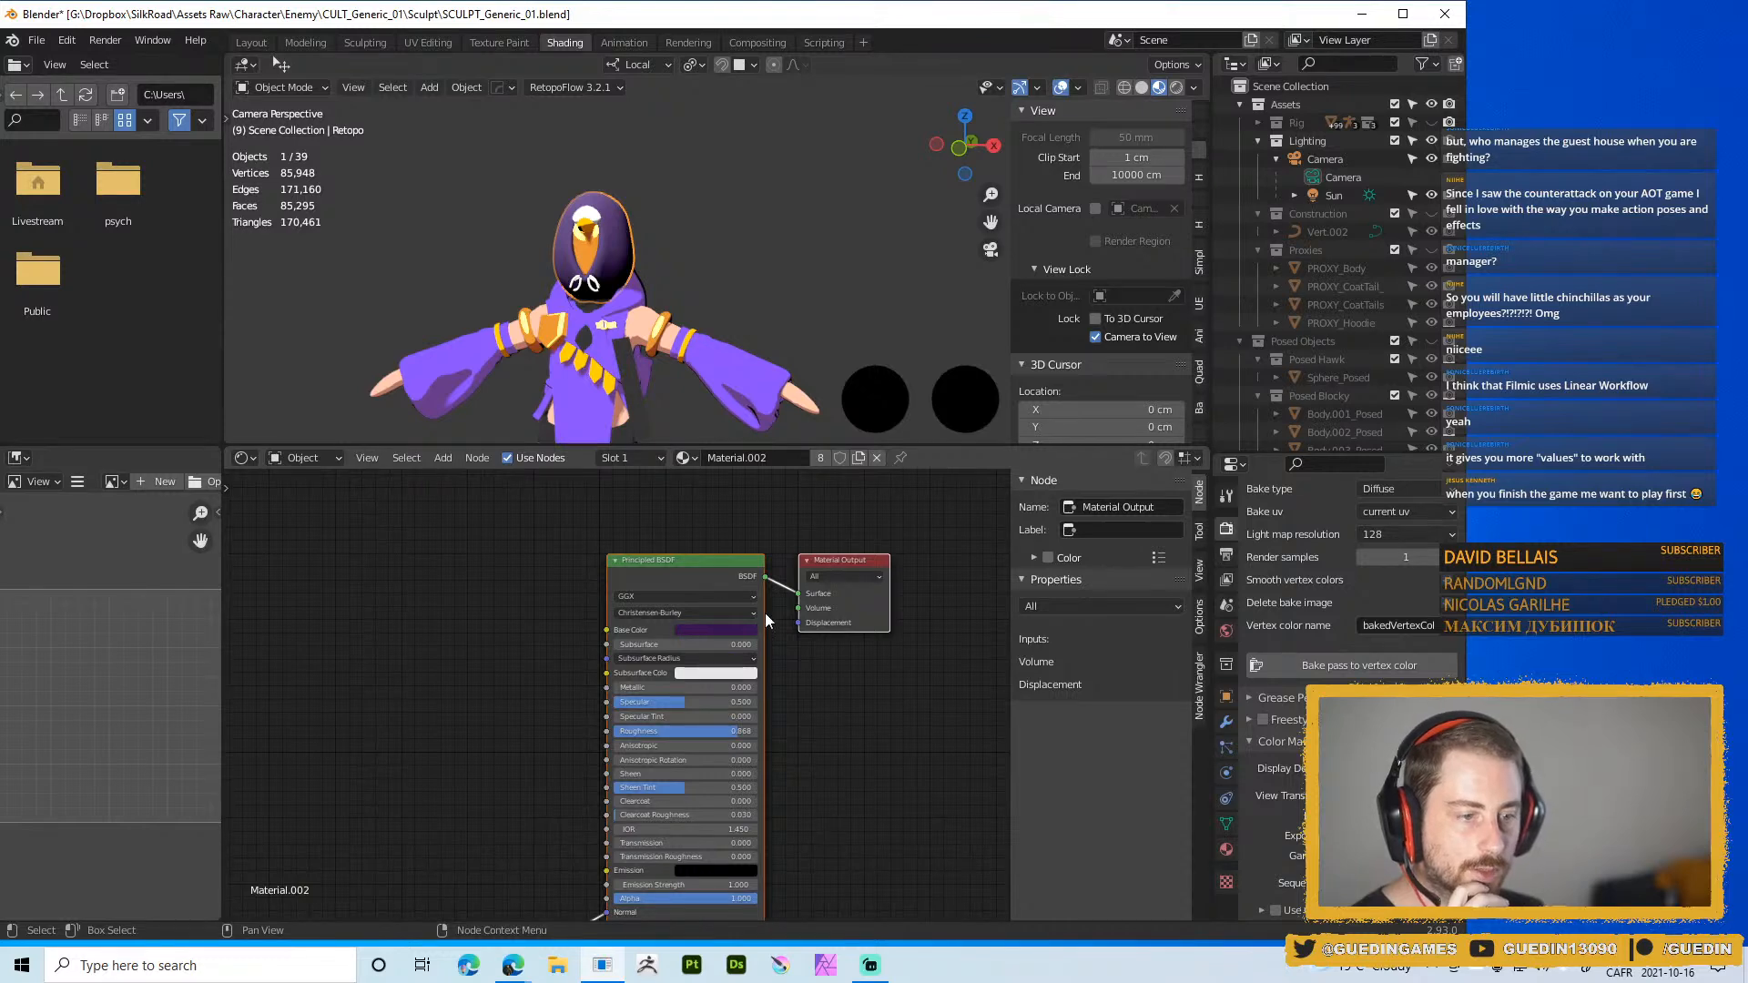
Reassign the Color01 material to the hood
click(647, 456)
click(642, 457)
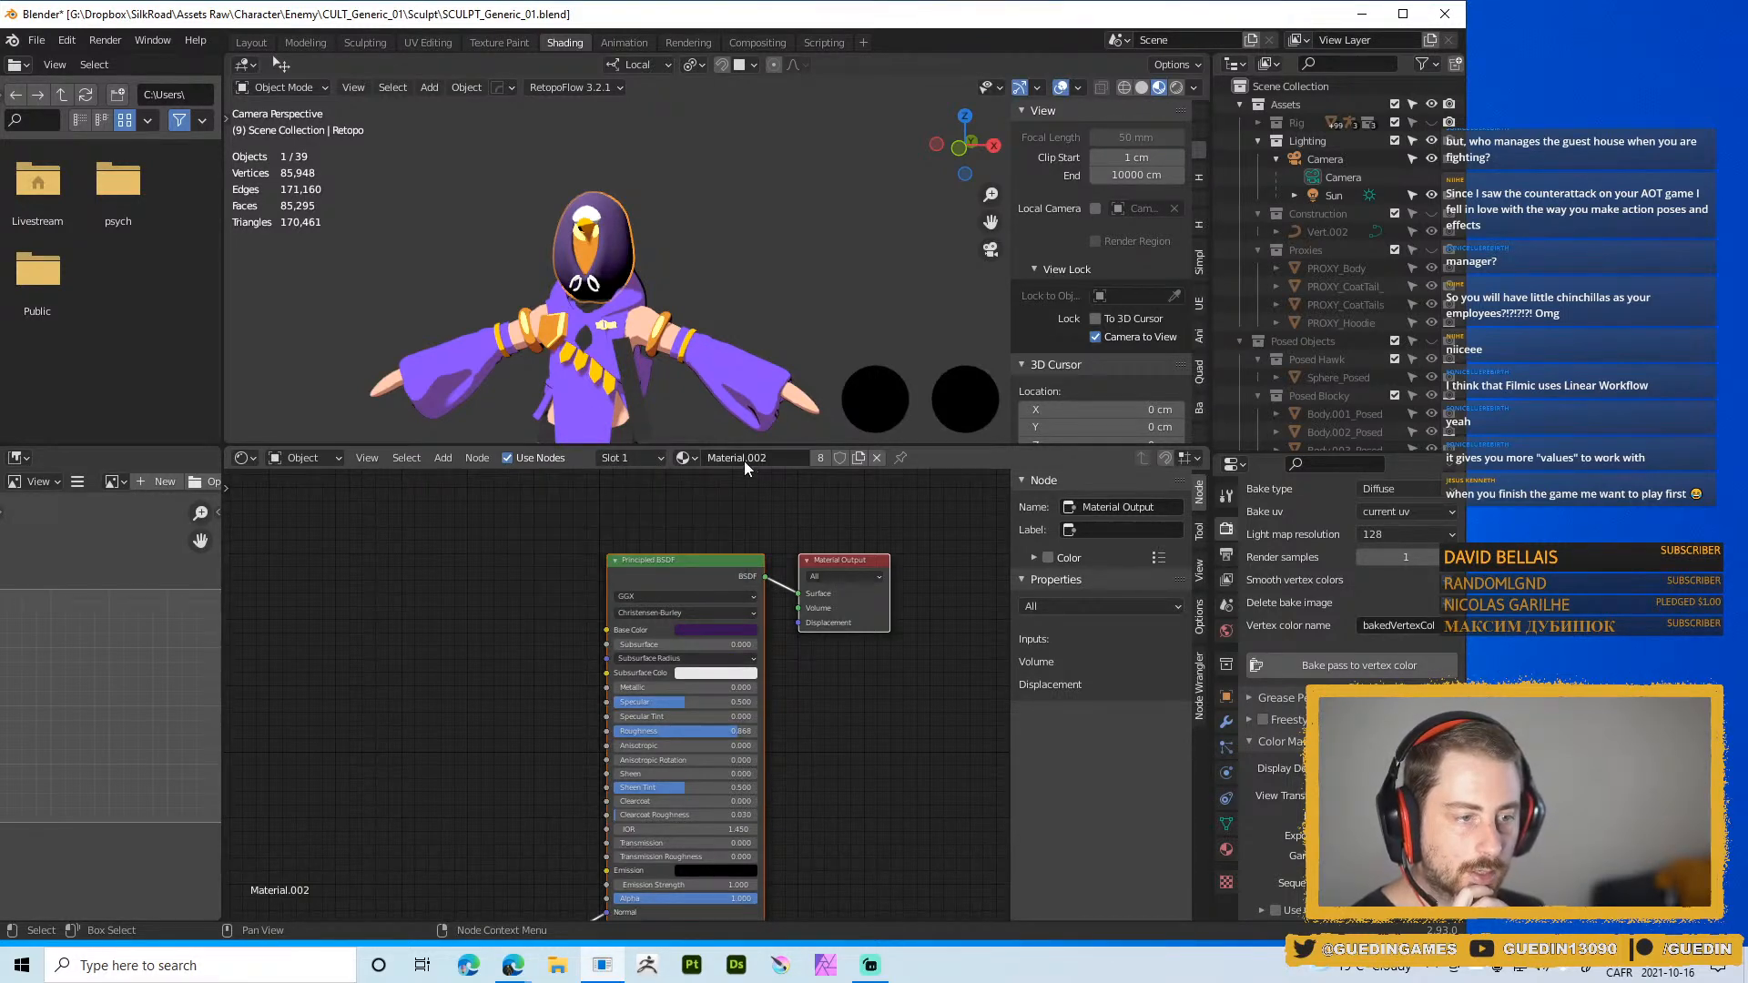
click(682, 457)
click(757, 615)
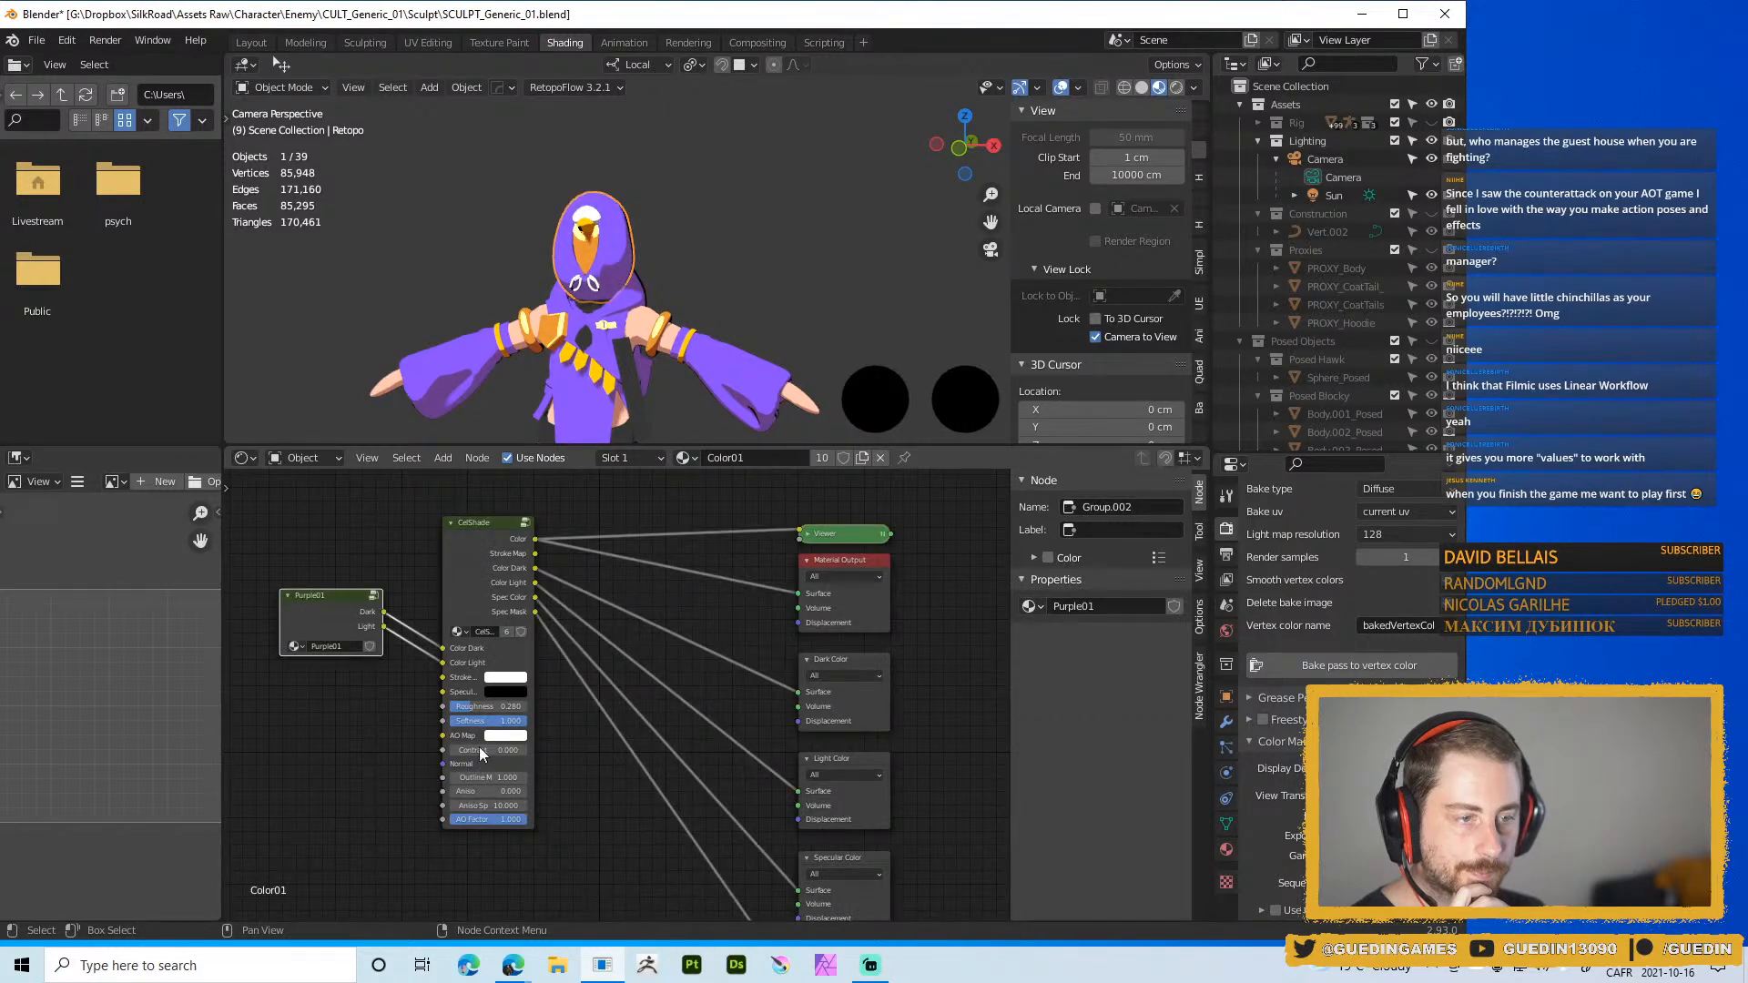
Set the value (brightness) of the light purple colour in the Purple01 group to 0.822
key(KP_Decimal)
key(Tab)
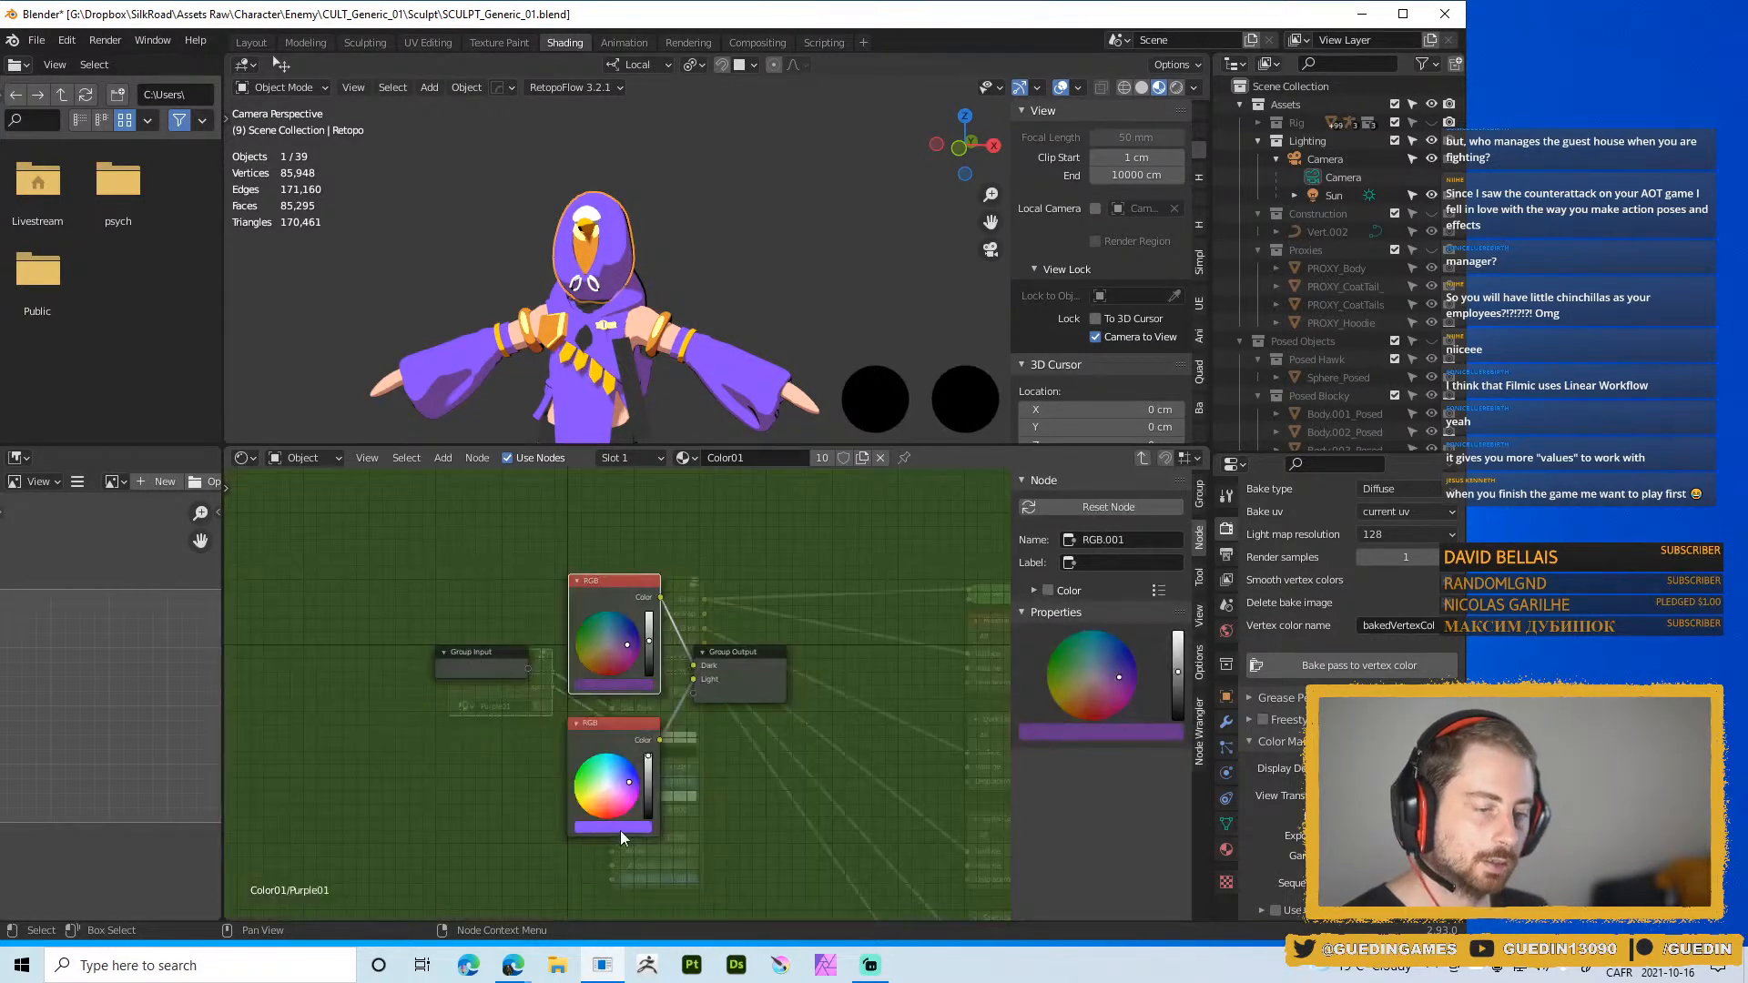
click(612, 827)
click(626, 822)
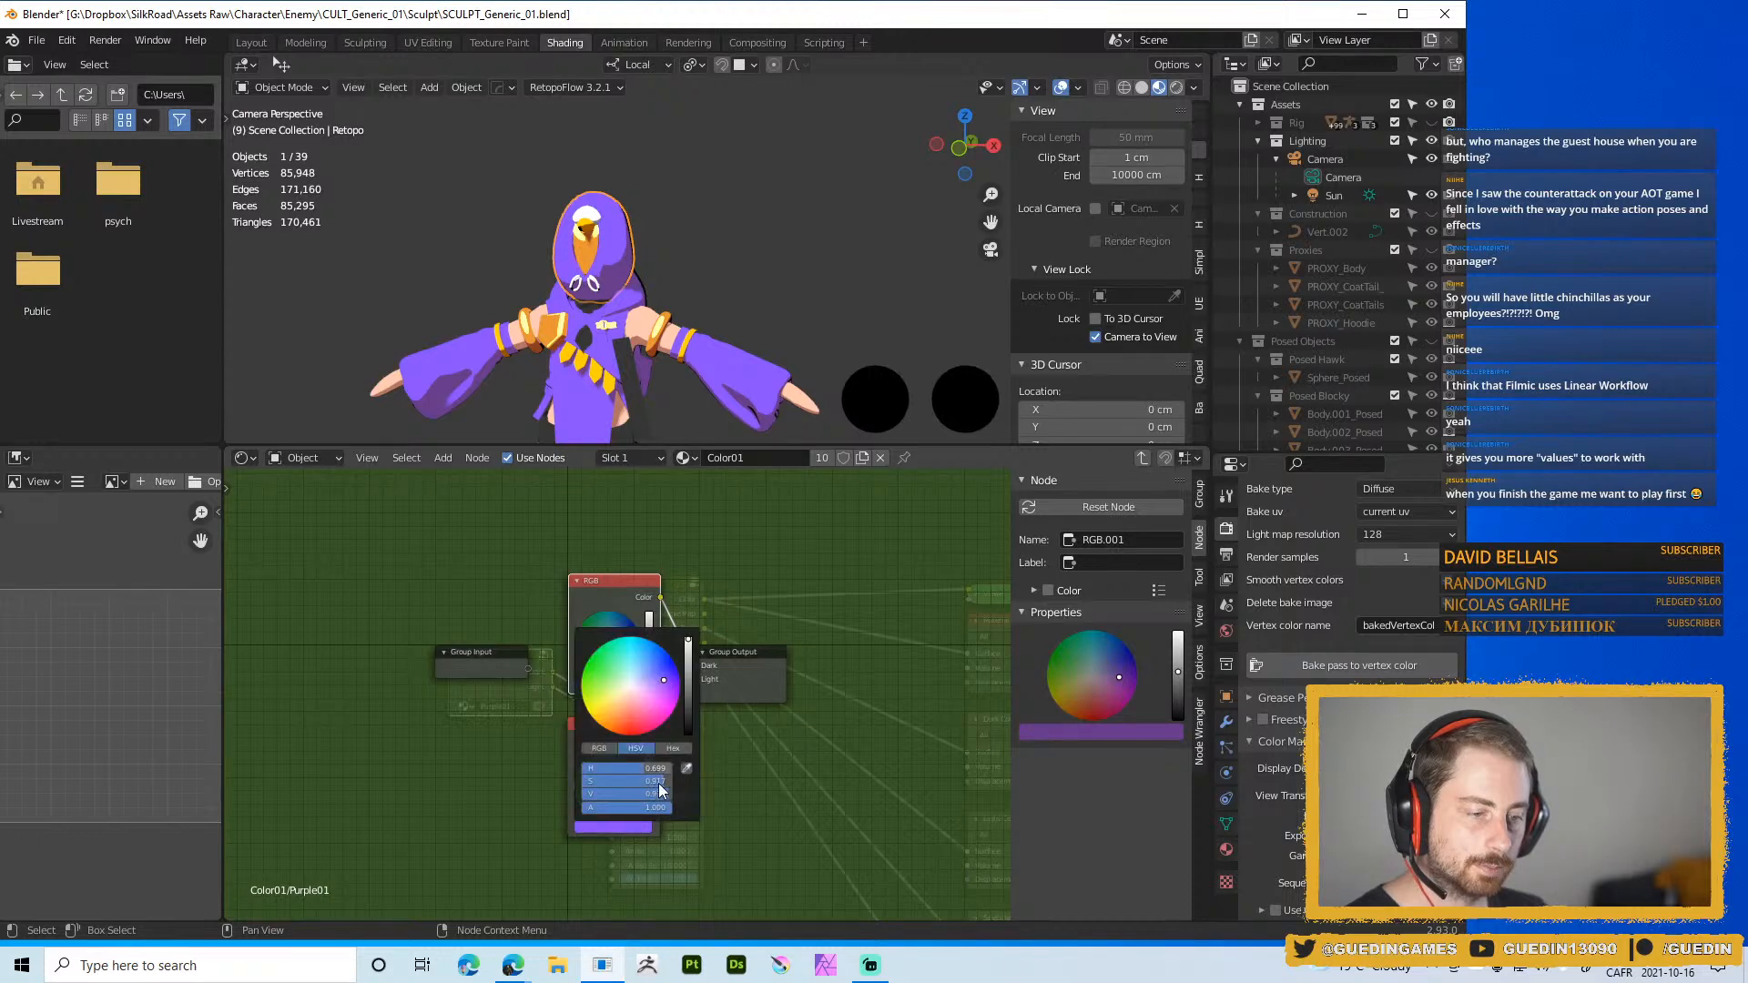
drag(666, 798, 648, 798)
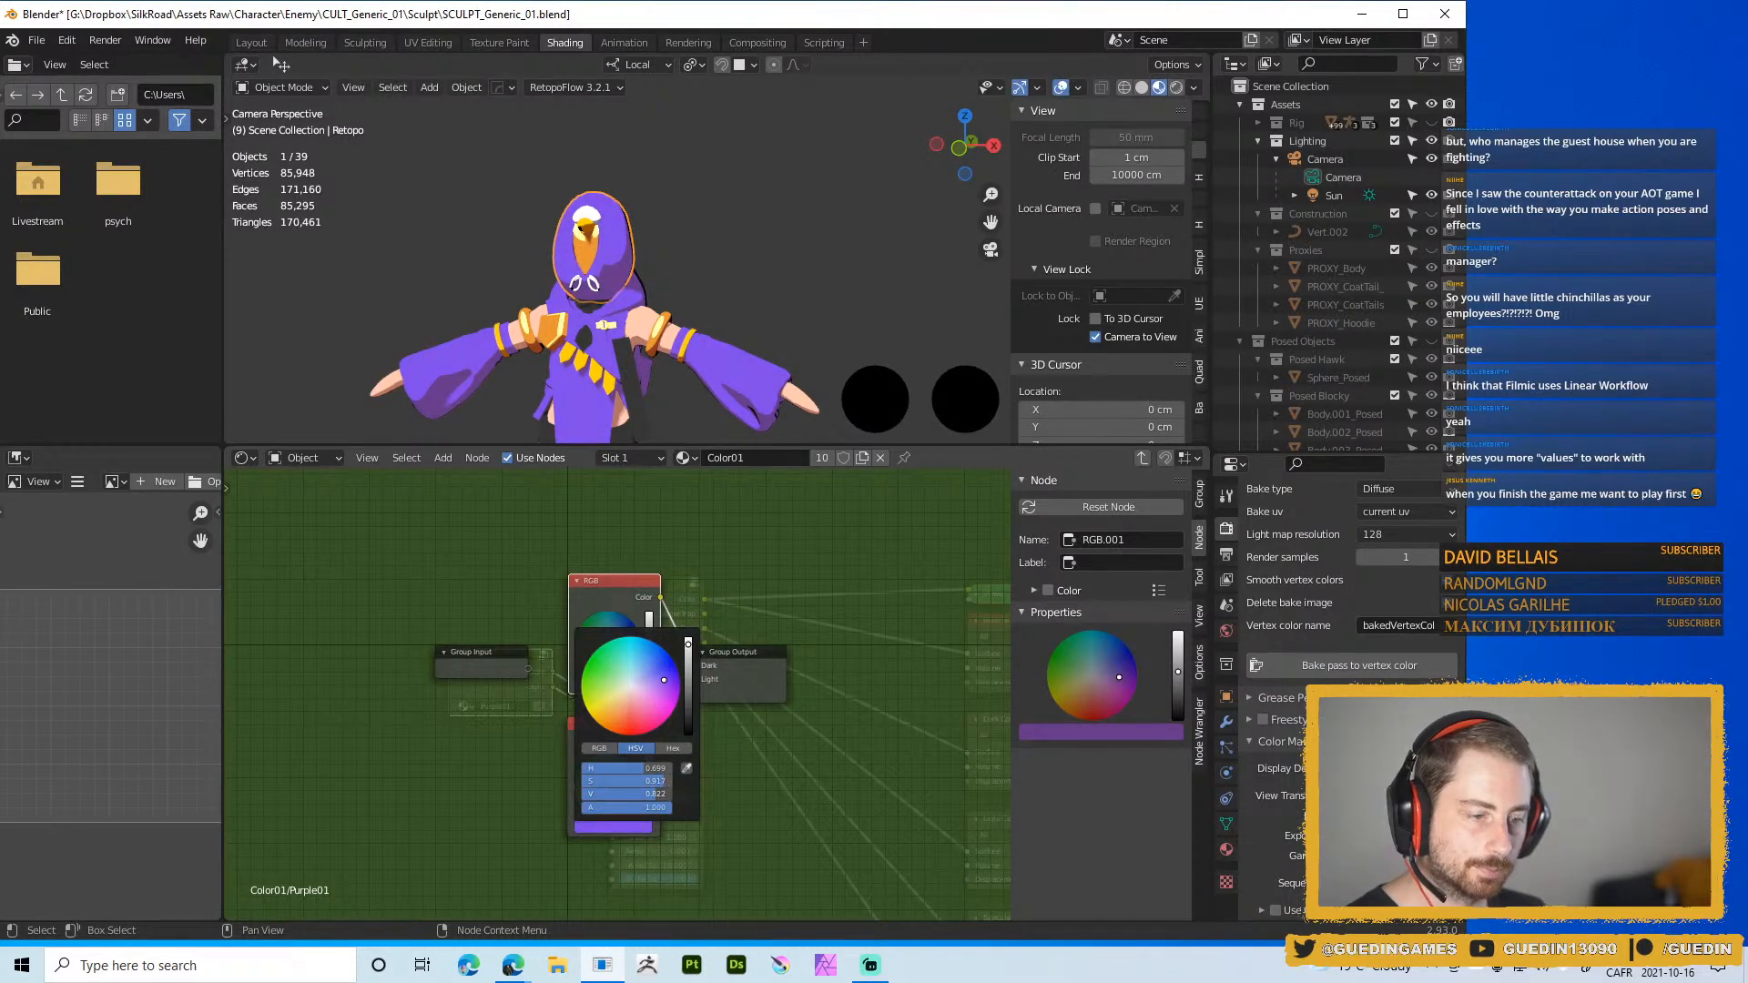
Darken the dark purple colour in the Purple01 group by lowering its value
click(638, 684)
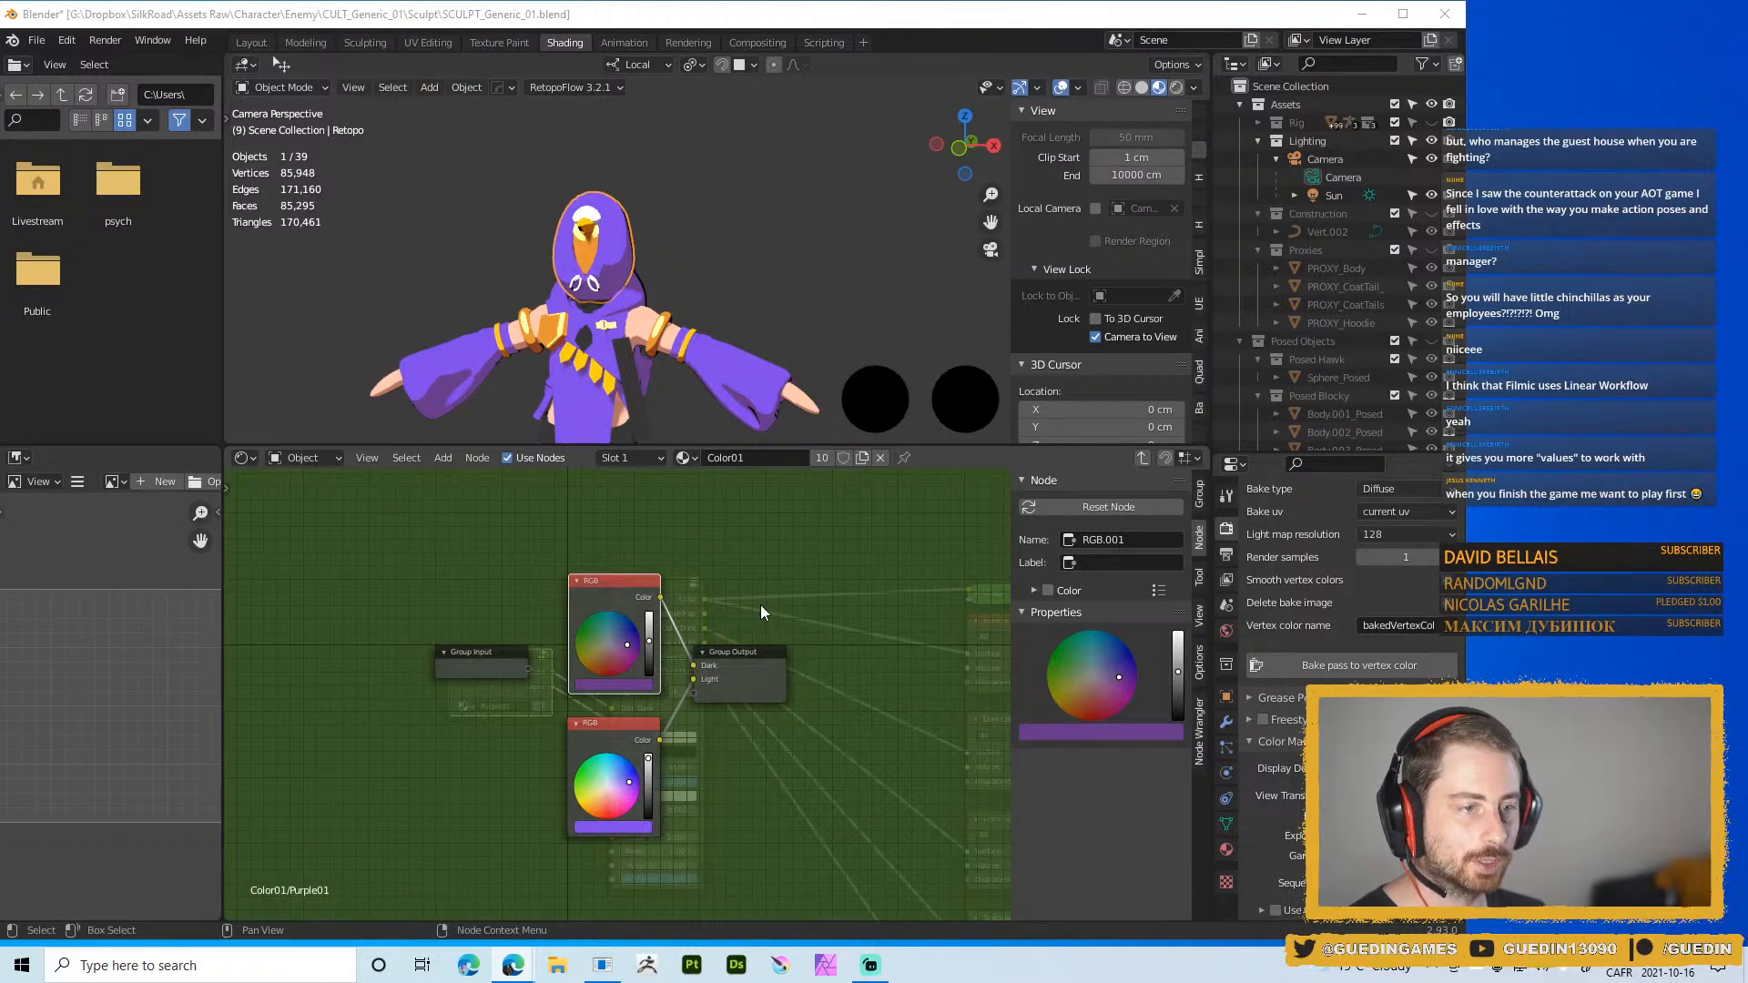
click(621, 684)
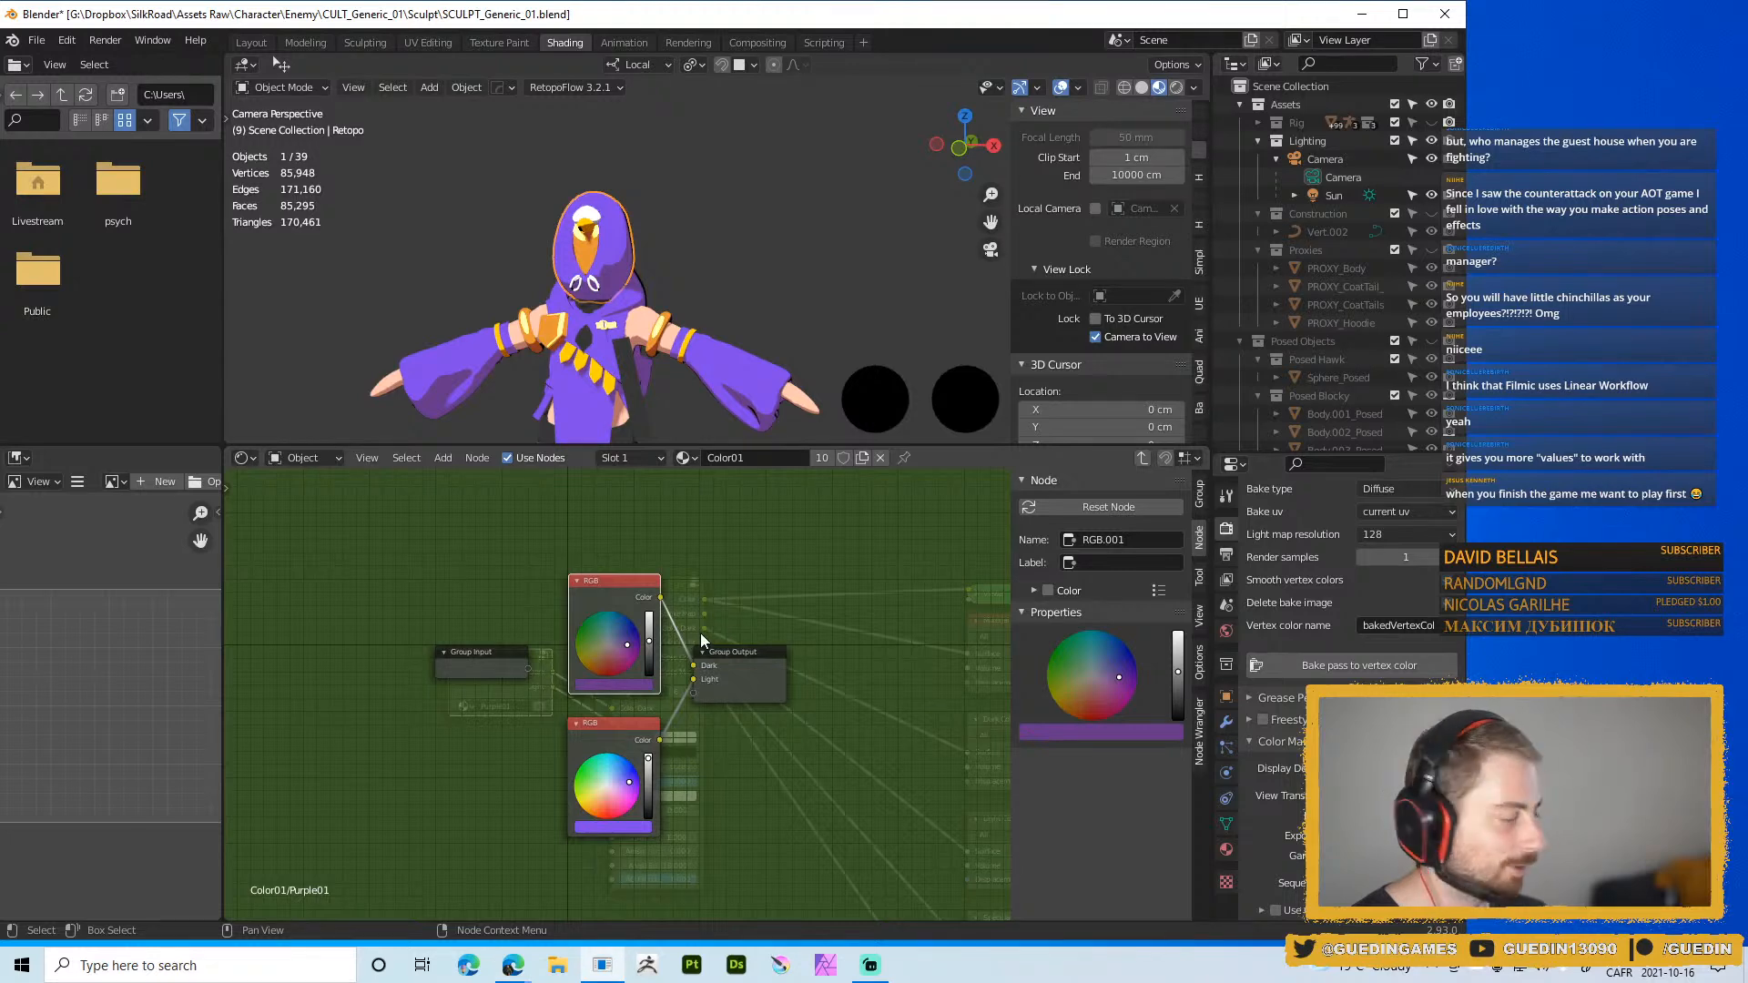
click(628, 686)
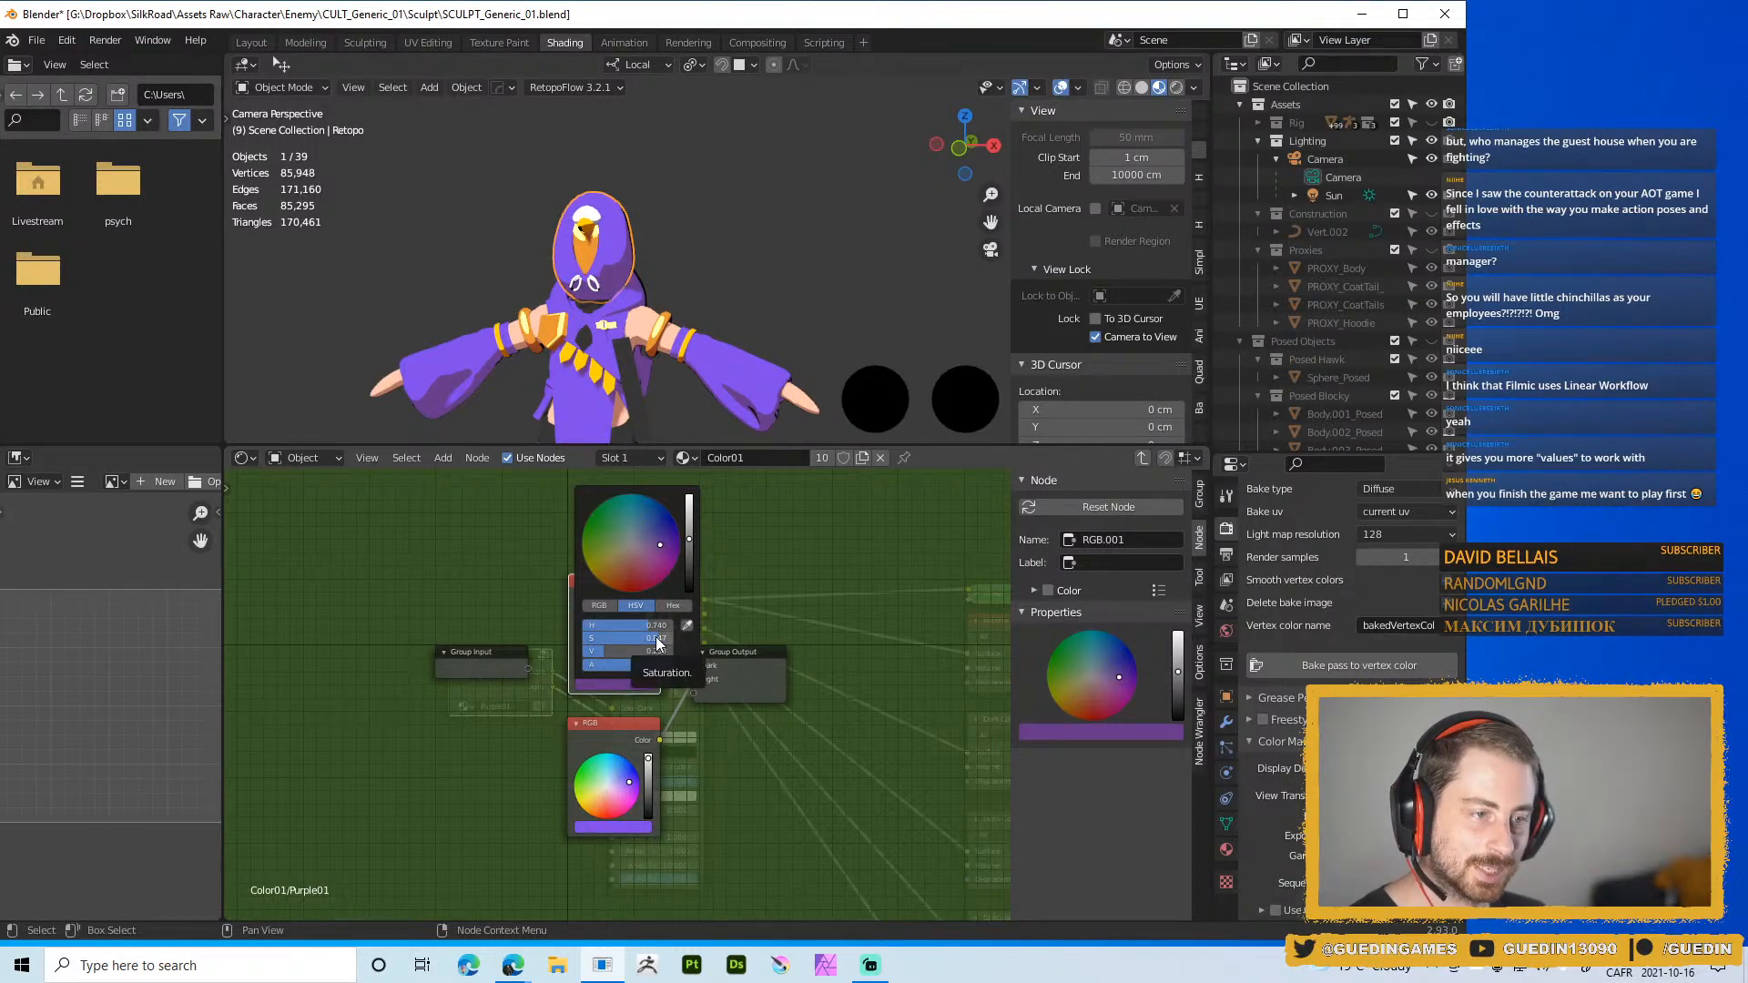
drag(605, 651, 593, 652)
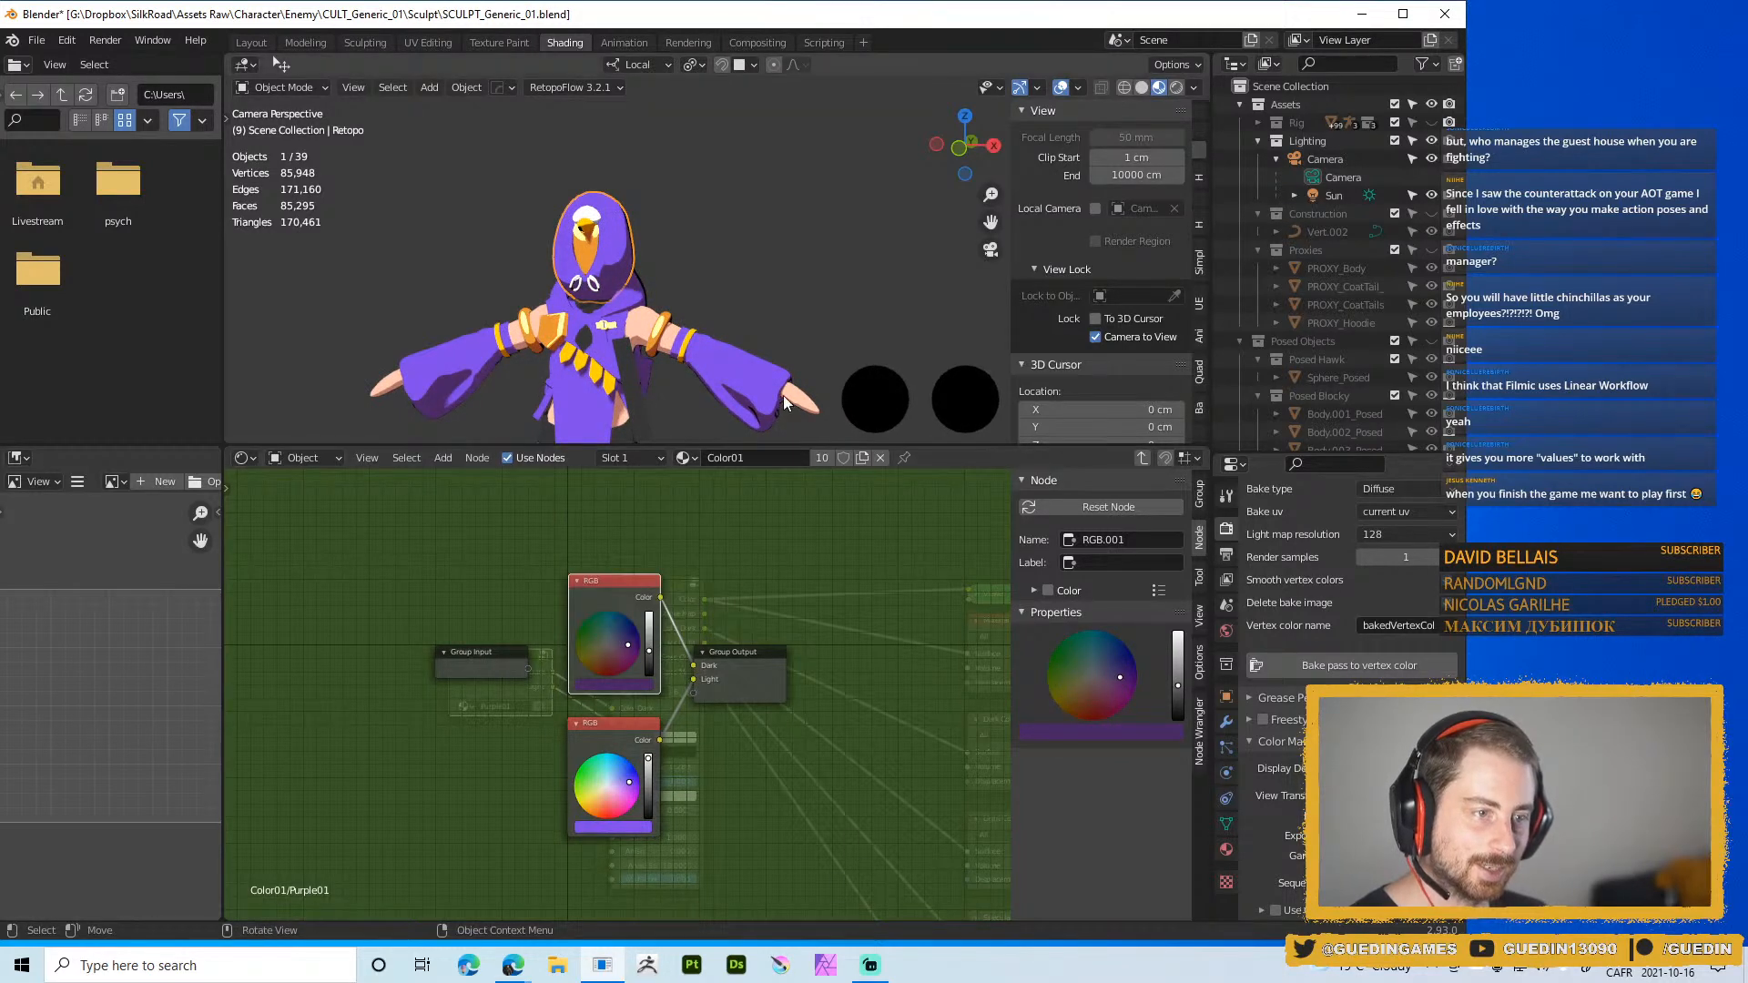
Deselect the hood and examine the purple light and shadow tones on the robe and sleeves from the front
scroll(653, 162, down, 4)
middle_drag(653, 162, 625, 379)
scroll(624, 248, up, 6)
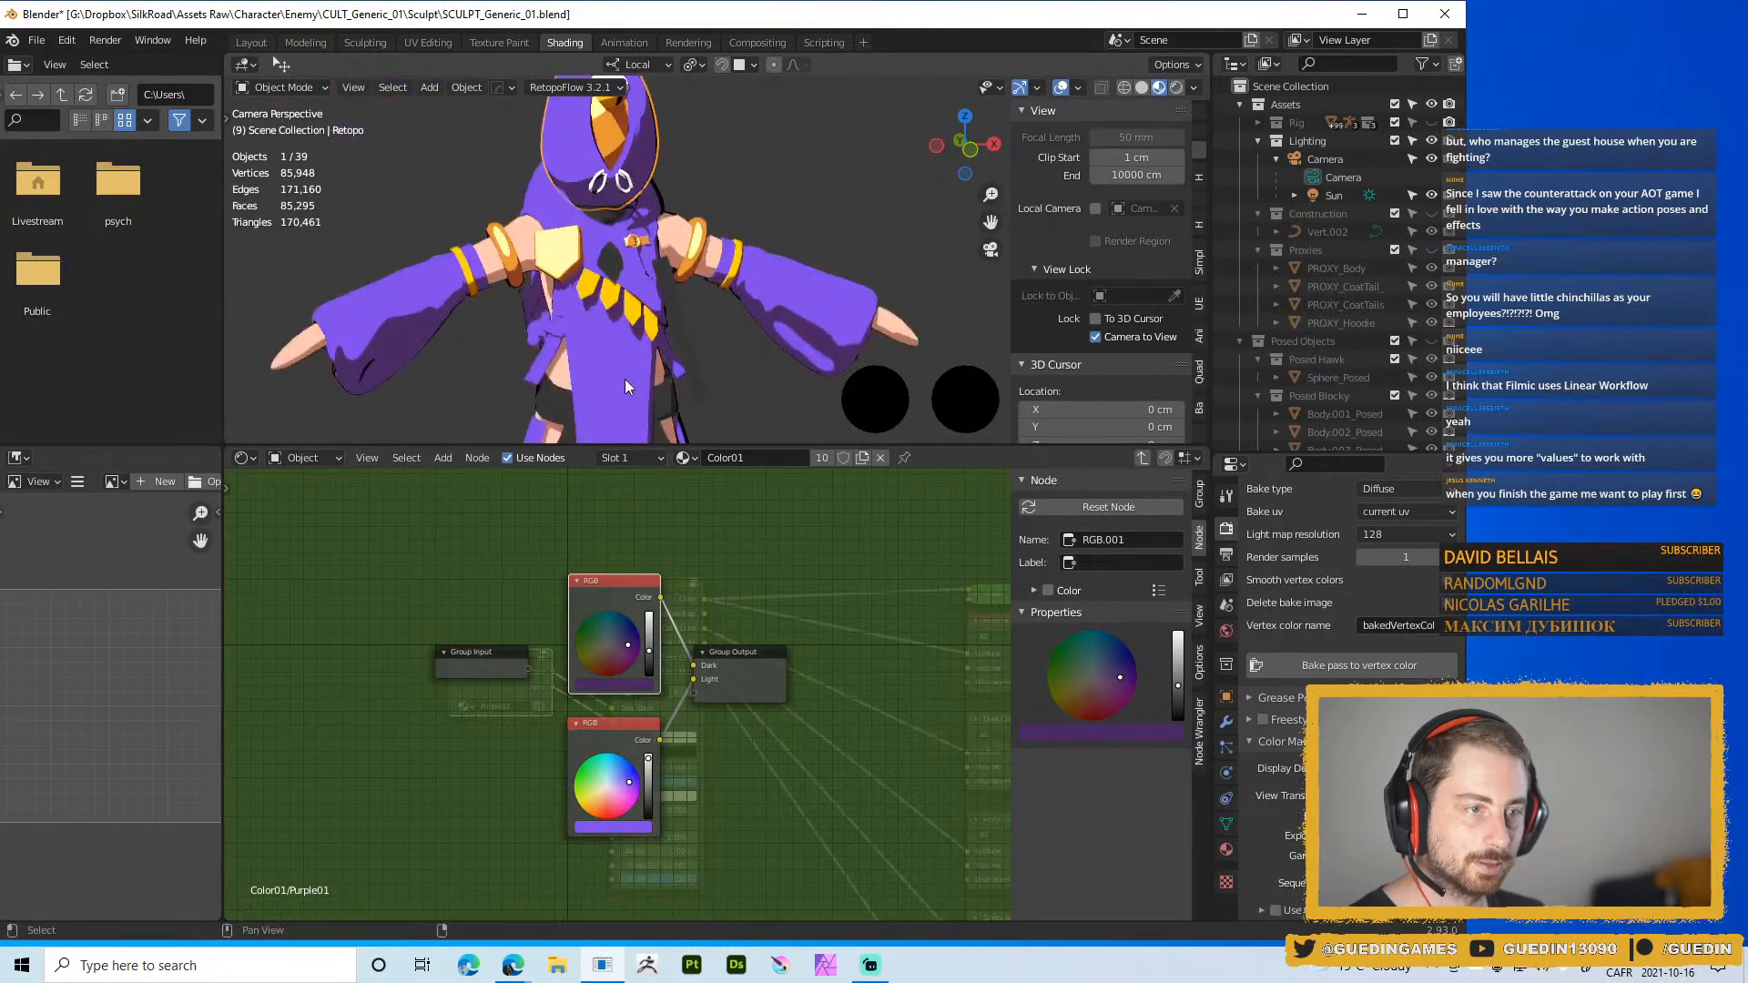
scroll(616, 310, down, 1)
mouse_move(616, 314)
middle_down()
mouse_move(719, 204)
mouse_move(591, 310)
middle_up()
click(719, 205)
scroll(592, 309, down, 3)
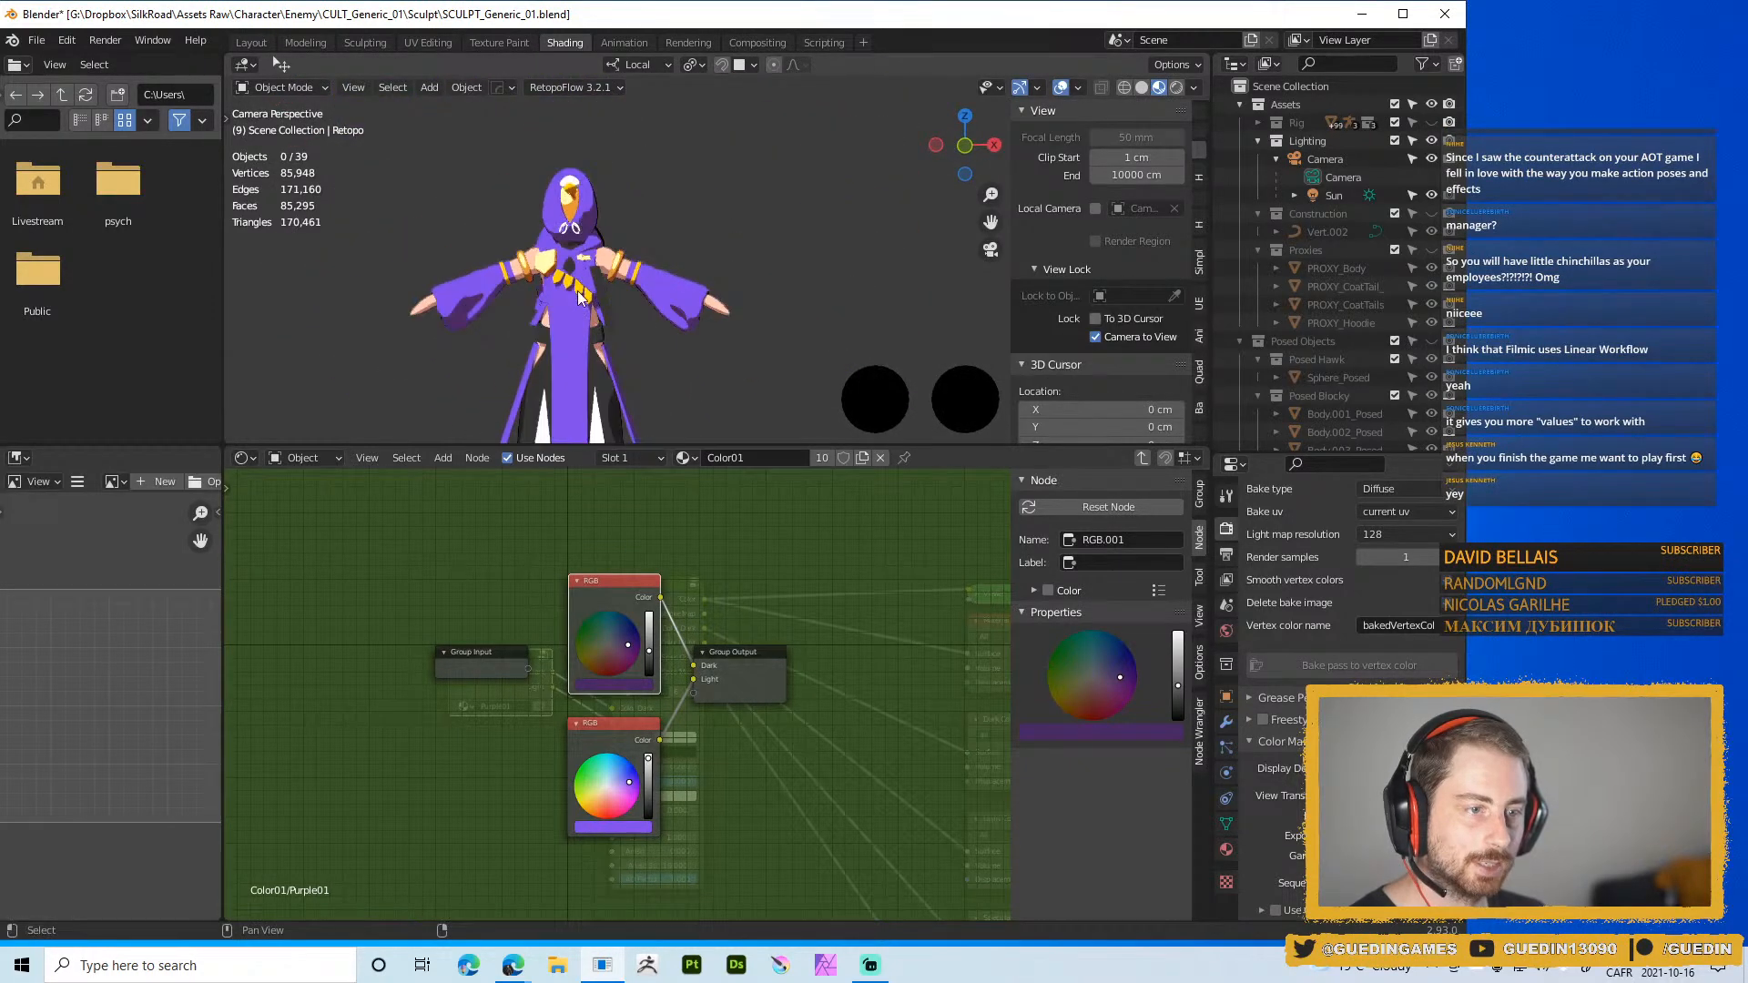
Select the gold piece on the lower leg and brighten the dark colour inside its Yellow01 node group
shift+middle_drag(582, 377, 656, 297)
click(654, 318)
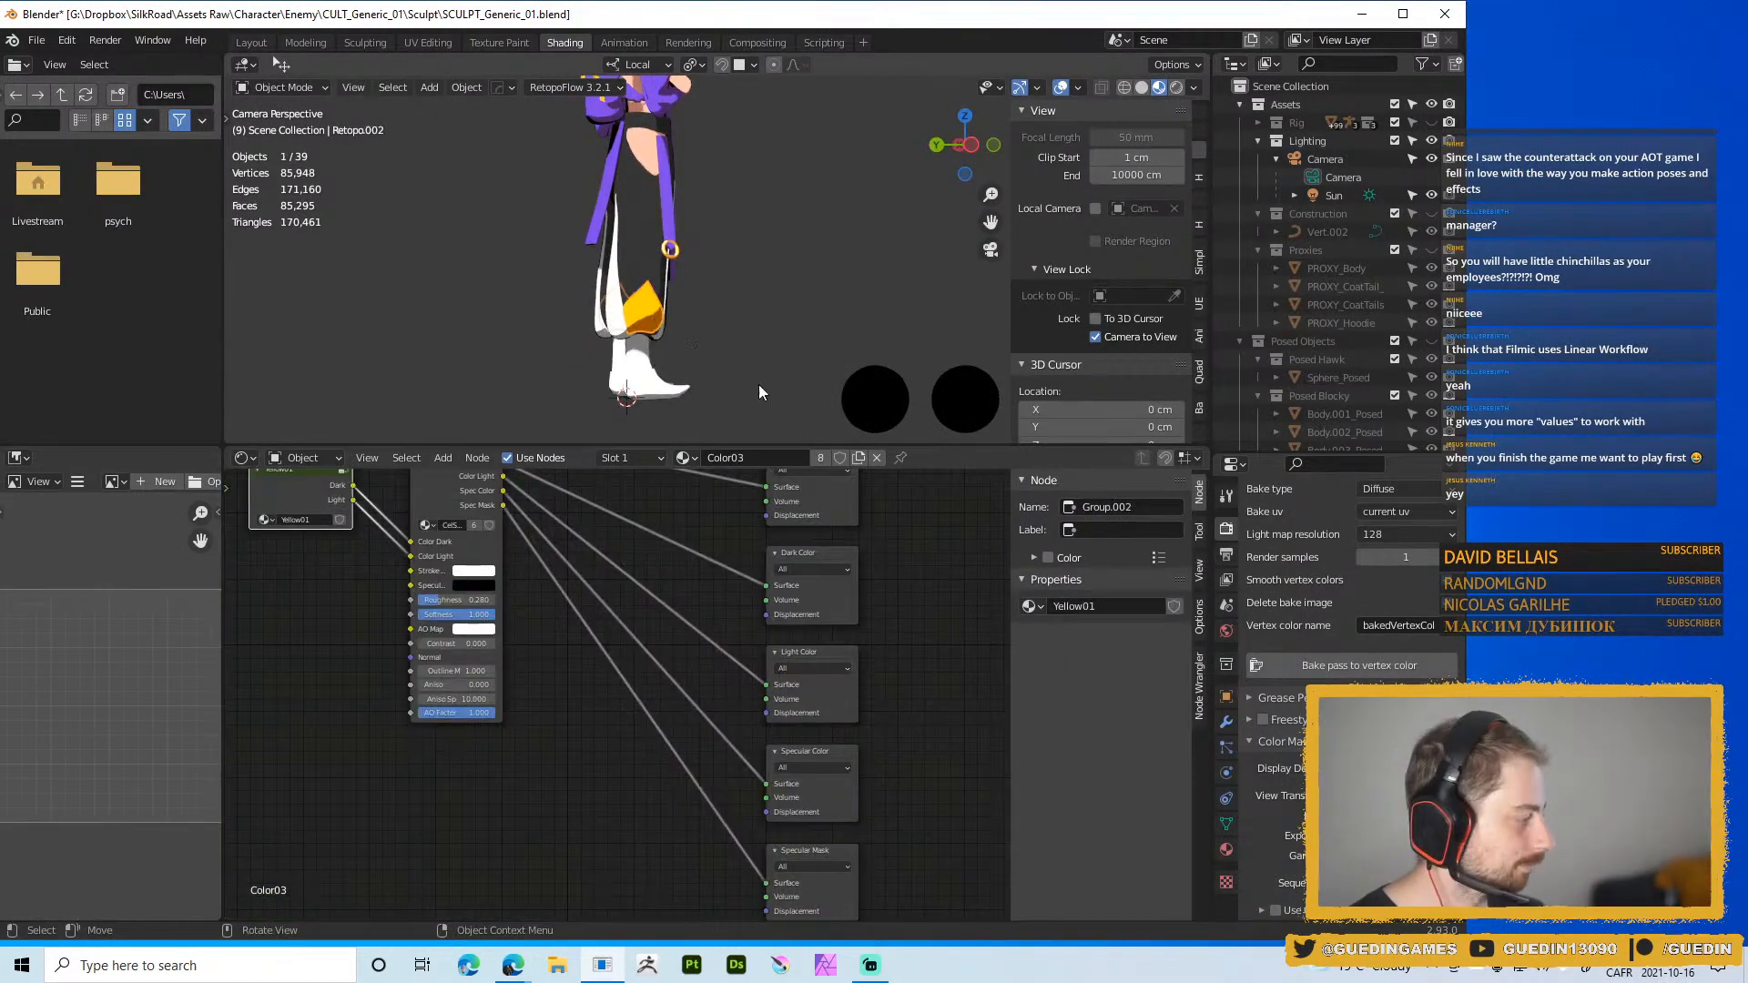
scroll(523, 510, down, 2)
middle_drag(484, 533, 783, 673)
scroll(783, 673, up, 2)
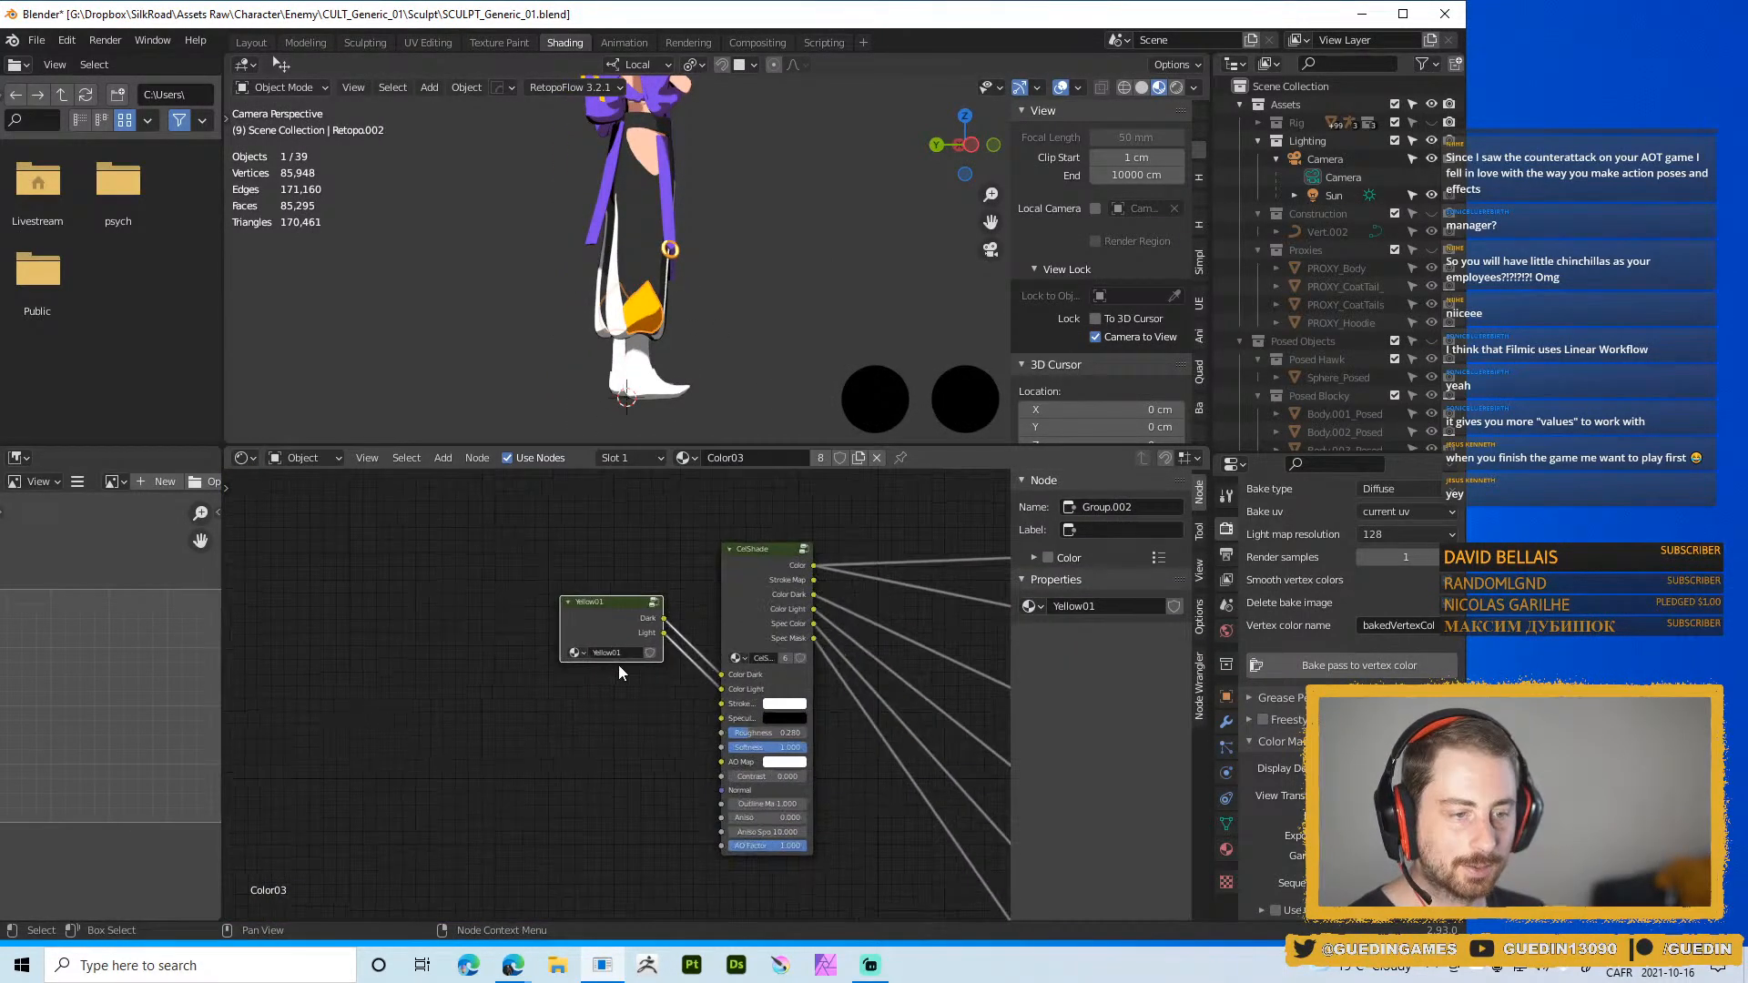
key(Tab)
click(609, 681)
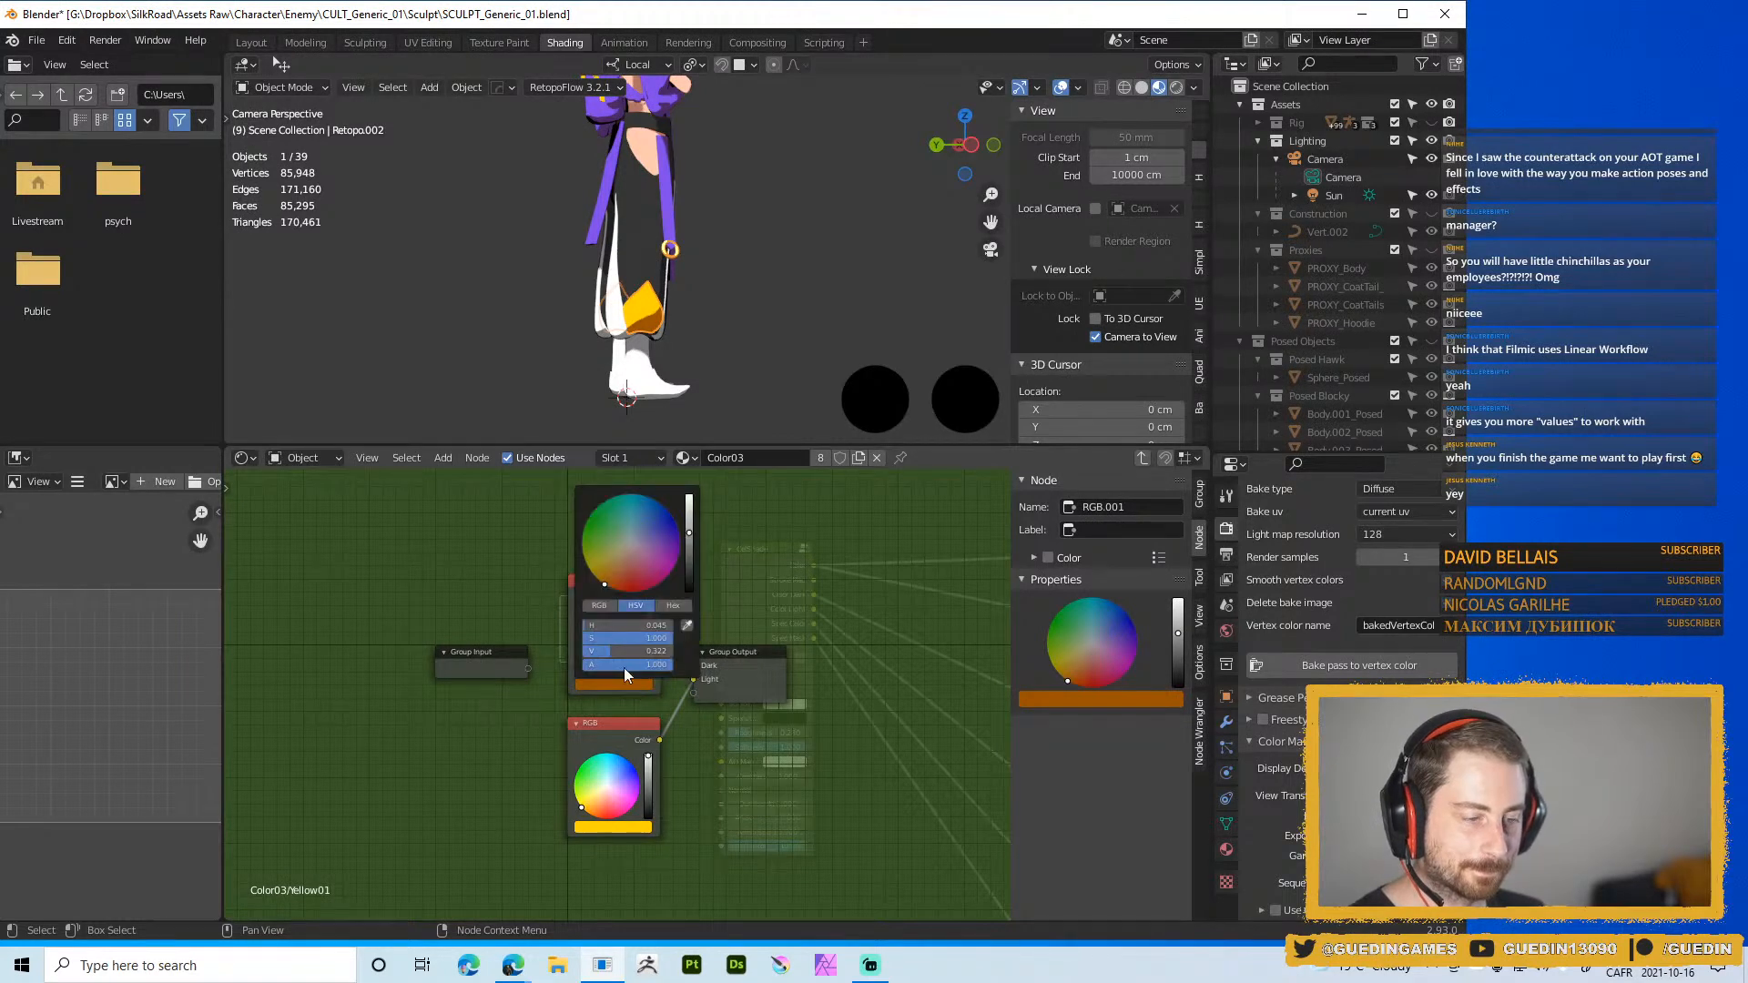
drag(613, 648, 635, 650)
mouse_move(762, 282)
middle_down()
mouse_move(827, 359)
mouse_move(740, 195)
middle_up()
click(823, 359)
scroll(810, 309, down, 2)
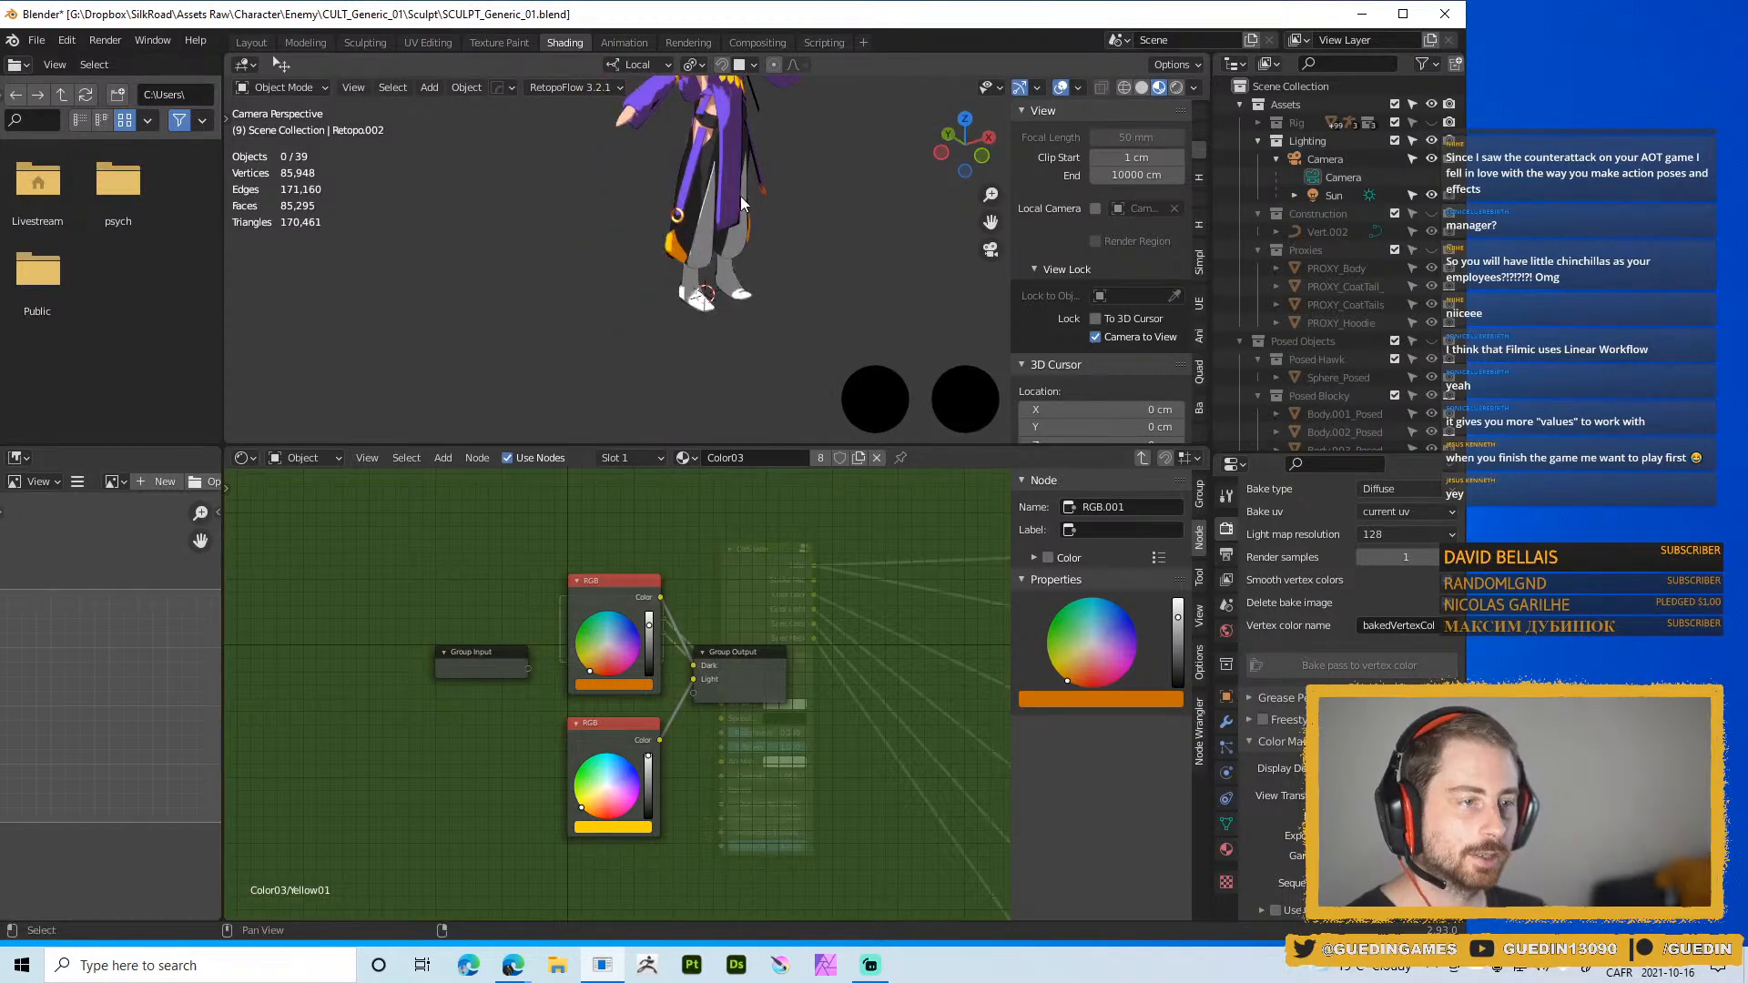
Switch to the Layout workspace and compare the colours on the posed and T-pose characters side by side
click(251, 43)
scroll(765, 228, down, 5)
middle_drag(708, 281, 758, 398)
shift+middle_drag(759, 397, 714, 496)
shift+middle_drag(276, 310, 228, 384)
middle_drag(229, 384, 254, 353)
key(alt+shift+z)
scroll(303, 337, up, 1)
key(alt+shift+z)
middle_drag(255, 354, 253, 292)
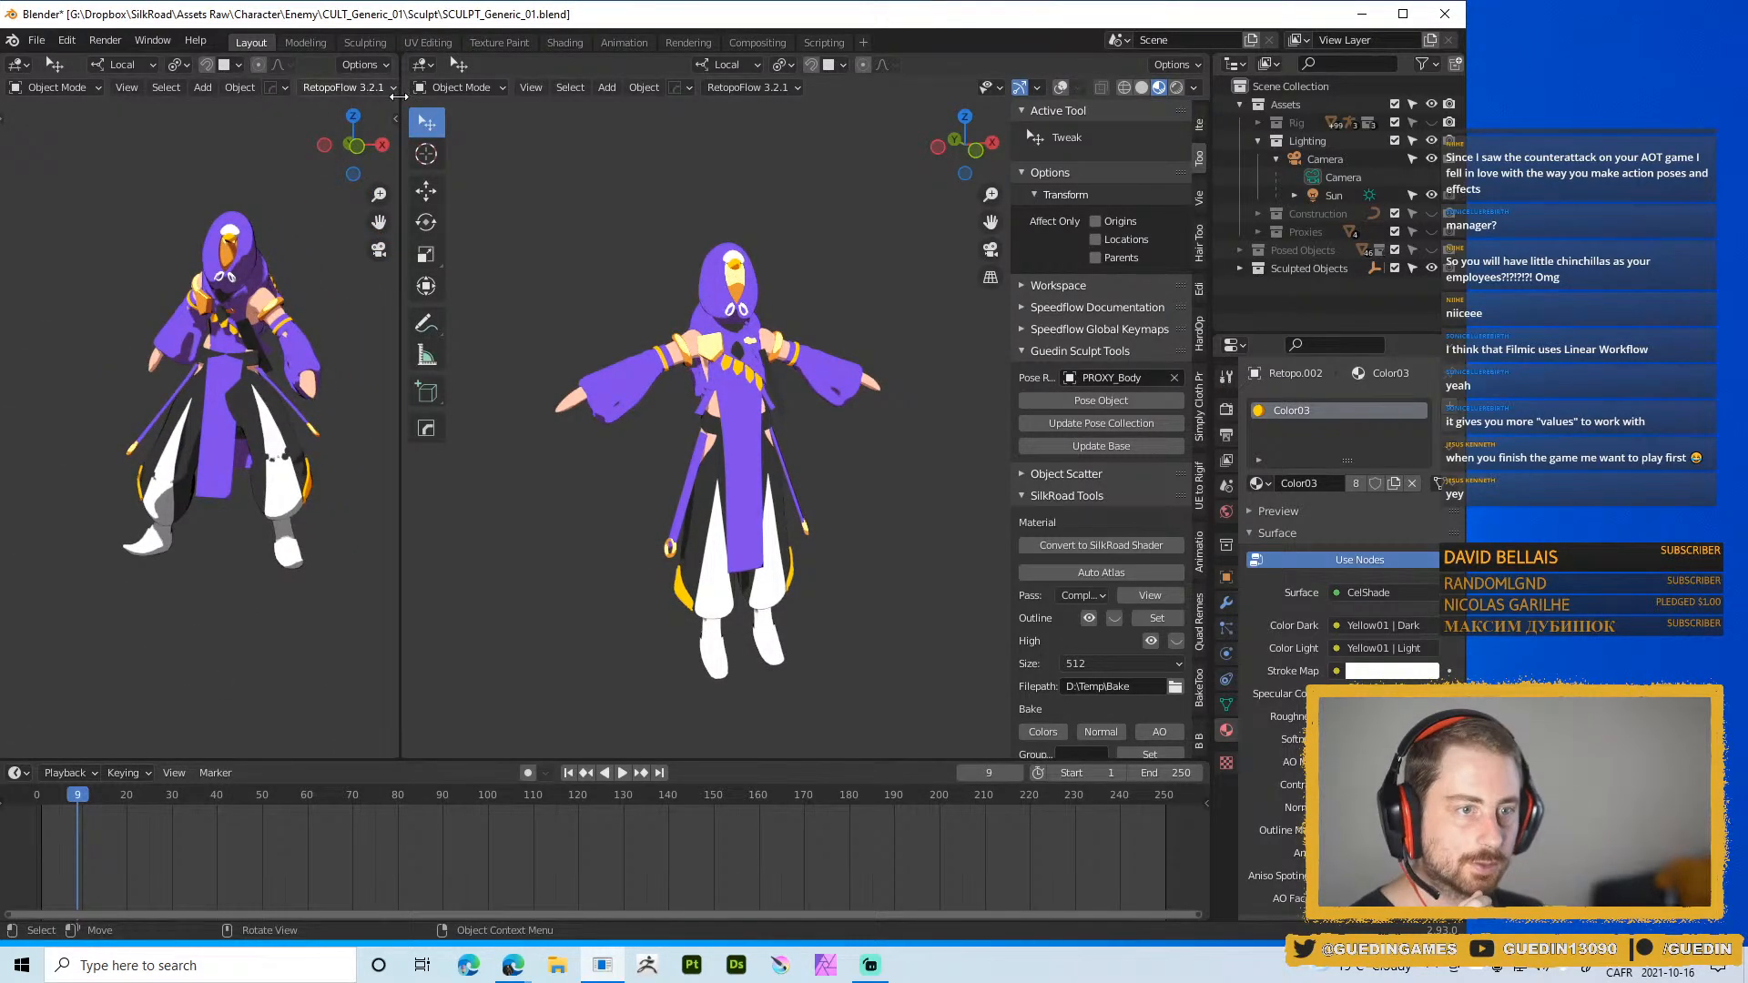
Widen the posed character's viewport and set its viewport shading environment strength to 0.000
drag(397, 107, 499, 107)
middle_drag(395, 91, 78, 105)
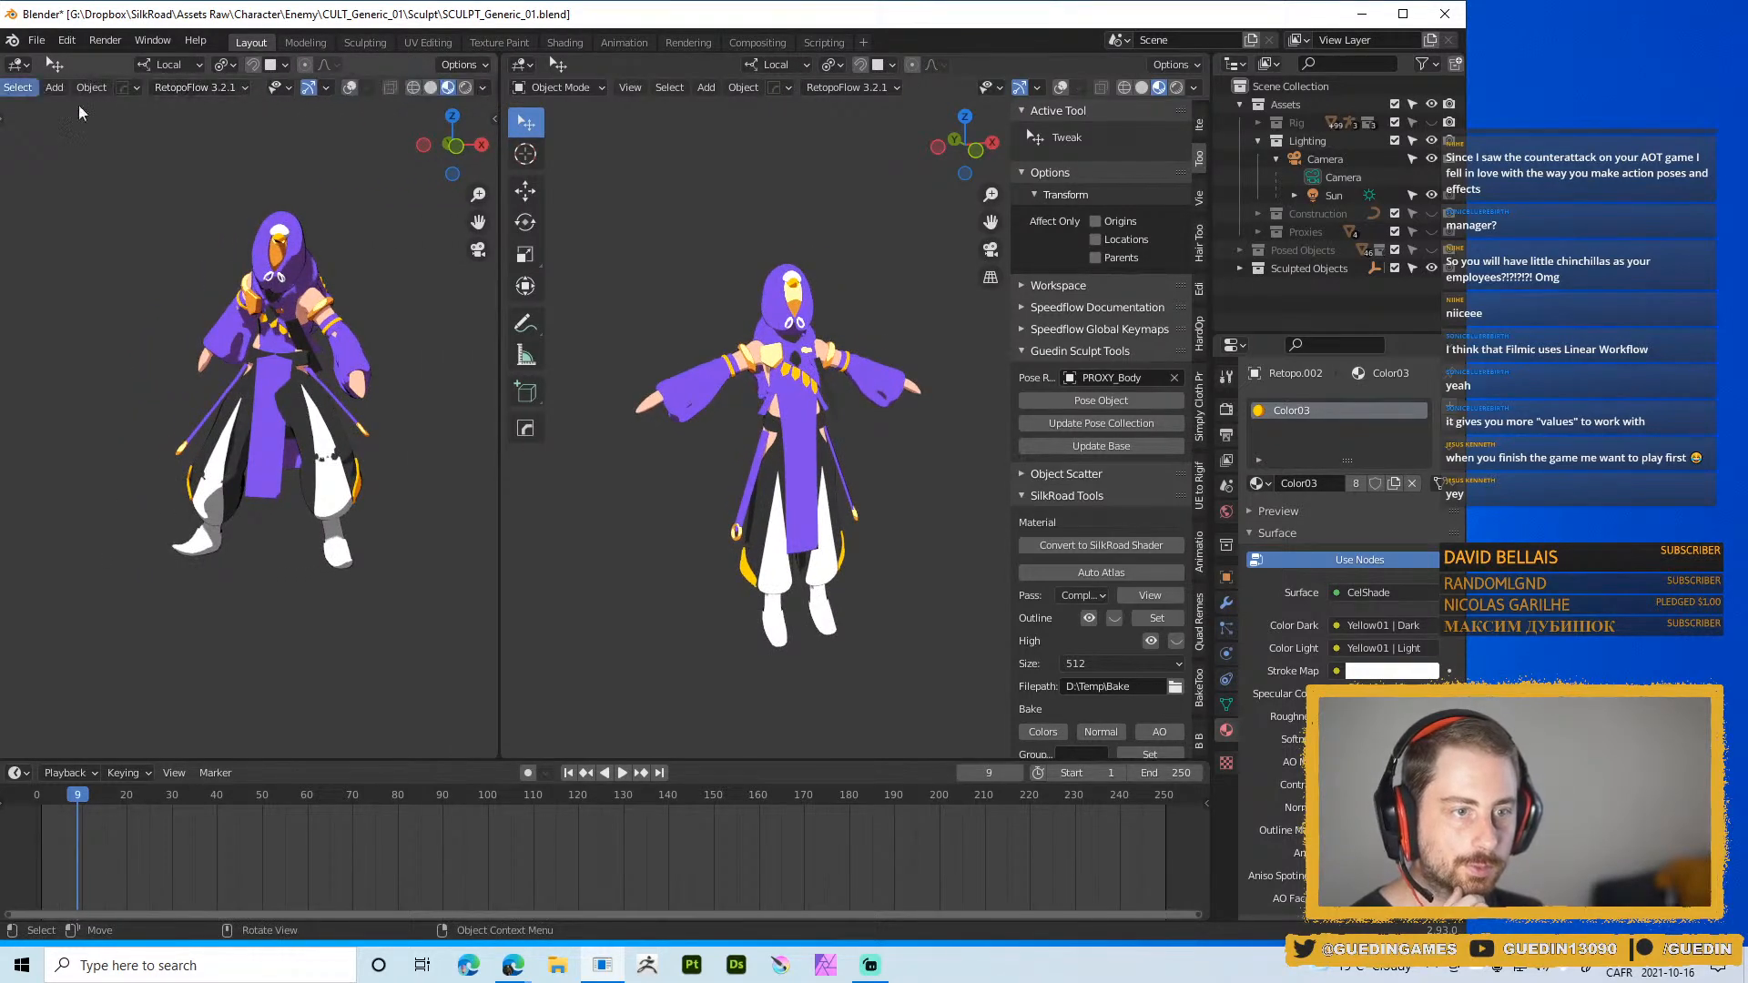
click(482, 87)
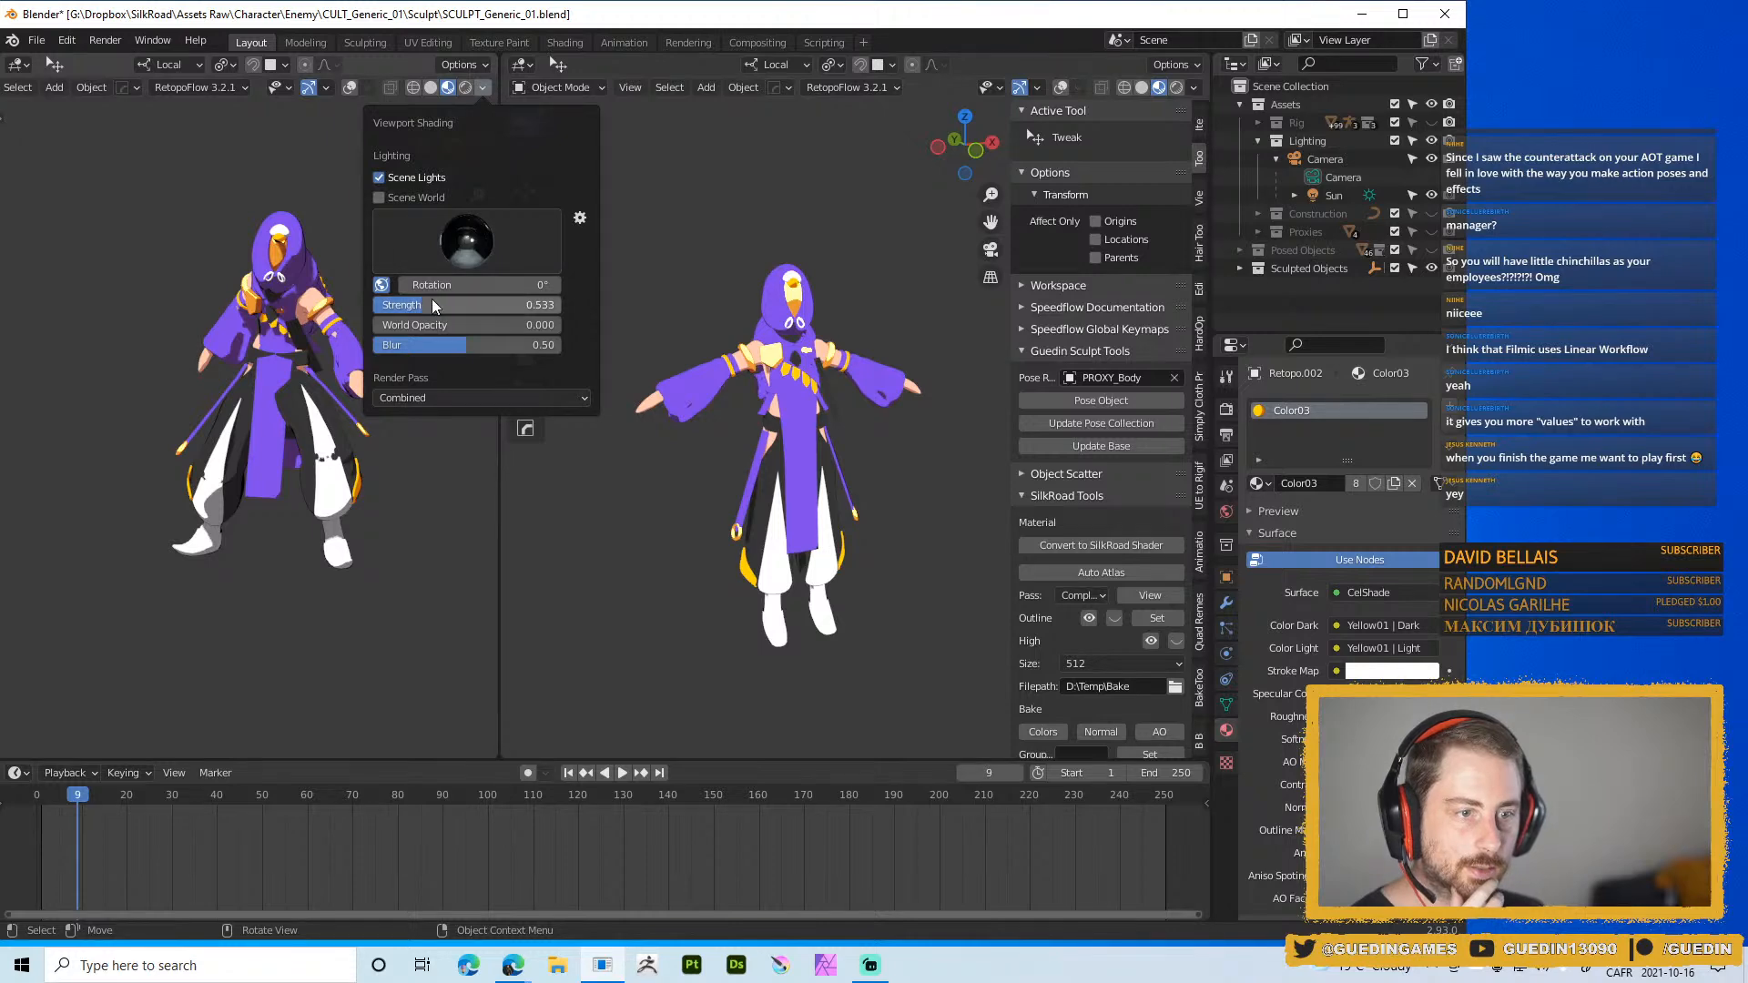
drag(431, 305, 375, 305)
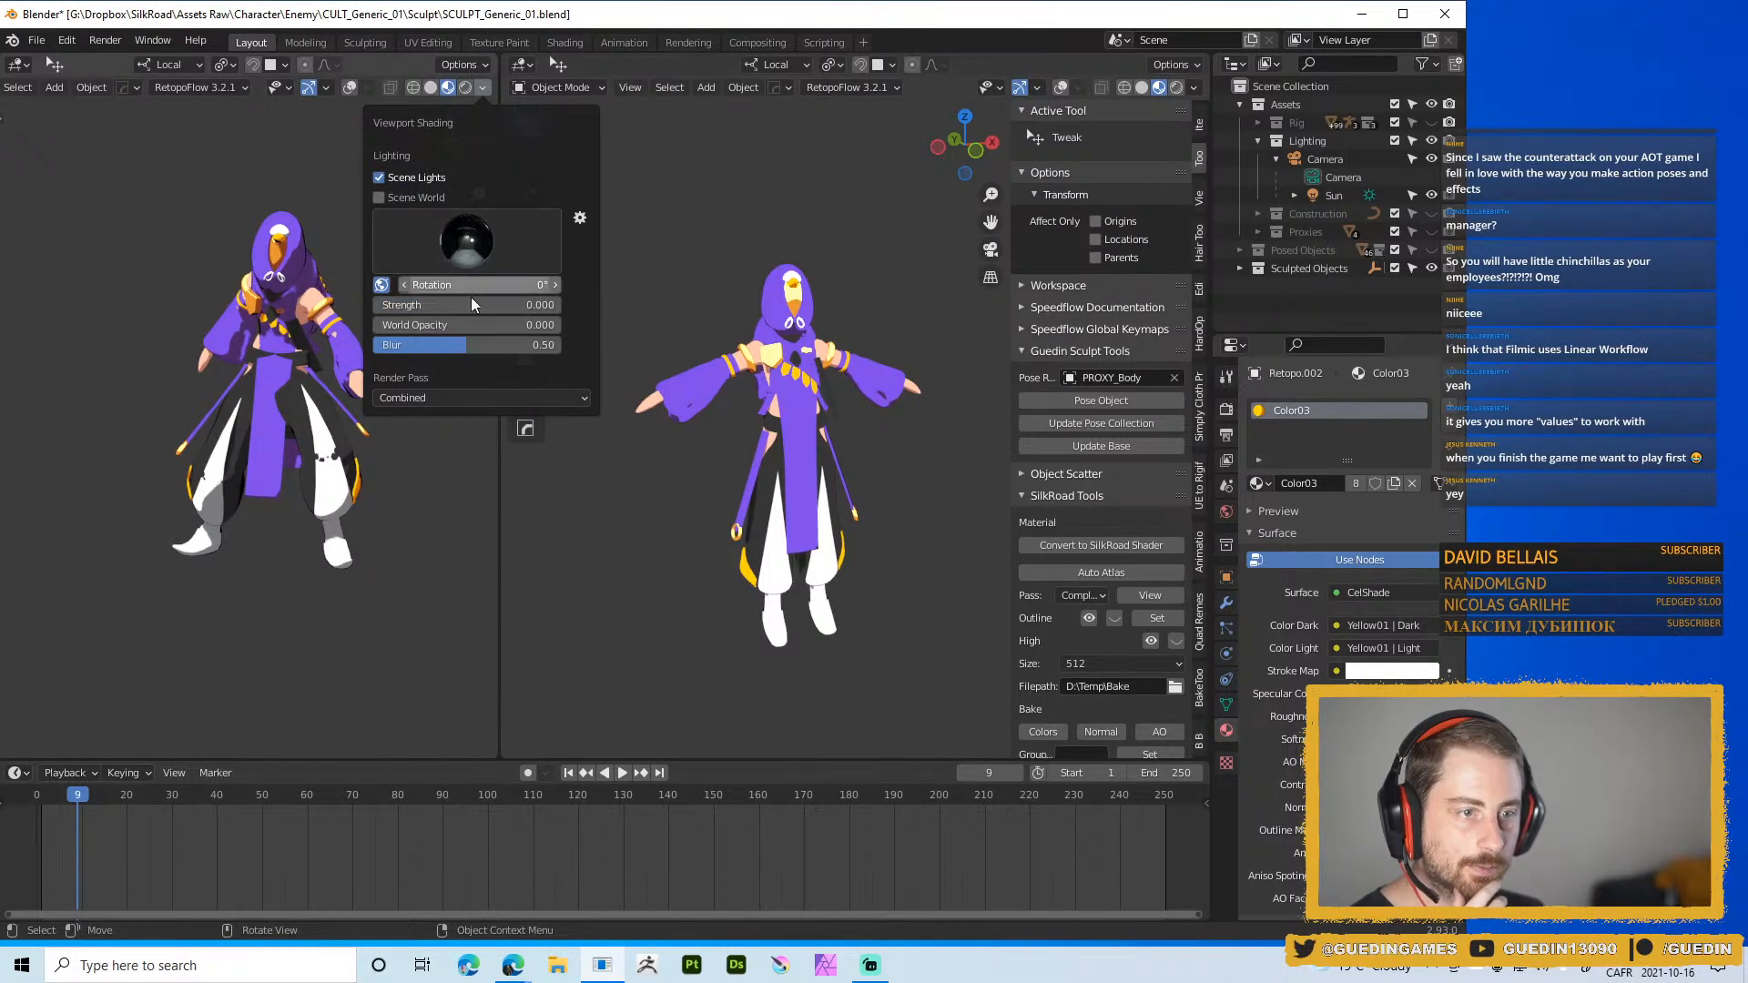
drag(440, 309, 374, 309)
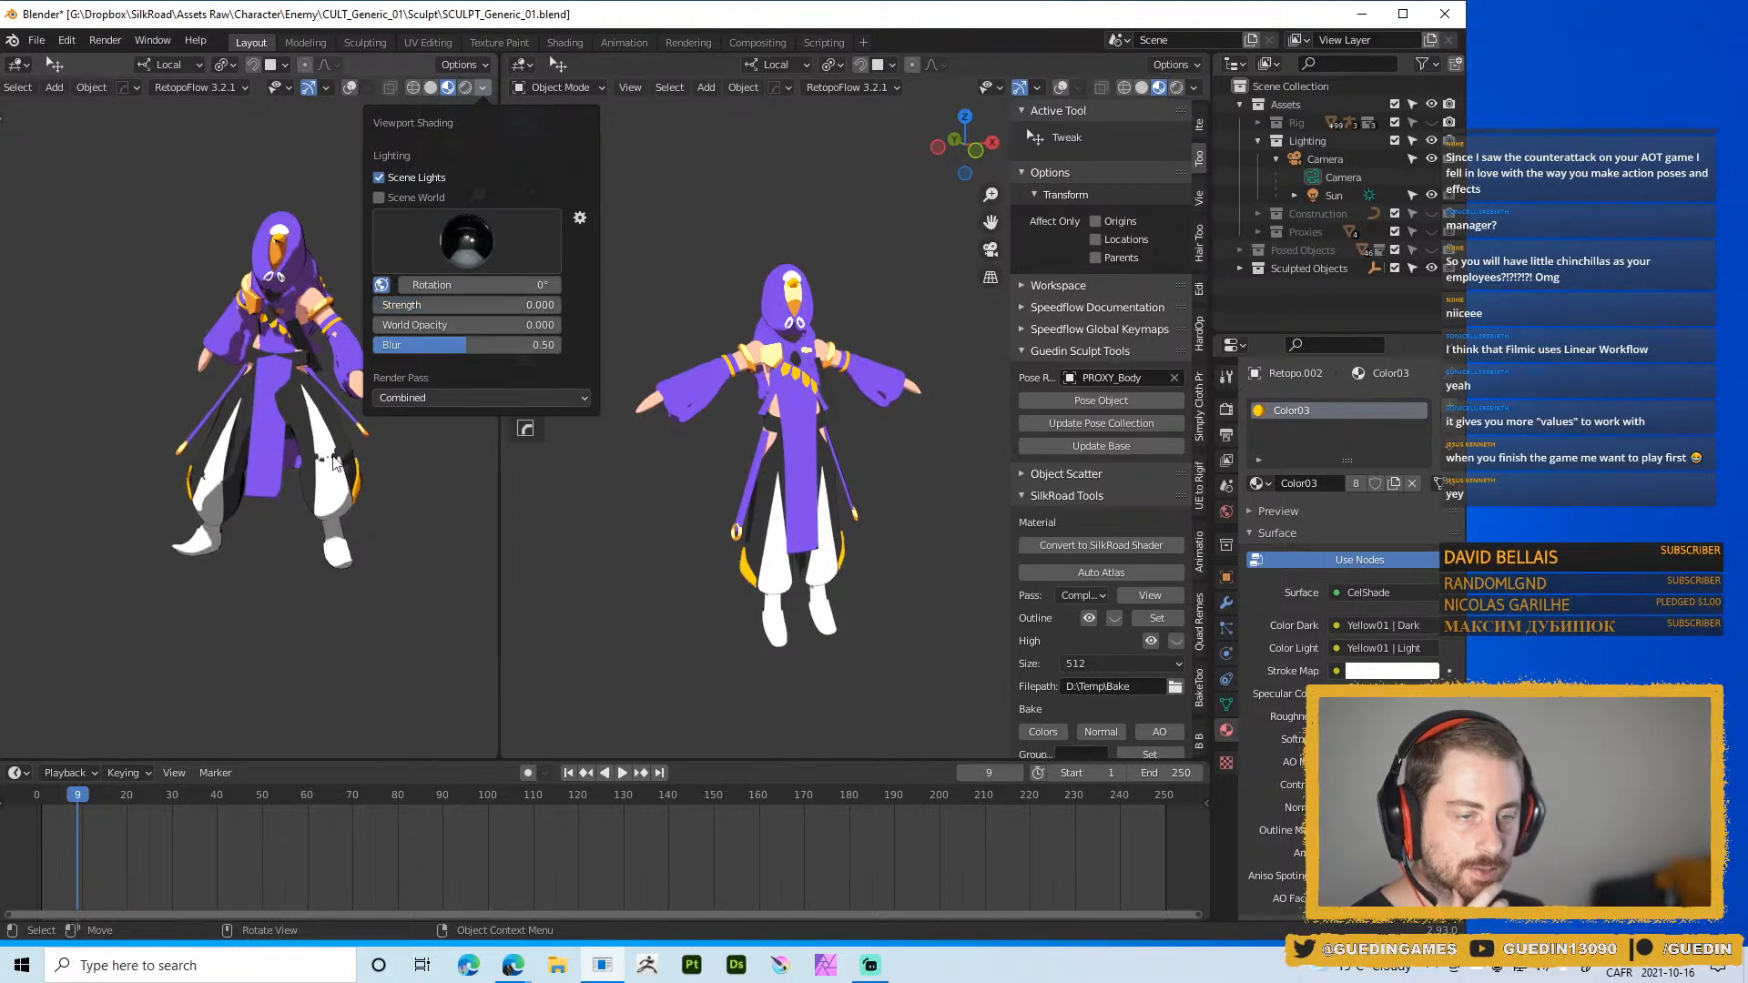
Examine the cel shading on the posed and T-pose characters from several angles and distances
middle_drag(331, 264, 473, 406)
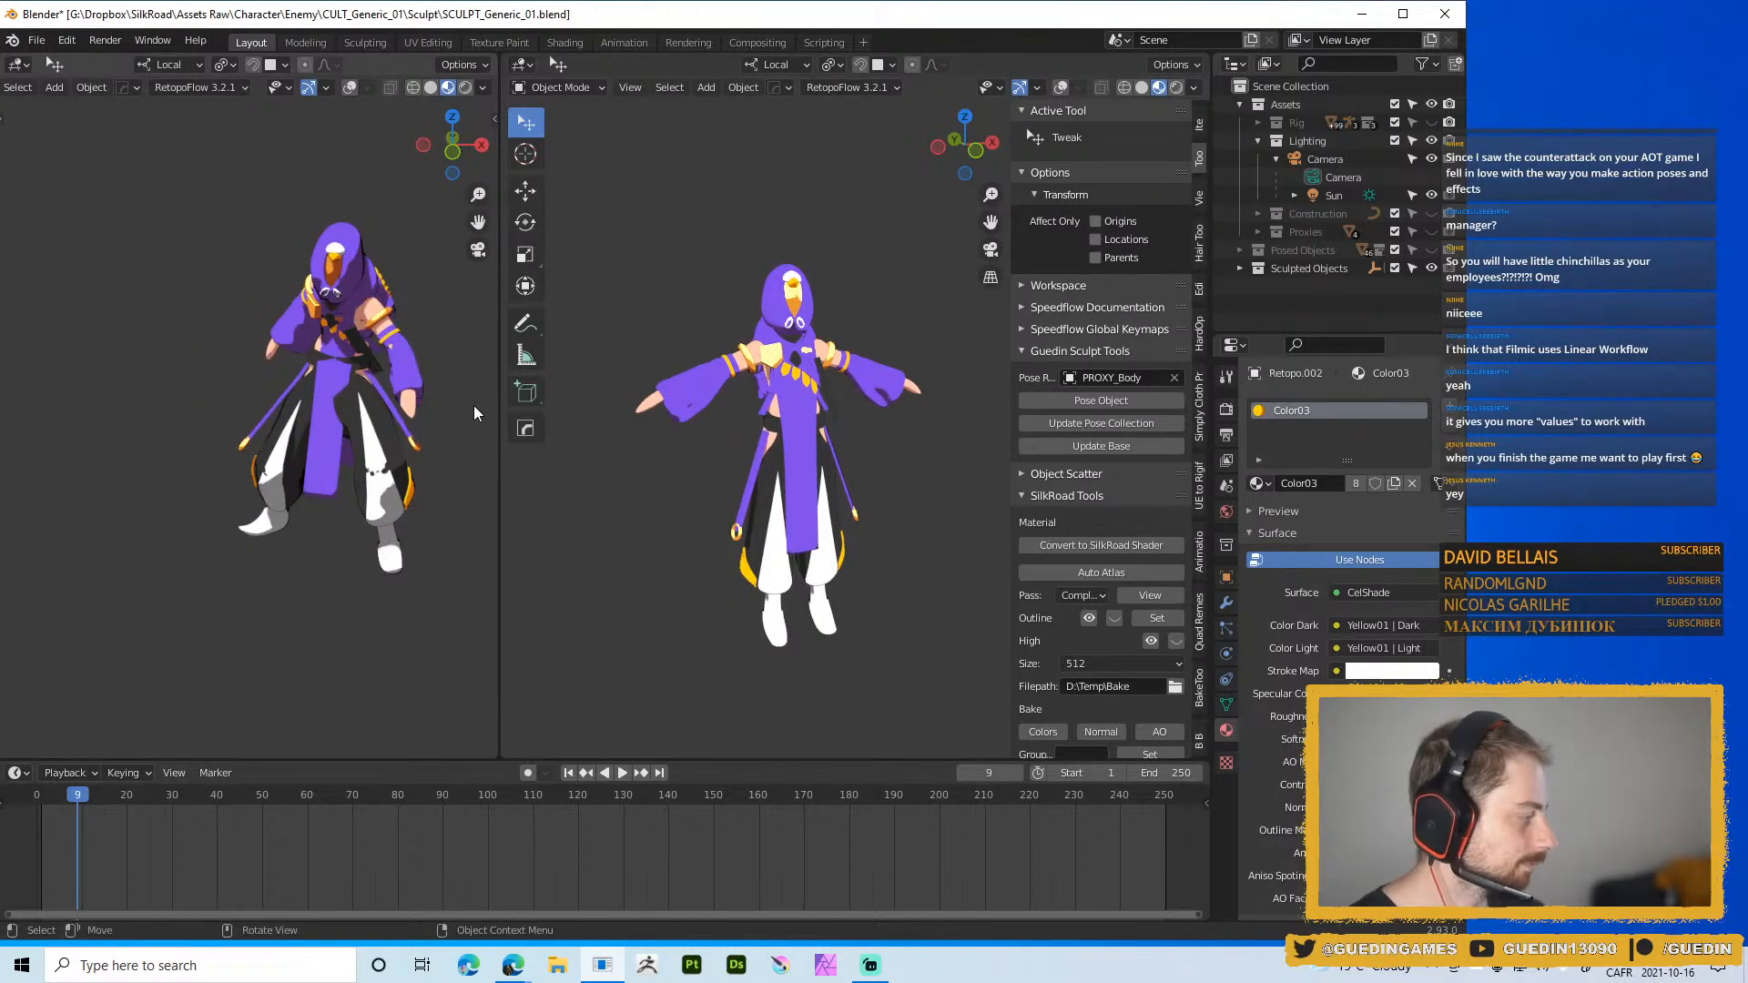
shift+middle_drag(714, 333, 718, 272)
middle_drag(329, 314, 271, 376)
scroll(397, 261, up, 3)
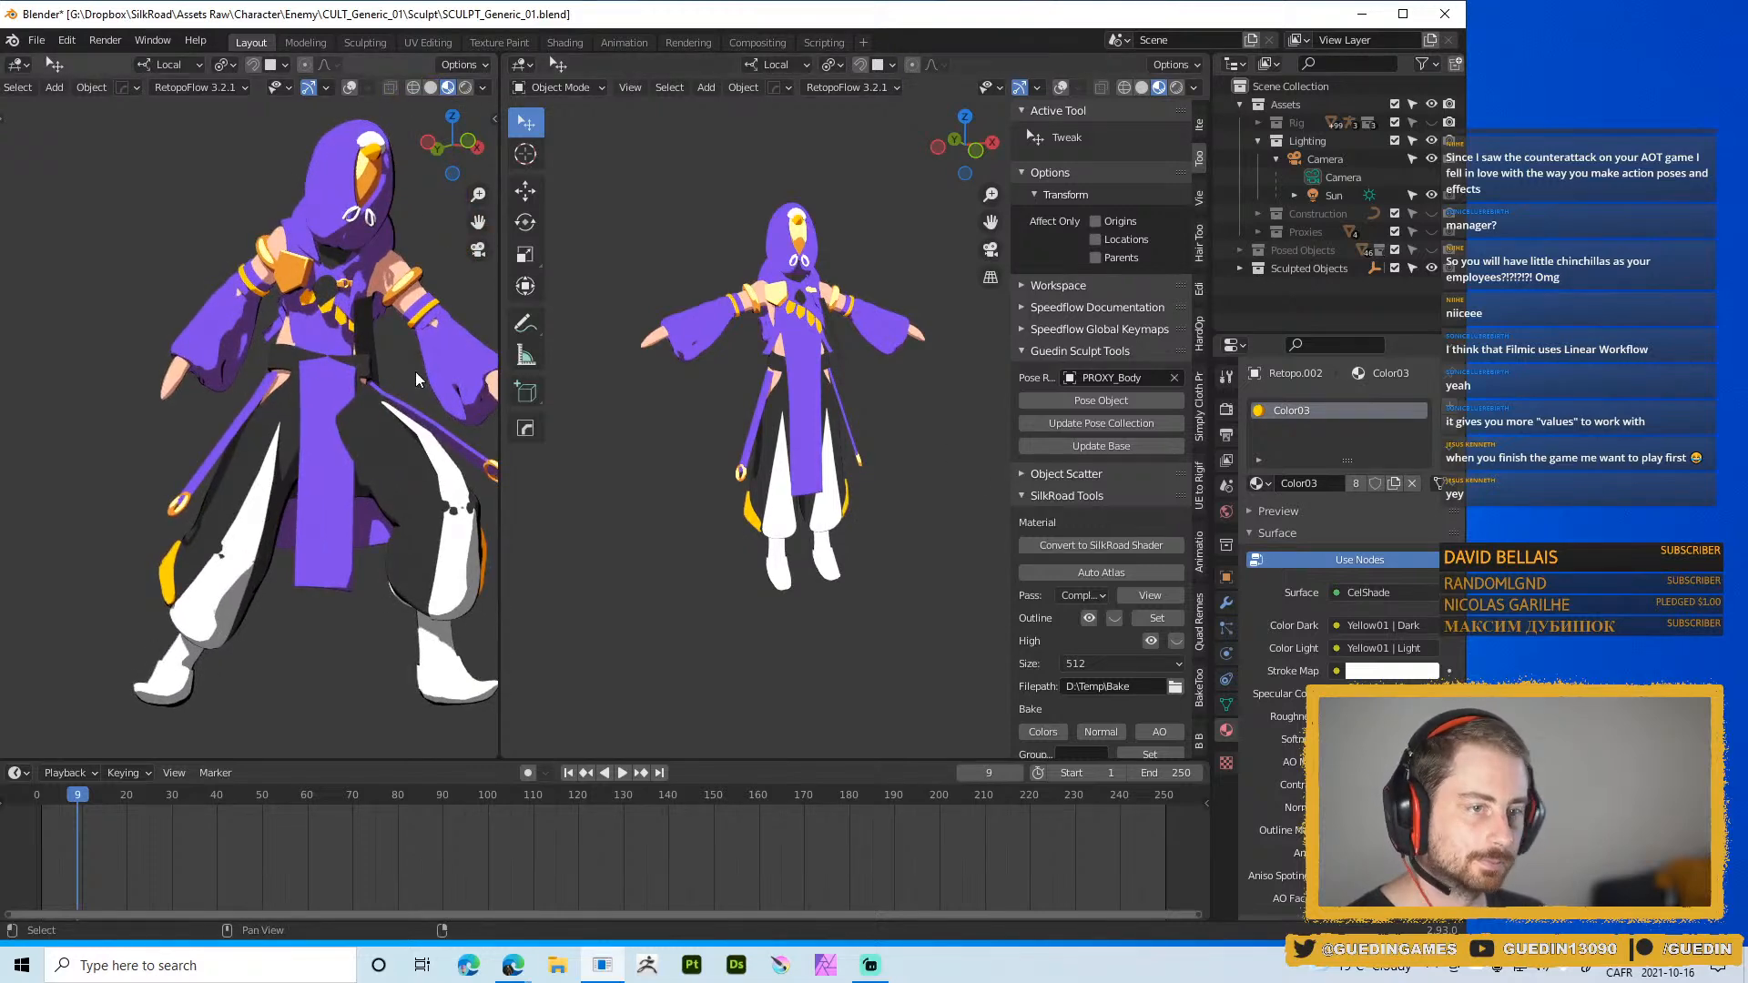
scroll(369, 328, down, 2)
middle_drag(368, 328, 330, 362)
middle_drag(781, 453, 820, 389)
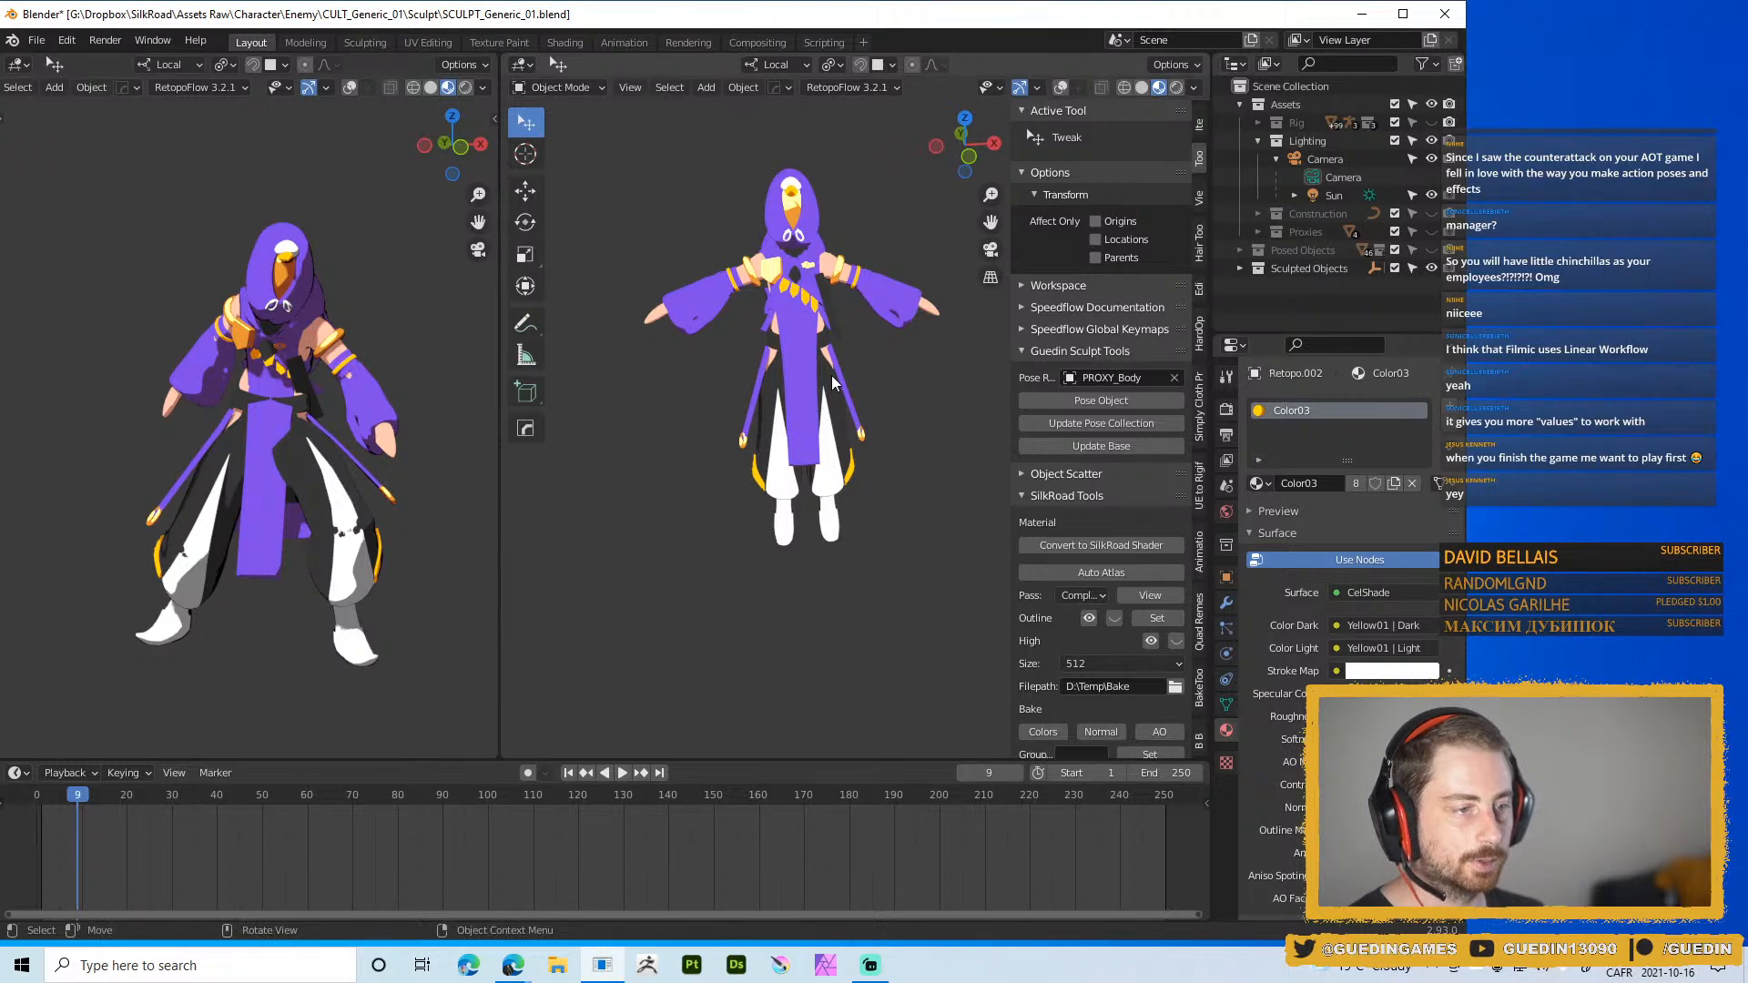
Append the Outline material from HERO_Sculpt_01.blend
key(ctrl+s)
click(719, 374)
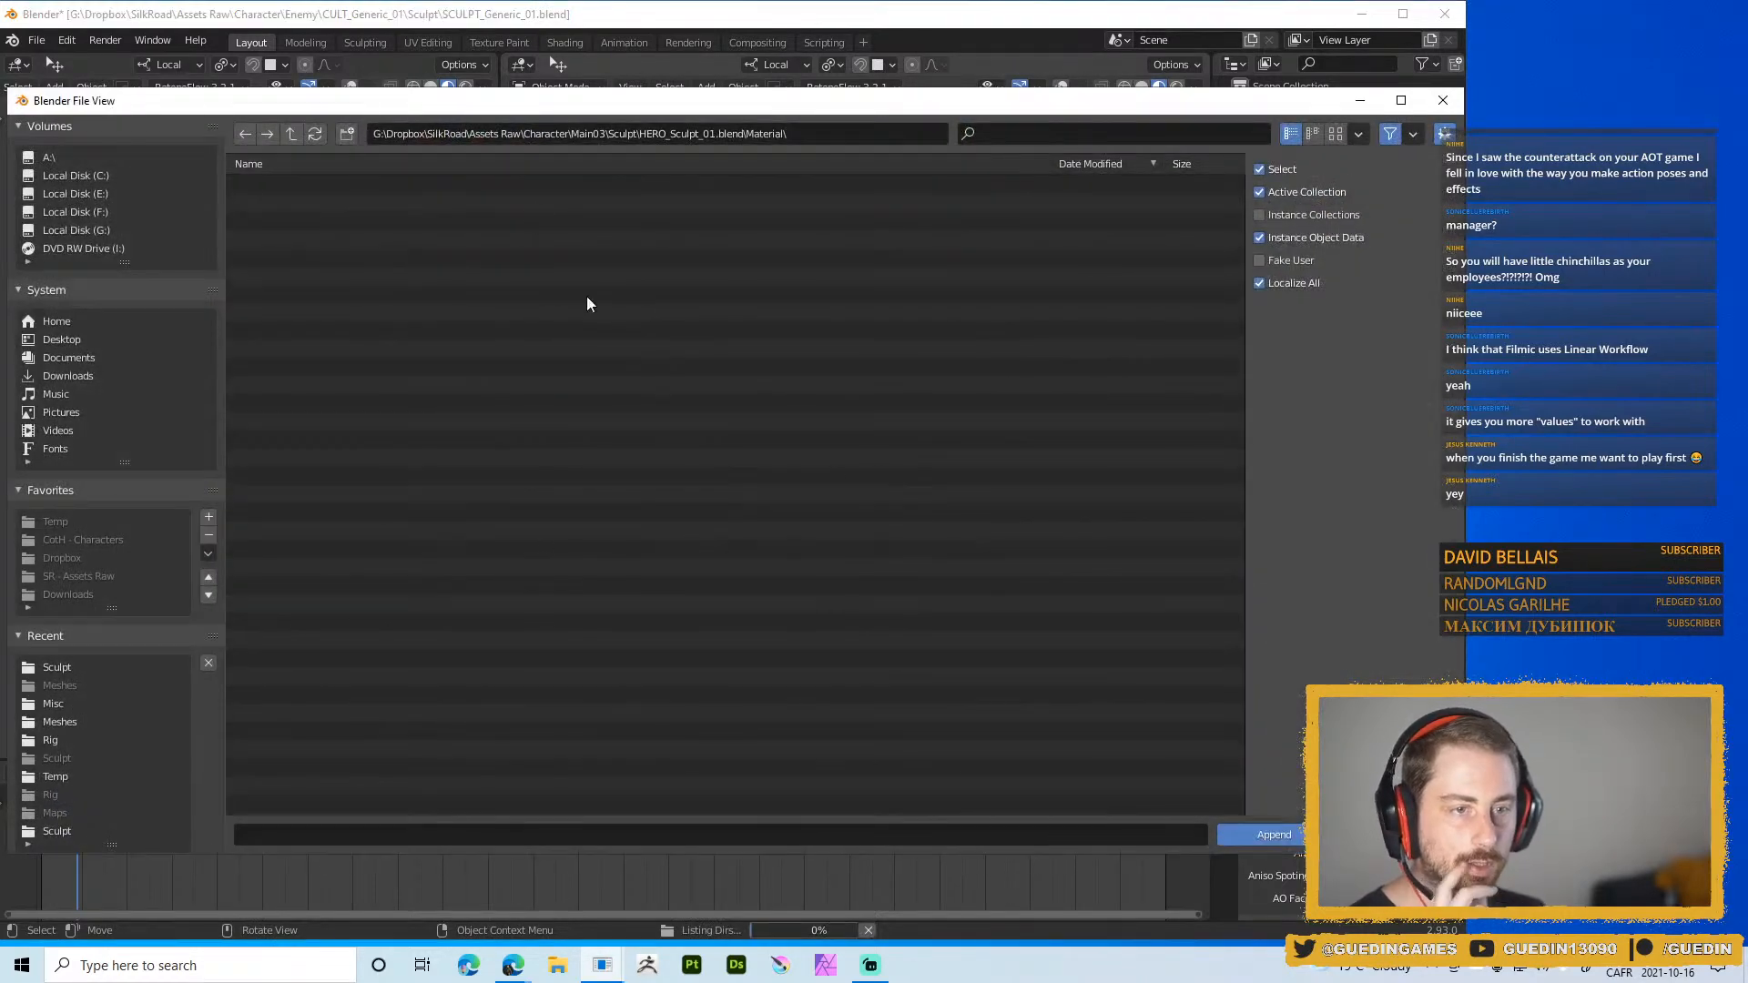
scroll(369, 382, down, 5)
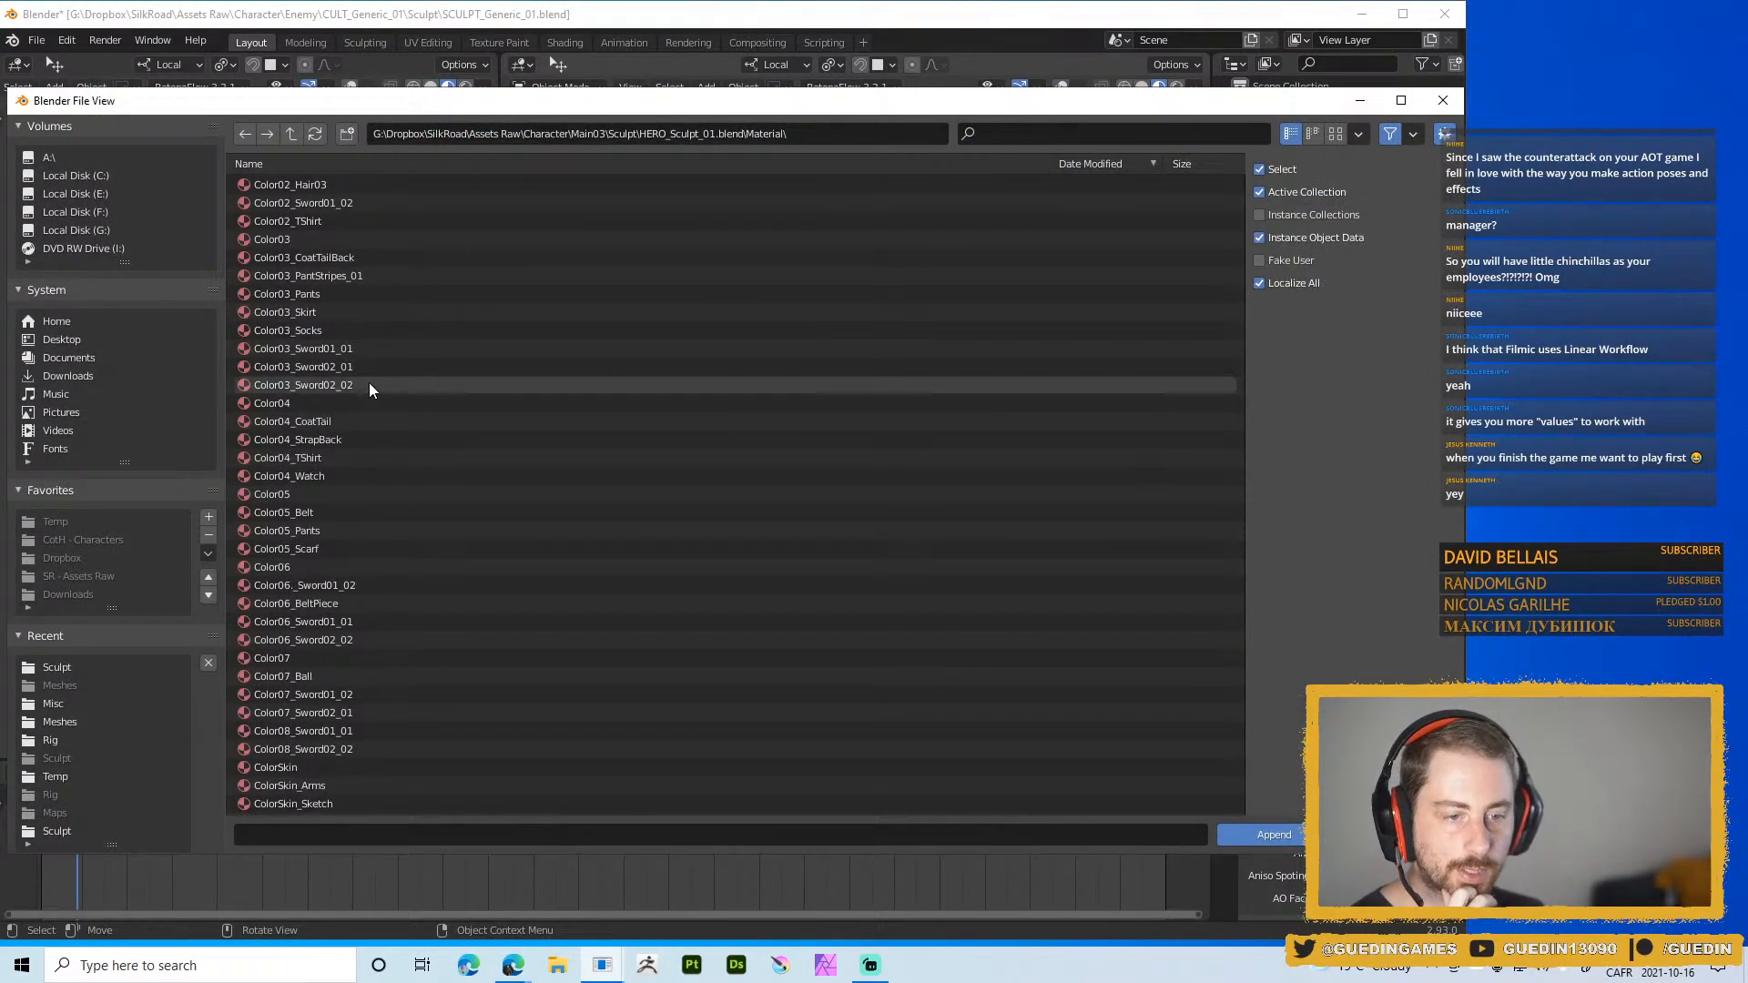
scroll(439, 496, up, 2)
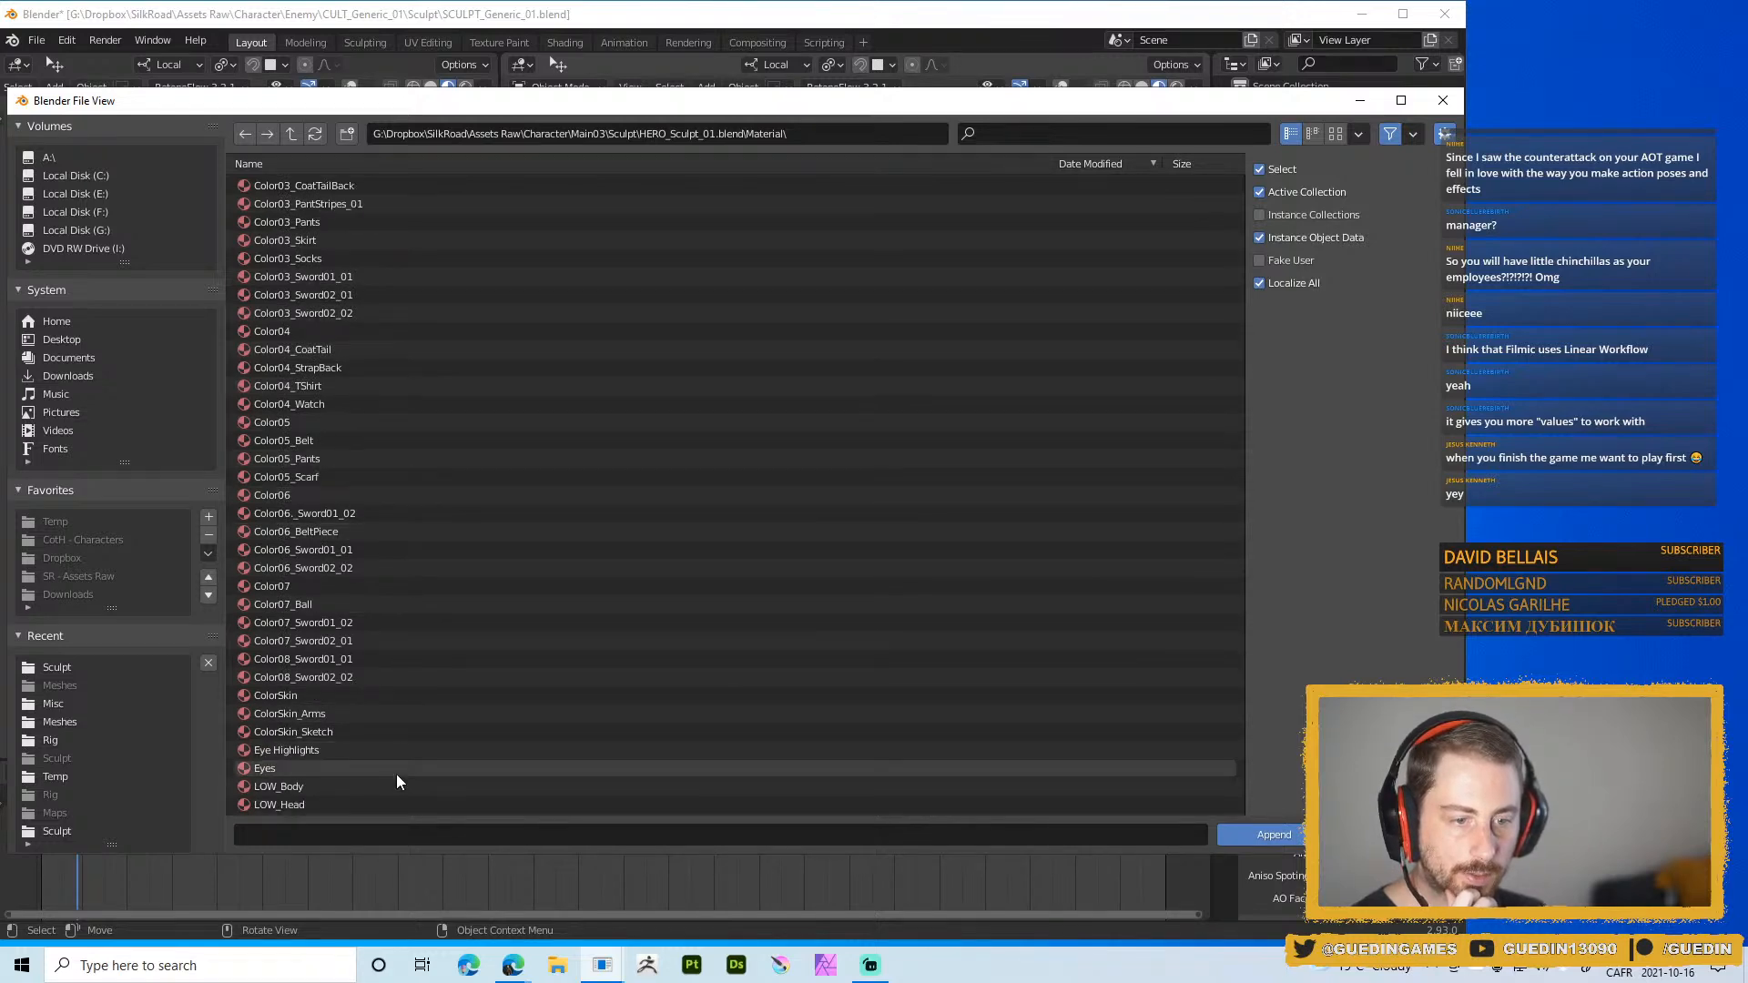
scroll(344, 714, up, 4)
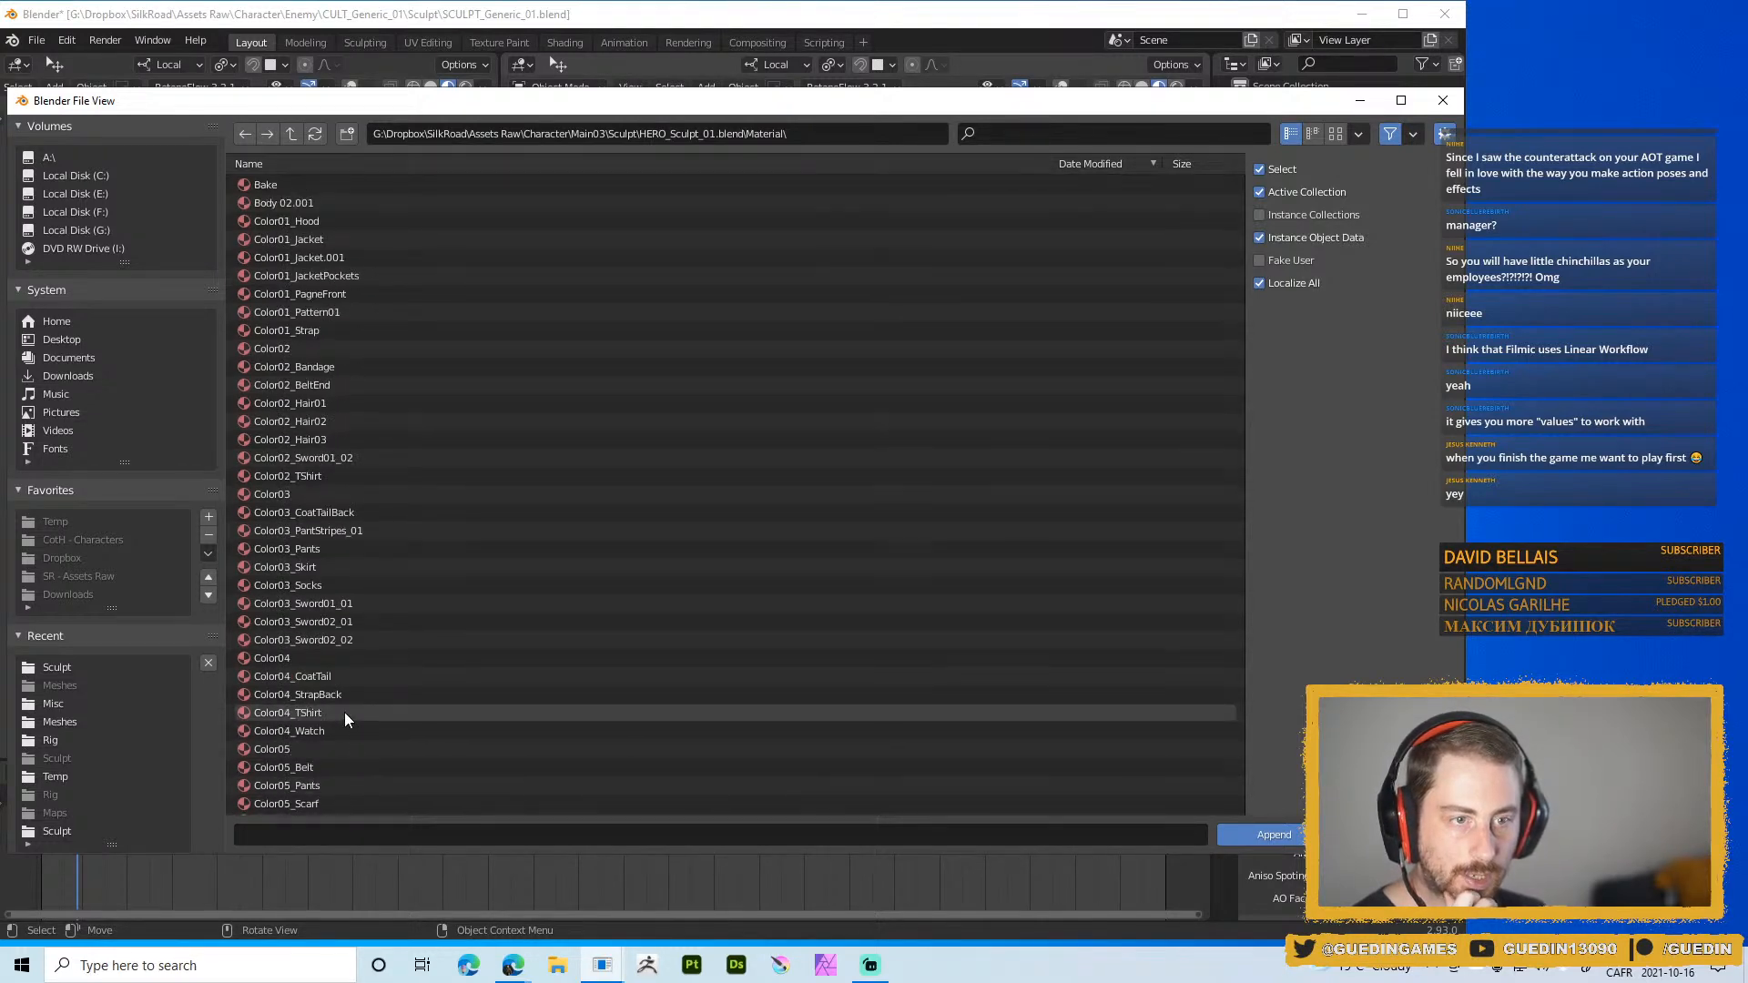
scroll(337, 746, down, 6)
click(311, 803)
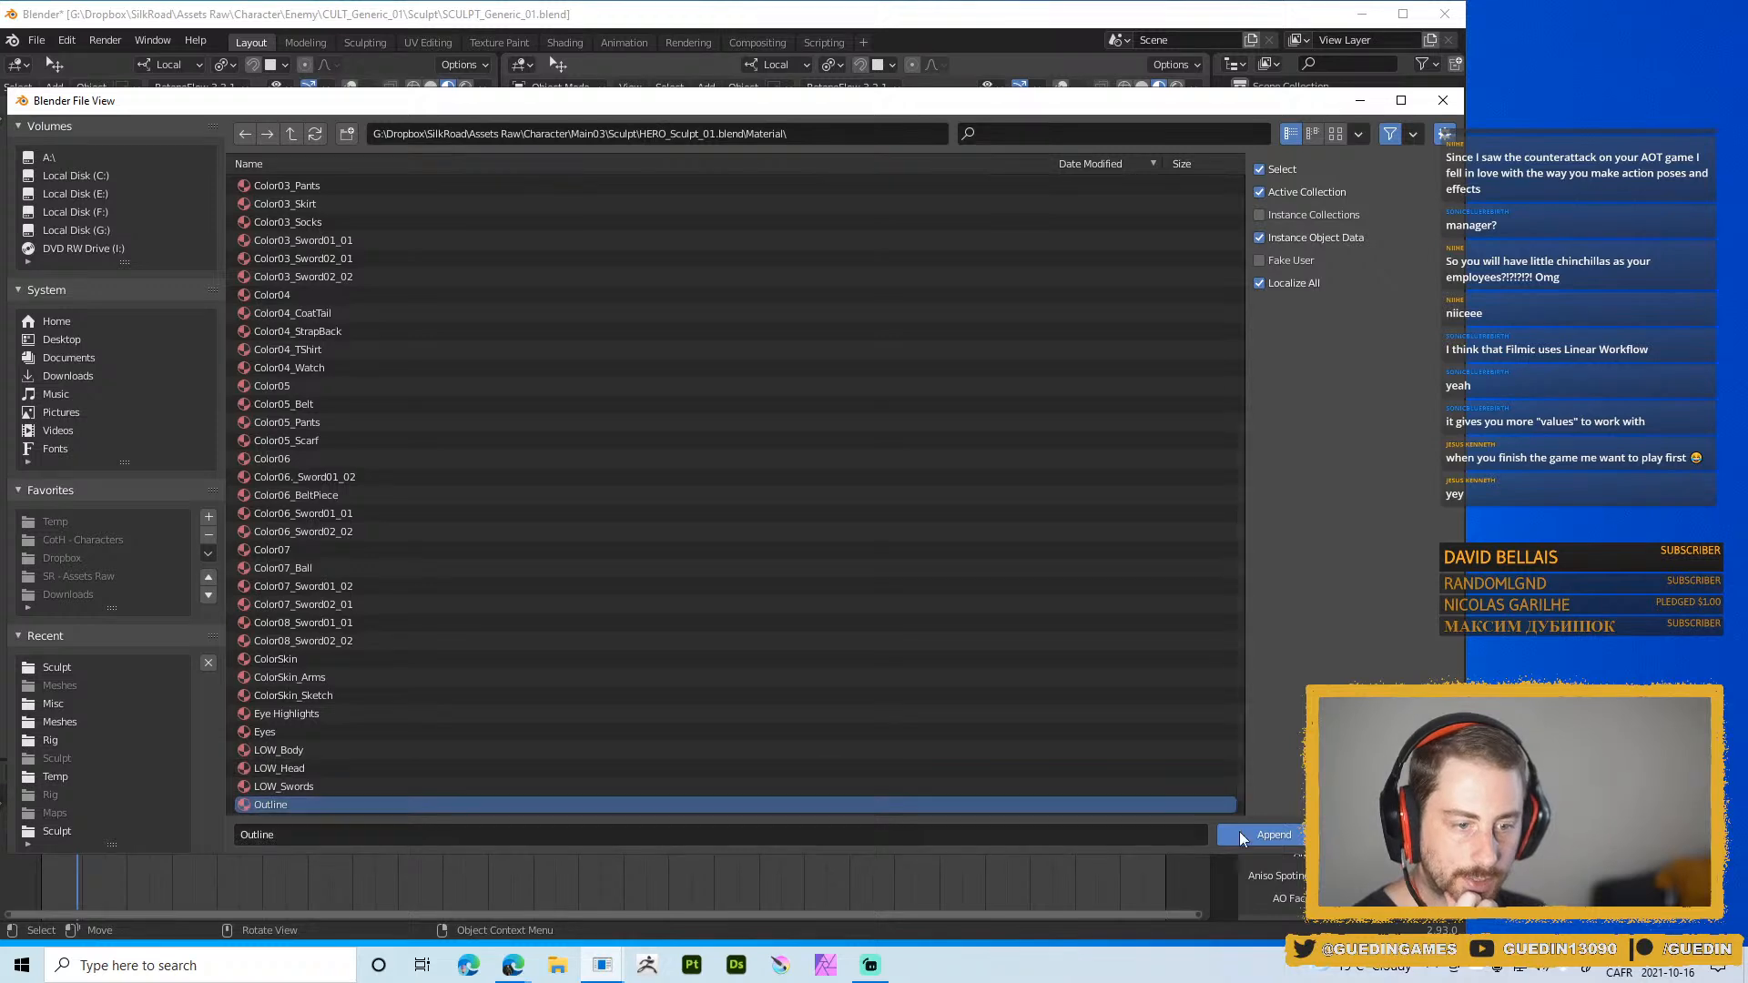
click(1262, 835)
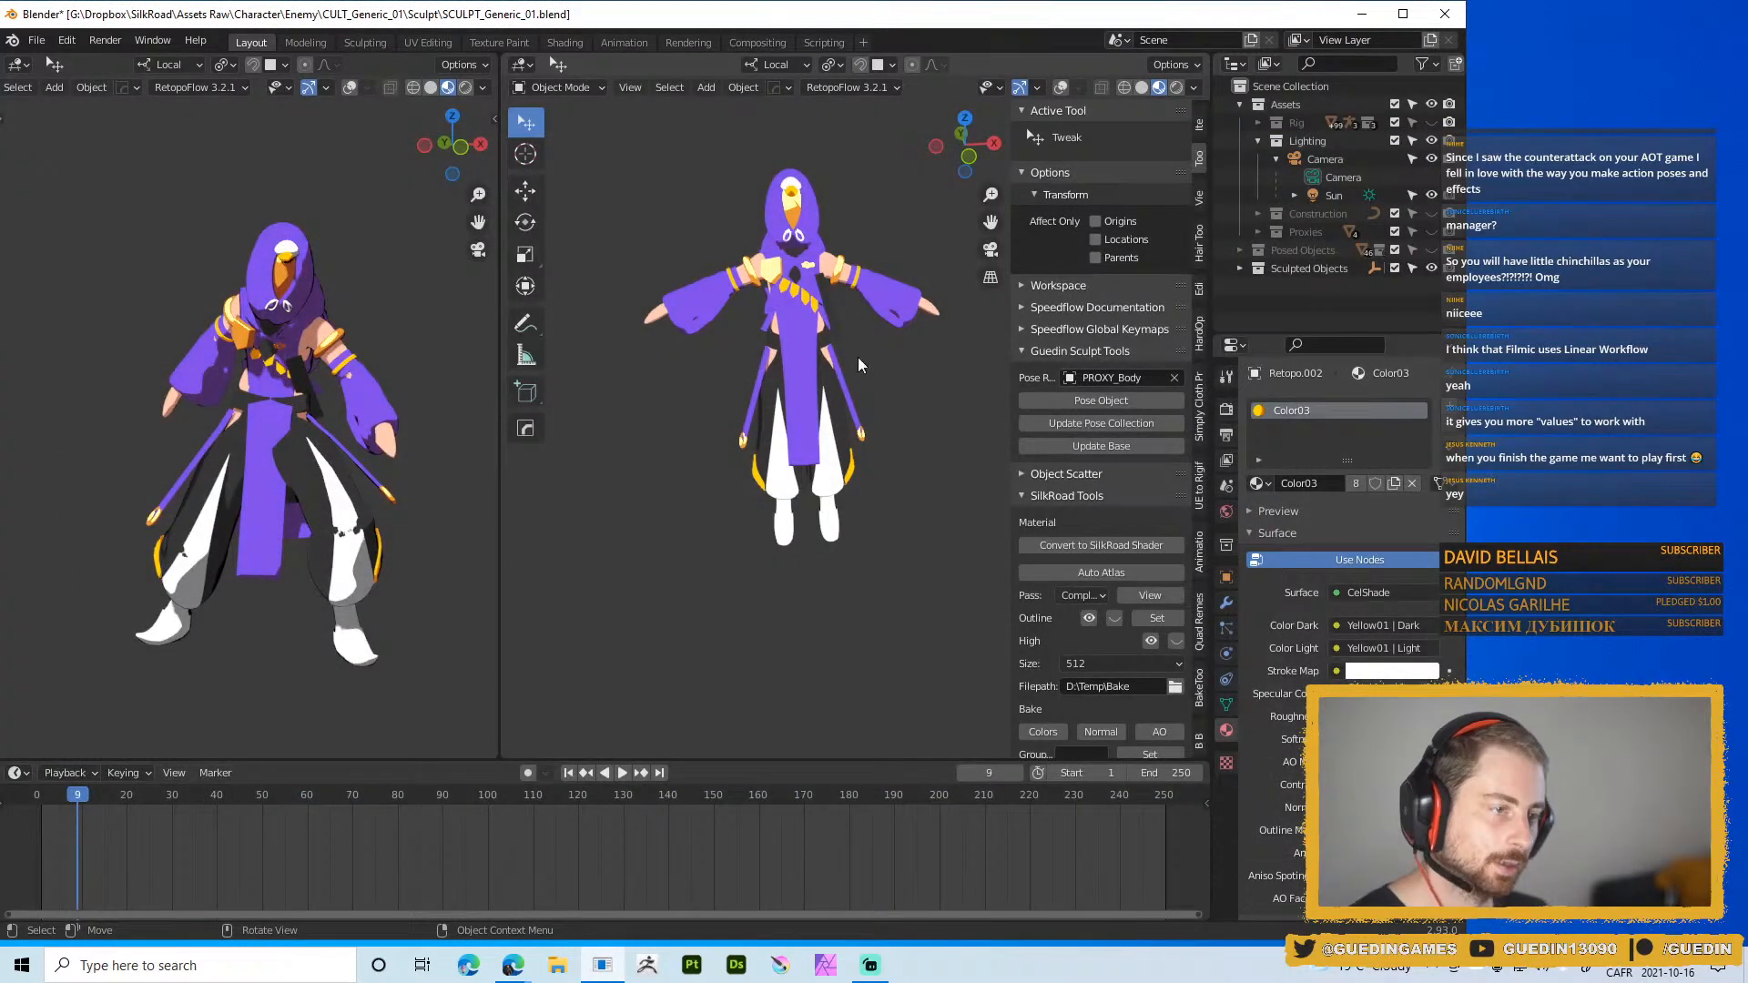
Switch the T-pose character's viewport to solid shading
middle_drag(865, 292, 907, 280)
mouse_move(896, 373)
shift+middle_down()
mouse_move(888, 461)
mouse_move(838, 455)
mouse_move(790, 491)
shift+middle_up()
key(z)
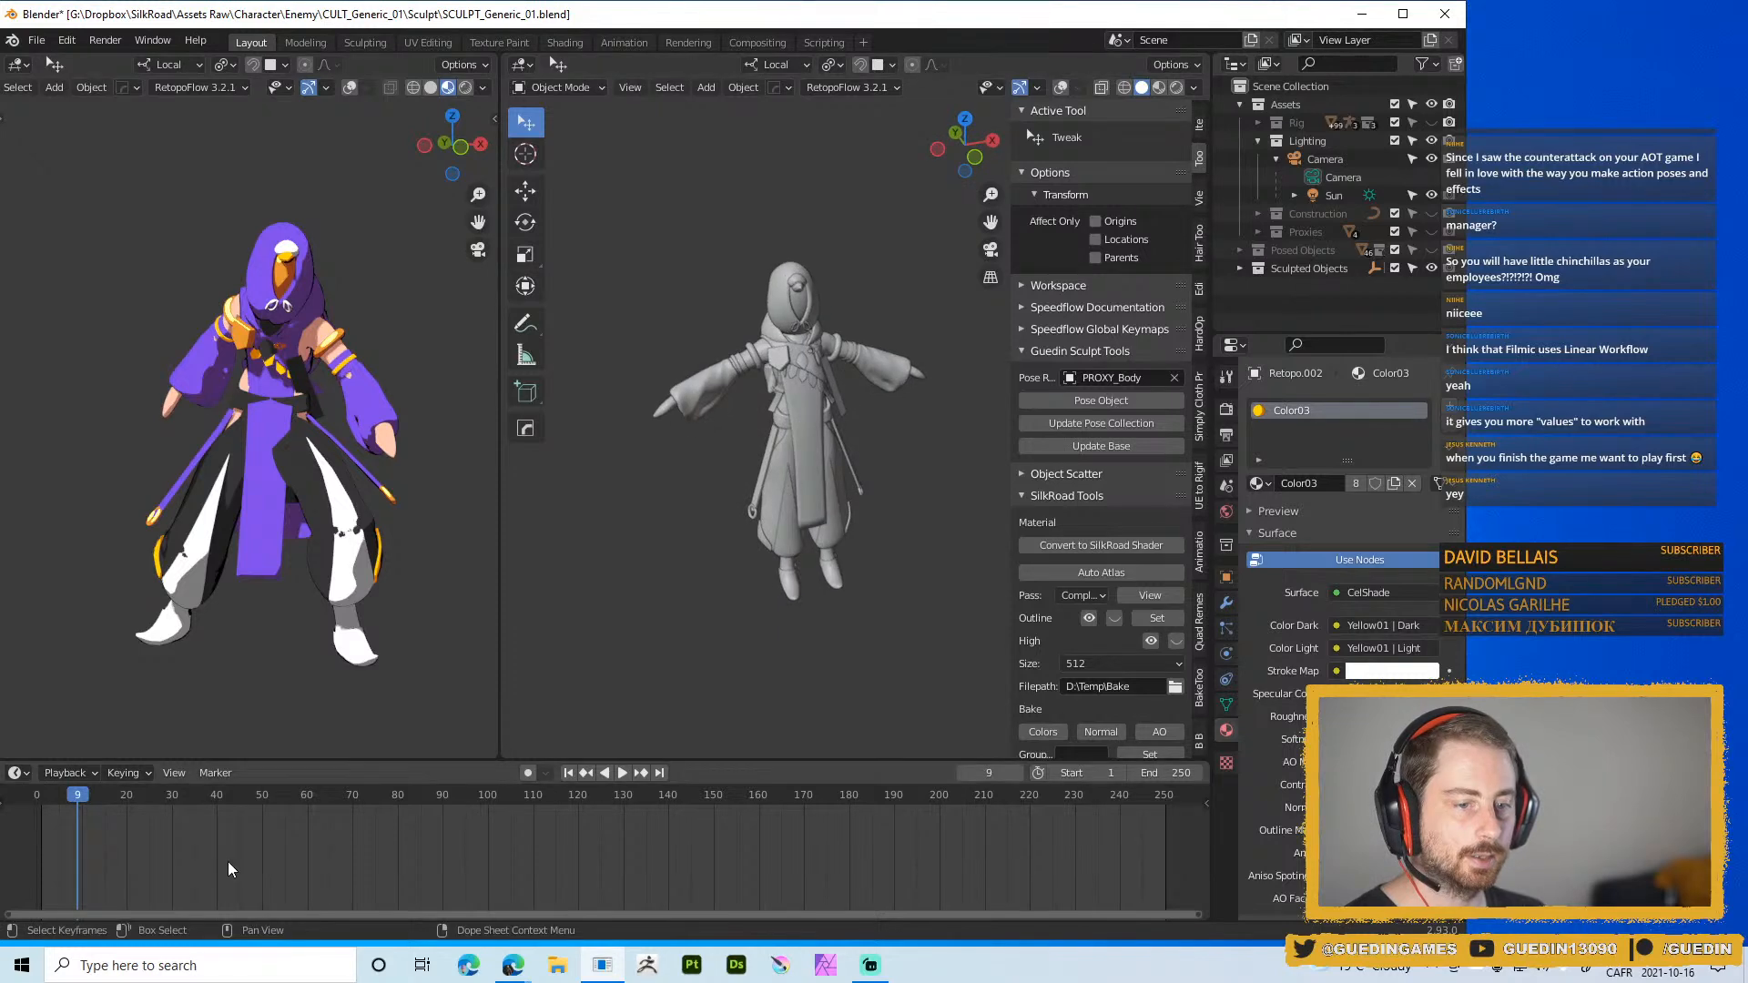
Move the timeline to frame 20 and save the file
click(125, 795)
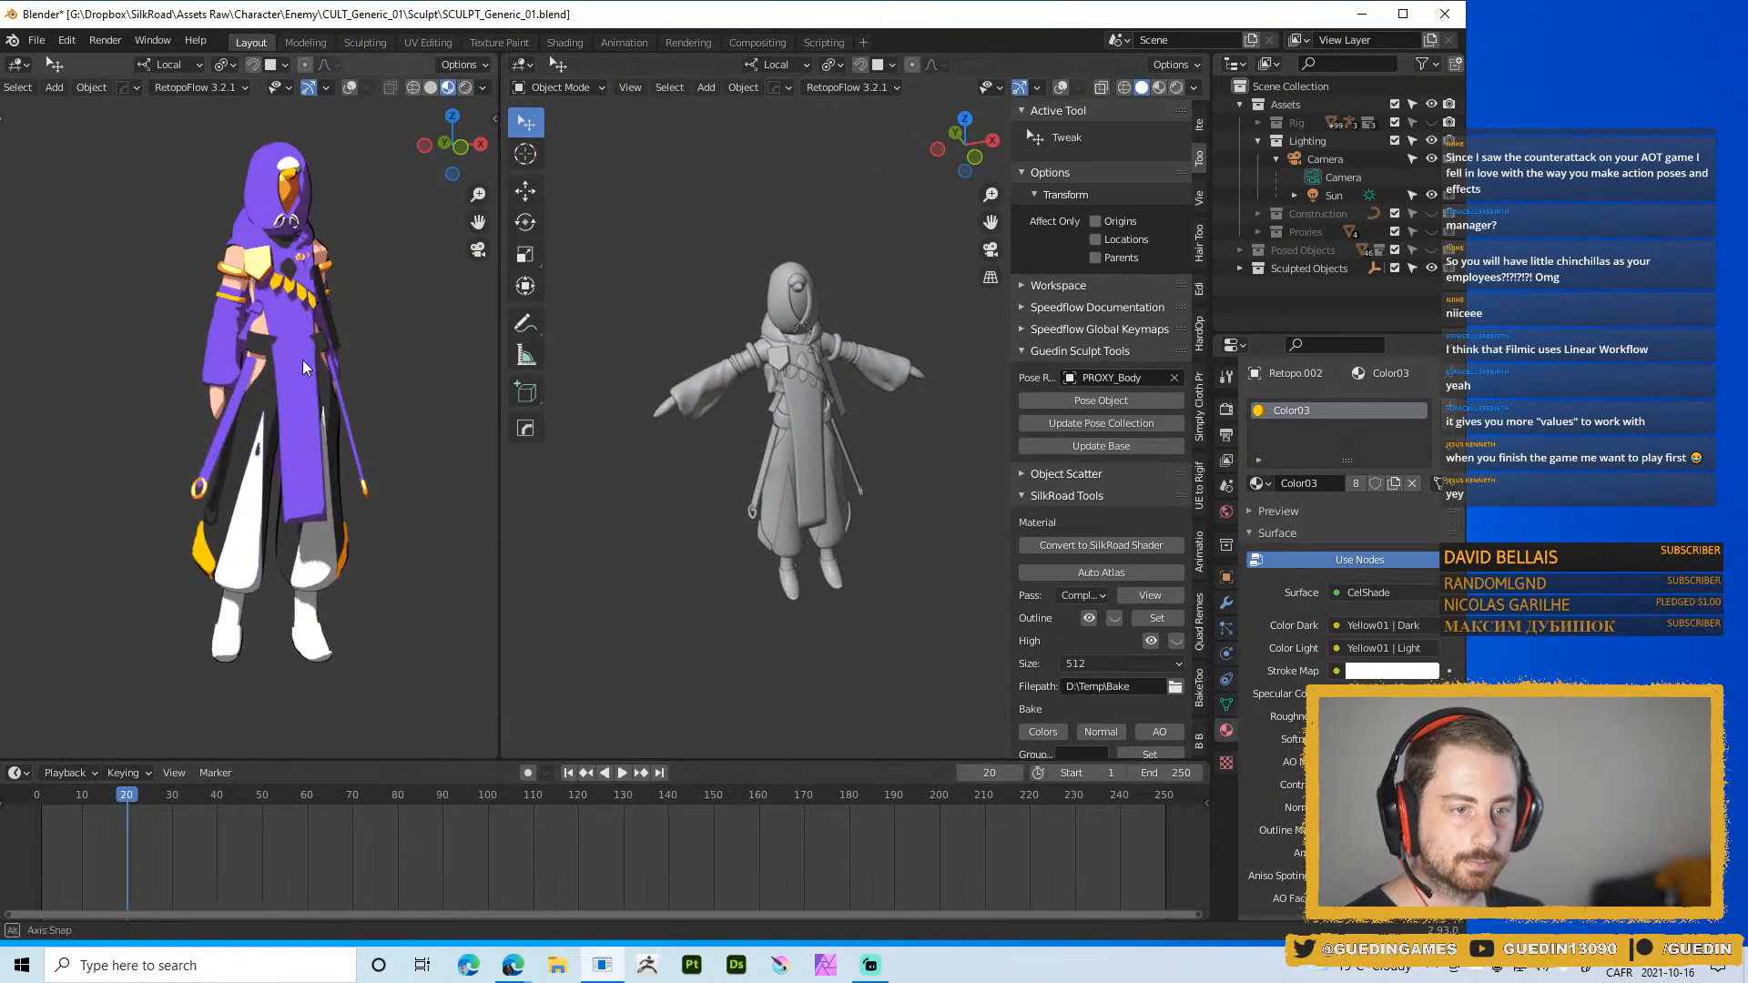
mouse_move(303, 358)
middle_down()
mouse_move(183, 395)
mouse_move(331, 373)
middle_up()
scroll(330, 373, down, 2)
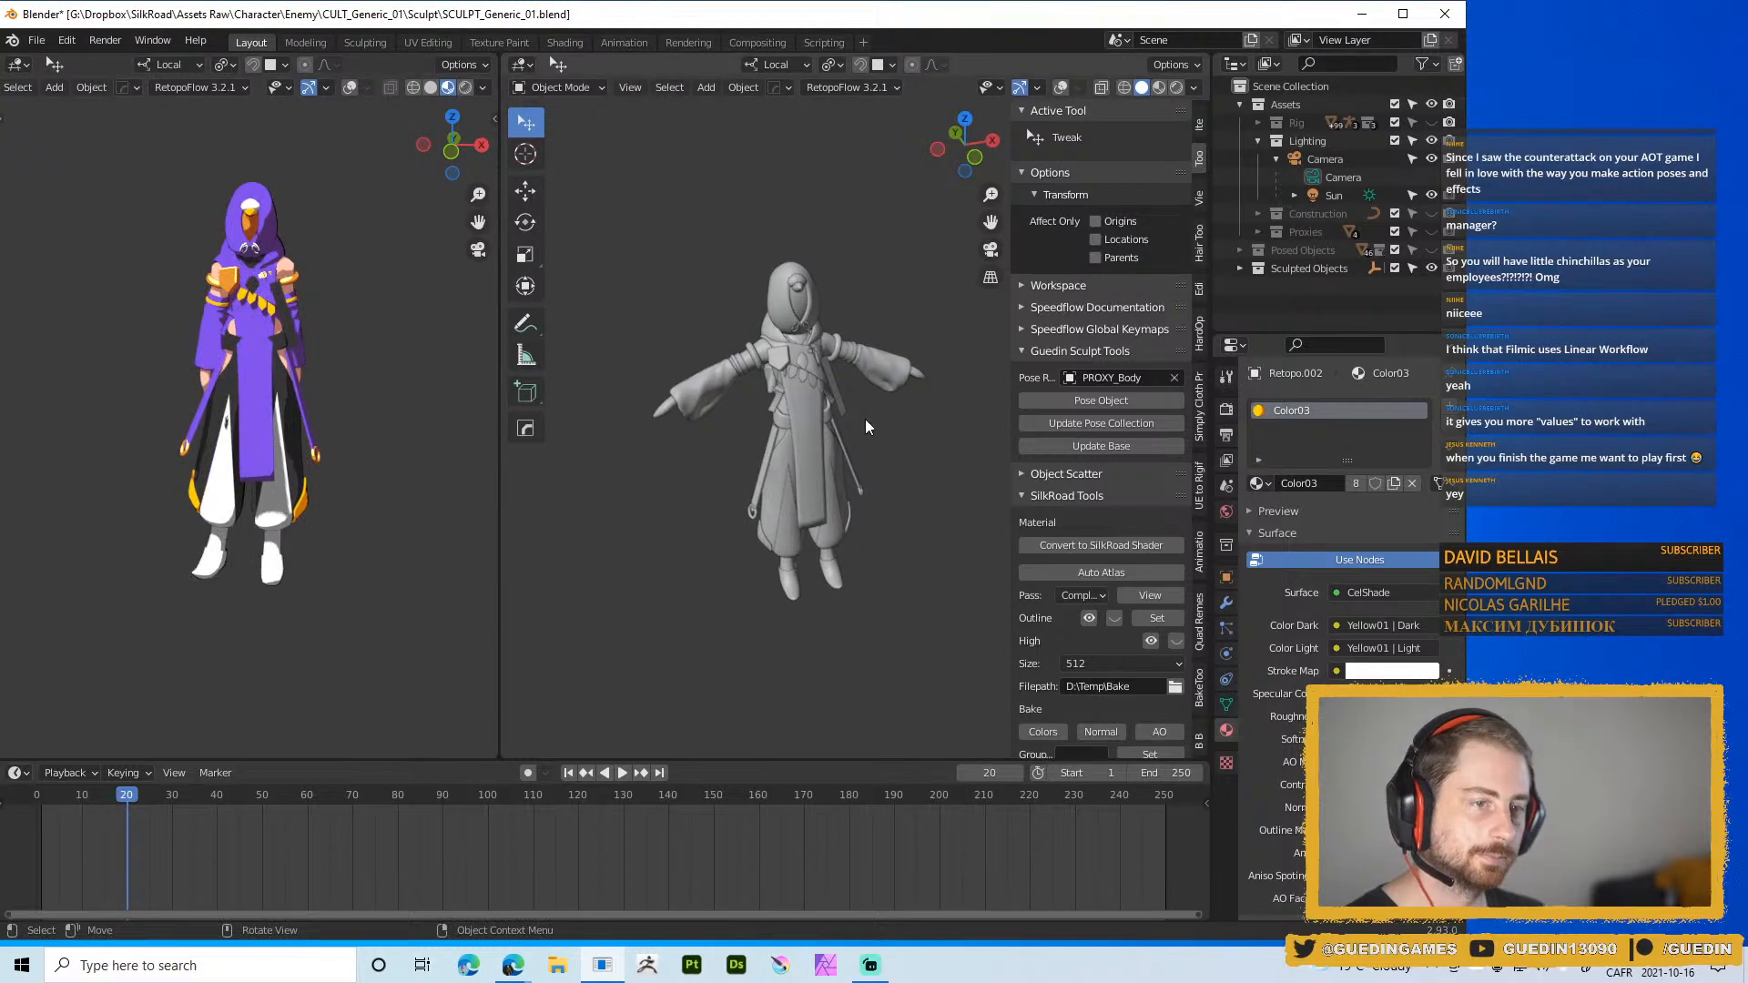
key(ctrl+s)
click(761, 320)
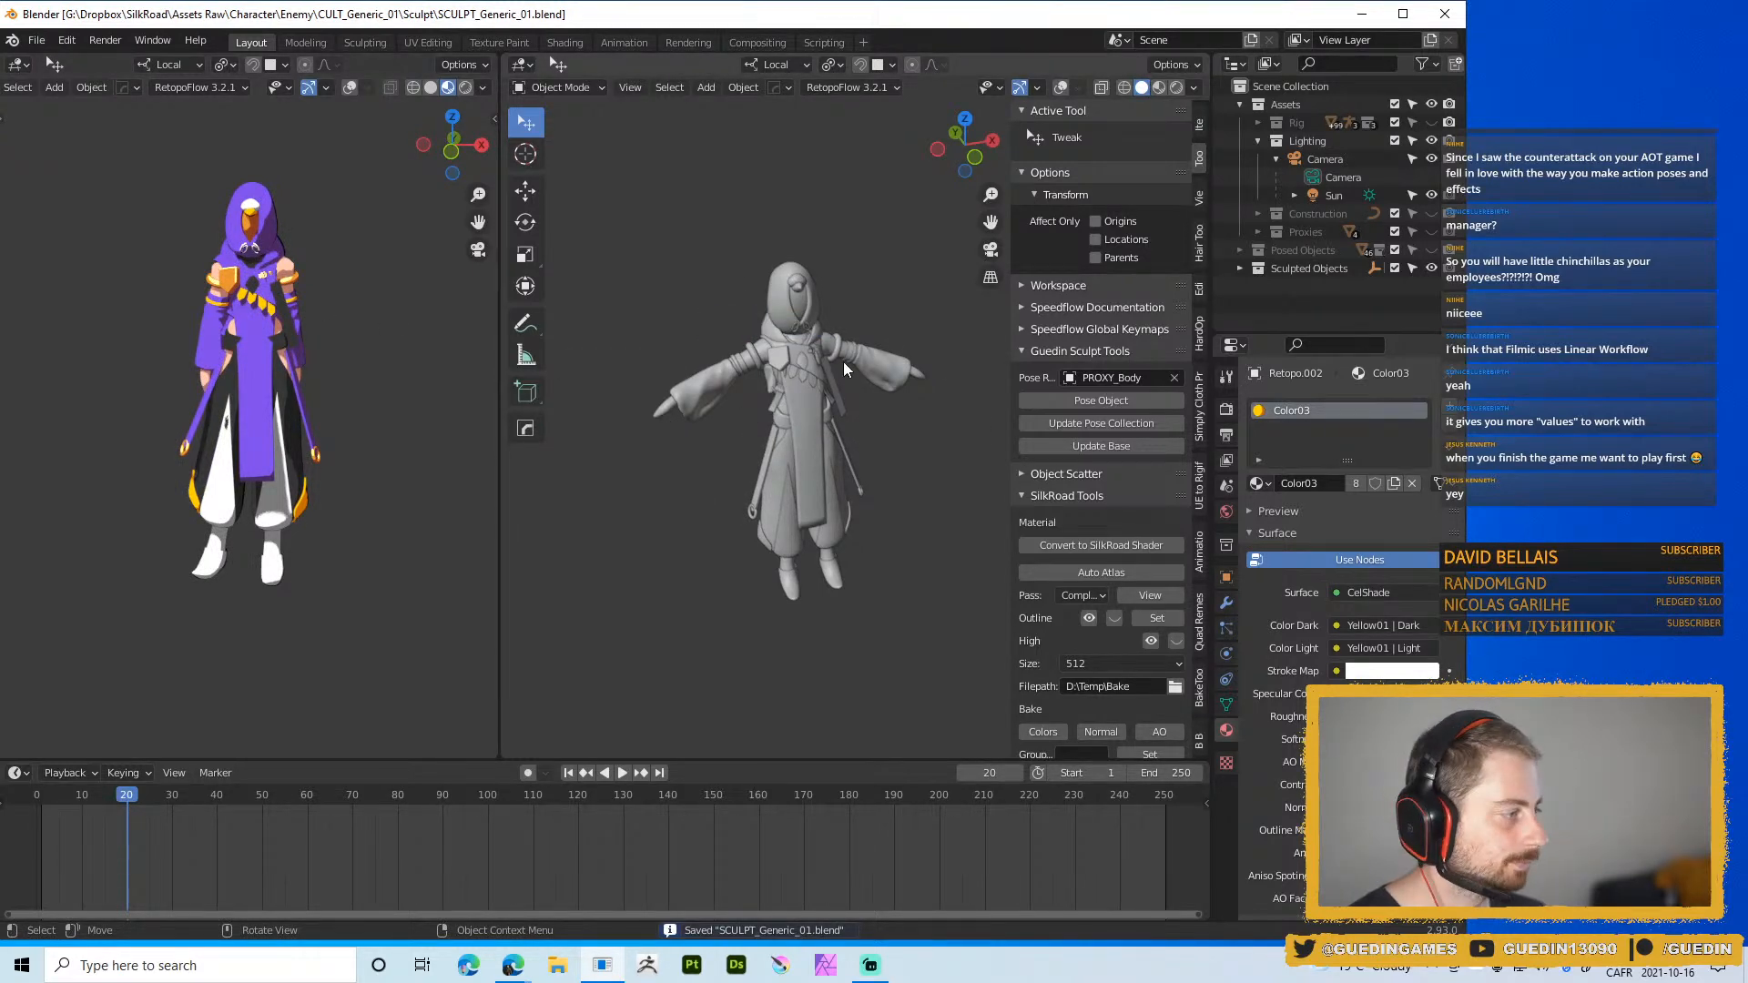
Select the T-pose character's hood and turn on the overlays in its viewport
mouse_move(849, 384)
middle_down()
mouse_move(809, 385)
mouse_move(836, 330)
middle_up()
scroll(825, 390, up, 3)
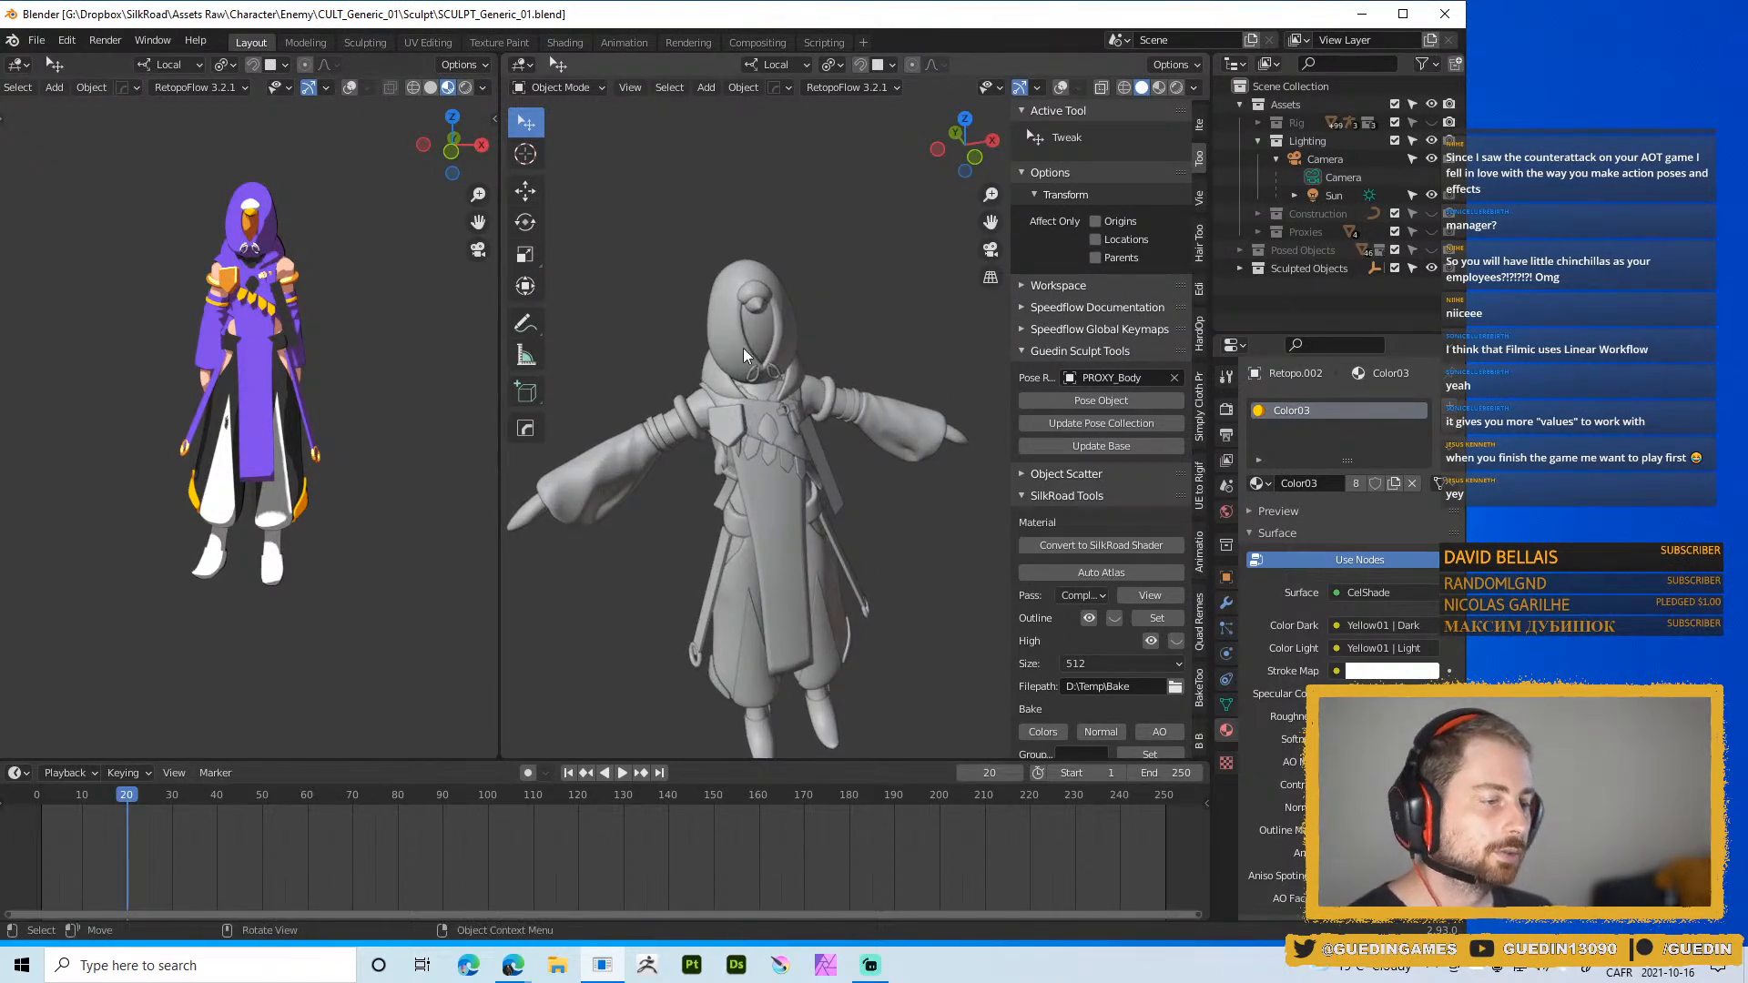
scroll(803, 231, up, 3)
mouse_move(803, 232)
middle_down()
mouse_move(830, 450)
mouse_move(792, 402)
mouse_move(783, 435)
middle_up()
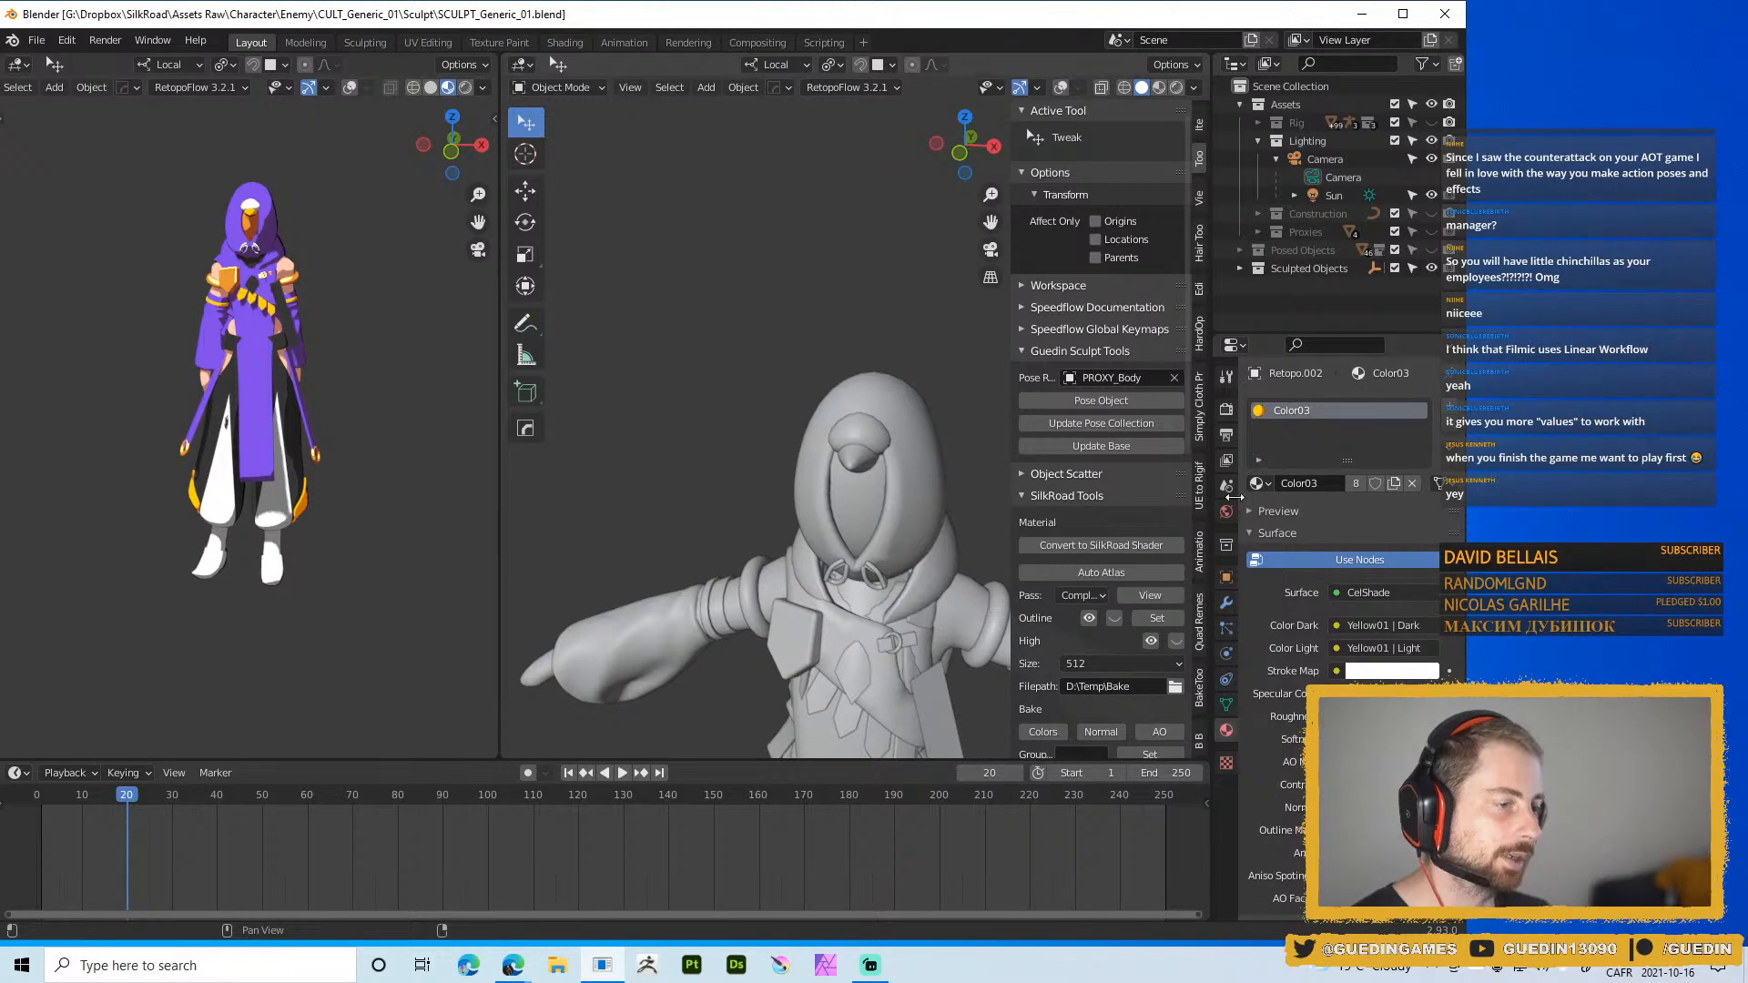
click(910, 386)
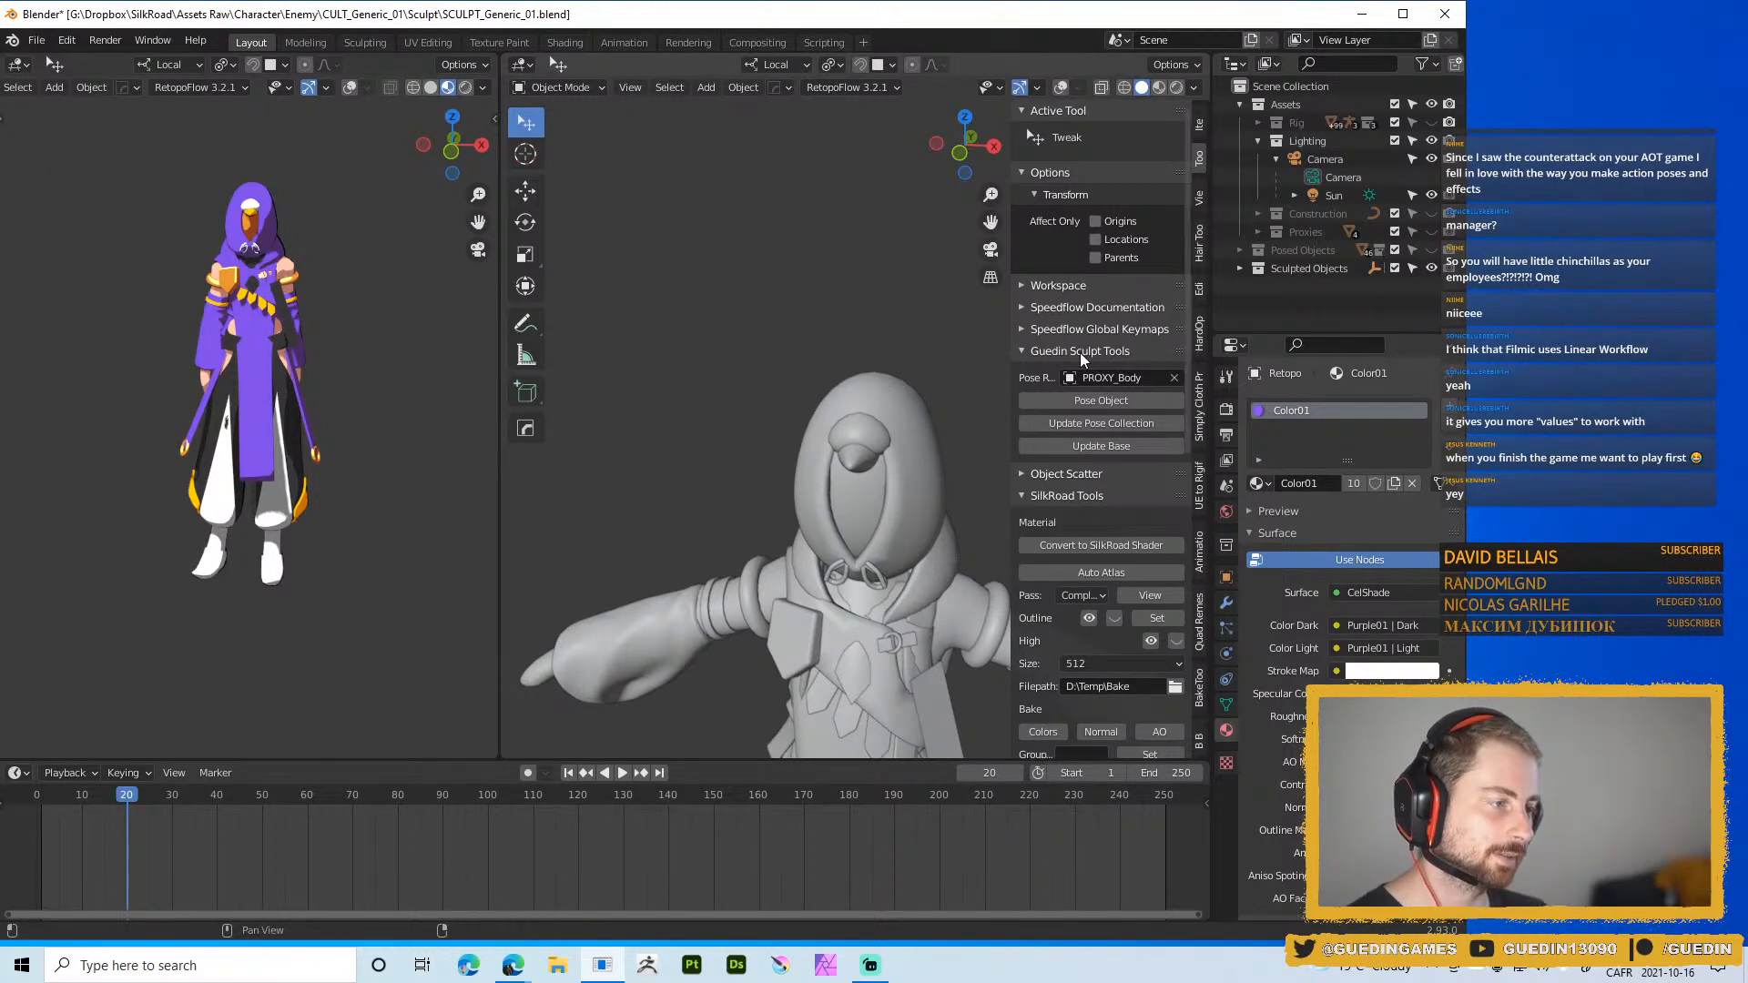
key(shift+alt+z)
shift+middle_drag(878, 417, 809, 343)
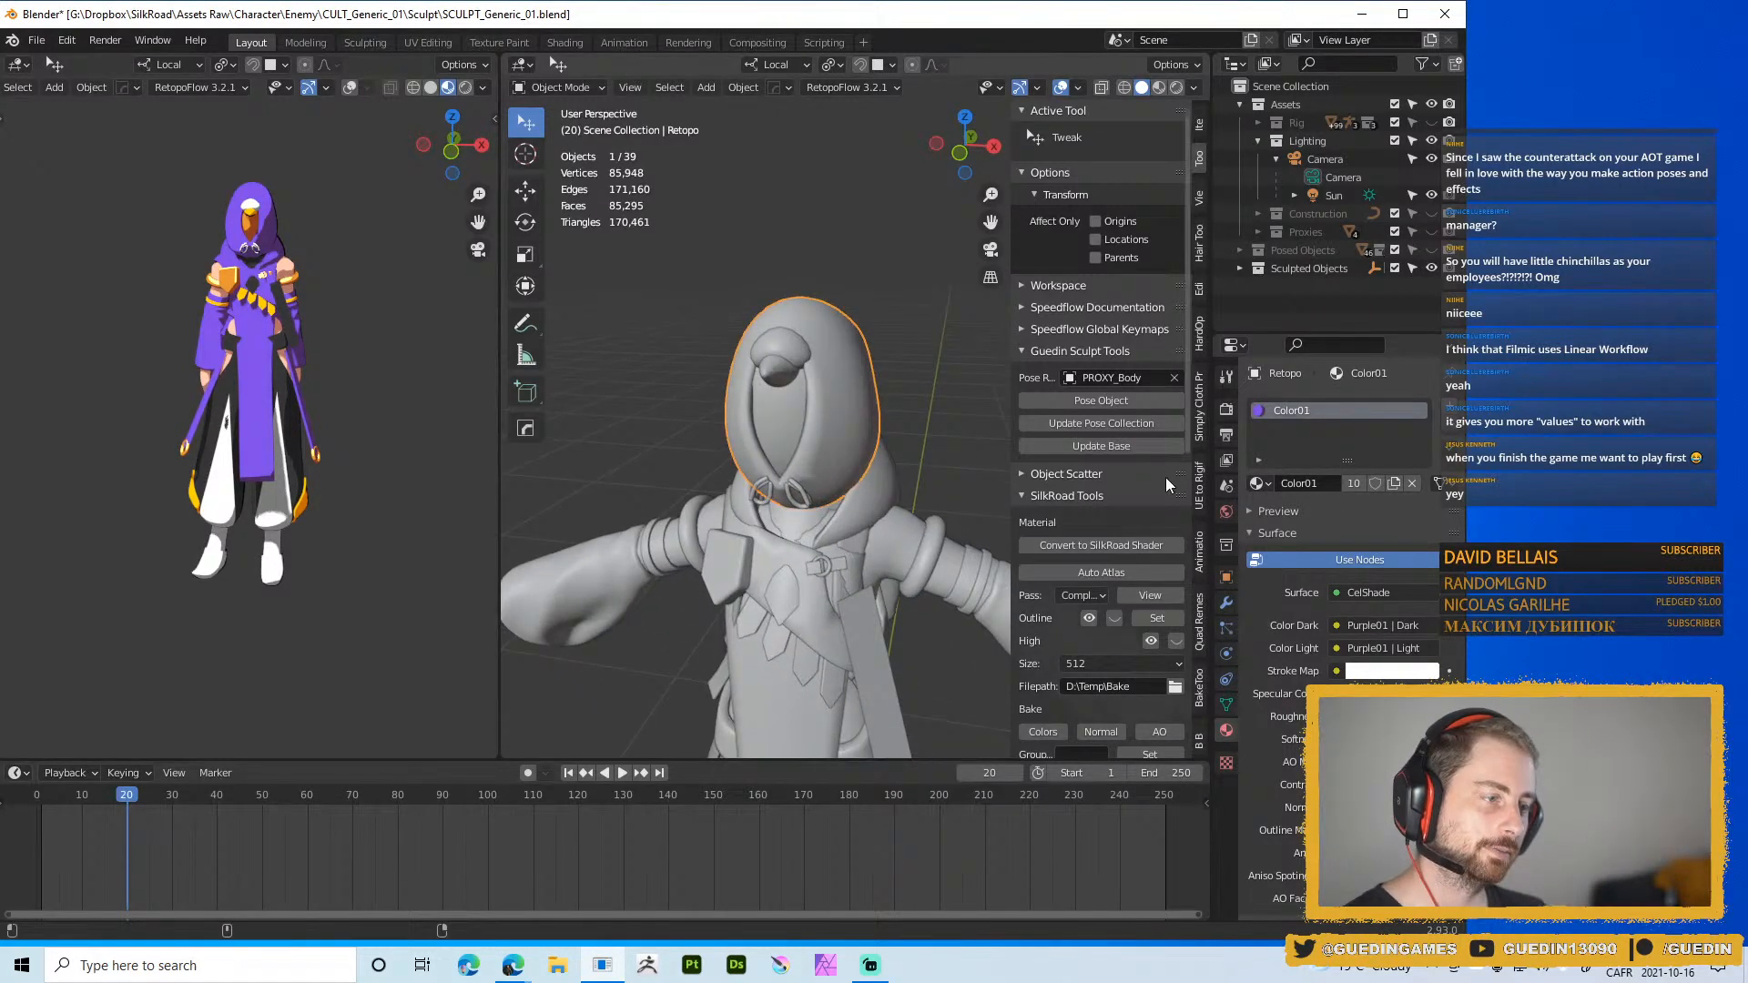
Set an outline on the selected hood with the SilkRoad Tools
scroll(1129, 597, down, 4)
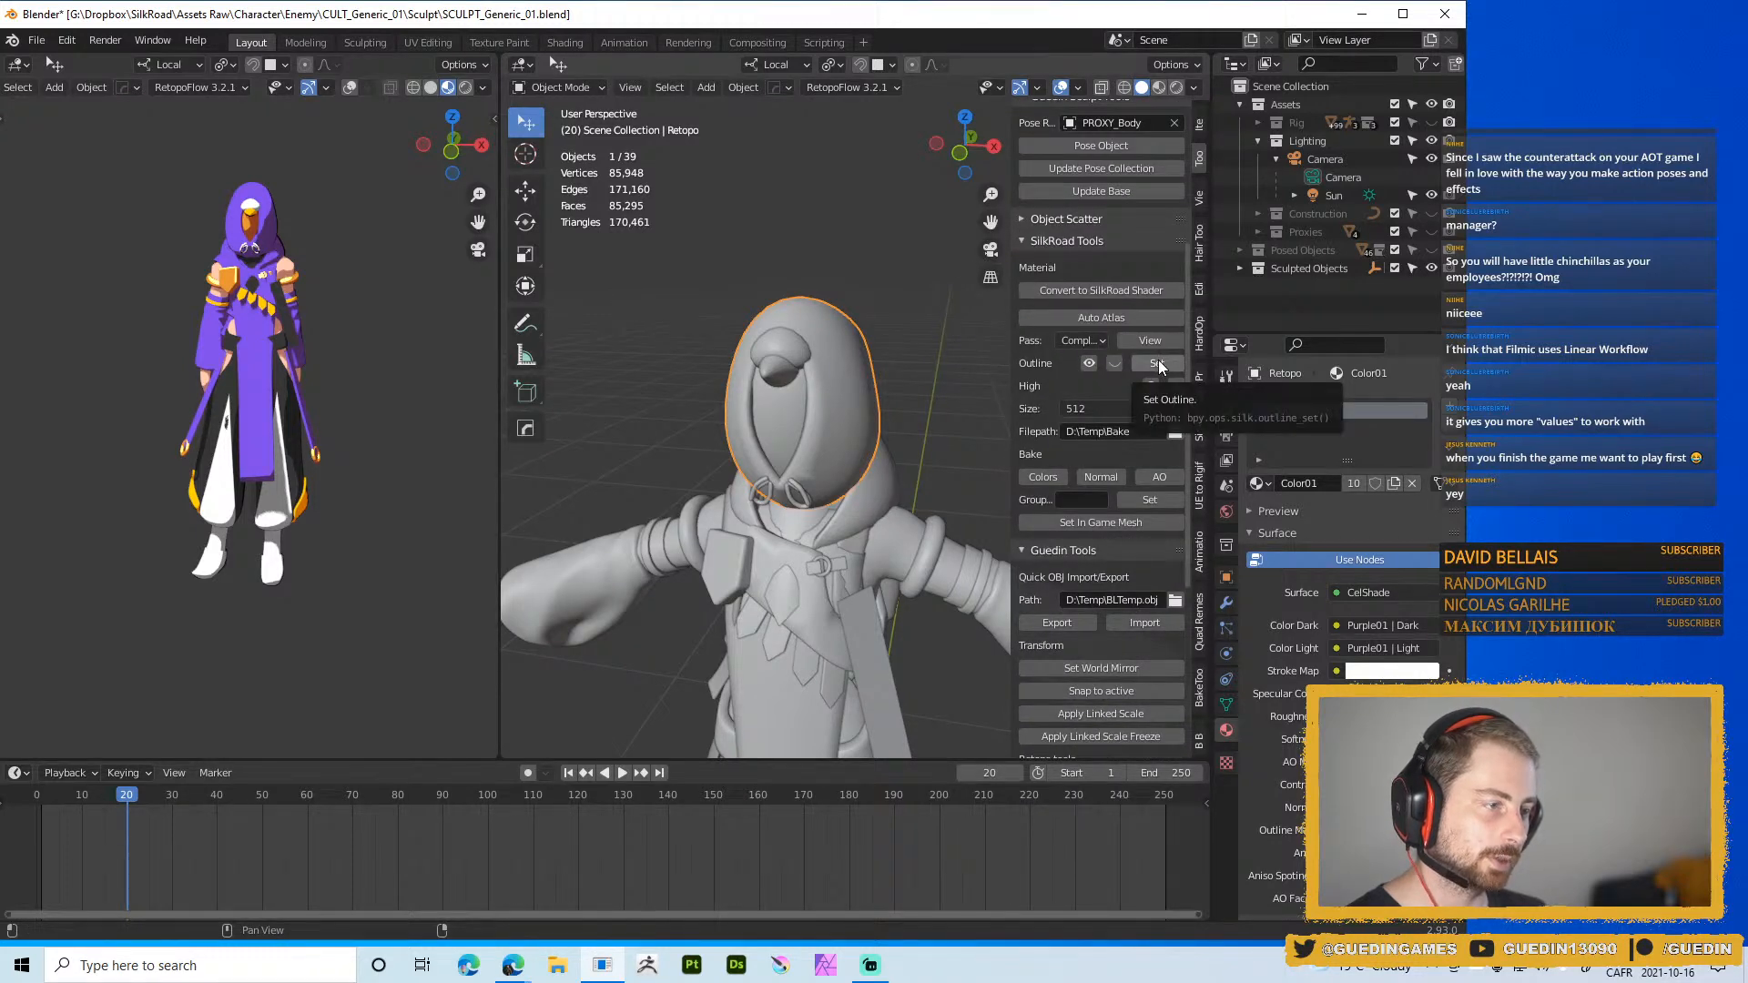
middle_drag(839, 309, 889, 336)
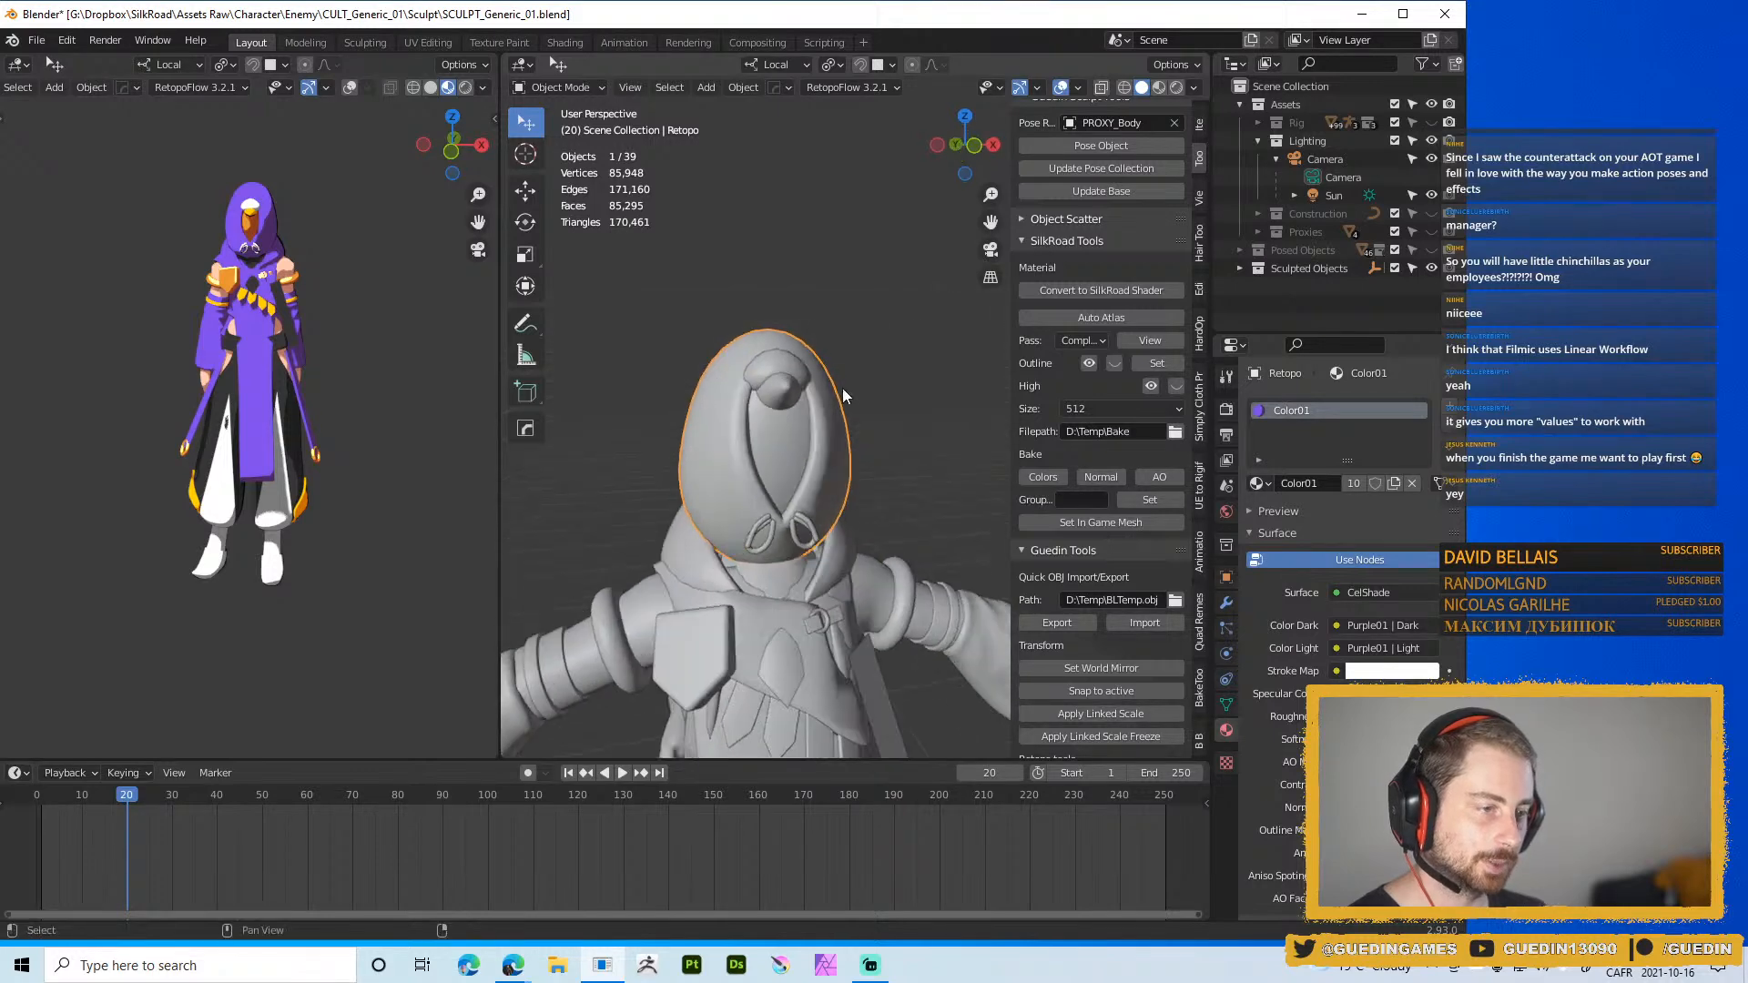
click(1199, 119)
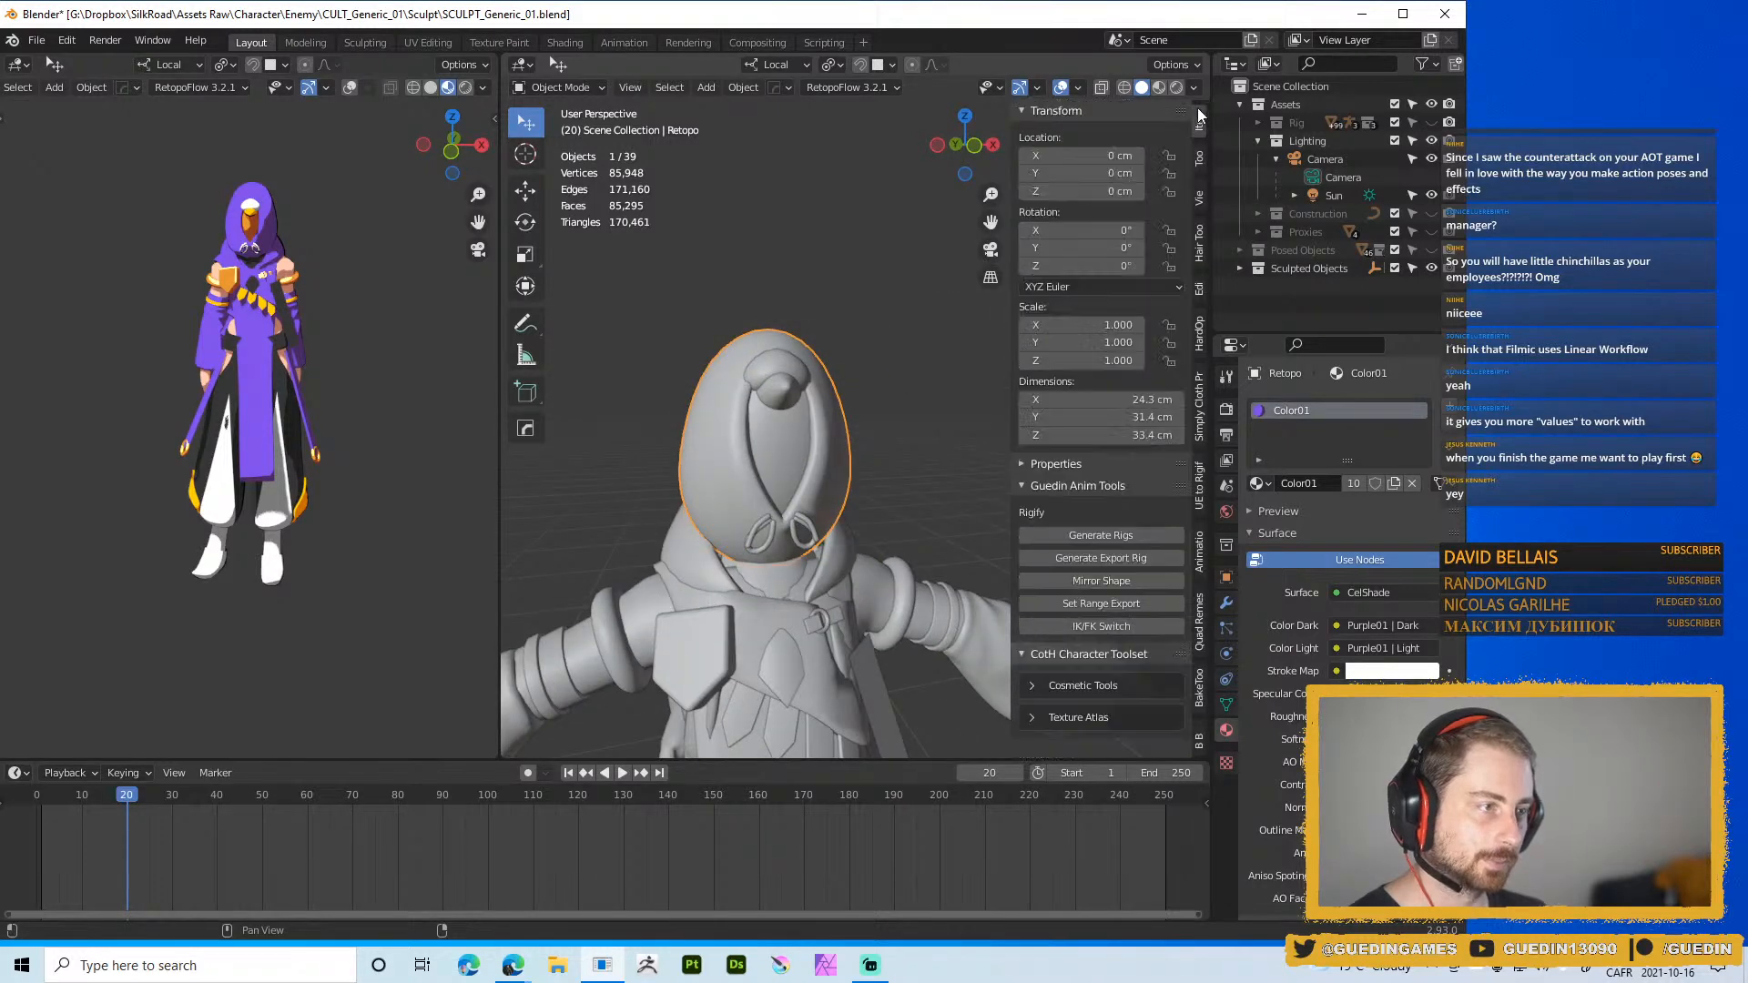
click(1199, 160)
scroll(1106, 437, down, 6)
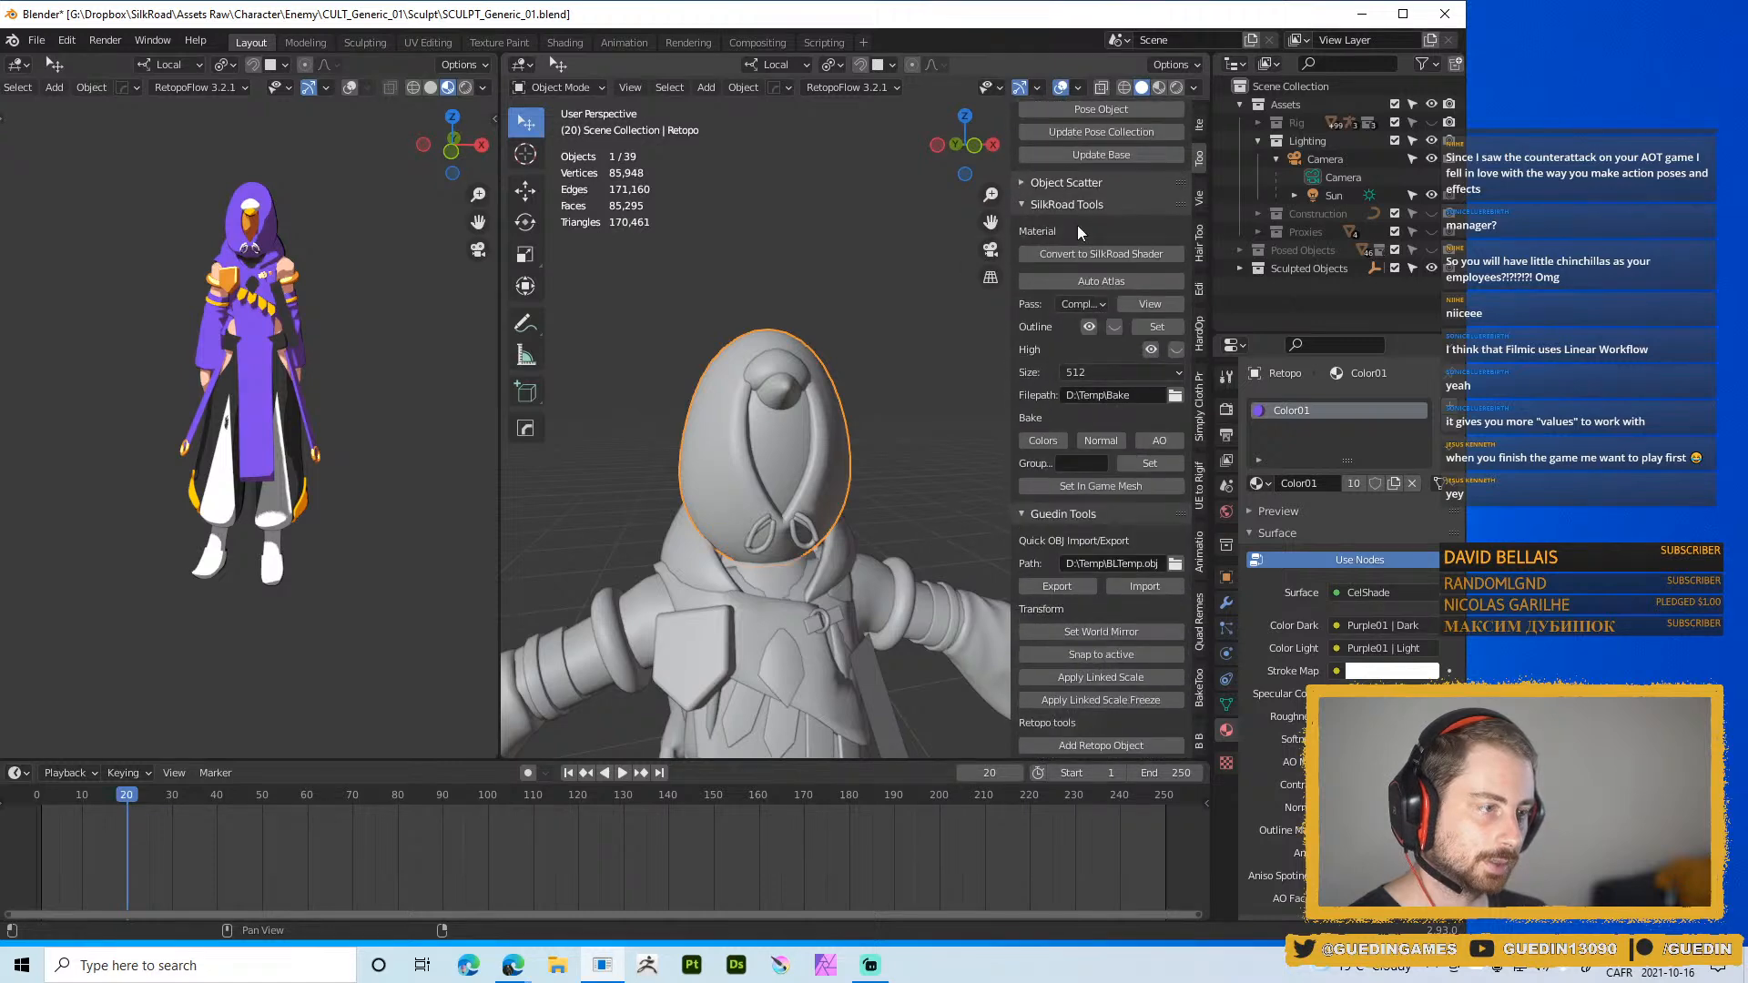
click(1023, 216)
click(1019, 215)
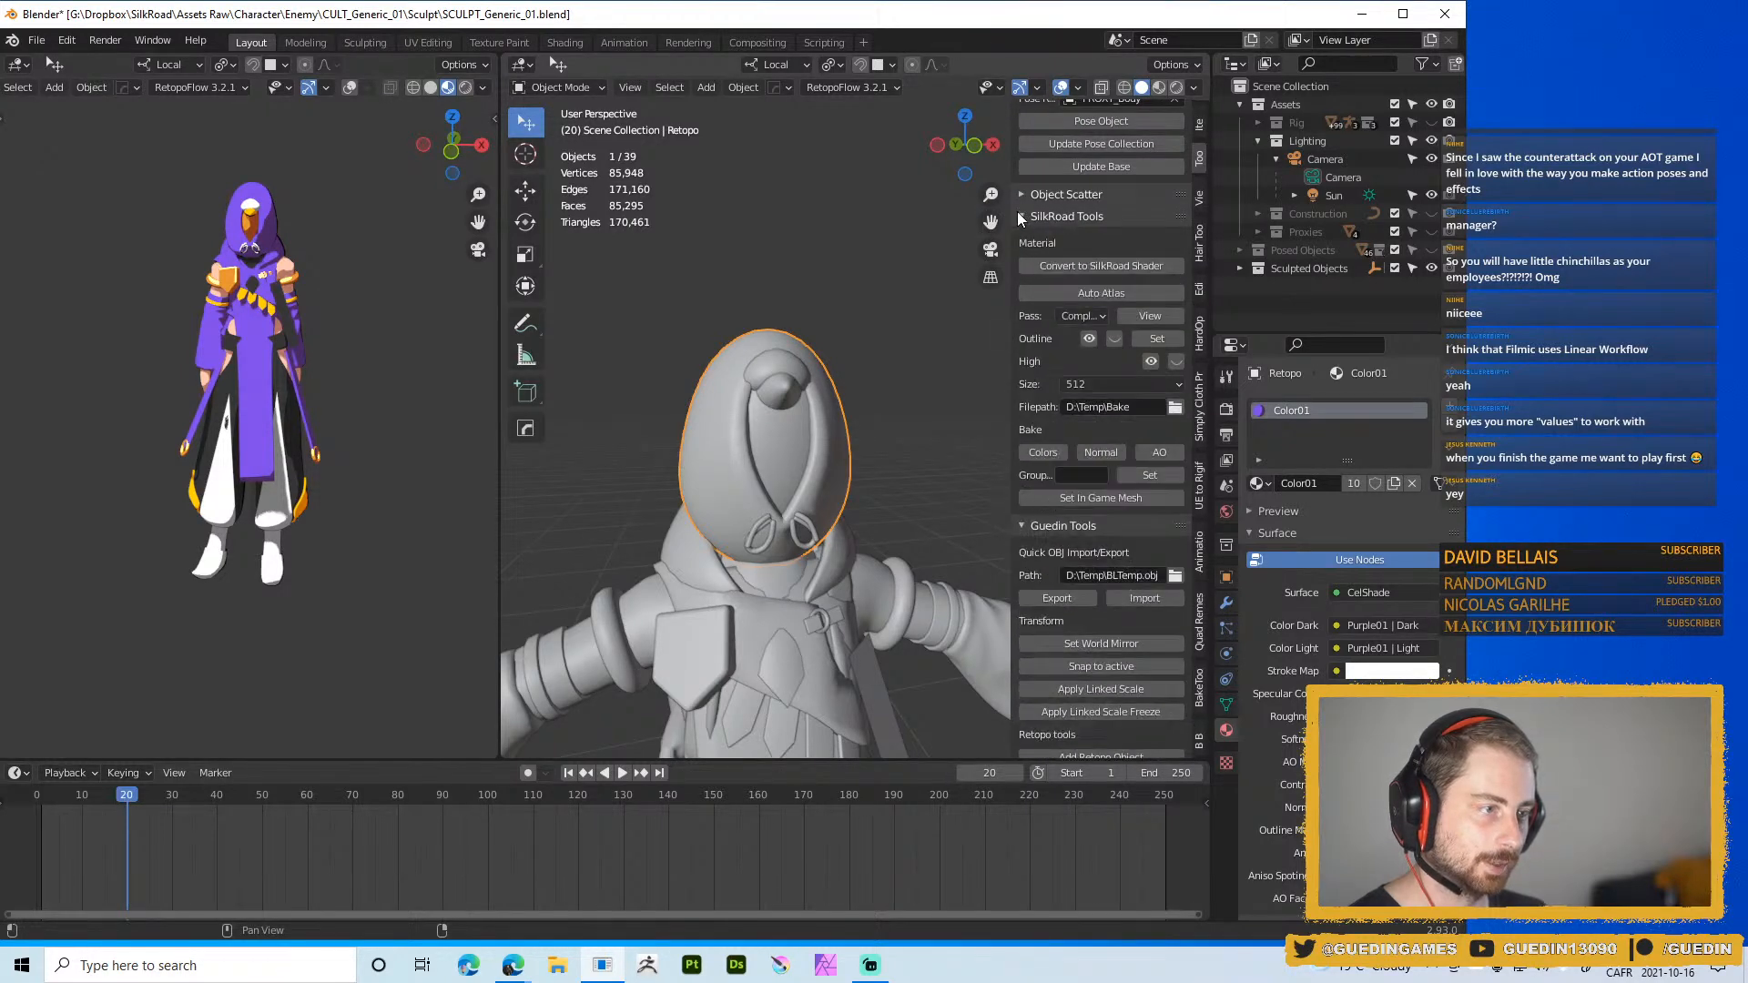
click(1154, 345)
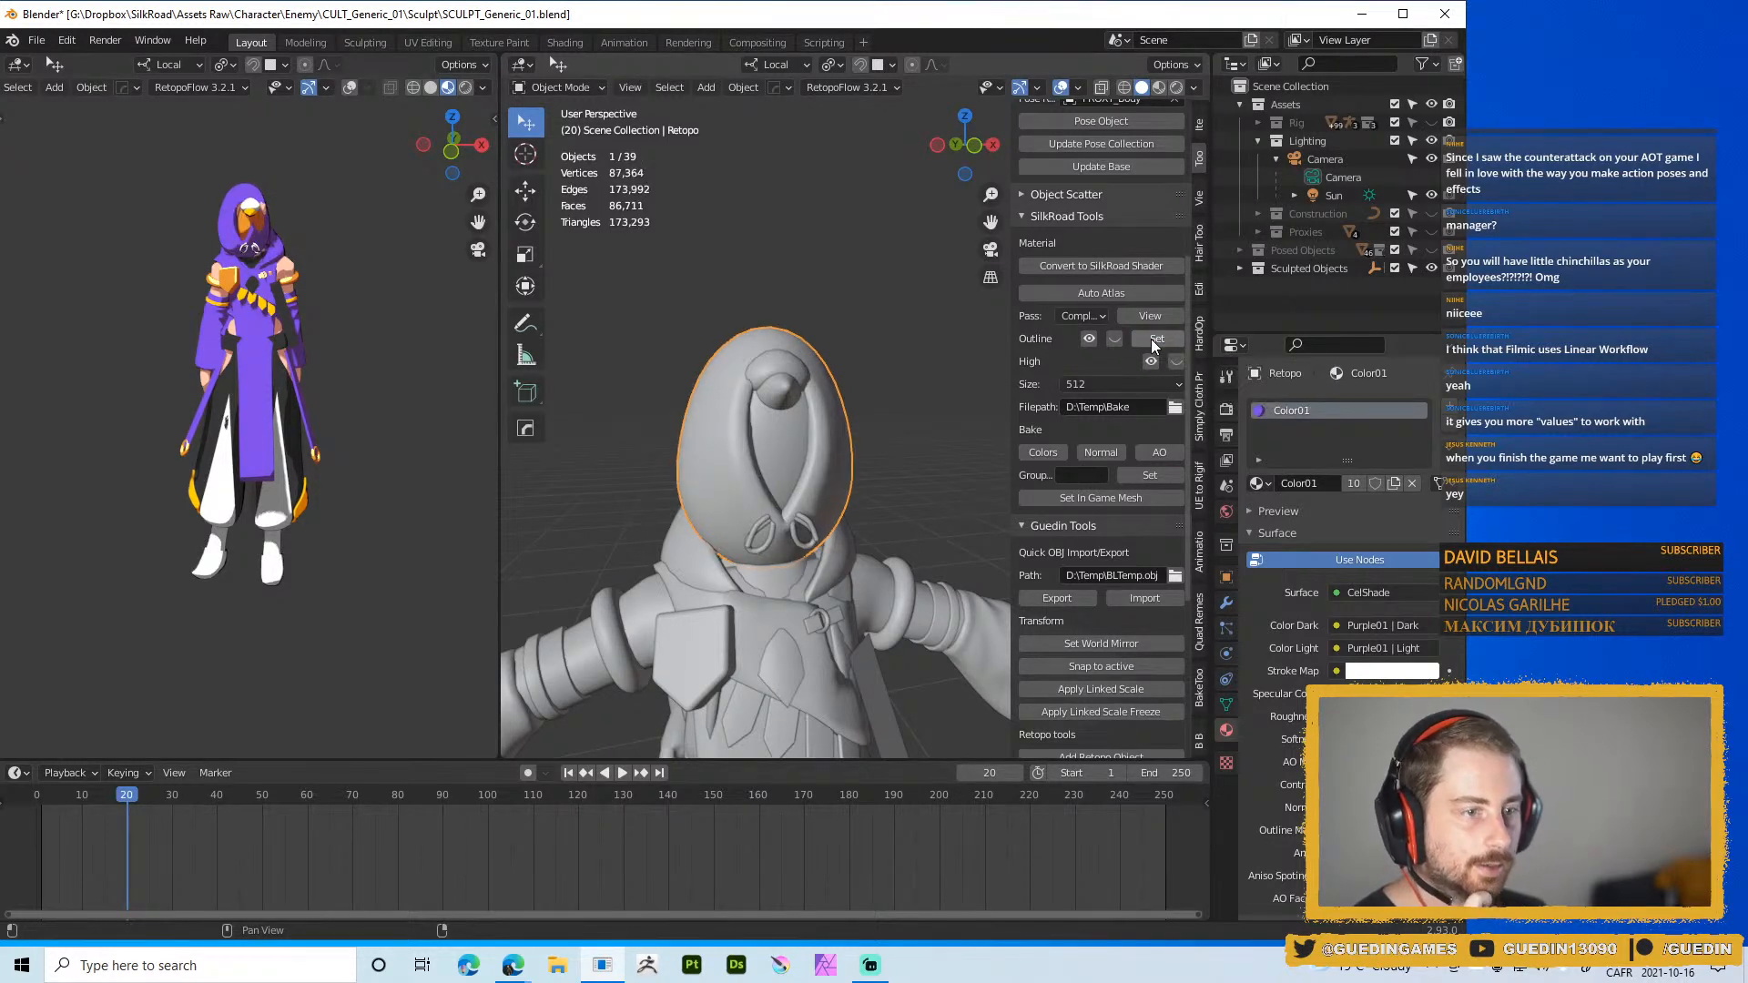
Enable backface culling in the T-pose viewport's solid shading and check the hood up close
click(1194, 87)
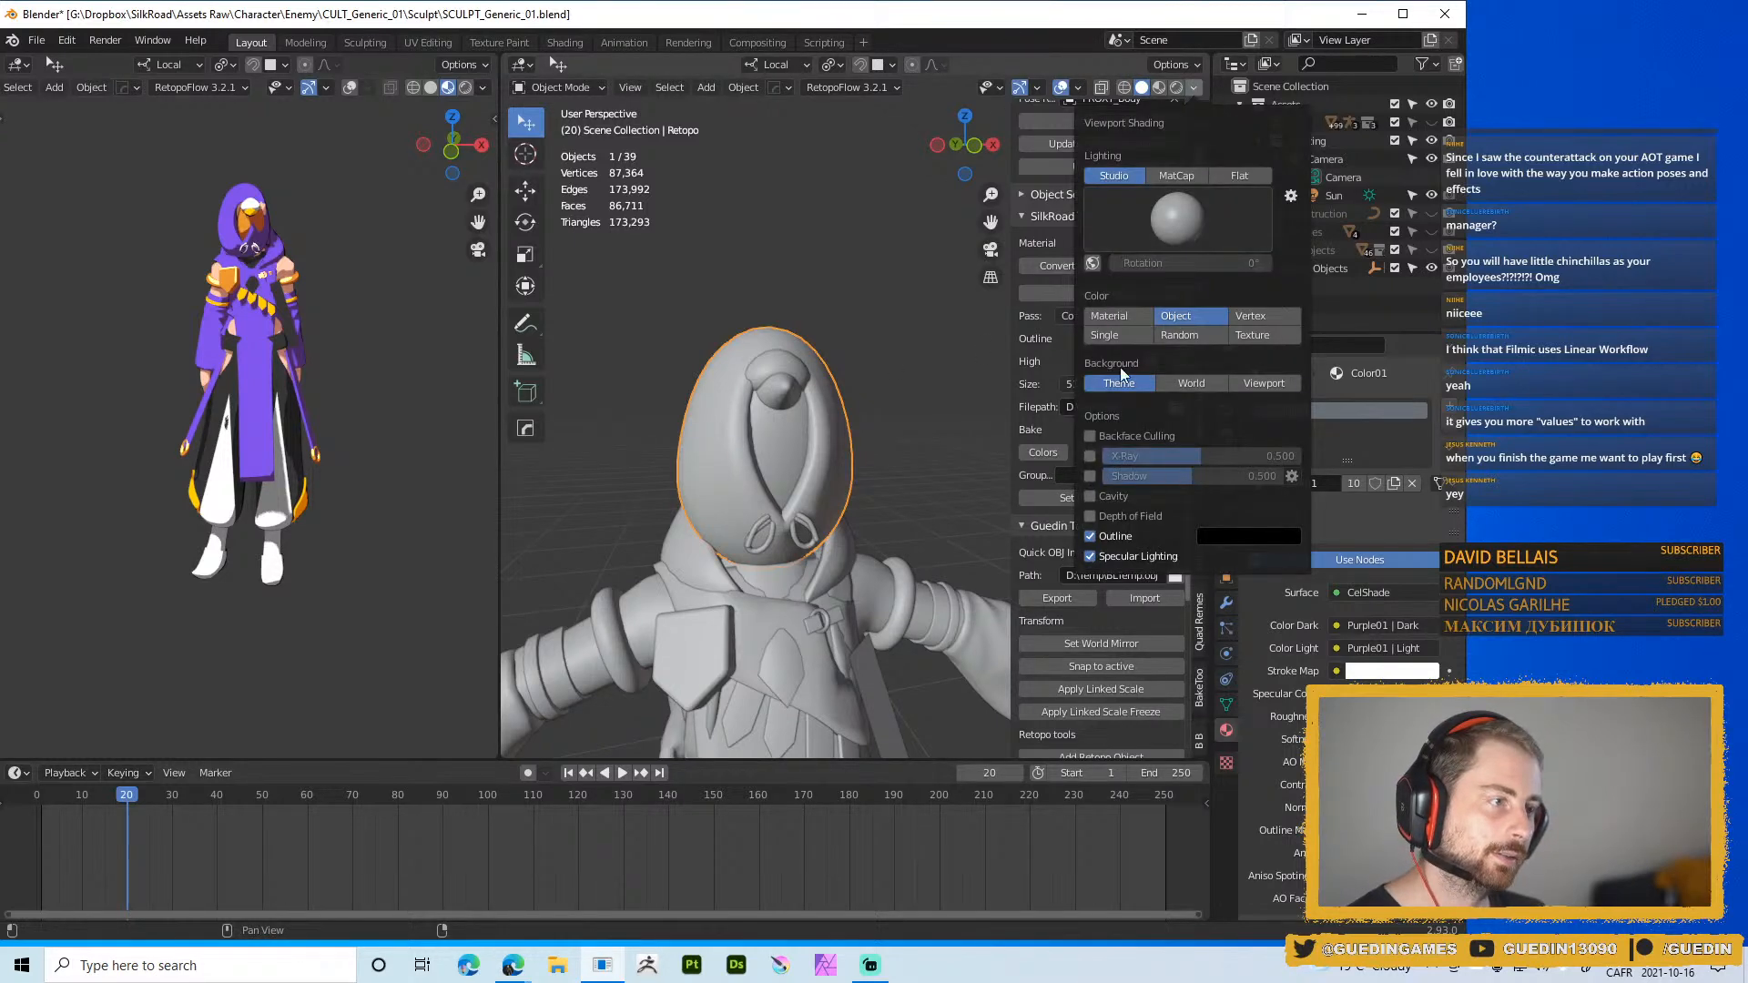
click(1091, 439)
click(770, 301)
mouse_move(770, 299)
middle_down()
mouse_move(759, 331)
mouse_move(652, 335)
mouse_move(934, 287)
mouse_move(863, 348)
mouse_move(803, 282)
middle_up()
click(803, 282)
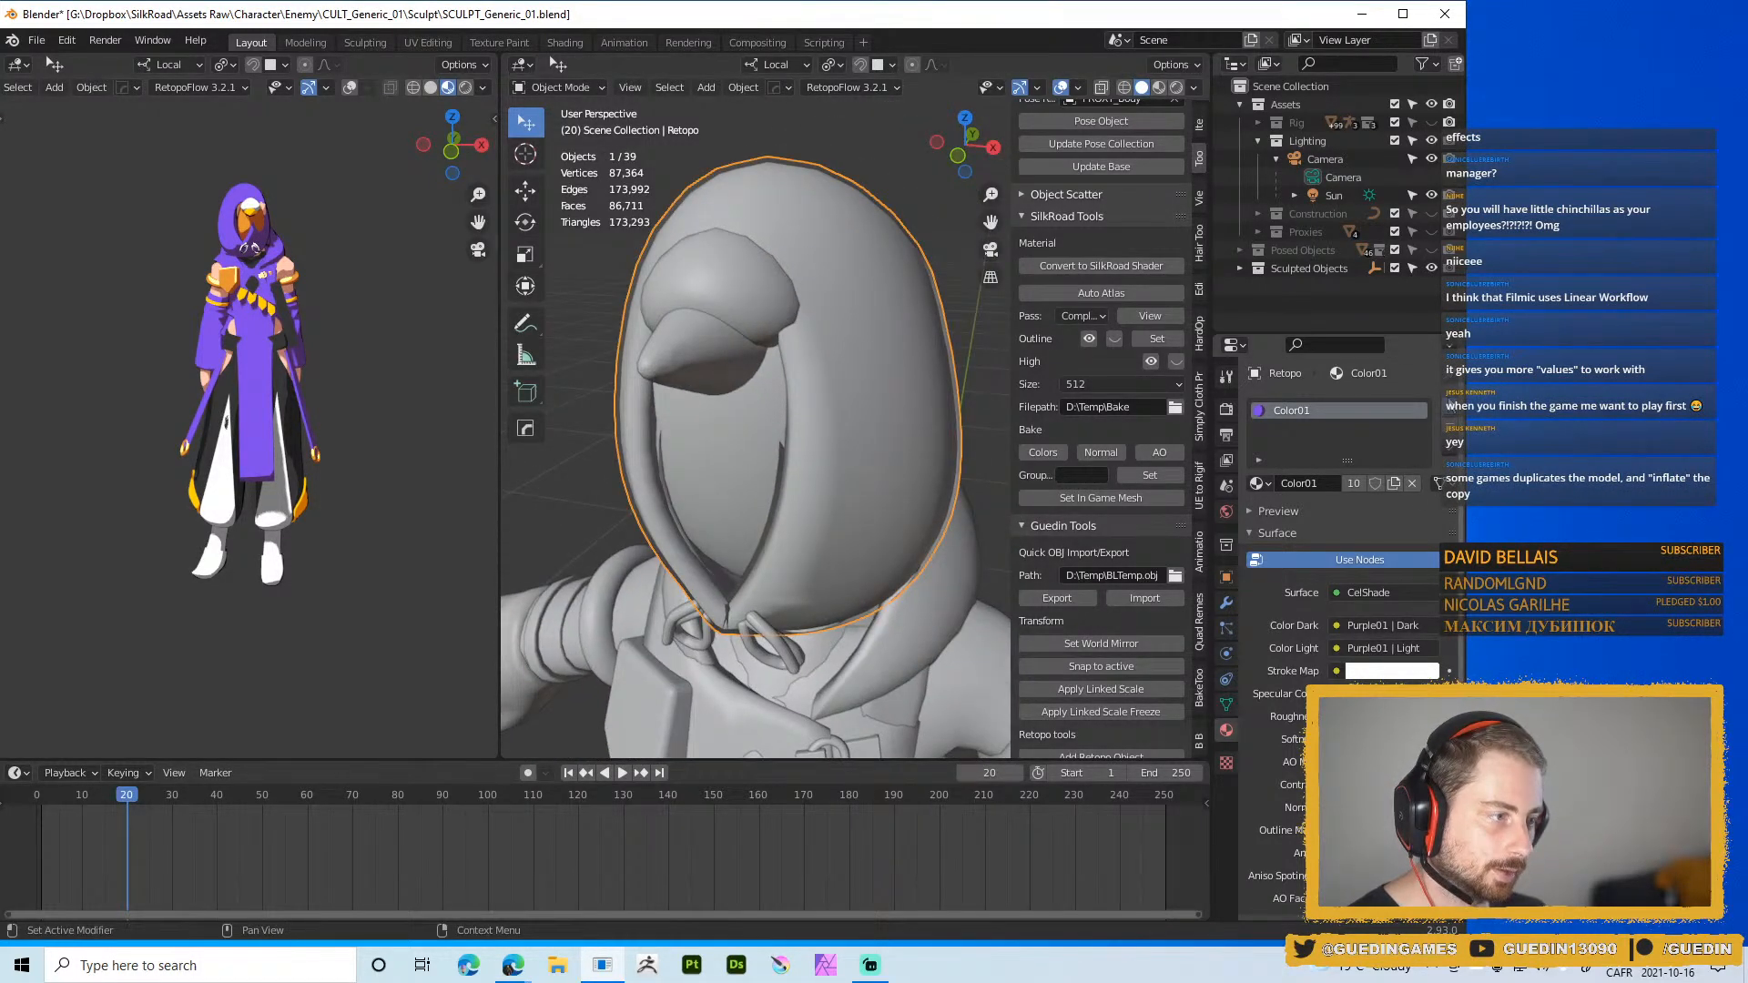
Add a second material slot to the hood and assign the Outline material to it
click(1449, 405)
click(1259, 519)
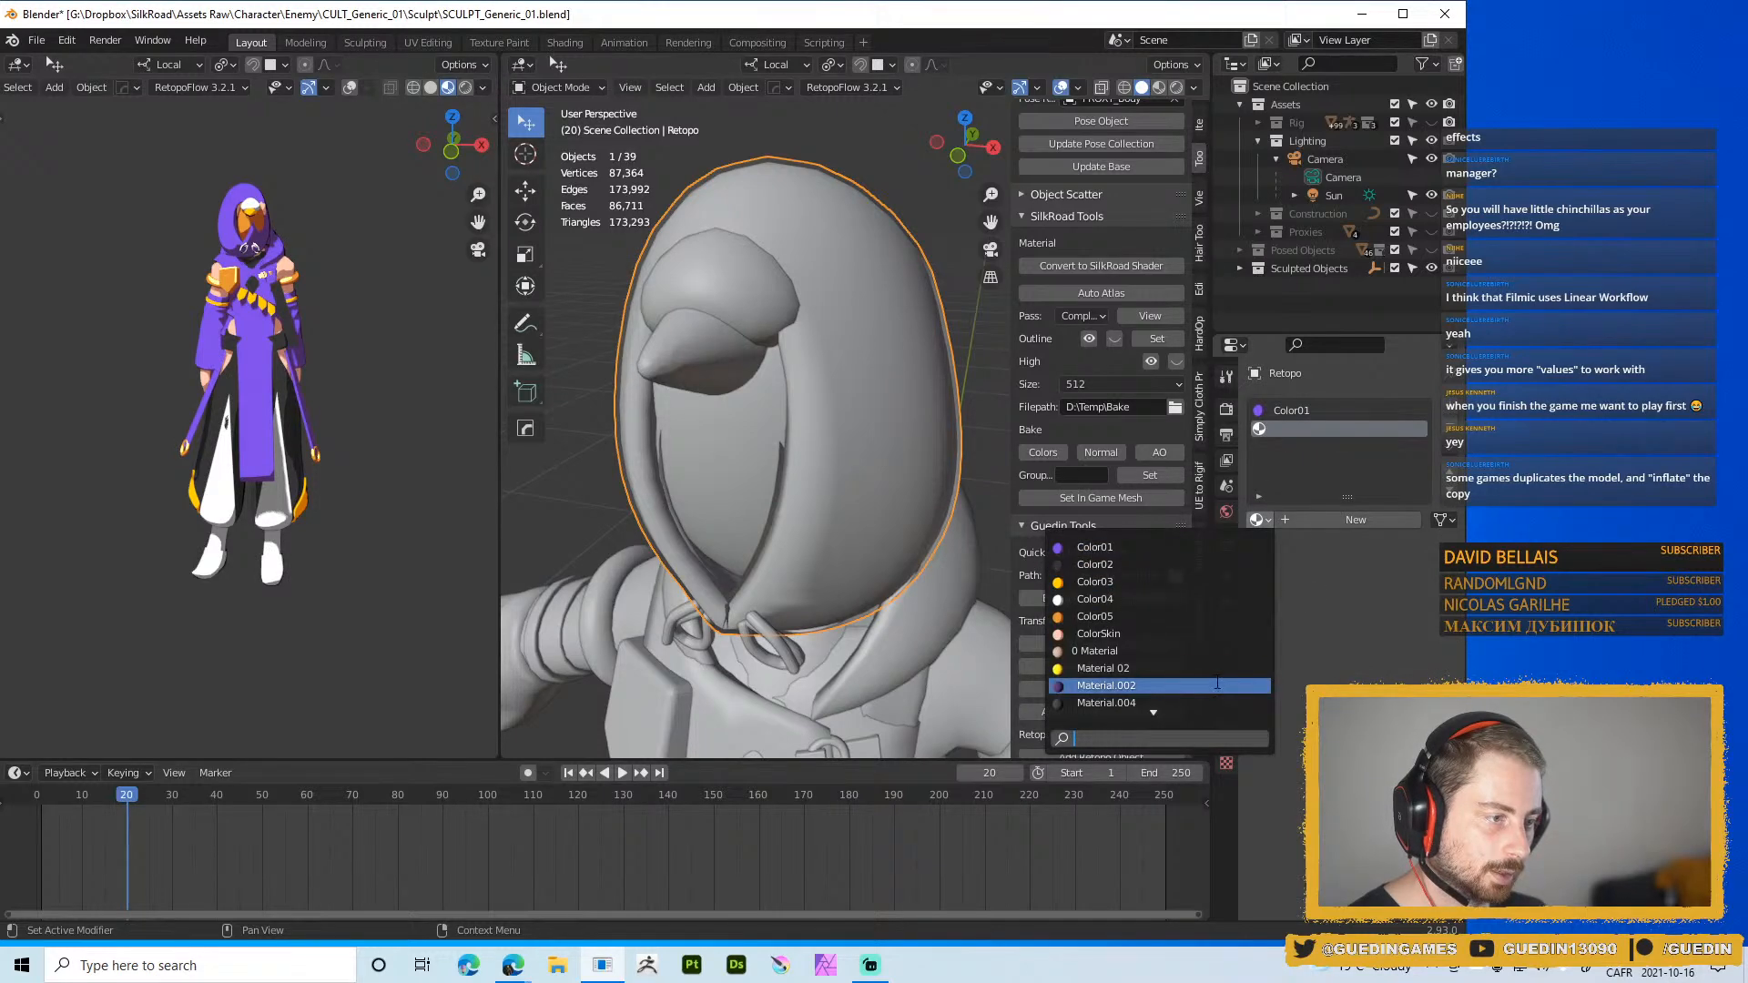
text(outli)
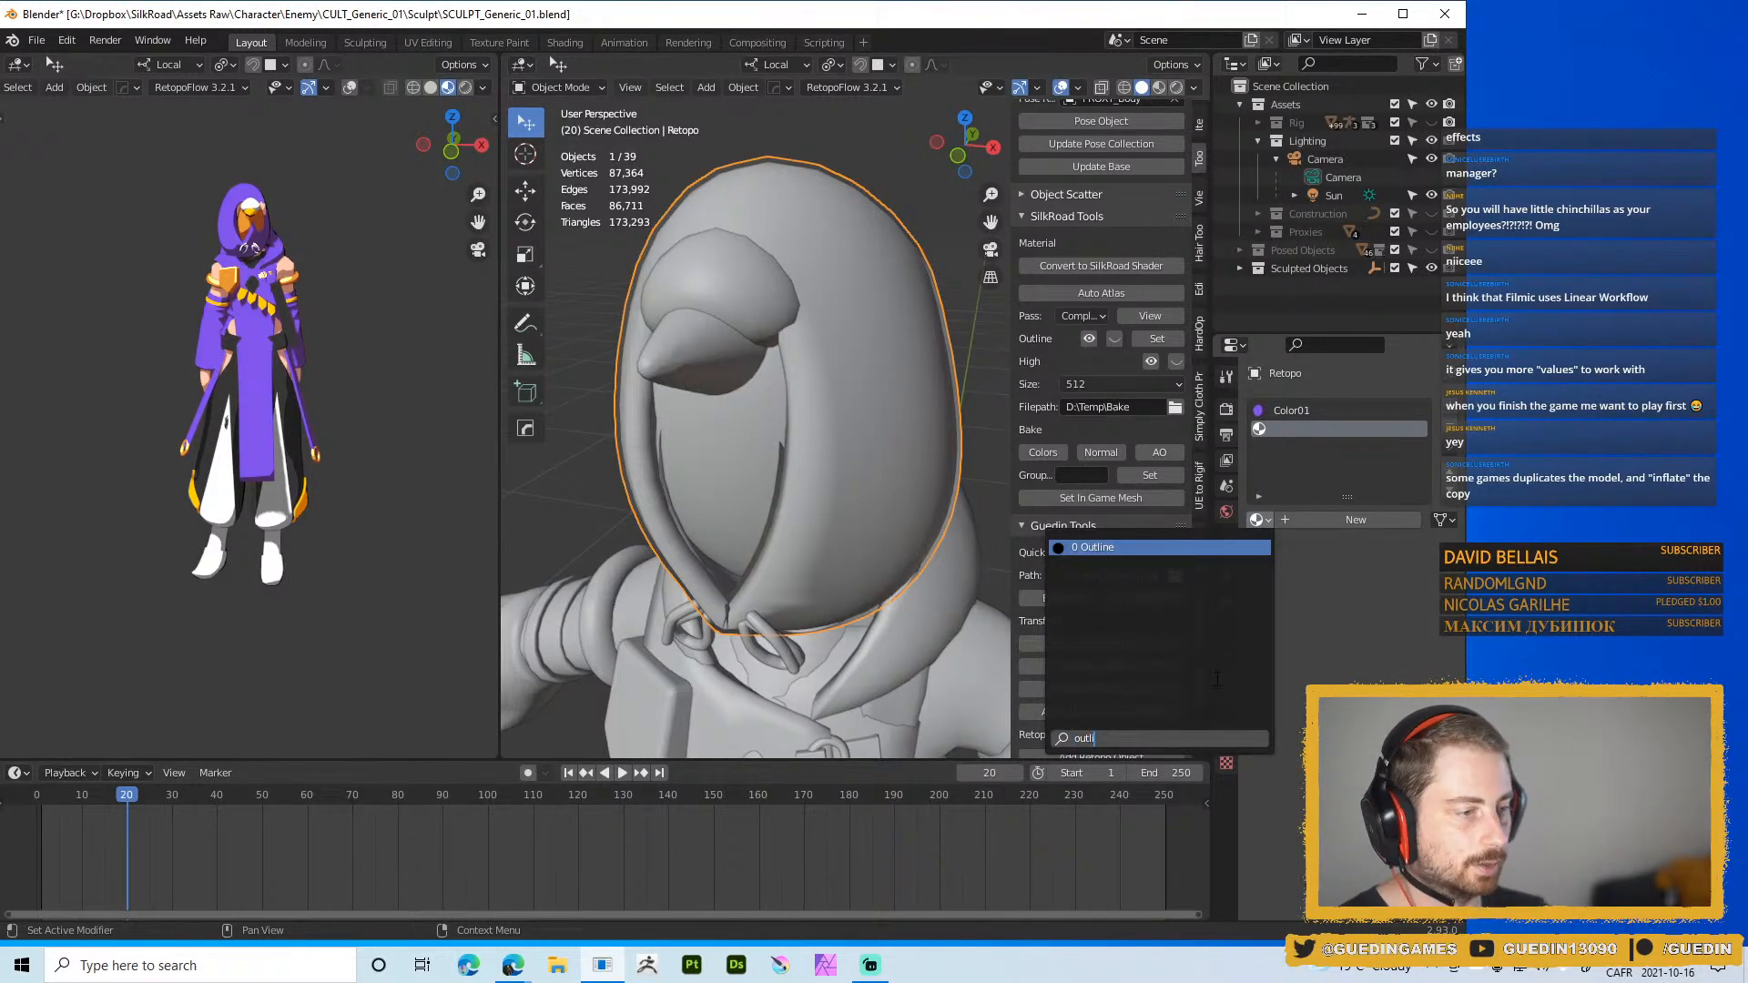
key(Return)
Switch the T-pose viewport to material preview, deselect the hood and inspect its black outline
middle_drag(800, 326, 883, 292)
key(z)
click(825, 384)
click(883, 292)
scroll(748, 412, down, 1)
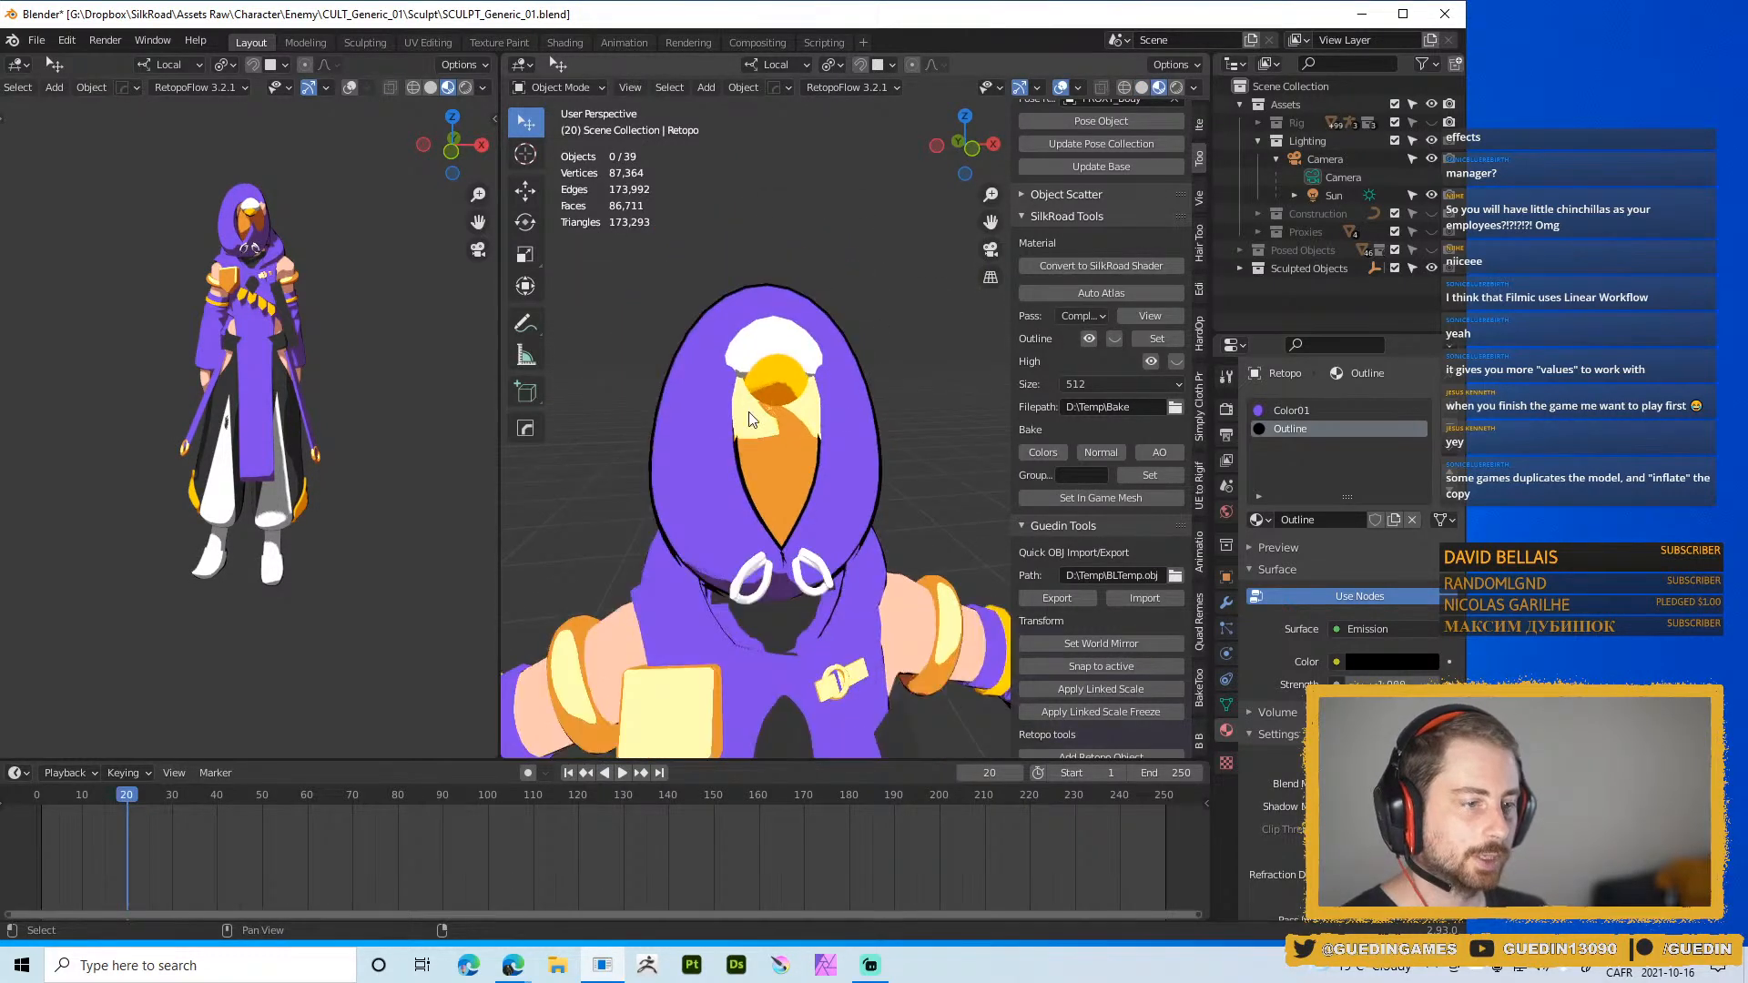
middle_drag(749, 419, 805, 415)
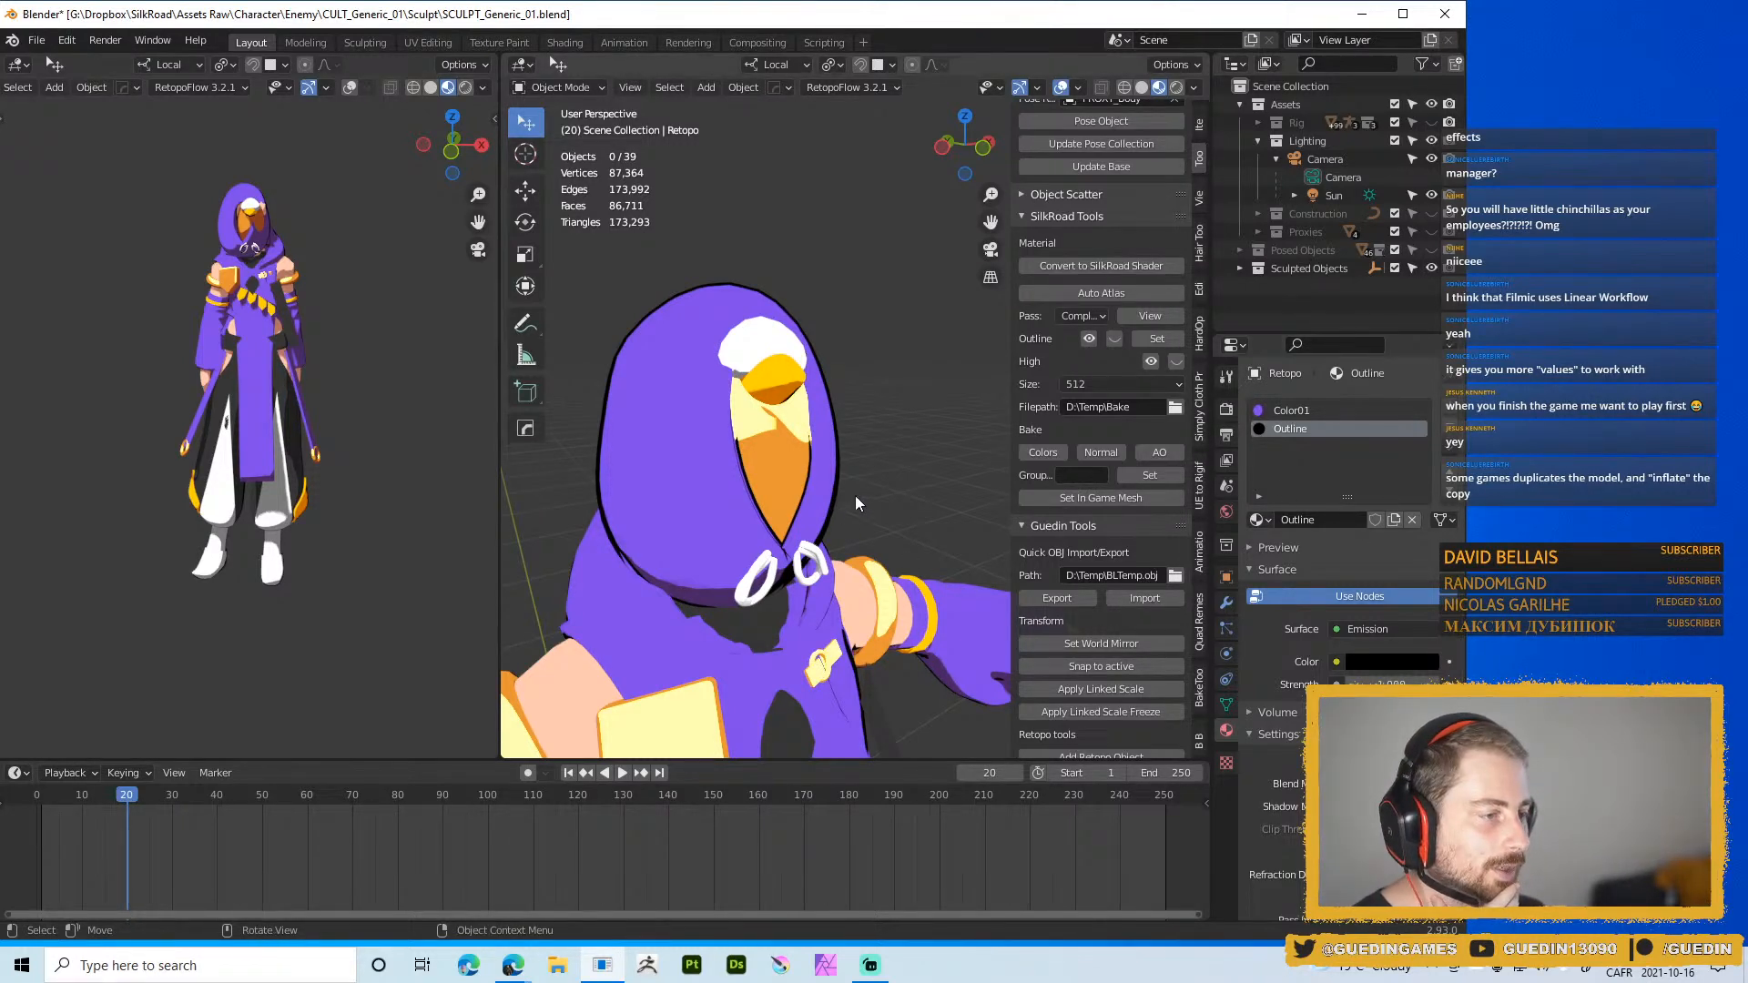
Show the hood's modifiers collapsed in a wider properties editor and compare the hood with the Outline modifier's viewport display off and on
click(1227, 602)
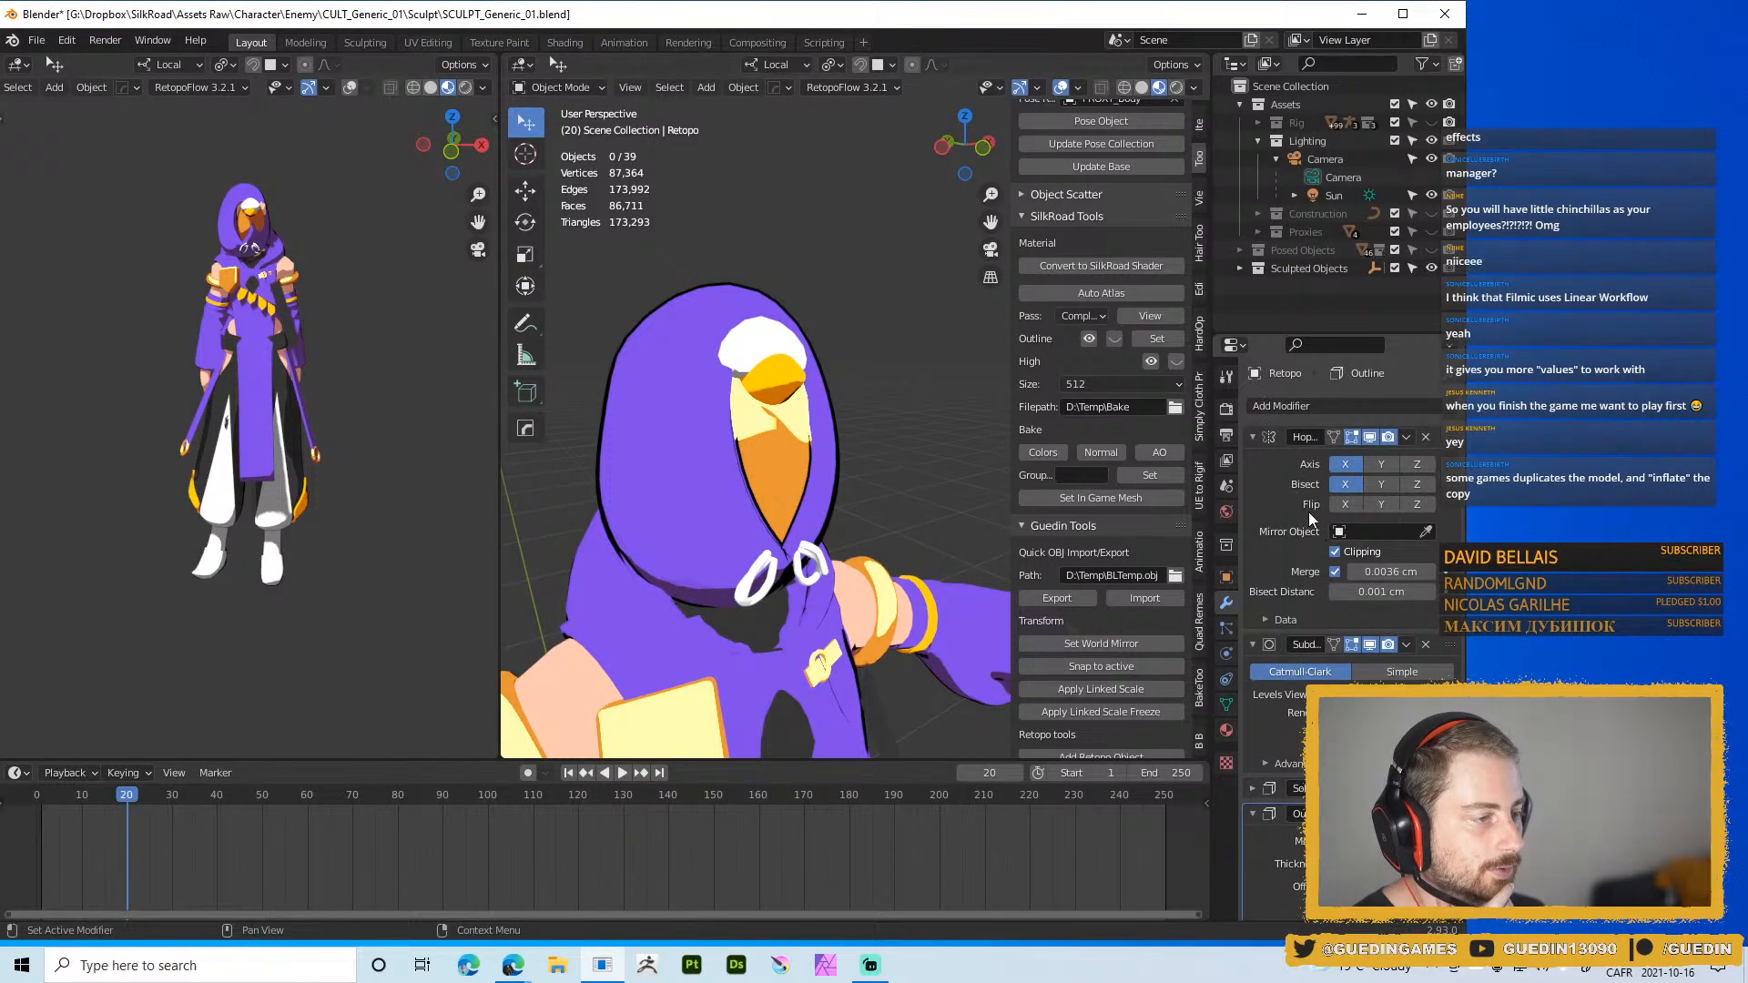
drag(1215, 461, 1140, 464)
click(1171, 439)
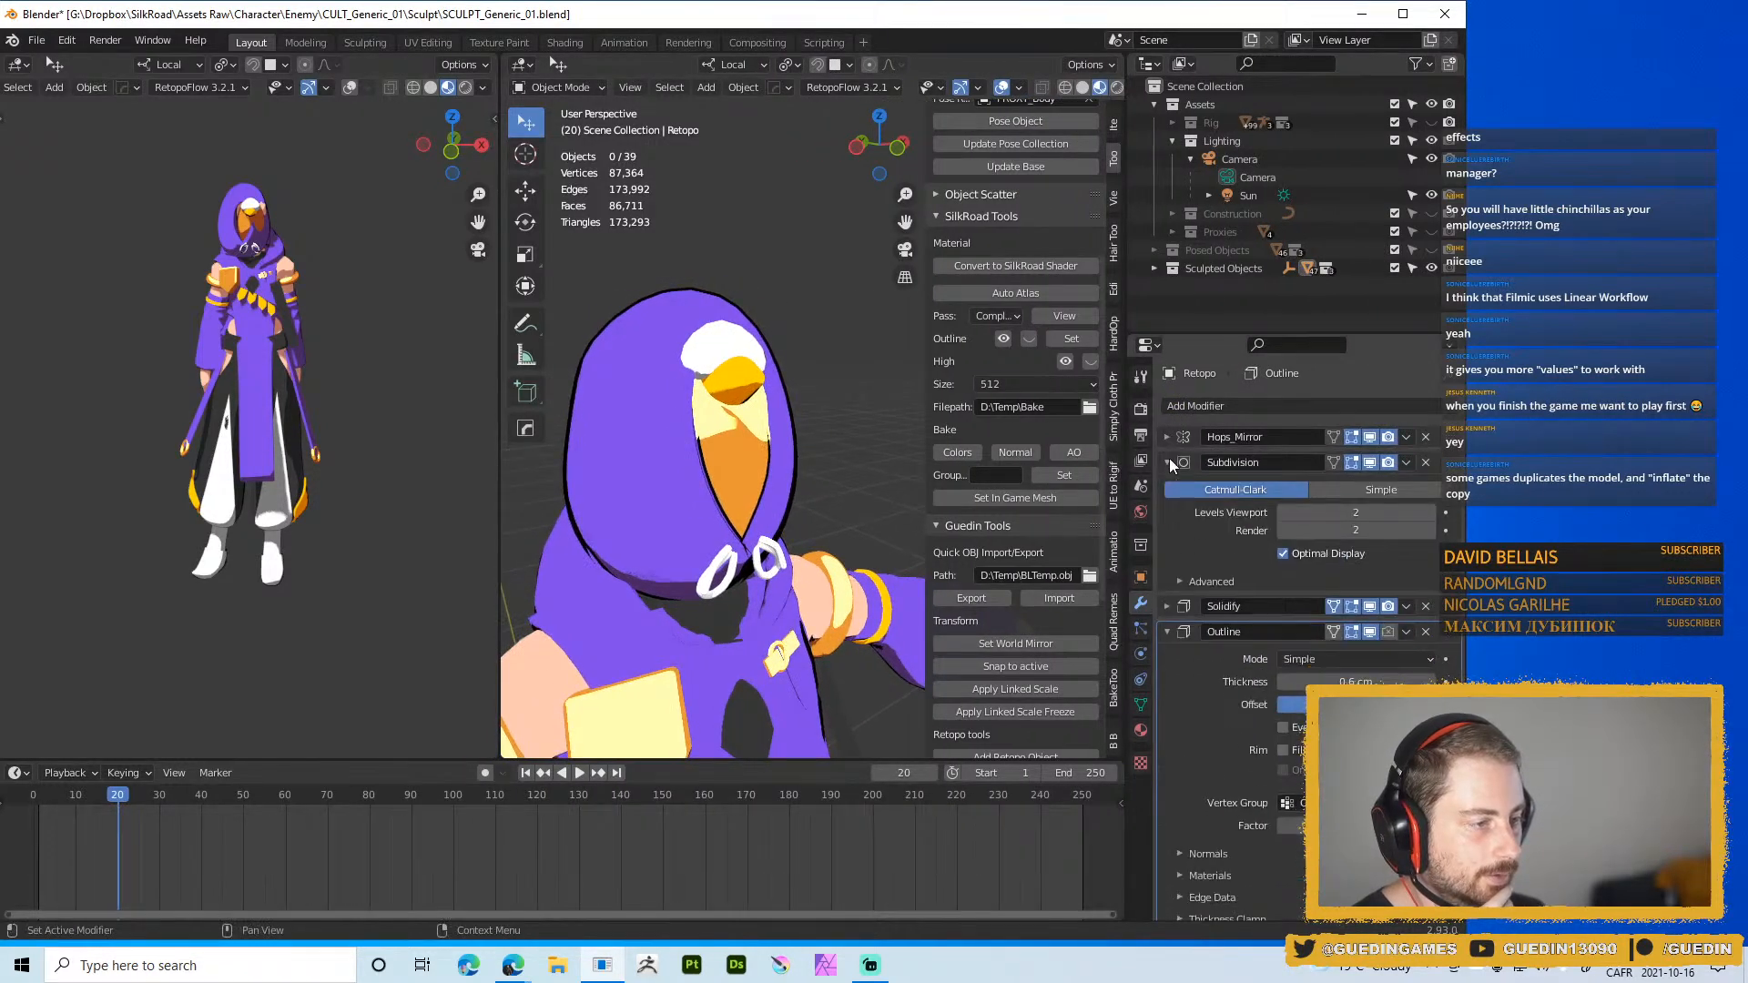
click(1169, 458)
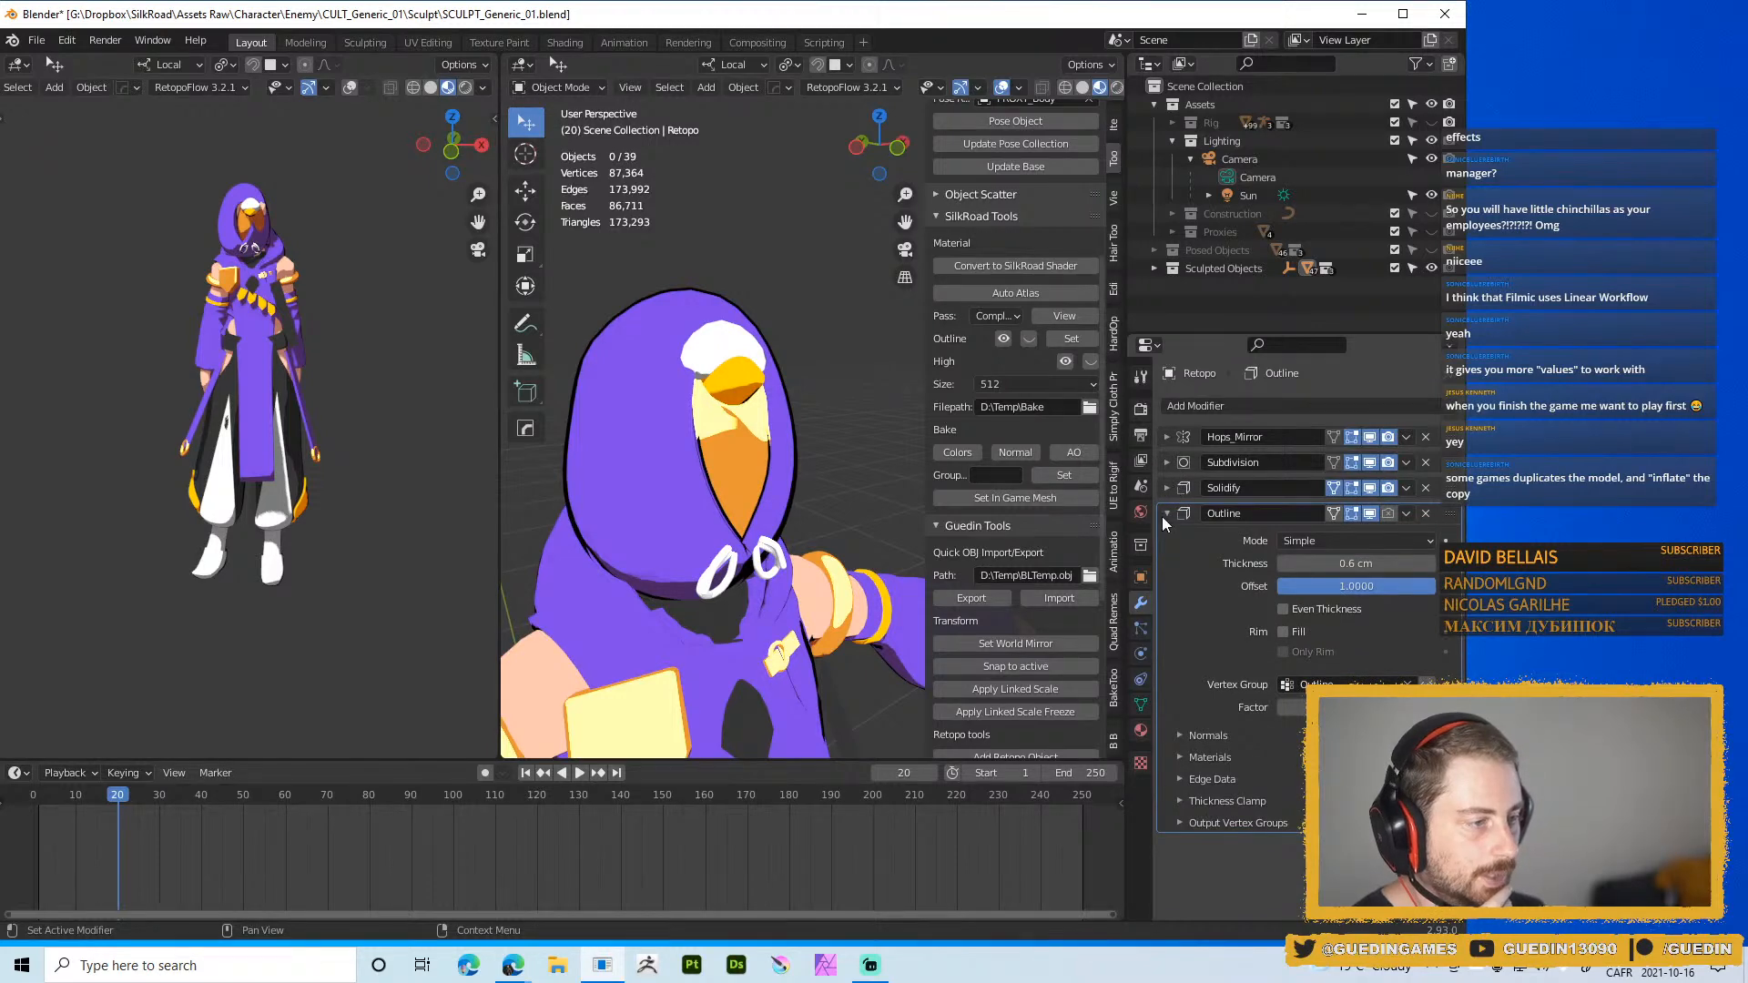
click(1165, 513)
click(1371, 513)
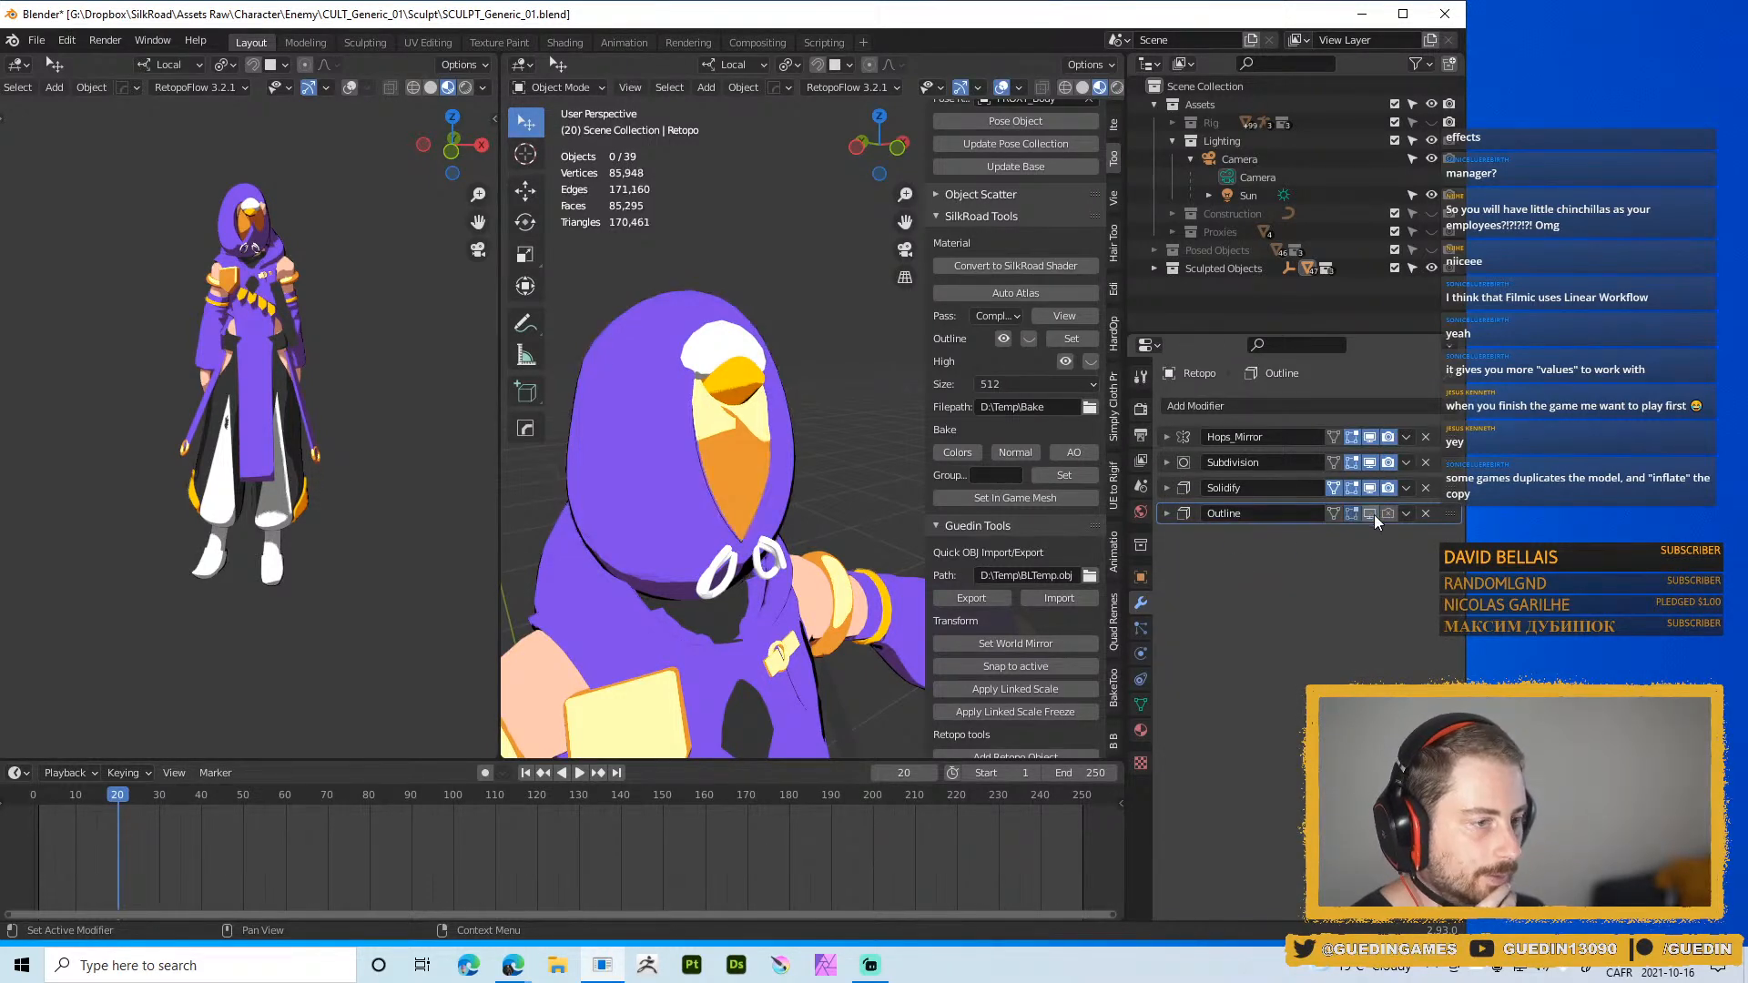
click(1372, 514)
Return the T-pose viewport to solid shading and examine the hood alongside its expanded Outline modifier settings
key(z)
click(903, 495)
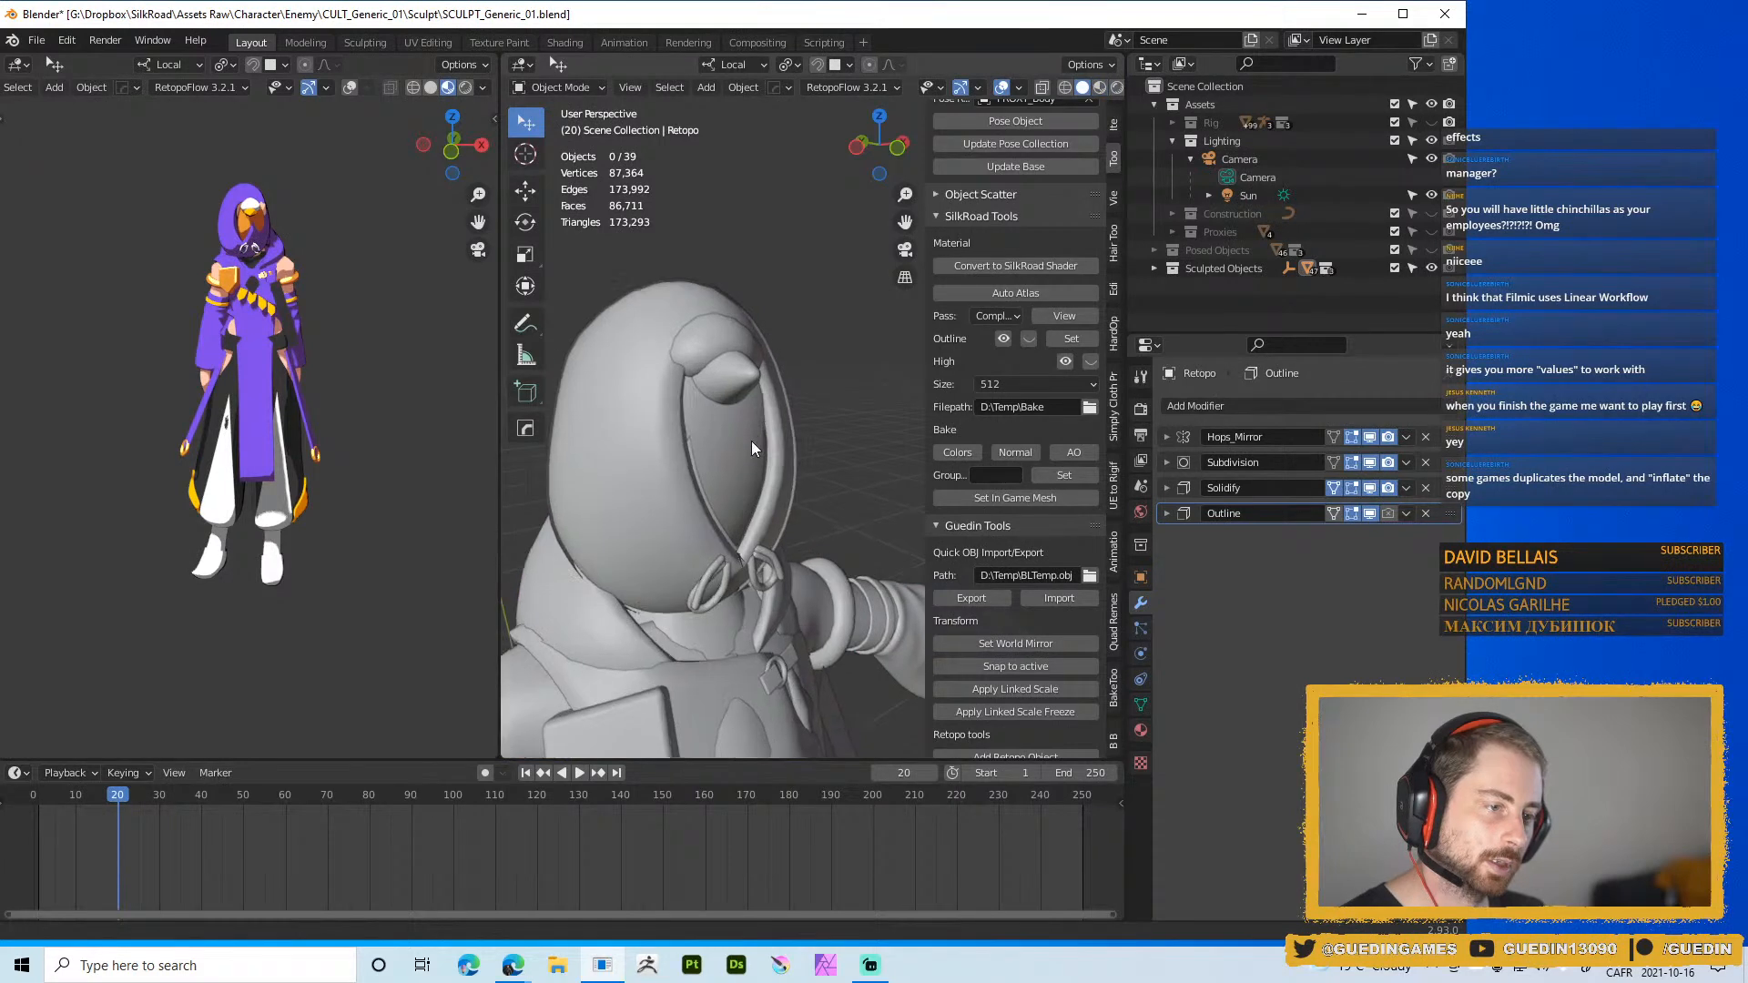
scroll(752, 441, up, 4)
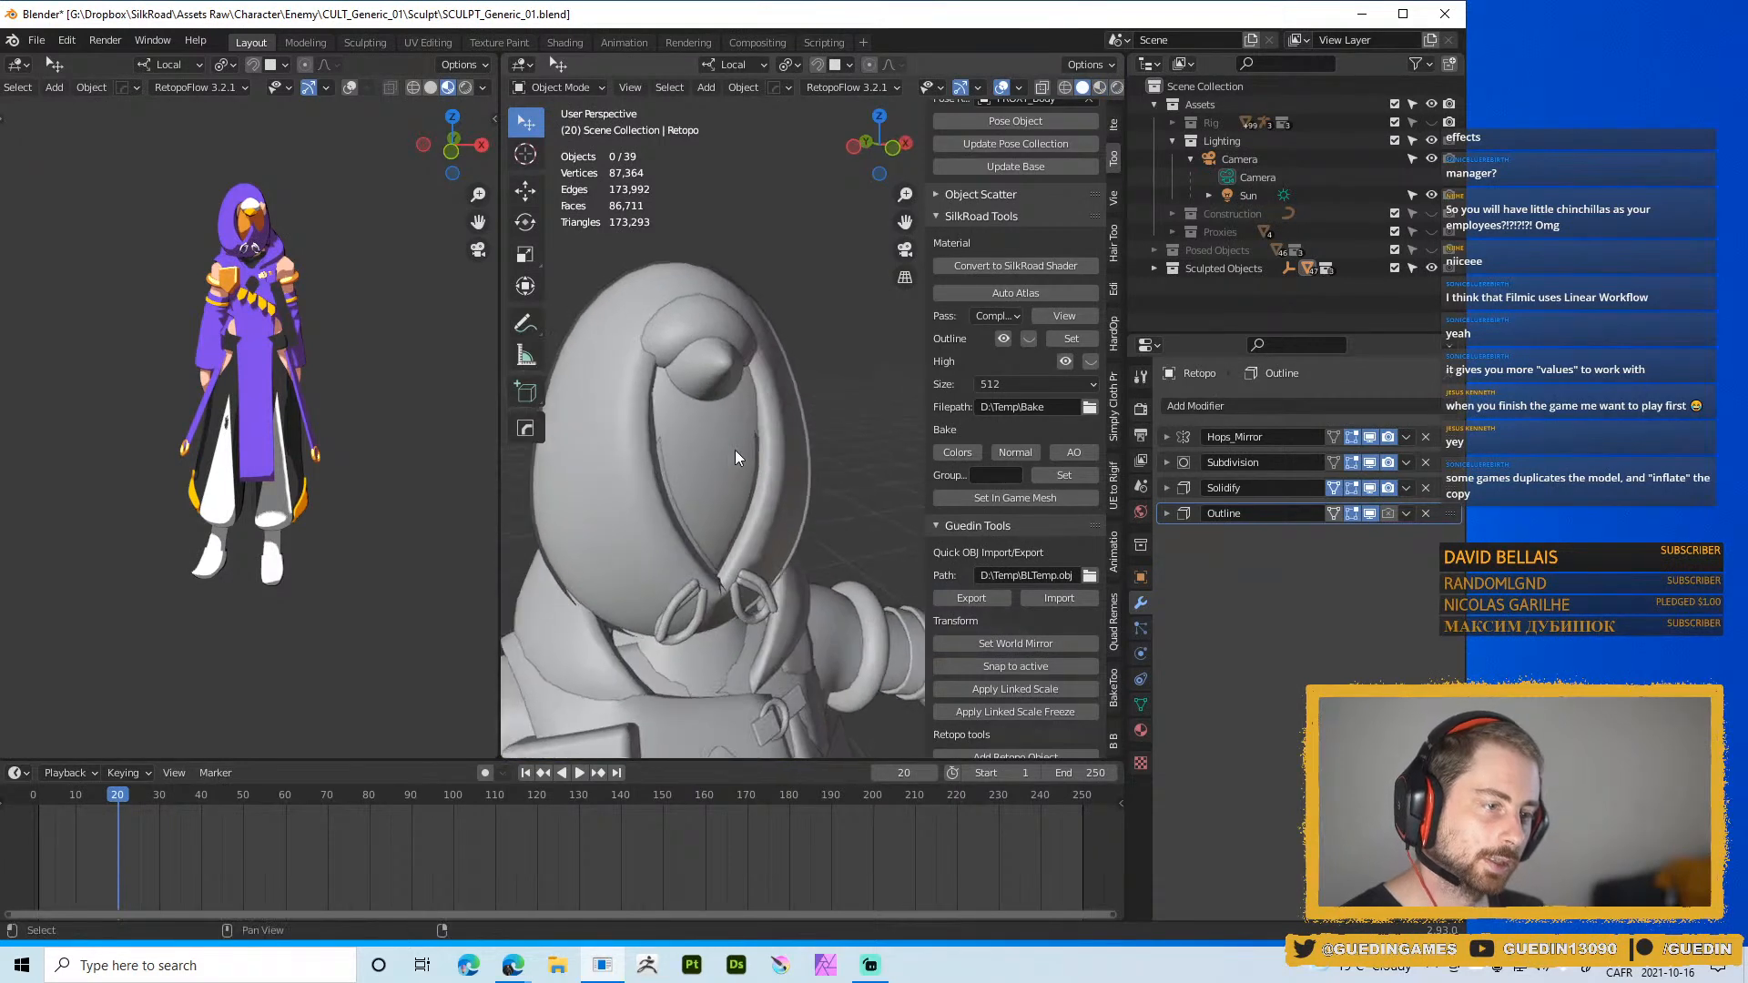
click(1168, 514)
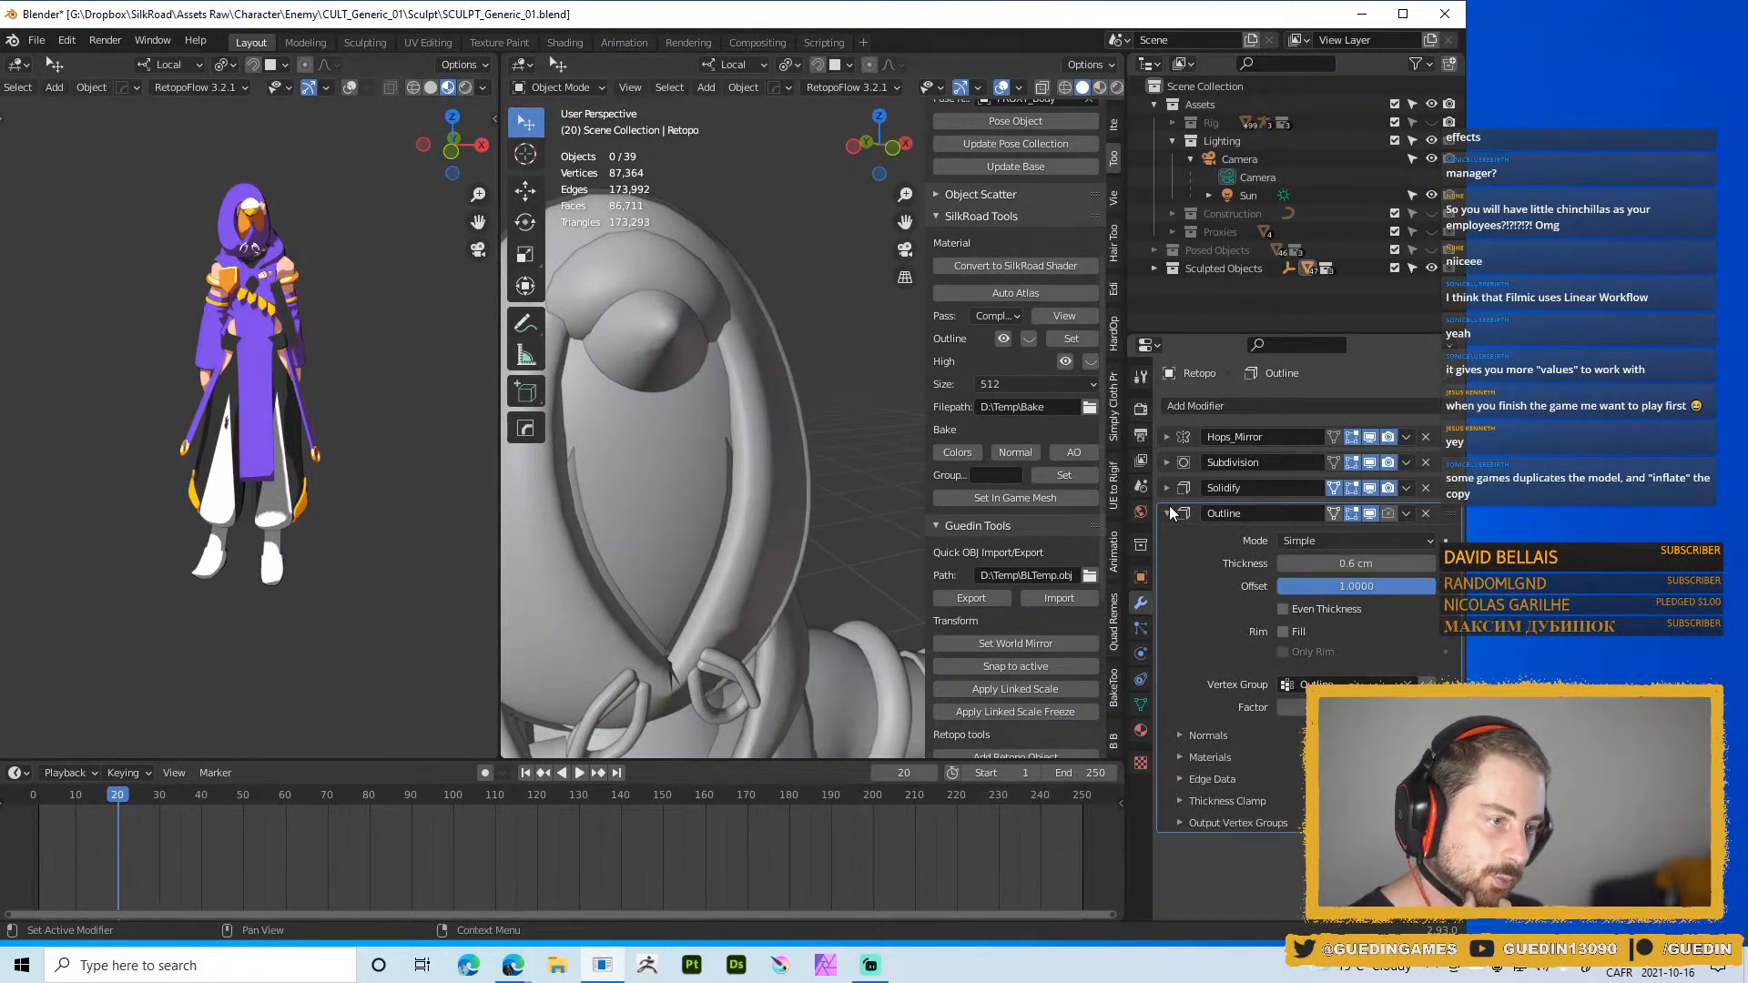
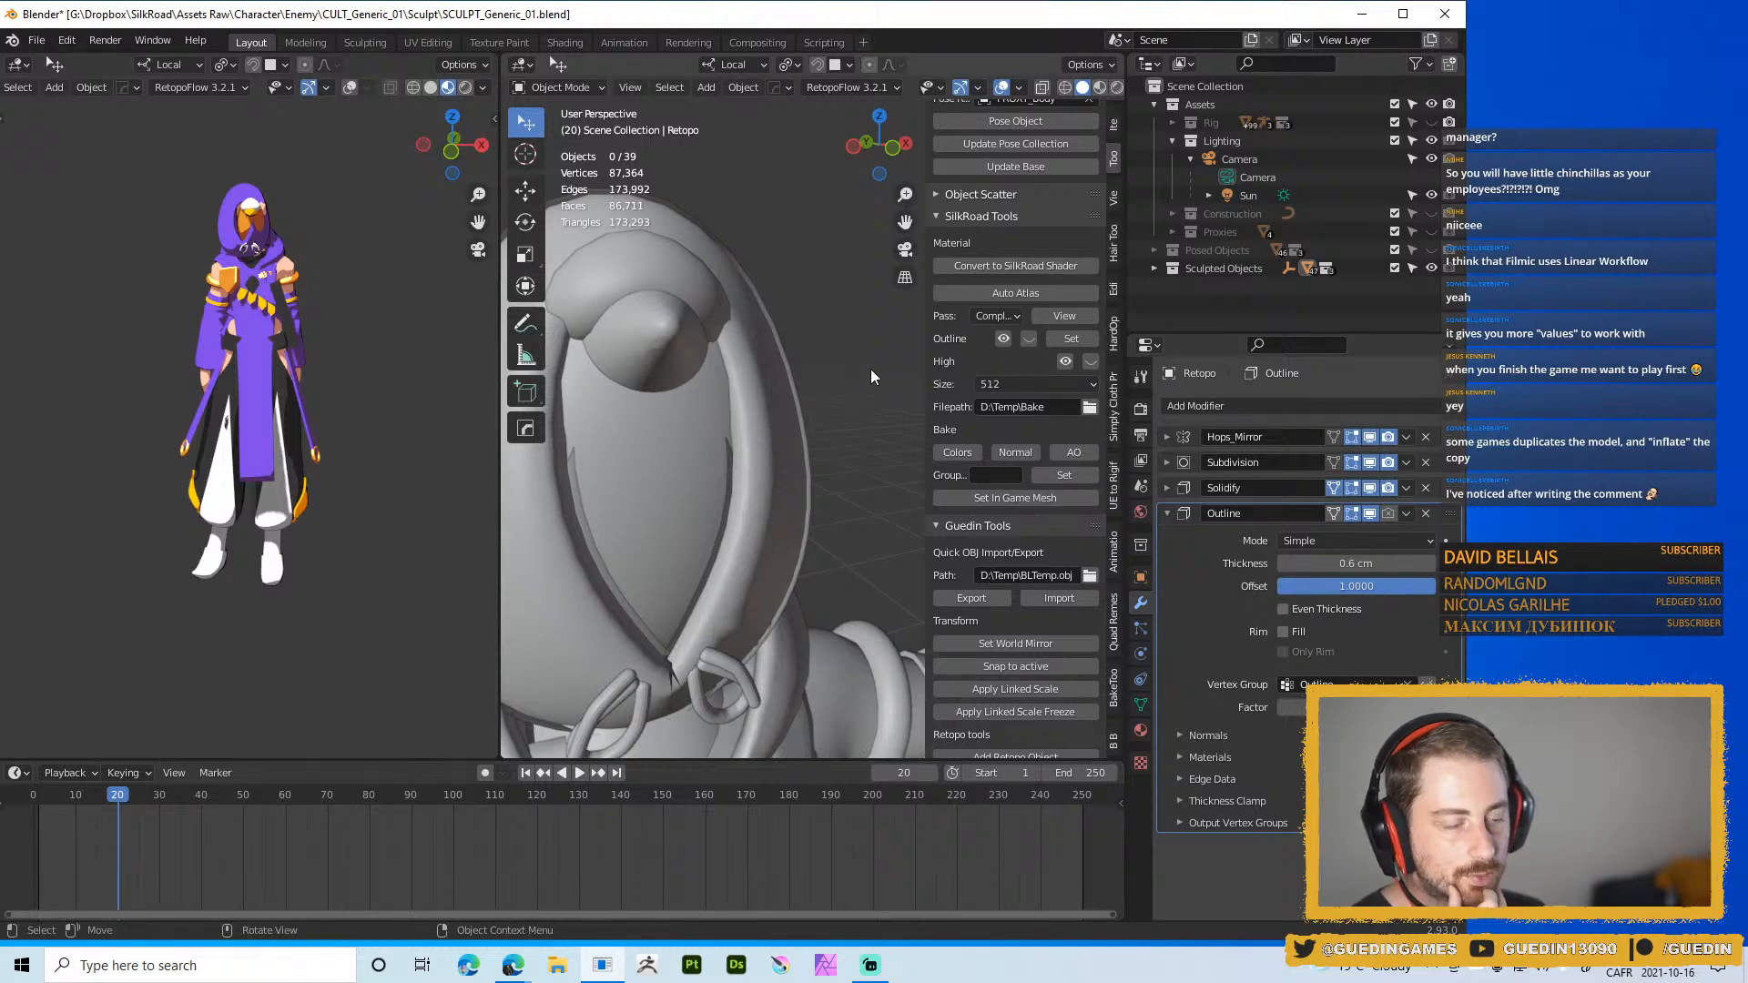
scroll(863, 406, down, 4)
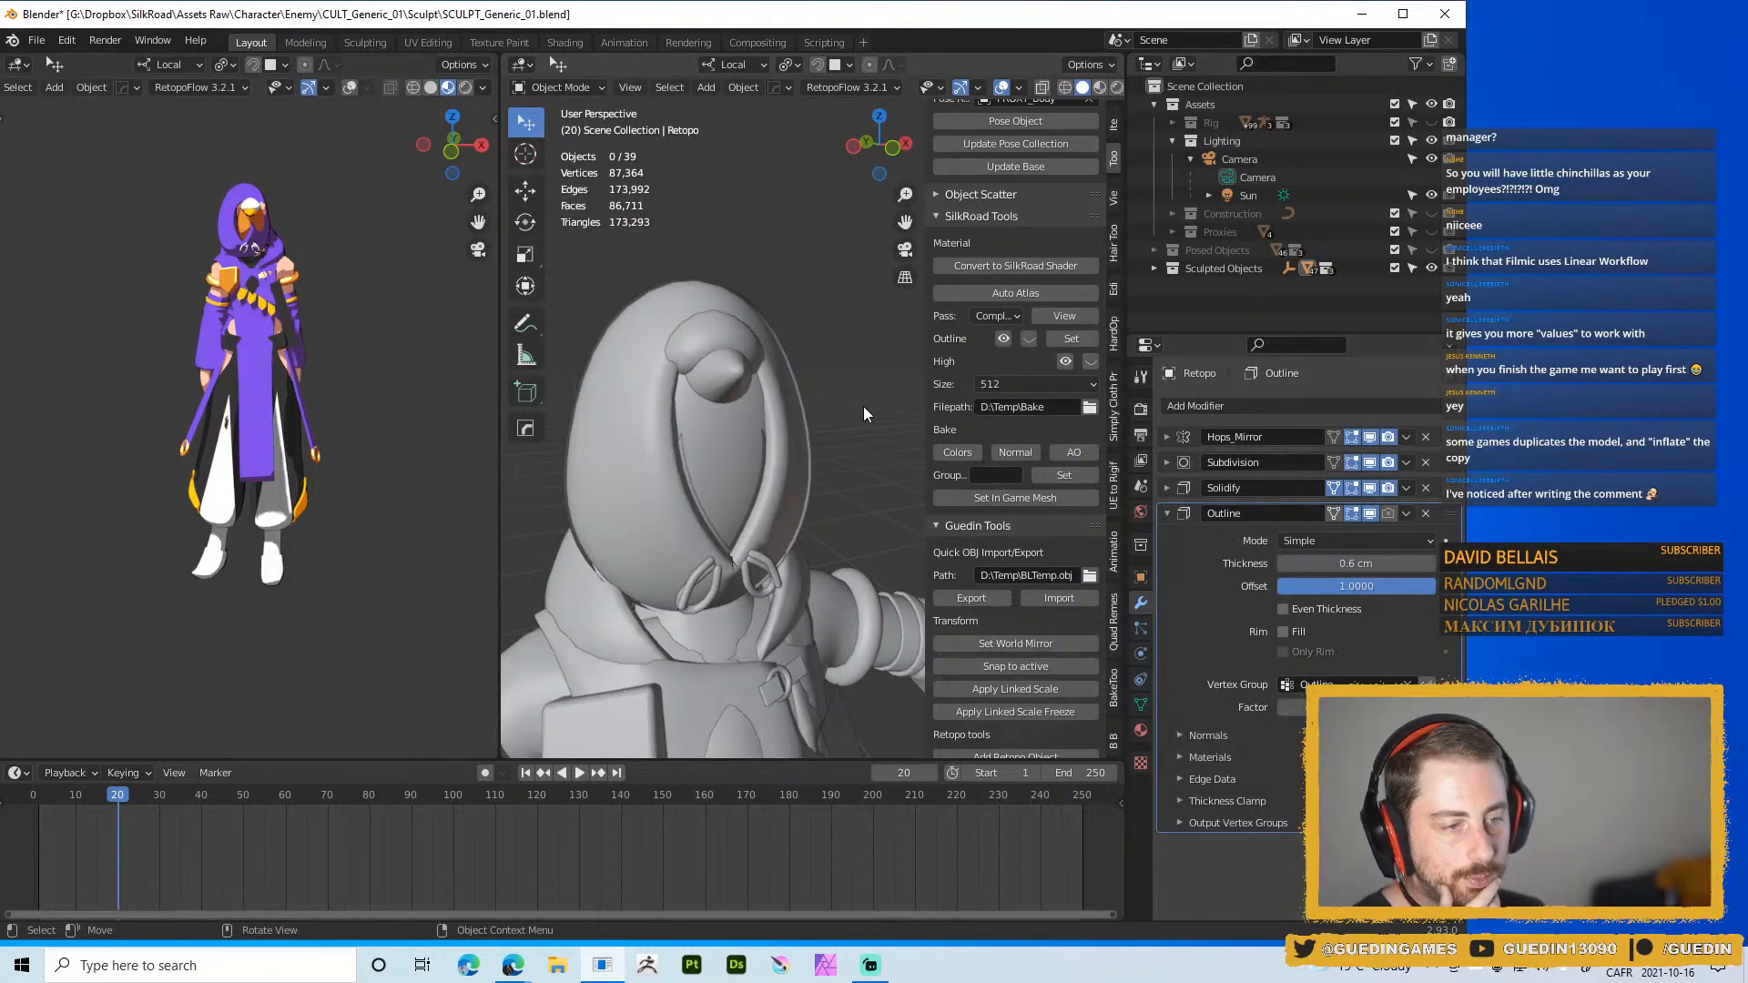
Return the T-pose viewport to material preview and repeatedly toggle the Outline modifier's viewport display to compare the hood's edges
scroll(863, 406, up, 2)
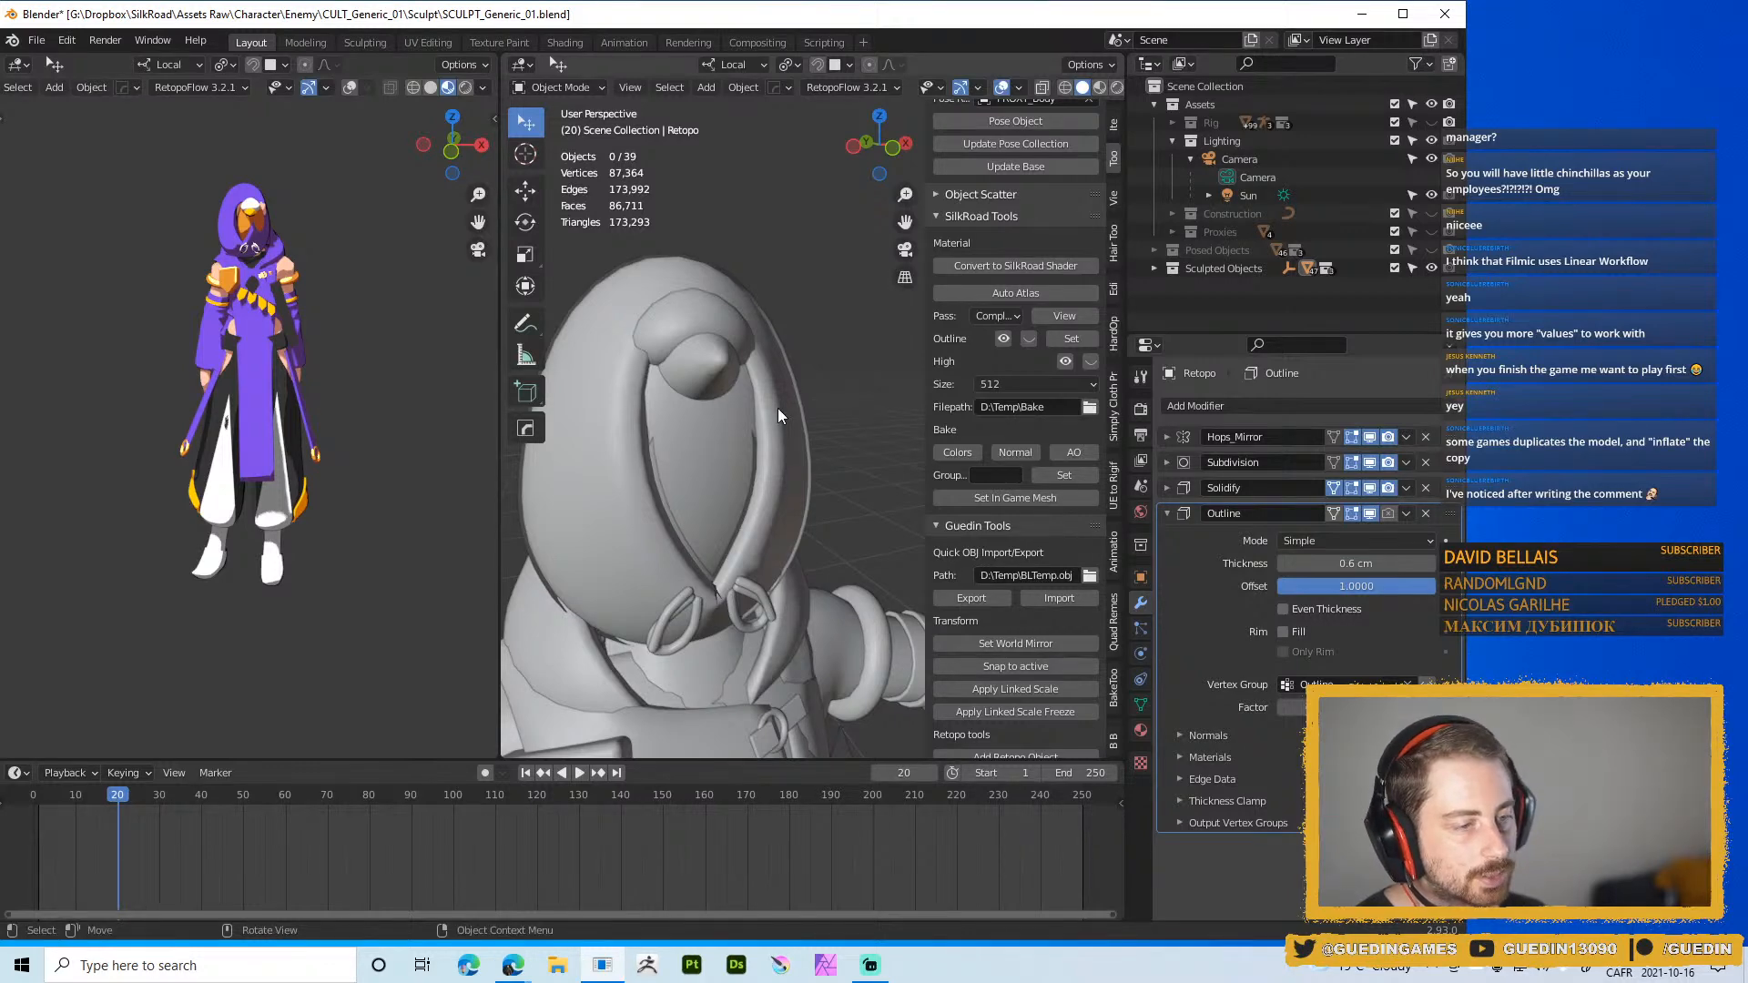
key(z)
click(754, 515)
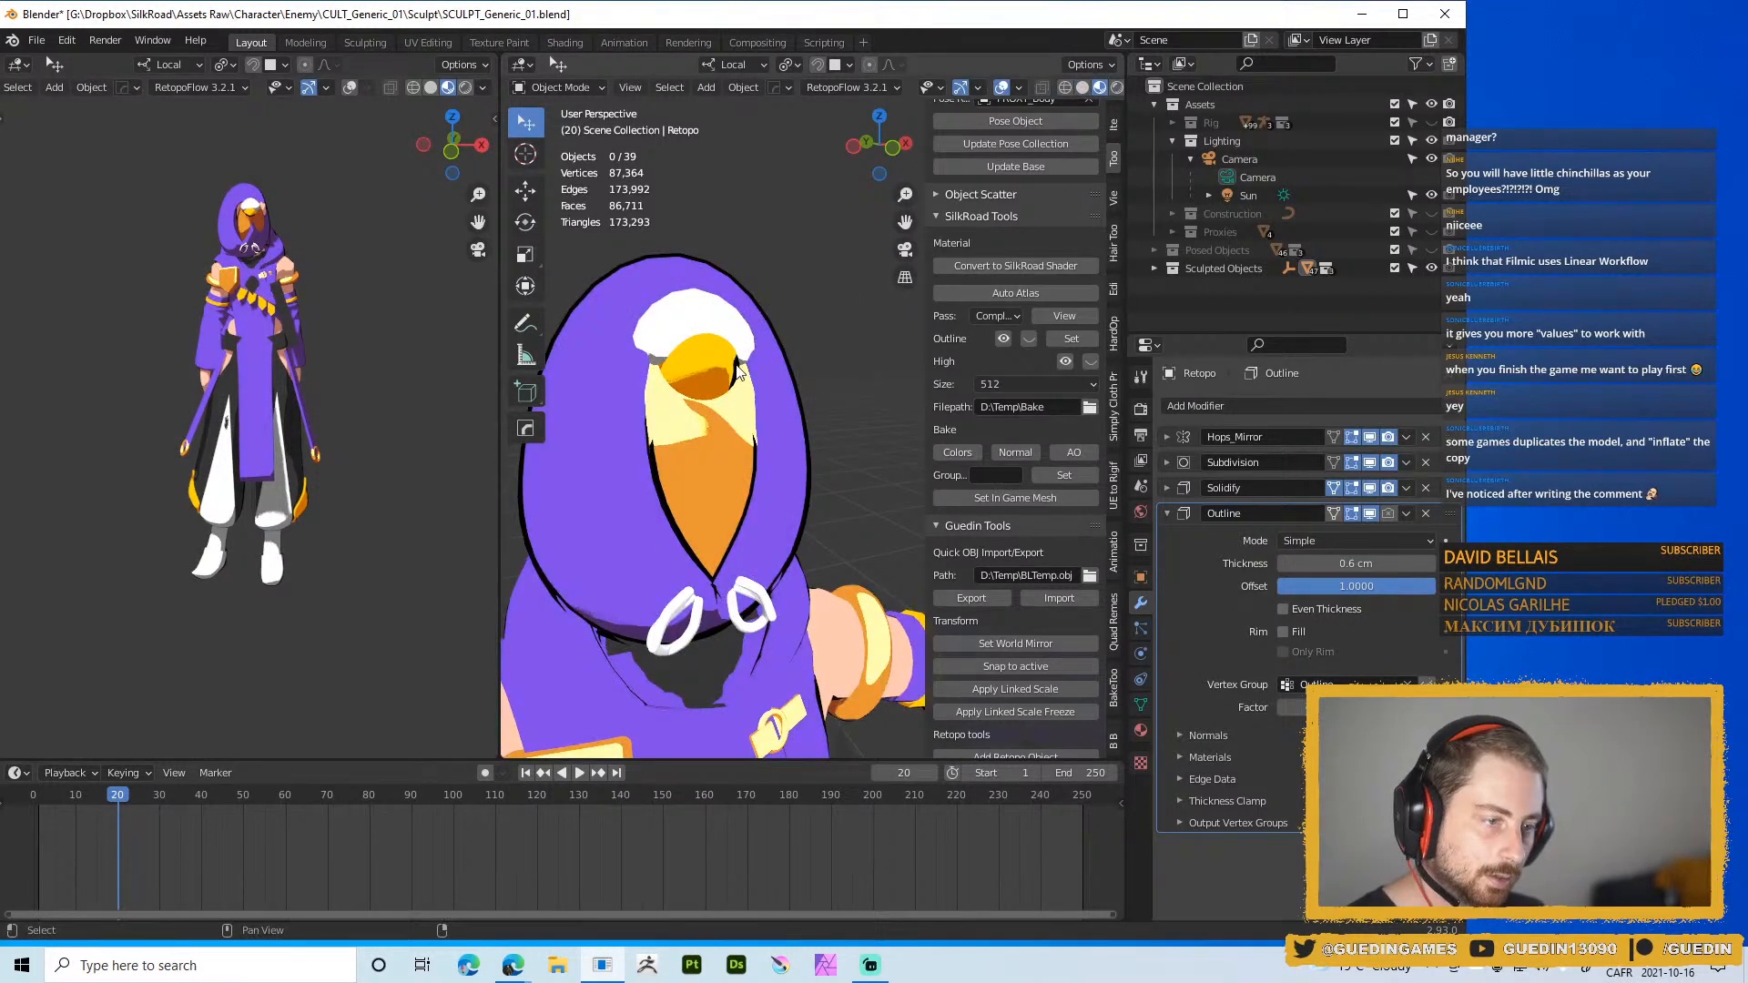
click(1369, 516)
click(1369, 516)
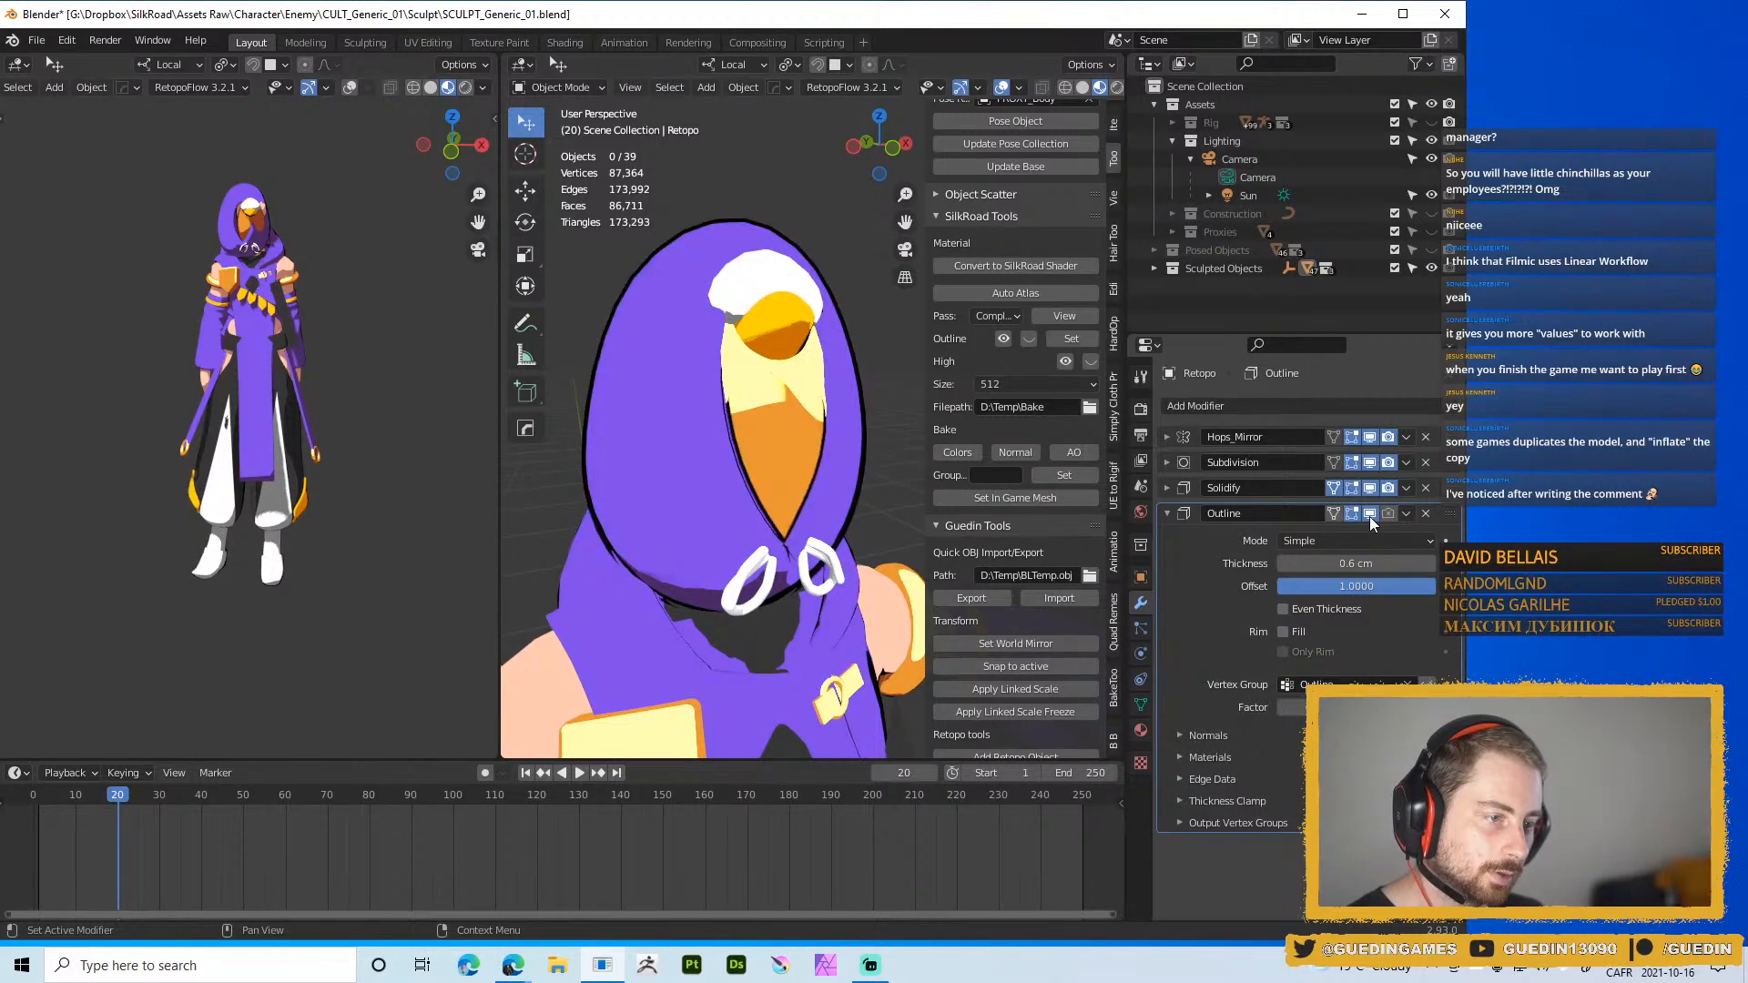
click(1369, 516)
click(1370, 517)
click(1369, 516)
click(1369, 516)
click(1370, 516)
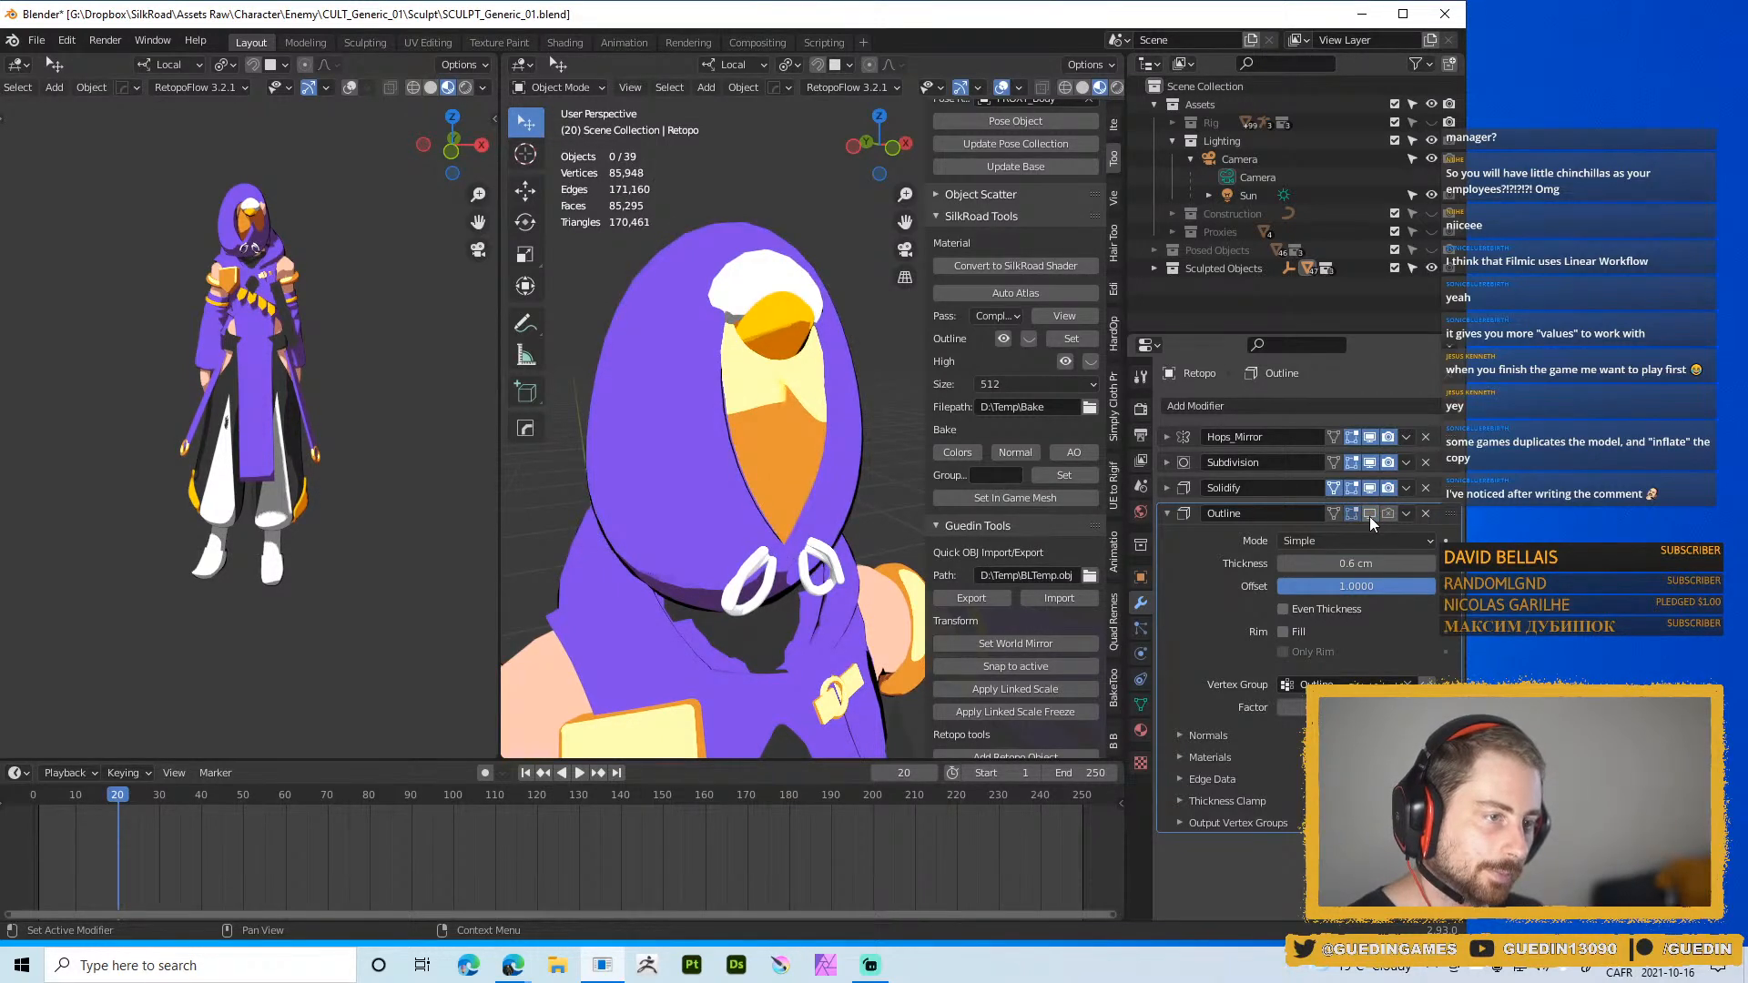
click(1370, 516)
click(1369, 516)
click(1369, 517)
click(1369, 516)
click(1369, 516)
click(1369, 516)
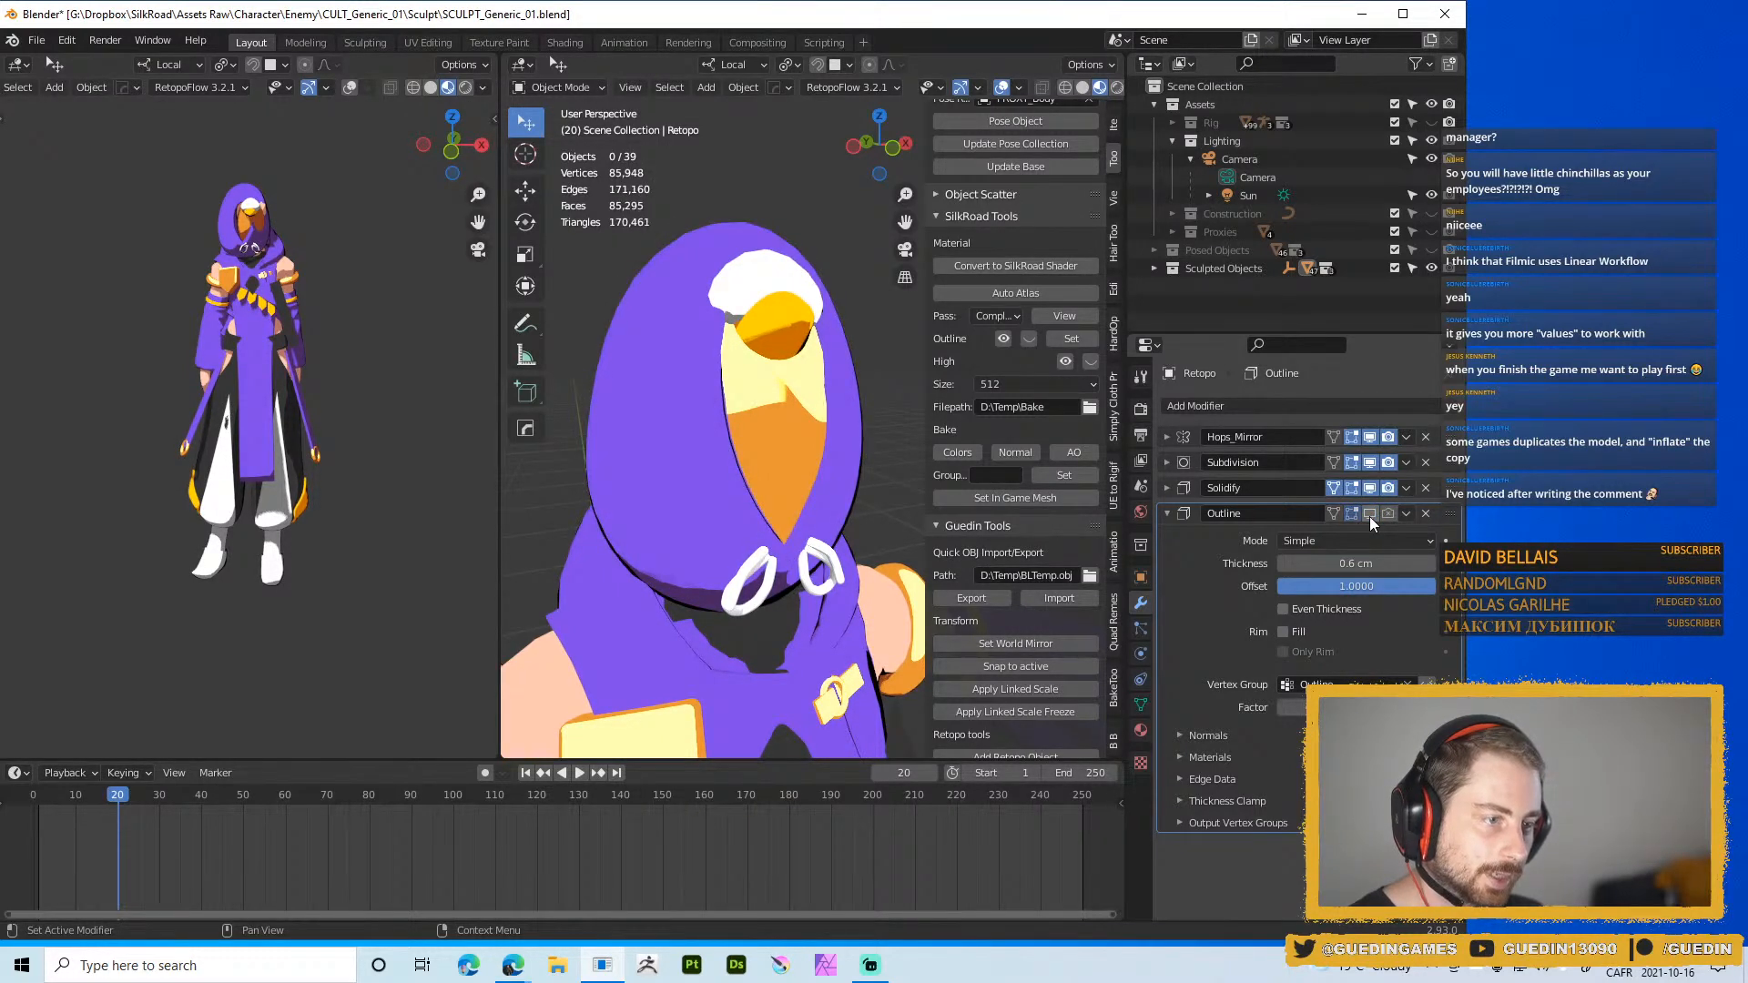
click(1369, 516)
middle_drag(819, 346, 763, 381)
scroll(753, 376, down, 2)
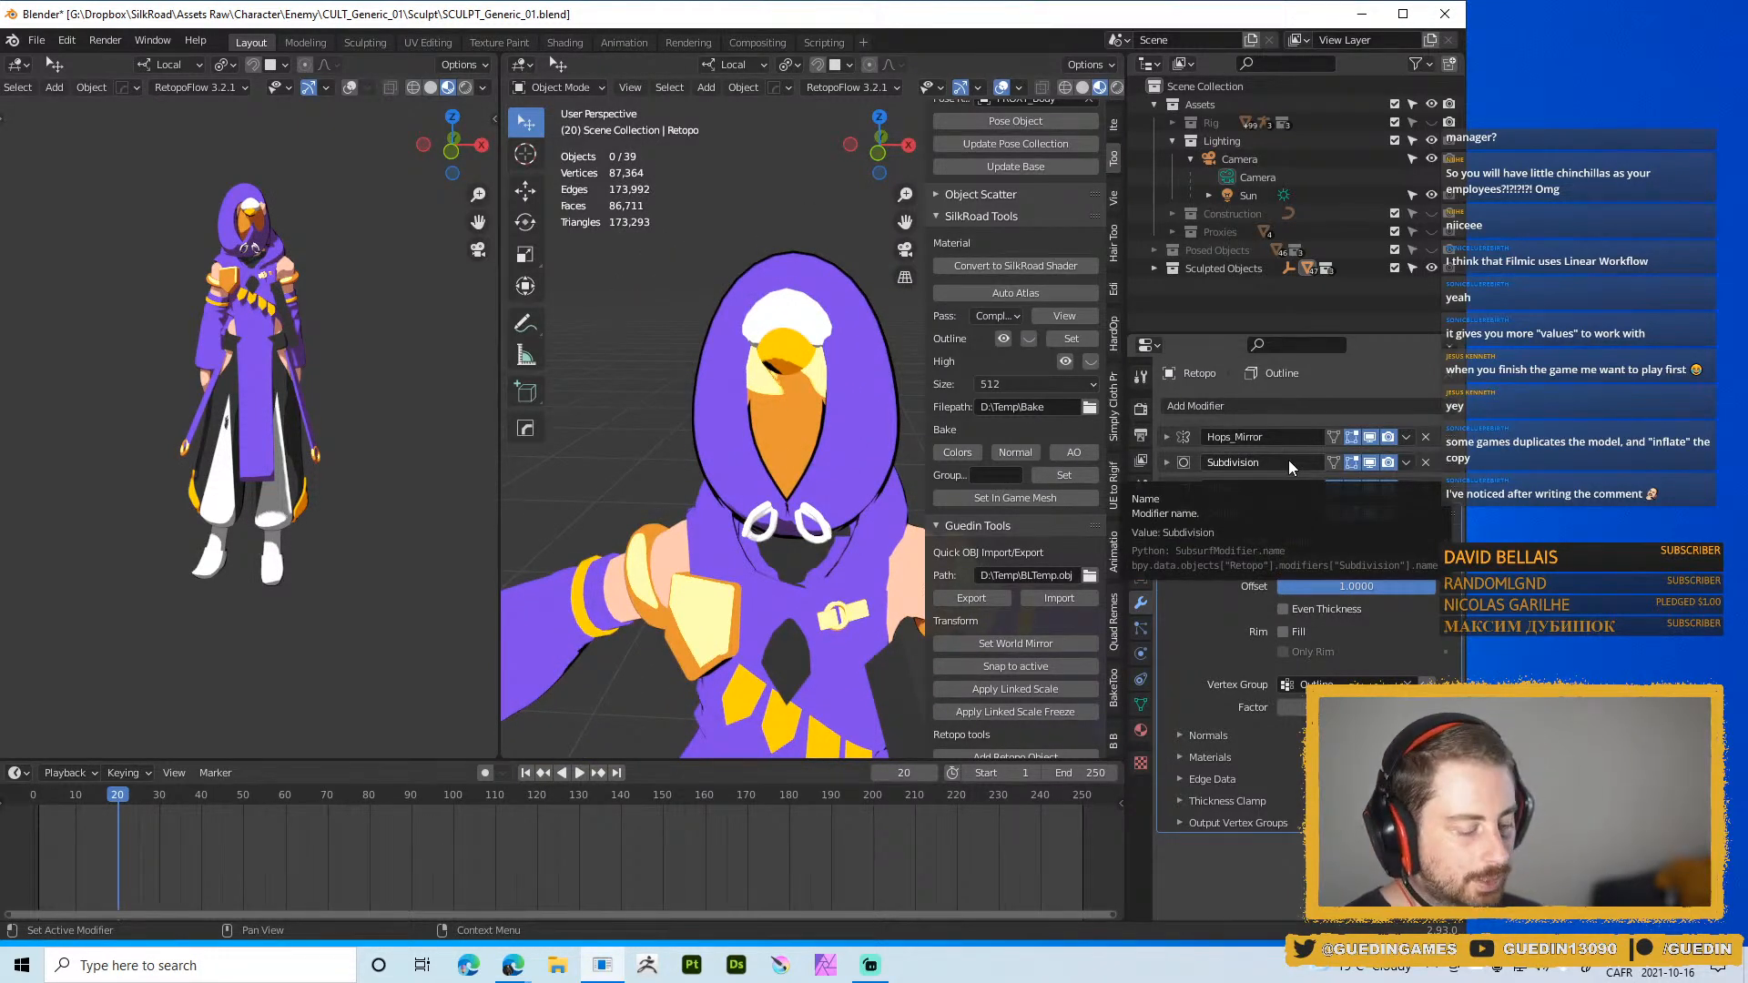
Select the hood, enter Weight Paint mode with a 92 px brush and show its Outline vertex group
middle_drag(861, 411, 817, 374)
click(781, 389)
mouse_move(816, 374)
shift+middle_down()
mouse_move(757, 385)
mouse_move(790, 429)
mouse_move(768, 409)
mouse_move(788, 355)
shift+middle_up()
mouse_move(819, 414)
middle_down()
mouse_move(777, 417)
mouse_move(785, 443)
middle_up()
key(ctrl+Tab)
click(745, 346)
key(f)
click(854, 432)
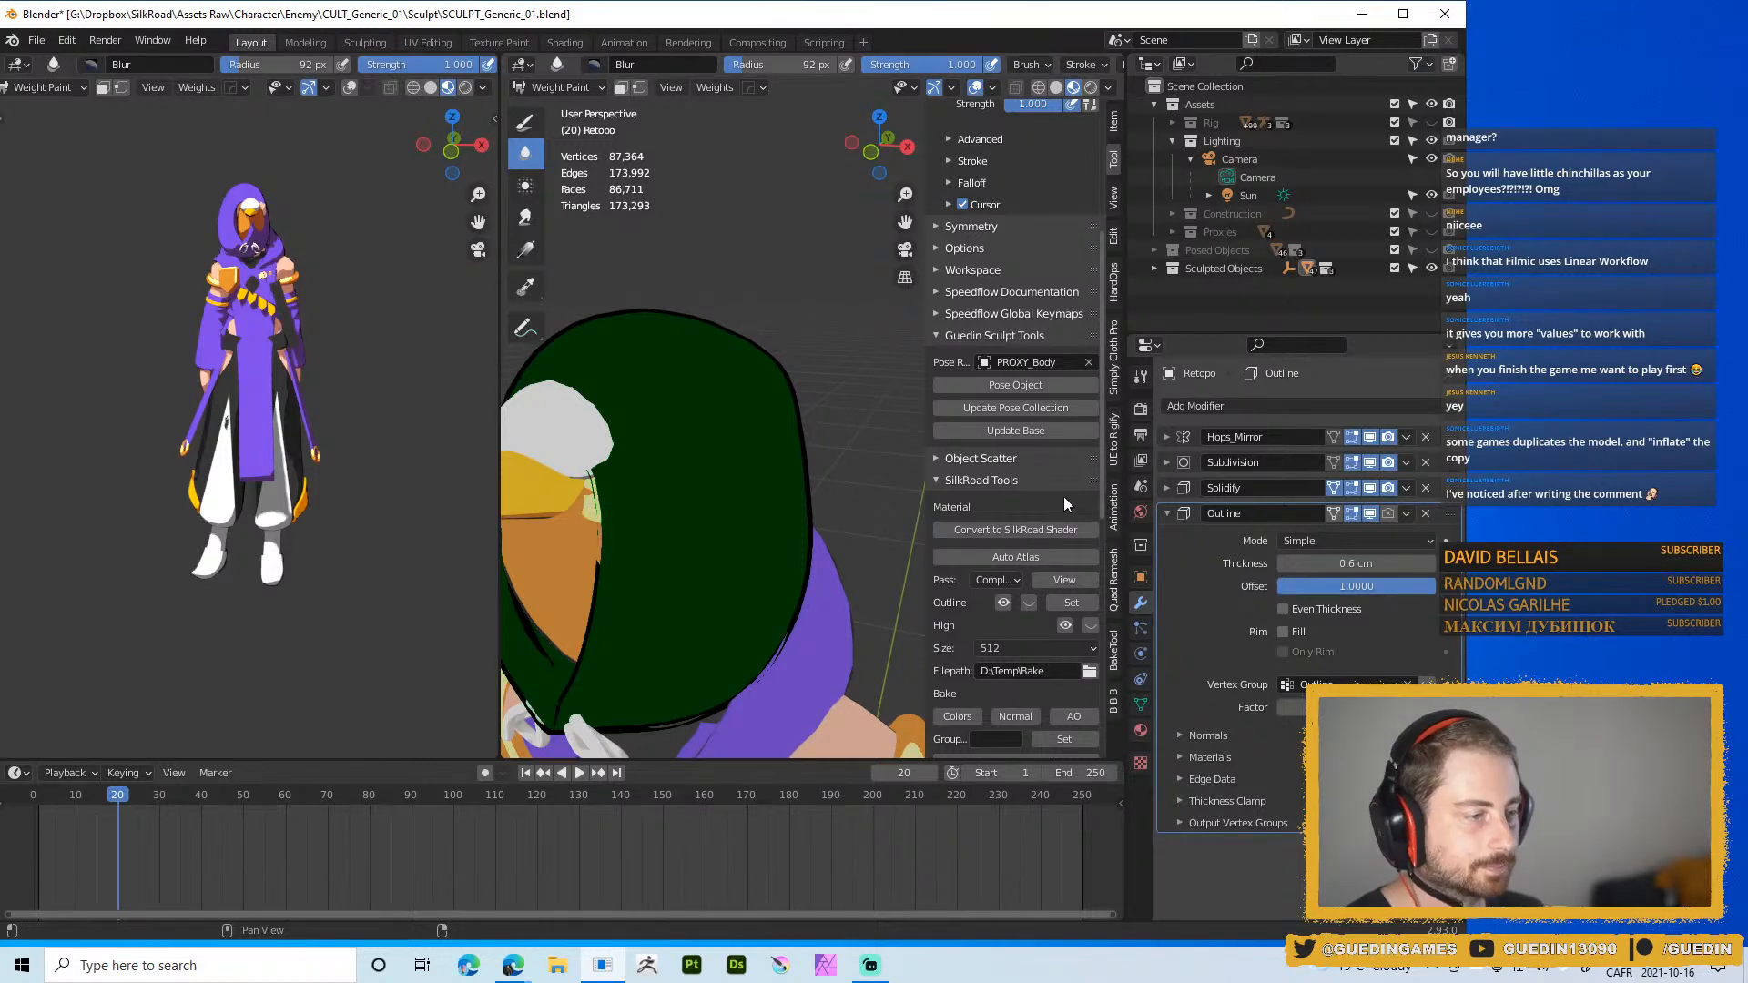
click(1141, 705)
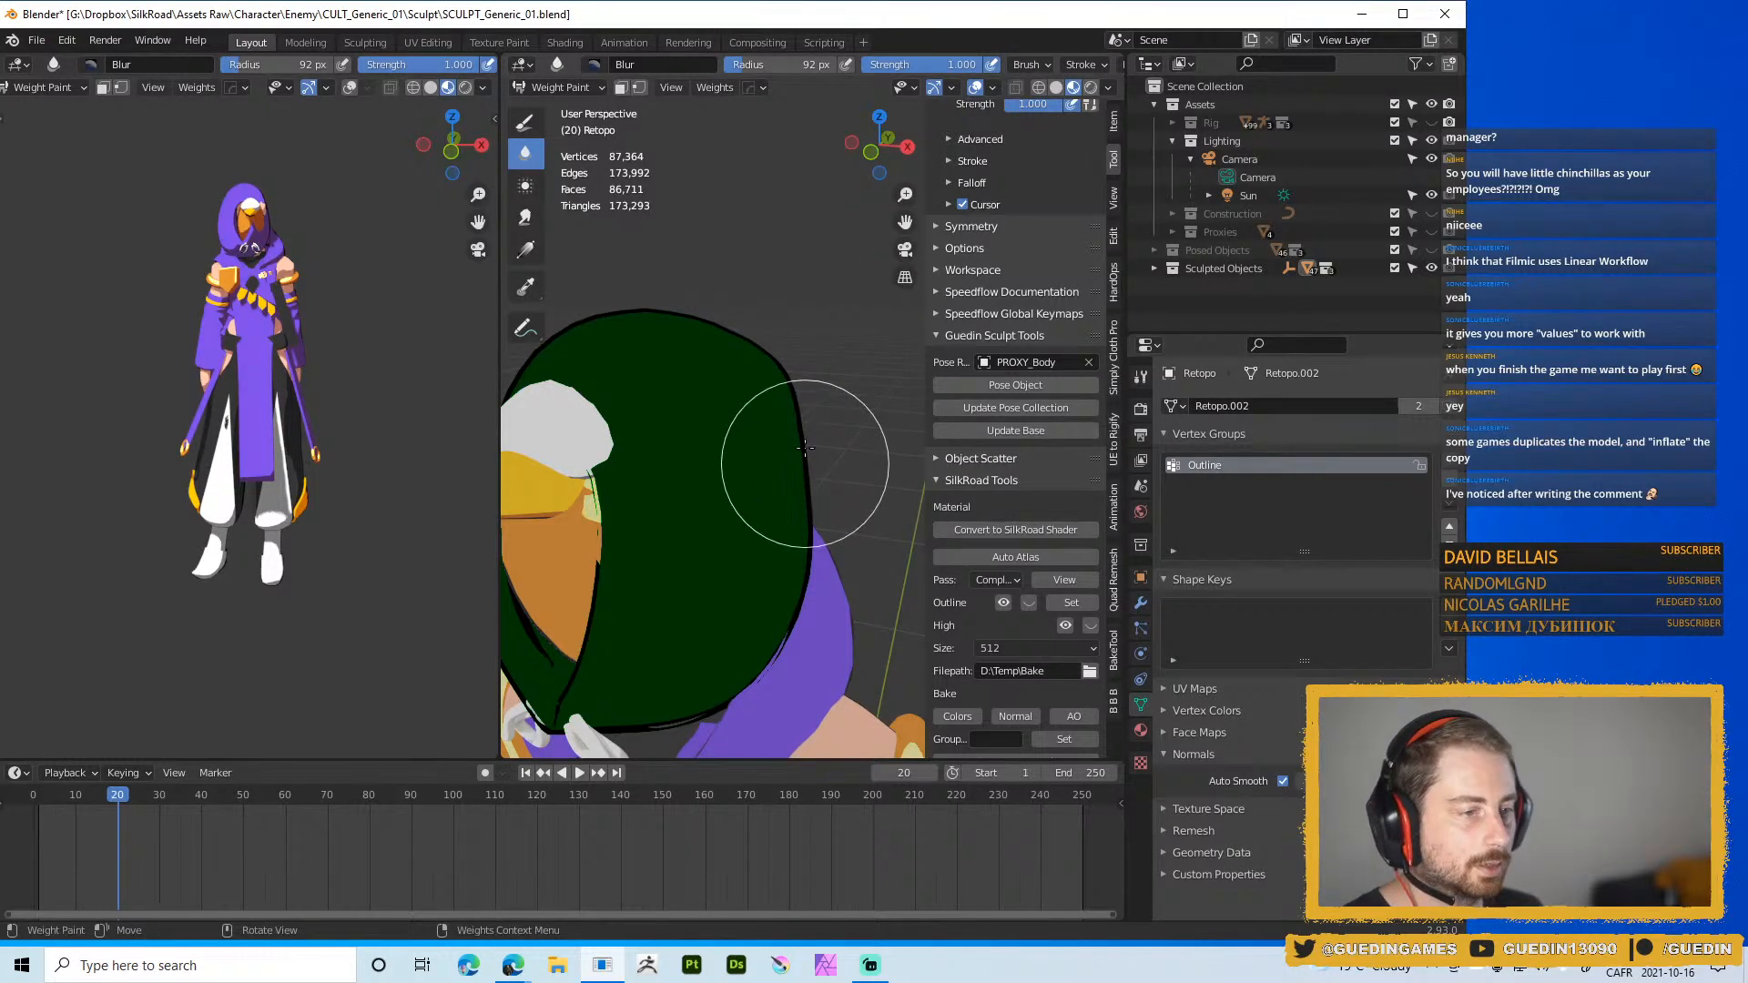
Reduce the radius to 74 px and paint weight 1.0 with the Draw brush along the hood's upper back edge
key(bracketleft)
key(bracketleft)
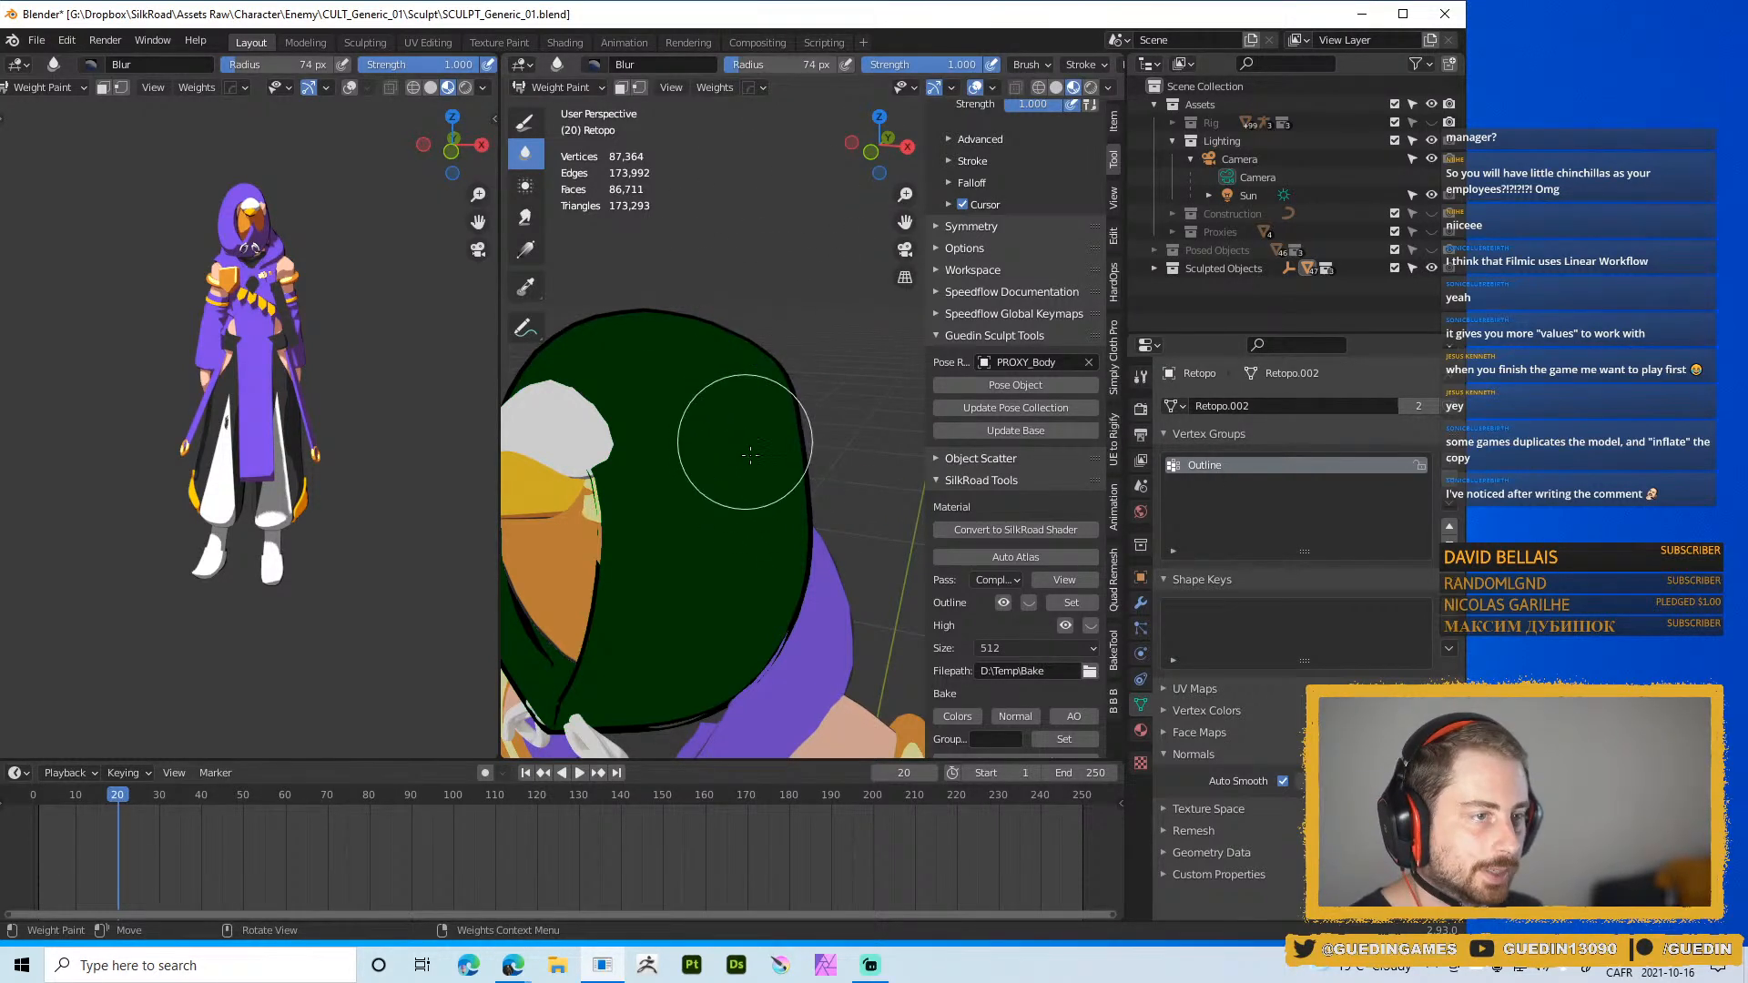
click(526, 123)
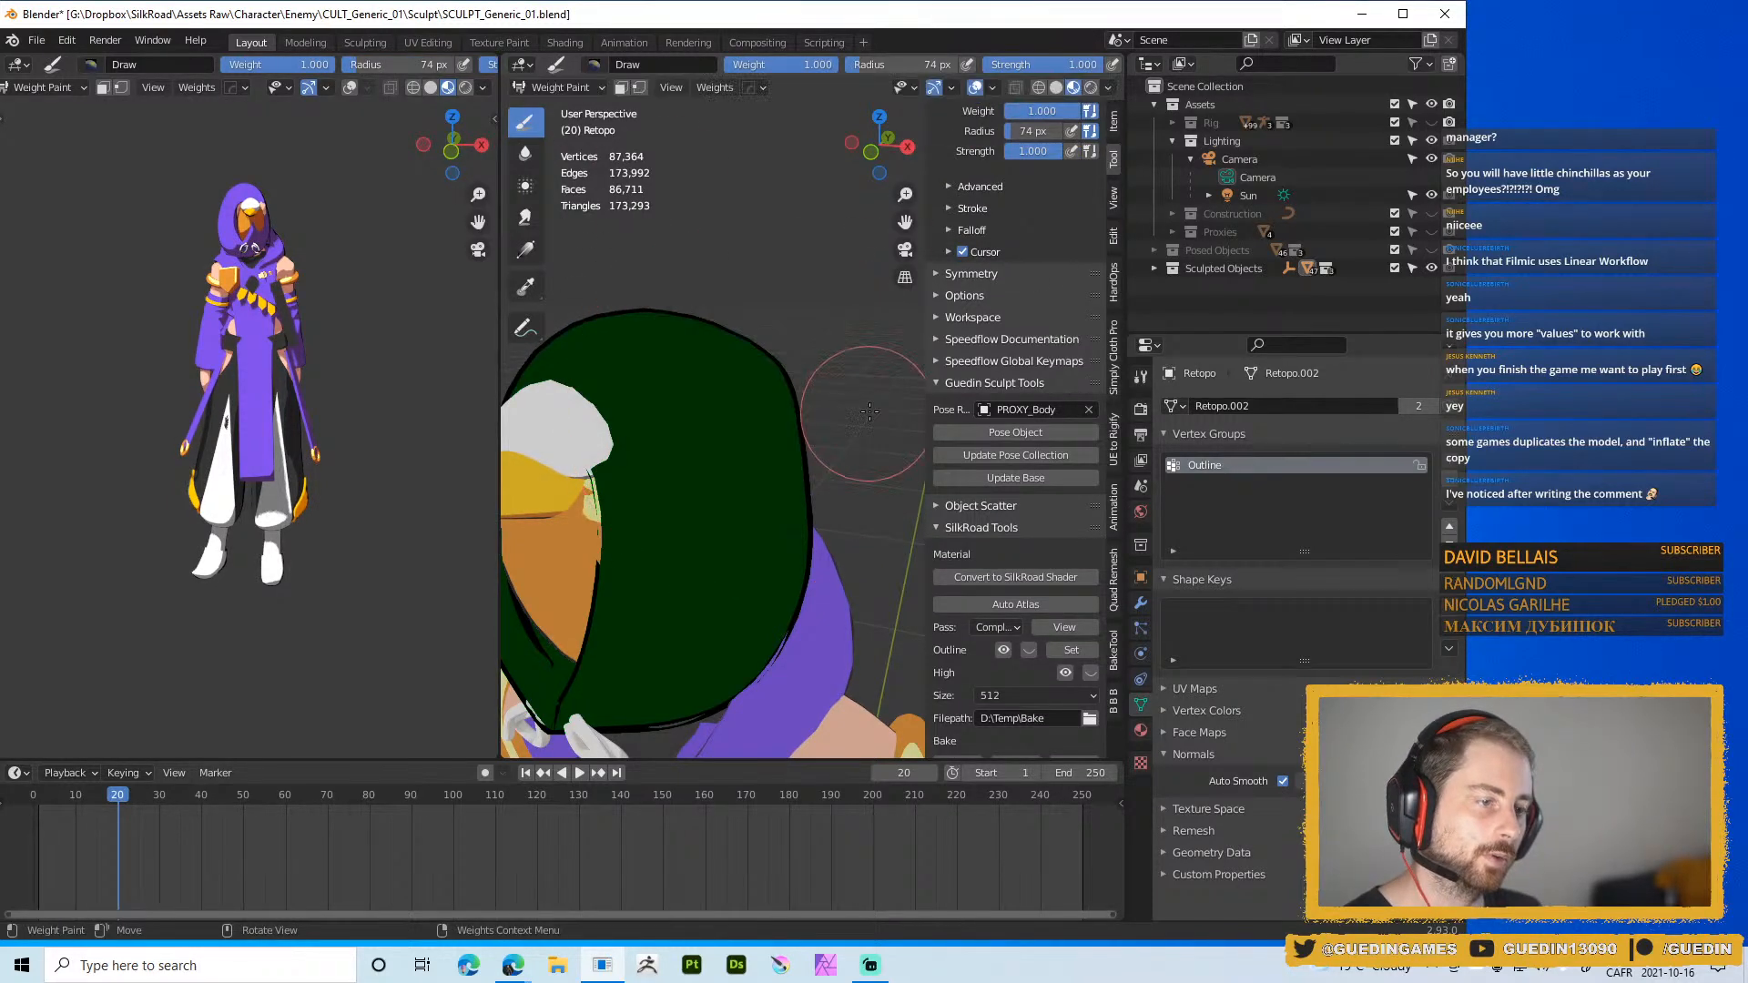
mouse_move(778, 417)
mouse_down()
mouse_move(780, 351)
mouse_move(795, 439)
mouse_up()
middle_drag(809, 359, 827, 361)
mouse_move(792, 373)
mouse_down()
mouse_move(809, 352)
mouse_move(781, 463)
mouse_move(800, 502)
mouse_move(728, 344)
mouse_move(679, 304)
mouse_up()
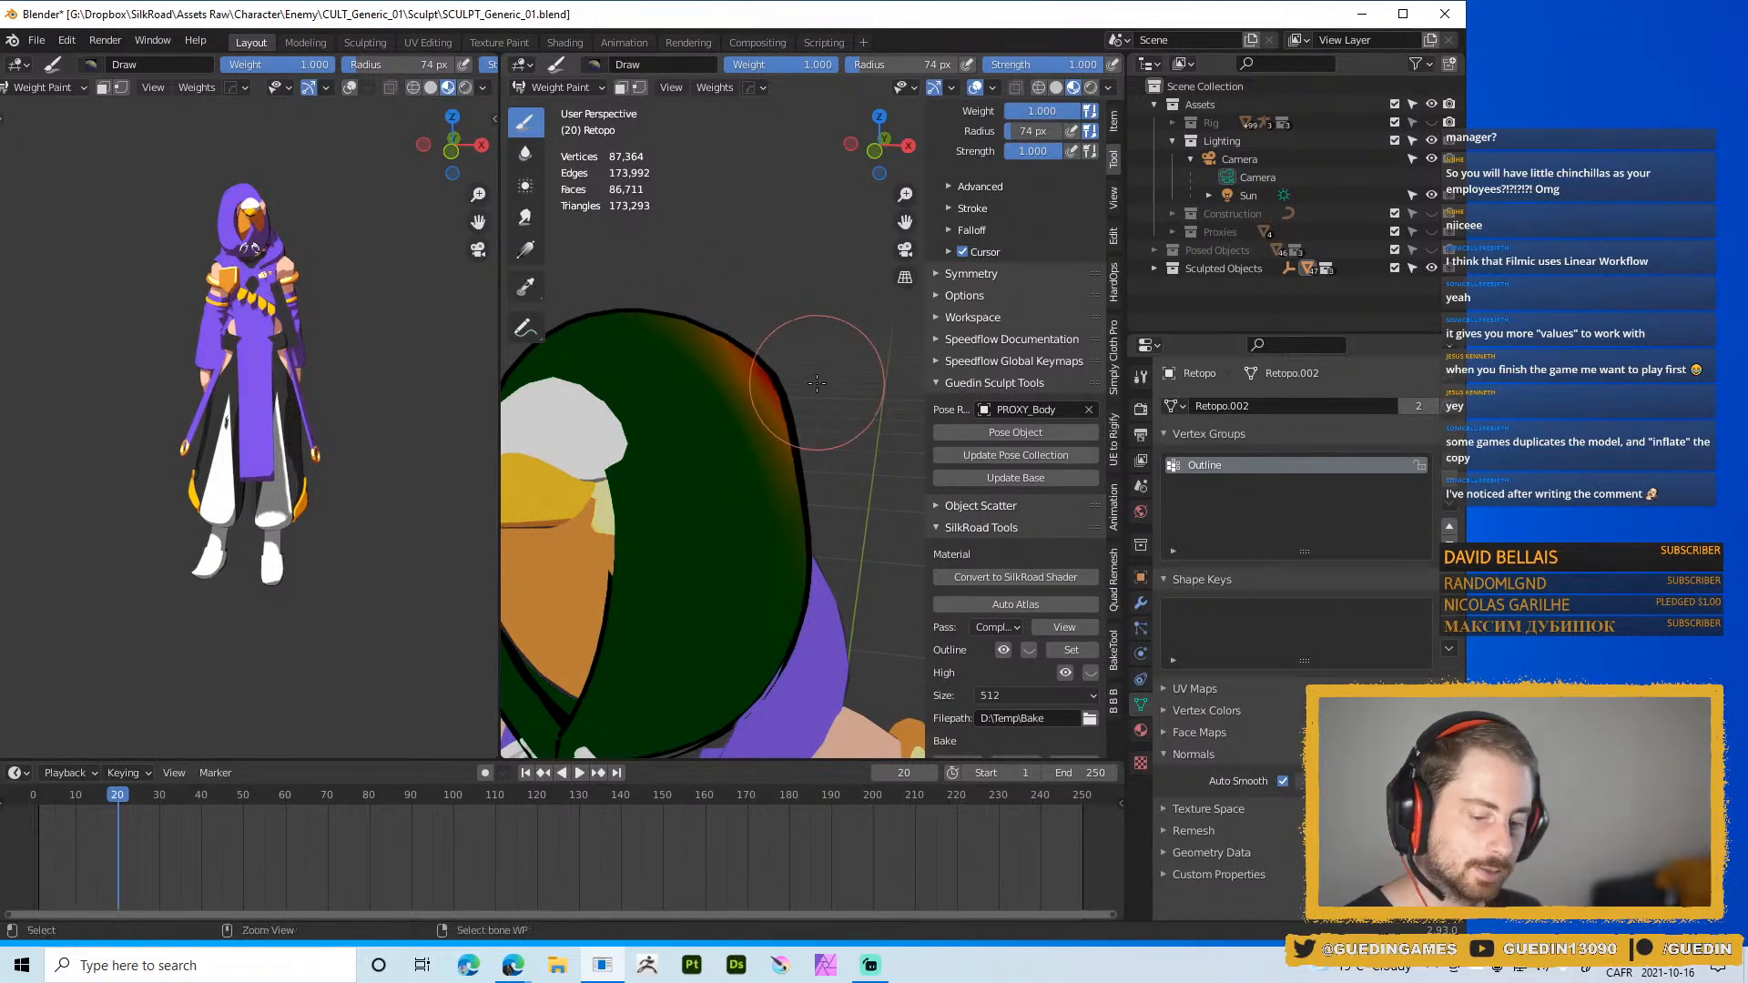
Set the brush weight to 0, paint the hood's lower back edge and return to Object Mode
key(ctrl+f)
click(629, 389)
drag(801, 499, 803, 566)
key(ctrl+Tab)
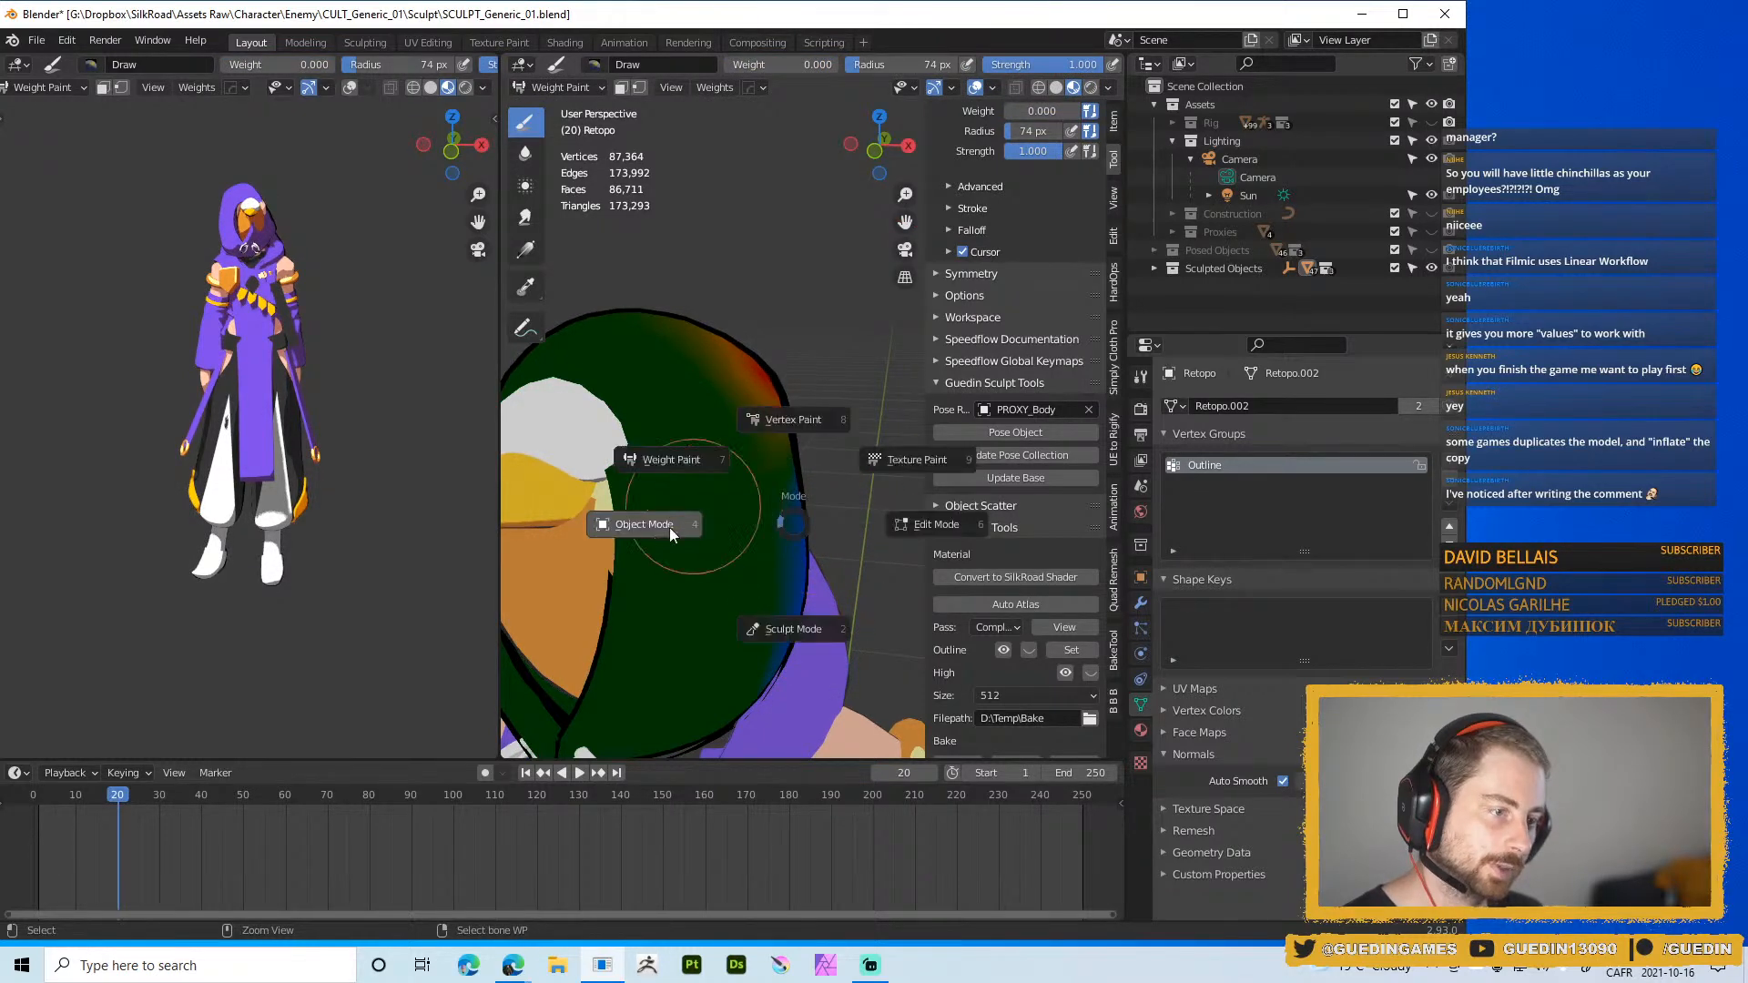
click(669, 527)
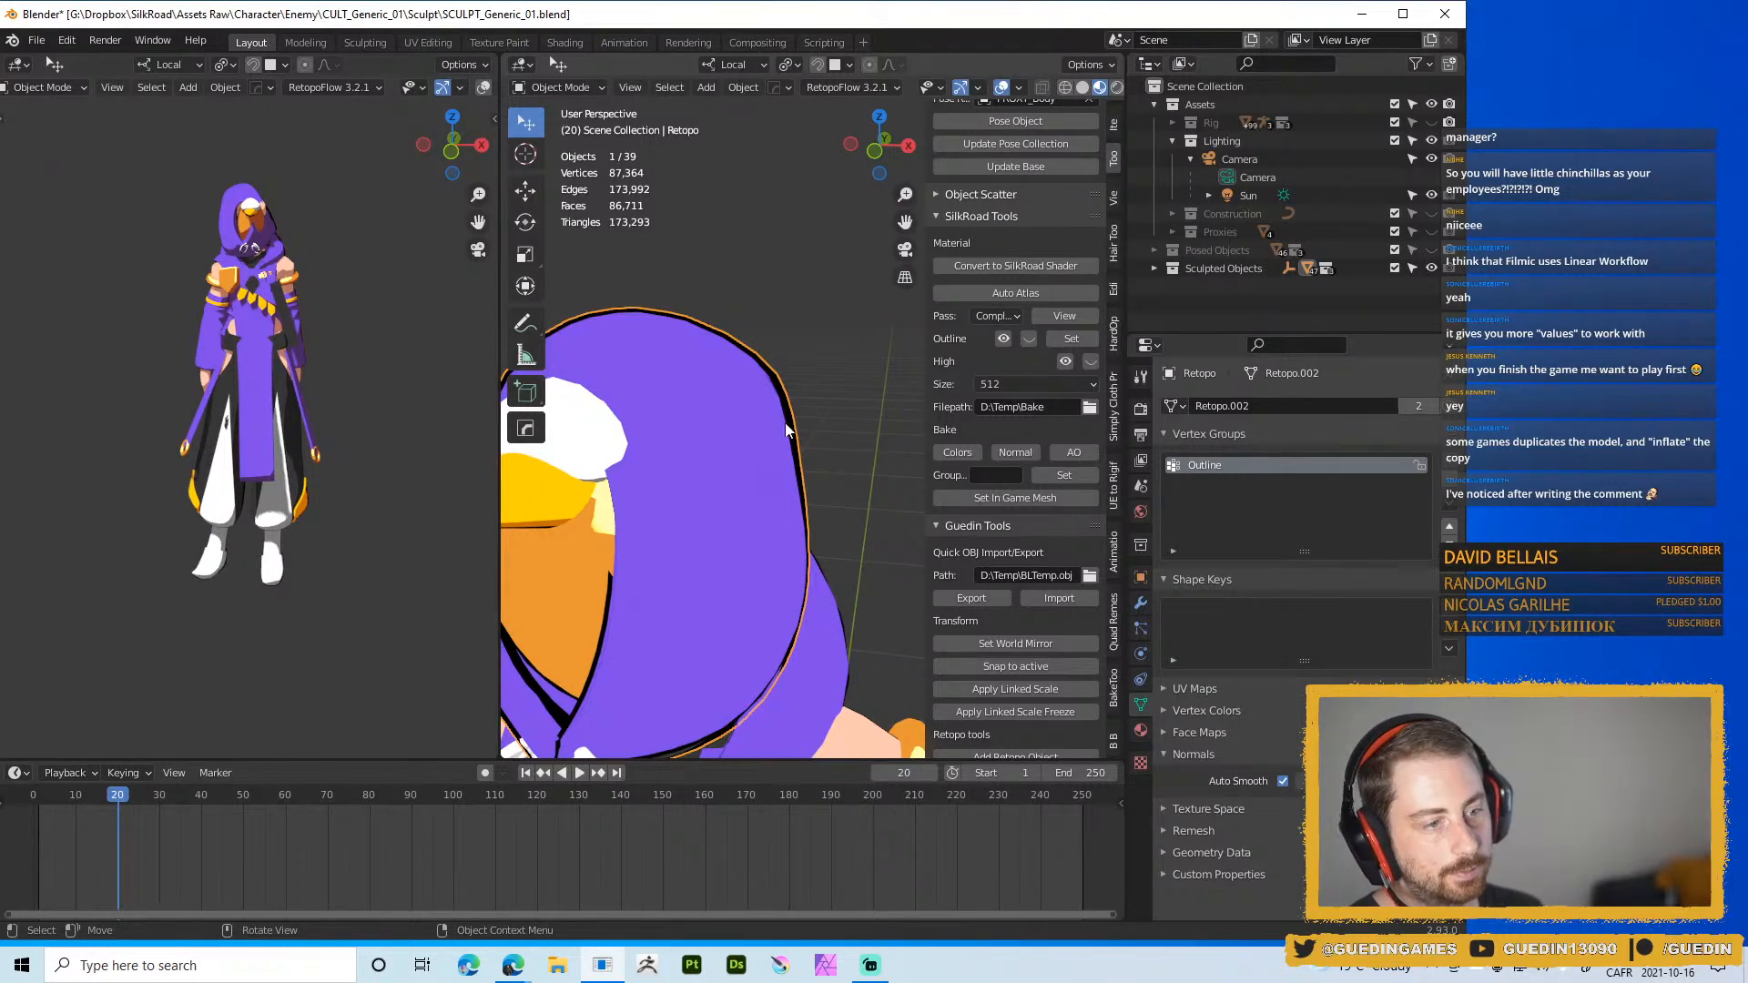
Examine how the painted weights vary the outline thickness around the hood, with the hood deselected and selected
key(KP_Decimal)
click(827, 386)
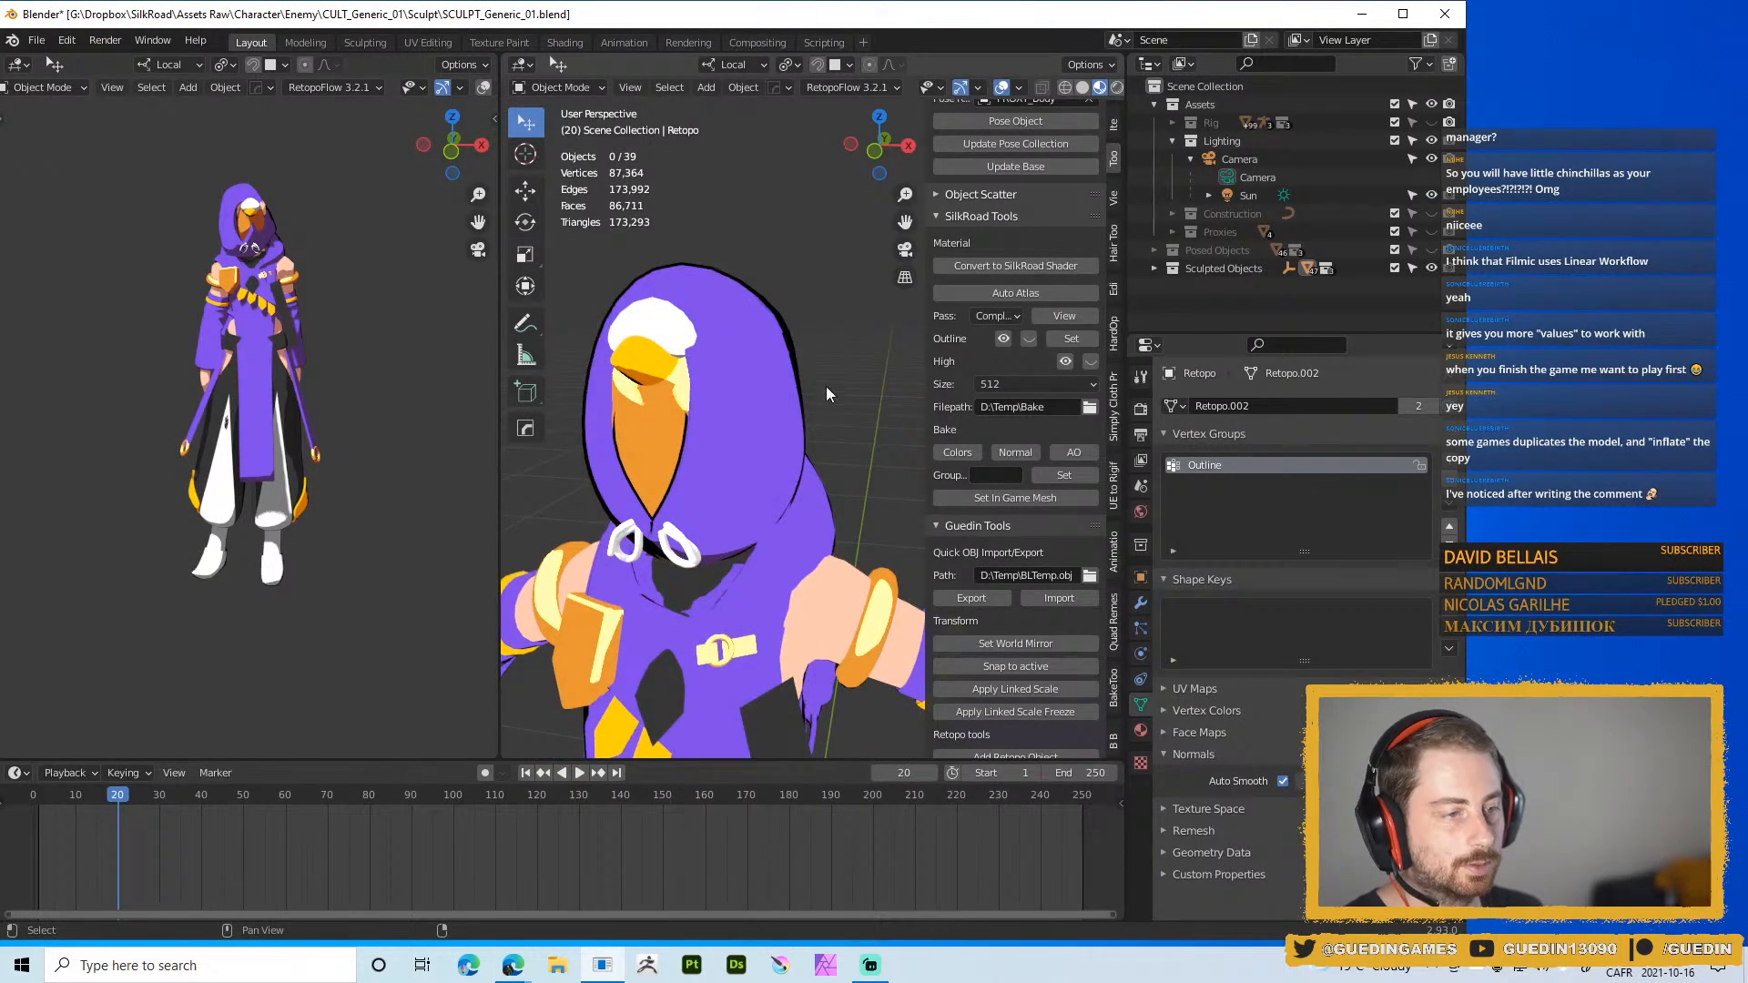
middle_drag(827, 386, 755, 401)
click(755, 402)
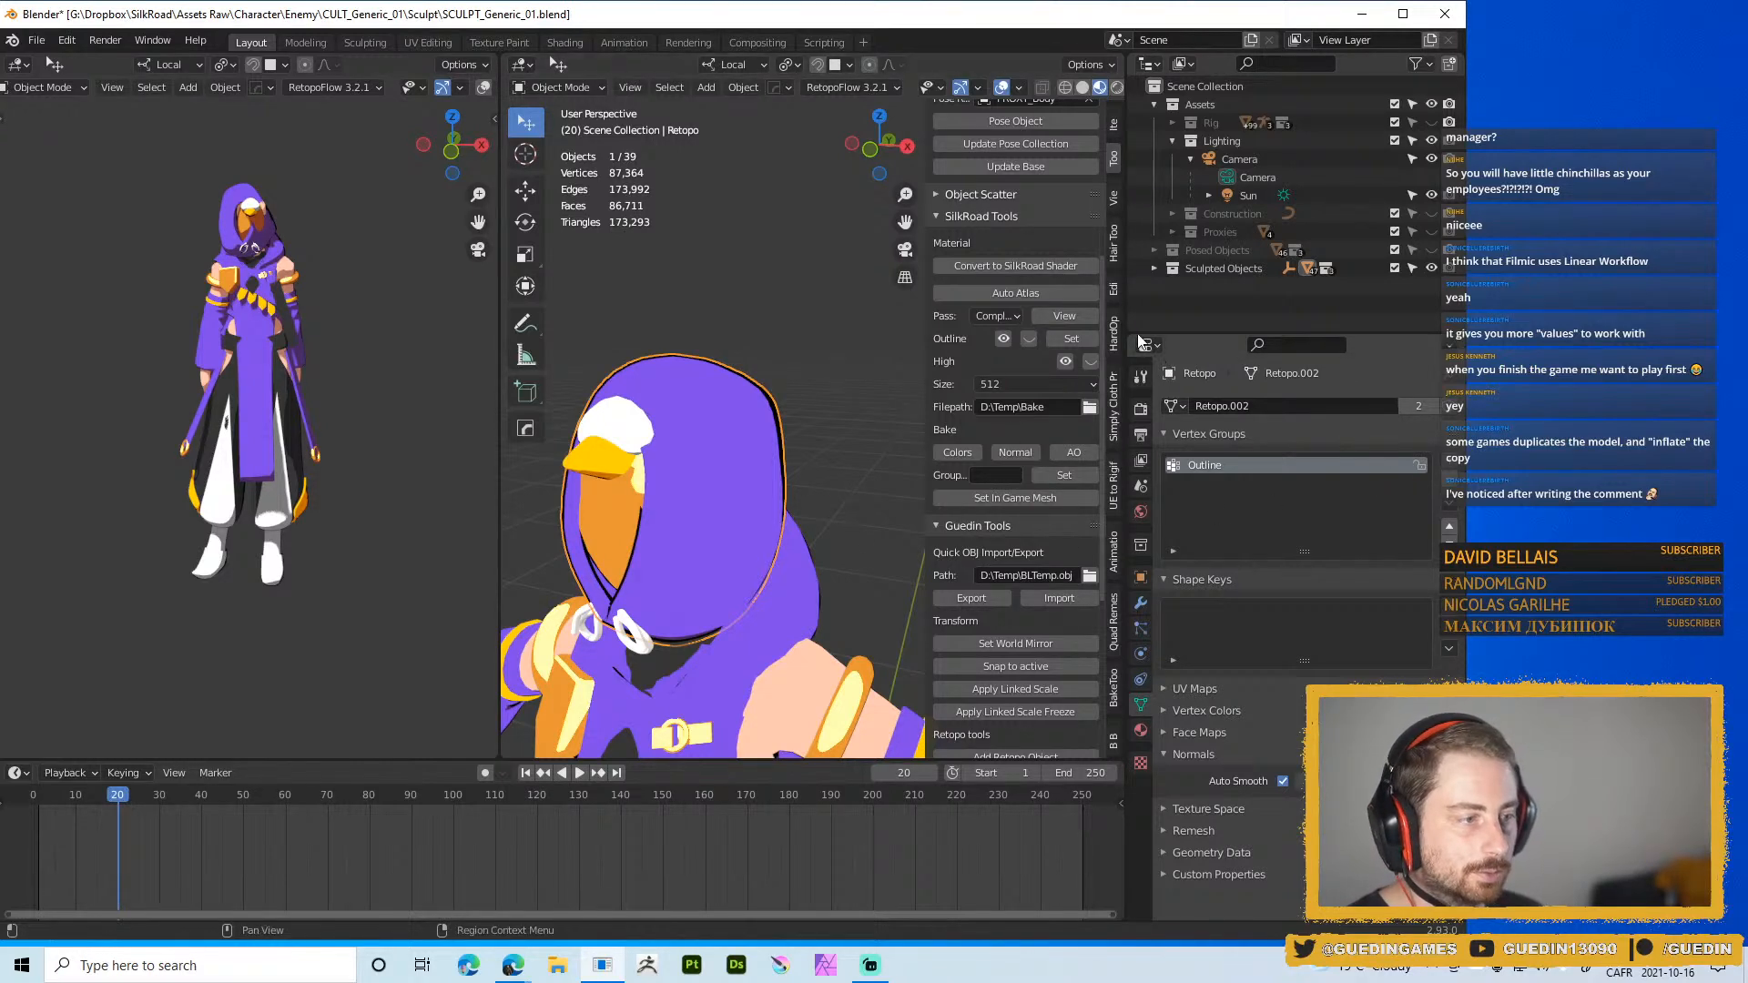
click(796, 407)
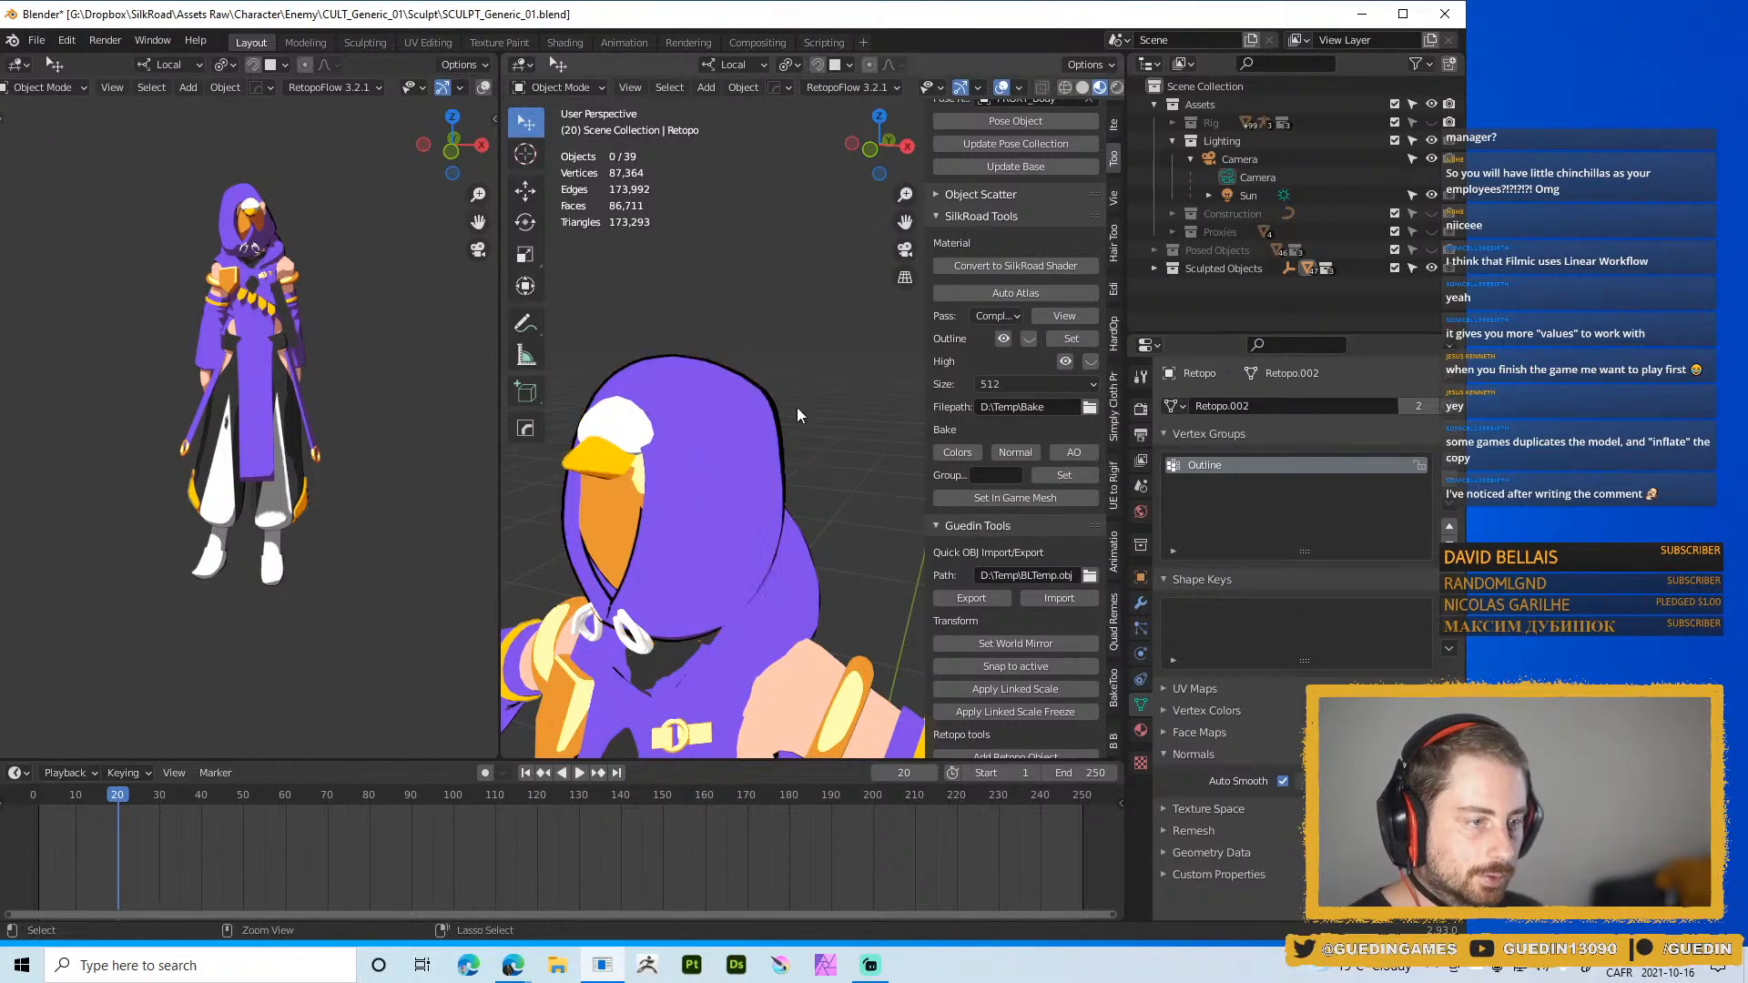
click(747, 543)
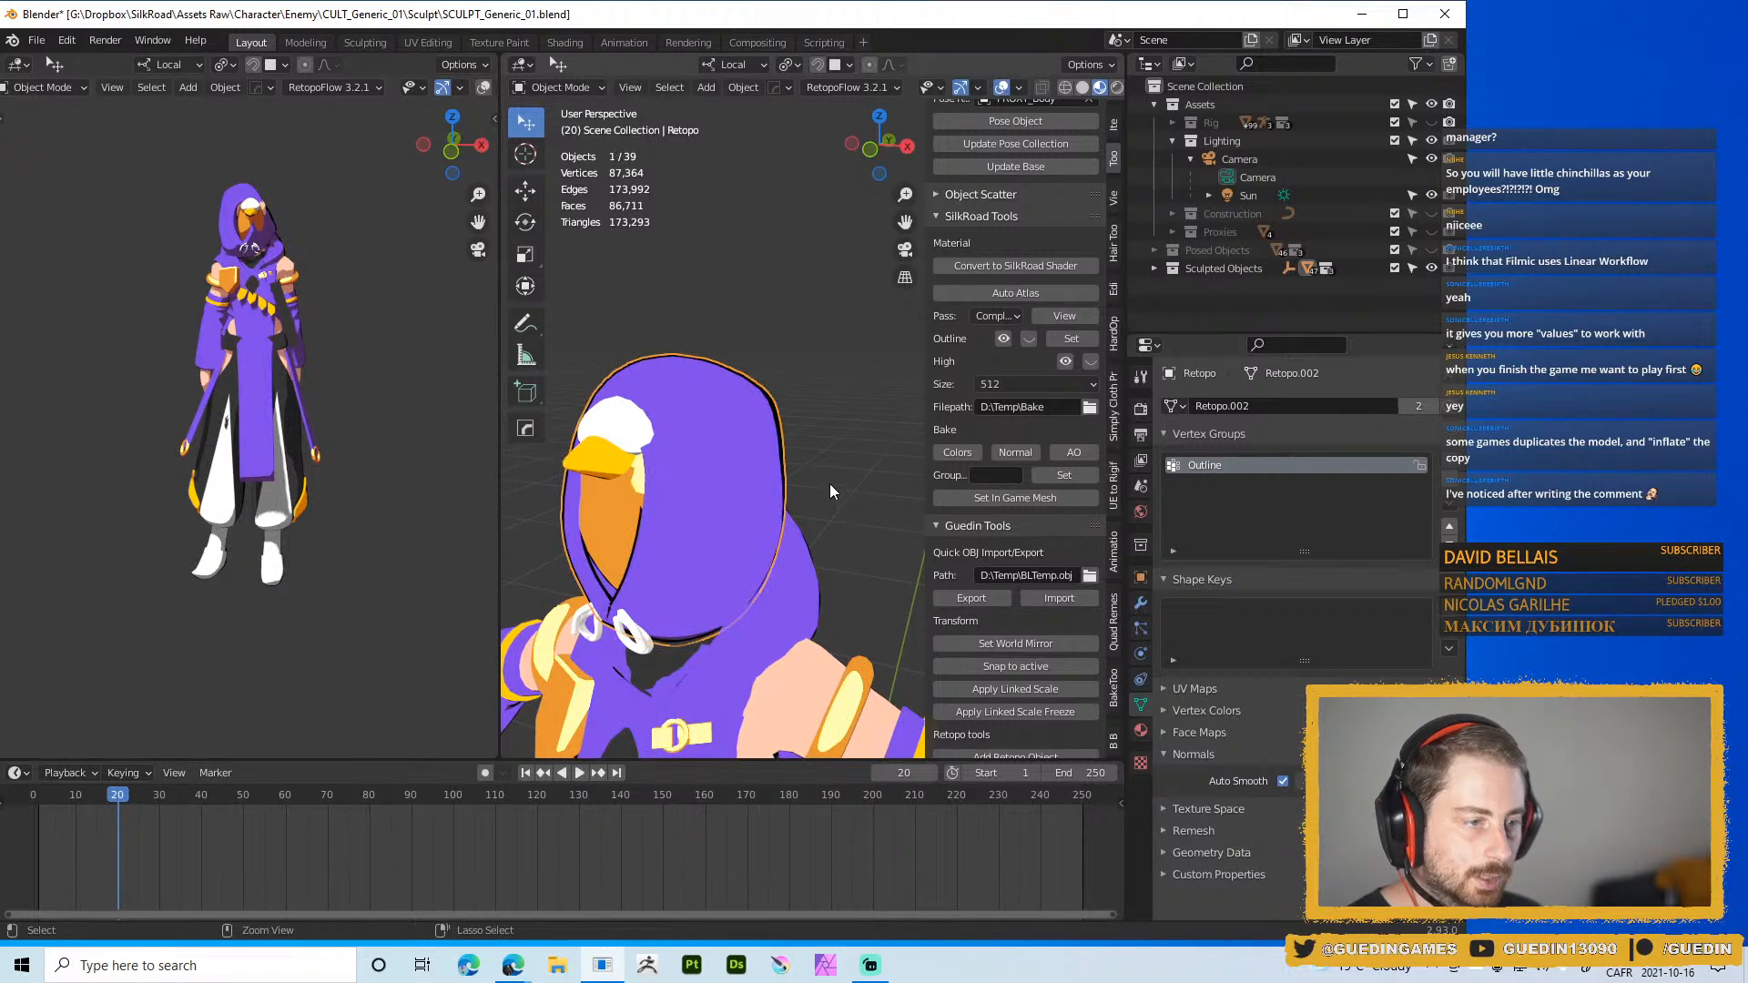
Repaint the back of the hood to an even weight of 0.5 with a 95 px Draw brush, and return to Object Mode
key(ctrl+Tab)
click(747, 424)
middle_drag(803, 467, 774, 472)
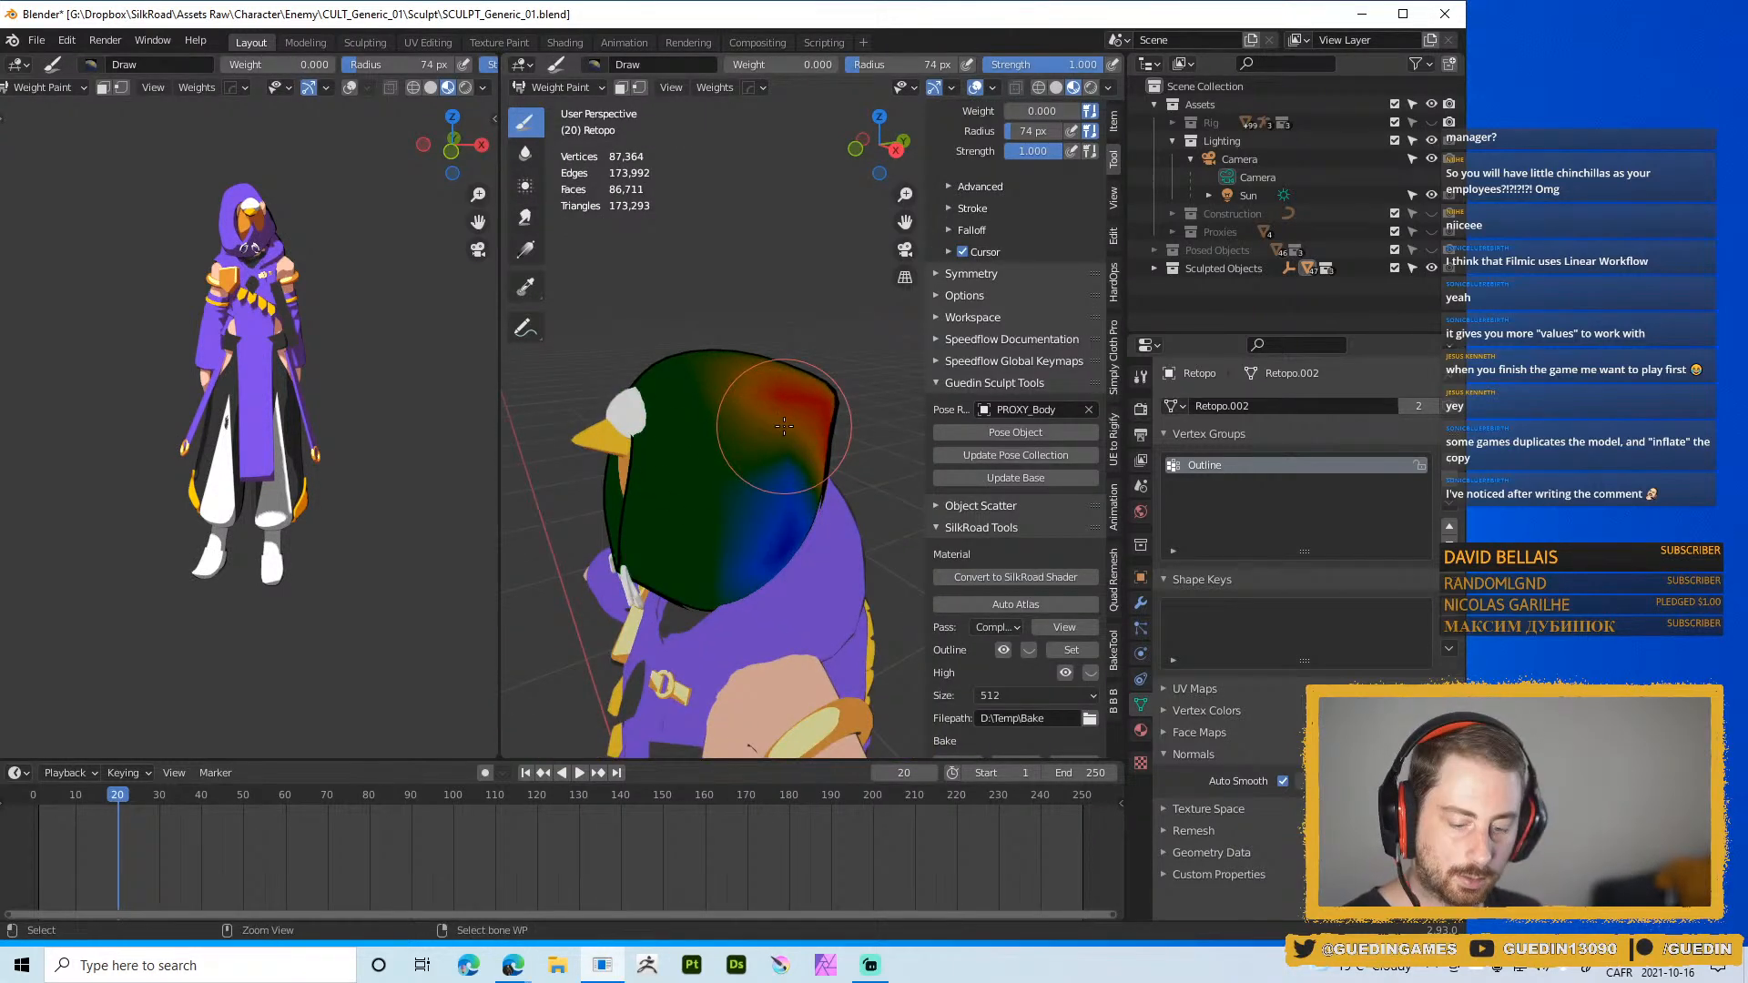
key(ctrl+f)
text(.5)
key(Return)
key(f)
click(878, 388)
middle_drag(878, 389, 834, 389)
mouse_move(766, 415)
mouse_down()
mouse_move(784, 367)
mouse_move(756, 519)
mouse_up()
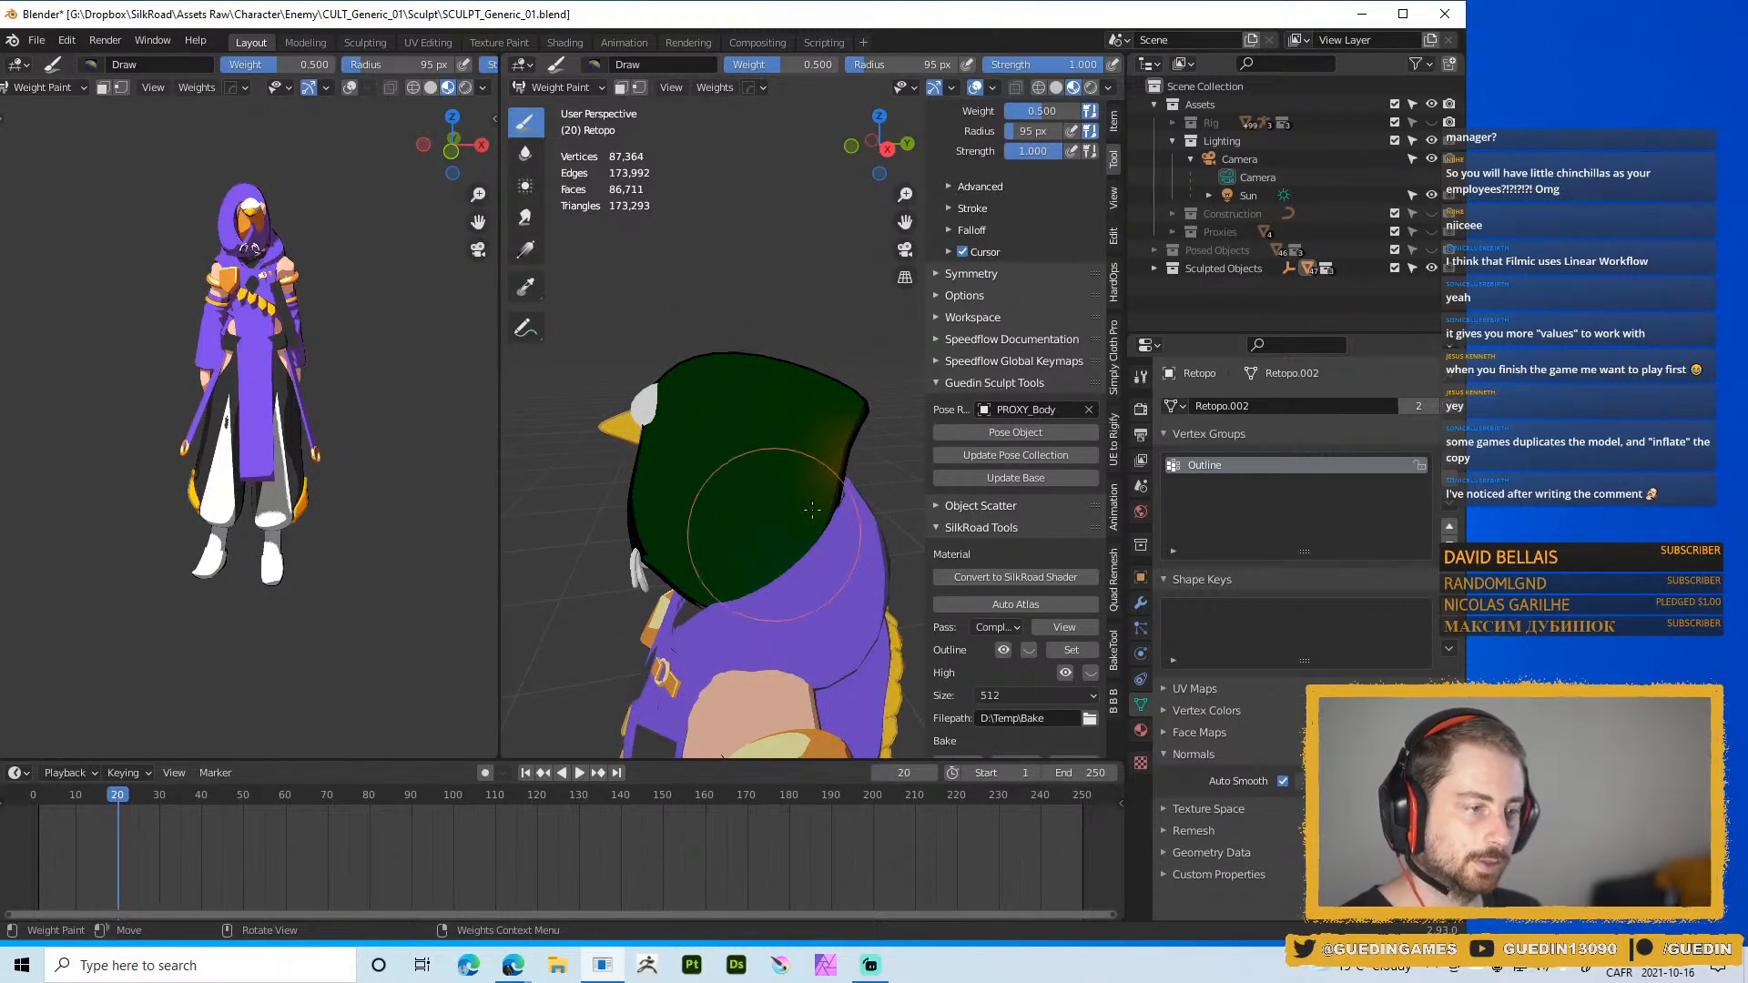
middle_drag(756, 519, 849, 443)
drag(849, 443, 833, 421)
middle_drag(833, 420, 789, 383)
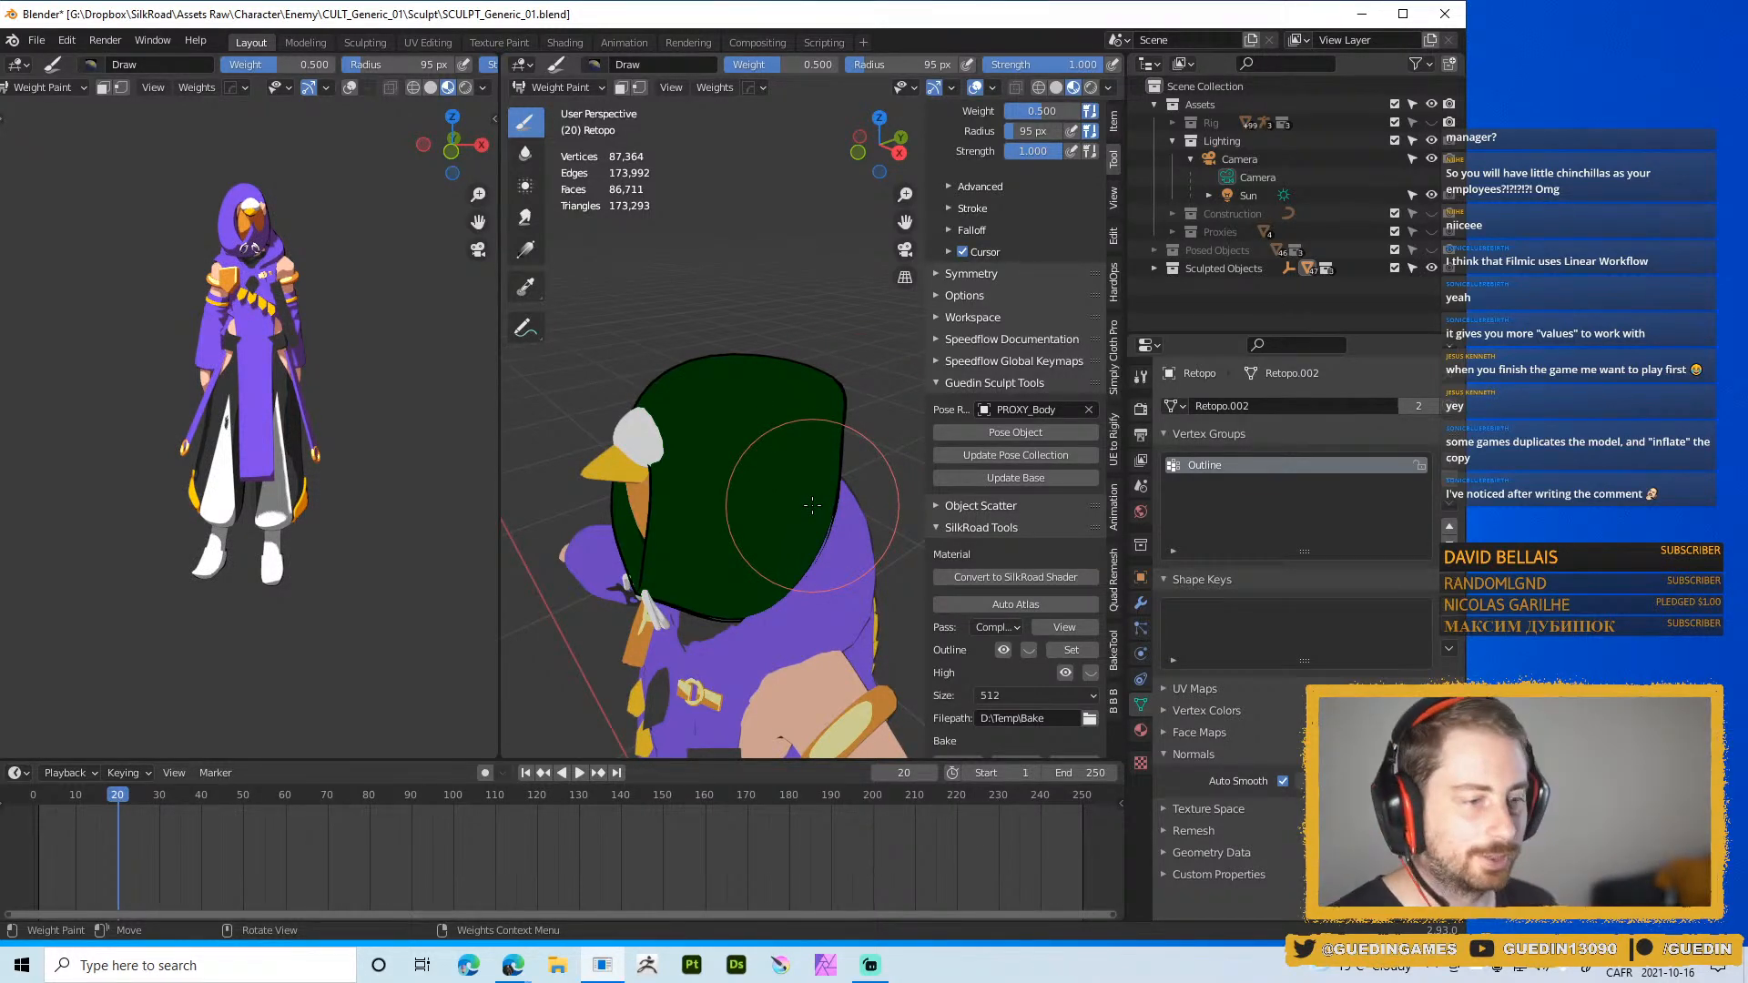
middle_drag(792, 492, 755, 467)
key(ctrl+Tab)
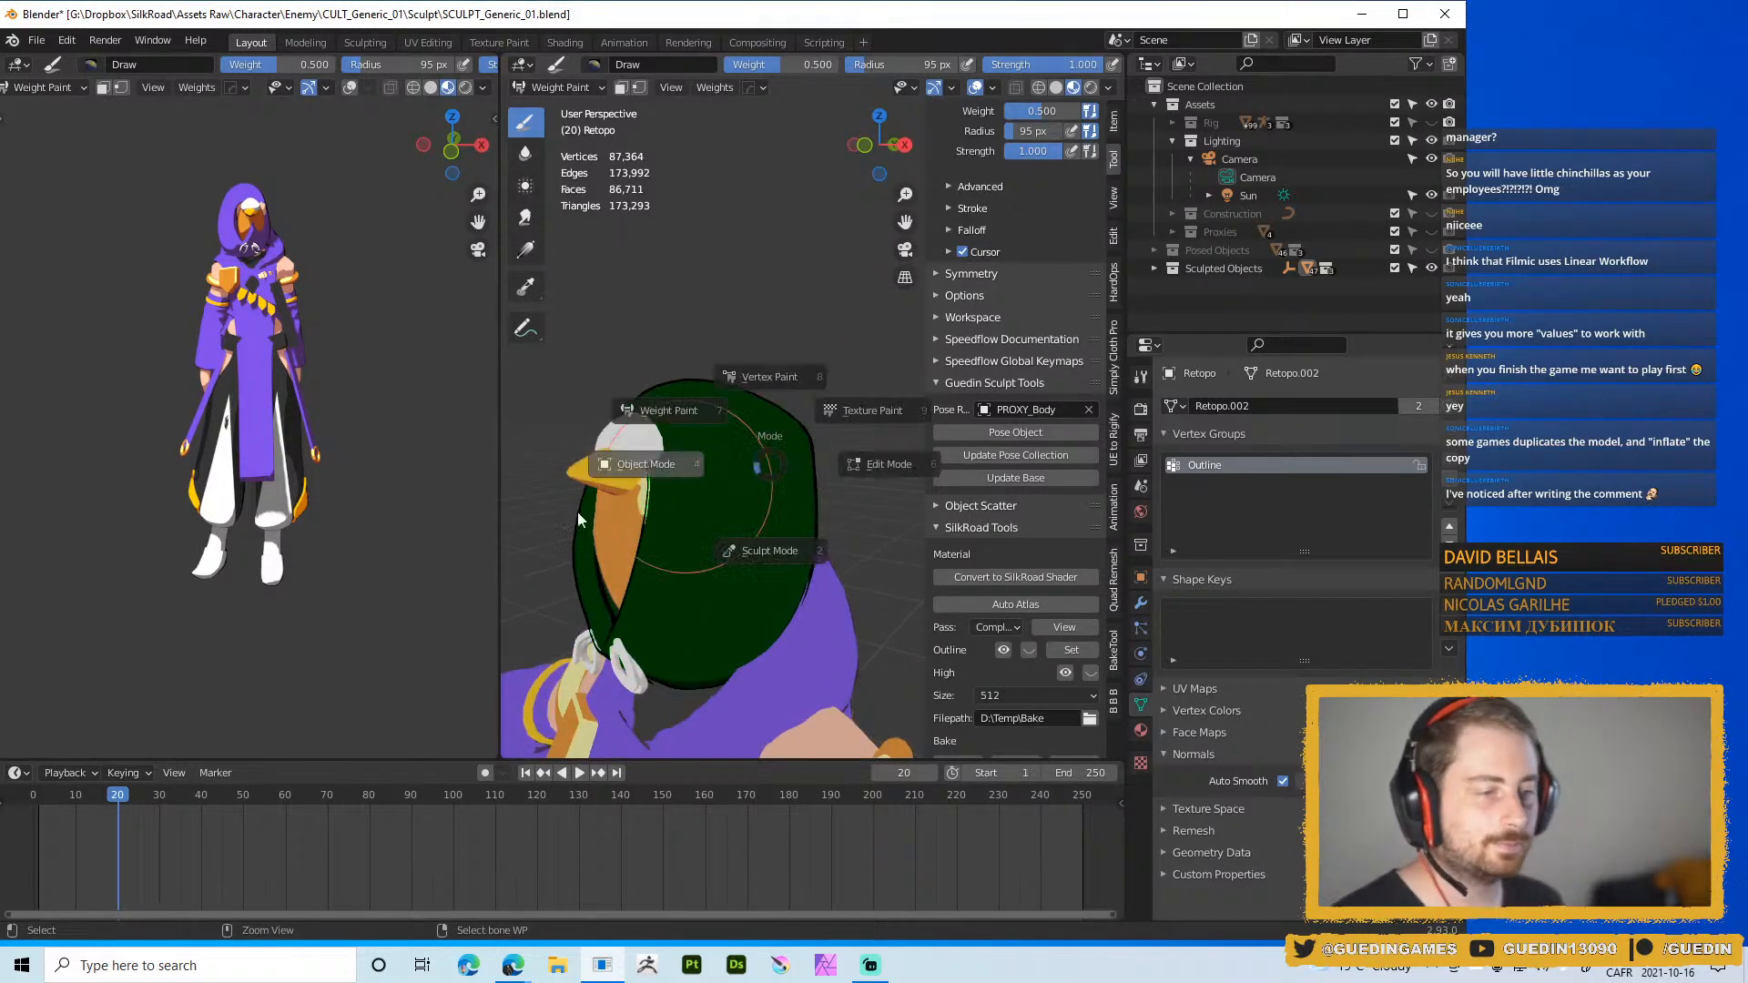
click(578, 519)
Deselect the hood and save the Blender file
click(834, 514)
middle_drag(834, 513, 796, 466)
key(ctrl+s)
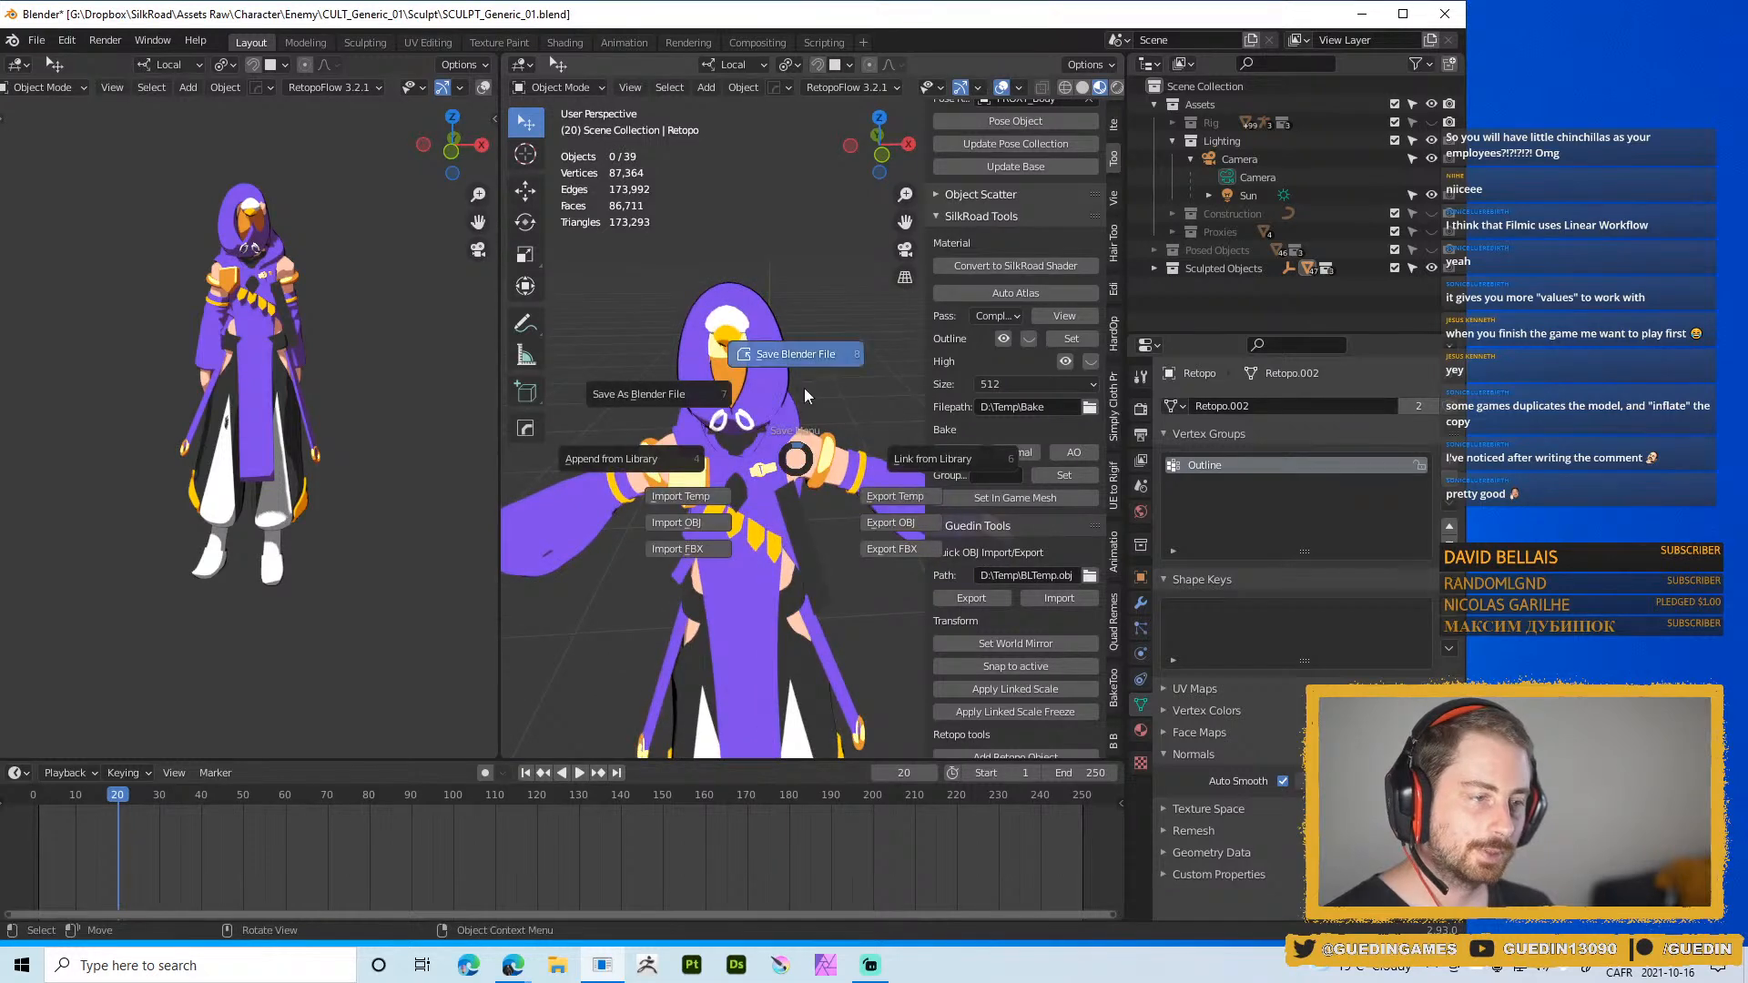
click(797, 539)
mouse_move(798, 539)
middle_down()
mouse_move(778, 397)
mouse_move(907, 357)
mouse_move(789, 355)
mouse_move(784, 391)
mouse_move(817, 384)
mouse_move(788, 592)
middle_up()
ctrl+middle_drag(789, 592, 738, 395)
shift+middle_drag(726, 476, 660, 187)
key(a)
scroll(745, 396, down, 3)
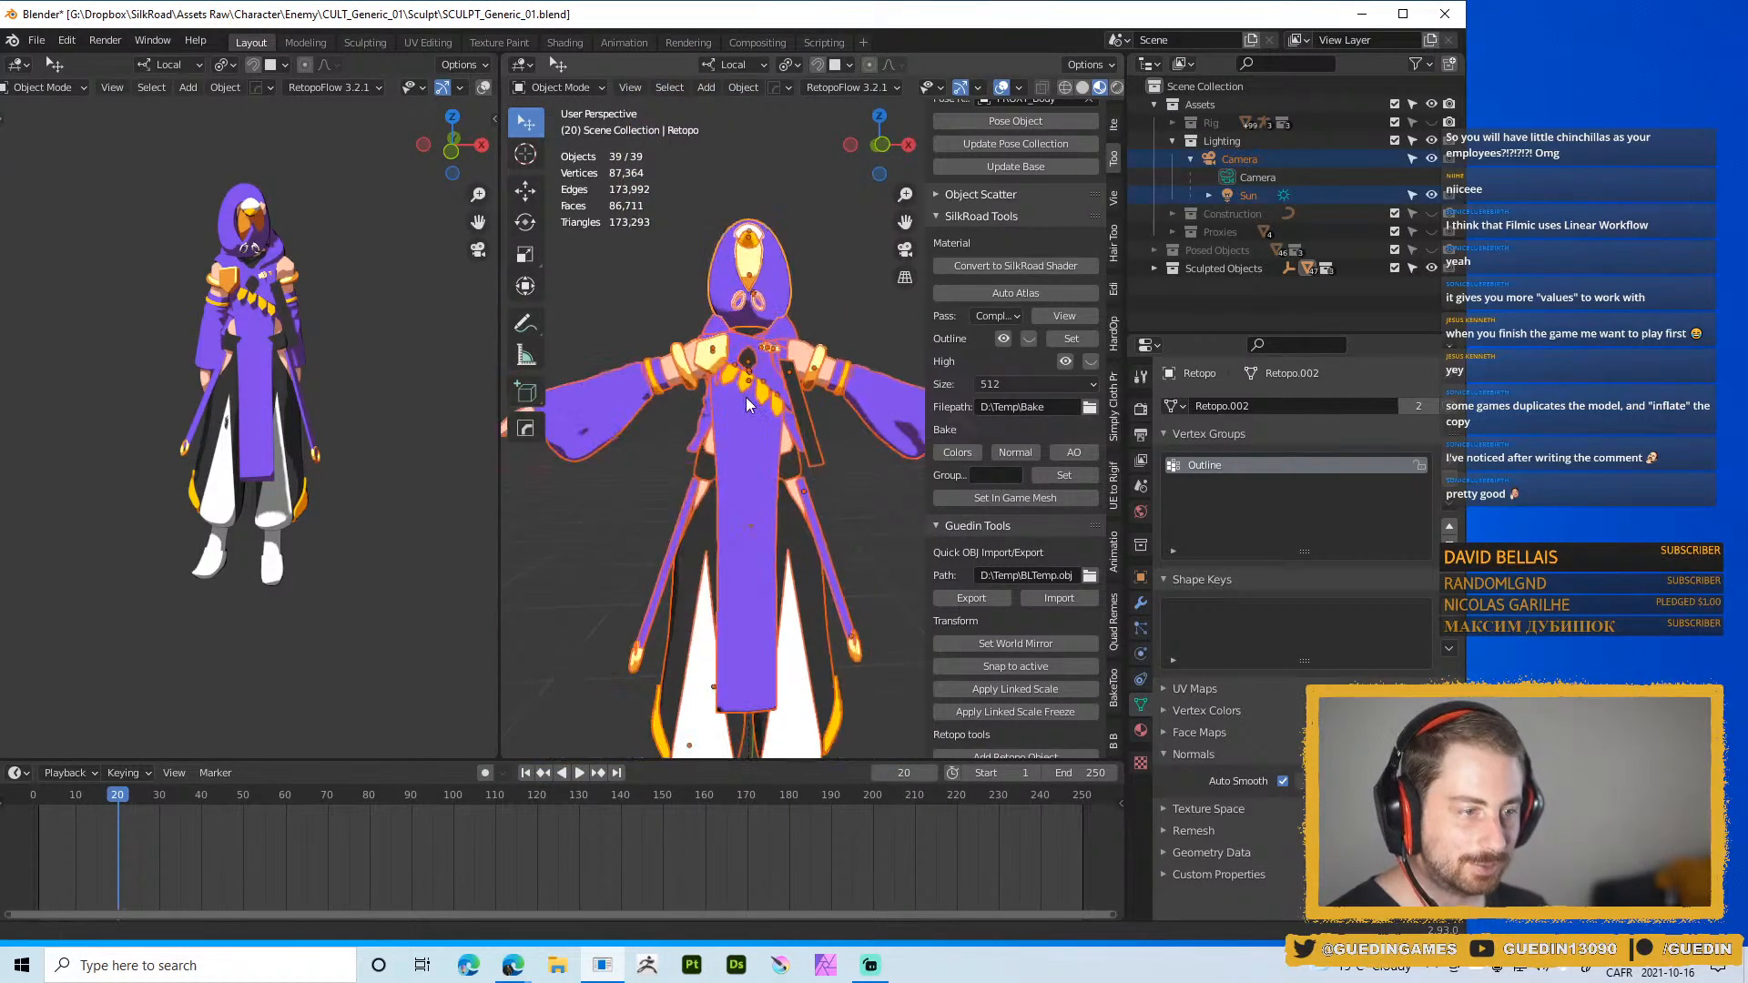
middle_drag(746, 397, 768, 472)
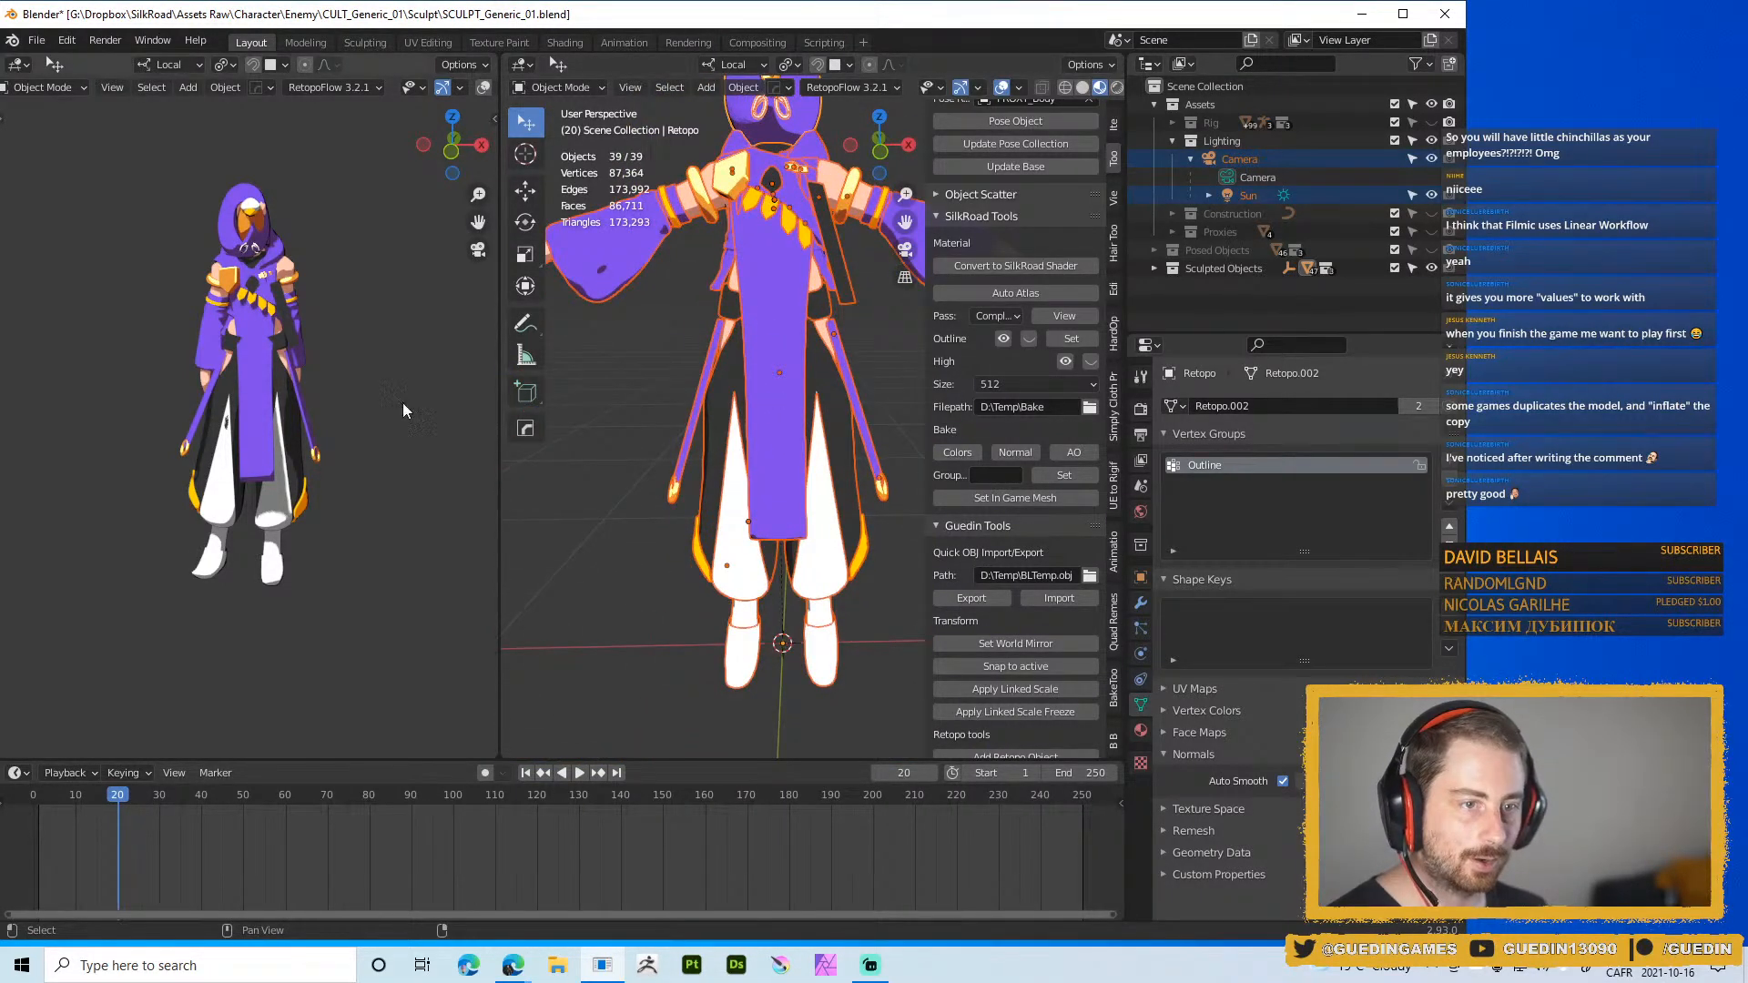
scroll(228, 401, up, 6)
scroll(264, 455, up, 4)
shift+middle_drag(255, 299, 296, 383)
middle_drag(763, 529, 734, 481)
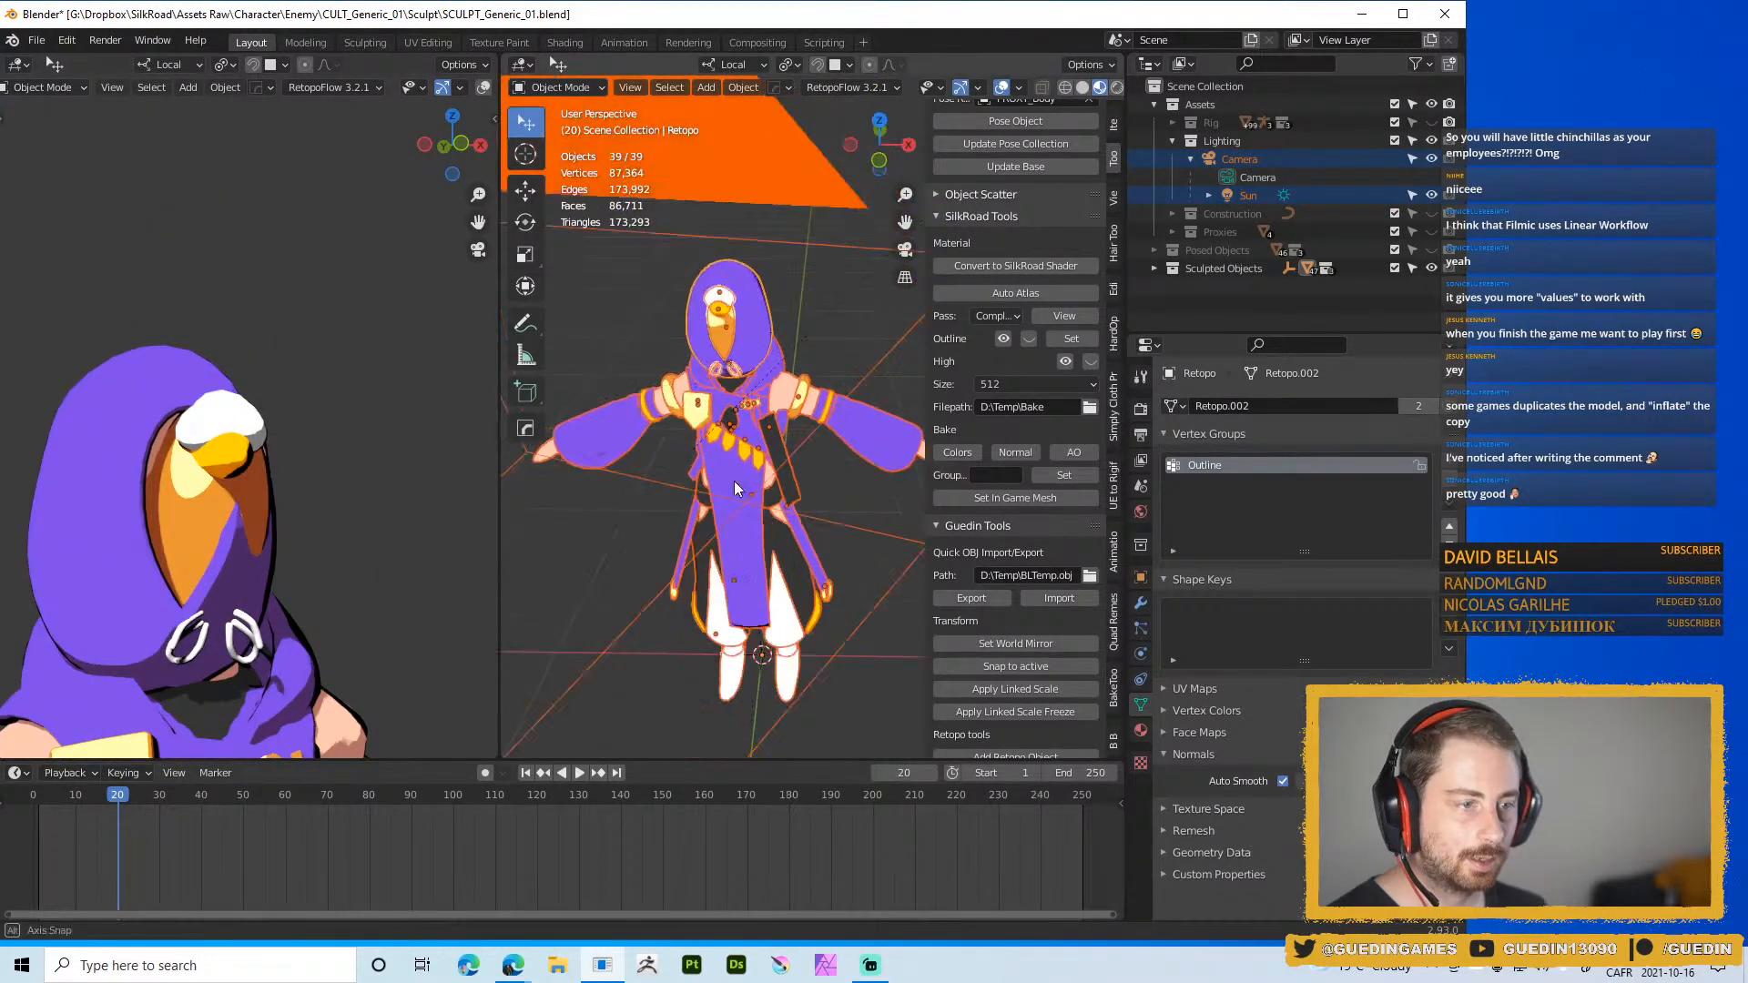
key(alt+a)
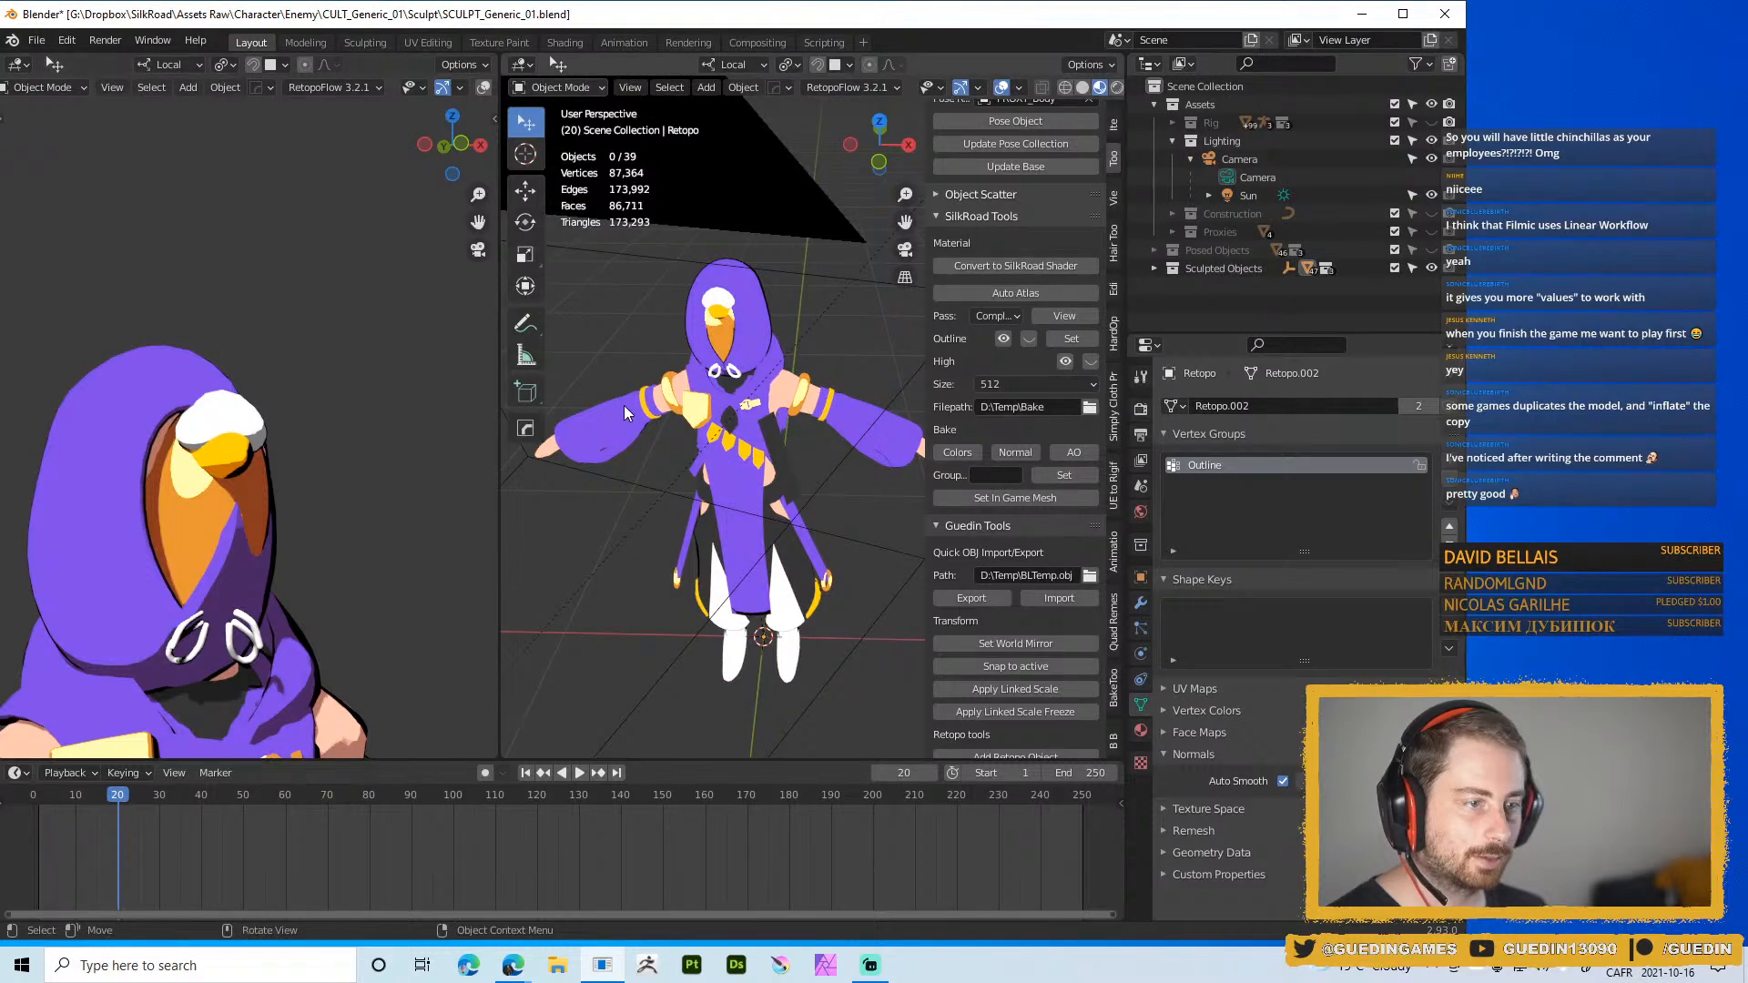
middle_drag(917, 401, 920, 377)
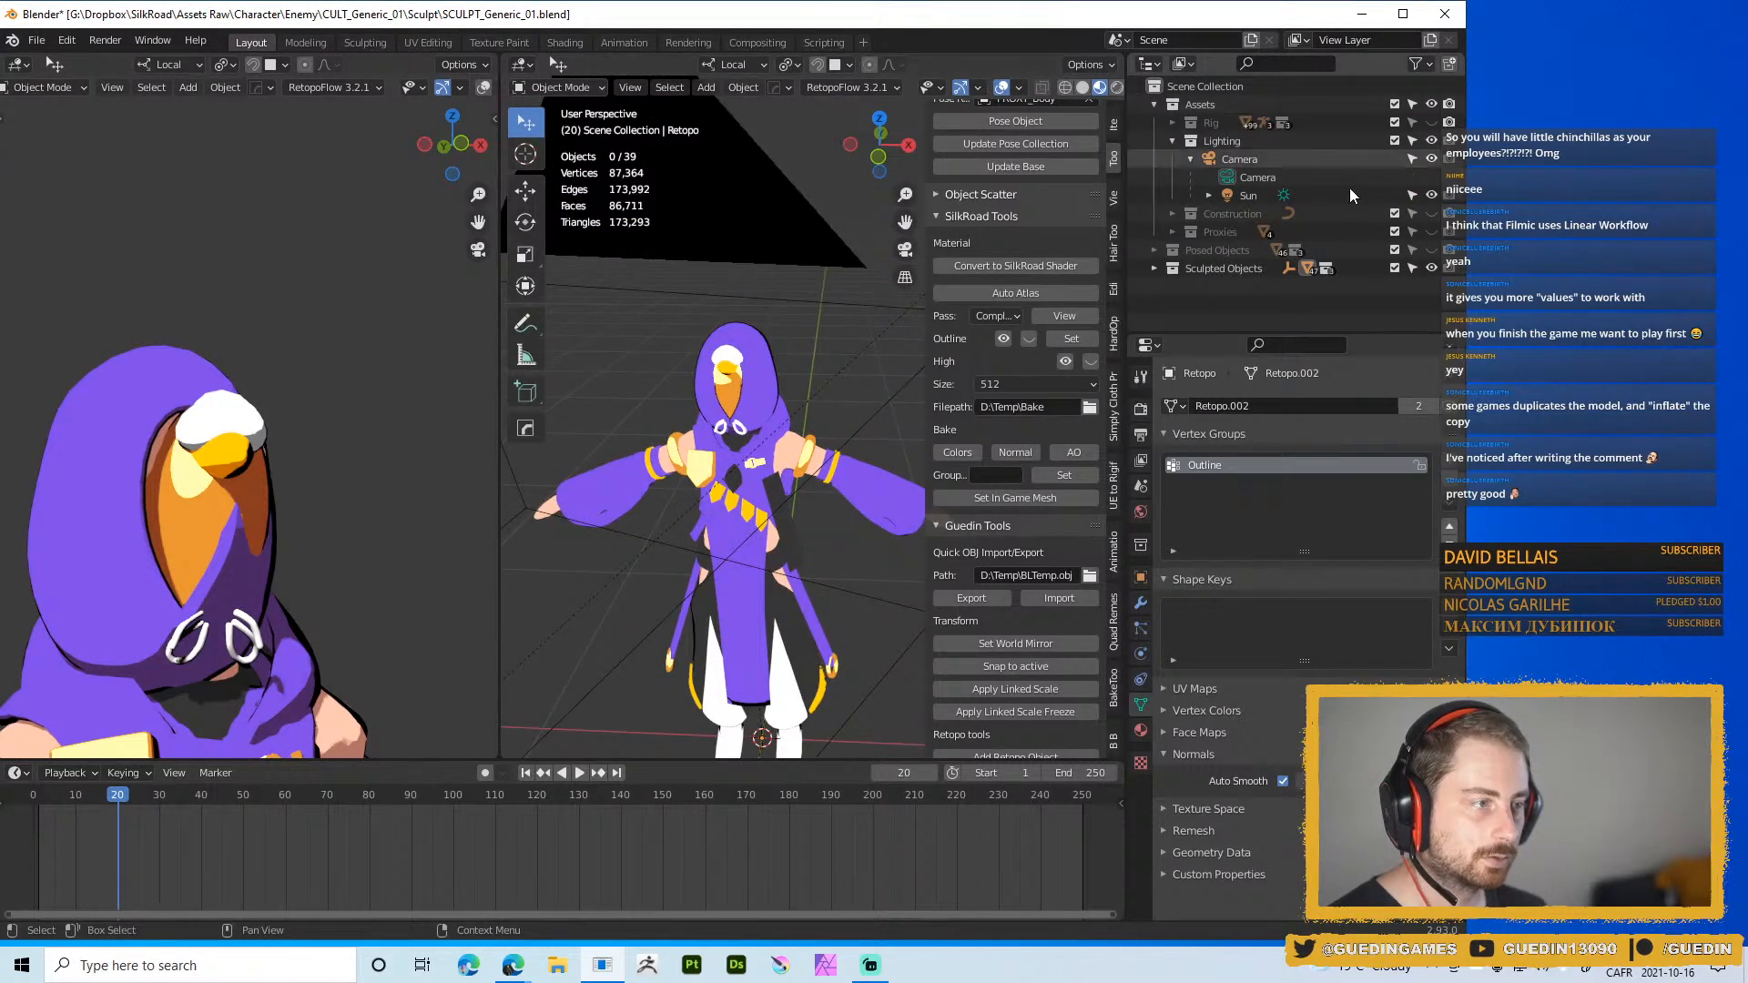
Collapse the Lighting collection, make it unselectable, and select all remaining objects with the long front cloth strip active
click(1173, 140)
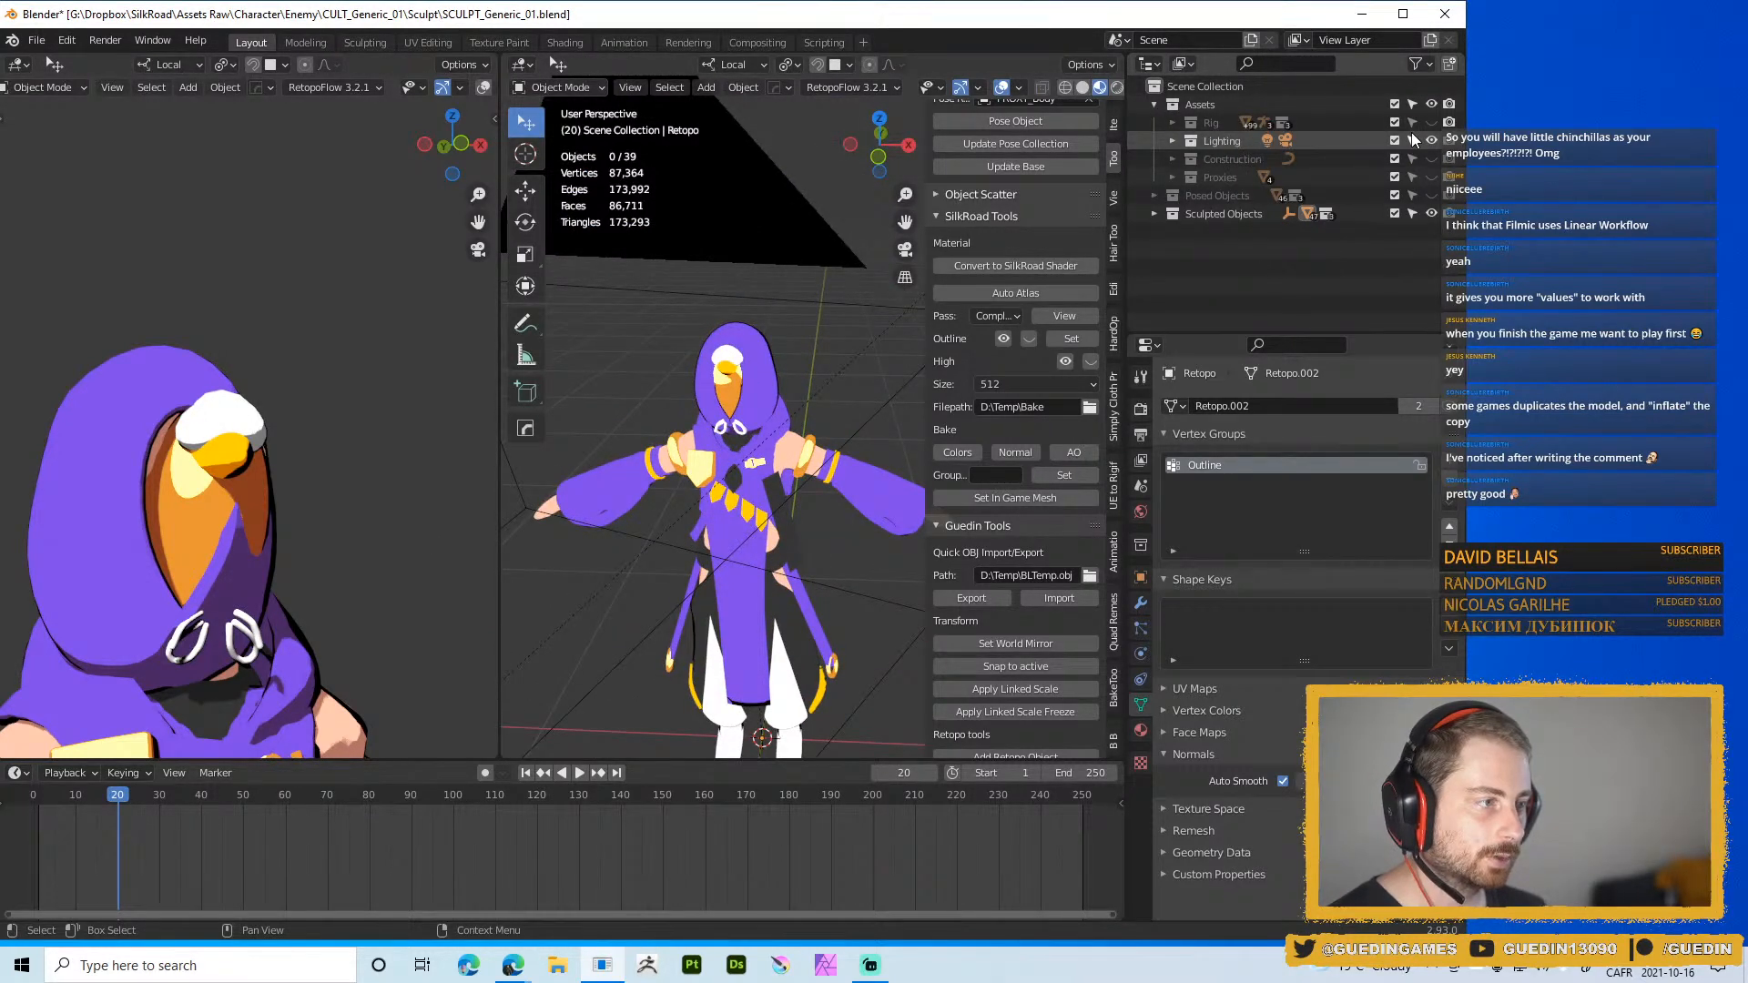
scroll(817, 487, down, 6)
key(a)
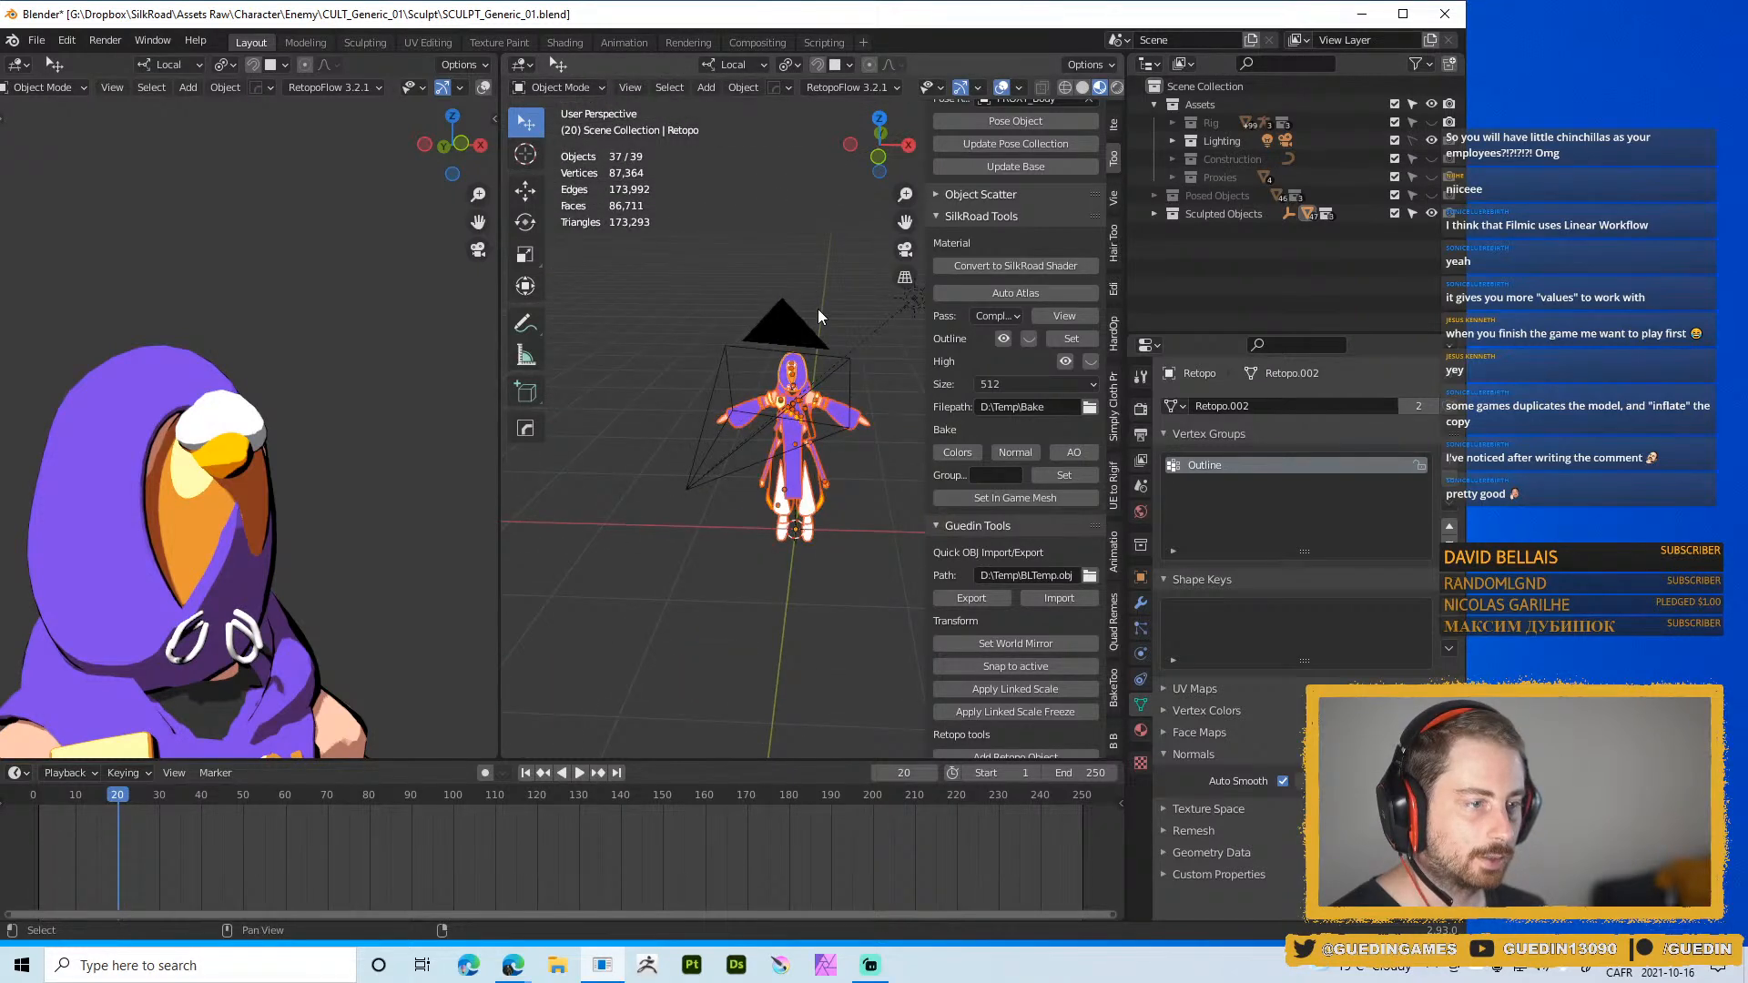
scroll(819, 314, up, 3)
scroll(778, 480, up, 4)
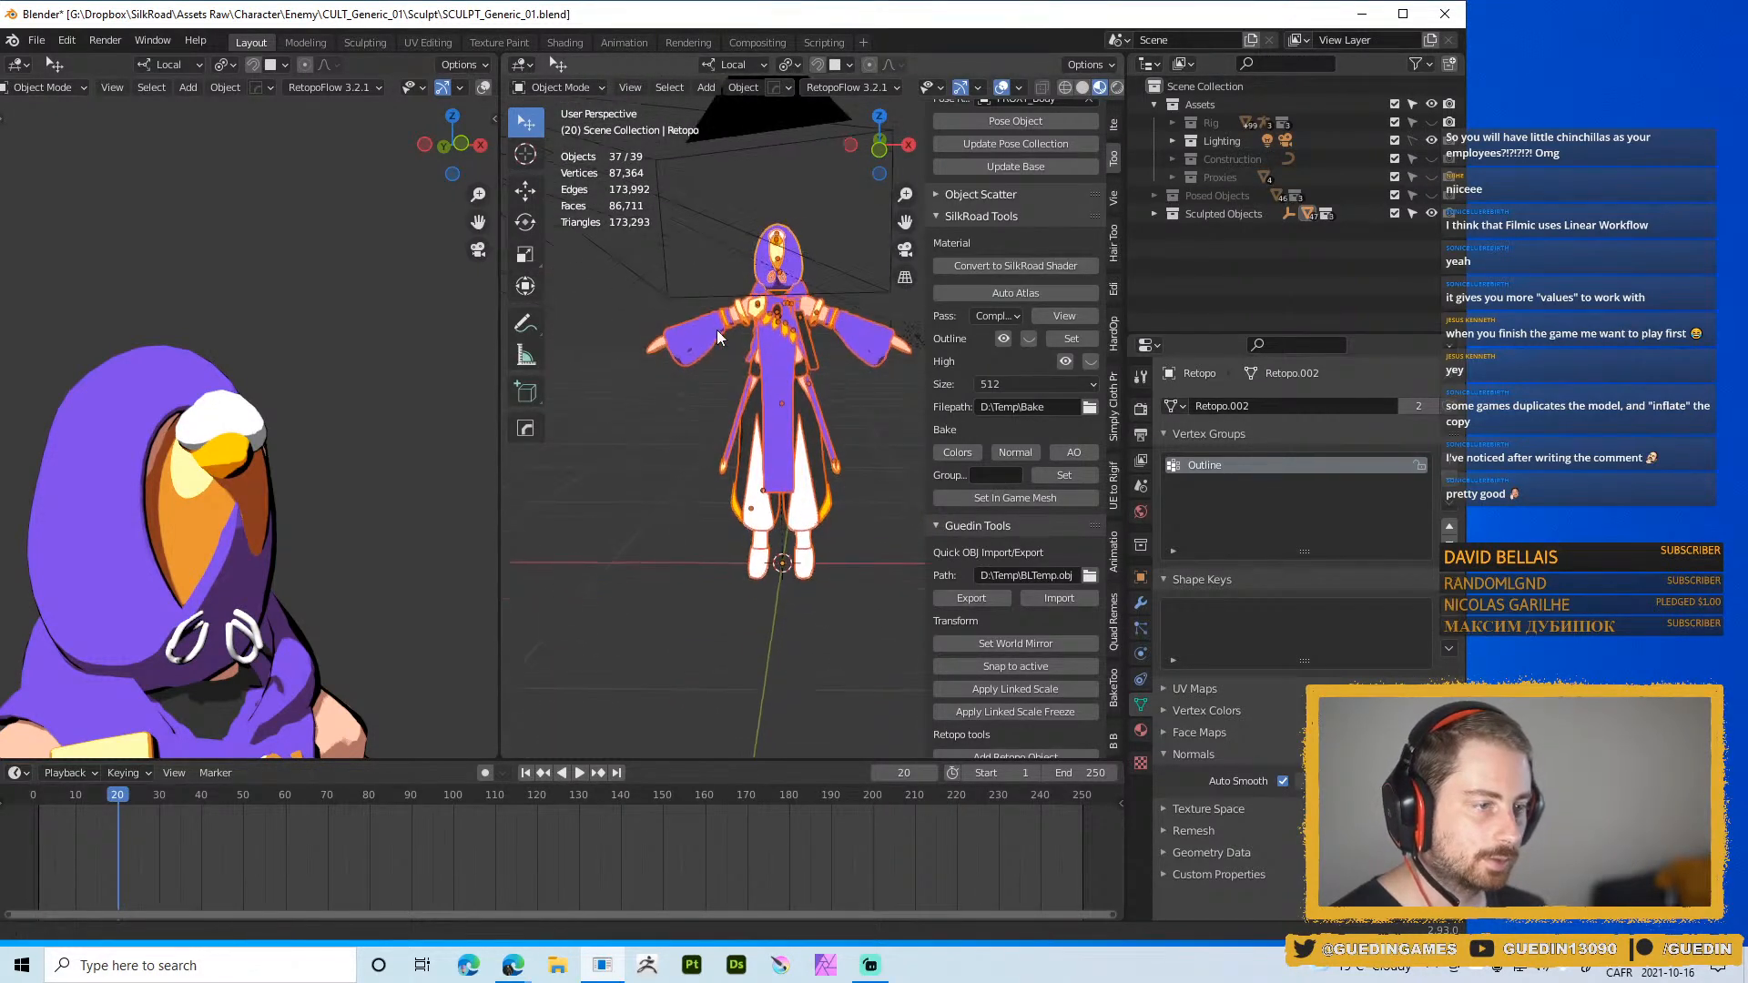
shift+click(734, 386)
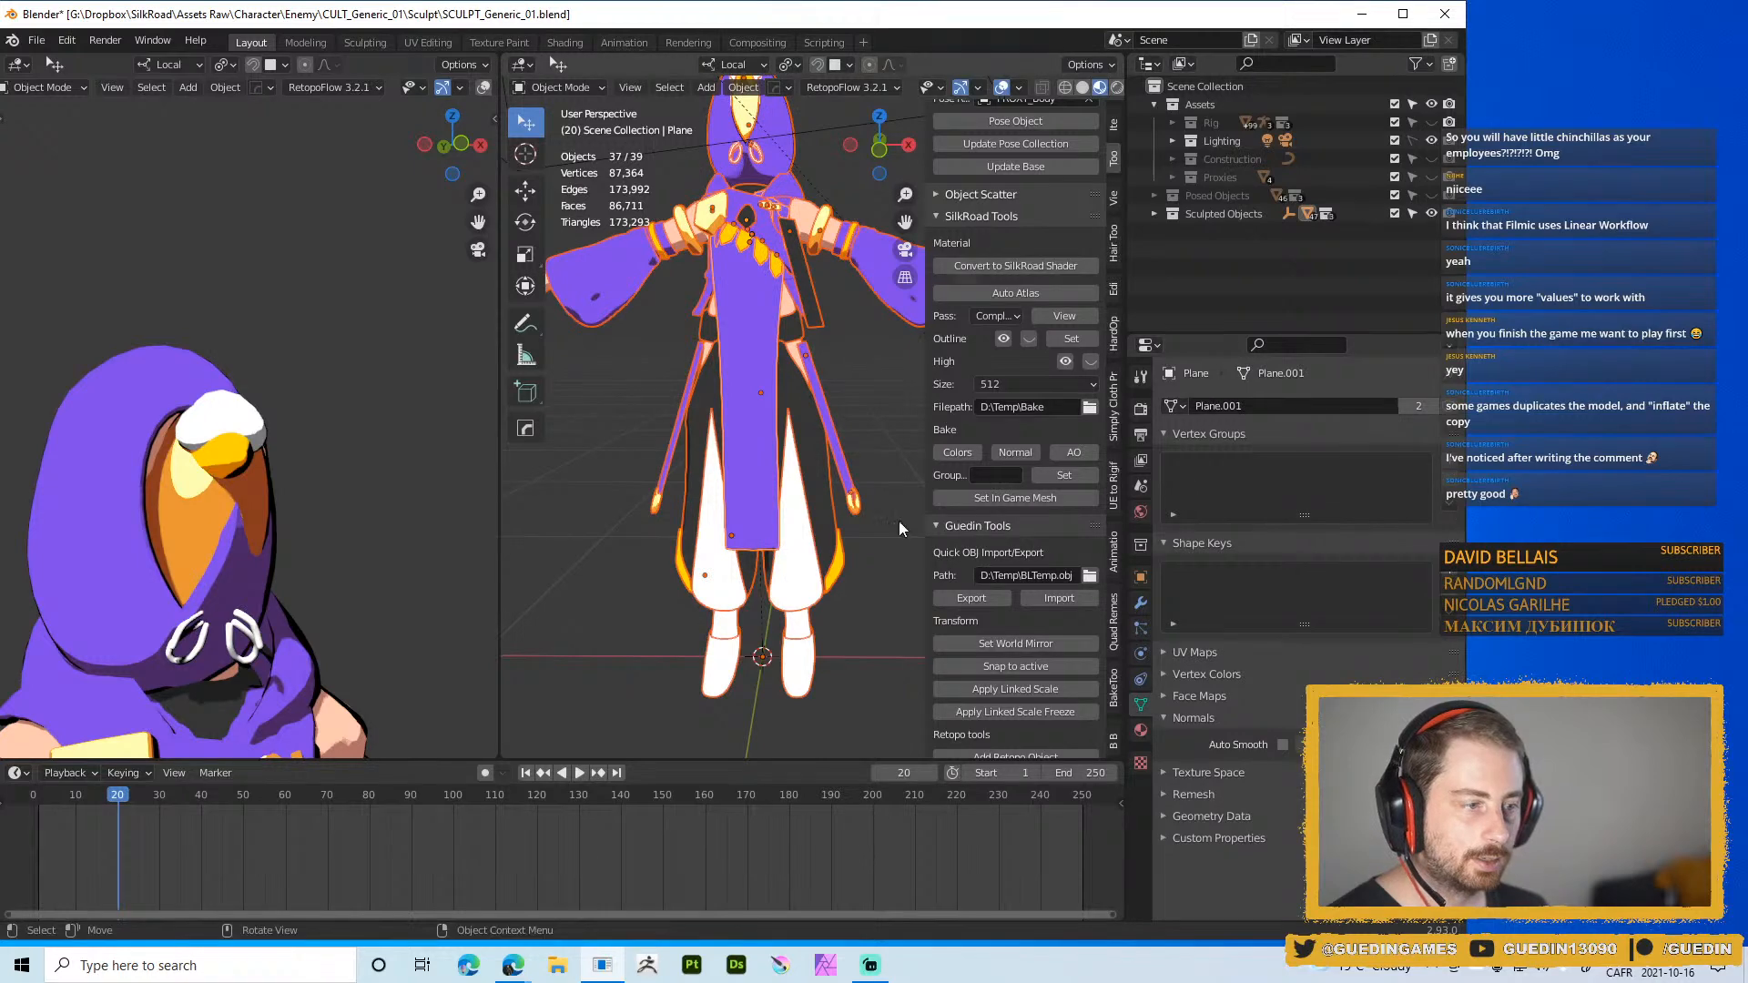
Save the file and try to set outlines on all selected objects with the SilkRoad outline tool
key(ctrl+s)
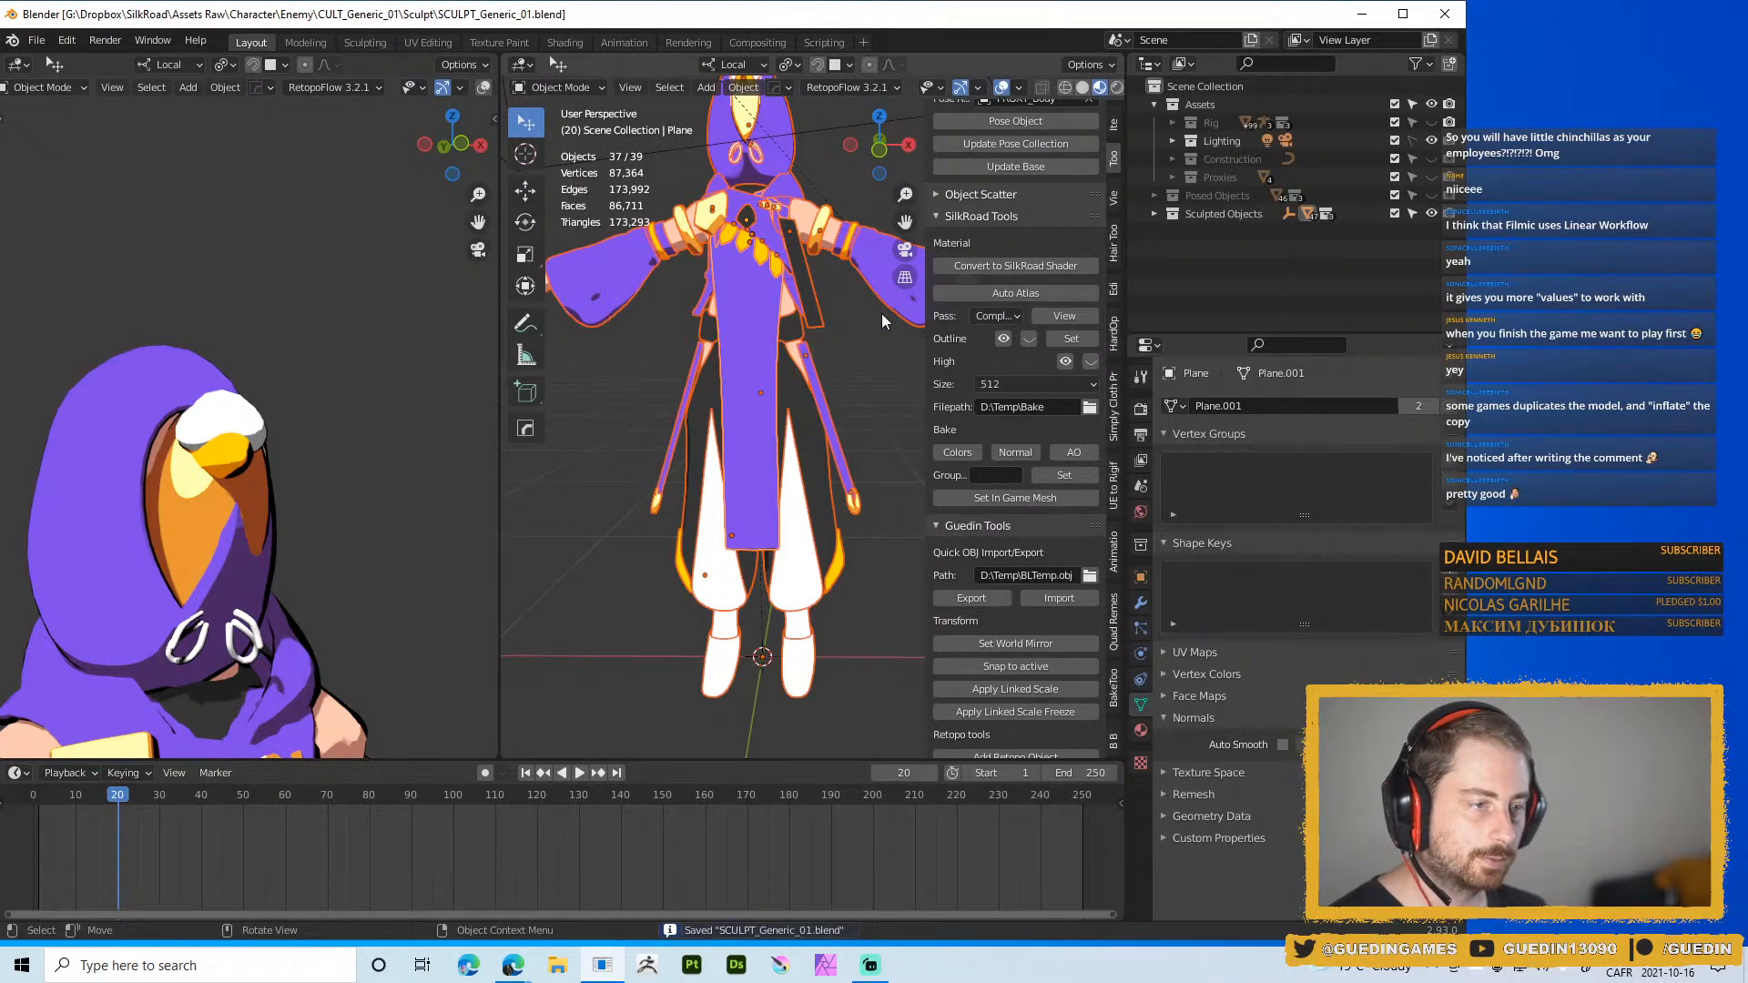
click(1085, 340)
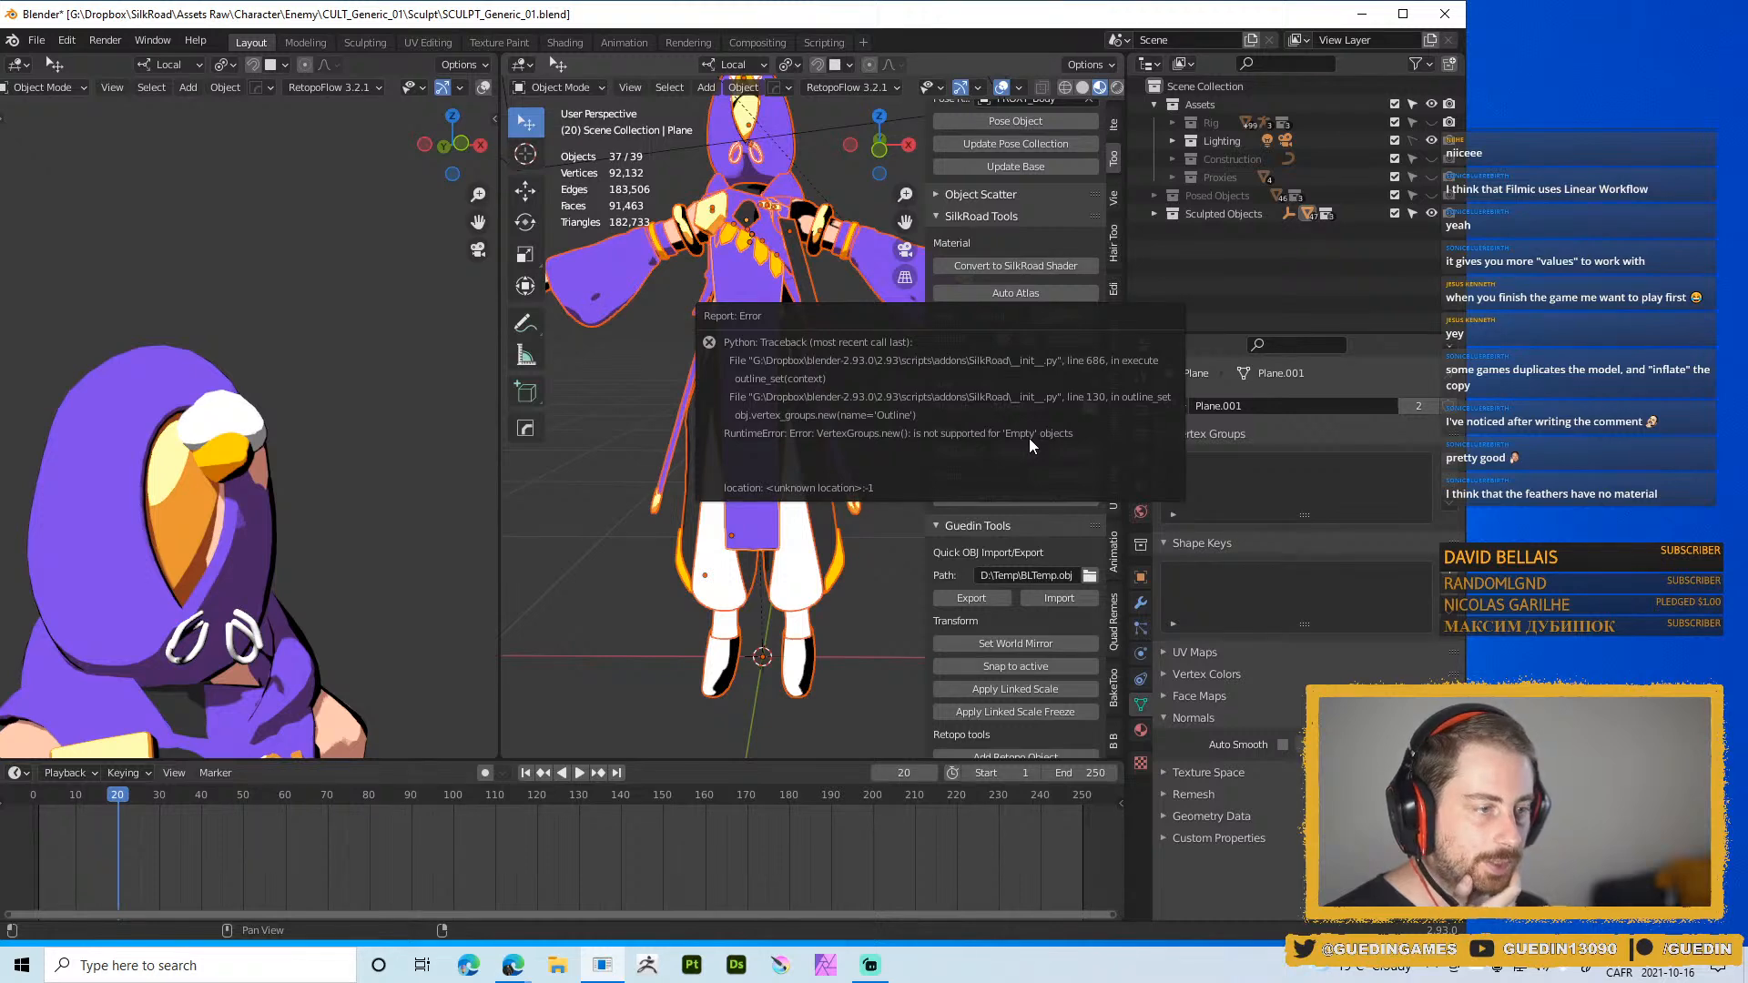
Reopen the recent file SCULPT_Generic_01.blend without saving the current changes
scroll(745, 419, down, 1)
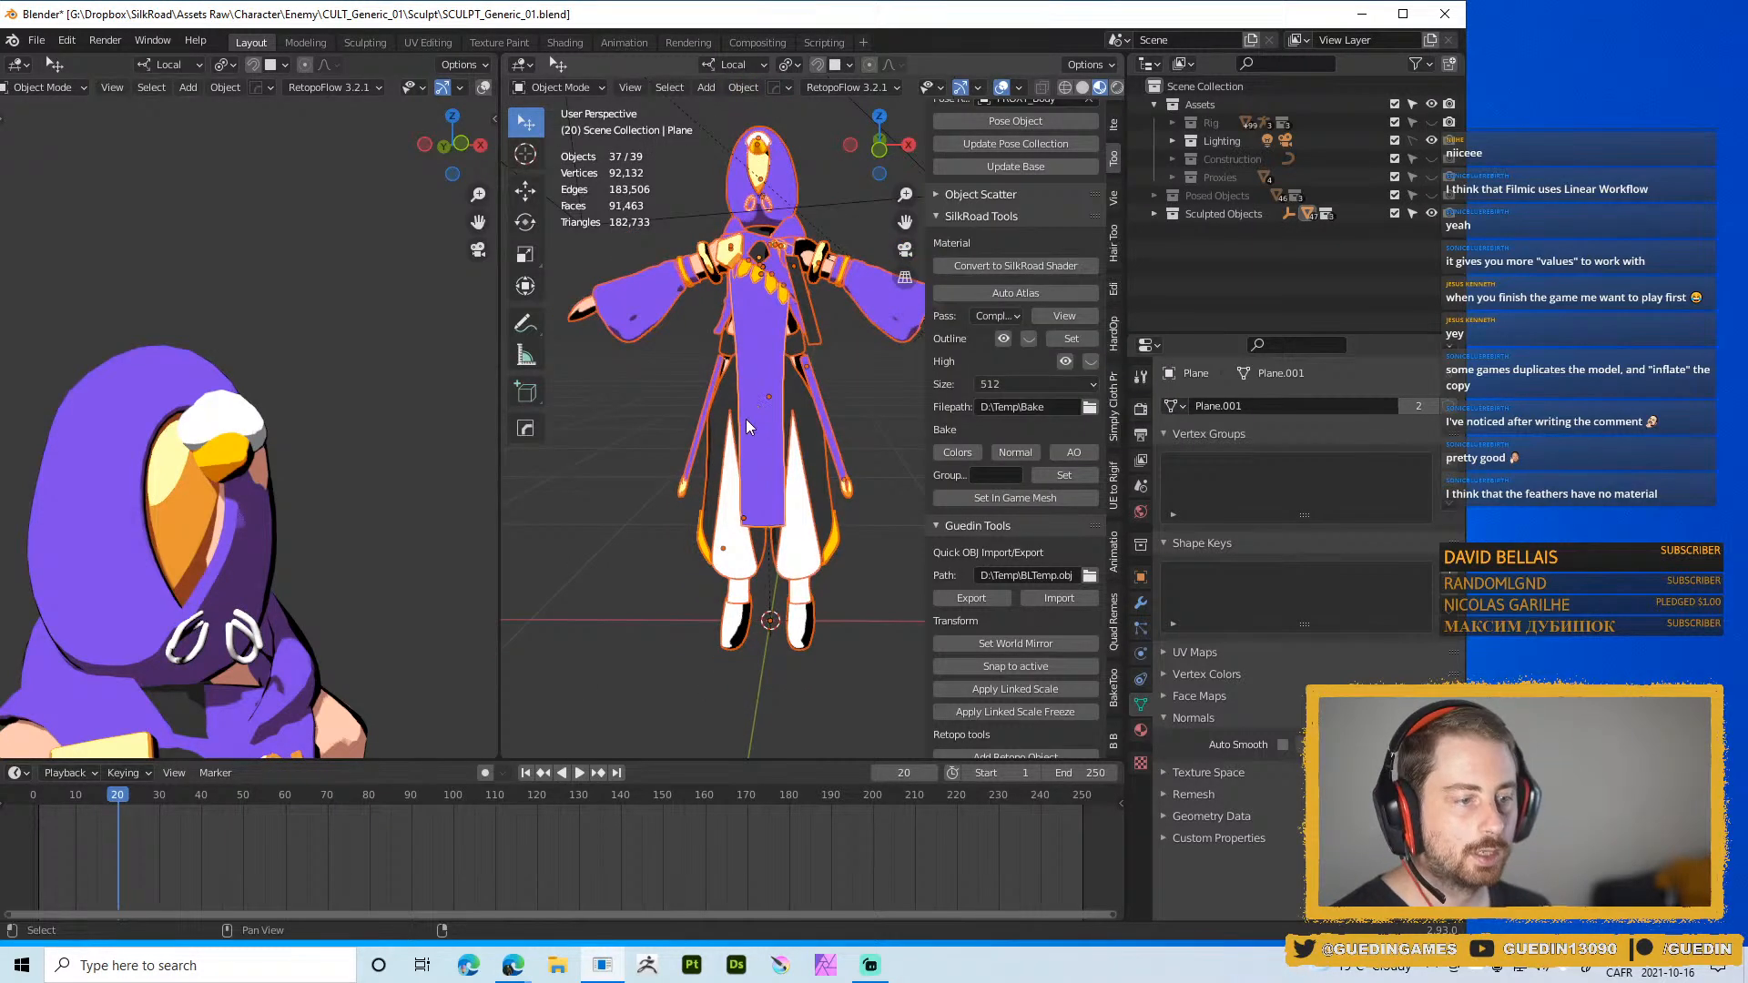
key(ctrl+shift+o)
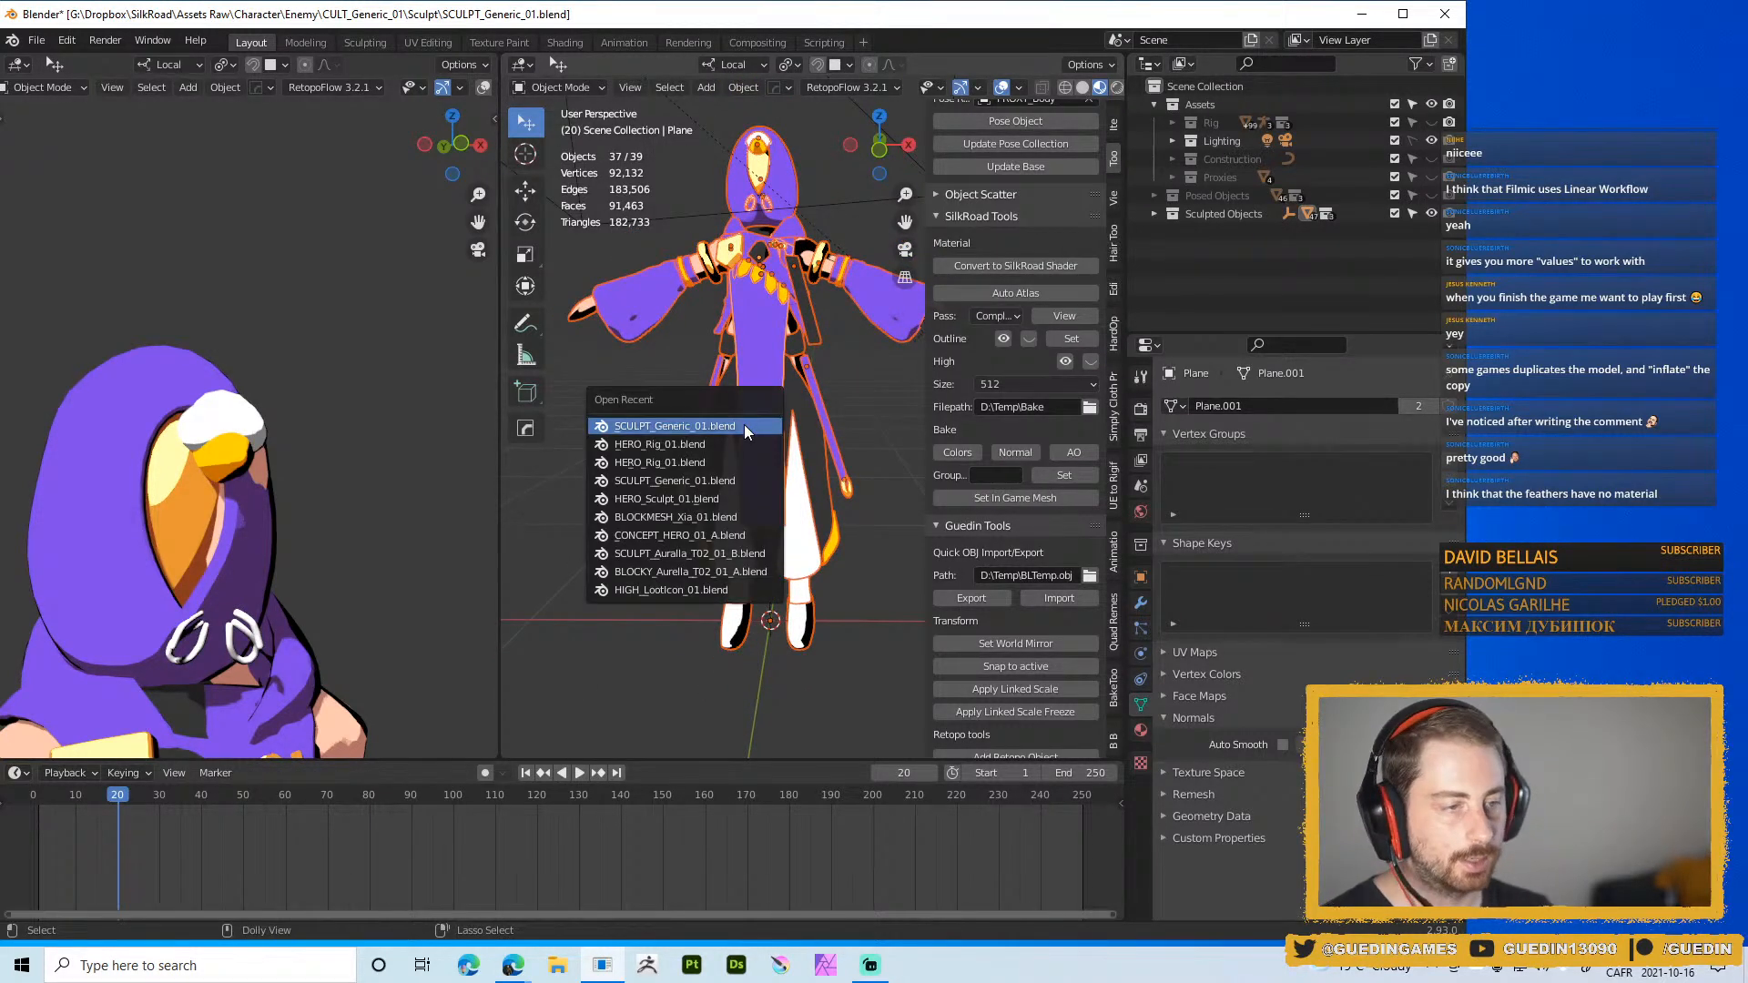
click(745, 424)
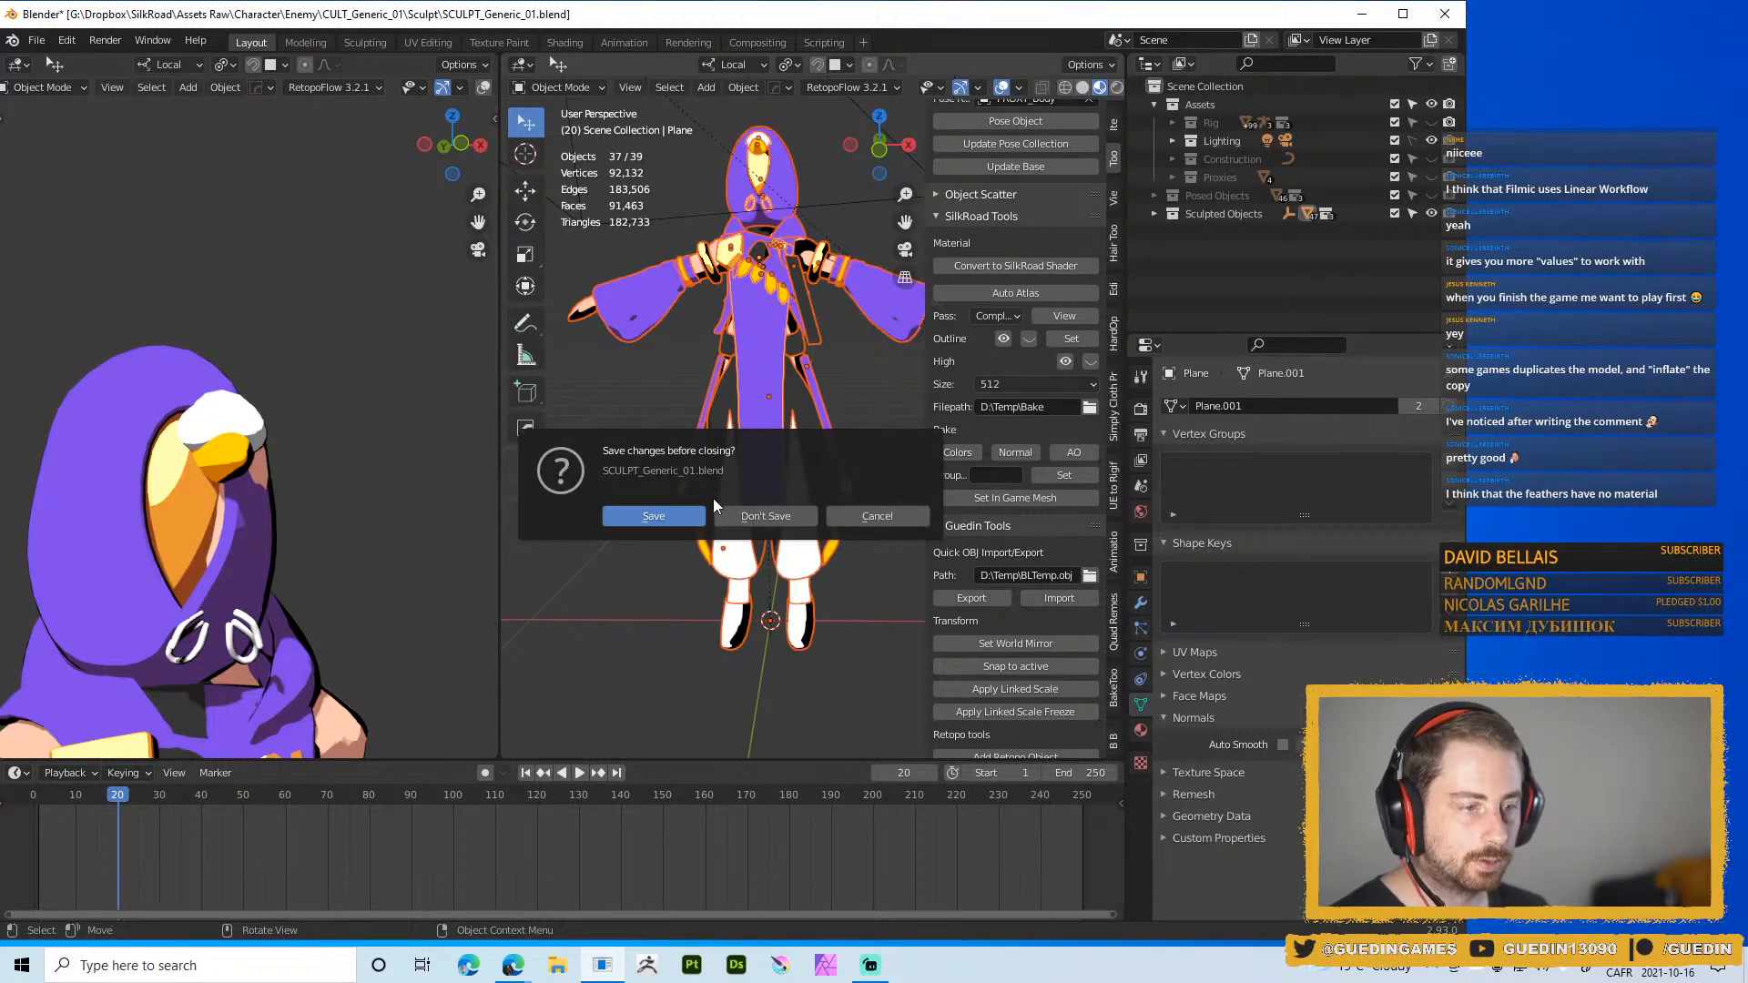
click(788, 519)
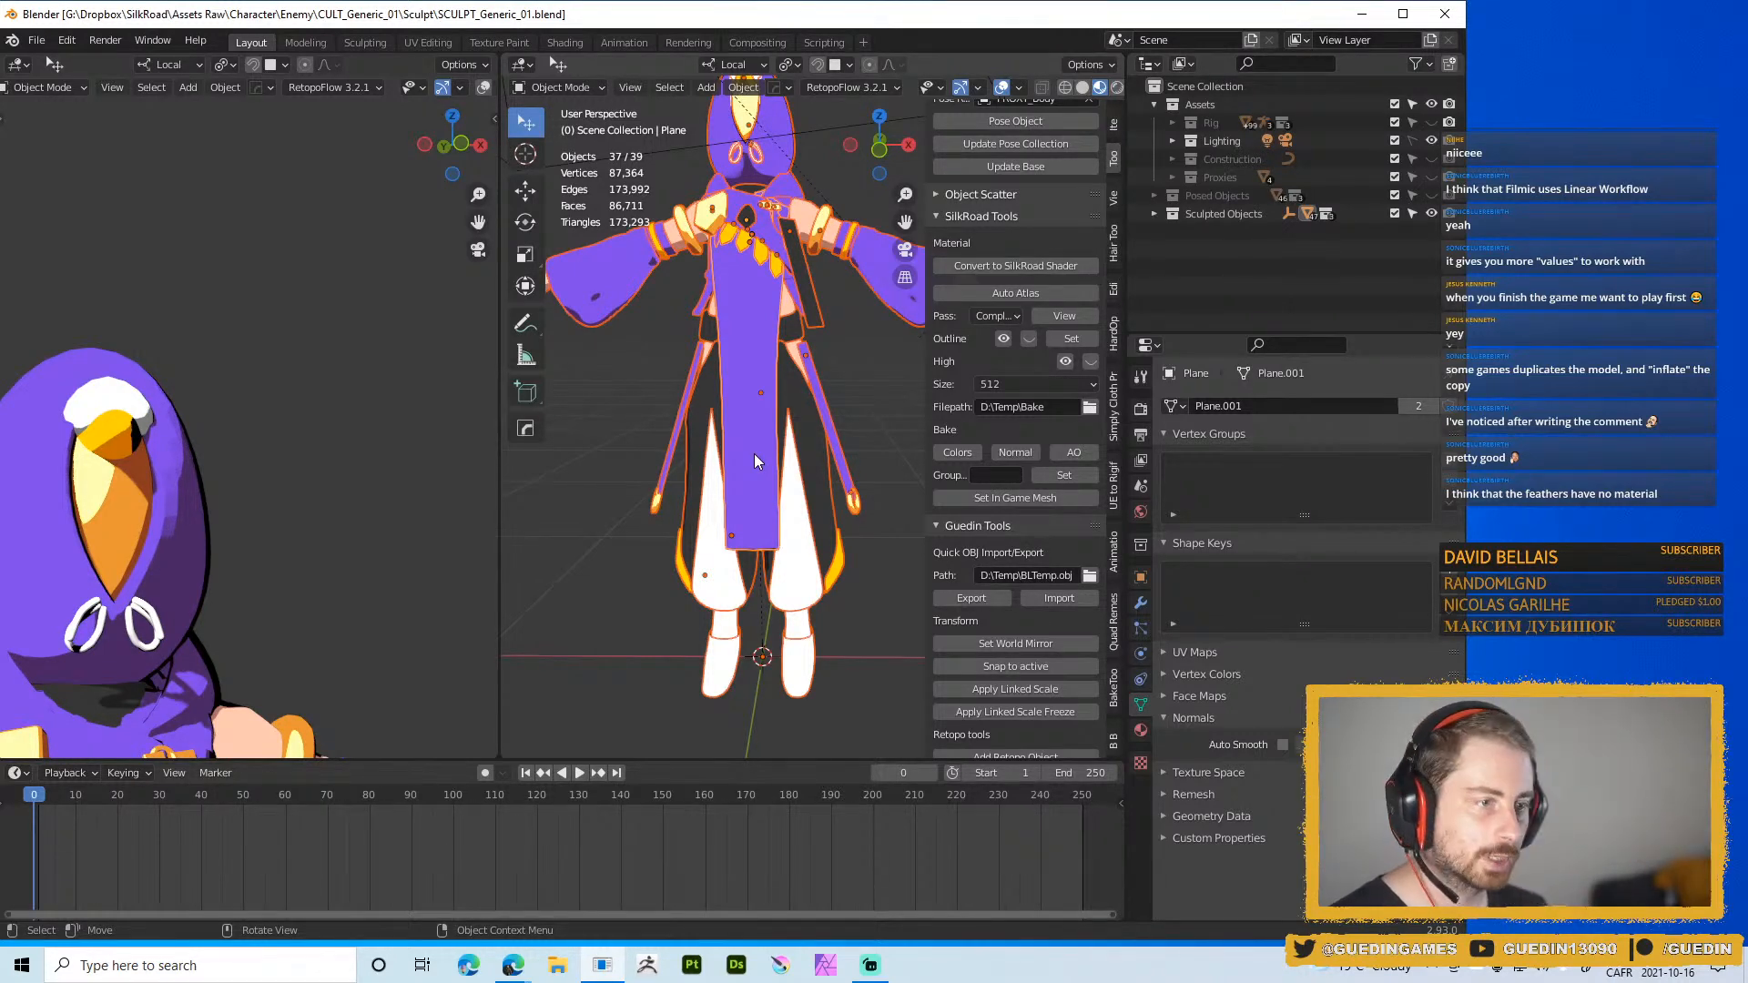
Select the last golden feather hanging across the character's chest and show its material settings
middle_drag(753, 453, 728, 619)
scroll(742, 478, up, 4)
click(637, 518)
click(1140, 731)
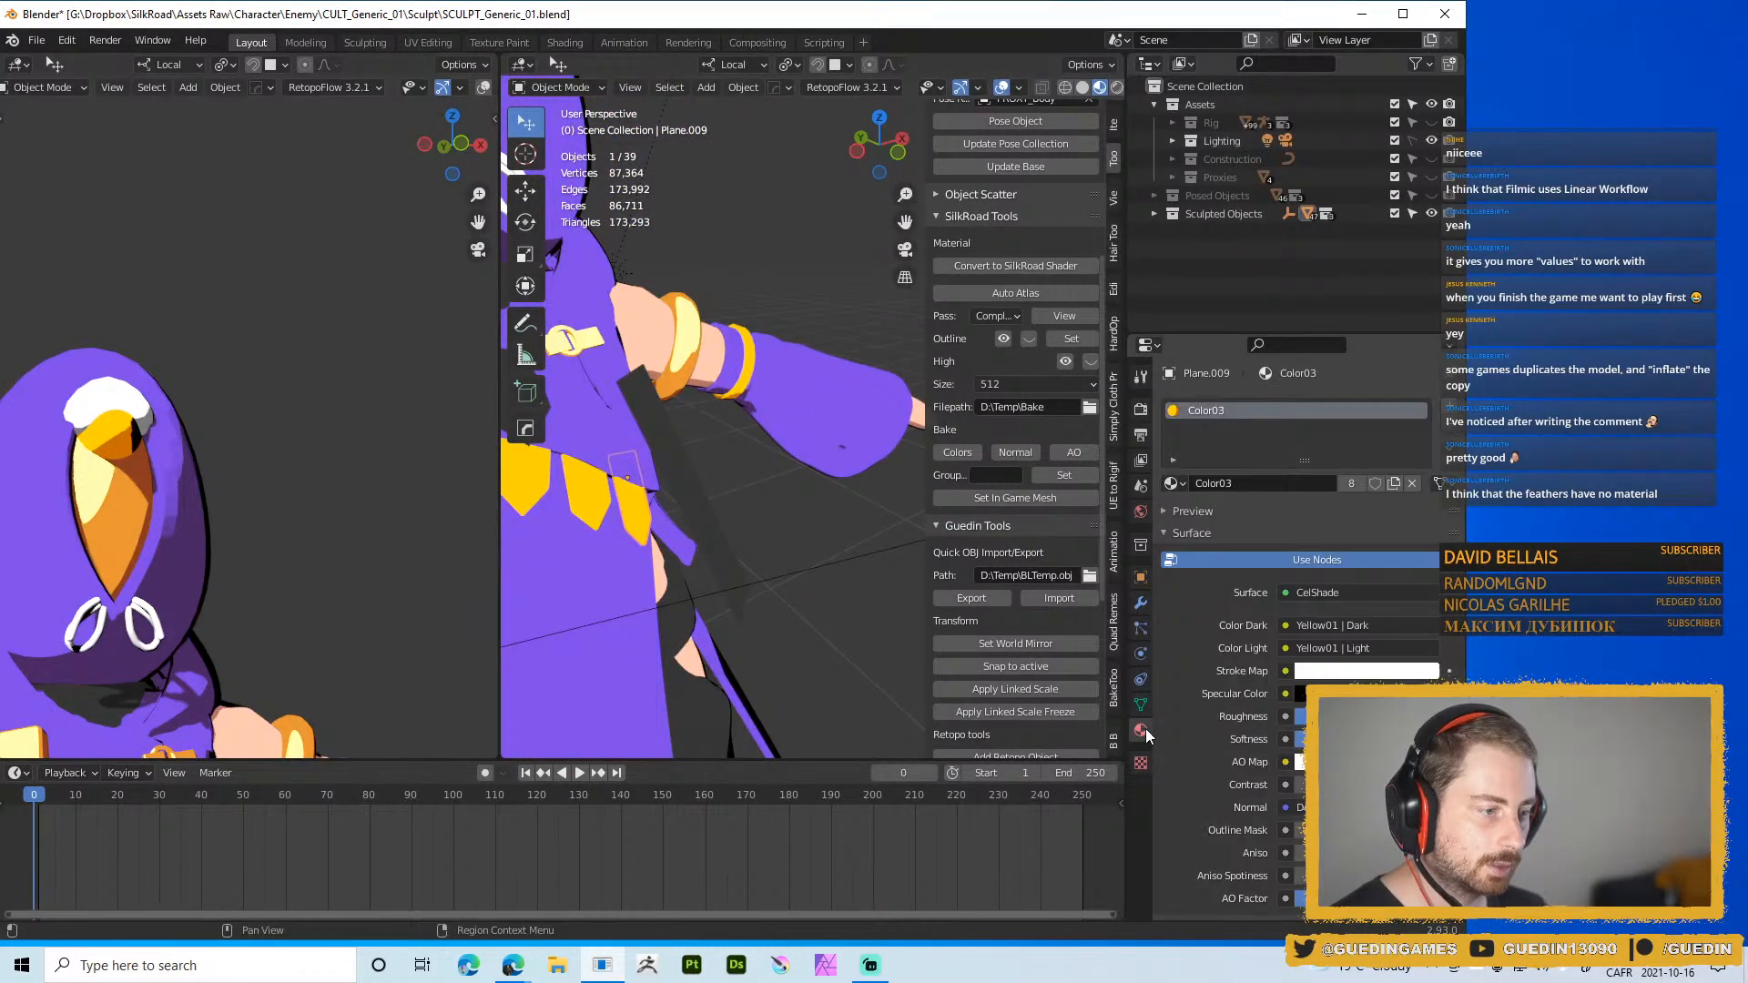
middle_drag(675, 506, 706, 426)
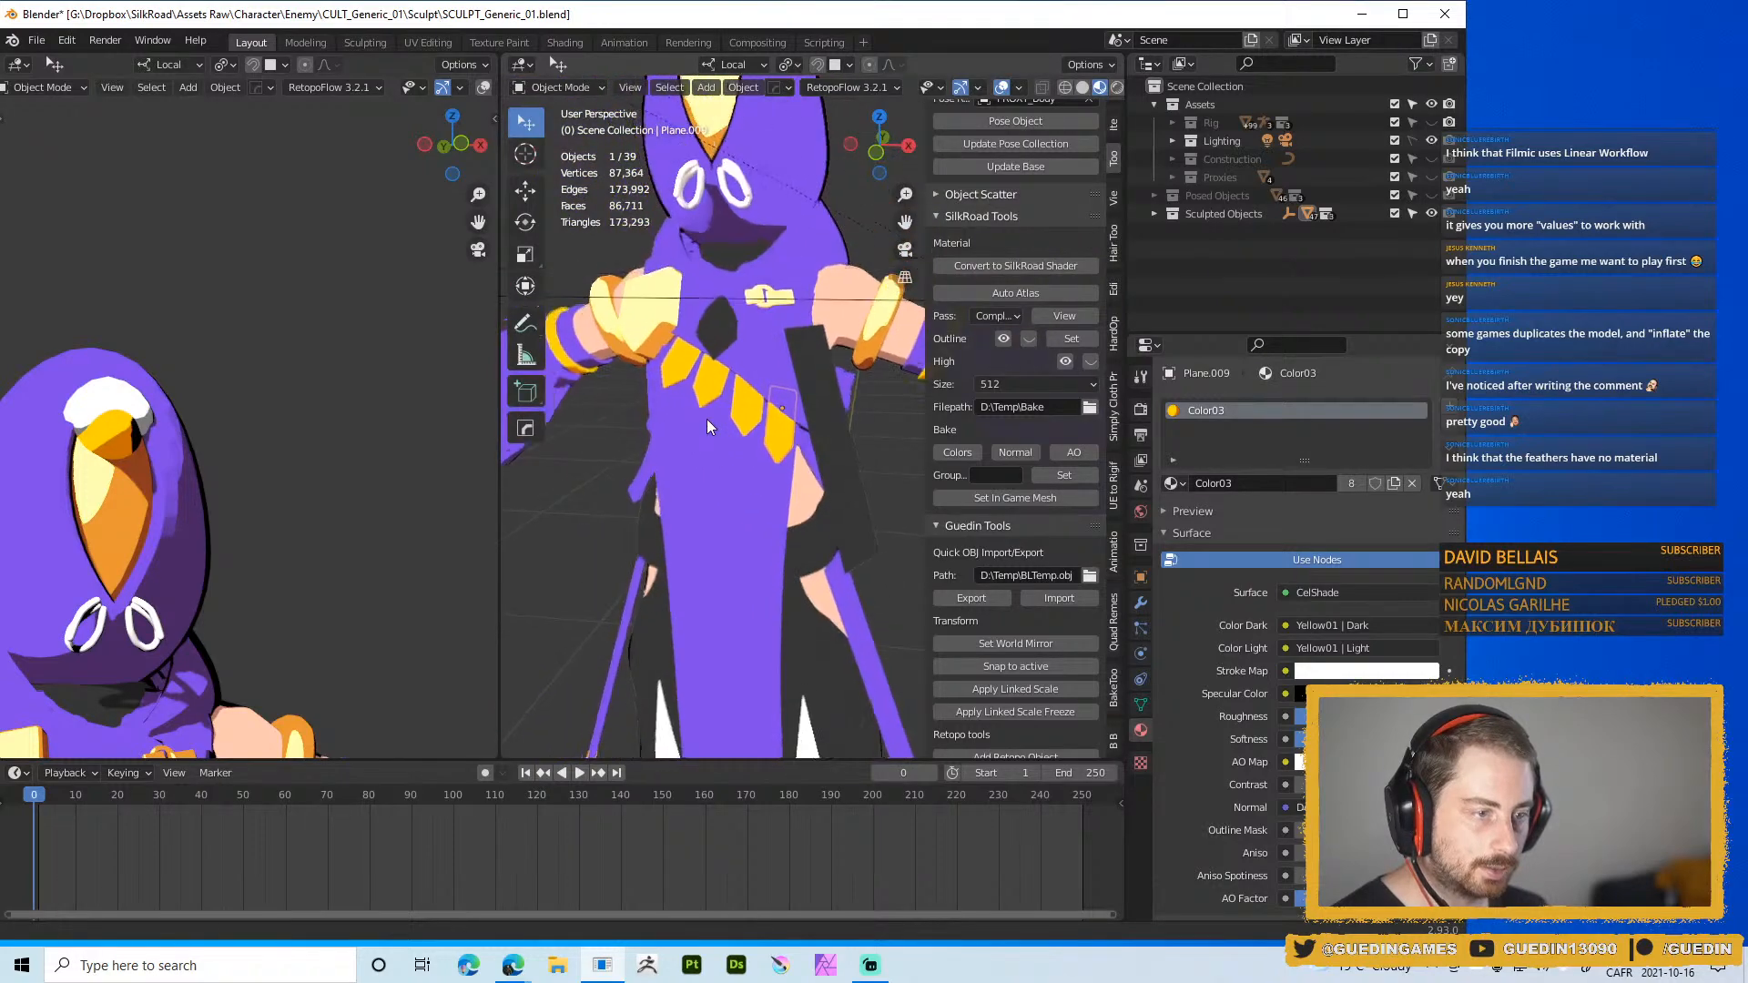
Examine the character's cel shading and chest feathers through the camera and from the front, up close and at full length
key(KP_0)
shift+middle_drag(767, 569, 750, 462)
scroll(794, 428, down, 3)
scroll(762, 472, up, 4)
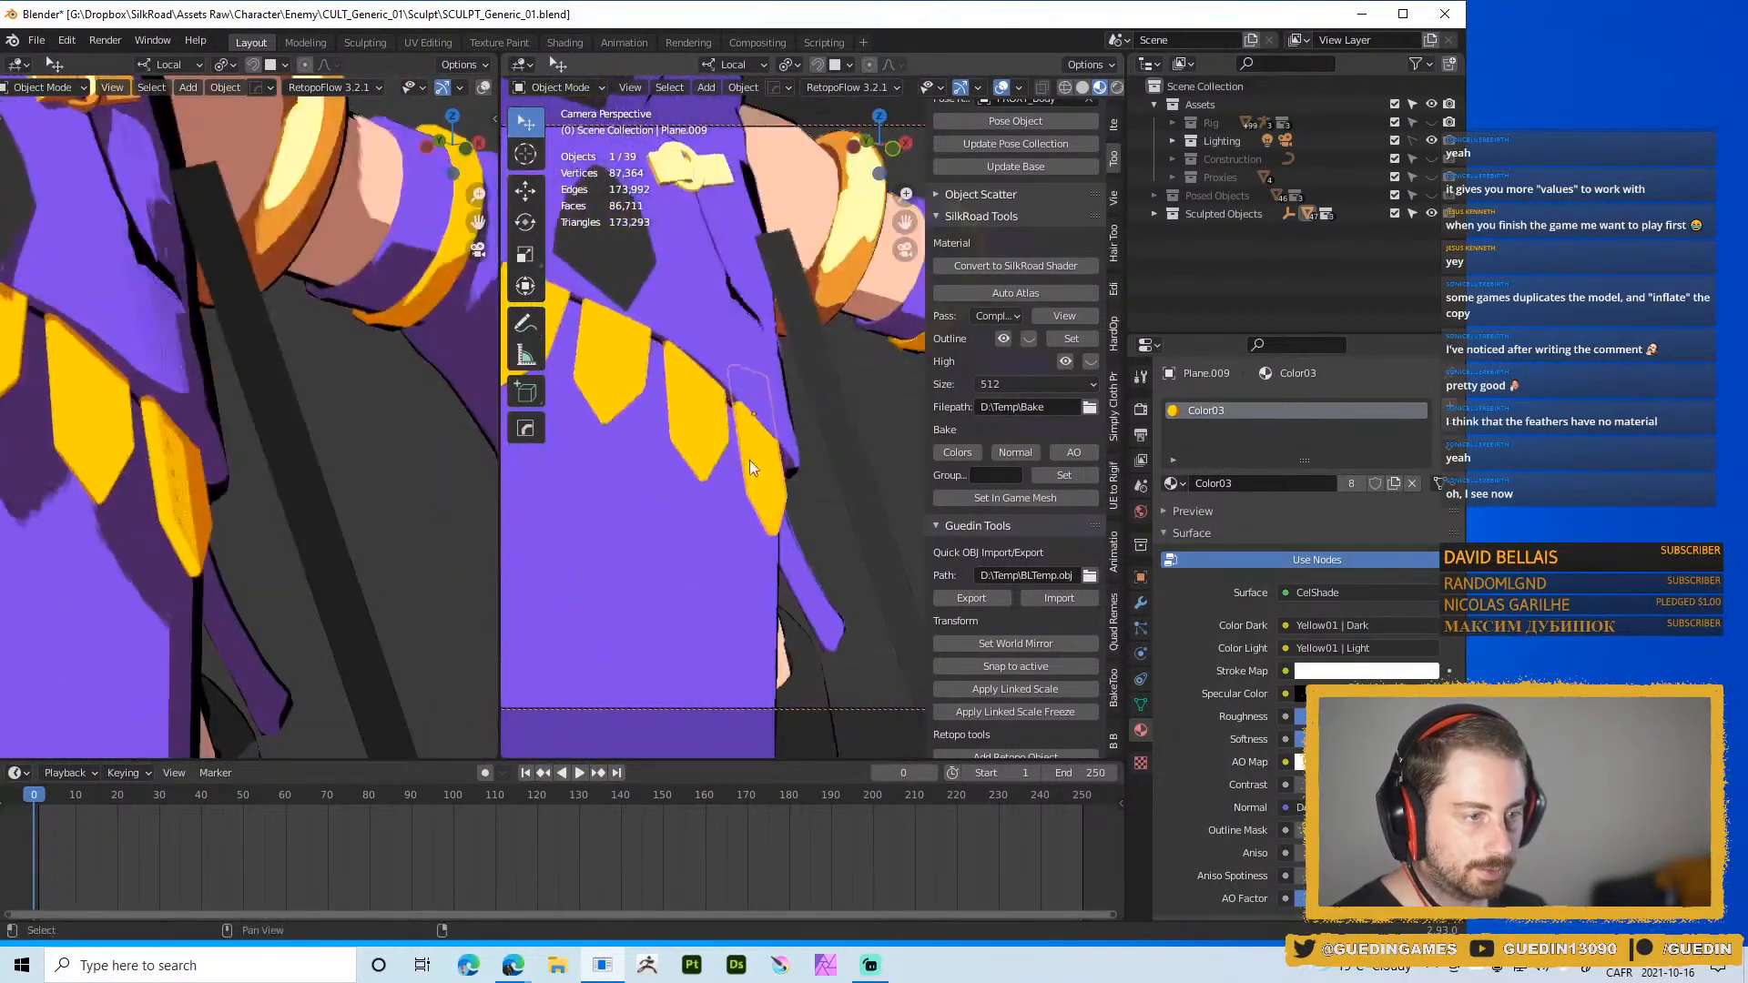
scroll(728, 427, down, 4)
scroll(728, 428, down, 6)
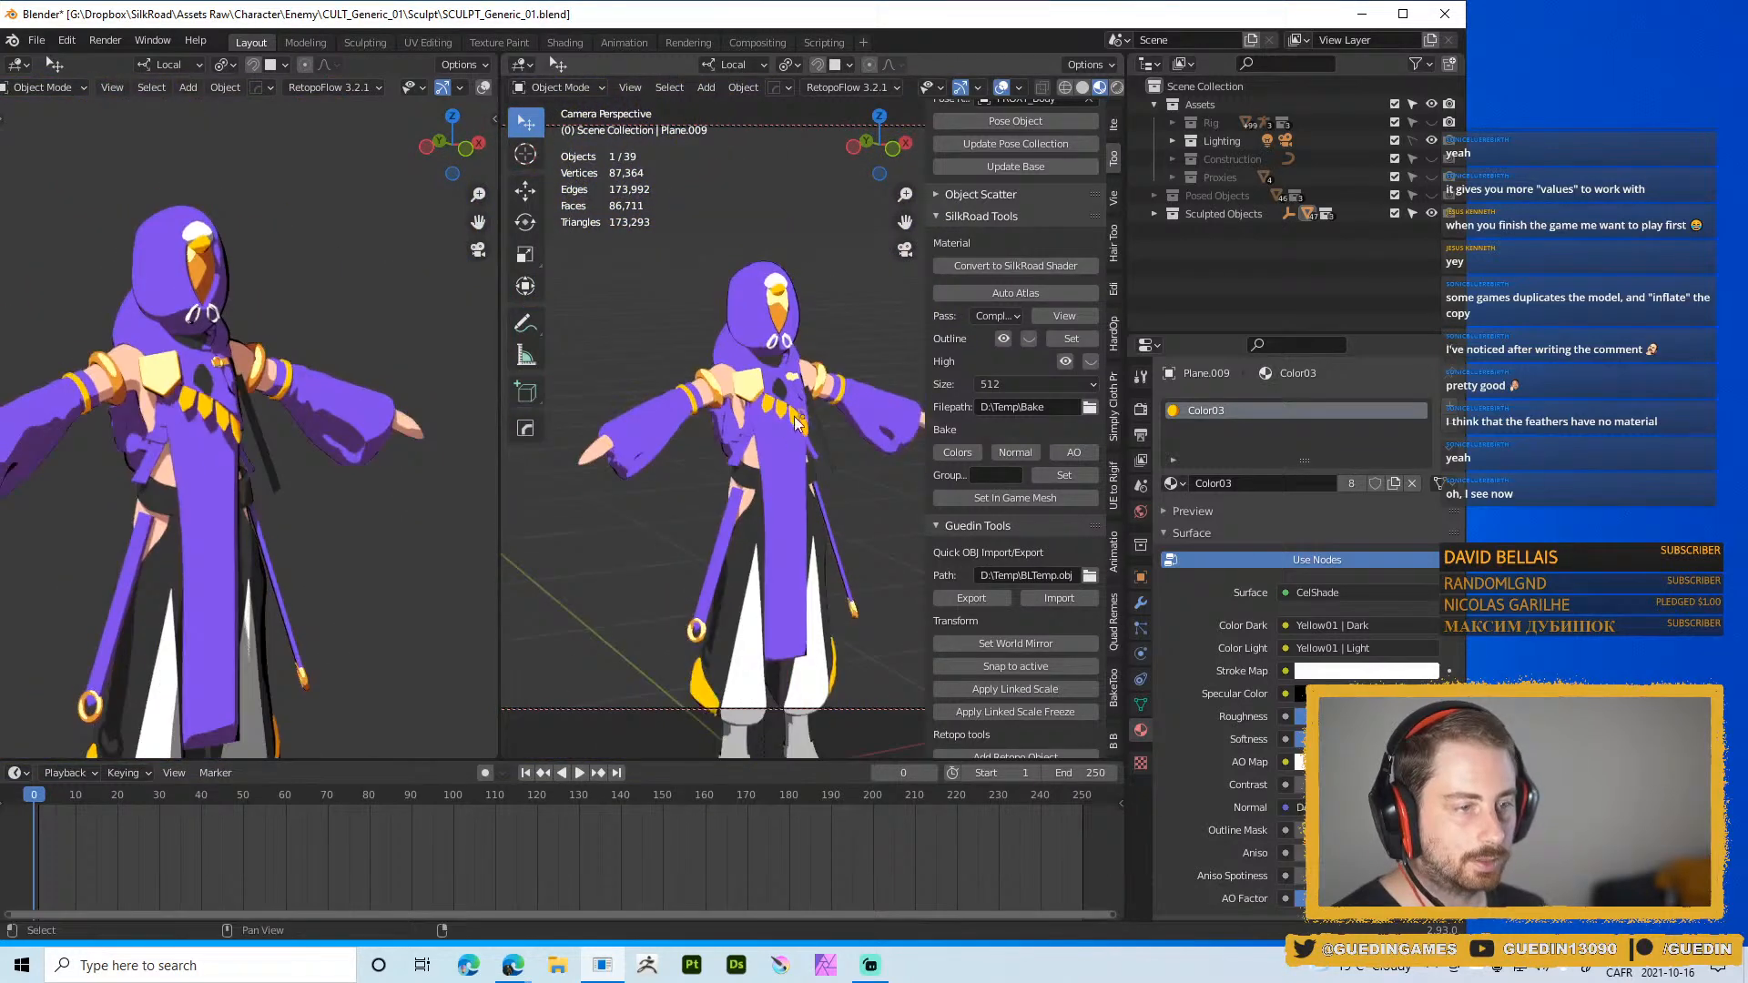
scroll(789, 423, down, 1)
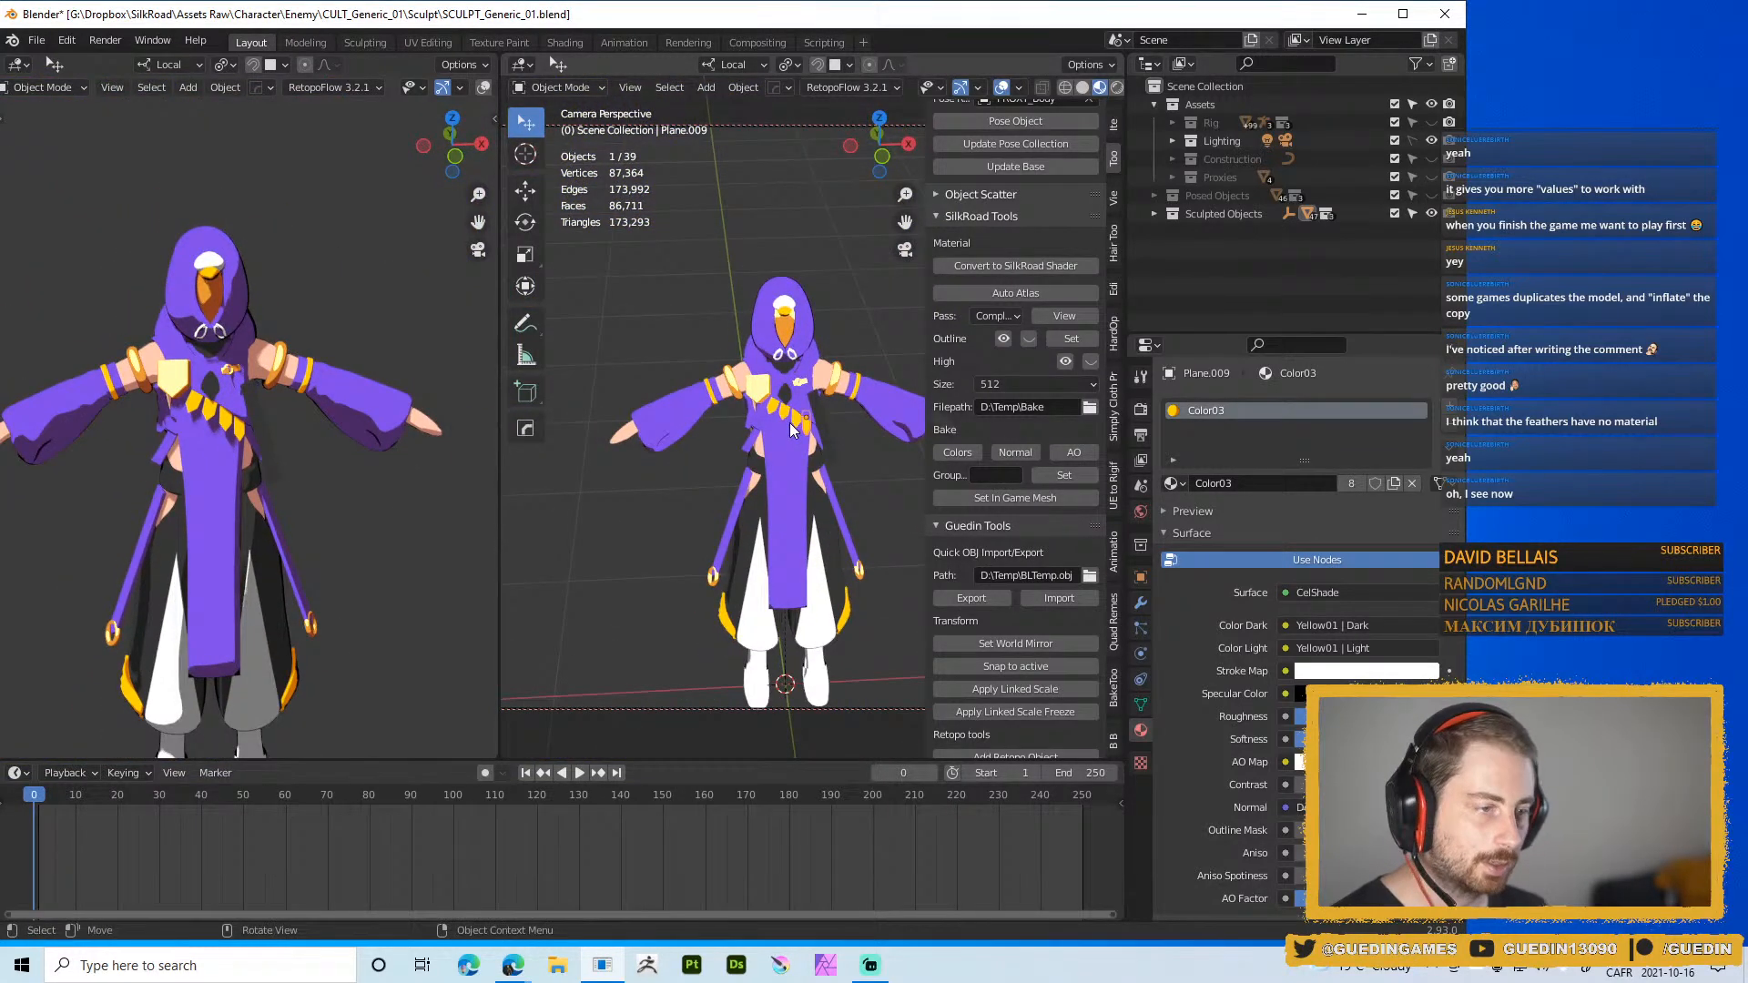
key(KP_0)
scroll(789, 423, up, 8)
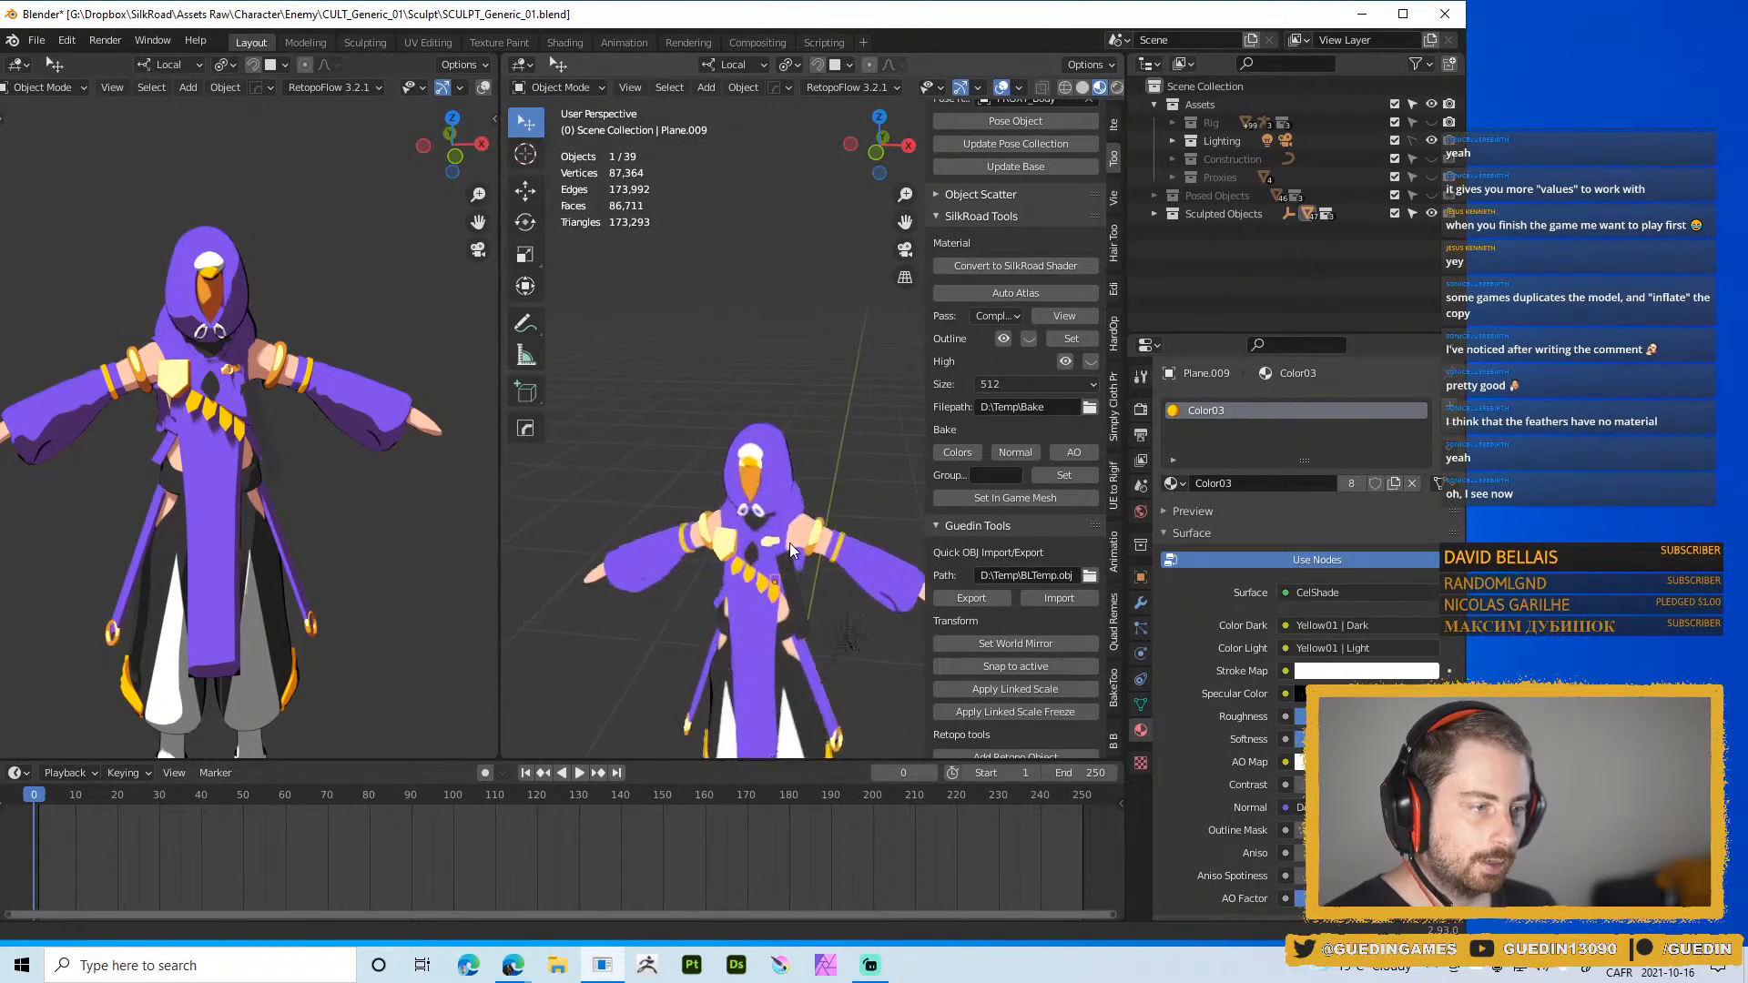
middle_drag(739, 435, 801, 415)
scroll(792, 400, up, 2)
shift+middle_drag(771, 318, 803, 422)
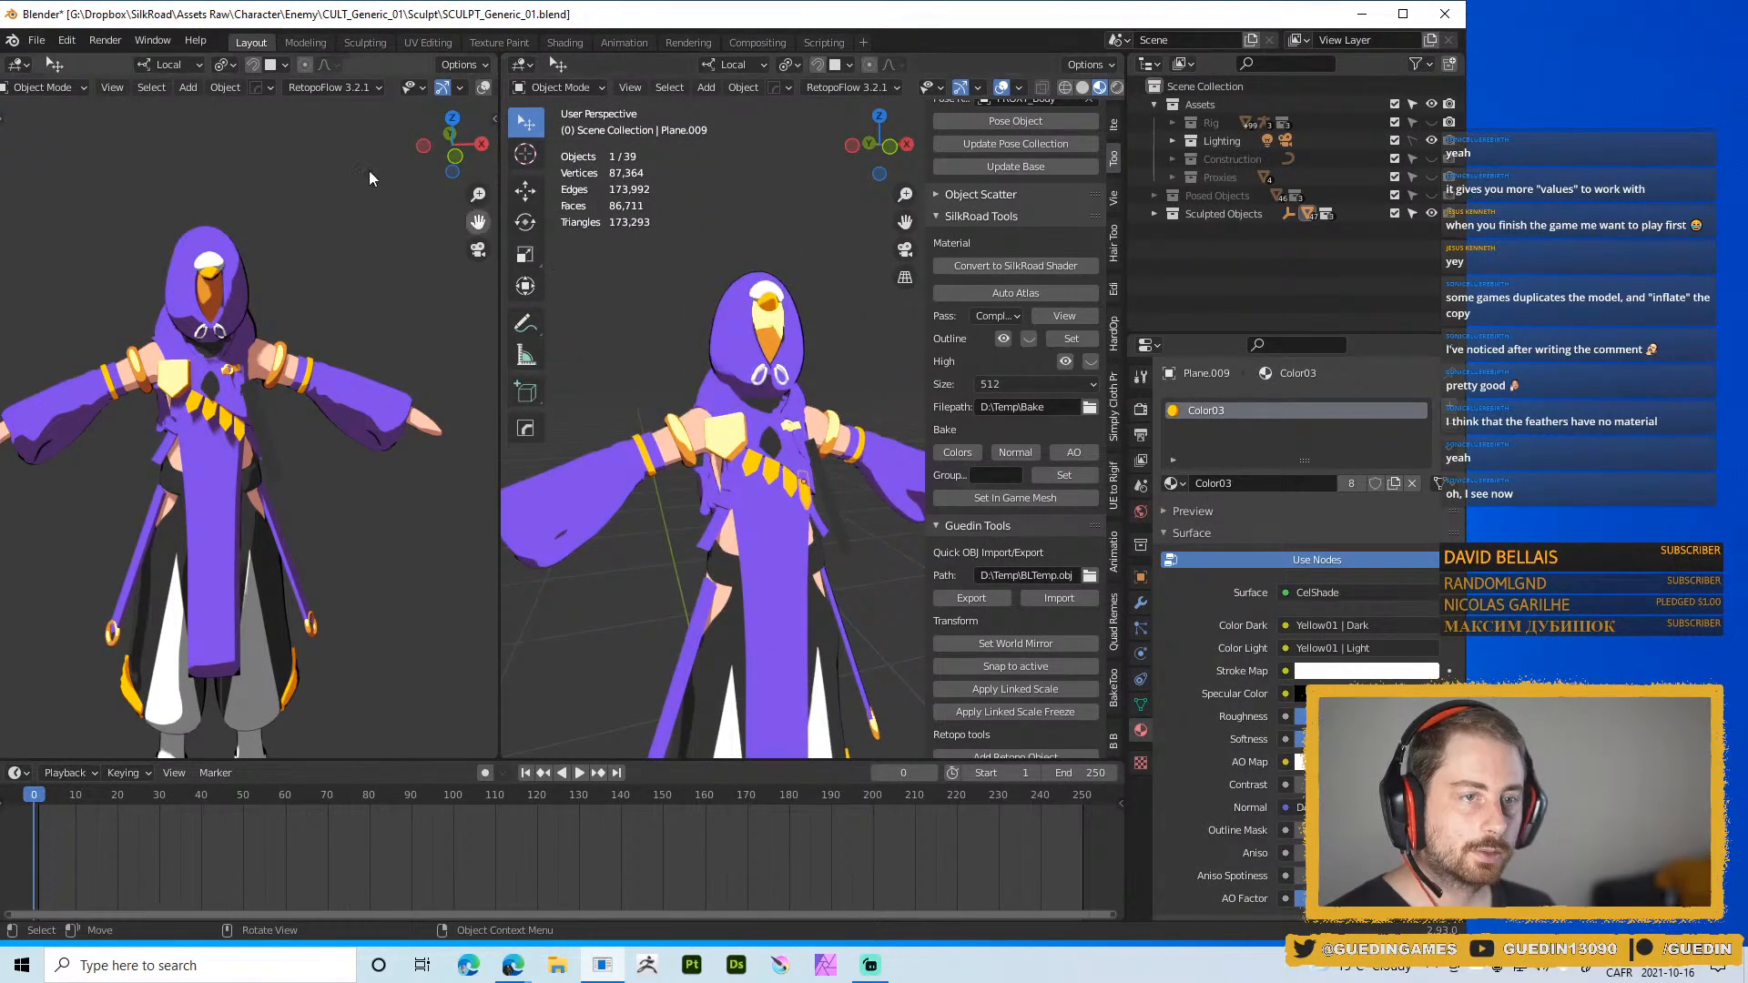
Switch to the Scripting workspace and bring up the file browser for opening a text file
click(818, 38)
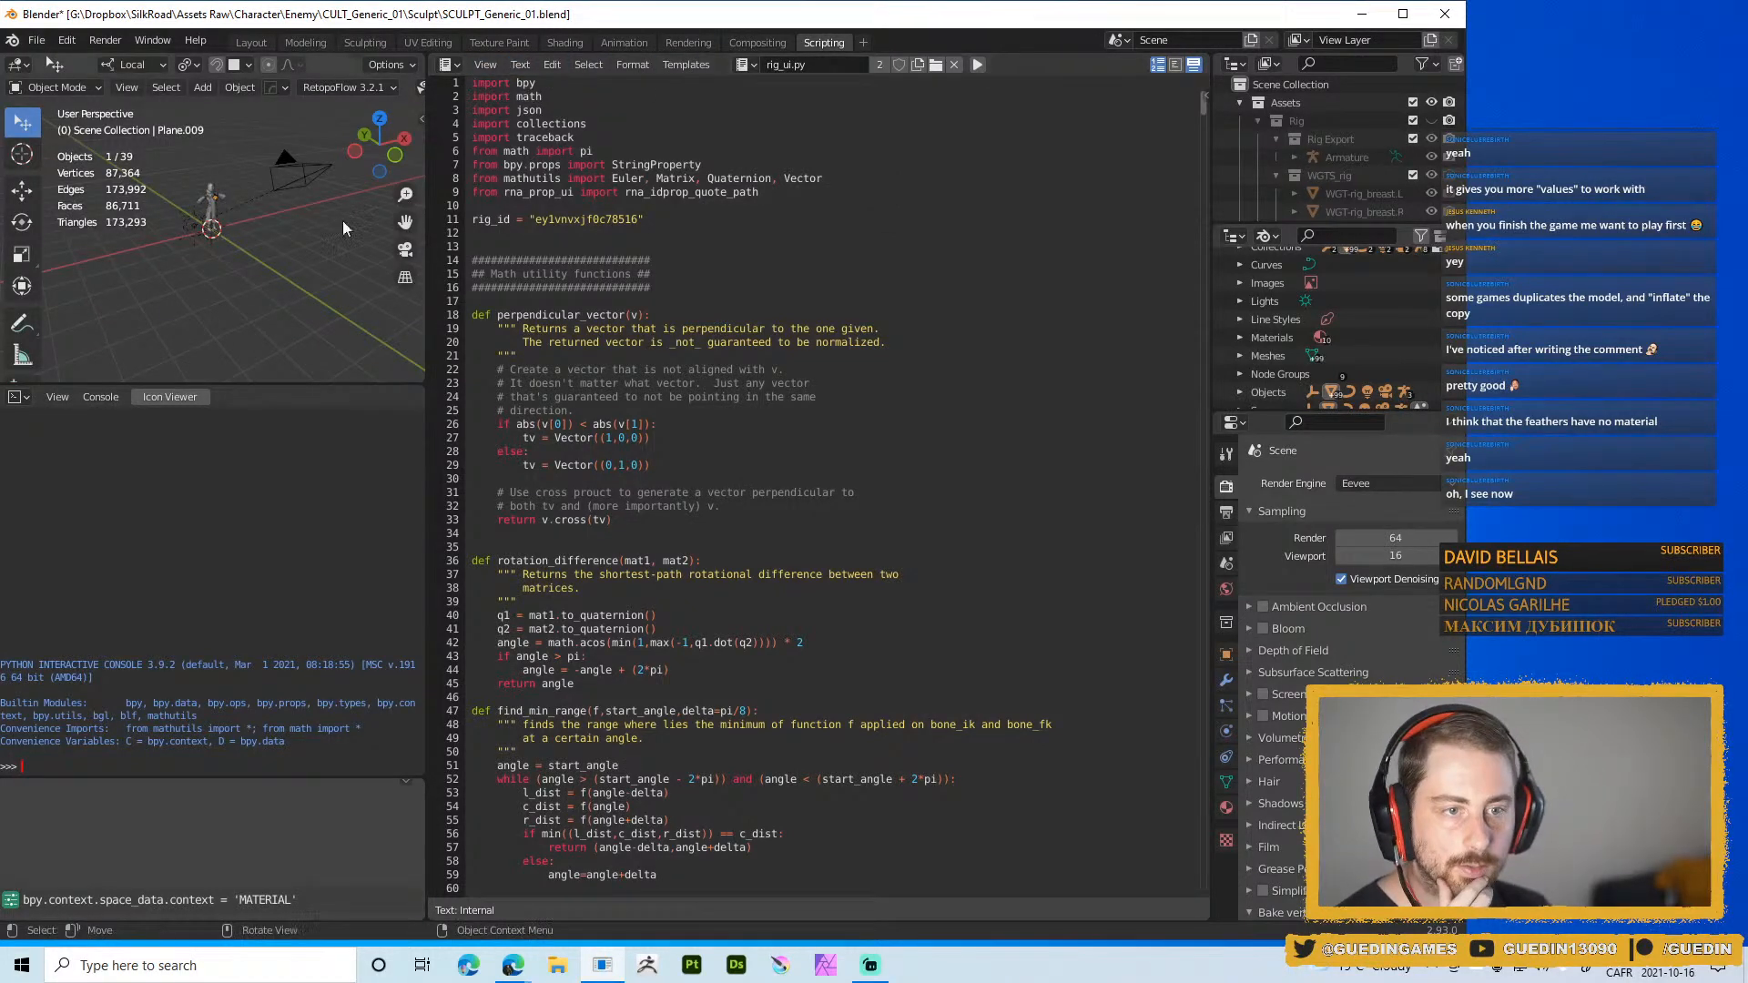
scroll(239, 131, up, 6)
scroll(264, 246, up, 7)
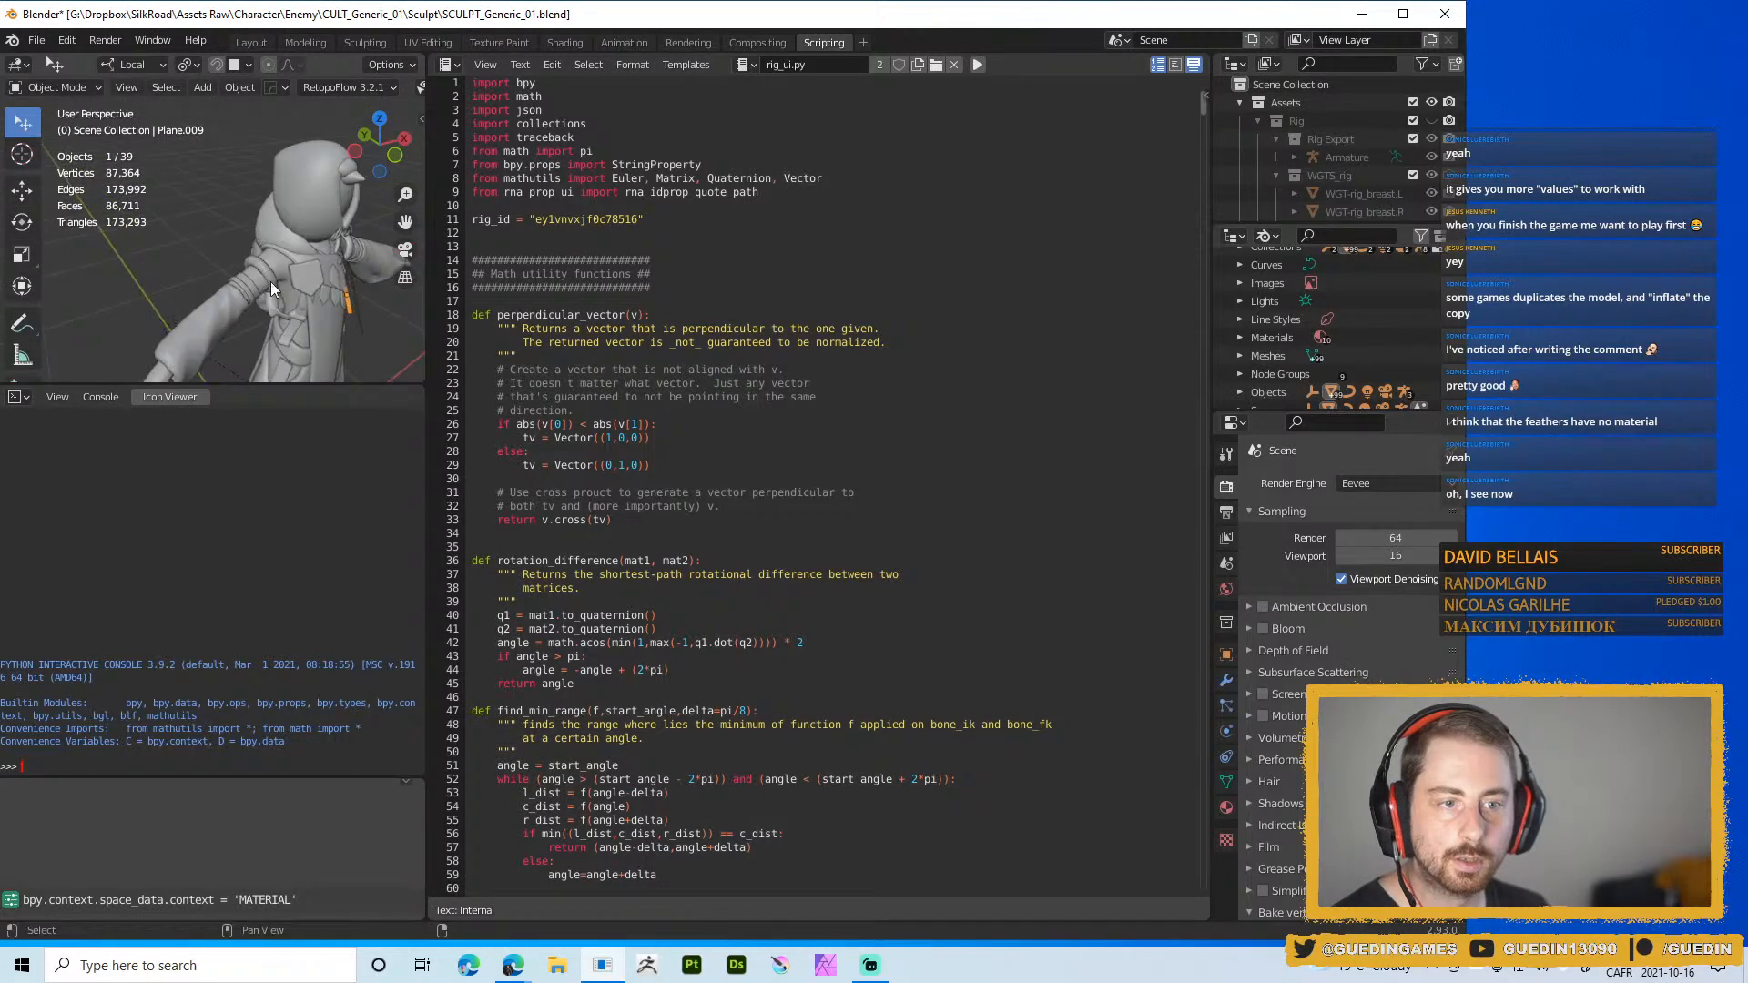
middle_drag(271, 282, 261, 189)
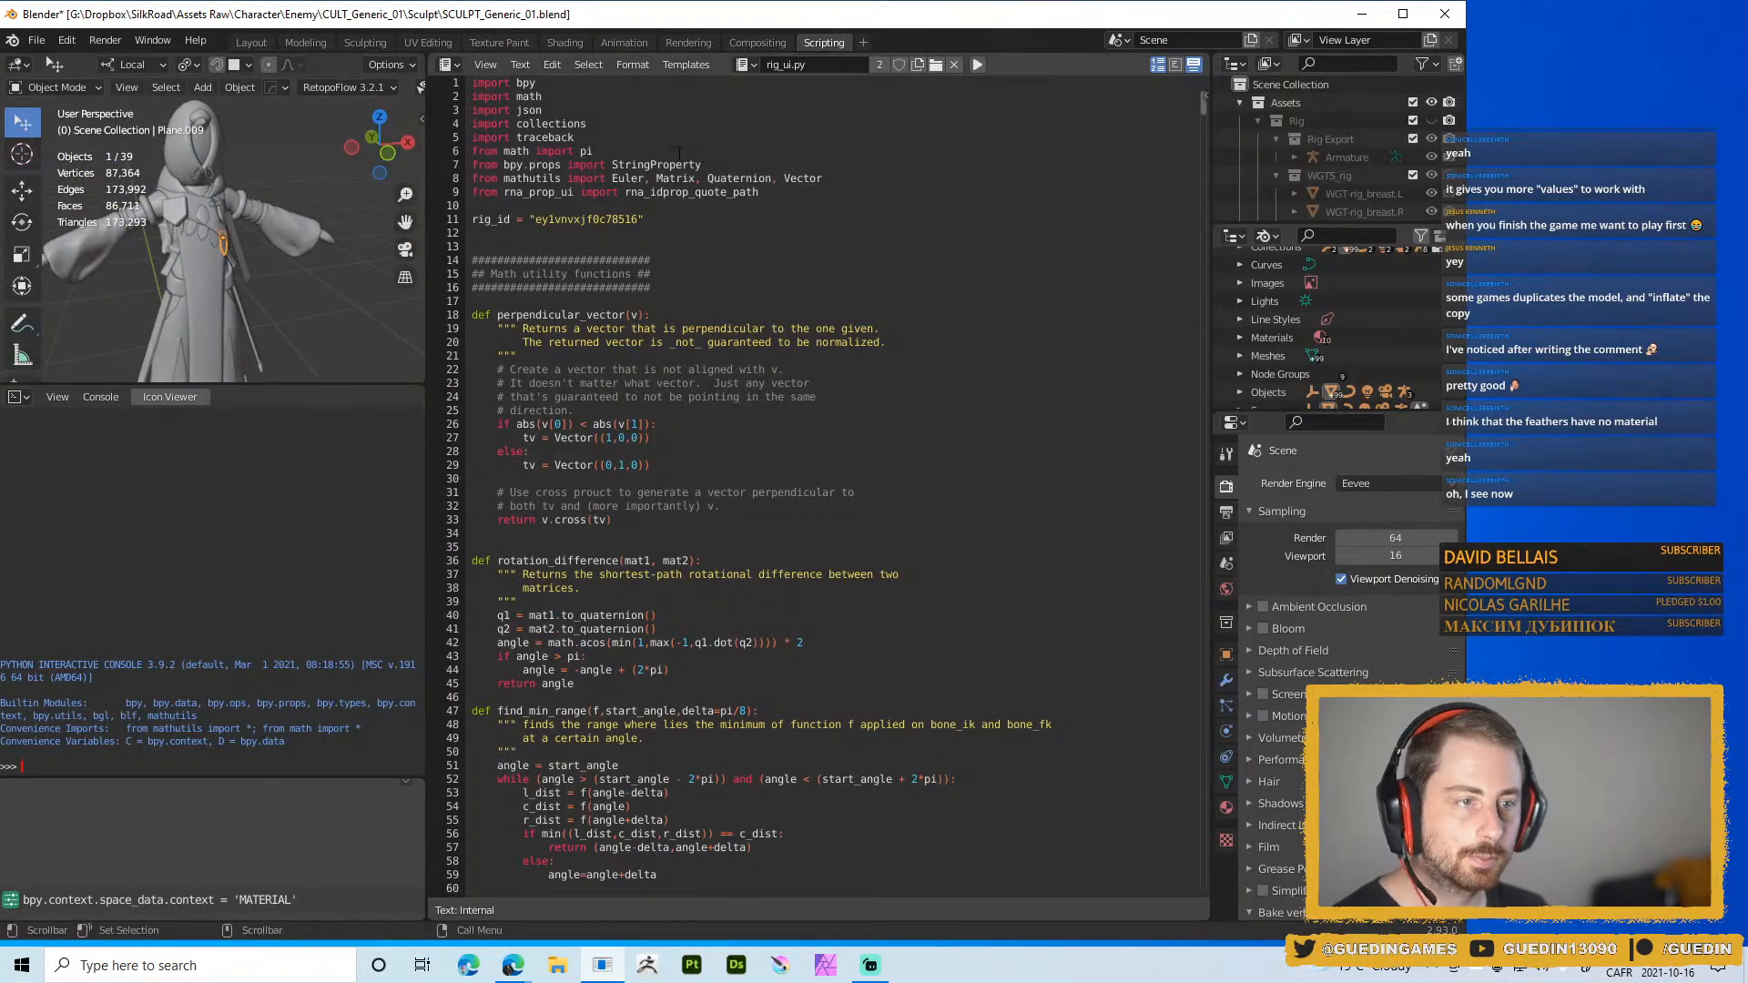
click(519, 65)
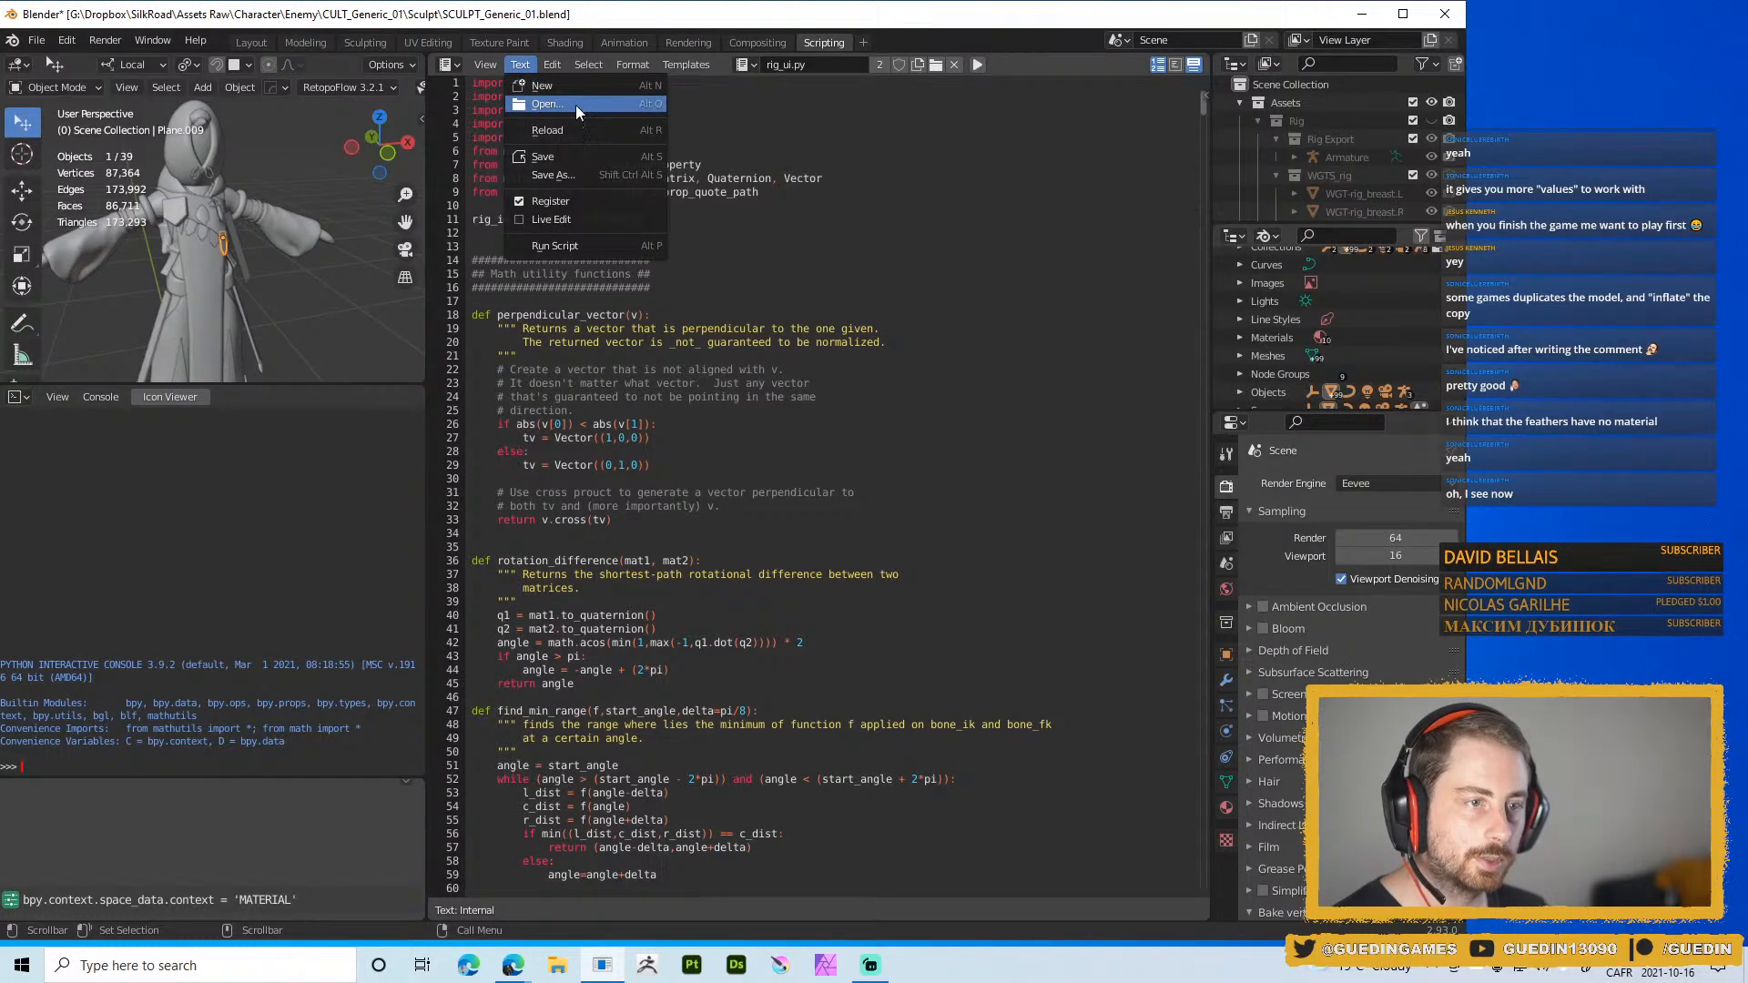
click(748, 68)
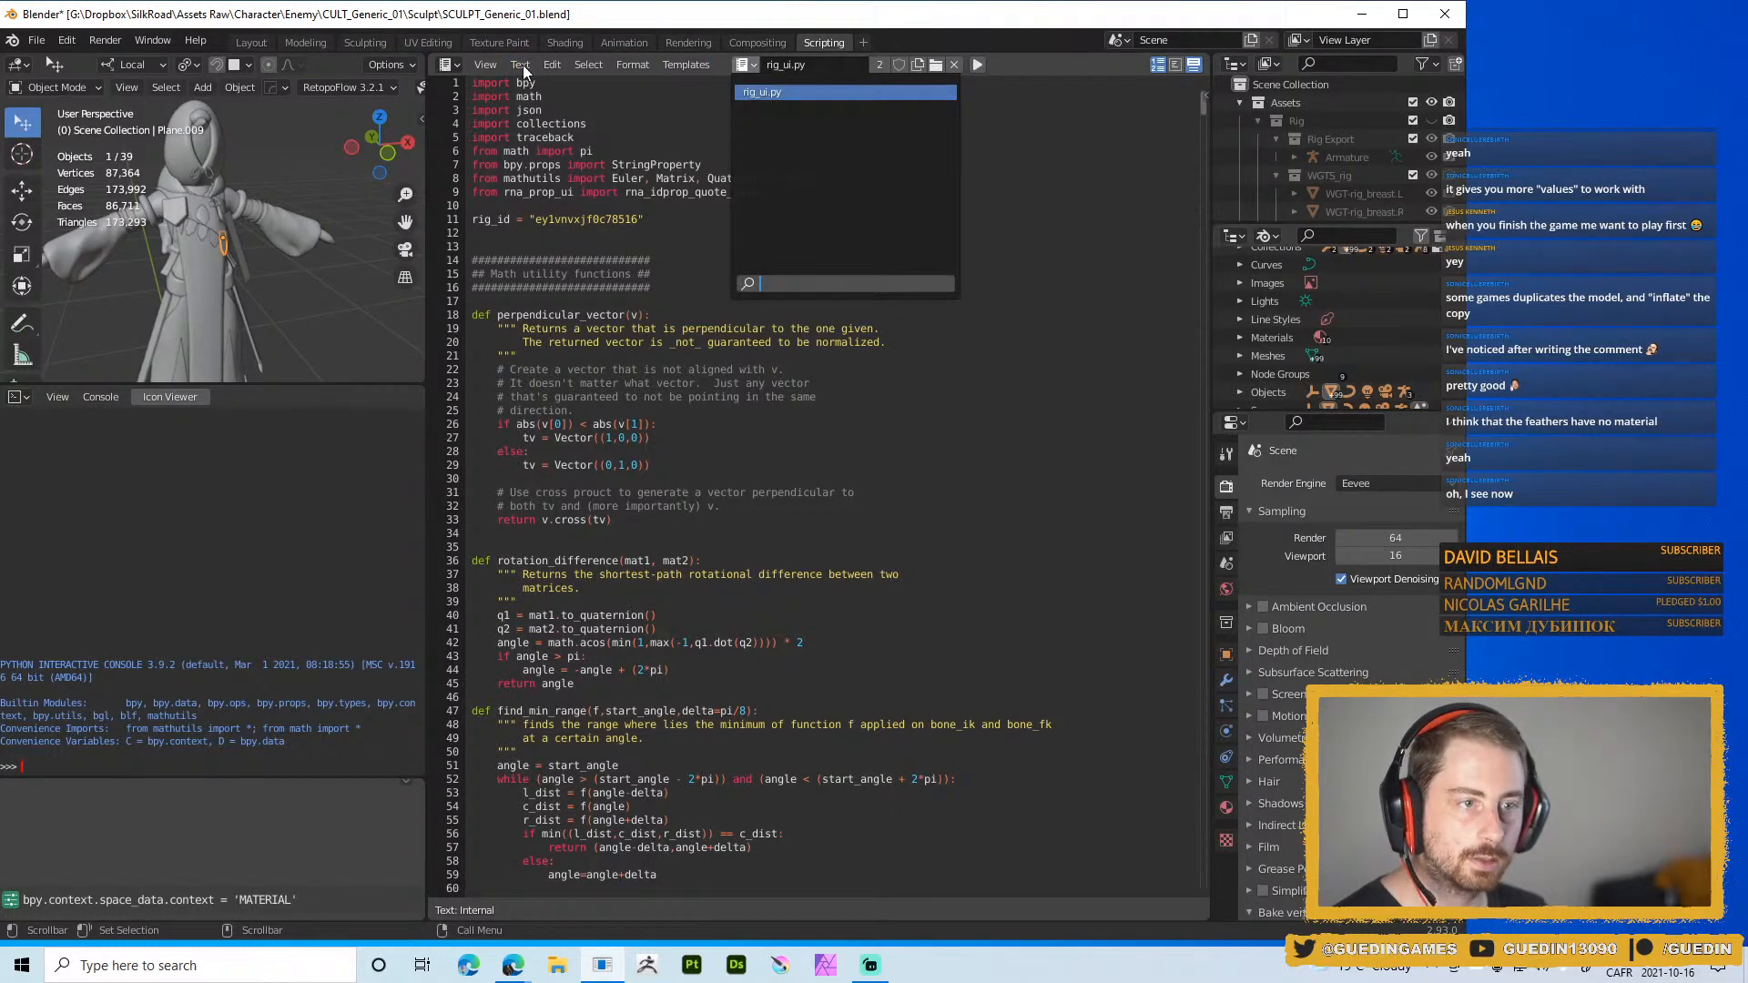
click(524, 71)
click(554, 104)
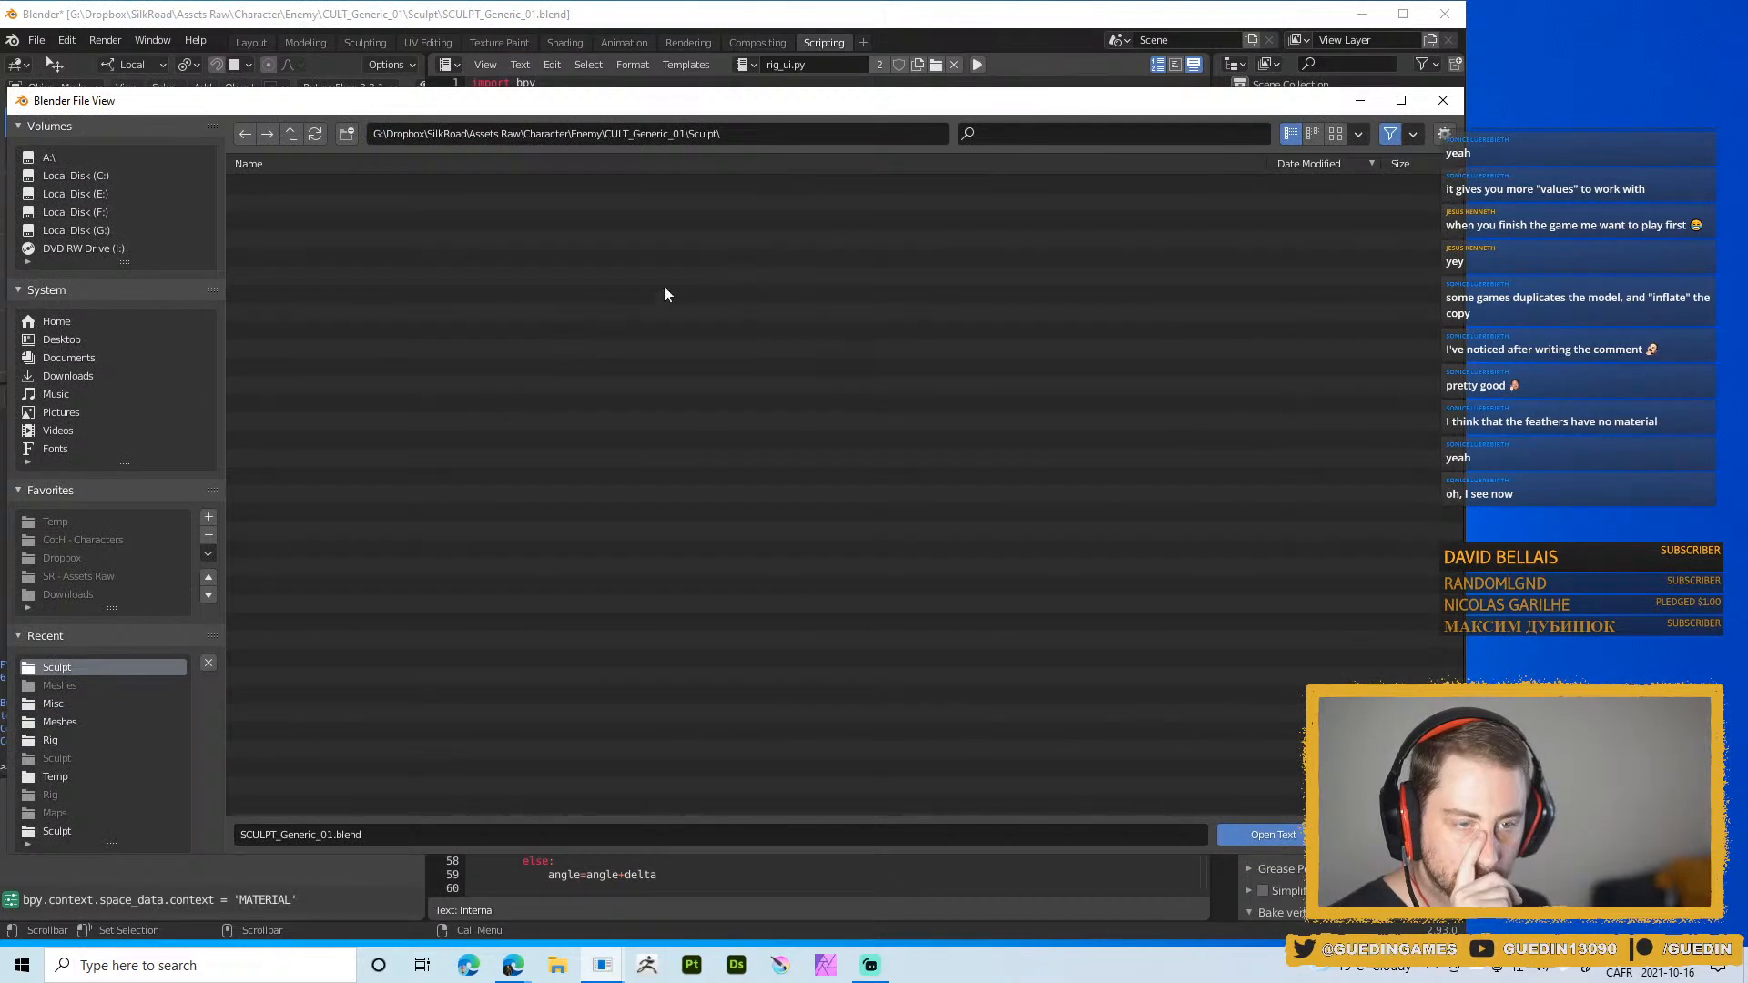
click(79, 722)
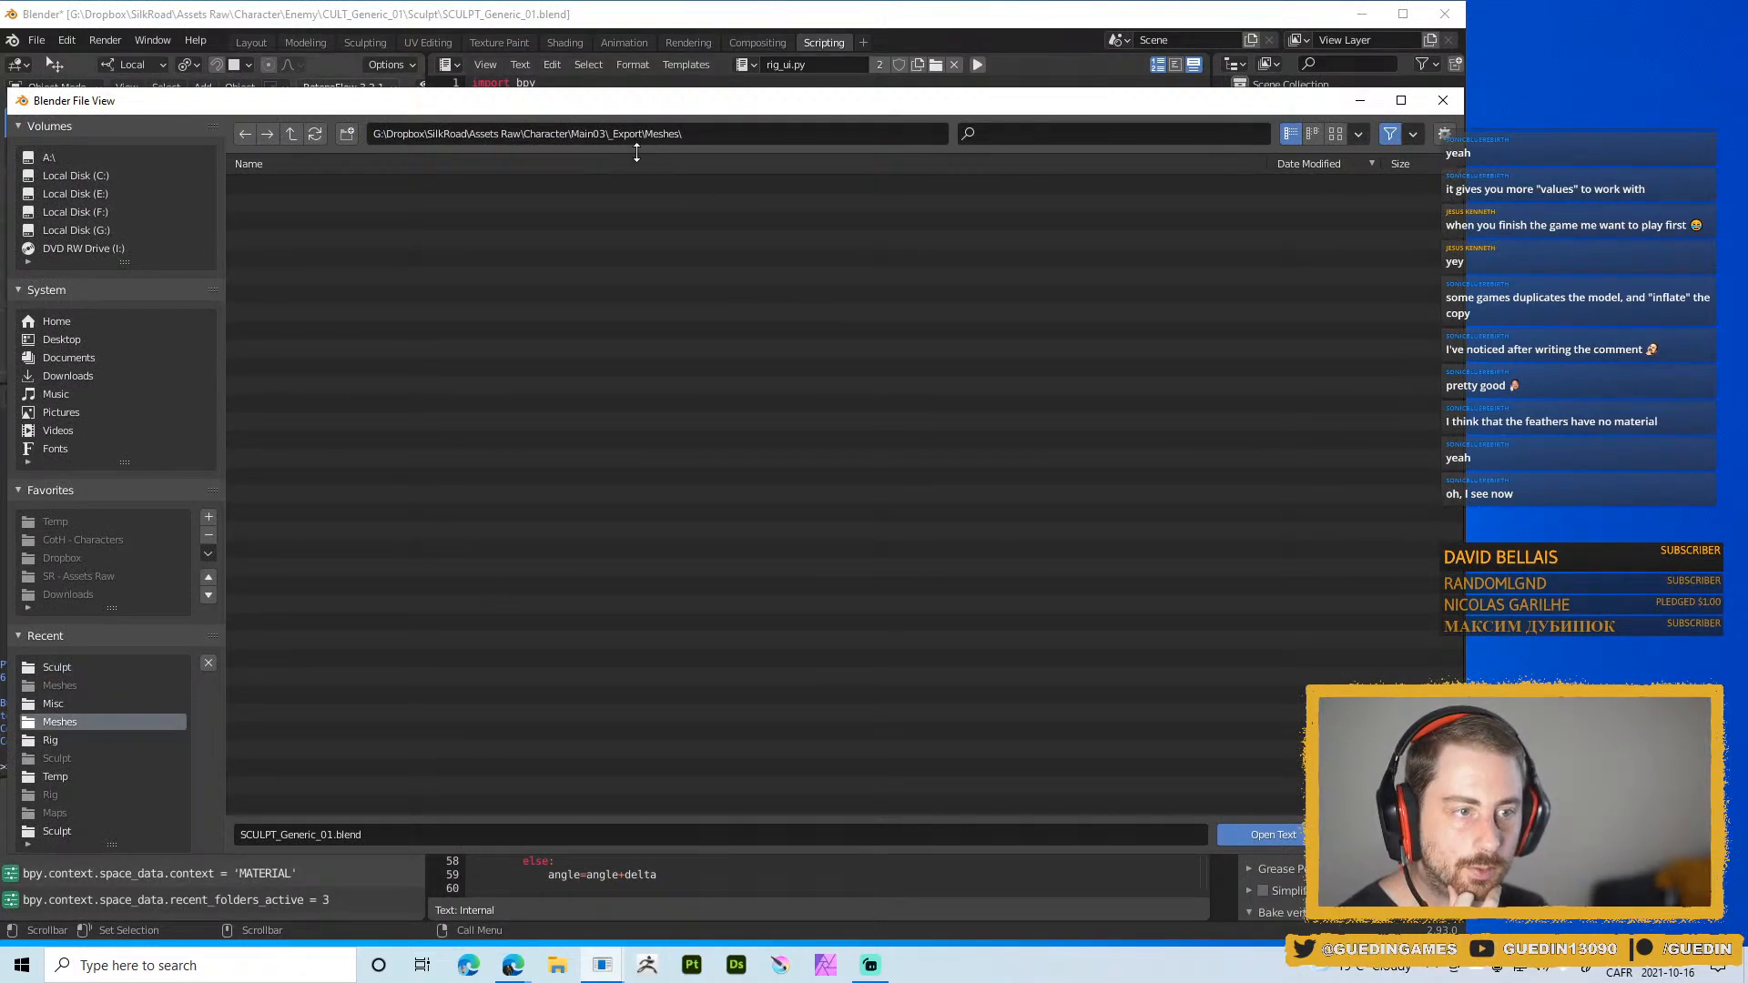
click(293, 134)
click(296, 134)
click(297, 134)
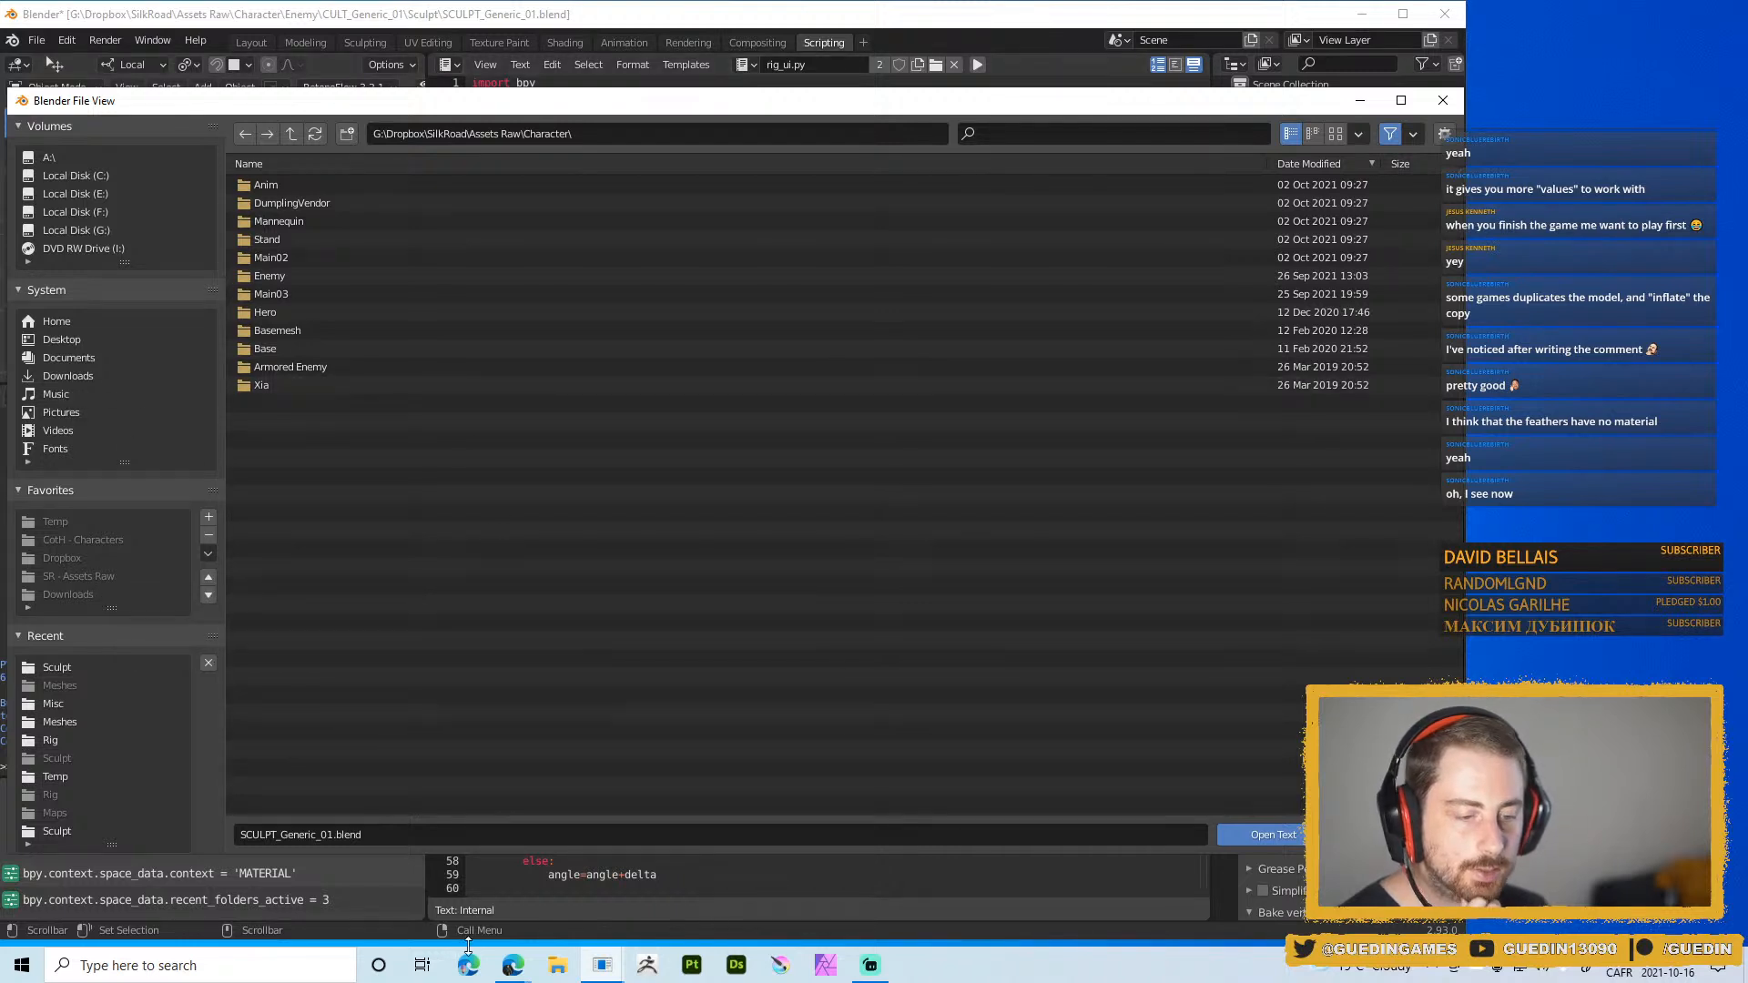
scroll(131, 752, down, 1)
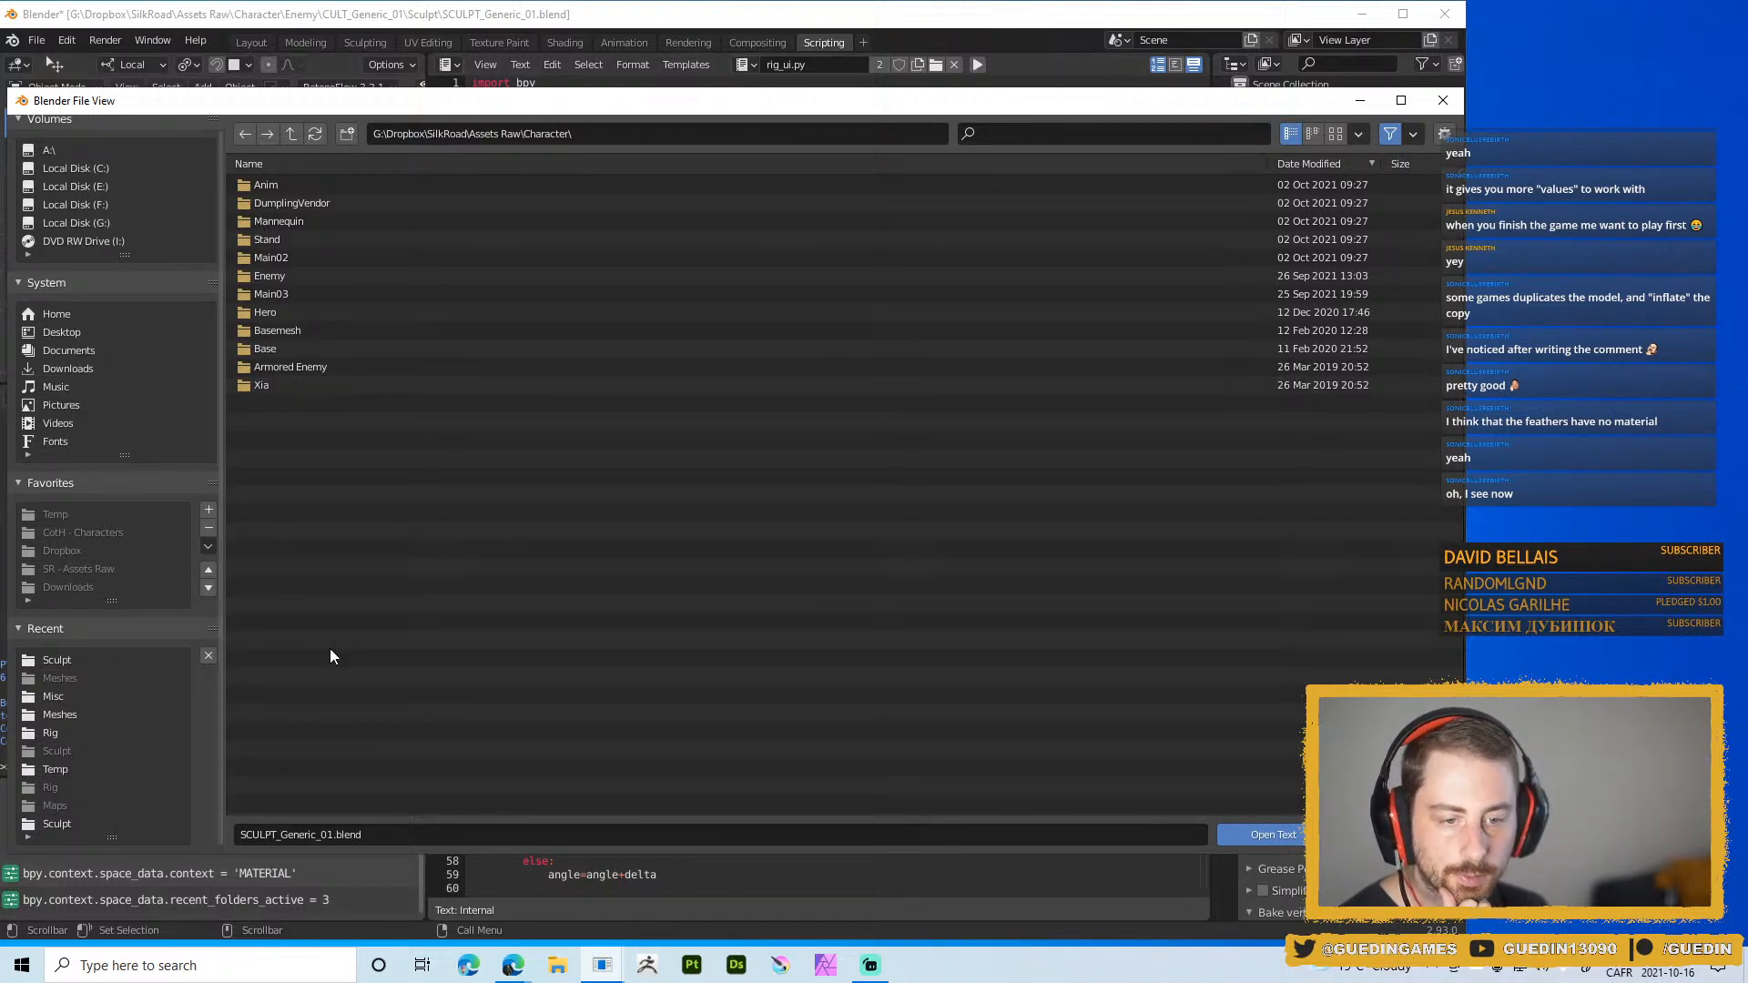
click(298, 133)
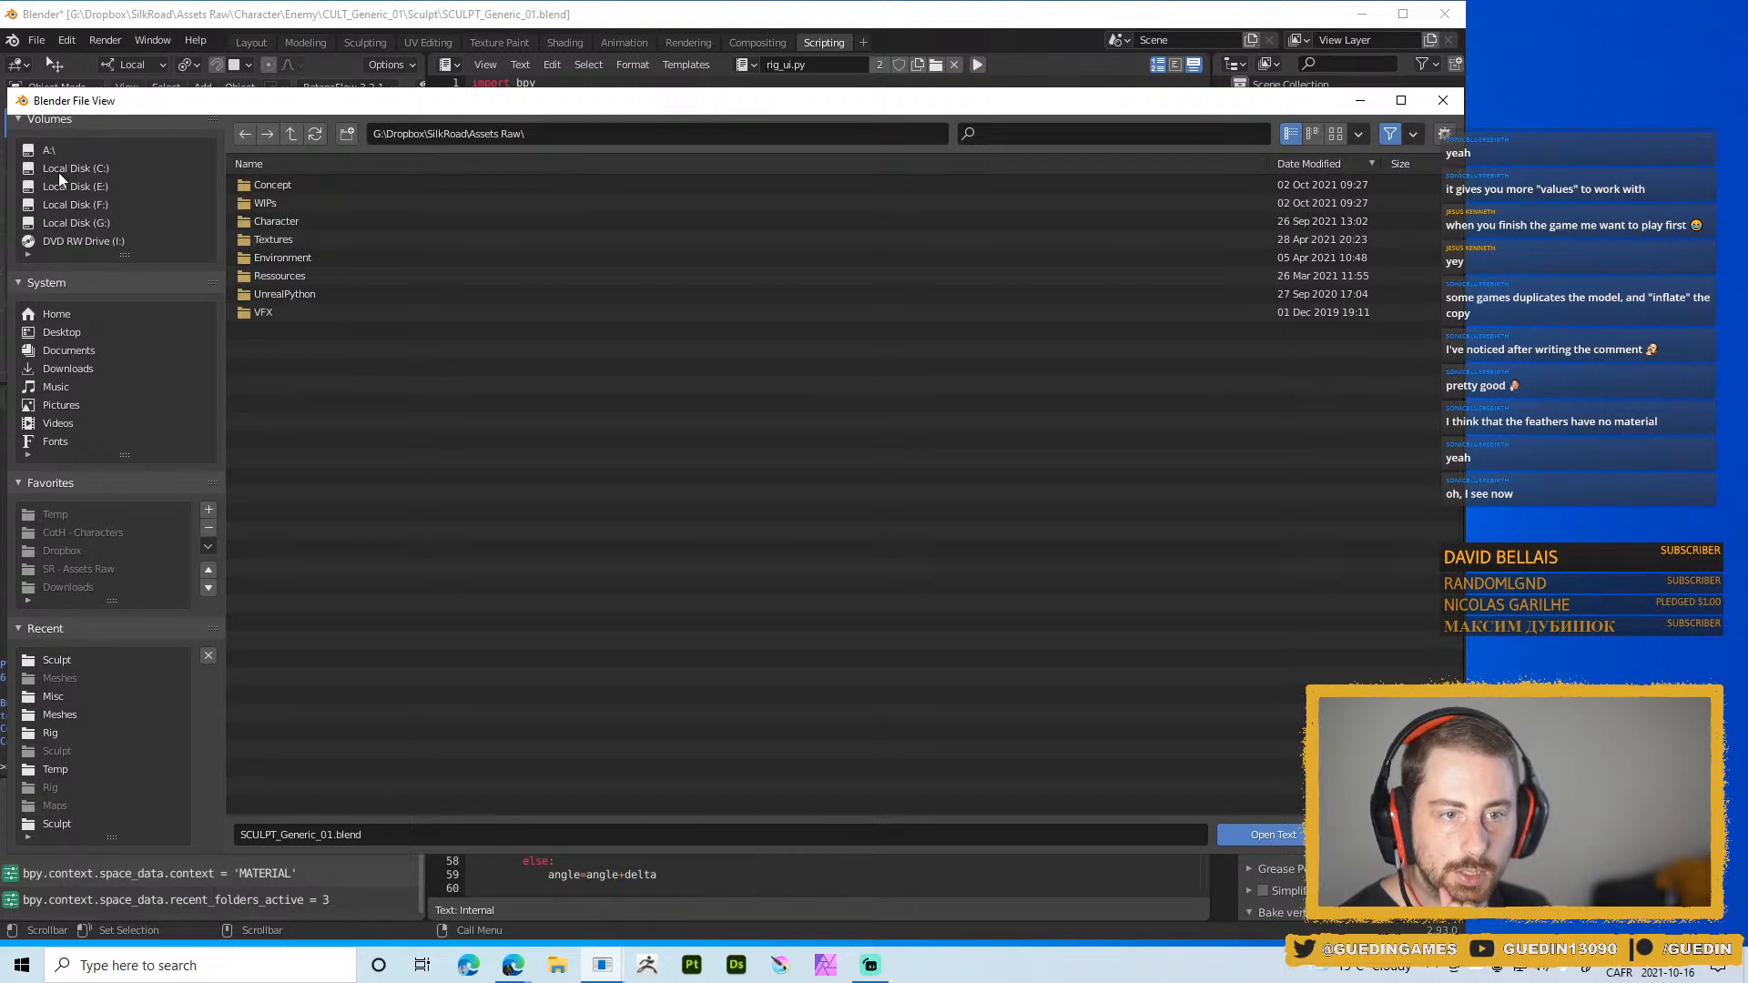
click(100, 204)
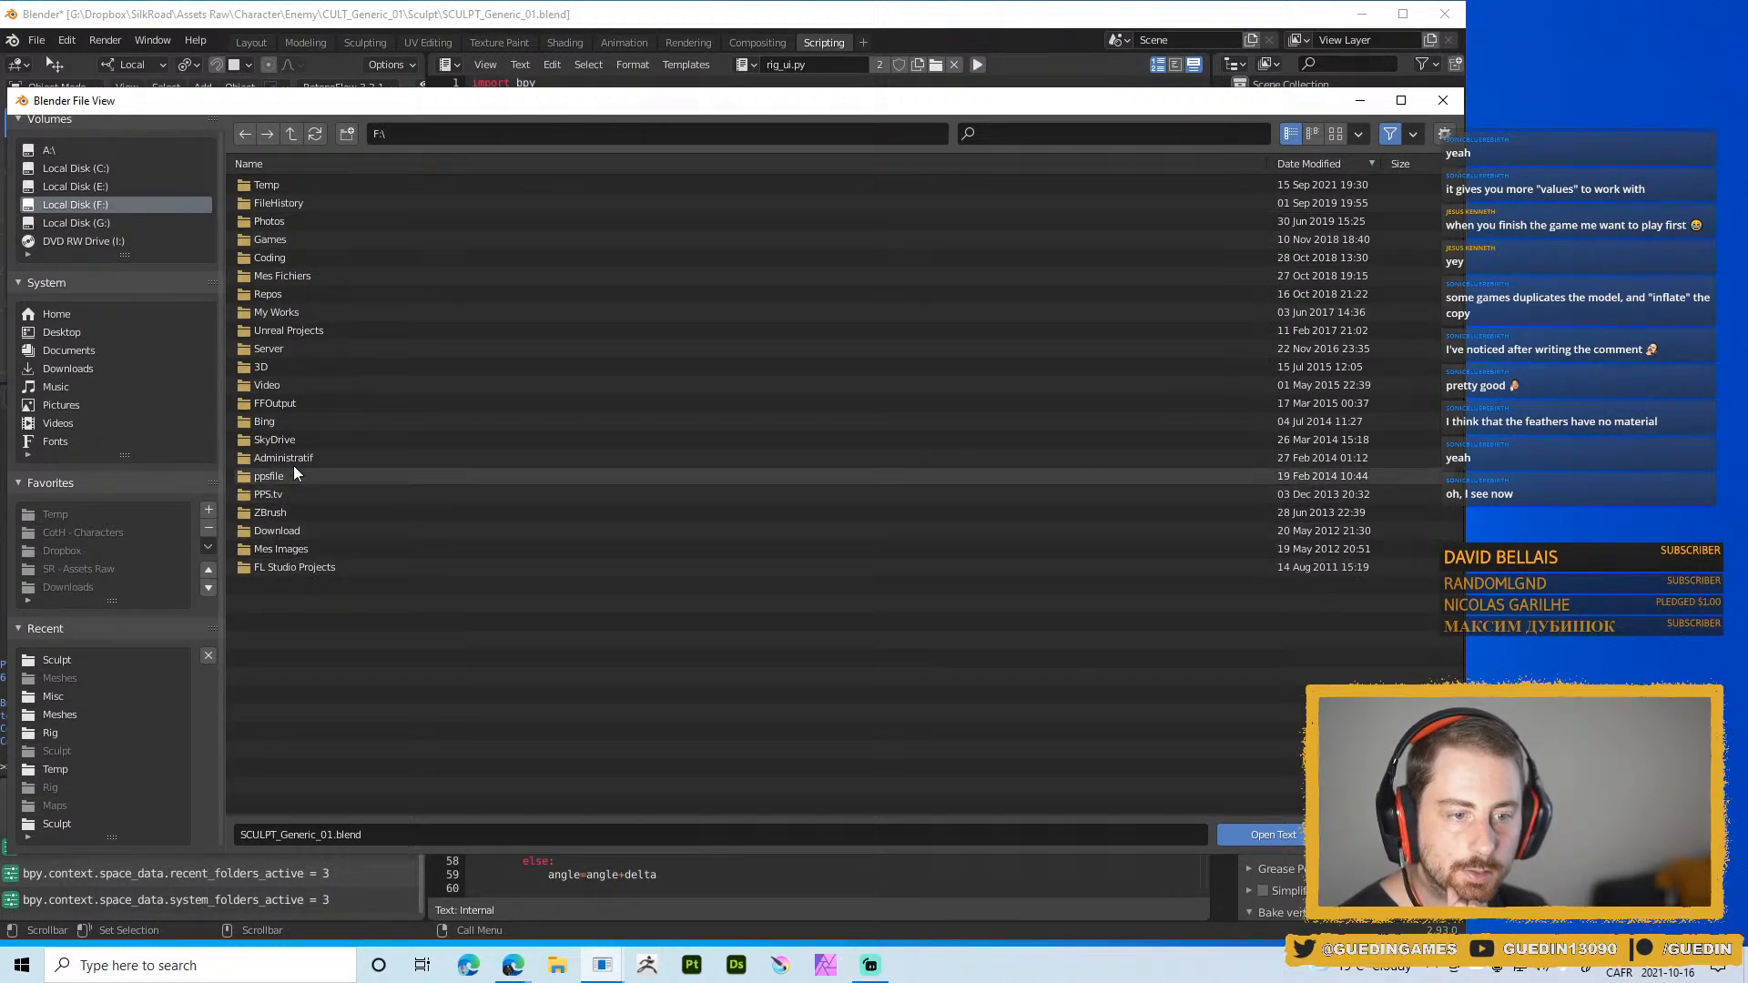
click(88, 222)
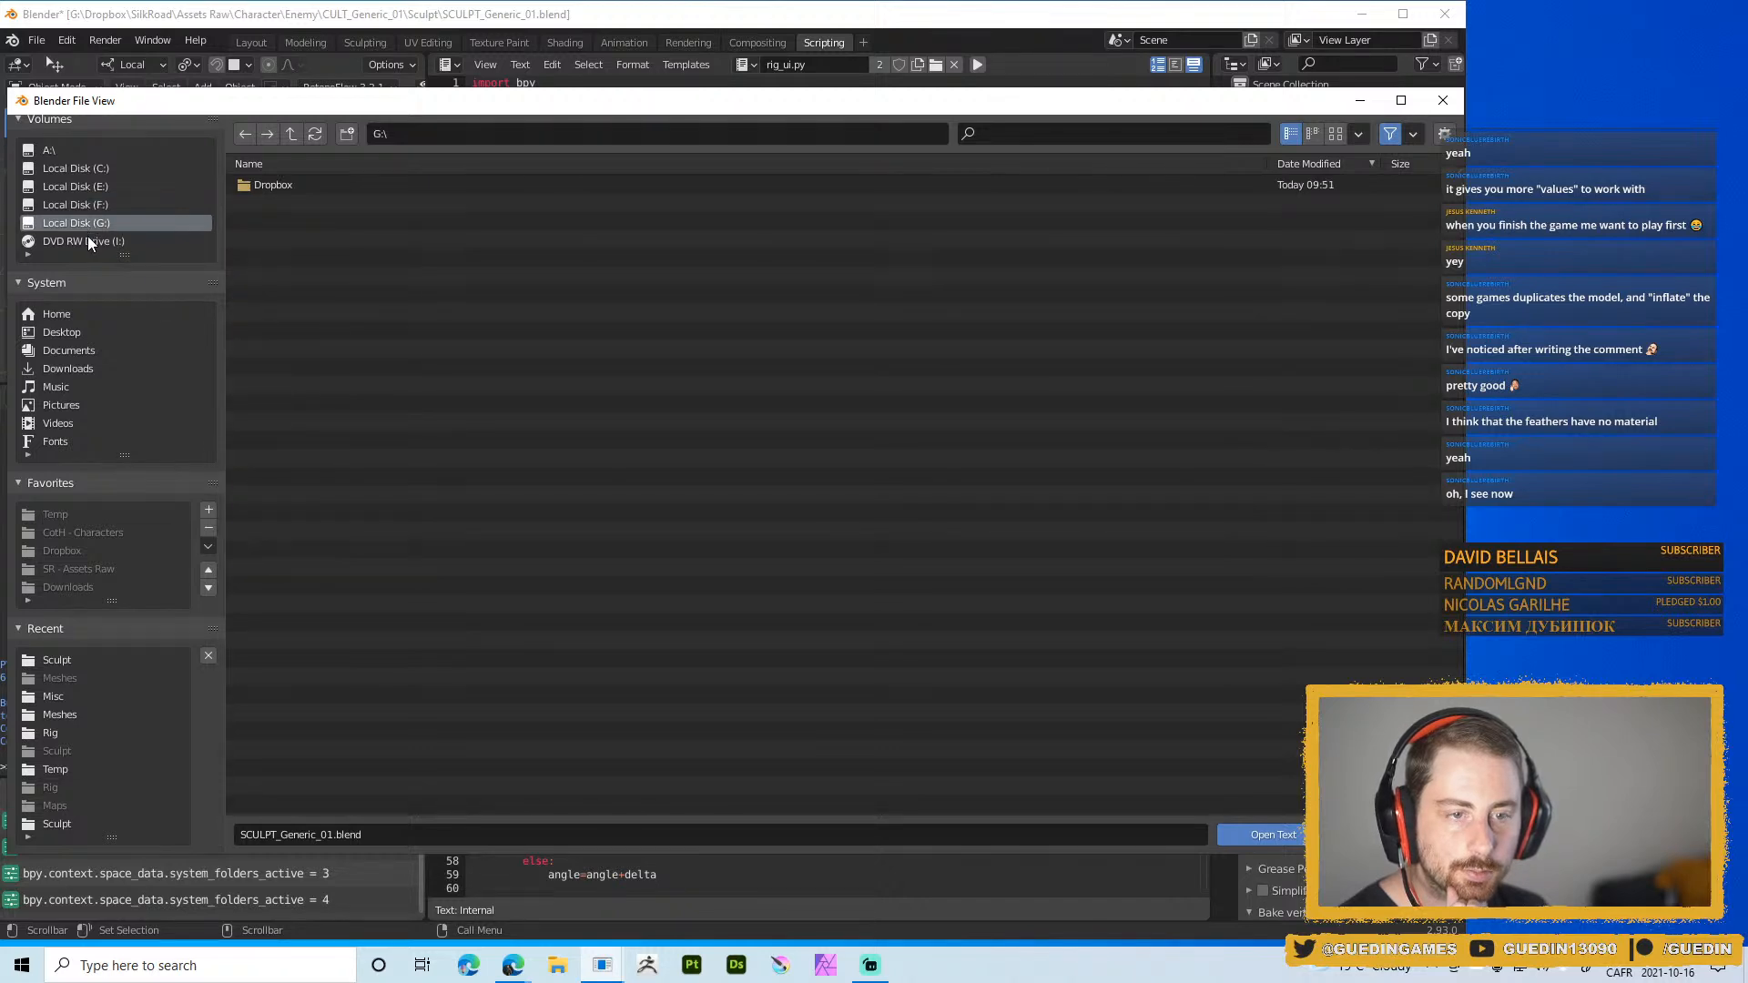
click(89, 239)
Browse to G:\Dropbox\blender-2.93.0\2.93\scripts\addons, sorting the folder contents by name
click(139, 223)
double_click(273, 184)
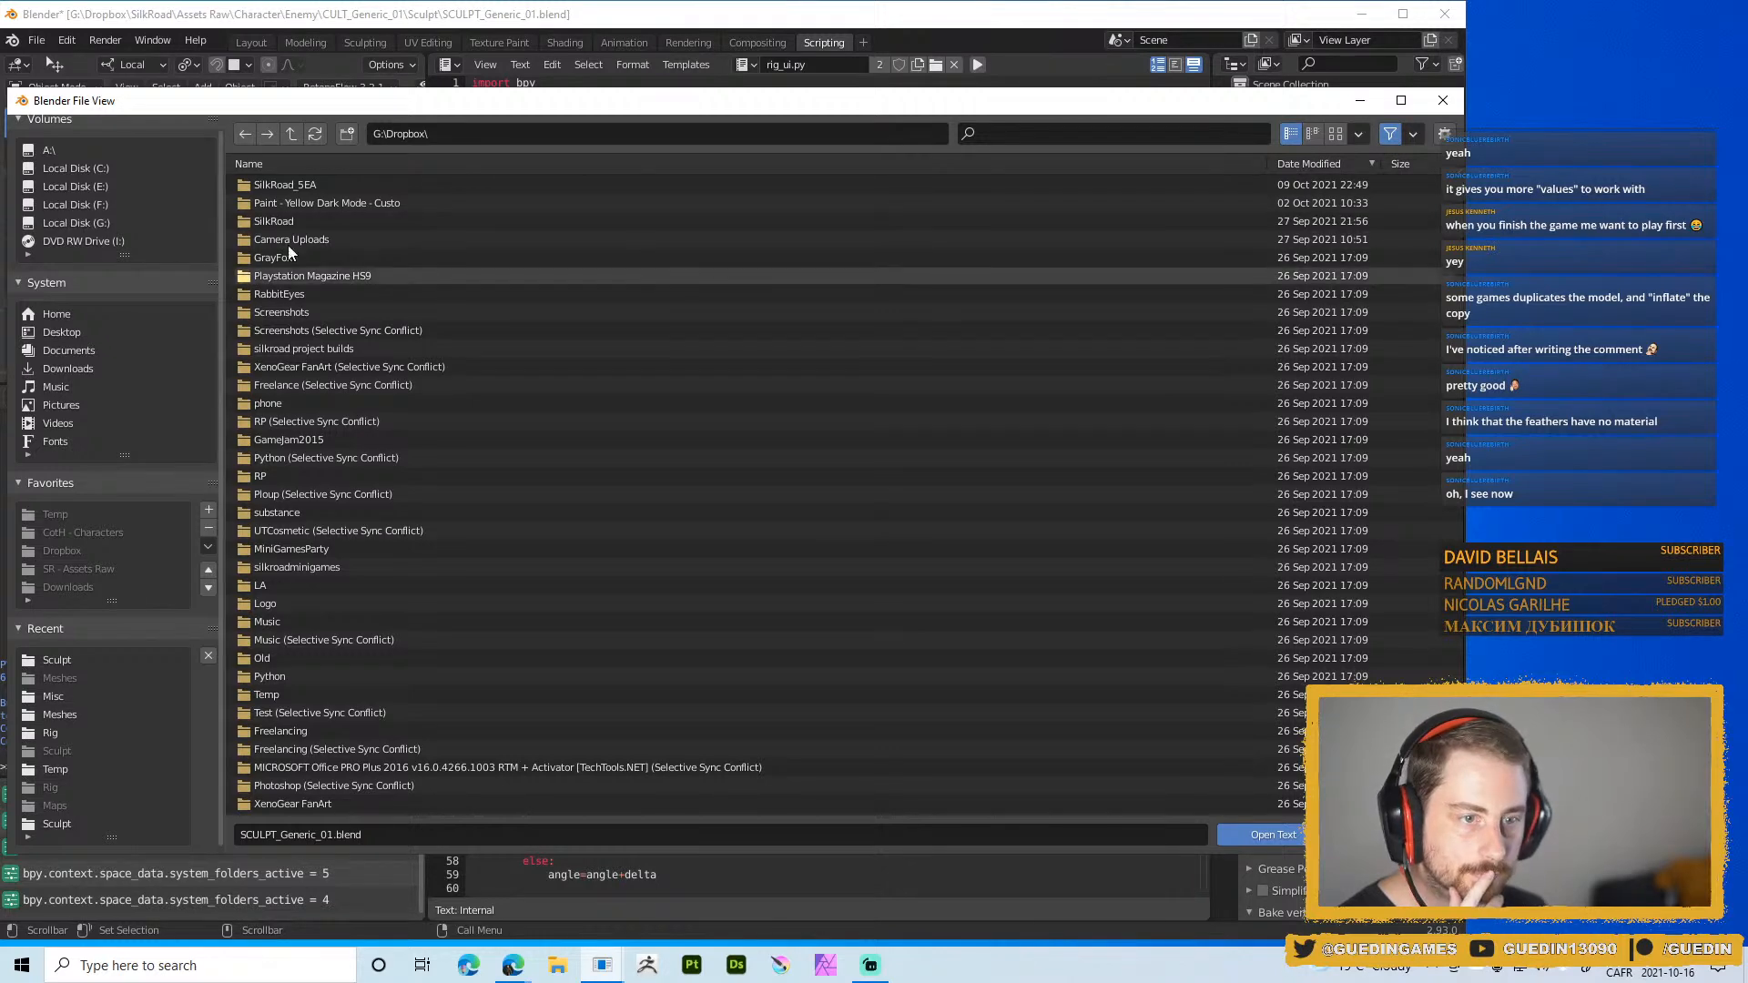
click(355, 163)
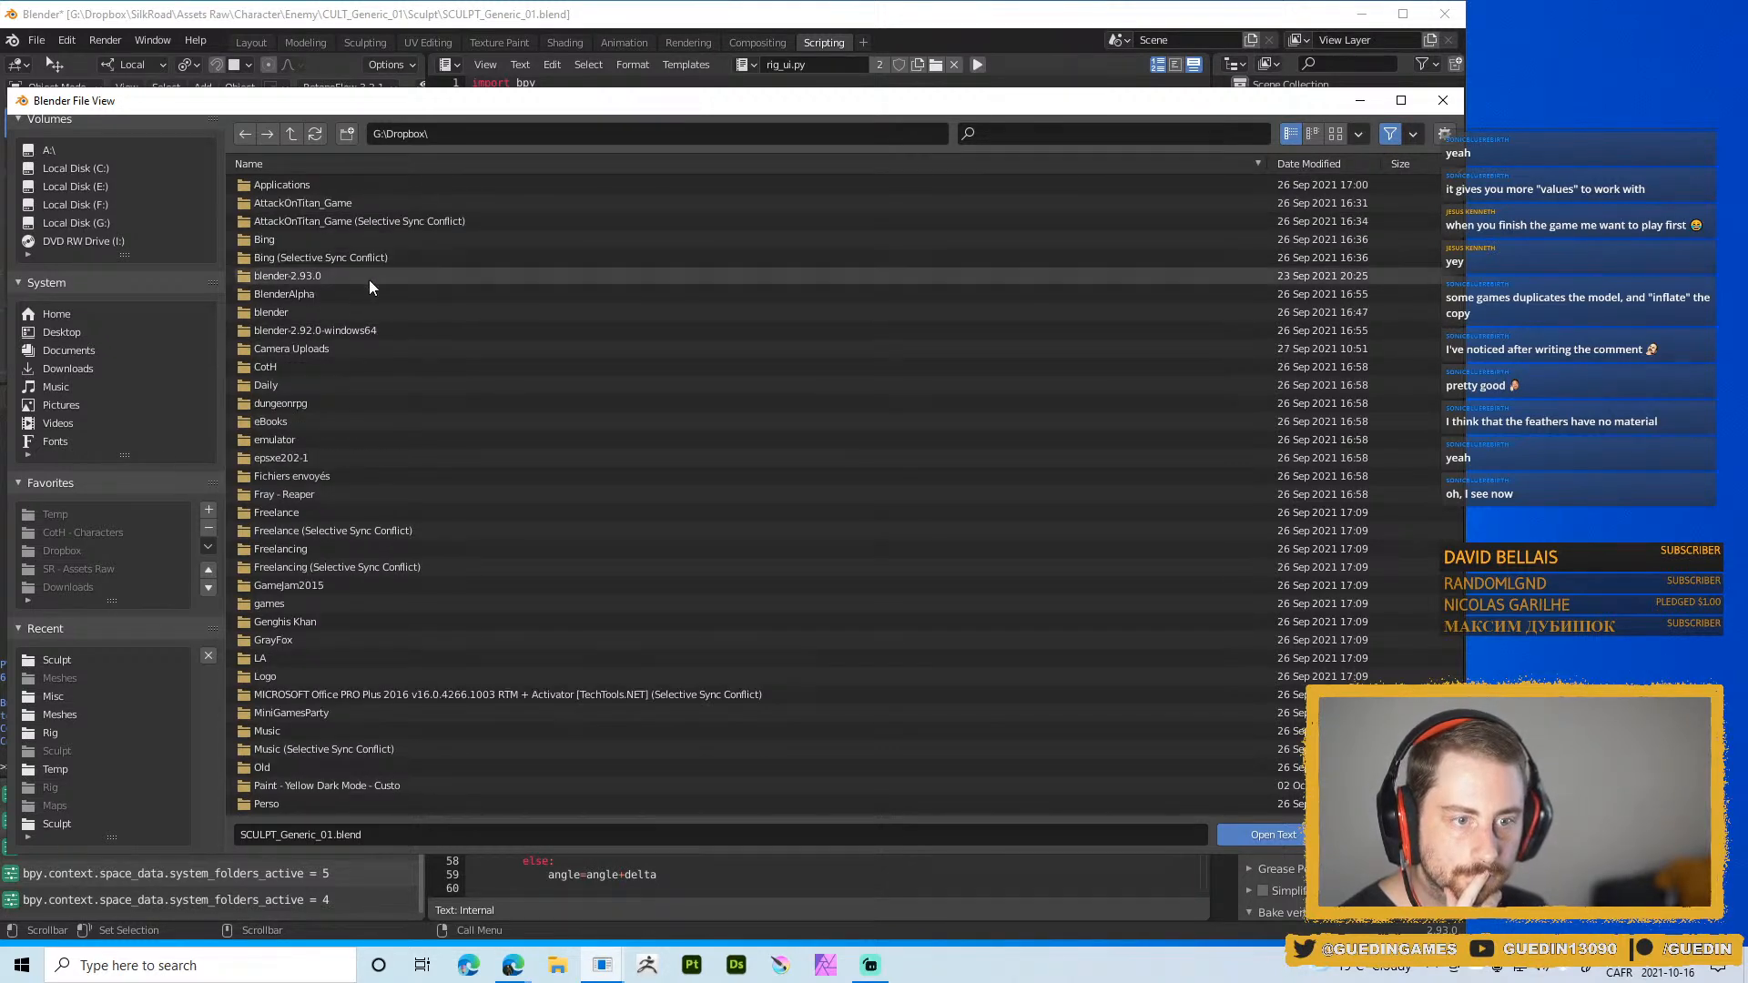
double_click(331, 276)
double_click(264, 185)
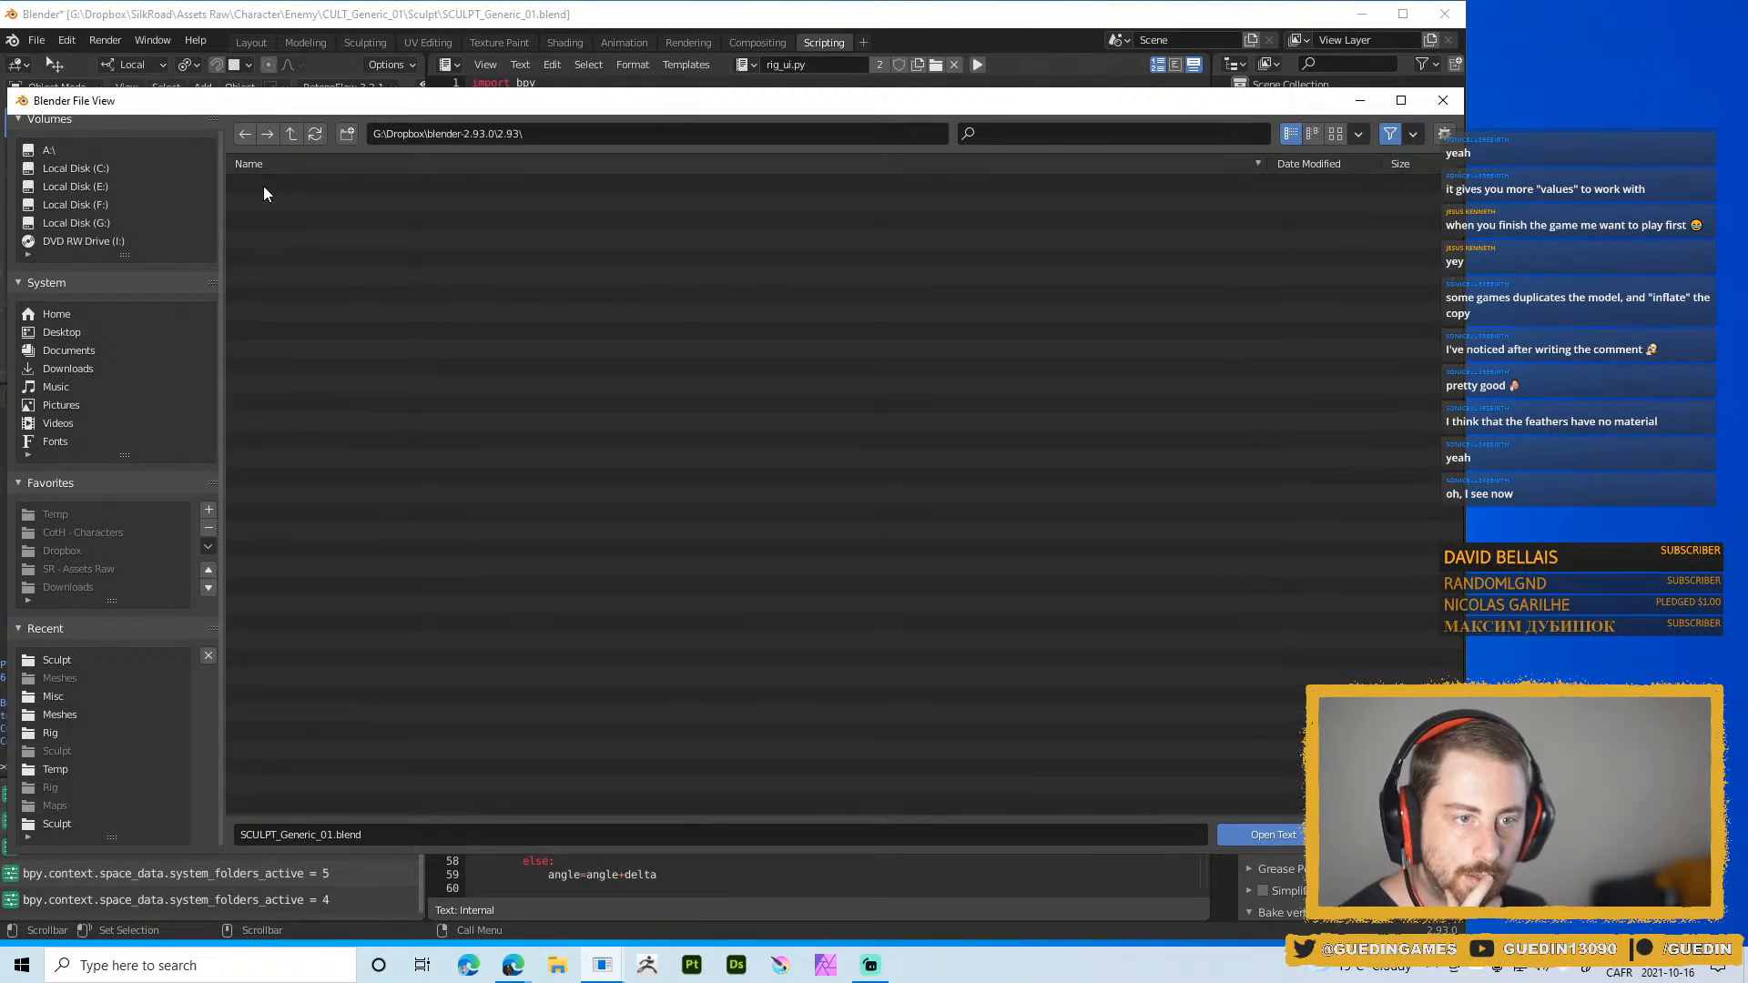
double_click(274, 239)
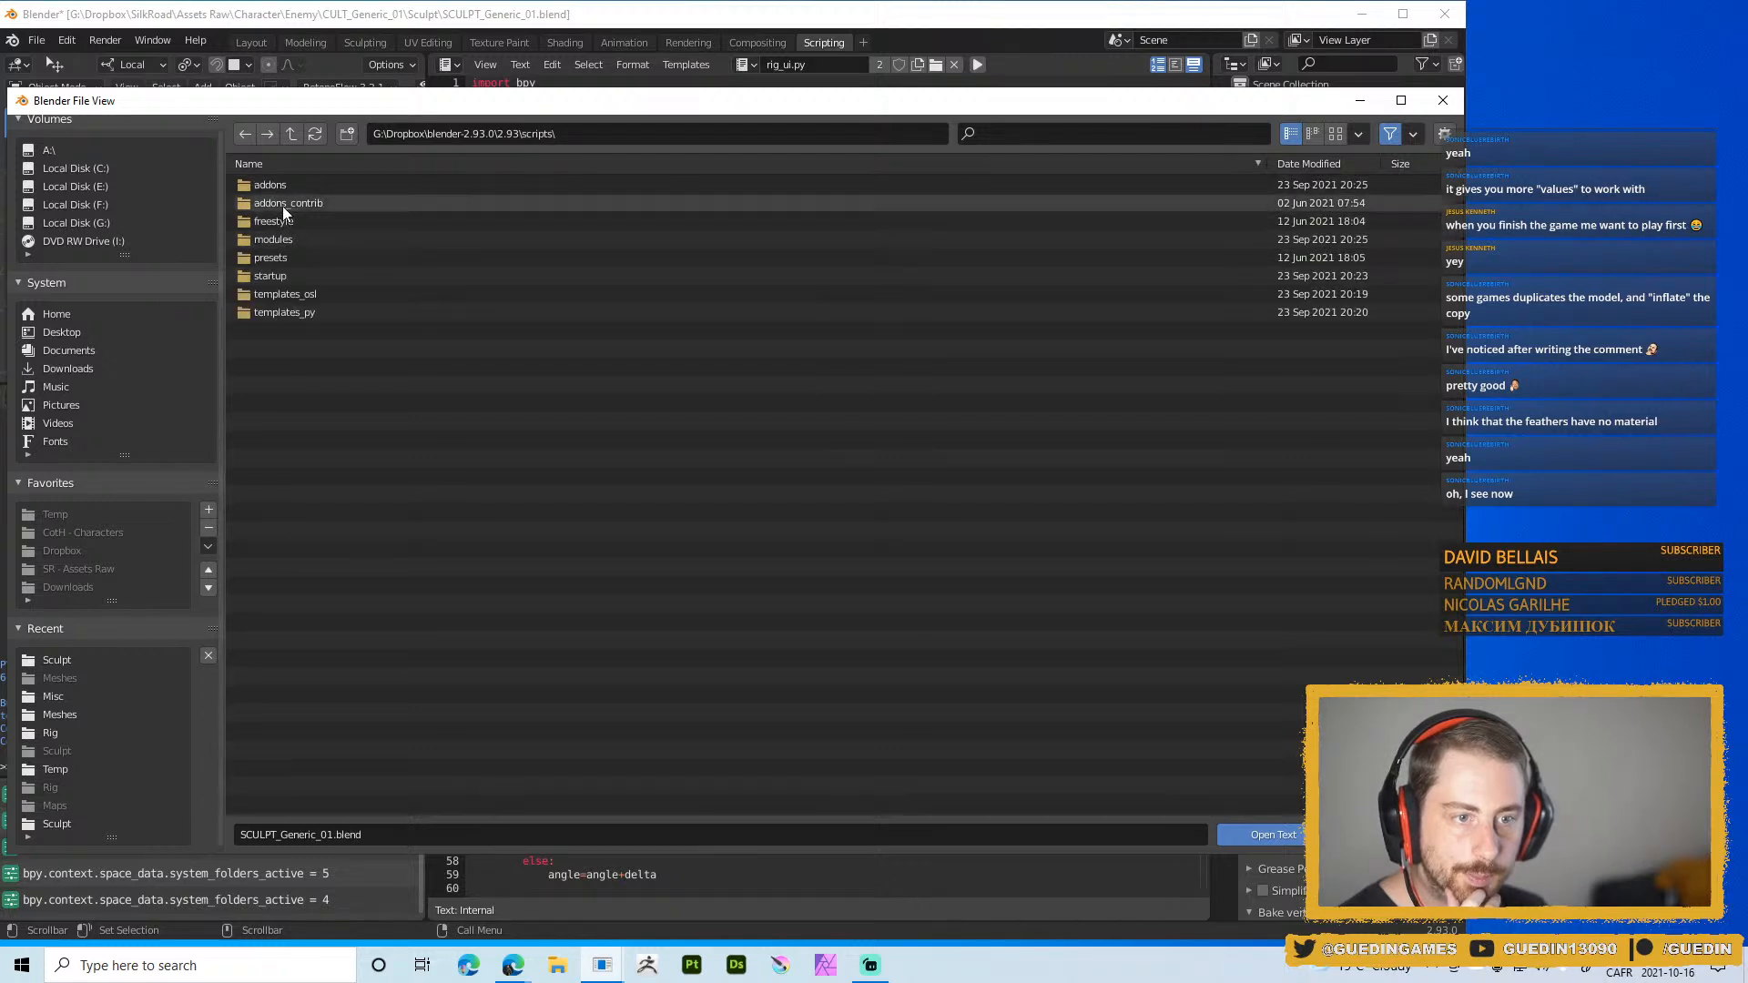
double_click(297, 185)
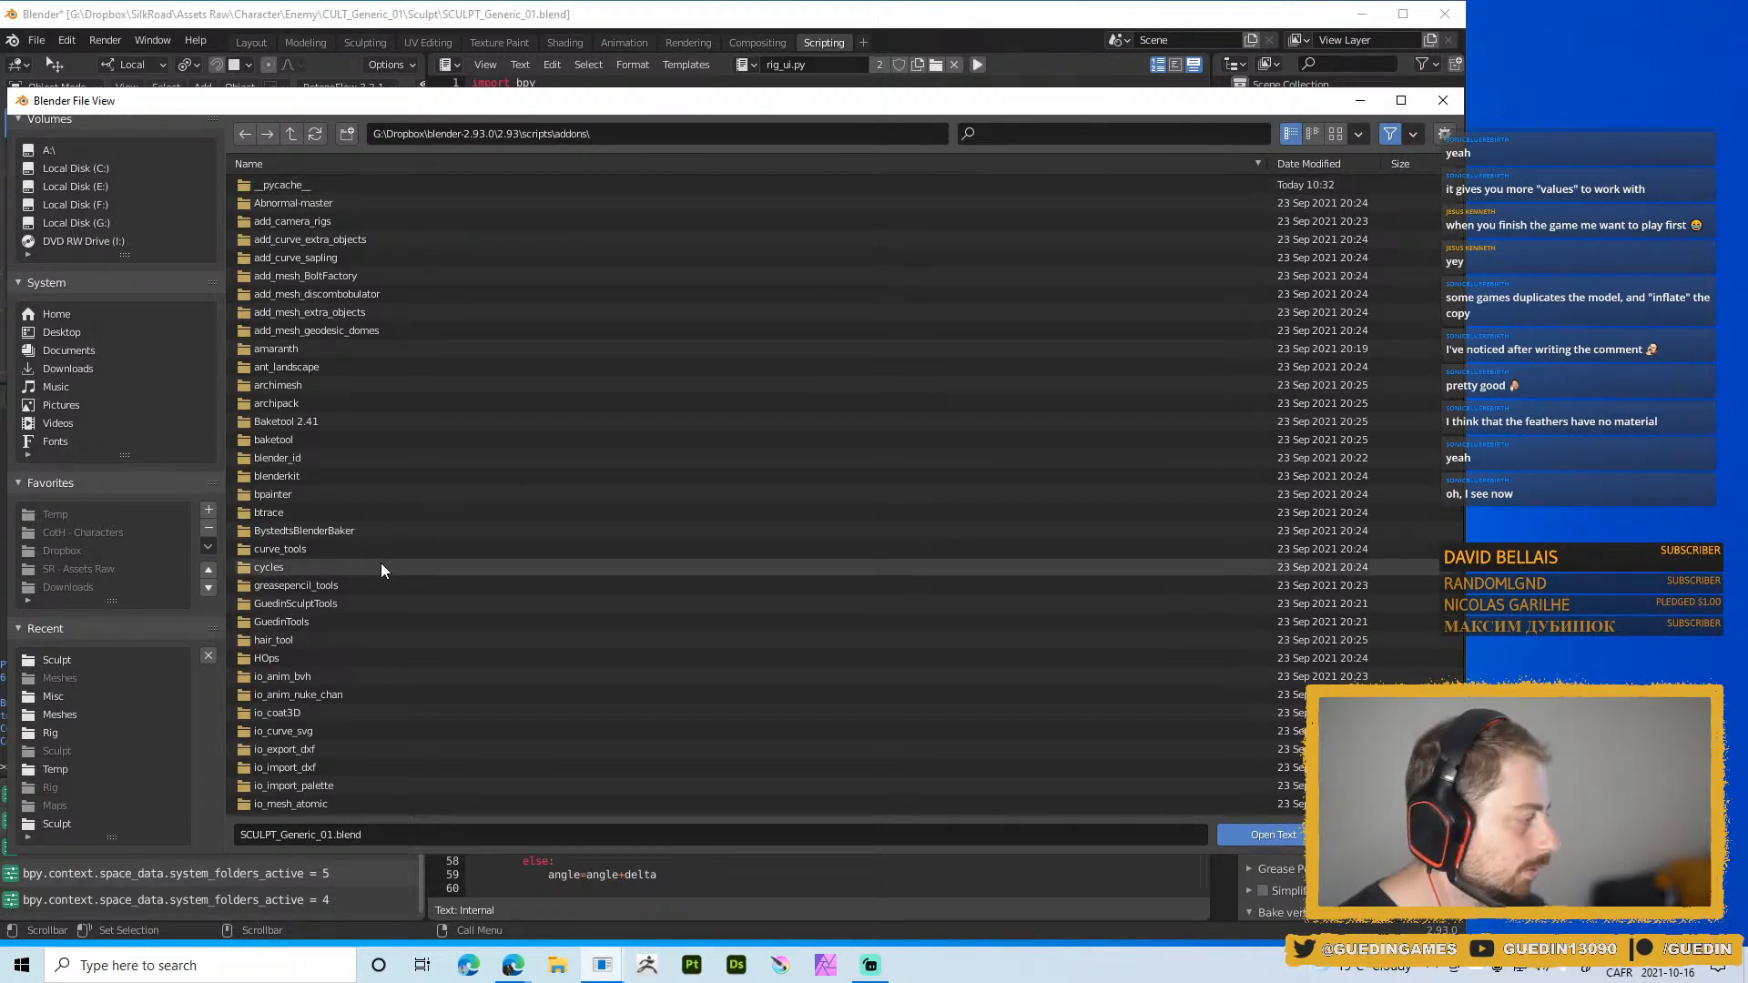
Open __init__.py from the SilkRoad add-on folder in the text editor
scroll(381, 557, down, 8)
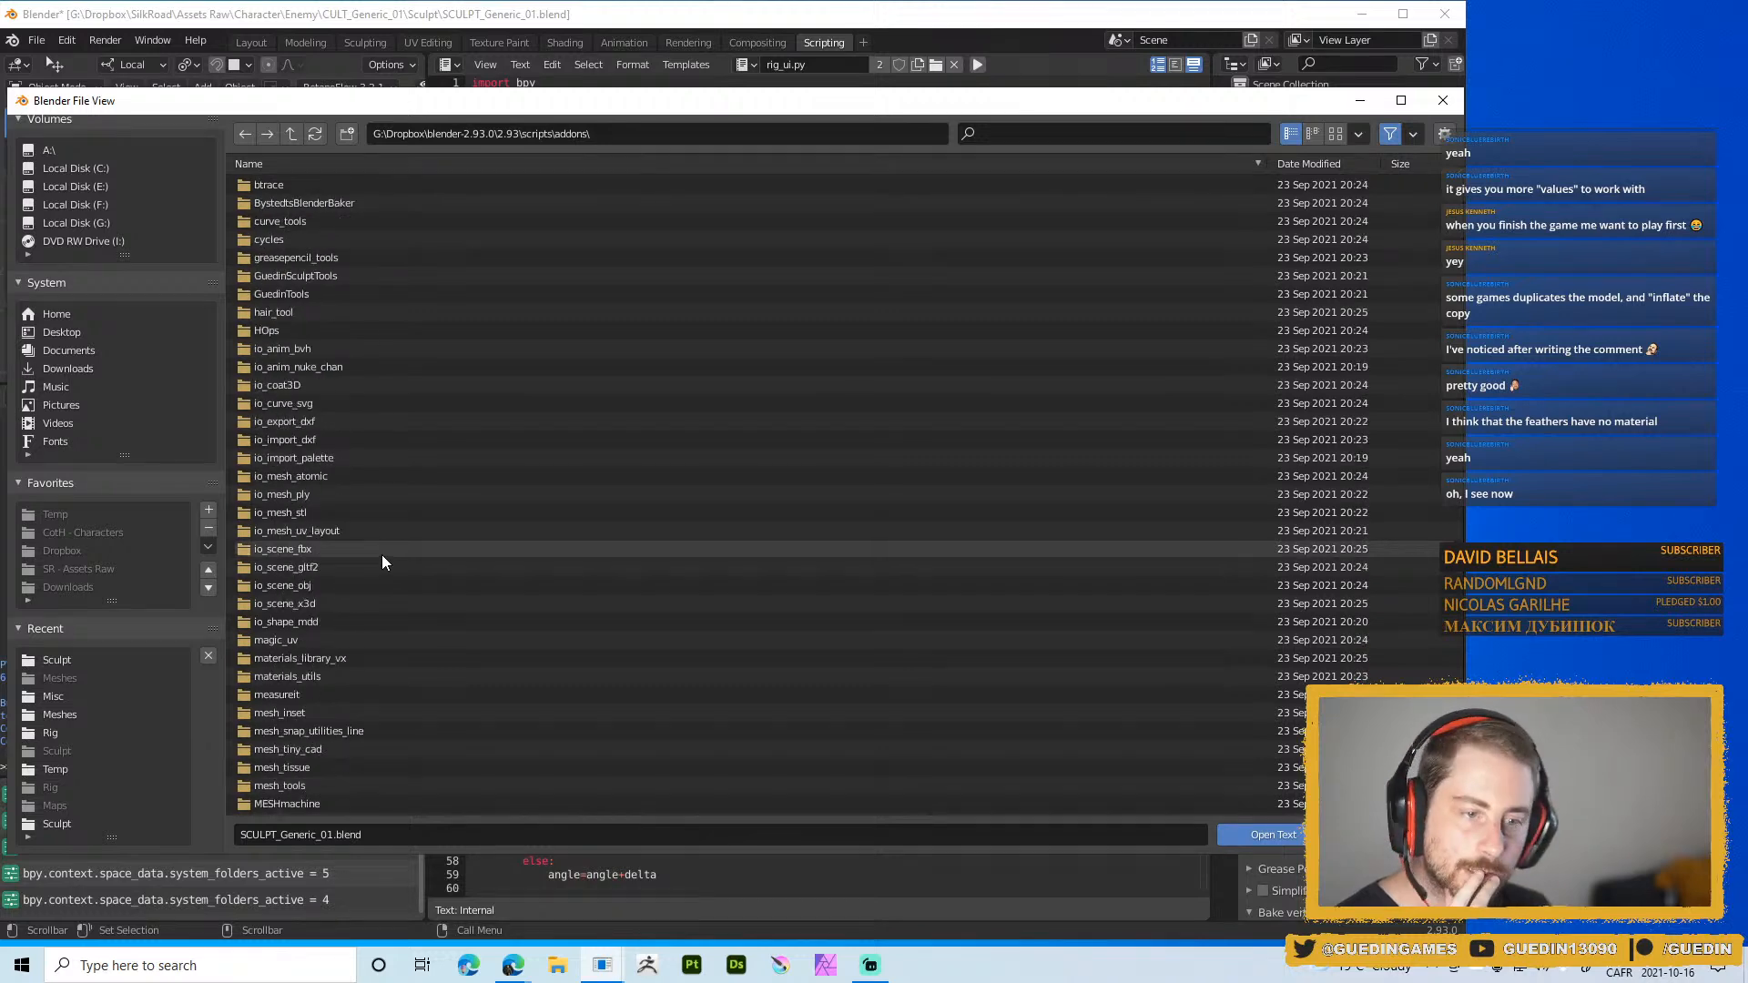
scroll(390, 537, down, 15)
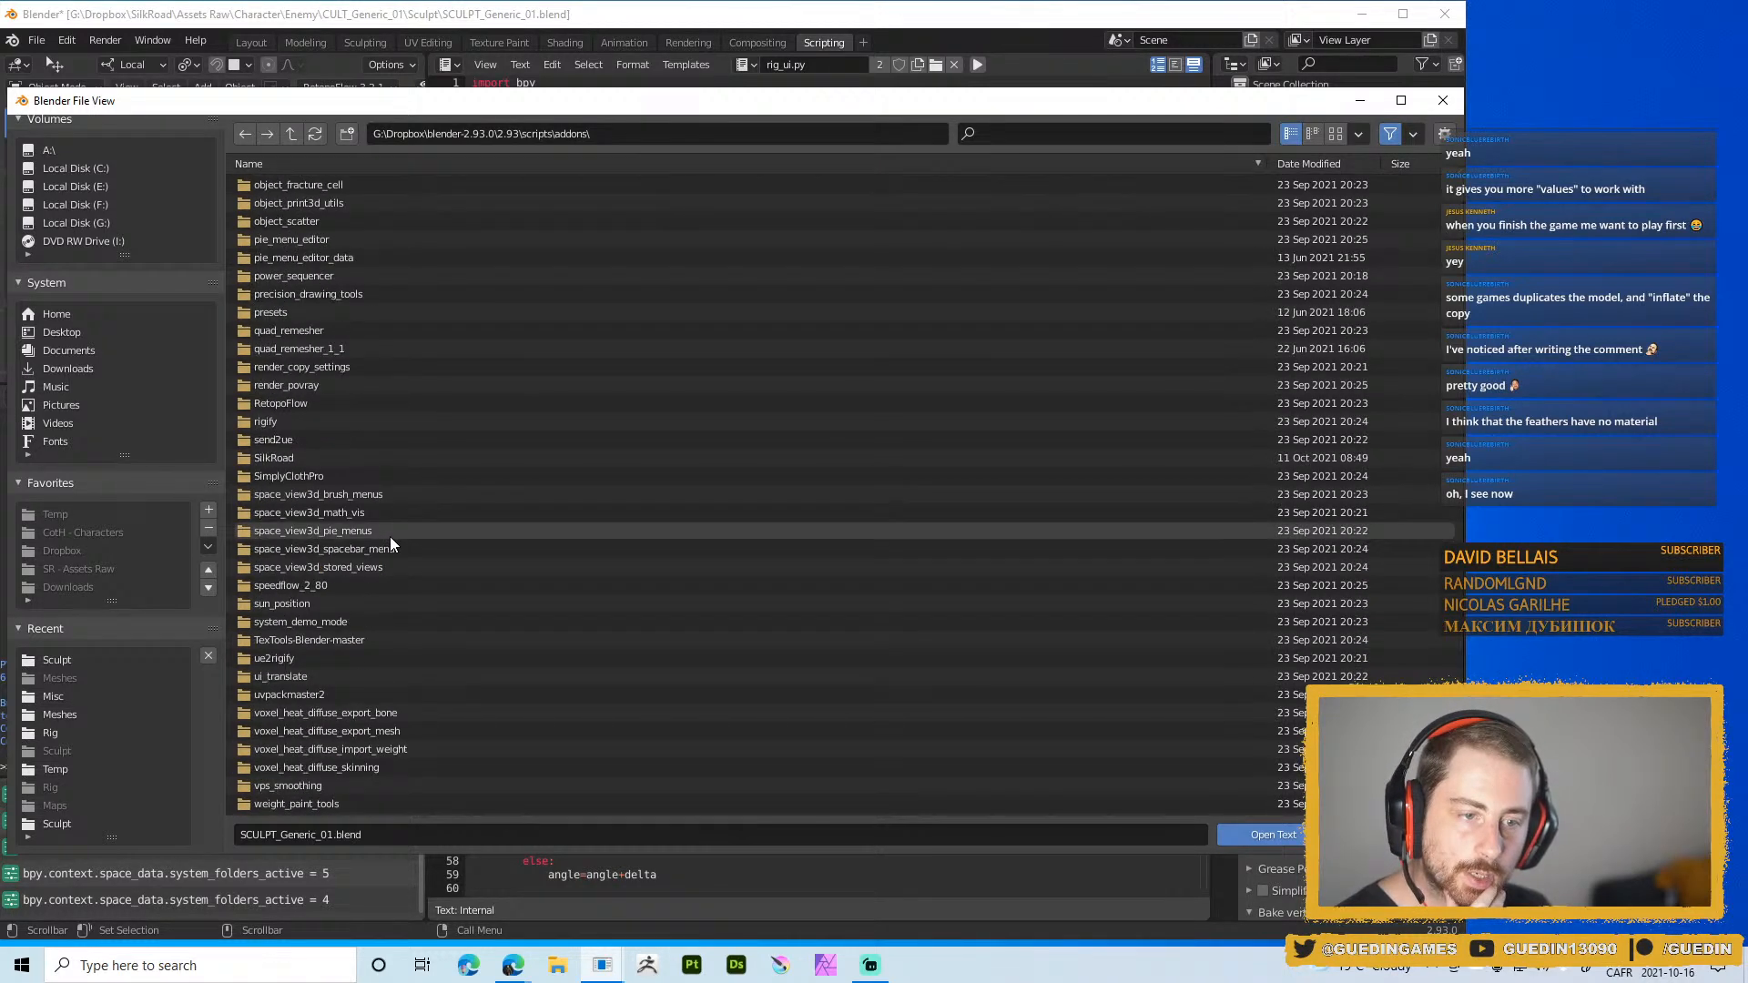
scroll(389, 538, down, 2)
scroll(390, 537, down, 4)
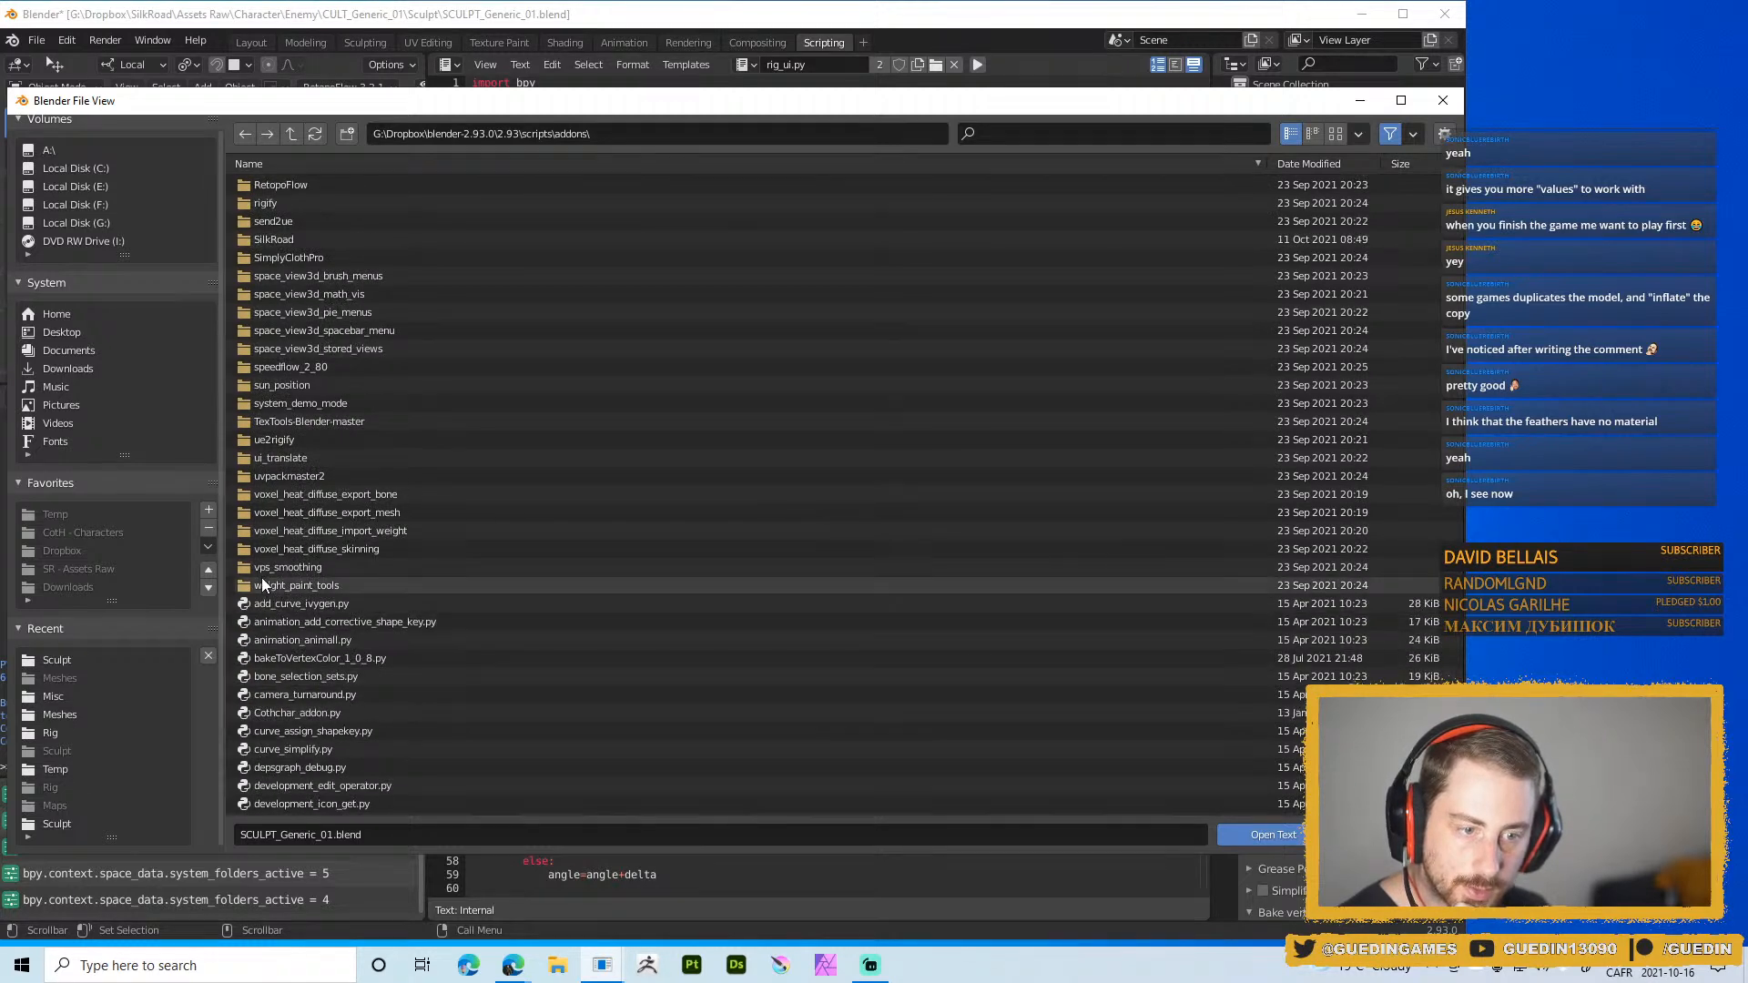
scroll(304, 528, up, 1)
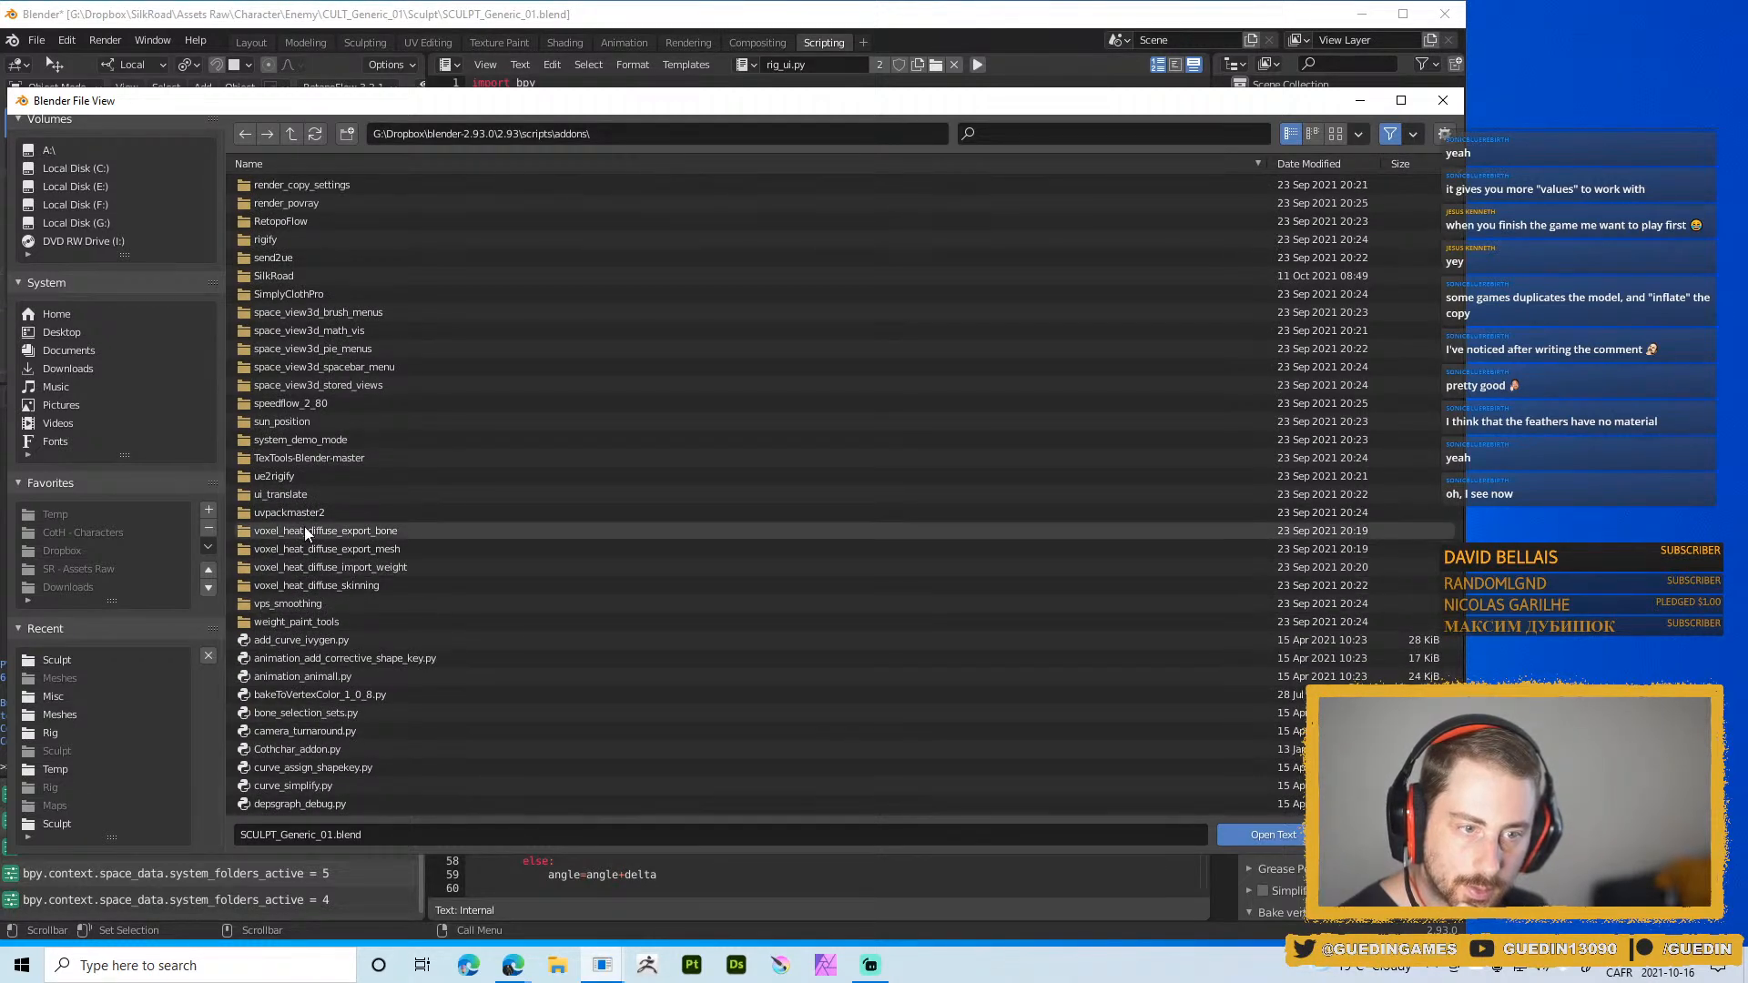
click(282, 275)
click(280, 202)
double_click(280, 202)
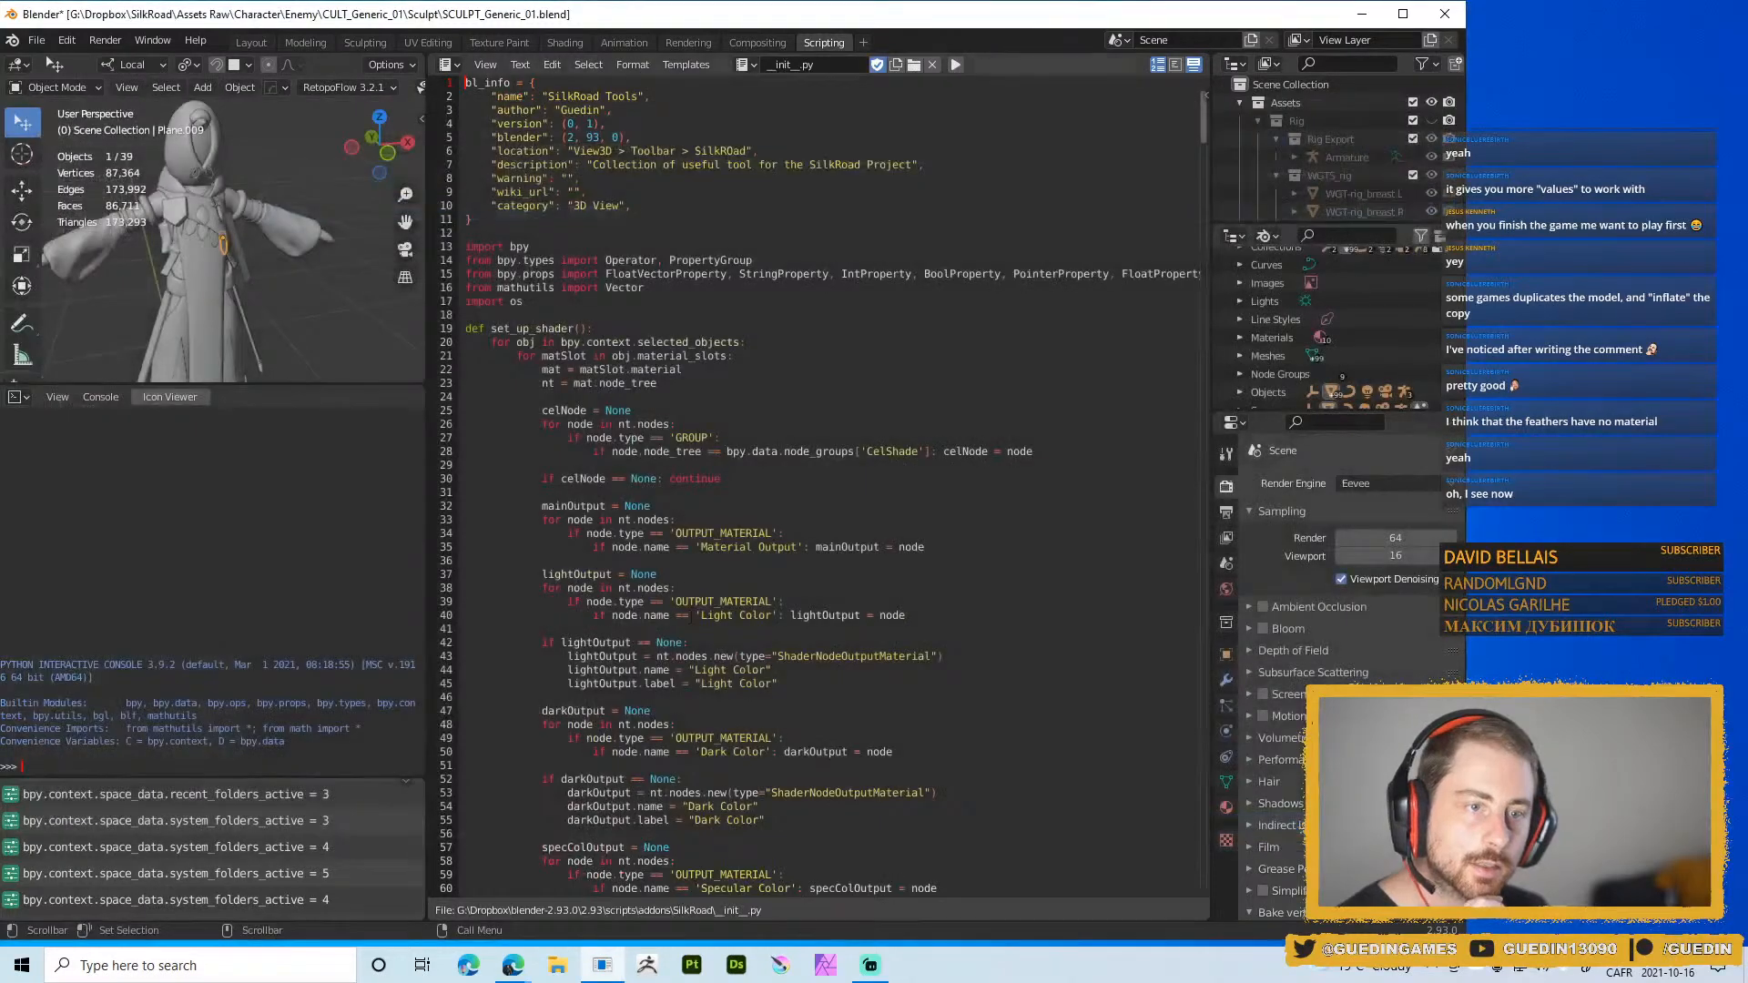
Locate the outline_set function in the script and examine how it collects and loops over the selected objects
scroll(819, 456, down, 10)
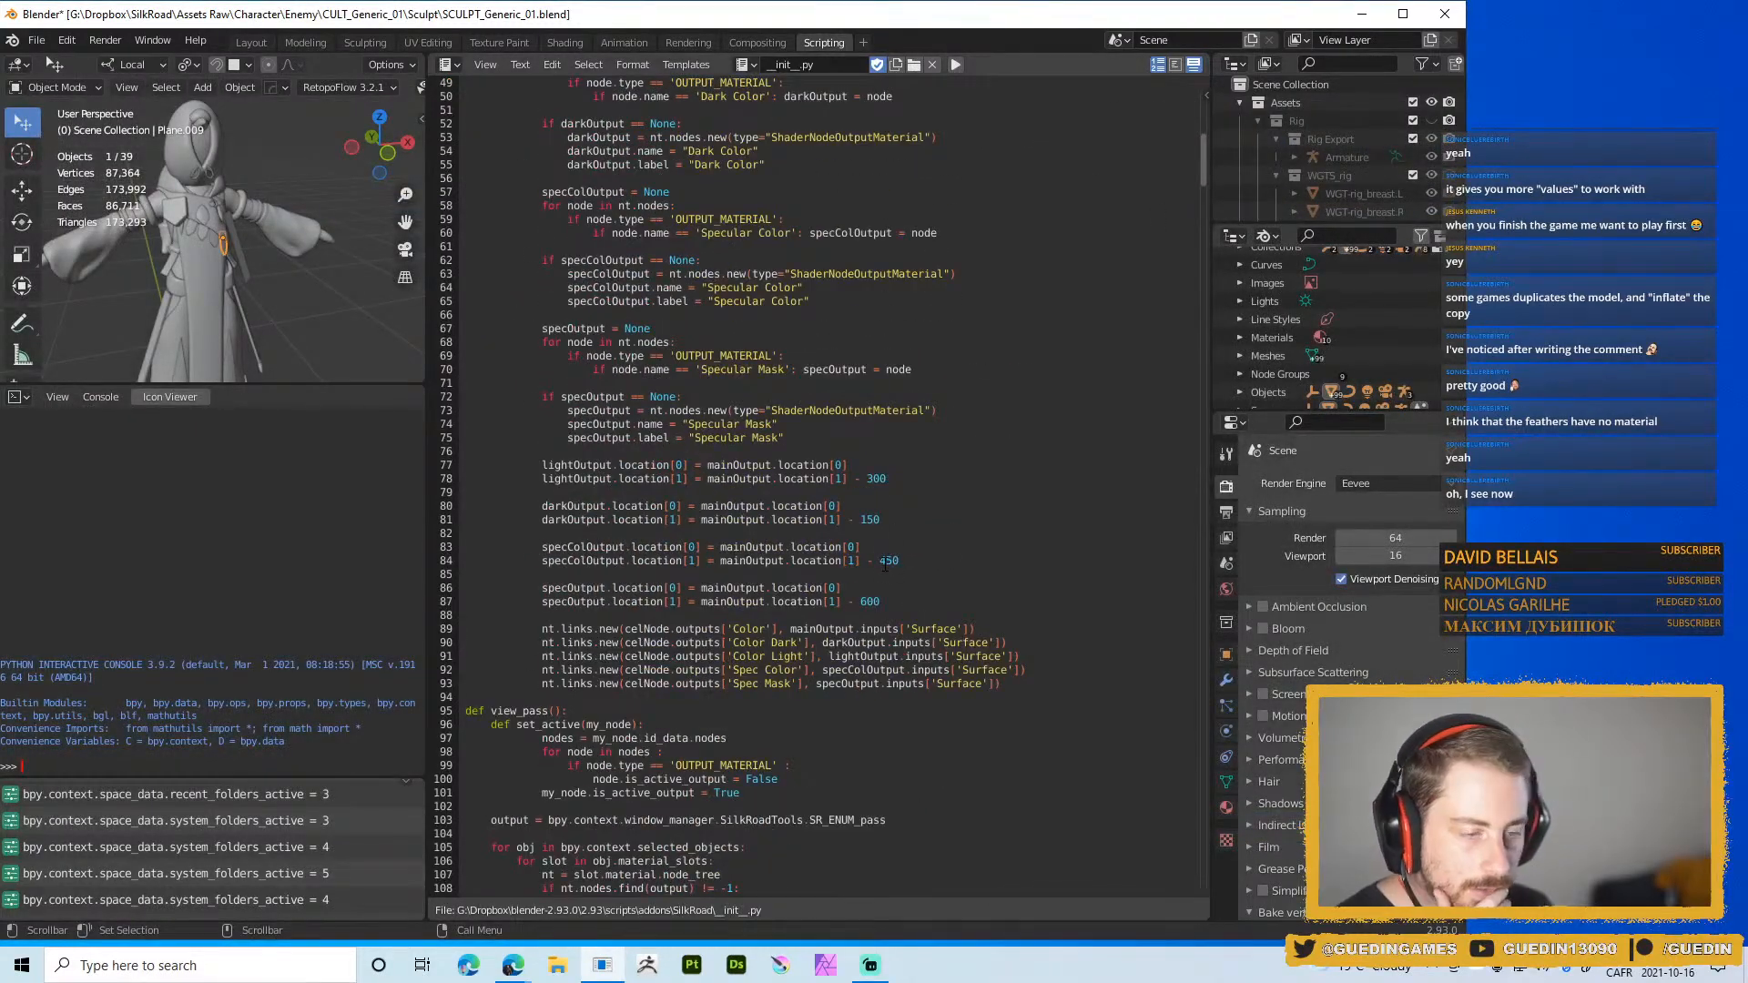
scroll(893, 549, down, 20)
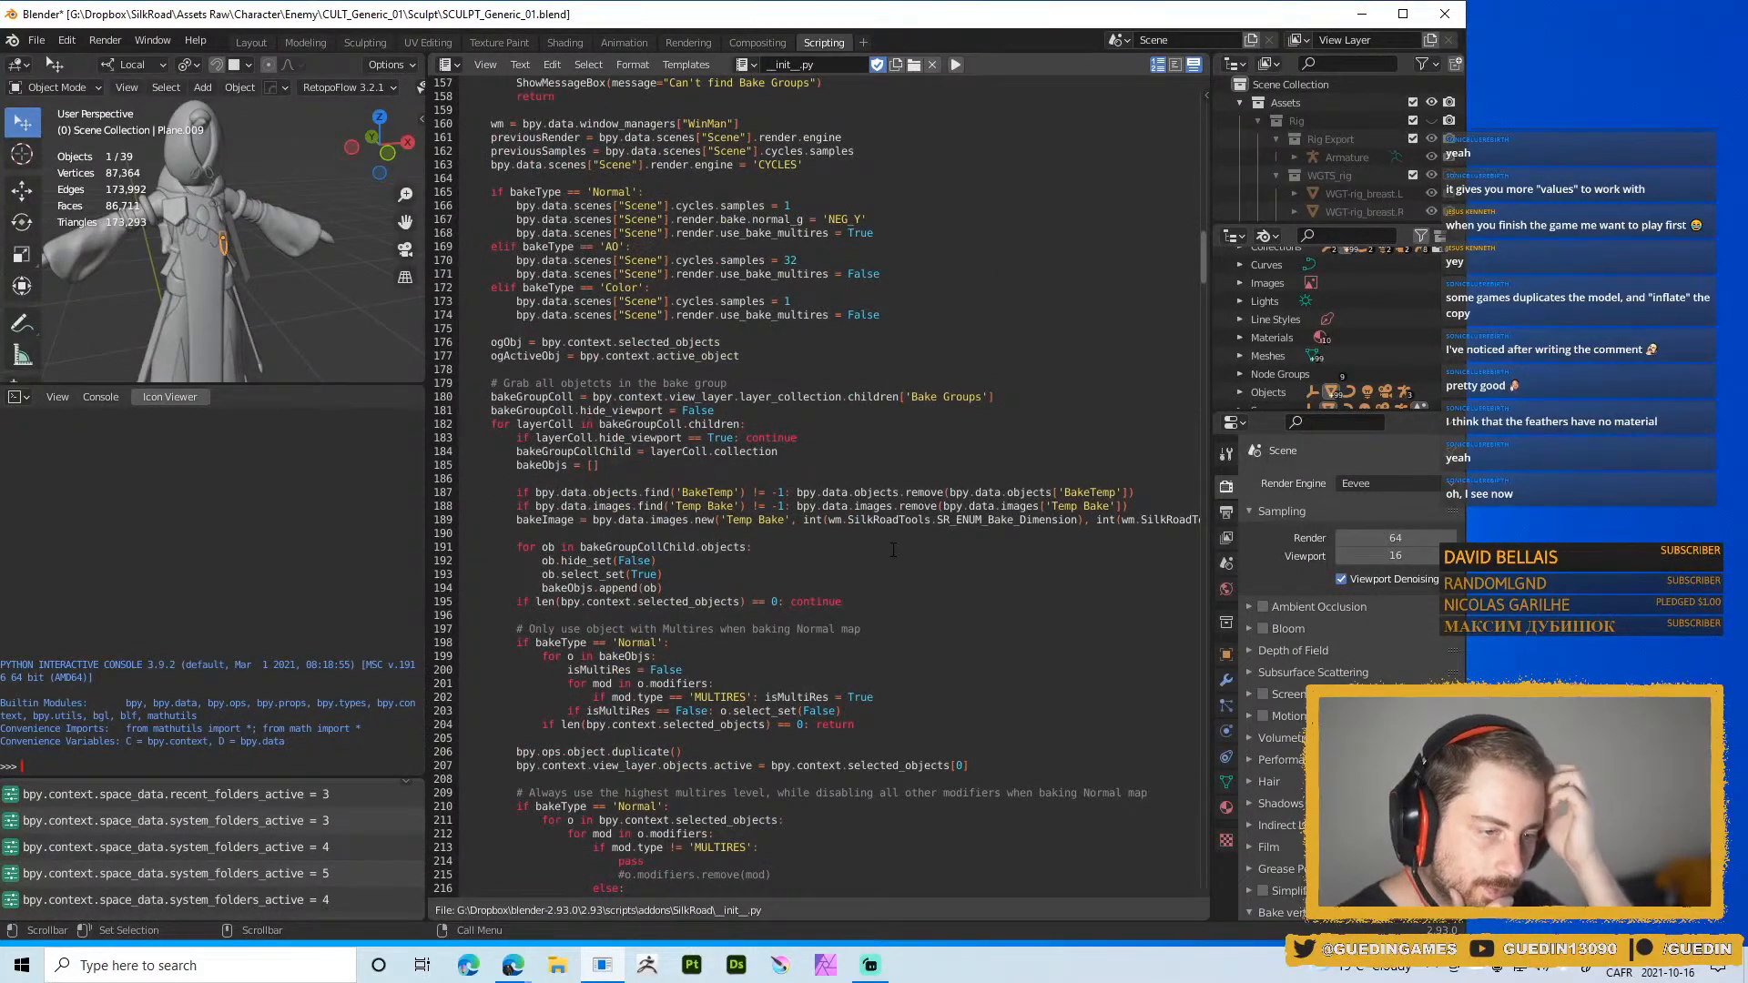
scroll(893, 549, down, 6)
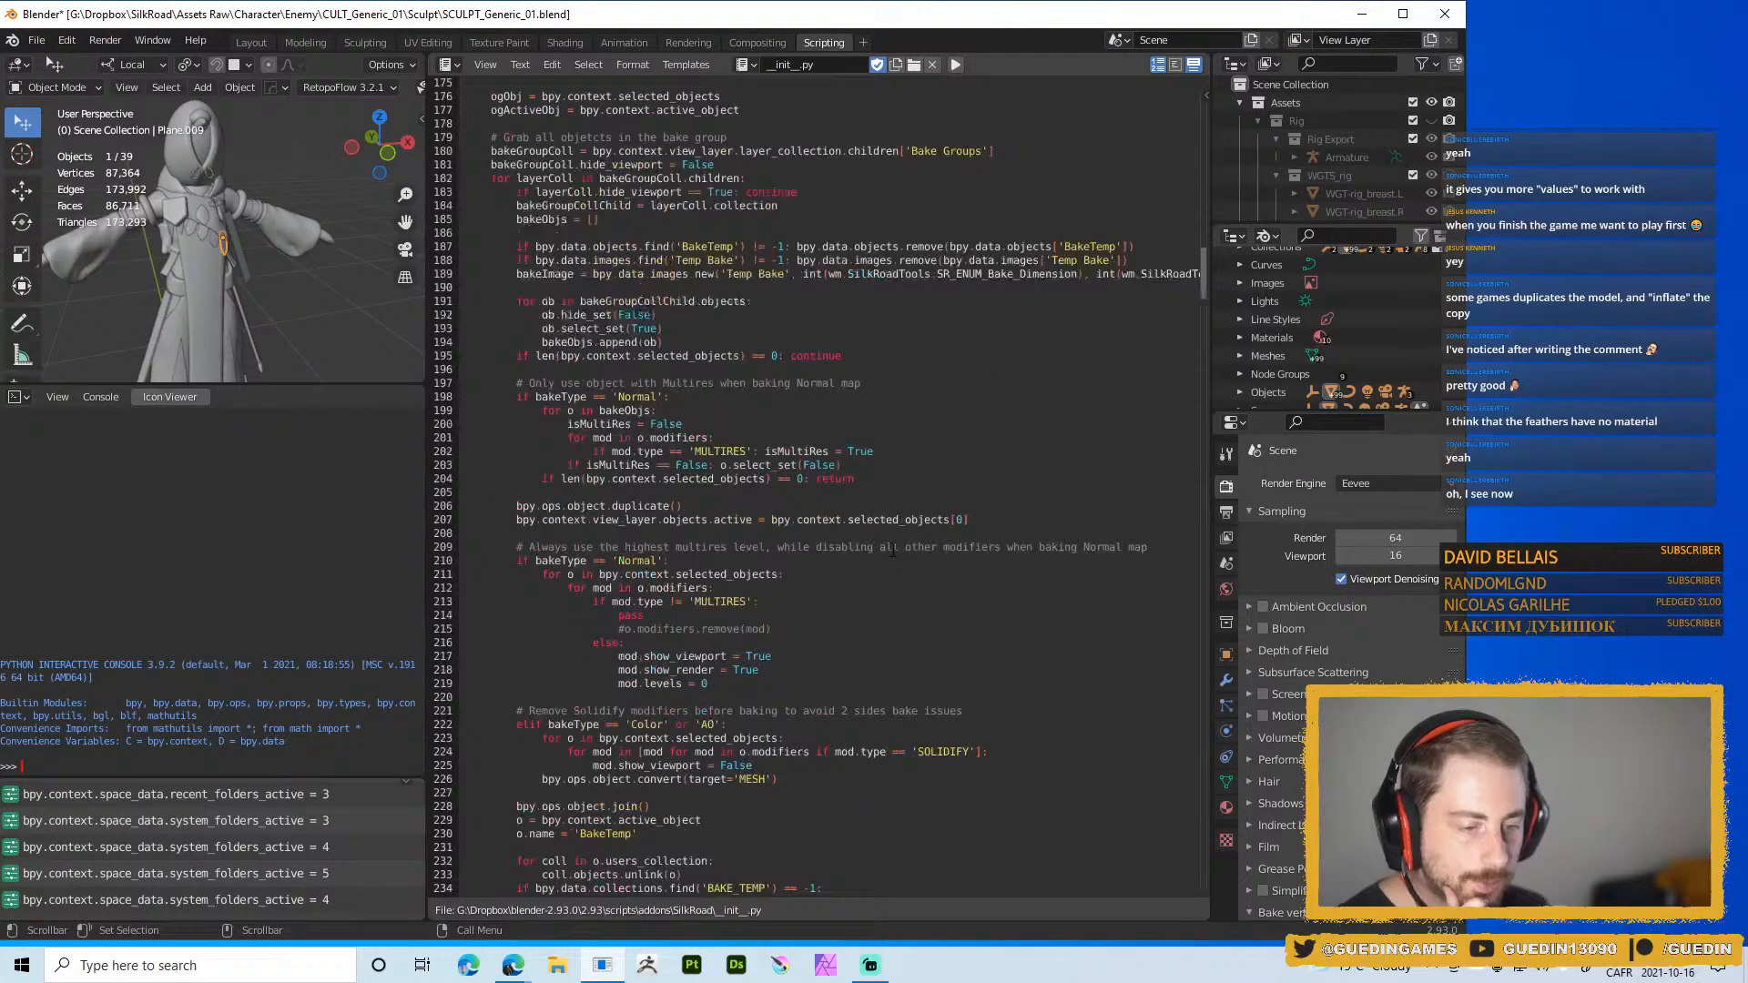
scroll(843, 562, up, 2)
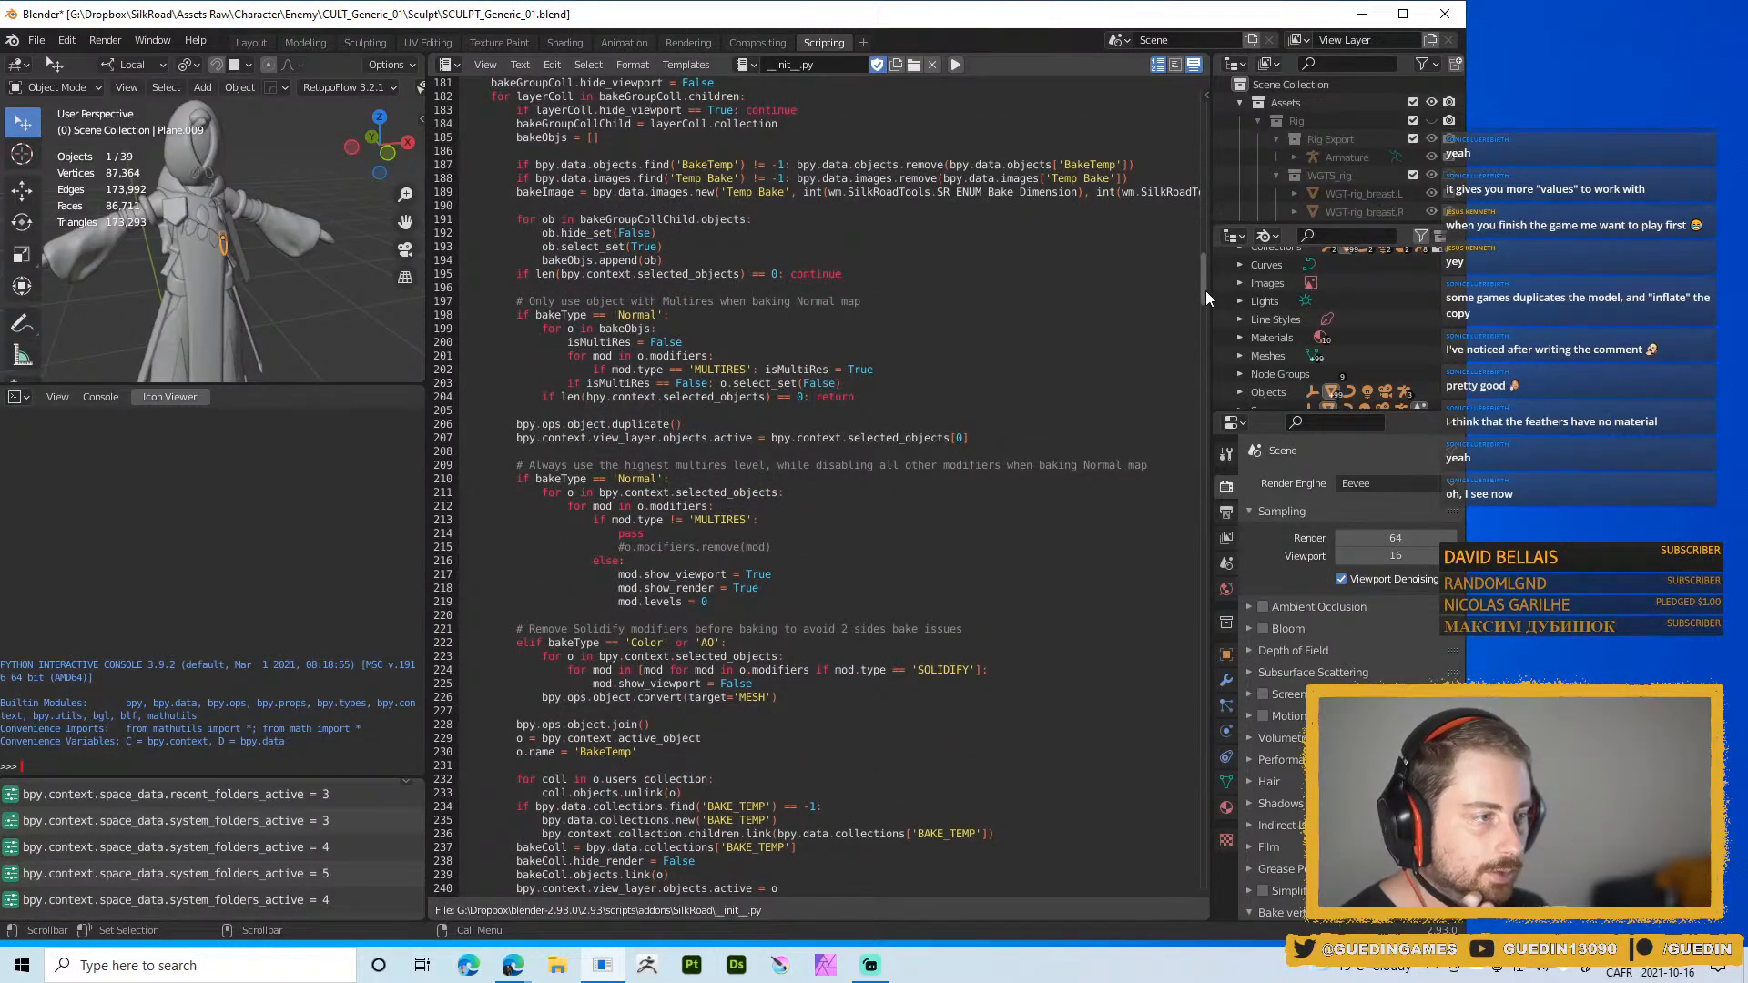
drag(1205, 291, 1203, 209)
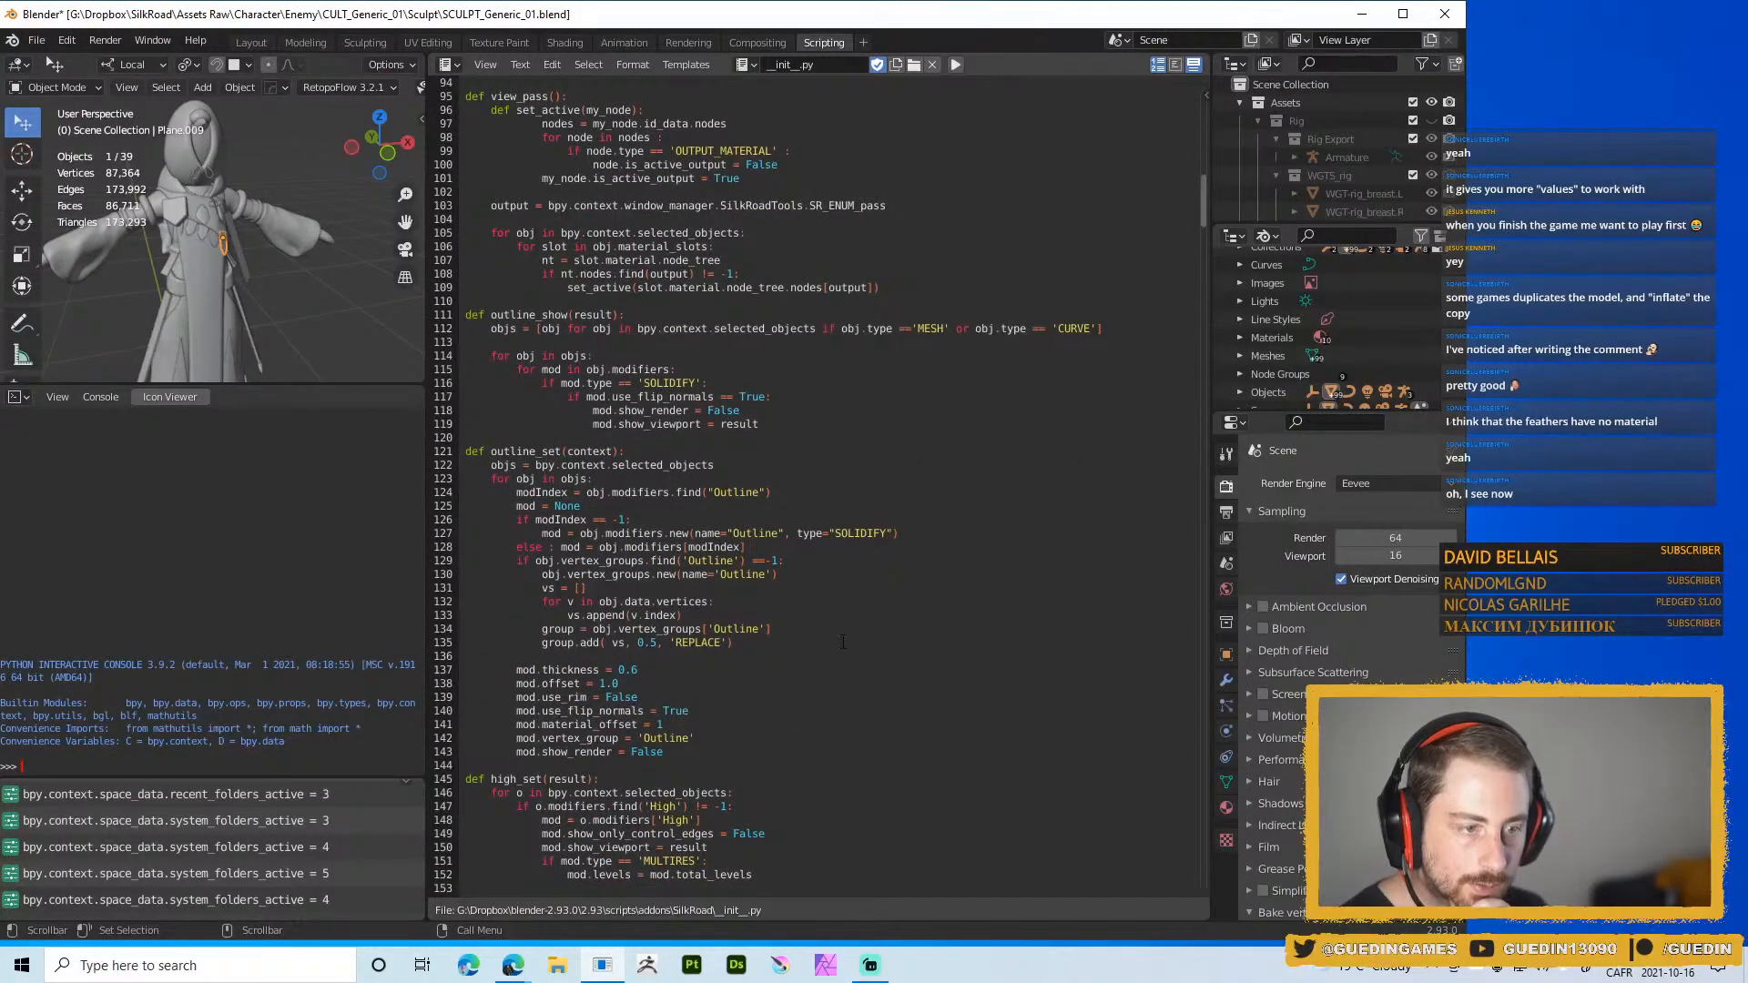
scroll(546, 566, down, 1)
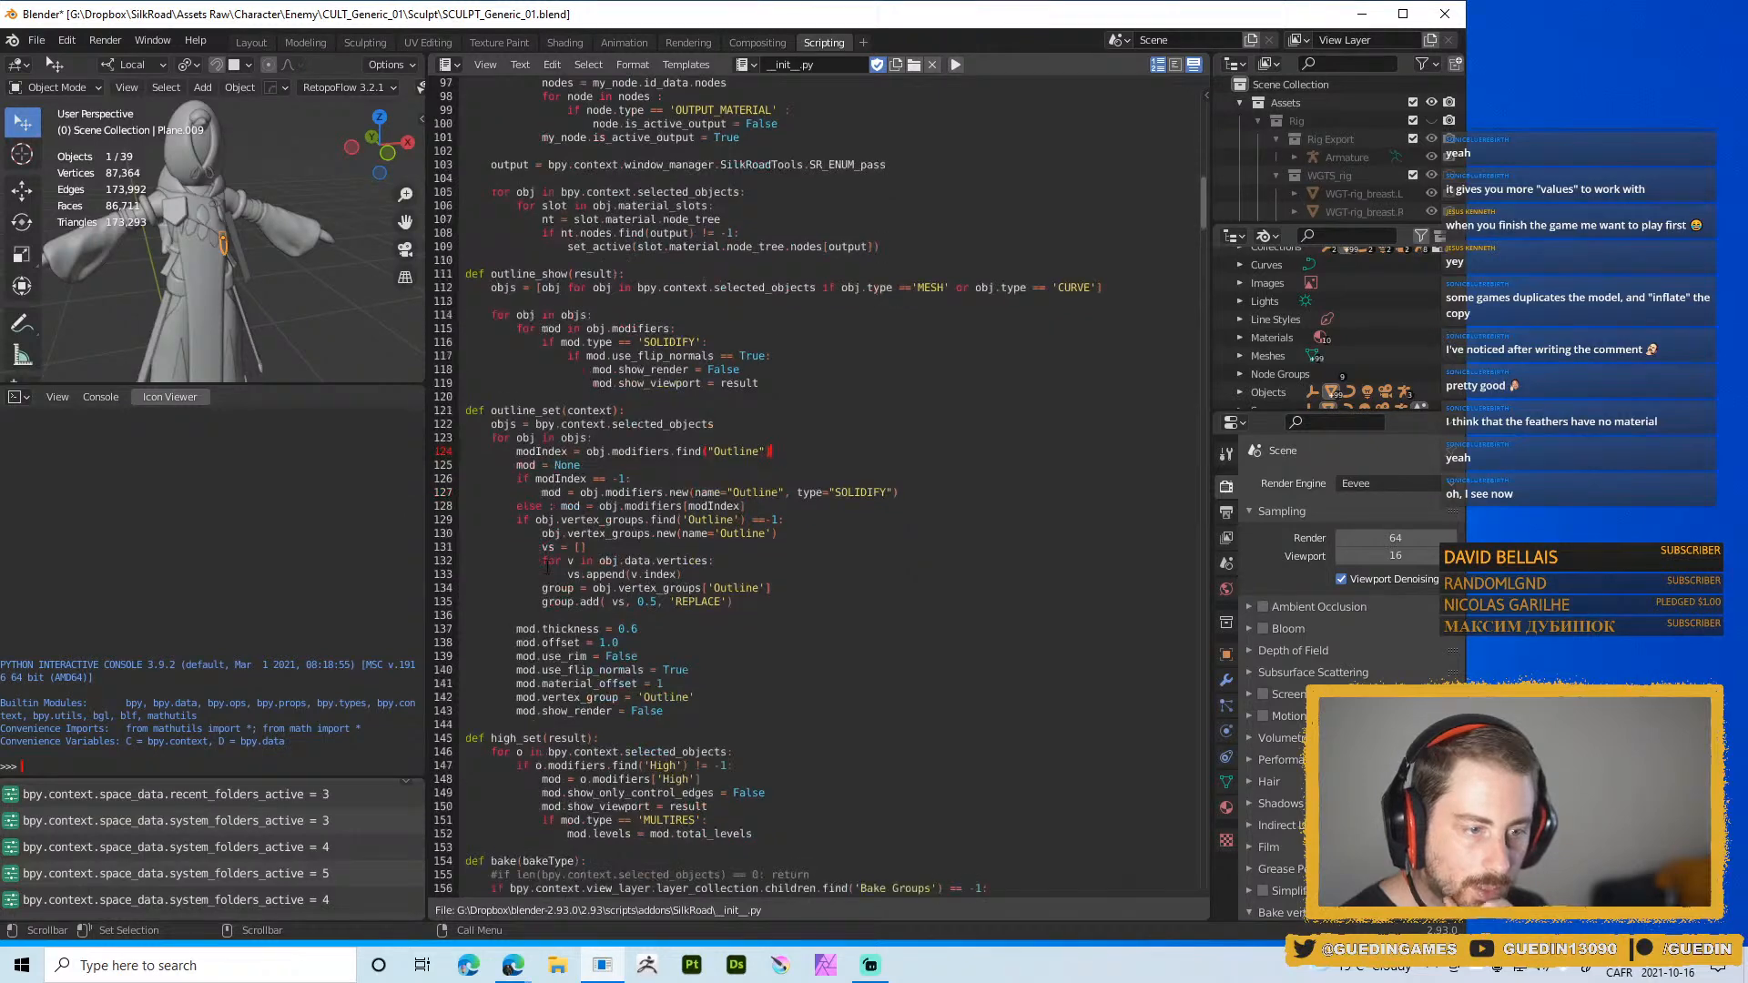
click(517, 438)
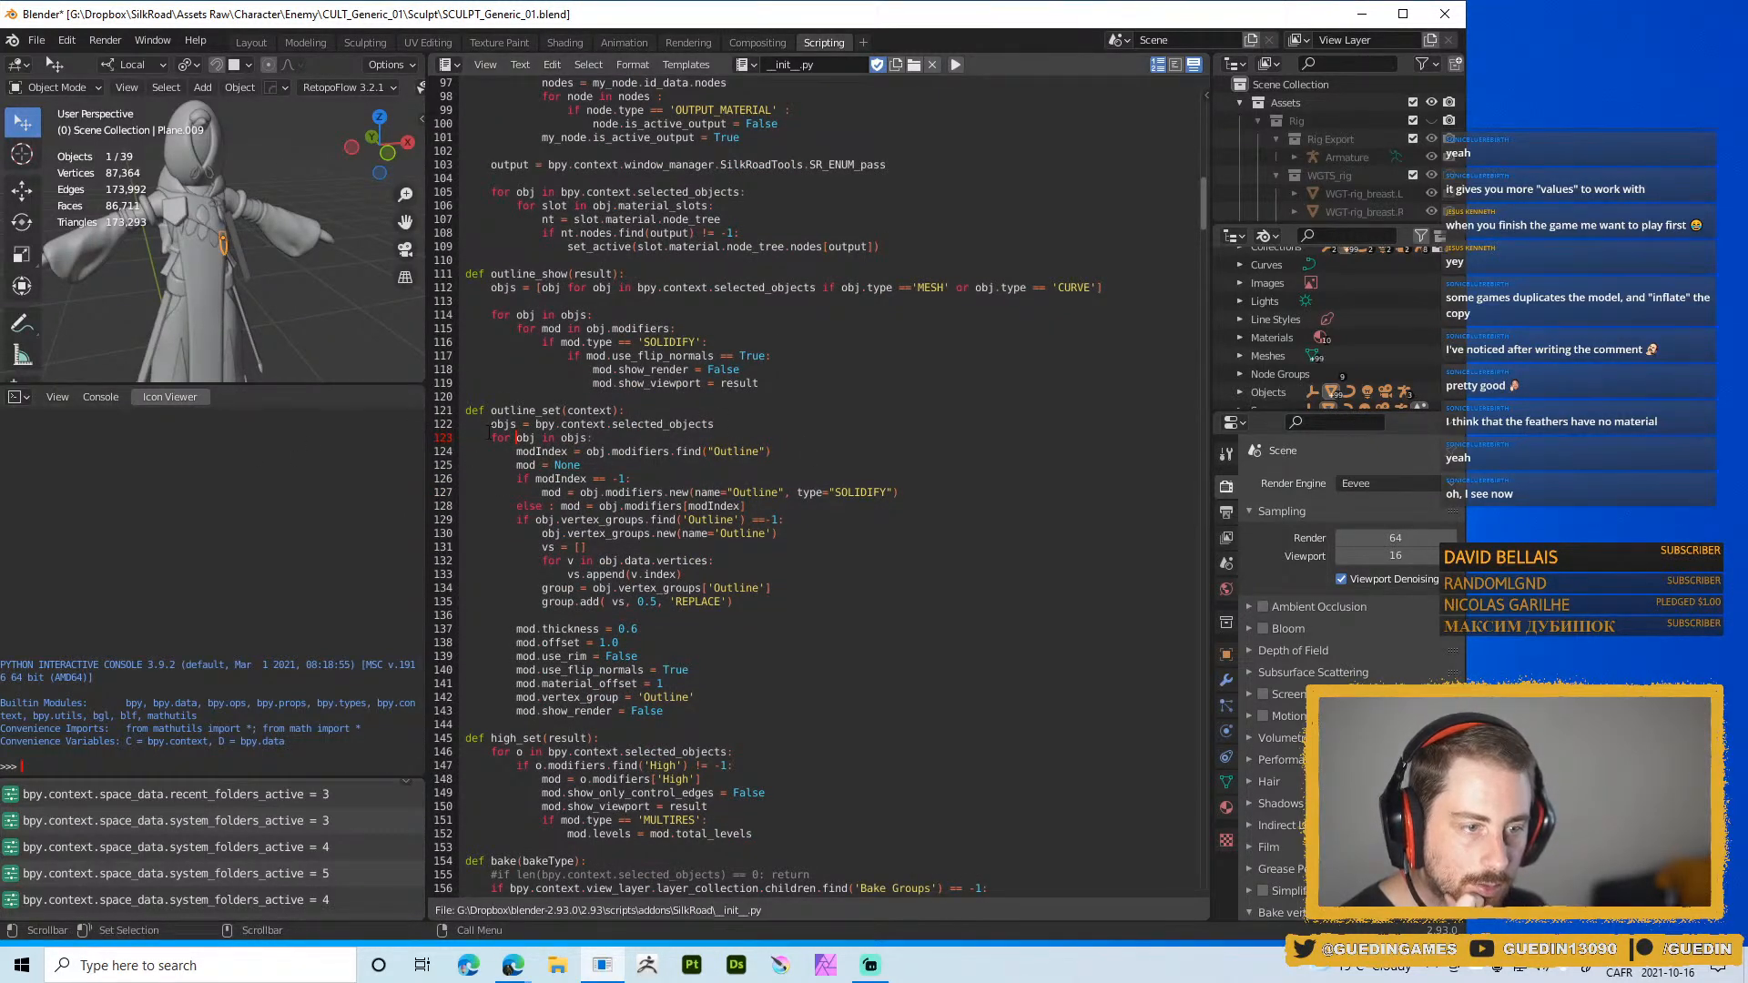
click(489, 425)
key(Up)
key(End)
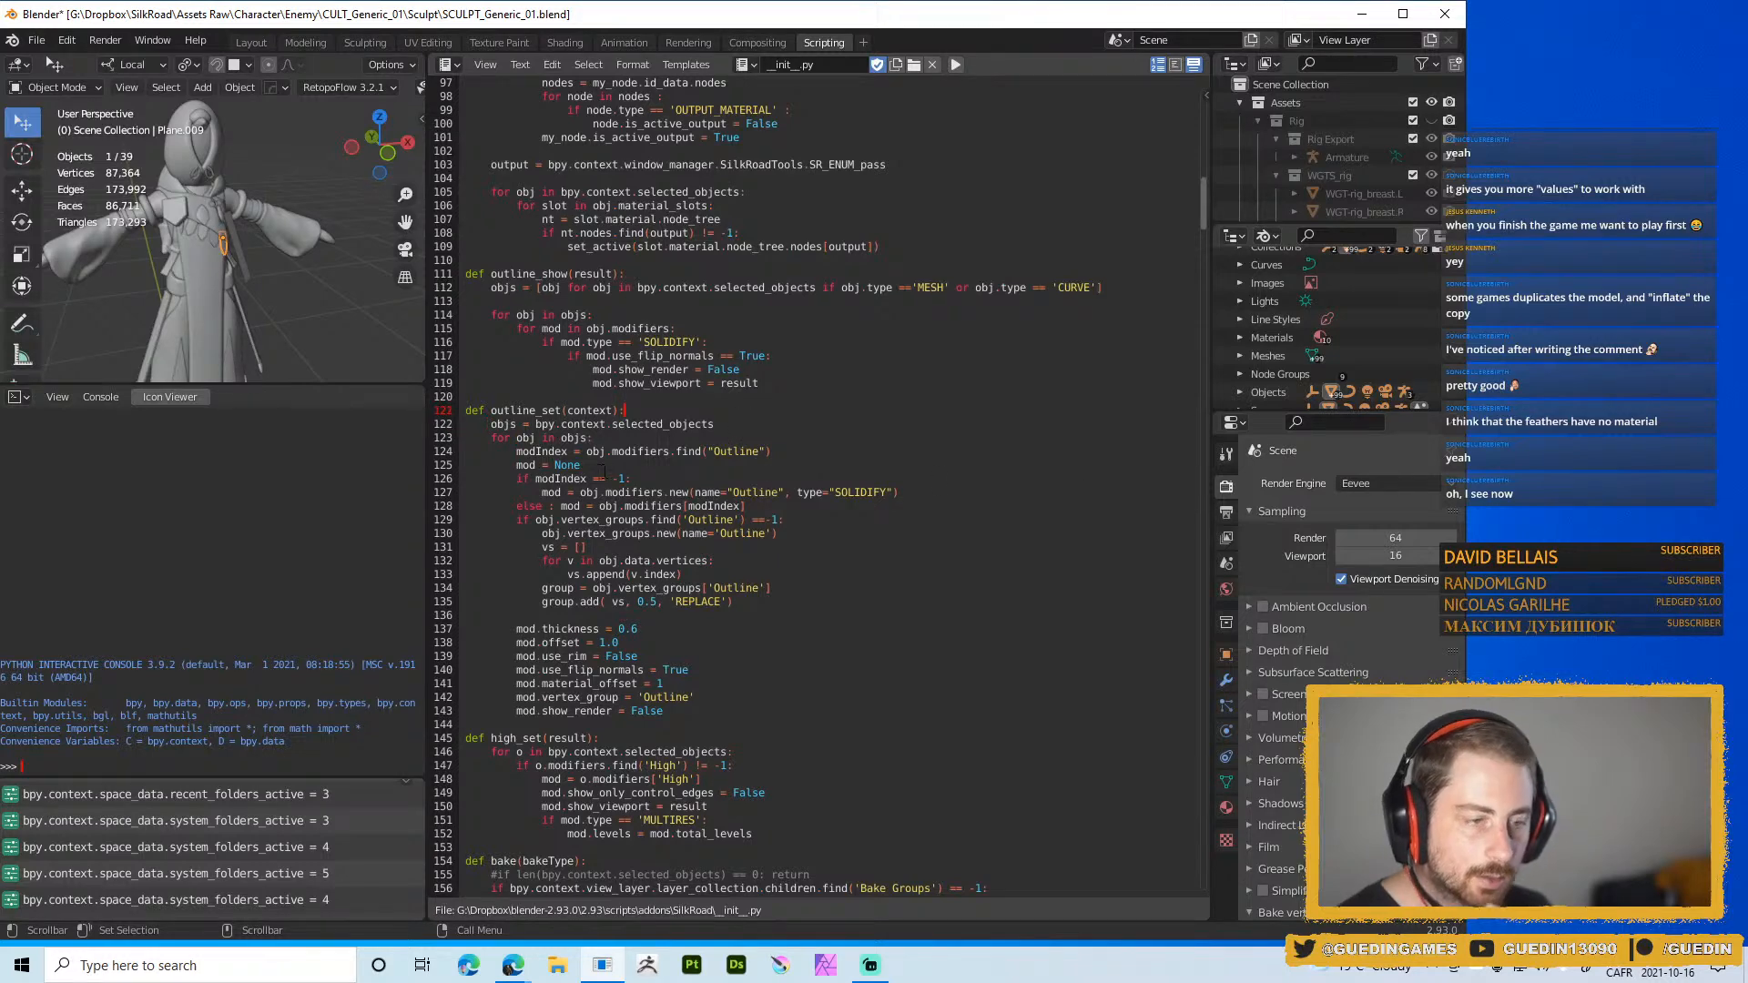
Rewrite the objs assignment in outline_set as [obj for obj in bpy.context.selected_objects if obj.type == 'MESH'] and save the script
click(535, 424)
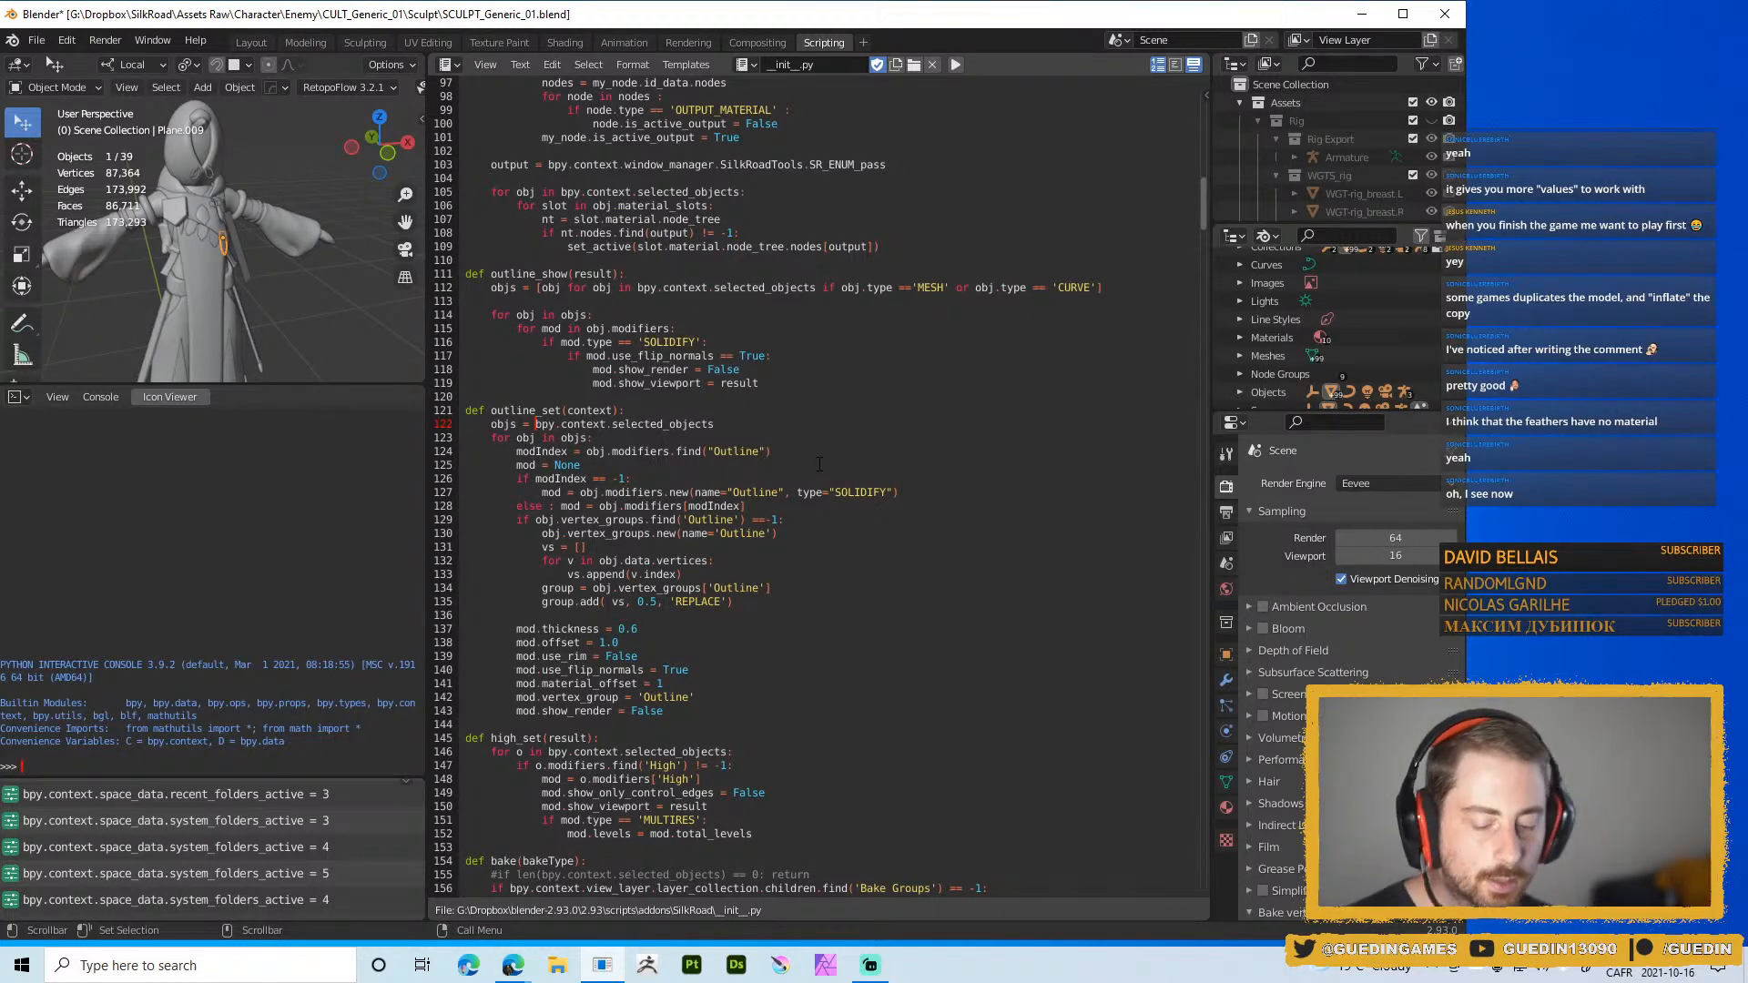
text(objs = )
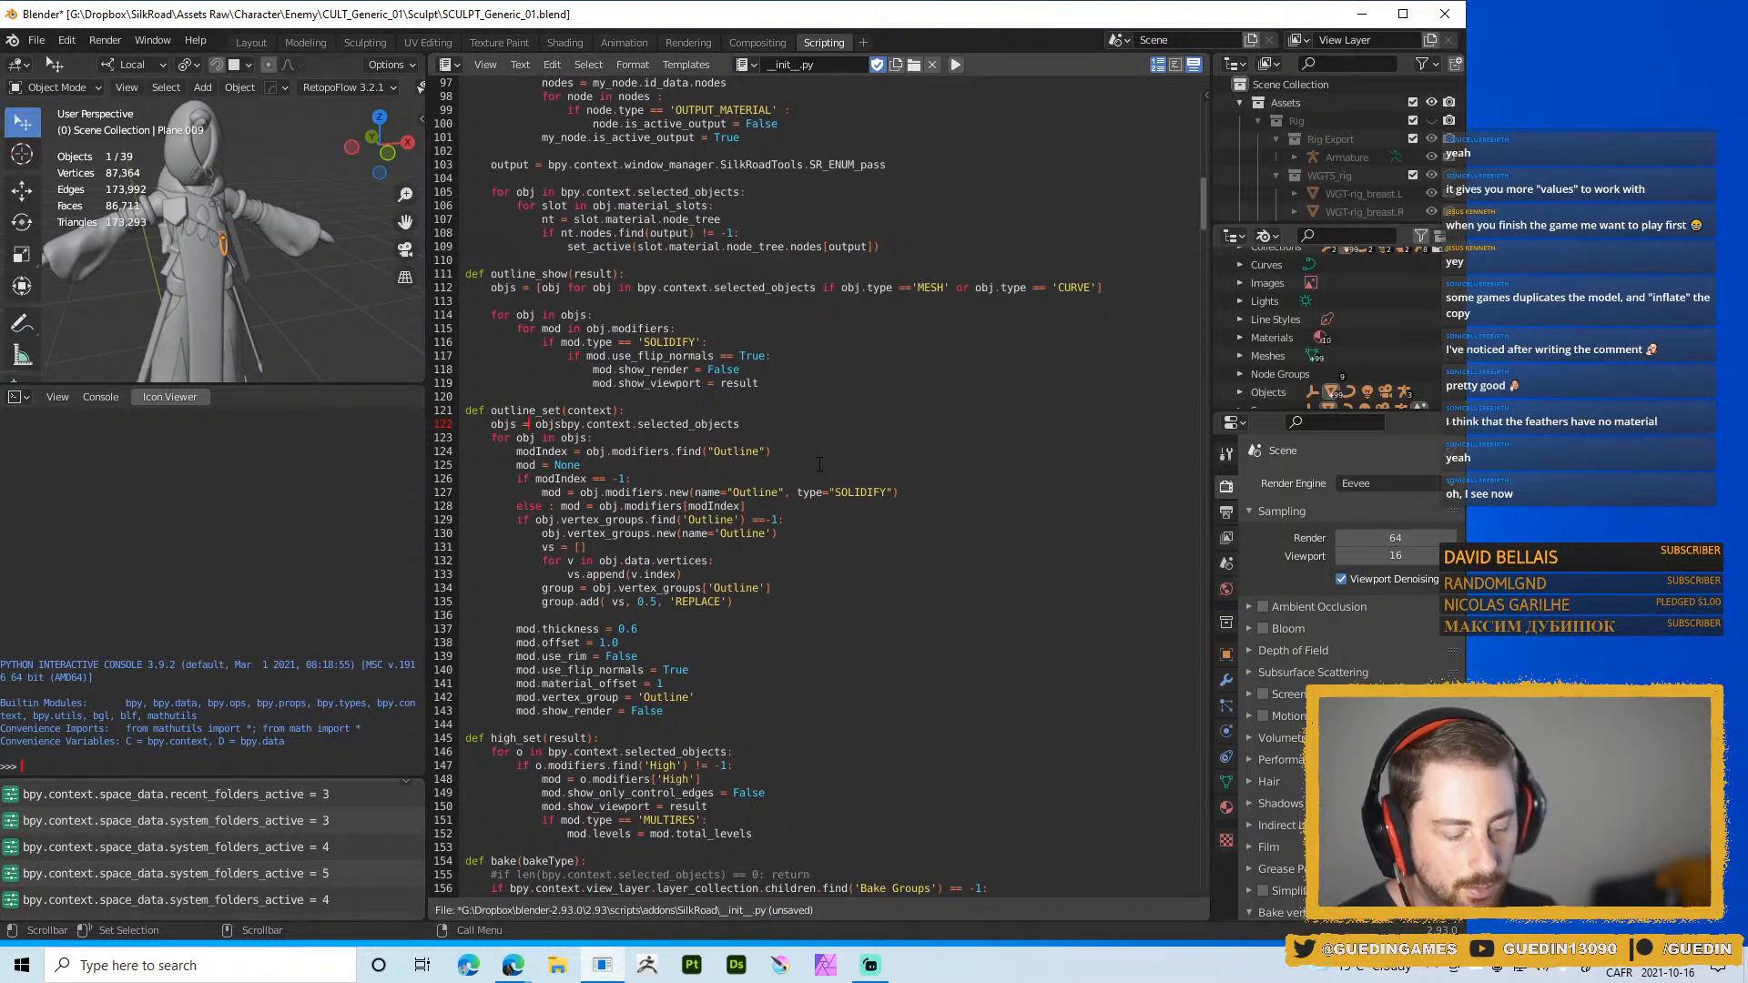
text([objs)
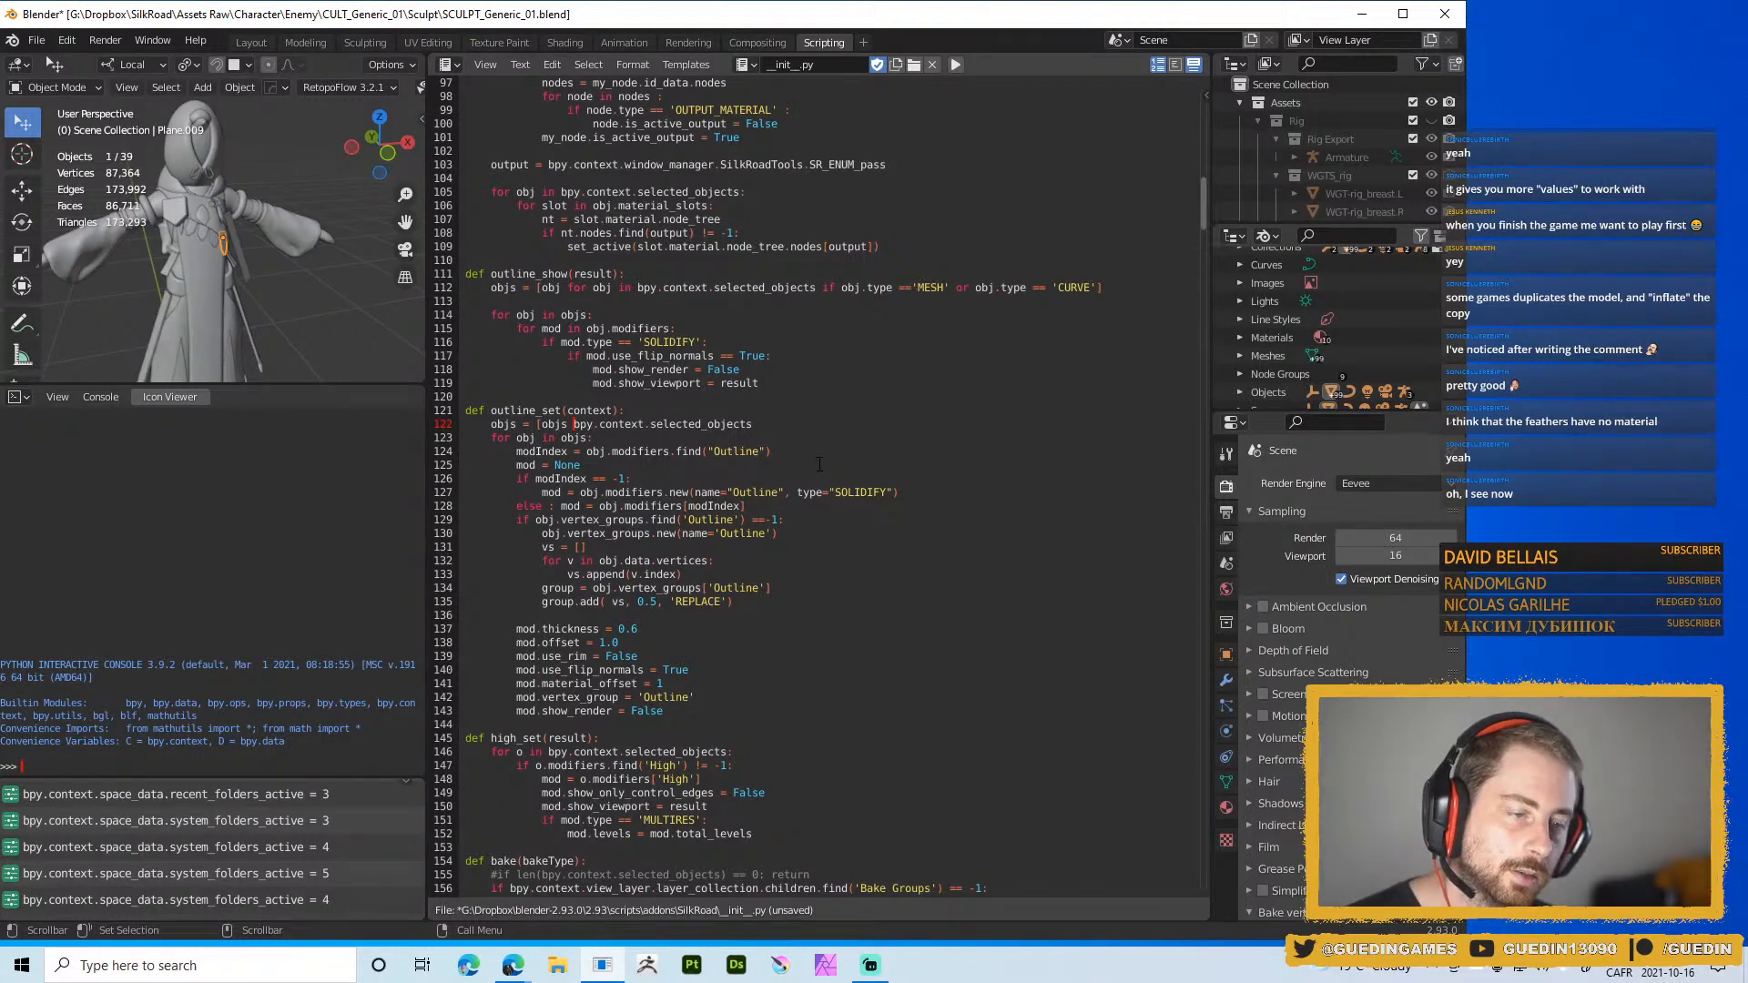
text( for )
text(objs i)
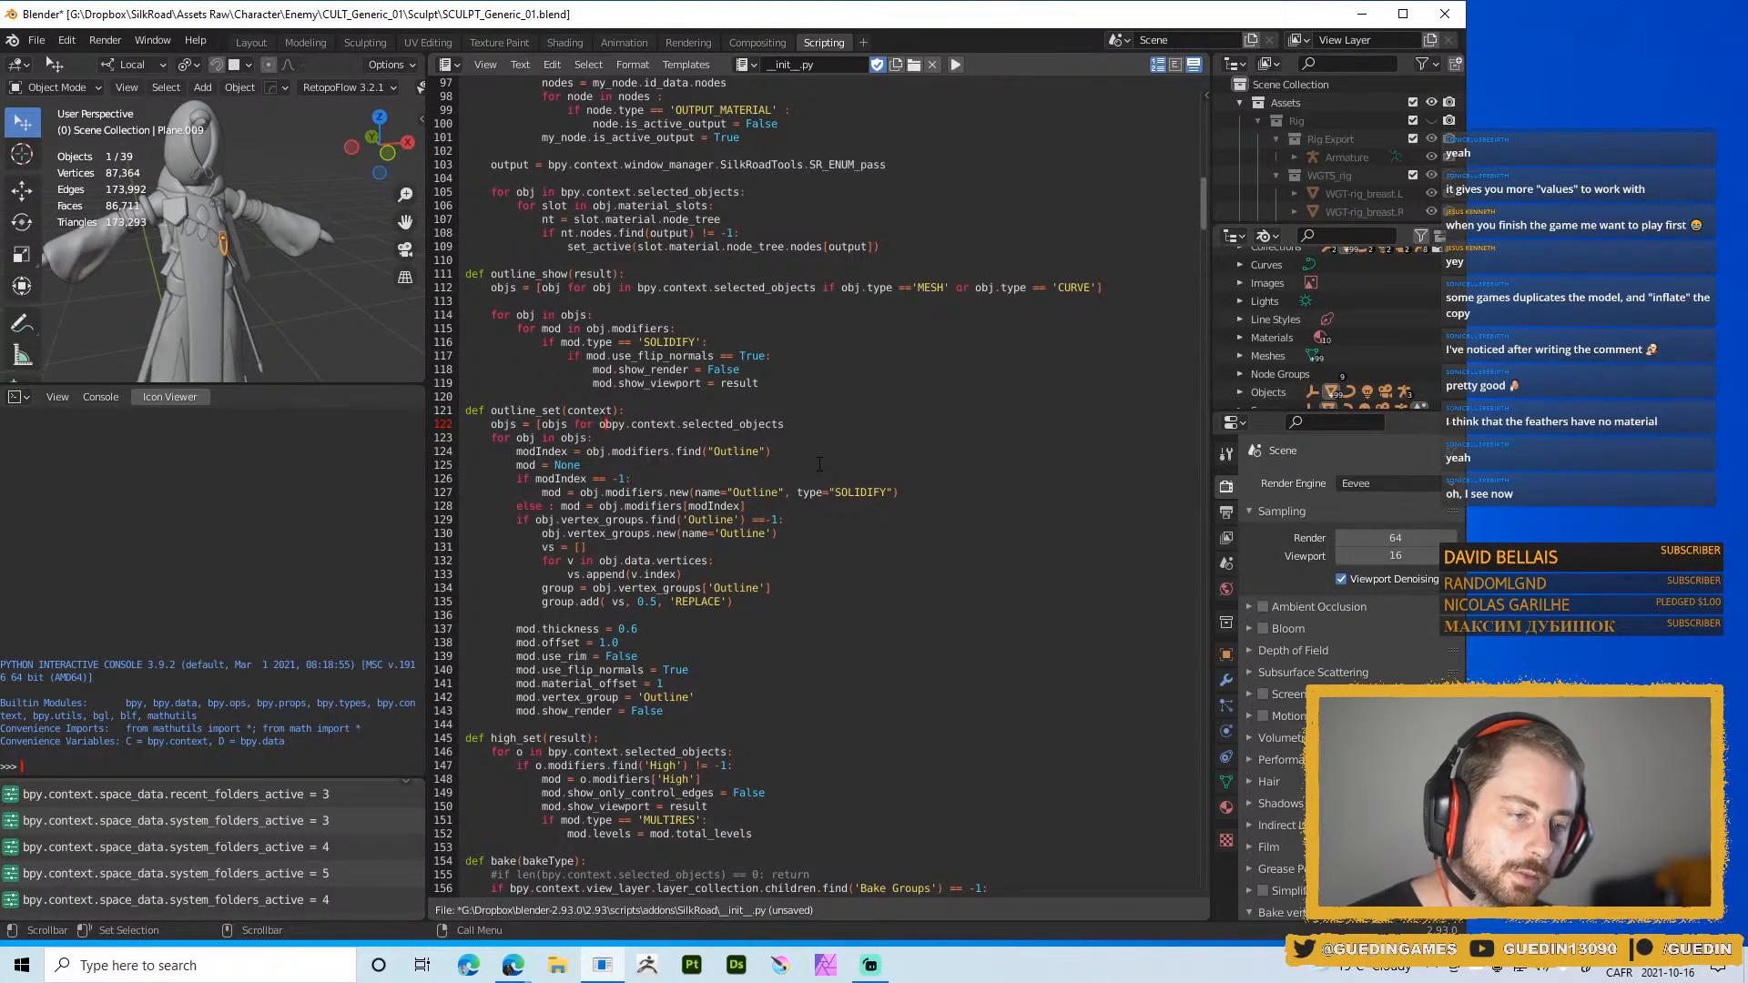
text(n)
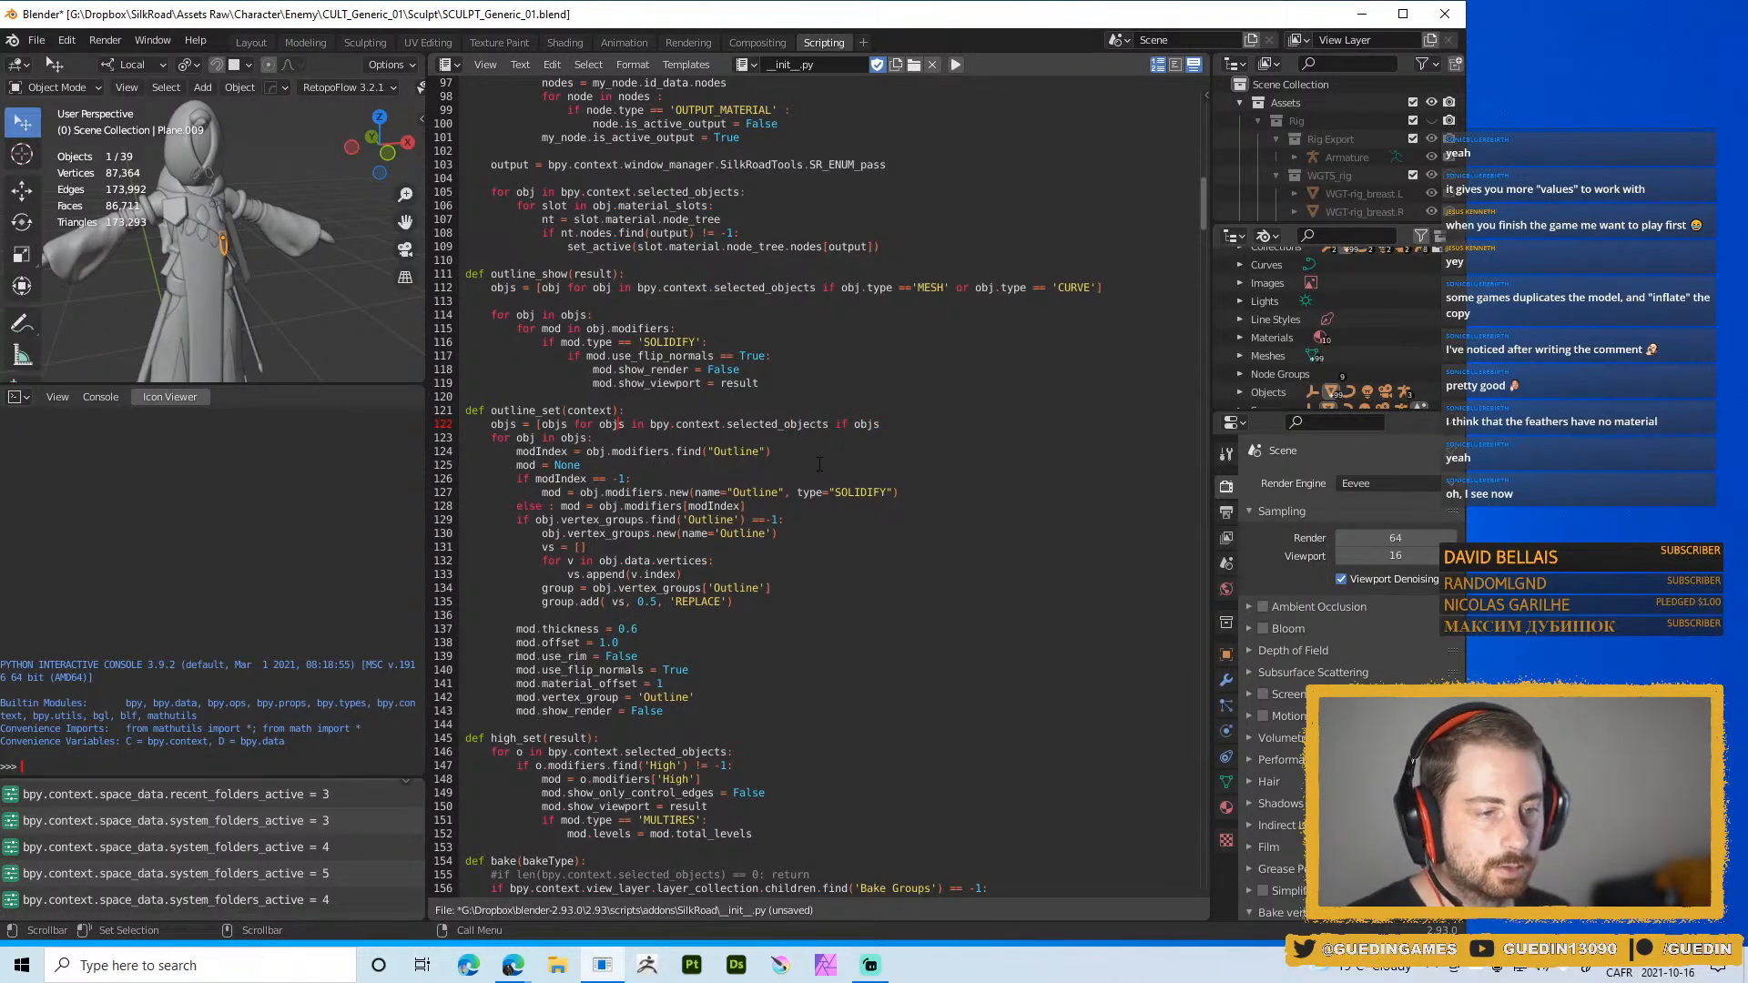
key(Delete)
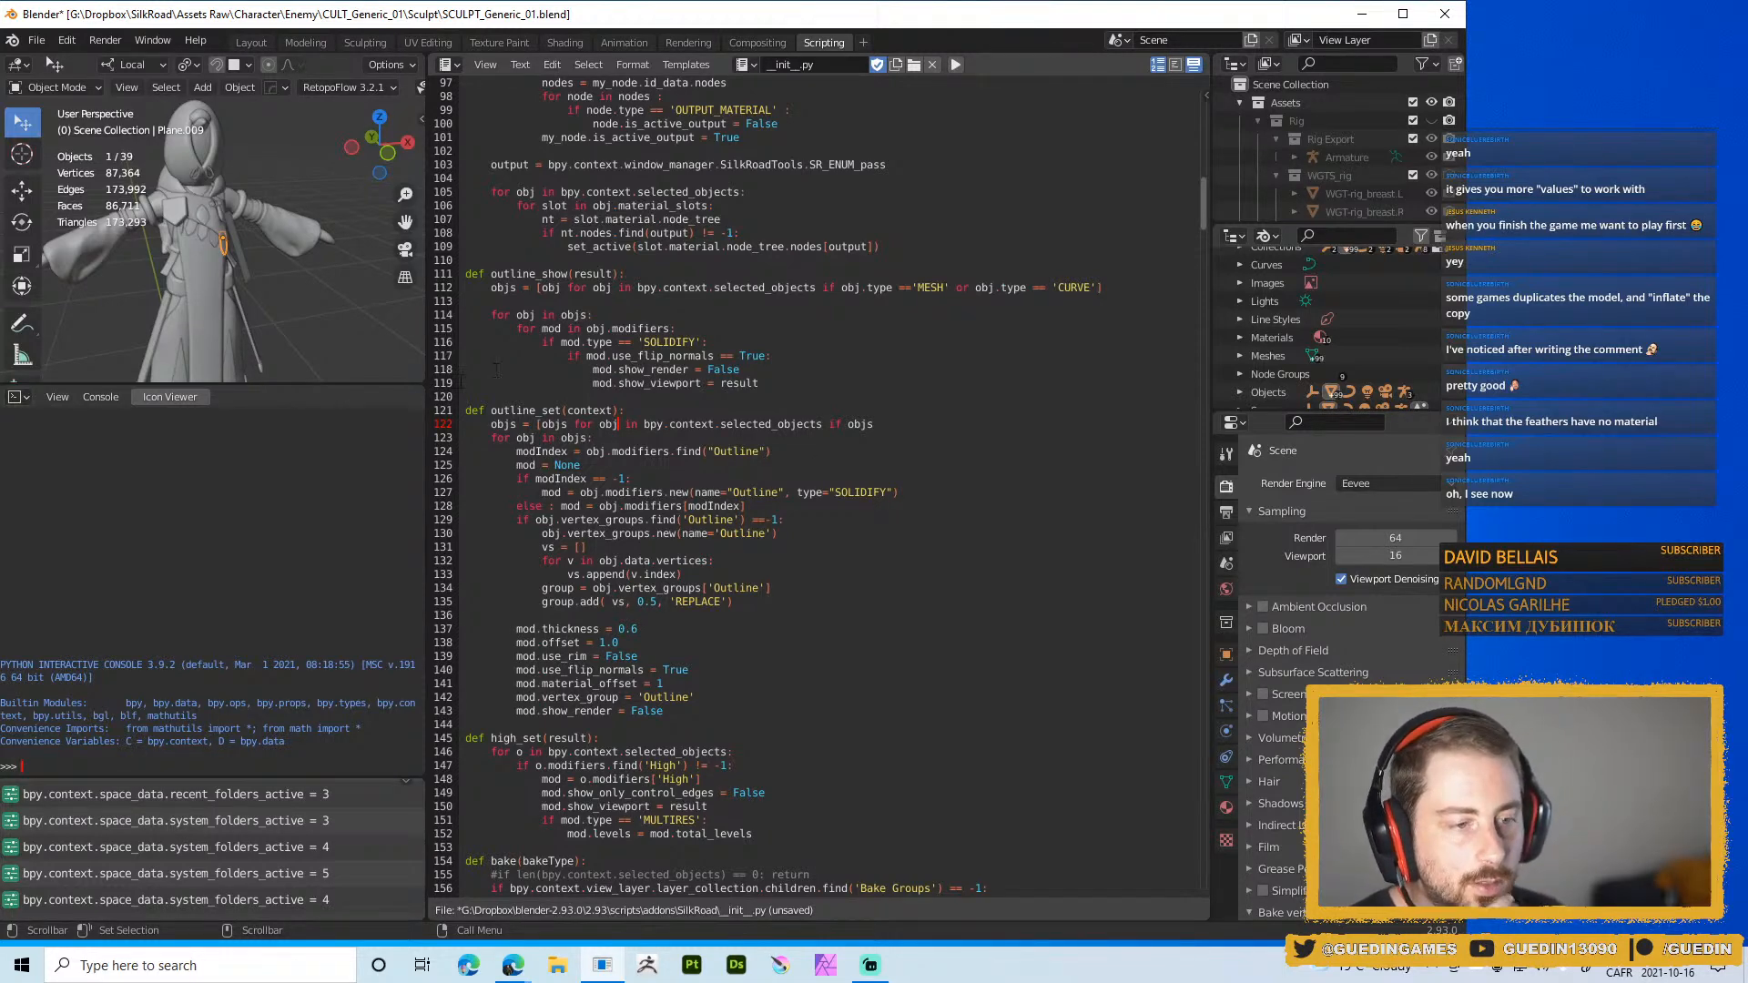
key(Delete)
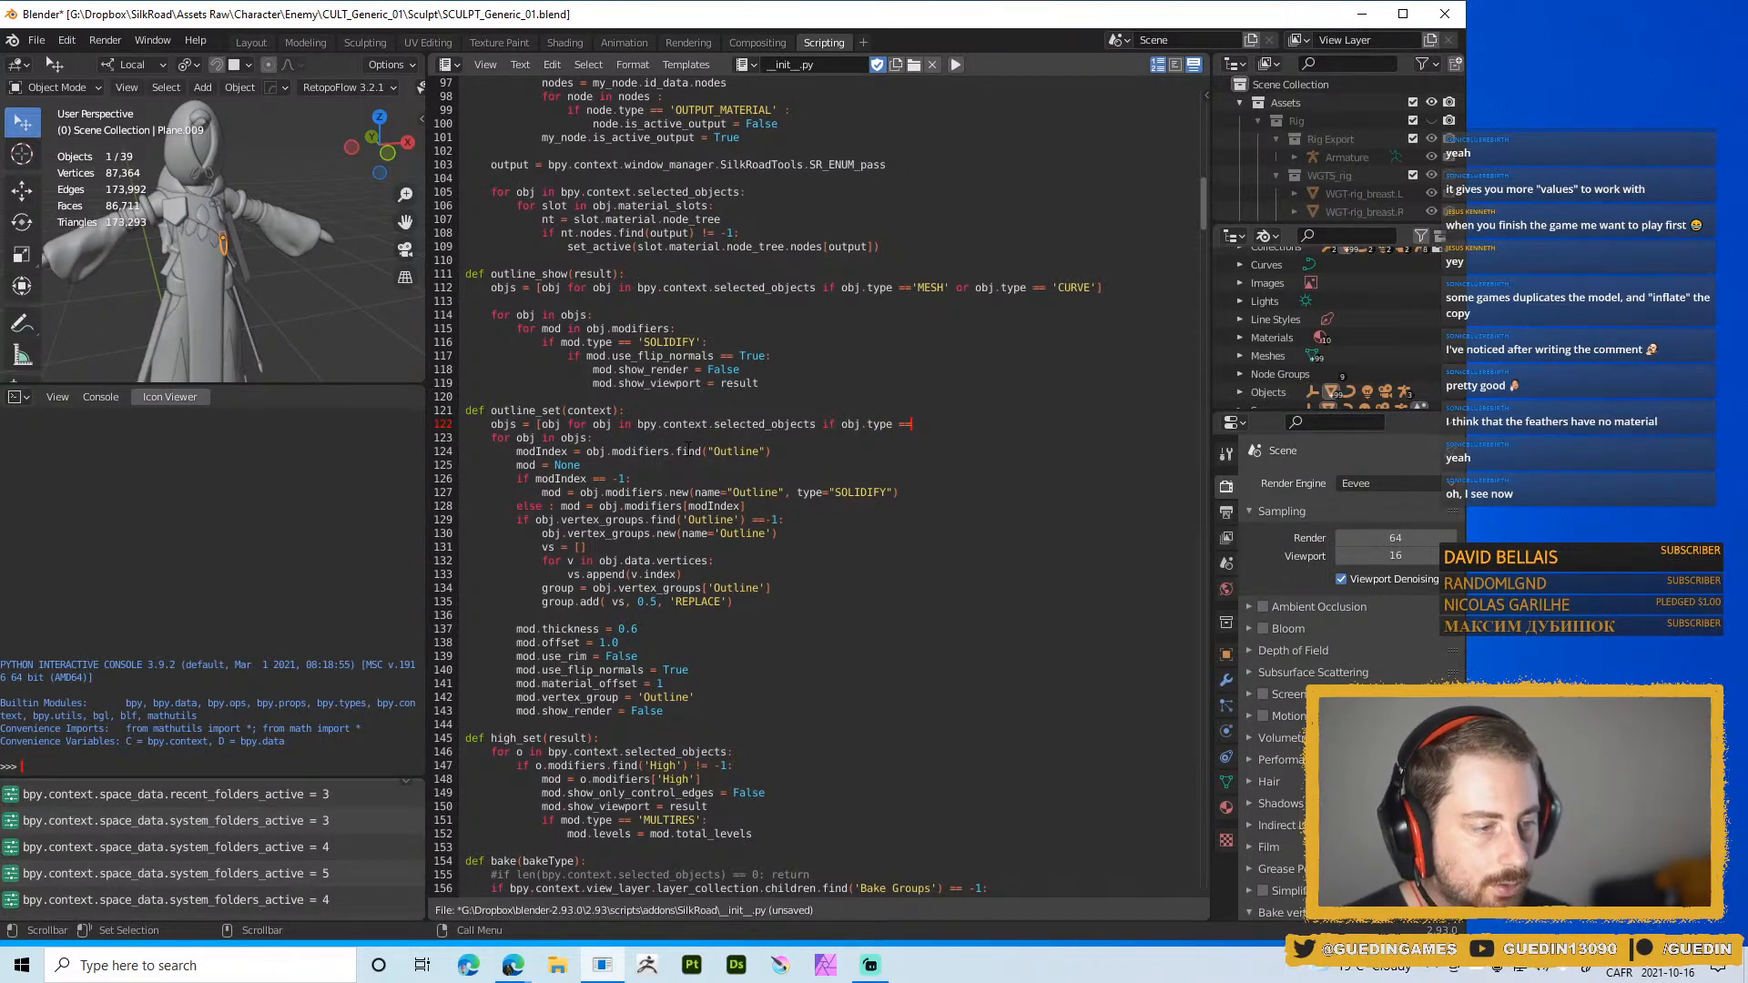
text('MESH')
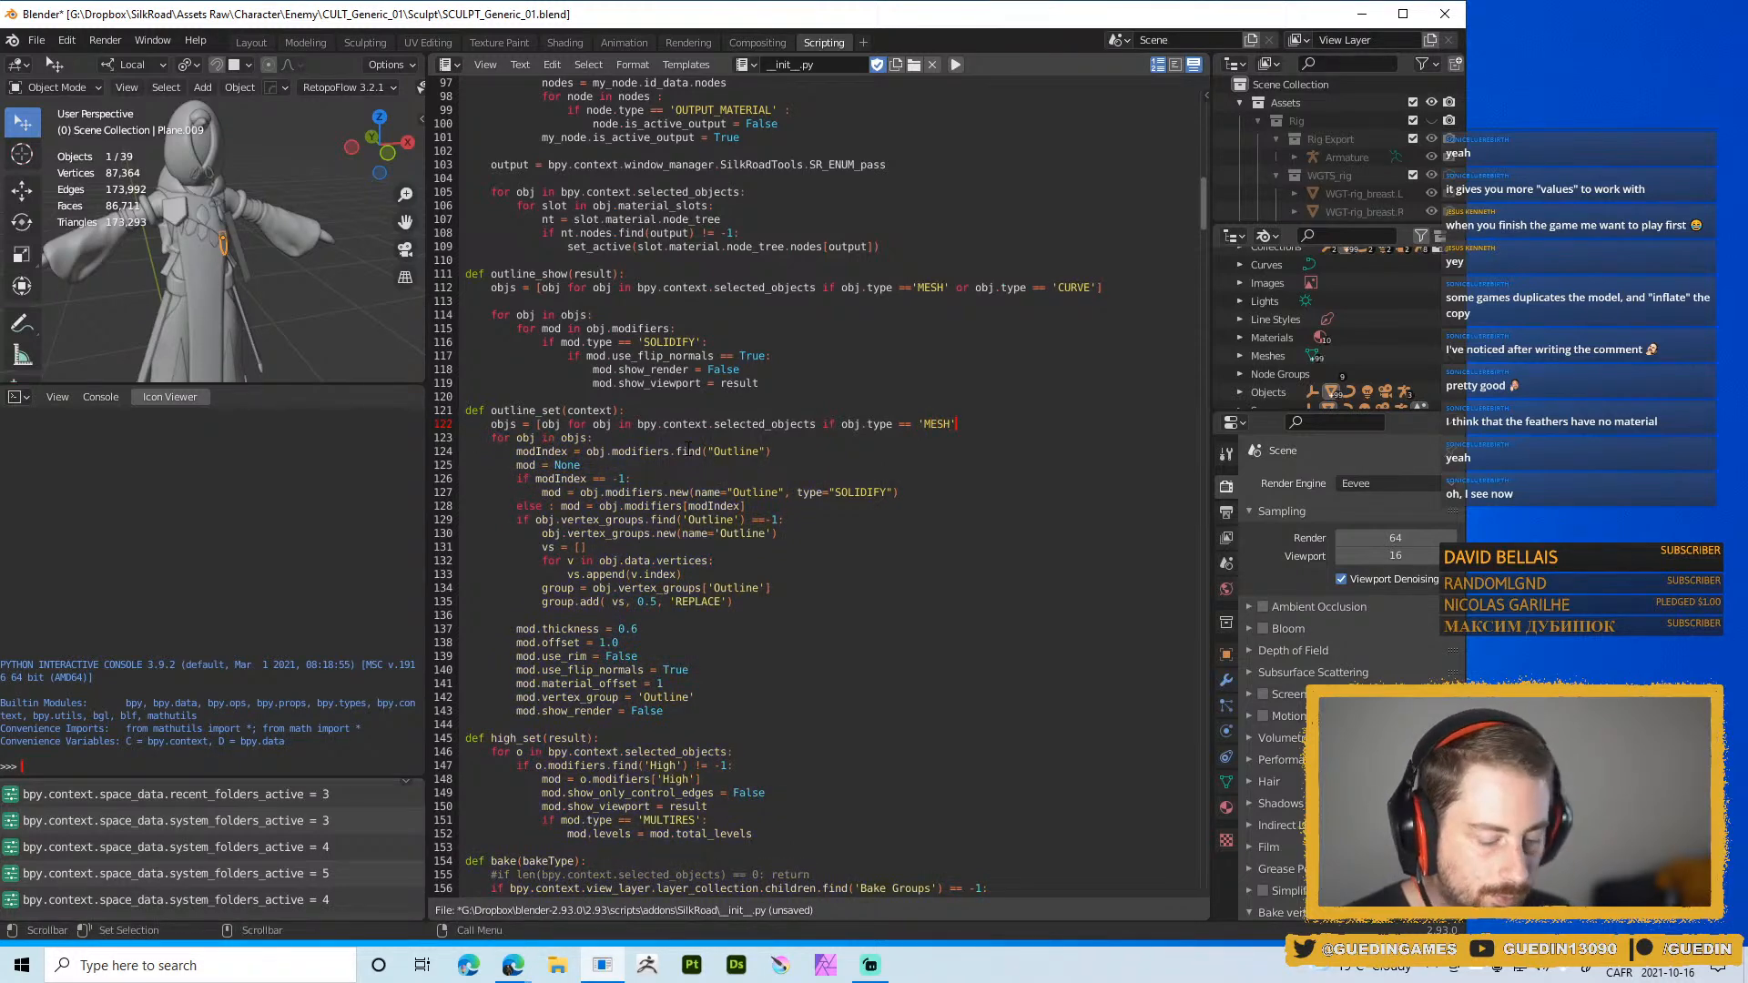
text(])
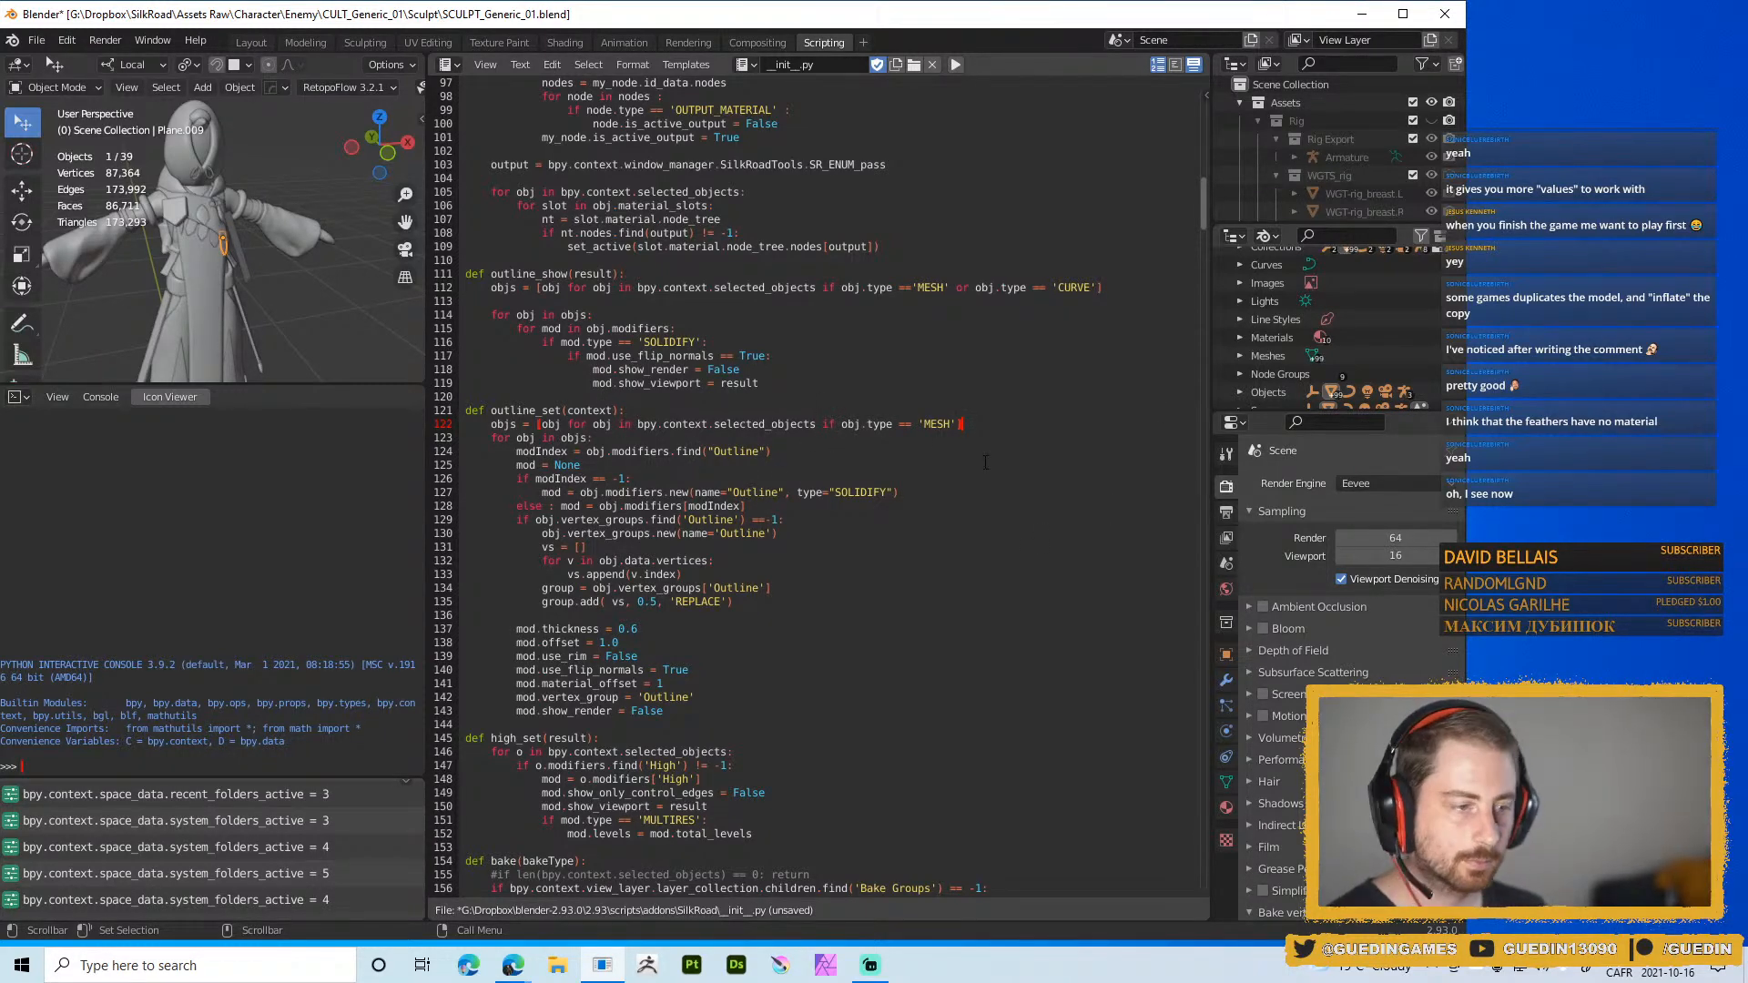
key(alt+s)
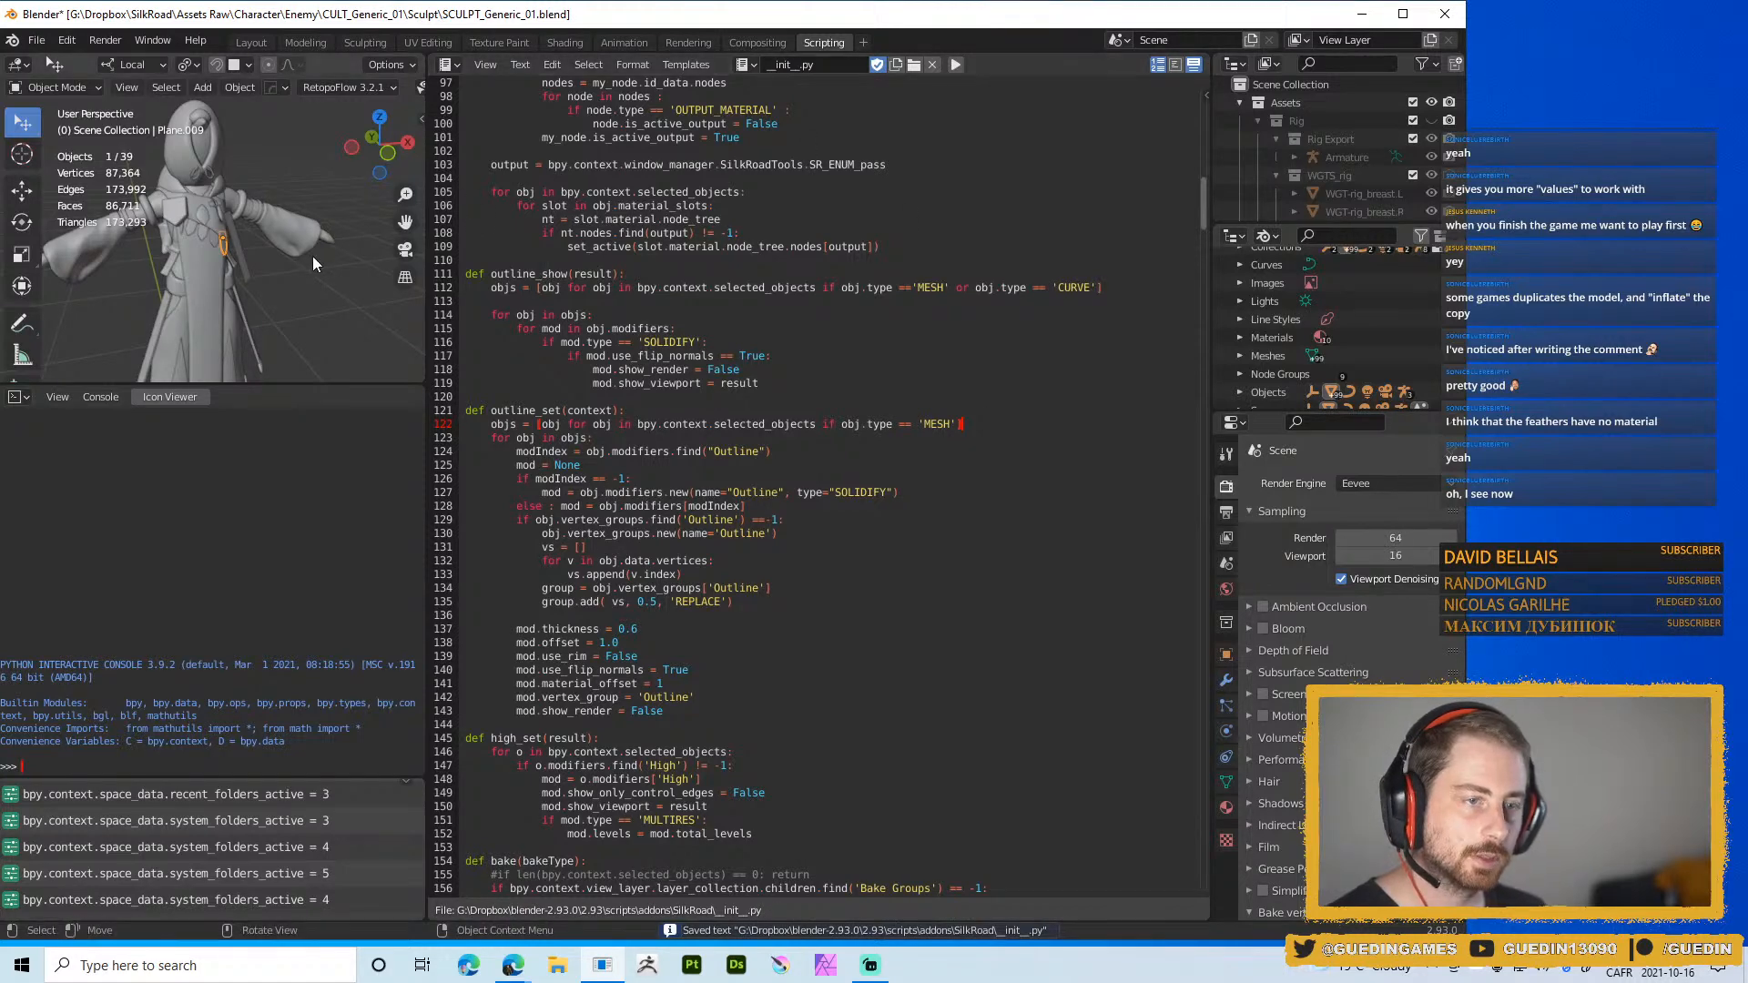
Reload the SilkRoad Tools add-on by disabling and re-enabling it in the preferences
key(ctrl+comma)
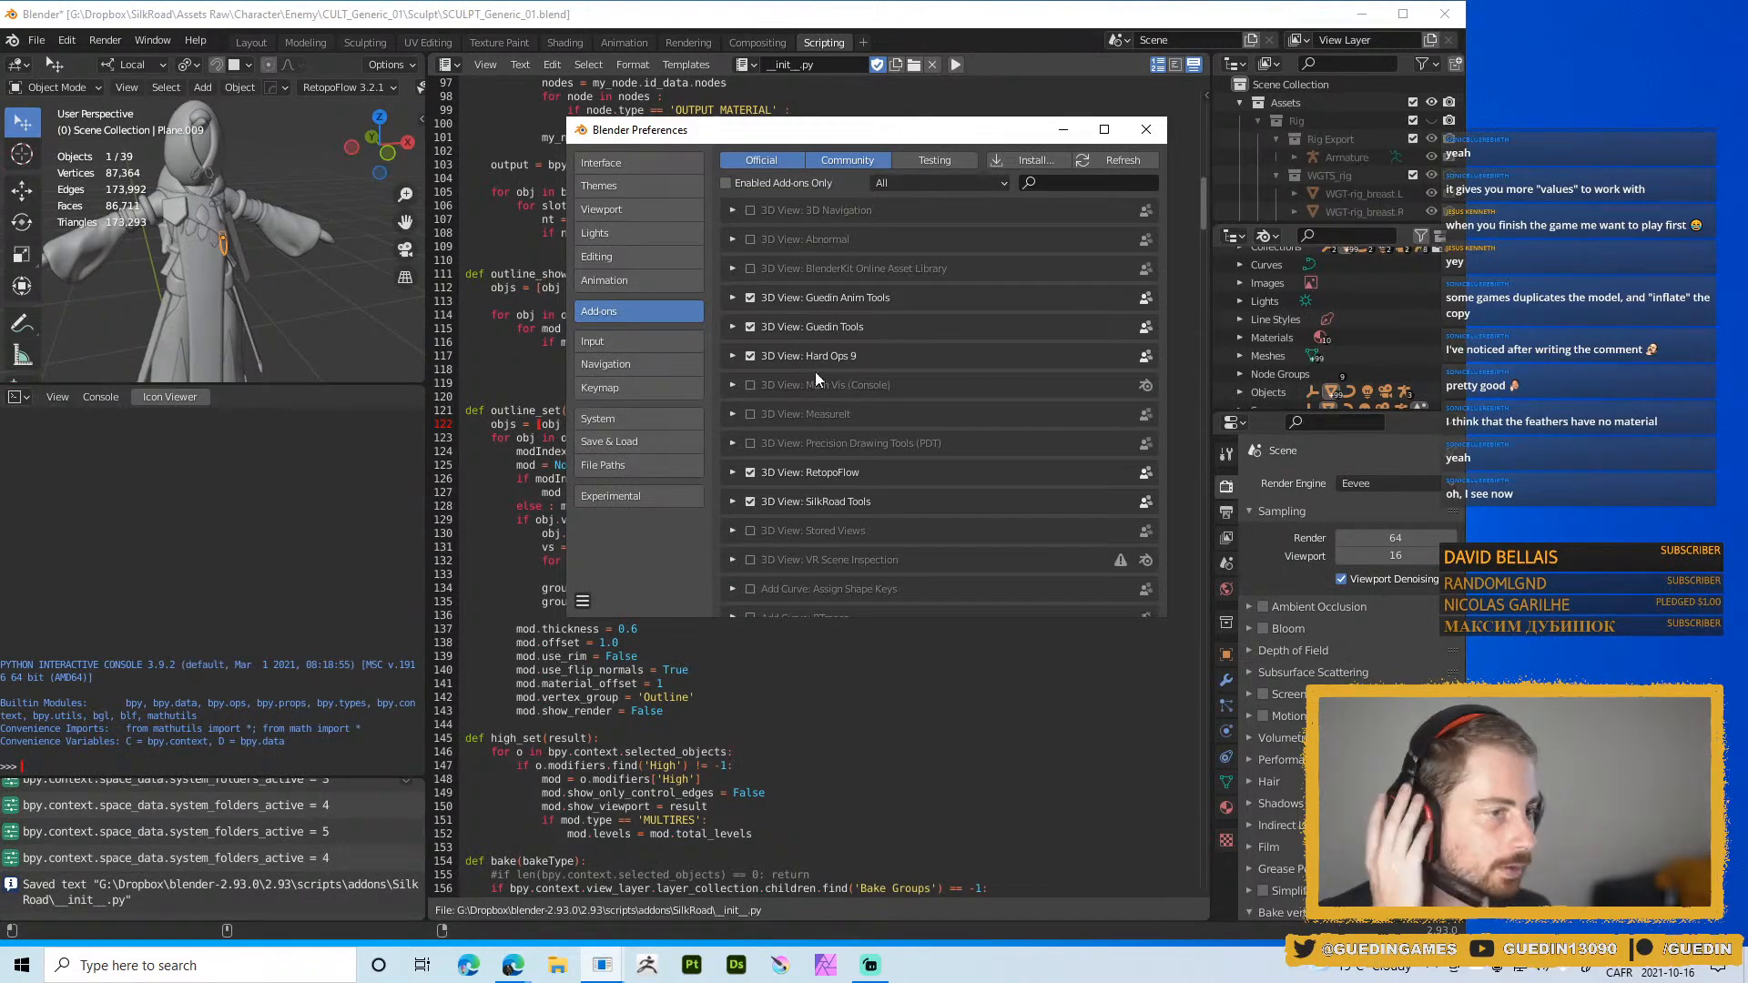
scroll(799, 544, down, 2)
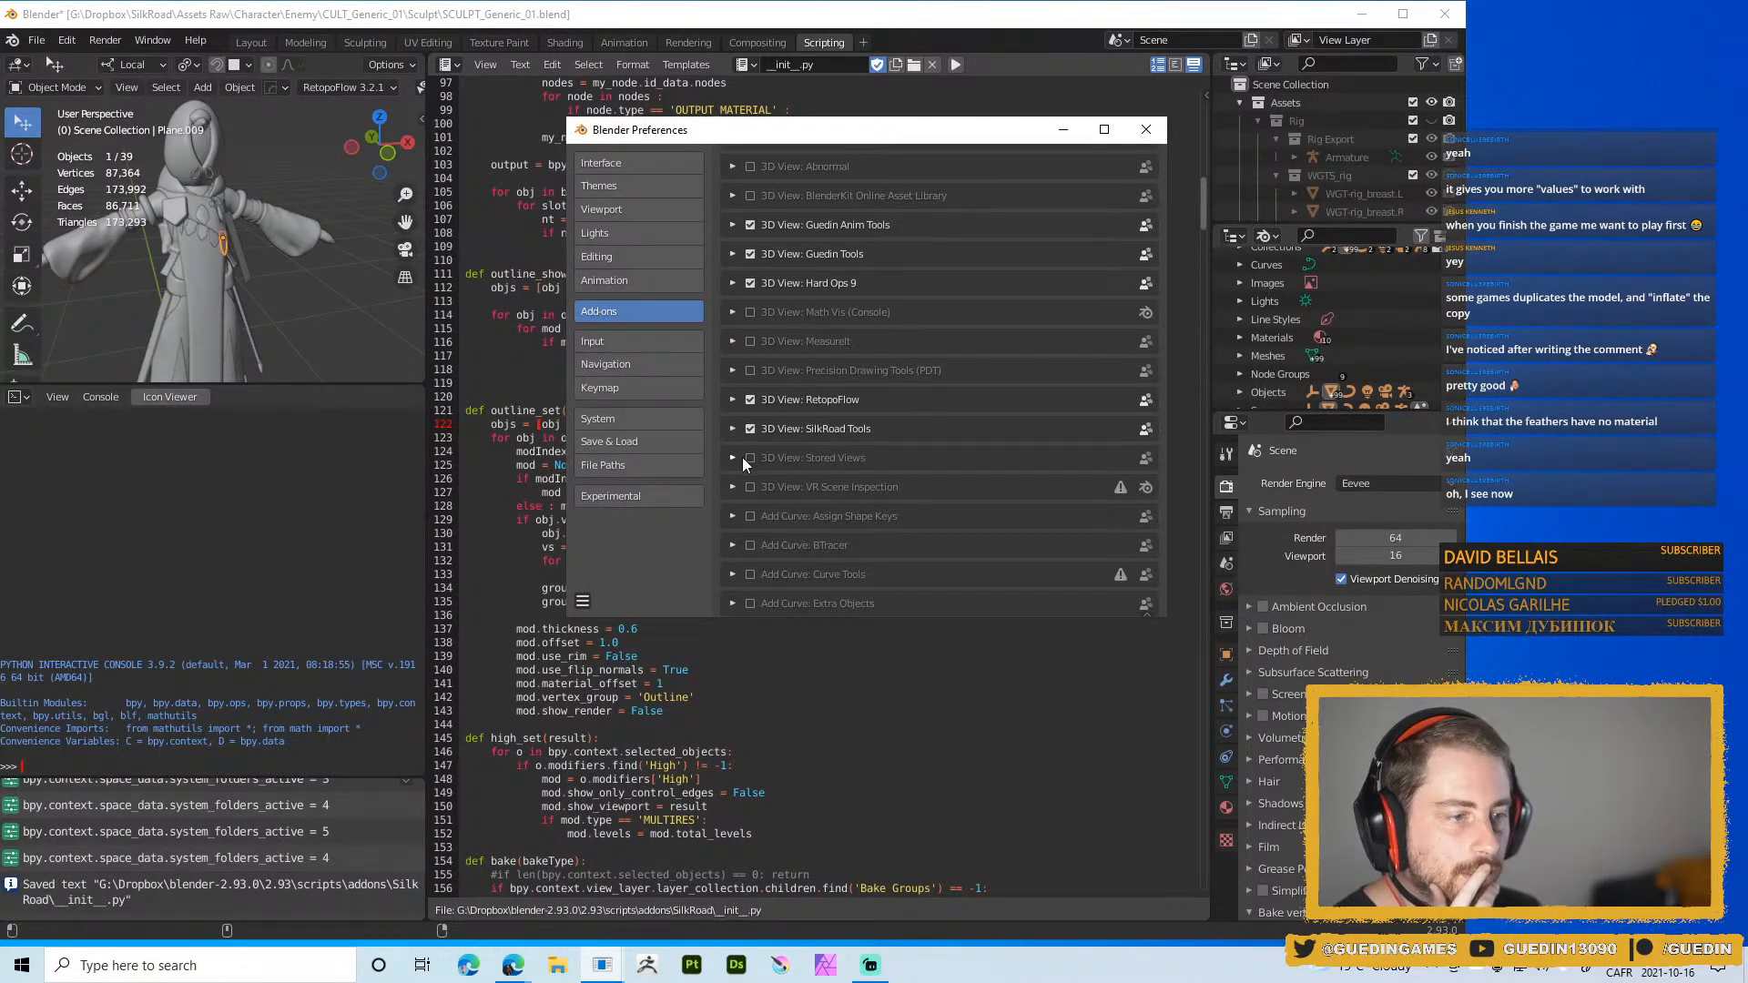
click(750, 429)
click(750, 429)
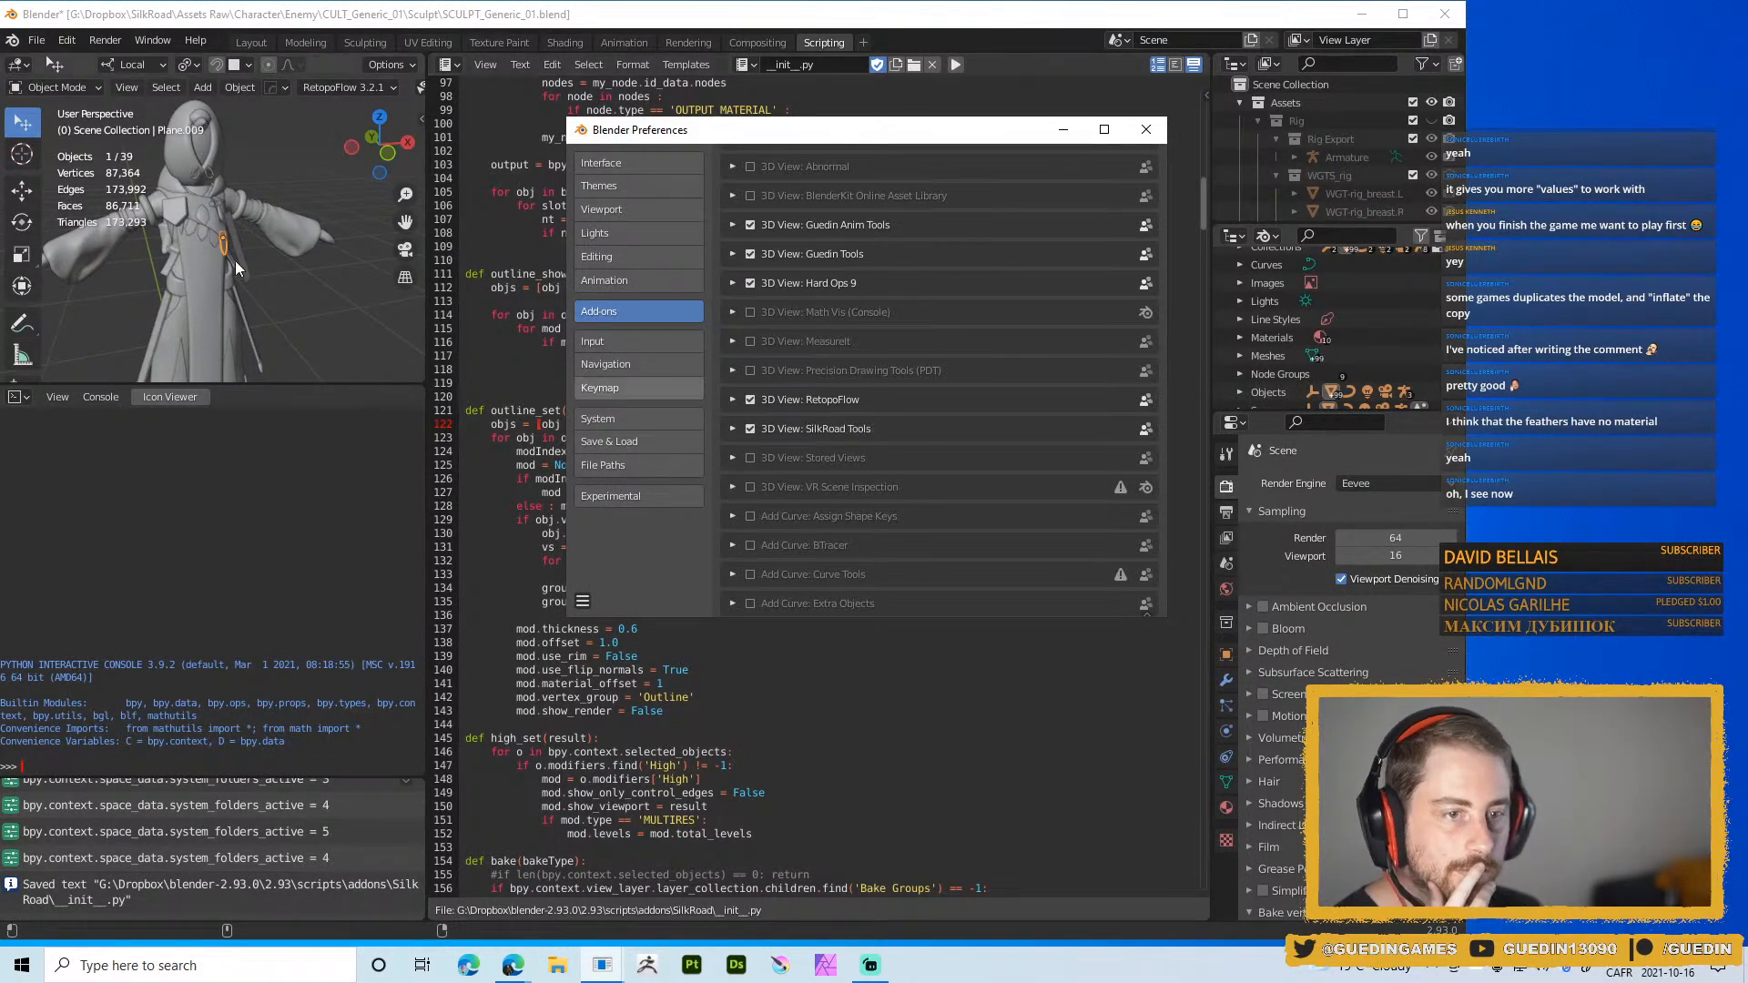
Show the 3D viewport's sidebar, then select the character's feet mesh Body.004 and frame it in view
middle_drag(347, 312, 292, 62)
scroll(238, 160, down, 5)
key(n)
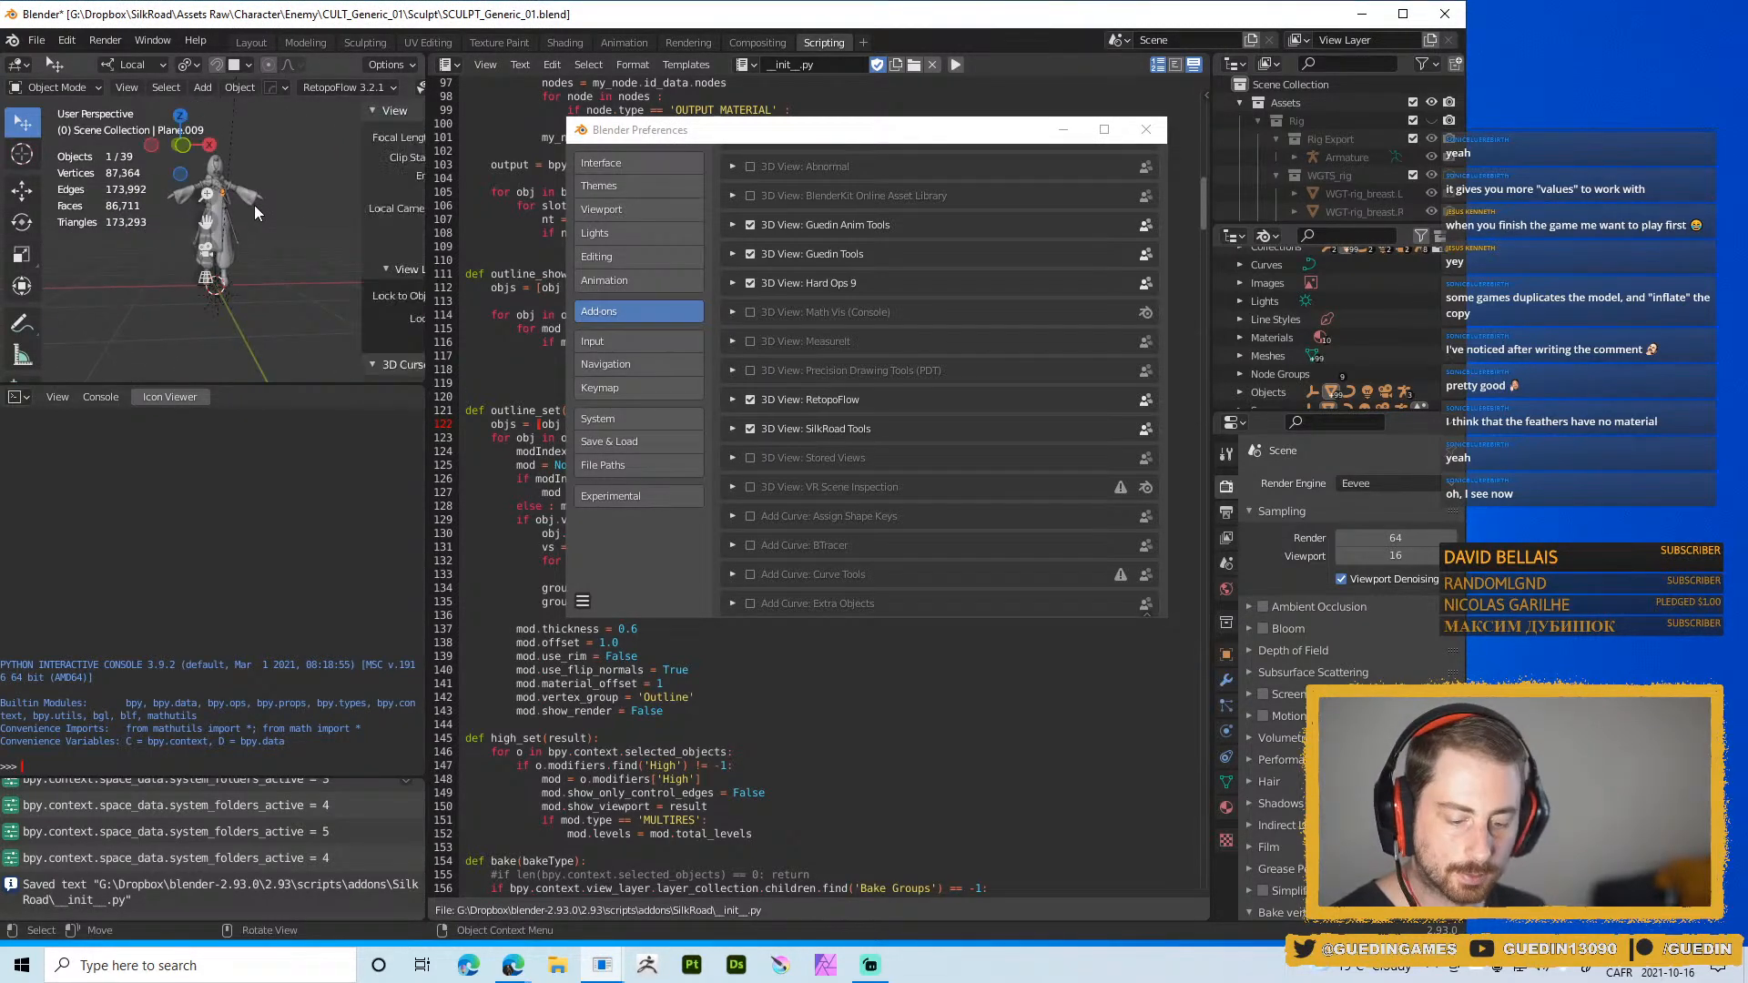
shift+middle_drag(204, 254, 131, 275)
scroll(133, 296, up, 3)
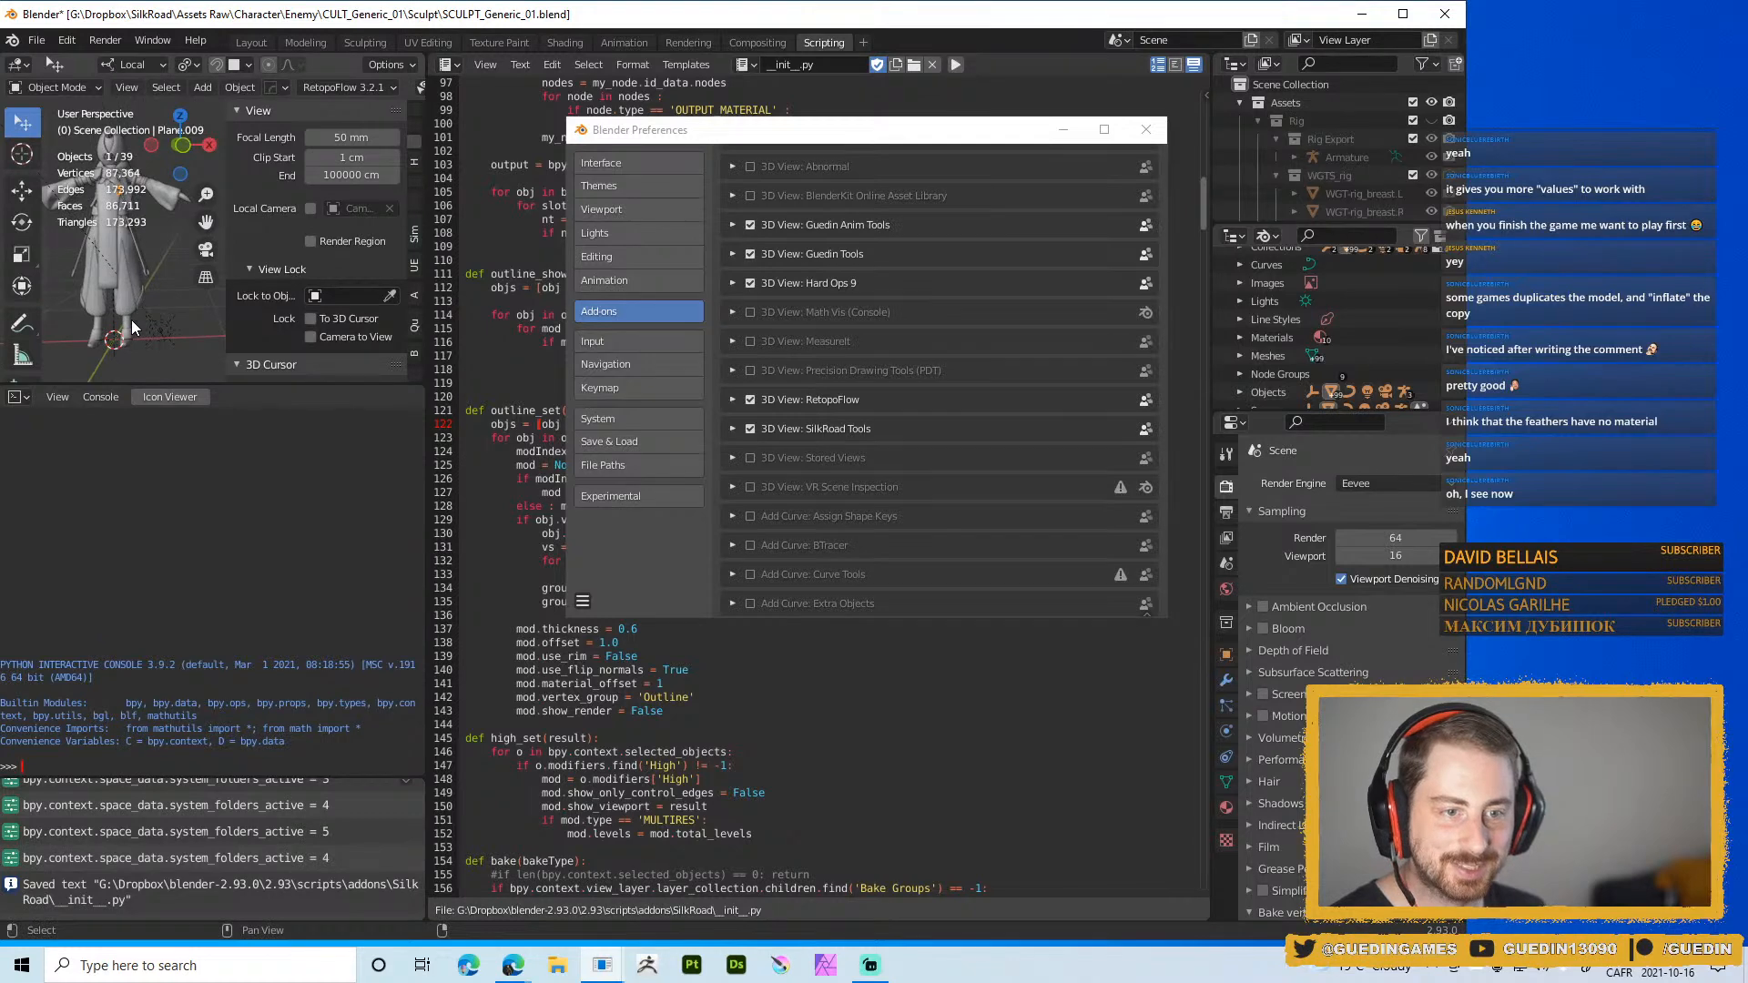
click(114, 335)
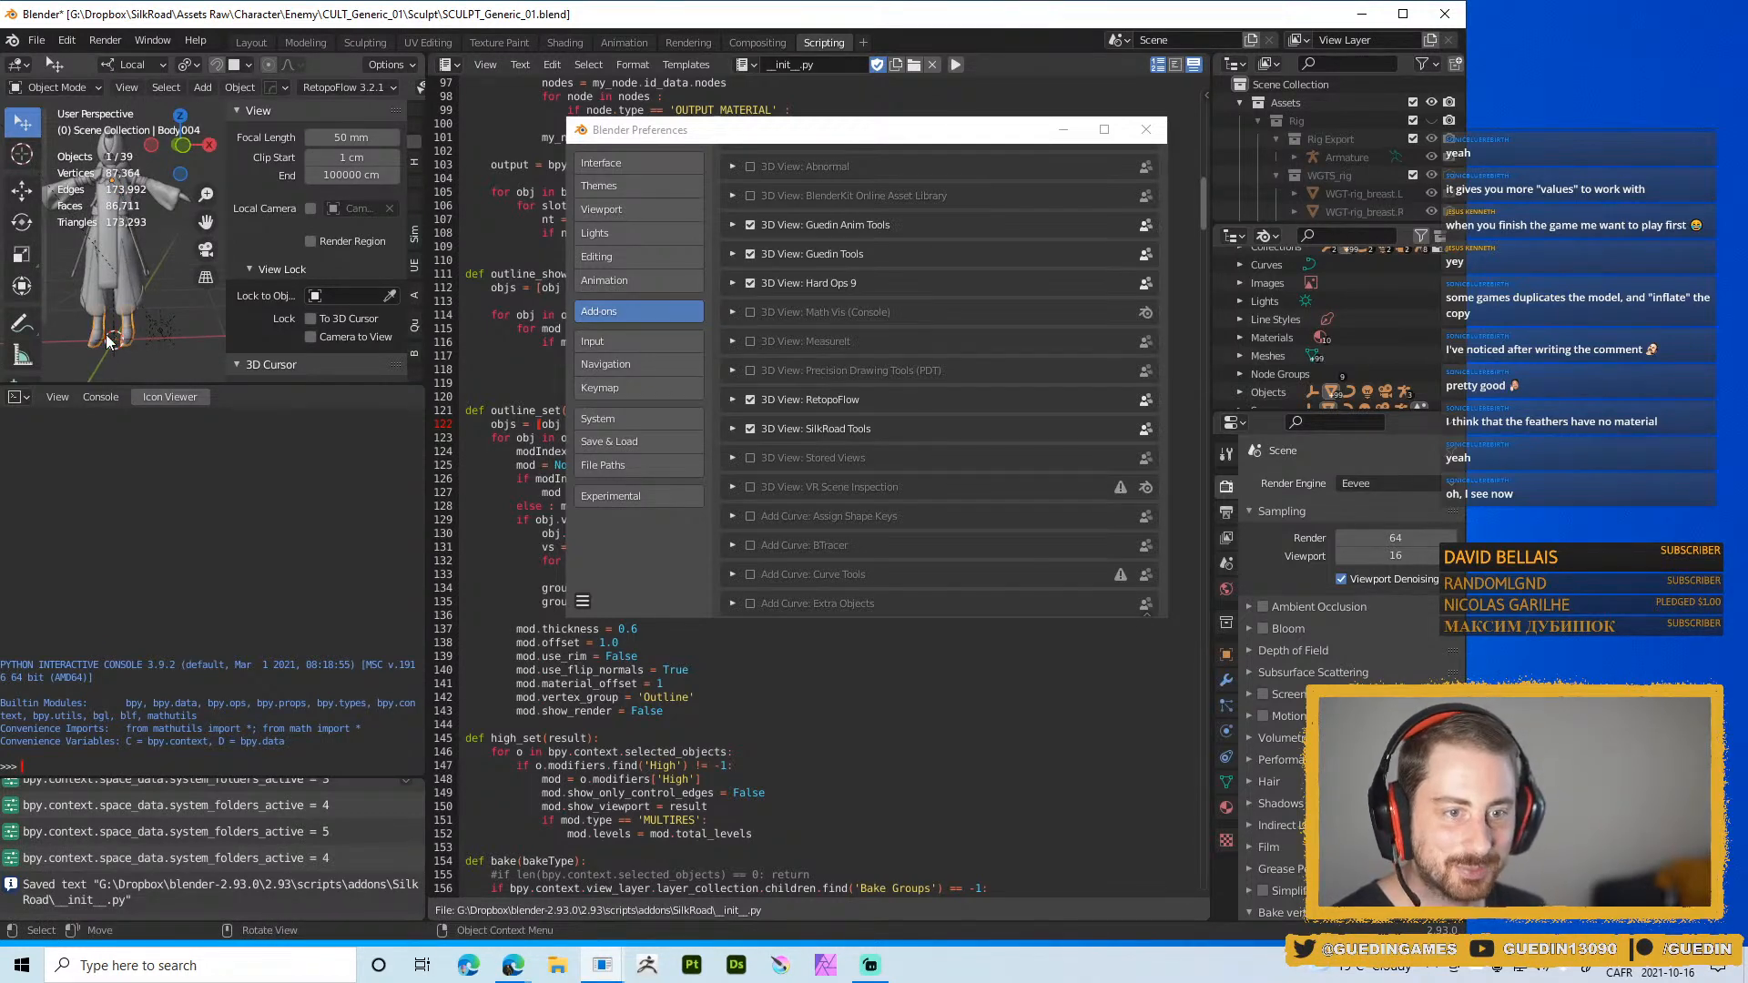
key(KP_Decimal)
middle_drag(184, 195, 139, 286)
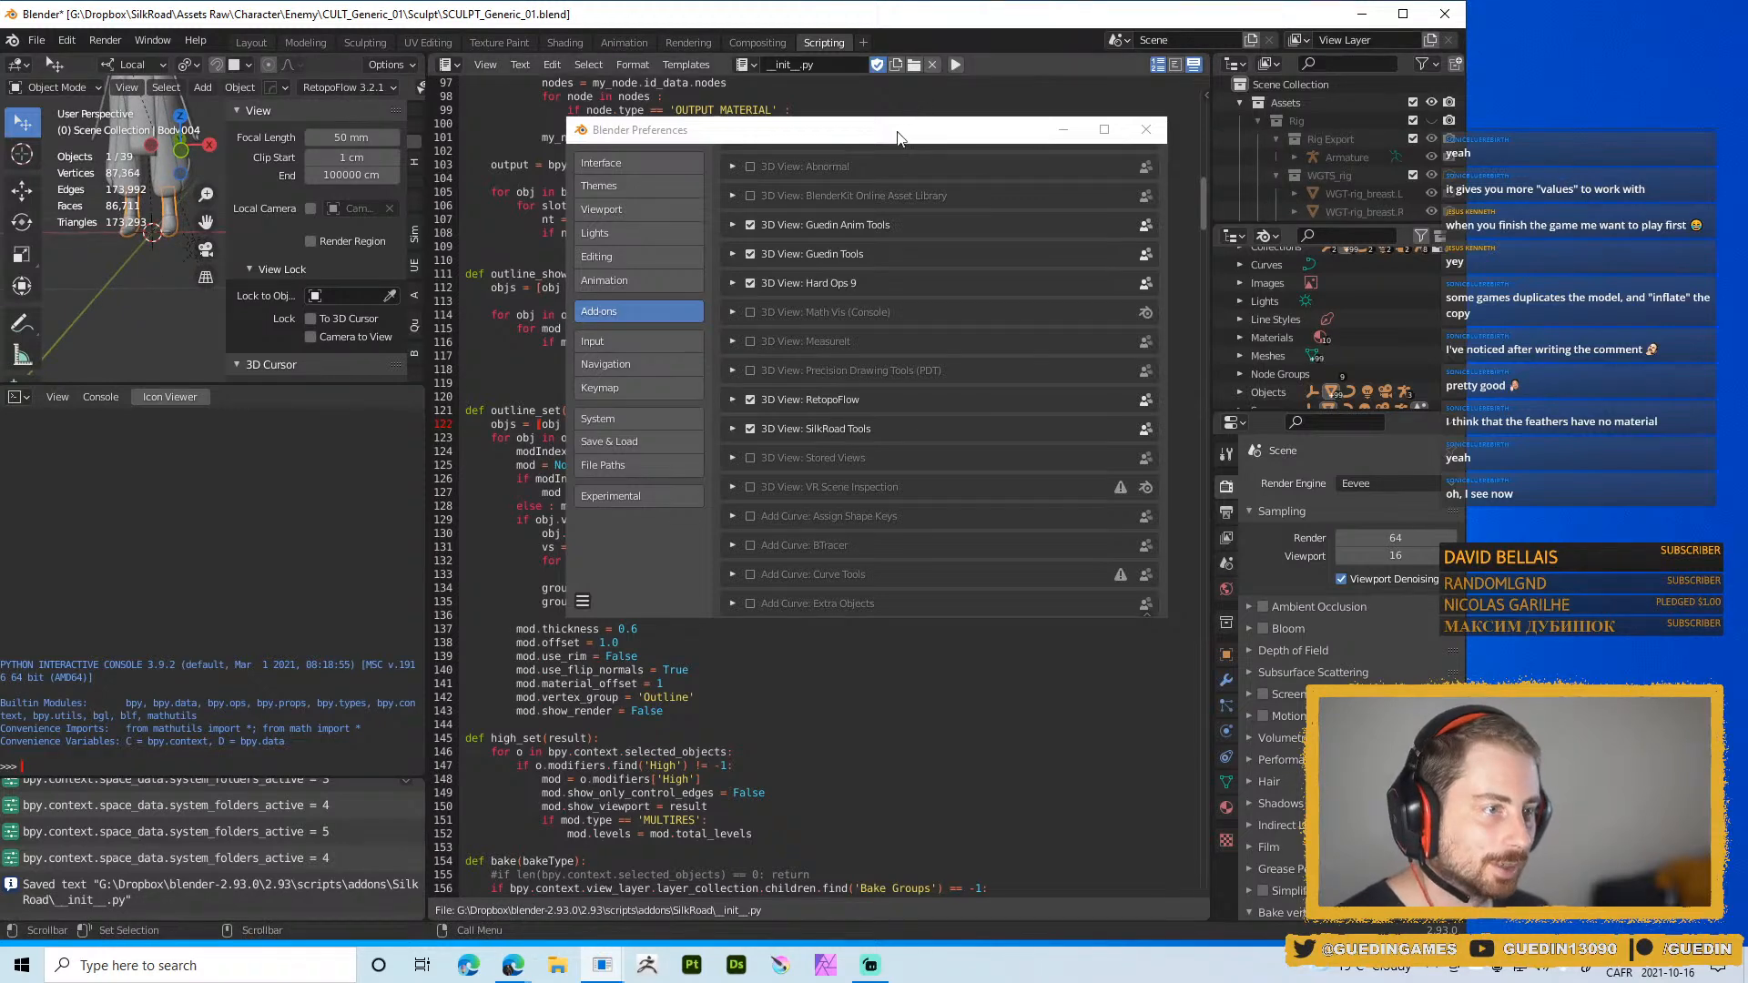
drag(899, 137, 1335, 204)
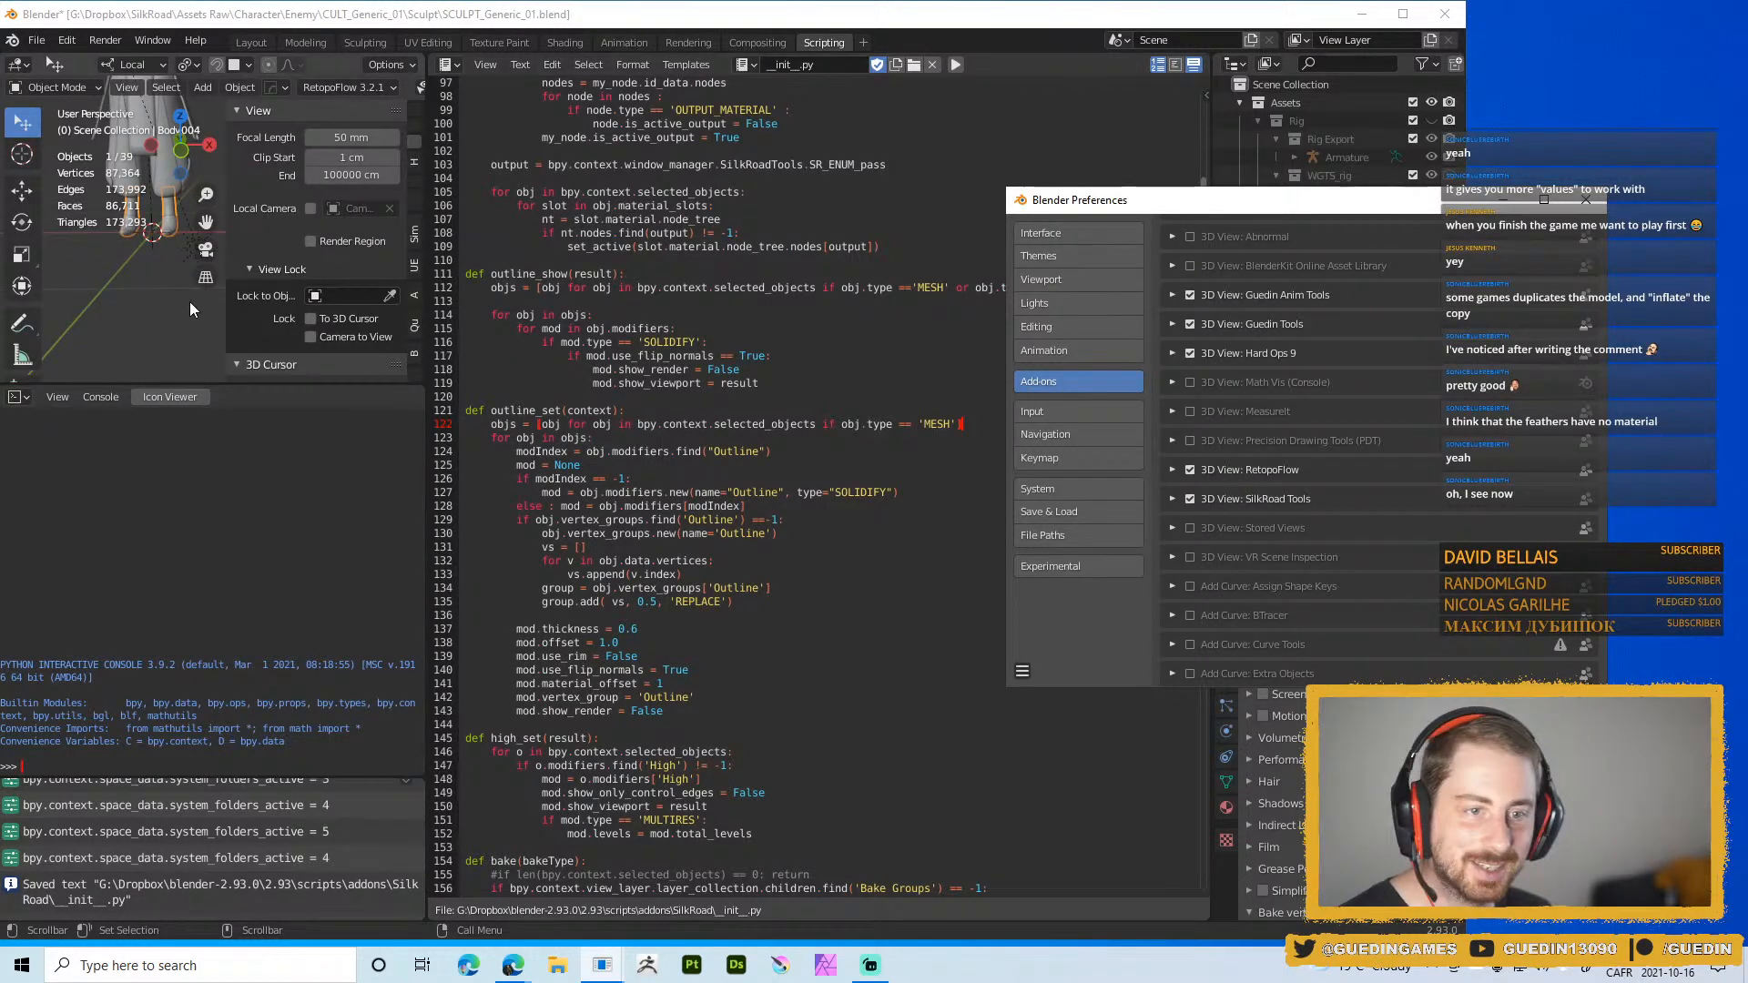
middle_drag(190, 302, 139, 298)
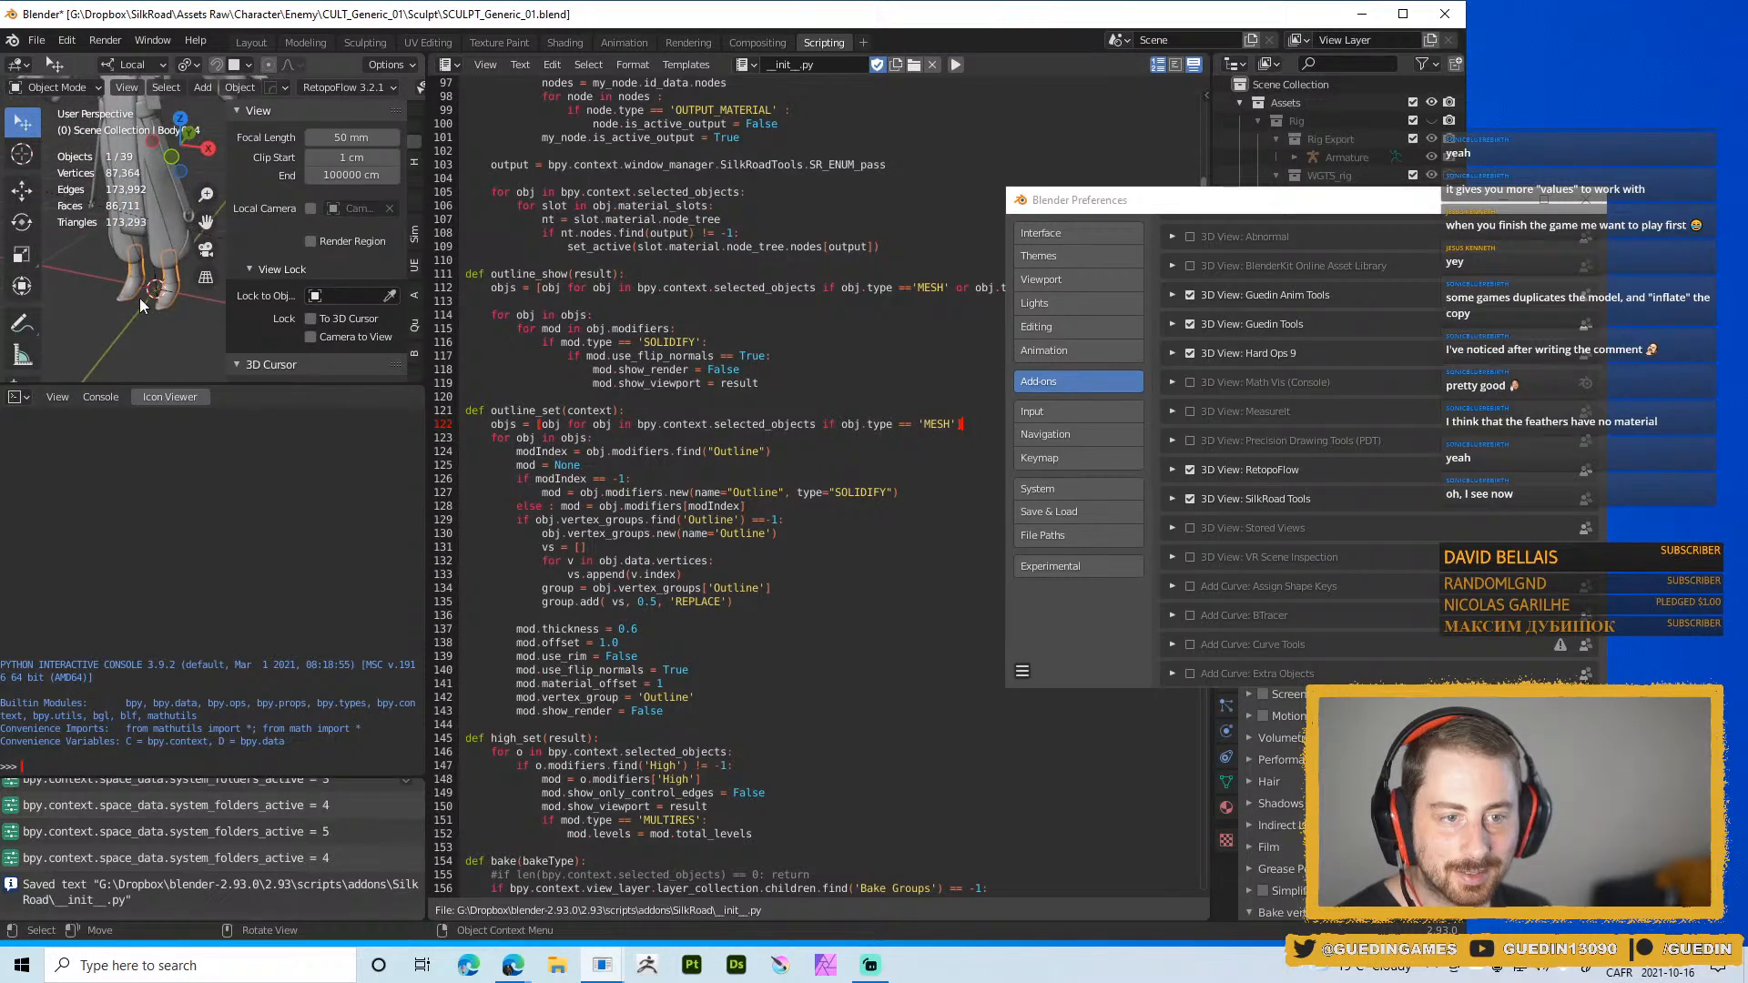
Enlarge the scene outliner, select the CenterWorld empty and center the 3D view on it
drag(1272, 208, 853, 202)
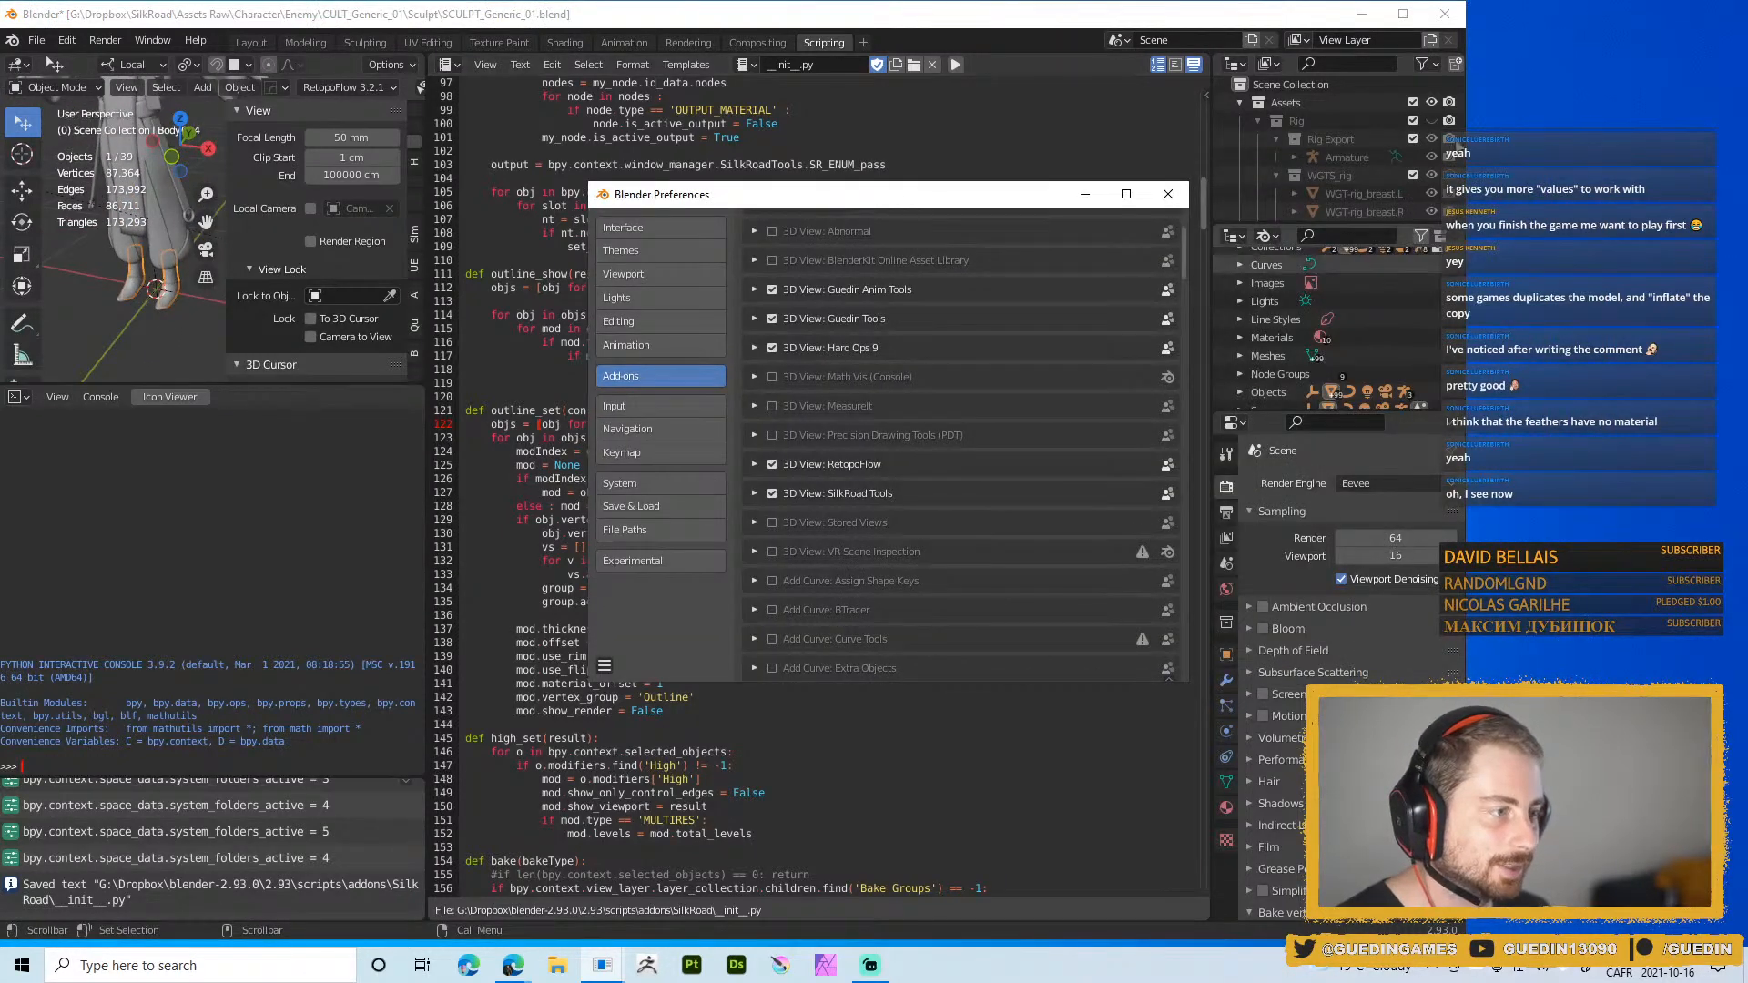
scroll(1361, 157, down, 5)
drag(1368, 221, 1368, 290)
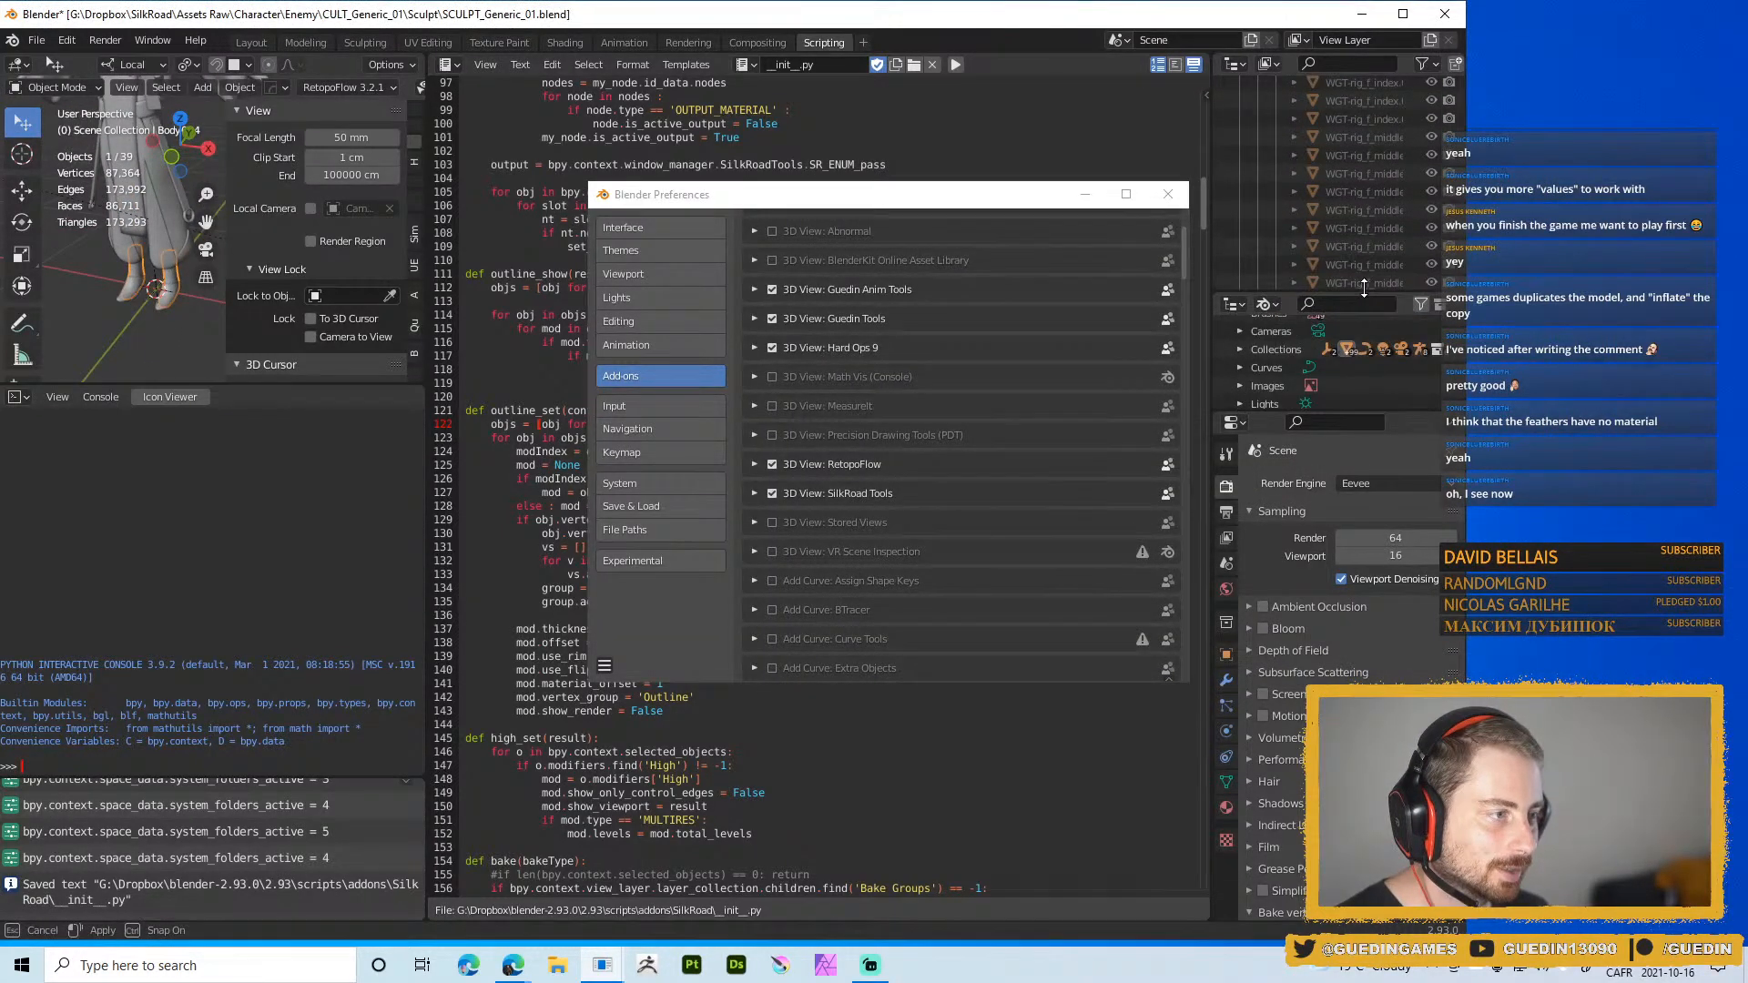
right_click(1368, 241)
click(1346, 102)
scroll(1297, 160, up, 6)
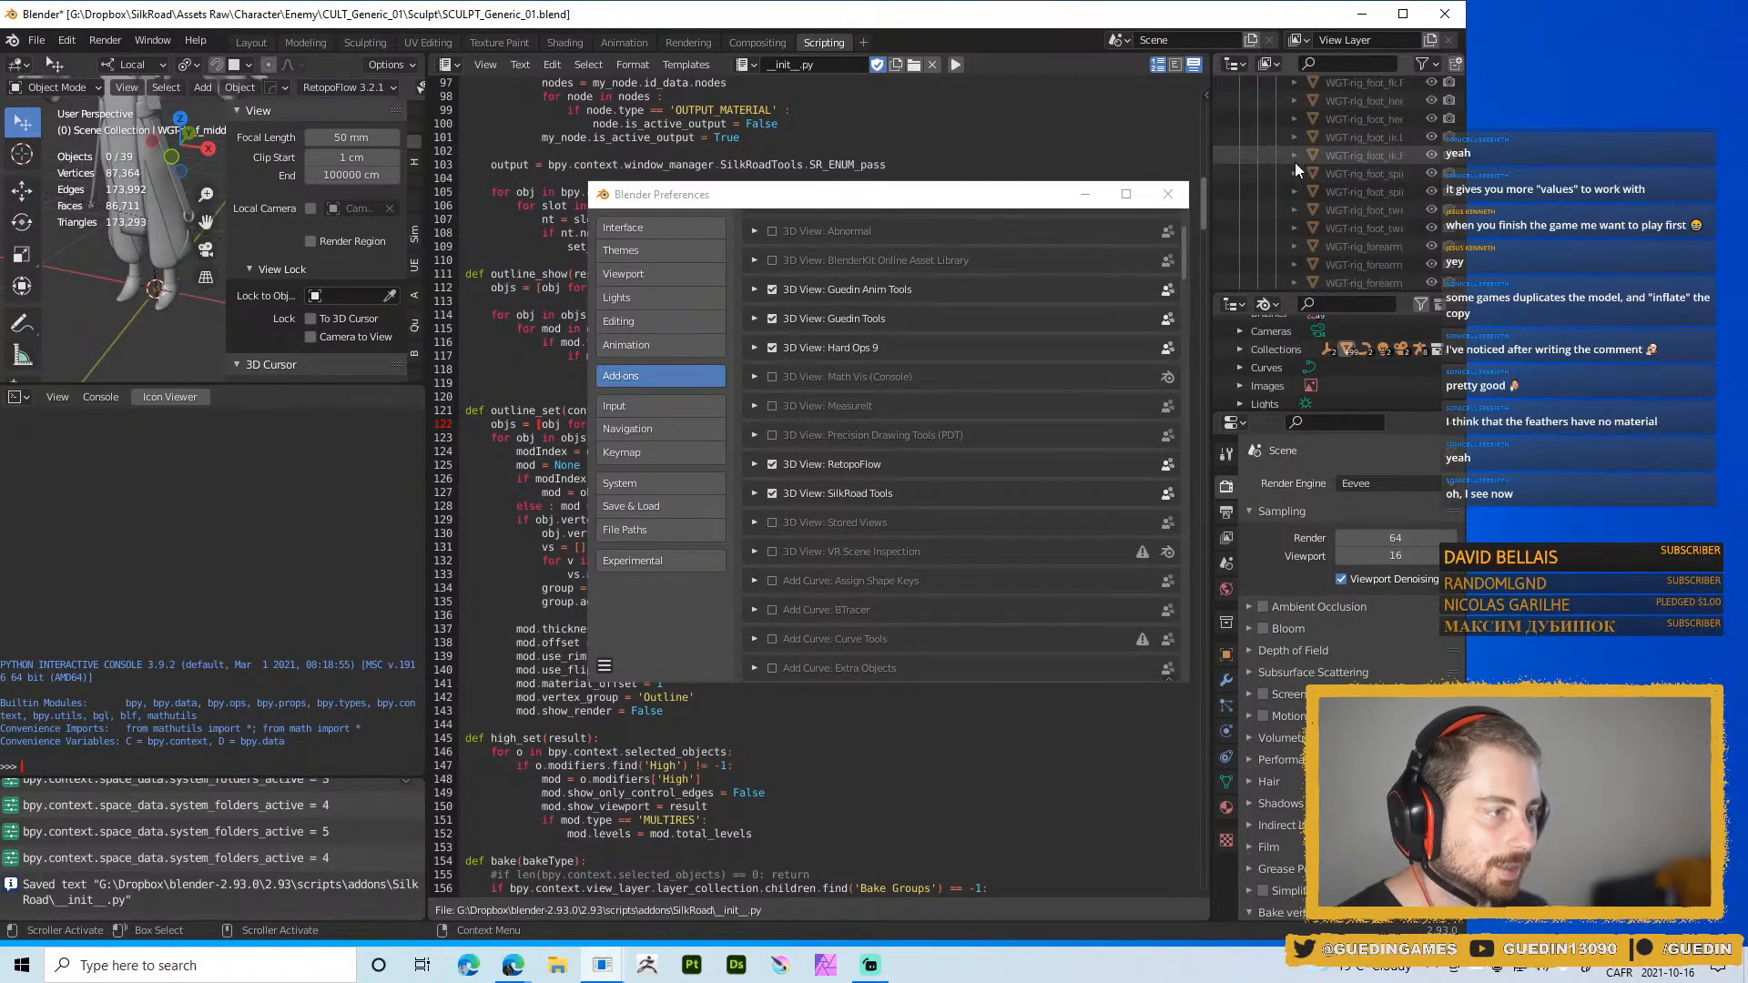
scroll(1357, 206, up, 8)
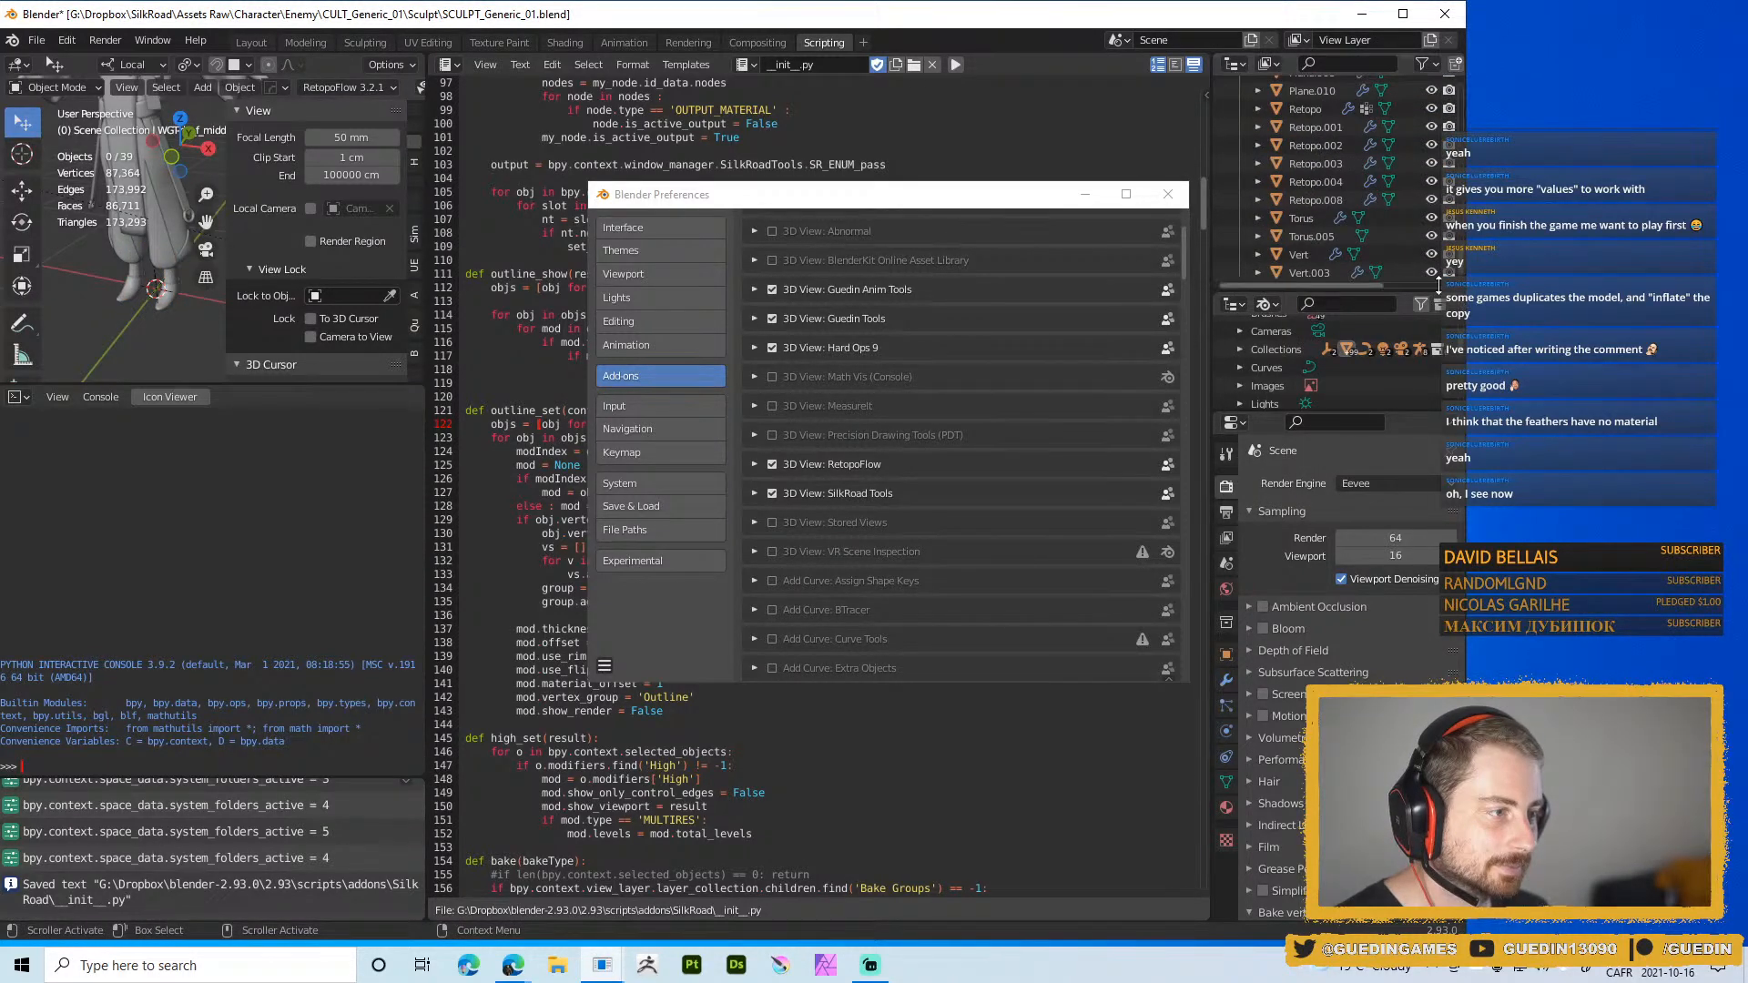
scroll(1356, 206, up, 5)
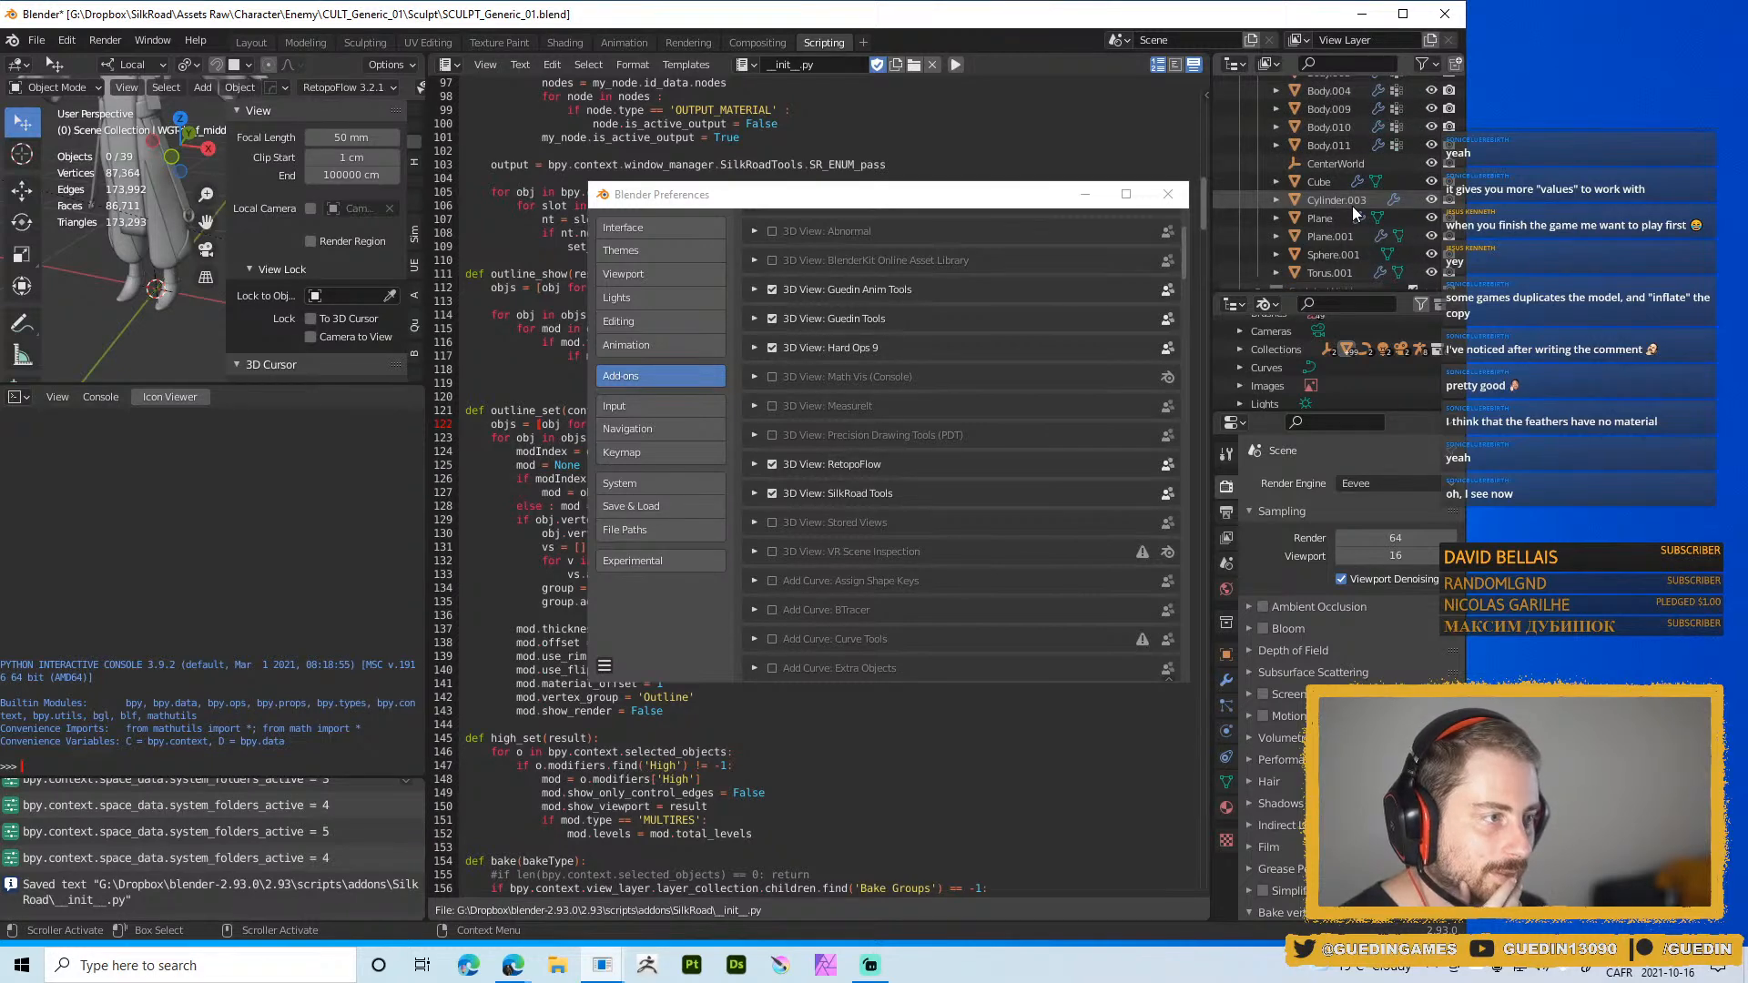
click(1319, 165)
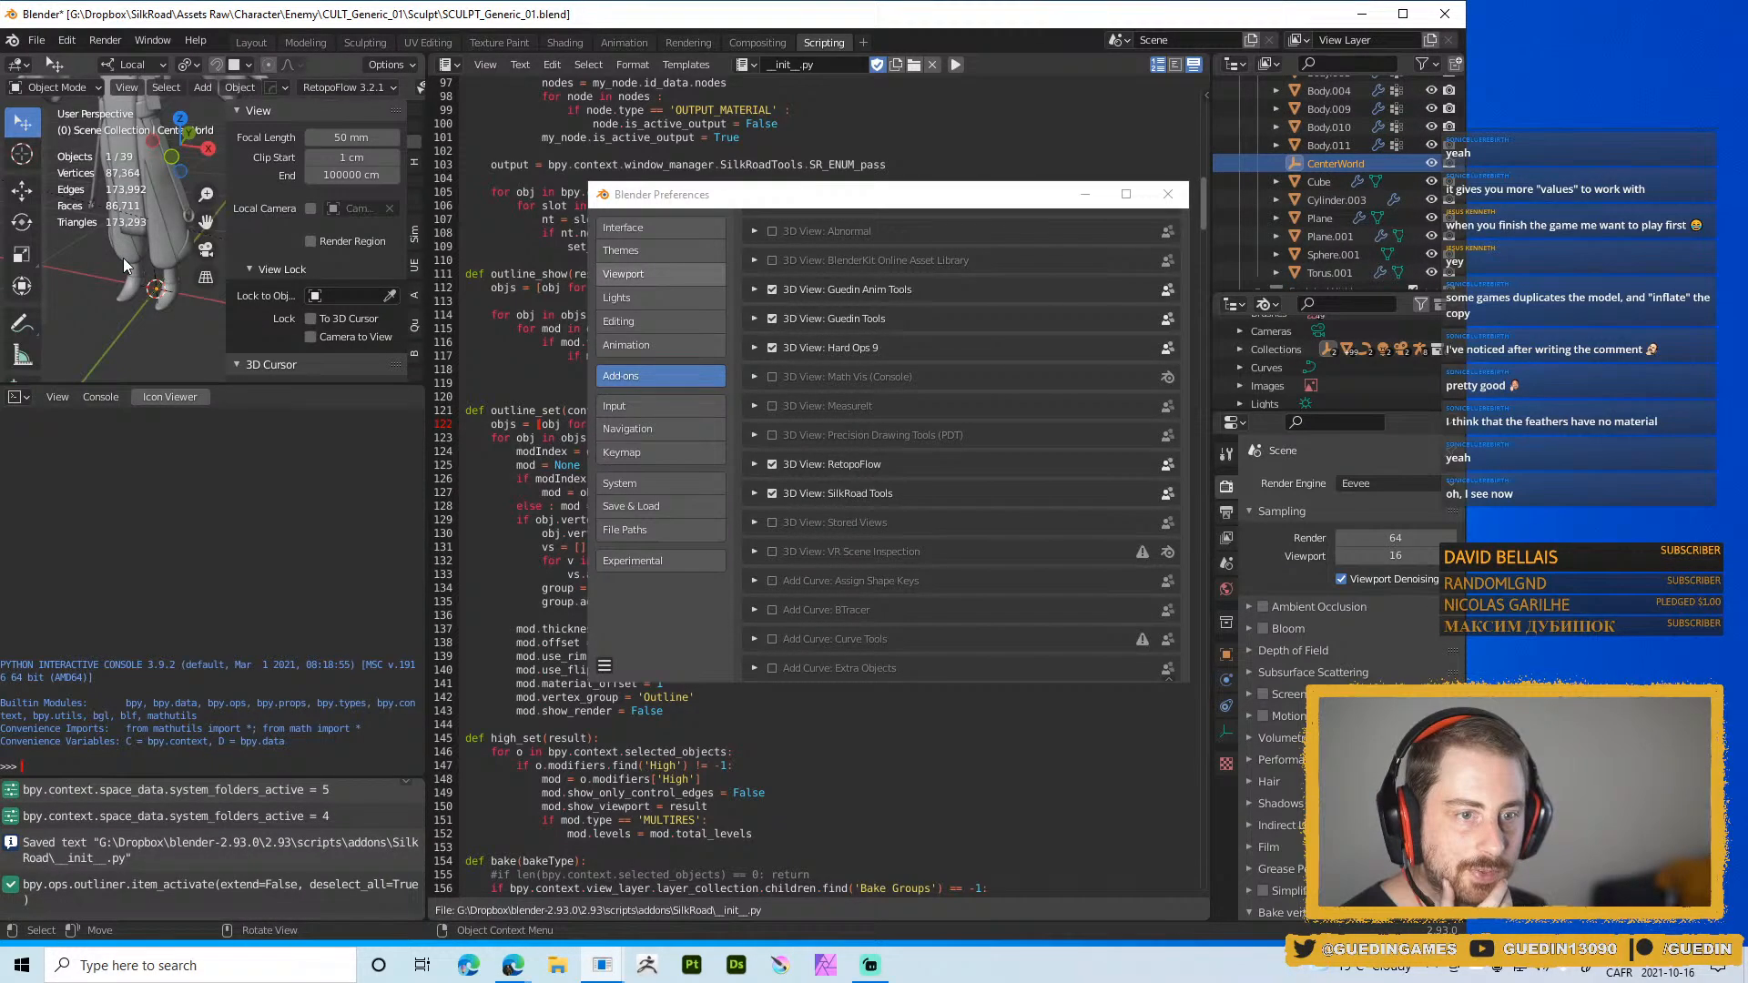
key(KP_Decimal)
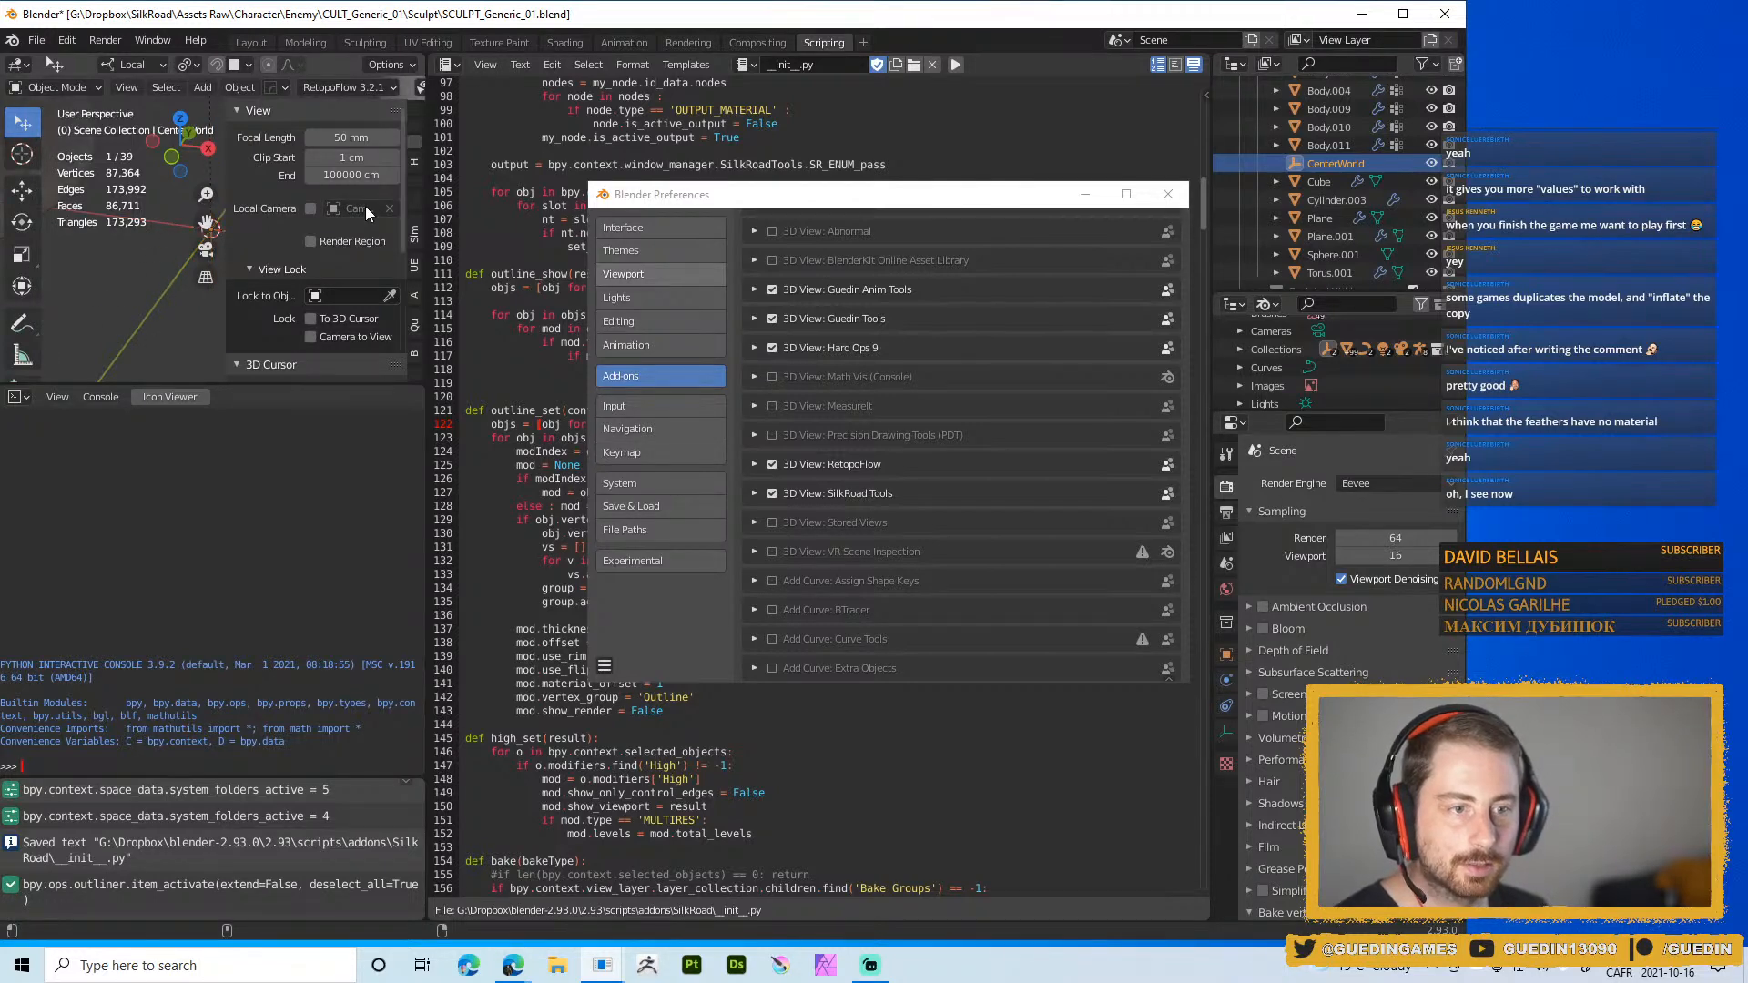
Run the SilkRoad Tools outline Set command on the selected CenterWorld empty to test the script fix
click(413, 157)
click(414, 139)
click(412, 122)
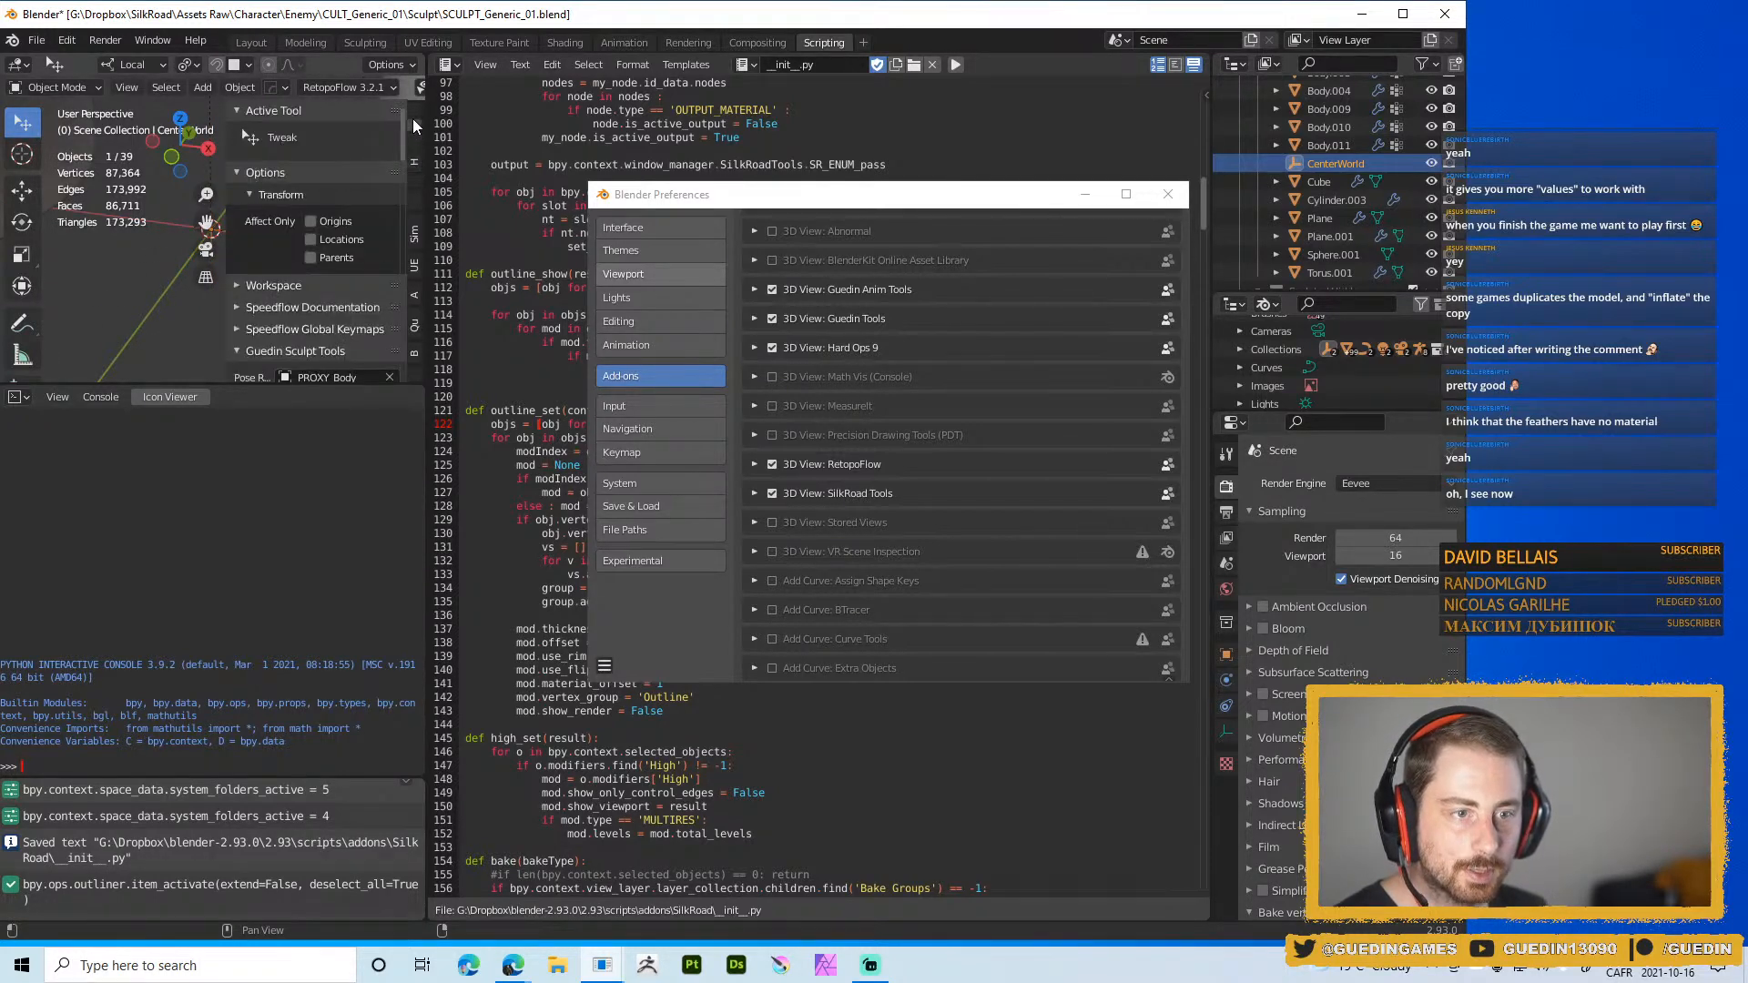
scroll(290, 255, down, 3)
scroll(290, 248, down, 10)
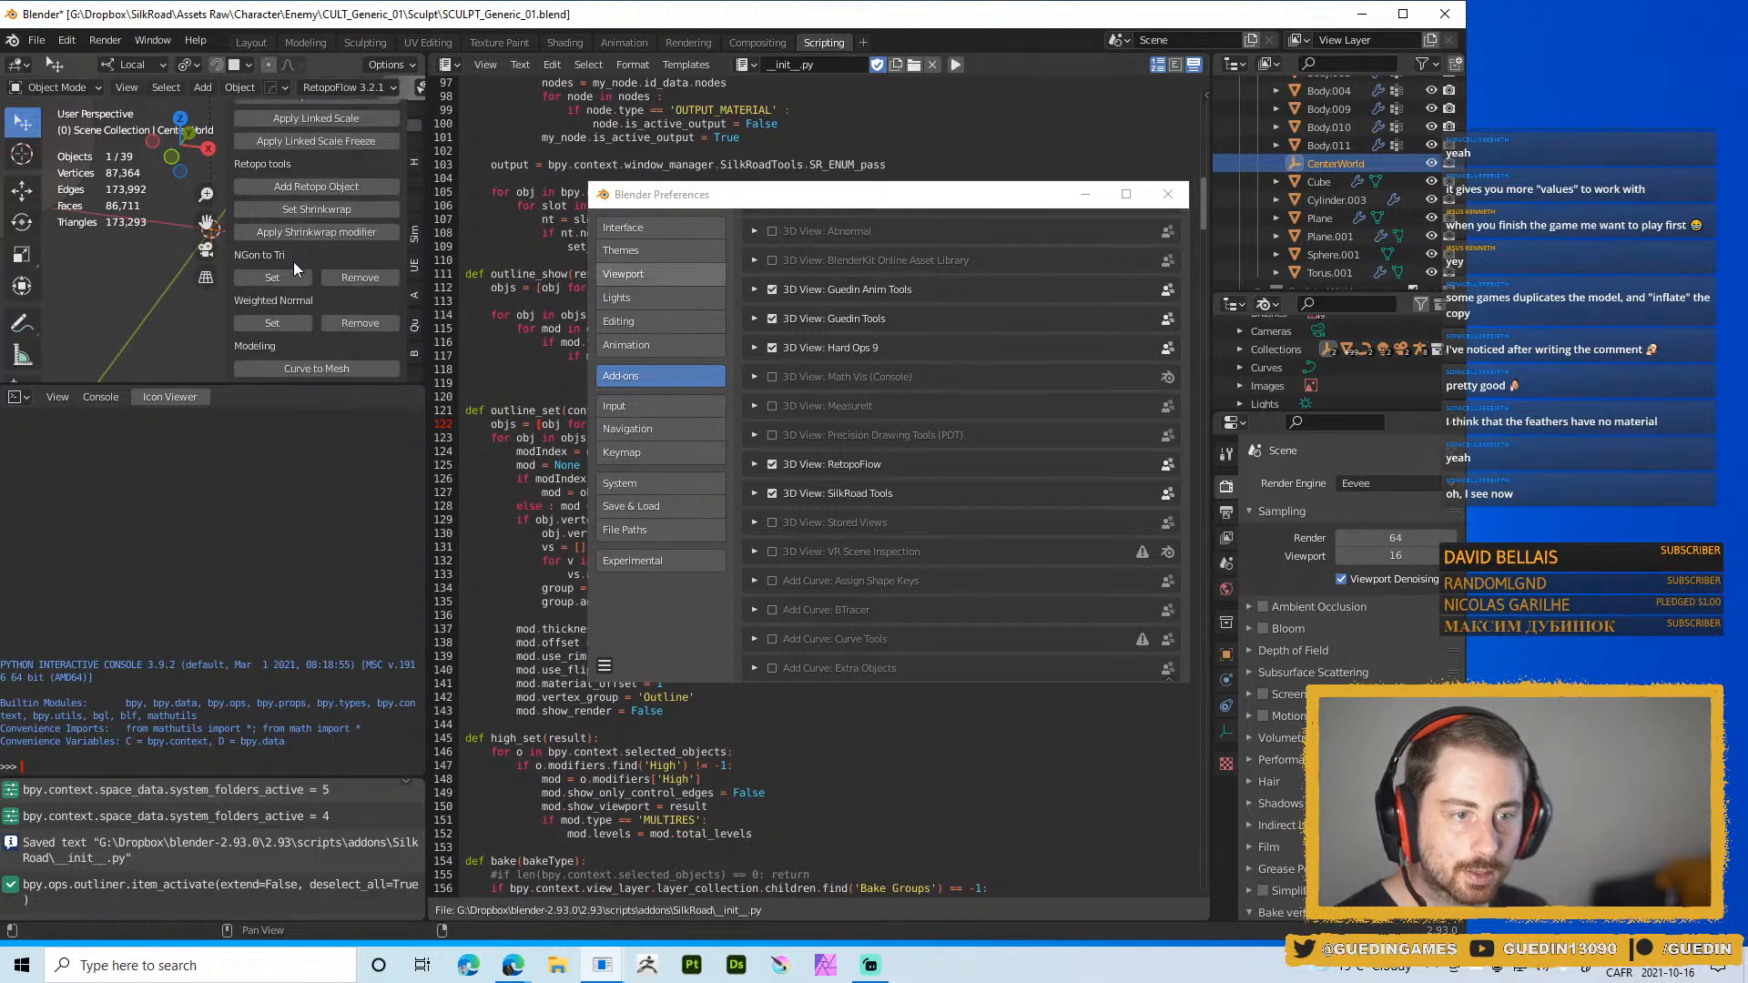
scroll(293, 261, down, 5)
scroll(301, 264, down, 3)
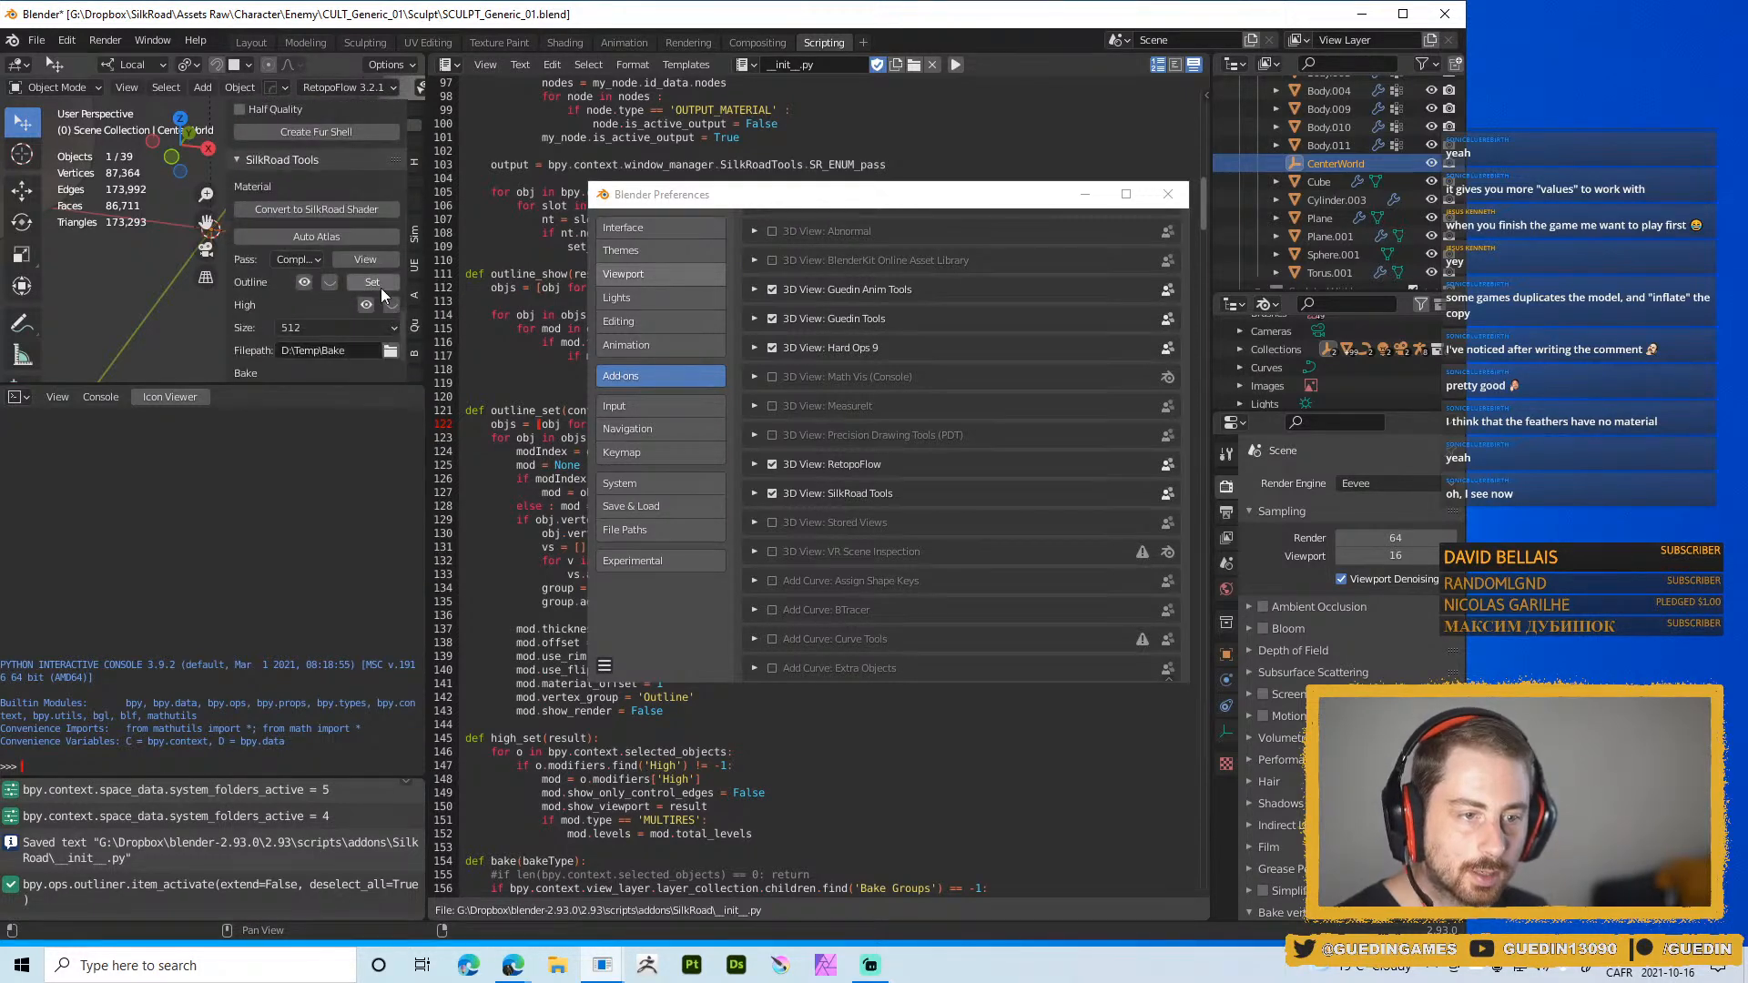
click(373, 282)
click(379, 284)
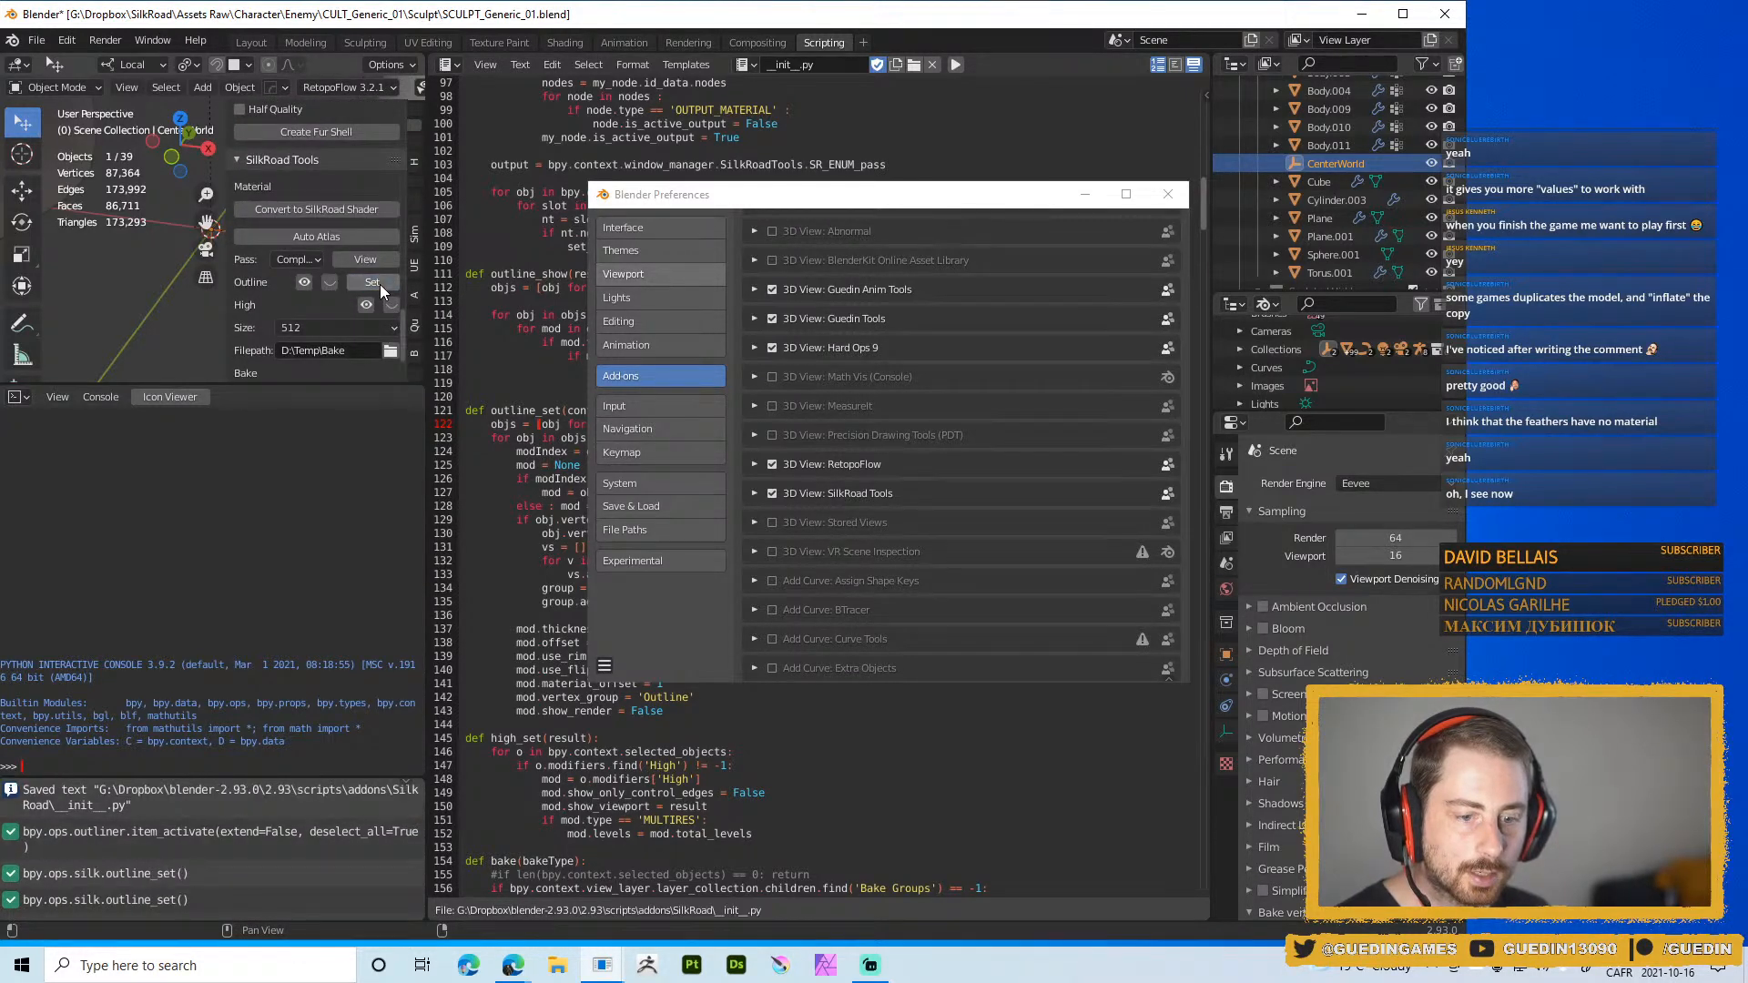
click(379, 284)
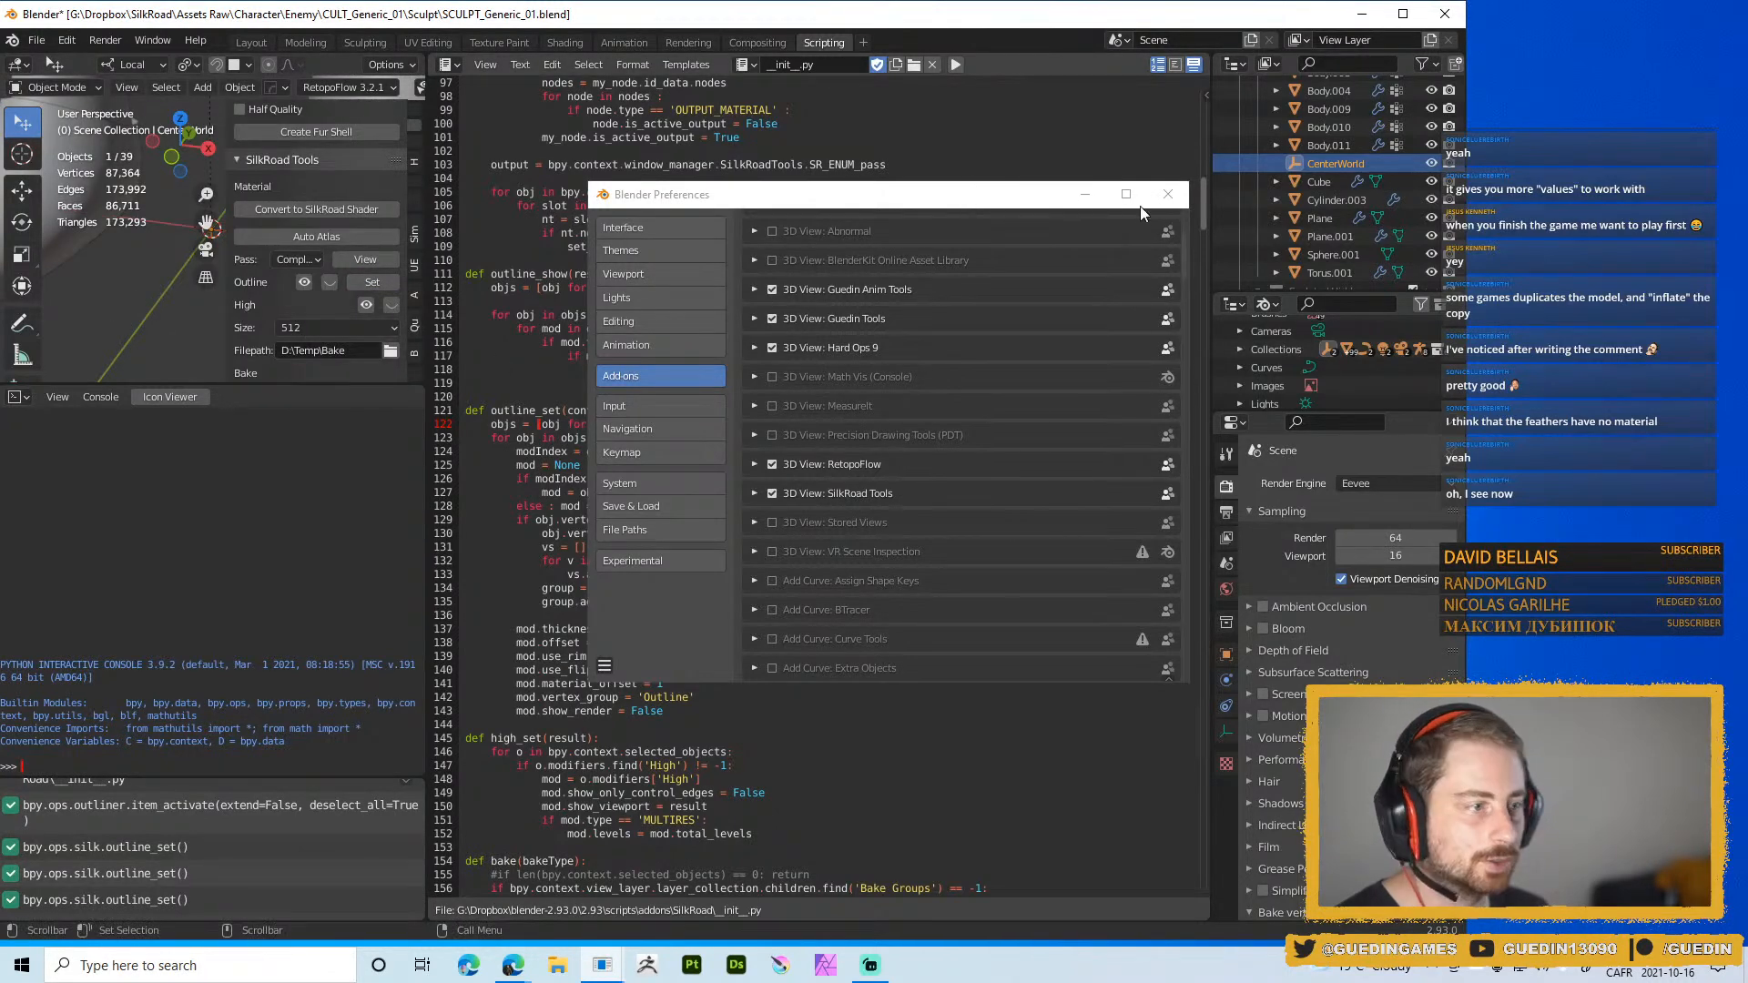
Close the preferences window and switch to the Layout workspace
scroll(139, 274, down, 6)
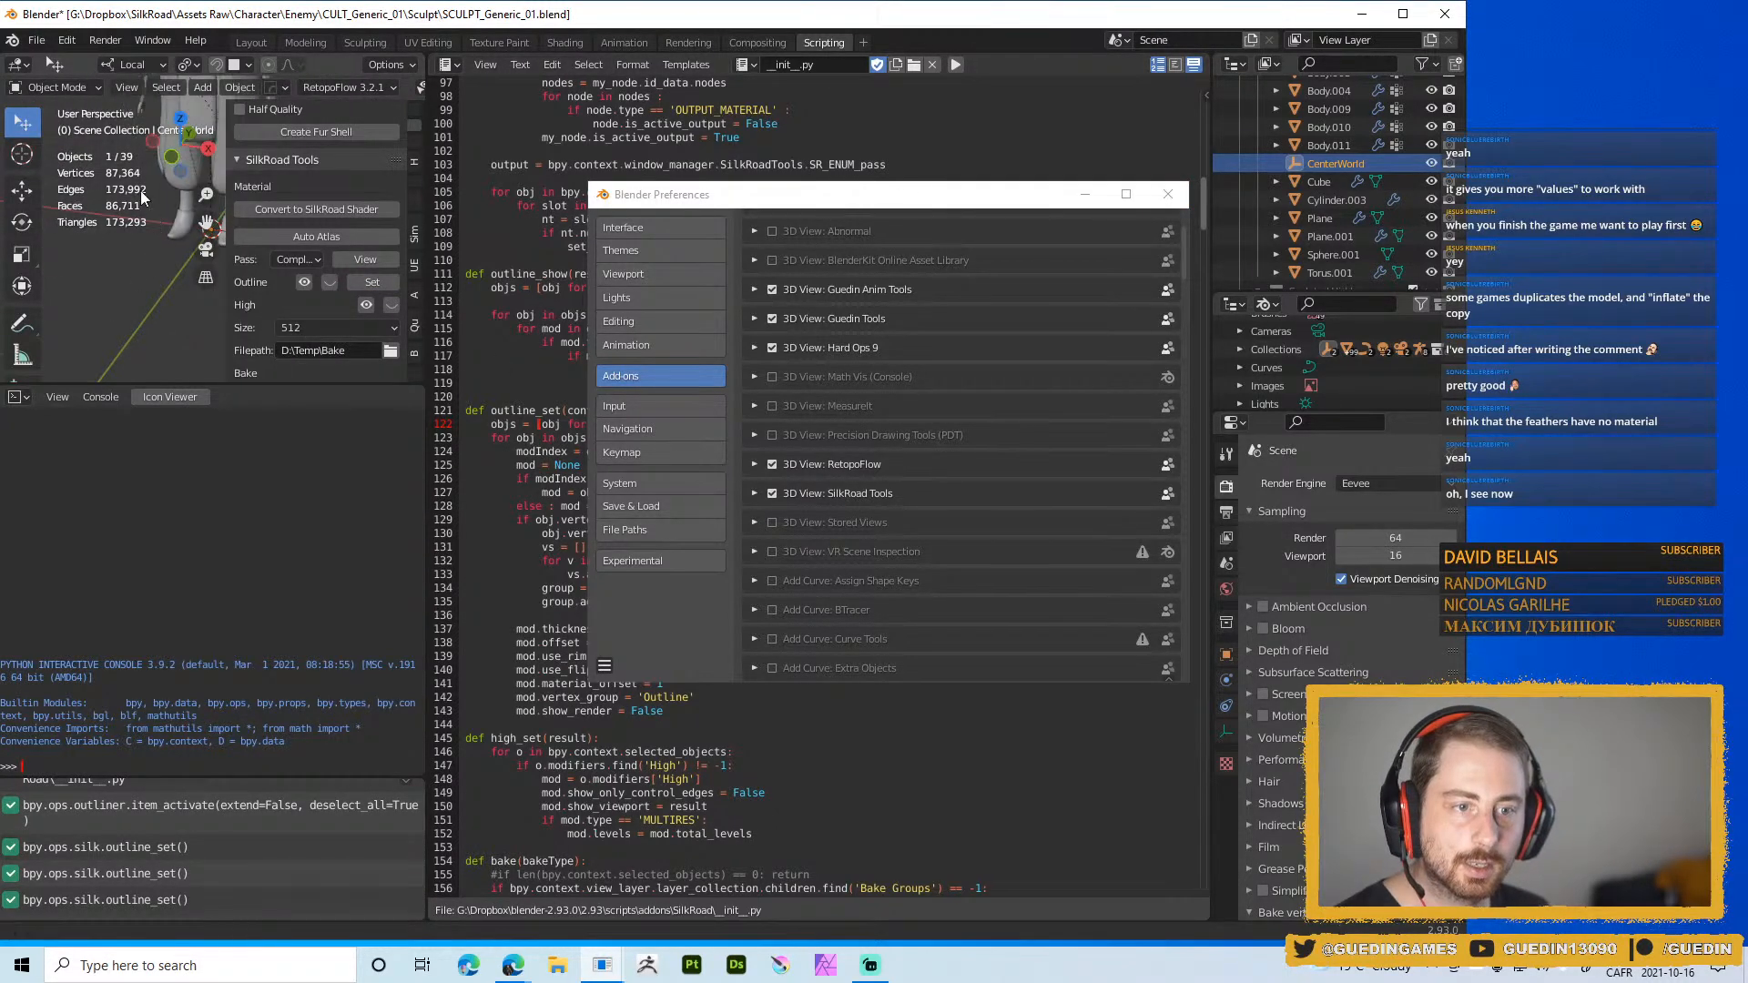
shift+middle_drag(152, 244, 128, 353)
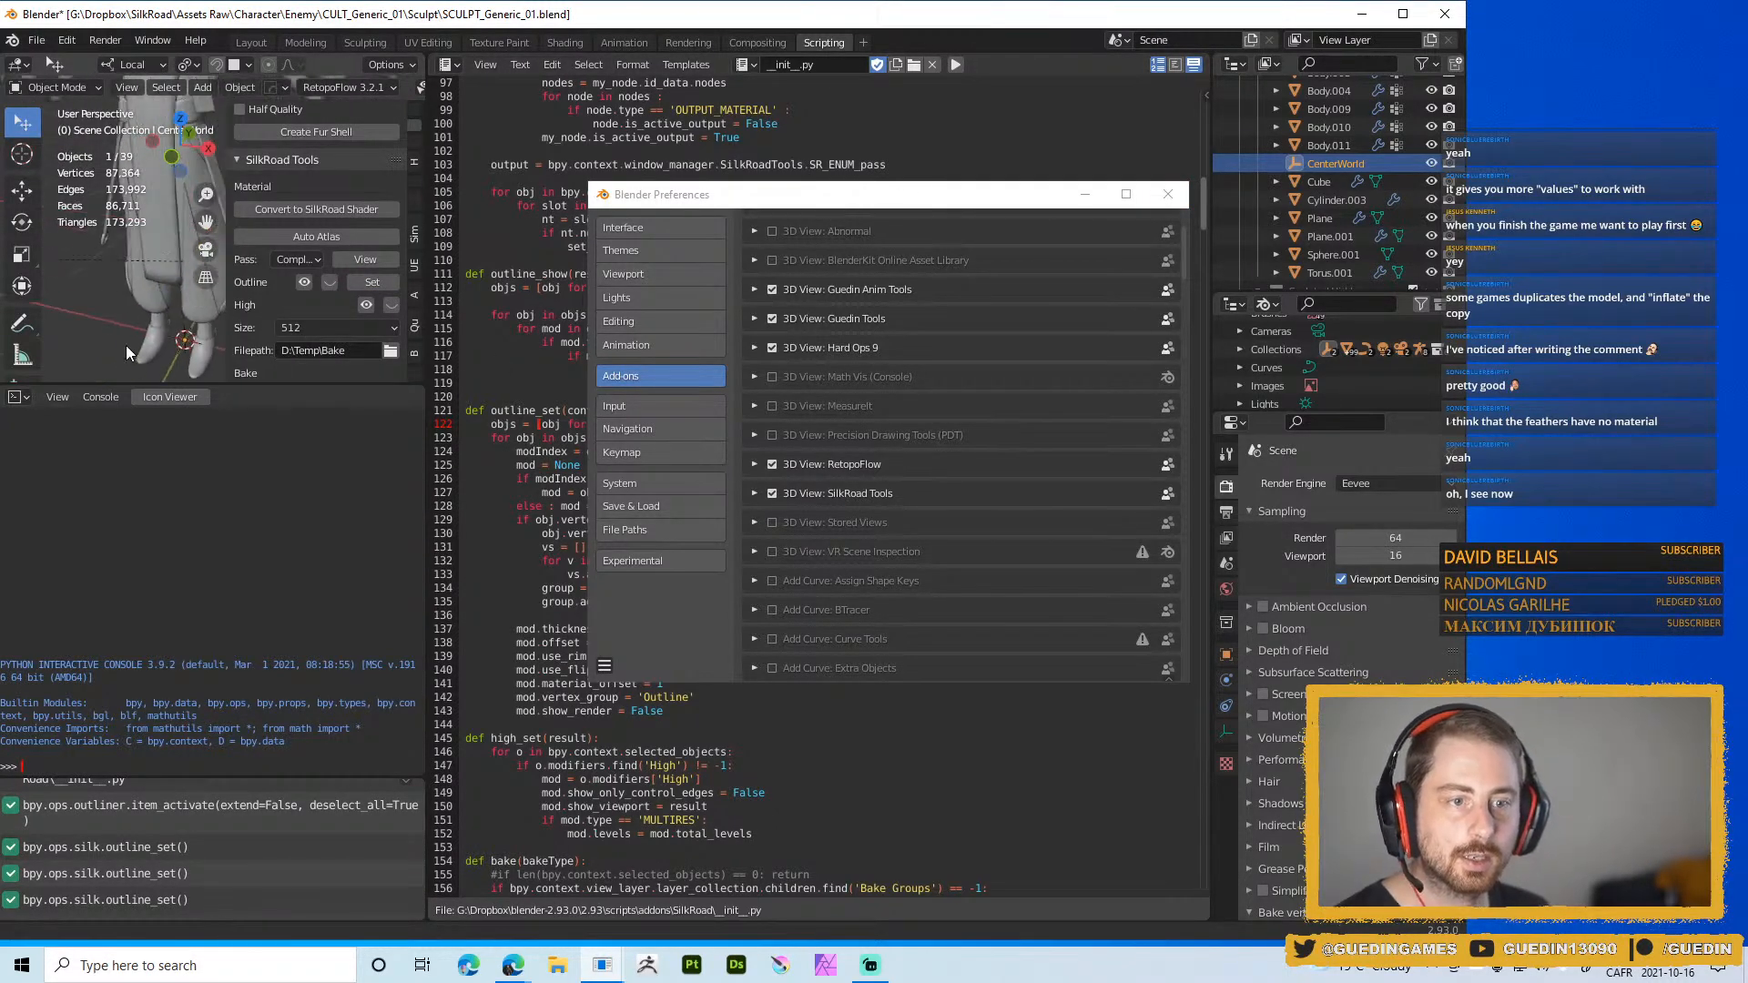
click(1168, 194)
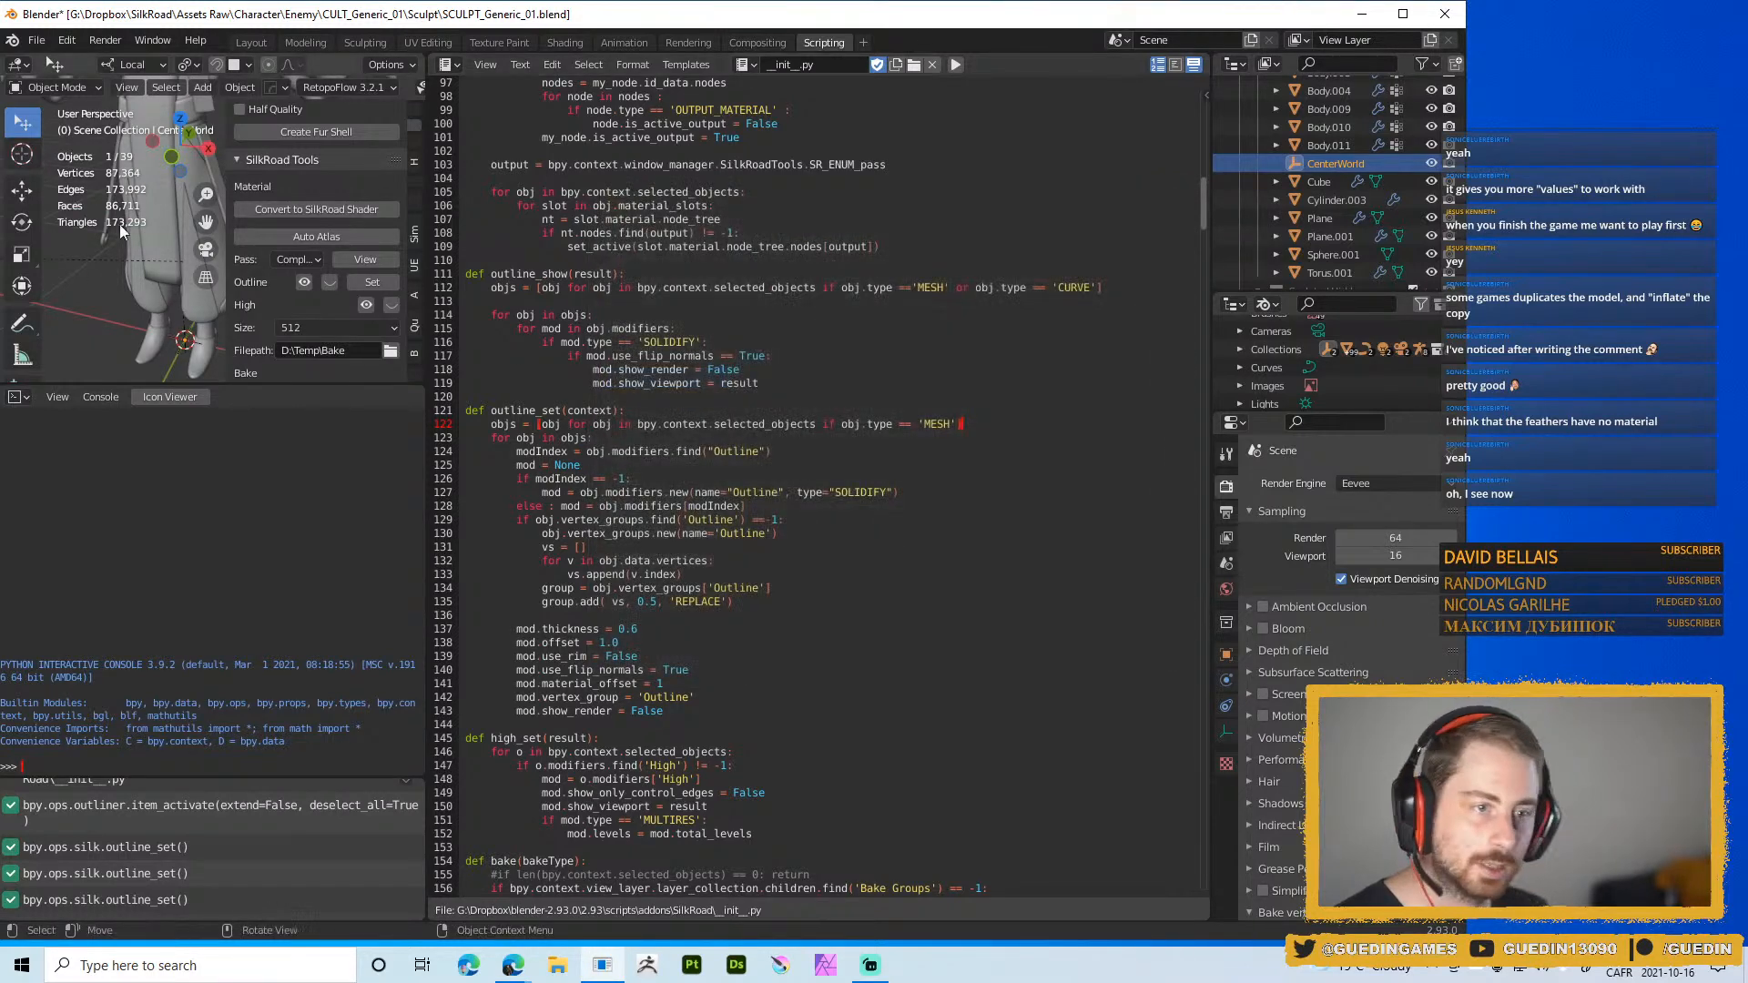
click(251, 42)
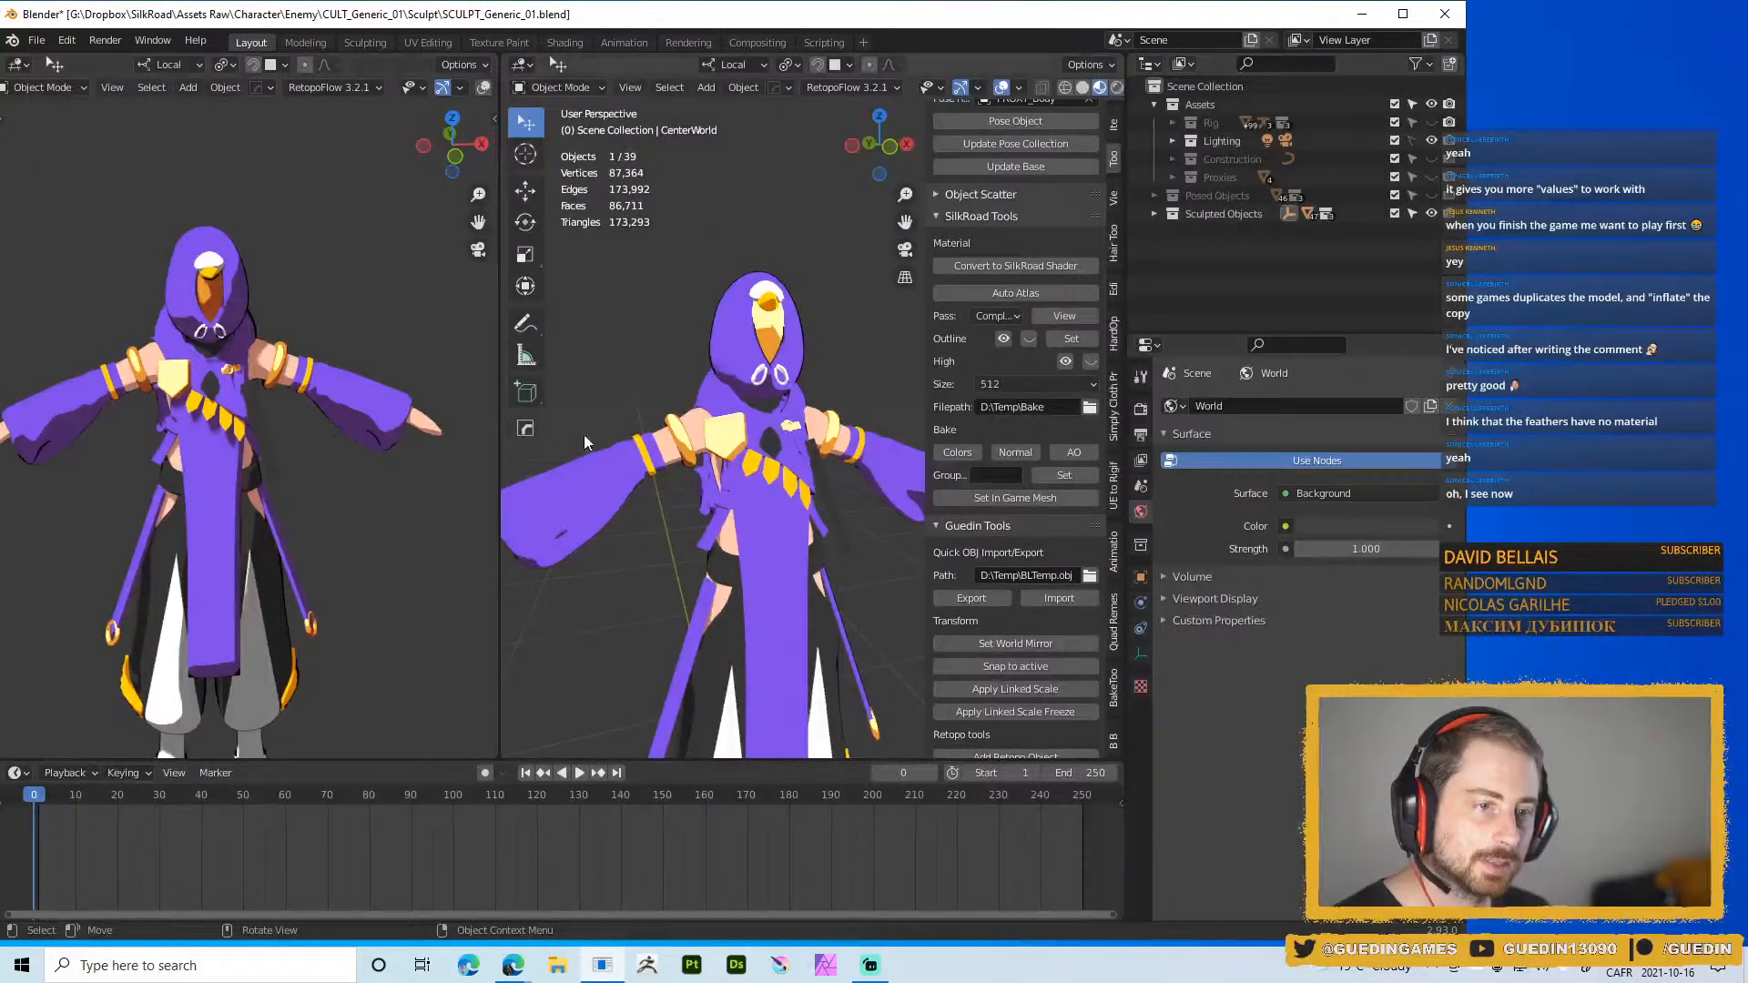
Select all visible objects of the character, save the file and set the SilkRoad outline on them
scroll(680, 414, down, 3)
middle_drag(683, 355, 705, 416)
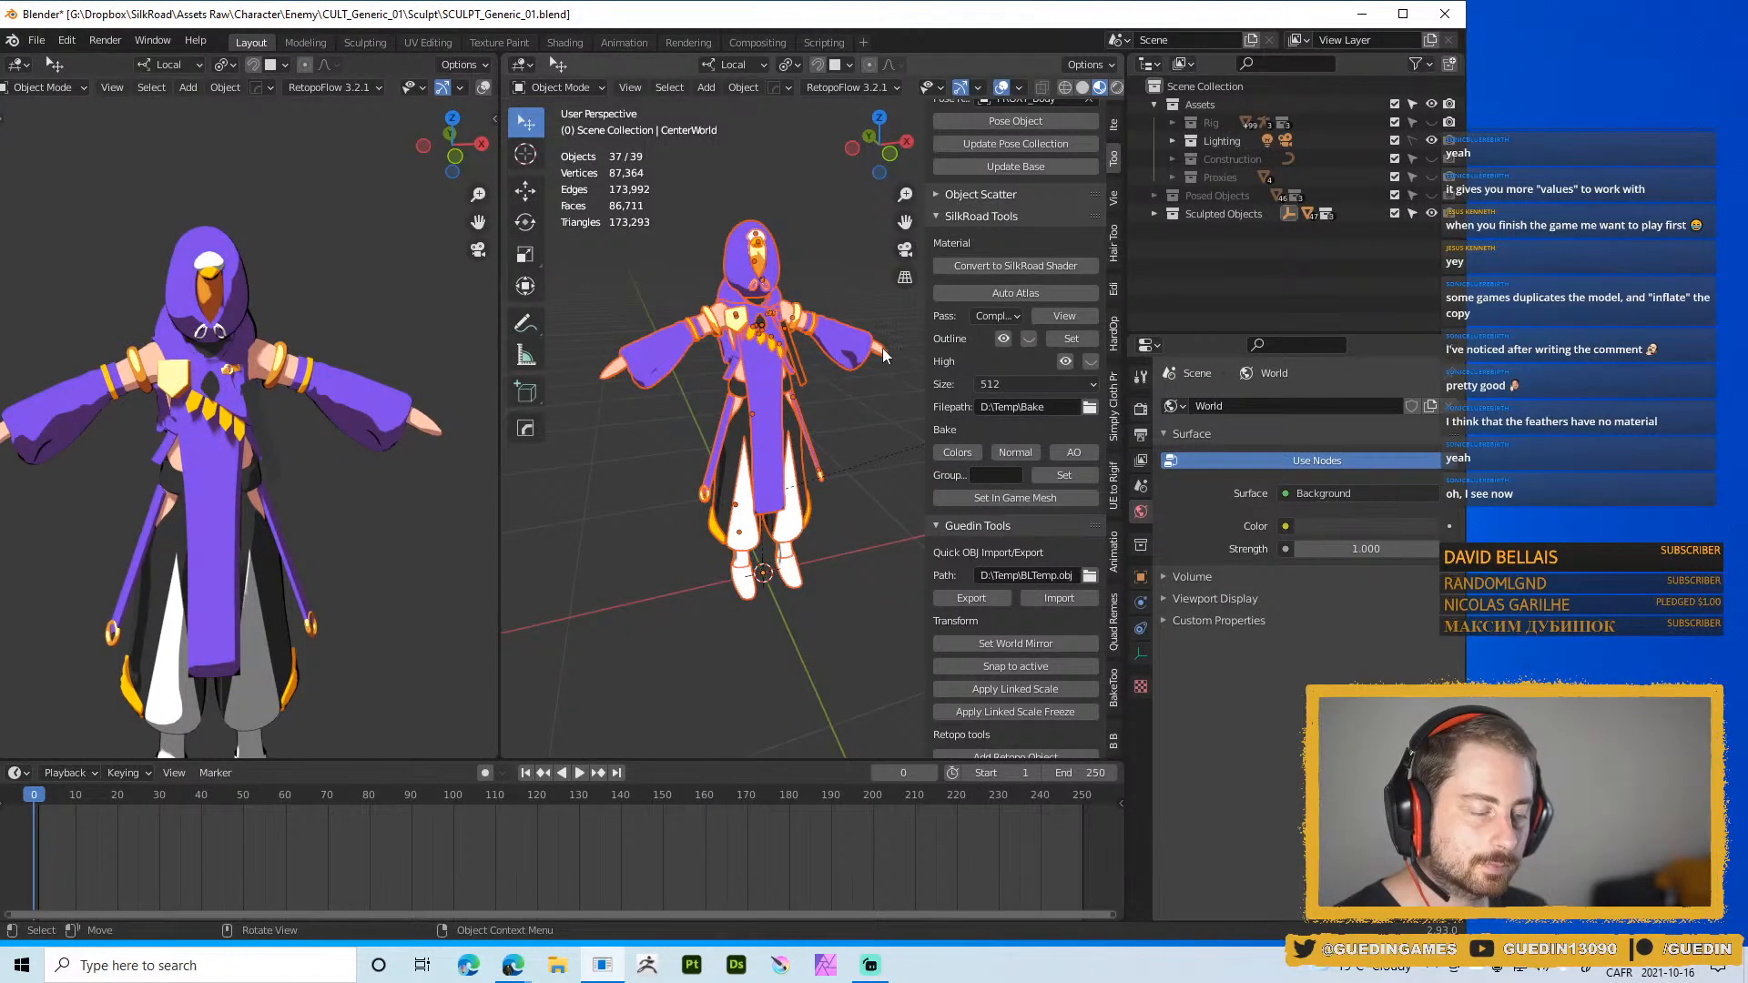
key(ctrl+s)
click(852, 229)
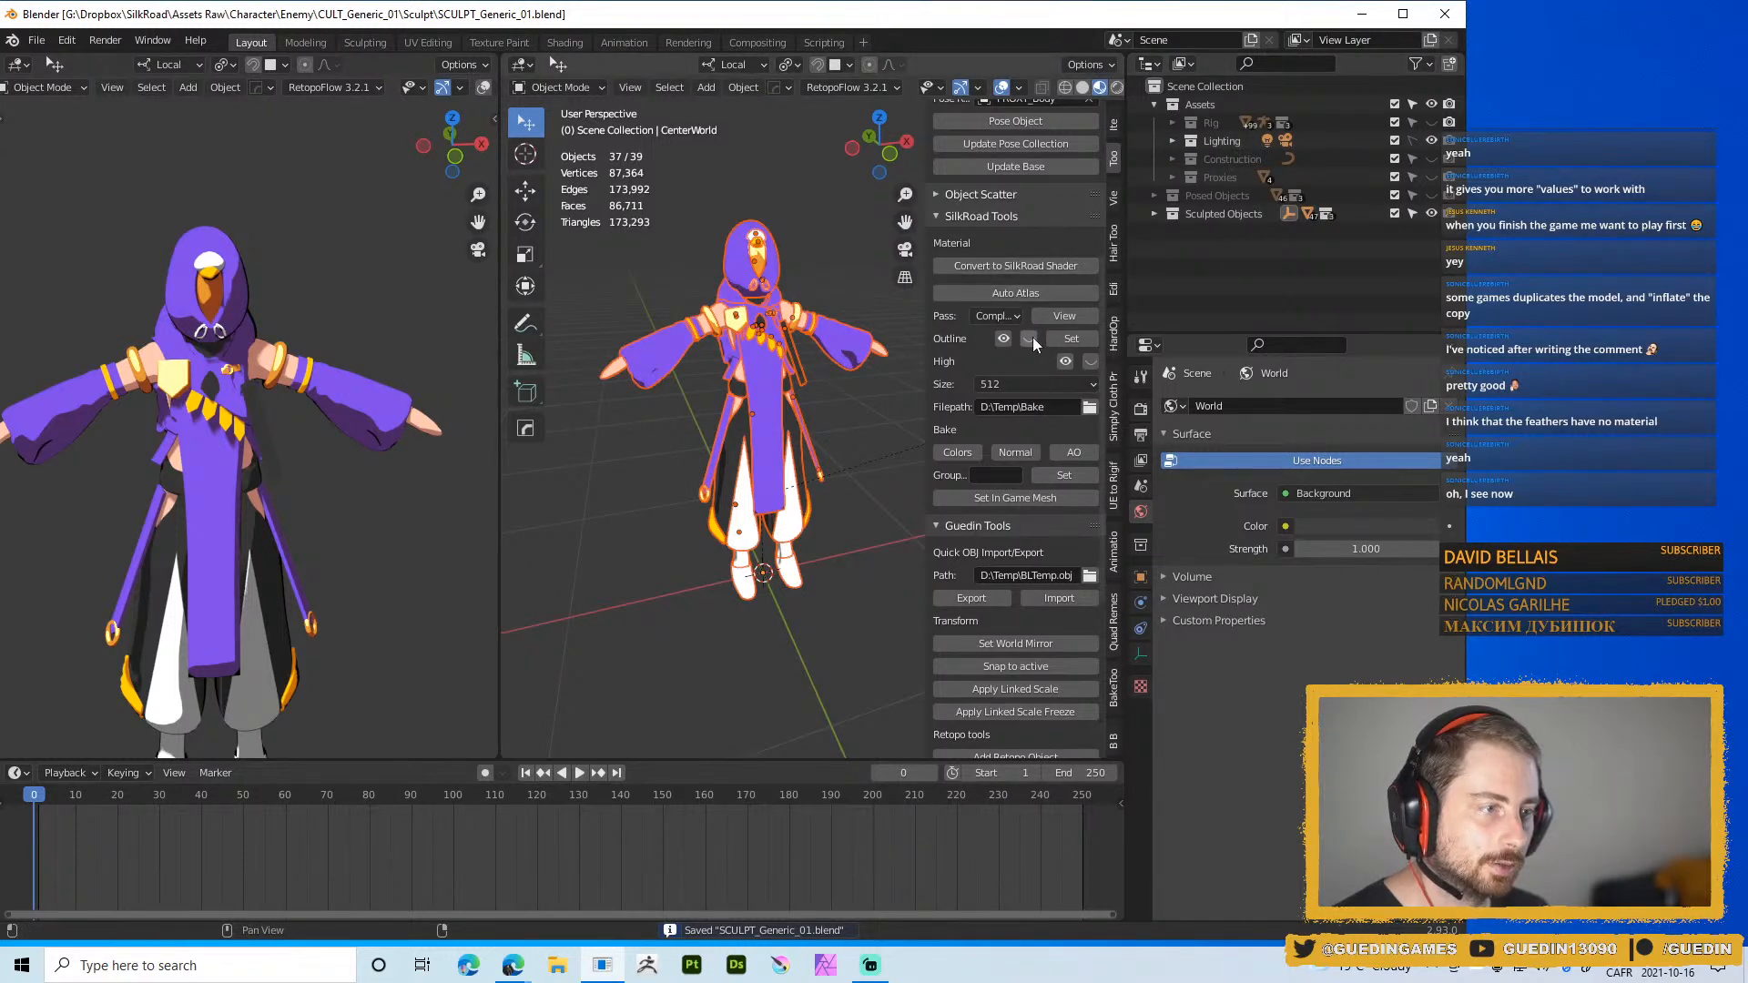
click(1083, 339)
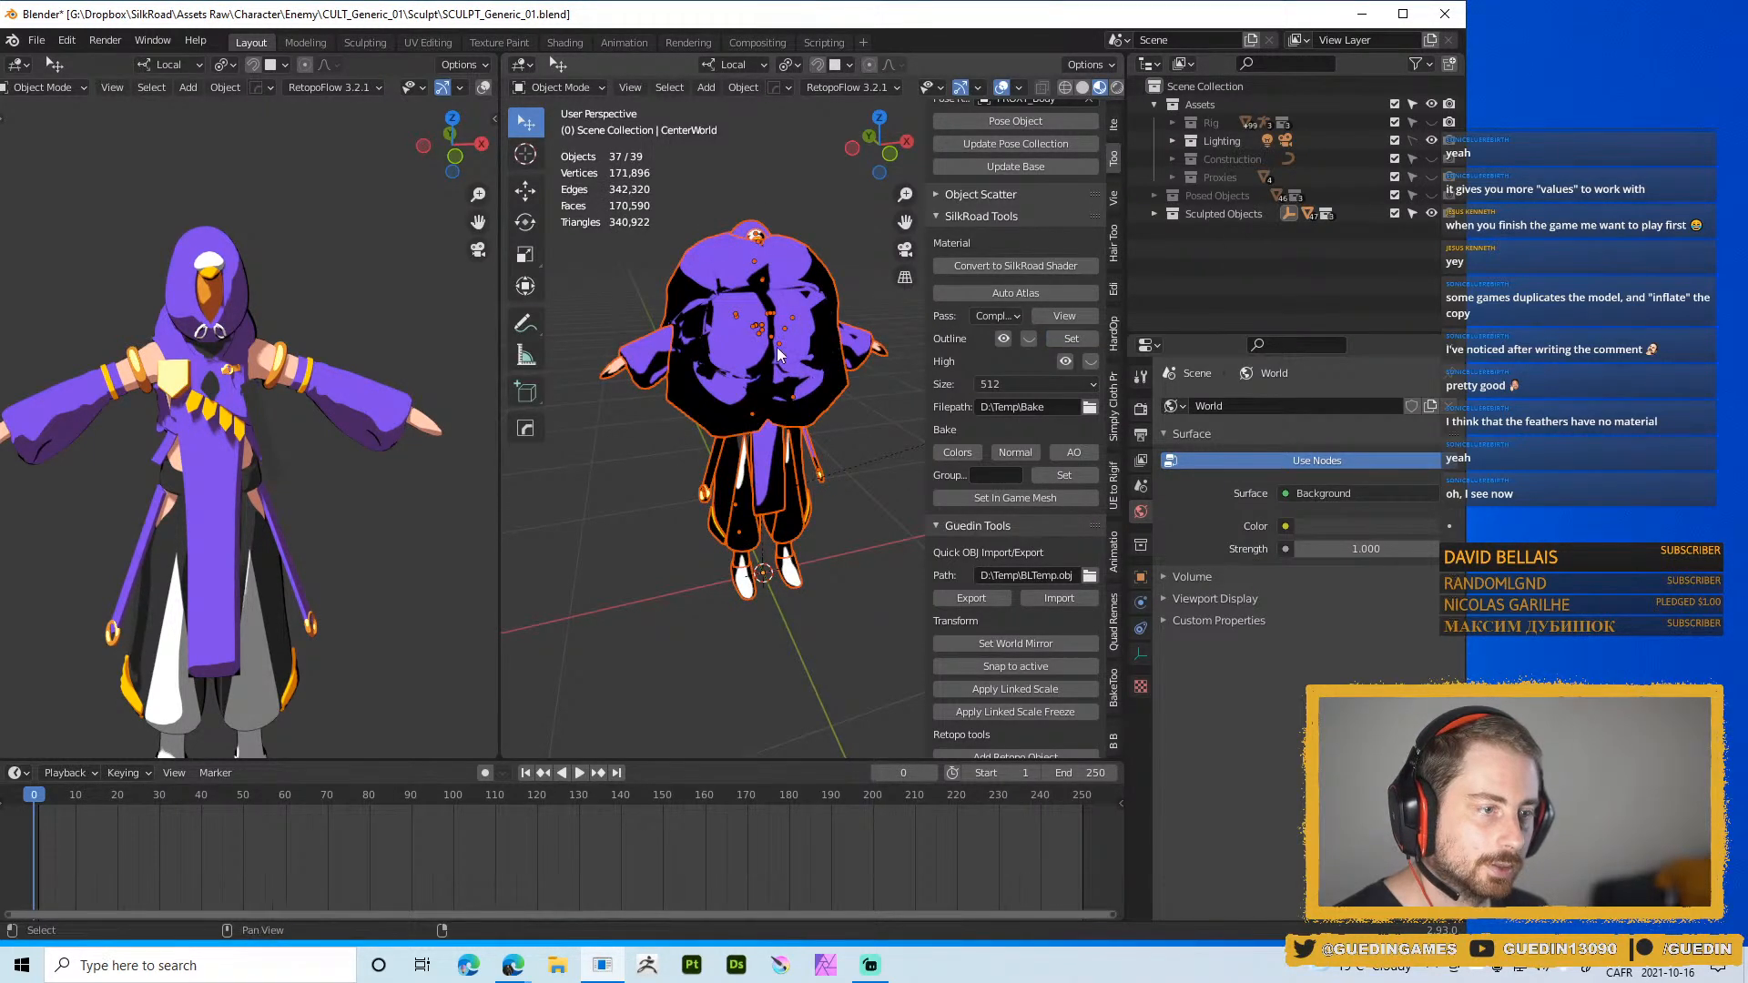
Isolate the backpack mesh Group5293.001 in local view and turn off its Outline modifier's viewport display
scroll(728, 339, up, 2)
middle_drag(728, 338, 901, 462)
click(734, 277)
middle_drag(734, 277, 764, 317)
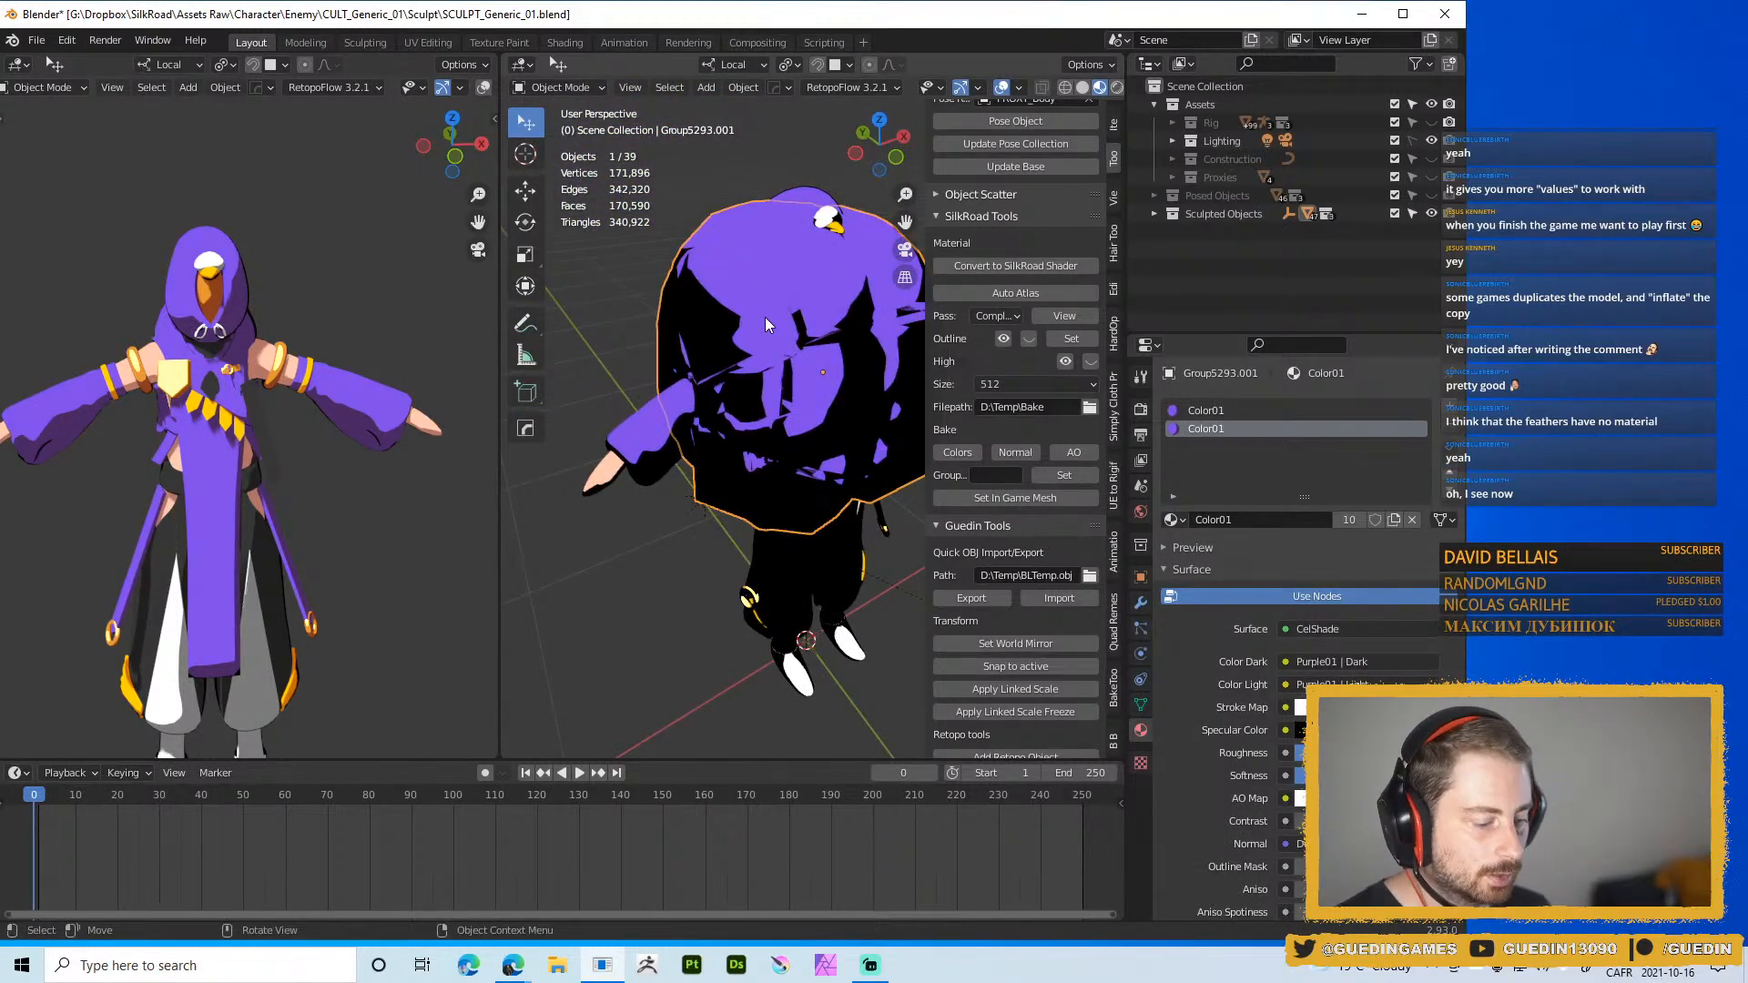
key(KP_Divide)
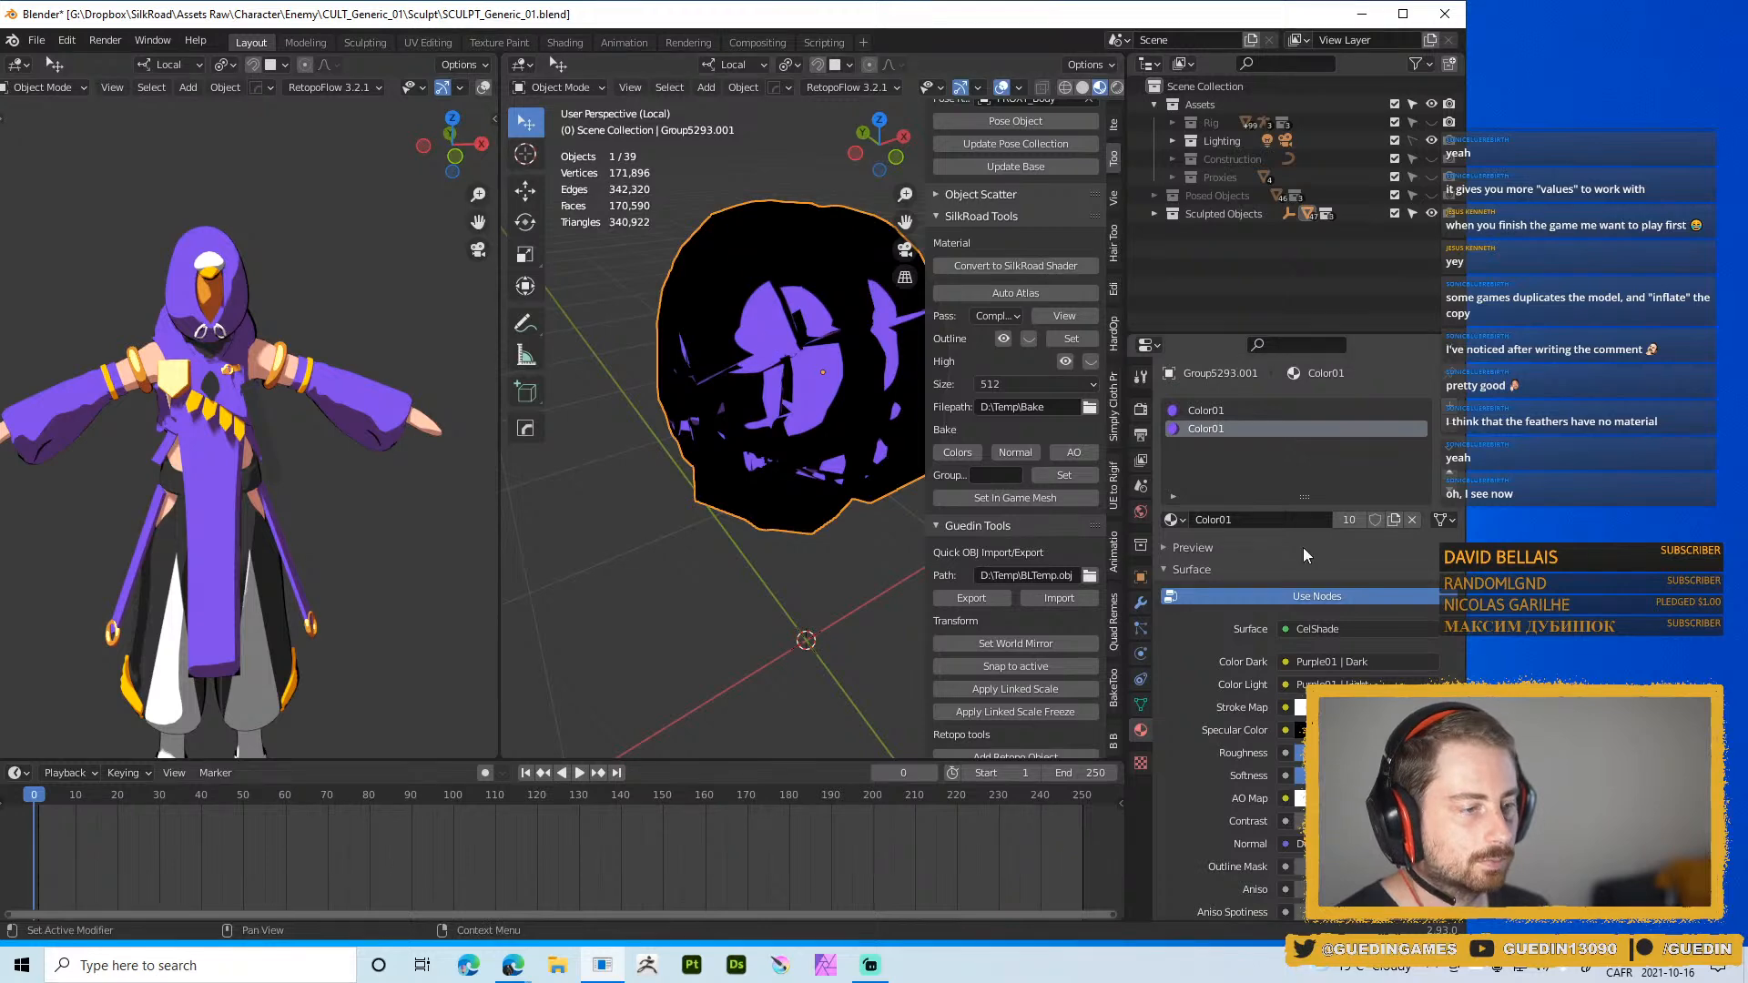
click(1141, 602)
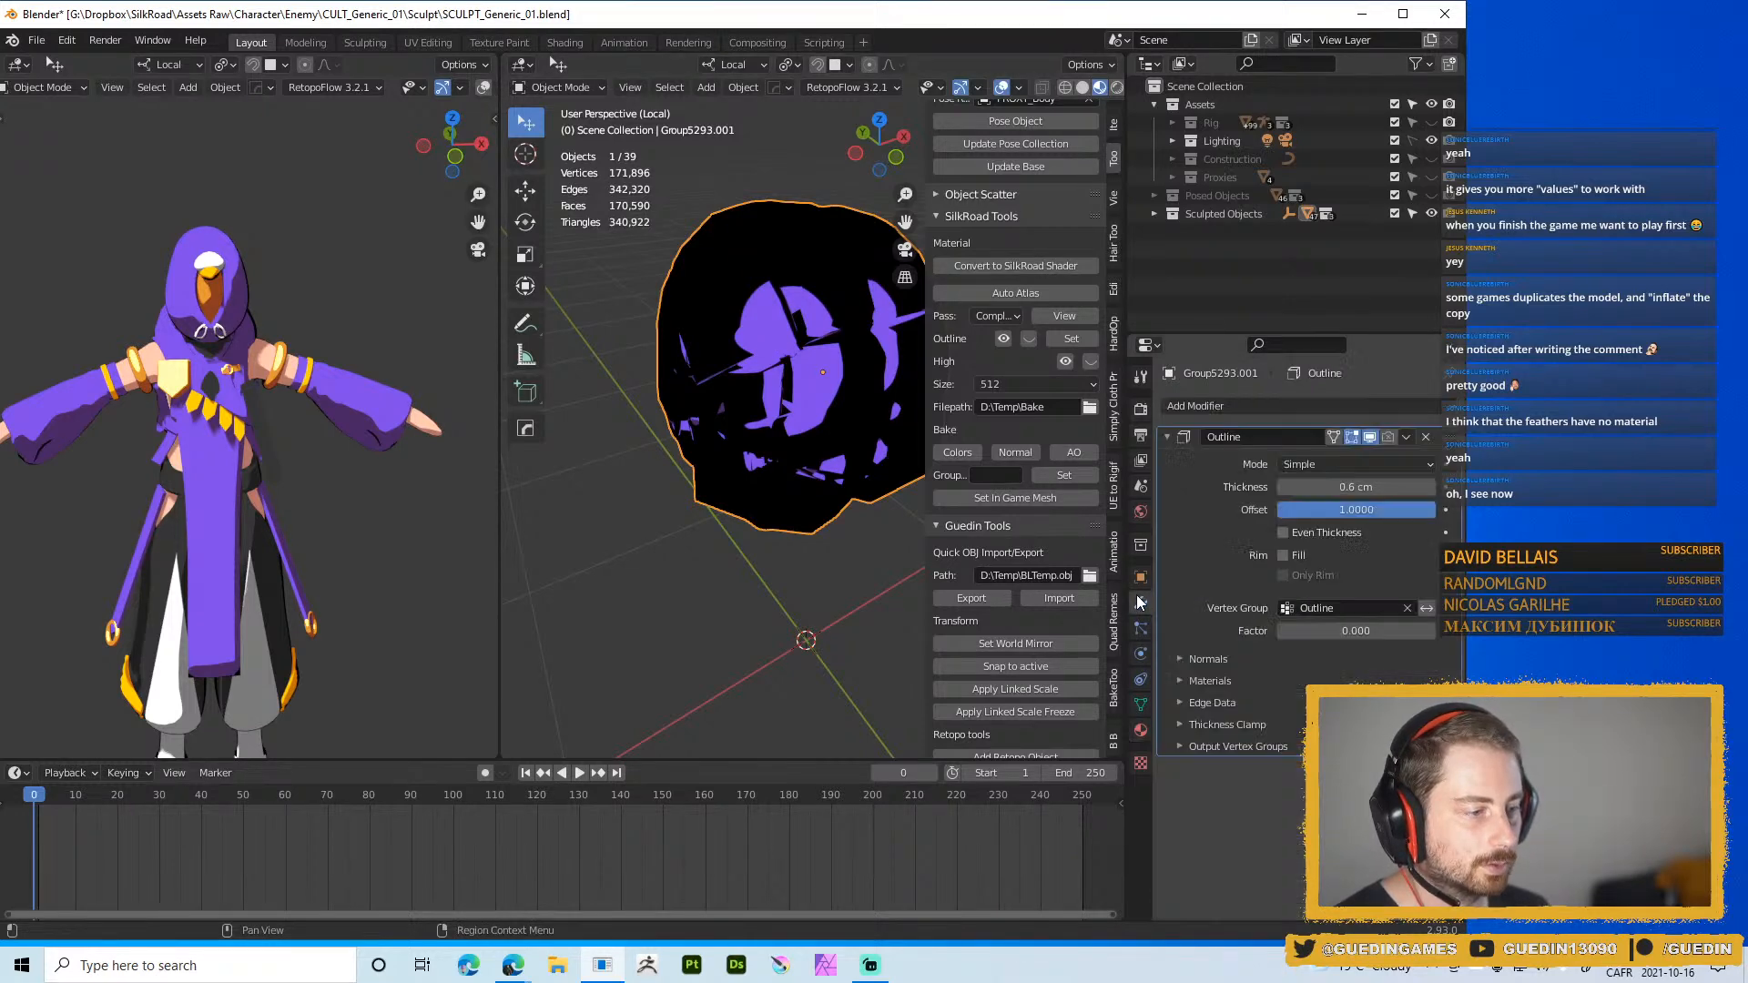
click(1369, 437)
scroll(918, 310, up, 1)
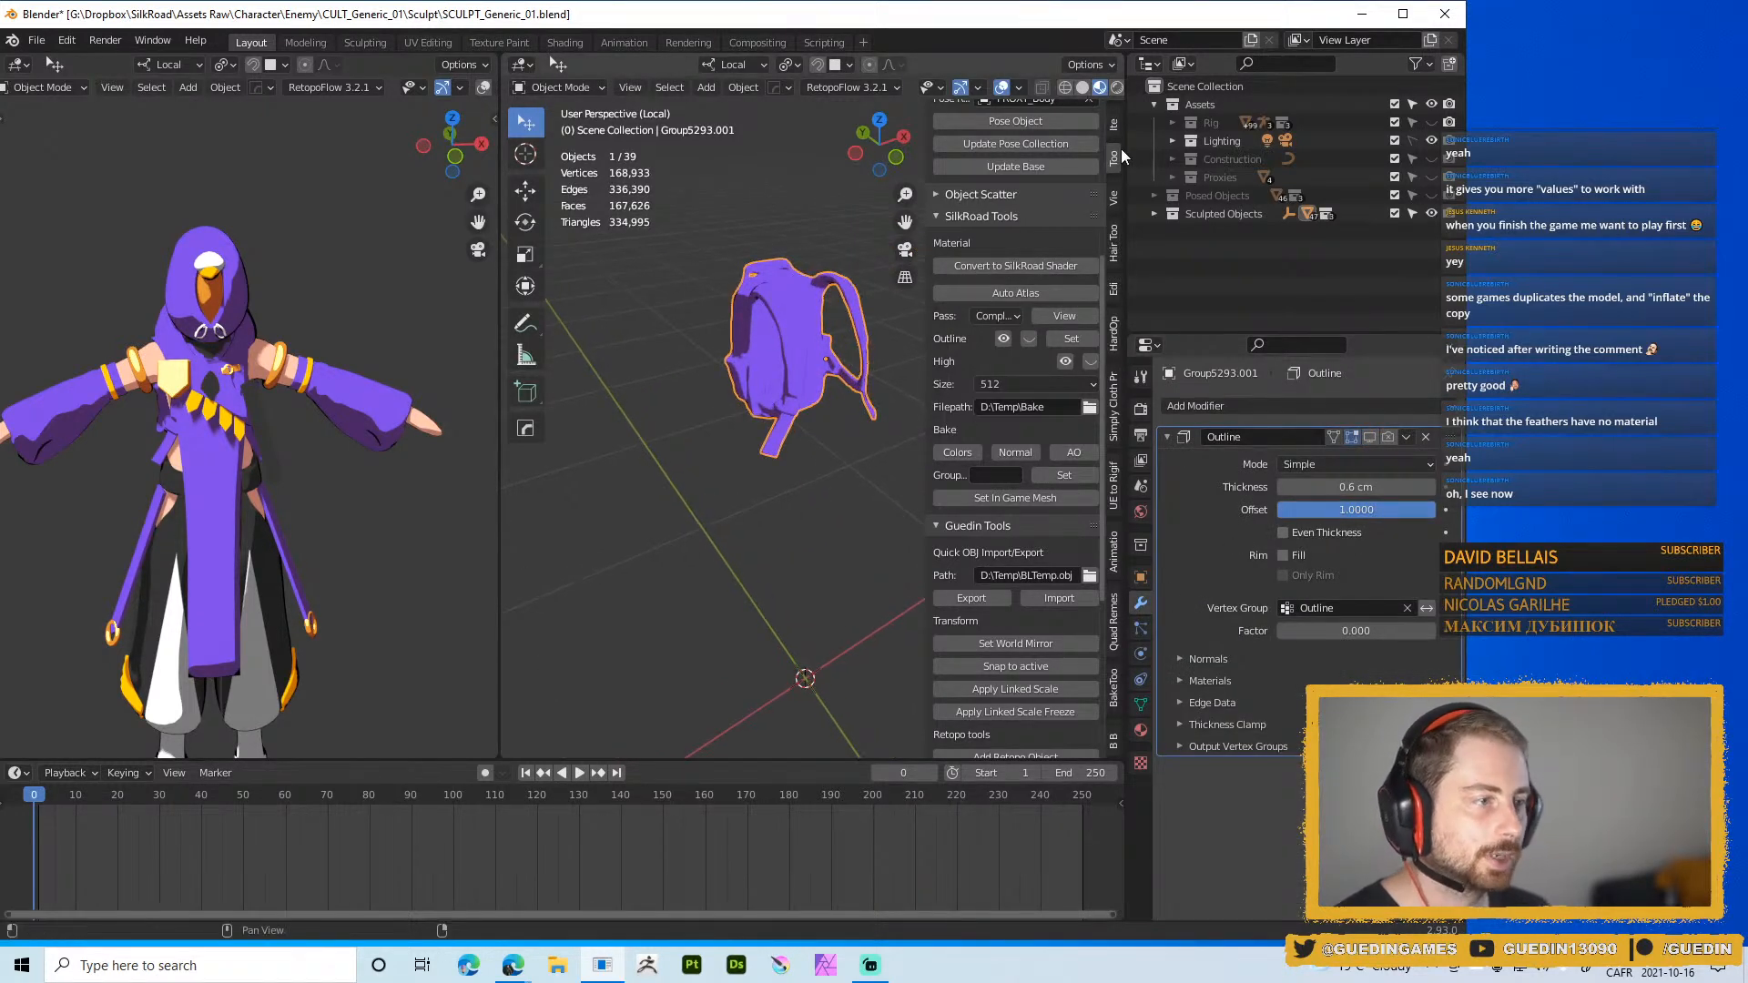
Make the backpack's object and object data single-user for the selected object, and apply its scale
click(1112, 121)
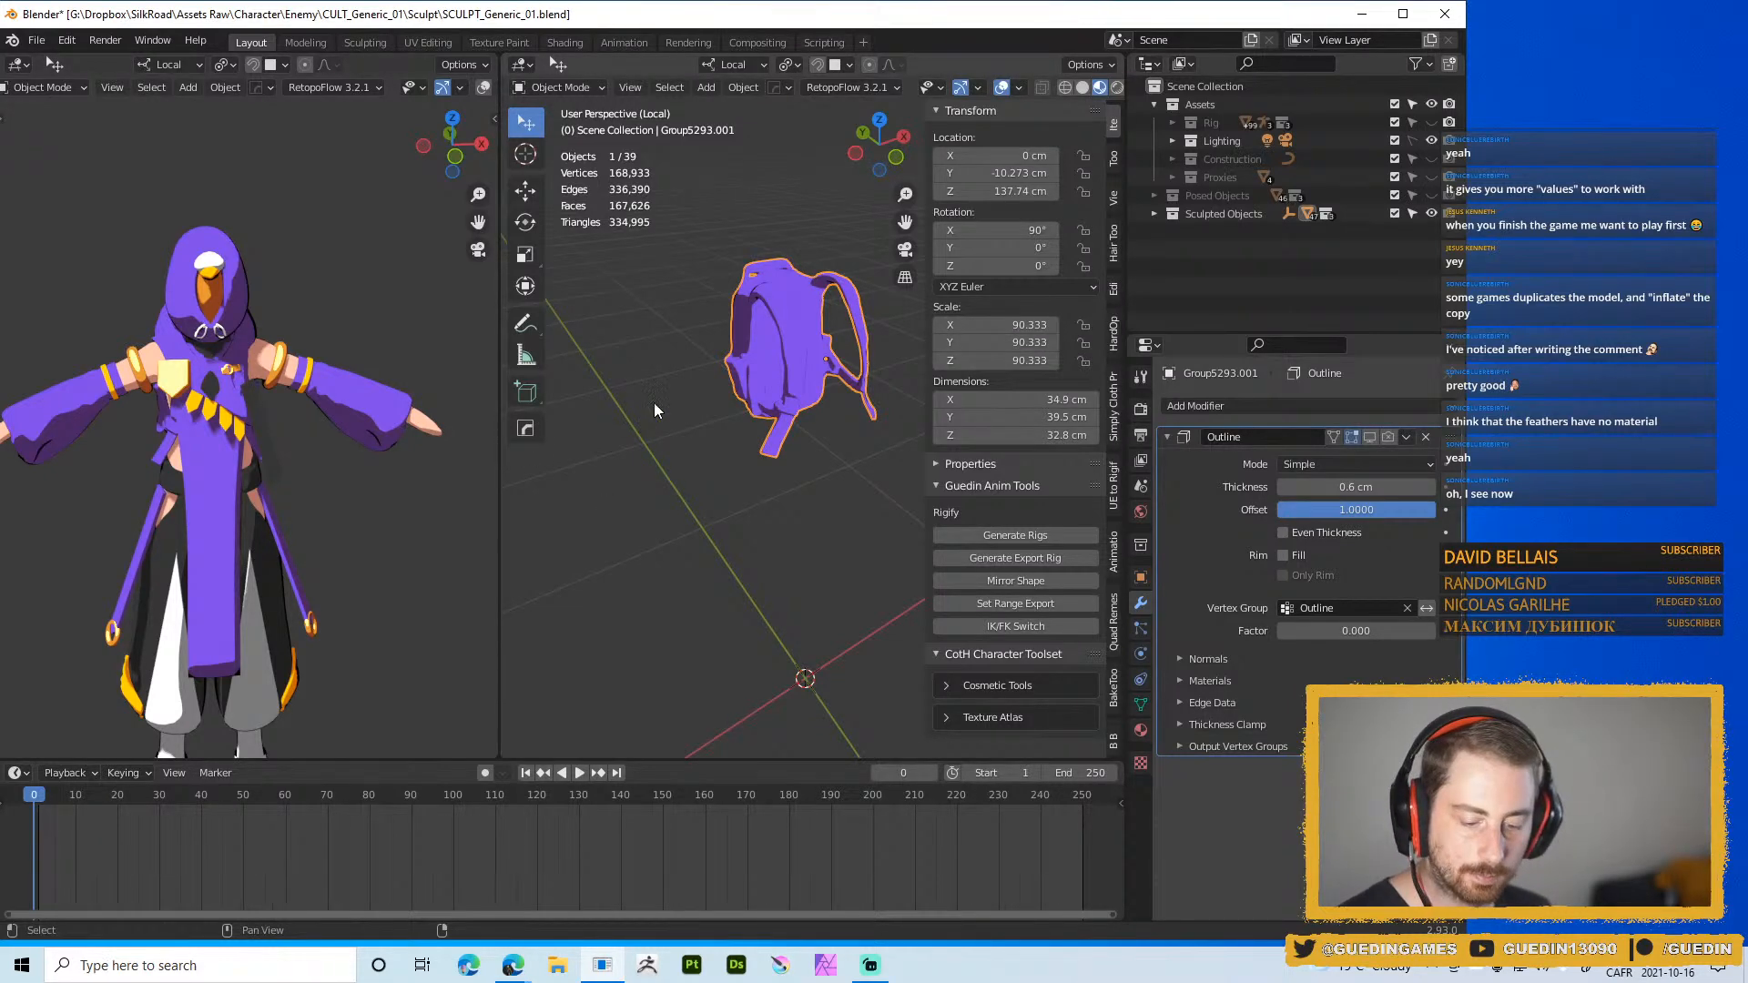
middle_drag(653, 402, 674, 342)
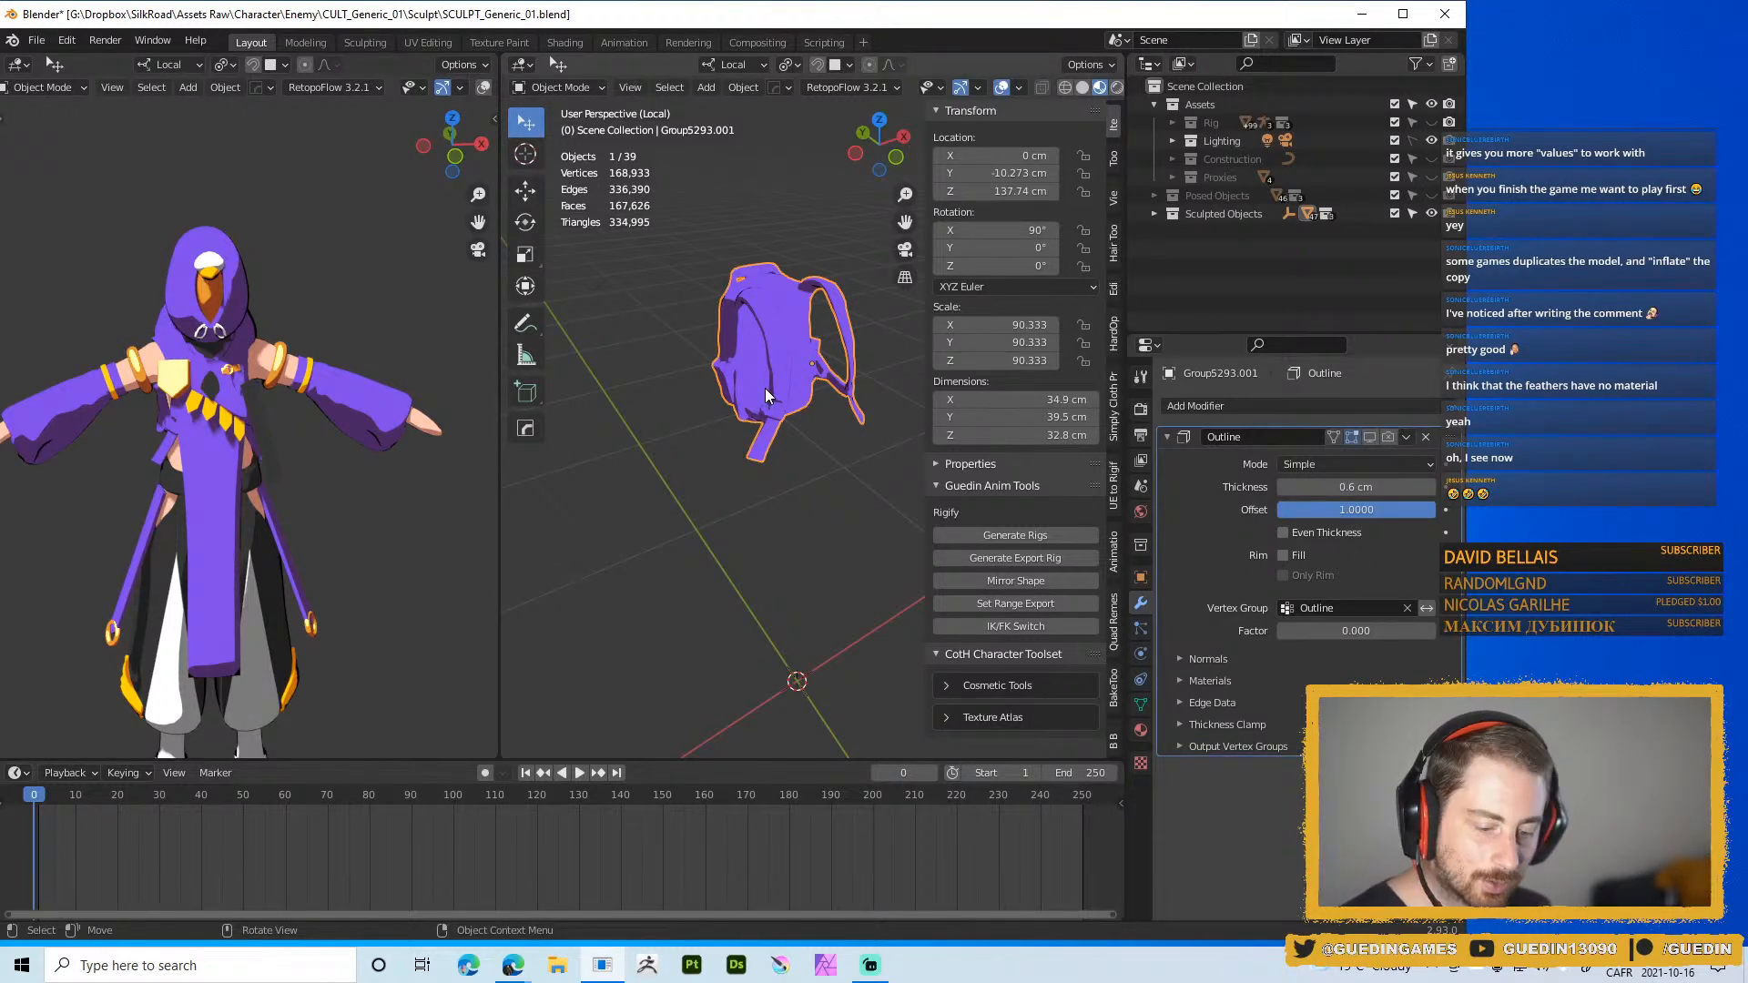
key(ctrl+l)
click(888, 376)
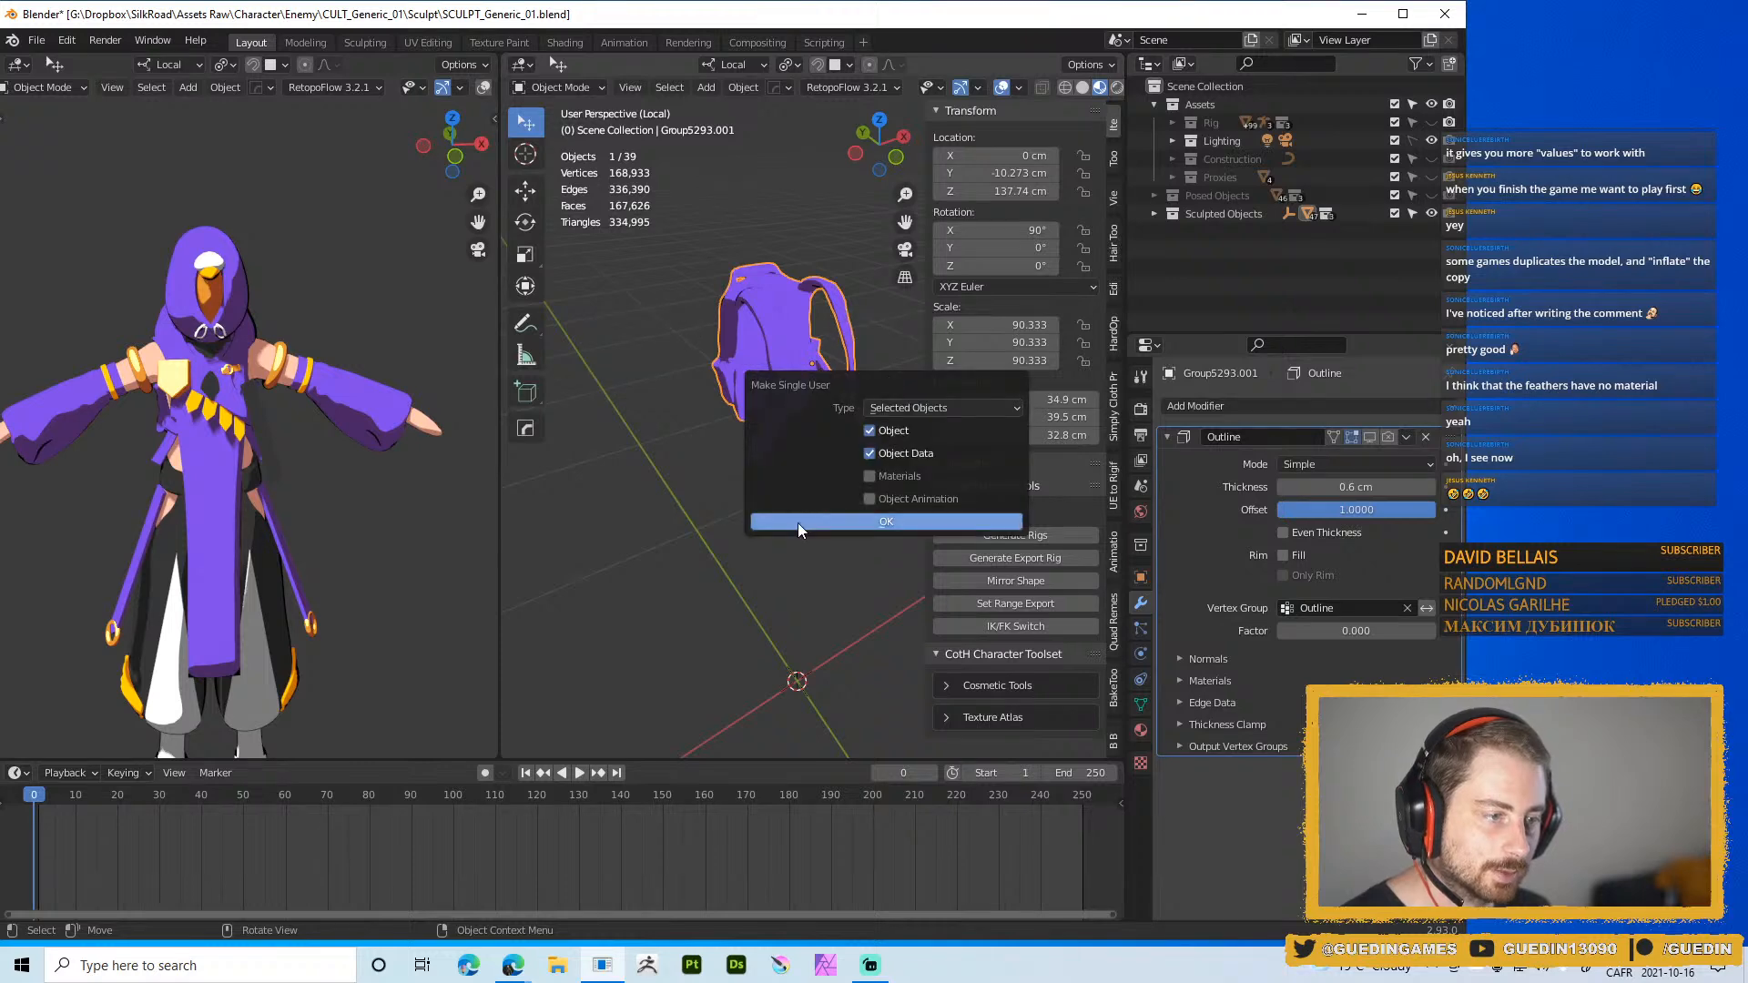
click(797, 522)
key(ctrl+a)
click(854, 358)
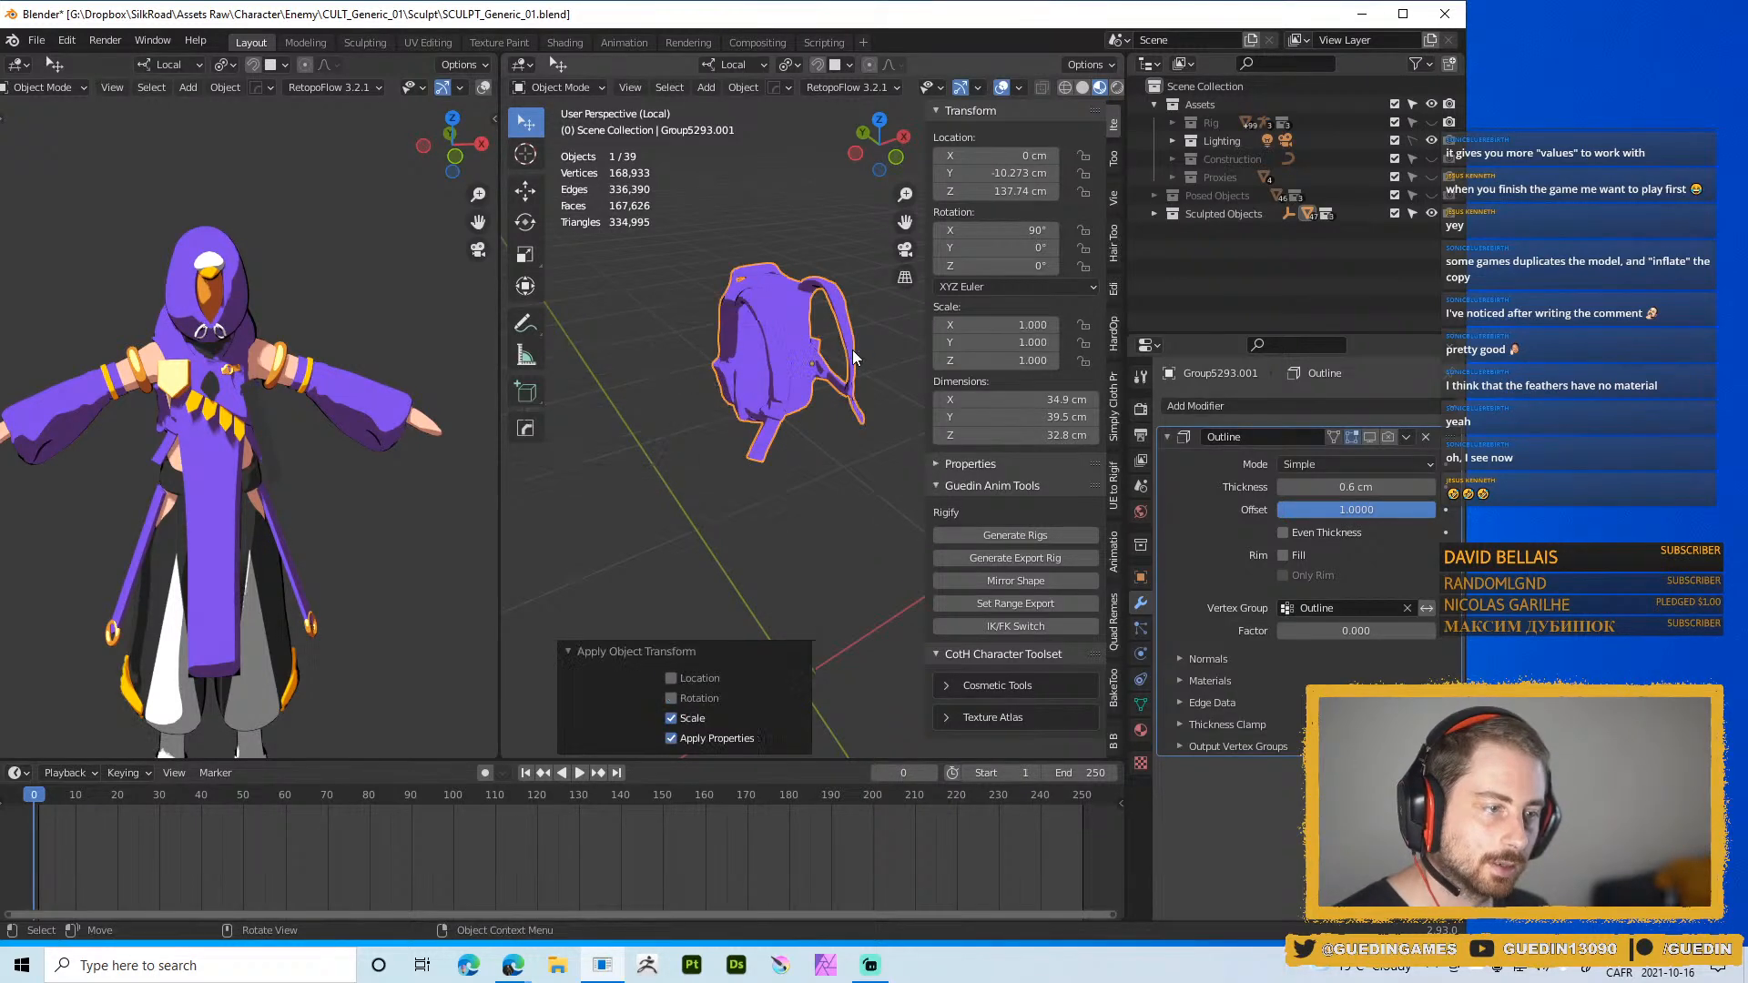
Turn the backpack's Outline modifier display back on and inspect the outline from several sides
click(1369, 437)
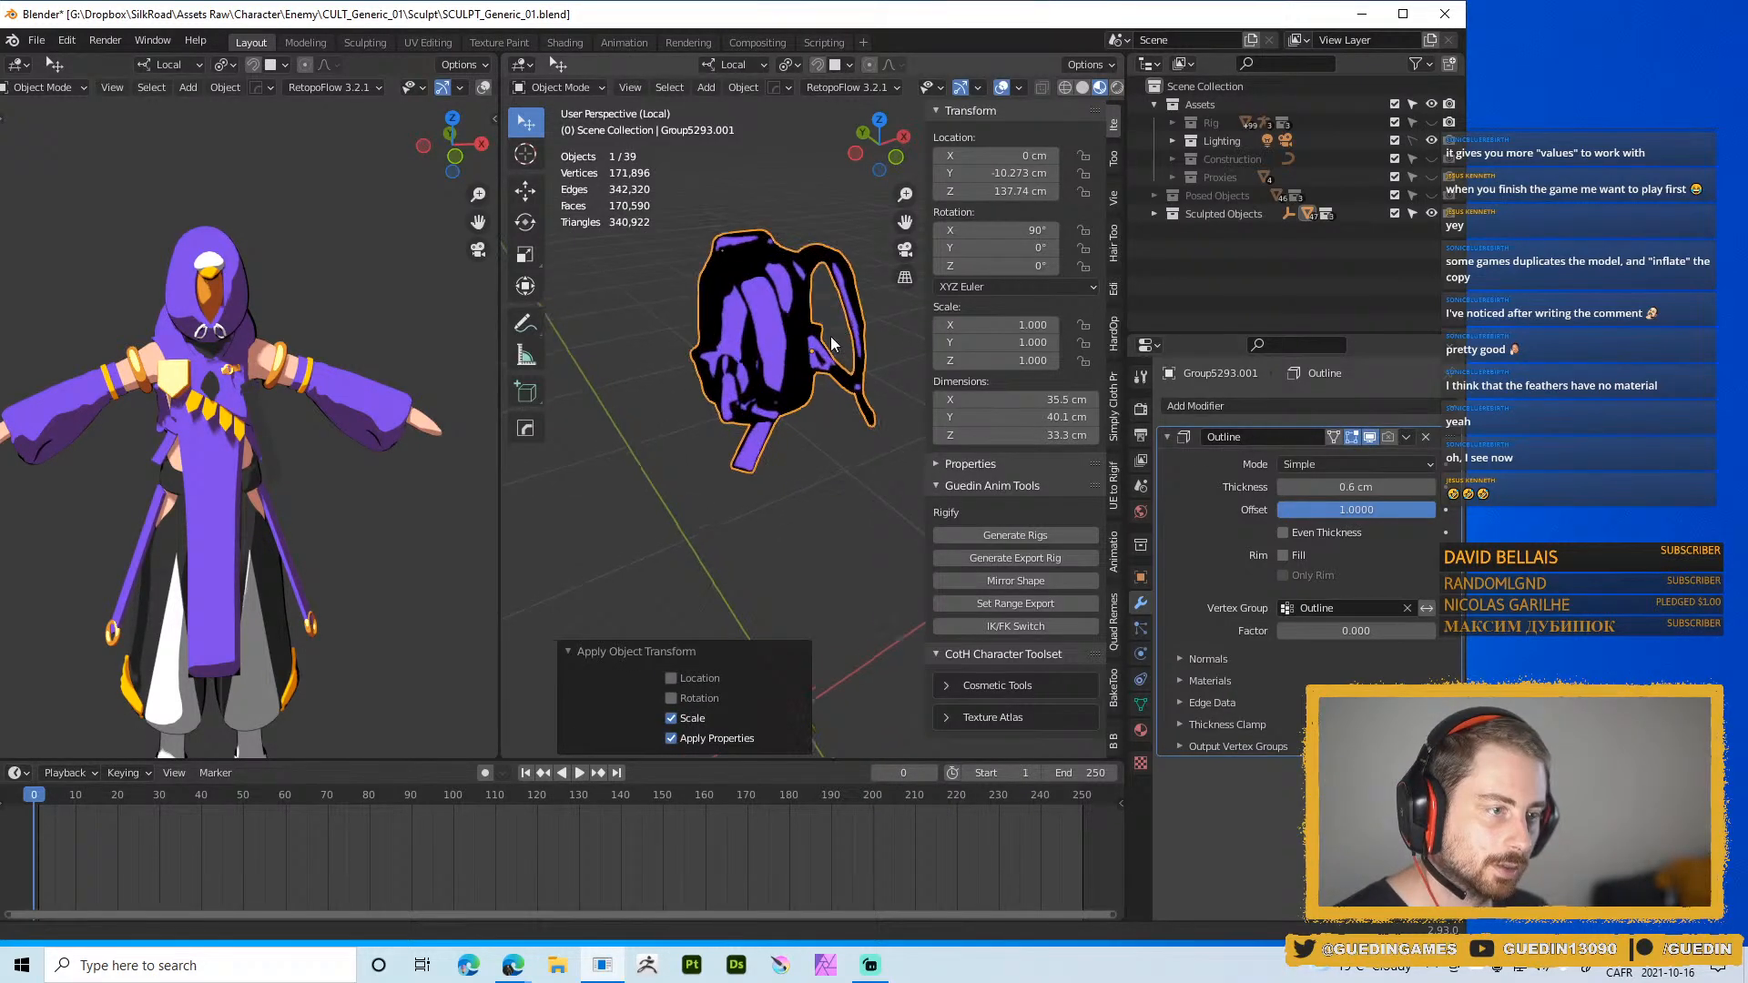
scroll(829, 336, up, 3)
shift+middle_drag(757, 210, 659, 321)
scroll(688, 391, up, 2)
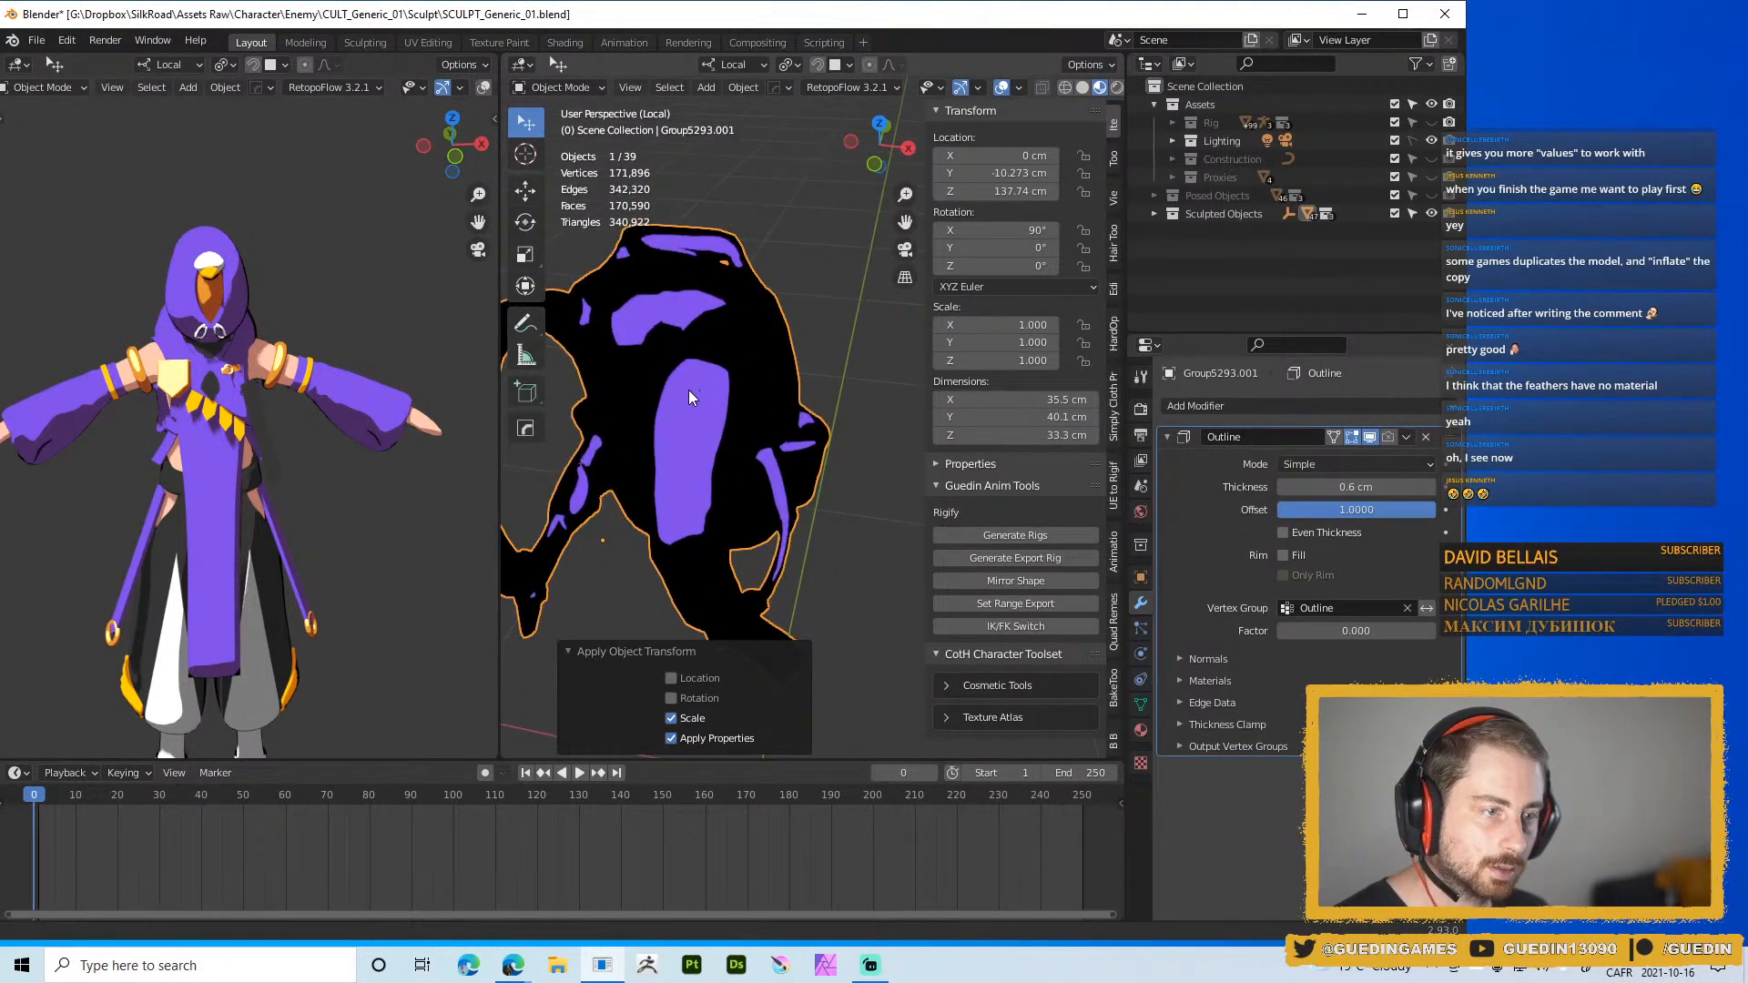
mouse_move(688, 390)
middle_down()
mouse_move(658, 326)
mouse_move(685, 363)
mouse_move(773, 384)
mouse_move(783, 331)
mouse_move(768, 415)
mouse_move(785, 401)
mouse_move(776, 346)
mouse_move(815, 289)
mouse_move(709, 433)
middle_up()
scroll(785, 401, down, 3)
Compare the backpack in Solid shading with its Outline modifier switched off and on
key(z)
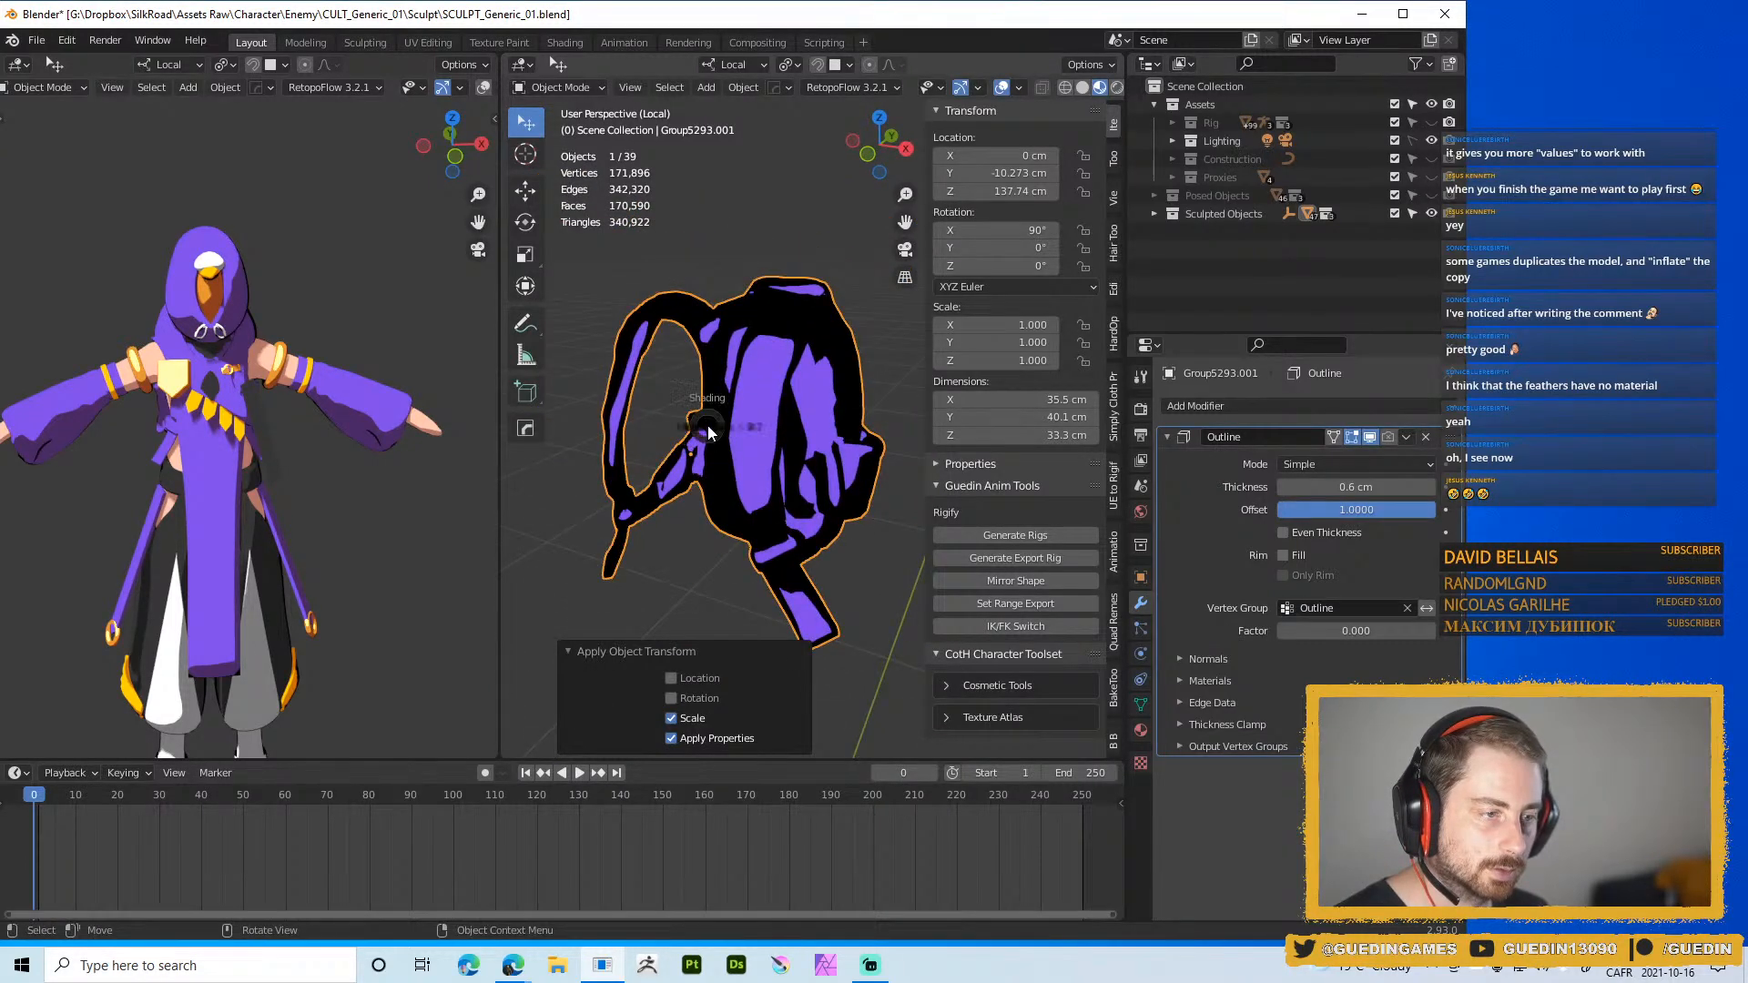
click(832, 429)
scroll(763, 369, up, 3)
mouse_move(763, 369)
middle_down()
mouse_move(697, 339)
mouse_move(692, 391)
mouse_move(735, 286)
mouse_move(756, 300)
middle_up()
click(1370, 437)
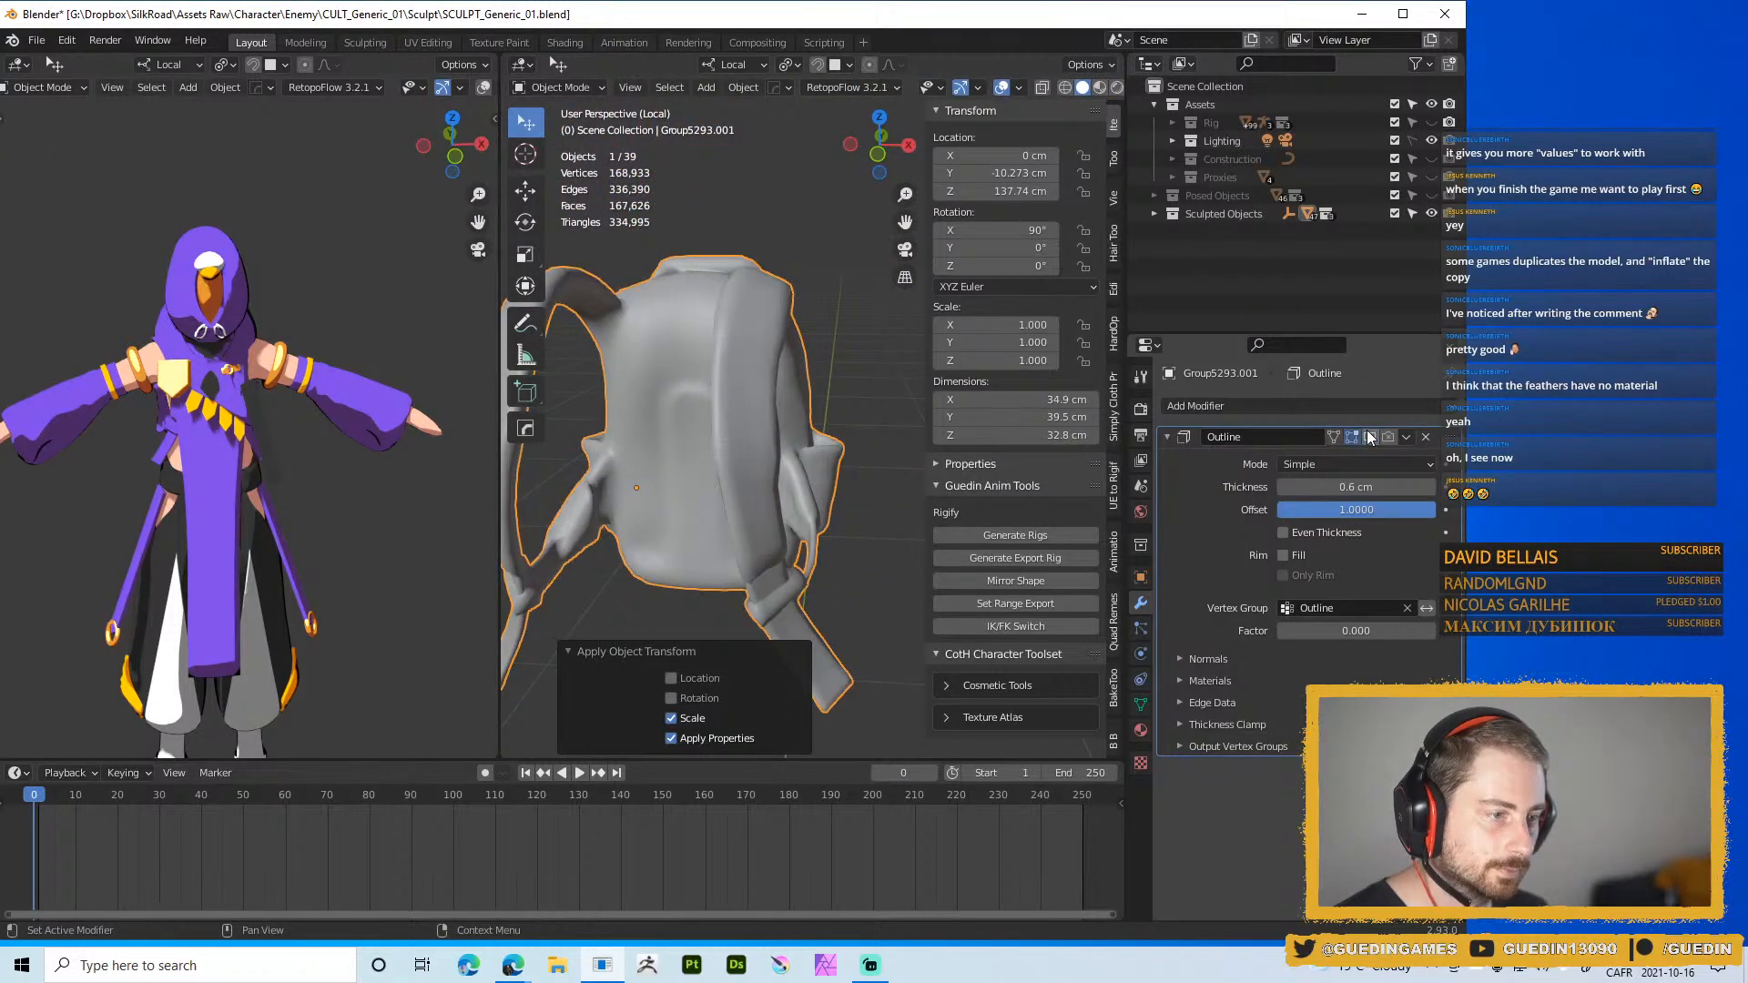
click(1370, 437)
click(1370, 437)
click(1370, 437)
click(1370, 437)
click(1370, 437)
Return the viewport to Look Dev shading and show the backpack's material settings
key(z)
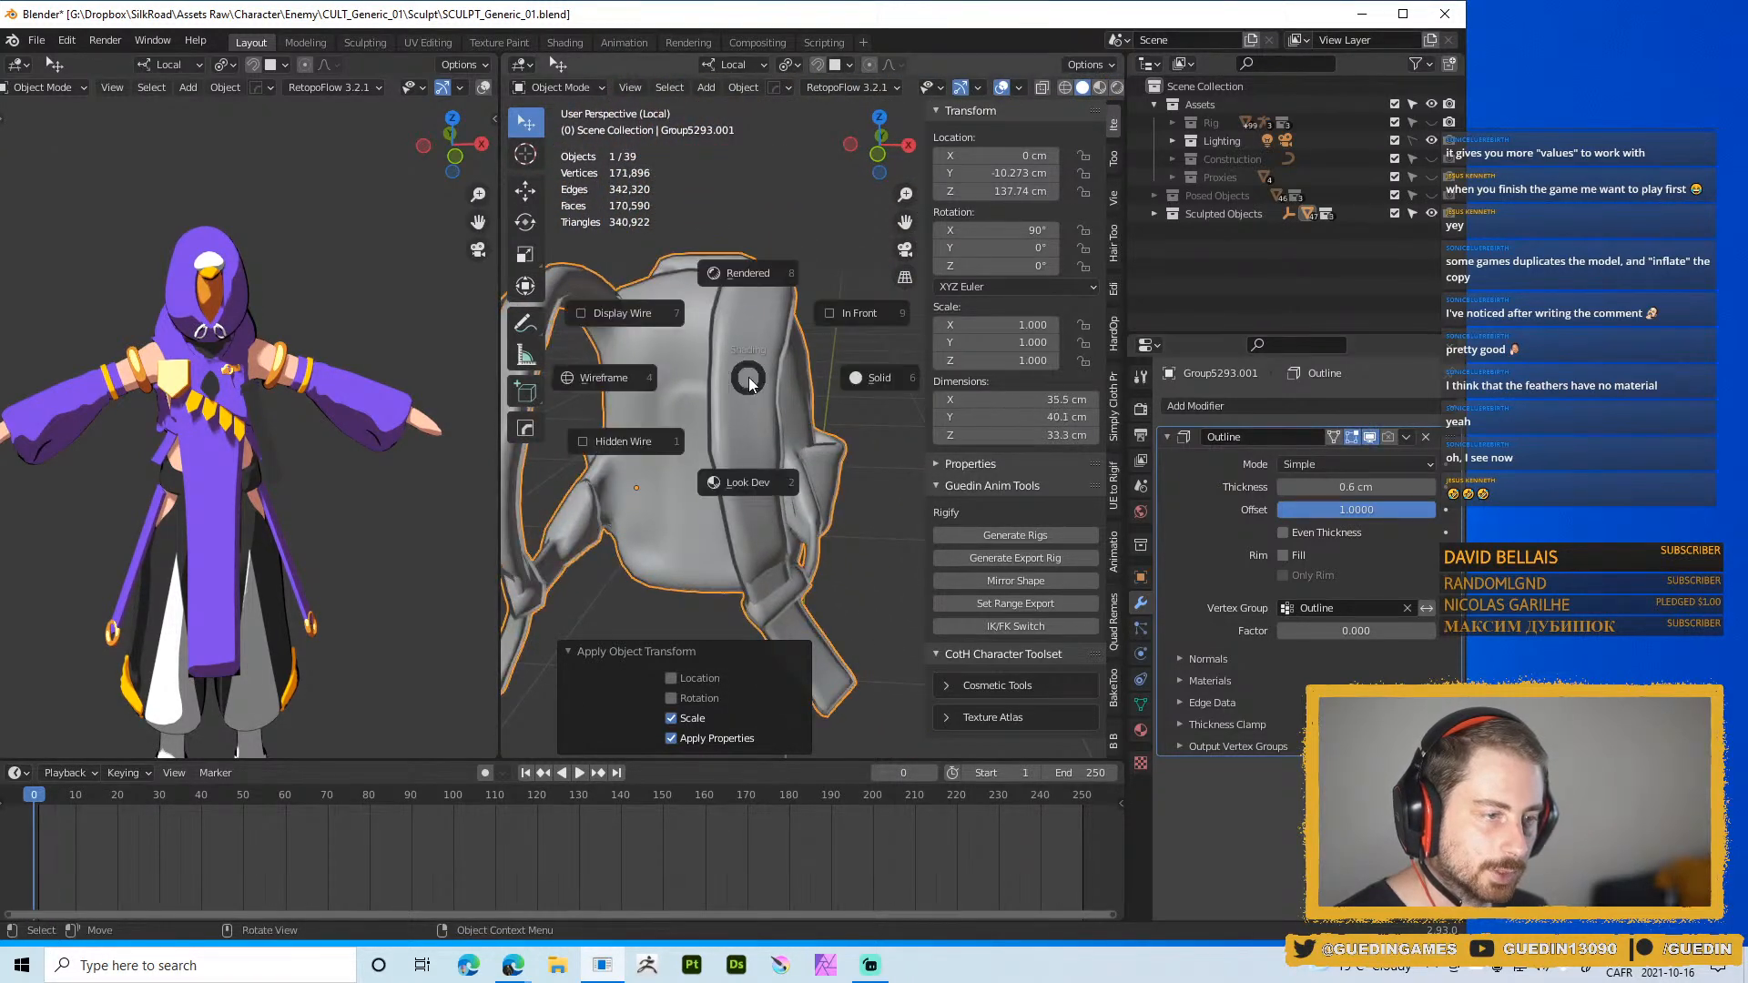
click(747, 483)
mouse_move(756, 486)
middle_down()
mouse_move(723, 490)
mouse_move(975, 430)
mouse_move(515, 321)
mouse_move(760, 375)
middle_up()
click(1141, 730)
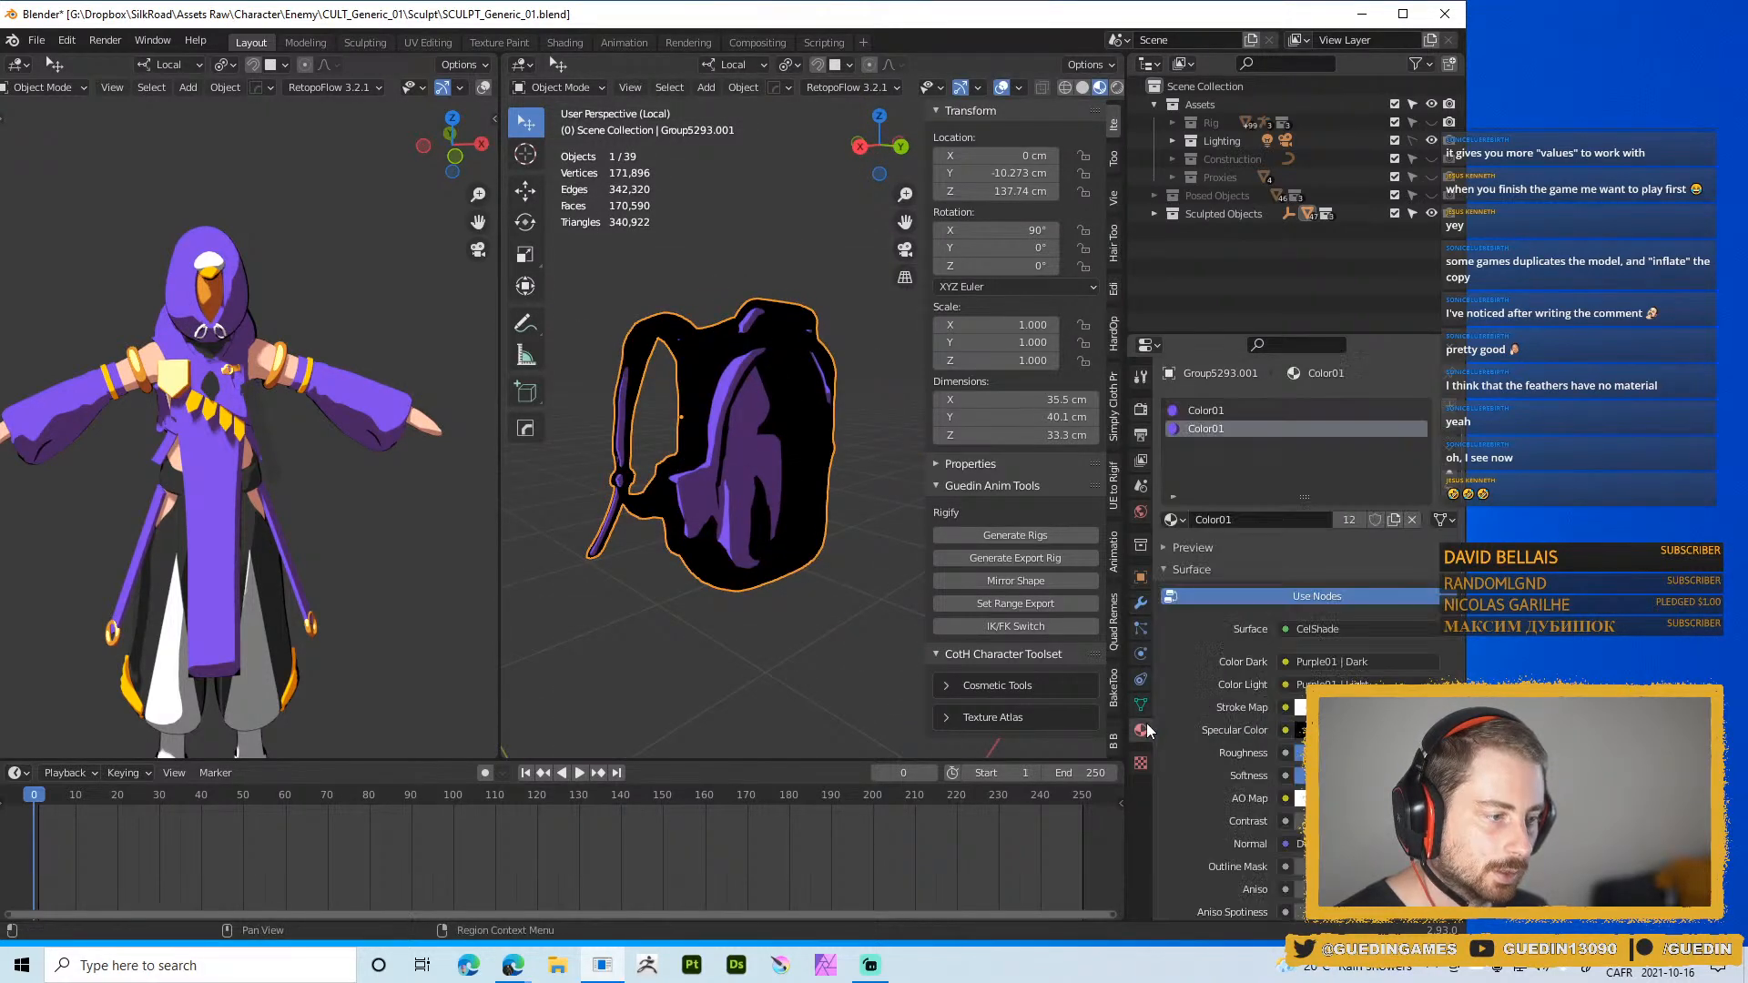
click(1258, 521)
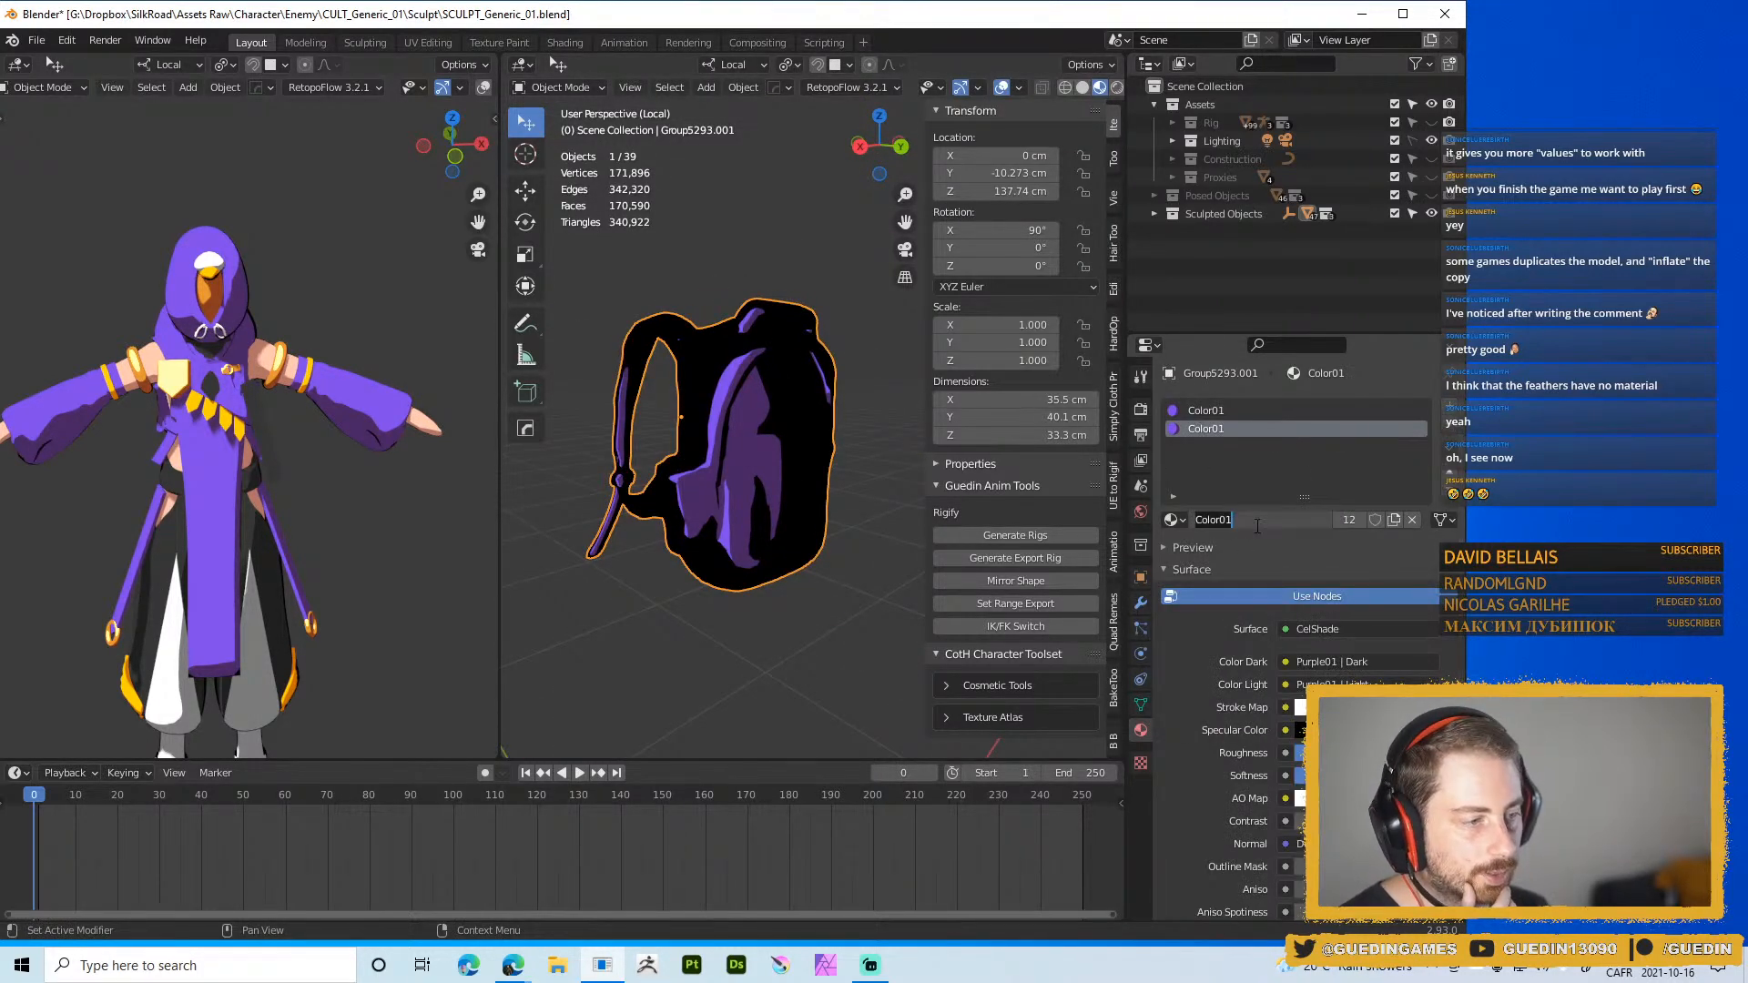
text(outl)
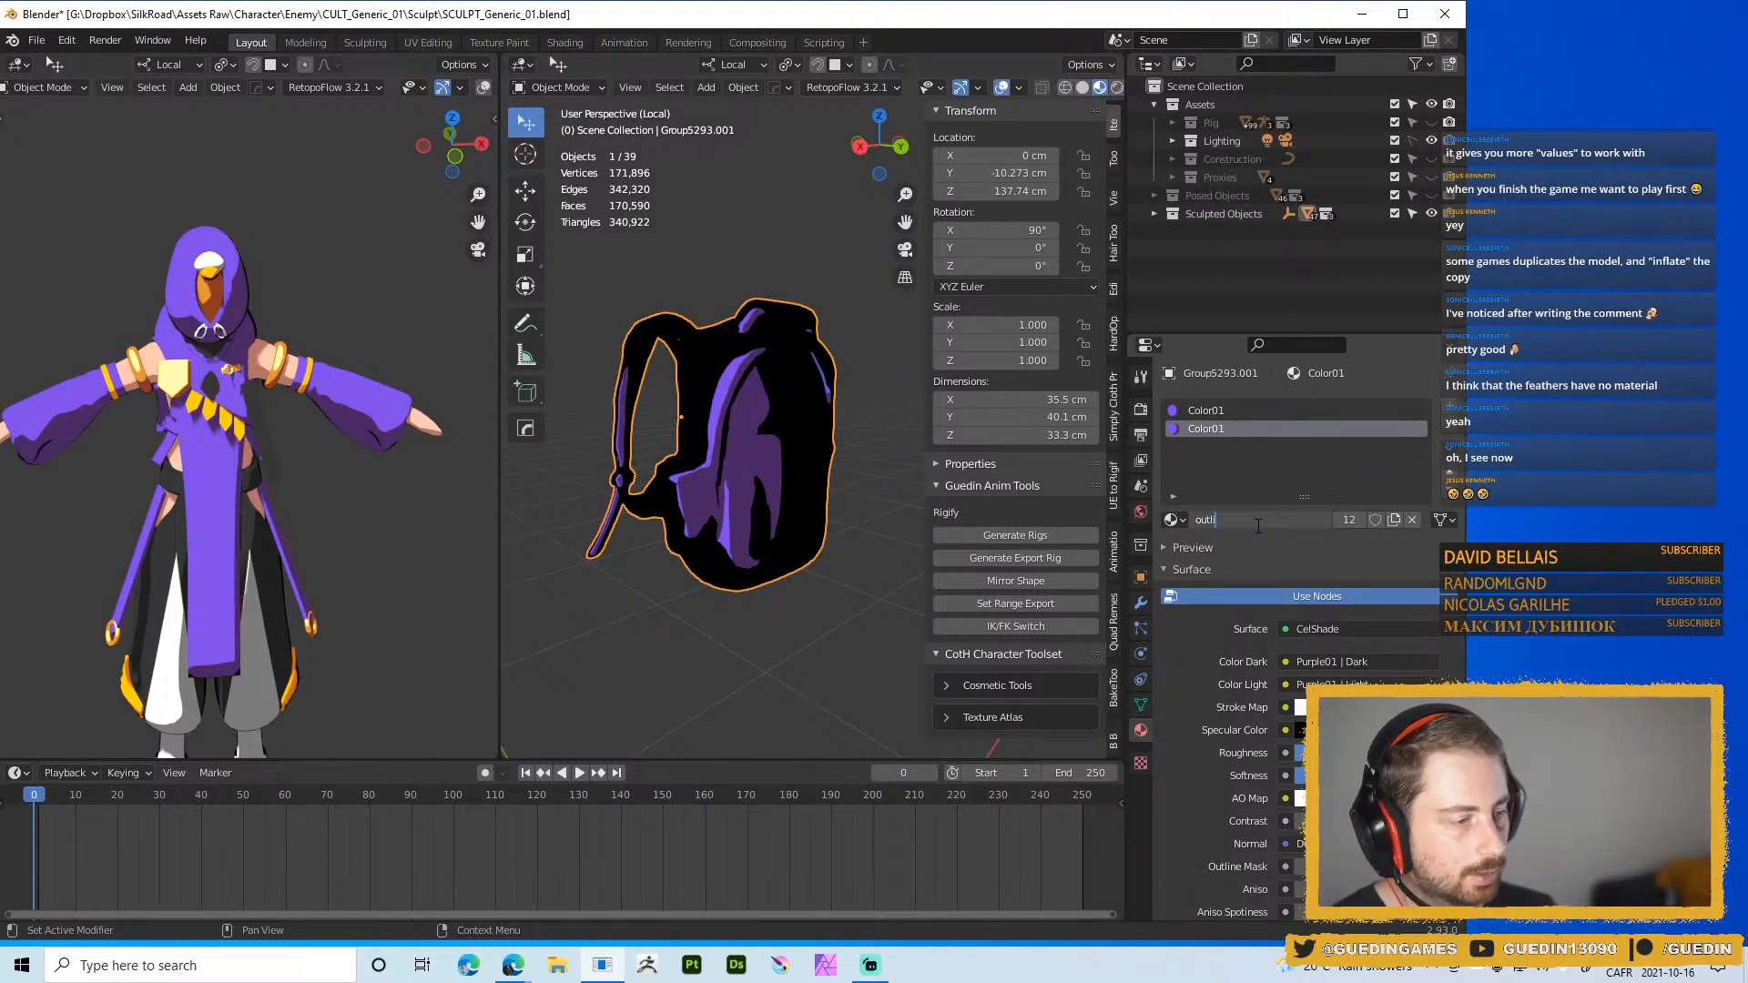
text(in)
key(Return)
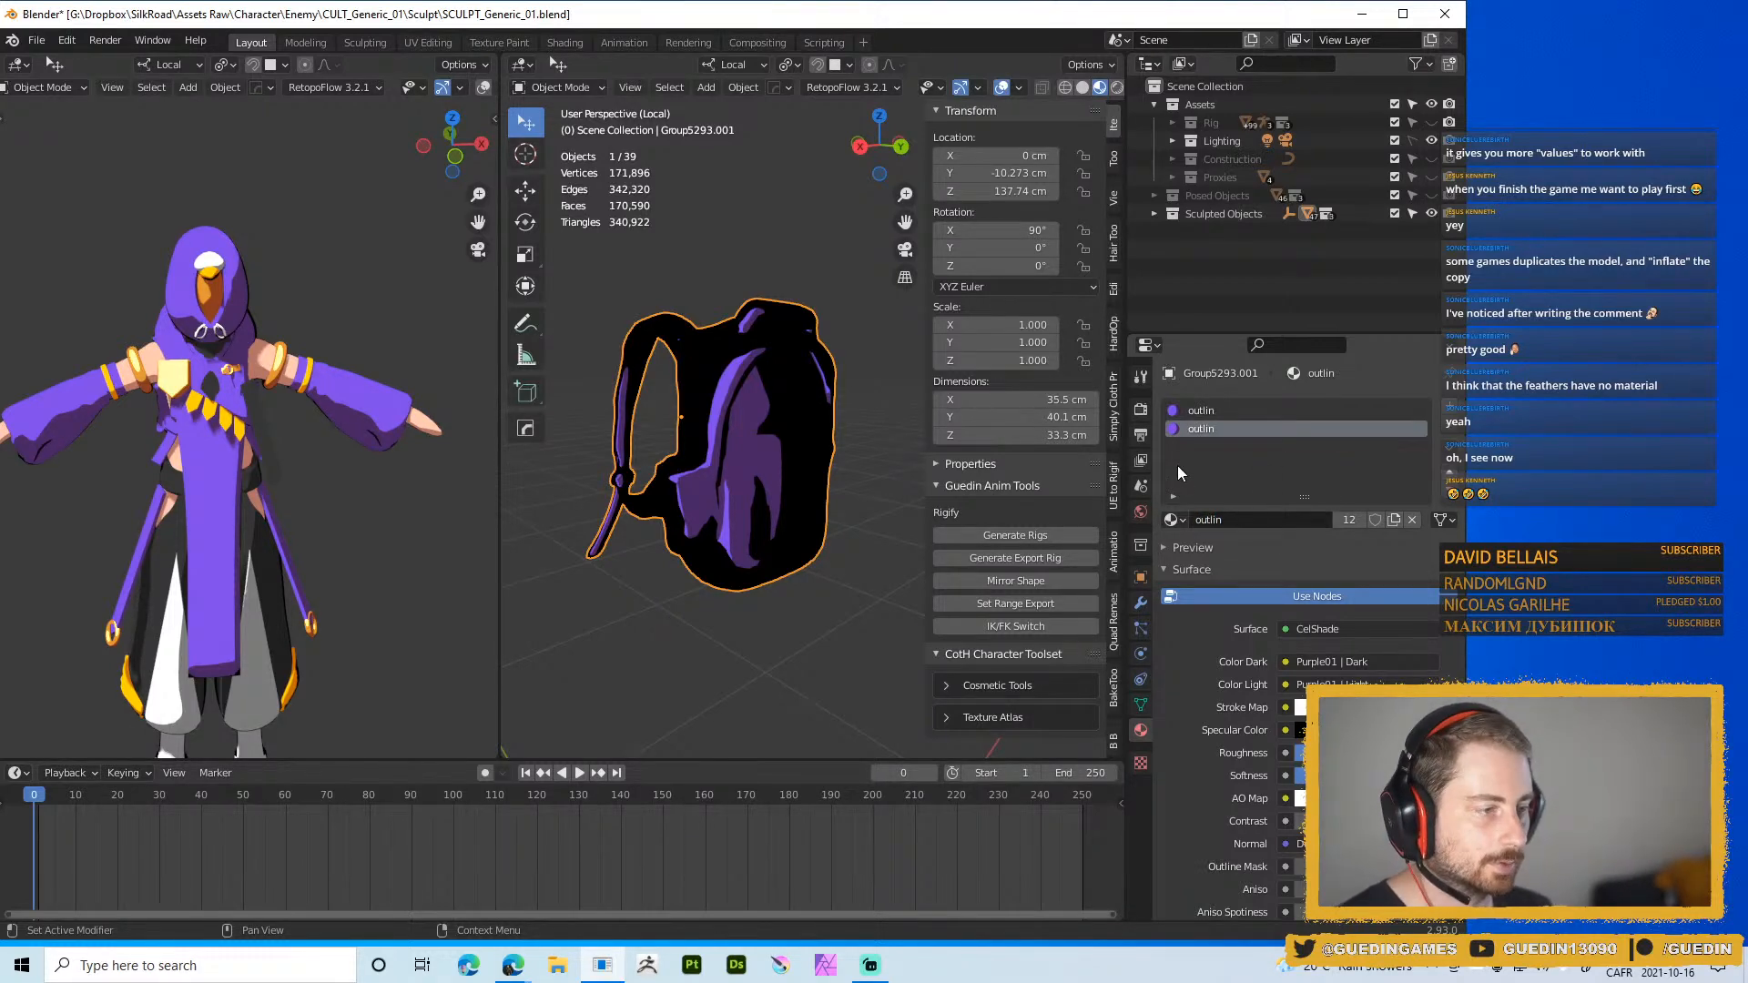
key(ctrl+z)
Assign the existing Outline material to the backpack's second material slot and deselect the mesh
shift+middle_drag(790, 439, 772, 361)
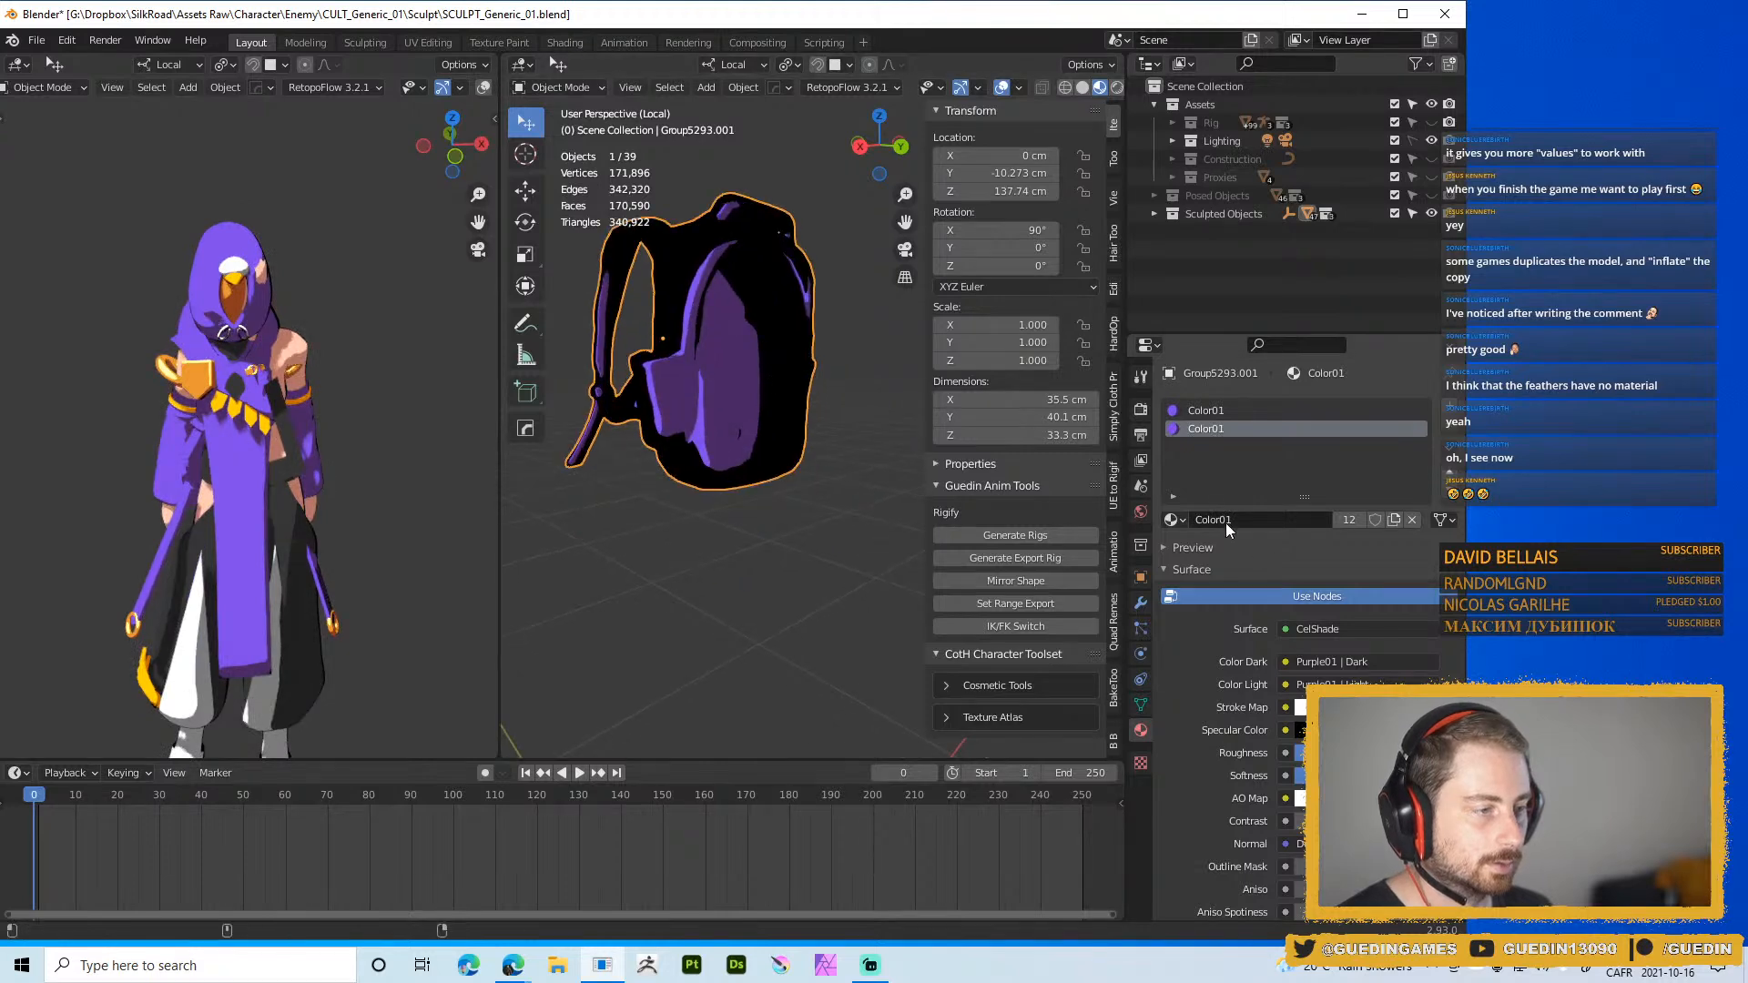
click(1177, 523)
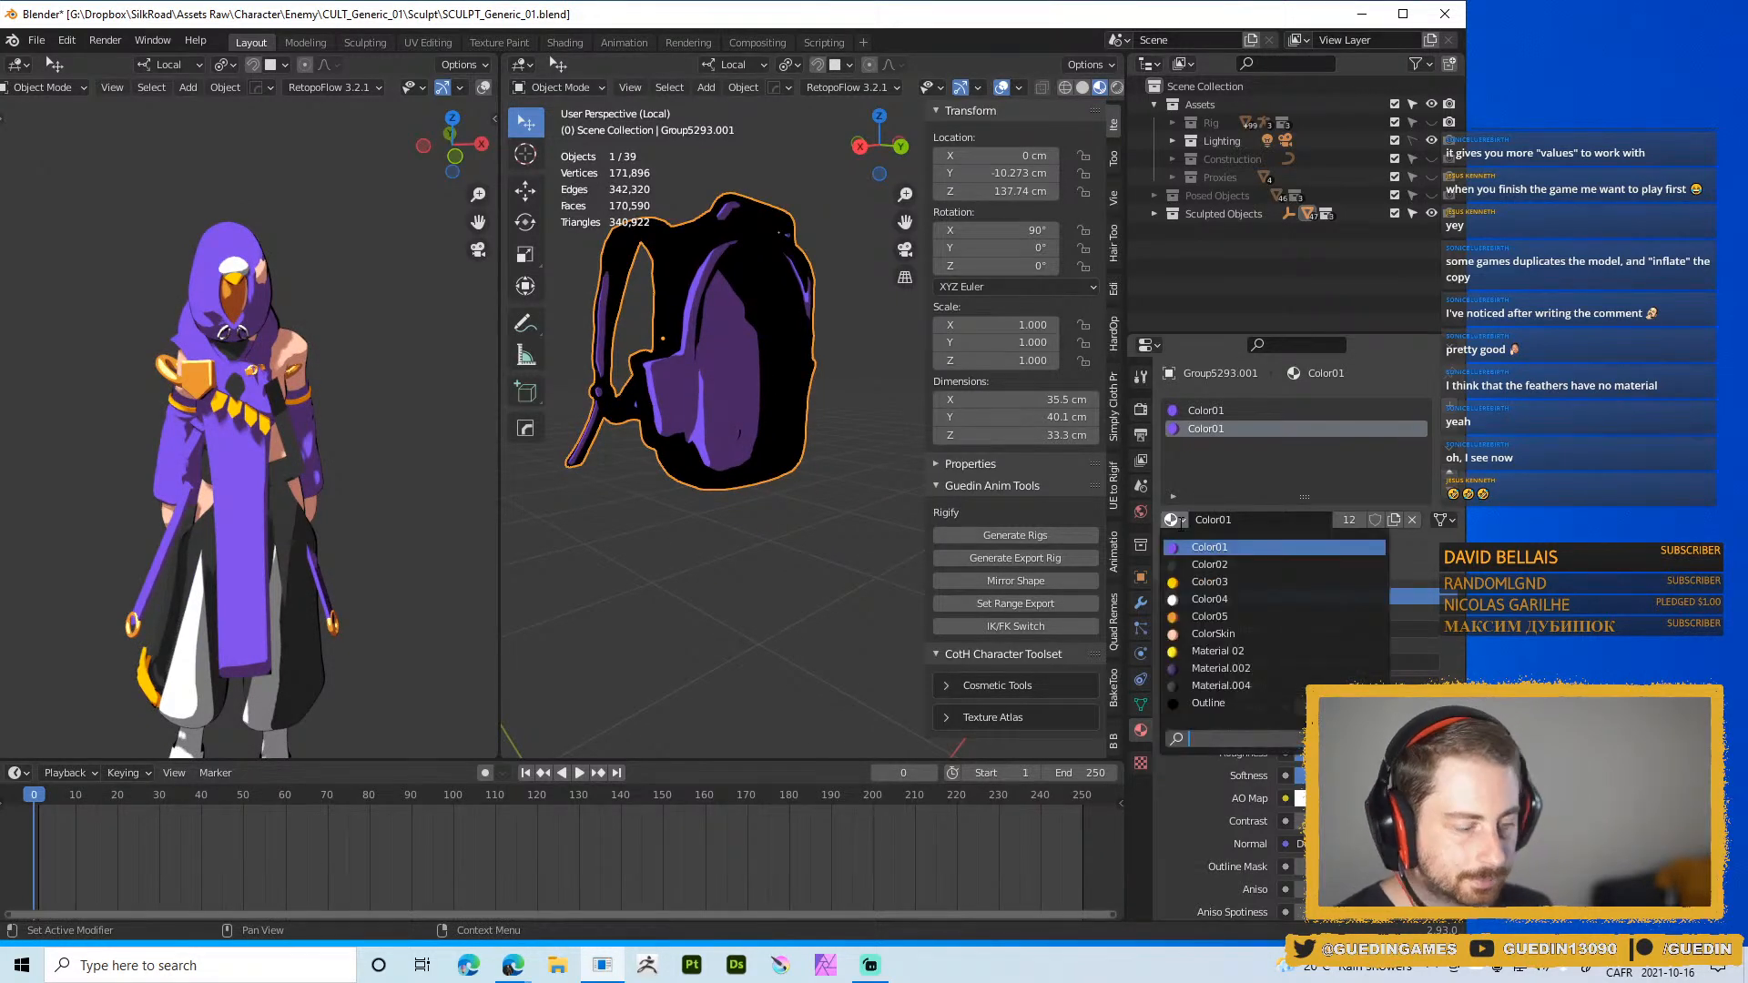
click(1214, 702)
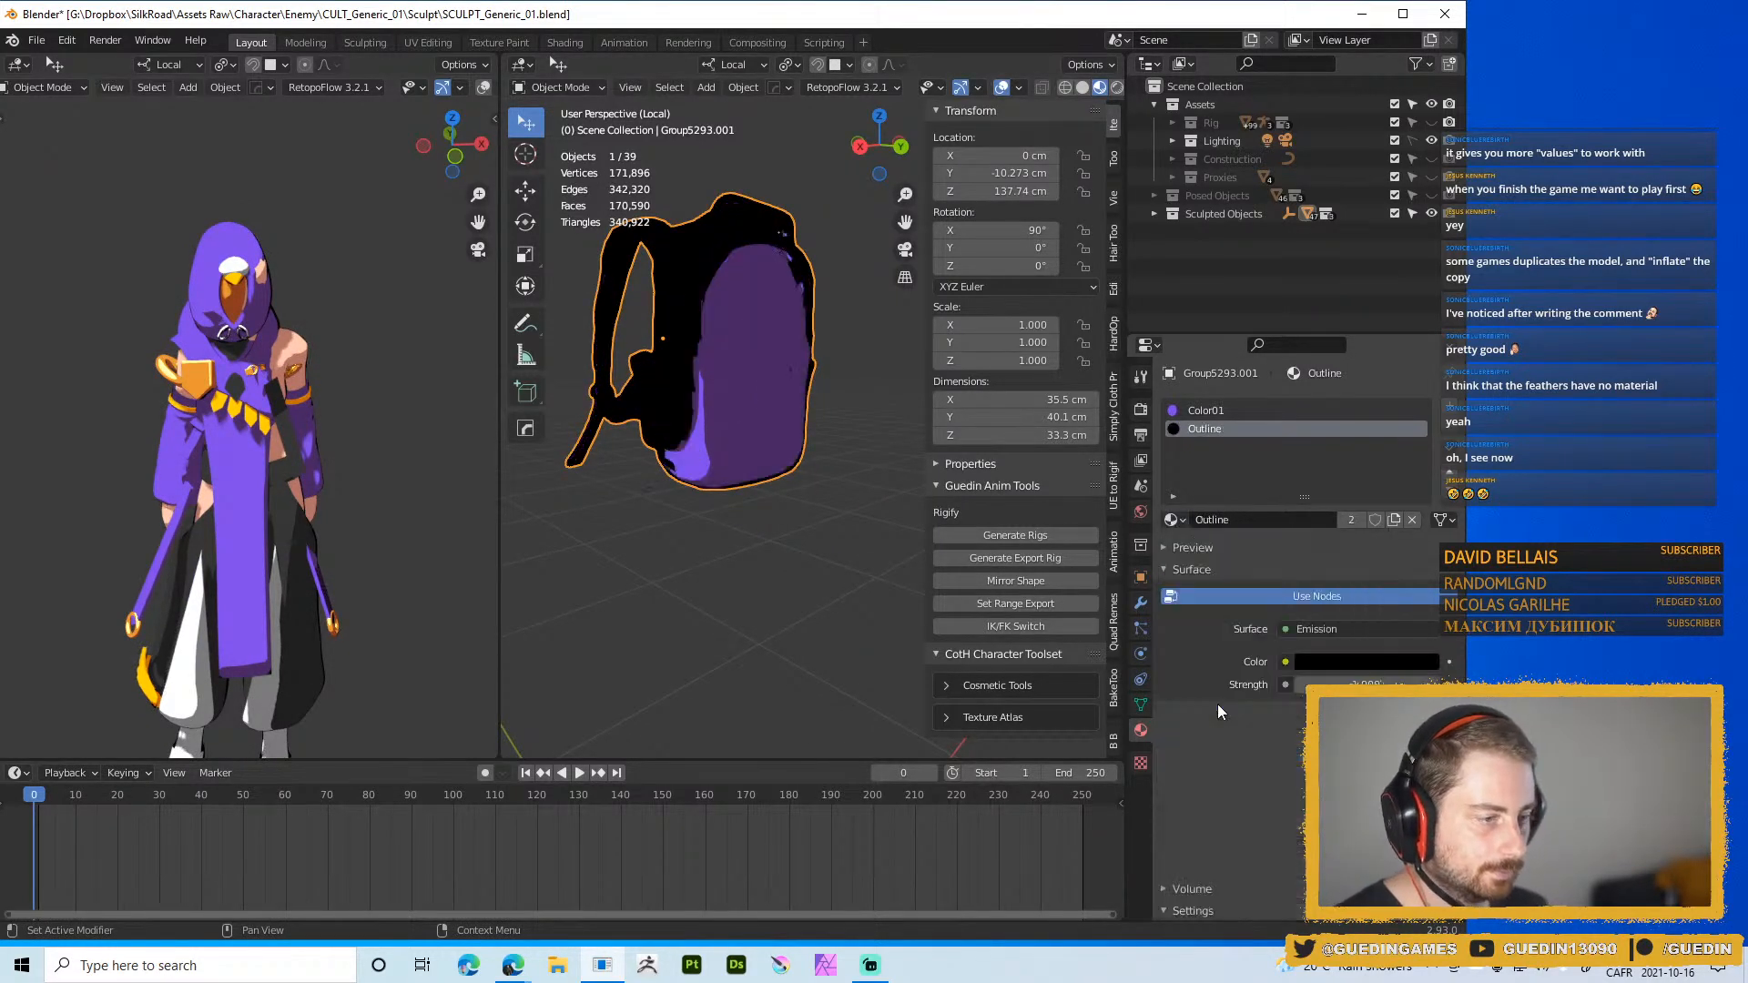
click(684, 513)
Expand the material settings of the backpack's Outline modifier and turn off the modifier's viewport display
middle_drag(684, 337, 1009, 400)
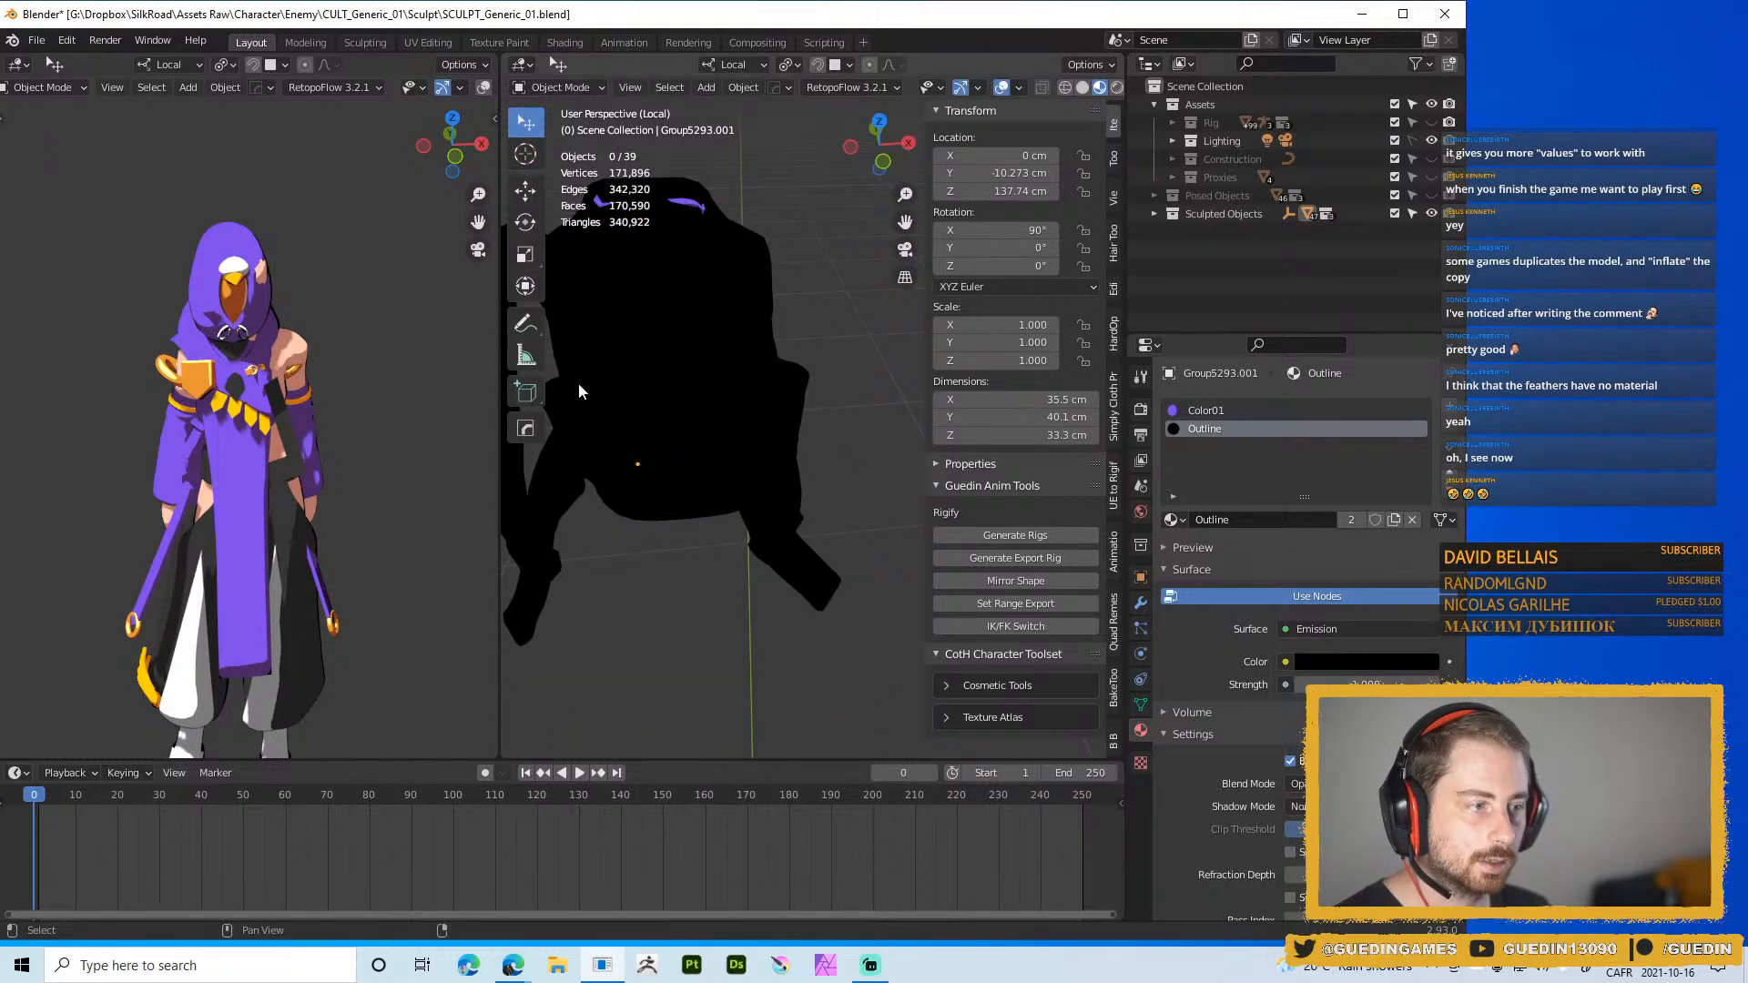
middle_drag(579, 391, 772, 466)
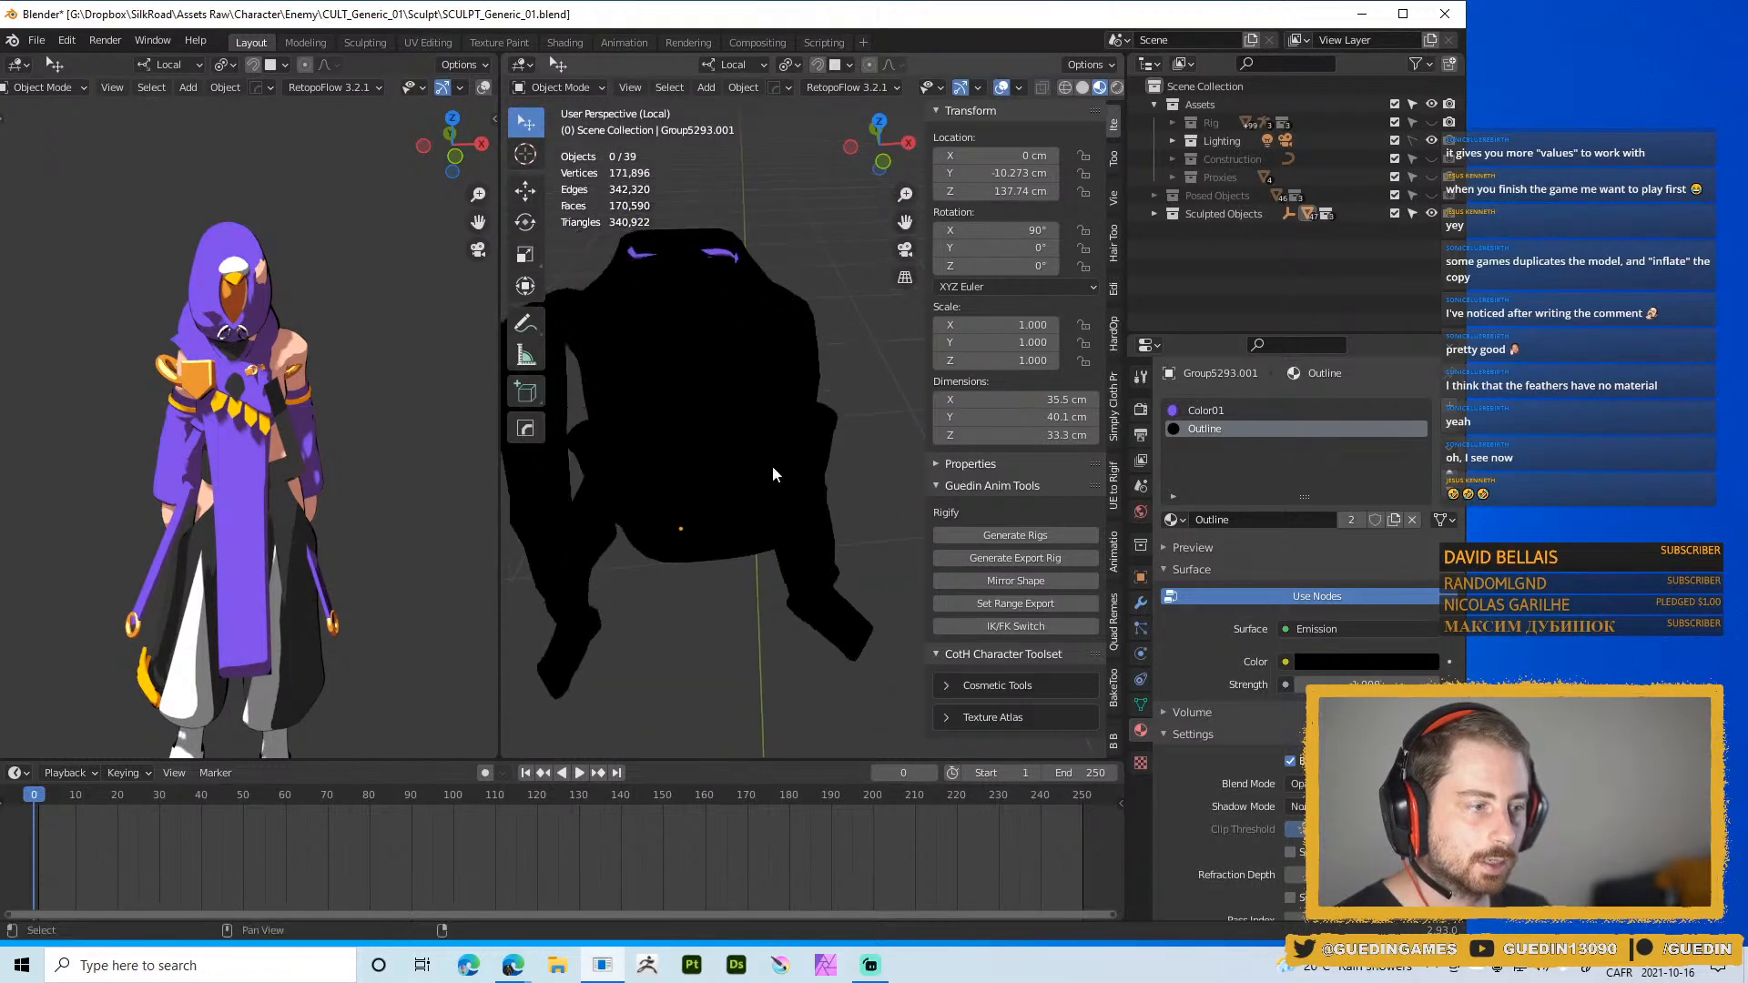
click(691, 325)
click(1141, 602)
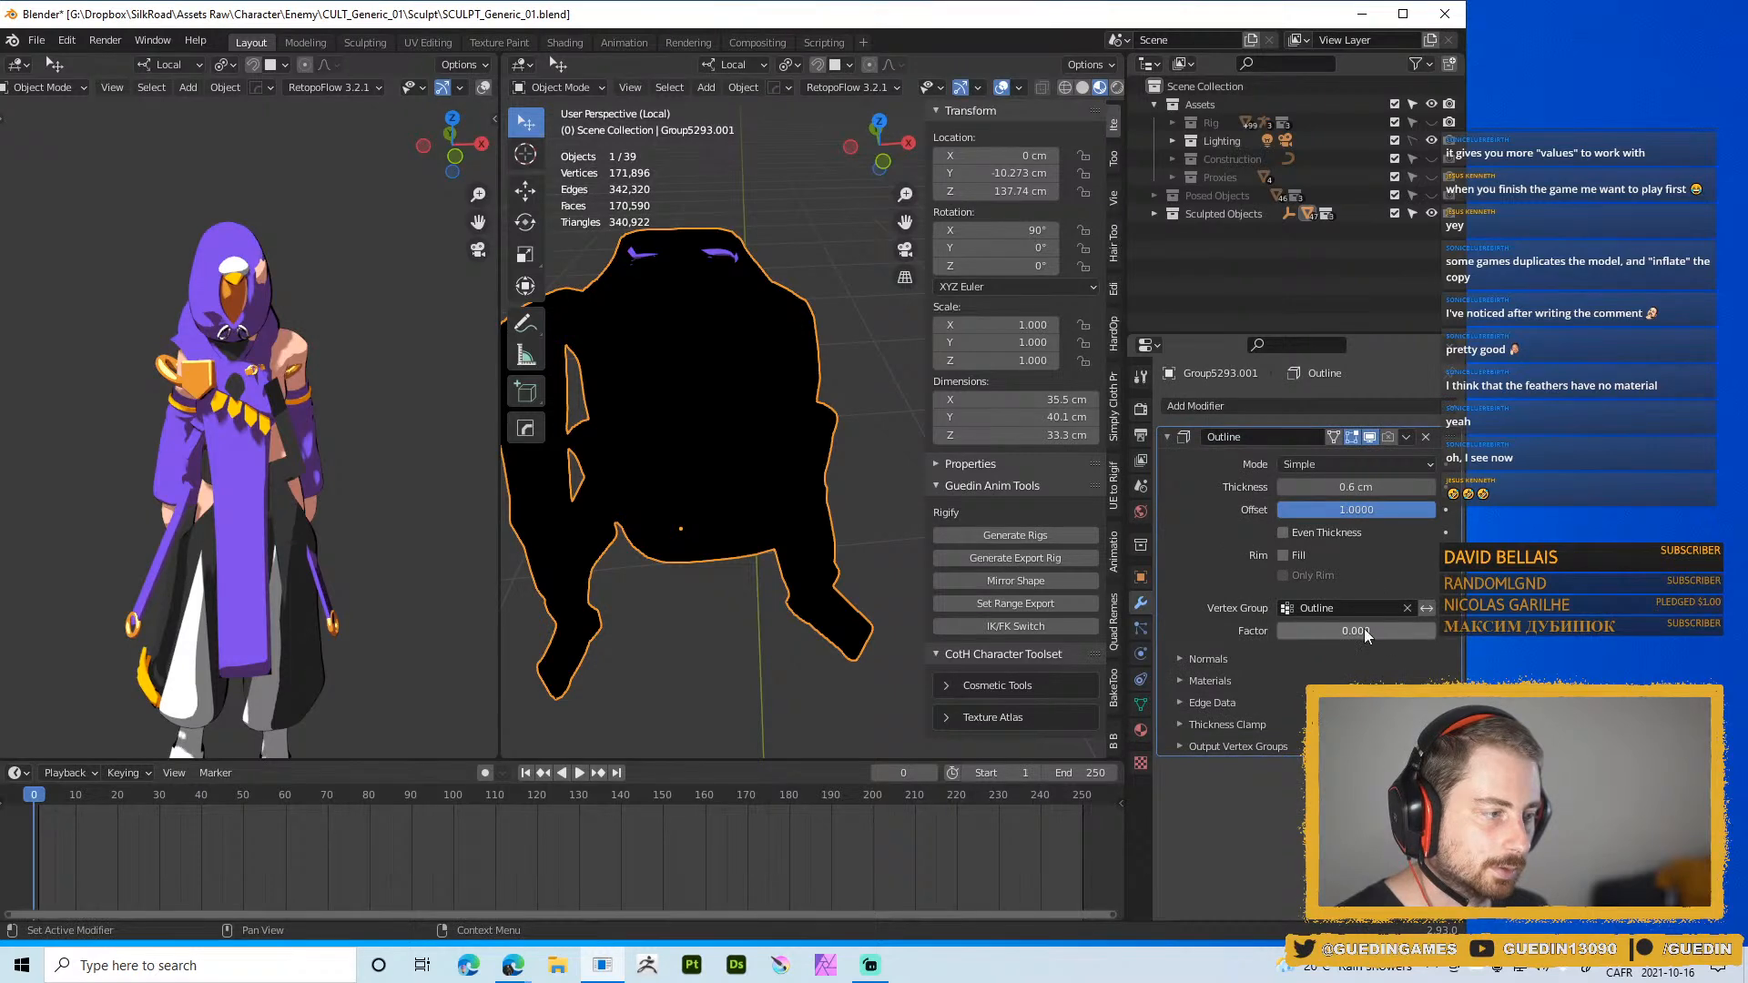
click(1176, 678)
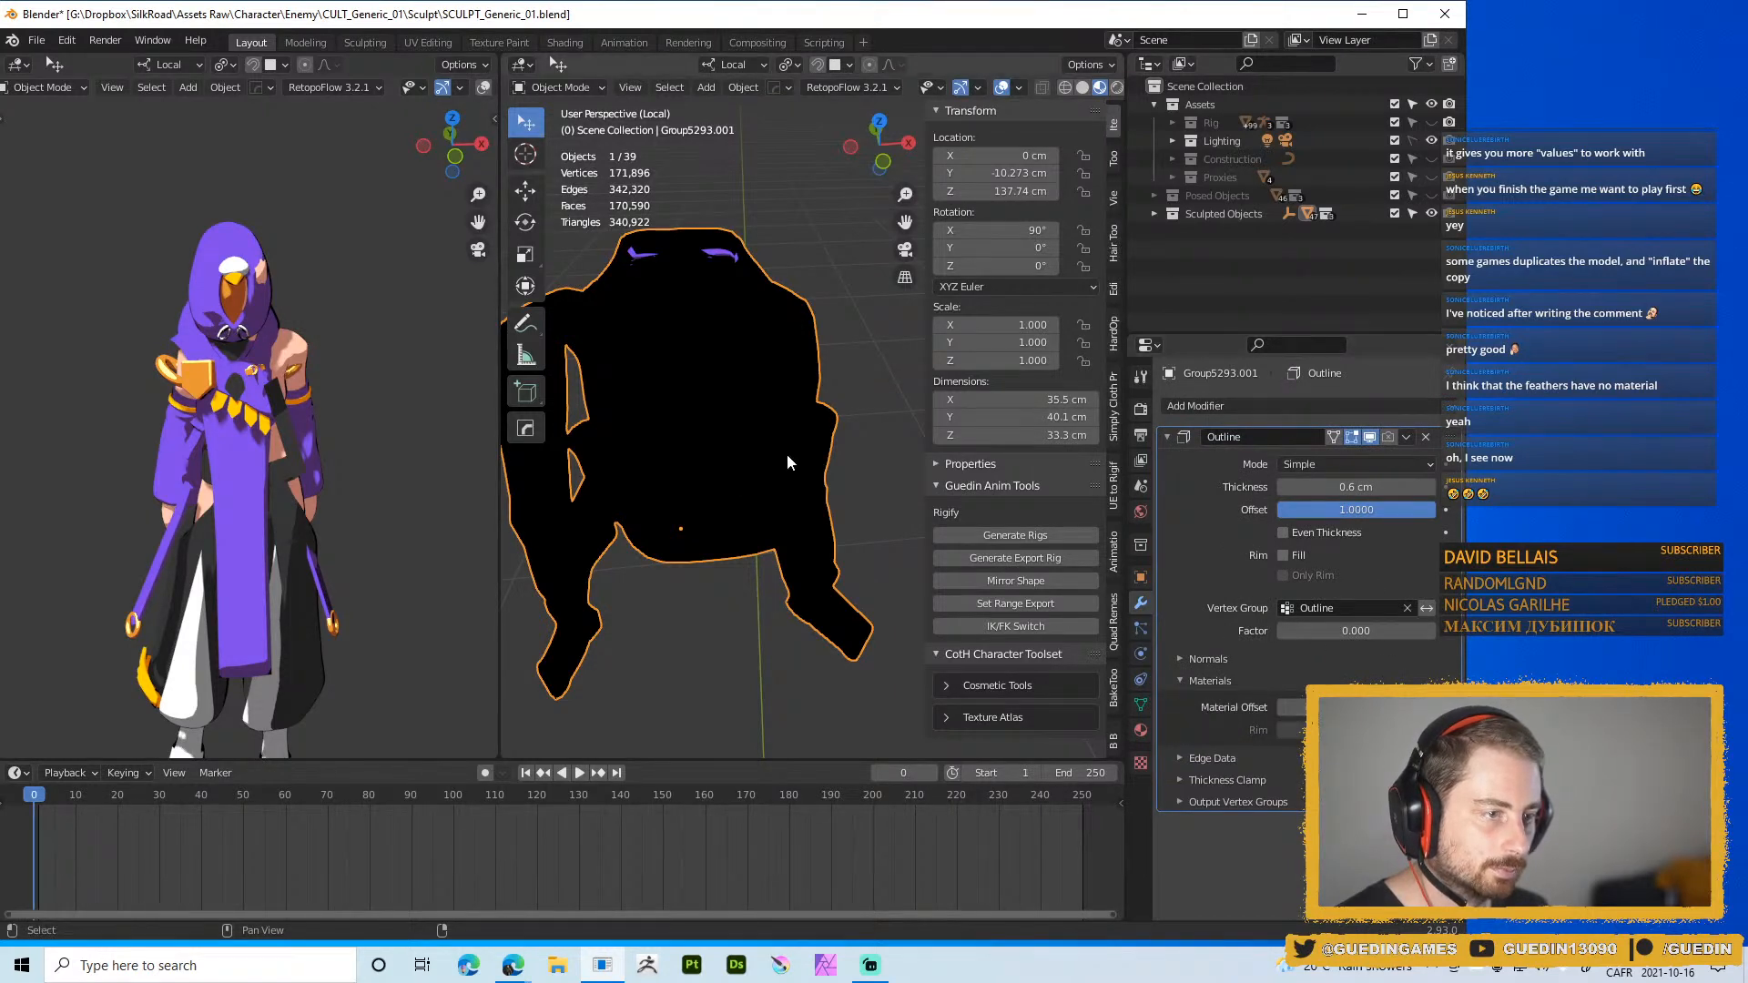
middle_drag(788, 459, 678, 446)
click(1370, 437)
scroll(900, 410, down, 3)
shift+middle_drag(899, 356, 511, 343)
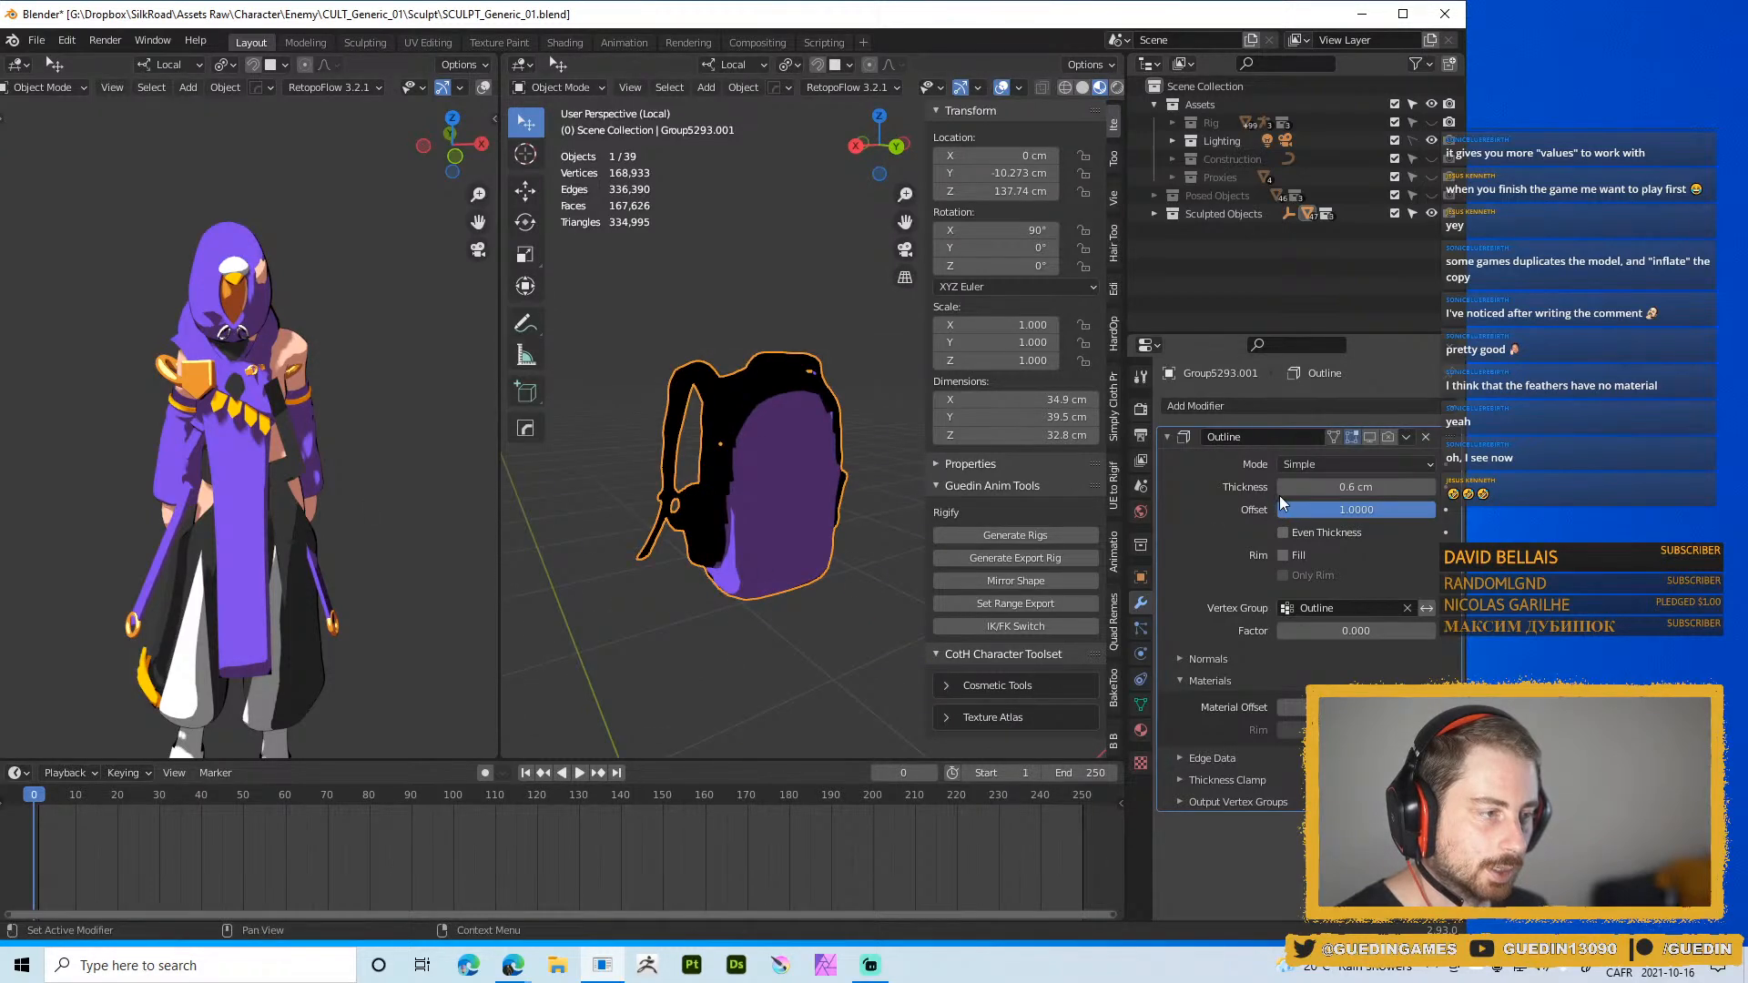
Replace the Outline material in the backpack's second material slot with Color01
click(1138, 731)
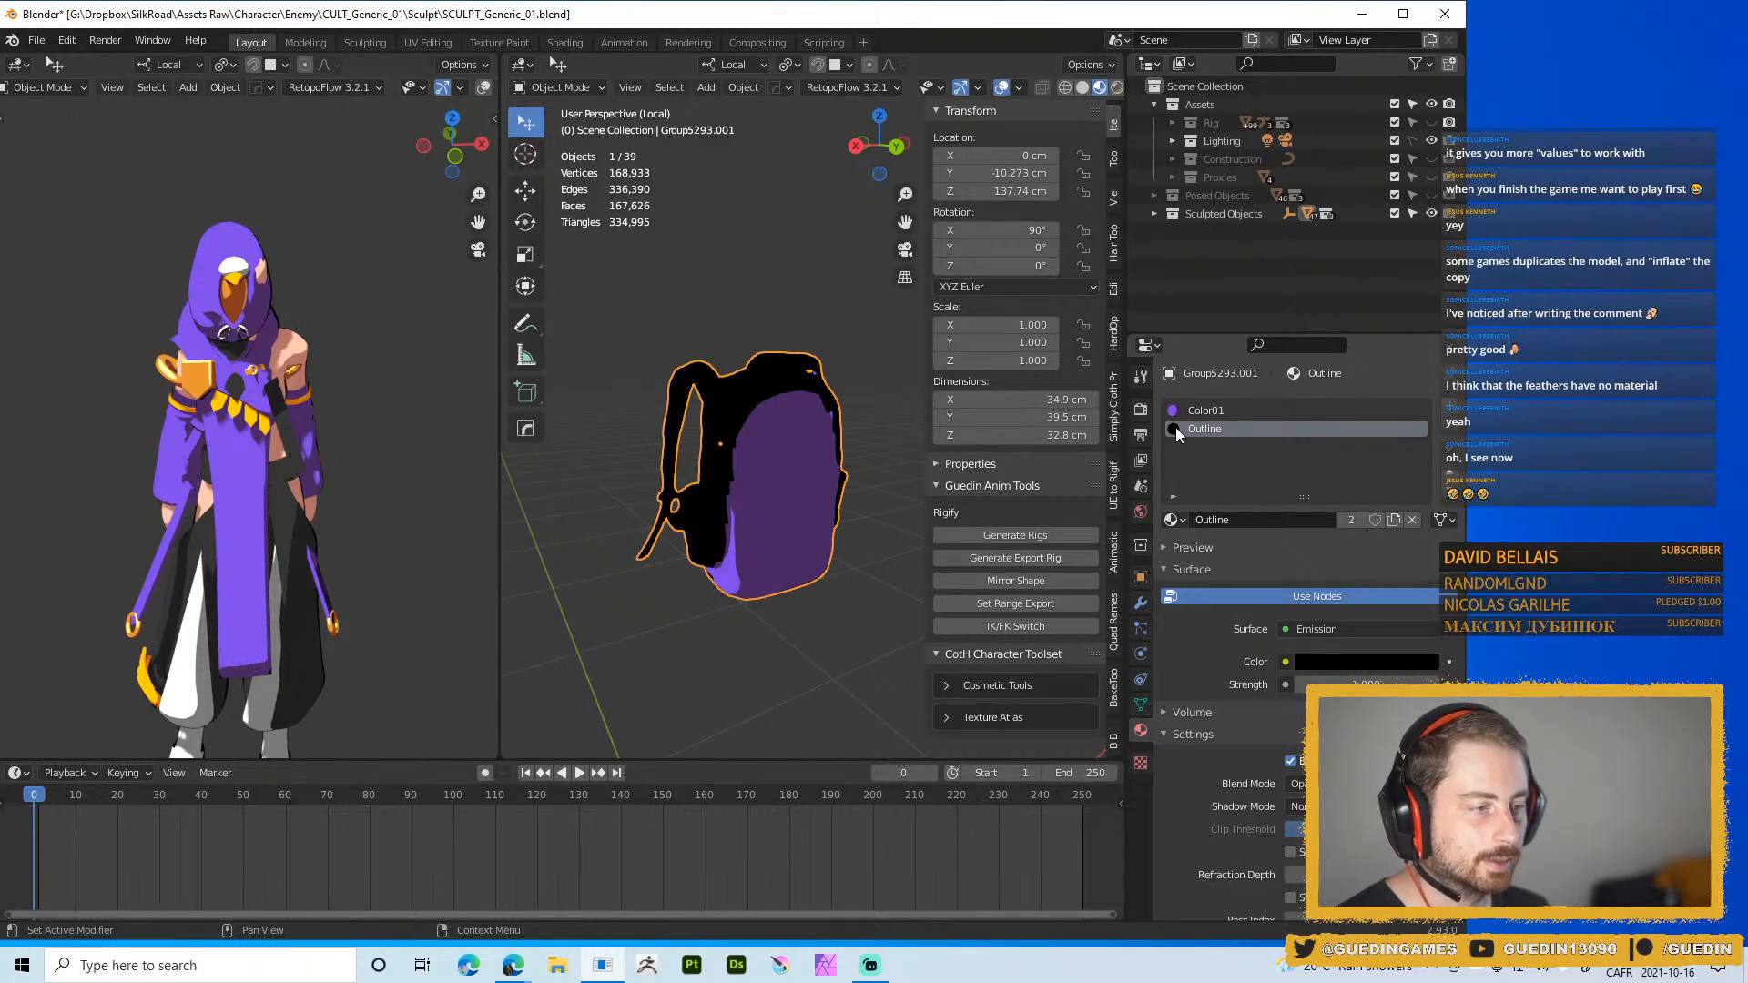
scroll(727, 496, up, 2)
scroll(727, 496, up, 1)
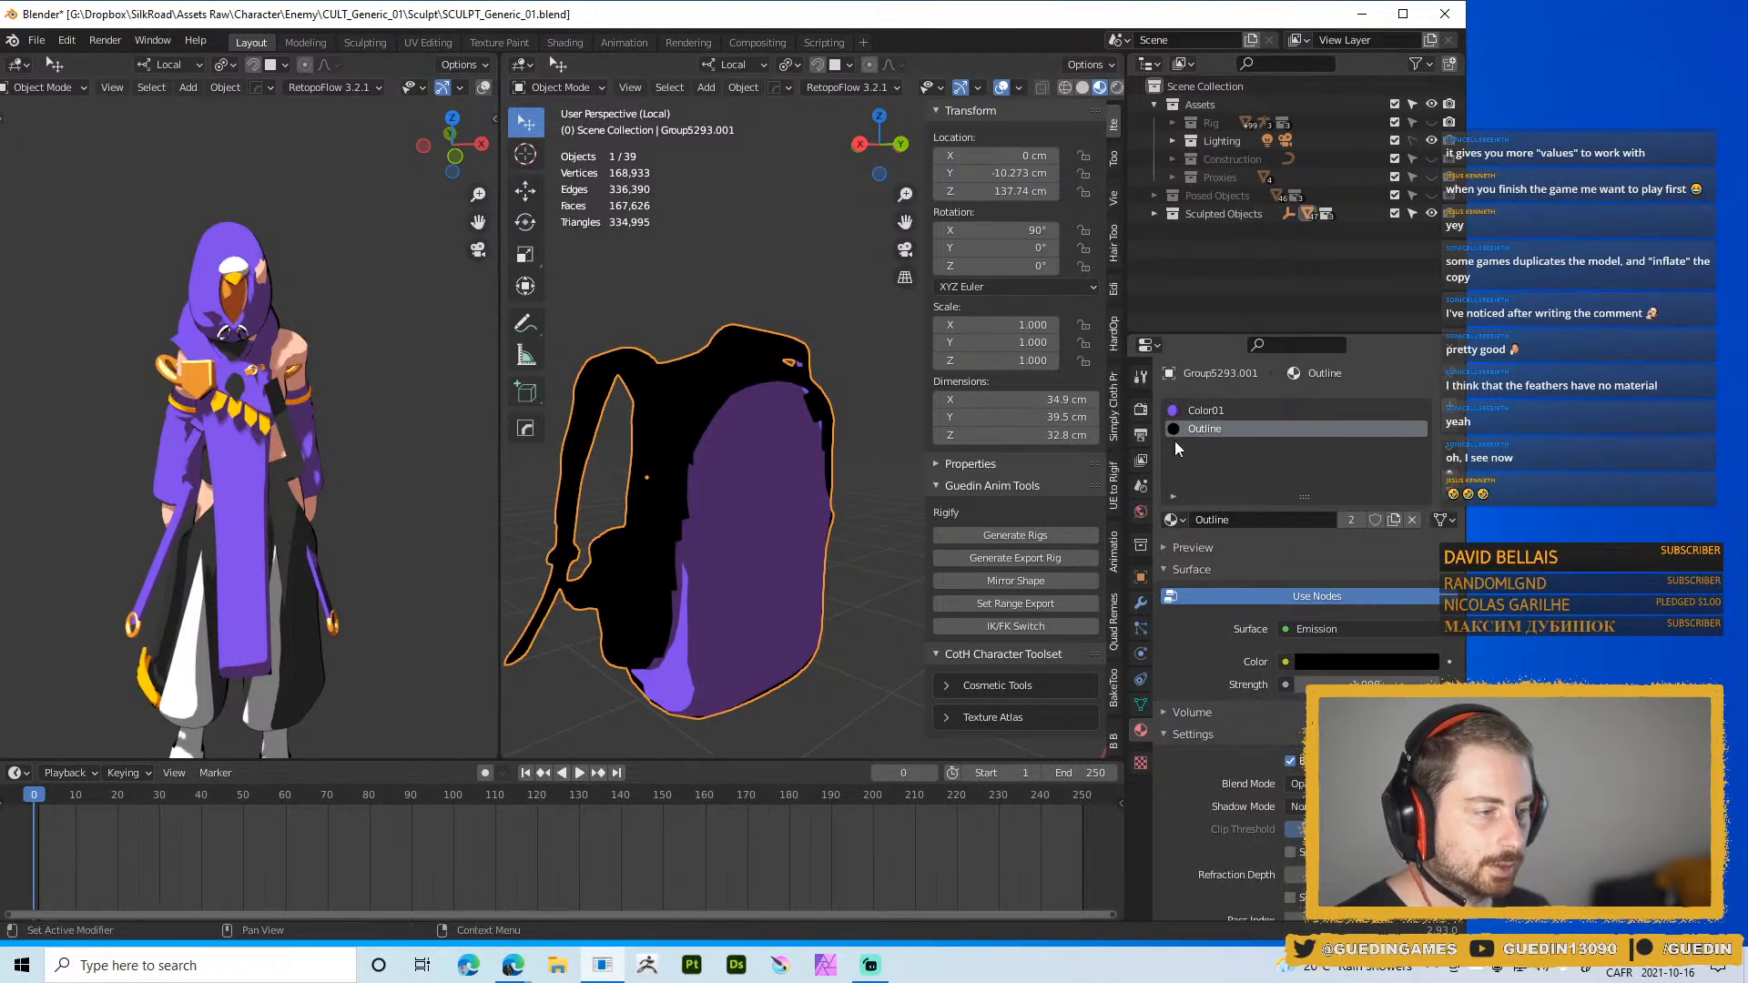
click(1248, 412)
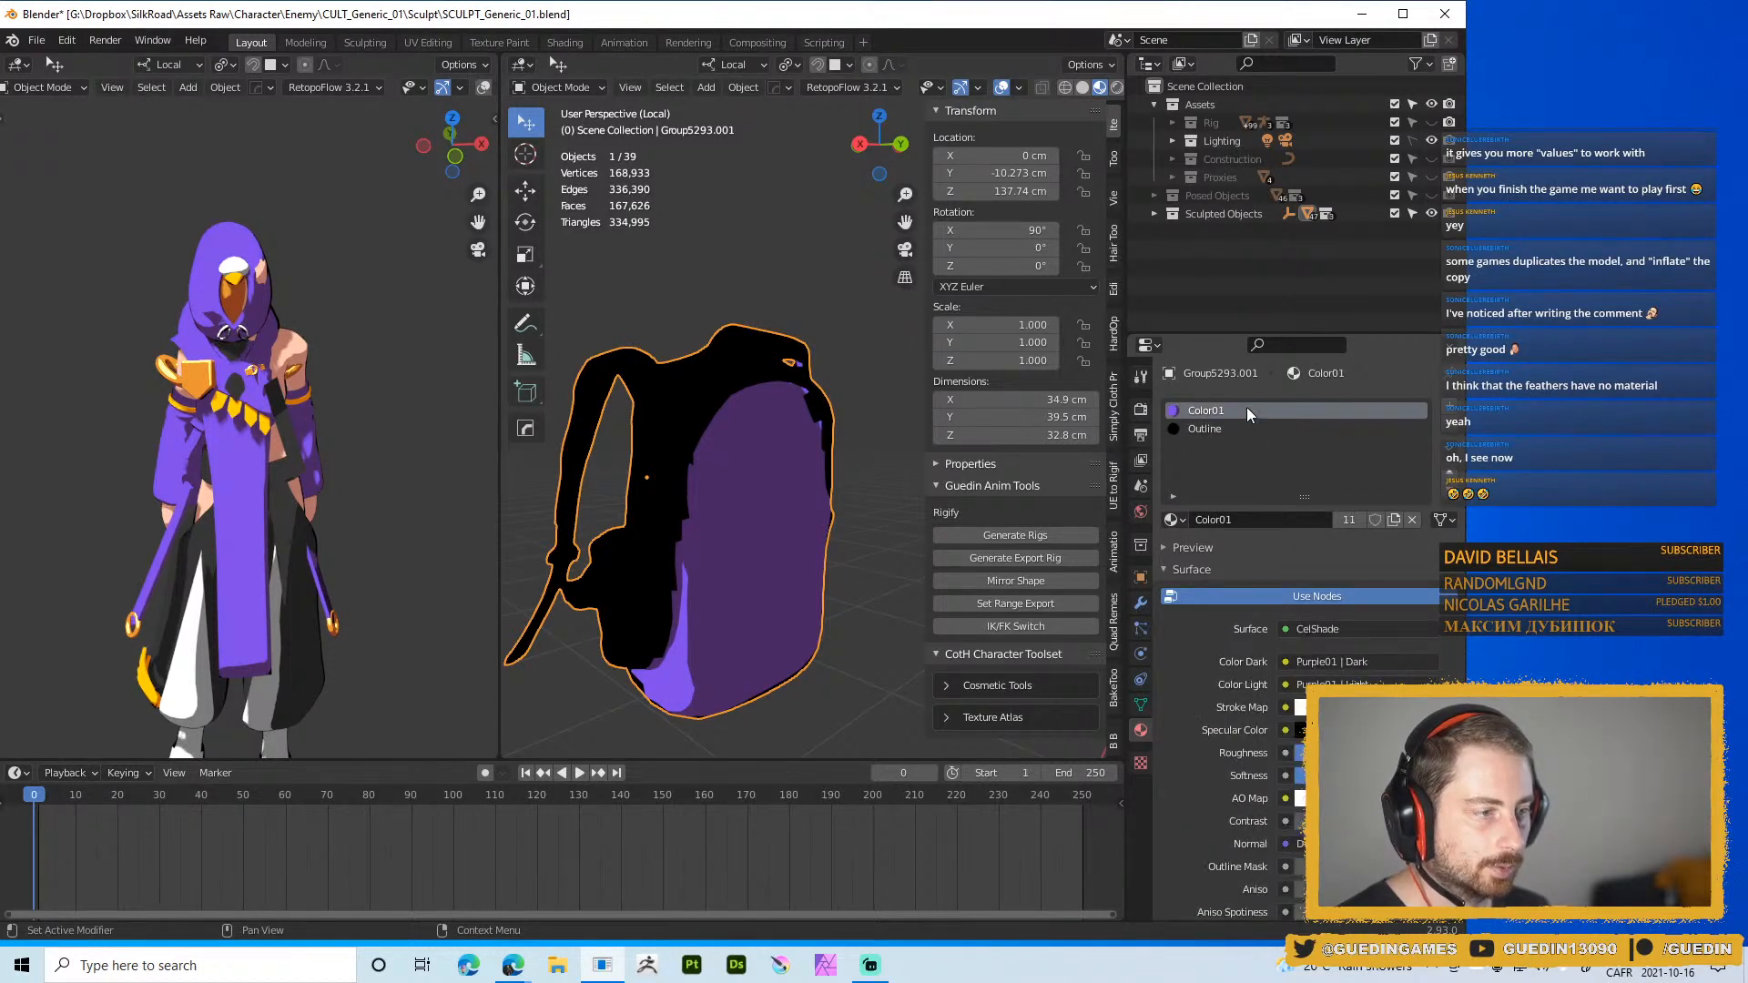
click(1236, 429)
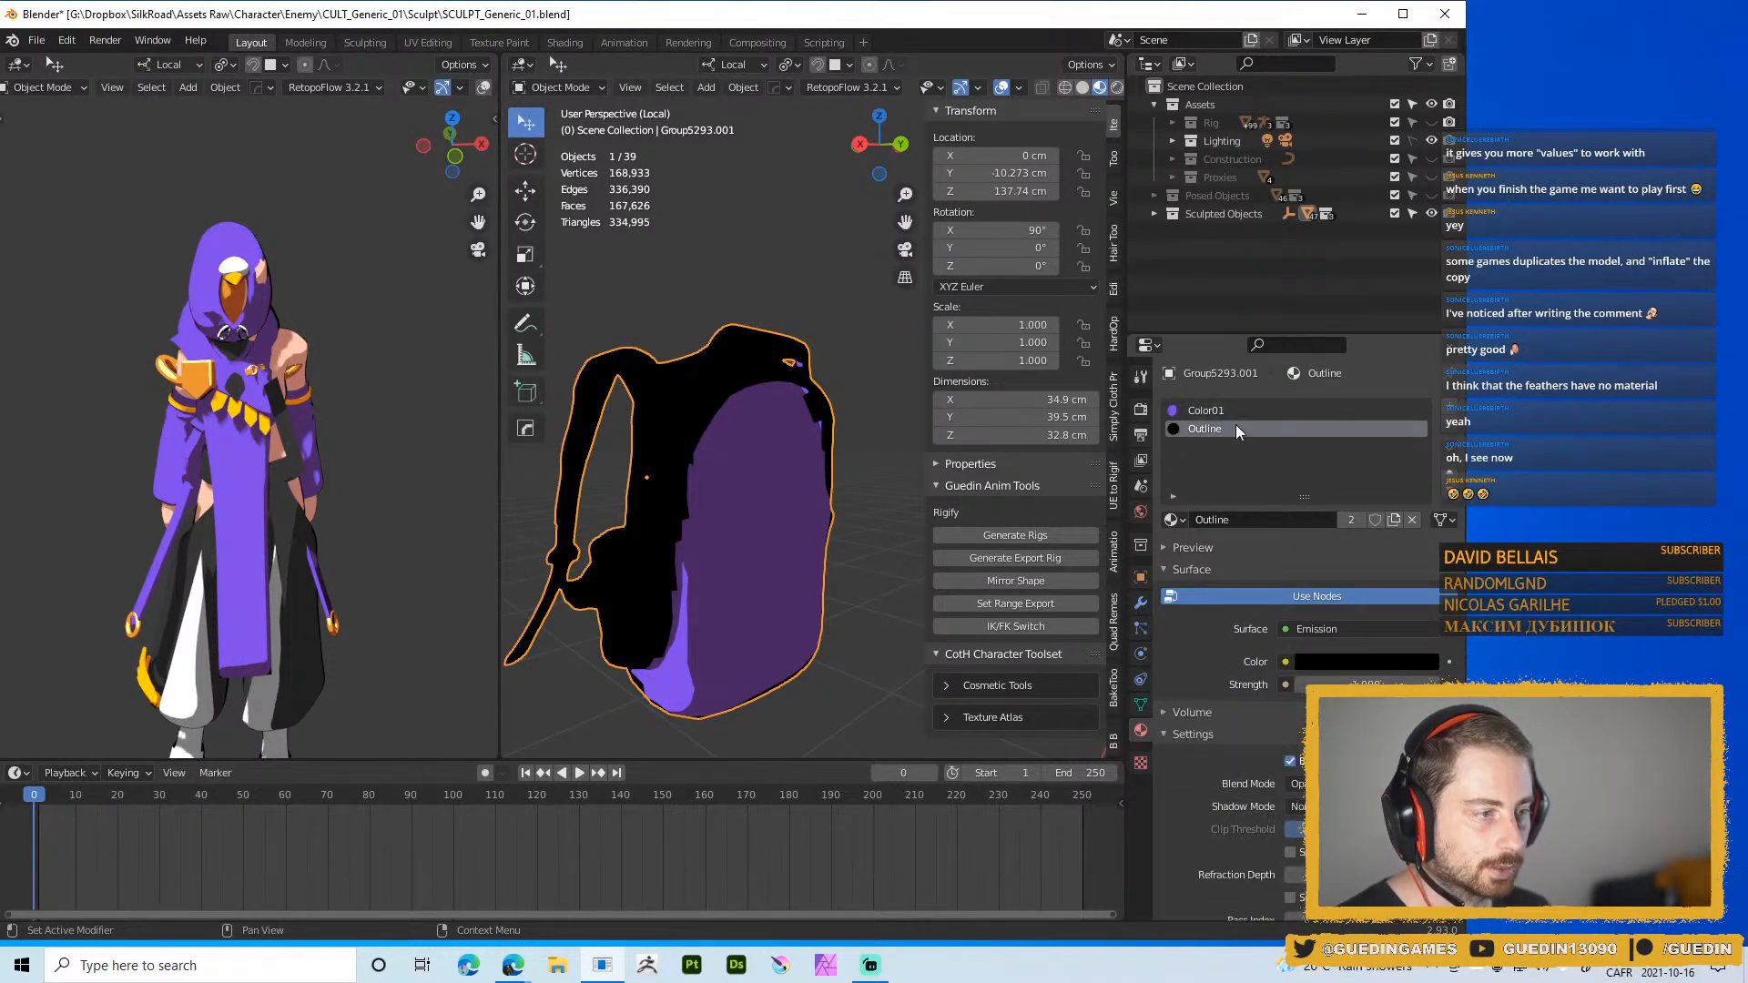
click(1175, 519)
click(1248, 547)
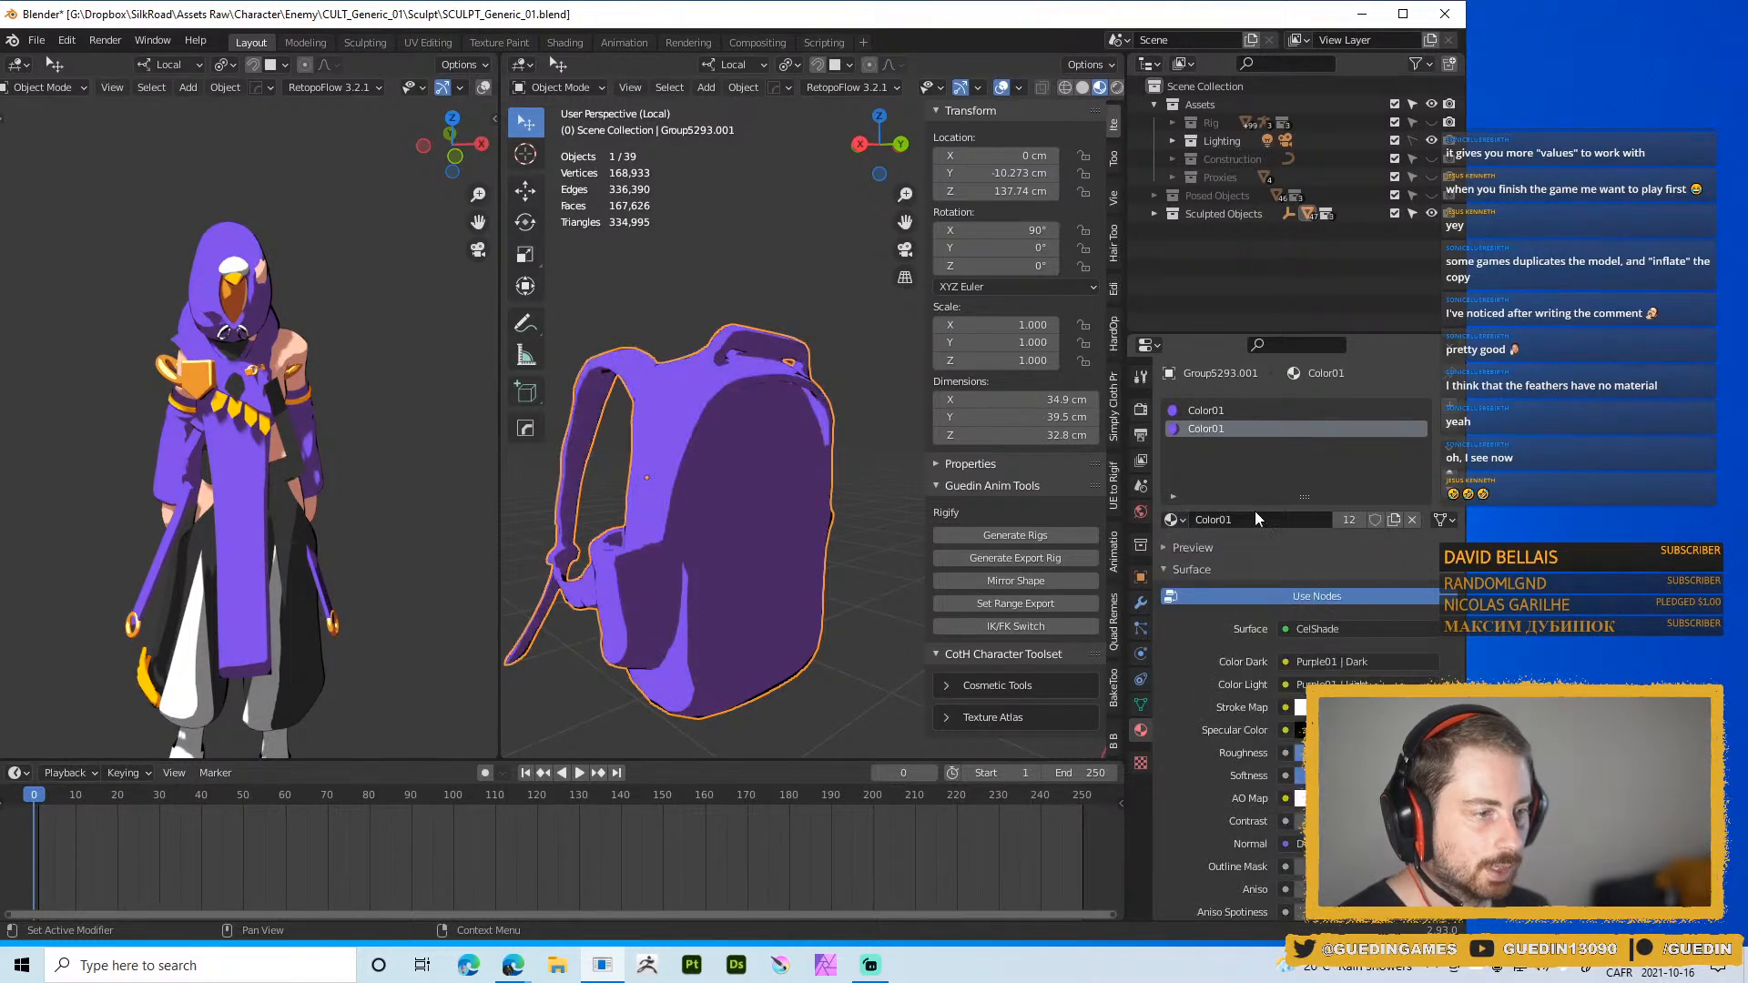
Assign Color02 to the backpack's first material slot and check the two-colour result from several sides
click(1179, 410)
click(1172, 519)
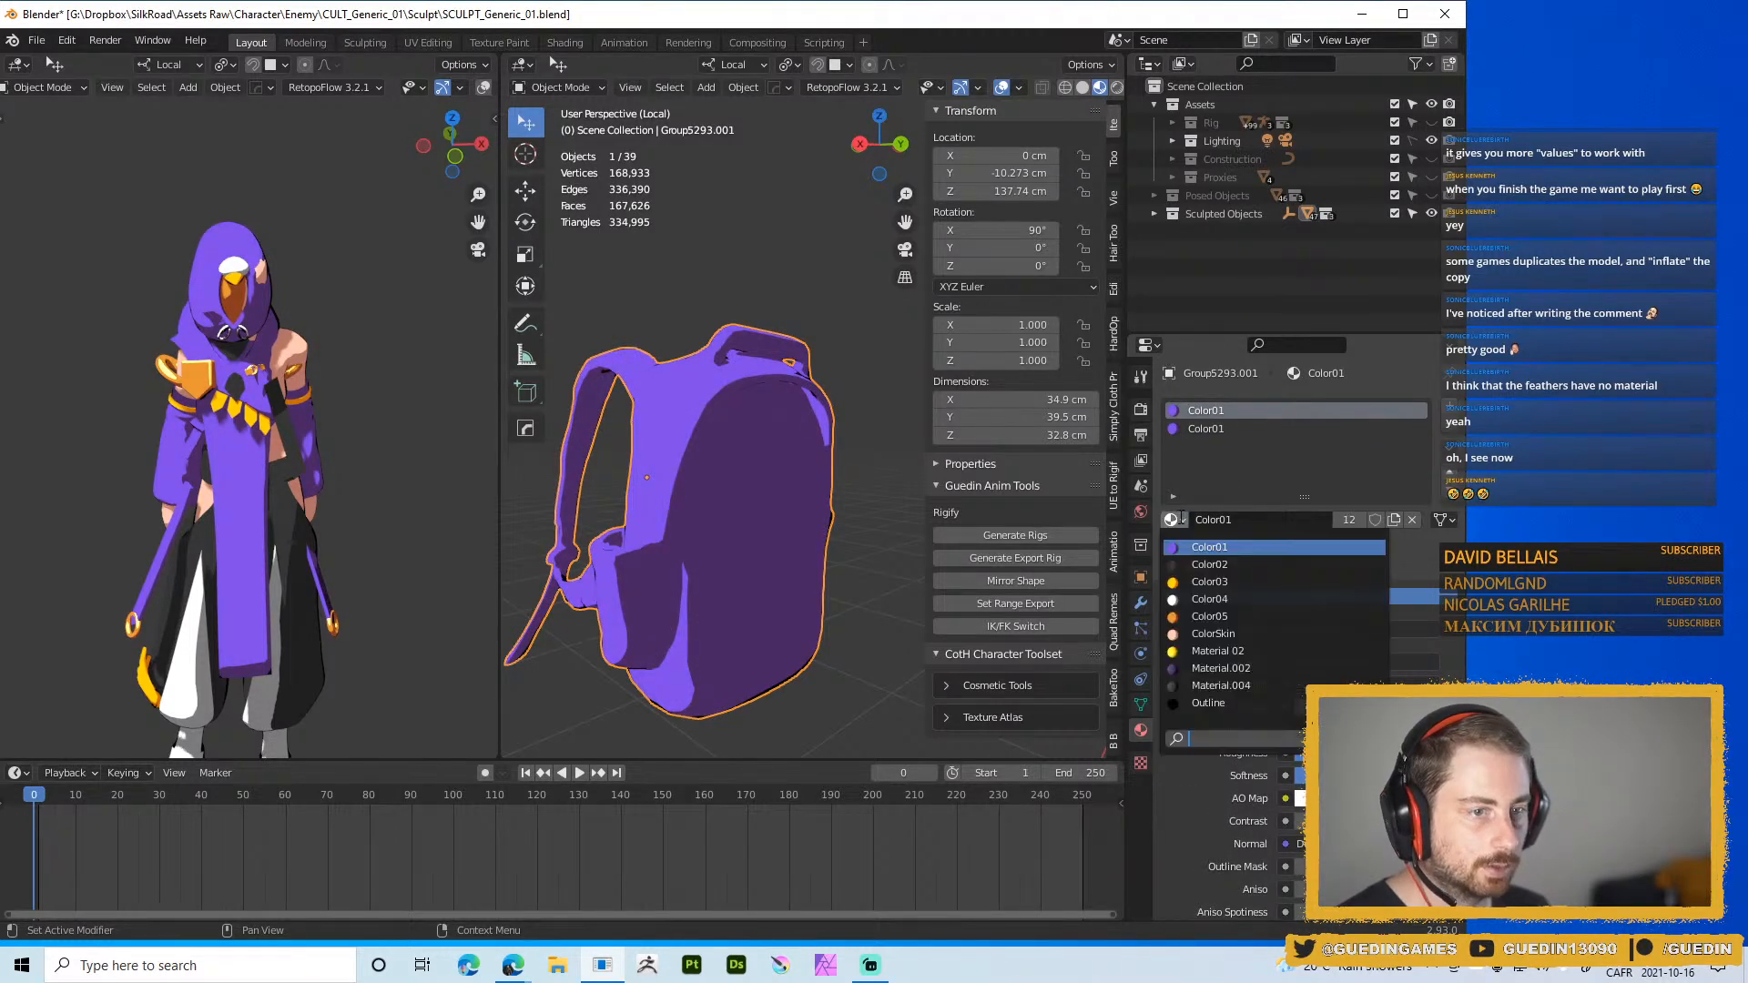
click(1211, 564)
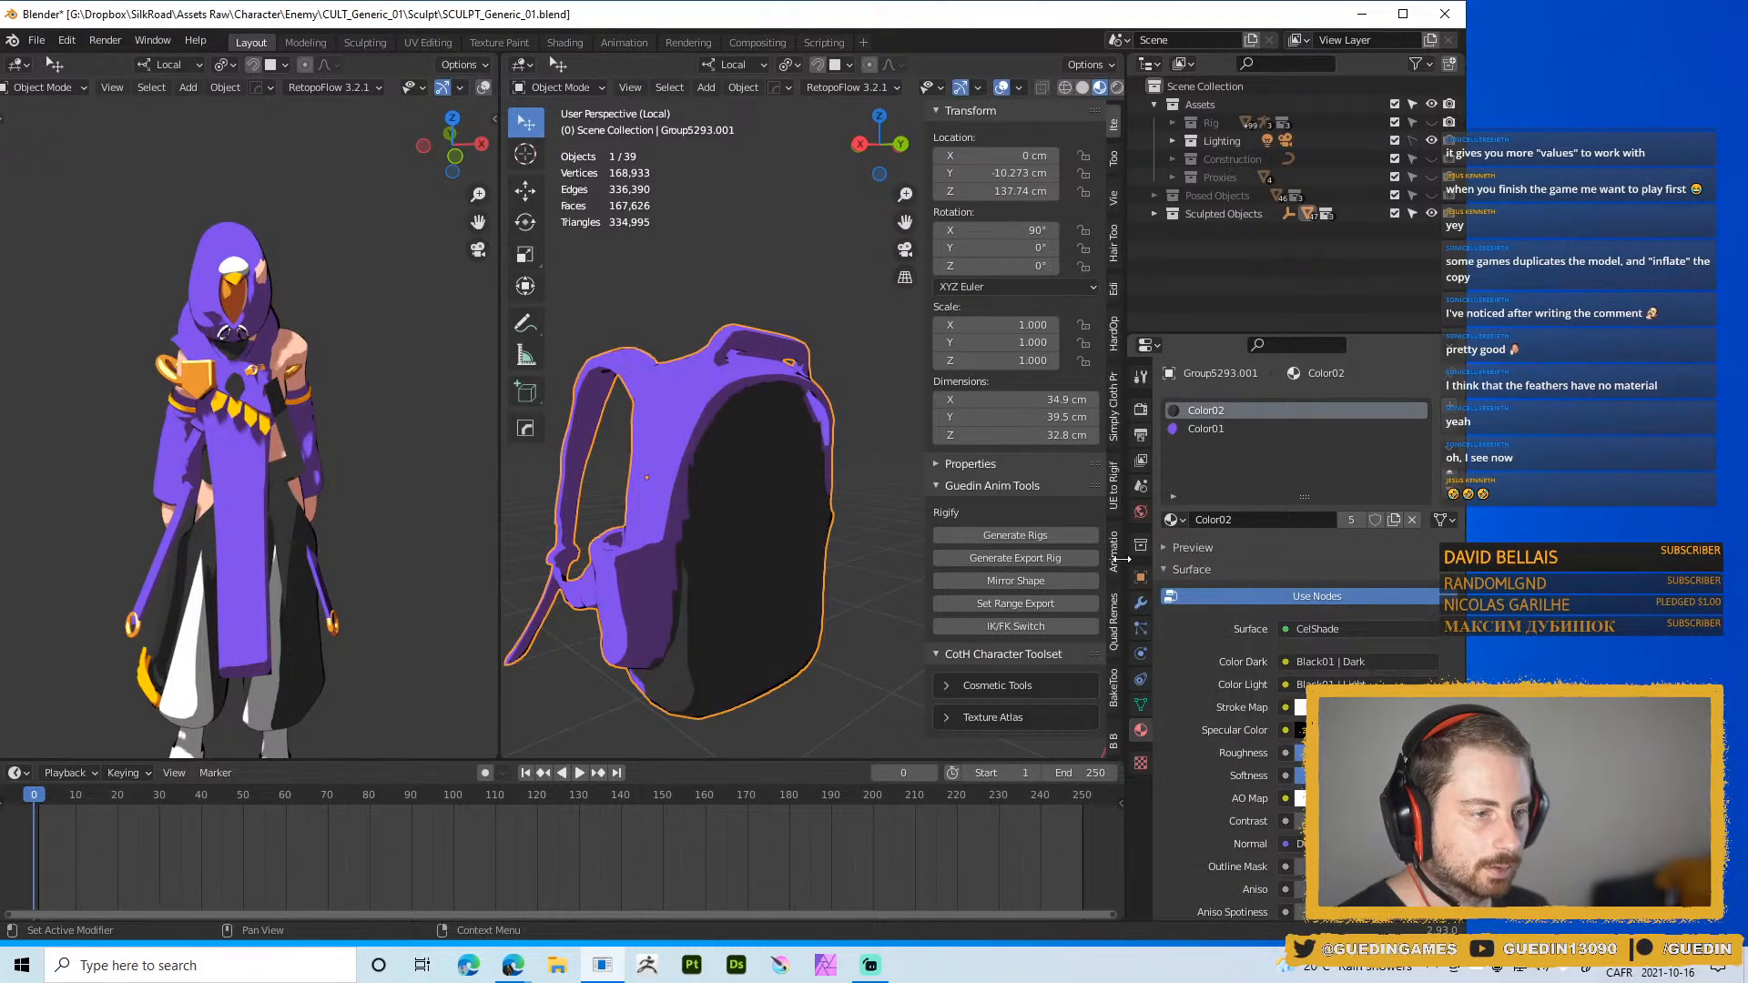
middle_drag(637, 392, 698, 433)
middle_drag(701, 450, 669, 417)
key(KP_0)
middle_drag(690, 346, 417, 385)
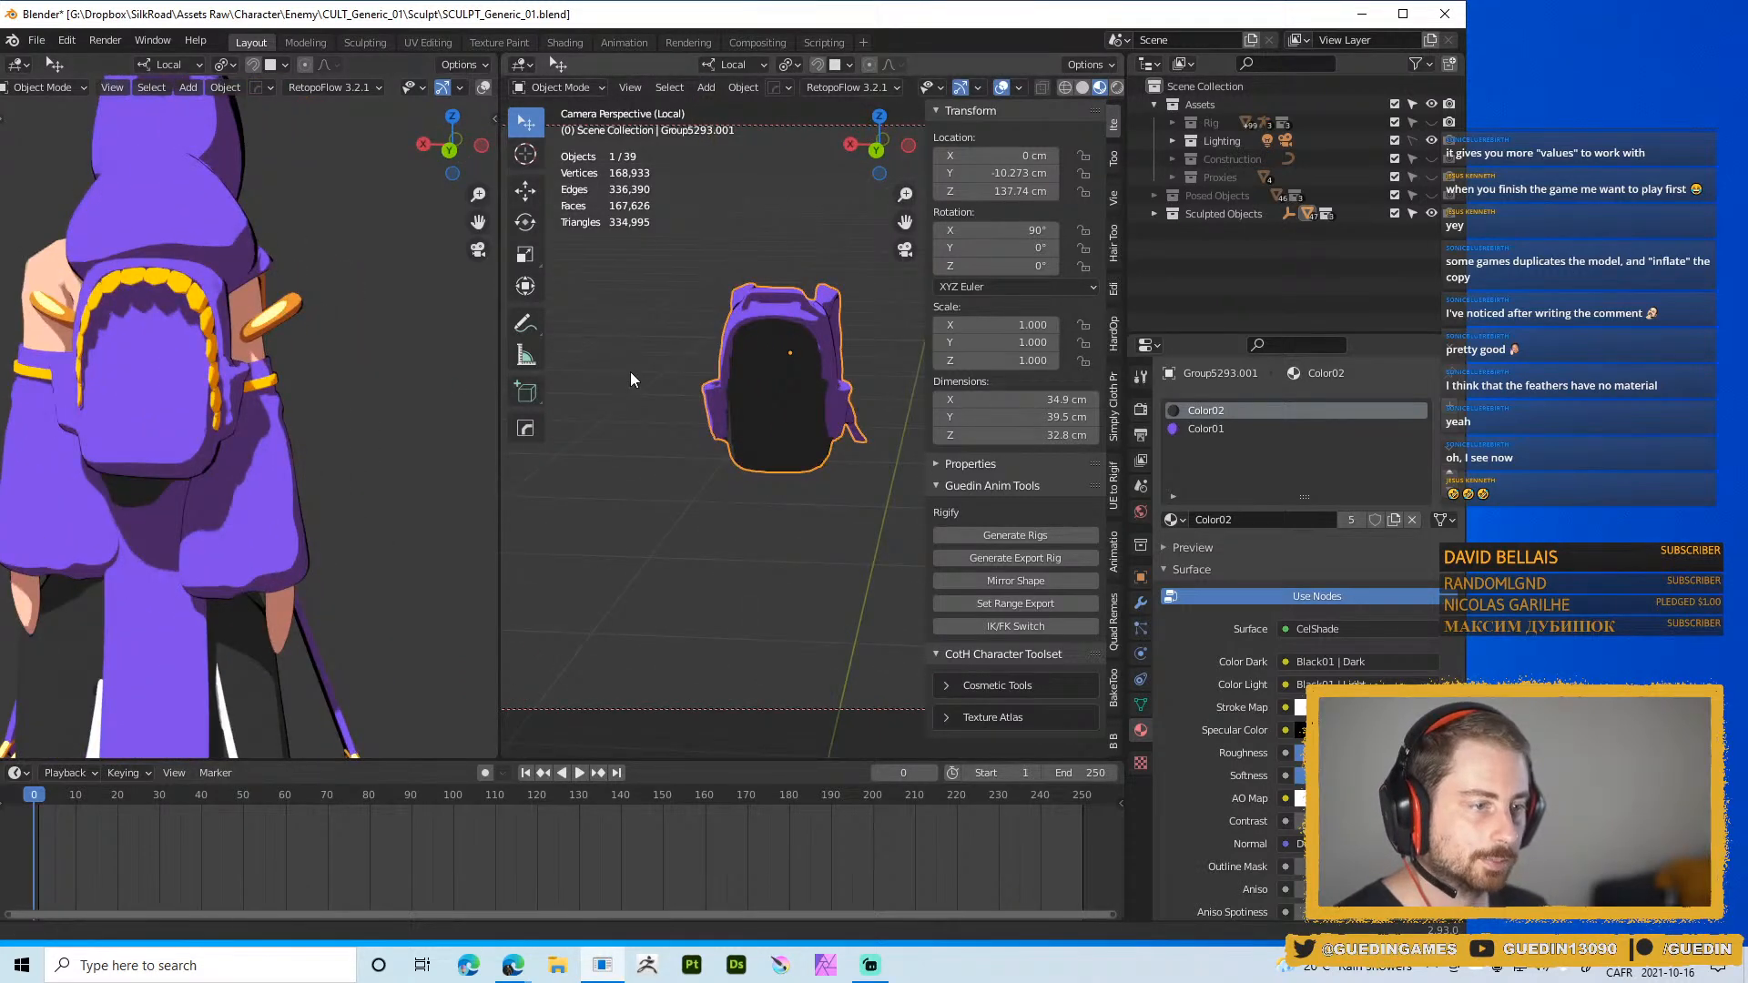
middle_drag(630, 371, 819, 383)
Add a third material slot to the backpack and assign the existing Outline material to it
click(1450, 410)
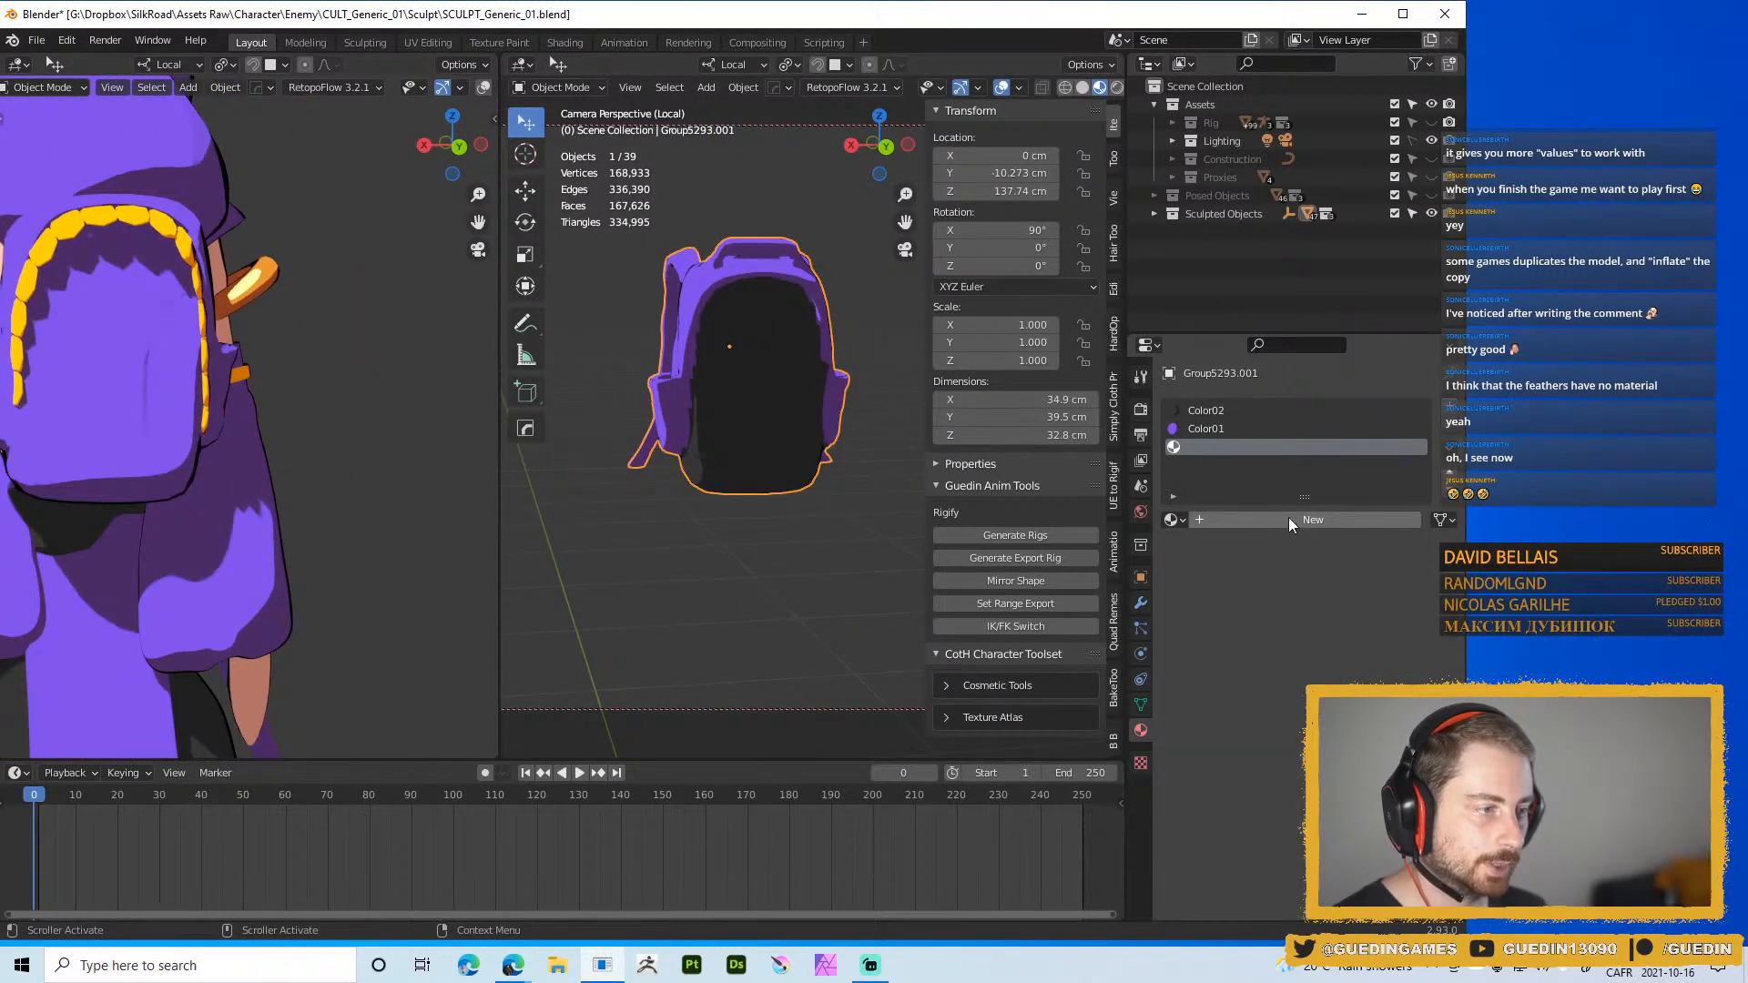
click(1172, 519)
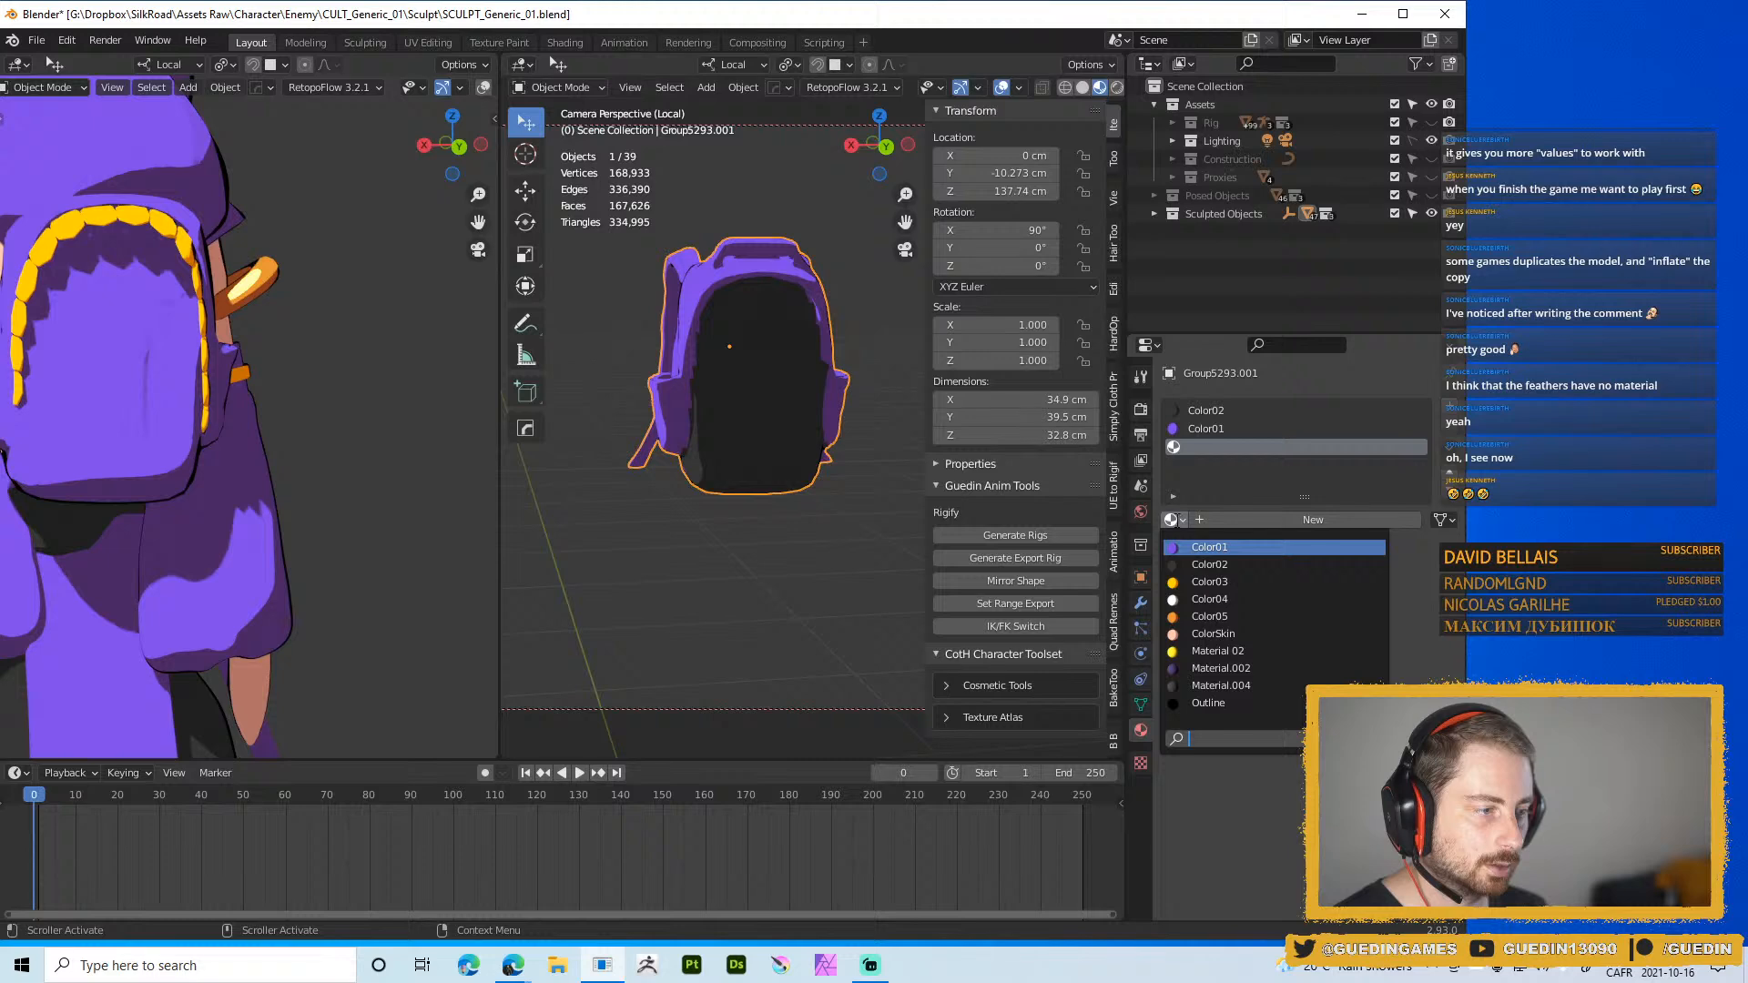
click(1209, 702)
middle_drag(811, 482, 911, 415)
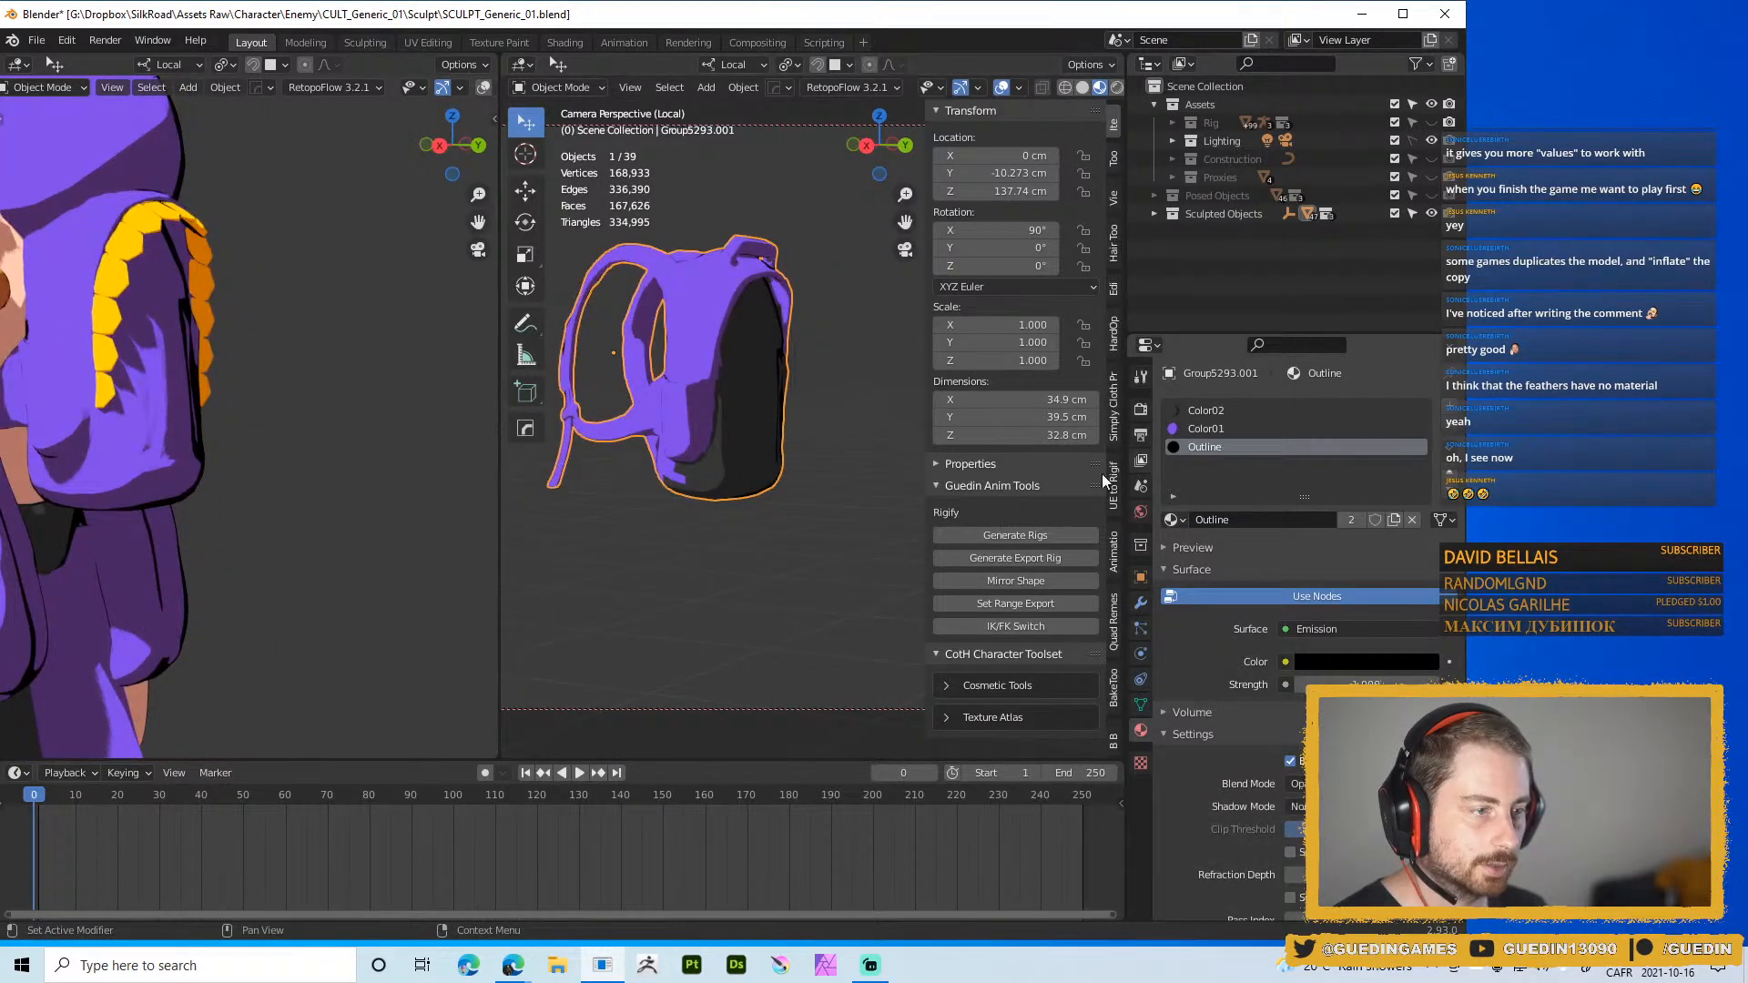
Set the backpack's Outline modifier material offset to 2, turn its viewport display on, and leave local view
click(1141, 603)
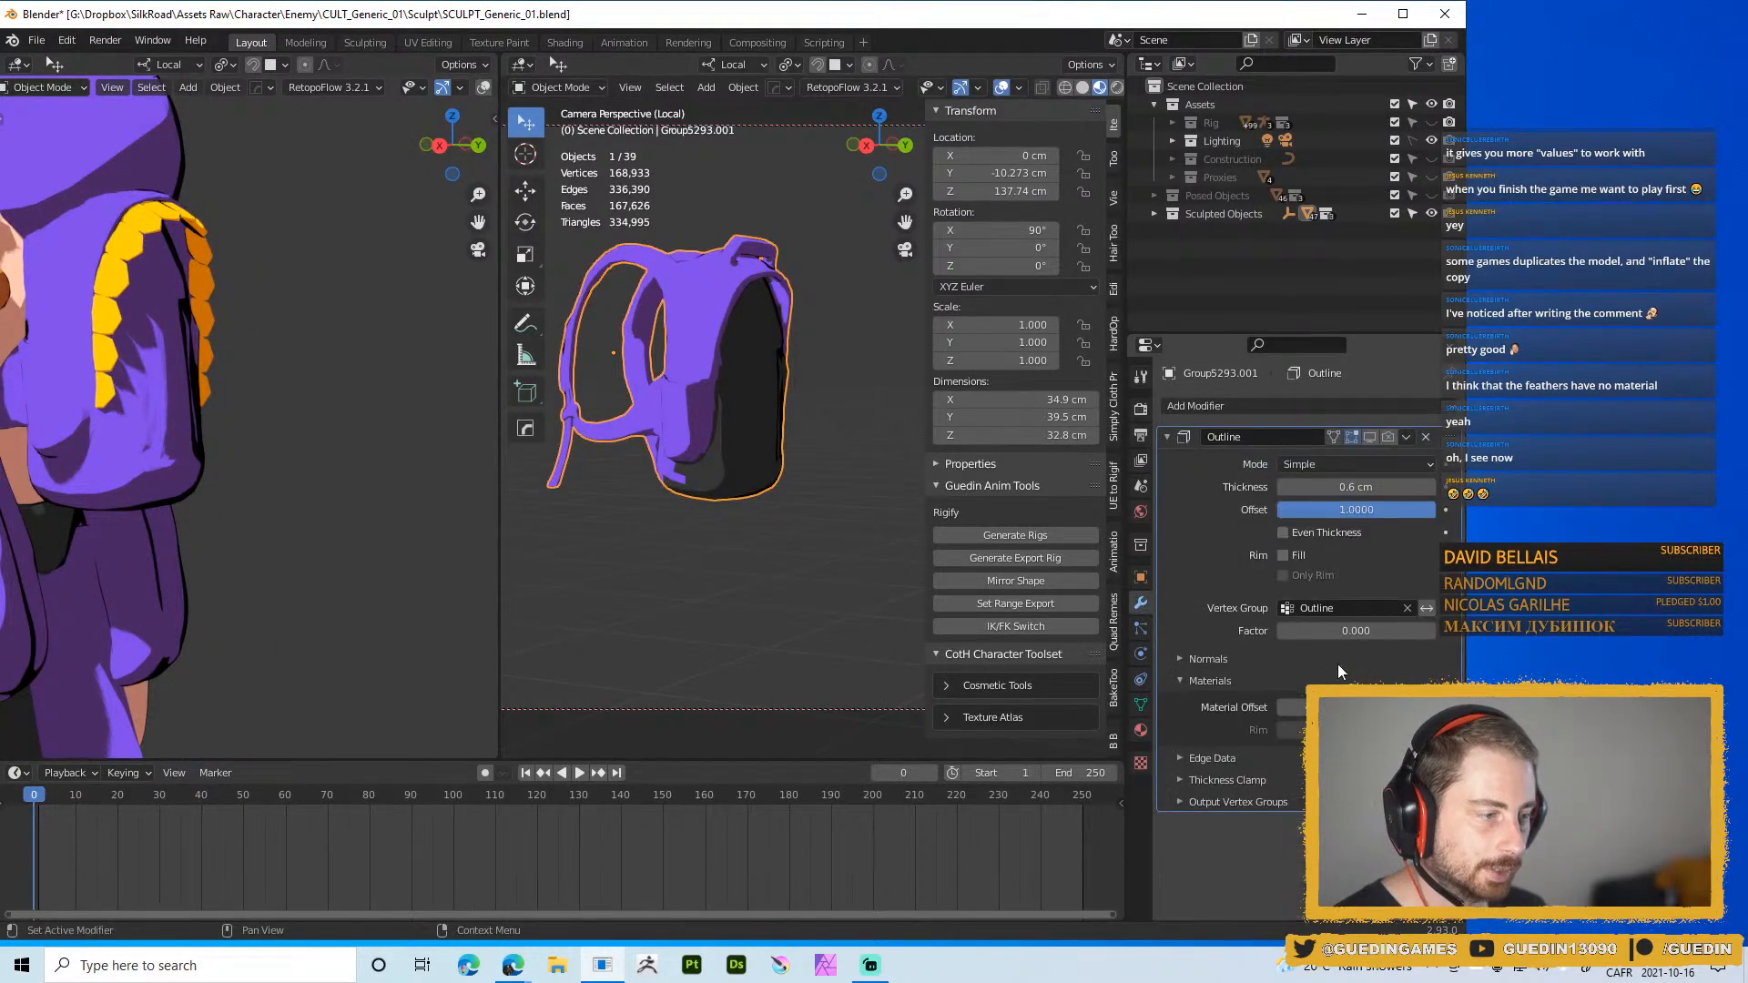
click(1369, 438)
middle_drag(710, 380, 628, 378)
click(640, 509)
middle_drag(639, 512, 910, 362)
key(KP_Divide)
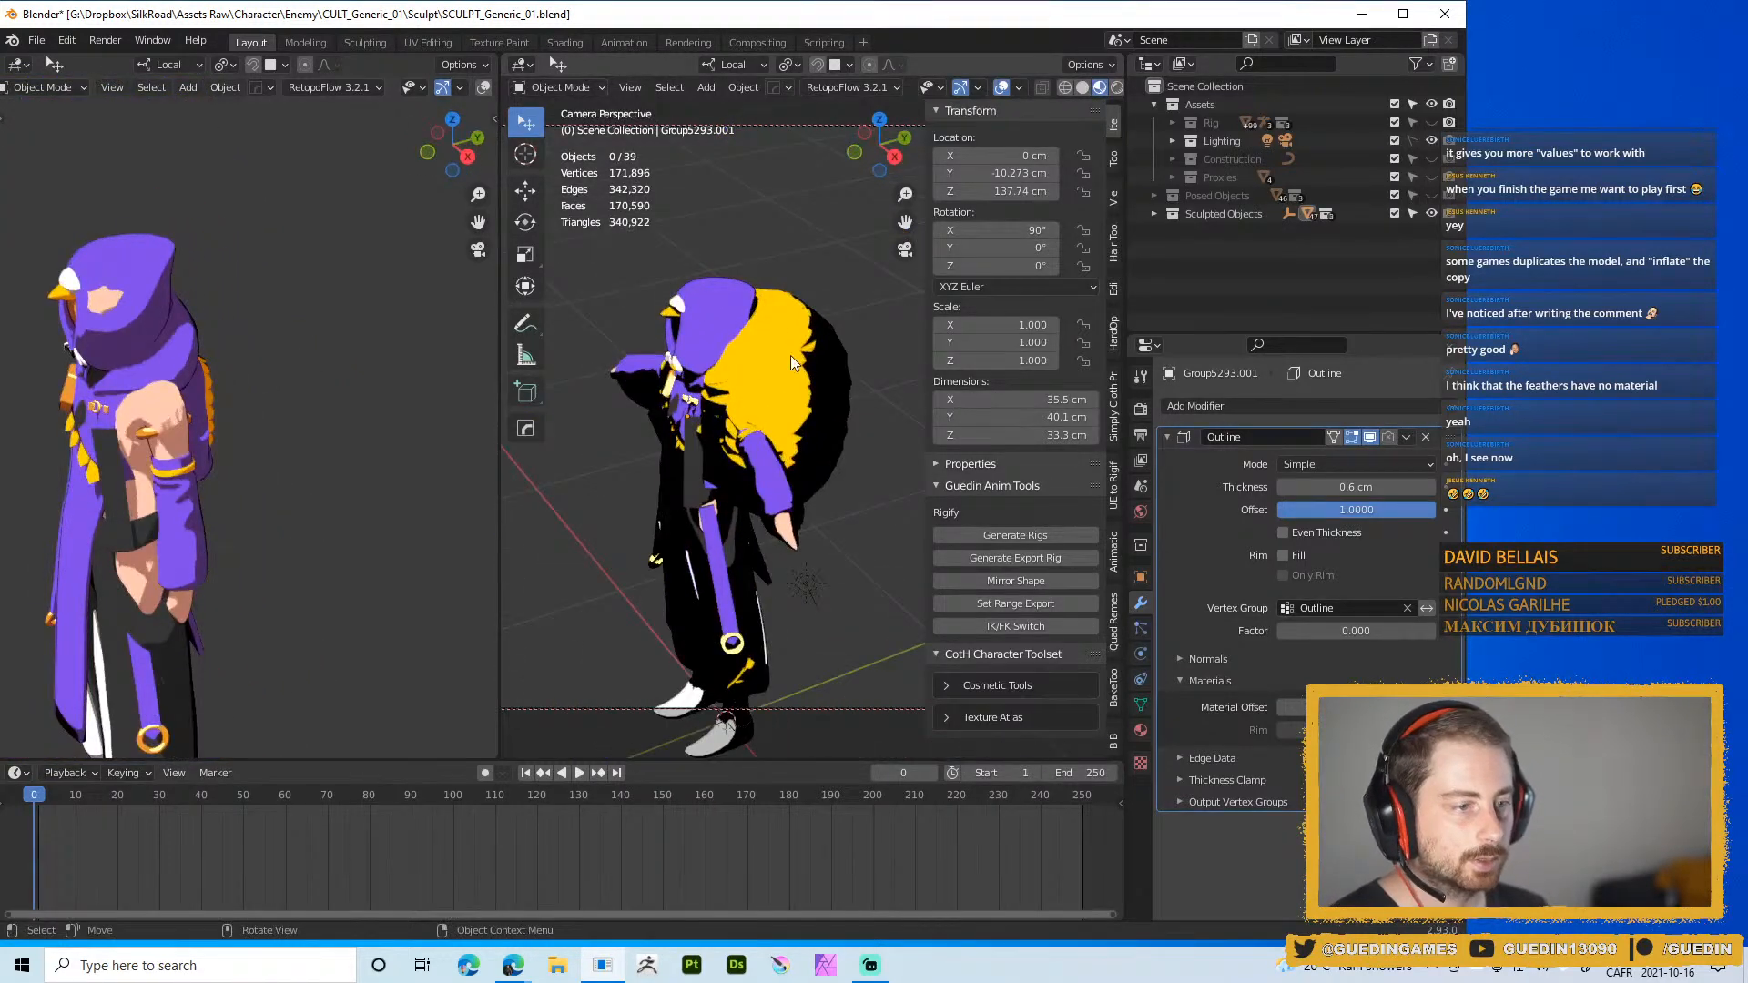
Select the large yellow object behind the character, widen the main 3D viewport and maximize the program window
click(791, 357)
middle_drag(791, 357, 723, 455)
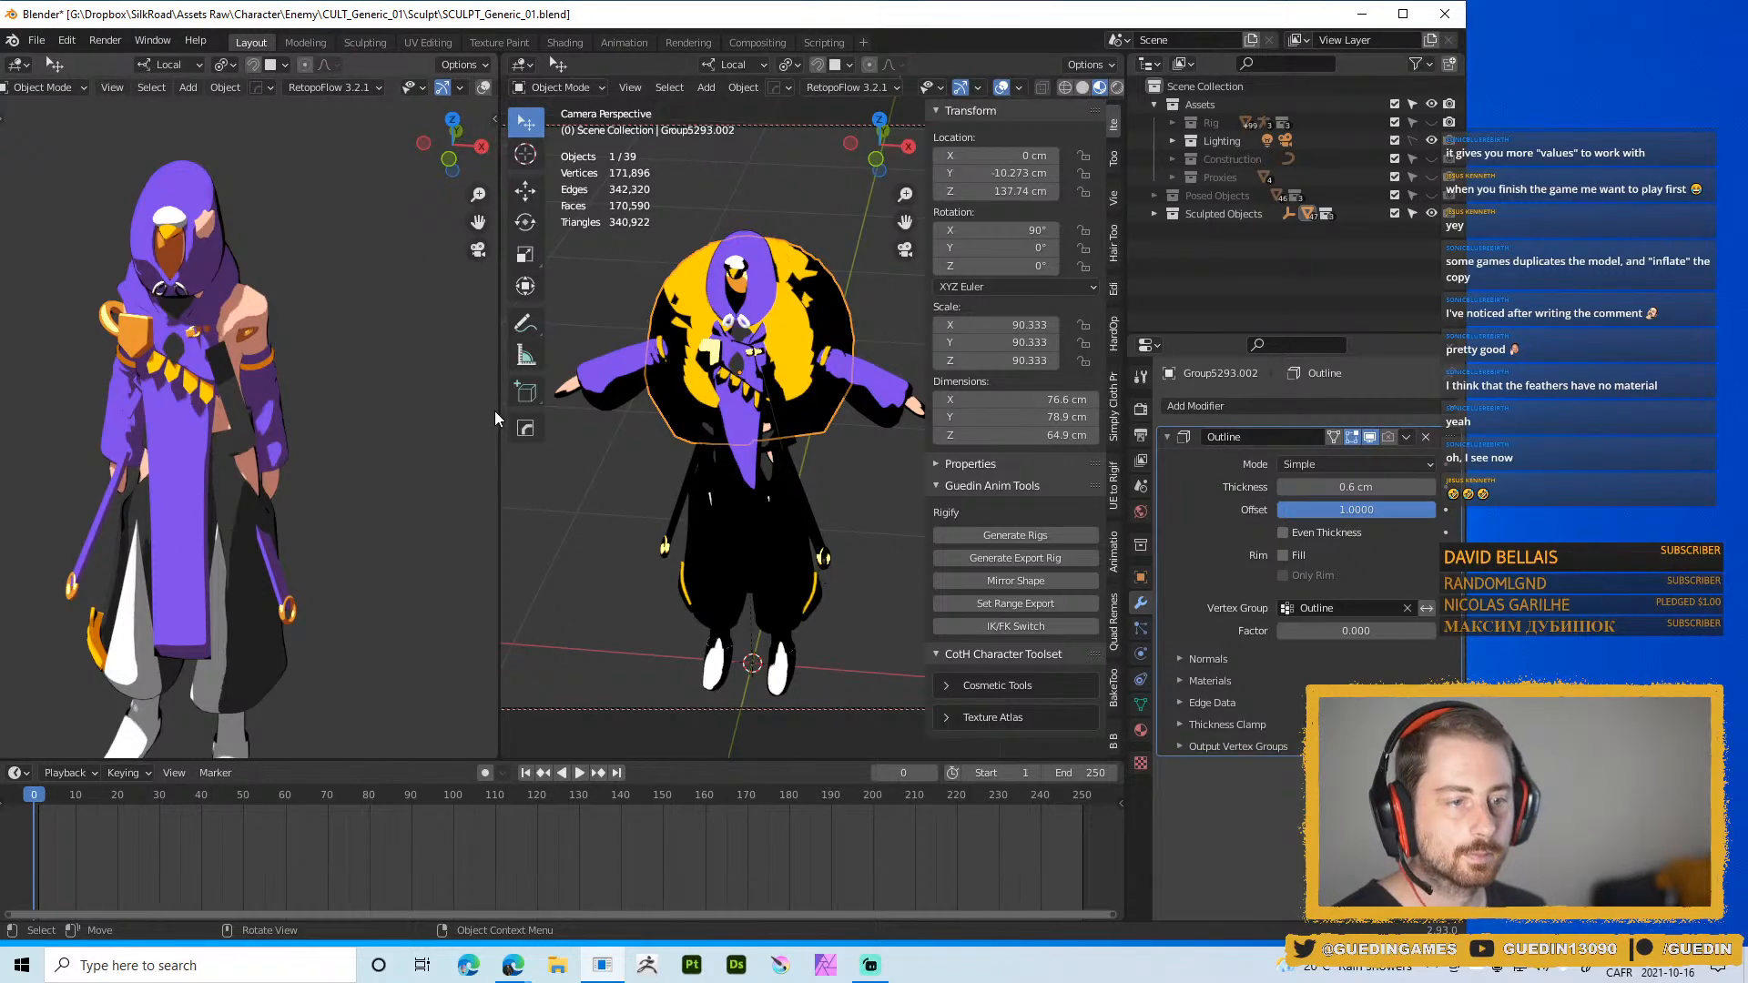
drag(494, 412, 286, 412)
click(1403, 14)
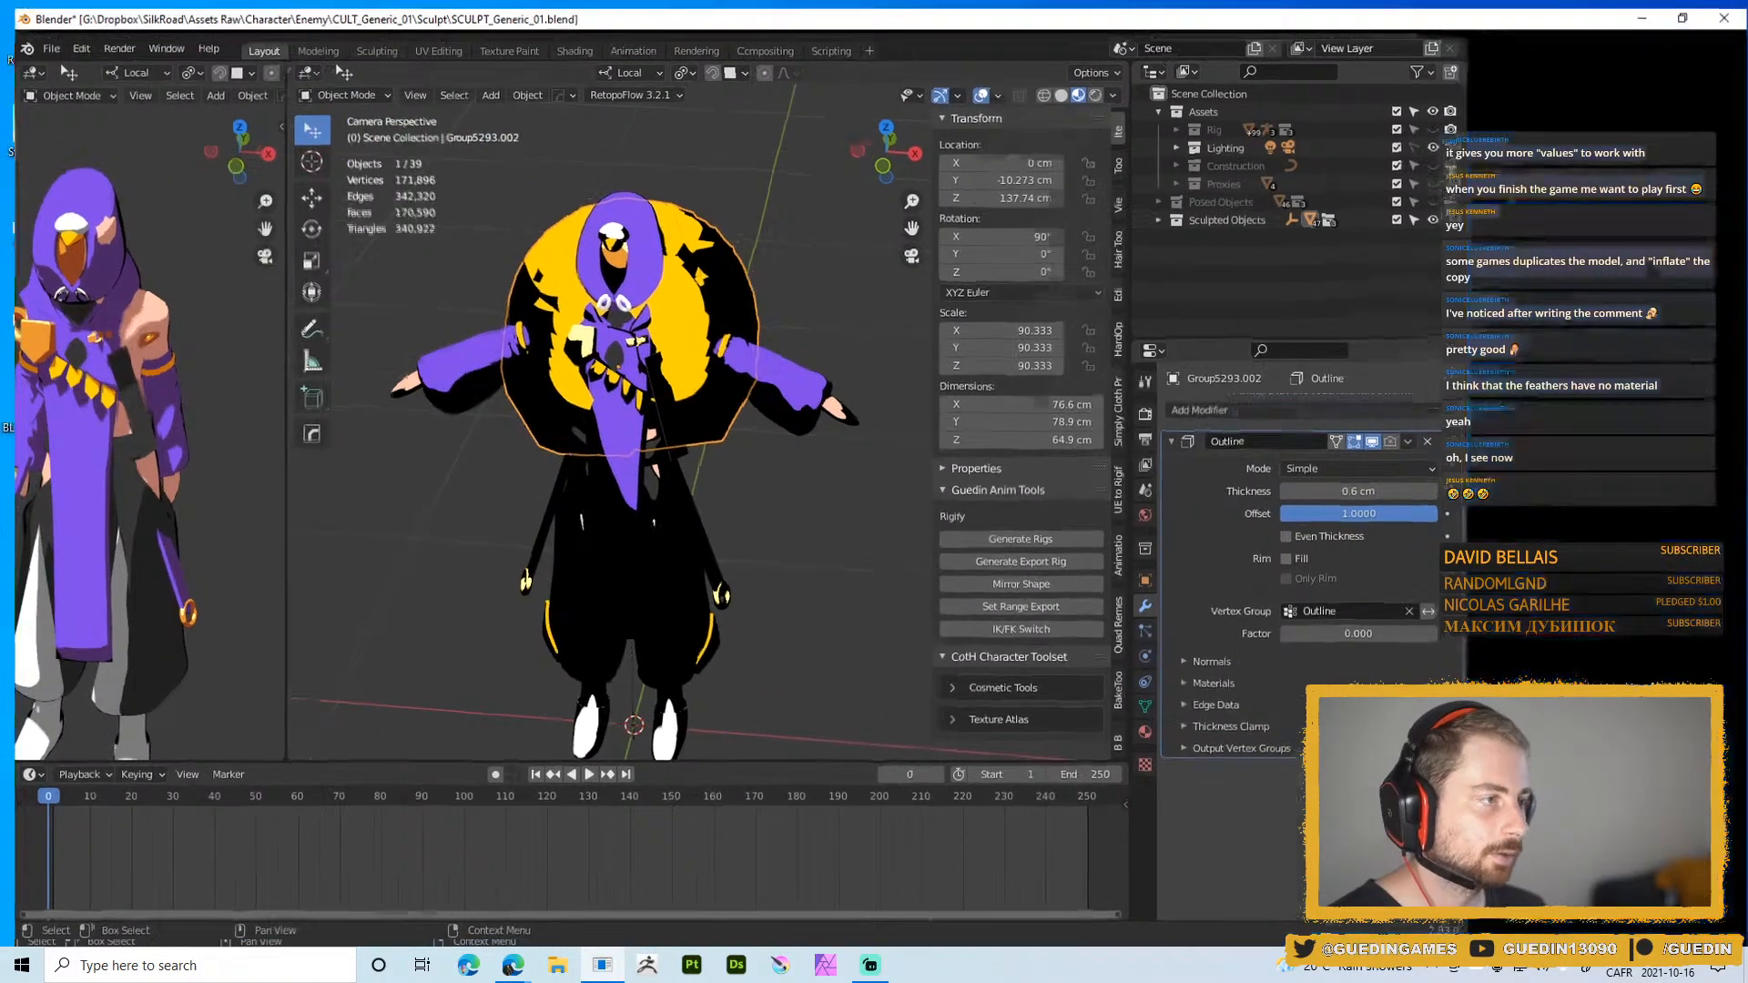
Examine the outlines on the character's head, chest, arms and legs from close up and from a distance
middle_drag(785, 375, 848, 326)
scroll(767, 326, up, 5)
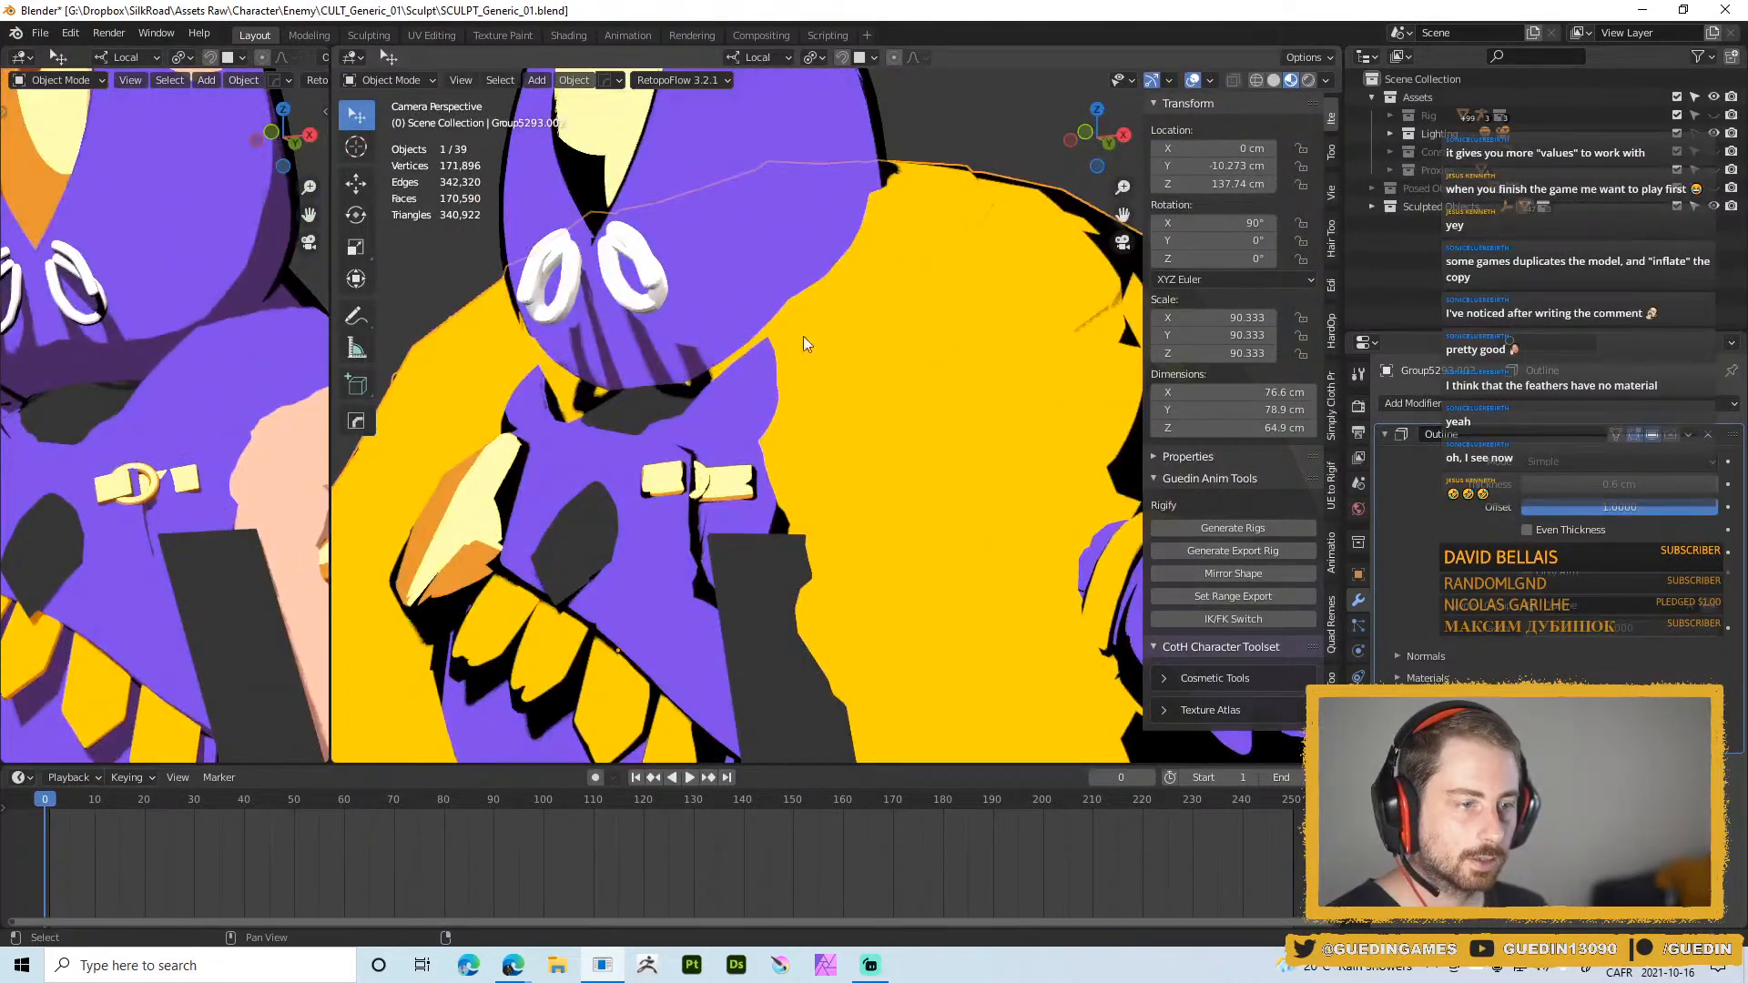
scroll(918, 390, down, 5)
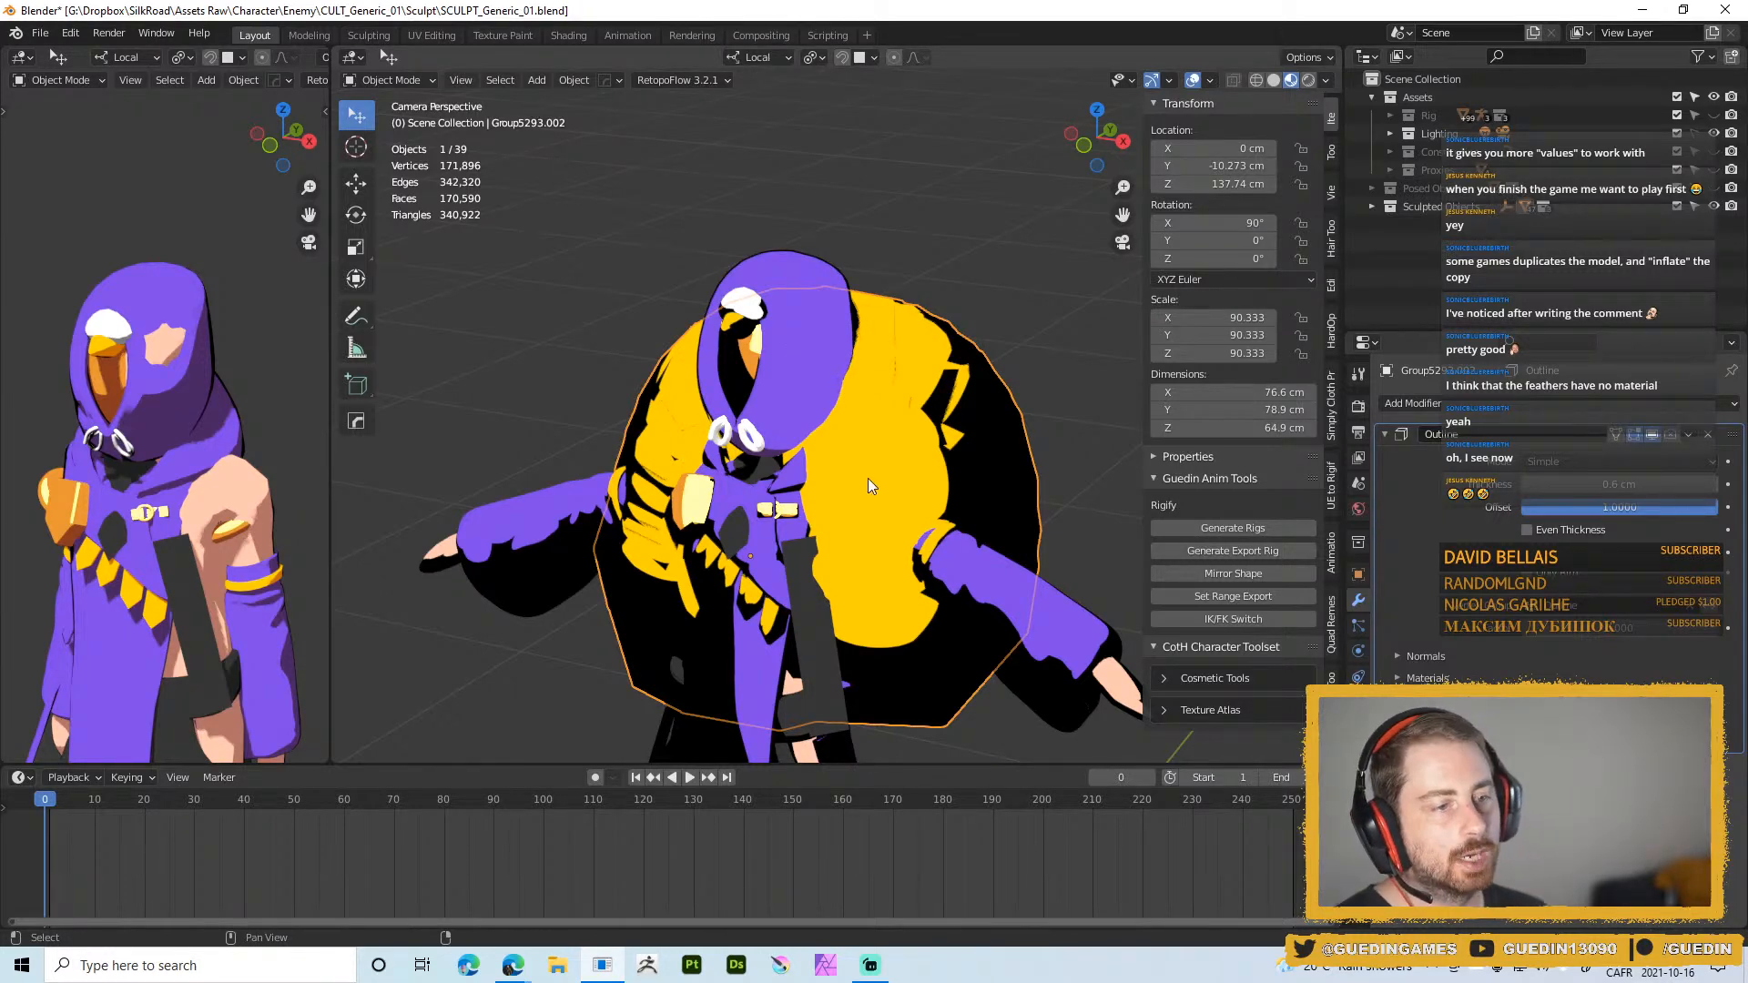
shift+middle_drag(870, 484, 801, 428)
scroll(803, 339, down, 2)
scroll(796, 364, up, 3)
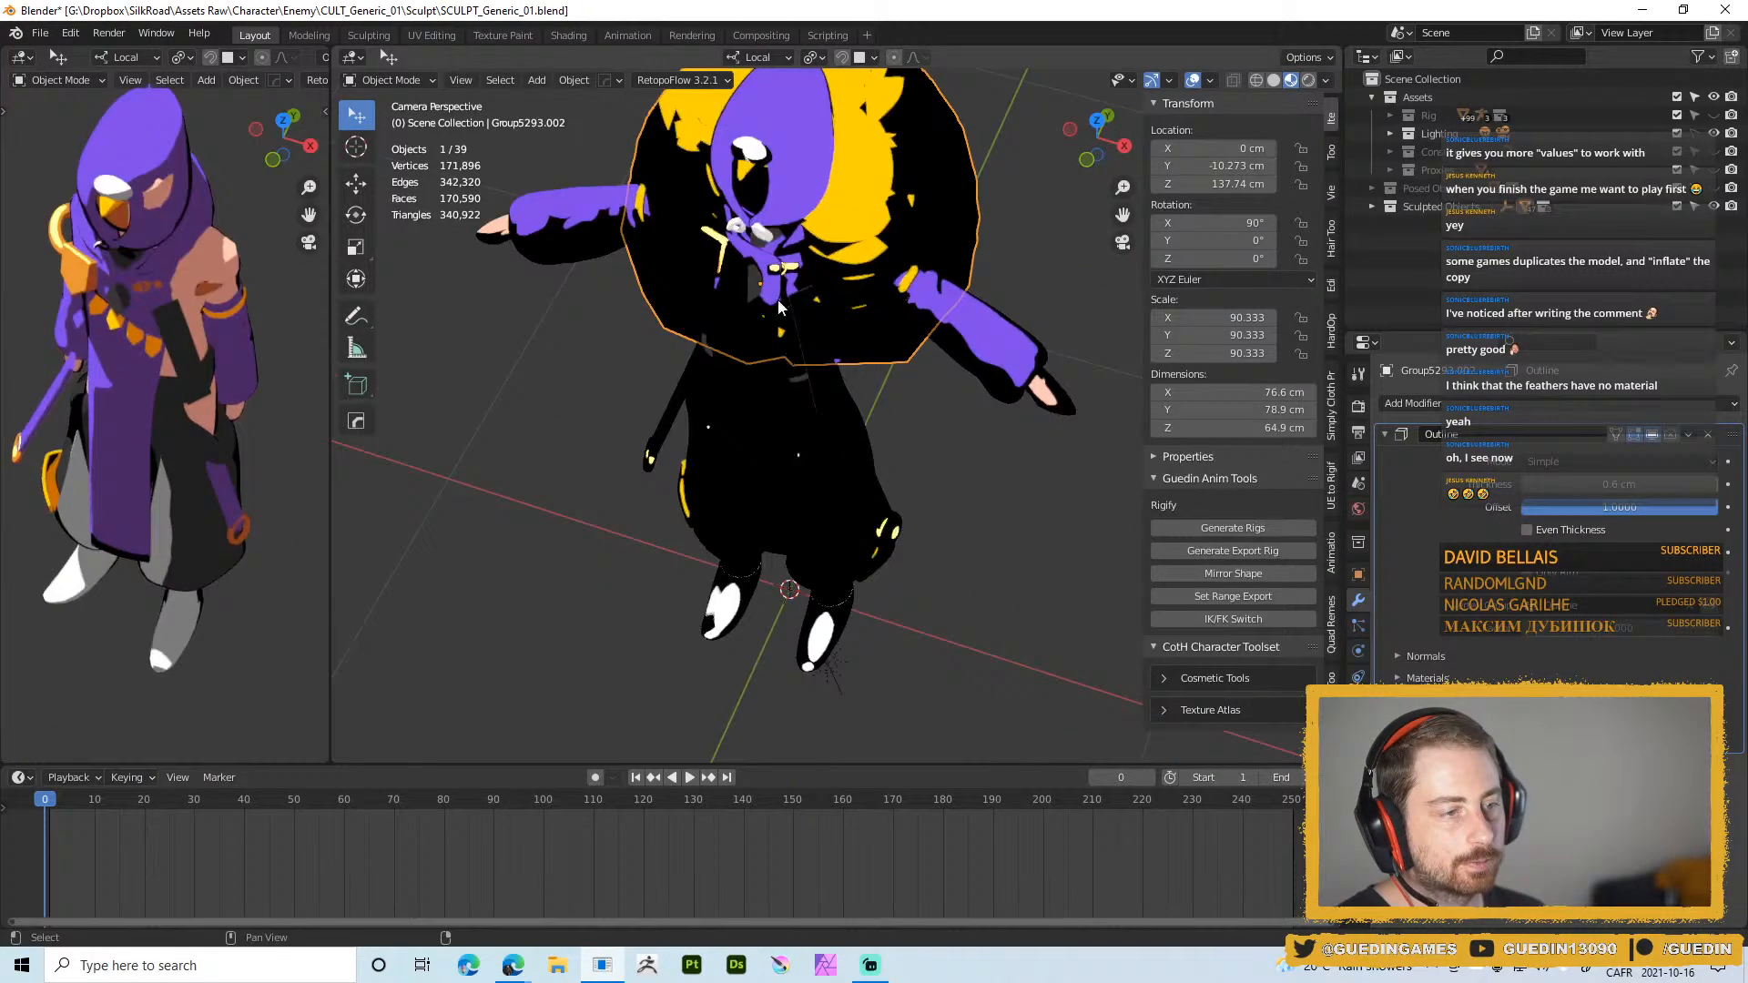
shift+middle_drag(788, 209, 781, 373)
middle_drag(781, 374, 808, 288)
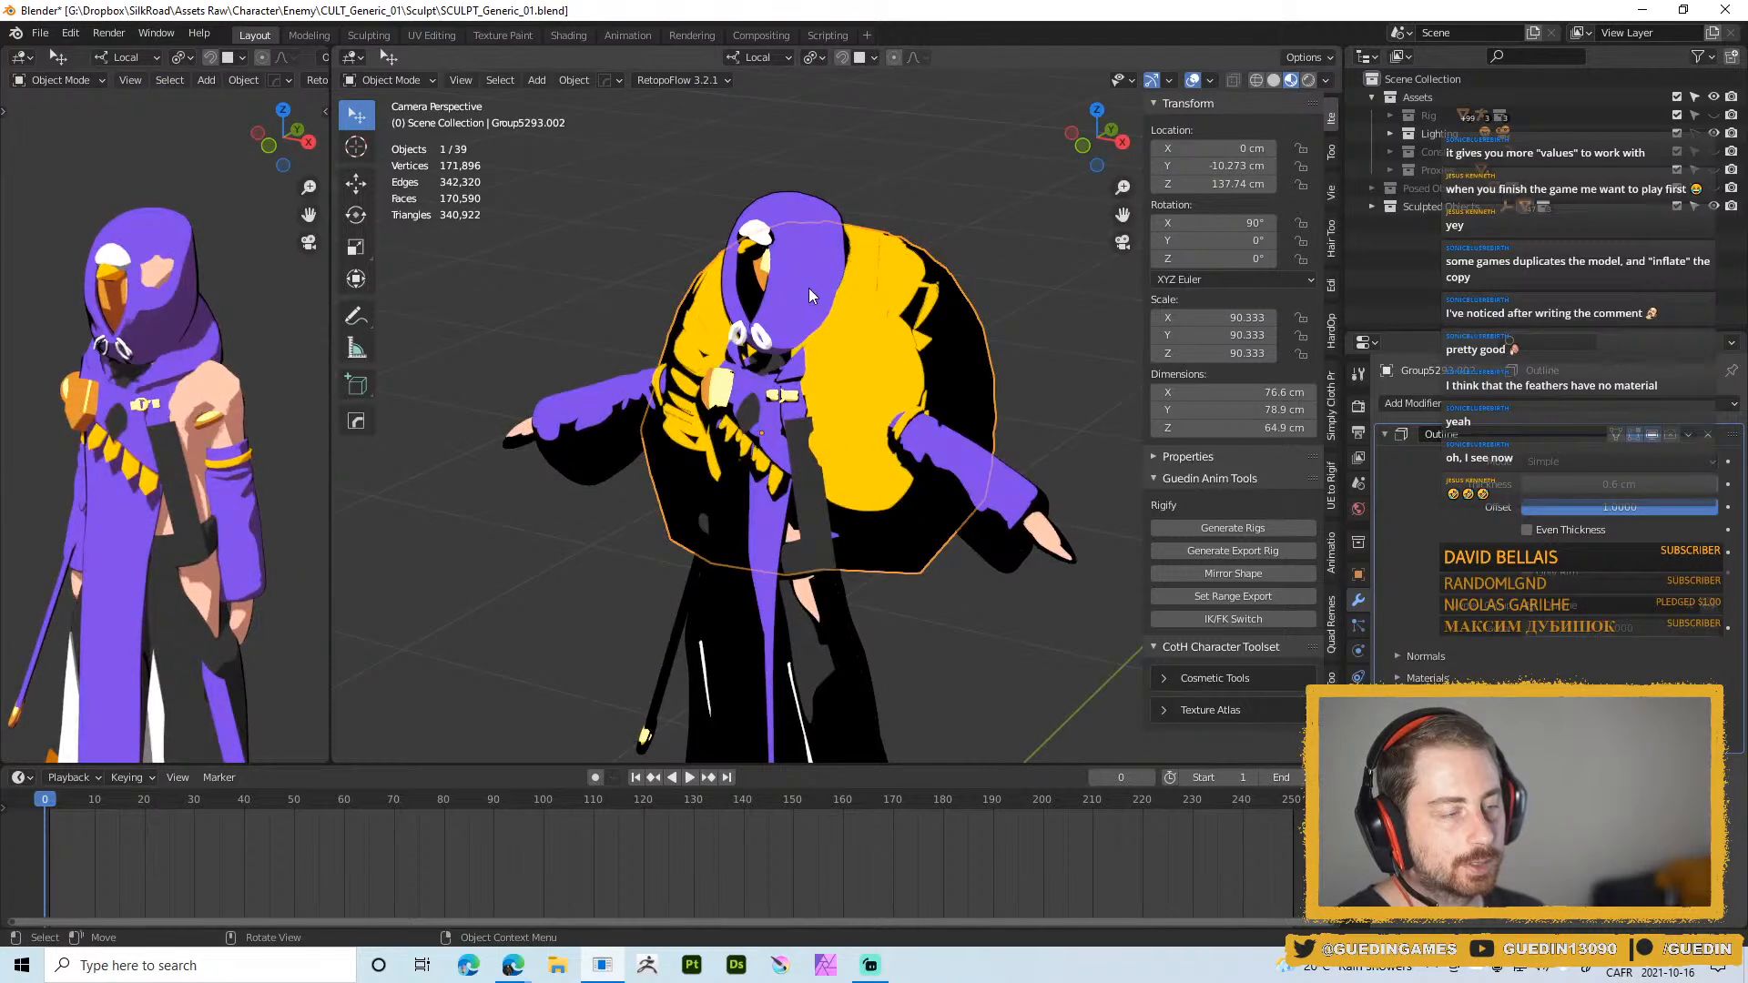
Open the Scripting workspace with the add-on's __init__.py and enlarge its 3D viewport to show the whole character
click(827, 35)
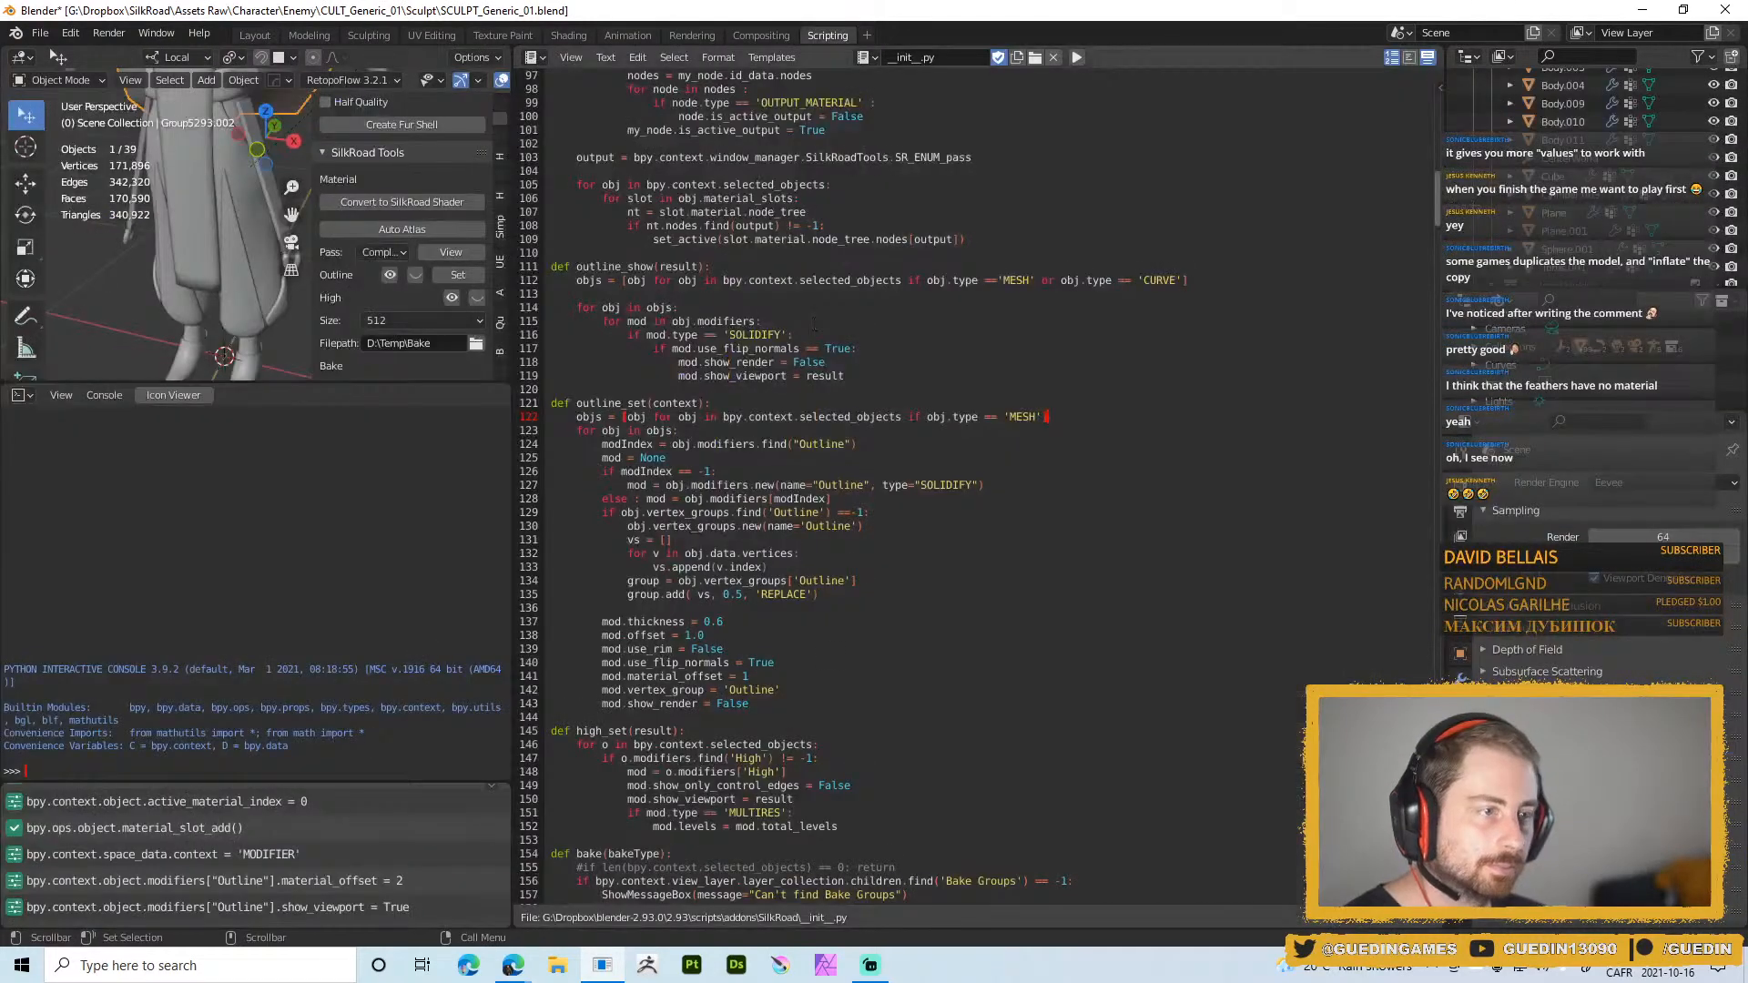
scroll(836, 573, up, 2)
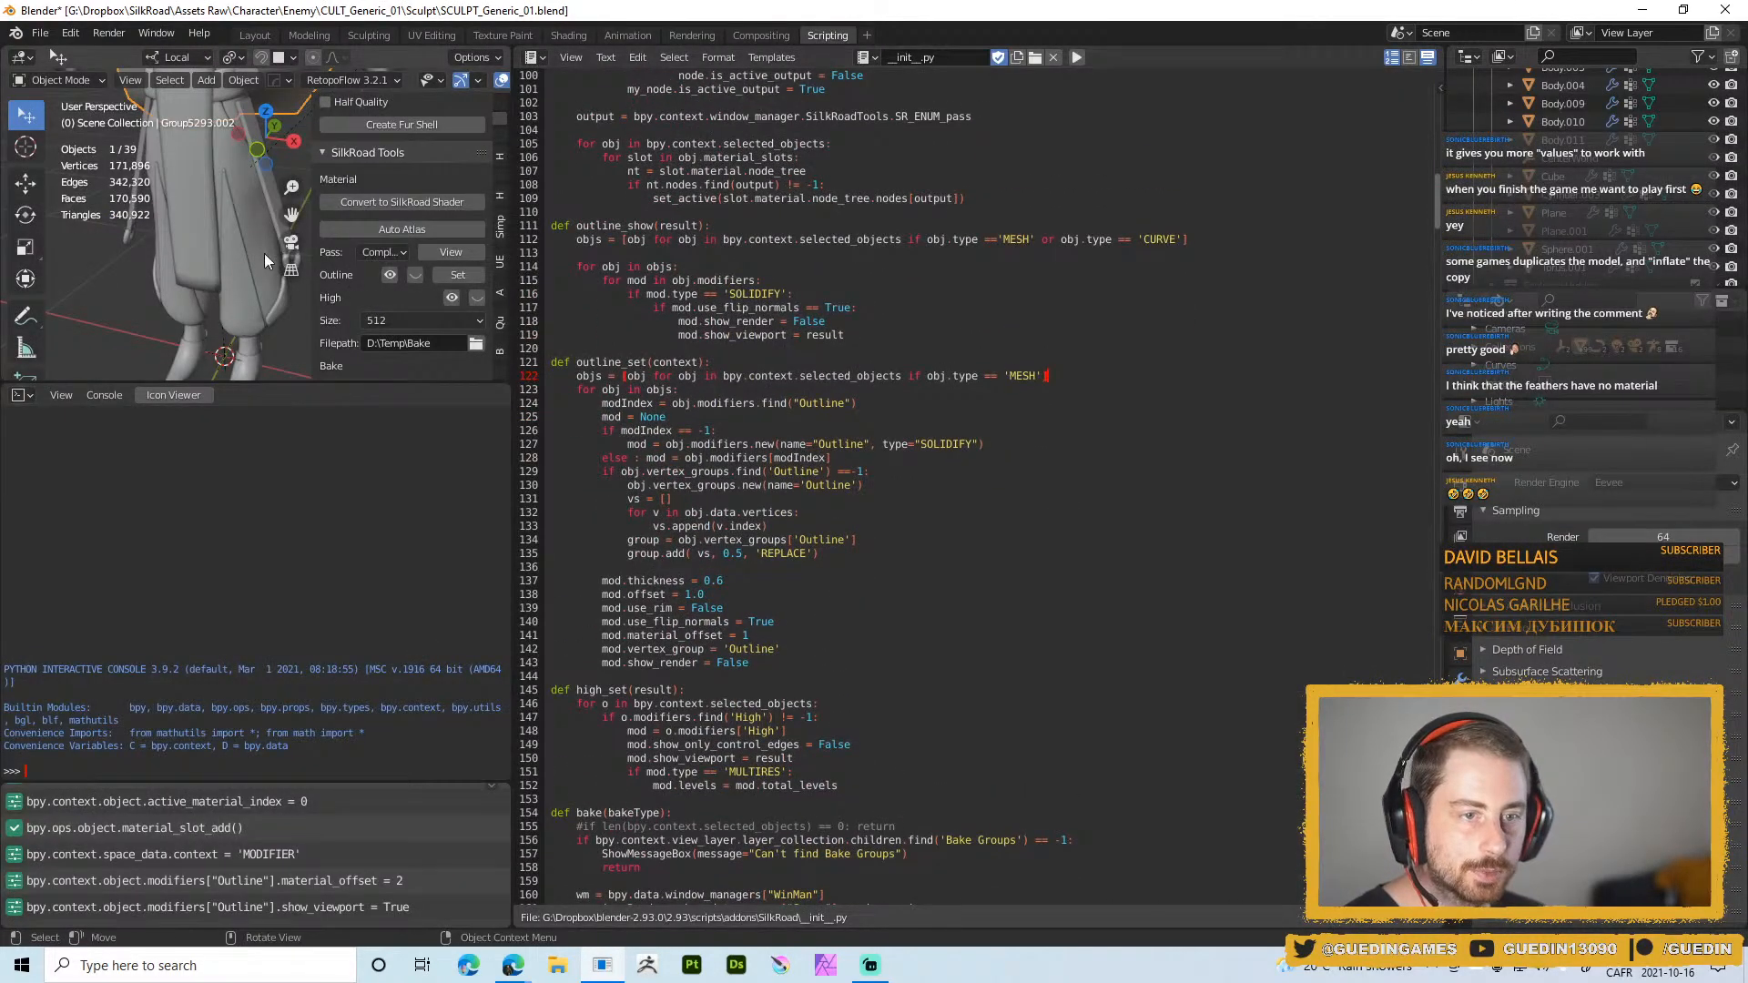
scroll(250, 199, down, 4)
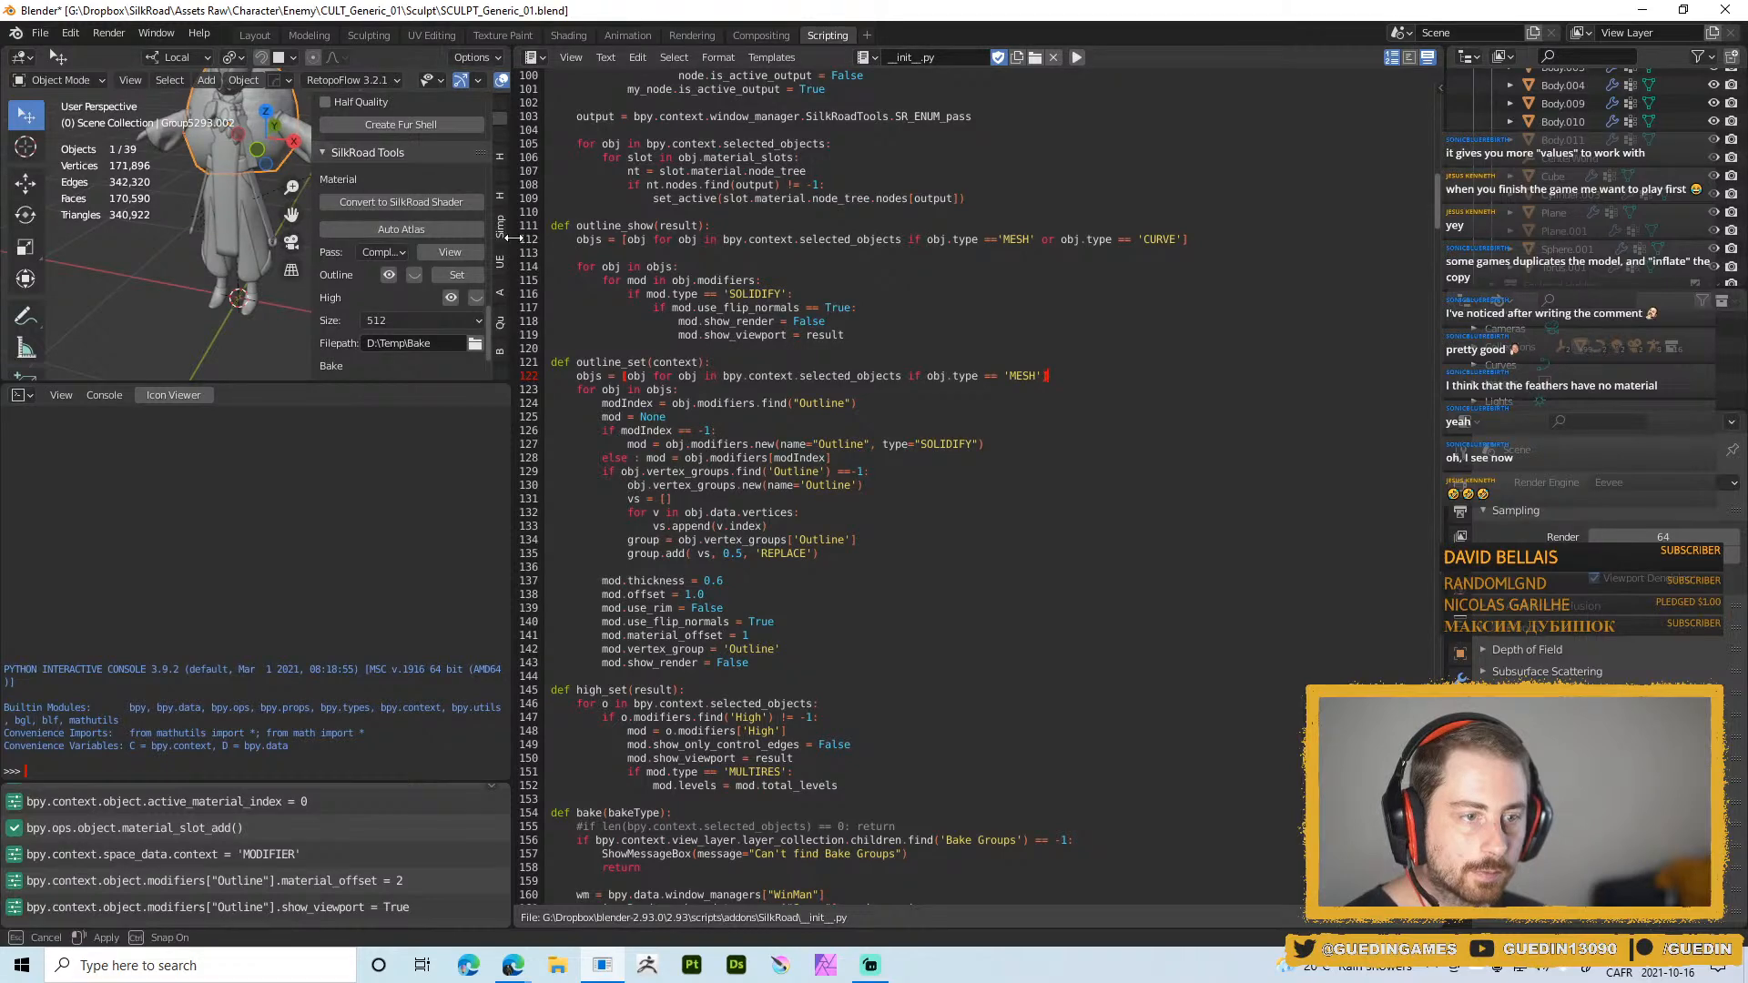
drag(510, 244, 737, 246)
drag(394, 381, 395, 600)
shift+middle_drag(378, 353, 362, 321)
scroll(358, 382, down, 1)
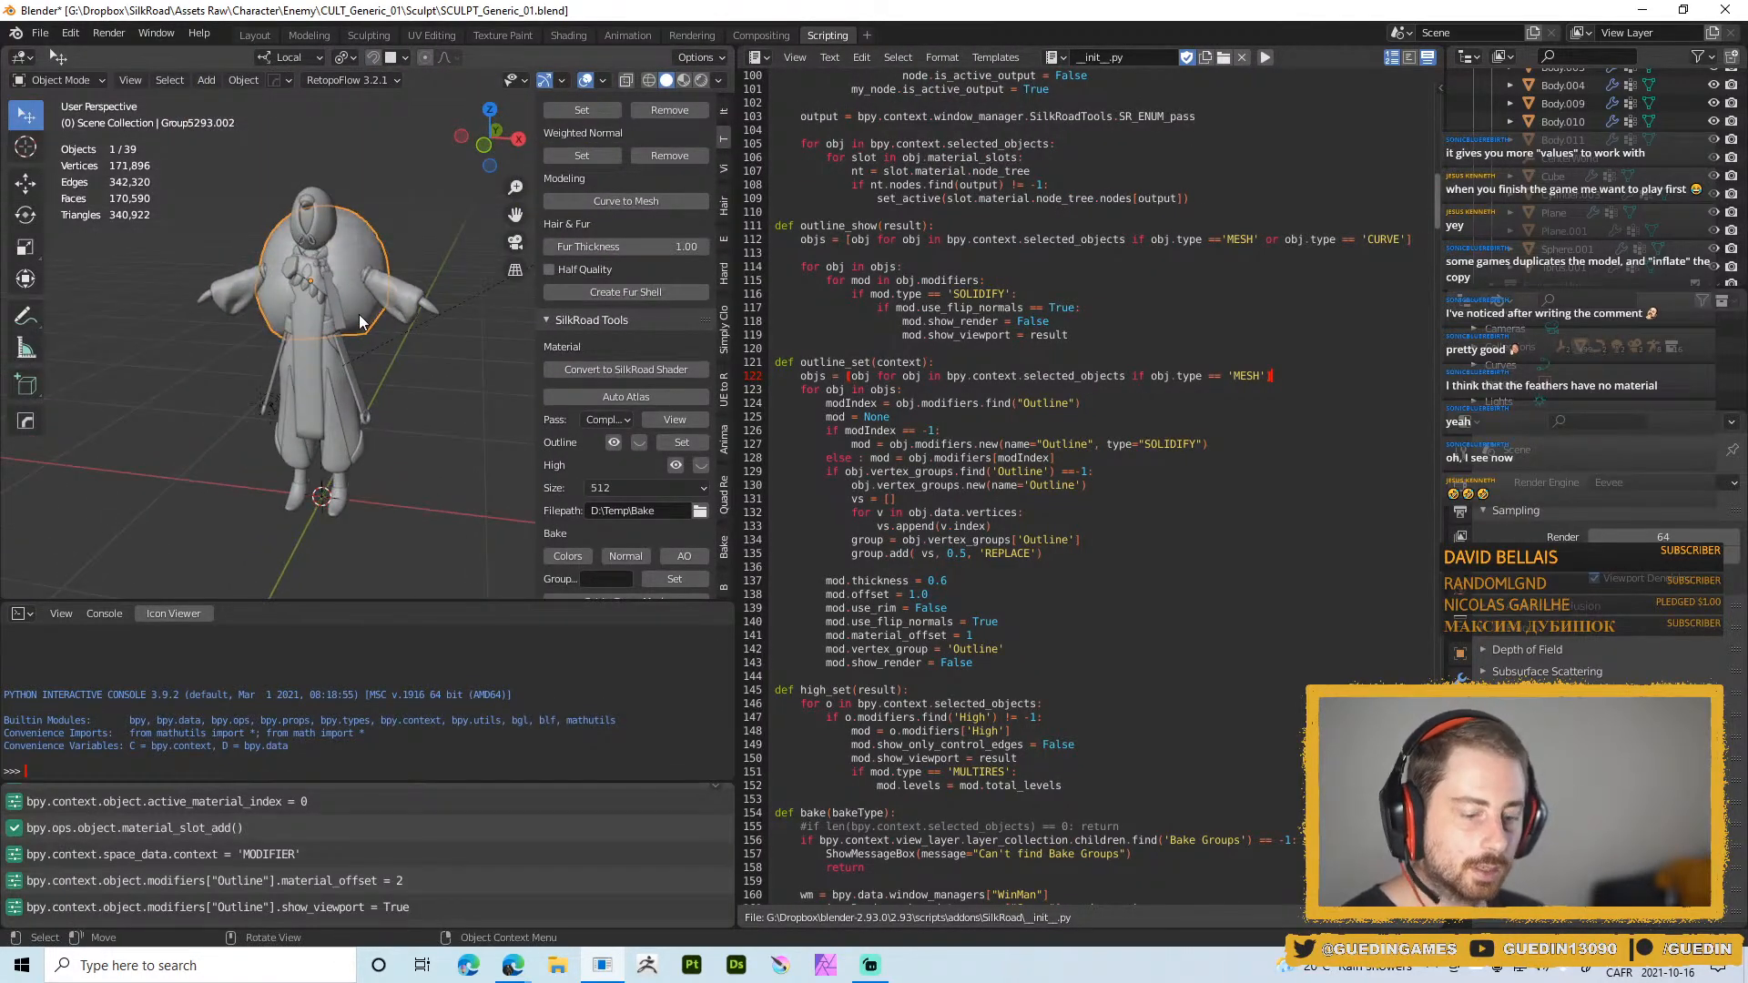
Reopen SCULPT_Generic_01.blend from the recent files without saving the changes and deselect all objects
key(ctrl+shift+o)
click(359, 316)
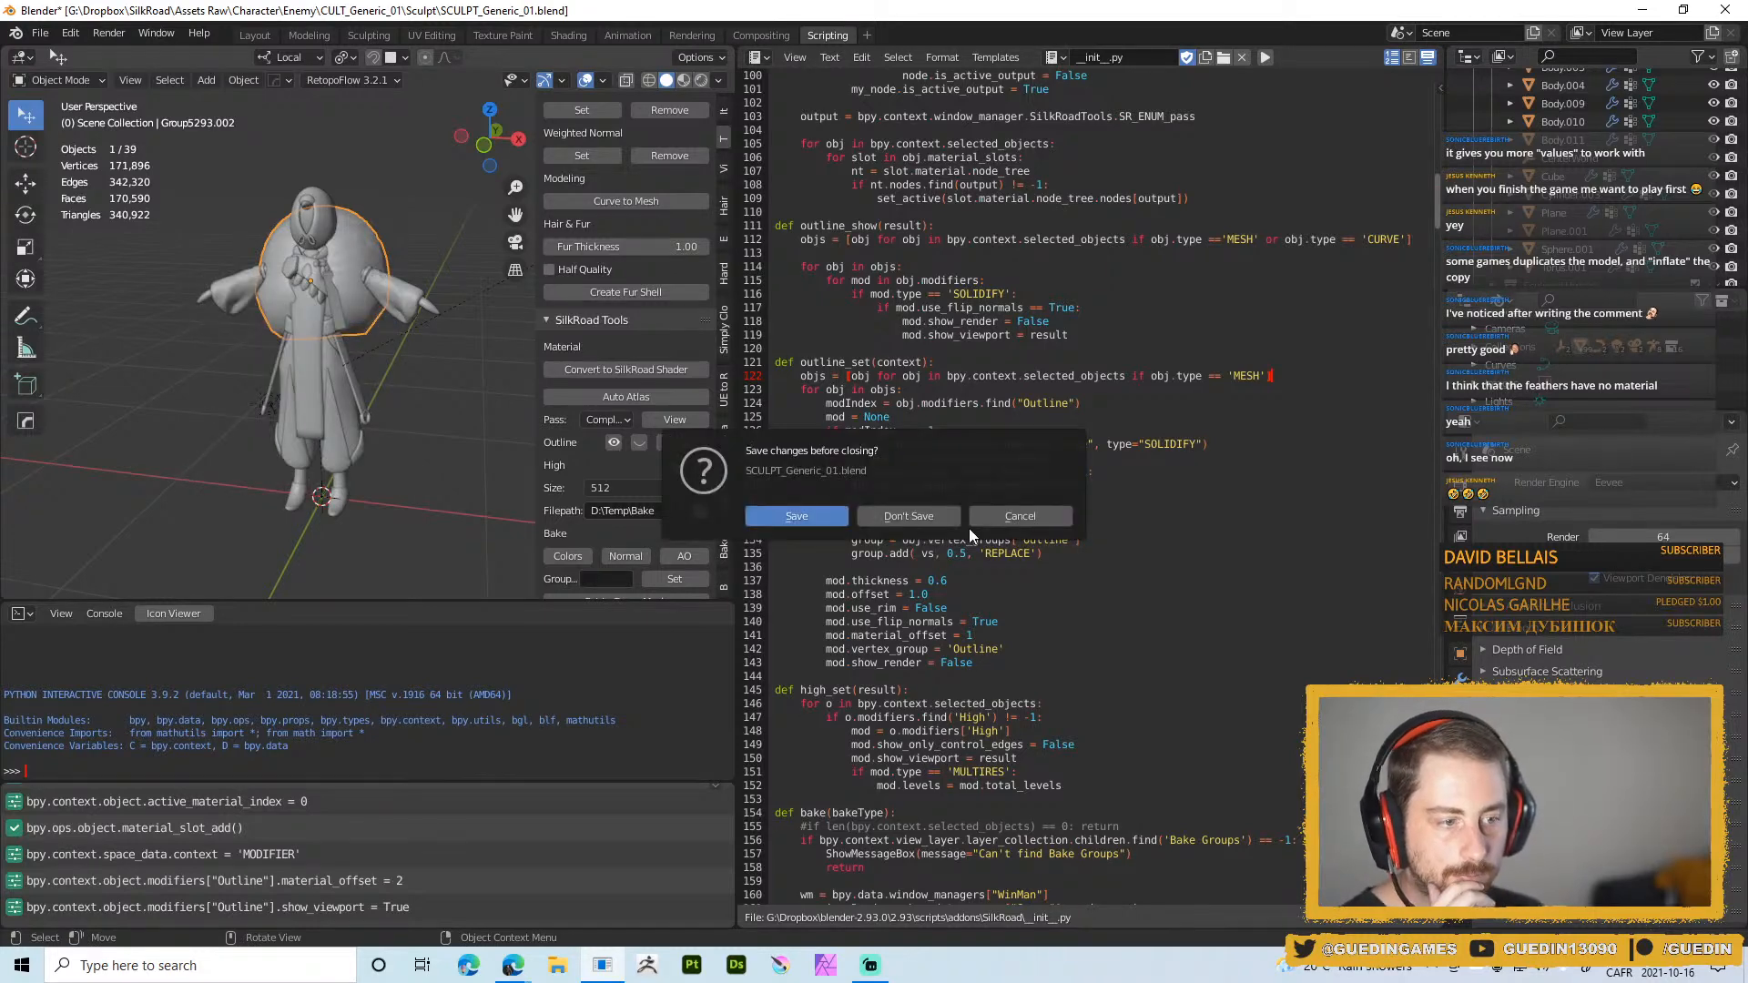
click(765, 516)
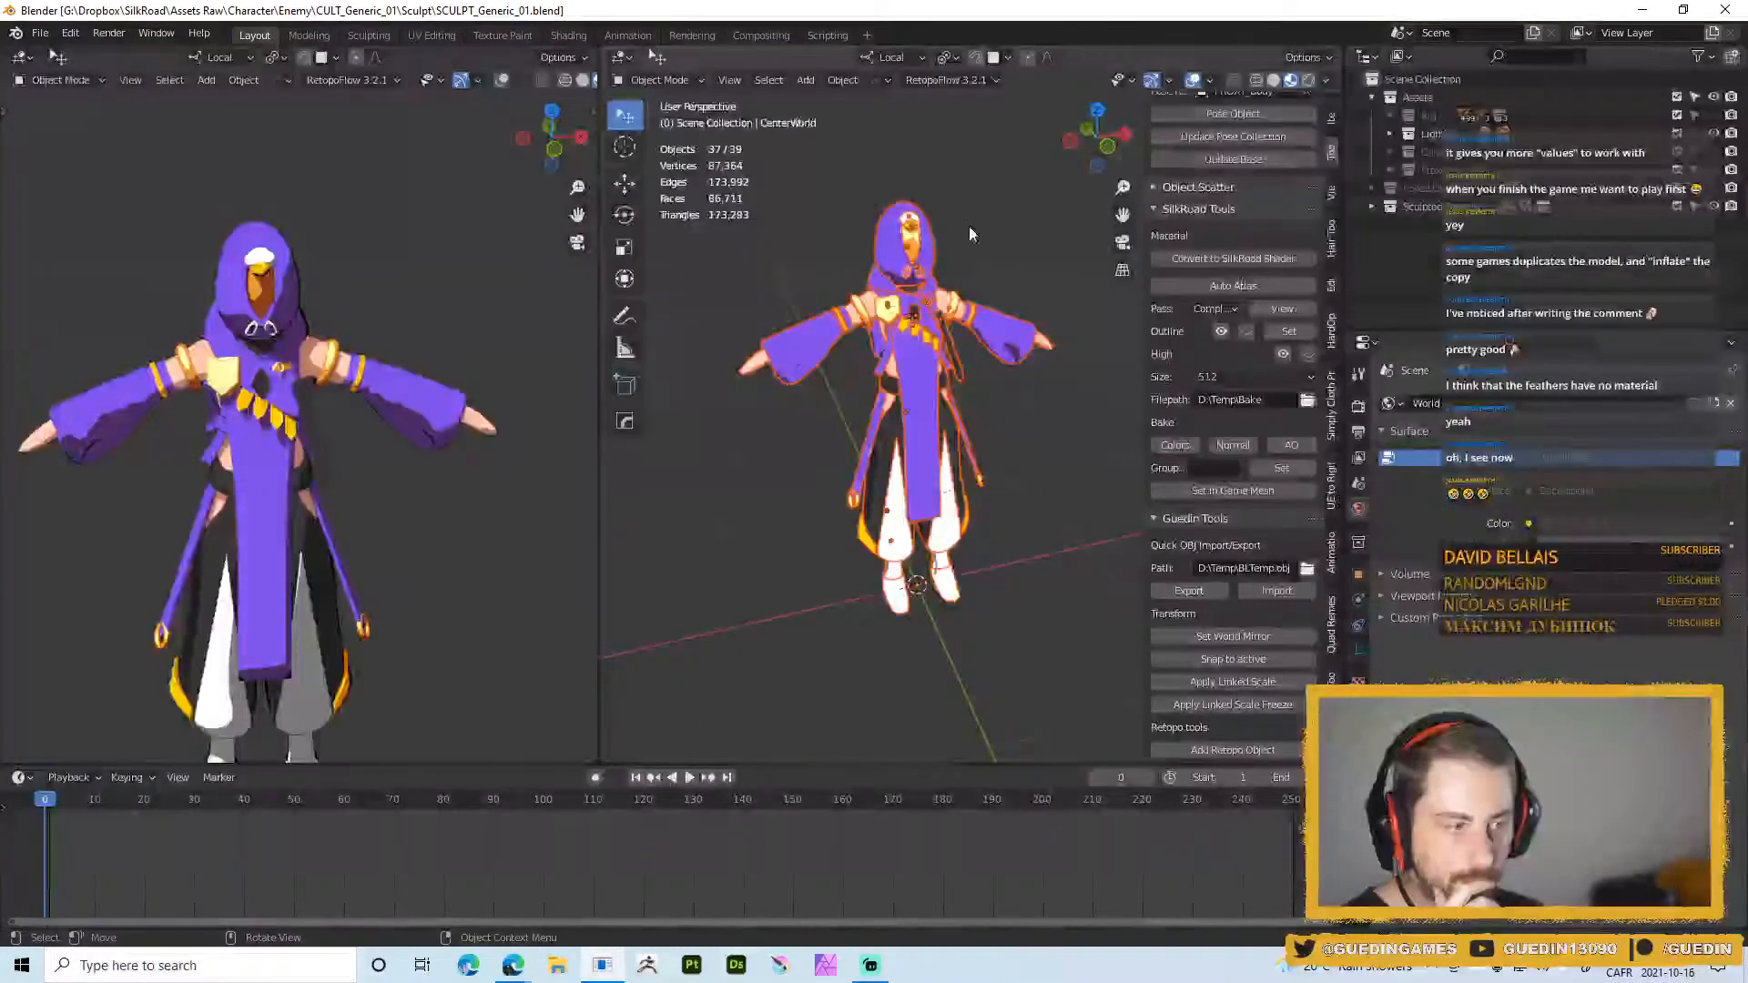
click(1012, 187)
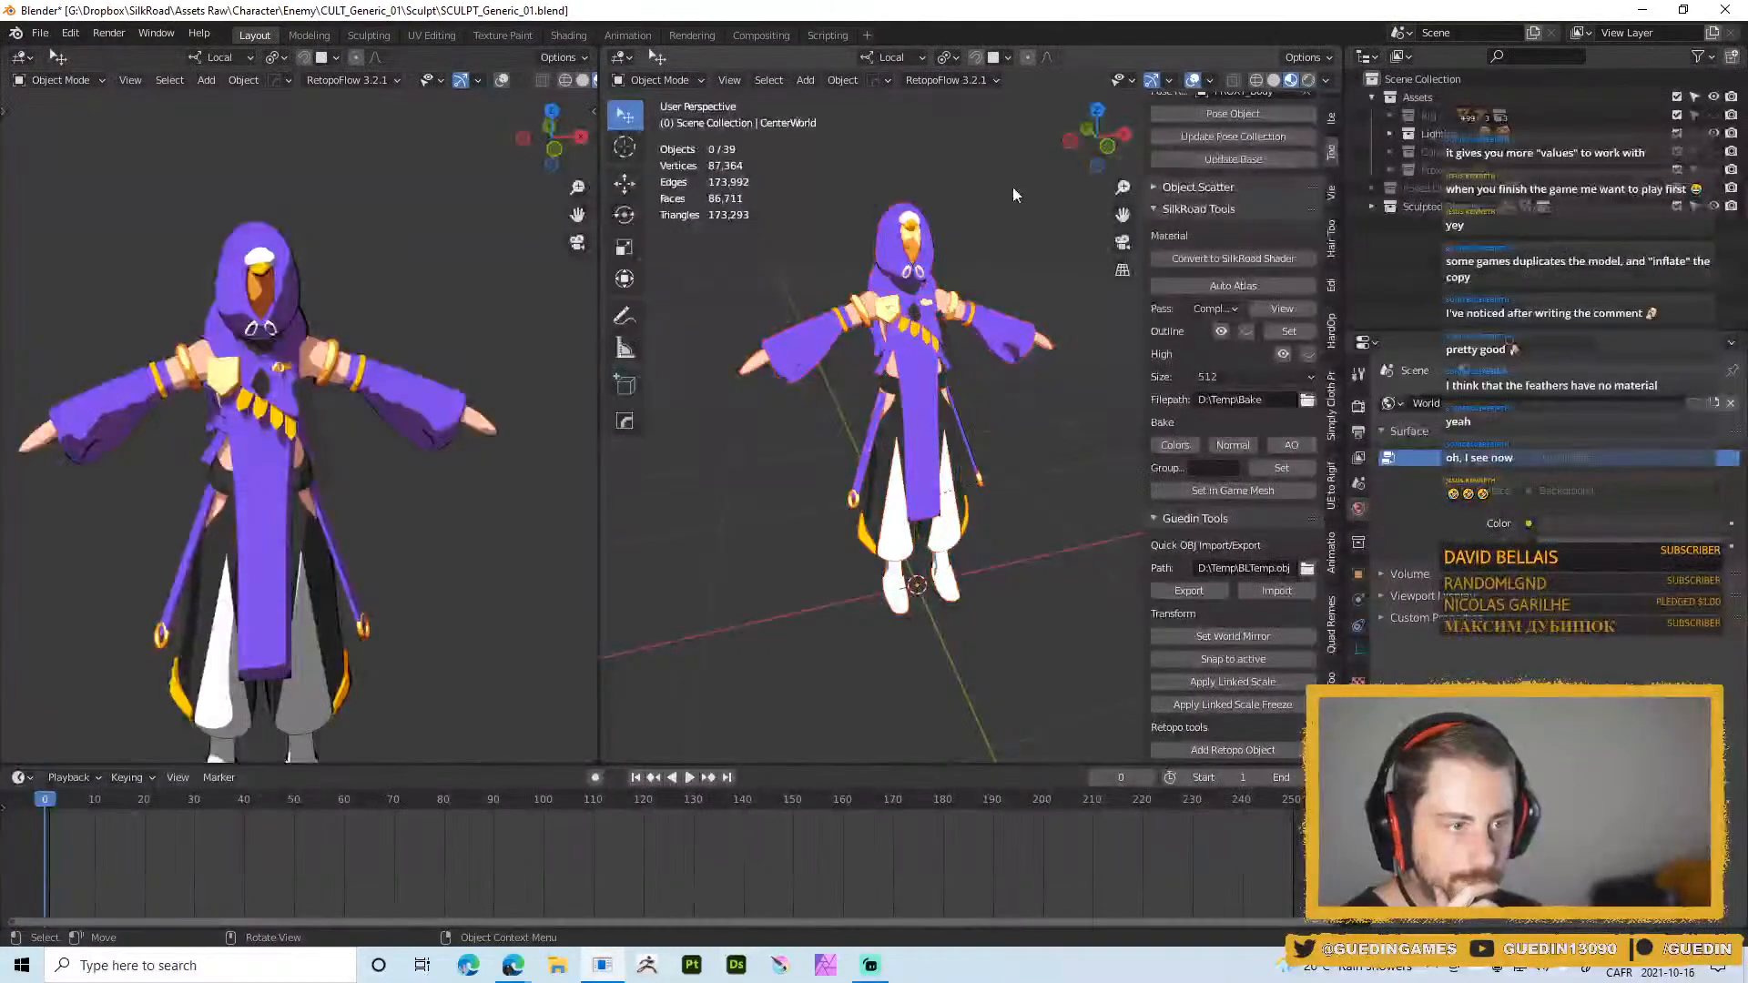
Switch to the Scripting workspace and enlarge the 3D viewport so the model and the SilkRoad Tools settings fit
click(828, 34)
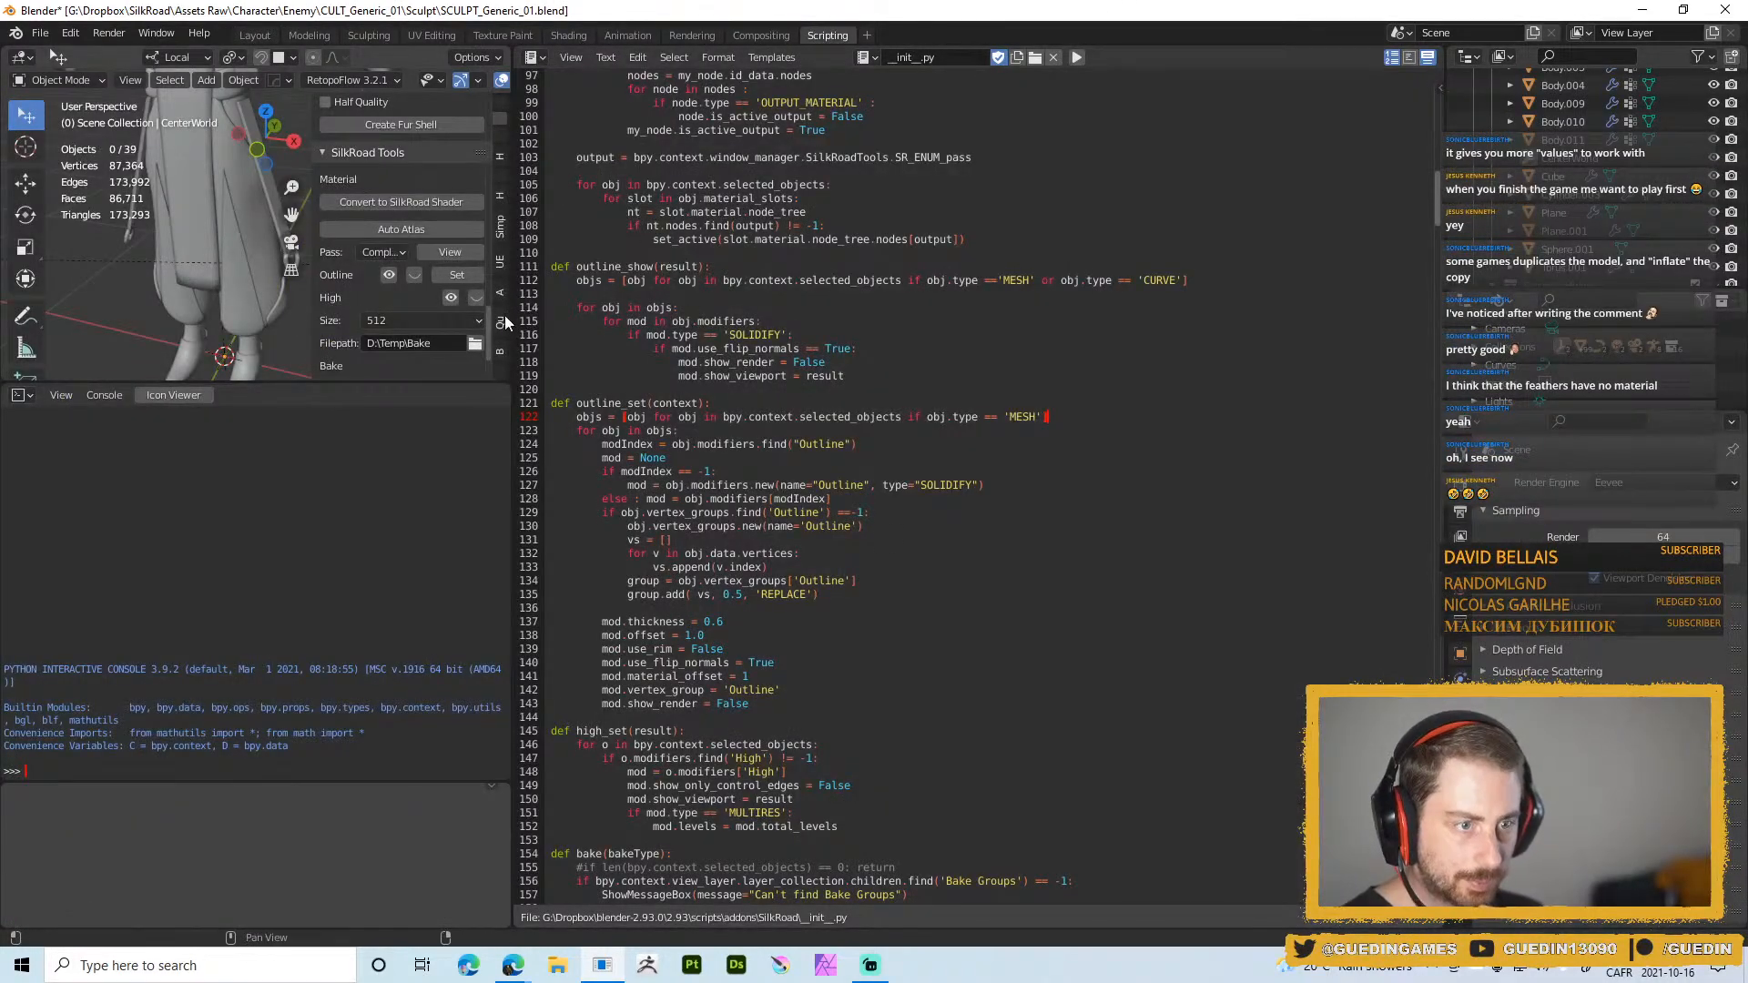
drag(513, 310, 817, 355)
drag(496, 384, 479, 650)
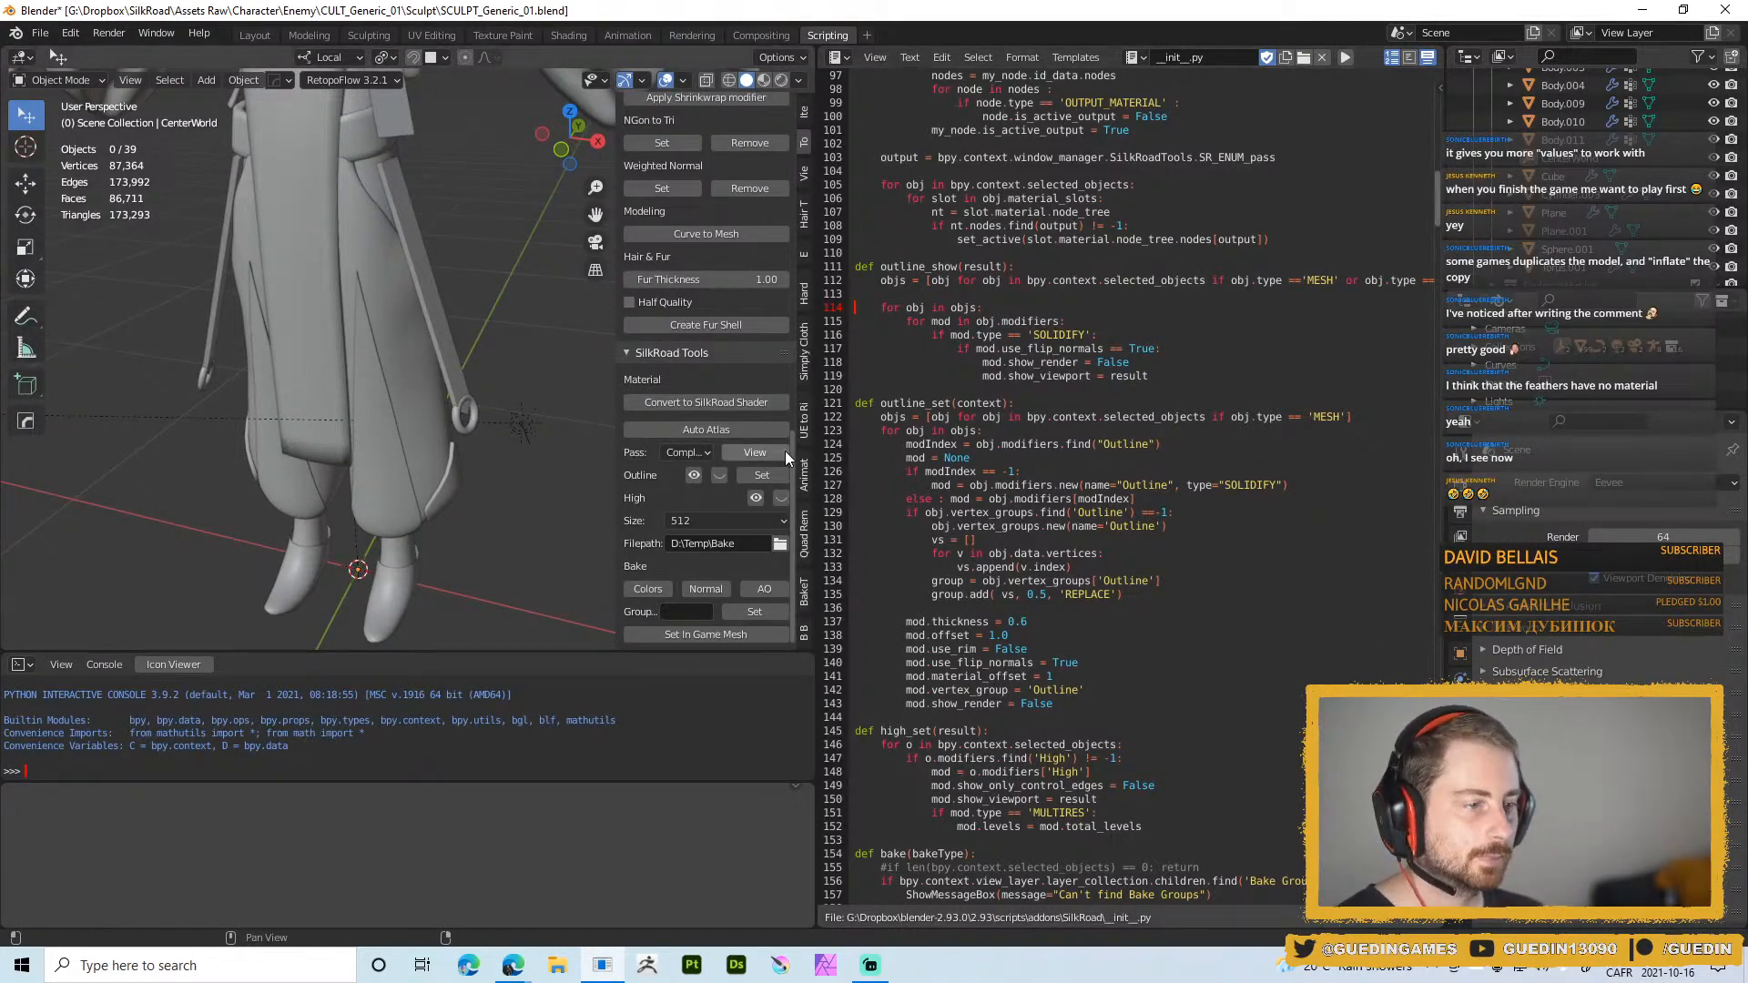
drag(816, 465, 777, 464)
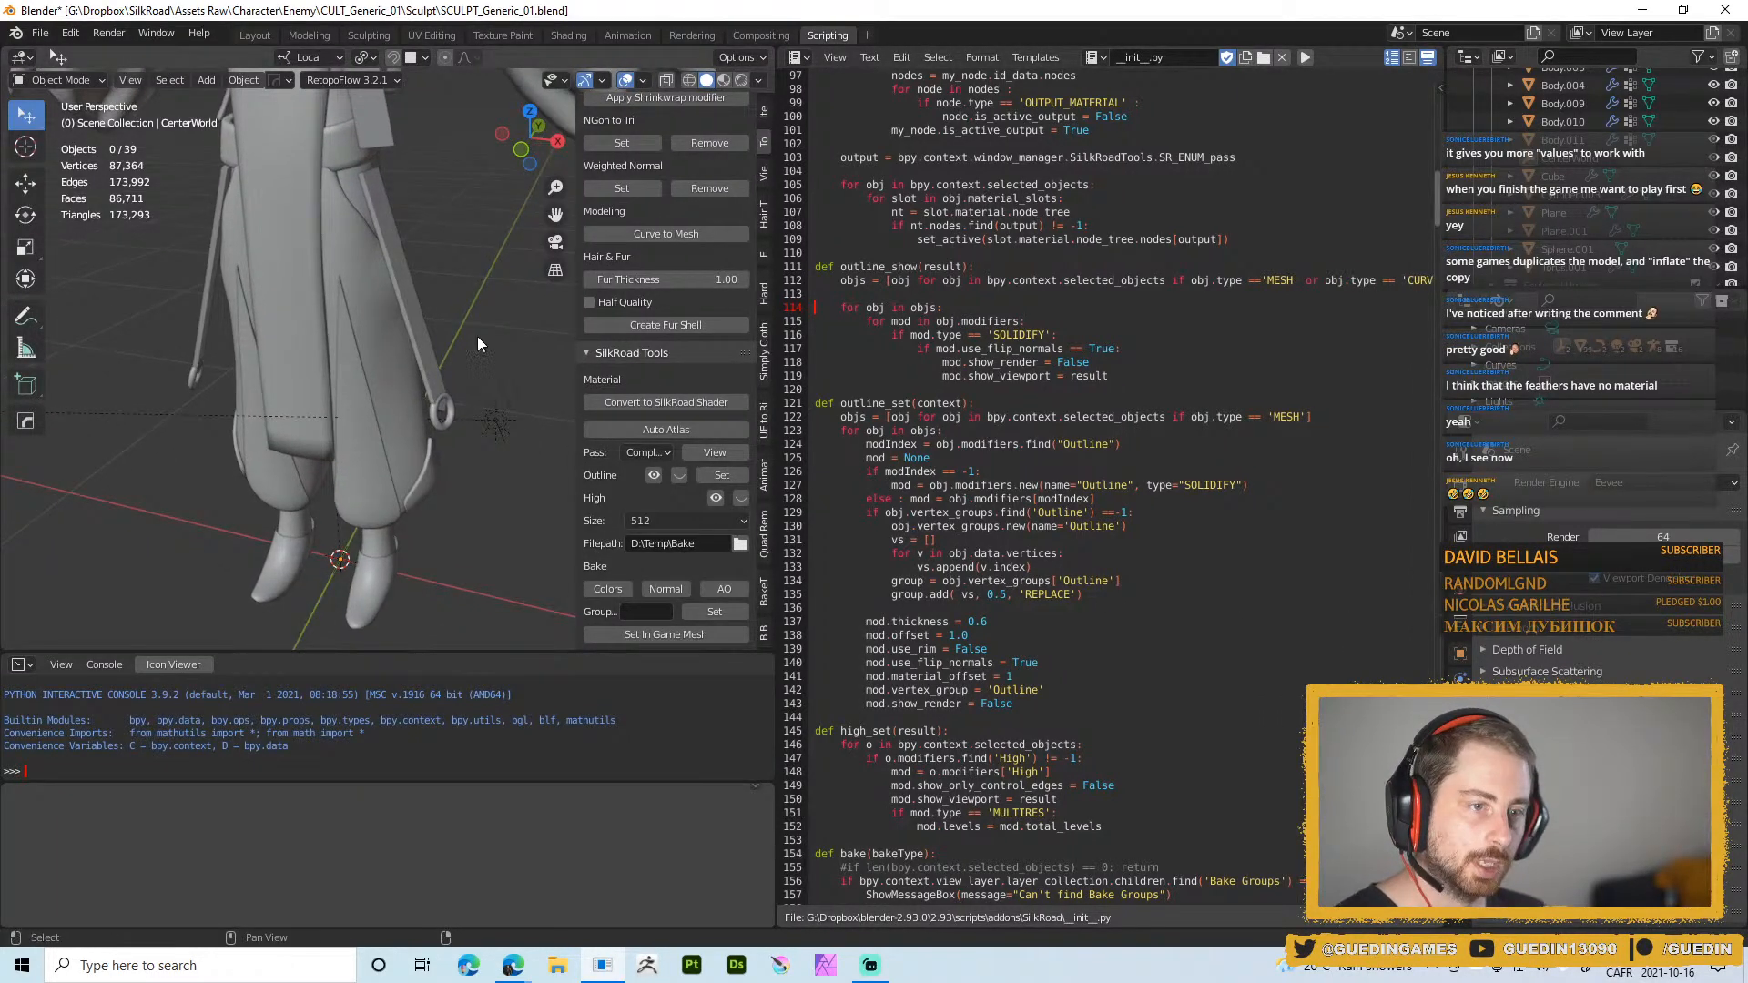
Examine the robed character's chest area and hood from several angles, selecting one of the chest feathers
scroll(477, 336, down, 5)
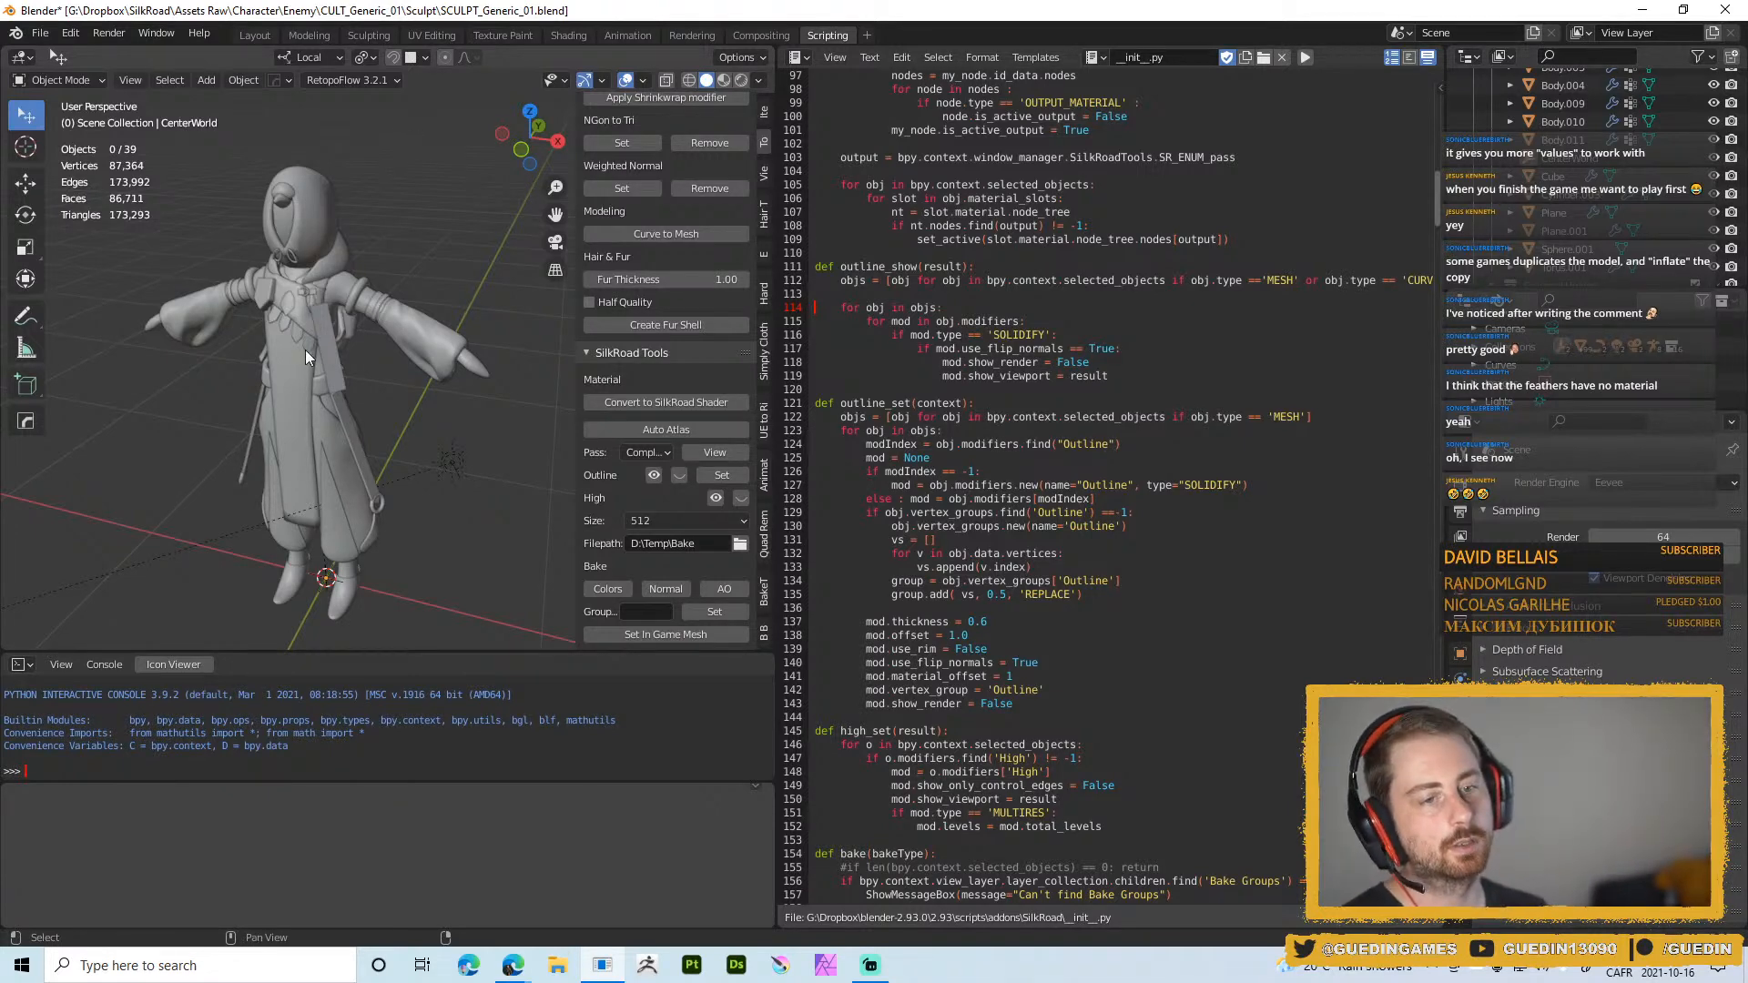
shift+middle_drag(304, 349, 297, 270)
scroll(321, 298, up, 2)
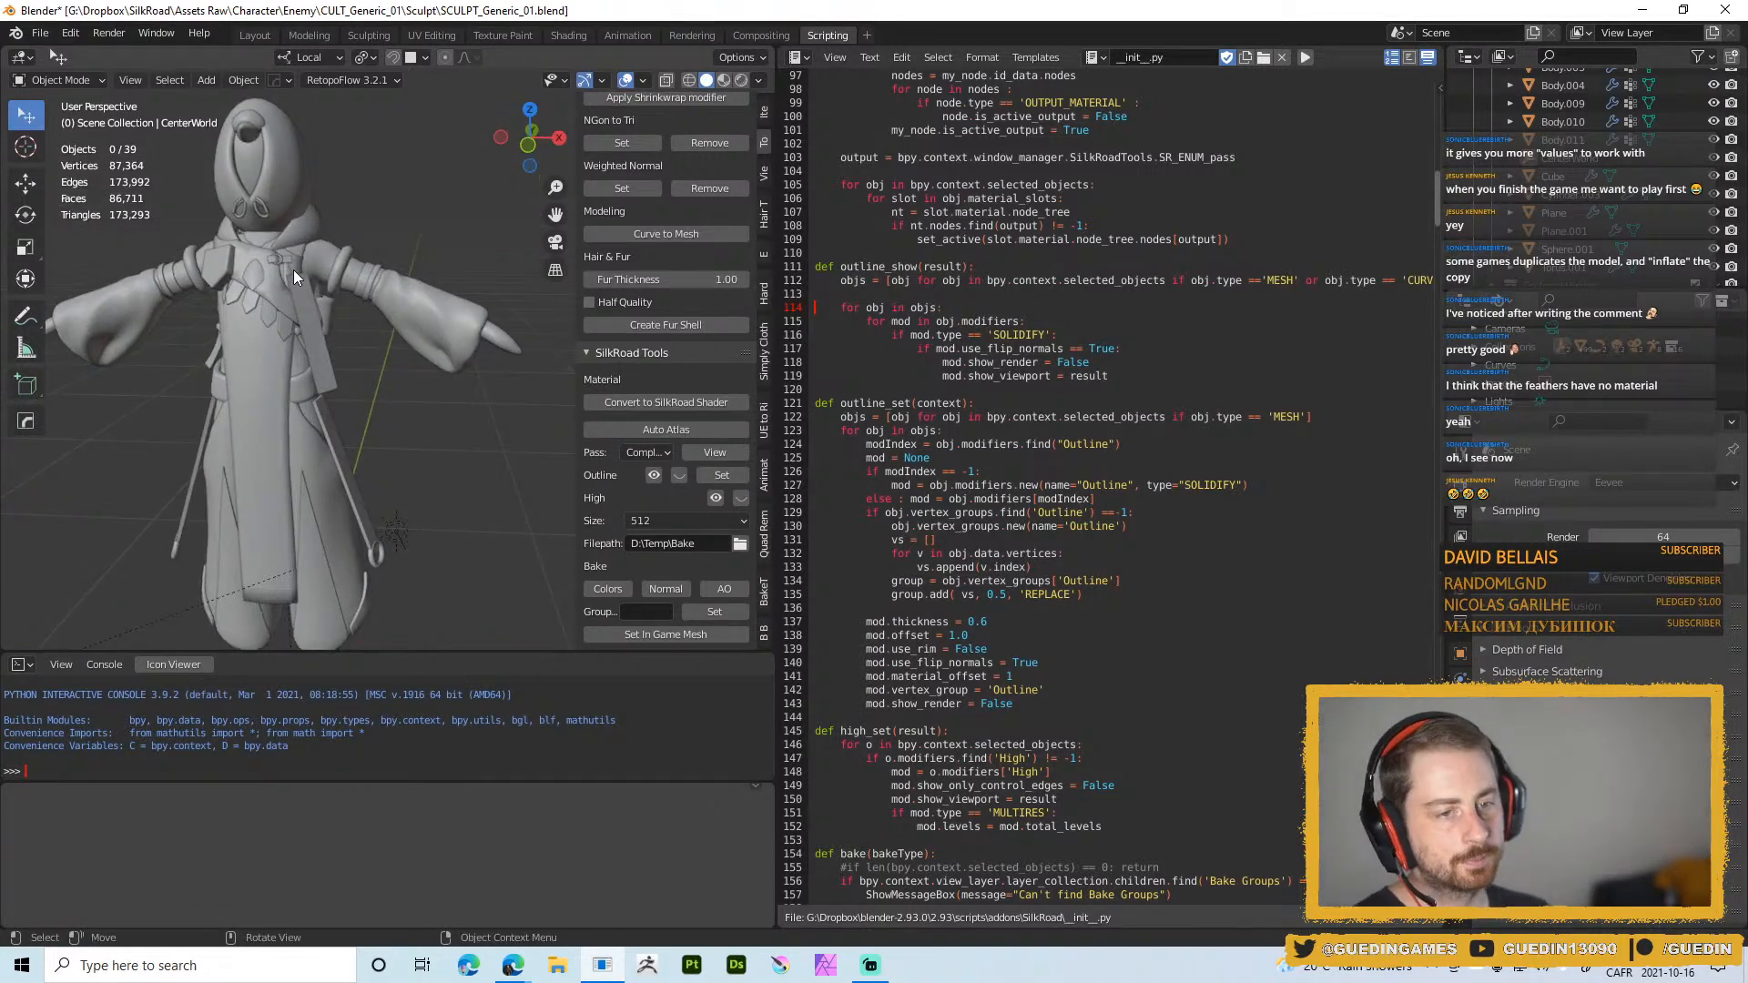
scroll(242, 298, up, 2)
shift+middle_drag(244, 344, 205, 366)
click(206, 363)
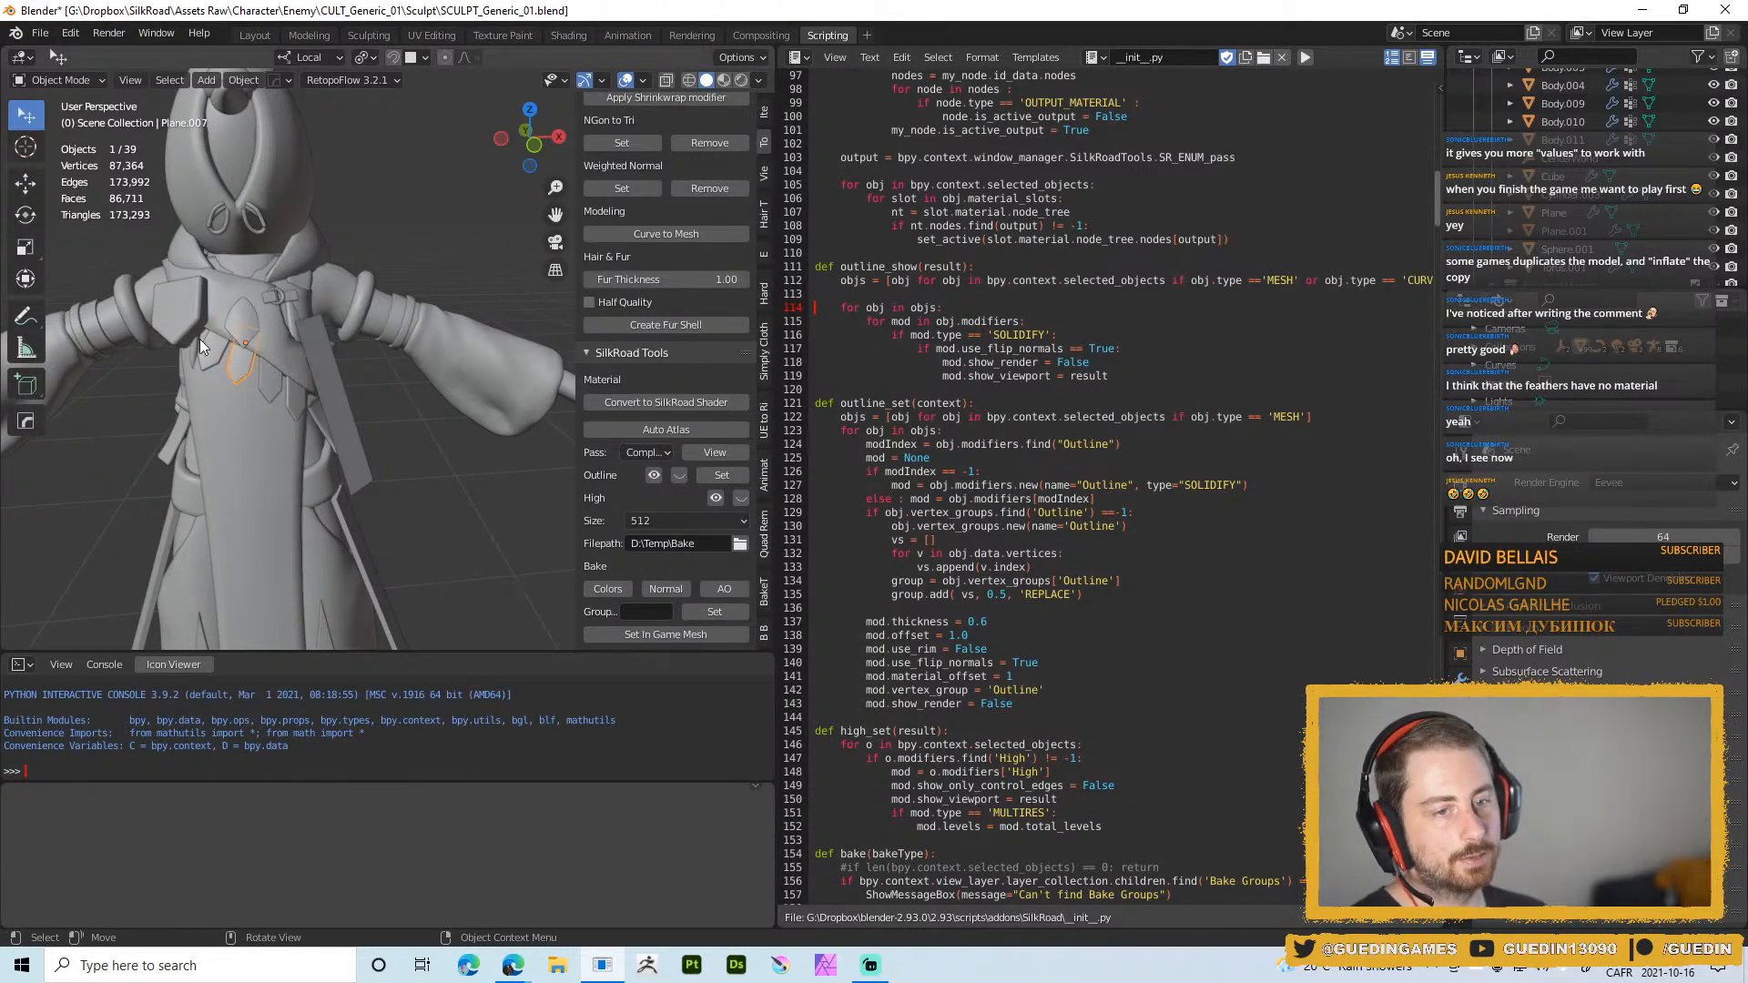
middle_drag(284, 407, 211, 369)
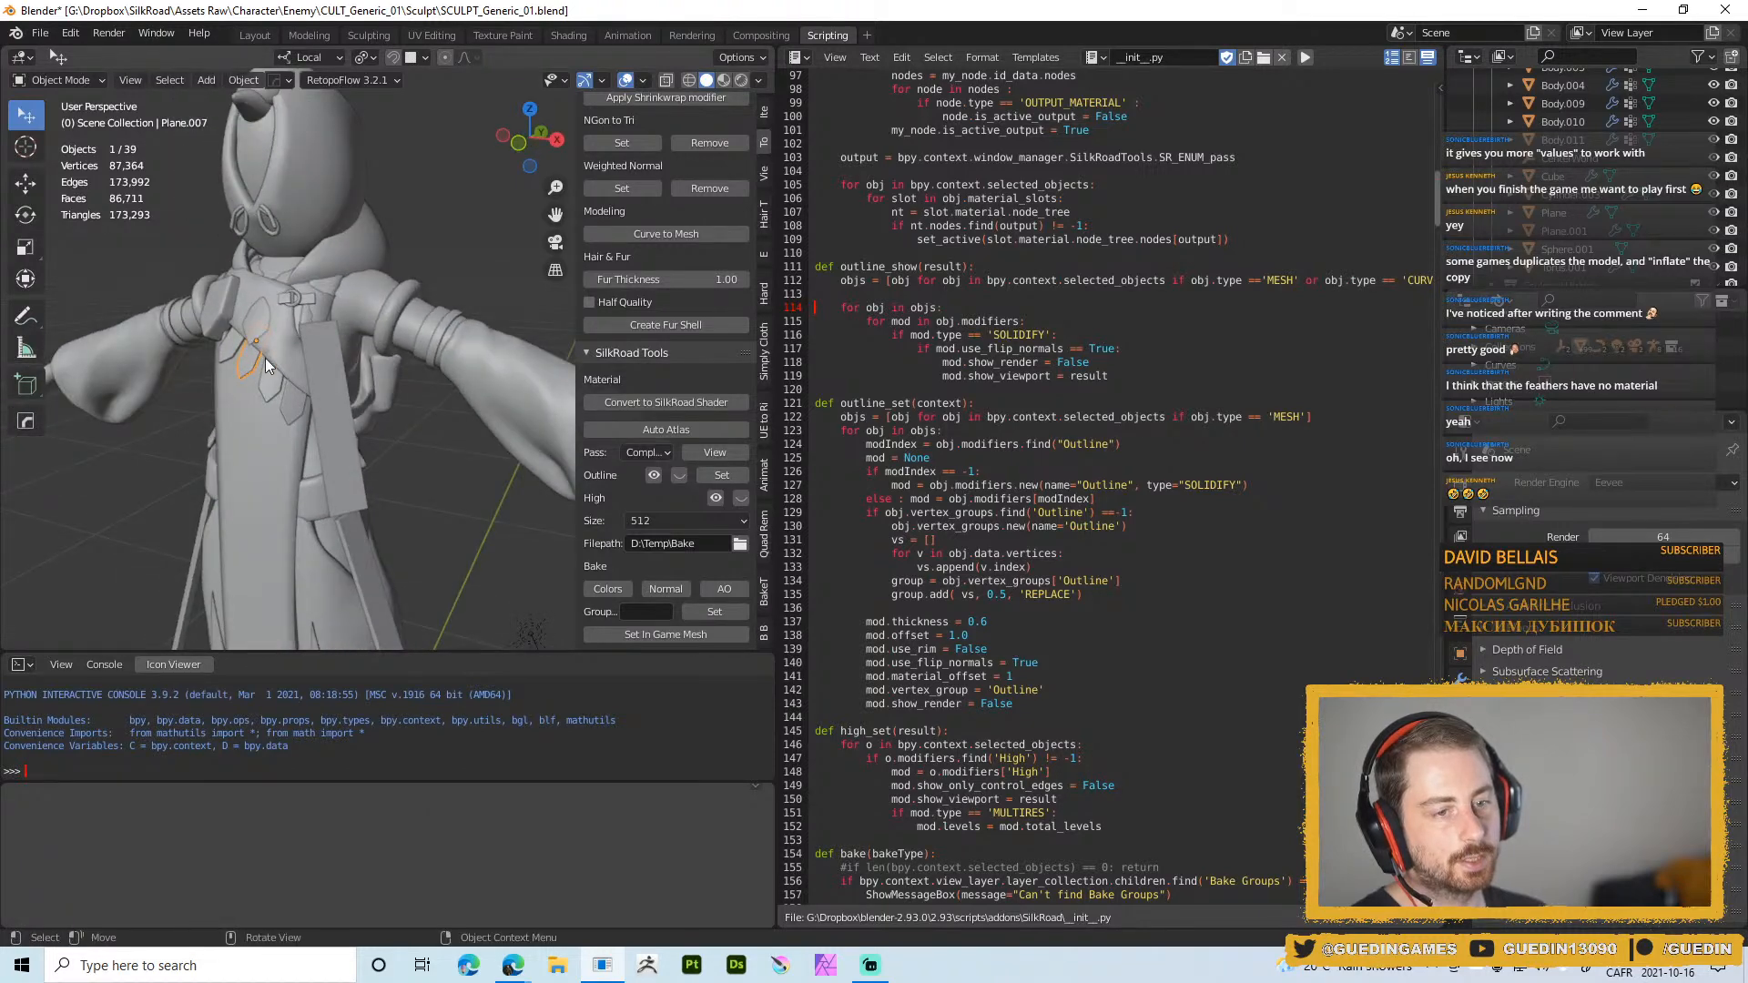
middle_drag(168, 428, 288, 391)
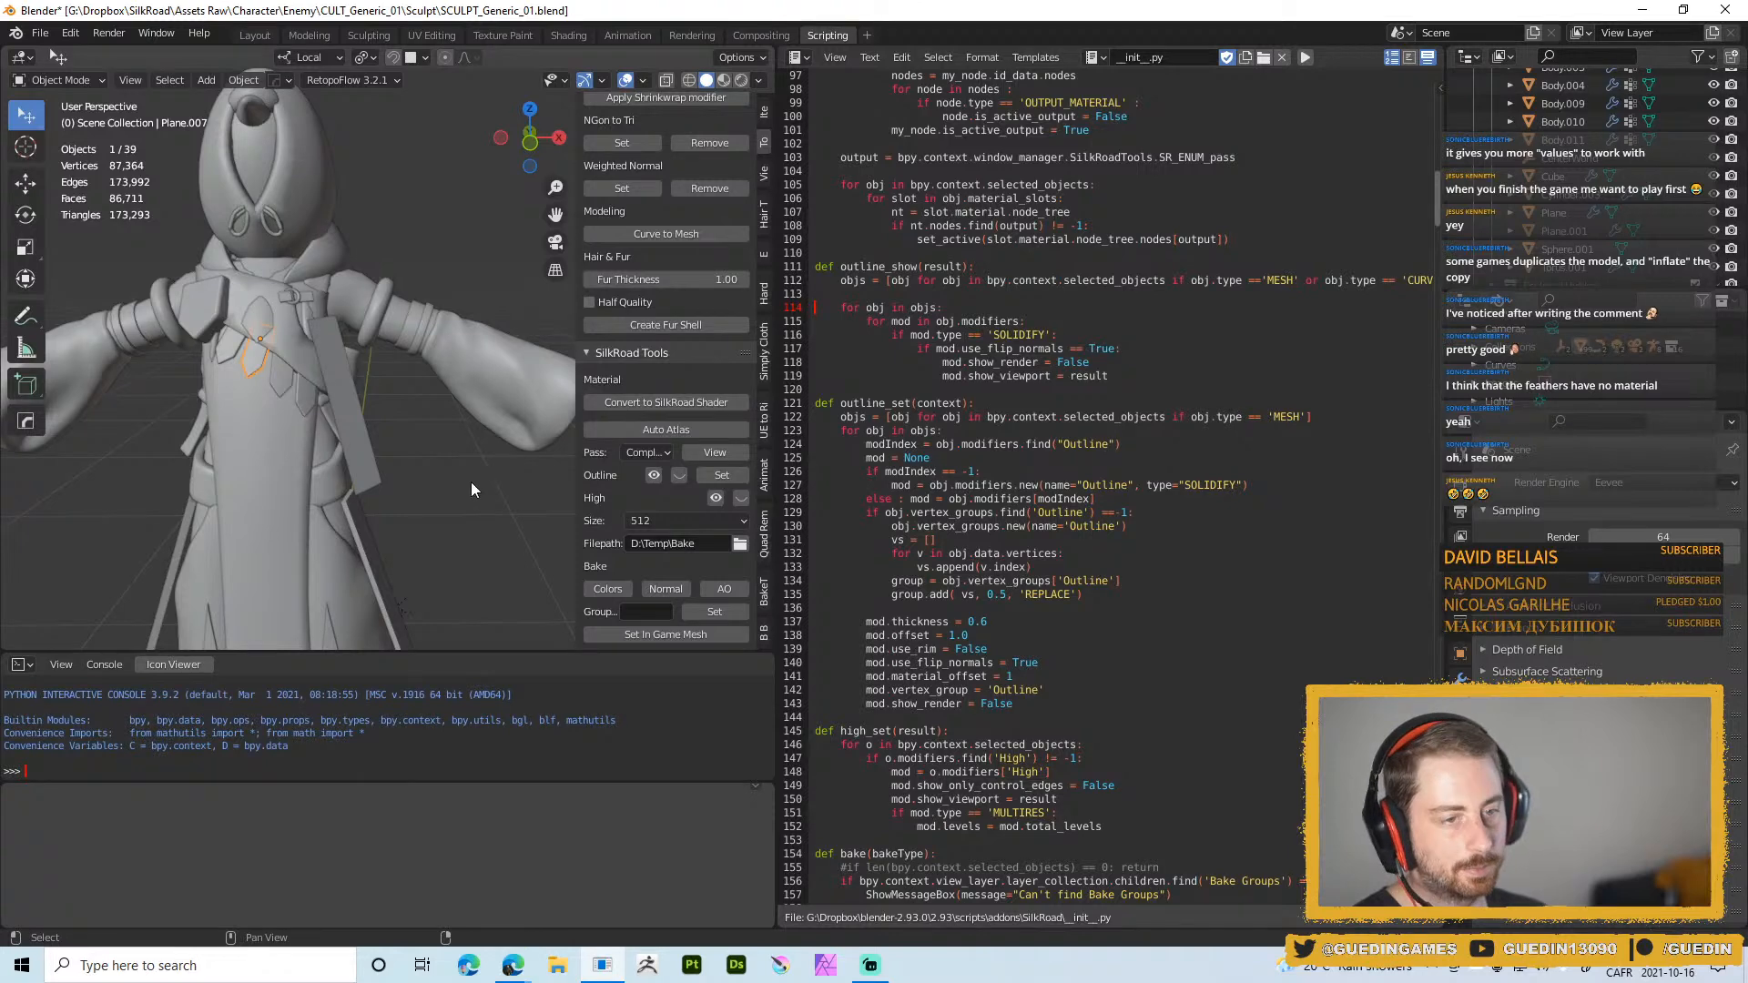
scroll(491, 487, up, 3)
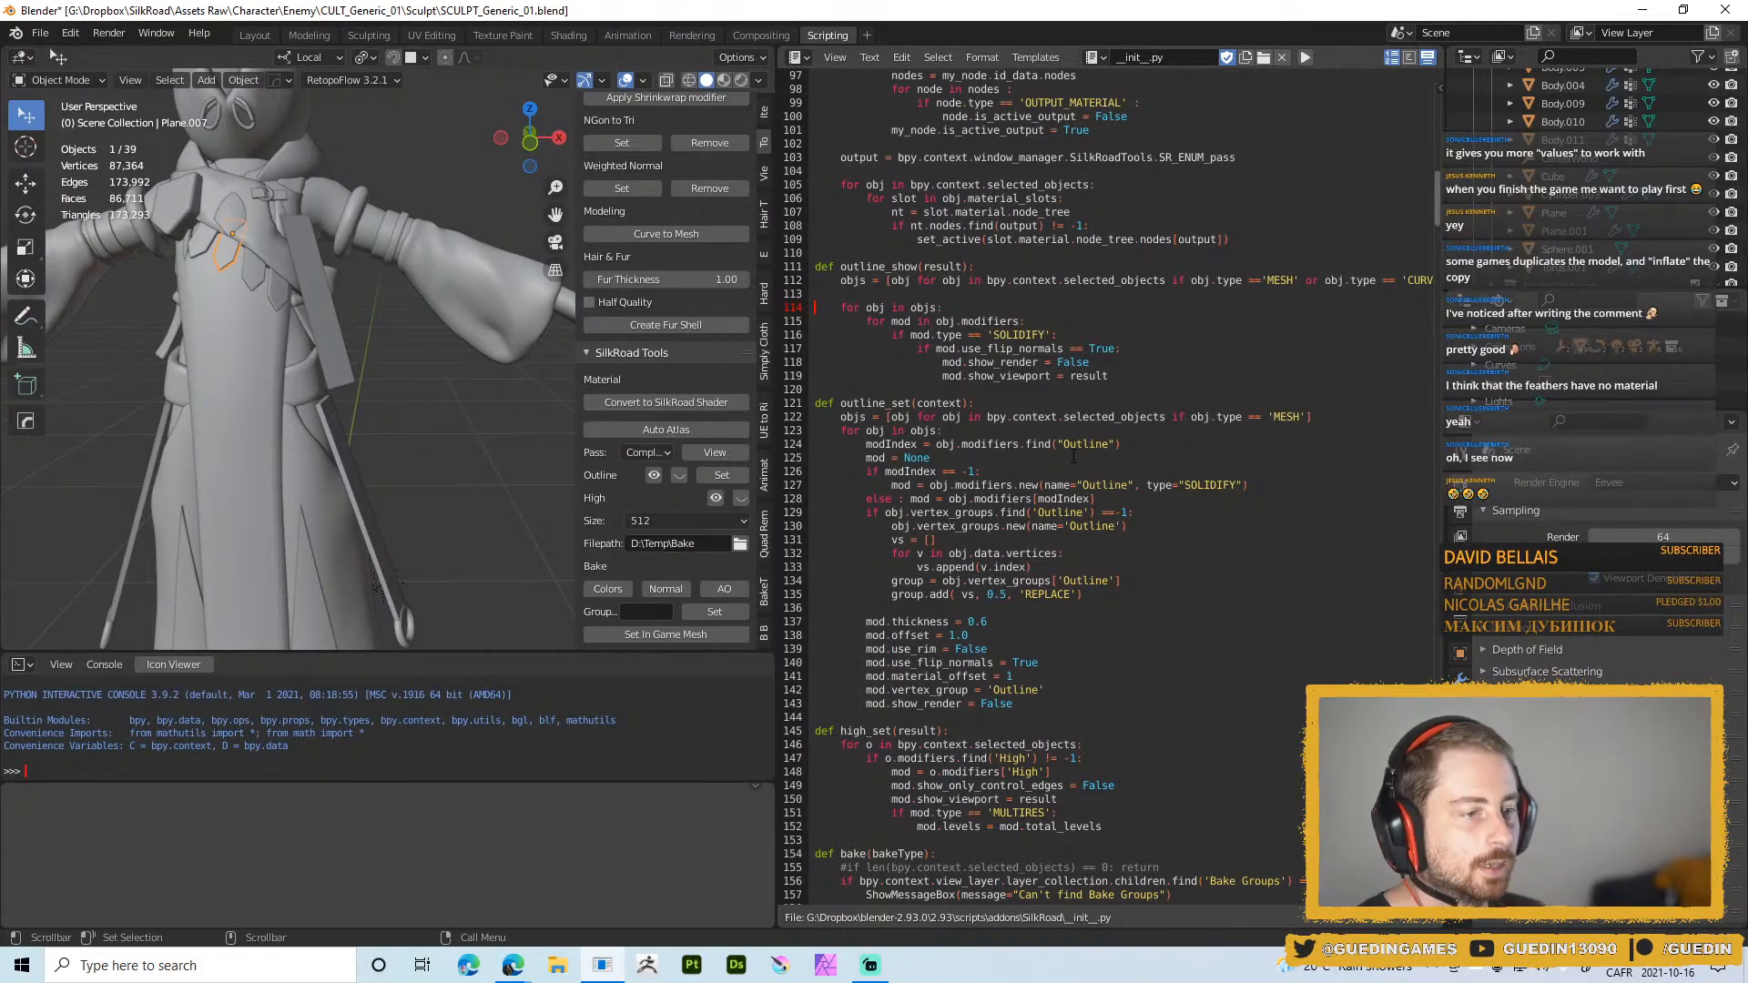
shift+middle_drag(379, 238, 366, 419)
scroll(313, 175, up, 3)
middle_drag(293, 228, 274, 242)
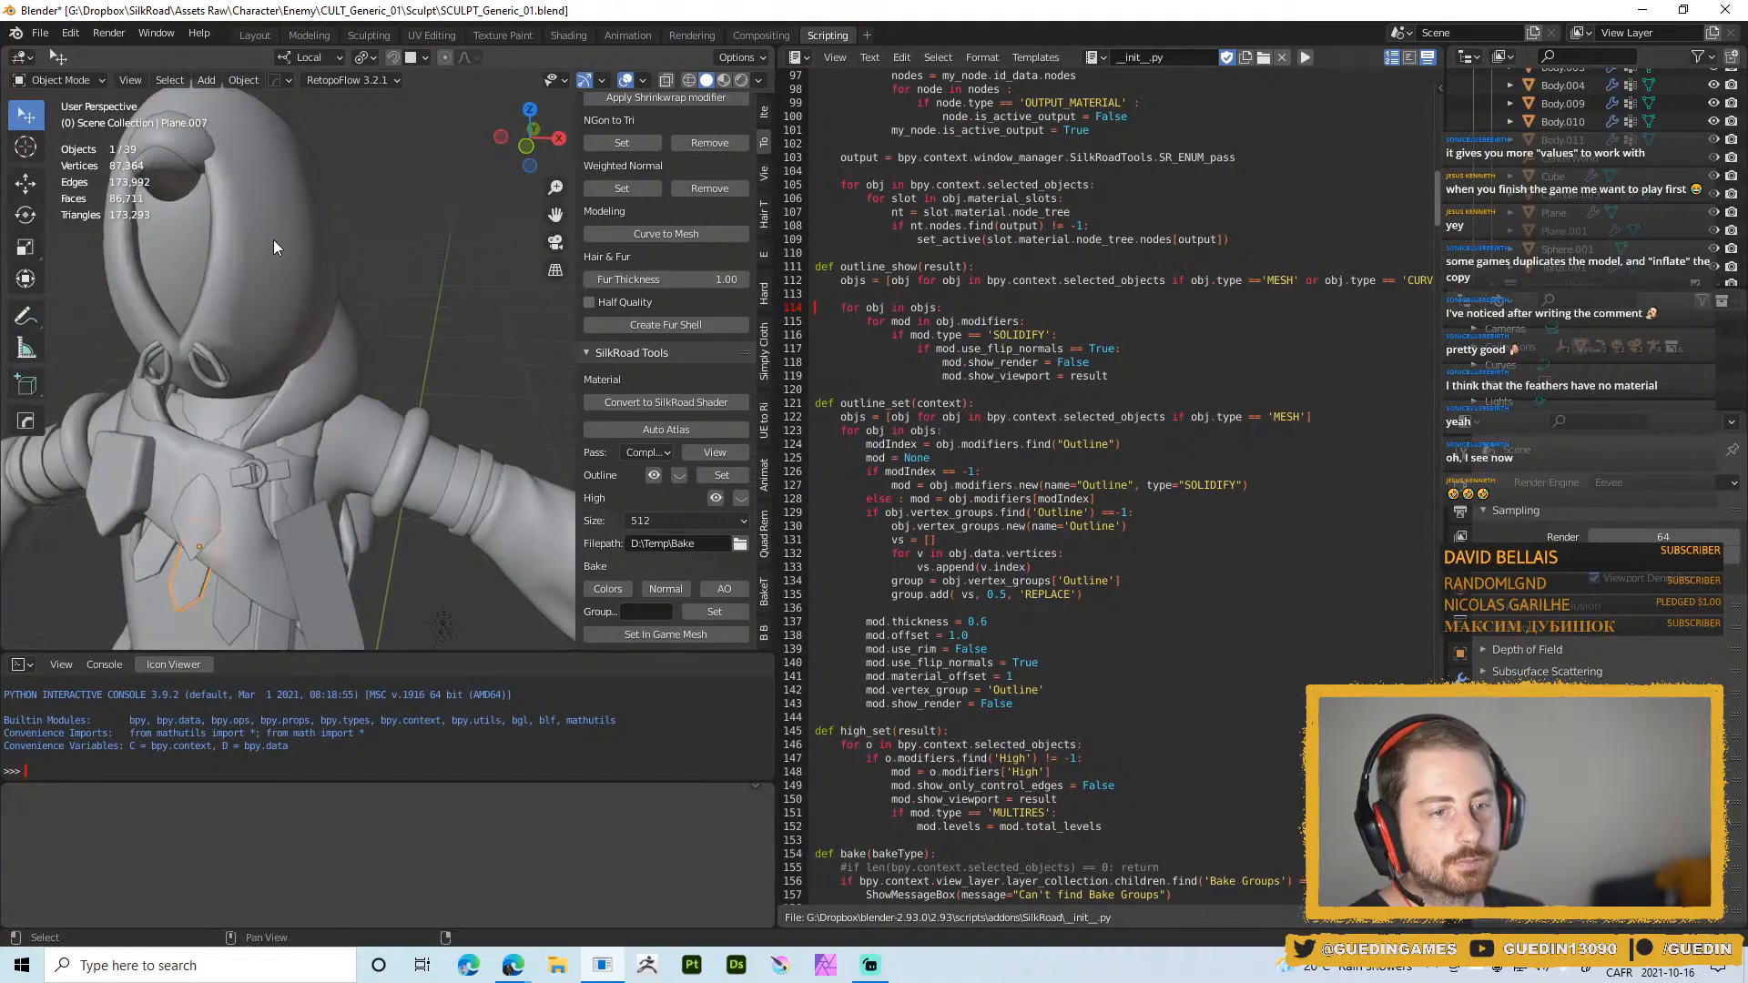
Select the ring around the character's upper arm and display the viewport in Material Preview shading
click(276, 244)
shift+middle_drag(406, 434, 340, 284)
click(338, 284)
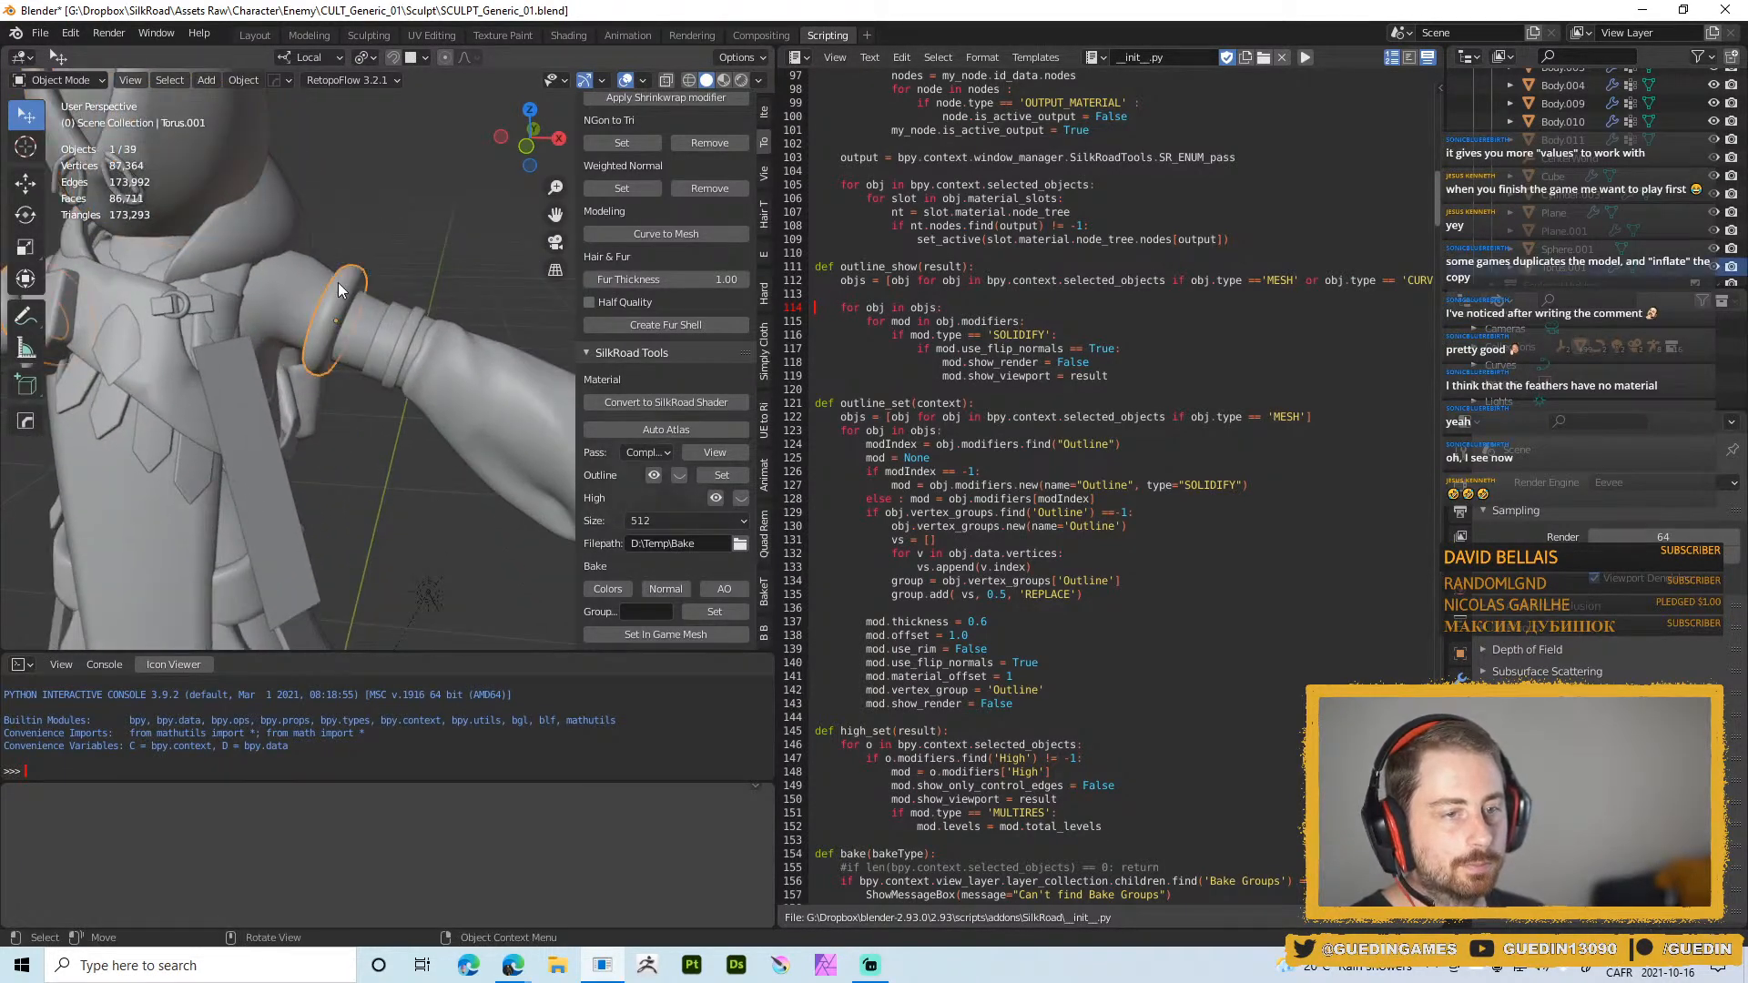
key(z)
click(349, 334)
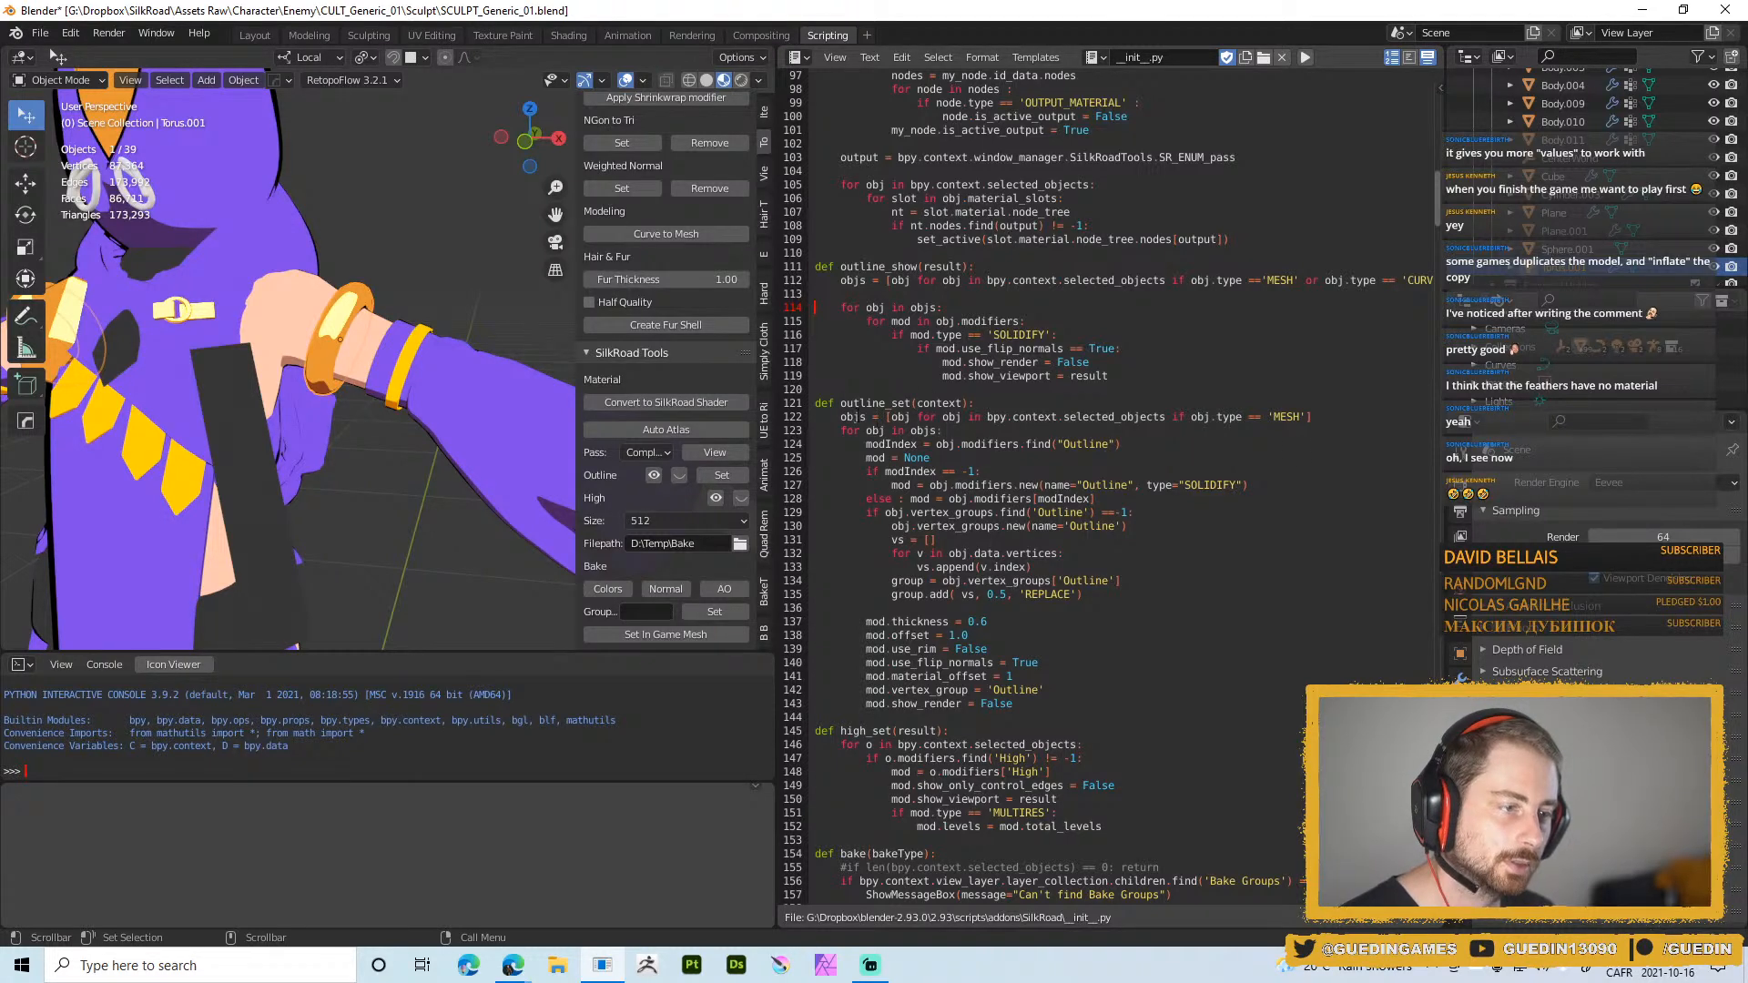
Review the outline_set function in __init__.py, especially how the Outline modifier is found, created and assigned to mod
click(840, 403)
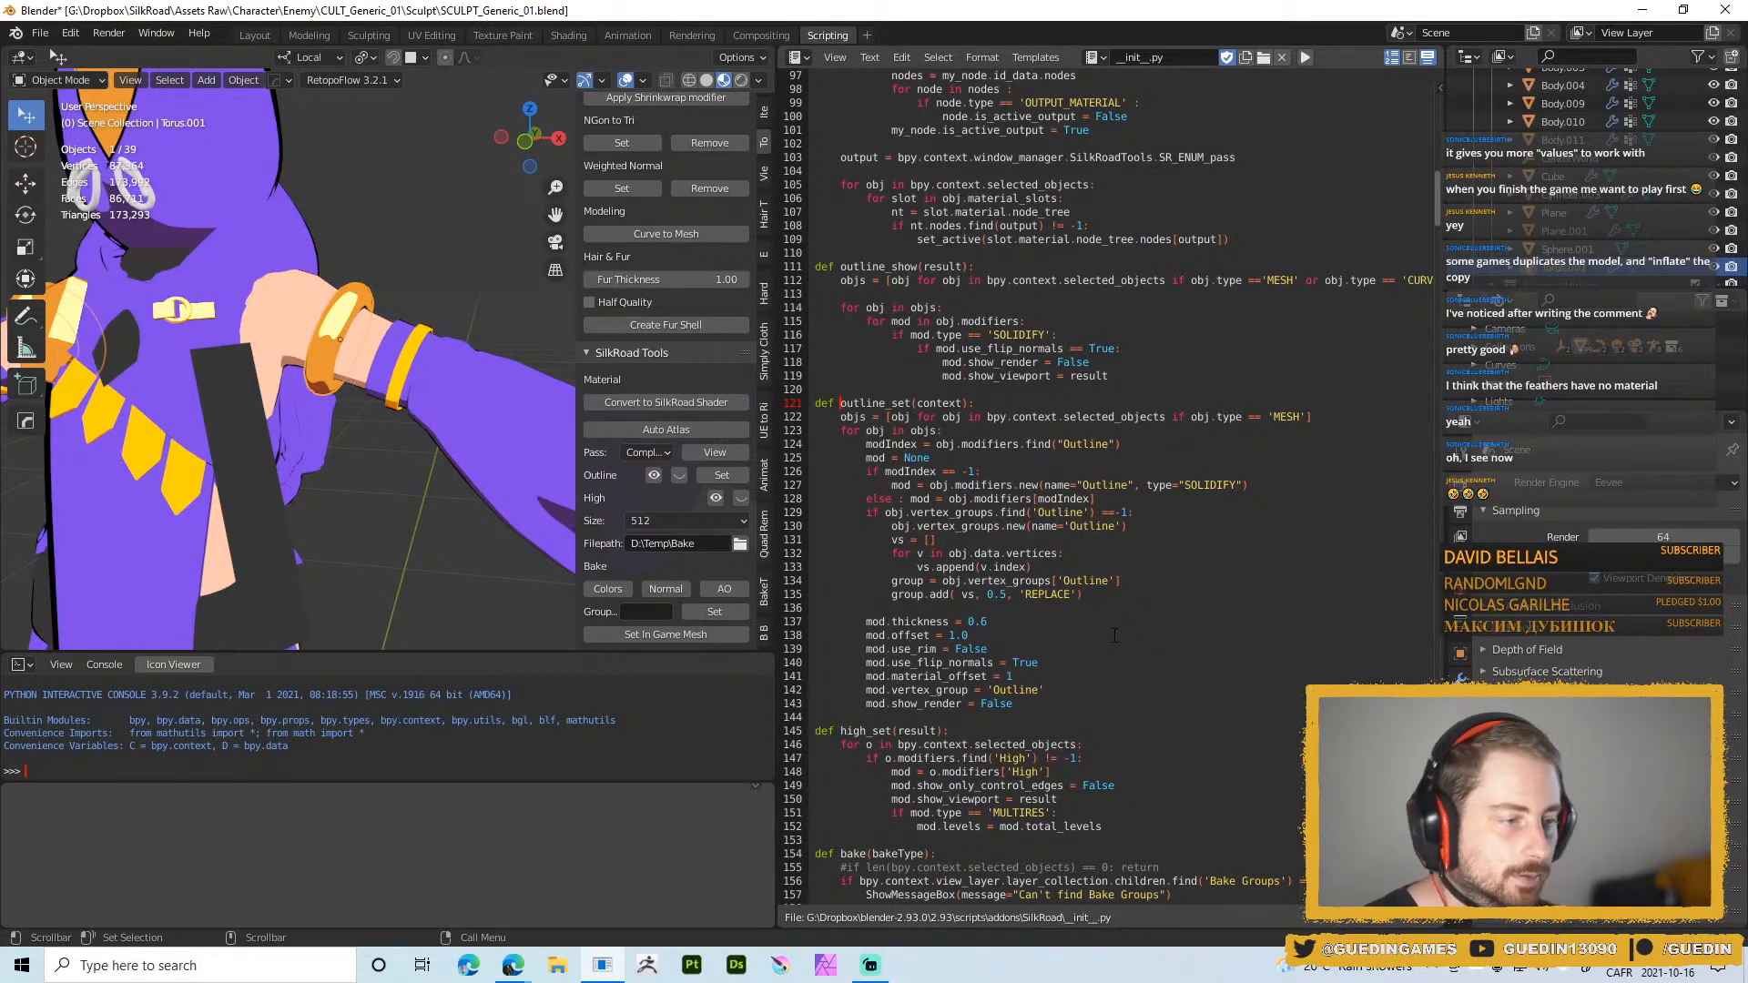
scroll(1027, 594, down, 1)
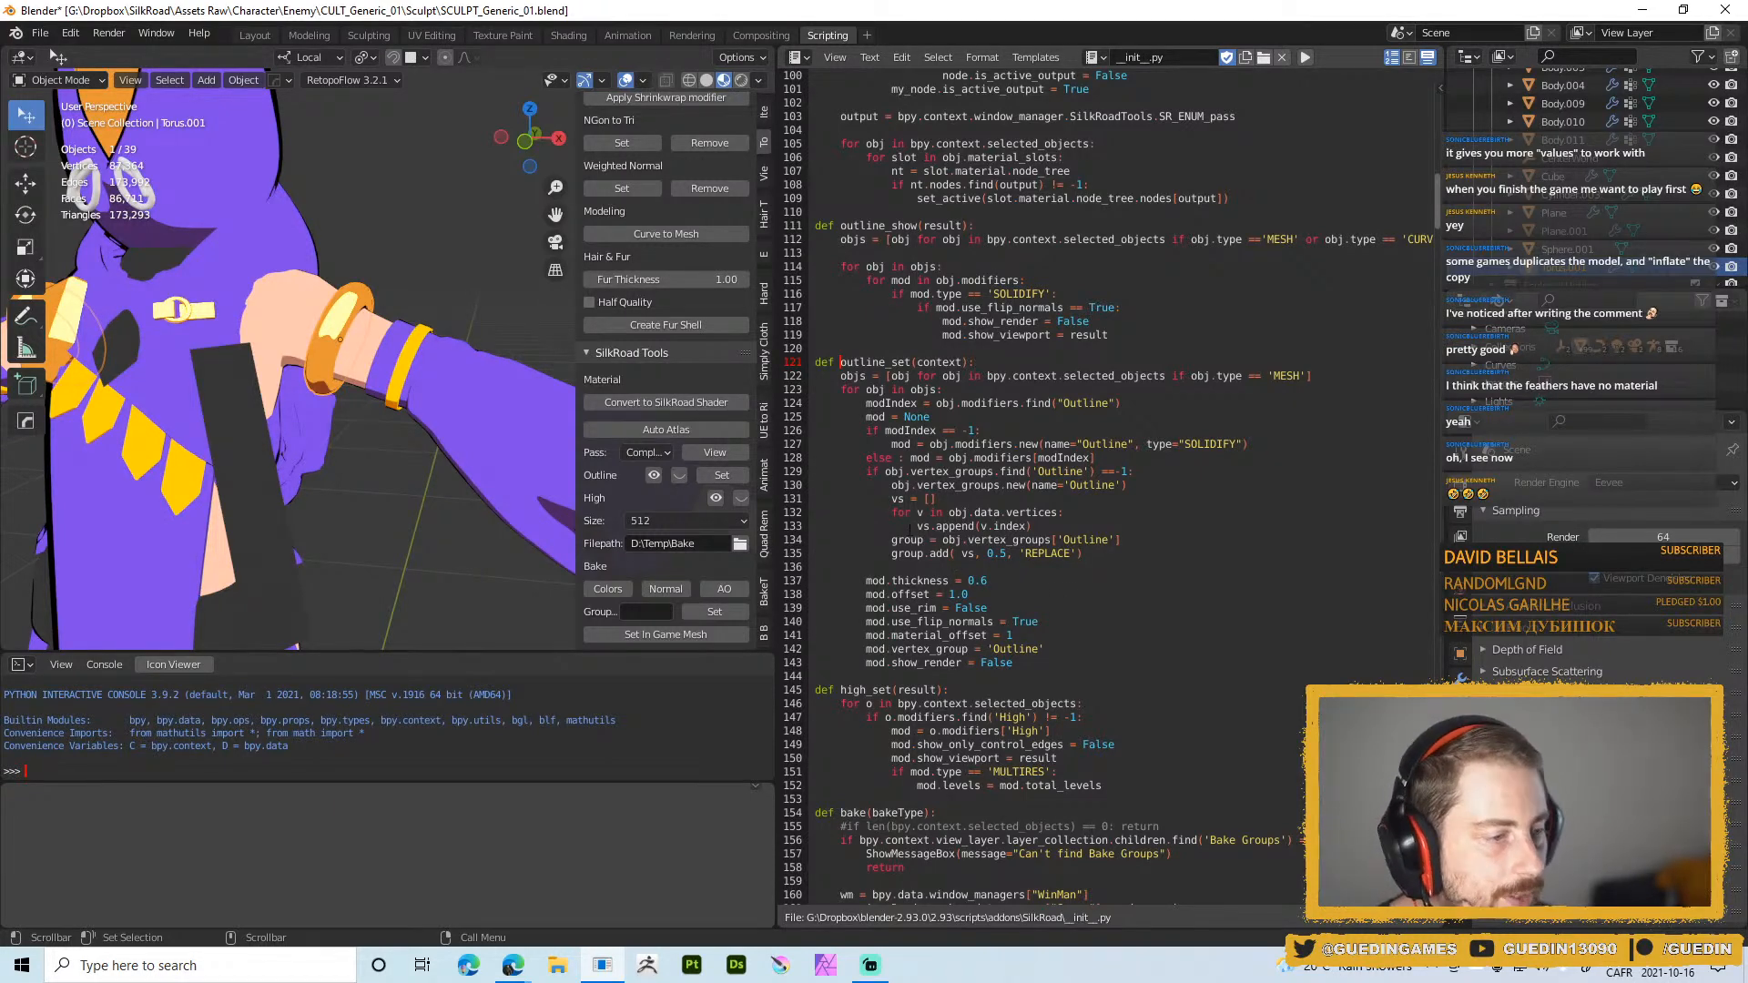
click(1128, 402)
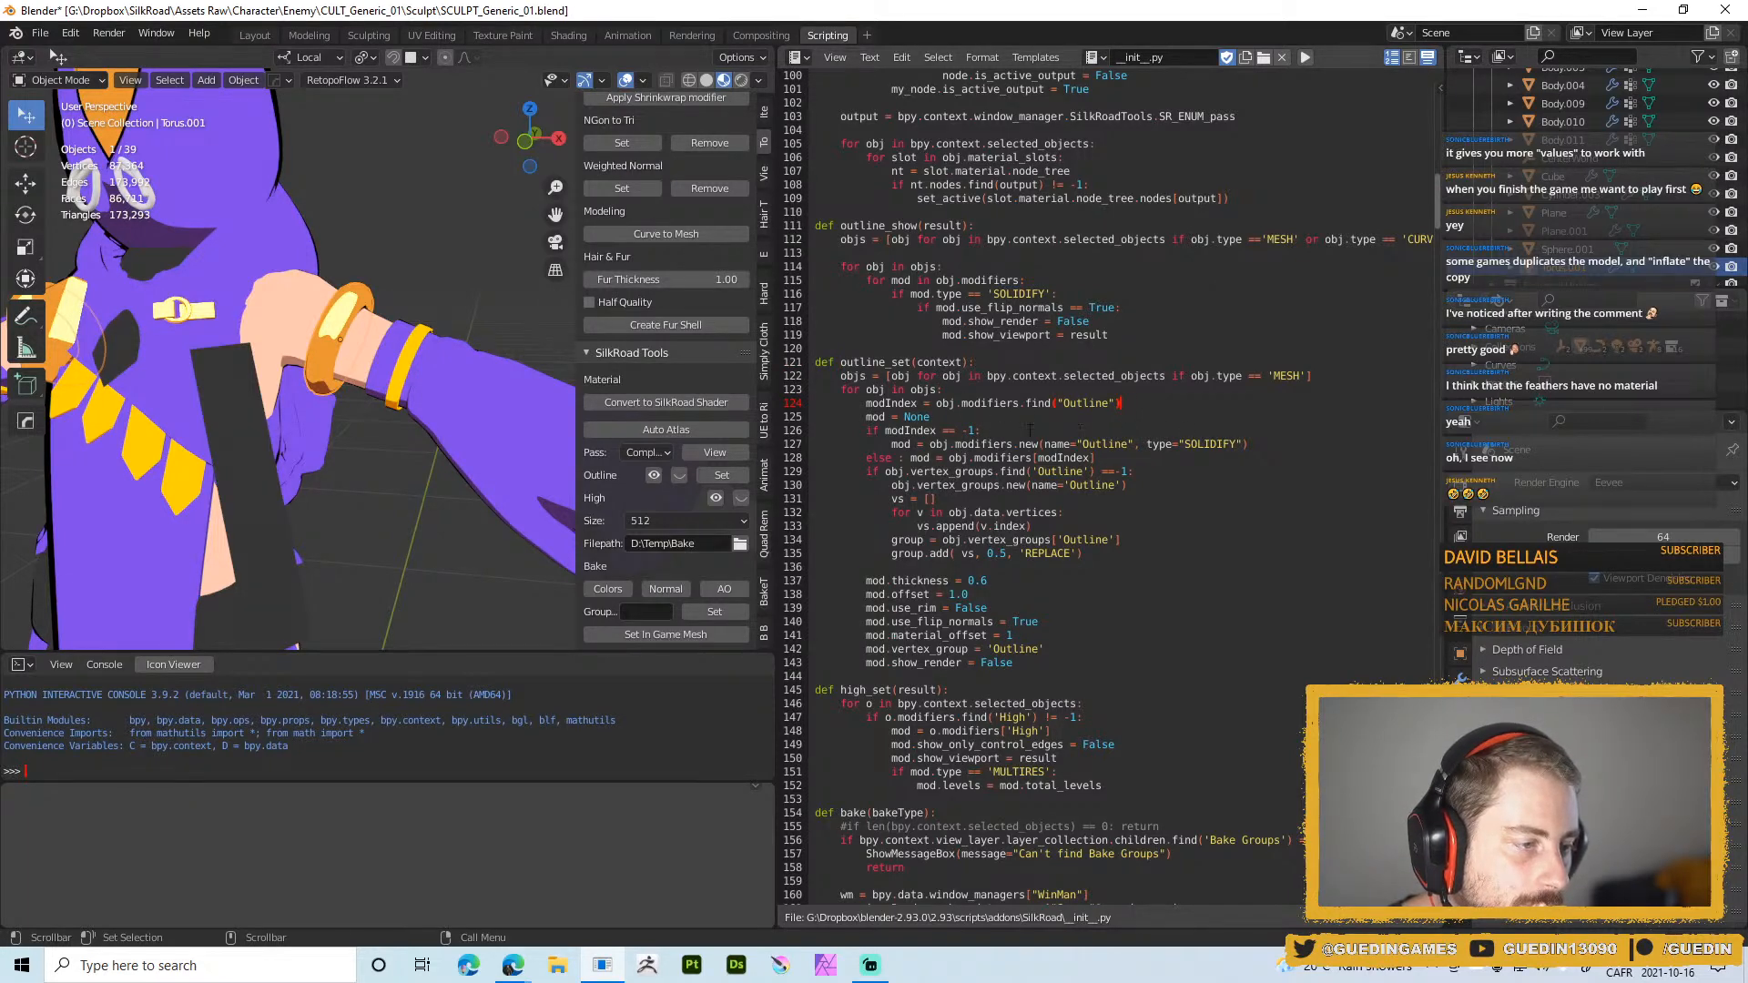
click(998, 433)
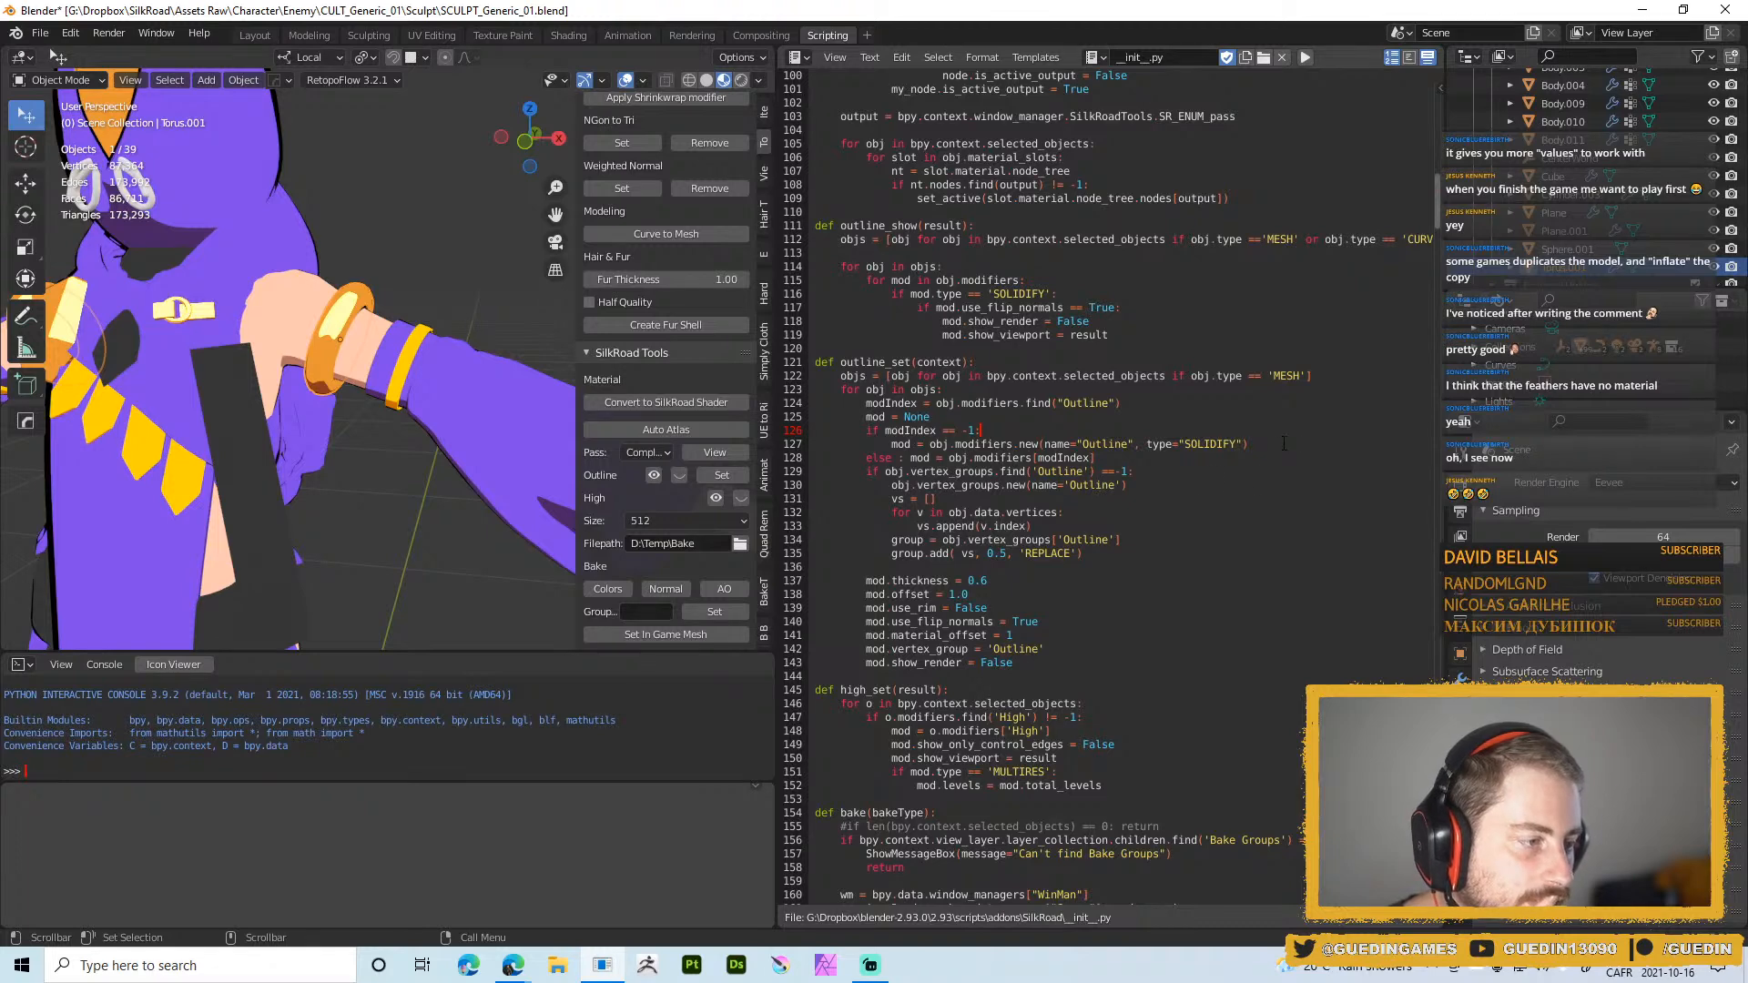
click(1284, 443)
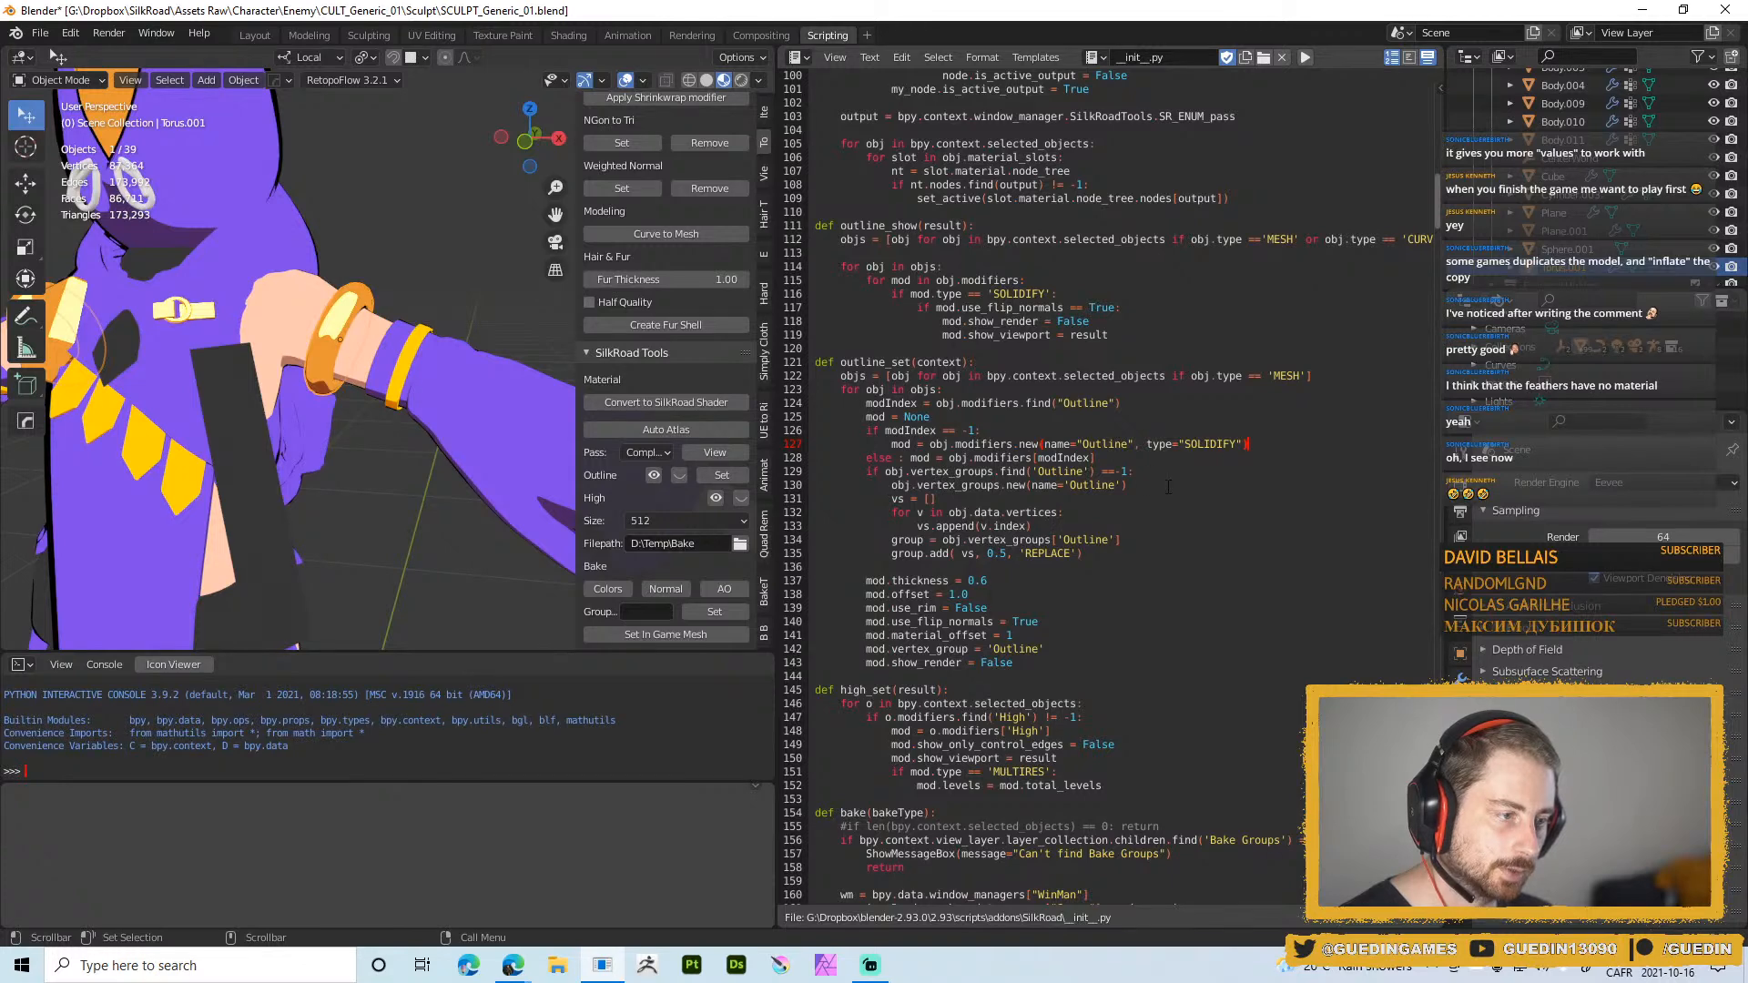
click(1123, 457)
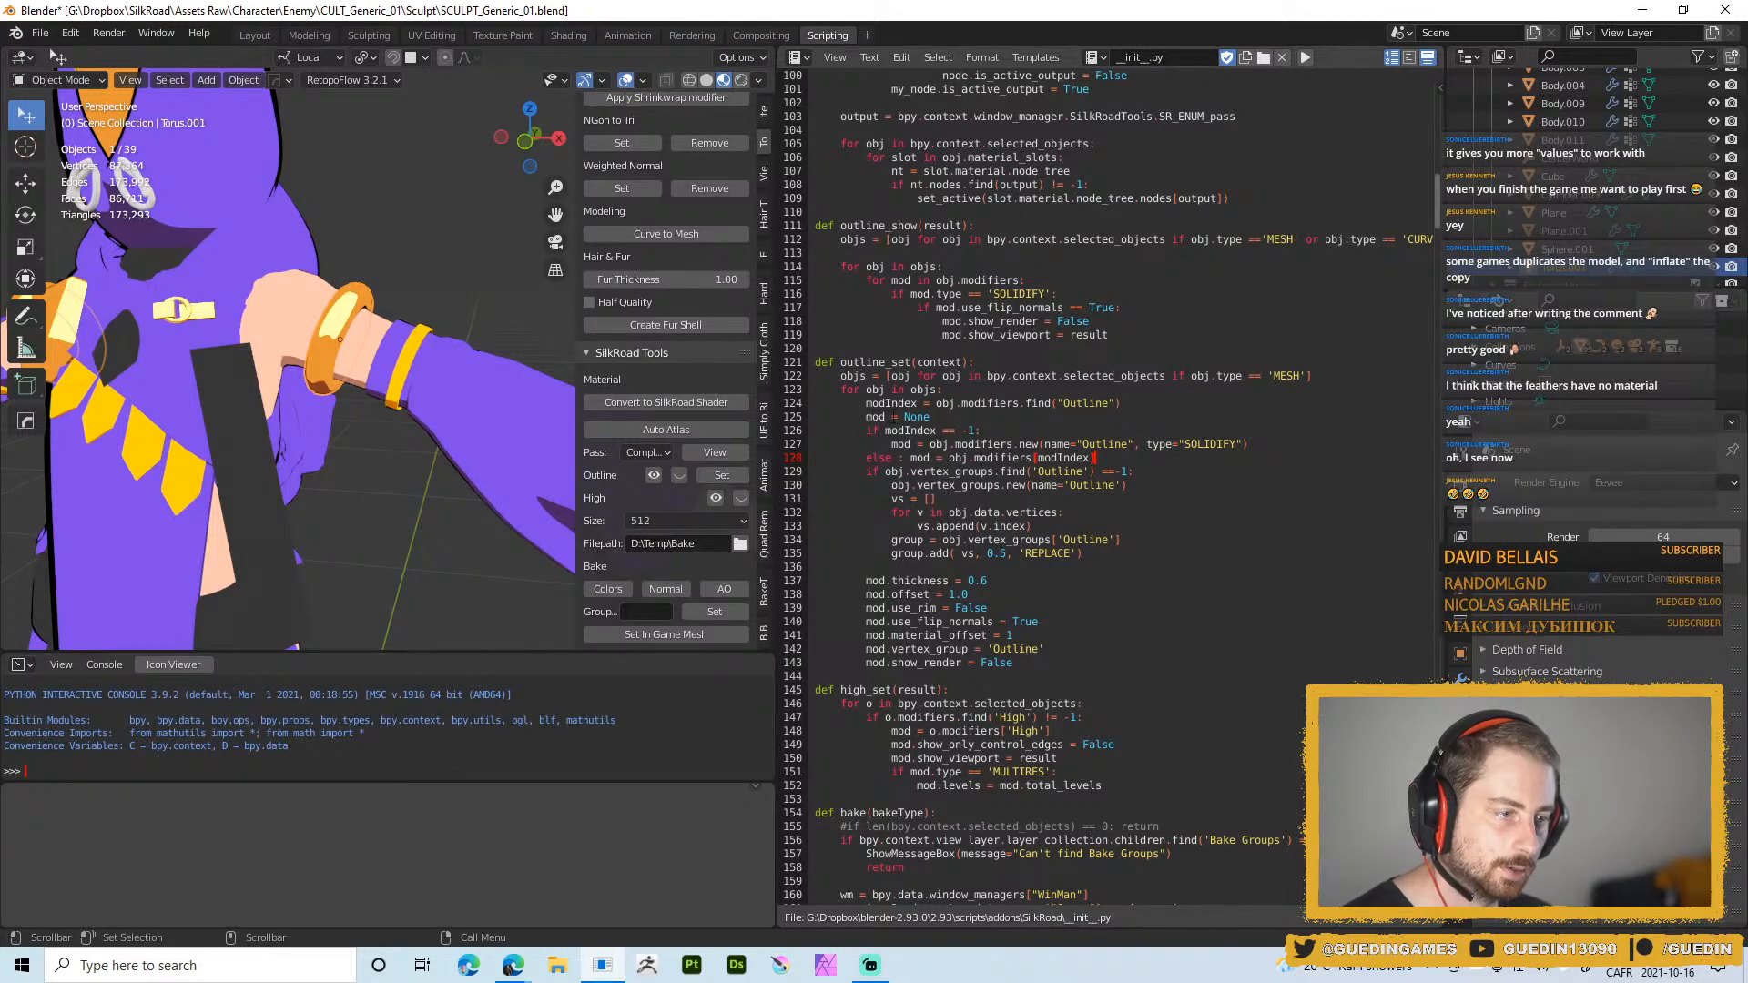
click(938, 418)
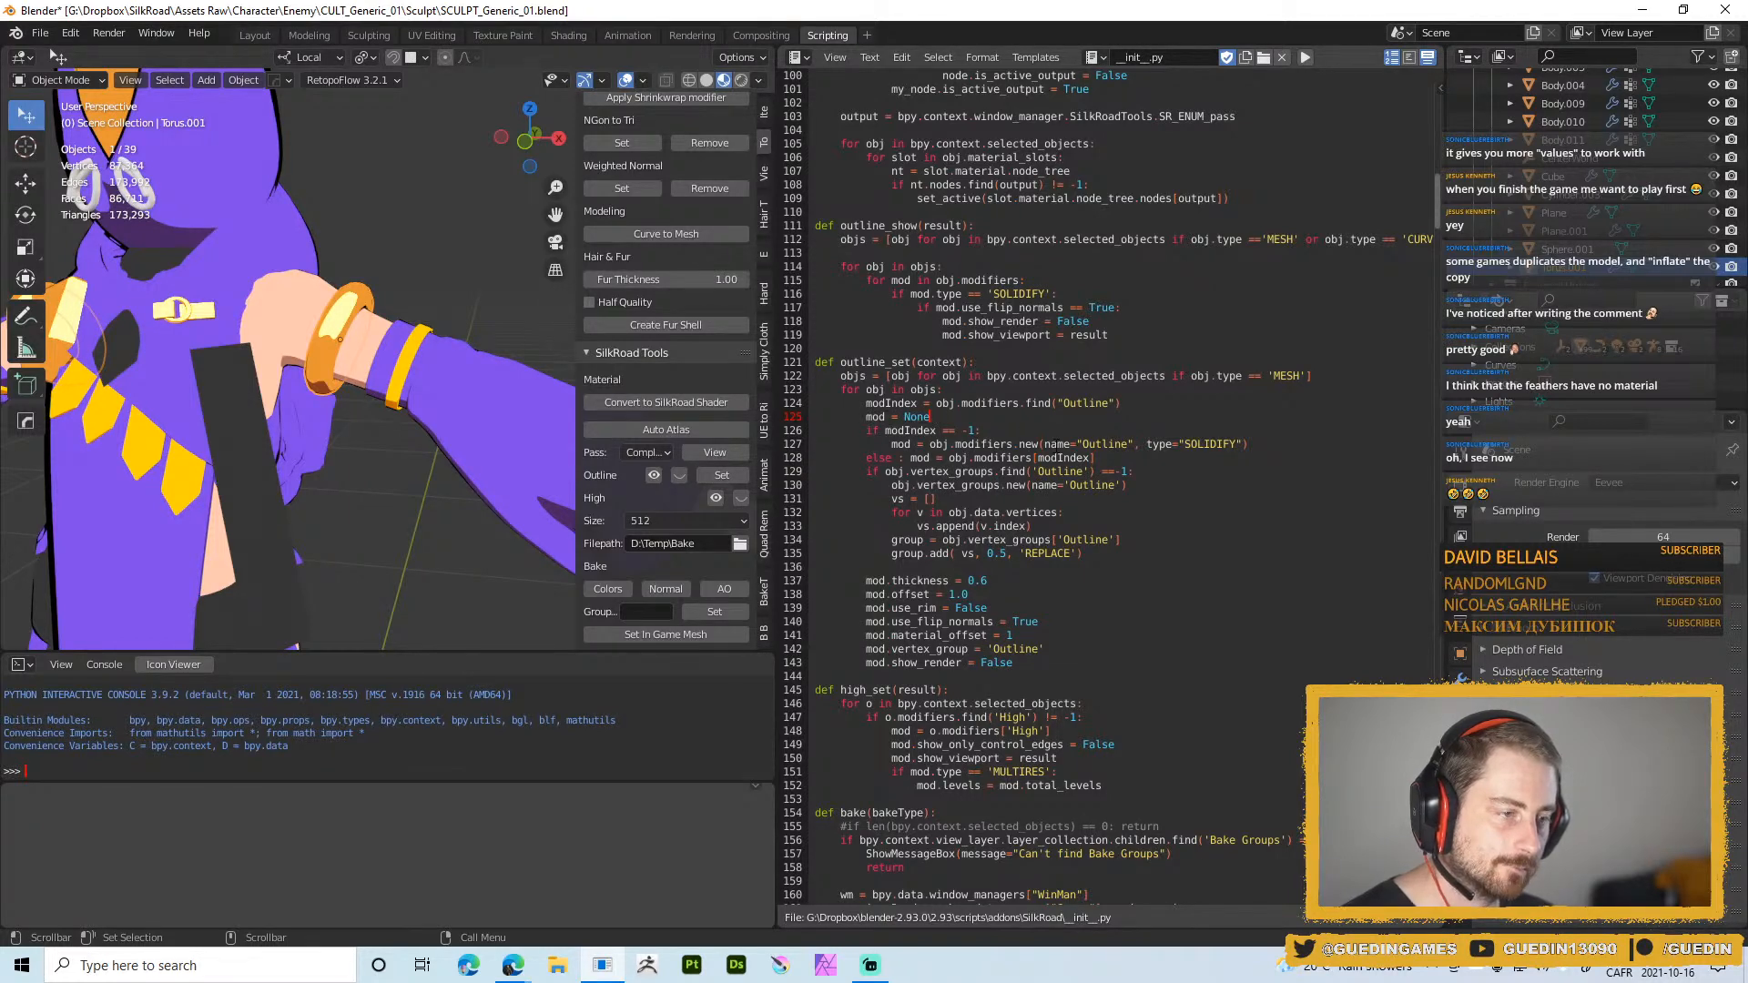
click(898, 445)
click(923, 457)
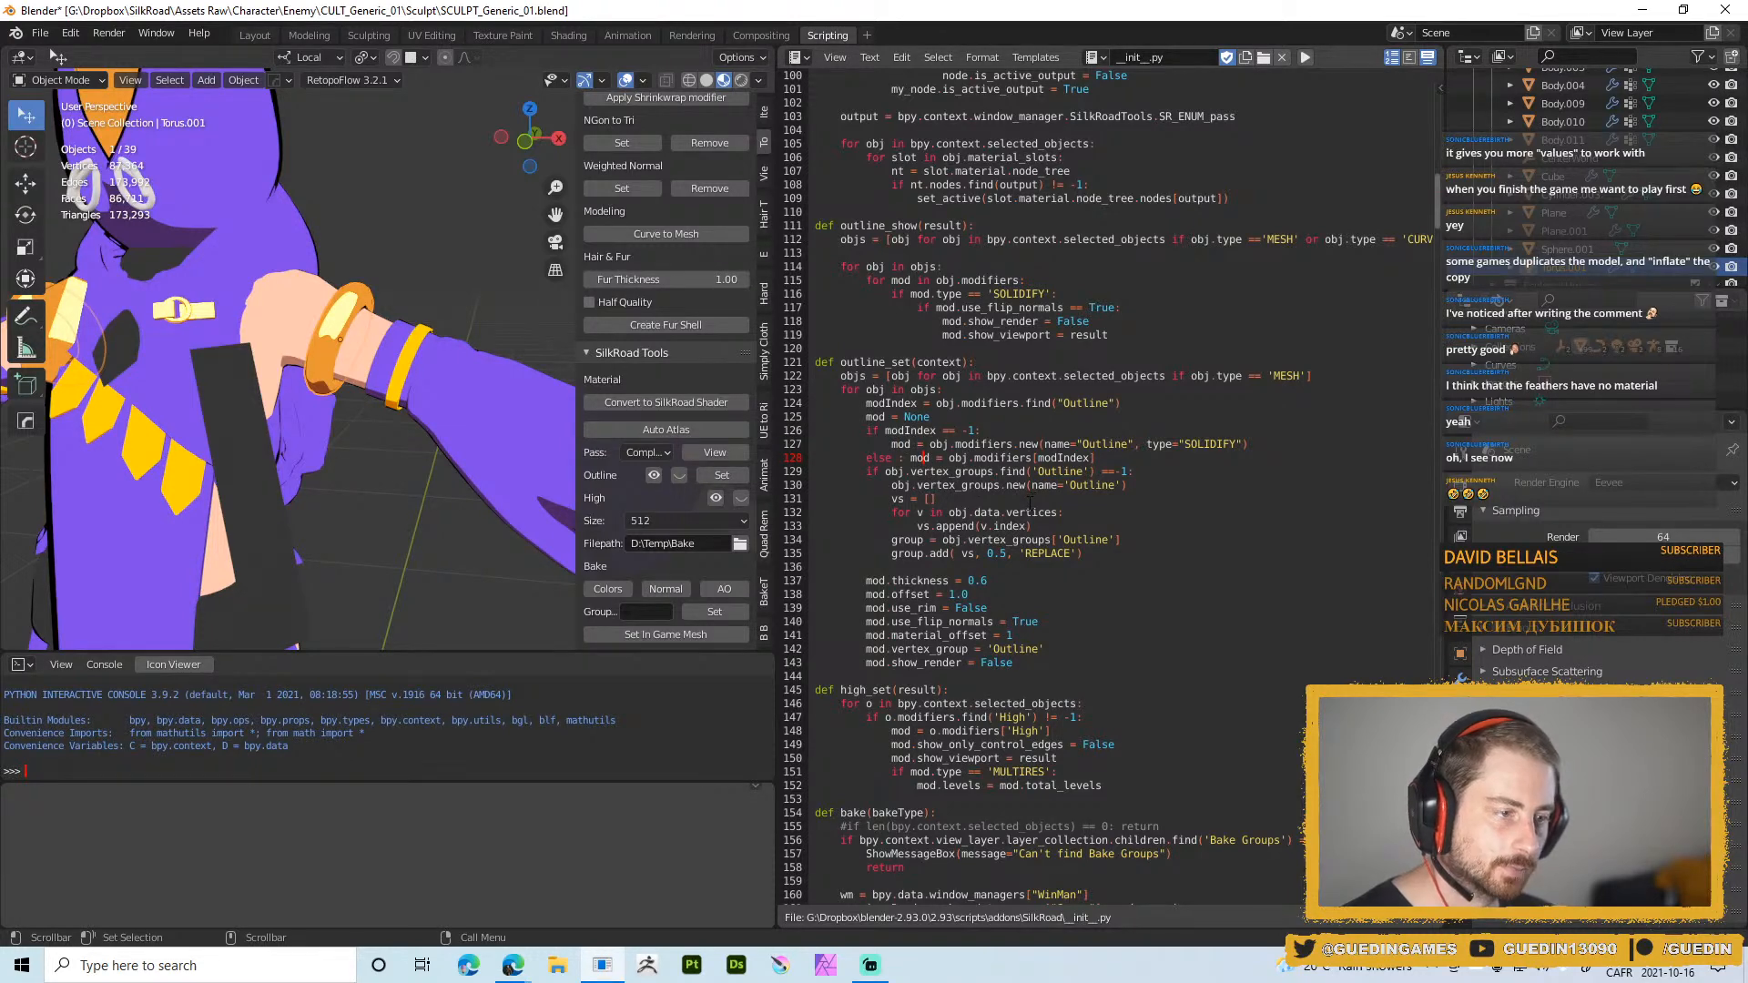
Begin a new statement with "obj." after a blank line at the end of the outline_set function
click(1092, 662)
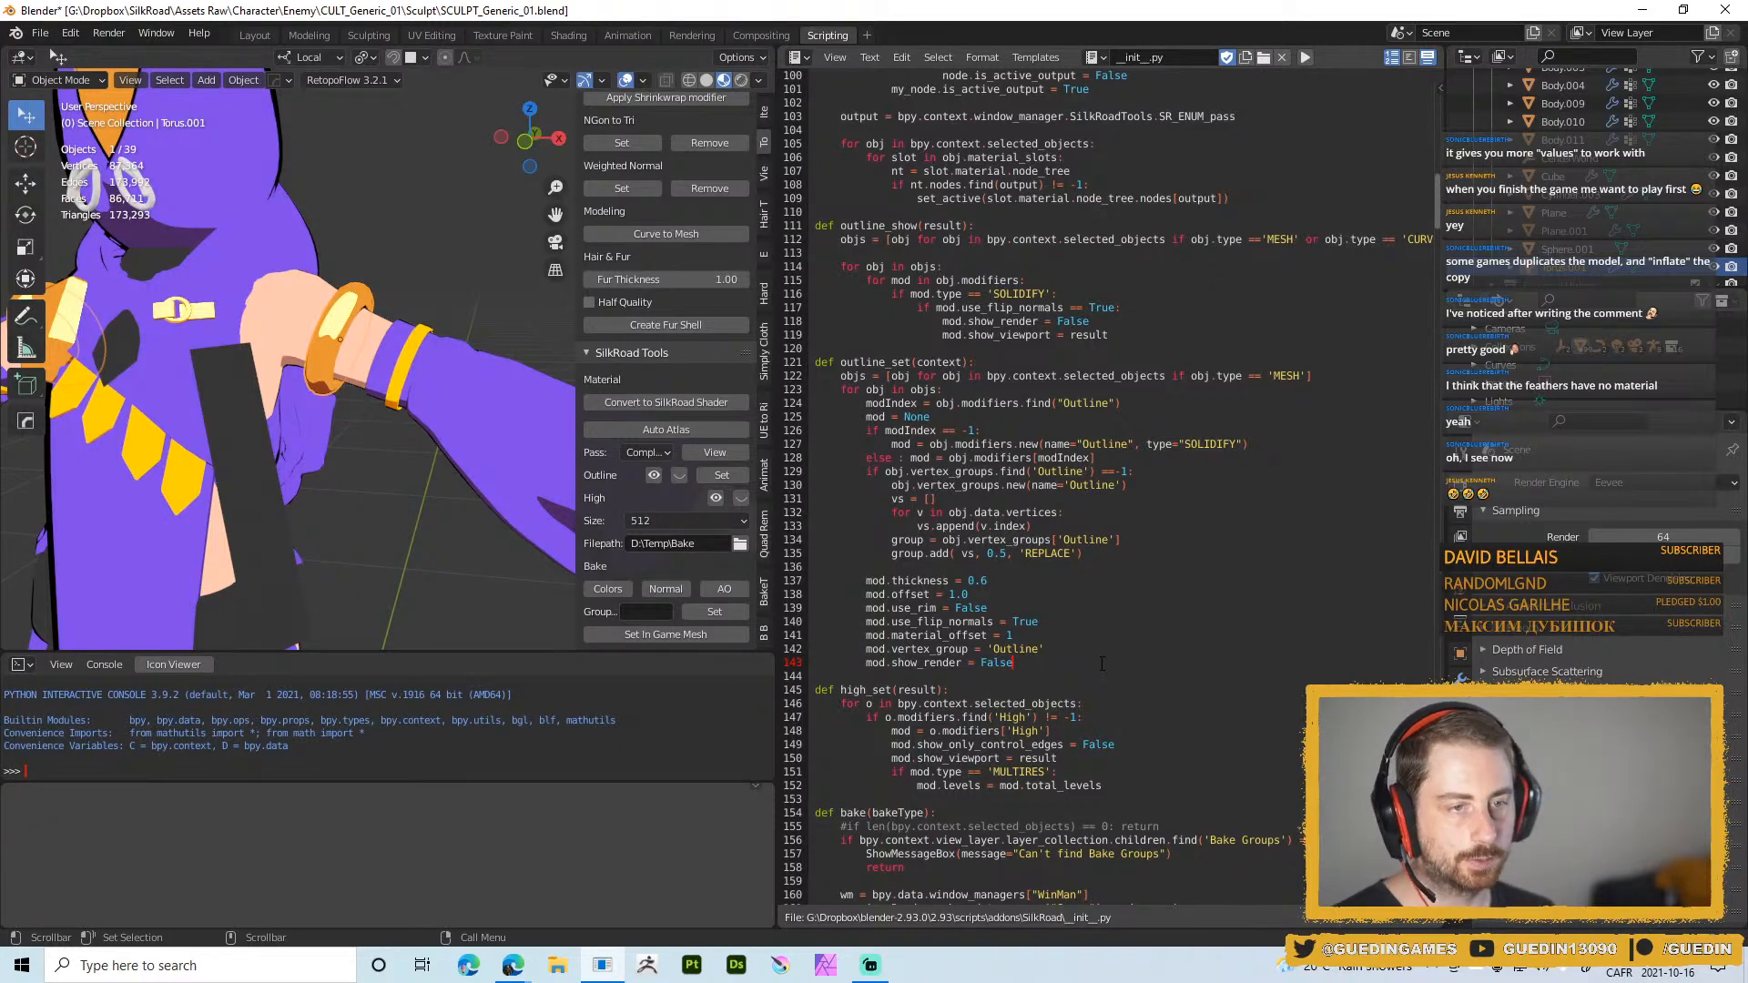
key(Return)
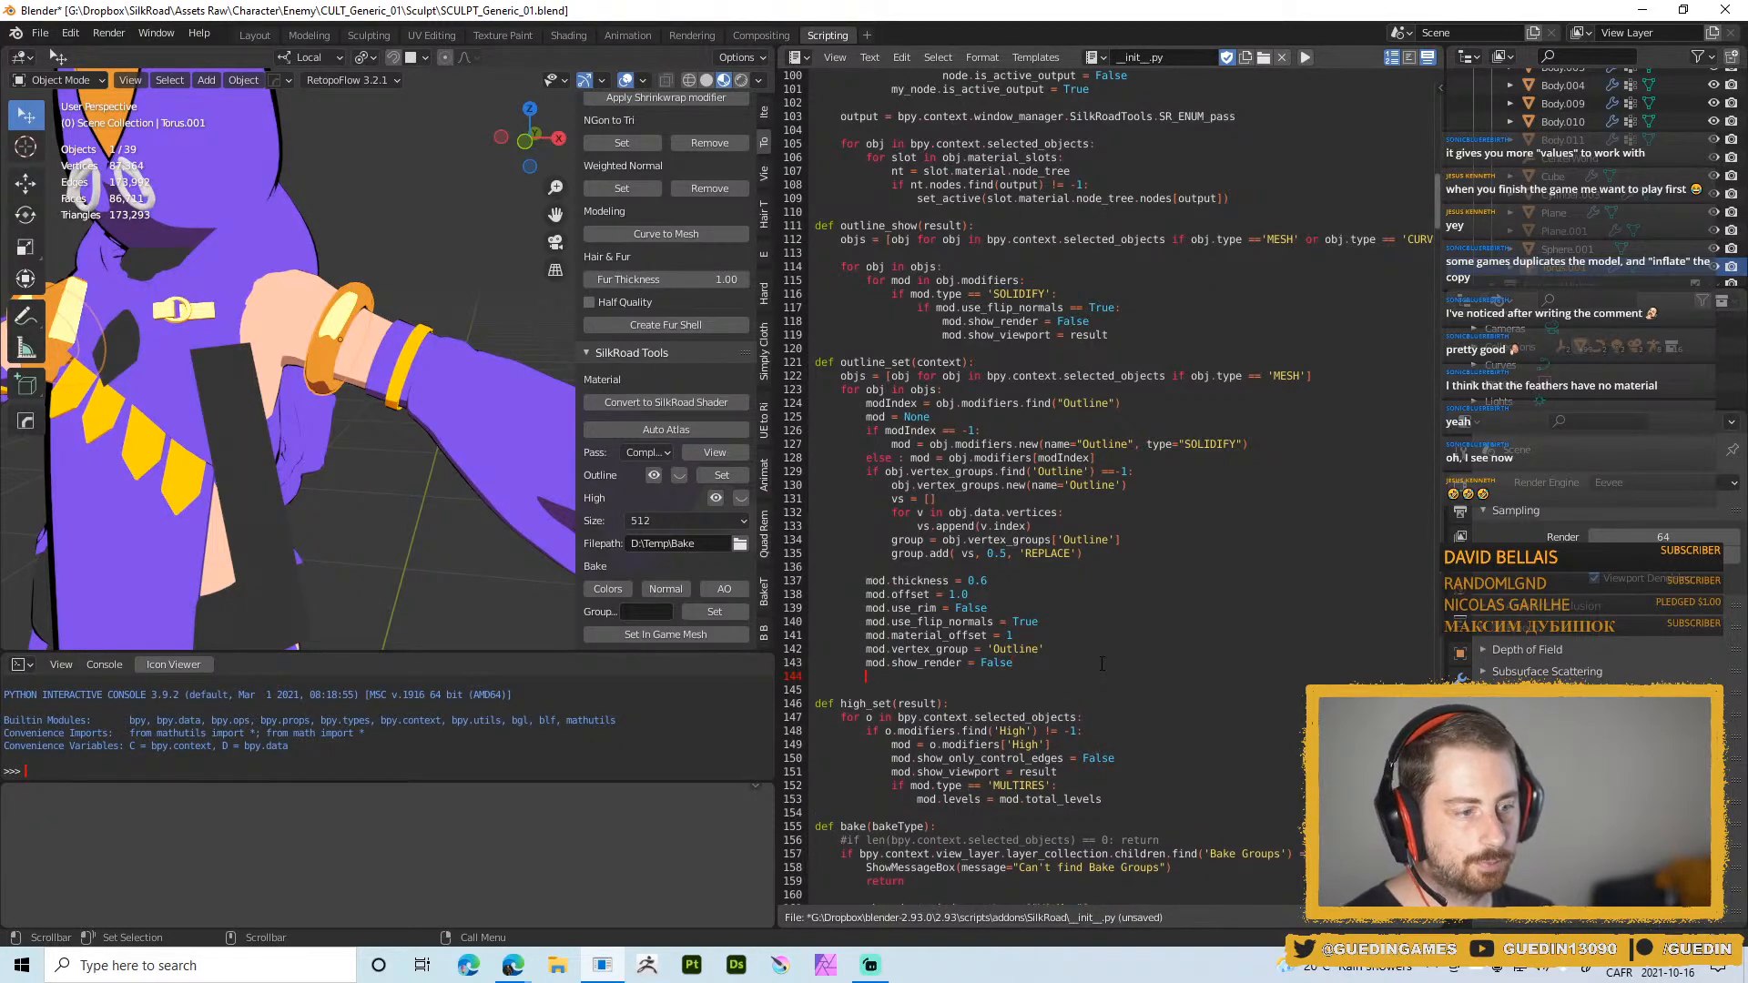
key(Return)
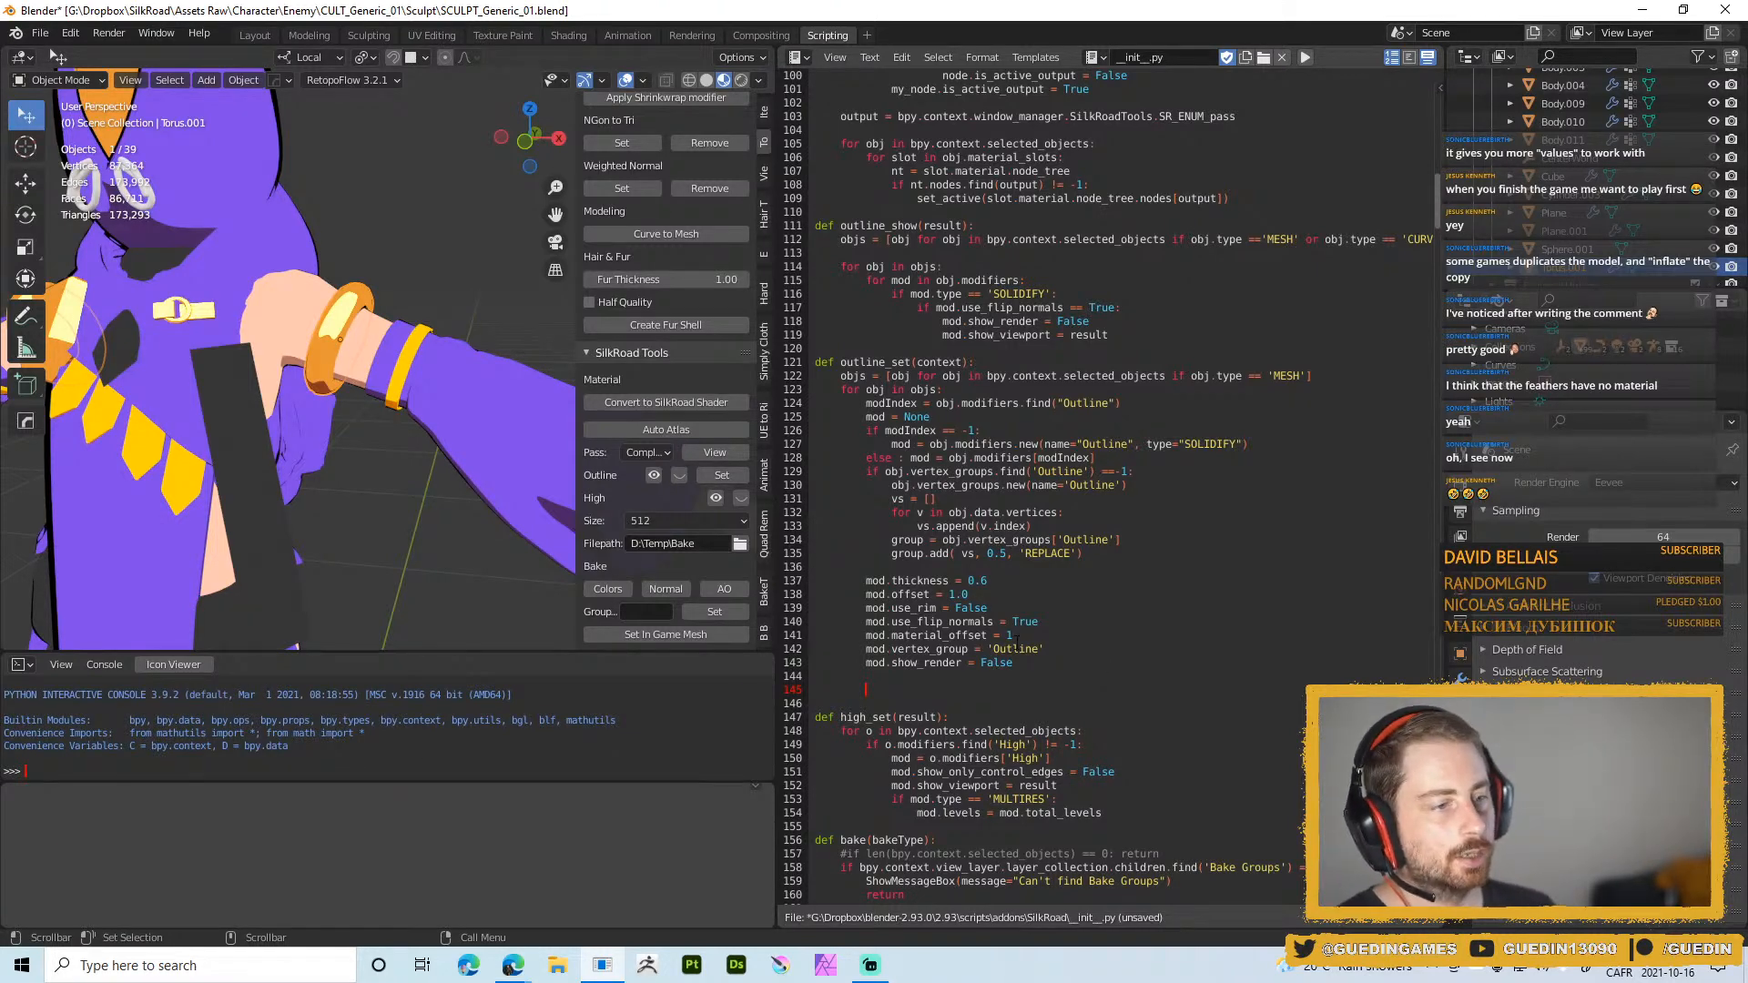
text(o)
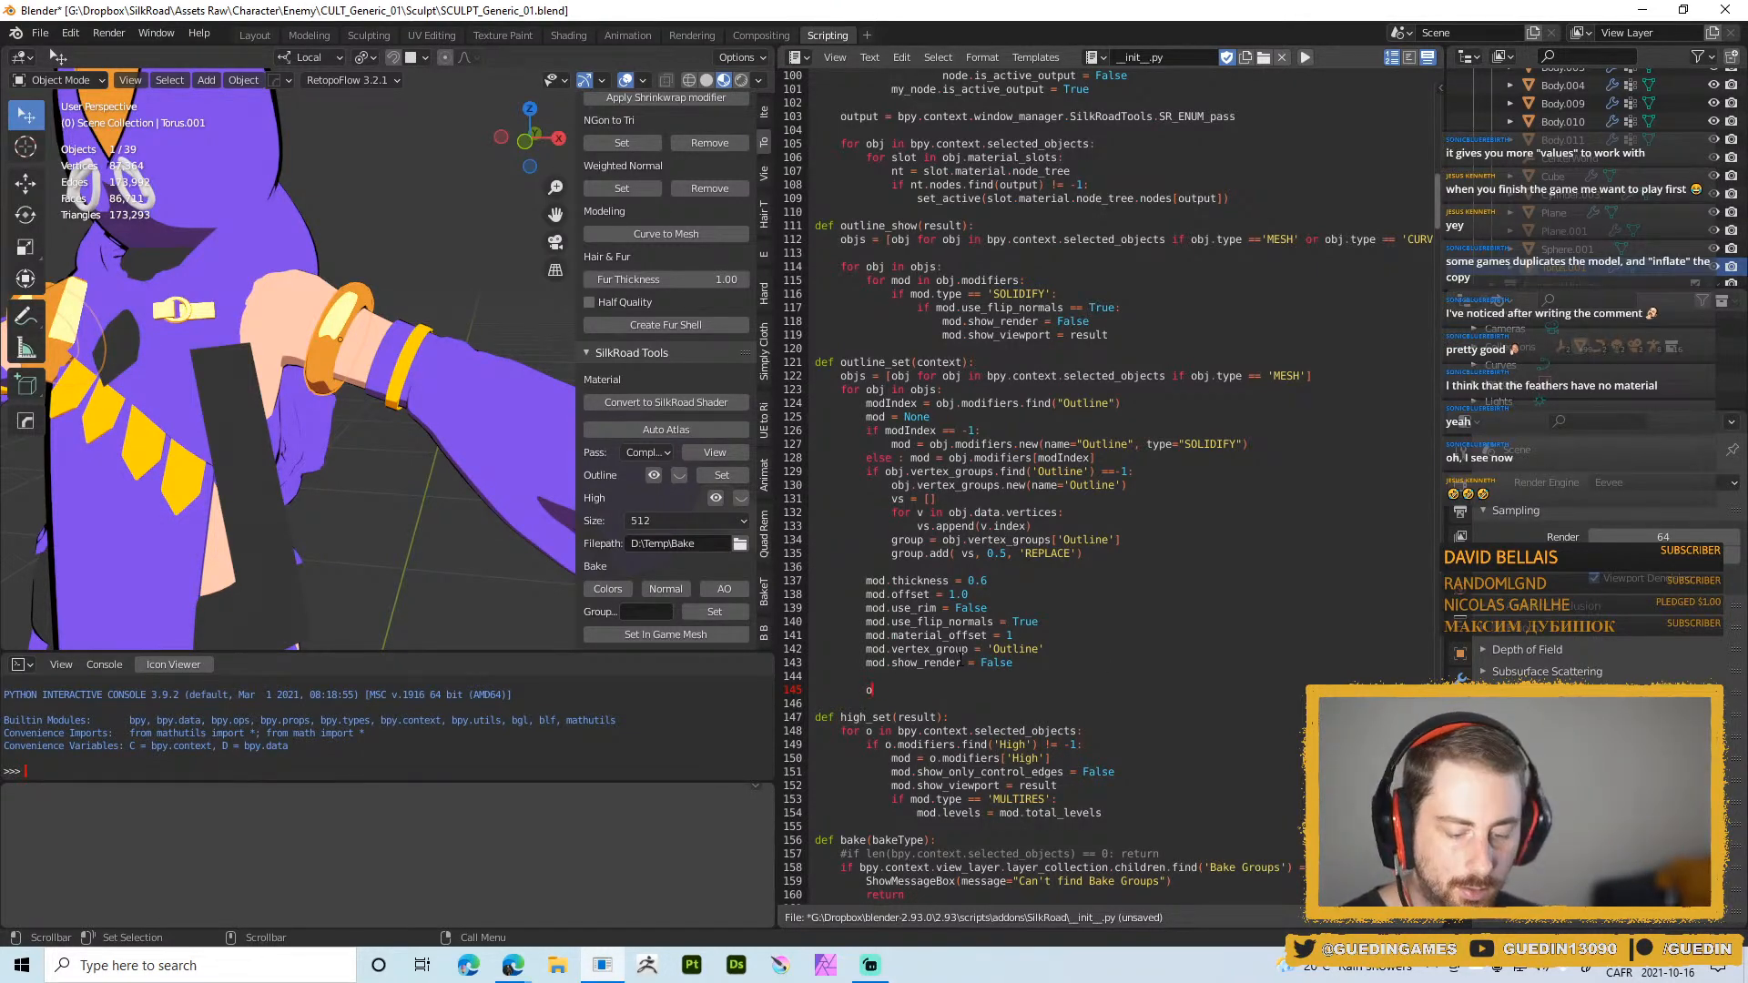
text(bj.)
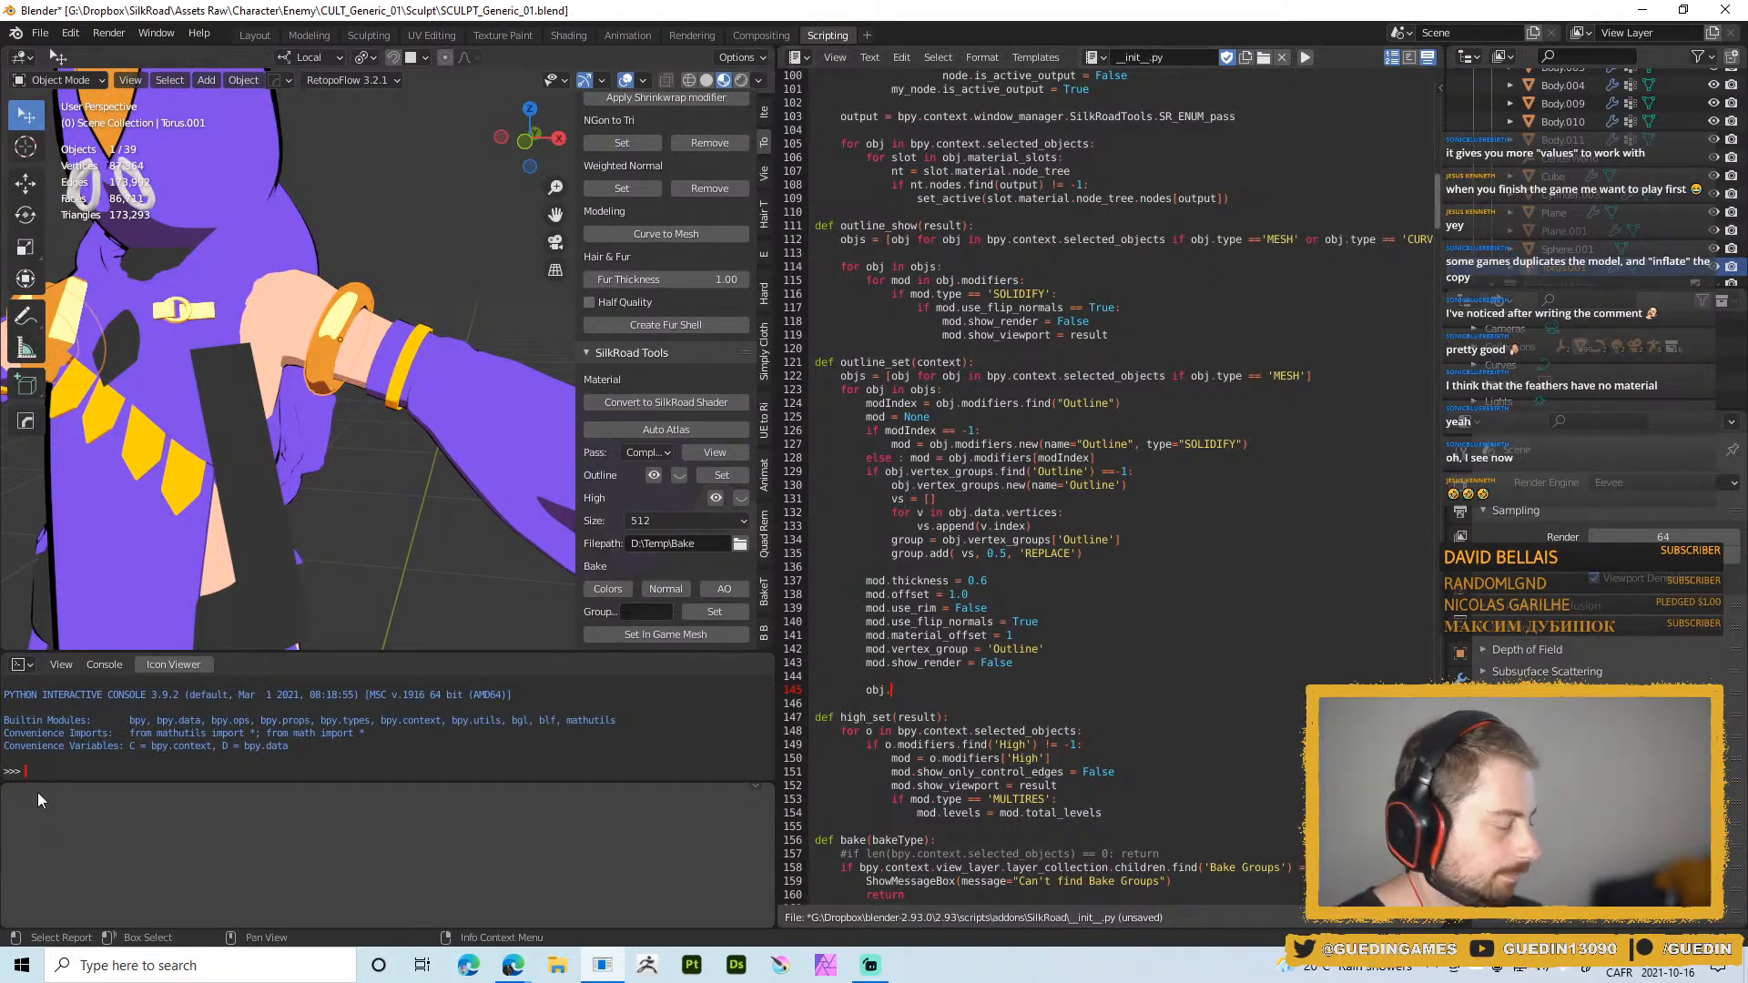
List the completions for C.active_object.material_slots in the Python console and enlarge the console to read them
scroll(346, 423, down, 10)
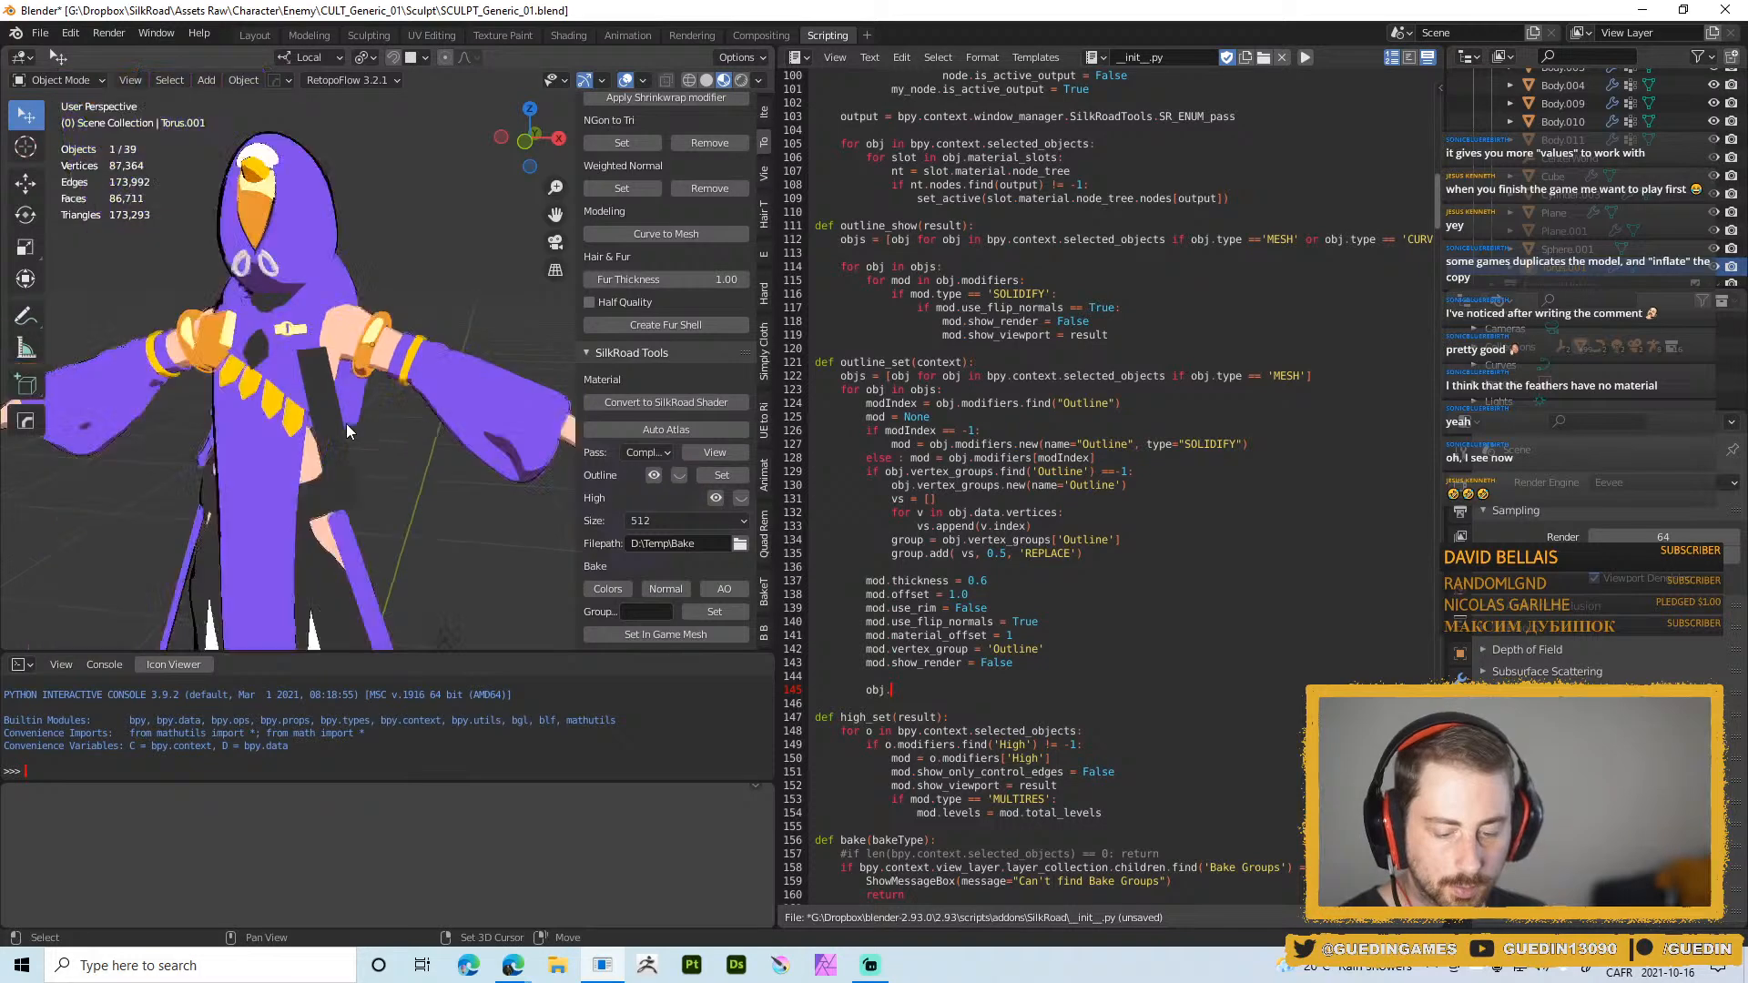
scroll(468, 384, up, 8)
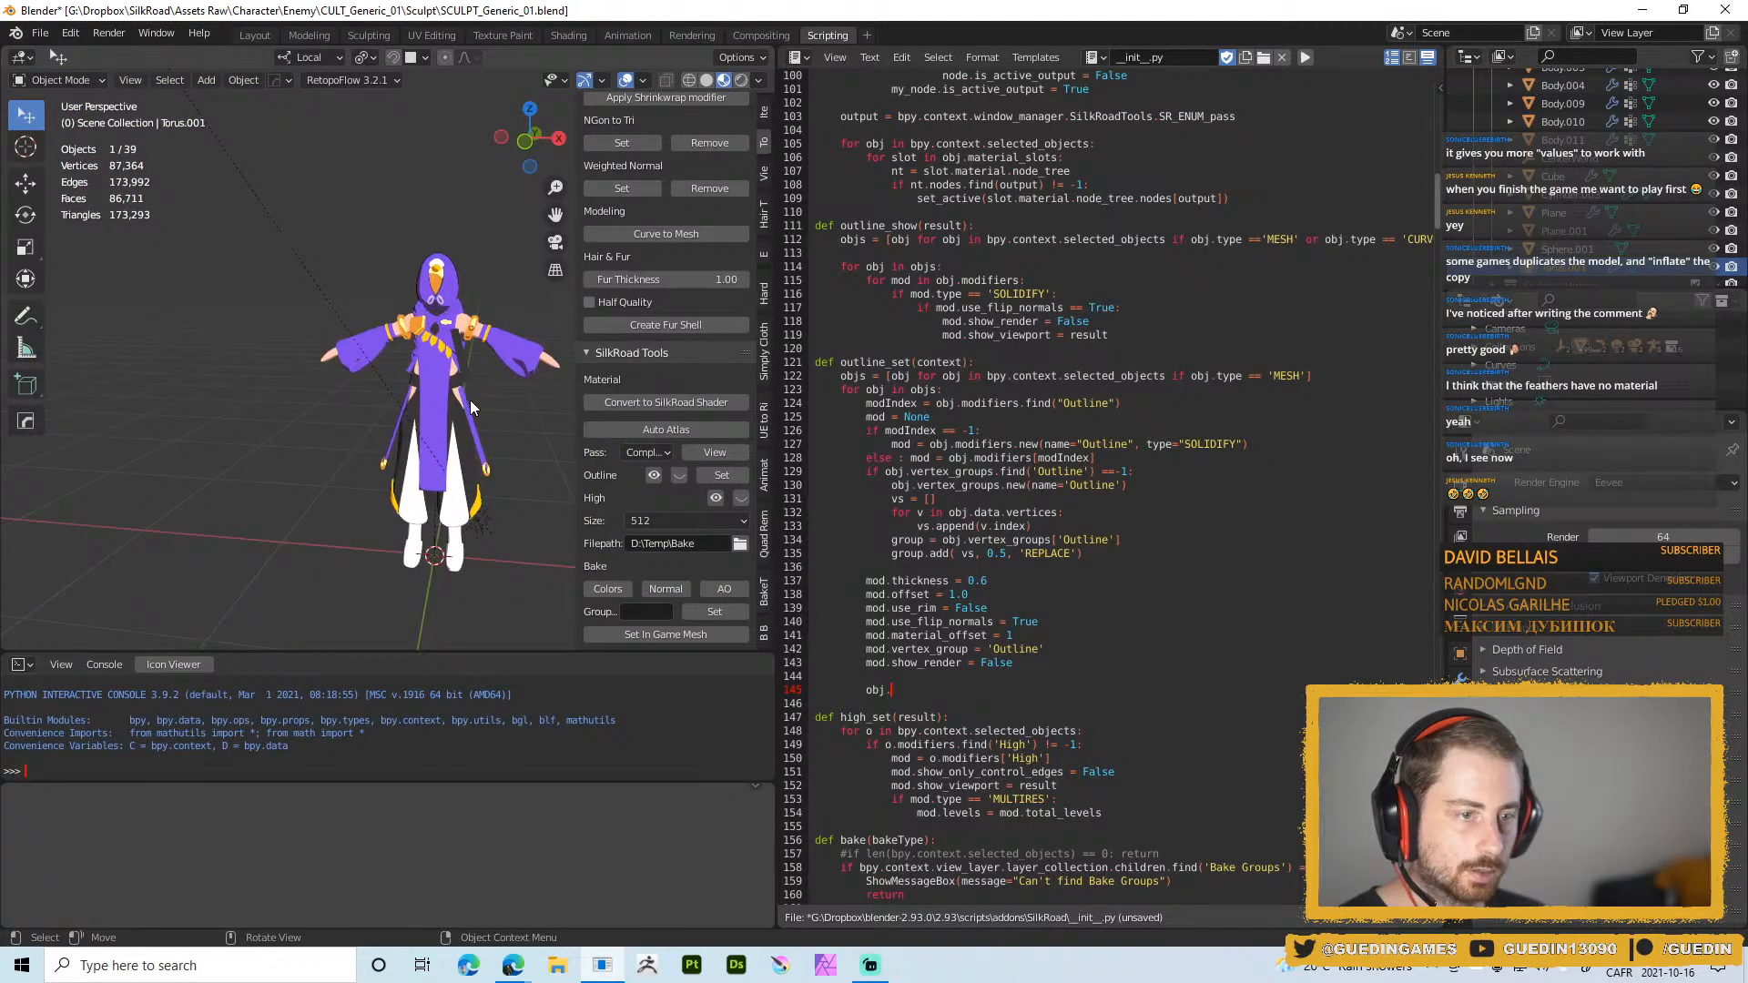
scroll(348, 418, up, 3)
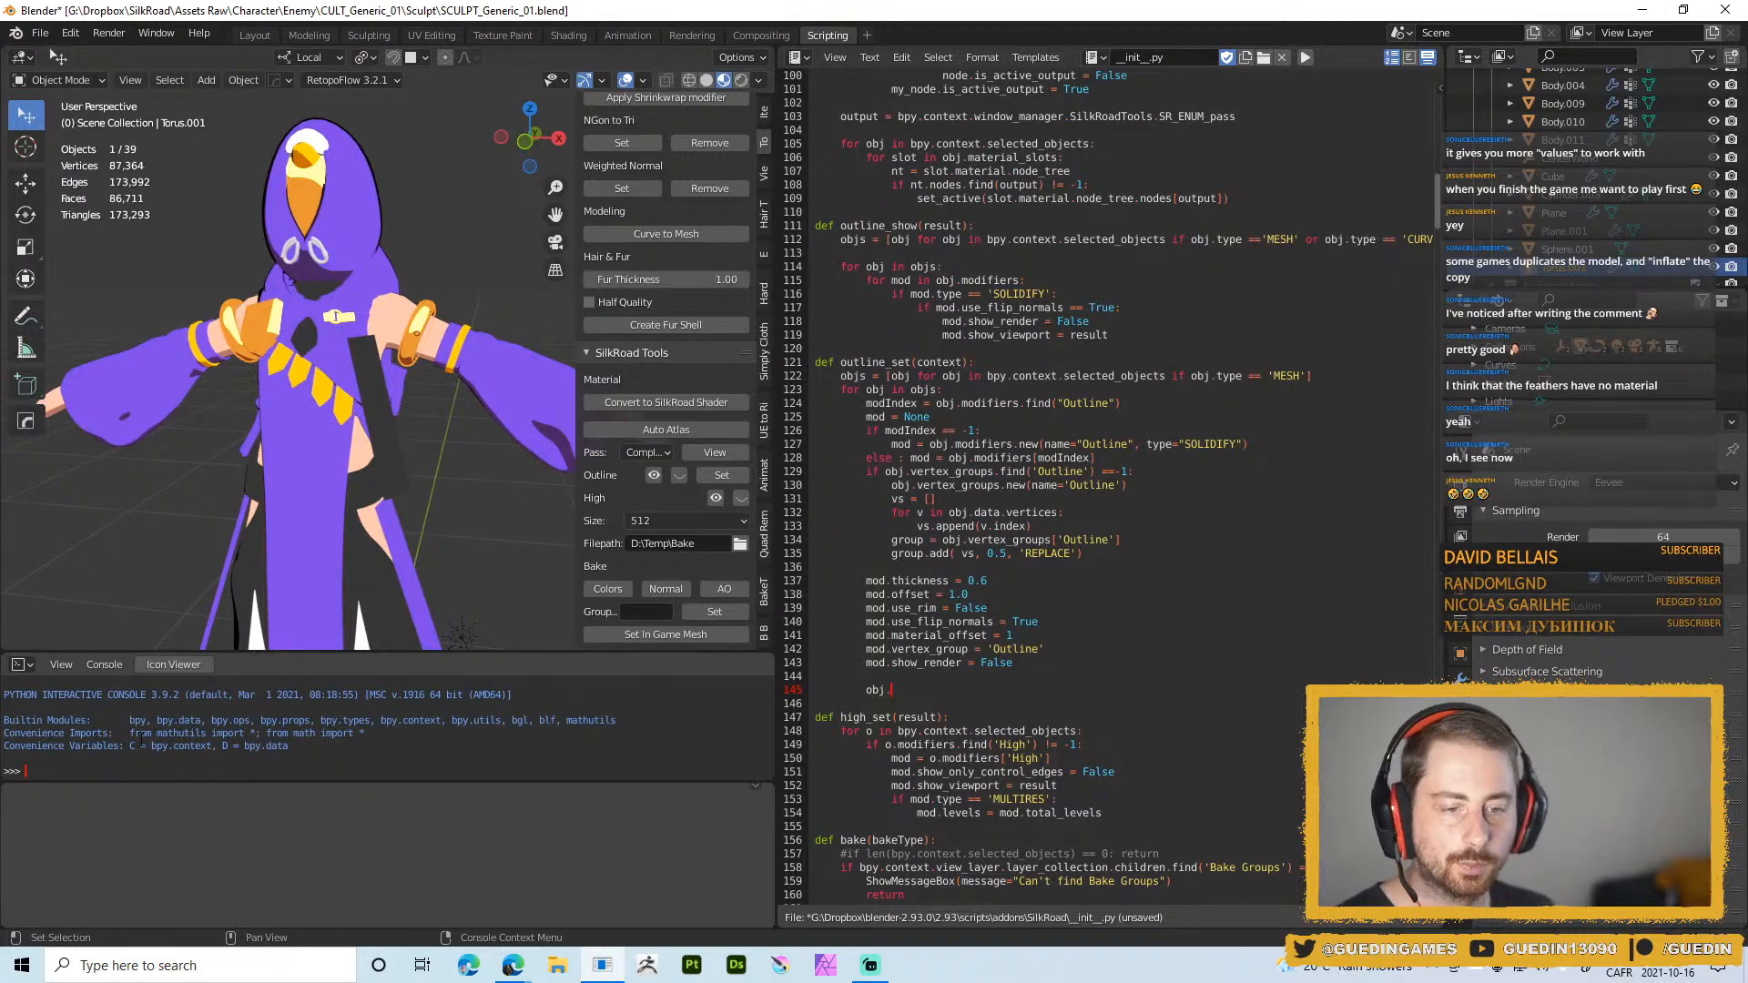
text(.)
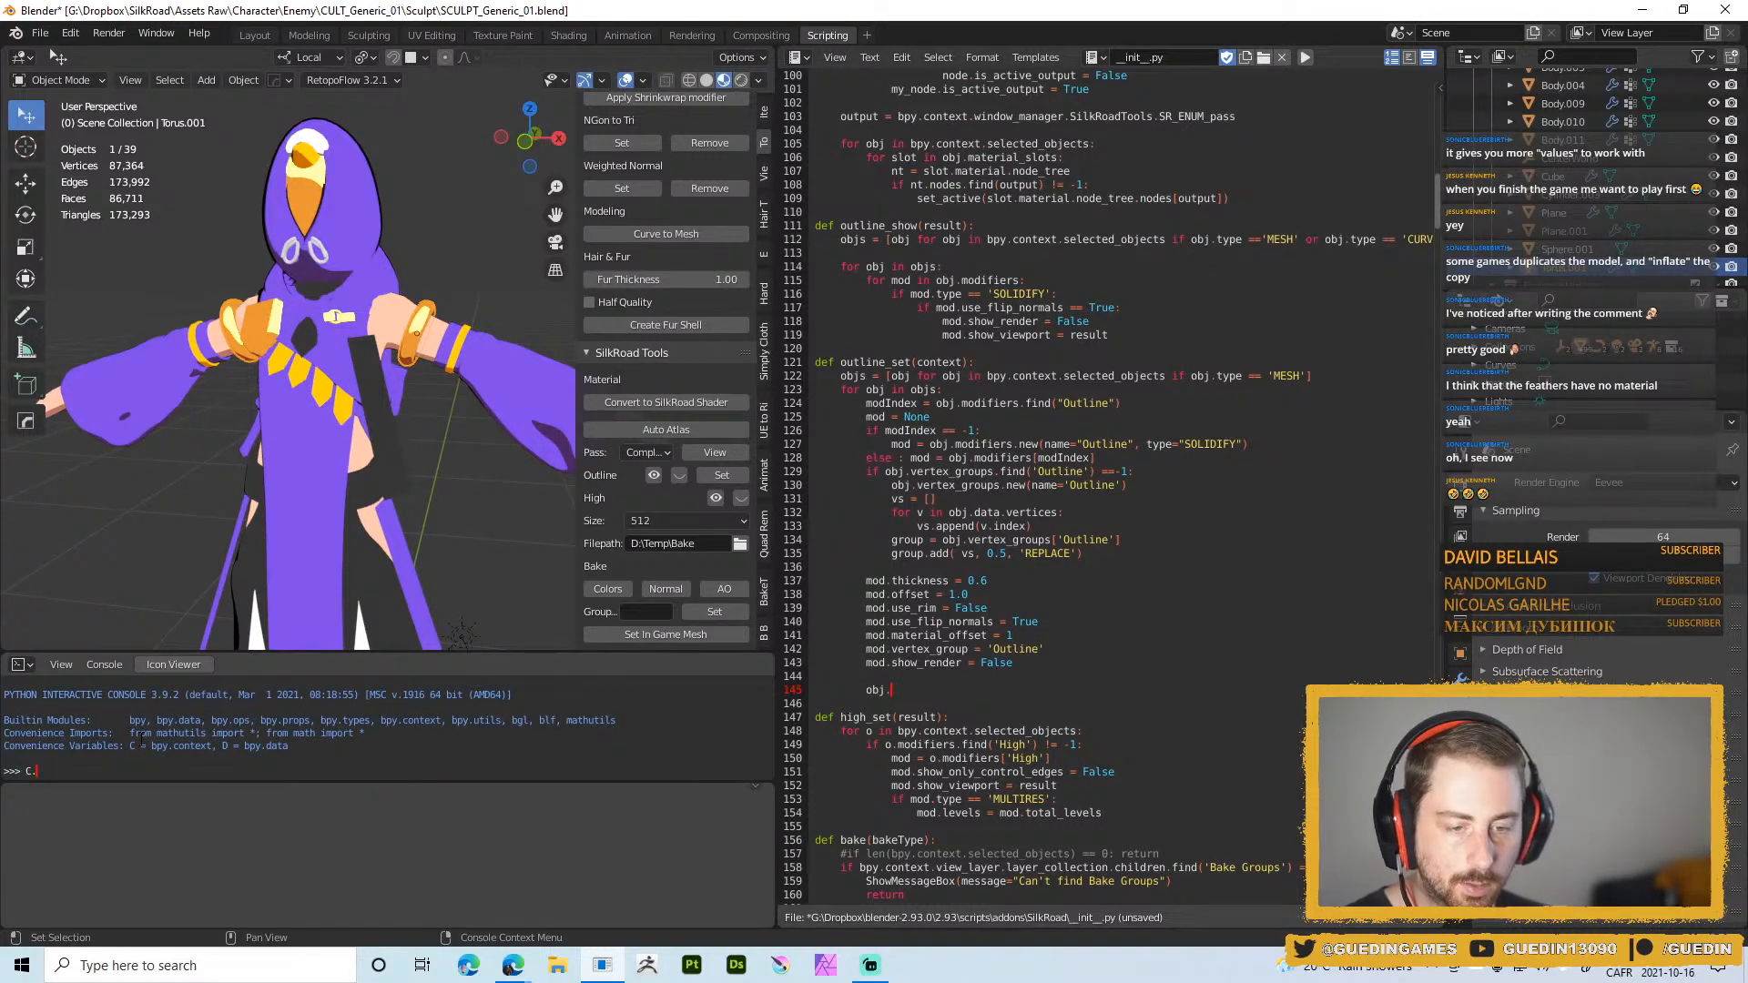
text(ac)
key(Tab)
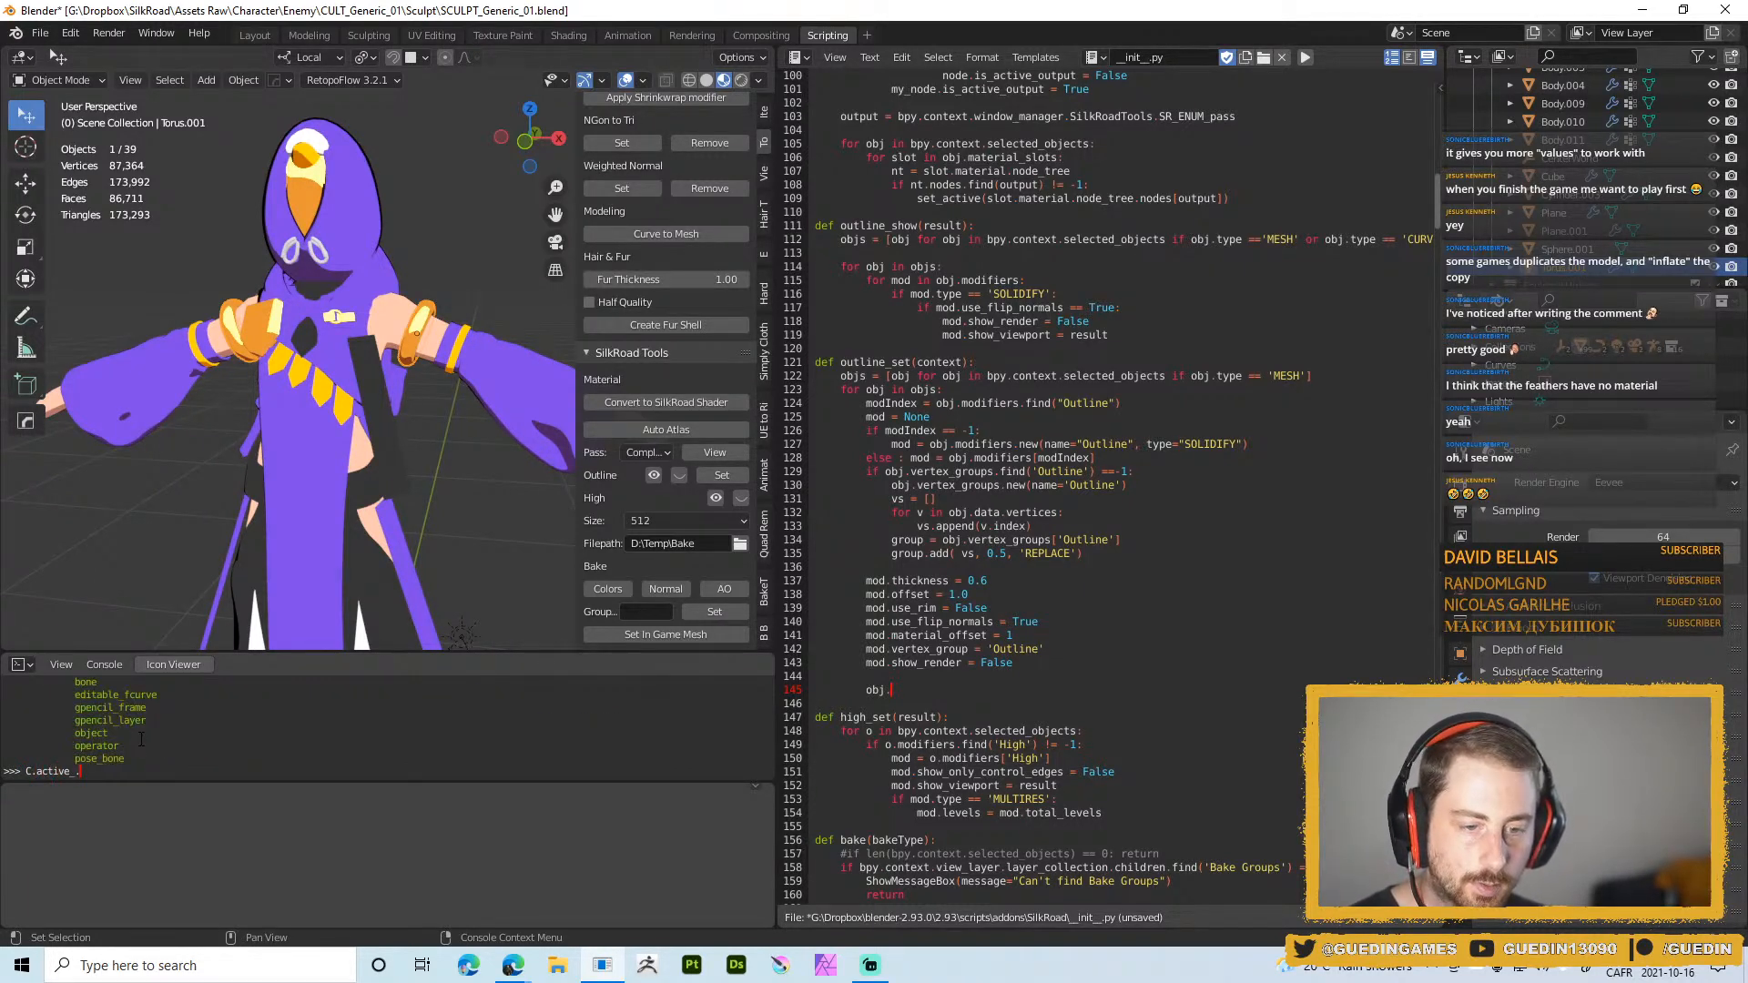
text(object)
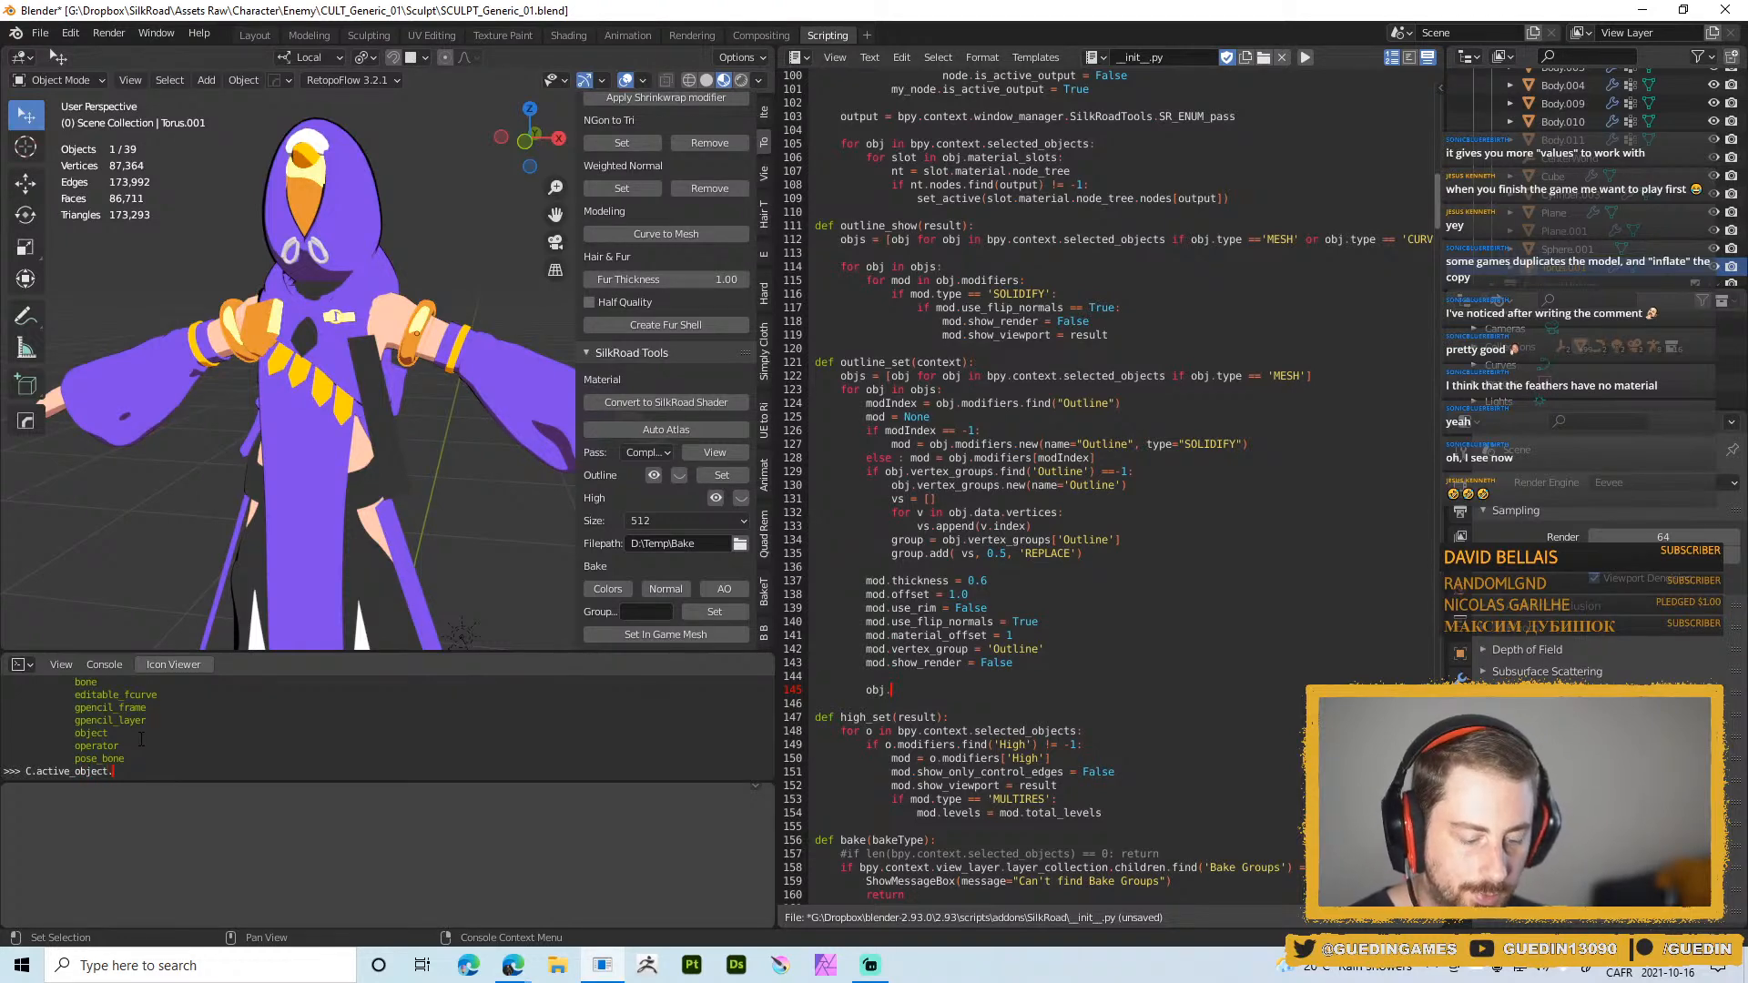
text(.material_slots.)
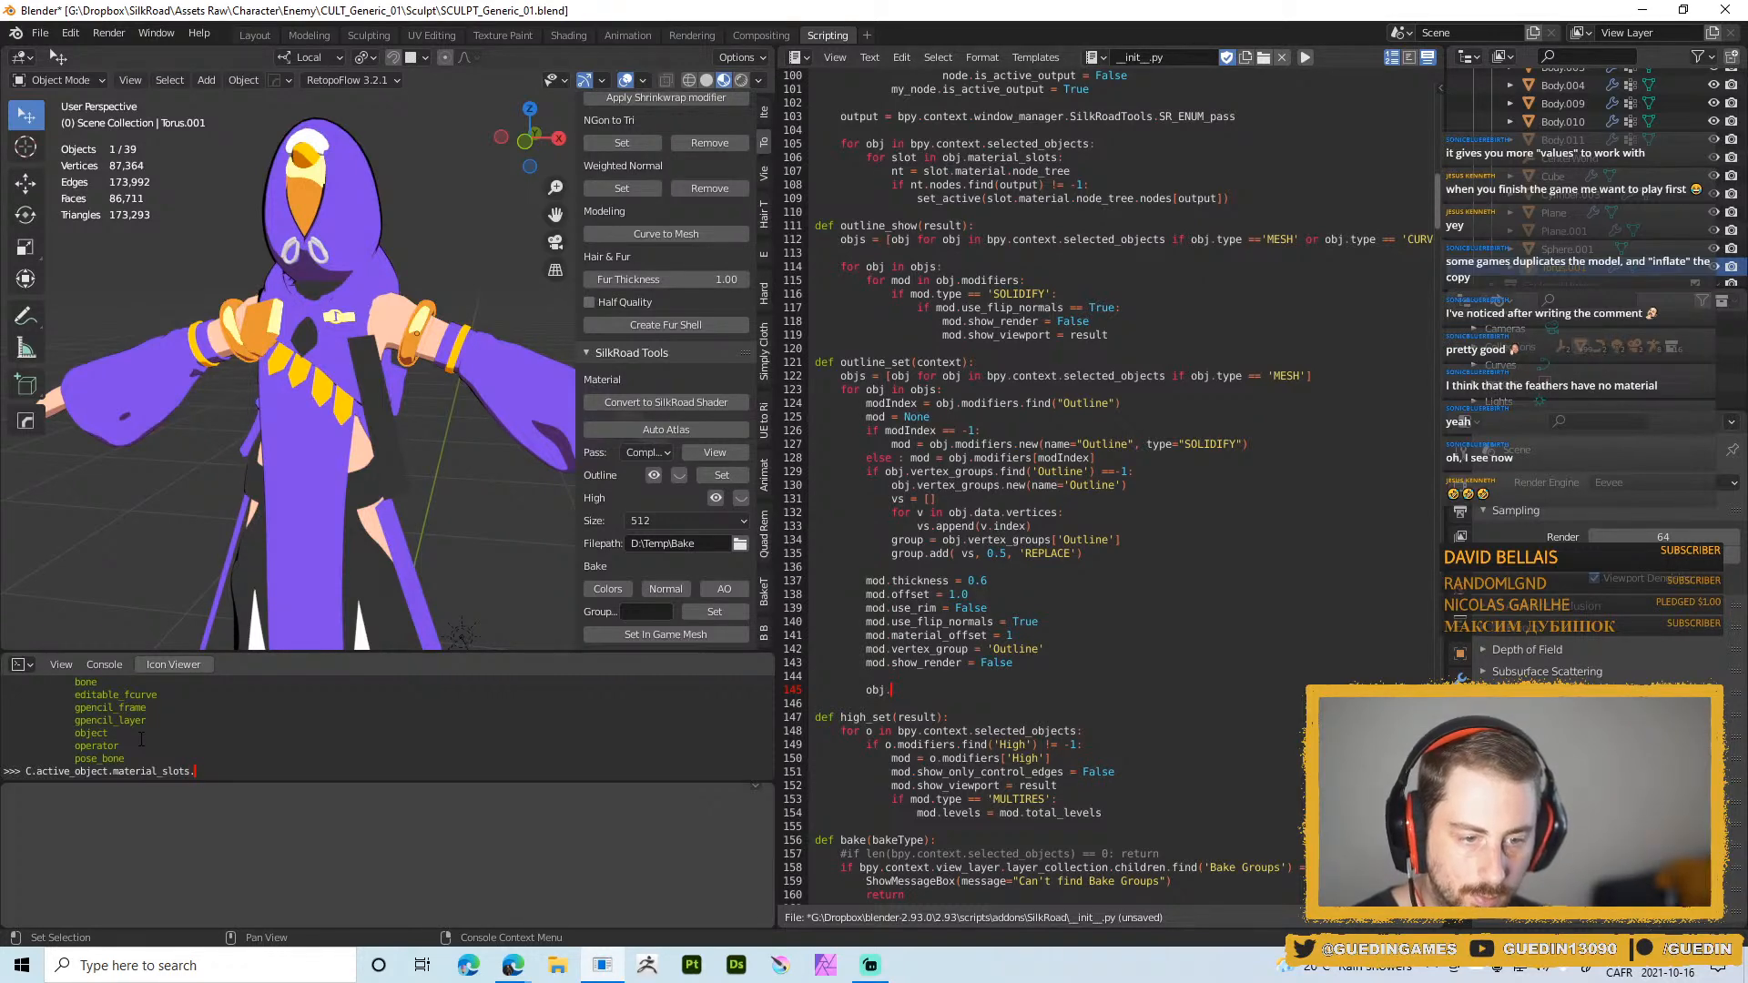
key(ctrl+space)
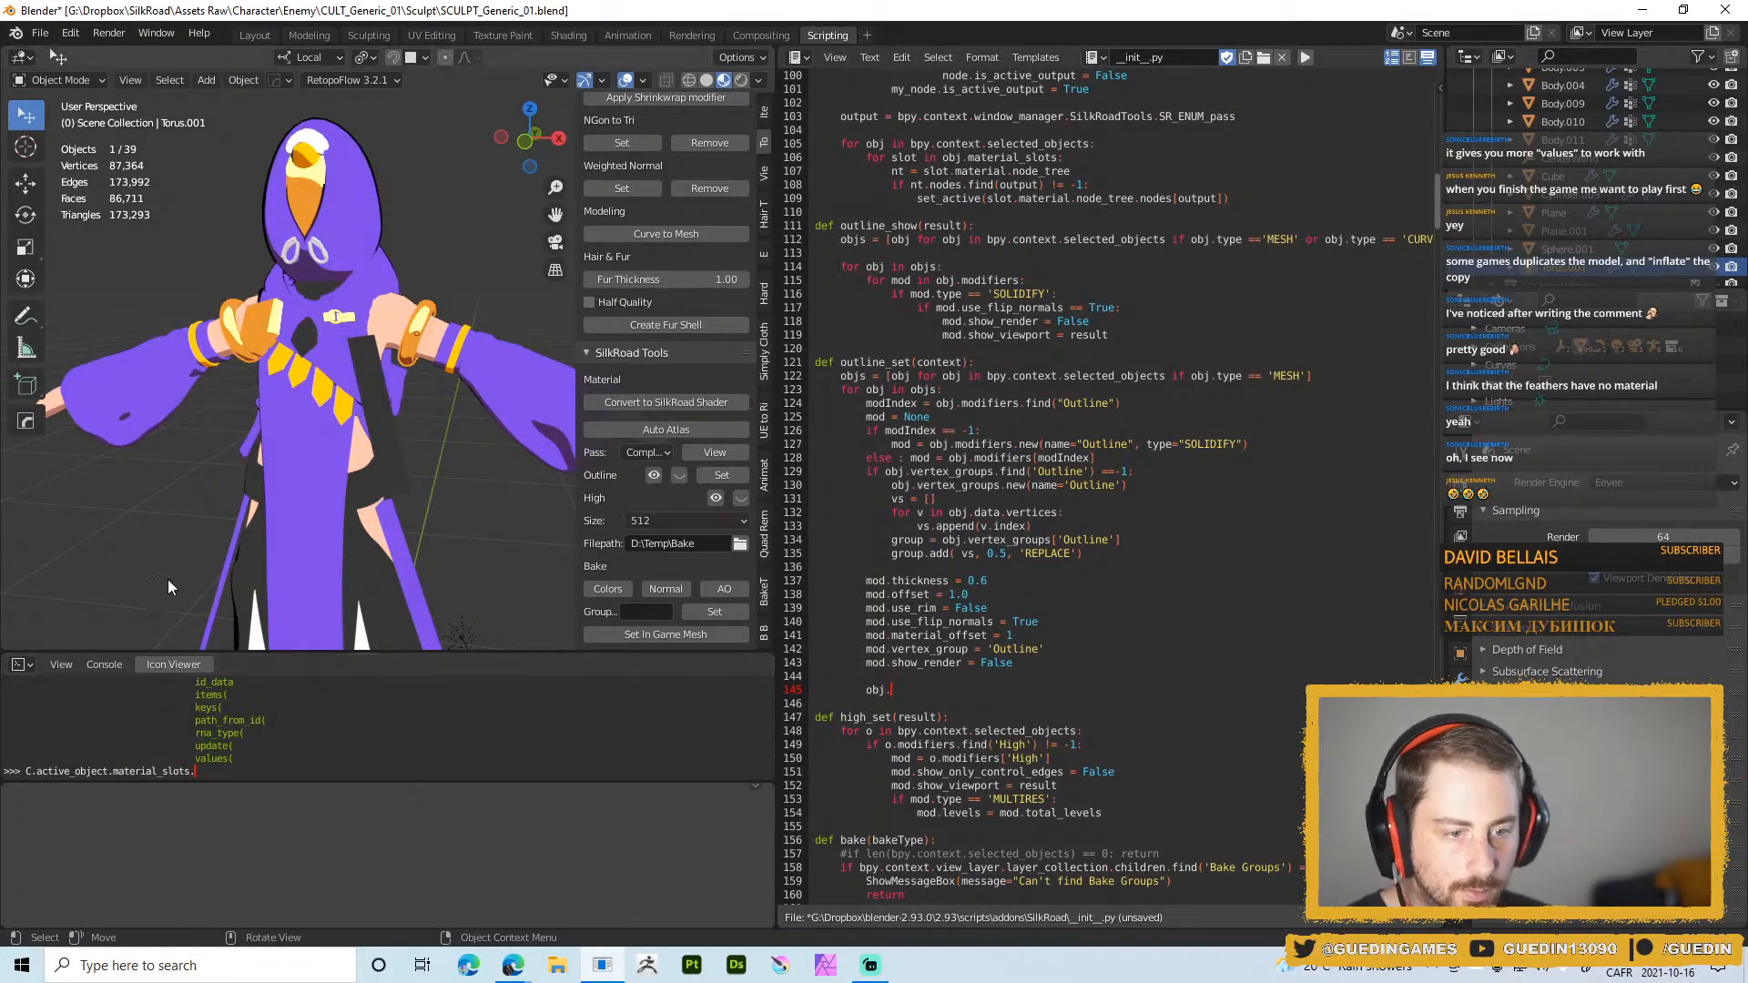
drag(281, 652, 295, 455)
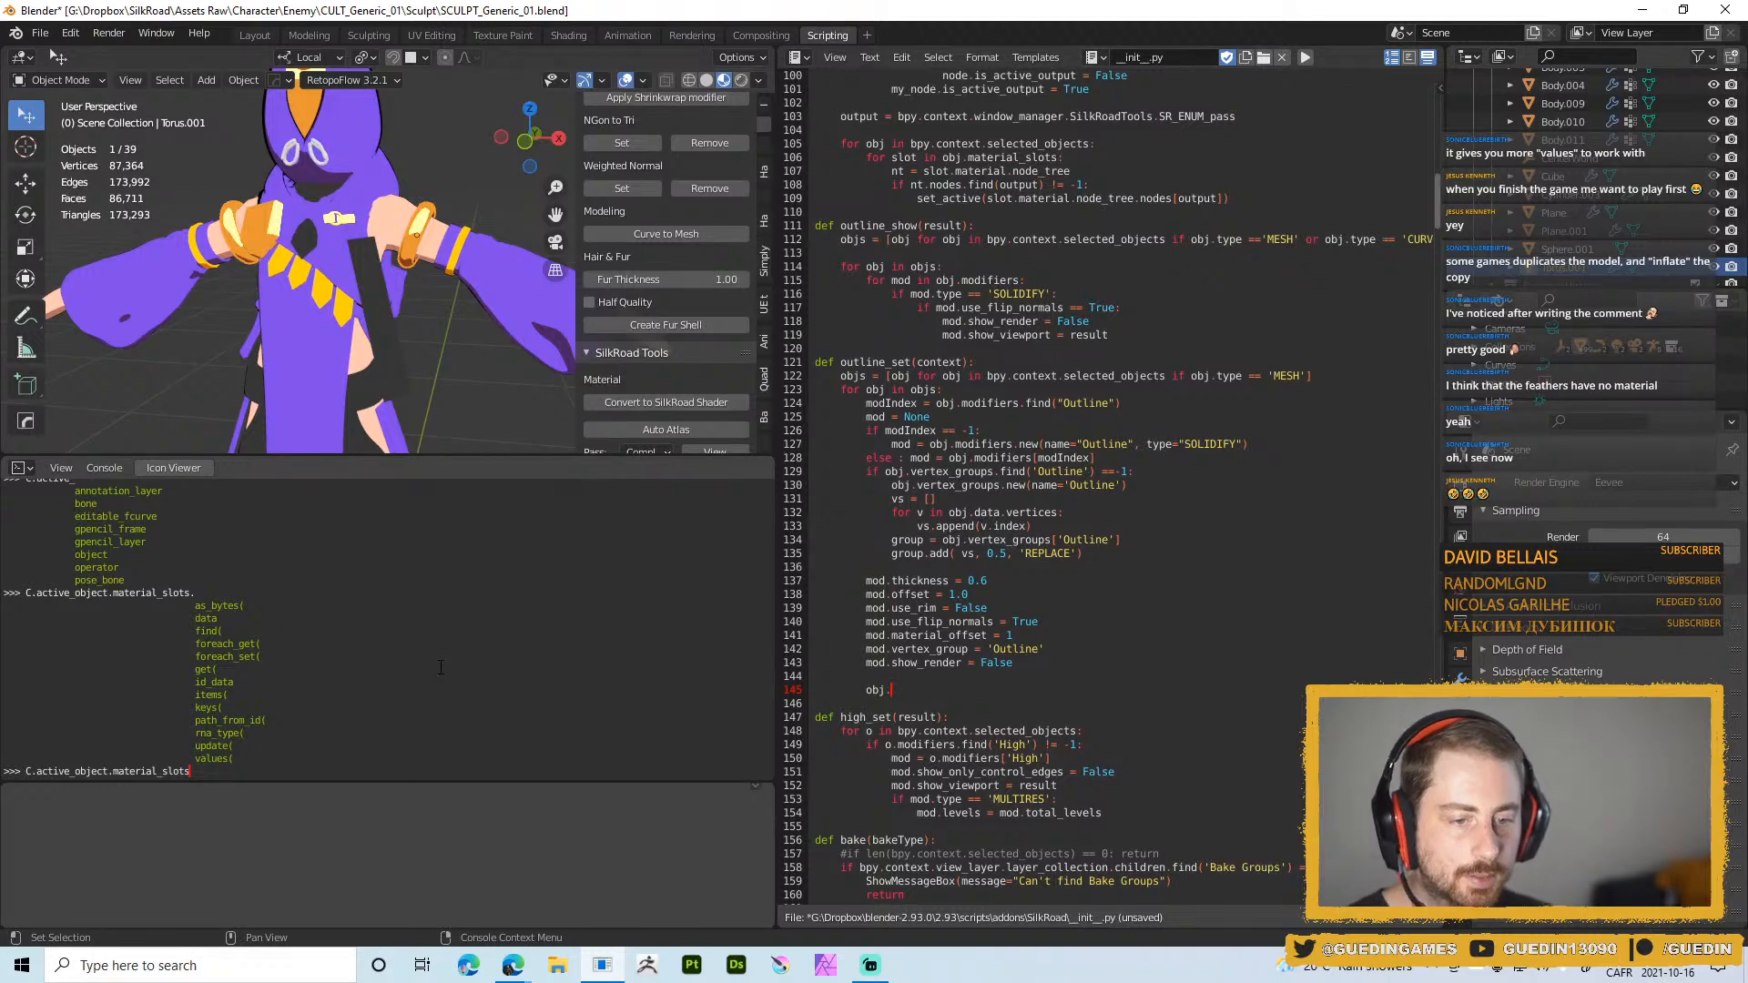
key(BackSpace)
key(BackSpace)
key(BackSpace)
key(BackSpace)
key(BackSpace)
key(BackSpace)
key(BackSpace)
key(BackSpace)
key(BackSpace)
key(BackSpace)
key(BackSpace)
key(BackSpace)
key(BackSpace)
text(d)
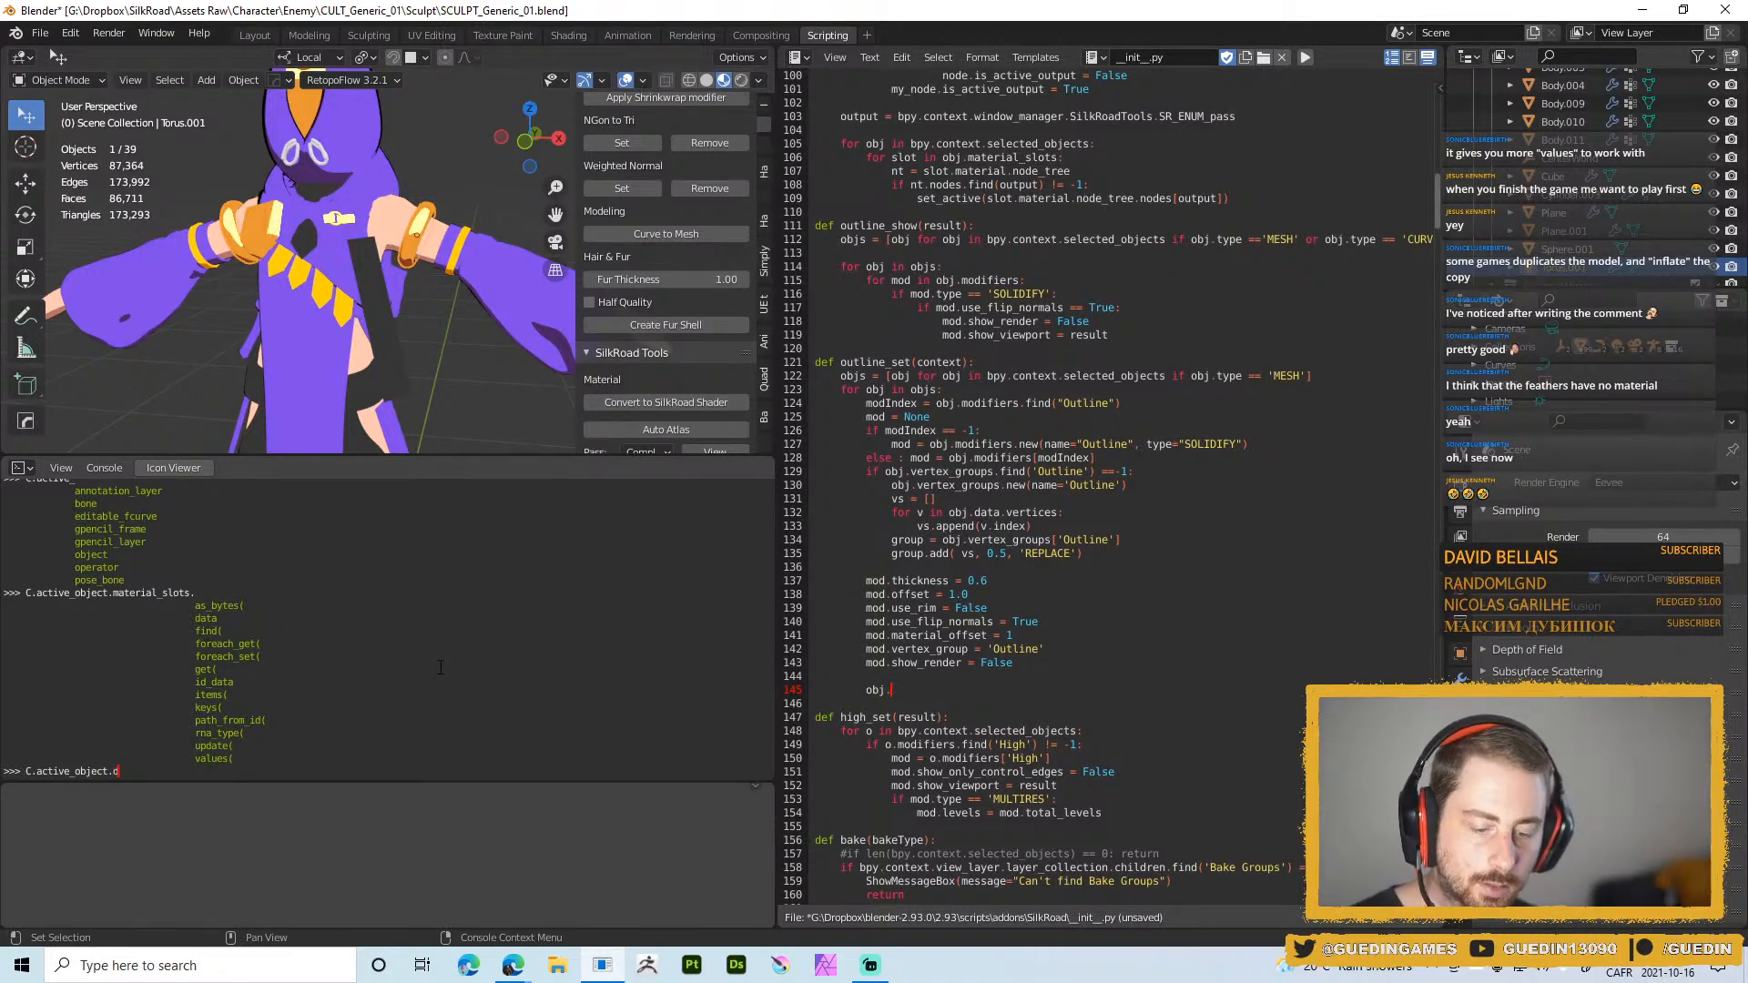
text(ata.materials)
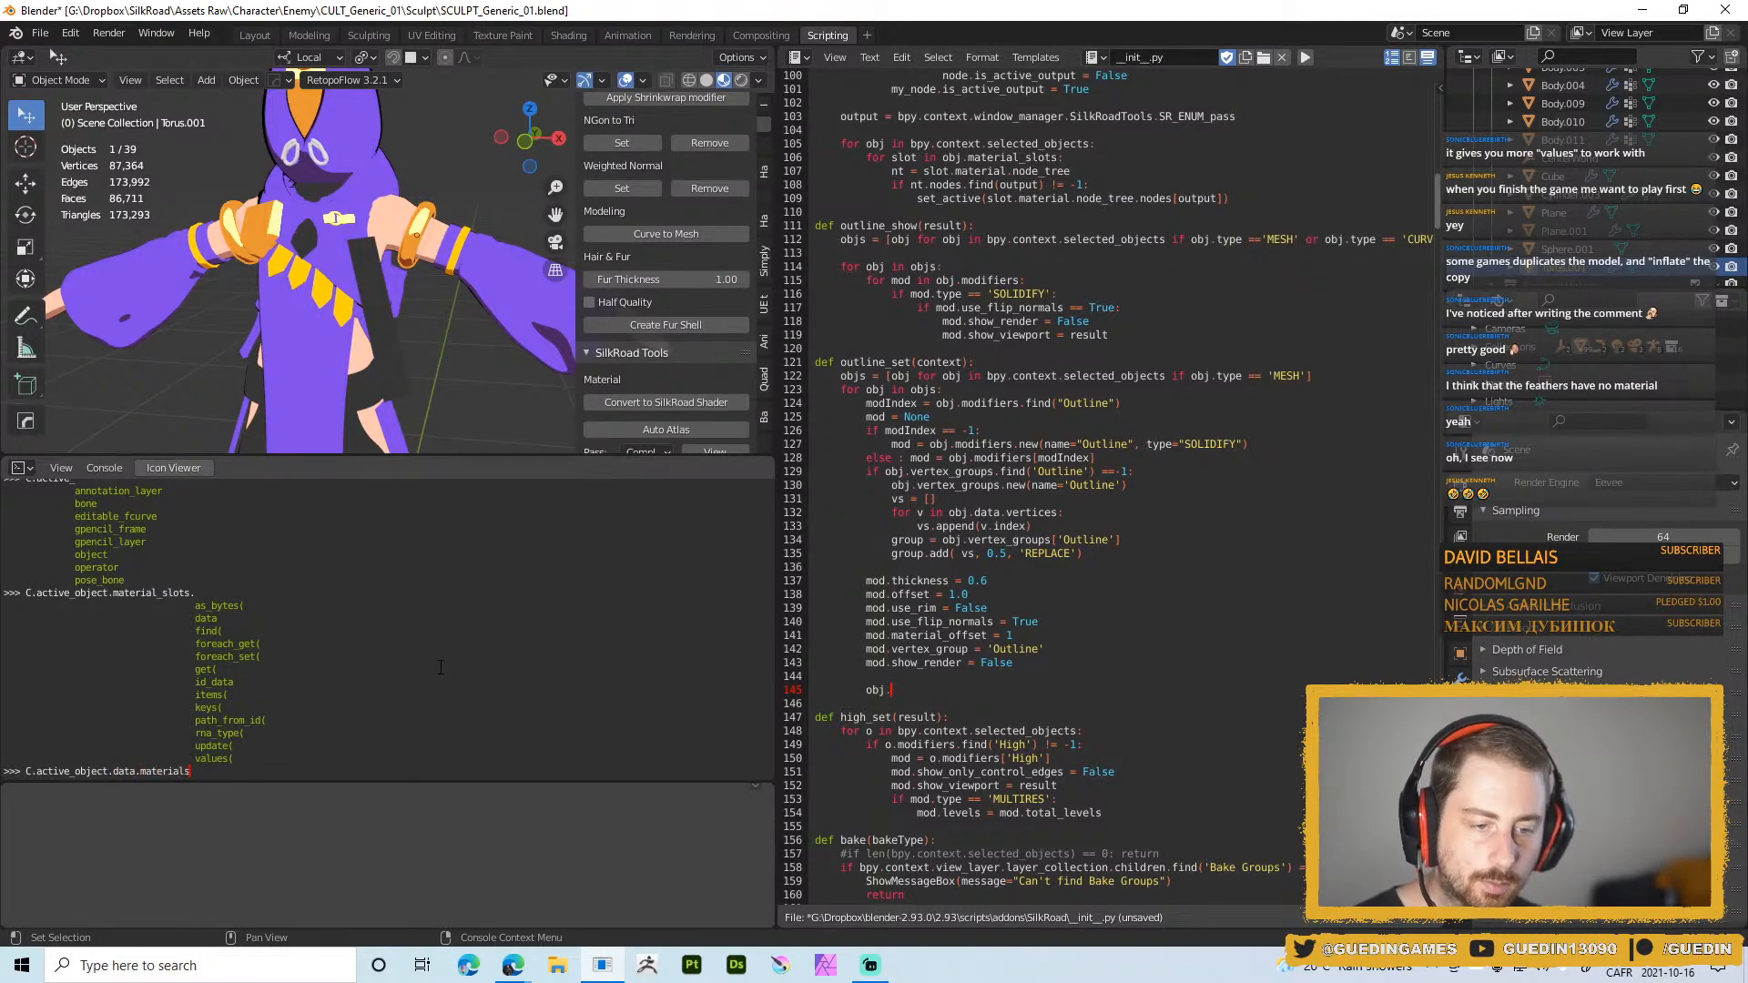
text(.new)
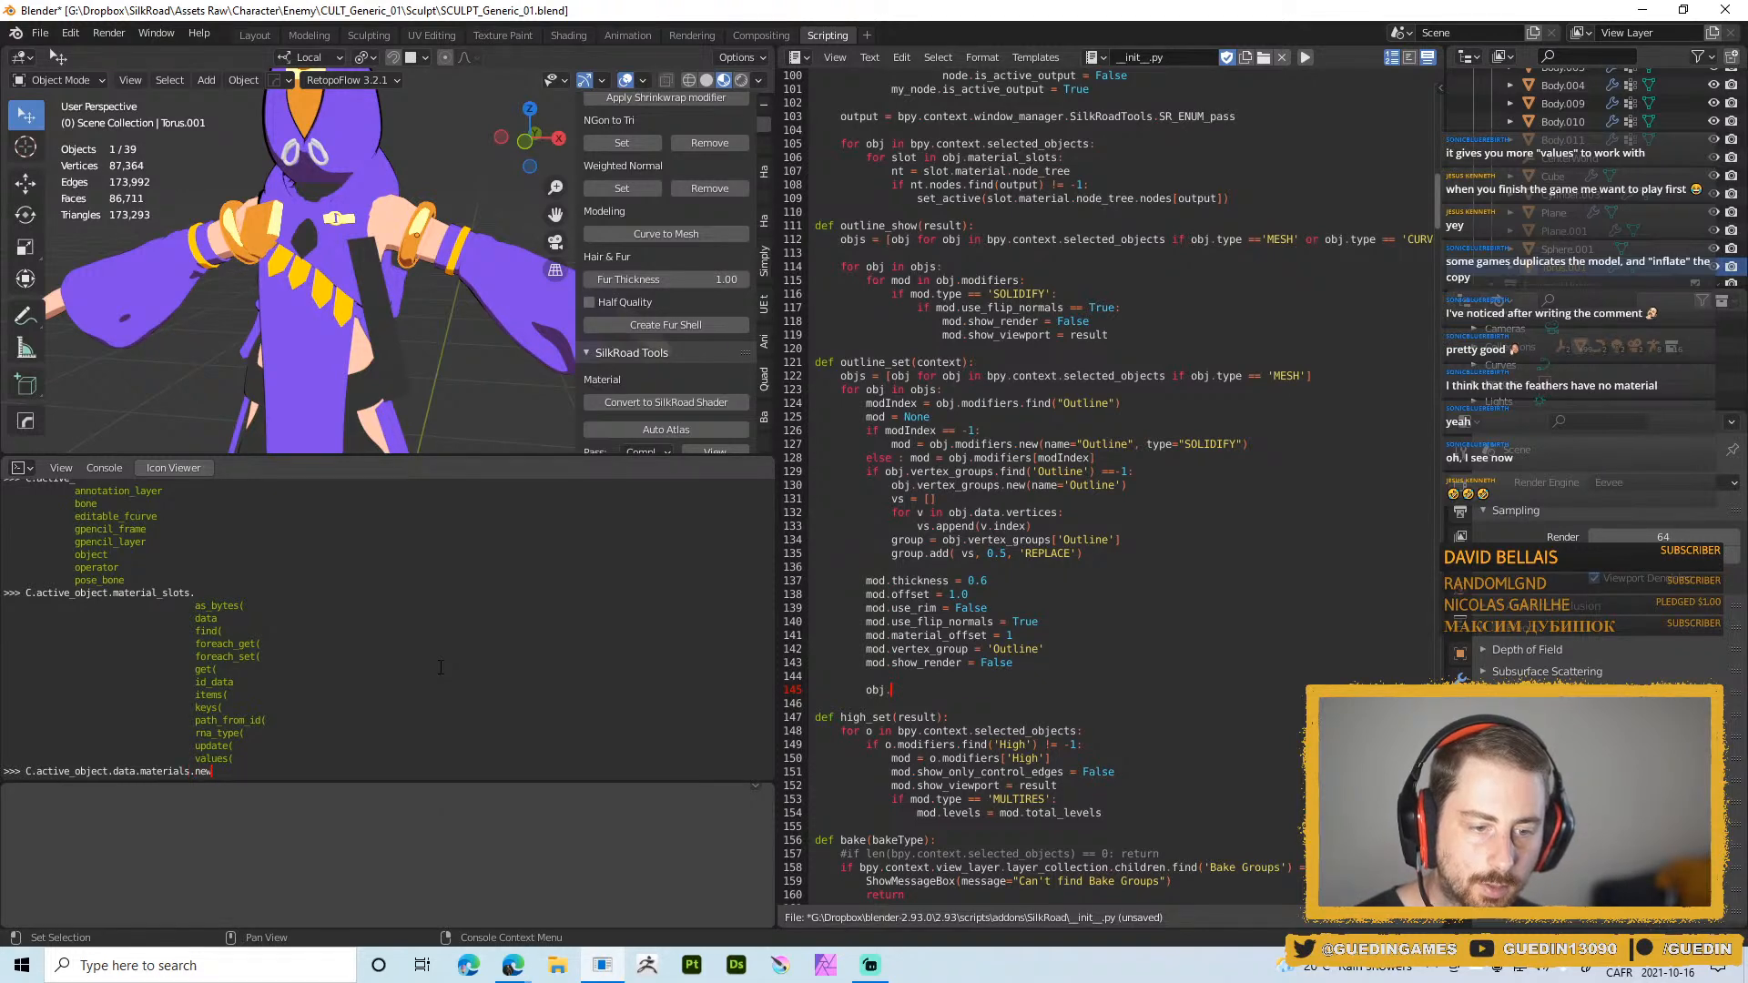
key(BackSpace)
key(BackSpace)
key(BackSpace)
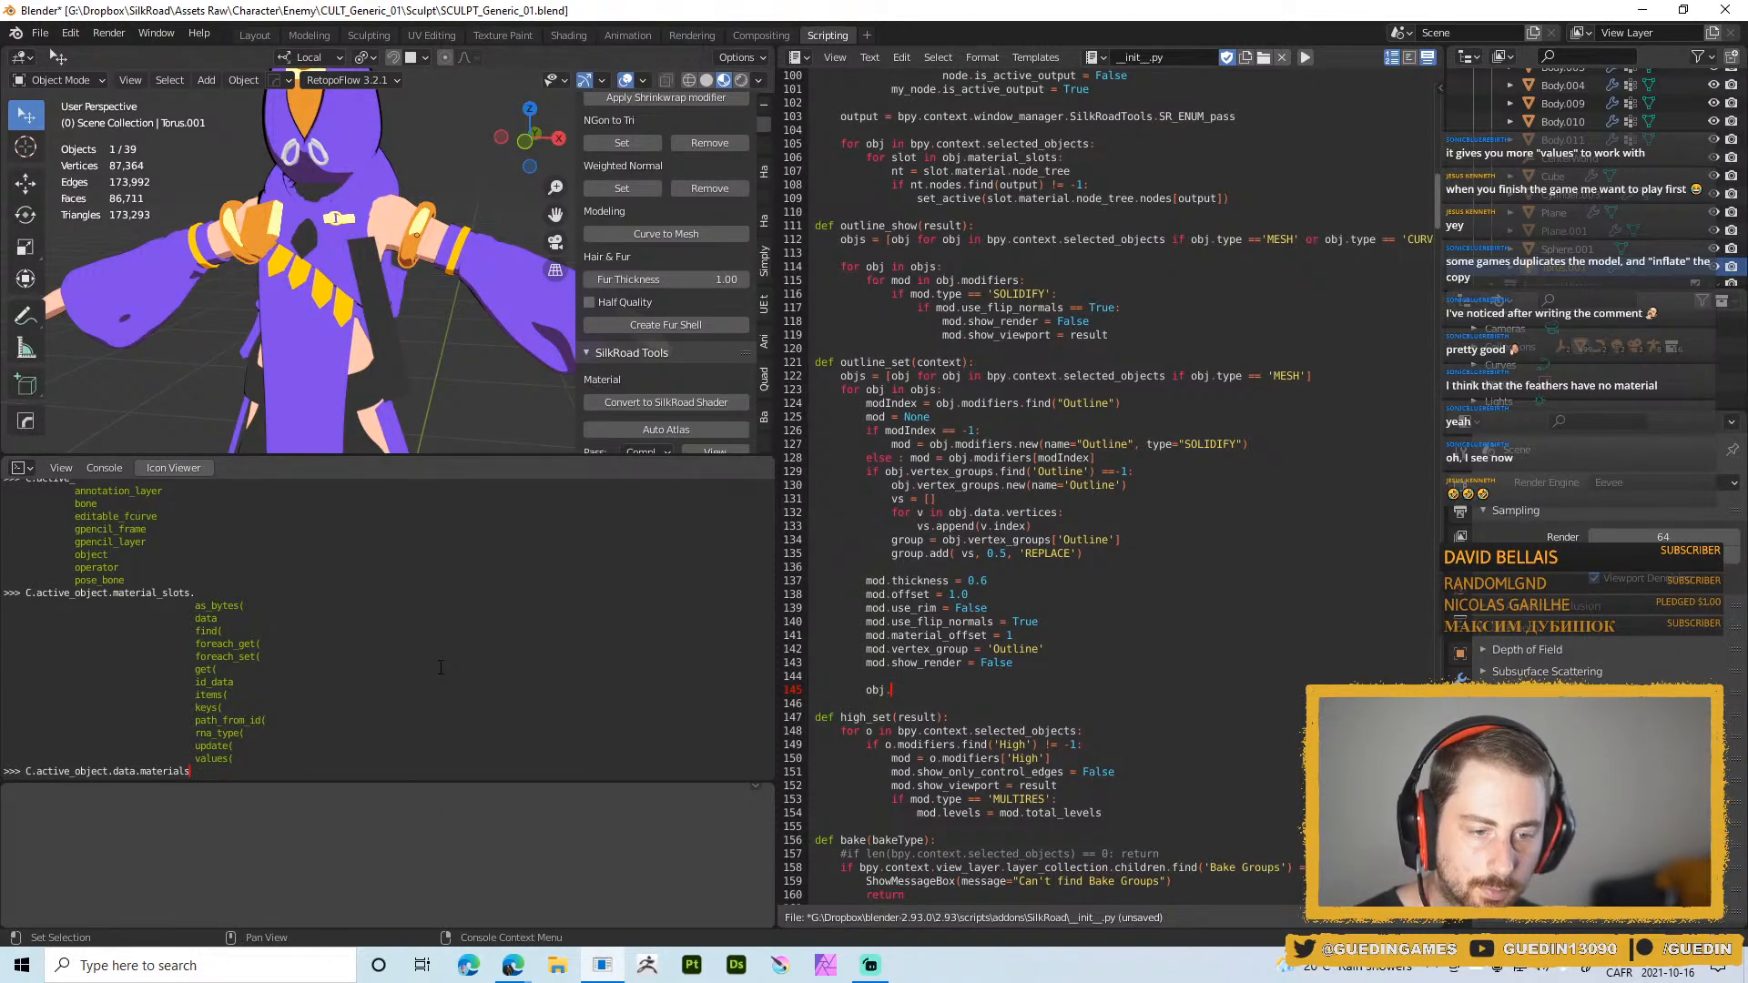
key(BackSpace)
key(BackSpace)
key(BackSpace)
key(BackSpace)
key(BackSpace)
key(BackSpace)
key(BackSpace)
key(BackSpace)
key(BackSpace)
key(BackSpace)
key(BackSpace)
key(BackSpace)
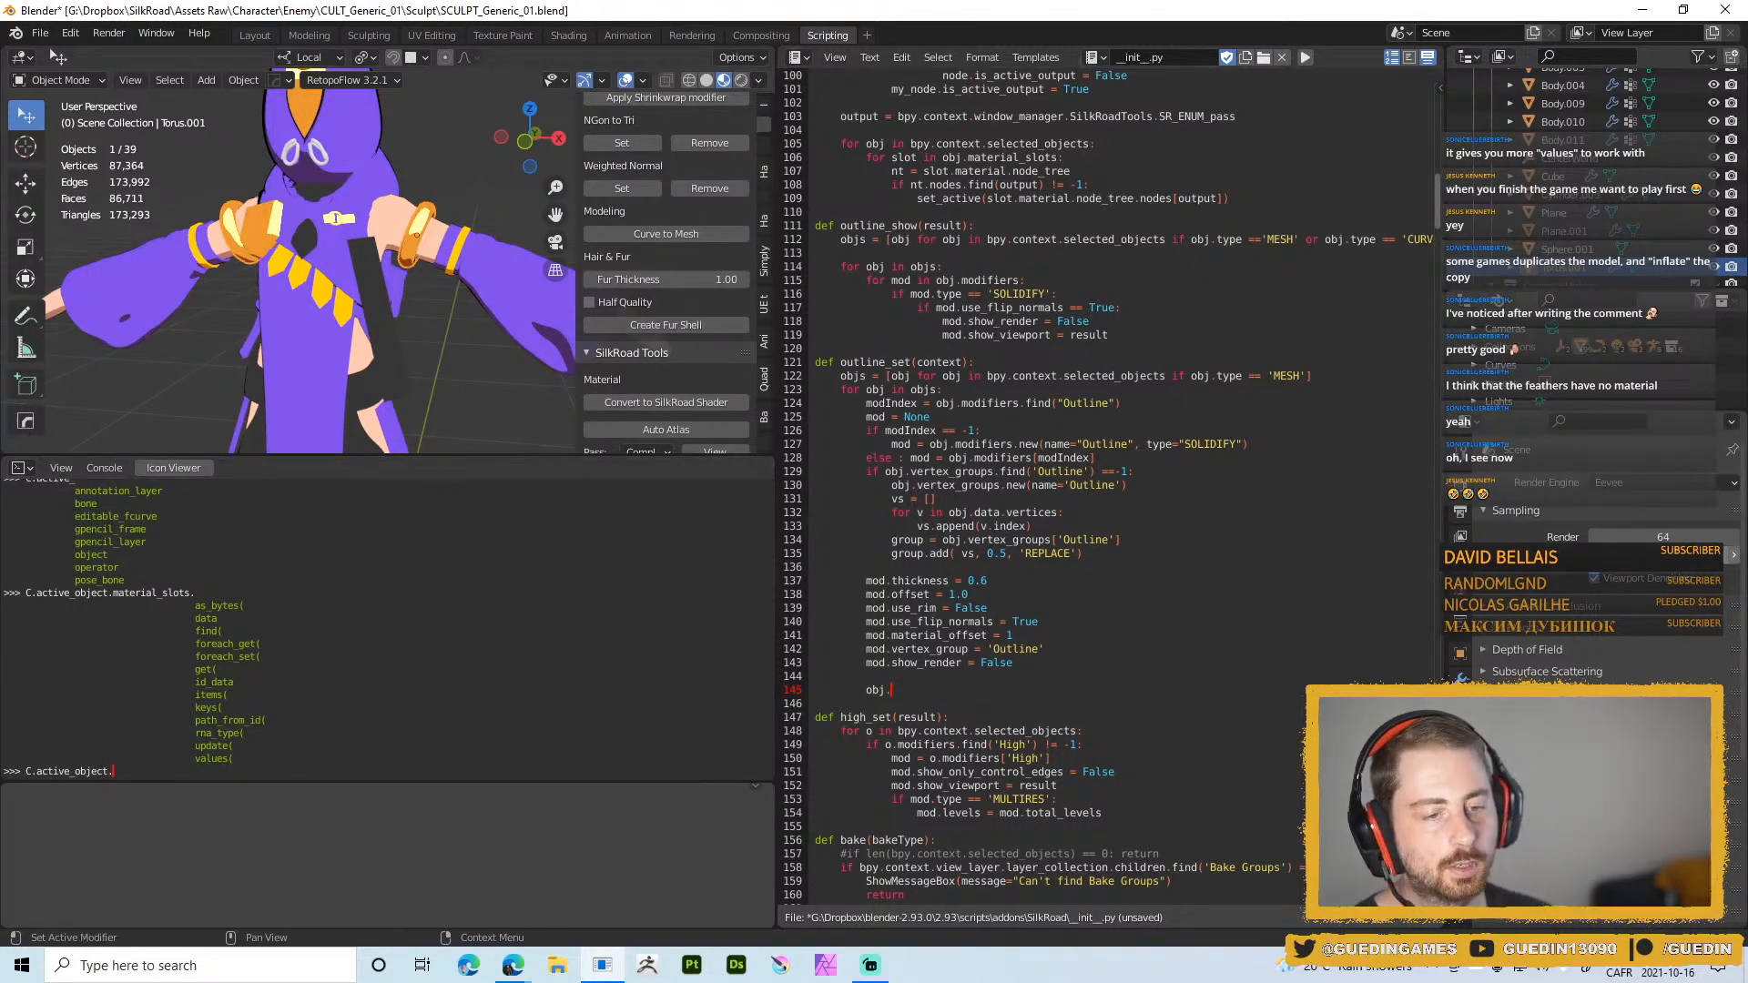
Show the ring's material properties and list the completions for C.active_object.material_slots in the Python console
click(1460, 802)
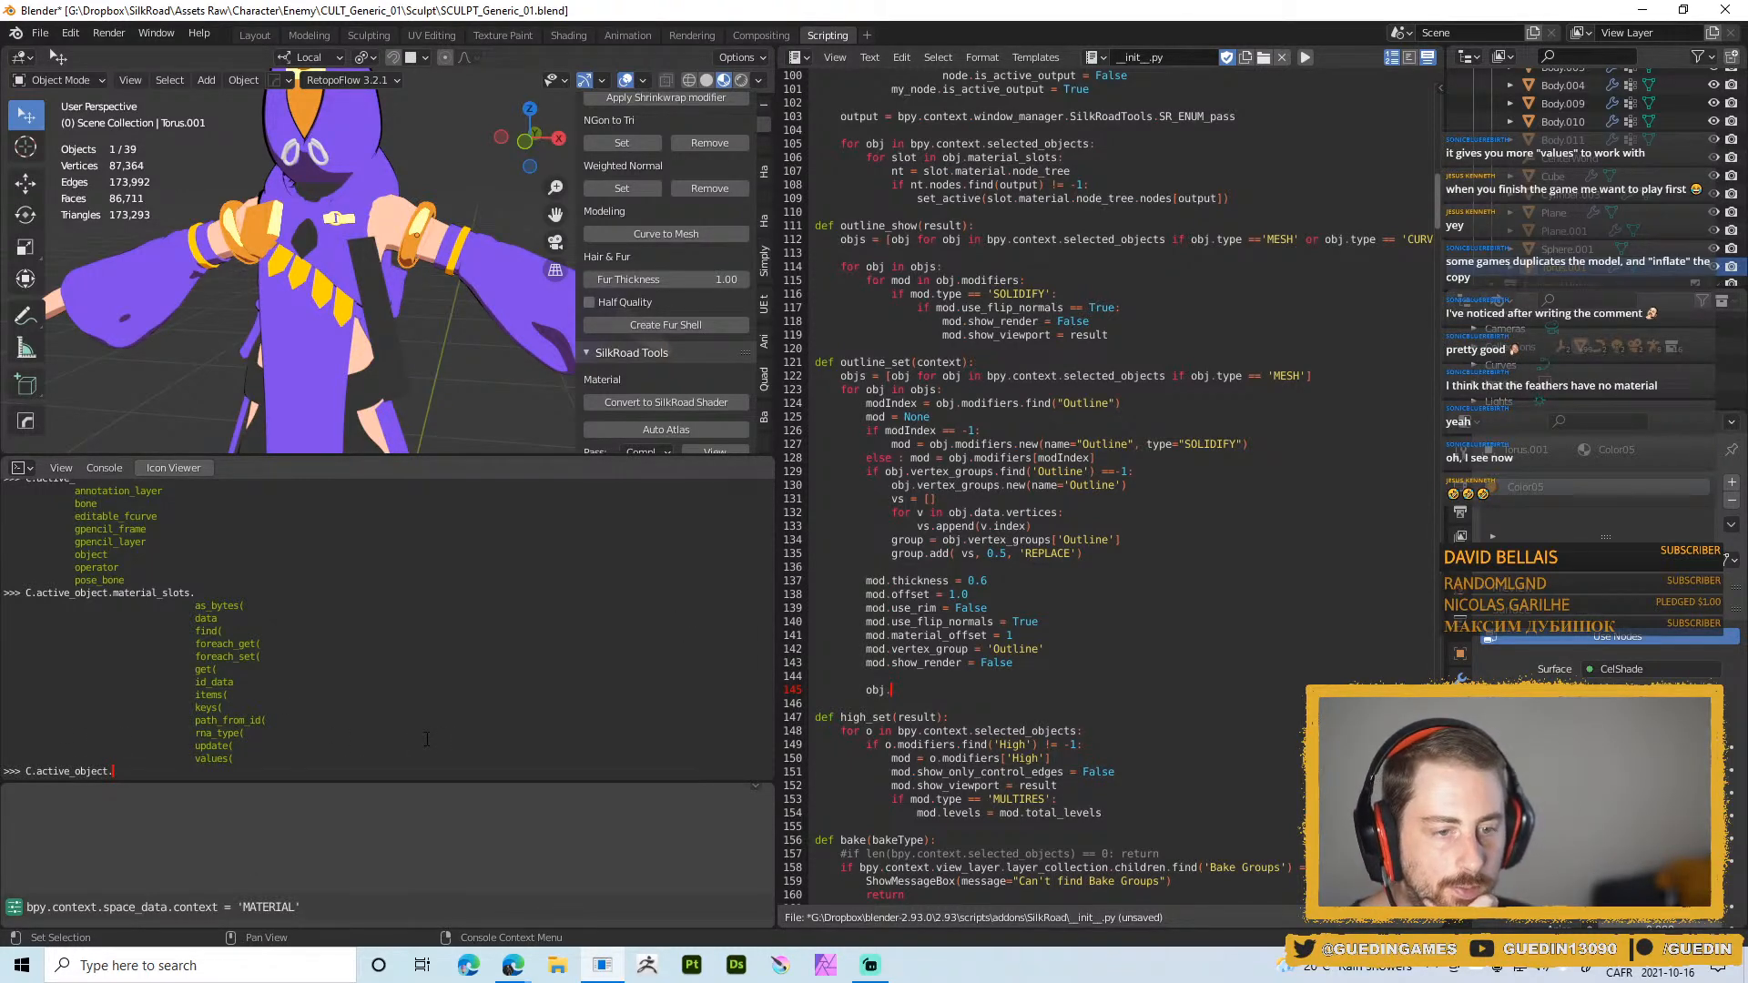
text(materi)
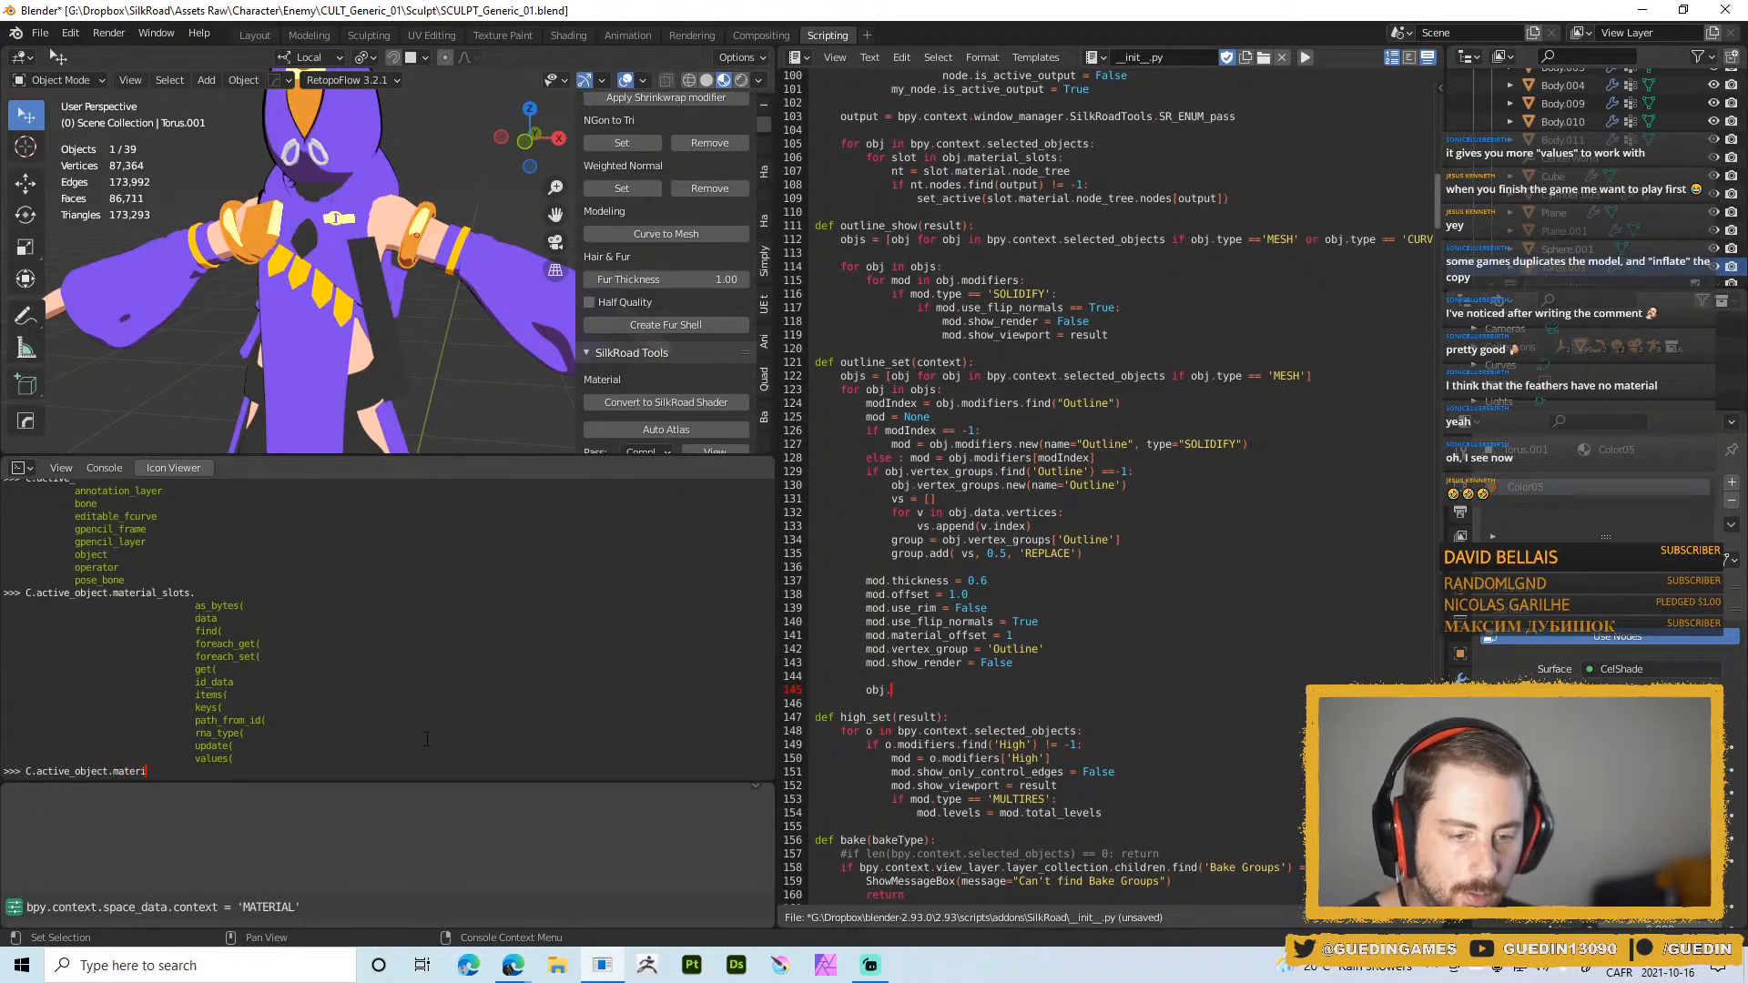
key(Tab)
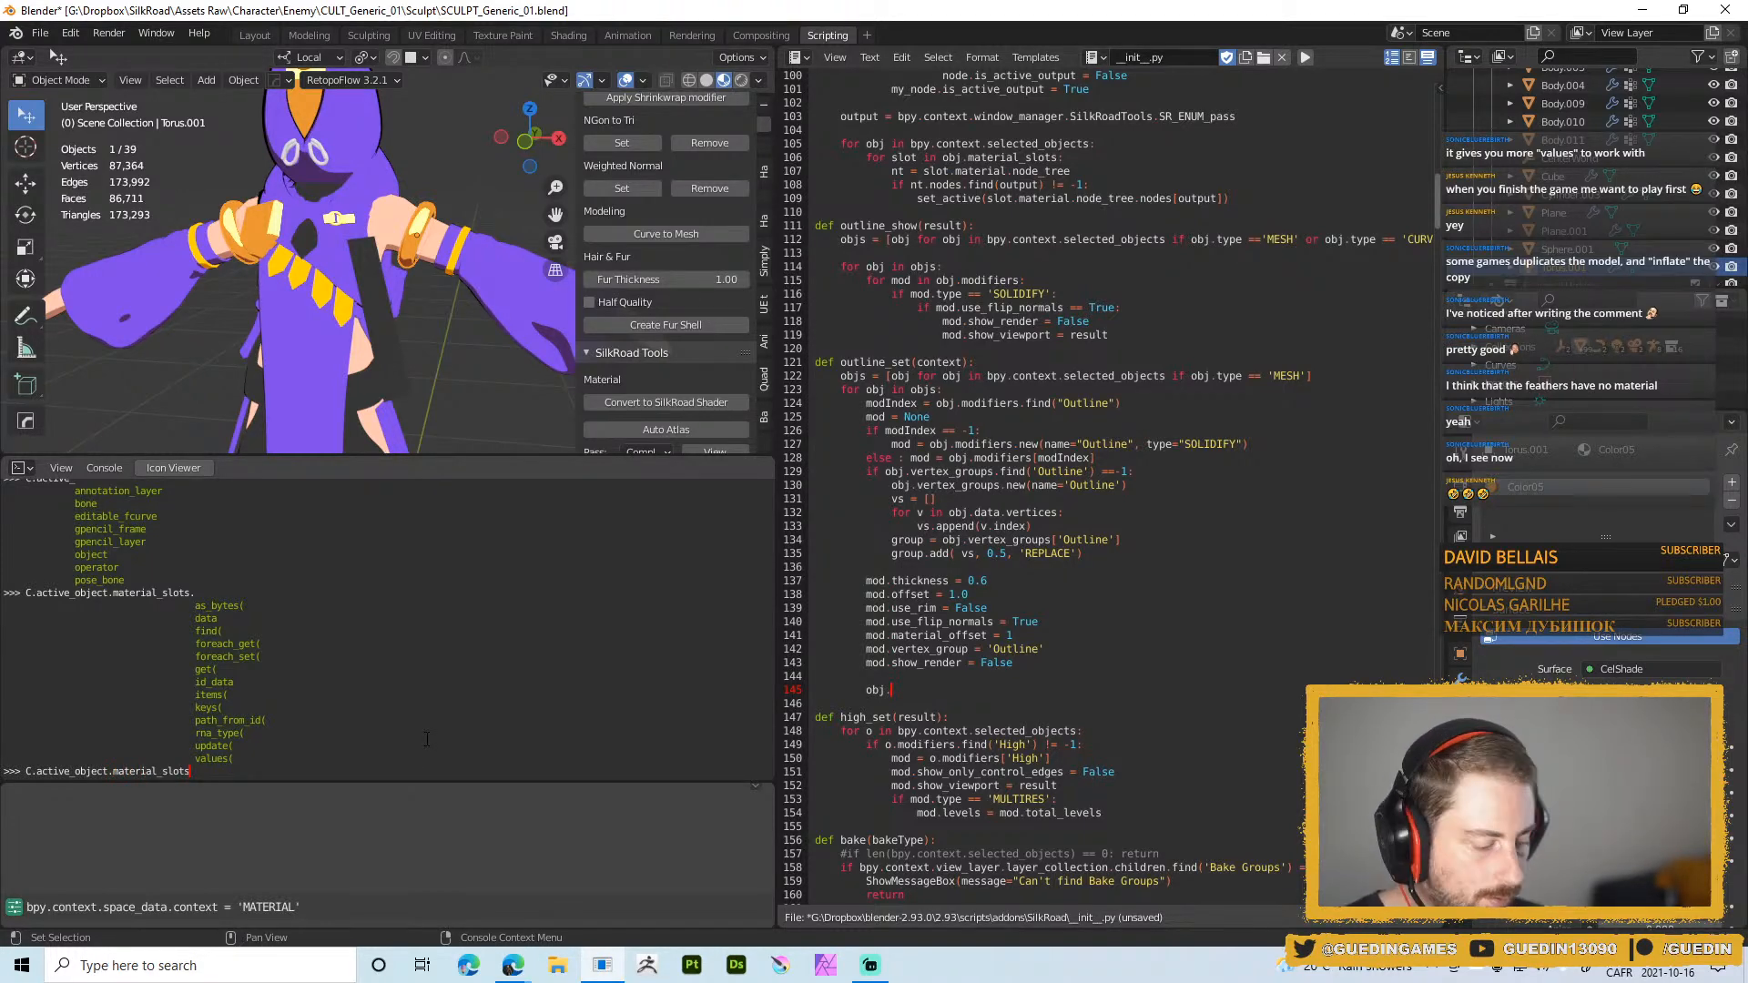
text(.)
key(Tab)
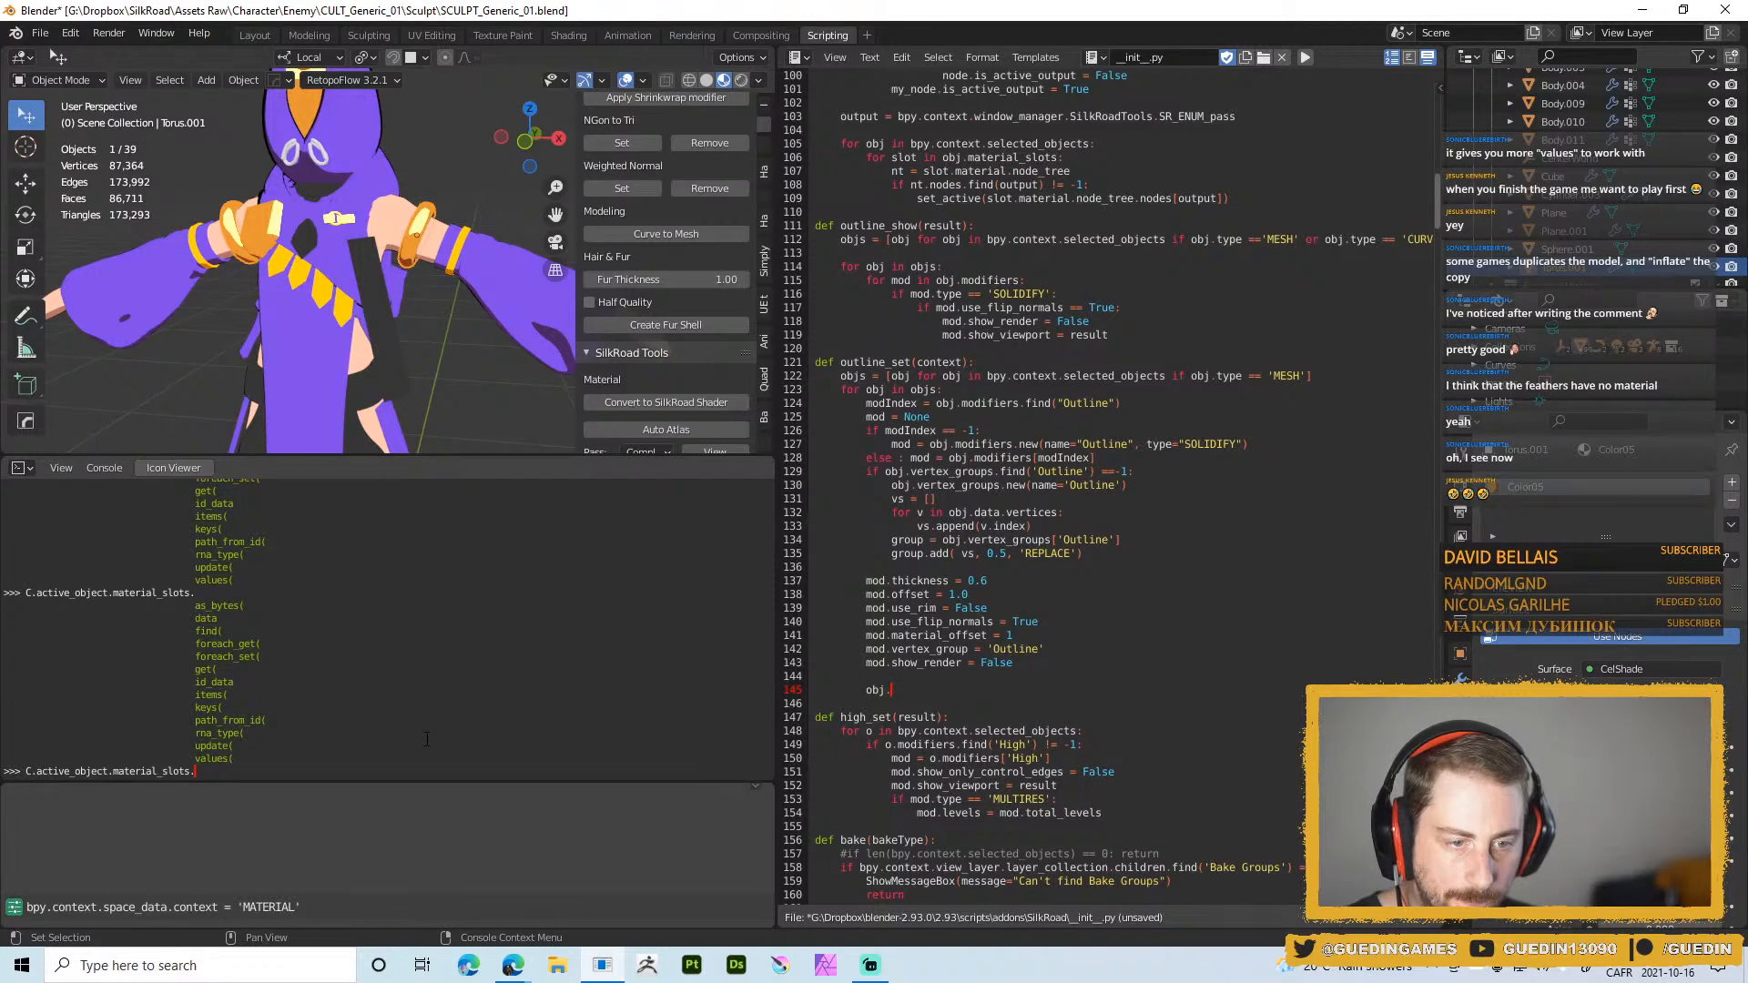
List the completions for C.active_object.material_slots.data in the Python console and remove the data attribute from the expression
text(DA)
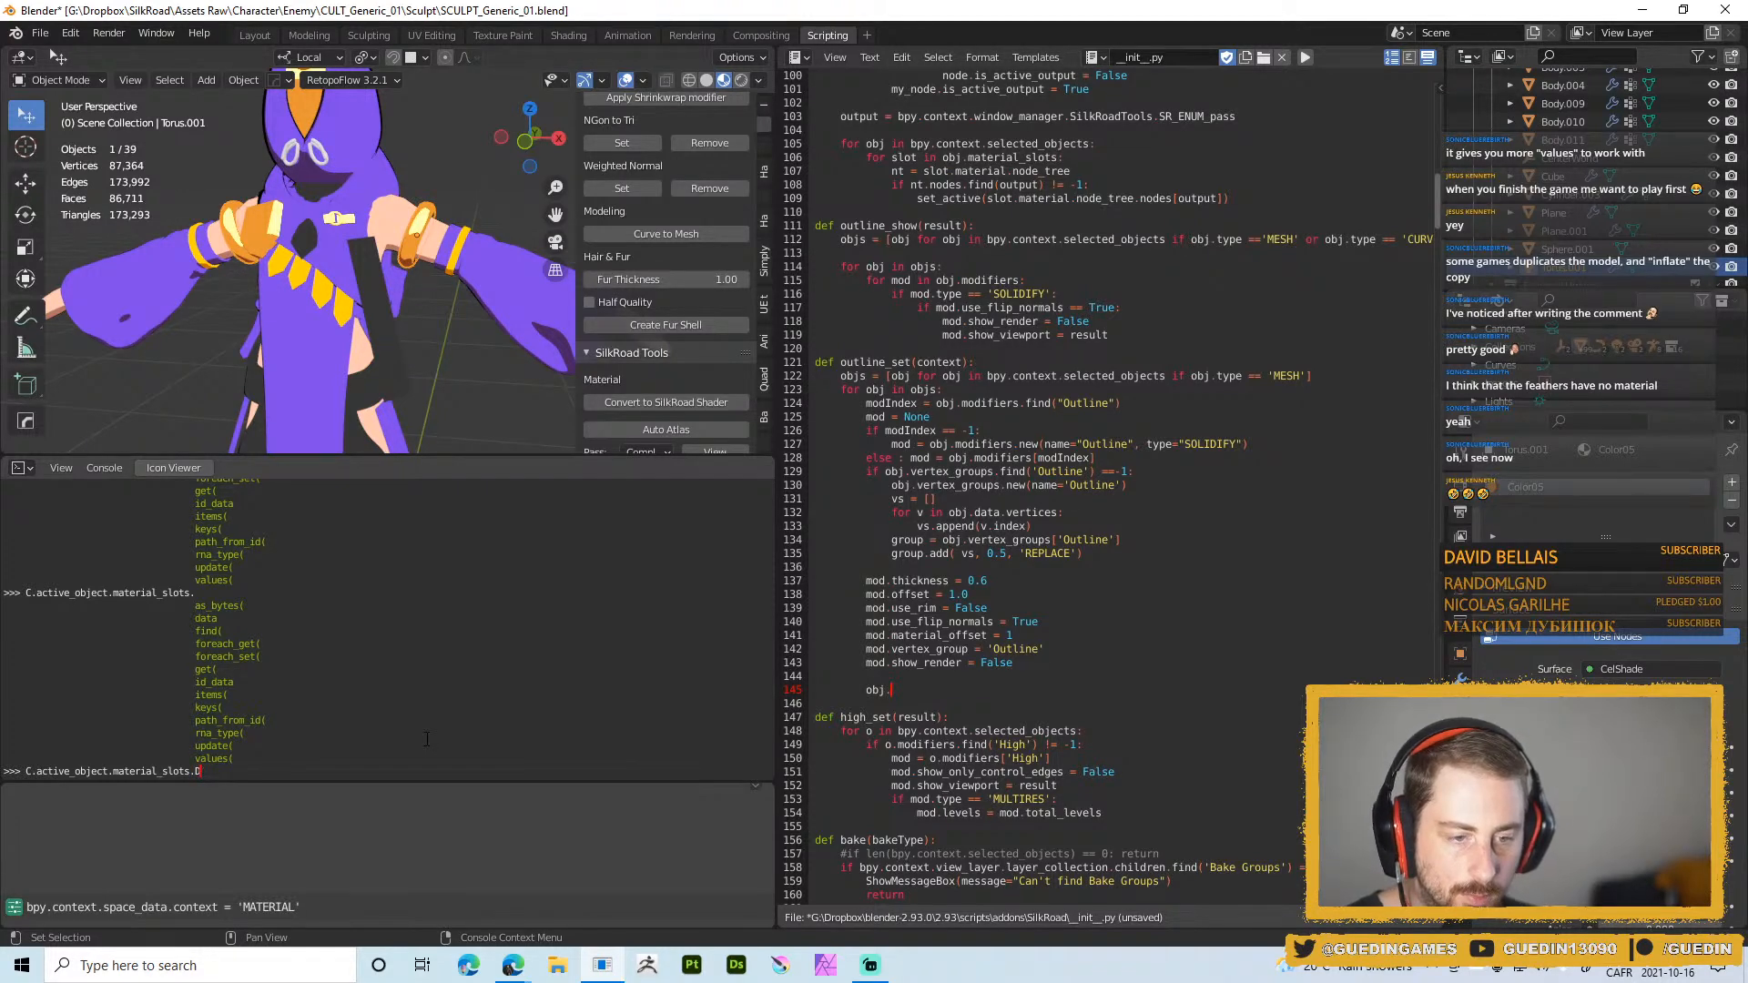
key(BackSpace)
text(a)
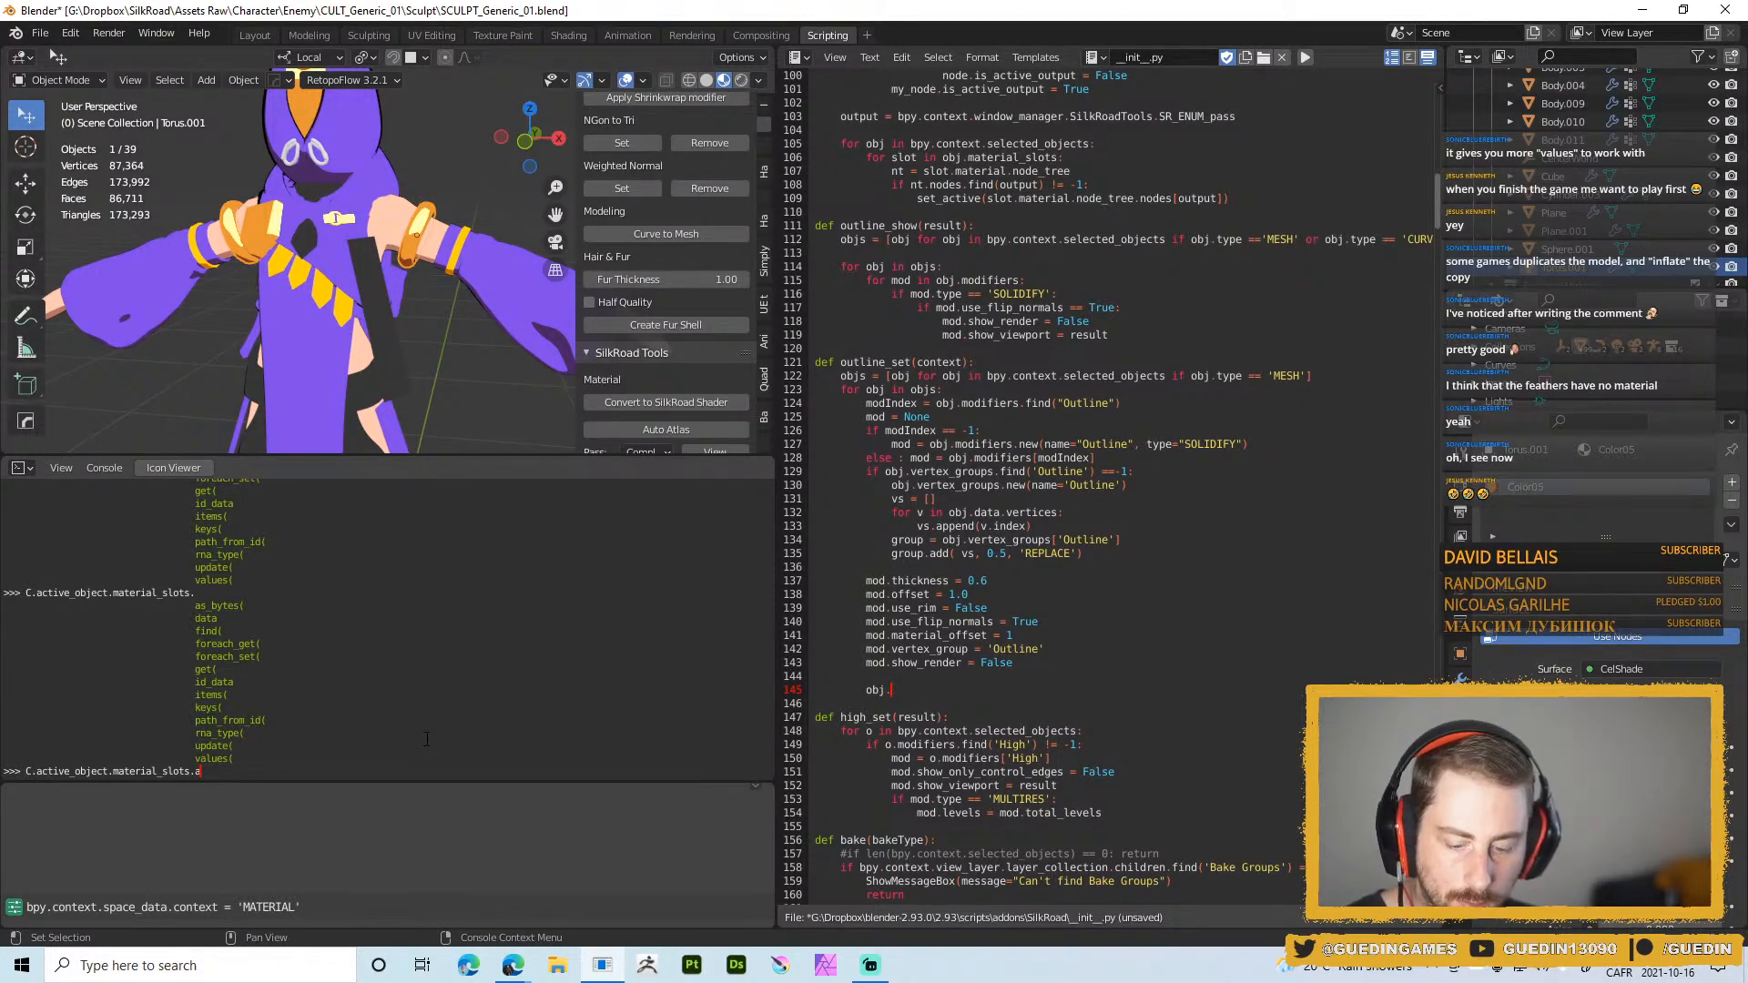
text(D)
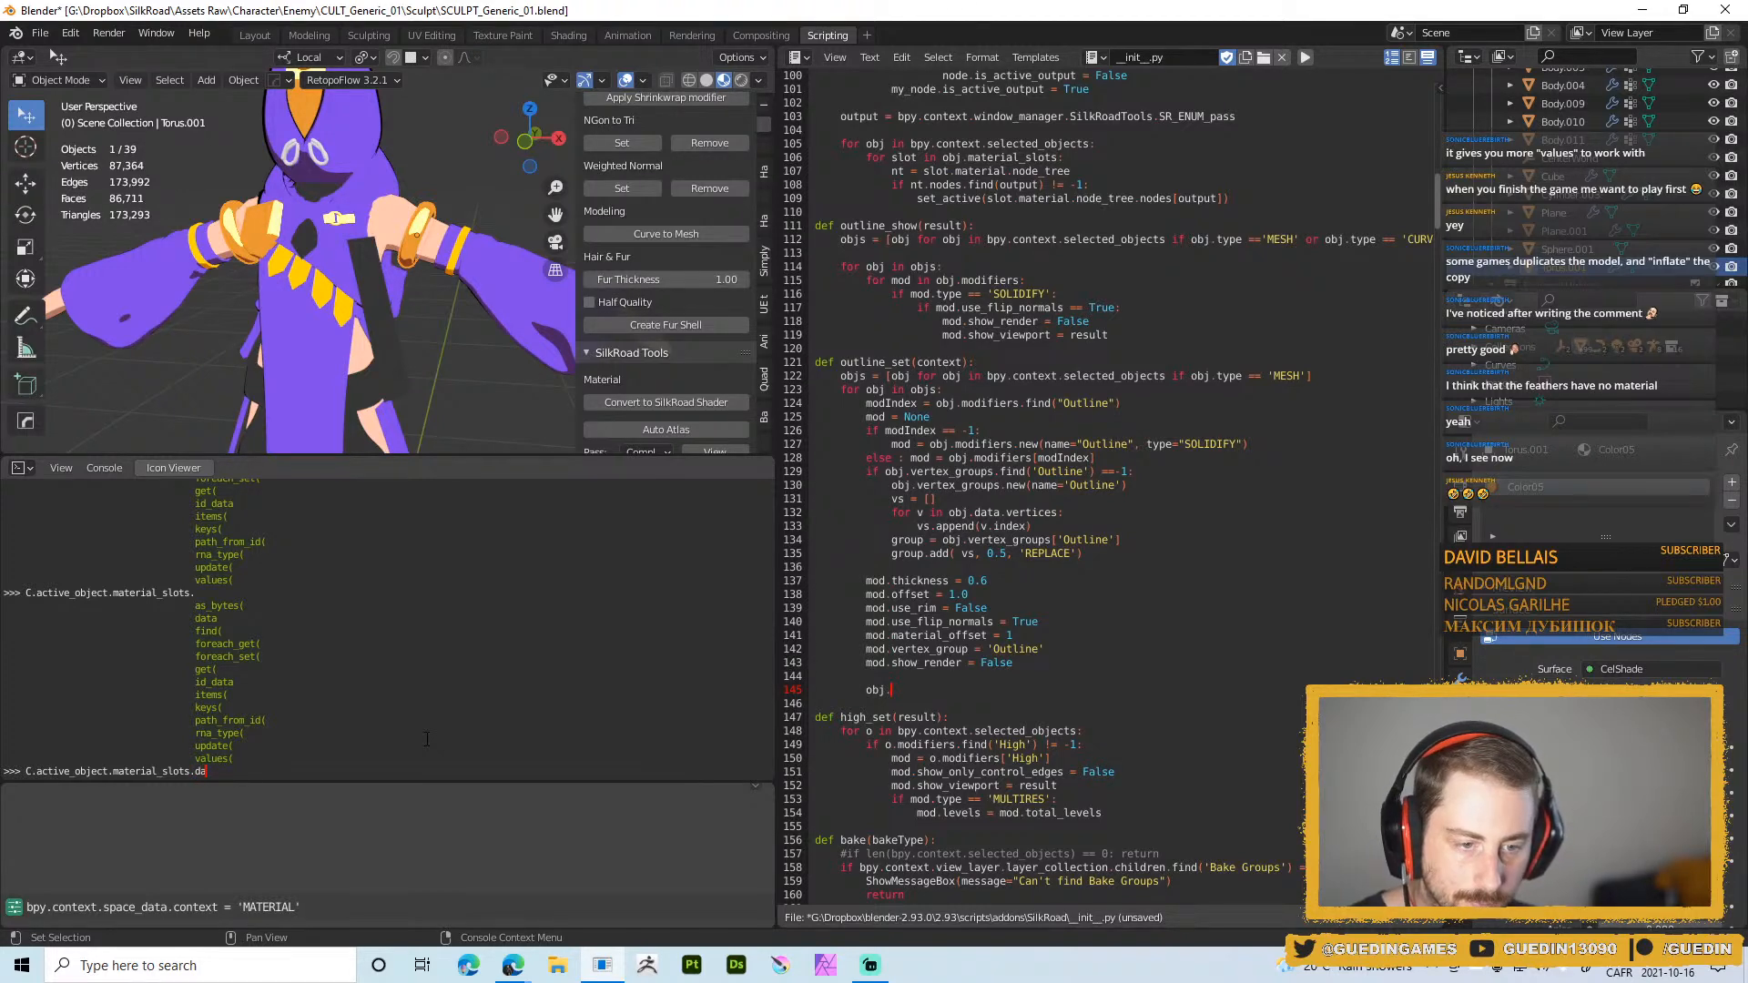
text(ta.)
key(Tab)
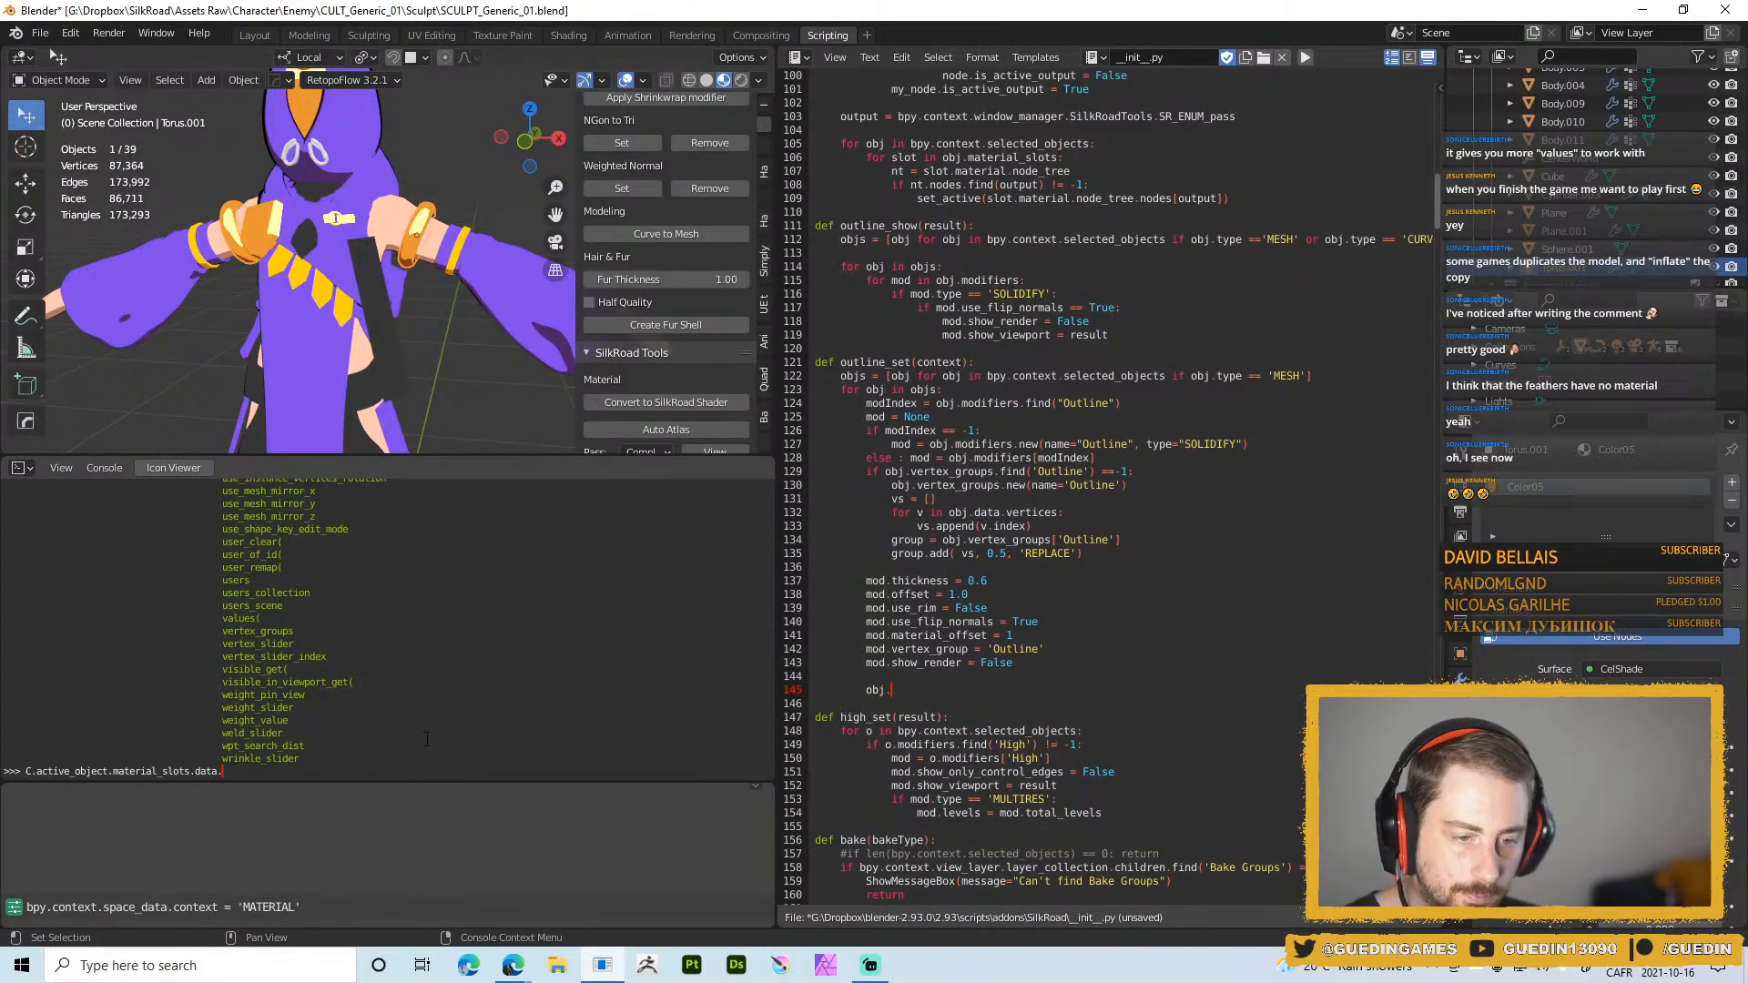
text(ne)
key(BackSpace)
key(BackSpace)
key(BackSpace)
key(BackSpace)
key(BackSpace)
key(BackSpace)
key(BackSpace)
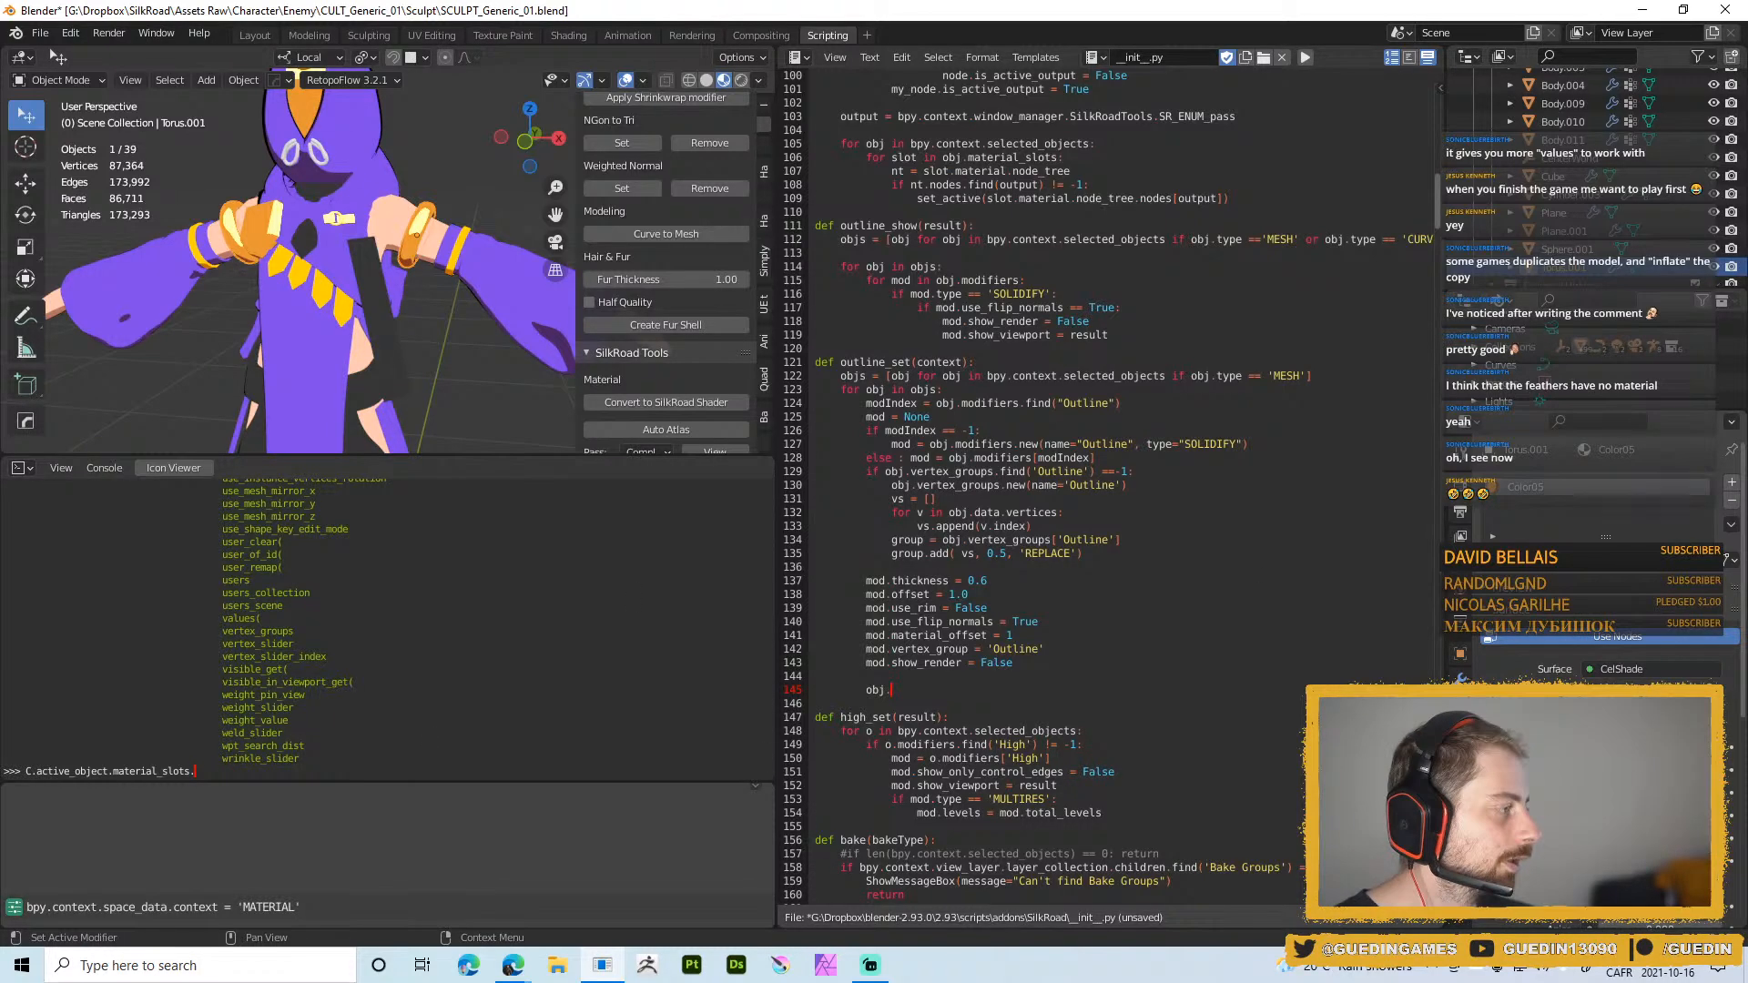
Switch to the Edge browser and search the web for "blender python add material slot"
drag(1747, 25, 82, 0)
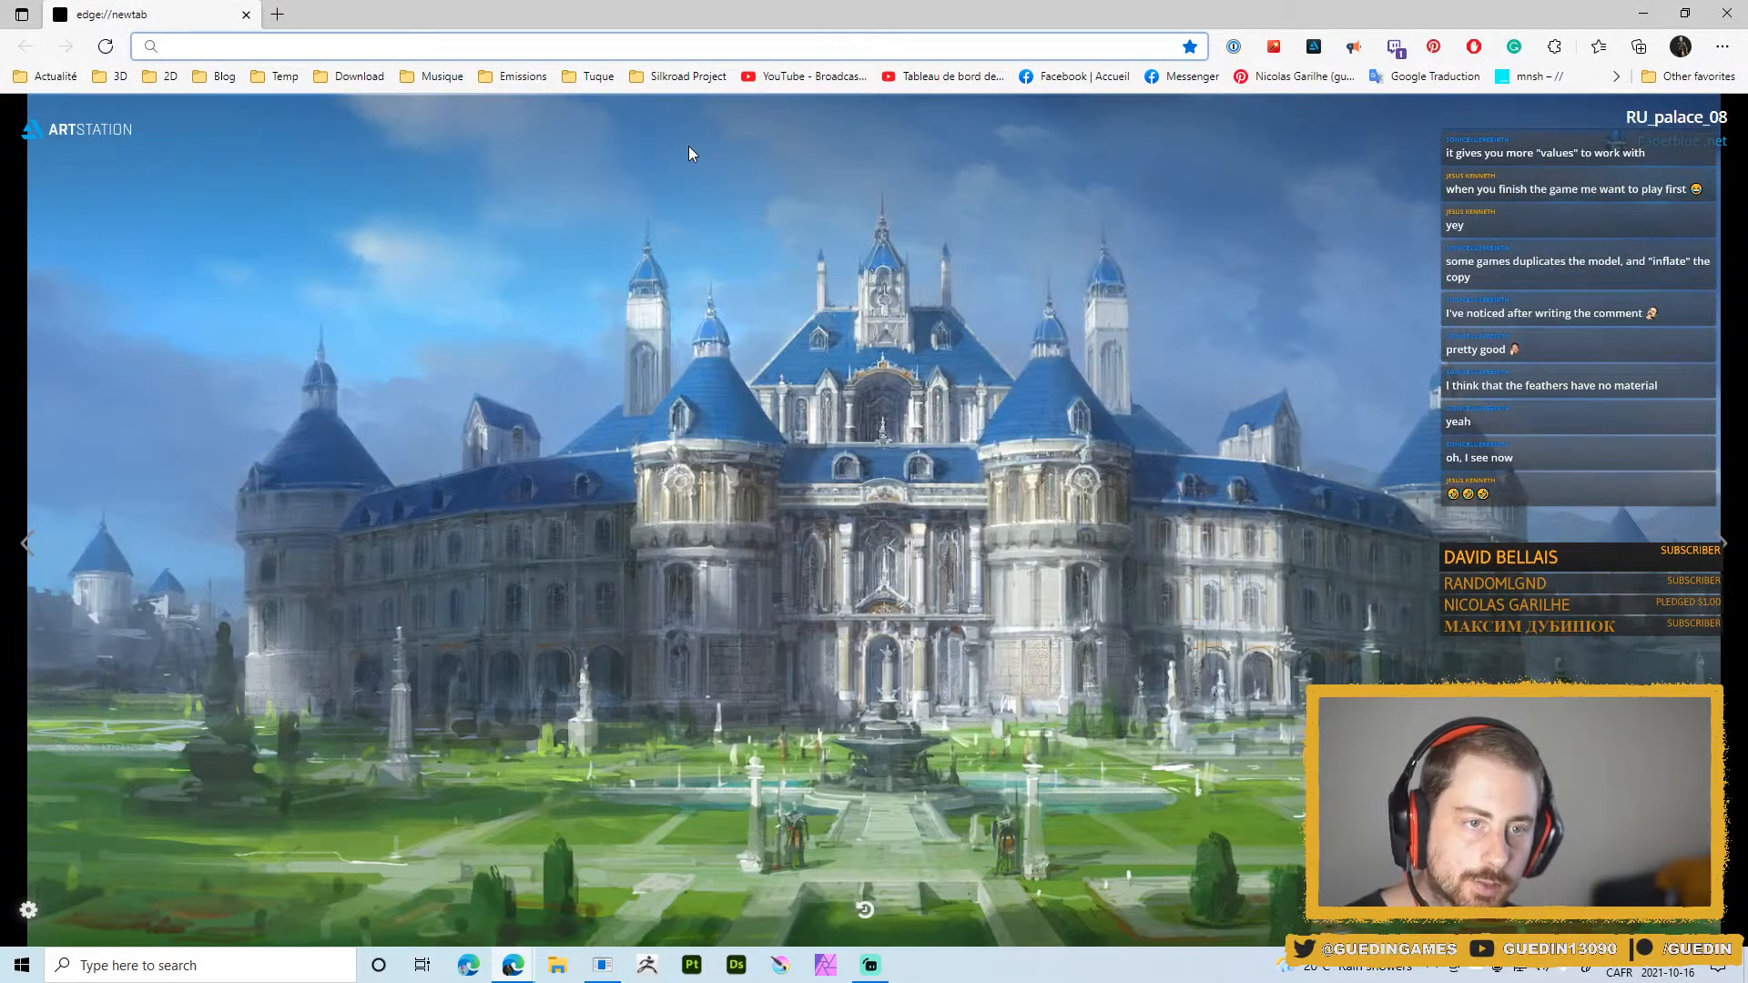
text(blende)
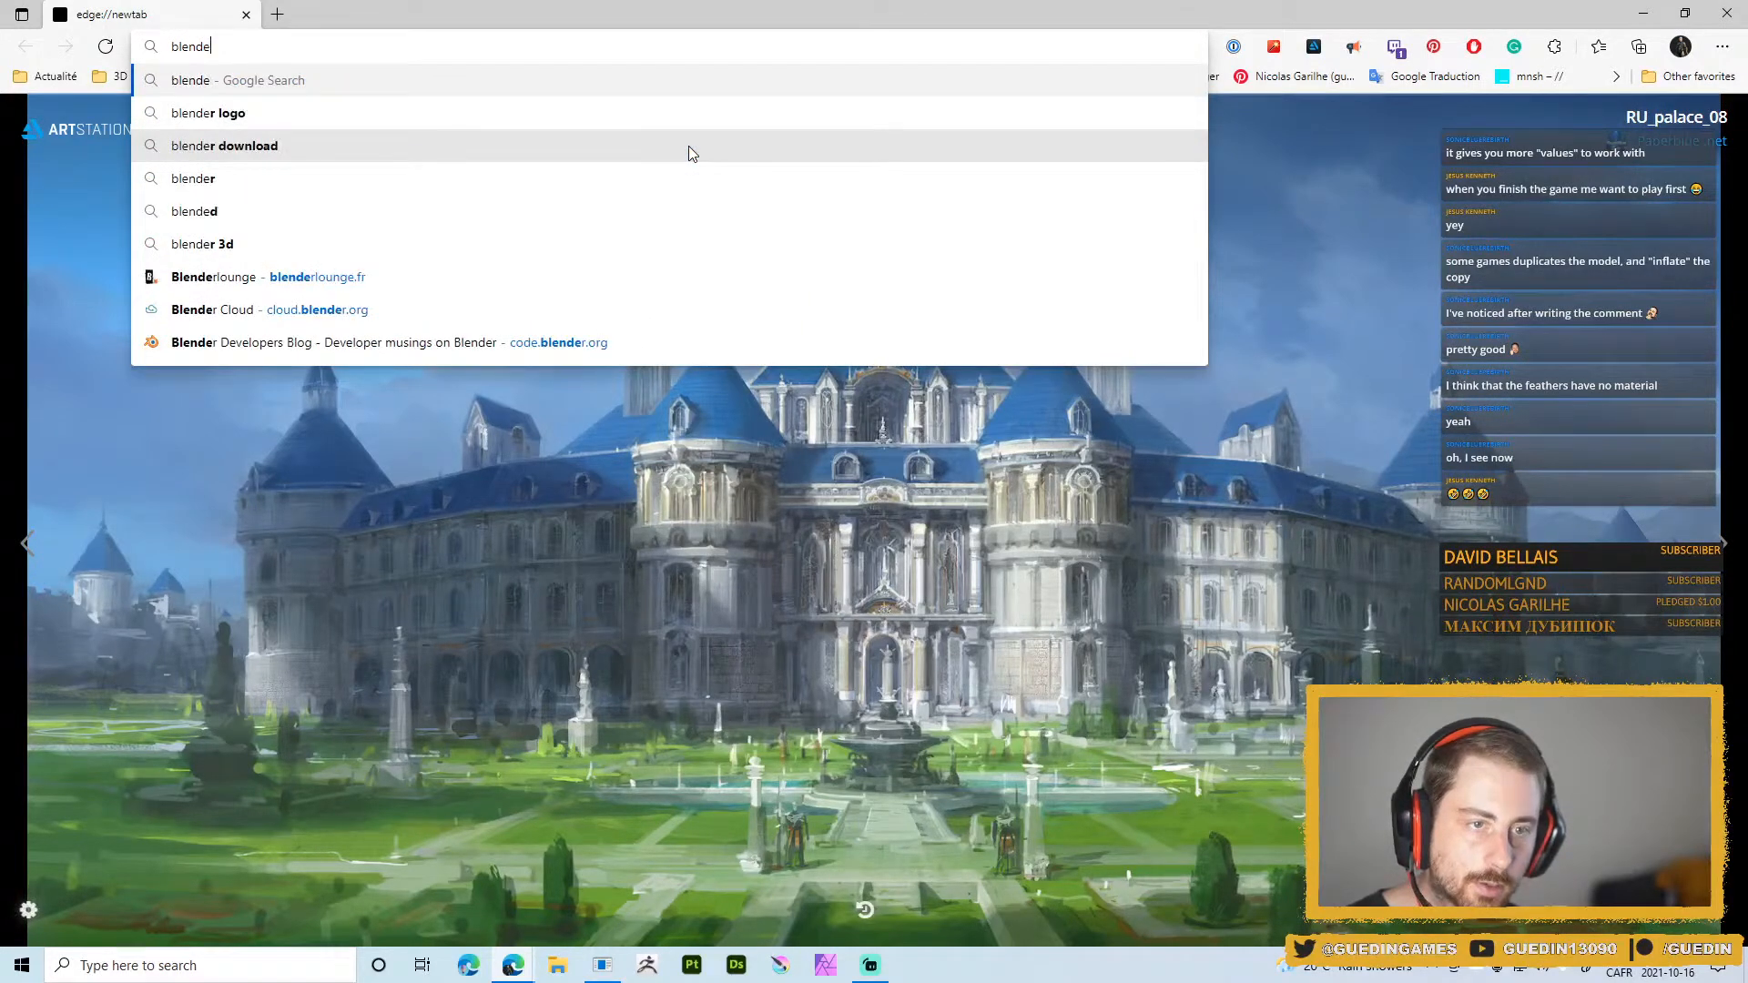
text(r python )
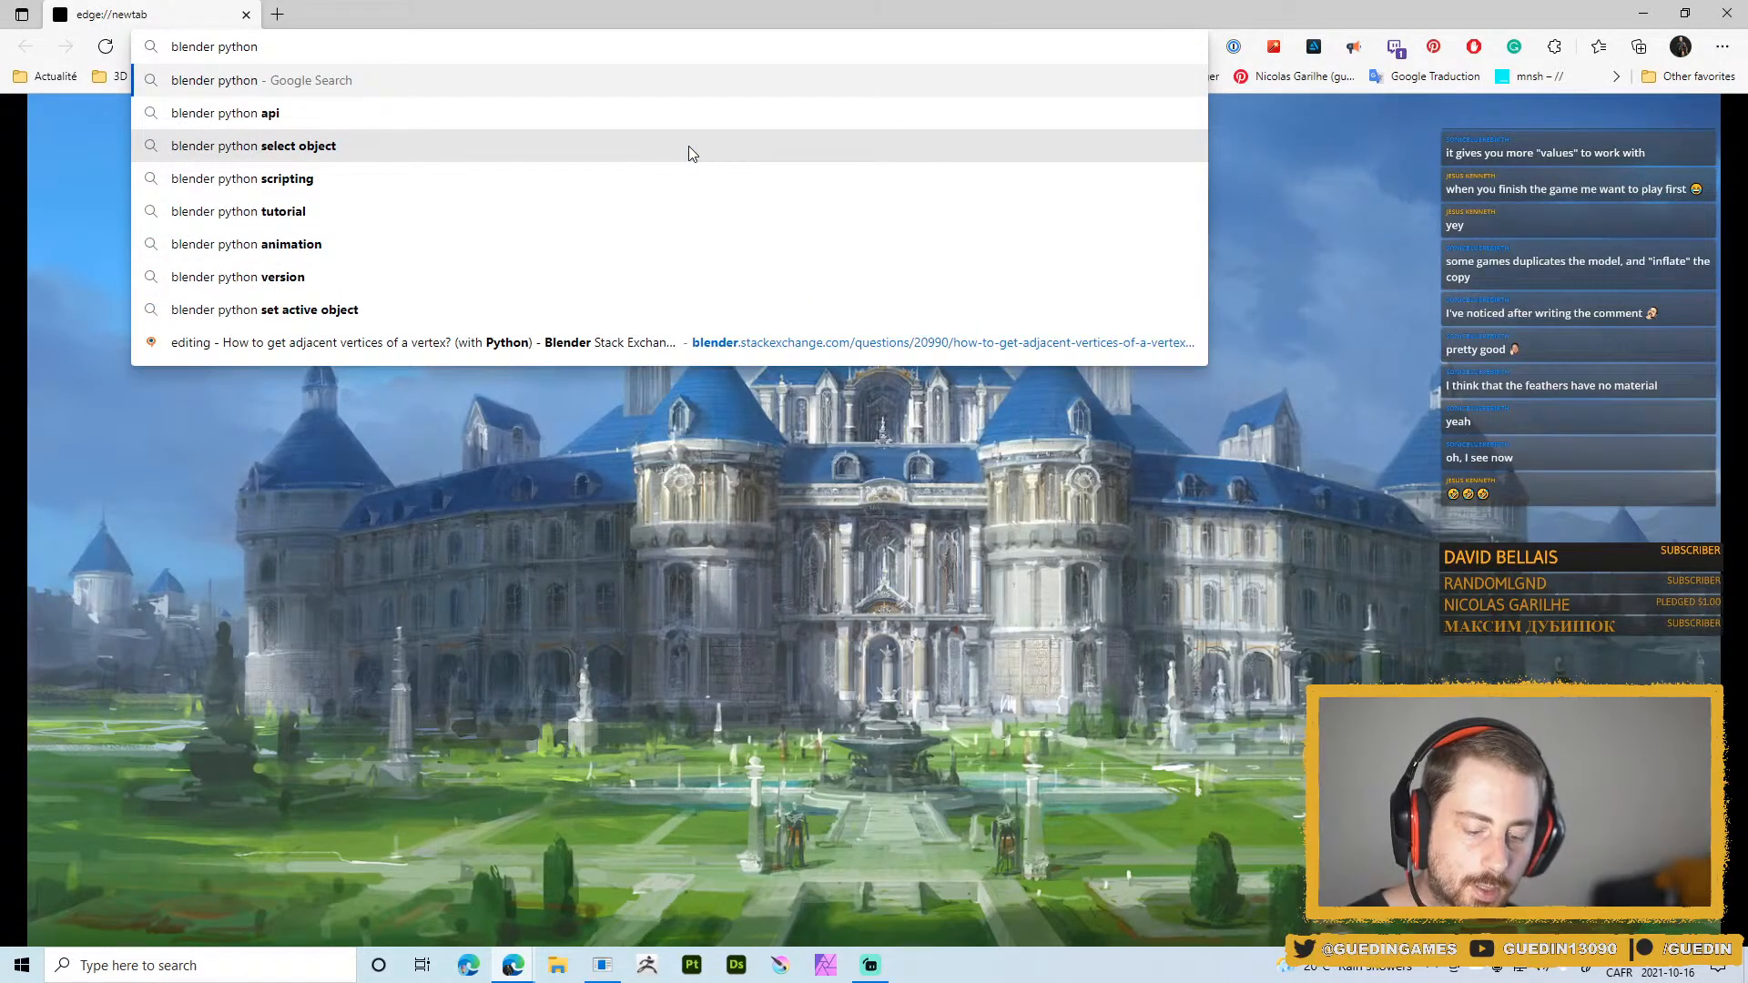
text(add mater)
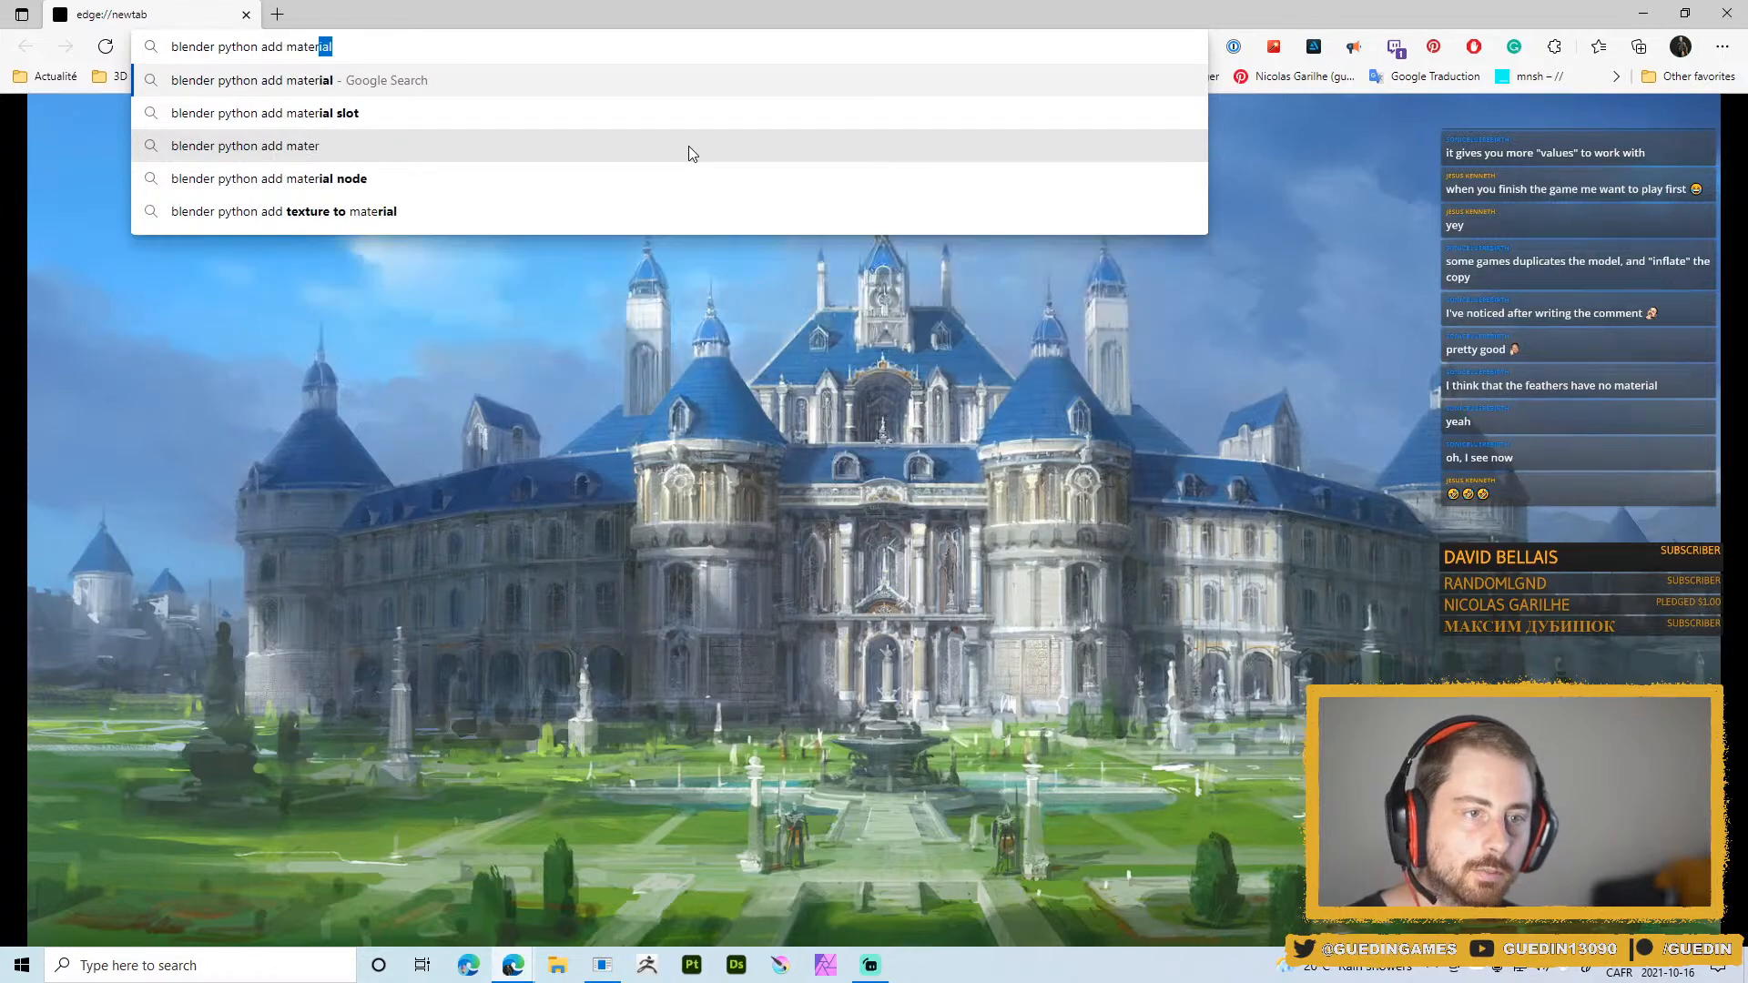
text(ial slot)
key(Return)
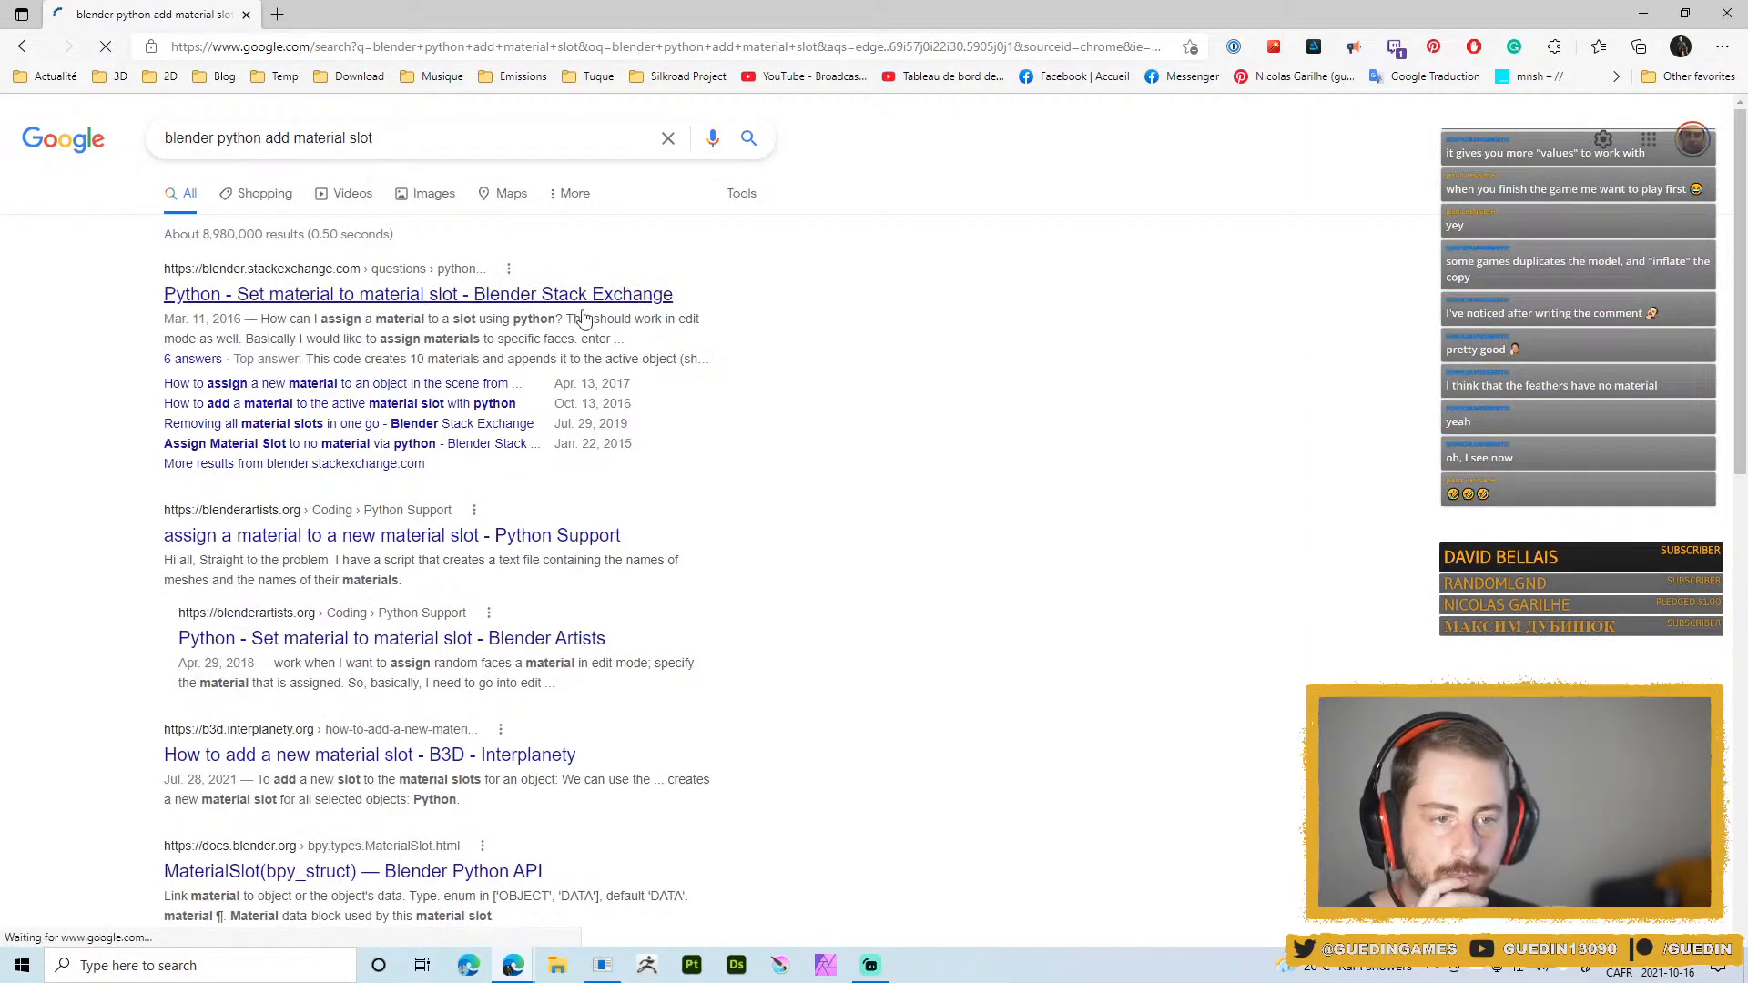
Read the code in the Stack Exchange answer on setting a material to a material slot, and return to Blender
click(584, 295)
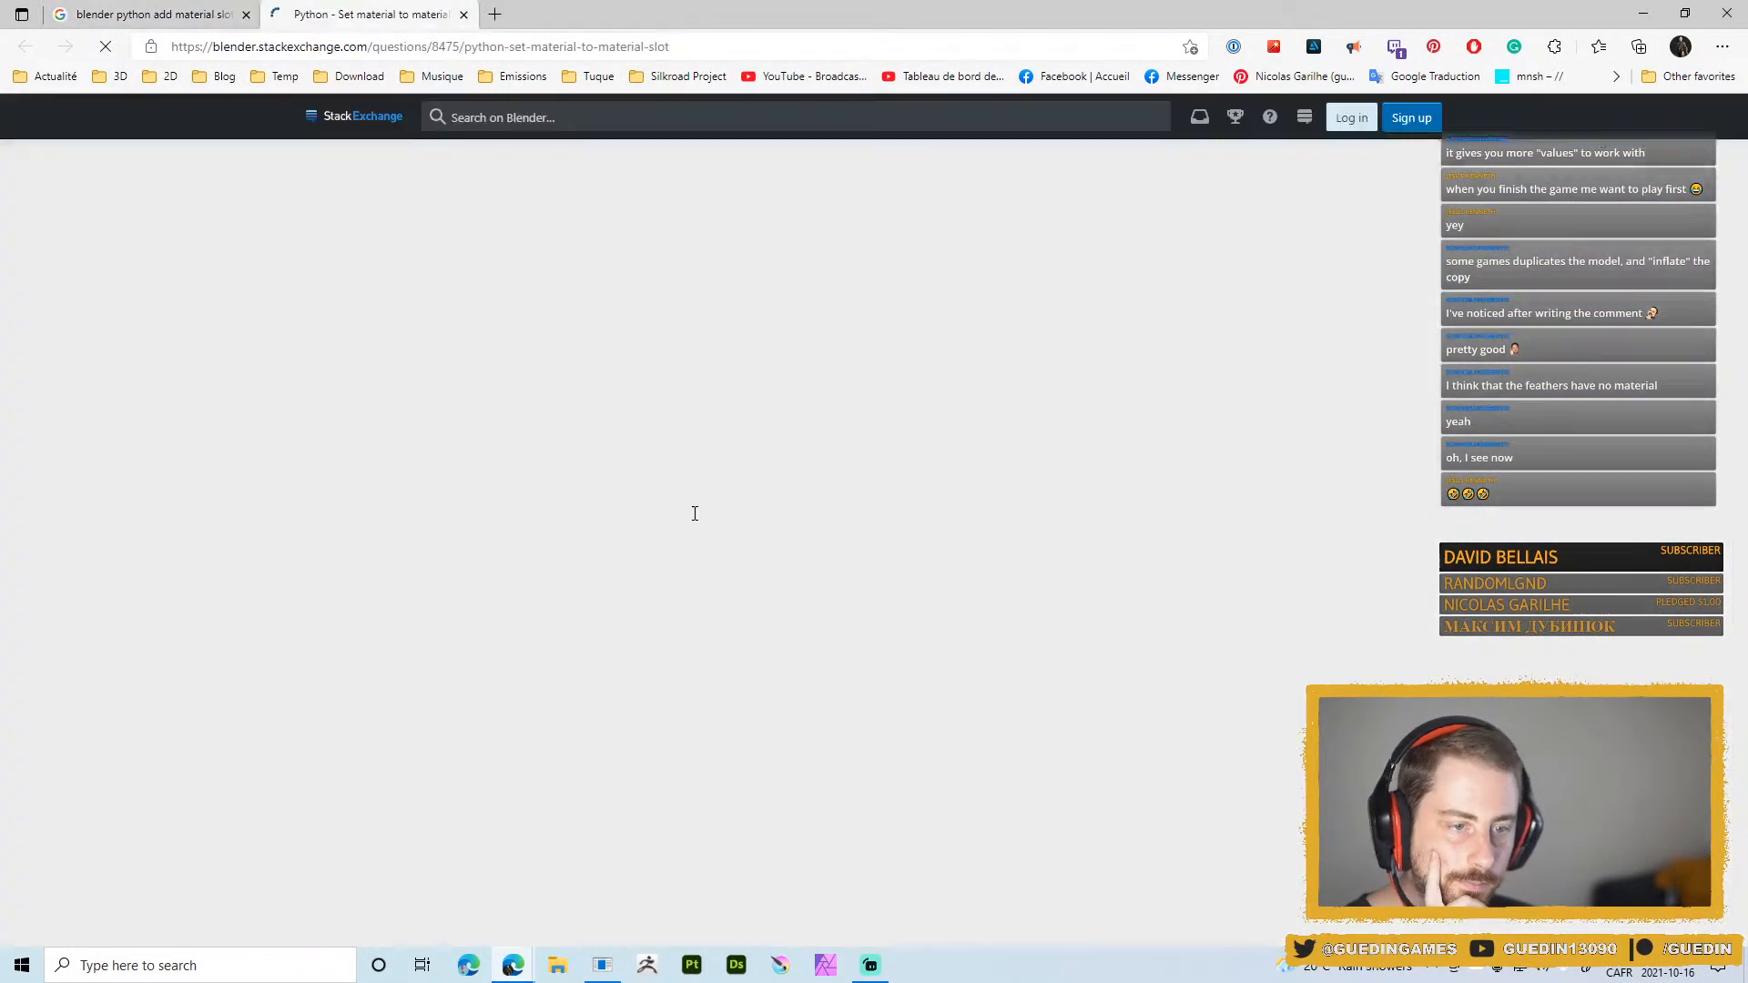
scroll(990, 633, down, 8)
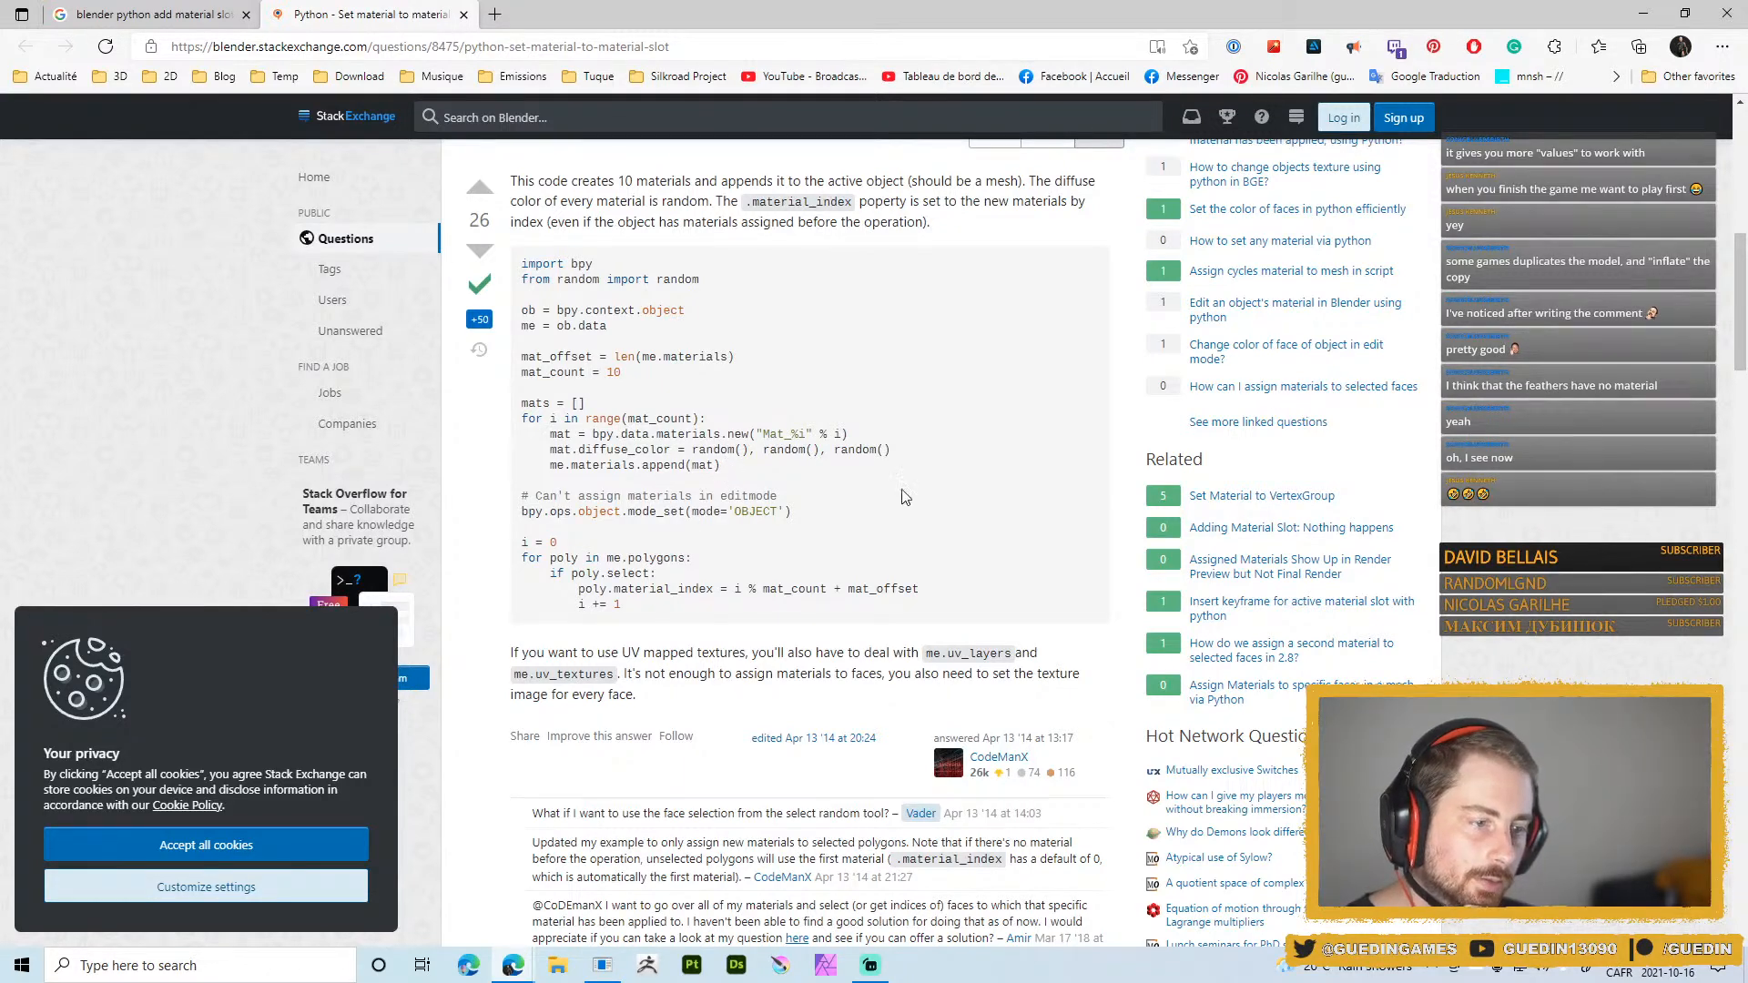
middle_click(429, 3)
click(1652, 12)
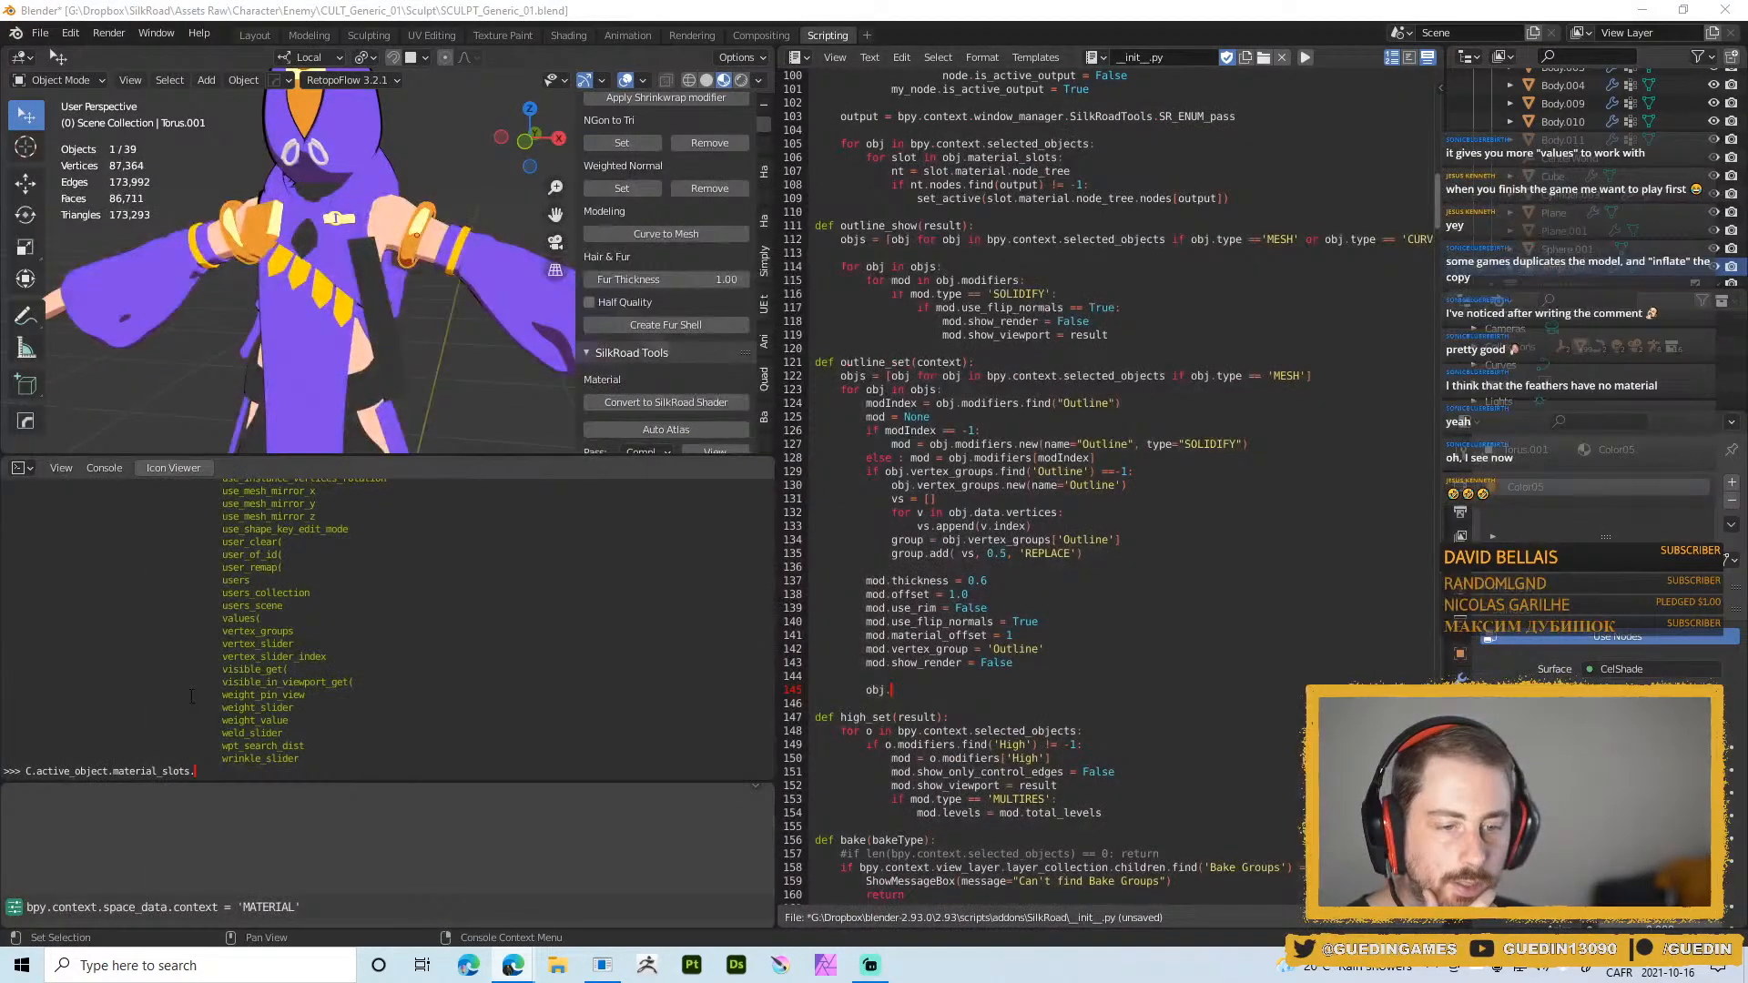
Replace the material_slots expression in the Python console with C.active_object.data.materials and look up its append method
key(BackSpace)
key(BackSpace)
key(BackSpace)
key(BackSpace)
key(BackSpace)
key(BackSpace)
key(BackSpace)
key(BackSpace)
key(BackSpace)
key(BackSpace)
key(BackSpace)
key(BackSpace)
key(BackSpace)
key(BackSpace)
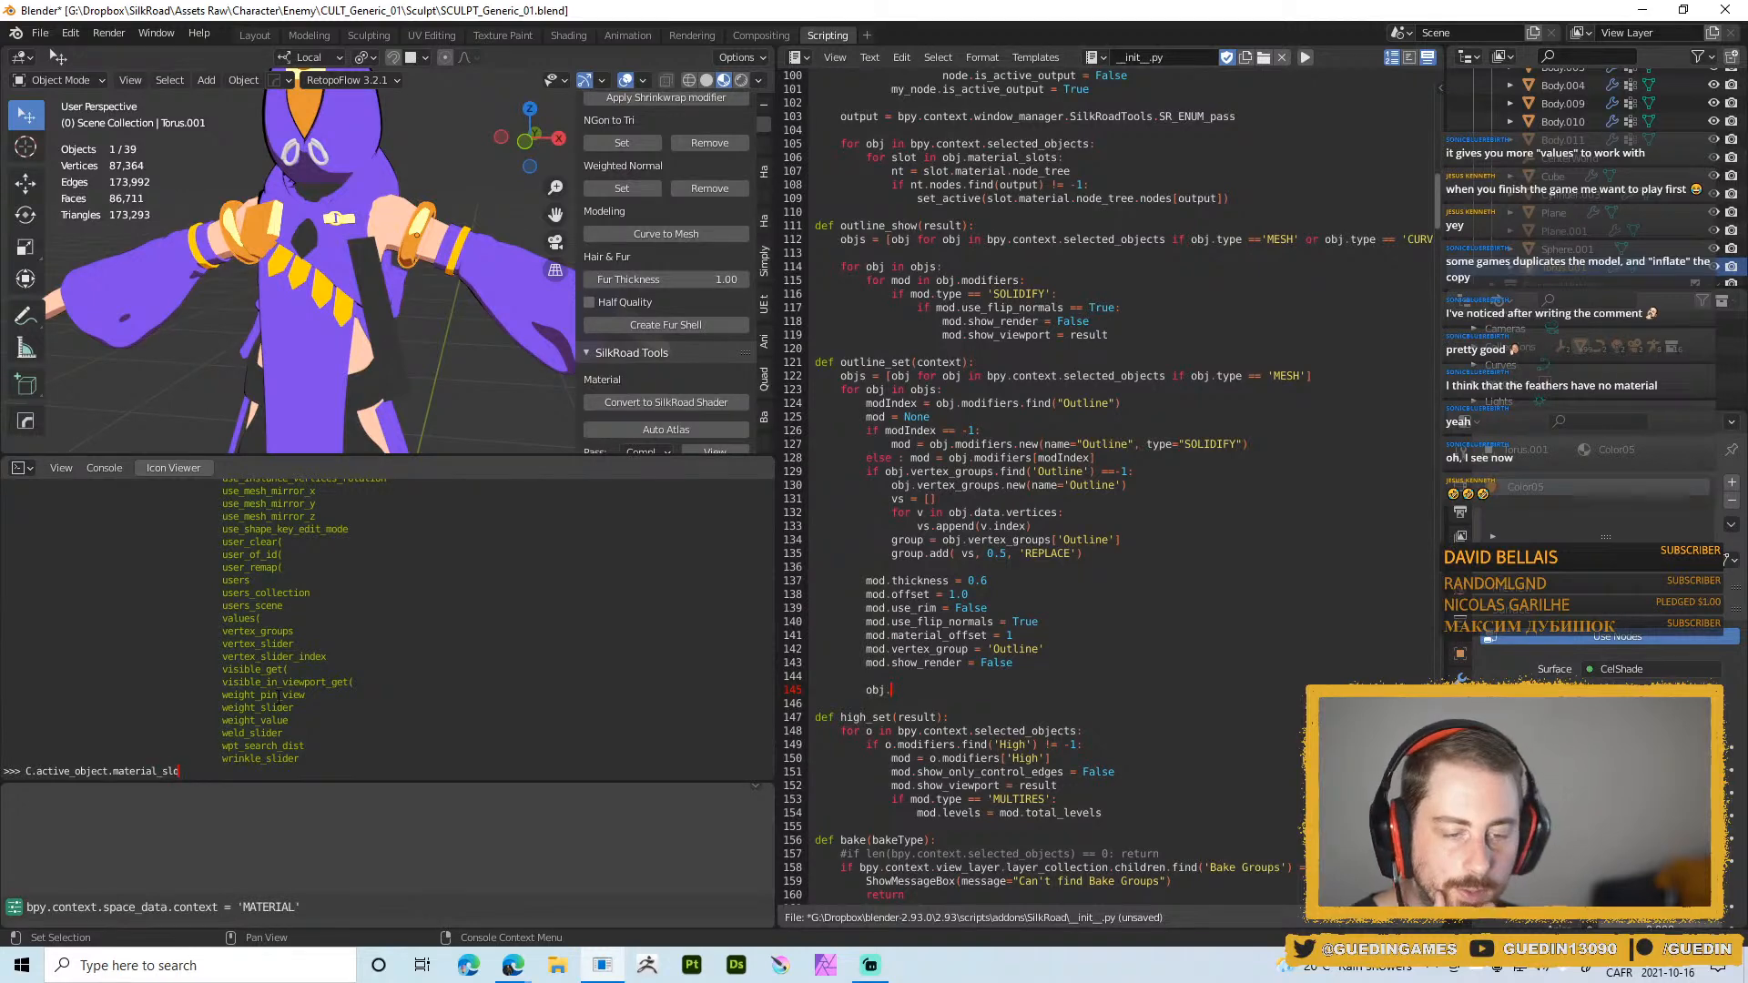
text(dat)
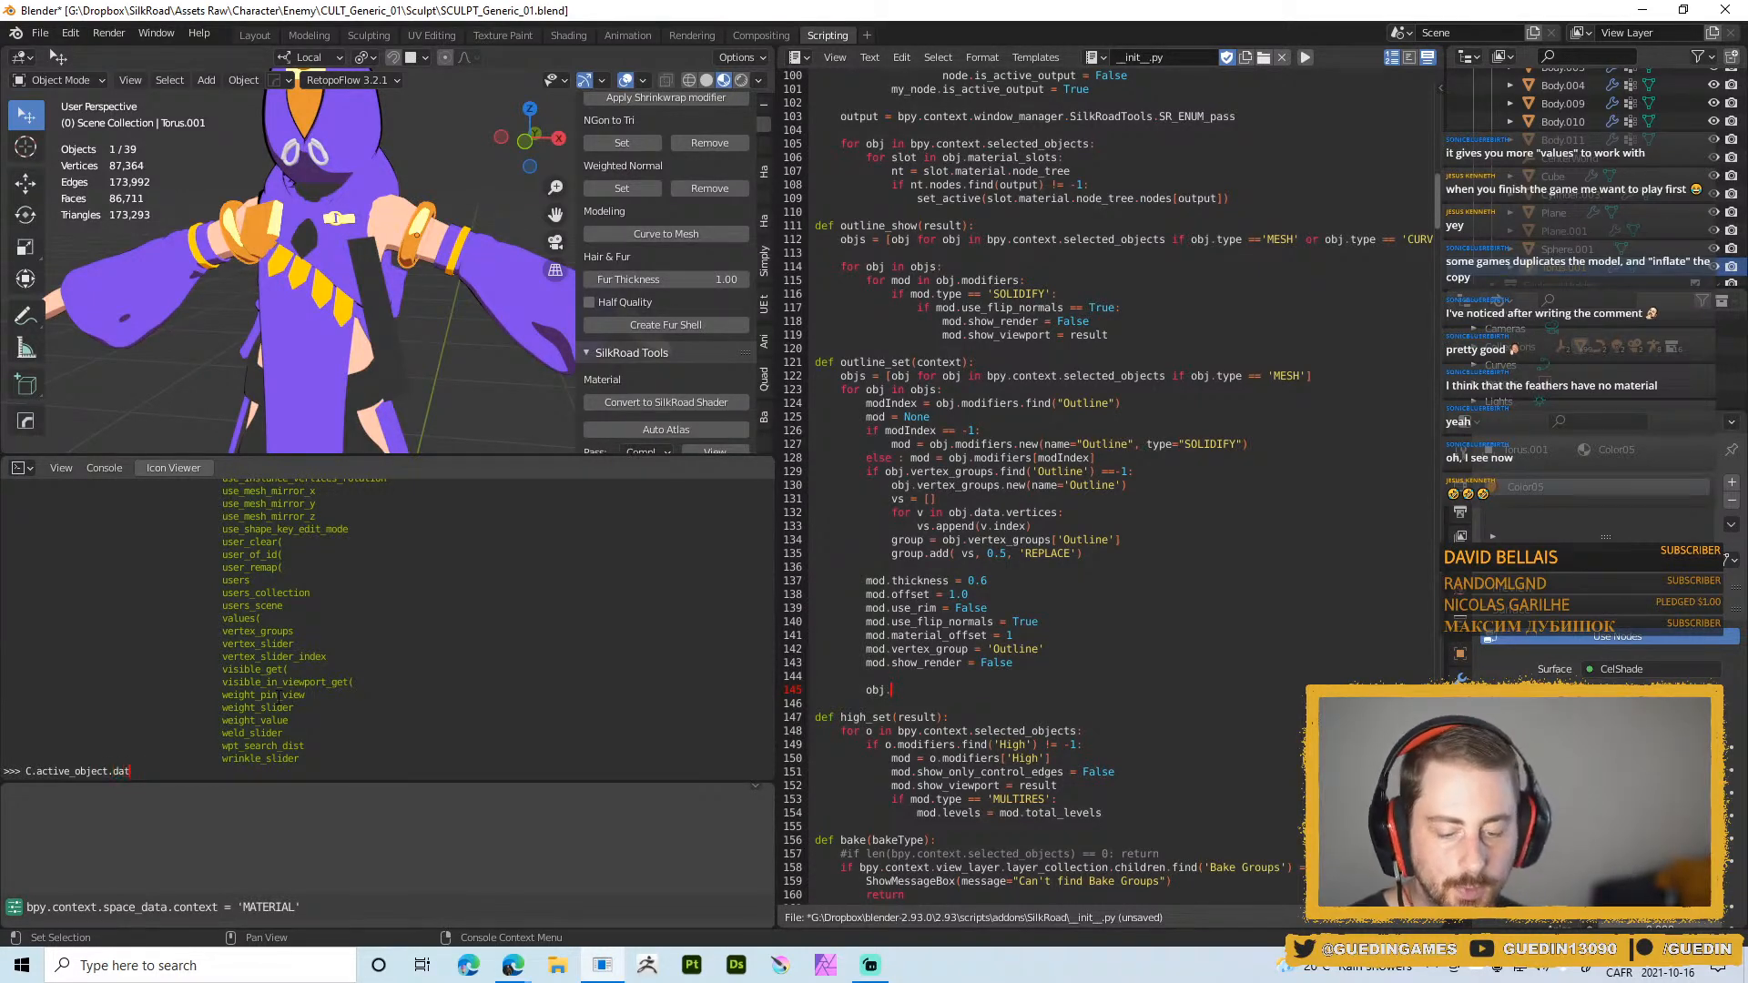
text(a.materials)
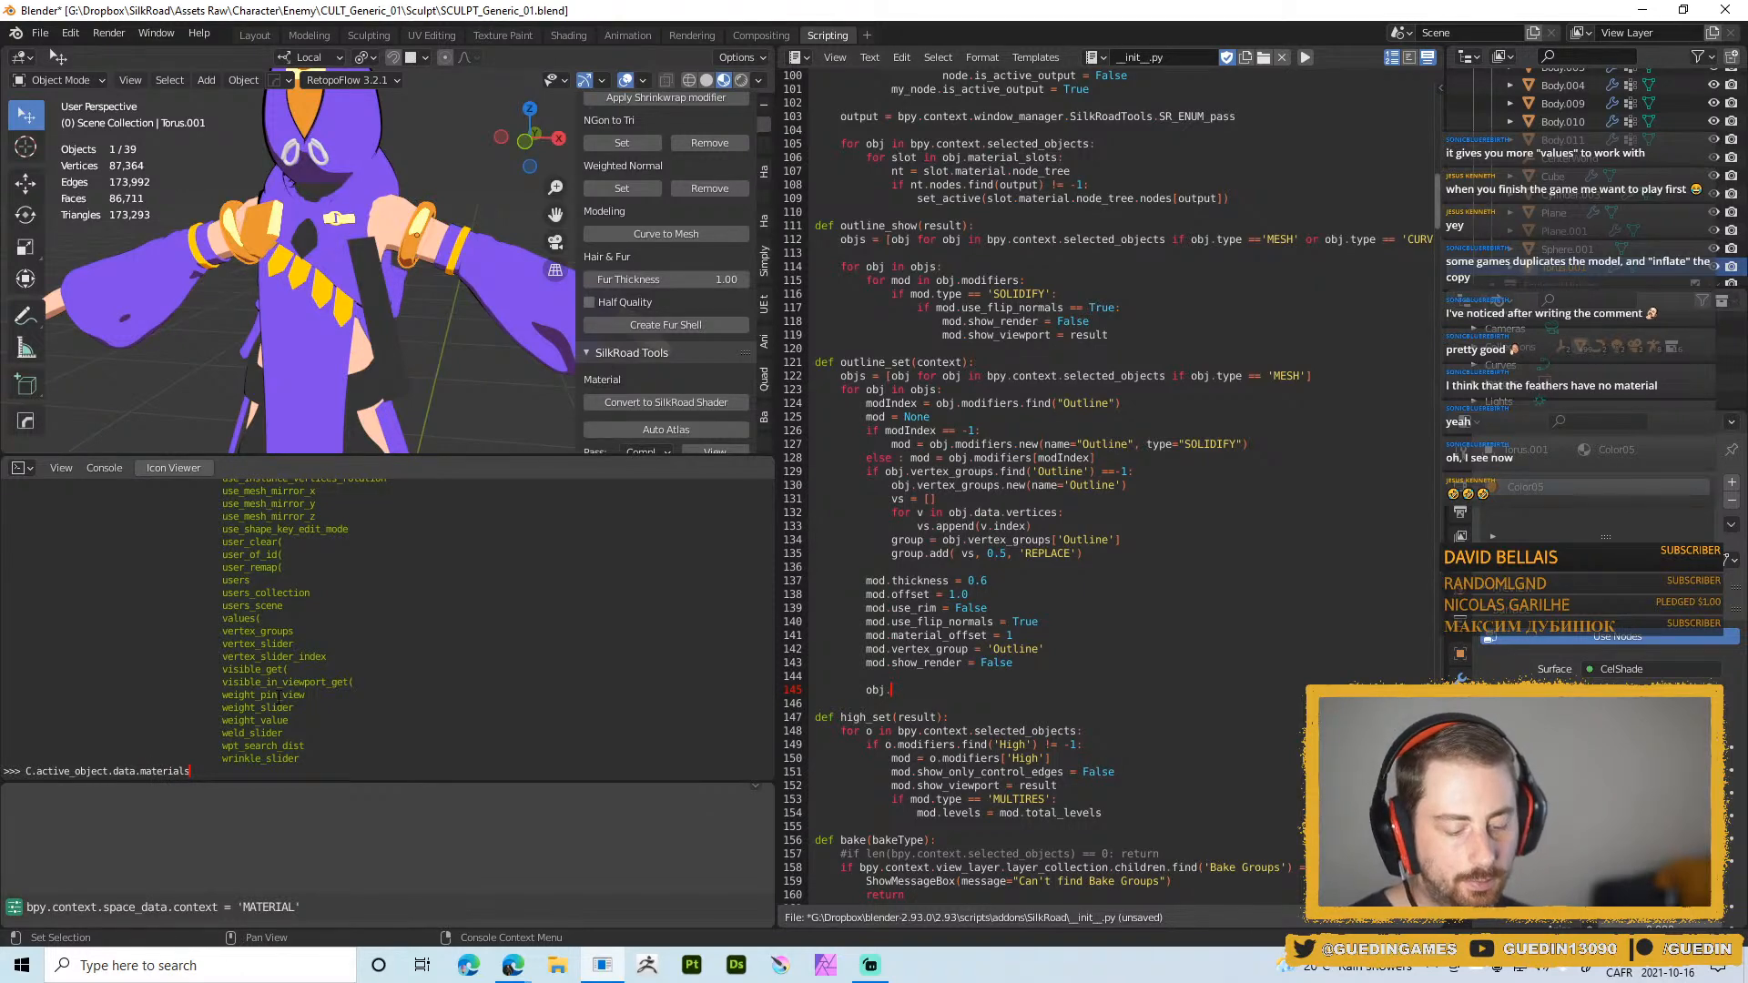
text(.ap)
key(ctrl+space)
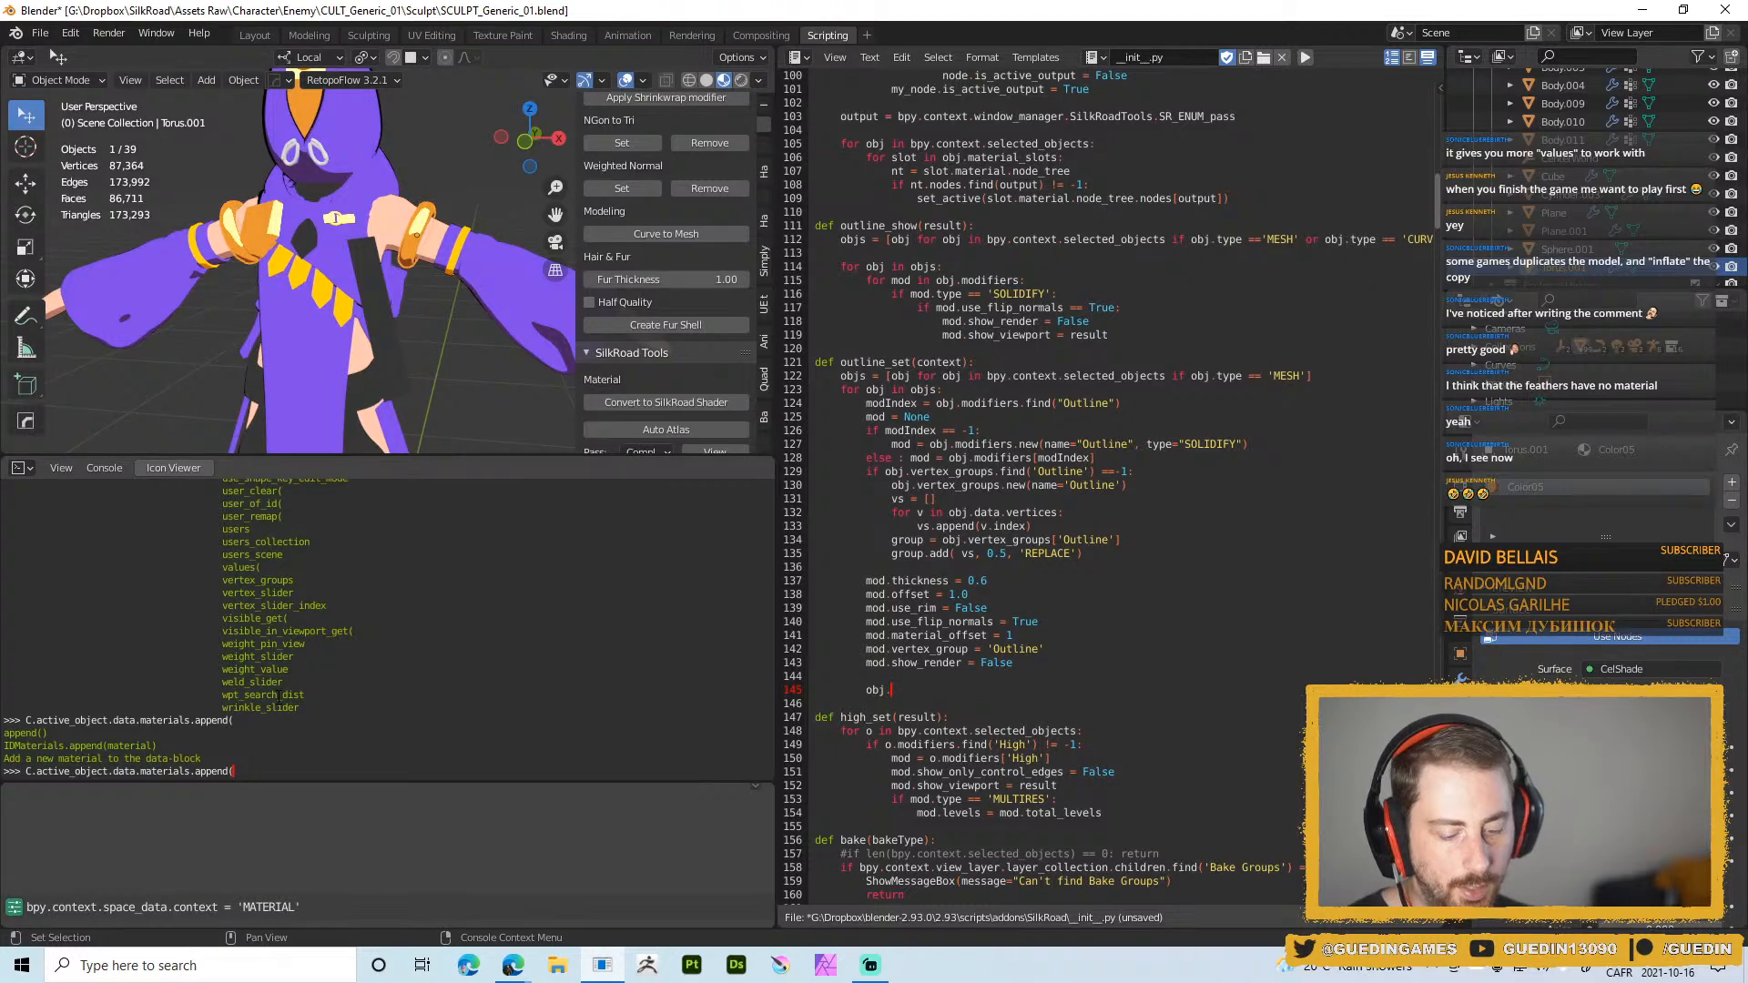
Test appending bpy.data.materials['Outline'] to the active object's materials from the Python console, and undo the addition
text(bpy)
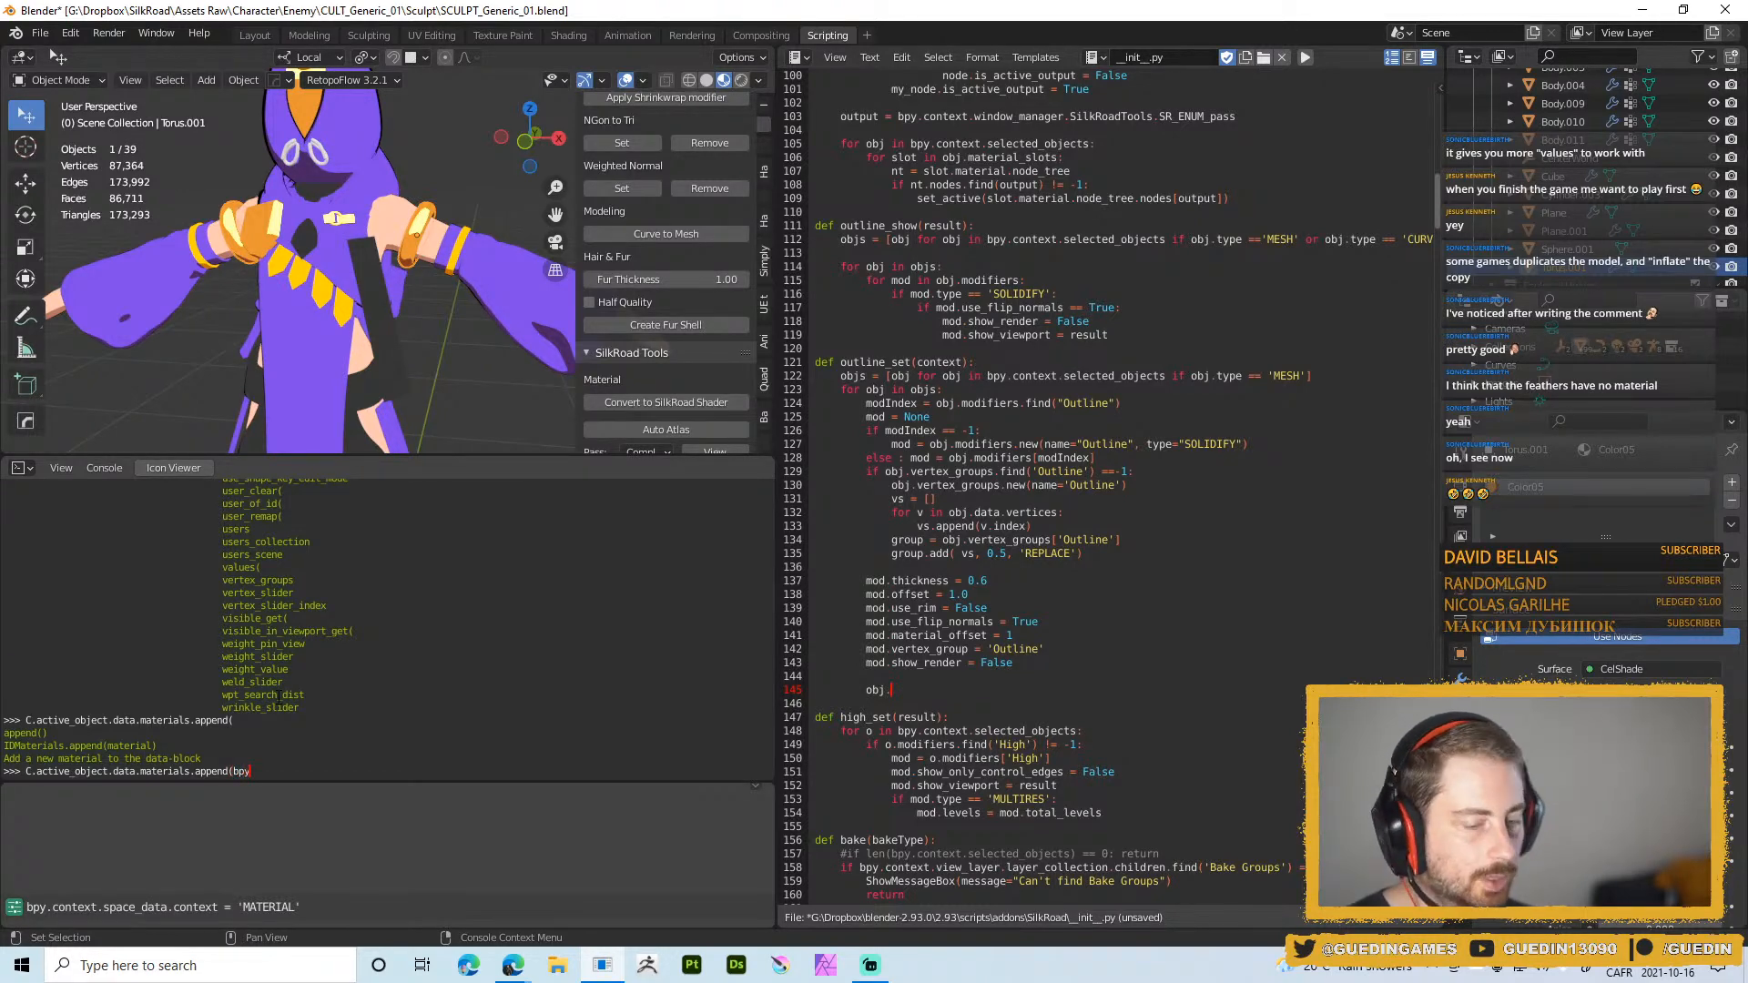
text(.data.)
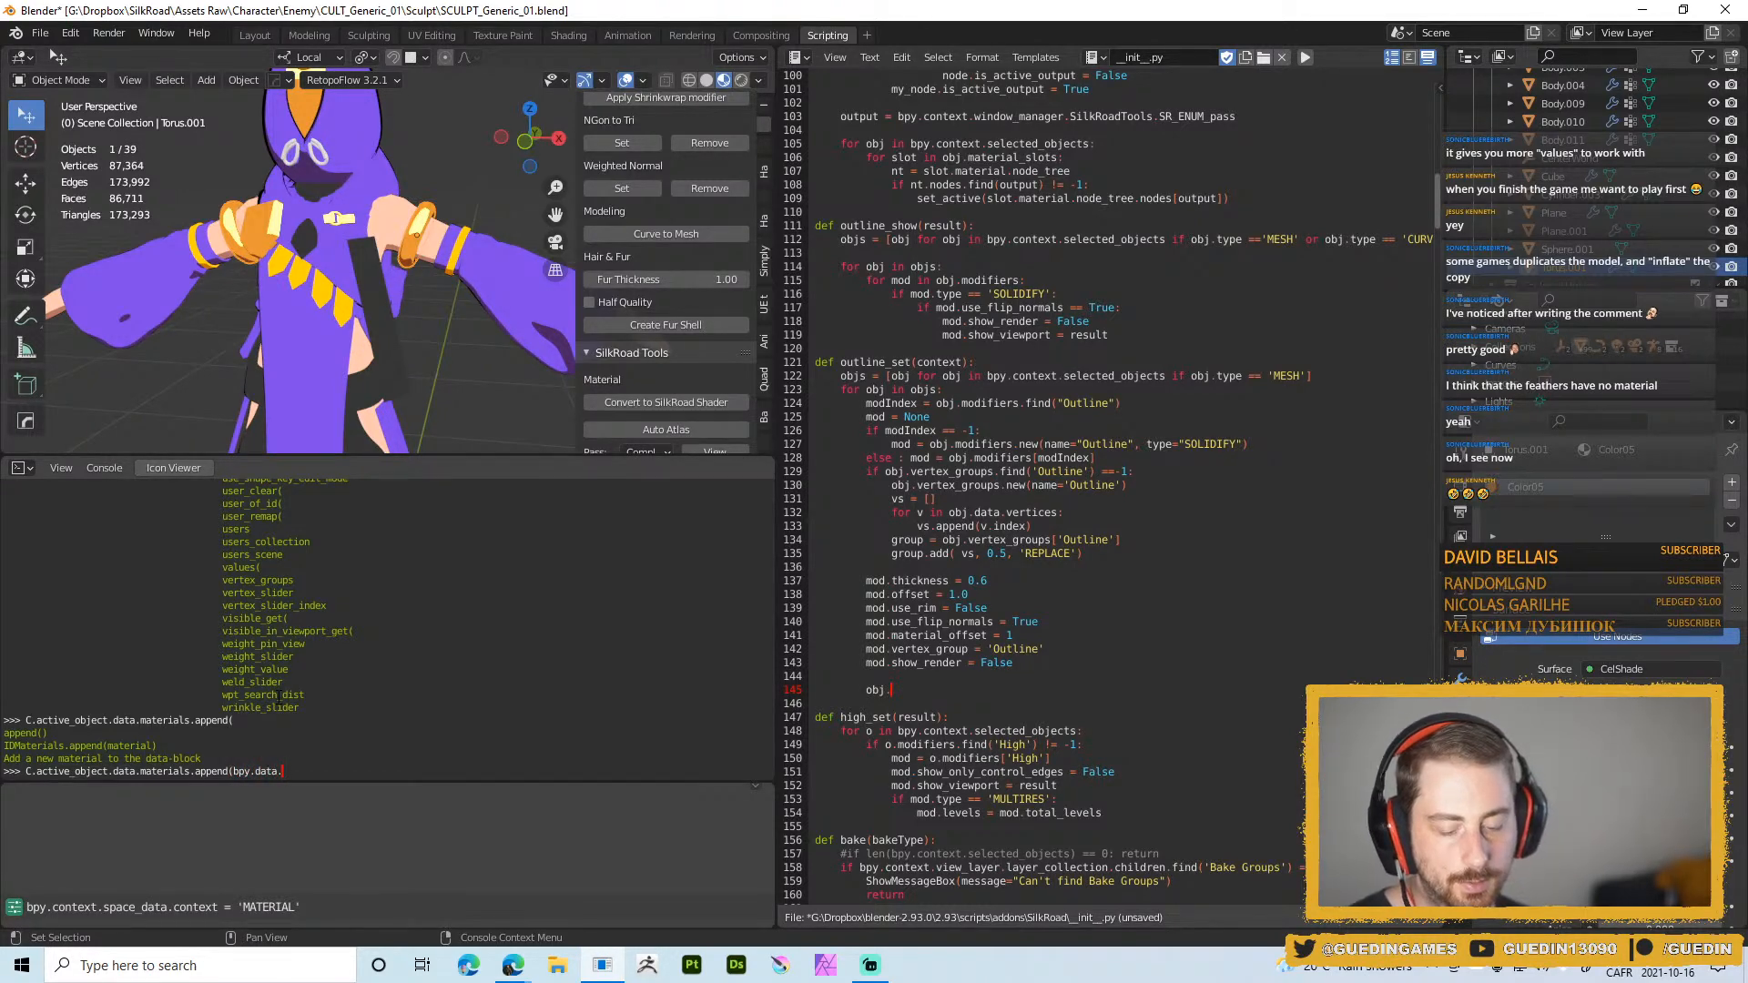
text(materials['Outline'])
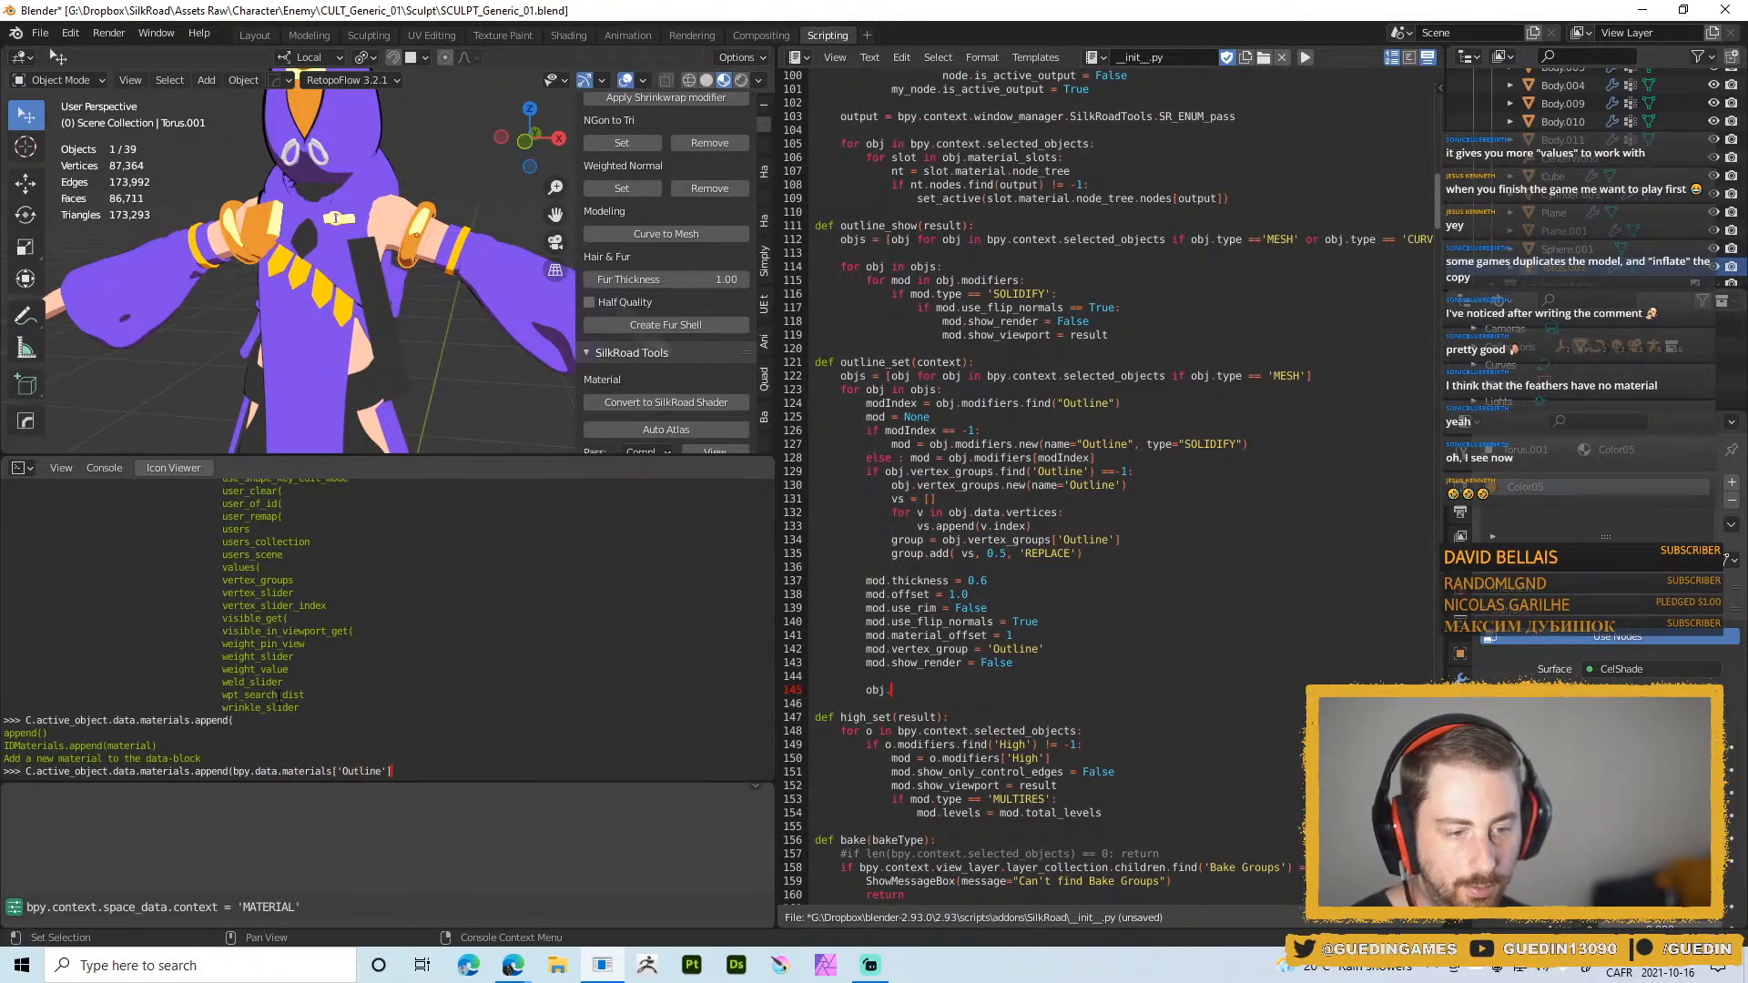
text())
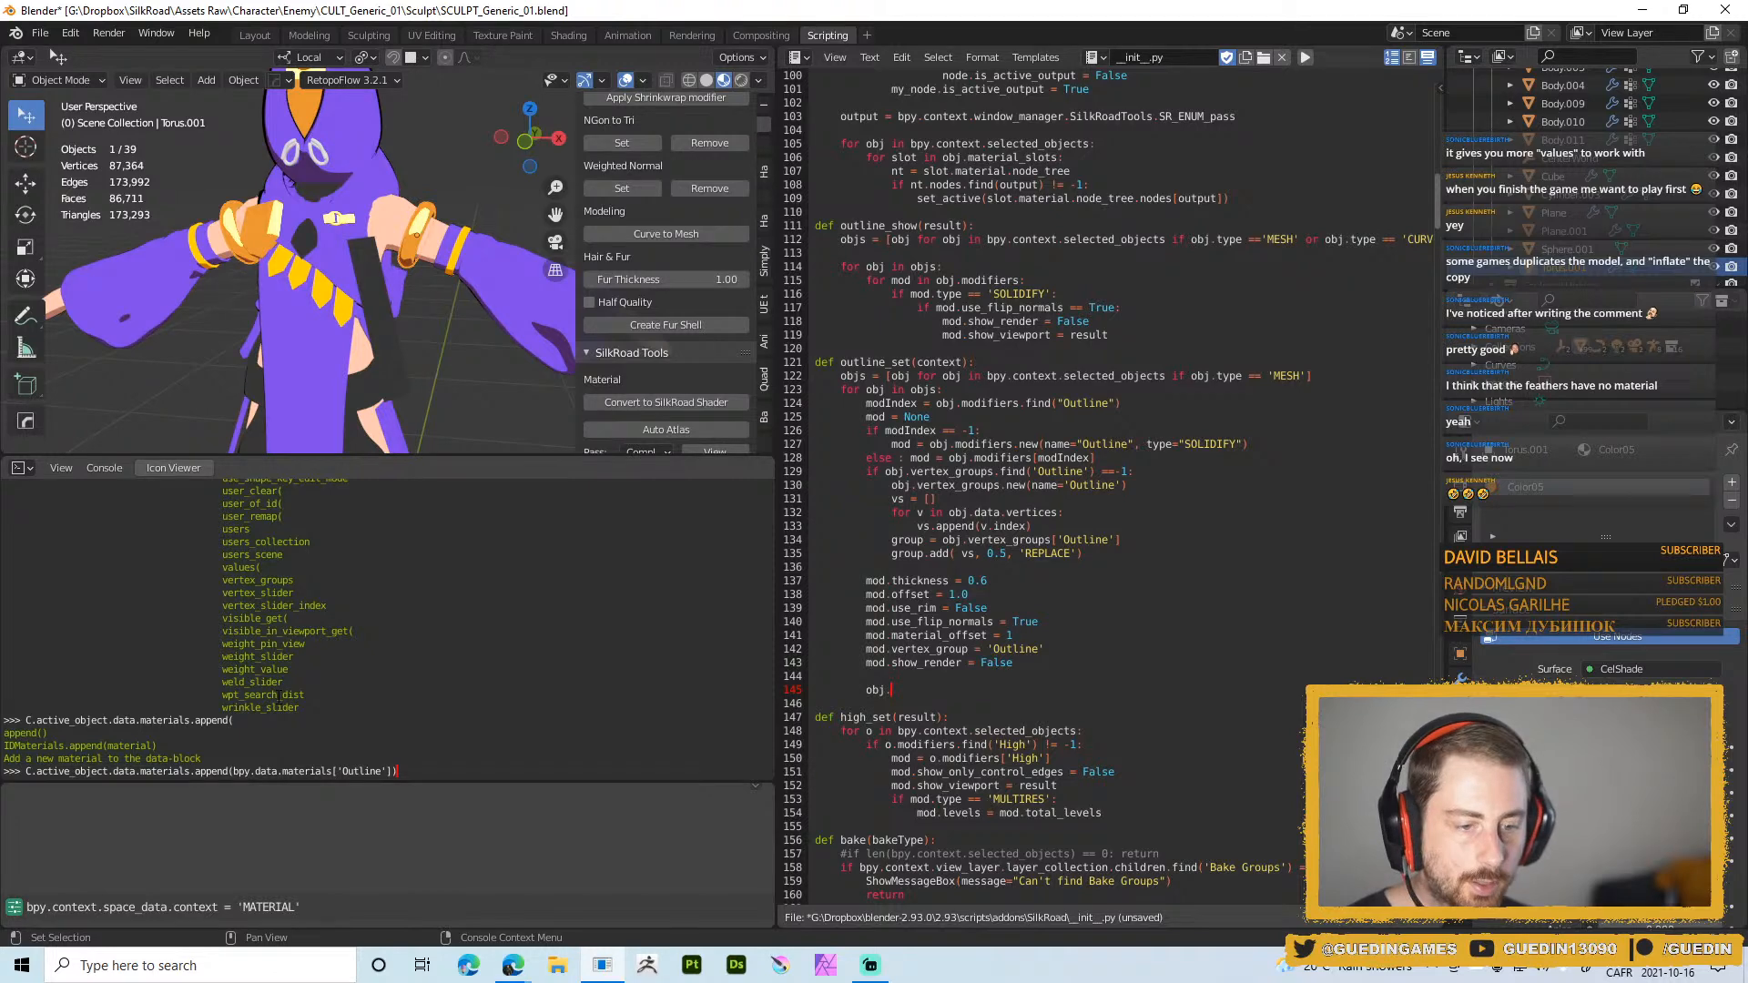
key(Return)
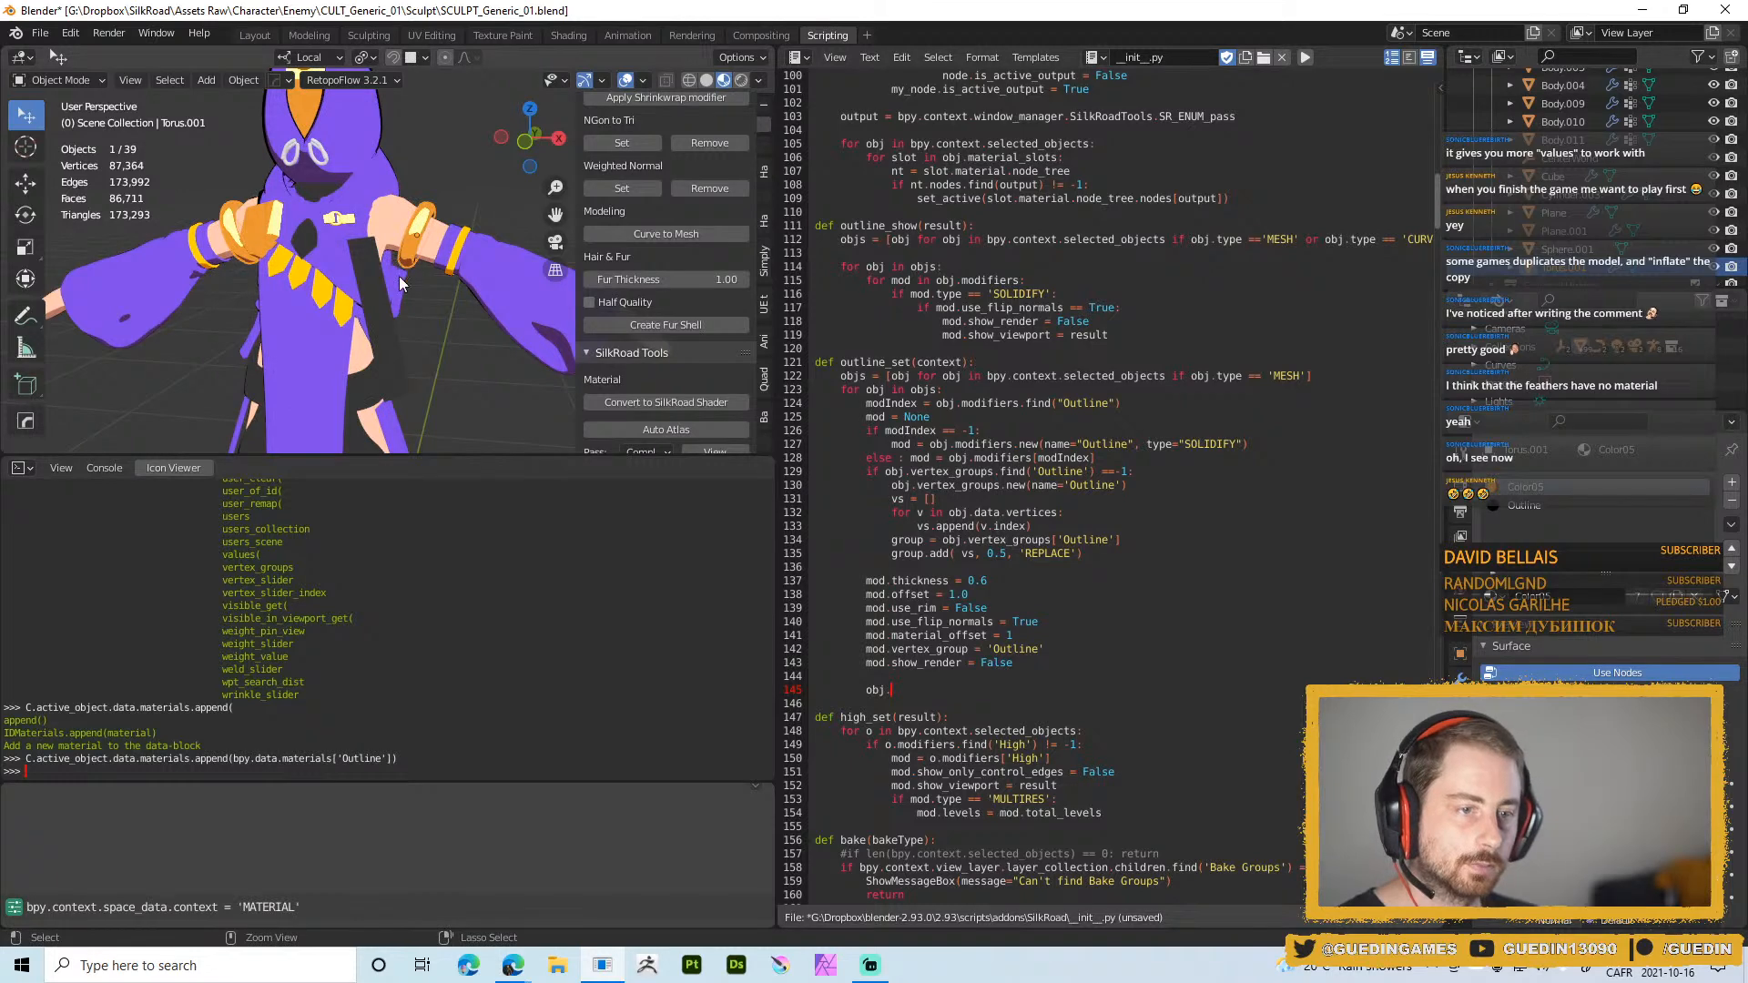
key(ctrl+z)
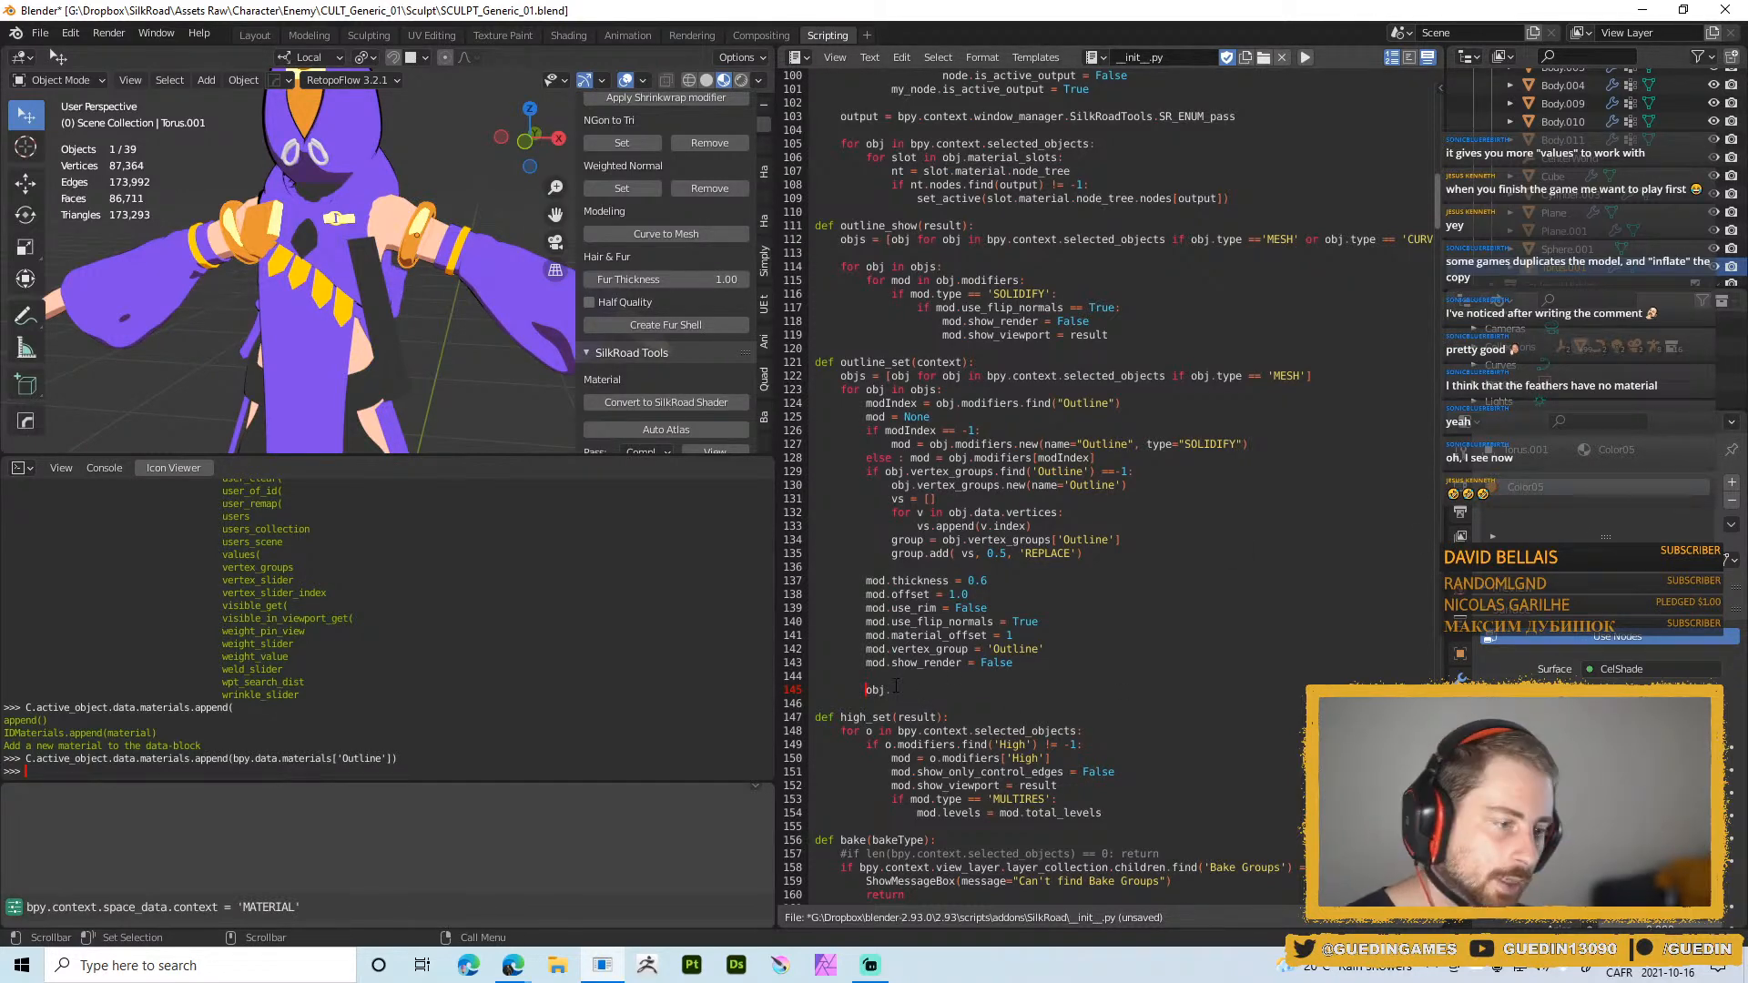
Insert the condition if obj.data.materials.find('Outline') != -1: on a new line above the unfinished obj. line in outline_set
key(Return)
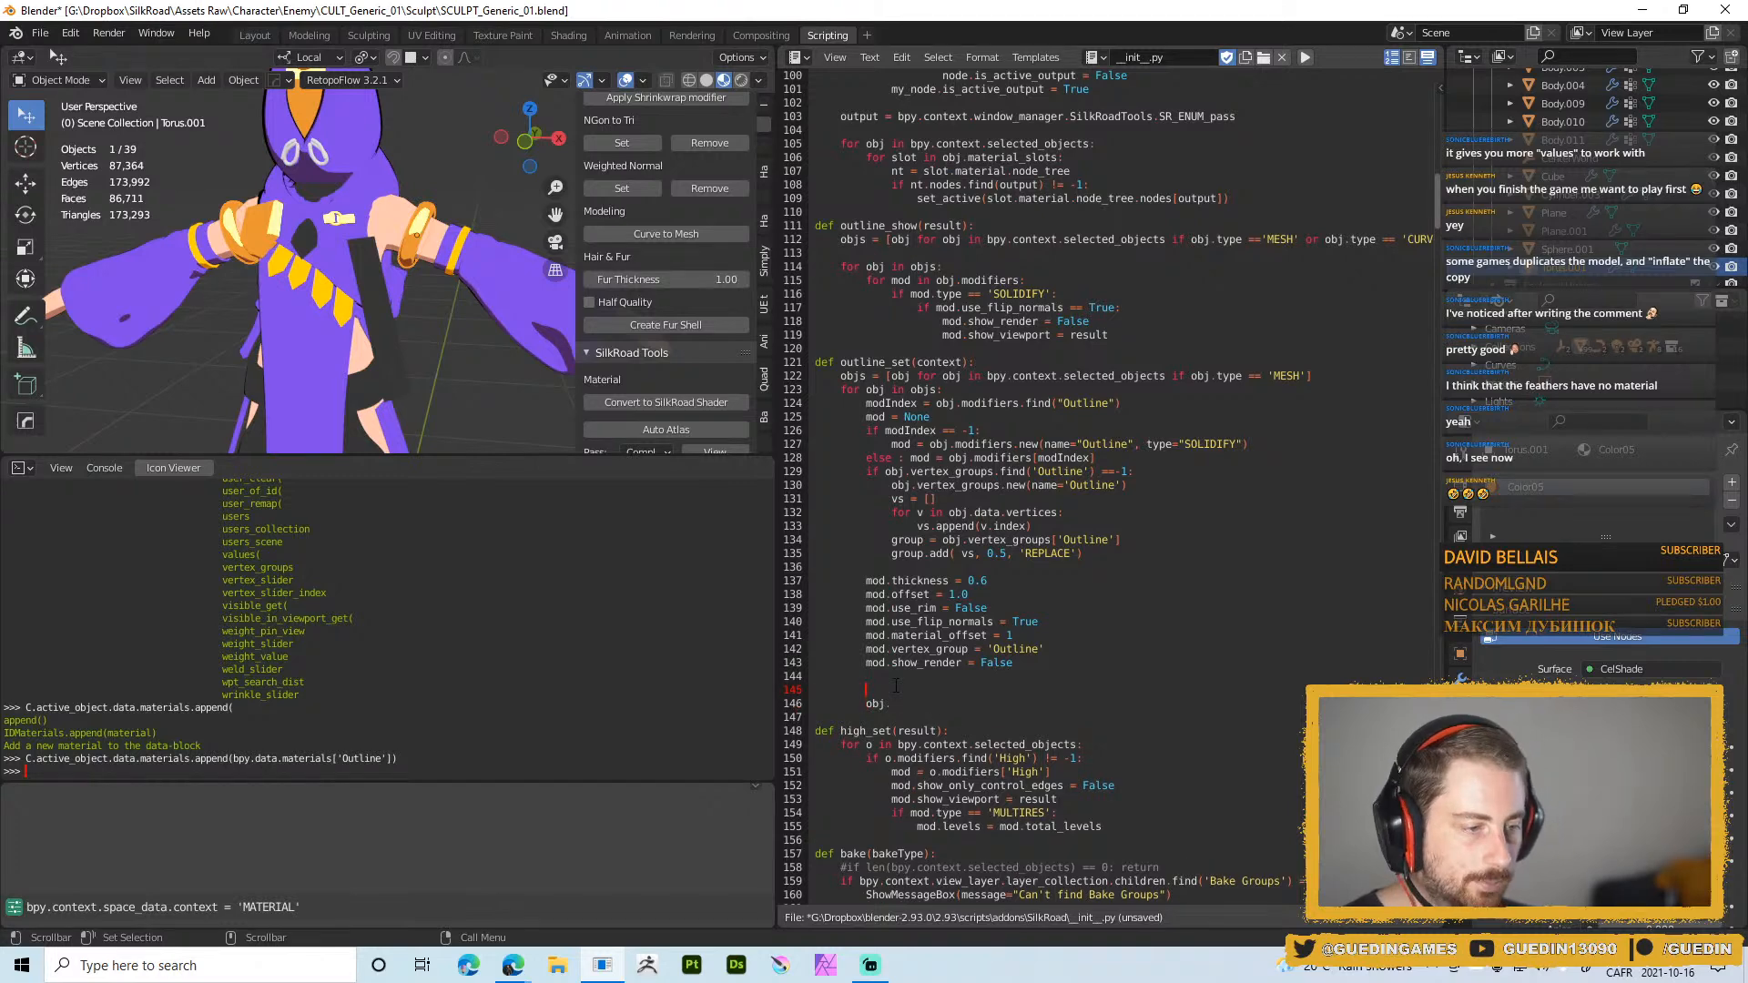
key(Up)
text(if obj.ma)
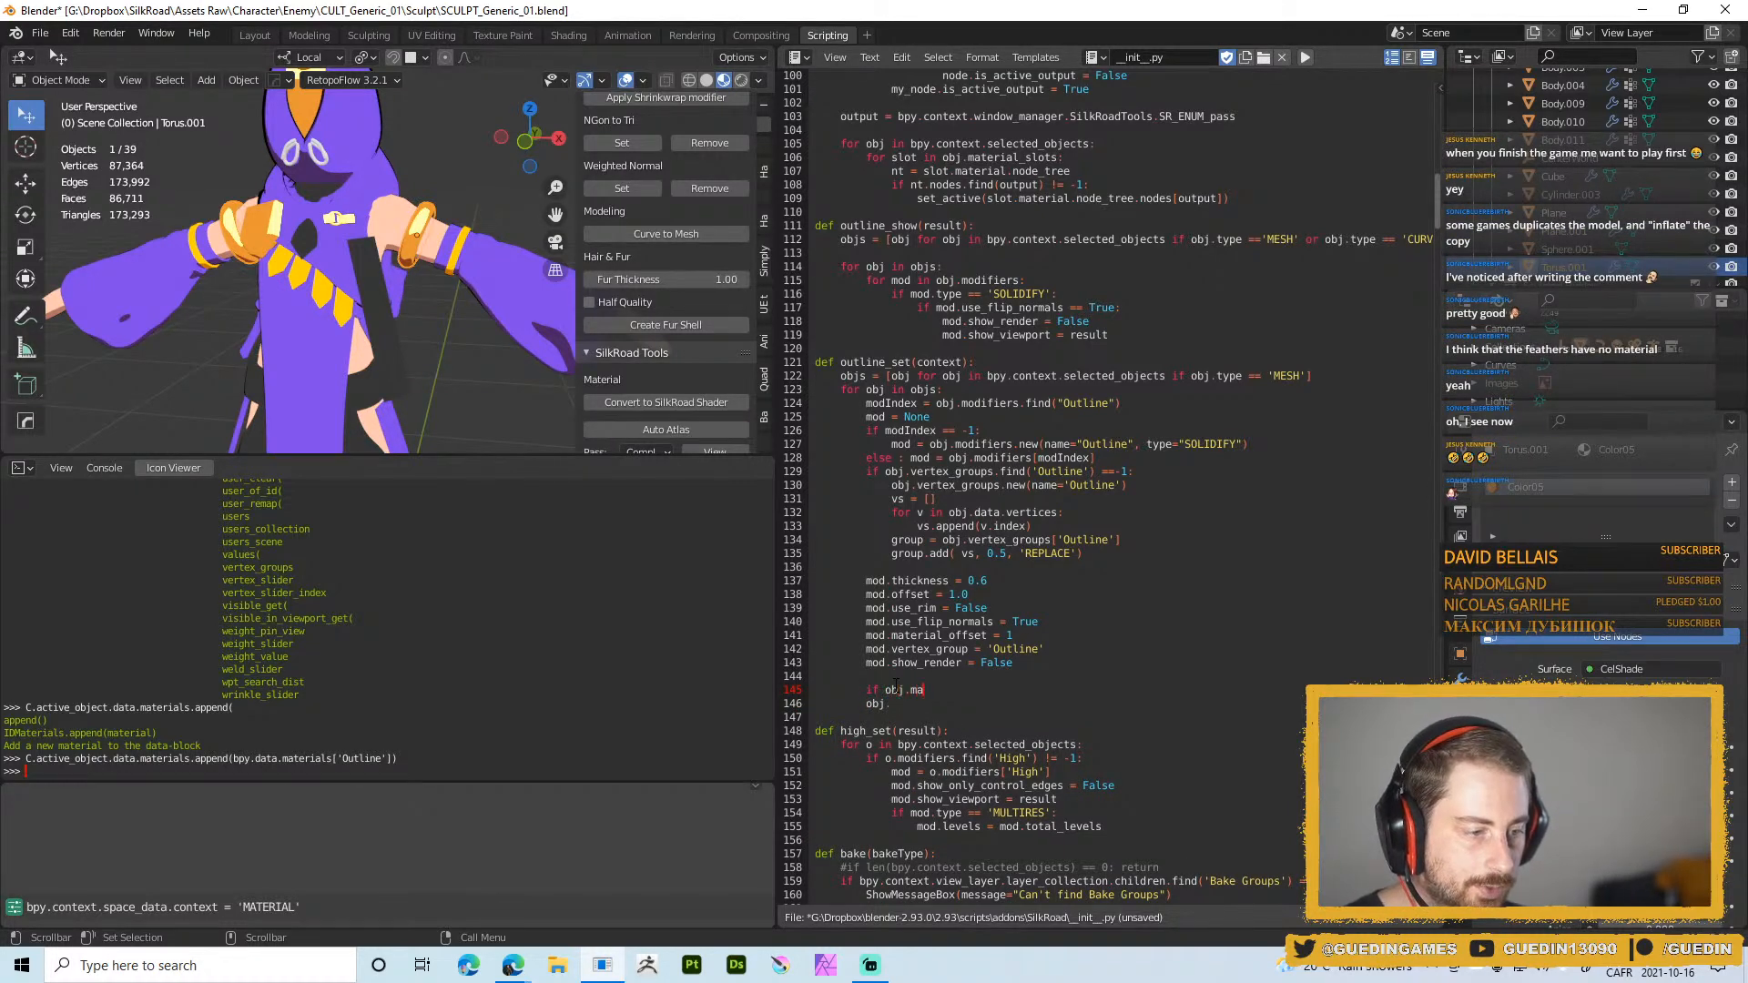
text(terials.fin)
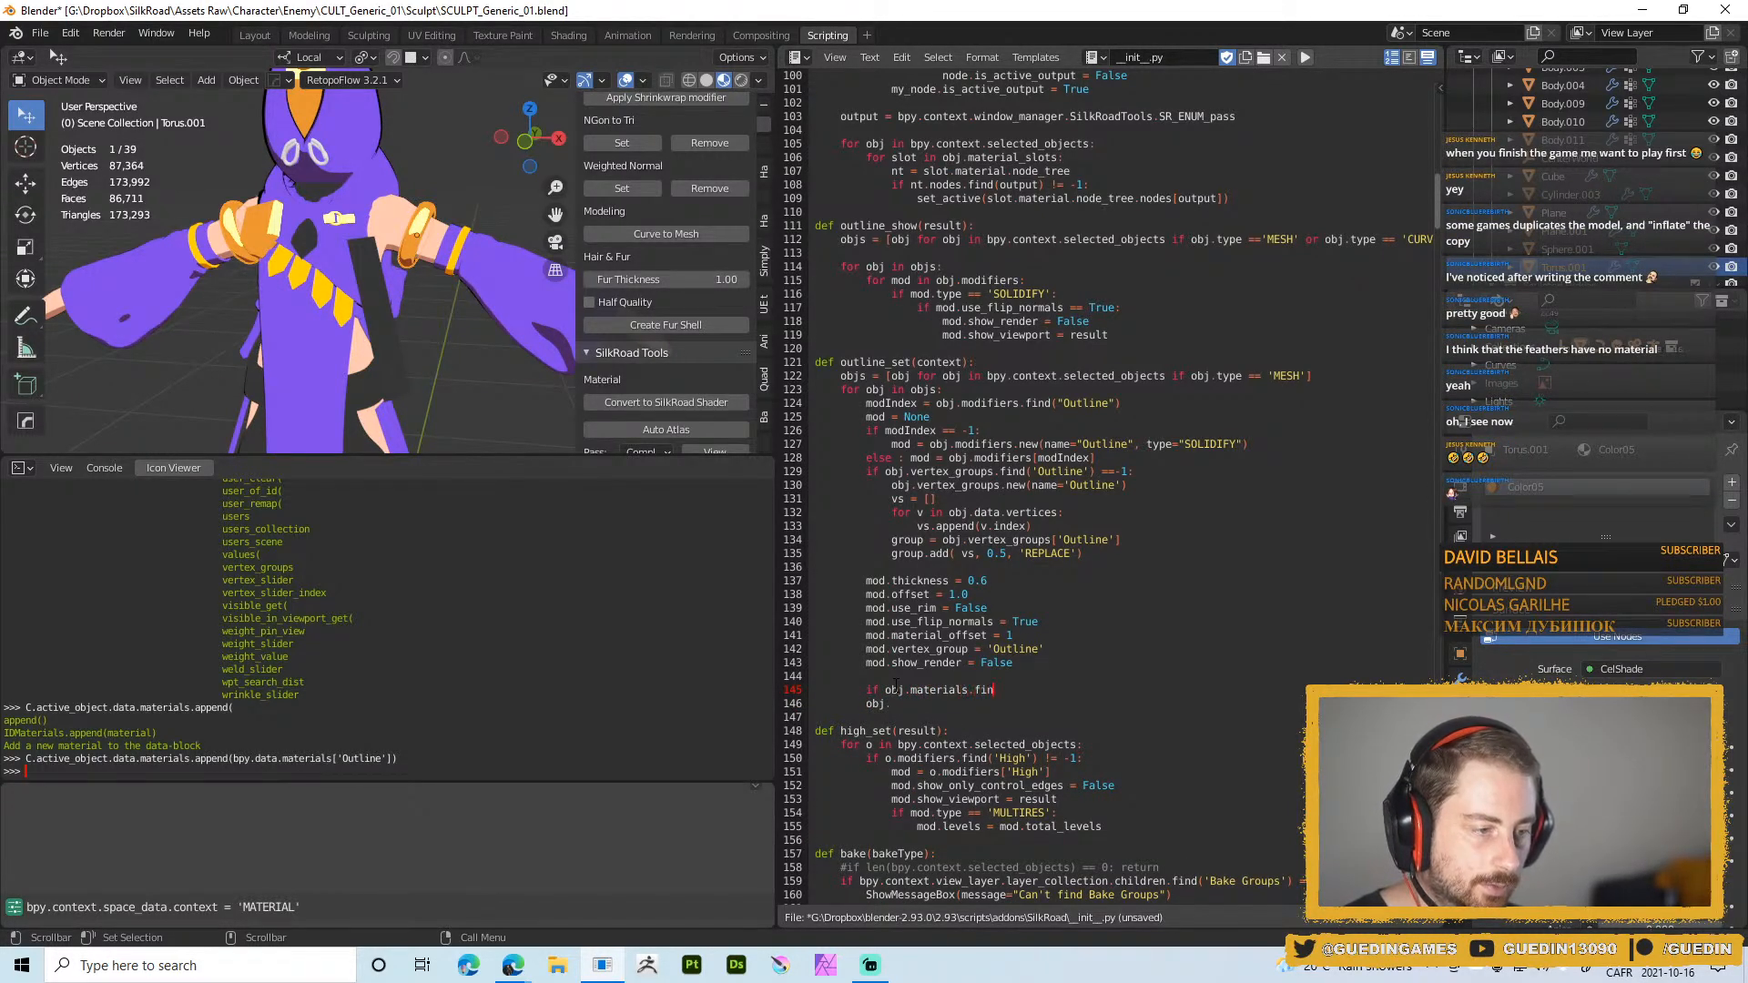
key(BackSpace)
key(BackSpace)
key(BackSpace)
key(BackSpace)
key(BackSpace)
key(BackSpace)
key(BackSpace)
key(BackSpace)
key(BackSpace)
key(BackSpace)
key(BackSpace)
key(BackSpace)
text(da)
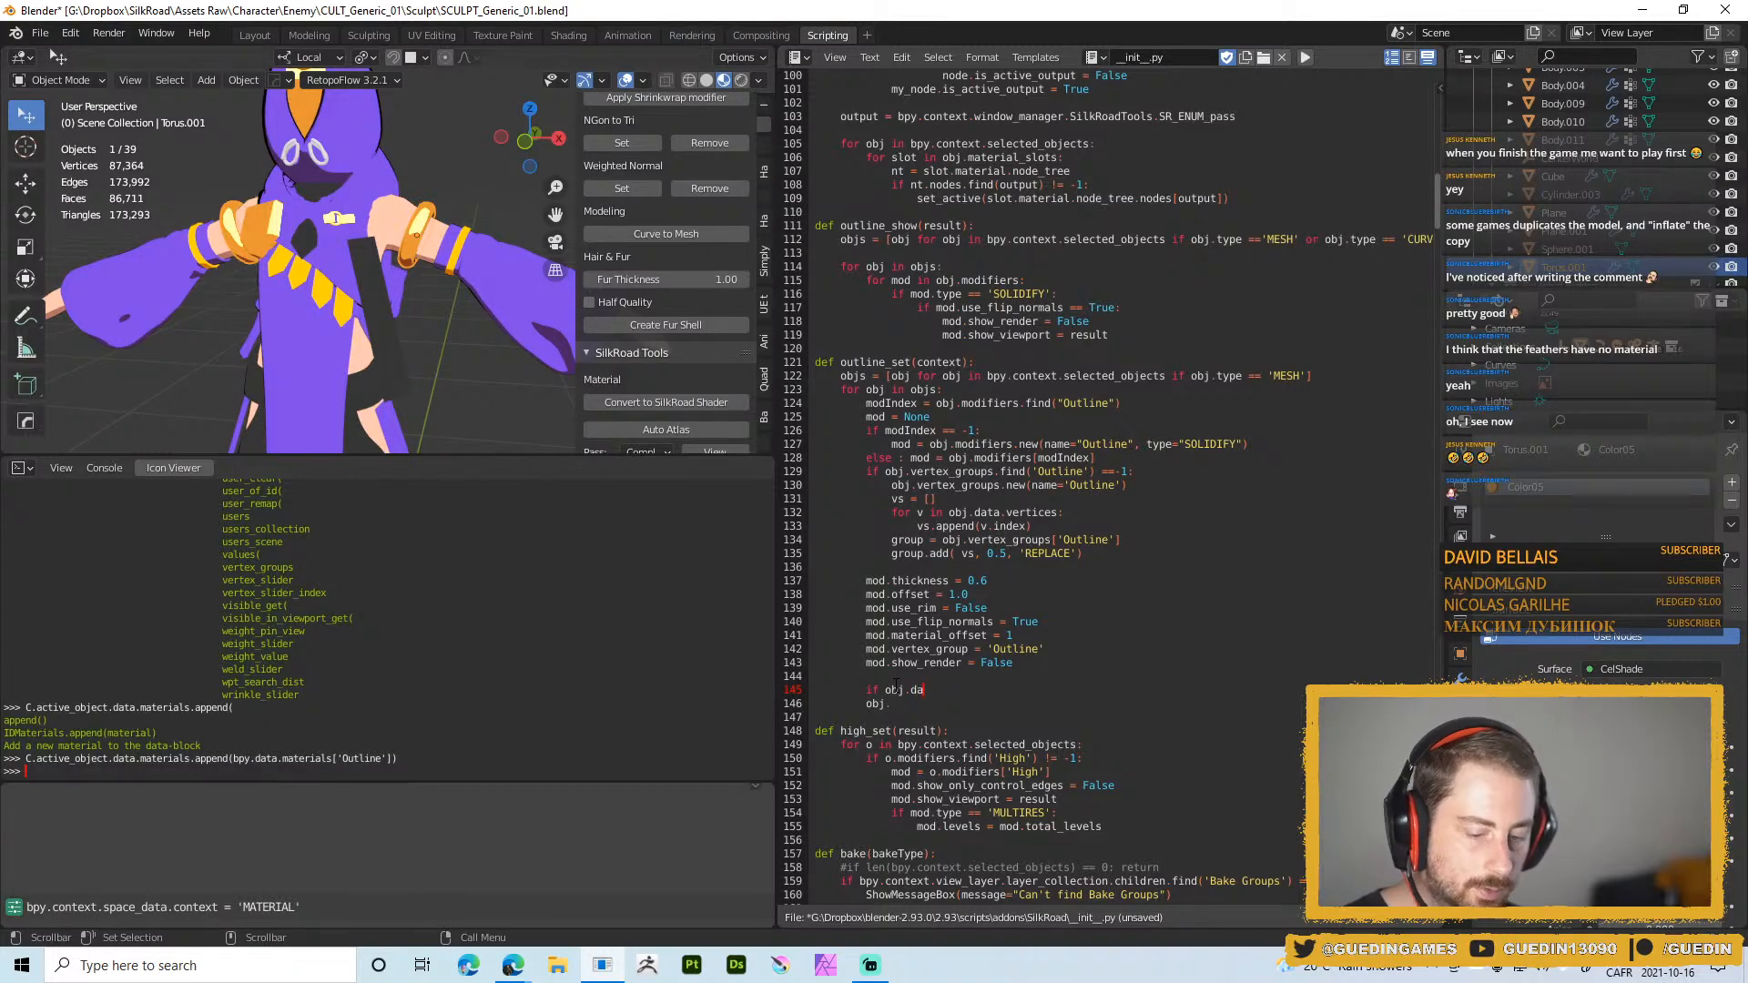
text(ta.materi)
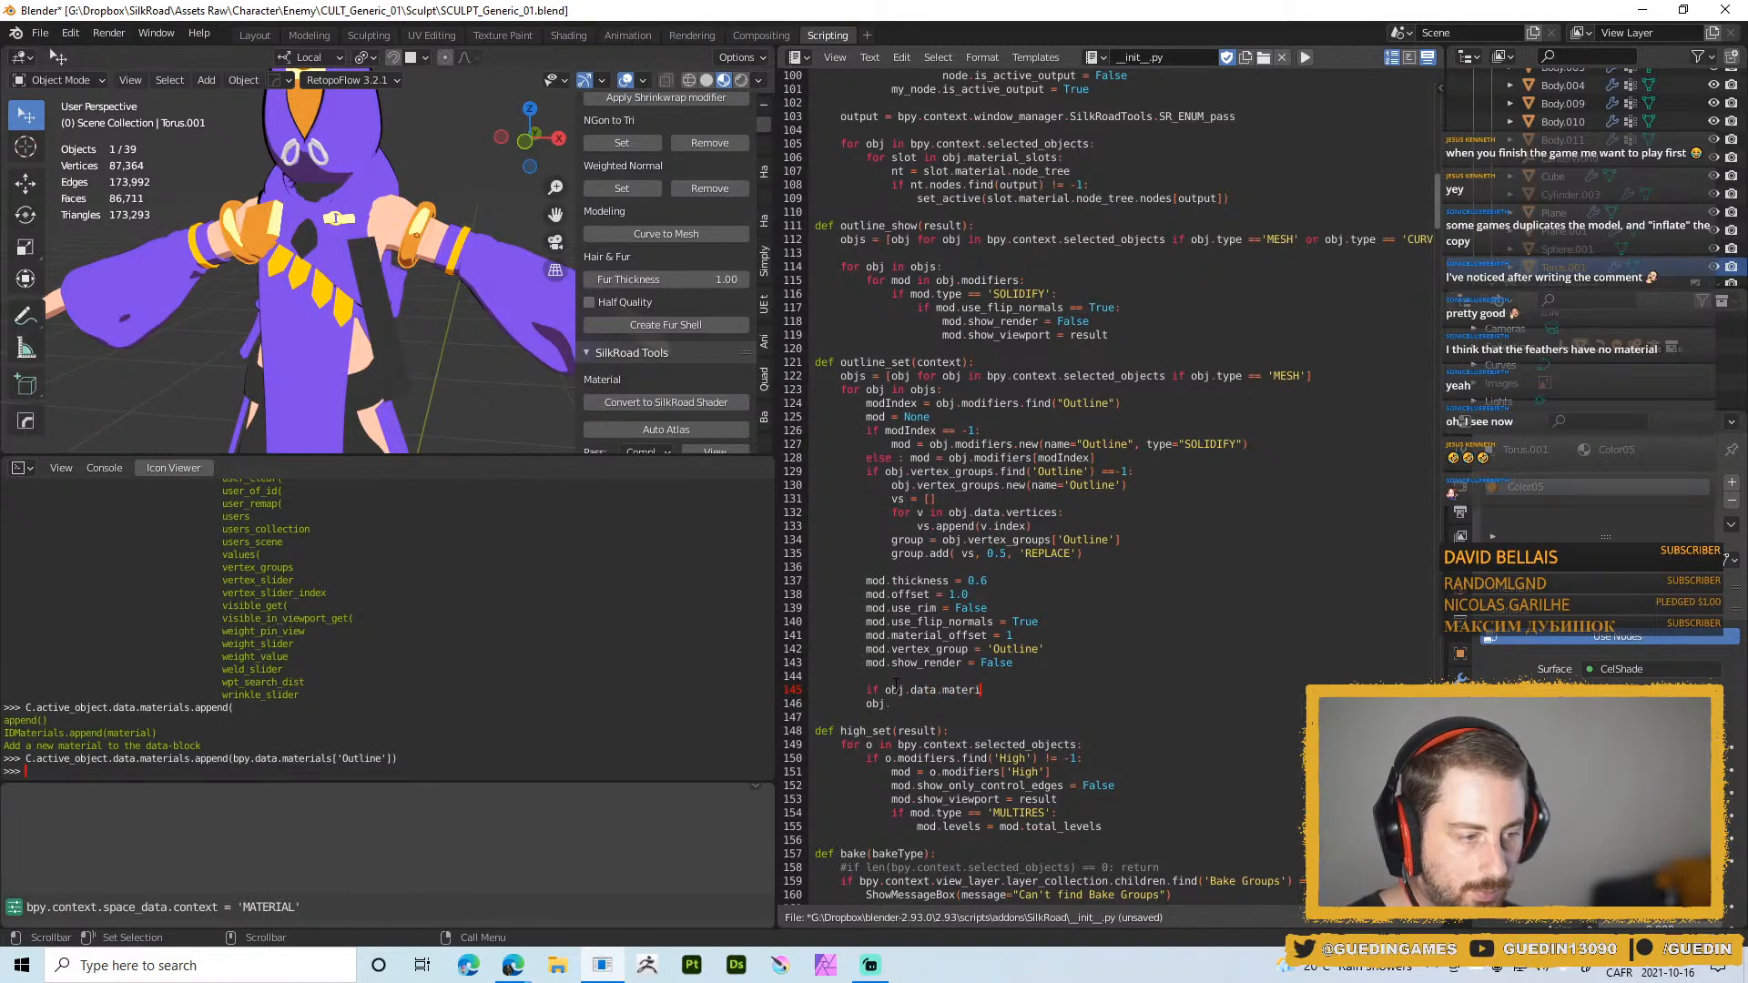
text(als.find()
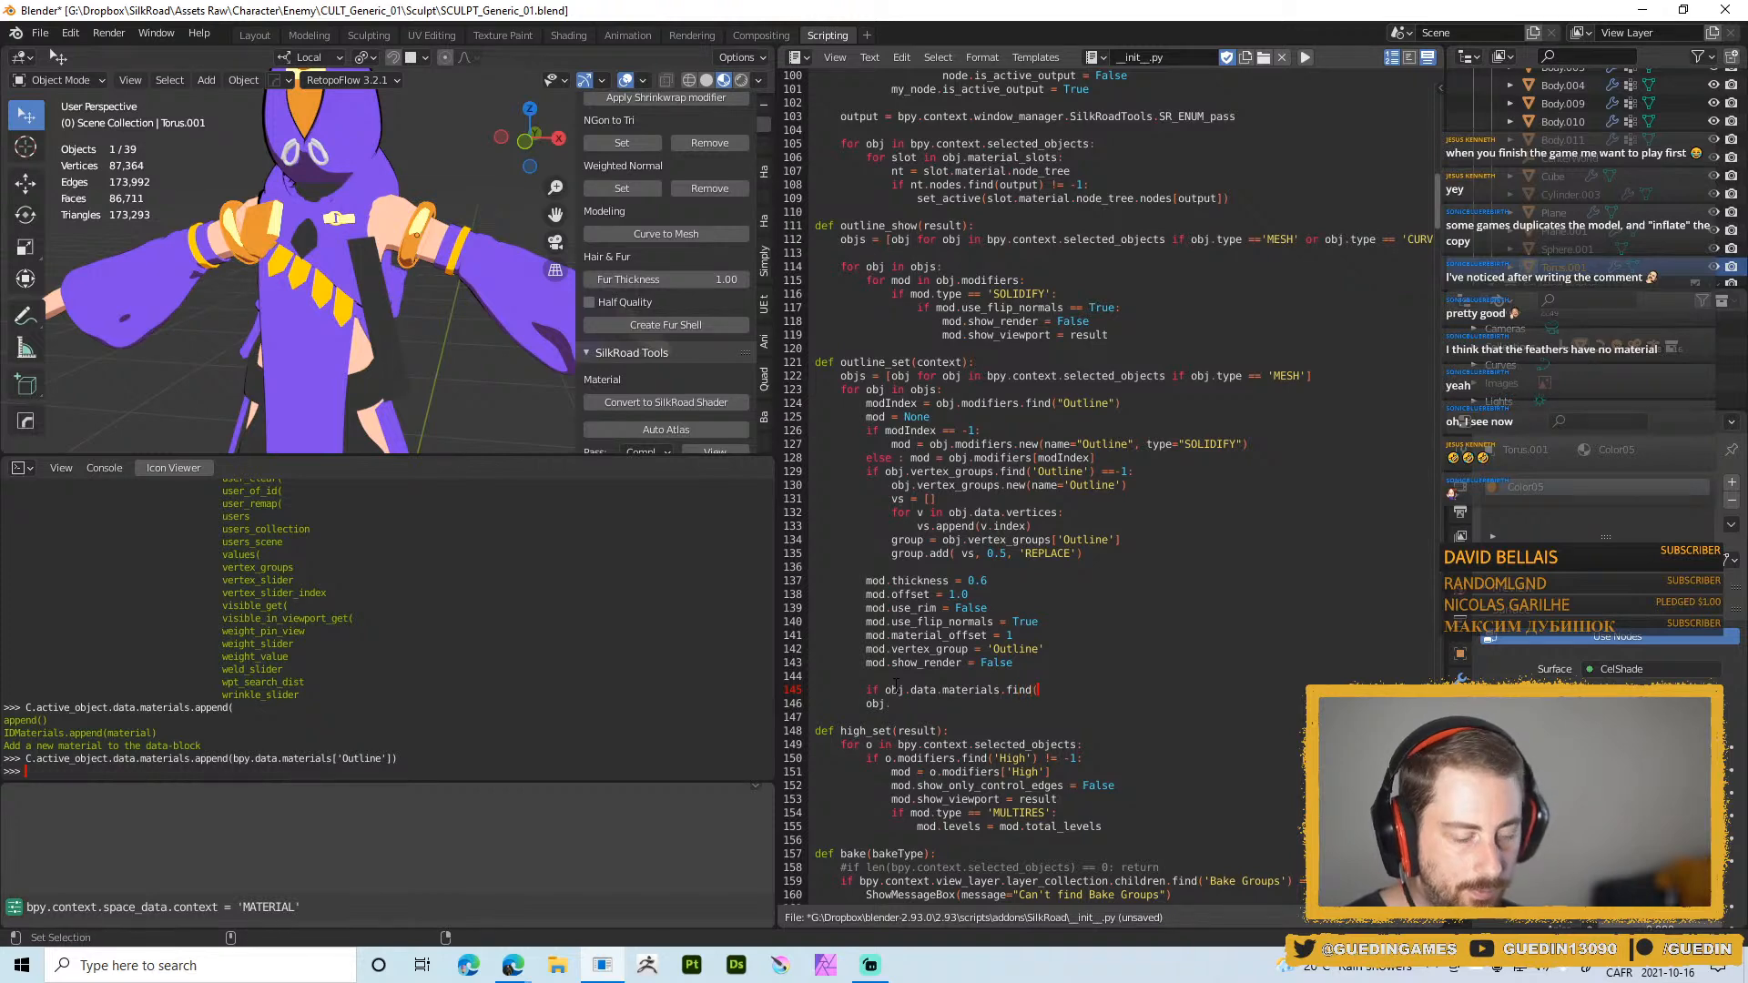
text('Outline)
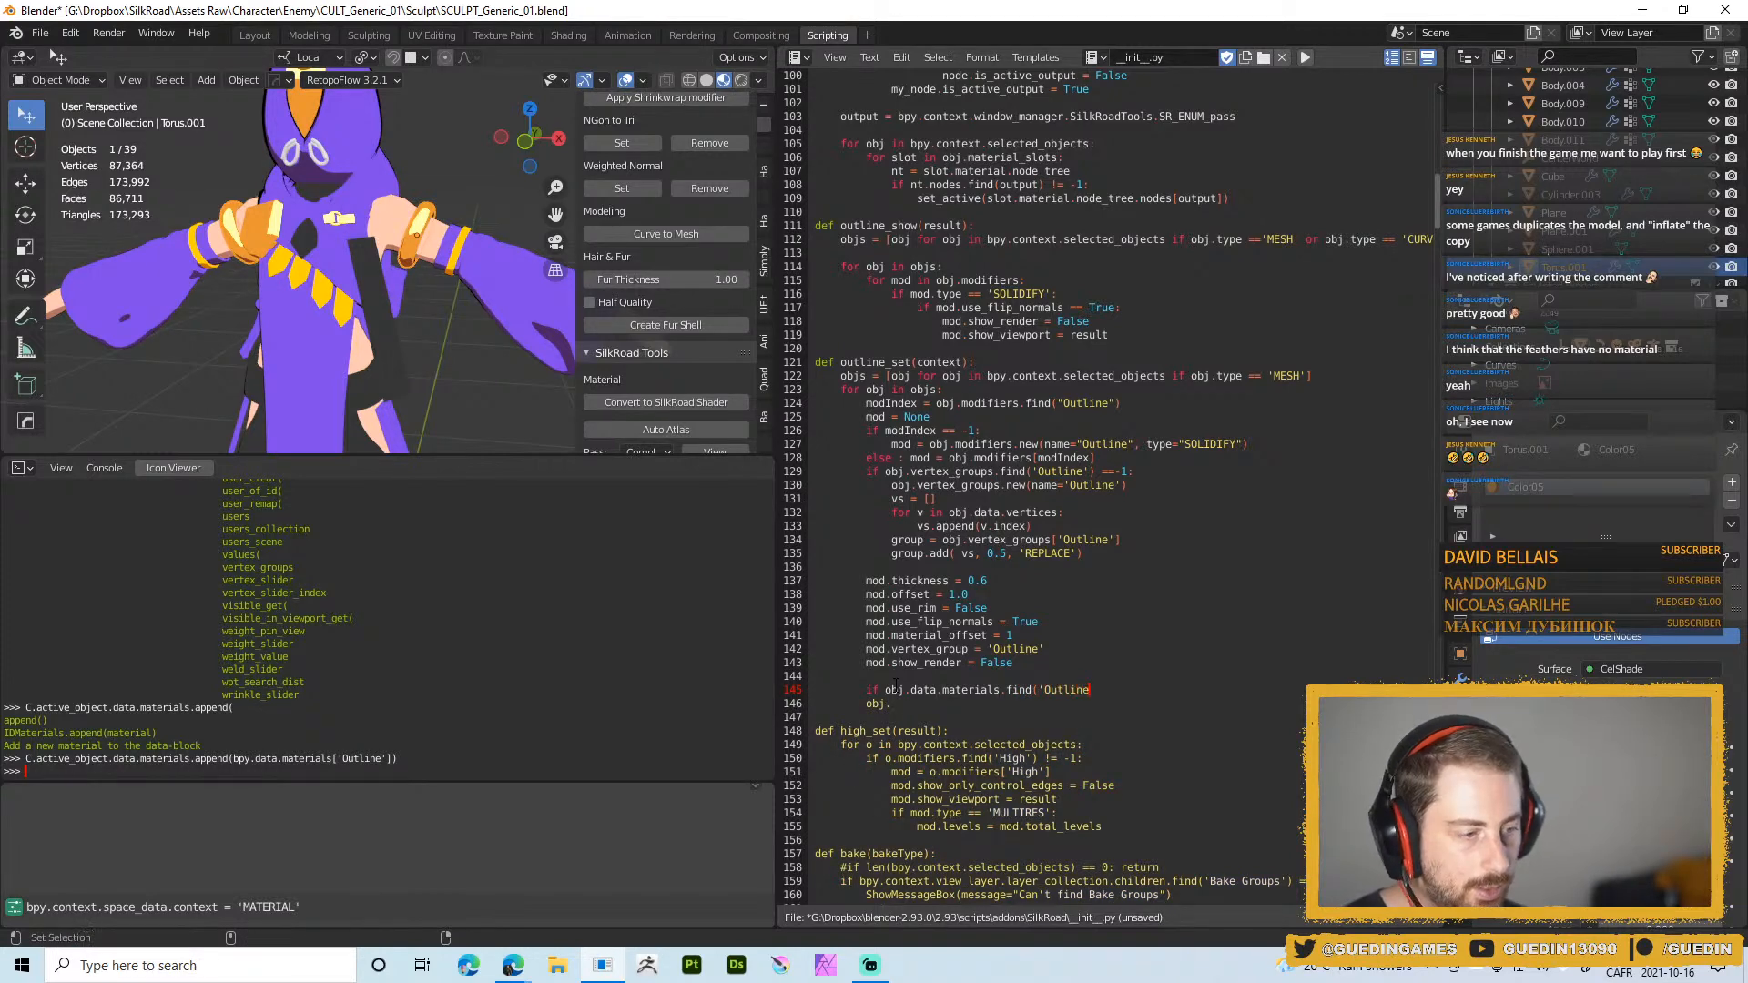
text(' !=)
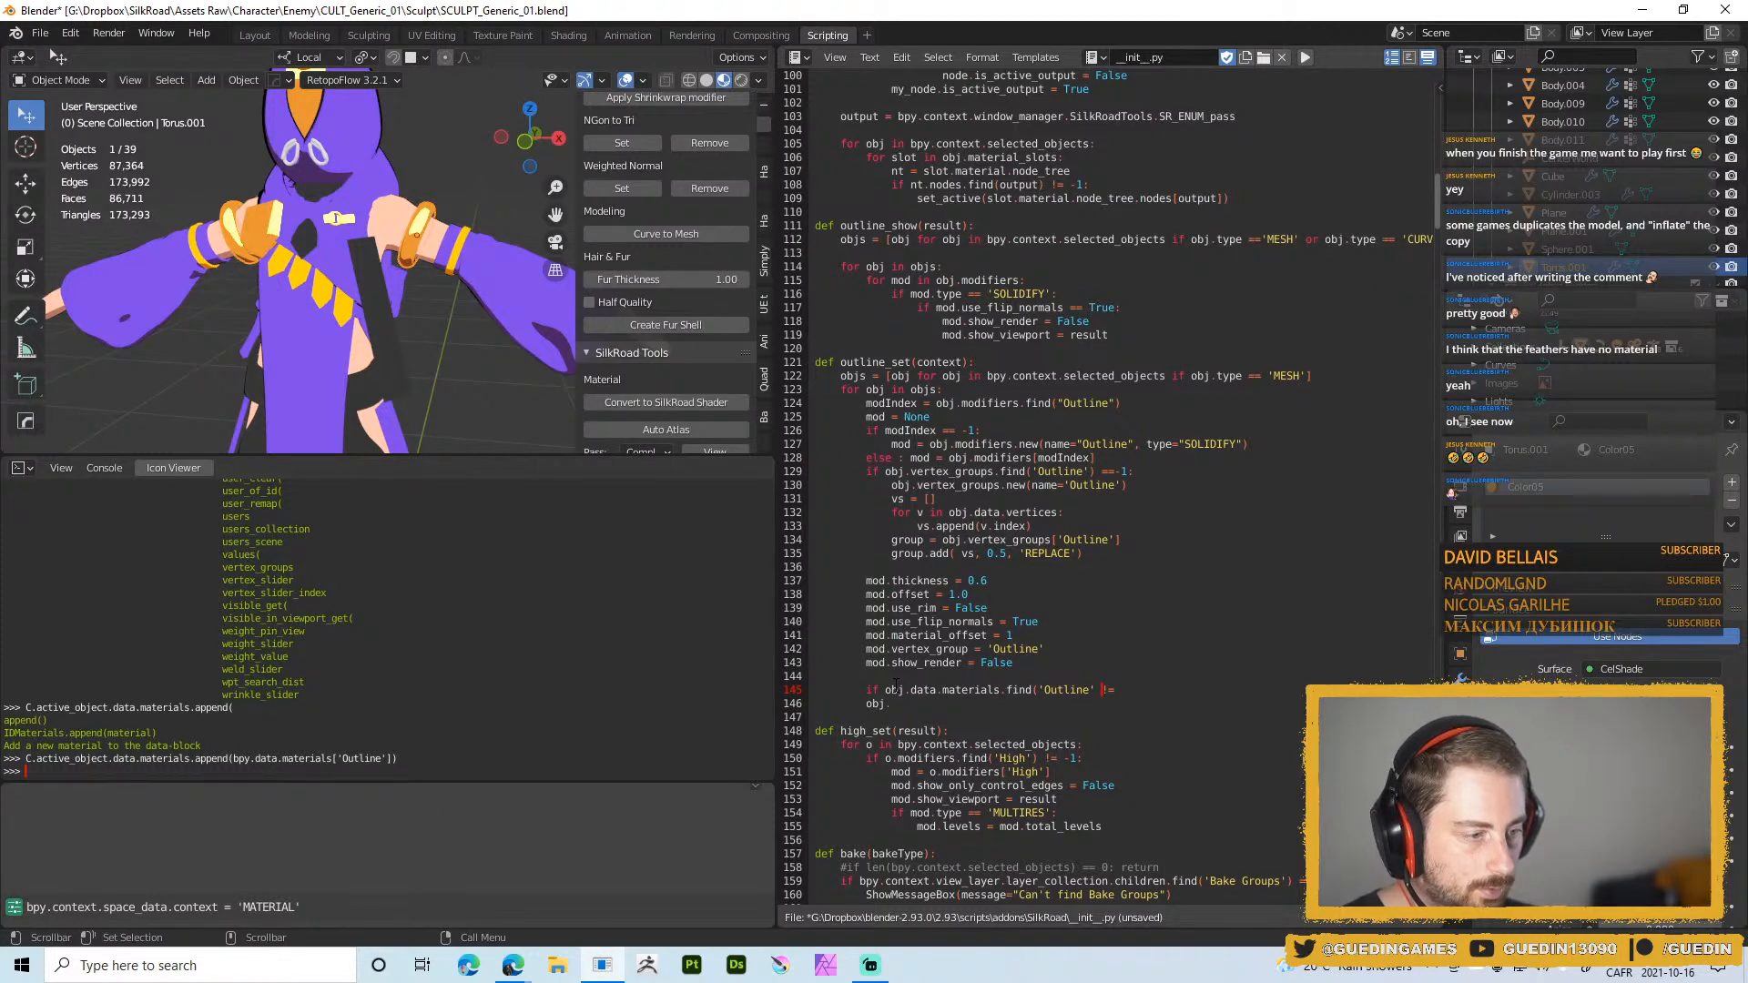
text())
key(End)
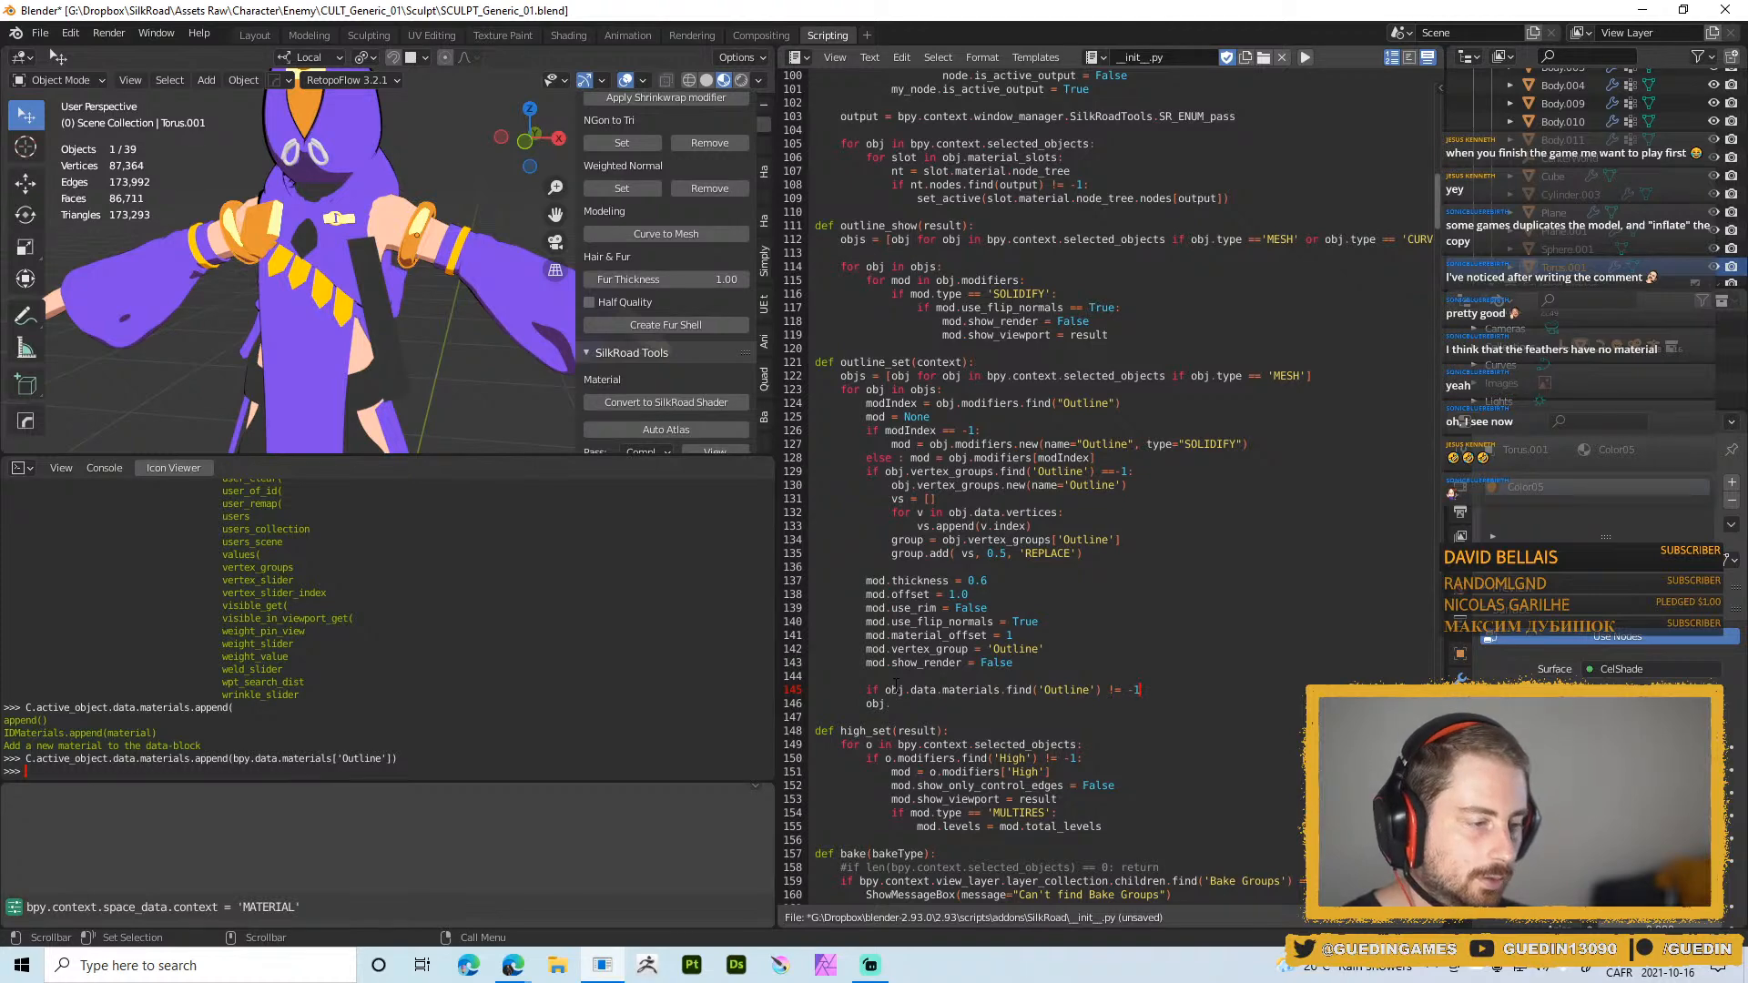
text(-1:)
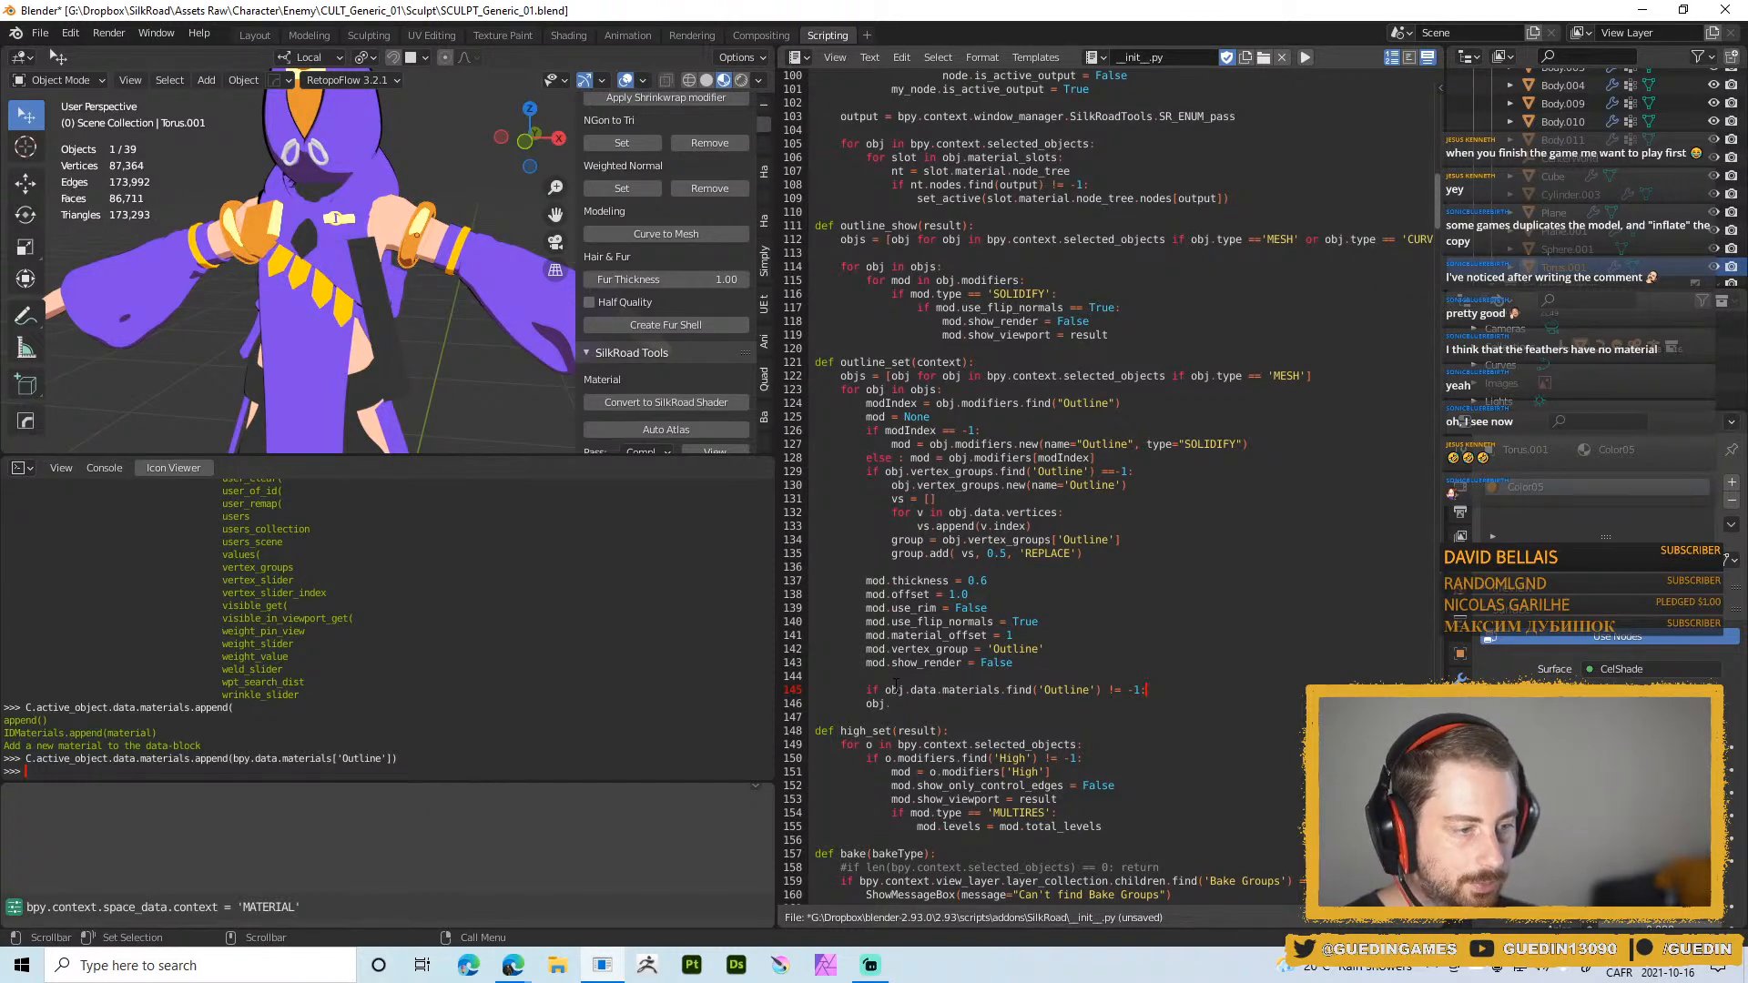
Indent the obj. line under the material condition and change the condition's comparison operator to ==
key(Down)
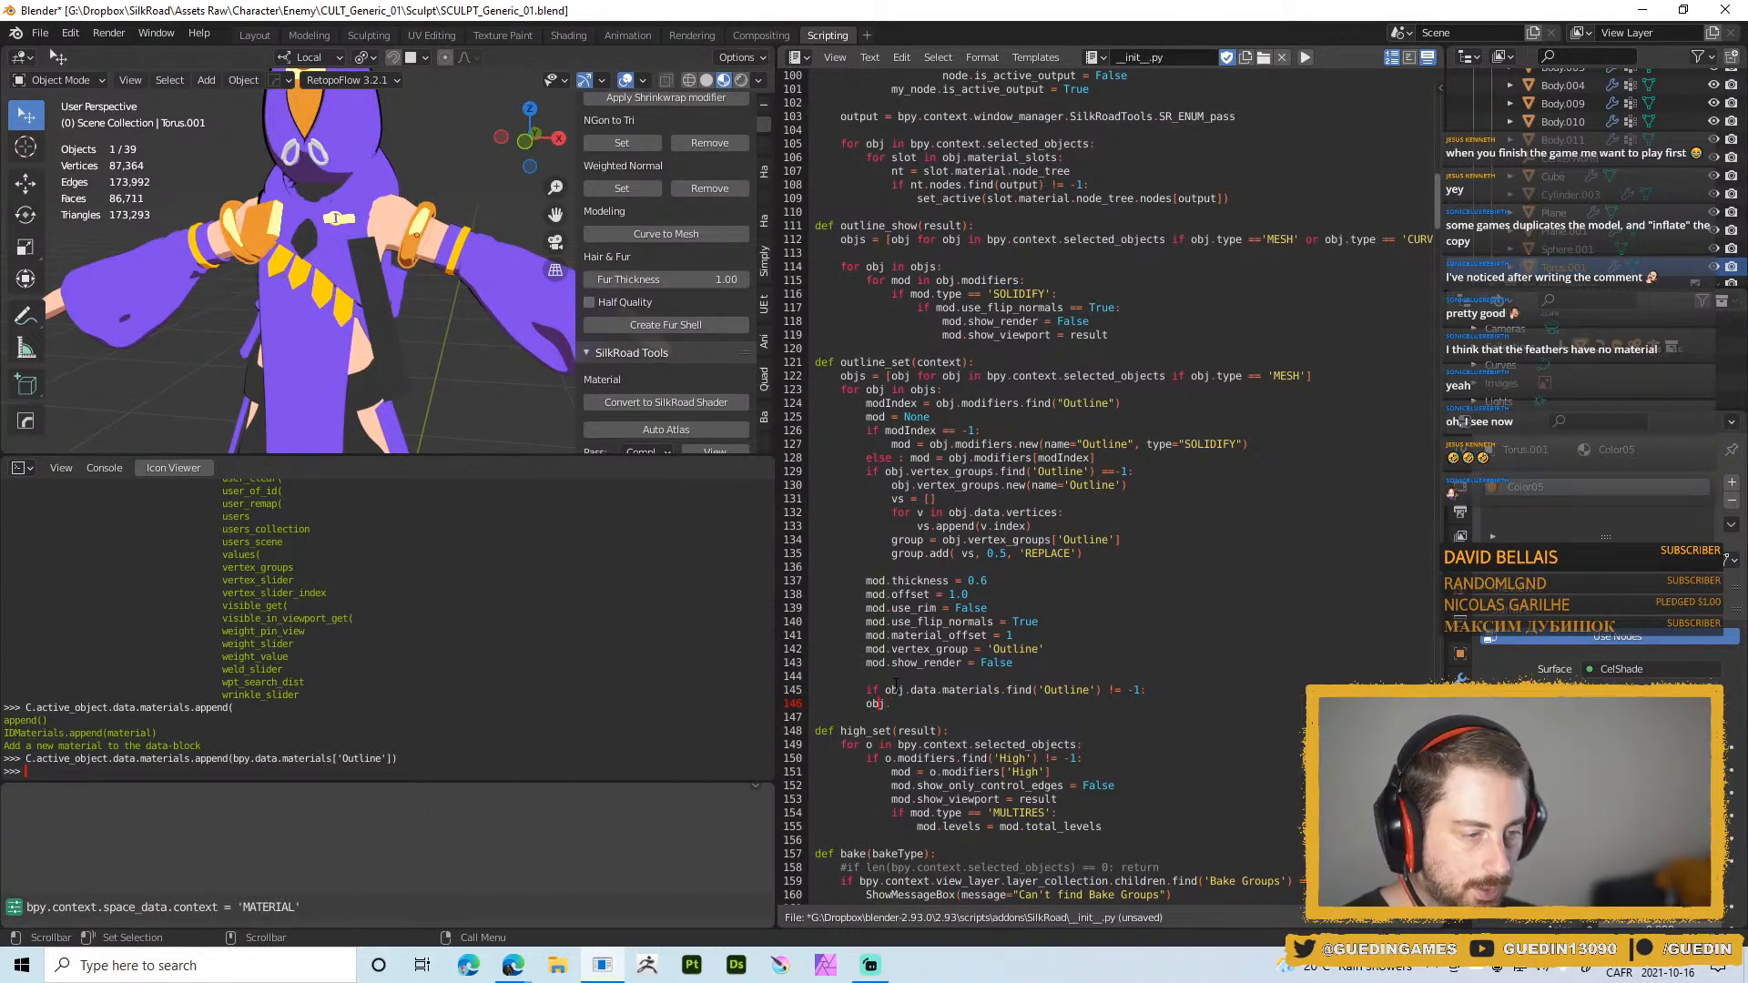
key(Tab)
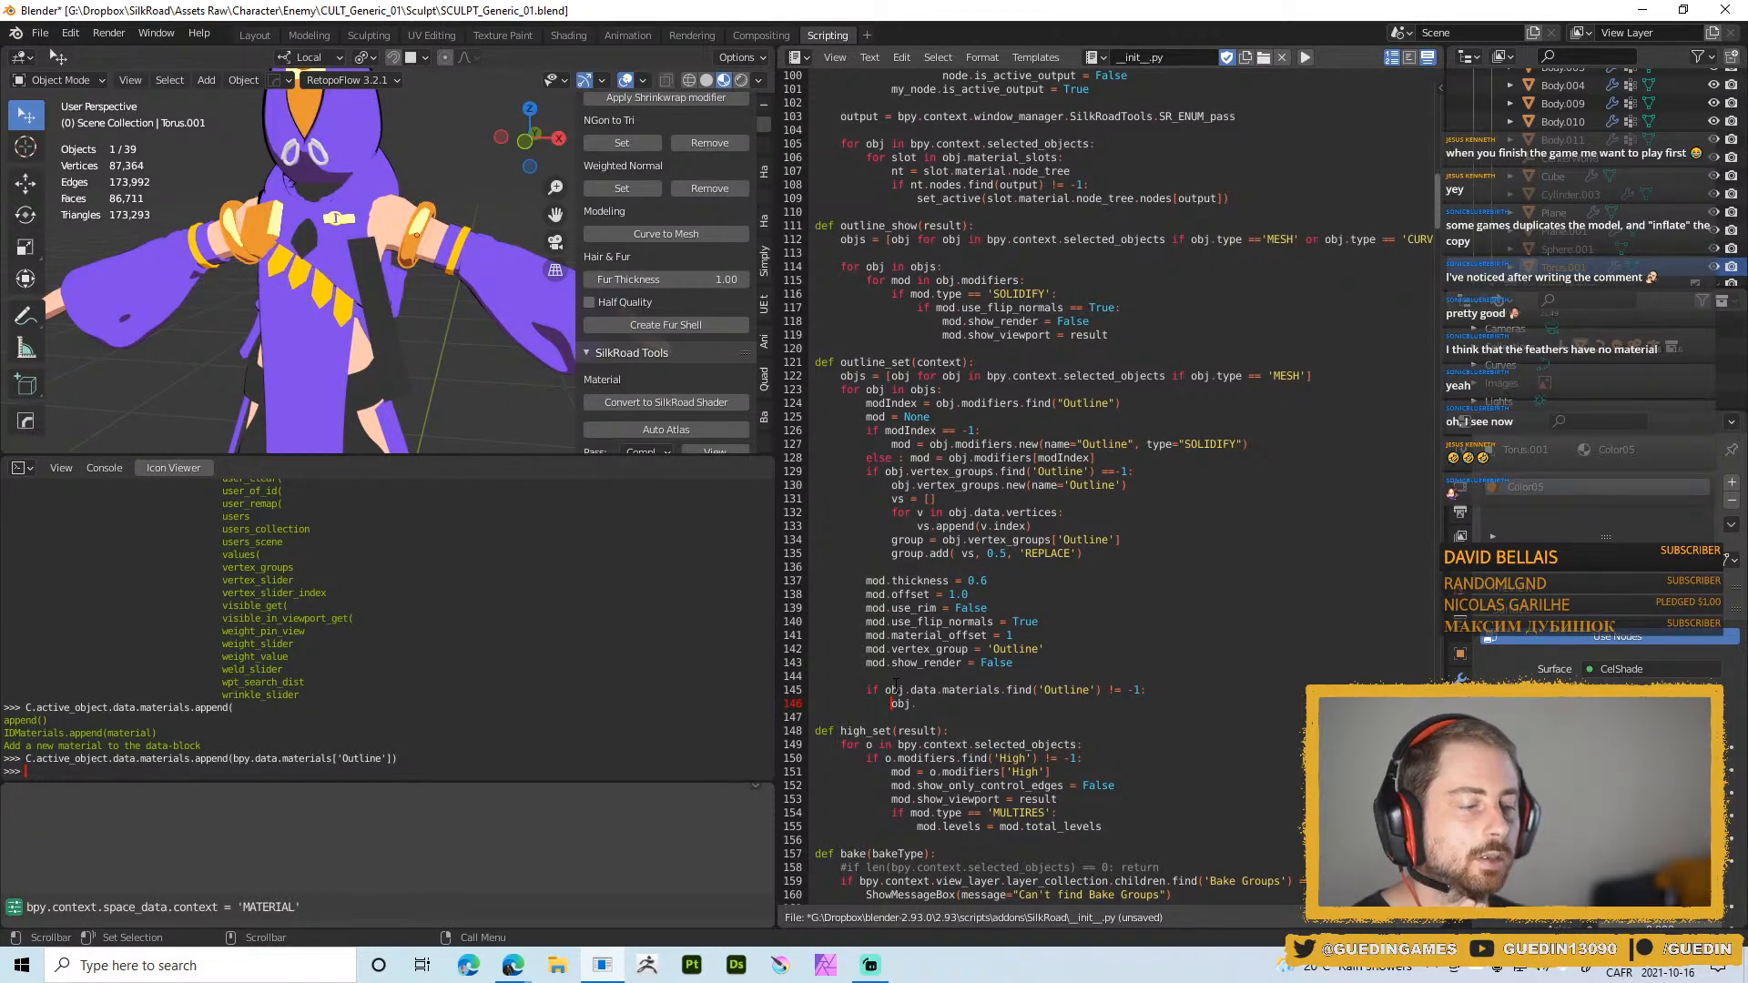
click(895, 689)
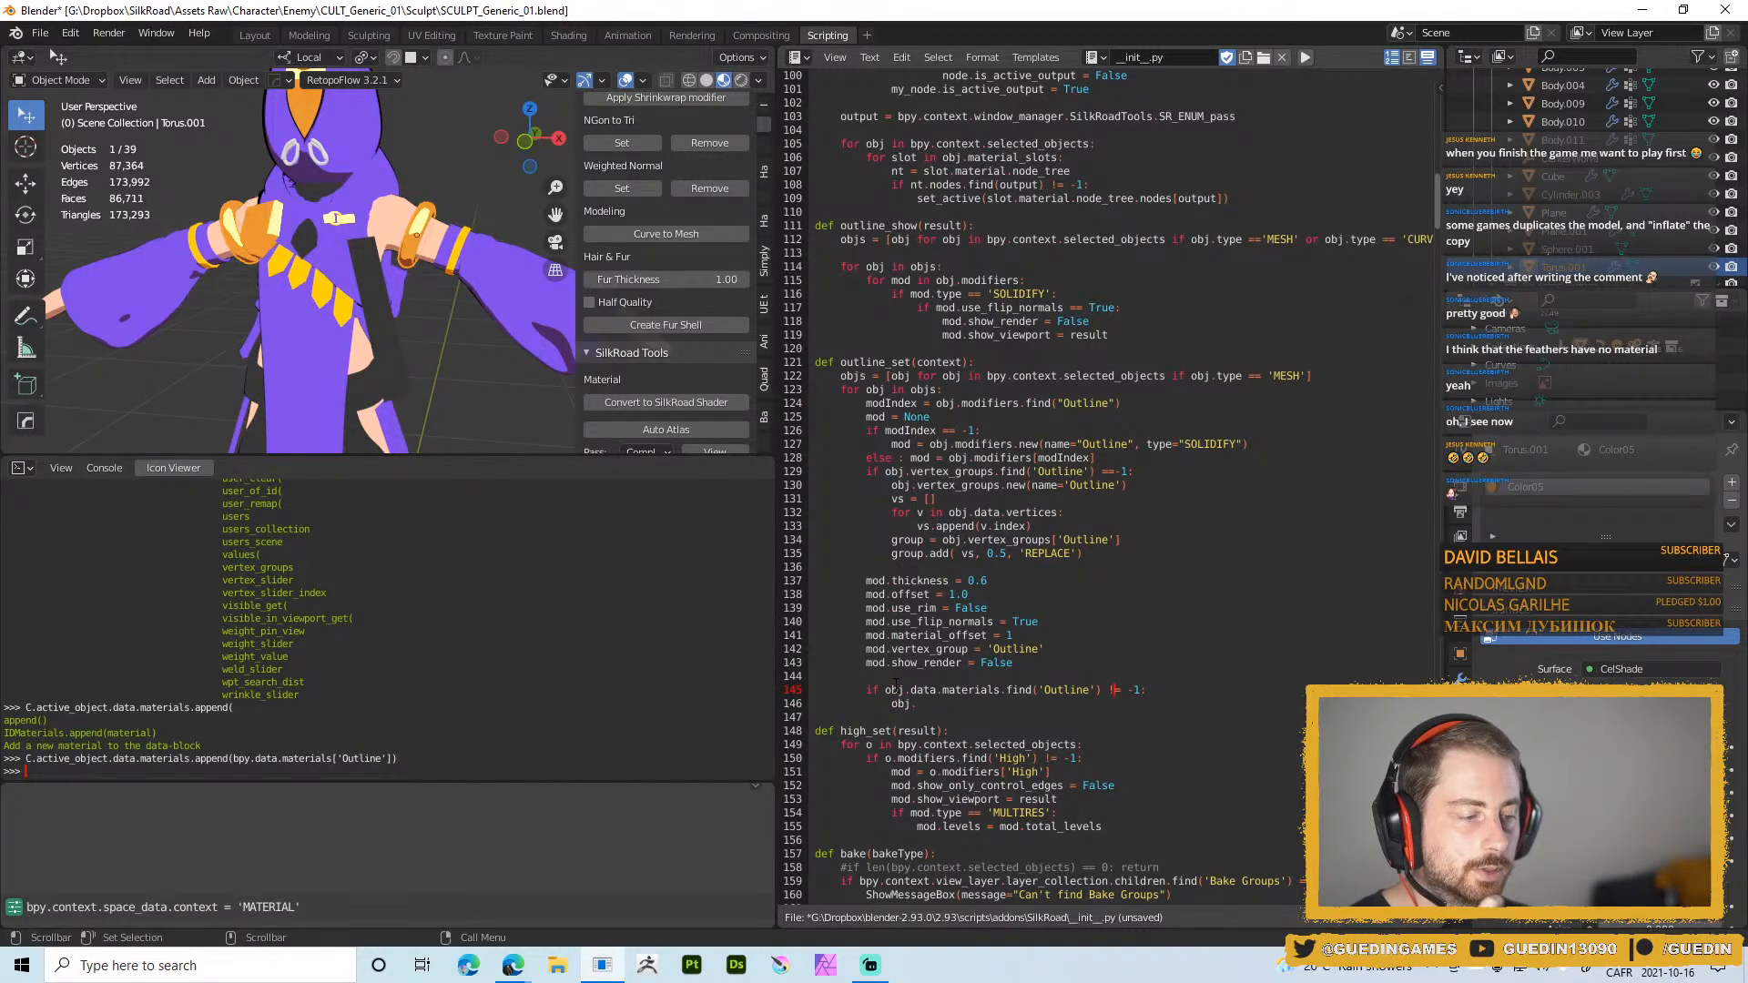
key(BackSpace)
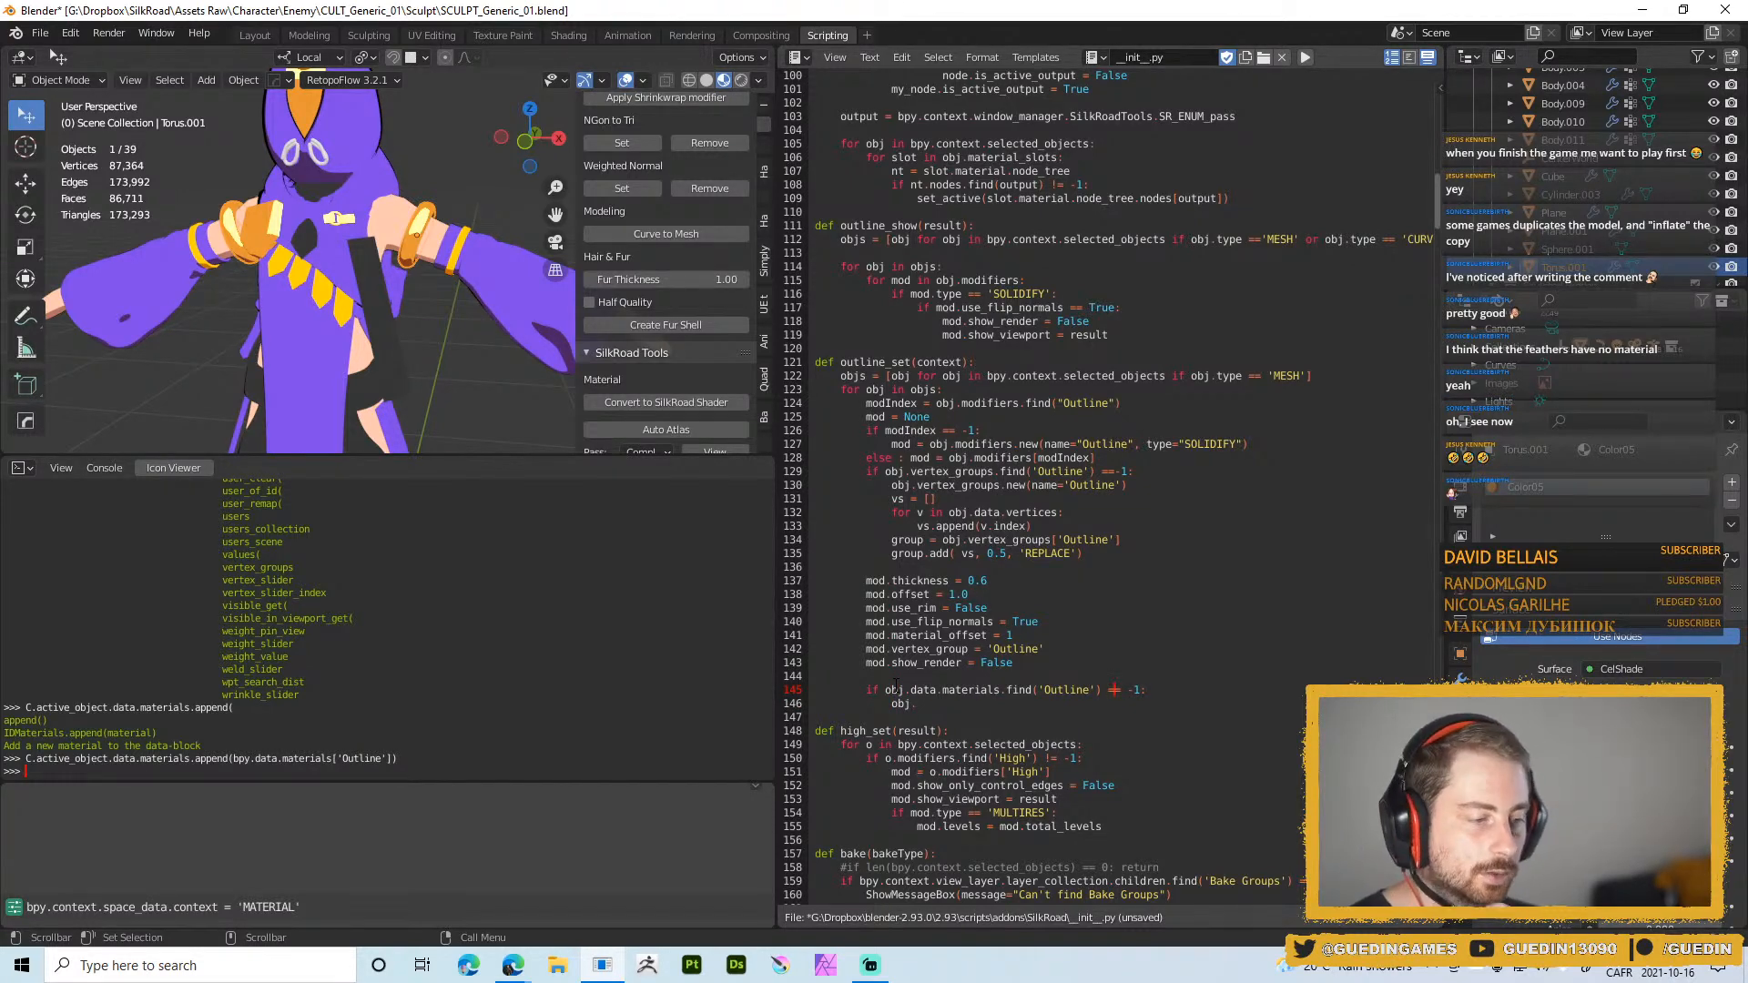
text(=)
key(Down)
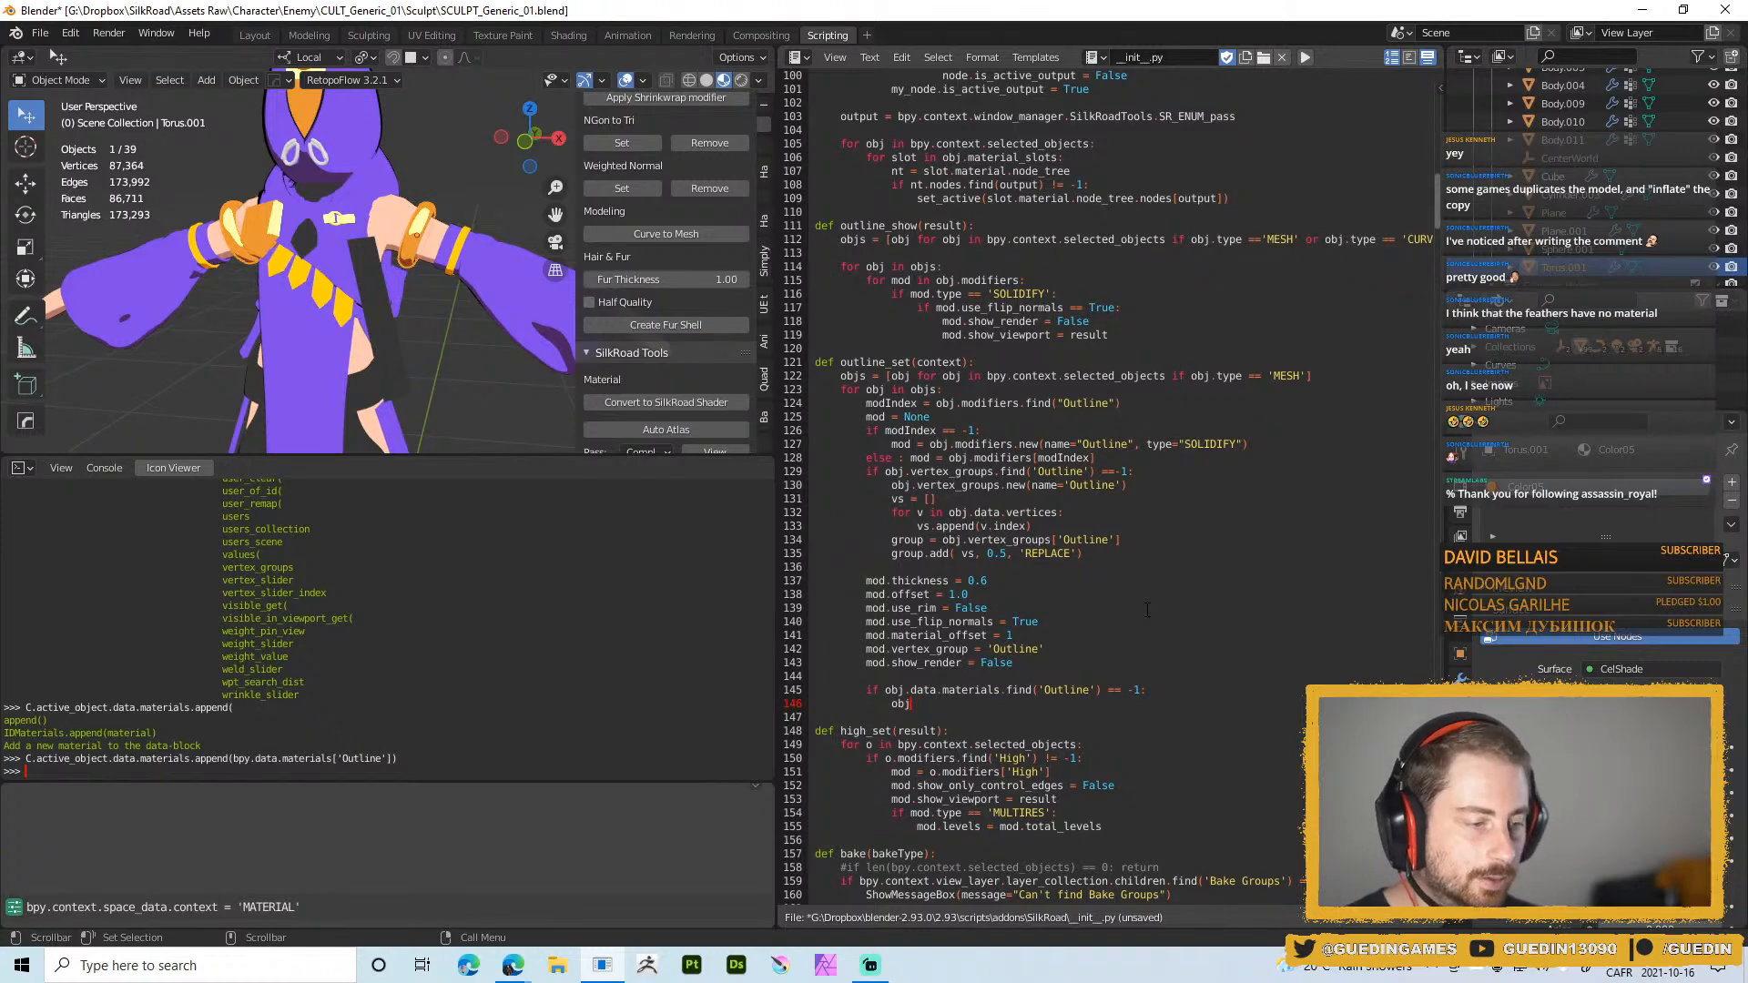
Replace the indented obj. line with the nested condition if bpy.data.materials.find('Outline') != -1:
key(BackSpace)
key(BackSpace)
key(BackSpace)
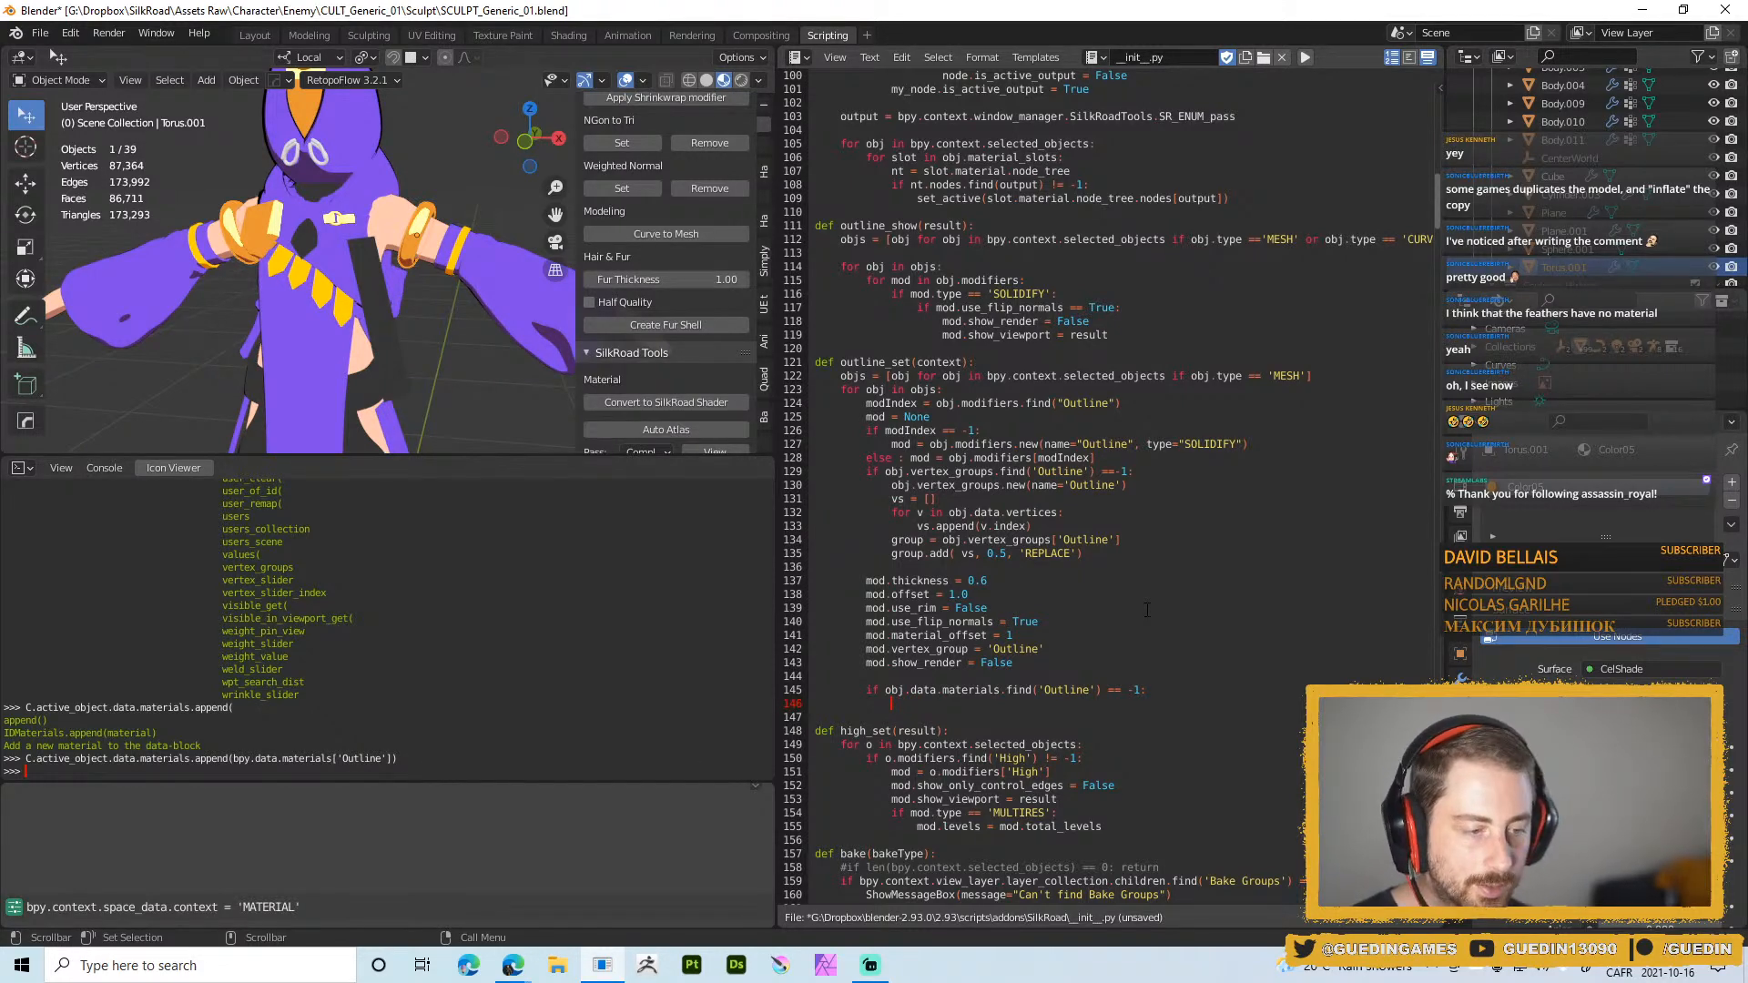
text(if)
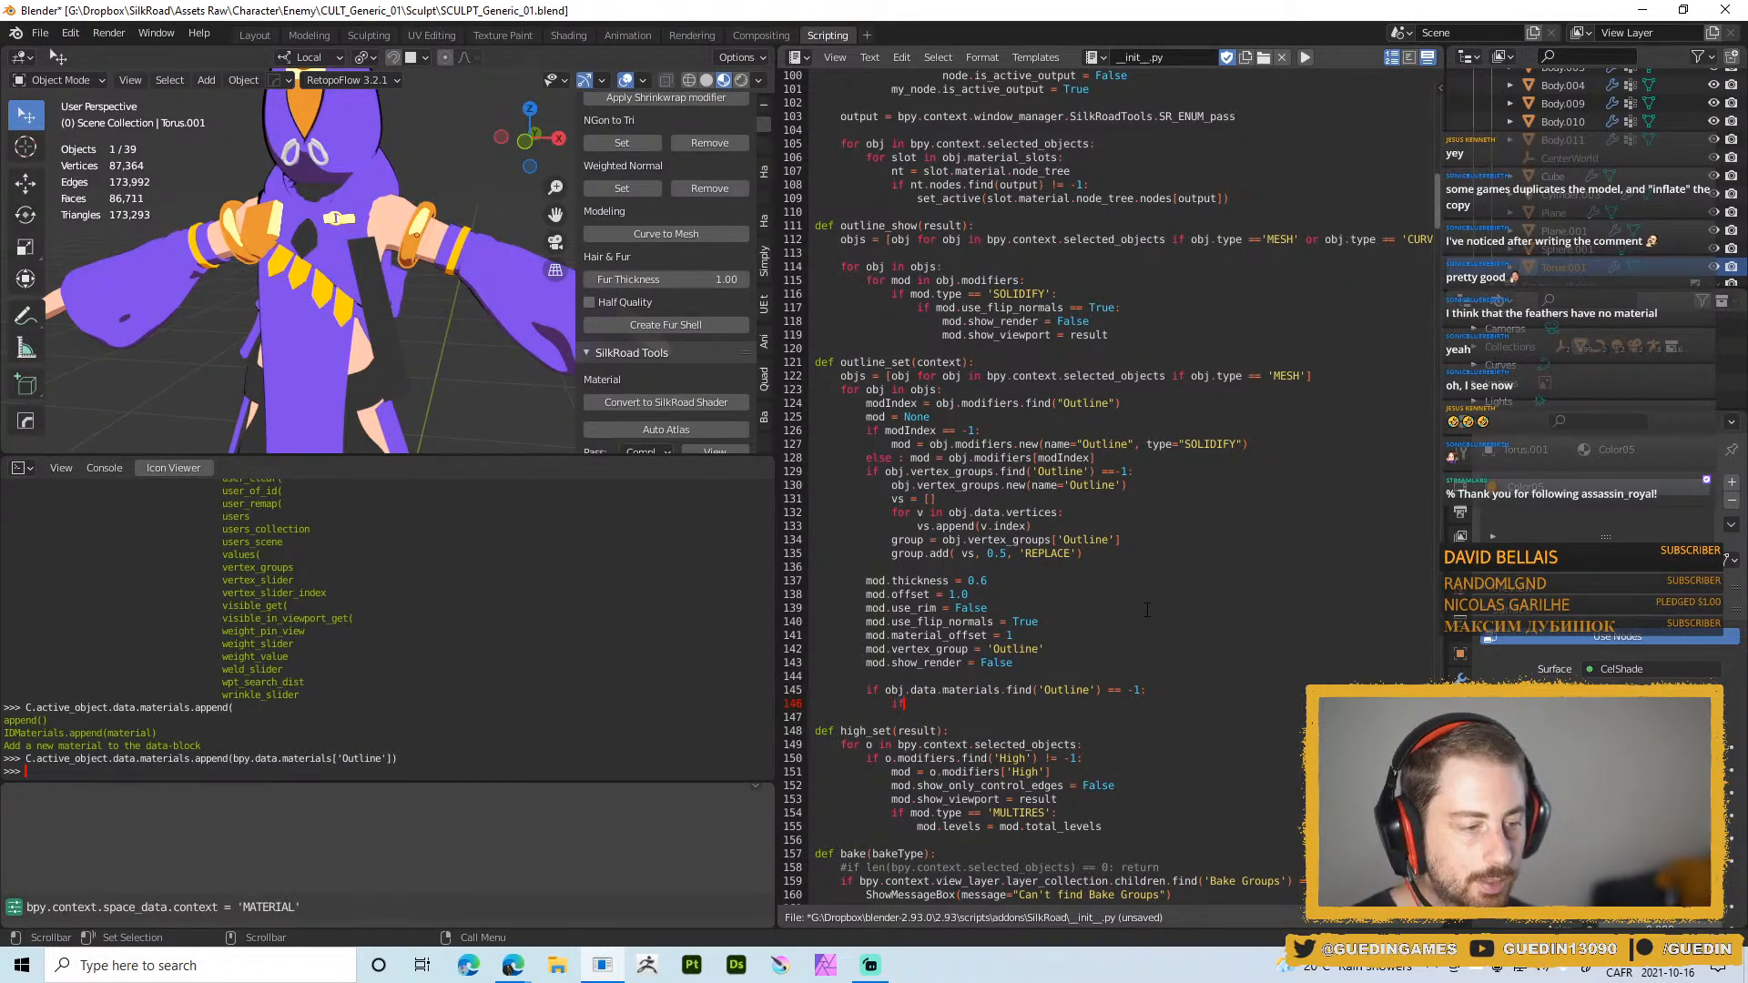
text( bpy.data.)
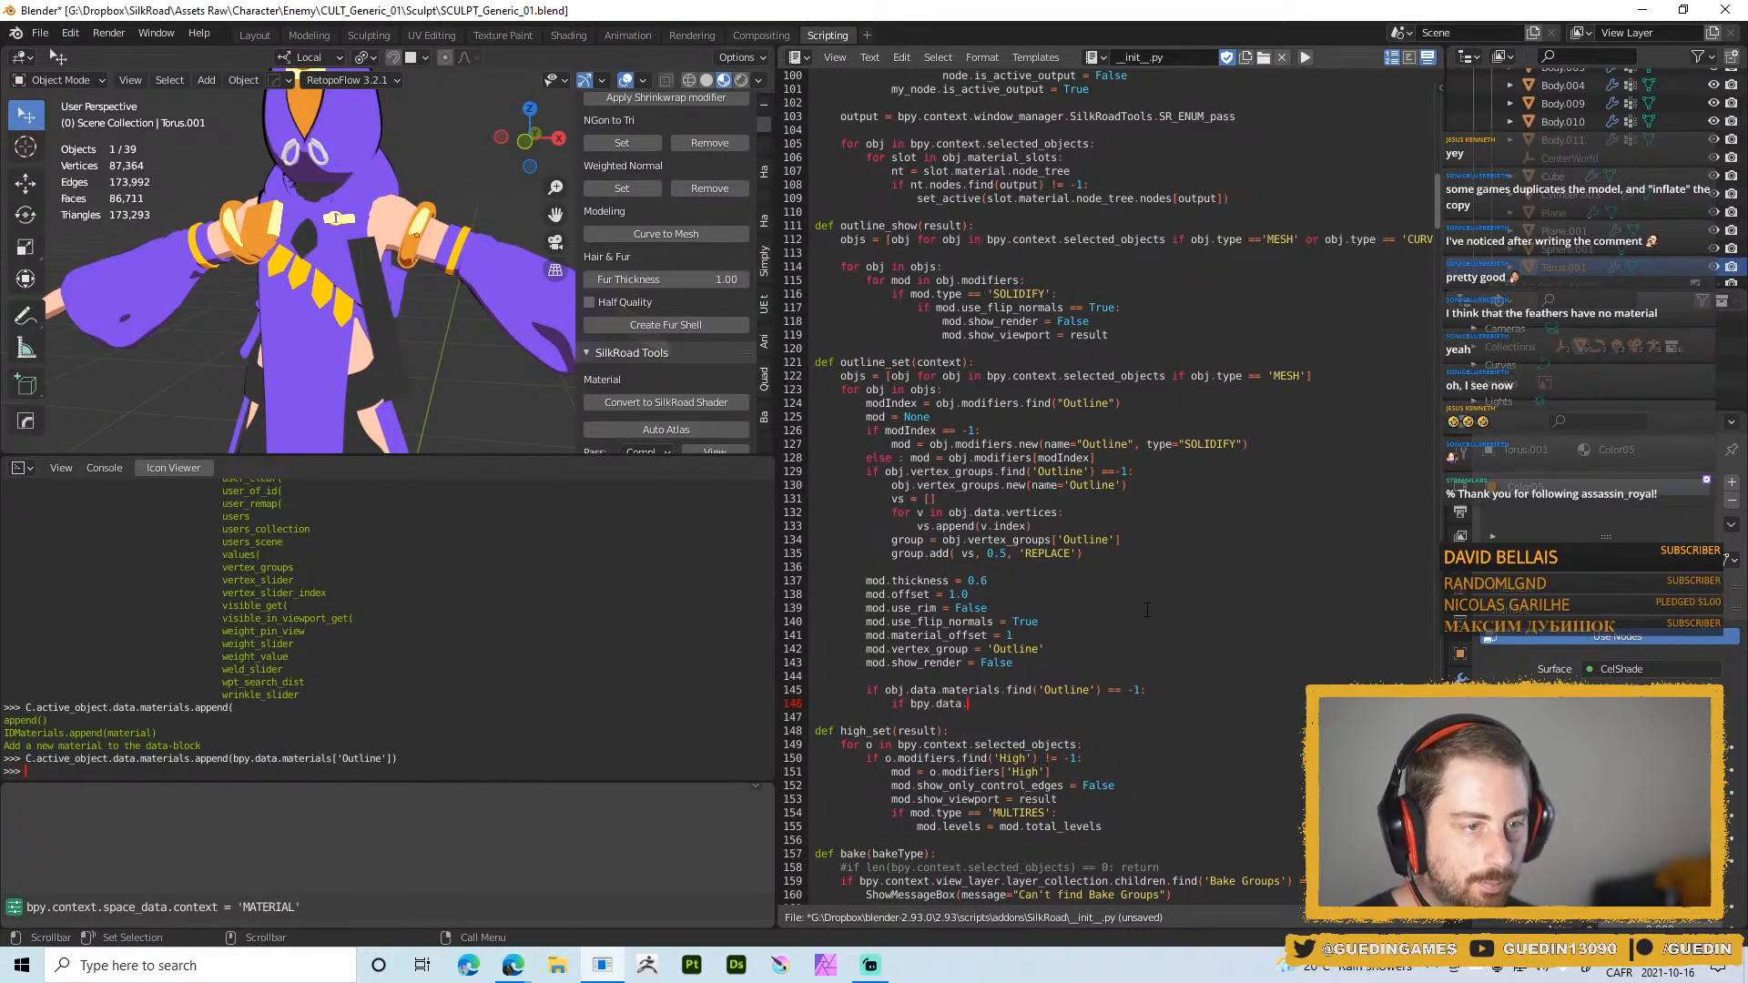
text(mat)
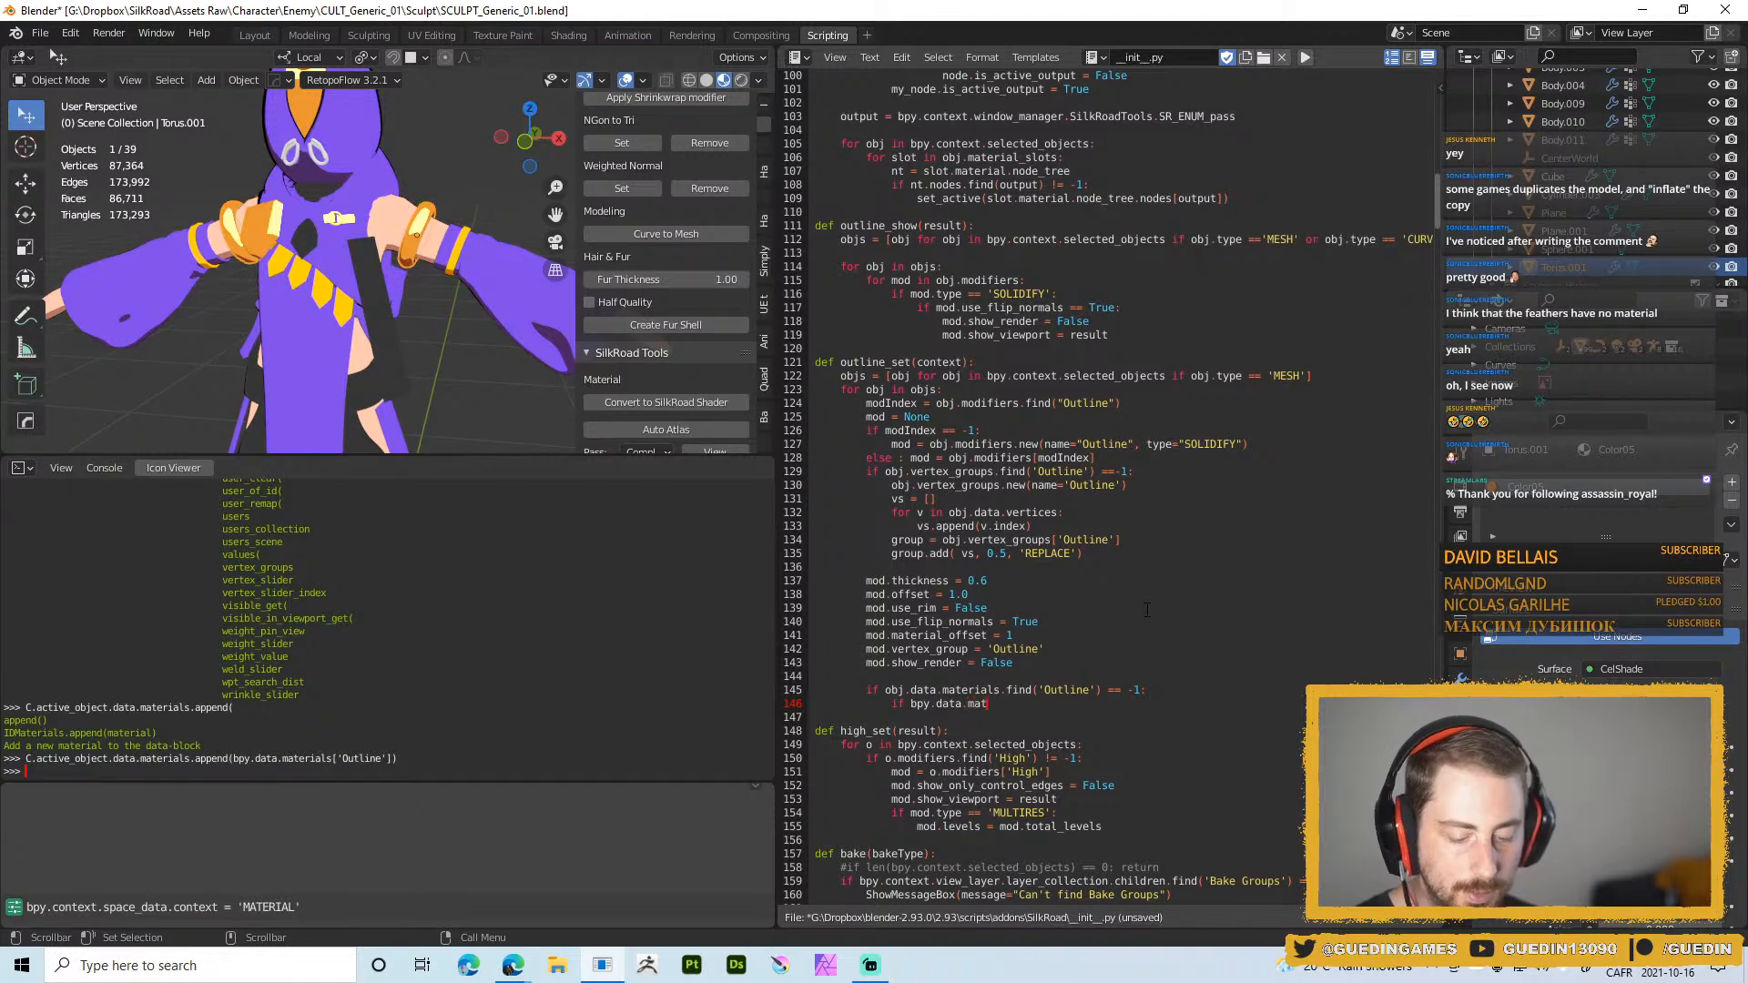
text(erials.find)
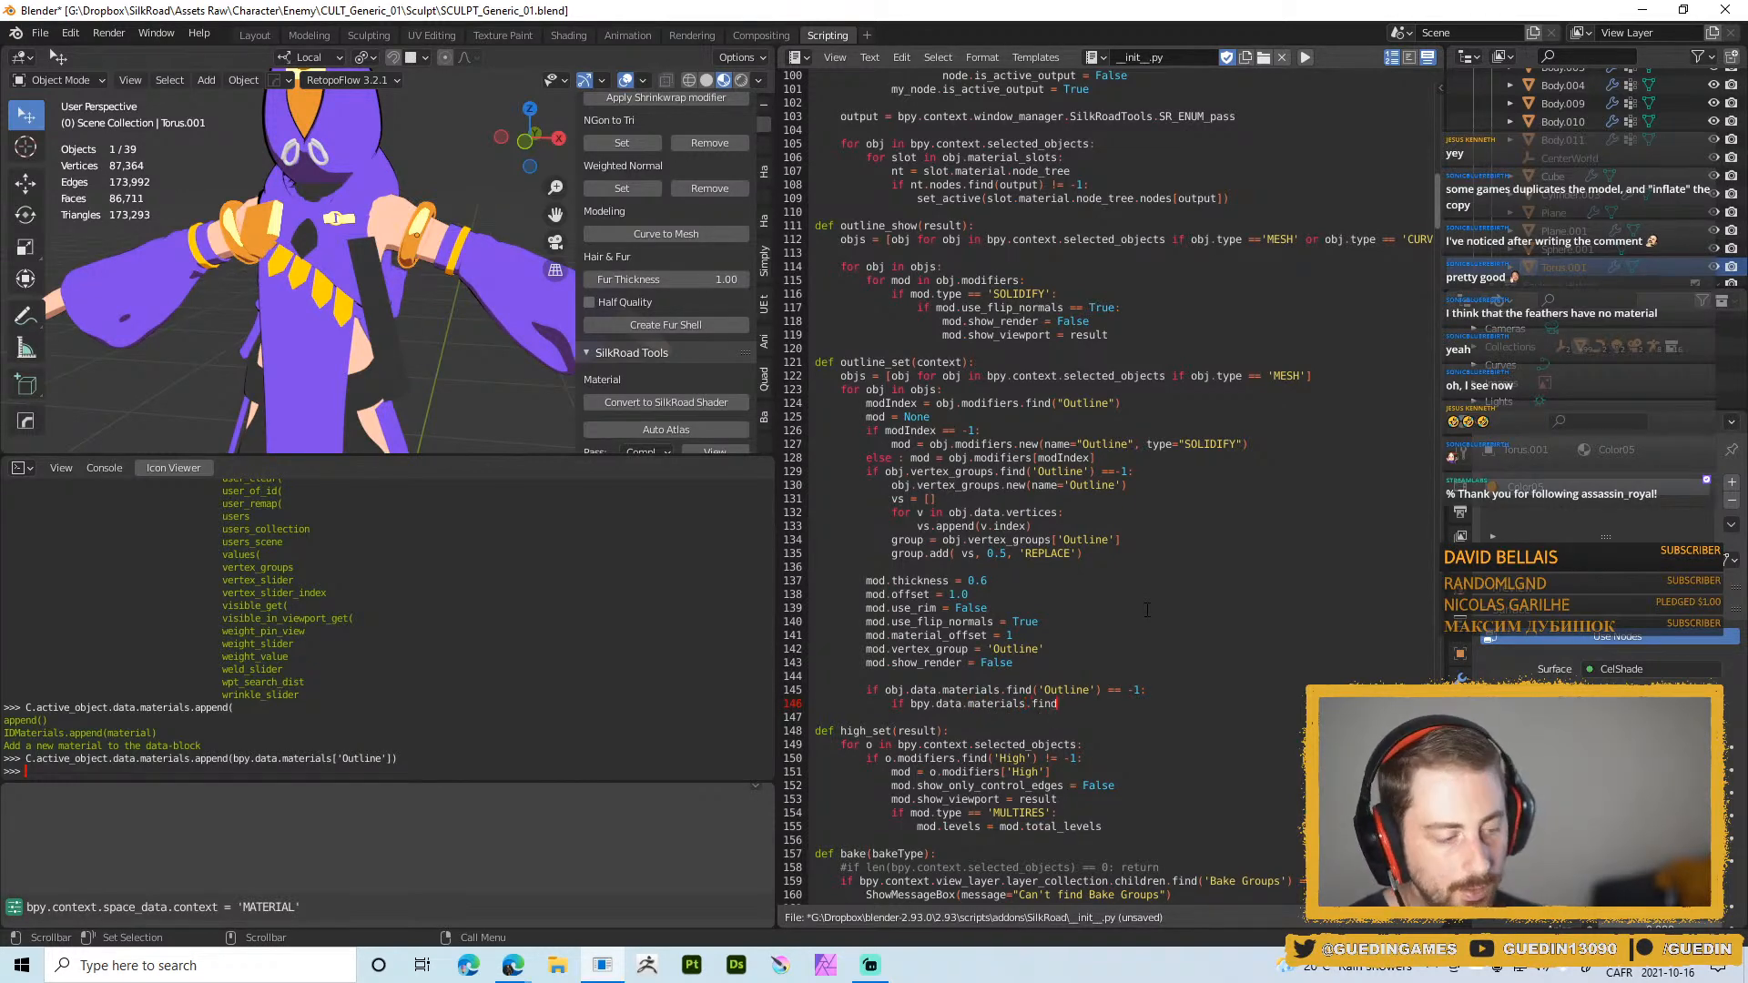
text(('O)
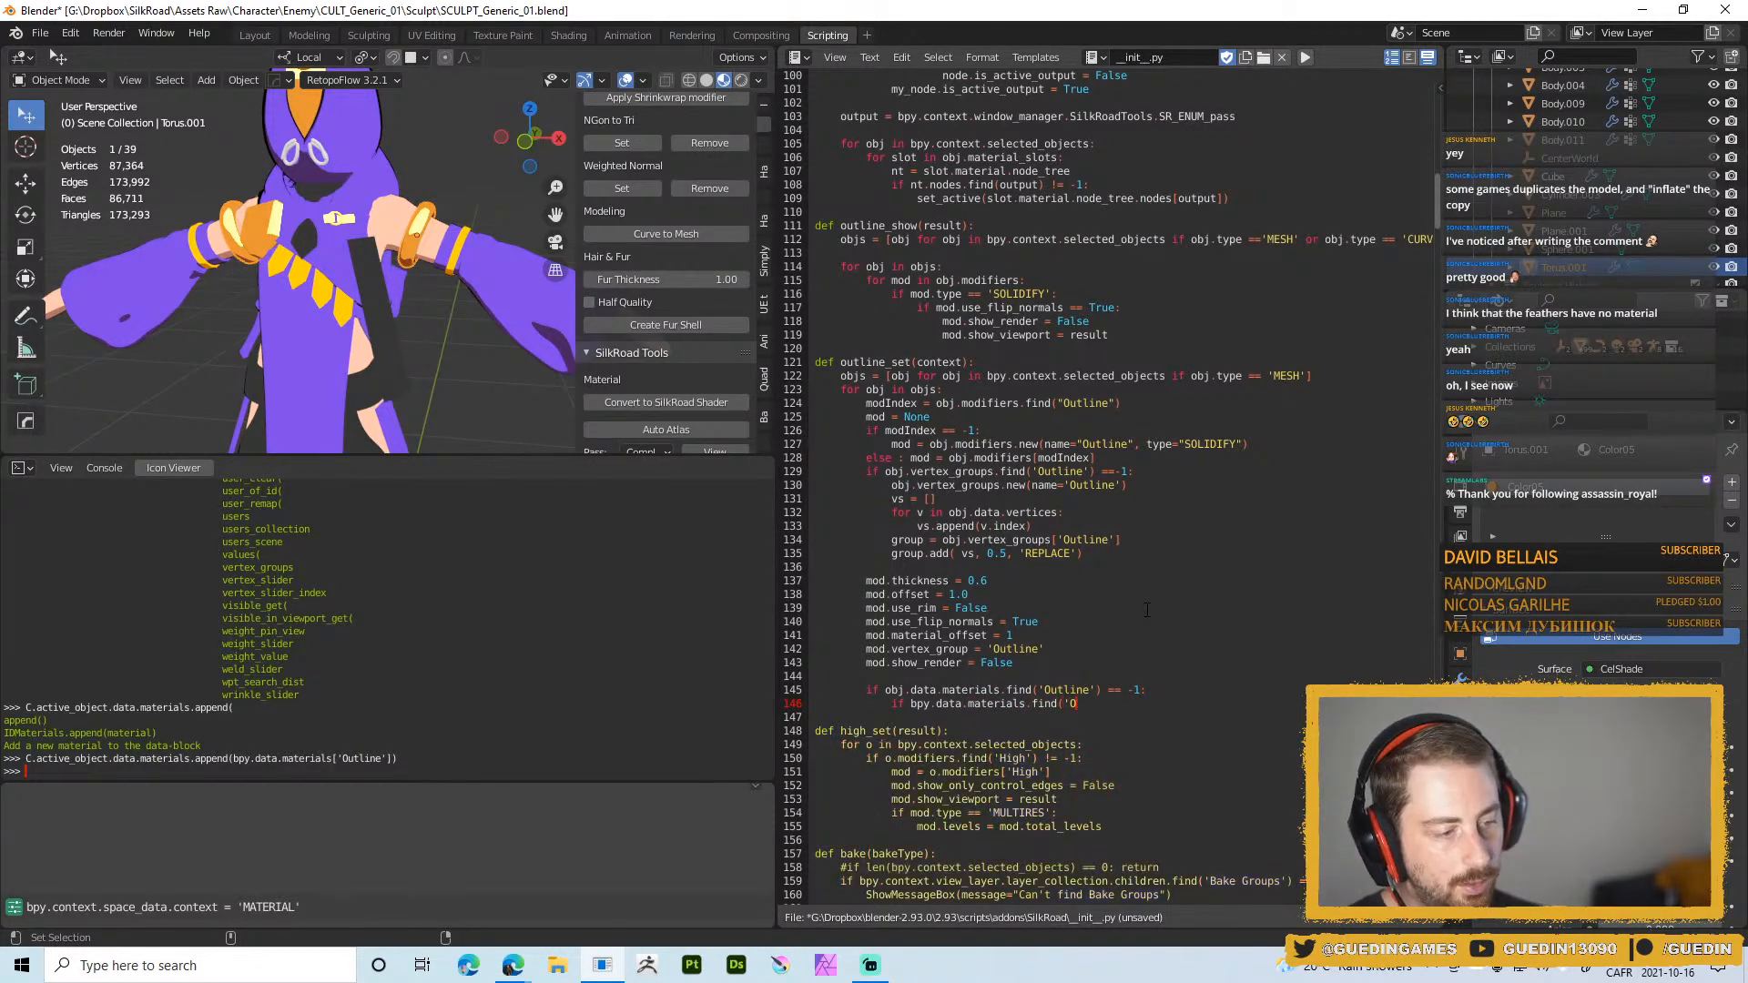
text(utline'))
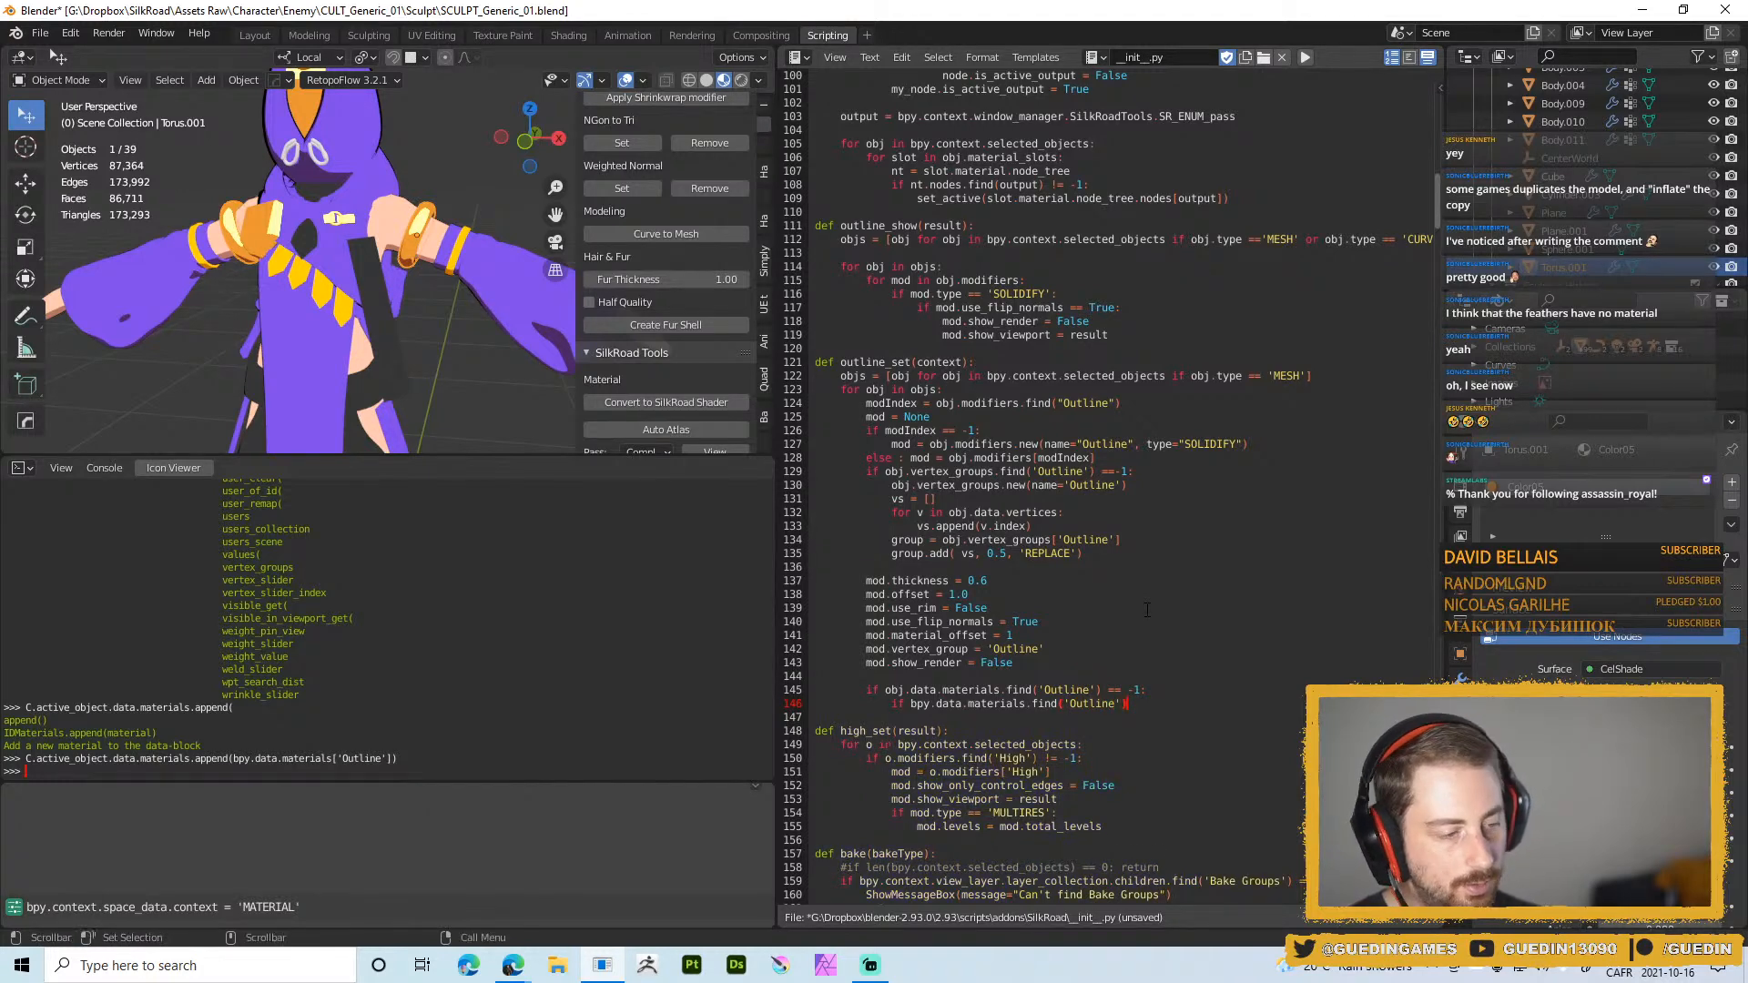
text( ==)
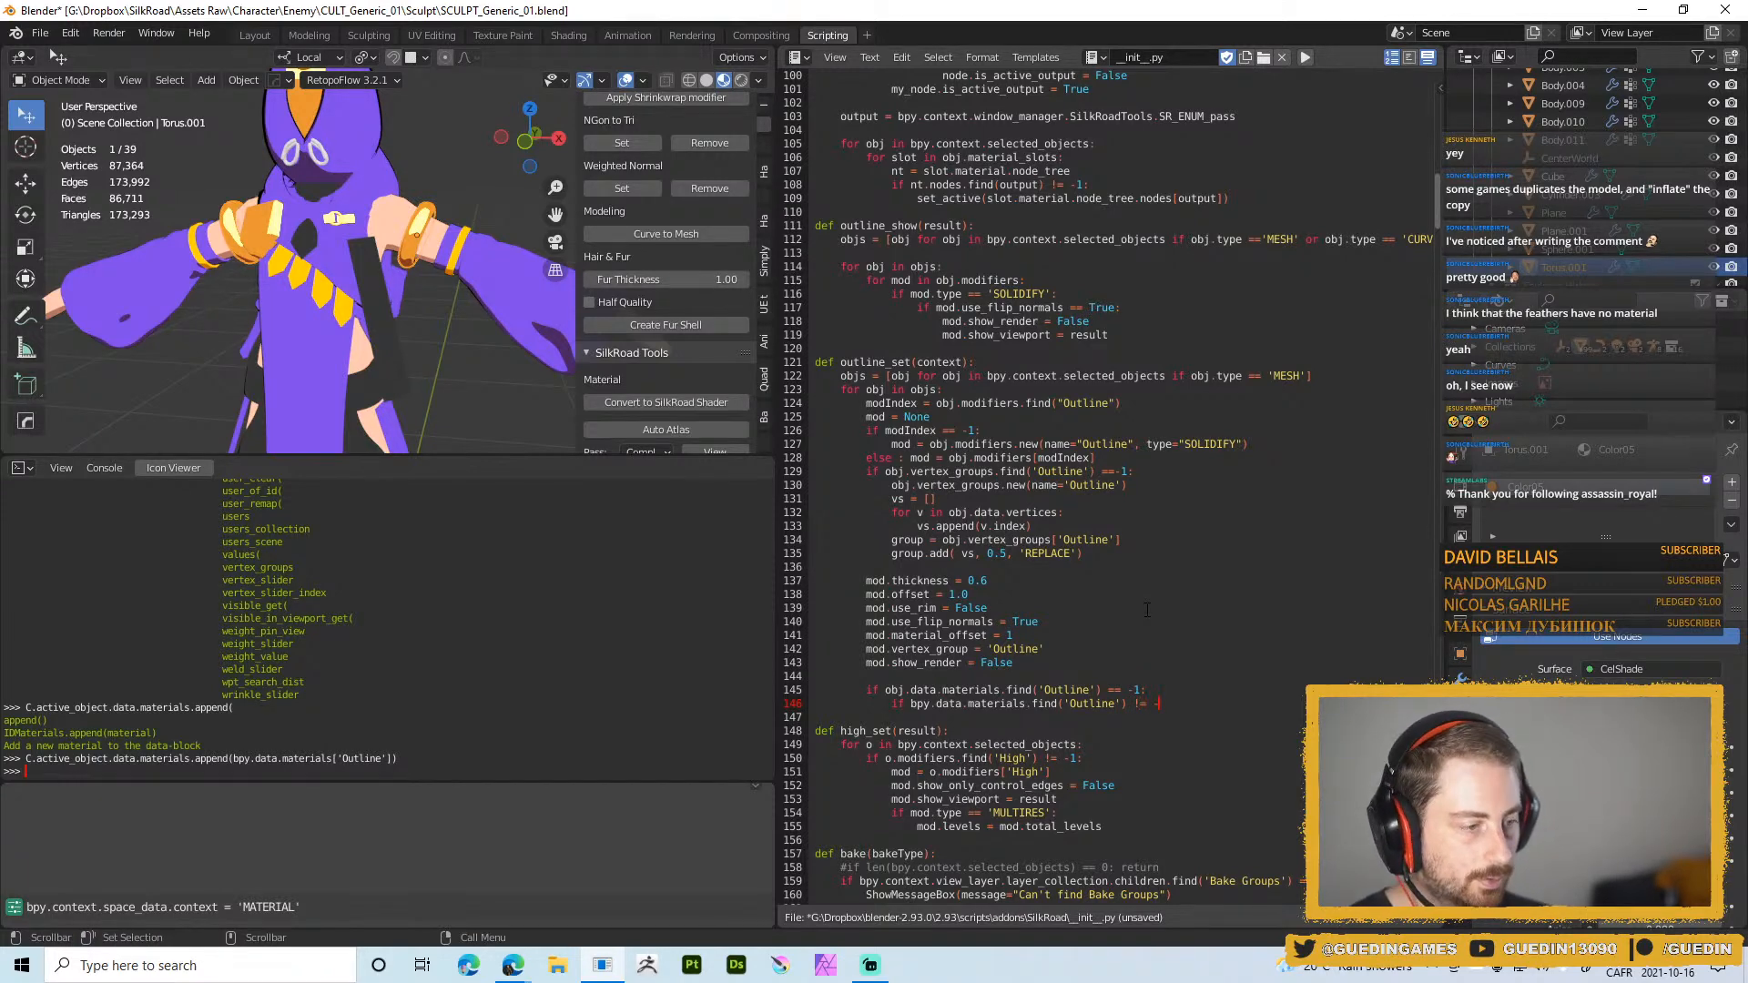
text( -1:)
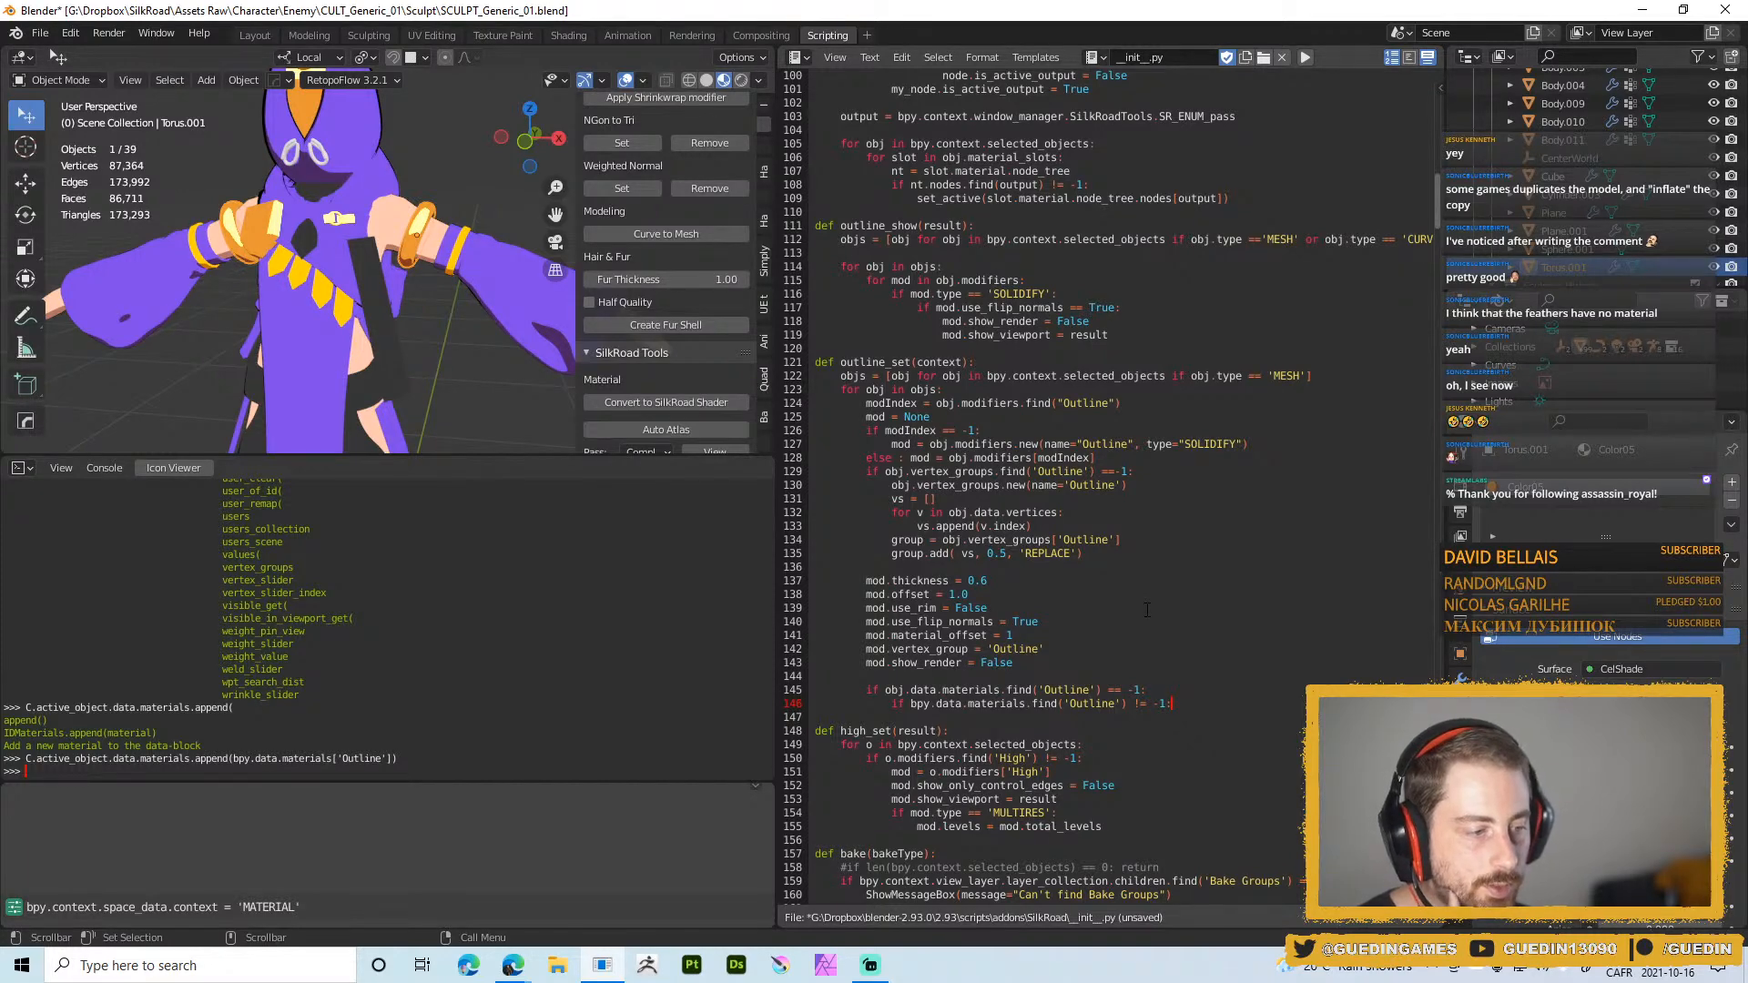
Add the line obj.data.materials.append(bpy.data.materials['Outline']) inside the nested condition
key(Return)
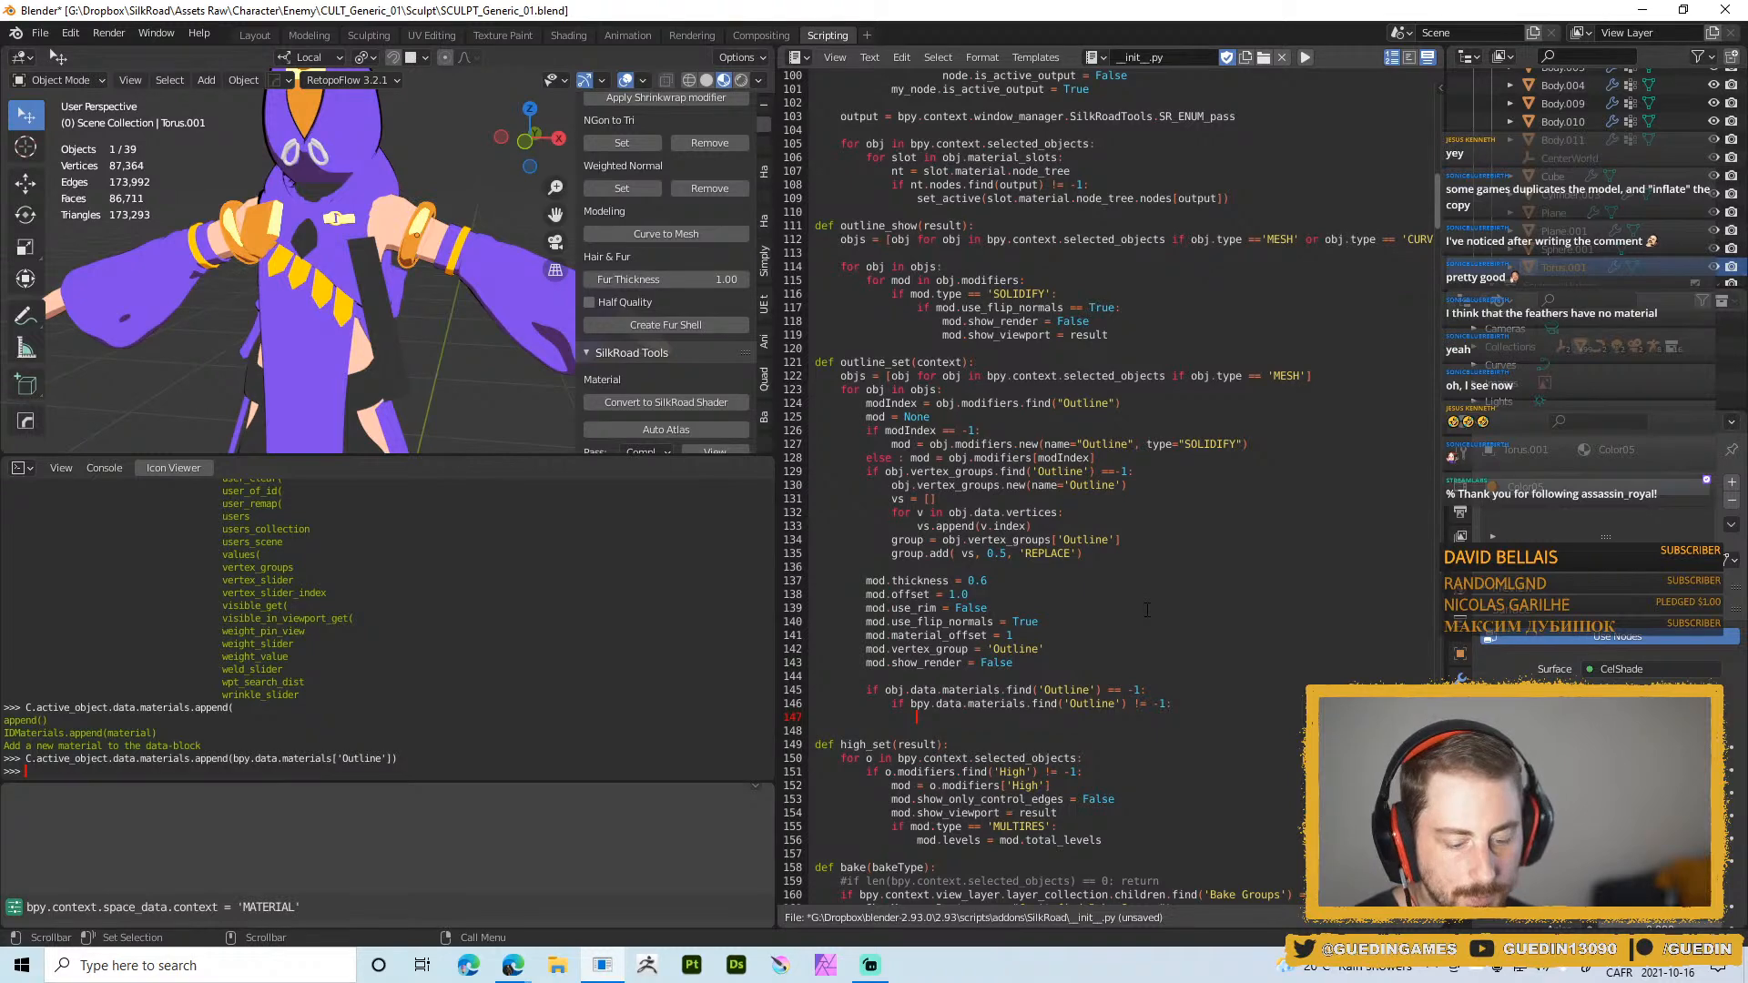
text(obj.data.ma)
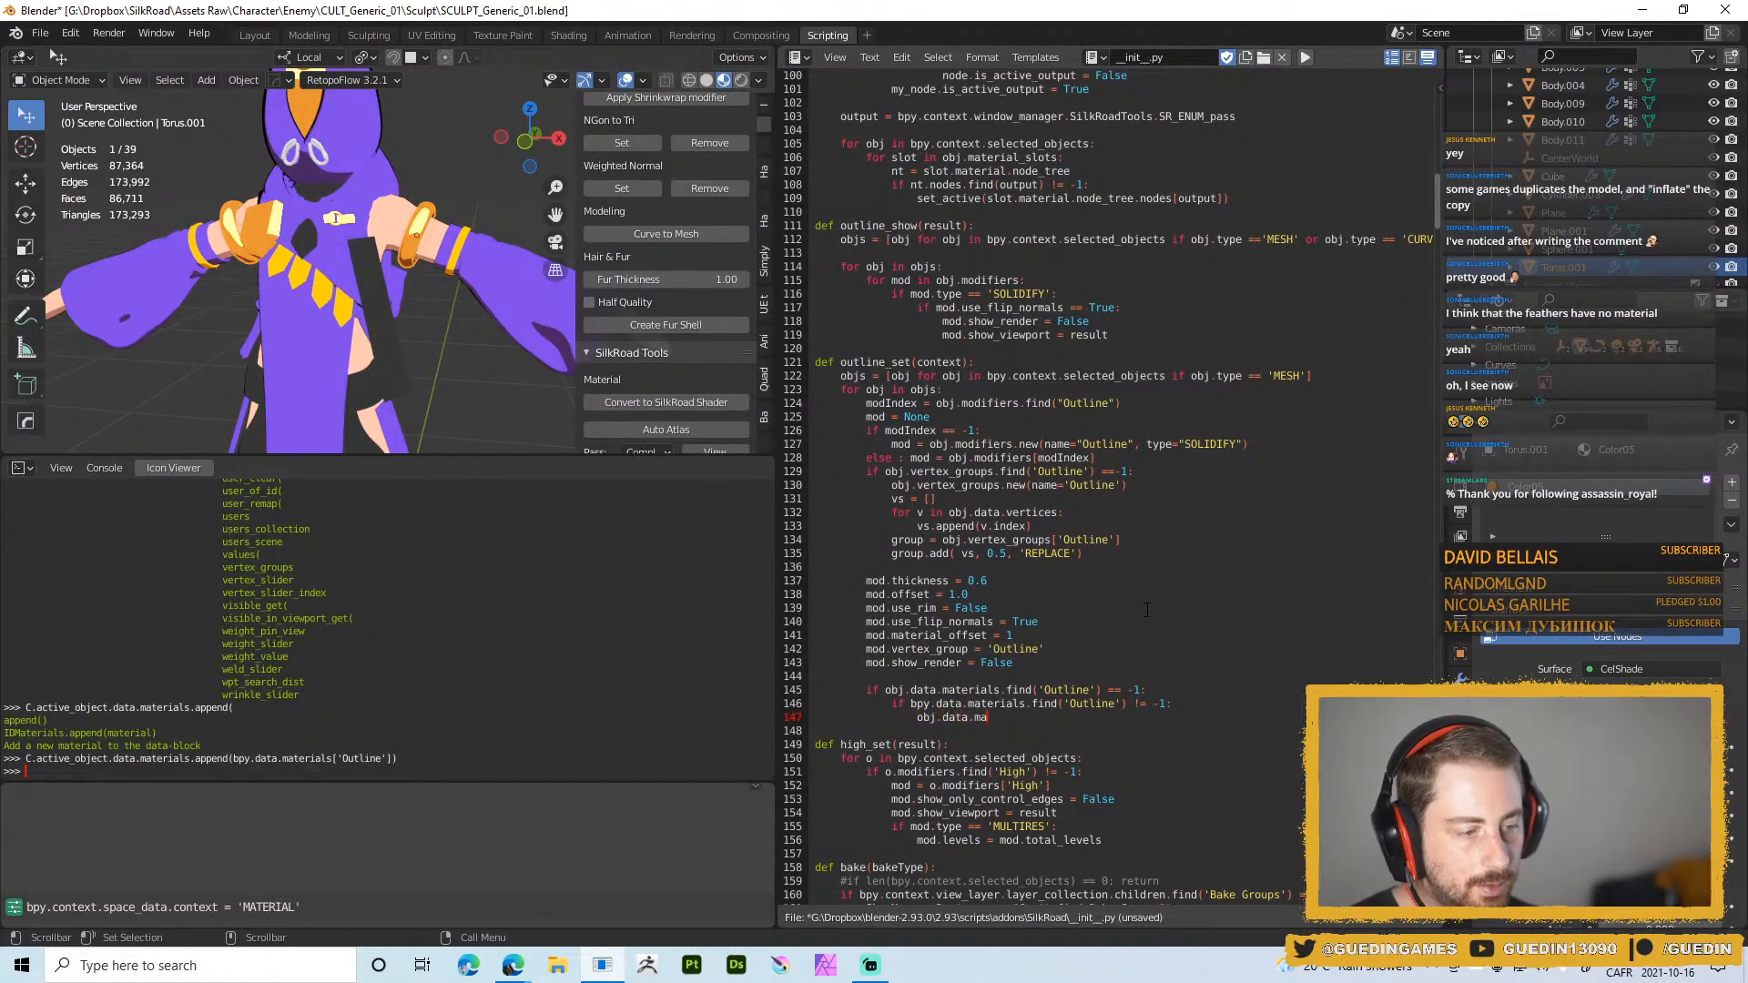
text(terials.appen)
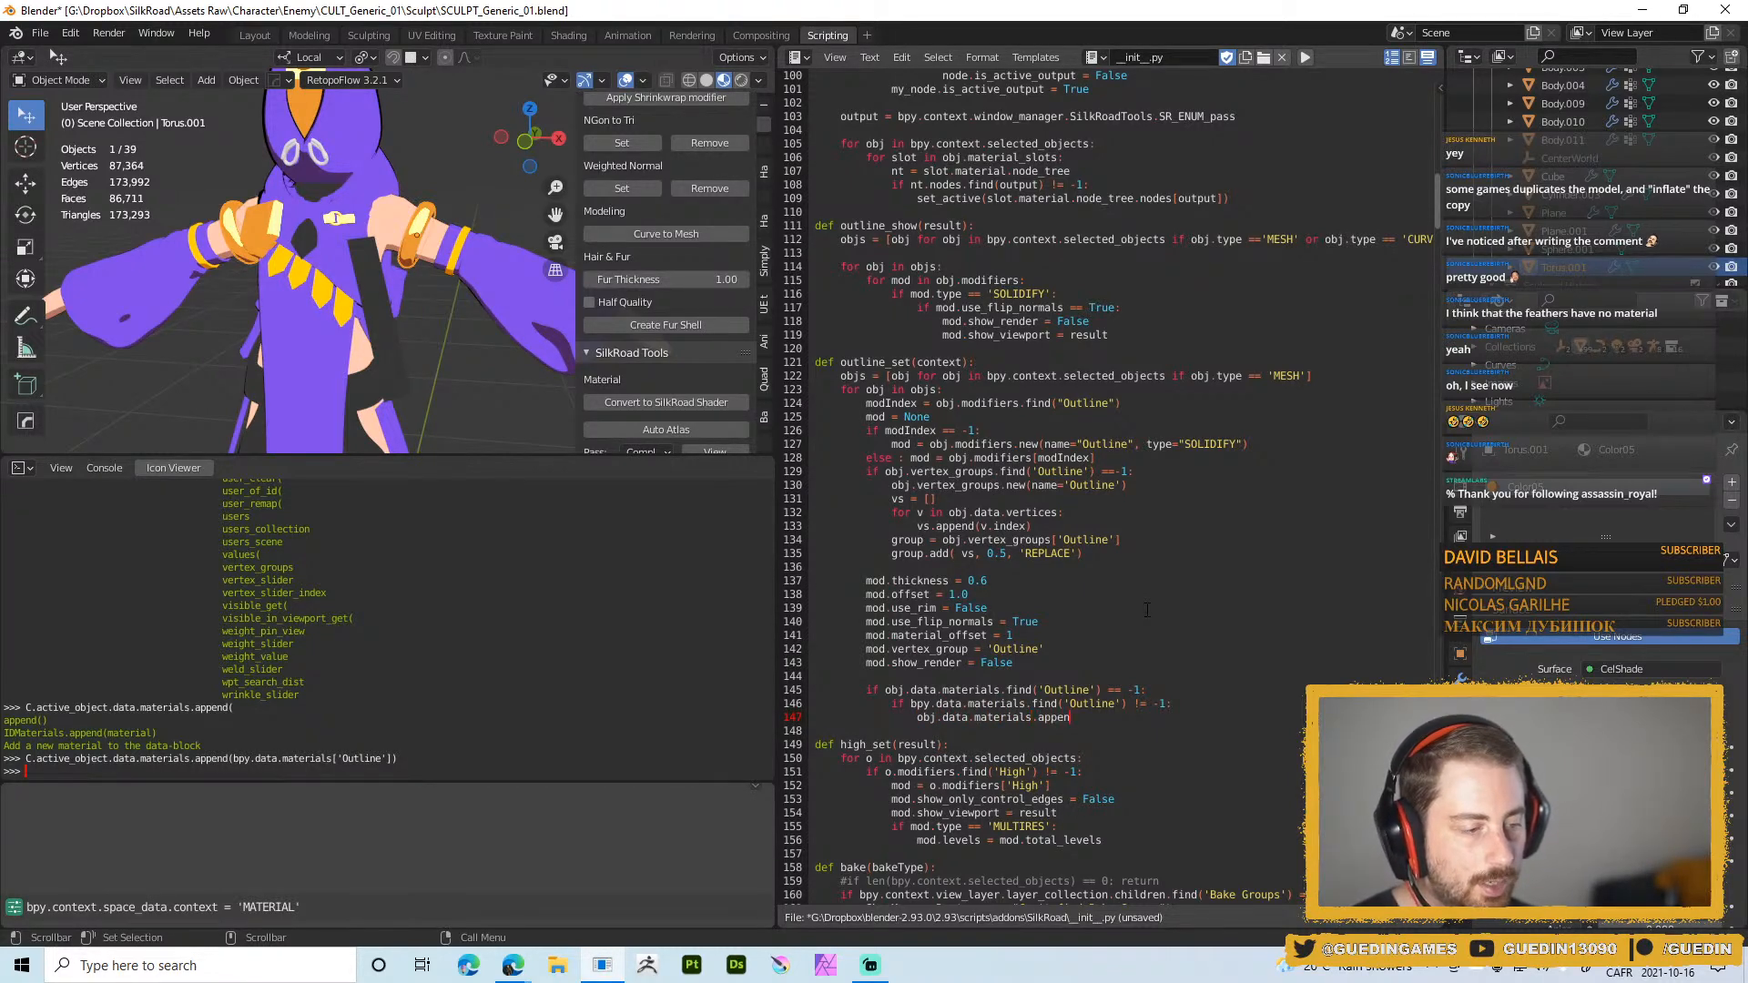
text(d()
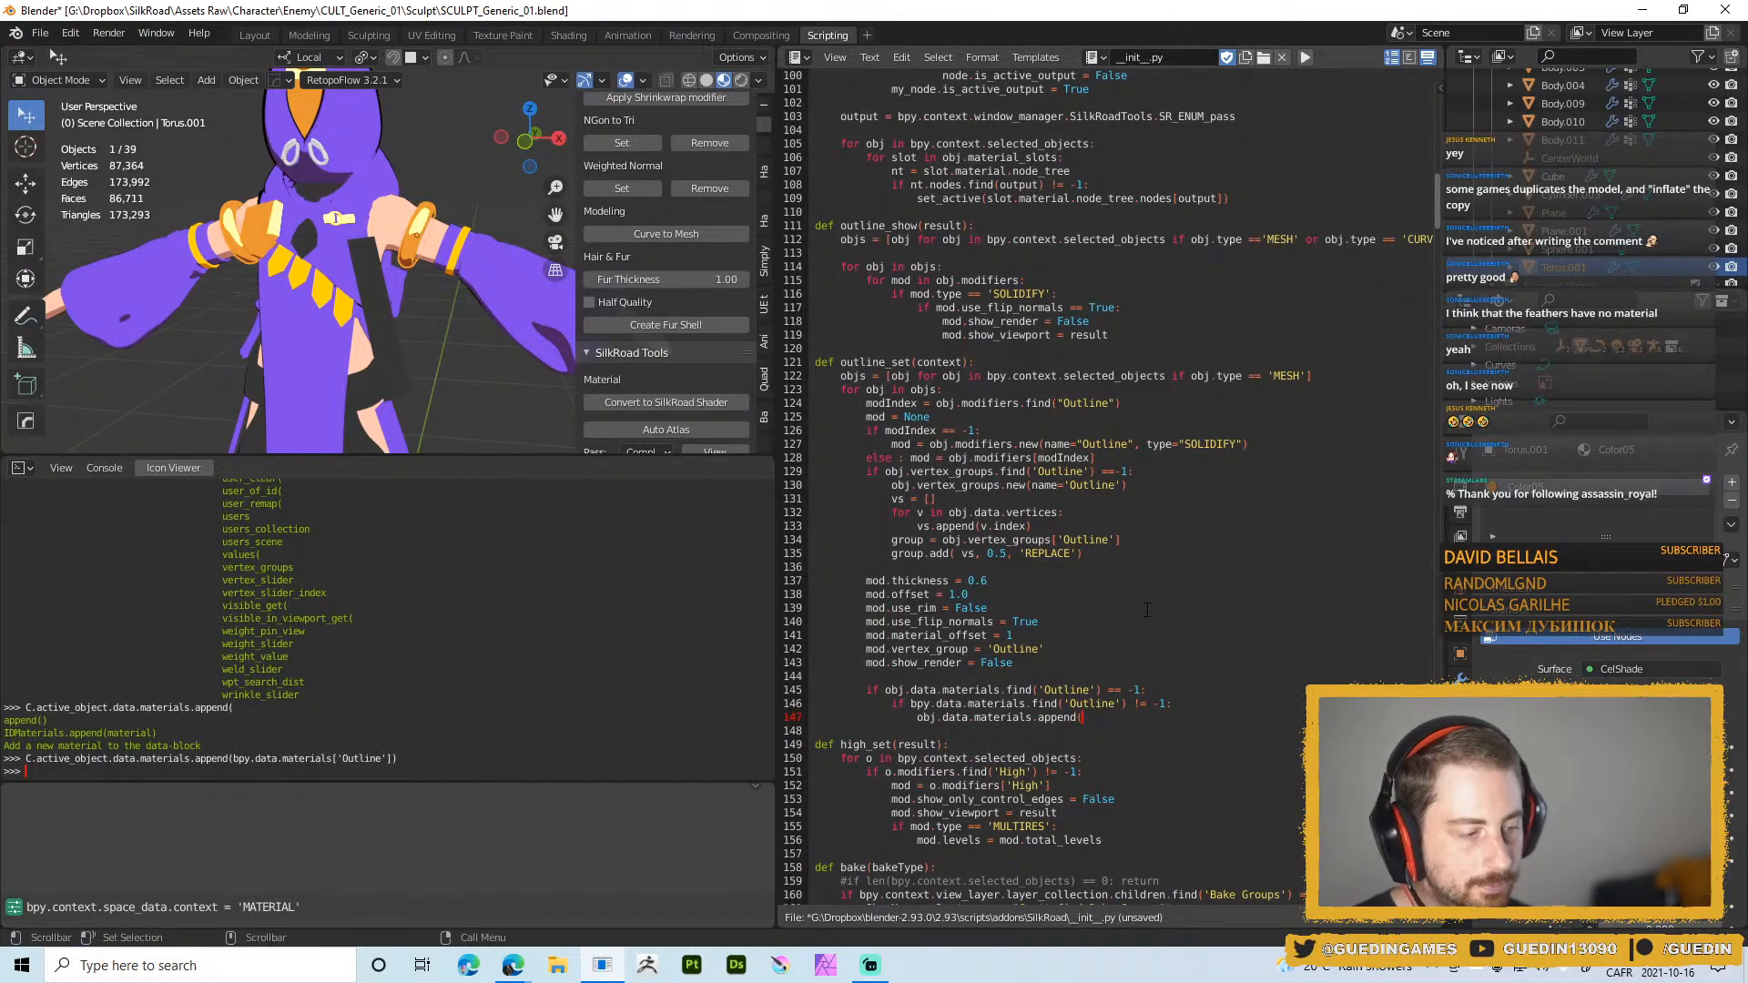
text(bpy)
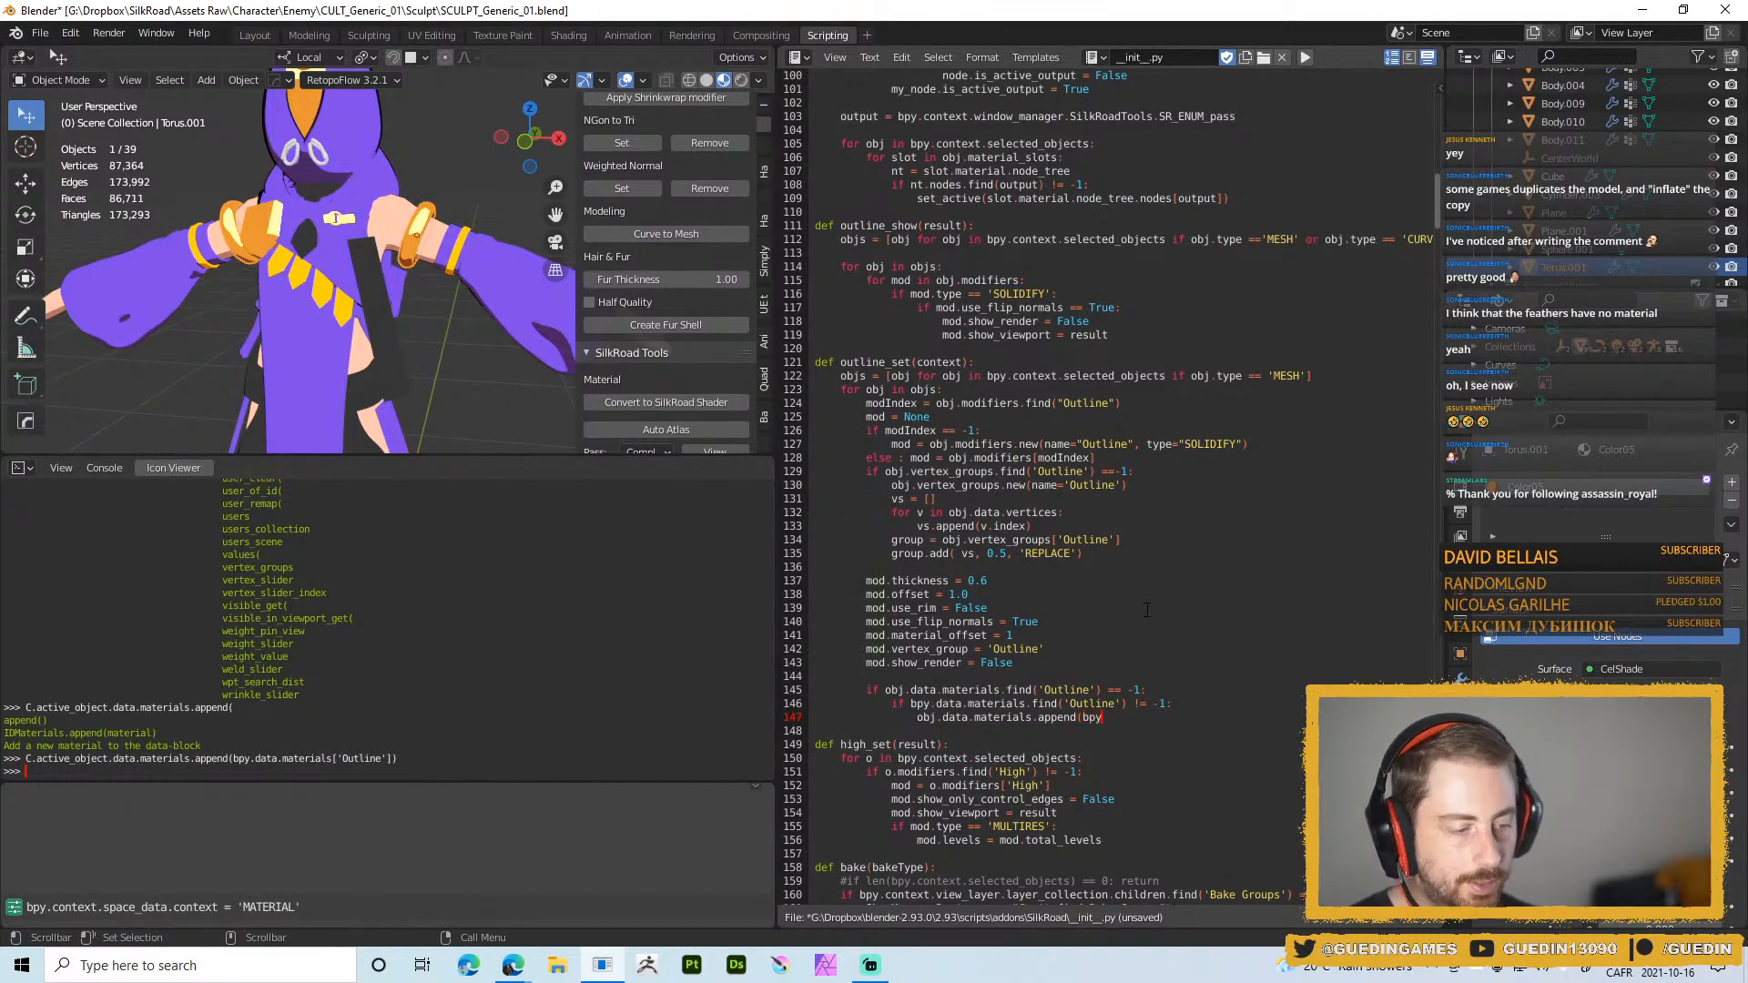
text(.data.material)
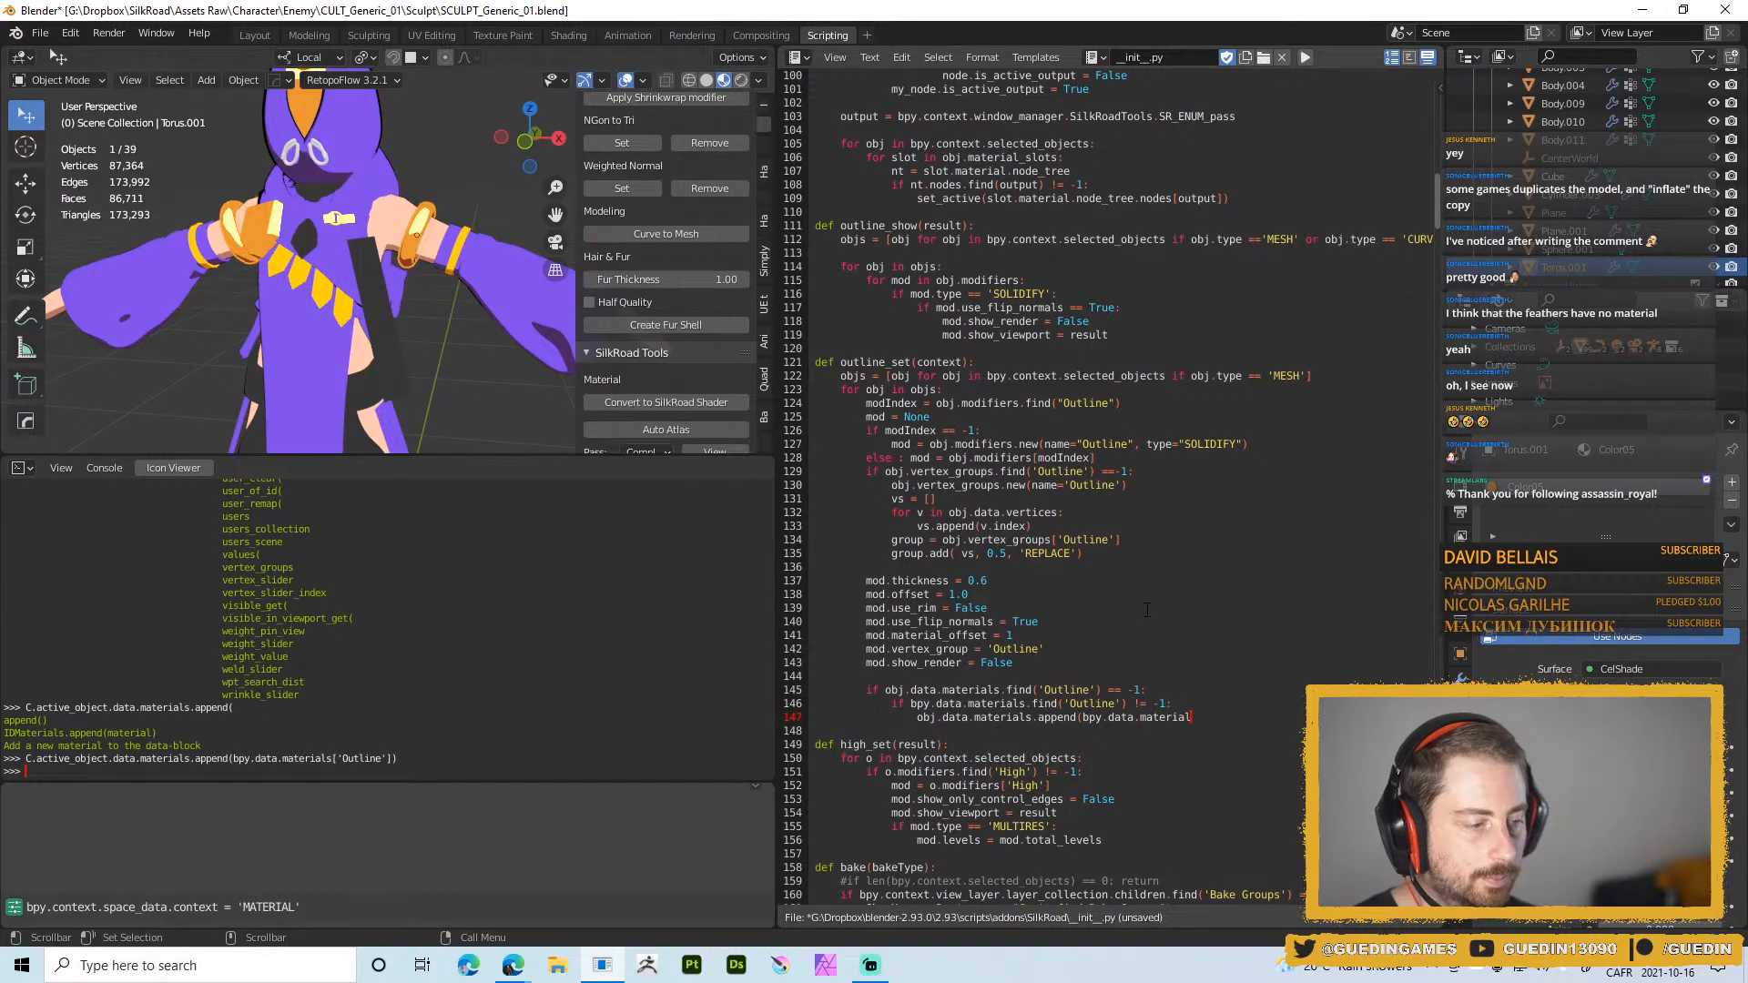
text(s['Outlin)
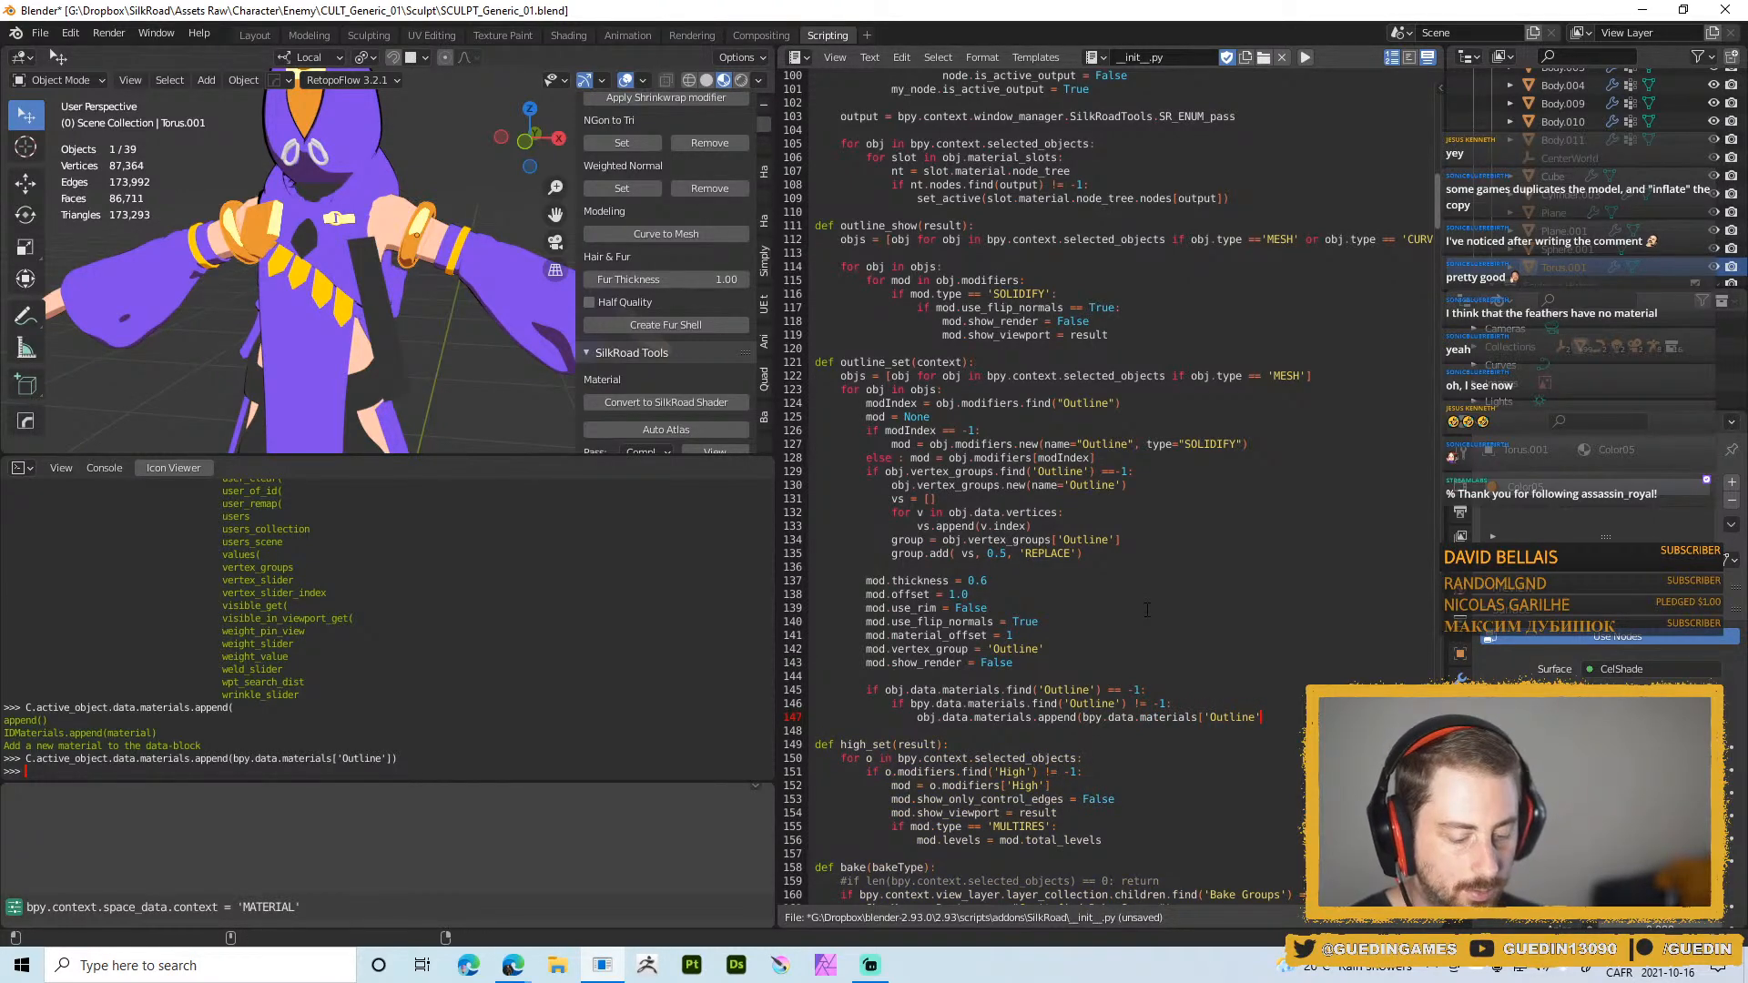
text(e']))
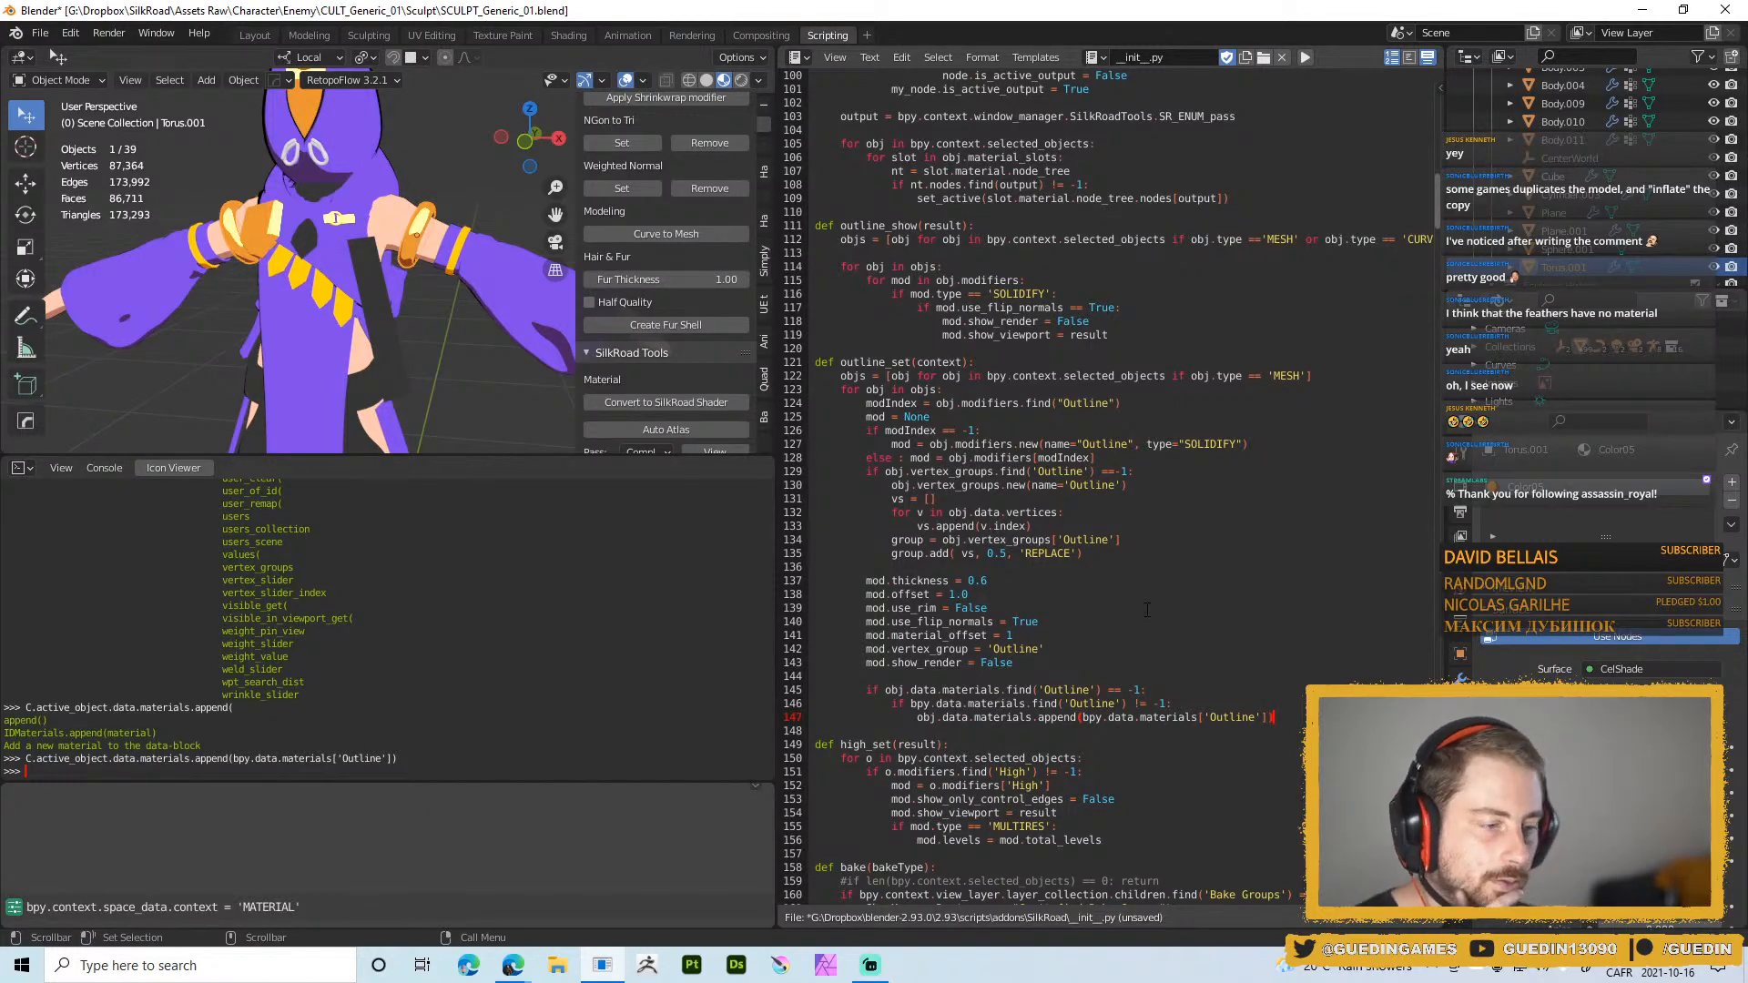
Start a new line with mod. below the append call and check the hooded figure's Retopo object's modifier settings and material slots
key(Return)
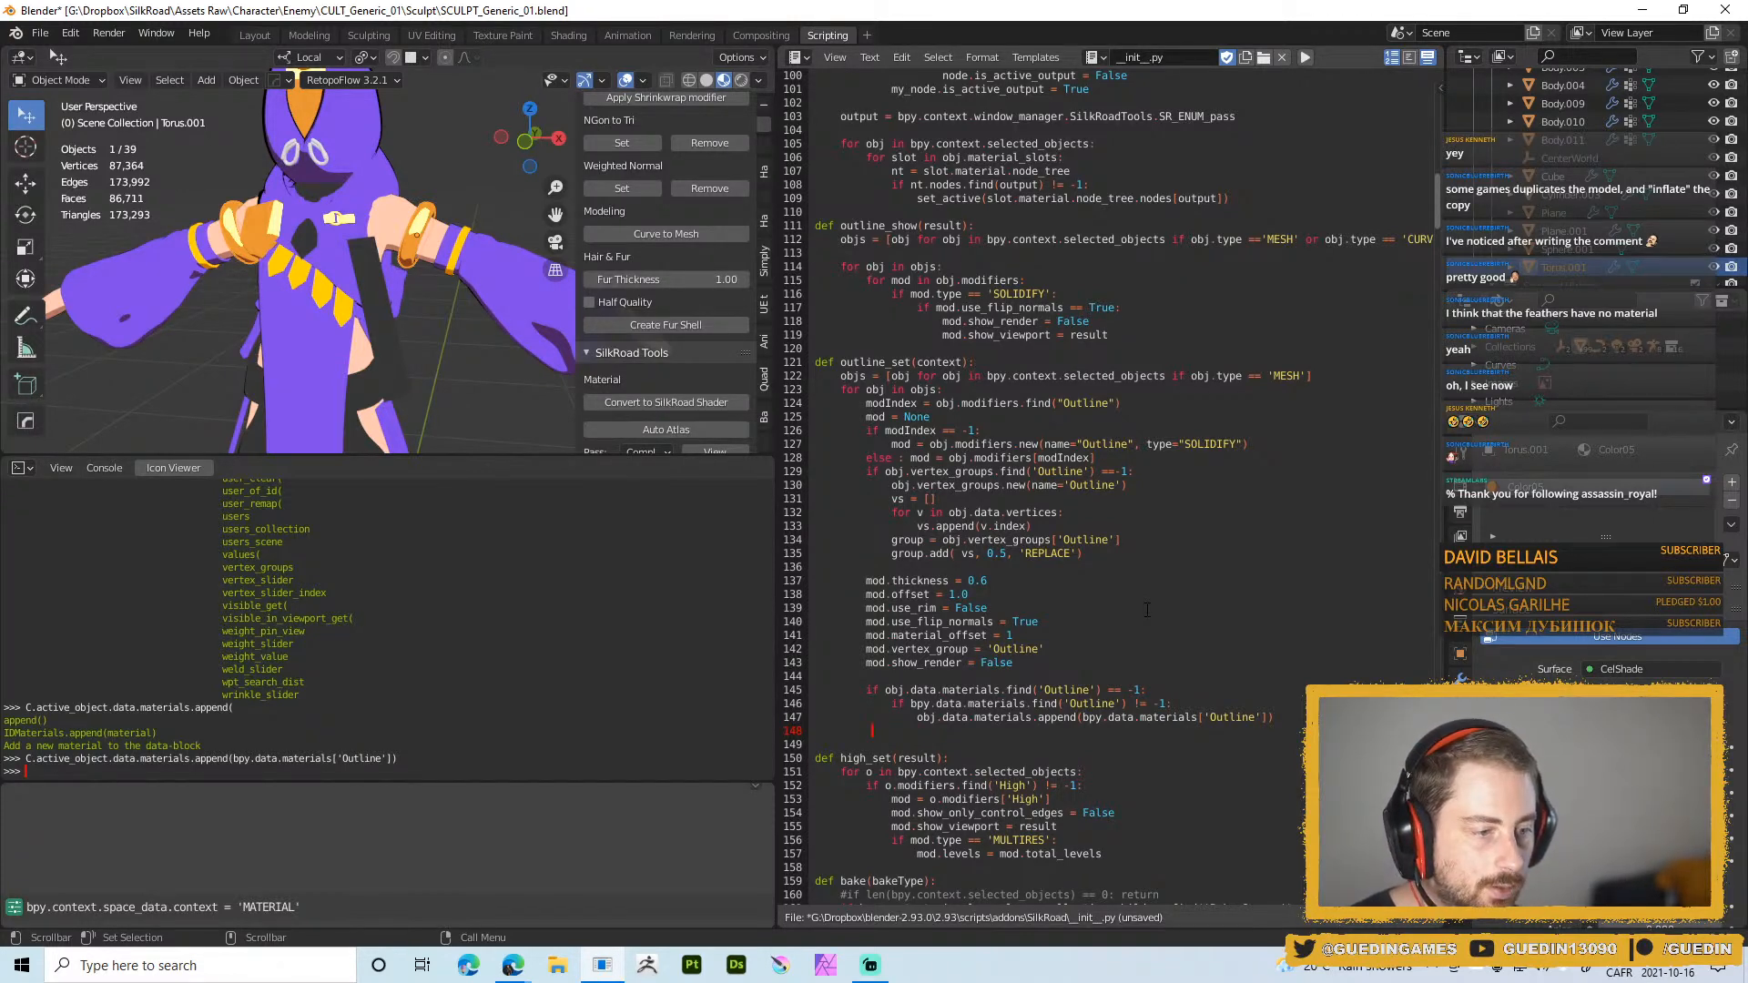
text(mod.)
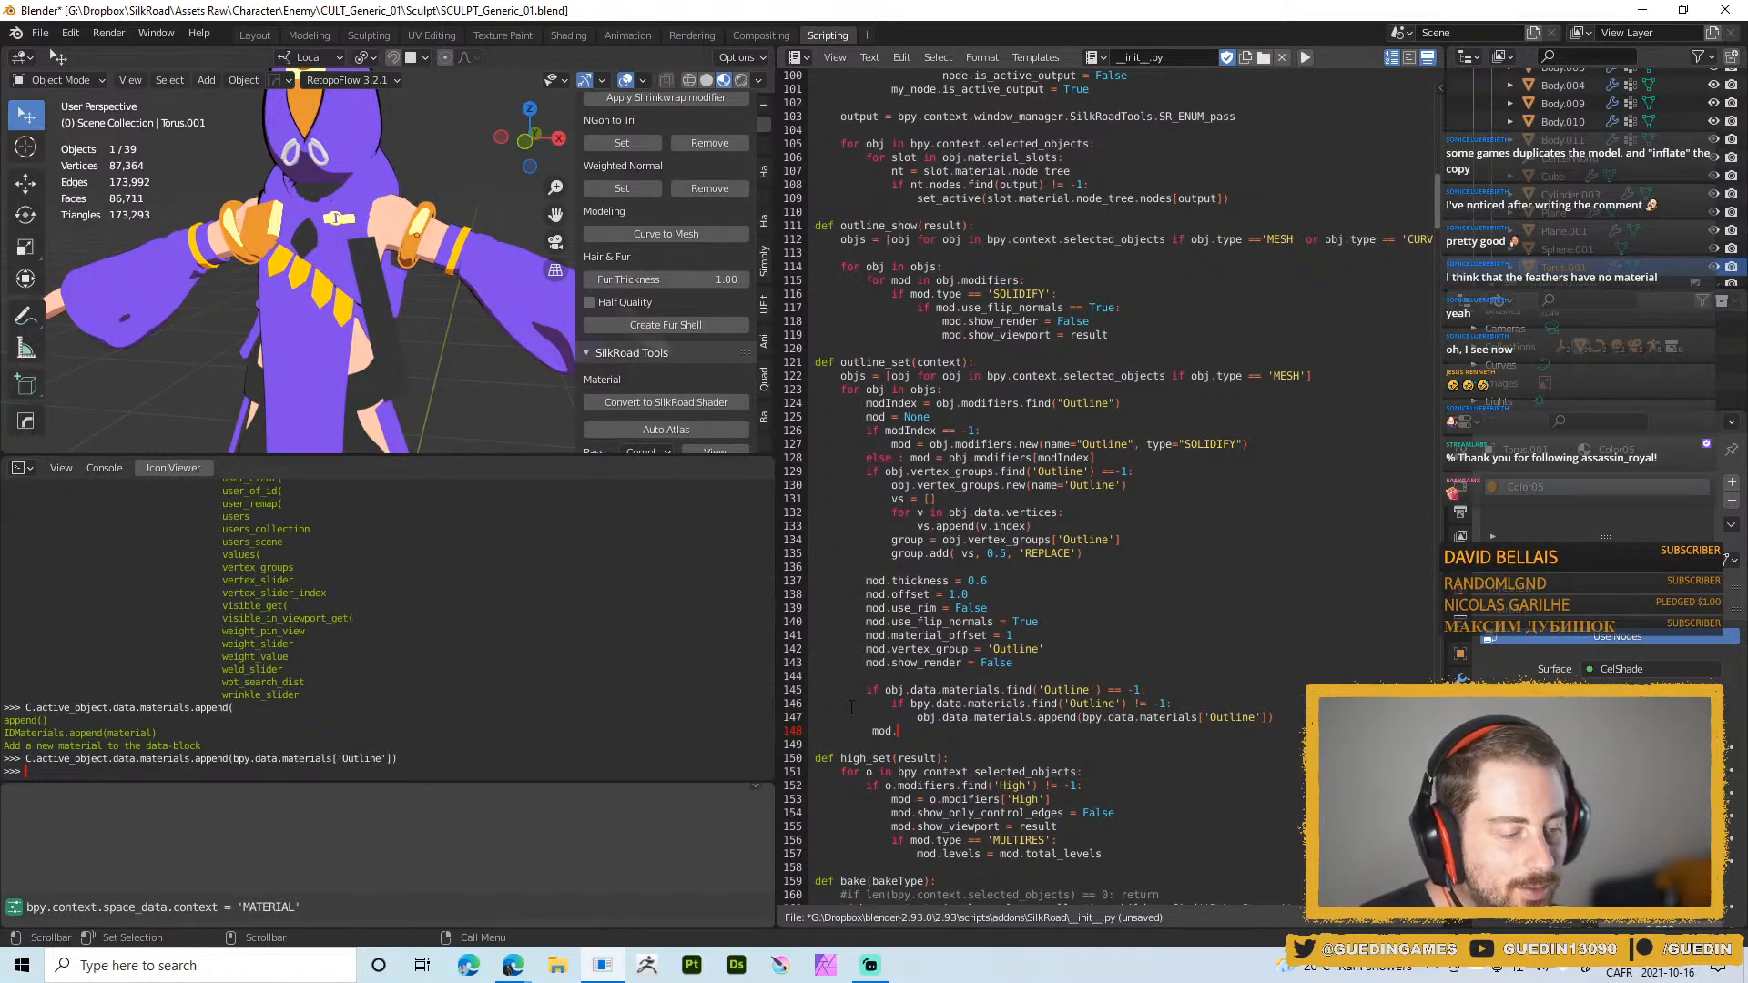
click(1460, 678)
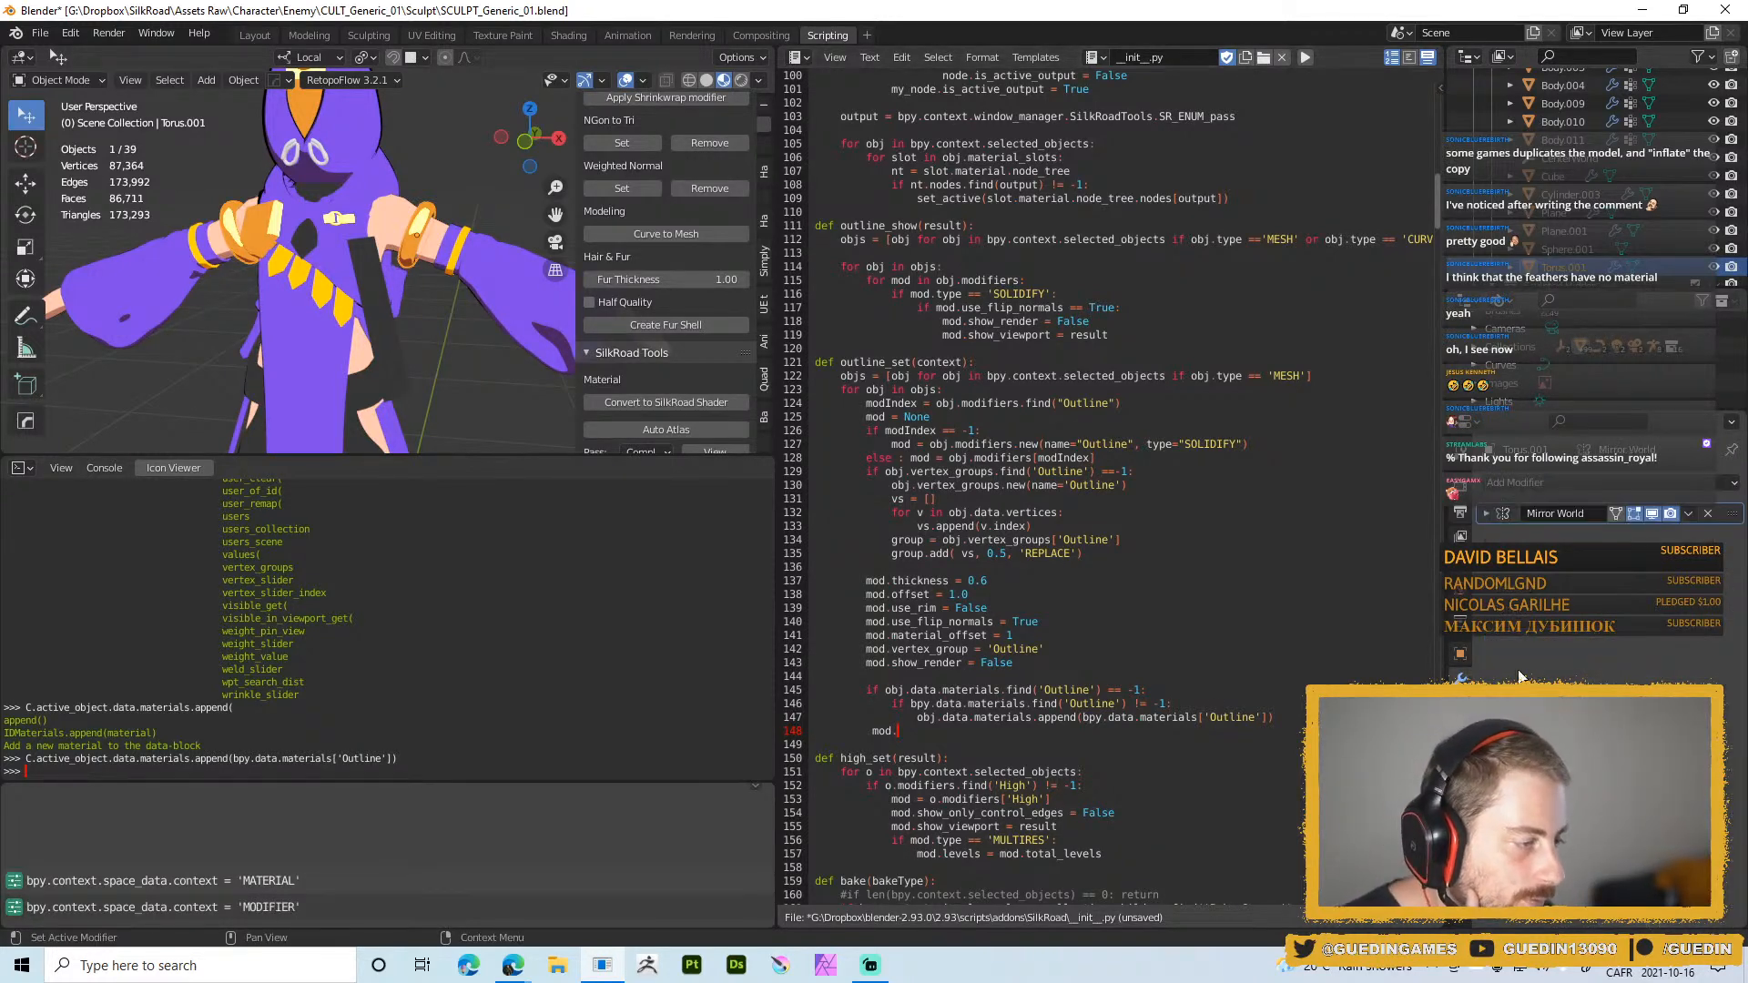
click(331, 124)
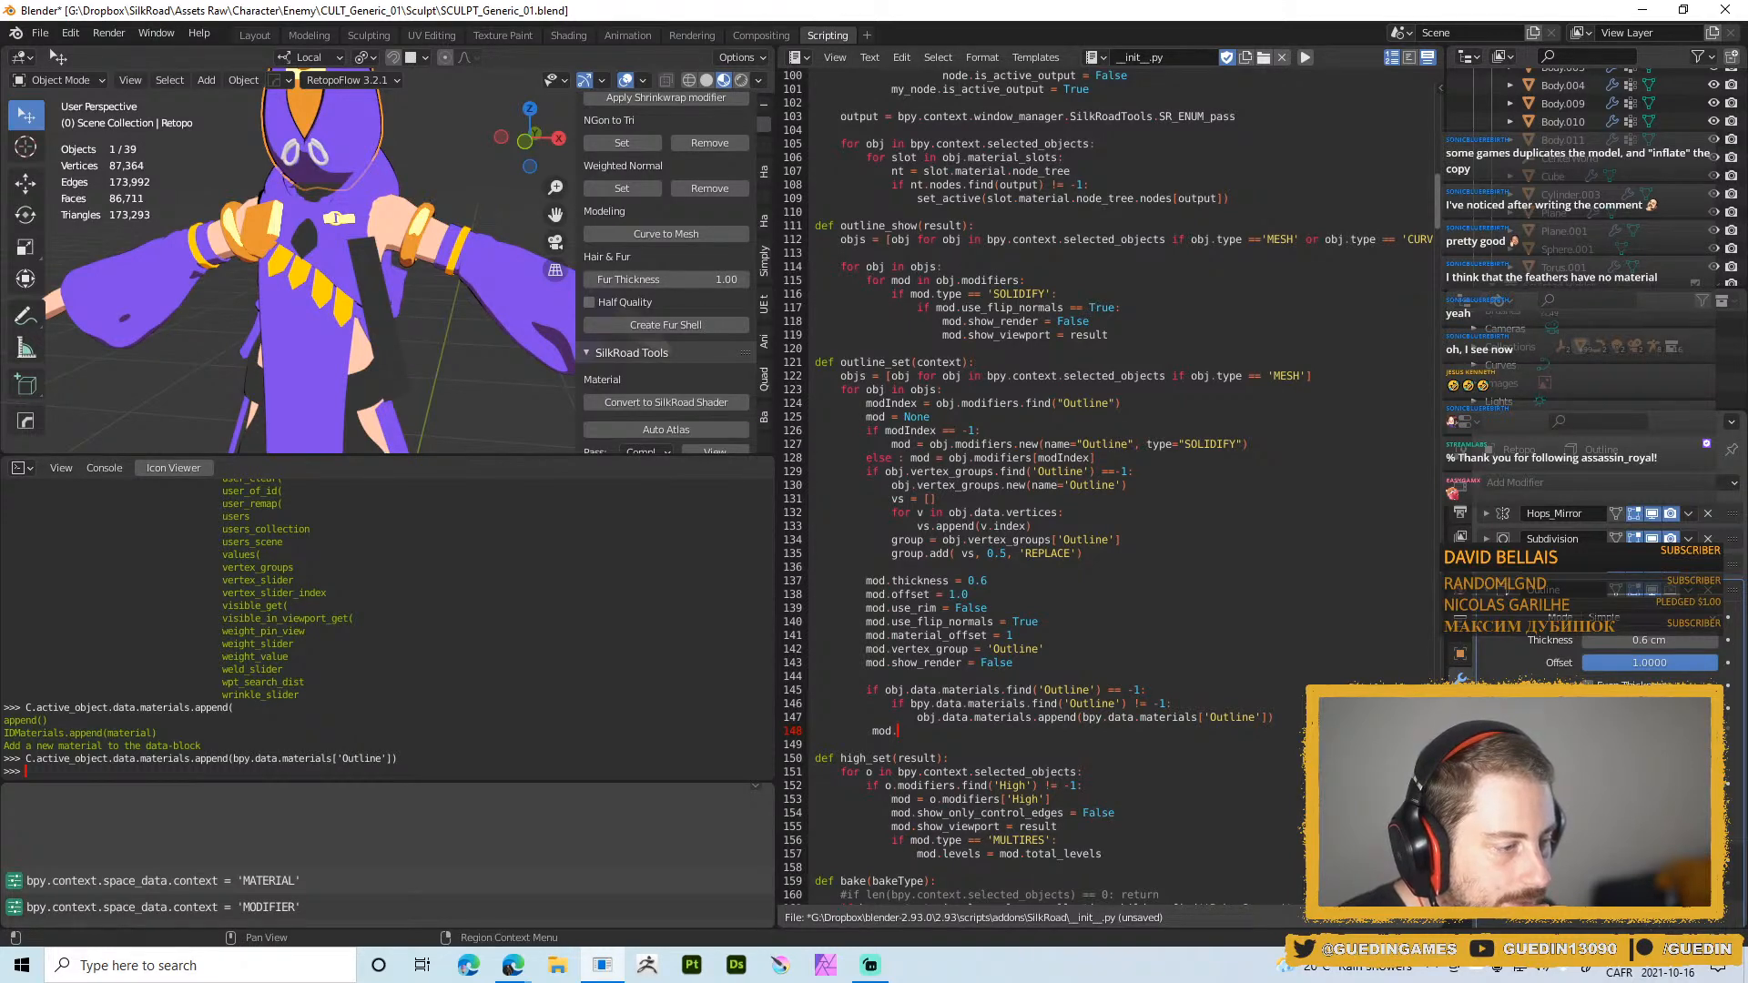
click(1461, 801)
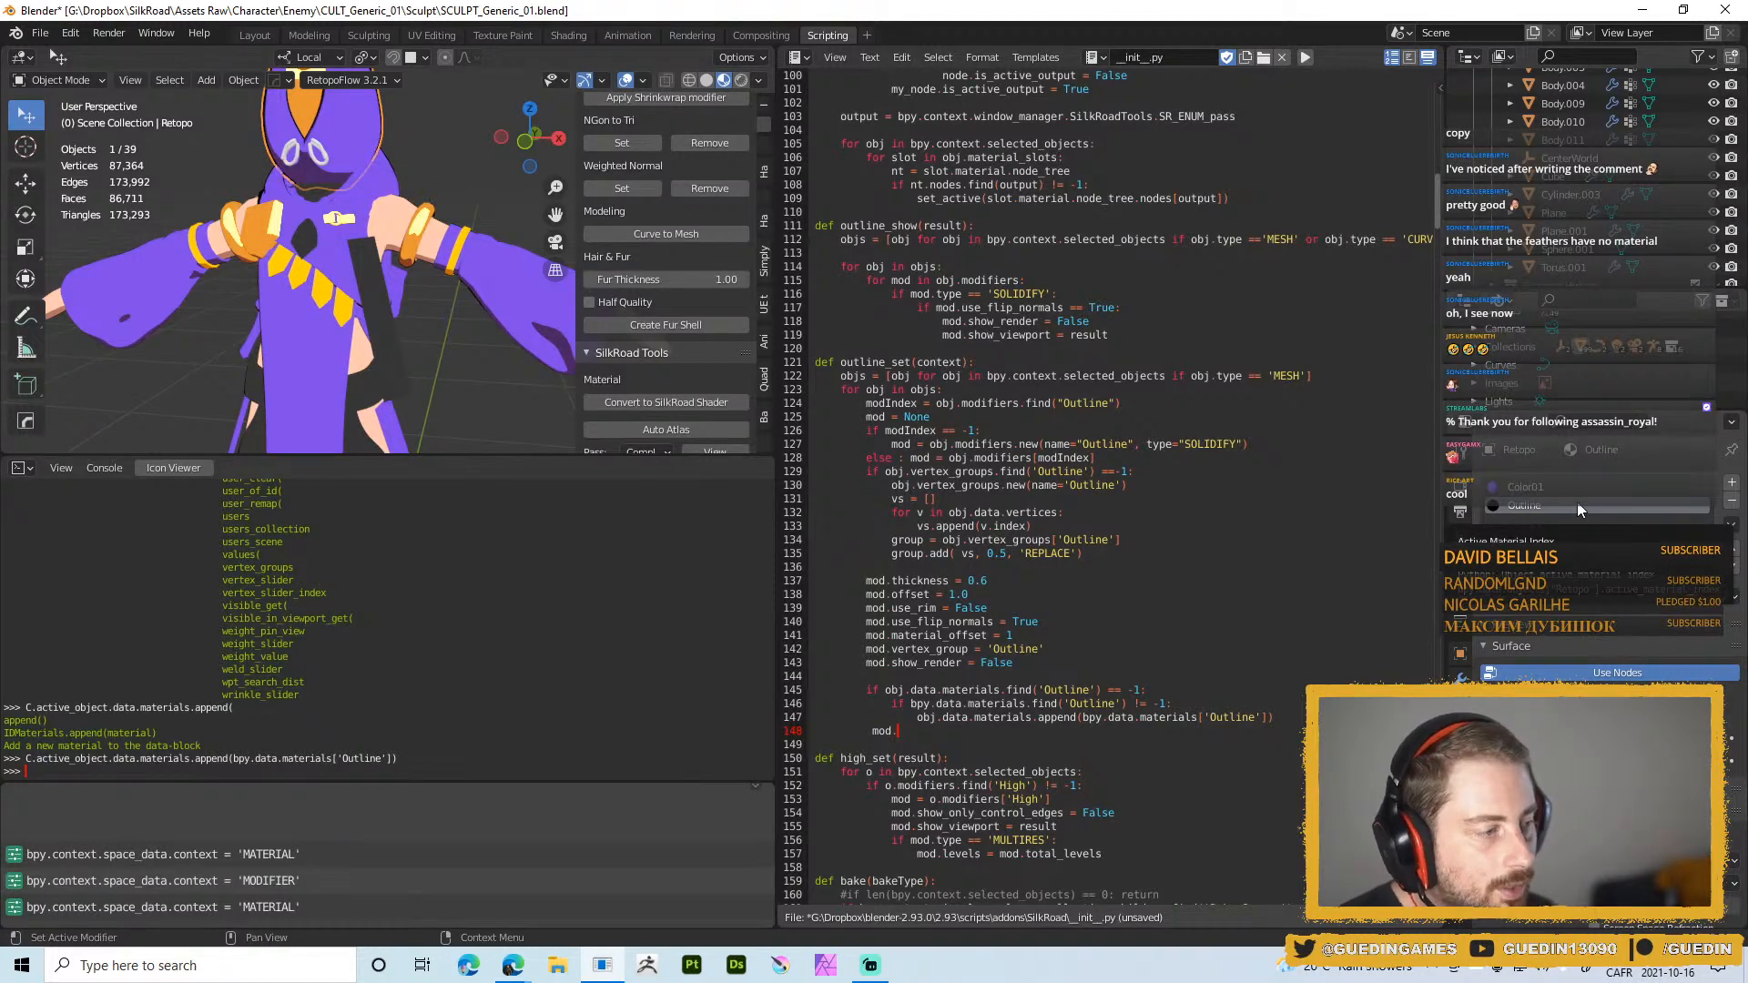
click(936, 742)
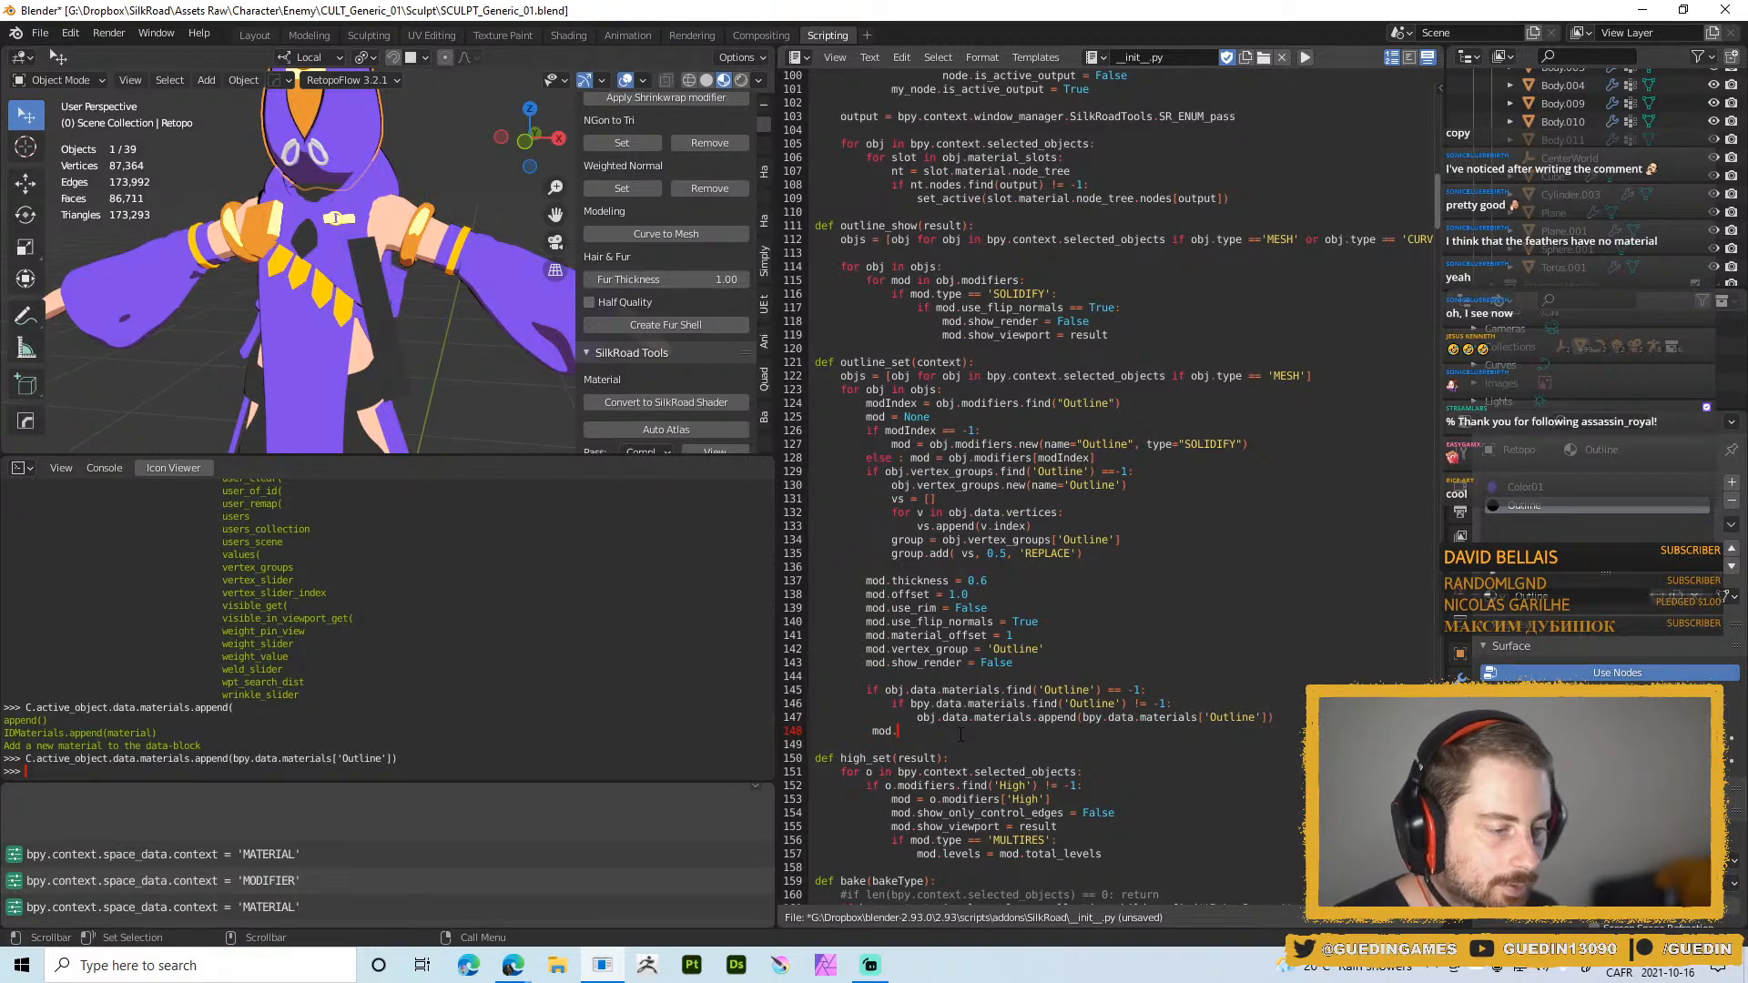
click(1461, 679)
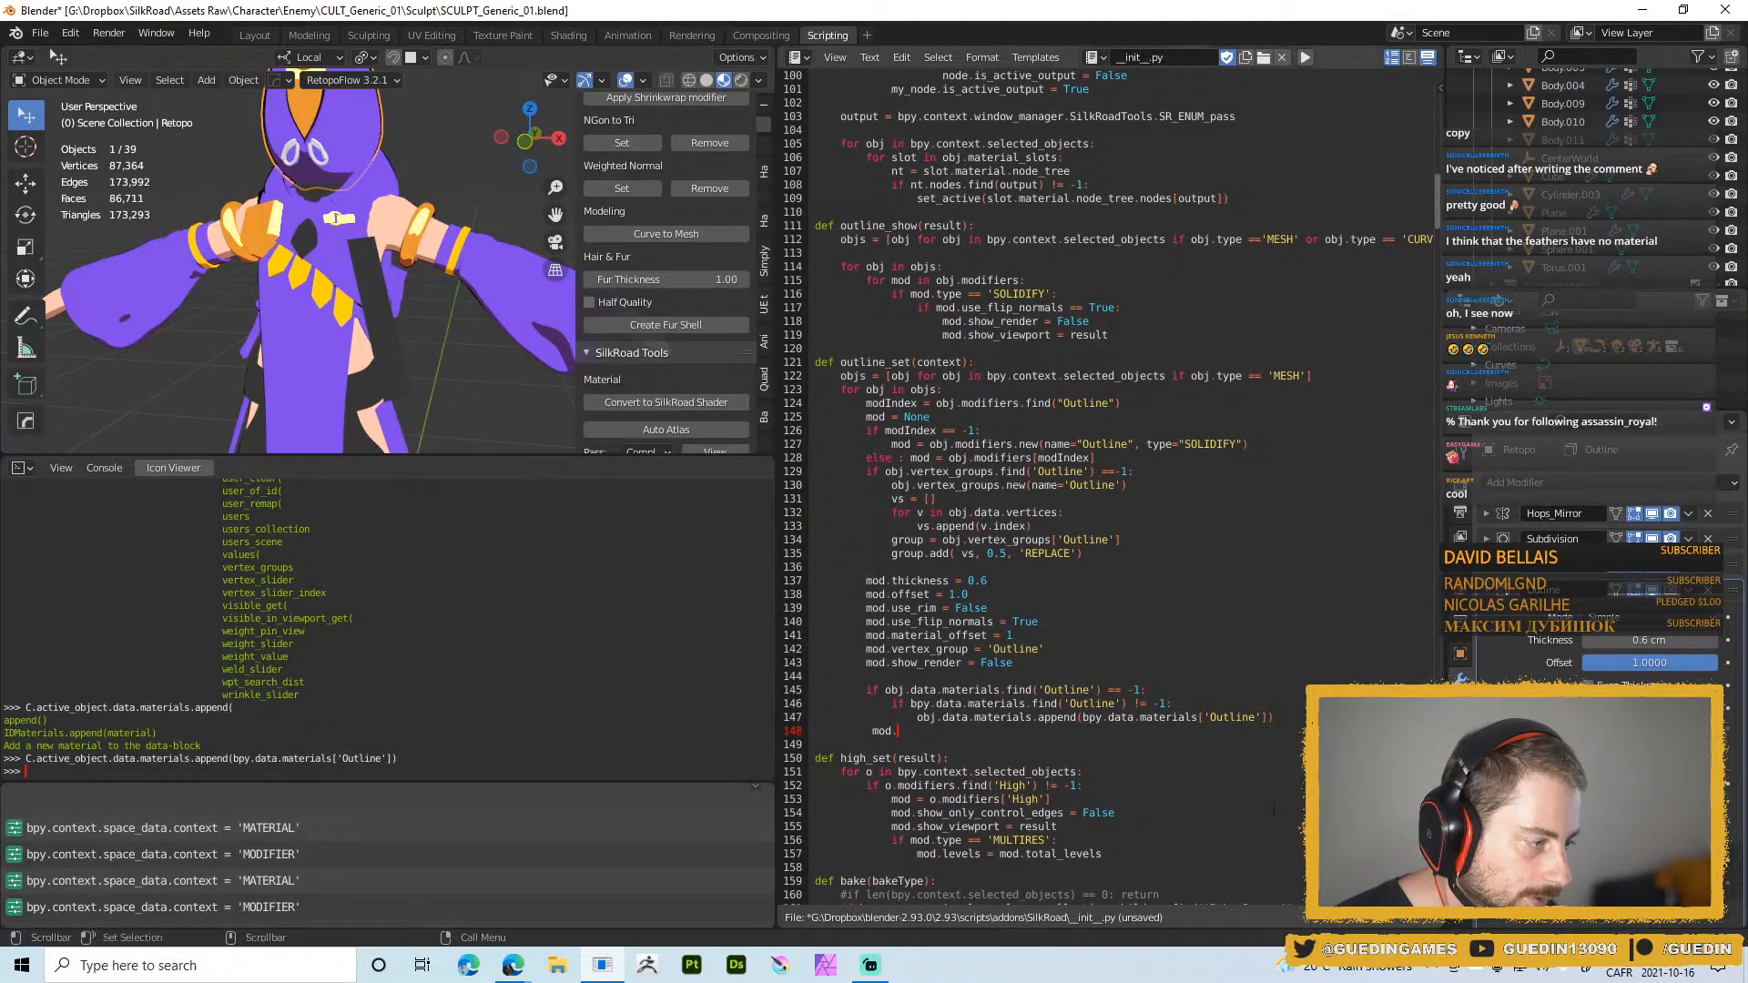
Complete the new line as mod.material_offset = len(bpy.data.materials) - 1 and save the script
text(material)
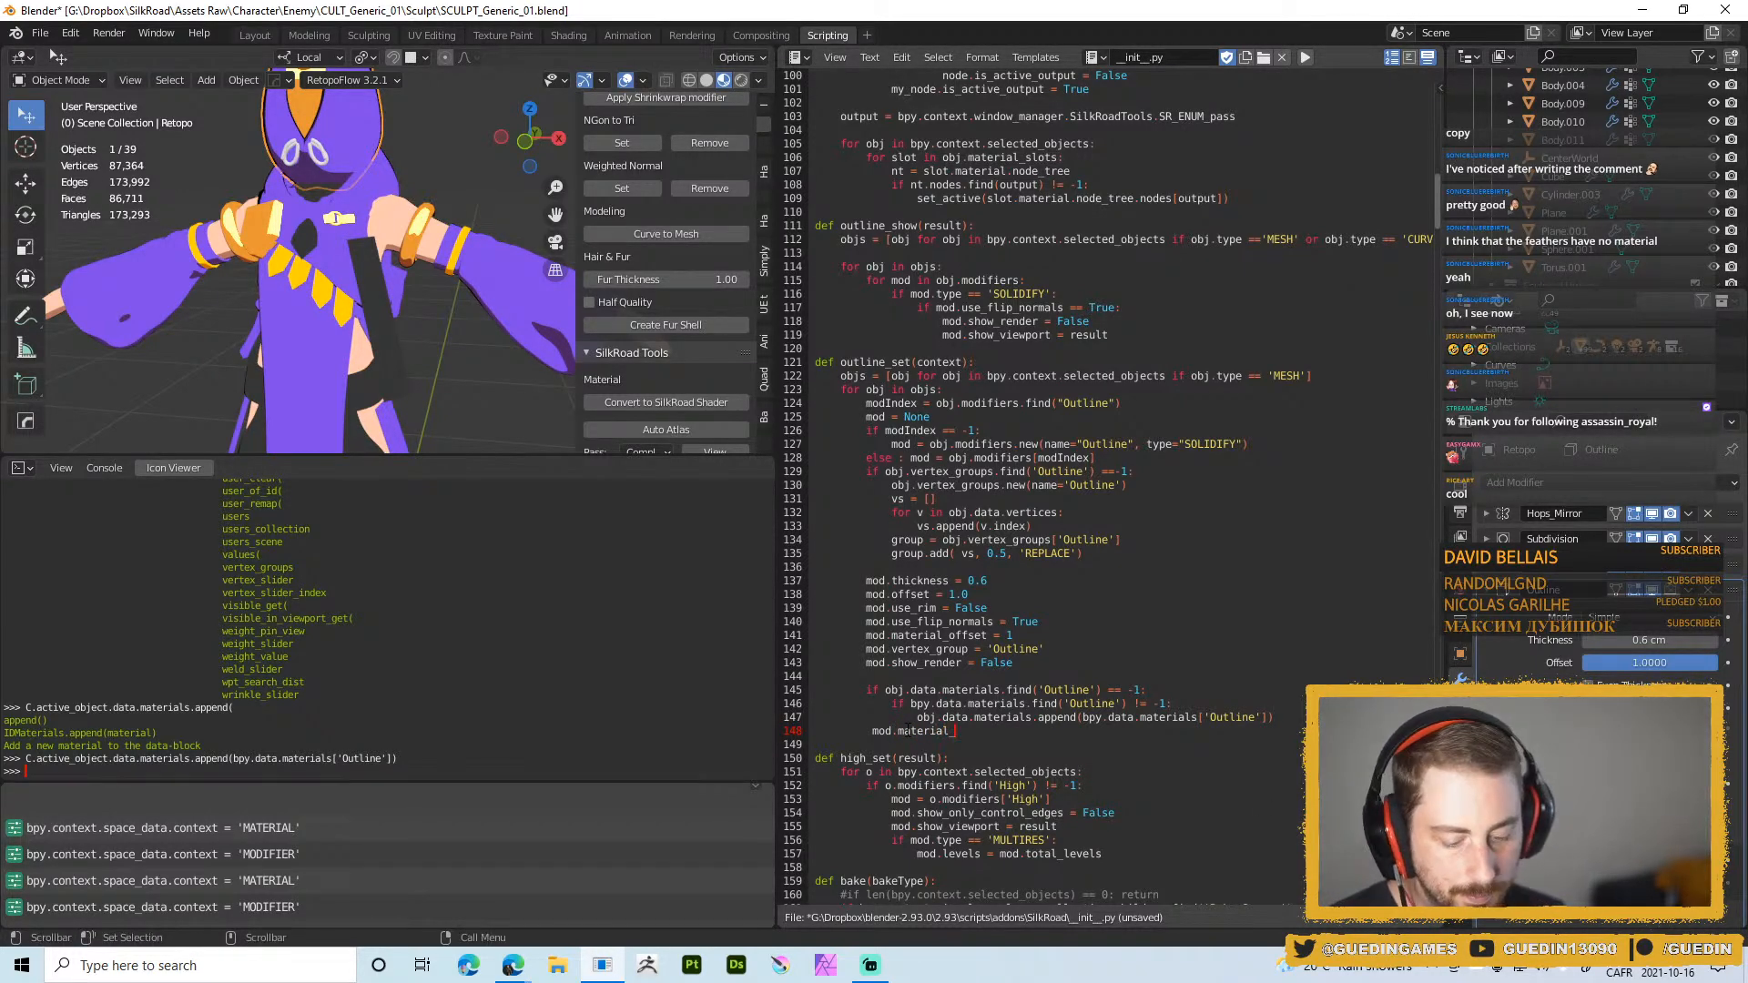
text(_offset)
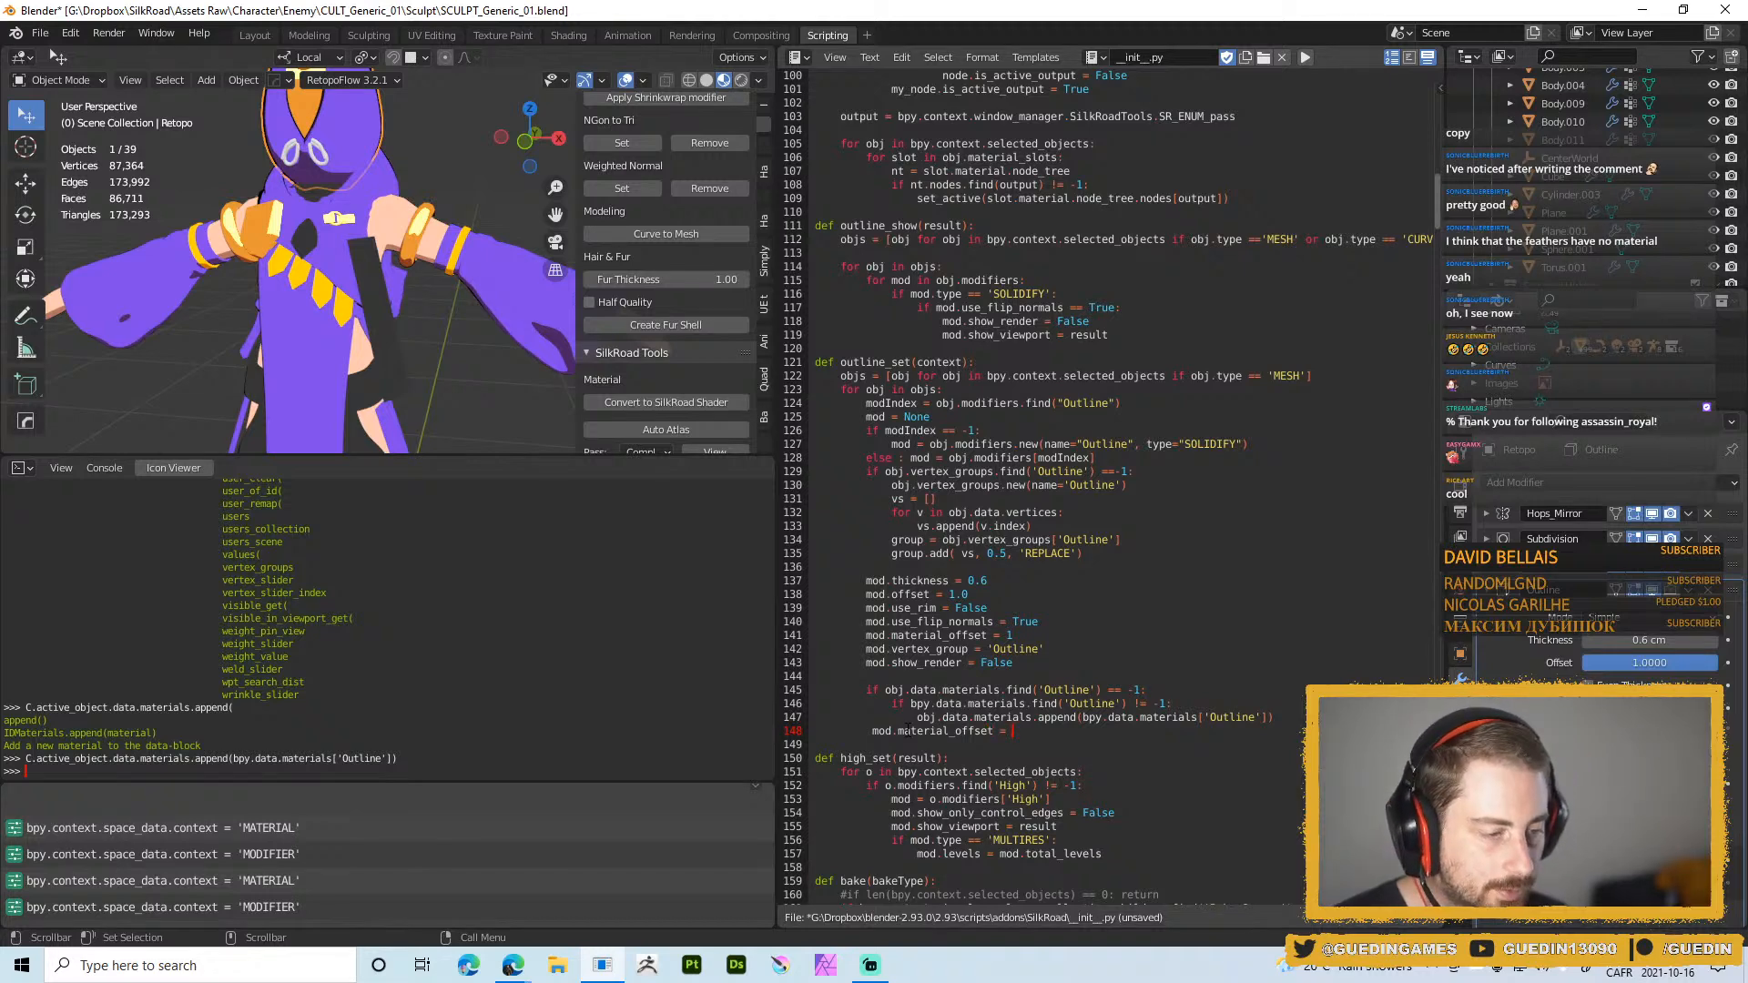
text( = bpy.da)
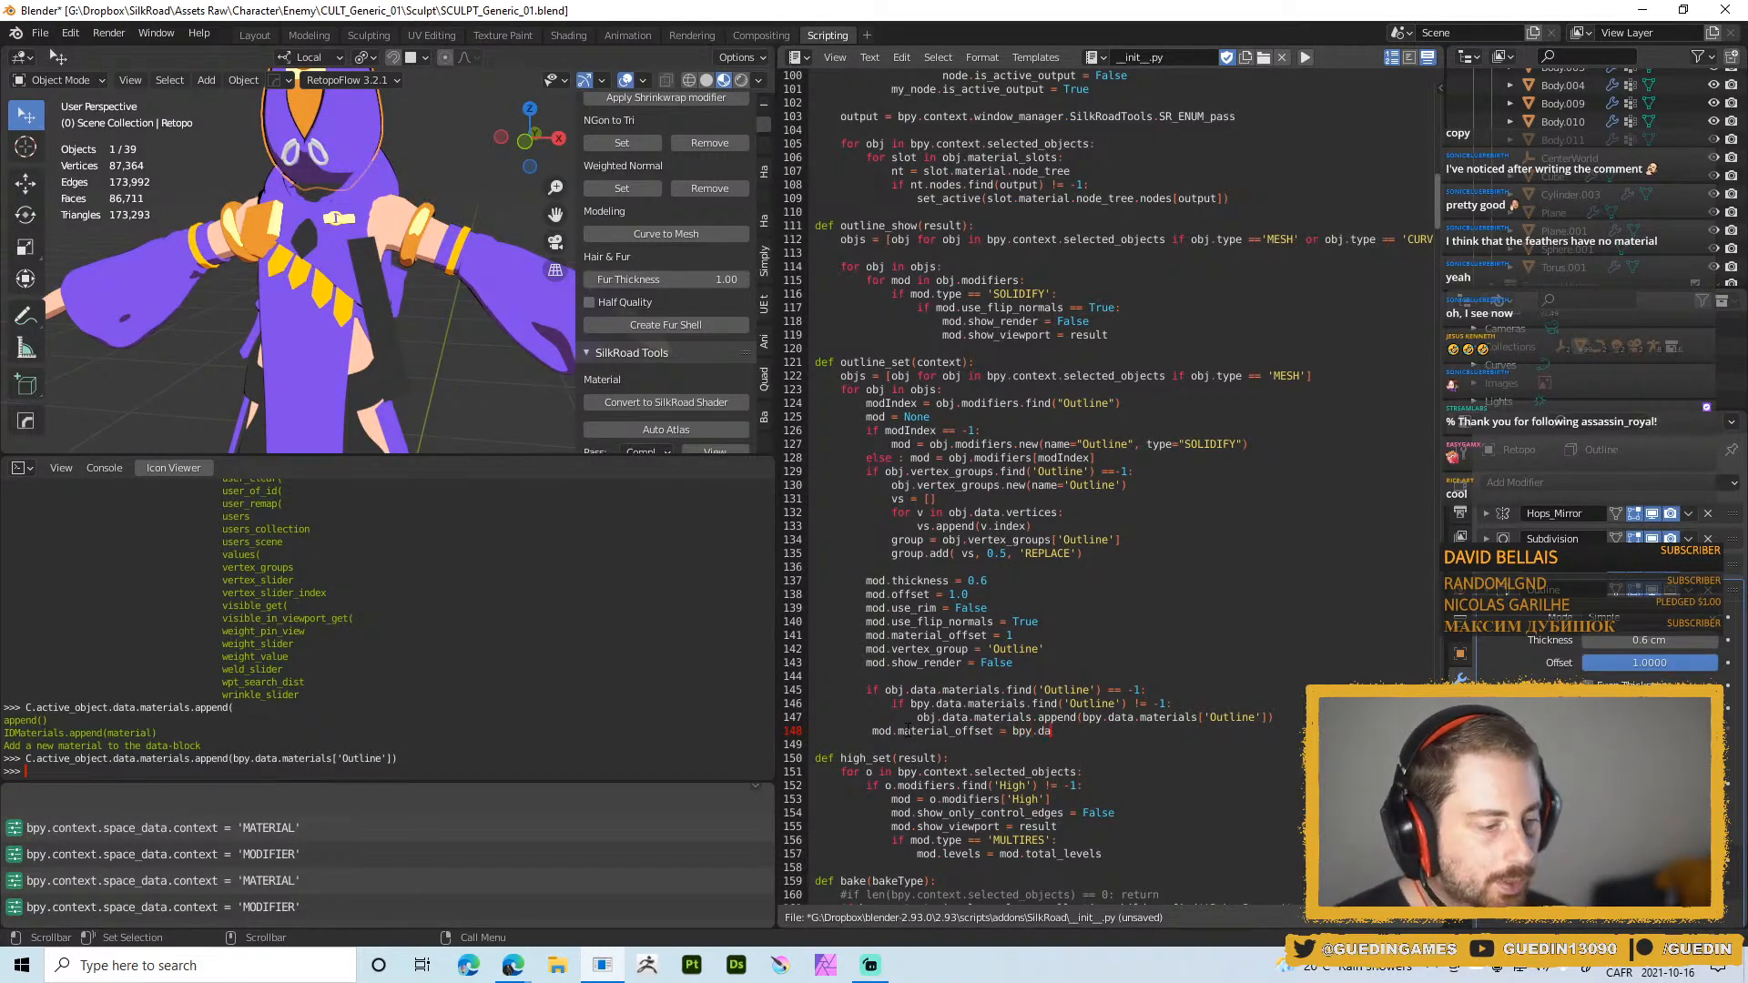
text(ta.materials)
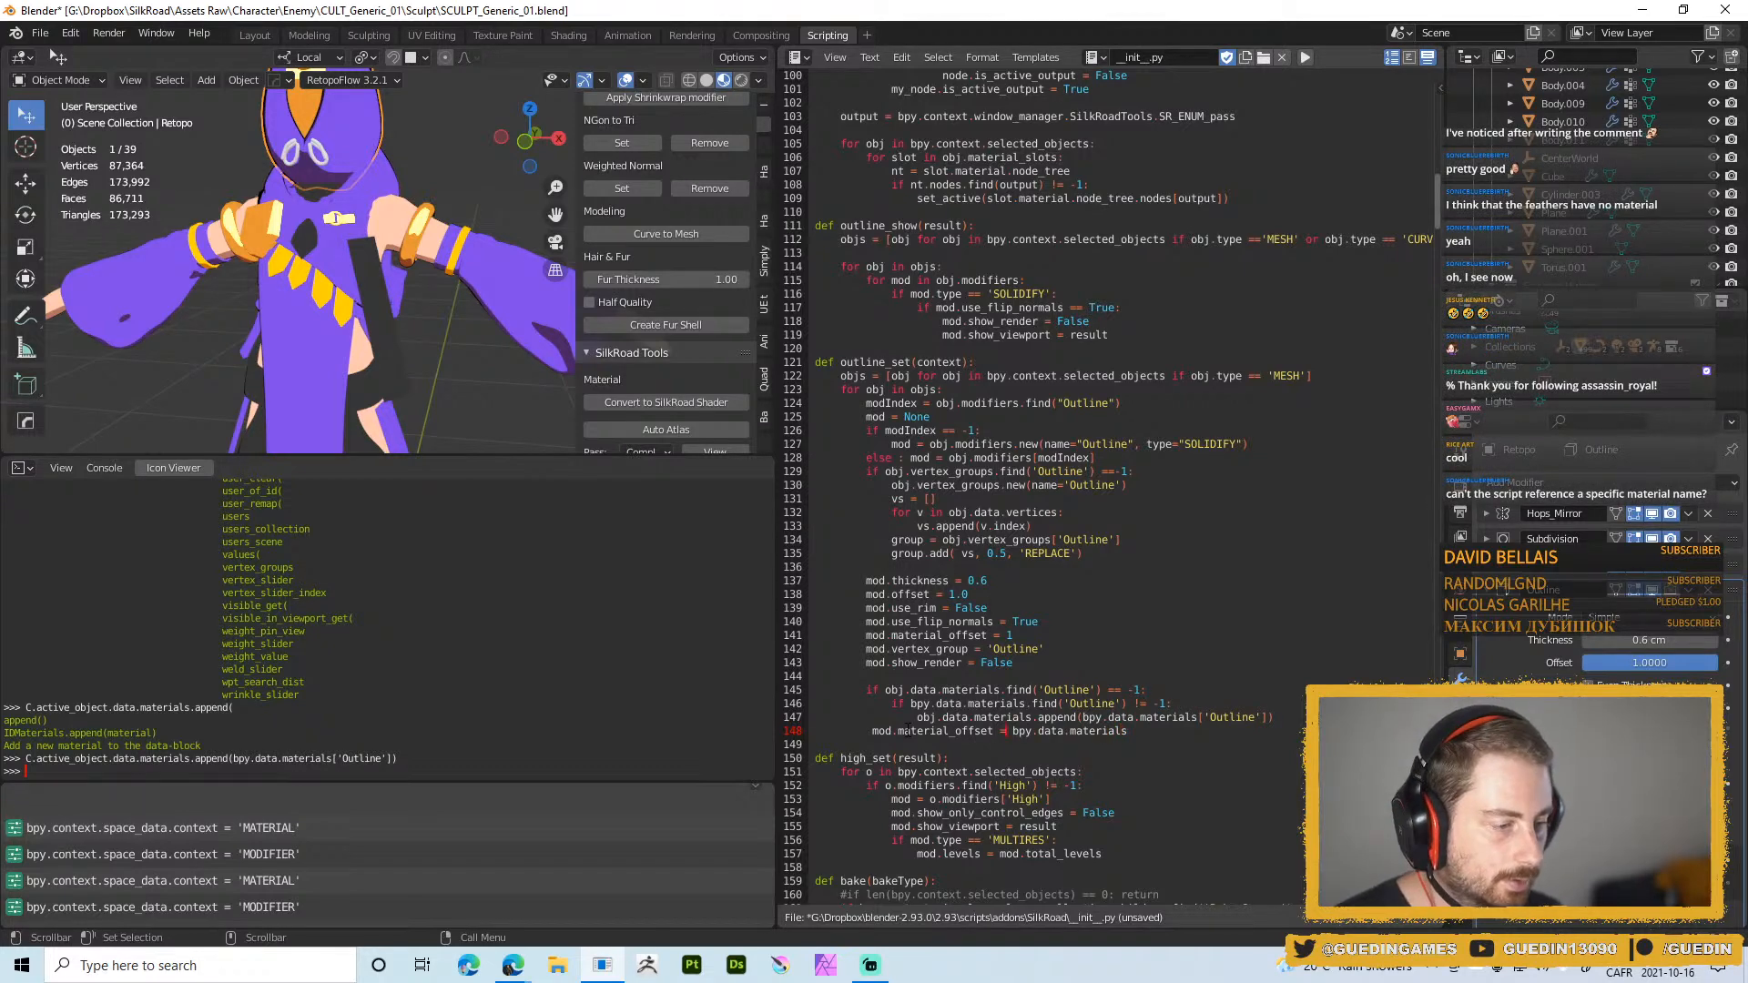
text(len()
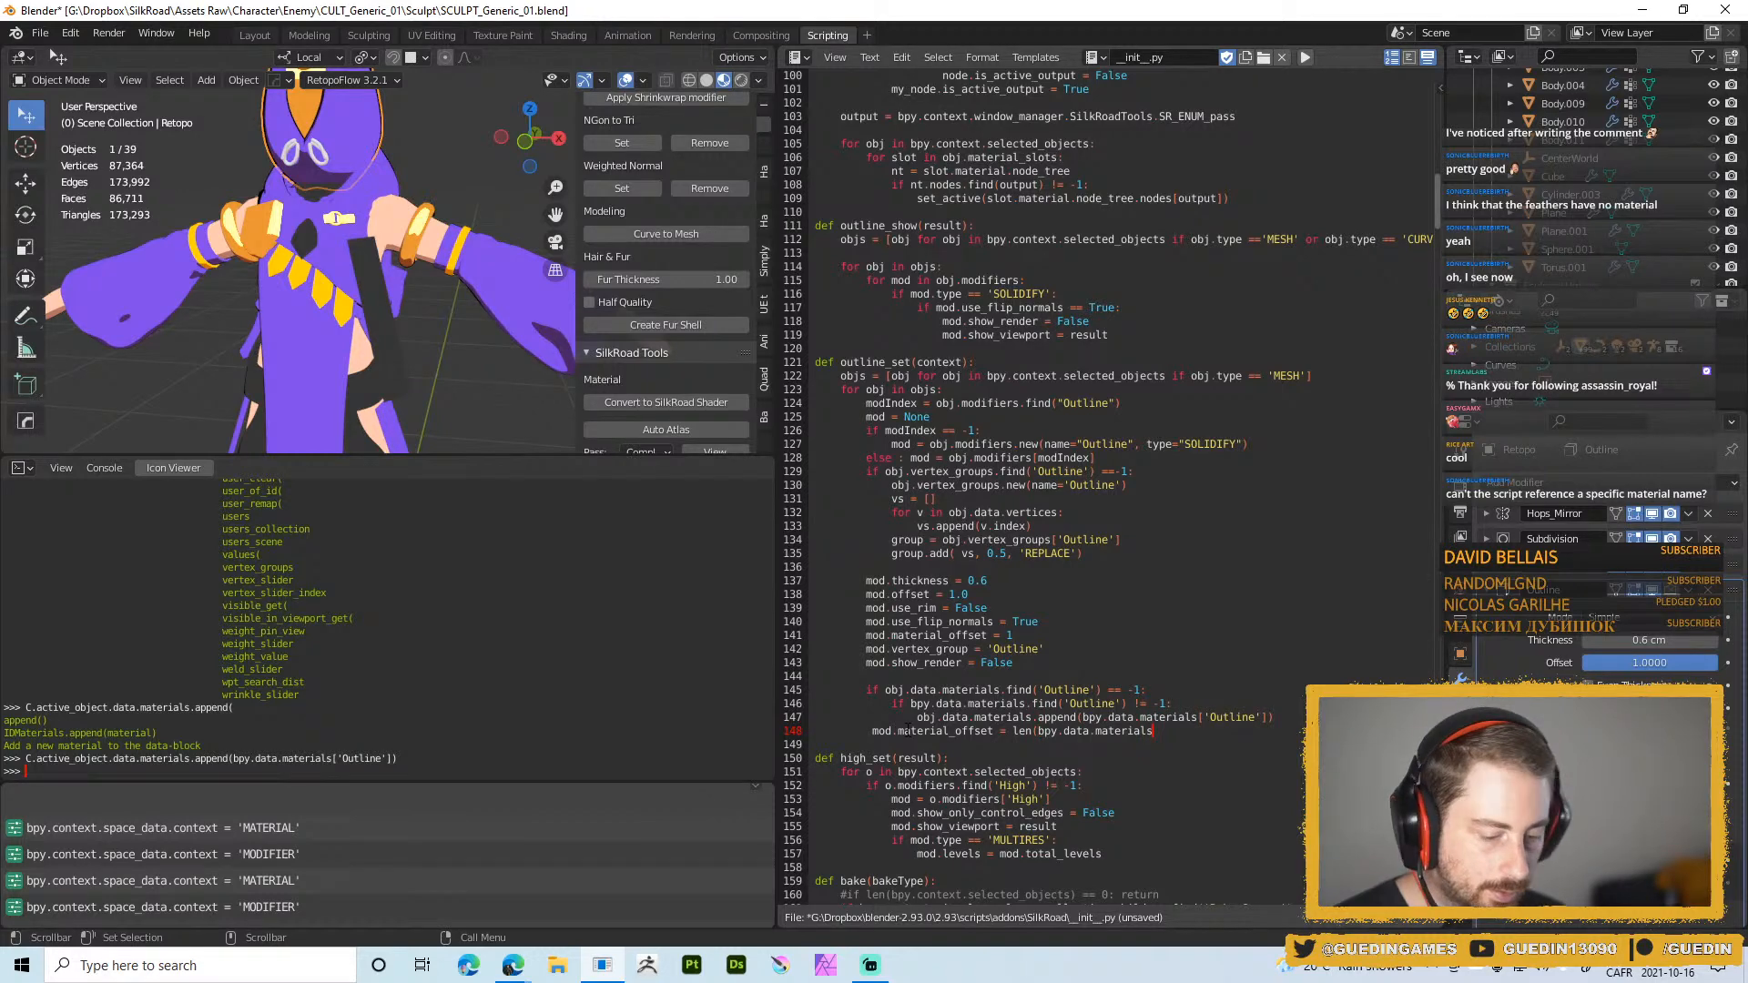
text() - 1)
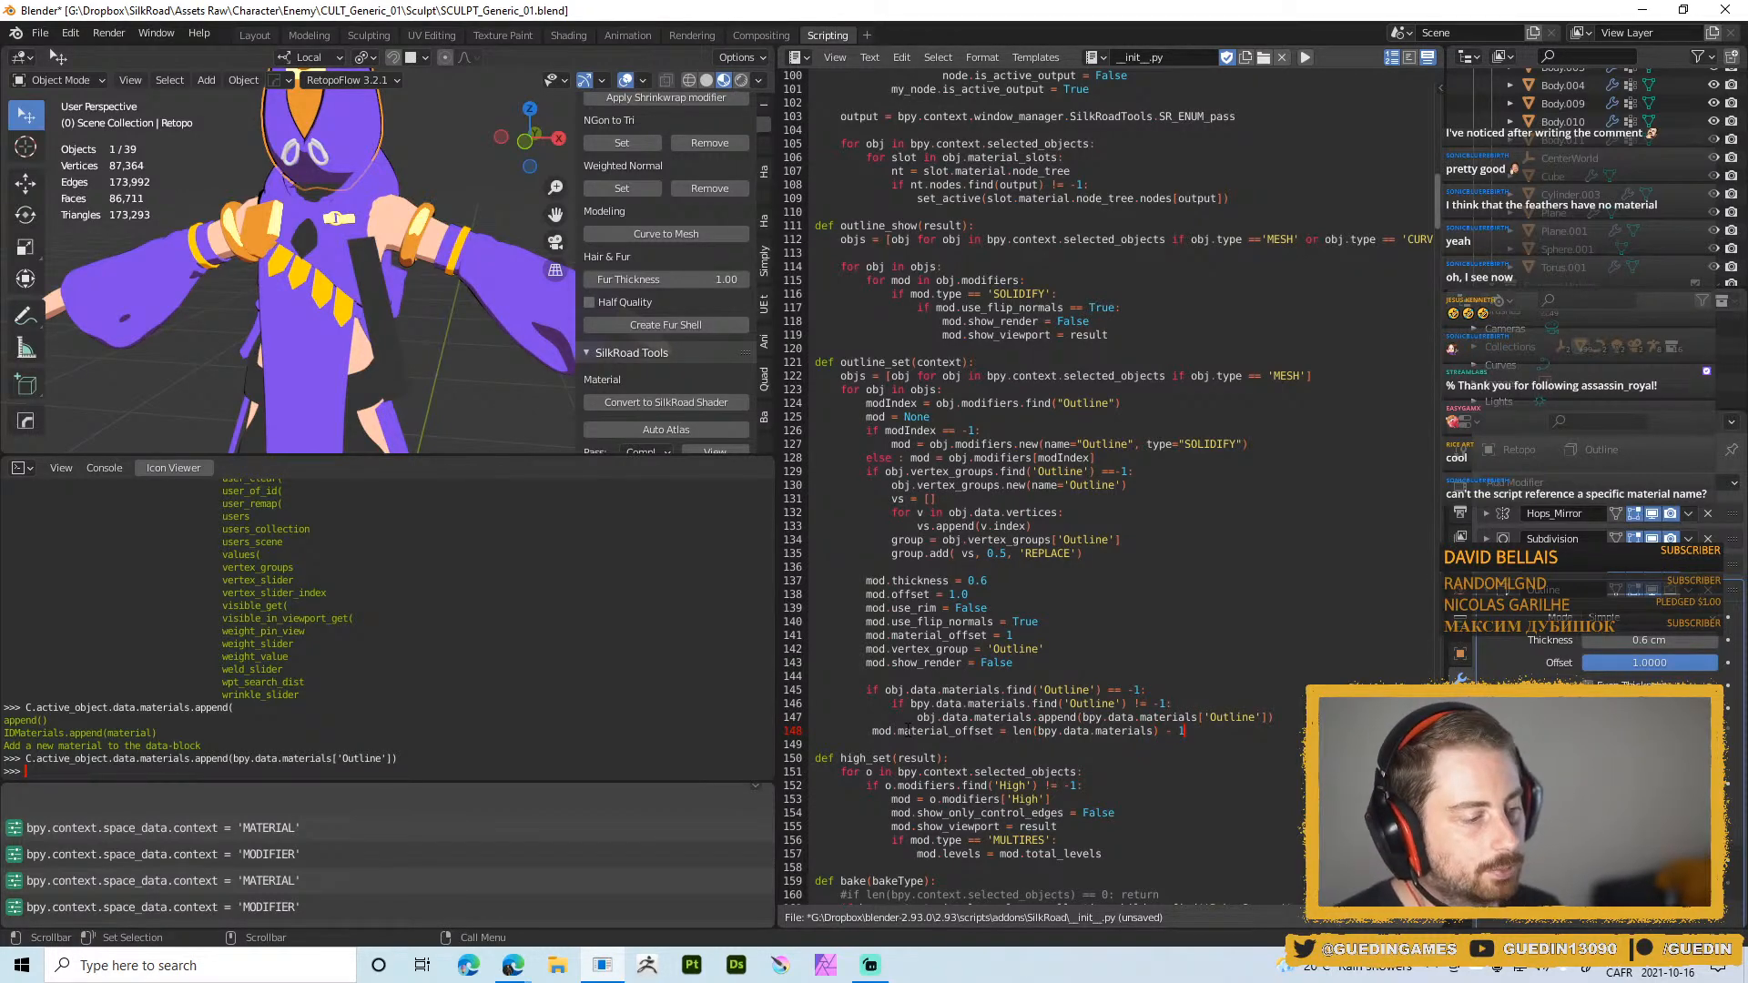
key(alt+s)
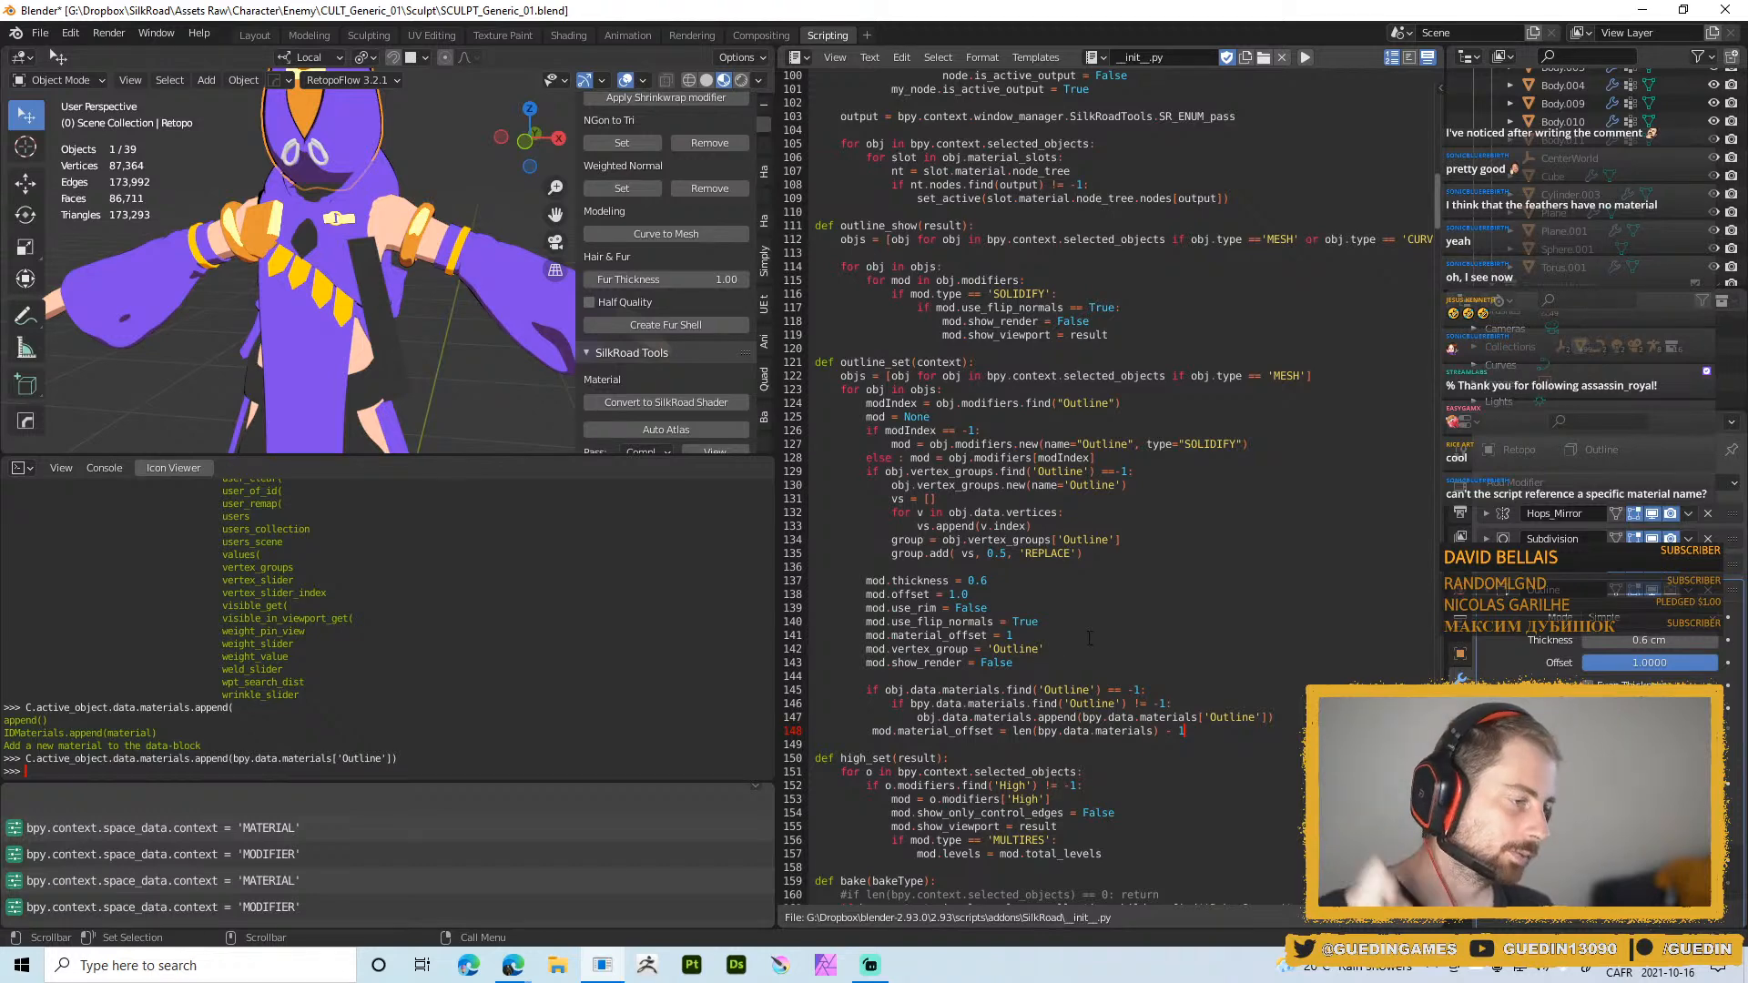
Review the material condition lines in outline_set, then save the __init__.py script again and the blend file
double_click(1067, 689)
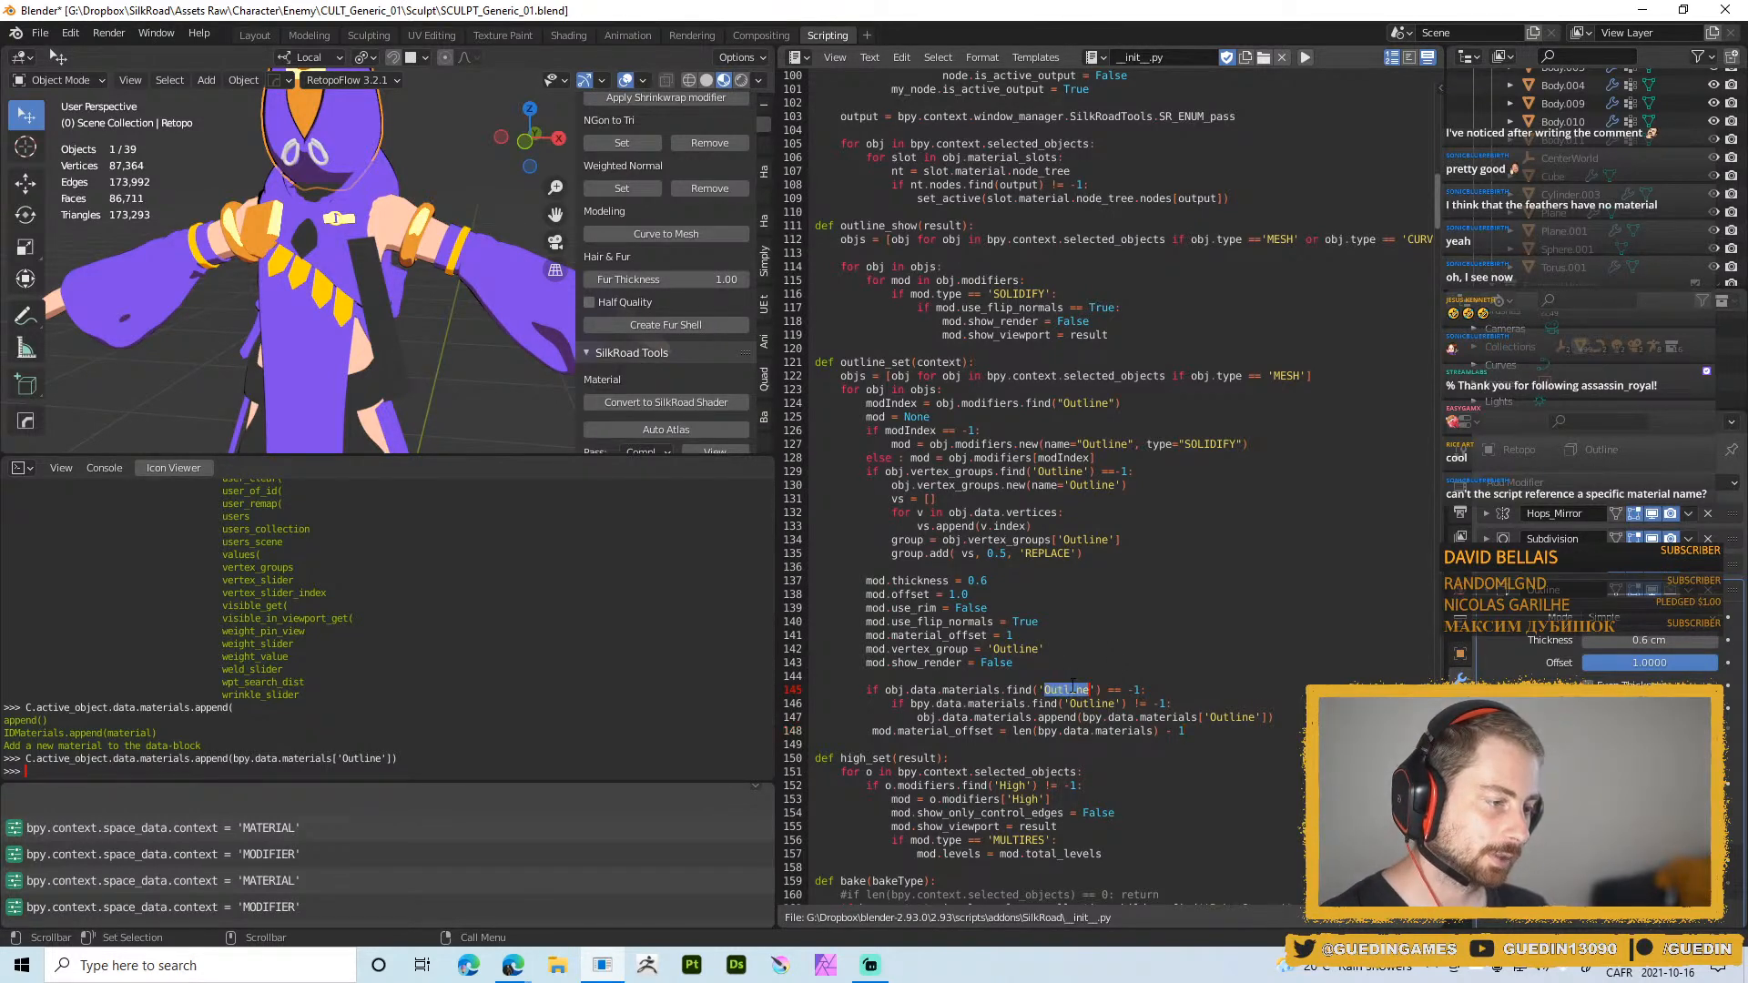
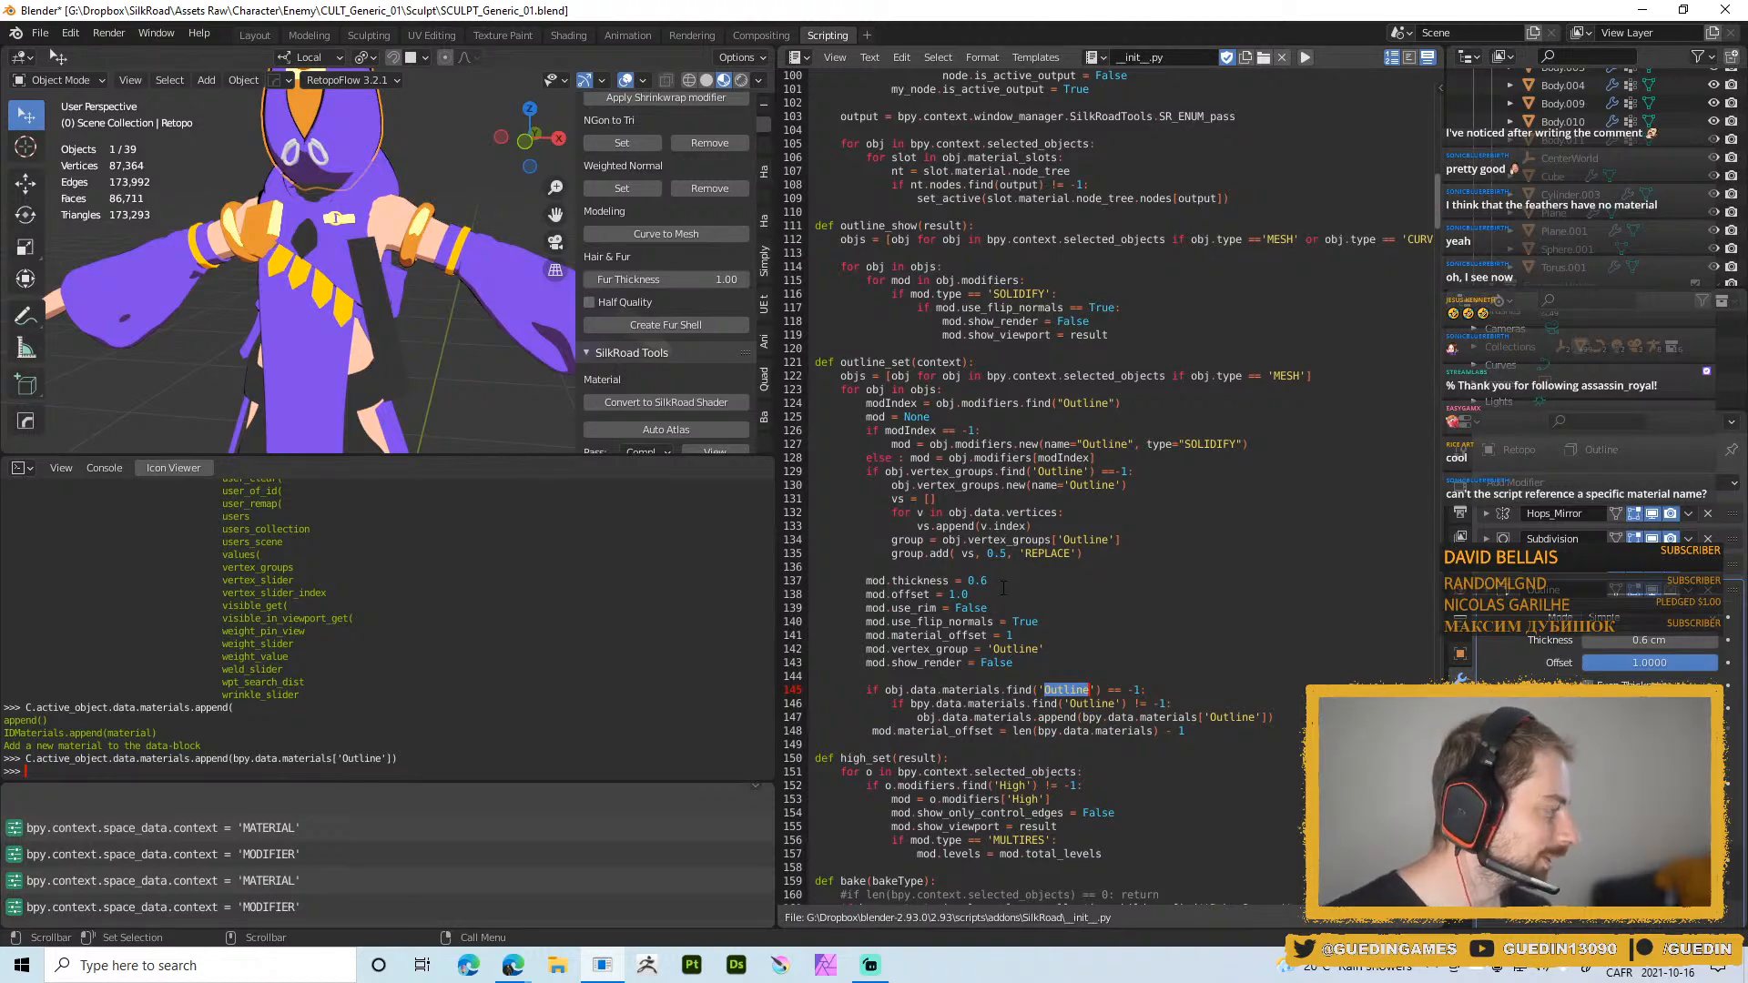
click(1185, 716)
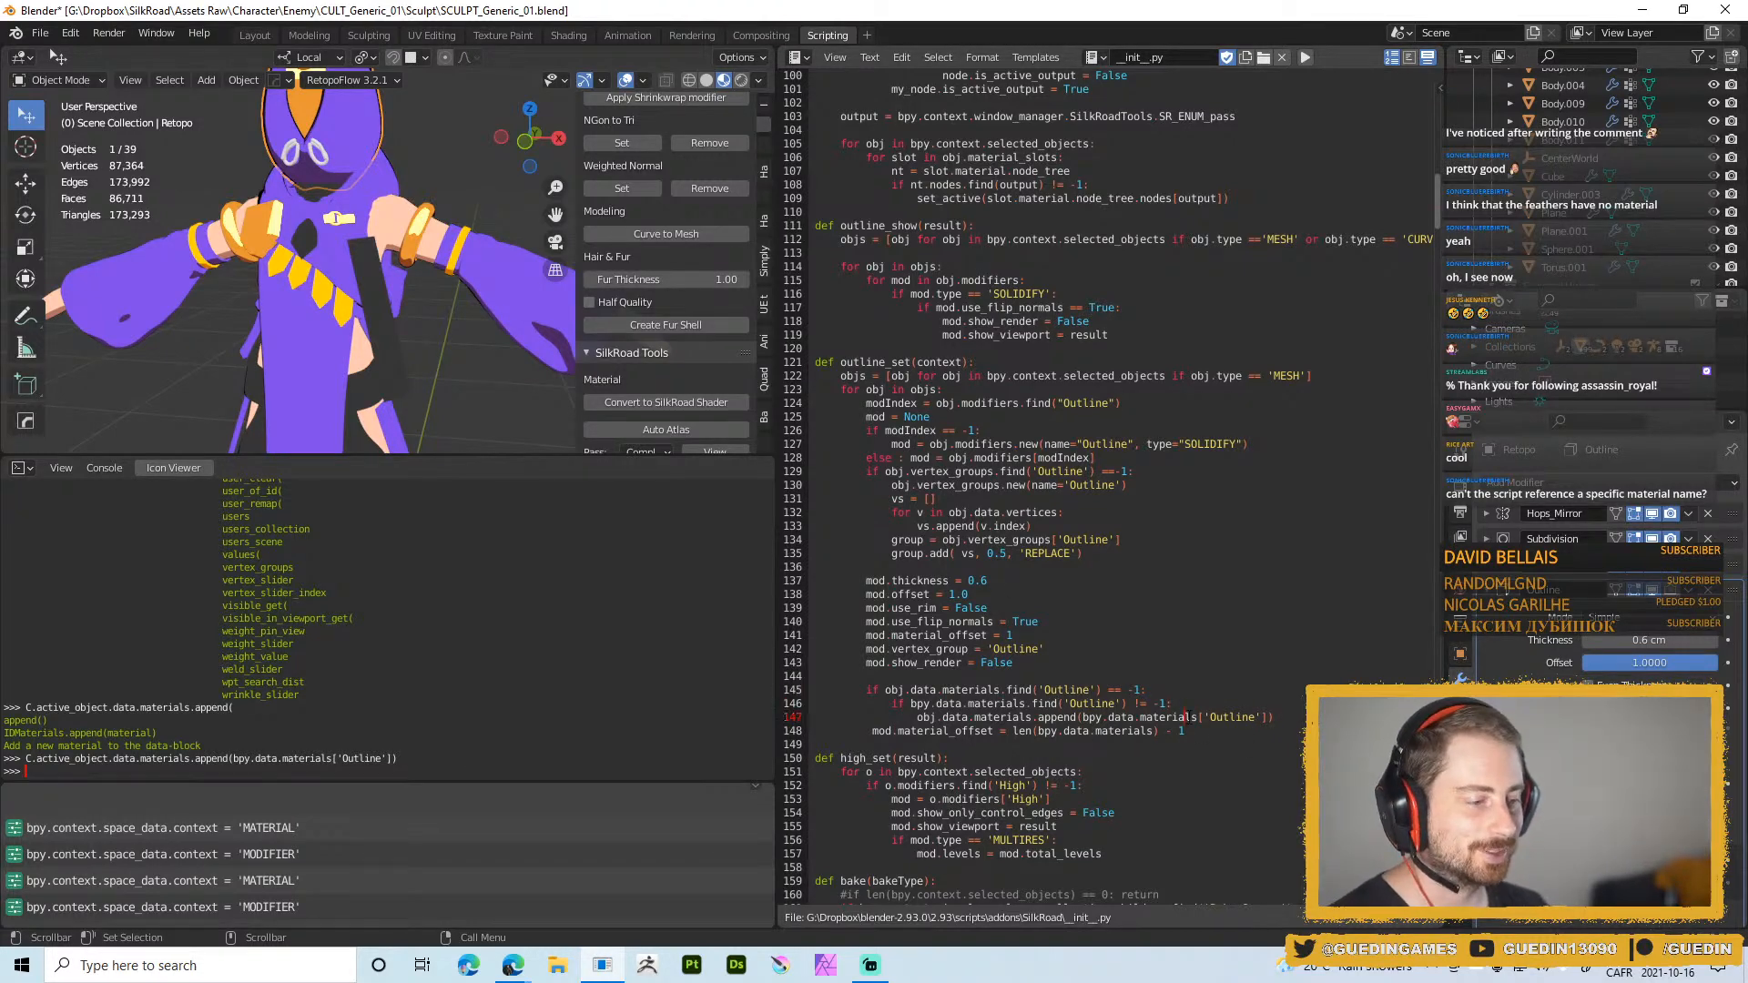
click(1208, 735)
key(alt+s)
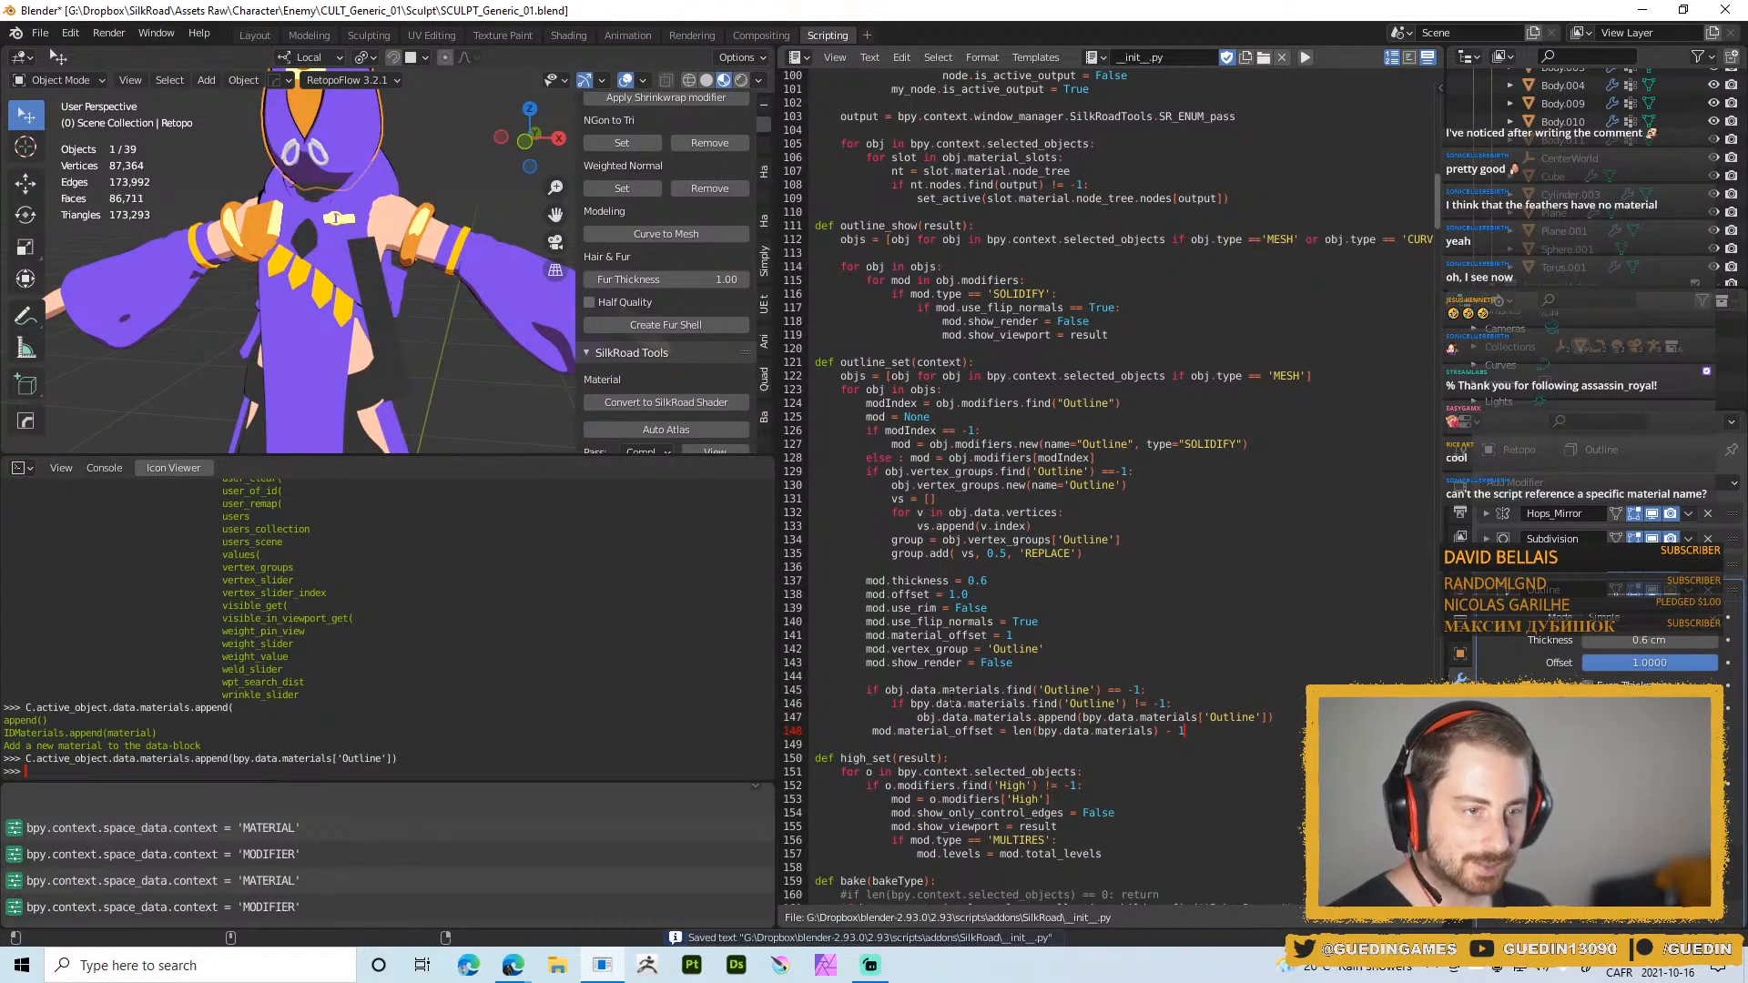
scroll(427, 240, down, 5)
scroll(452, 330, up, 4)
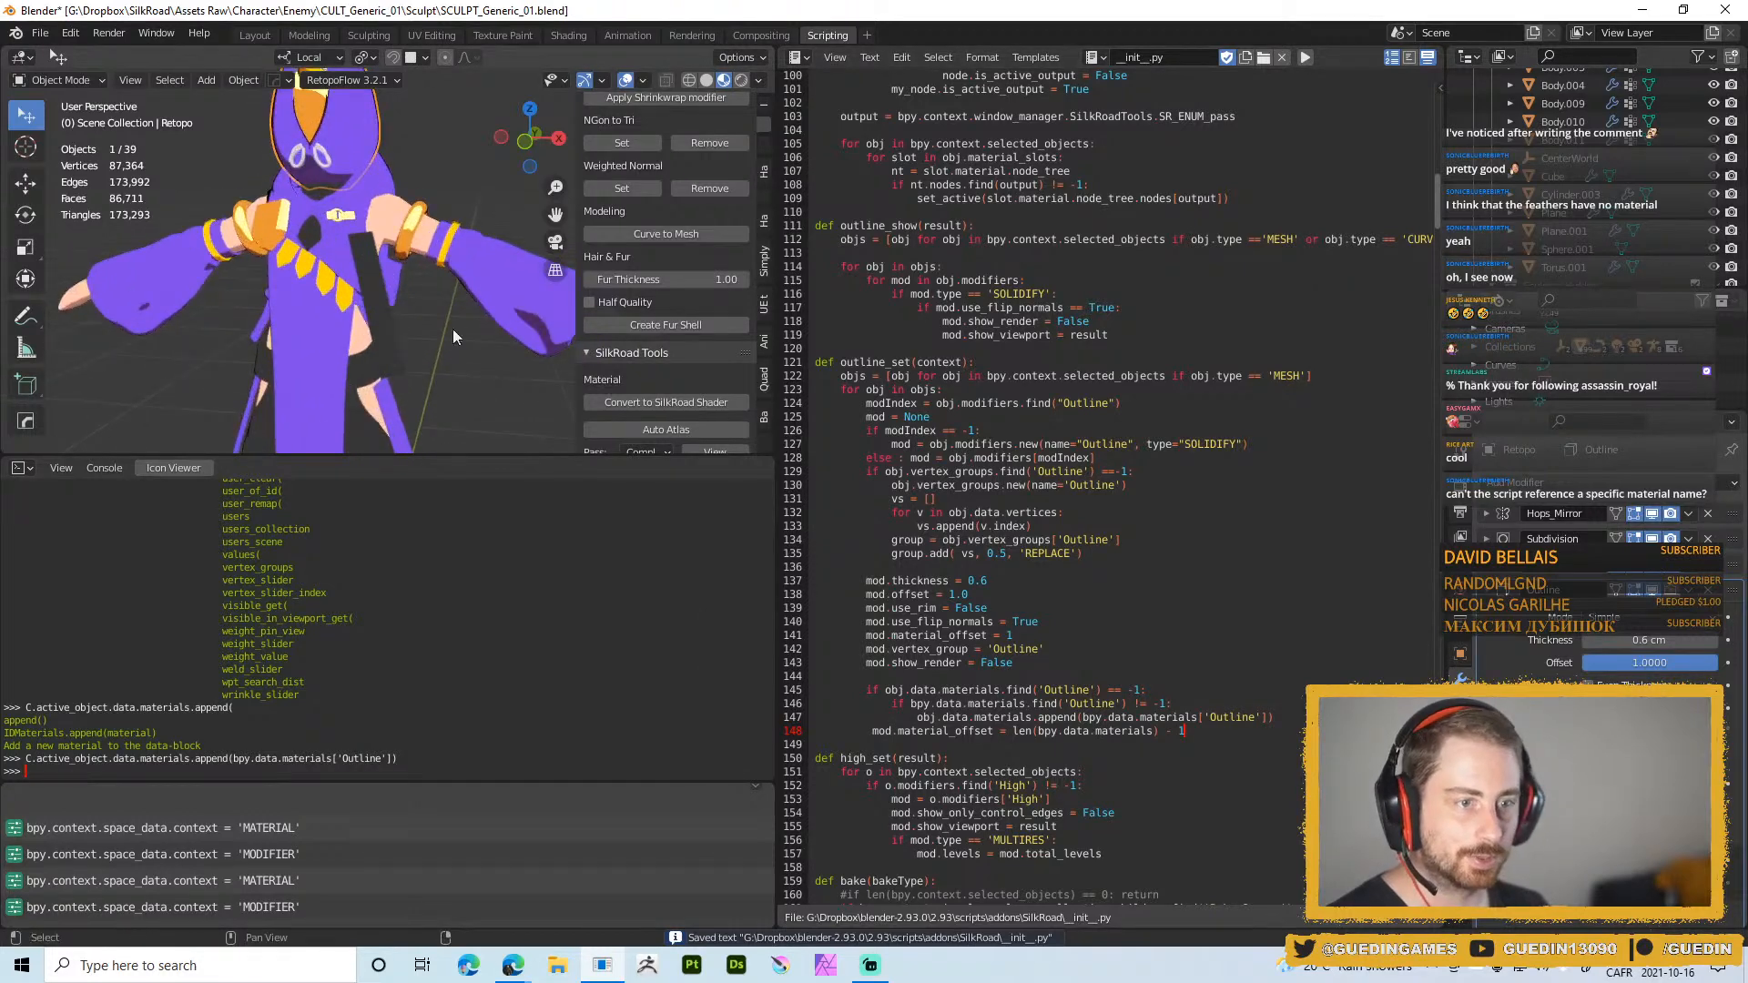
key(ctrl+s)
click(398, 193)
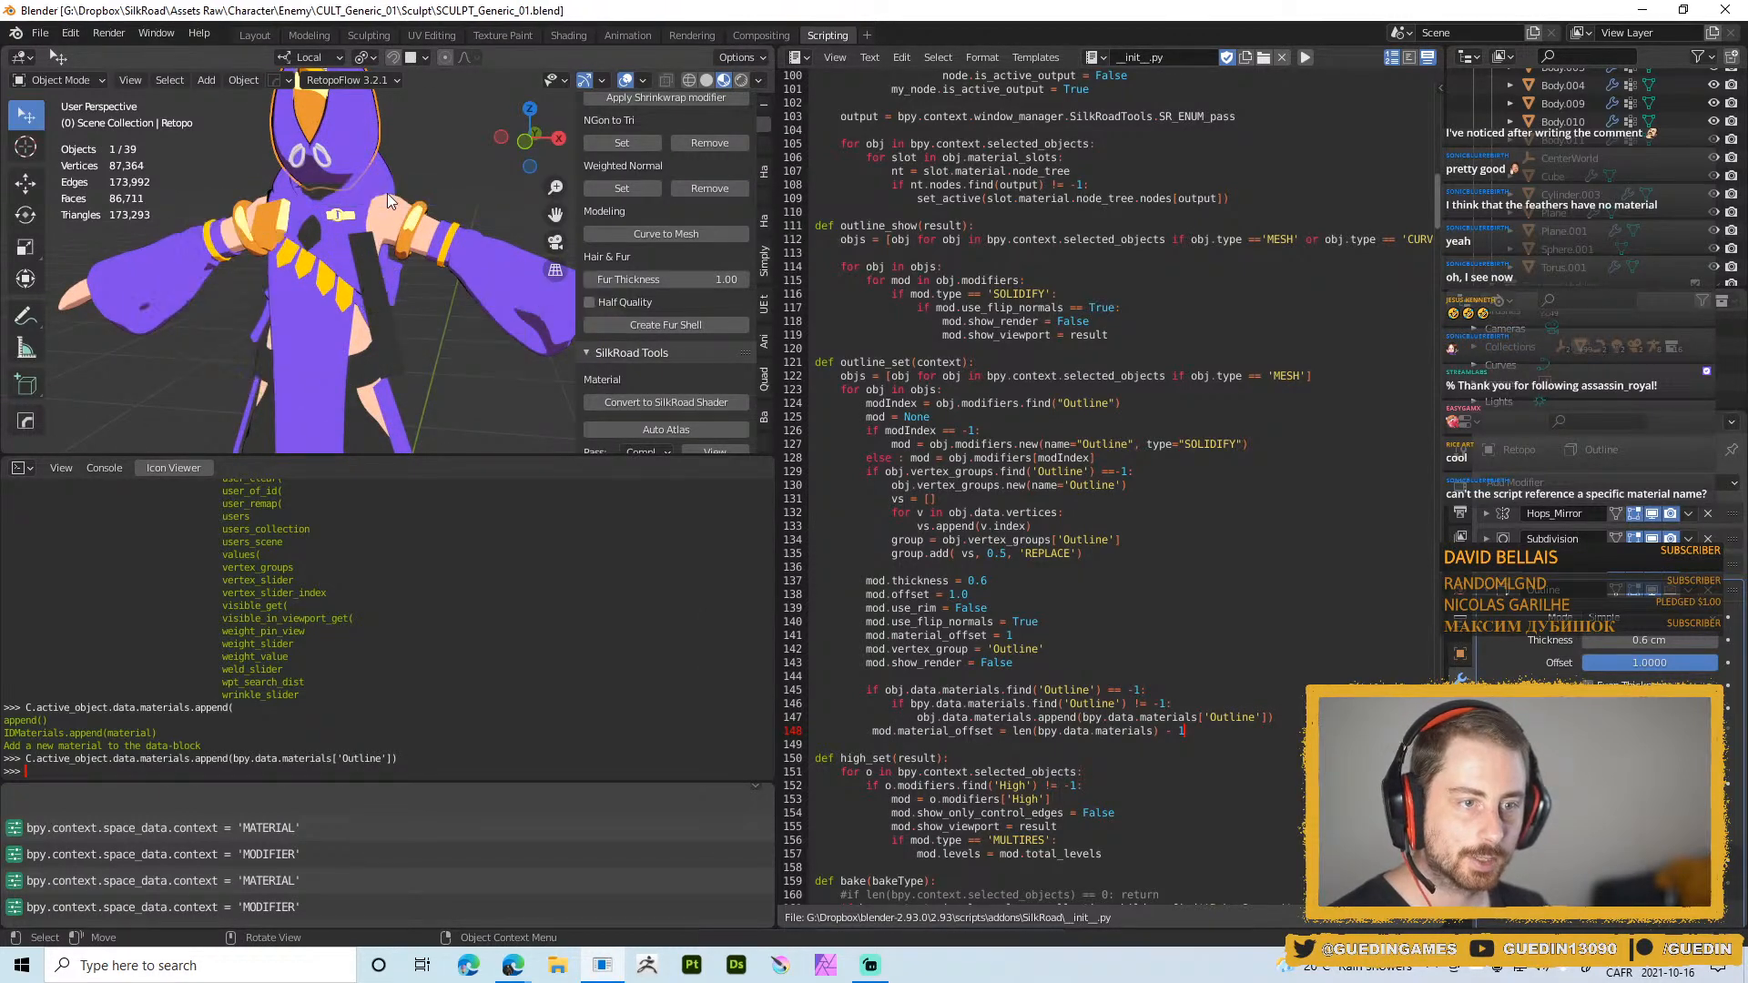
Search the add-on preferences for silk and try to reload the SilkRoad Tools add-on by disabling and re-enabling it
key(ctrl+alt+u)
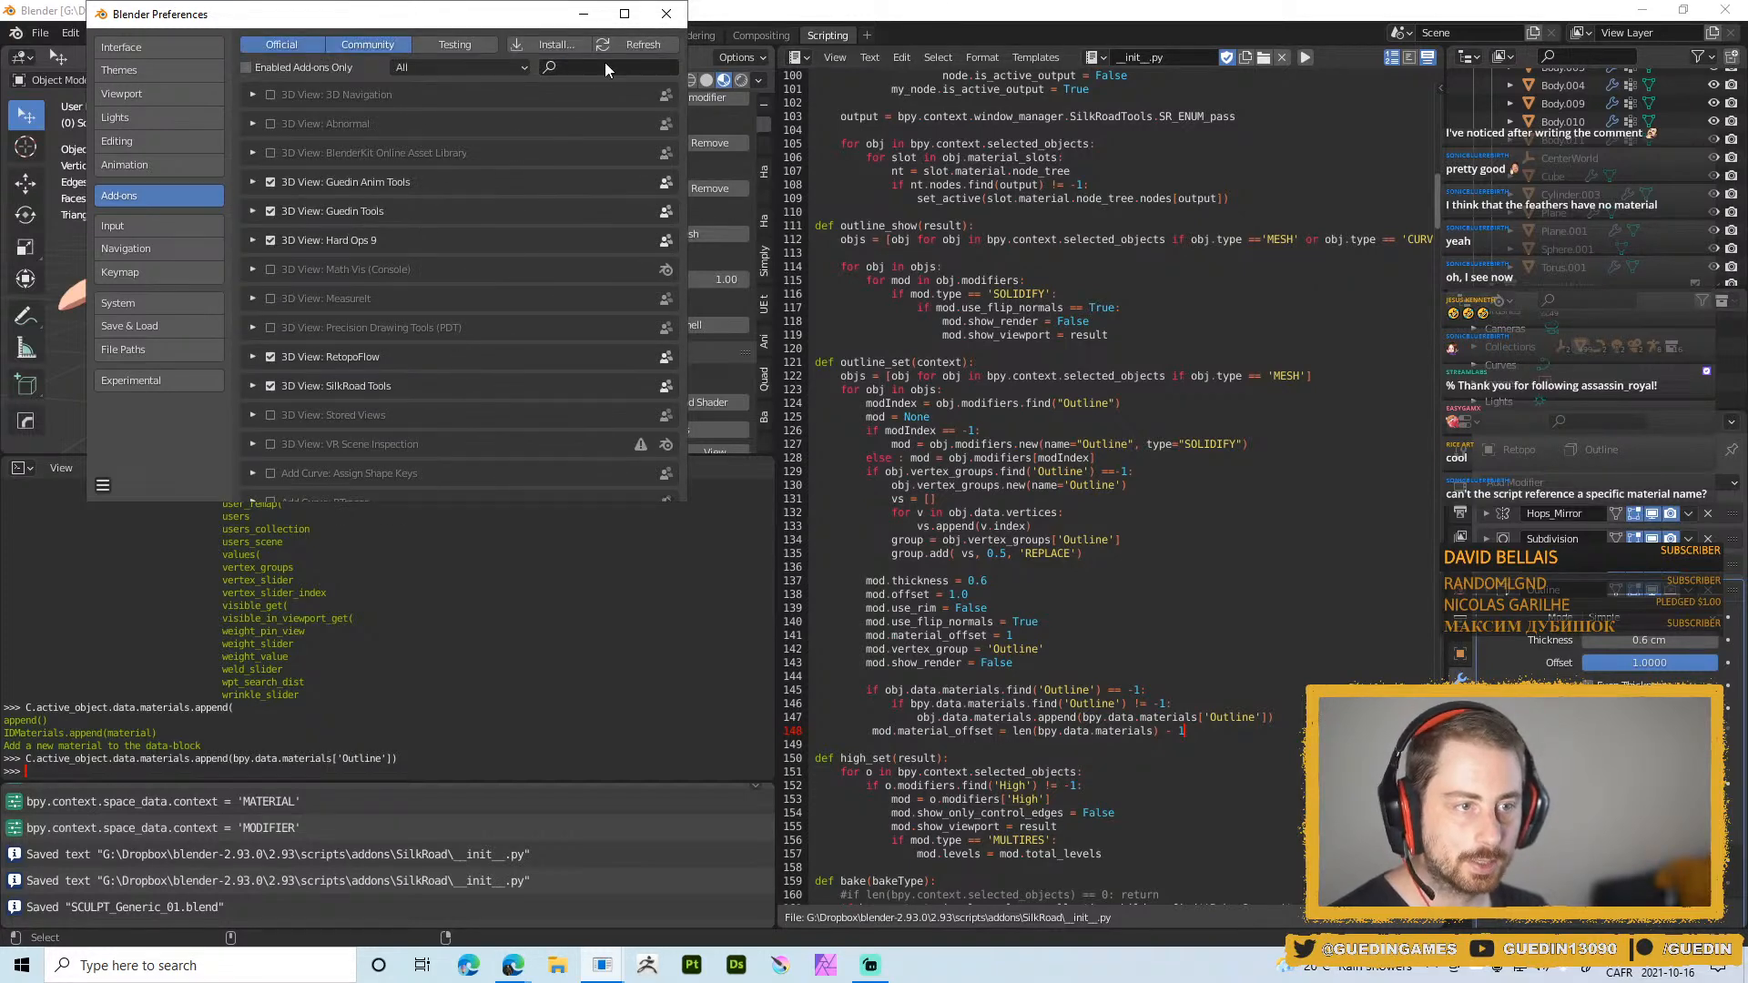
click(606, 64)
text(silk)
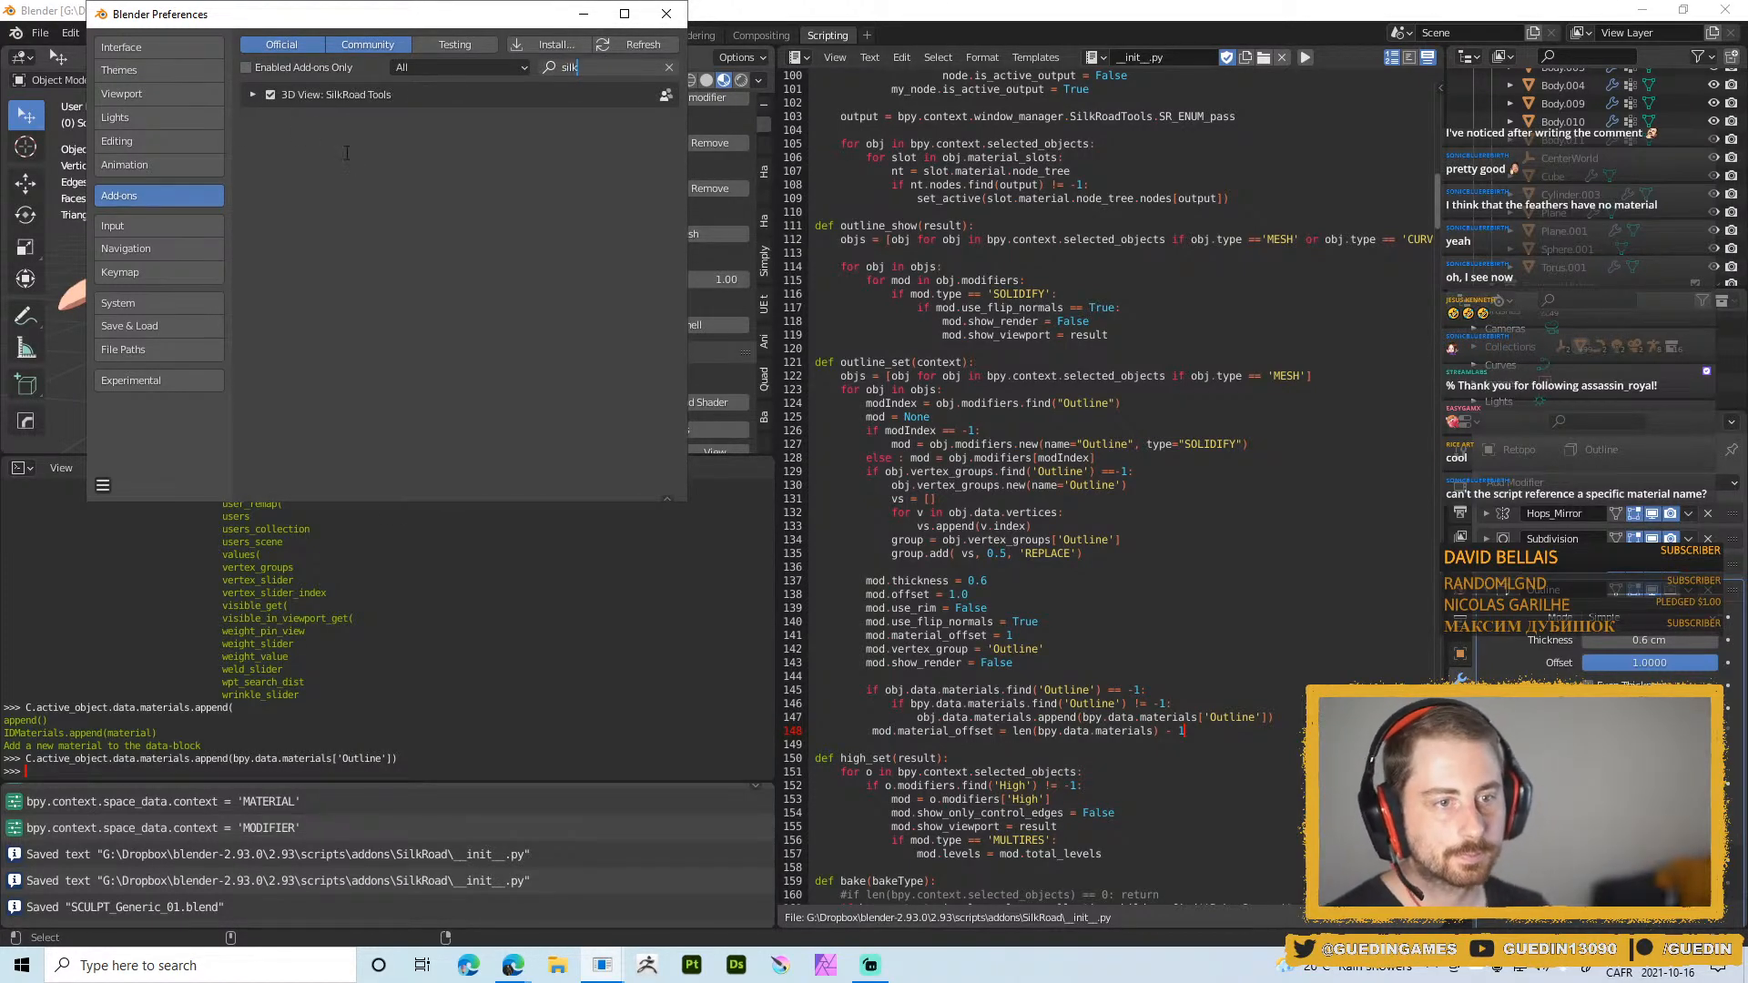
click(269, 95)
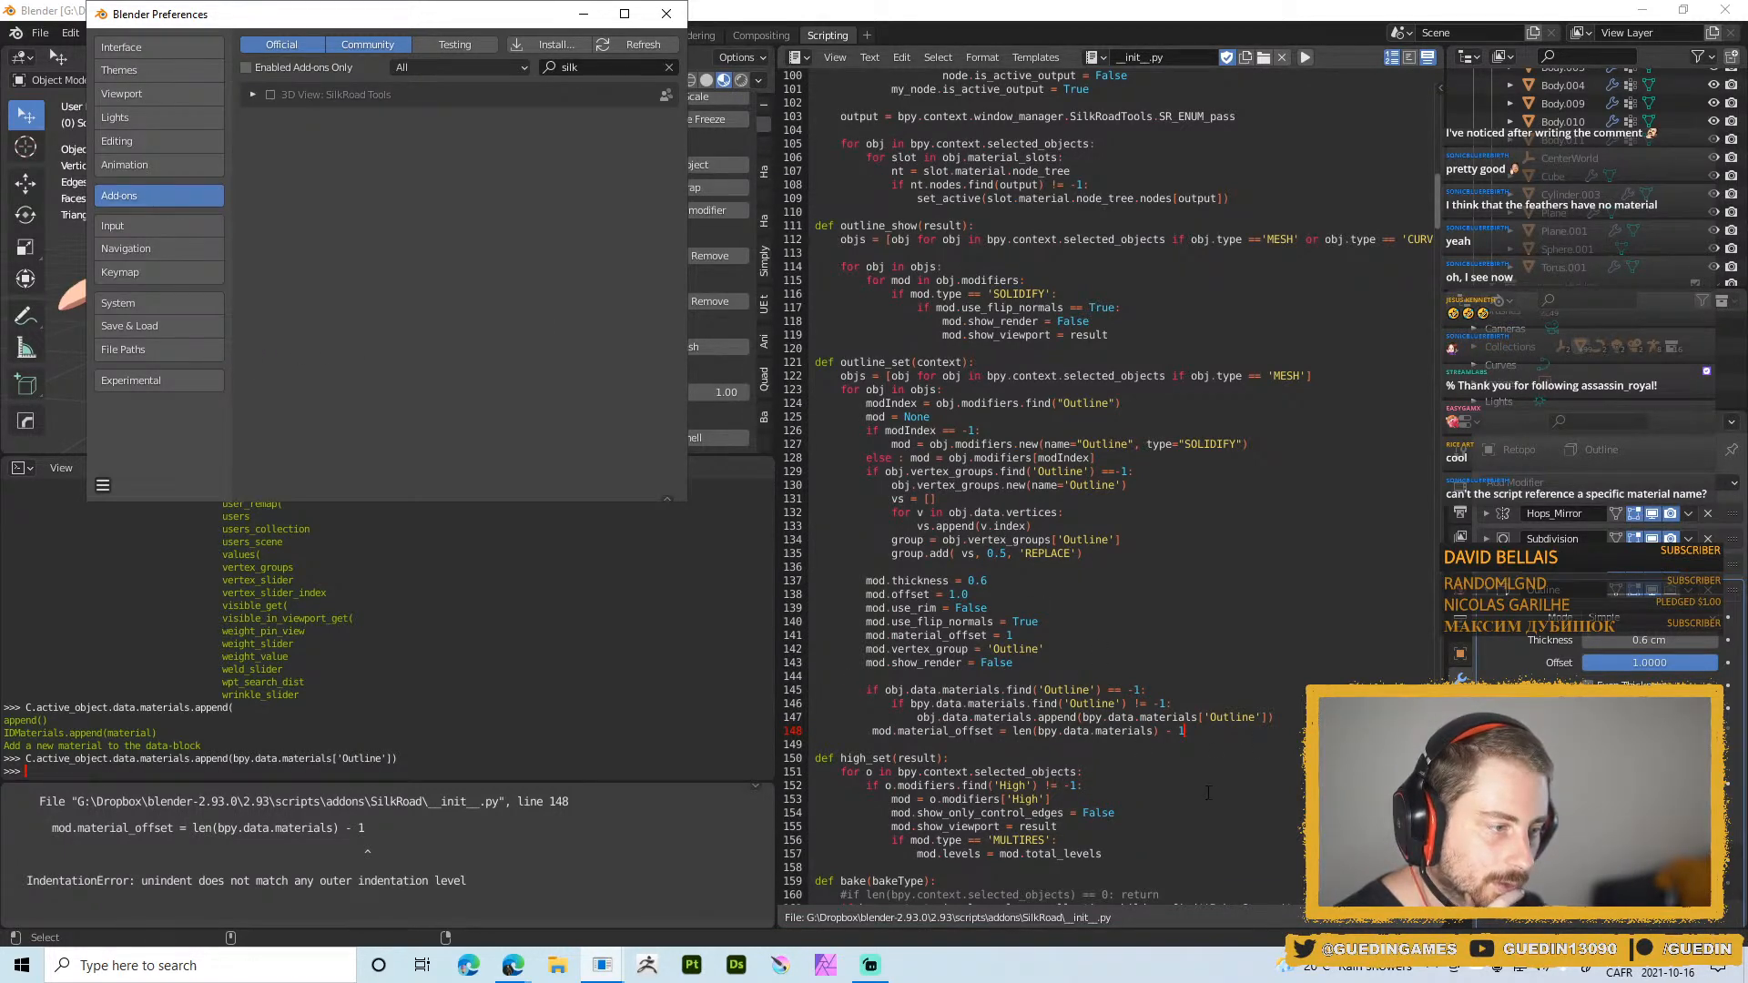
Check the ends of the material condition lines and open the system console to read the add-on's error traceback
click(1177, 692)
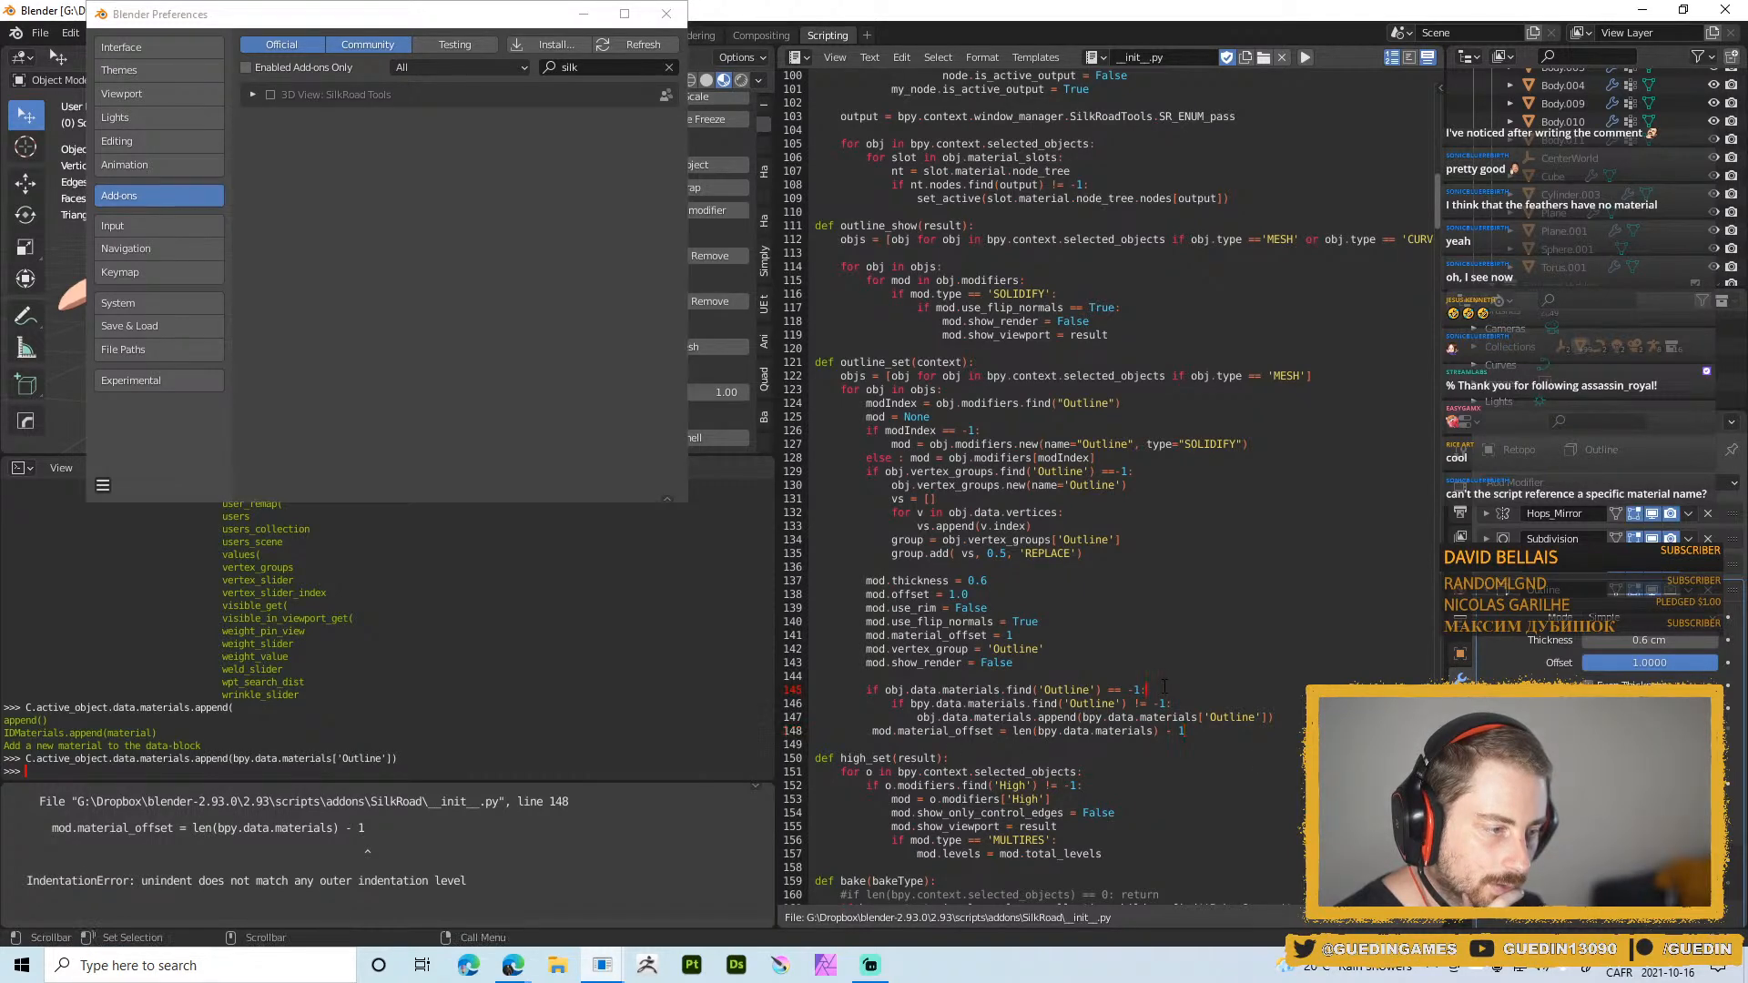
click(1197, 705)
click(1295, 720)
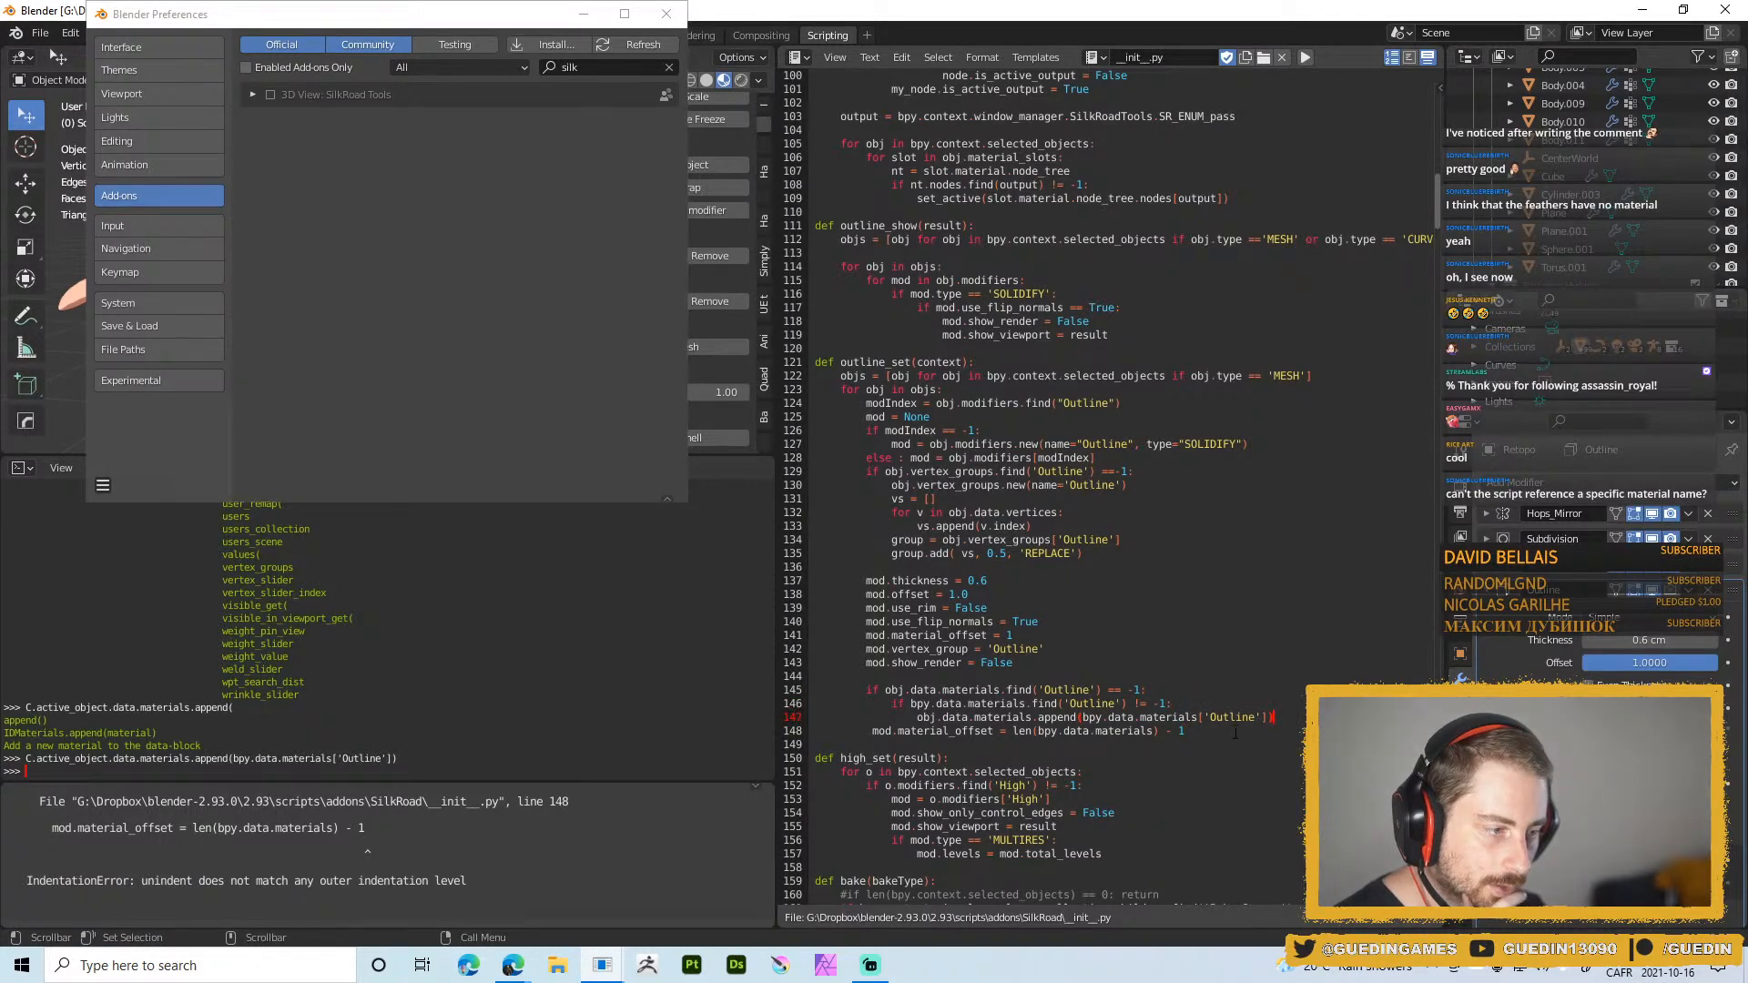
click(1198, 706)
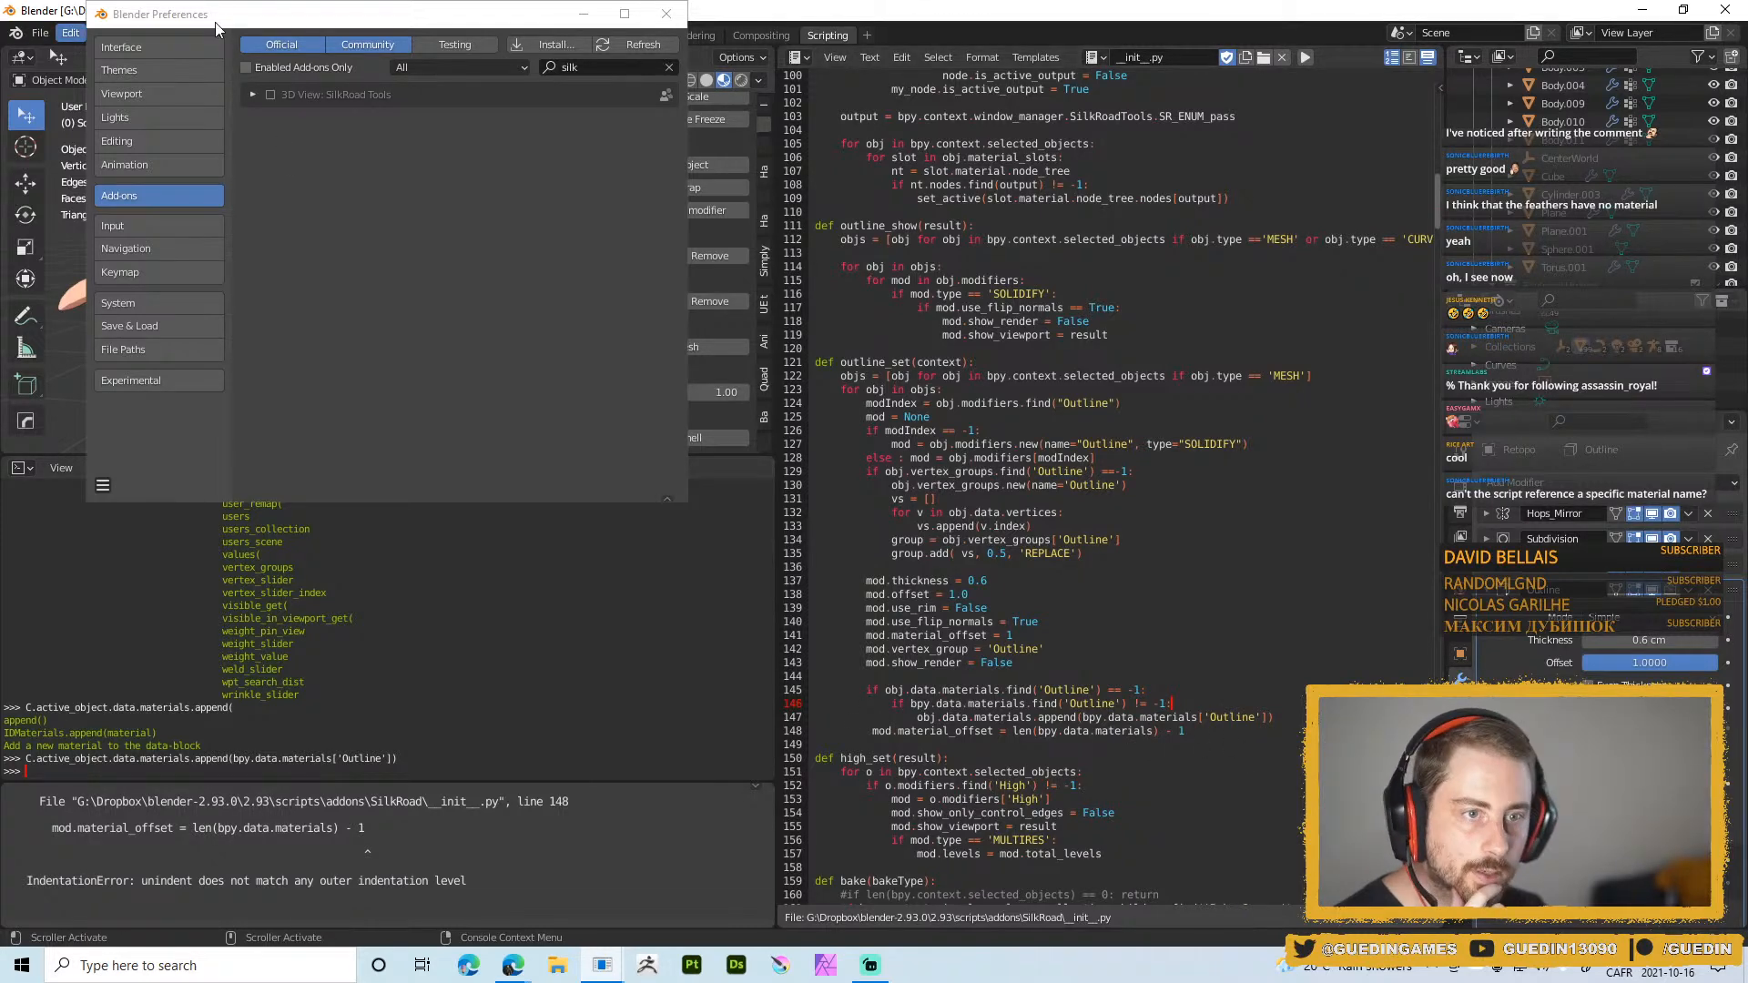
drag(212, 15, 301, 140)
click(156, 34)
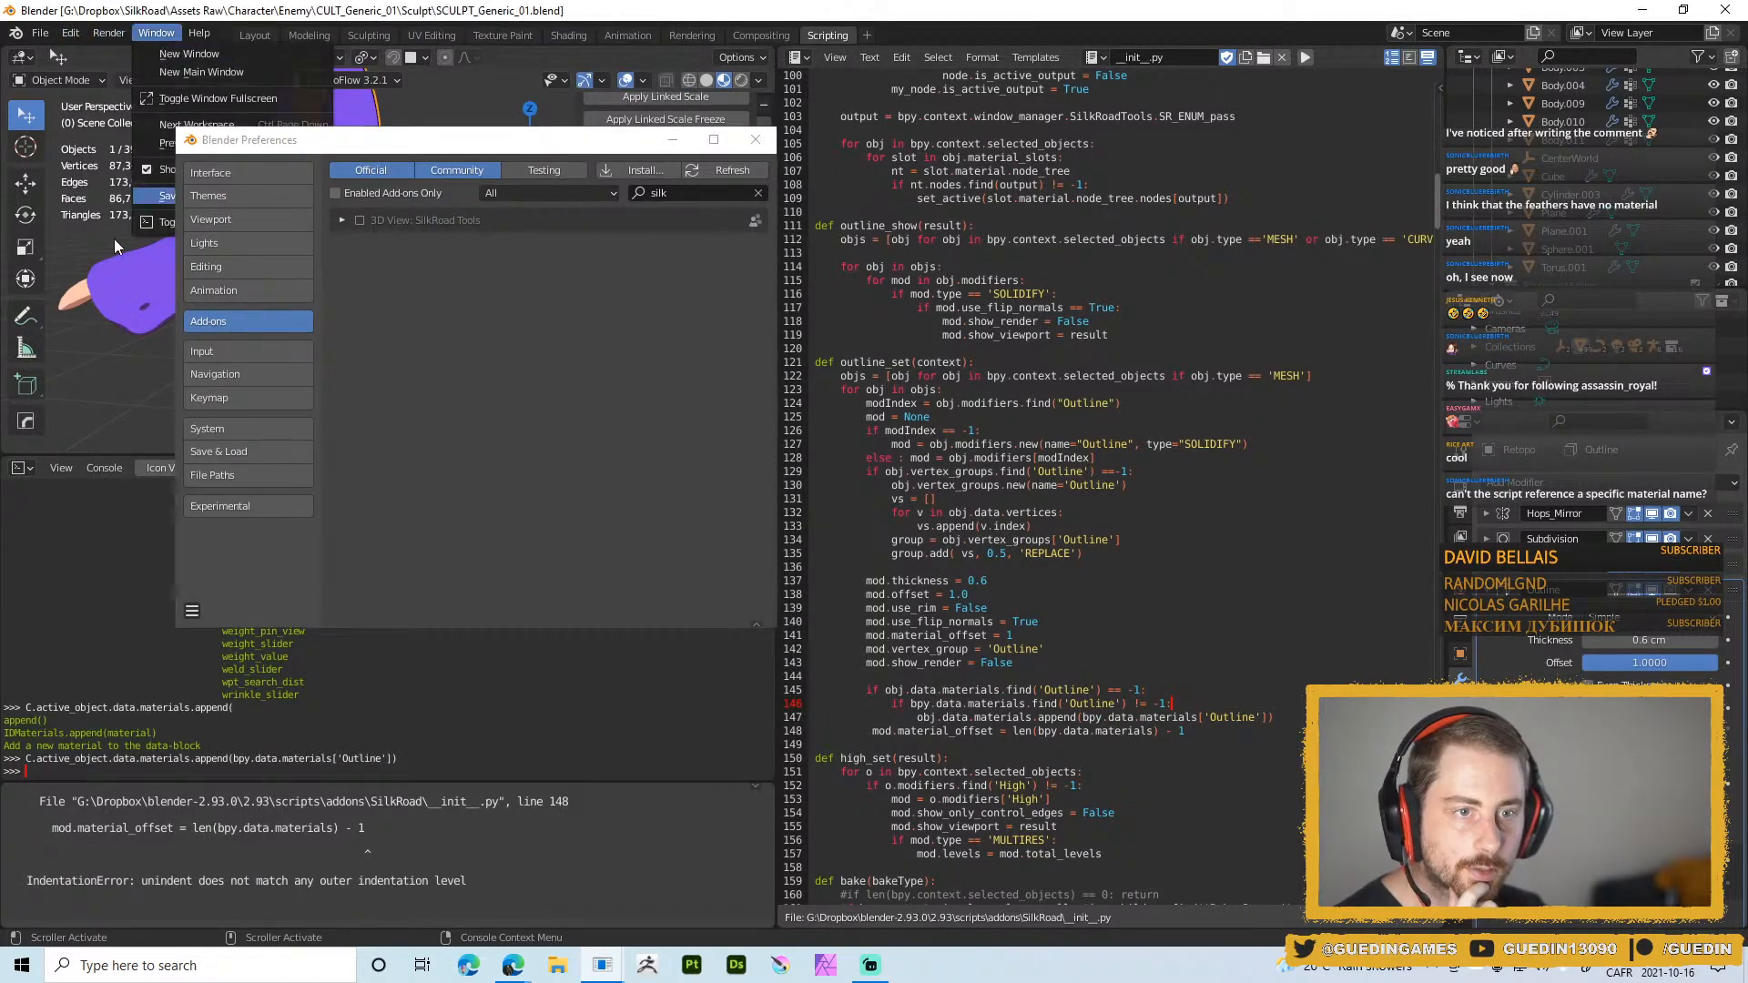
click(164, 222)
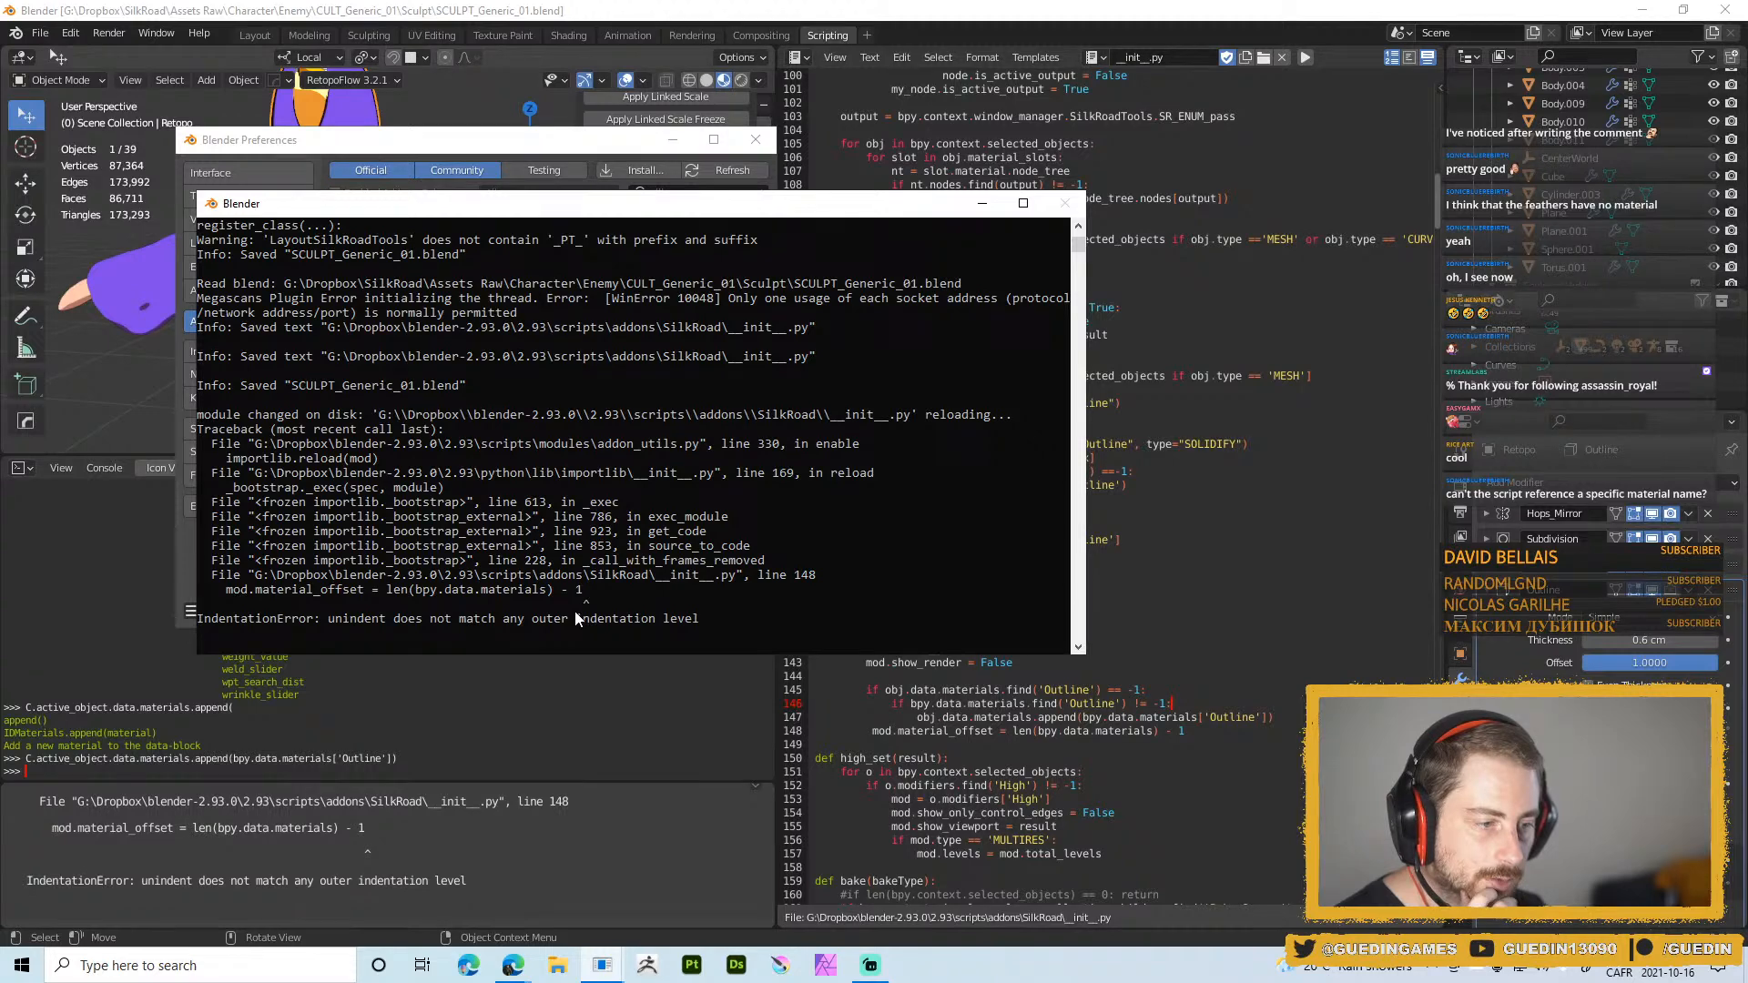
Remove the extra space before the mod.material_offset line so it aligns with the material condition, and save the script
click(874, 731)
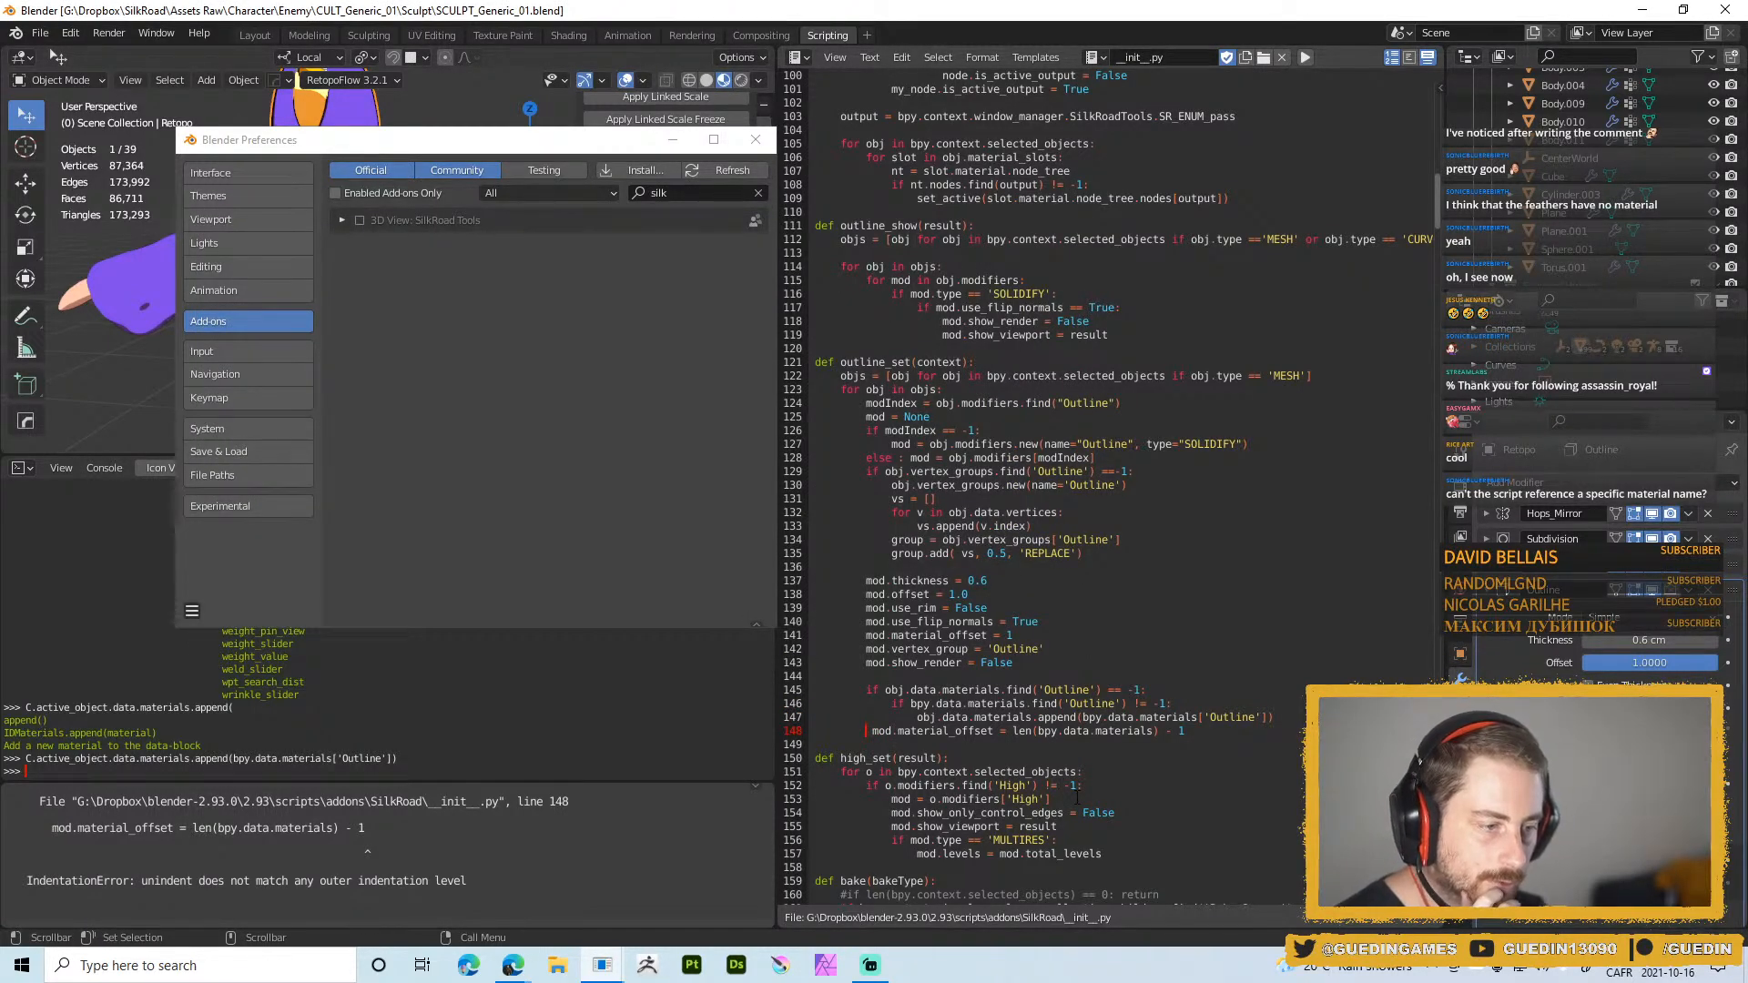
key(Delete)
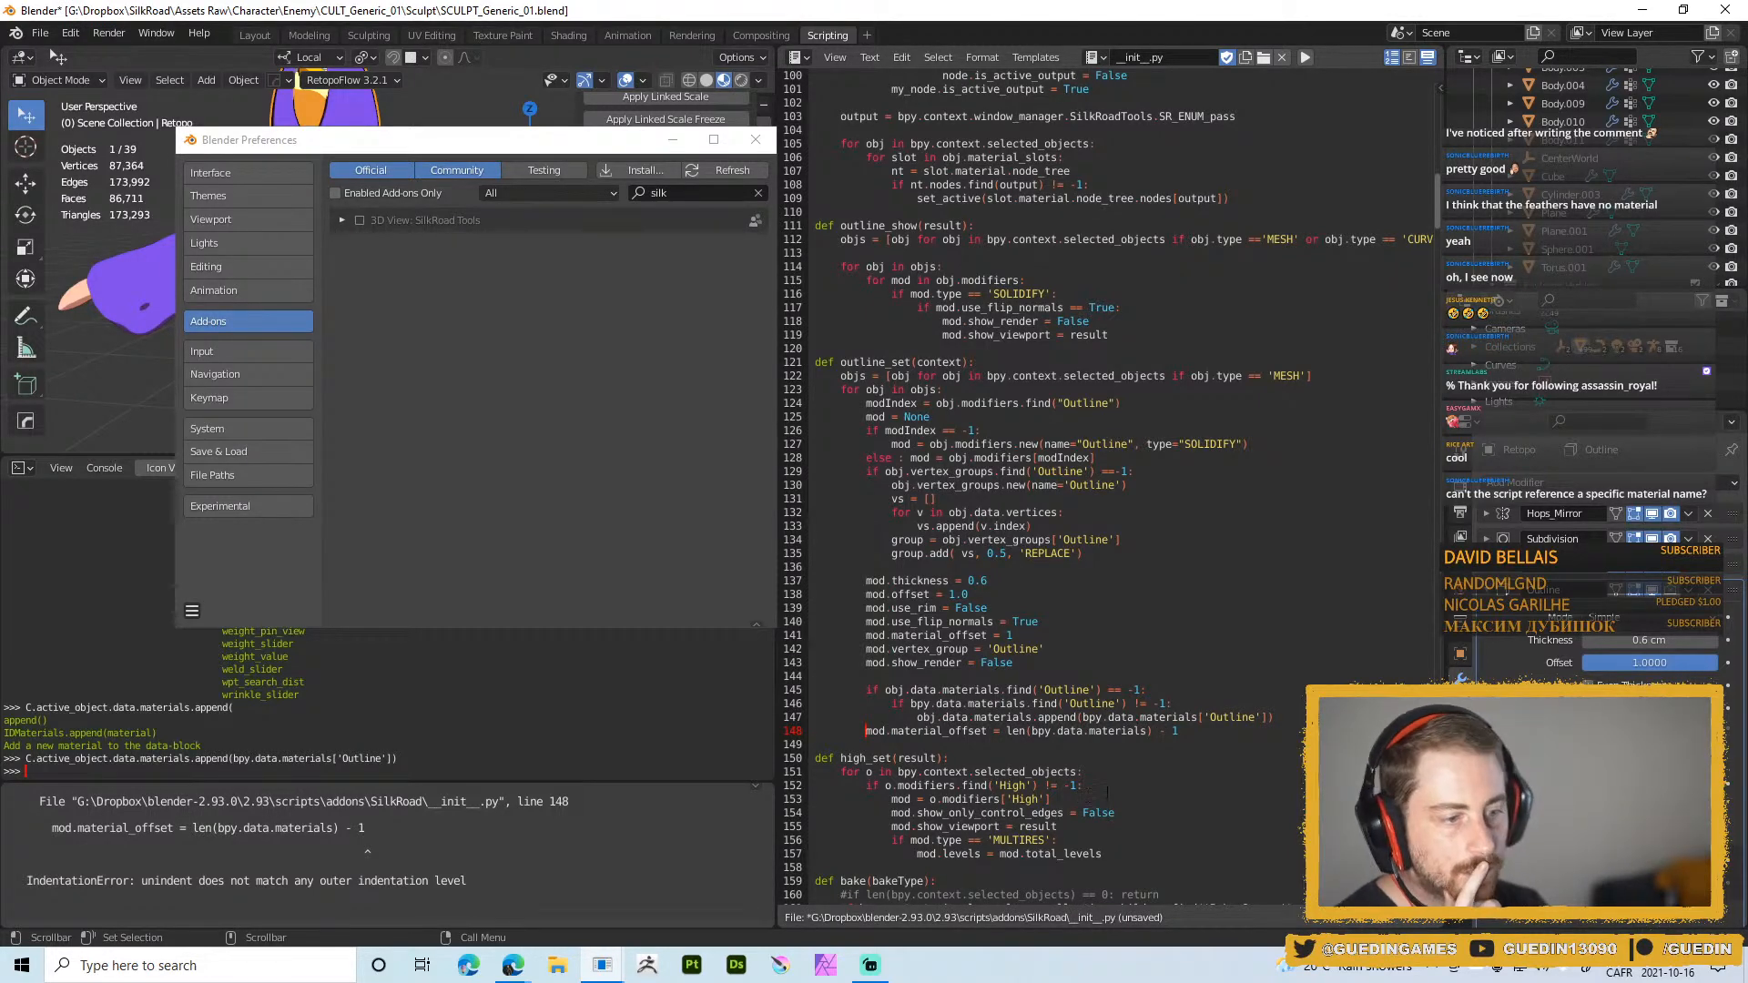
key(alt+s)
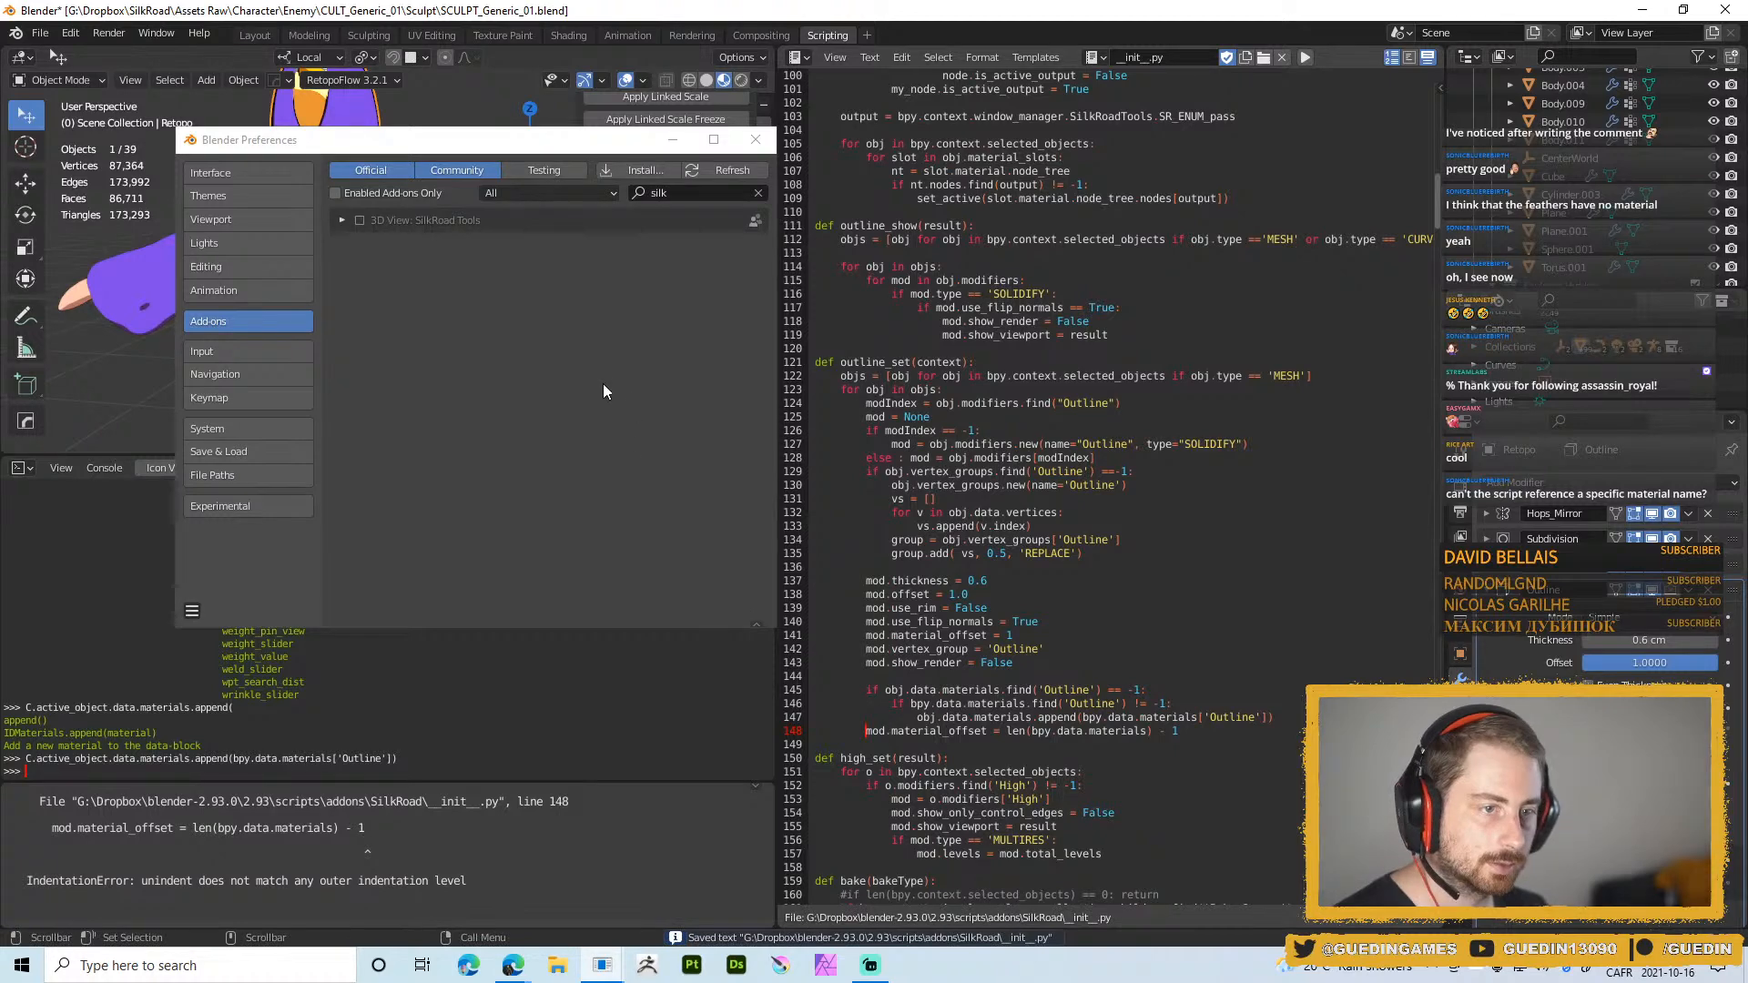
Enable the SilkRoad Tools add-on, close the preferences and return to the character in the 3D viewport
click(359, 221)
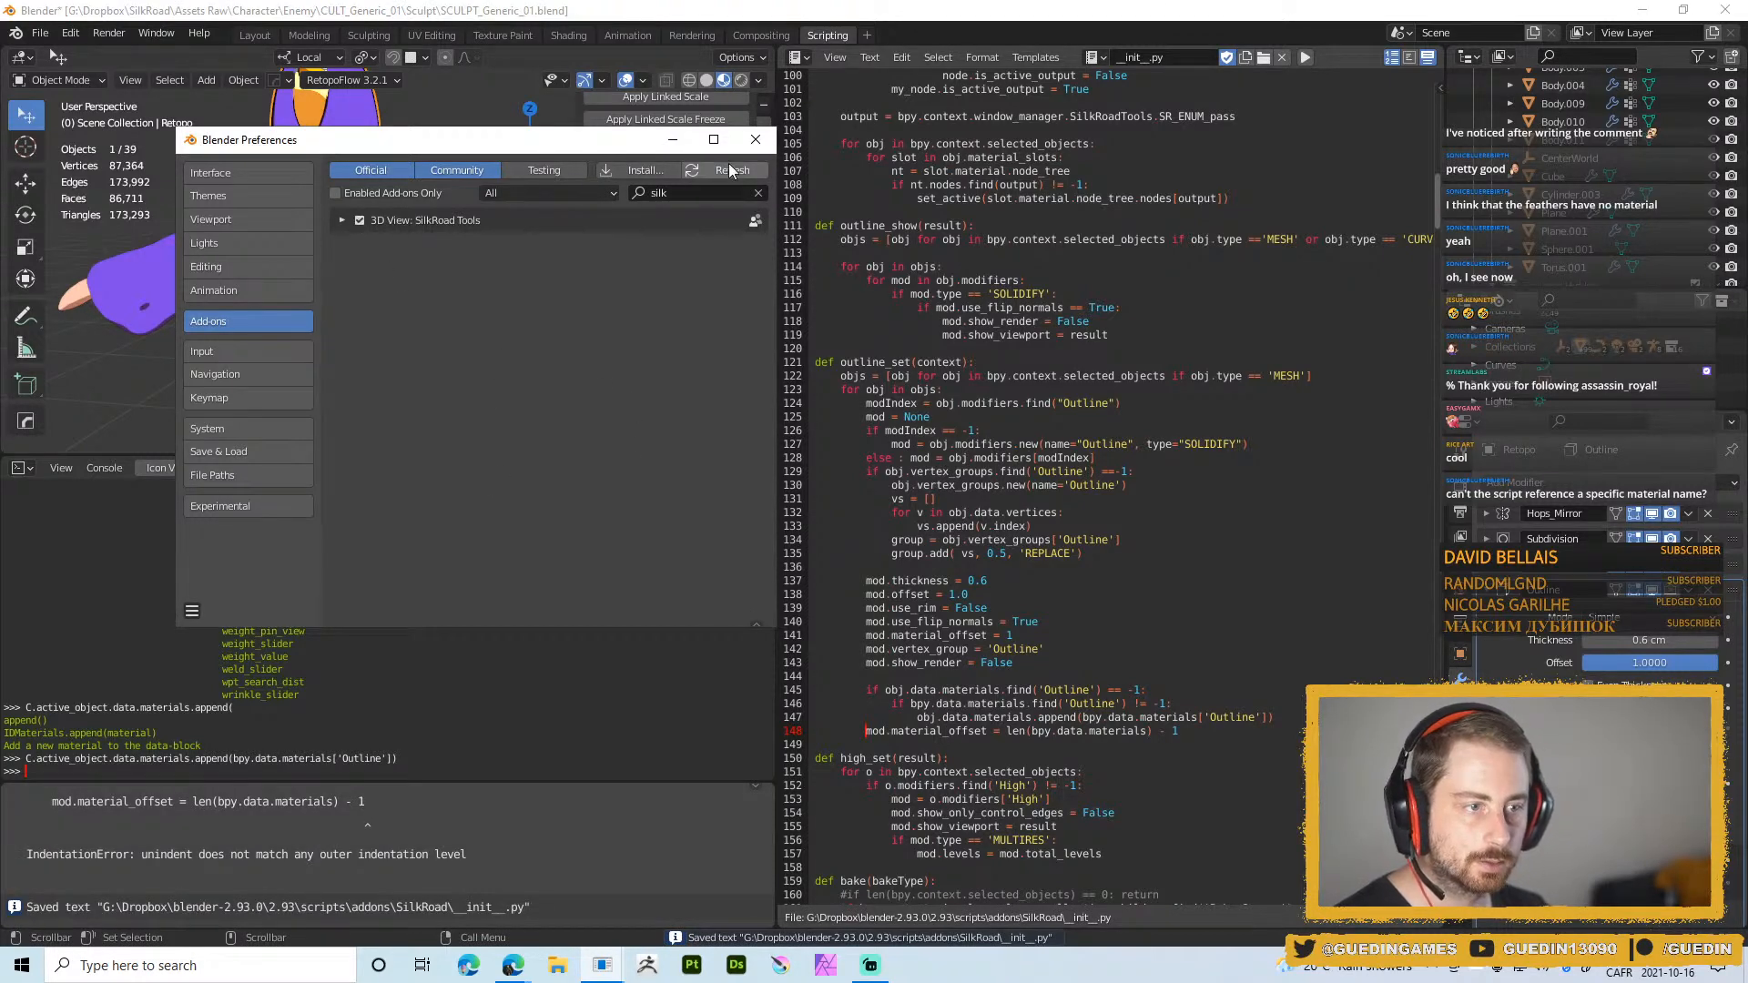
click(755, 140)
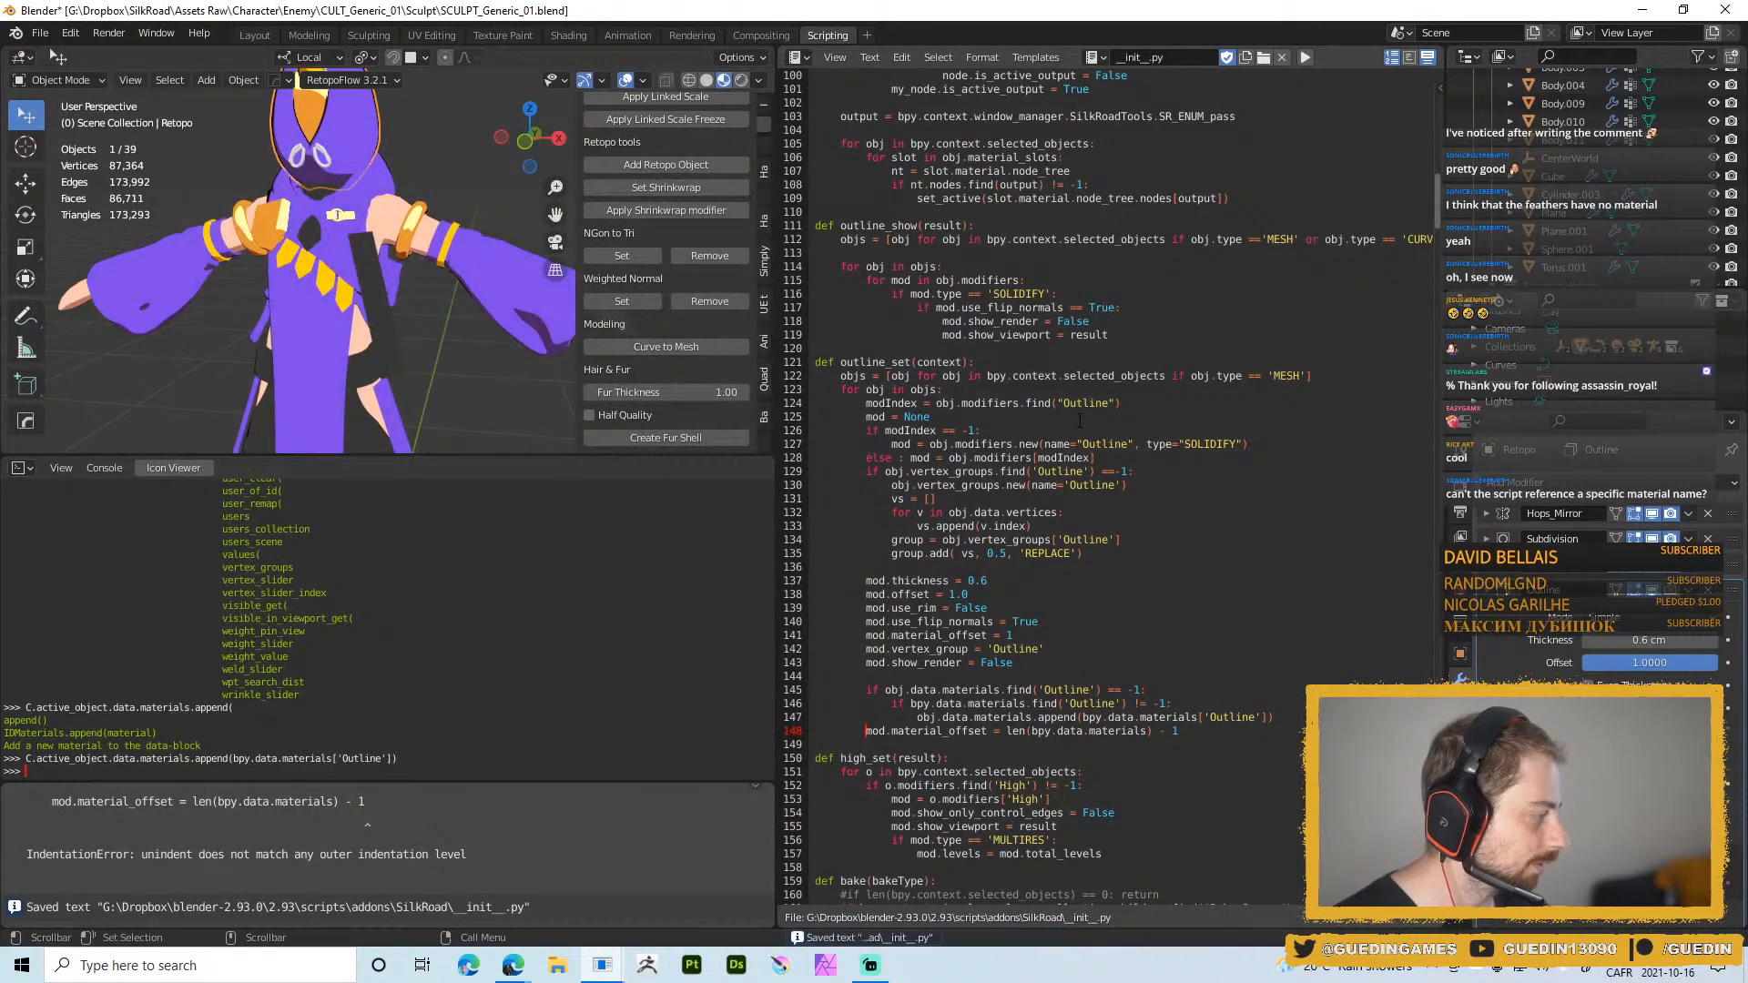
scroll(418, 347, down, 3)
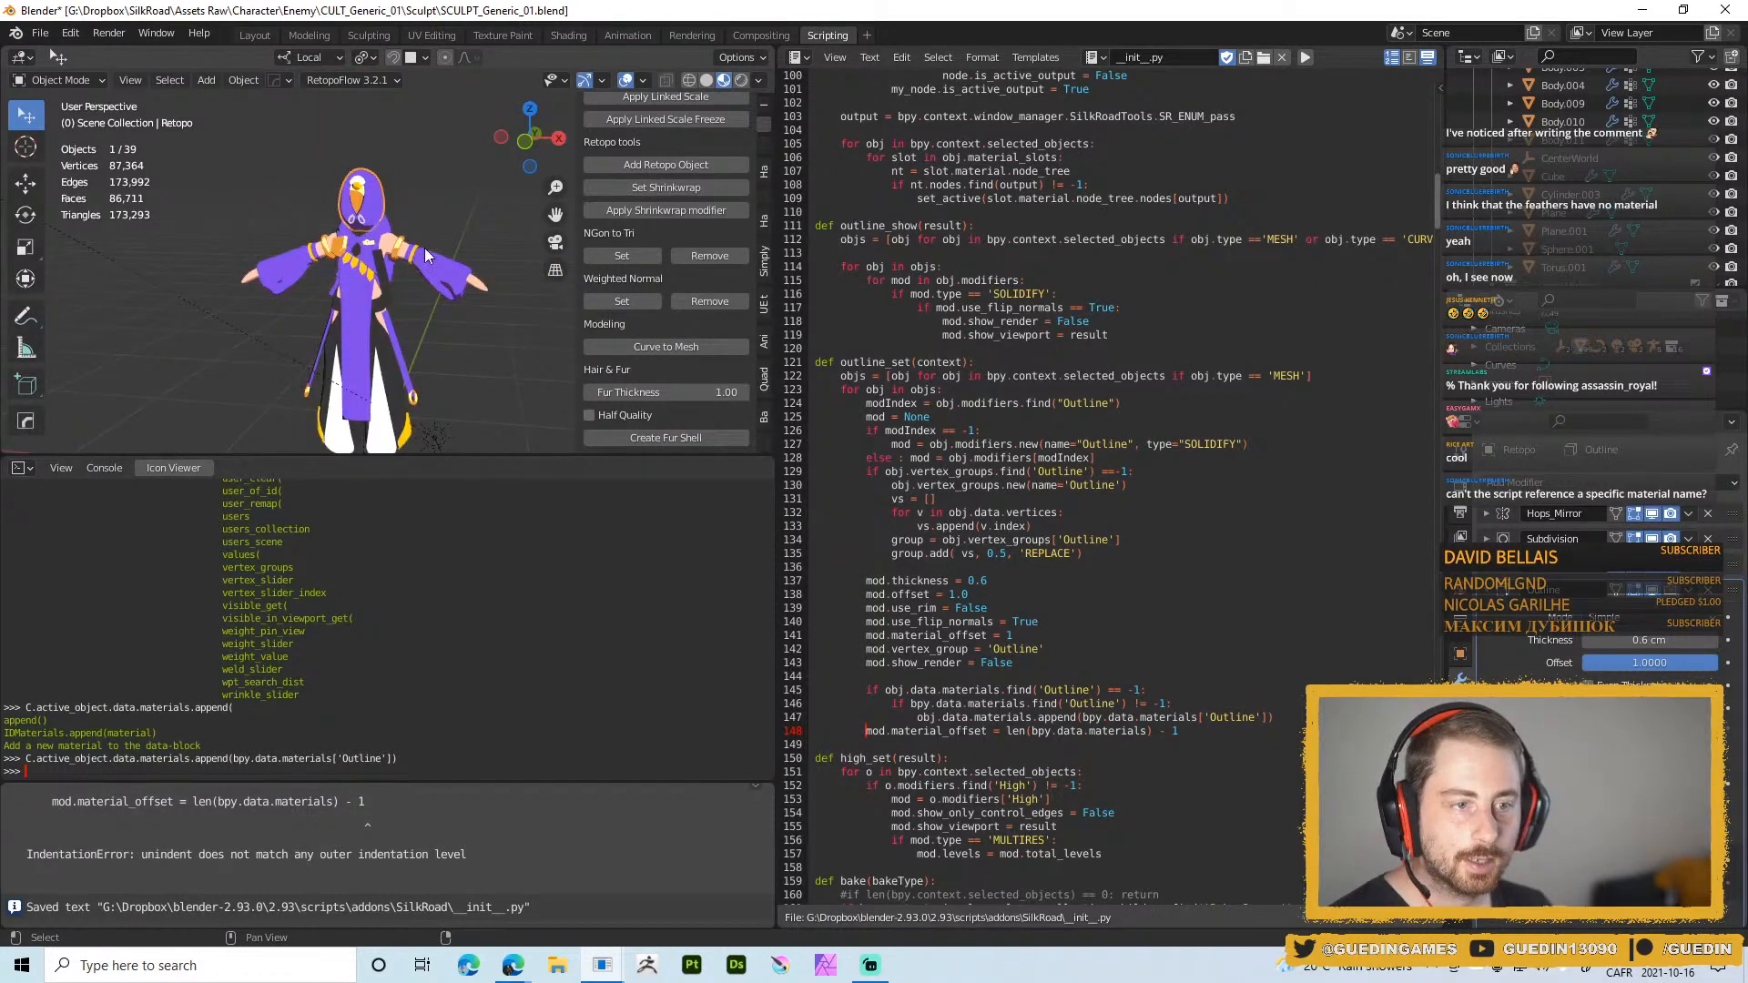
click(436, 239)
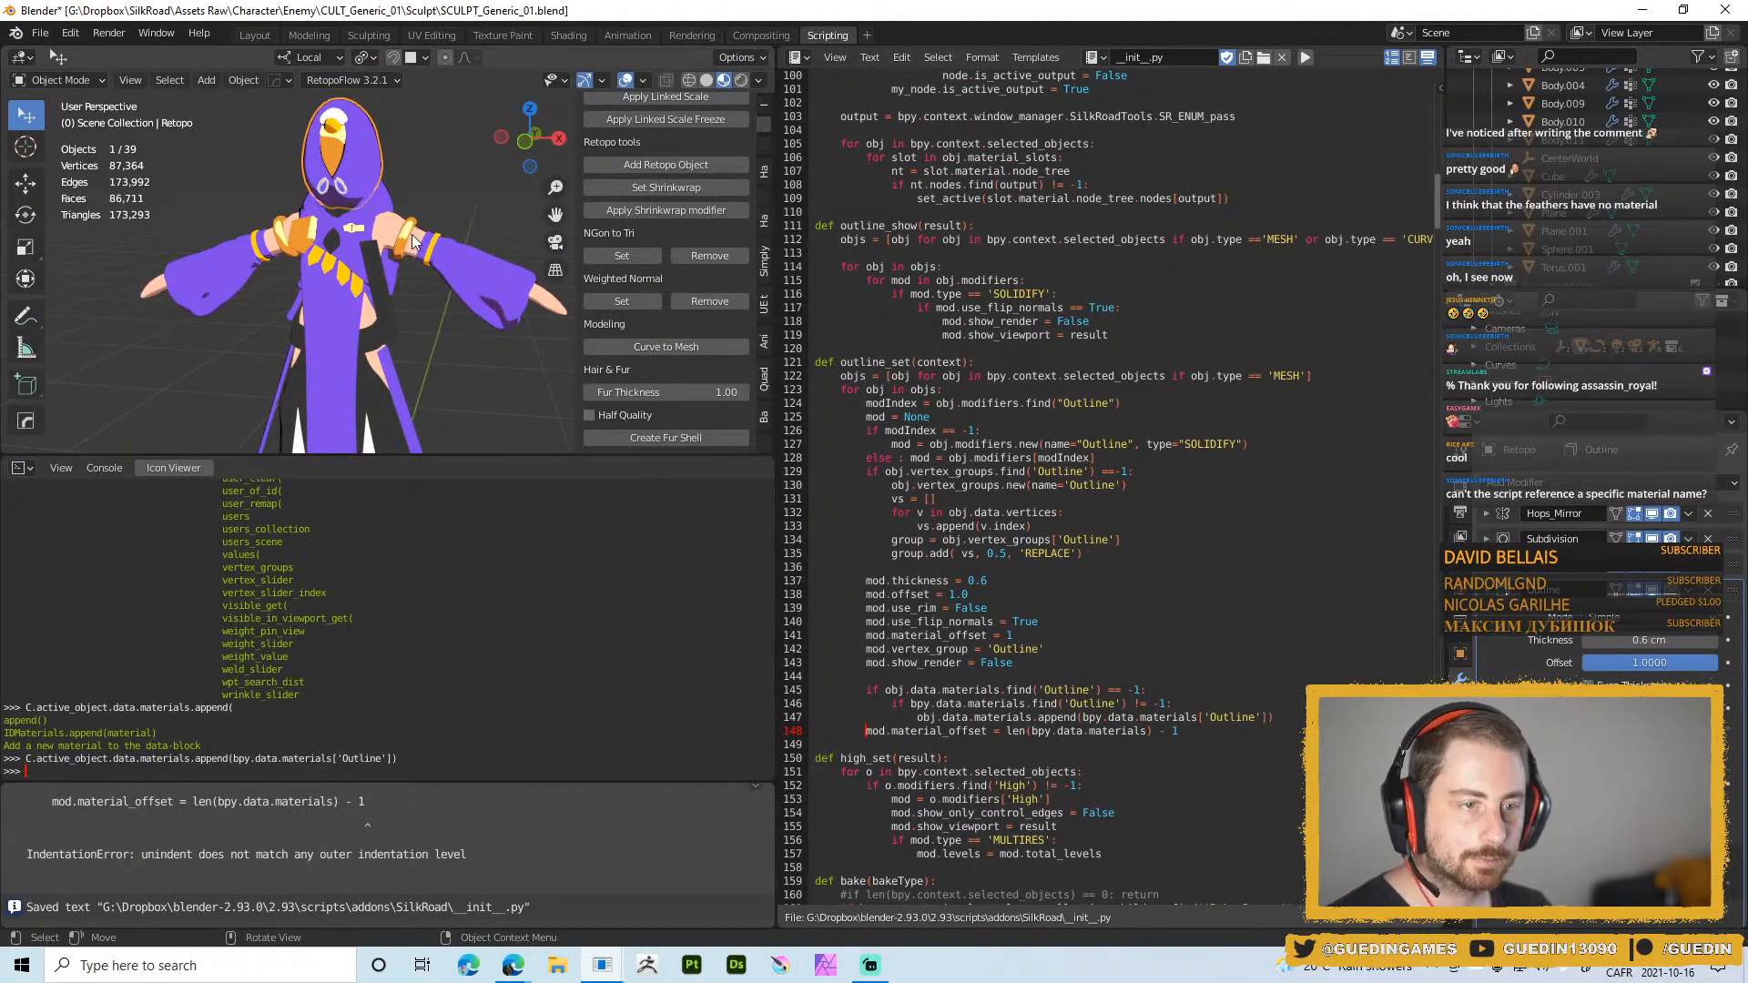
Run the SilkRoad outline setup on the gold arm ring and check its material slots and modifiers
scroll(425, 226, up, 4)
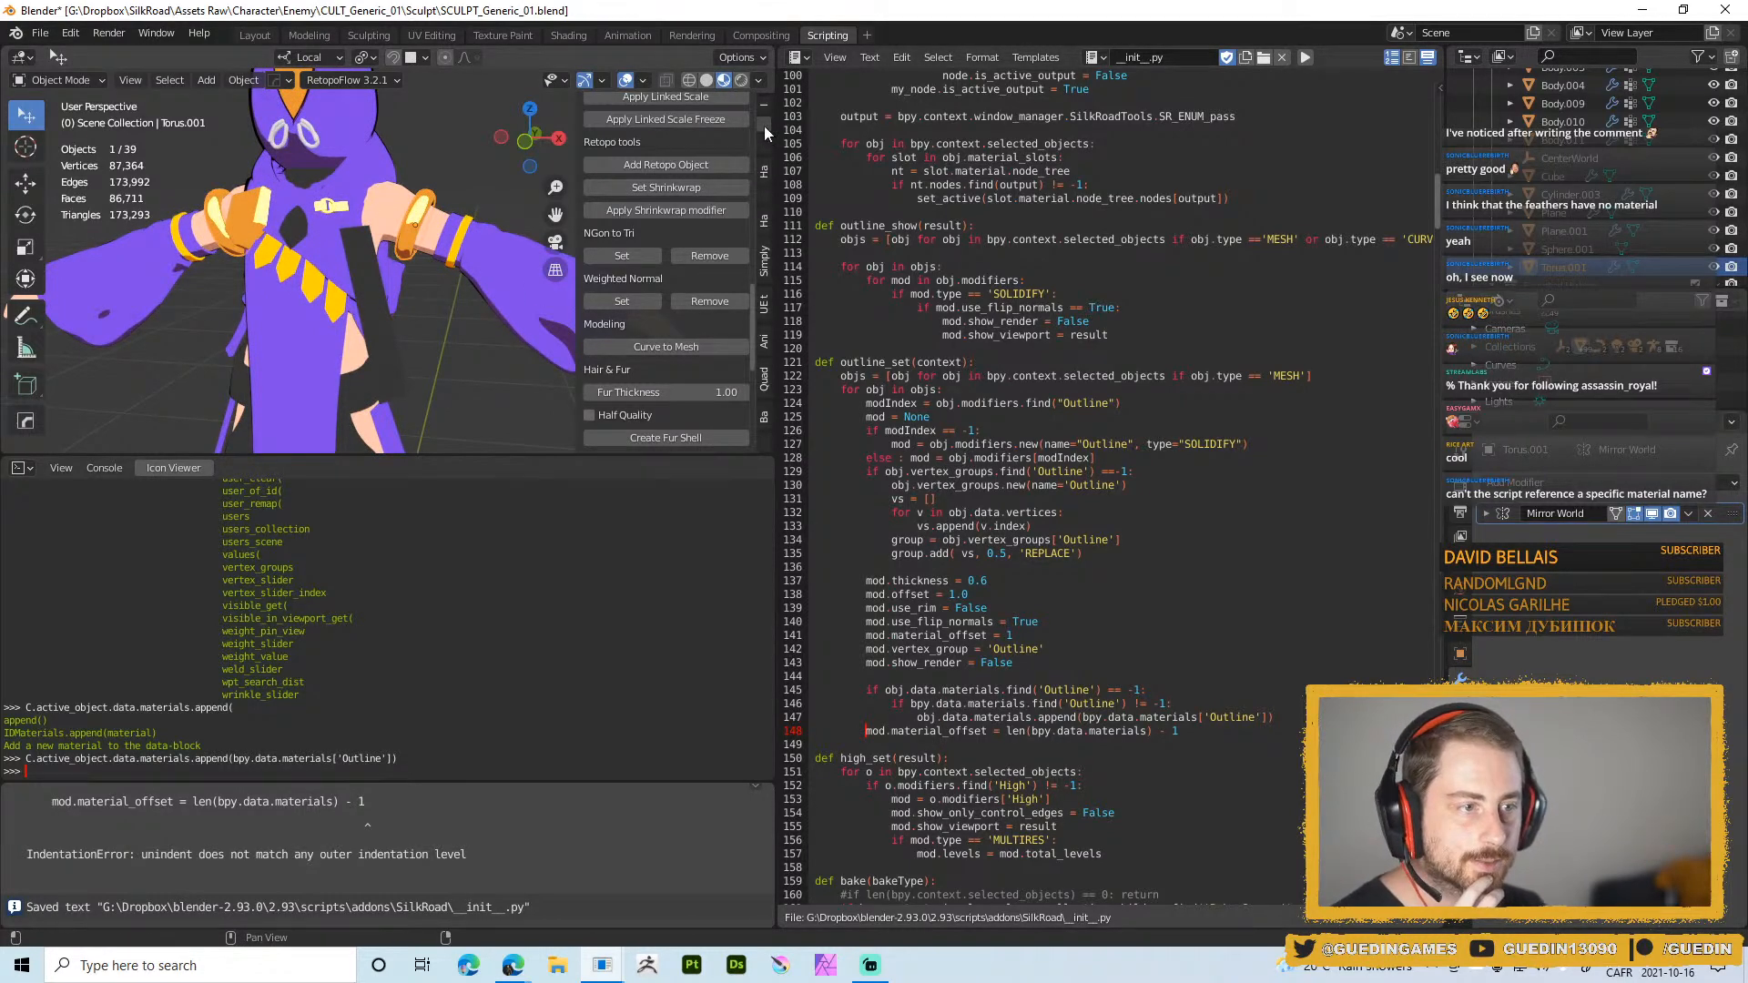
scroll(633, 271, down, 8)
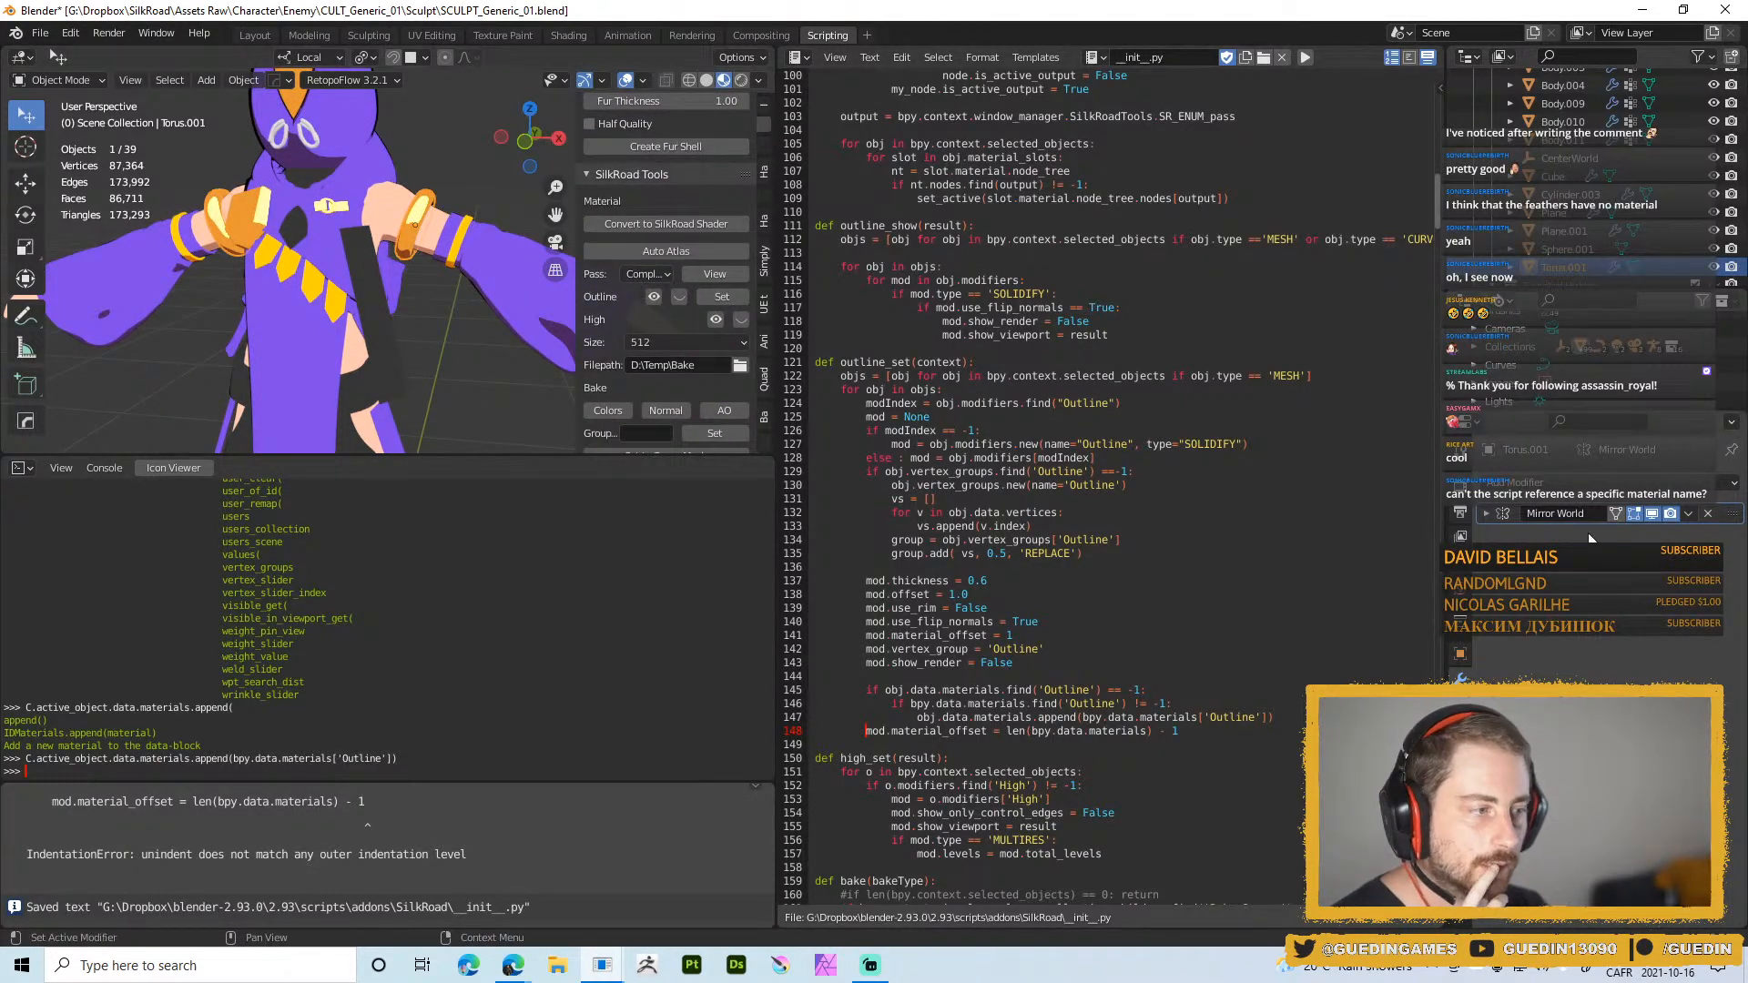
click(1460, 797)
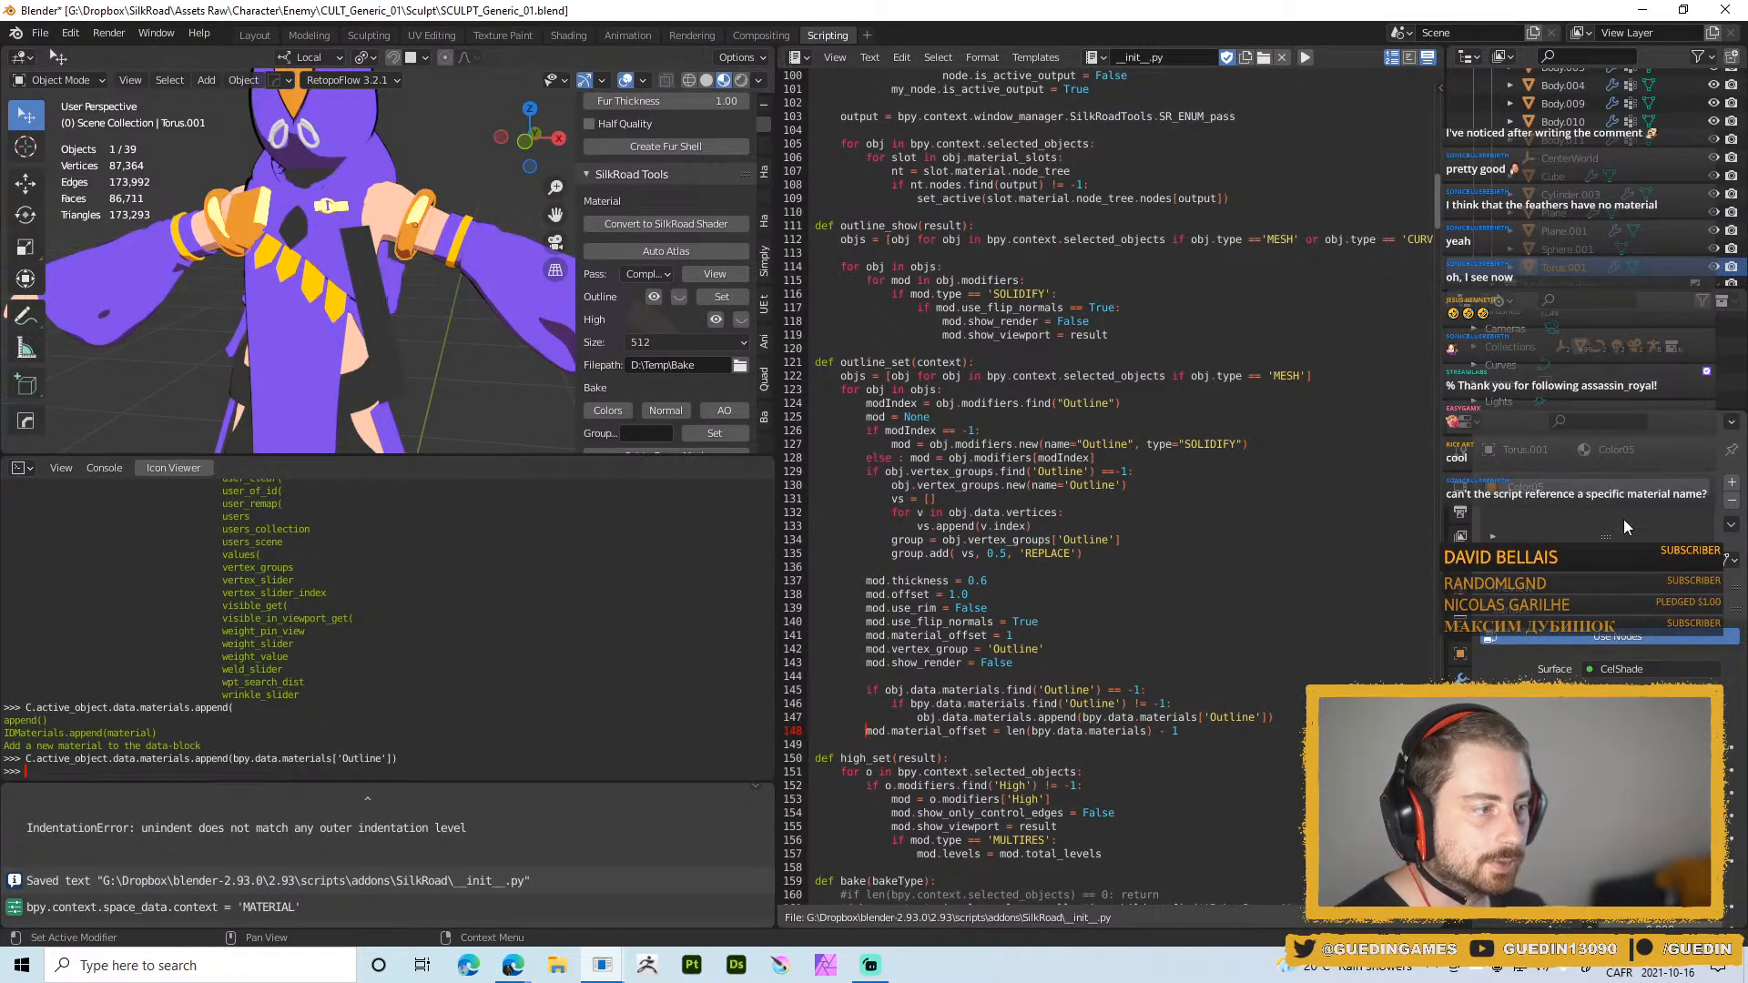
click(1459, 678)
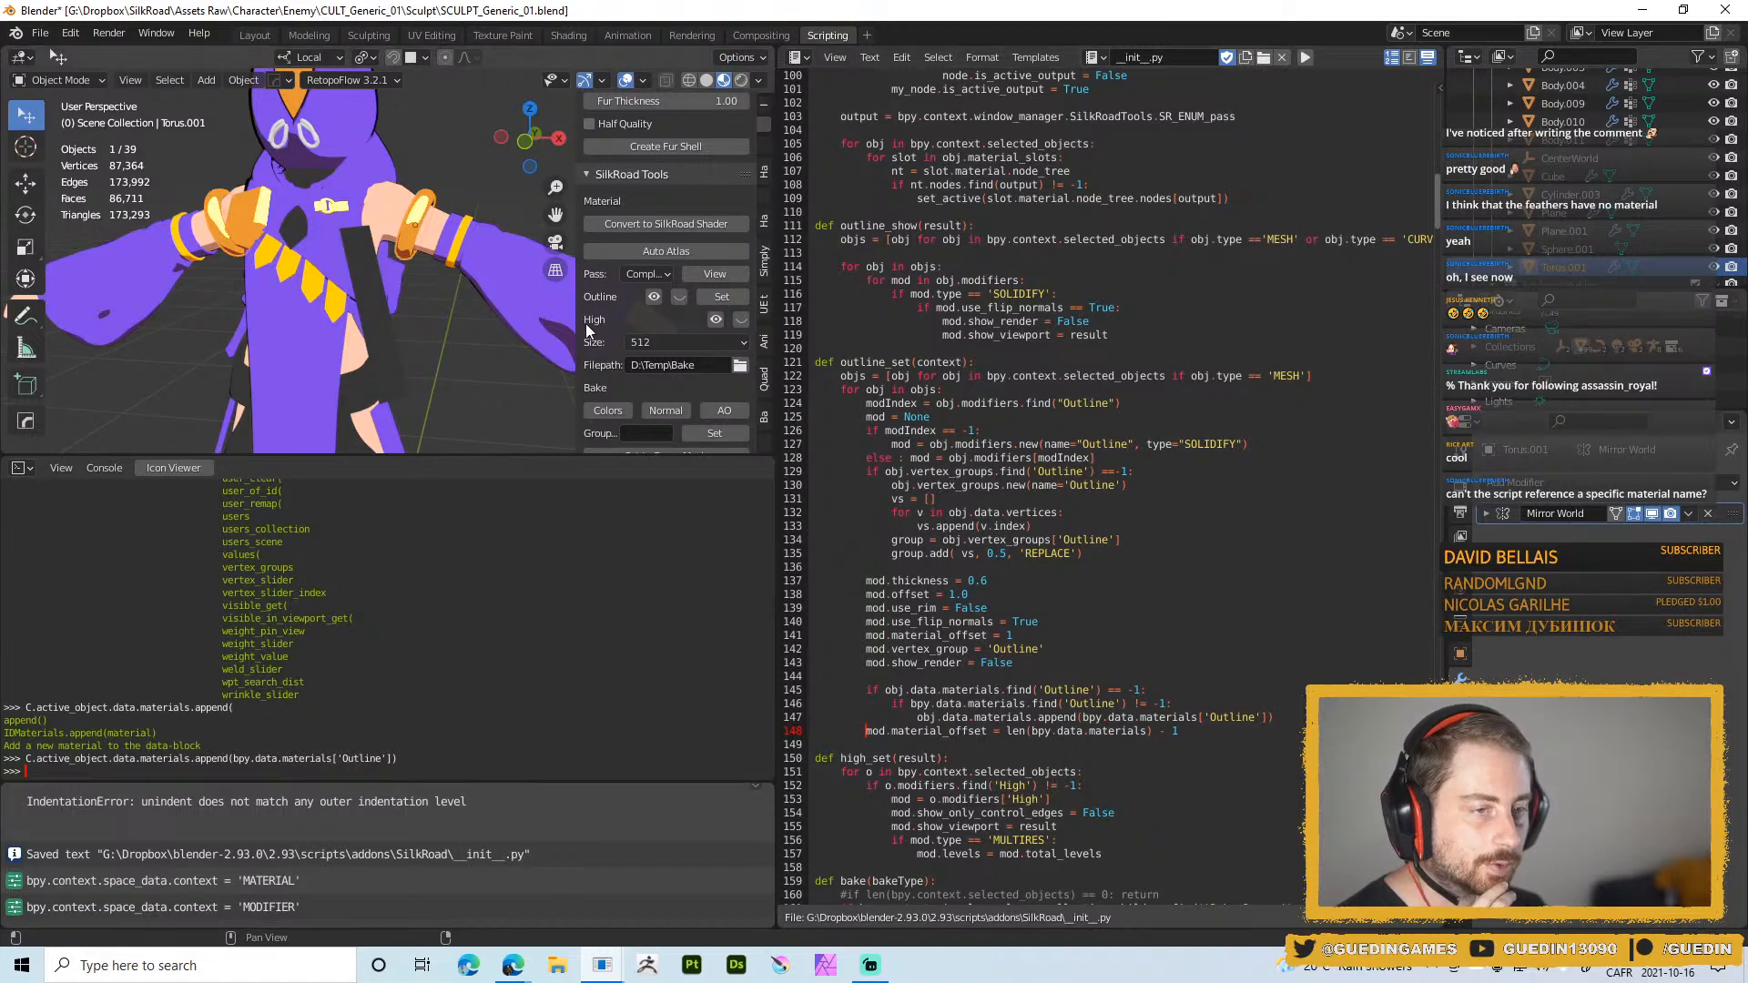
click(722, 296)
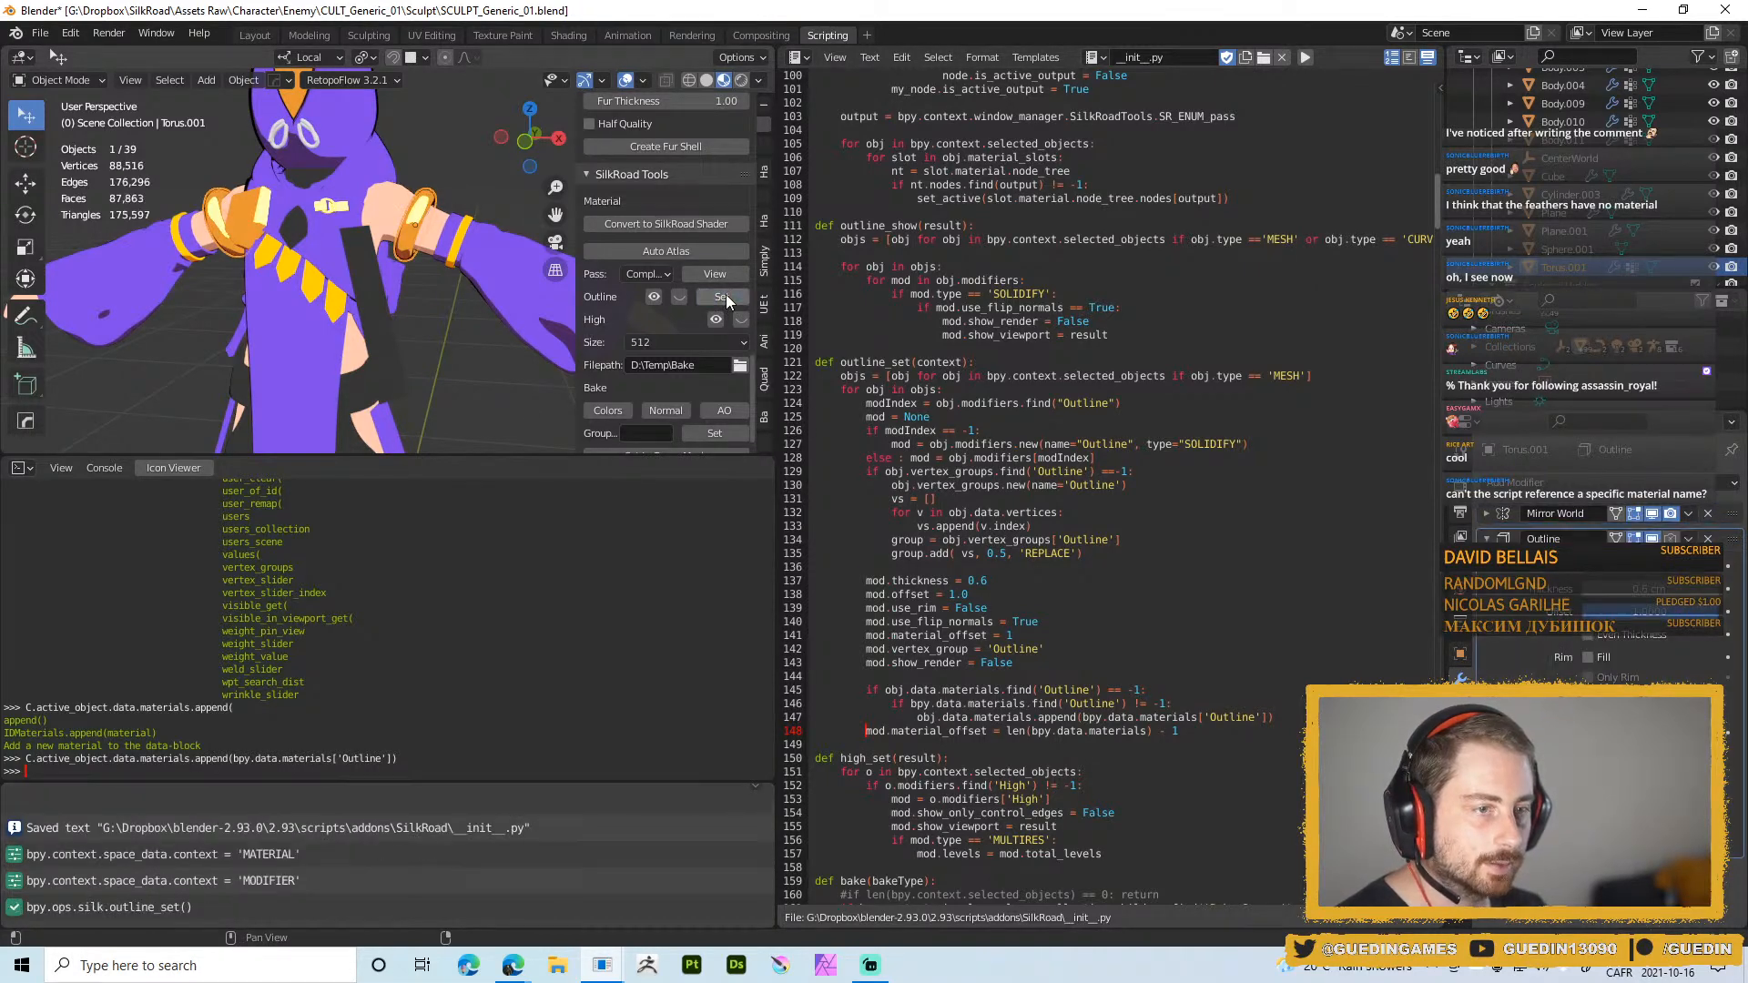
click(1460, 794)
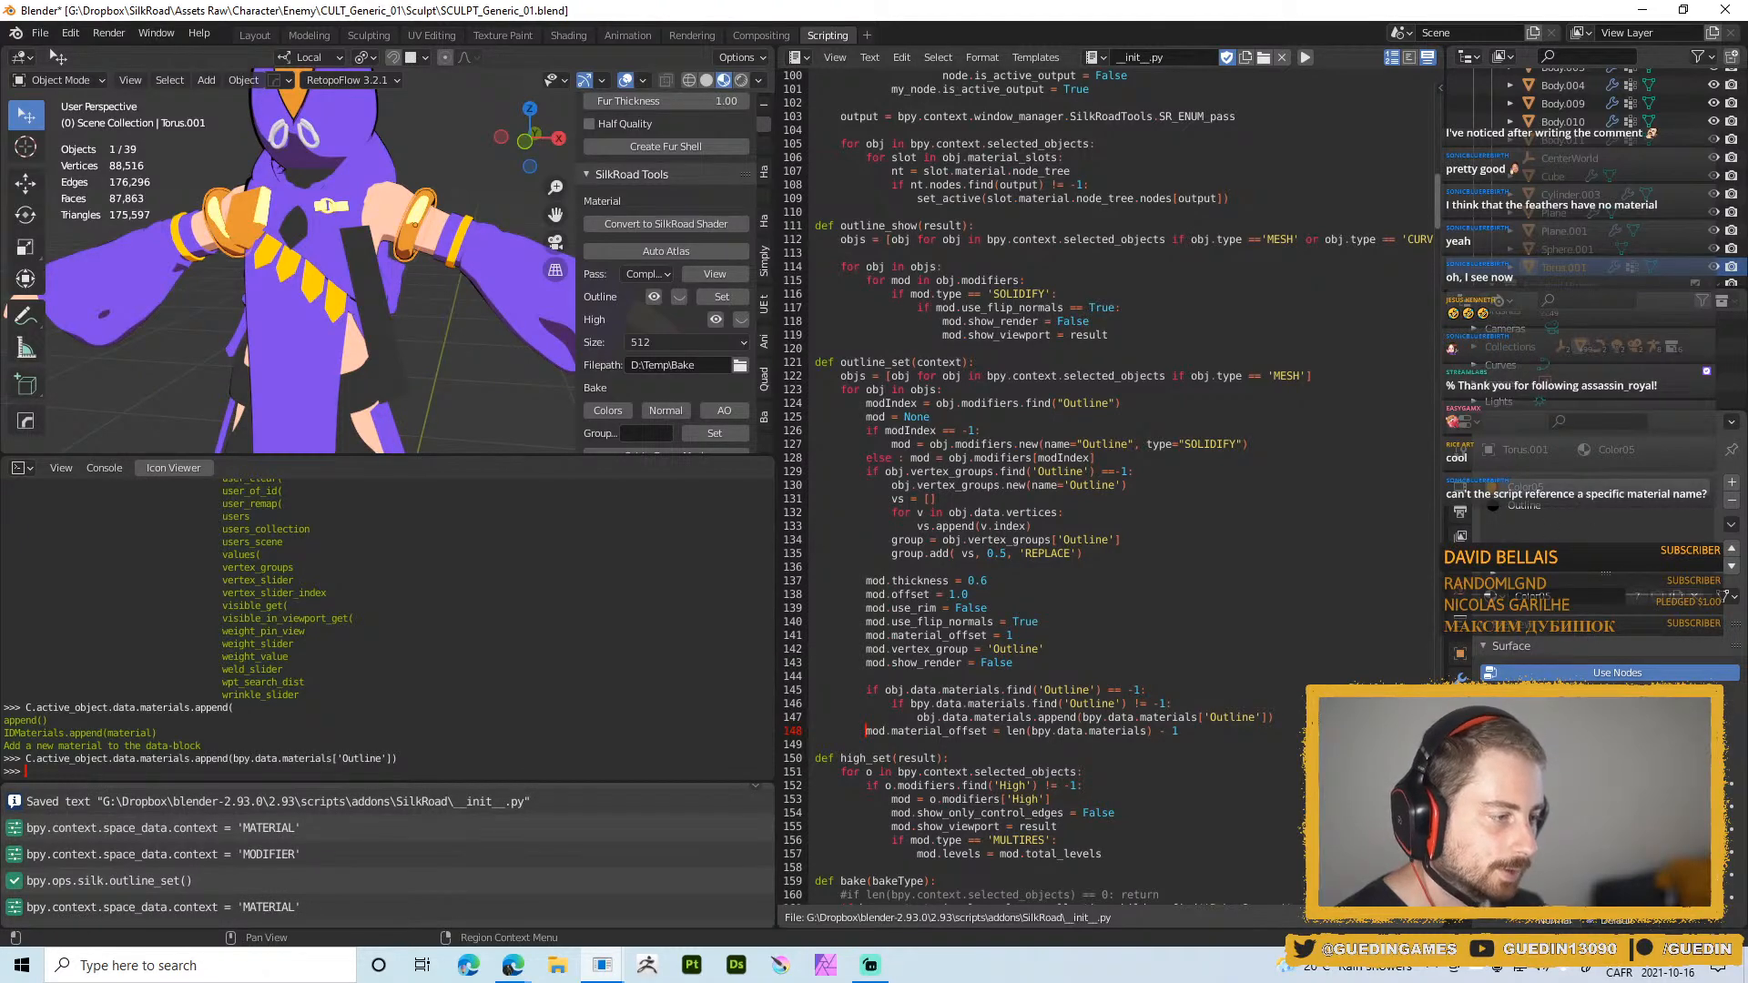
click(1461, 679)
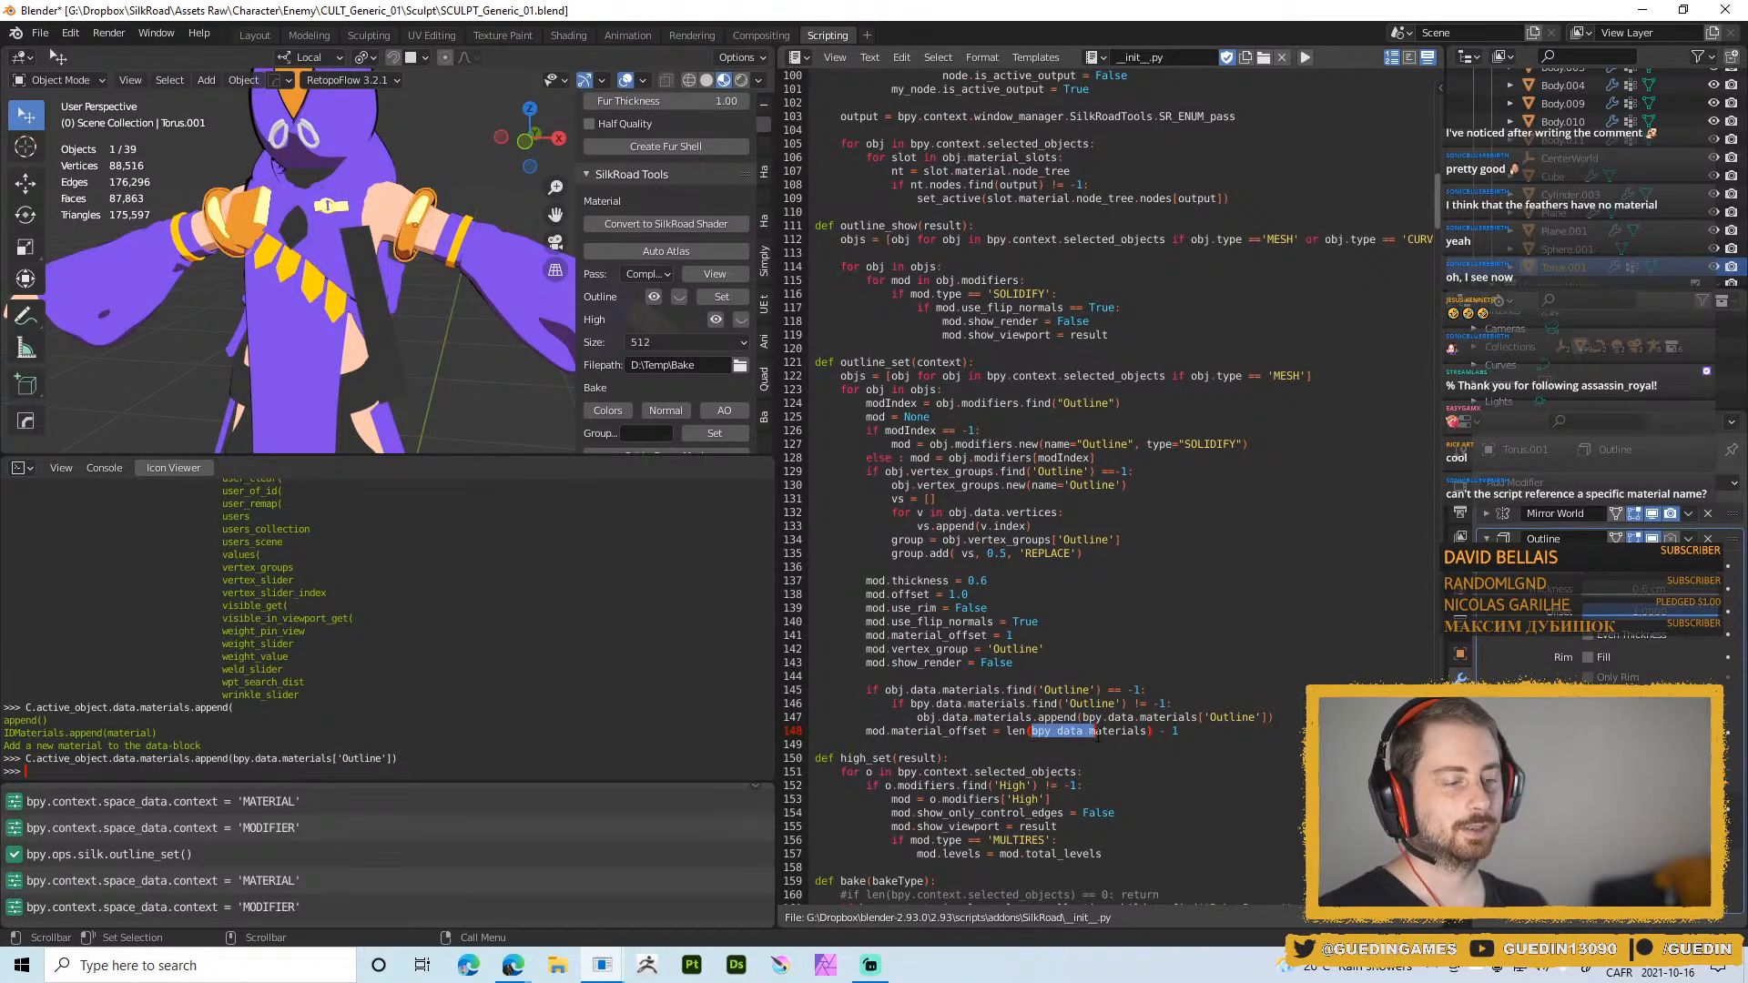
Change bpy to obj in the mod.material_offset line so it reads len(obj.data.materials) - 1, and save the script
drag(1090, 737, 1082, 726)
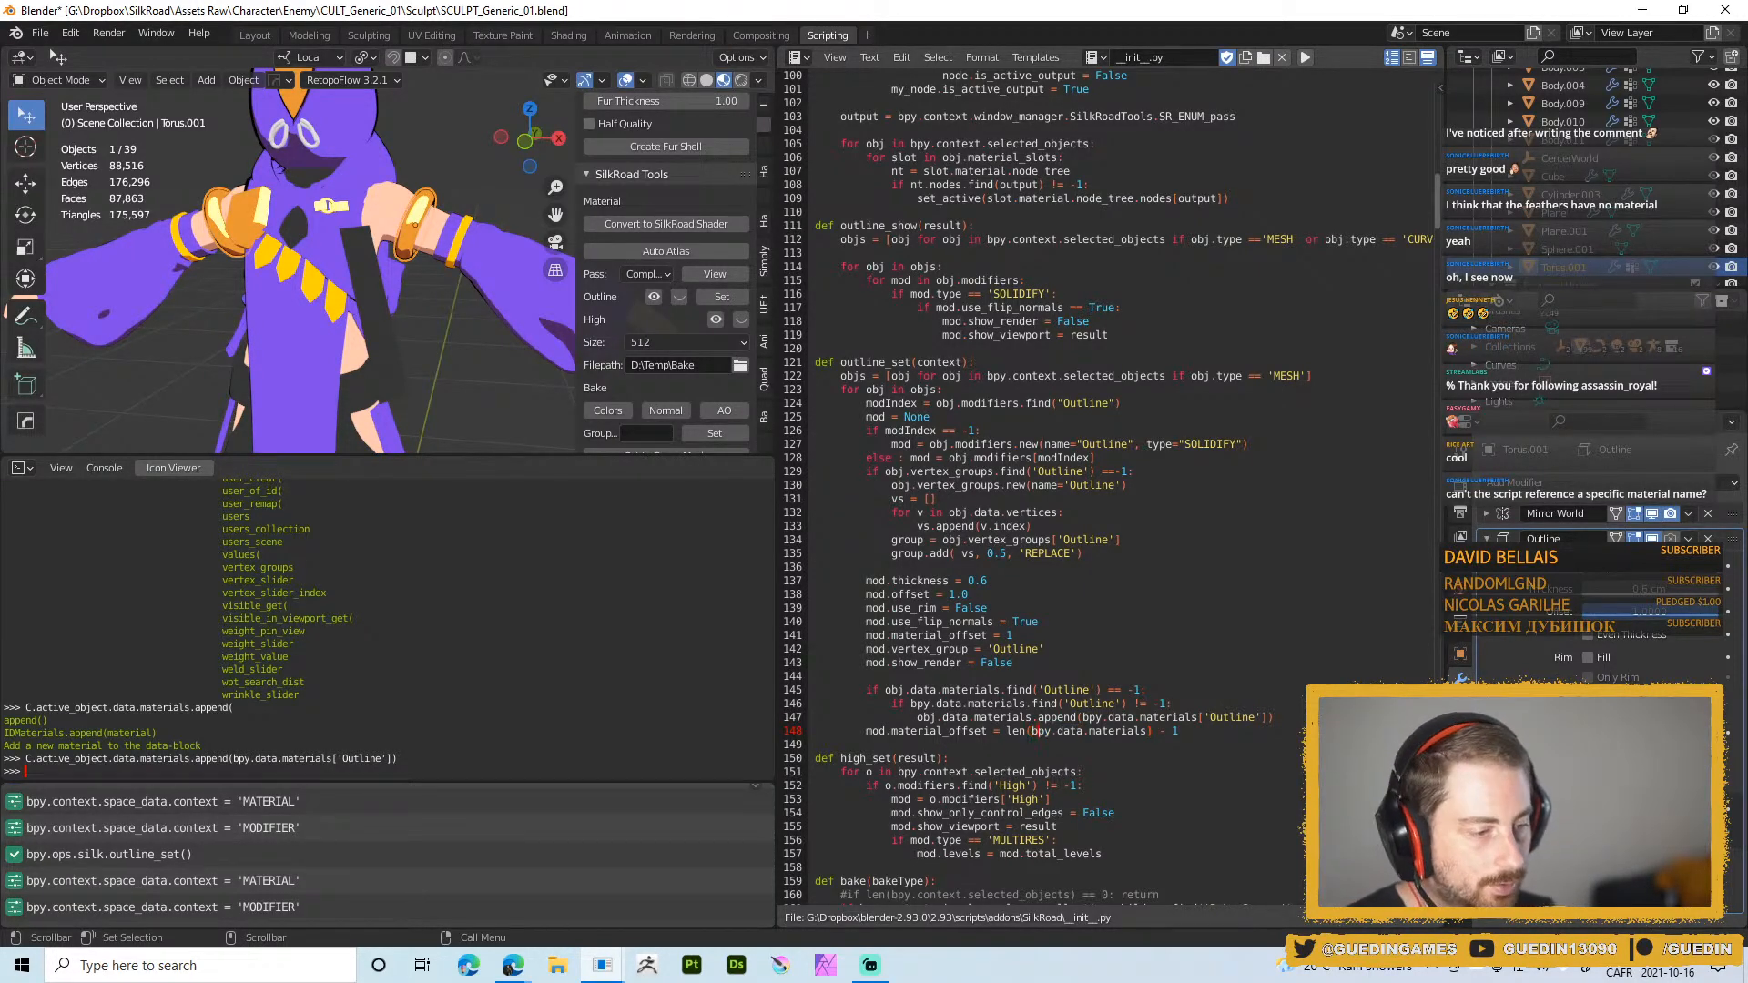
key(BackSpace)
key(BackSpace)
key(BackSpace)
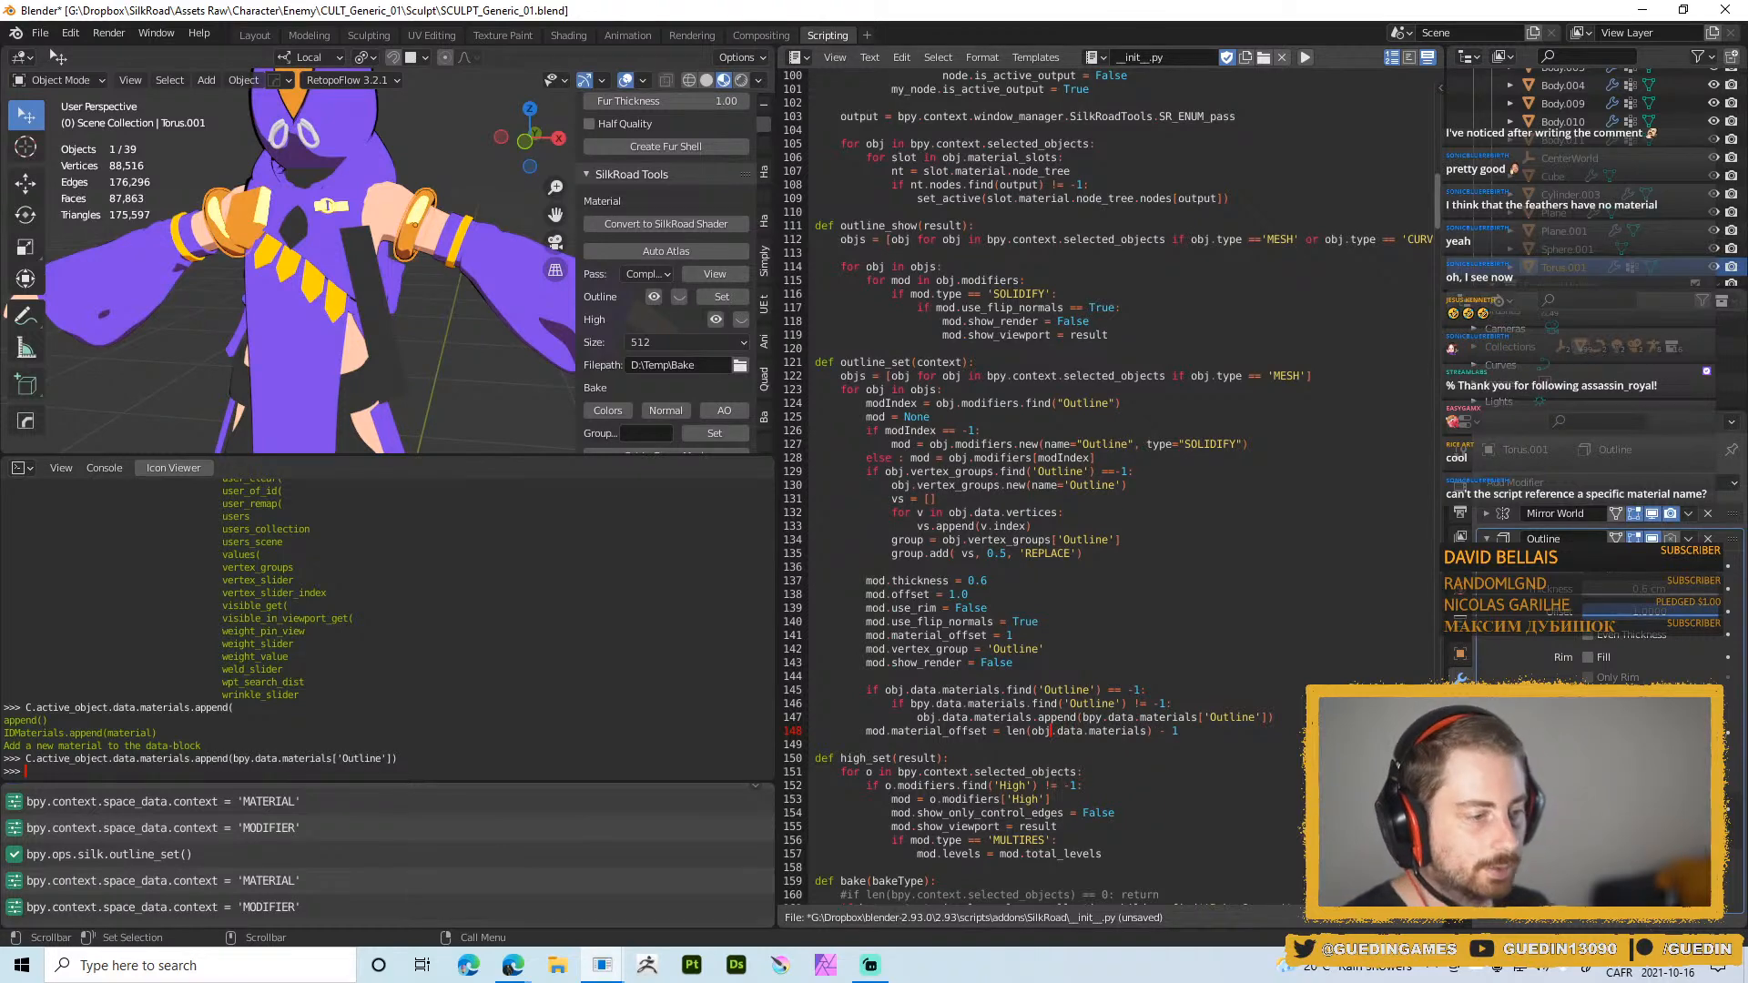
key(alt+s)
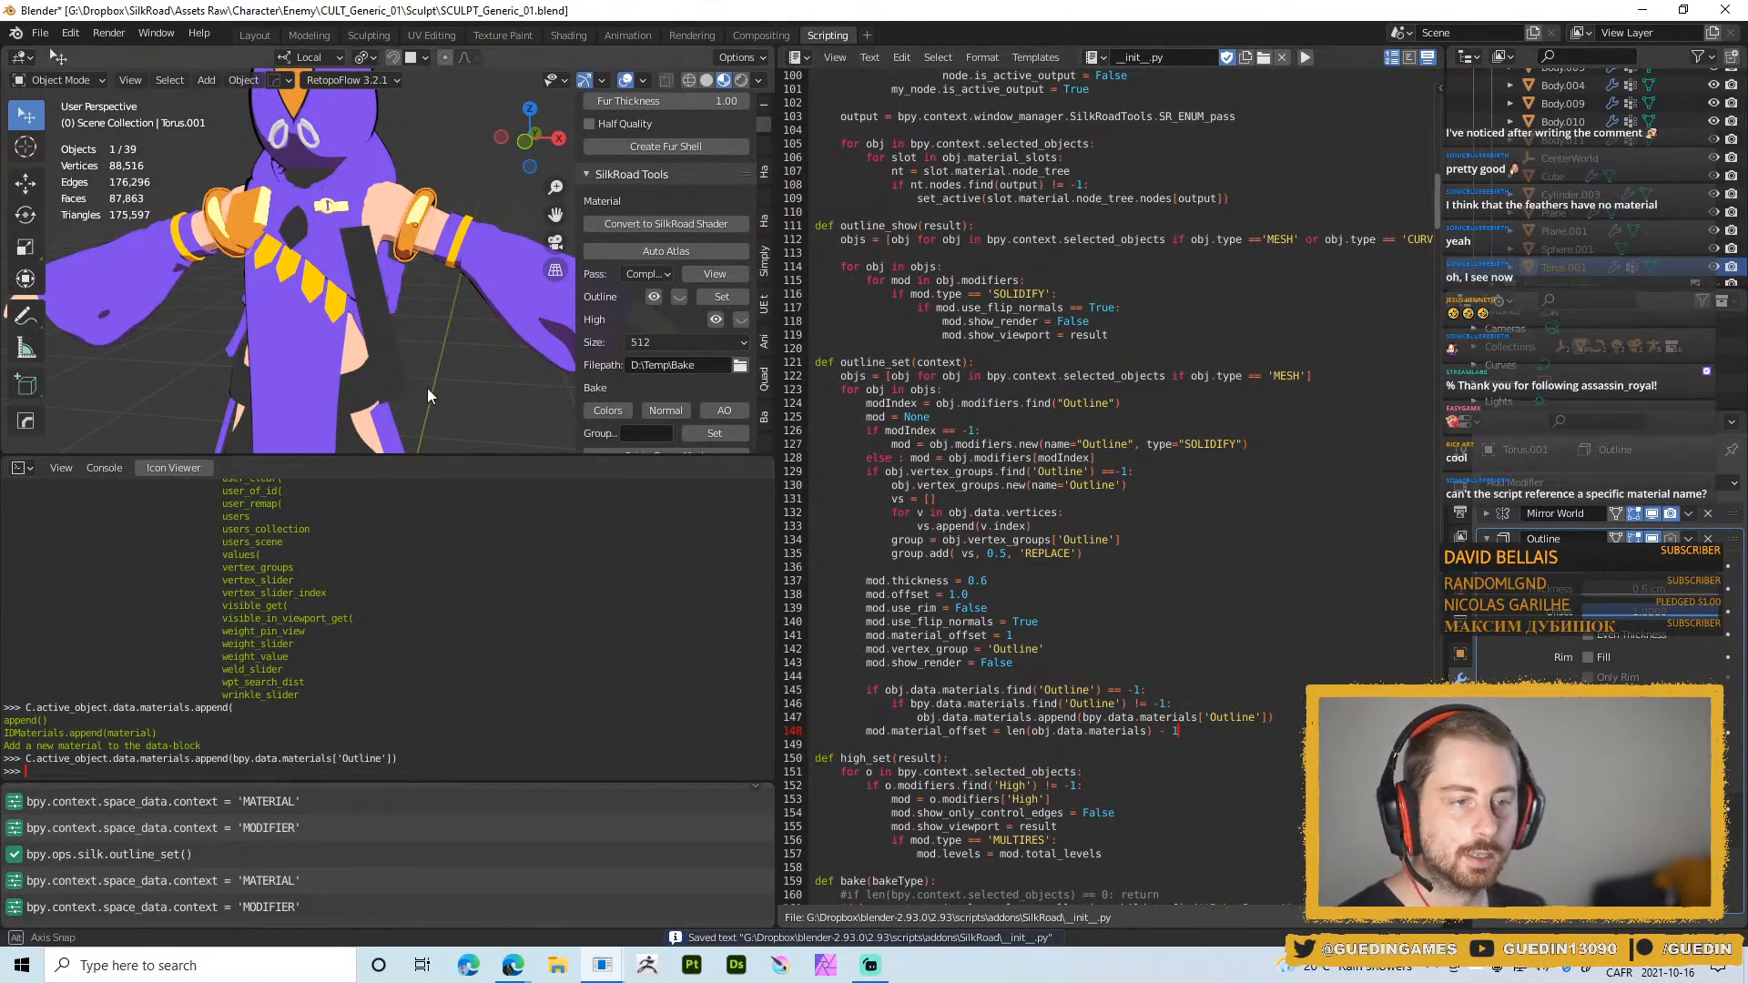
Remove the Outline modifier and the Outline material slot from the arm ring, and save the Blender file
middle_drag(428, 389, 446, 291)
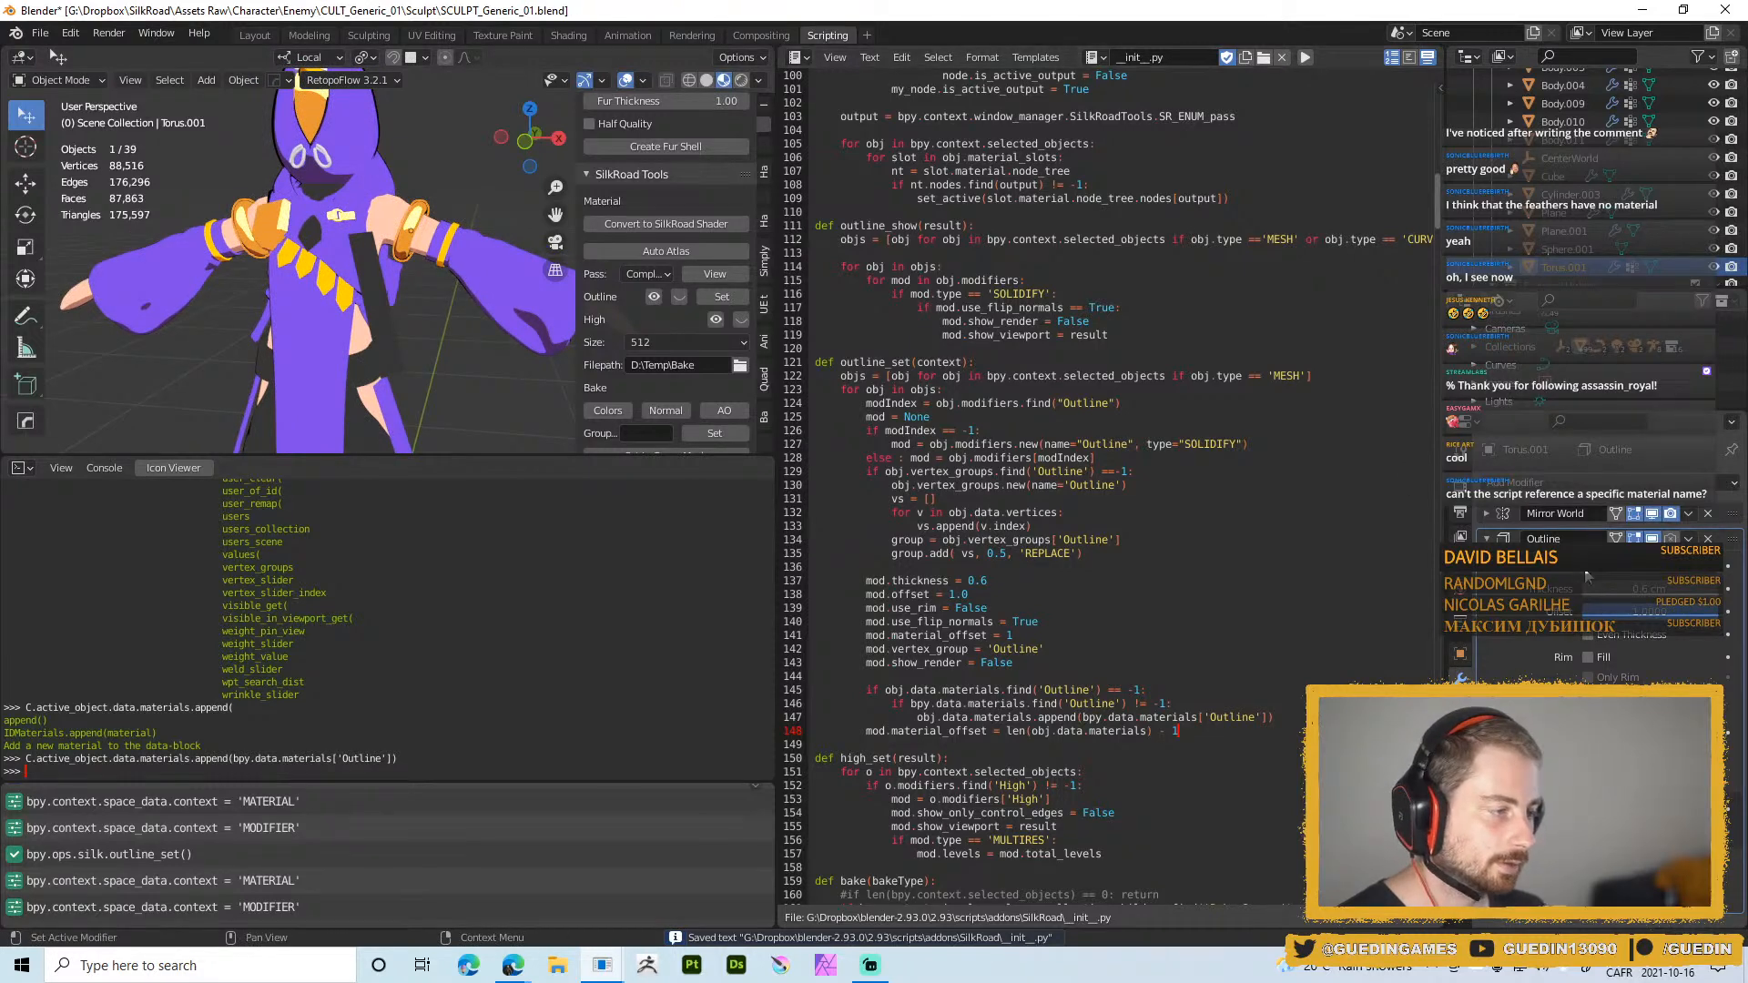
click(1708, 540)
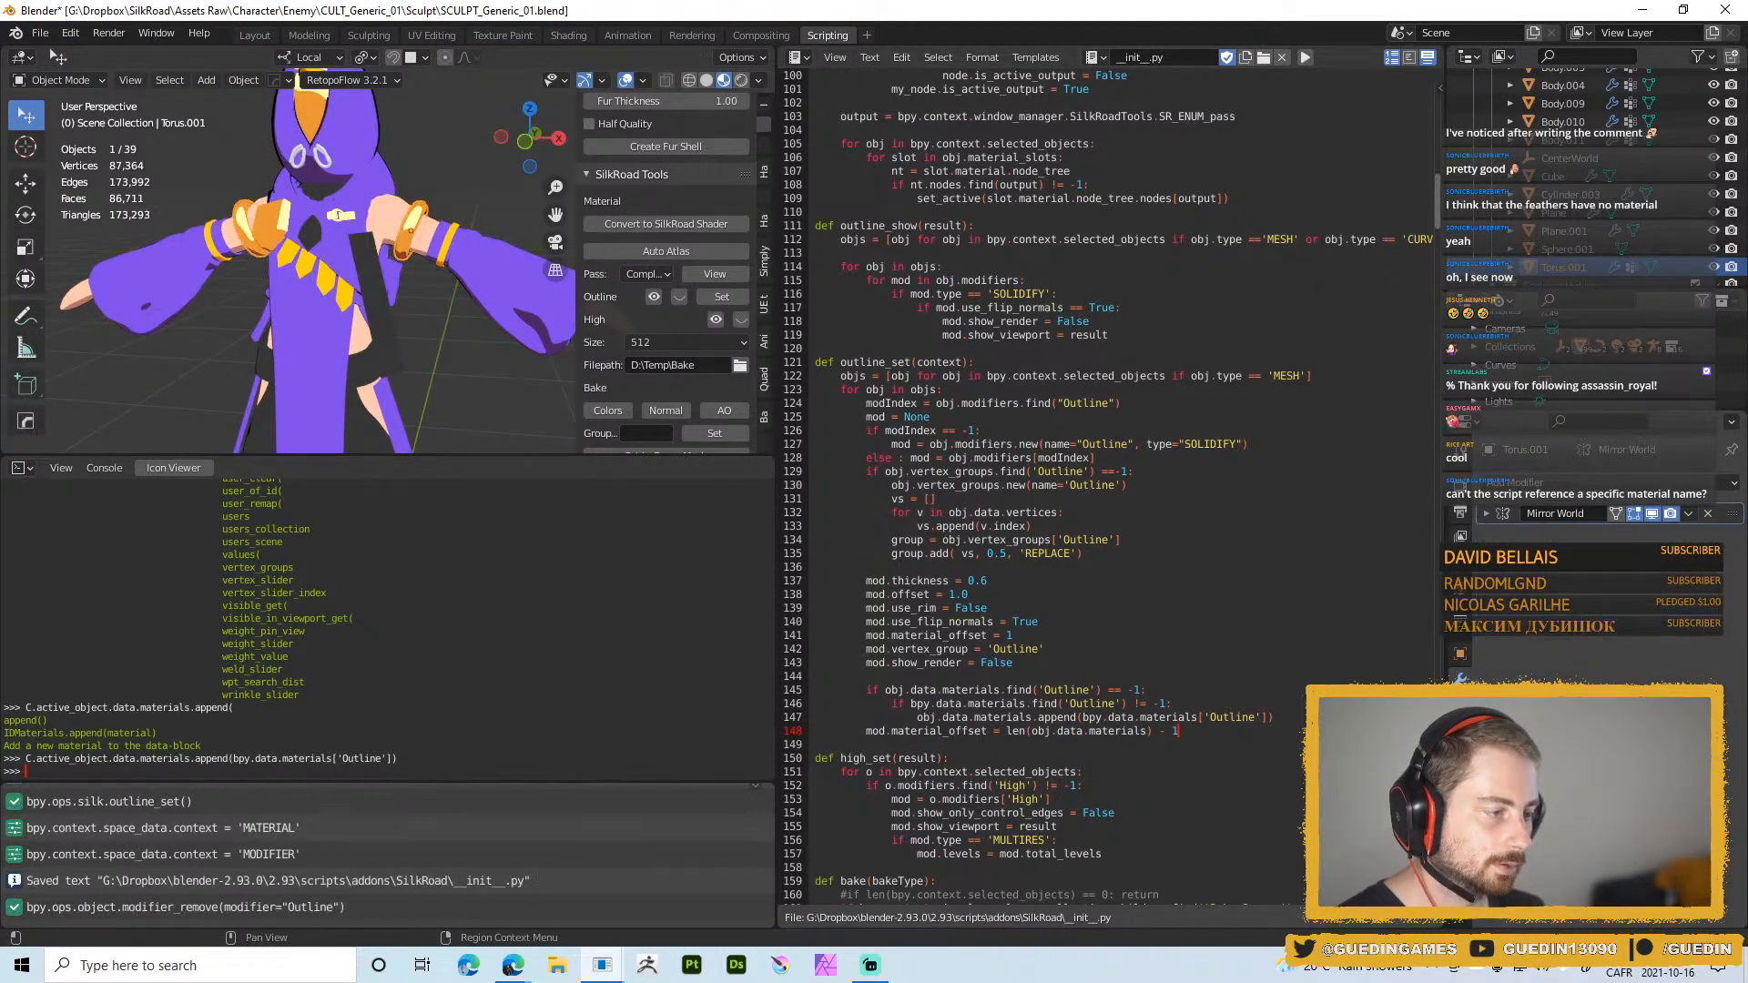
click(1459, 801)
click(1597, 507)
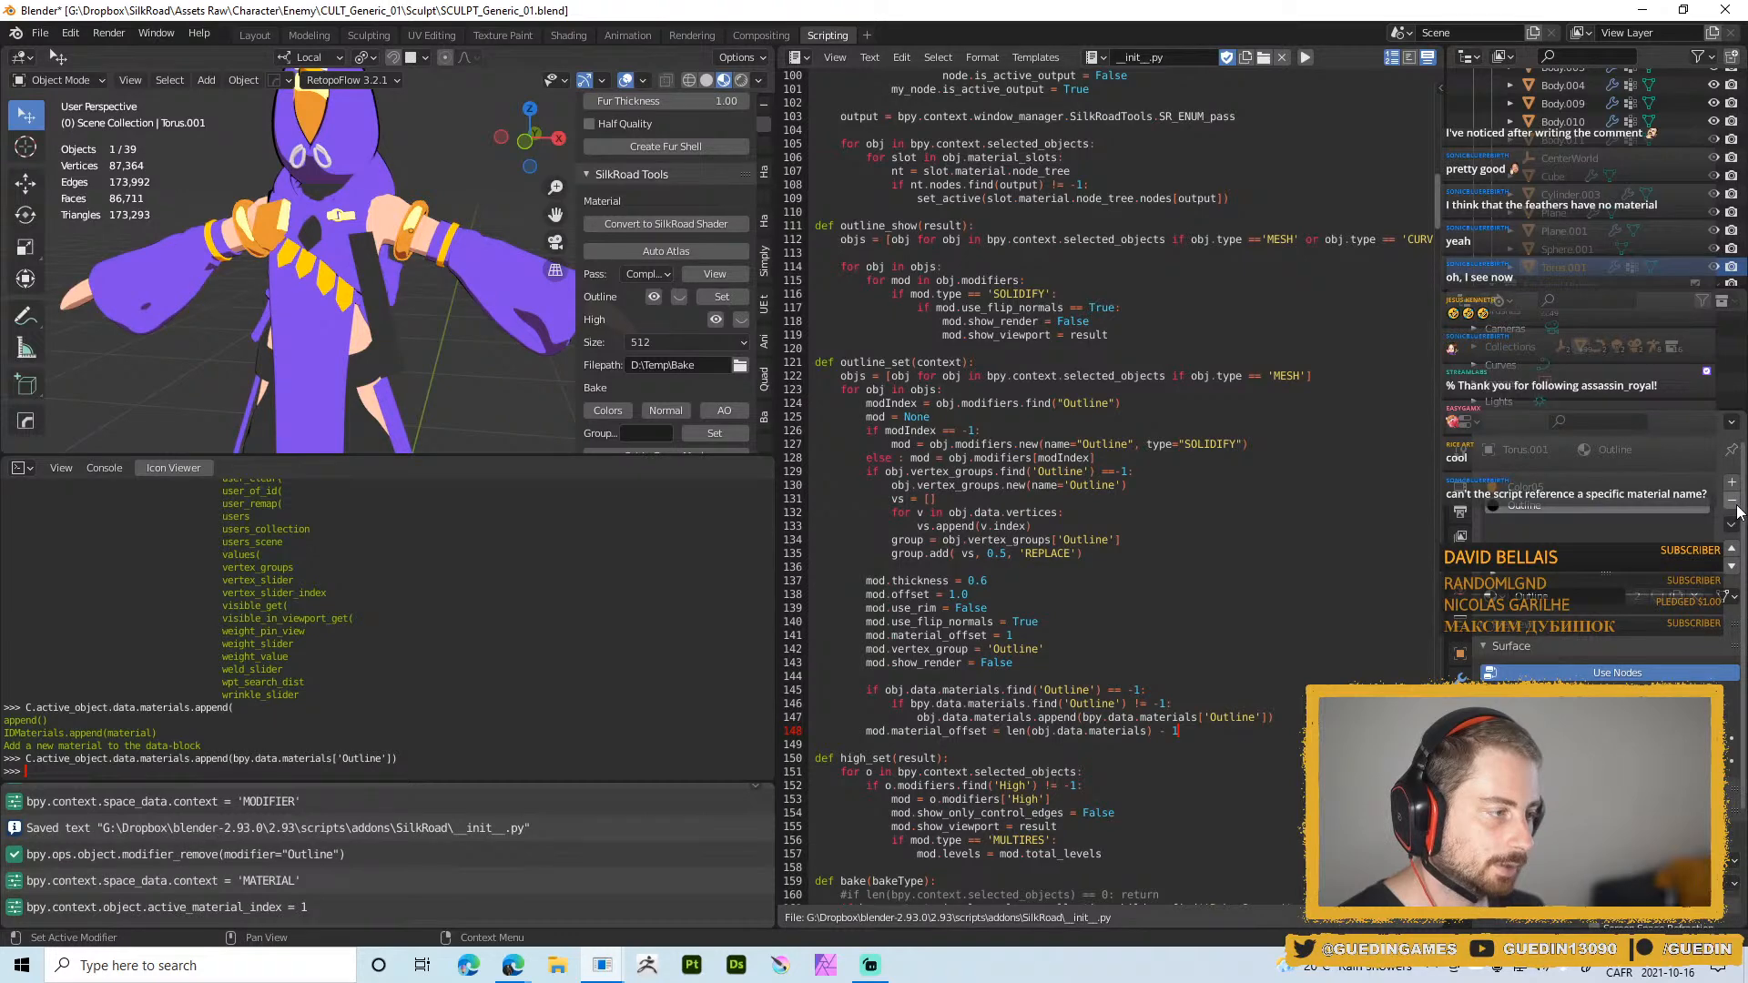
click(1733, 500)
key(ctrl+s)
click(452, 252)
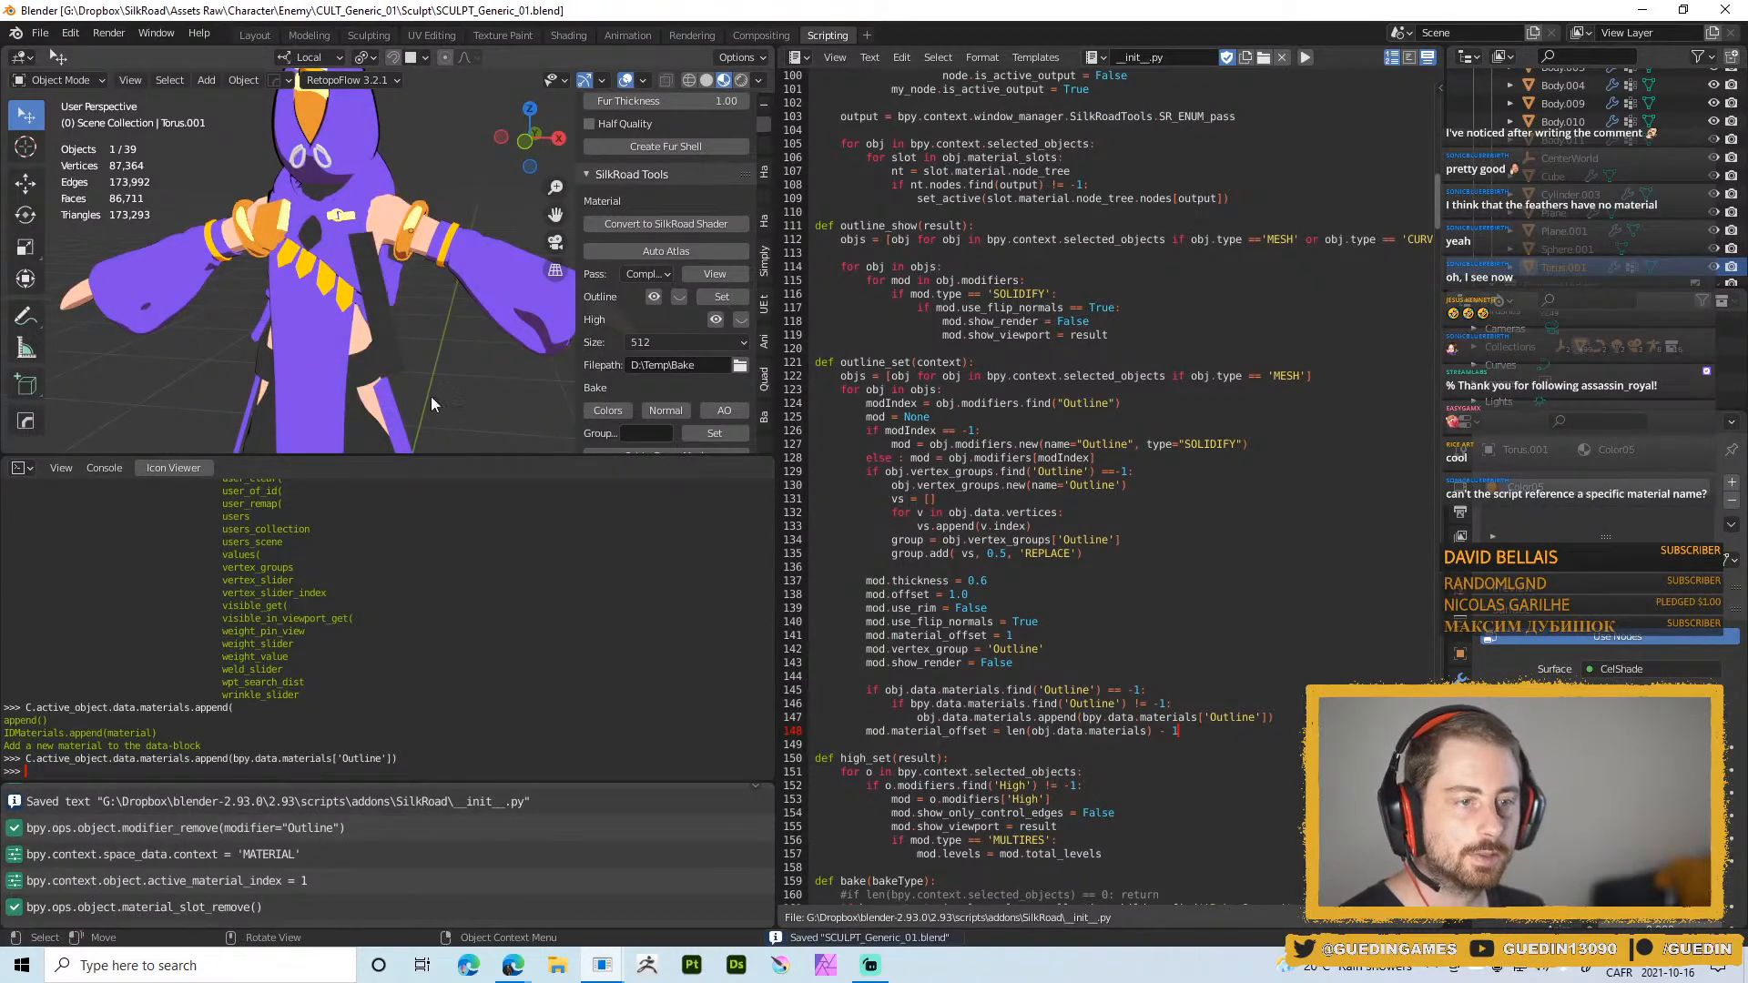
Reload the SilkRoad Tools add-on by disabling and re-enabling it in the preferences, and put the preferences window away
key(ctrl+comma)
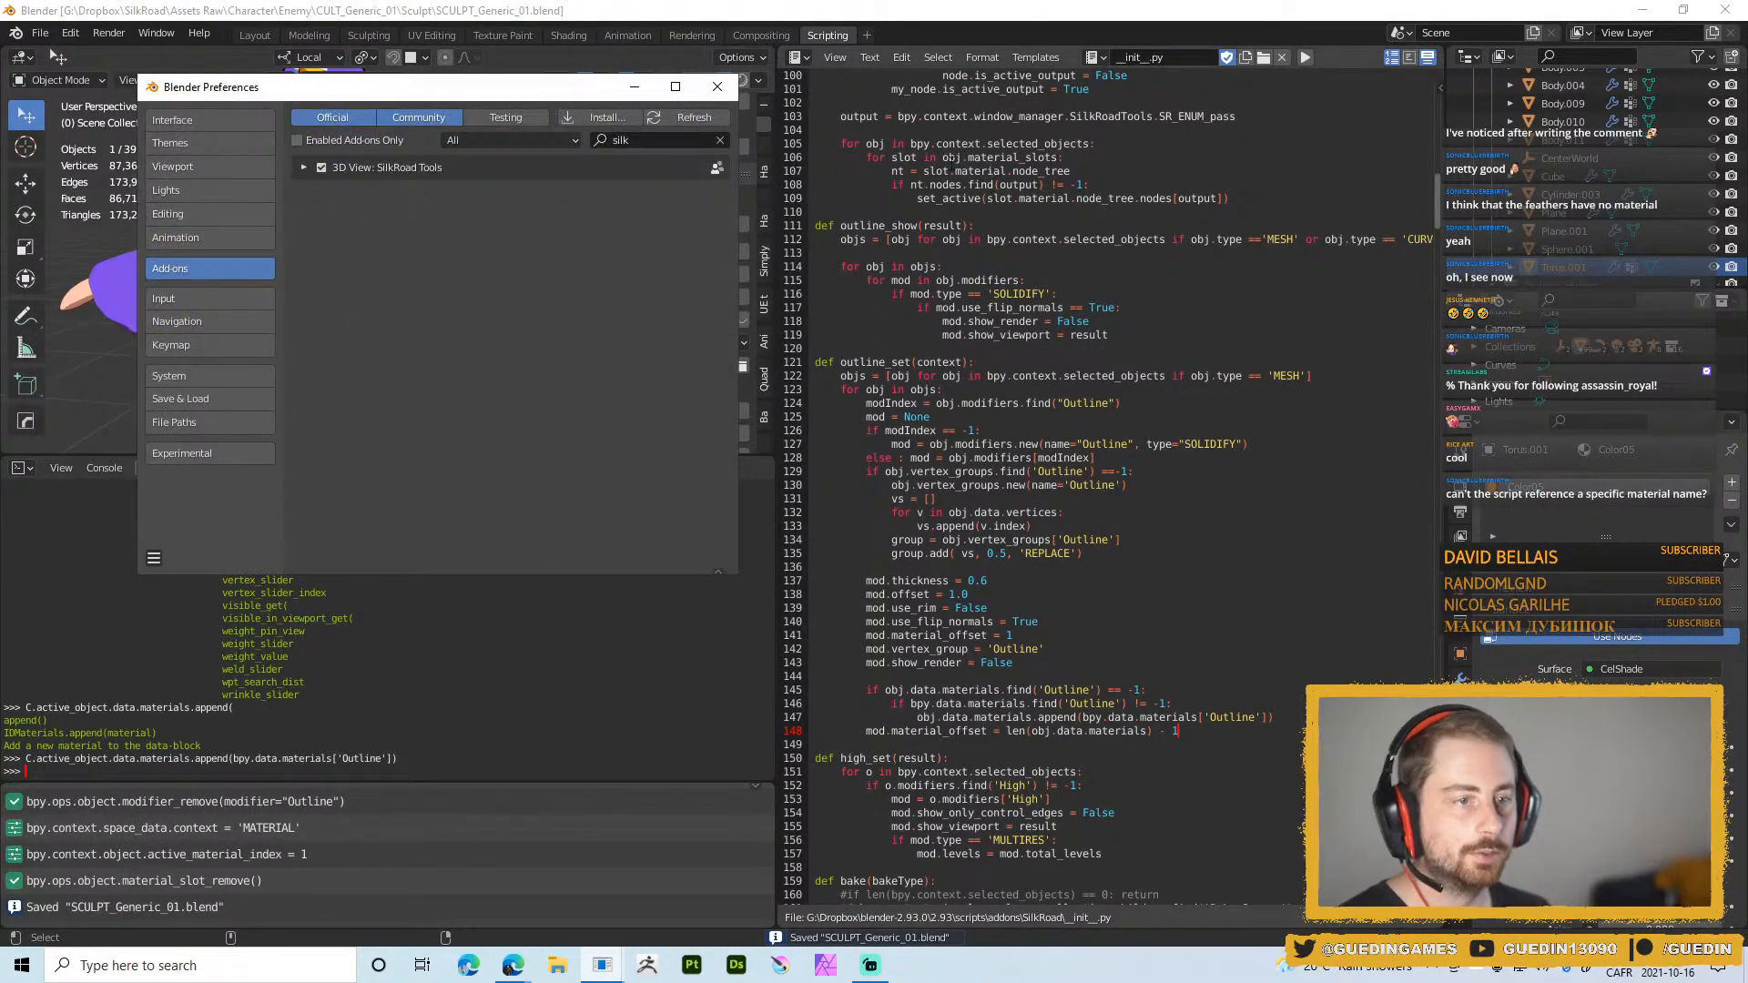
click(320, 167)
click(321, 168)
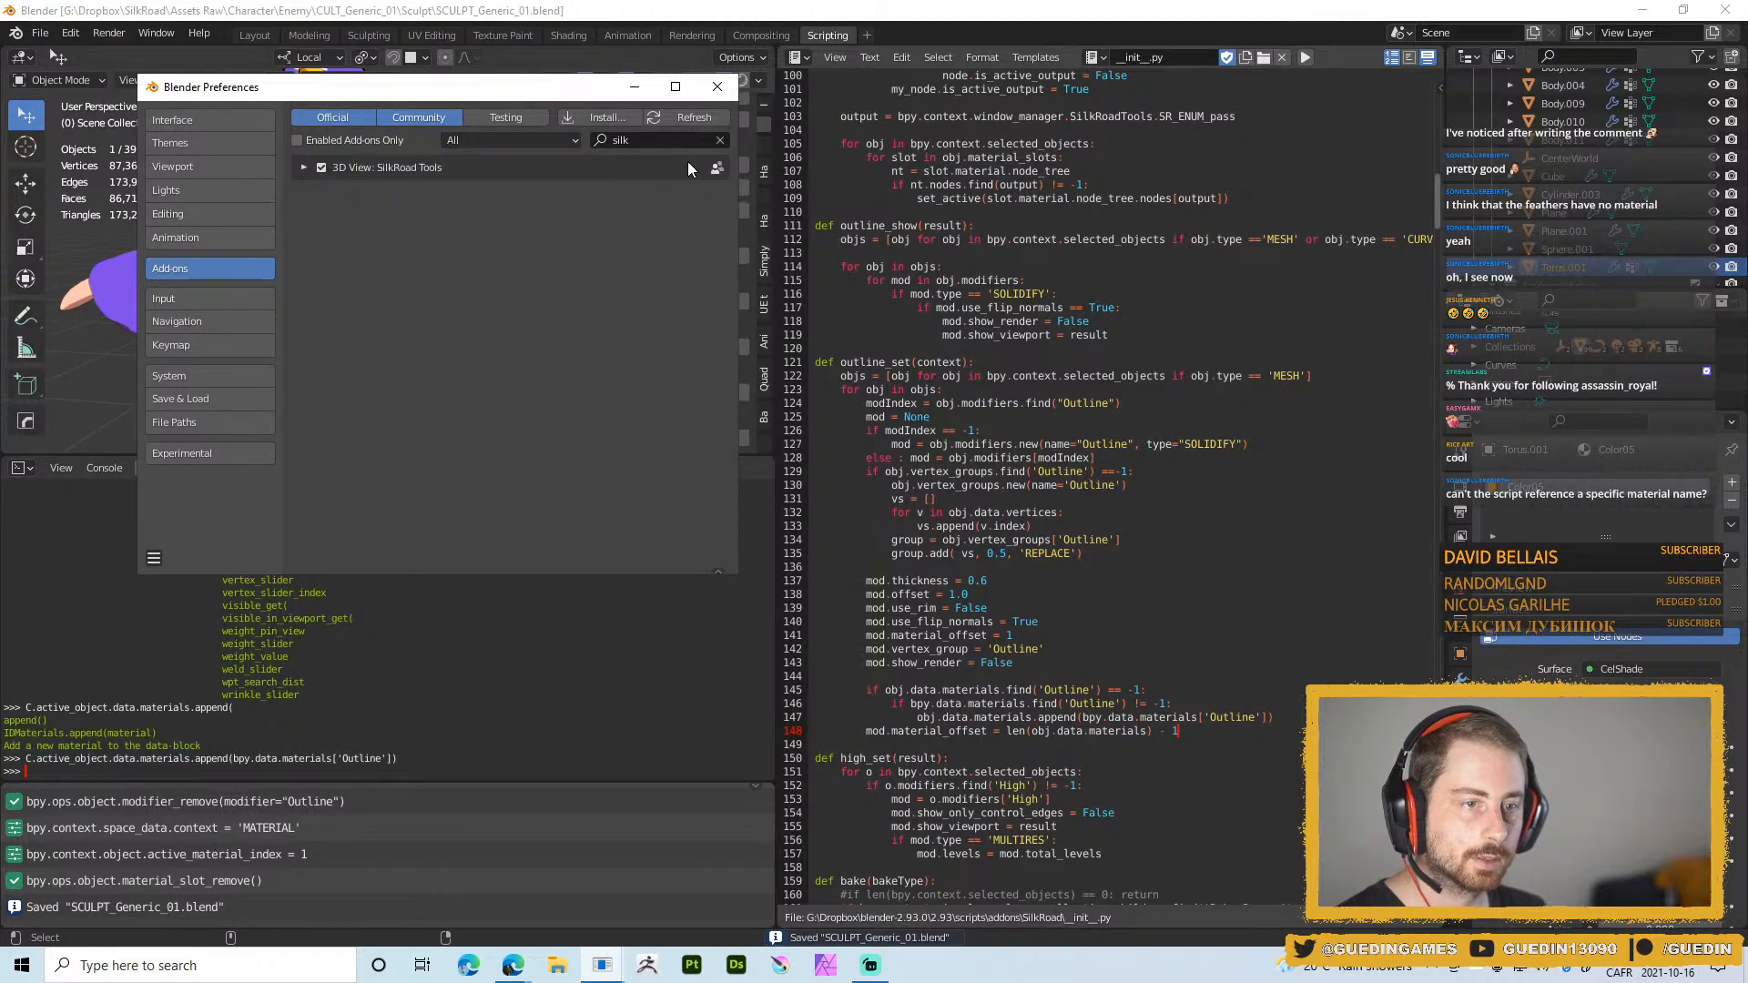
click(638, 89)
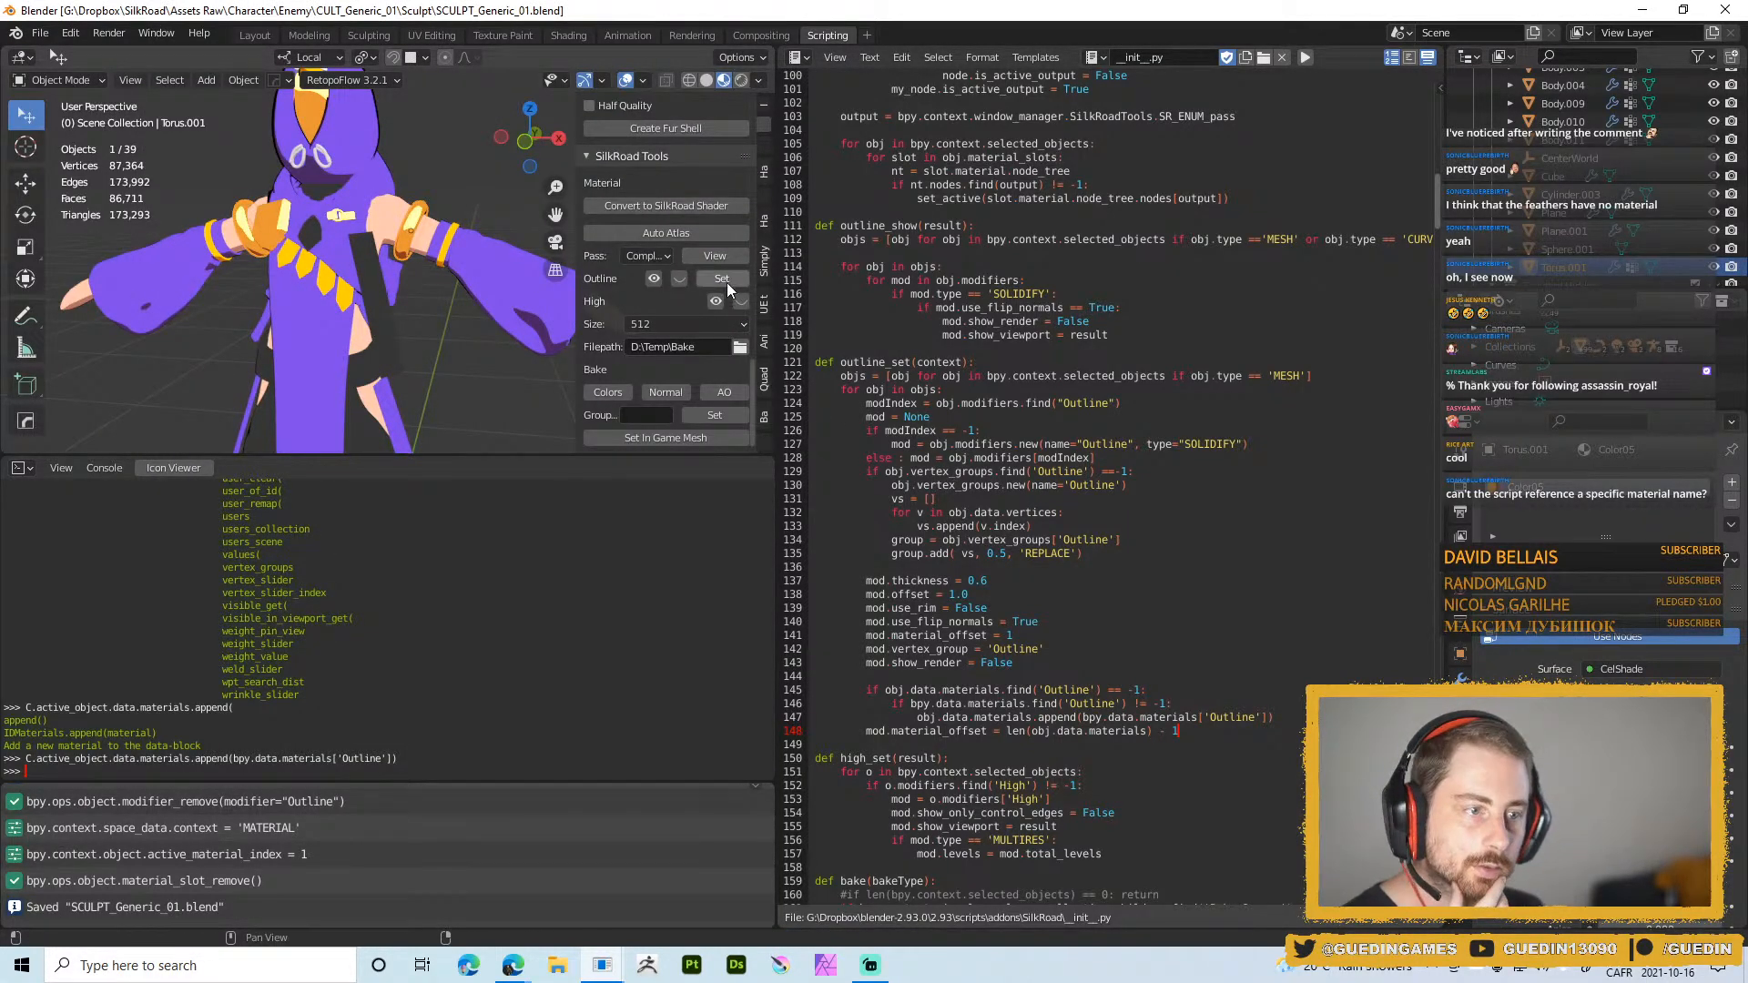
Apply the reloaded outline setup to the arm ring and check its Outline material slot and modifier
click(723, 280)
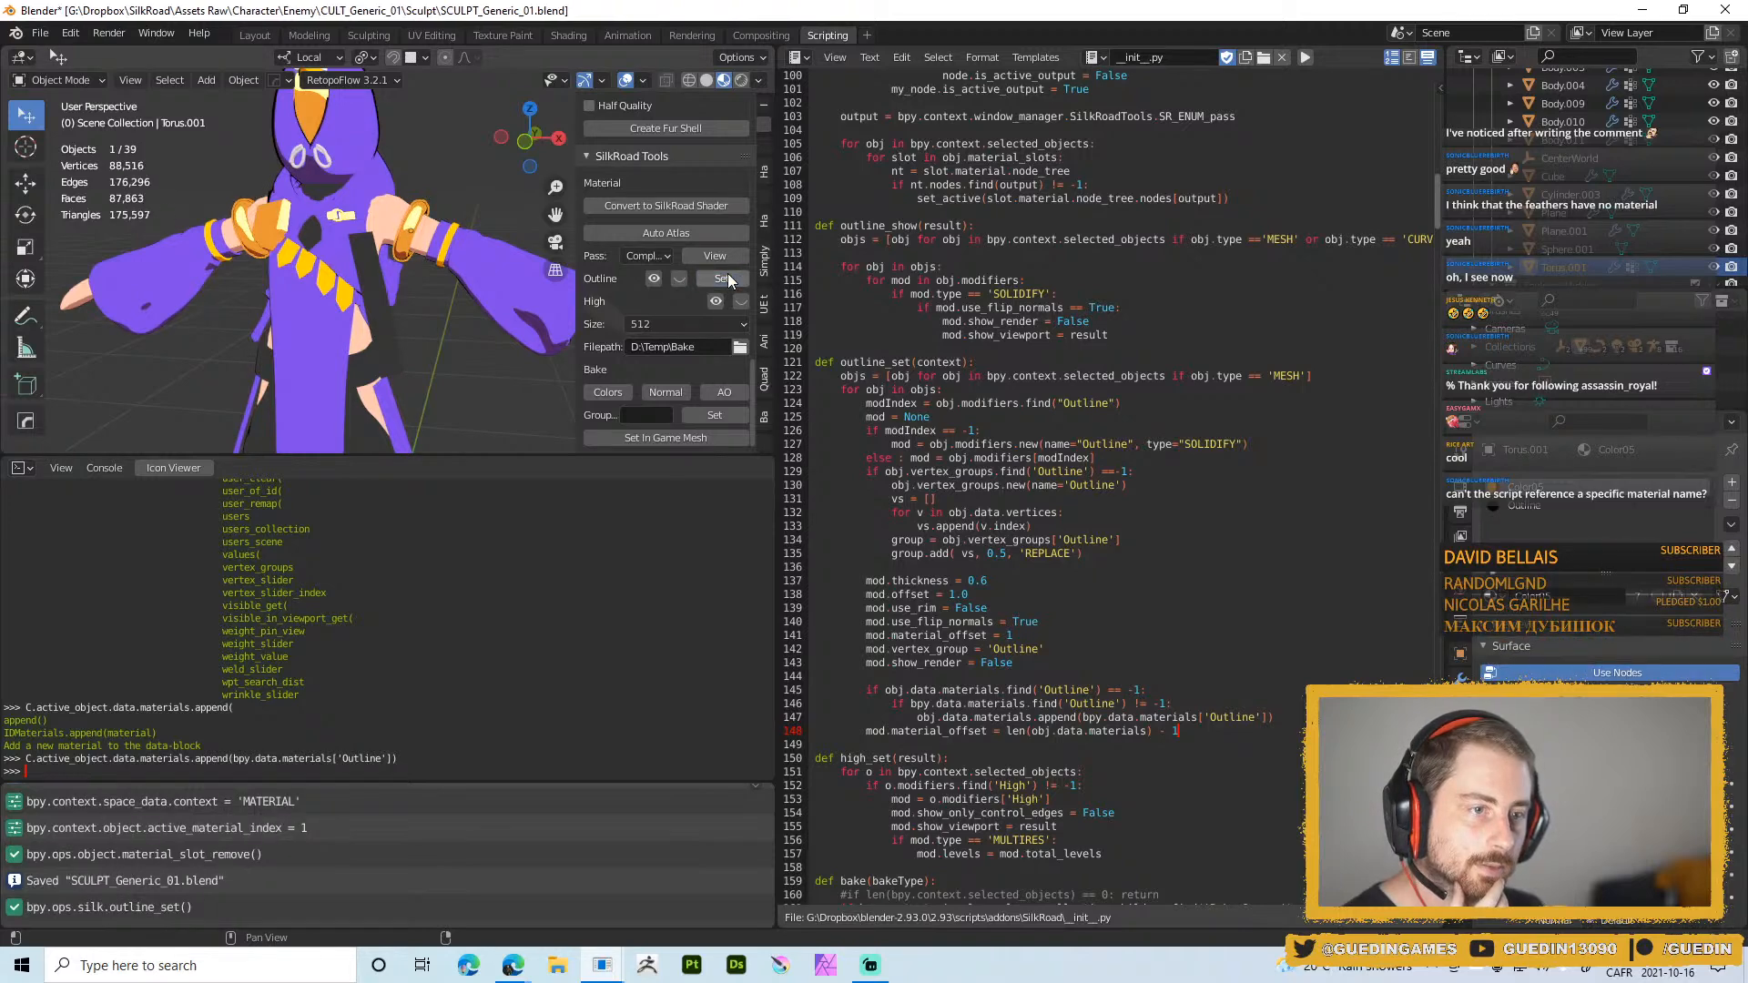
click(1534, 506)
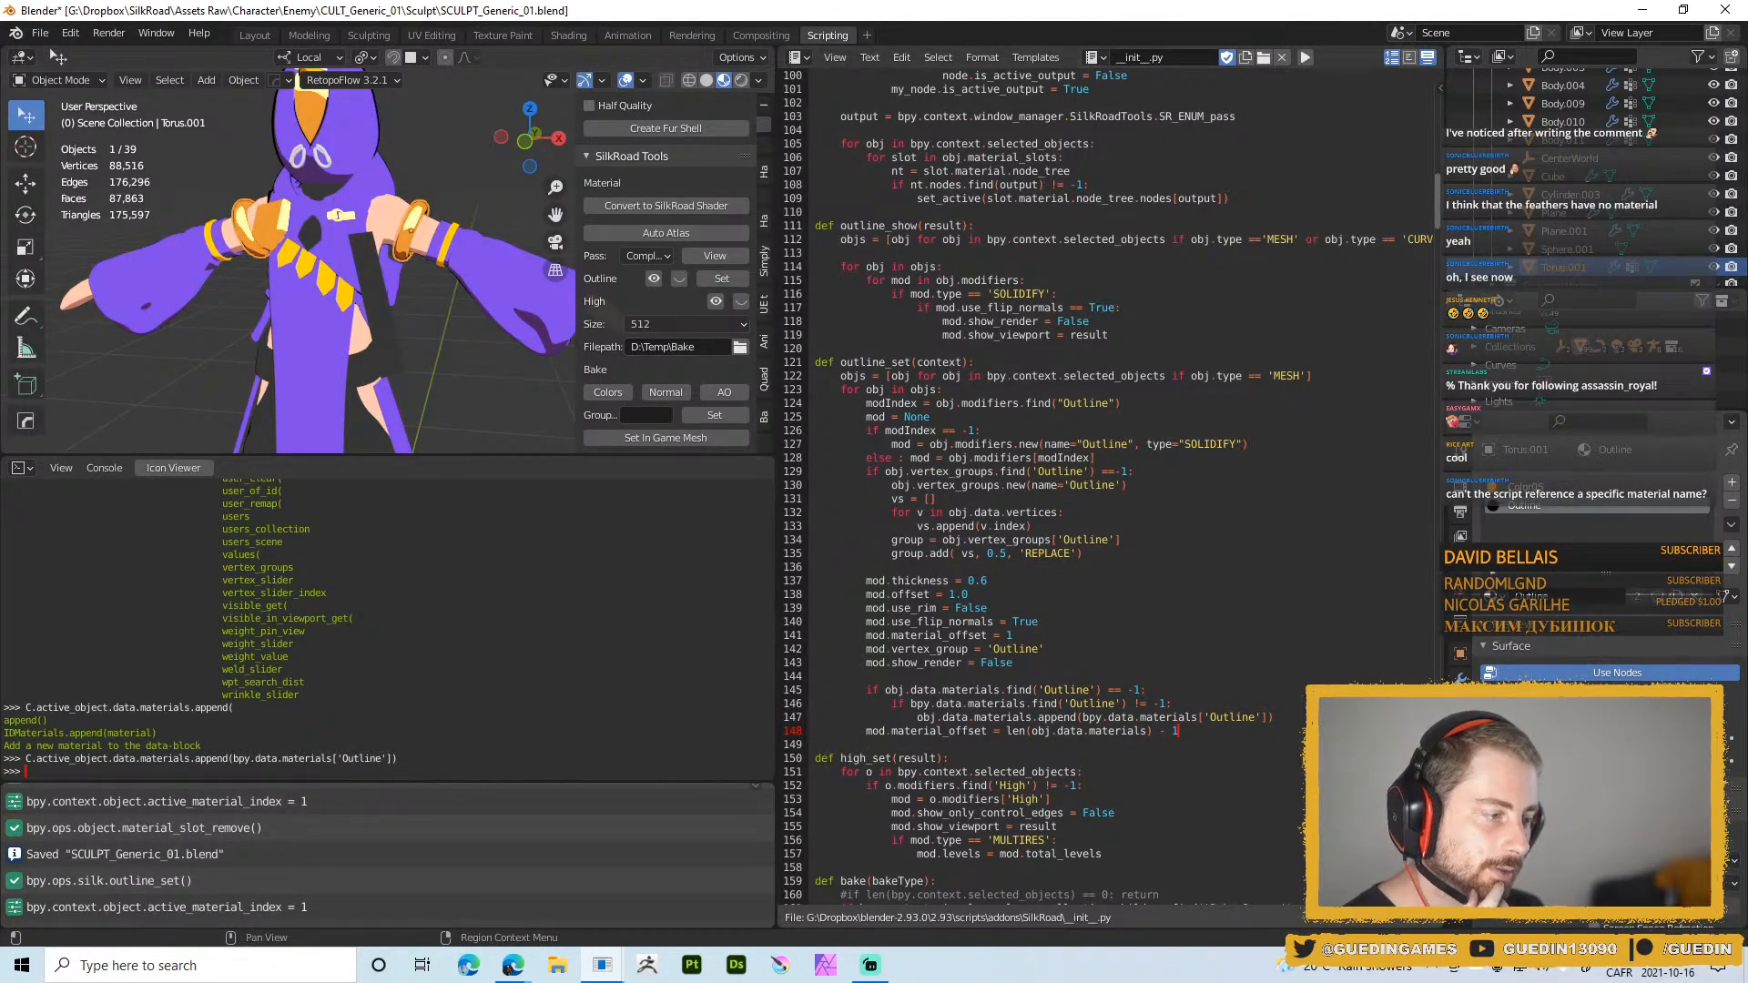
click(1459, 679)
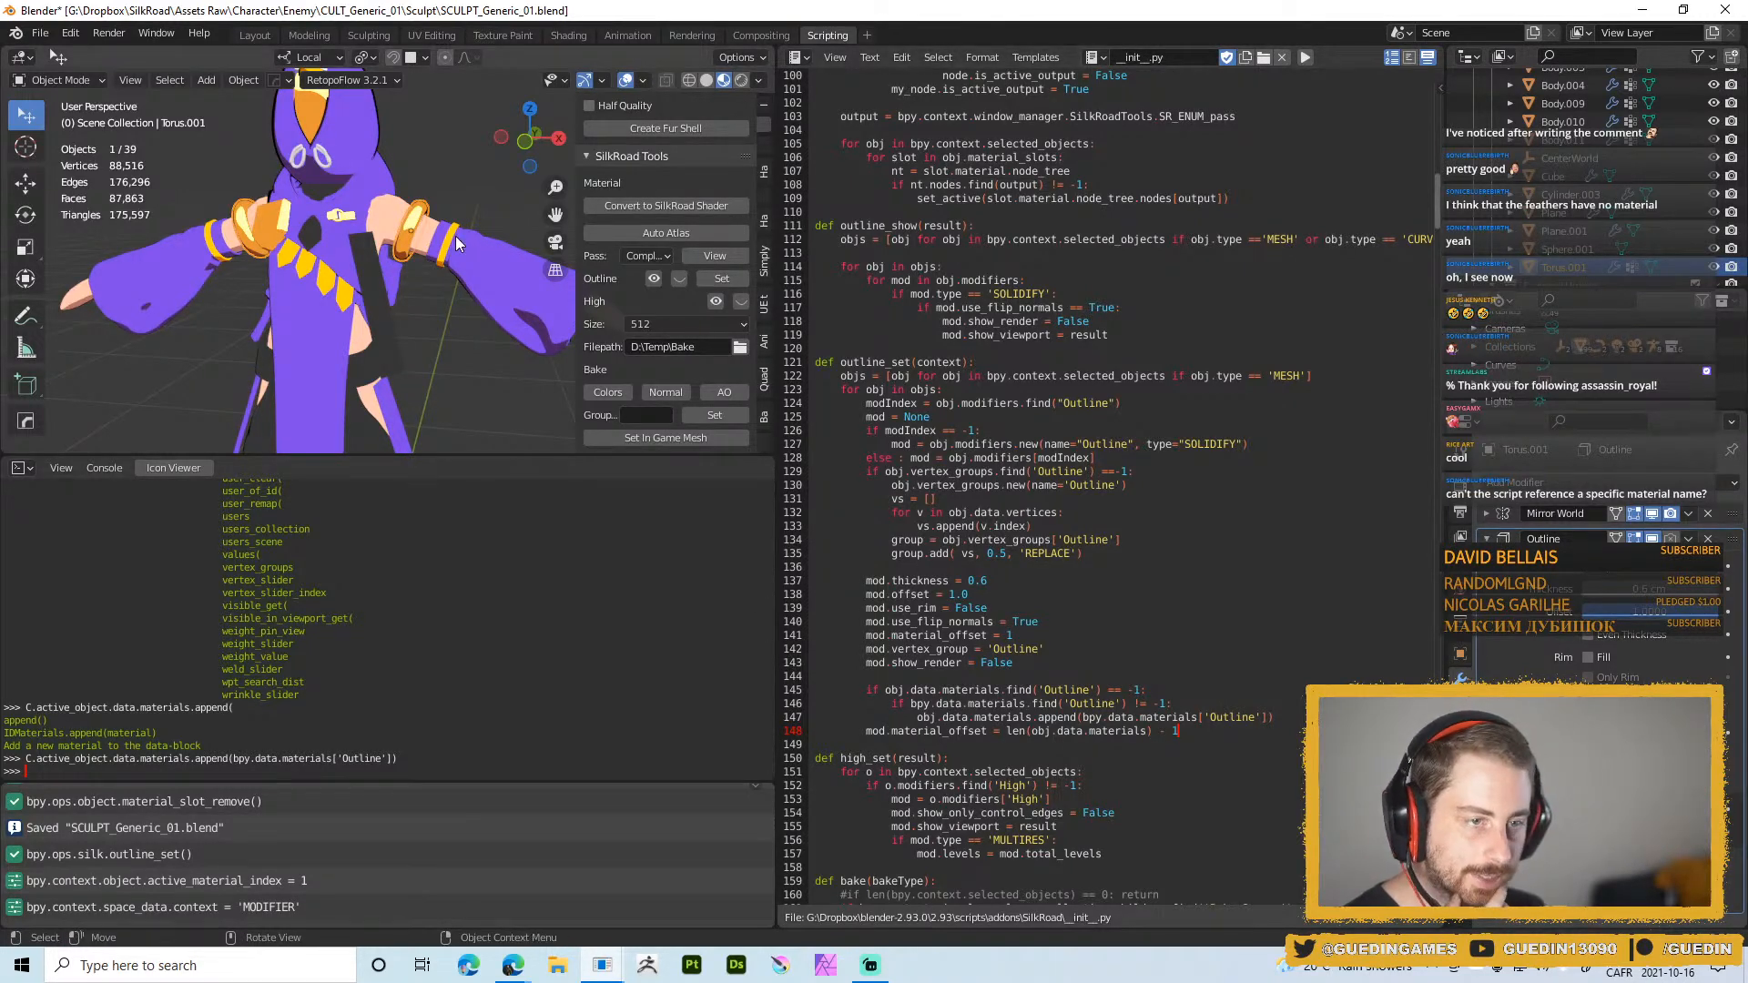
Switch to the Layout workspace, select the garment piece with the gold-trimmed back panel, and show its material slots
click(256, 35)
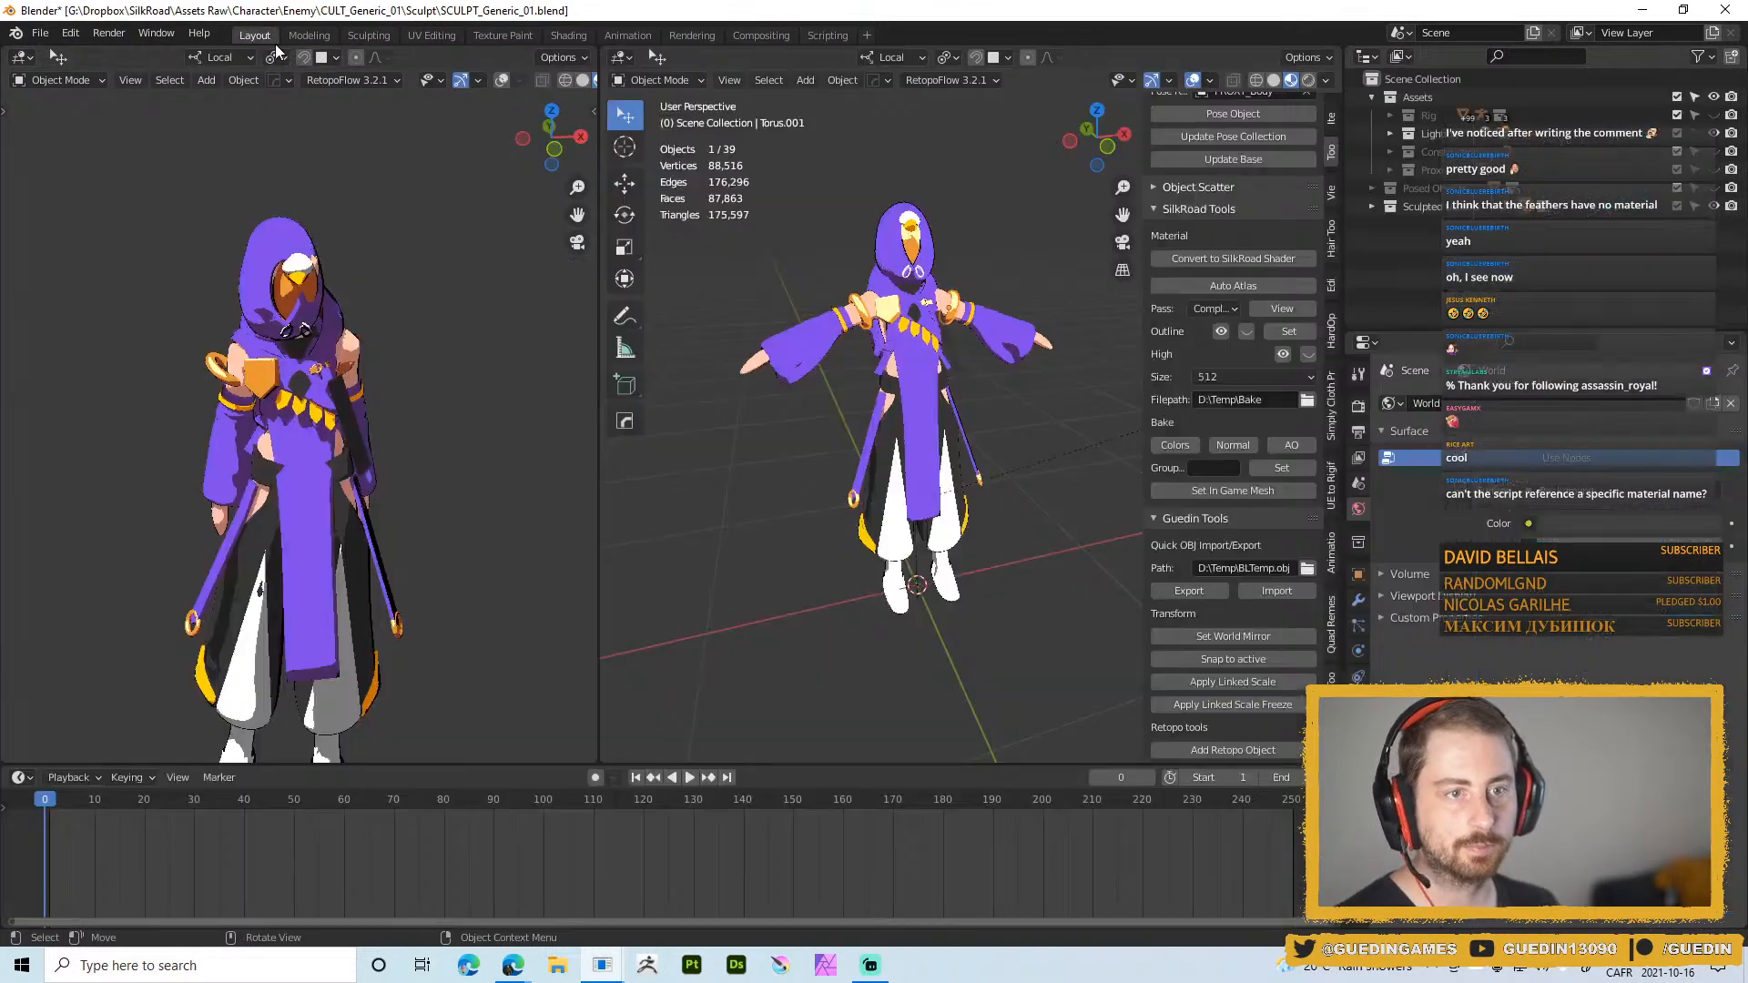
shift+middle_drag(867, 265, 886, 358)
scroll(946, 410, up, 3)
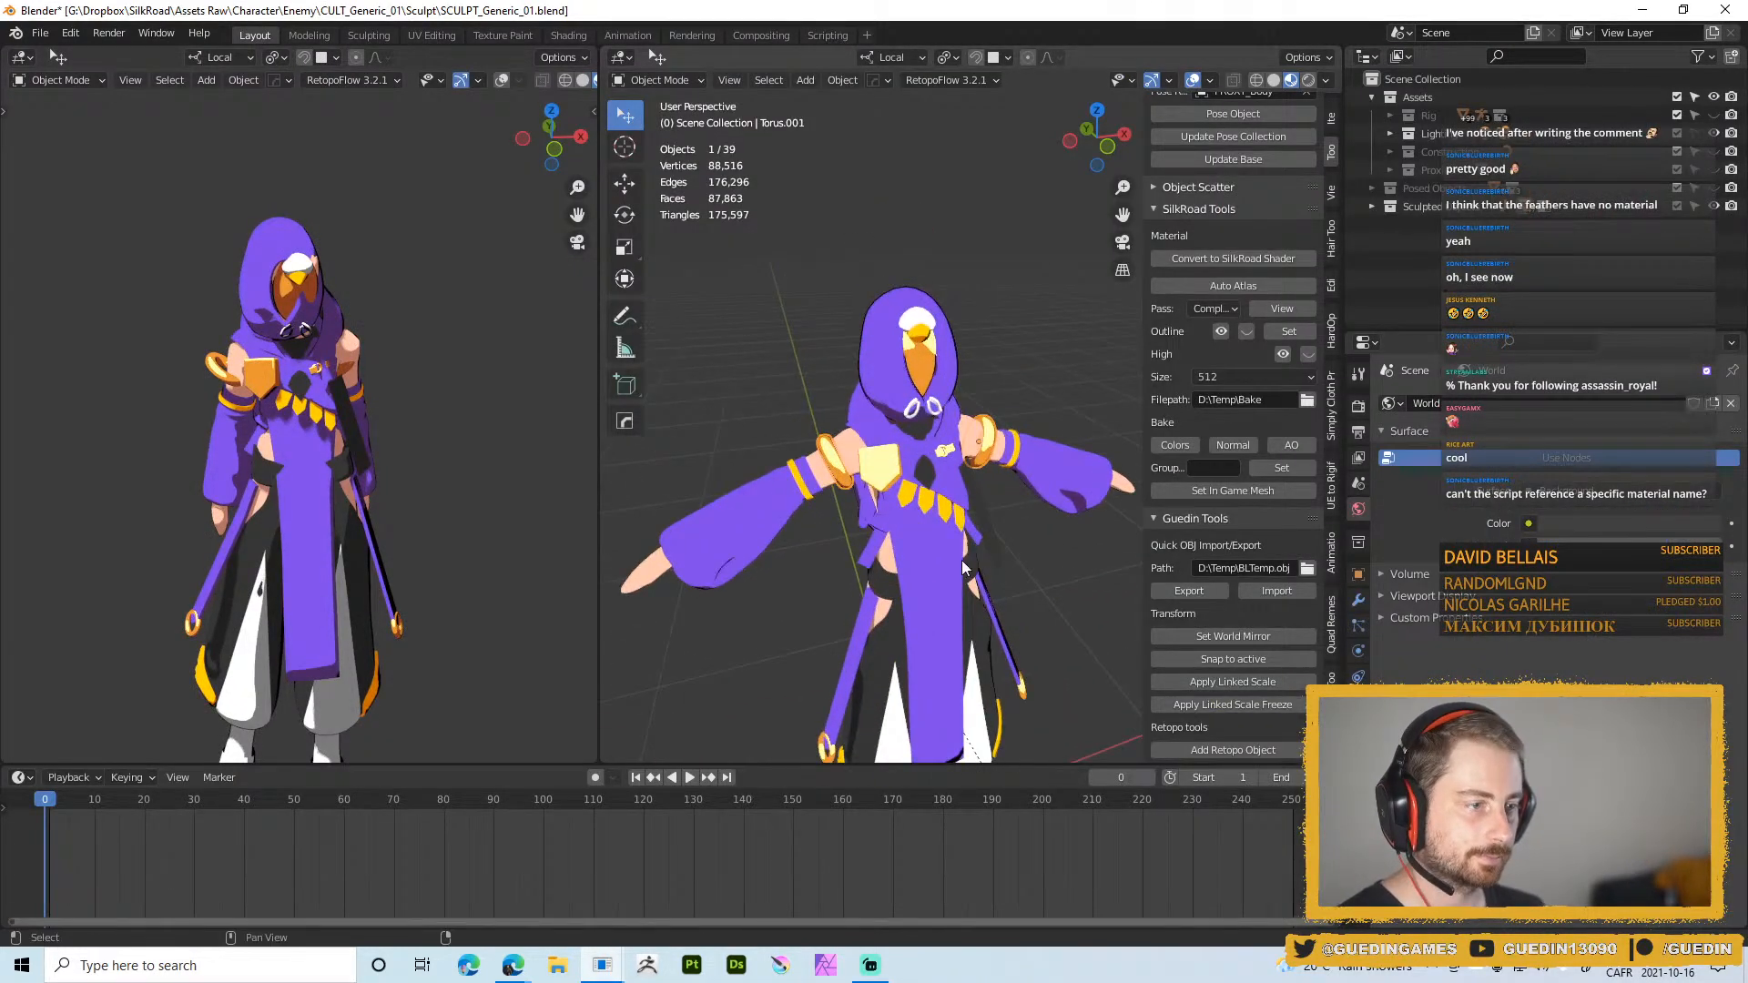
click(1065, 547)
middle_drag(1065, 565, 809, 333)
scroll(1010, 559, up, 3)
scroll(894, 479, up, 6)
click(810, 341)
scroll(941, 498, down, 3)
middle_drag(941, 499, 982, 469)
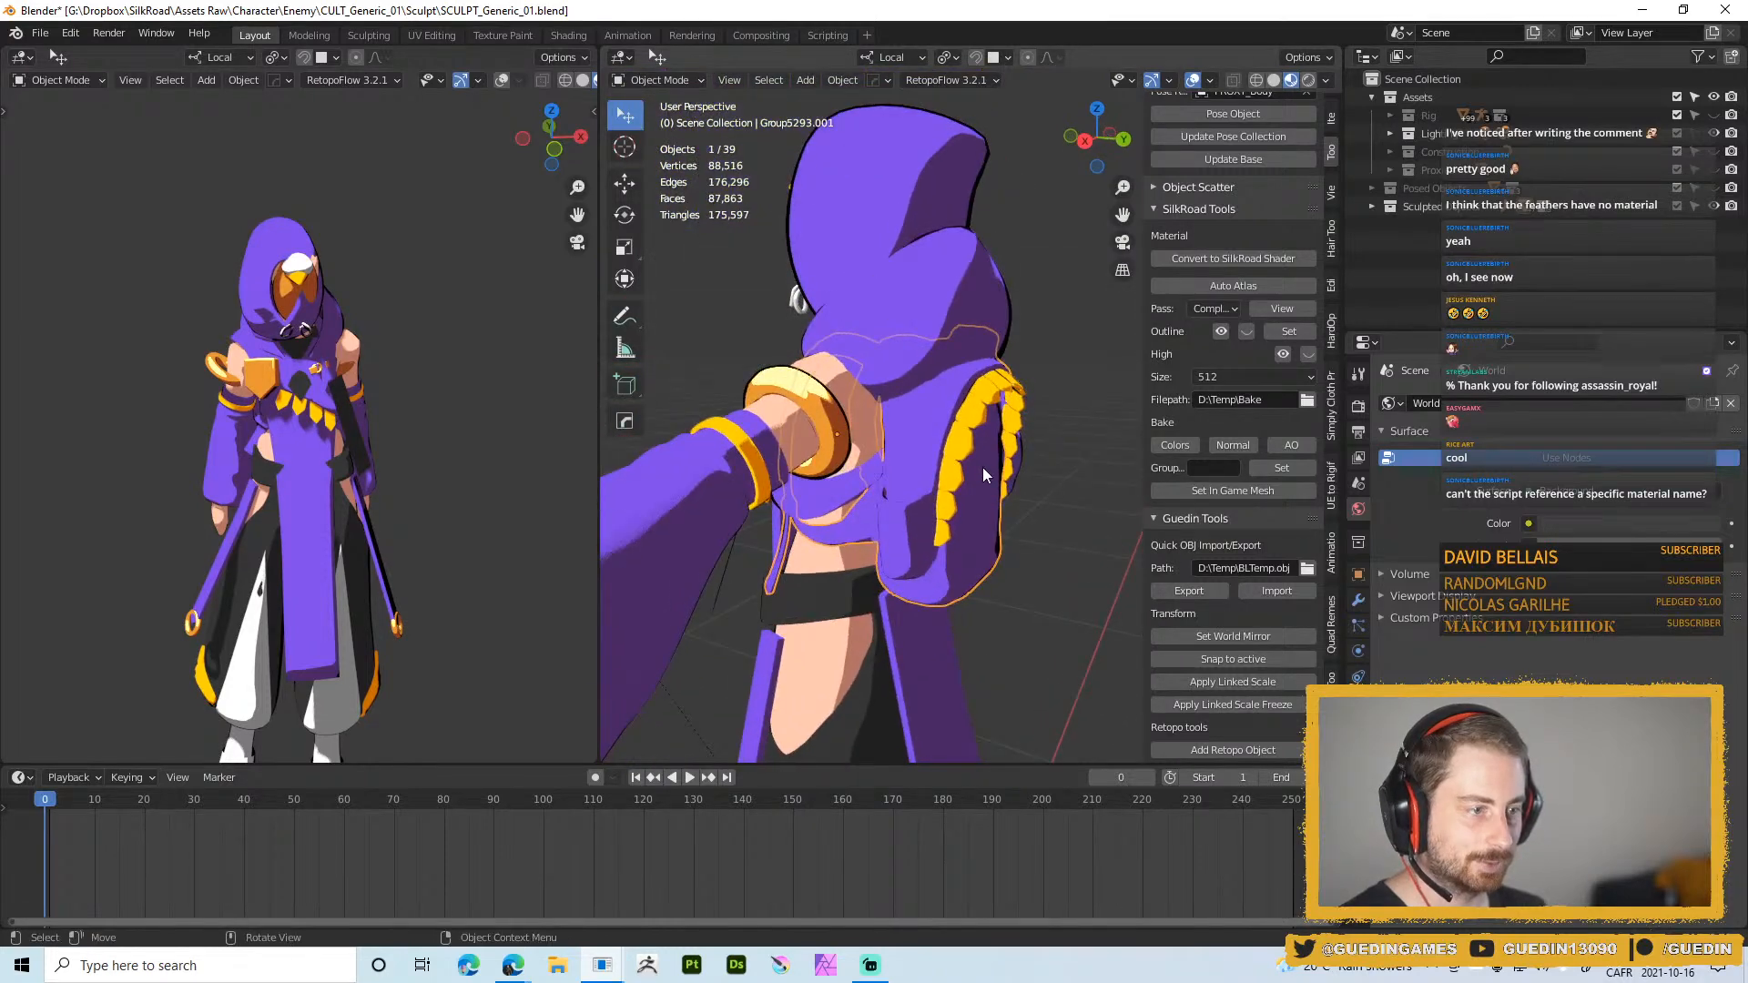
click(1360, 729)
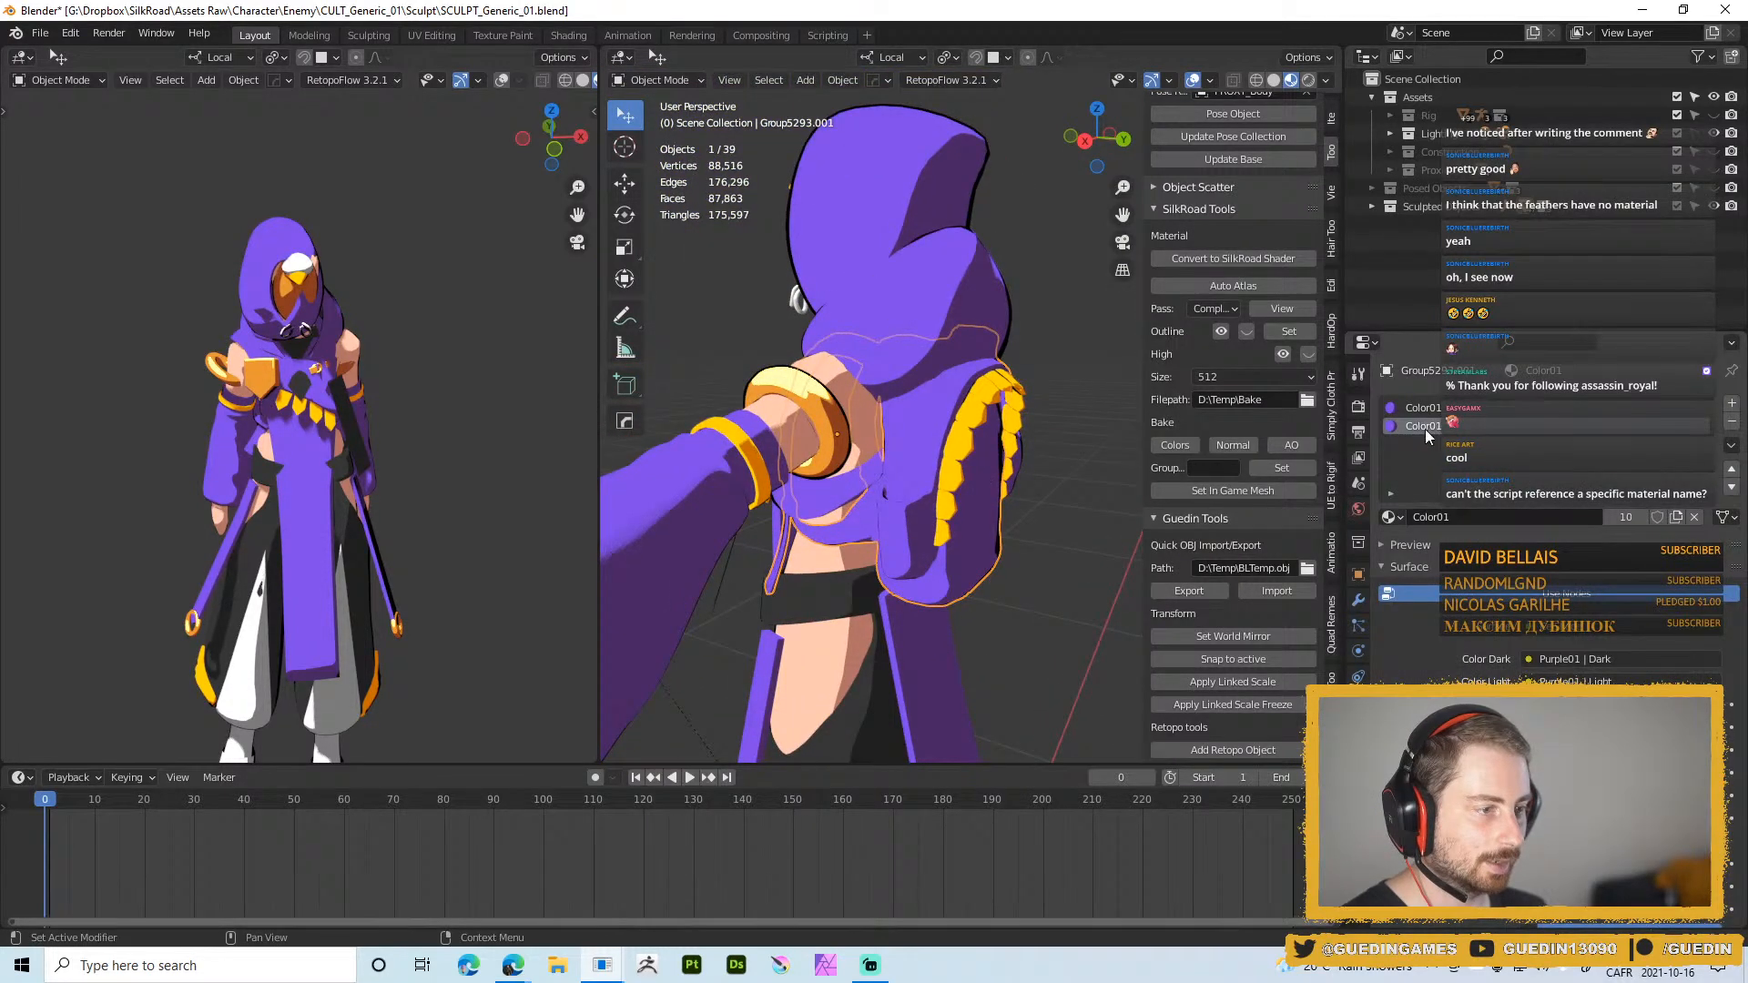
shift+middle_drag(1073, 521, 953, 432)
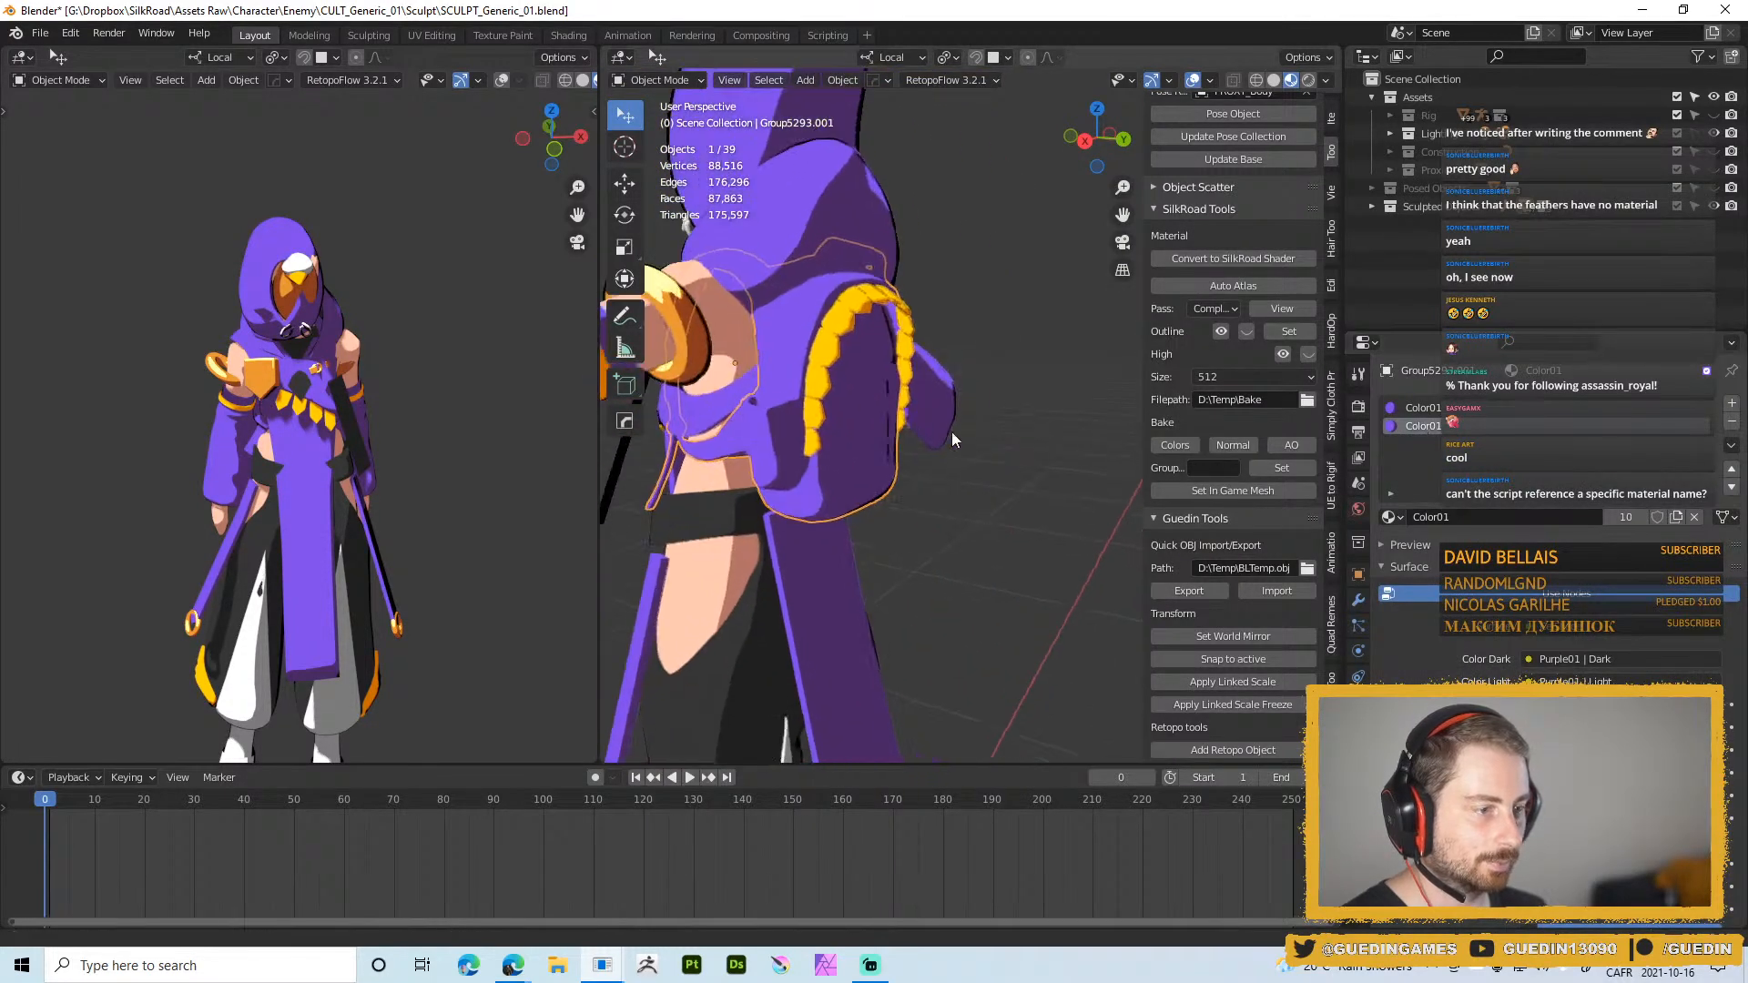
Set the first material slot of the back garment piece to Color02 and view it from behind
click(1420, 407)
click(1390, 518)
click(1410, 561)
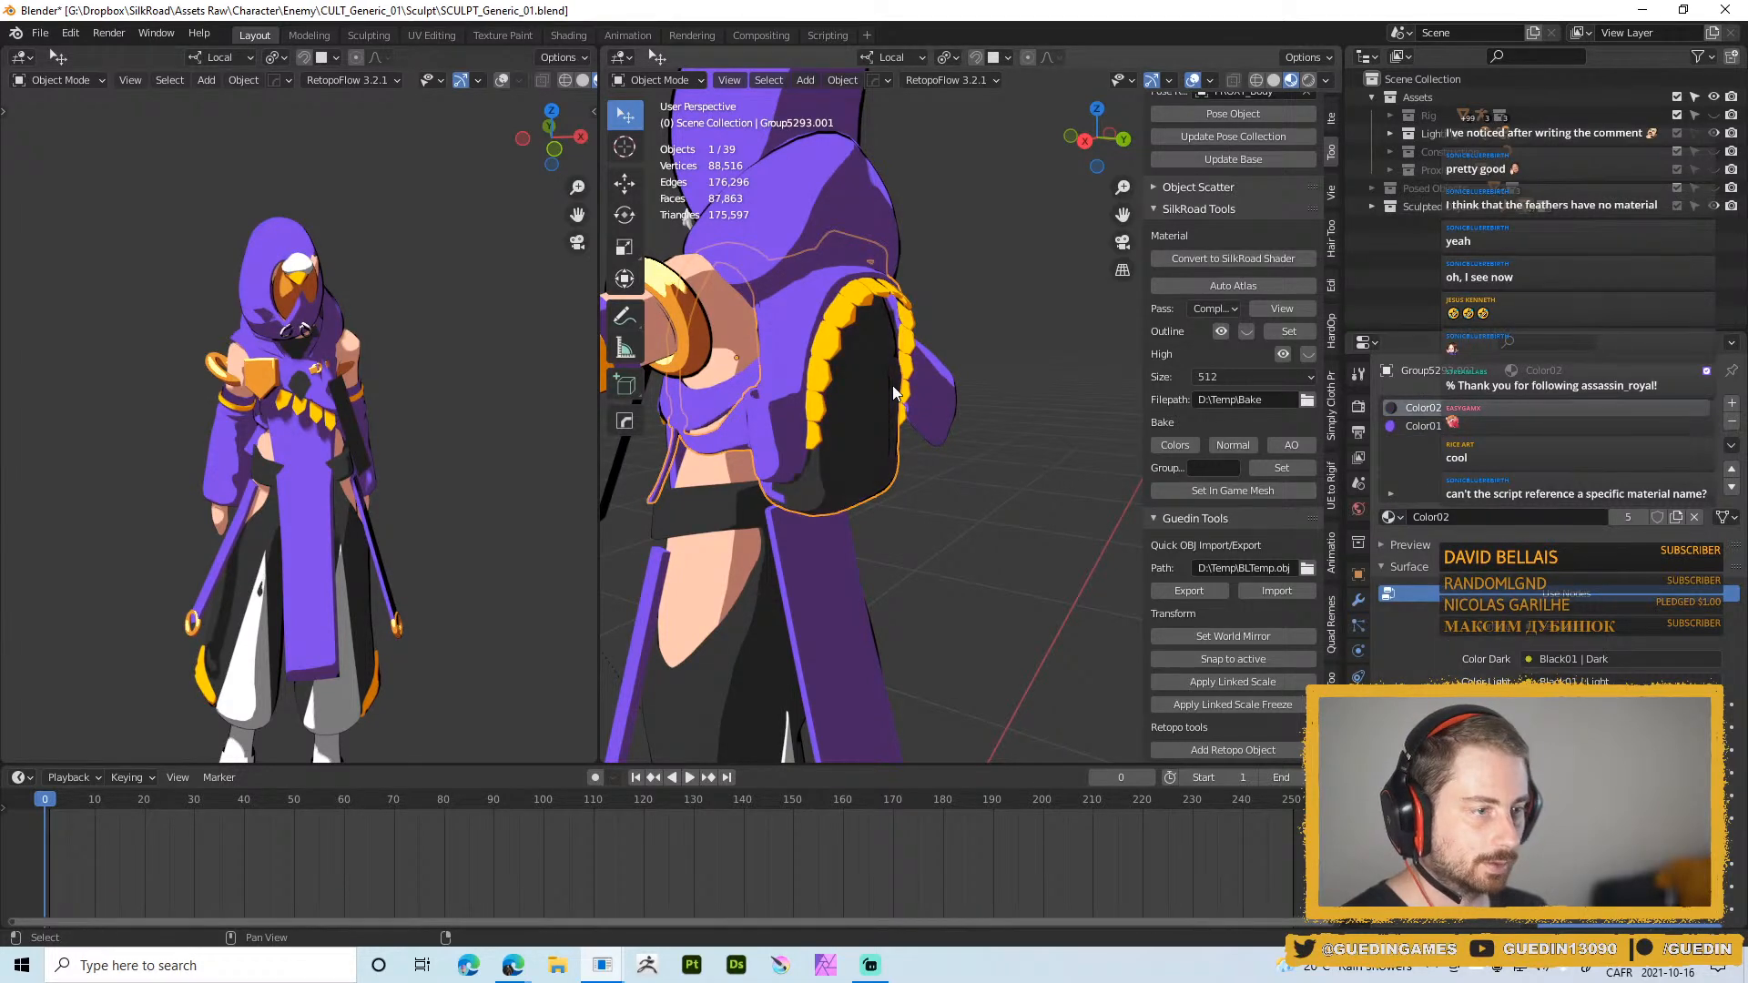
middle_drag(1048, 428, 943, 426)
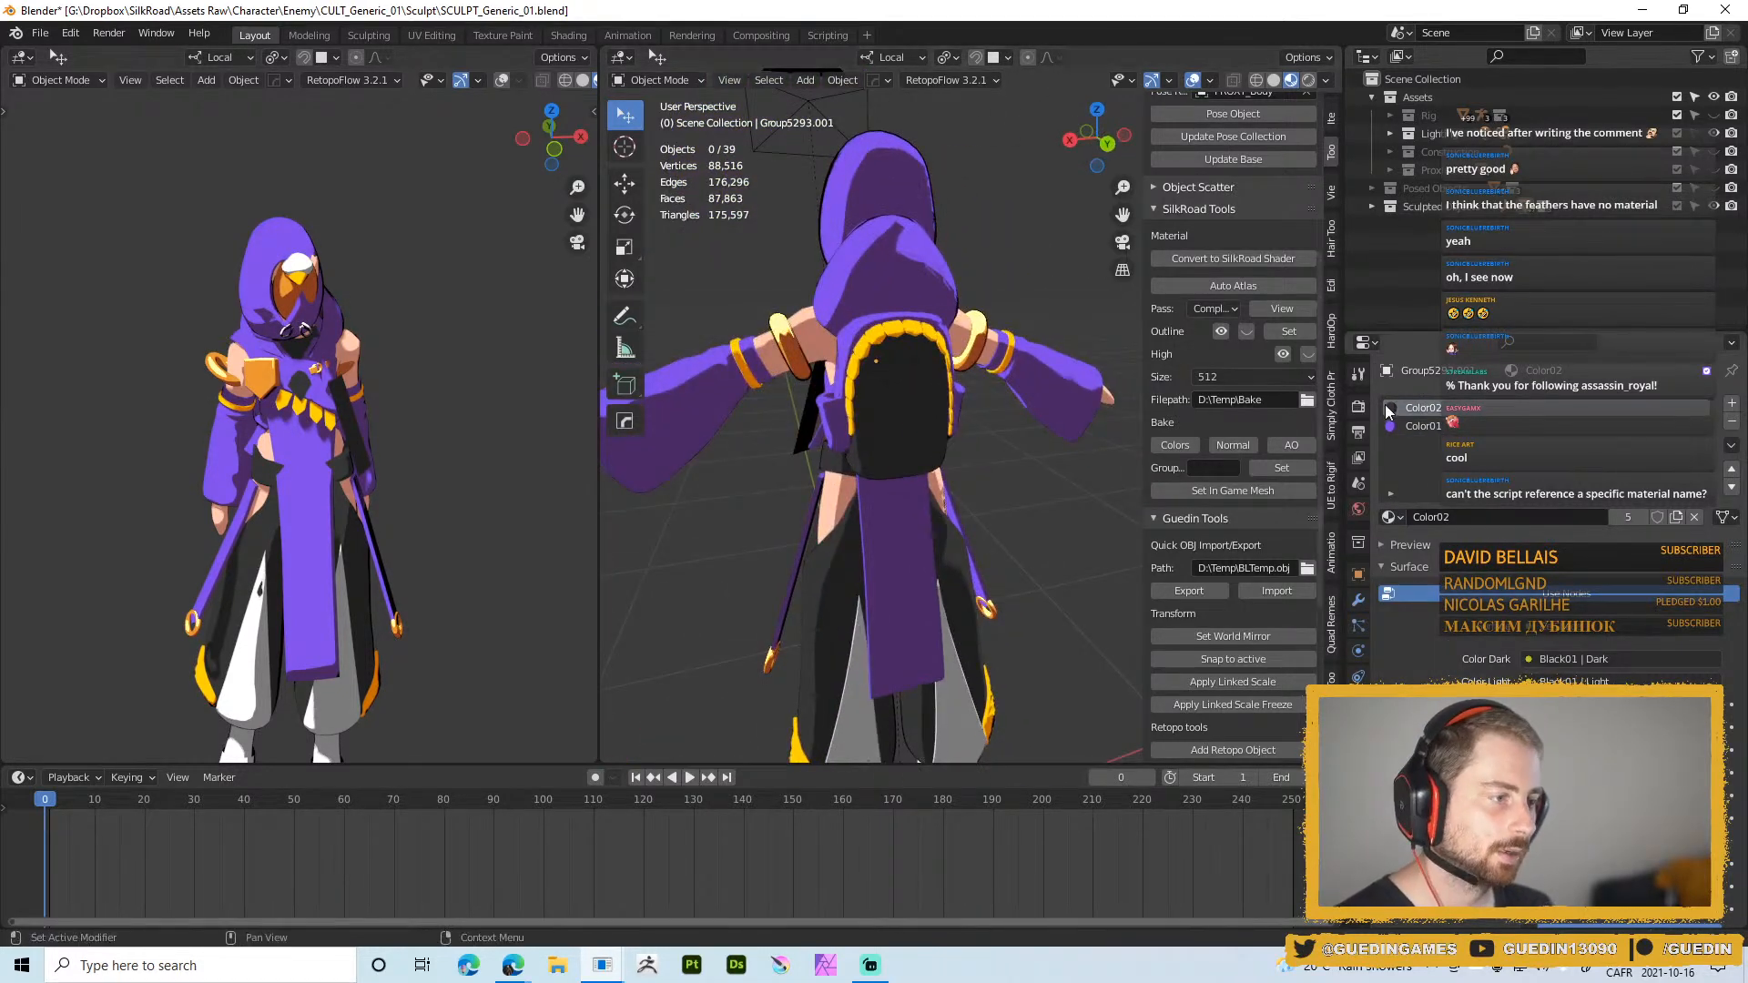
Assign the Color04 material to the first slot of the back garment piece
click(1399, 513)
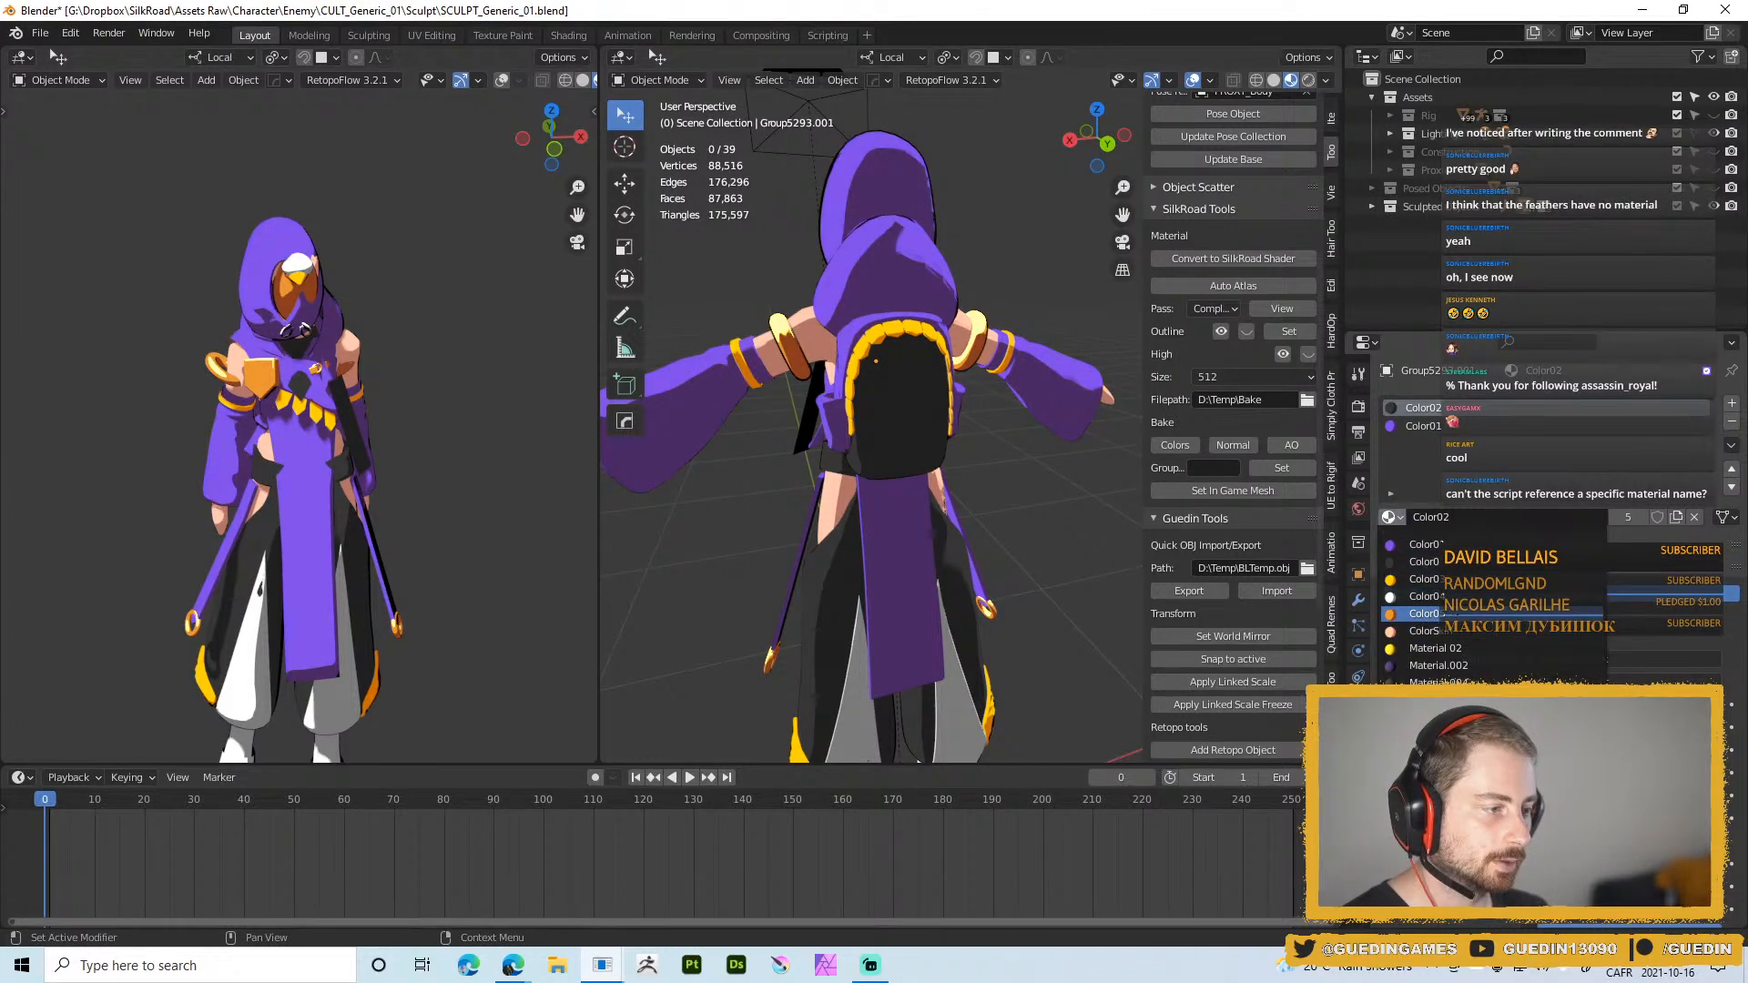
click(1411, 598)
middle_drag(1022, 520, 921, 388)
key(KP_0)
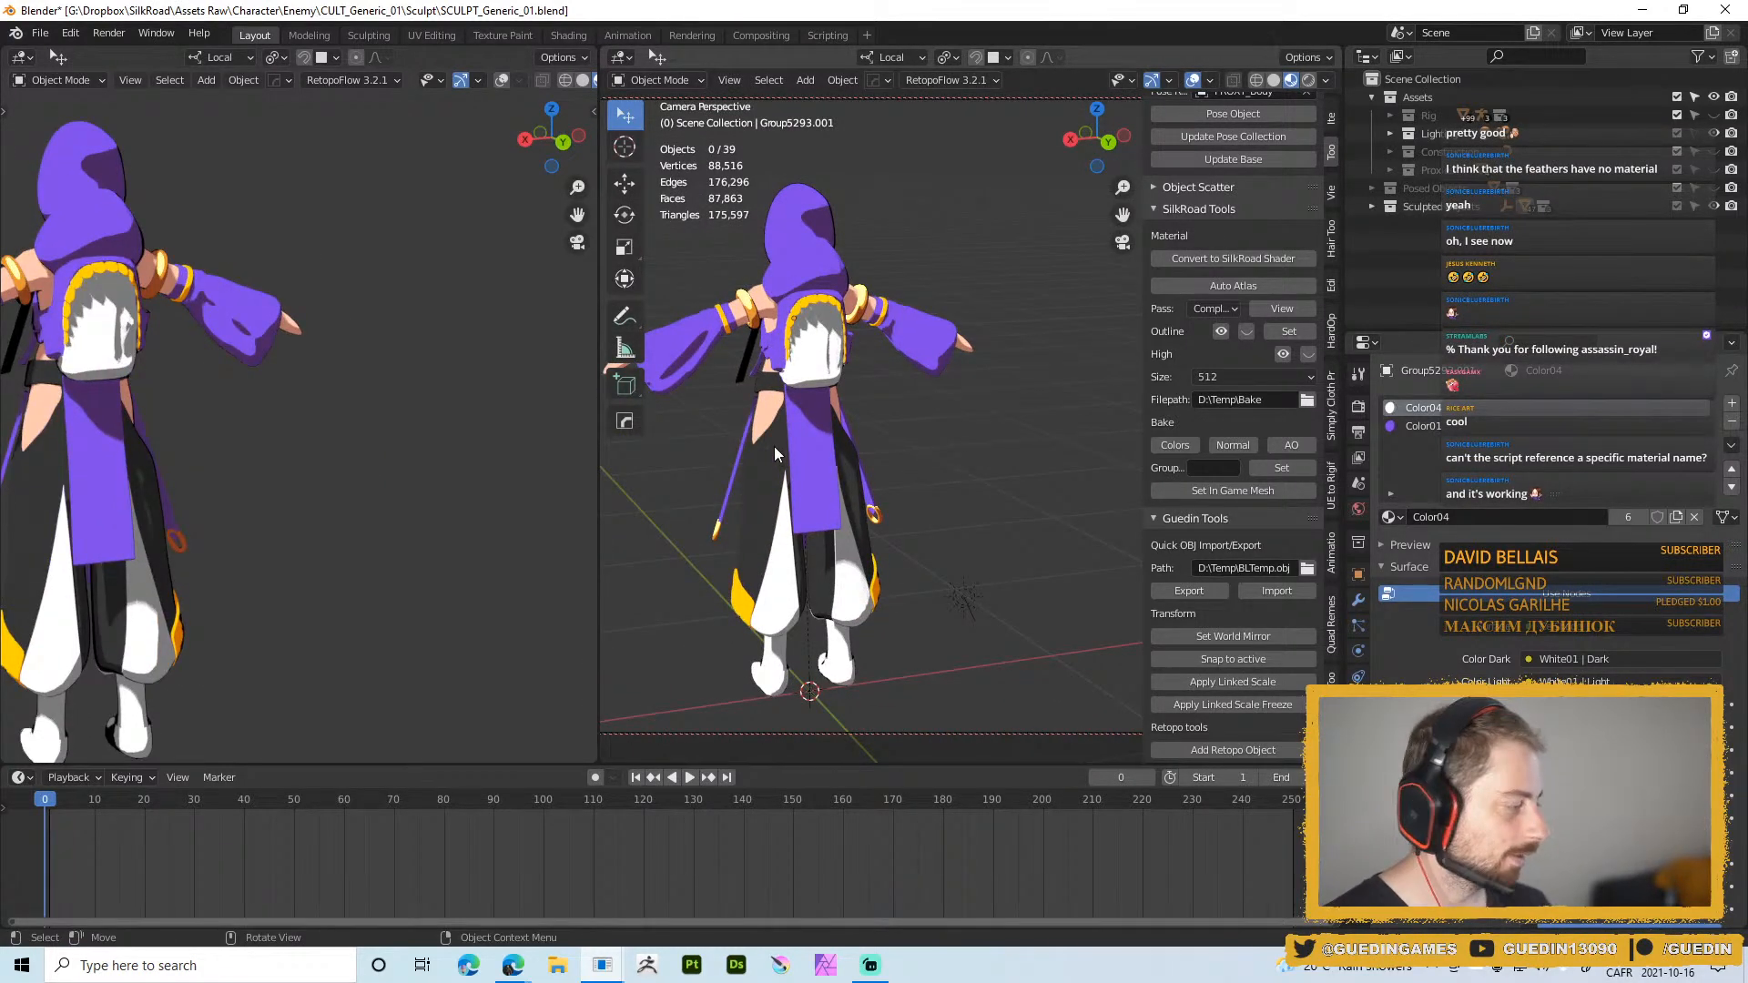
Select the back garment piece and make its object and object data single-user
middle_drag(774, 447, 1104, 342)
scroll(884, 306, up, 2)
middle_drag(857, 315, 943, 463)
scroll(1074, 273, up, 3)
scroll(854, 415, down, 2)
shift+middle_drag(854, 413, 935, 360)
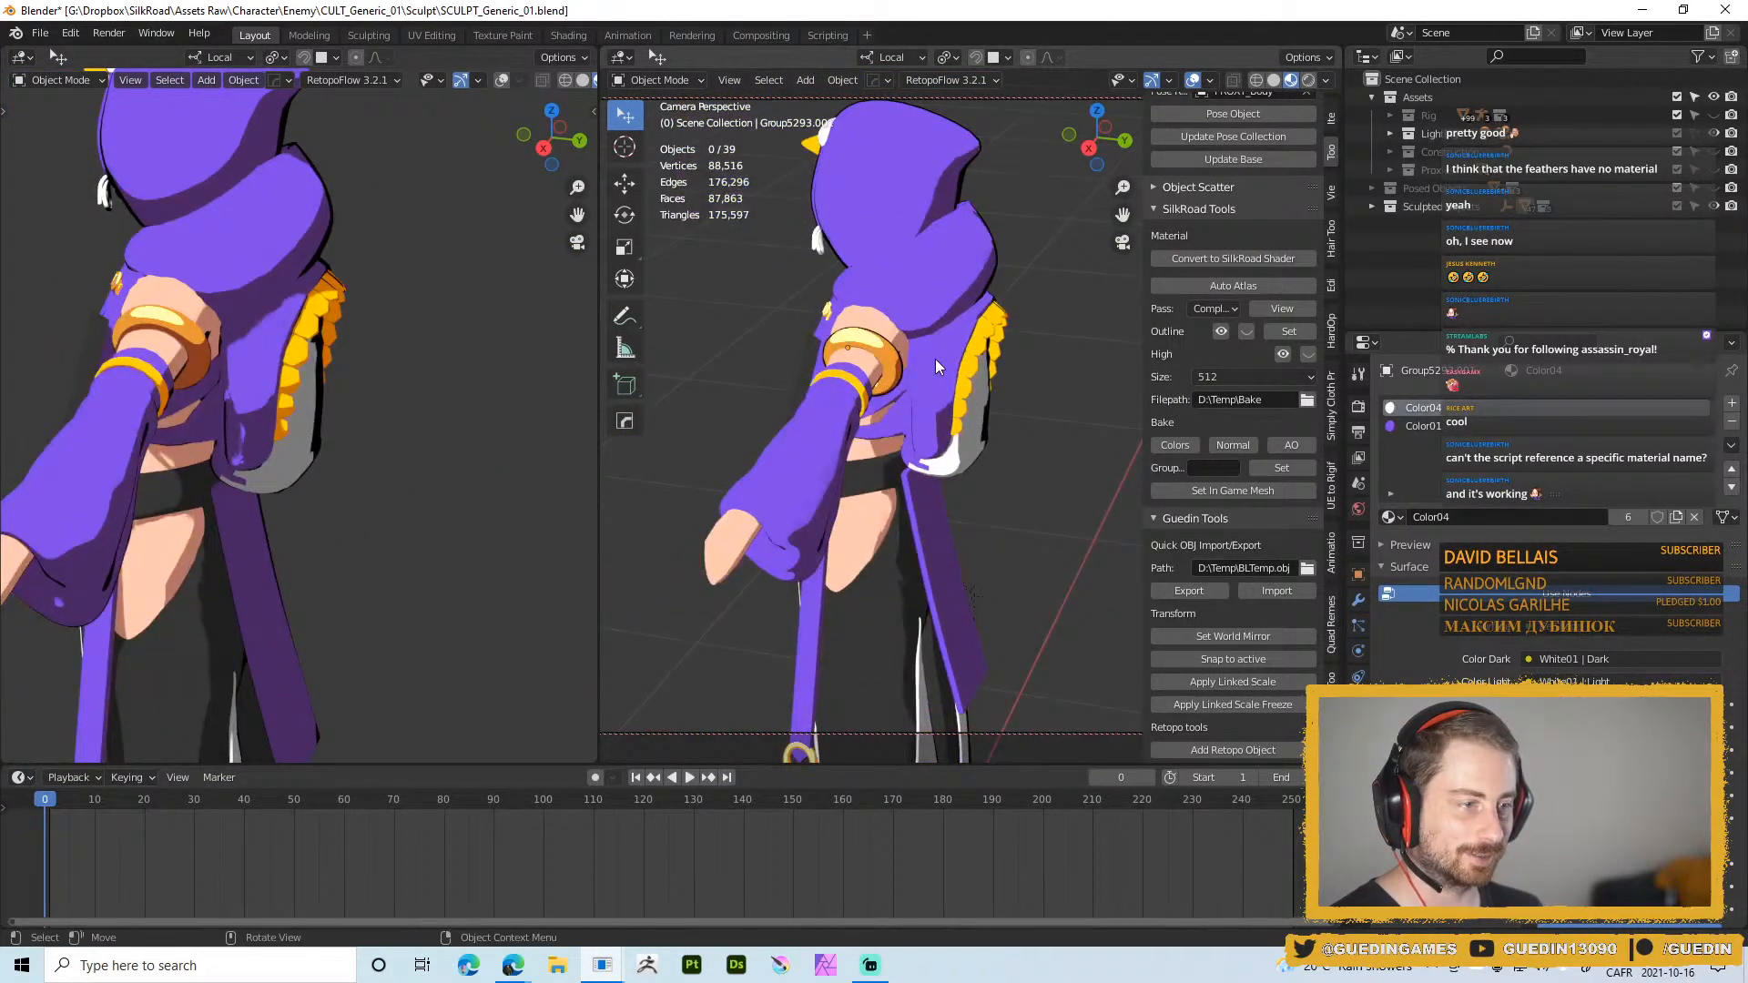
click(935, 359)
key(ctrl+l)
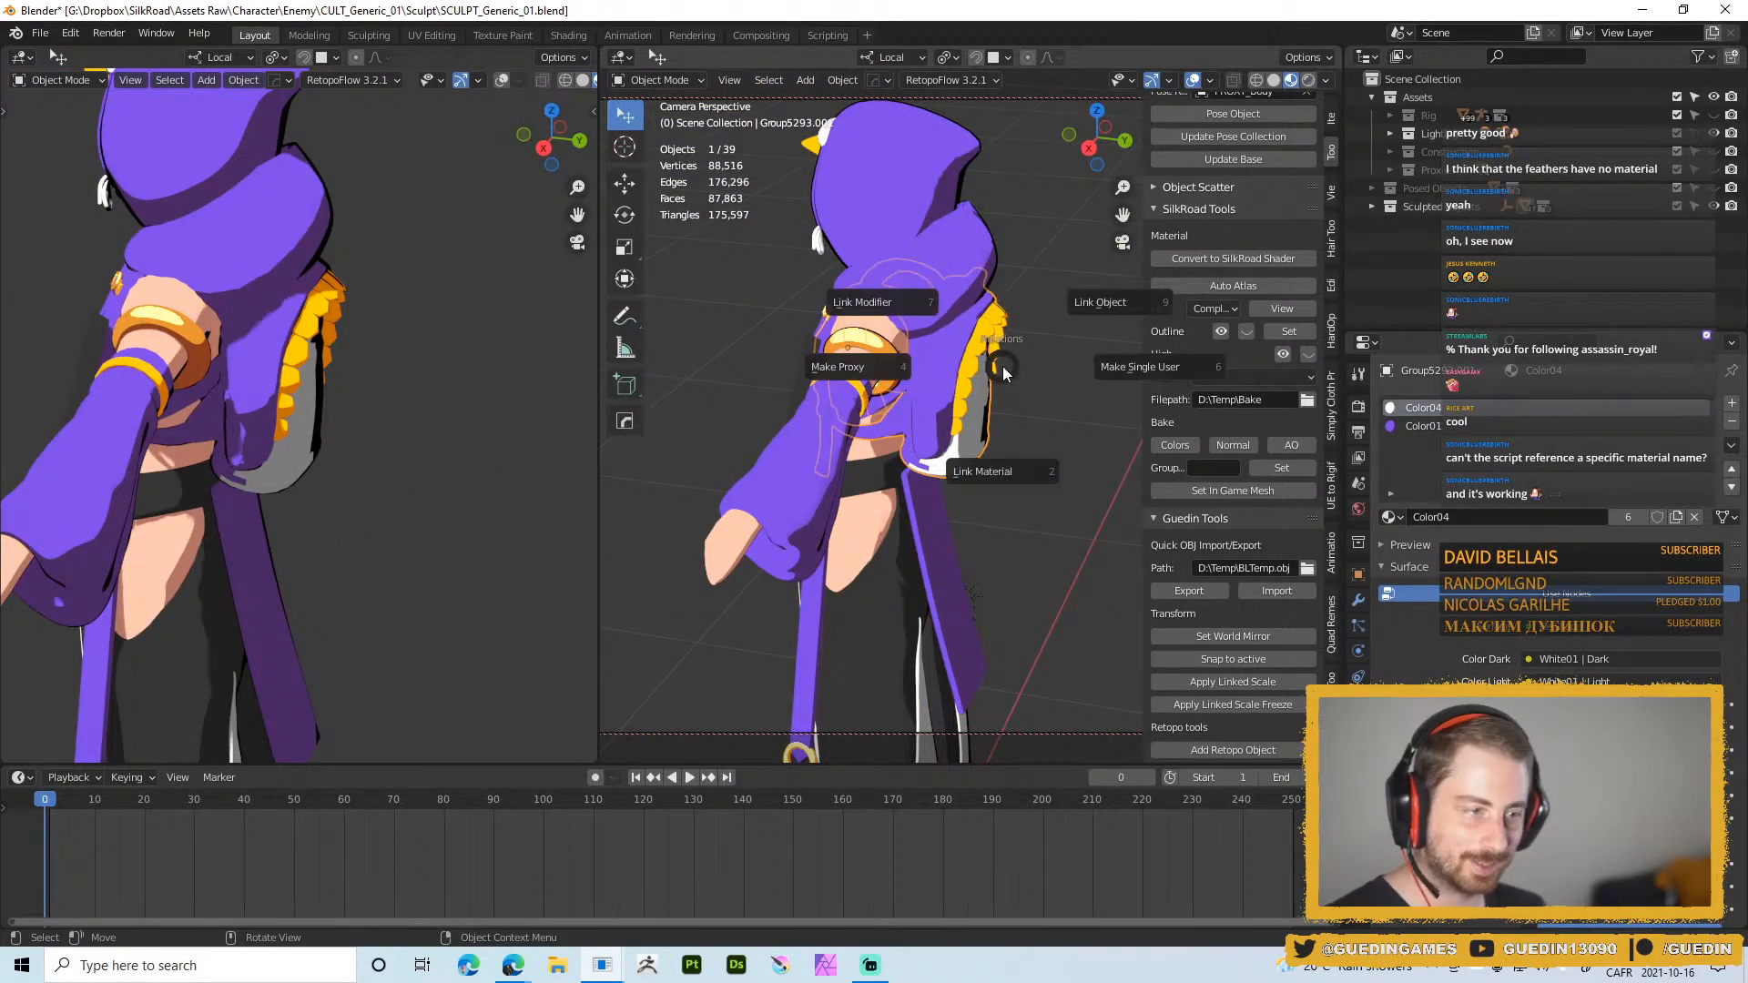
click(1130, 373)
click(1044, 513)
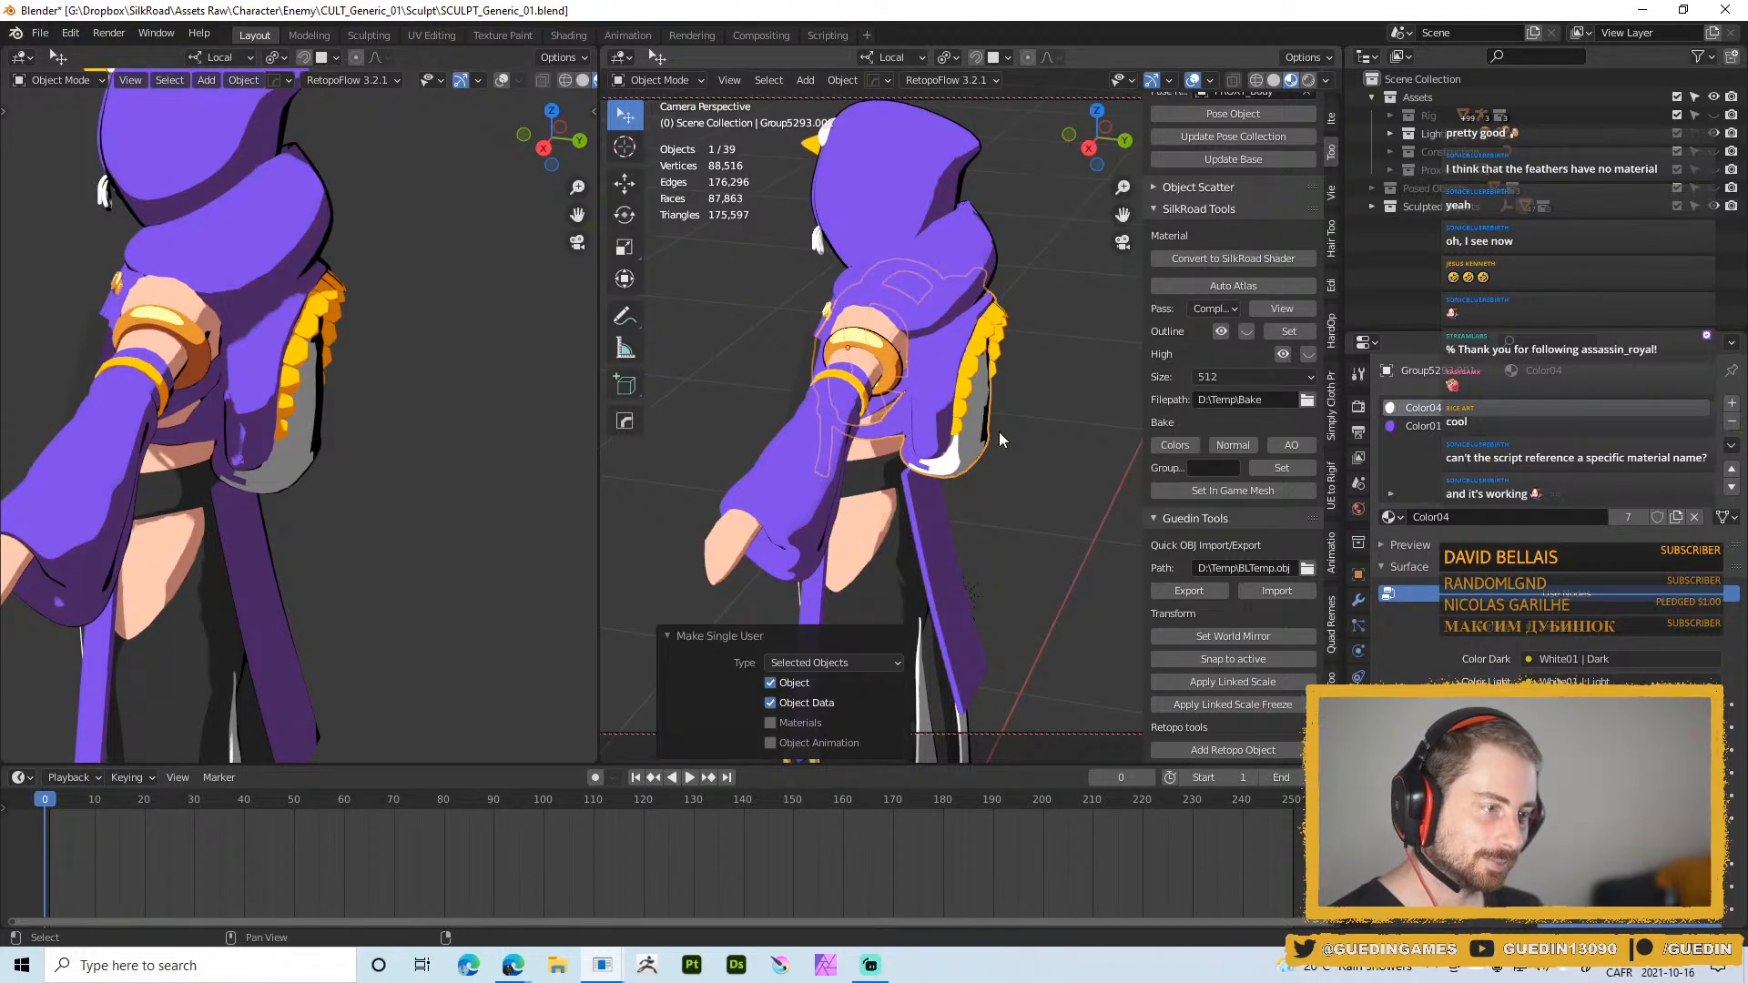
Apply the back garment piece's scale and run the SilkRoad outline setup on it
middle_drag(999, 432, 903, 321)
scroll(886, 287, up, 4)
scroll(903, 321, down, 4)
scroll(1264, 369, up, 6)
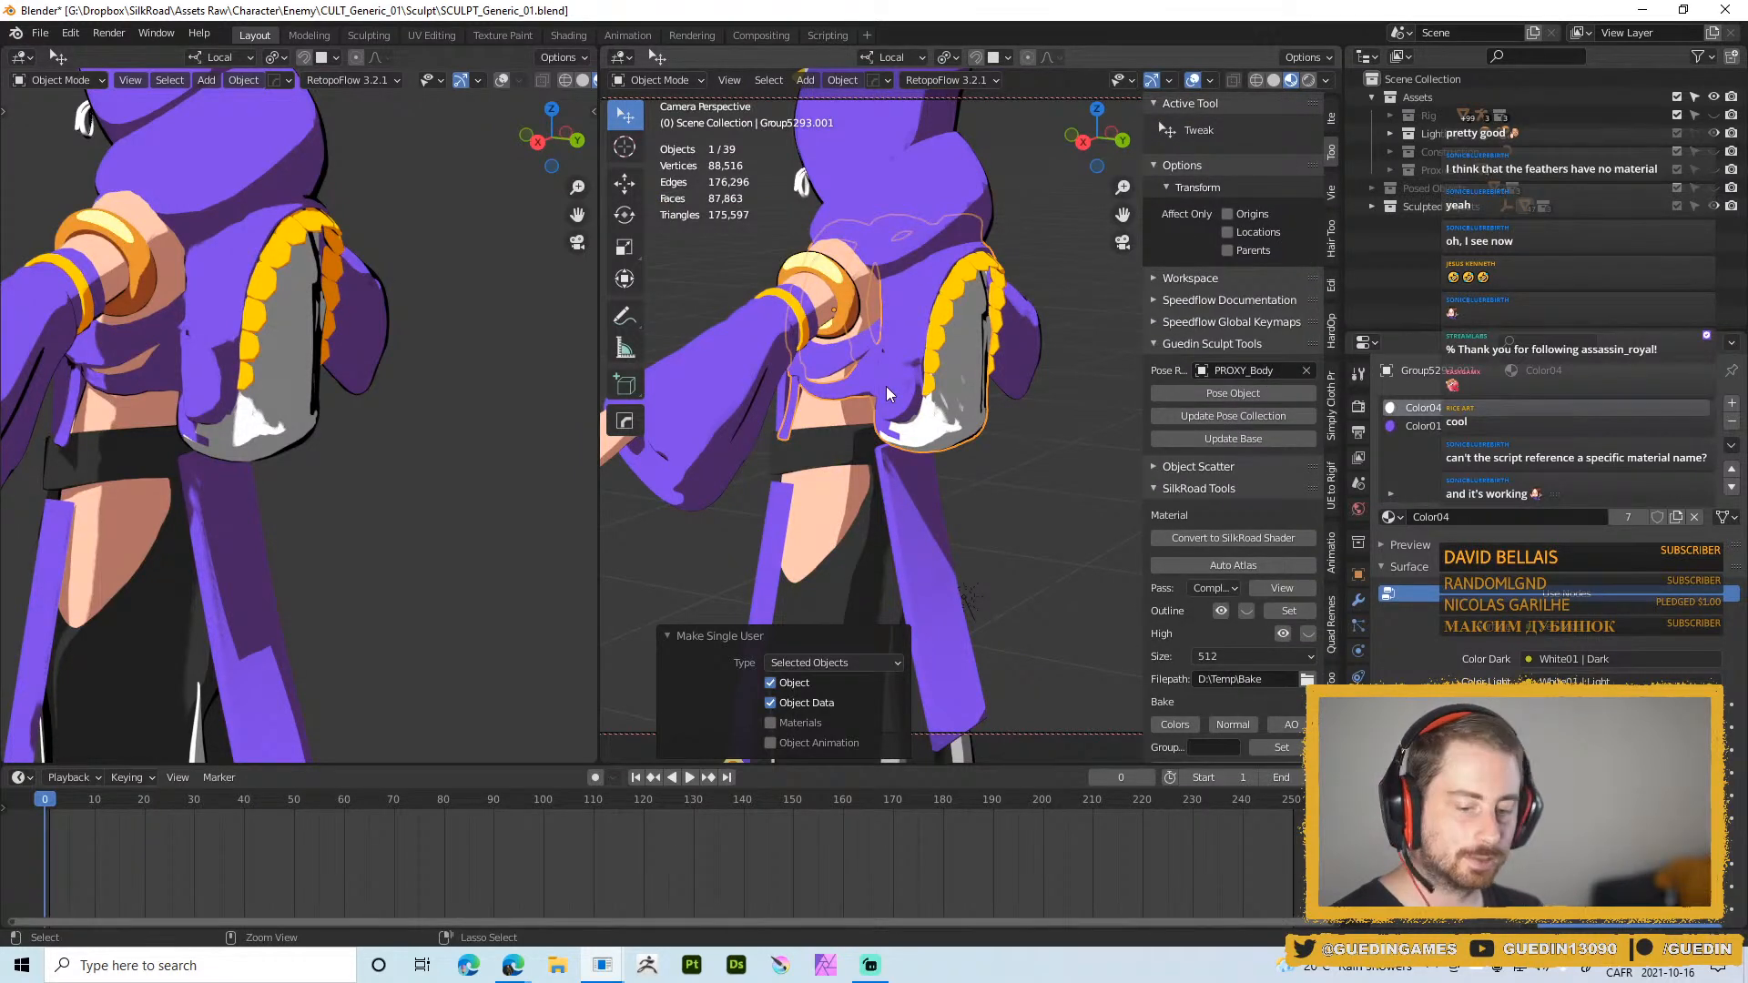
key(ctrl+a)
click(963, 313)
shift+middle_drag(964, 312, 864, 256)
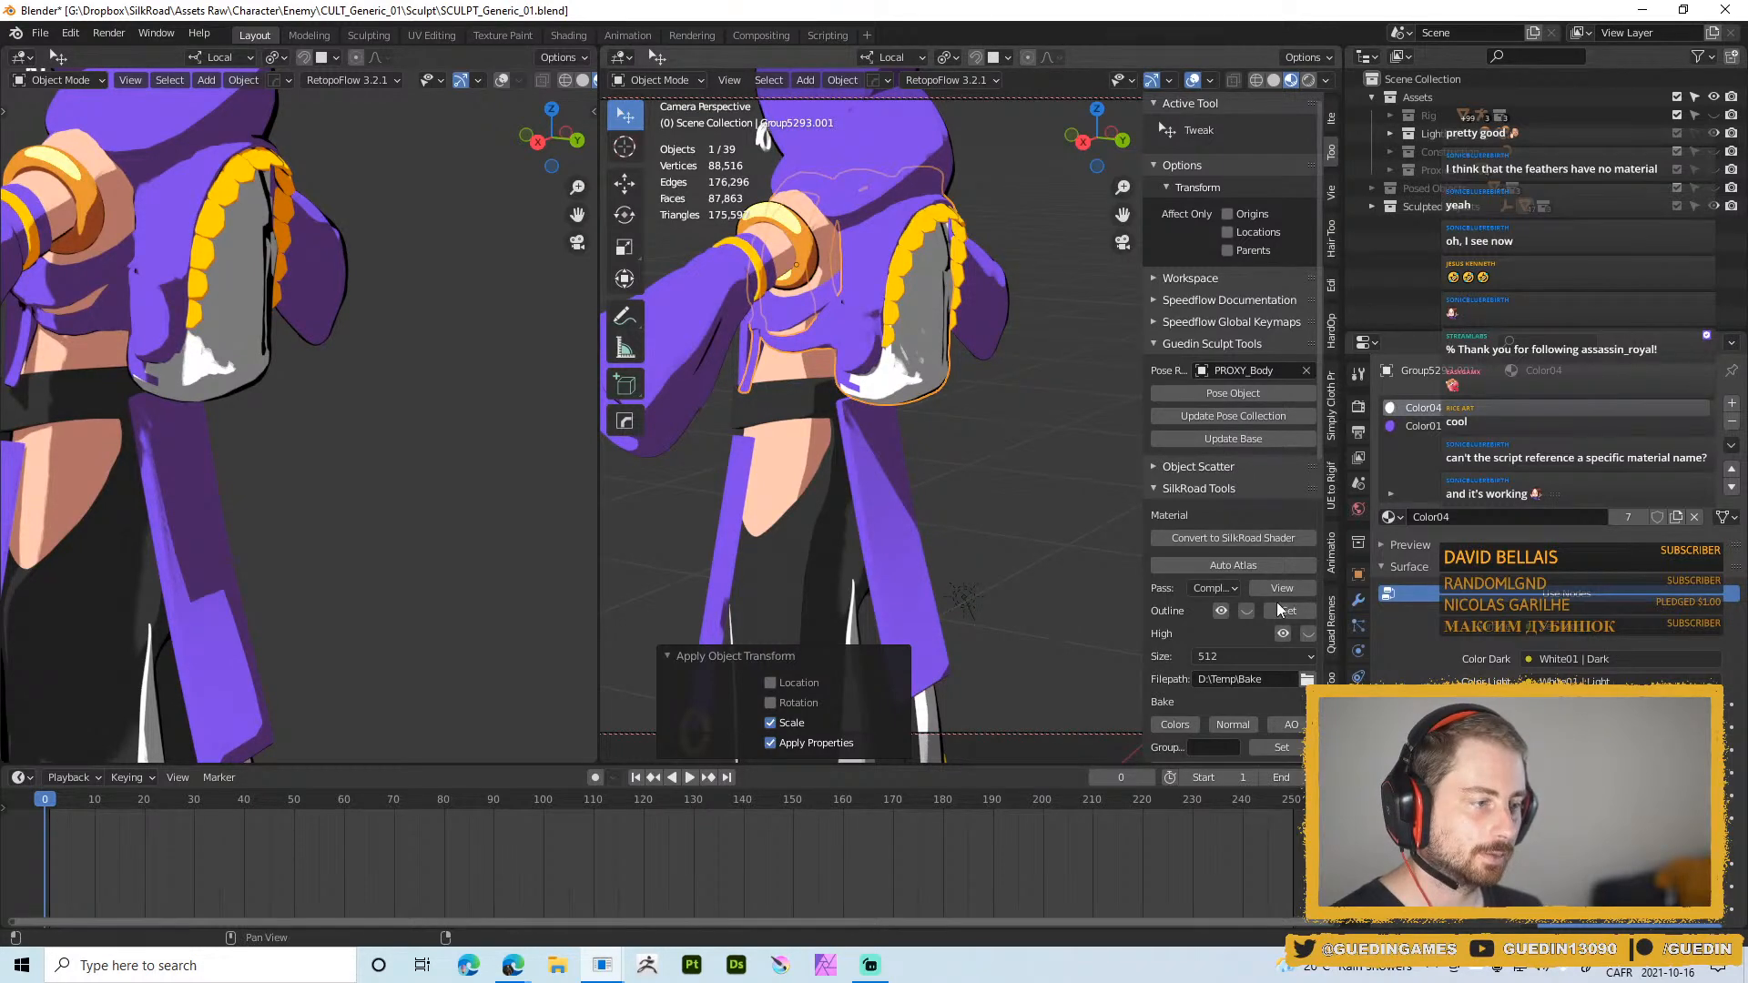
scroll(1294, 455, down, 4)
click(1291, 466)
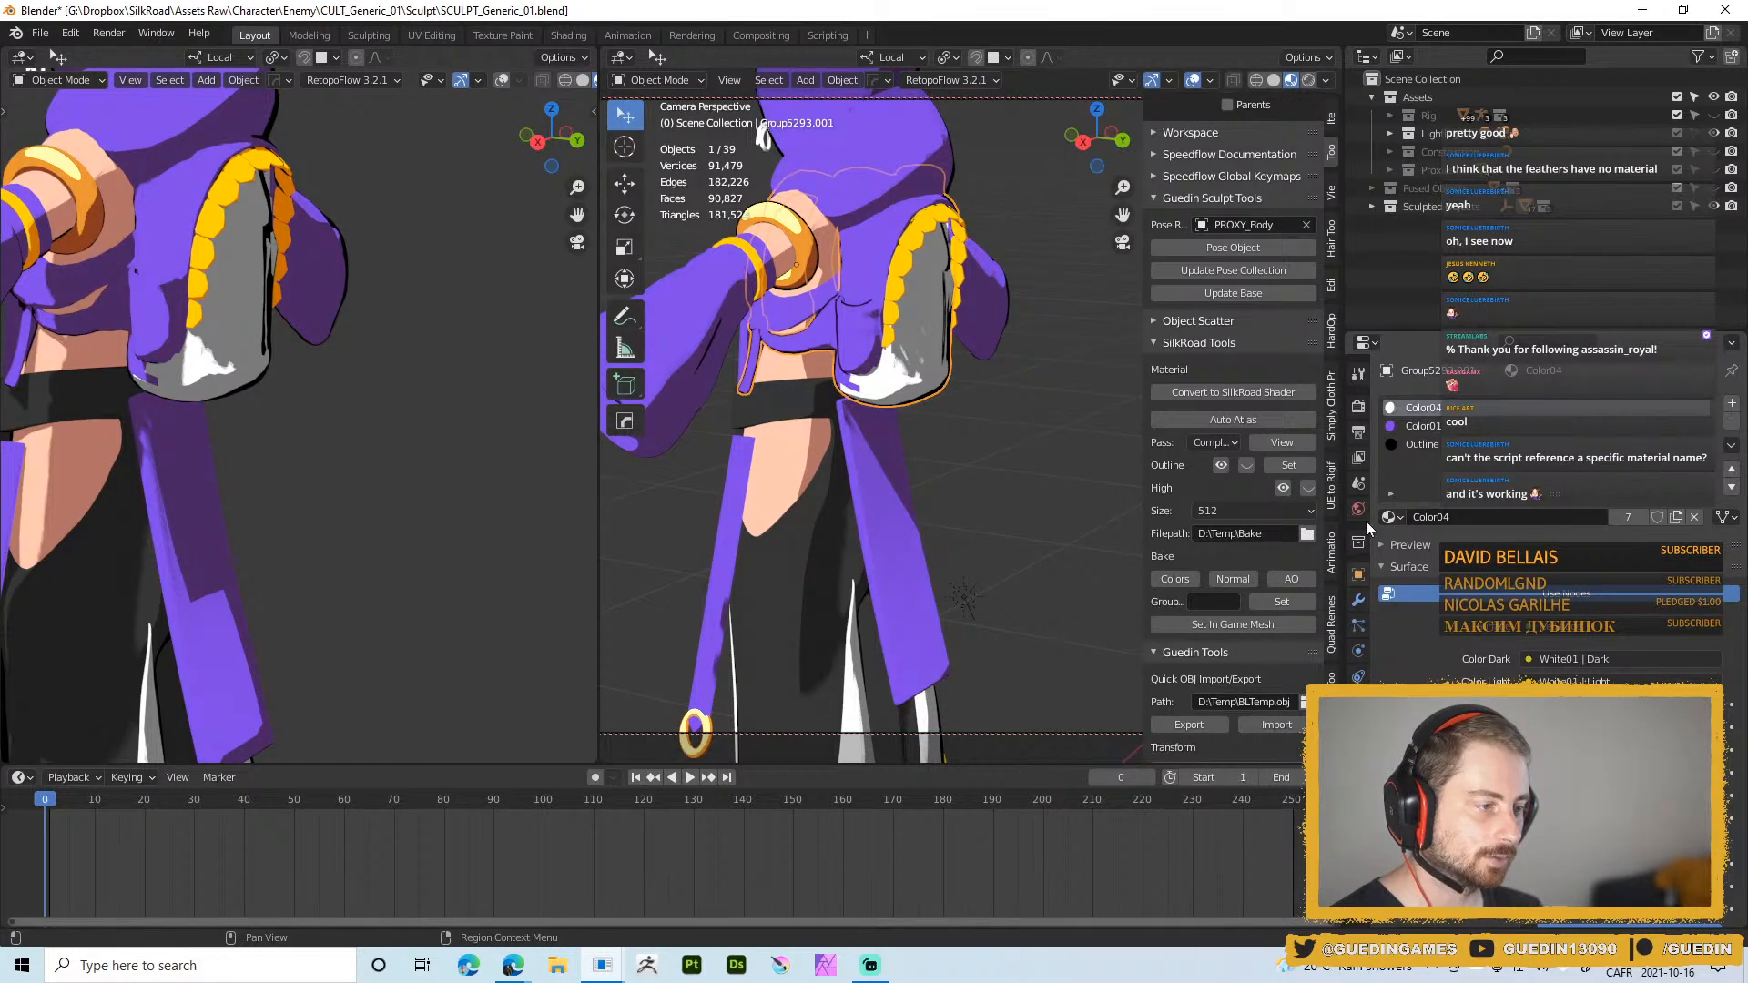
Examine the back garment piece's Outline material slot and outline modifier, and inspect its outline from behind, the side and the front
click(1422, 444)
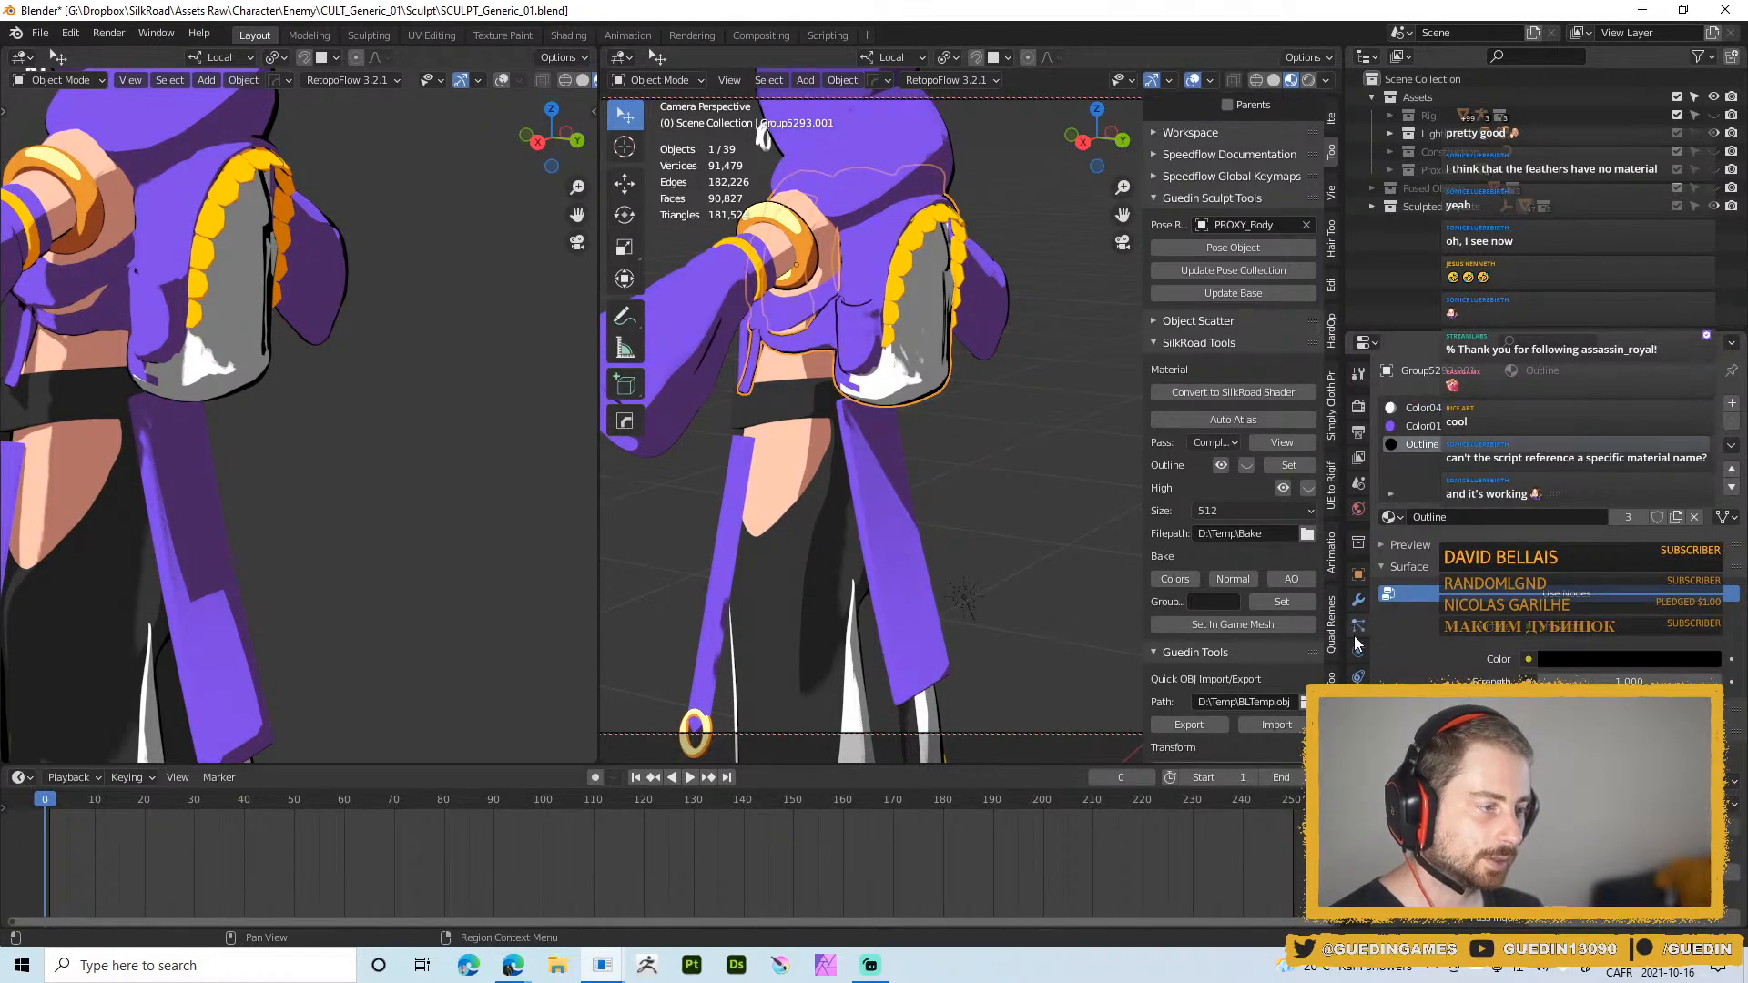
click(1360, 599)
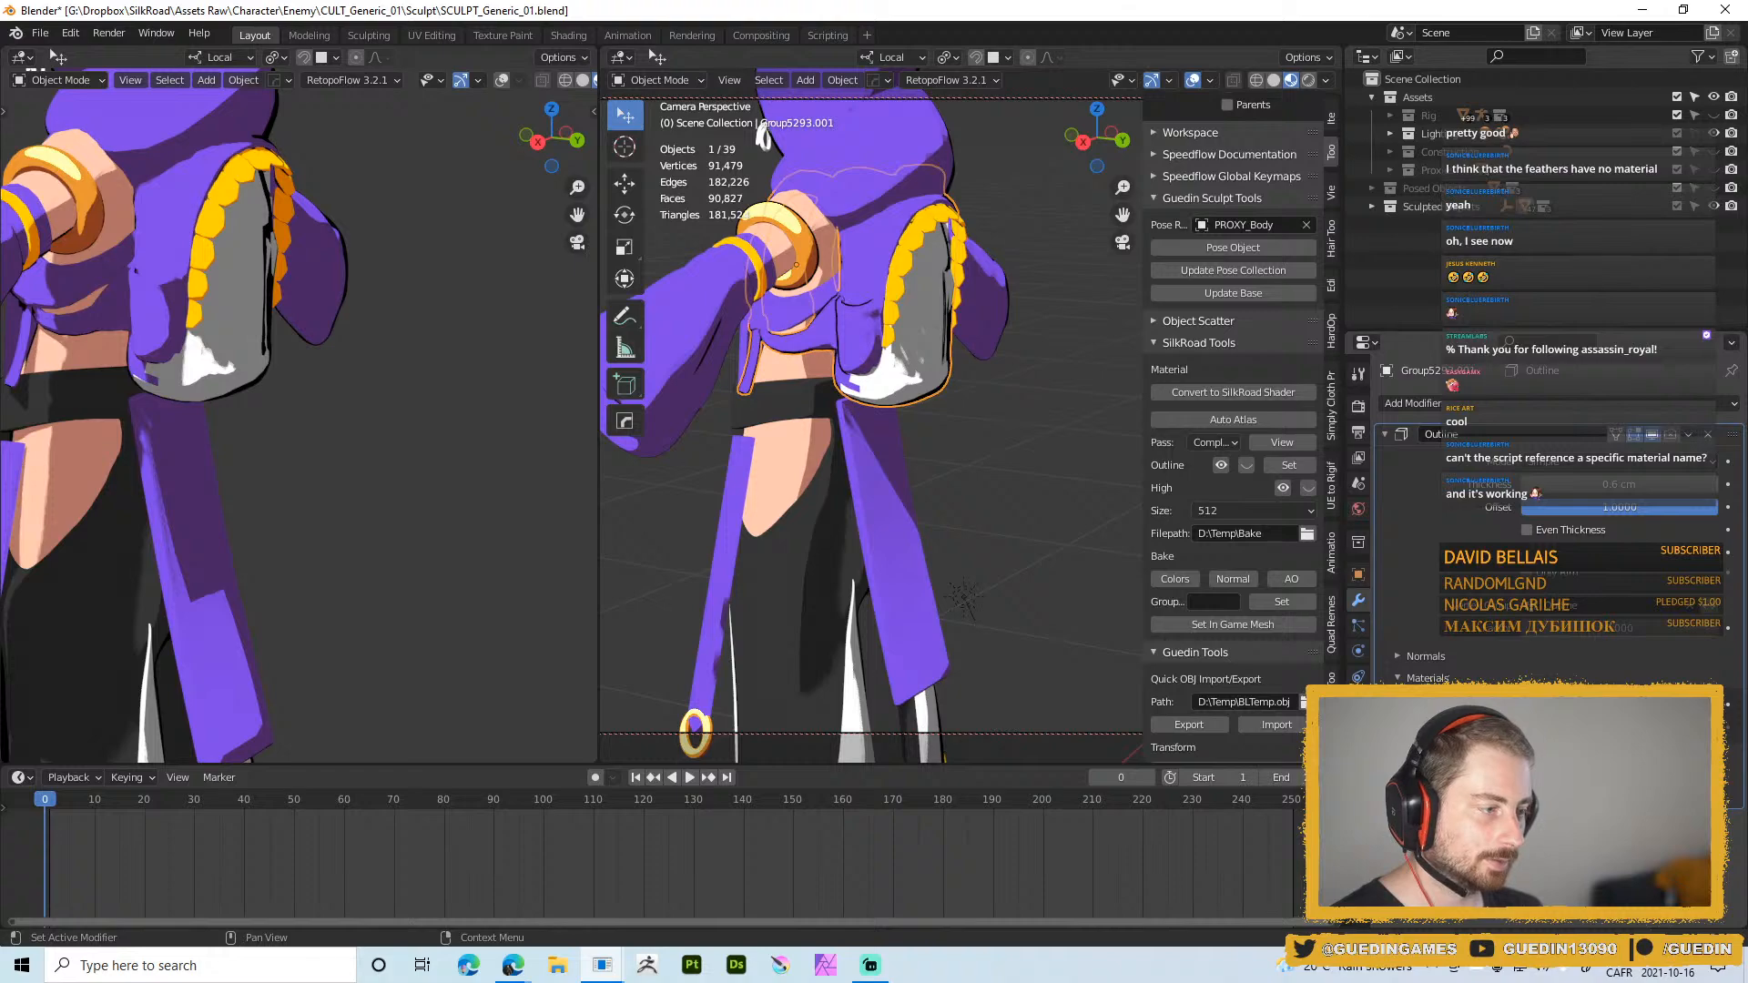
shift+middle_drag(952, 242, 966, 314)
scroll(947, 345, up, 2)
middle_drag(912, 400, 769, 361)
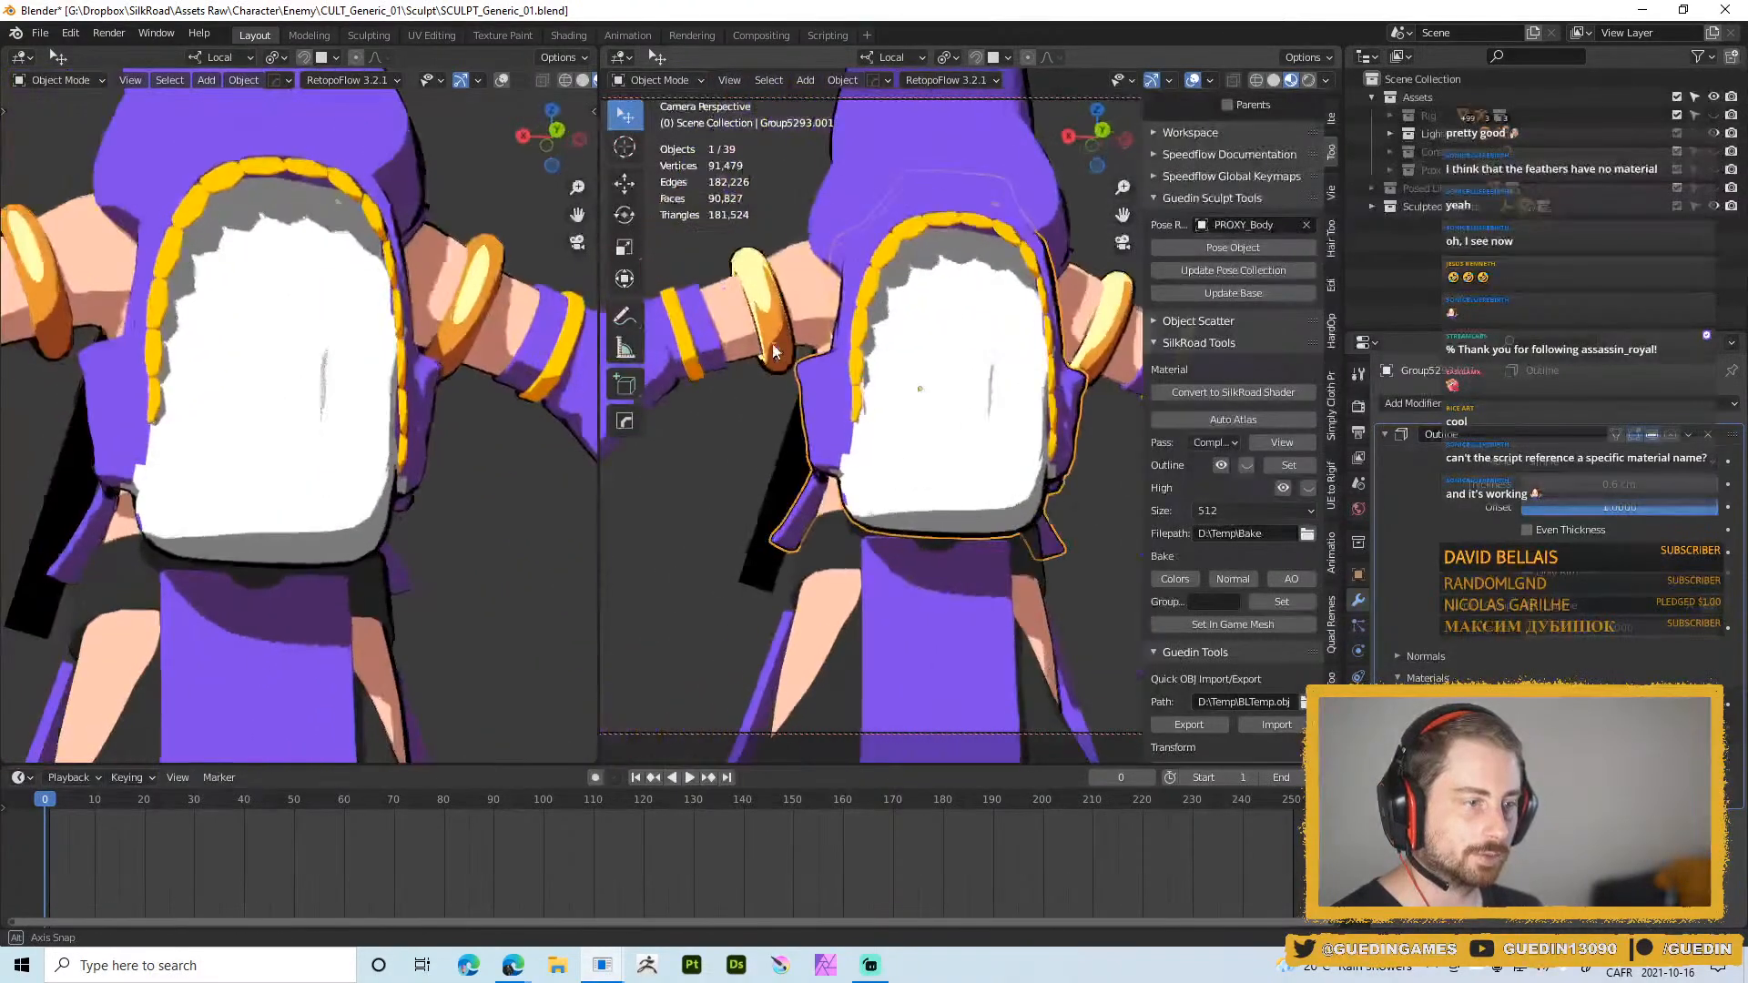
scroll(820, 382, down, 2)
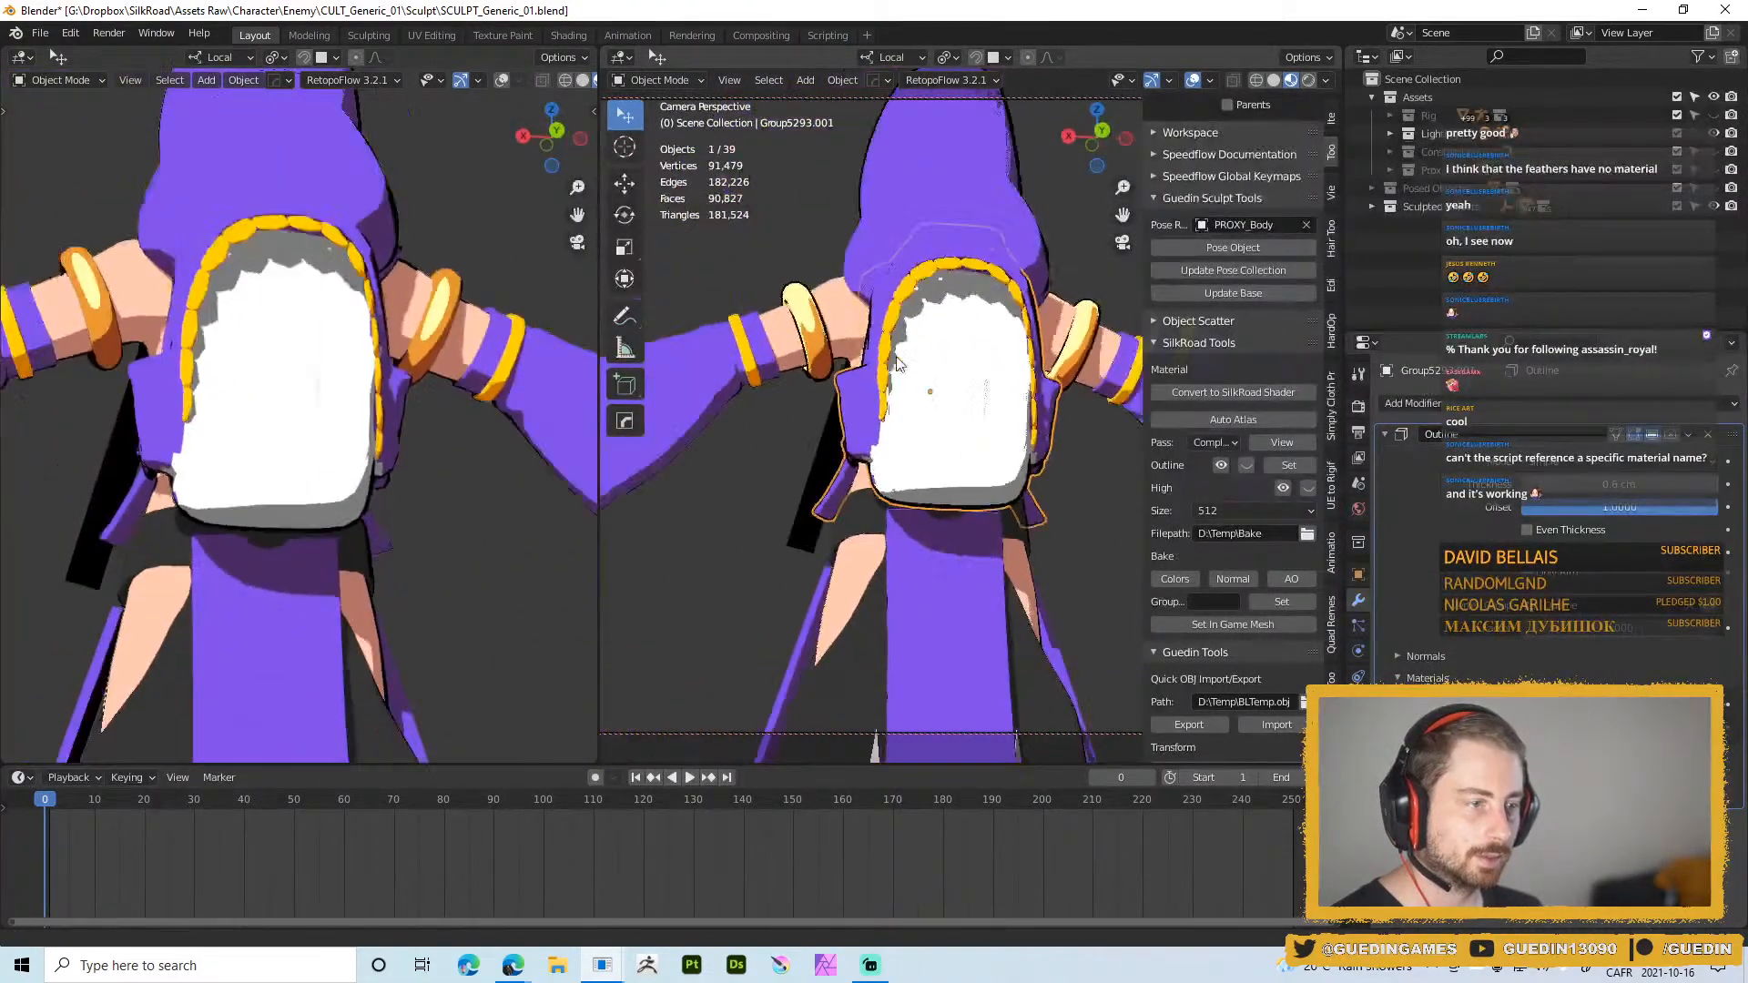
middle_drag(1001, 410, 999, 484)
click(1103, 398)
middle_drag(1098, 396, 1182, 411)
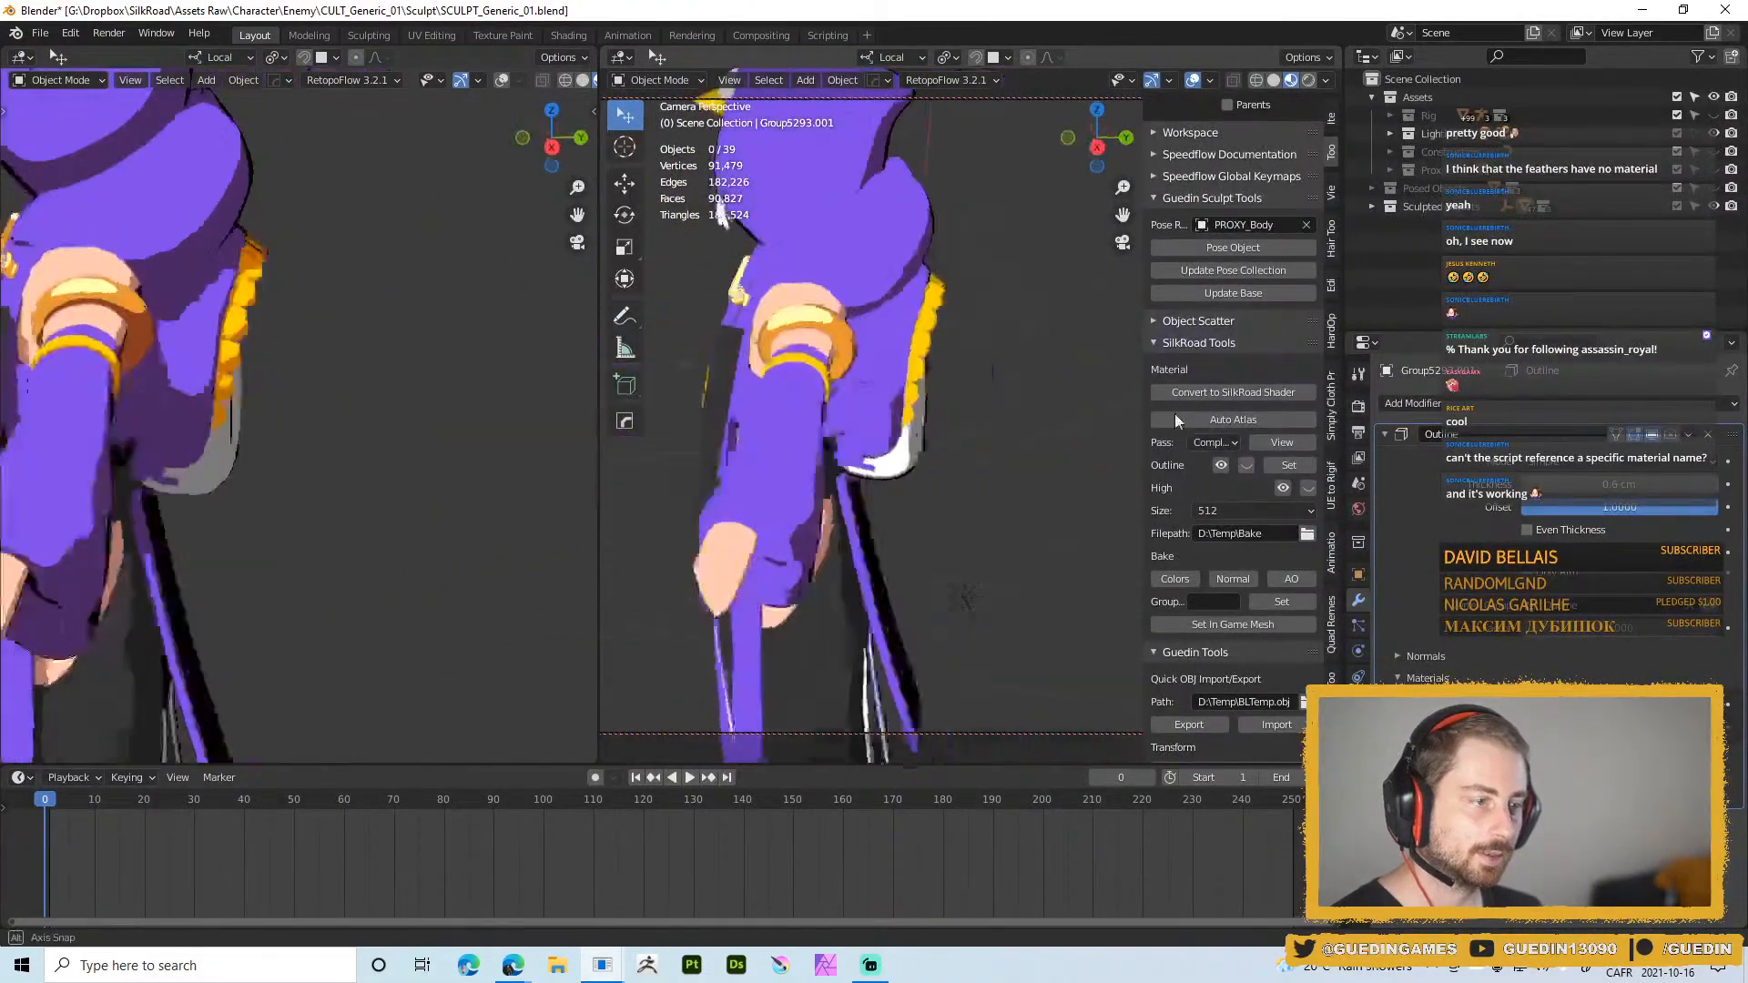
scroll(1001, 345, down, 4)
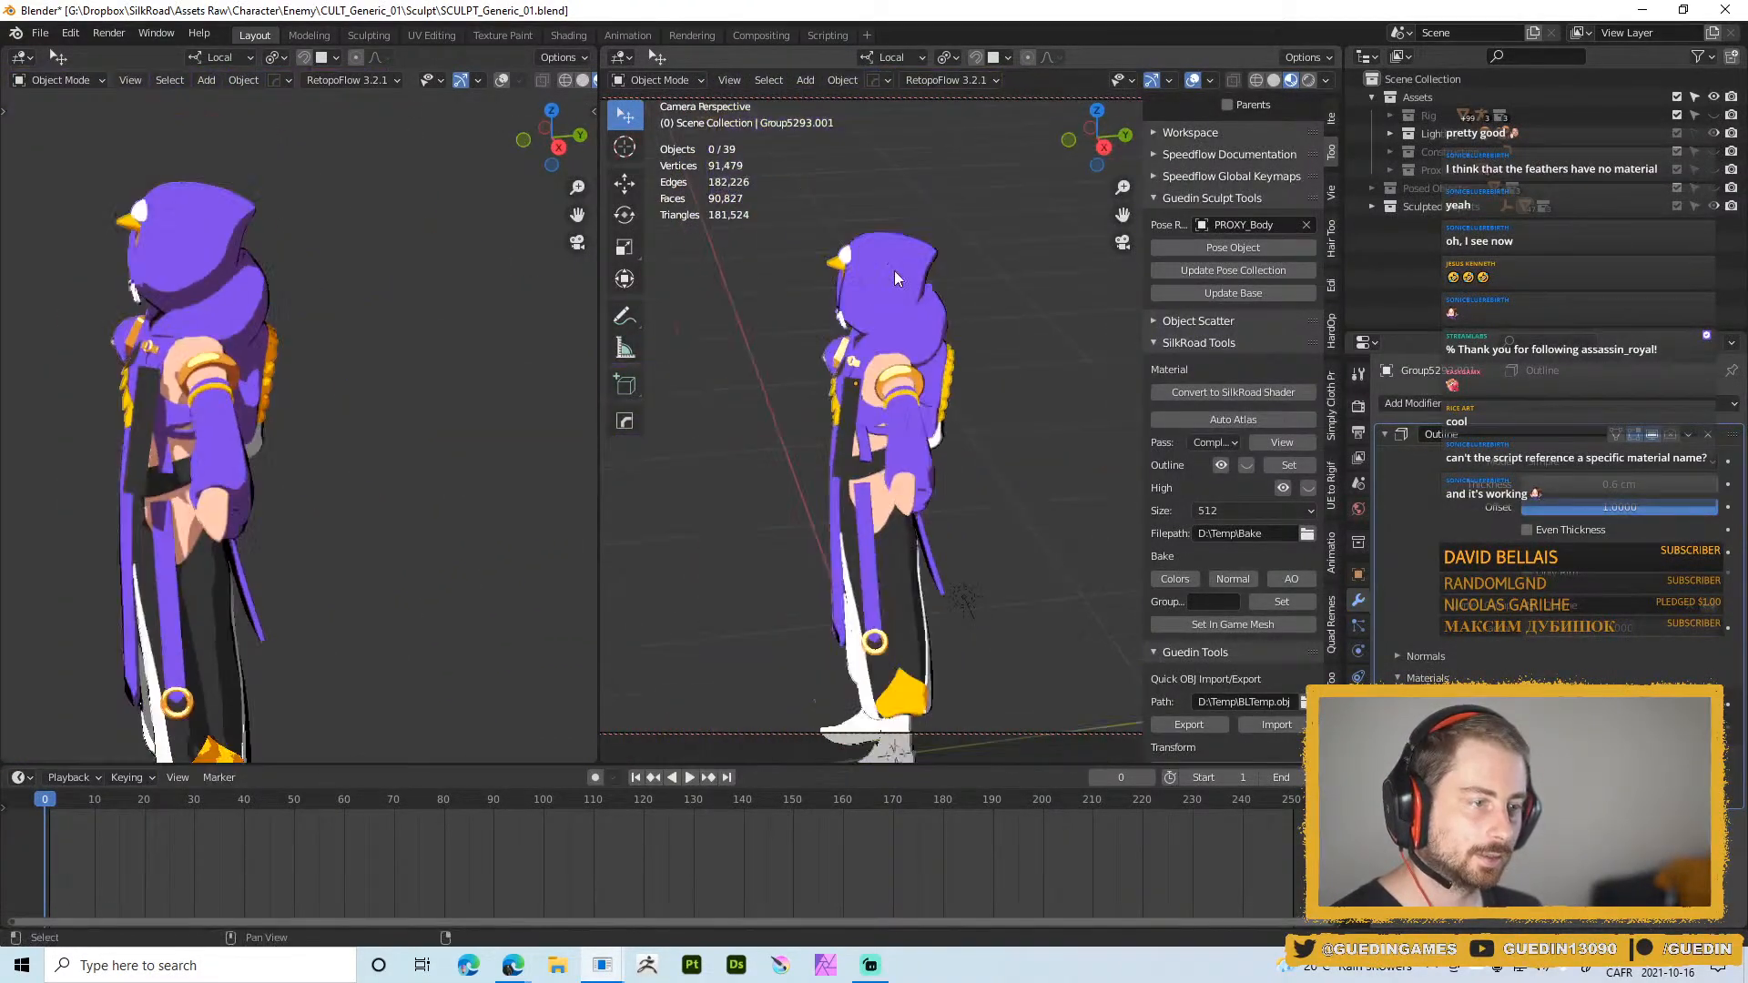
middle_drag(738, 365, 899, 330)
shift+middle_drag(900, 330, 960, 369)
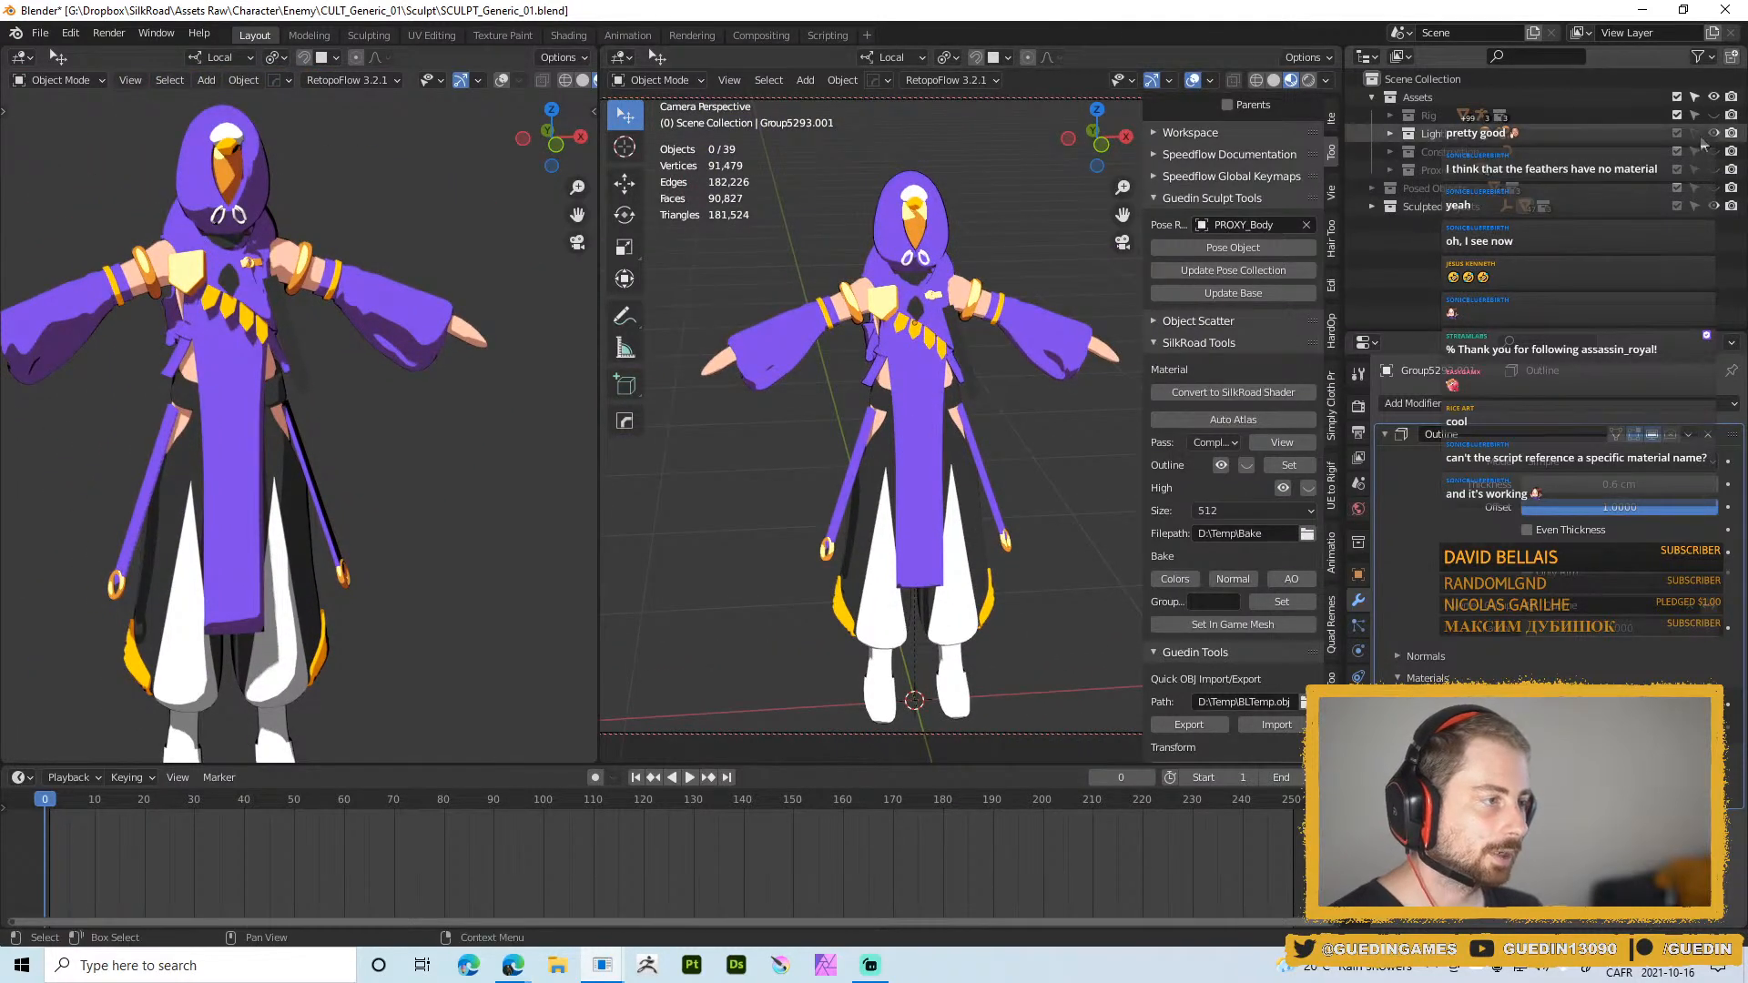
Select all of the character's objects and make their object and object data single-user
key(a)
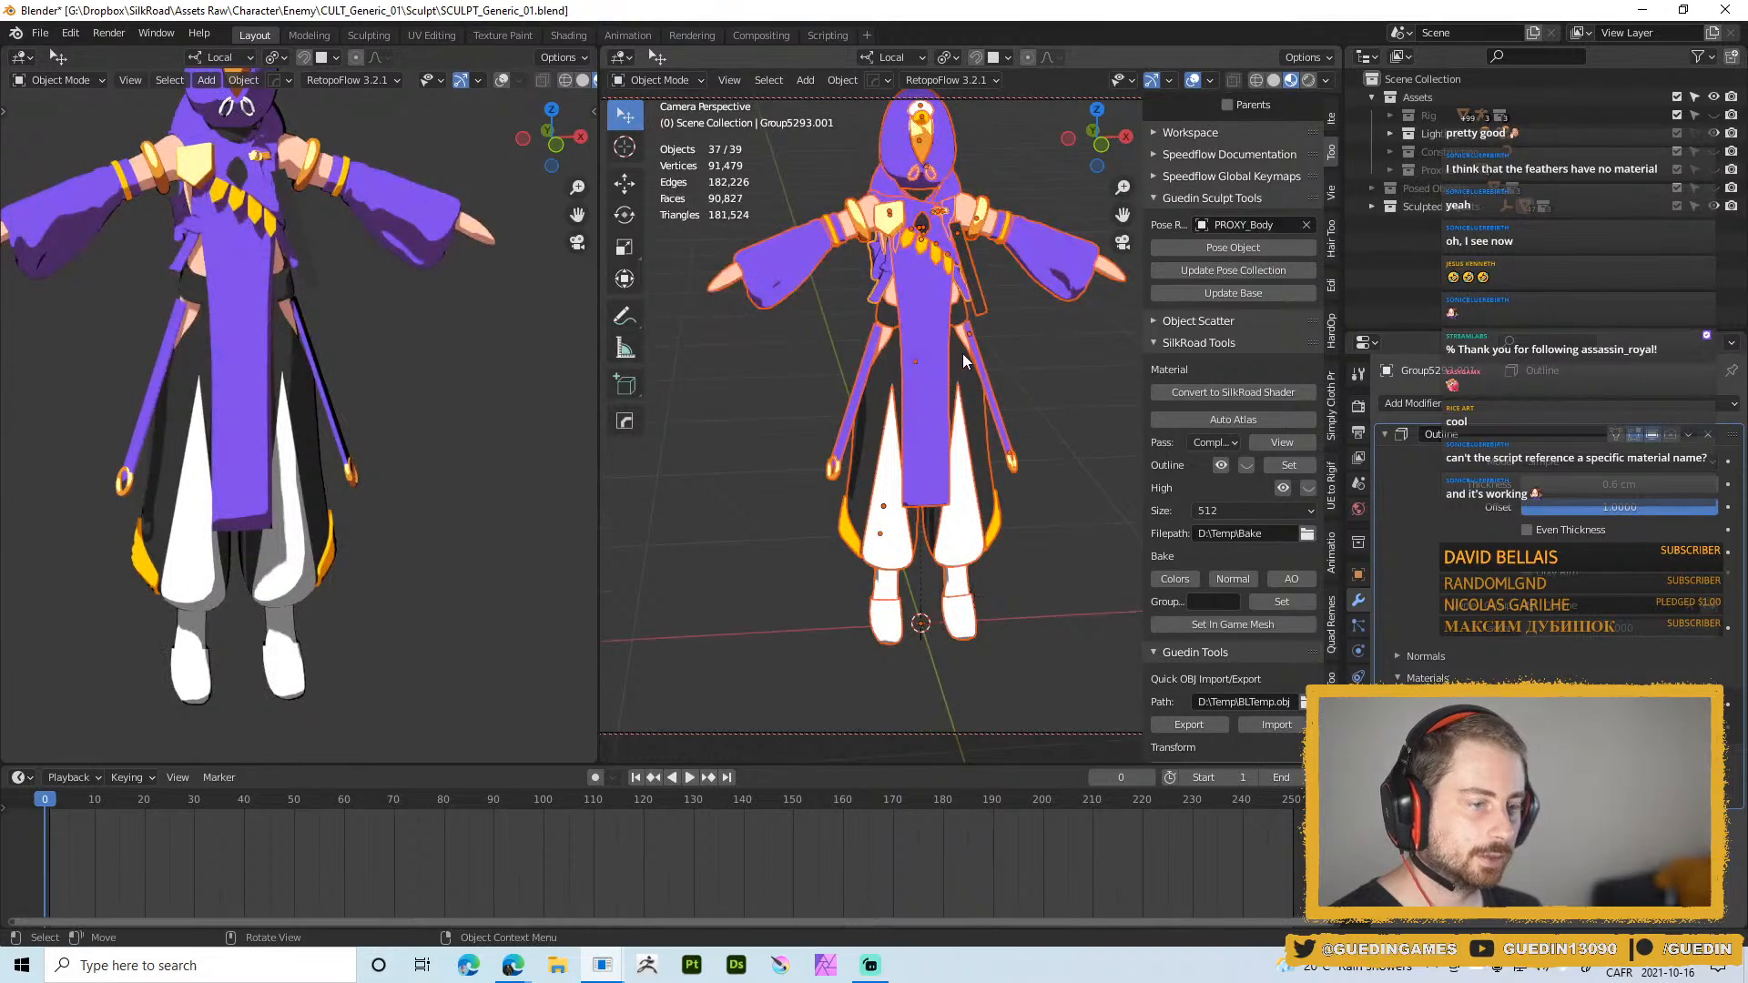
key(ctrl+l)
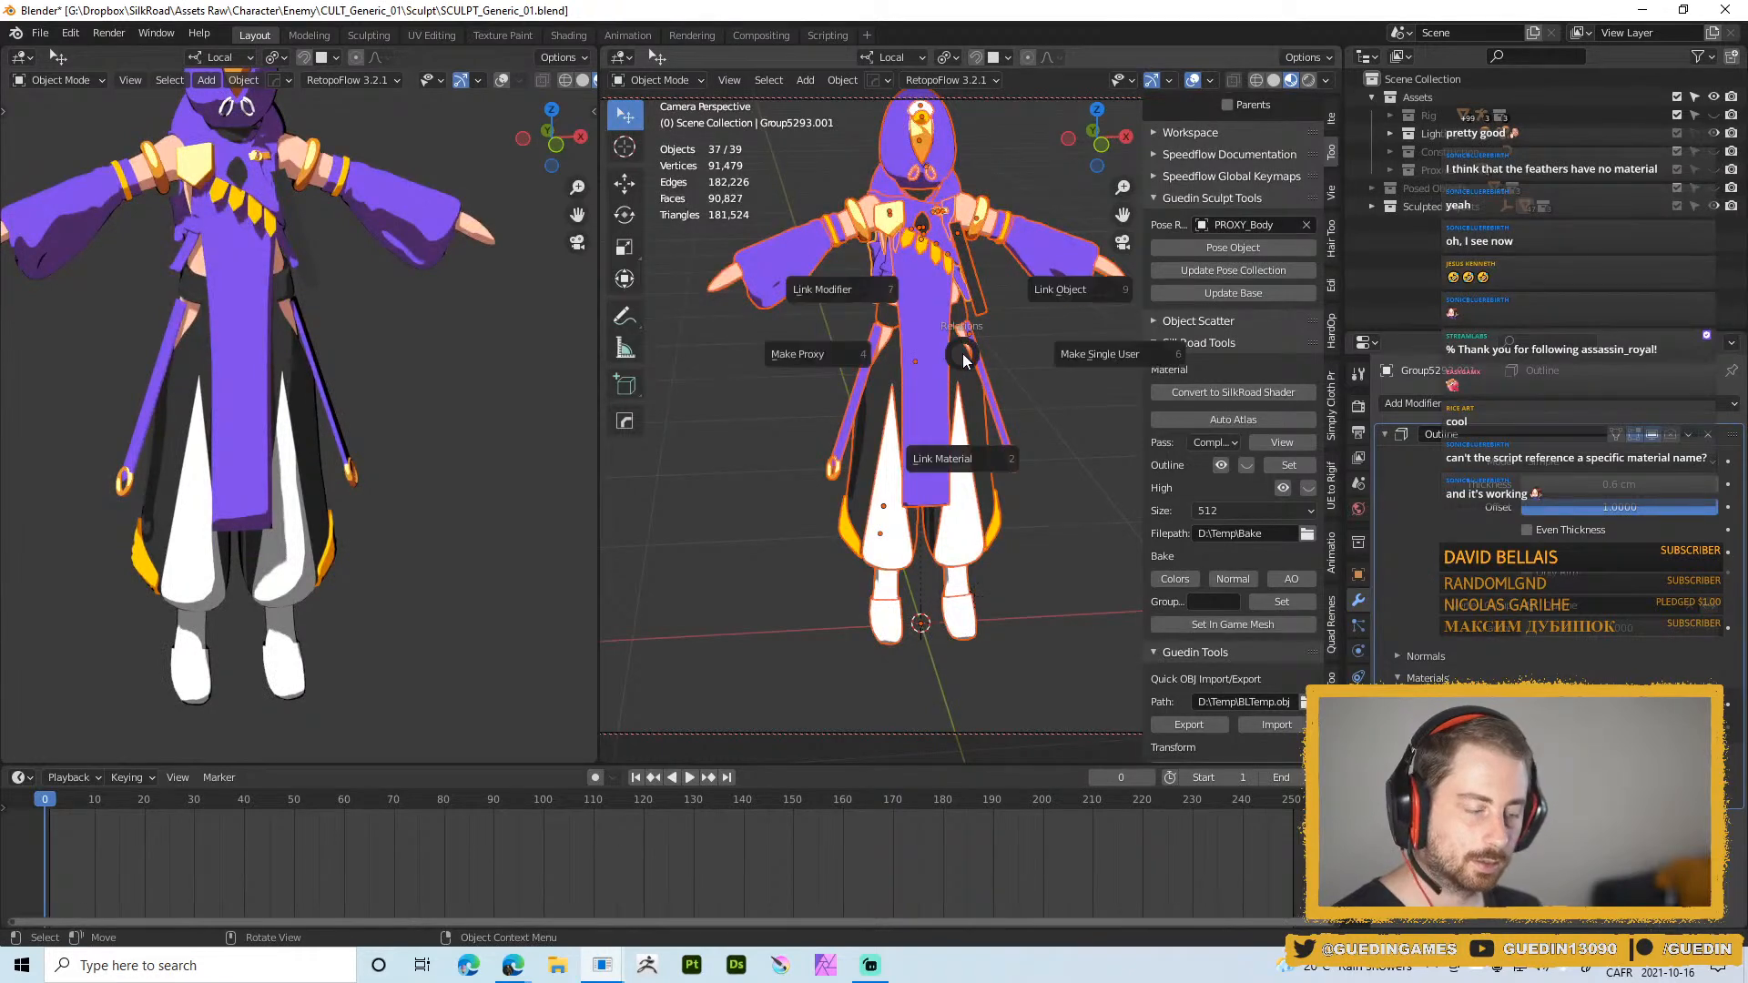
click(1127, 358)
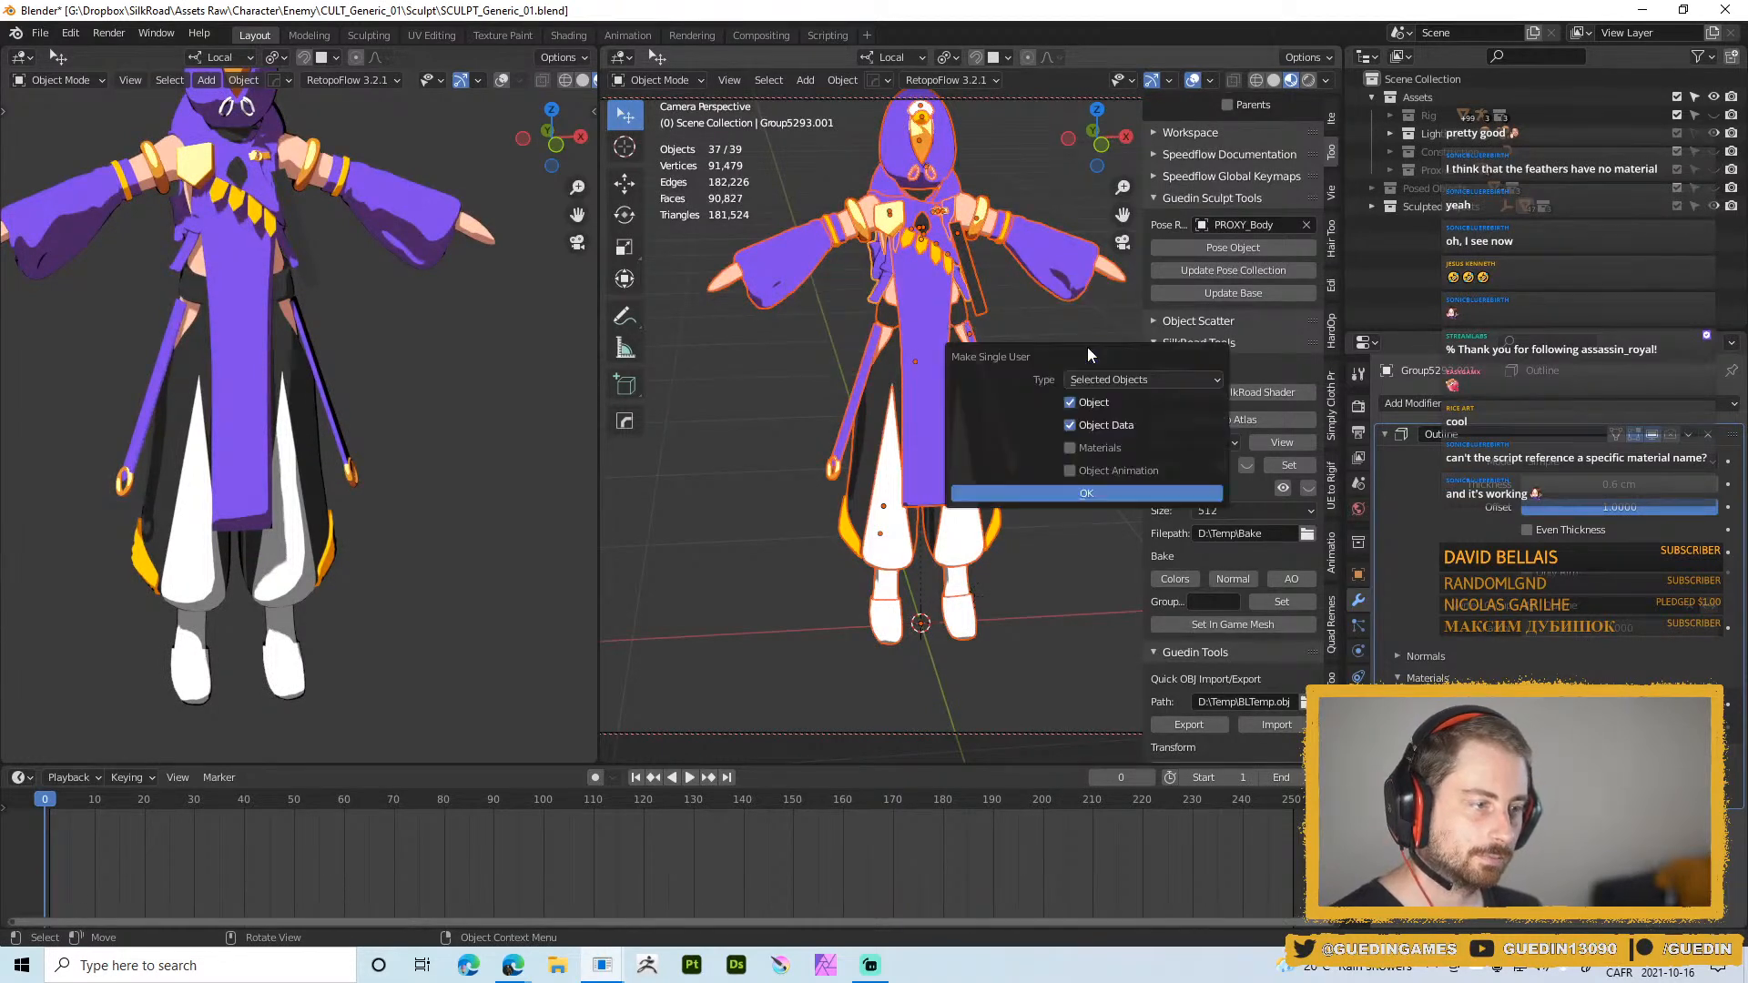
click(995, 466)
Apply the scale of all selected character objects and run the SilkRoad outline setup on them
shift+middle_drag(956, 275, 944, 351)
key(ctrl+a)
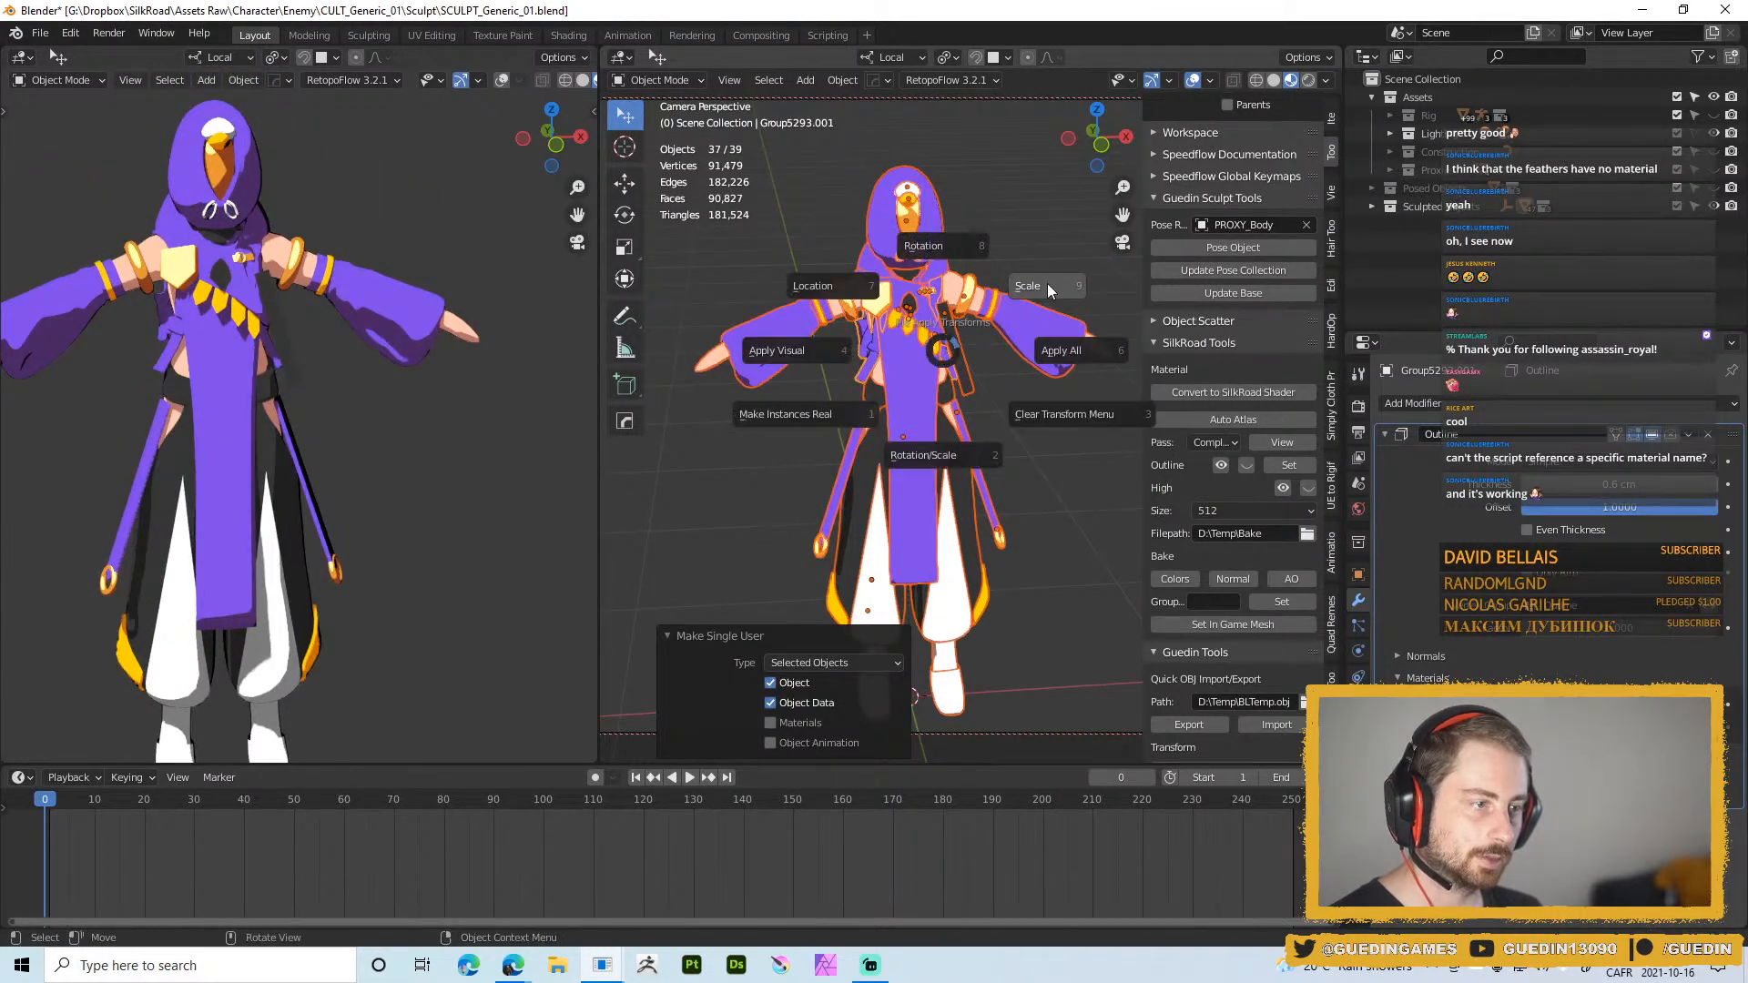
click(1047, 284)
shift+middle_drag(1014, 515, 1023, 366)
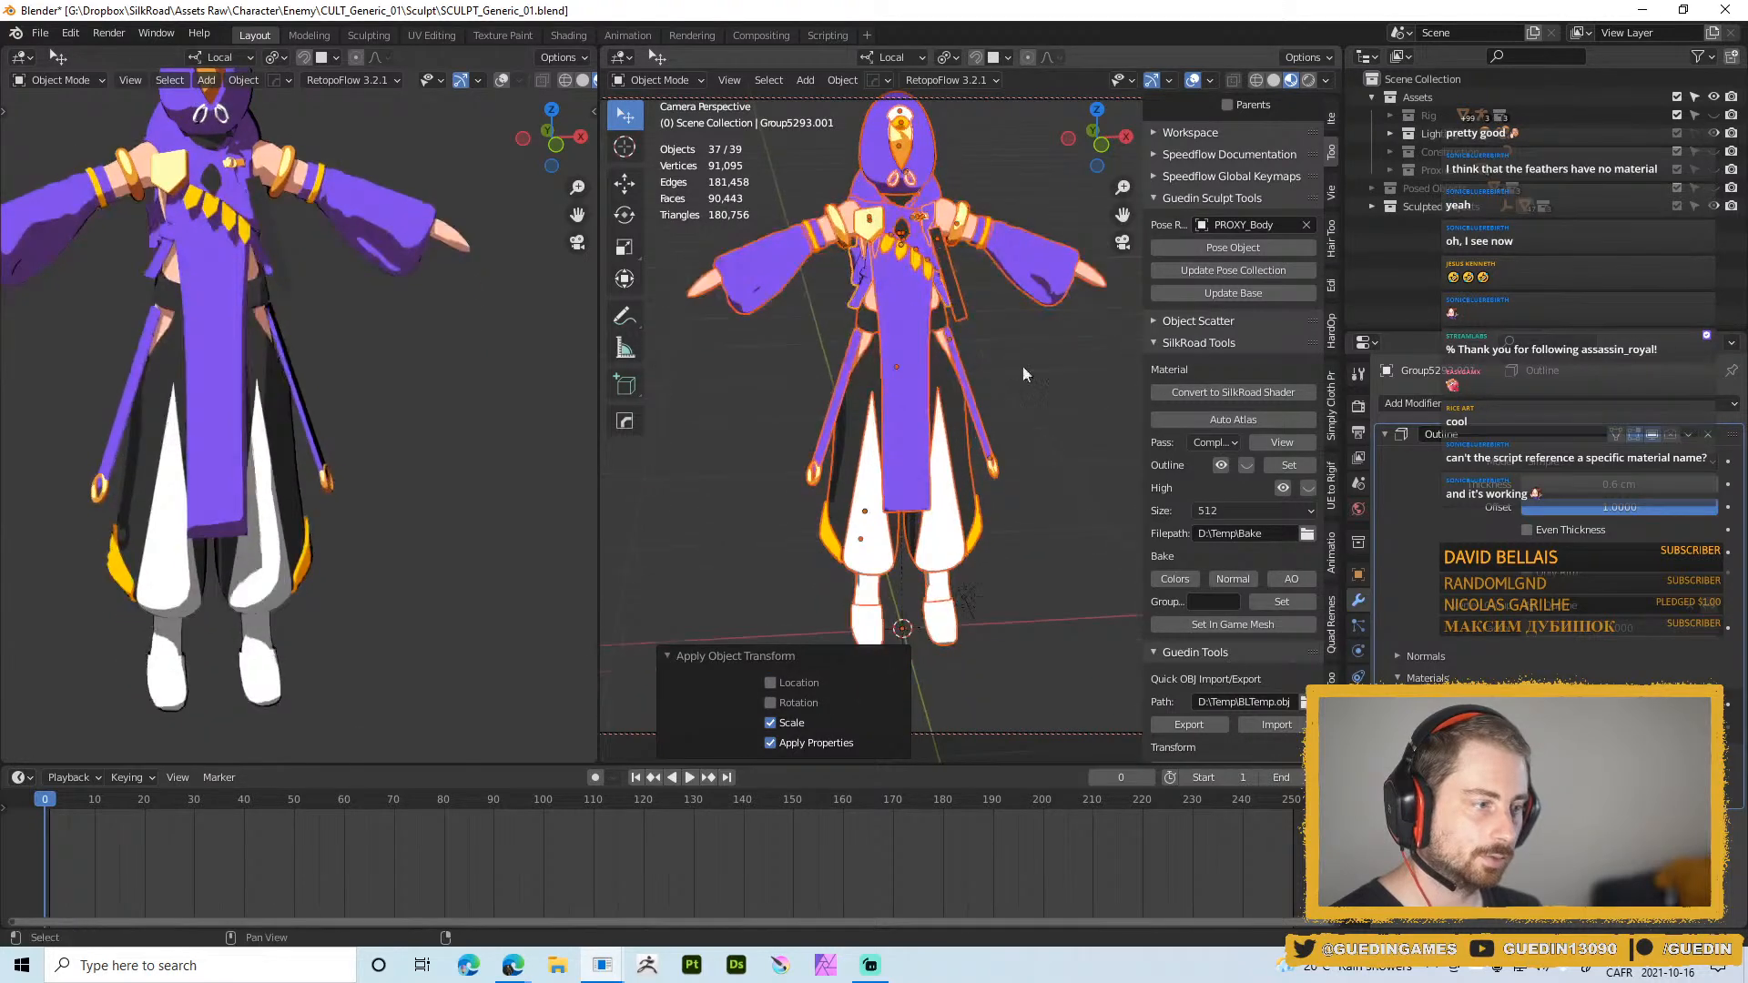
click(1289, 465)
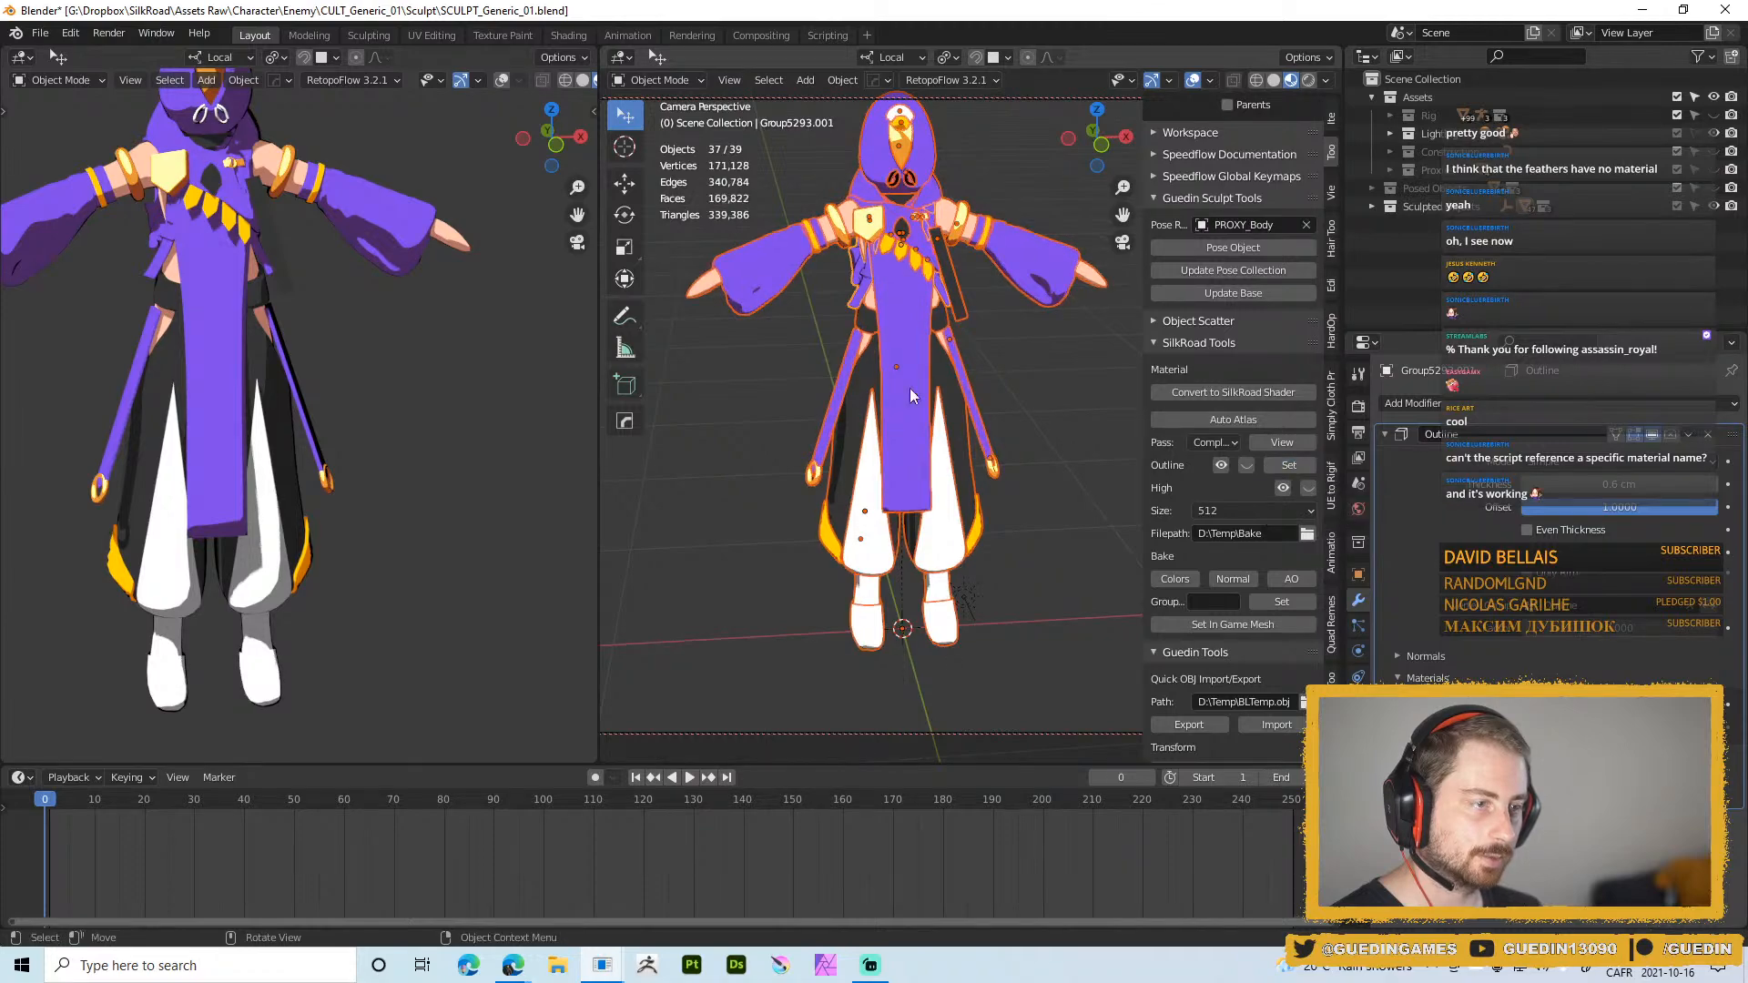
Deselect everything and examine the outlines on the hood, chest ornaments, arm and robe of the sculpted character
shift+middle_drag(956, 92, 961, 251)
scroll(963, 258, up, 5)
click(1020, 256)
scroll(792, 283, up, 2)
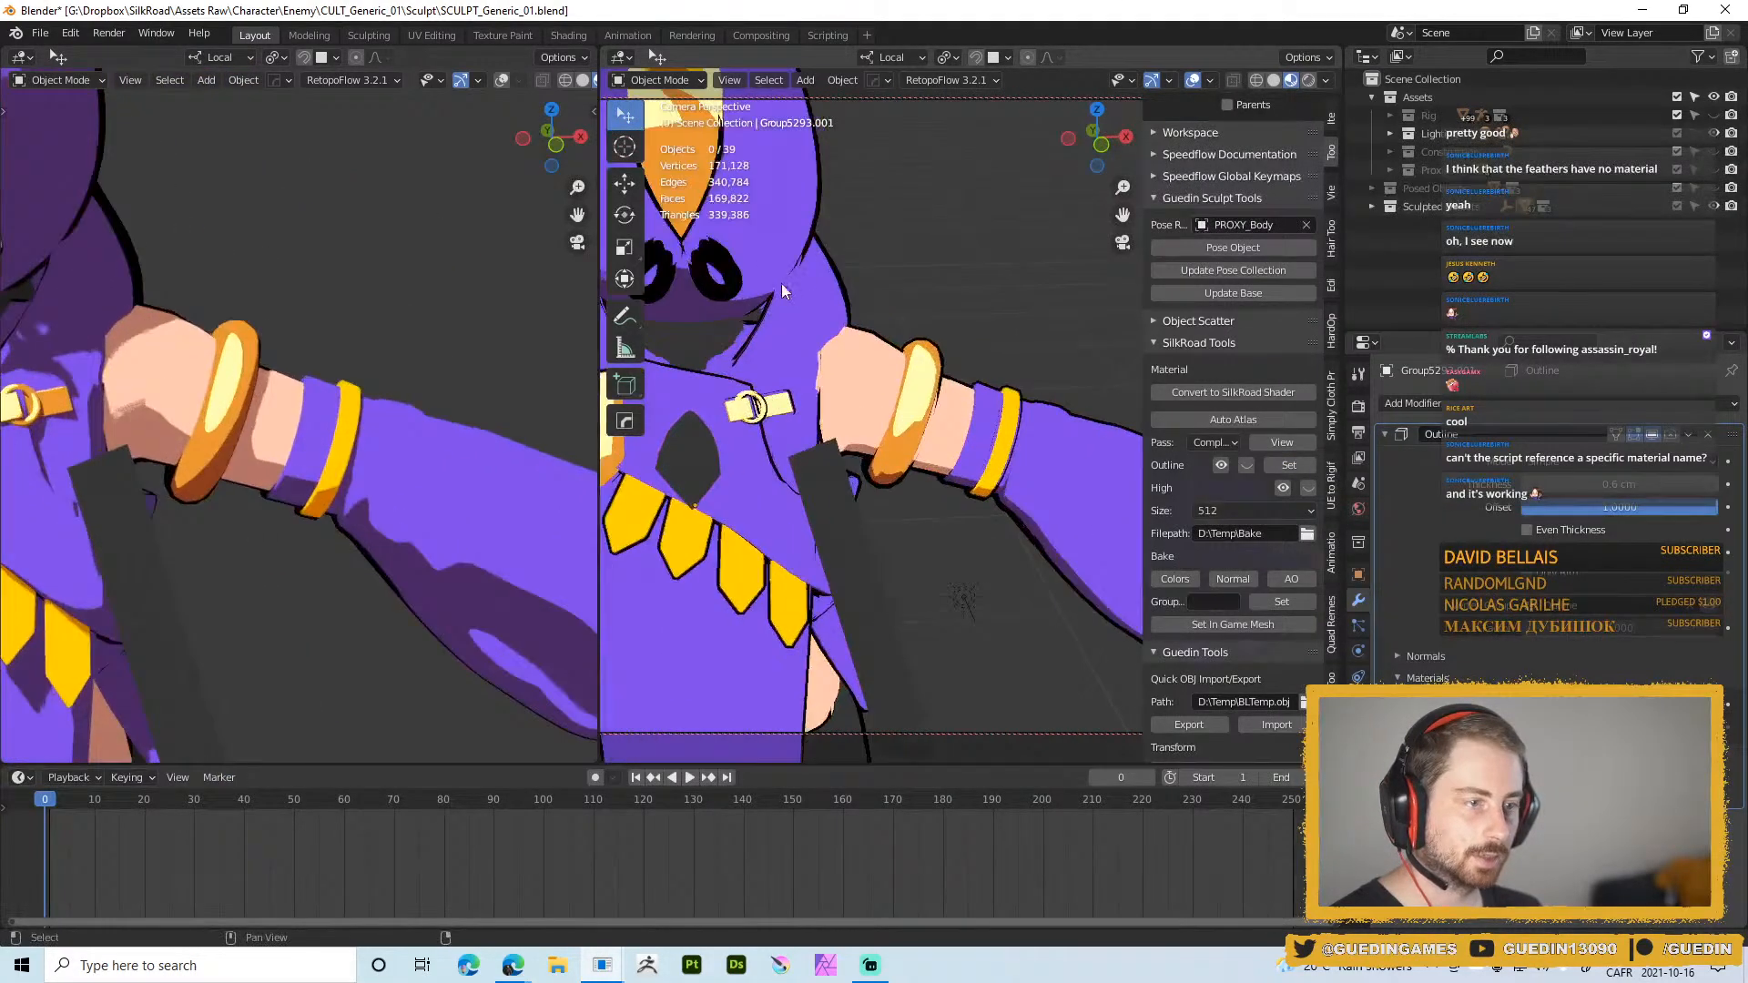
shift+middle_drag(663, 559, 879, 423)
scroll(878, 422, down, 6)
shift+middle_drag(890, 308, 891, 83)
shift+middle_drag(919, 351, 883, 390)
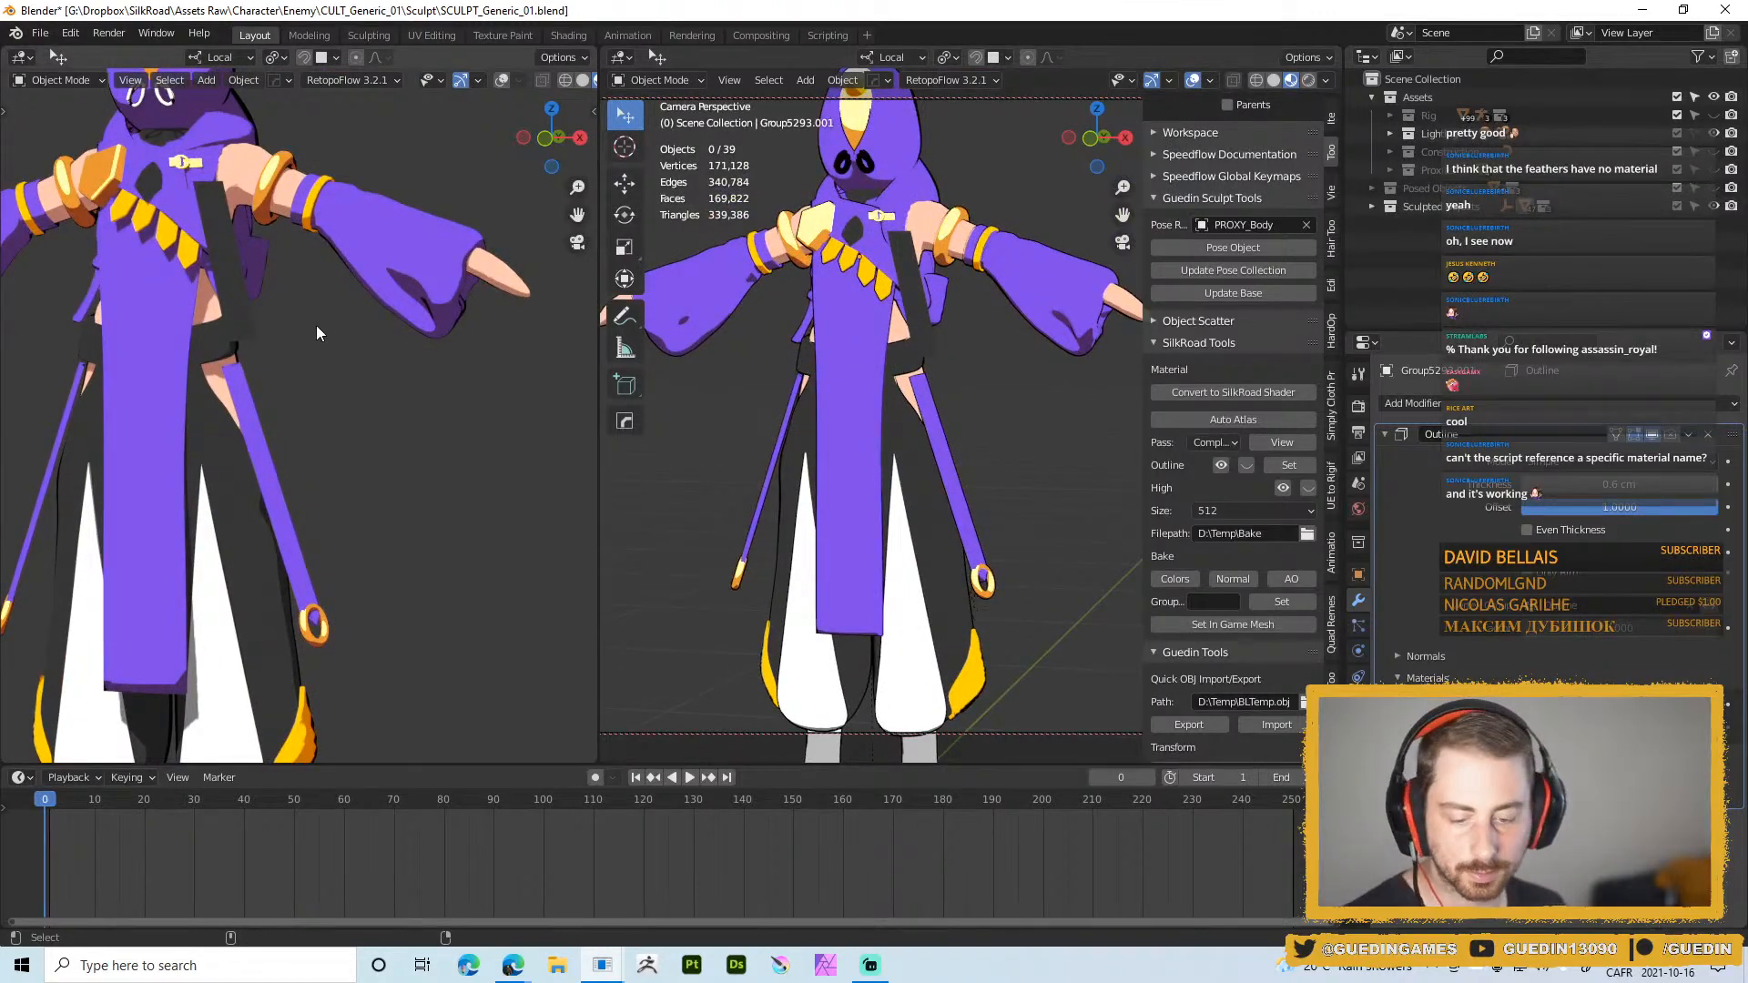
Compare the posed and sculpted versions of the gold upper-arm ring and the modifiers on each
shift+middle_drag(316, 321, 308, 419)
scroll(292, 349, up, 2)
click(362, 312)
scroll(910, 414, up, 5)
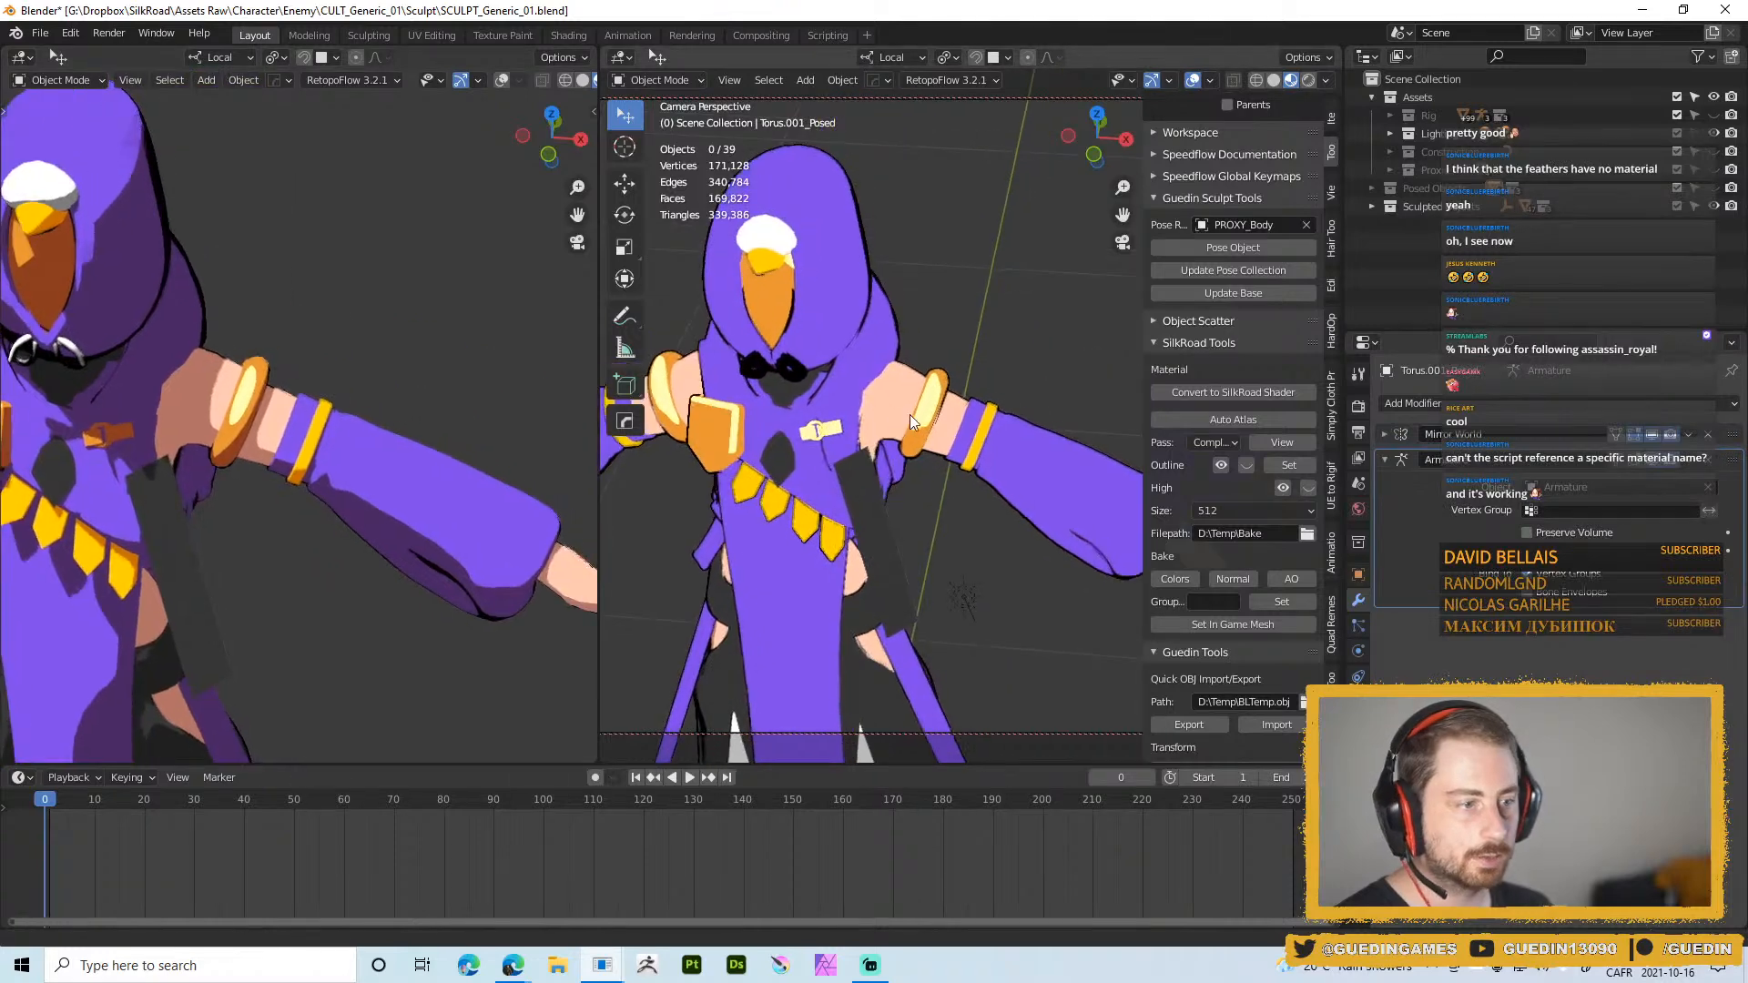
click(908, 371)
scroll(246, 396, down, 7)
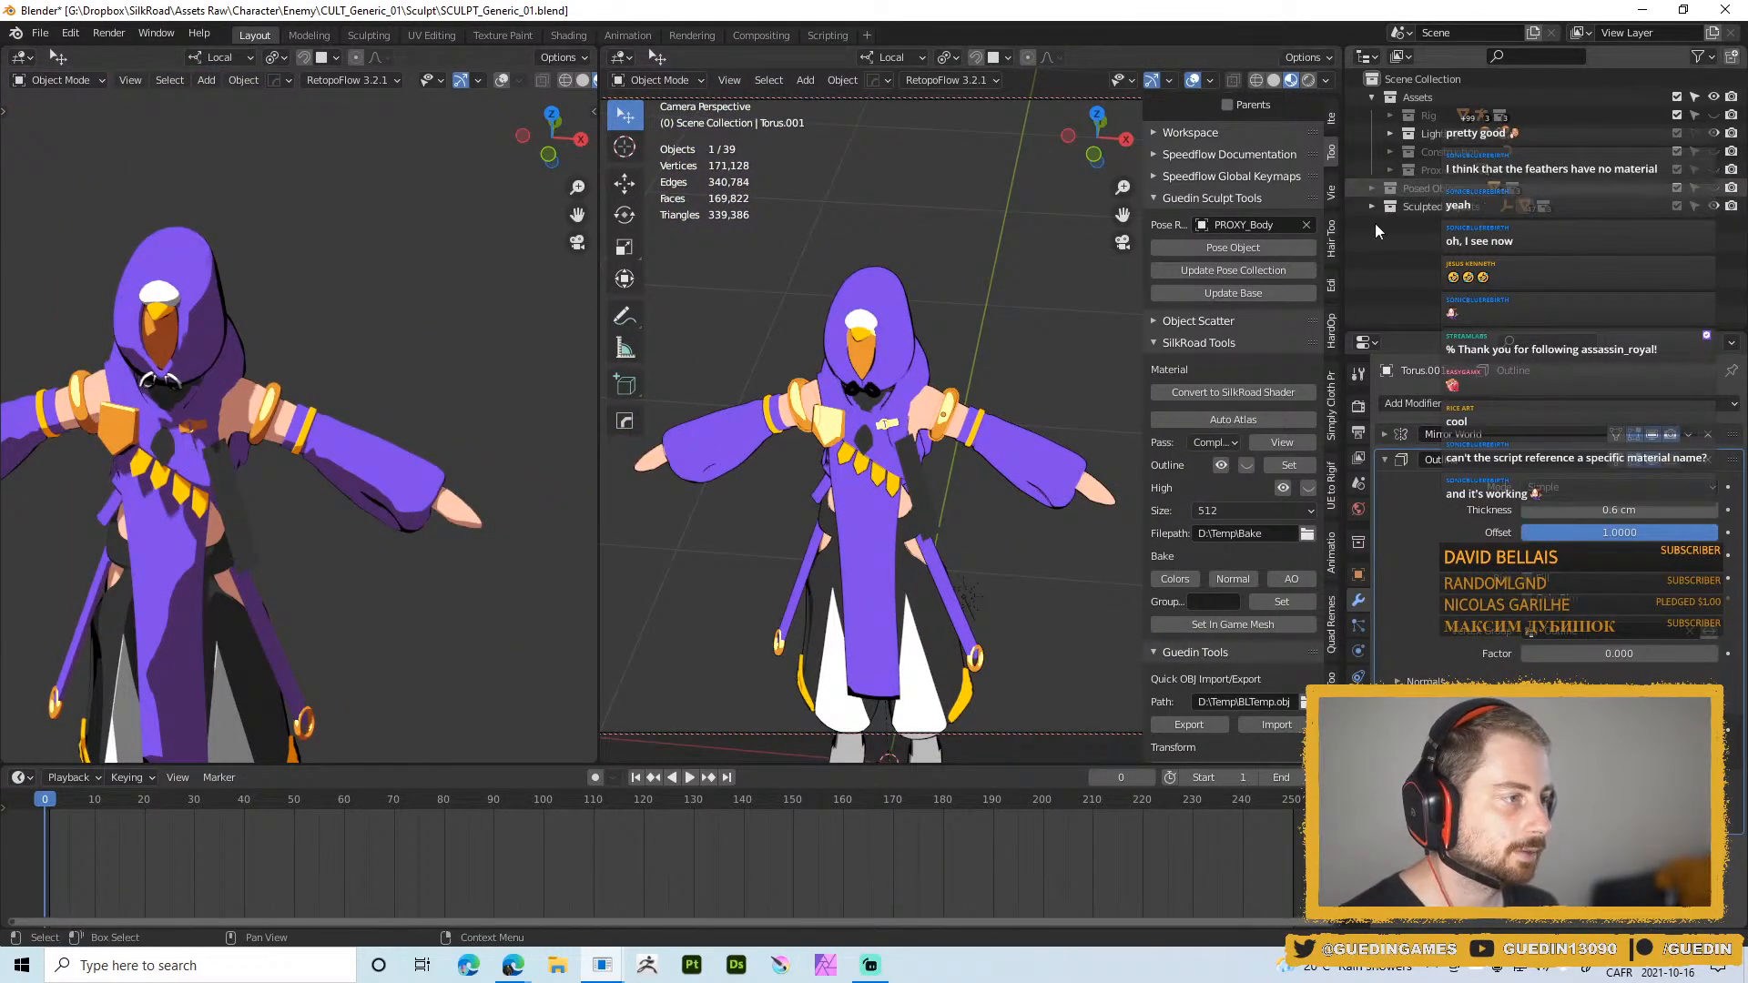
Hide the Posed Objects collection in the posed character's viewport using its local collections
key(n)
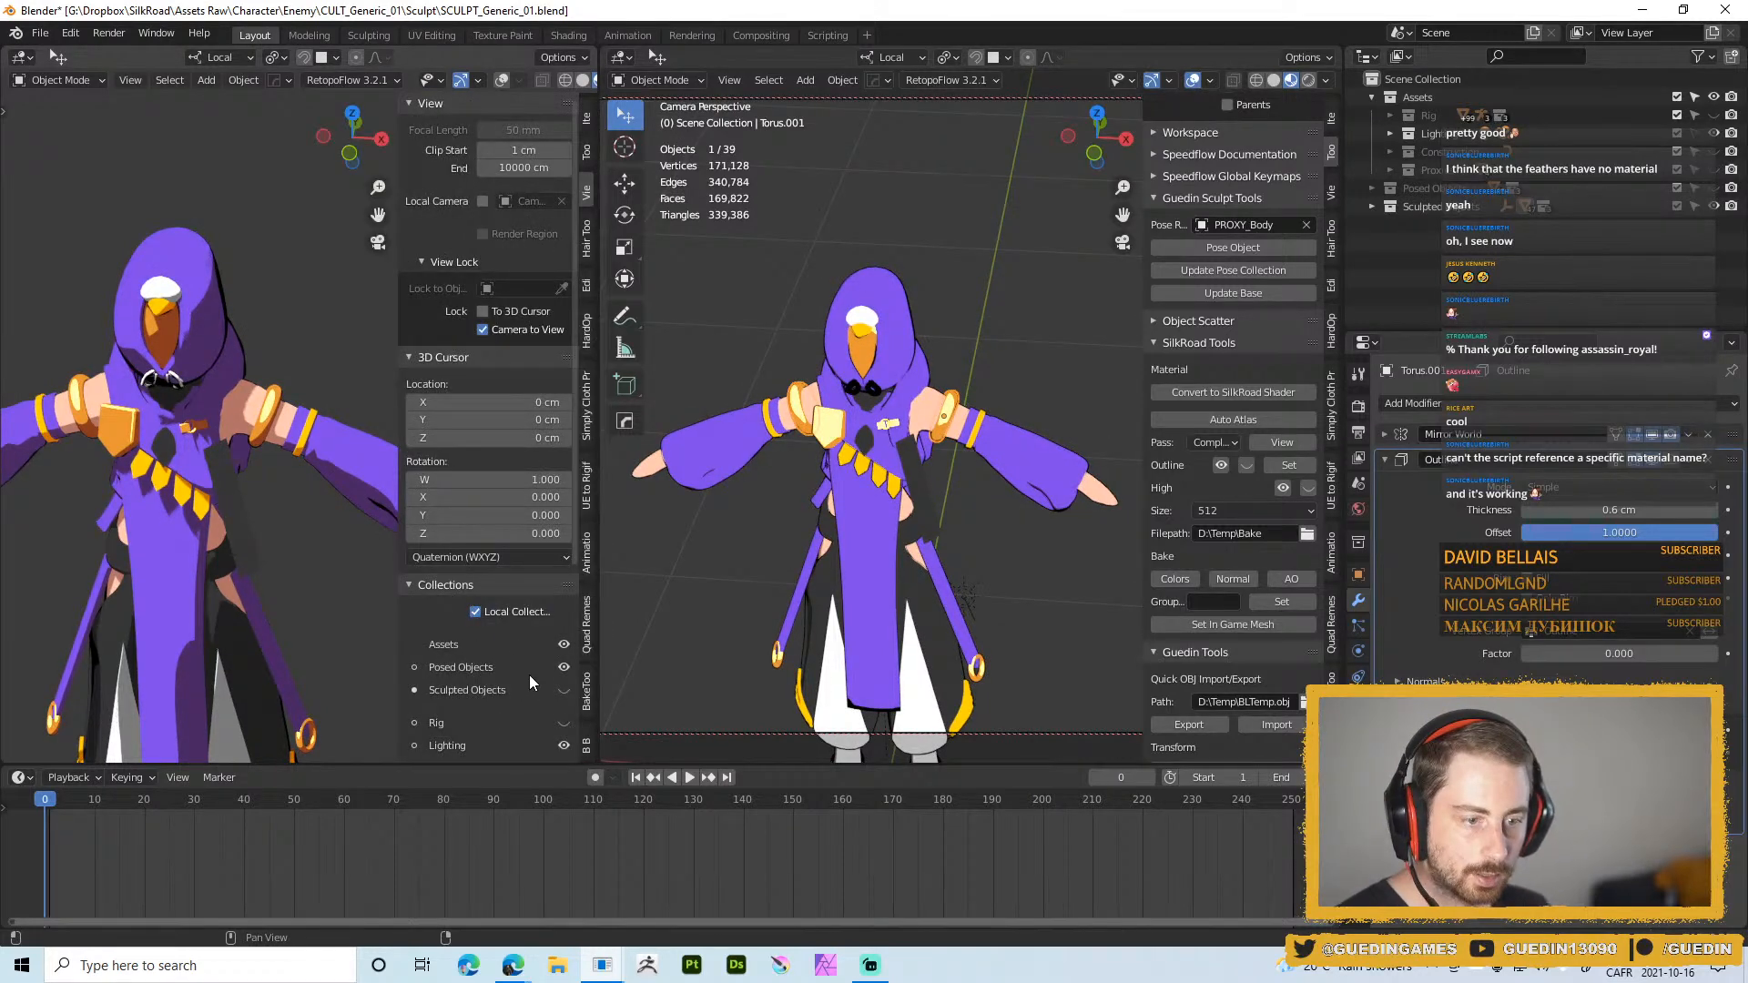
scroll(528, 676, down, 4)
click(563, 524)
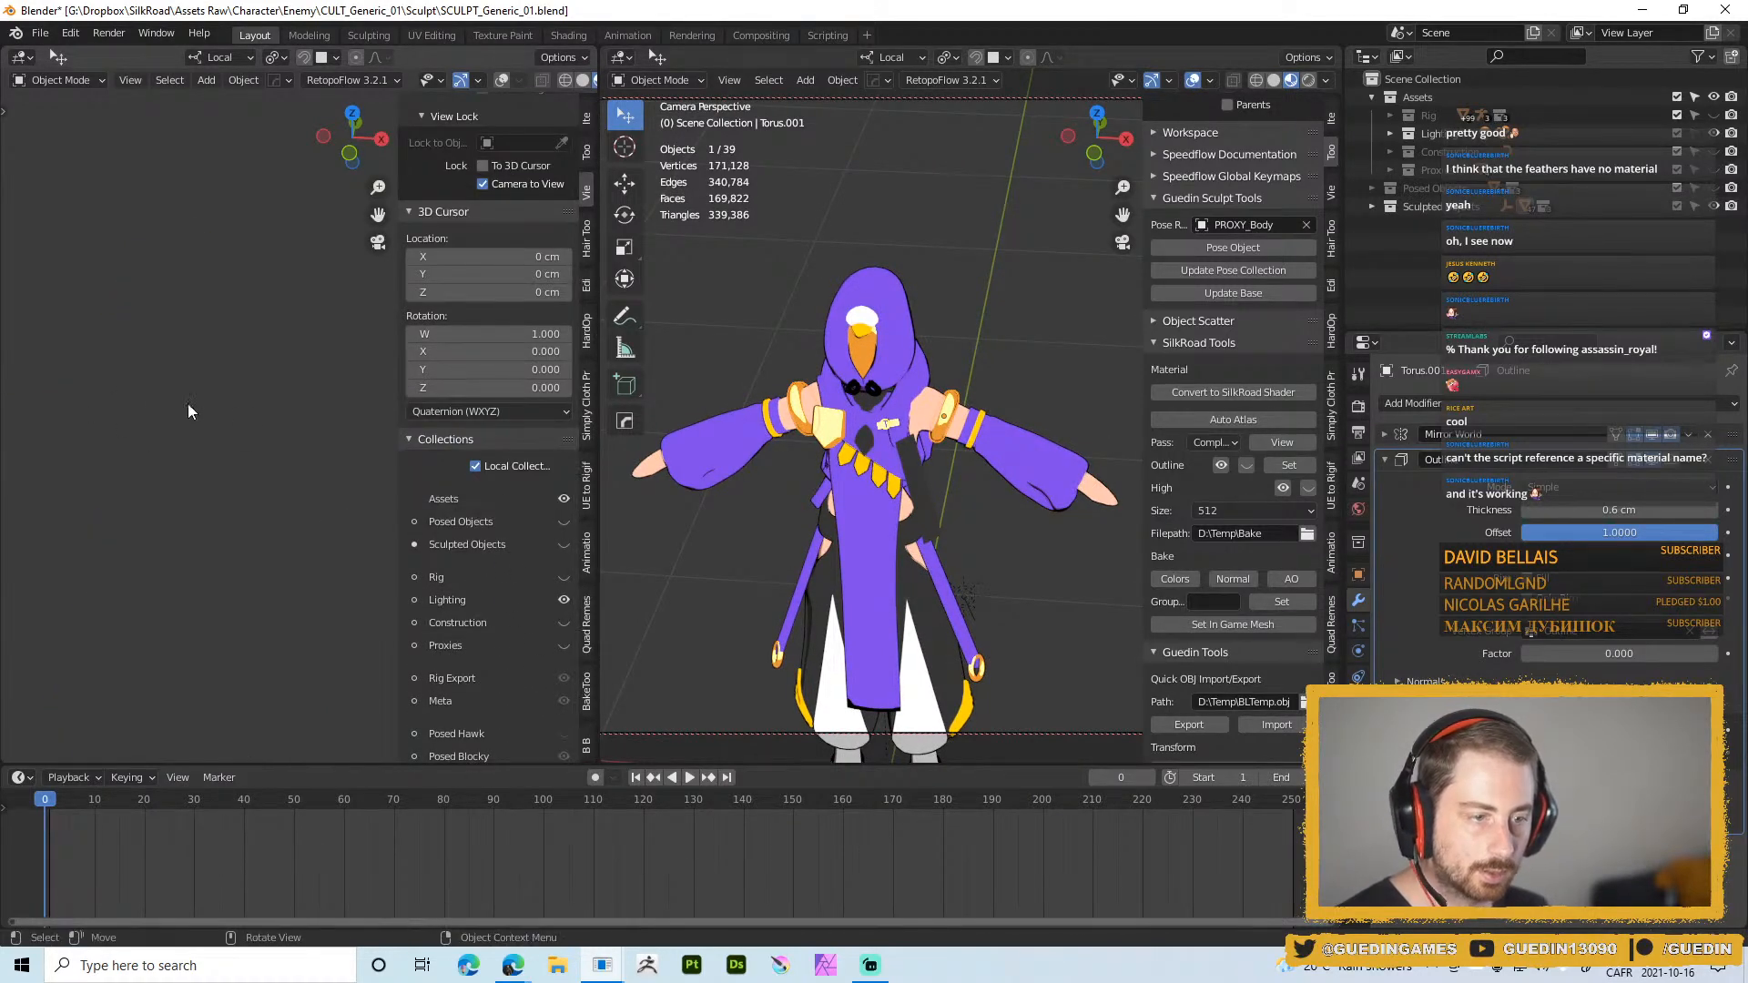
key(n)
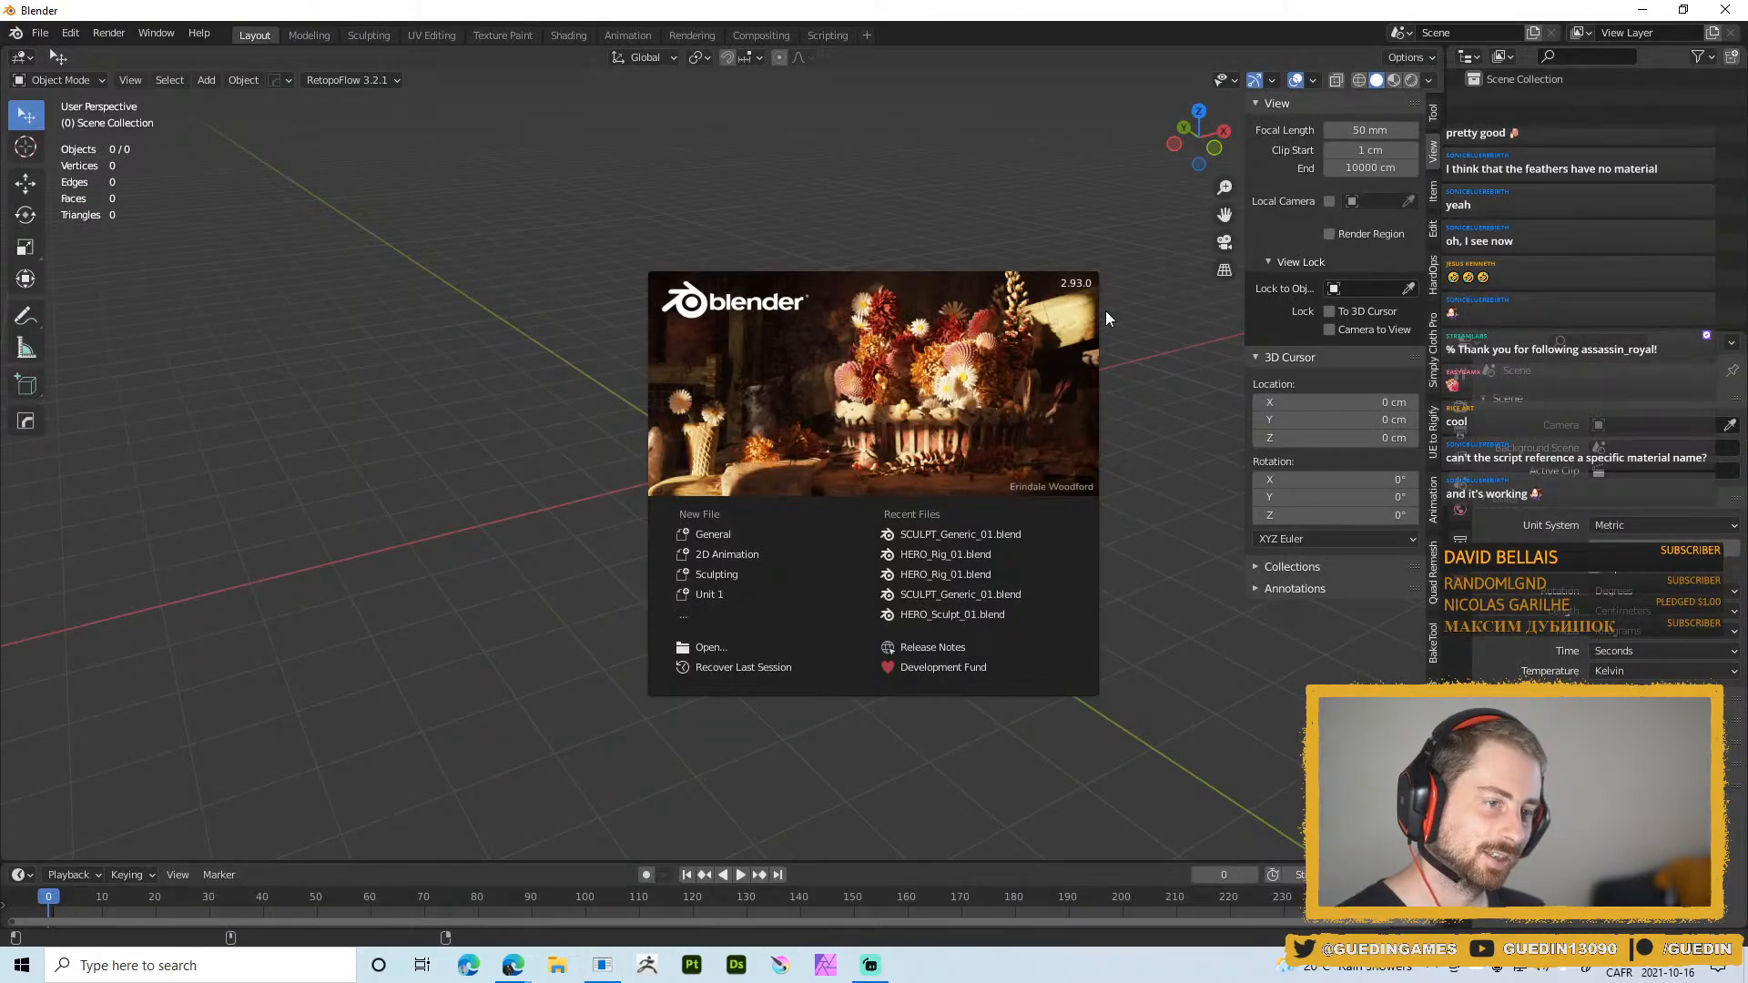
Reopen the recent file SCULPT_Generic_01.blend and return to the Layout workspace
click(996, 537)
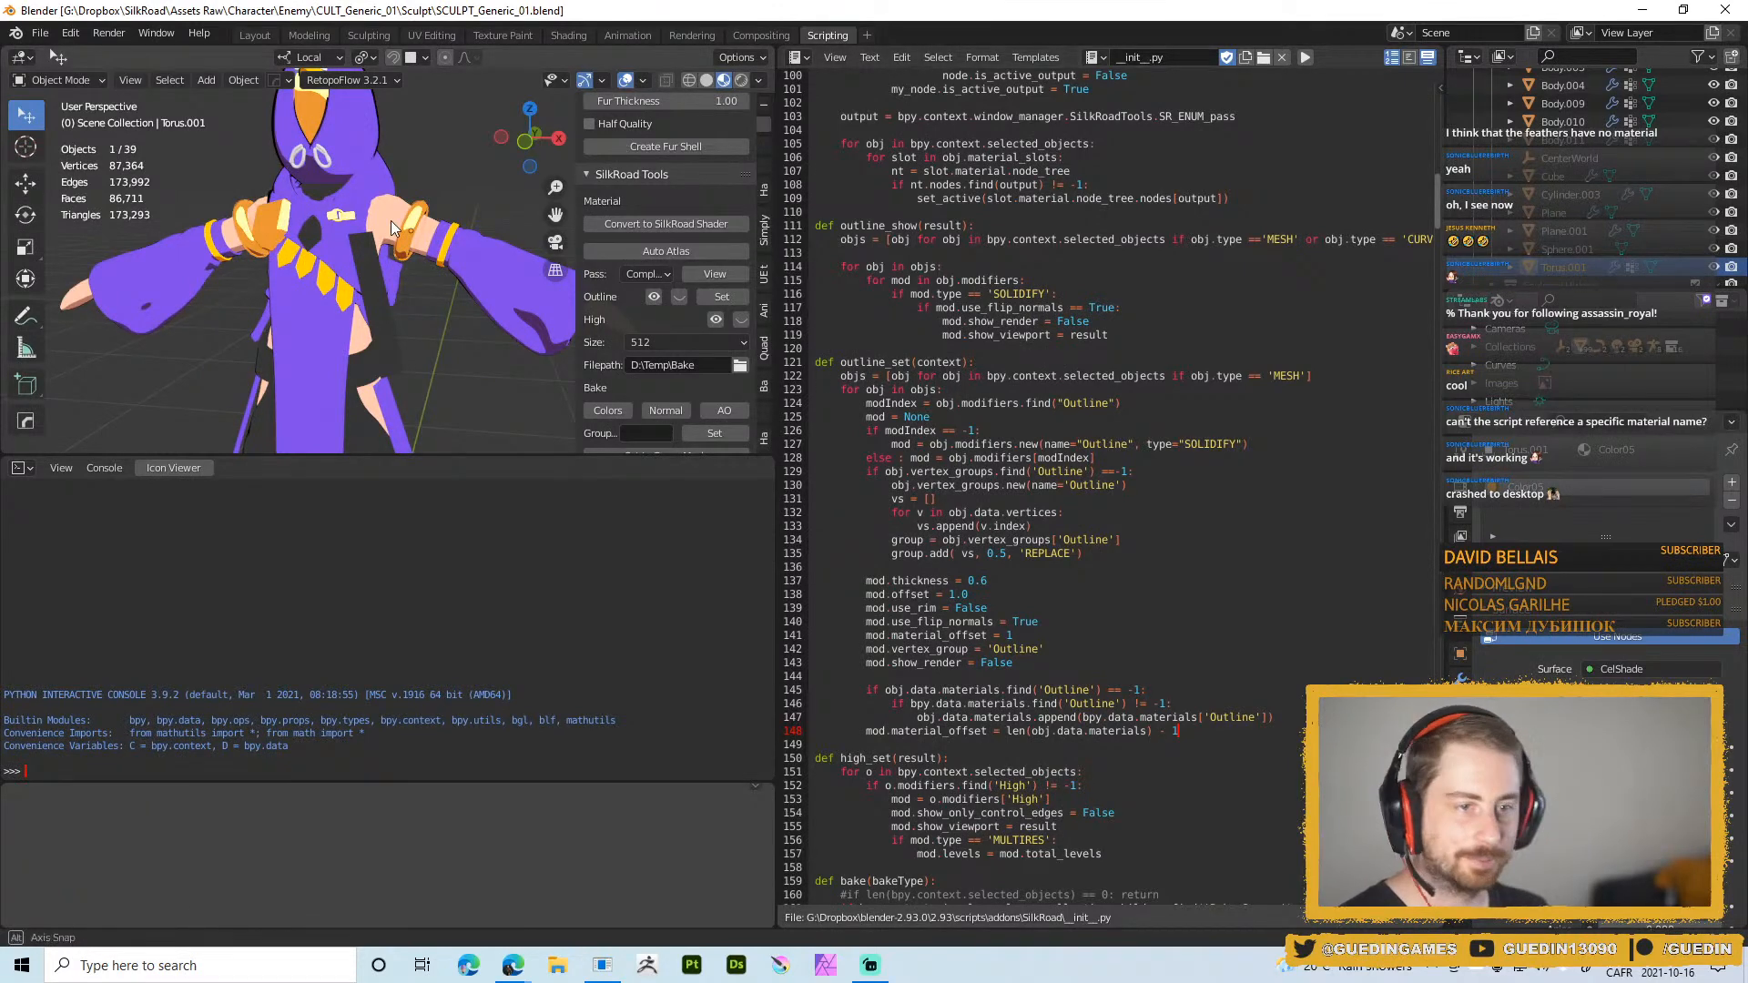
click(42, 35)
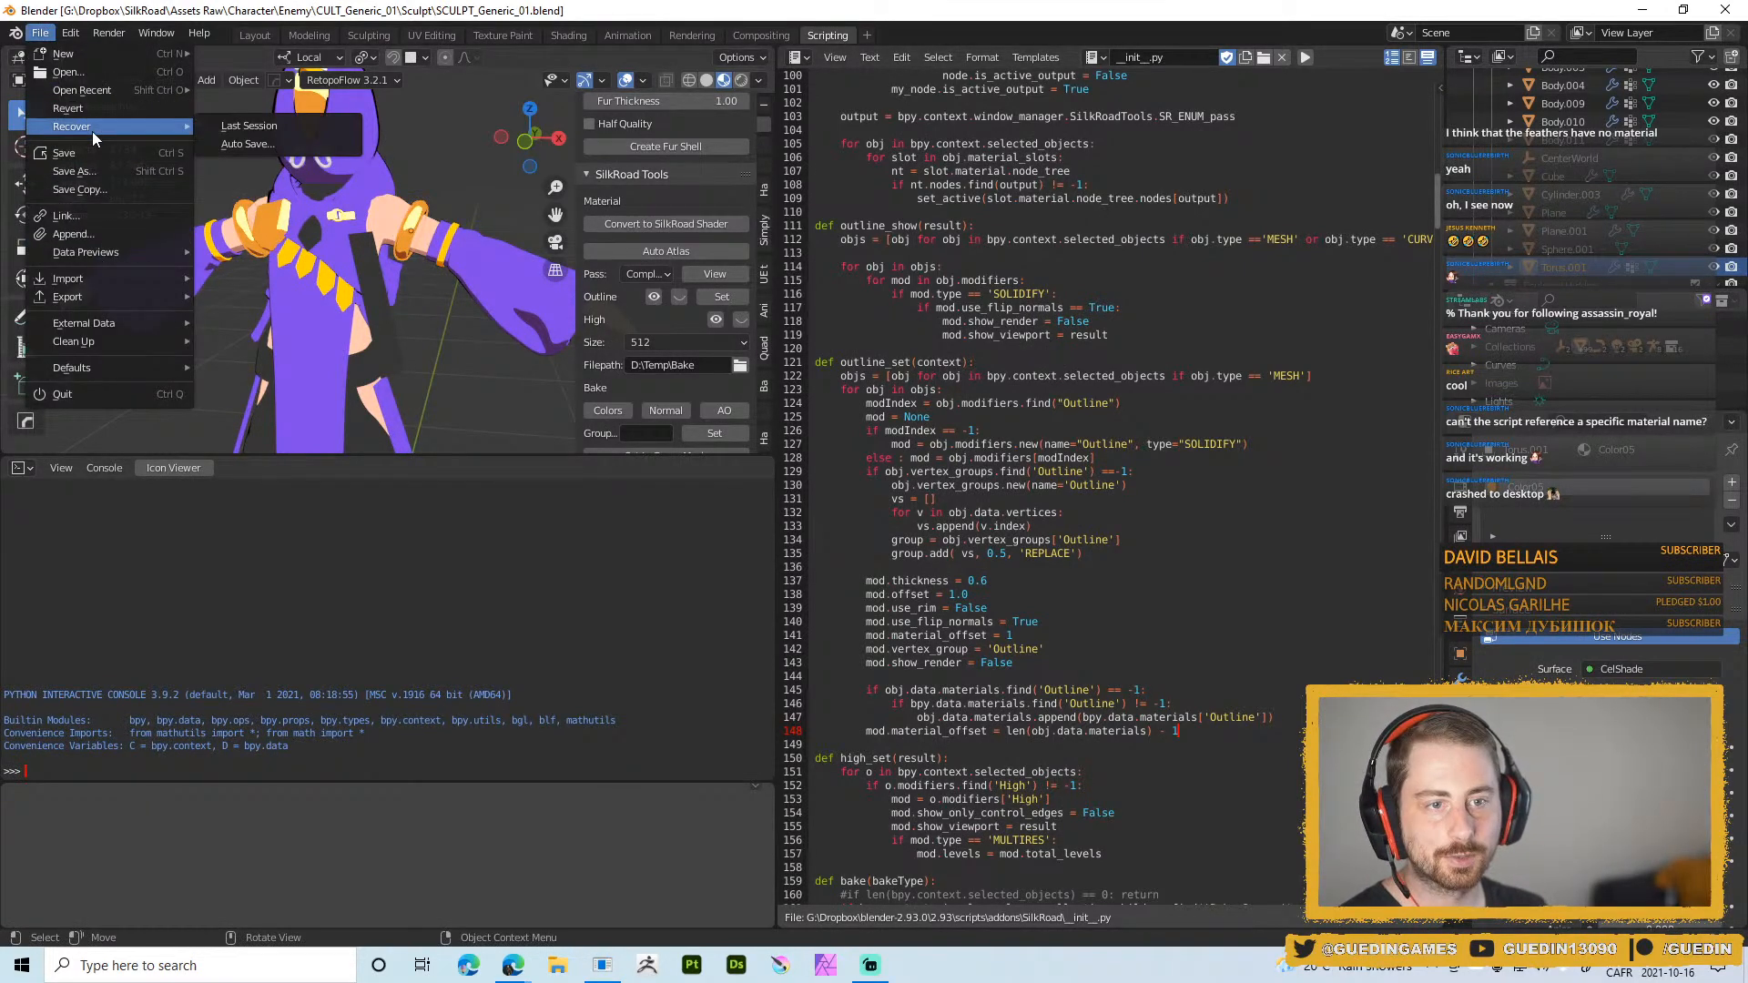
scroll(553, 409, down, 4)
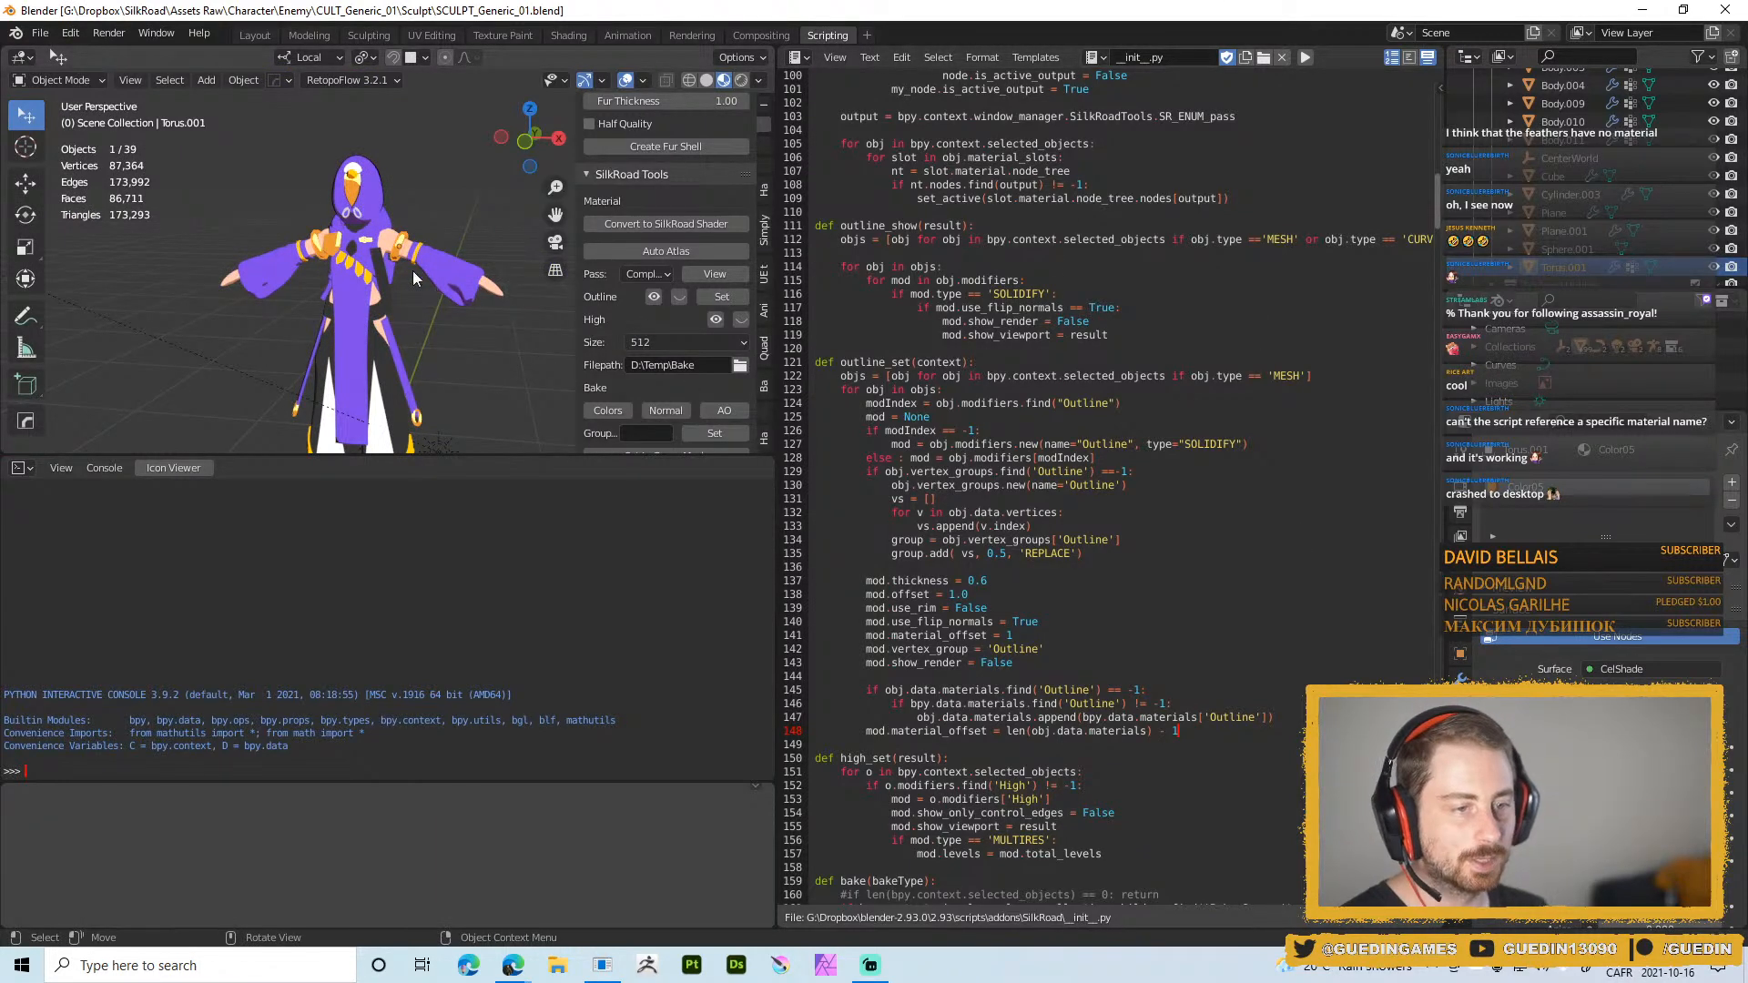
shift+middle_drag(418, 302, 352, 249)
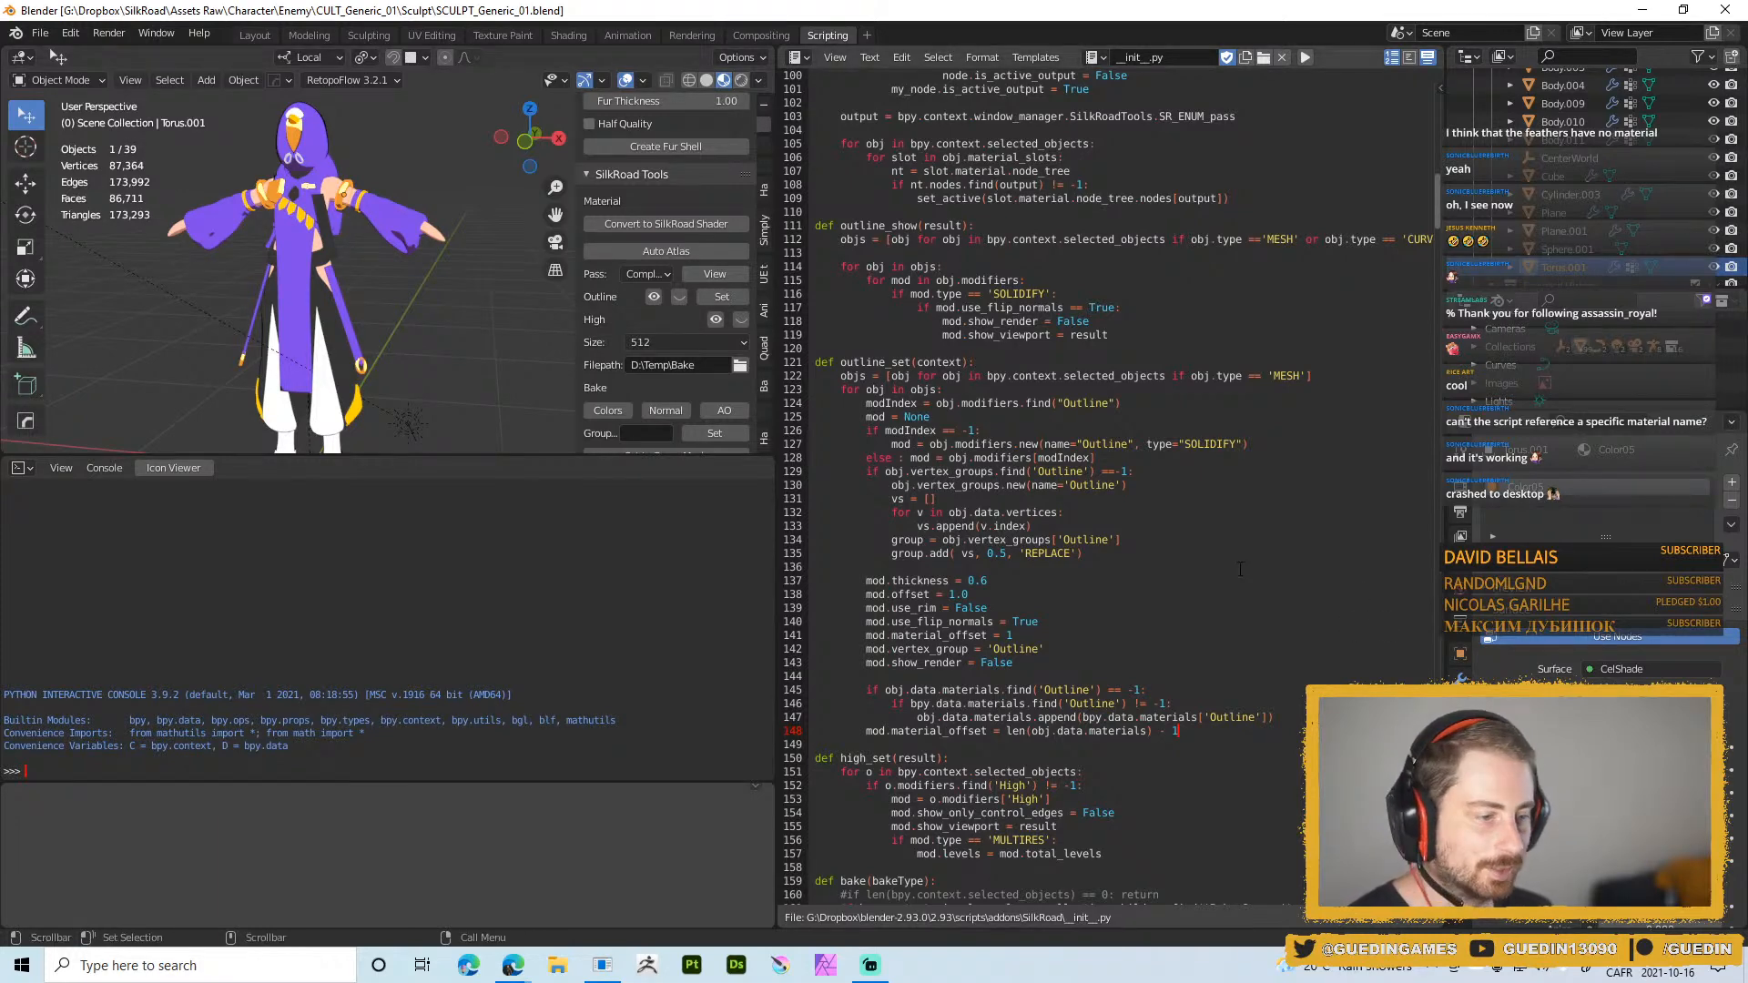
scroll(1093, 455, down, 4)
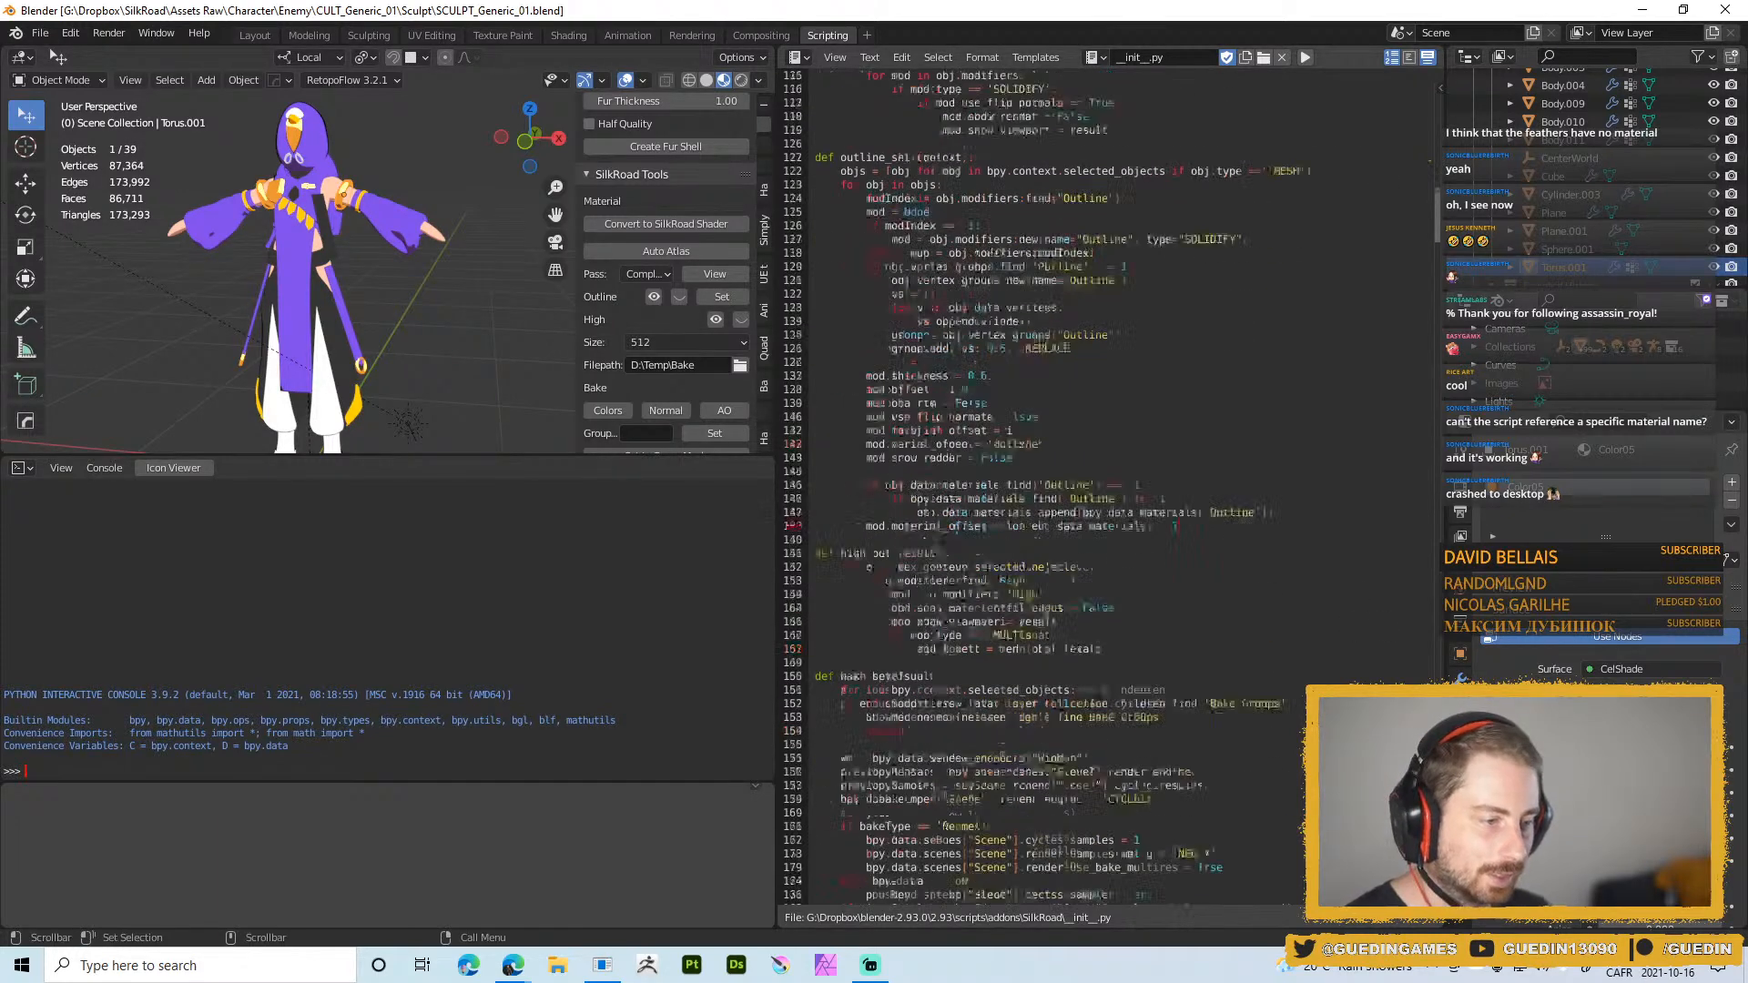
click(255, 34)
Examine the reloaded posed and sculpted characters in both viewports
middle_drag(468, 468, 452, 336)
scroll(514, 508, up, 4)
shift+middle_drag(465, 430, 372, 357)
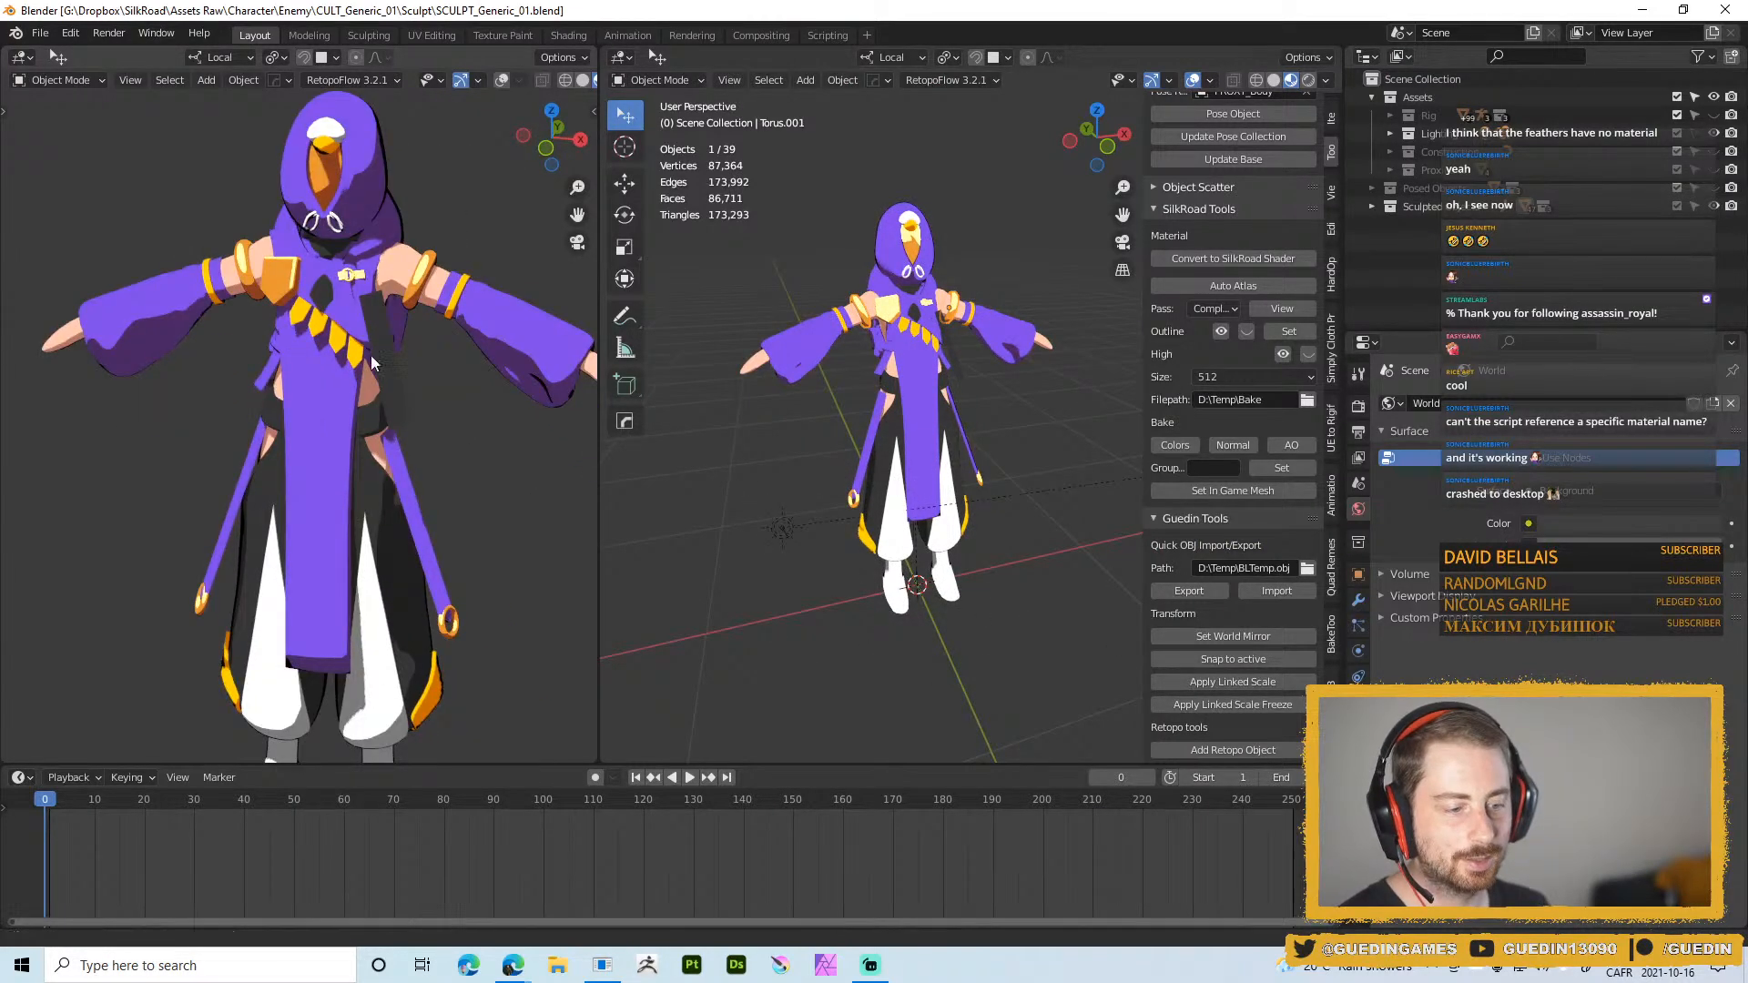
scroll(371, 356, down, 1)
shift+middle_drag(928, 474, 889, 529)
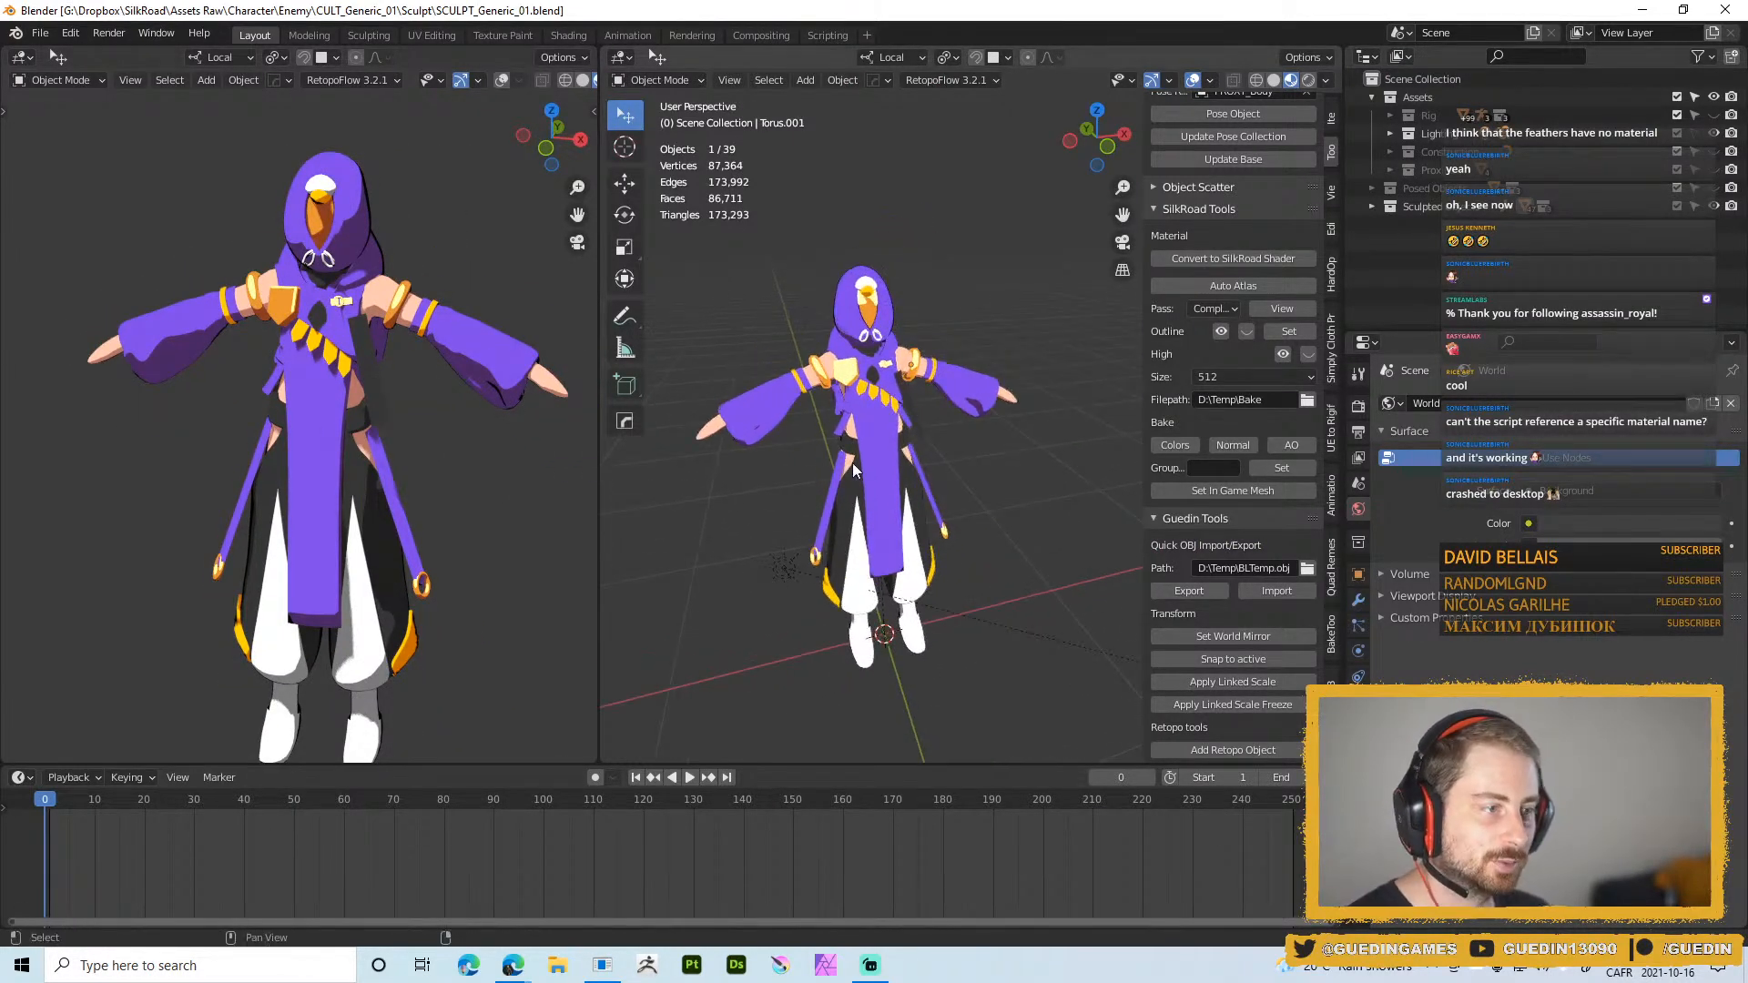
scroll(874, 532, up, 2)
scroll(870, 509, down, 1)
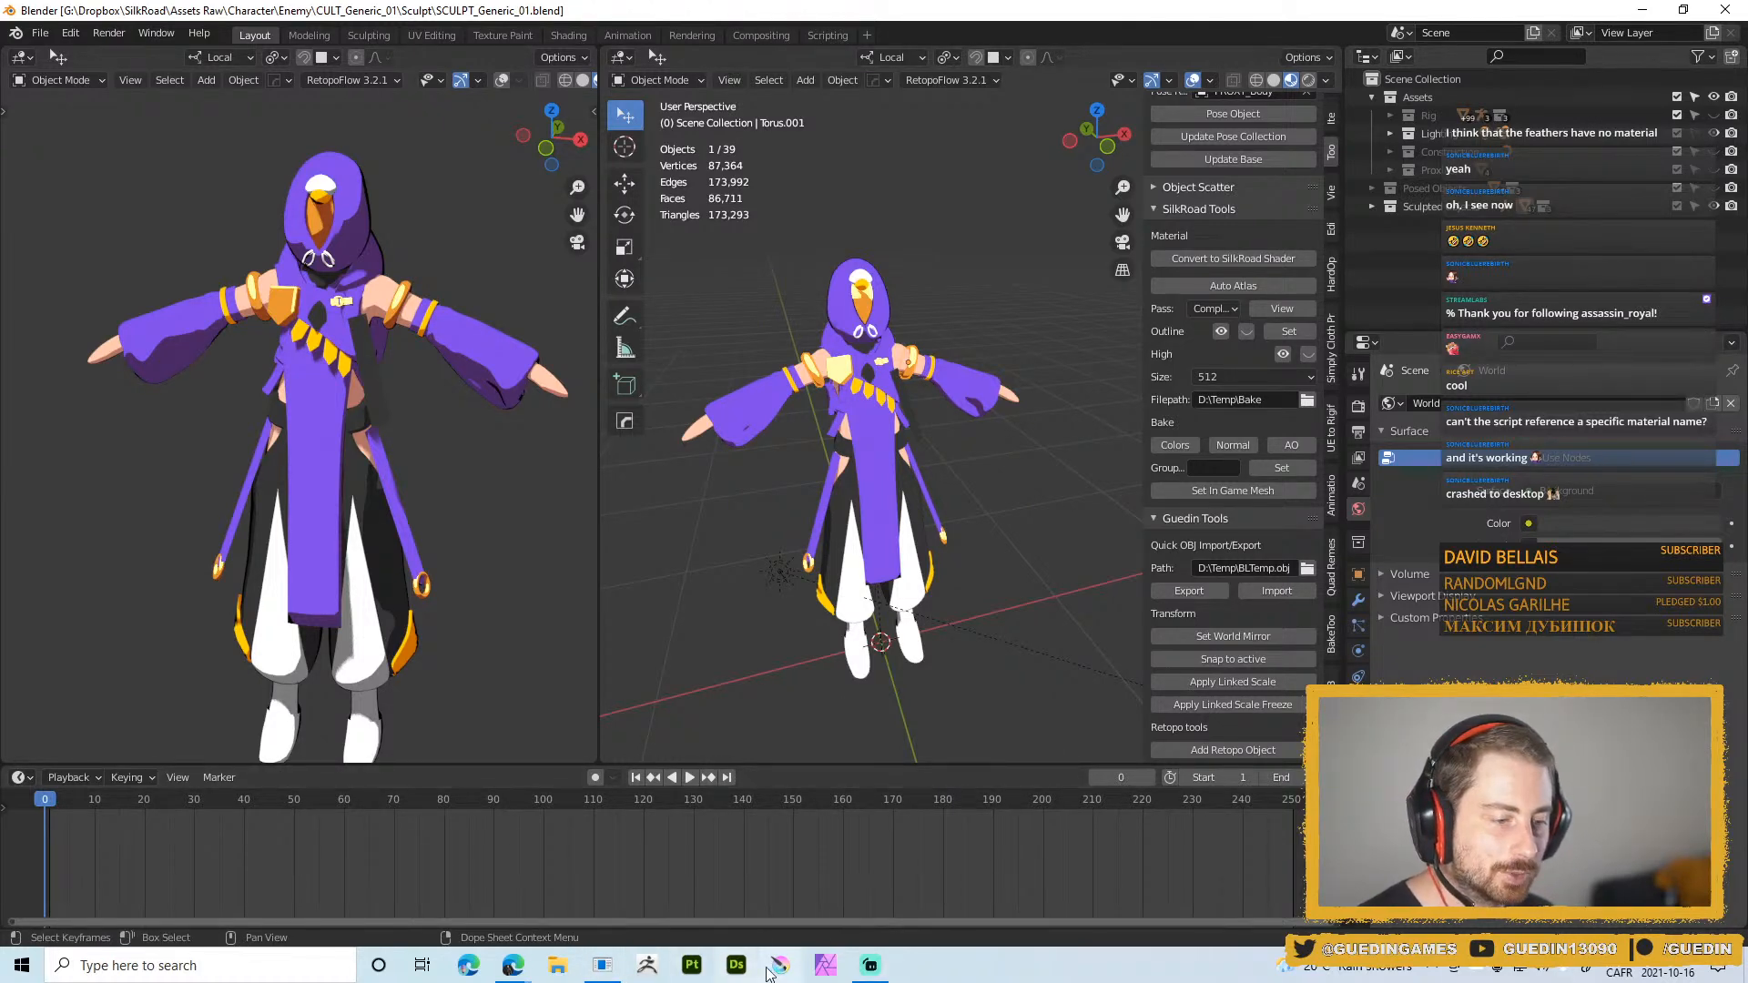
click(866, 968)
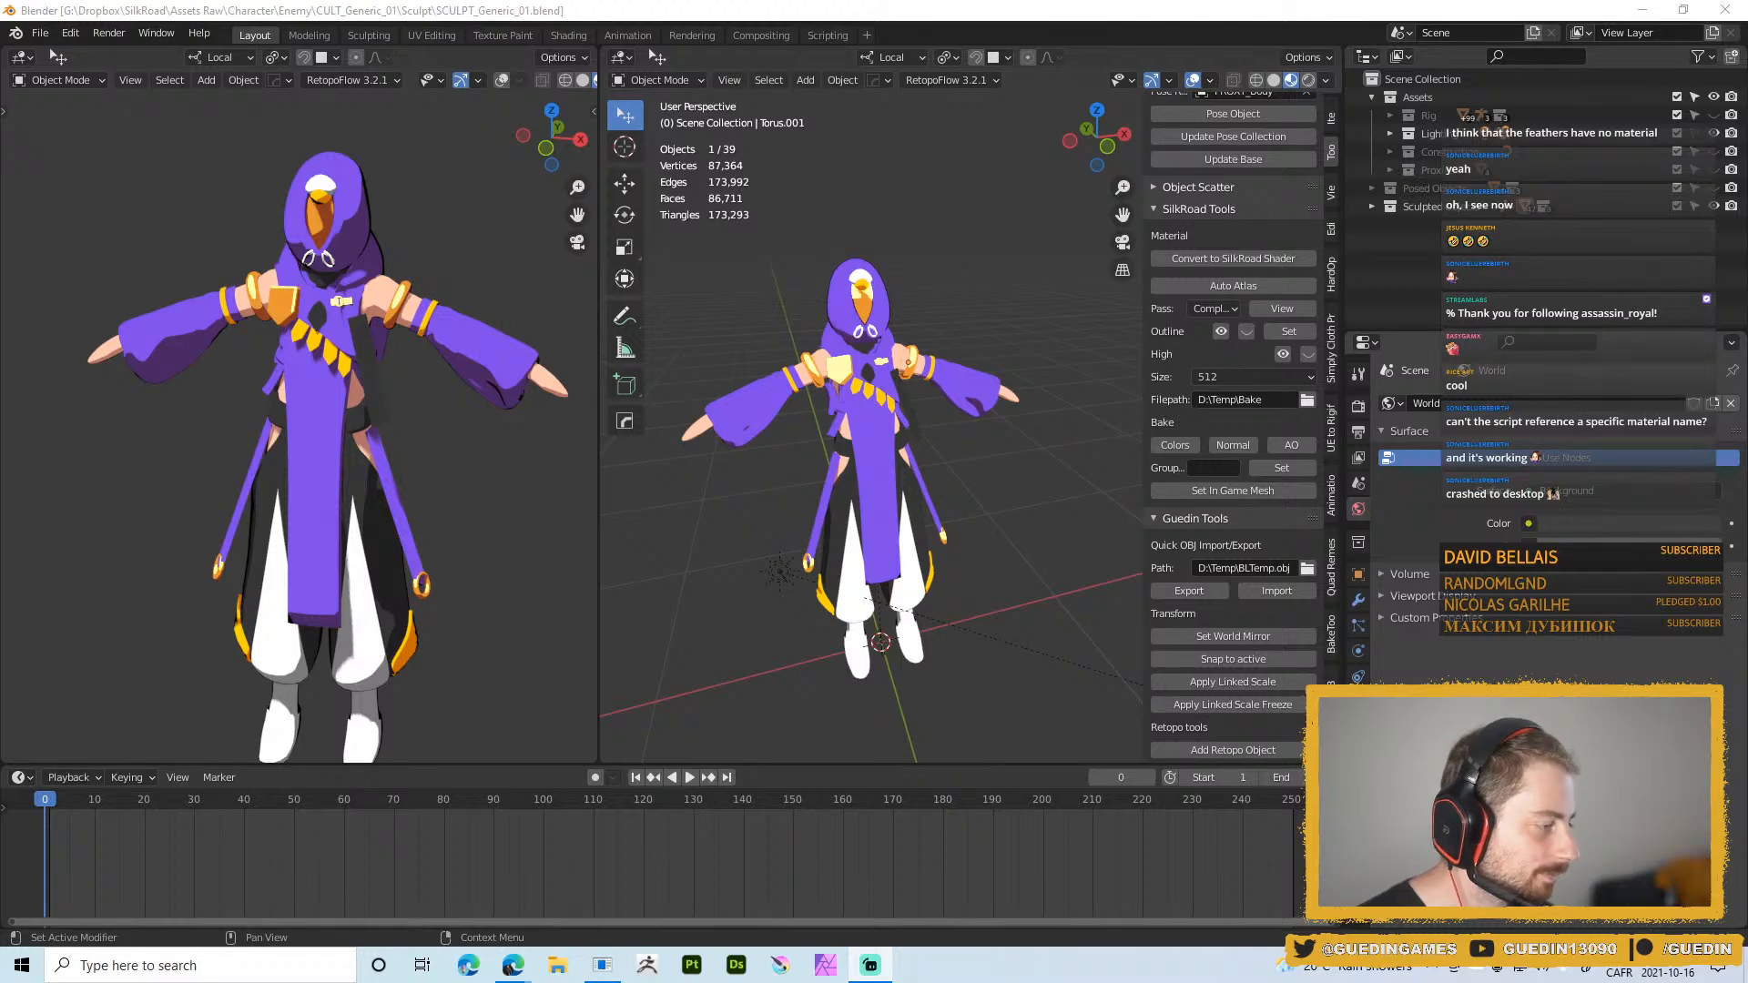
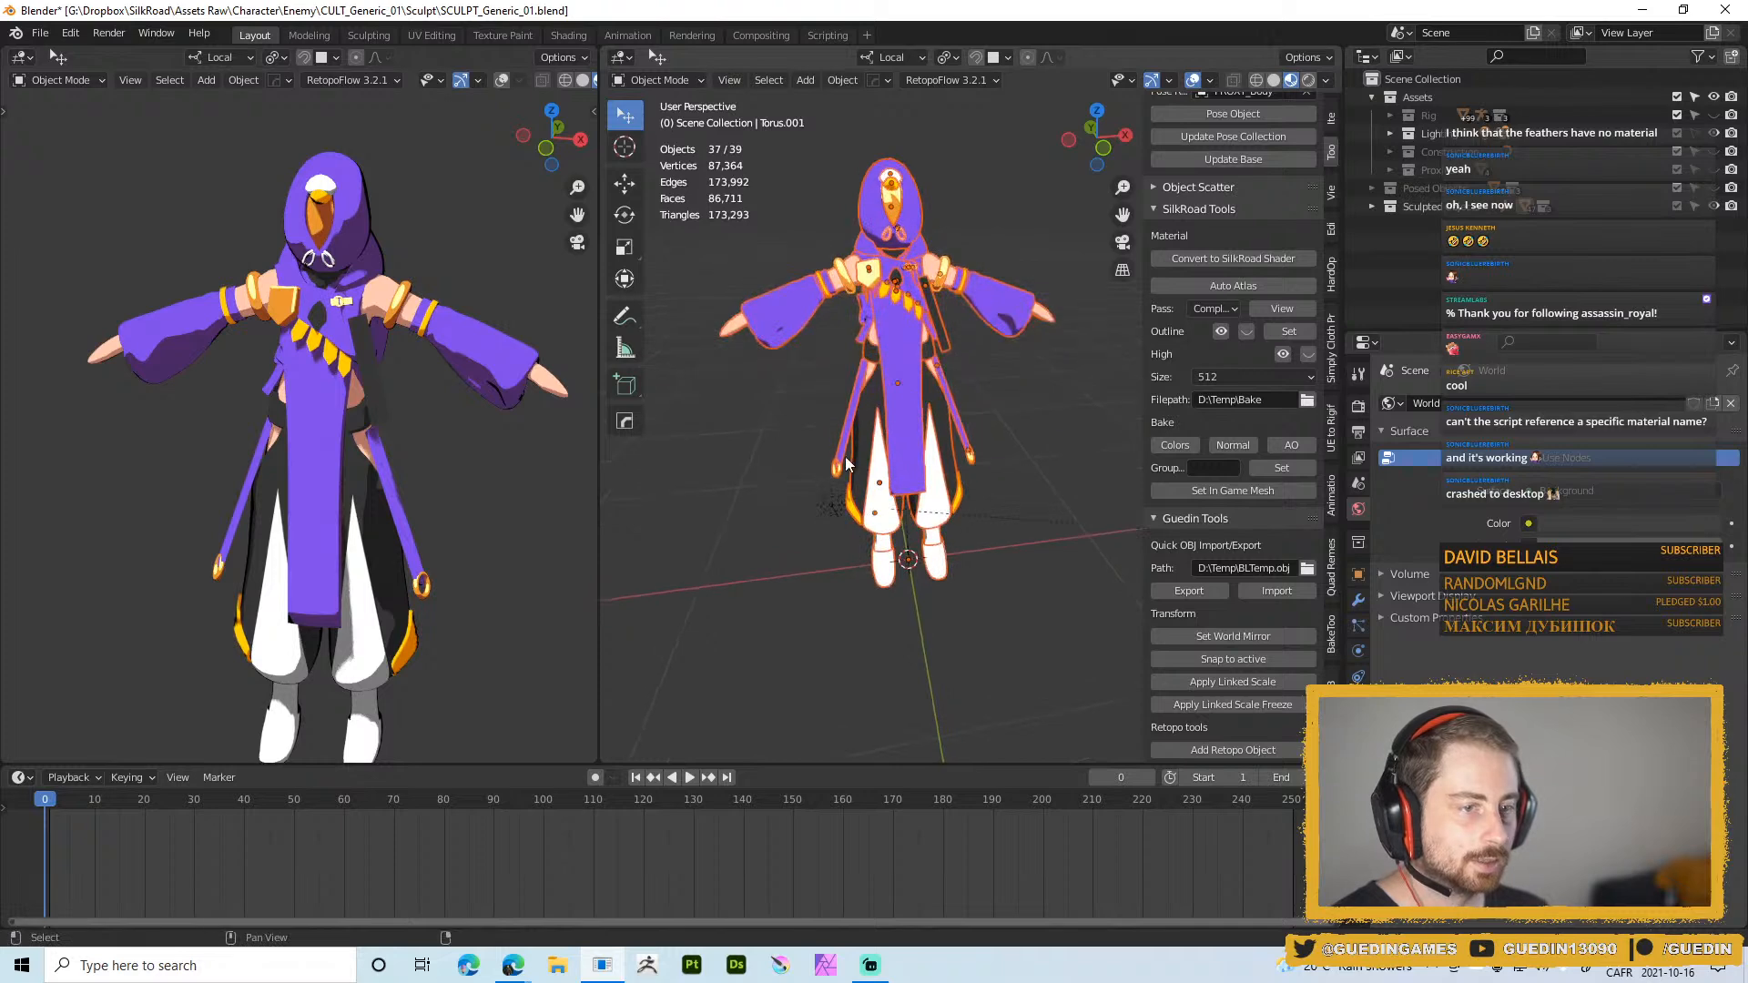
Turn off the Posed Objects local collection in the viewport showing the posed character
key(n)
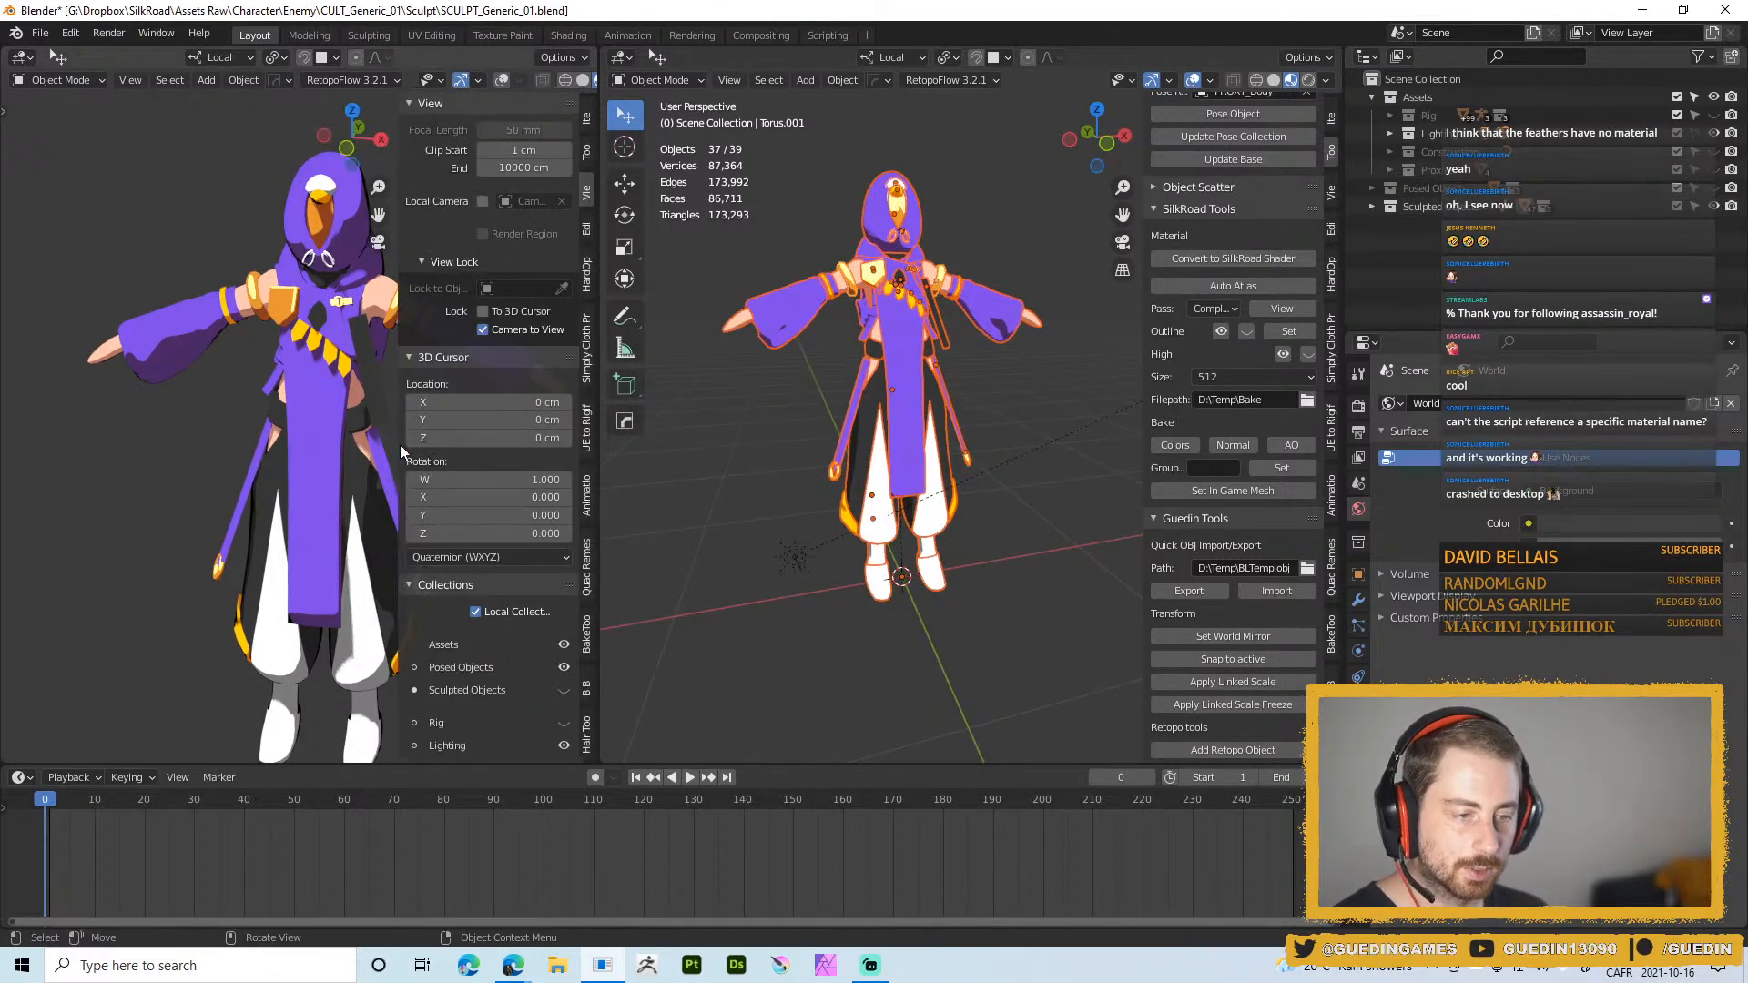
scroll(528, 637, down, 3)
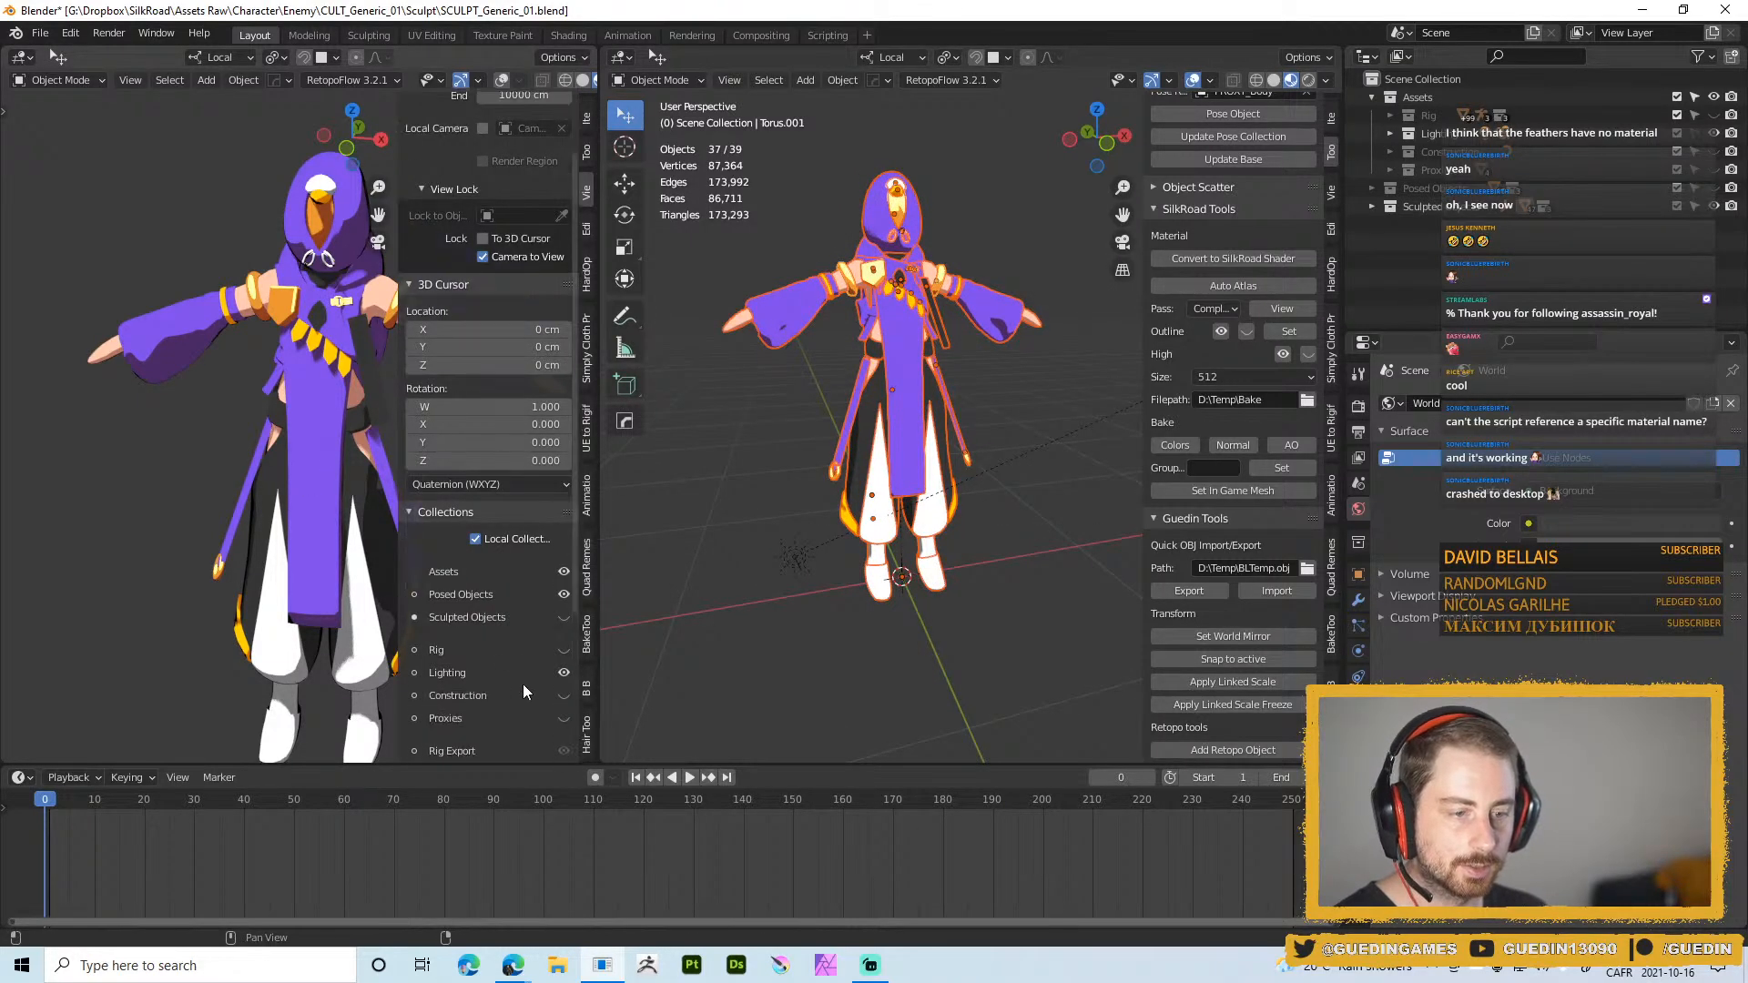
click(563, 593)
key(n)
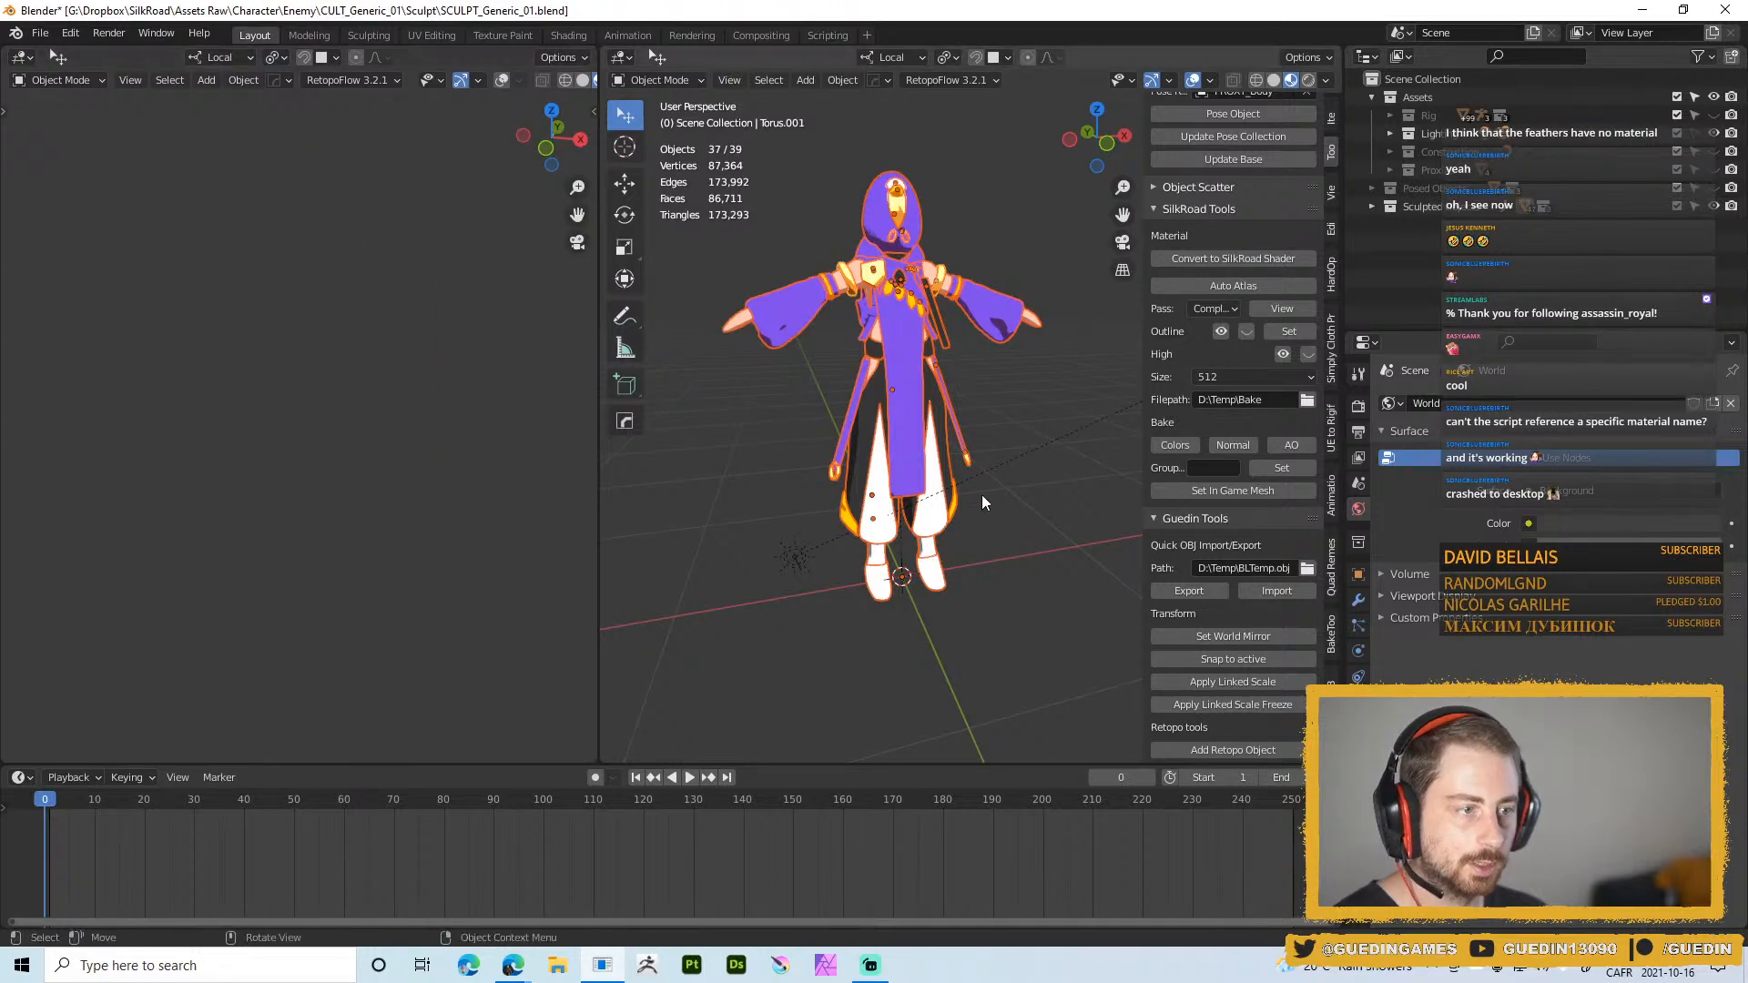
Test the timeline by stepping to frame 1 and back to frame 0, and briefly toggling playback
key(Right)
middle_drag(984, 489, 996, 448)
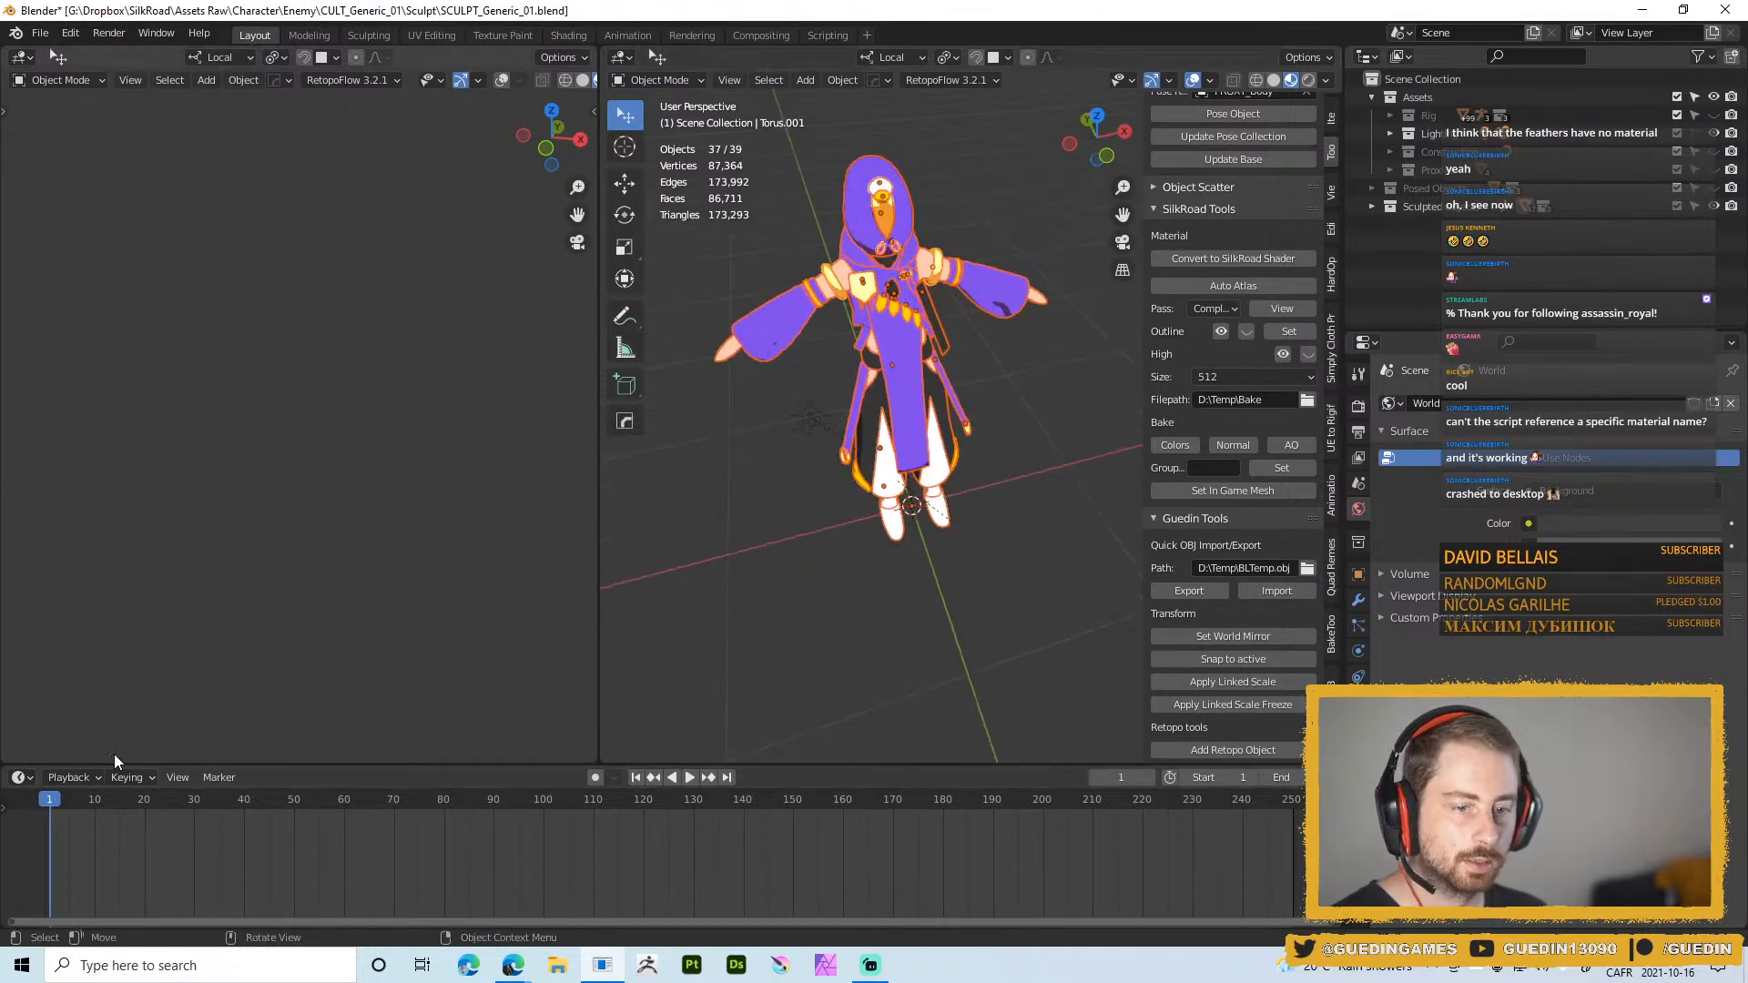
key(Left)
key(space)
key(space)
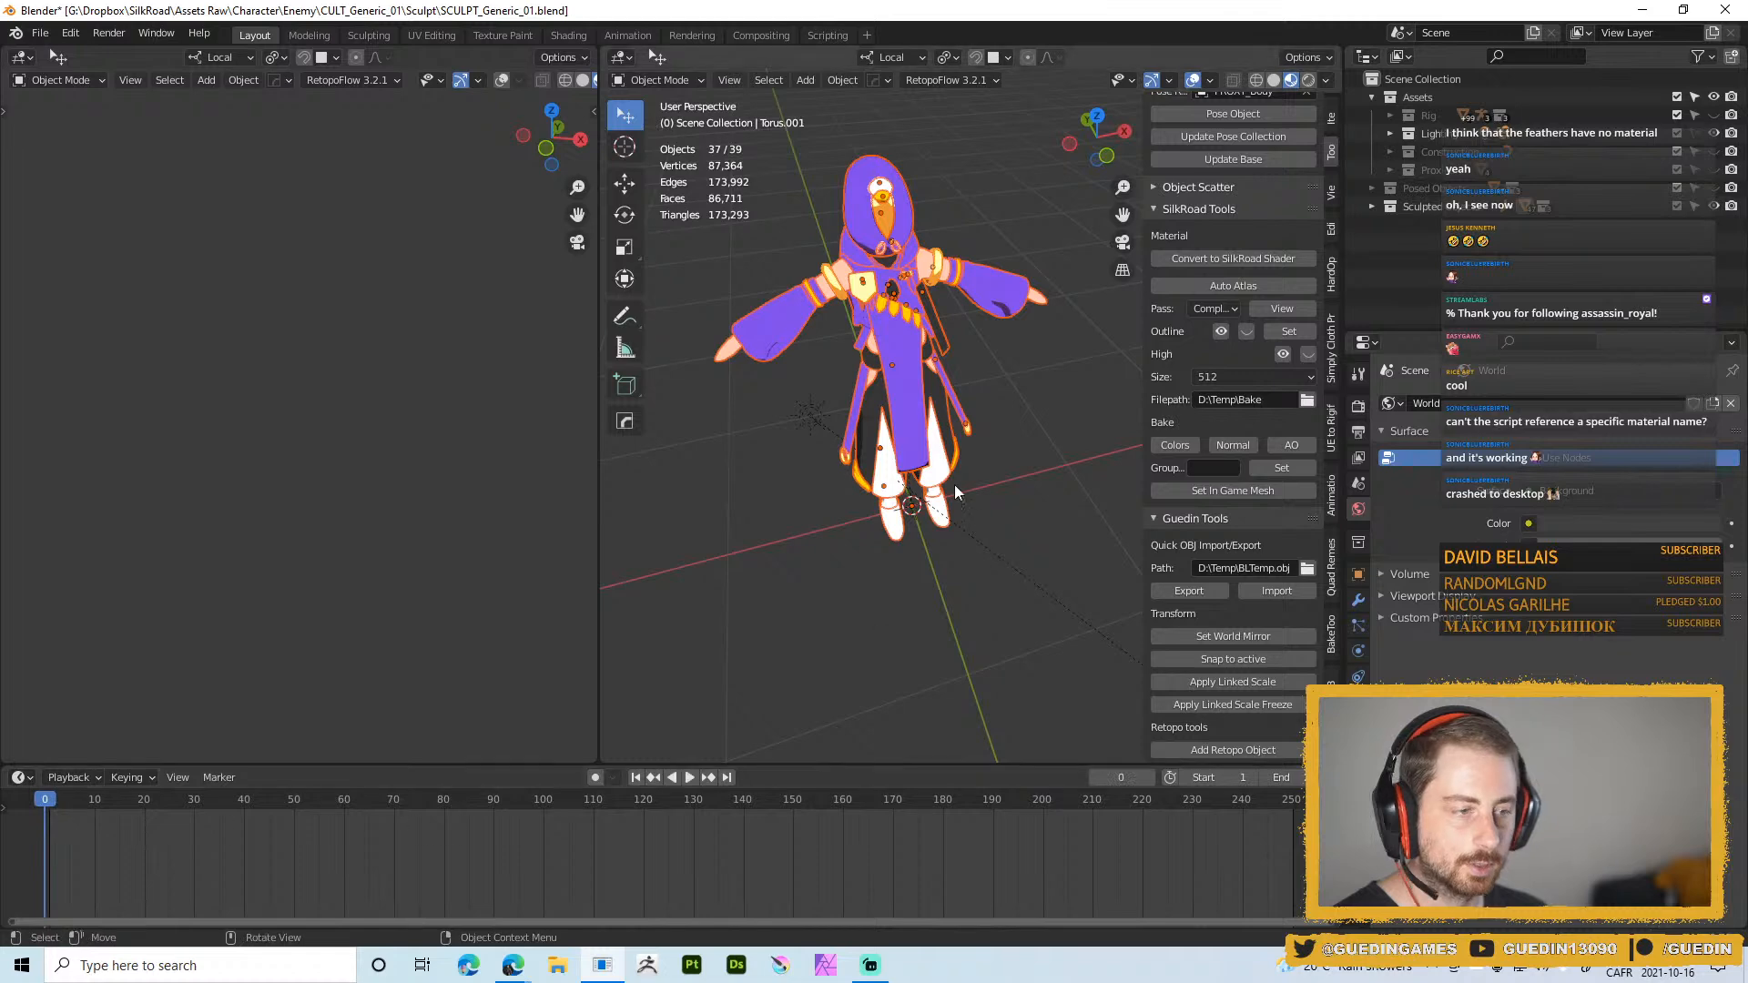
Apply the SilkRoad outline setup to all selected character pieces
middle_drag(1049, 460, 966, 561)
scroll(937, 496, up, 3)
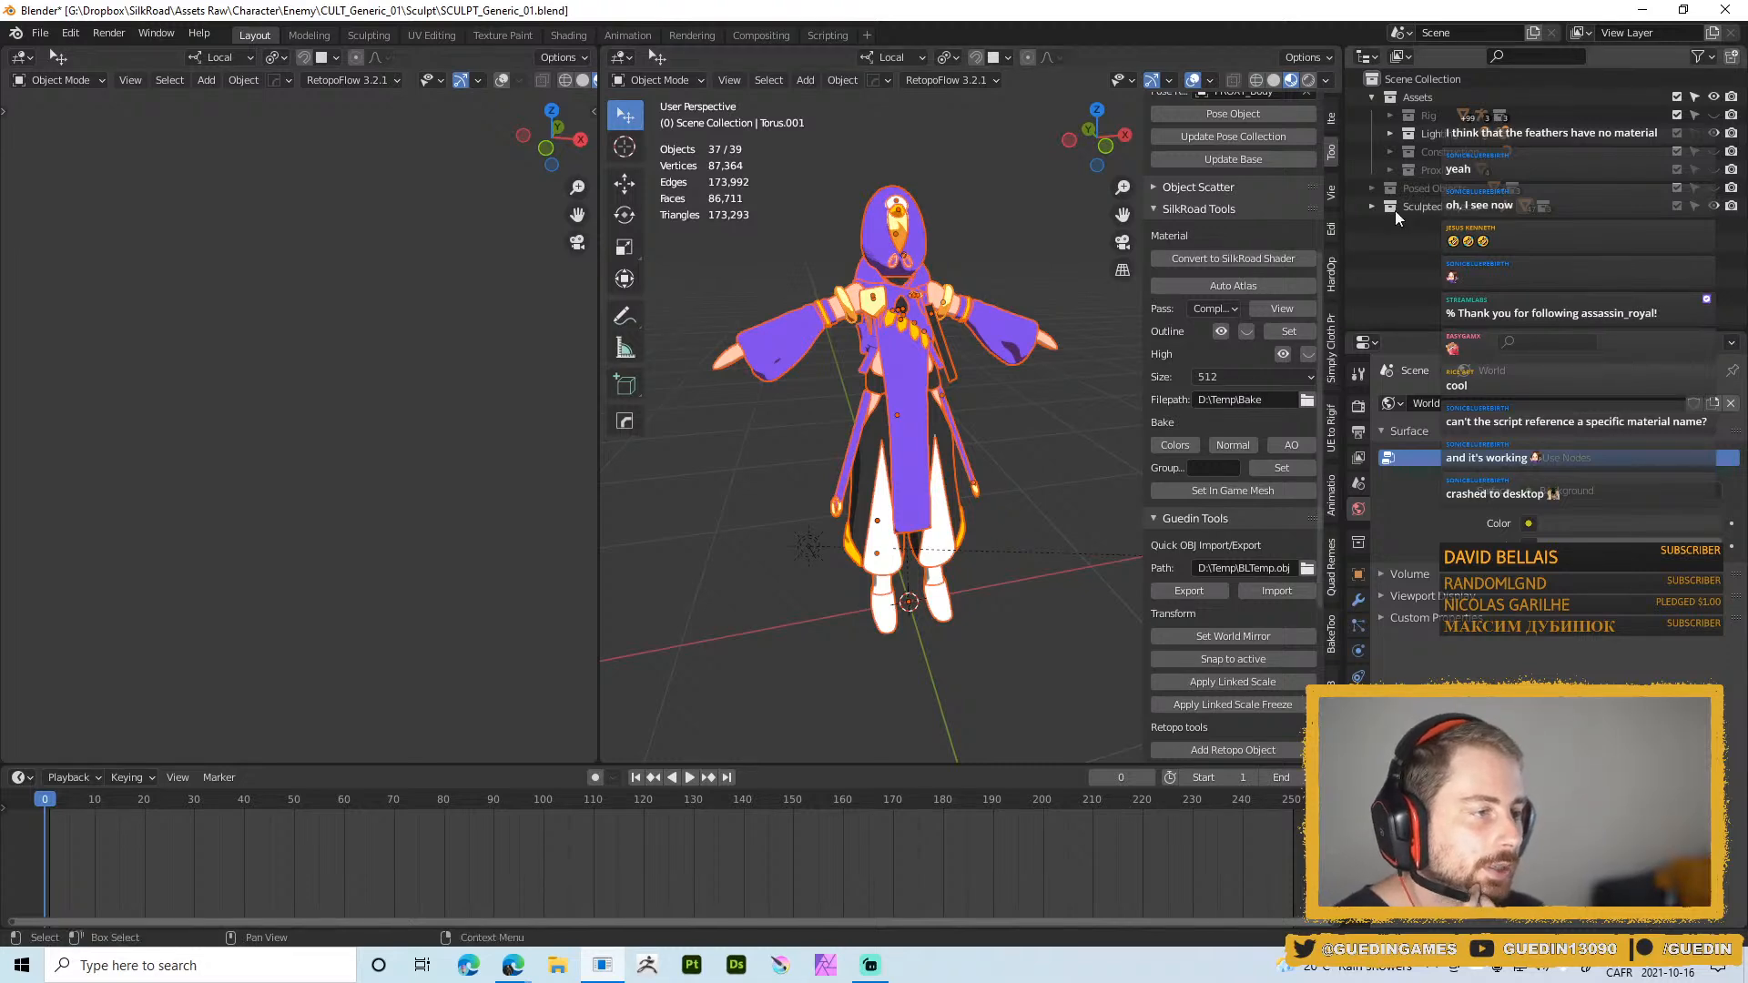
scroll(1223, 390, down, 3)
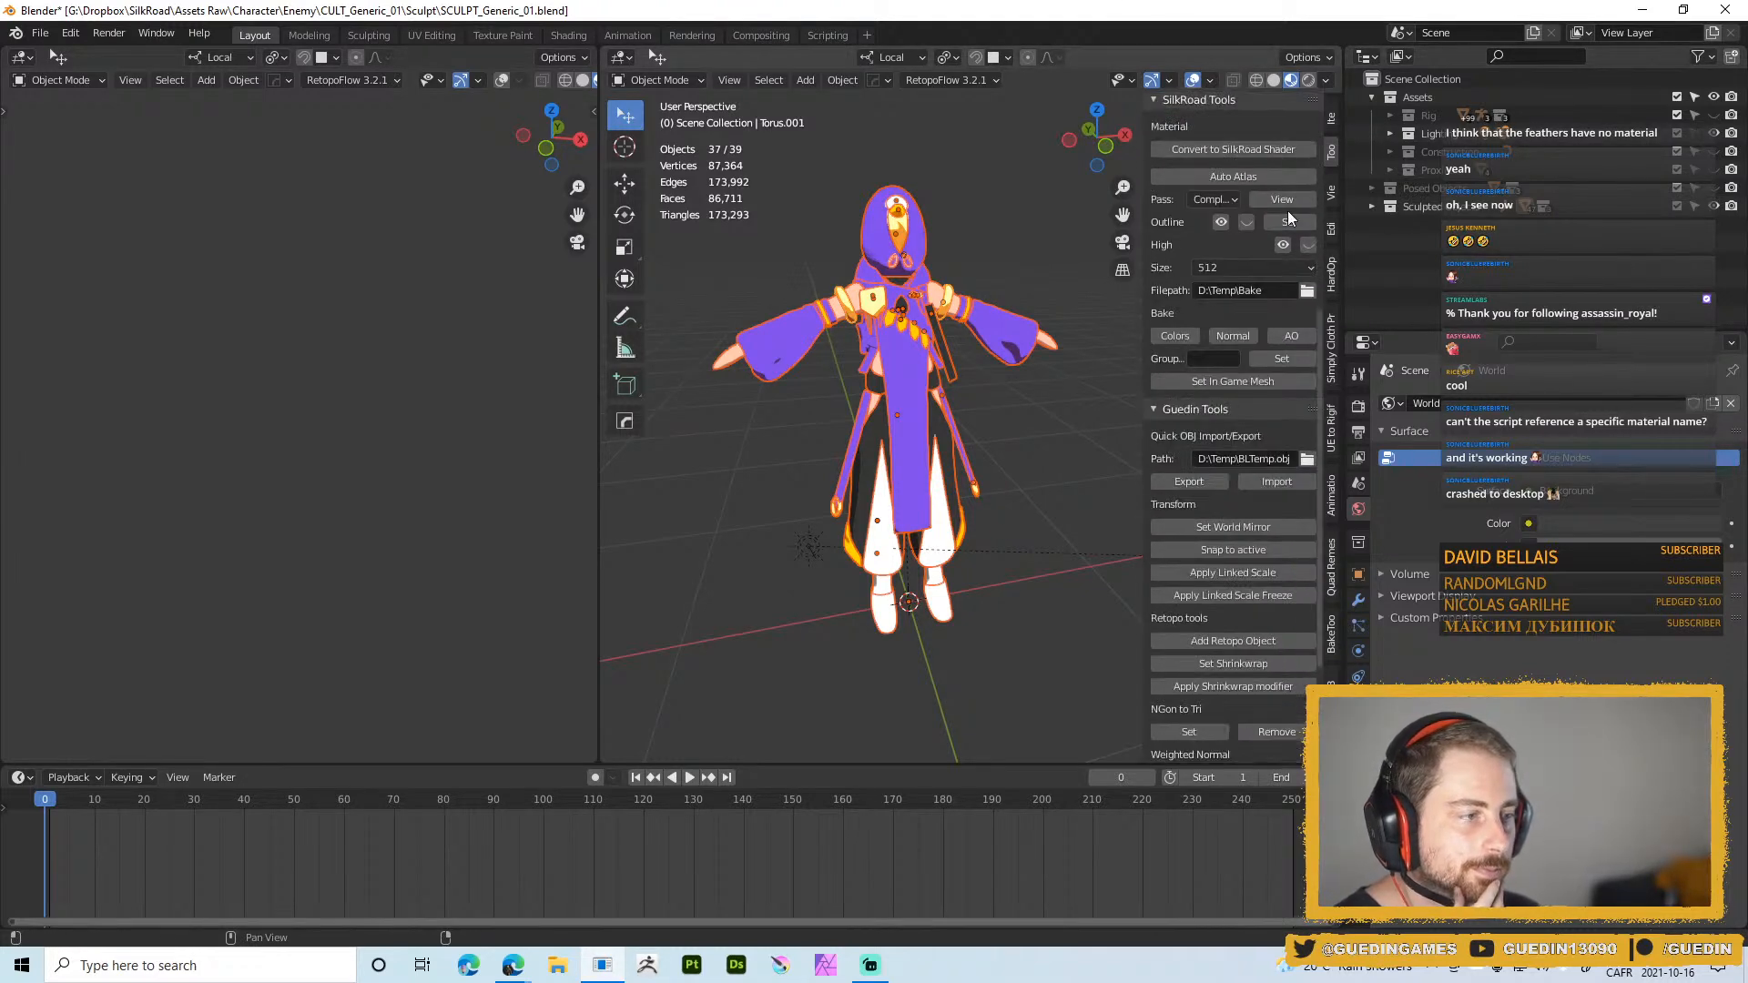
click(1297, 222)
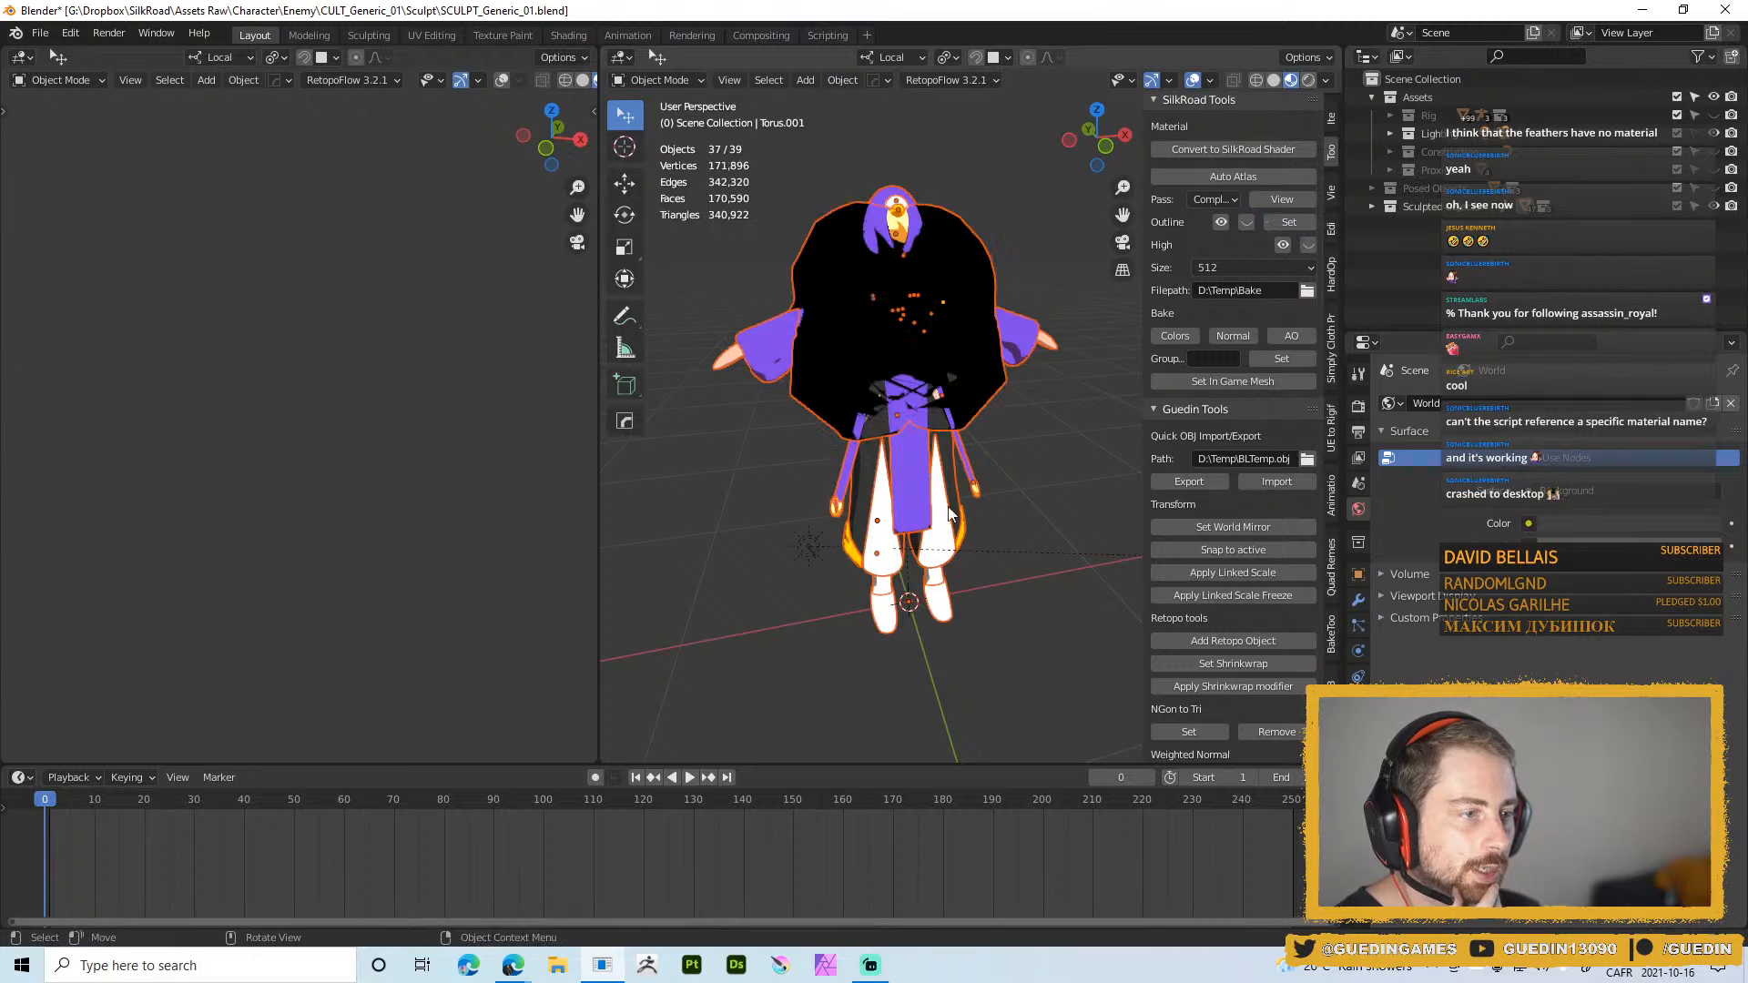
Inspect the piece whose outline swallows the torso, reselect all pieces, and undo the outline setup
click(980, 236)
key(KP_Decimal)
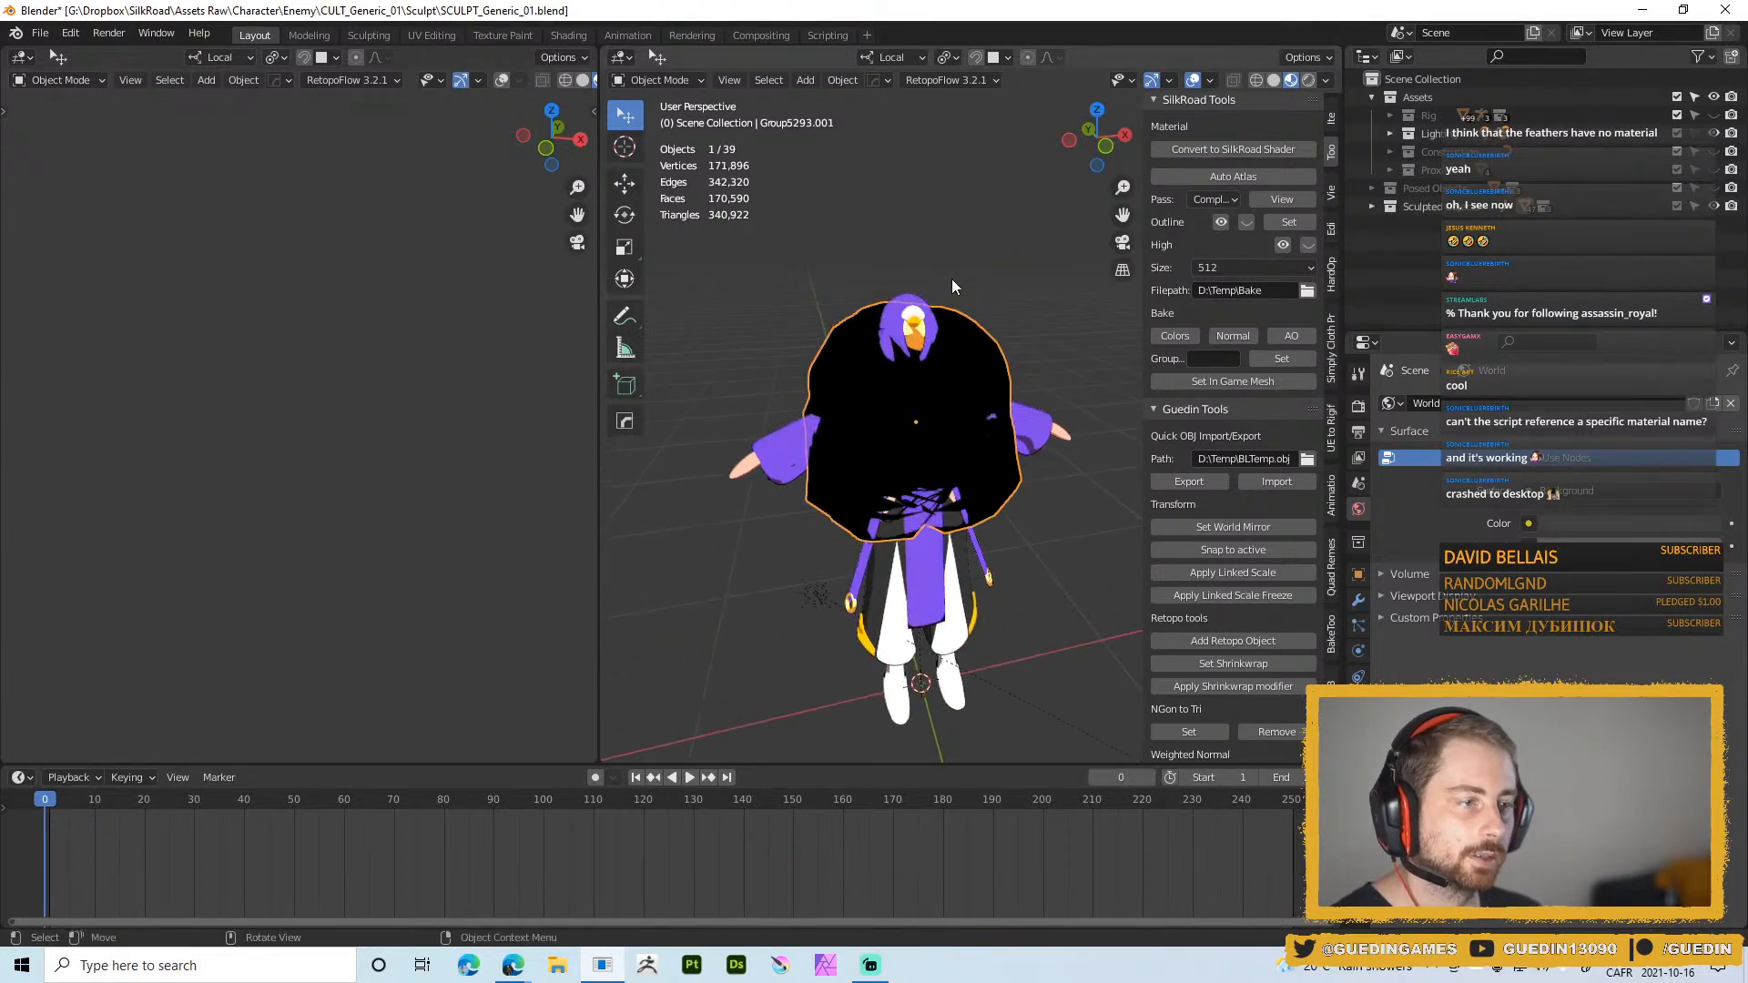
key(ctrl+a)
key(Escape)
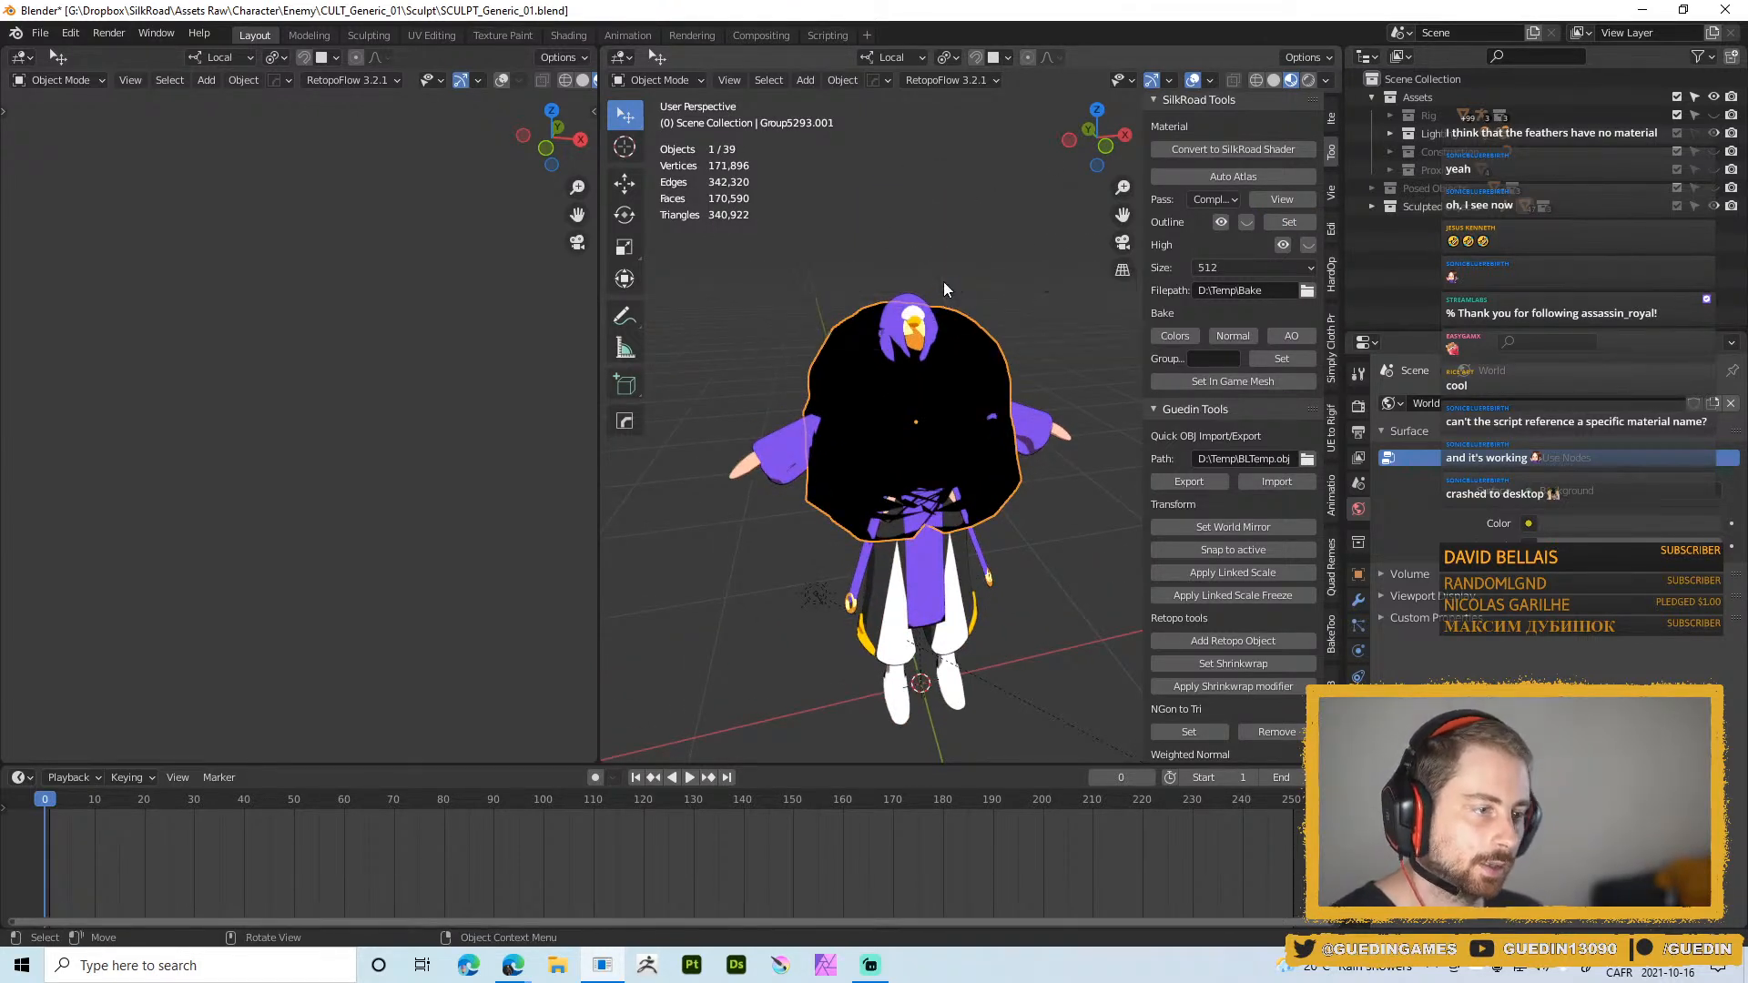
shift+click(963, 544)
key(a)
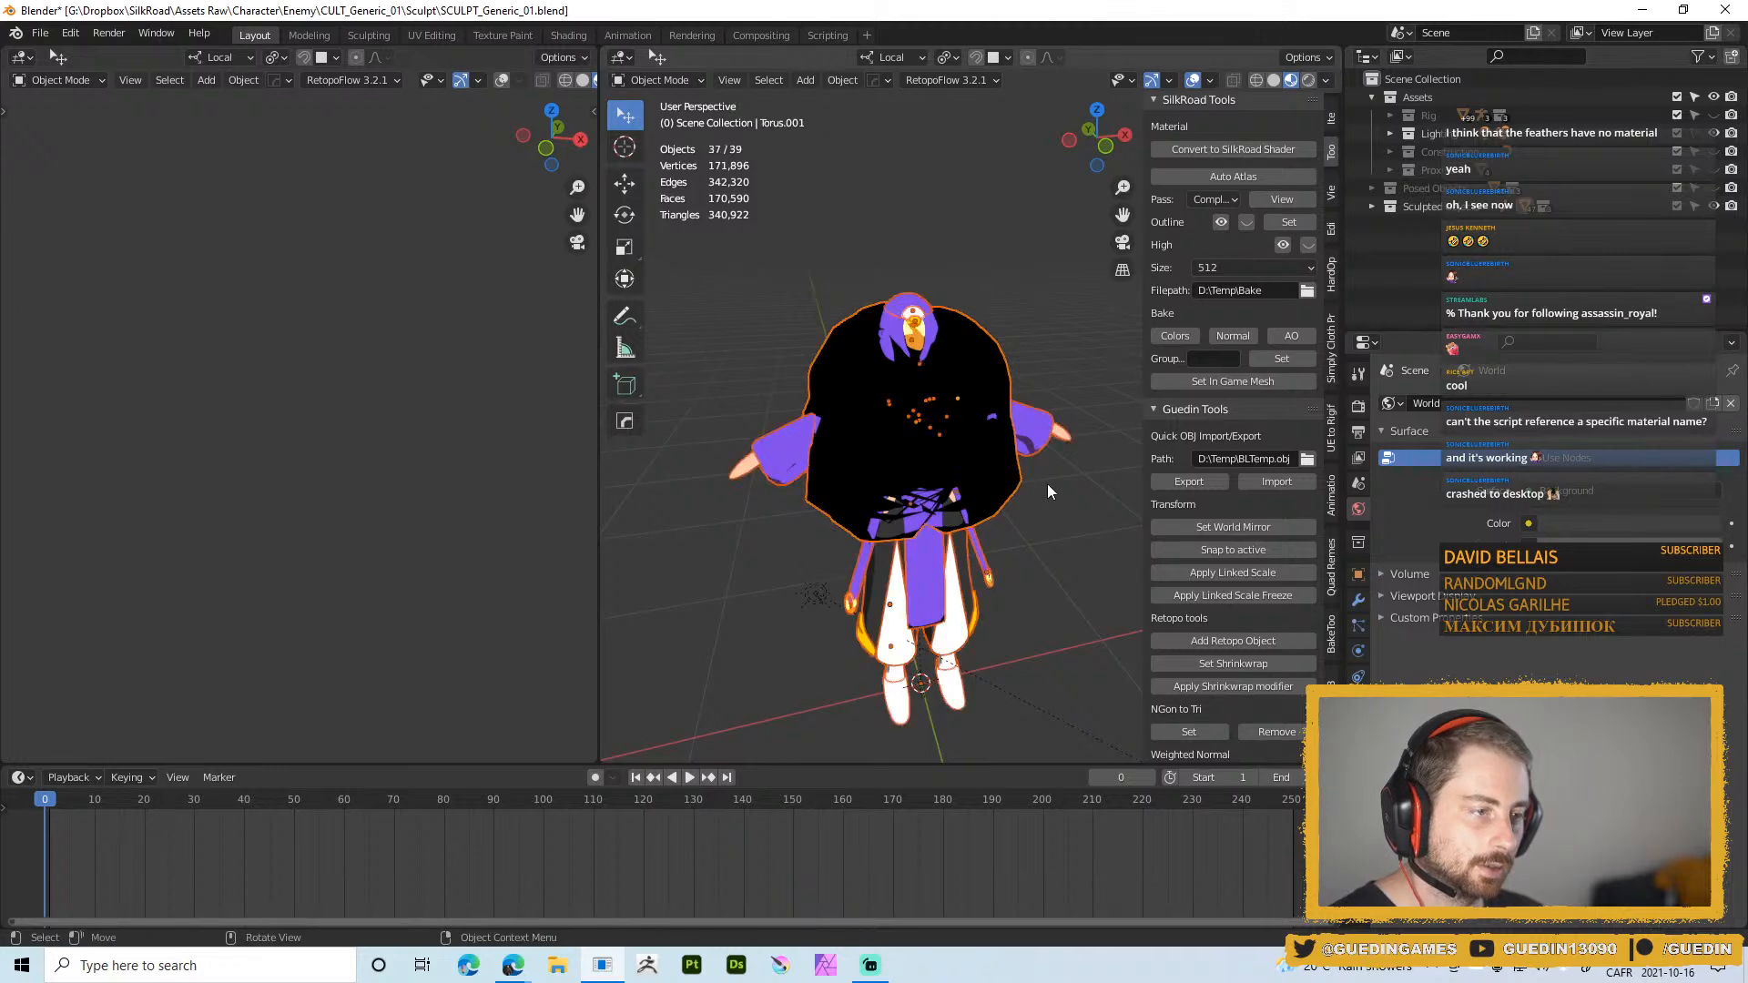
key(ctrl+z)
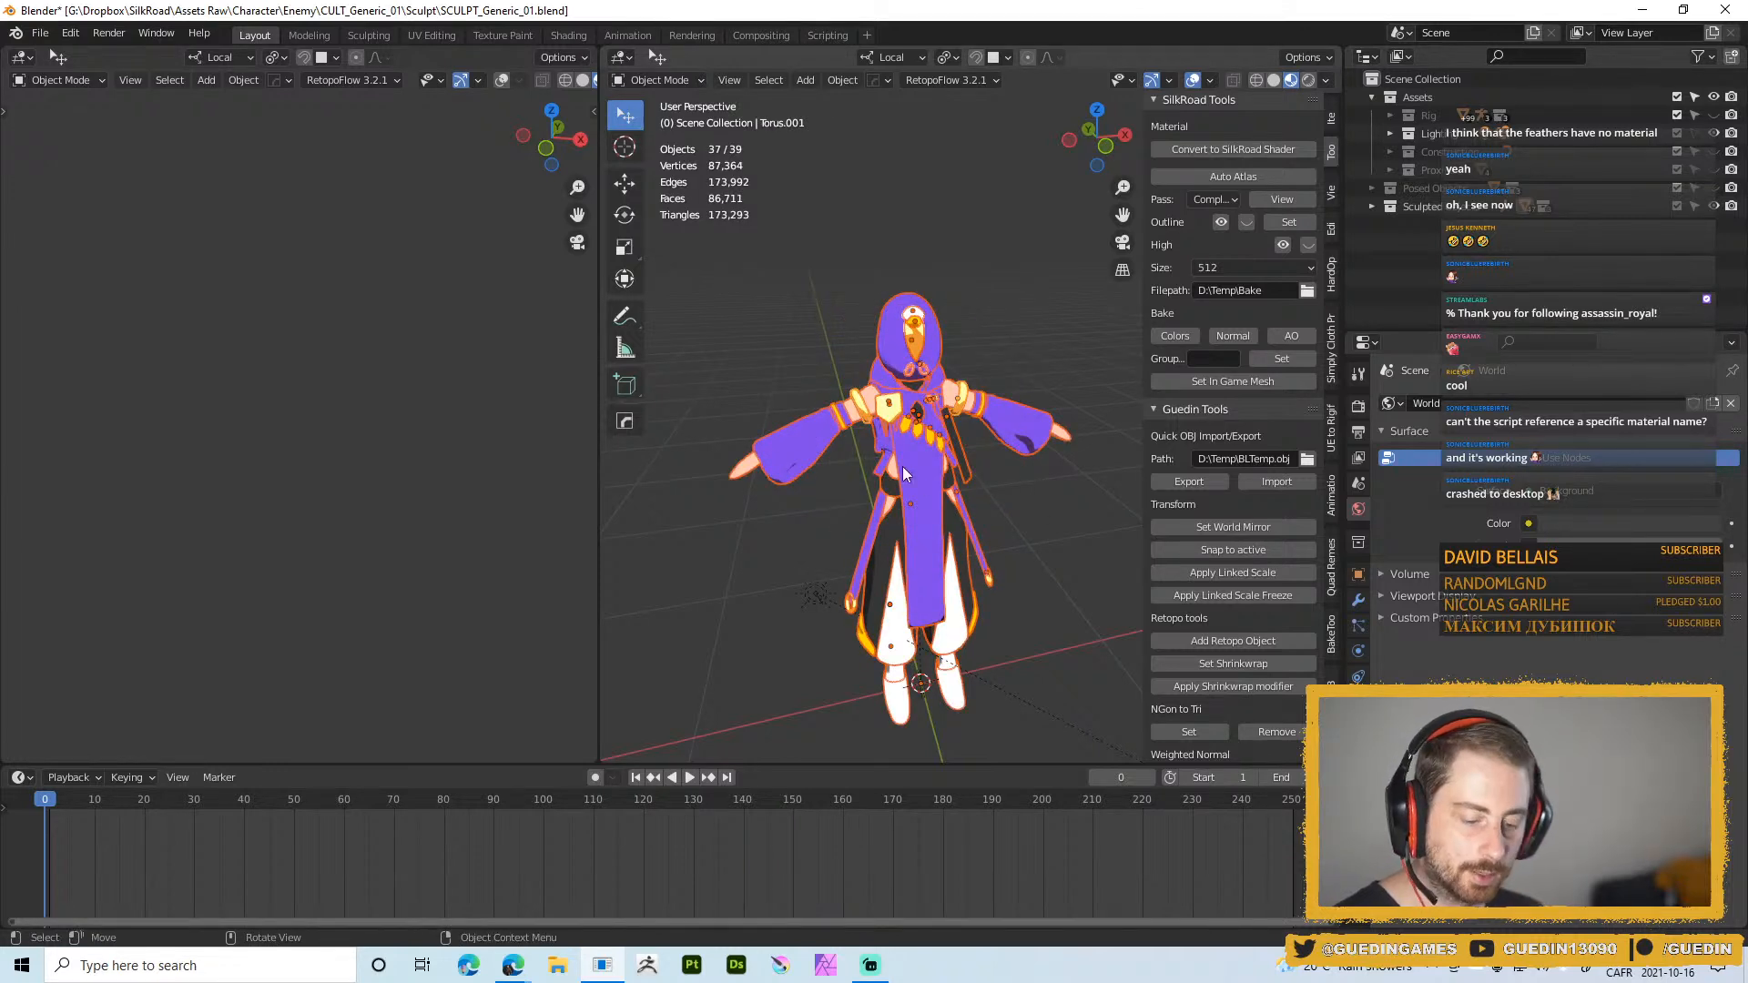
Make the selected objects and their object data single user, and try to apply their scale
key(ctrl+l)
click(1038, 472)
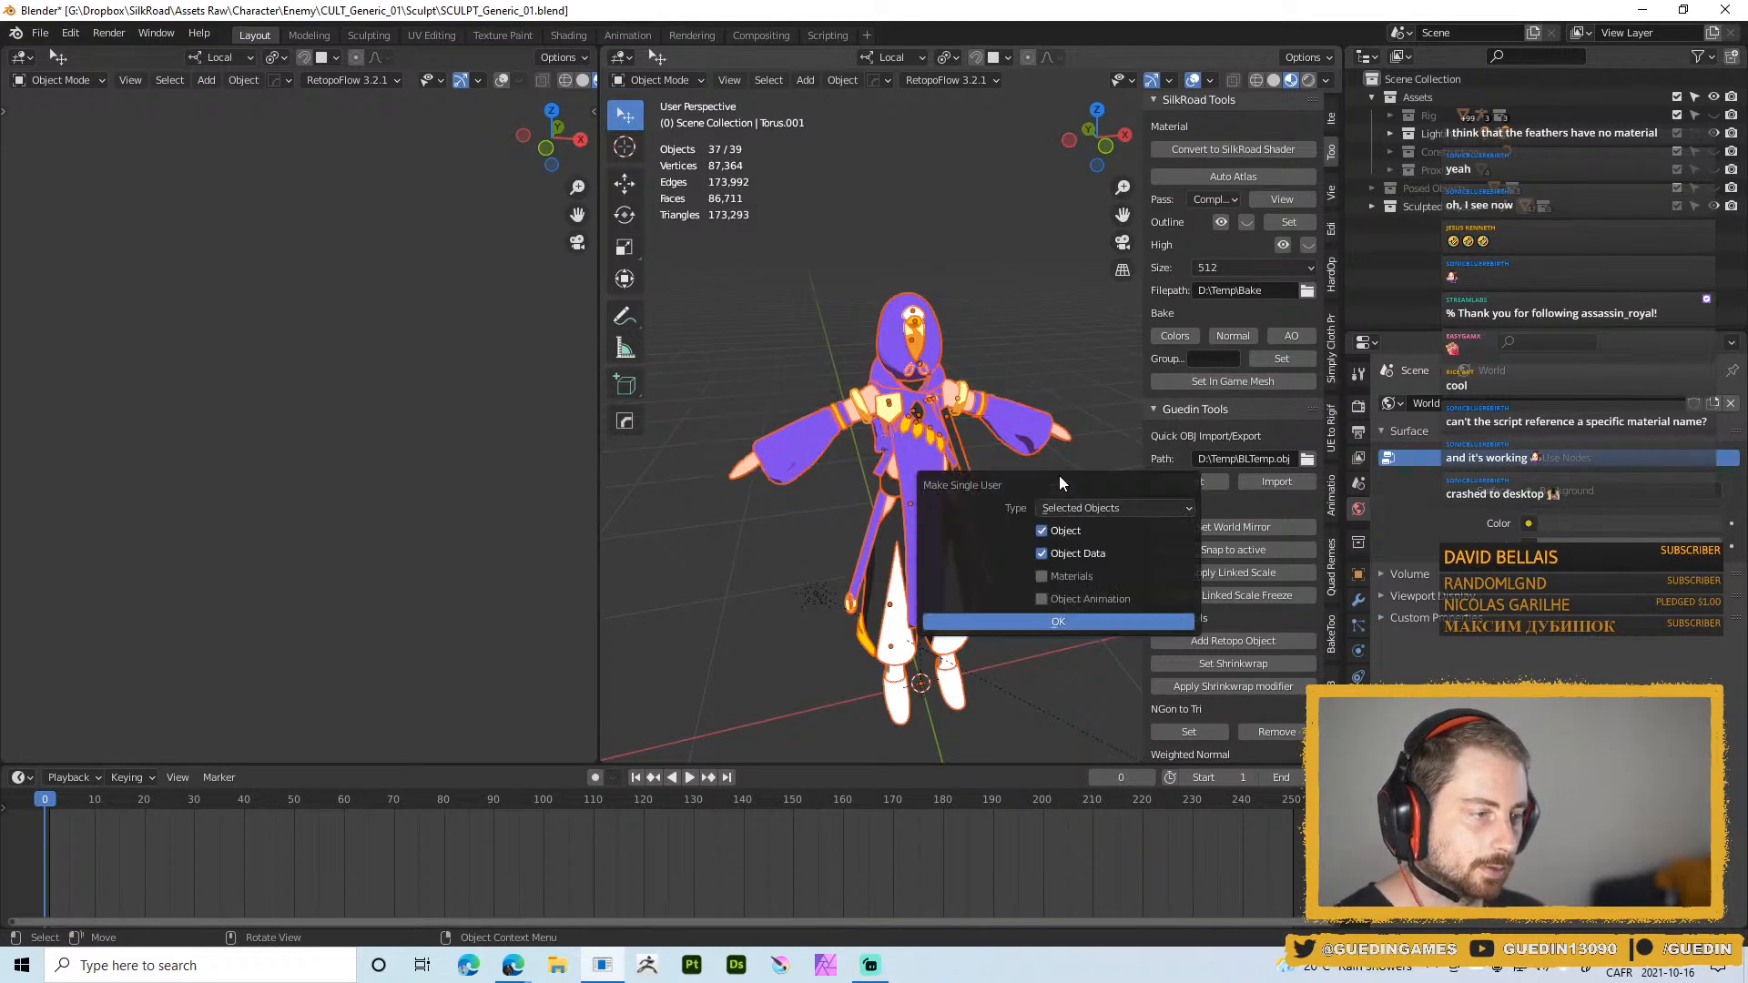
click(1014, 624)
middle_drag(1000, 413, 1016, 473)
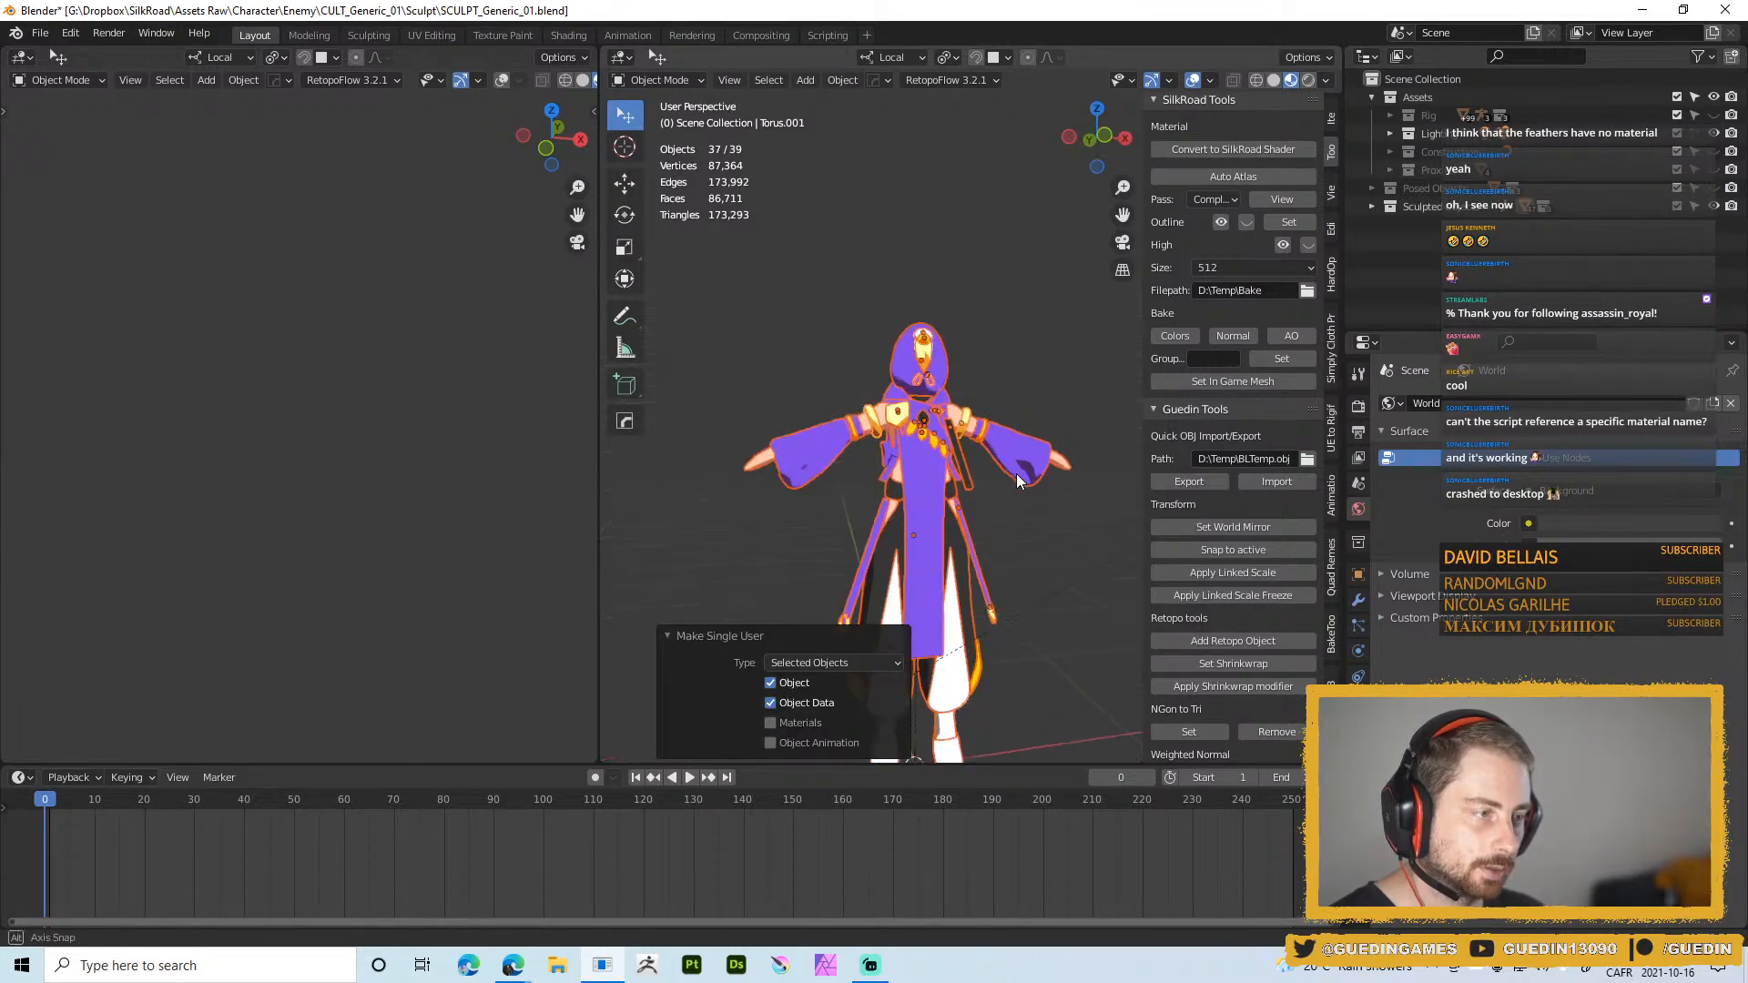
key(ctrl+a)
click(1089, 455)
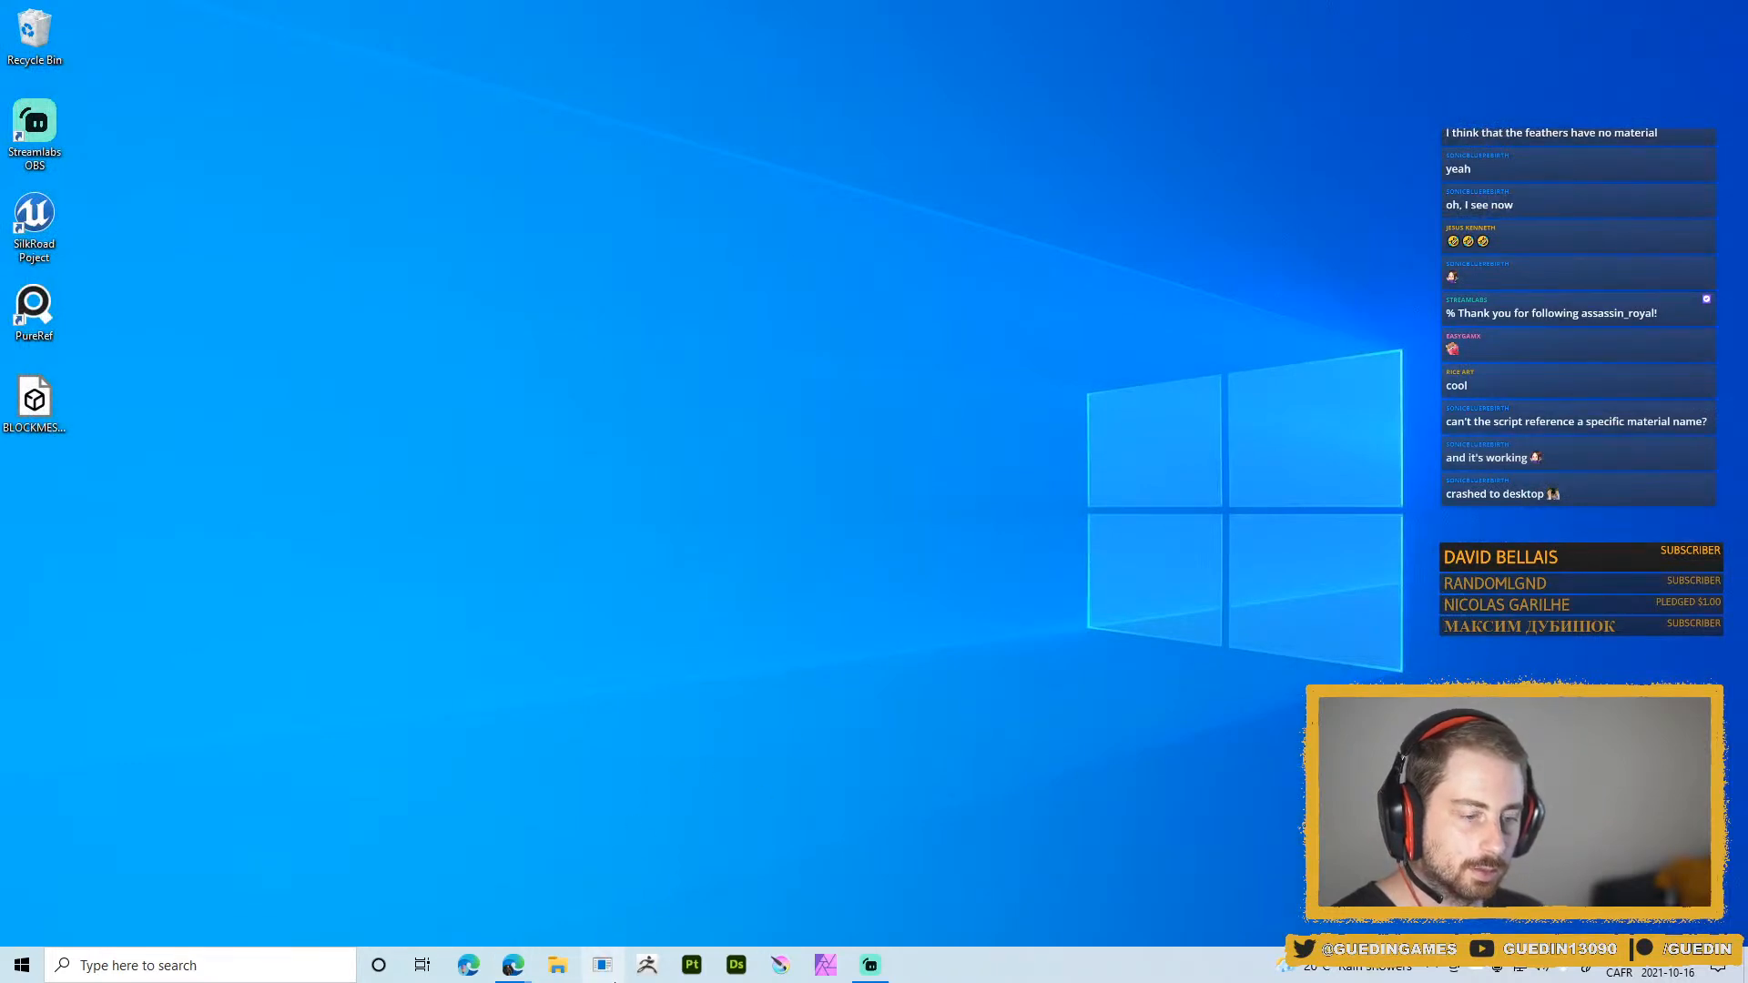
Relaunch Blender, reopen the recent file SCULPT_Generic_01.blend, and return to the Layout workspace
click(613, 962)
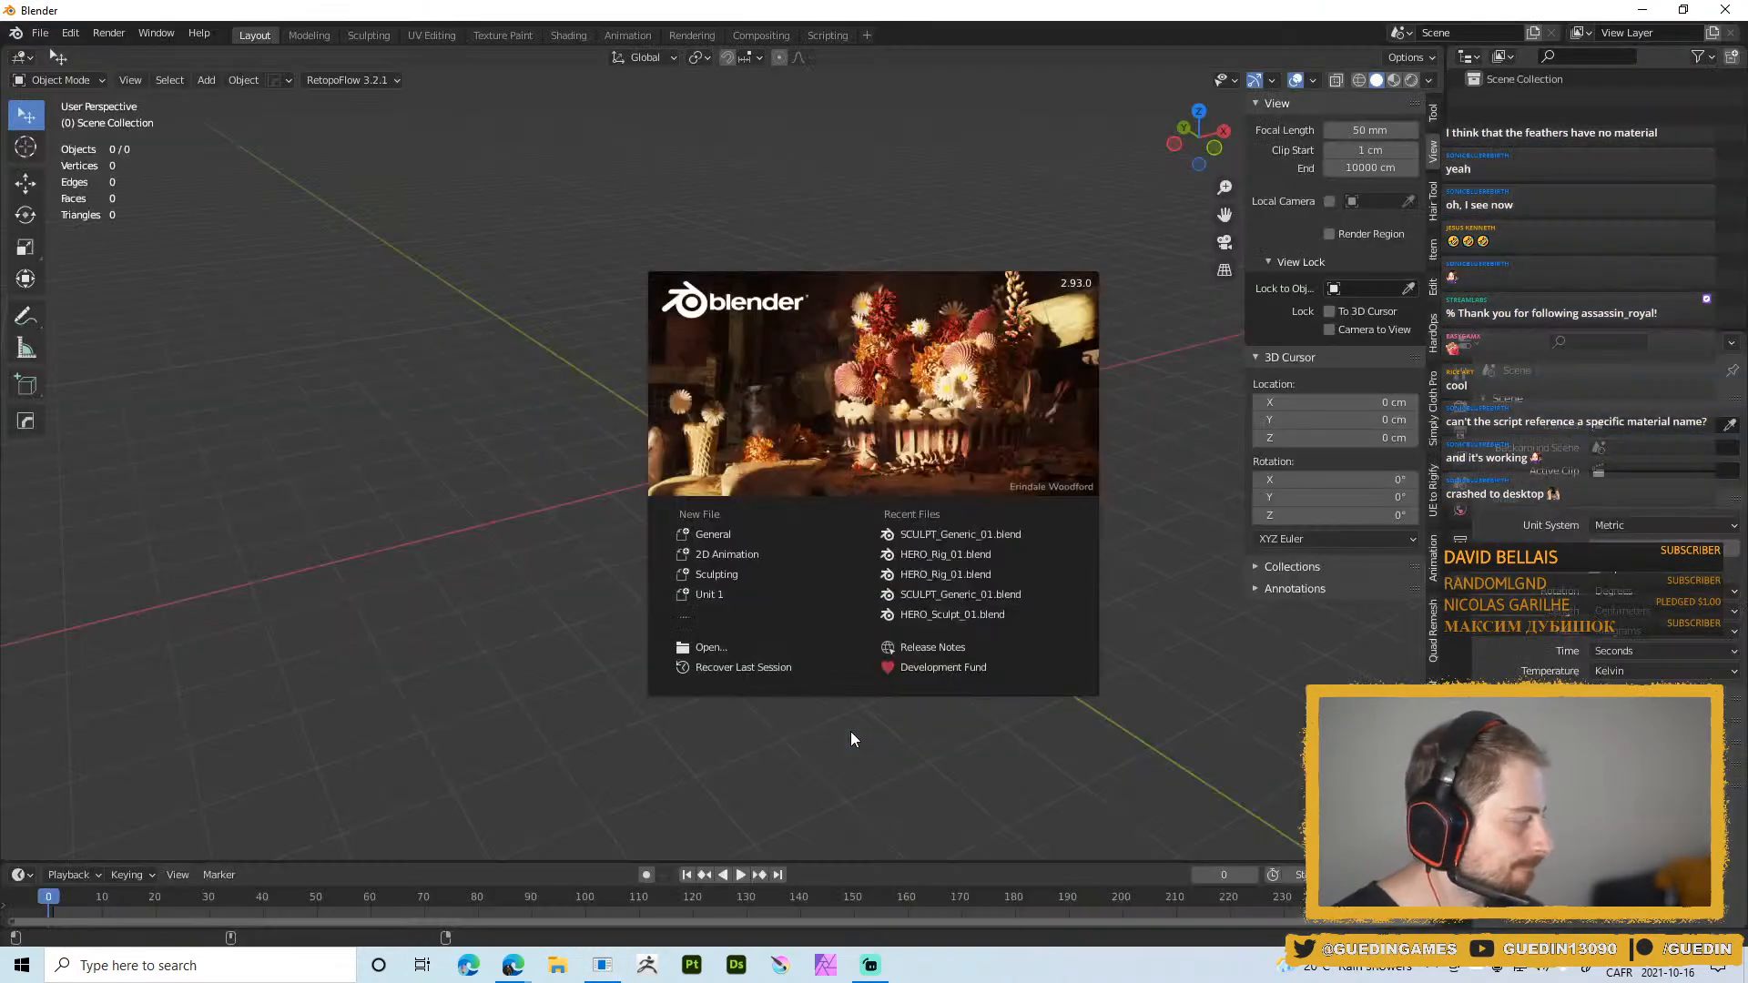
click(1023, 533)
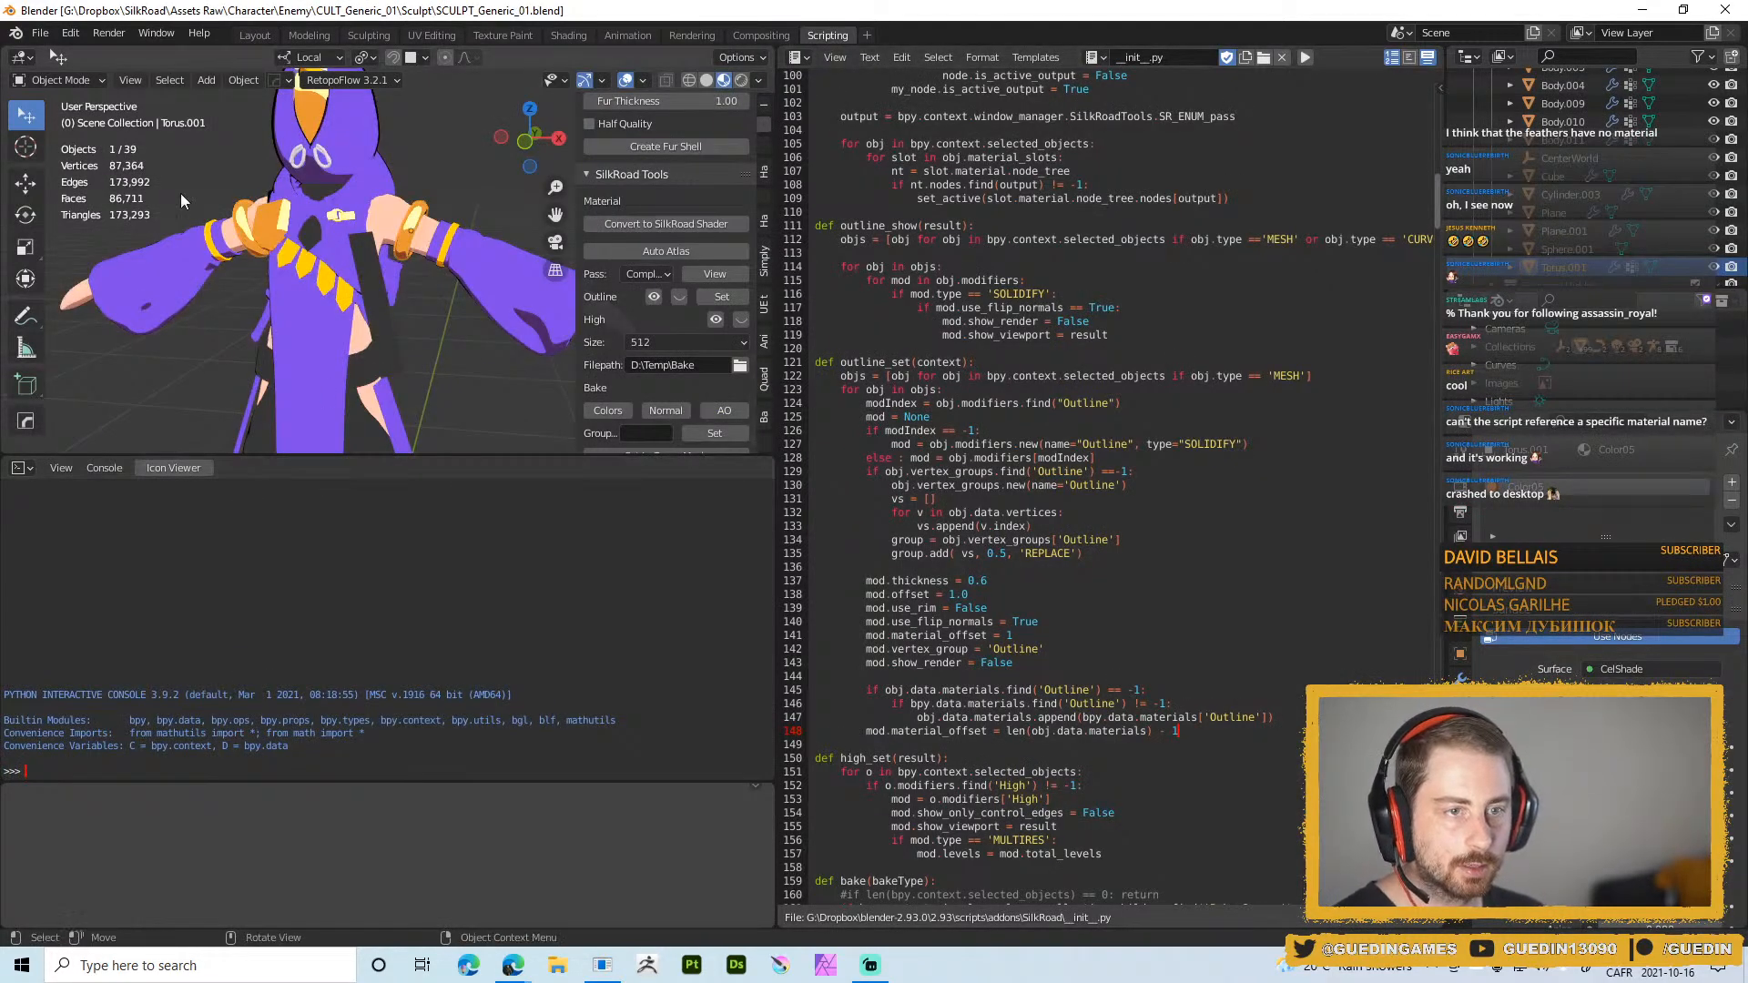
click(254, 34)
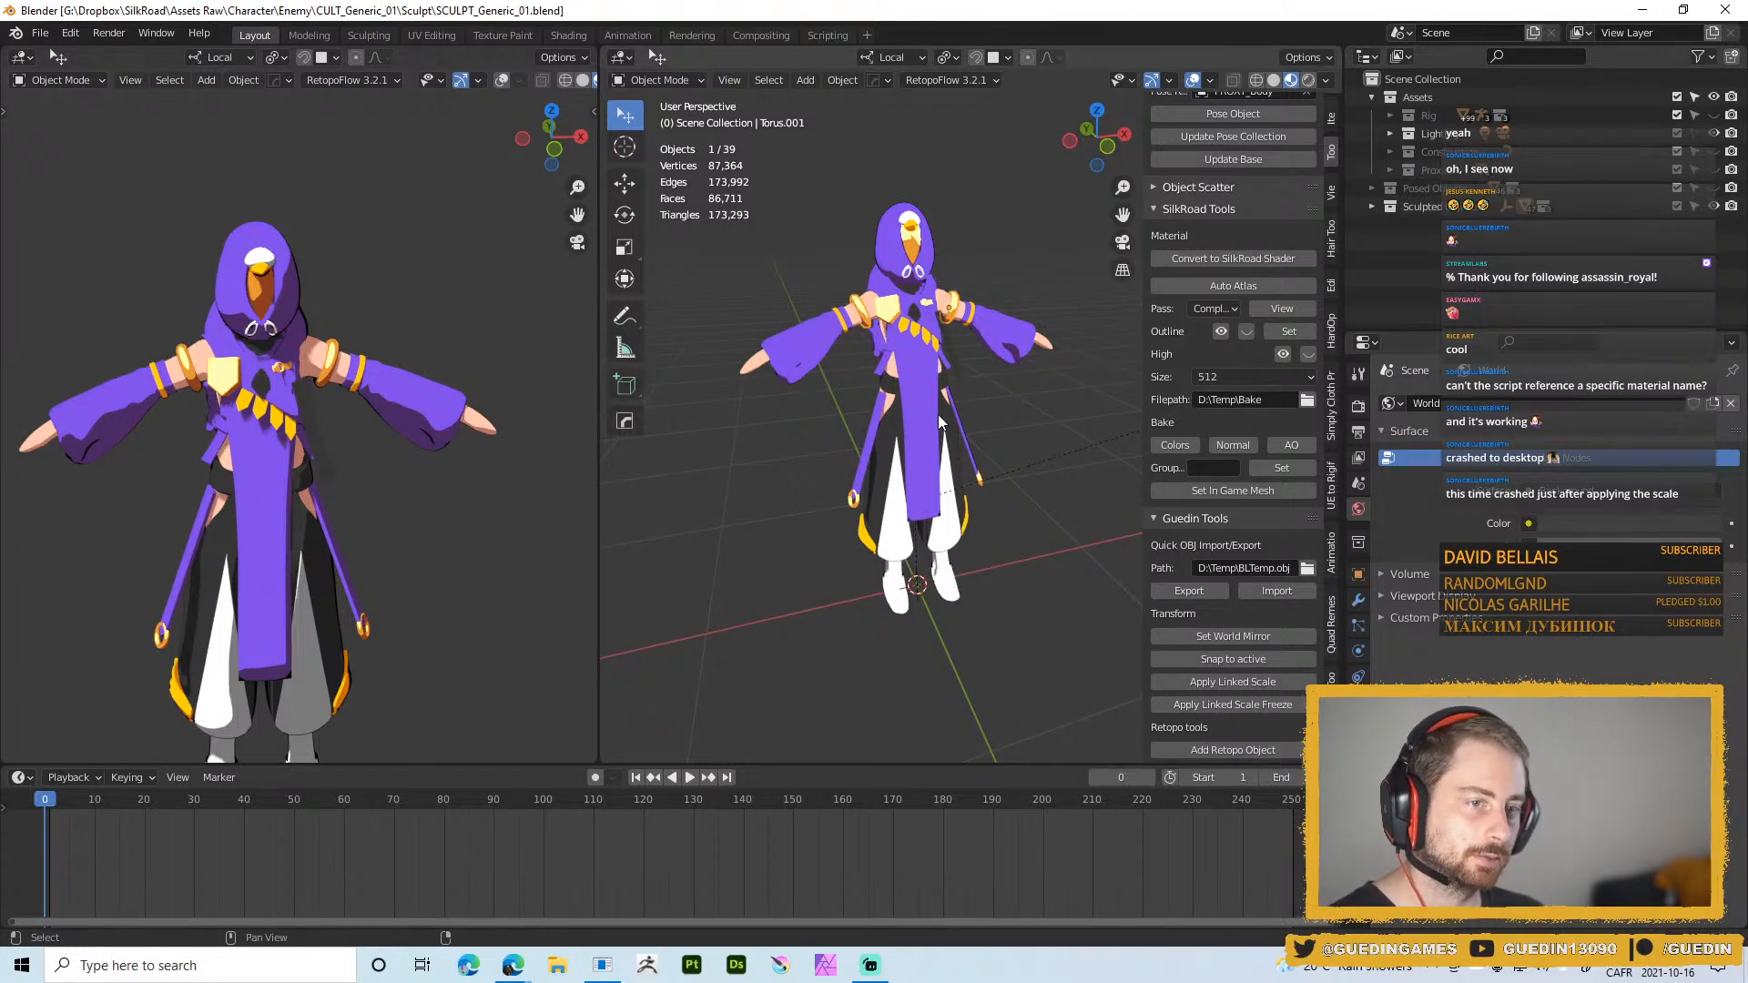
Unhide the Posed Objects collection, select all of its objects, and delete them
shift+middle_drag(938, 413, 932, 389)
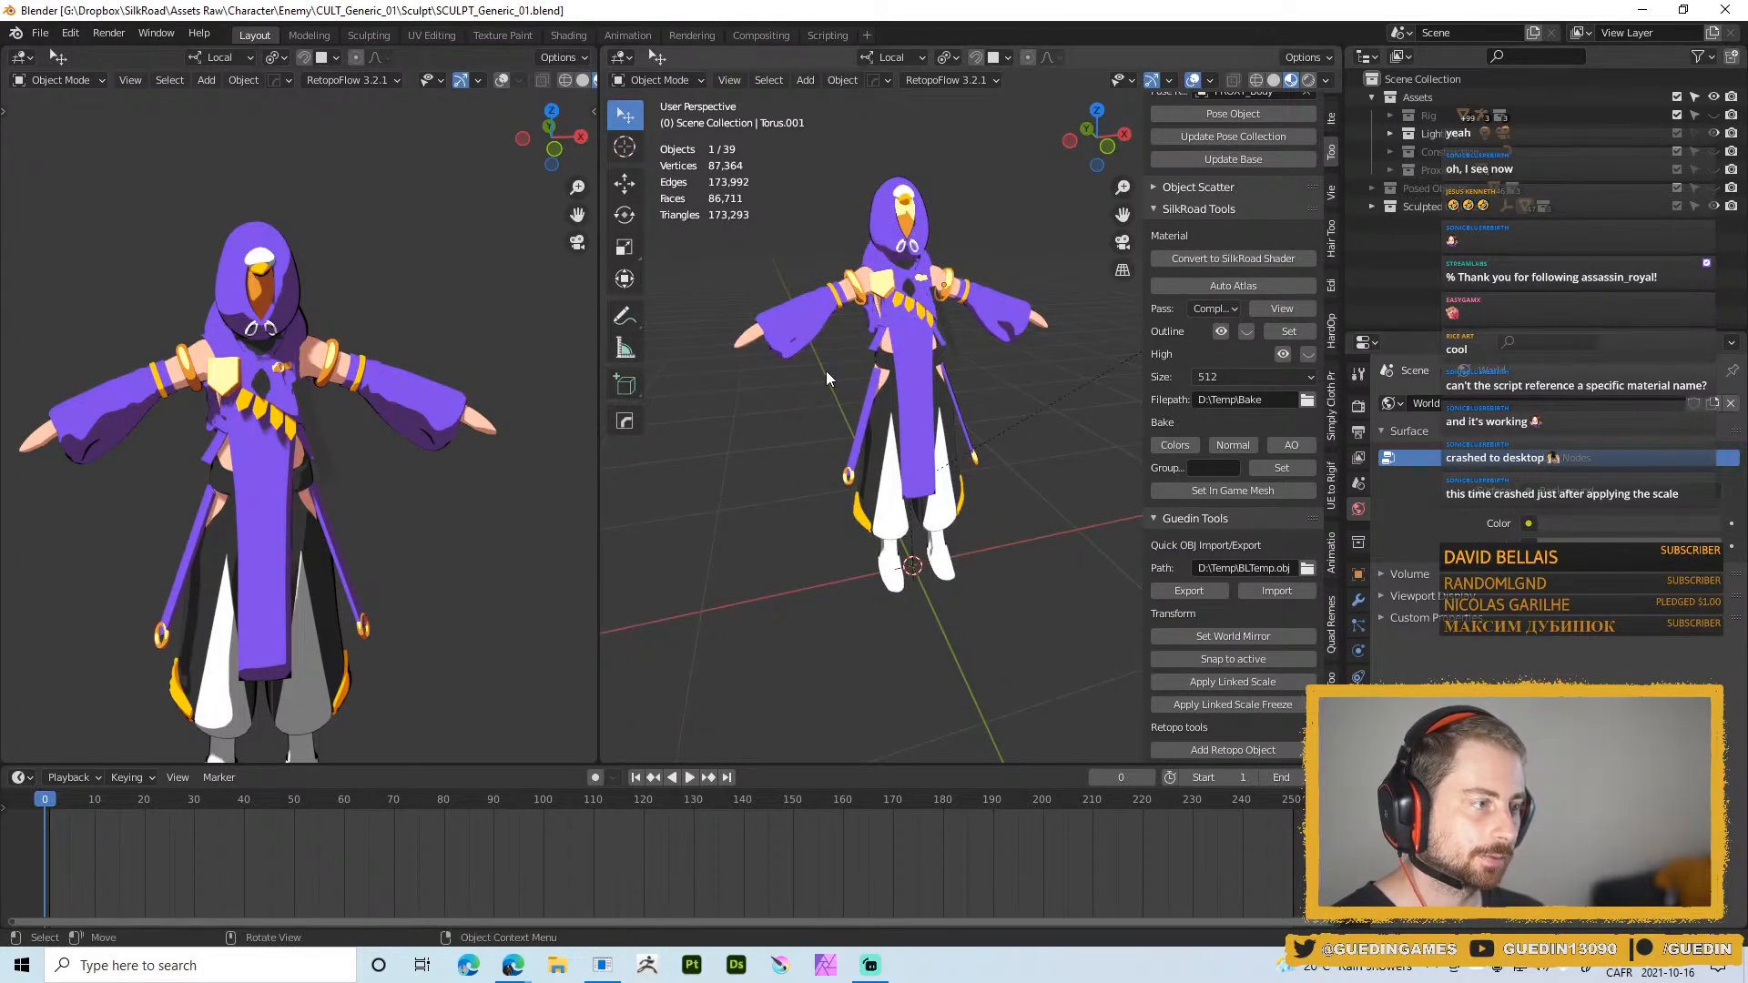
middle_drag(827, 369, 879, 368)
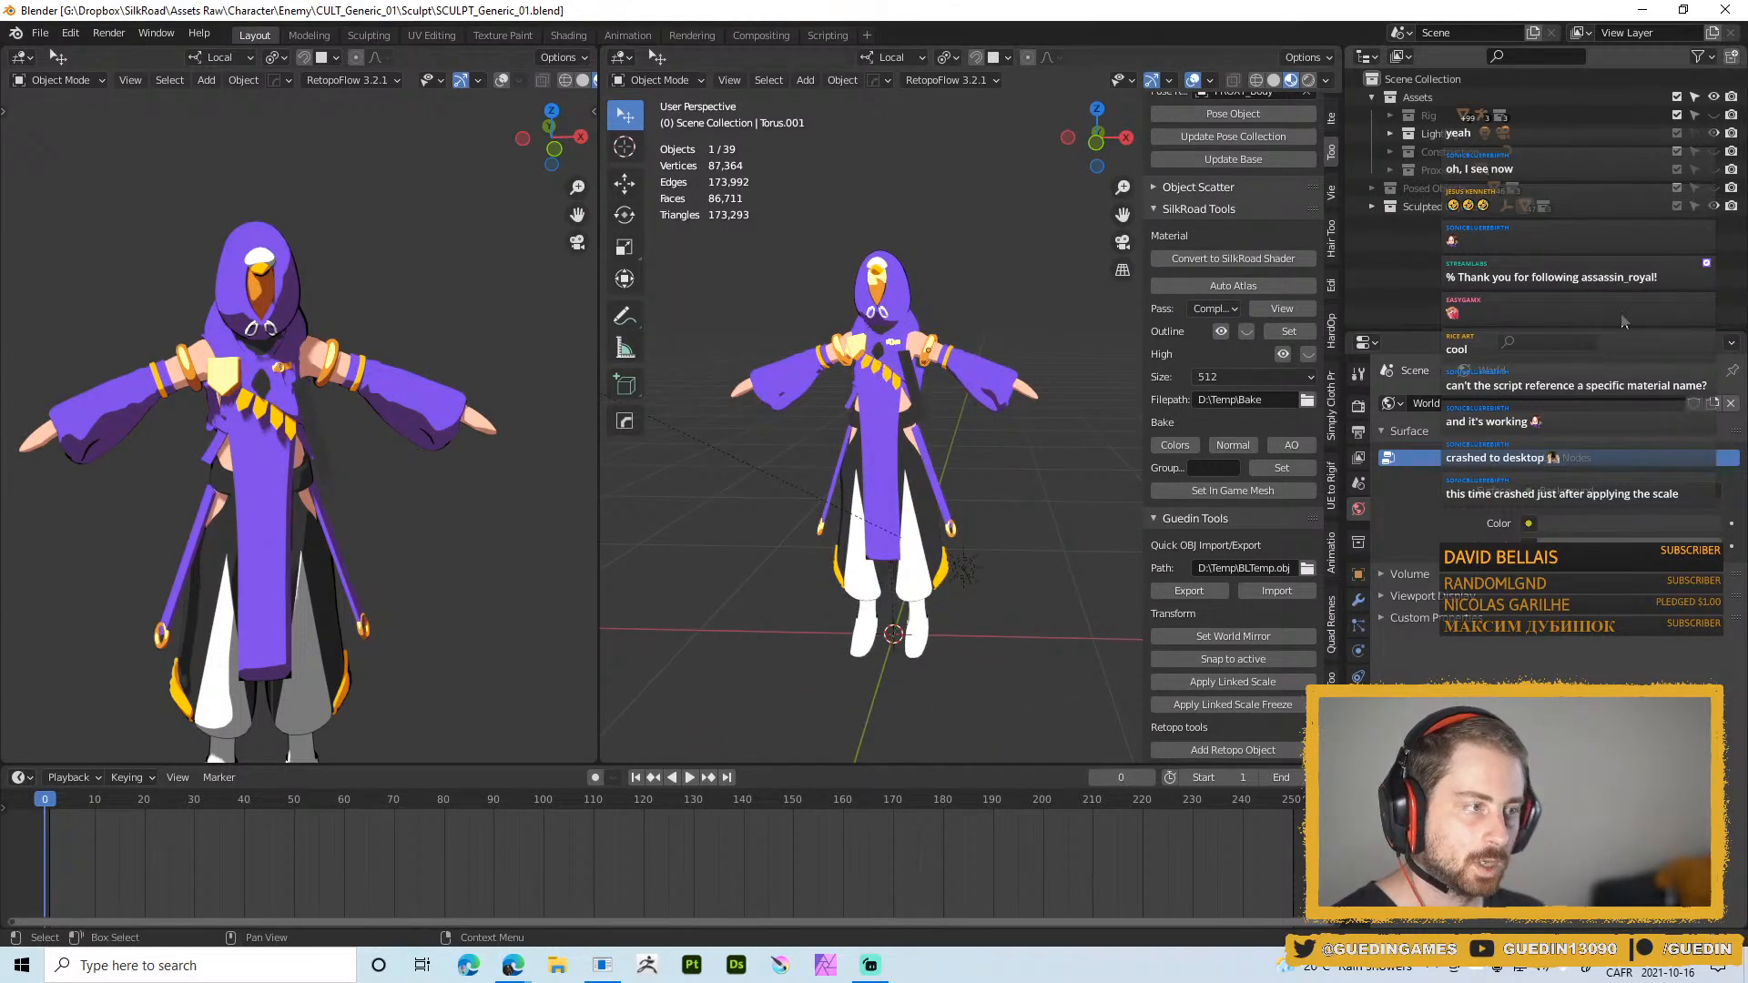
click(1417, 188)
right_click(1417, 189)
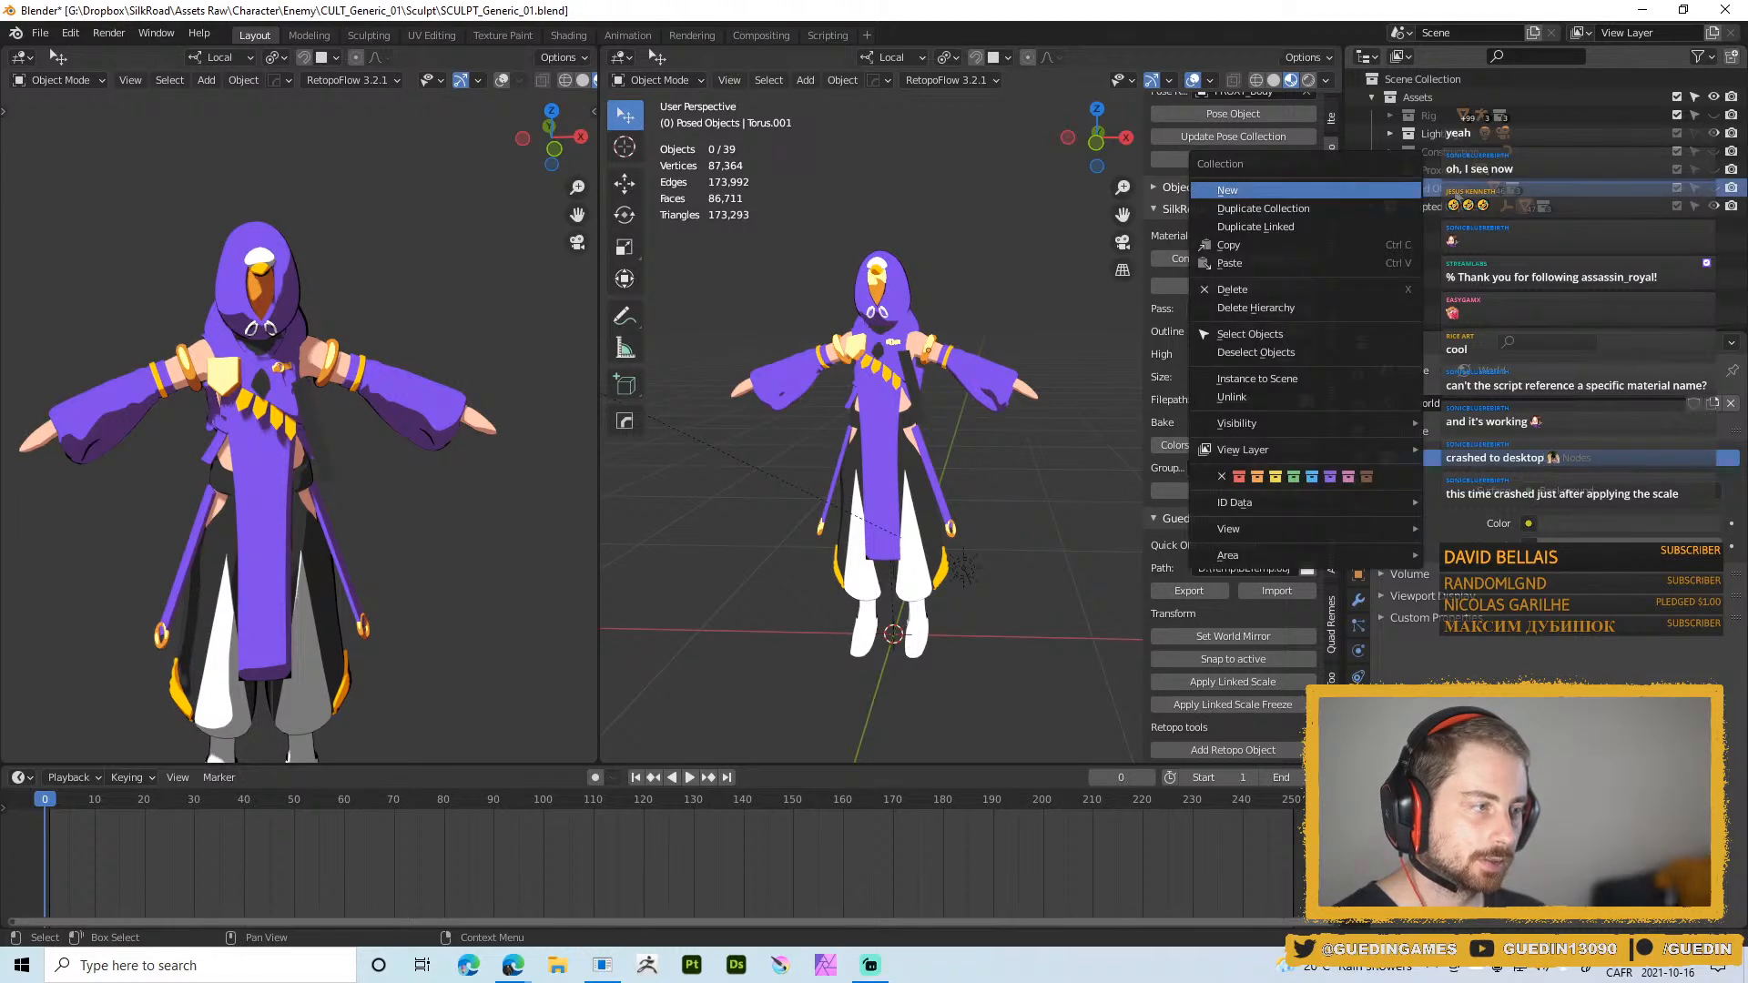
key(Escape)
right_click(1404, 185)
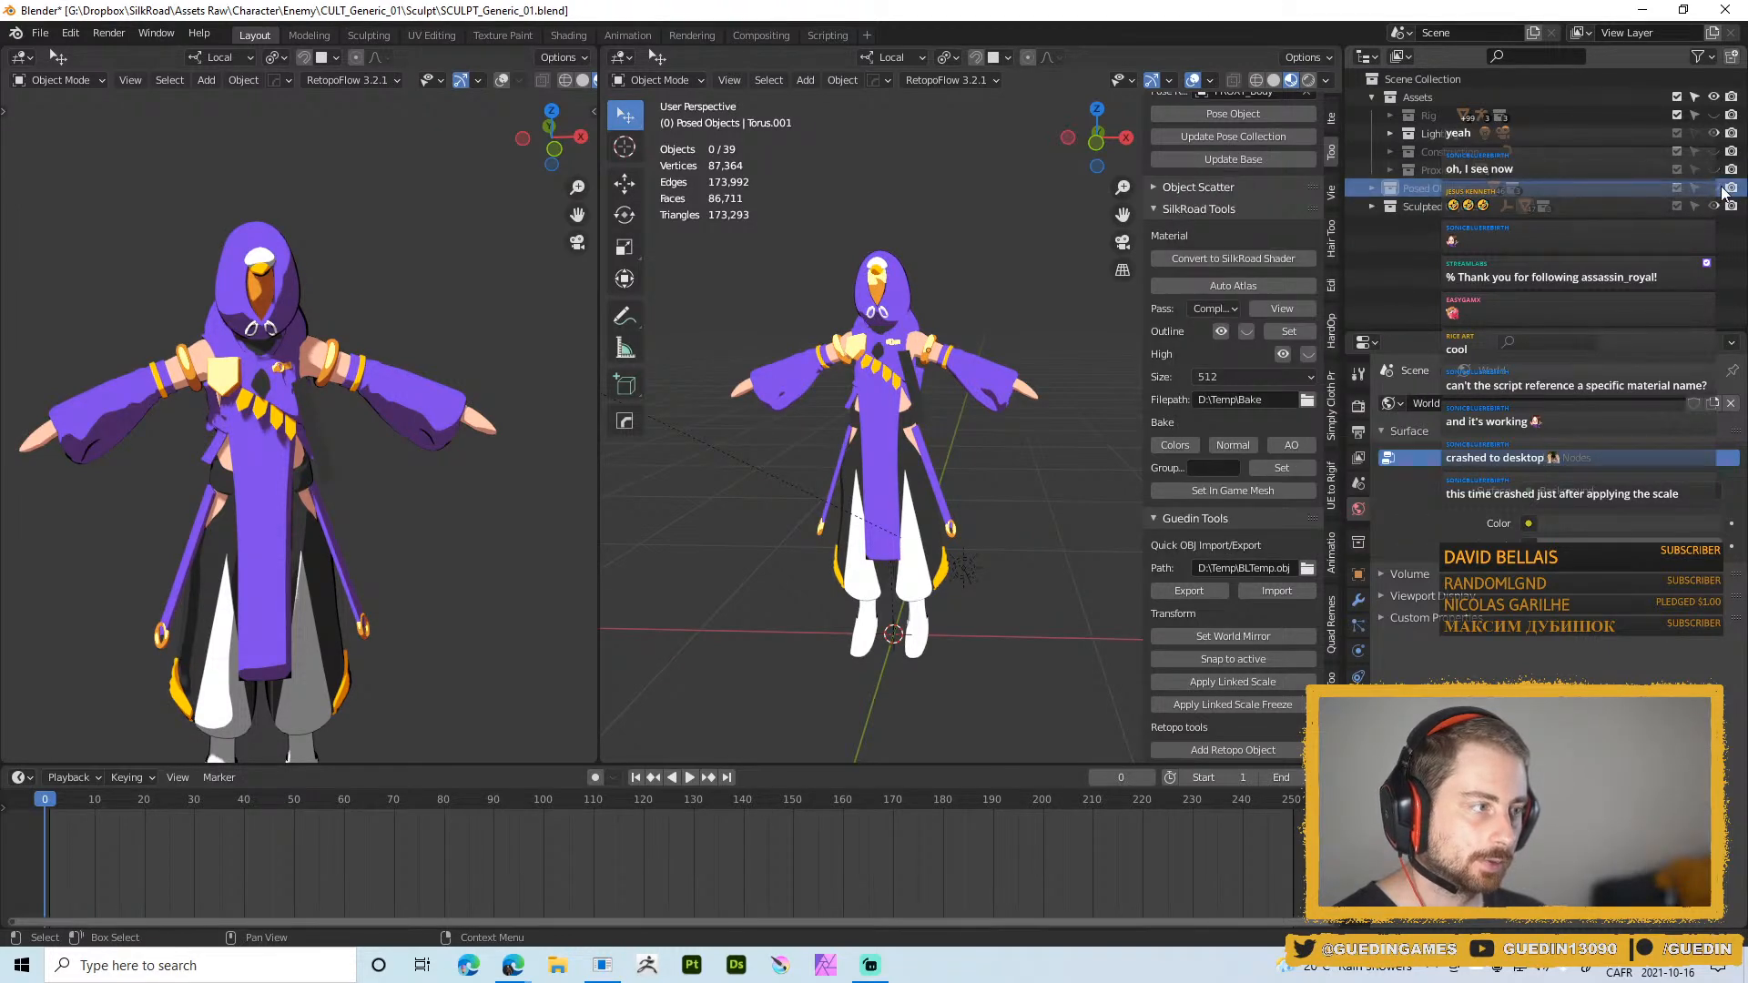
click(1717, 198)
right_click(1406, 189)
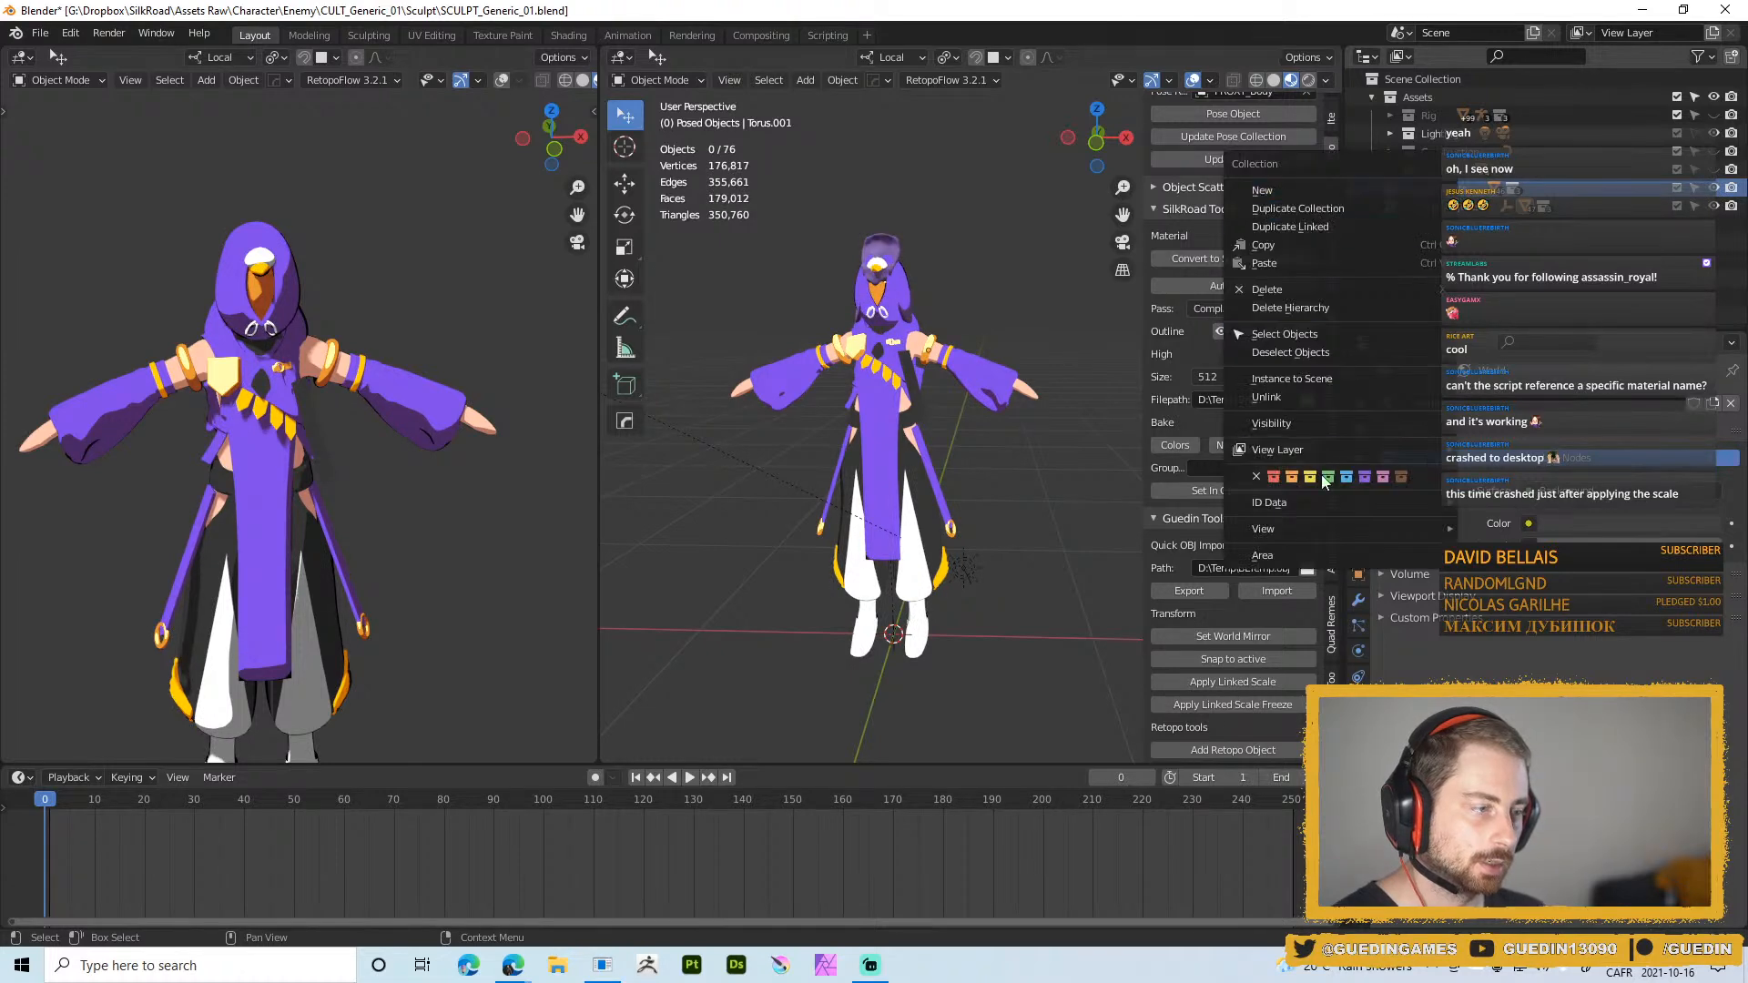
click(1311, 334)
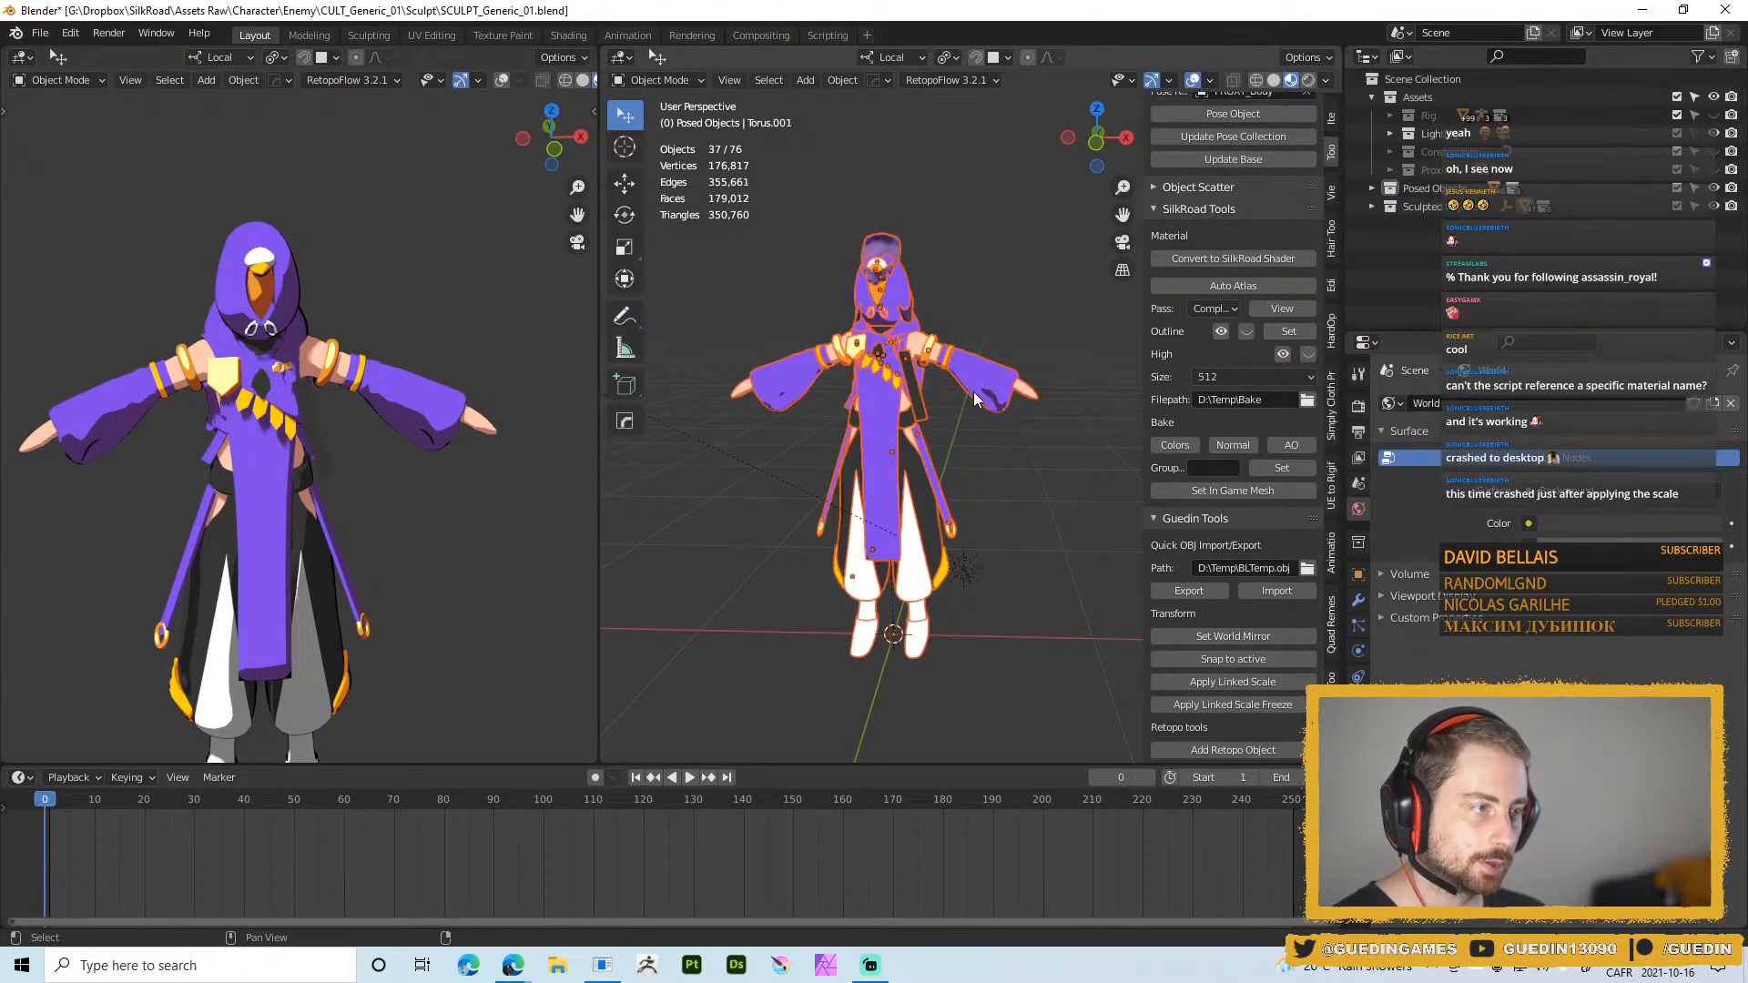
shift+middle_drag(974, 391, 925, 270)
key(x)
click(923, 264)
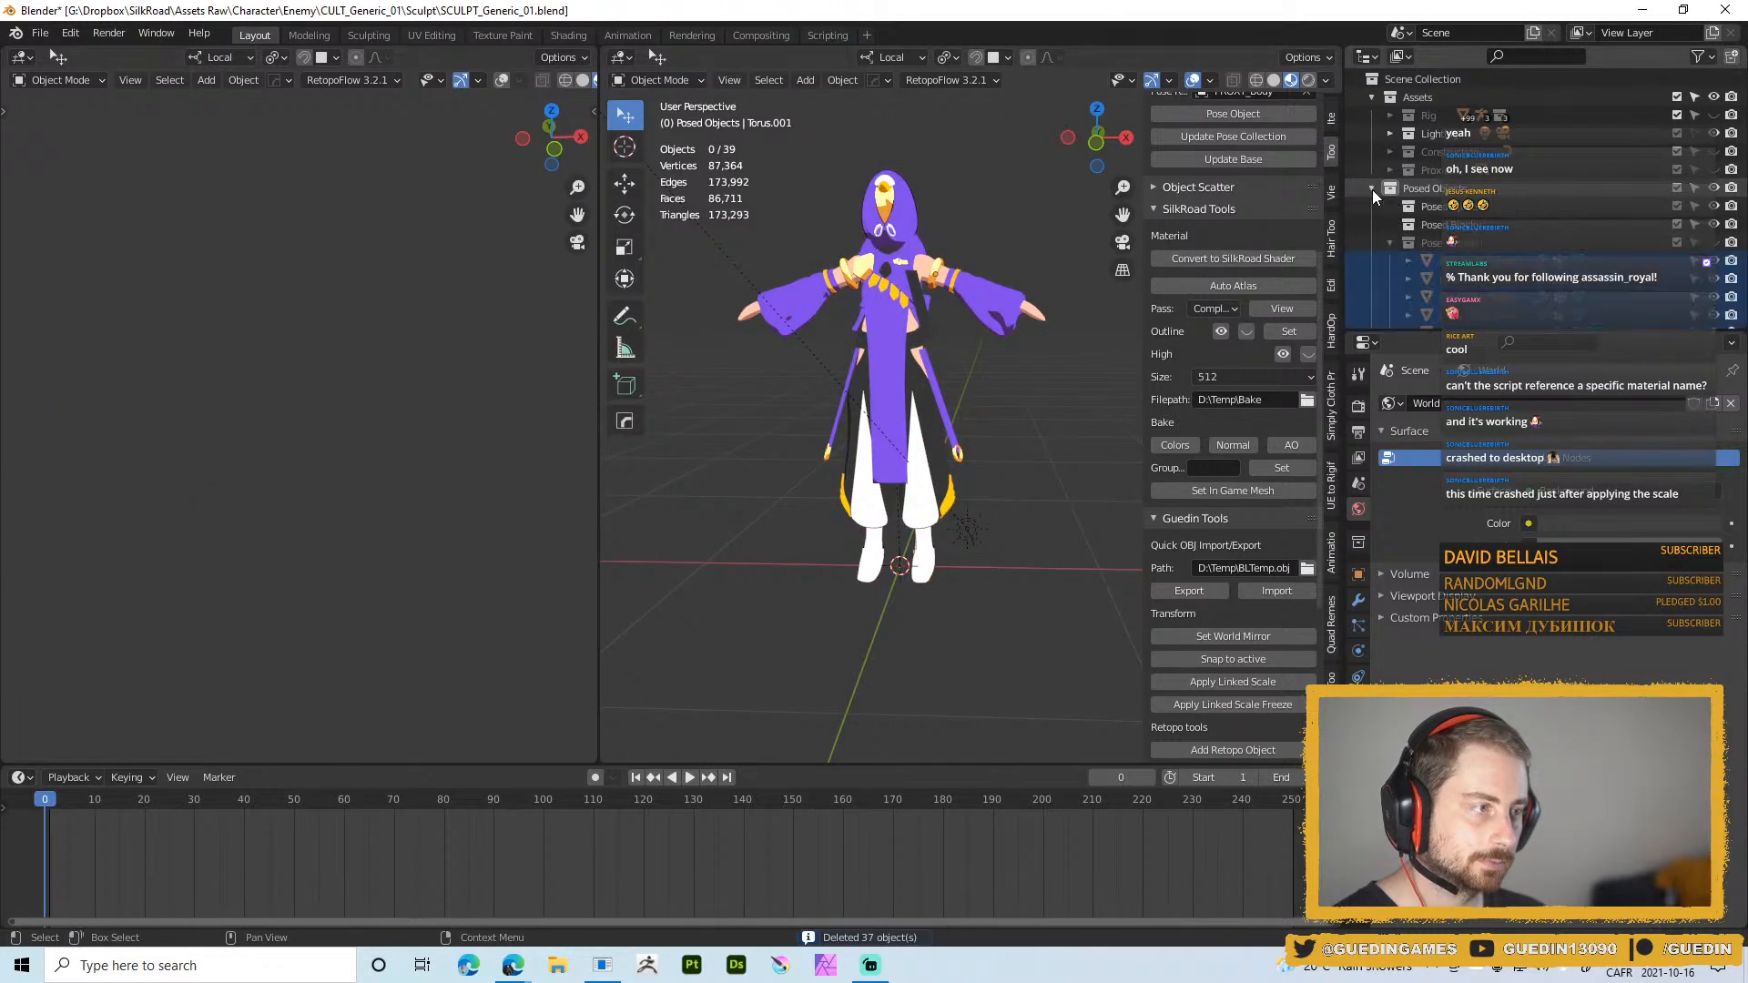
Unhide the hidden subcollection inside Posed Objects, then select and delete the remaining posed objects
right_click(1428, 189)
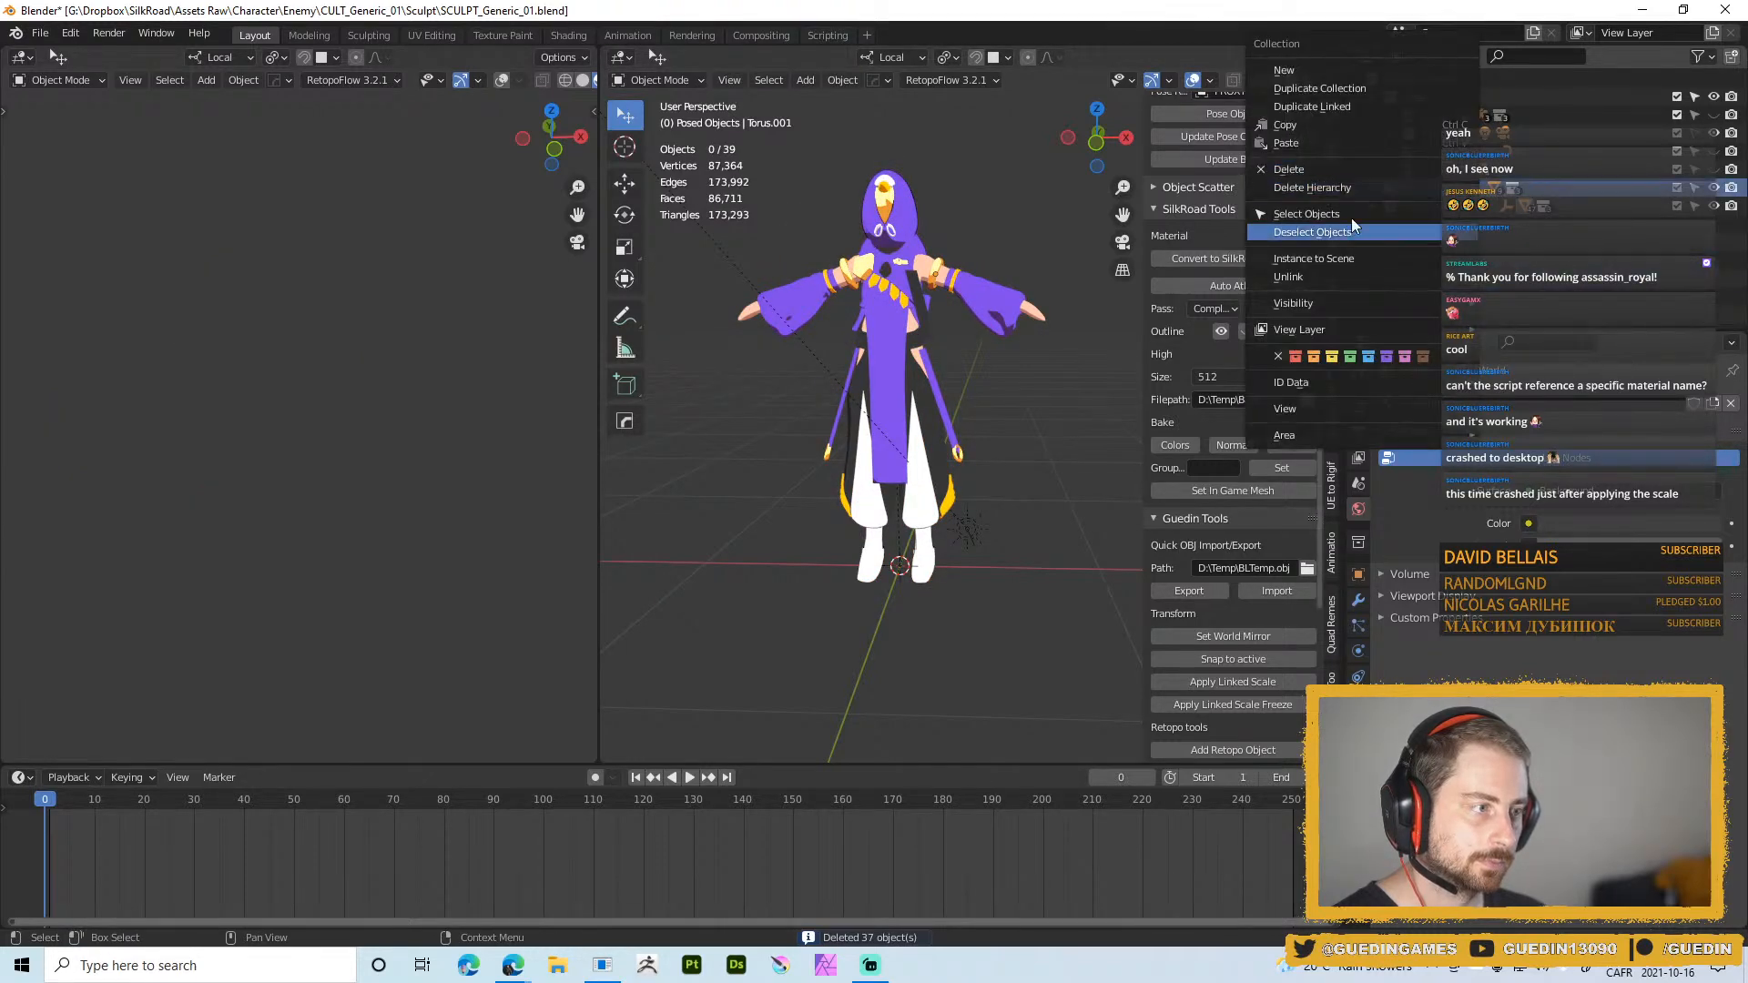
key(Escape)
click(1372, 187)
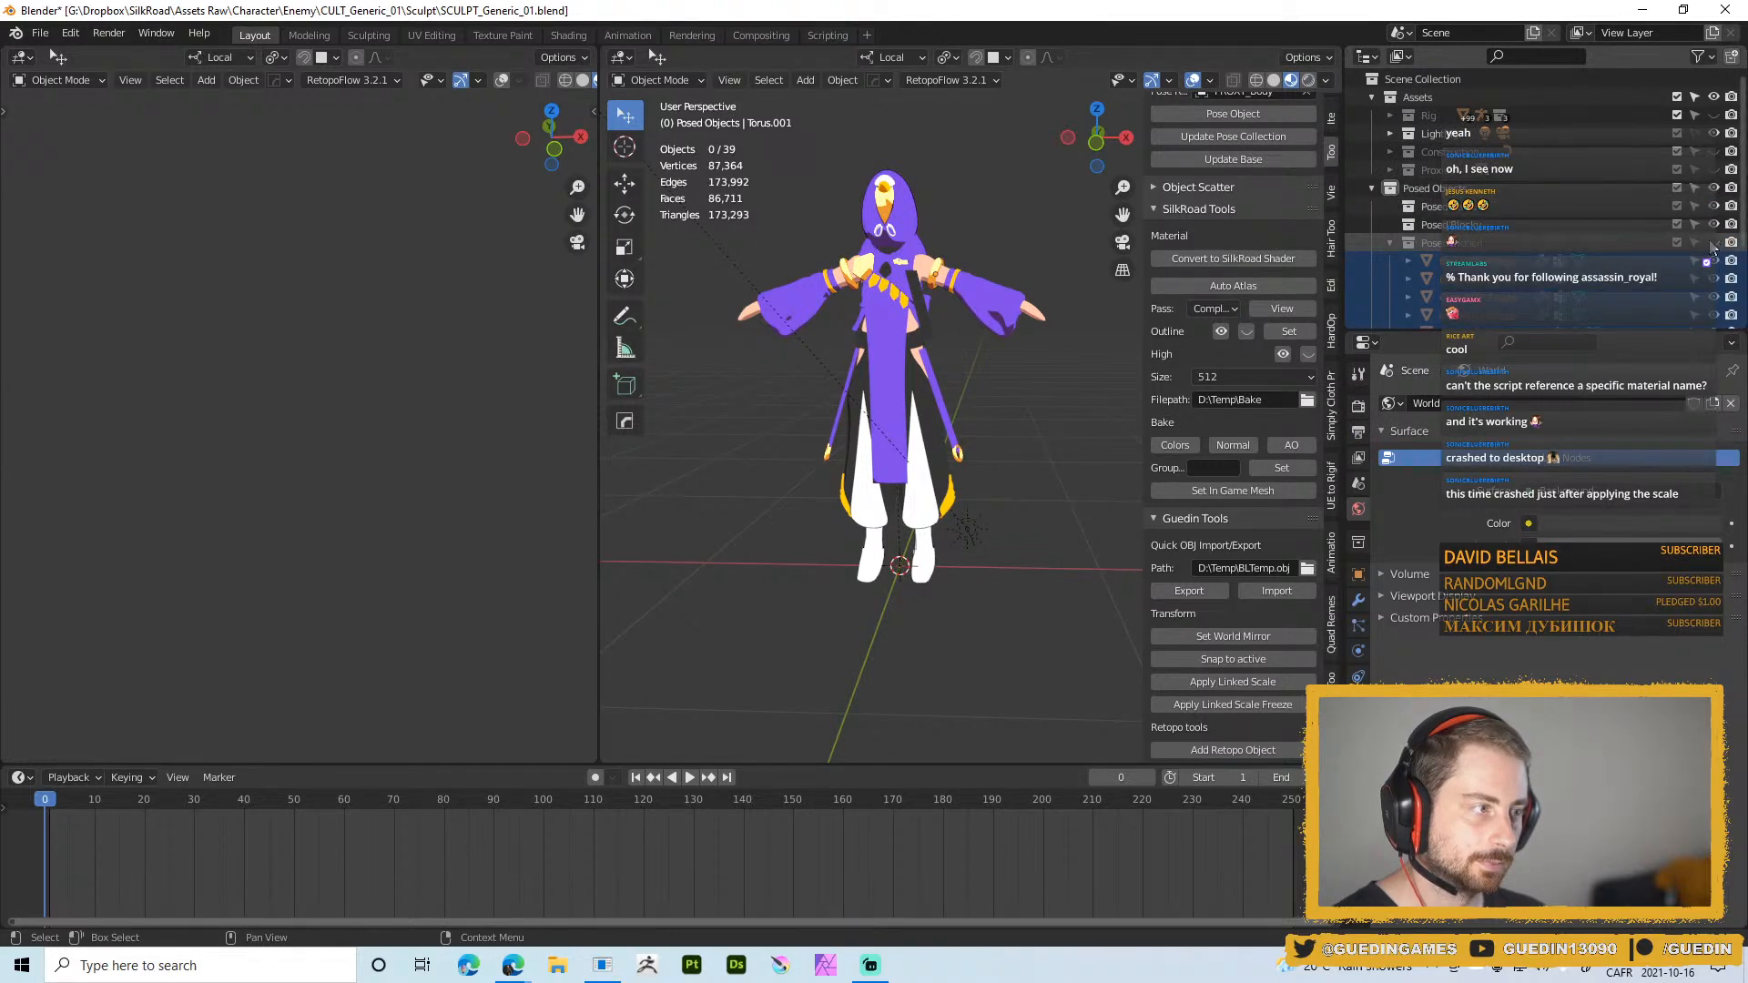
click(1713, 242)
right_click(1427, 189)
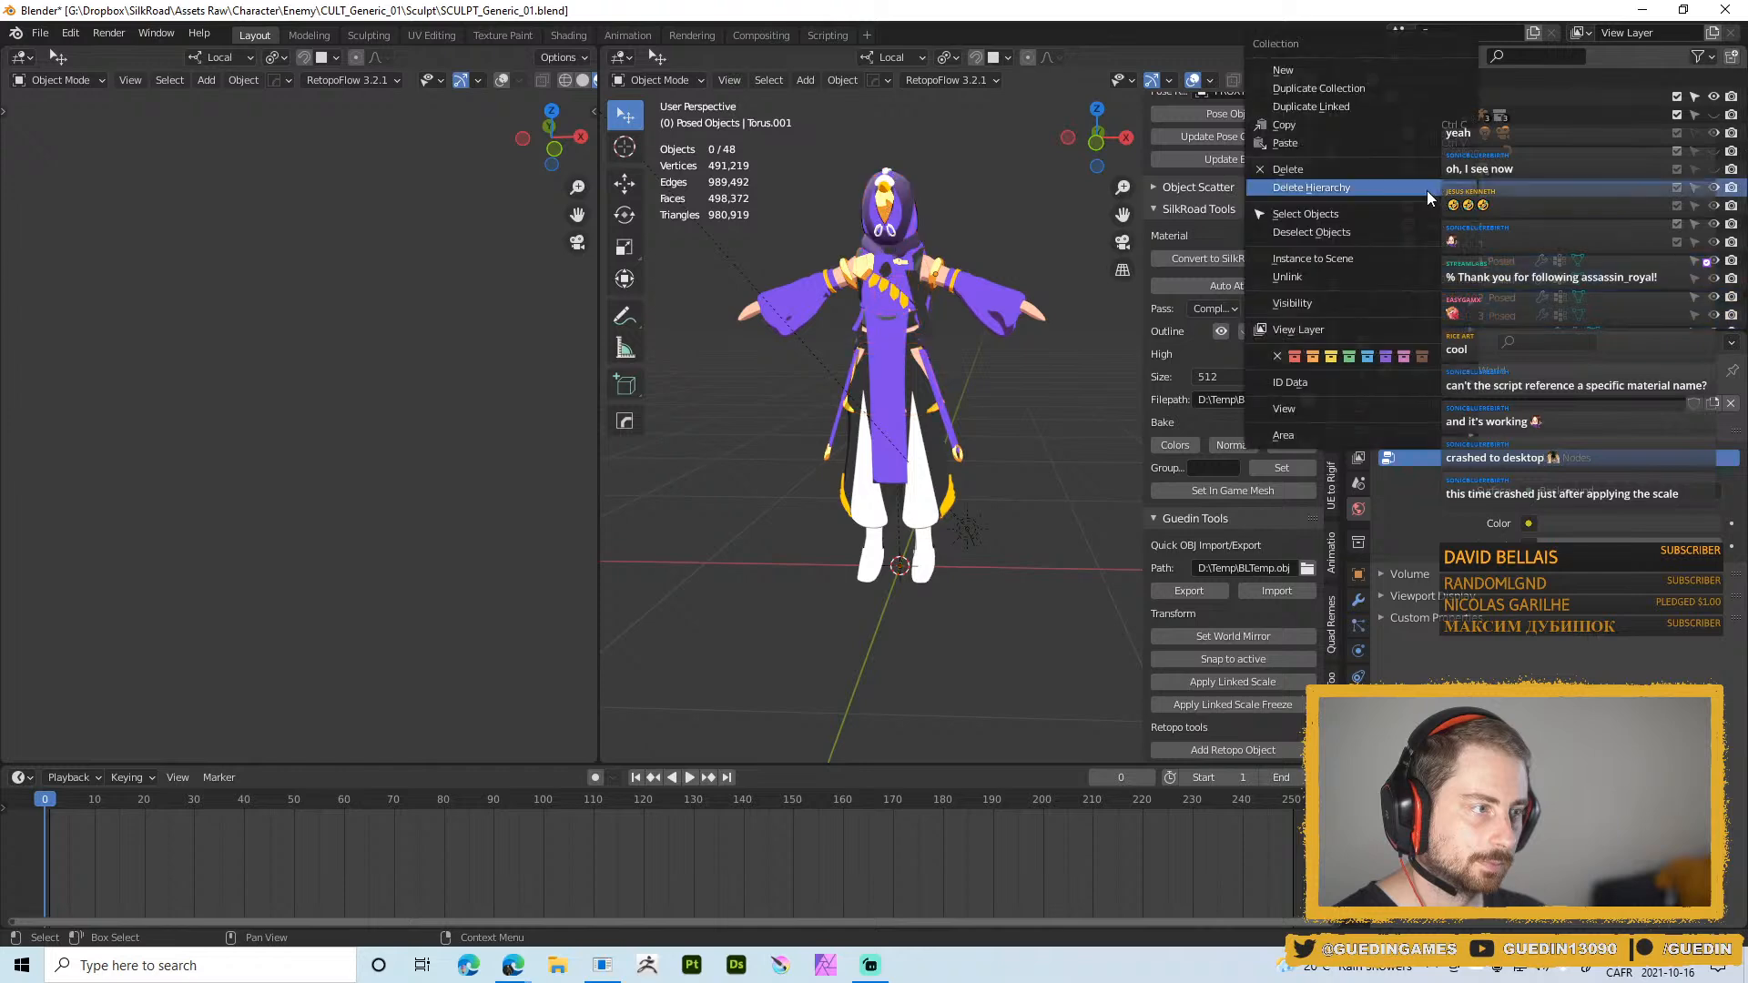
click(1352, 210)
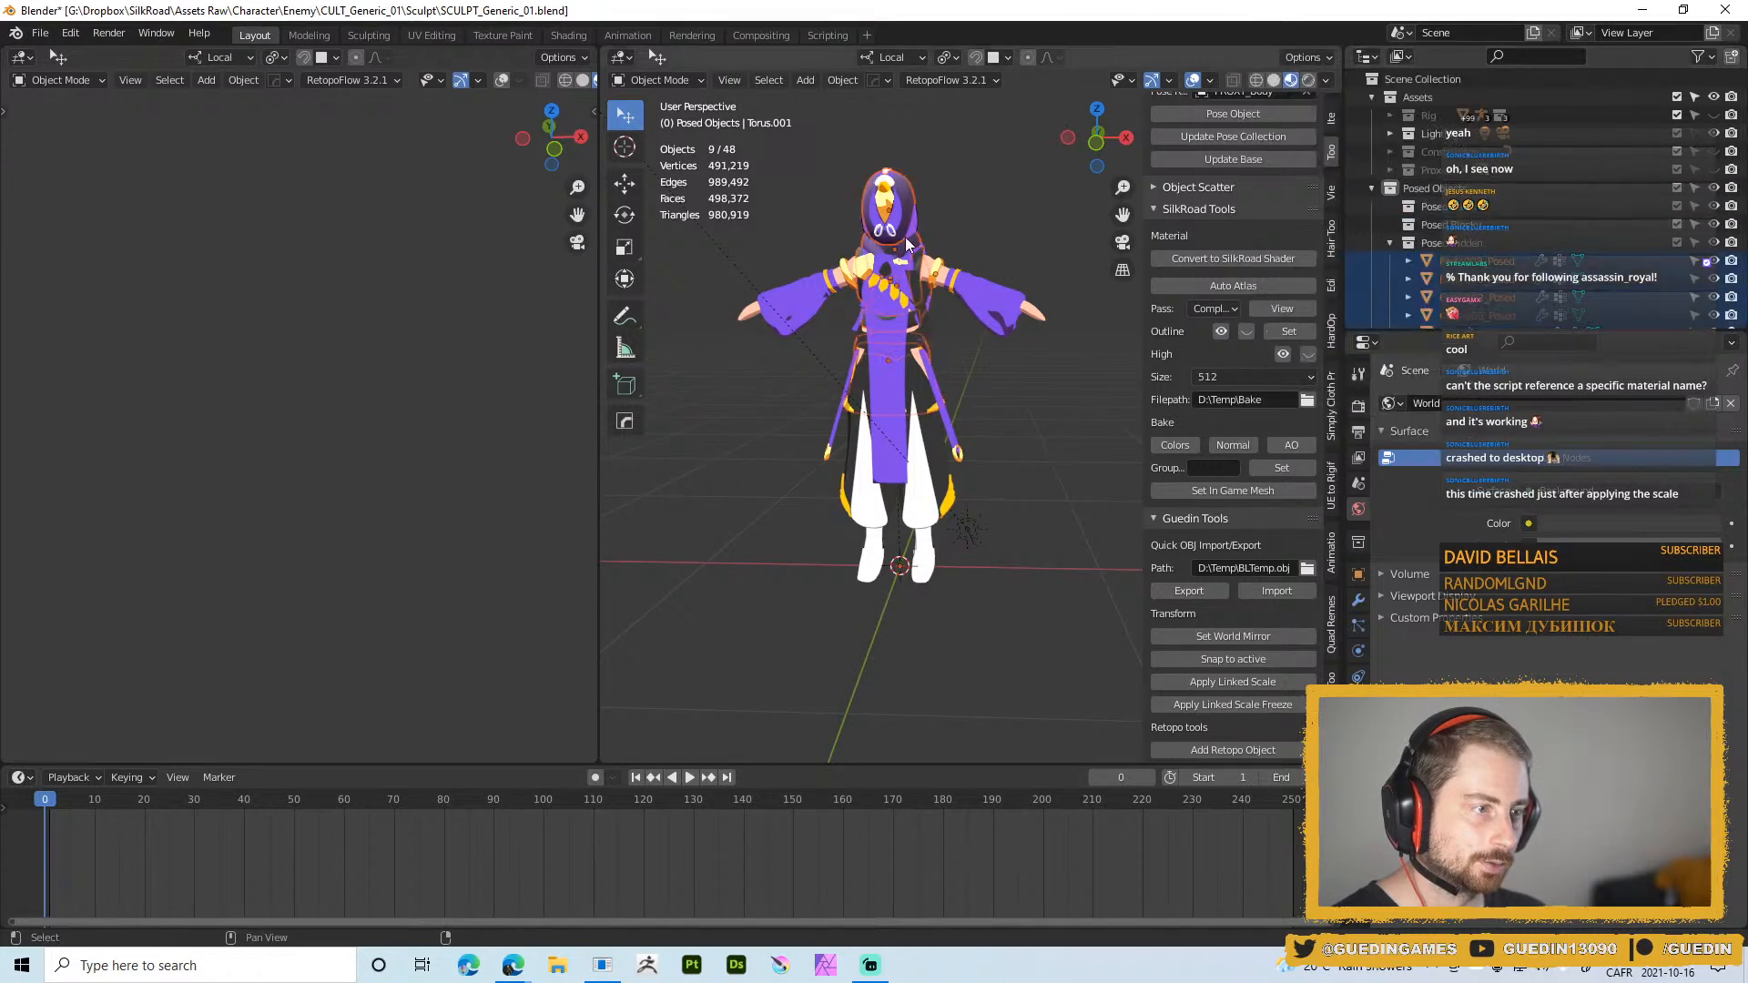
middle_drag(910, 227, 965, 315)
key(x)
click(965, 315)
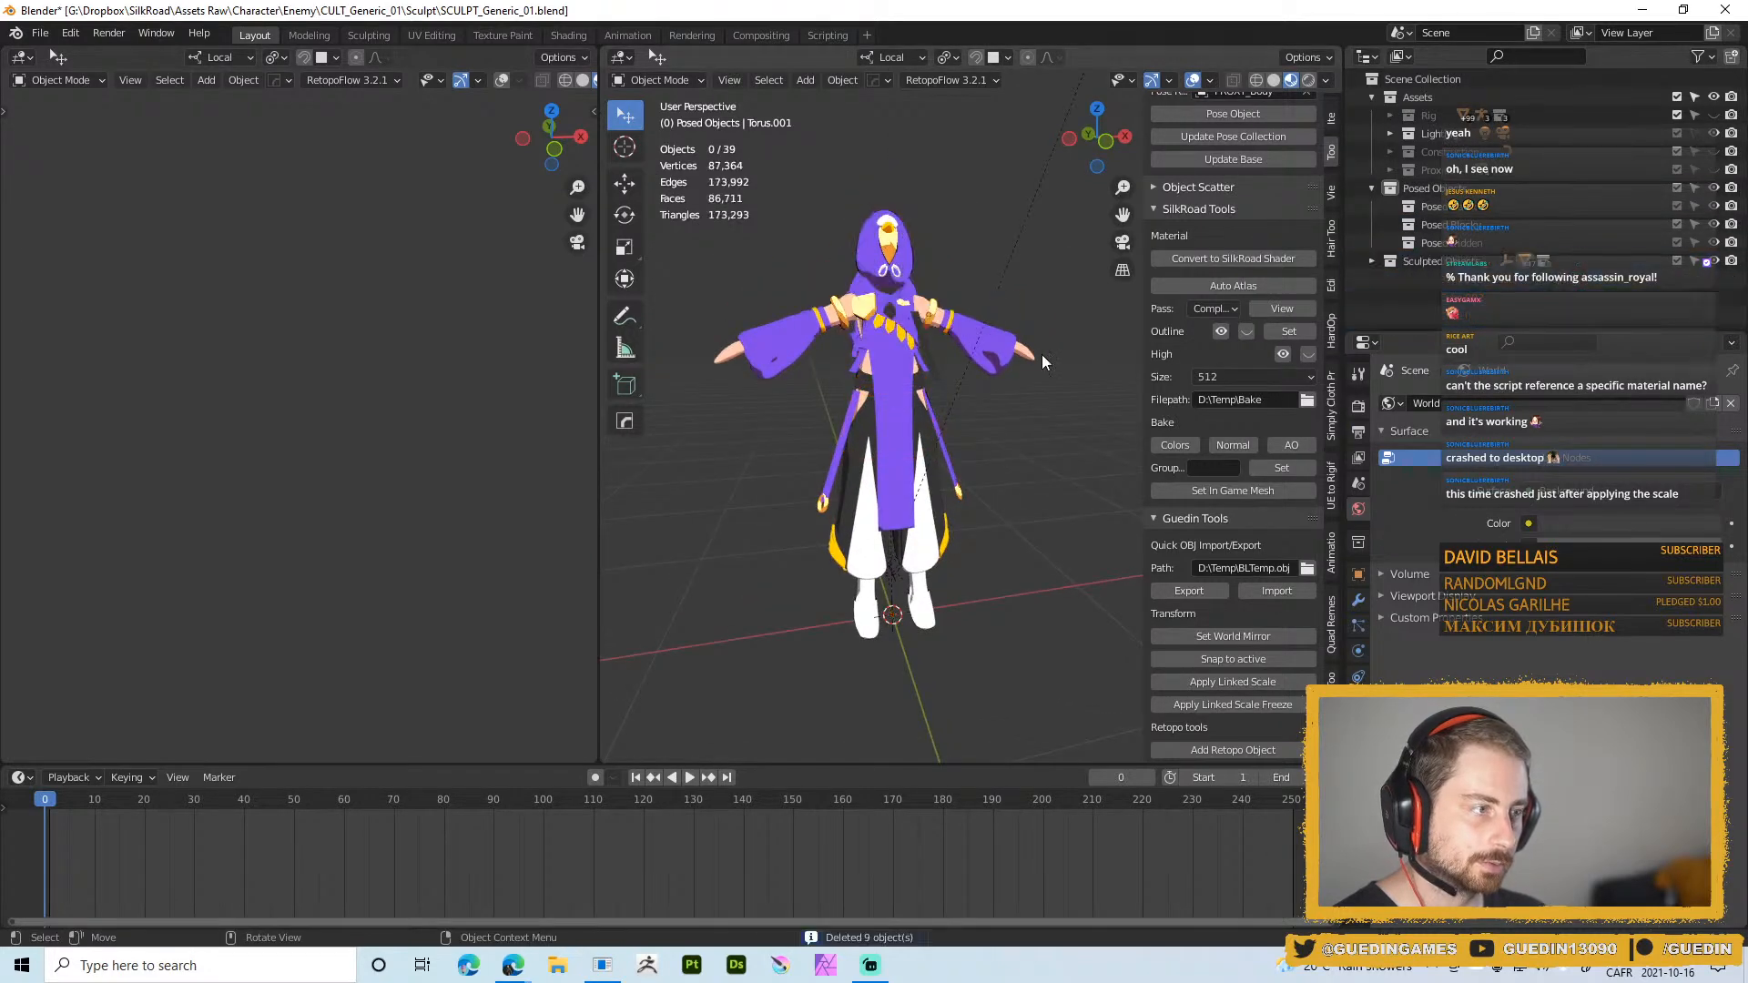
click(1371, 188)
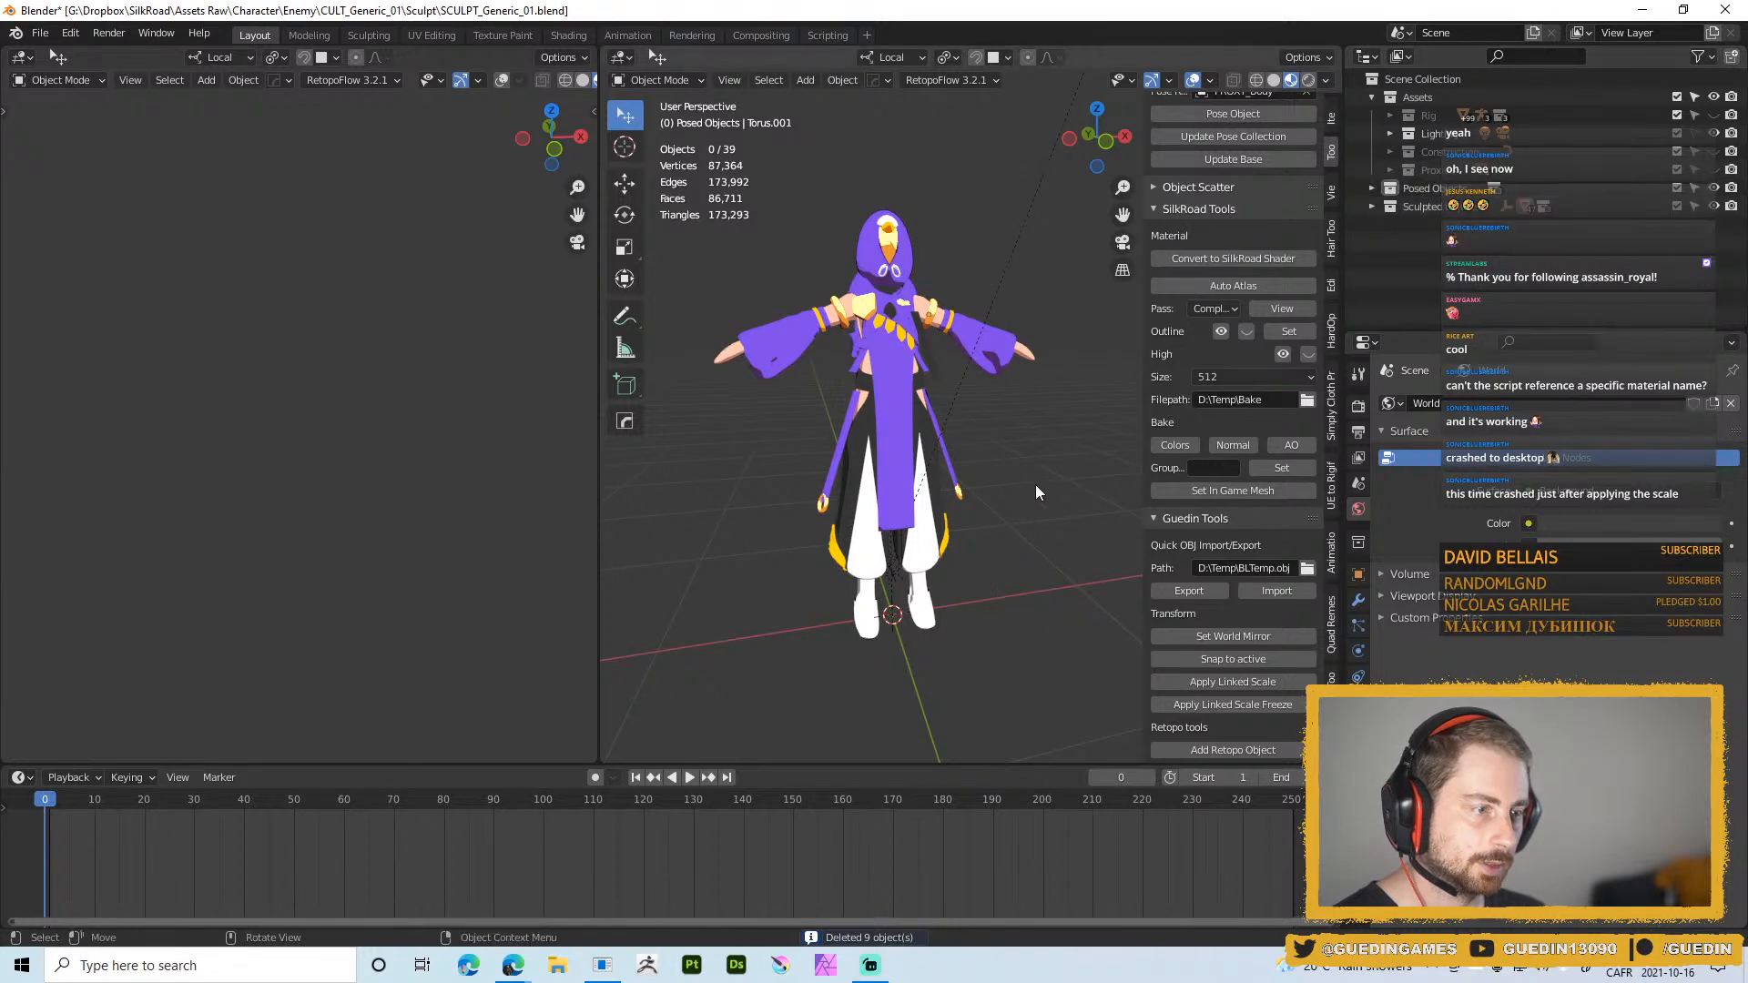
Make Sculpted Objects the active collection, select all character pieces, and apply their scale
middle_drag(1007, 391, 1020, 410)
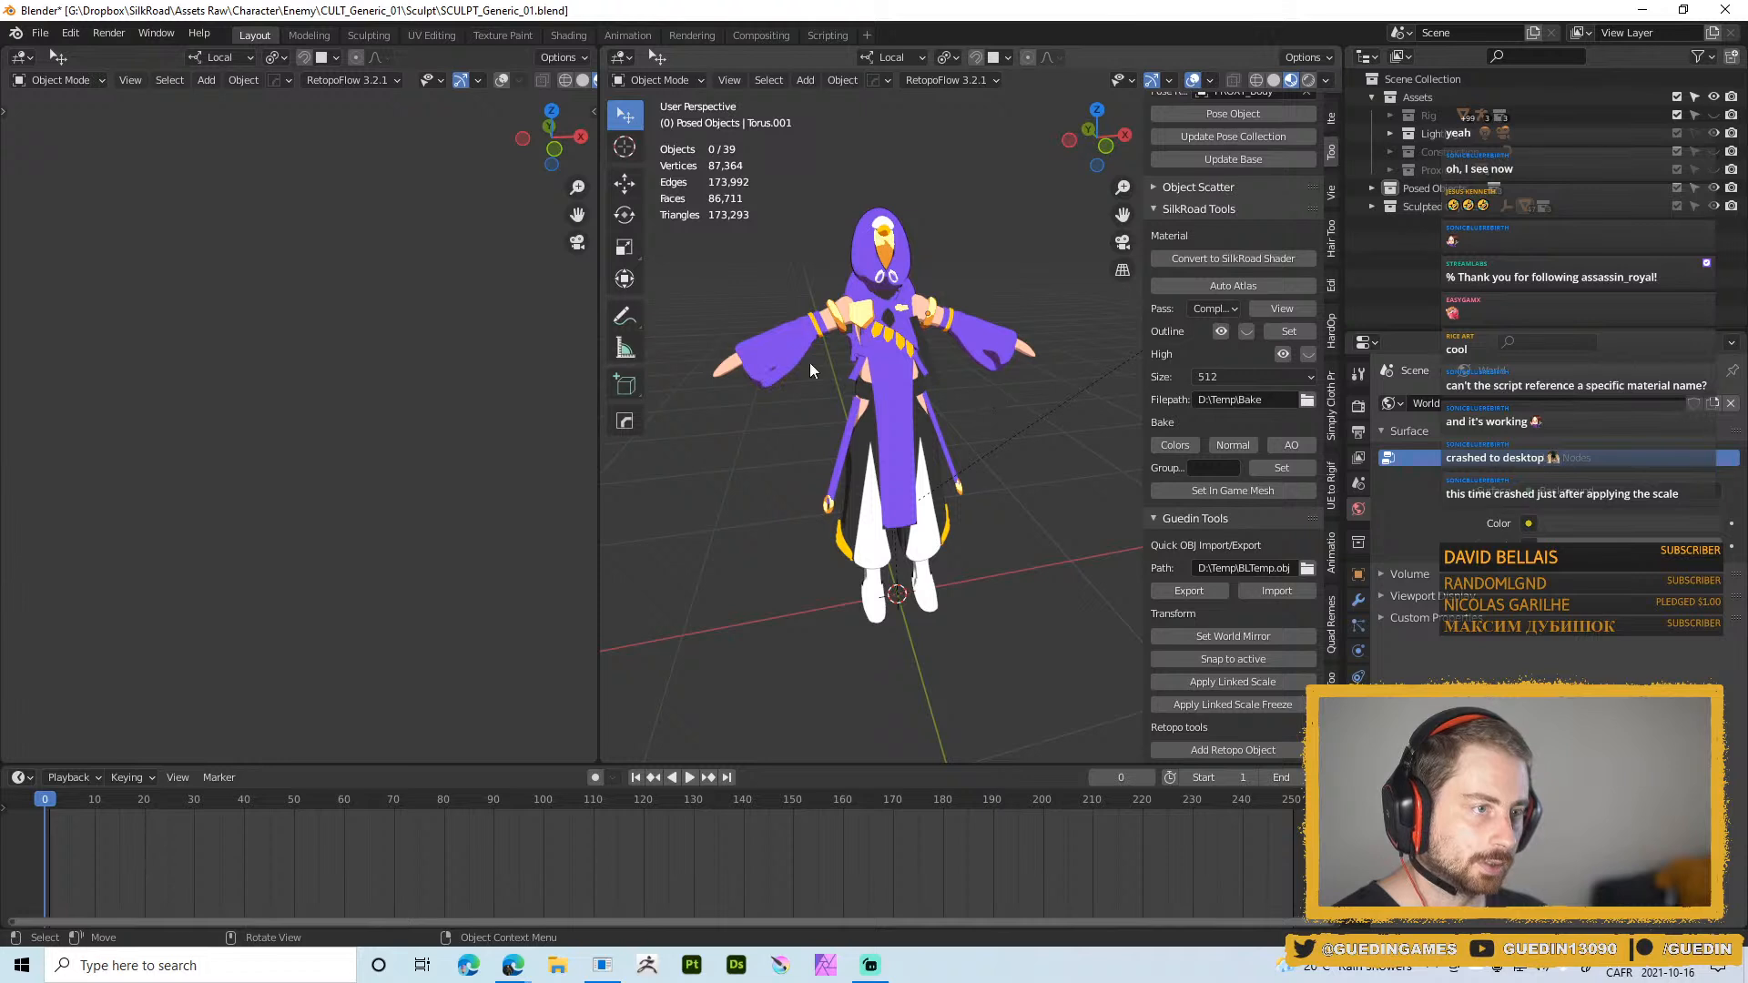
middle_drag(680, 303, 855, 335)
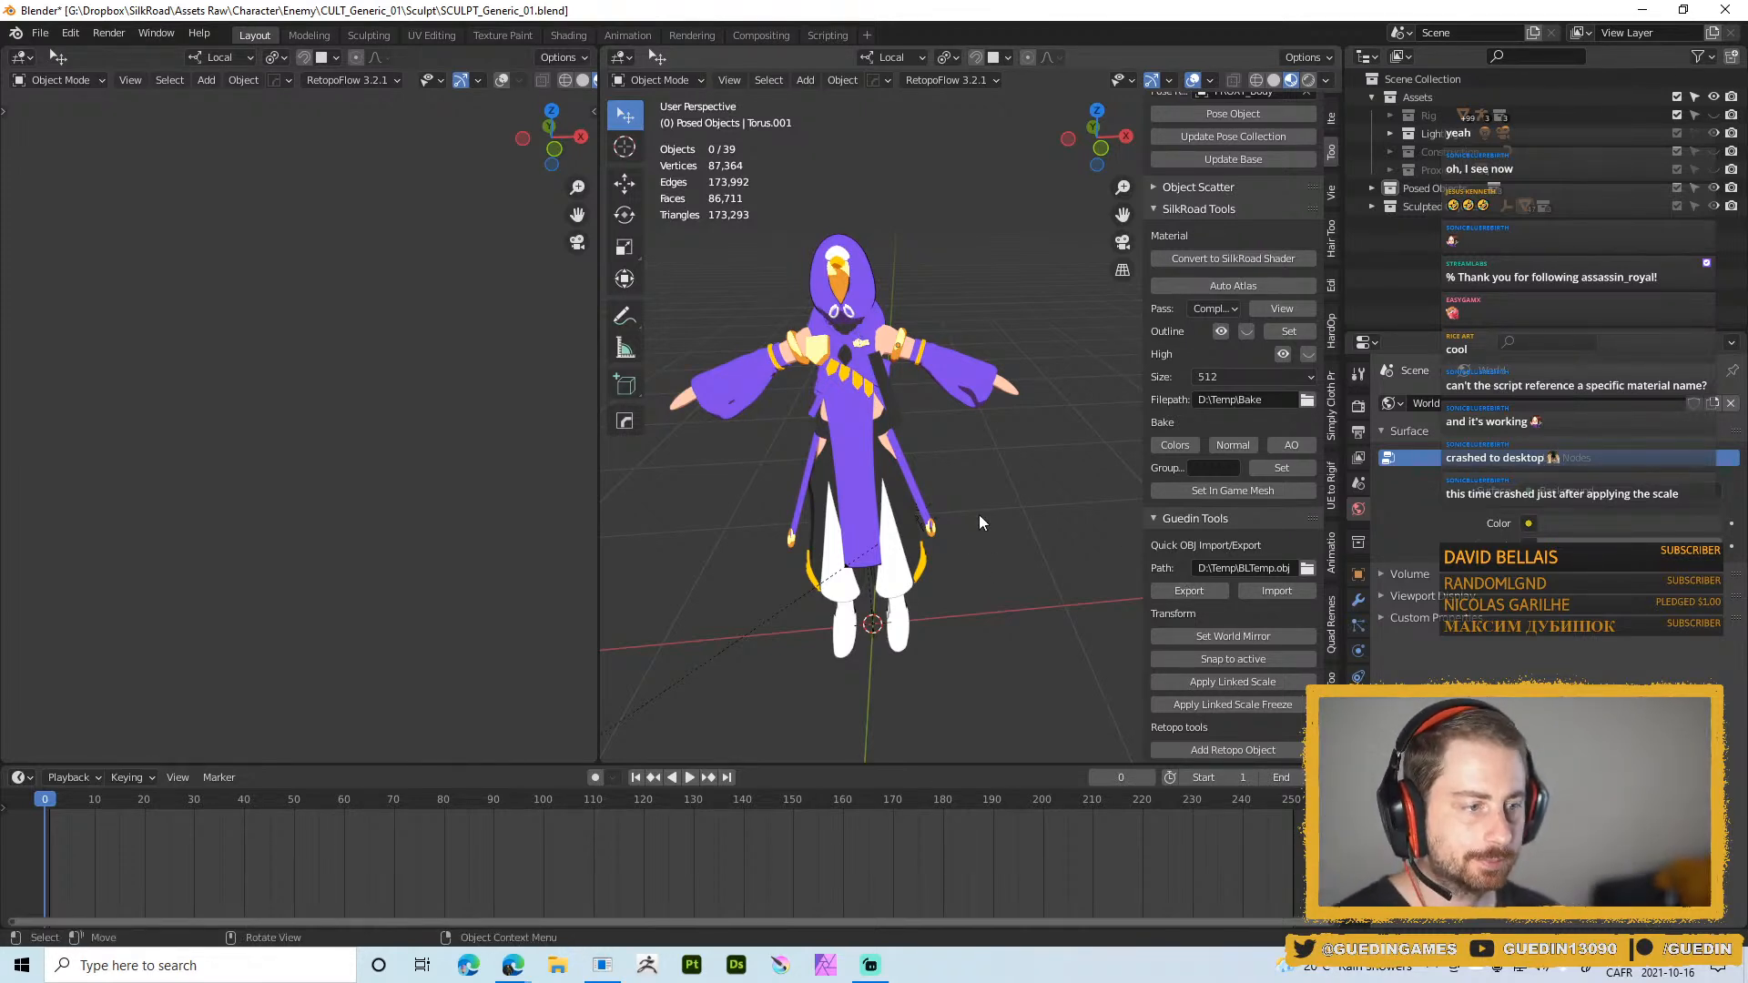
shift+middle_drag(1013, 506, 1067, 528)
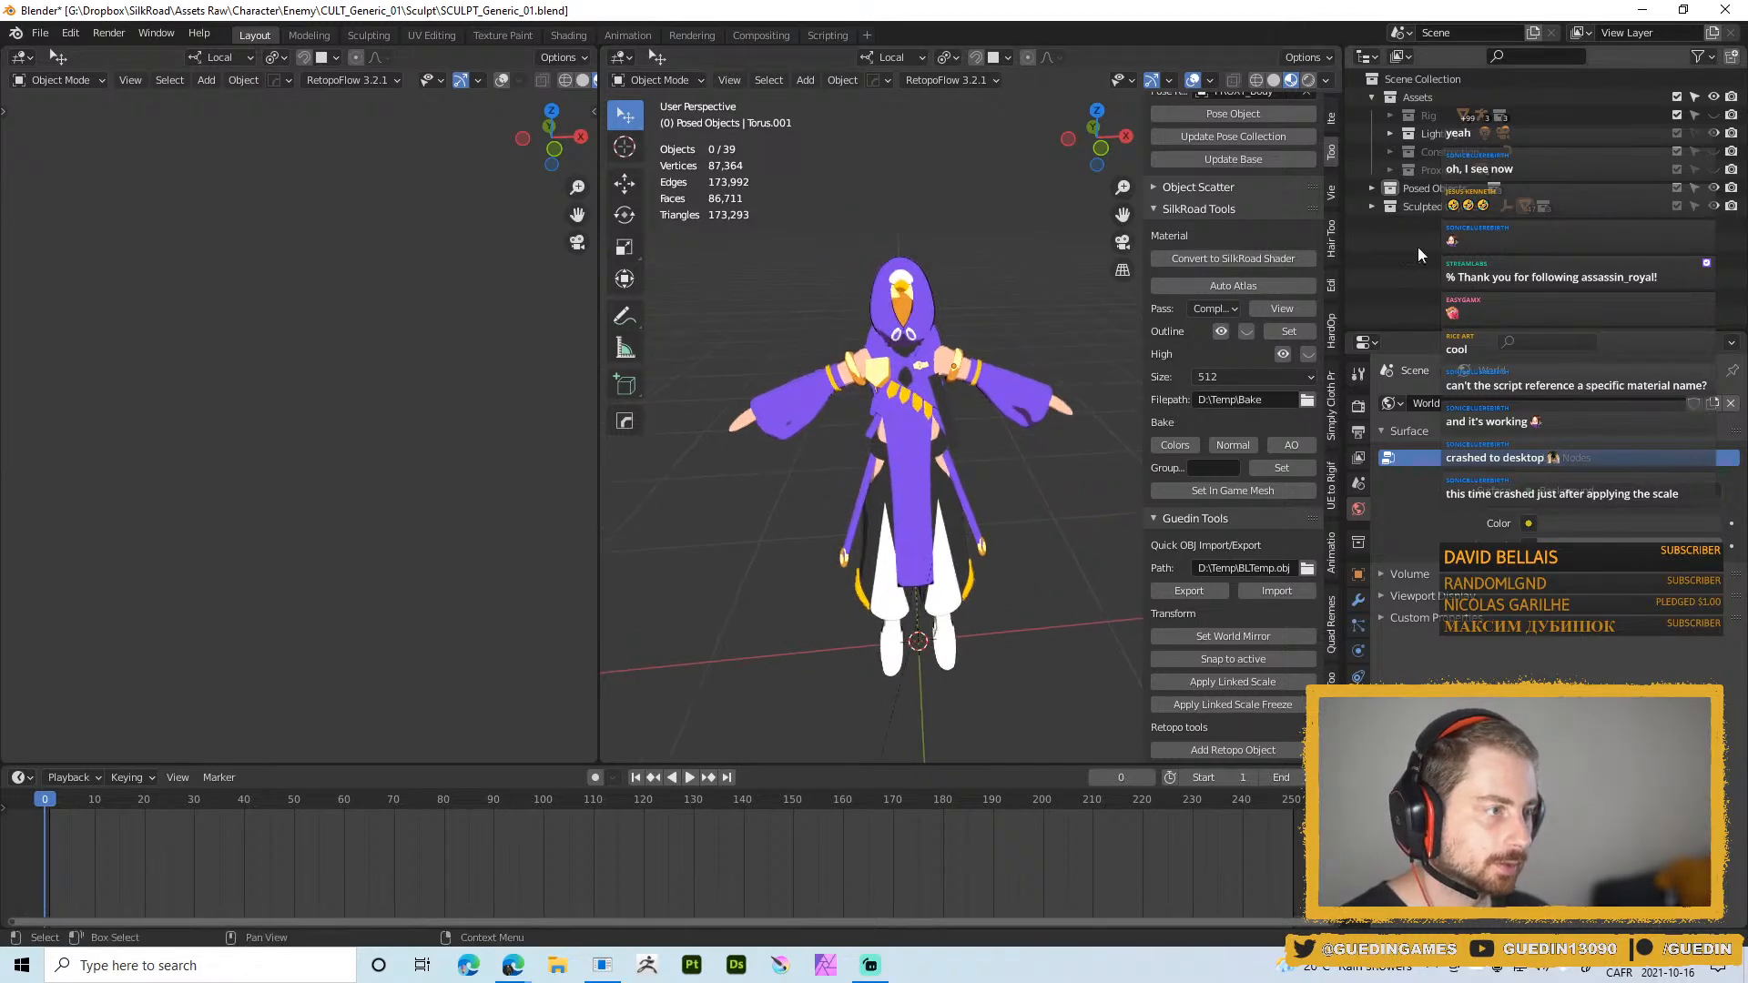
click(1434, 207)
shift+middle_drag(859, 449, 862, 375)
key(a)
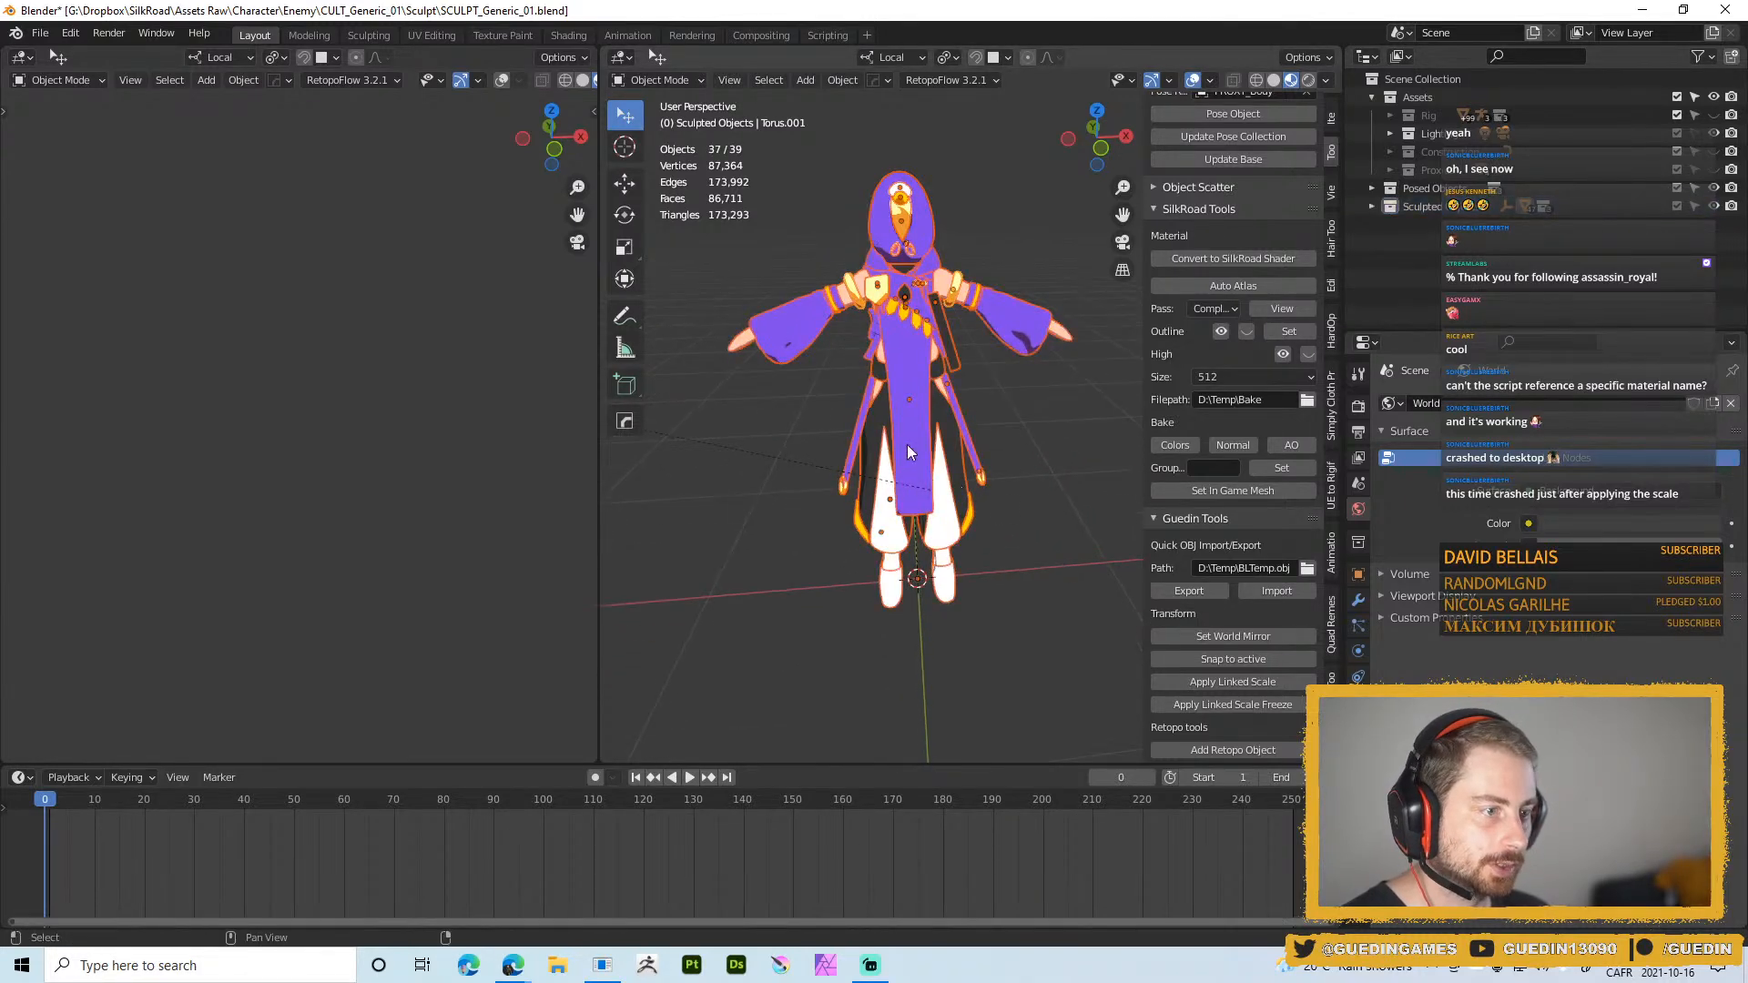
scroll(920, 394, down, 1)
mouse_move(898, 437)
middle_down()
mouse_move(920, 377)
mouse_move(992, 419)
middle_up()
scroll(978, 417, up, 2)
scroll(965, 365, down, 1)
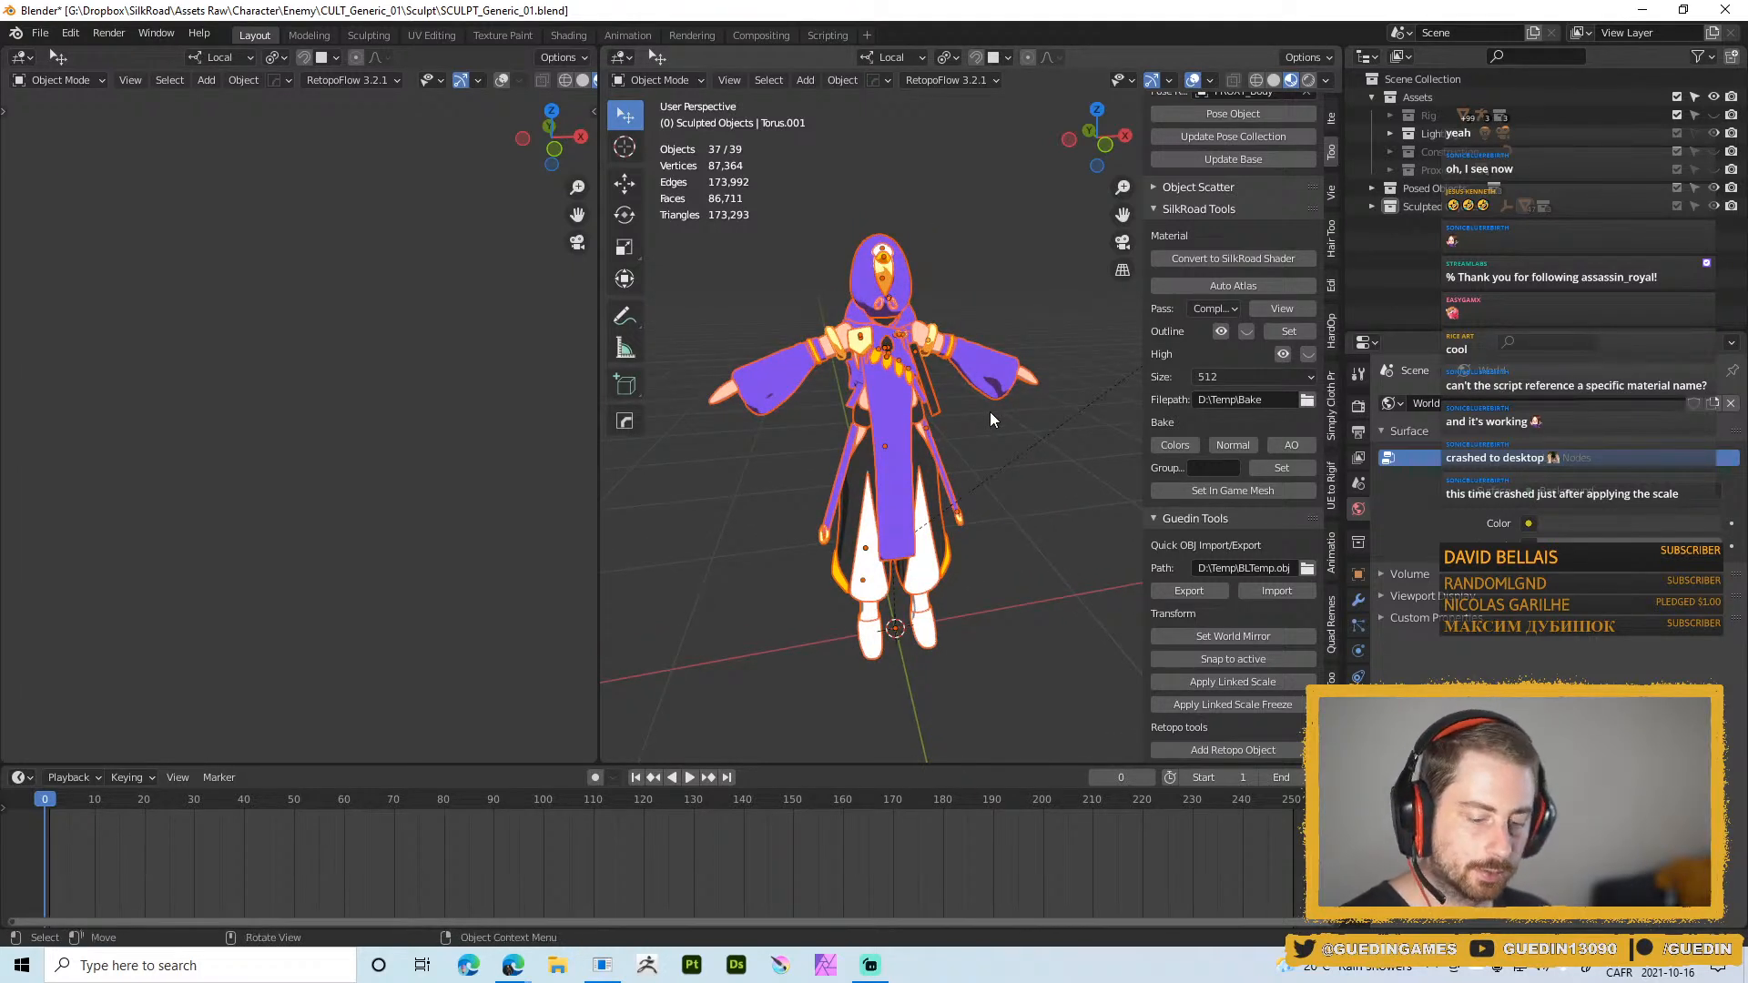
key(ctrl+a)
click(1107, 357)
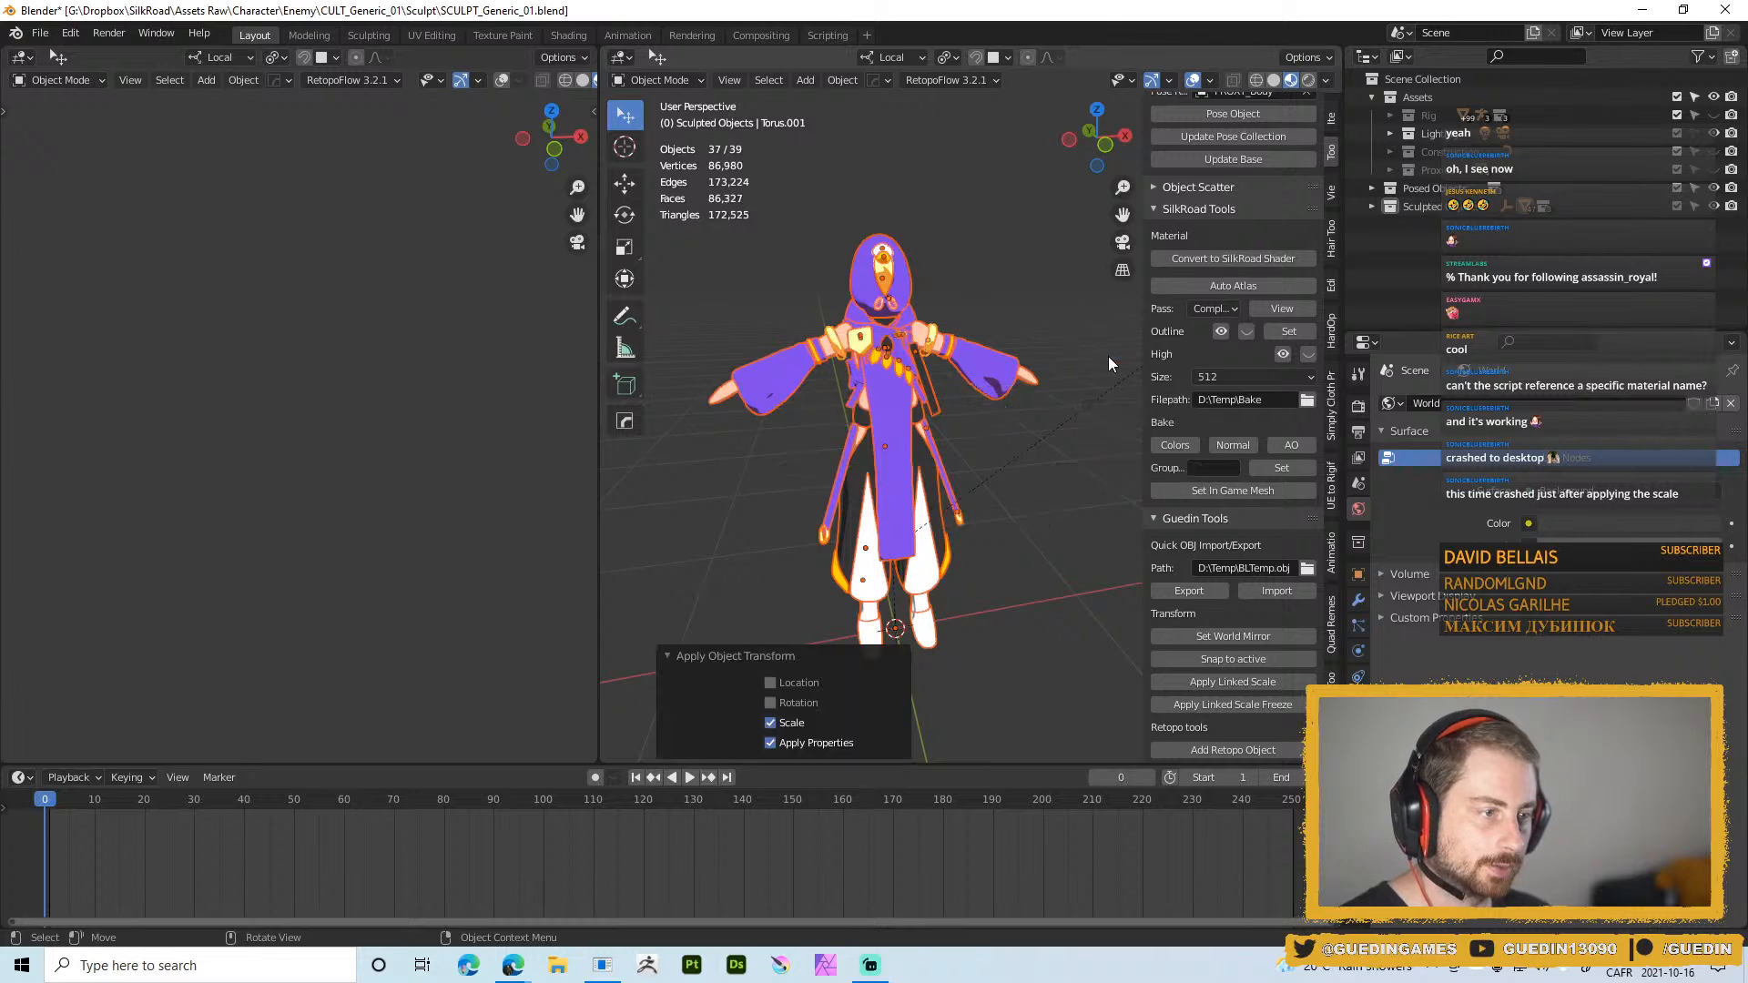
Check the character from another angle, reselect all pieces, and save the Blender file
click(1025, 587)
mouse_move(927, 435)
middle_down()
mouse_move(1109, 437)
mouse_move(819, 439)
mouse_move(876, 426)
mouse_move(625, 406)
mouse_move(876, 421)
middle_up()
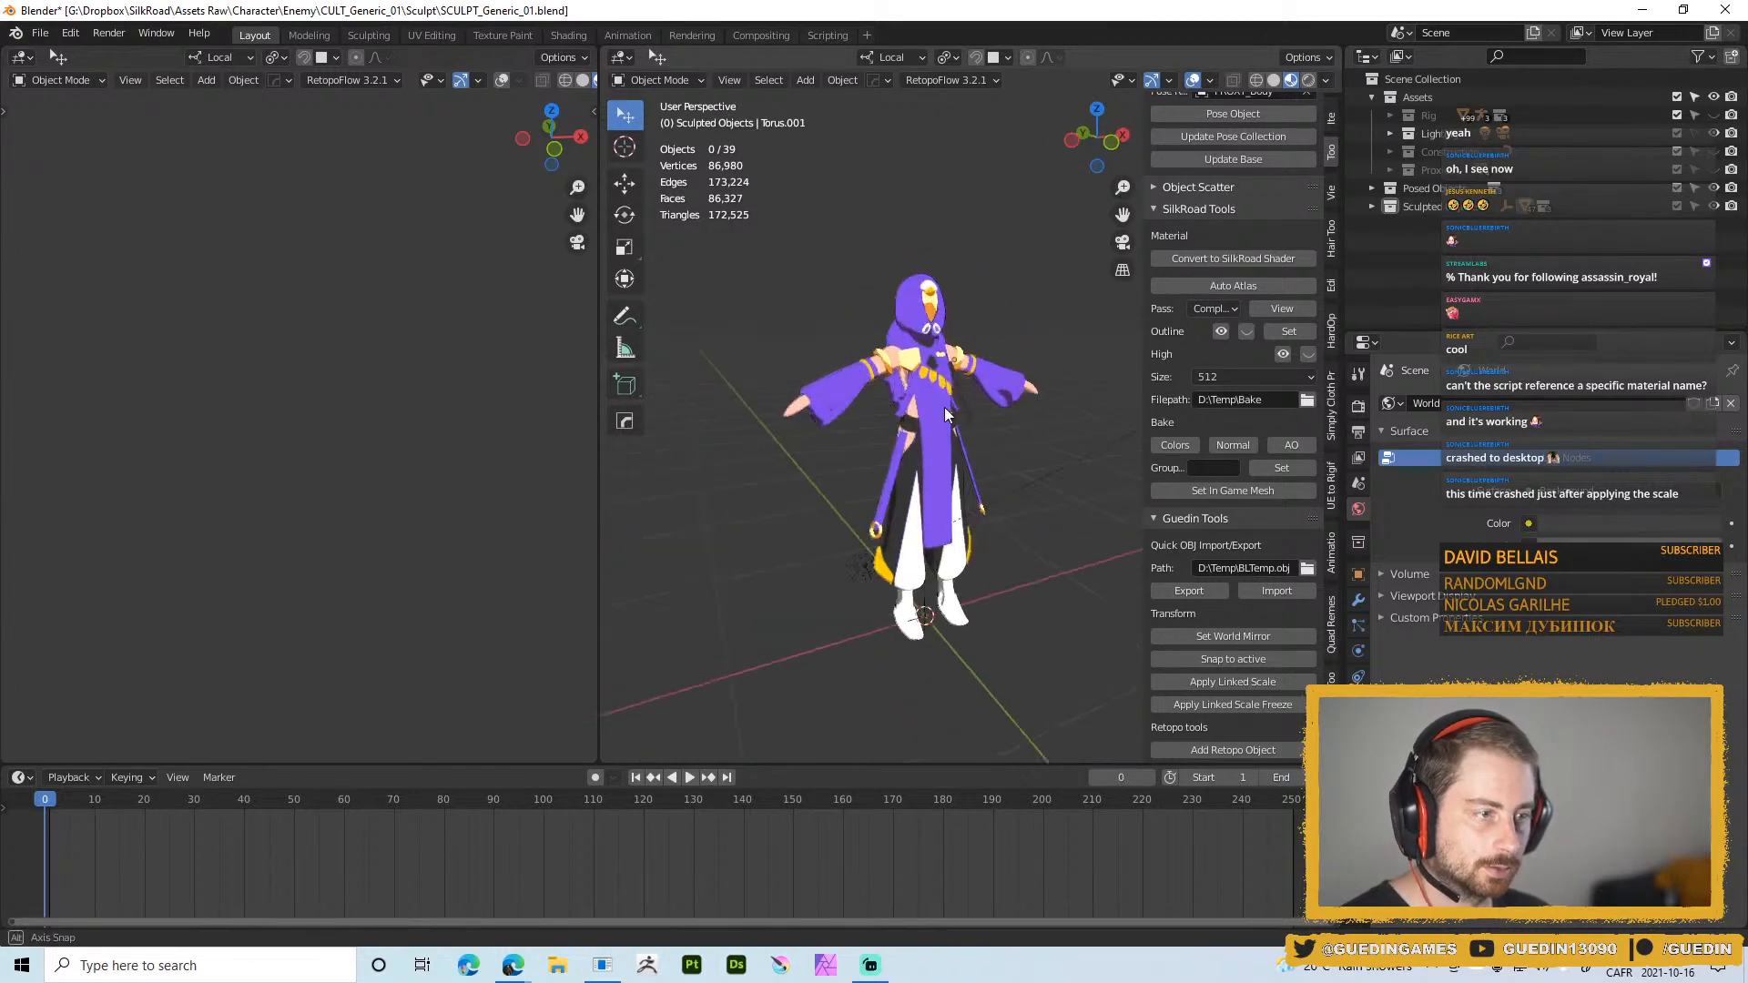
key(a)
key(ctrl+s)
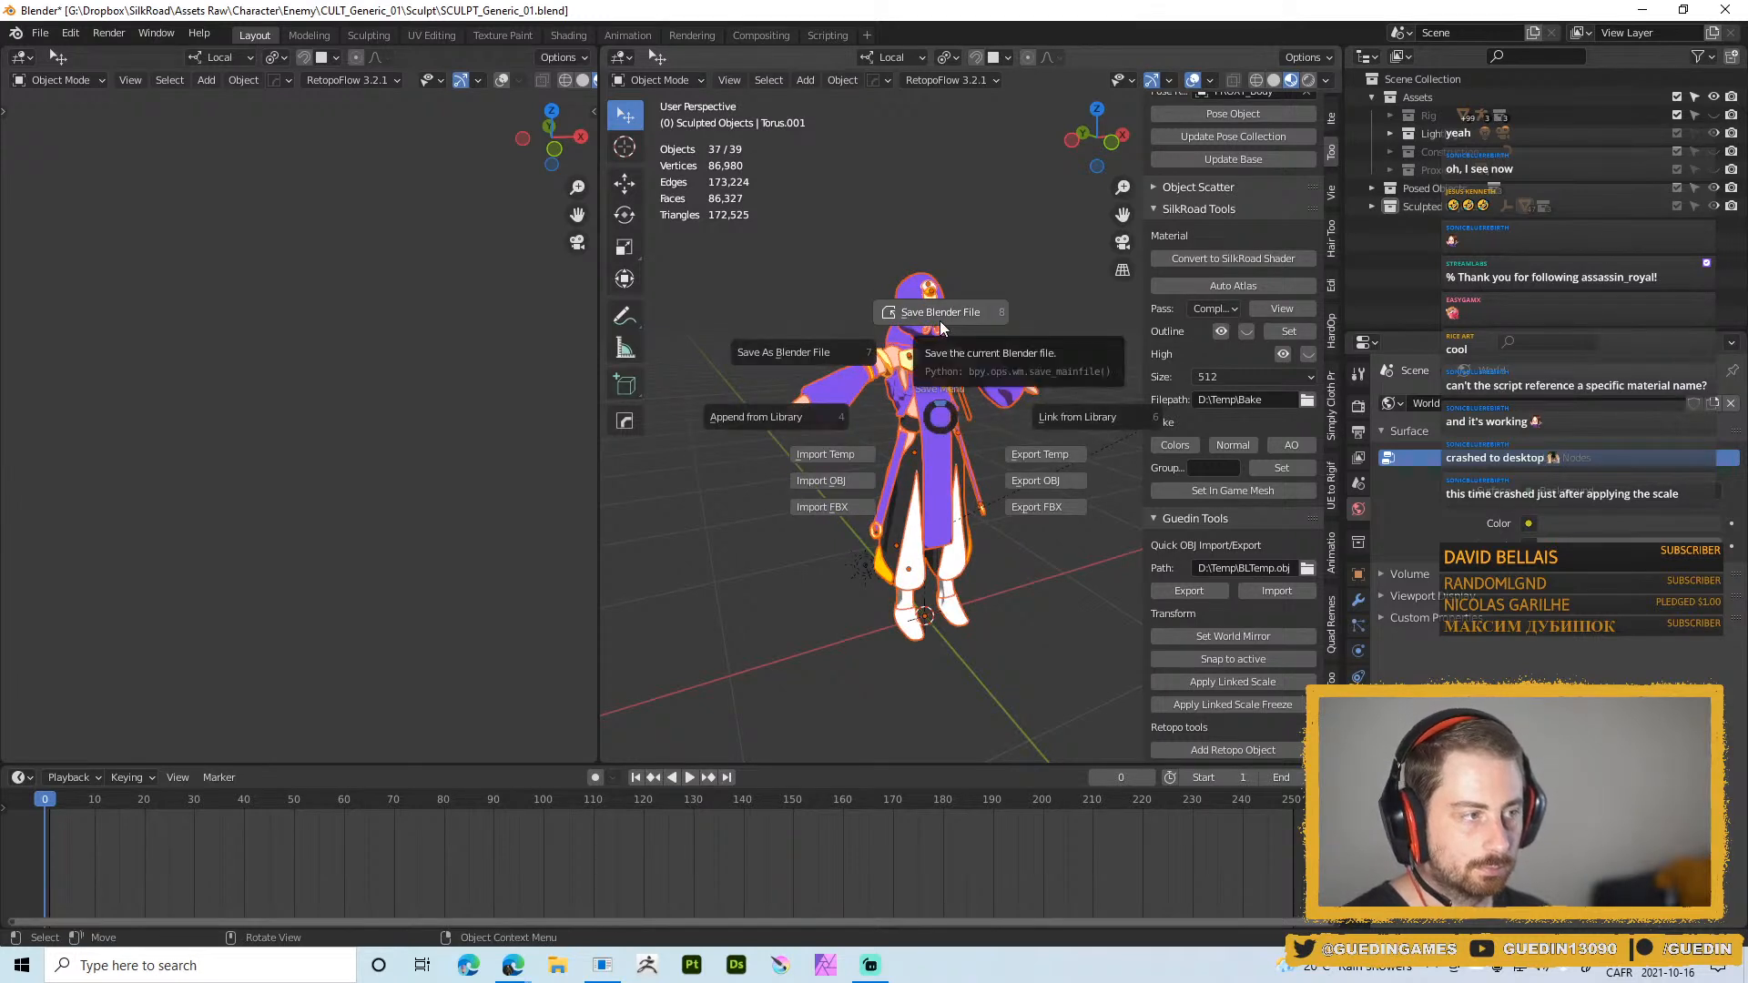
shift+middle_drag(926, 380, 849, 399)
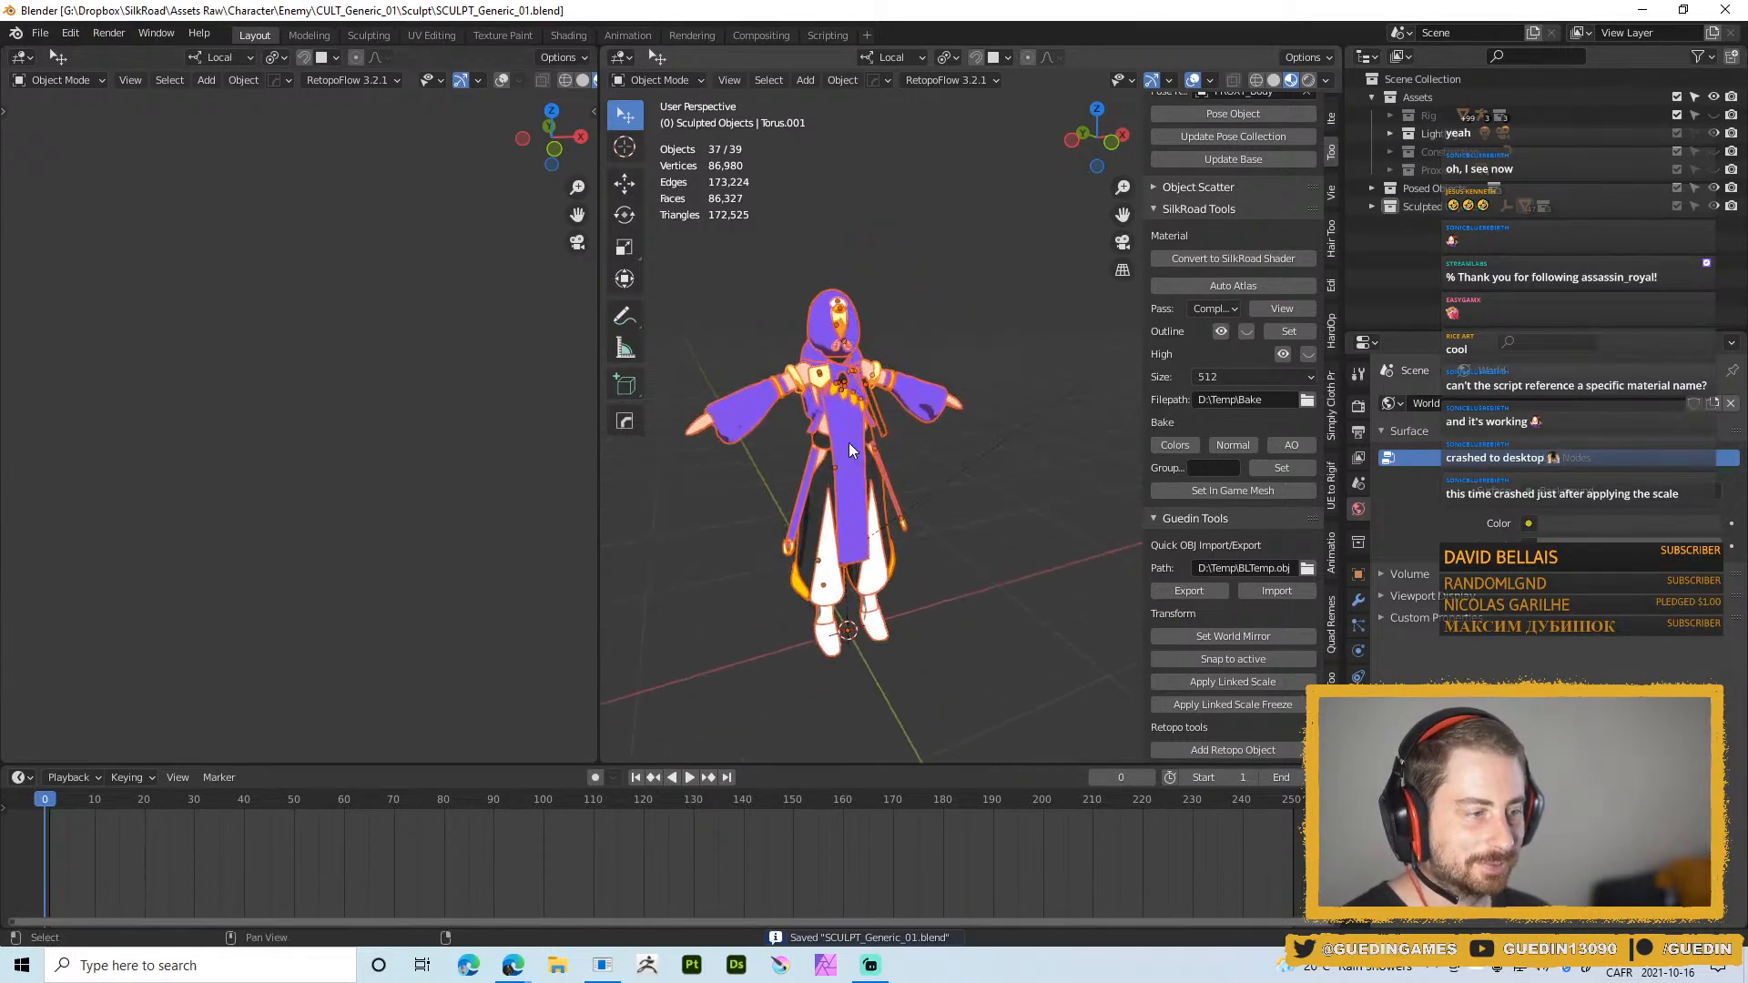
Drop the extra piece from the selection, set the SilkRoad outline on the remaining character pieces, and save the file
shift+double_click(849, 443)
middle_drag(1122, 599, 1092, 328)
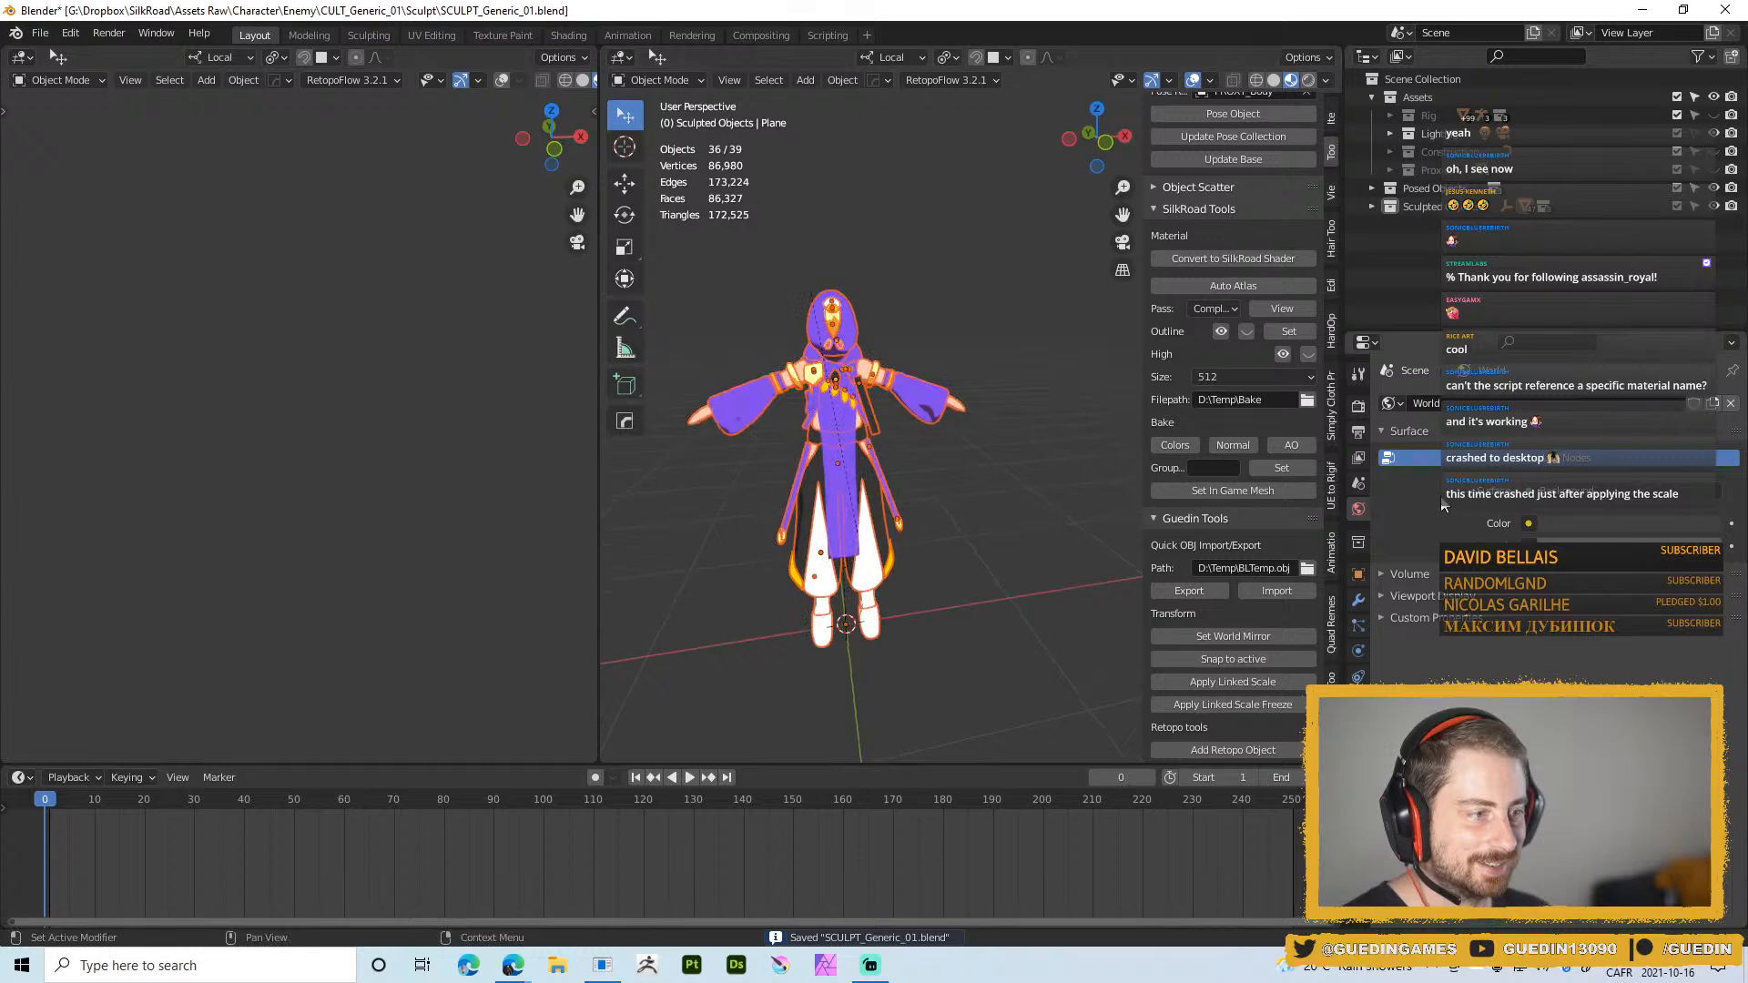
click(1289, 331)
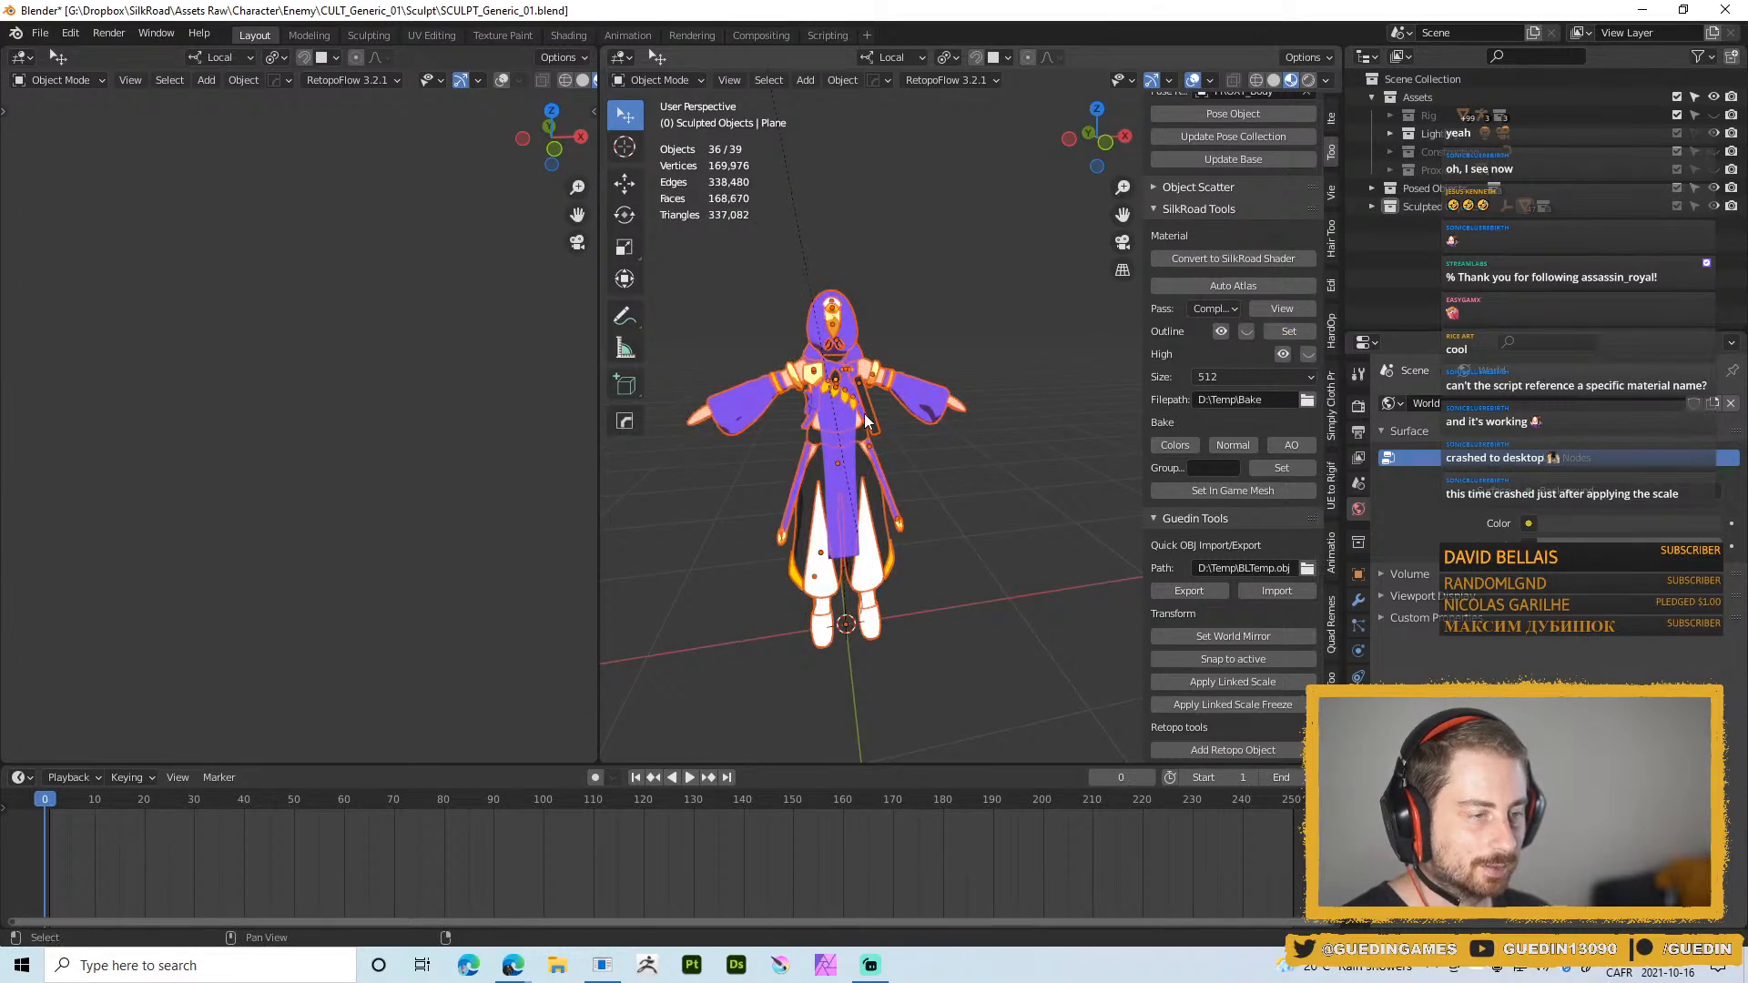
middle_drag(823, 479, 916, 410)
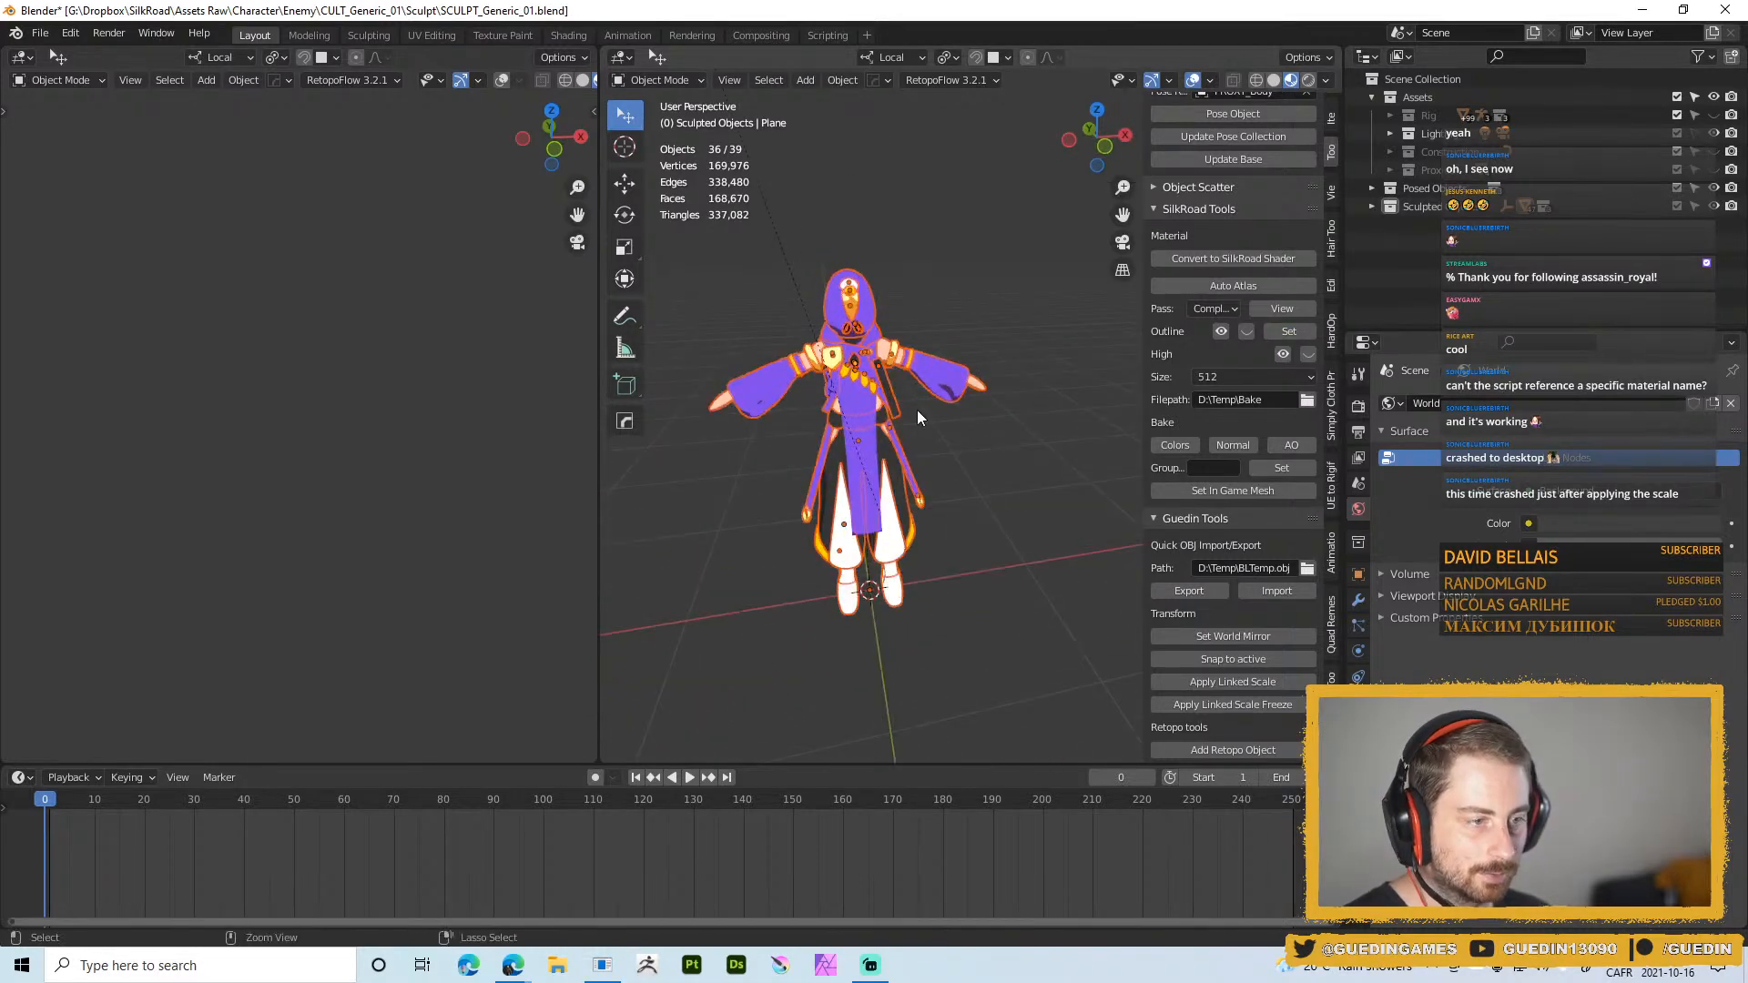
key(ctrl+s)
Deselect everything and examine the outlines on the character's hood, face and chest up close
click(925, 289)
shift+middle_drag(925, 290, 997, 290)
click(996, 242)
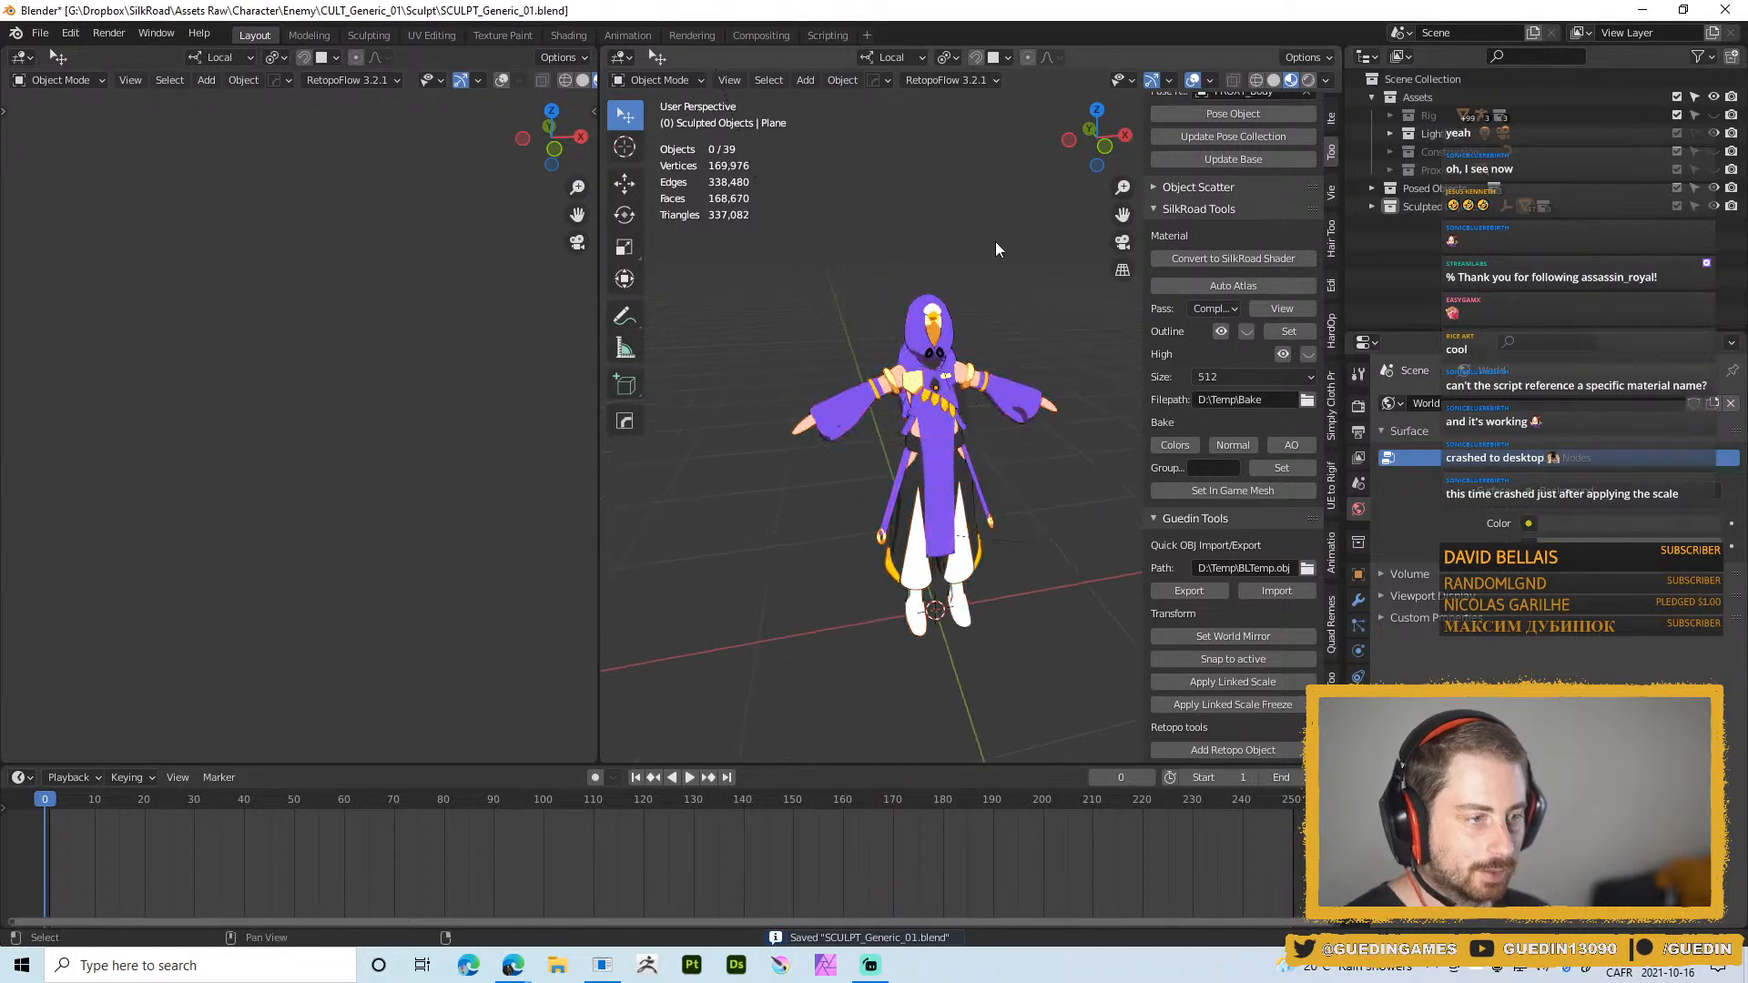
scroll(958, 307, up, 4)
scroll(915, 244, up, 3)
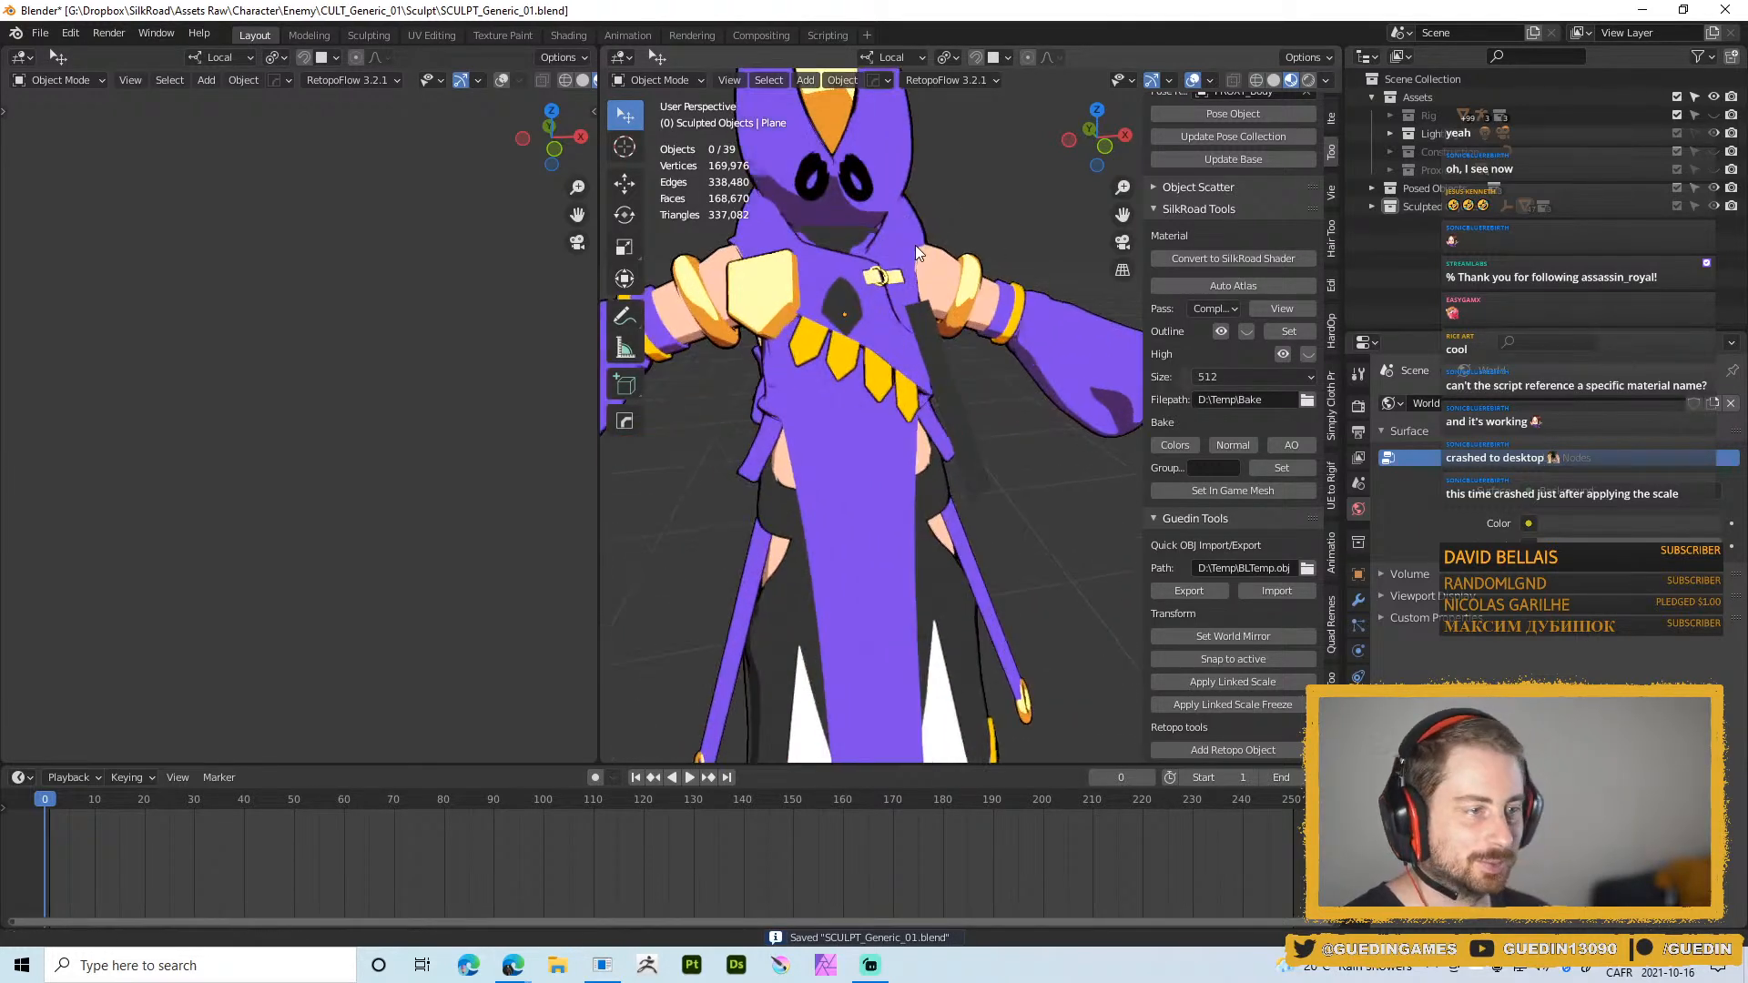
shift+middle_drag(861, 149, 736, 366)
shift+middle_drag(736, 366, 893, 424)
scroll(953, 411, up, 2)
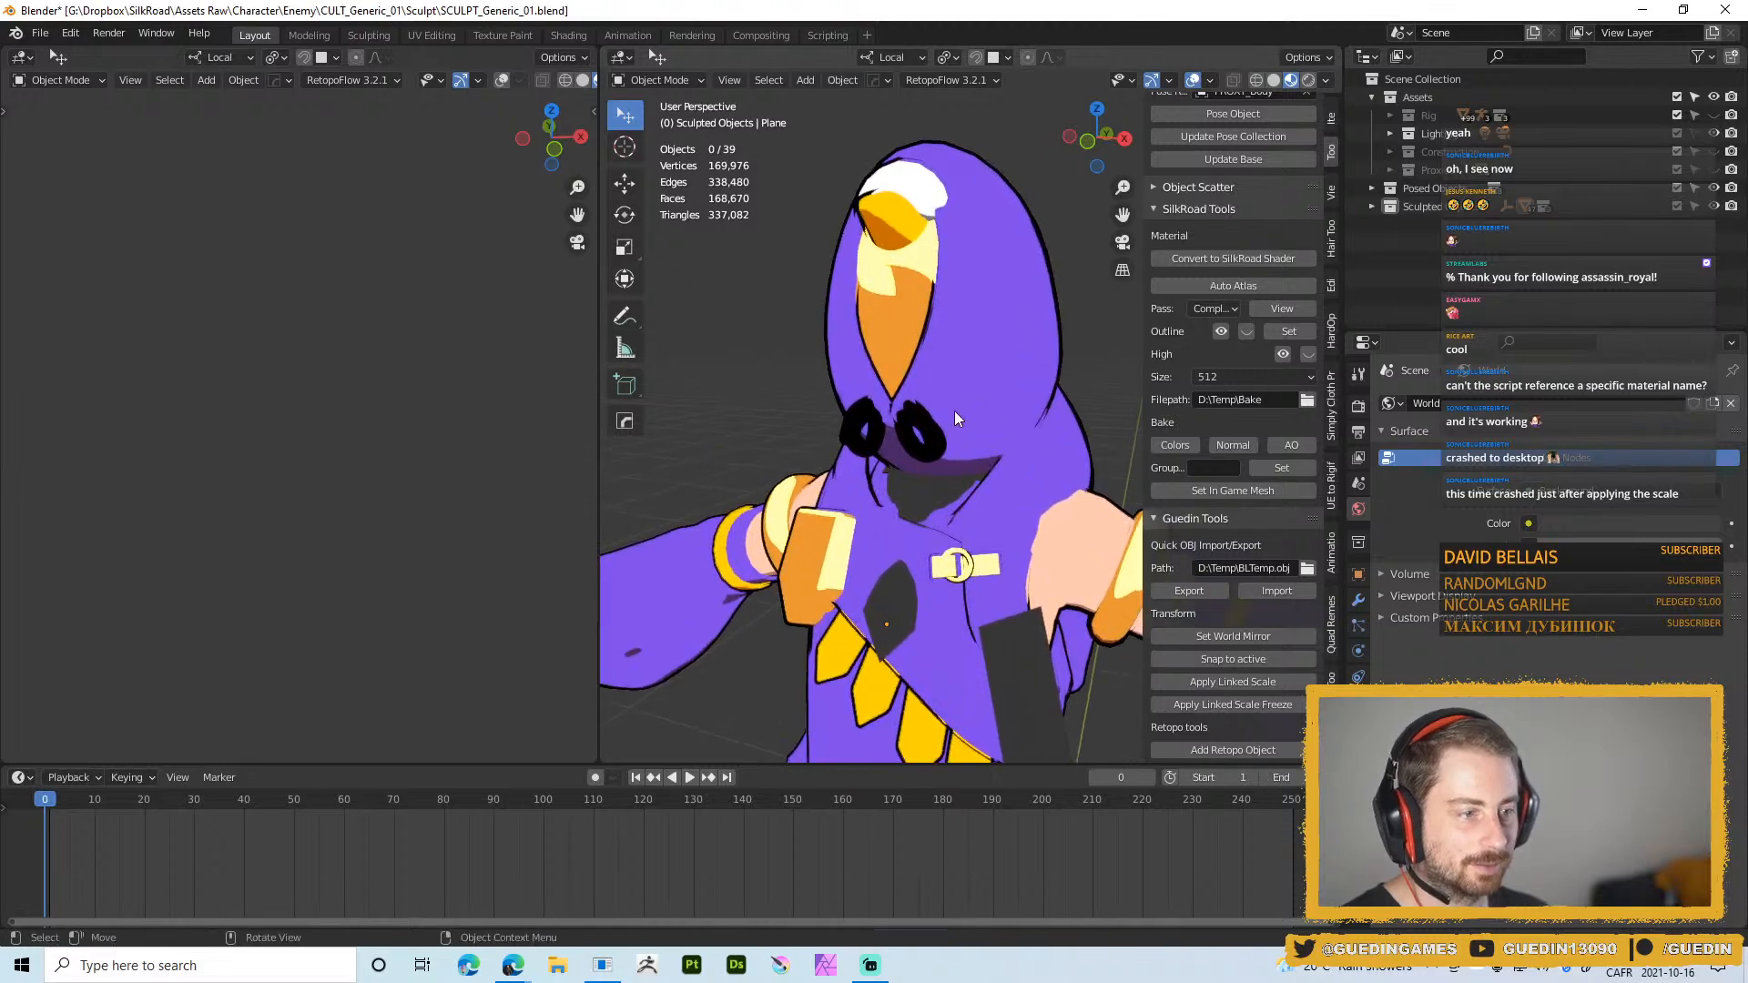
Select the black ring-shaped eye piece on the face and inspect its modifier settings
click(952, 411)
click(921, 426)
scroll(915, 393, up, 5)
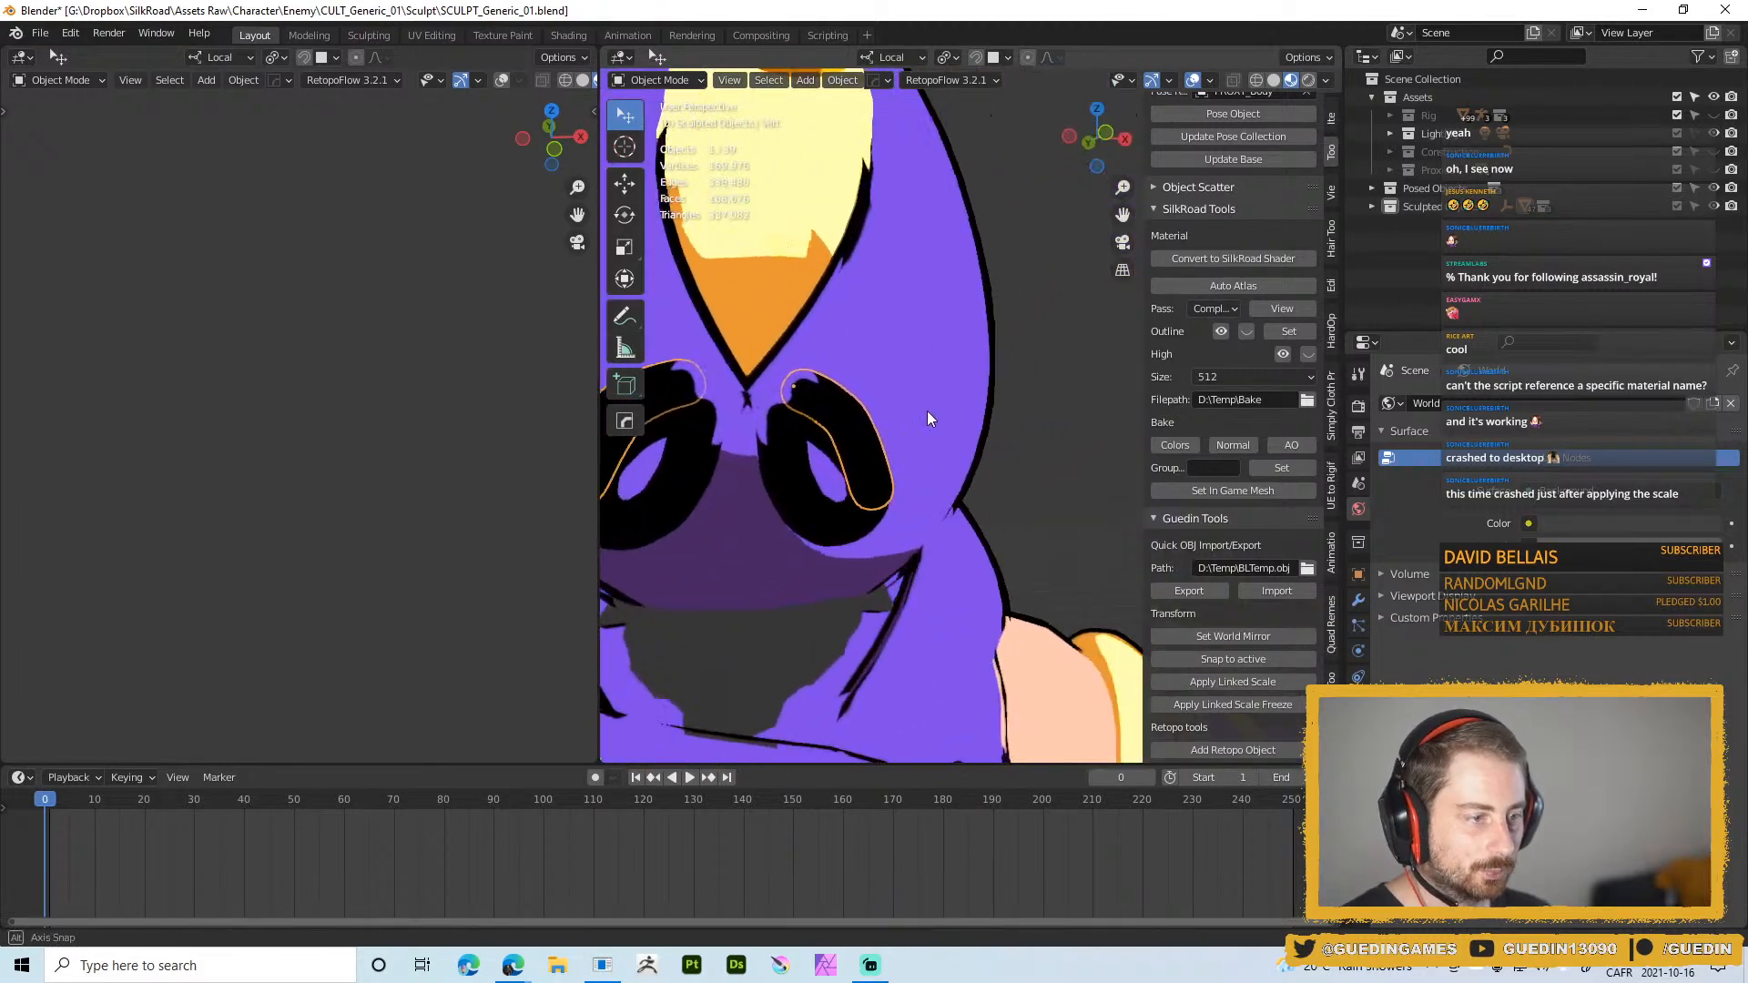
click(1358, 603)
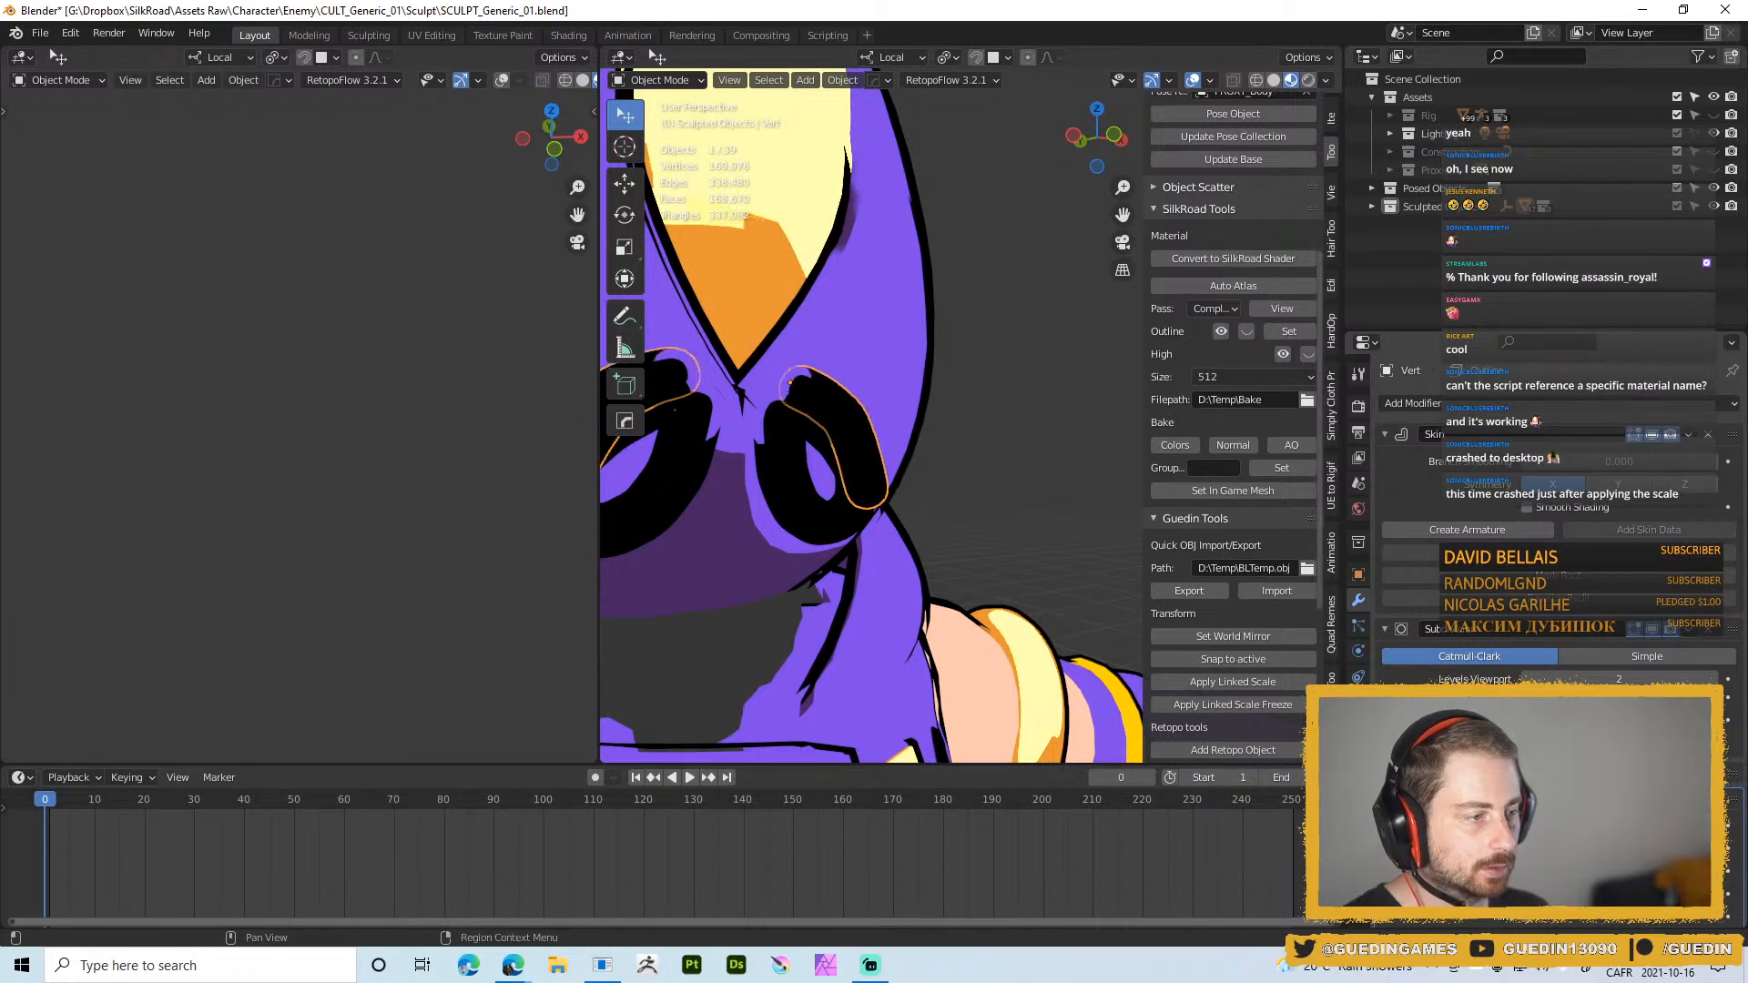
click(1358, 728)
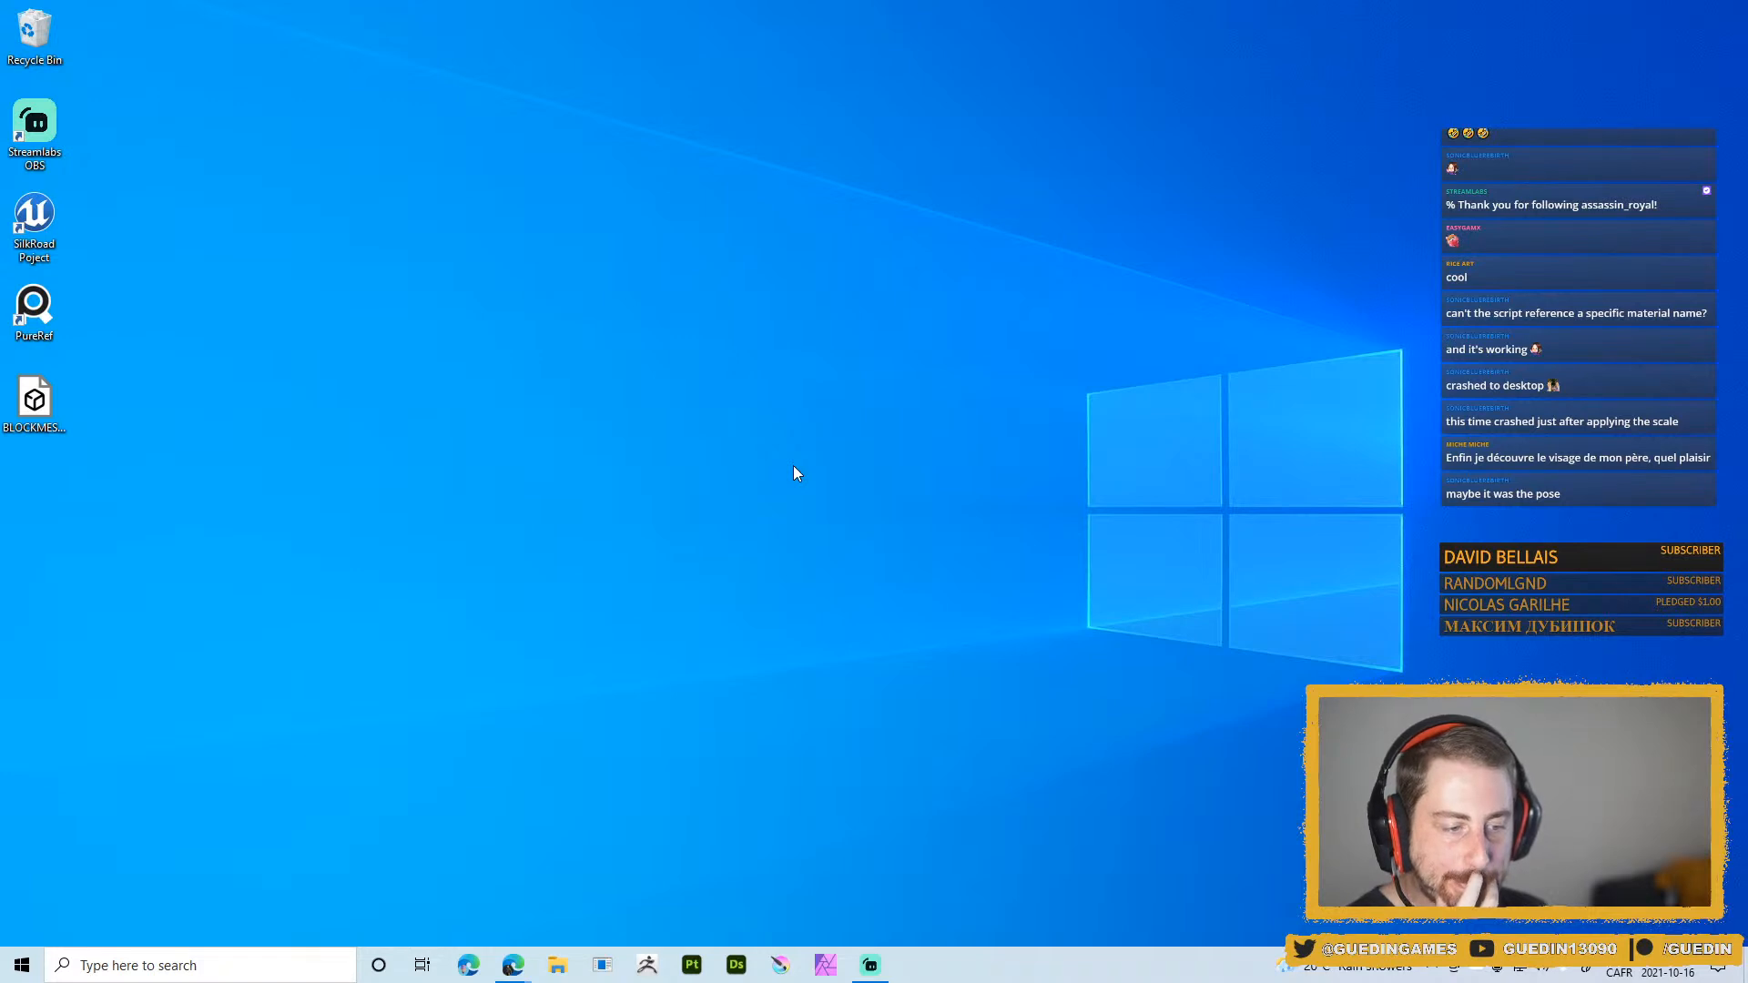
Relaunch Blender, reopen the recent file SCULPT_Generic_01.blend, and deselect all character pieces
click(605, 966)
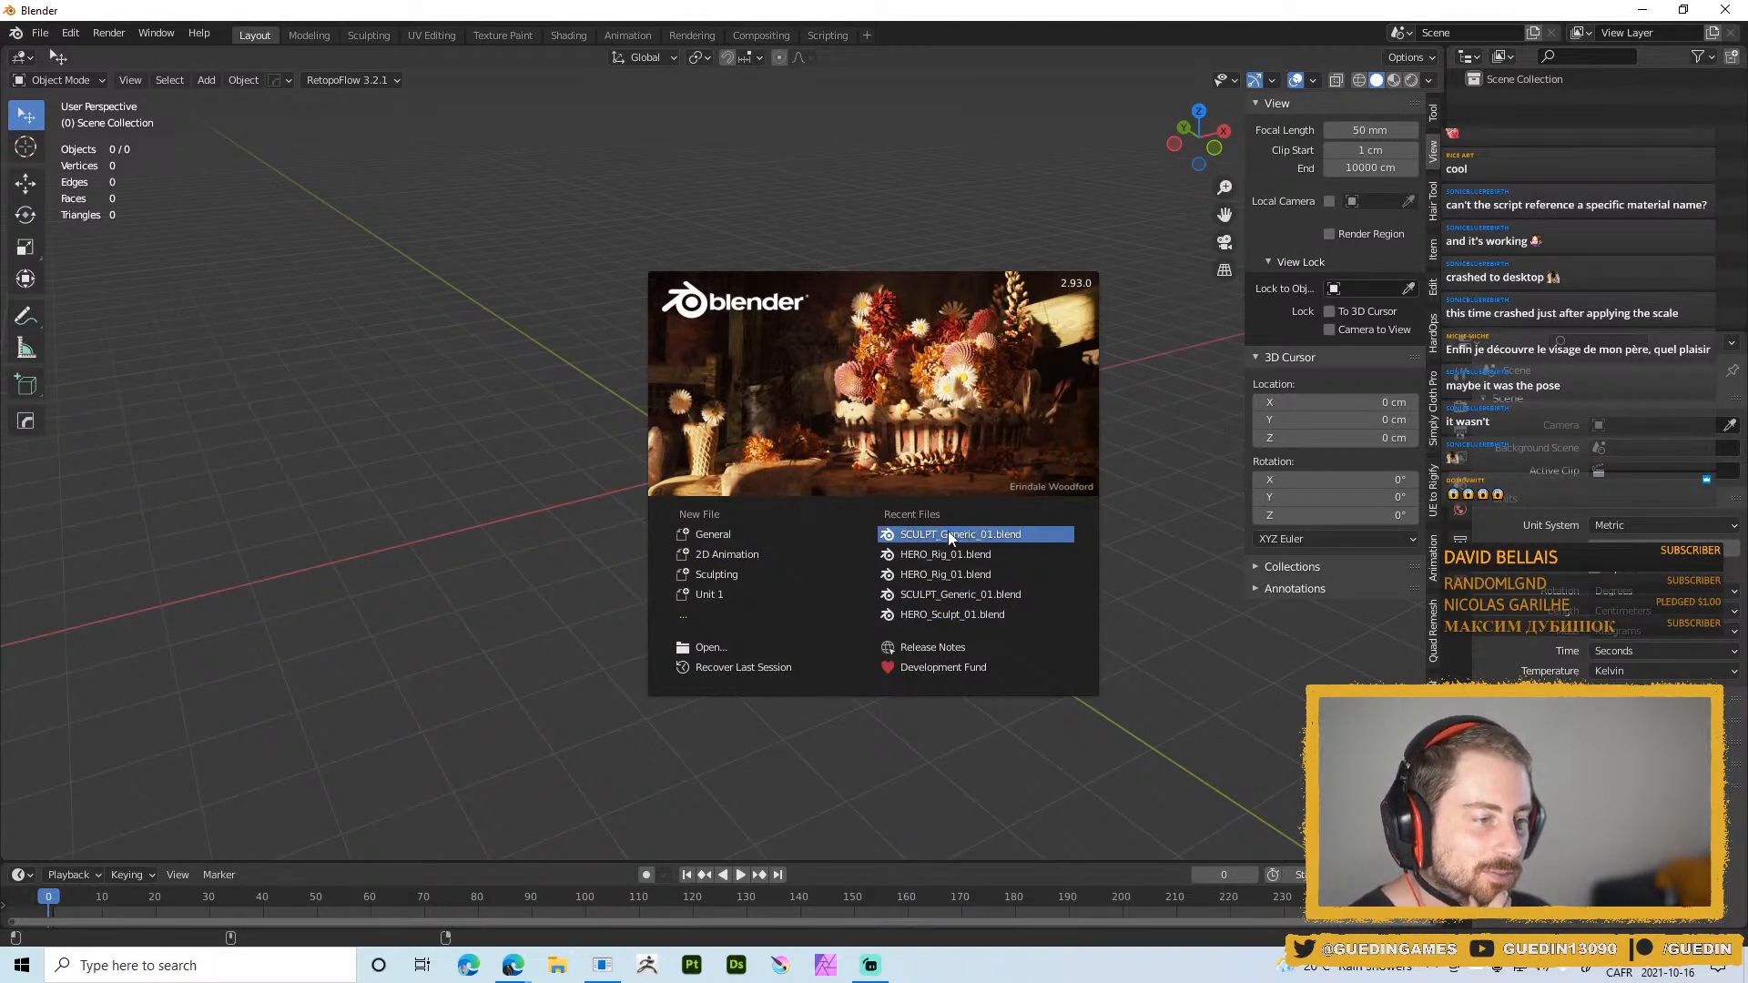
click(1002, 534)
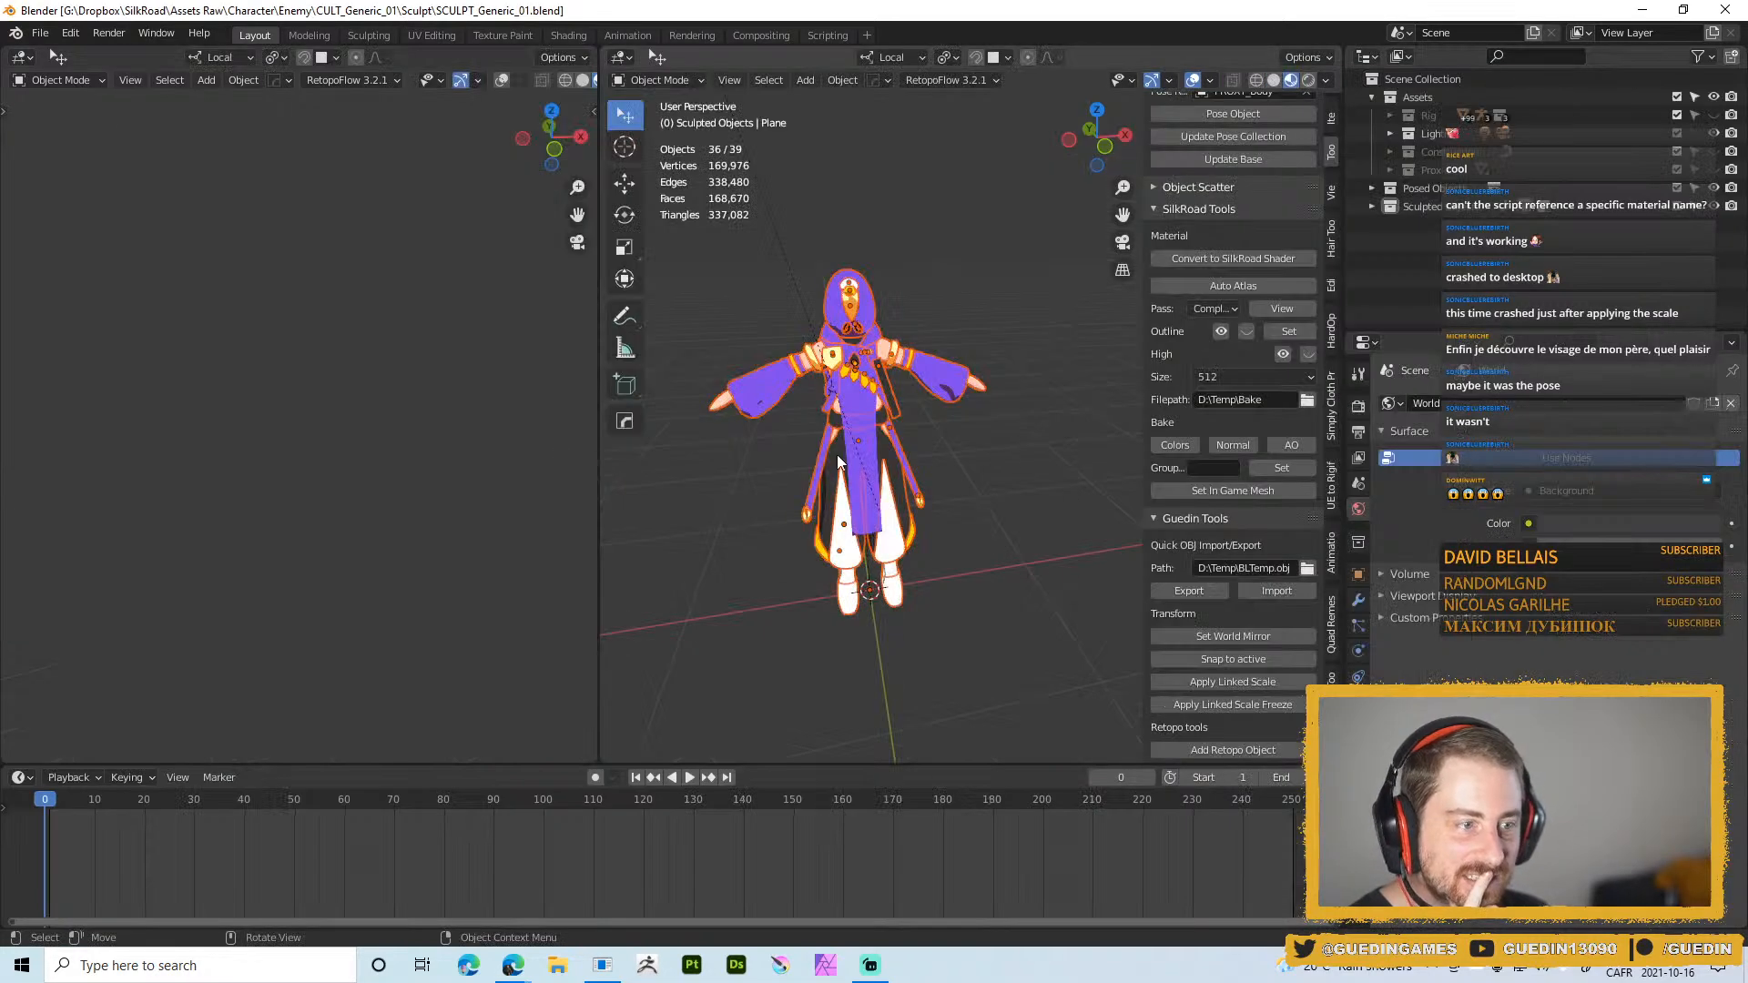
middle_drag(837, 455, 1089, 491)
click(1089, 492)
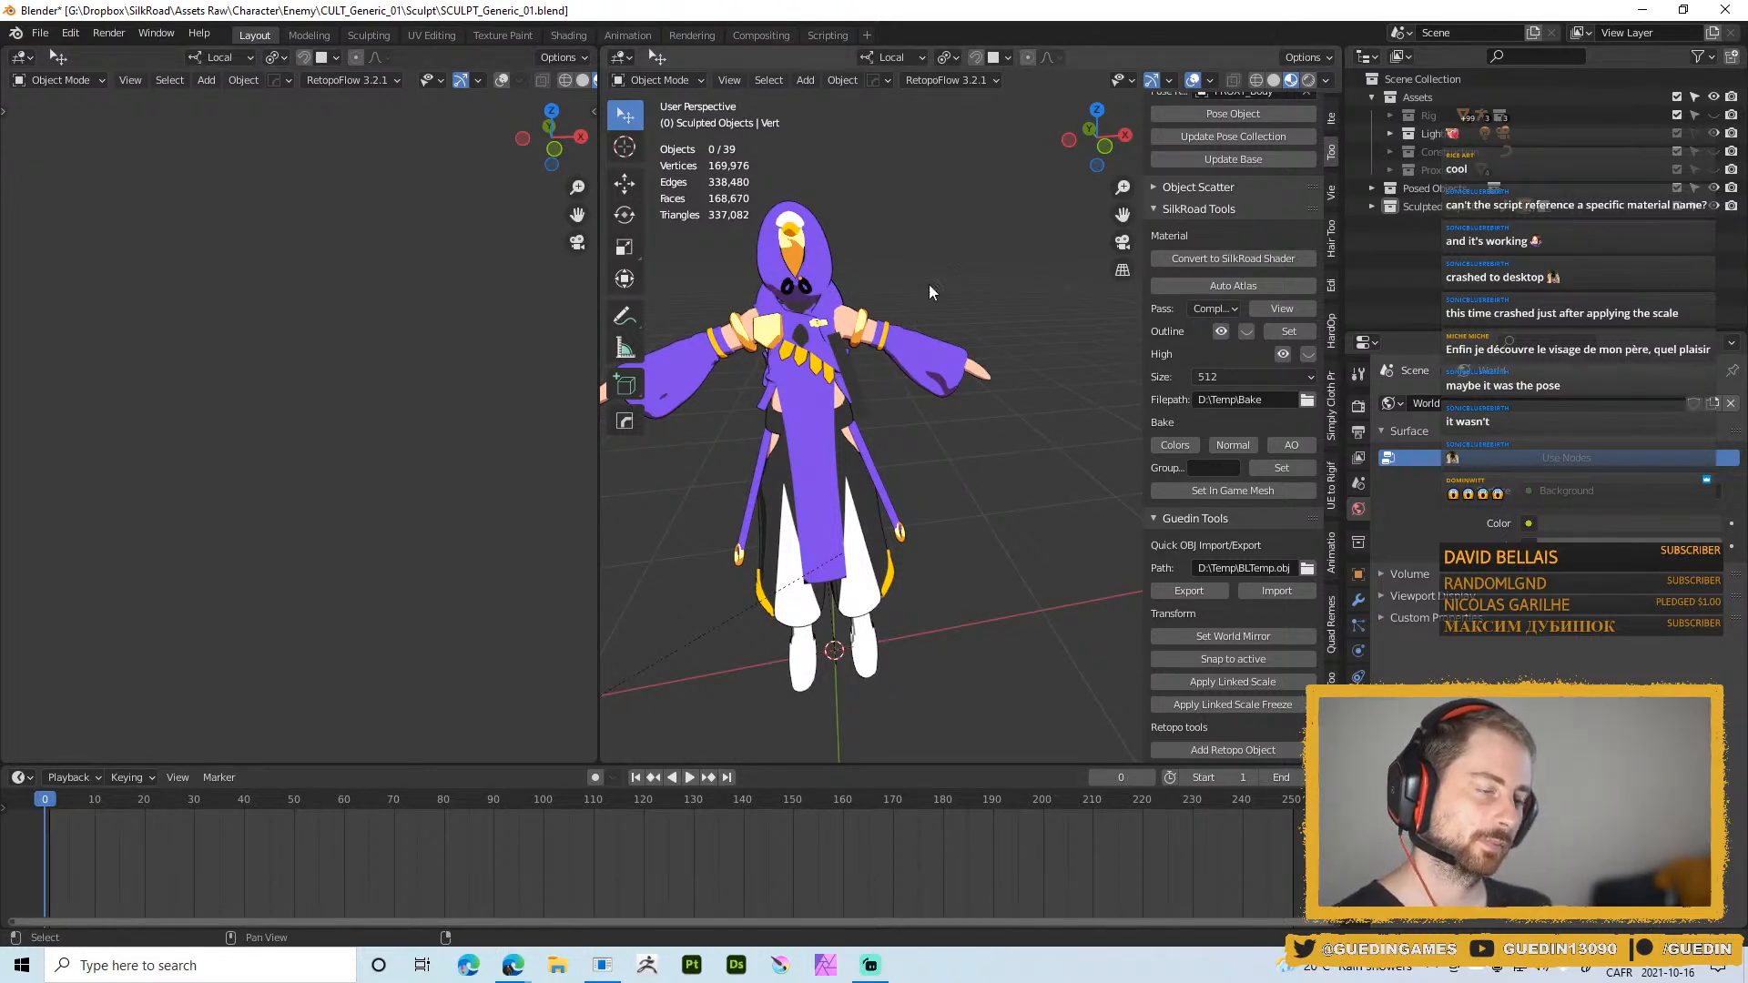
Try to view the character closer from the front and widen its 3D viewport
middle_drag(929, 284, 897, 364)
scroll(856, 410, up, 2)
middle_drag(841, 433, 783, 364)
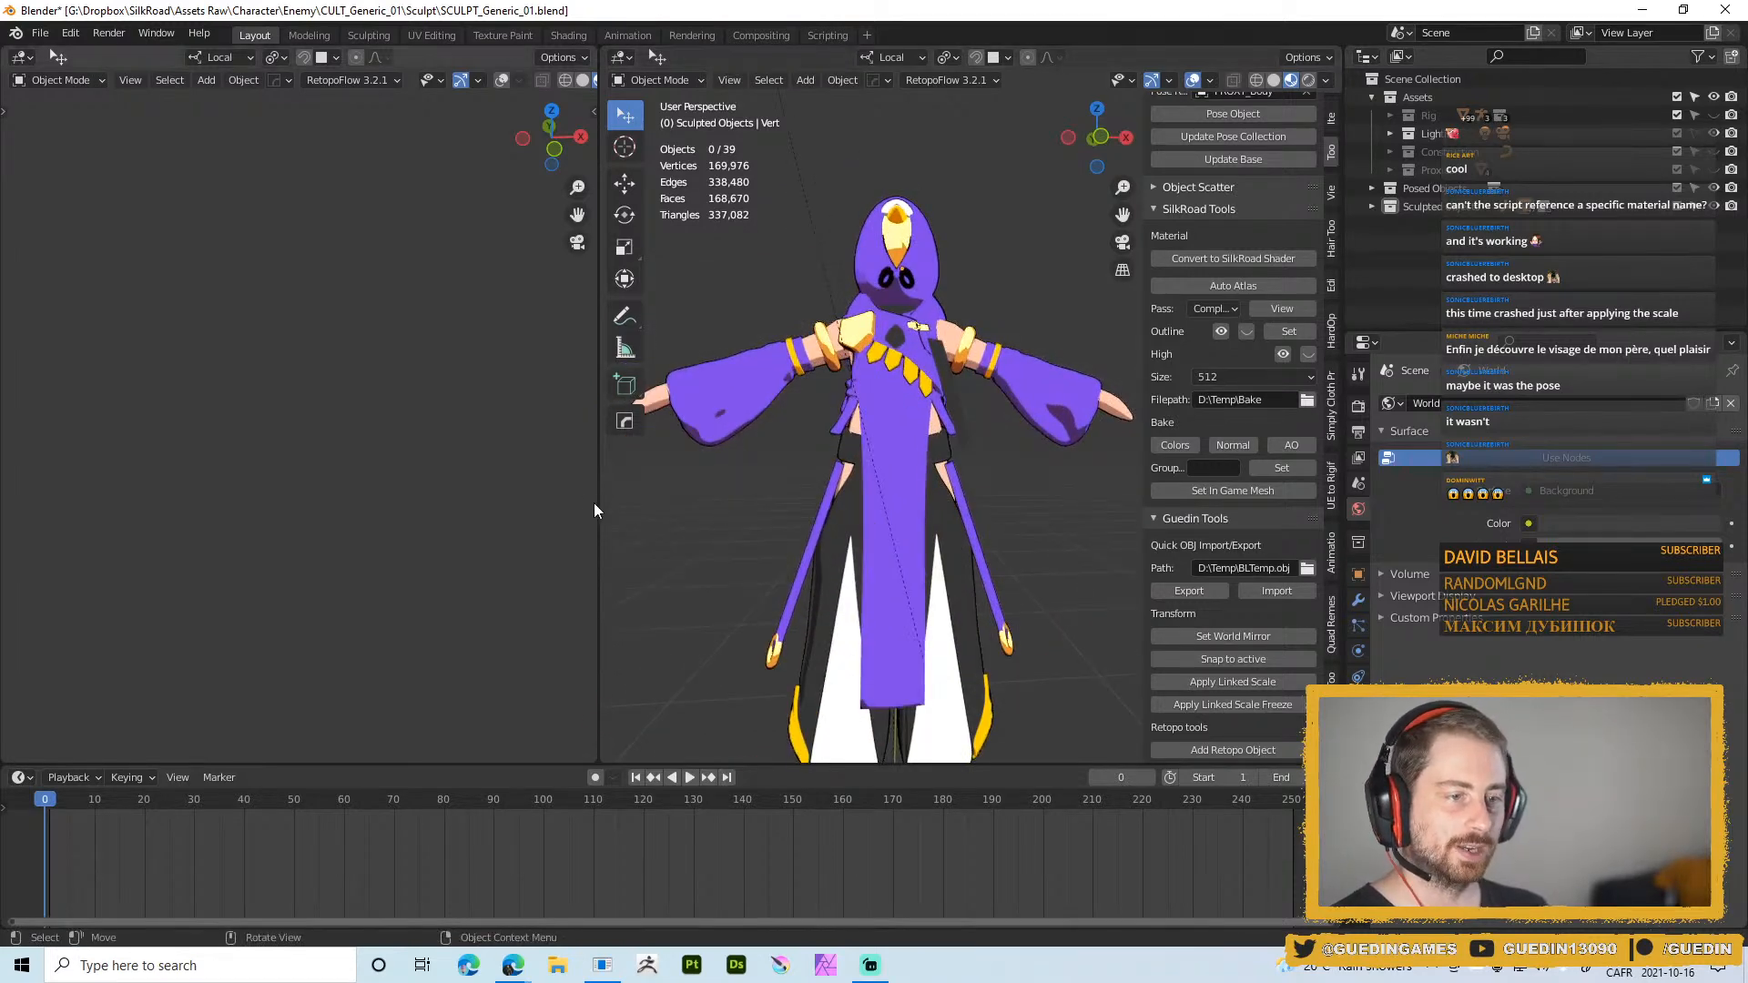
drag(597, 500, 353, 499)
right_click(893, 471)
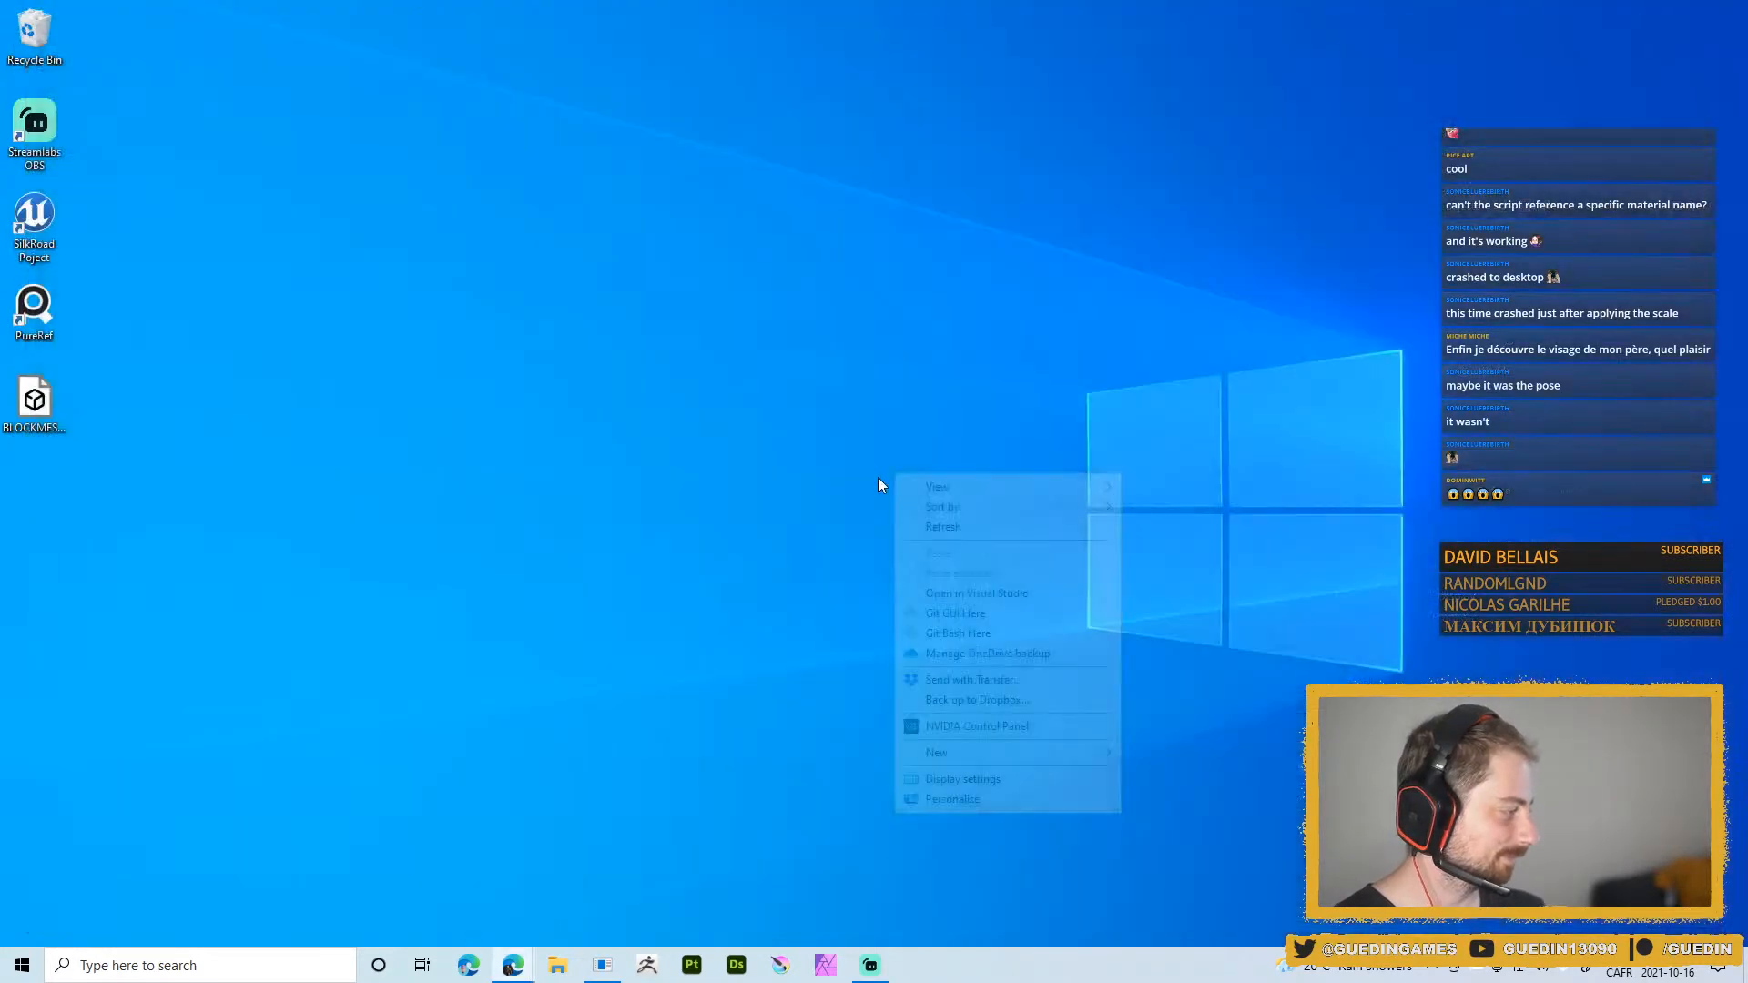
click(806, 367)
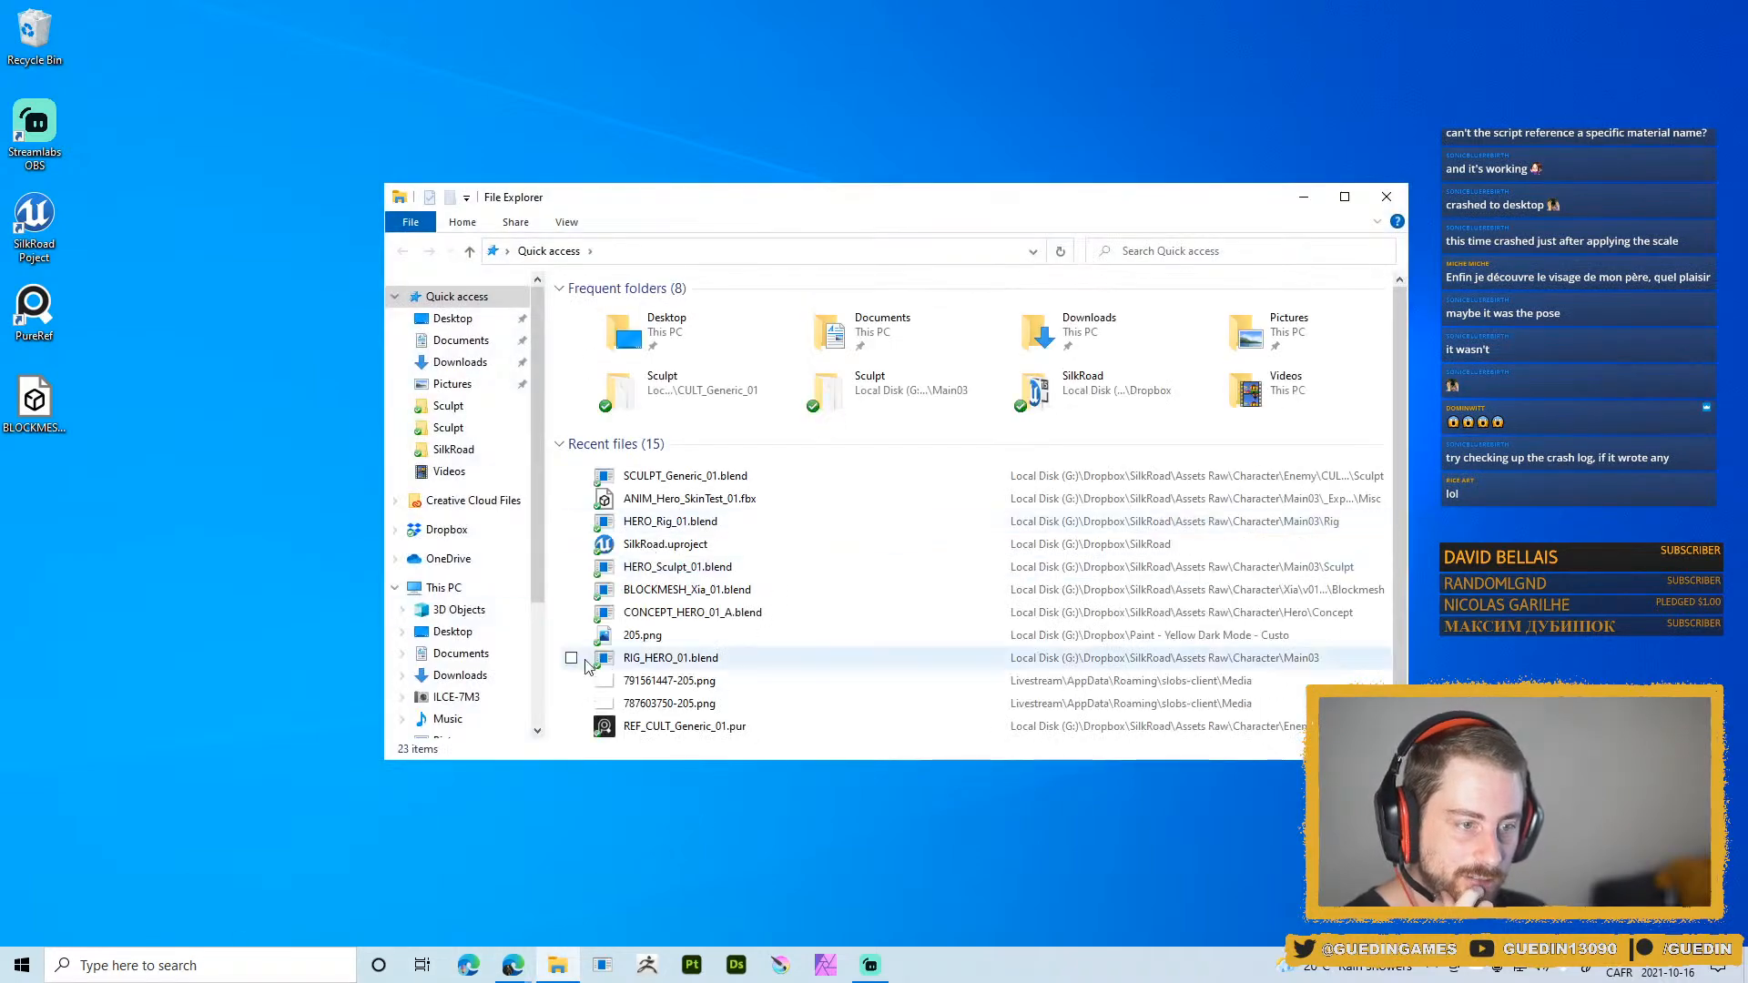
Browse in File Explorer to the Dropbox folder on drive G: and open the blender-2.93.0 folder
scroll(447, 546, down, 3)
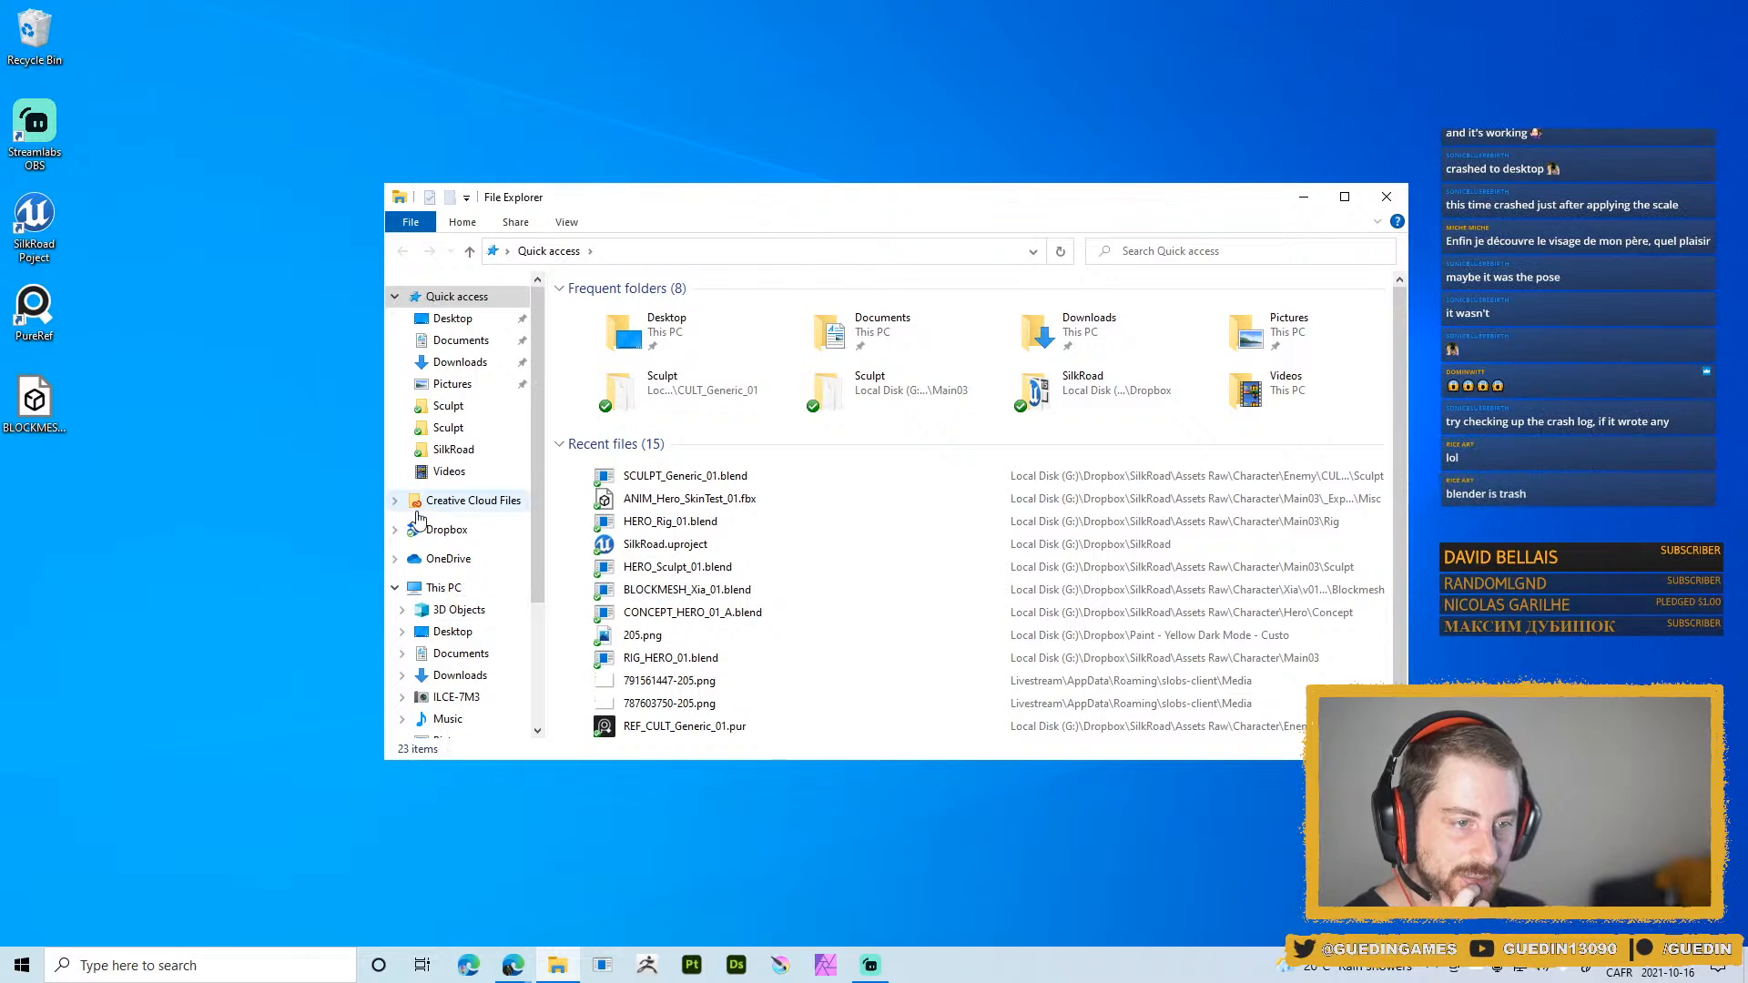
scroll(443, 521, up, 3)
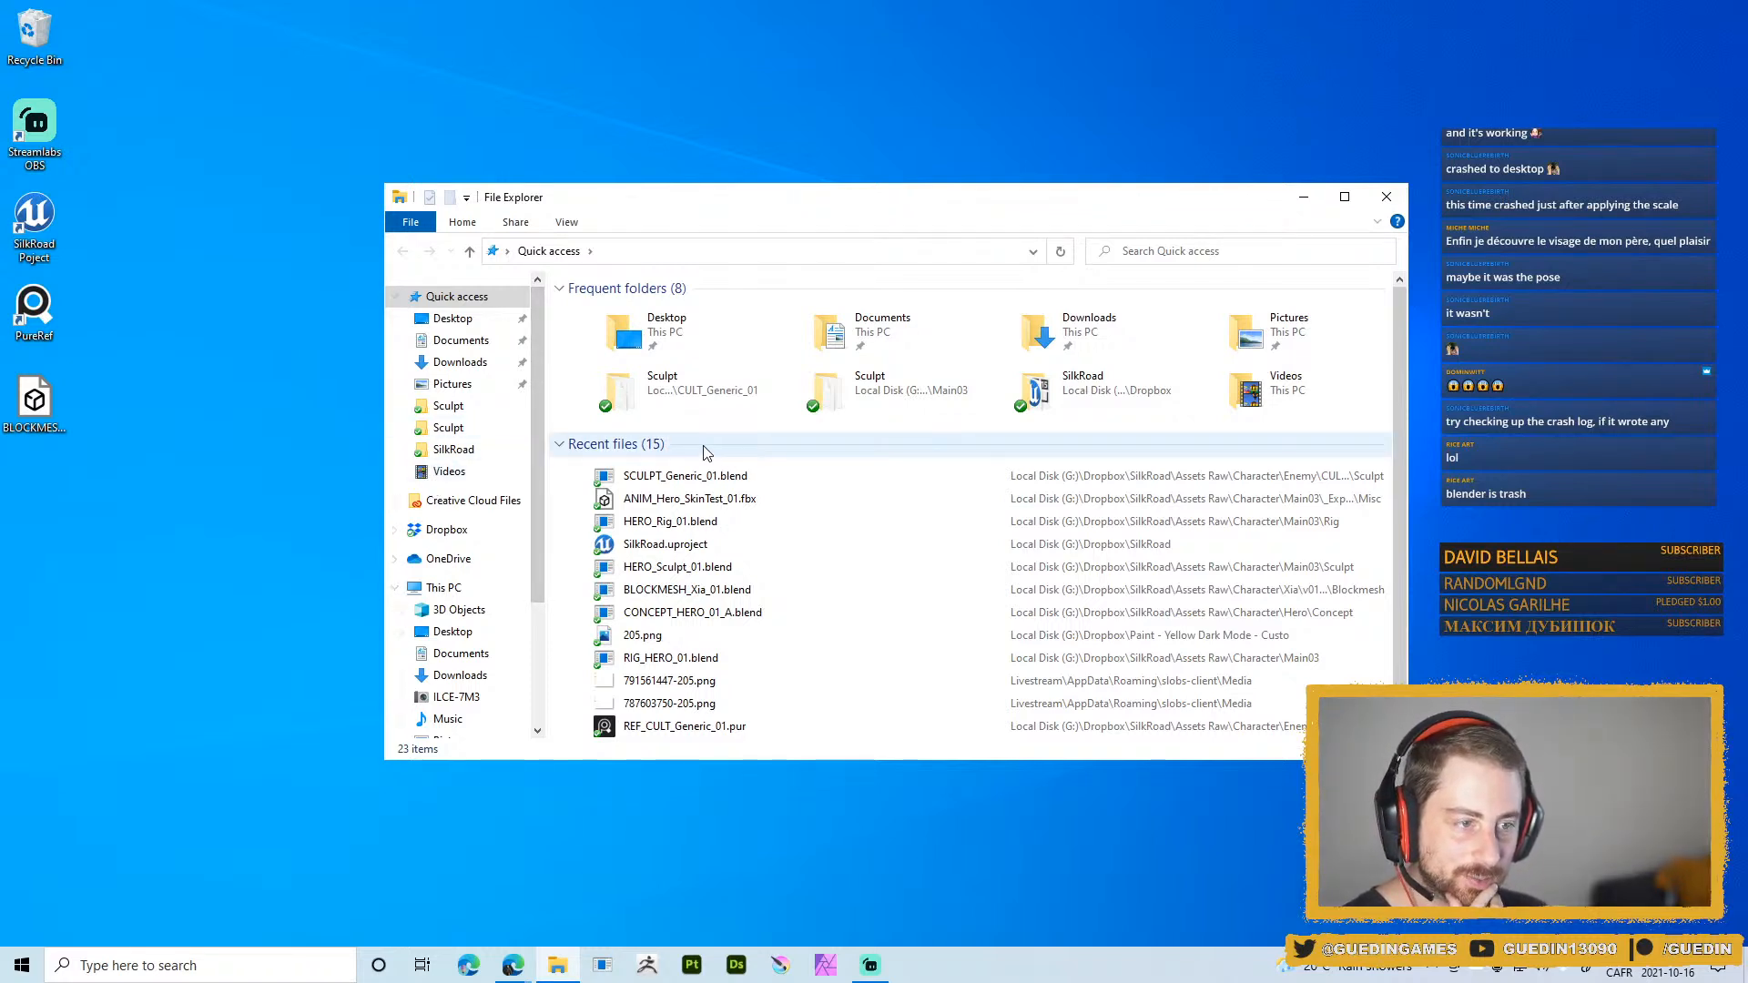
scroll(448, 532, down, 3)
scroll(455, 524, up, 1)
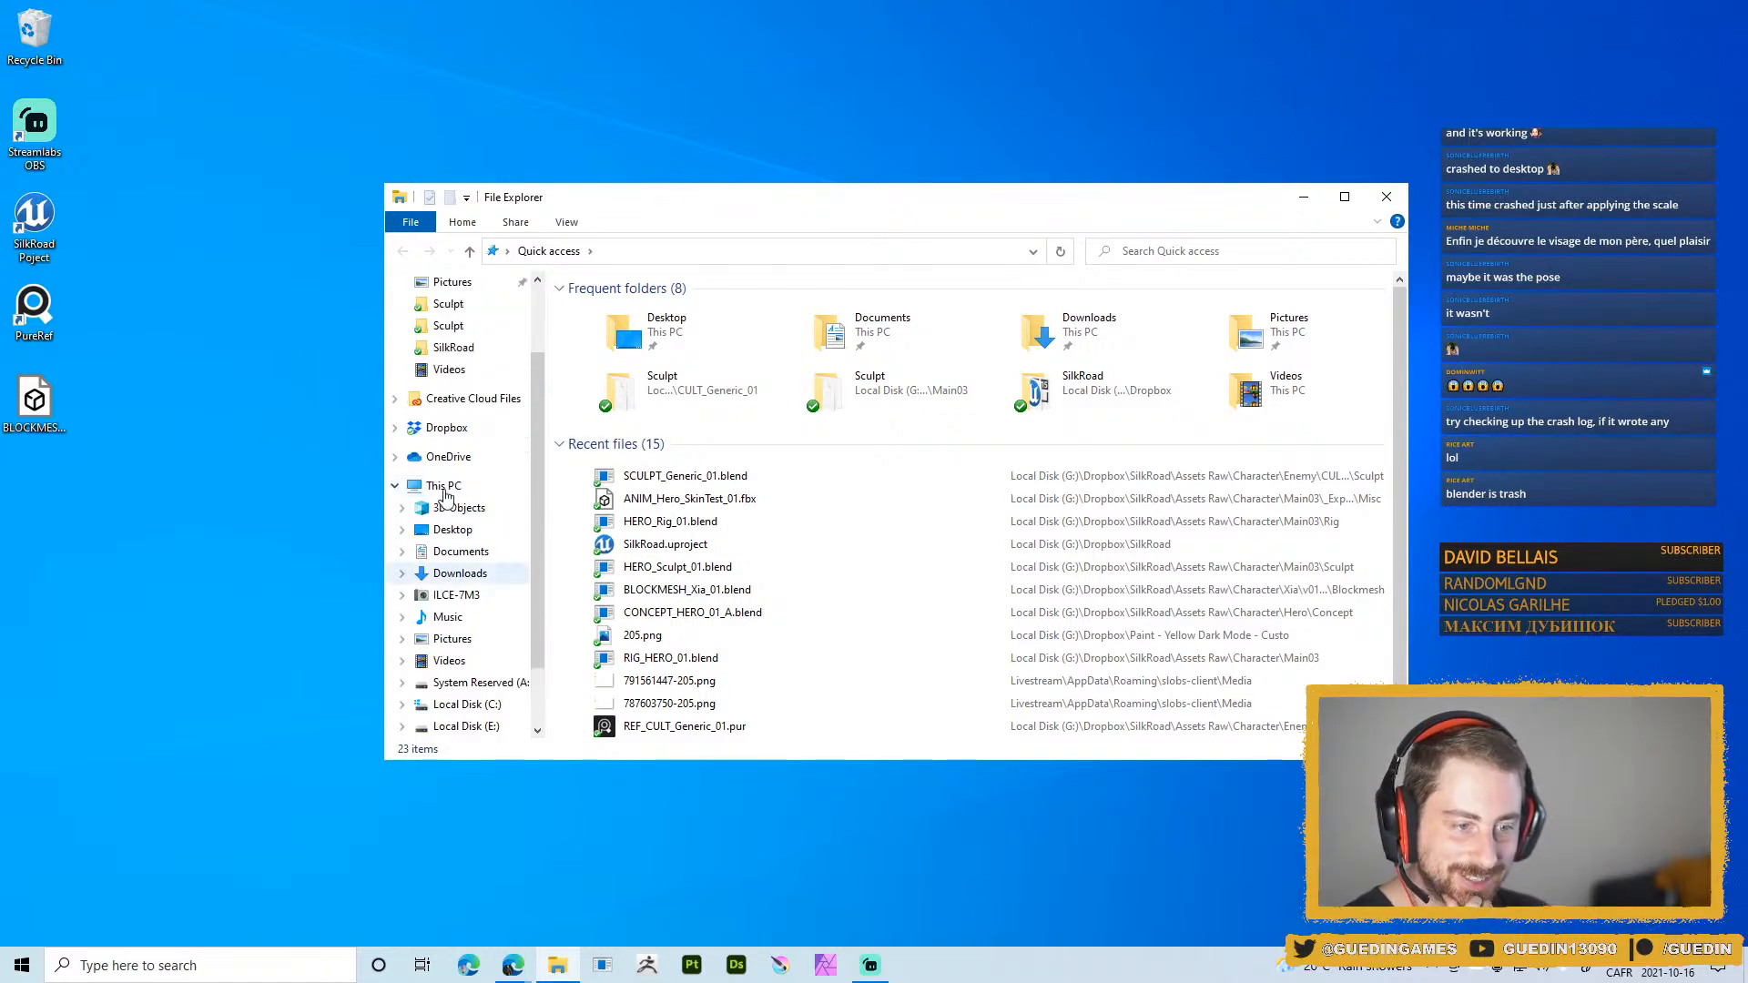
scroll(447, 496, up, 2)
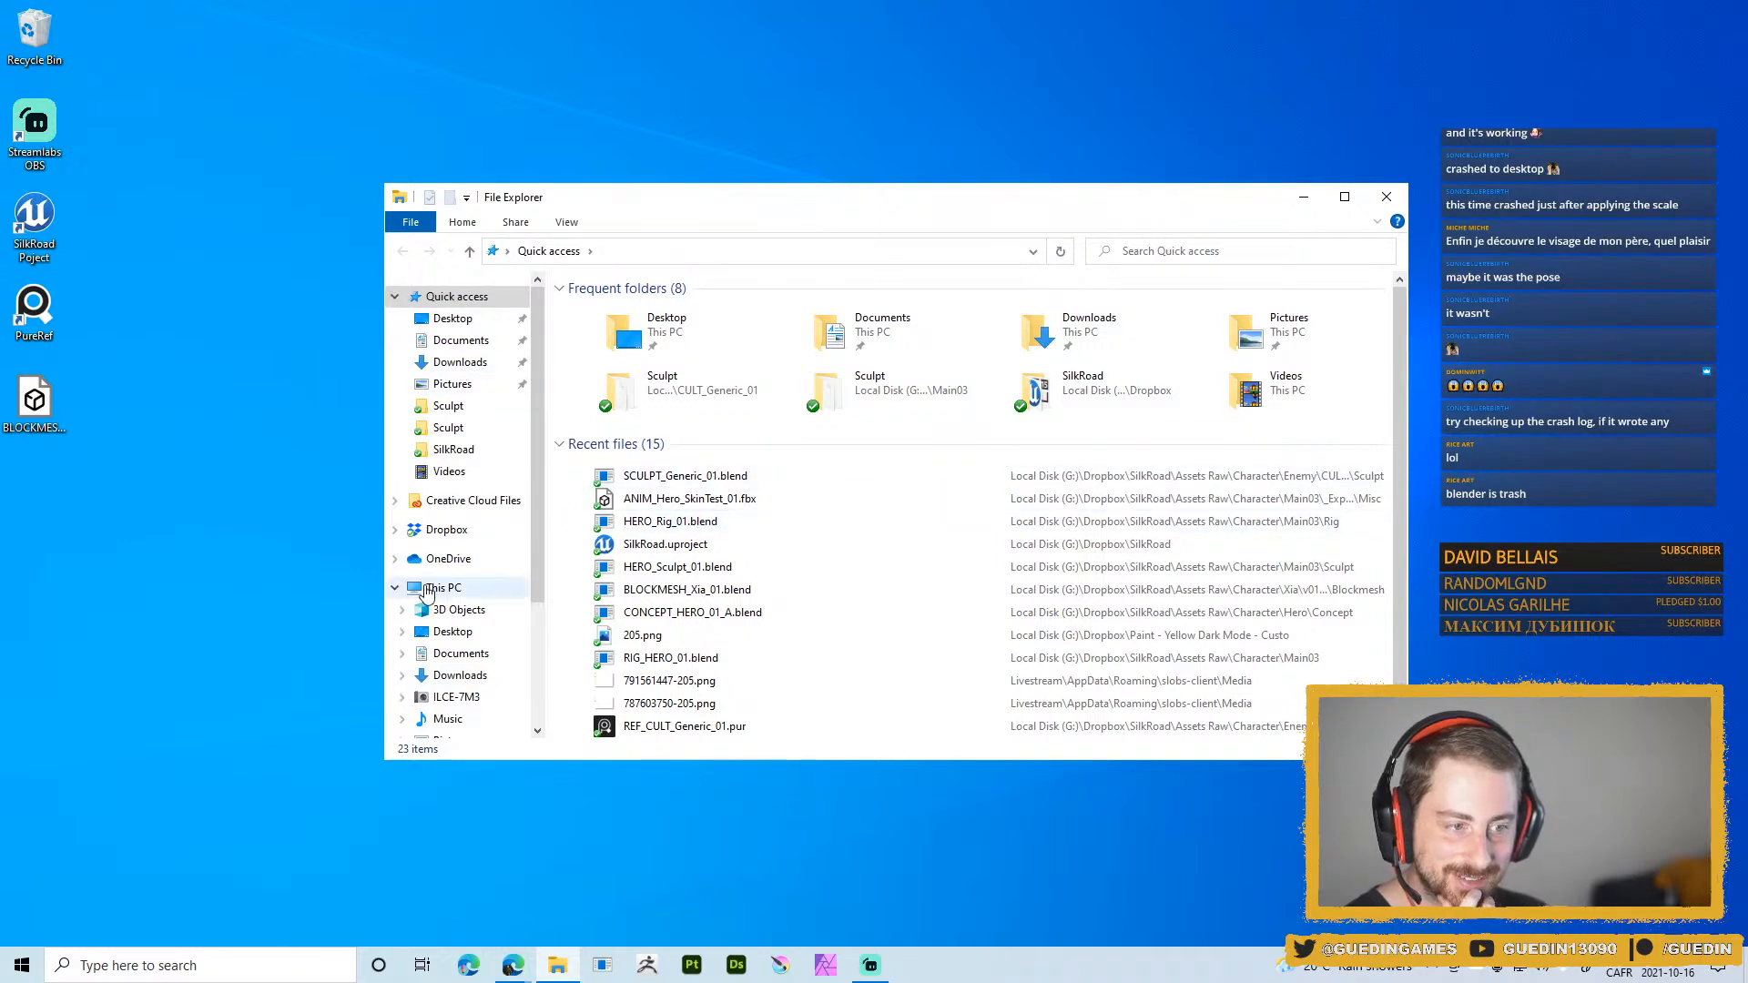
click(468, 425)
click(634, 250)
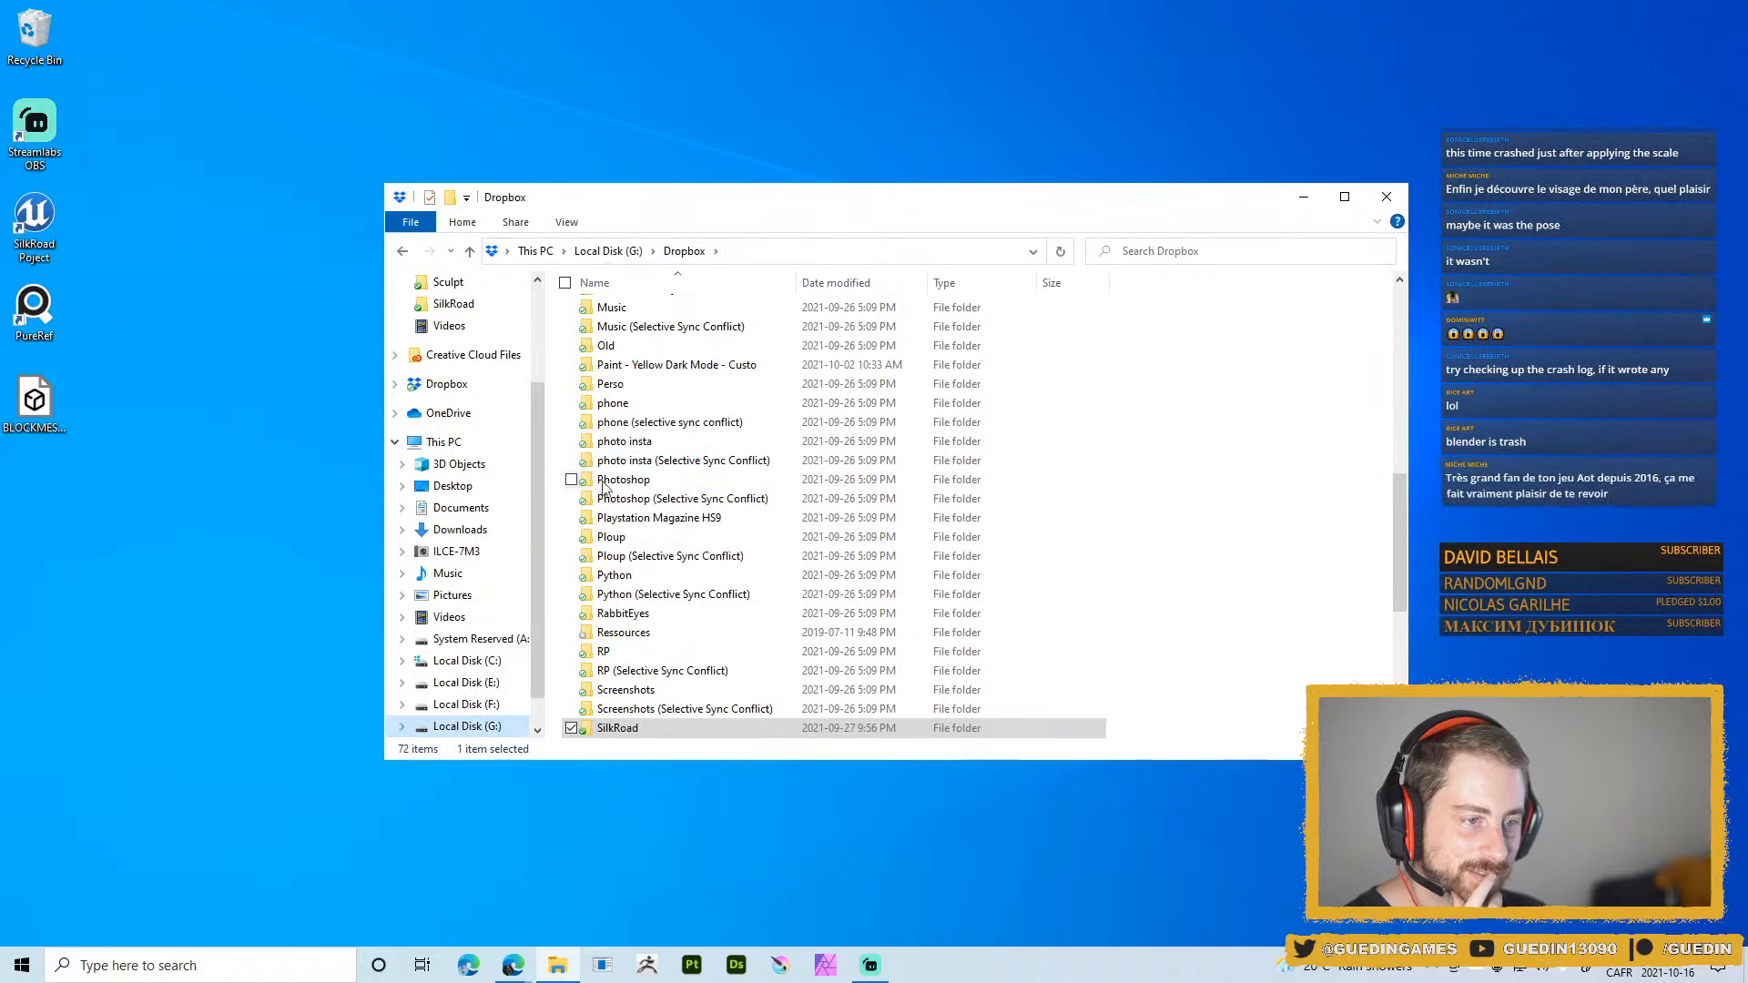
scroll(602, 489, down, 5)
scroll(1229, 566, up, 5)
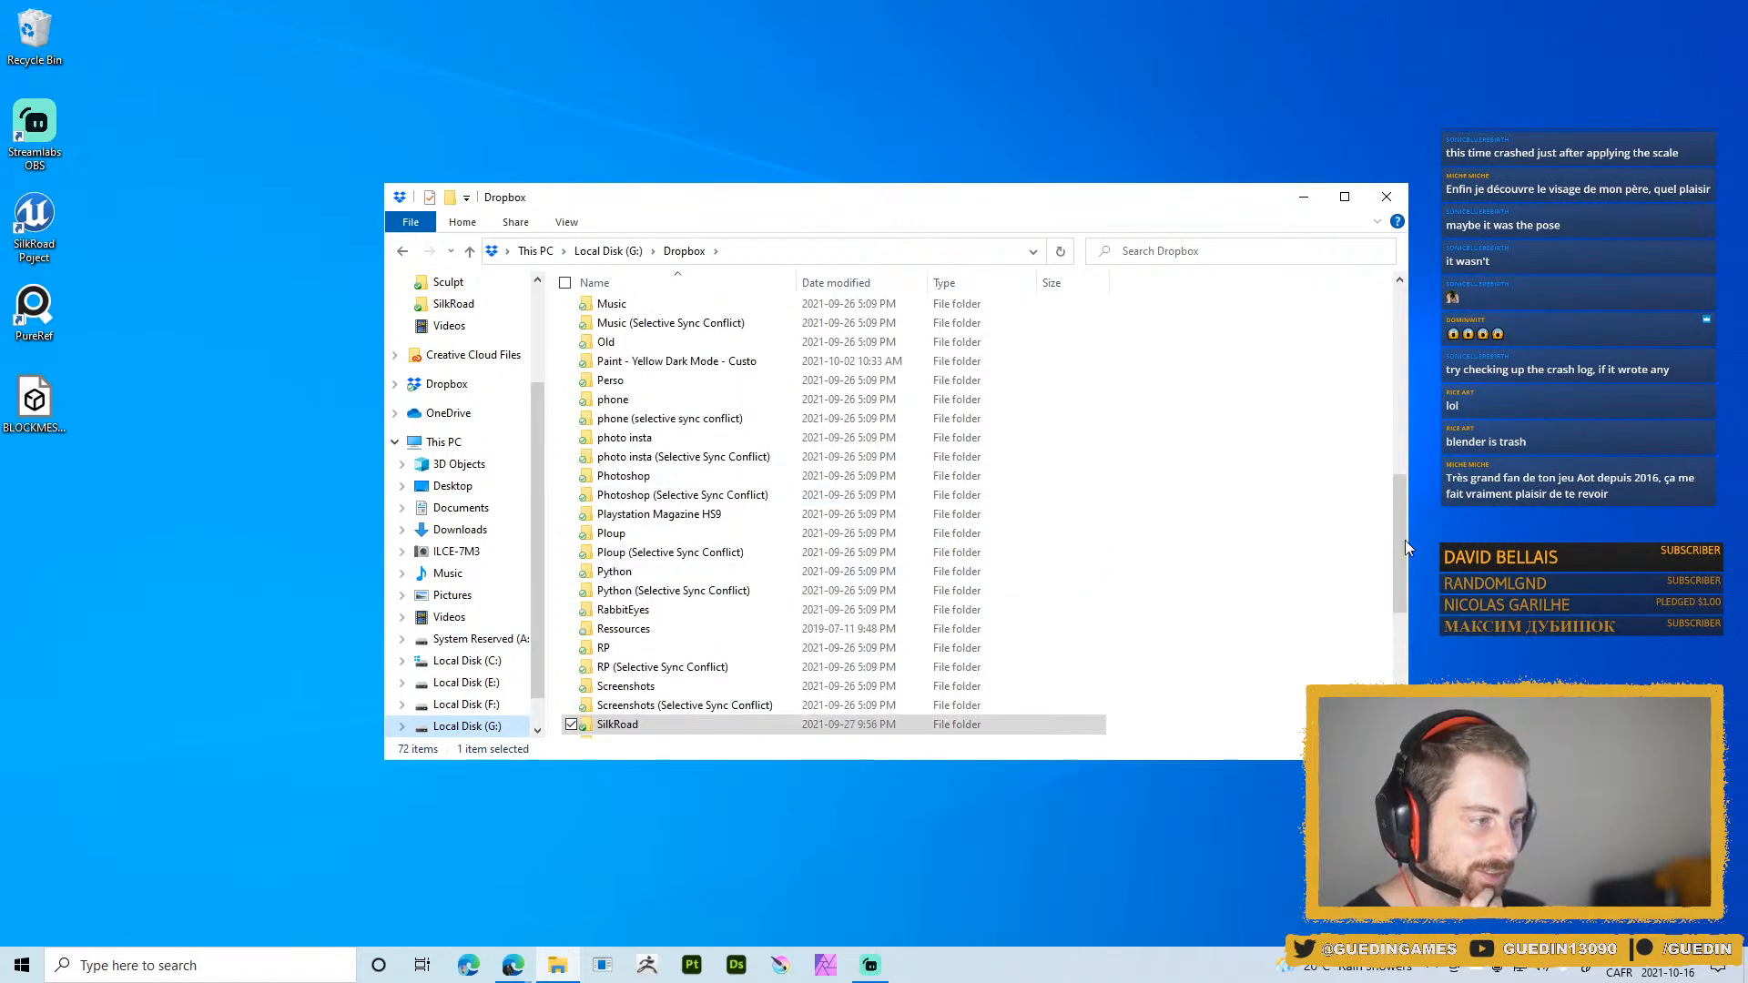
drag(1406, 547, 1404, 275)
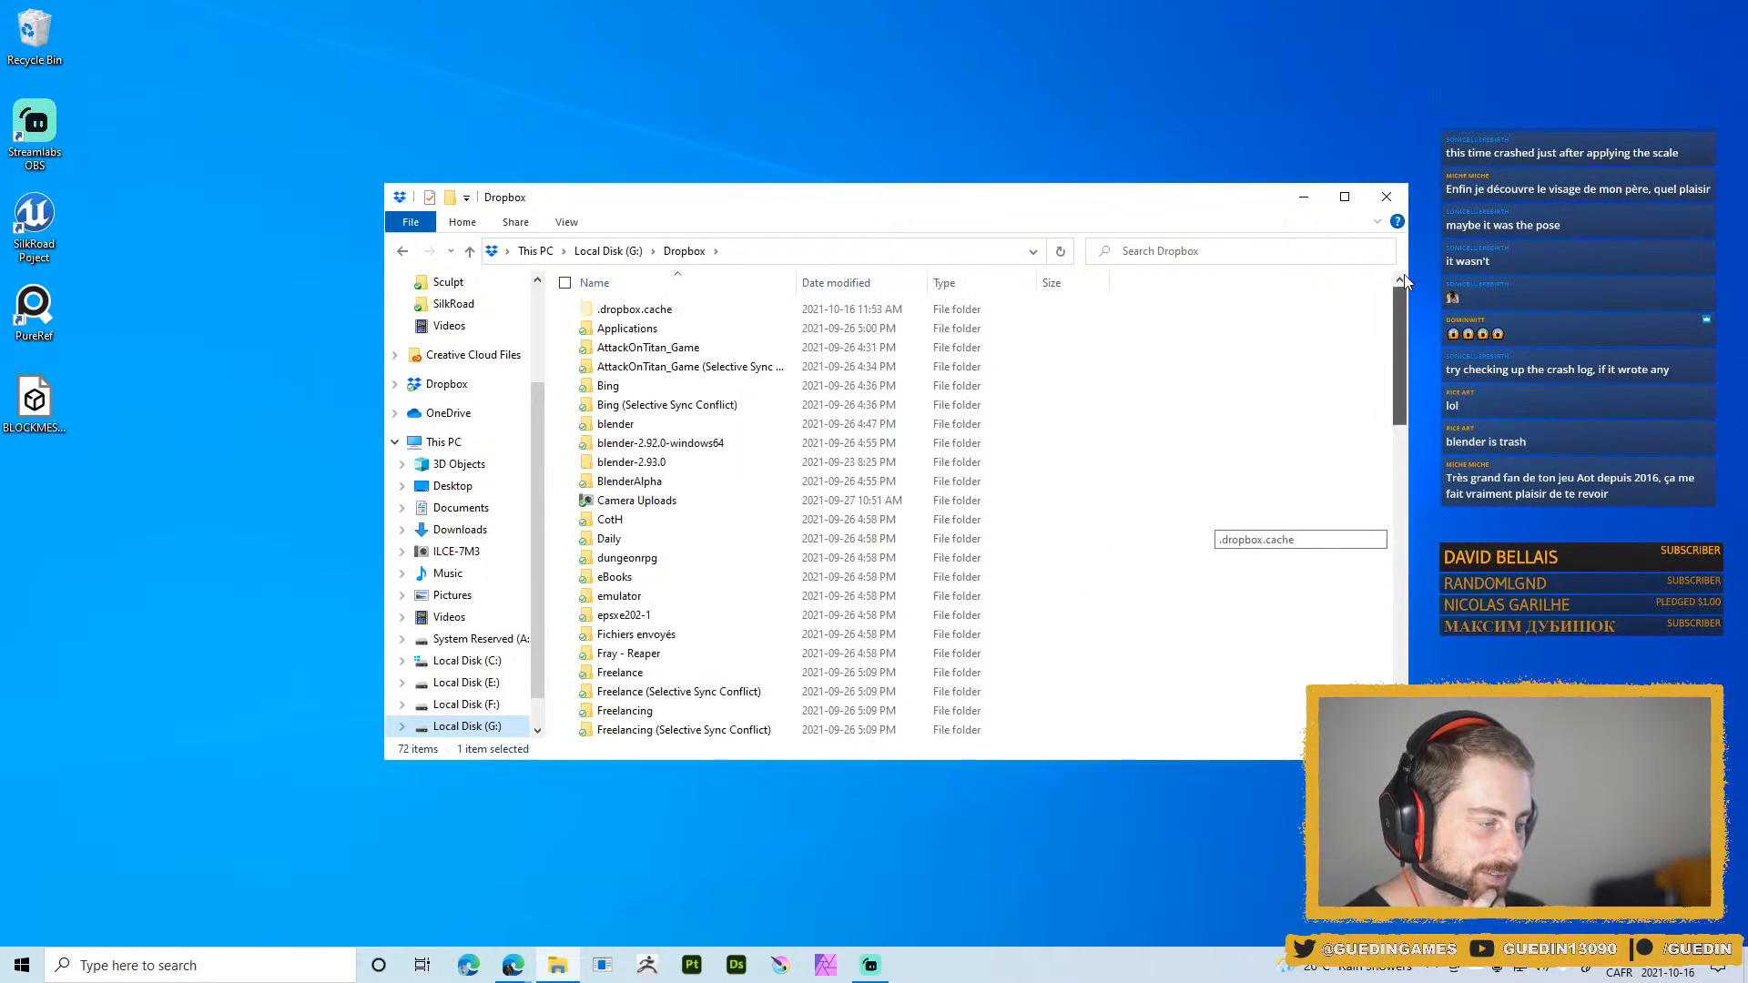
double_click(663, 461)
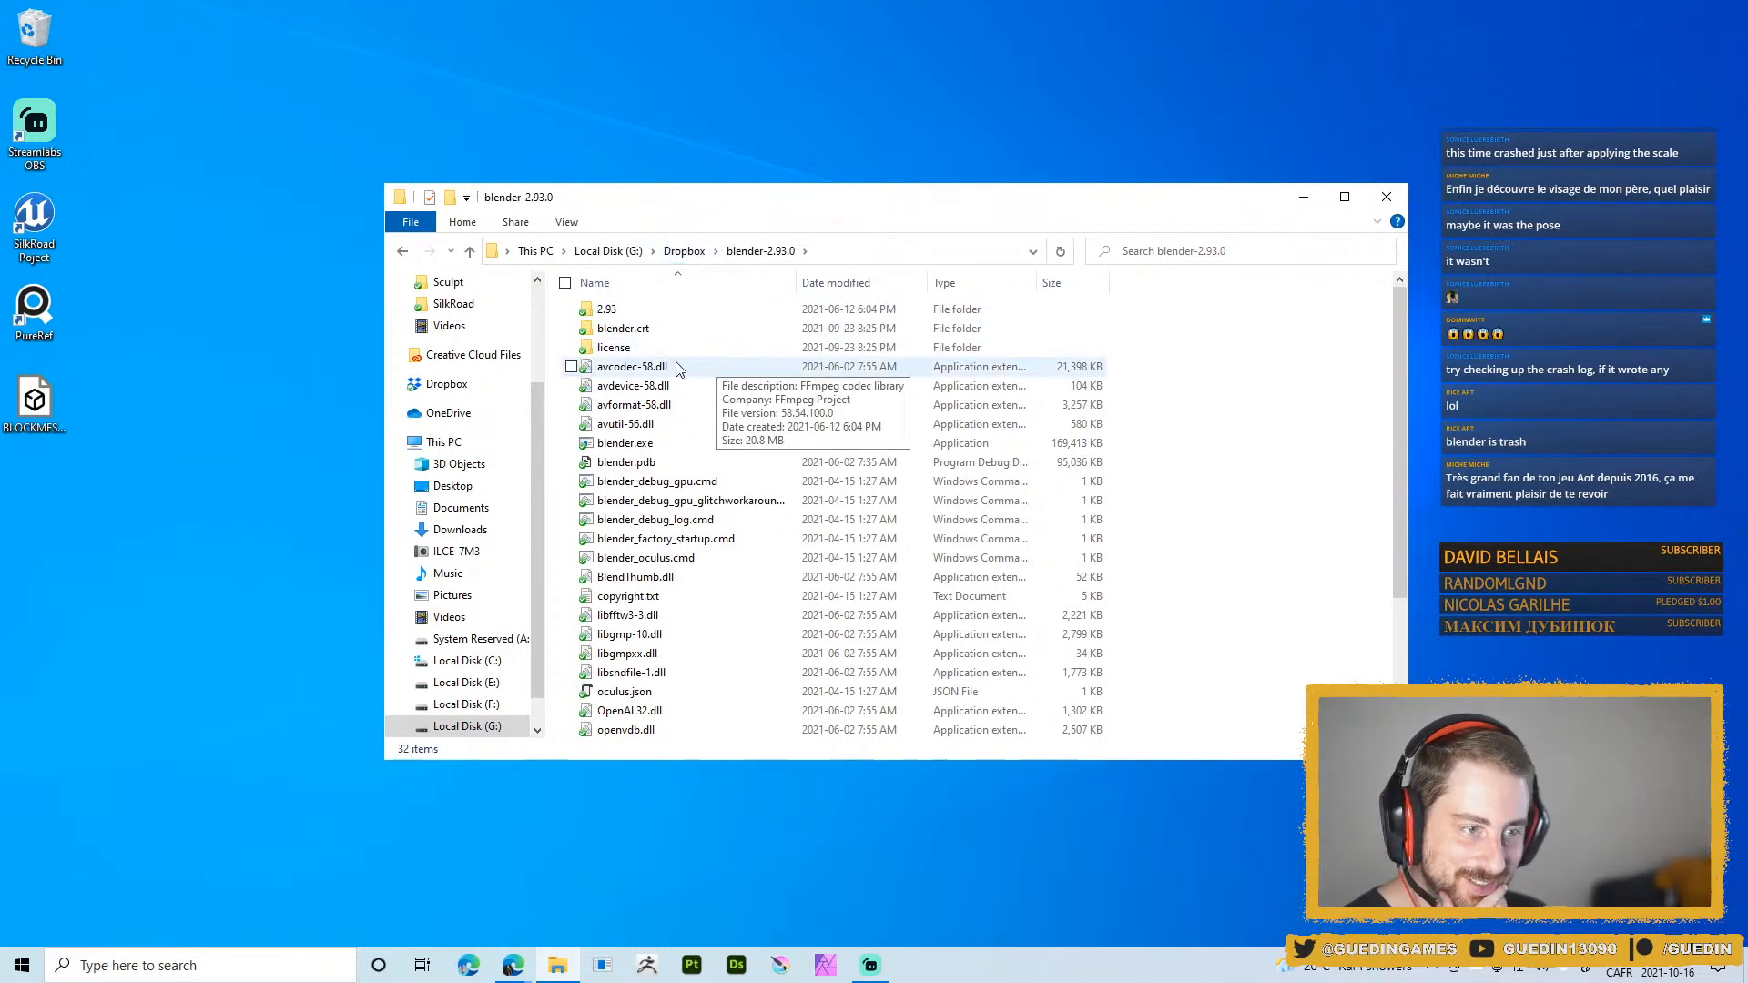
Search the blender-2.93.0 folder and its 2.93, Config and datafiles subfolders for a crash log
double_click(649, 314)
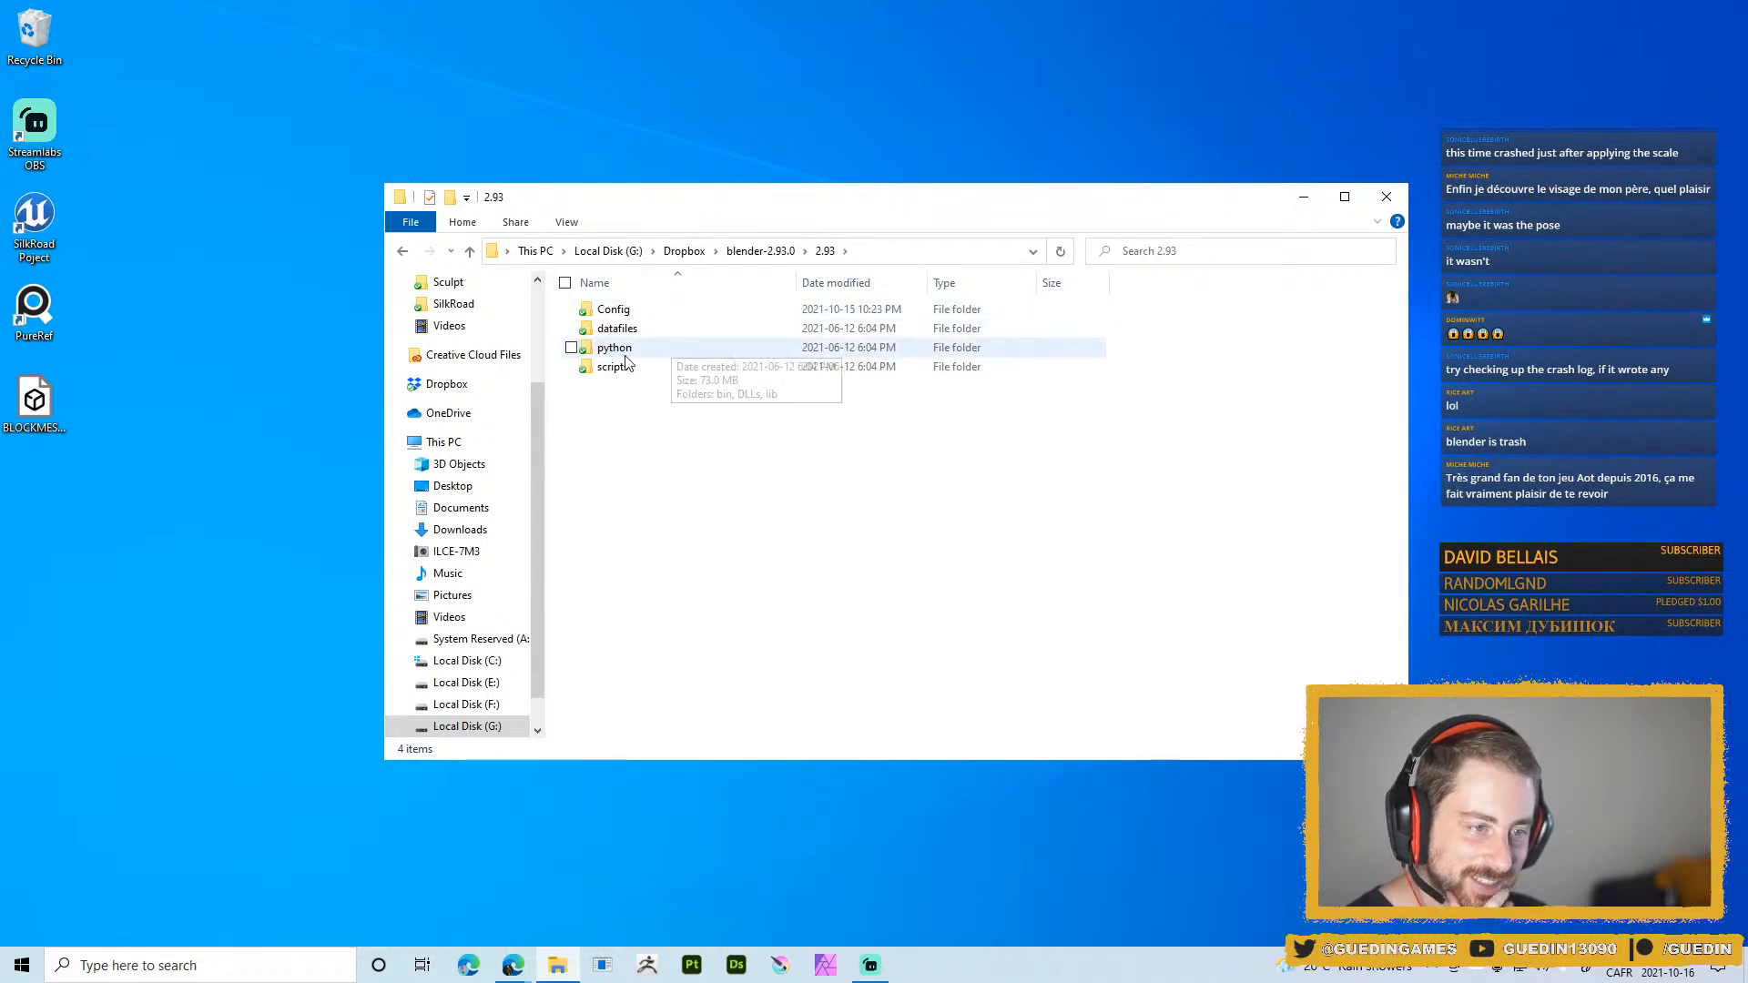
key(alt+Left)
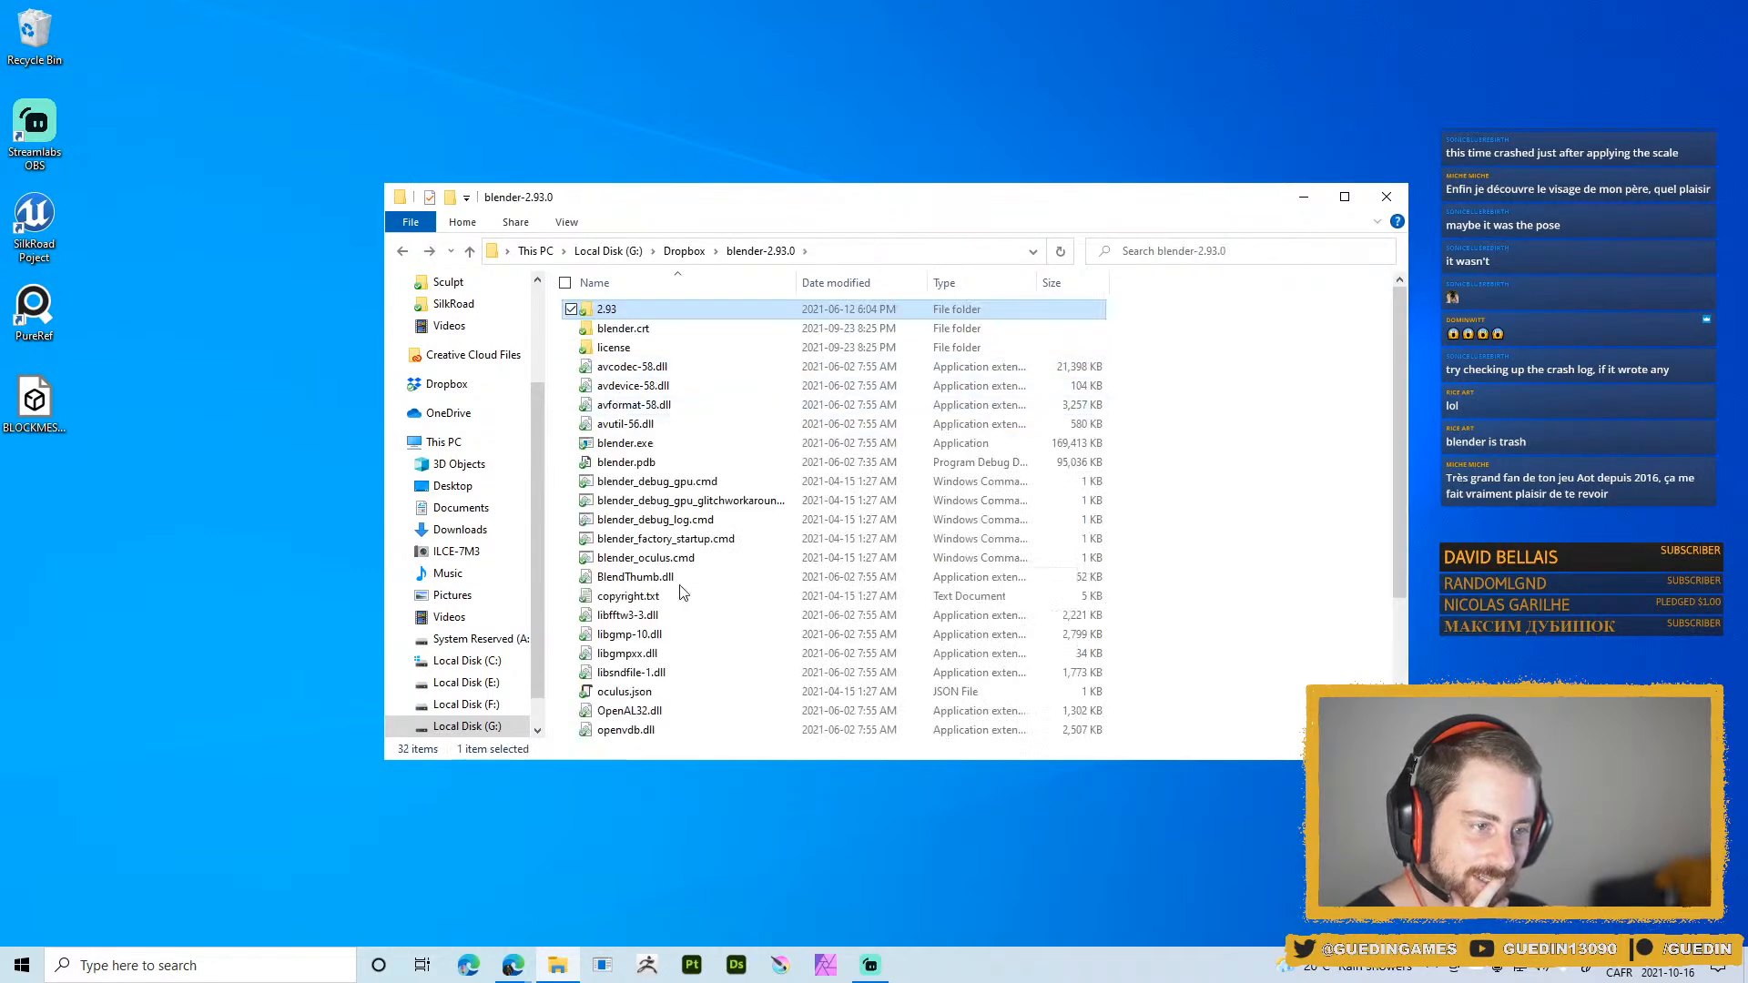
scroll(686, 546, down, 3)
scroll(714, 592, up, 3)
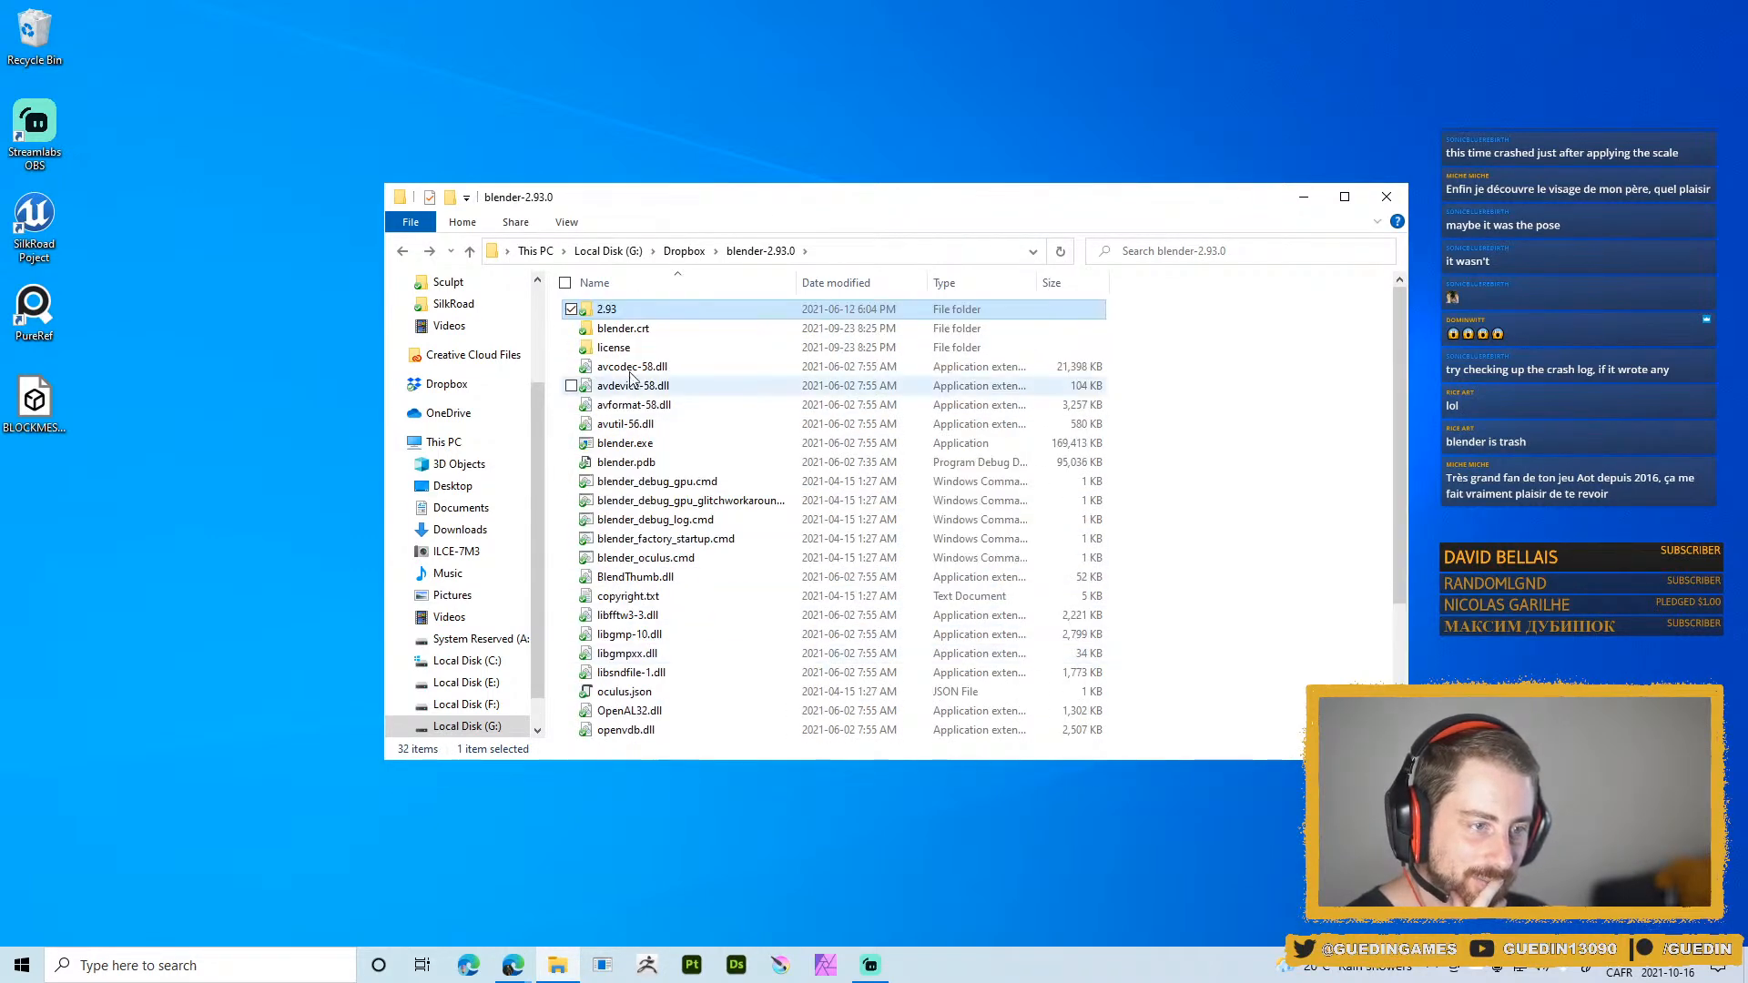
double_click(627, 312)
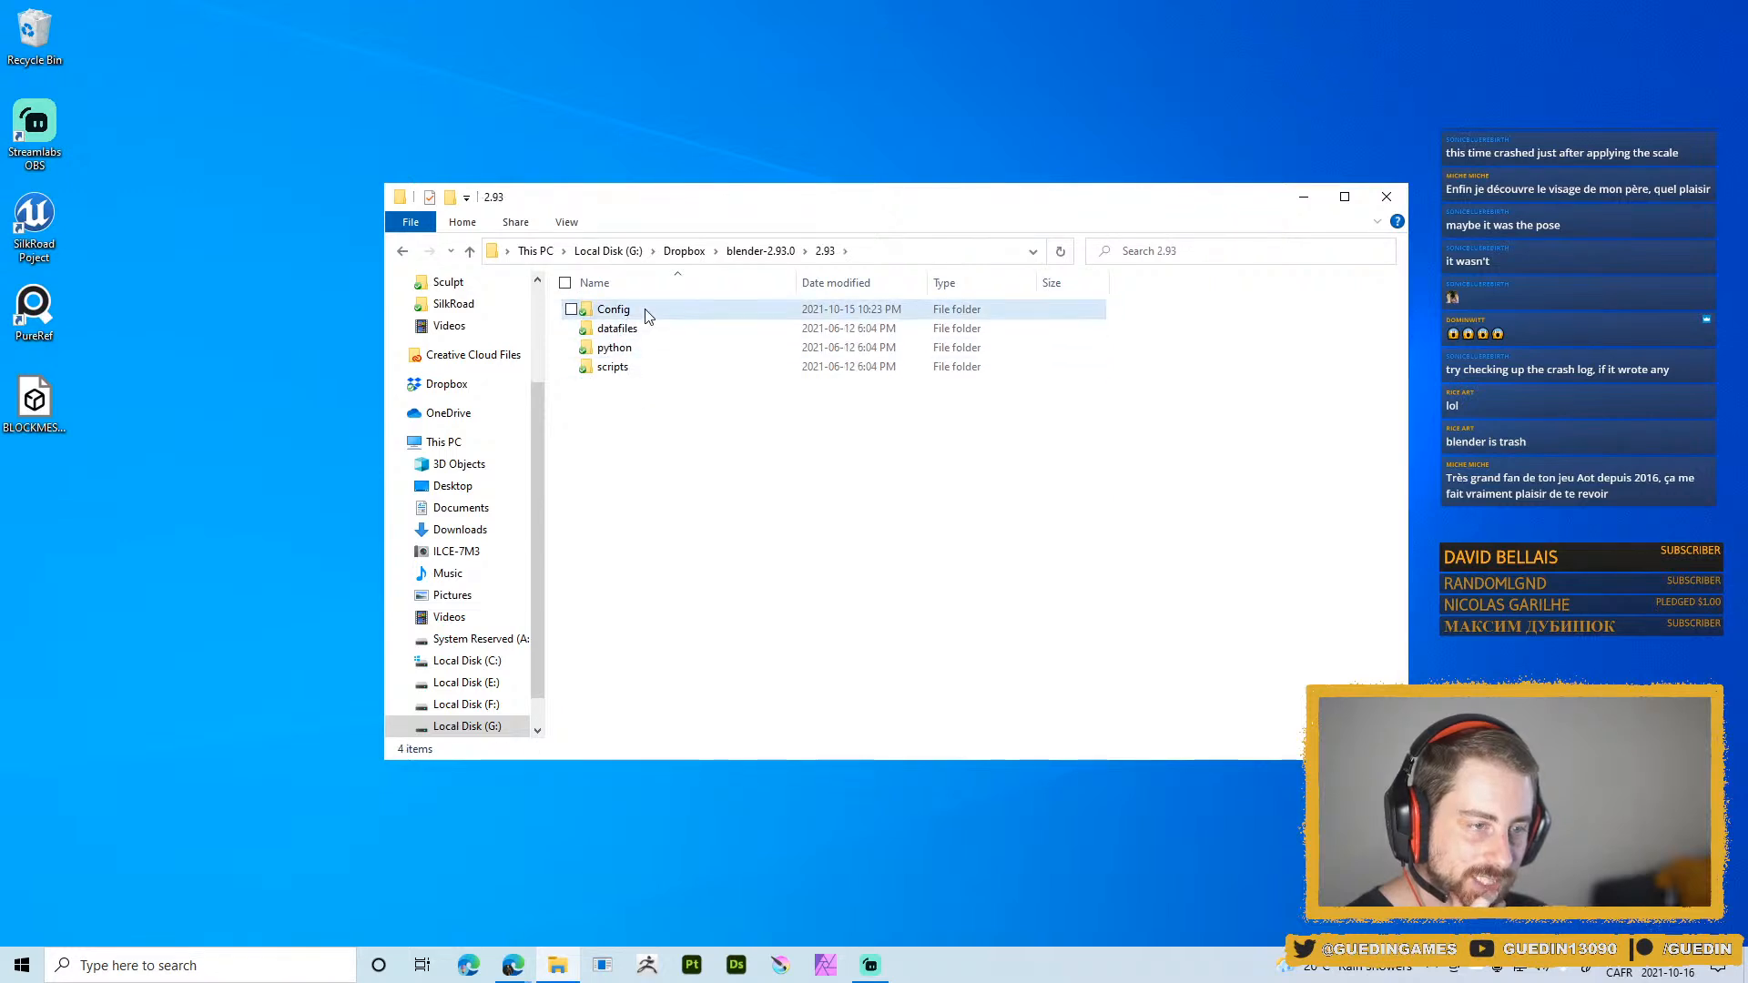
double_click(614, 310)
key(alt+Left)
double_click(628, 328)
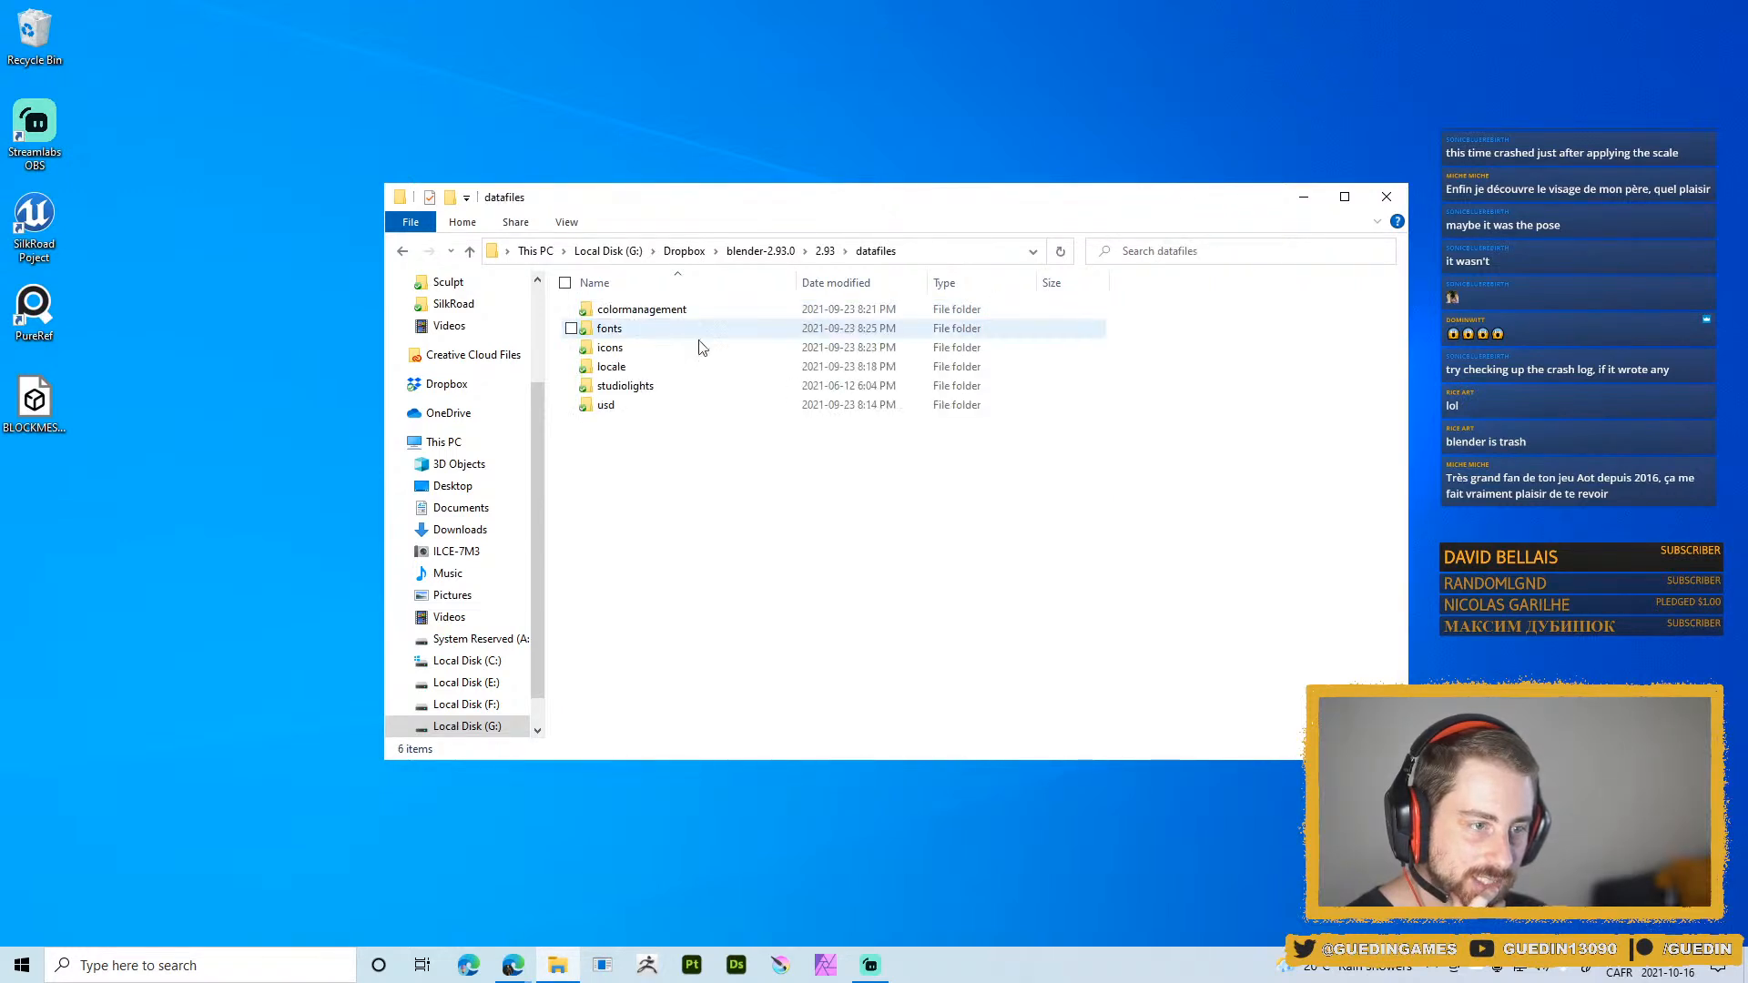
key(alt+Left)
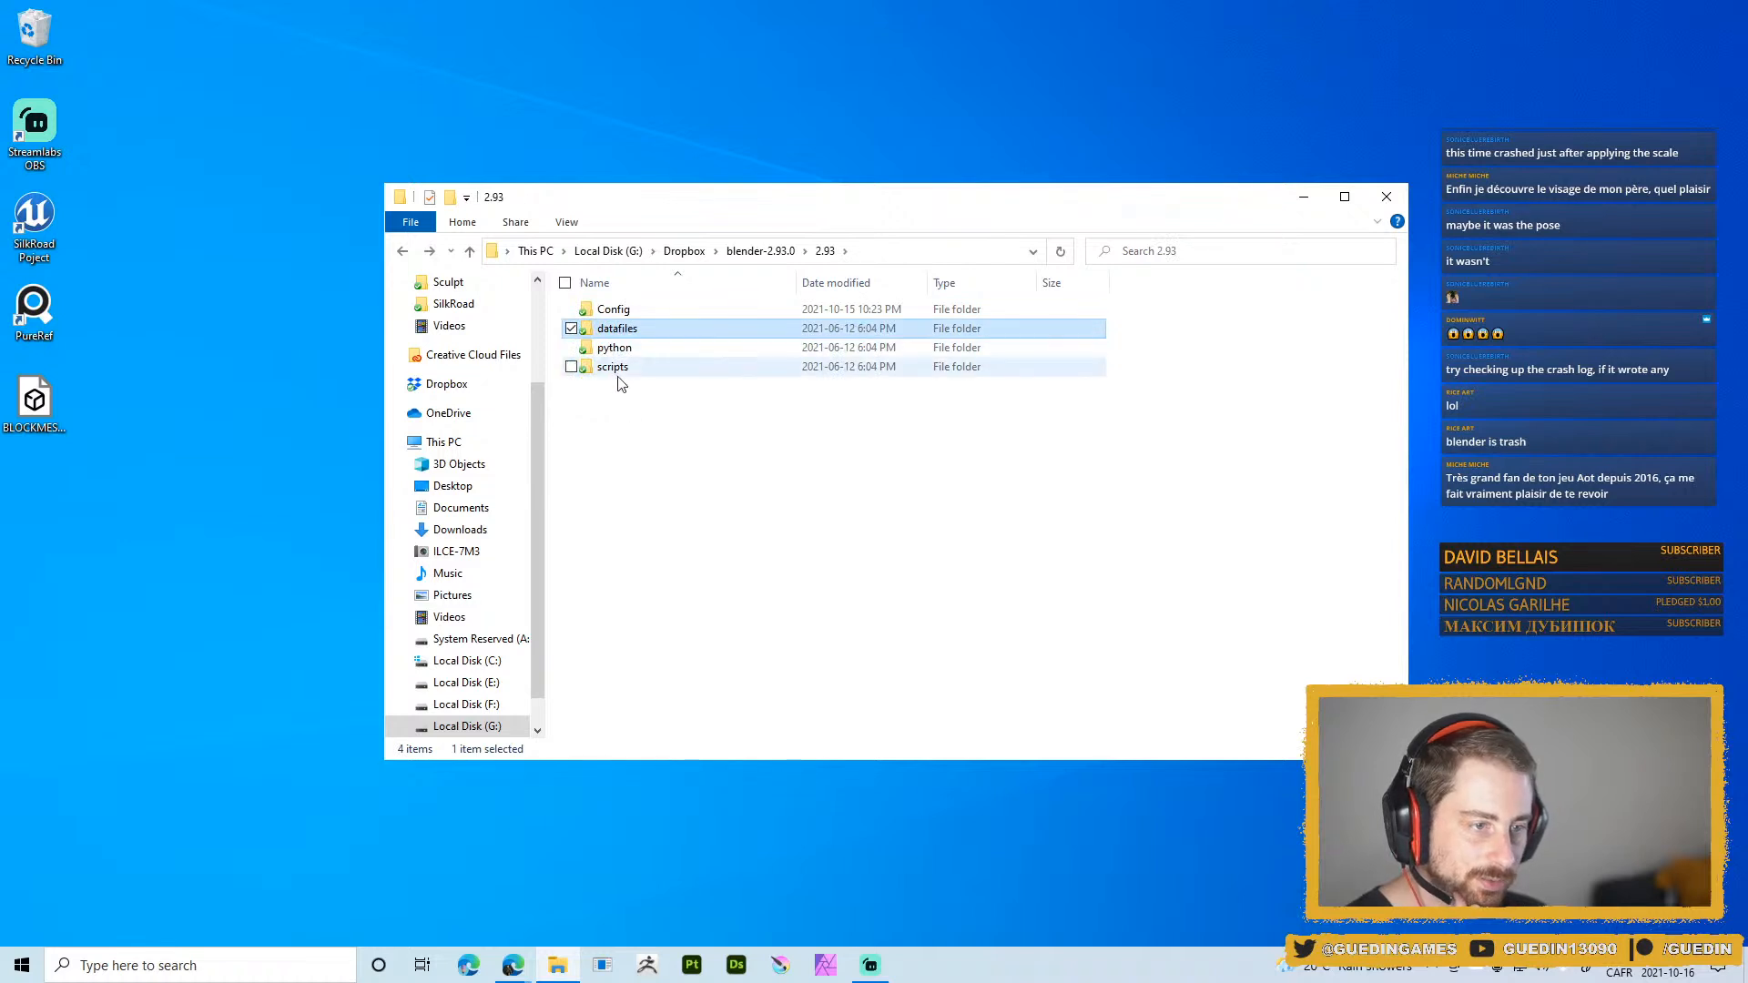
key(alt+Left)
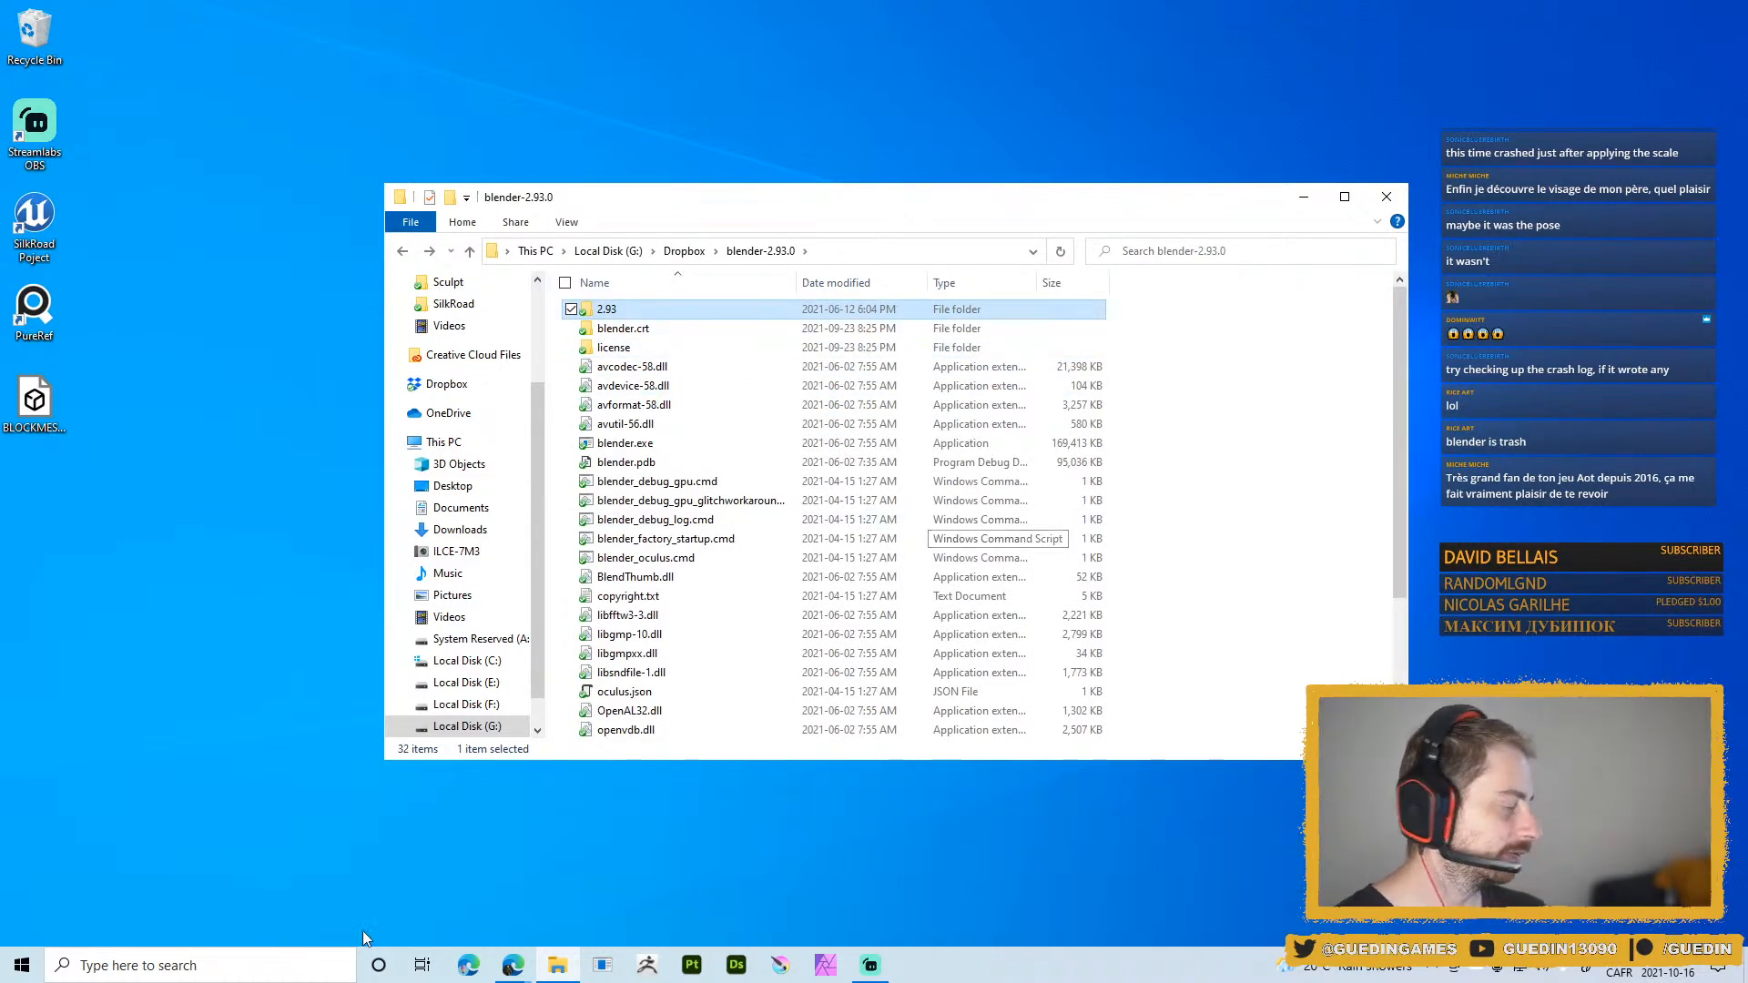
Relaunch Blender and open Task Manager while it loads
click(602, 965)
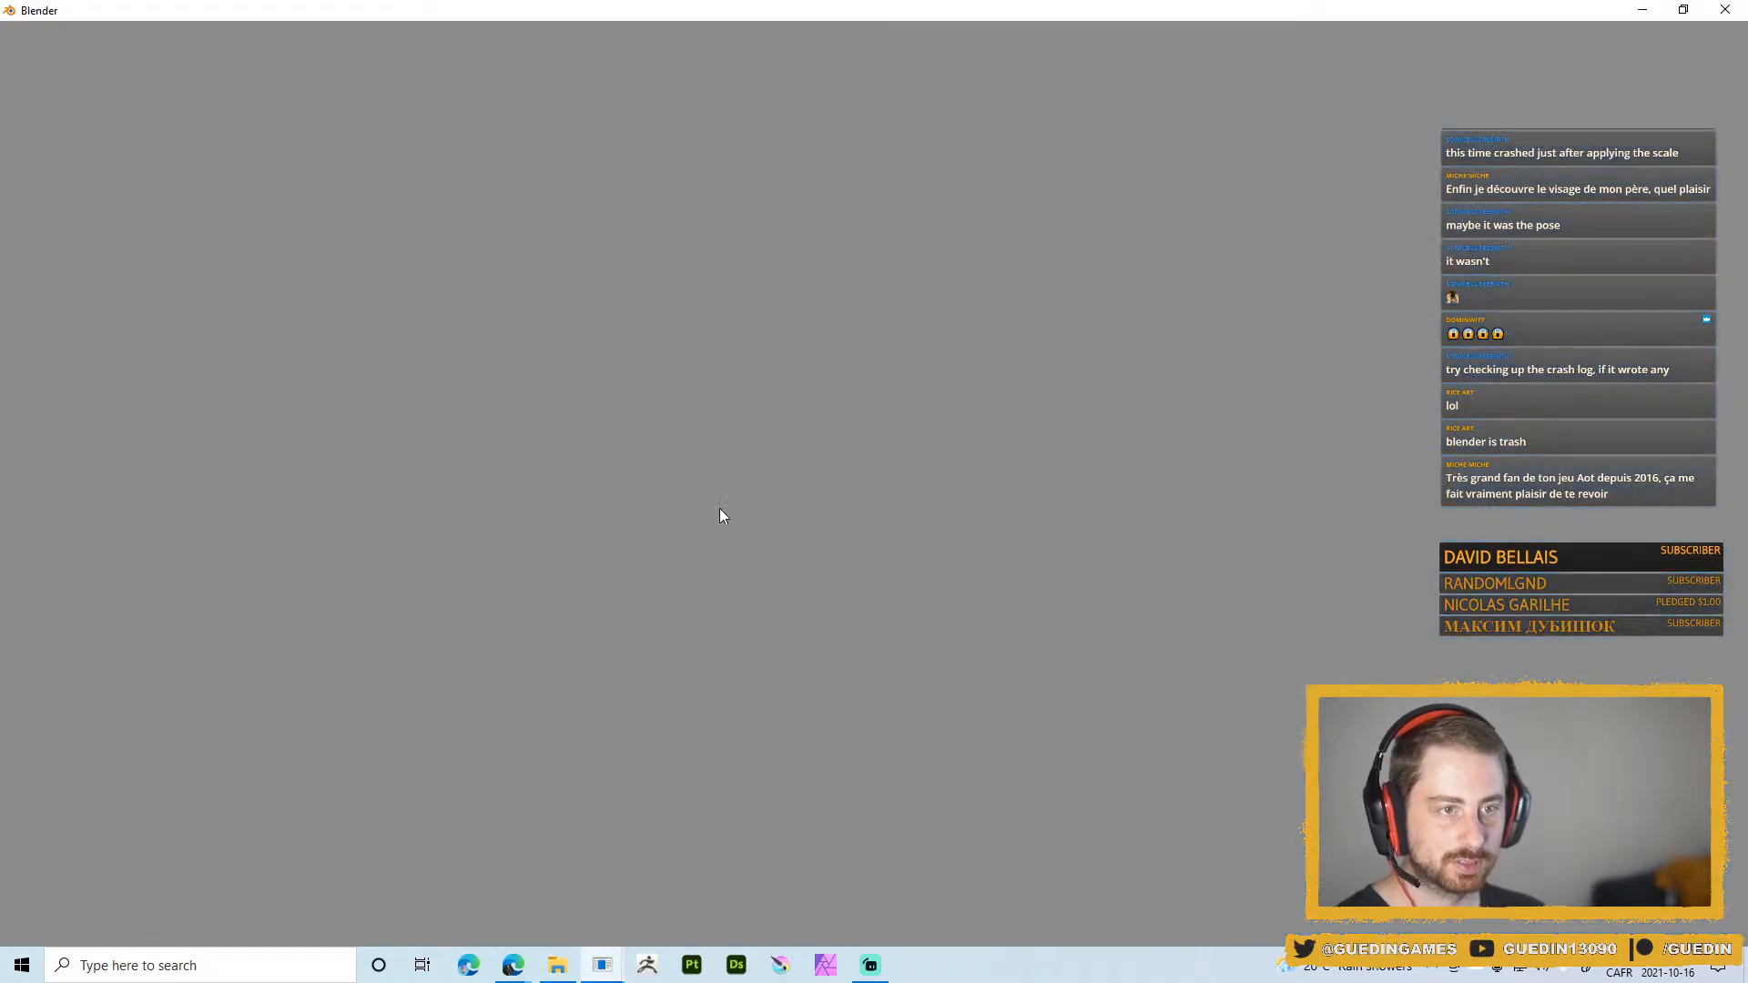
right_click(1094, 979)
click(1149, 889)
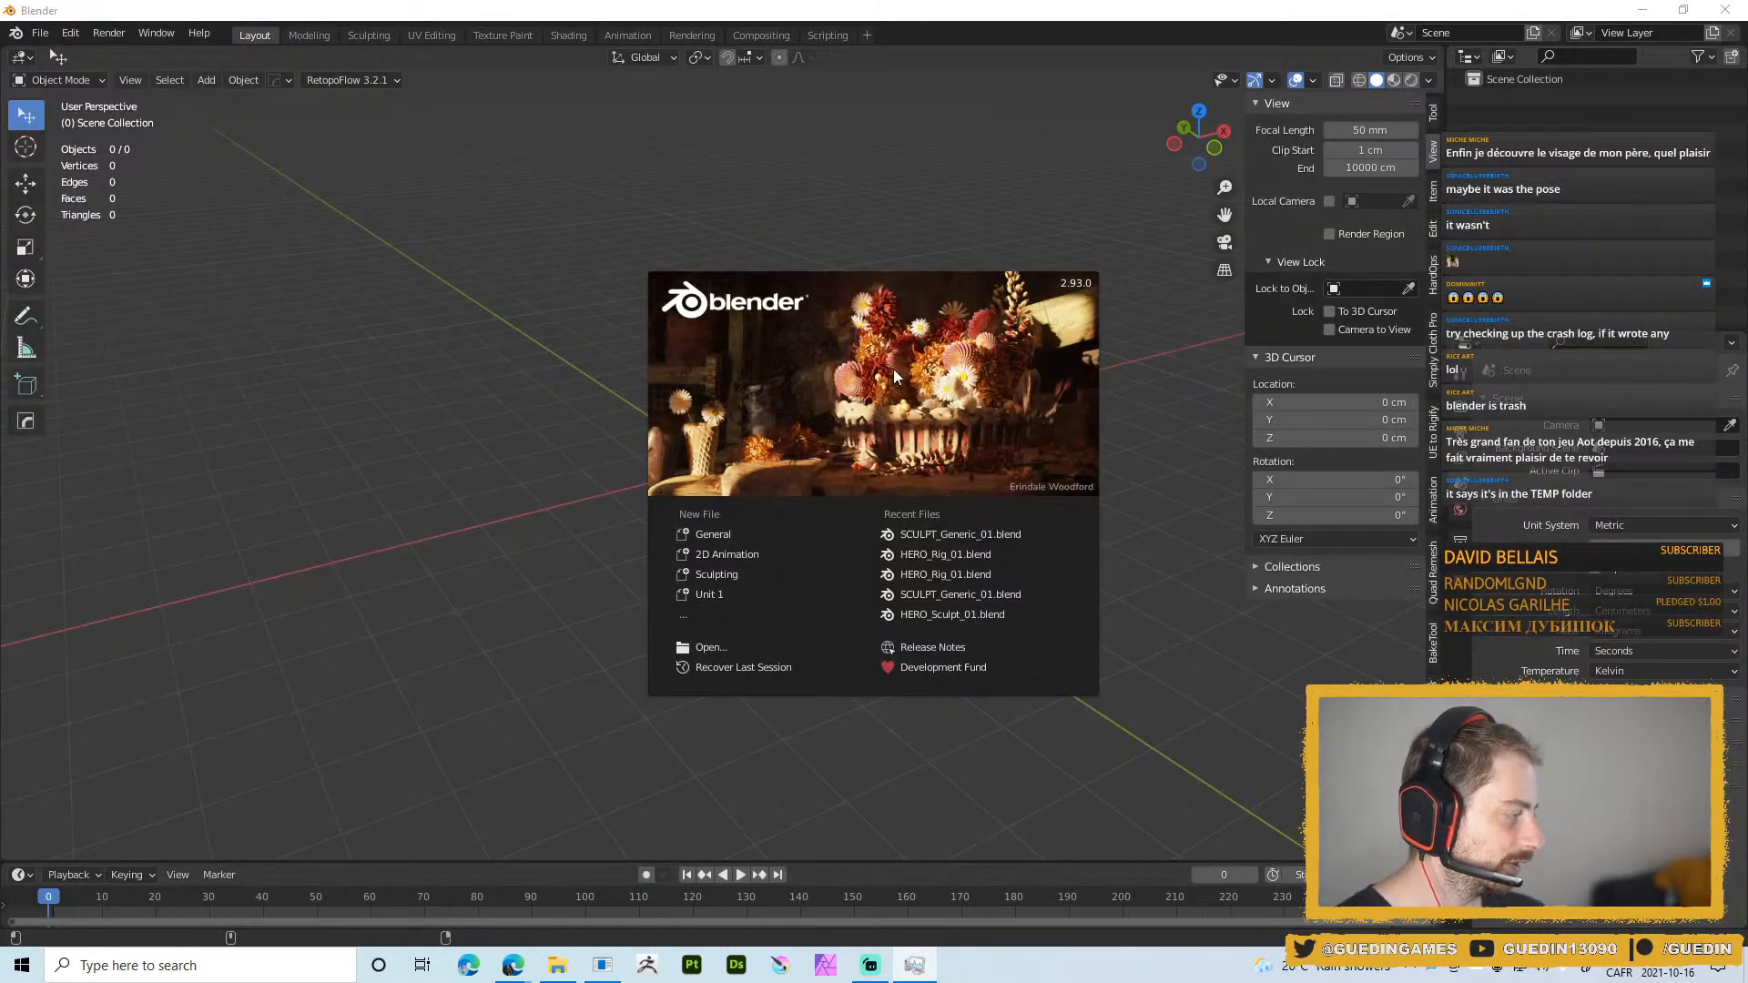
Switch back to File Explorer and check the Config folder inside 2.93 for a crash log
key(alt+Tab)
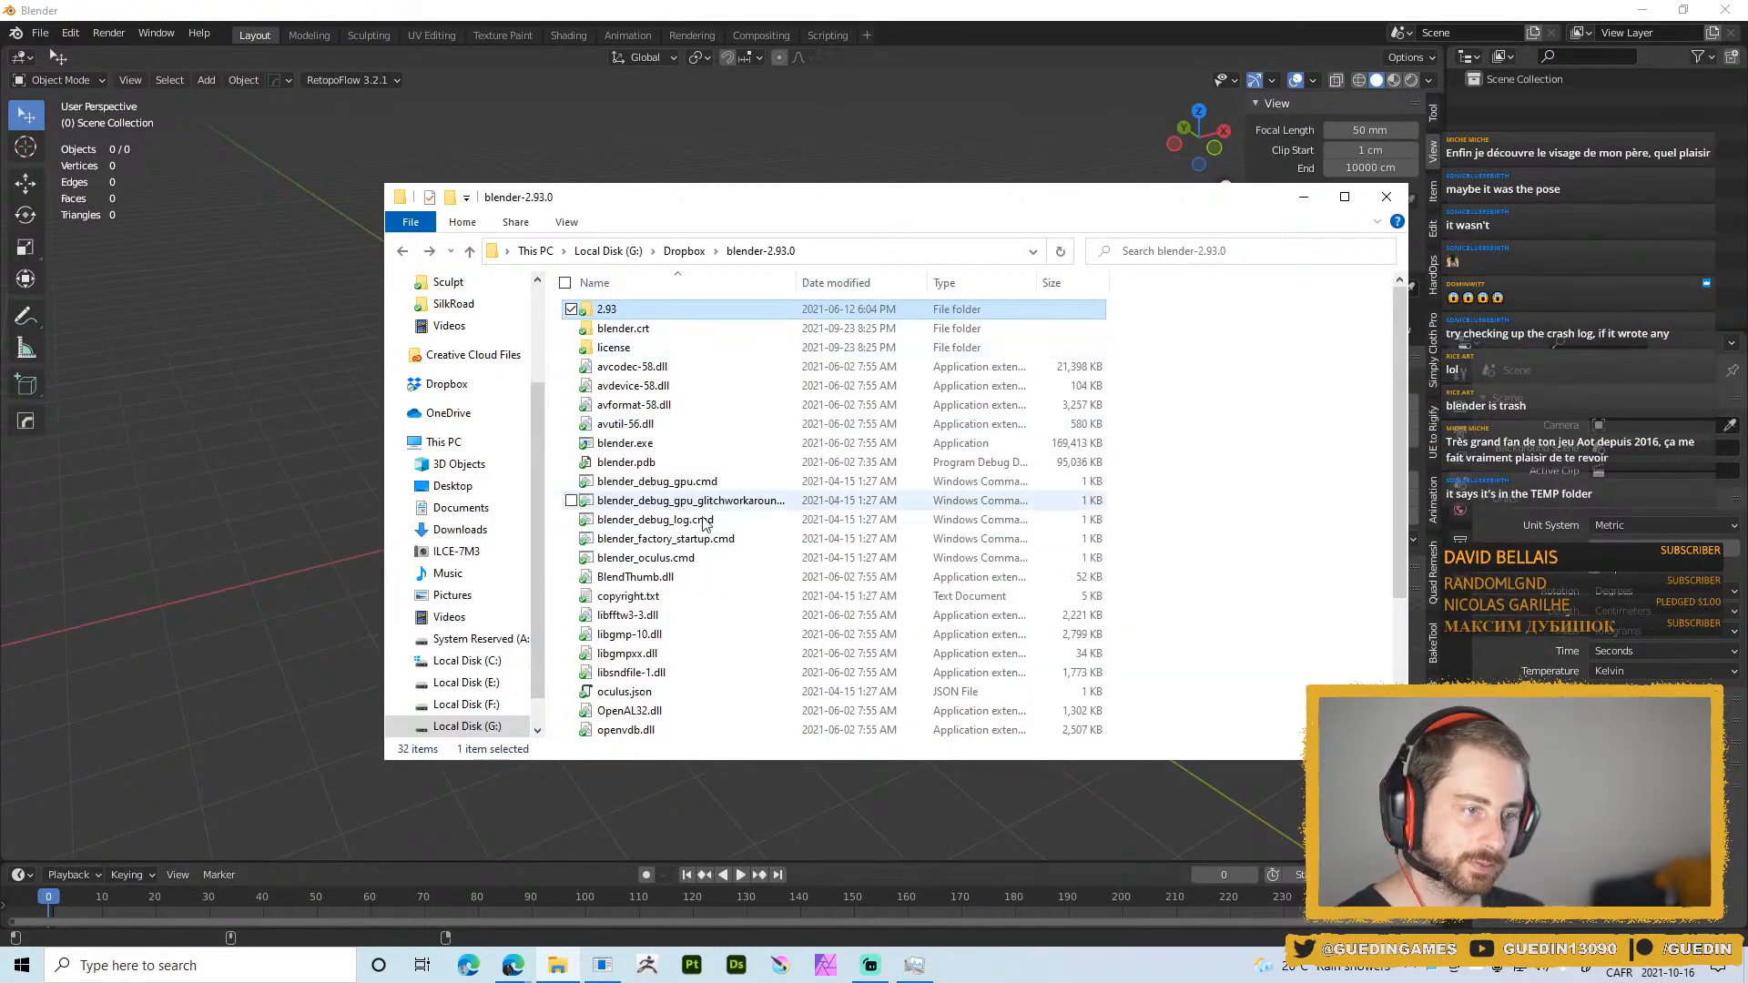
scroll(705, 524, down, 1)
scroll(637, 546, up, 1)
double_click(620, 310)
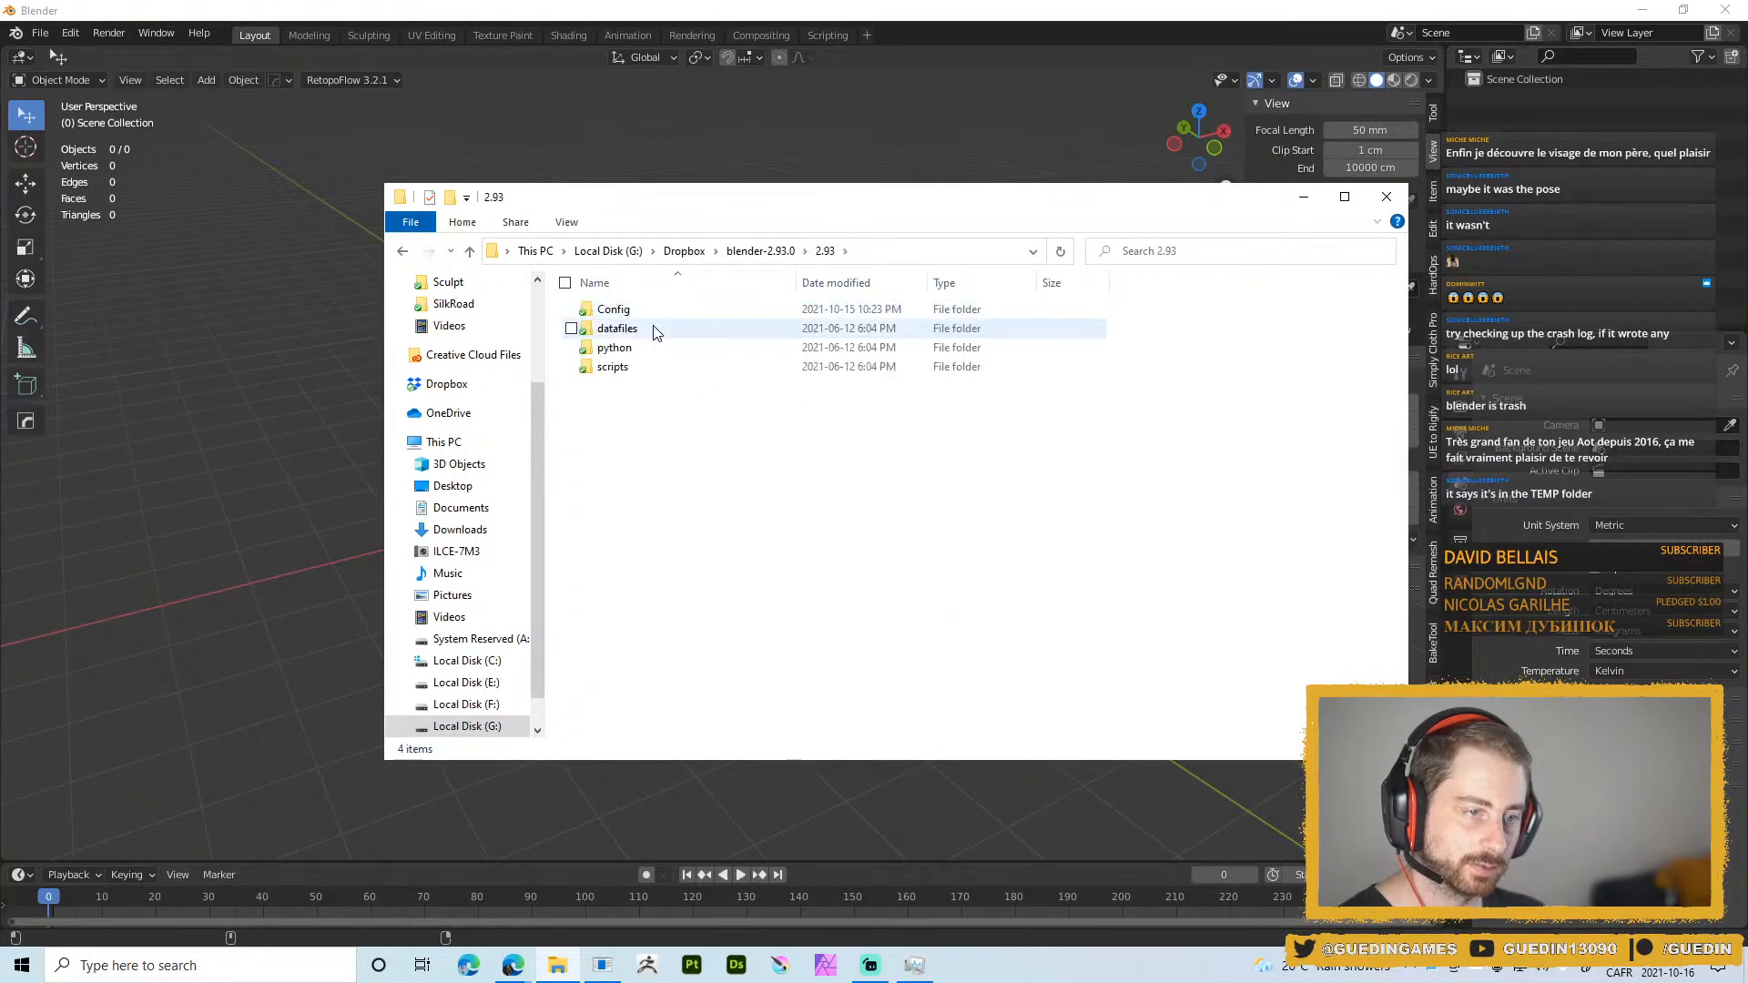
double_click(628, 311)
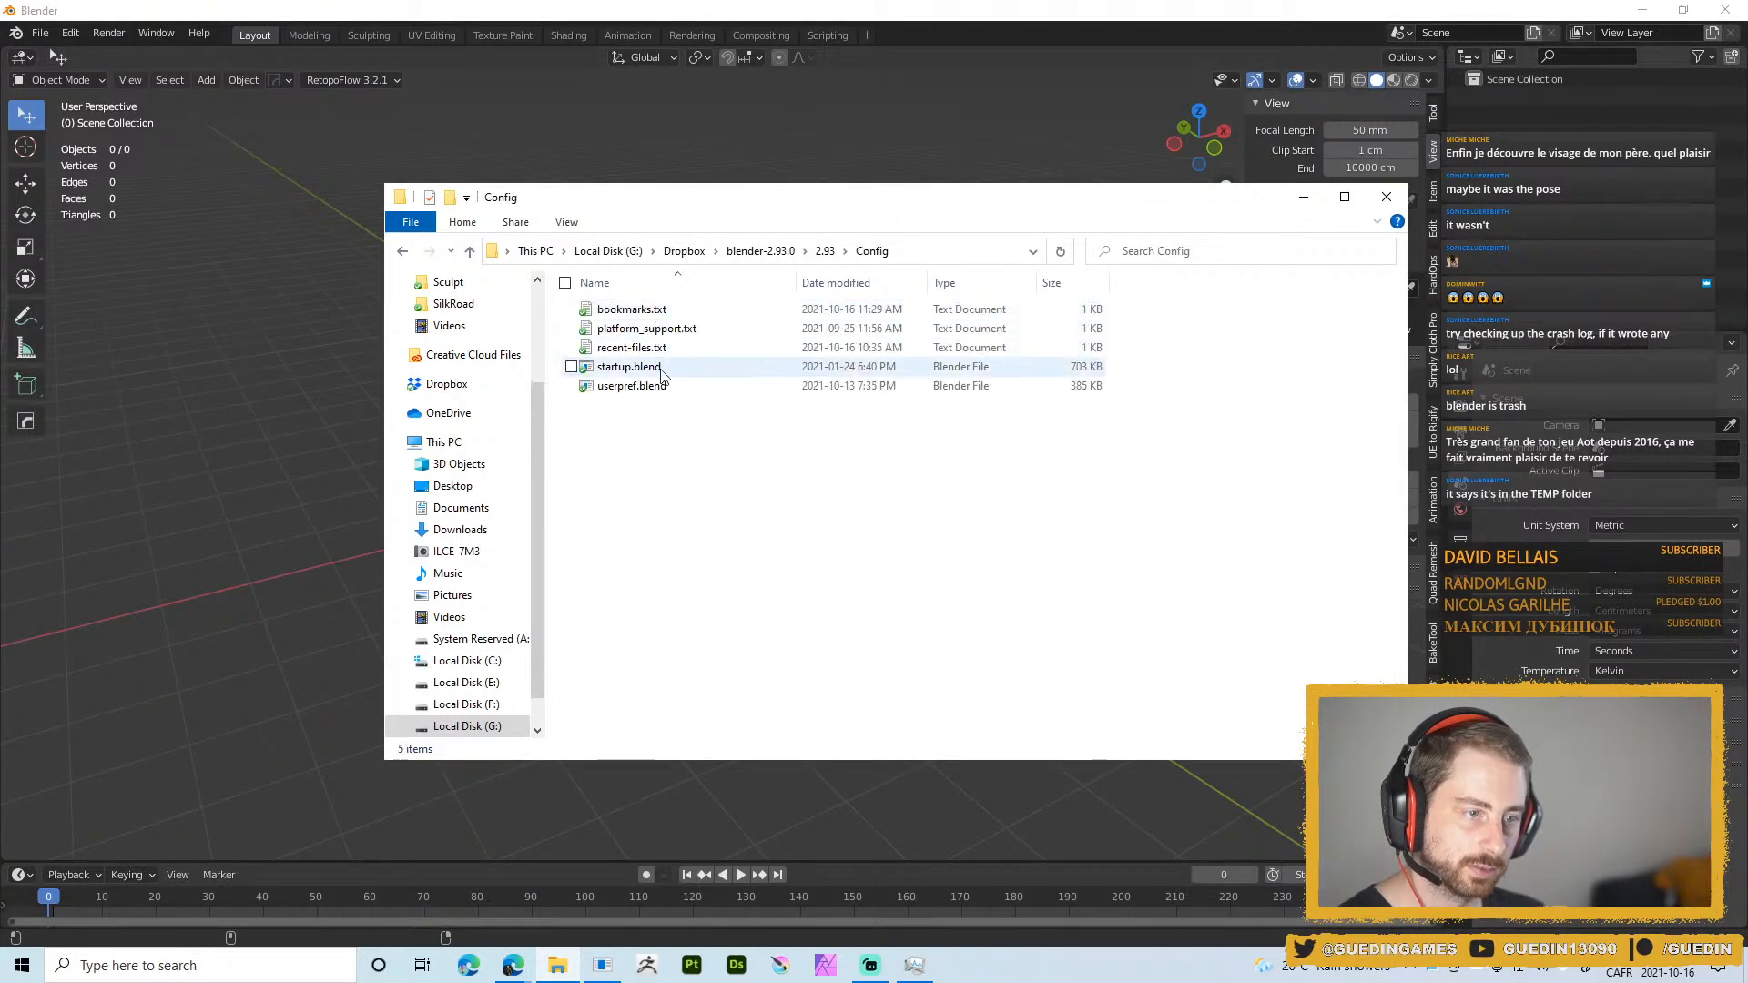
Check the datafiles folder inside 2.93 for a crash log and return to the blender-2.93.0 folder
key(alt+Left)
double_click(640, 330)
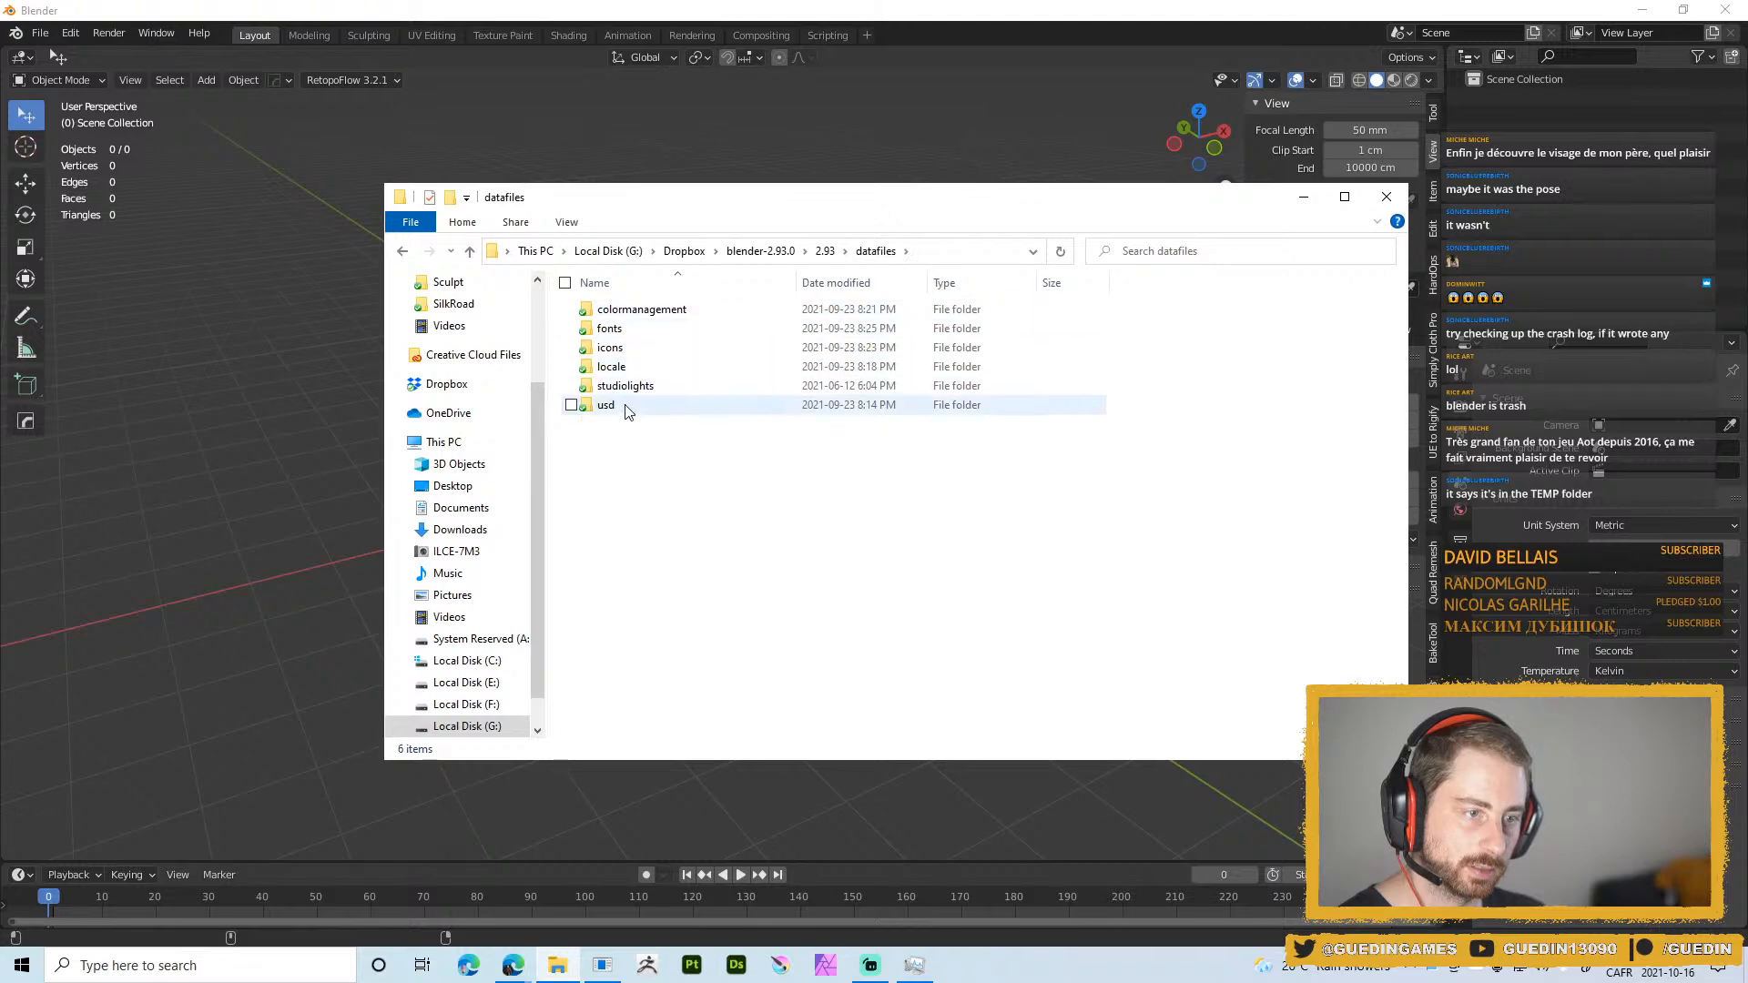
key(alt+Left)
key(alt+Left)
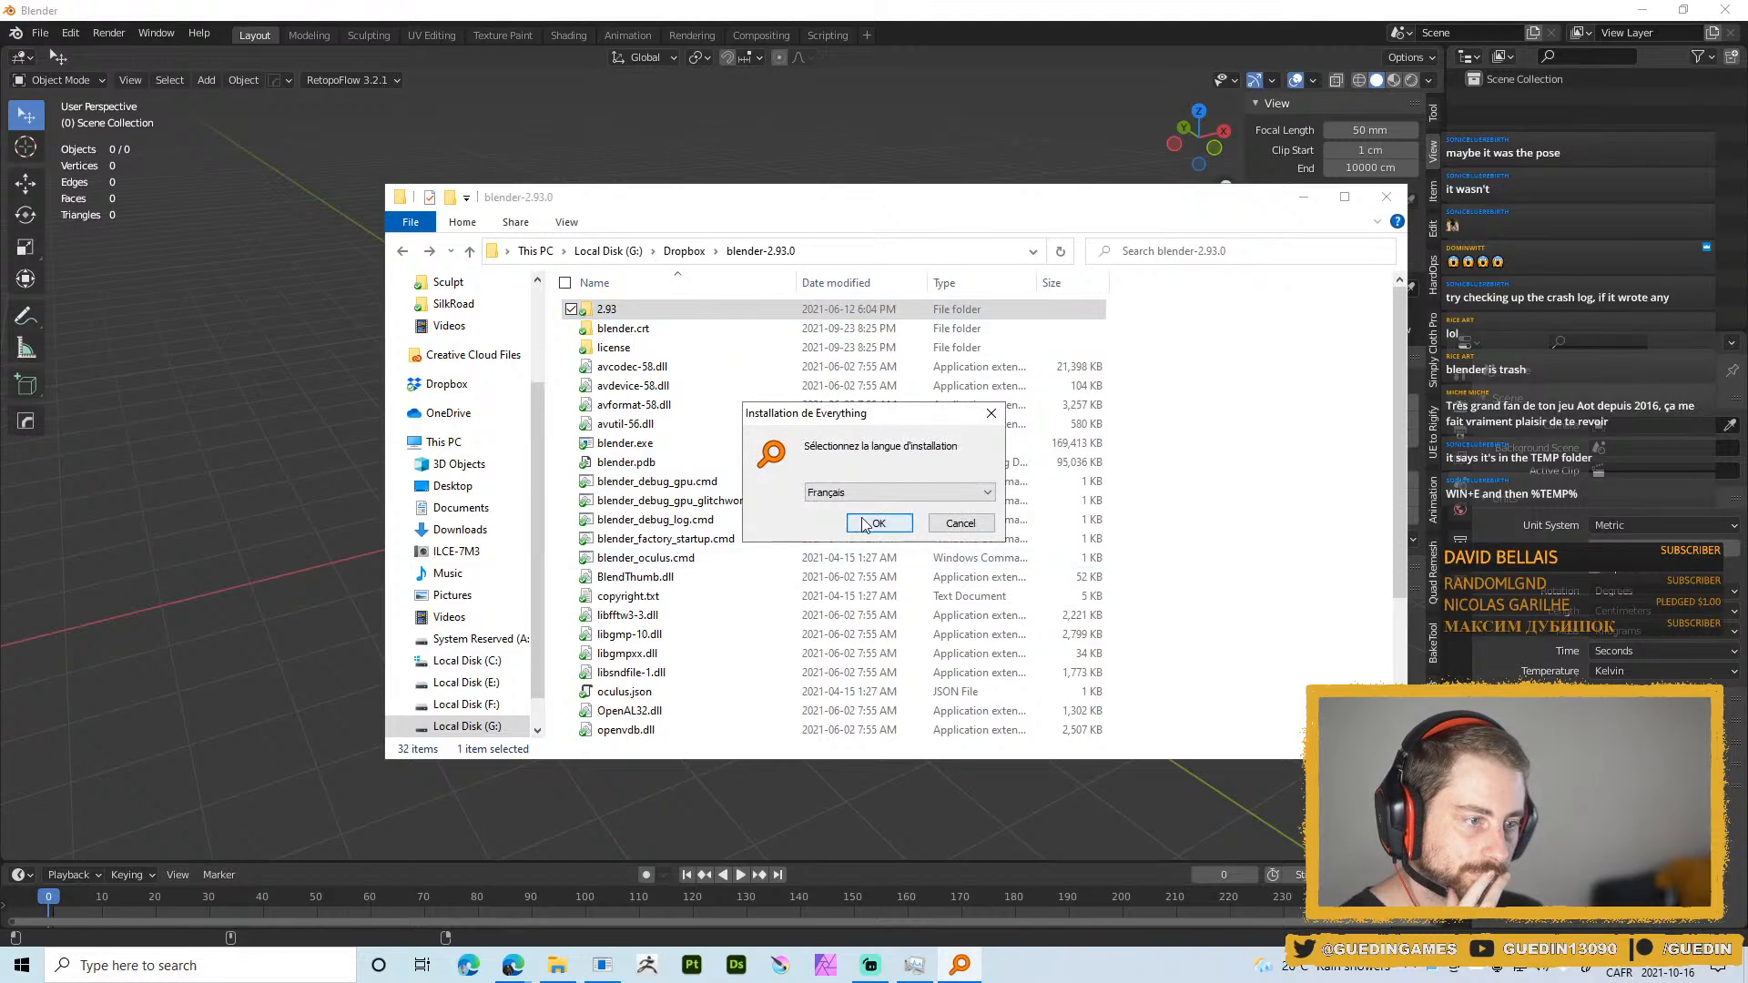
Install Everything in French, keeping the installation folder C:\Program Files\Everything and the default settings location and NTFS indexing service
click(854, 522)
click(975, 627)
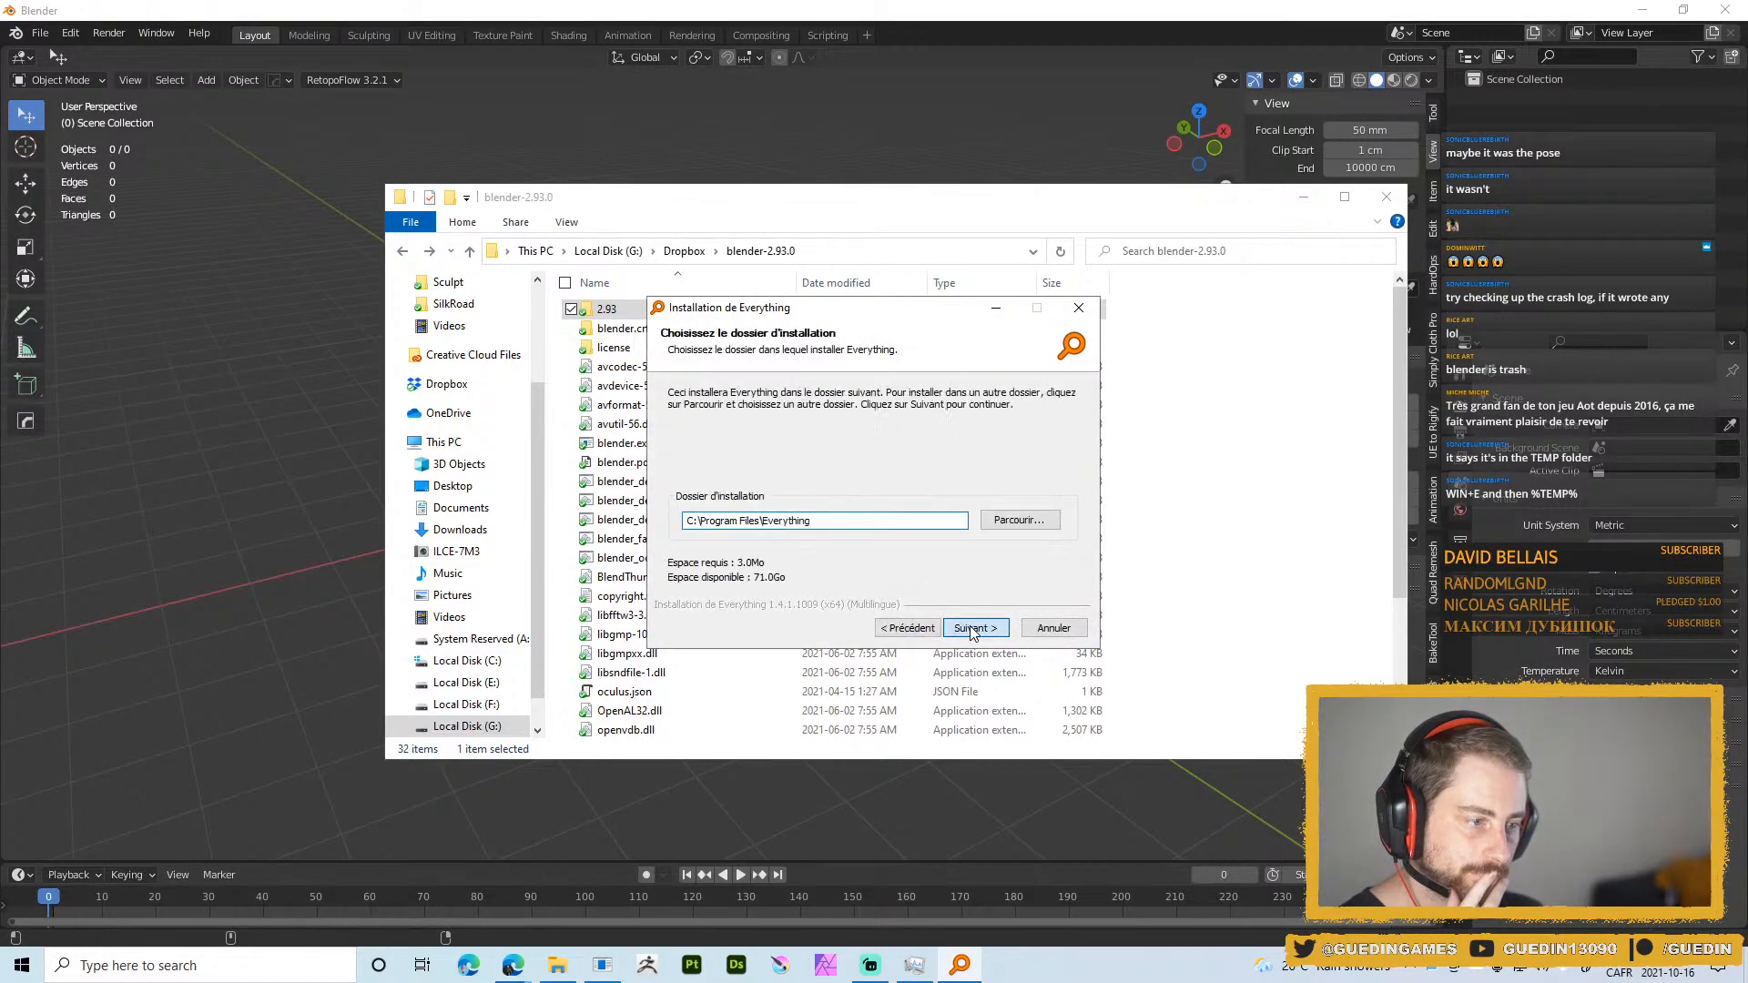
click(972, 628)
click(972, 628)
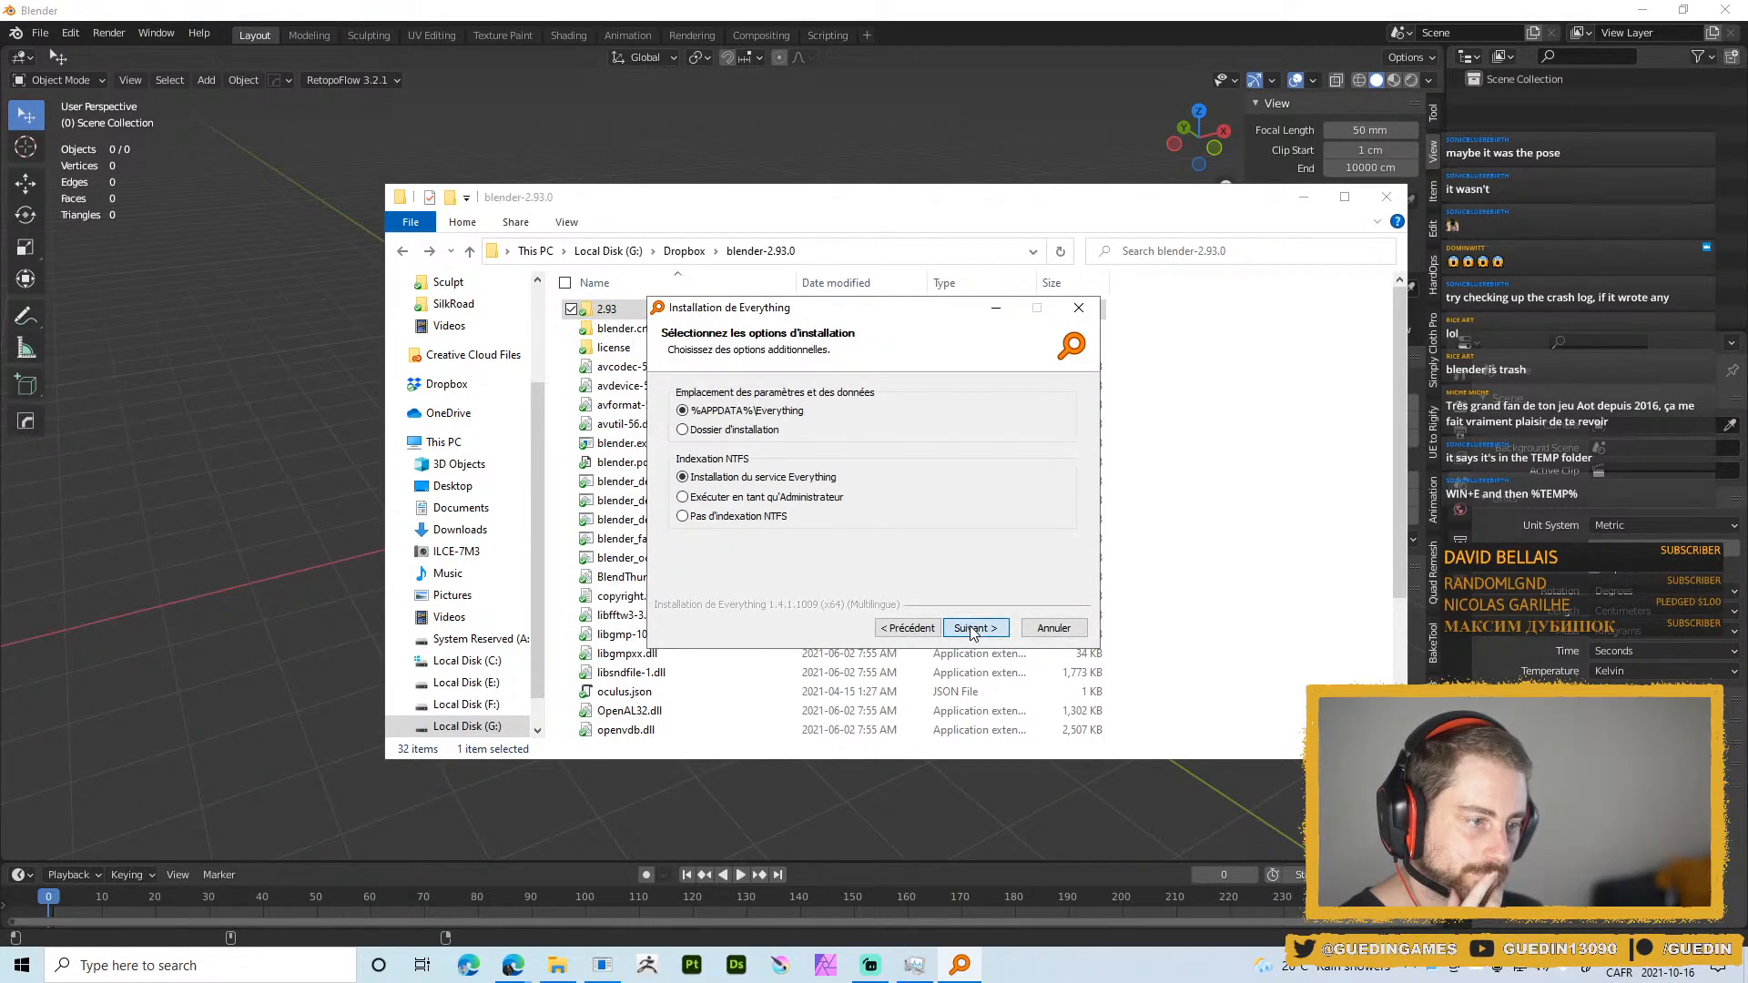
click(972, 628)
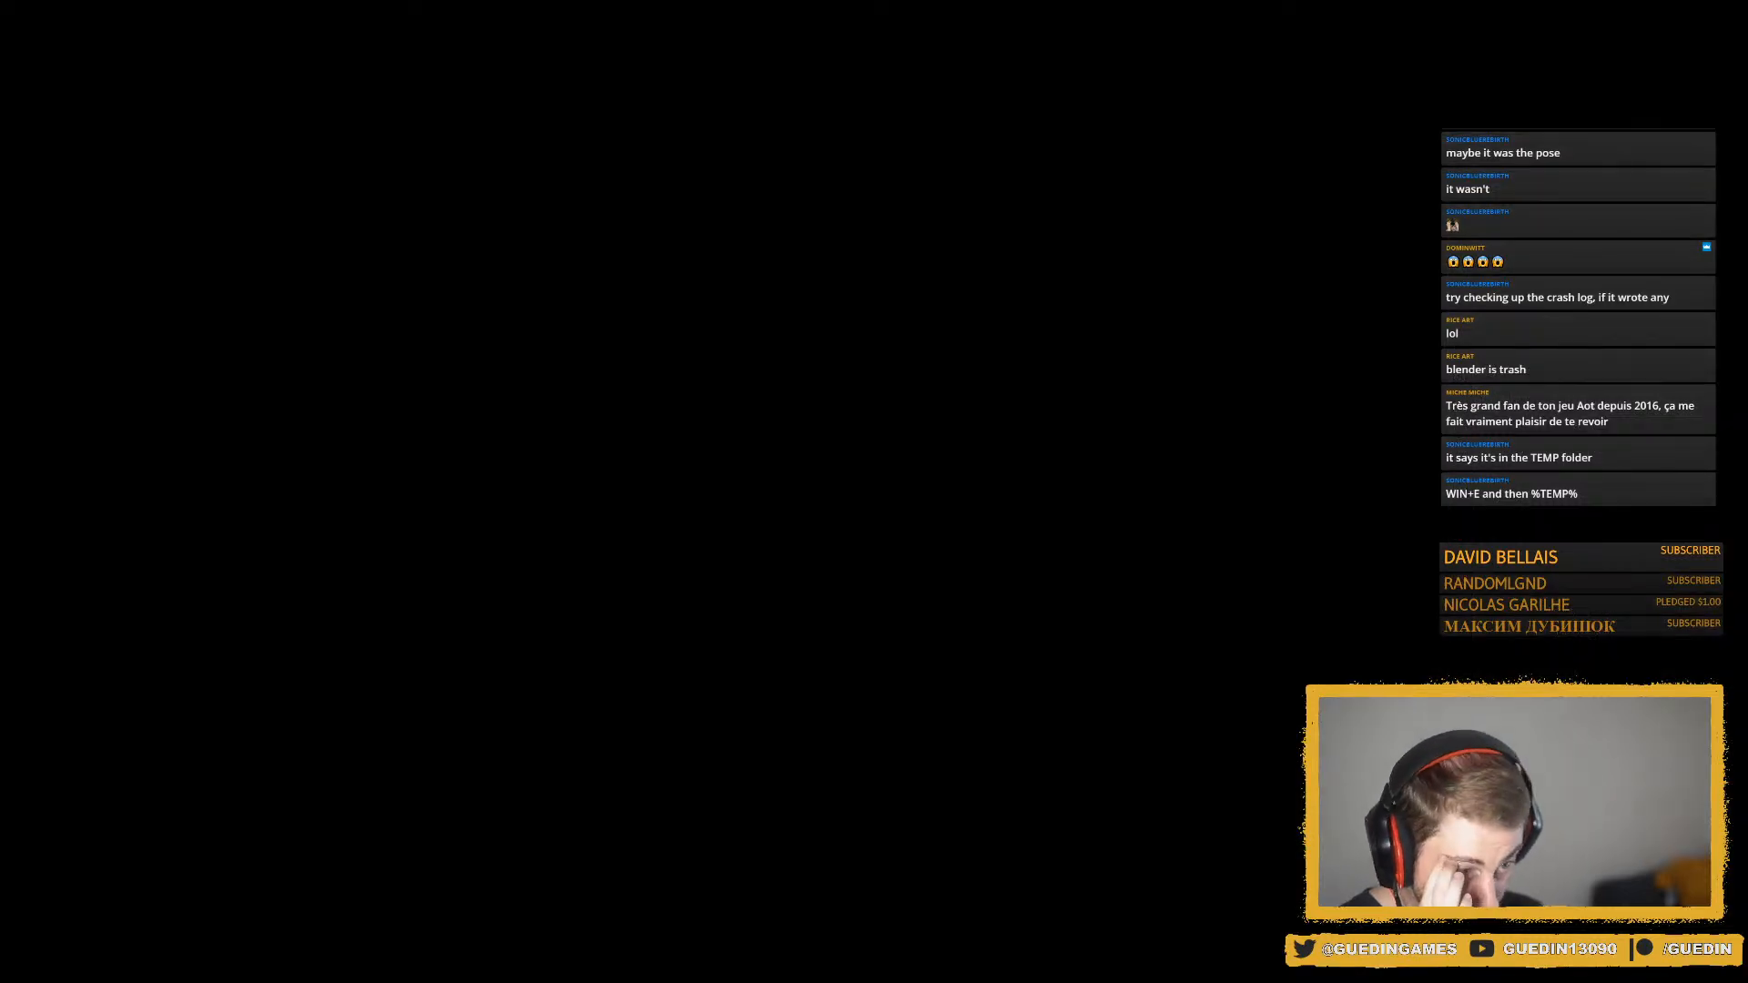
Search Windows for Everything and launch it
key(super)
text(e)
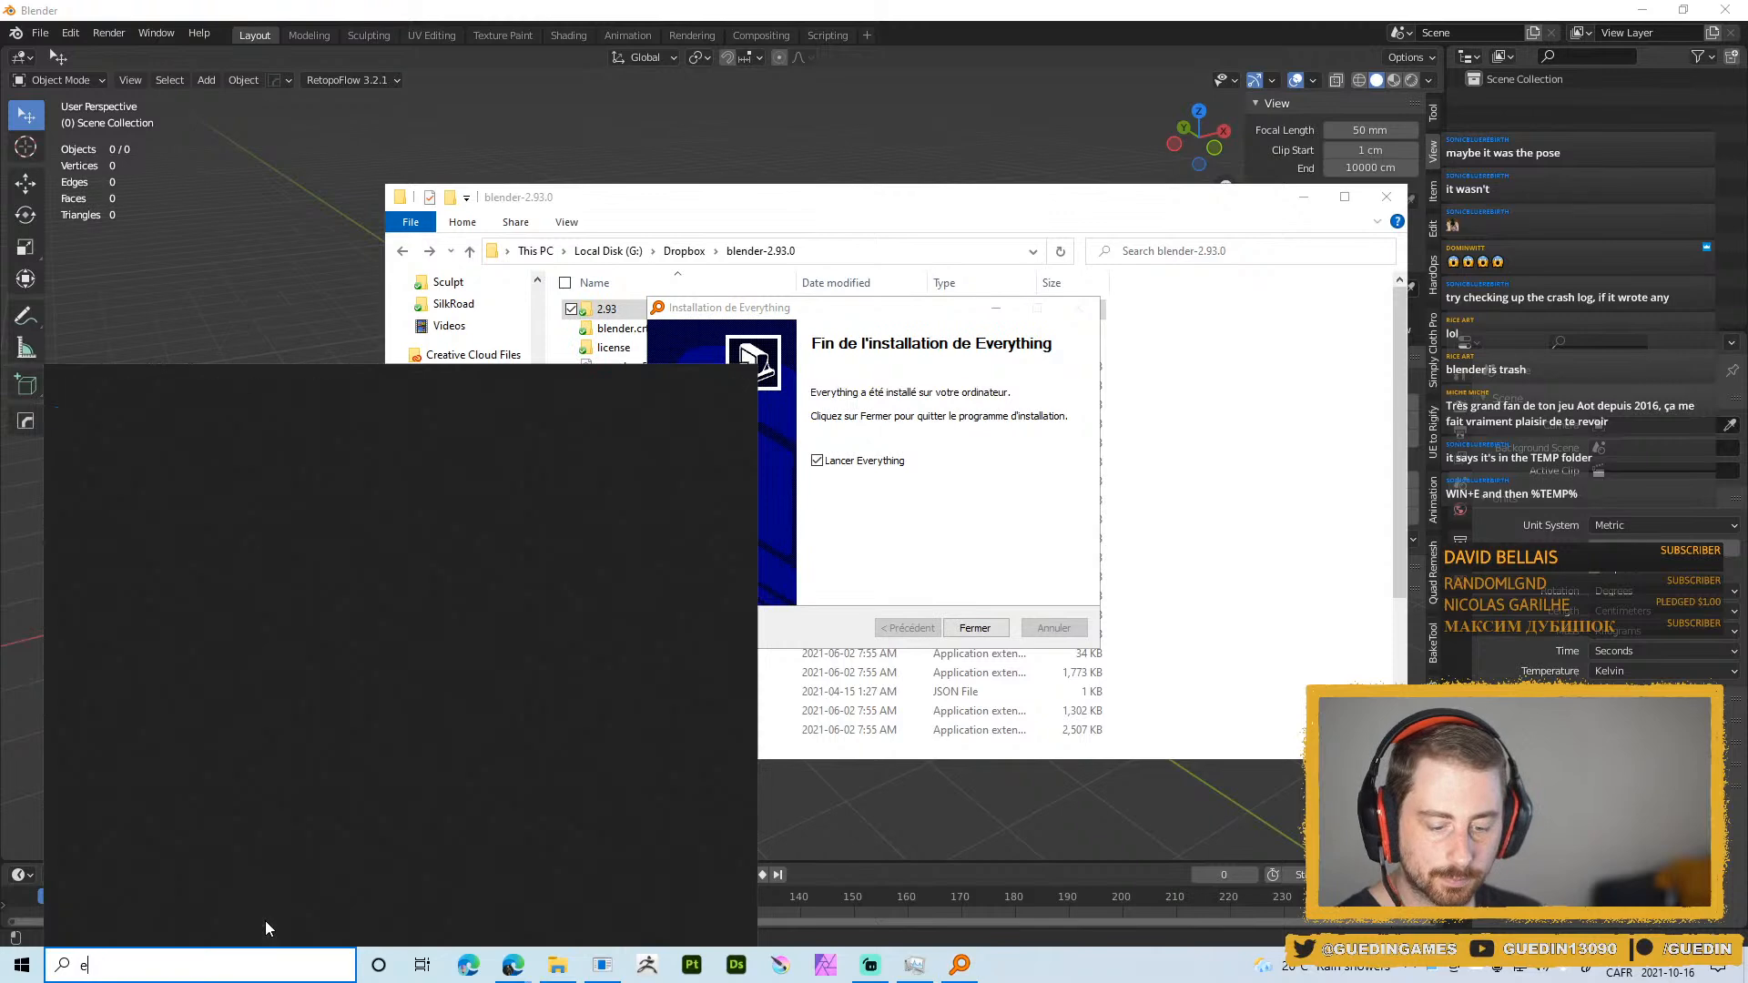
text(verything)
key(Return)
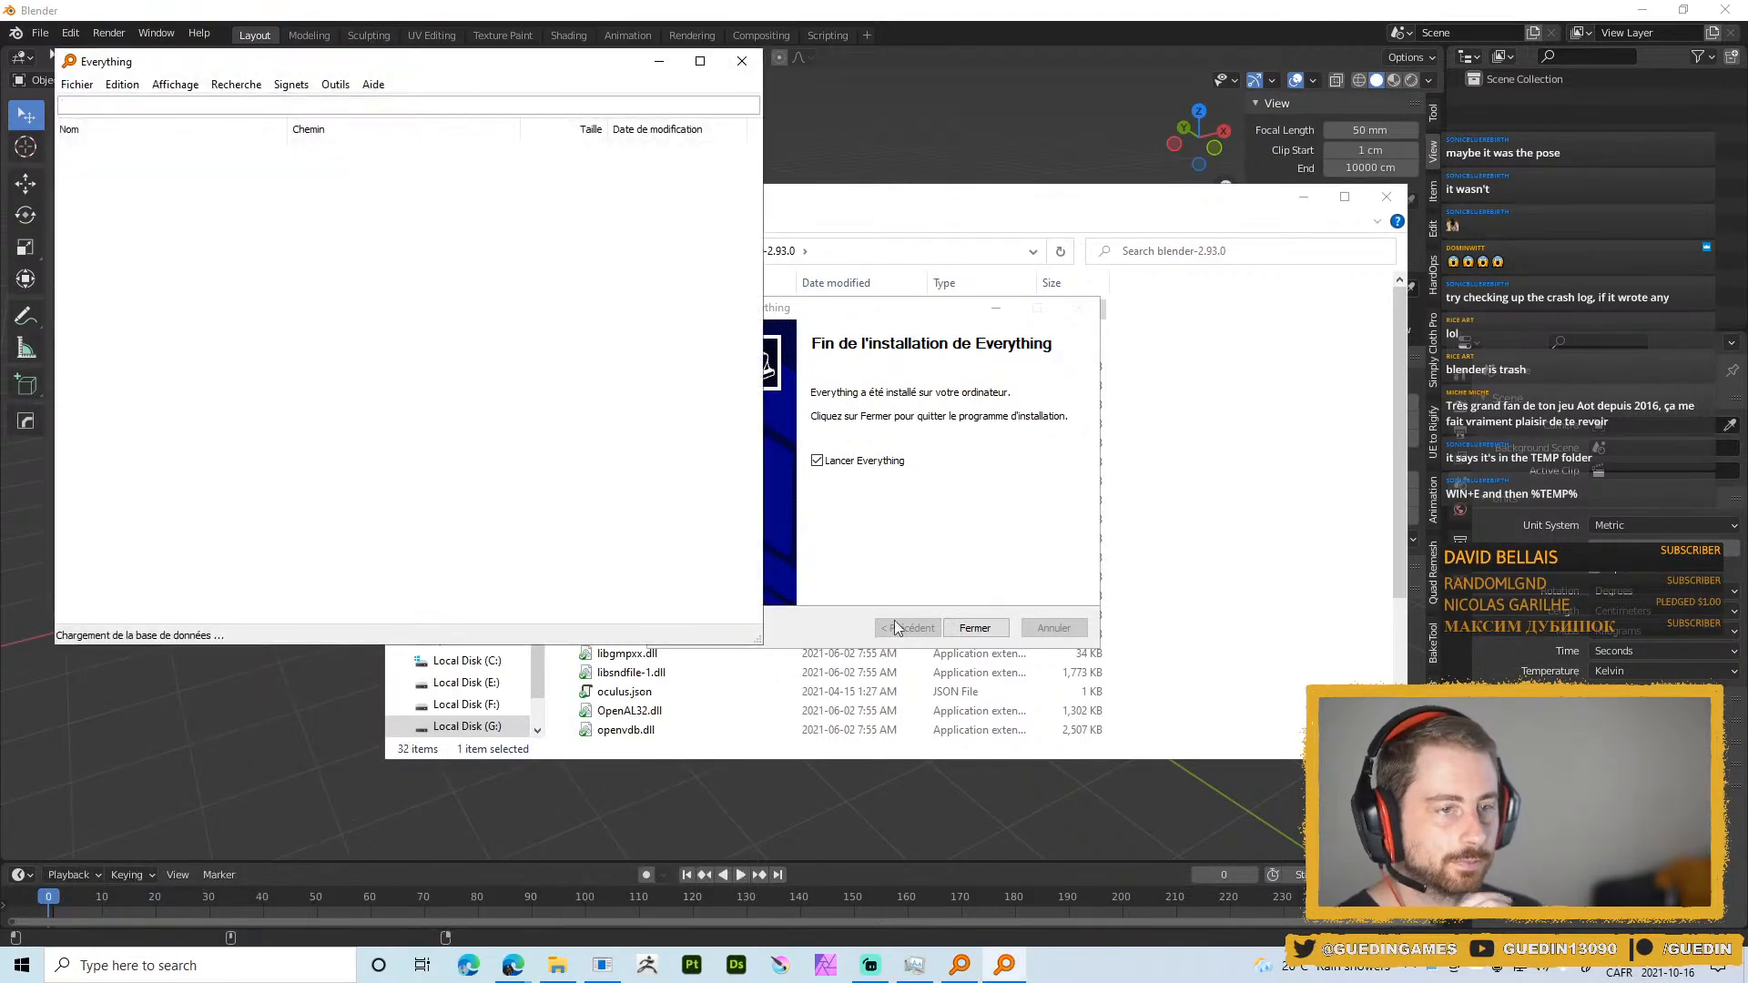
Finish the Everything installer and close the Everything search window
click(896, 593)
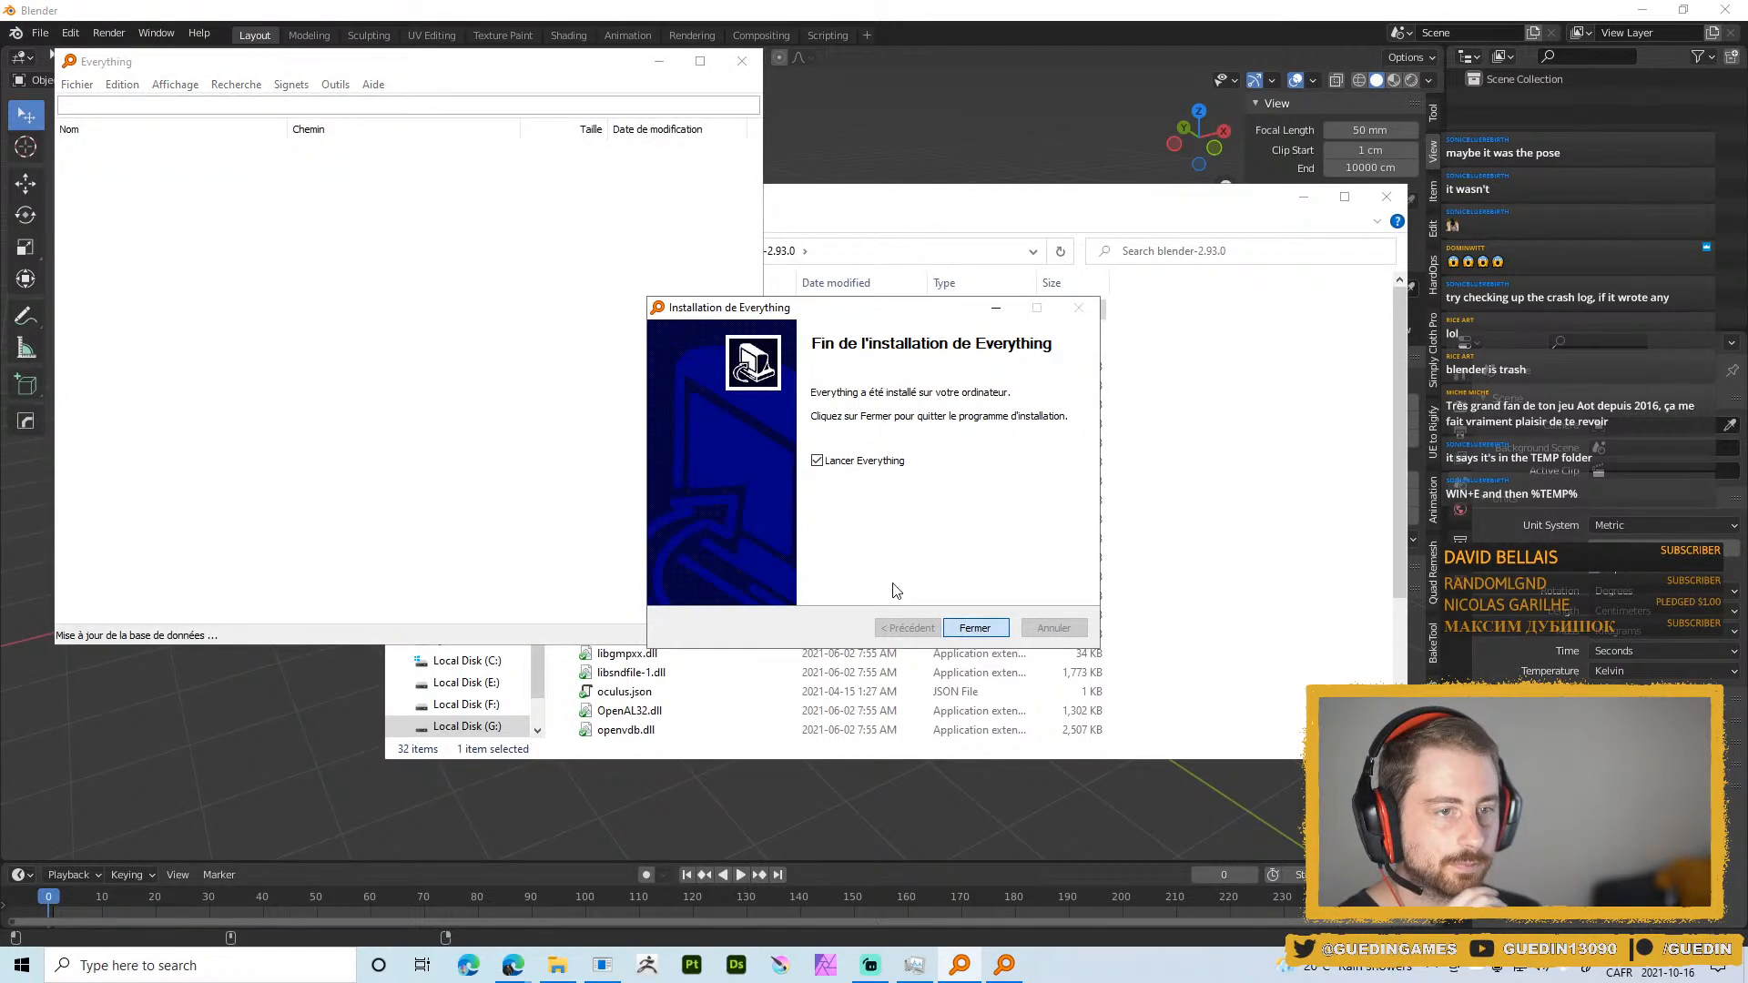
click(968, 625)
drag(421, 65, 917, 231)
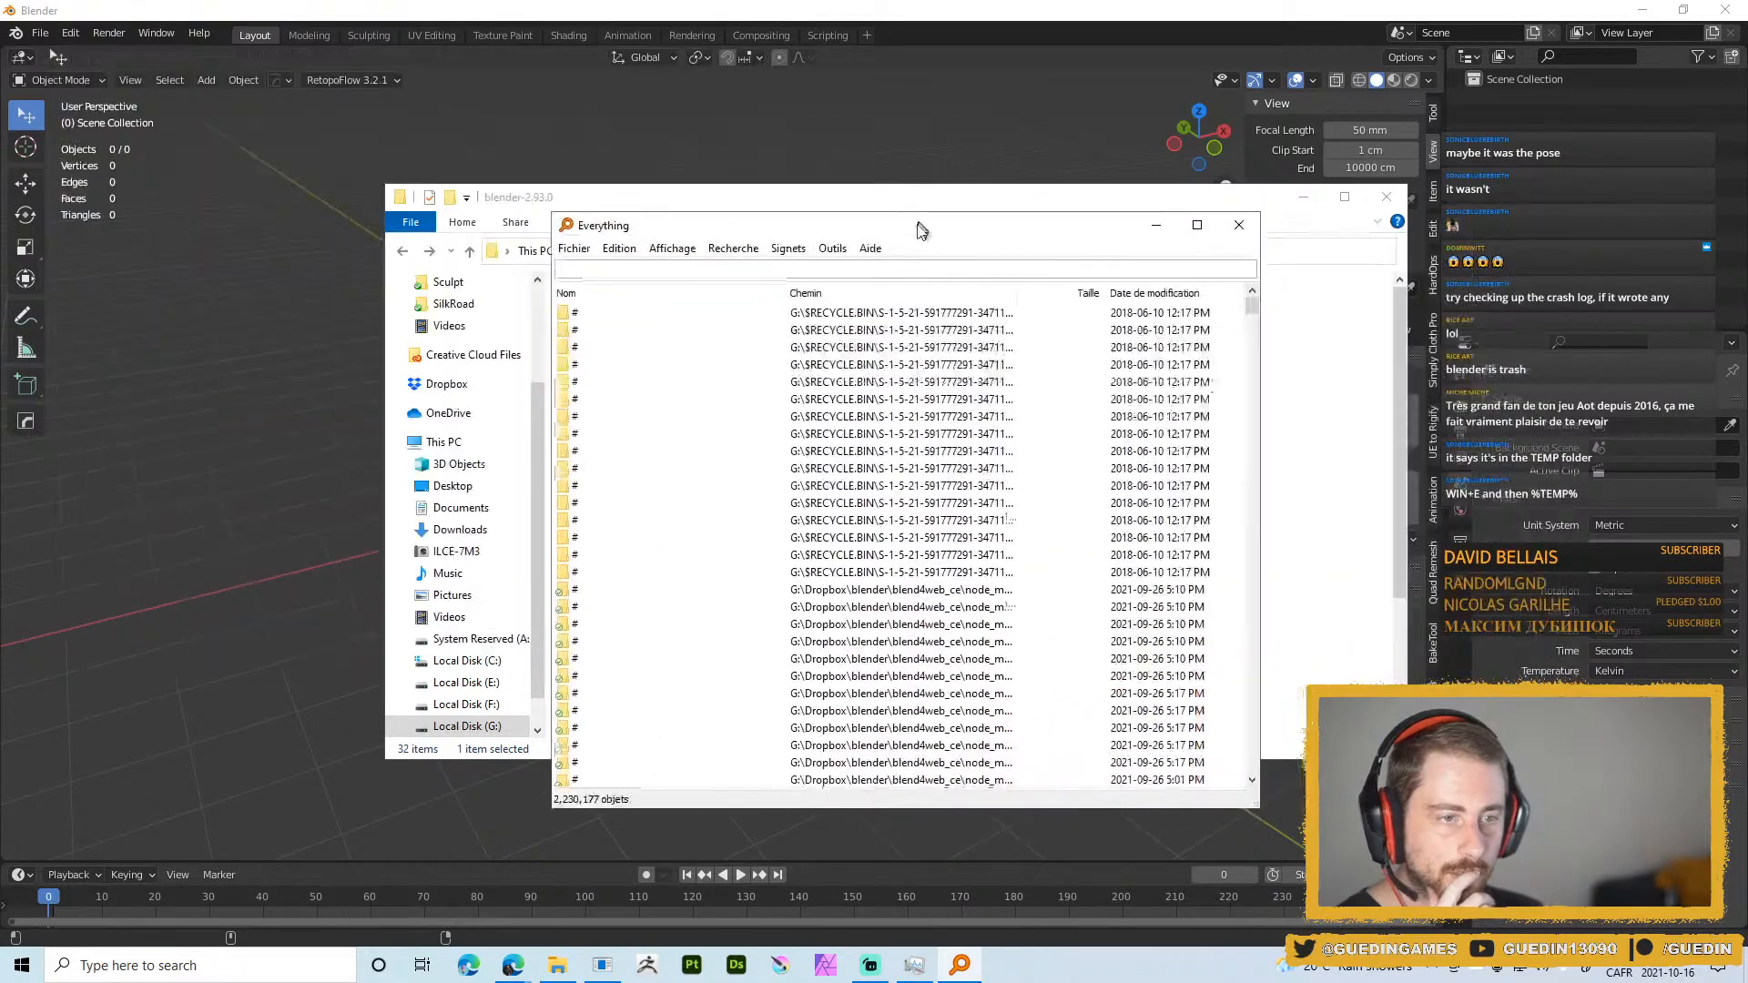
click(1238, 227)
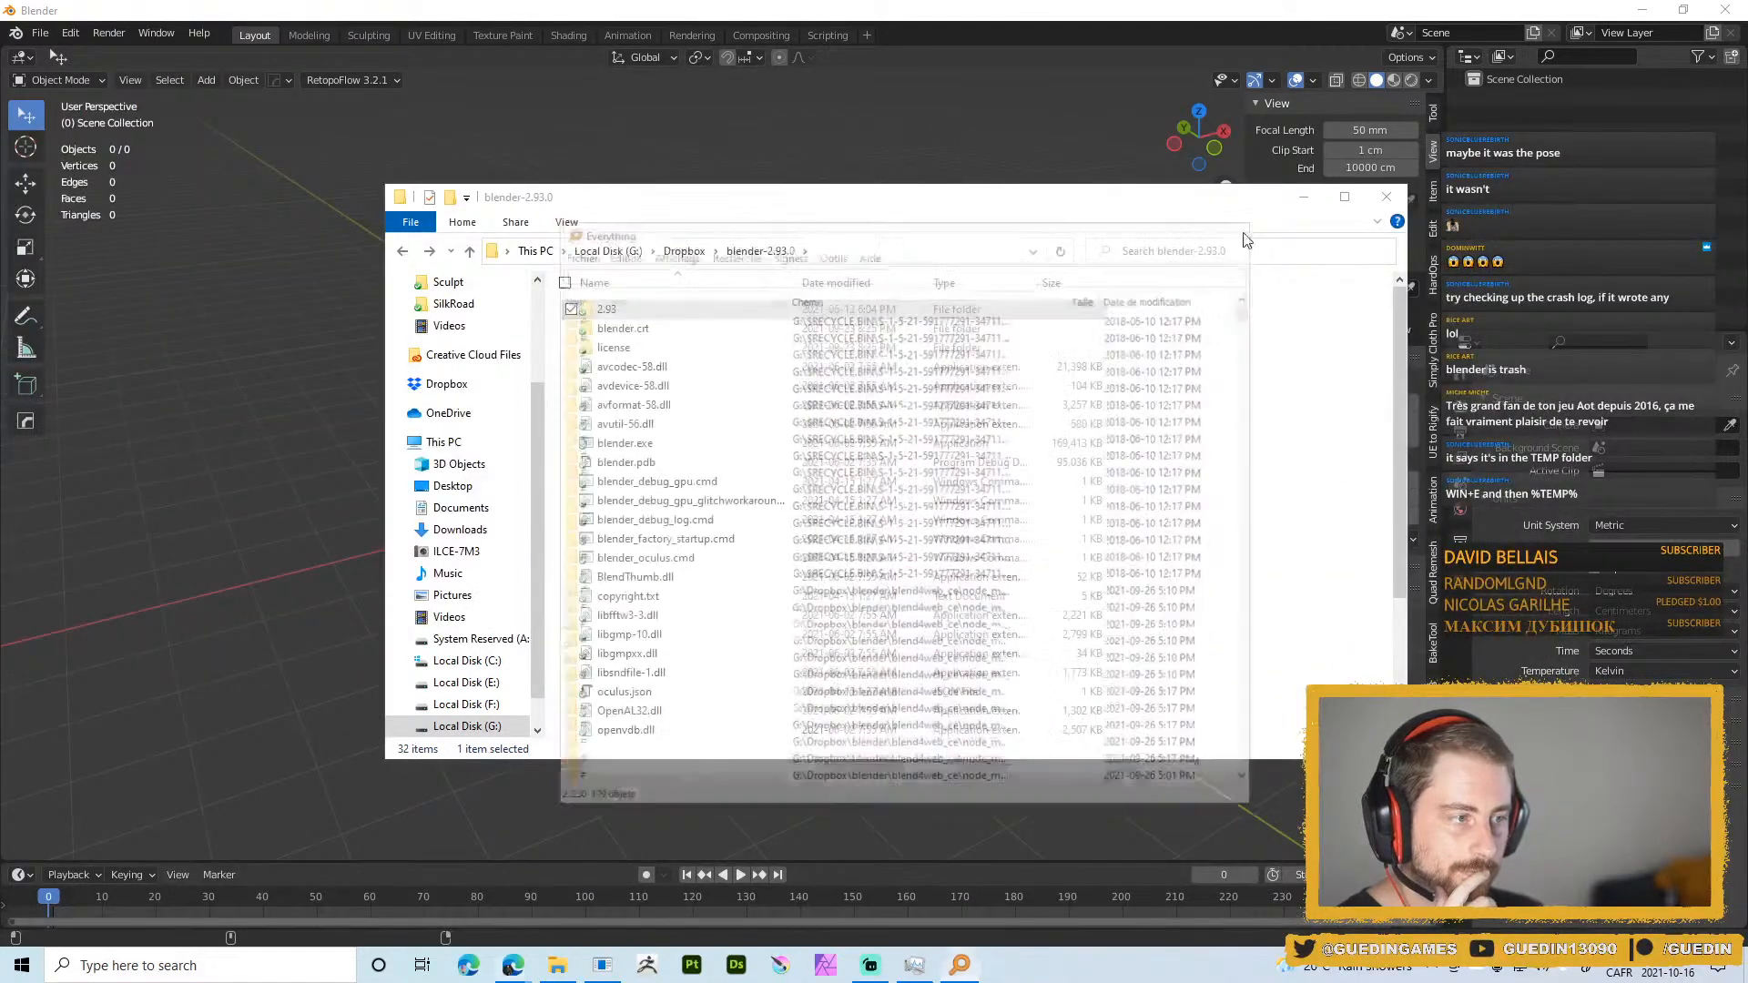
Look through the blender-2.93.0 folder and search it for "crash"
scroll(712, 429, down, 3)
scroll(719, 451, down, 1)
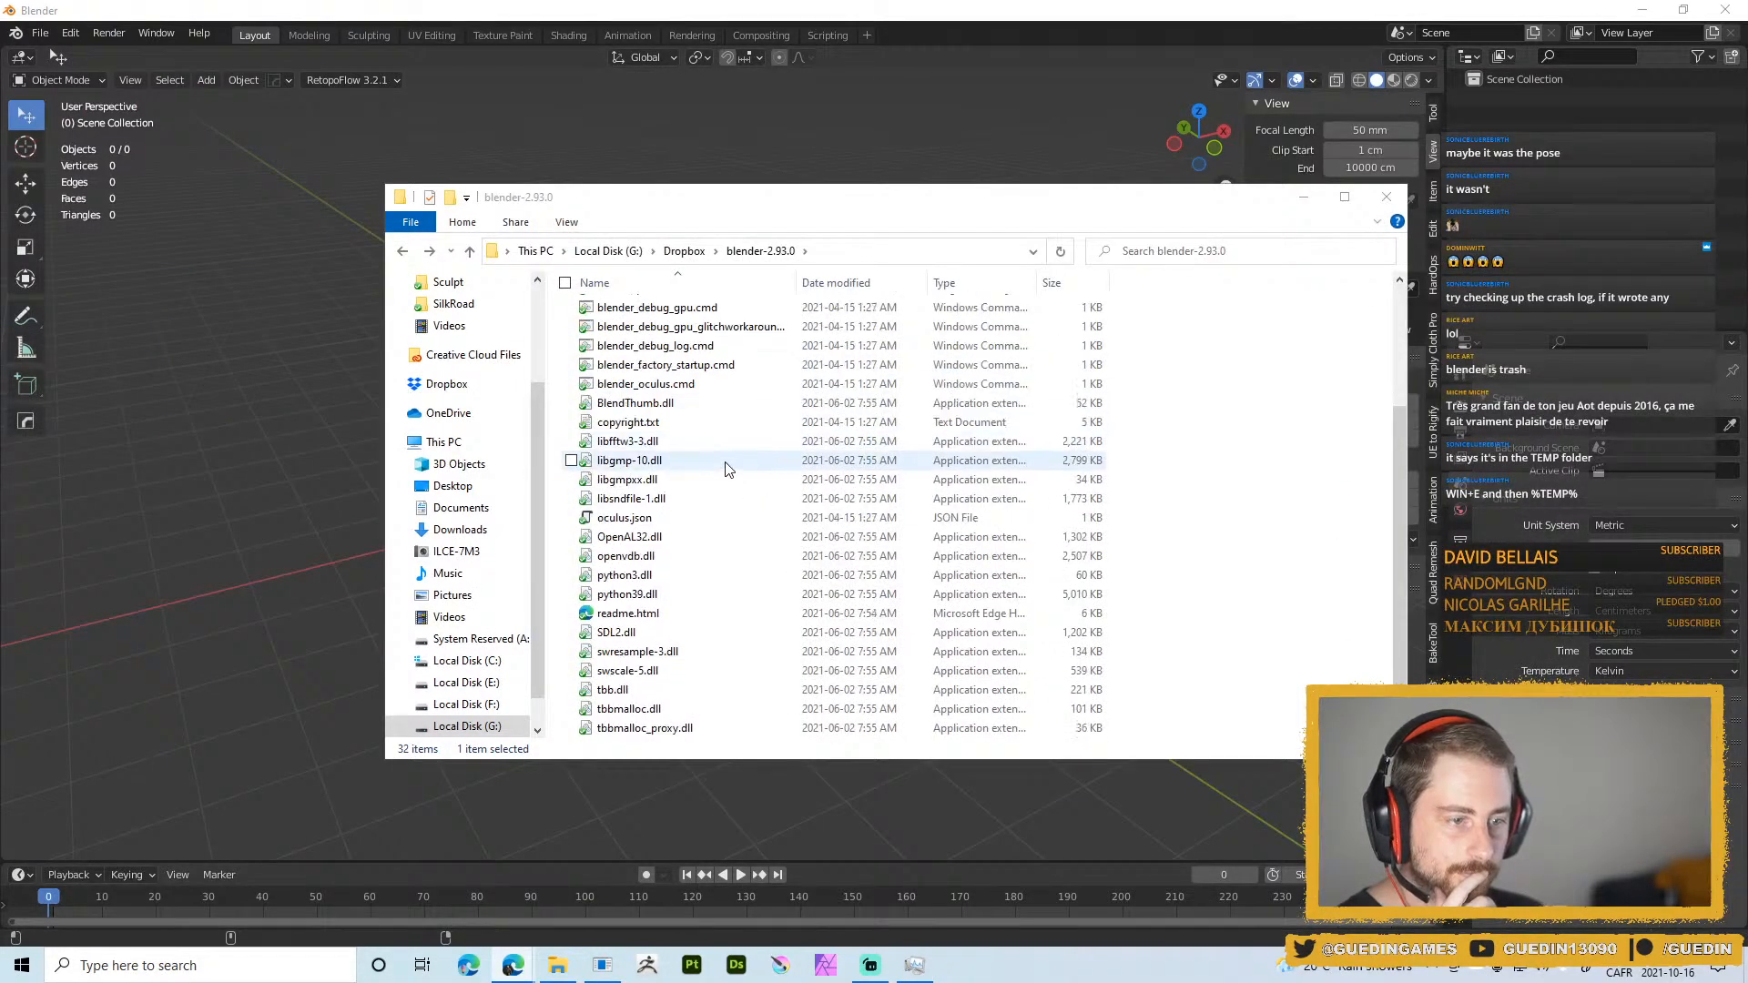
scroll(719, 473, up, 3)
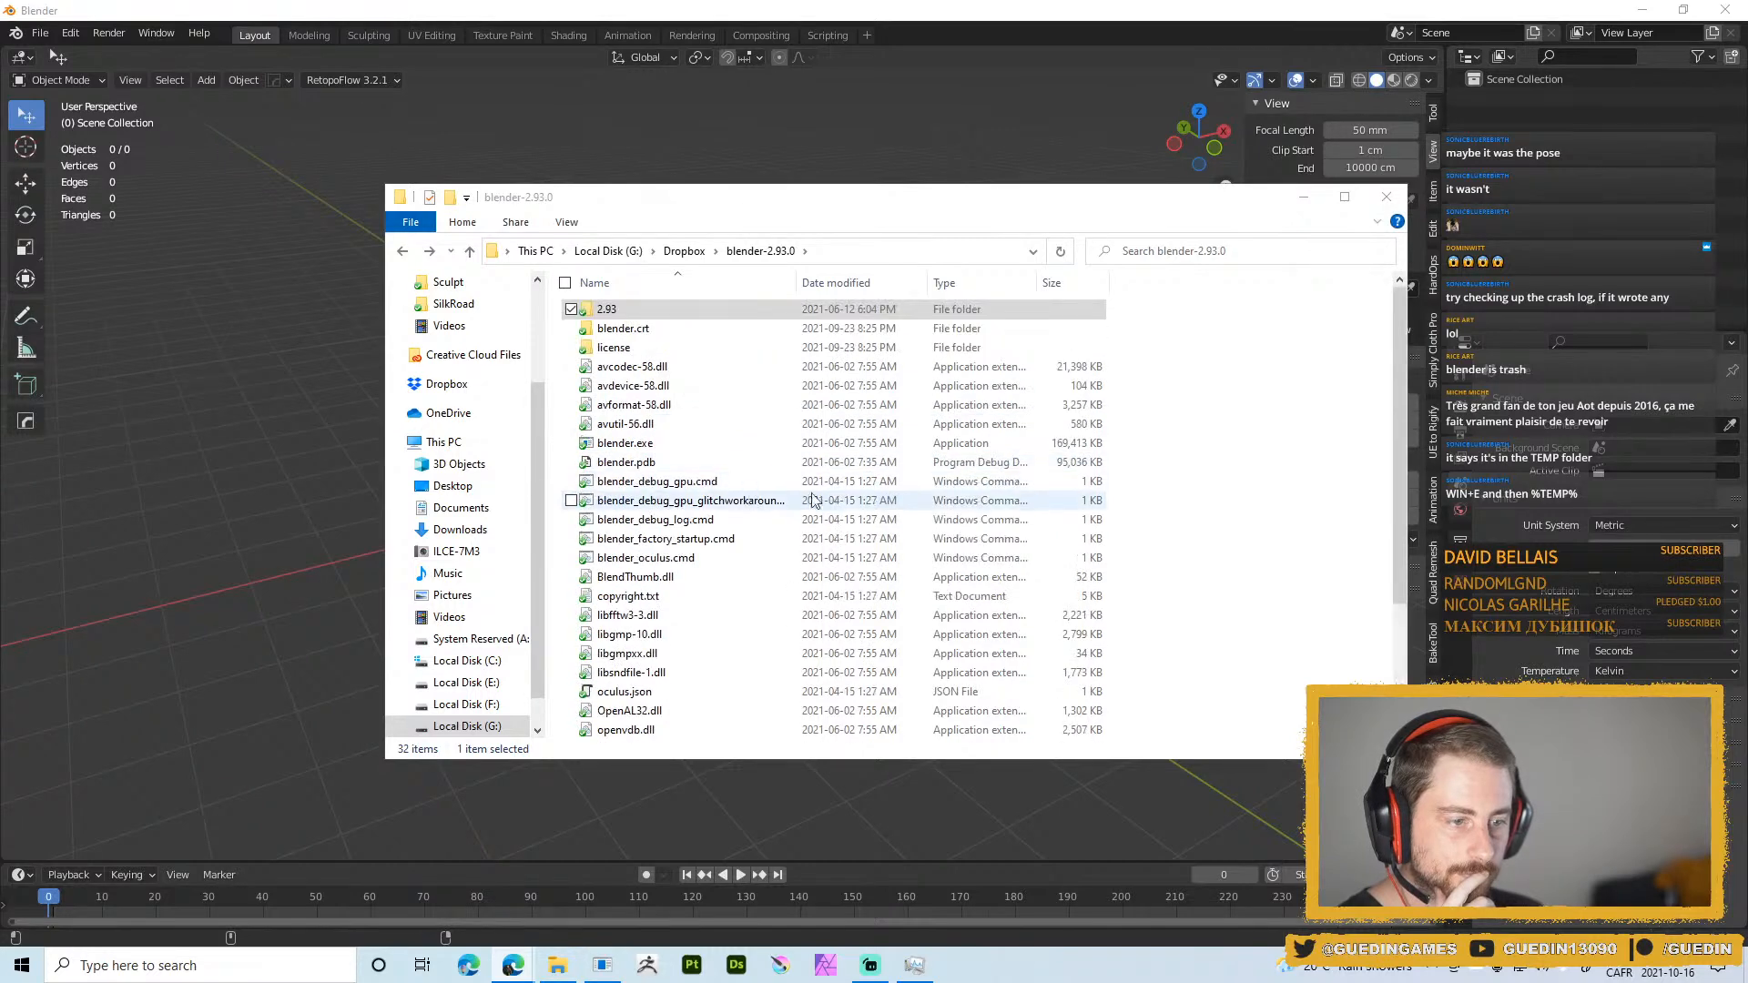
click(1211, 257)
text(crash)
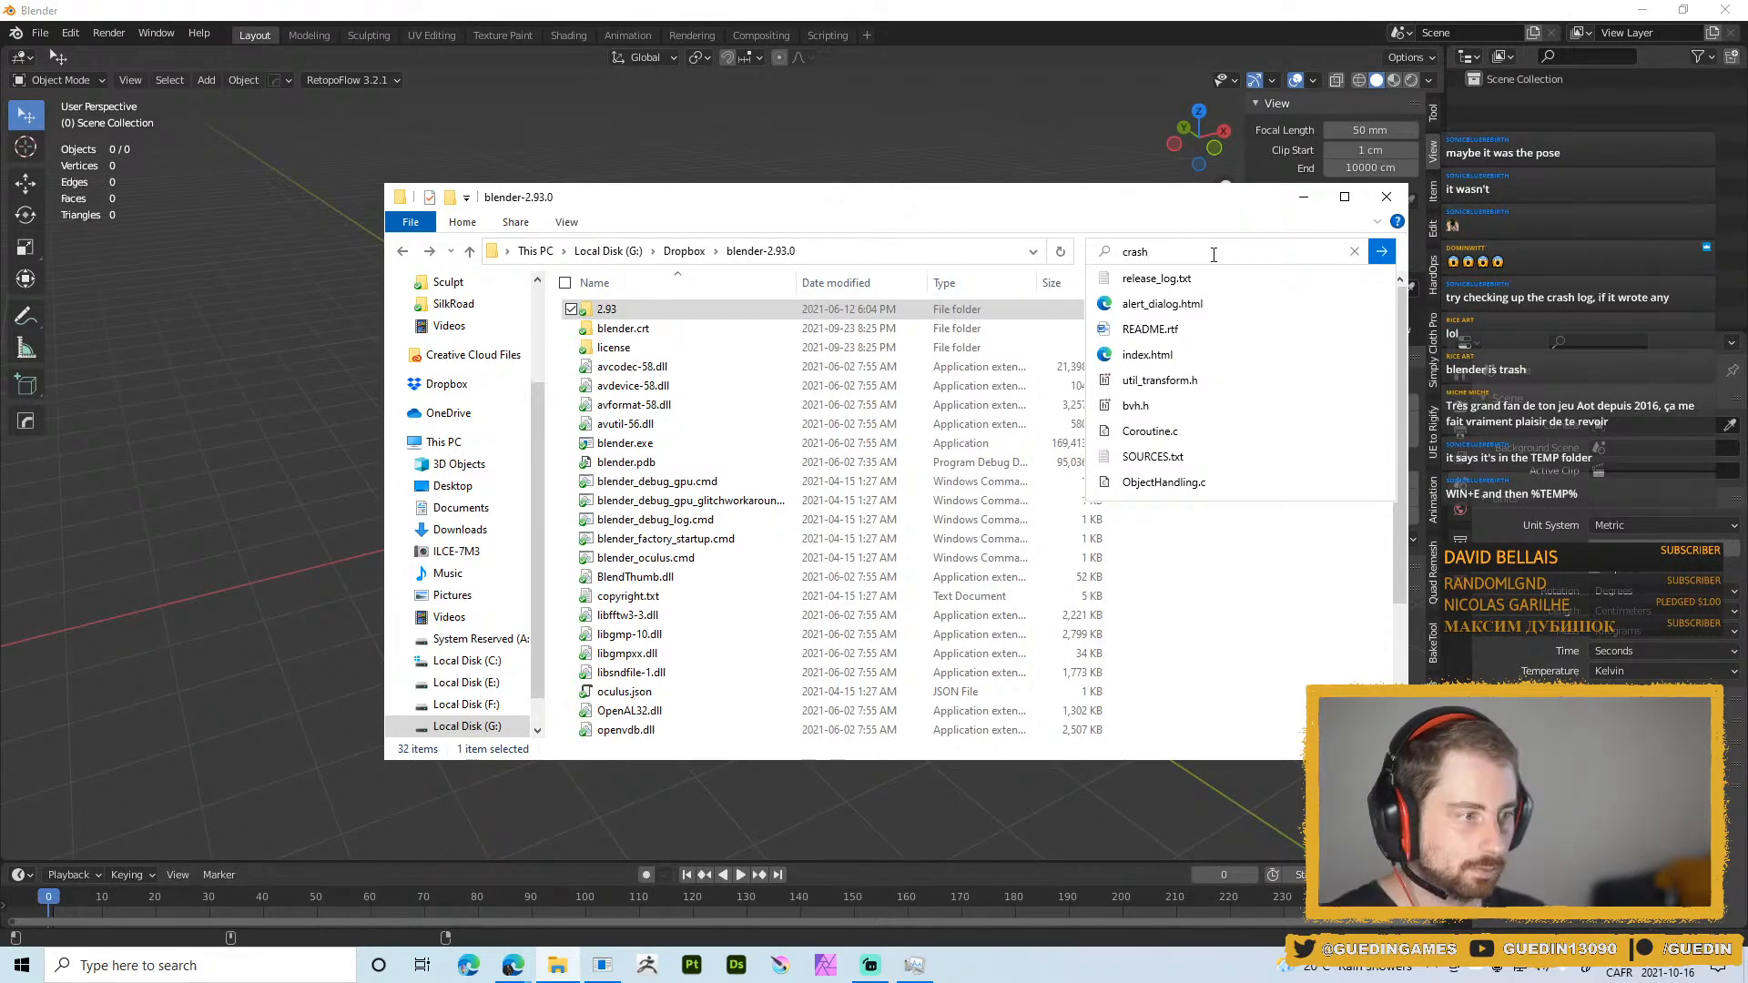
key(Return)
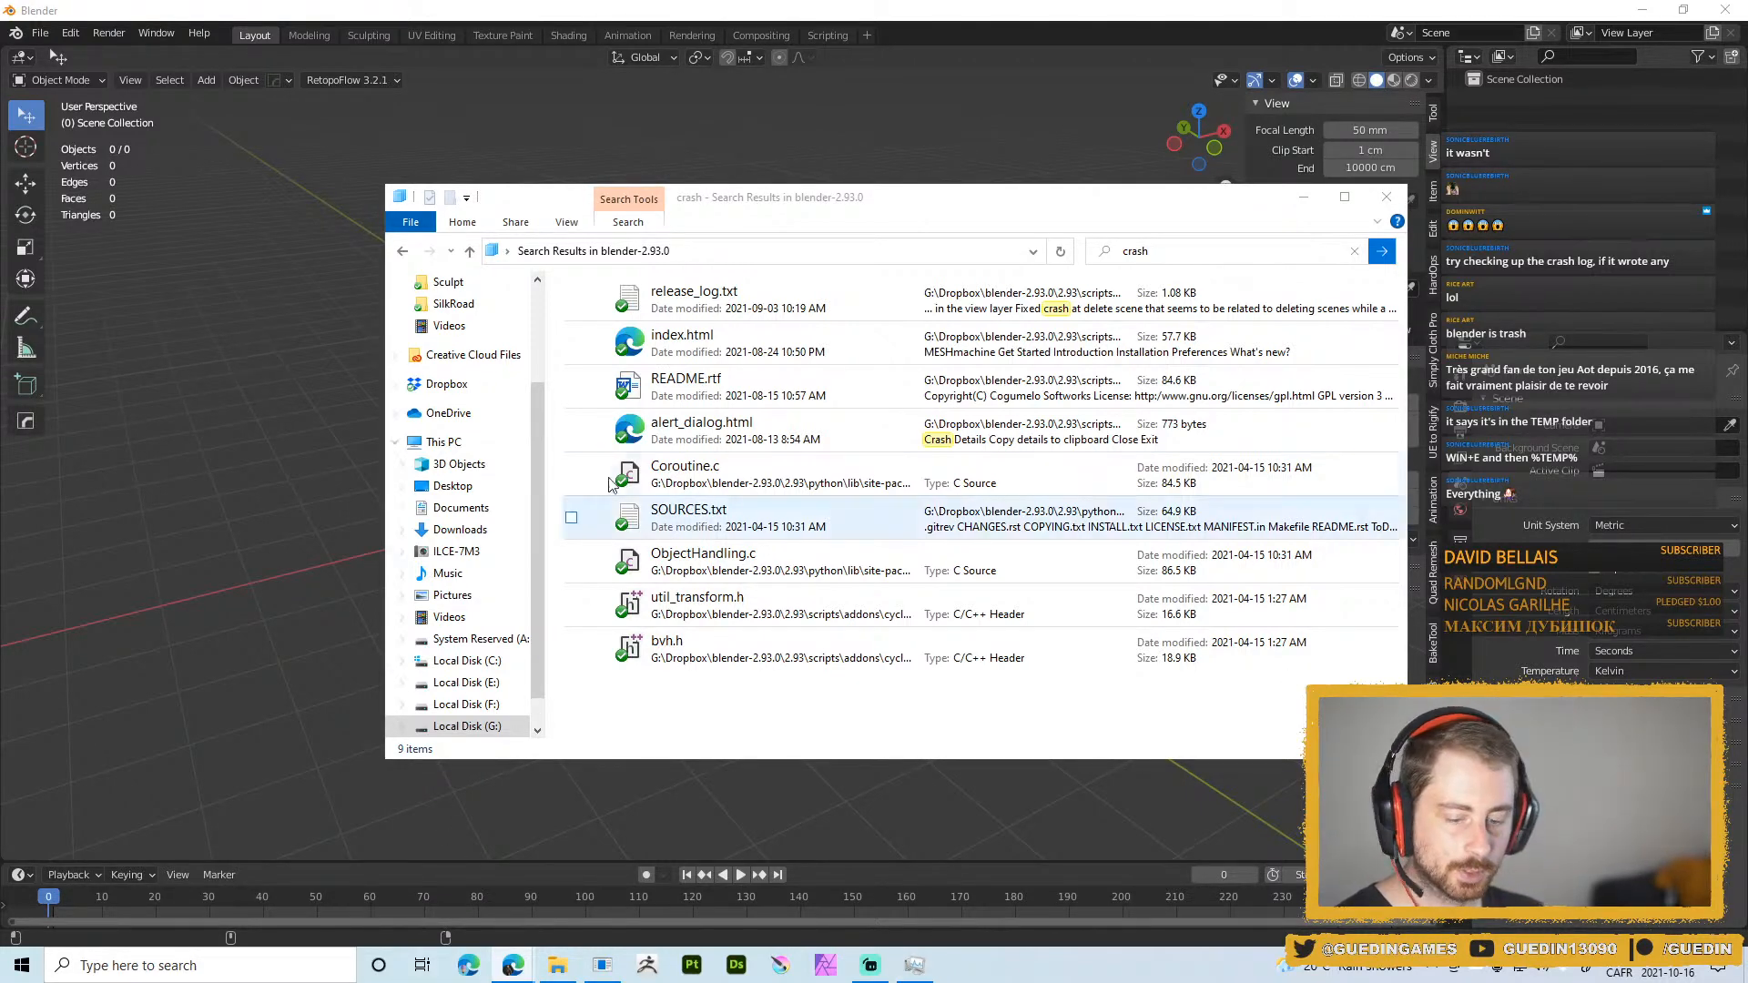
click(641, 436)
Open a new File Explorer window and go to the %TEMP% folder
key(super+e)
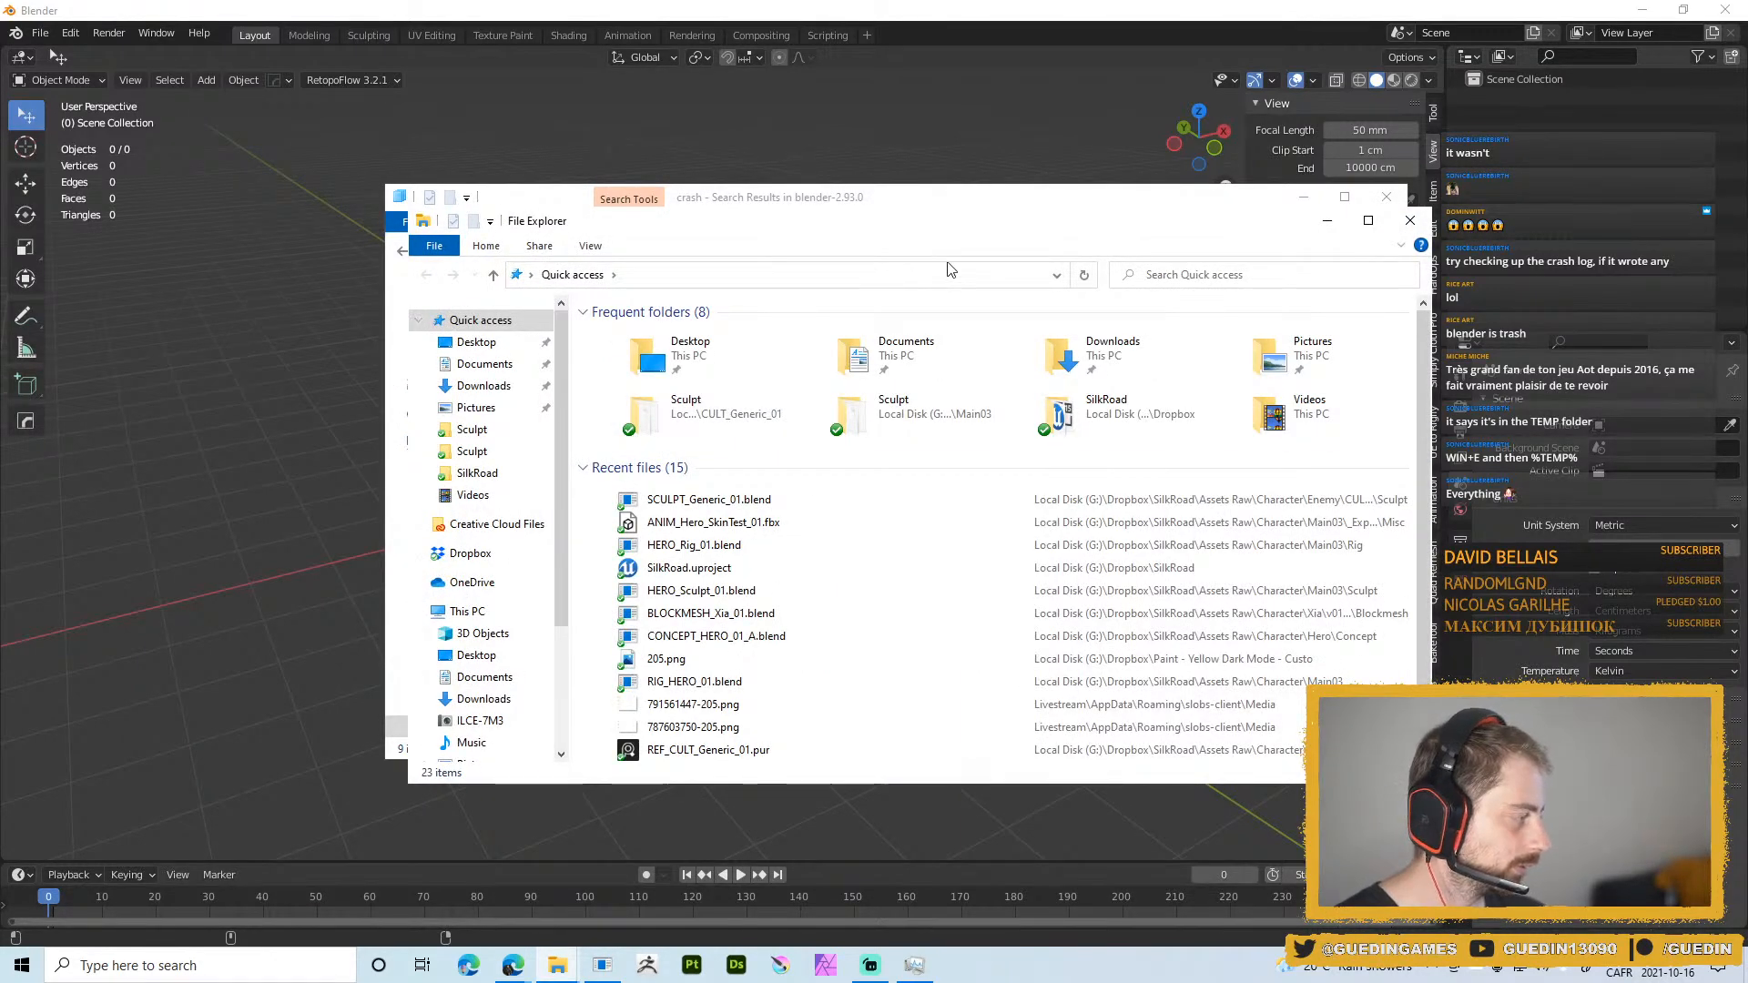
click(715, 273)
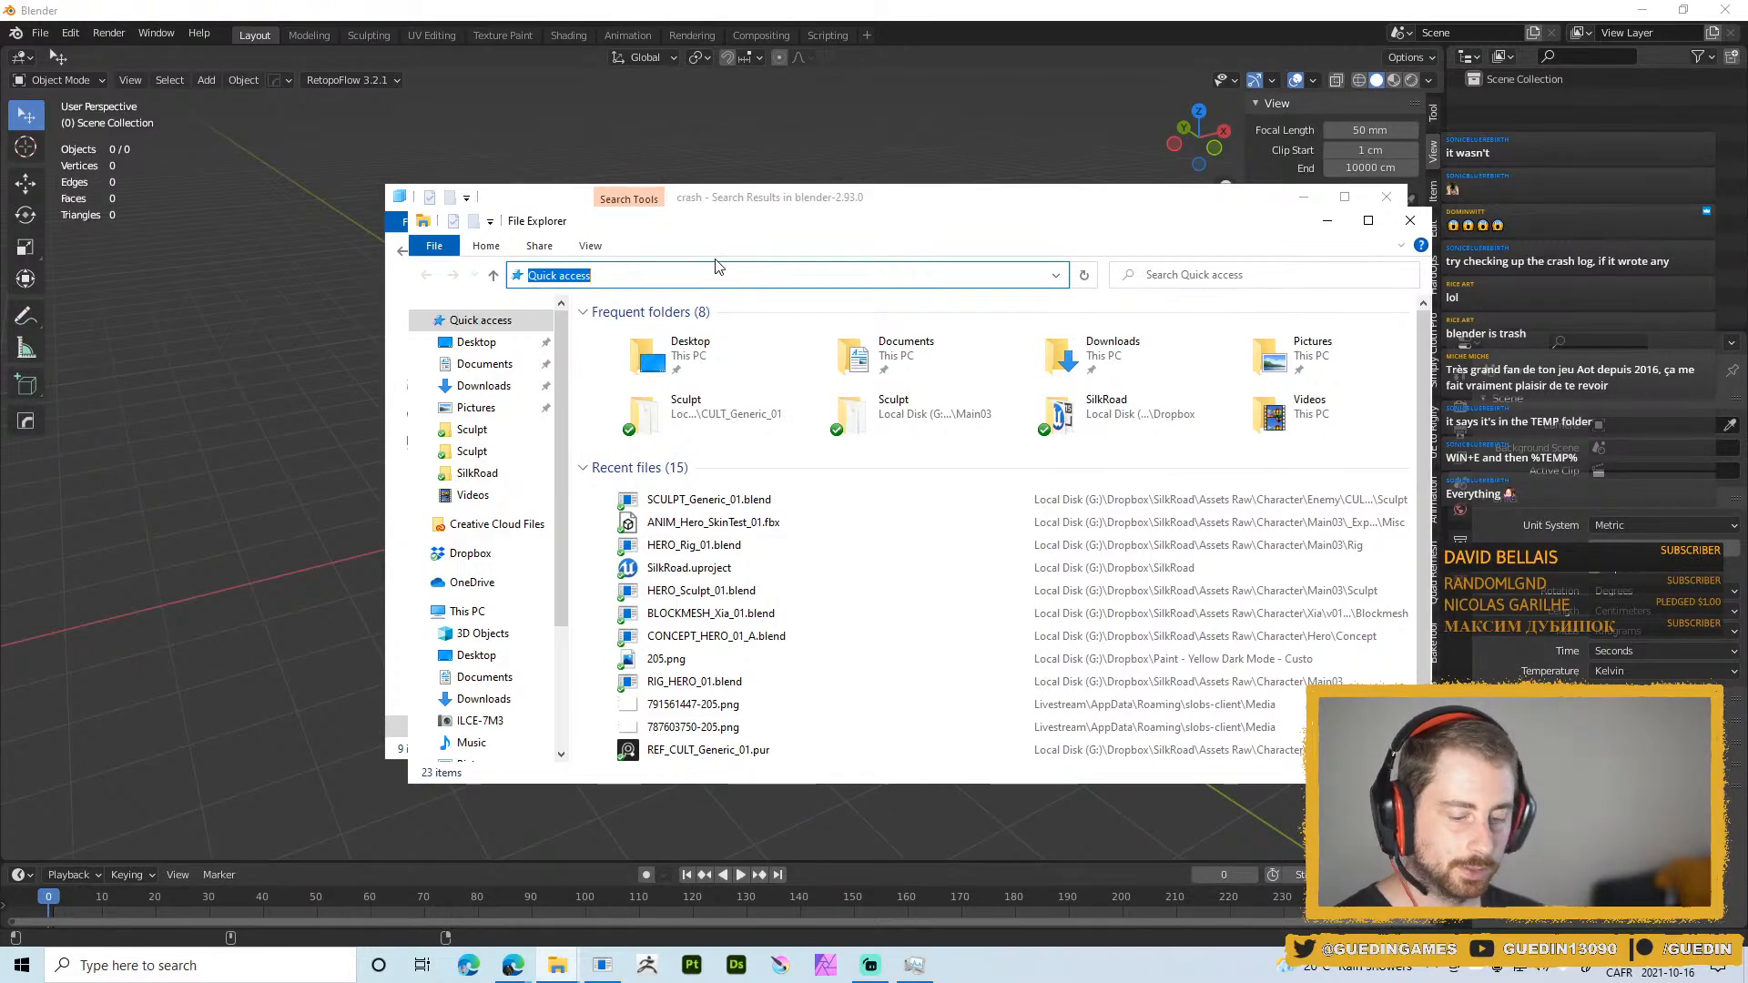
text(%TEMP)
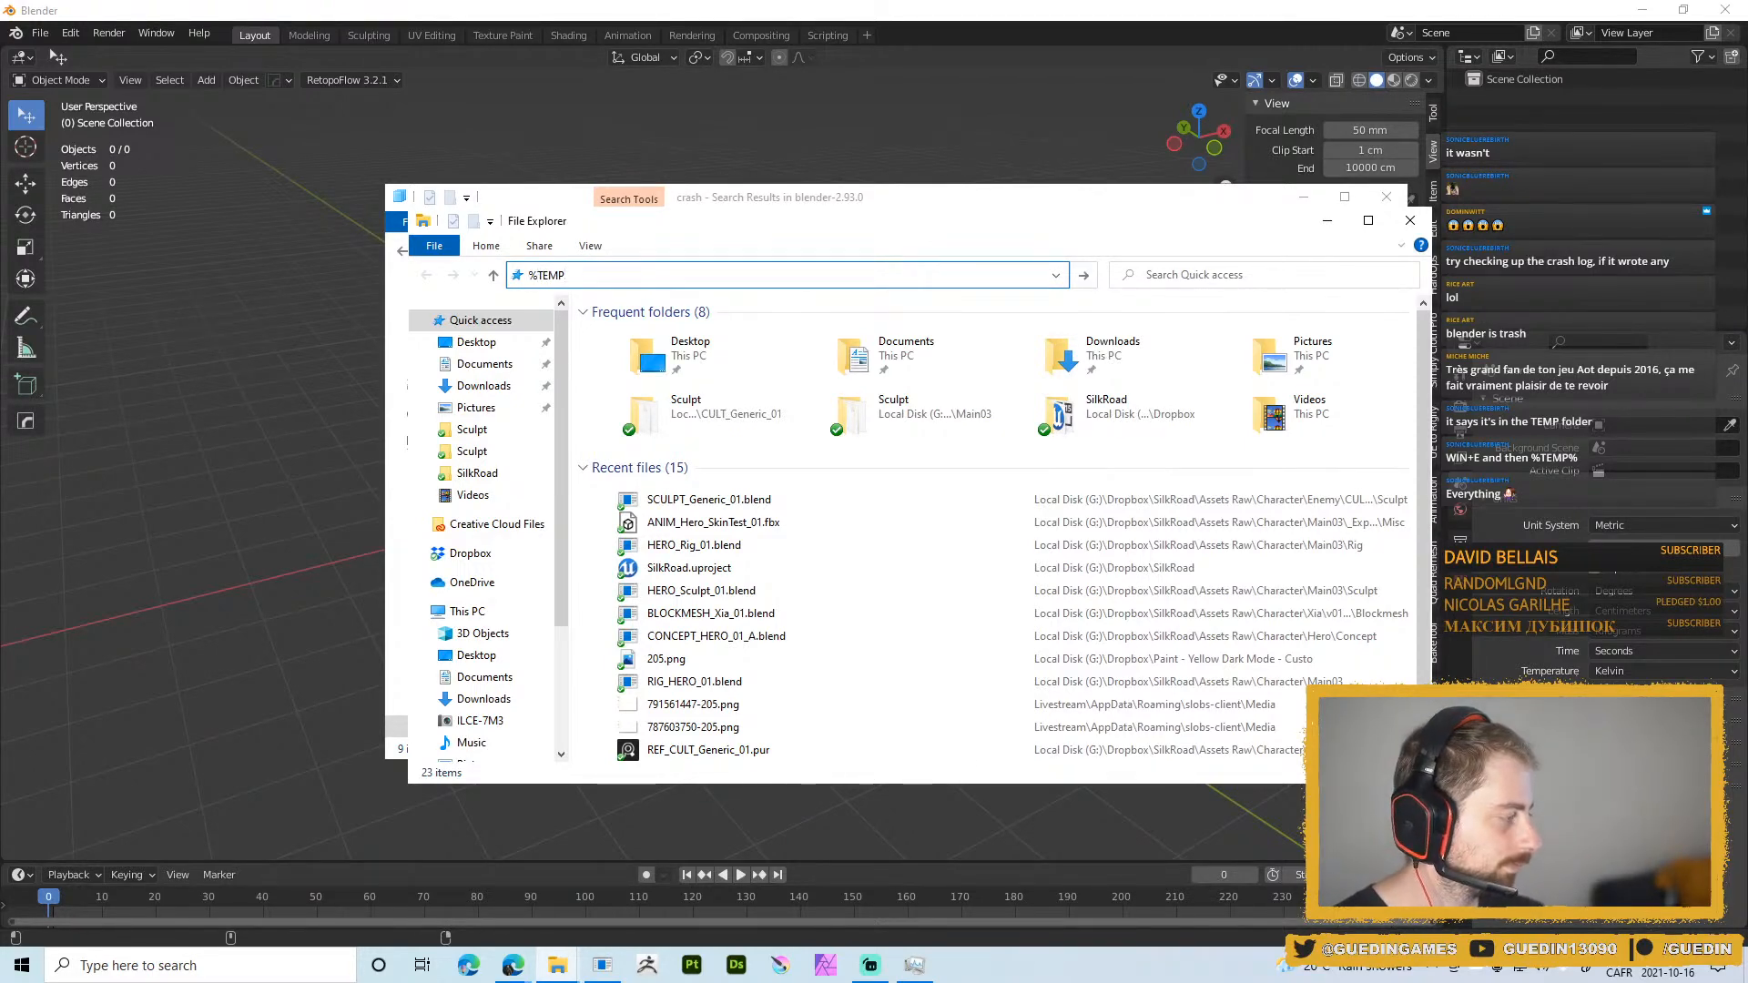
text(%)
key(Return)
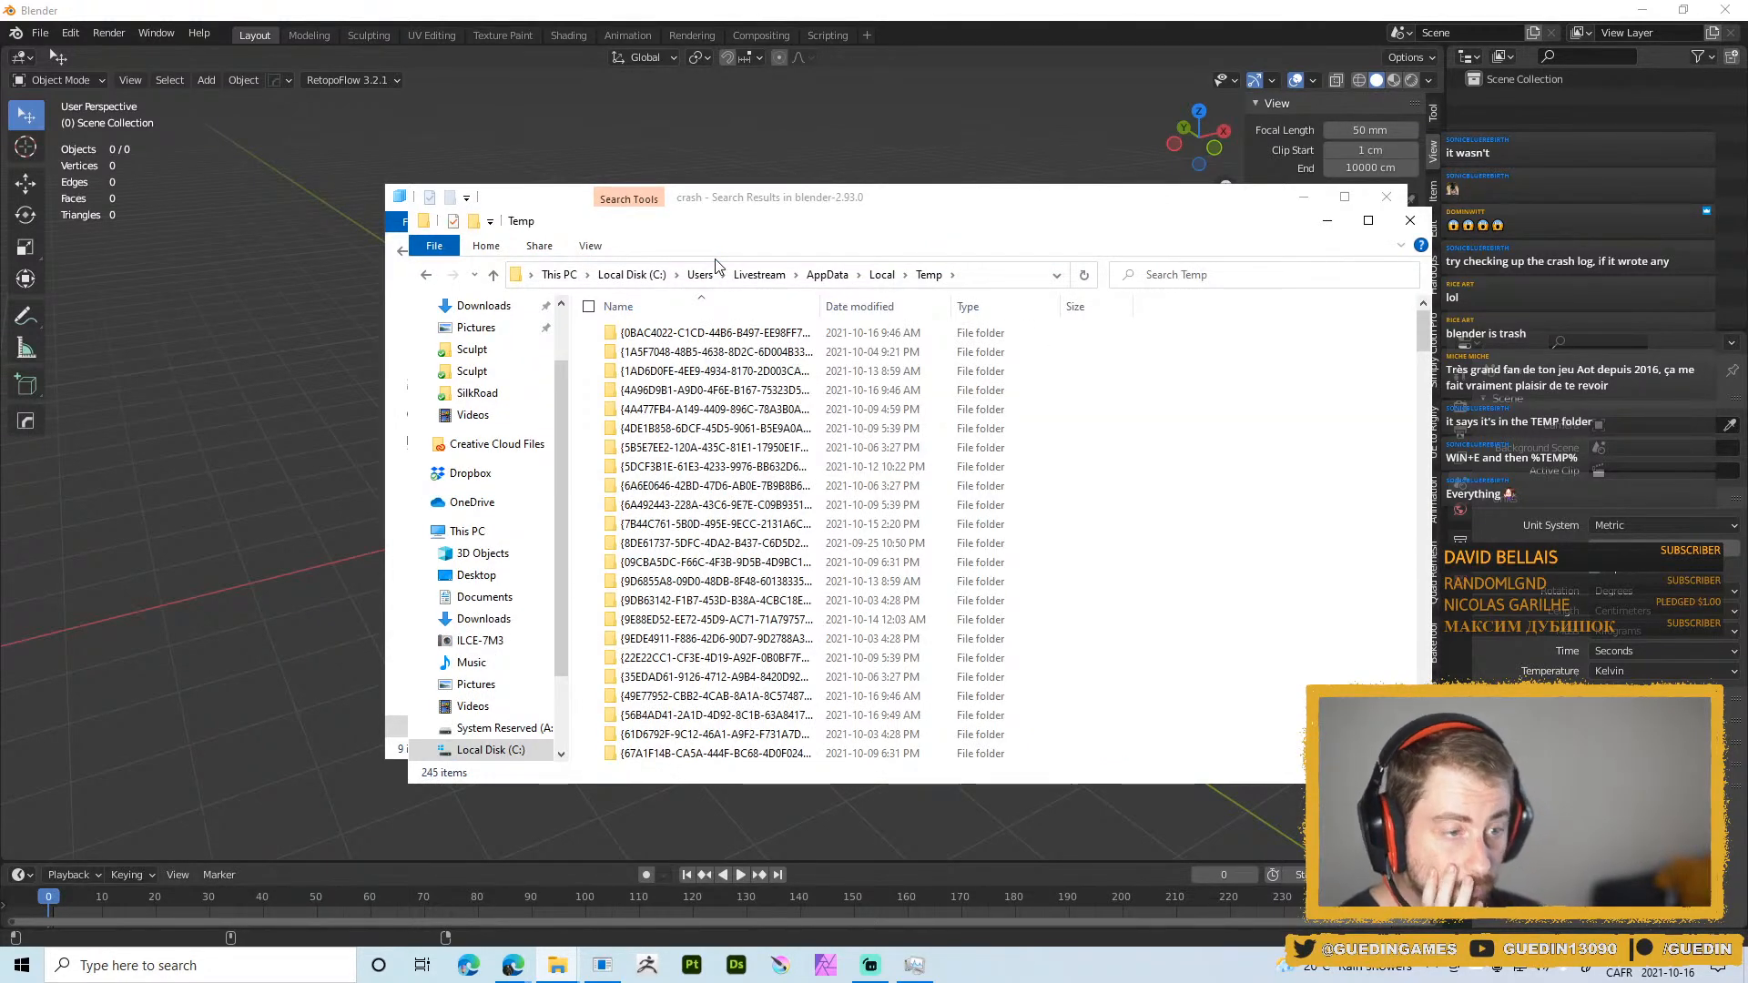
Fit the Name column to its contents and locate the blender_a folders, selecting blender_a05776
double_click(819, 307)
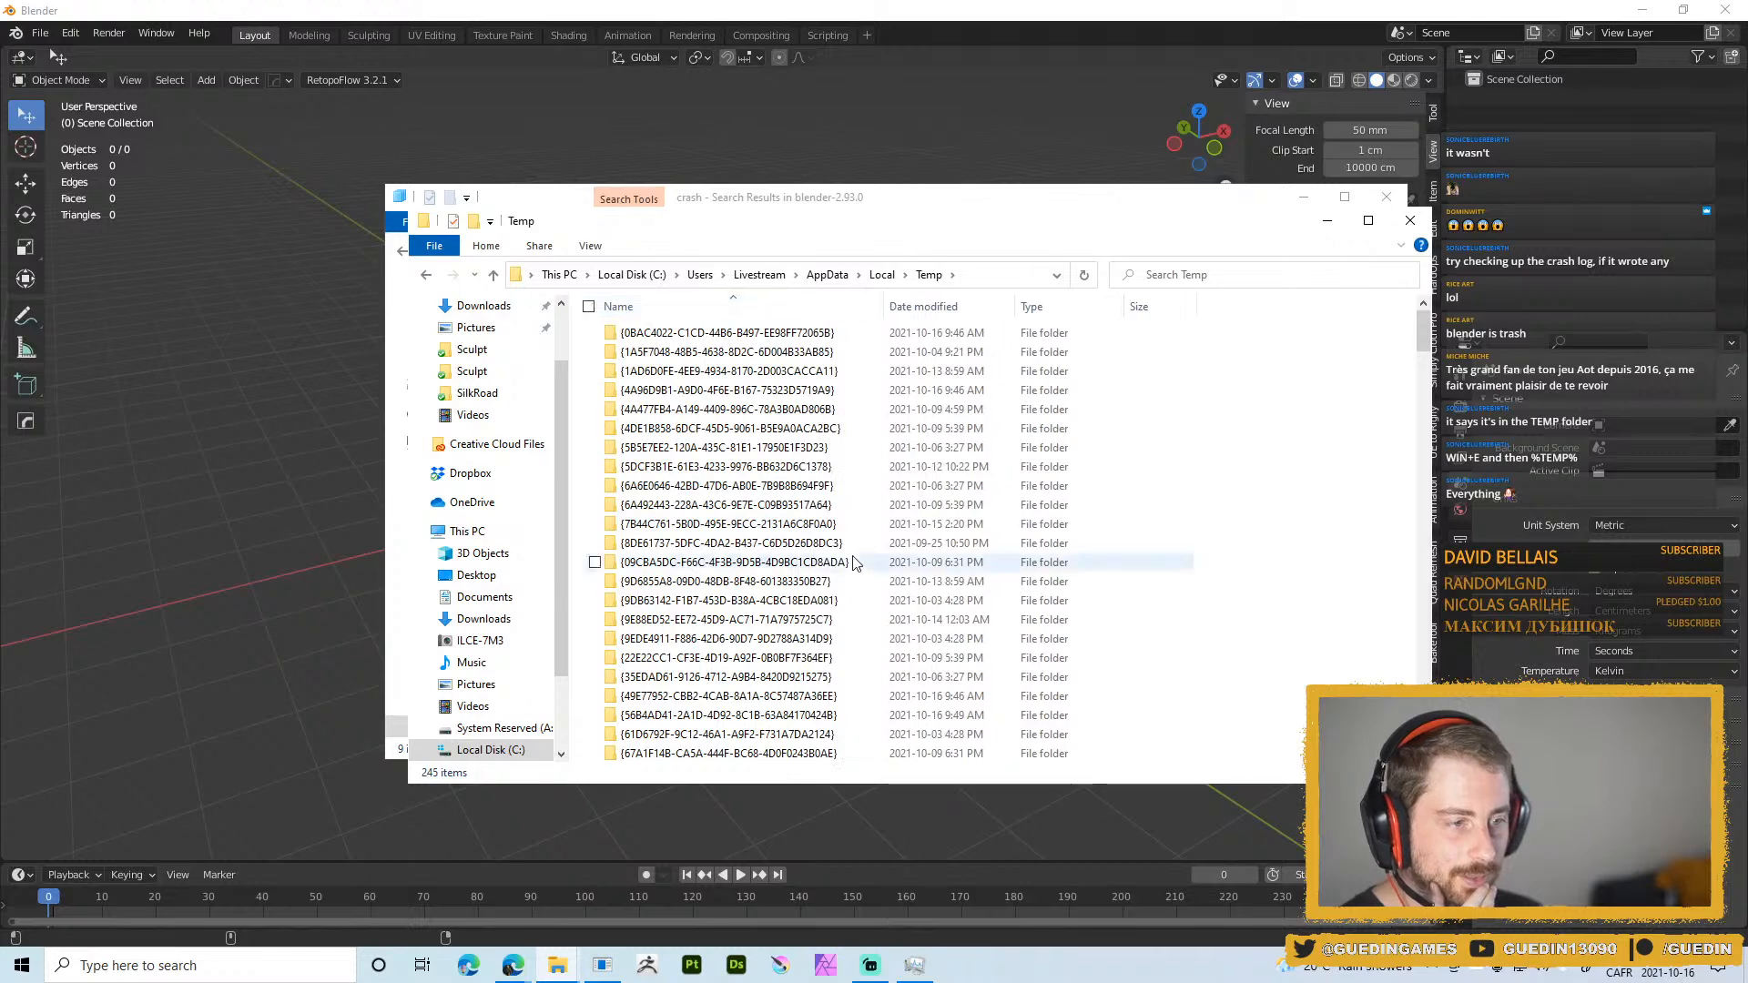
scroll(854, 561, down, 20)
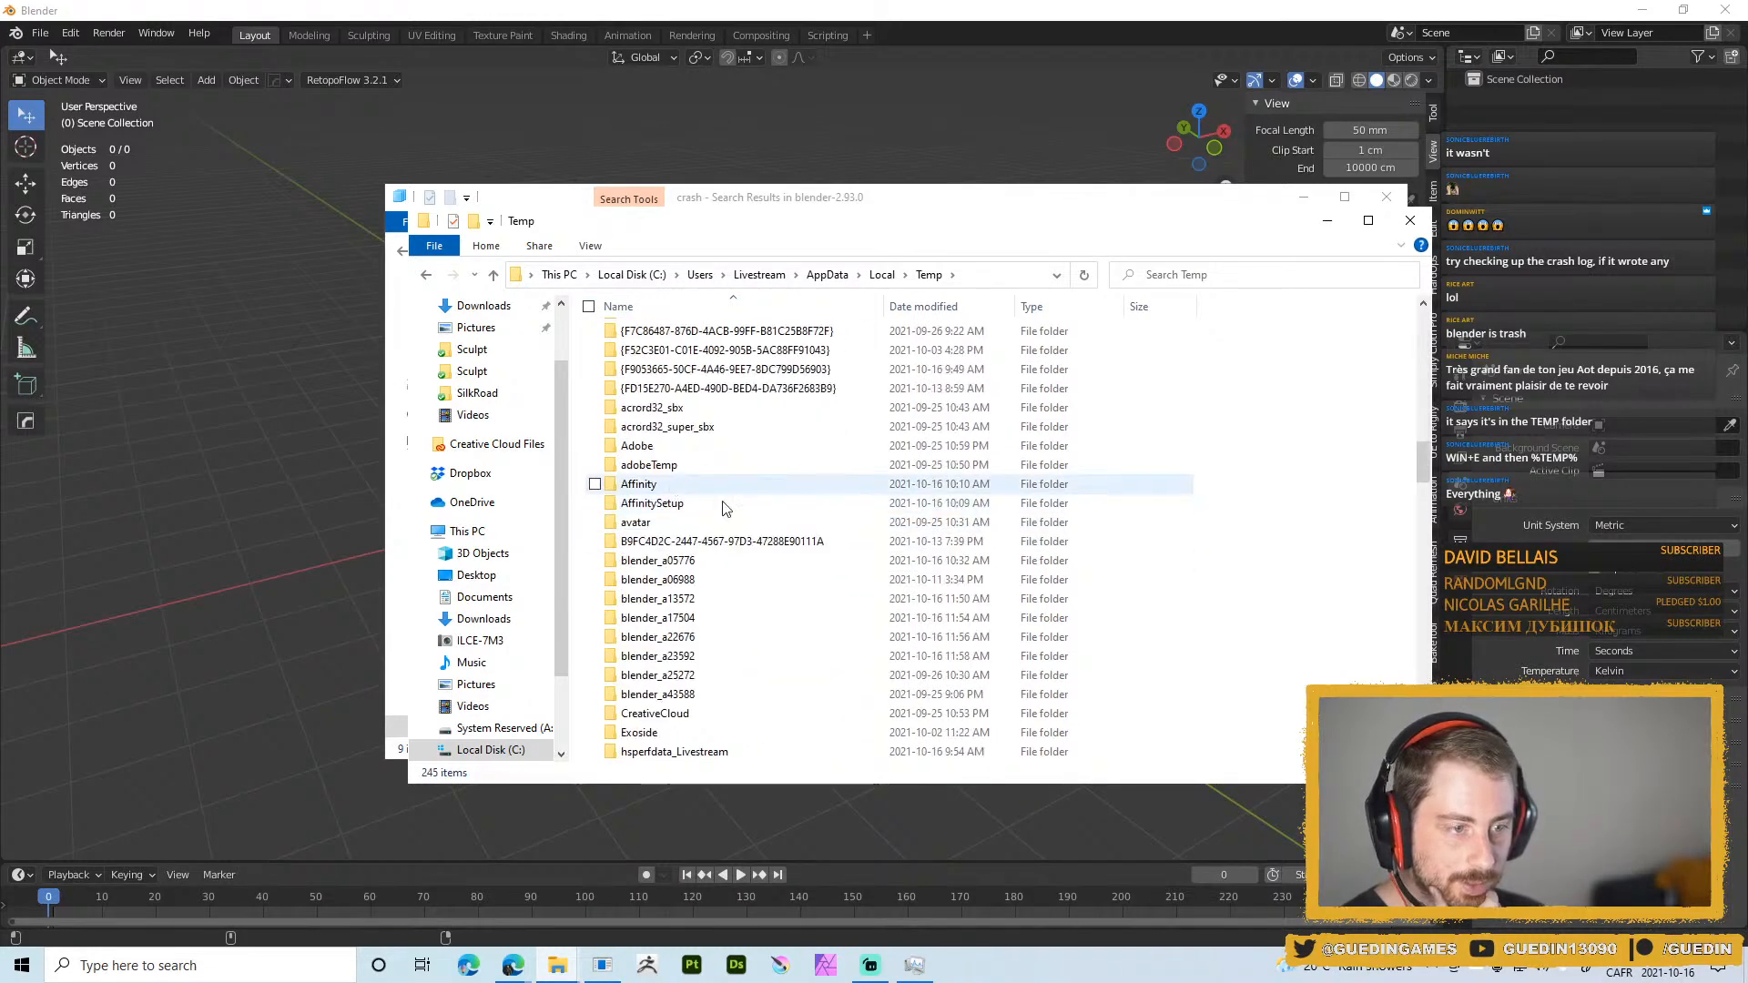
scroll(726, 508, down, 2)
click(703, 446)
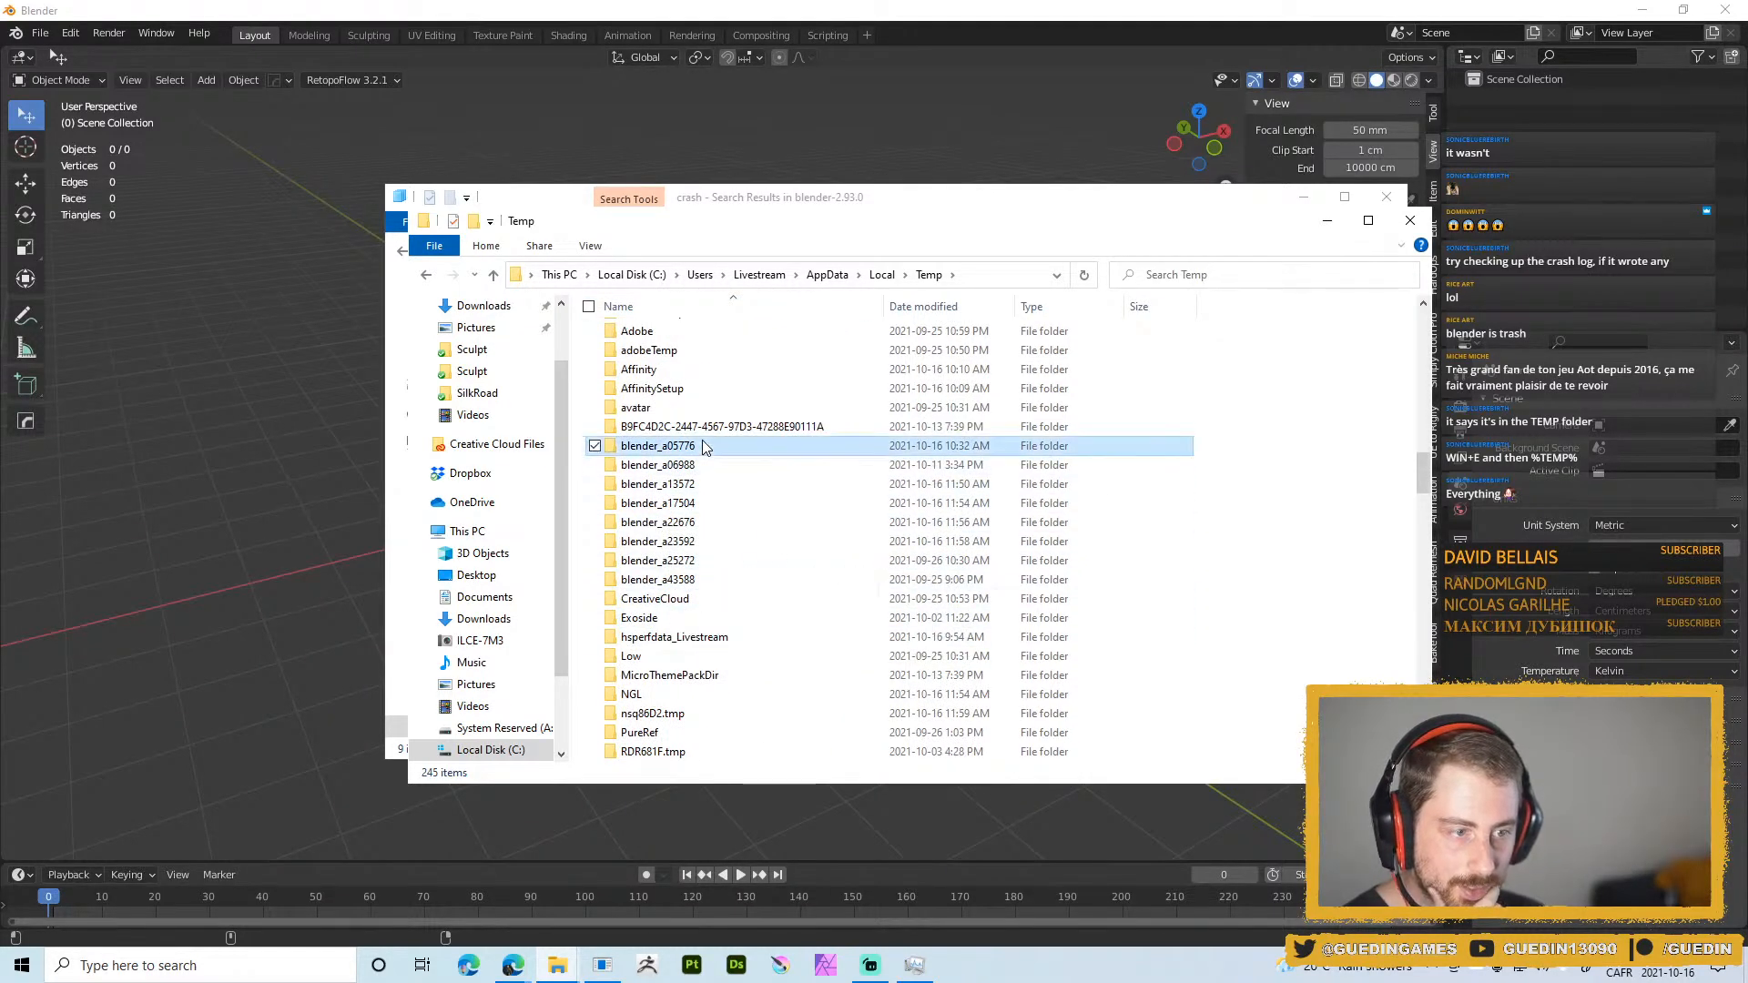
Sort the Temp folder by date modified and look through the newest files and folders for a crash log
click(924, 308)
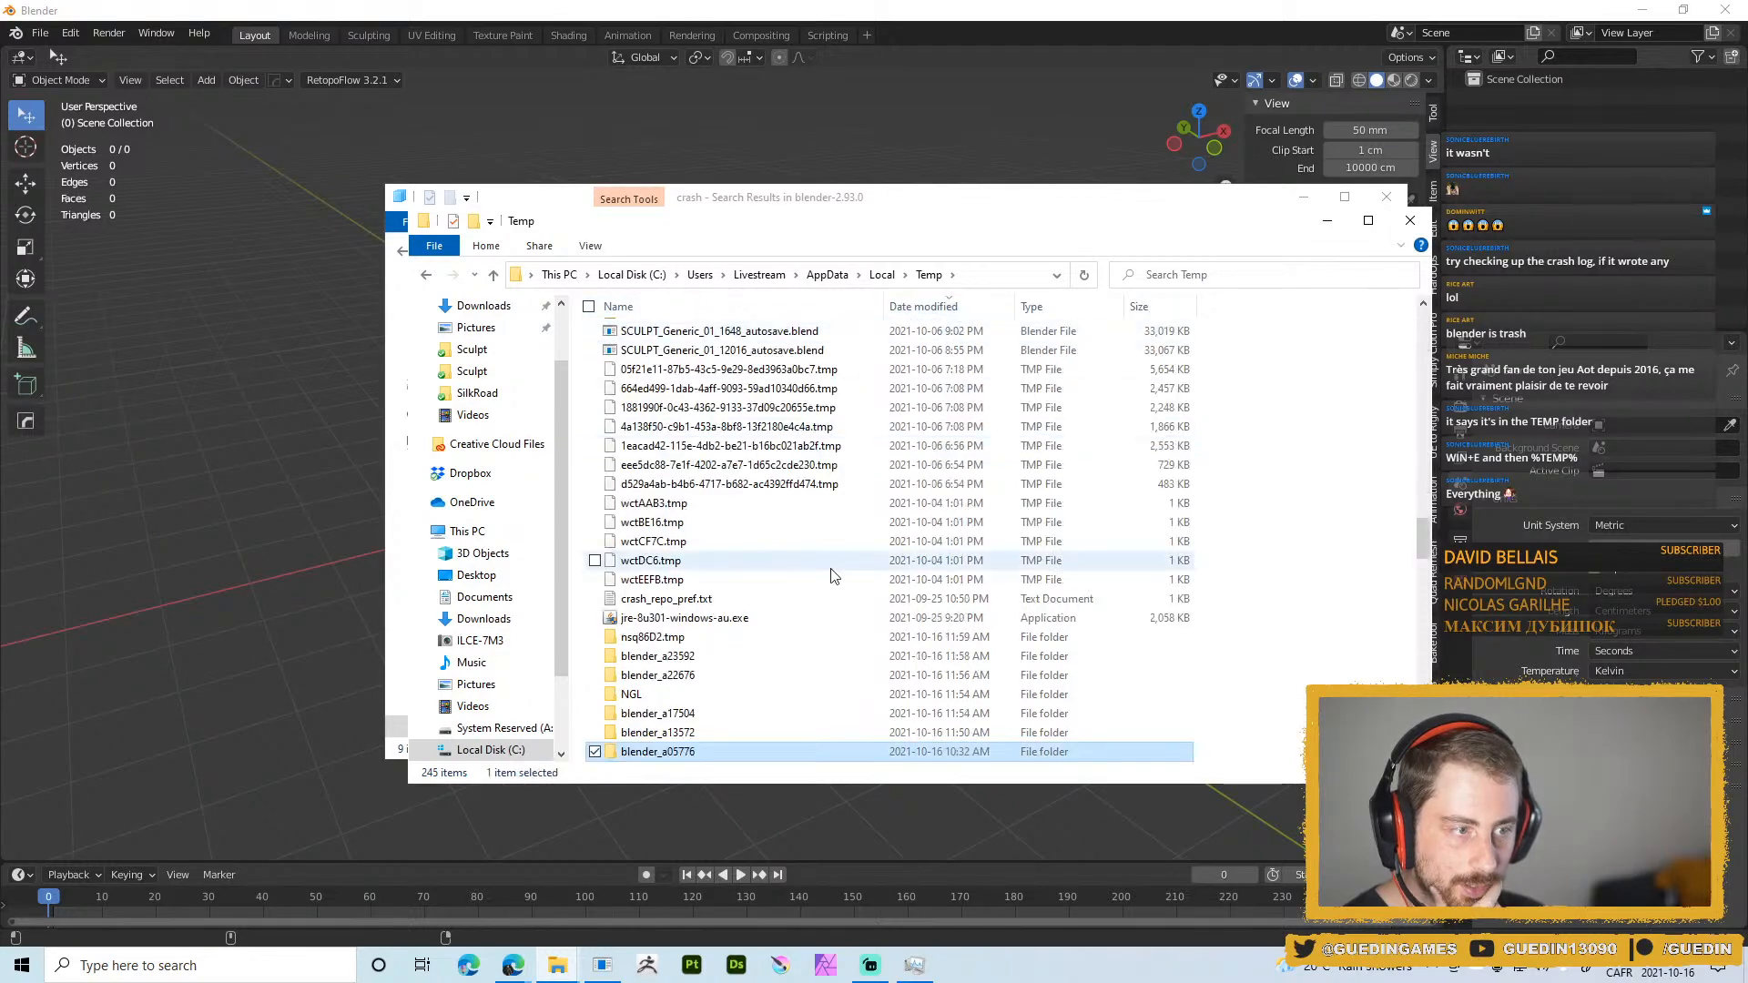
scroll(785, 706, up, 14)
drag(1422, 462, 1421, 302)
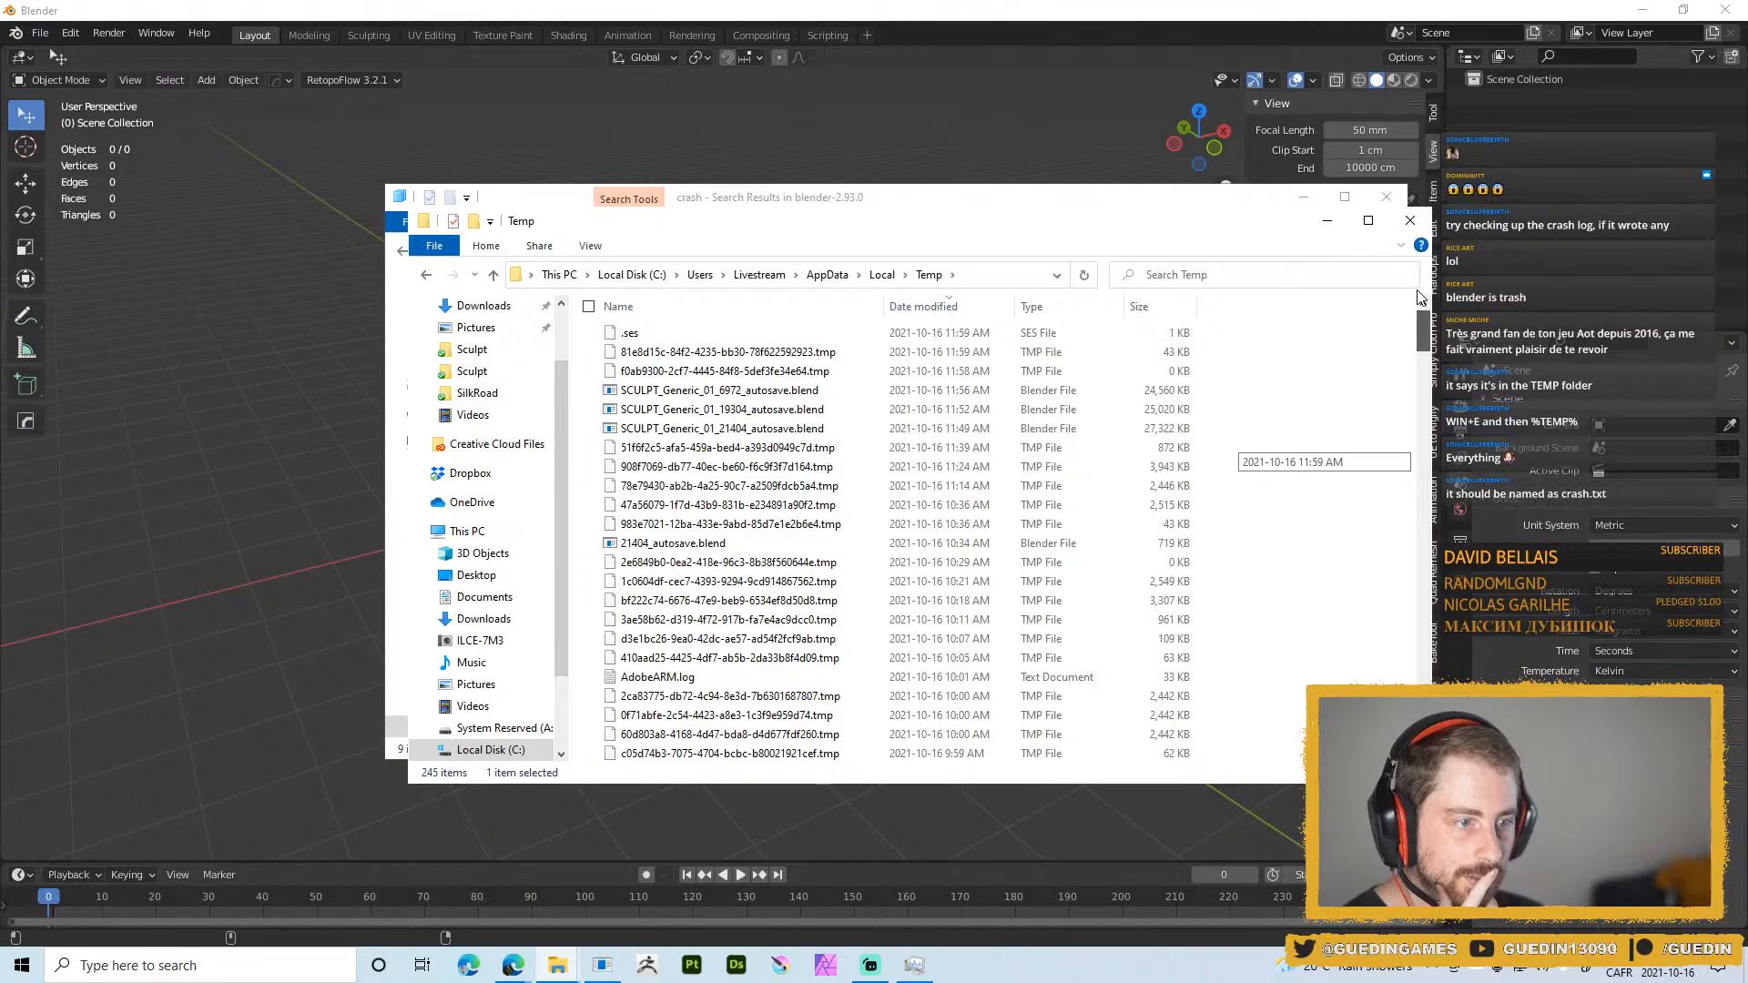
drag(1419, 300, 1406, 544)
click(726, 452)
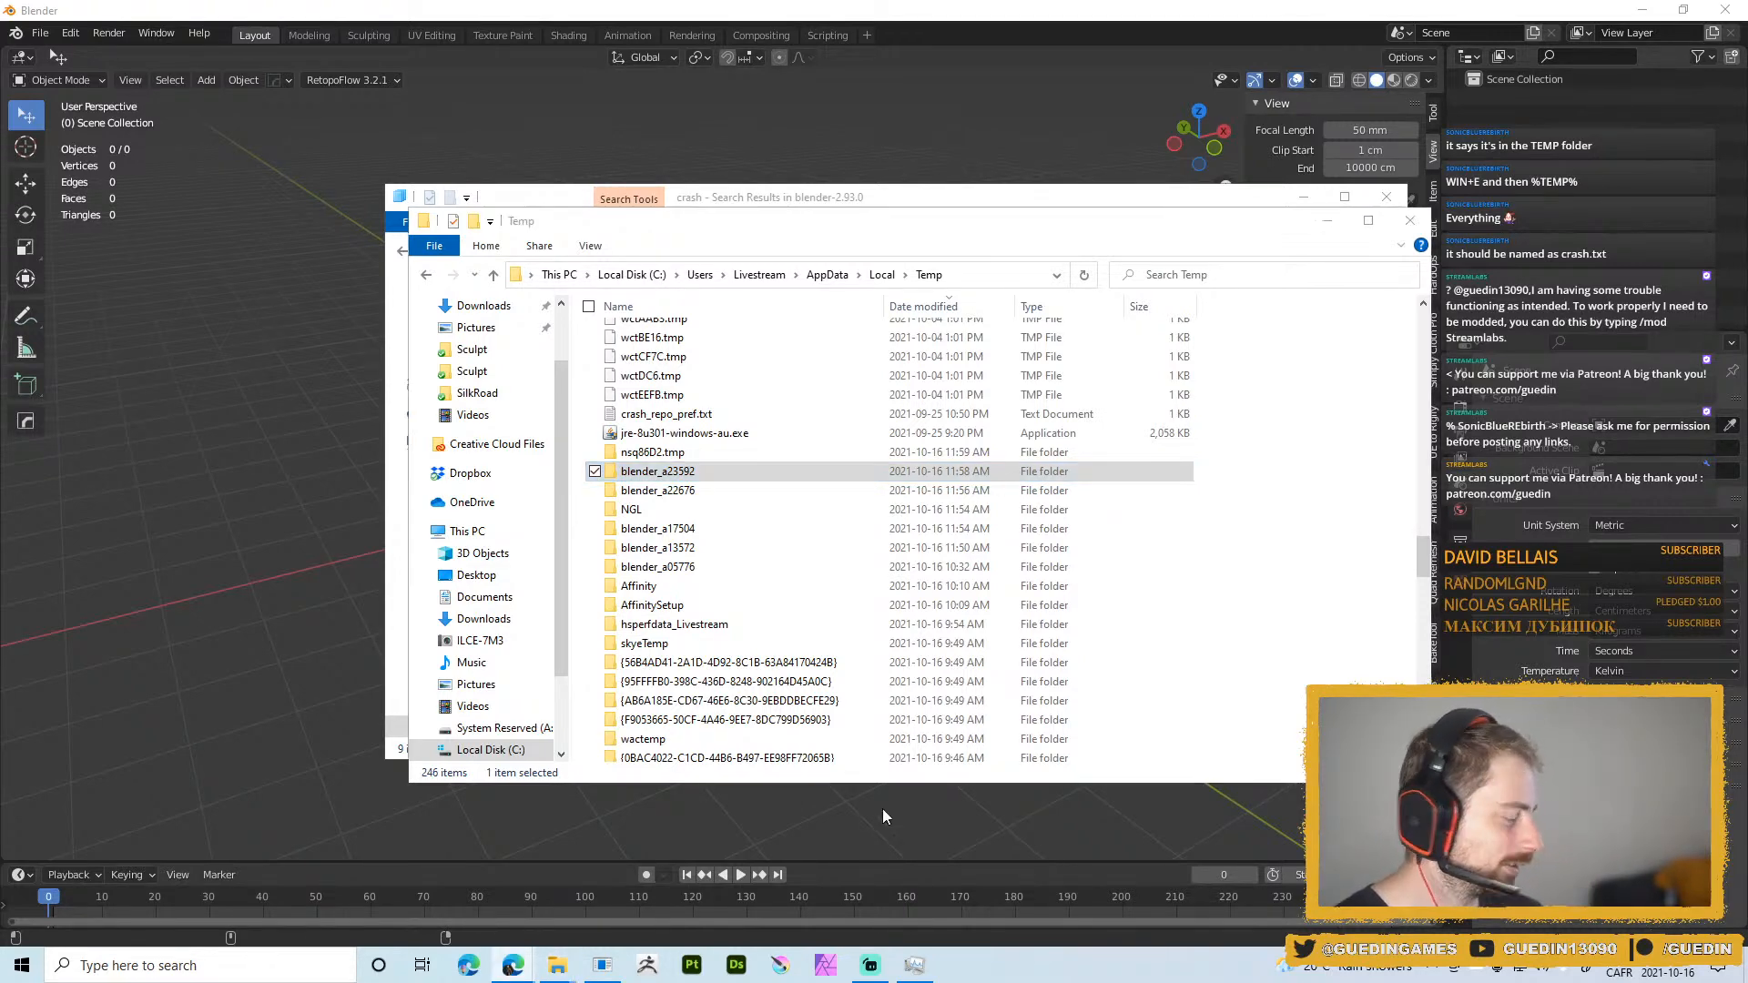
Check the blender_a23592 folder for a crash log and go back to Temp
scroll(748, 537, up, 1)
double_click(648, 515)
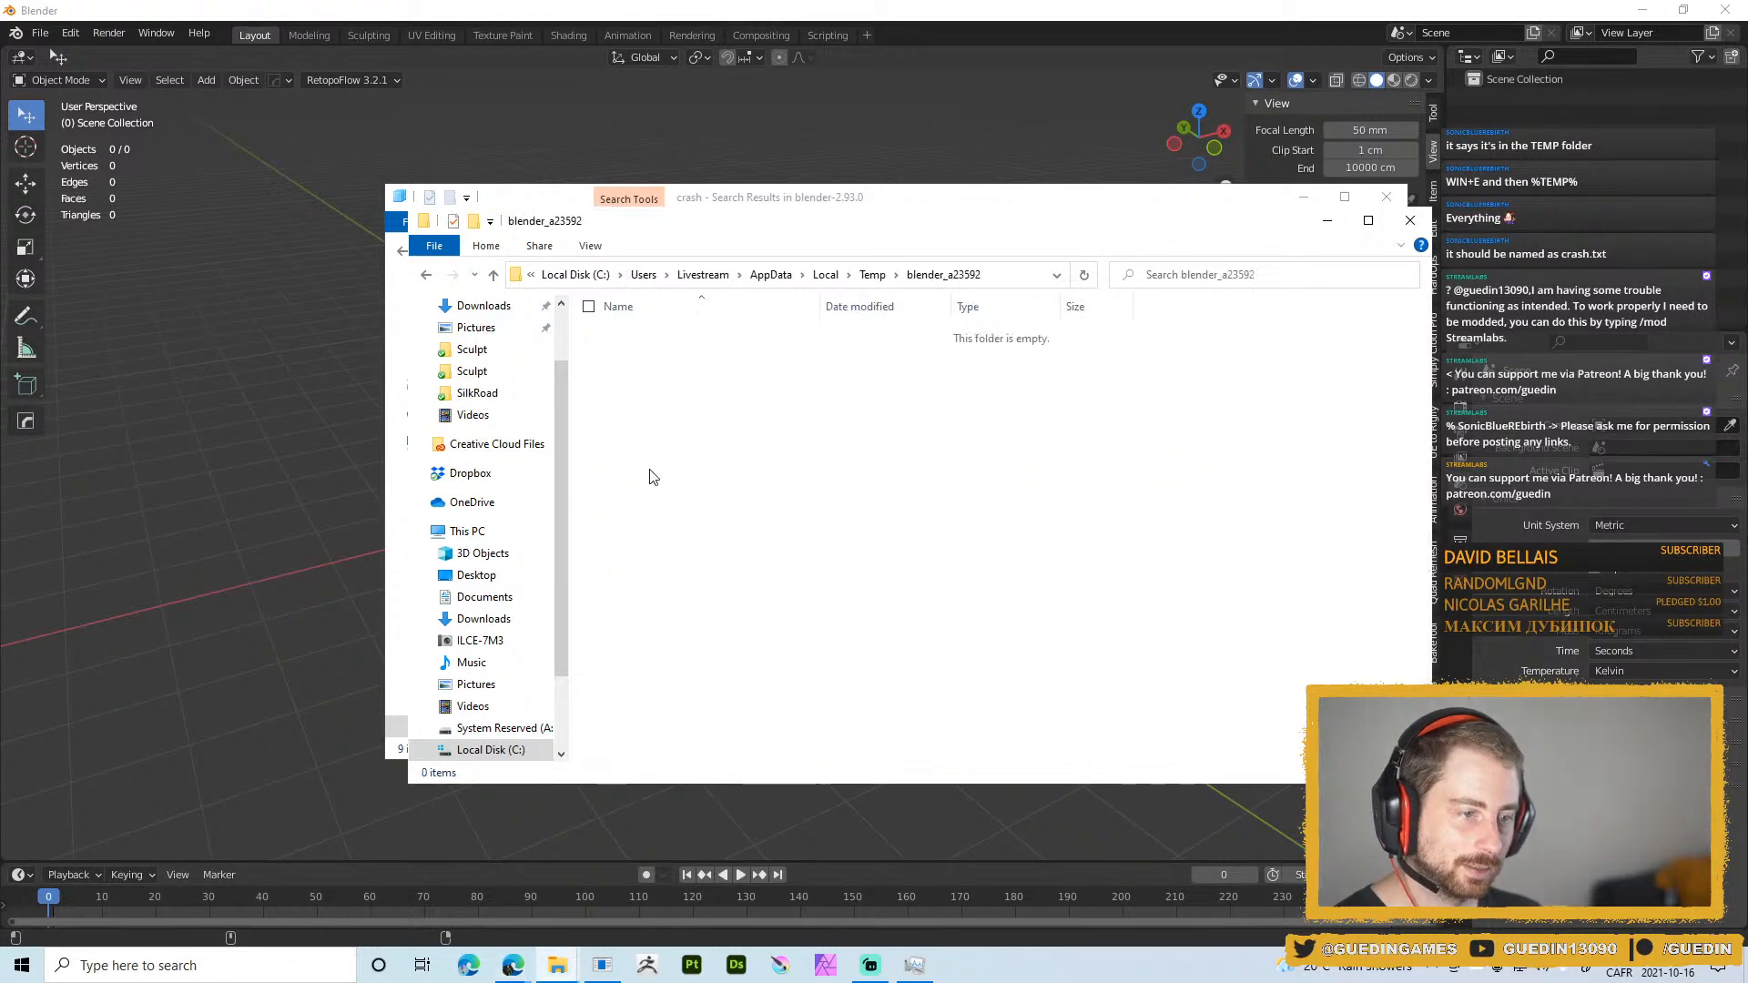
key(alt+Left)
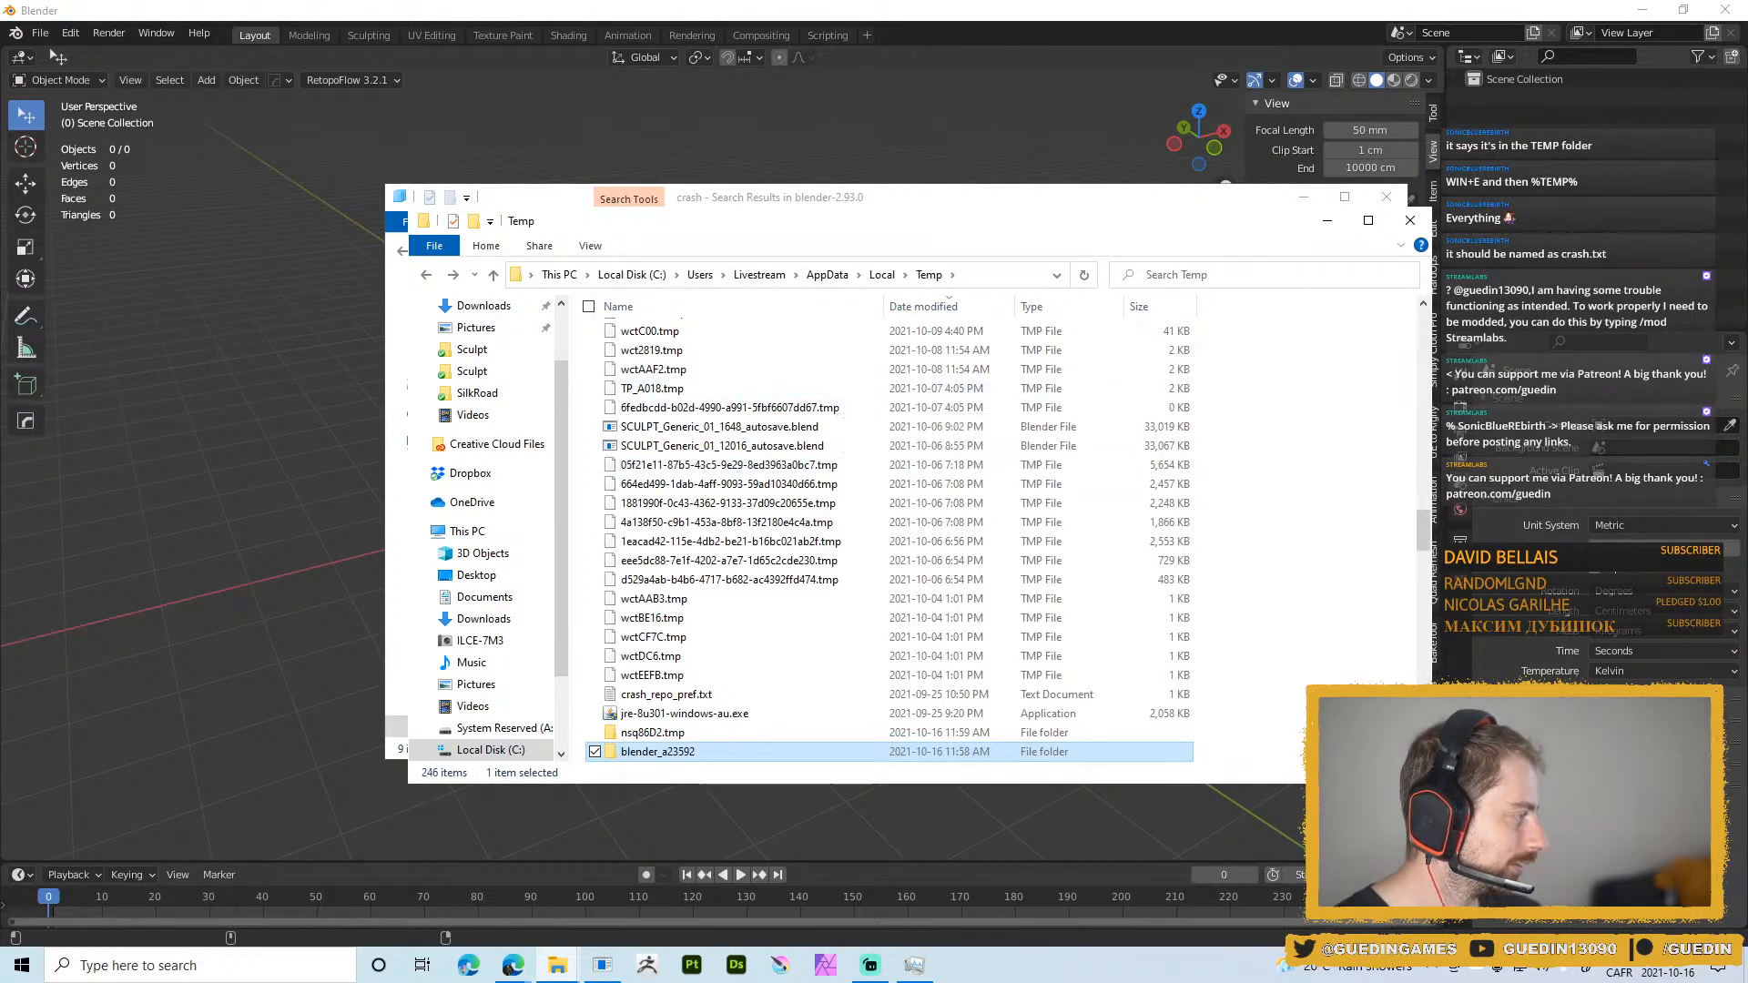
Select crash_repo_pref.txt in Temp and look through the more recent files for a crash.txt log
scroll(702, 664, down, 1)
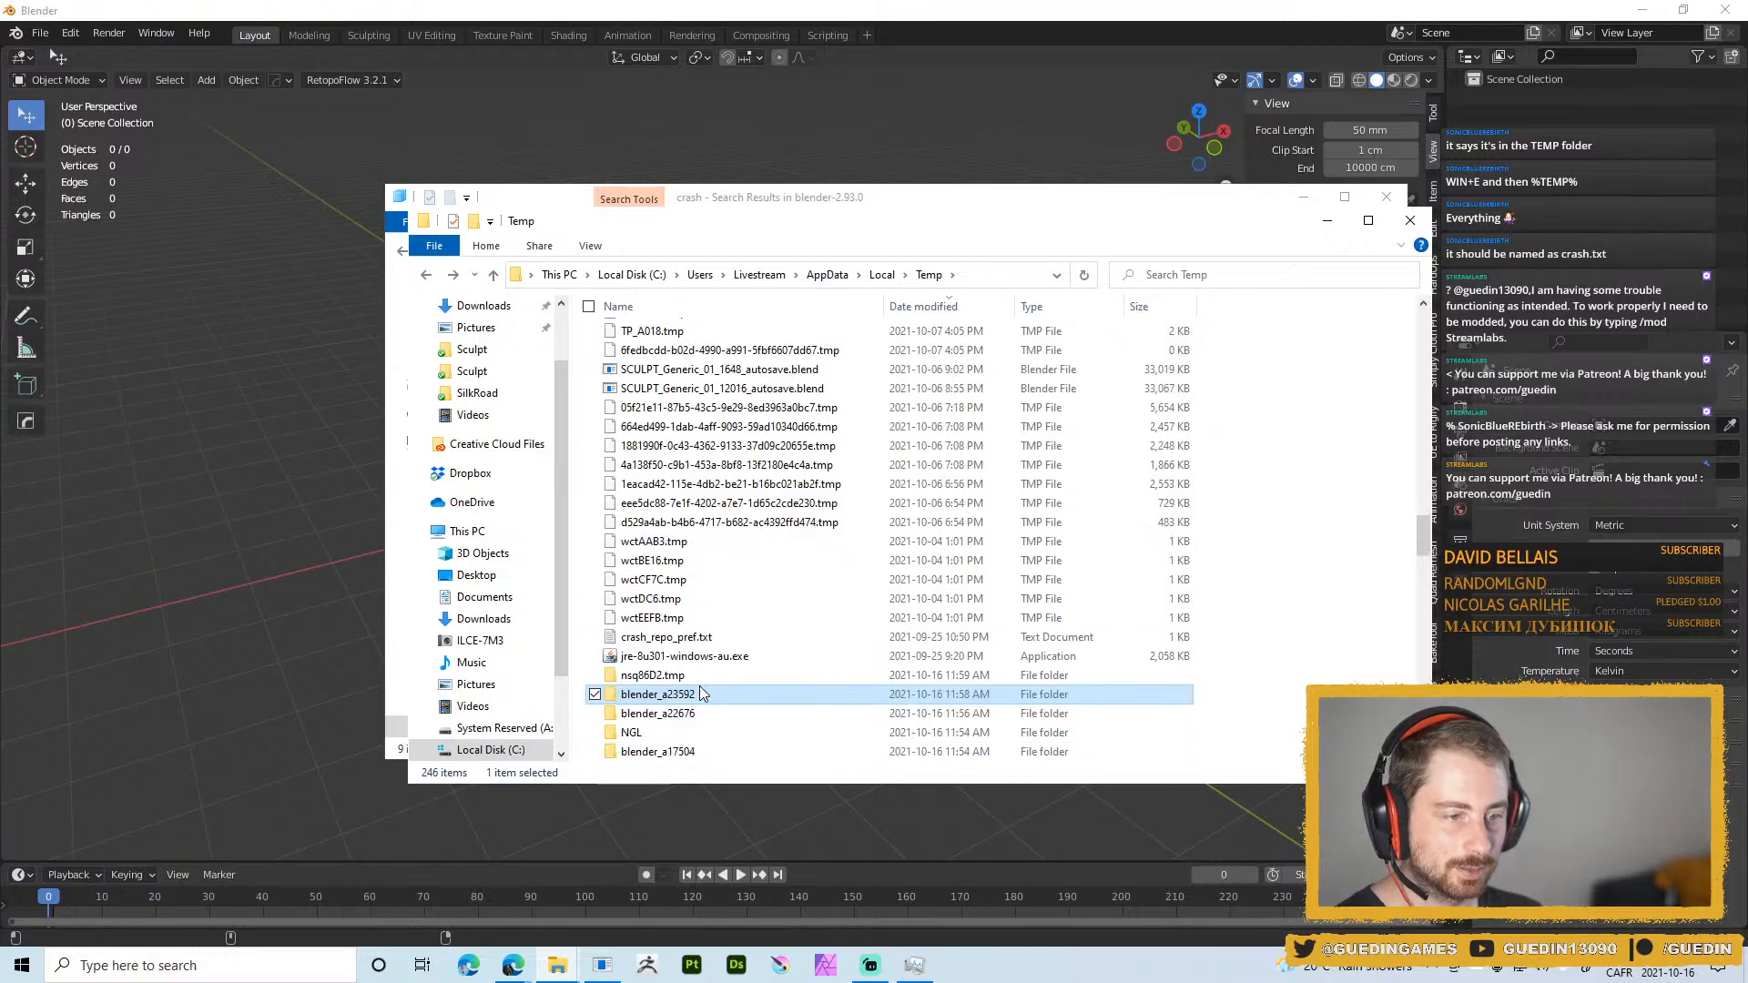
click(703, 640)
scroll(931, 482, up, 6)
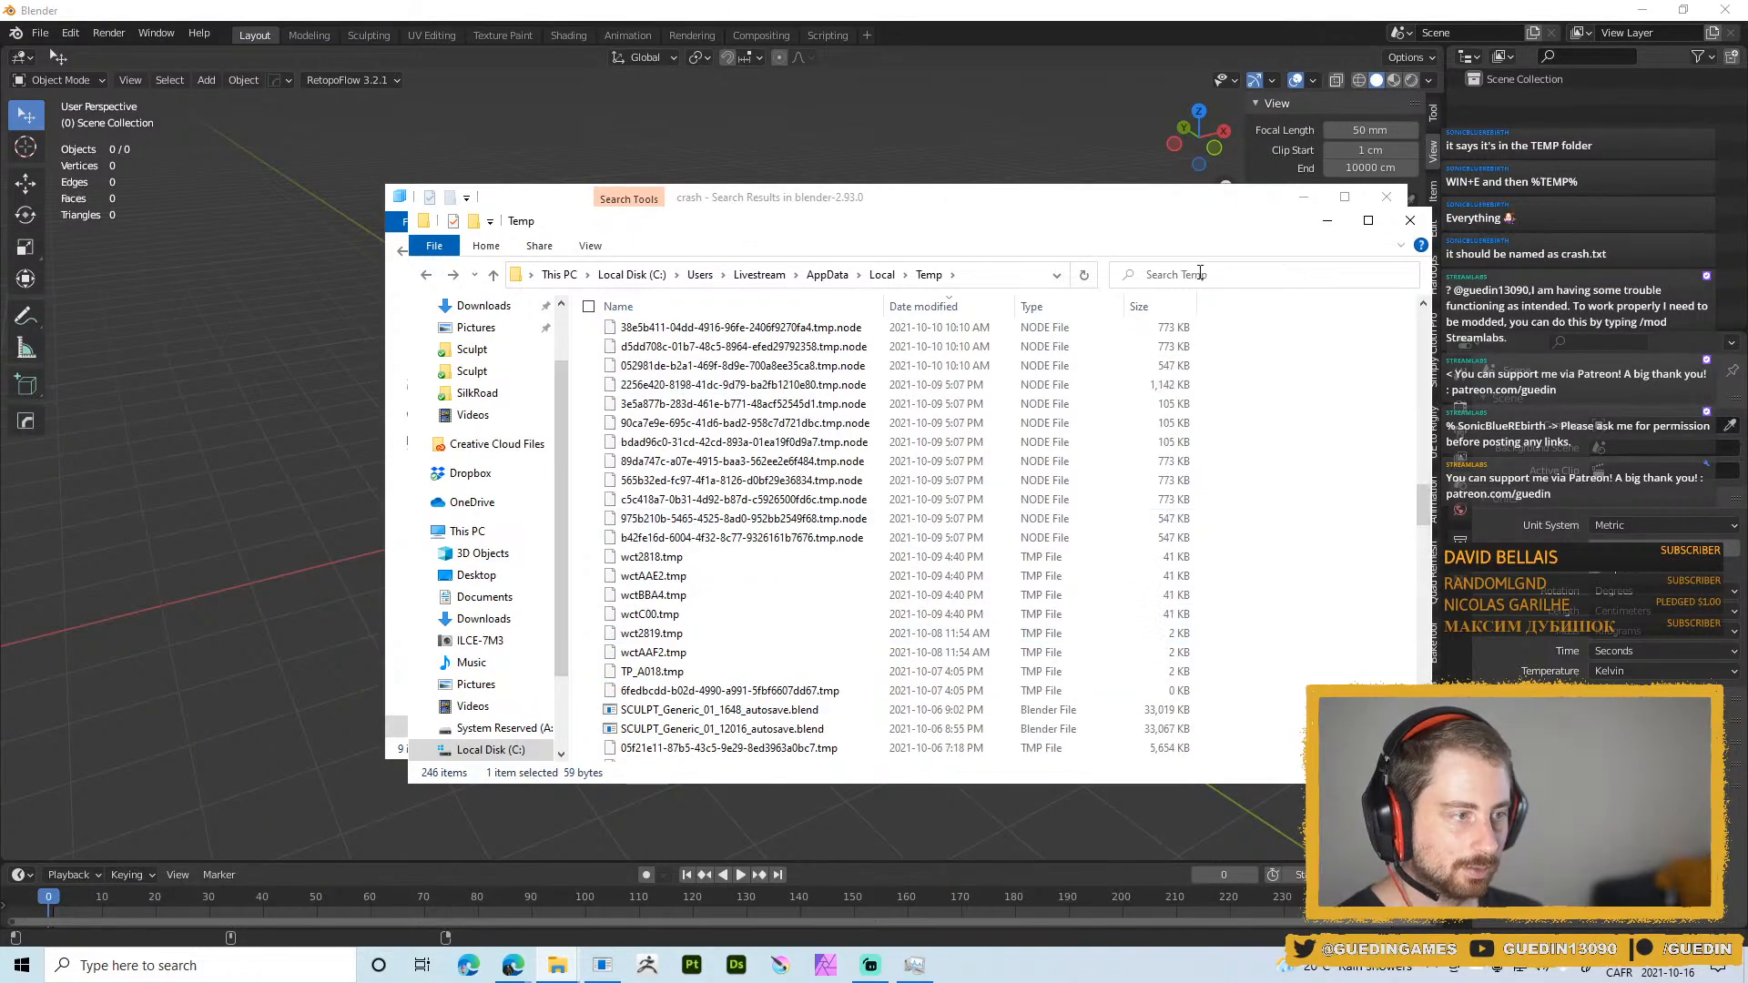
scroll(930, 482, up, 8)
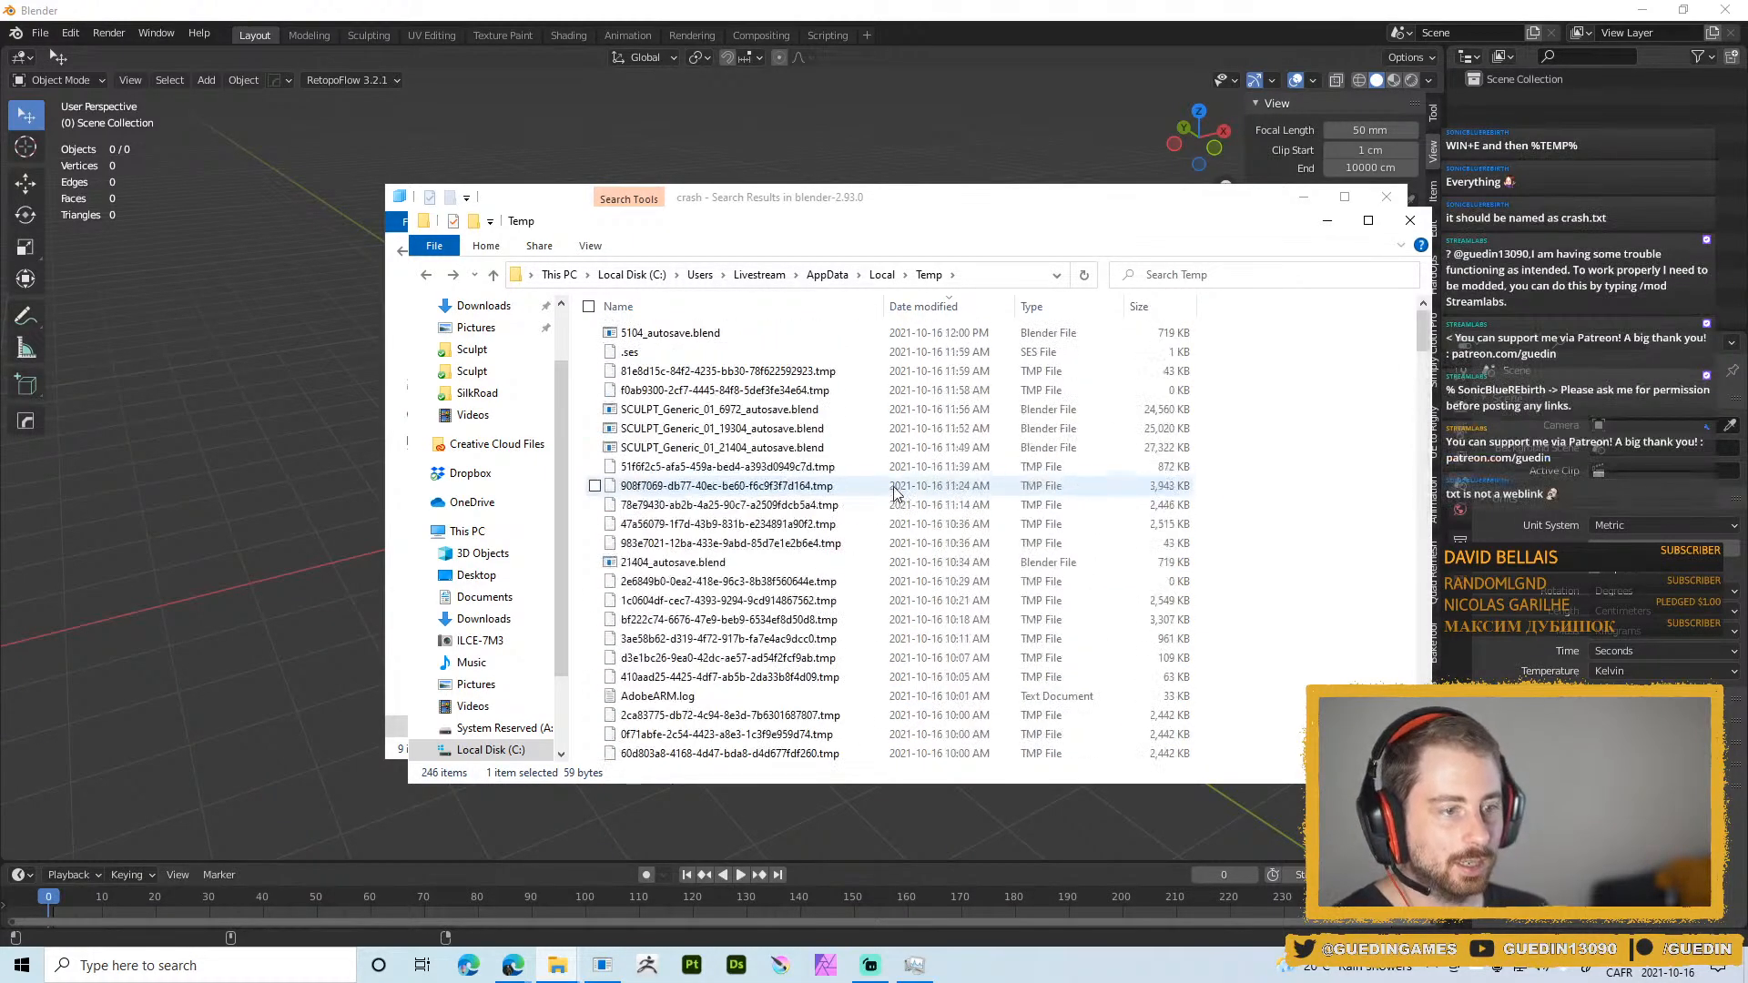
Switch to Blender, reopen the recent file SCULPT_Generic_01.blend and try to change the viewport shading around the character
click(346, 360)
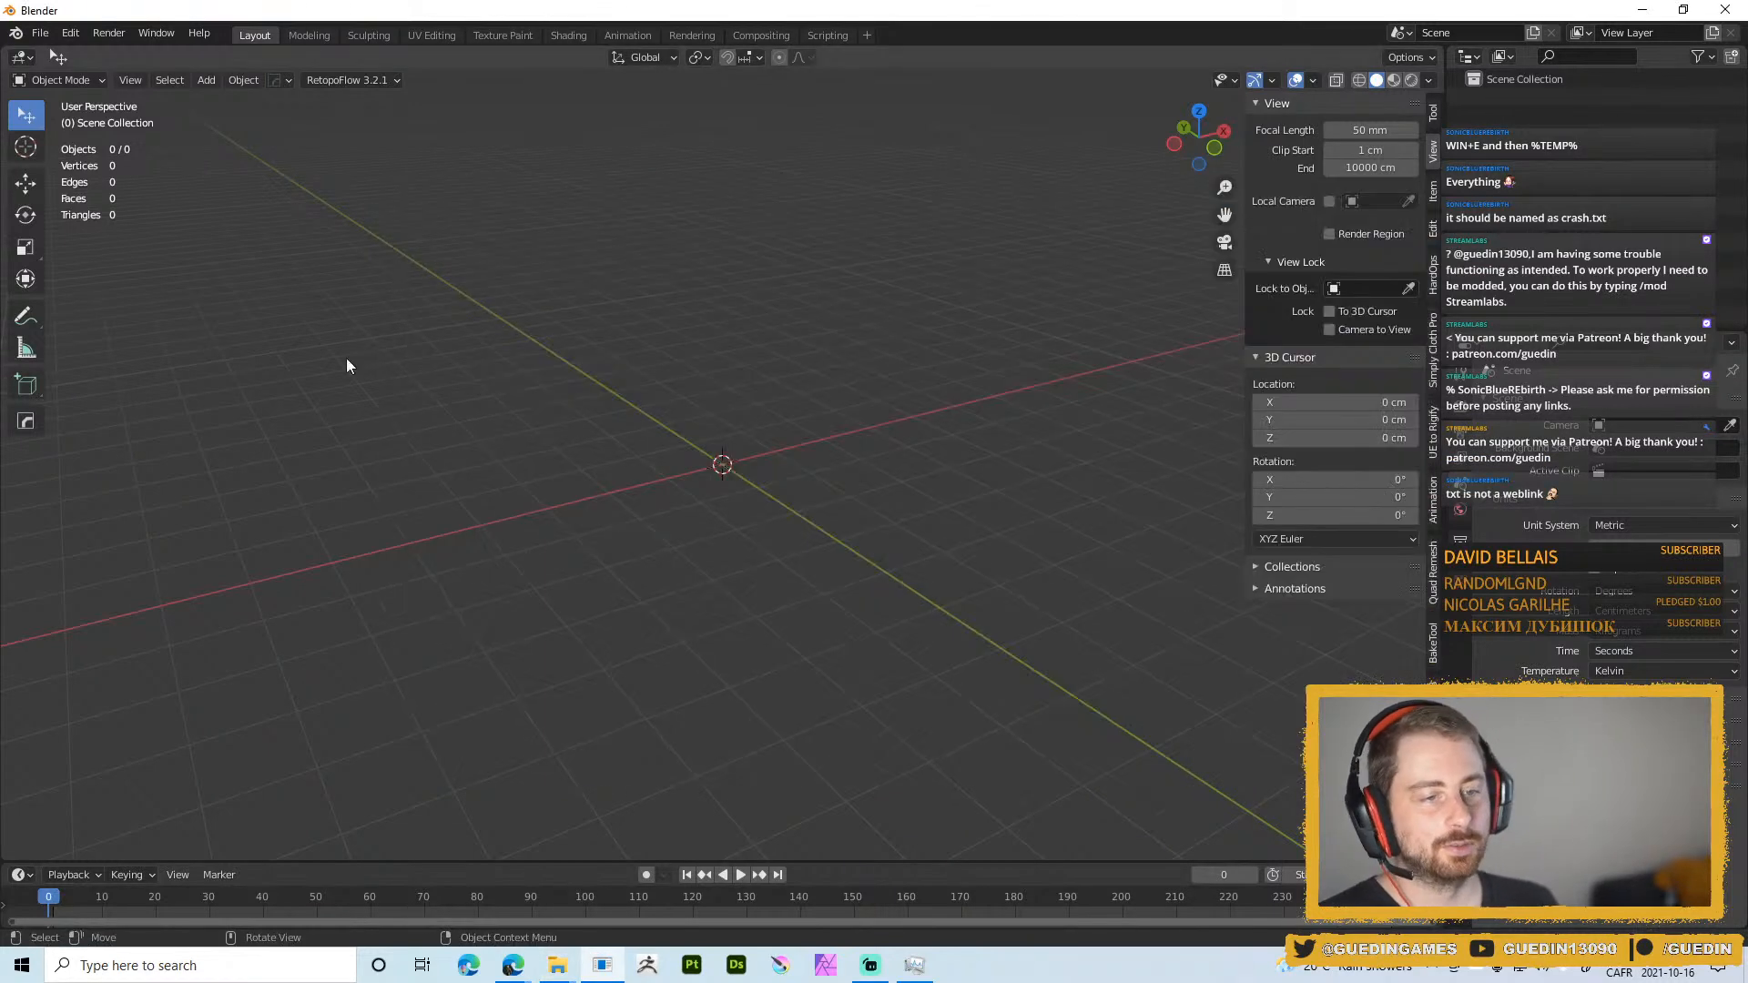
key(ctrl+shift+o)
click(932, 409)
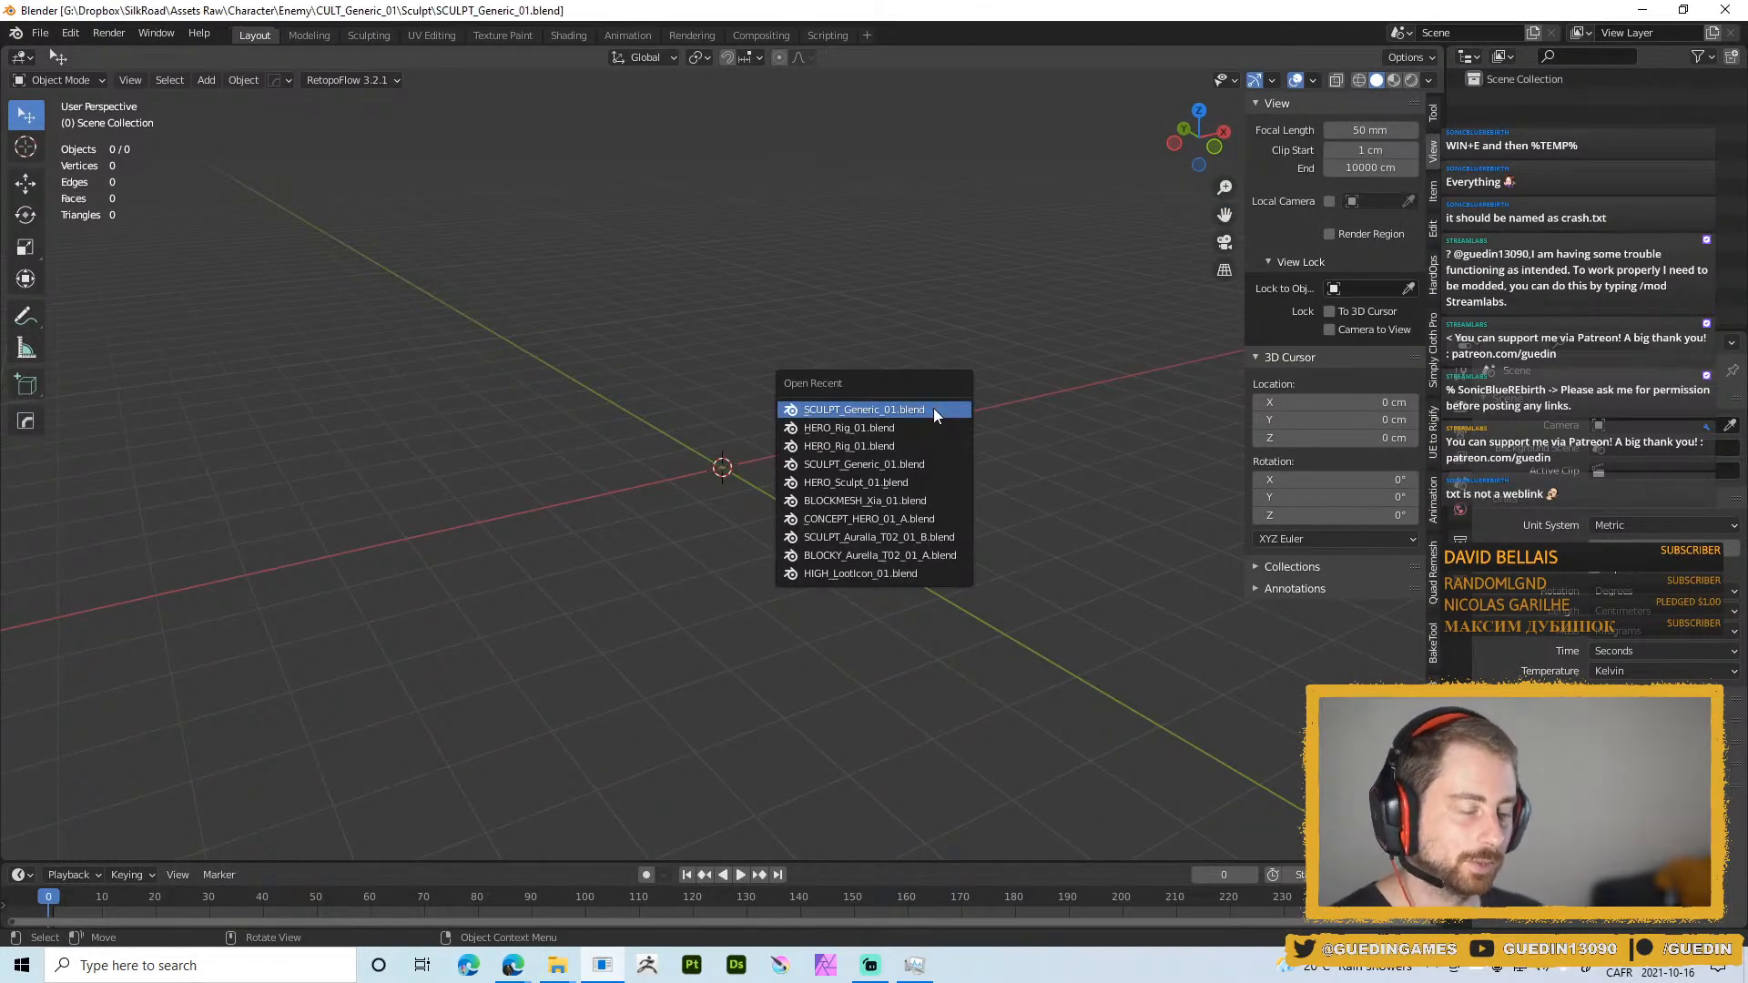
key(z)
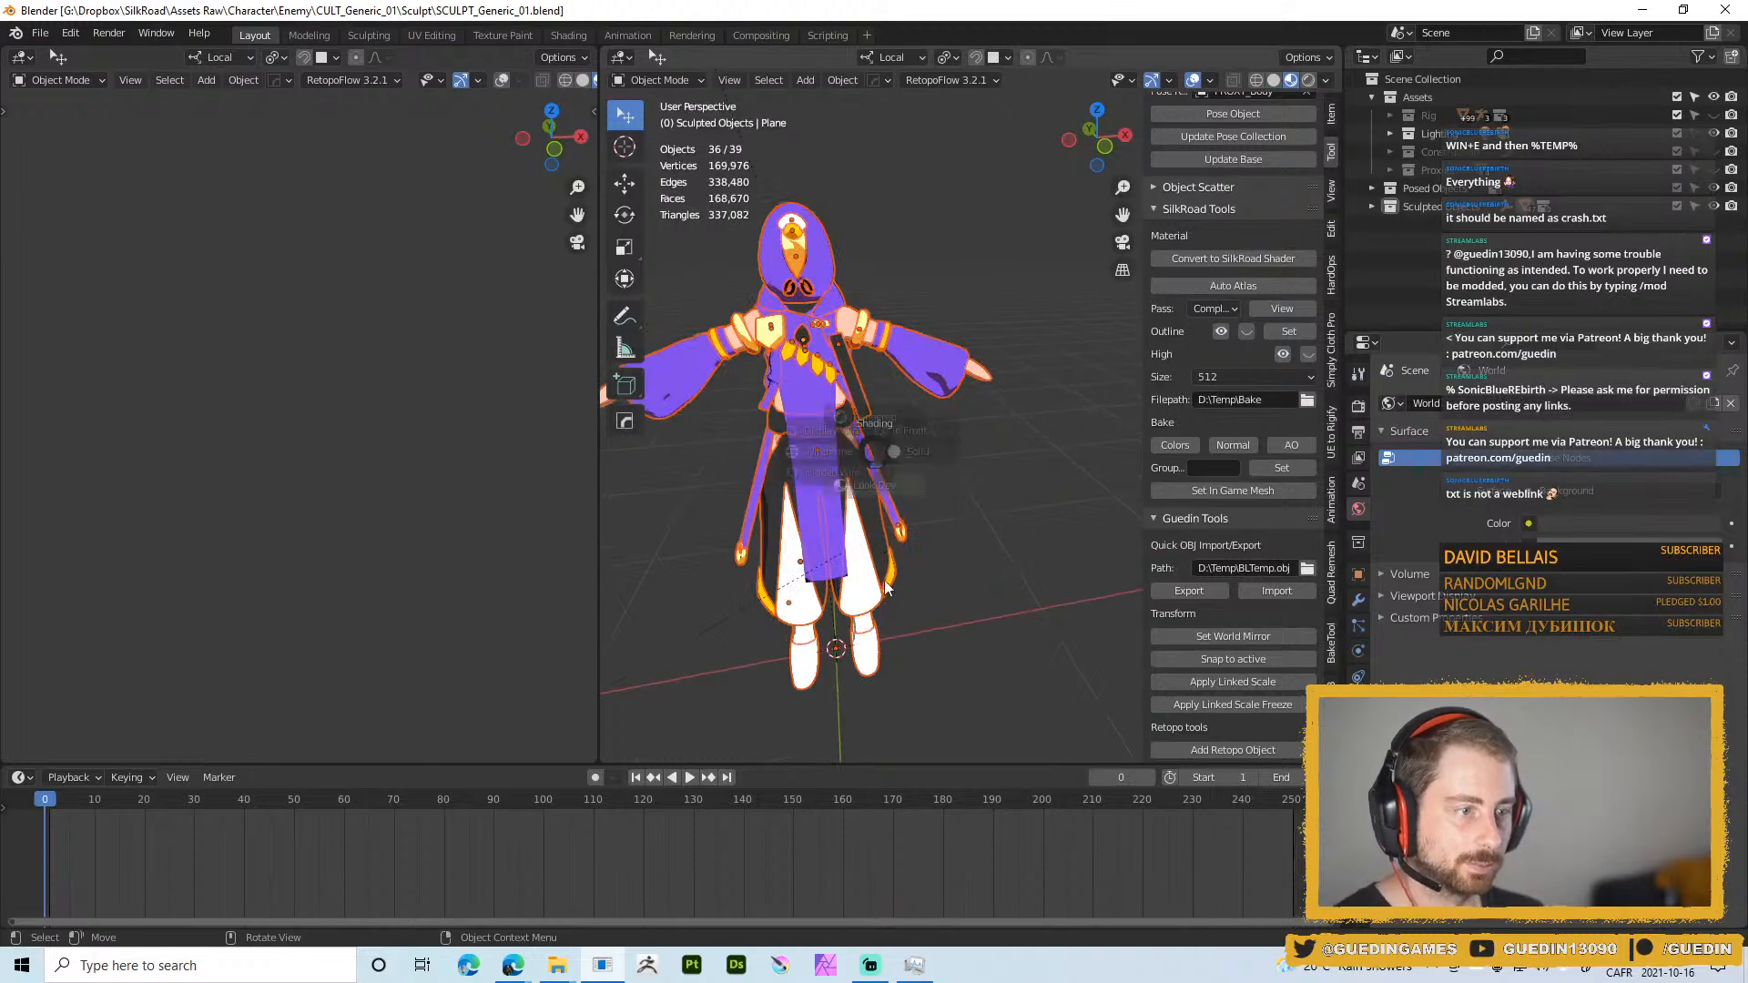
click(883, 566)
middle_drag(882, 566, 909, 417)
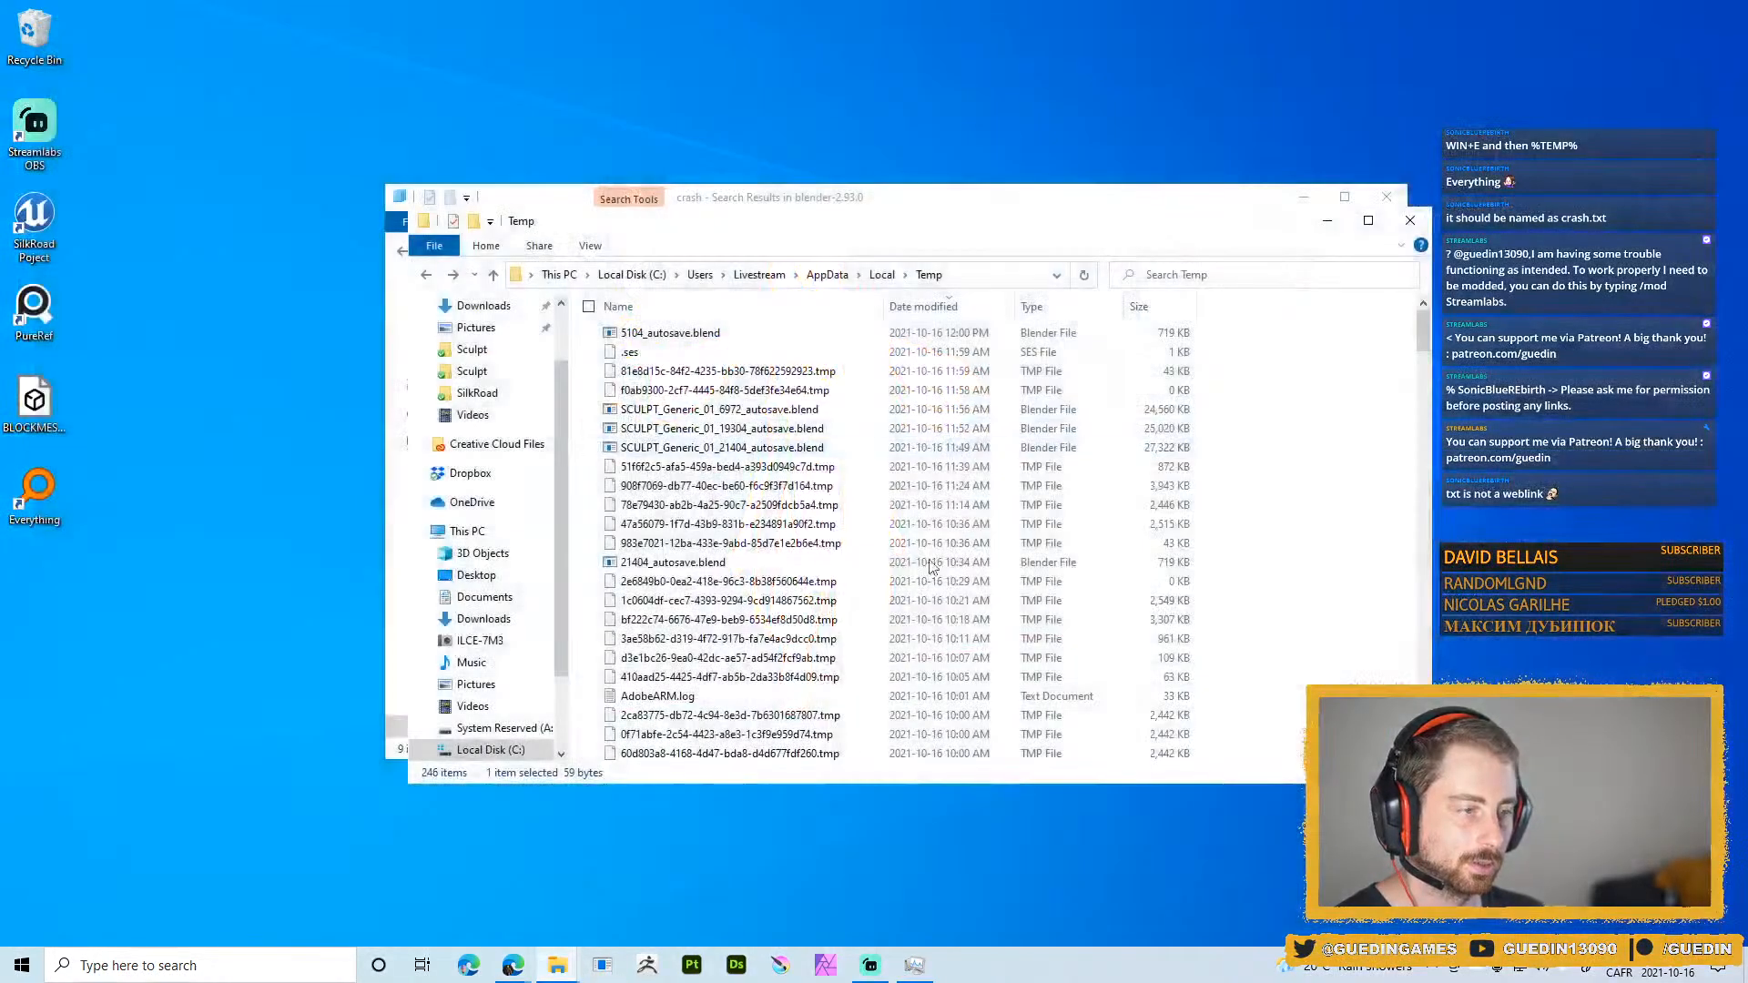
Minimize both File Explorer windows and relaunch Blender
click(1326, 219)
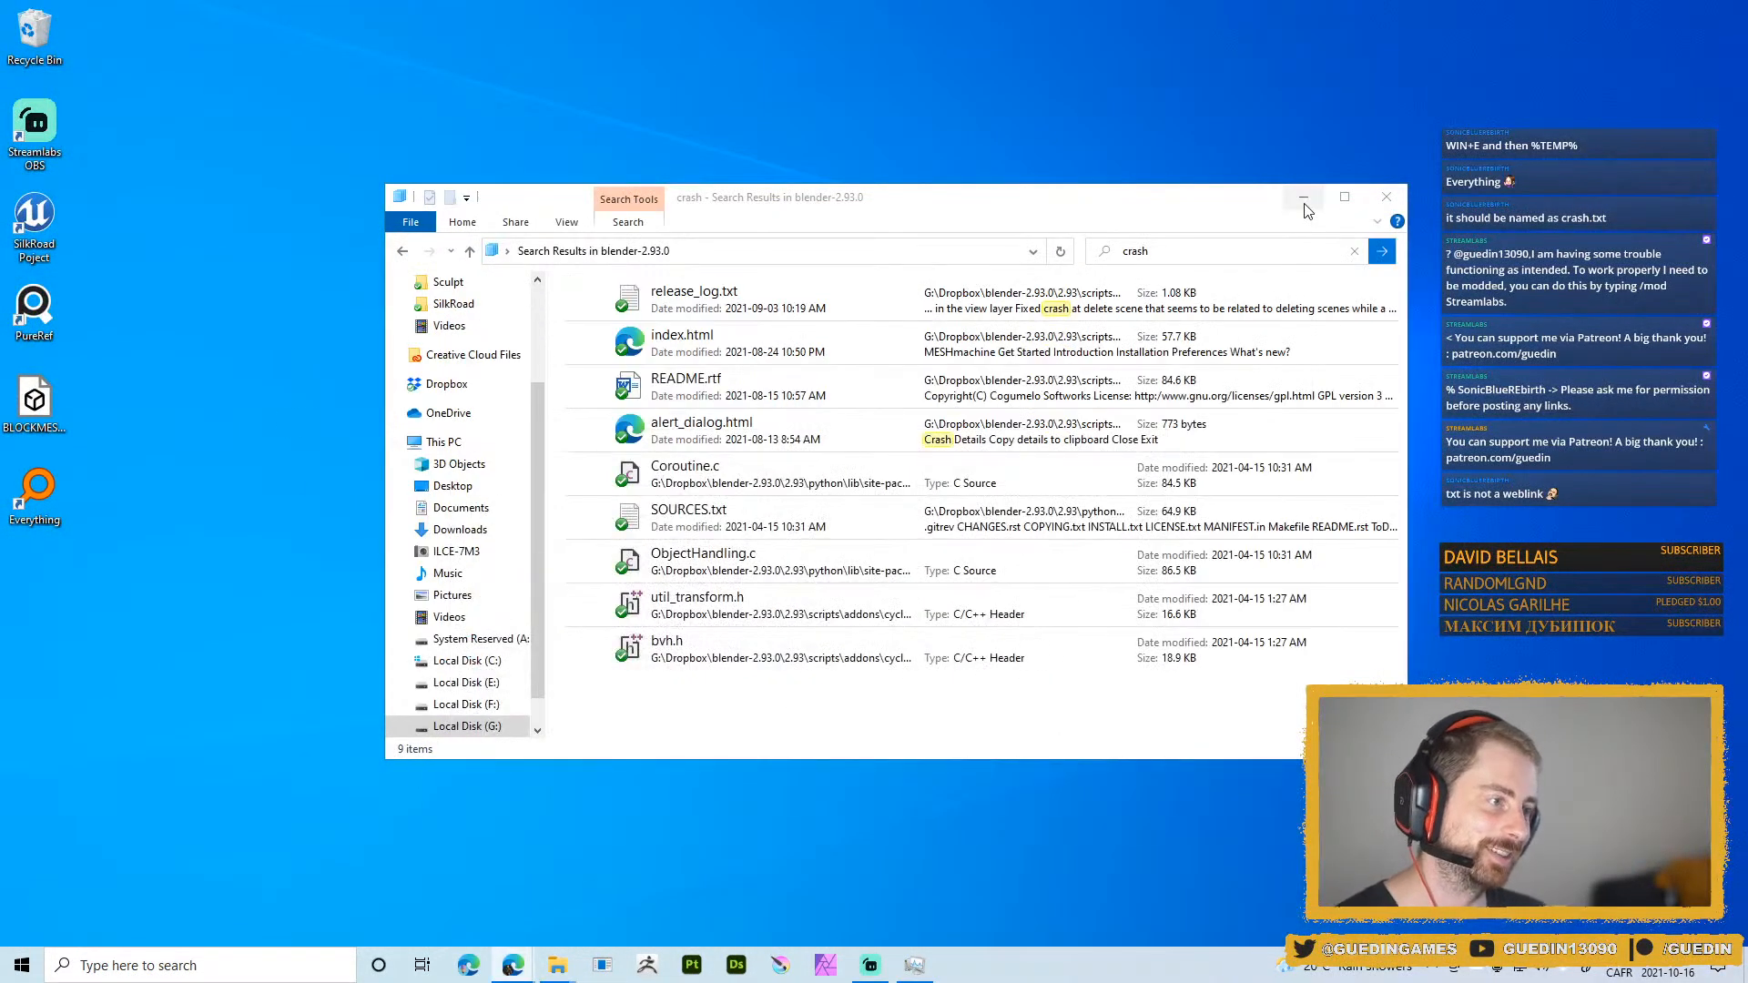
click(1303, 198)
click(602, 965)
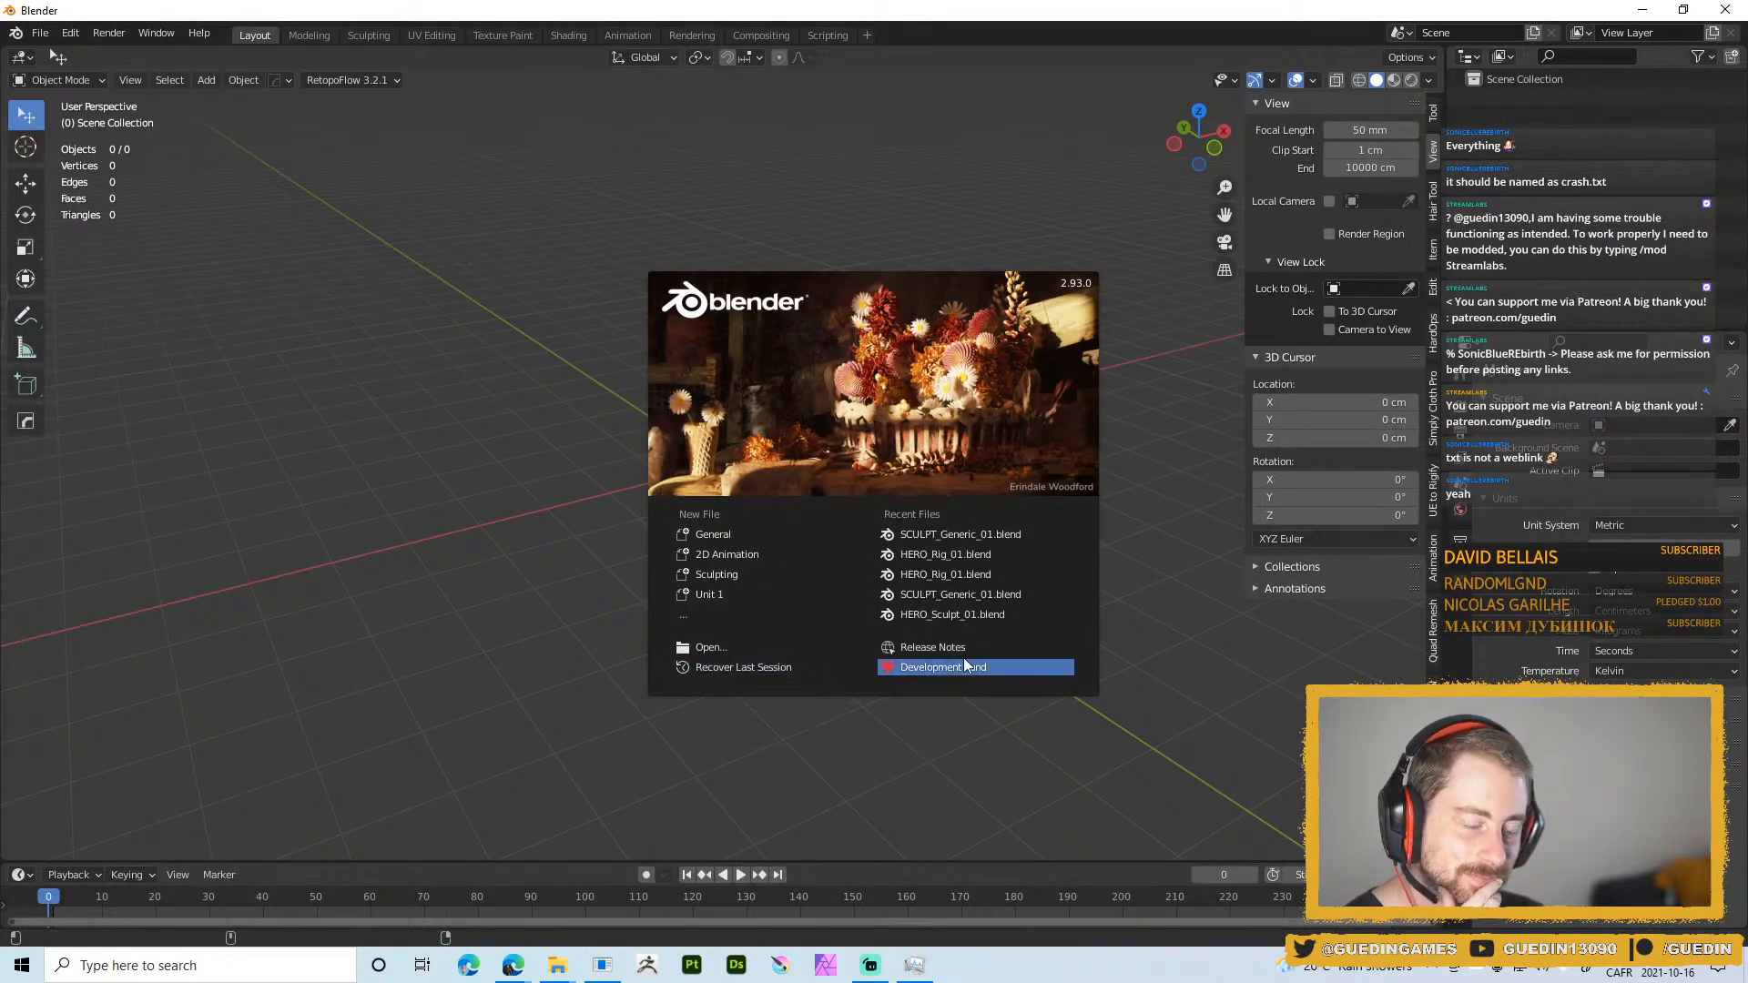
Open the recent file SCULPT_Generic_01.blend and deselect all objects of the character
click(1012, 534)
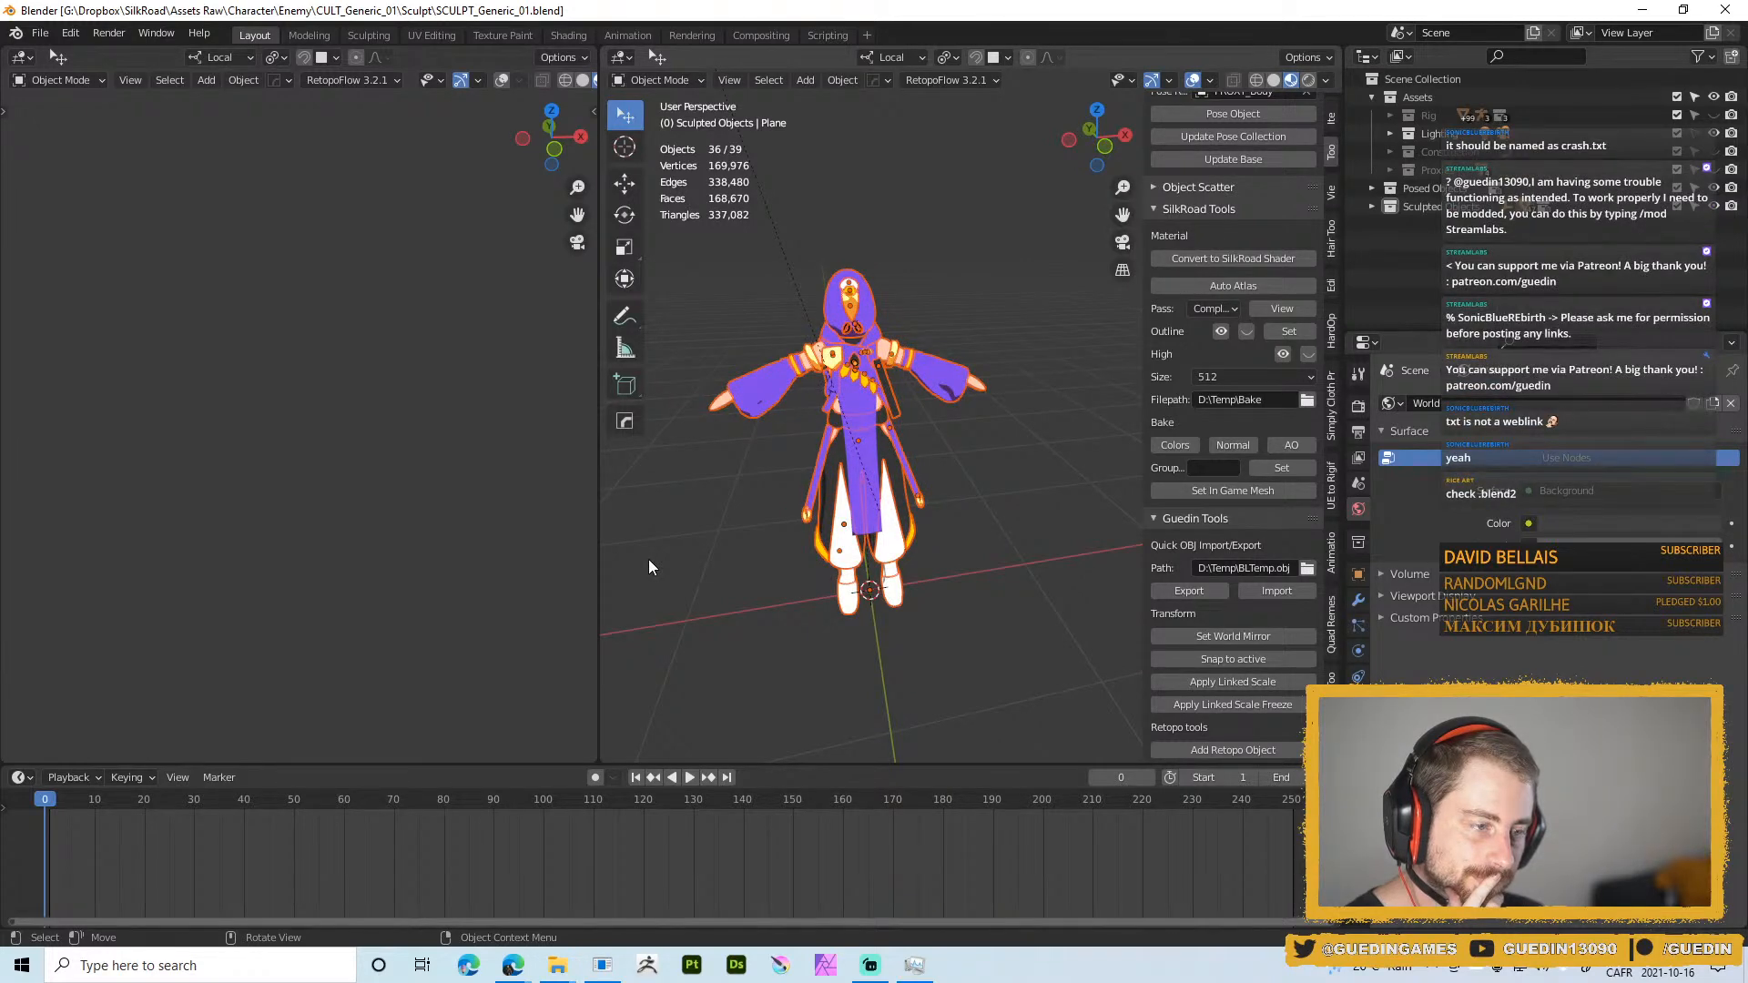
scroll(648, 559, down, 3)
scroll(648, 559, up, 4)
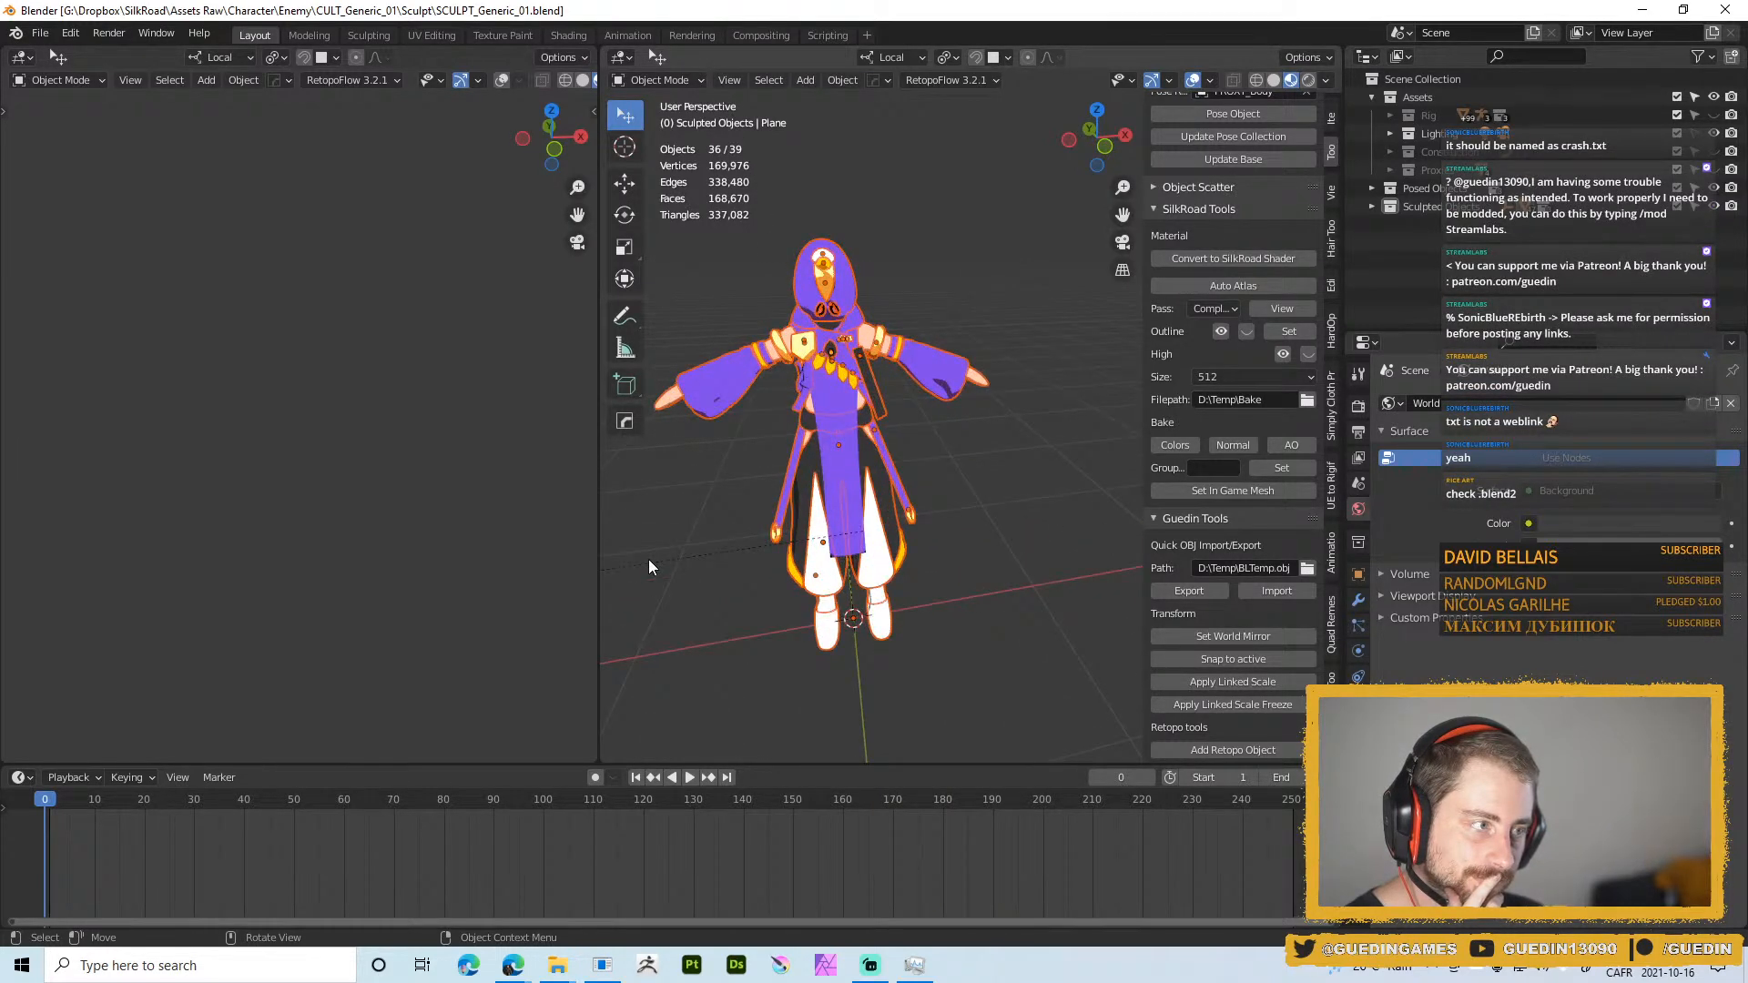
click(649, 559)
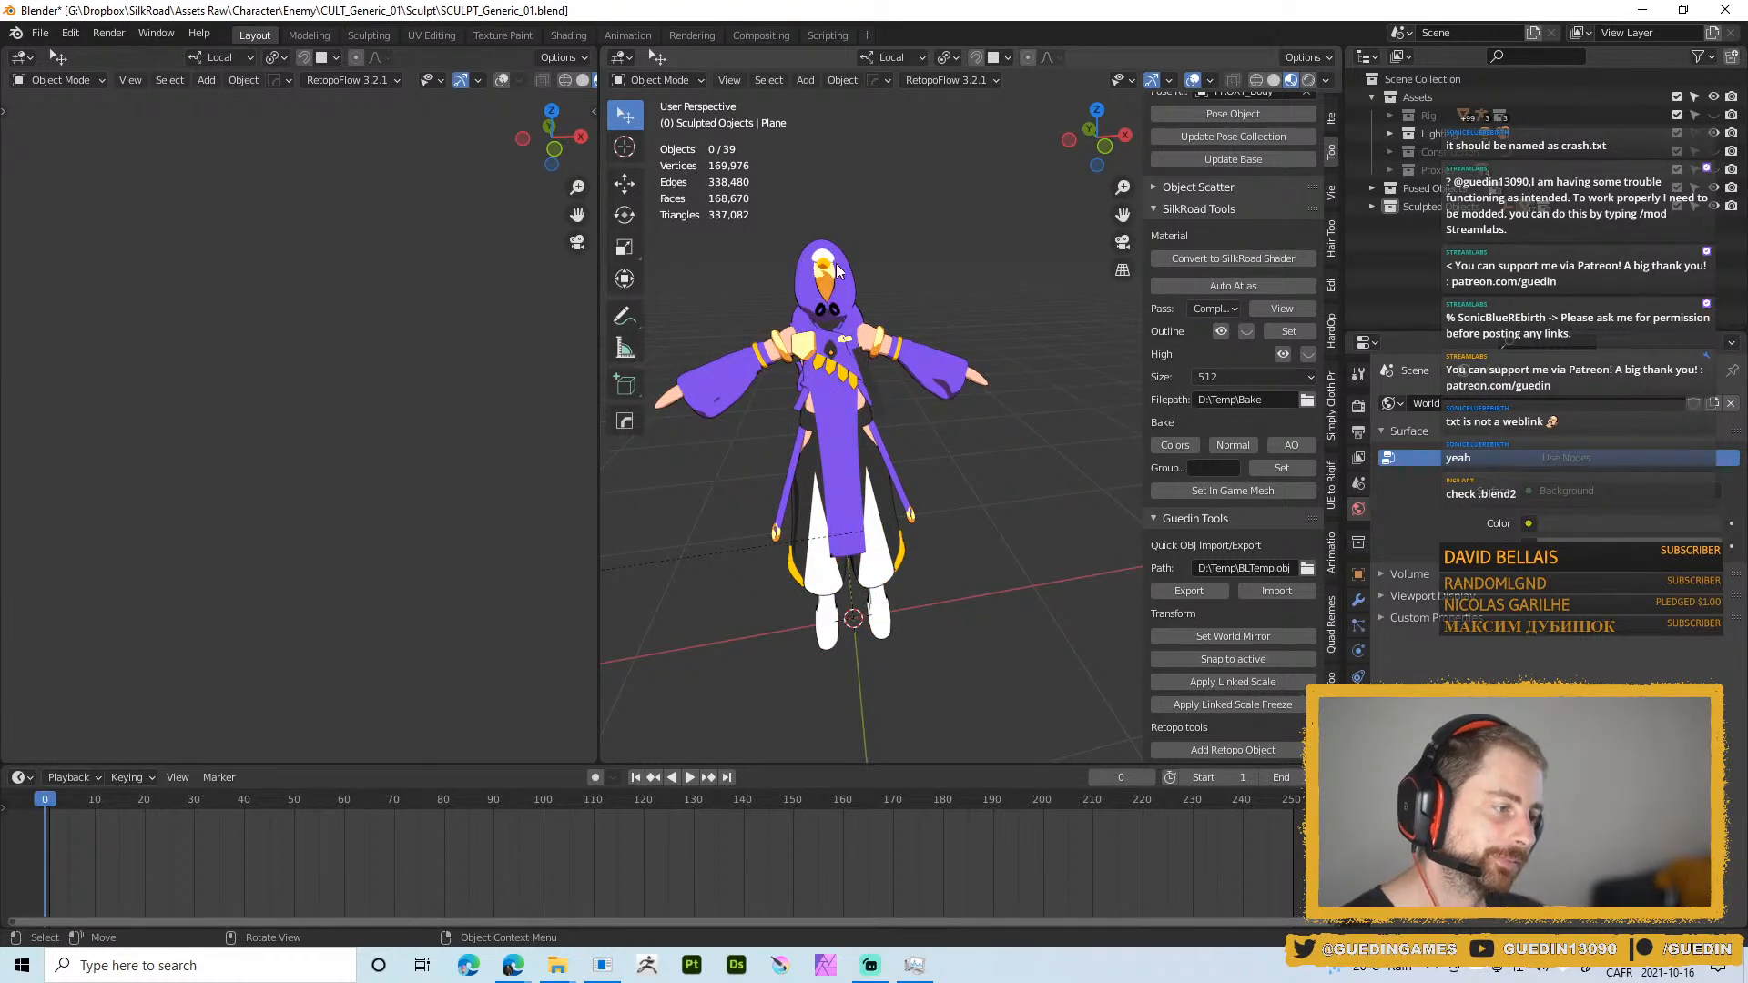
Select one of the ring-shaped eyes under the hood's beak ornament and show its modifiers
middle_drag(838, 270, 1045, 373)
click(922, 346)
scroll(1038, 377, up, 3)
shift+middle_drag(837, 241, 929, 475)
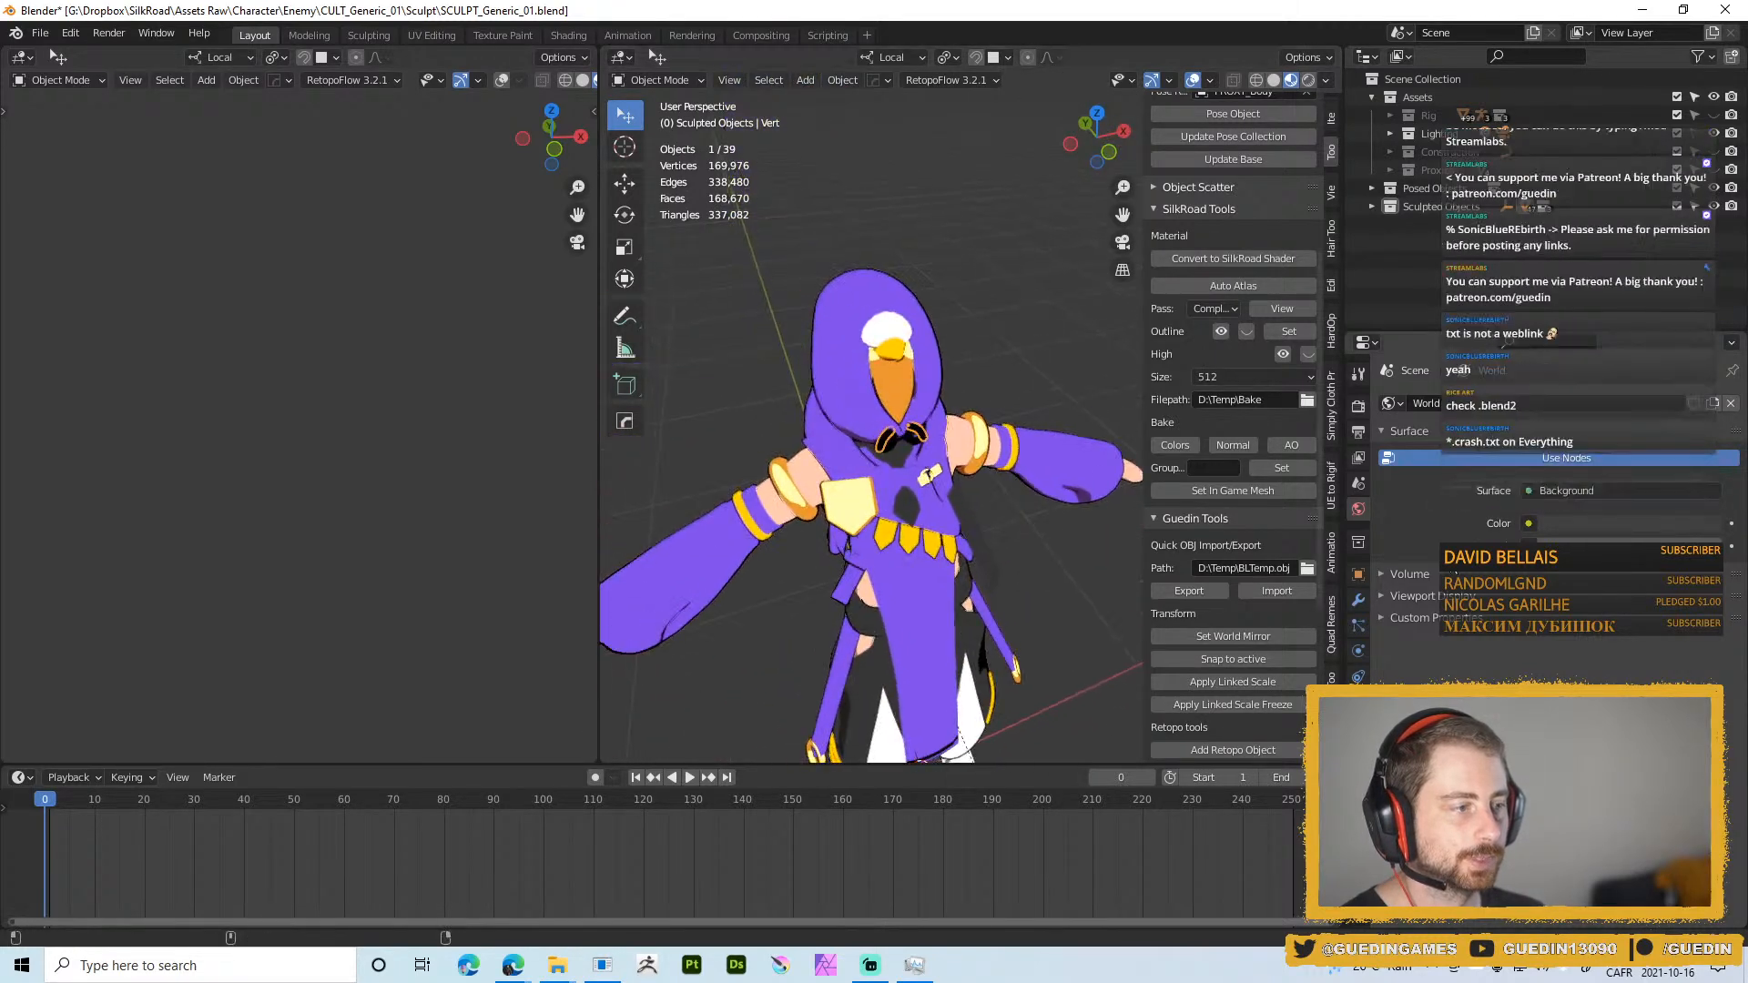
click(1358, 600)
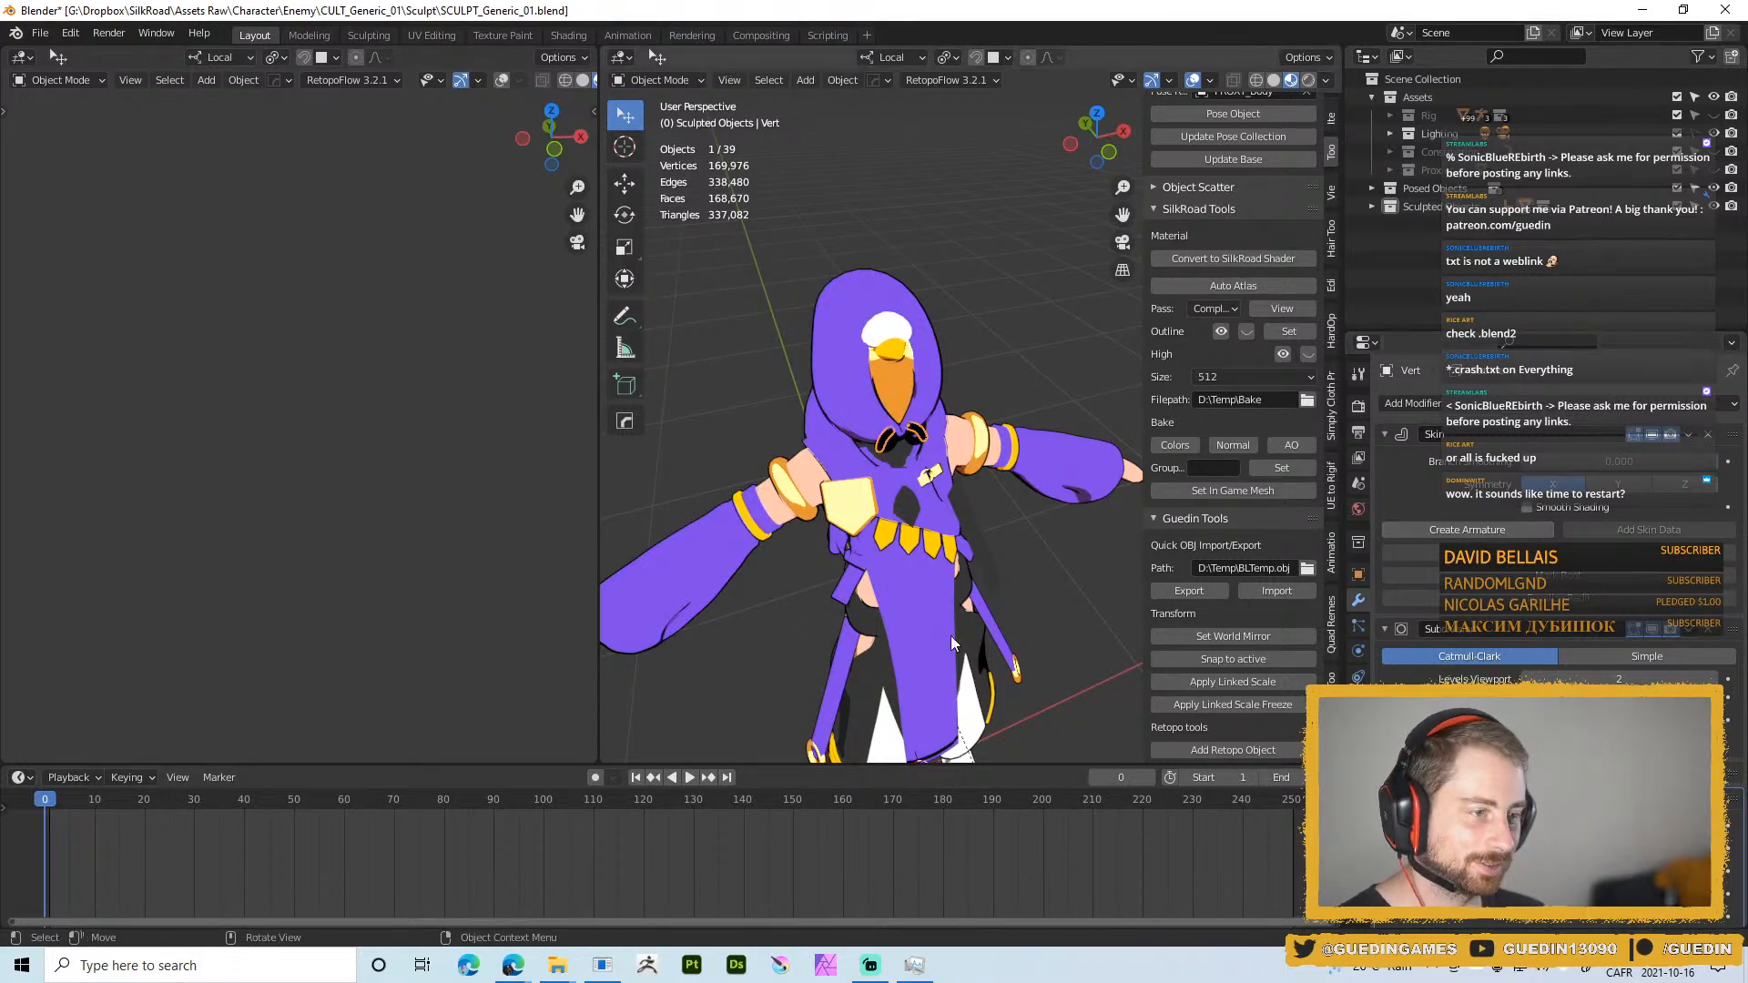
Examine the outlines on the character's hood, face and body from several angles and distances
scroll(943, 293, down, 4)
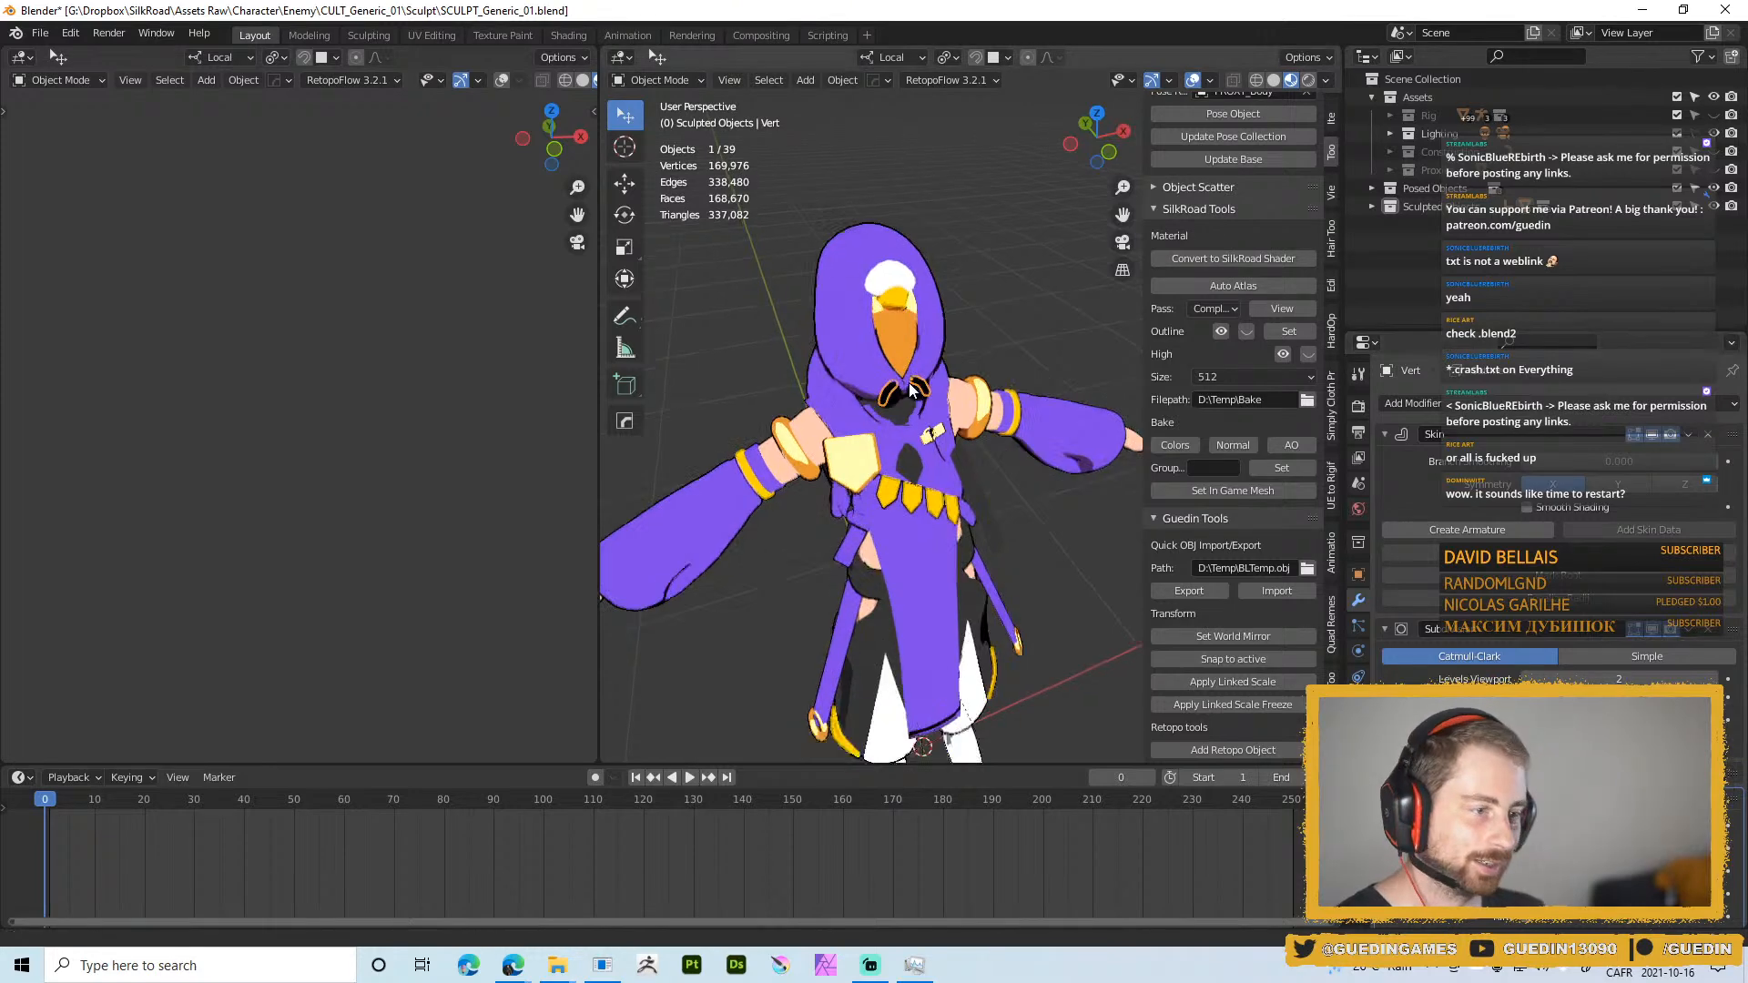
middle_drag(943, 293, 968, 461)
scroll(878, 337, up, 3)
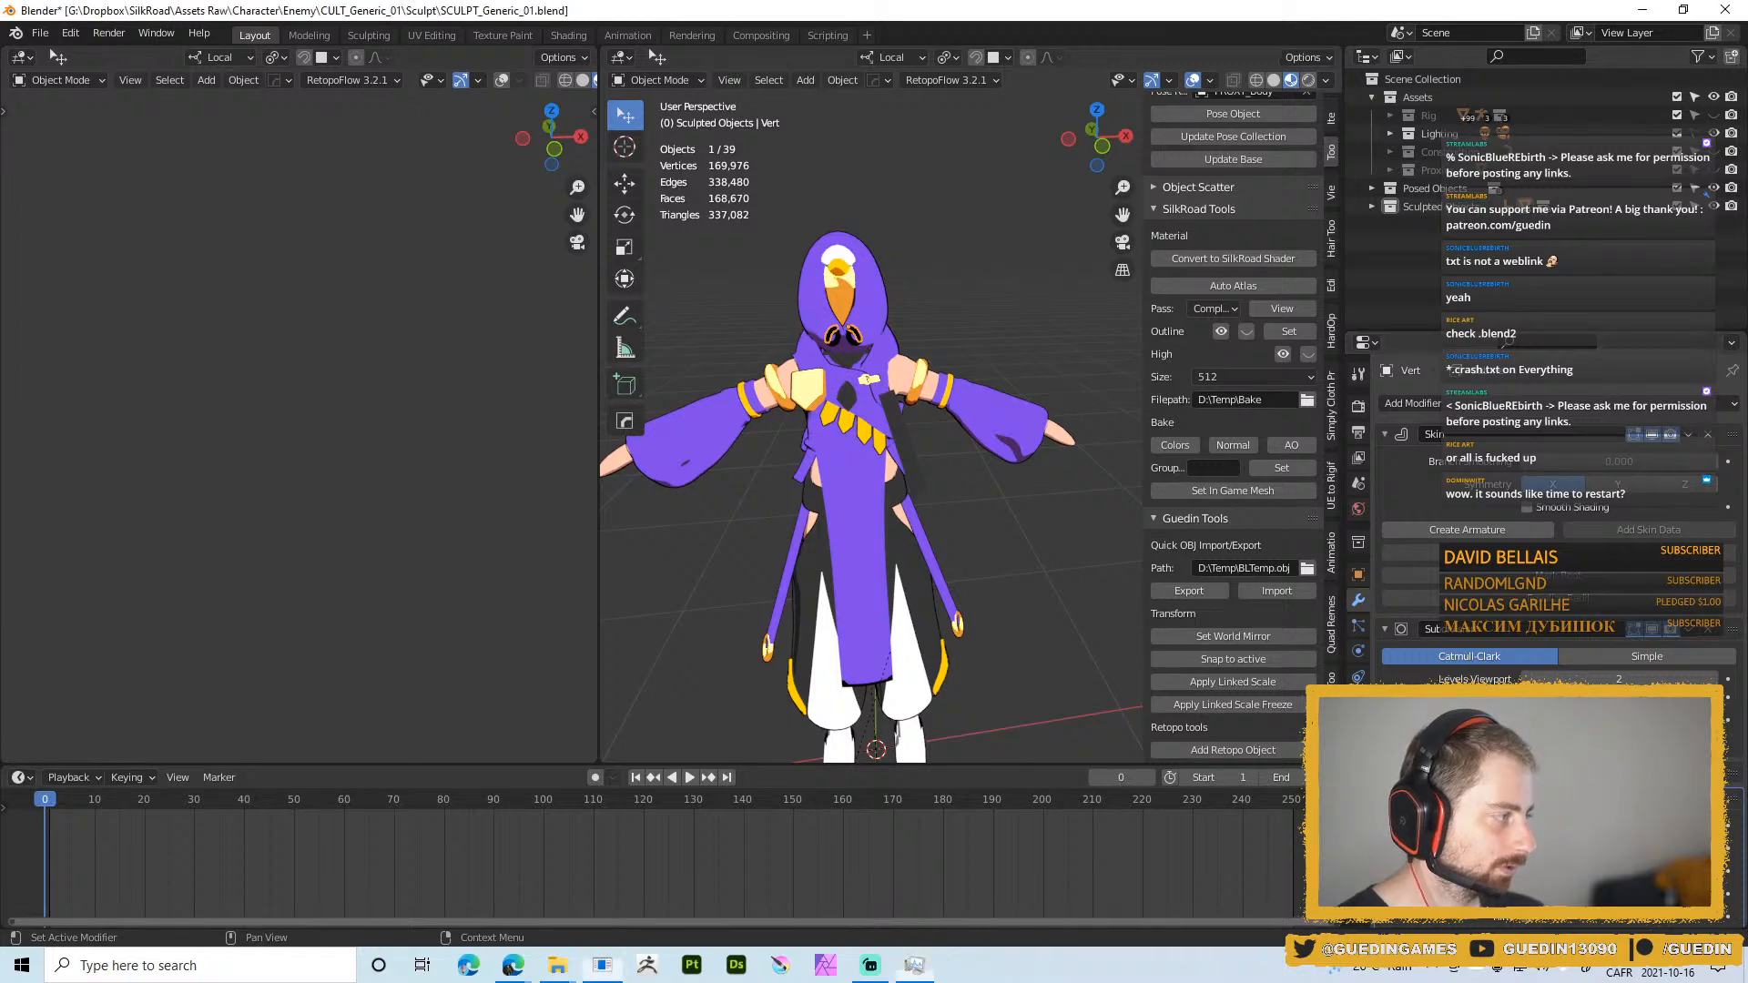
middle_drag(930, 526, 757, 386)
scroll(1136, 408, down, 3)
scroll(879, 450, up, 3)
middle_drag(878, 440, 972, 304)
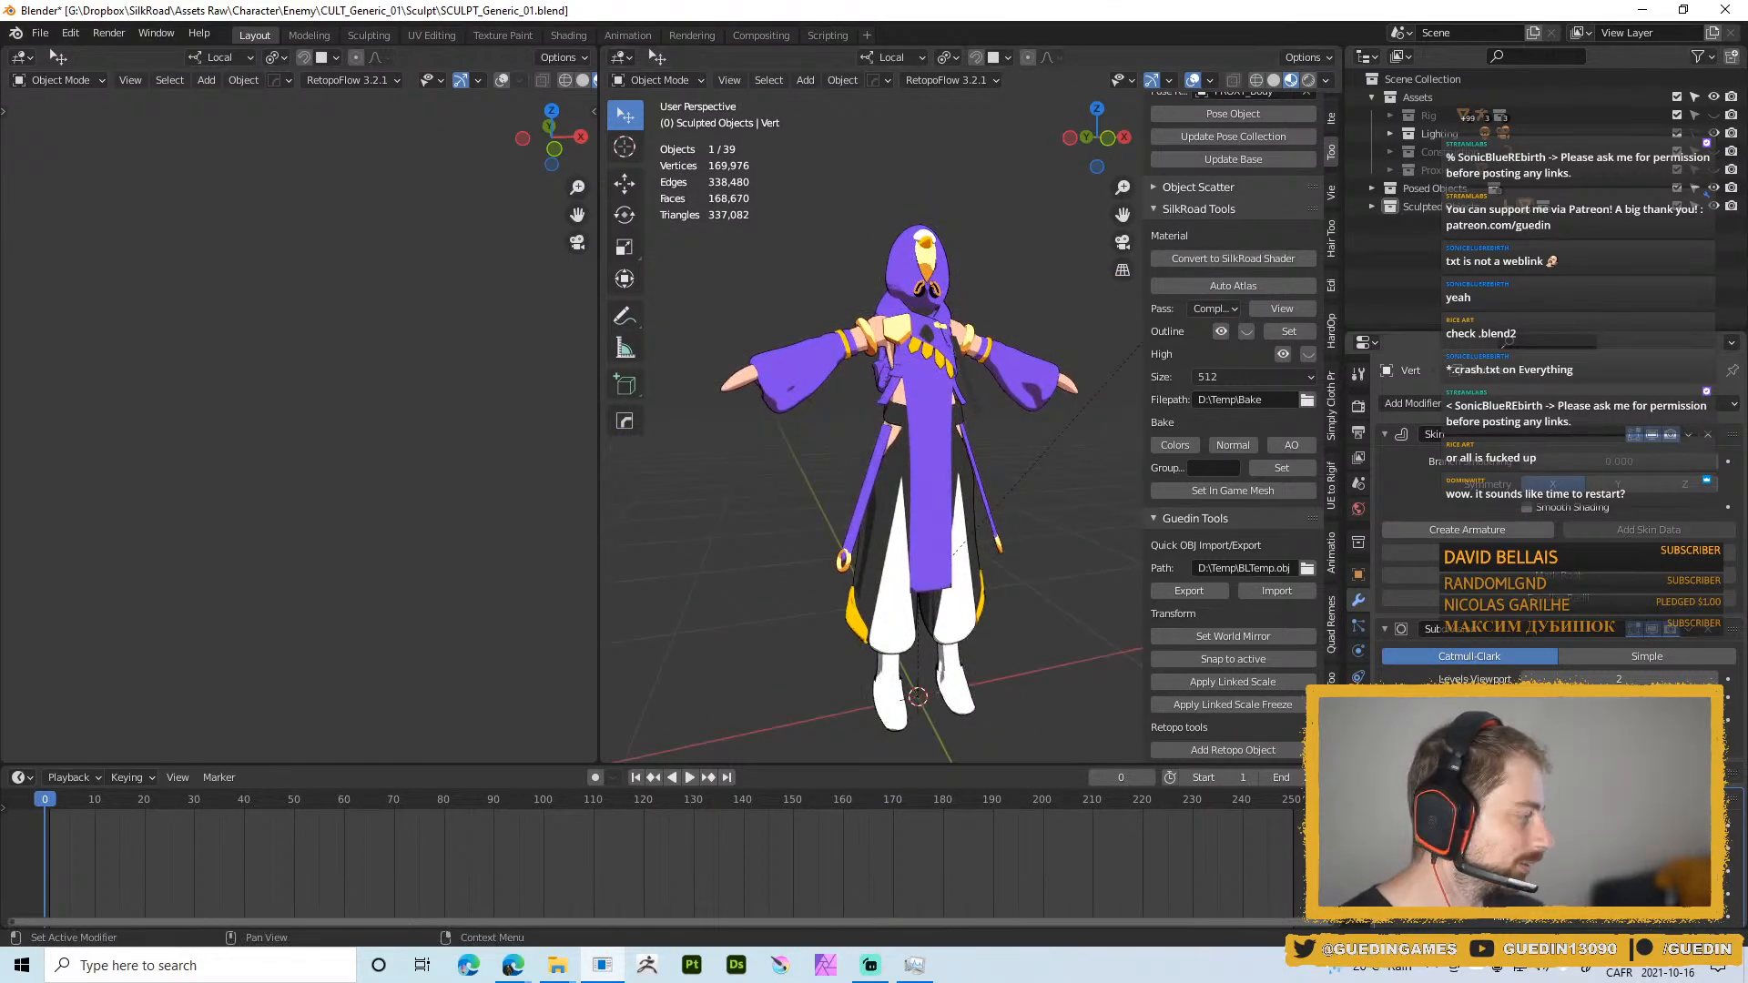
ctrl+middle_drag(952, 428, 906, 569)
scroll(930, 610, up, 4)
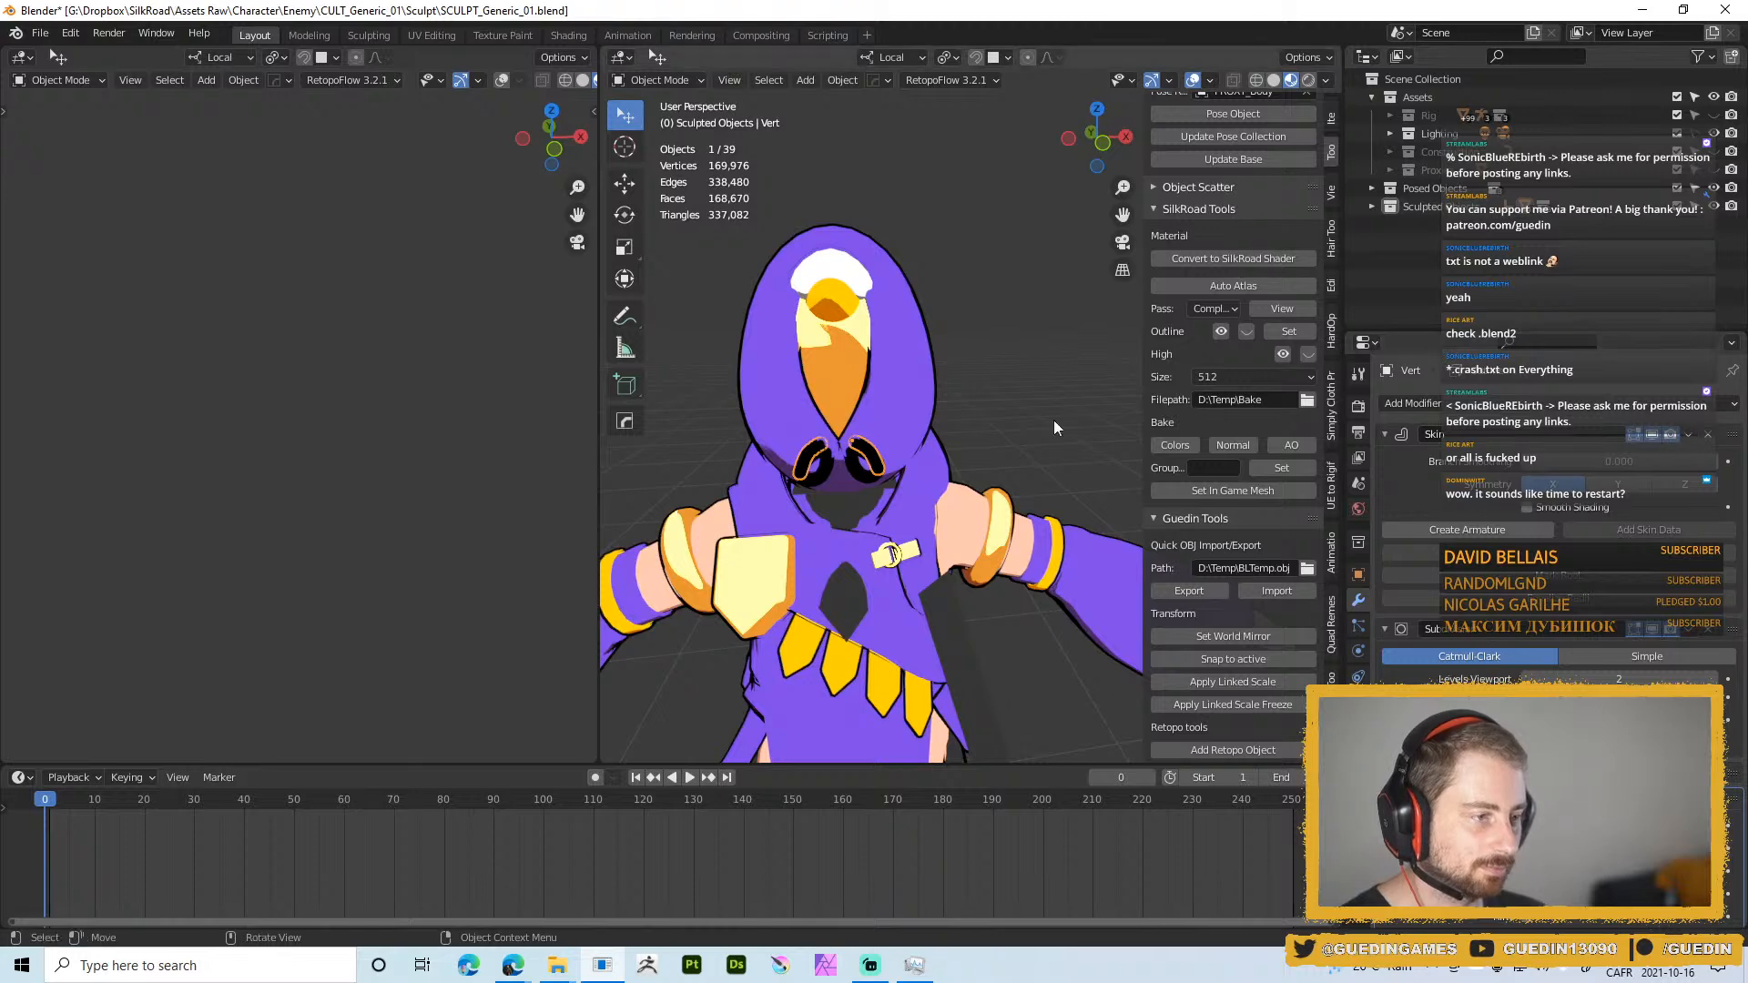
shift+middle_drag(788, 515, 795, 336)
Check the selected eye's material, add the other eye and the white trousers to the selection, and link the trousers' materials to both eyes
click(1358, 727)
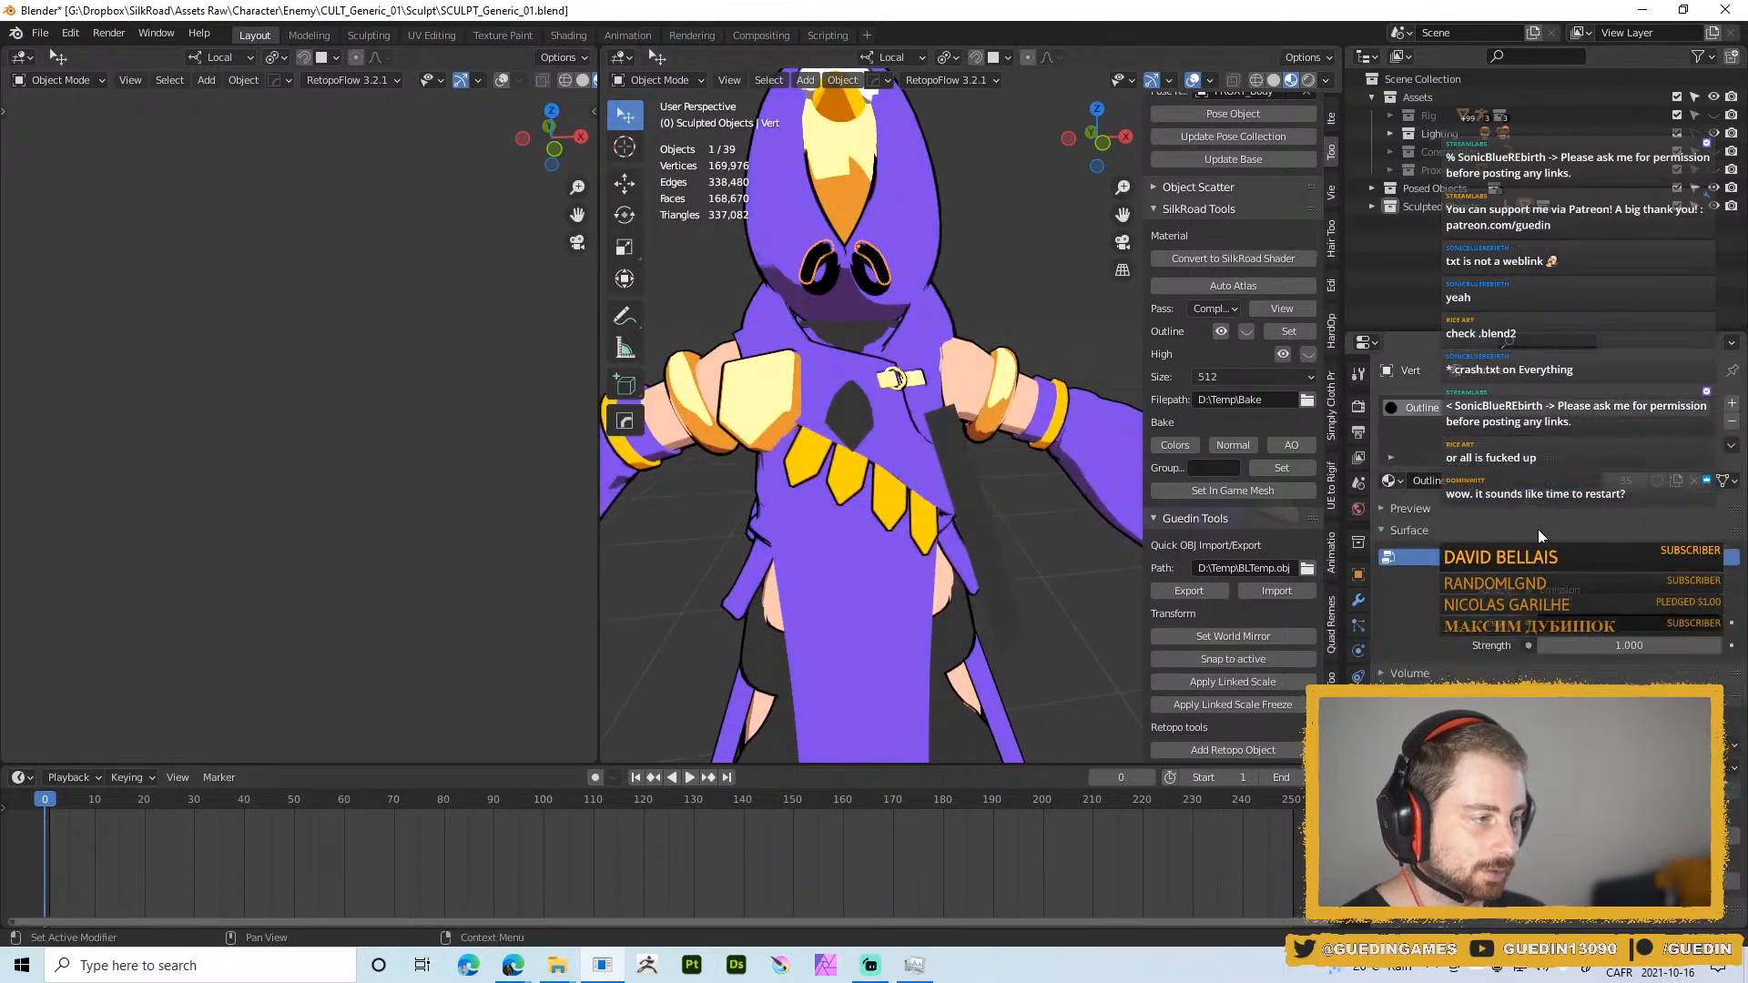
scroll(1001, 496, down, 5)
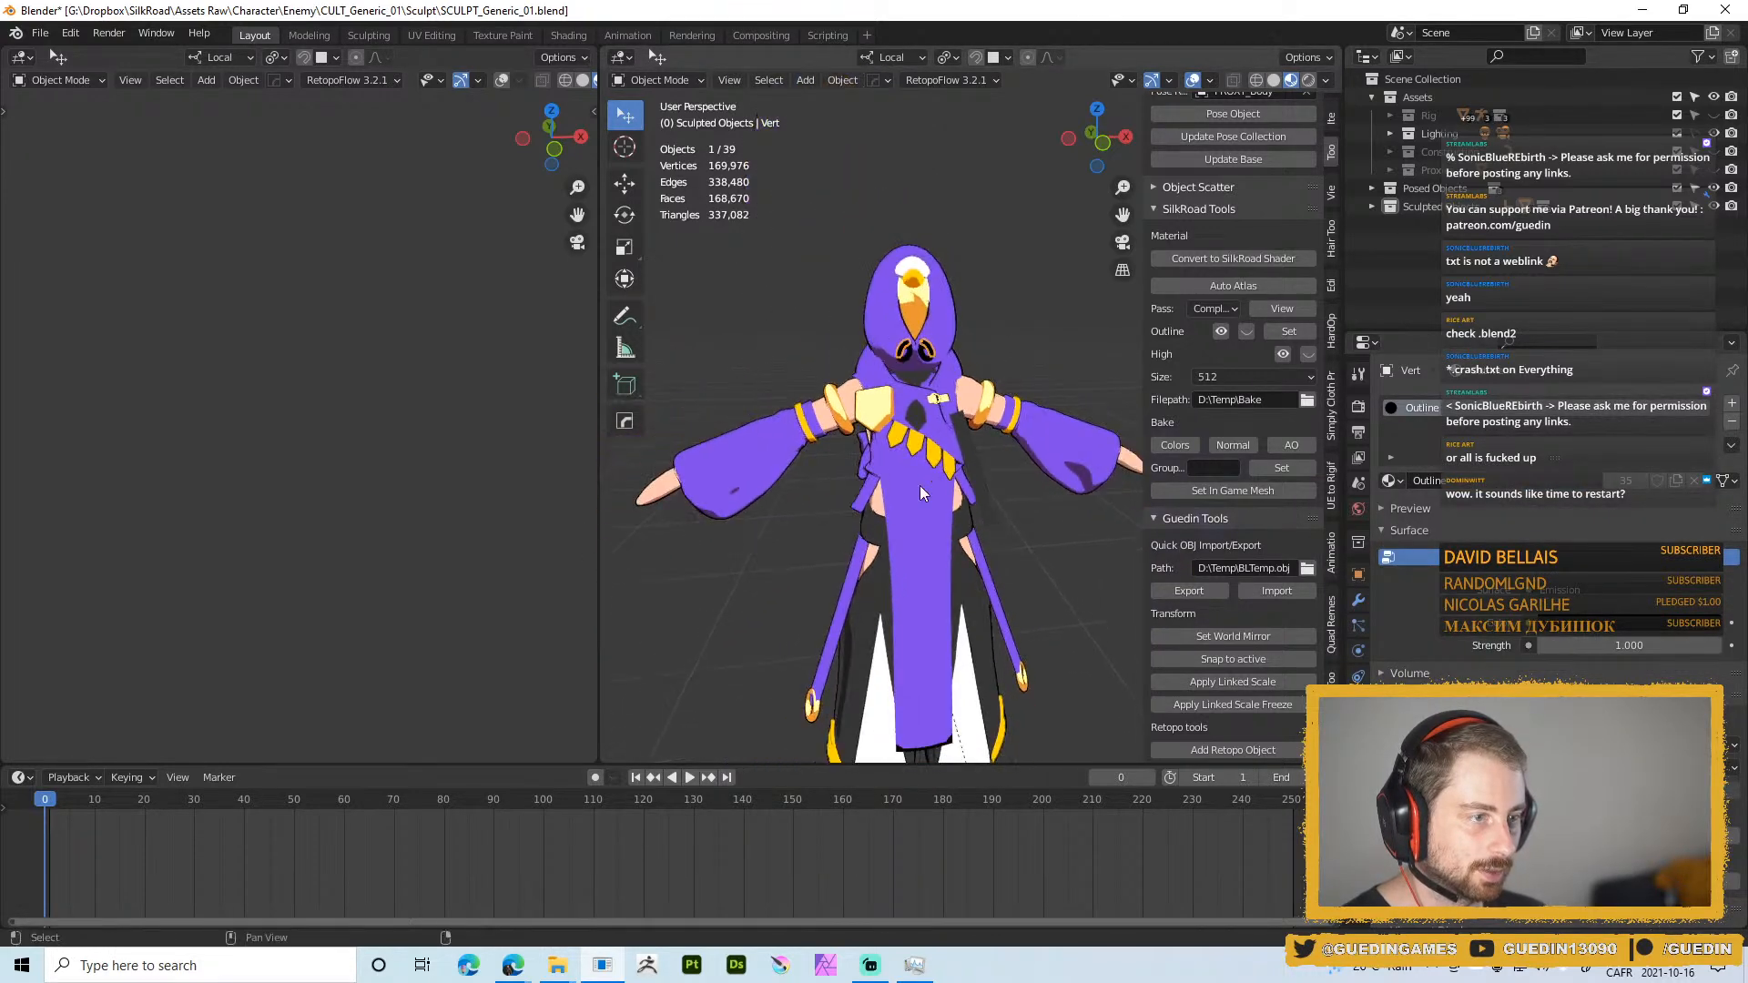
middle_drag(920, 485, 970, 341)
scroll(970, 341, up, 4)
shift+click(882, 290)
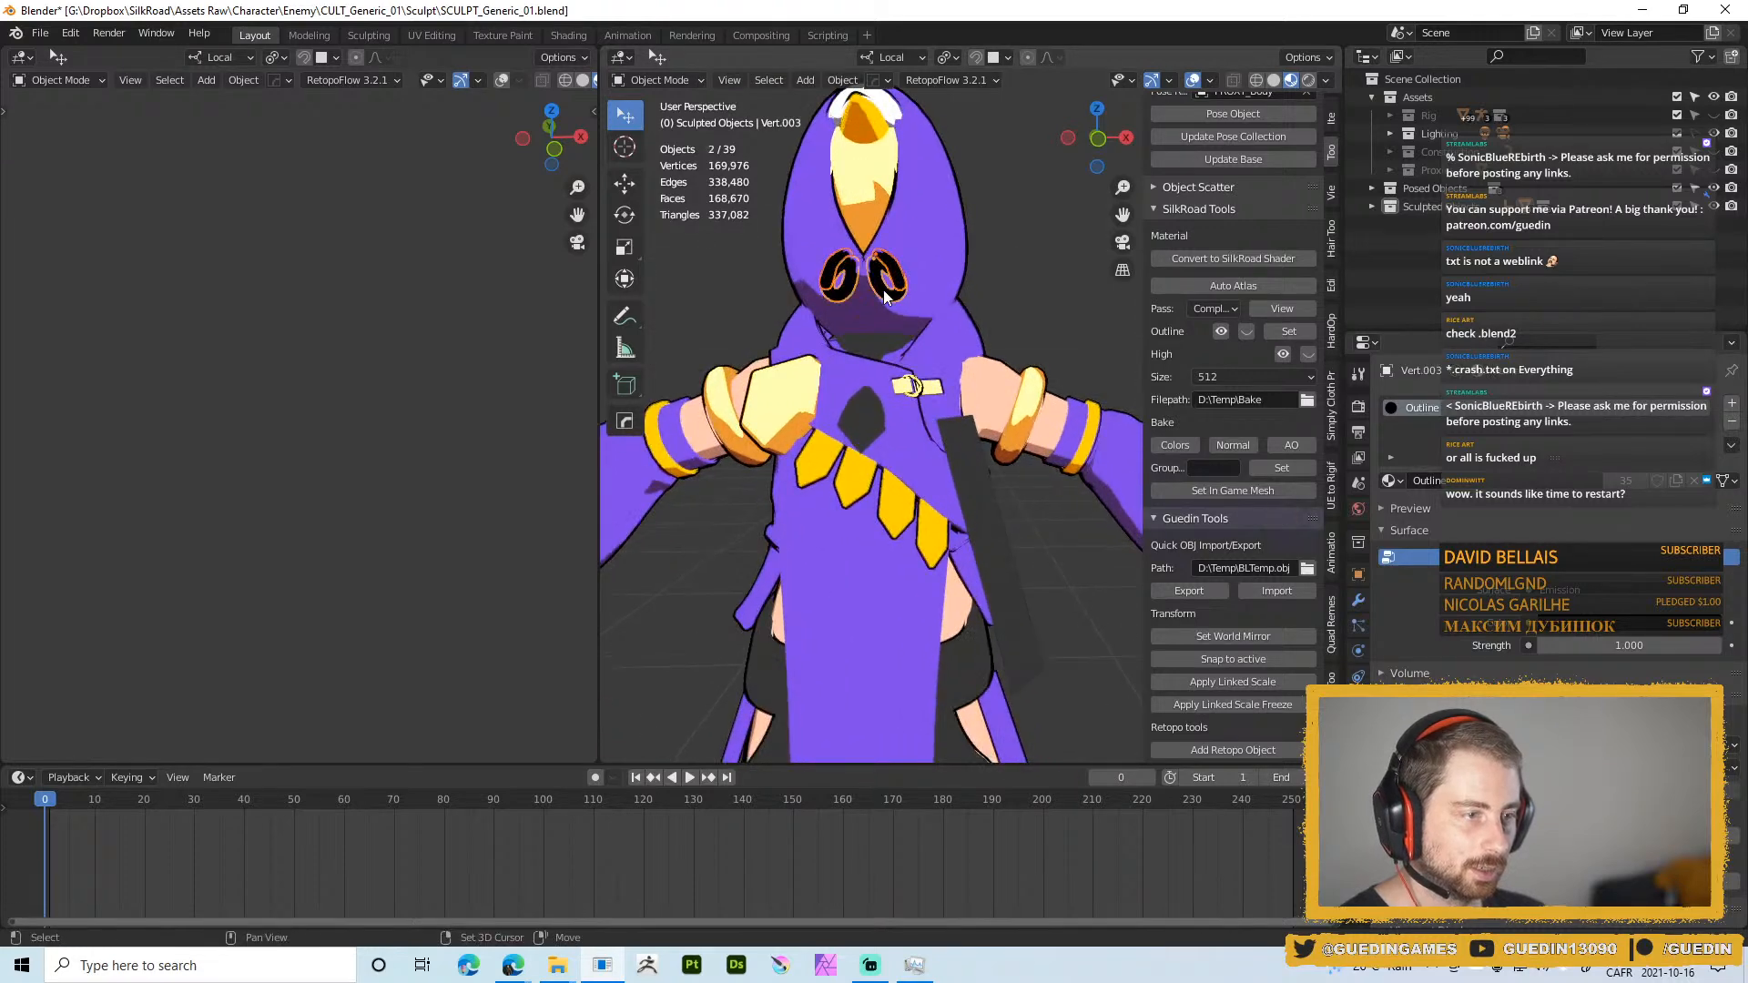
scroll(867, 384, down, 3)
shift+middle_drag(867, 384, 794, 78)
shift+click(911, 627)
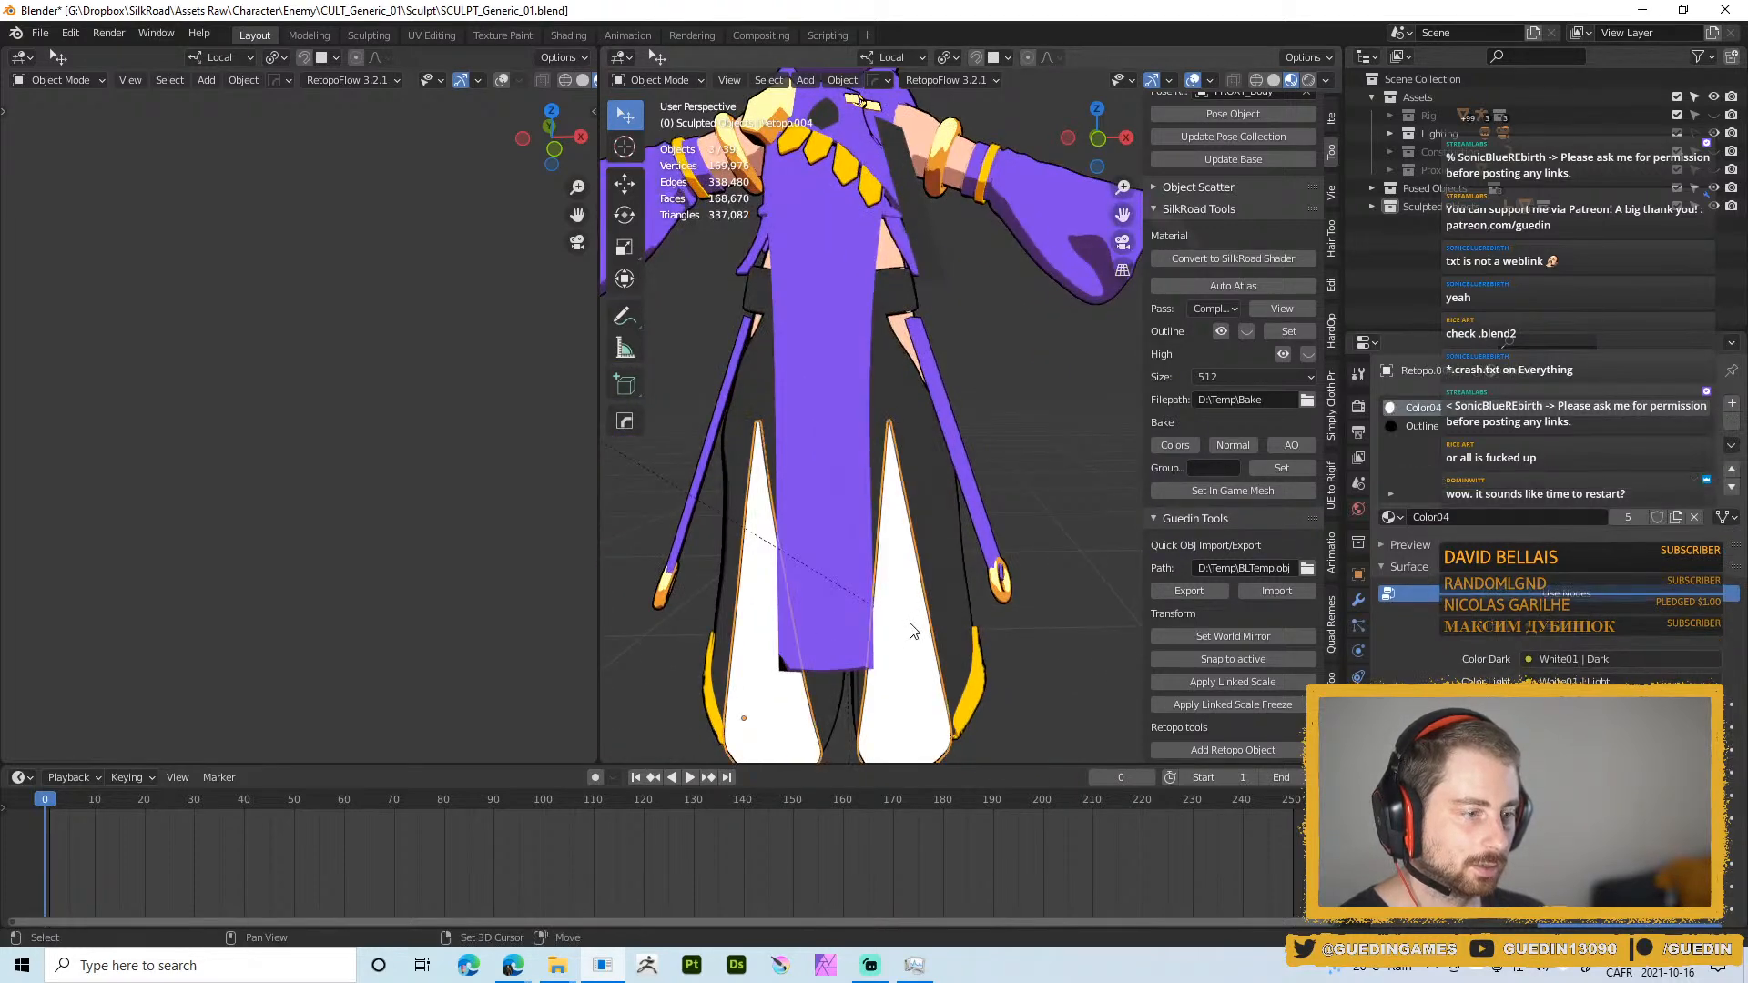
key(ctrl+l)
click(914, 736)
Deselect everything, check the eyes and the rest of the character from several angles, and save the file
scroll(920, 455, down, 3)
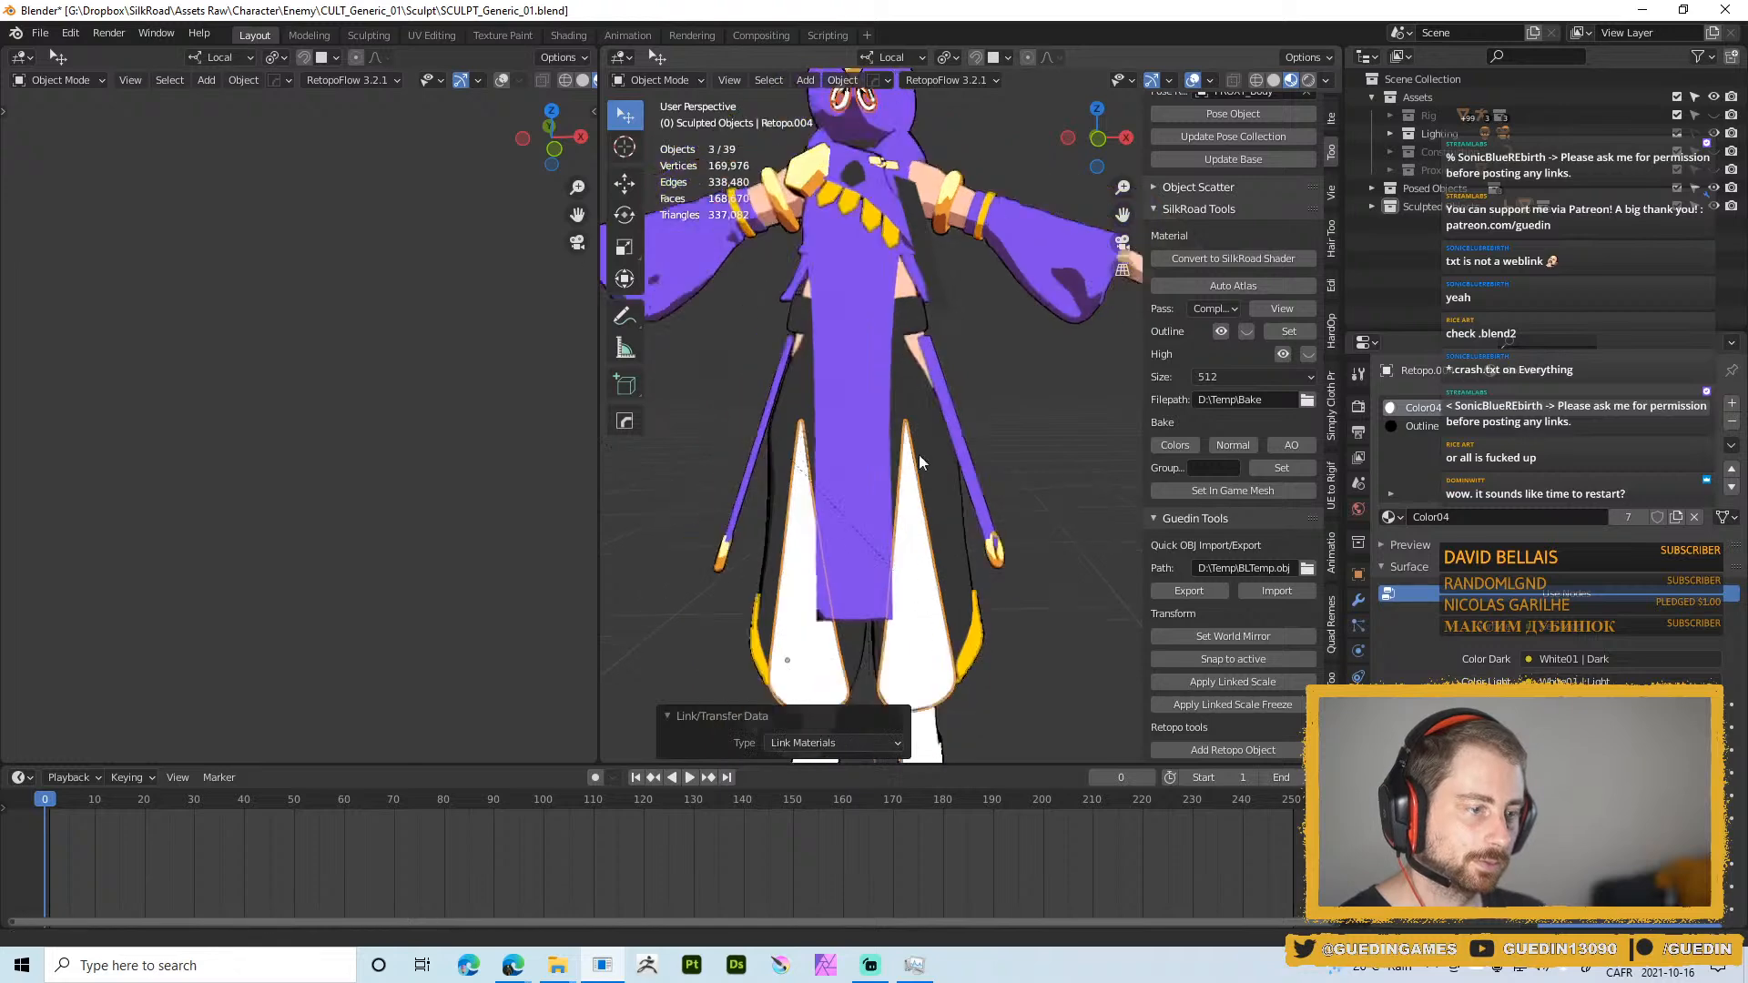
shift+middle_drag(844, 357, 874, 453)
scroll(953, 300, up, 4)
click(957, 314)
middle_drag(957, 337, 727, 391)
scroll(916, 369, up, 3)
scroll(937, 309, down, 3)
scroll(908, 318, up, 3)
scroll(908, 318, down, 5)
middle_drag(923, 412, 1034, 412)
key(ctrl+s)
scroll(981, 493, down, 3)
Open the system console, read its messages for errors, and minimize it
click(155, 33)
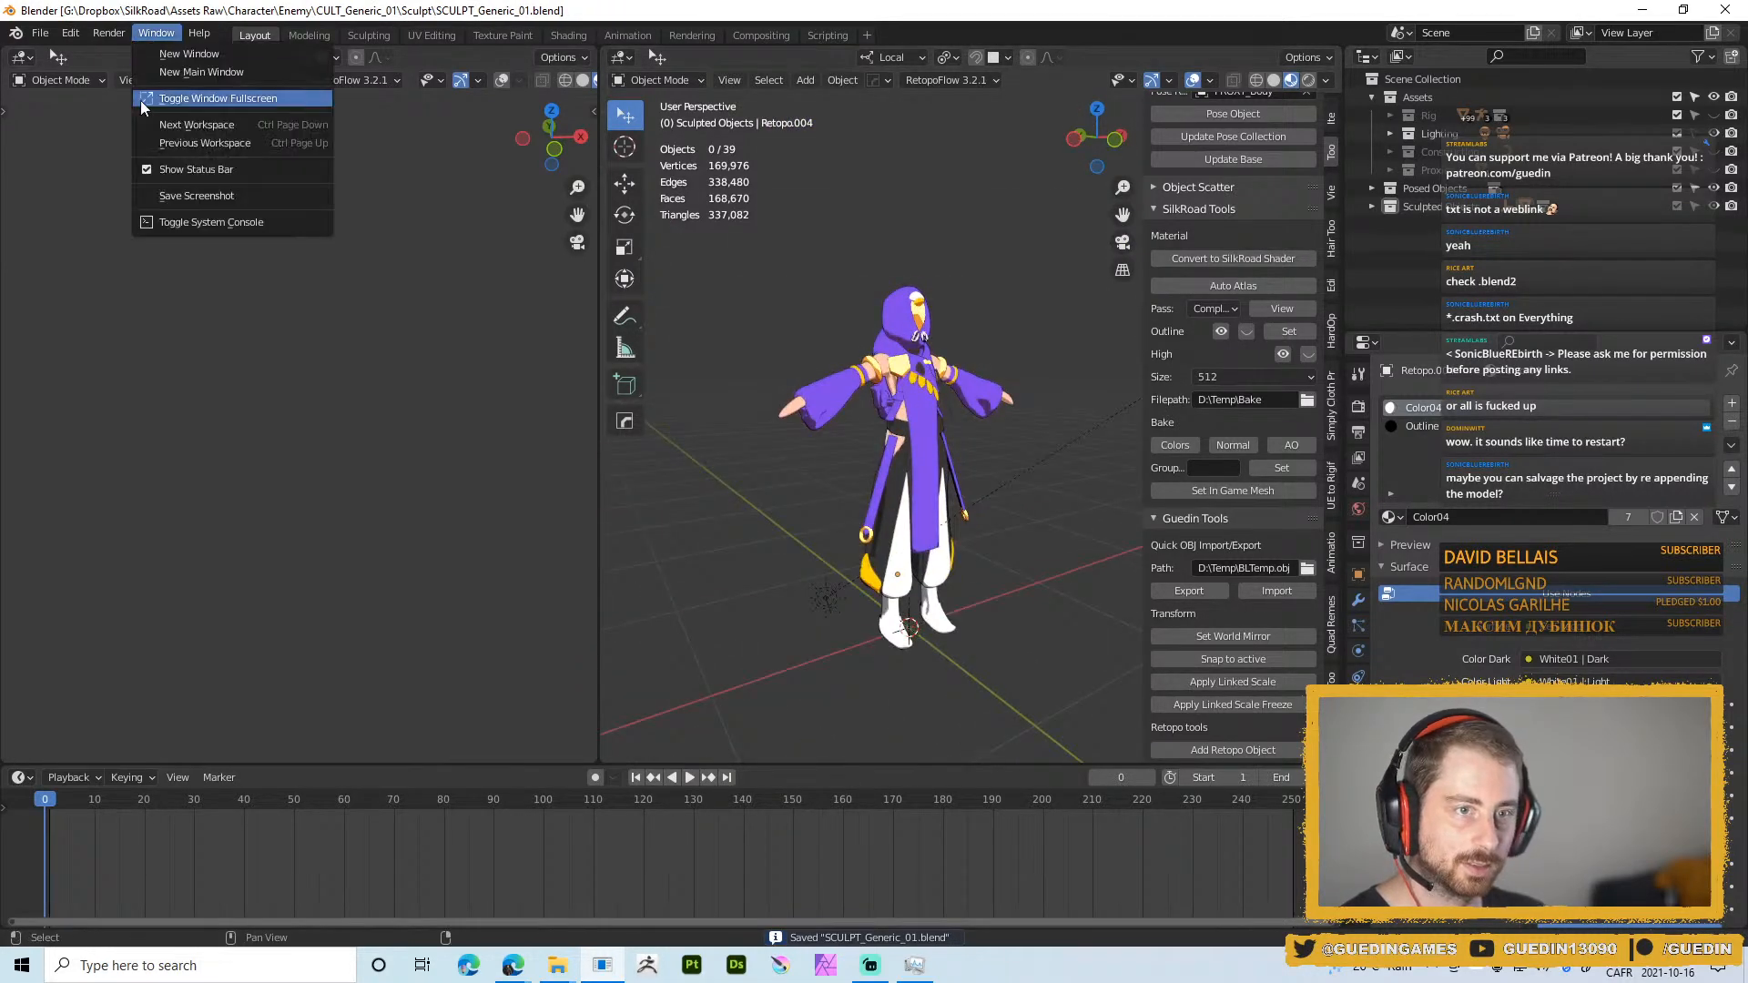
click(168, 227)
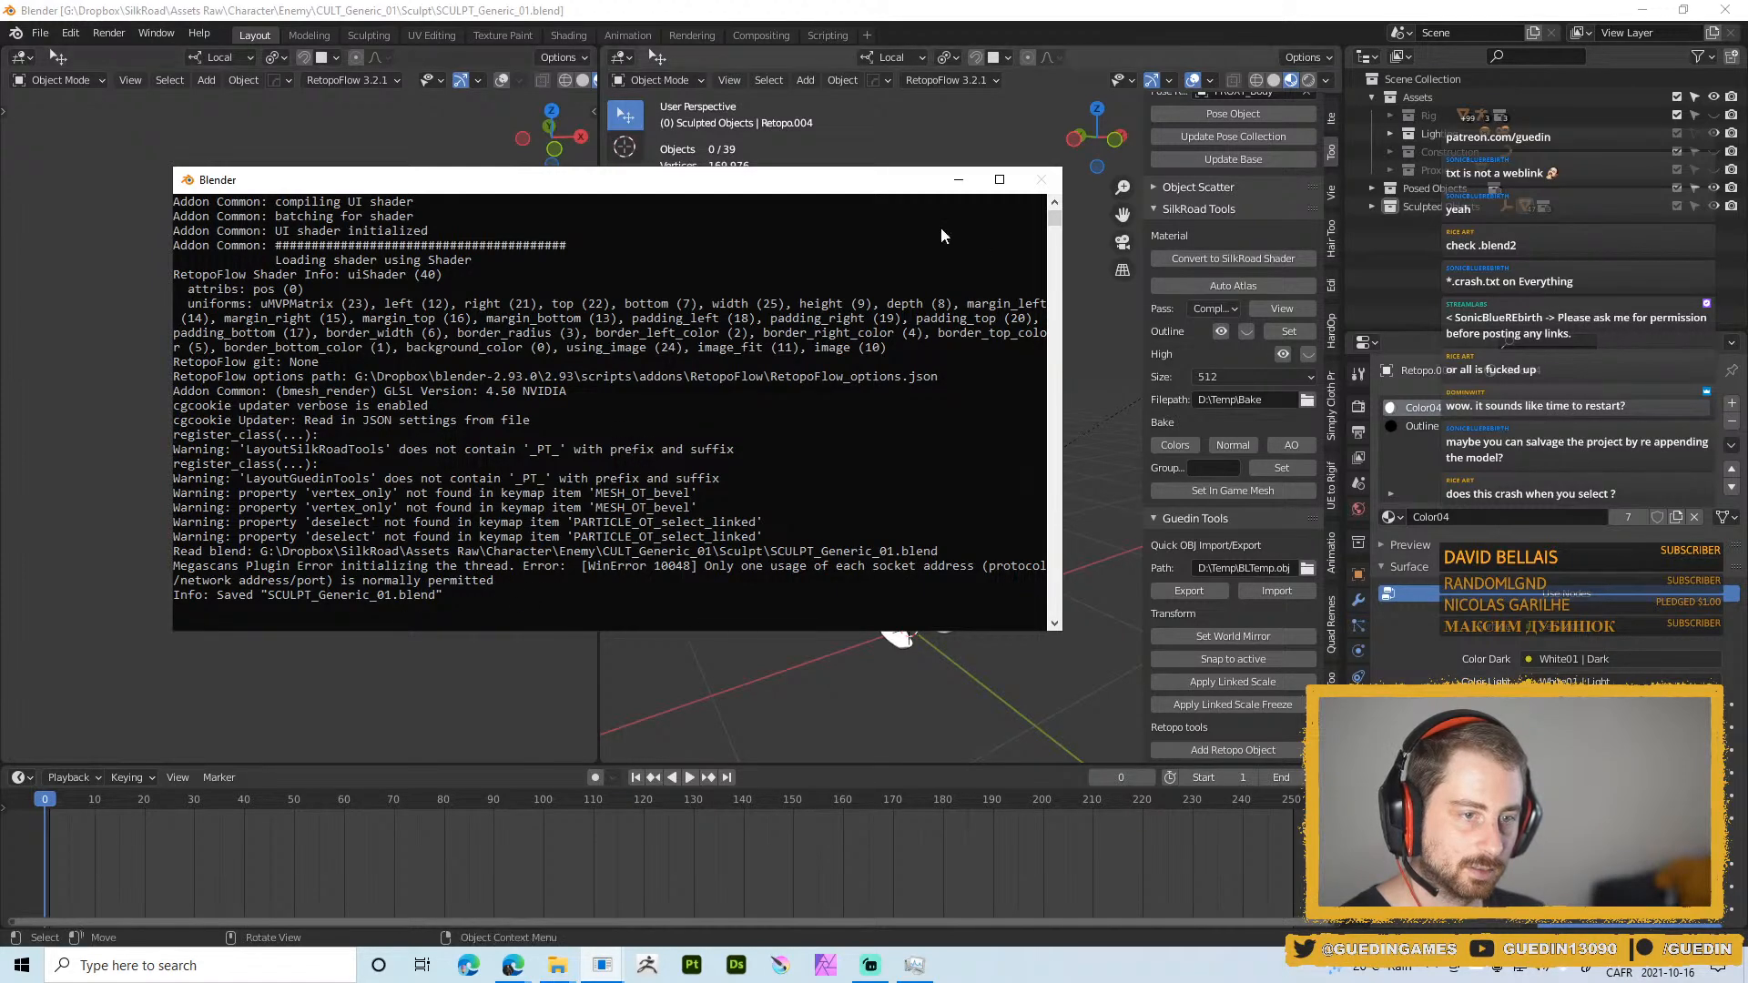
click(958, 179)
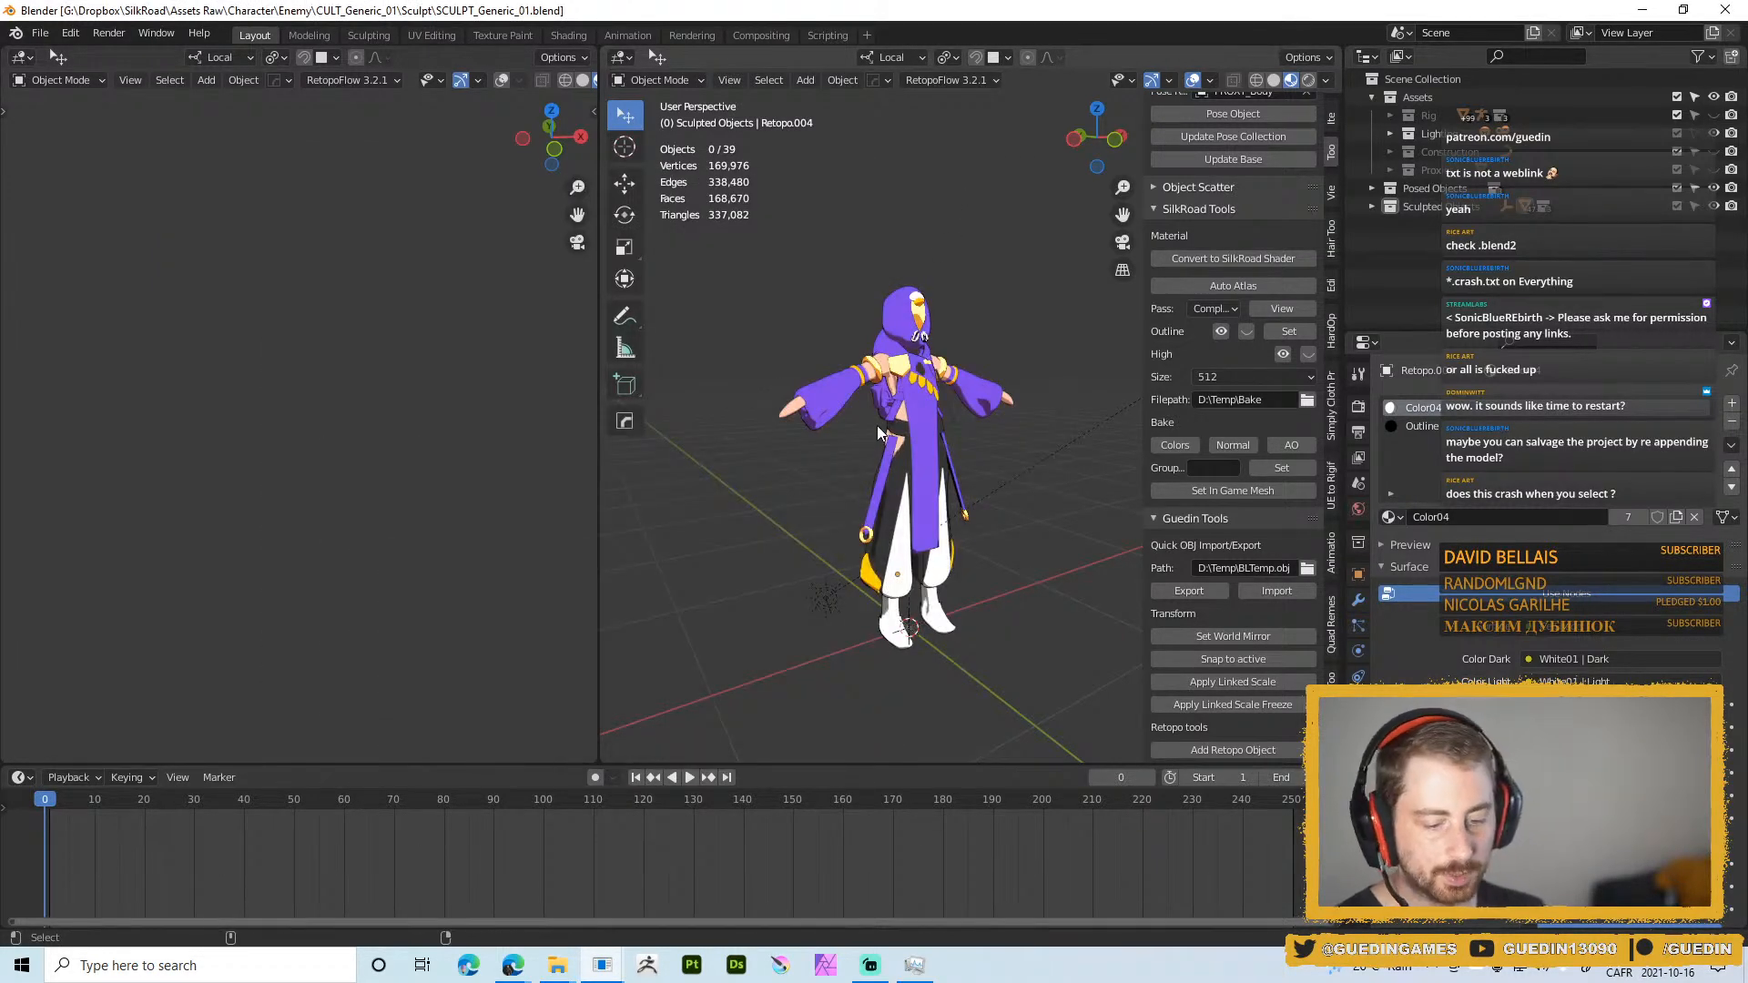
Relaunch Blender and dismiss the splash screen to work in an empty scene
key(ctrl+alt+u)
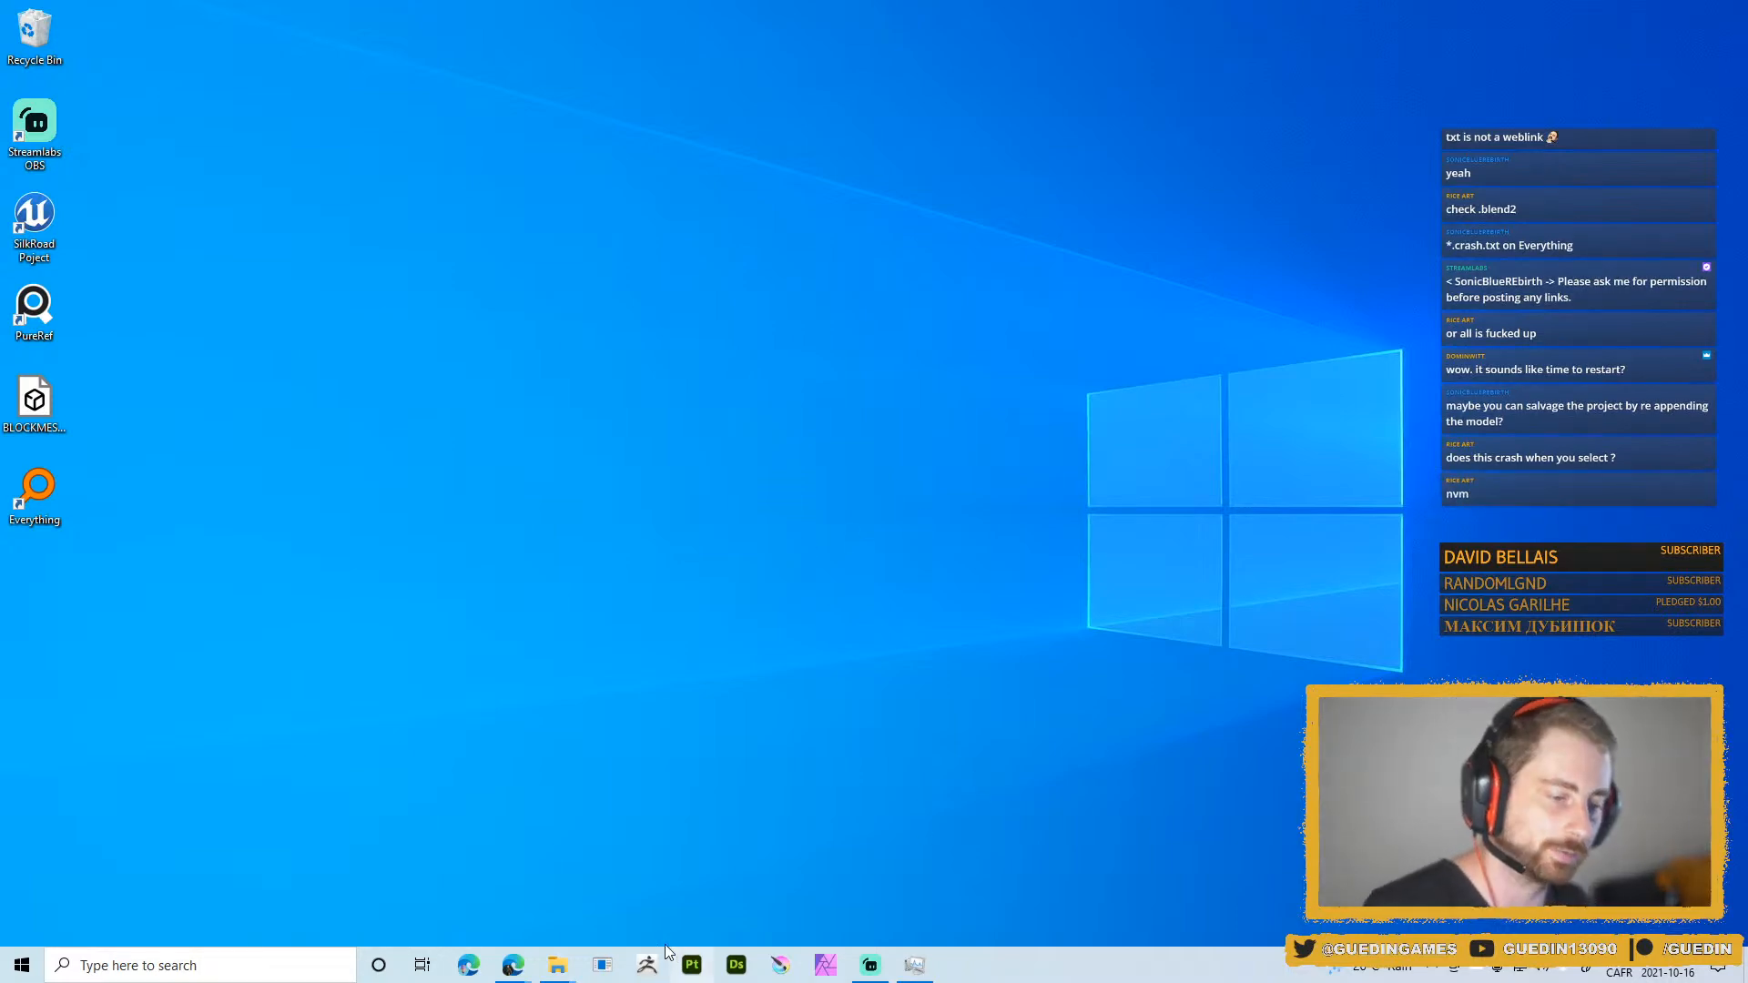
click(602, 965)
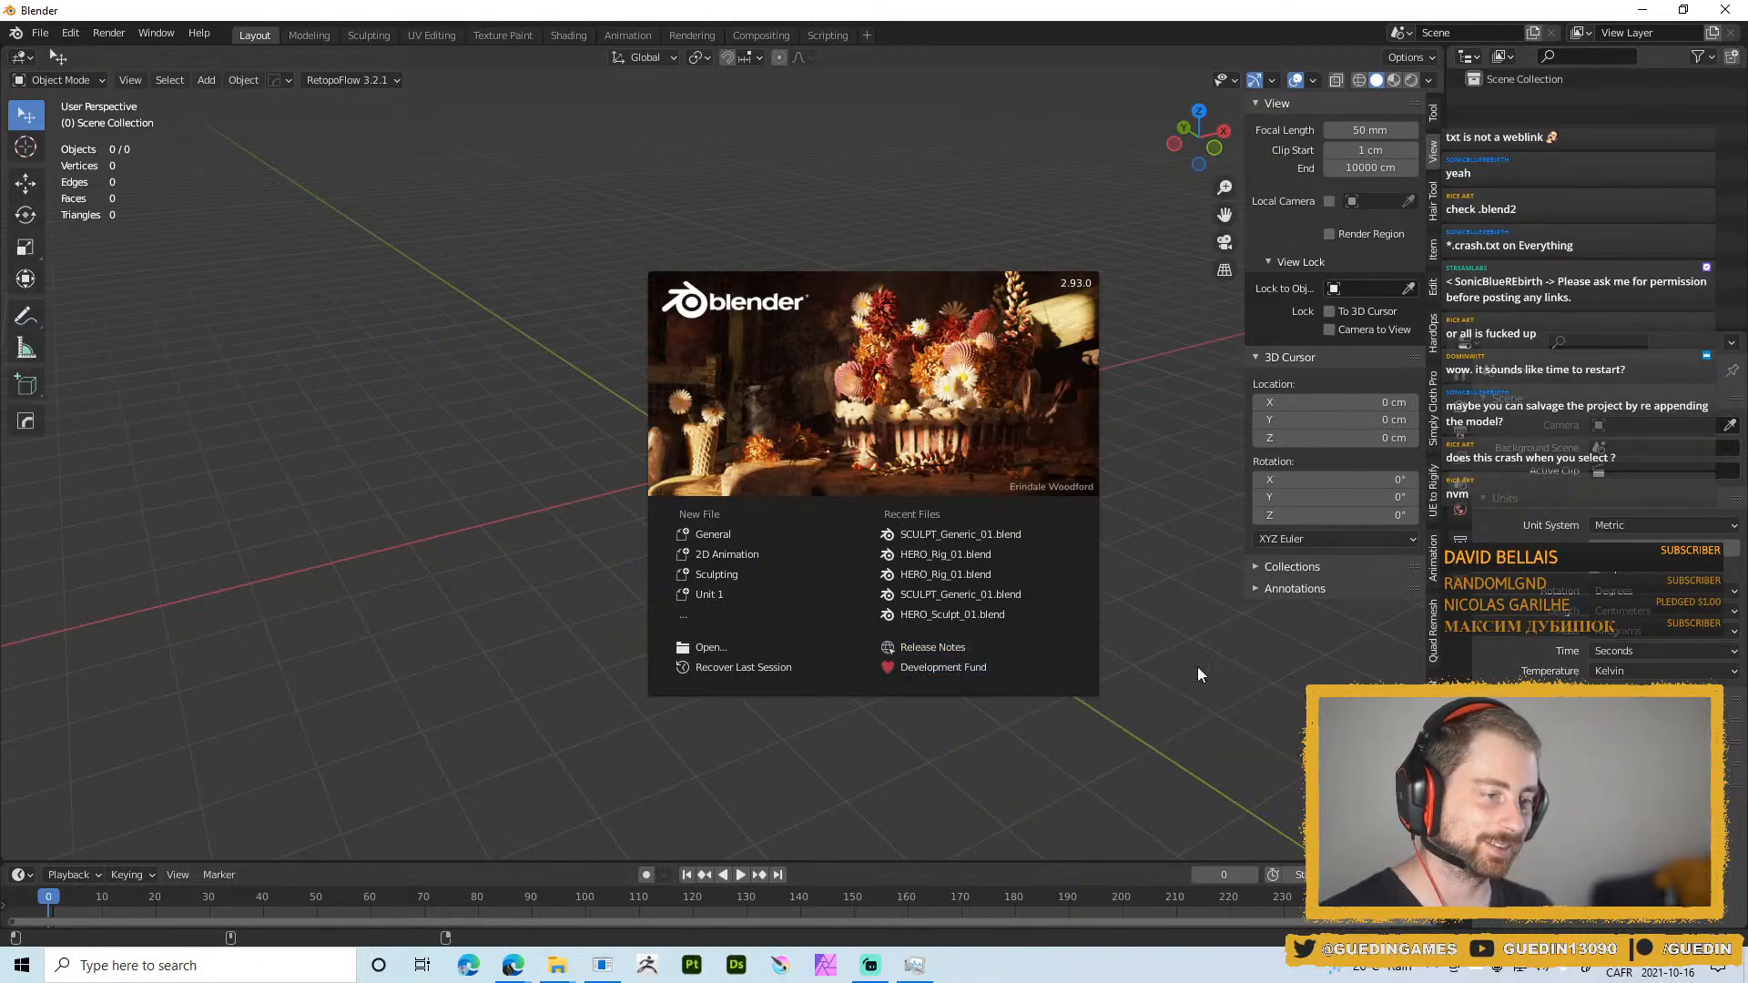
click(523, 471)
Start appending from a library, find SCULPT_Generic_01.blend in the CULT_Generic_01 Sculpt folder, and open its Collection category
key(ctrl+s)
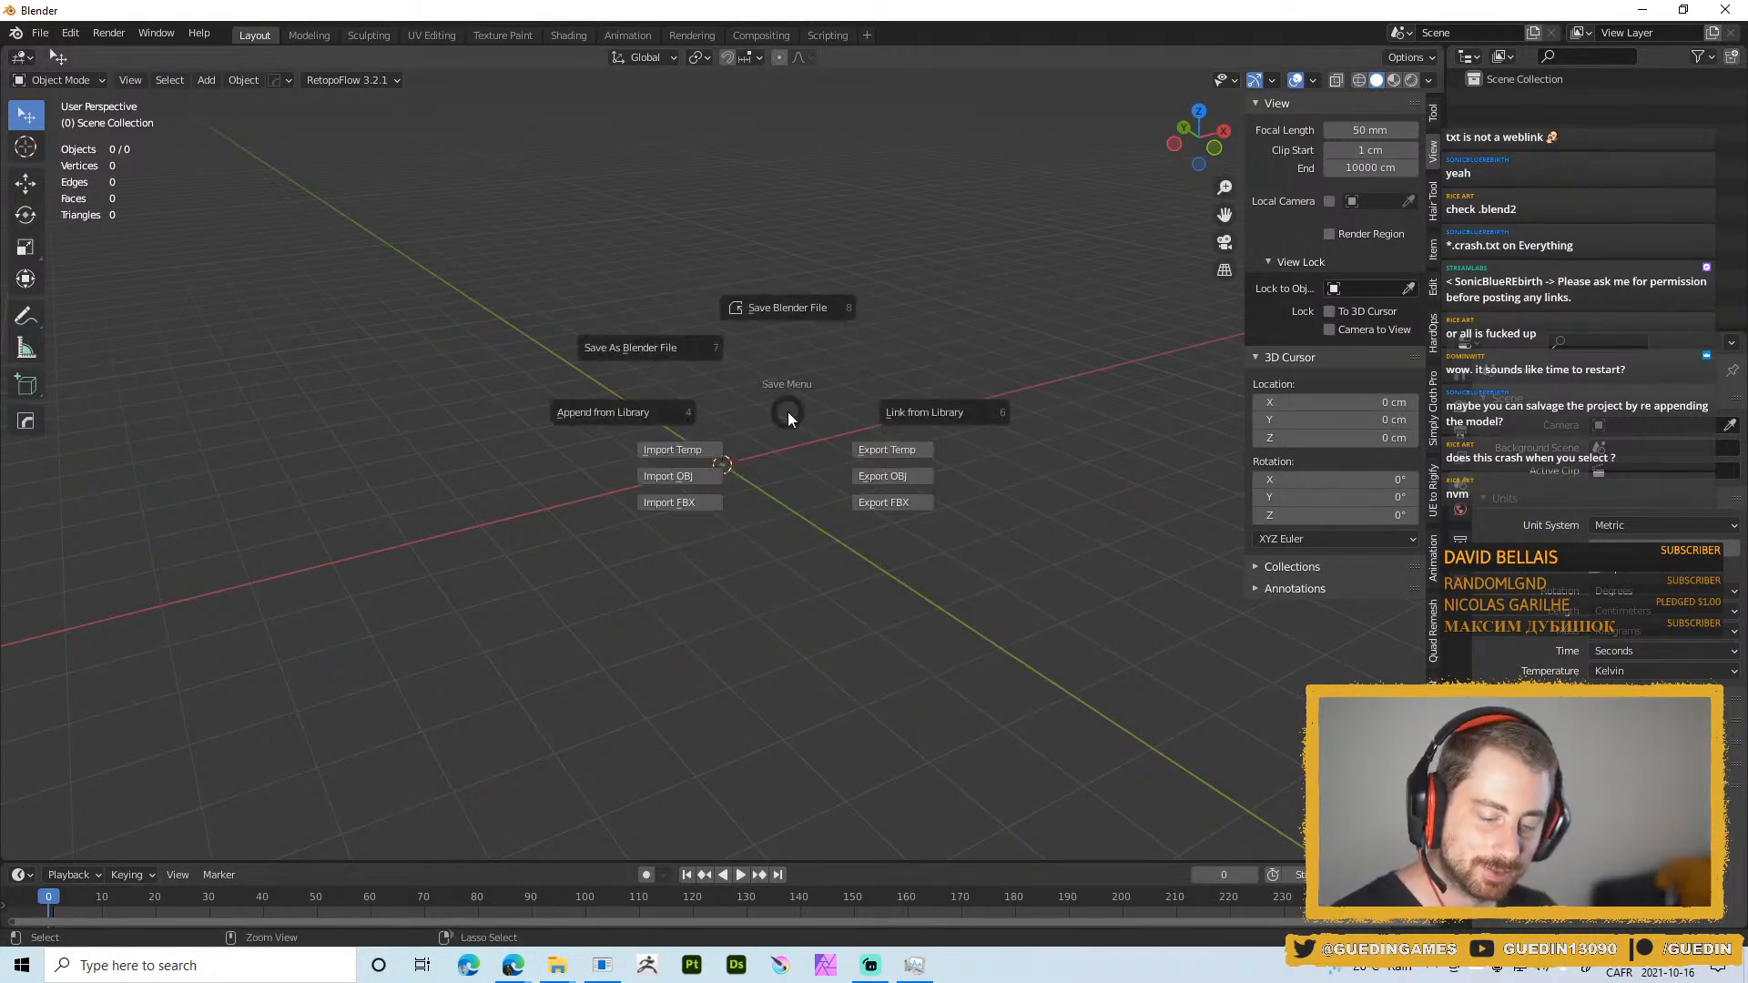
click(653, 403)
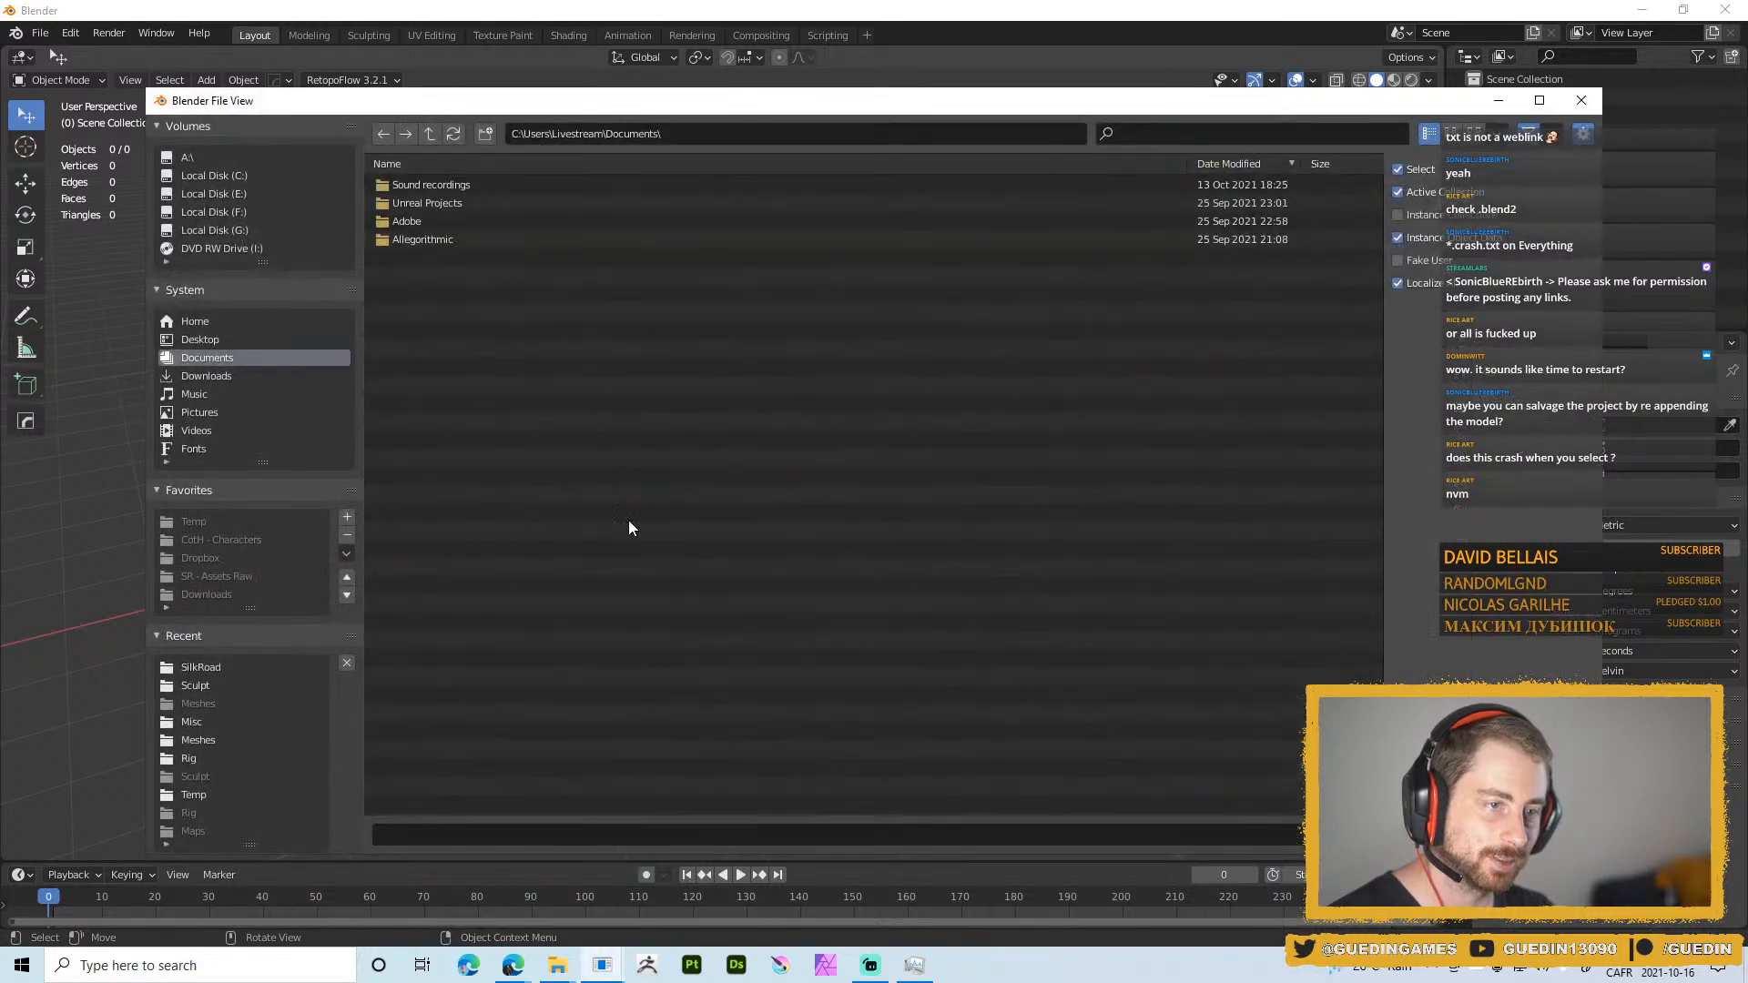
click(431, 135)
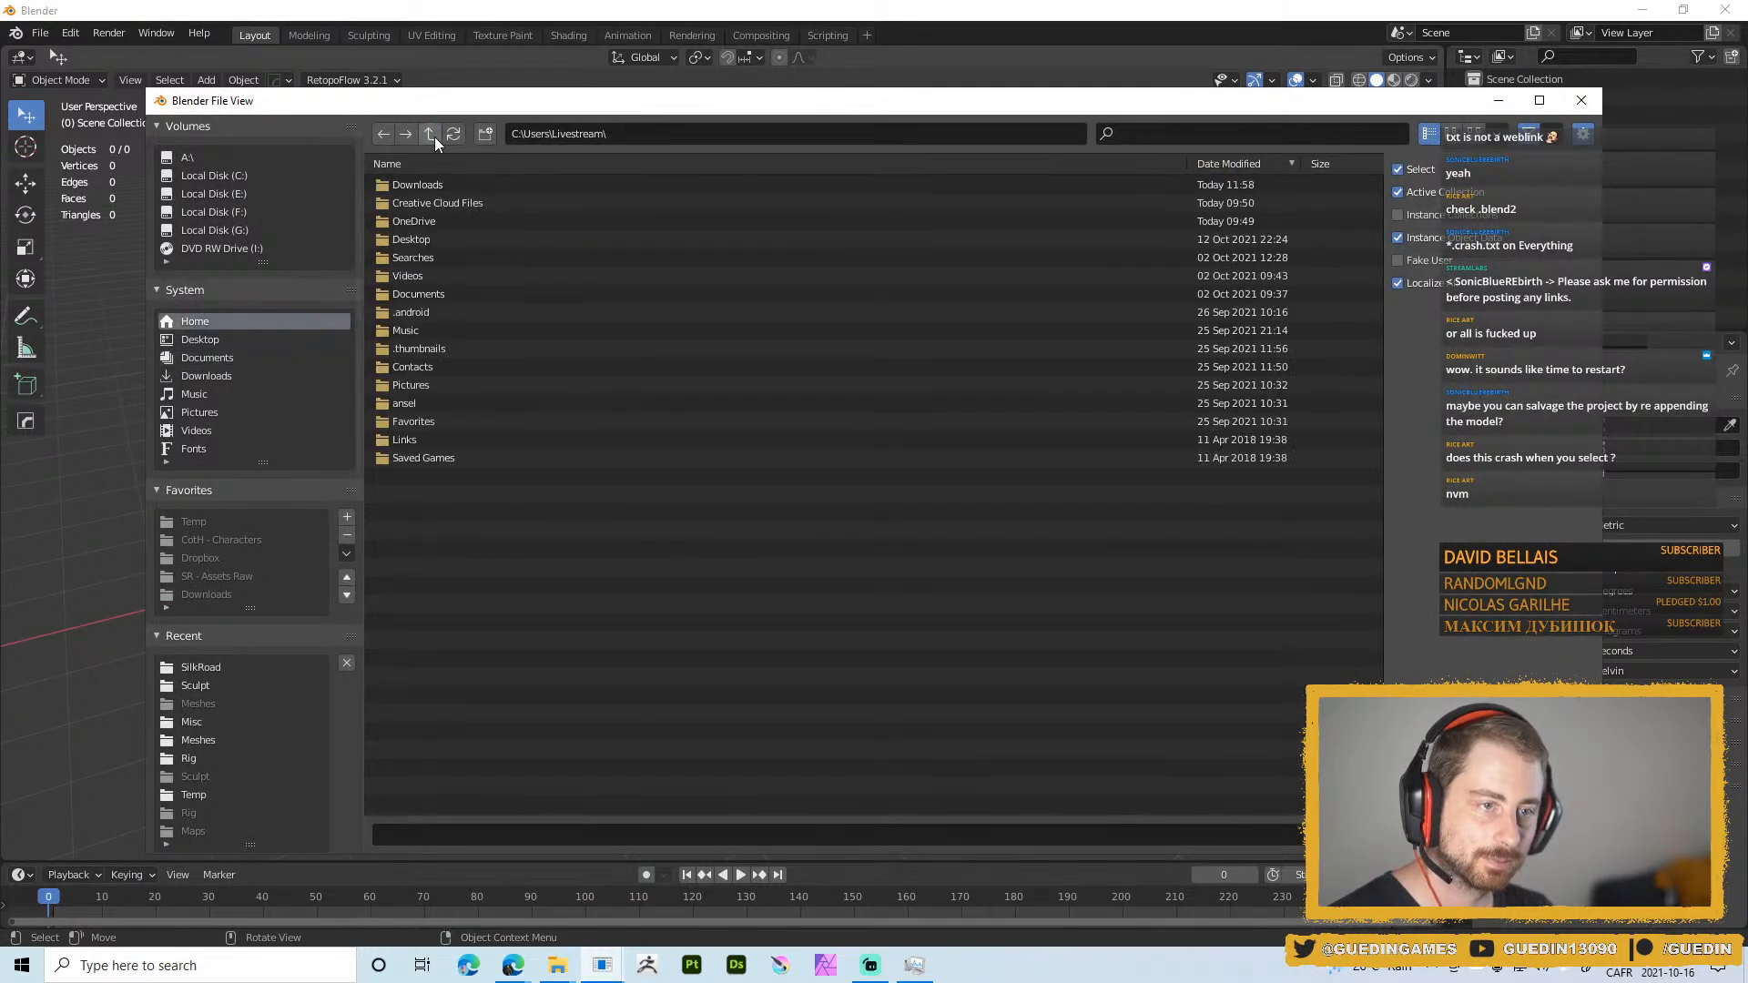
click(432, 135)
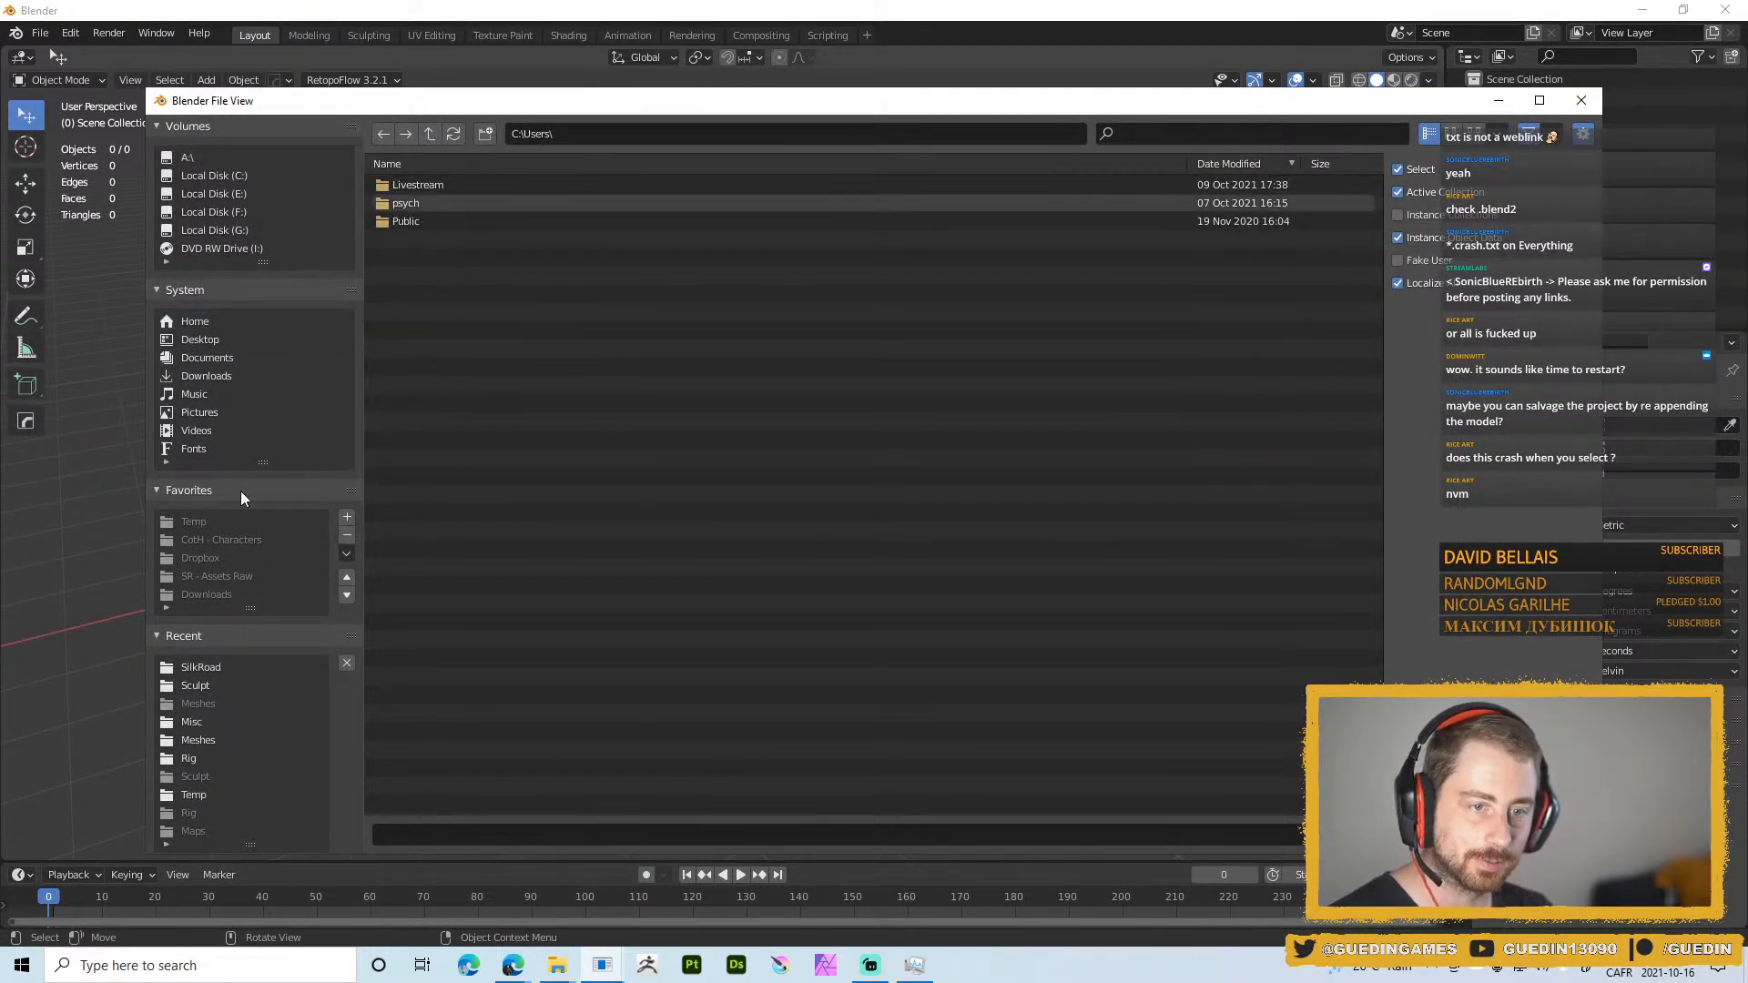
click(191, 667)
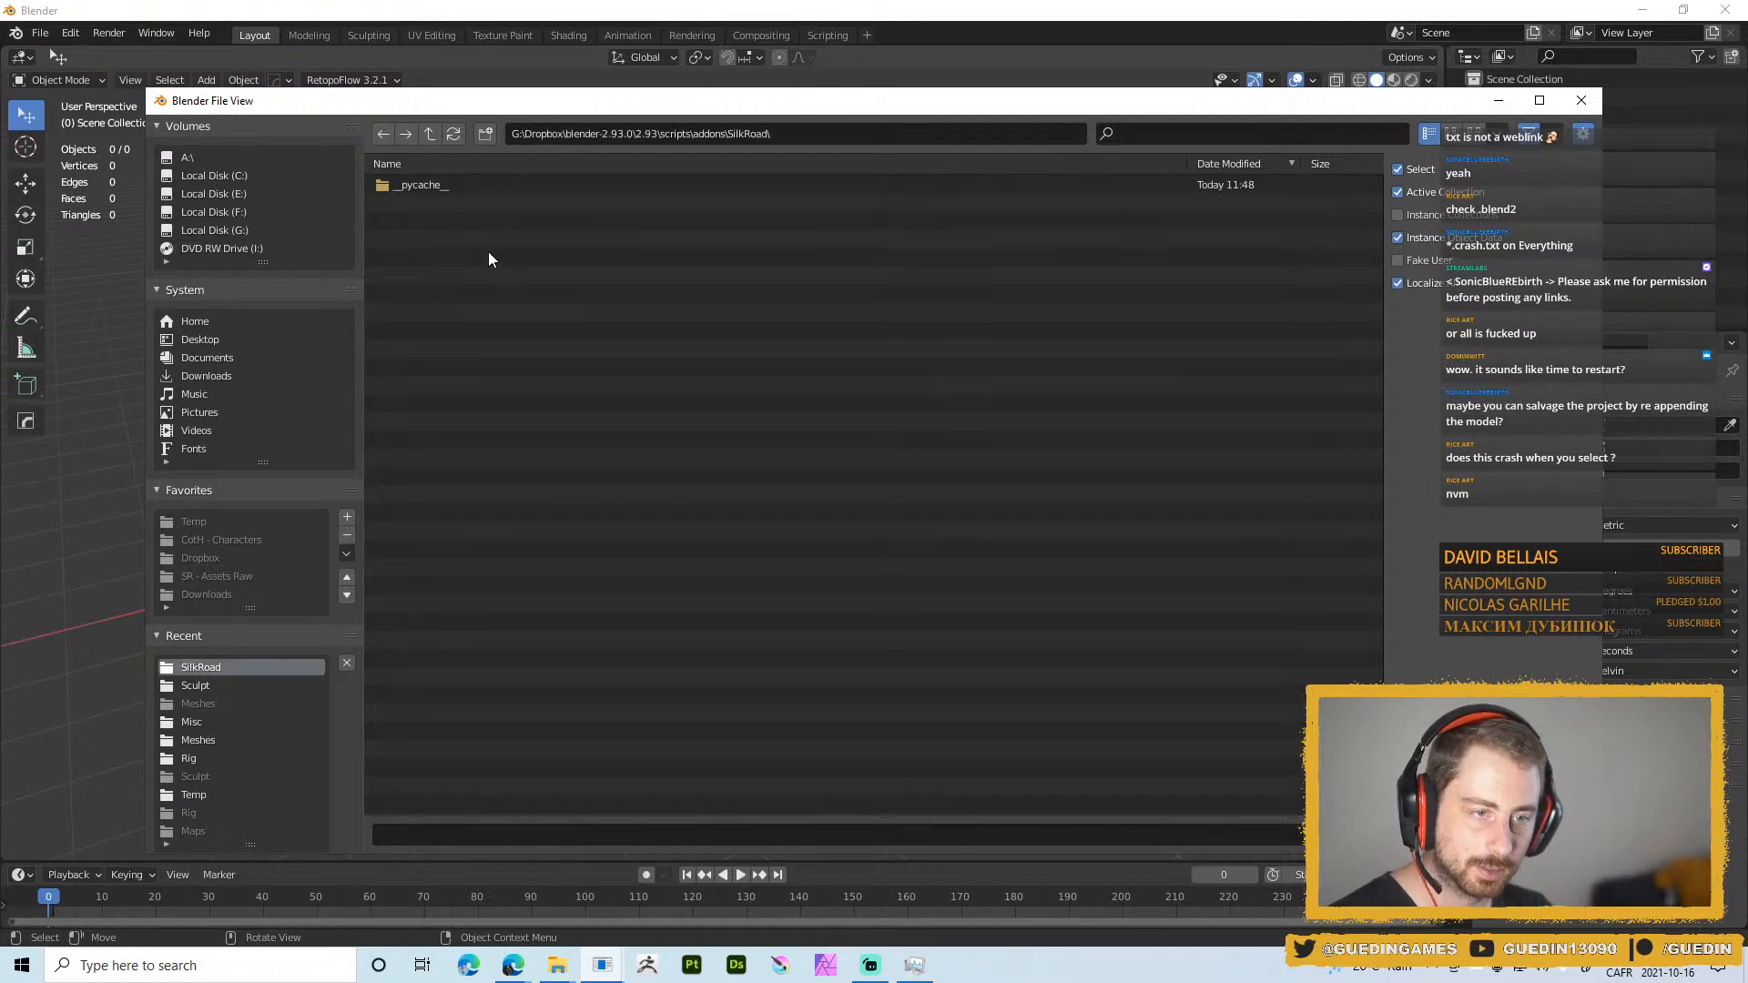
click(435, 135)
click(431, 135)
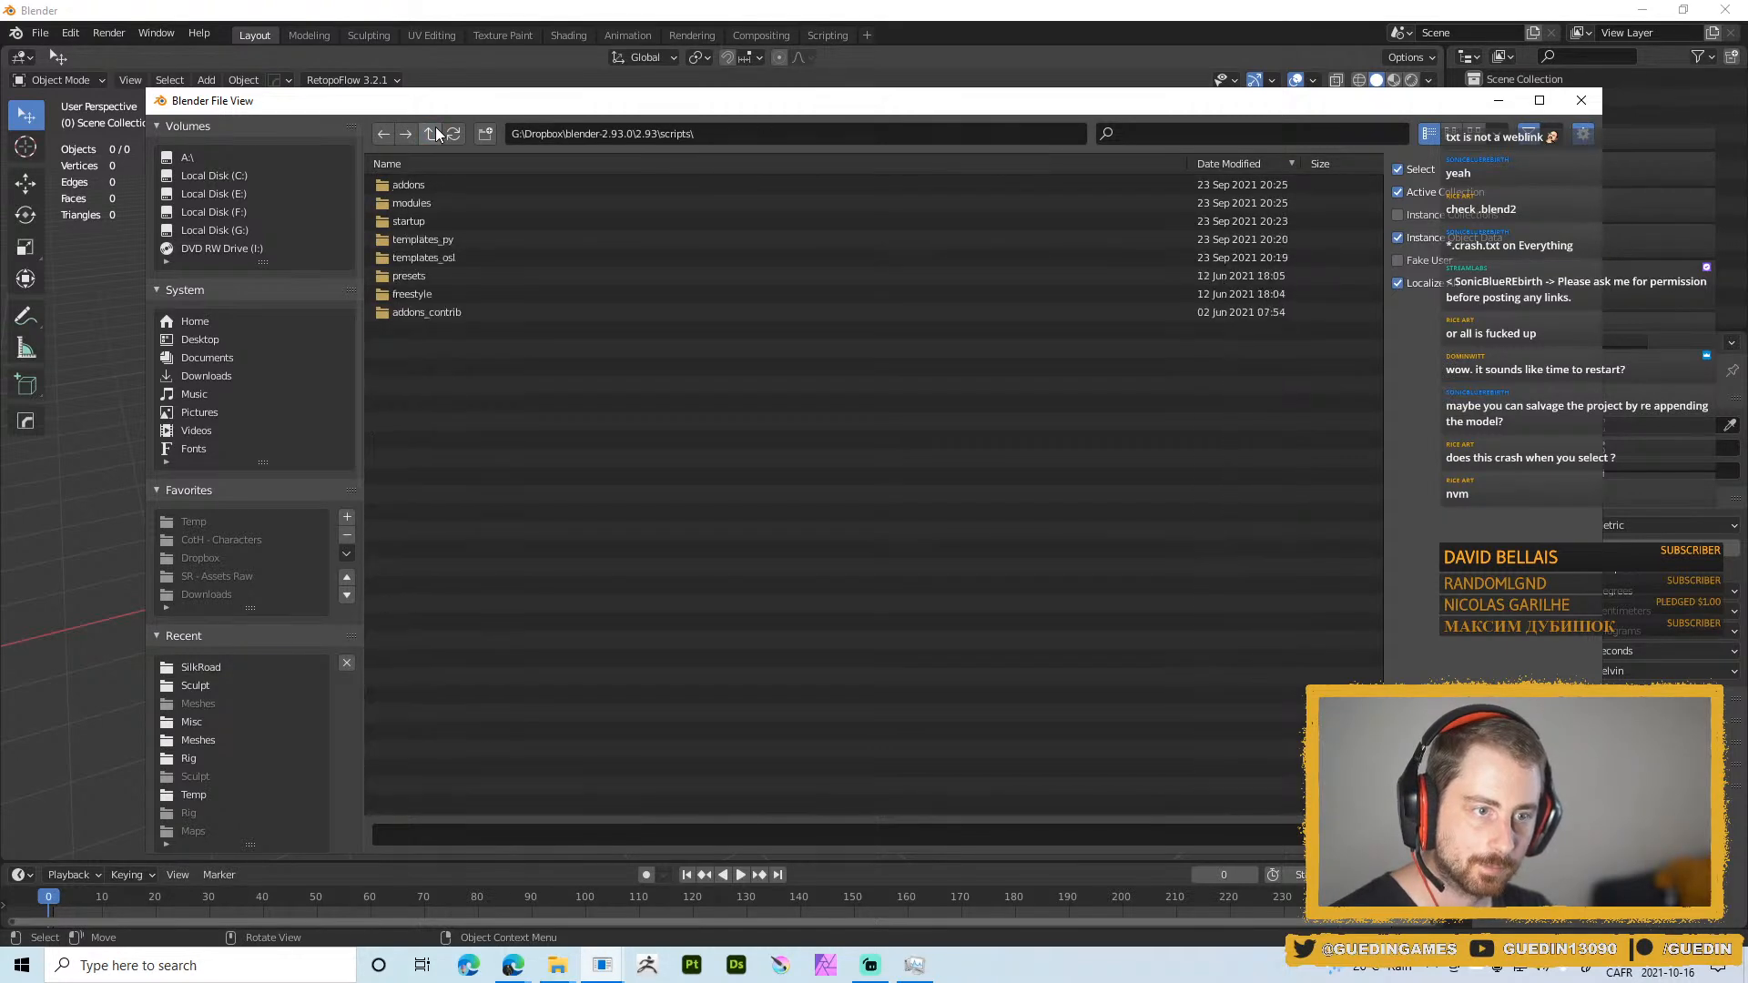
click(192, 686)
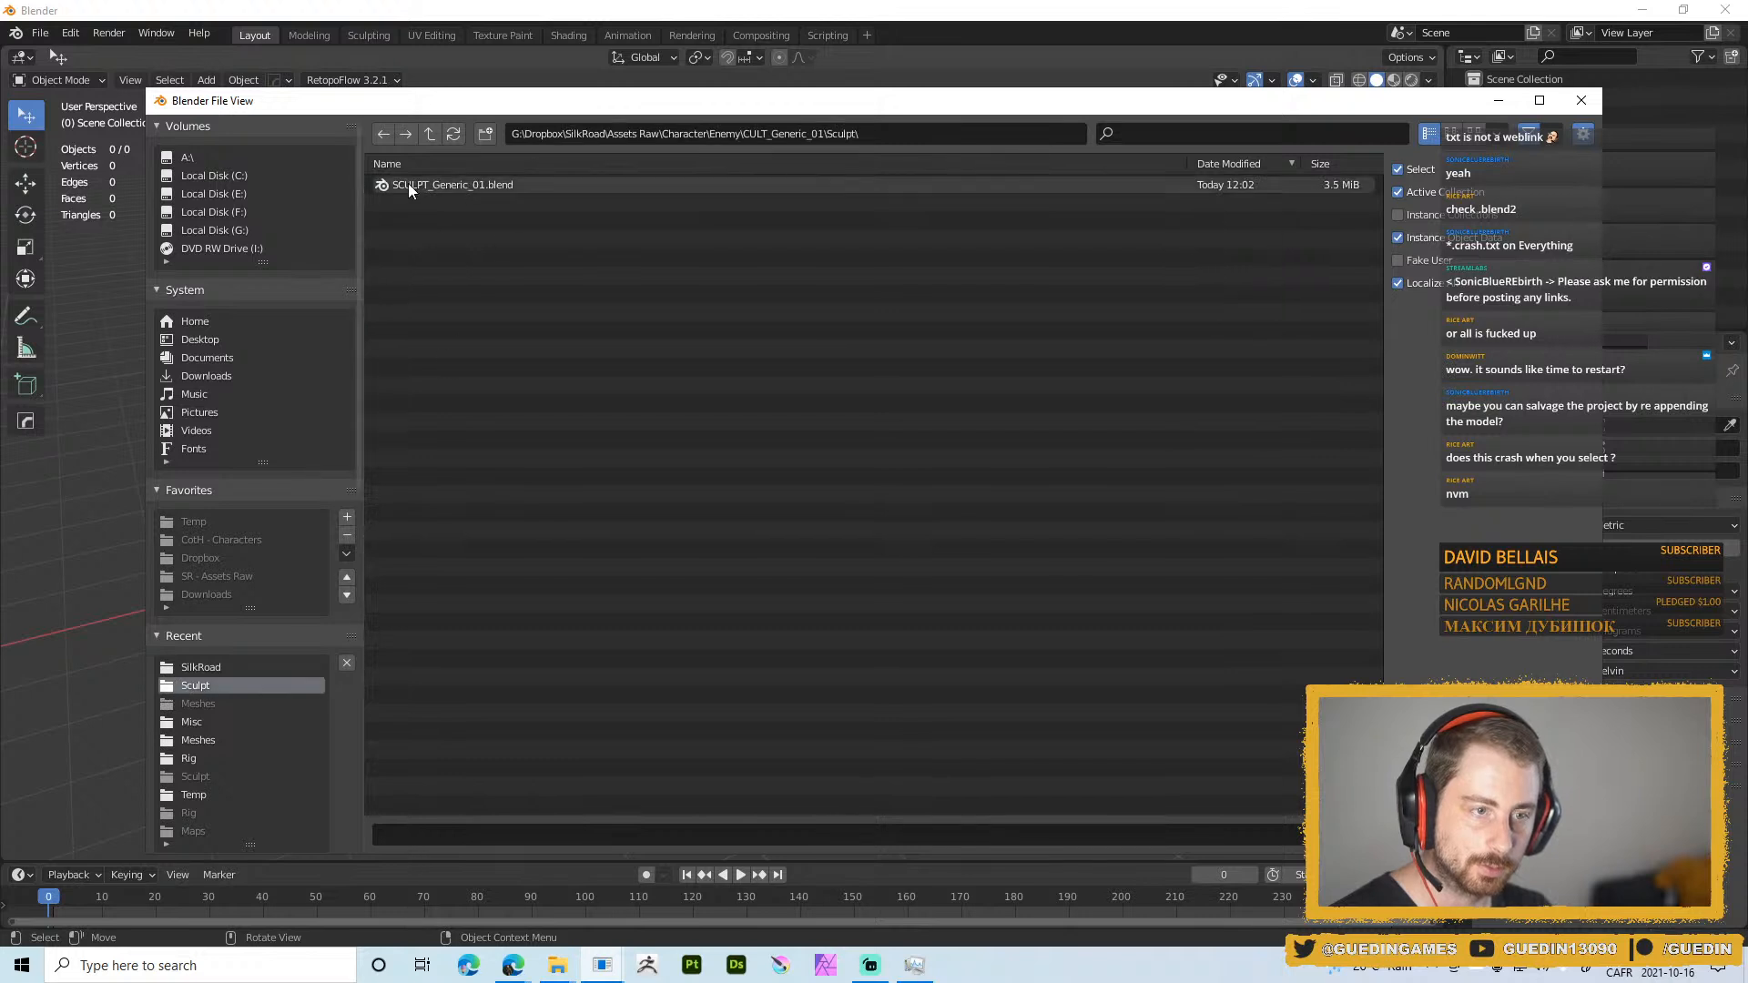
click(426, 186)
click(426, 187)
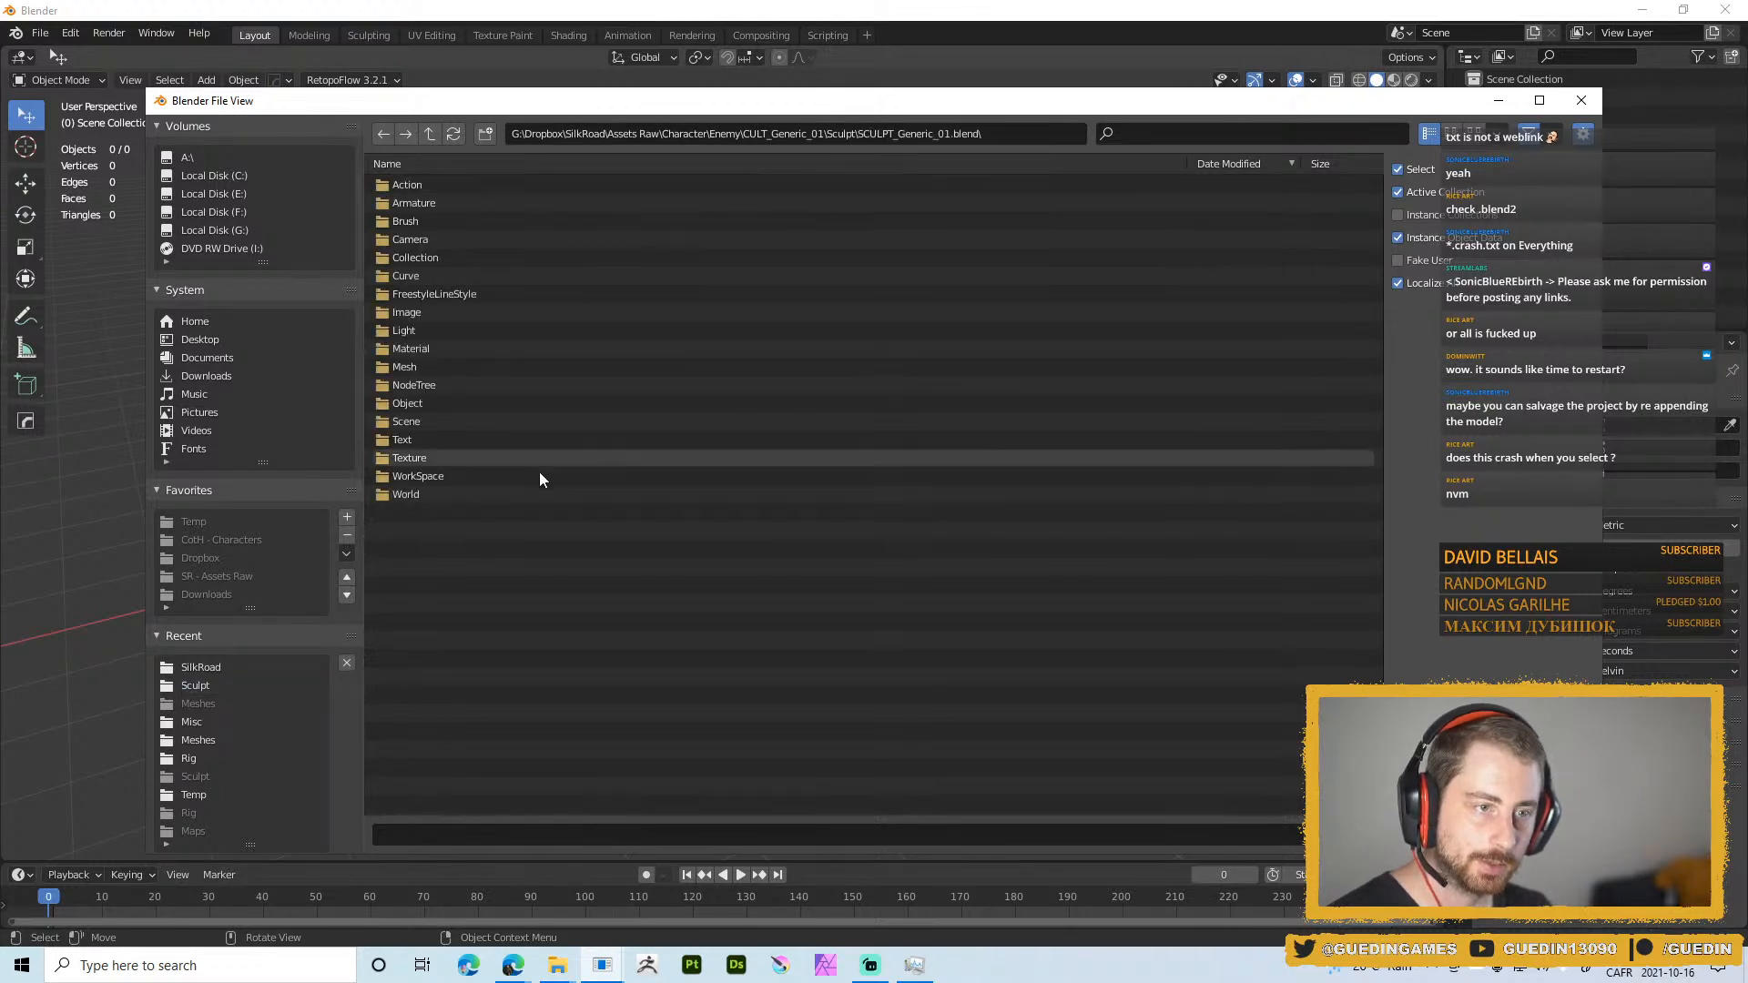
click(409, 259)
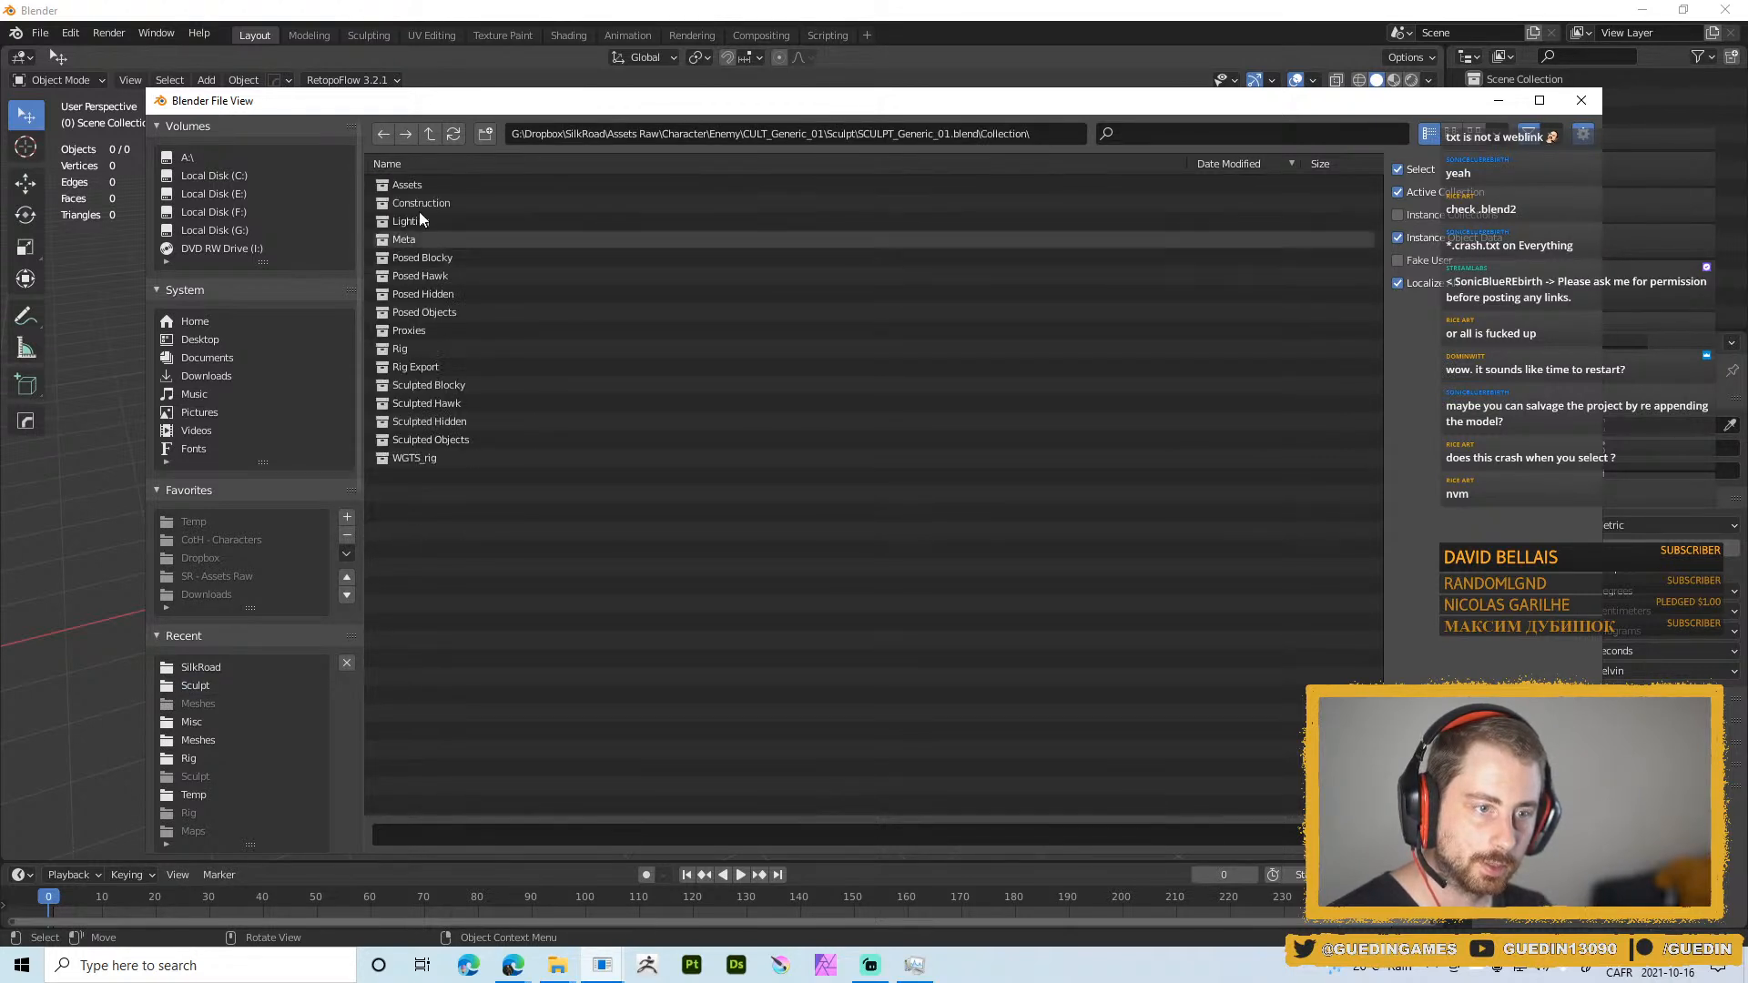
Append all listed collections from SCULPT_Generic_01.blend into the empty scene
click(418, 186)
key(a)
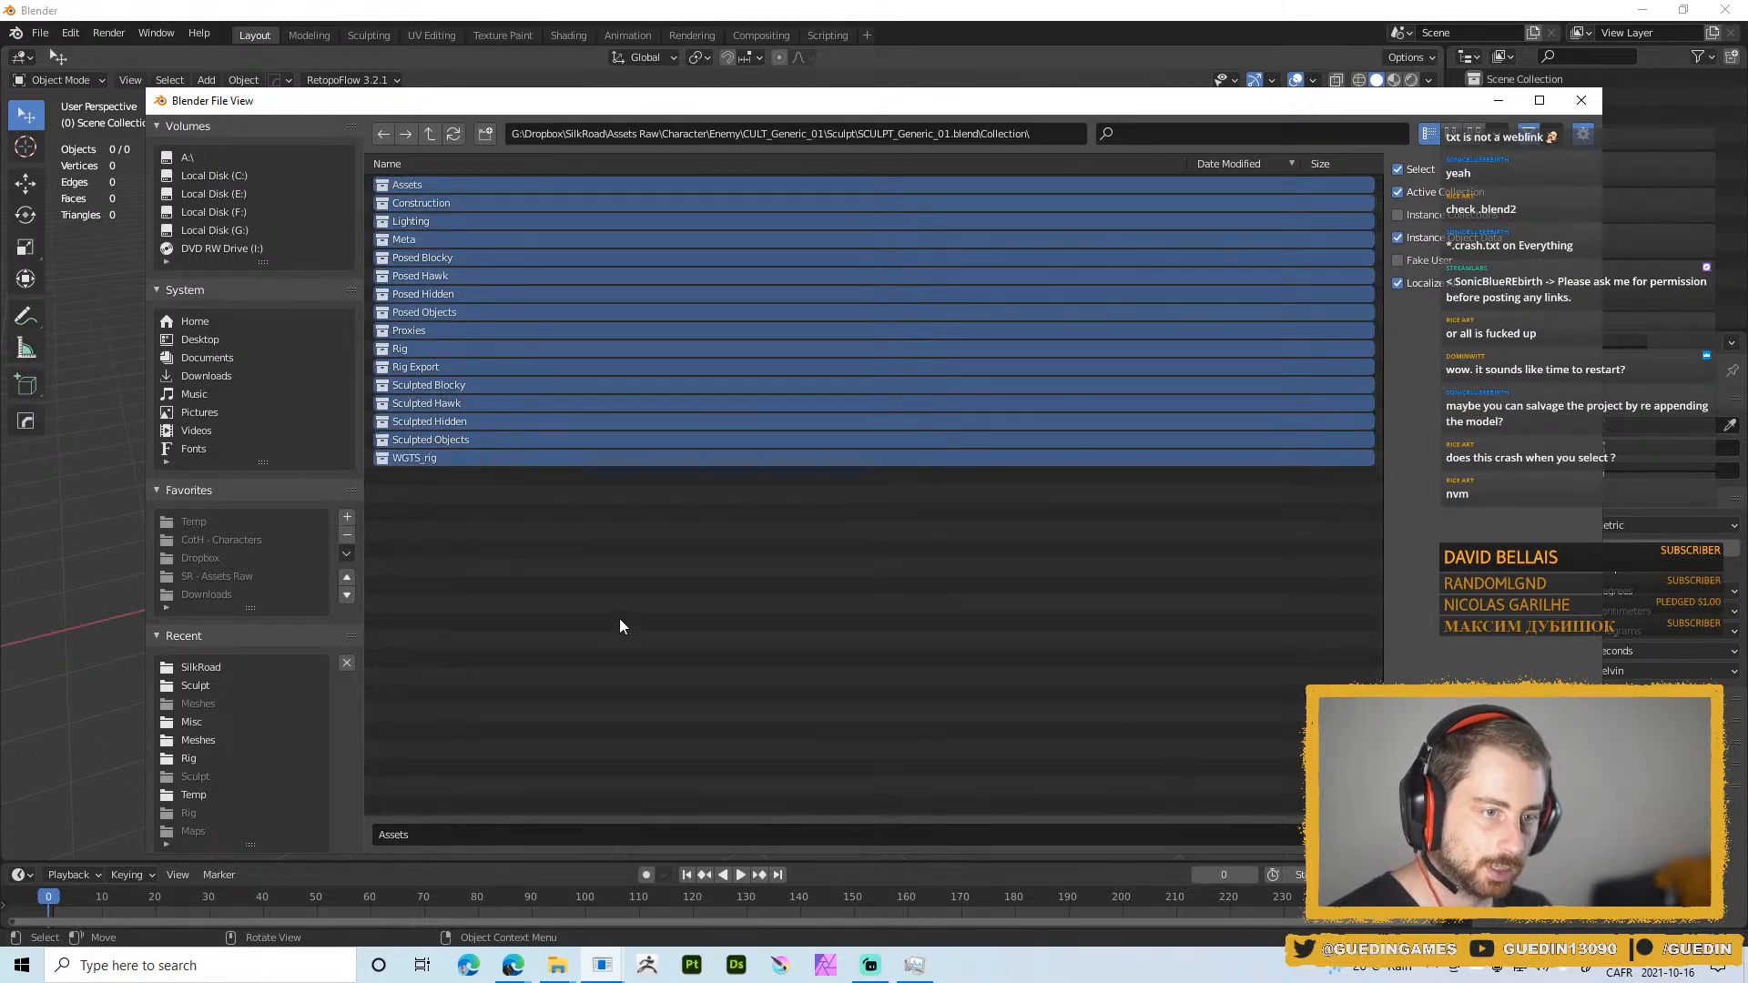
key(Return)
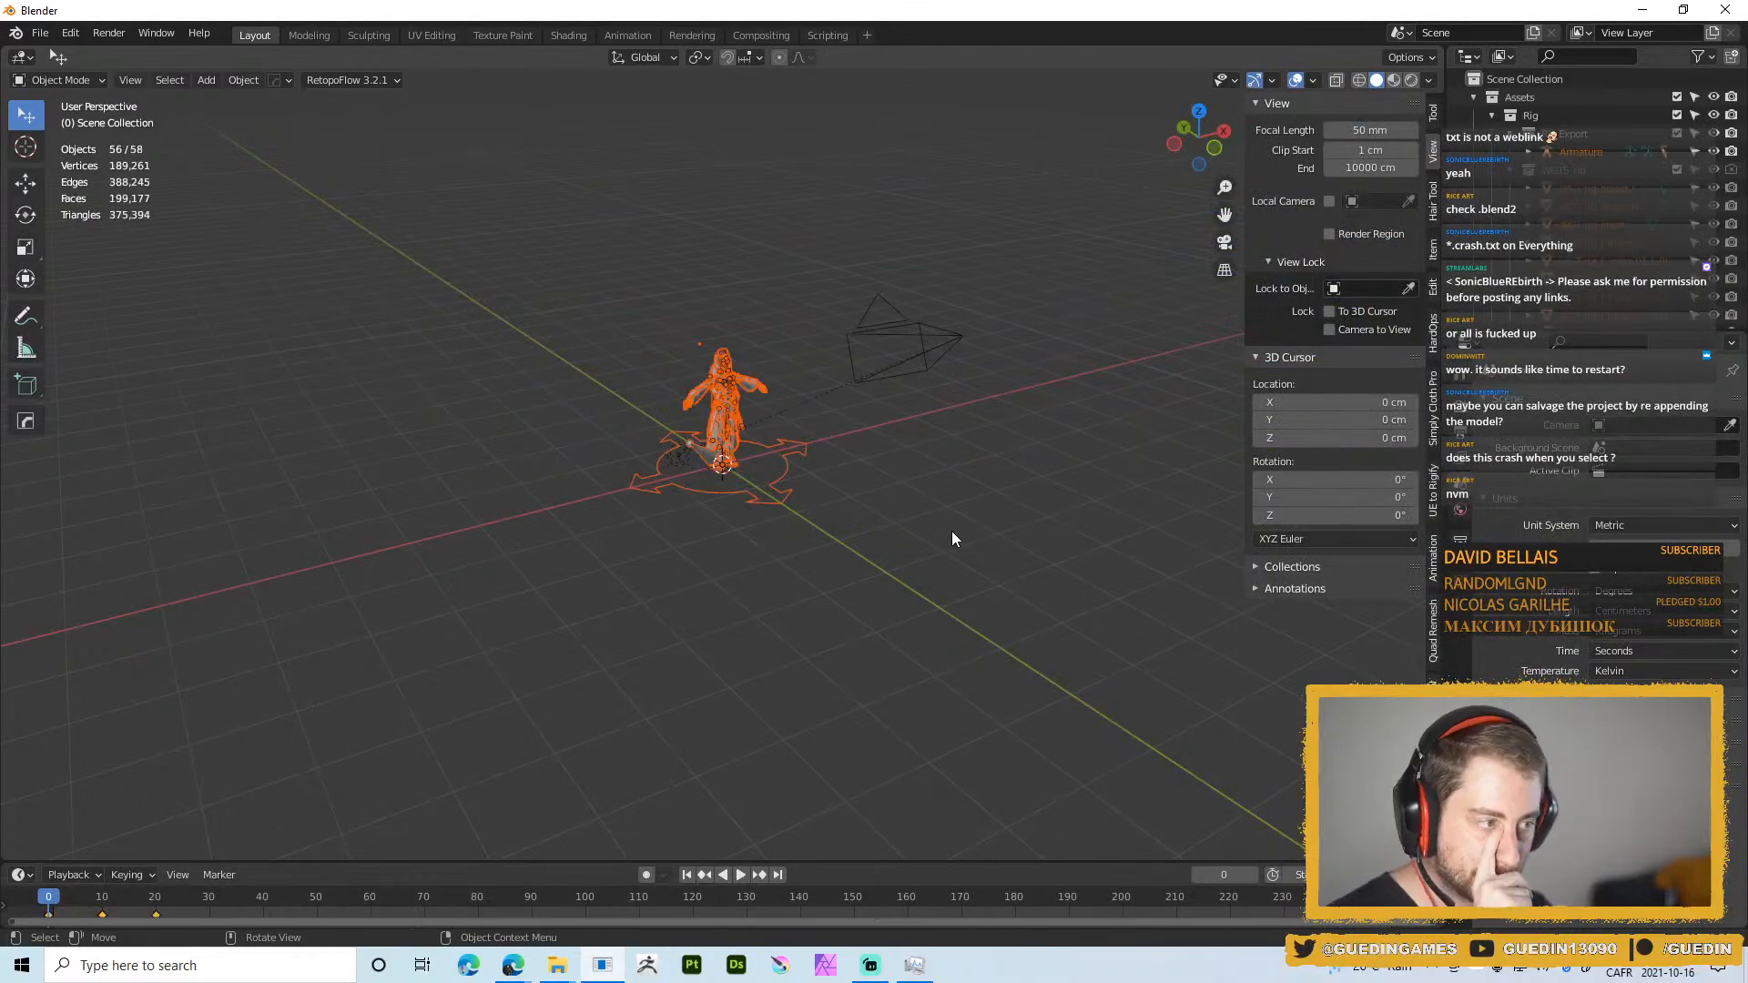
Inspect the appended character by picking its head and torso pieces from several angles
click(832, 469)
scroll(792, 346, up, 5)
shift+middle_drag(732, 165, 720, 391)
scroll(705, 372, up, 1)
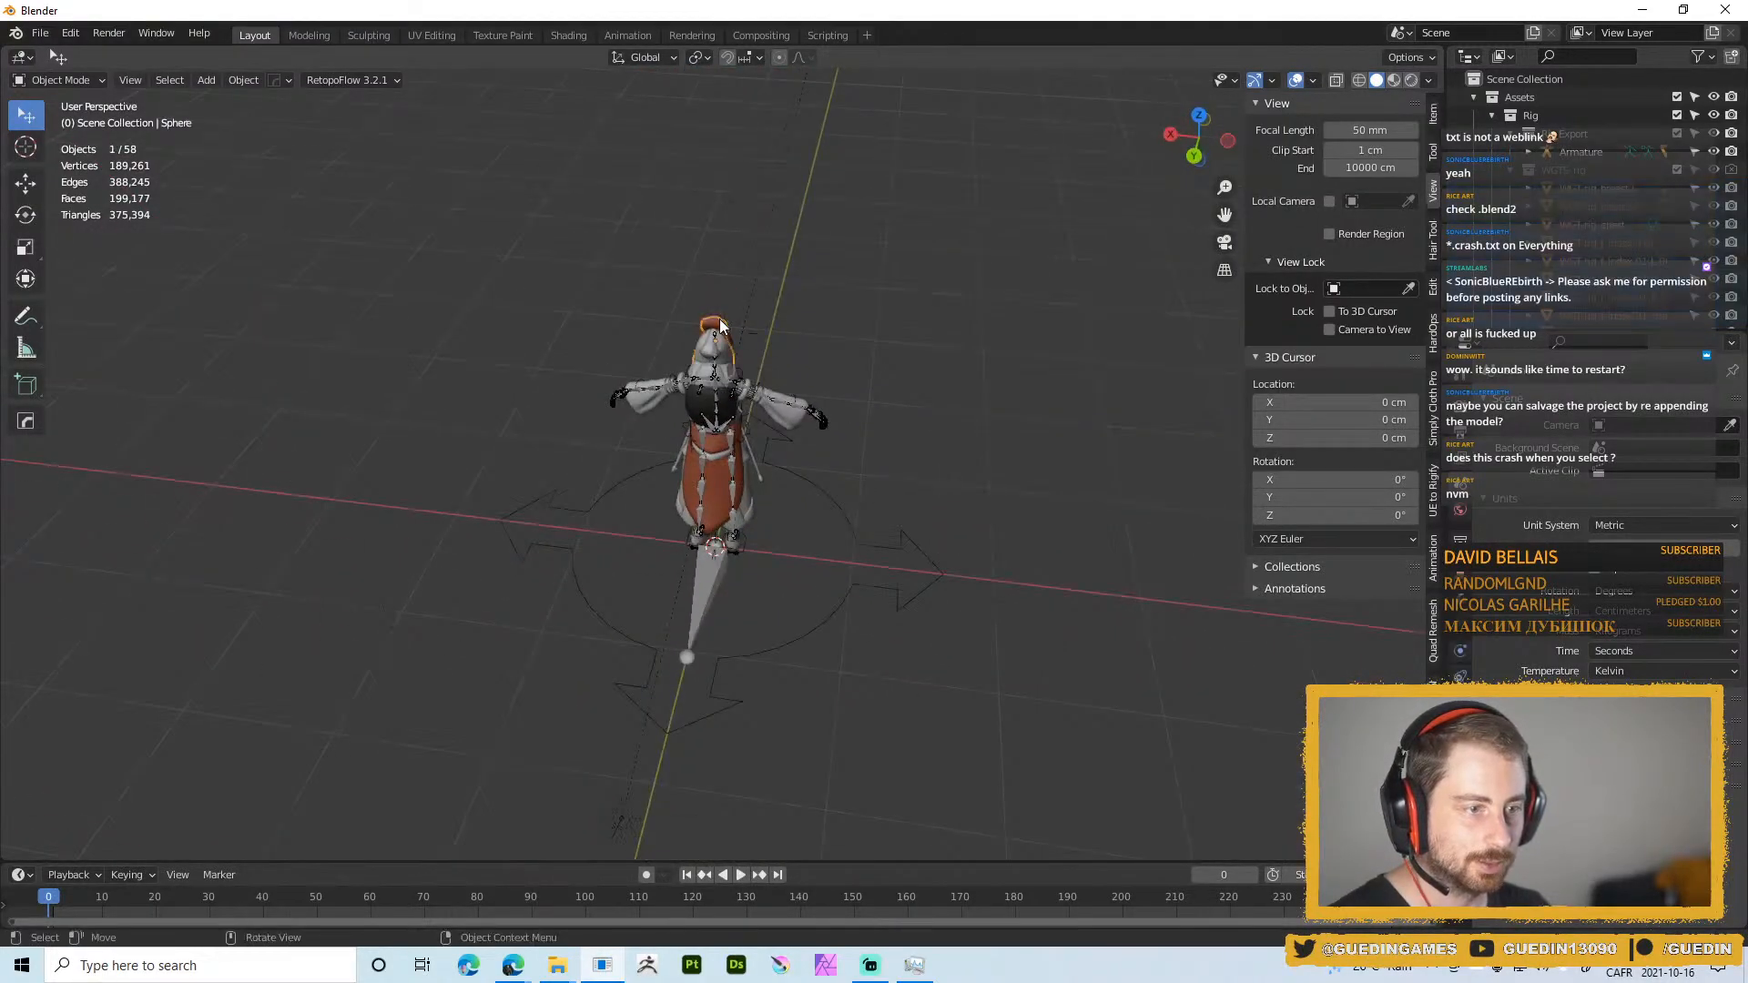
click(725, 385)
click(976, 451)
middle_drag(976, 450, 1011, 488)
click(761, 397)
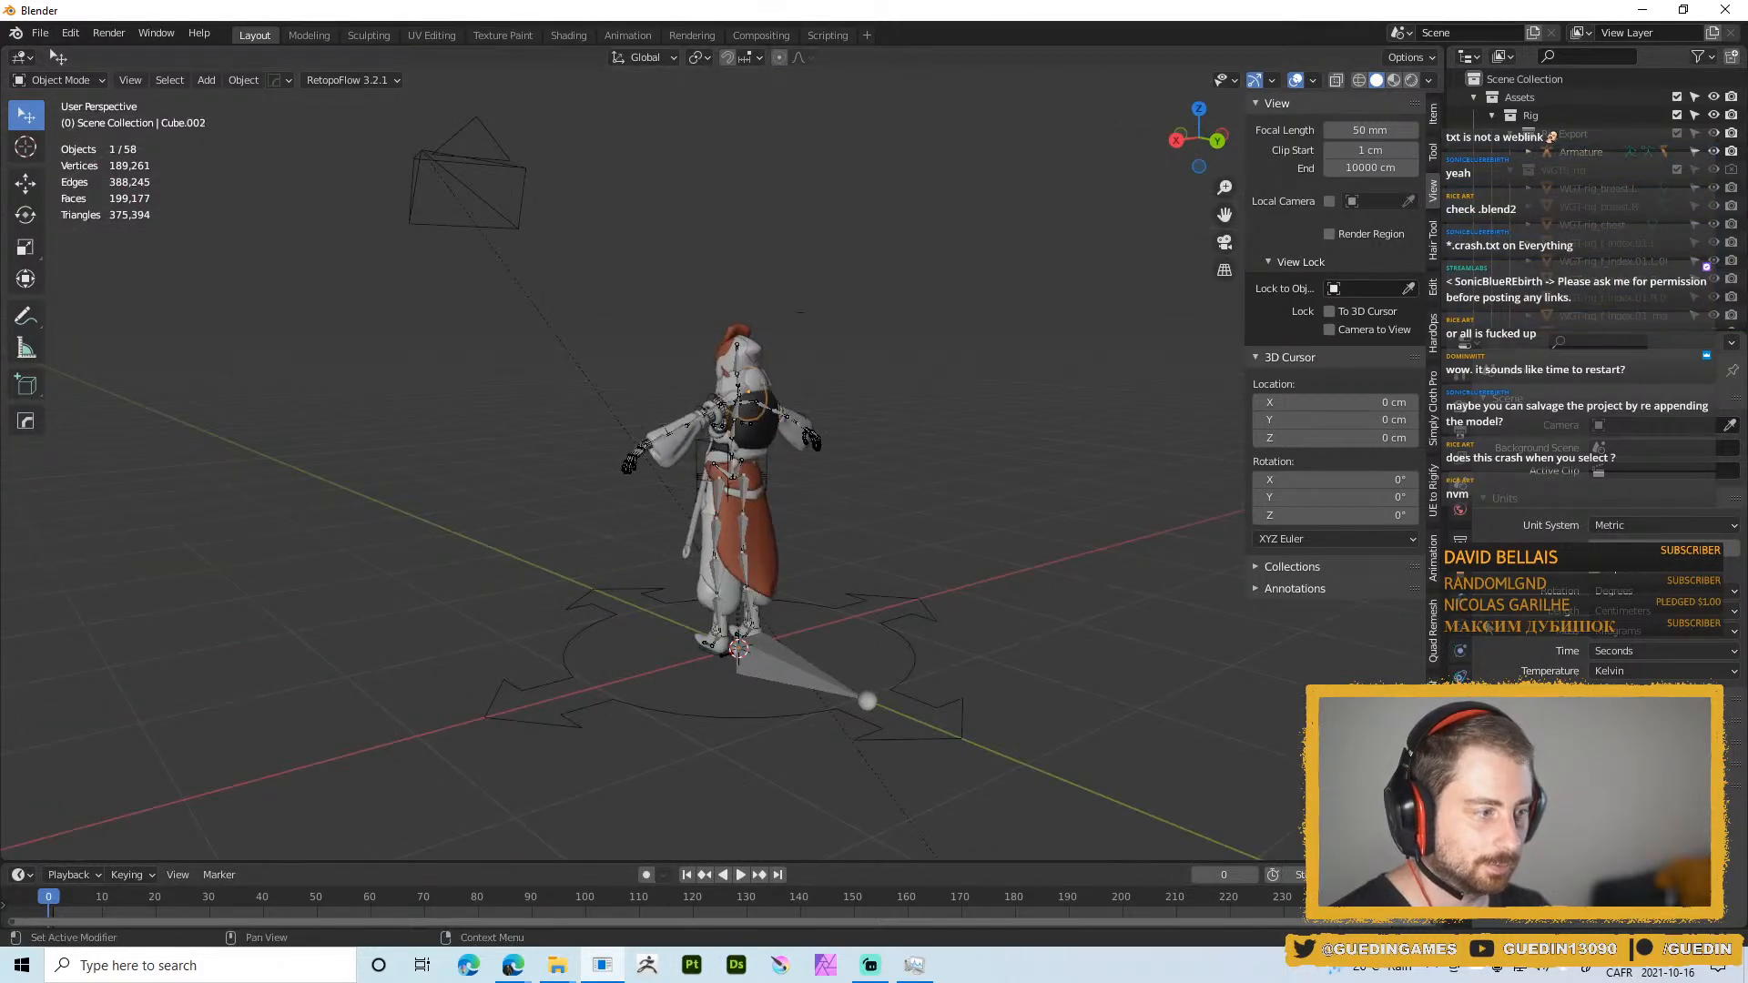
Show the world properties and switch the viewport to Material Preview shading
click(1460, 510)
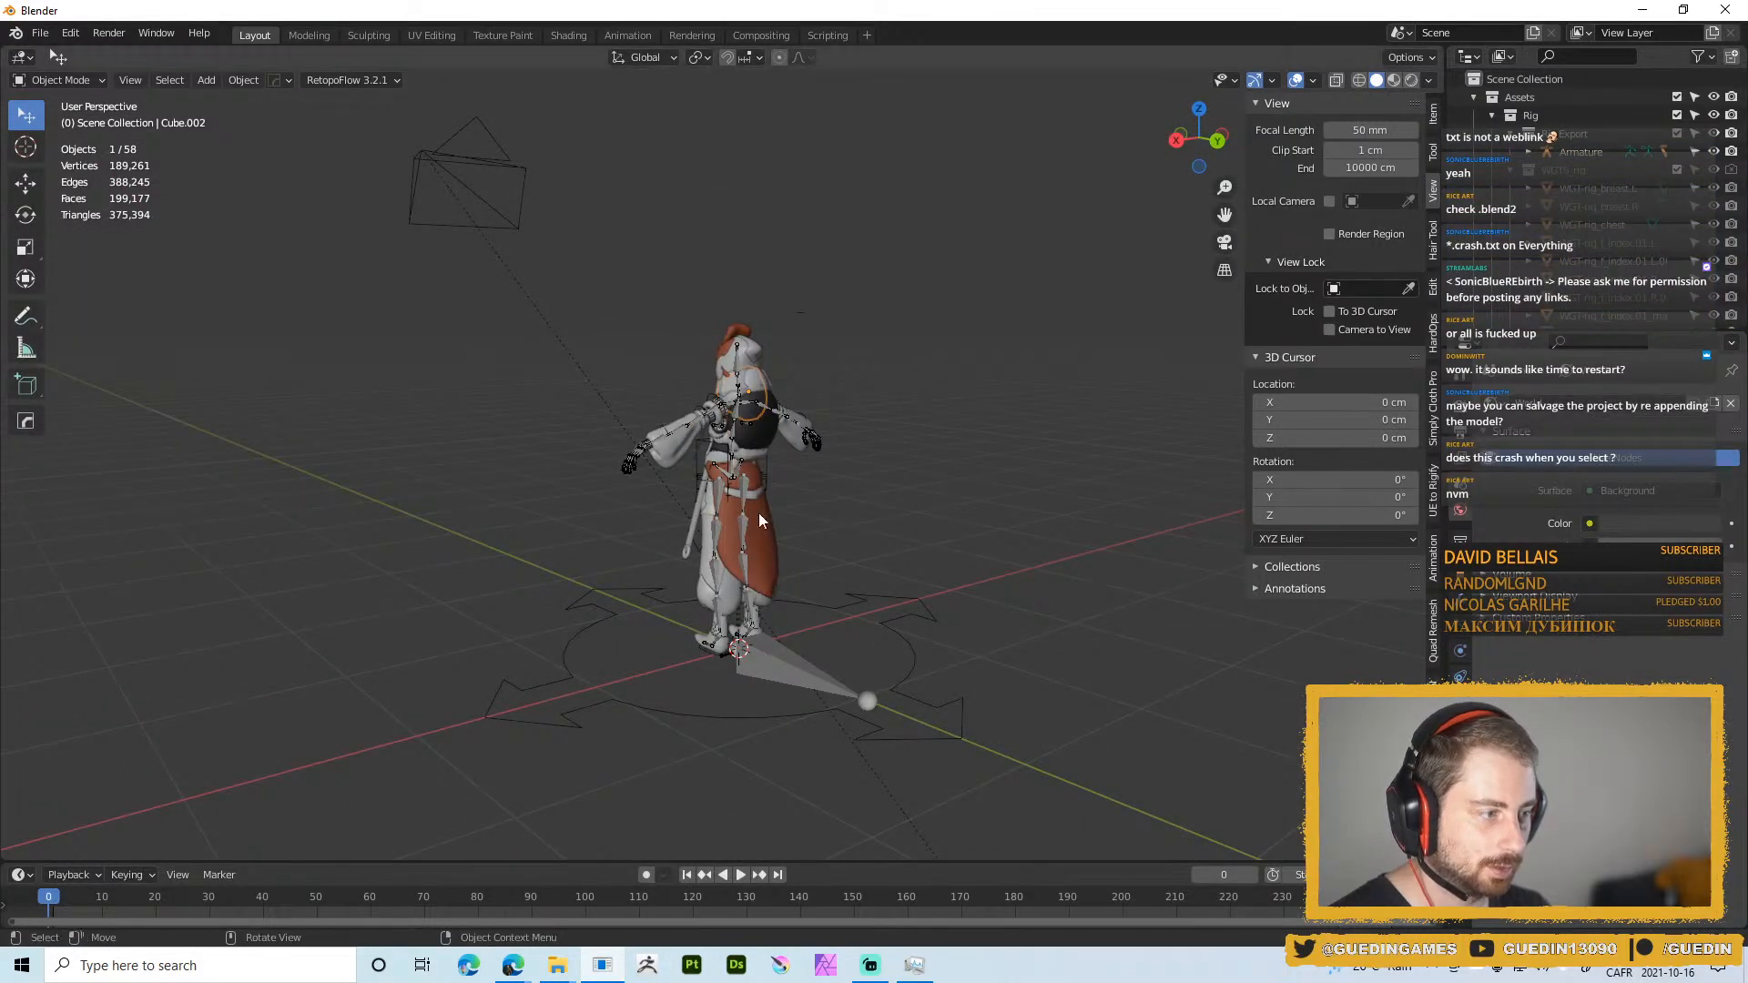
mouse_move(834, 492)
middle_down()
mouse_move(844, 445)
mouse_move(519, 437)
middle_up()
key(z)
click(865, 532)
Examine the character's armature, hood and hand rig from the front by selecting them
middle_drag(659, 363, 657, 410)
click(651, 357)
click(651, 357)
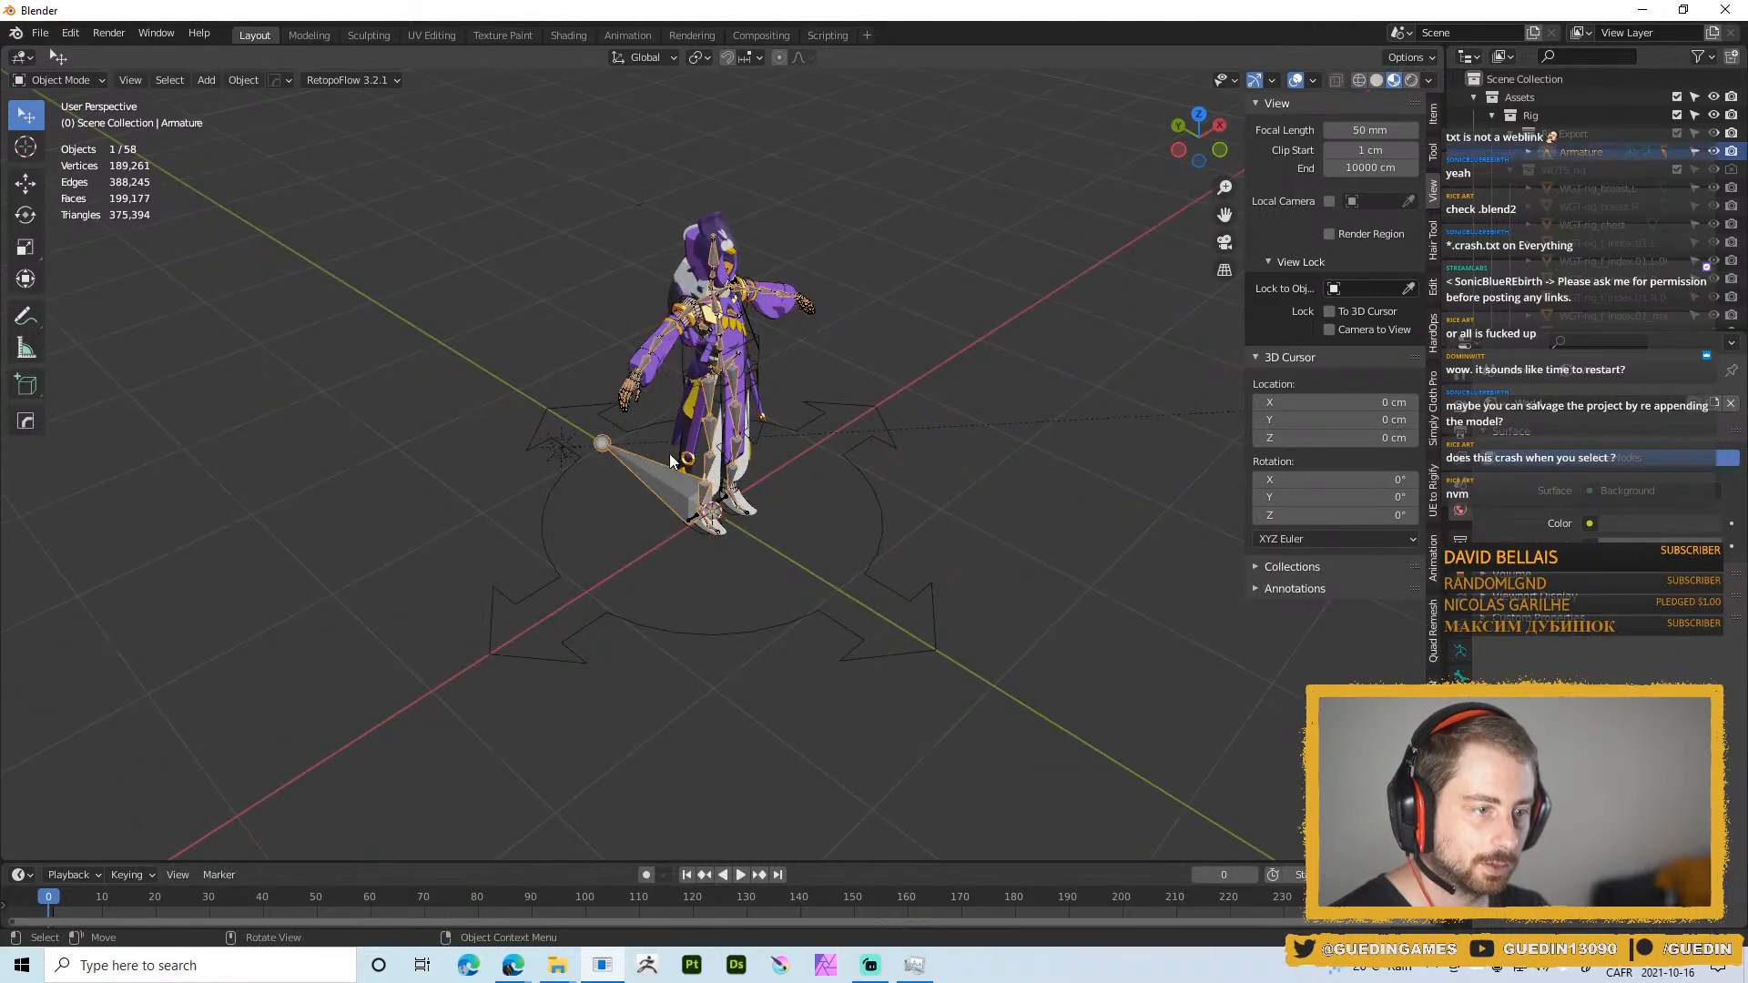
click(723, 211)
middle_drag(723, 205, 658, 222)
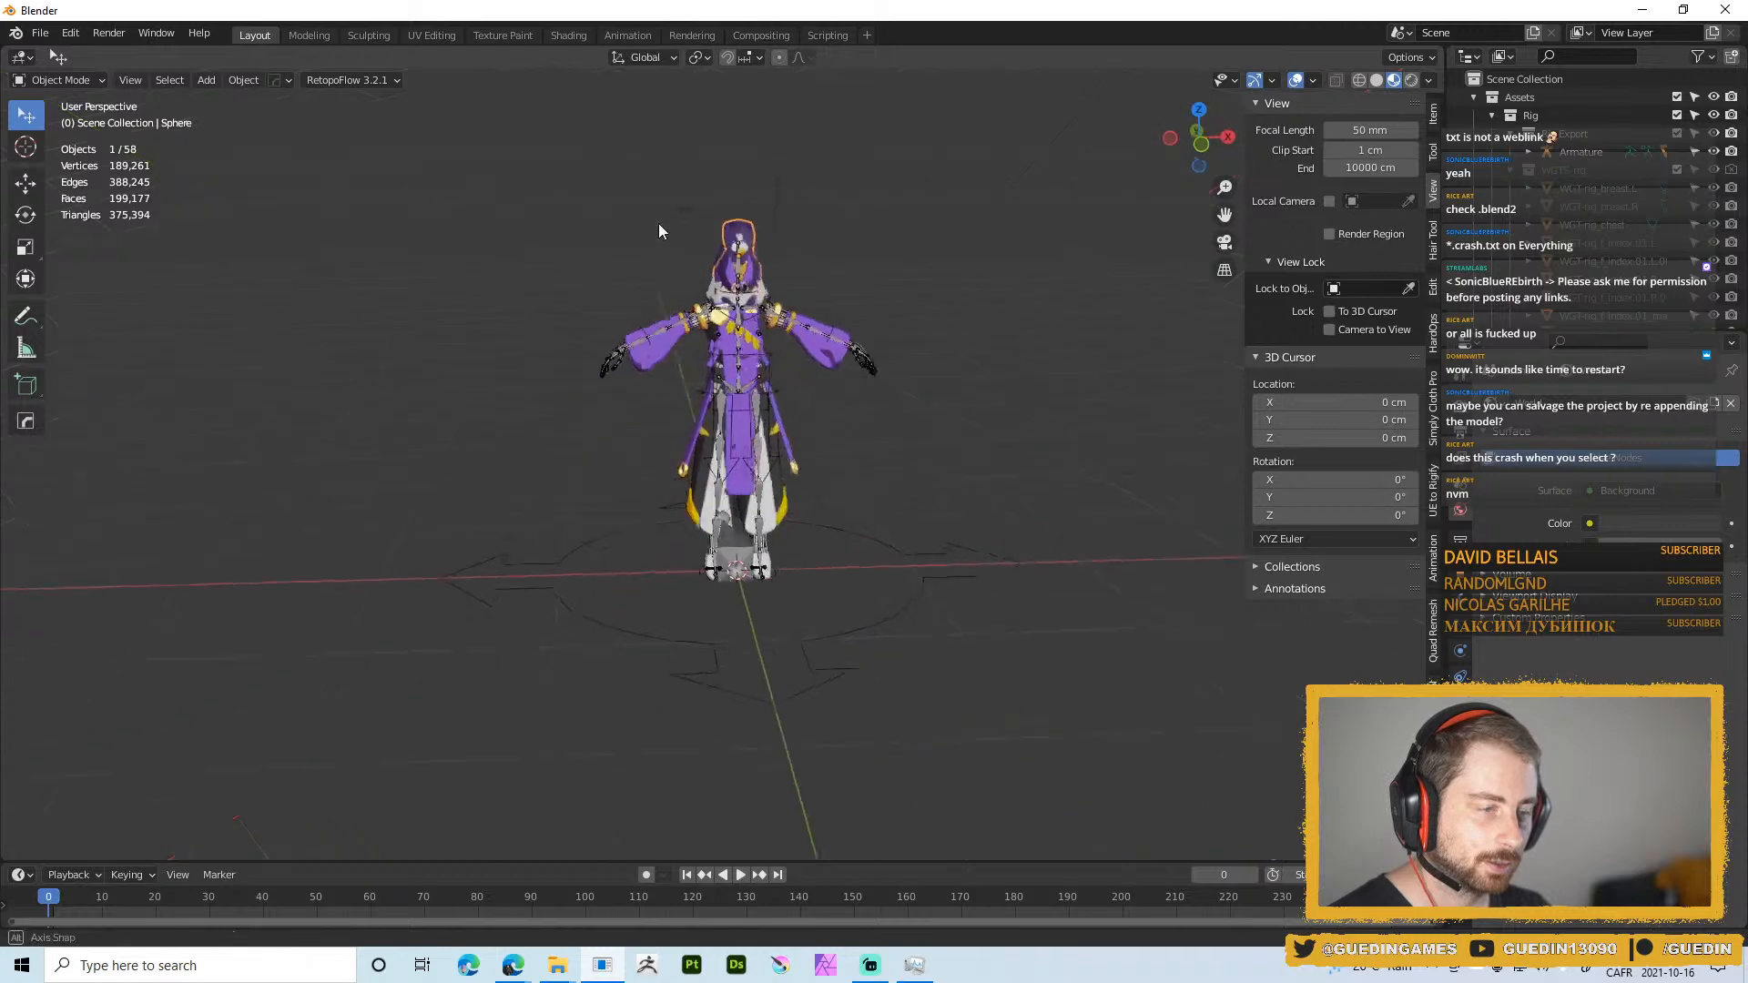
click(831, 355)
click(893, 357)
click(872, 360)
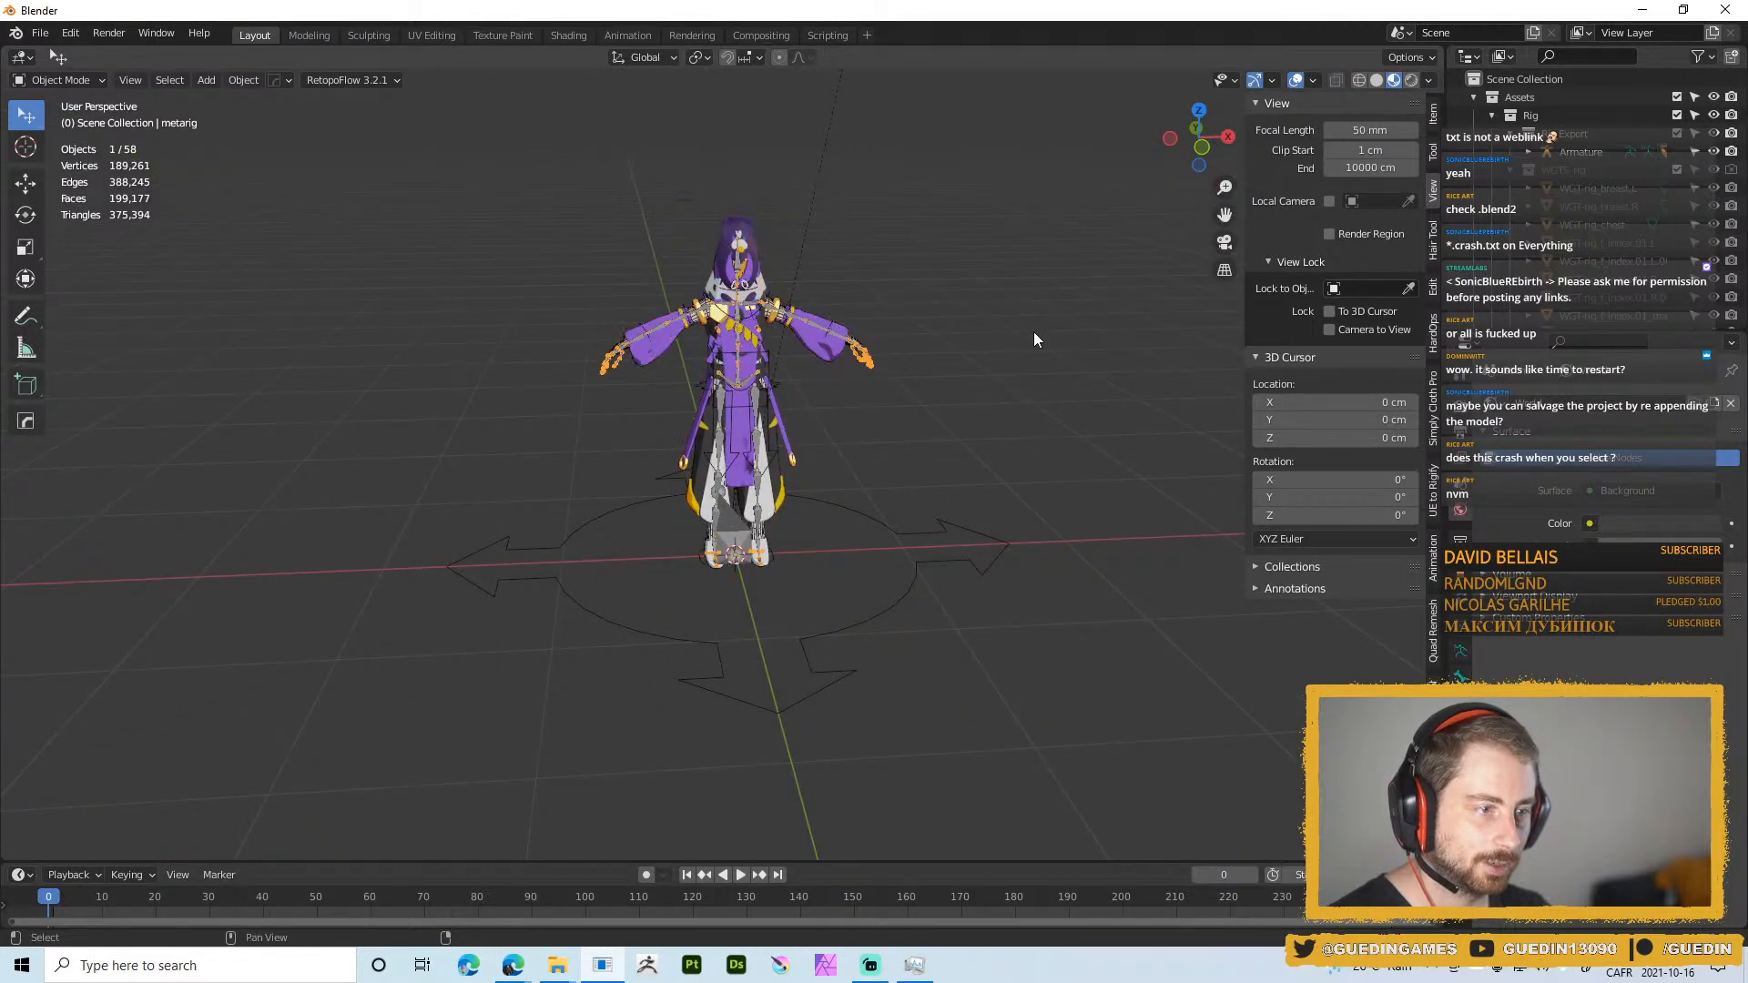
Examine the ground control shape, the lower body and the rear cloth piece from the side and back
shift+middle_drag(762, 195, 736, 295)
click(879, 598)
click(883, 607)
middle_drag(1005, 540, 628, 496)
scroll(711, 456, up, 5)
click(775, 265)
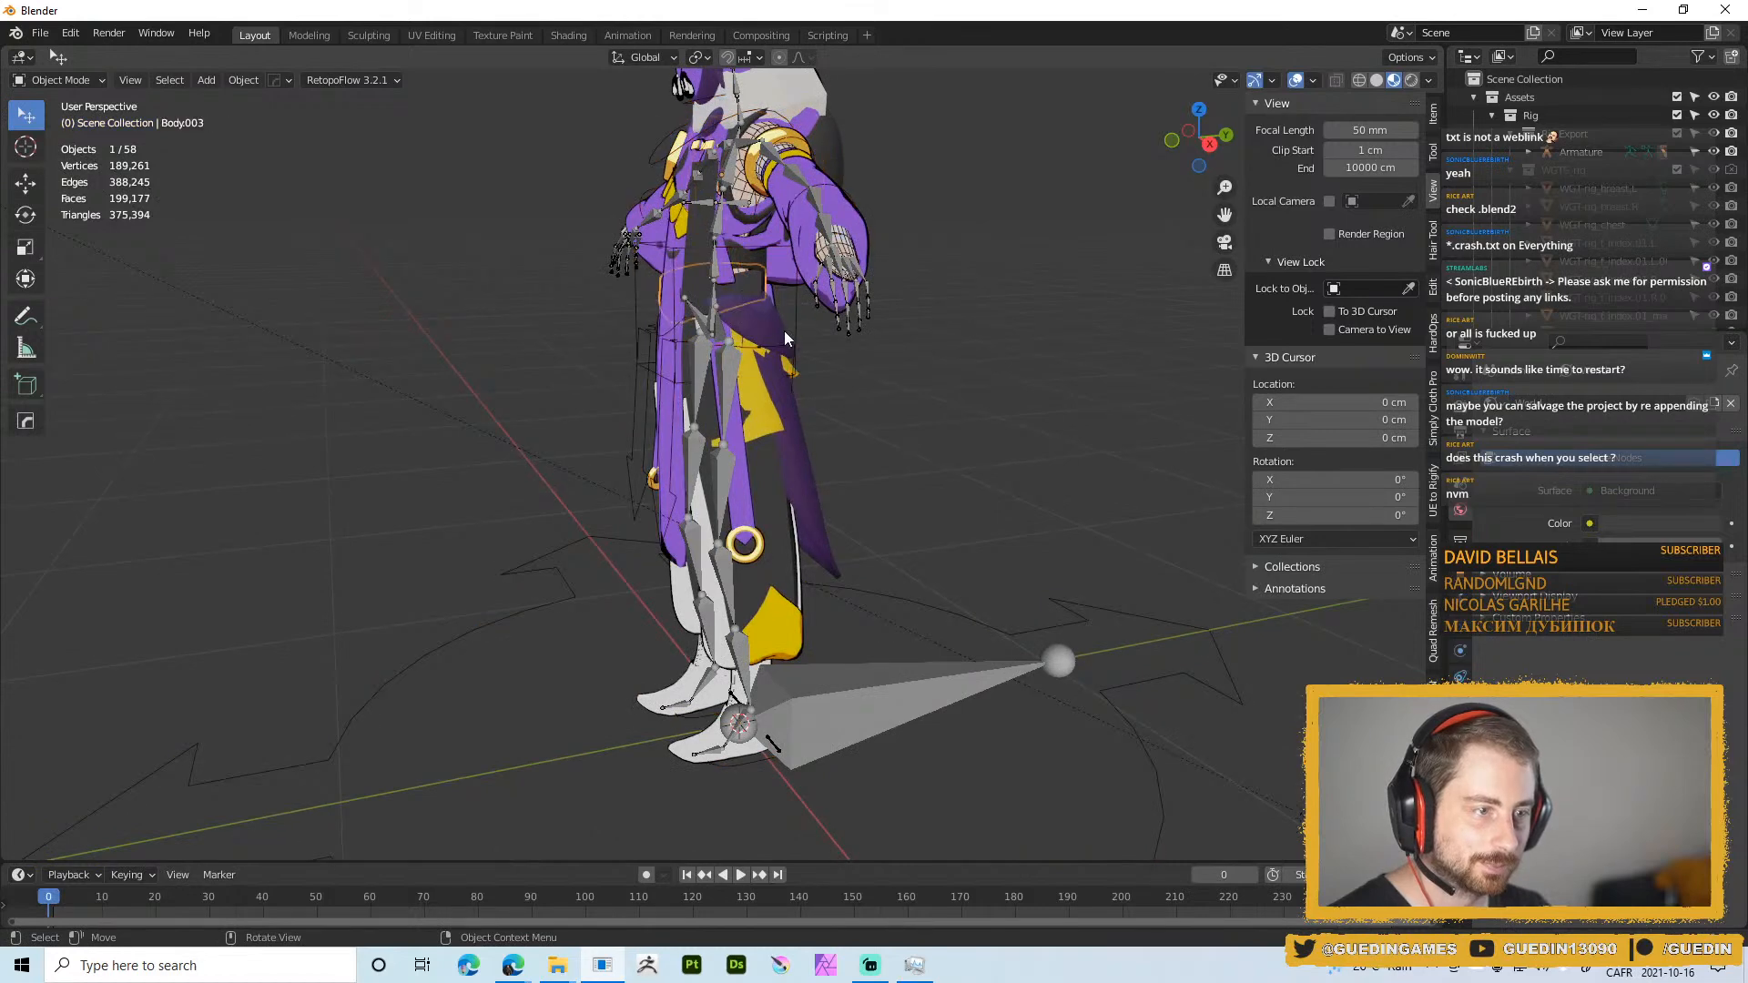
click(799, 433)
scroll(882, 393, down, 2)
middle_drag(882, 393, 941, 493)
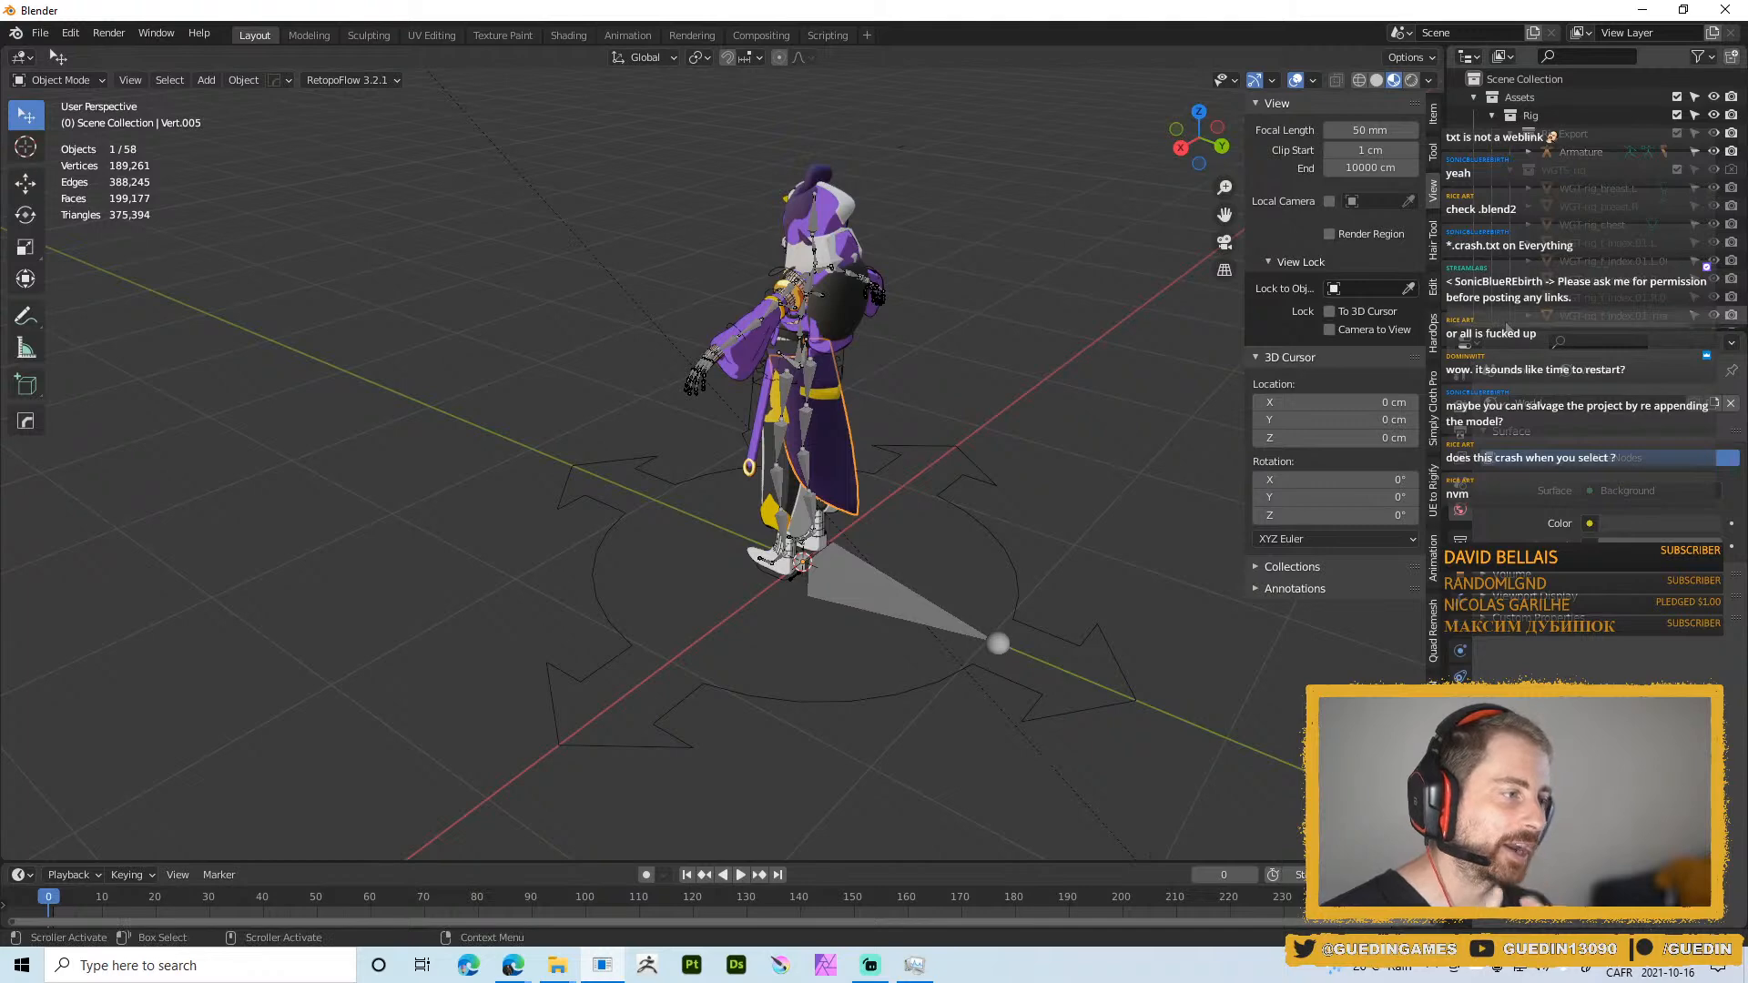
Enlarge the outliner and collapse the Assets, Posed, Rig and Sculpted collections to tidy the hierarchy
drag(1506, 328, 1507, 505)
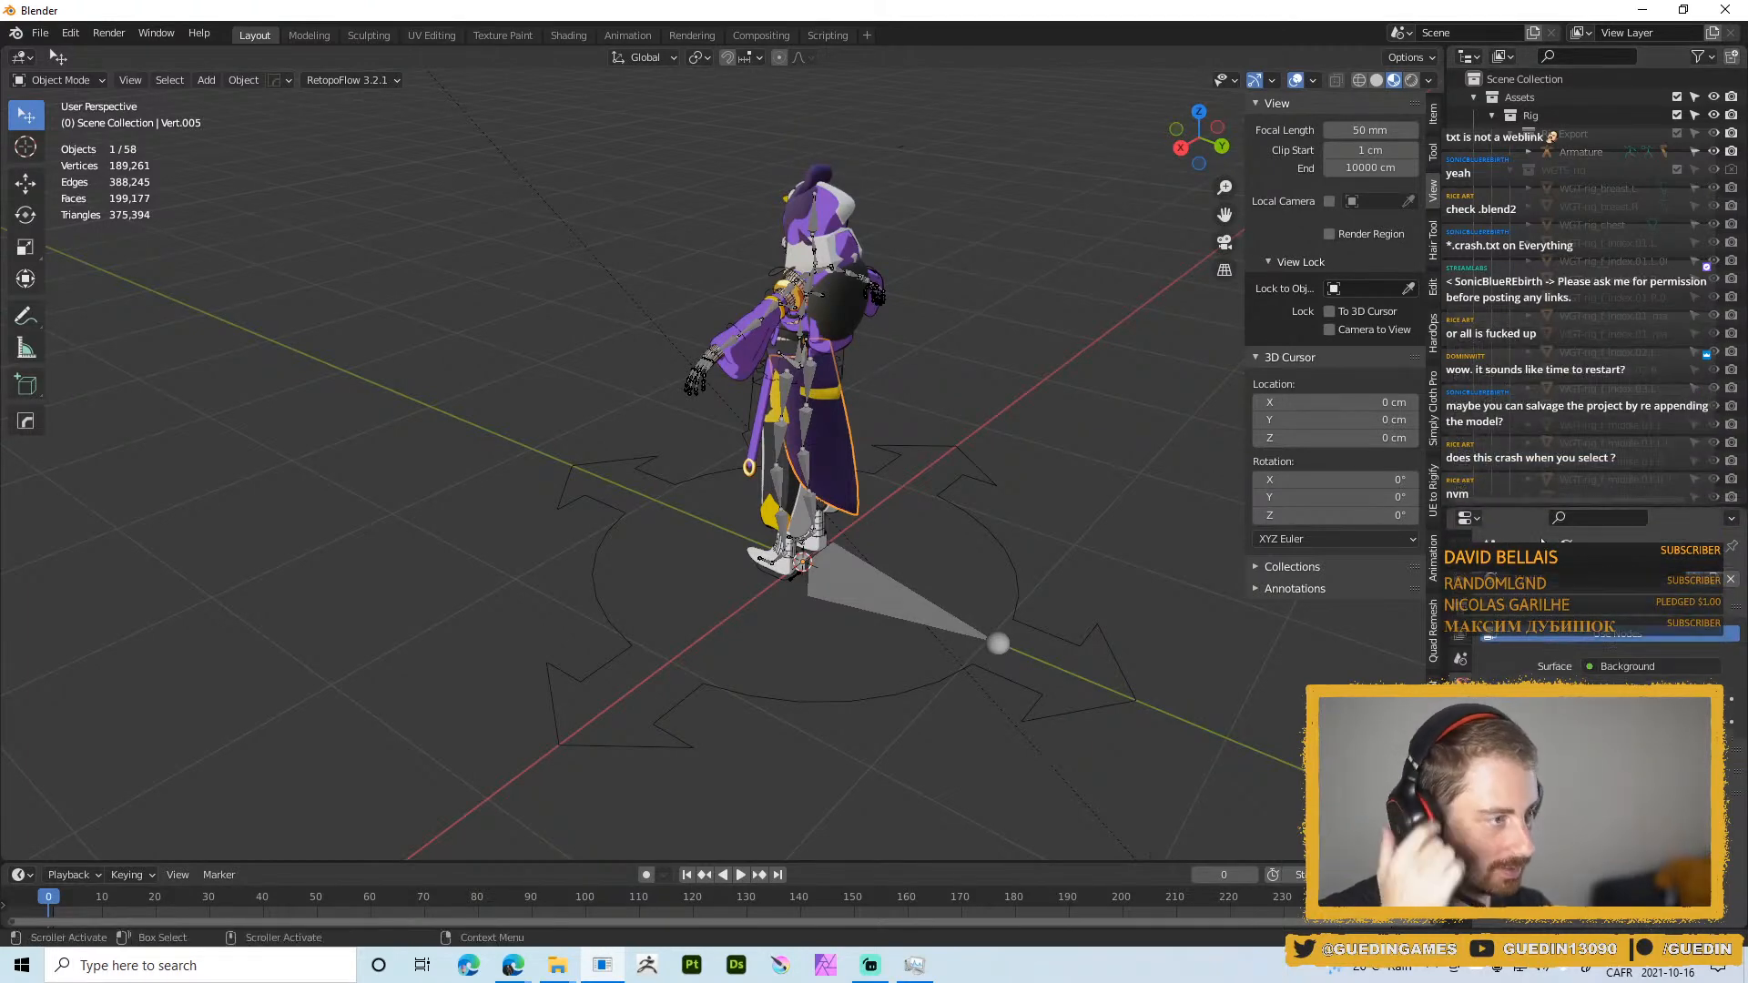
click(1473, 97)
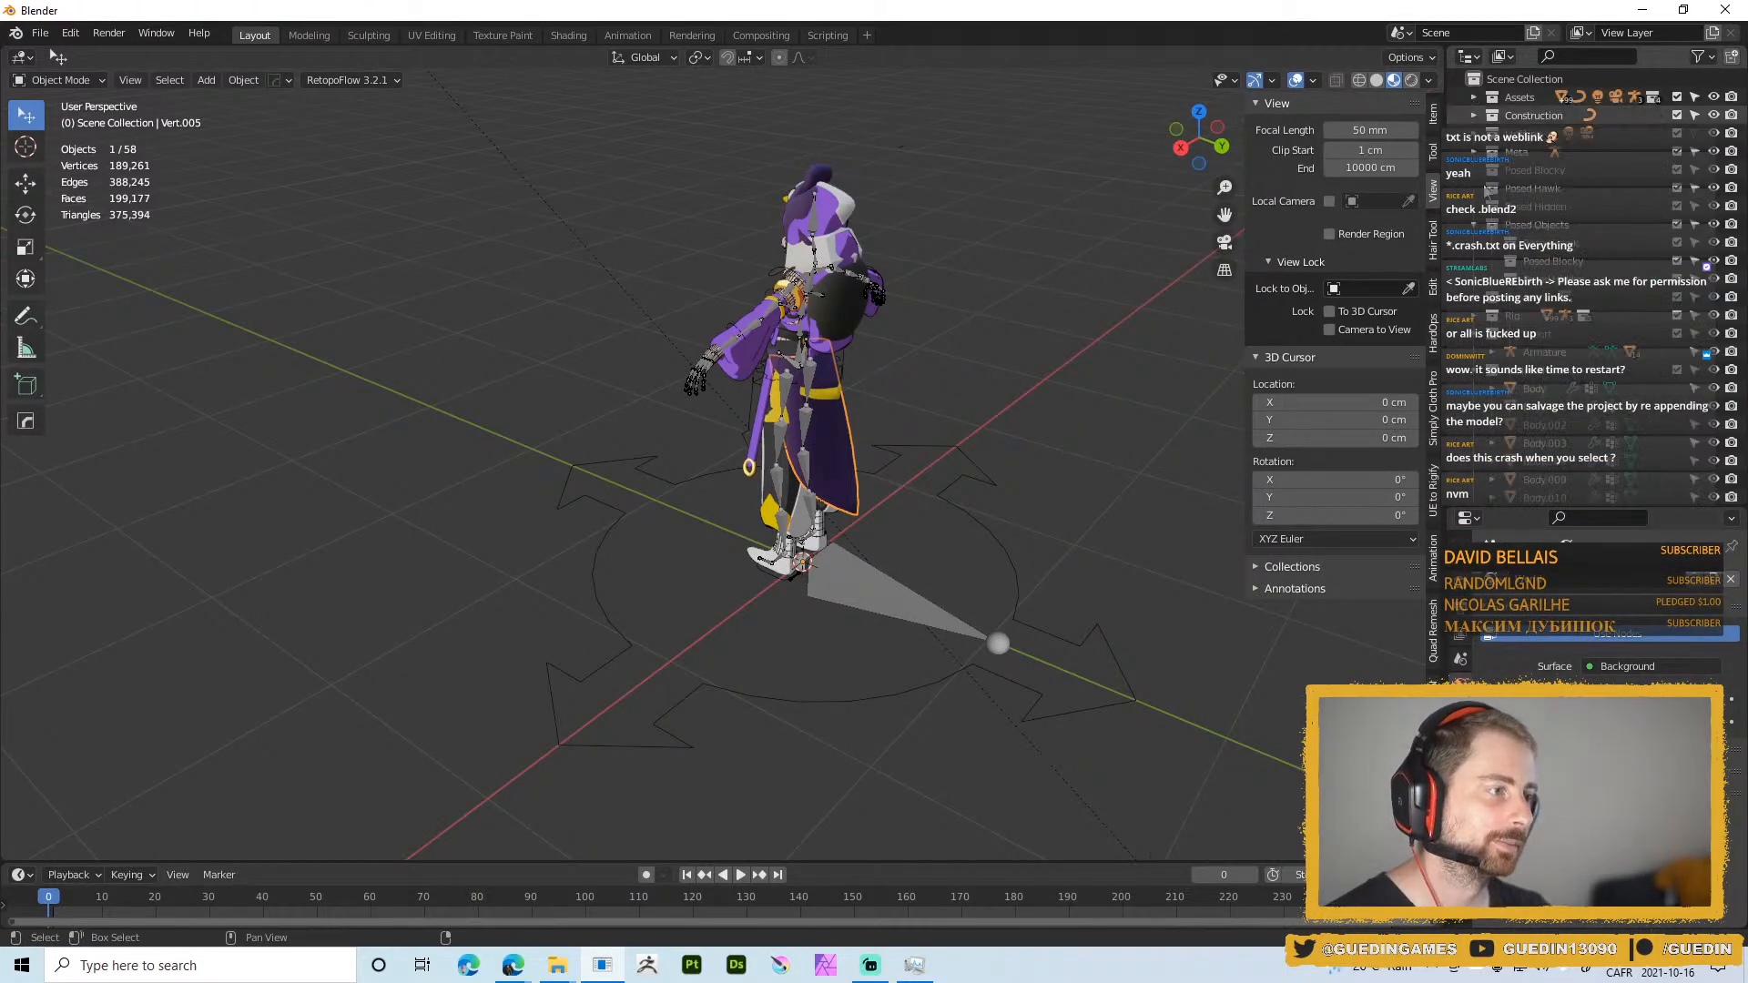
click(1475, 226)
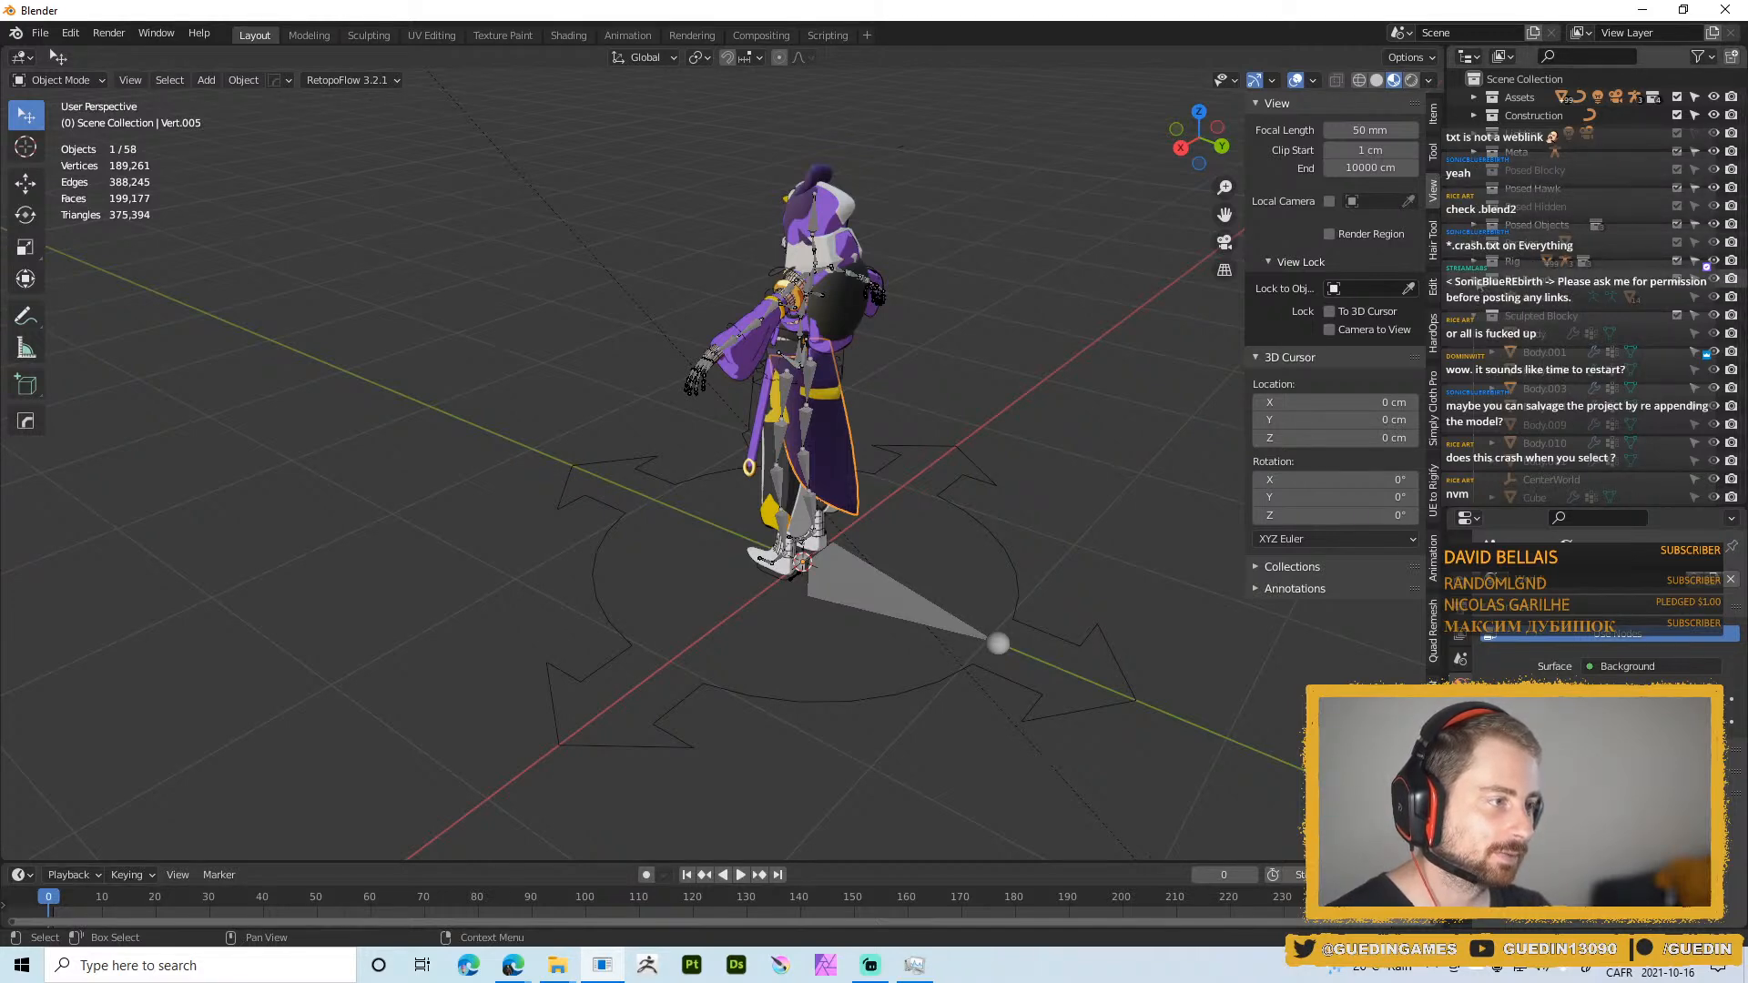
click(1474, 281)
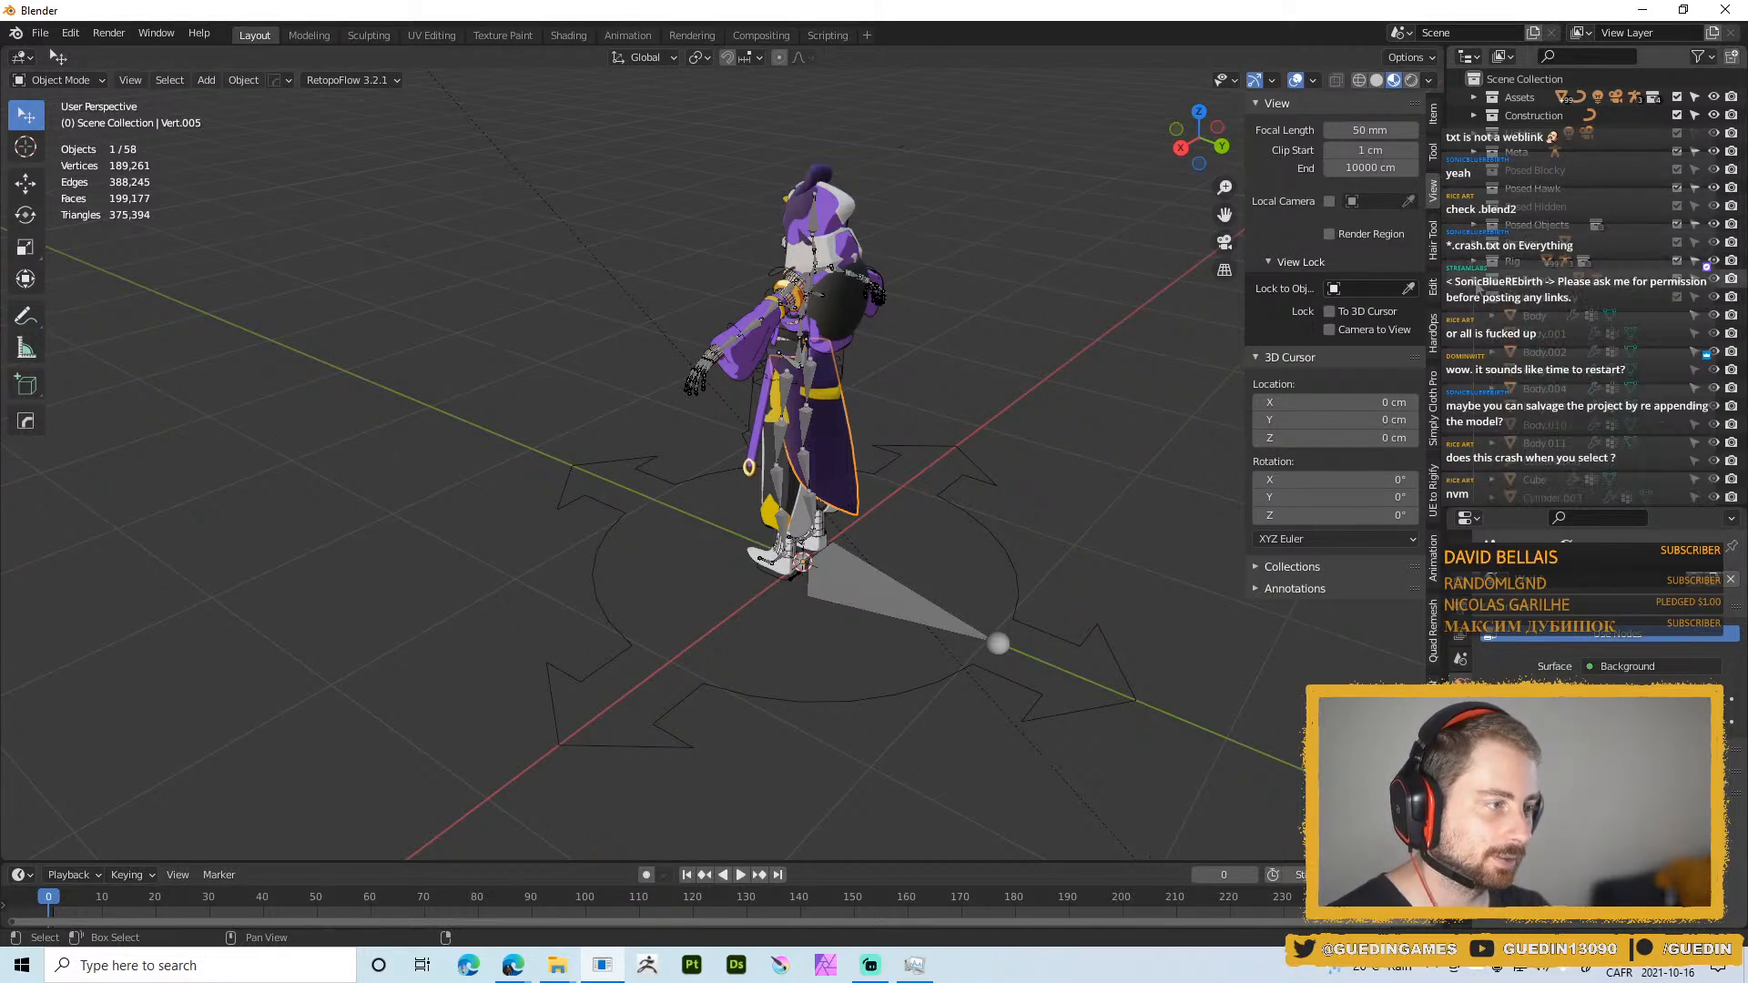
shift+click(1476, 298)
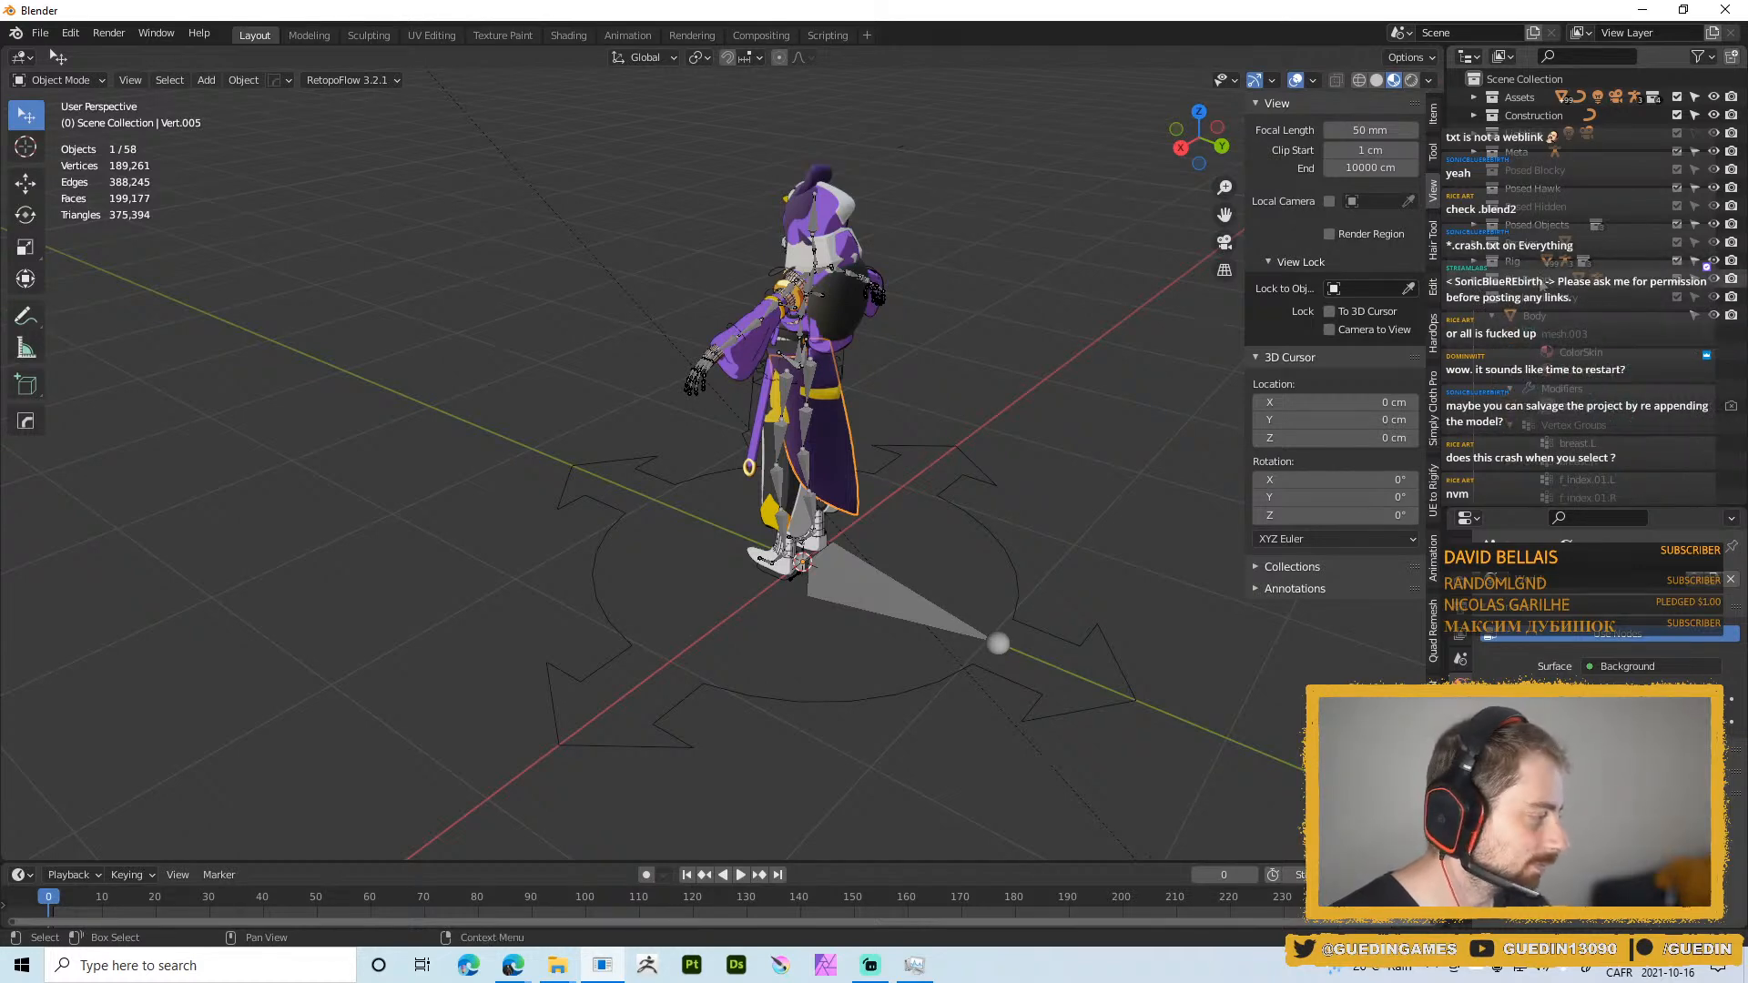
click(1475, 316)
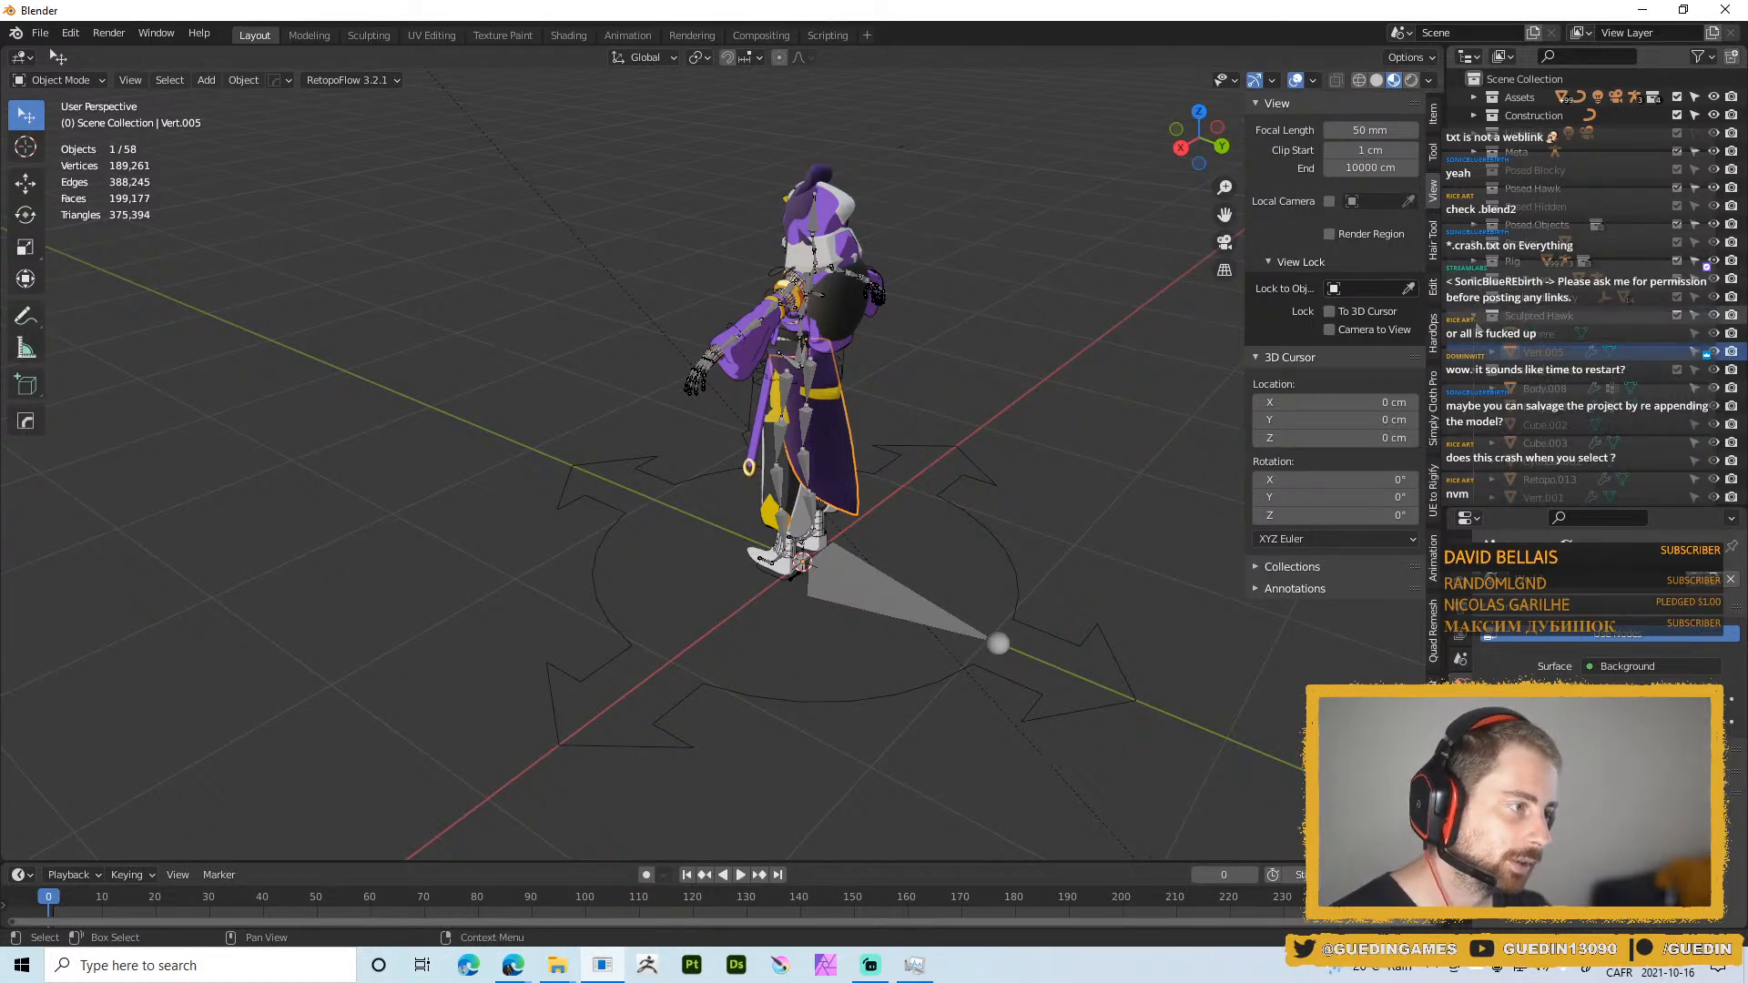
click(1474, 318)
click(1475, 335)
click(1475, 353)
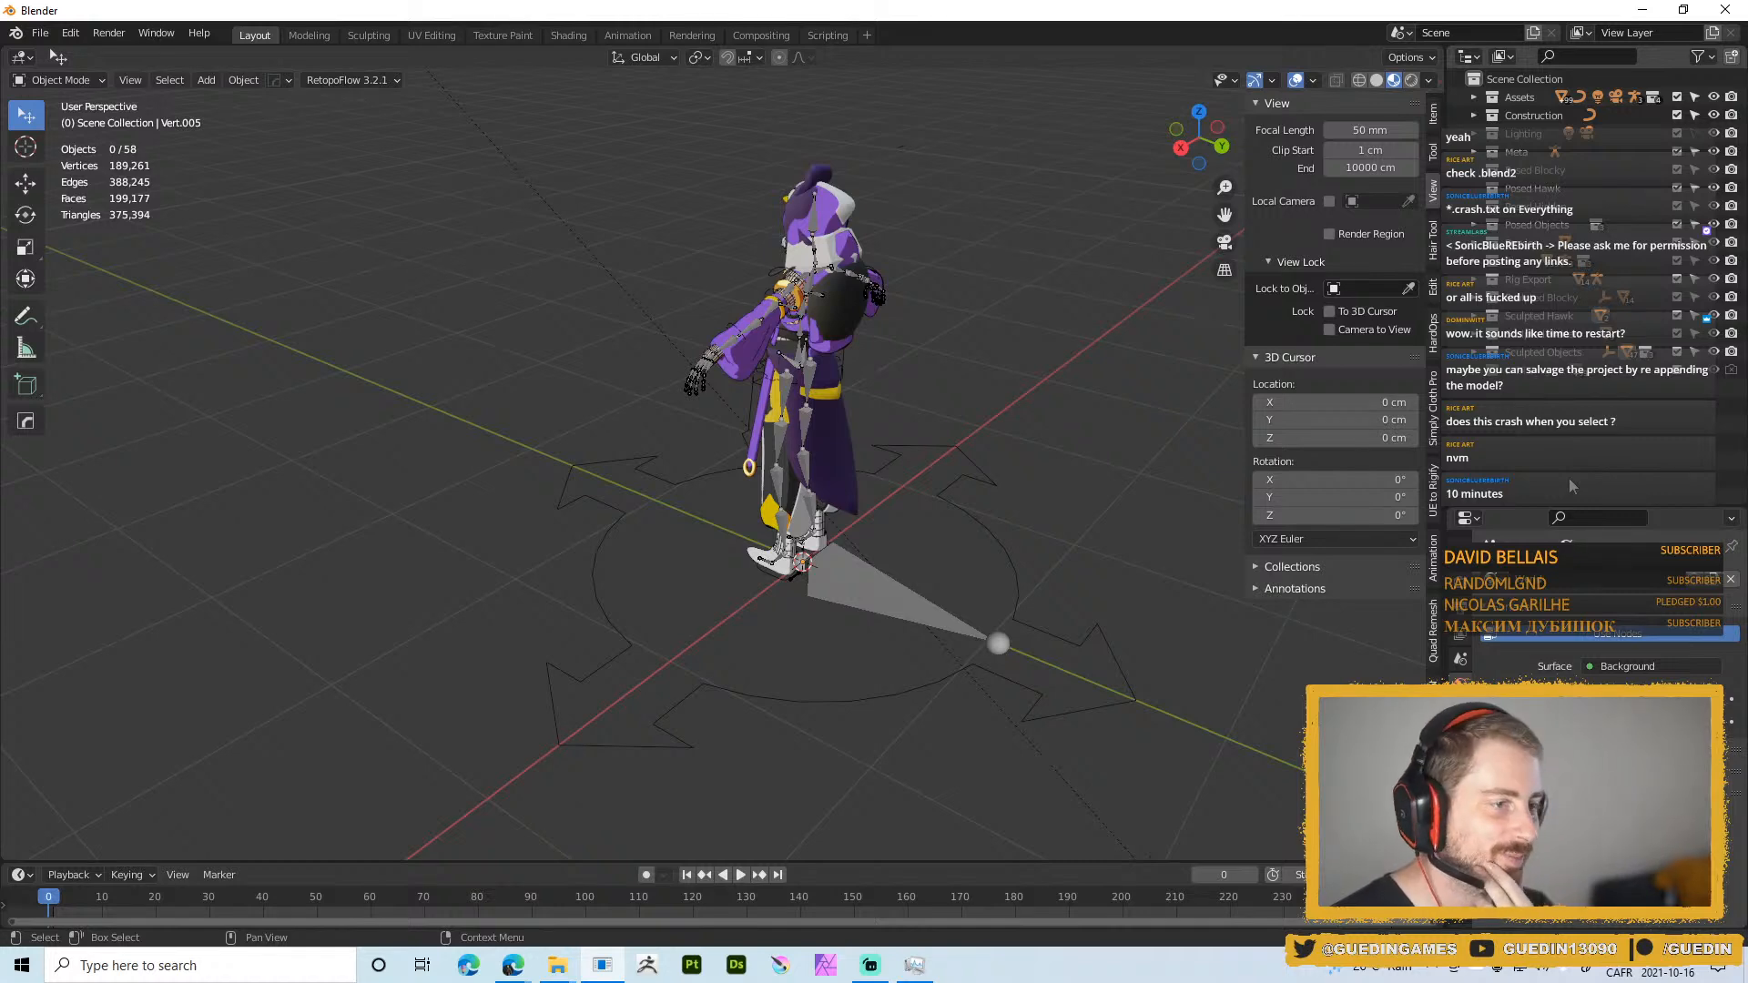
Expand the Assets collection and compare its nested collections with the duplicates at scene level
middle_drag(992, 351, 923, 337)
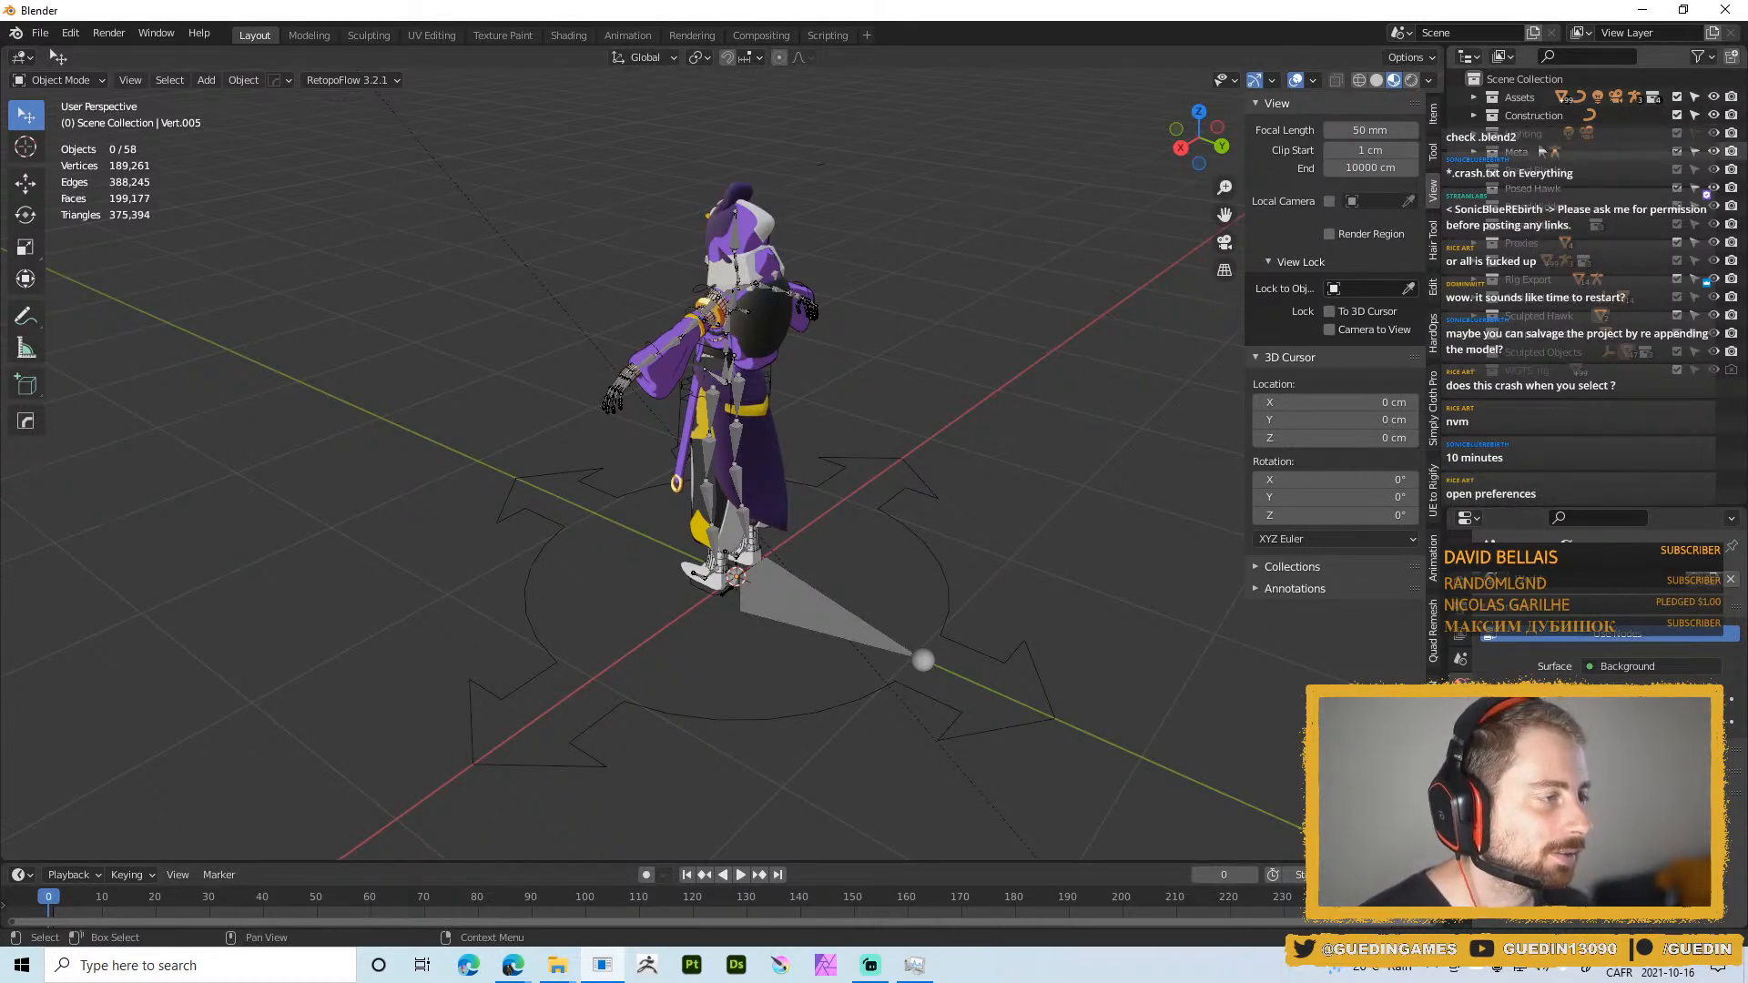
click(1476, 87)
click(1474, 98)
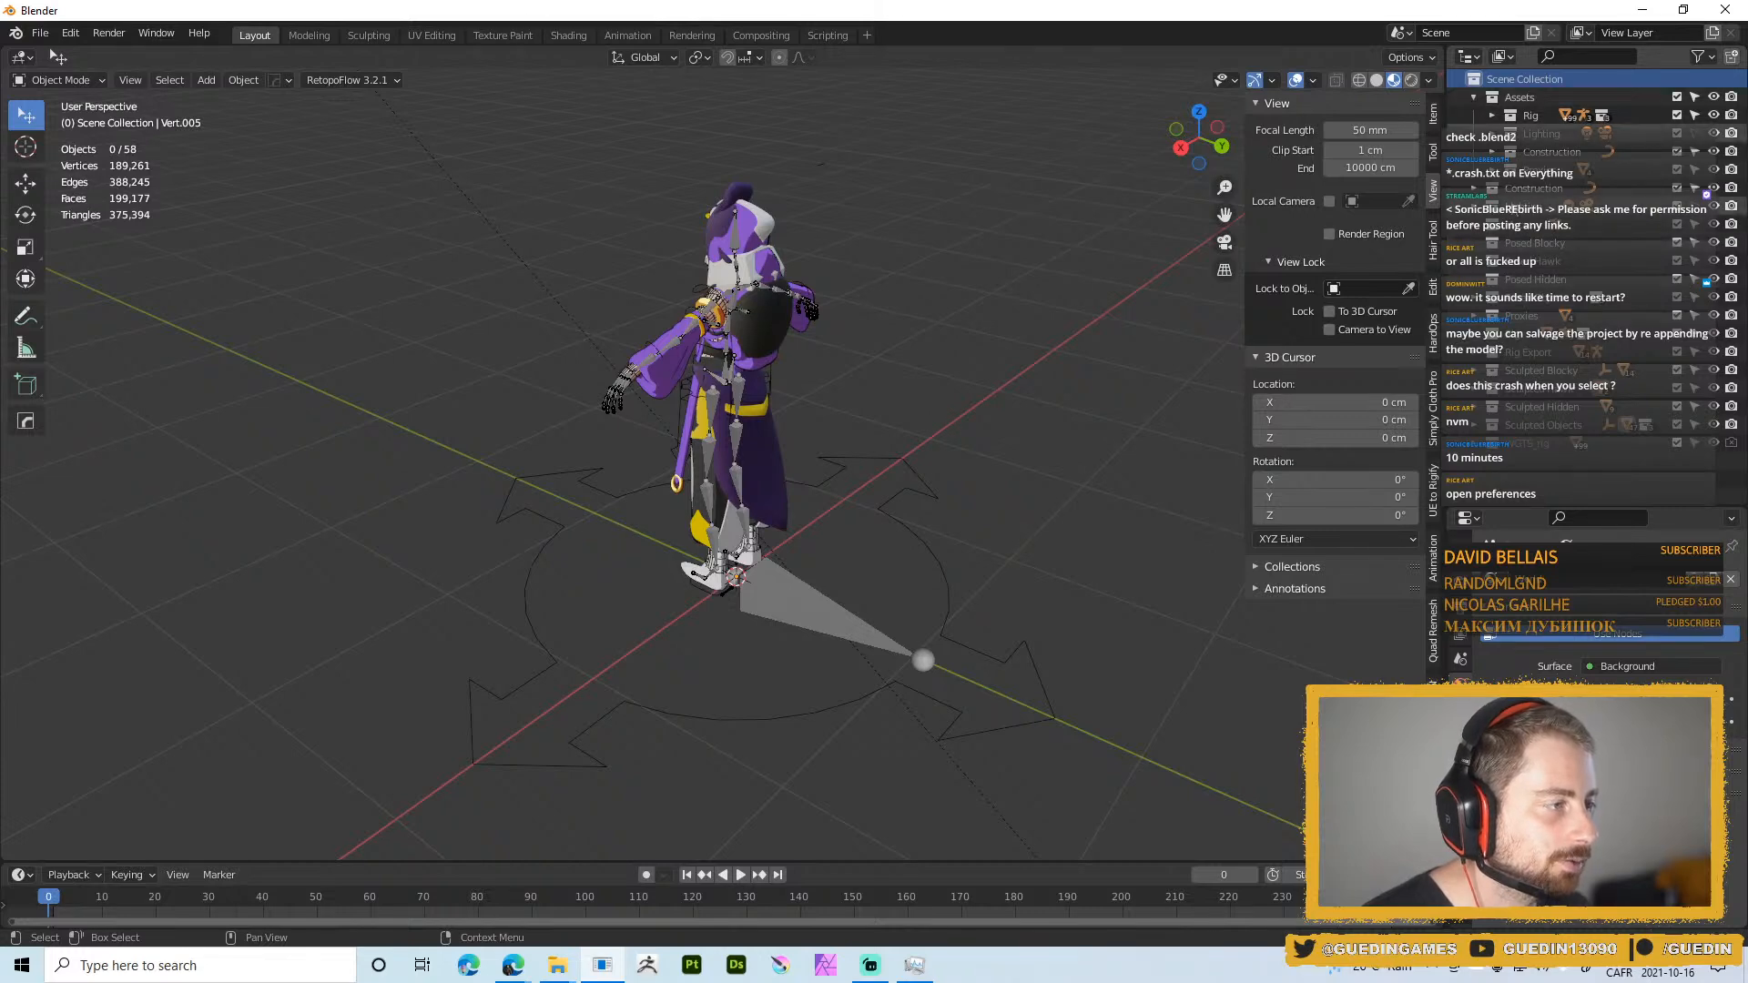
right_click(1535, 191)
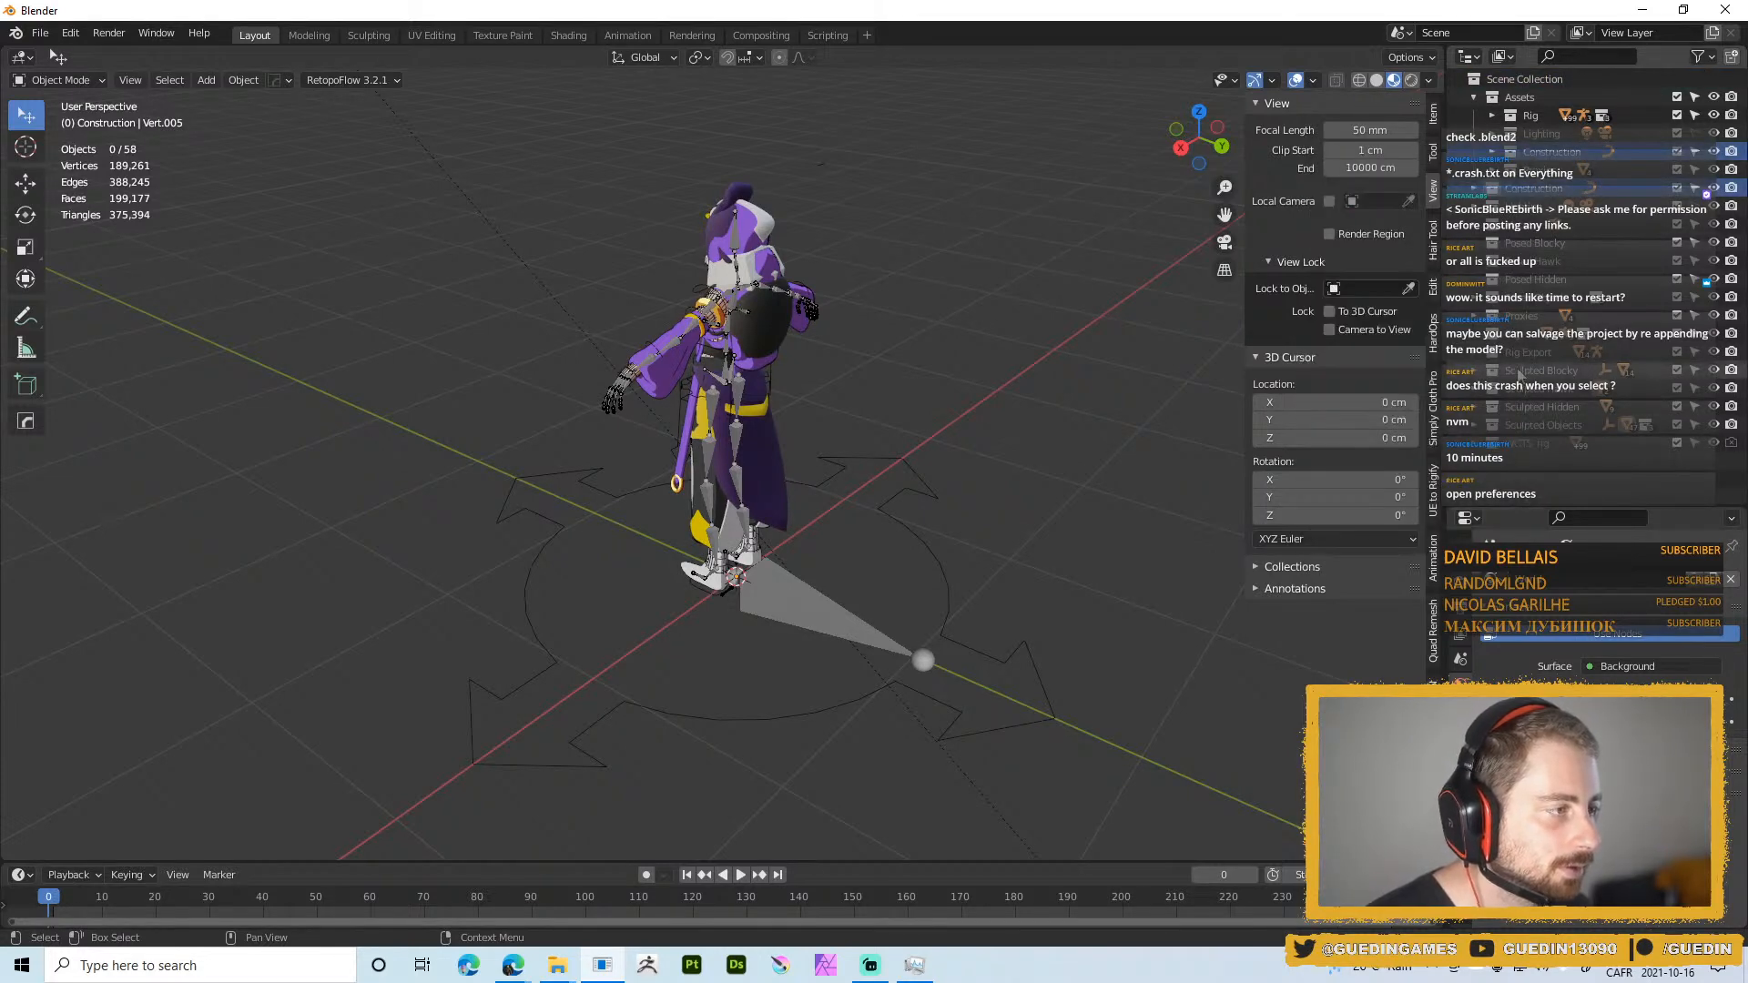
middle_drag(971, 180, 927, 362)
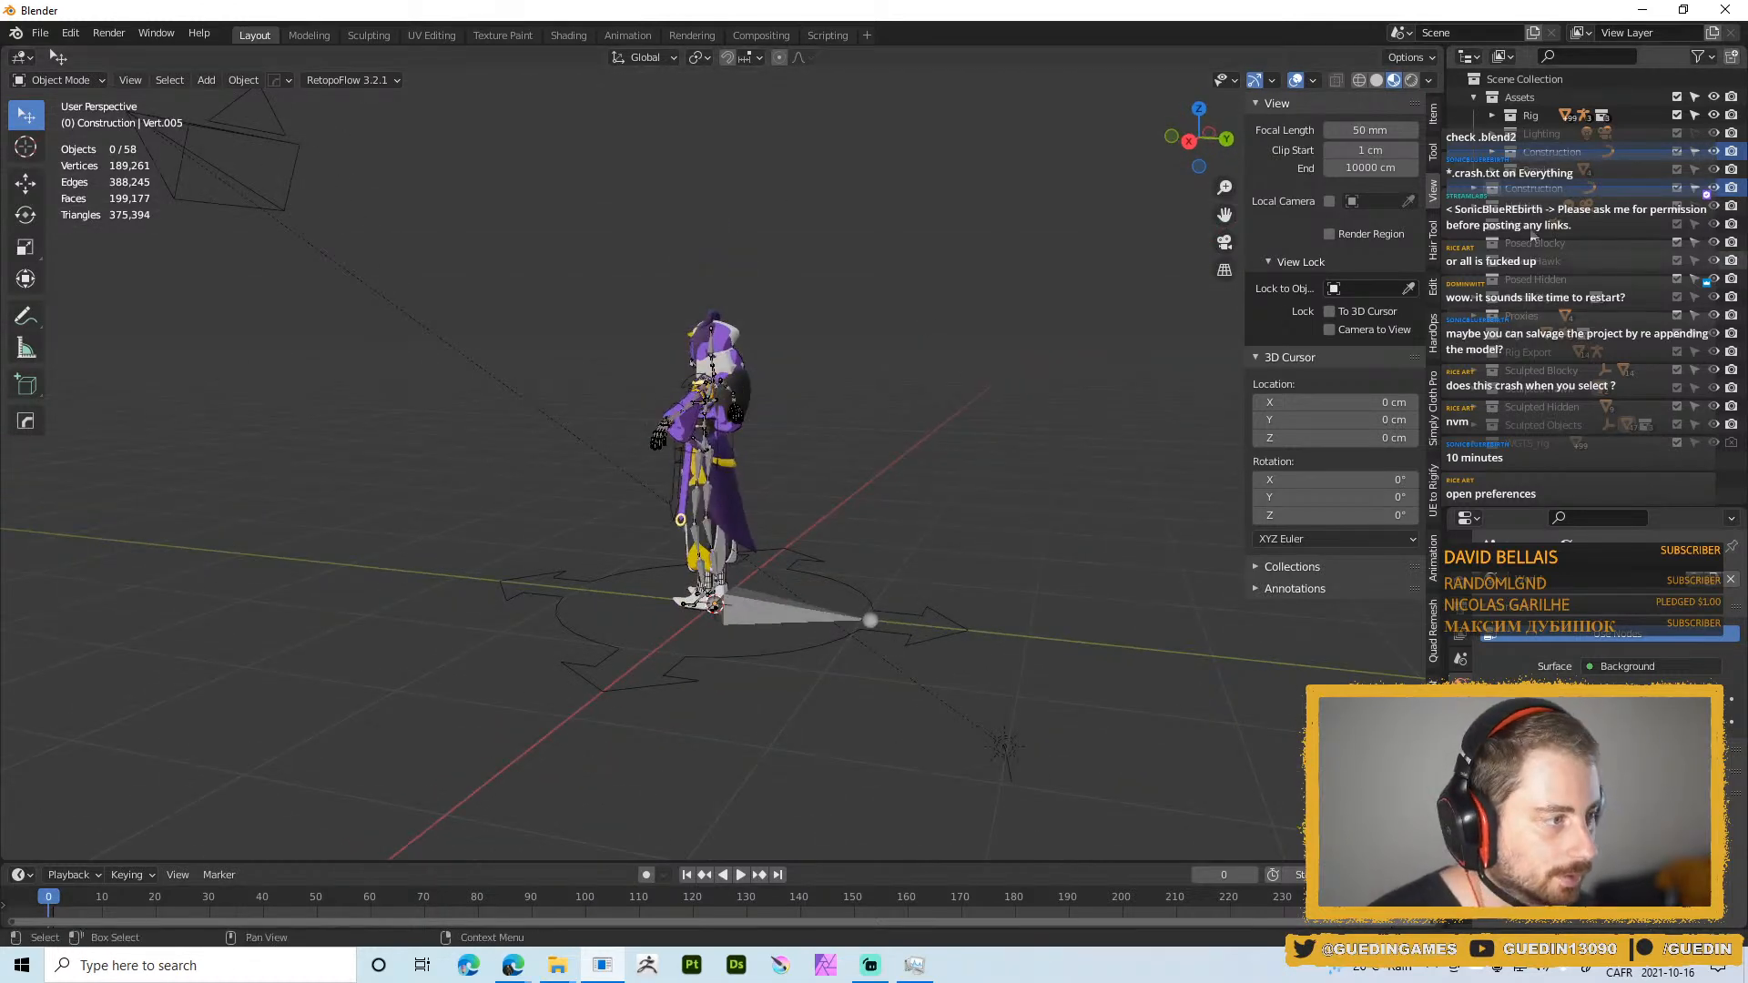
Reopen SCULPT_Generic_01.blend from the recent files without saving the untitled scene
key(shift+ctrl+o)
click(855, 363)
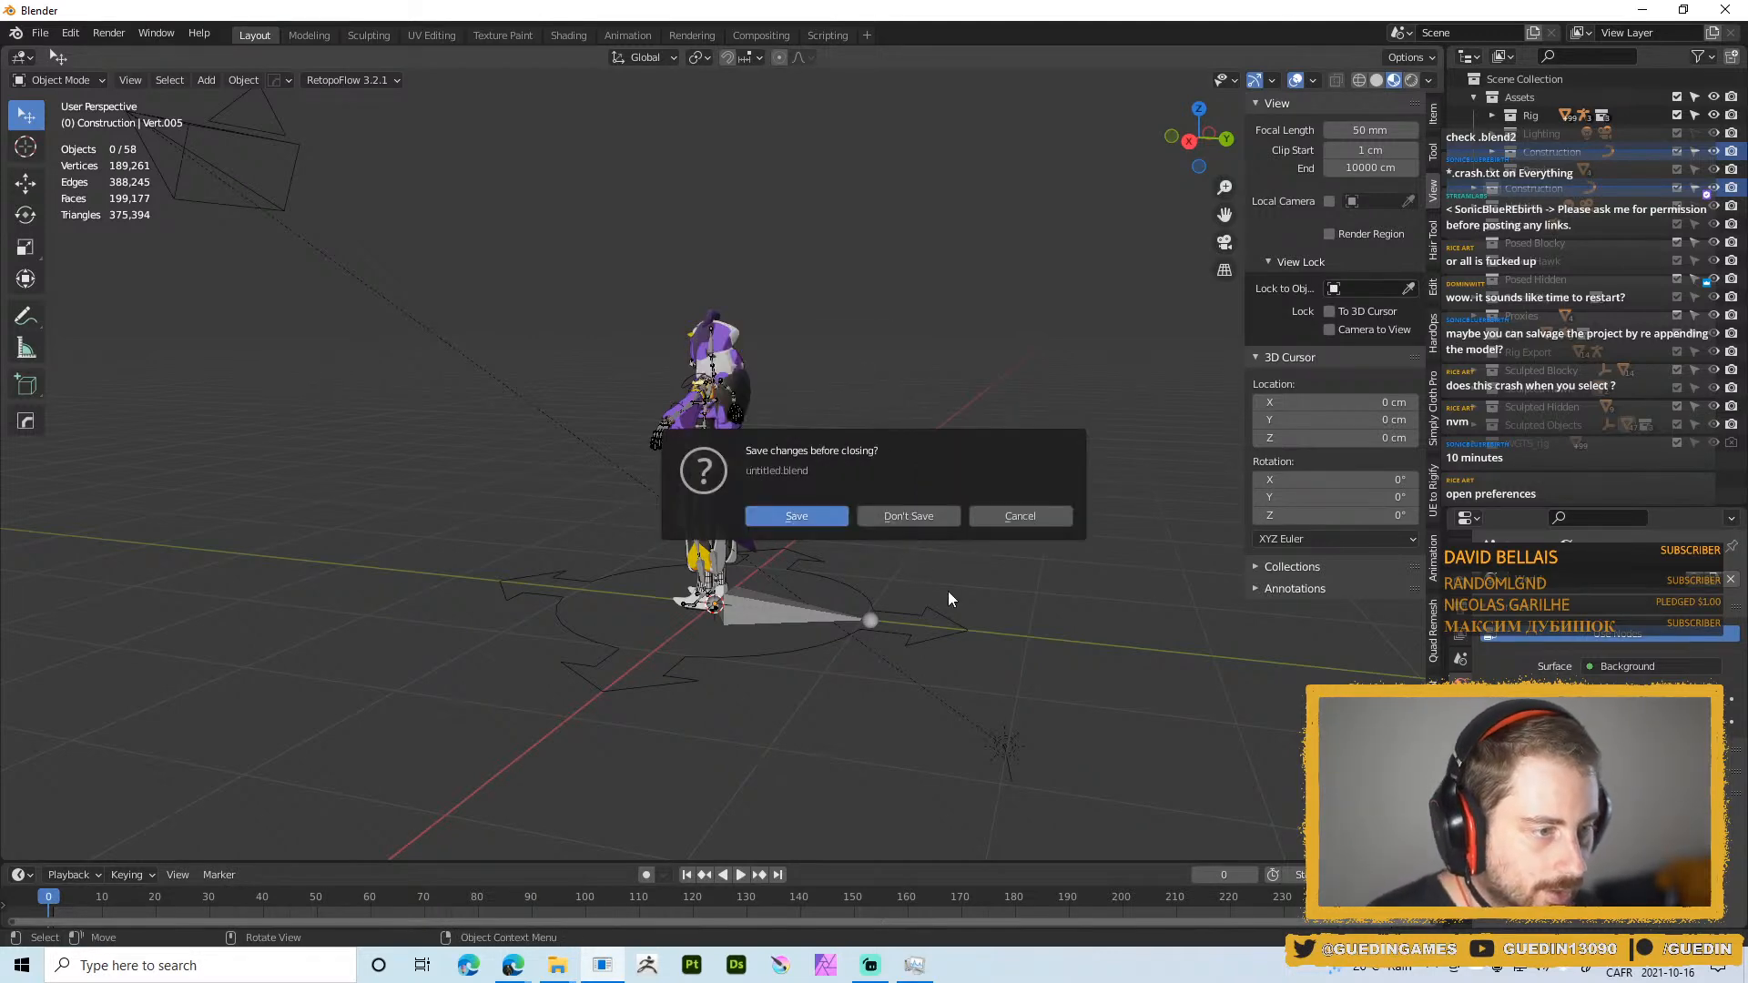
click(905, 523)
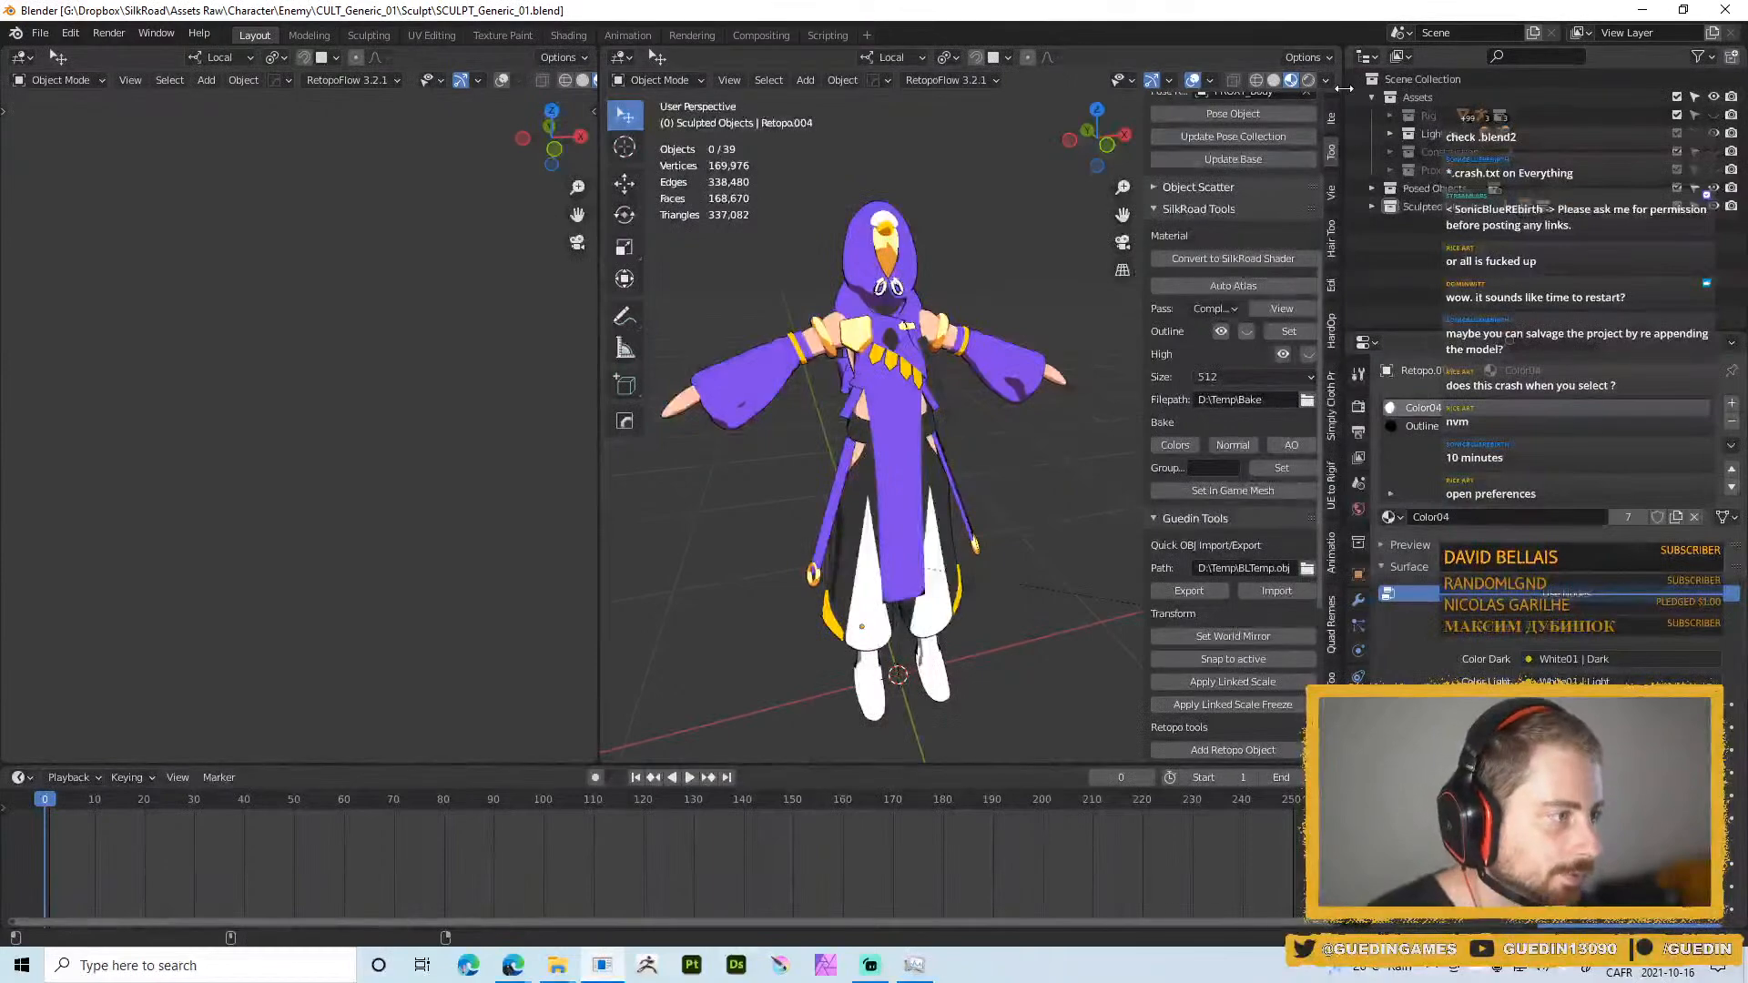
Capture a screen snip of the outliner's collection hierarchy and check the system notifications for it
key(shift+super+s)
drag(1327, 45, 1744, 271)
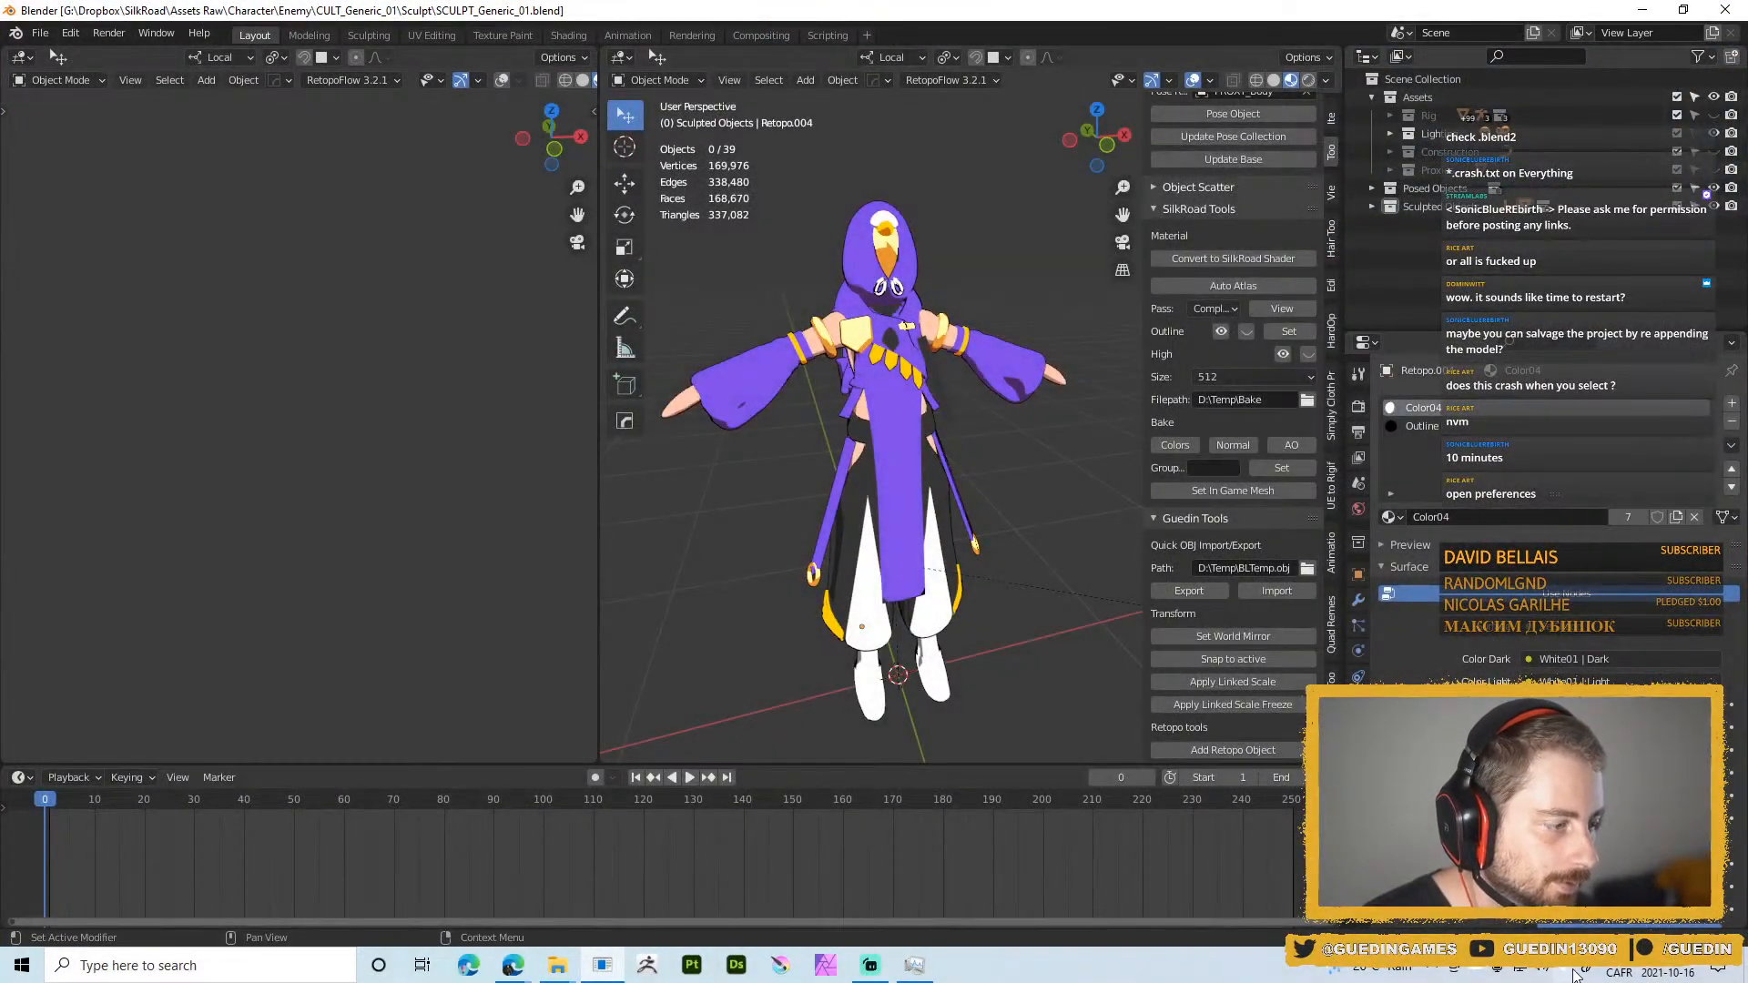
click(1718, 971)
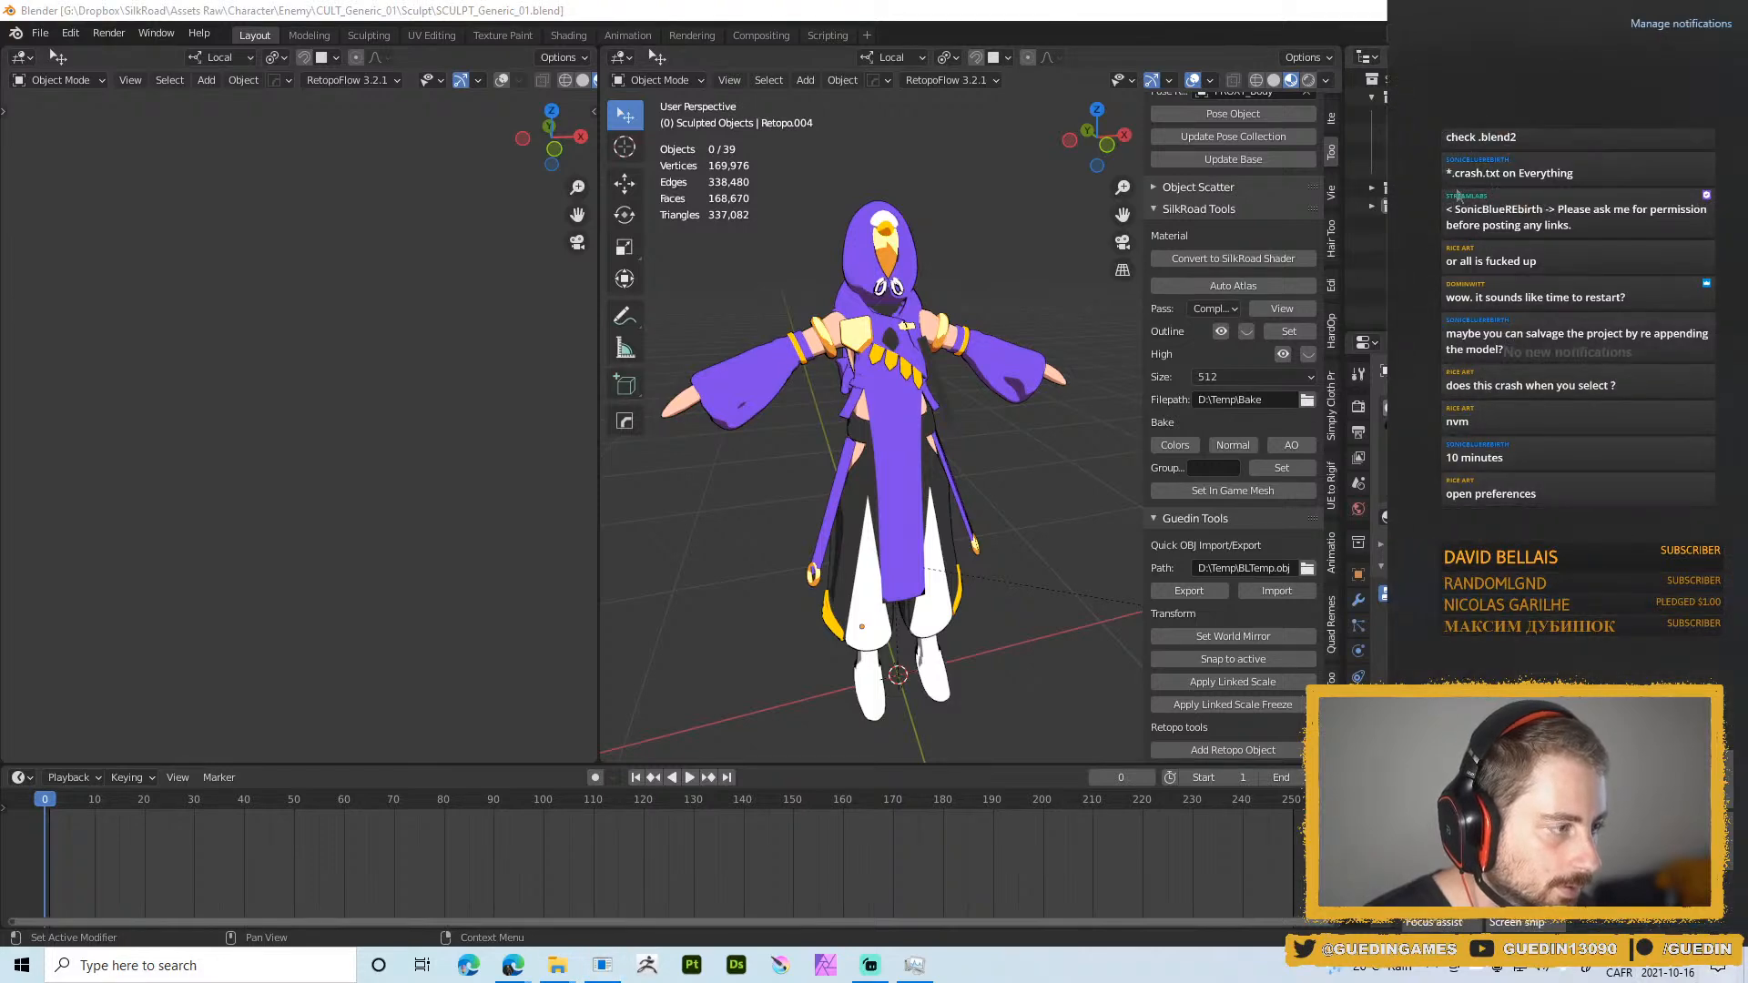
click(1031, 231)
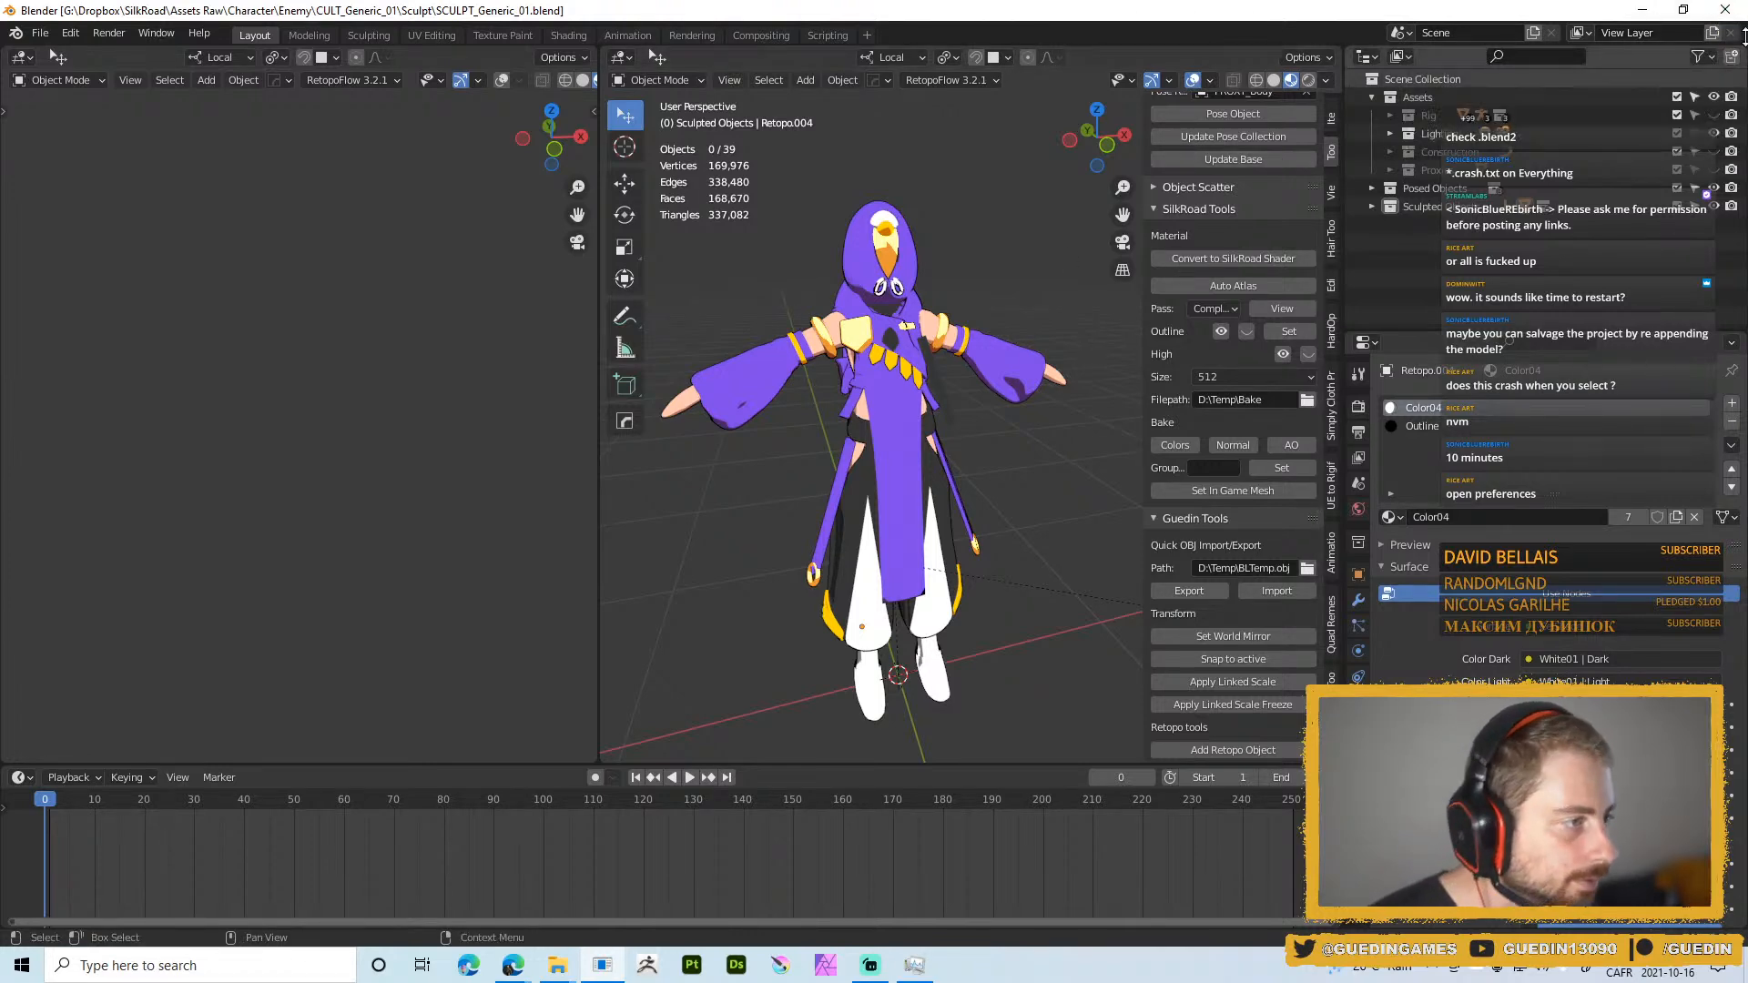
Start a new General file and append the Assets, Posed Objects and Sculpted Objects collections from SCULPT_Generic_01.blend
key(ctrl+n)
click(792, 310)
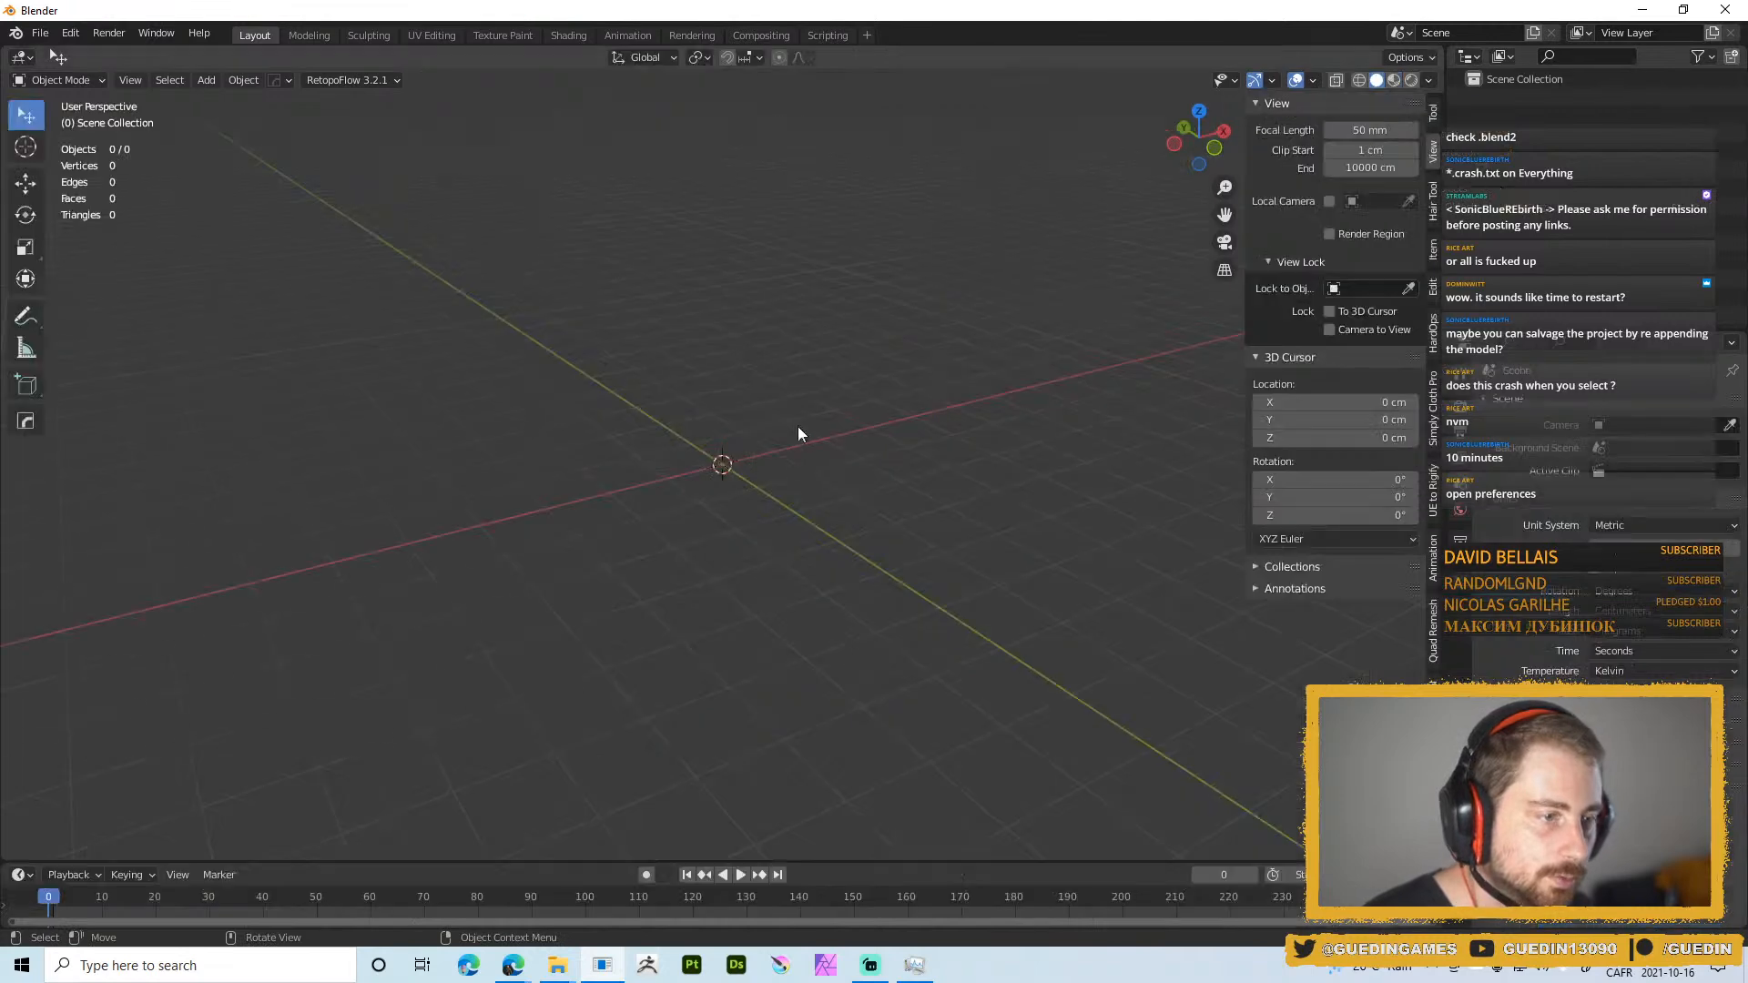
key(ctrl+s)
click(685, 376)
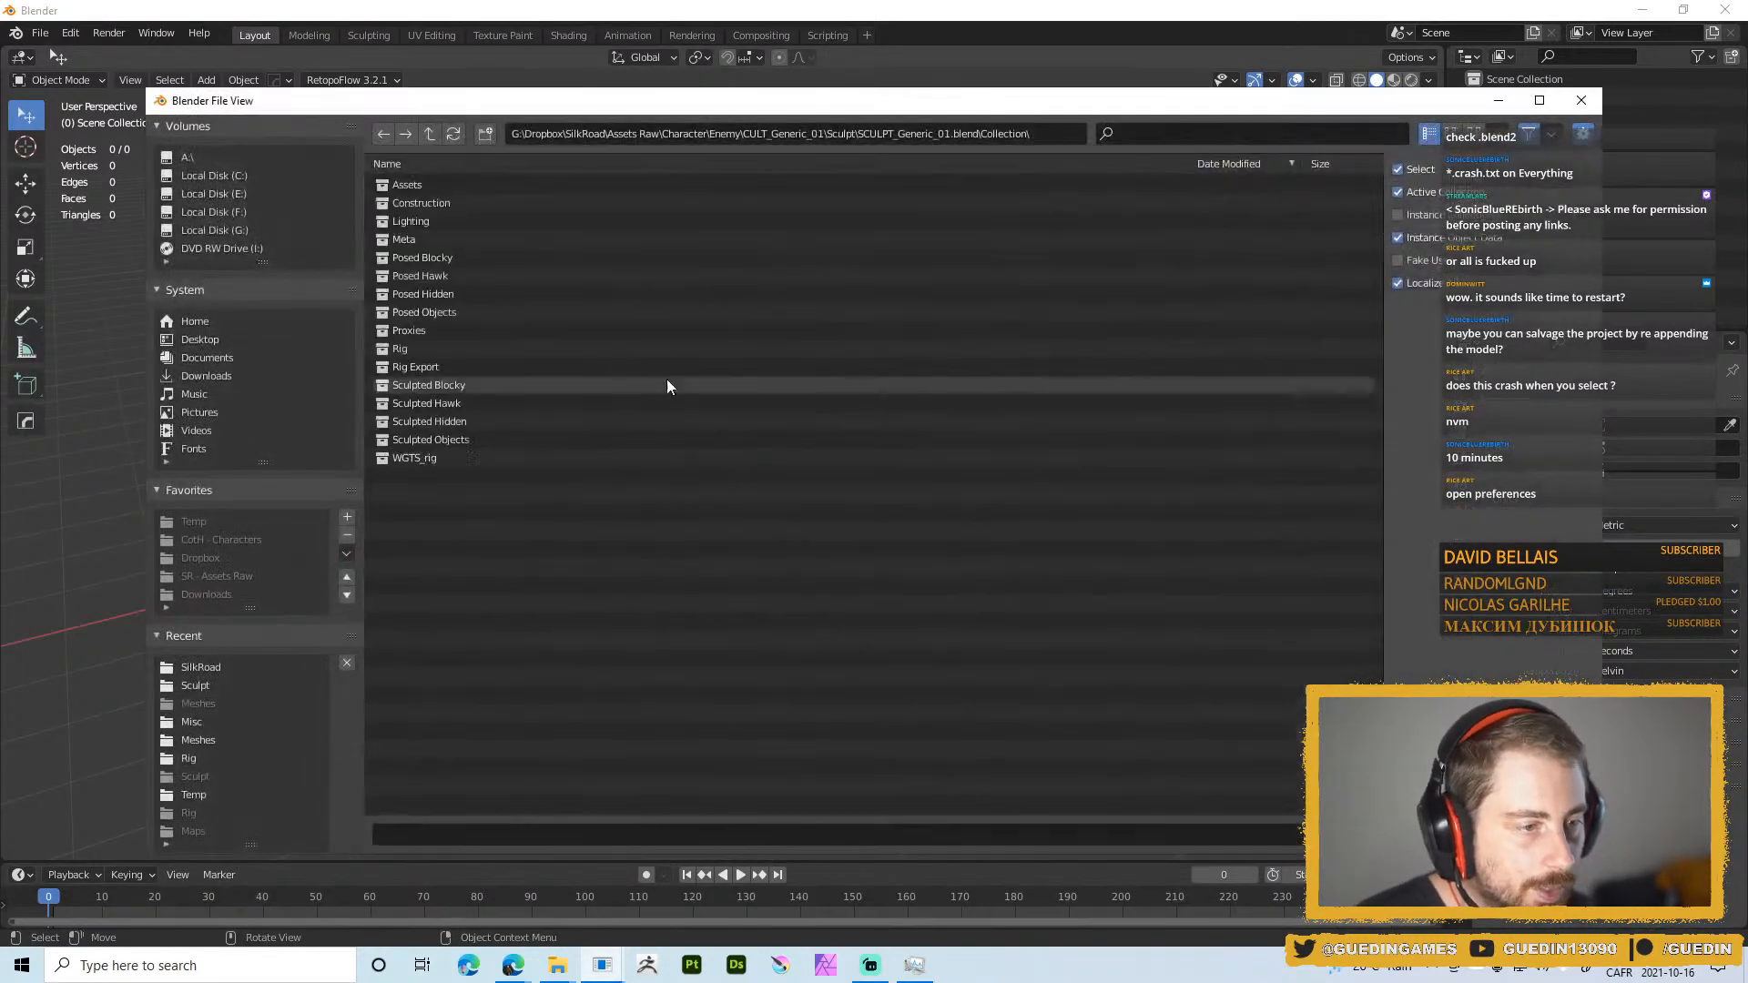
click(408, 184)
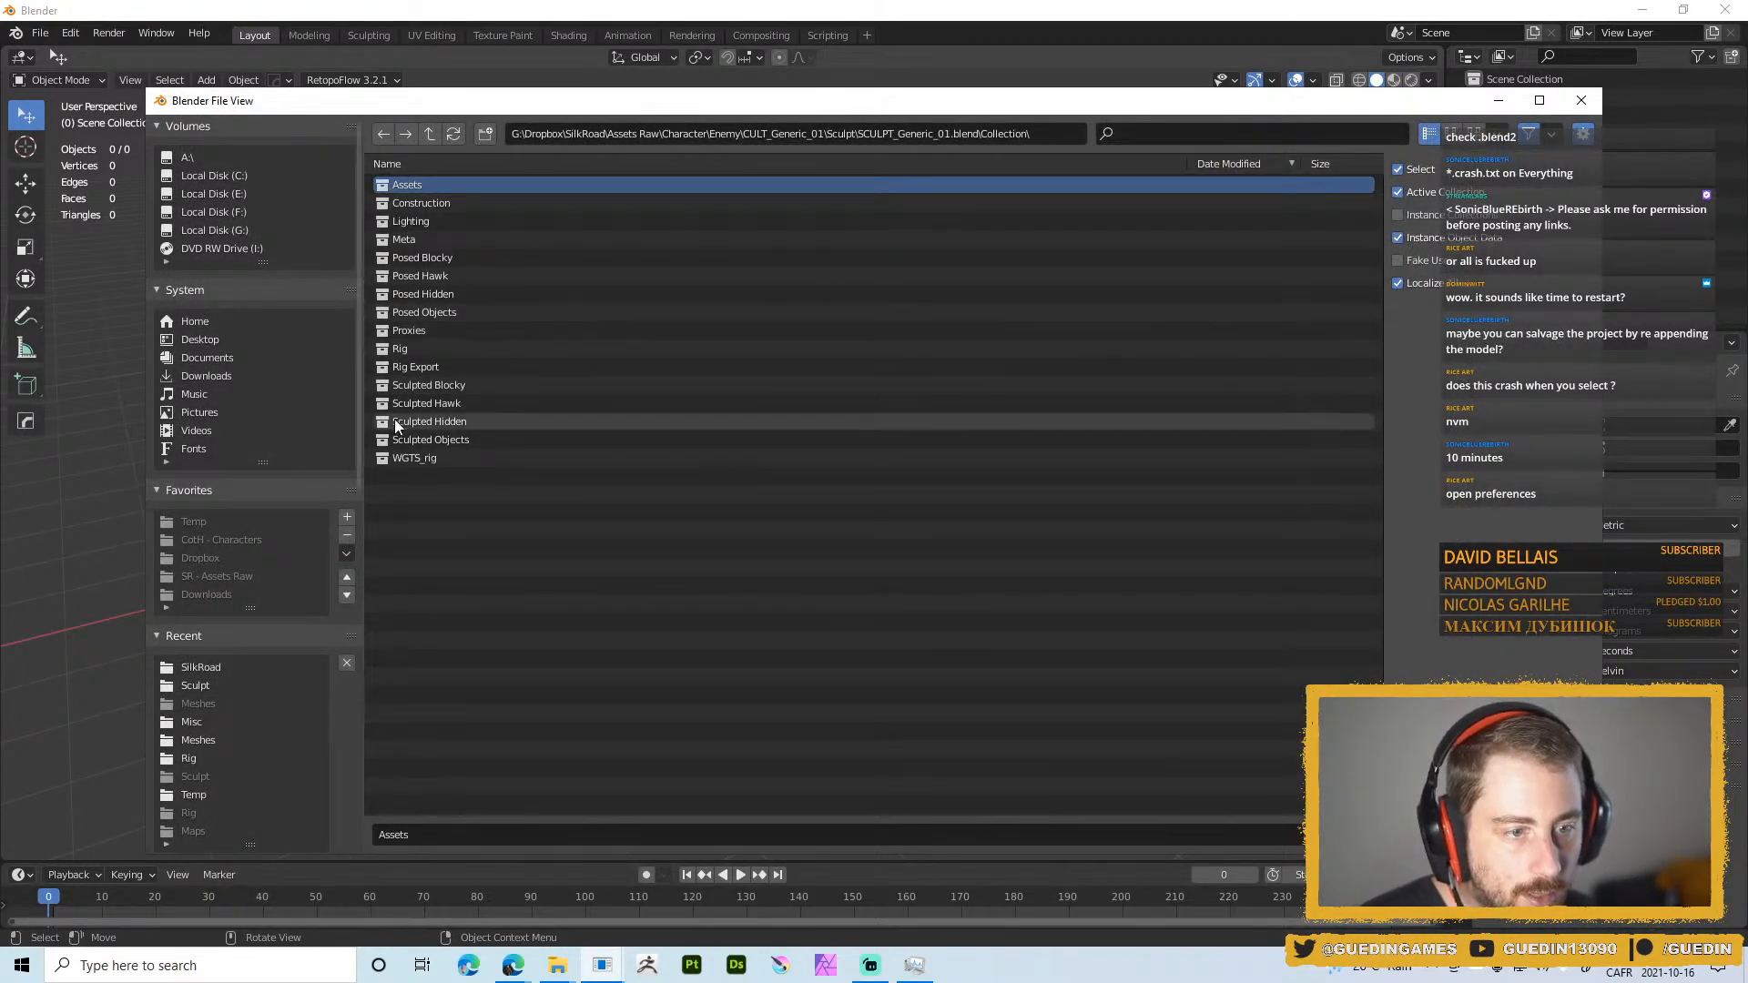
ctrl+click(427, 439)
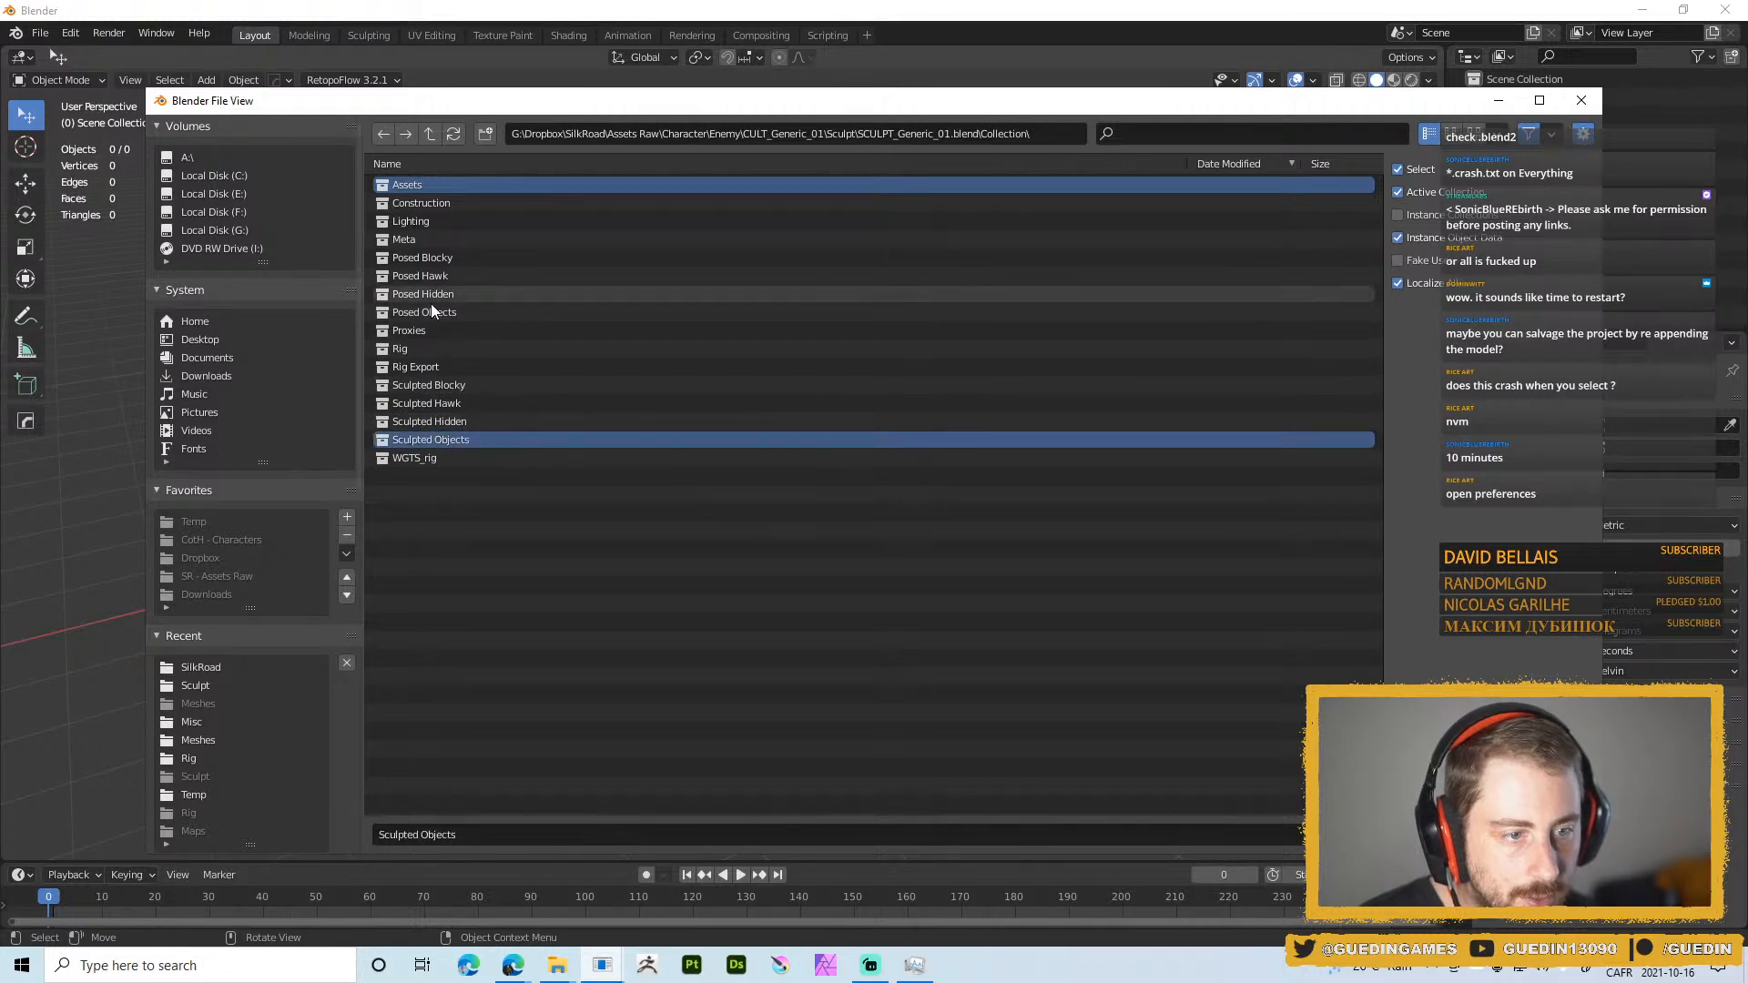
ctrl+click(429, 311)
click(1384, 835)
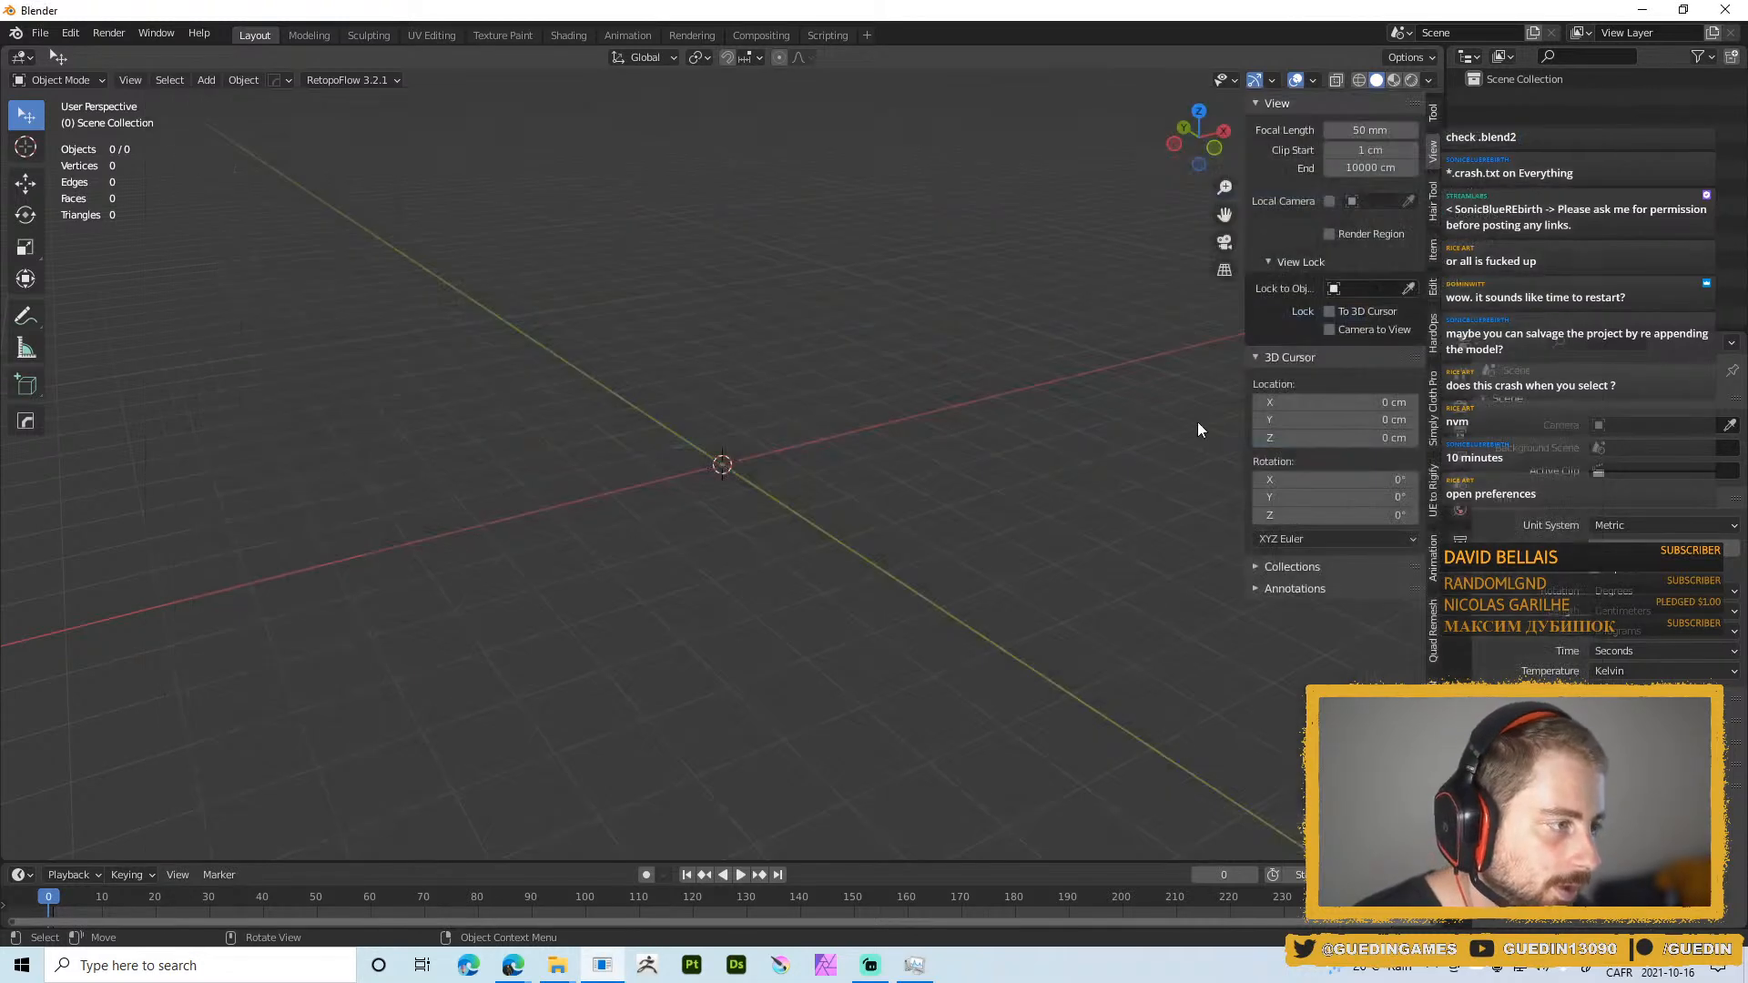
Collapse the Assets, Posed Objects and Sculpted Objects collections in the outliner
scroll(826, 379, up, 4)
scroll(1109, 210, up, 1)
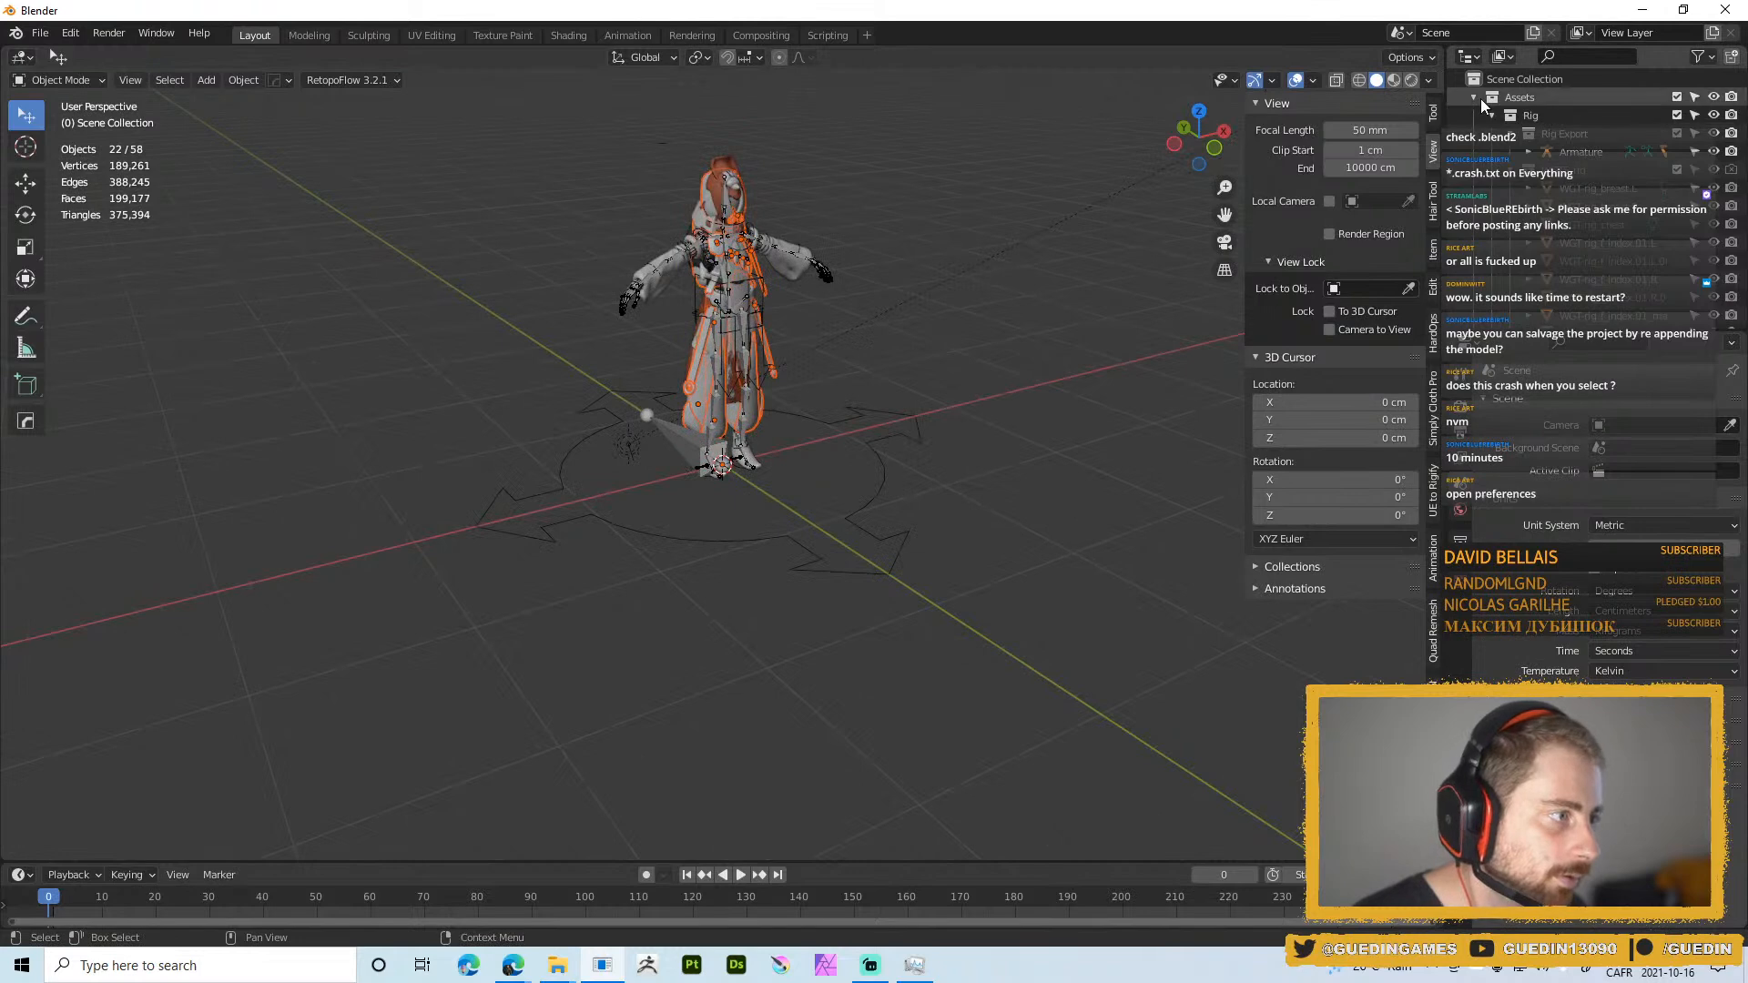
click(1474, 97)
click(1474, 116)
click(1473, 134)
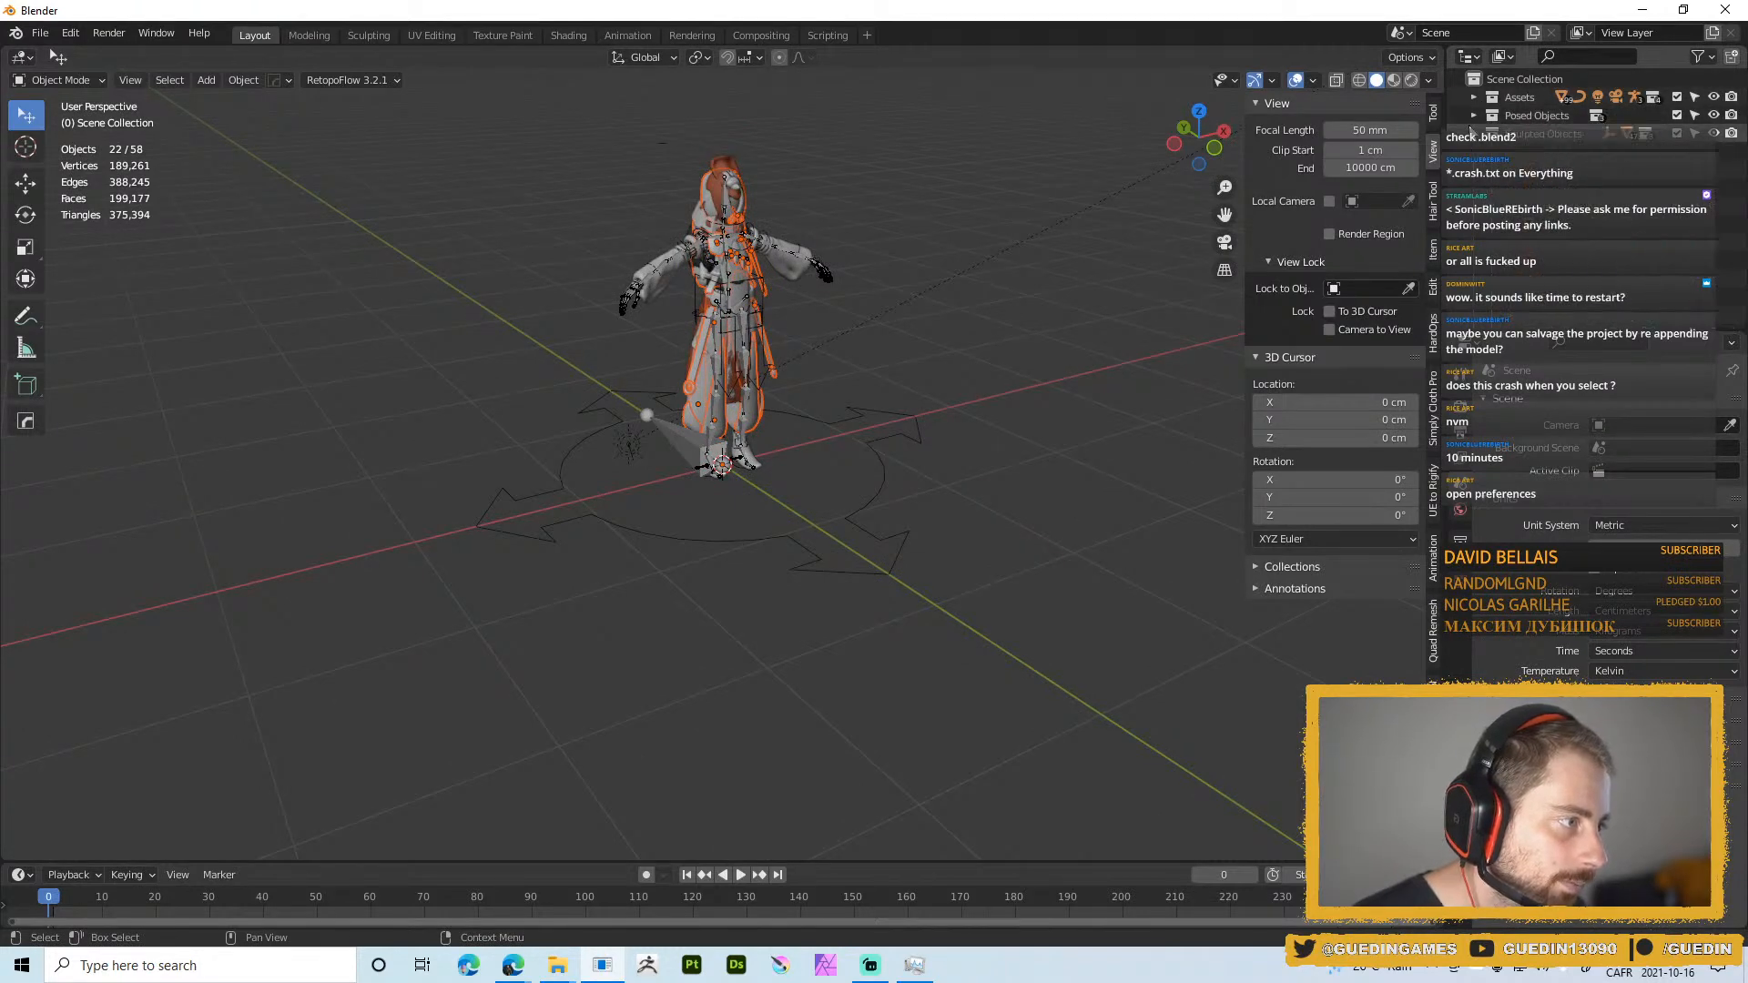
Deselect everything and inspect the newly appended character from feet to head
scroll(809, 282, up, 1)
click(809, 281)
scroll(802, 291, up, 4)
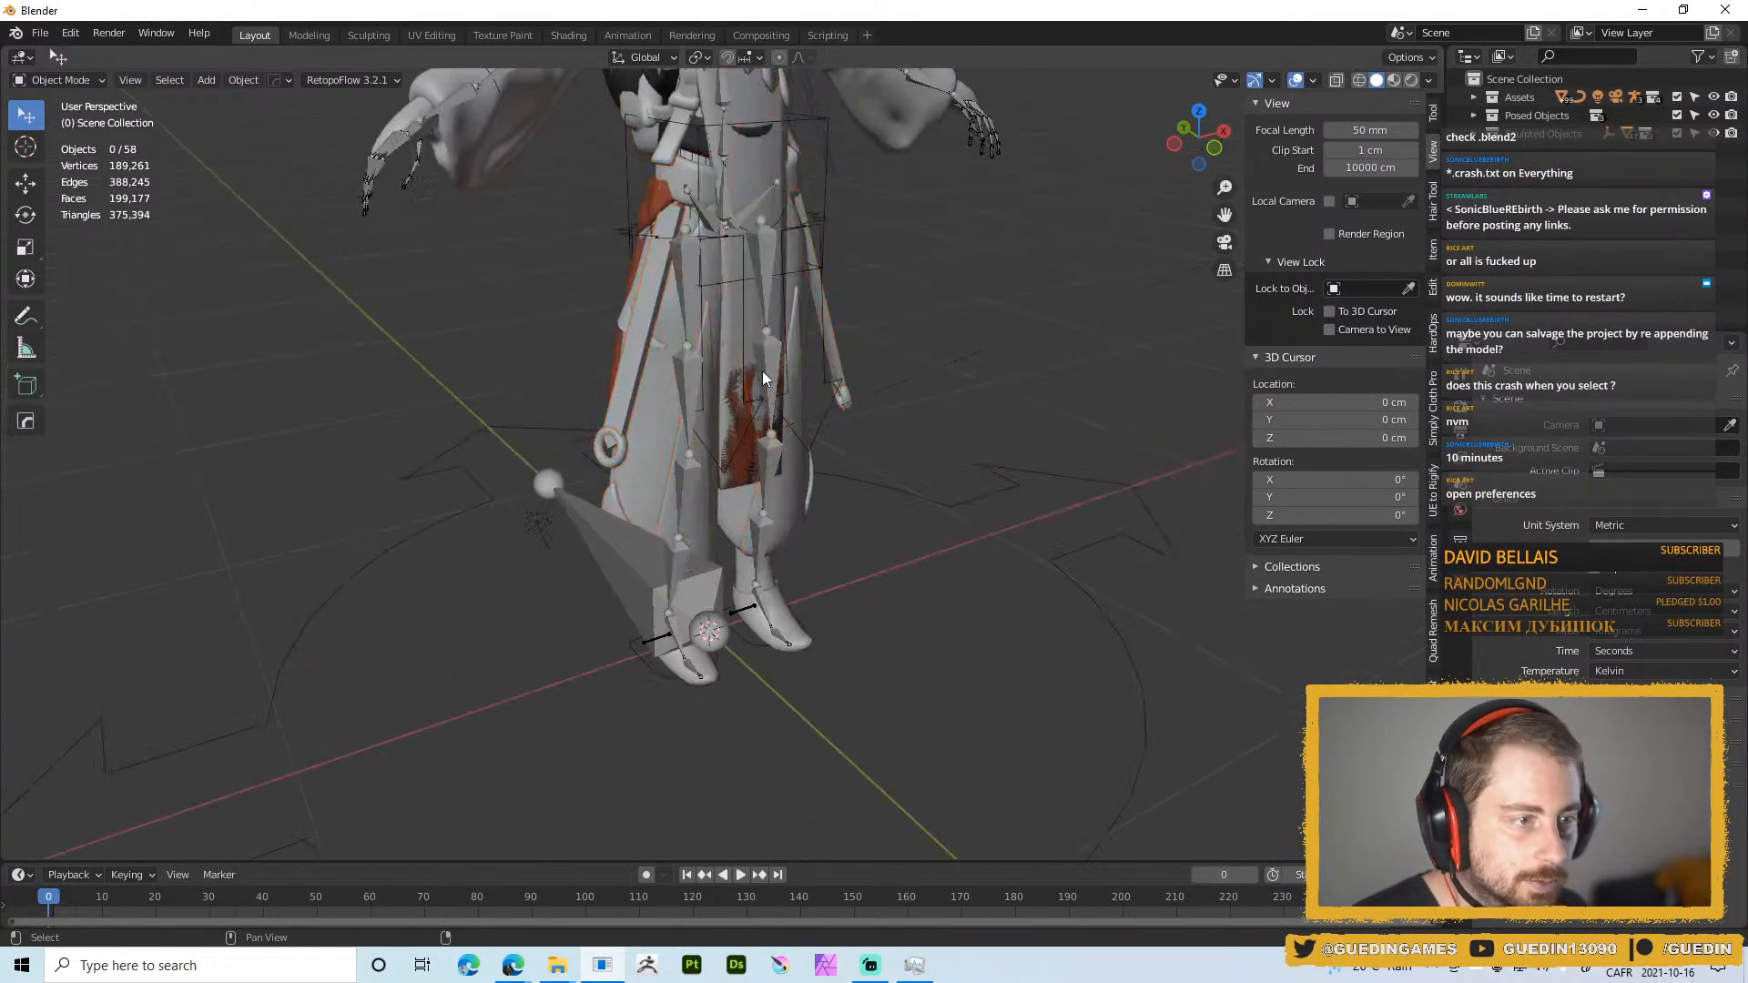
scroll(791, 276, down, 3)
shift+middle_drag(791, 277, 783, 382)
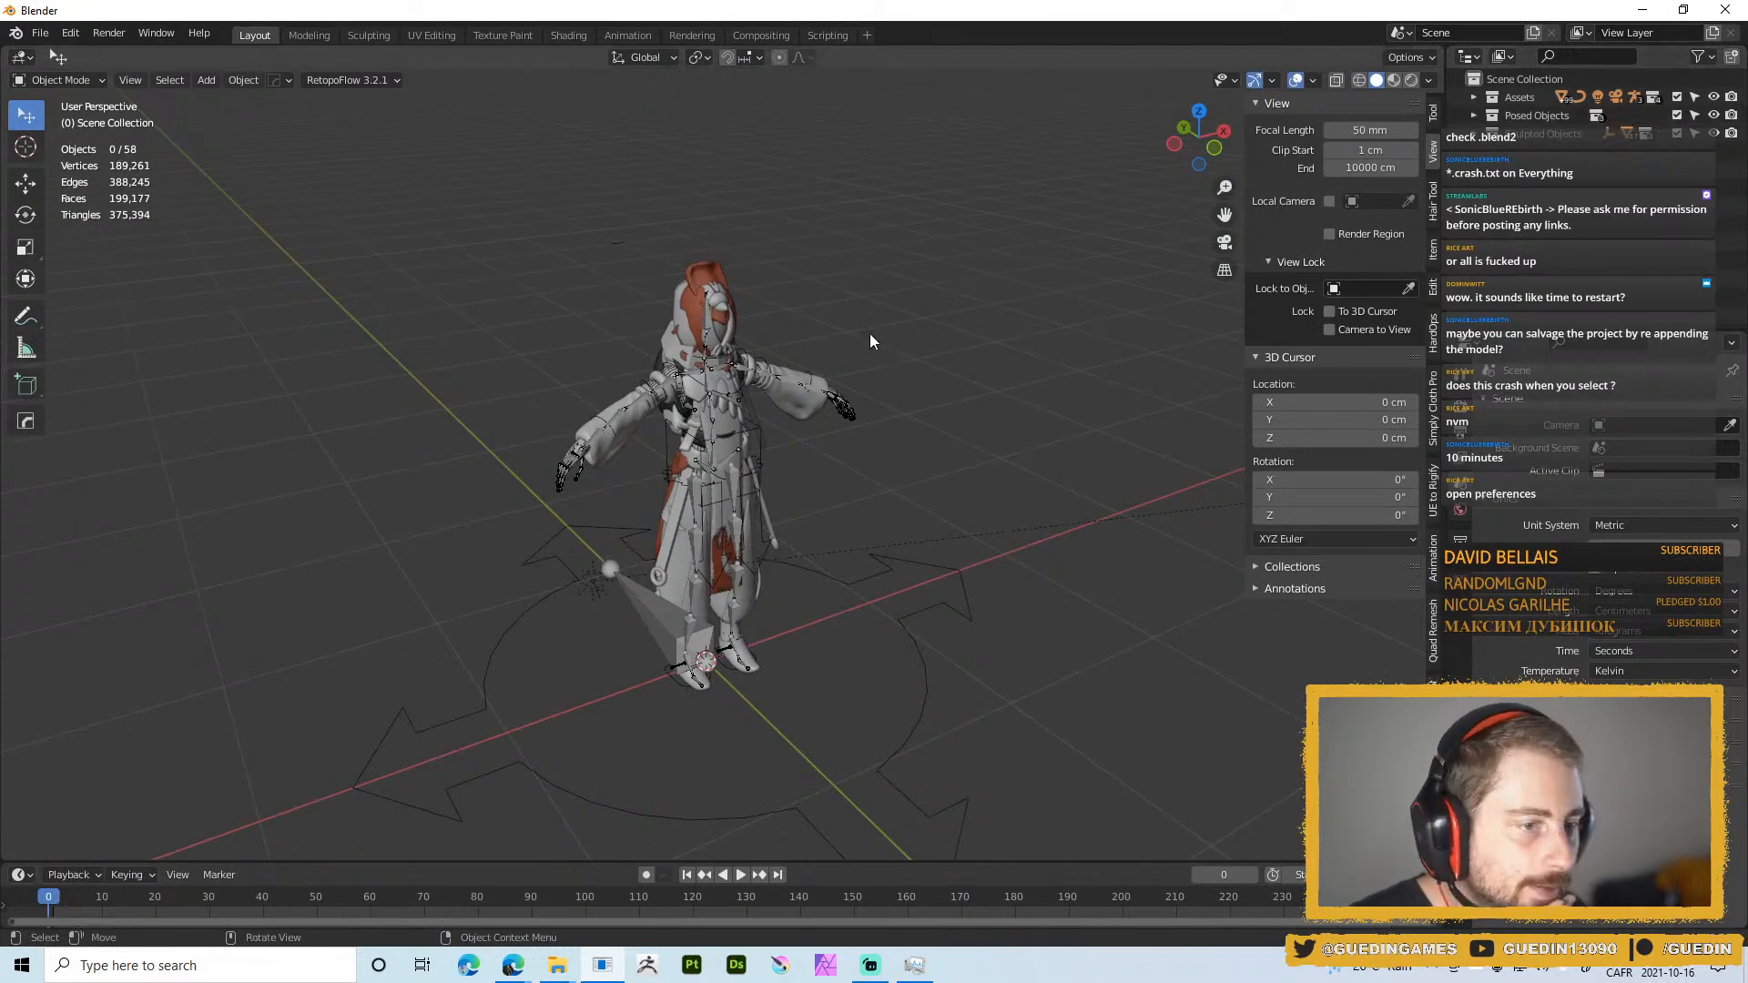
Switch the viewport shading to LookDev and inspect the appended character's materials from several angles
key(z)
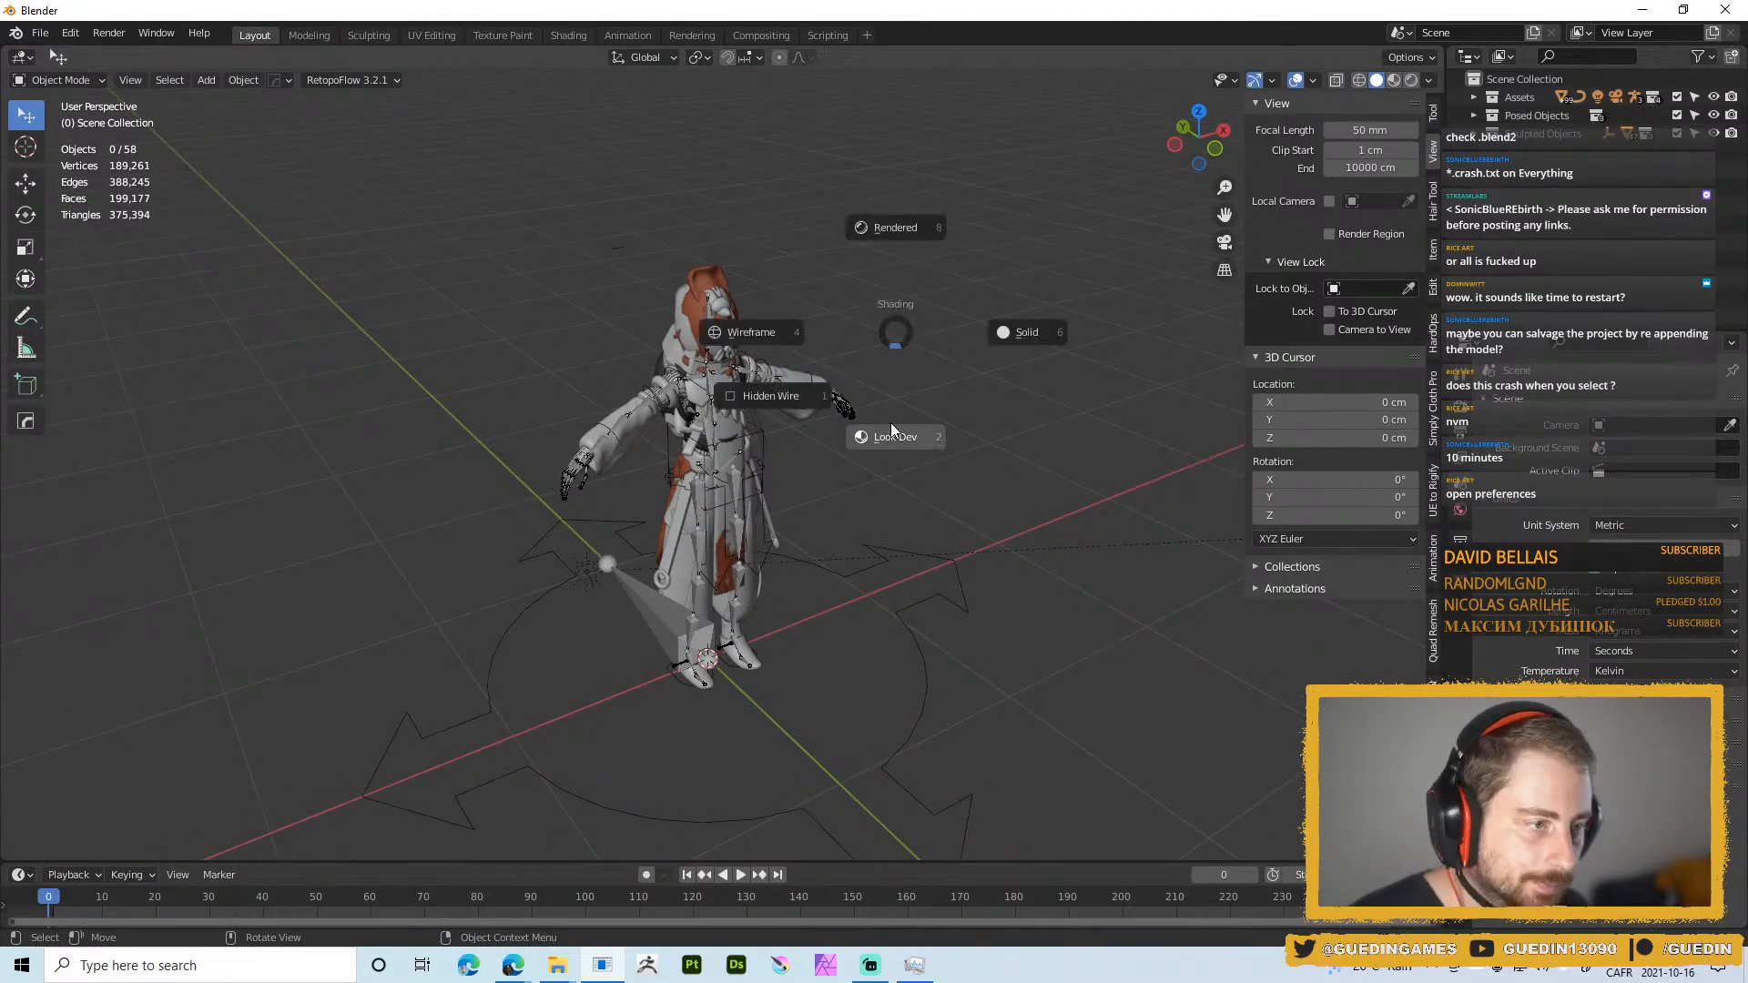
click(891, 435)
middle_drag(920, 439, 856, 387)
scroll(911, 362, up, 5)
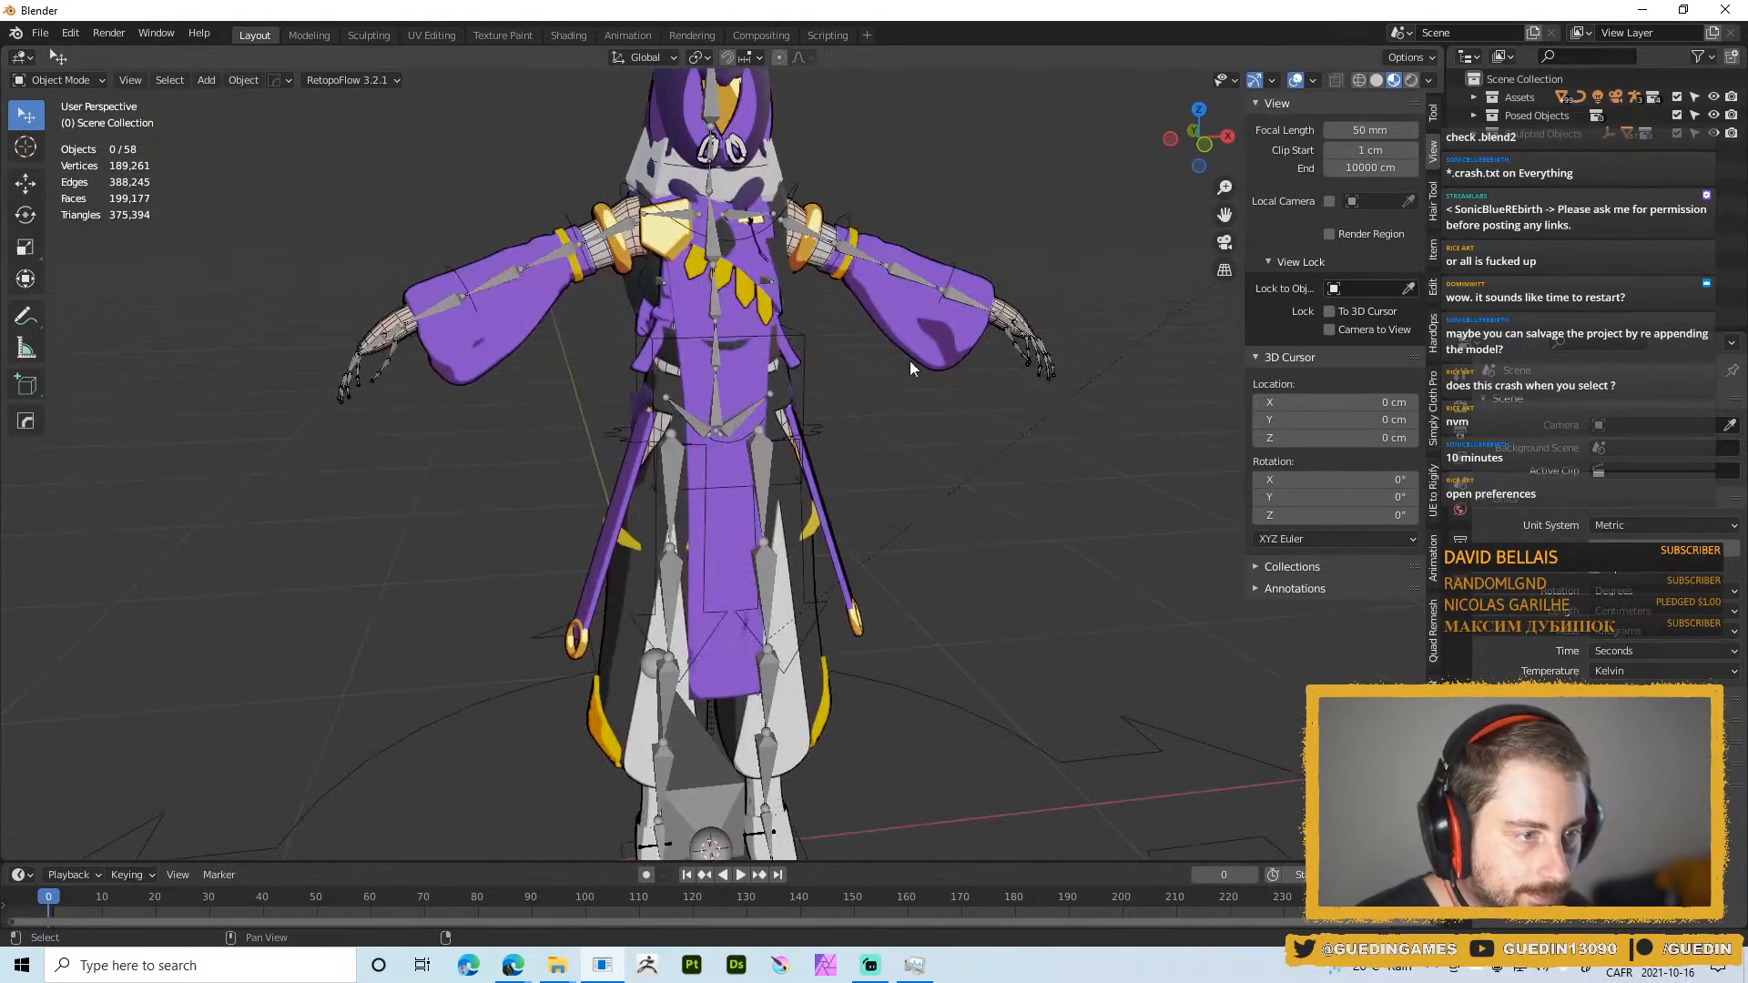
scroll(810, 350, down, 5)
middle_drag(774, 319, 752, 497)
scroll(752, 496, up, 5)
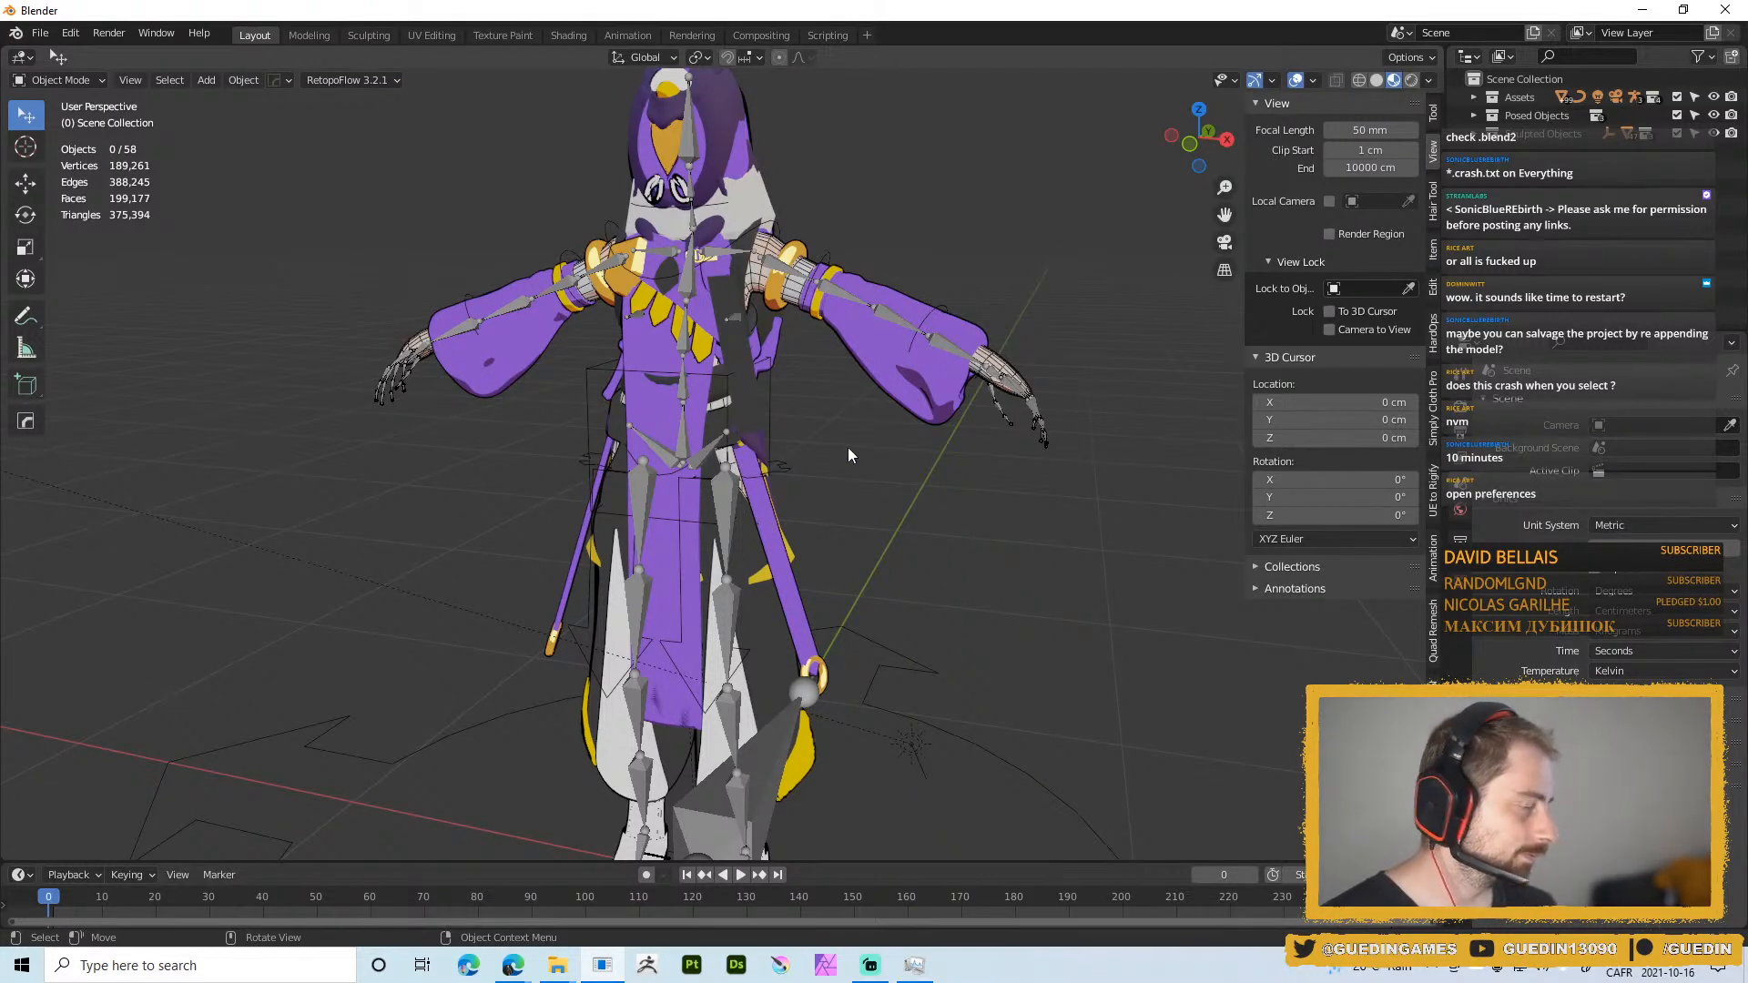
shift+middle_drag(890, 490, 927, 429)
scroll(928, 430, down, 1)
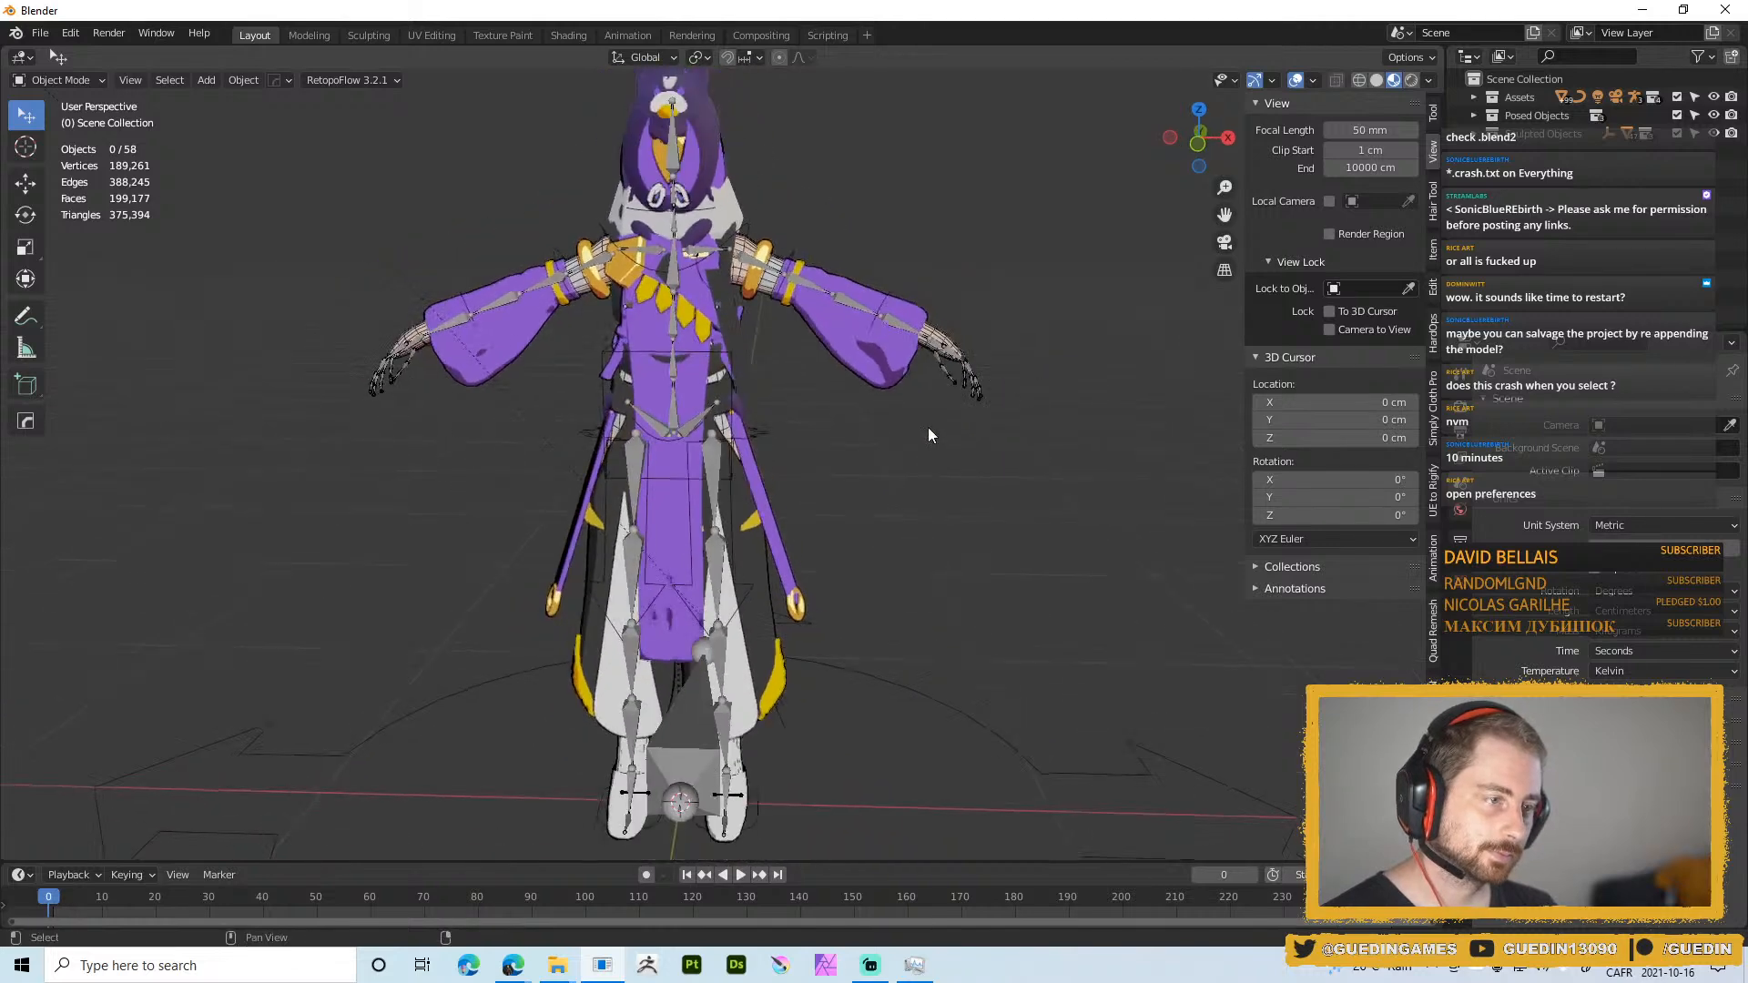
Expand the Assets, Posed Objects and Sculpted Objects collections, collapse Rig, and hide the first sub-collection under Sculpted Objects
click(1475, 97)
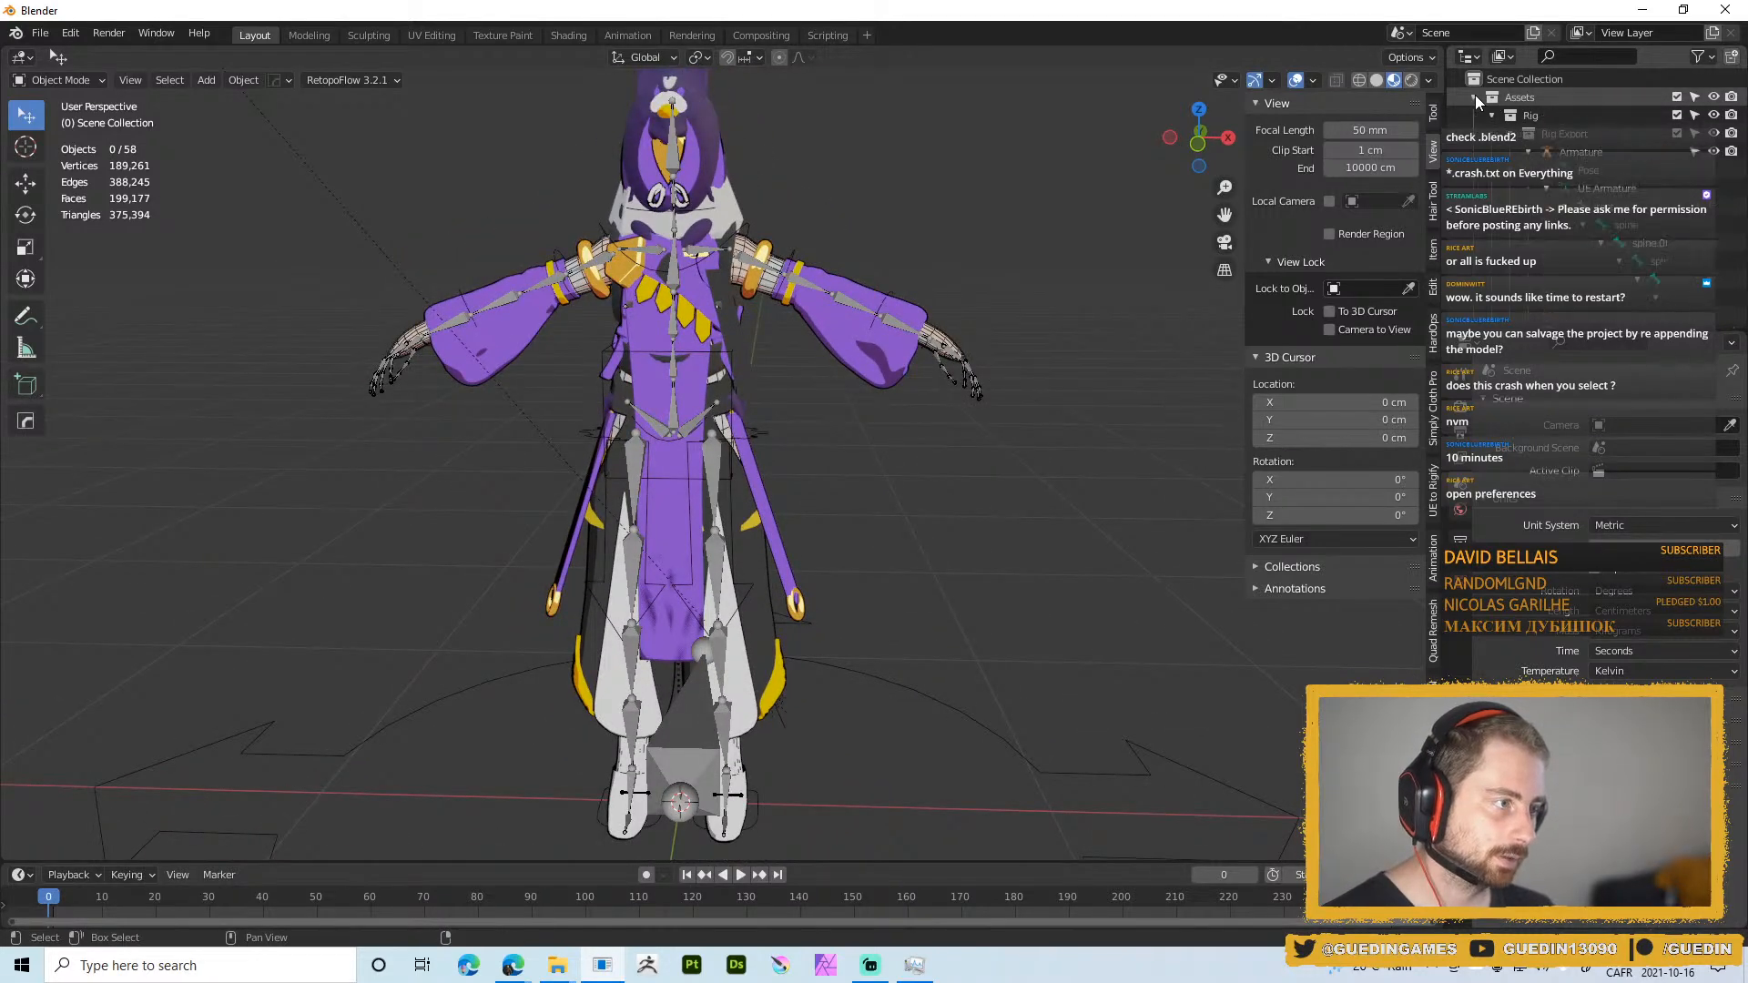
click(1491, 116)
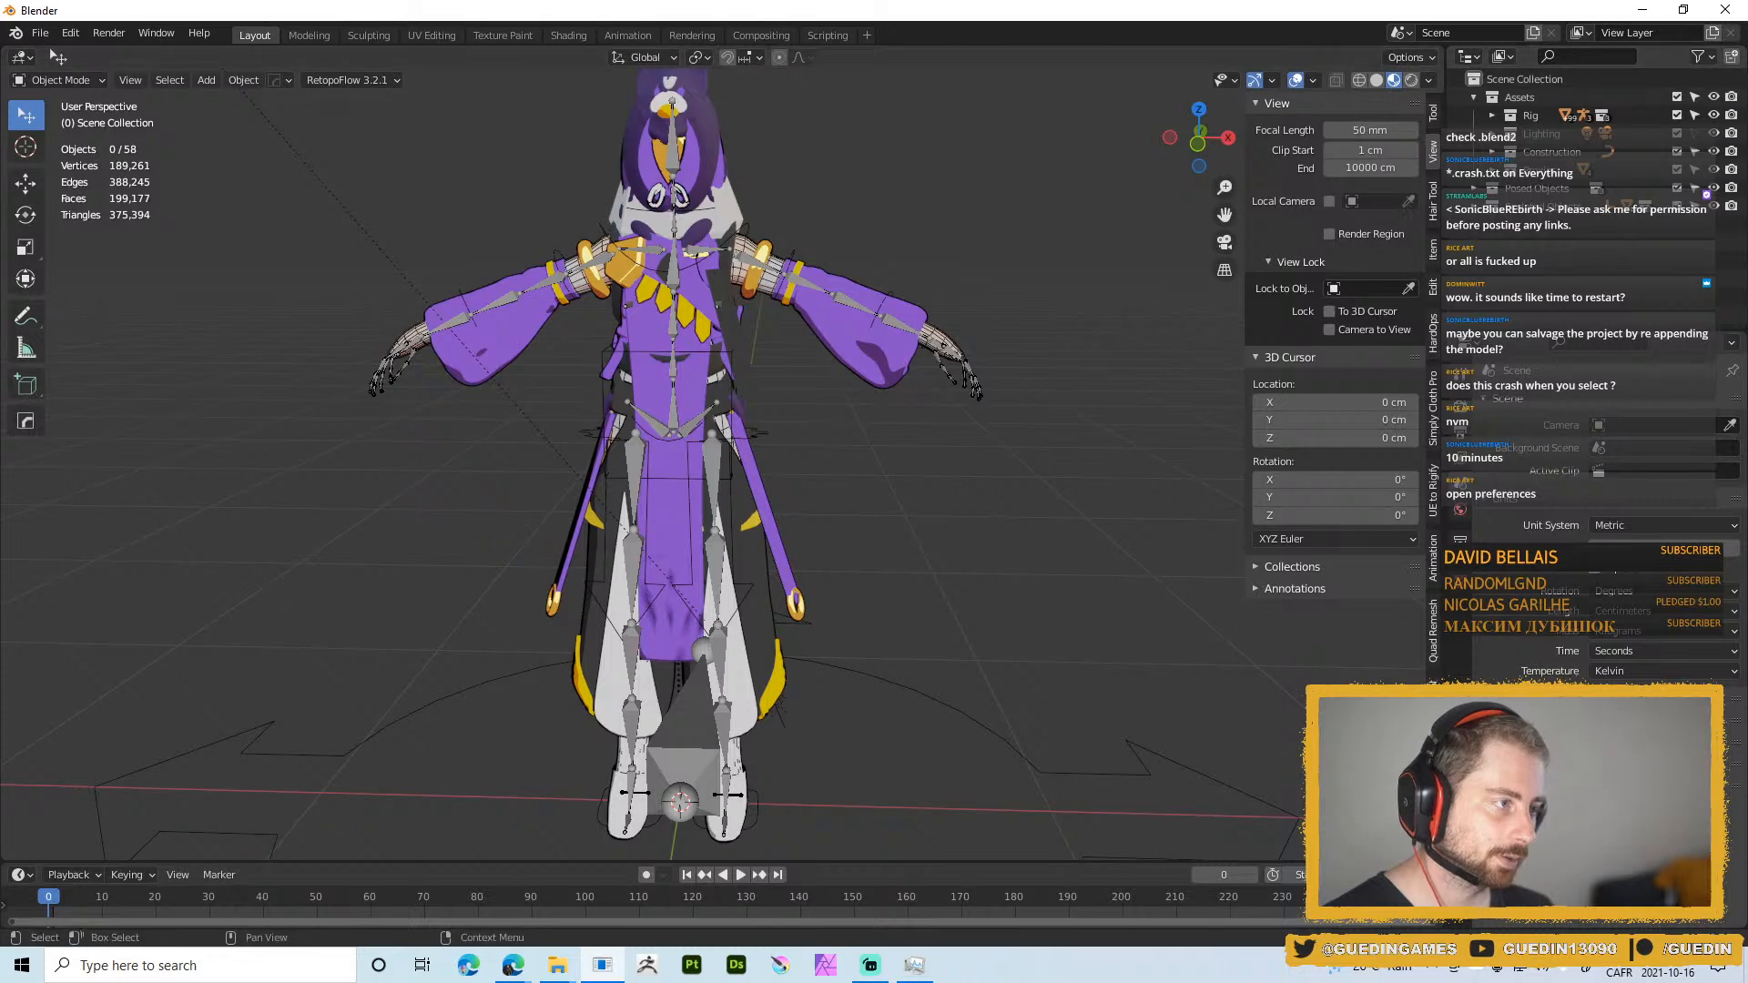
click(1713, 116)
click(1714, 116)
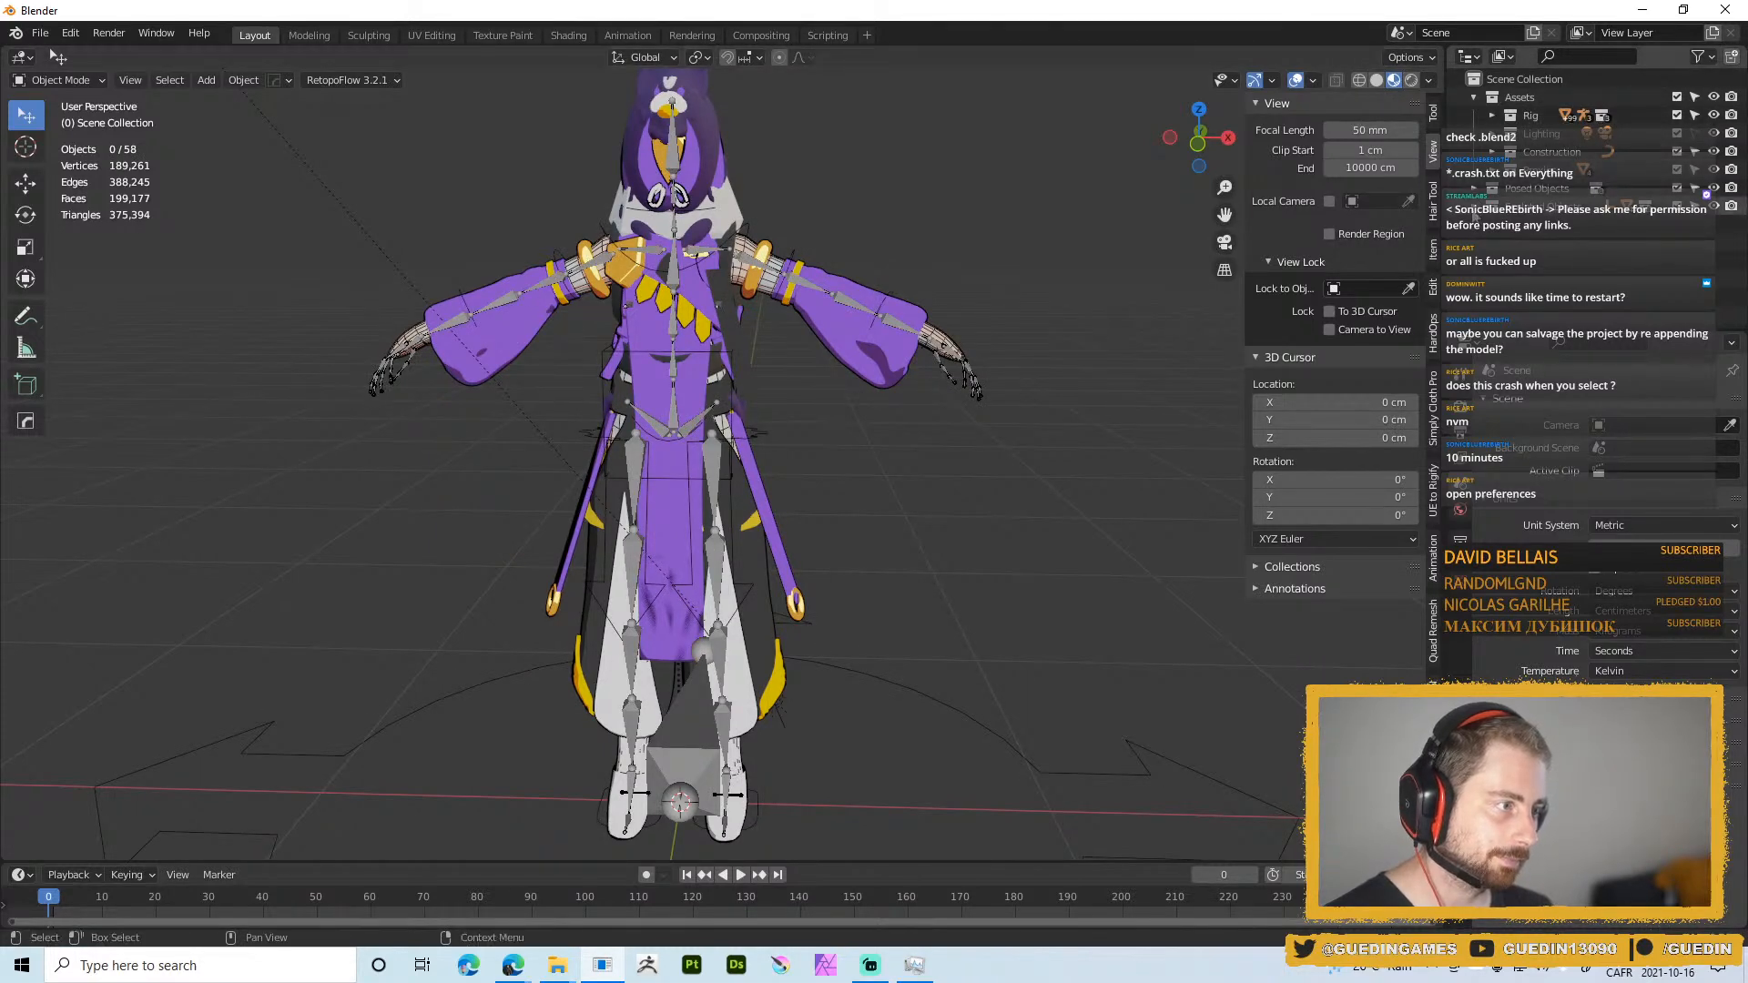
click(1474, 206)
click(1474, 191)
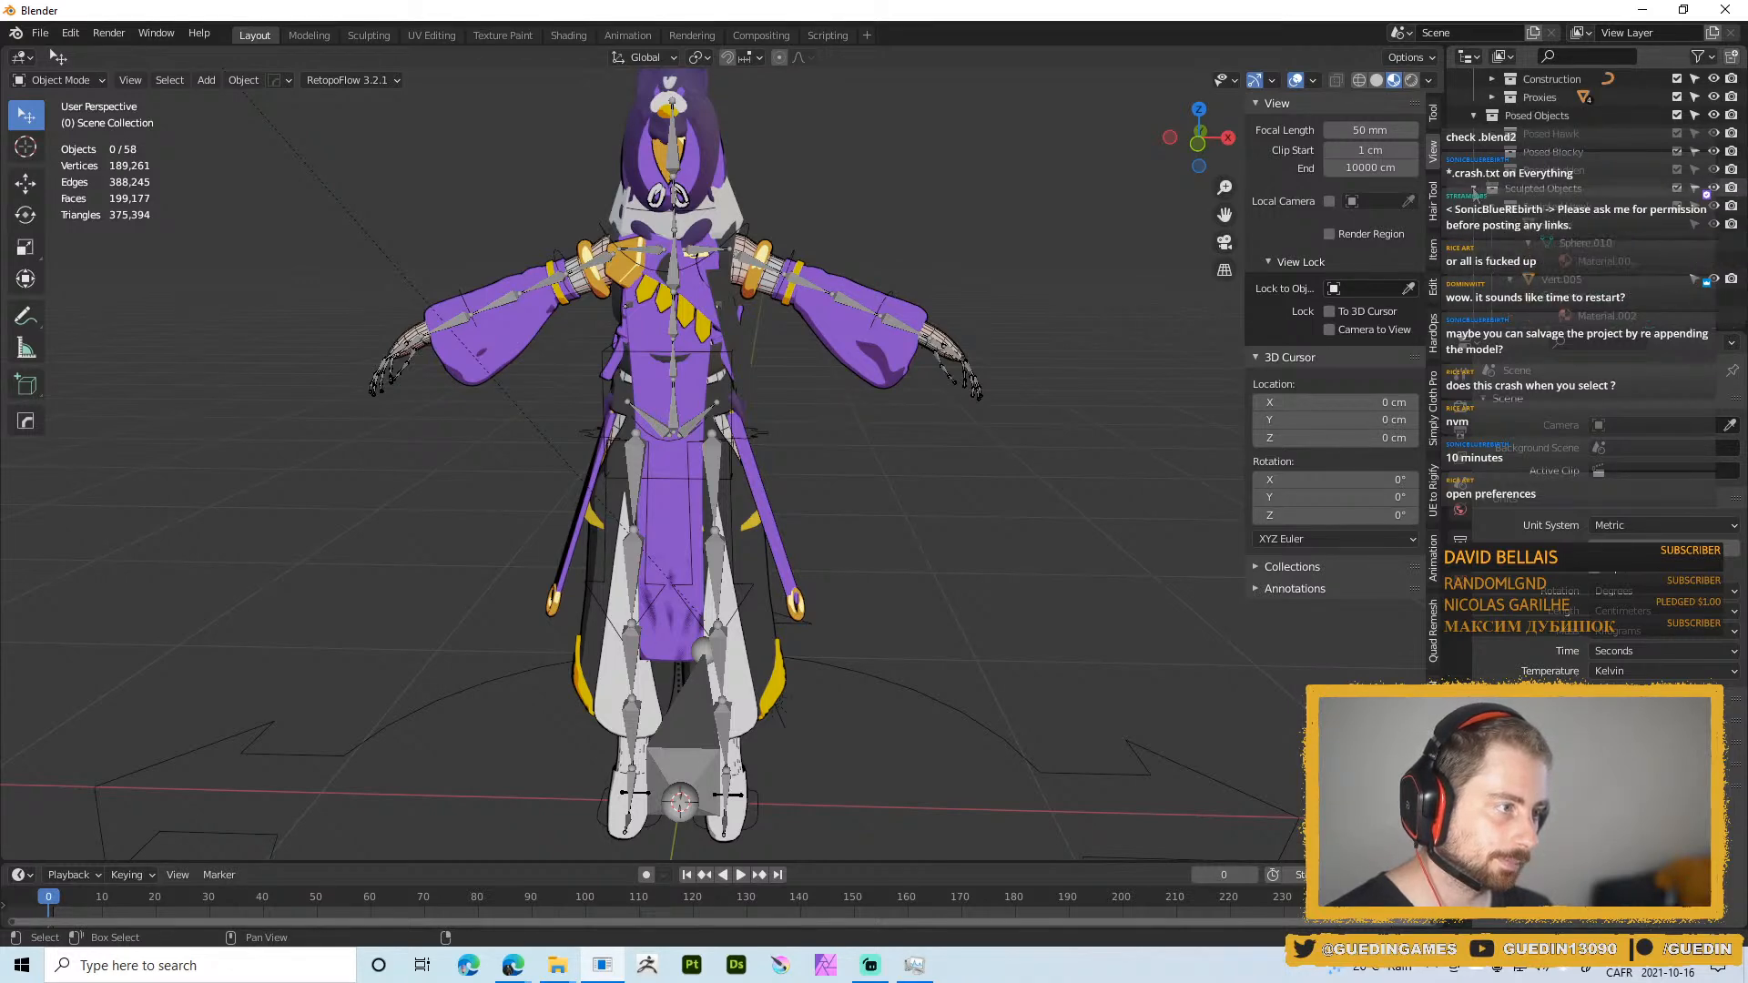
scroll(1584, 210, down, 5)
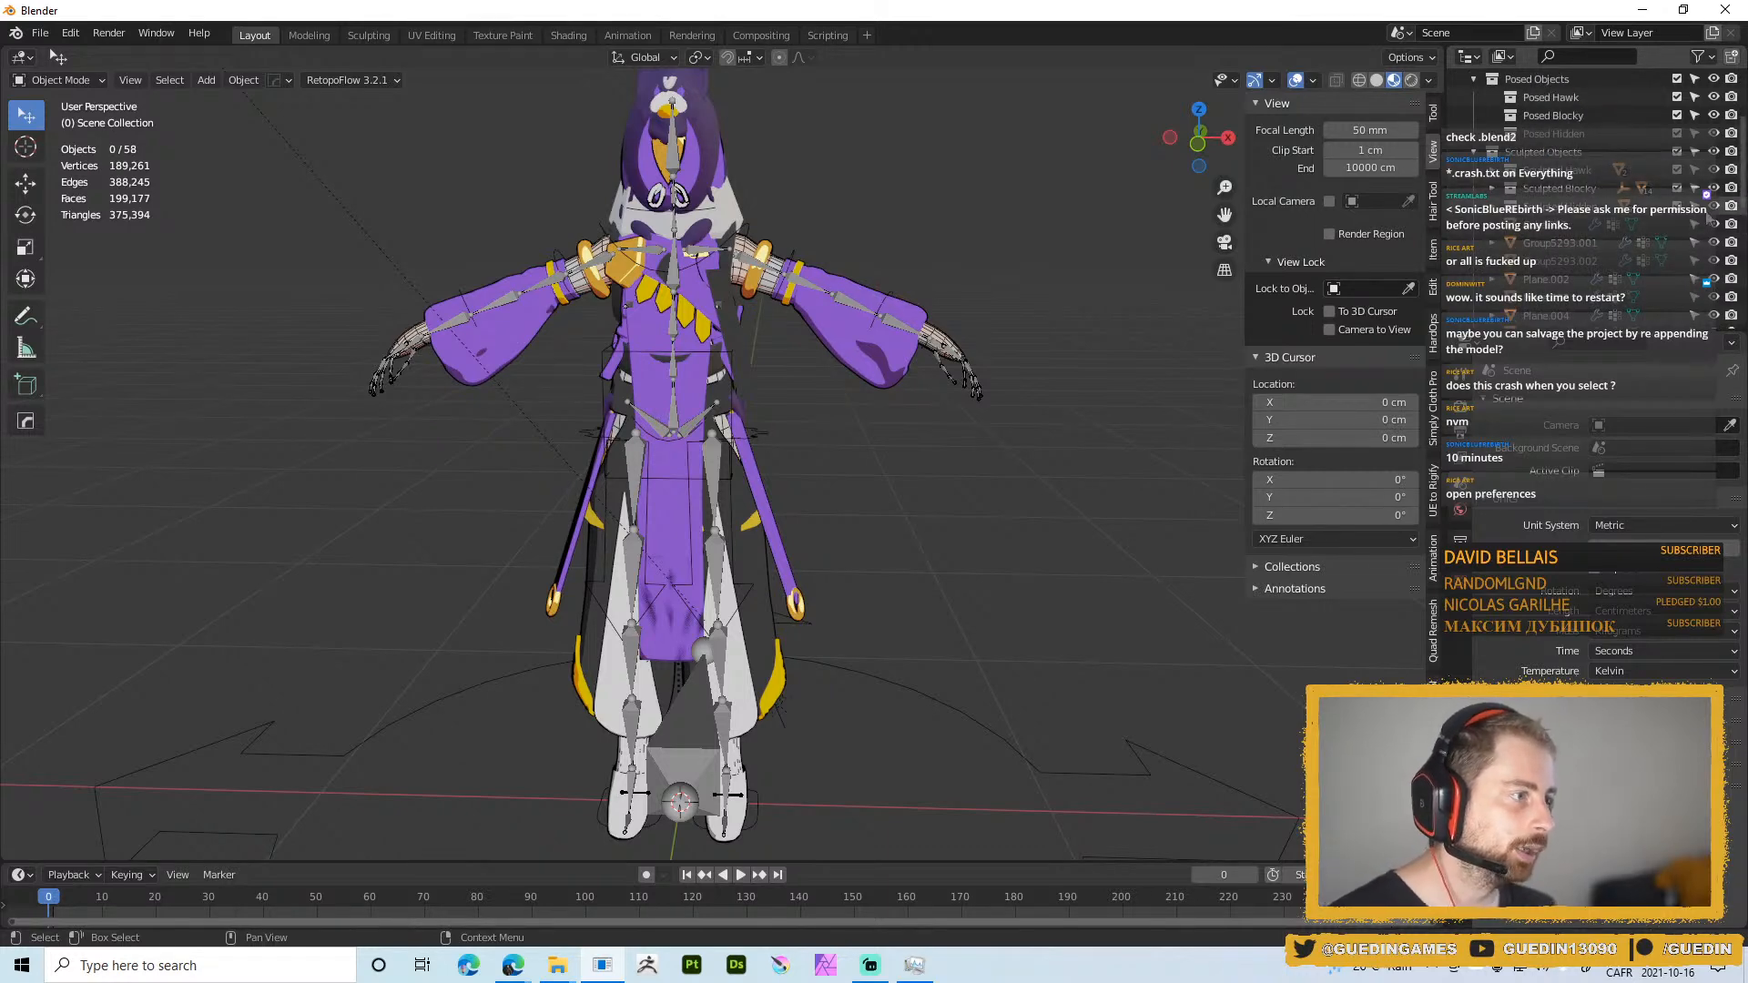
click(1714, 168)
click(1715, 170)
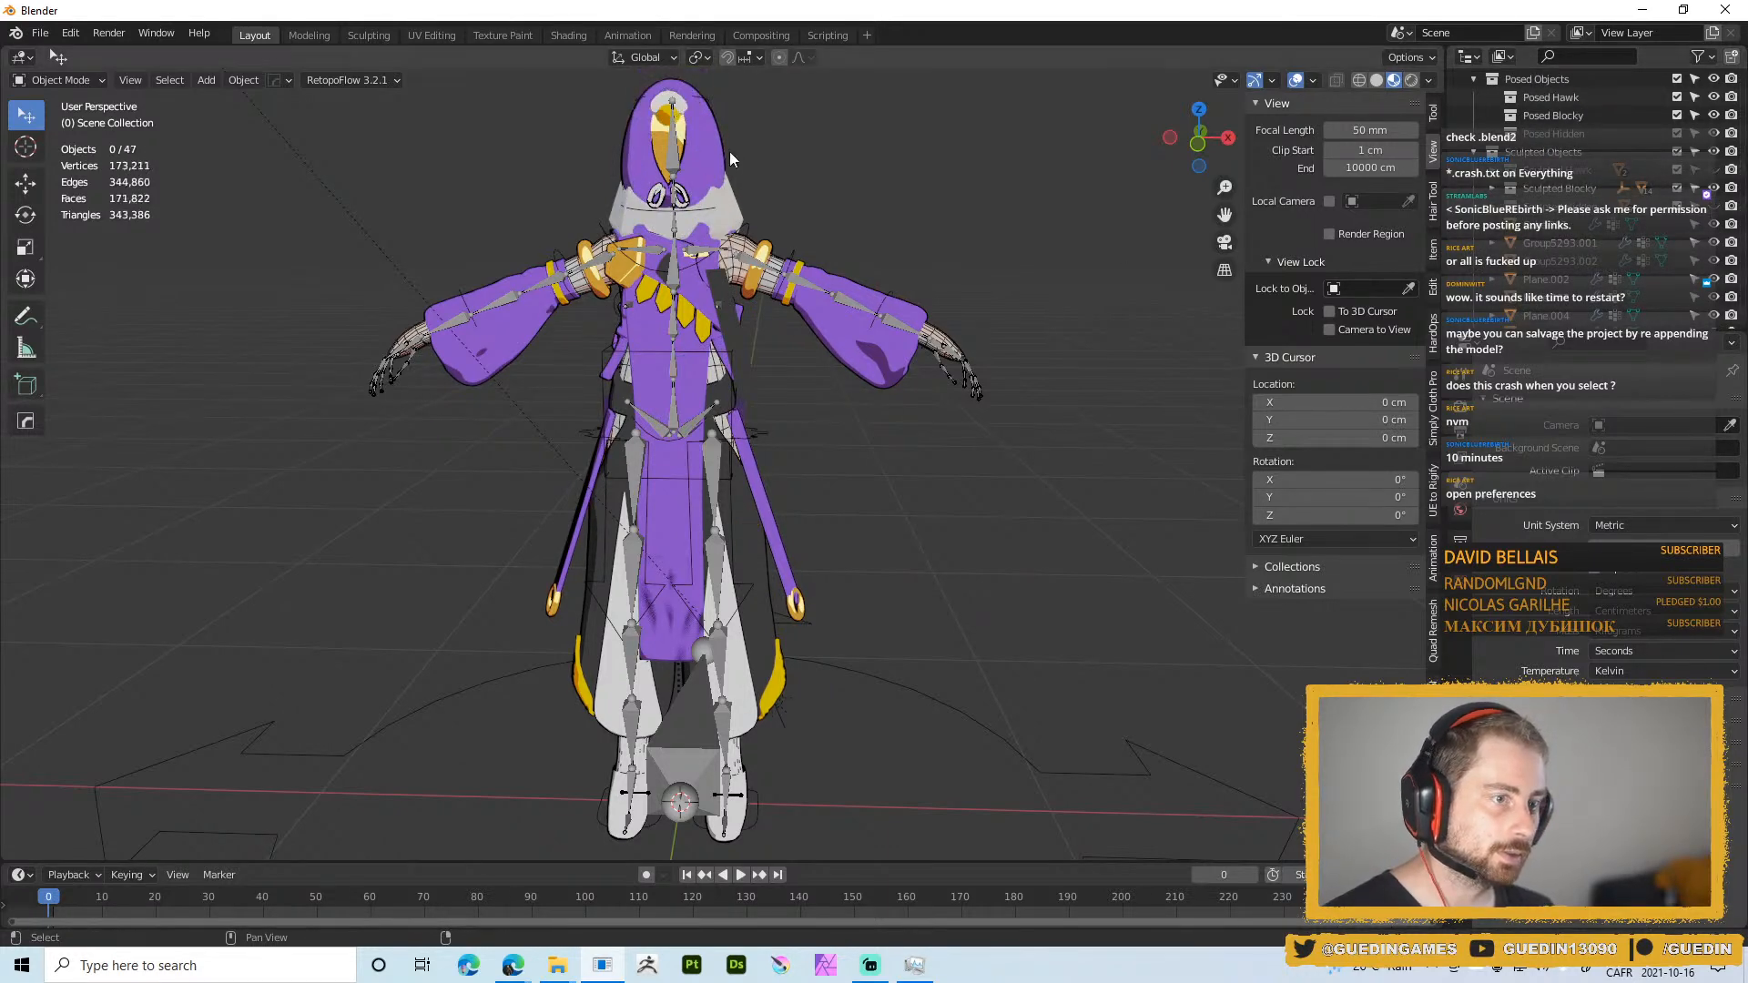
Hide the Rig, Construction and Proxies collections inside Assets so only the character meshes are shown
shift+middle_drag(730, 151, 733, 248)
scroll(1582, 188, up, 3)
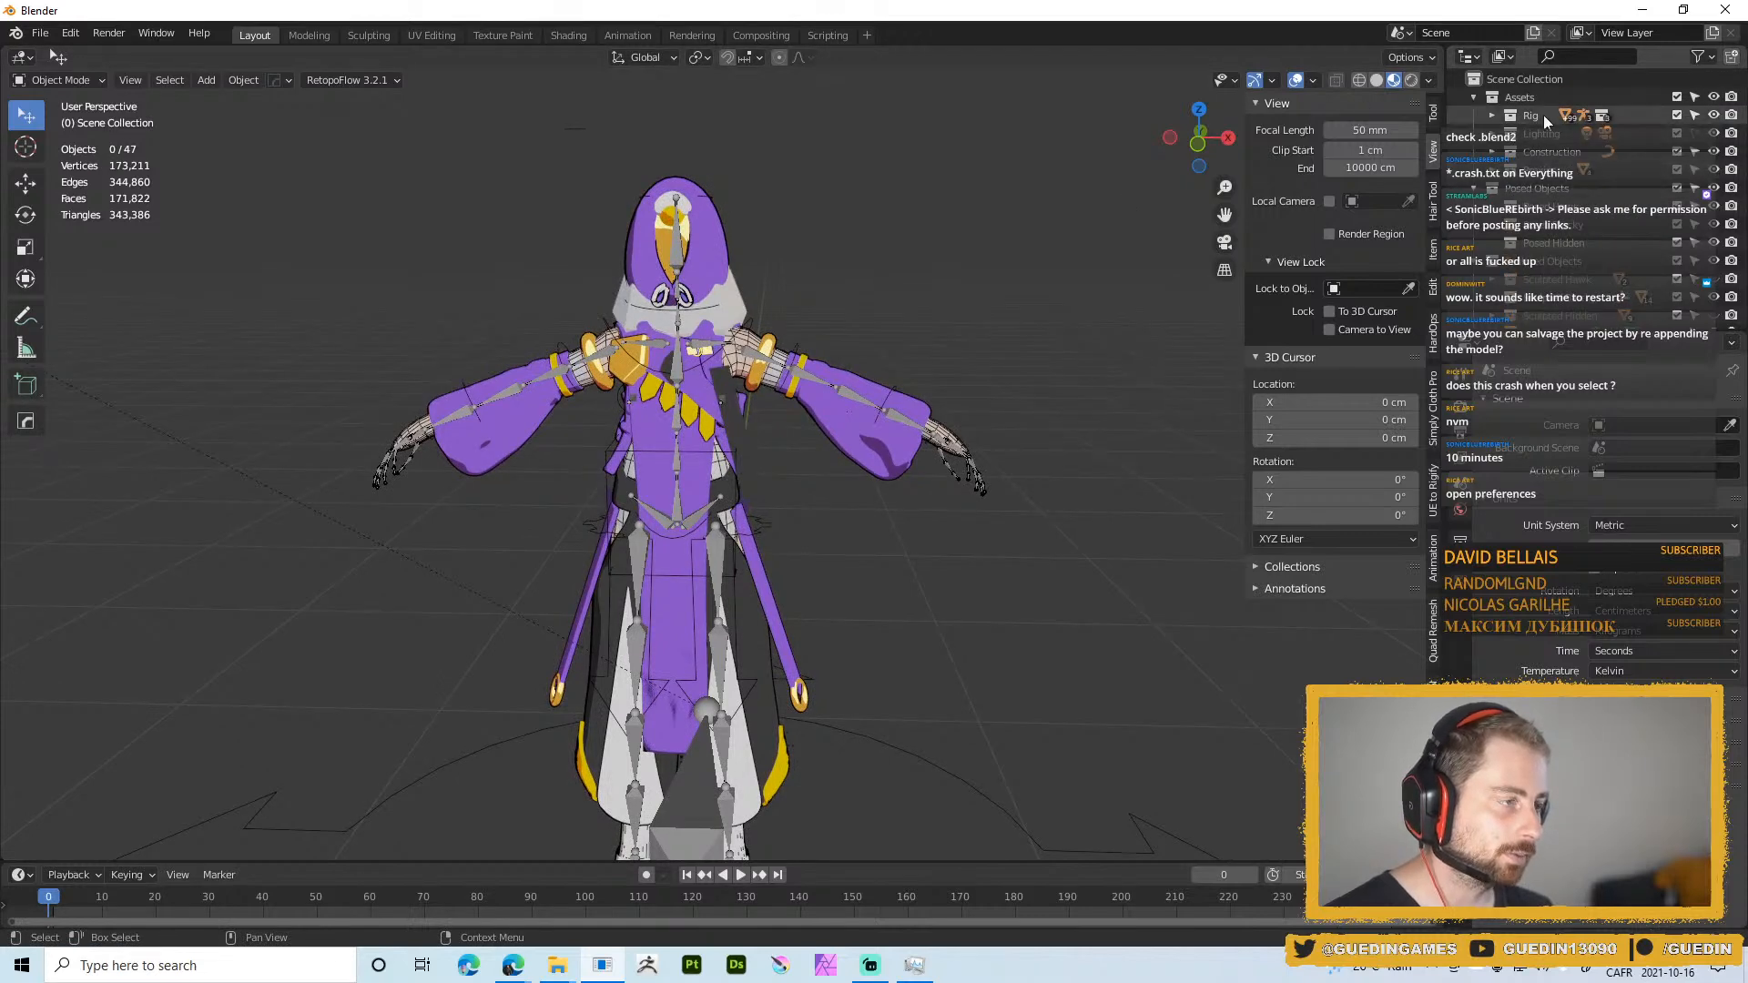
click(1714, 115)
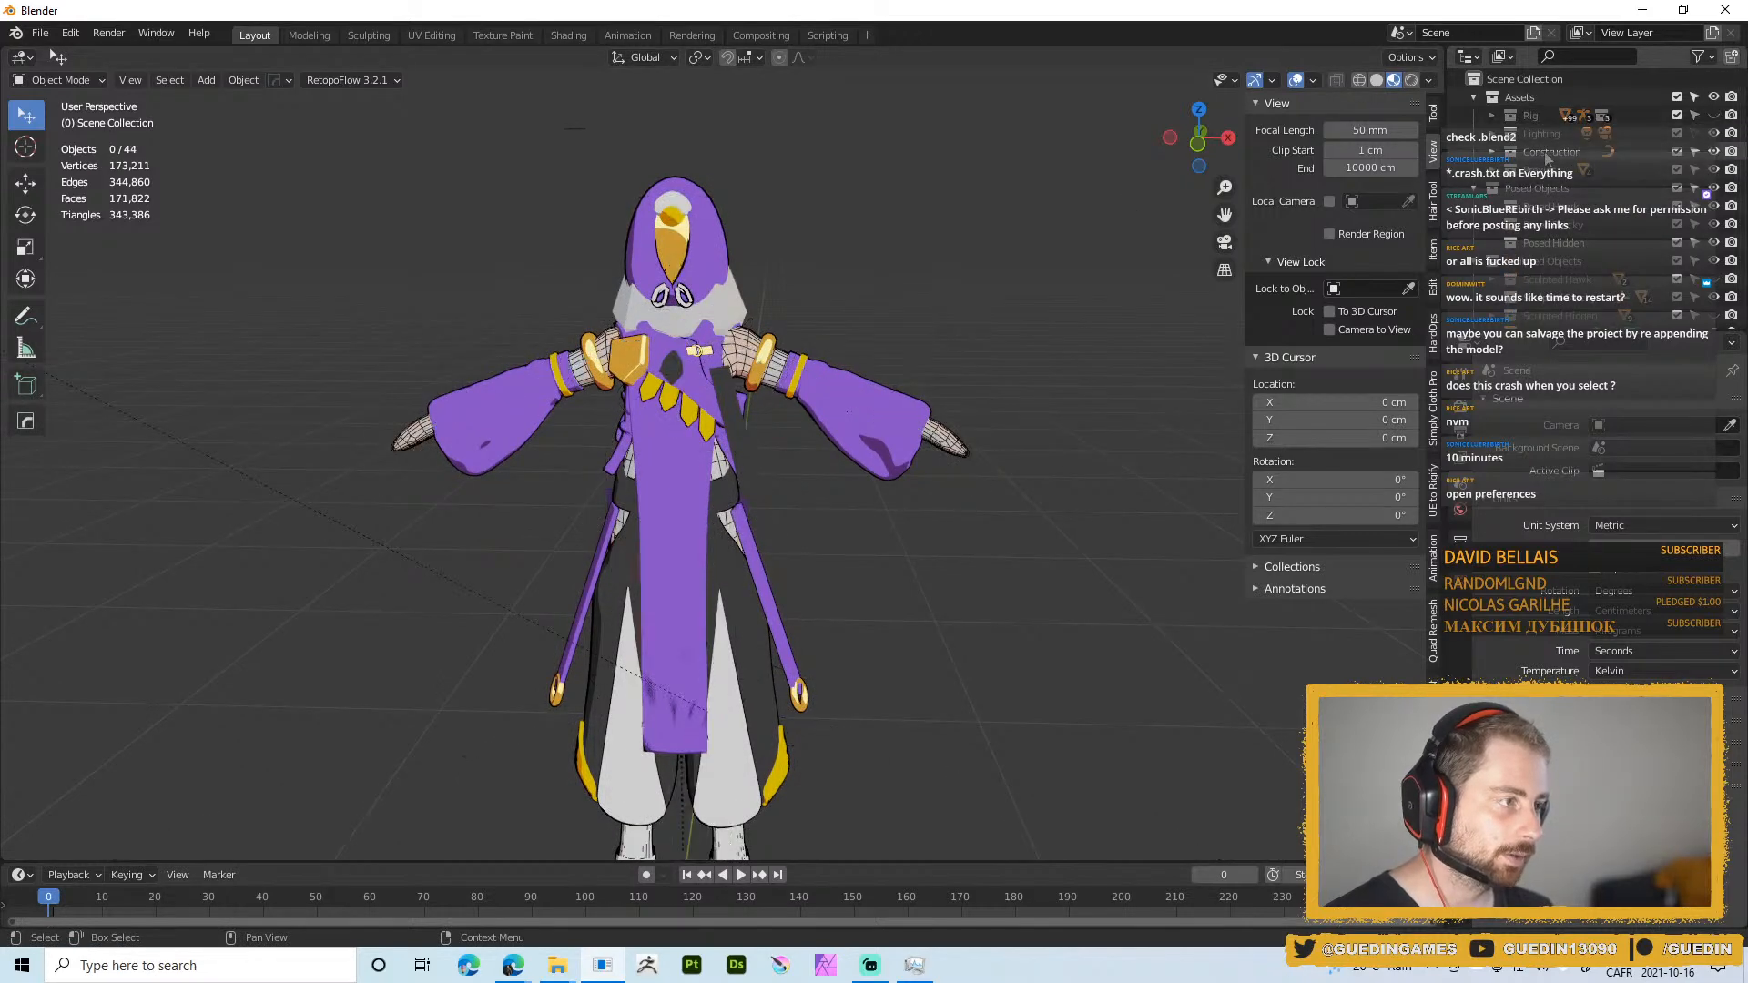
click(1713, 153)
click(1713, 170)
scroll(874, 244, down, 3)
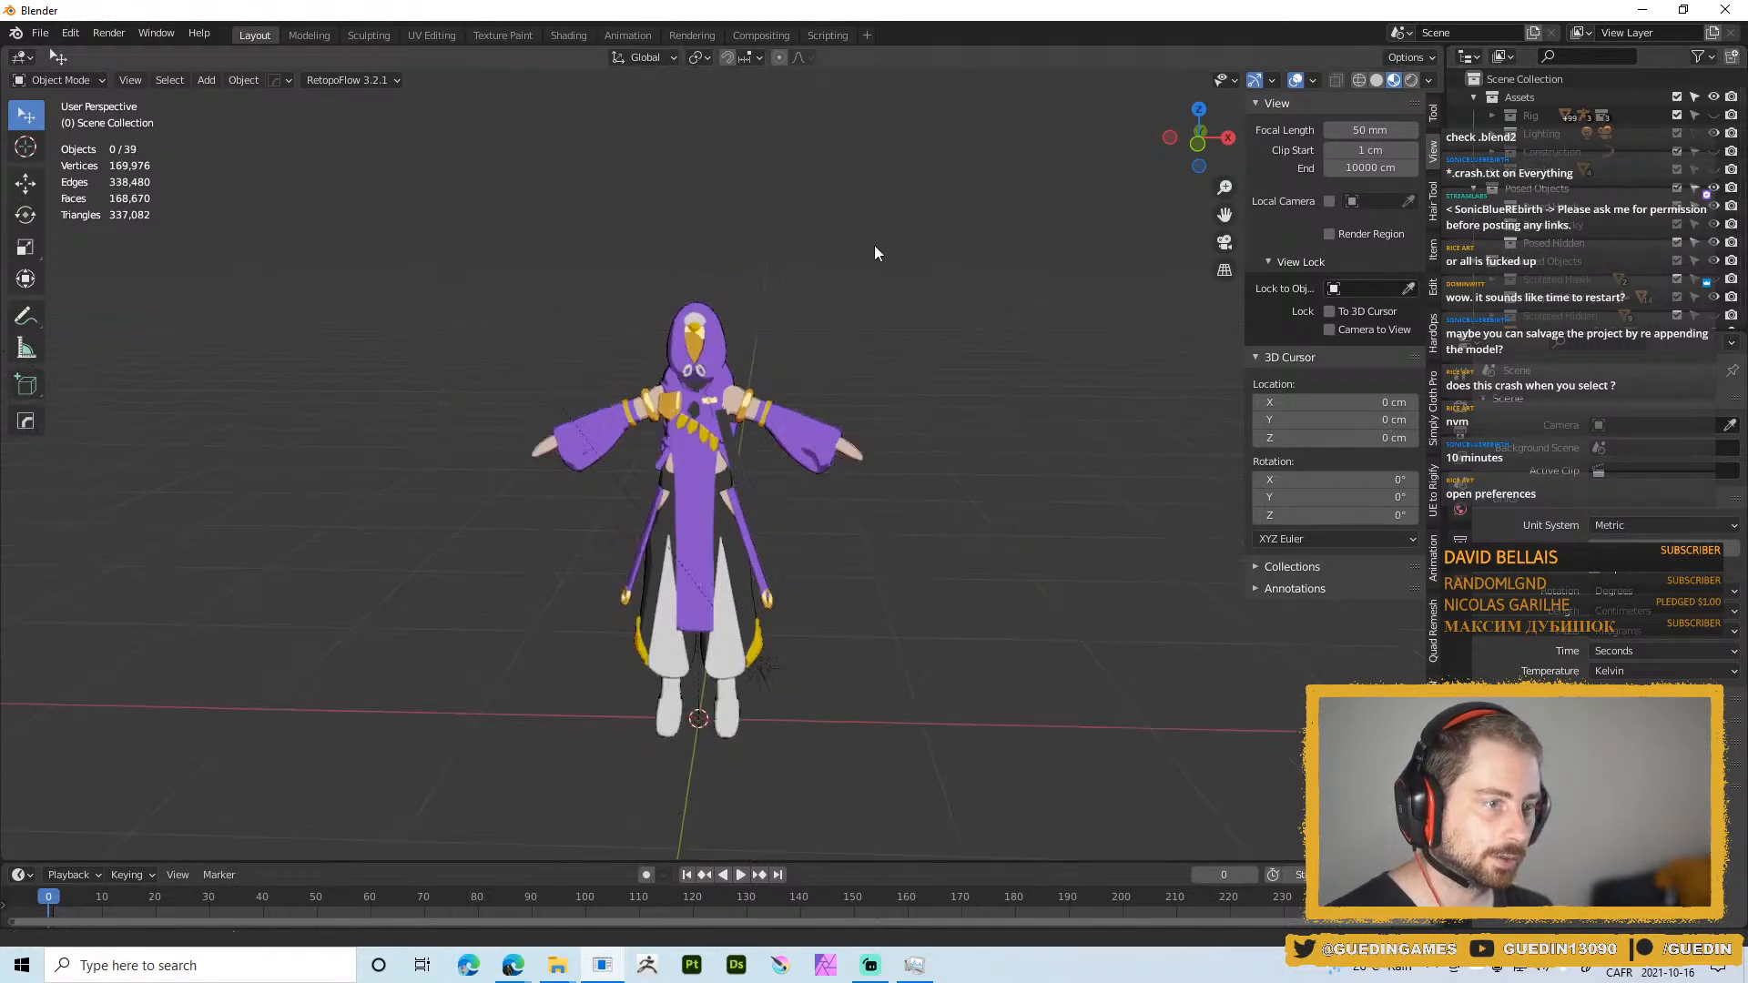
Examine the character's remaining meshes up close and from different angles
shift+middle_drag(829, 426, 848, 302)
scroll(770, 420, up, 4)
middle_drag(770, 428, 692, 436)
scroll(855, 355, down, 2)
shift+middle_drag(855, 355, 847, 437)
middle_drag(814, 364, 861, 304)
key(ctrl+s)
key(Escape)
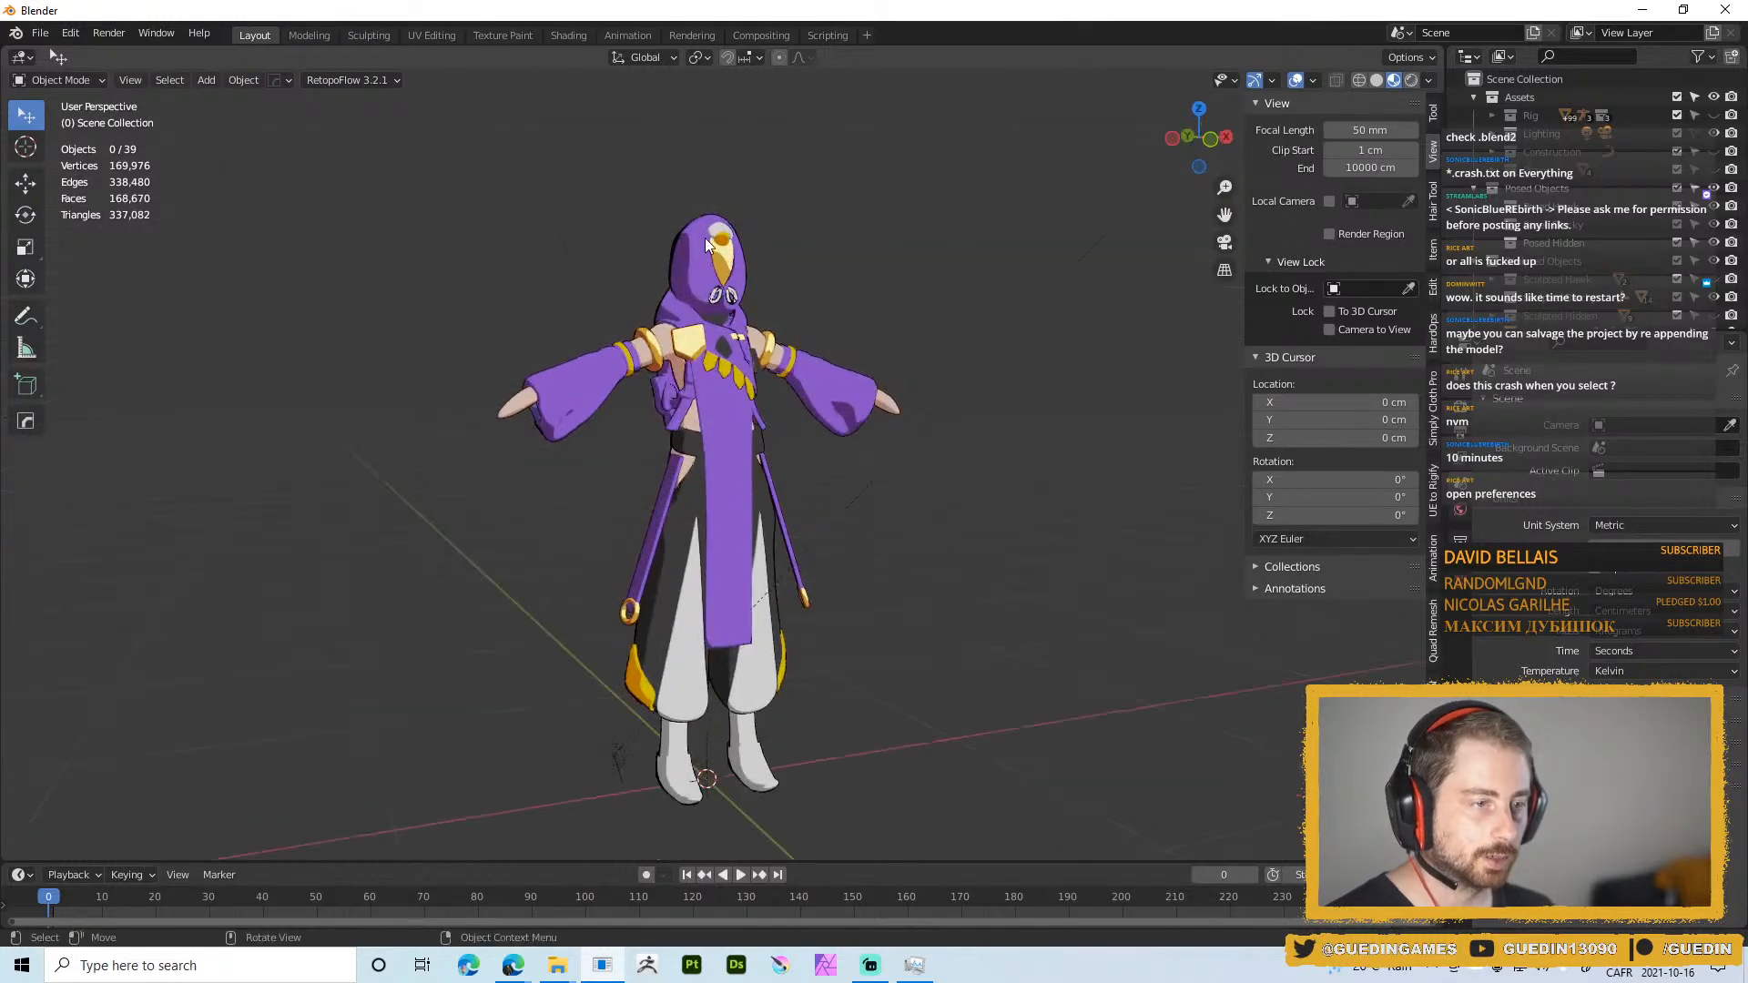
Test selecting the character's hood and front cloth panel, ending with the hood mesh selected
click(712, 268)
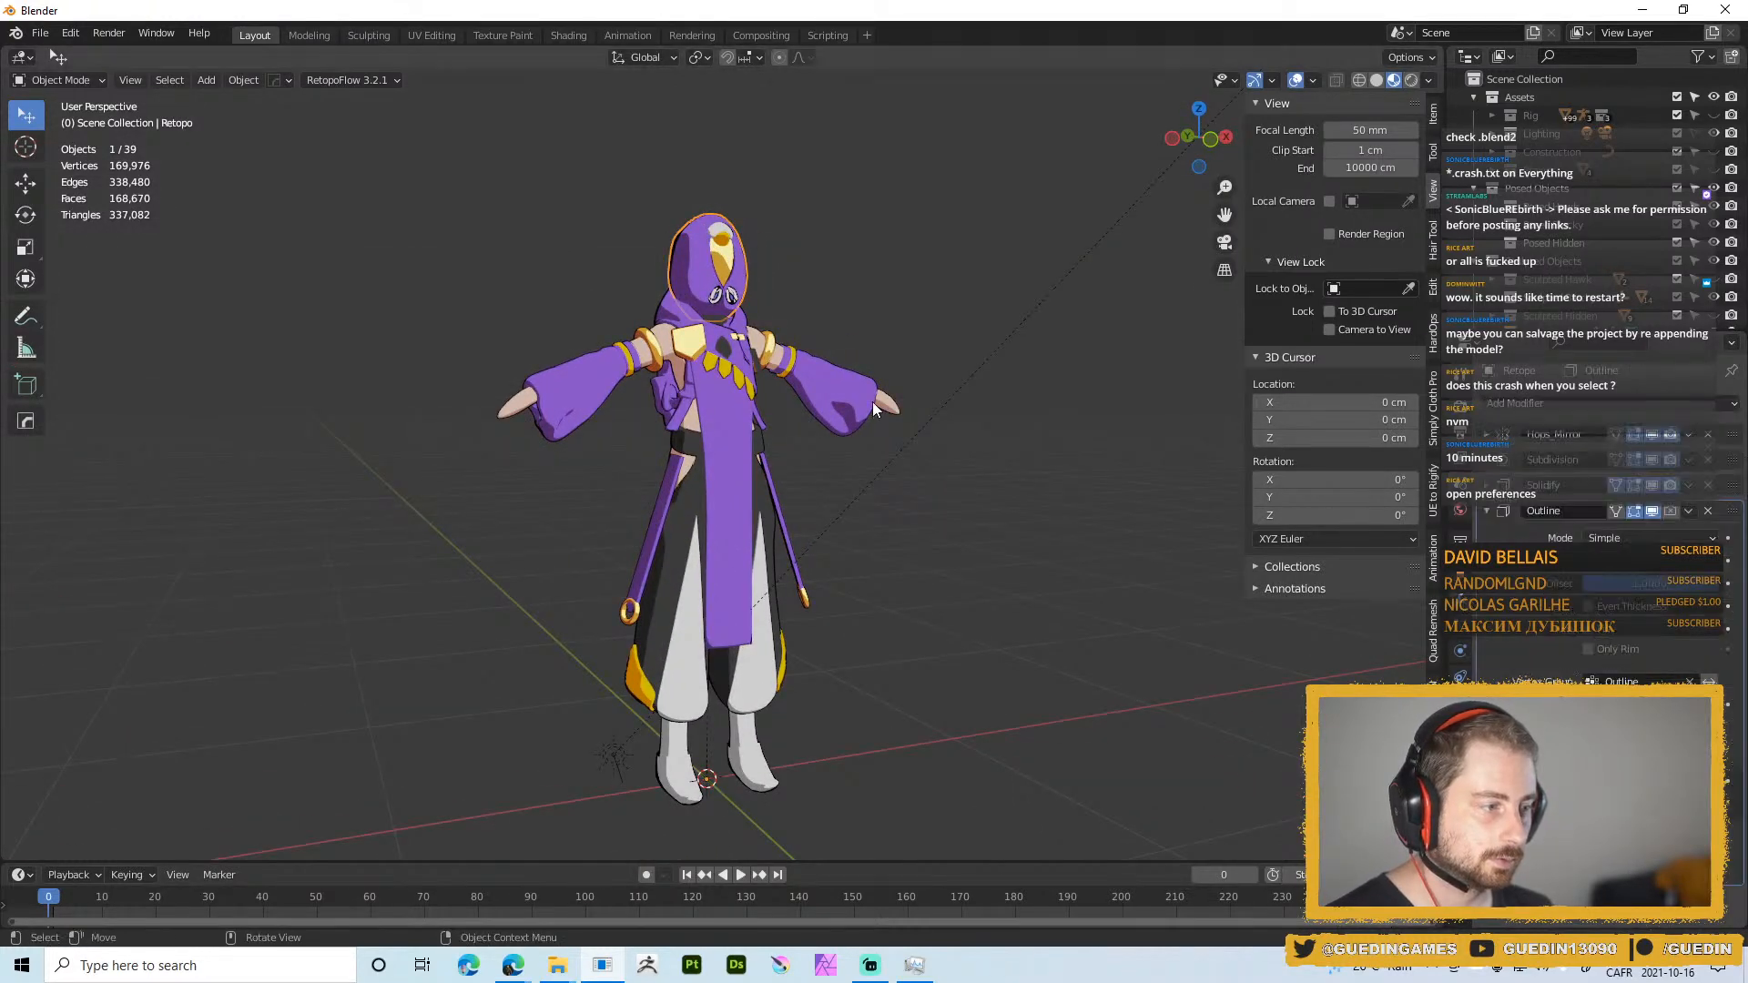
click(708, 511)
click(697, 266)
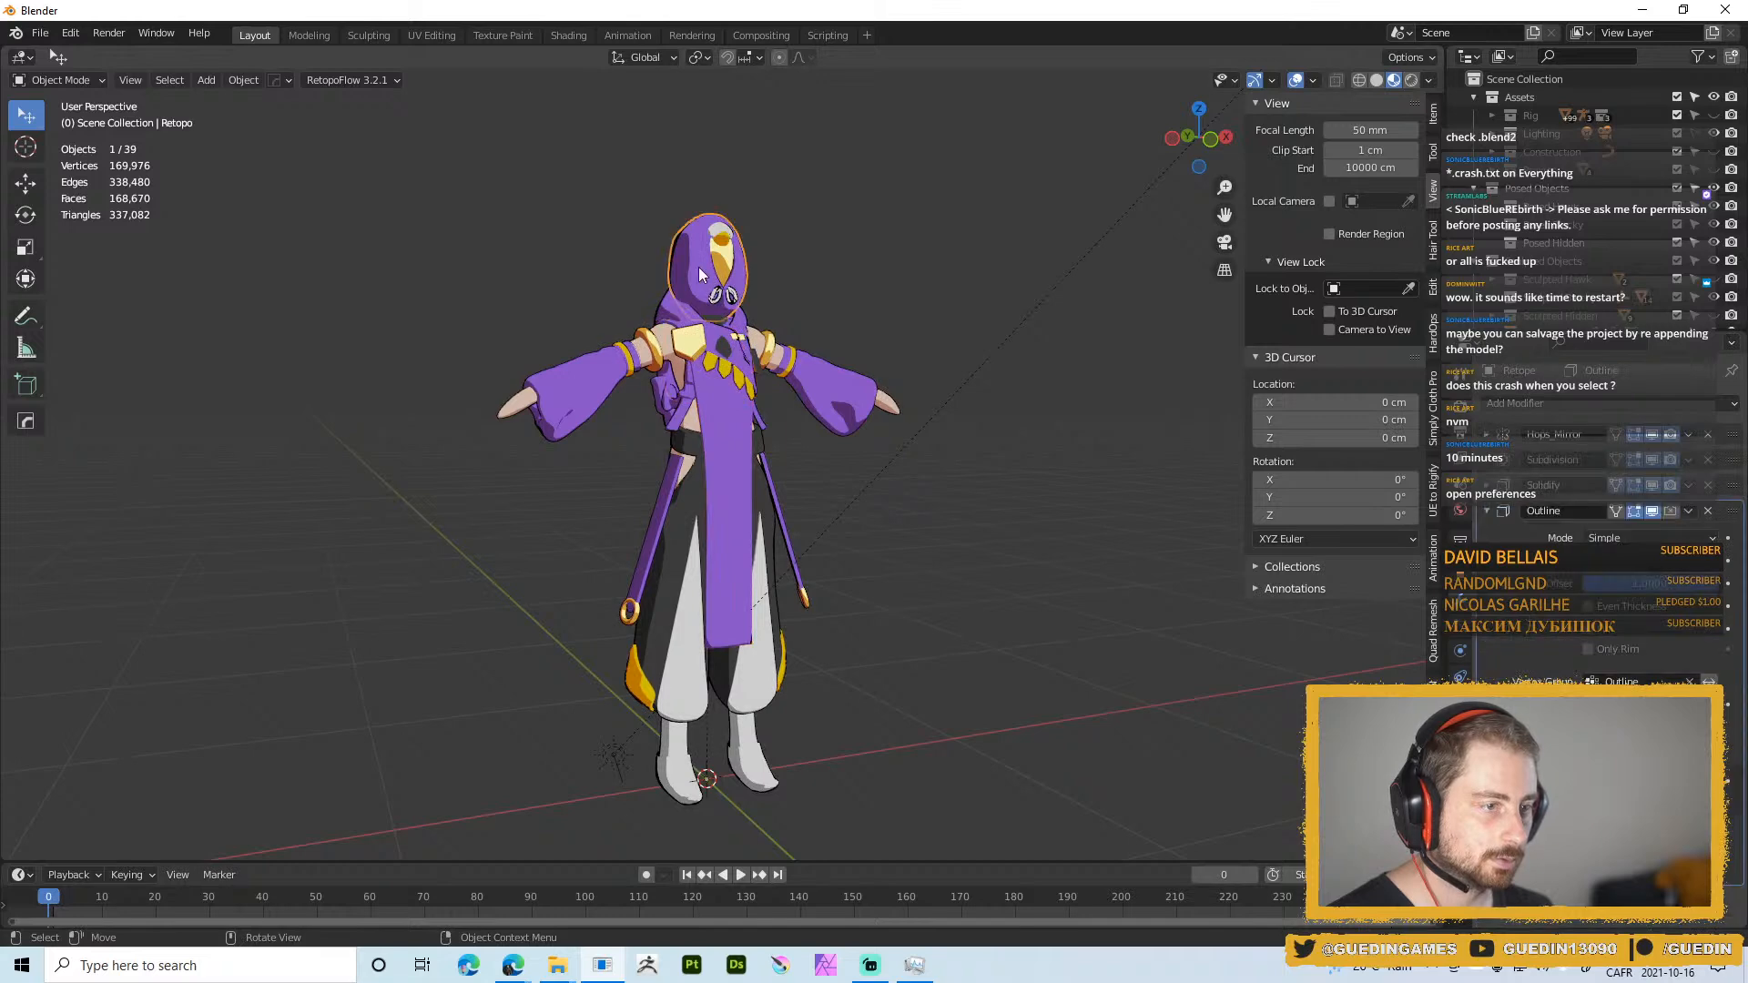
Open the add-ons list in the preferences to test the window, and close it again
click(163, 32)
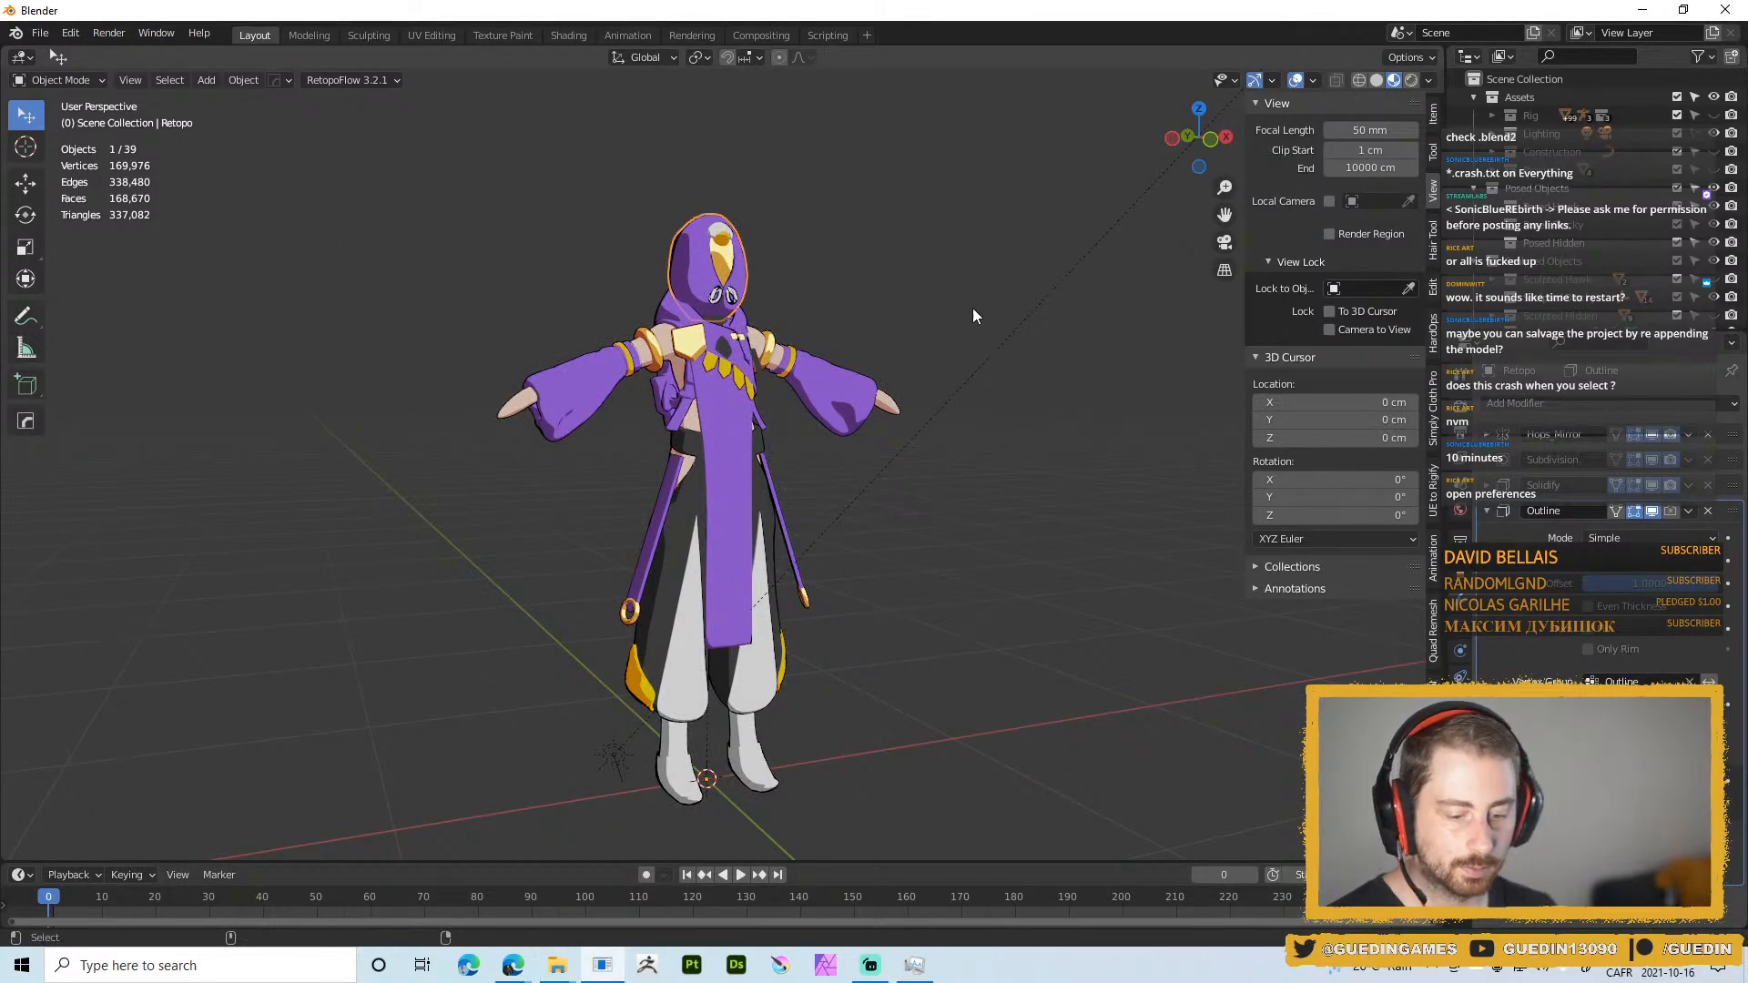
key(ctrl+comma)
drag(1091, 49, 1063, 56)
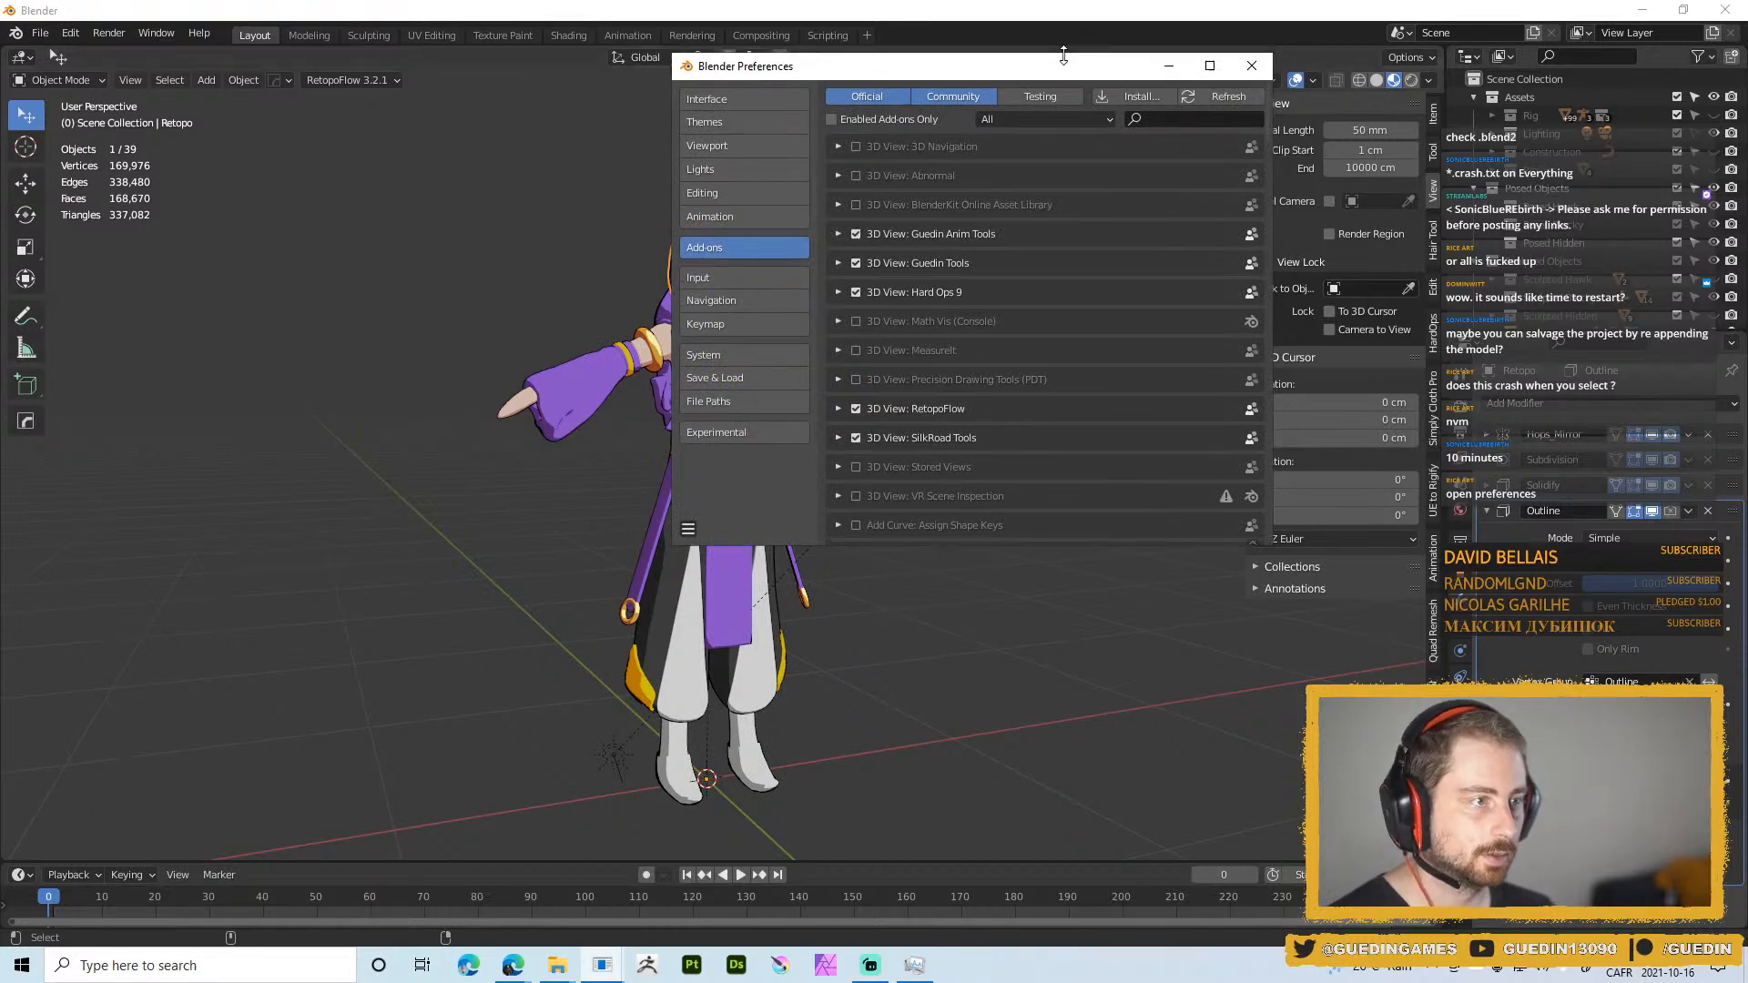
click(1248, 66)
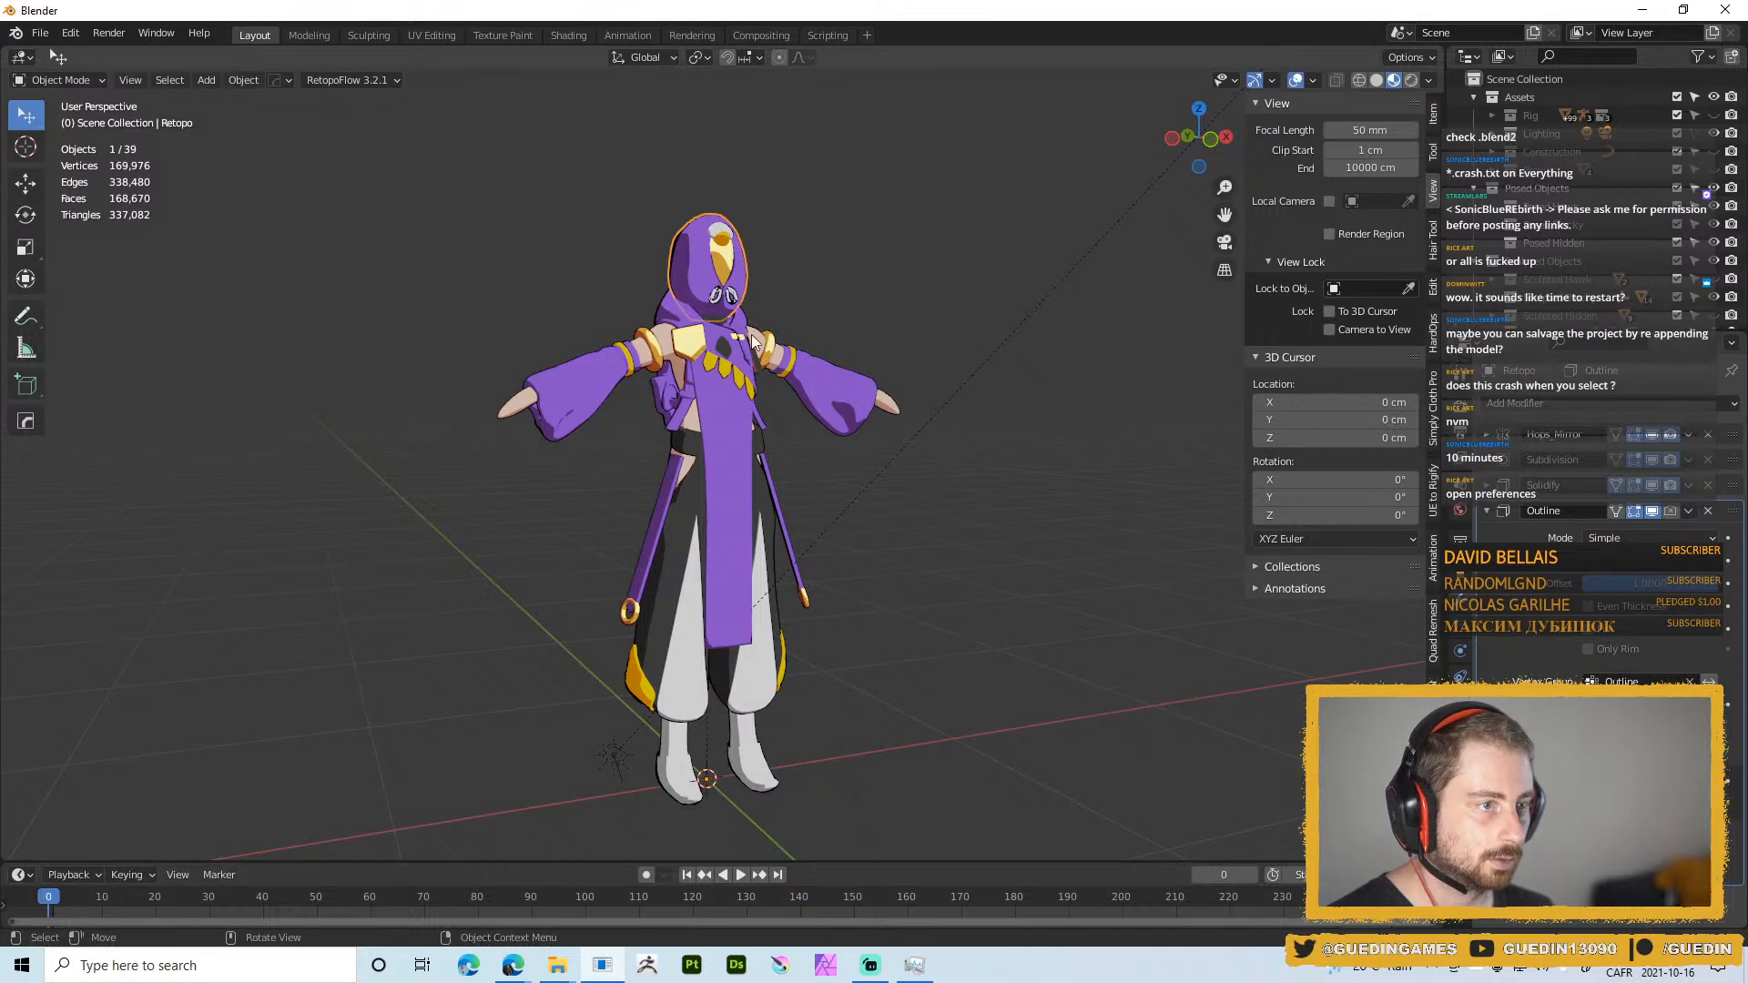
Try to save the new file over SCULPT_Generic_01.blend in the Sculpt folder
middle_drag(816, 284, 914, 483)
ctrl+middle_drag(914, 483, 901, 314)
middle_drag(846, 487, 724, 450)
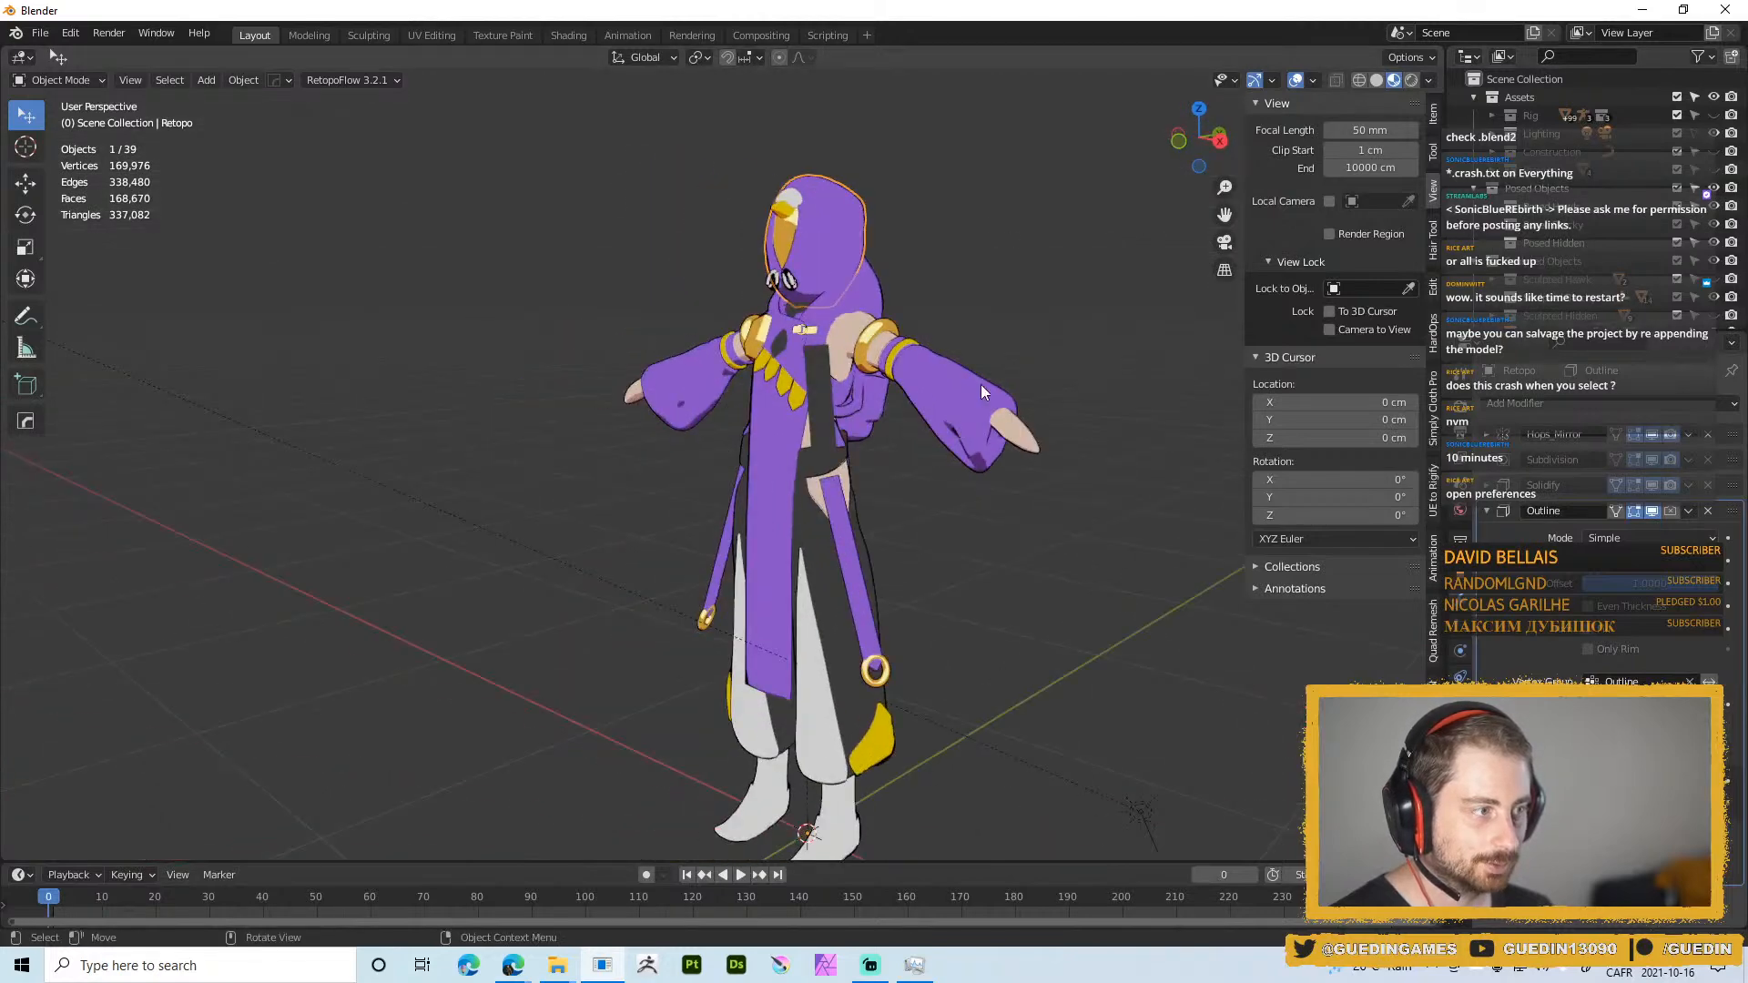
middle_drag(981, 391, 874, 364)
key(ctrl+s)
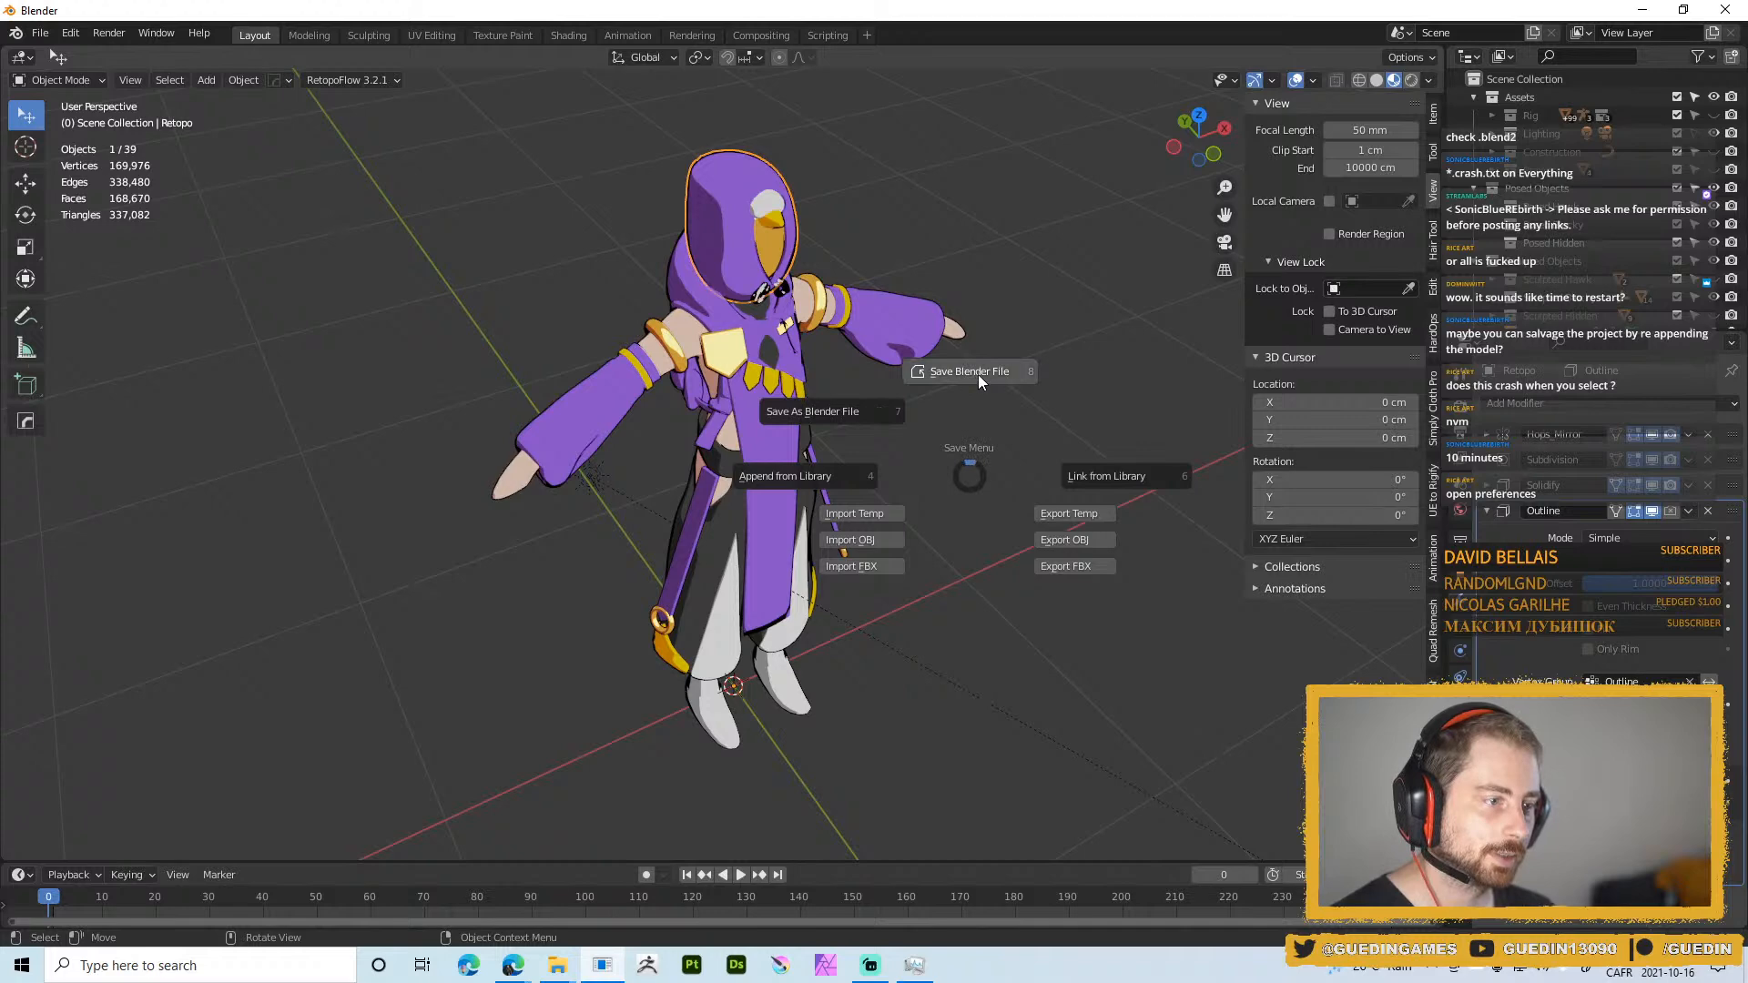
click(838, 407)
double_click(486, 187)
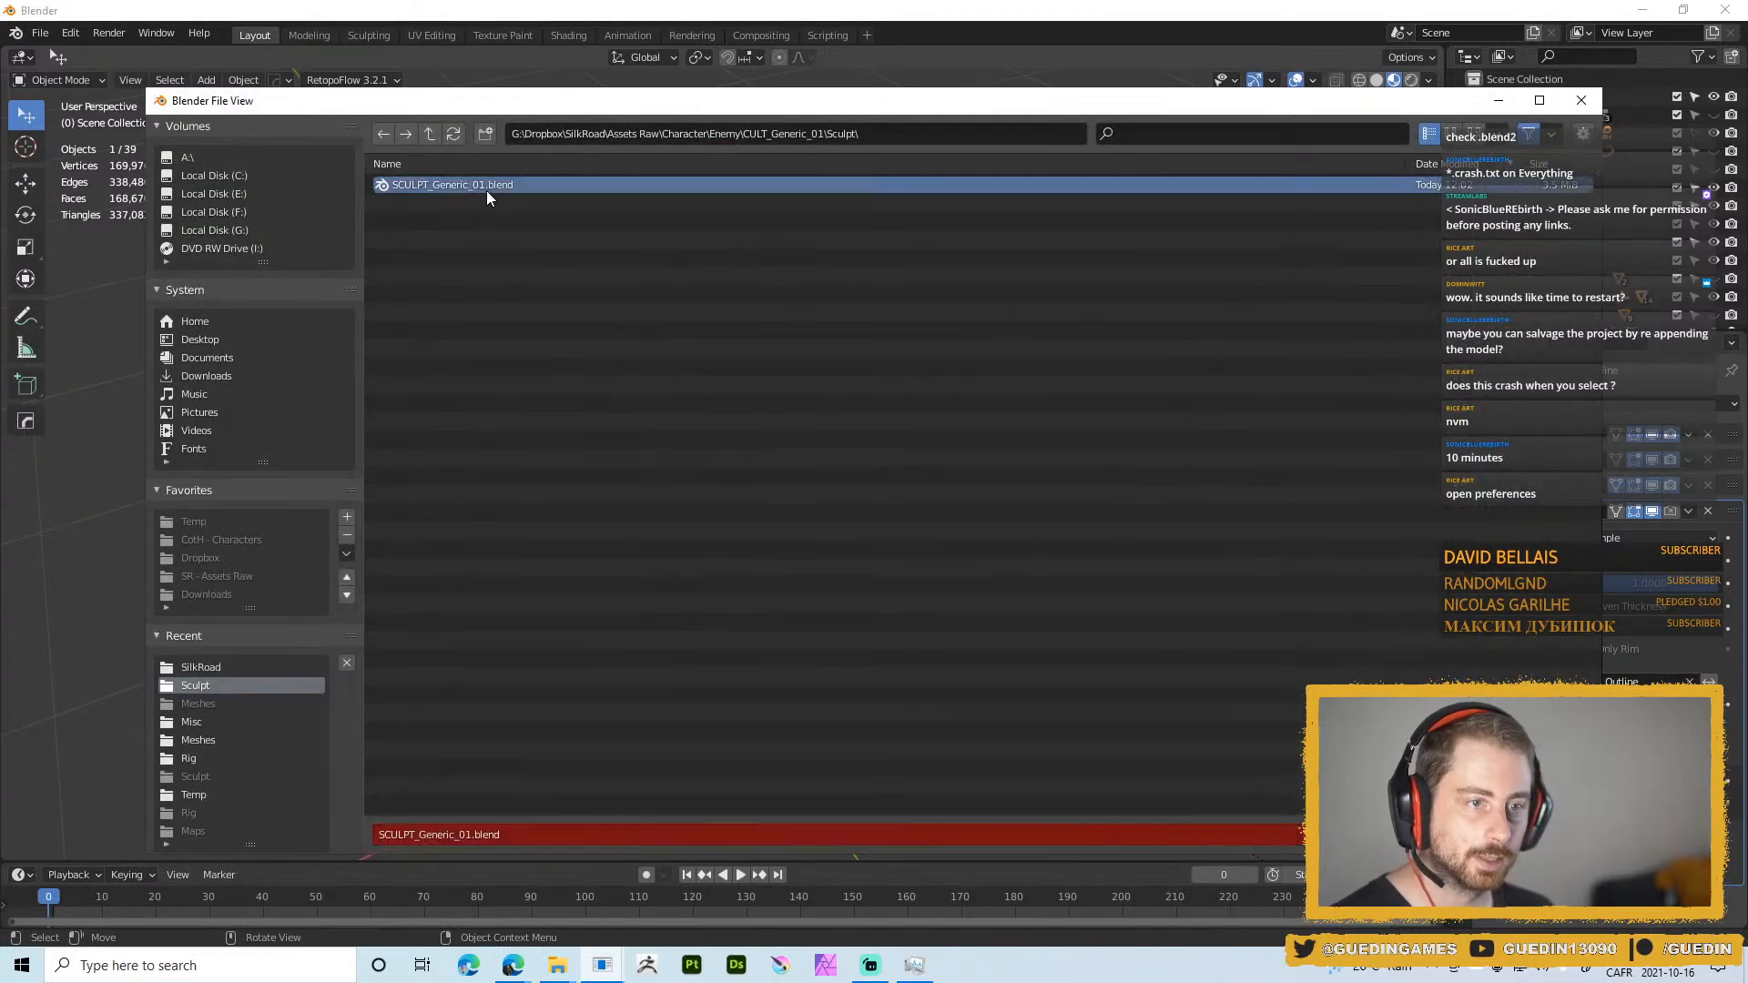
key(ctrl+s)
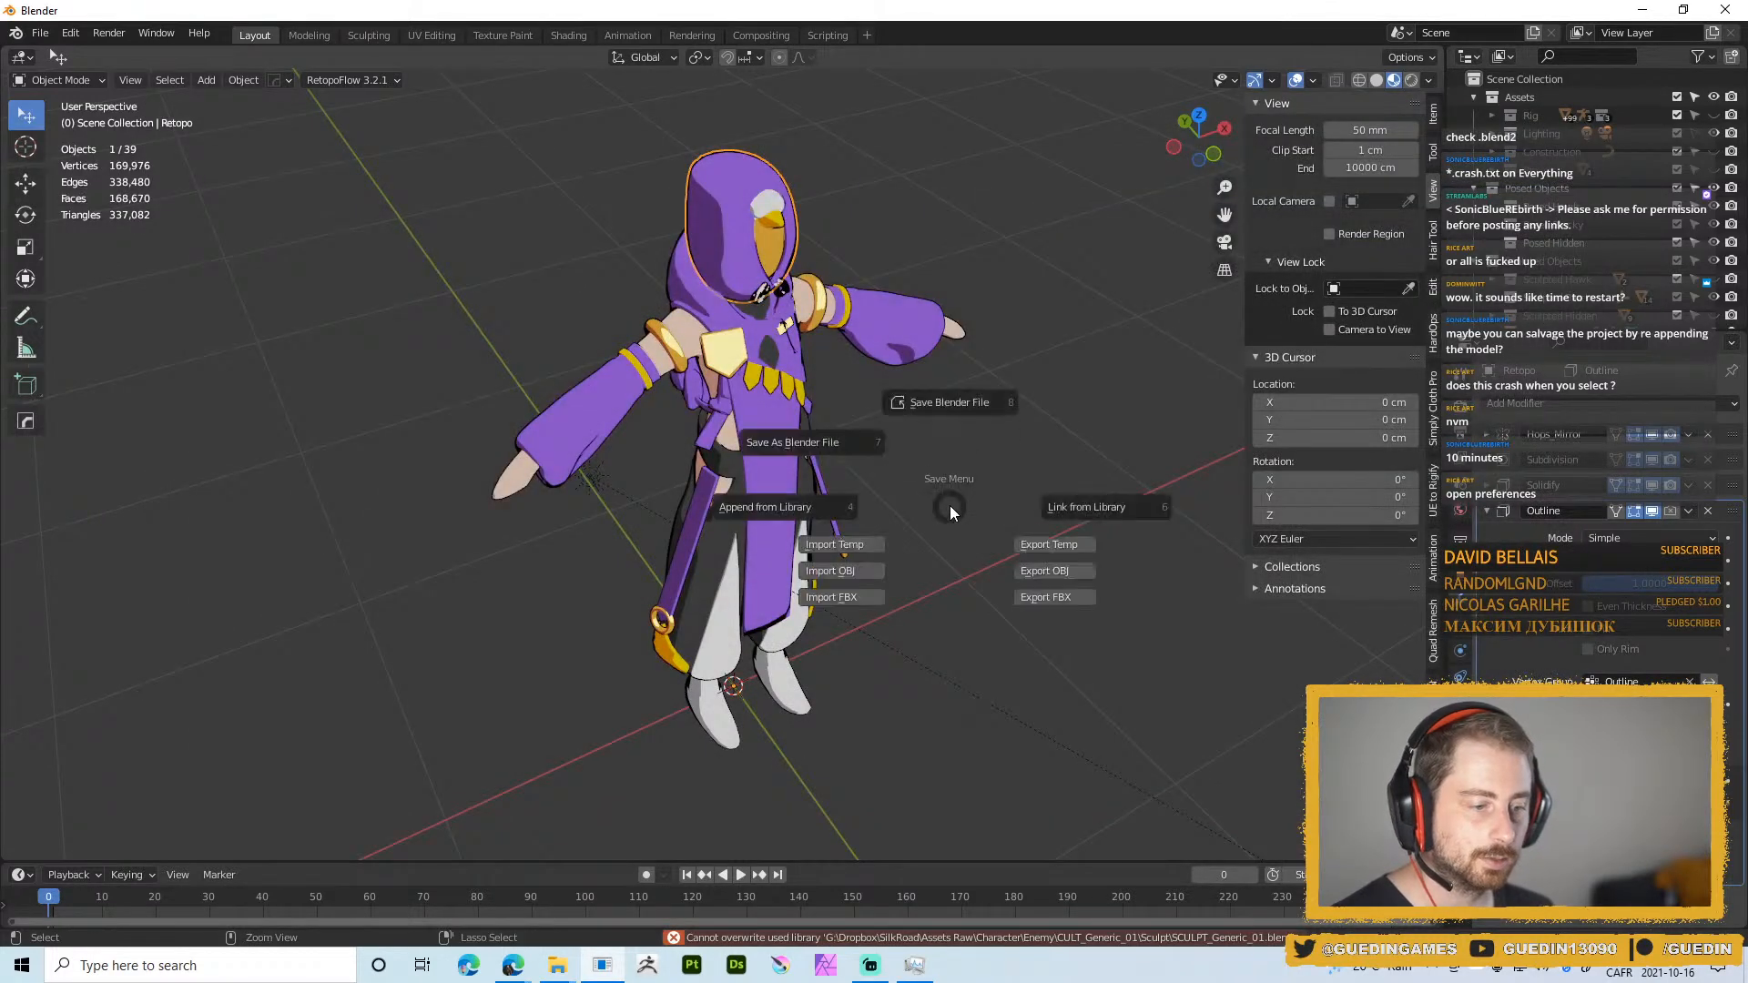
click(979, 399)
double_click(471, 185)
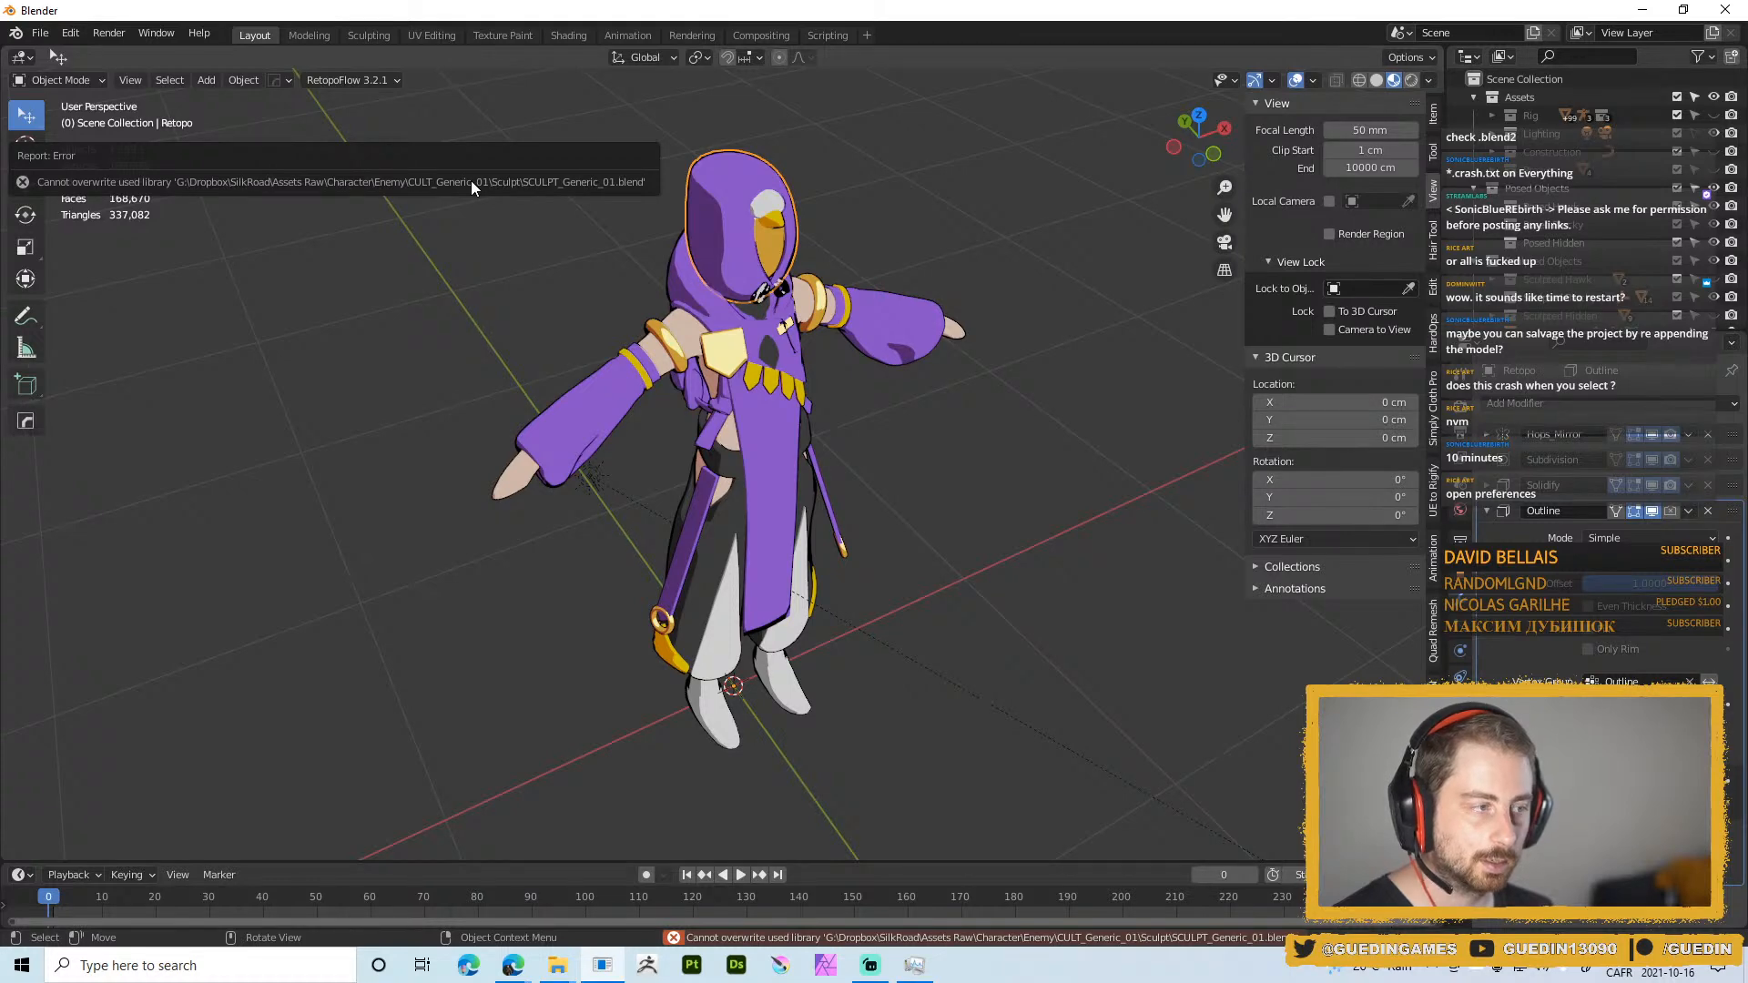
Select the Posed Objects collection in the outliner and view its collection properties
middle_drag(988, 394, 1009, 411)
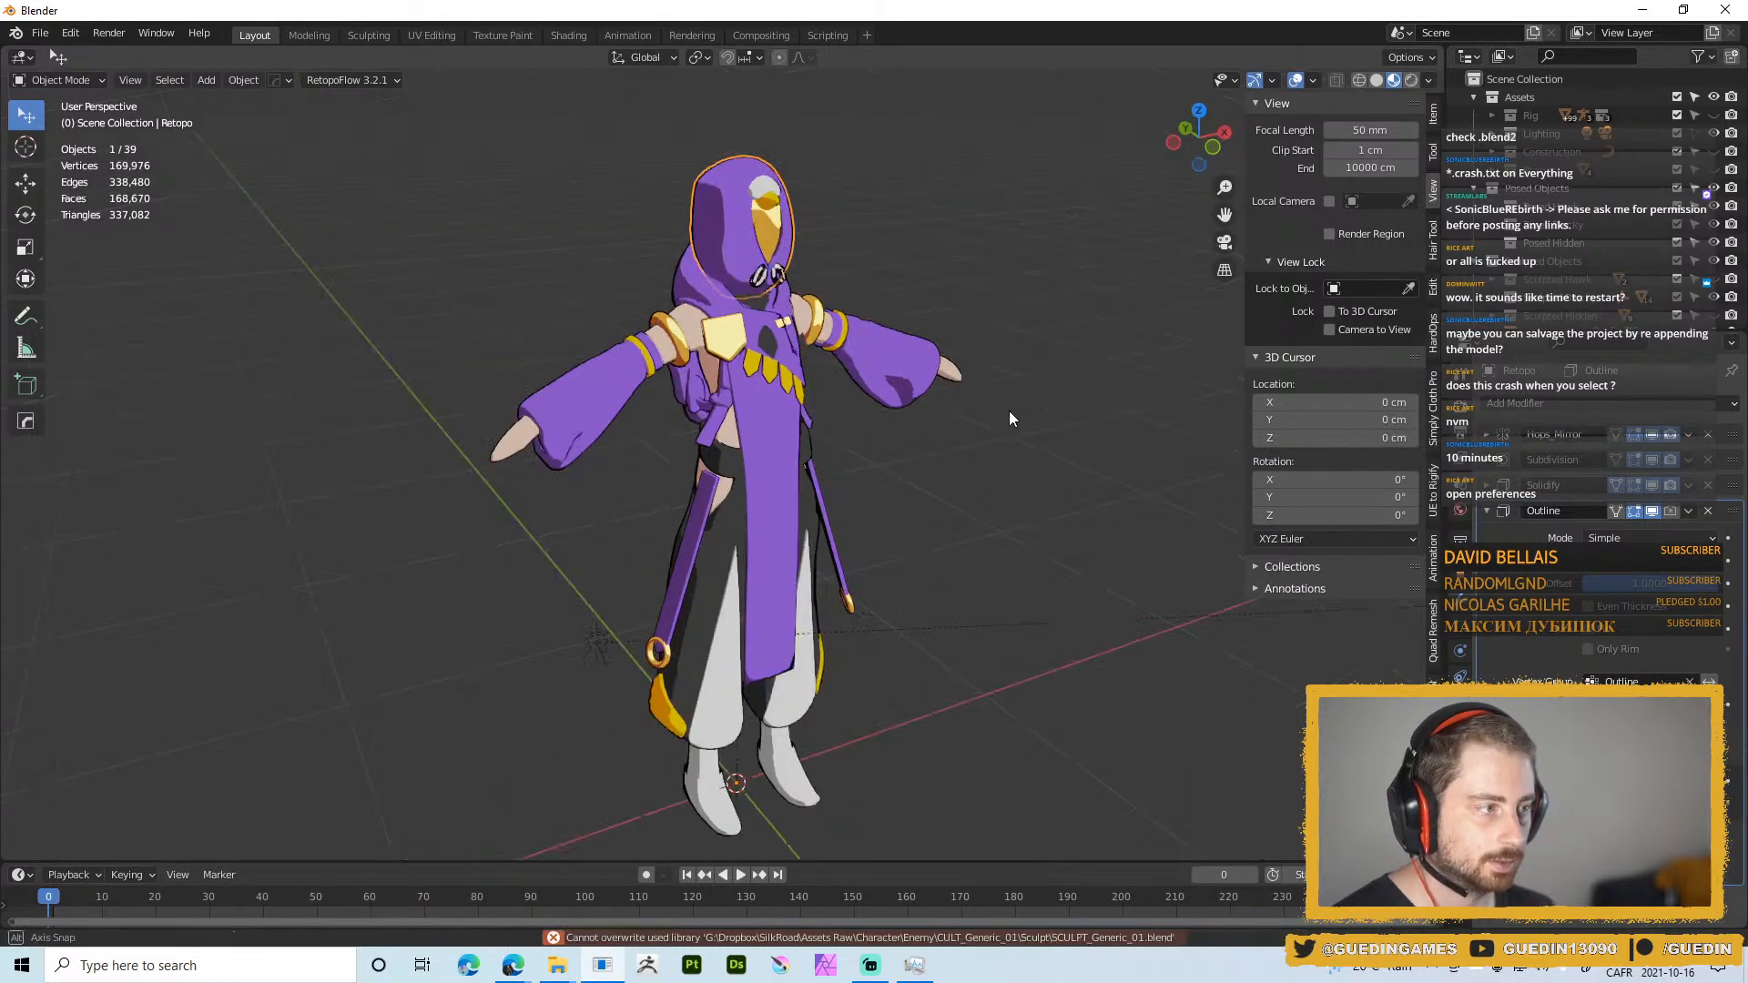
click(1547, 188)
click(1461, 539)
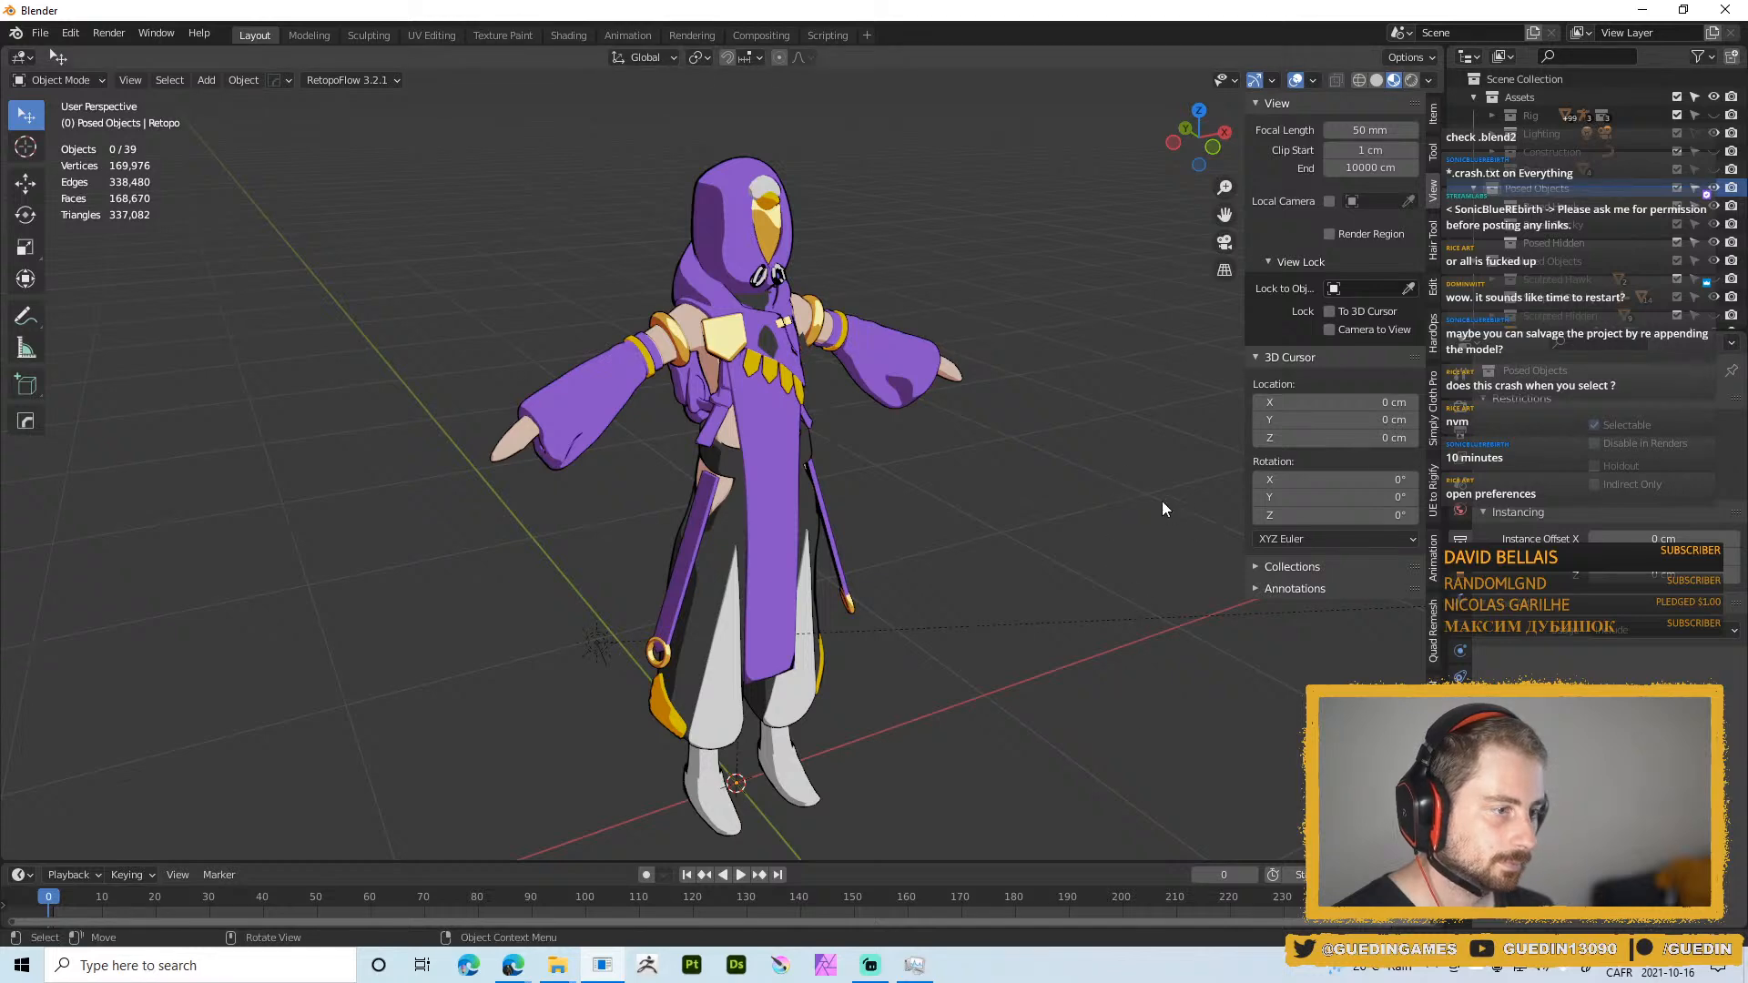
key(ctrl+s)
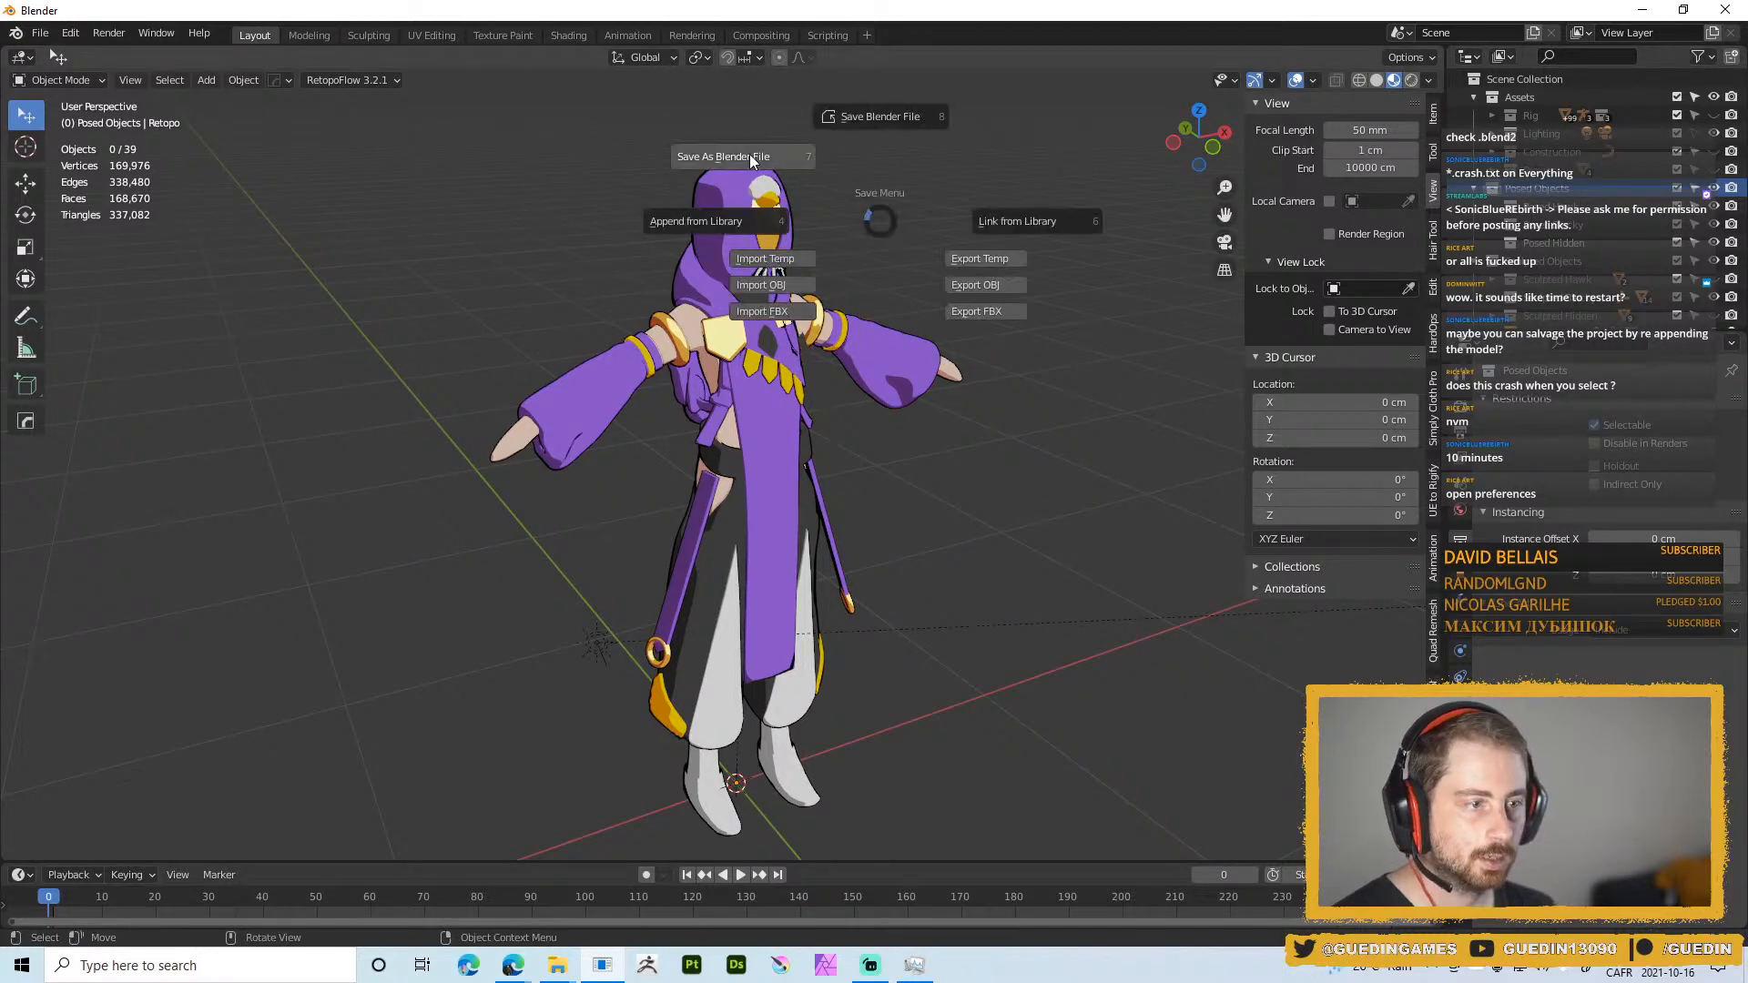
click(696, 157)
key(Escape)
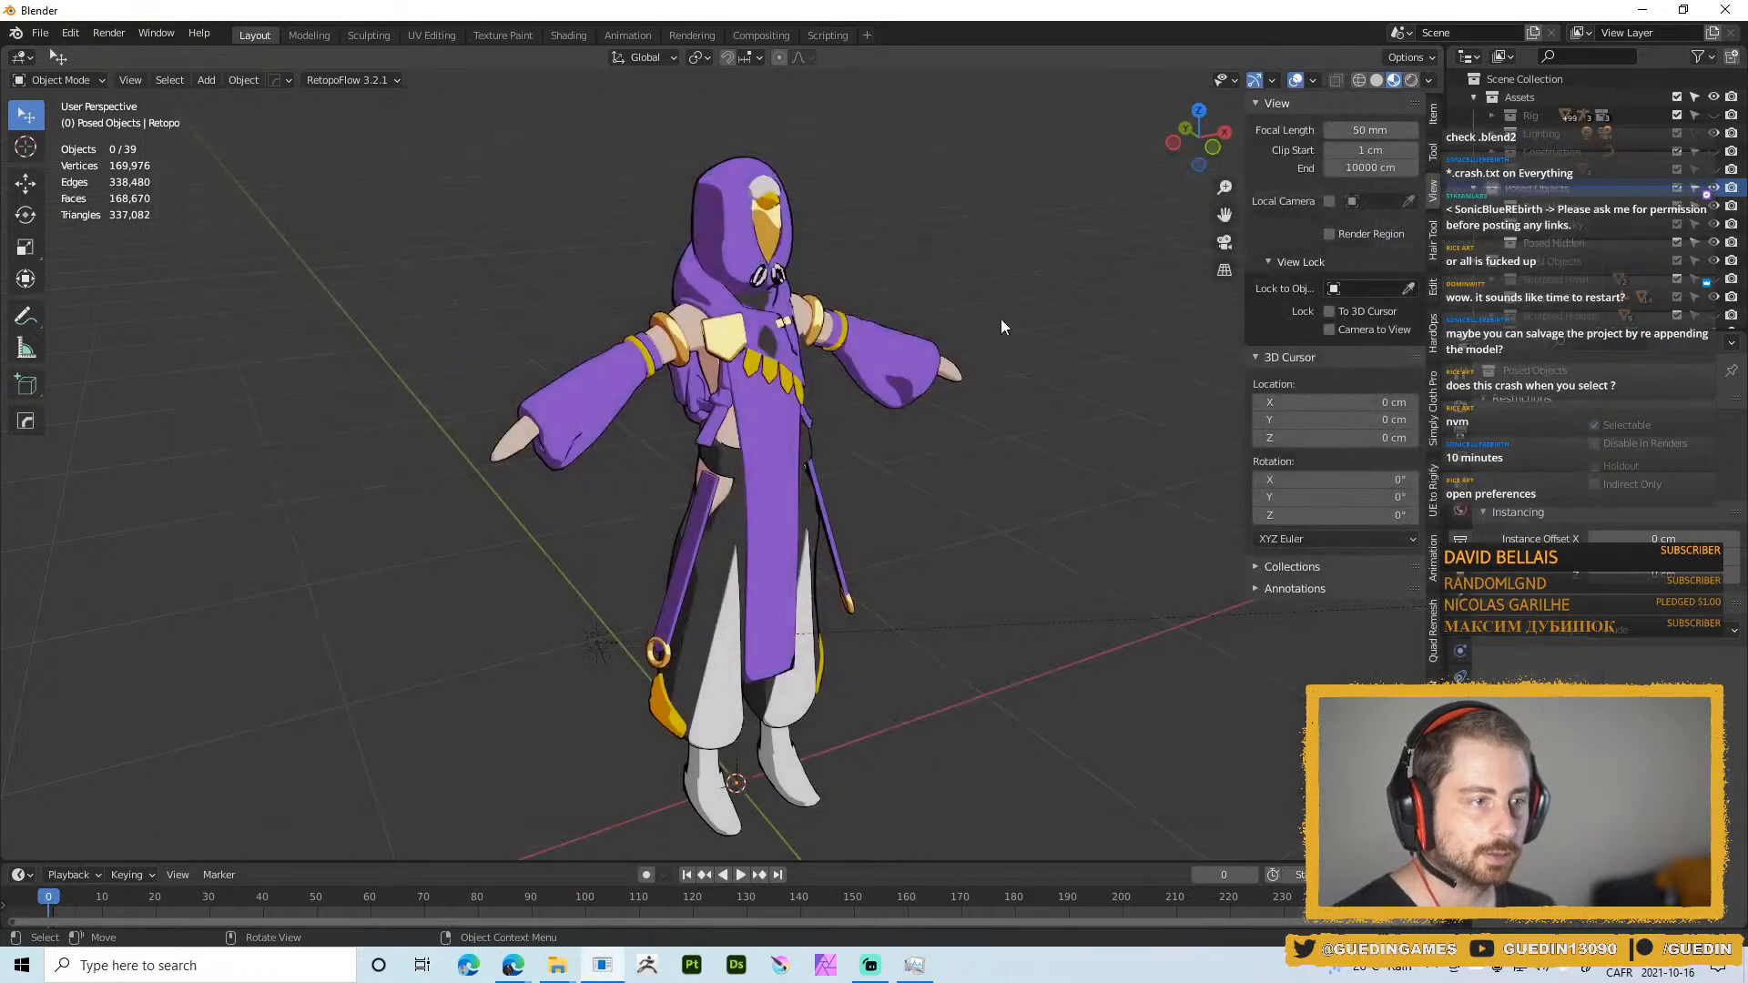
Save the file as SCULPT_Generic_01_01.blend in the Sculpt folder
key(ctrl+s)
click(888, 260)
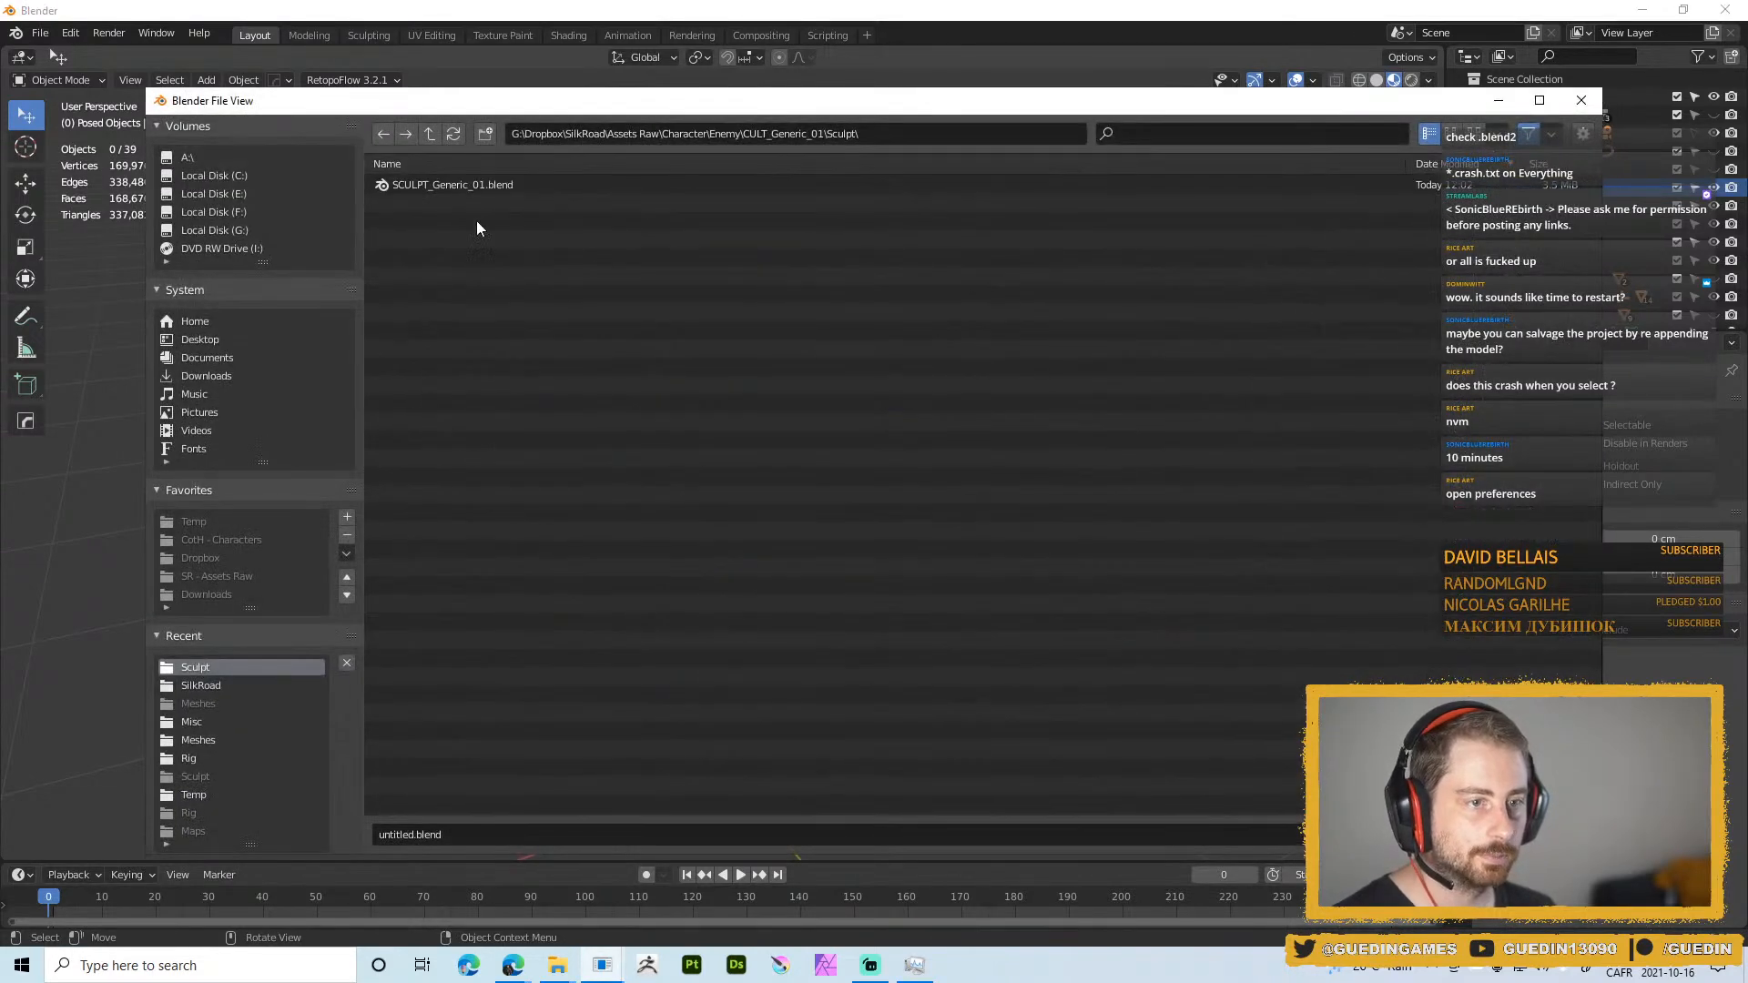
click(470, 187)
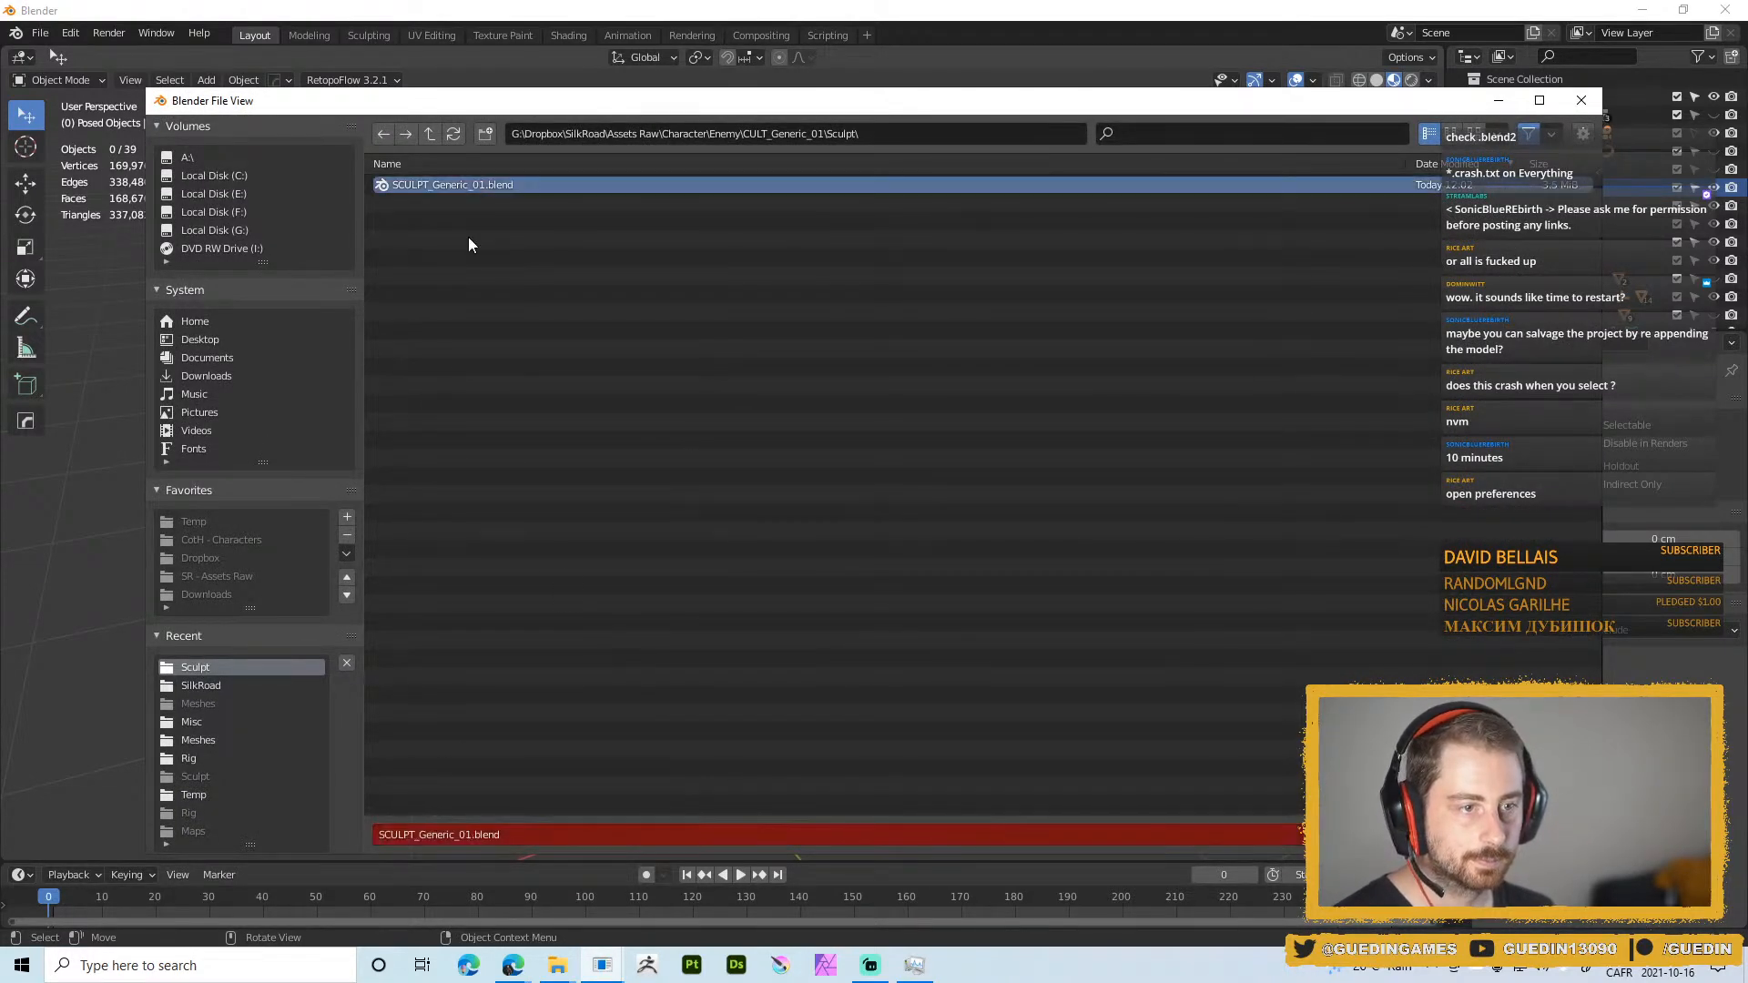
click(470, 836)
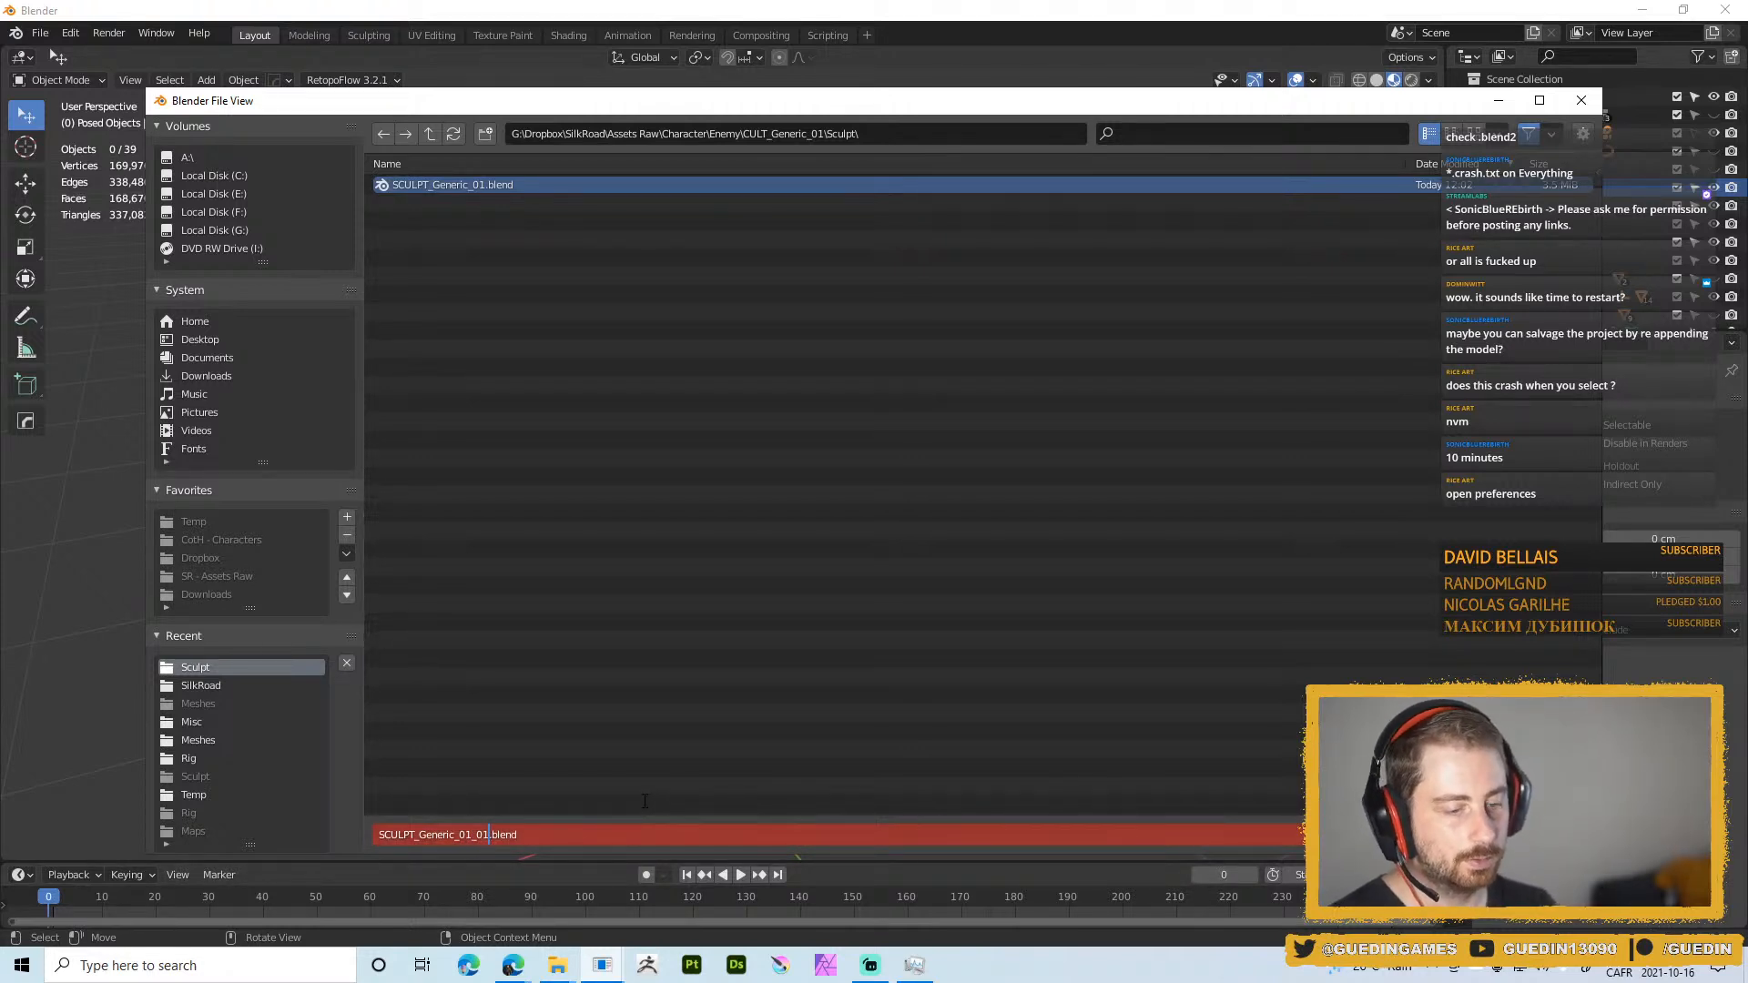
key(Return)
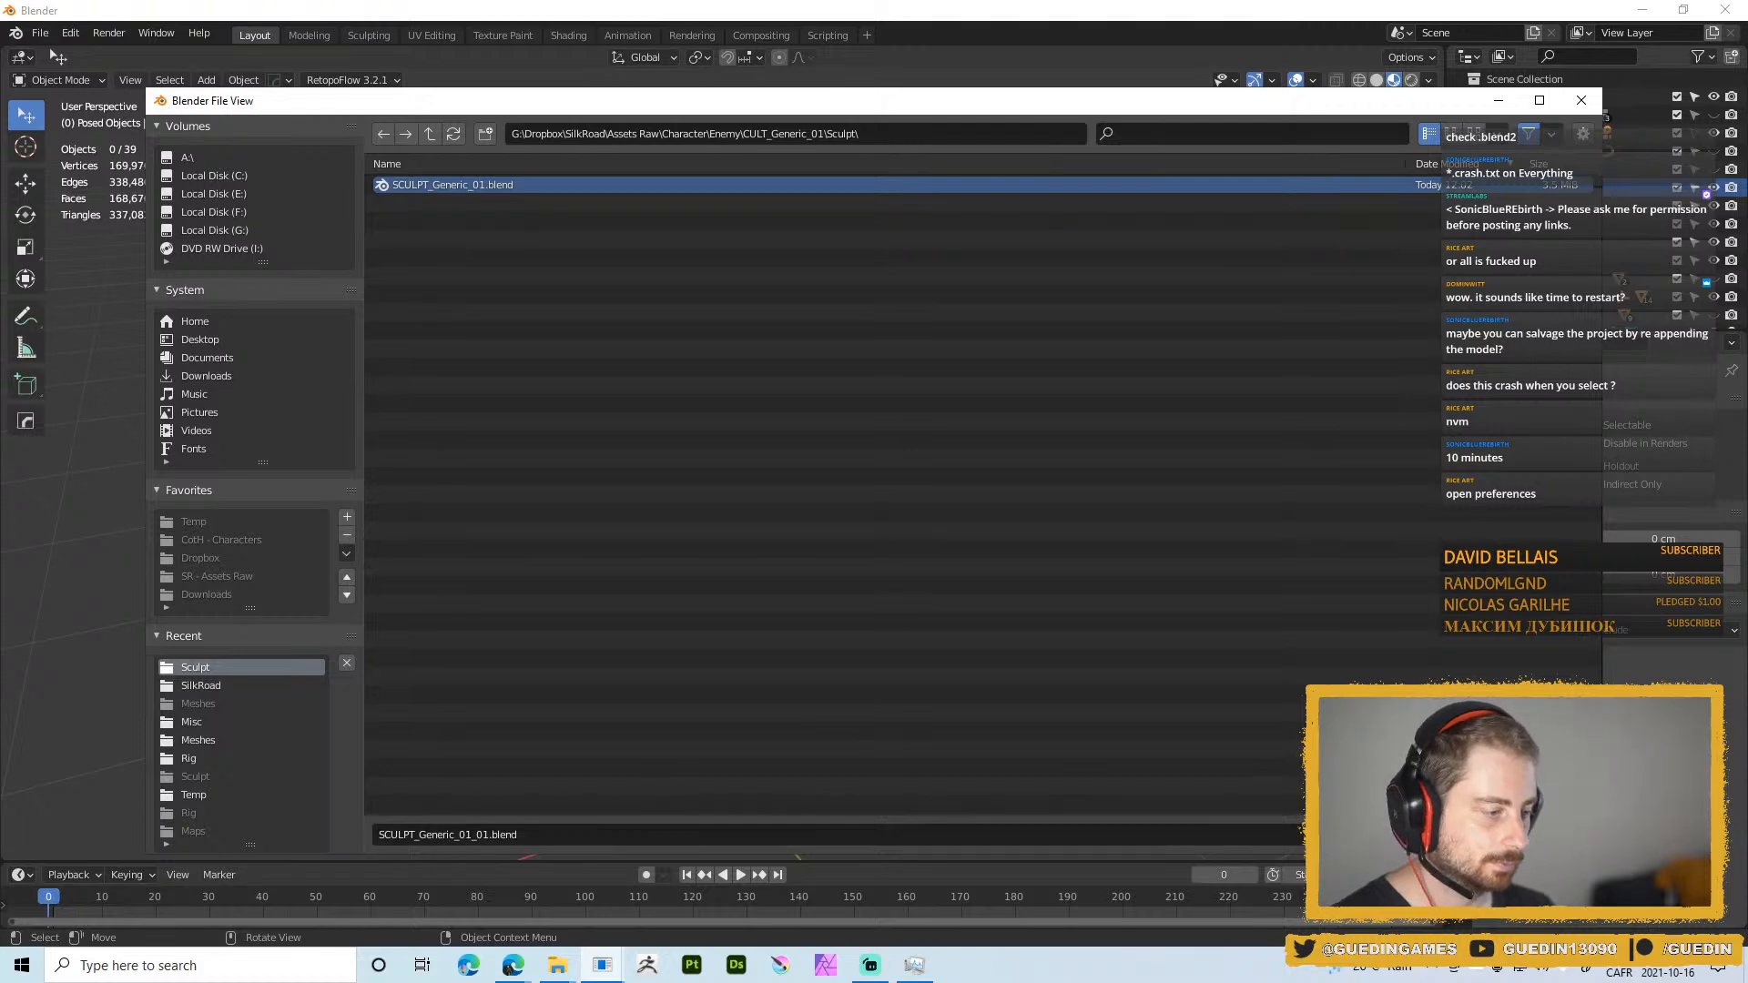
key(Return)
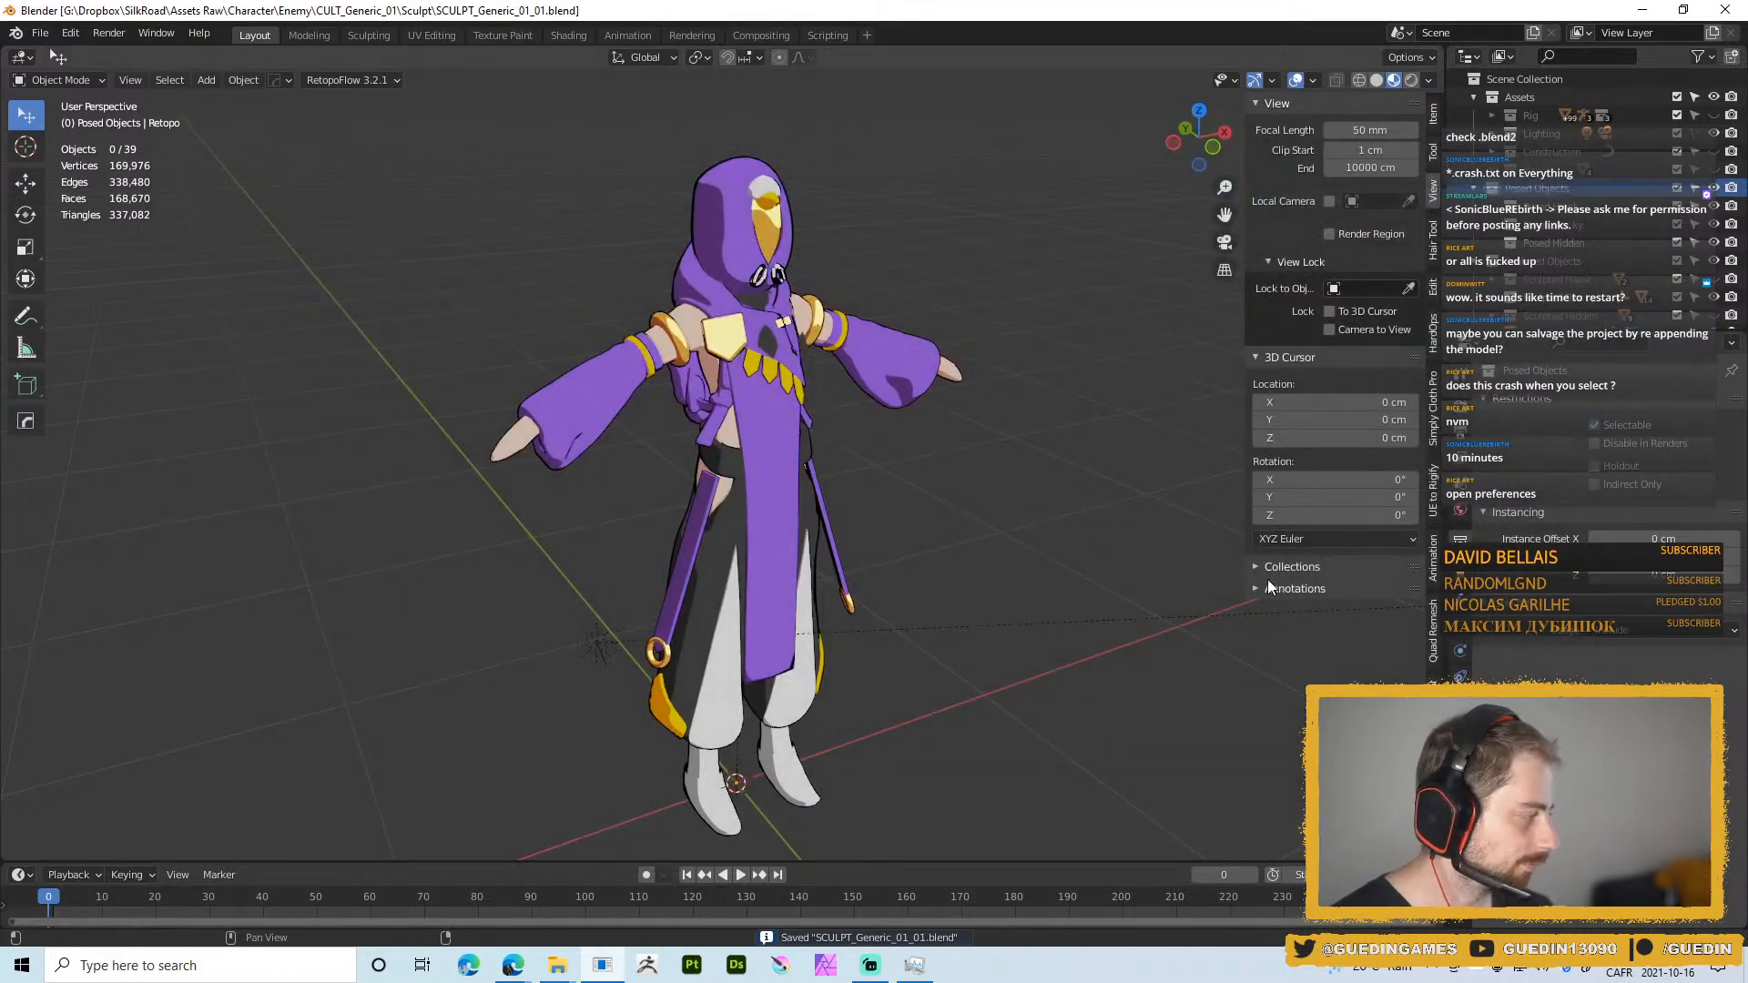
Close Blender and switch to the File Explorer window with the crash search results
click(1728, 9)
mouse_move(557, 965)
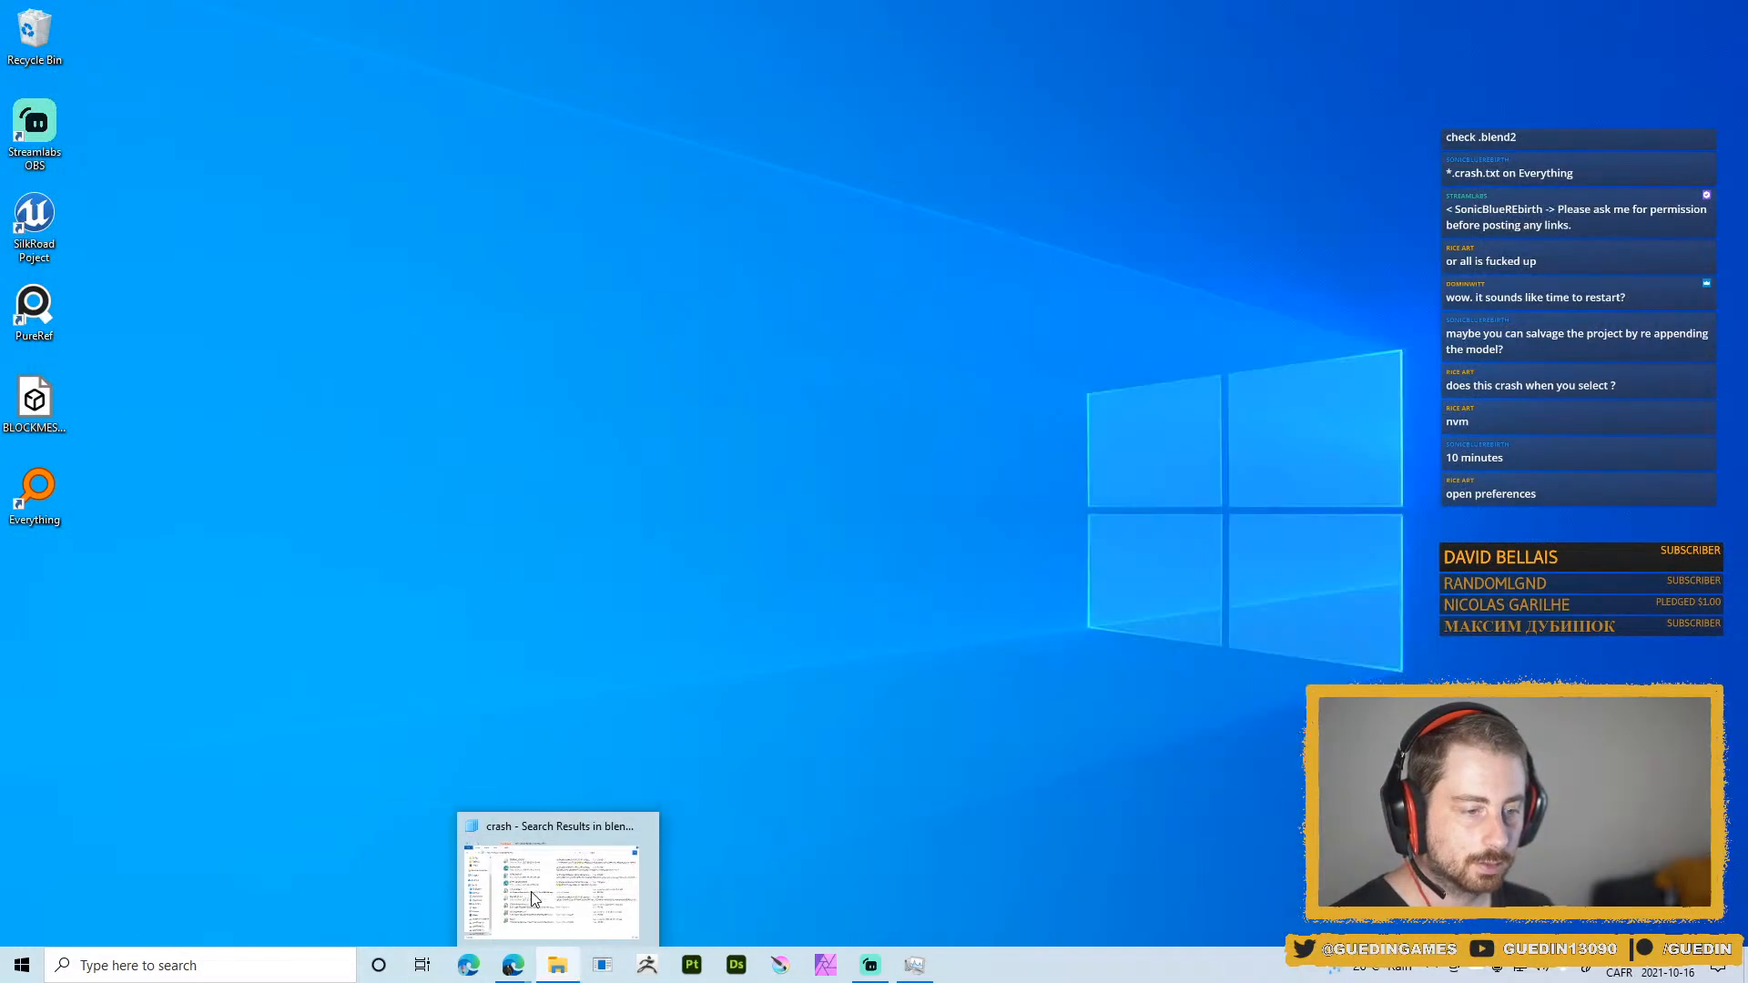
click(462, 892)
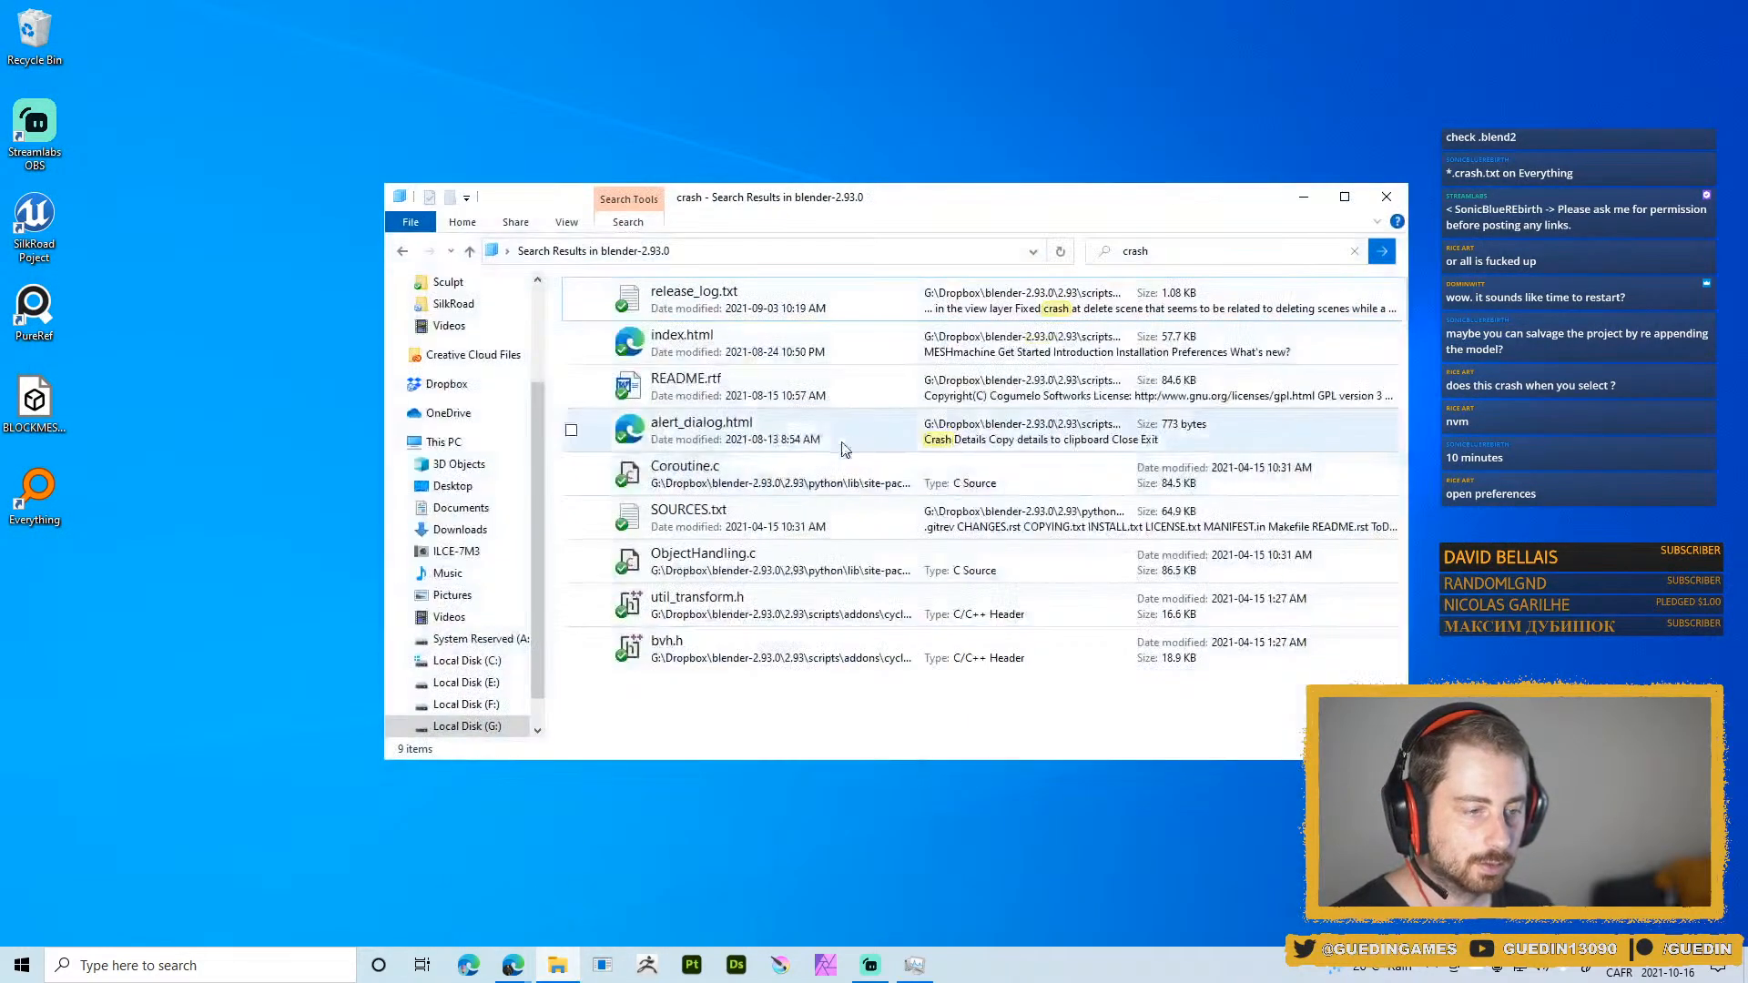
Look through the blender-2.92.0-windows64 folder and the 2.93 folder of blender-2.93.0 in Dropbox
scroll(426, 434, up, 1)
click(439, 406)
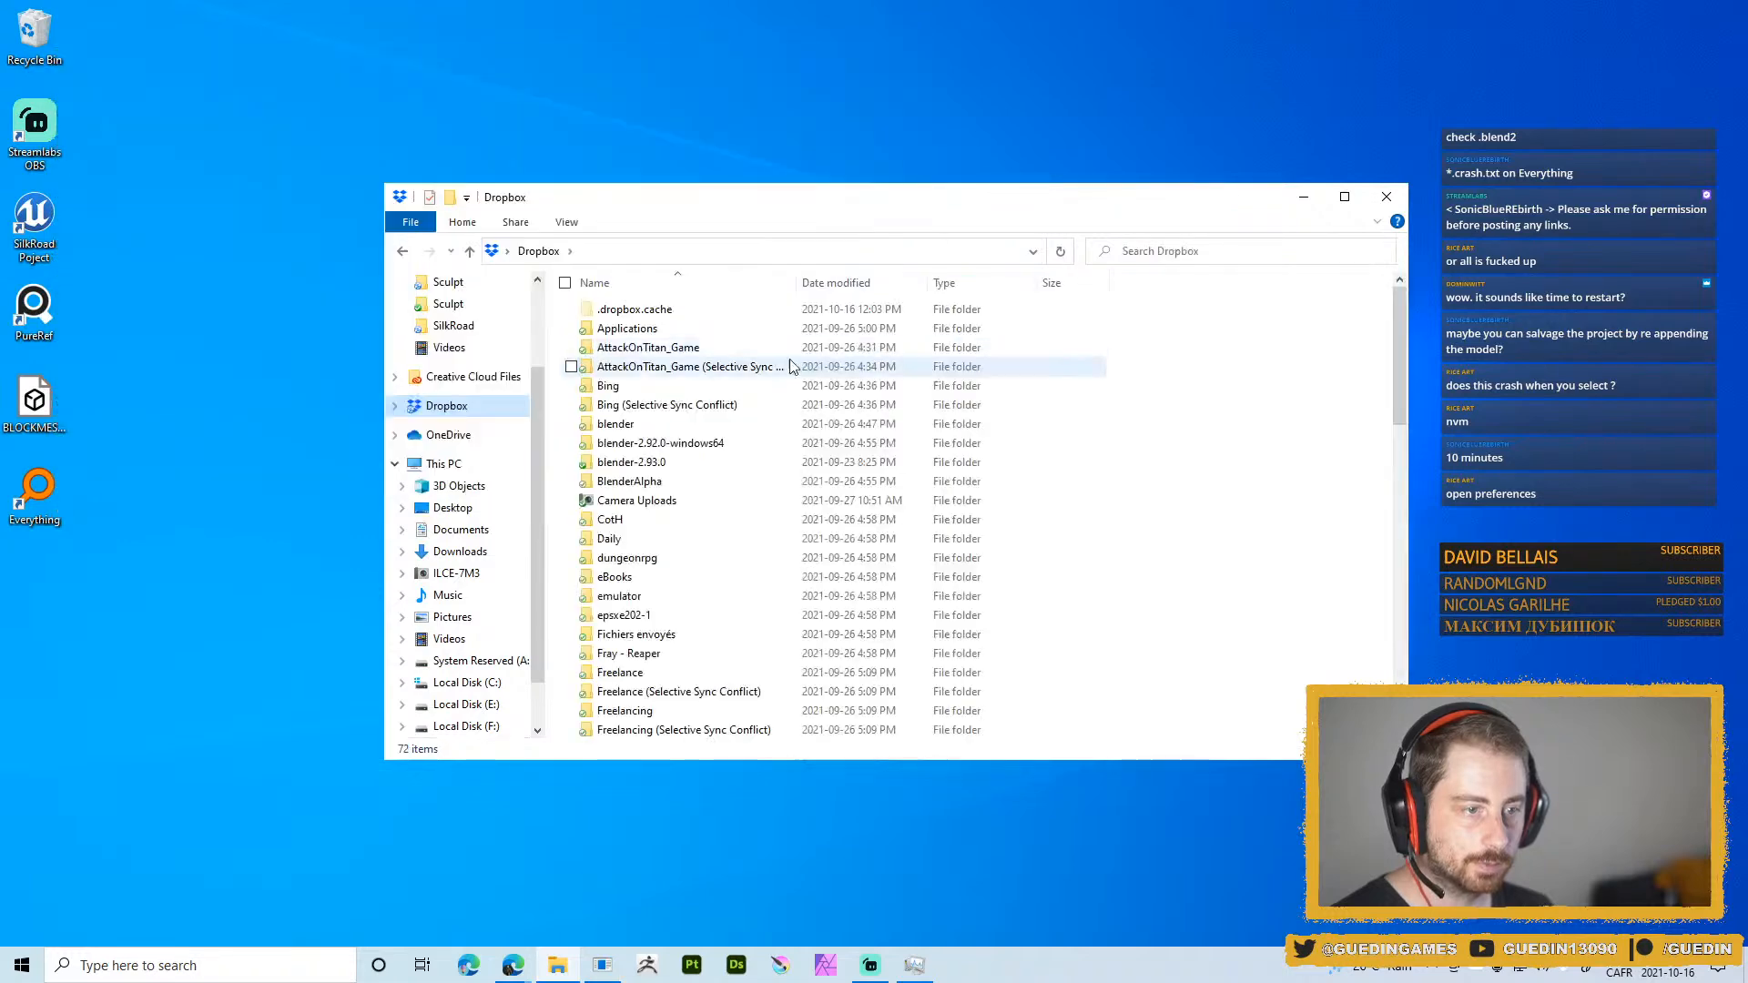
double_click(648, 444)
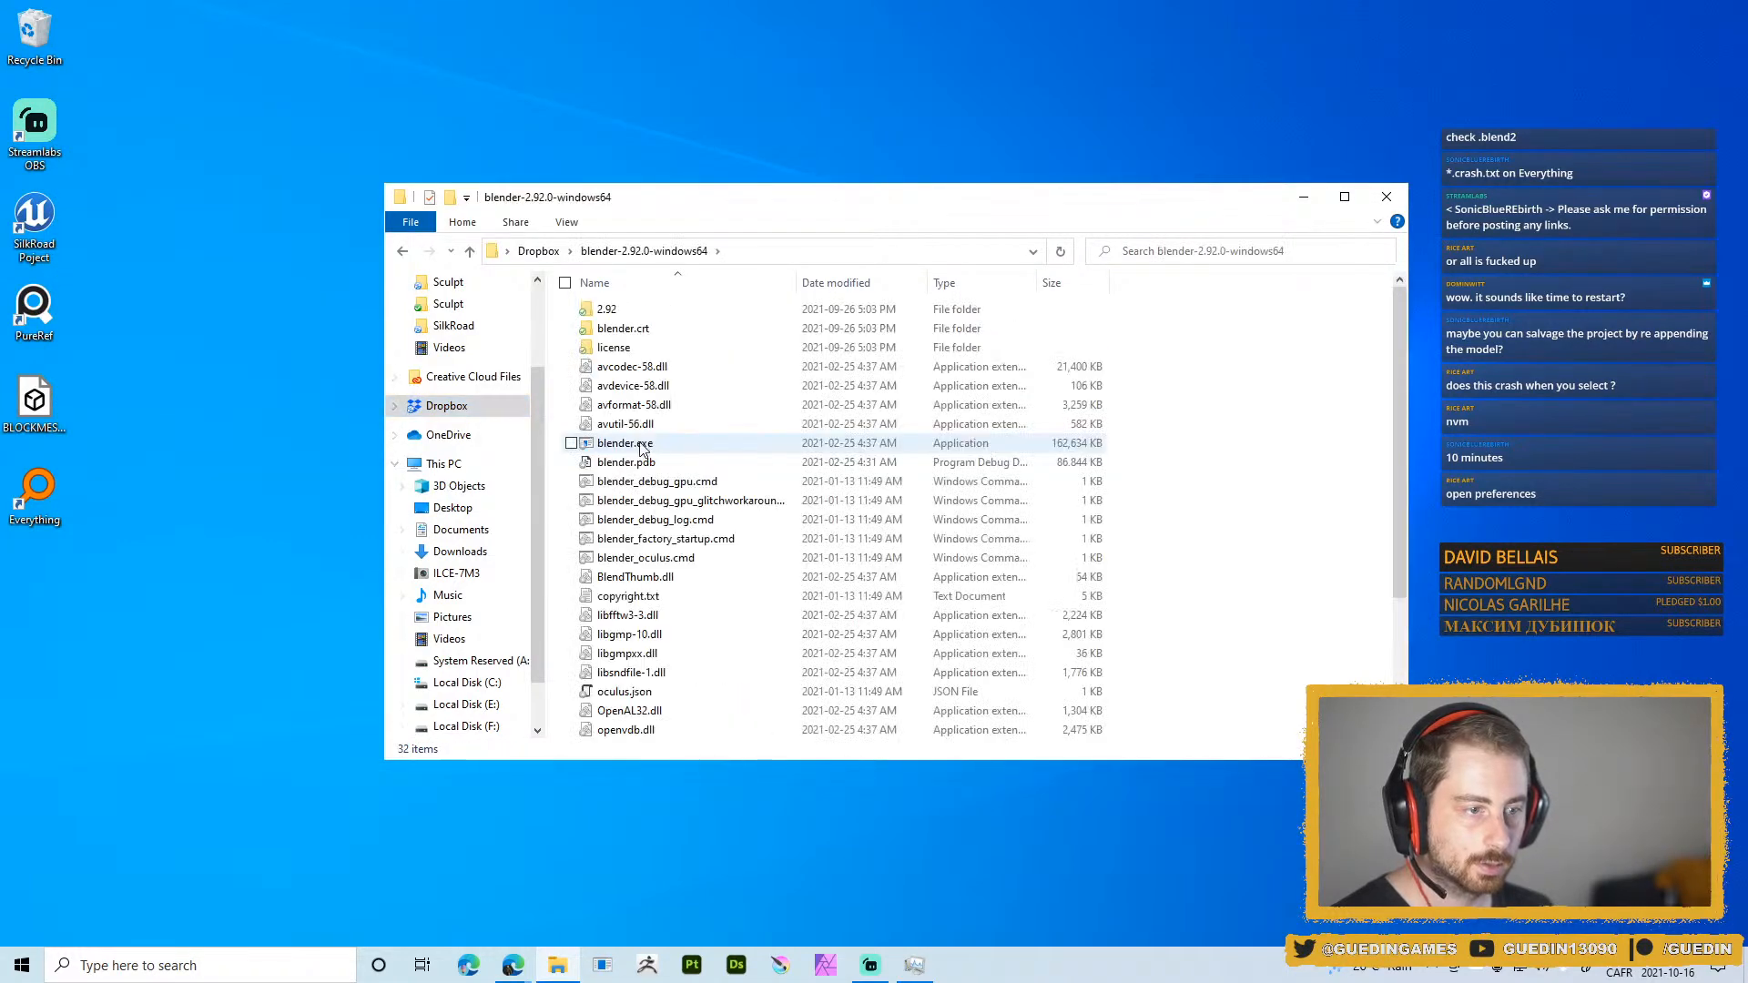
key(alt+Left)
double_click(628, 462)
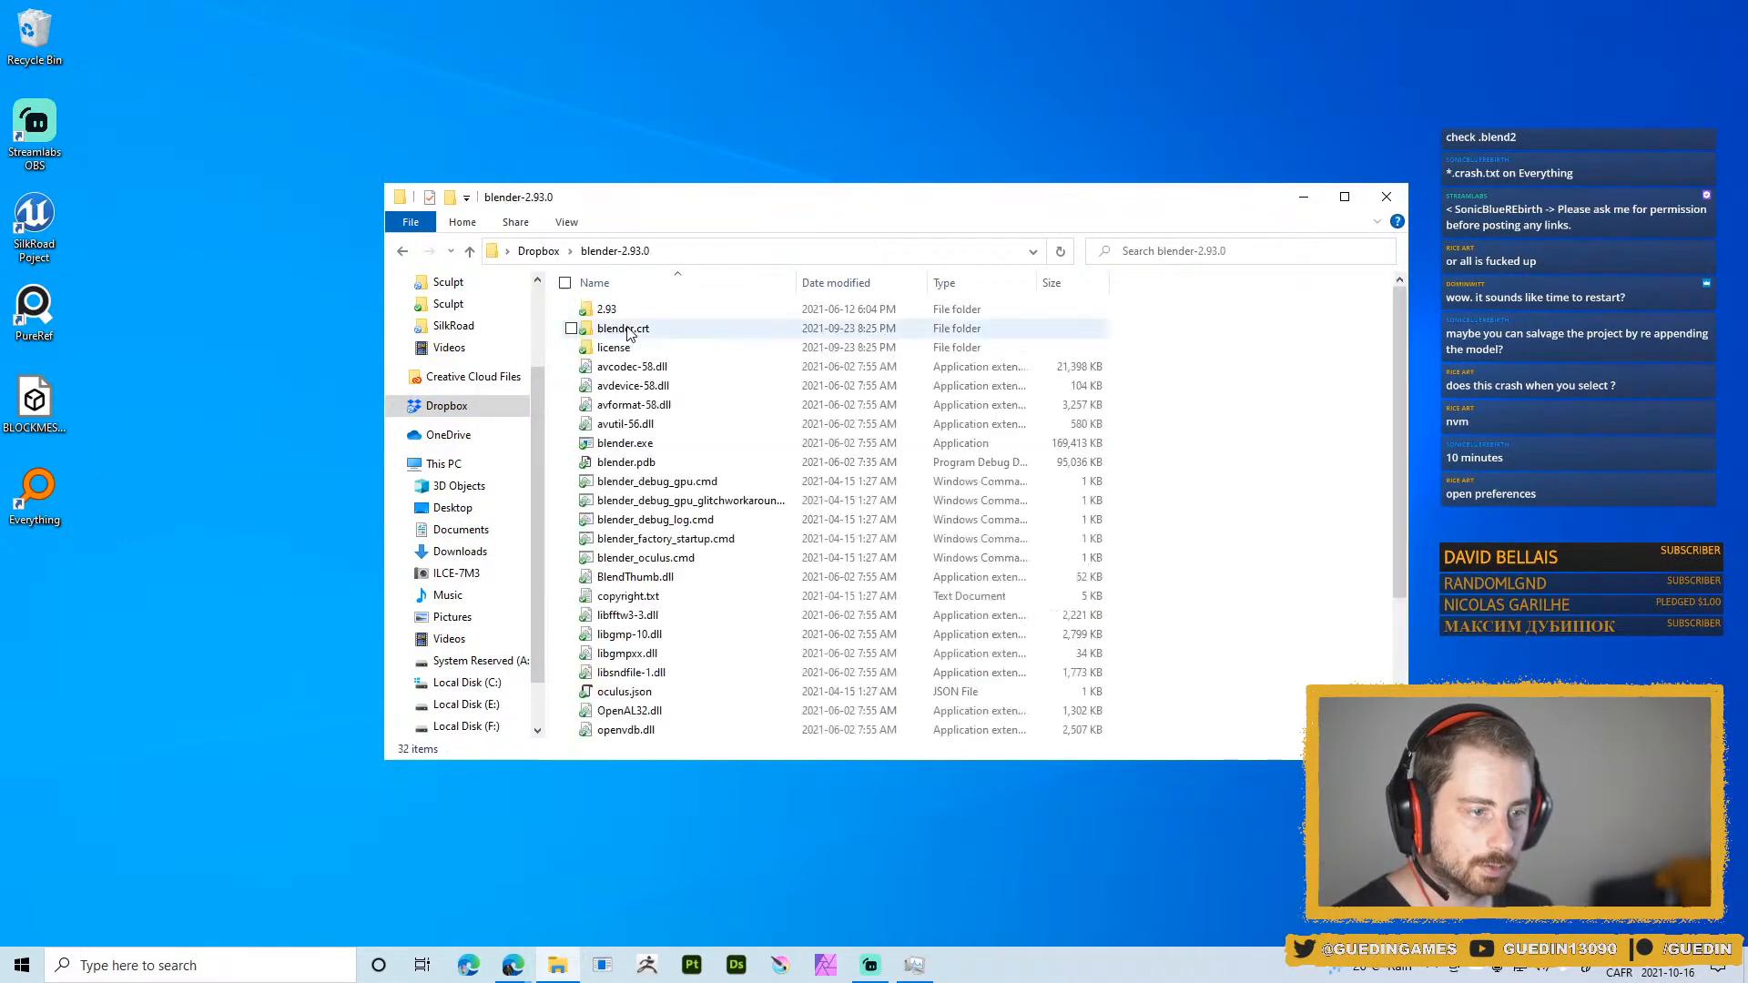
double_click(625, 309)
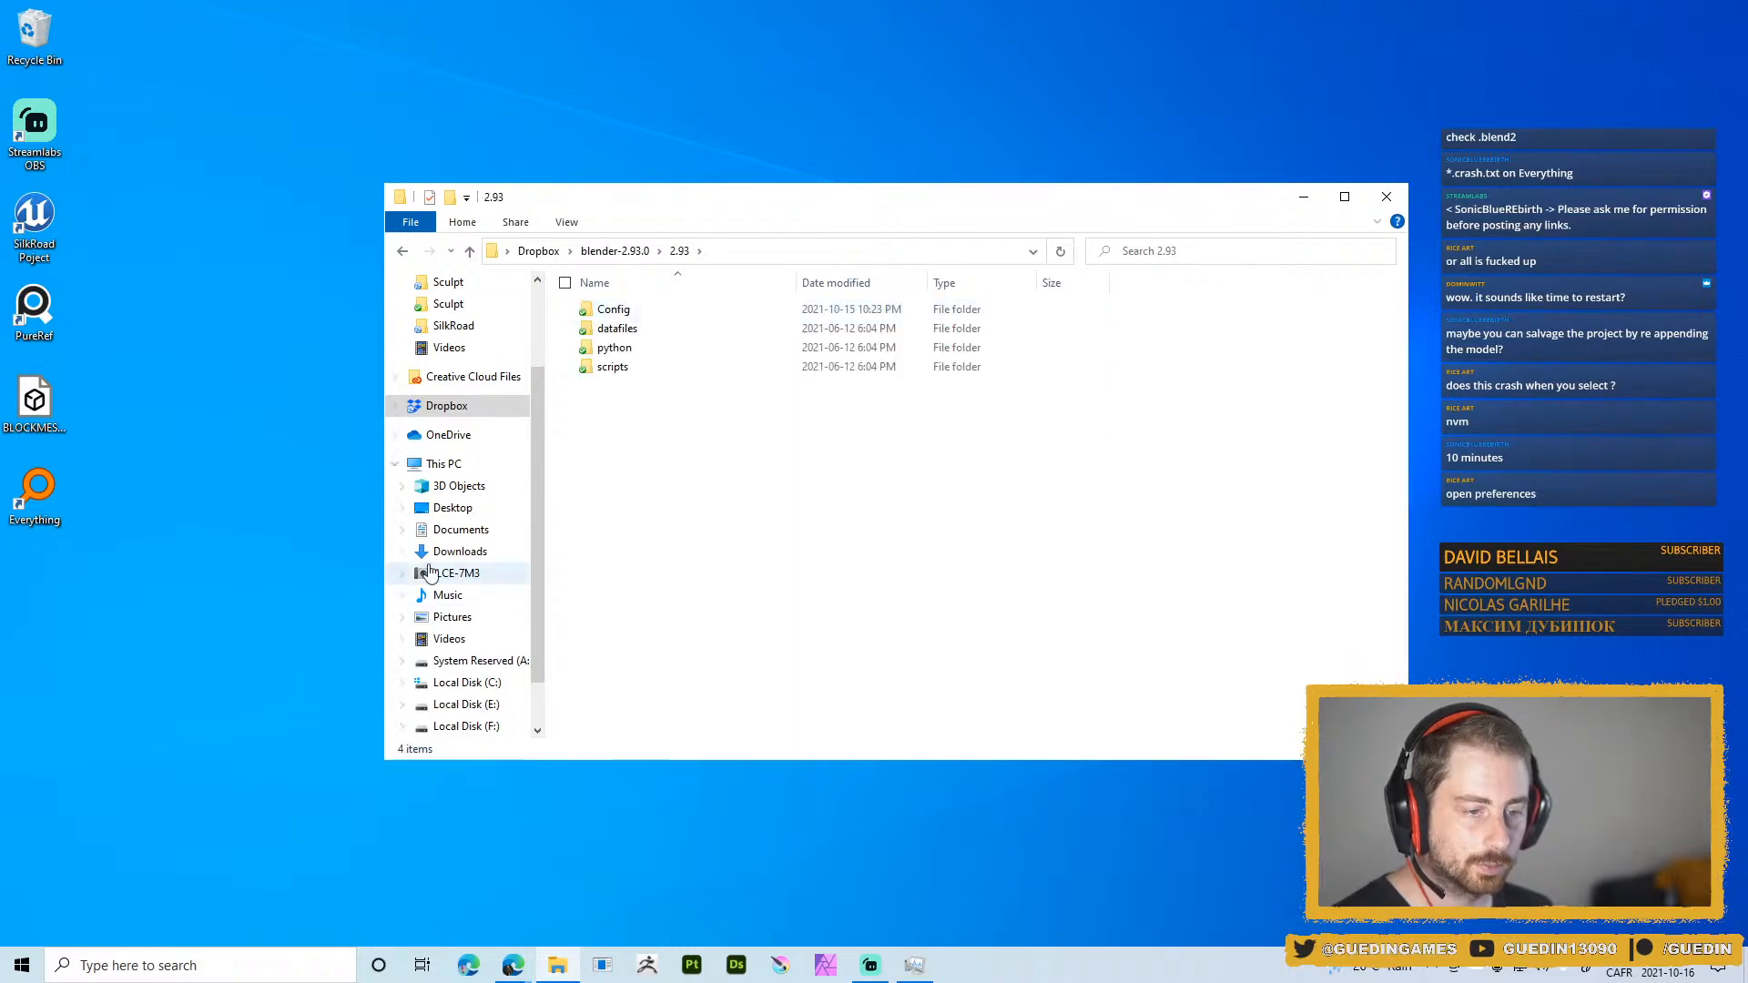
Open the Sculpt folder of CULT_Generic_01 within SilkRoad's Assets Raw, Character, Enemy folders
scroll(446, 473, up, 2)
click(452, 369)
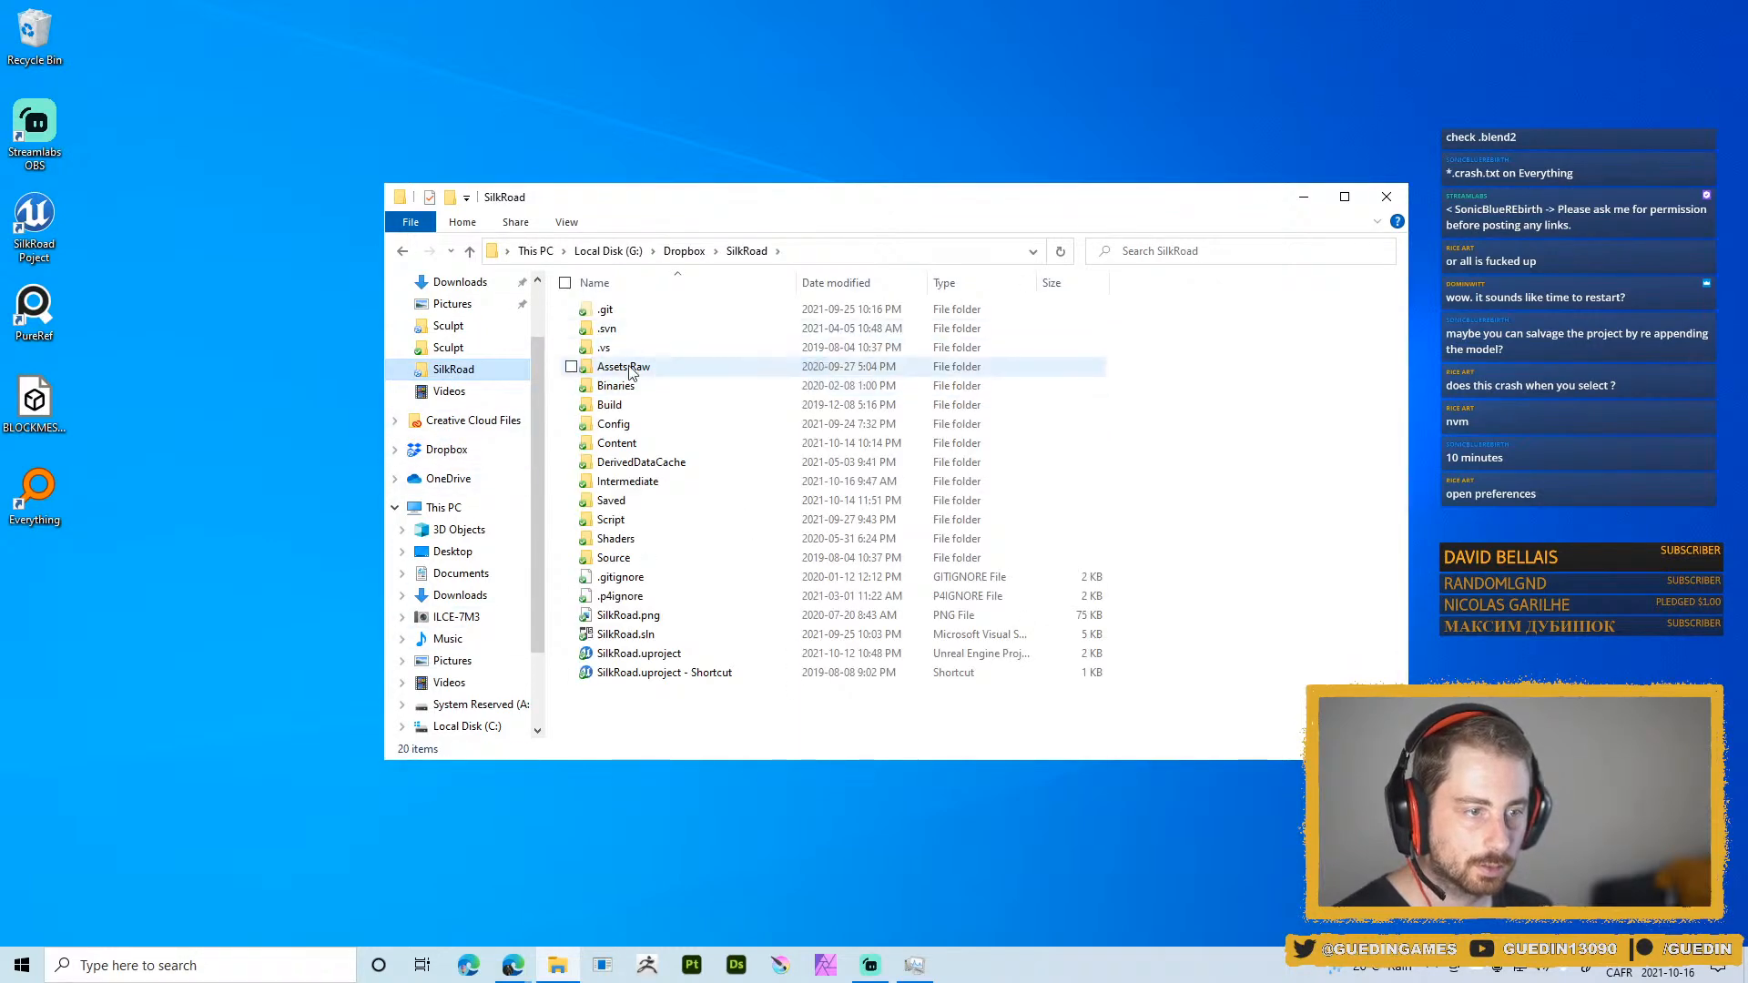
double_click(624, 366)
double_click(614, 310)
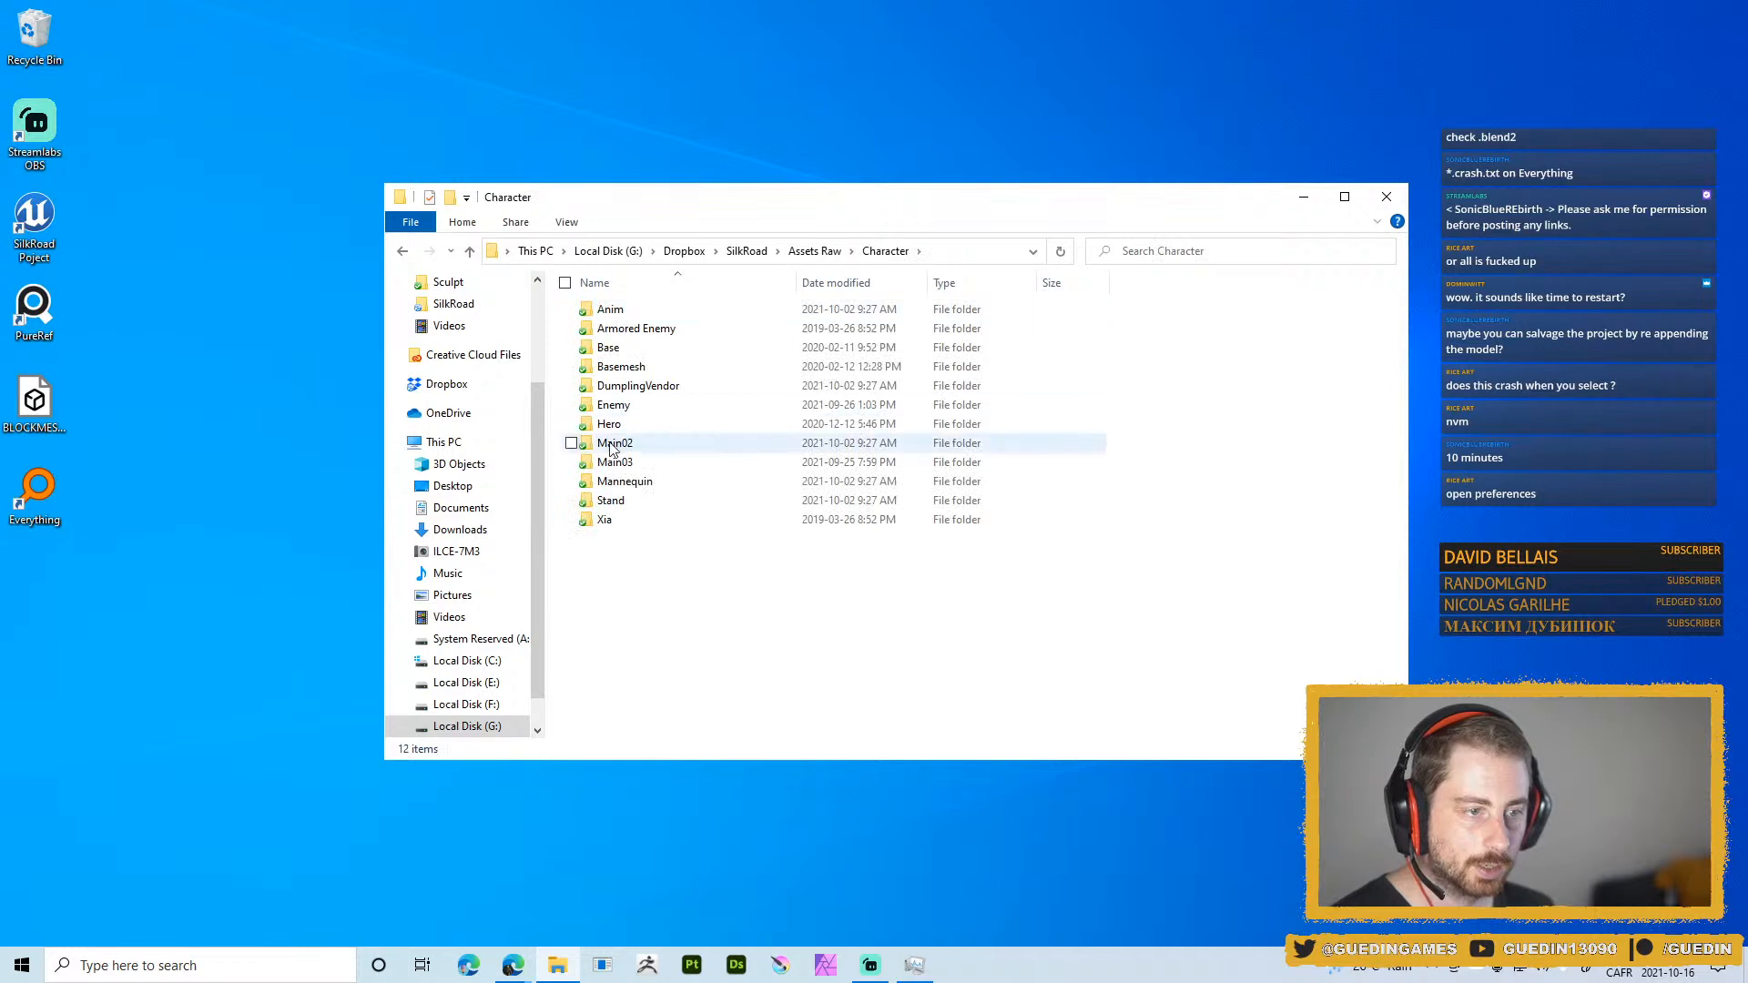
double_click(617, 408)
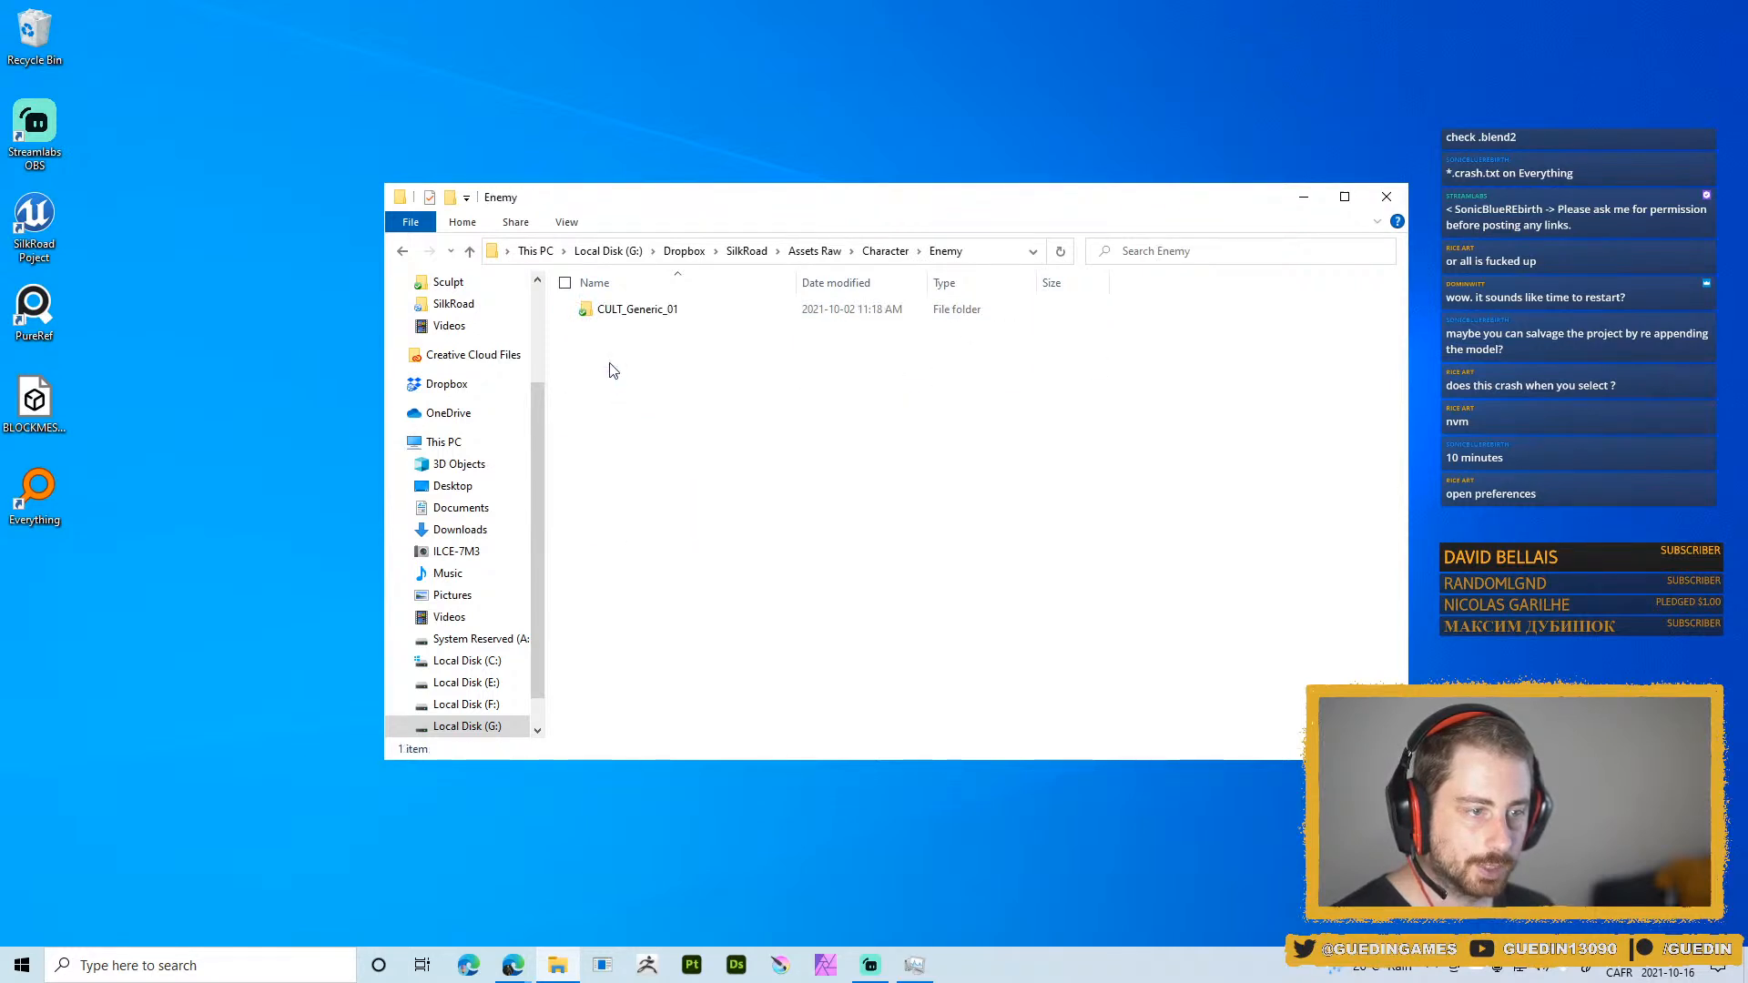
double_click(637, 311)
double_click(626, 332)
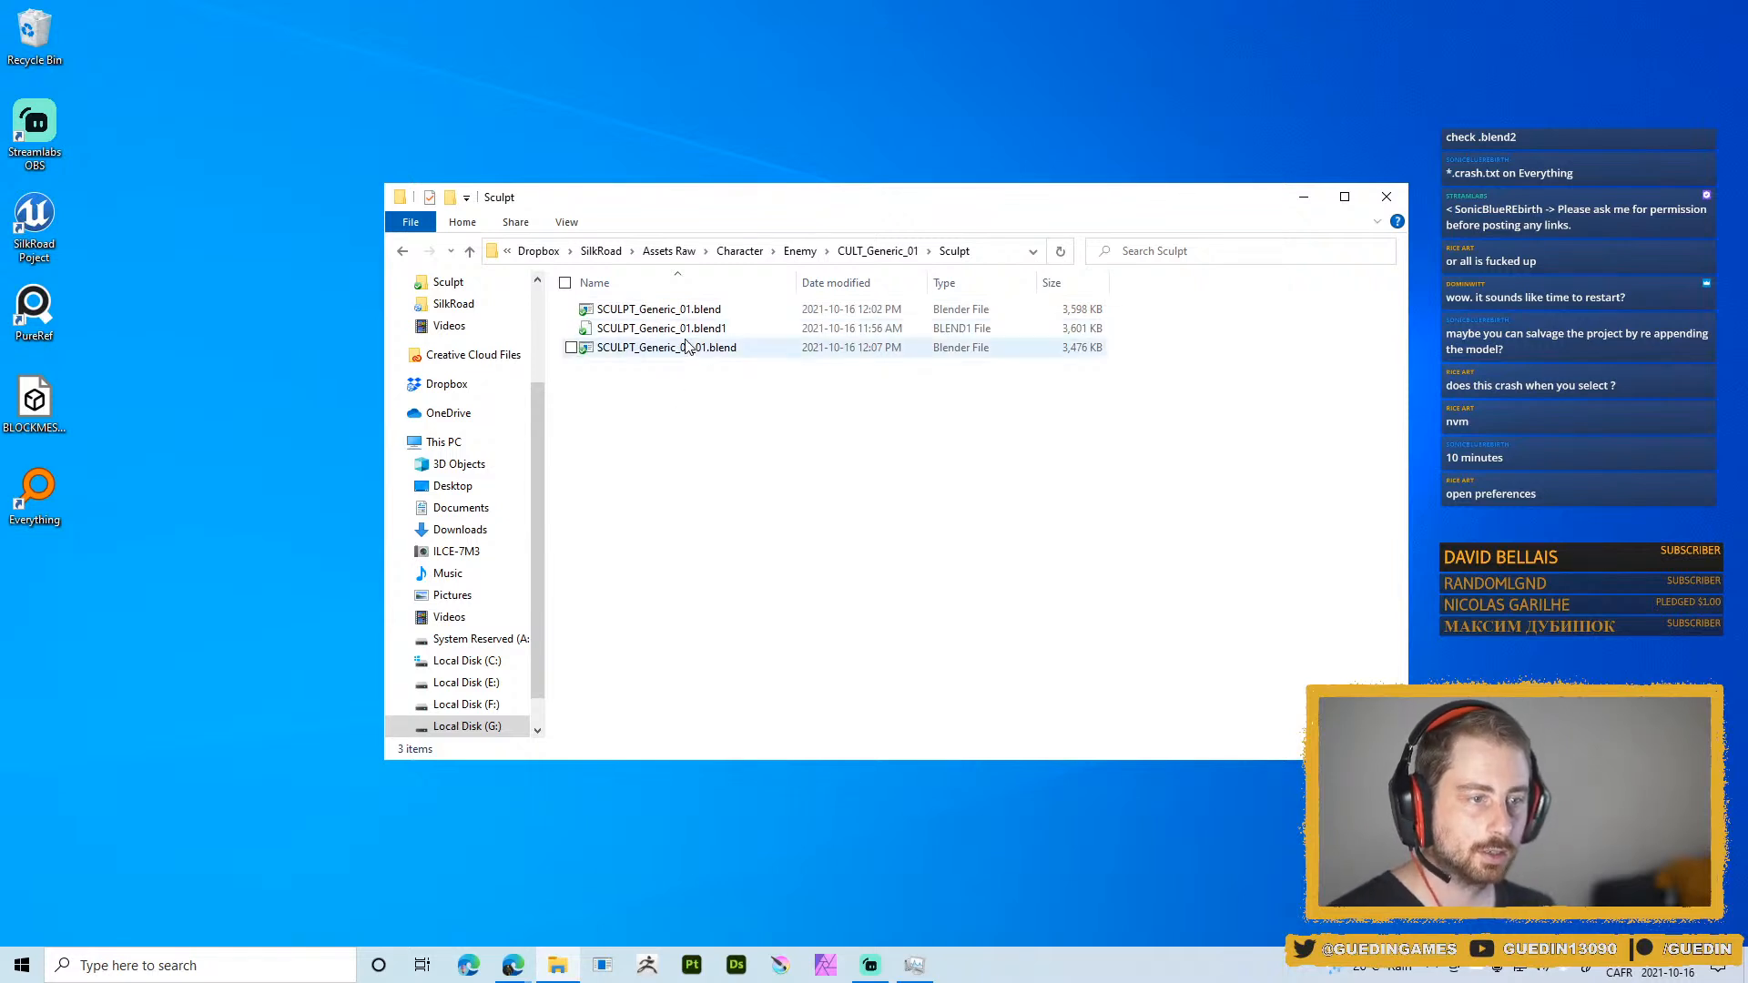
Move SCULPT_Generic_01.blend and SCULPT_Generic_01.blend1 out of the Sculpt folder onto the desktop
click(729, 328)
ctrl+click(725, 310)
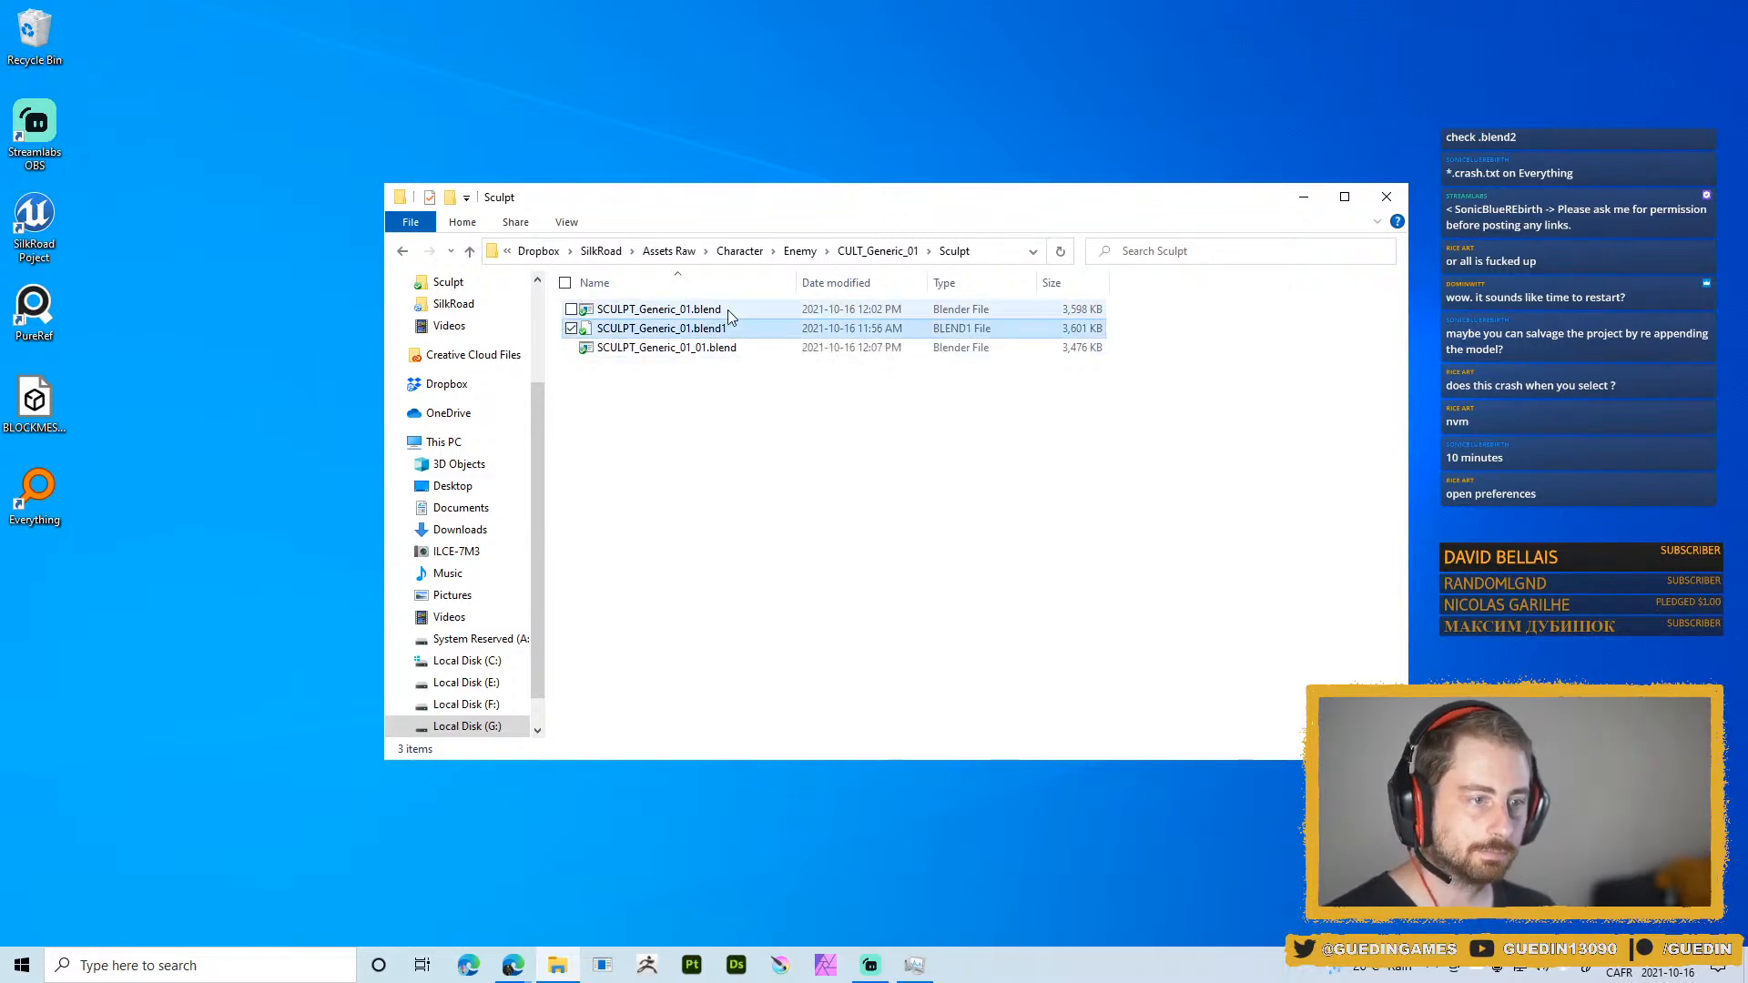
mouse_move(656, 310)
mouse_down()
mouse_move(227, 626)
mouse_move(208, 680)
mouse_up()
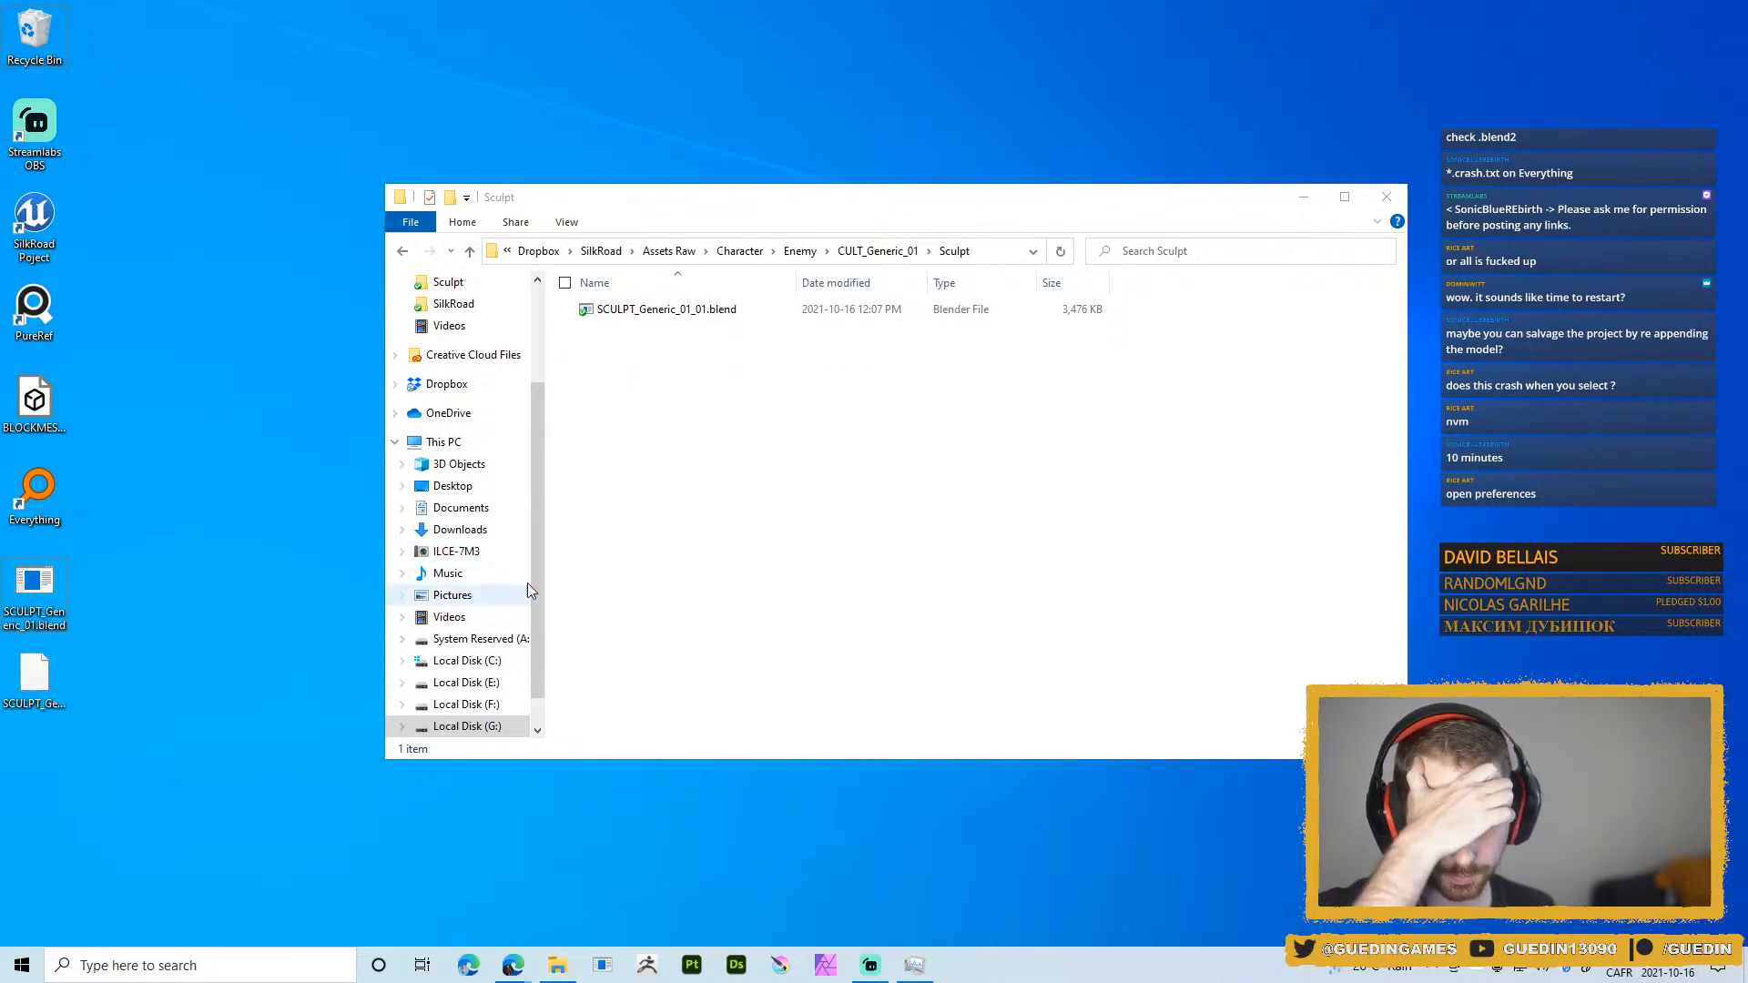
click(842, 473)
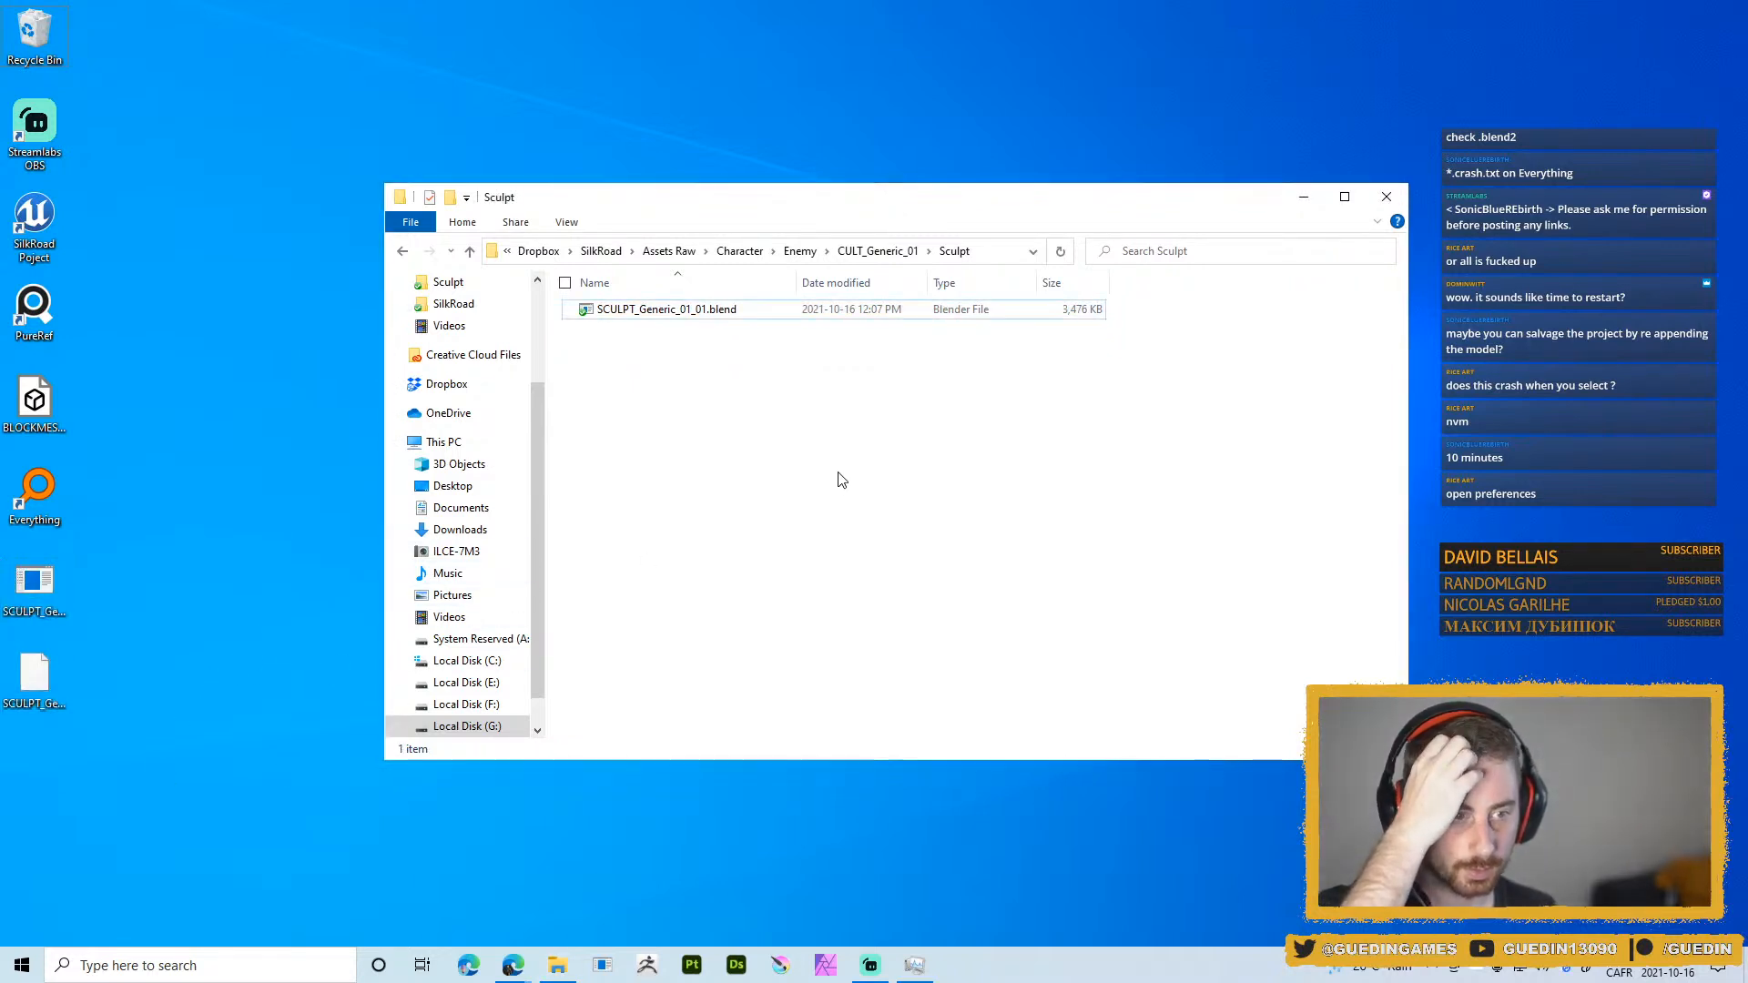
click(1084, 914)
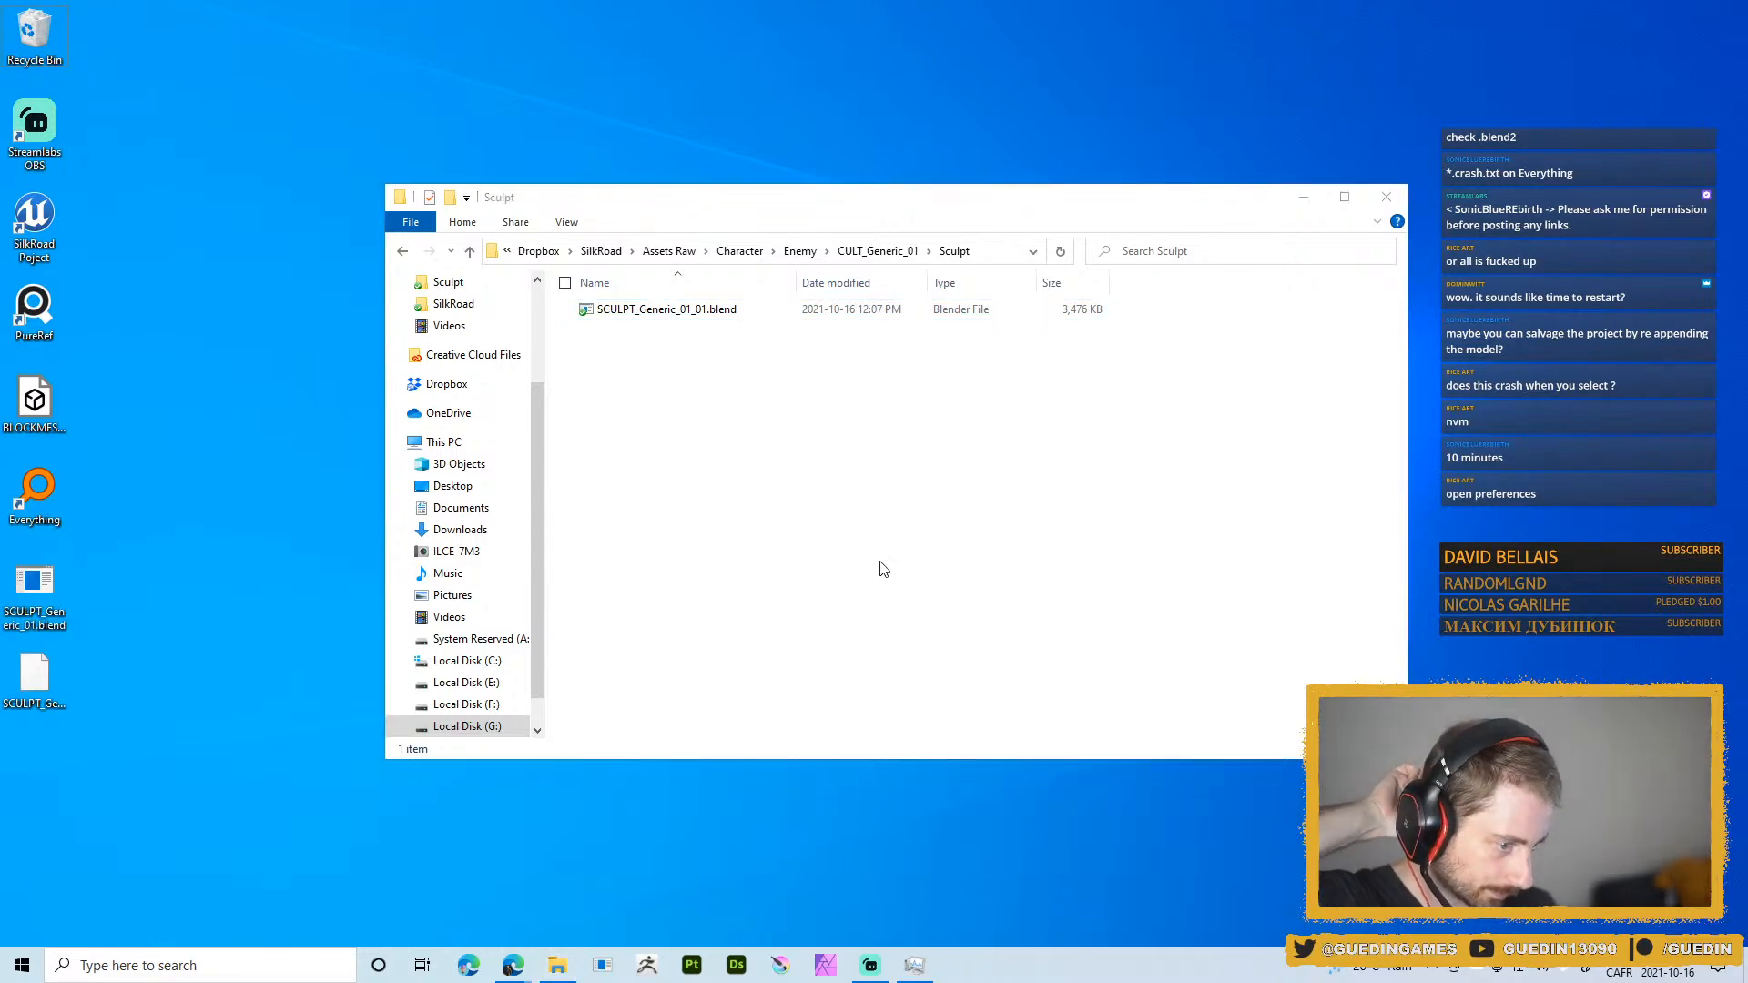
Launch Blender and open the recent file SCULPT_Generic_01_01.blend
click(602, 965)
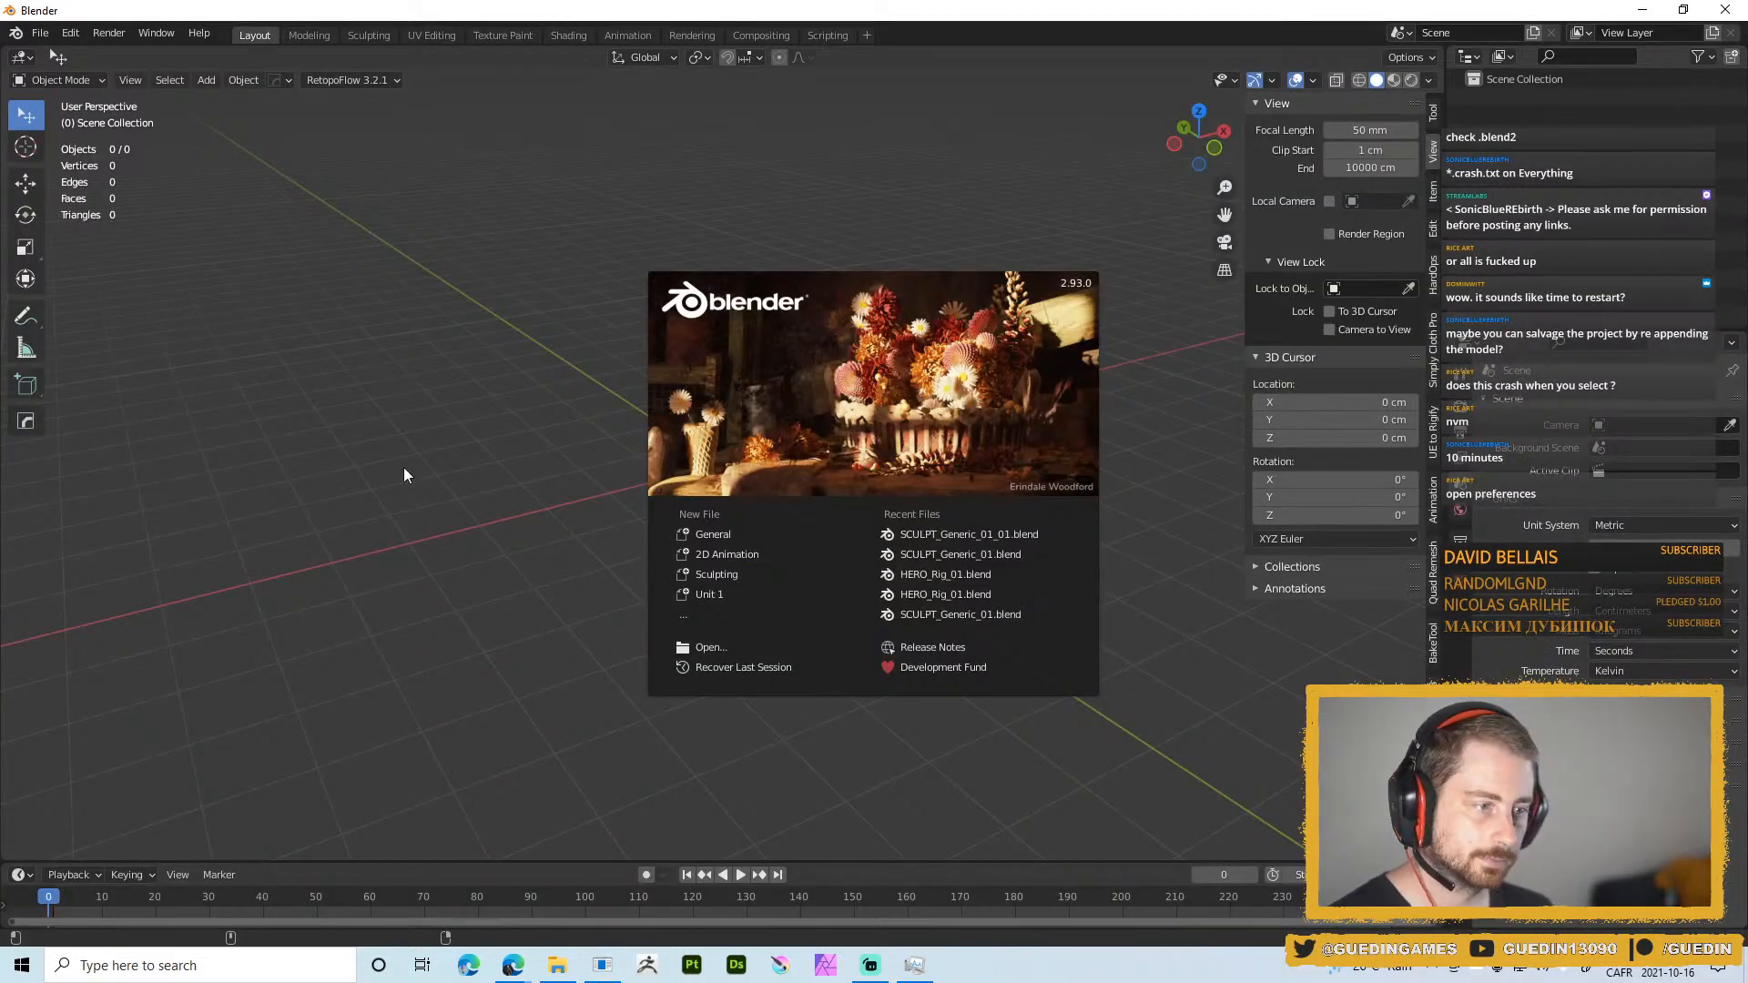
click(964, 535)
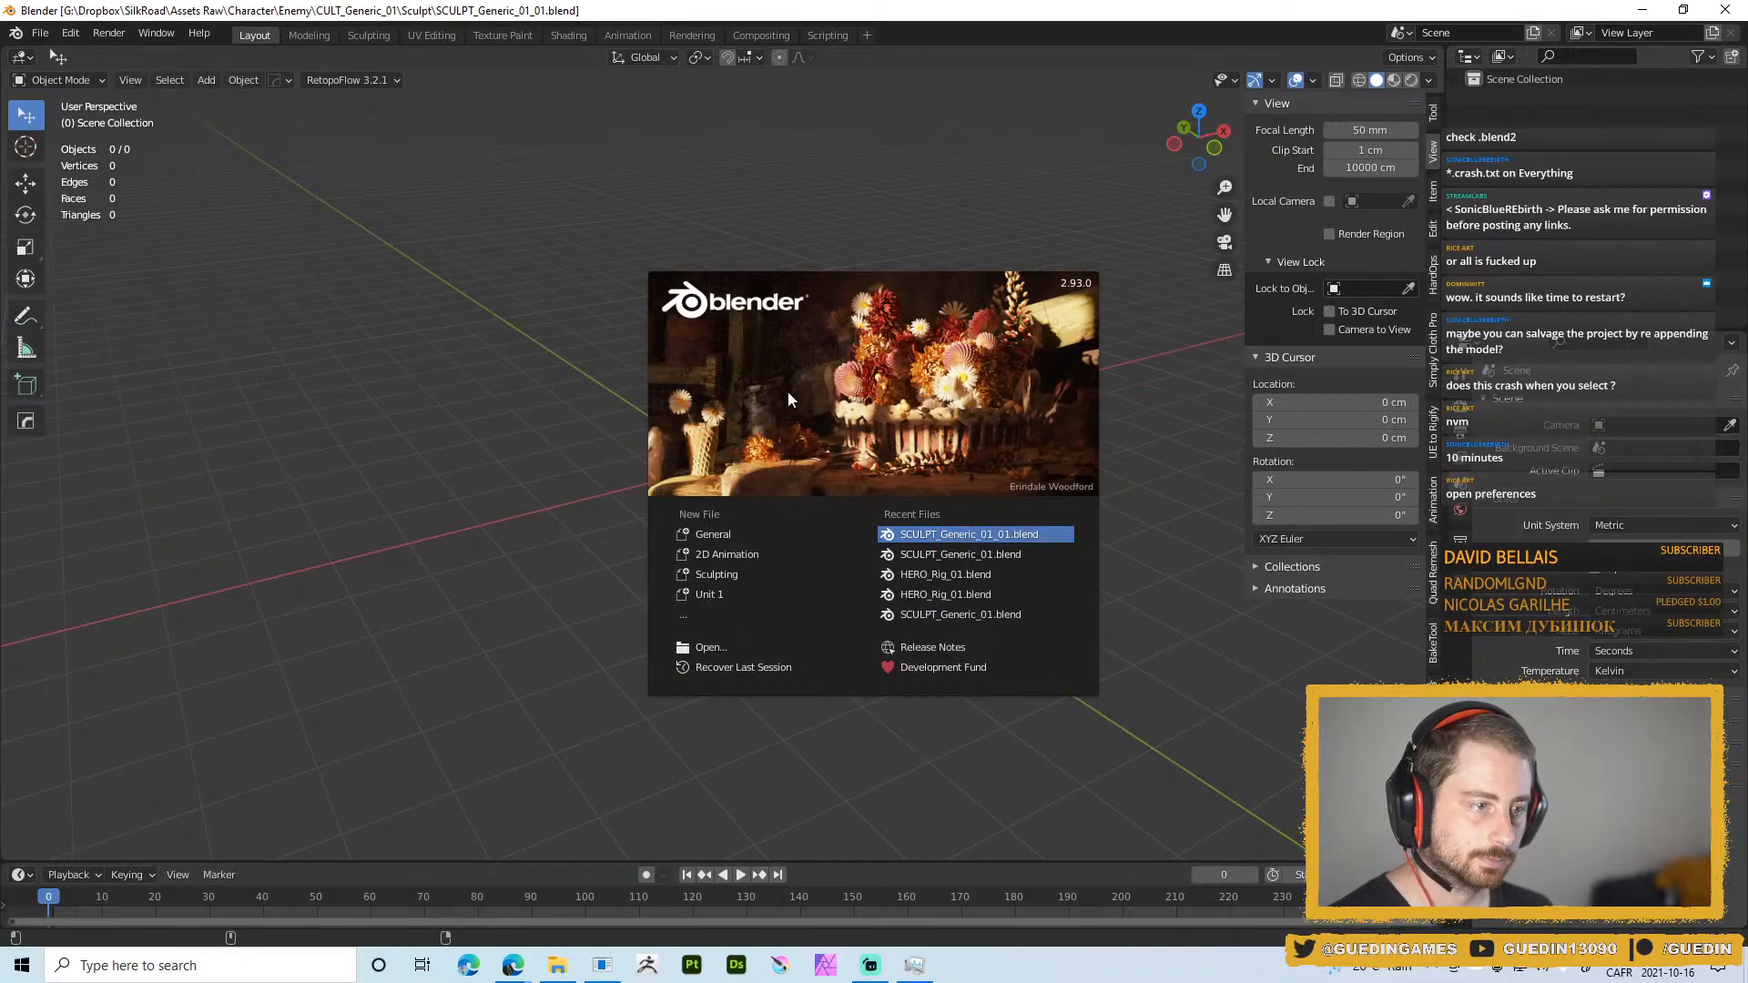
middle_drag(965, 574, 716, 331)
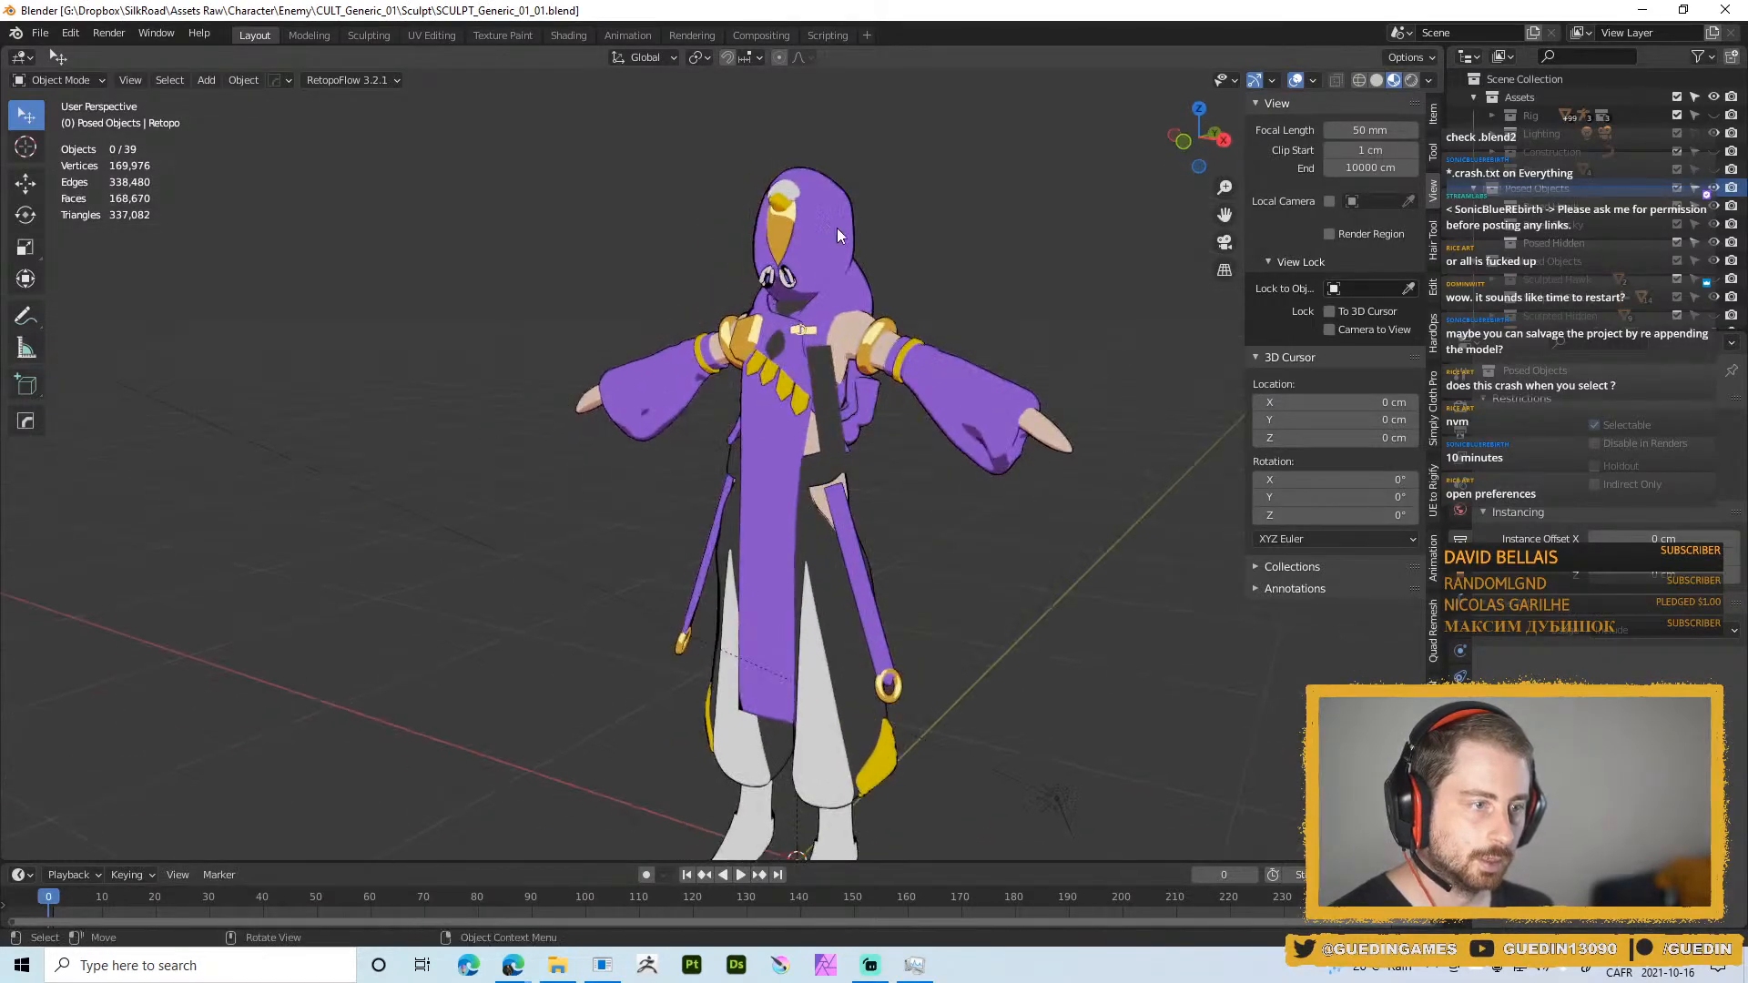
Select the purple garment on the character's back and assign the Color04 material to its first material slot
click(833, 232)
middle_drag(833, 233, 670, 474)
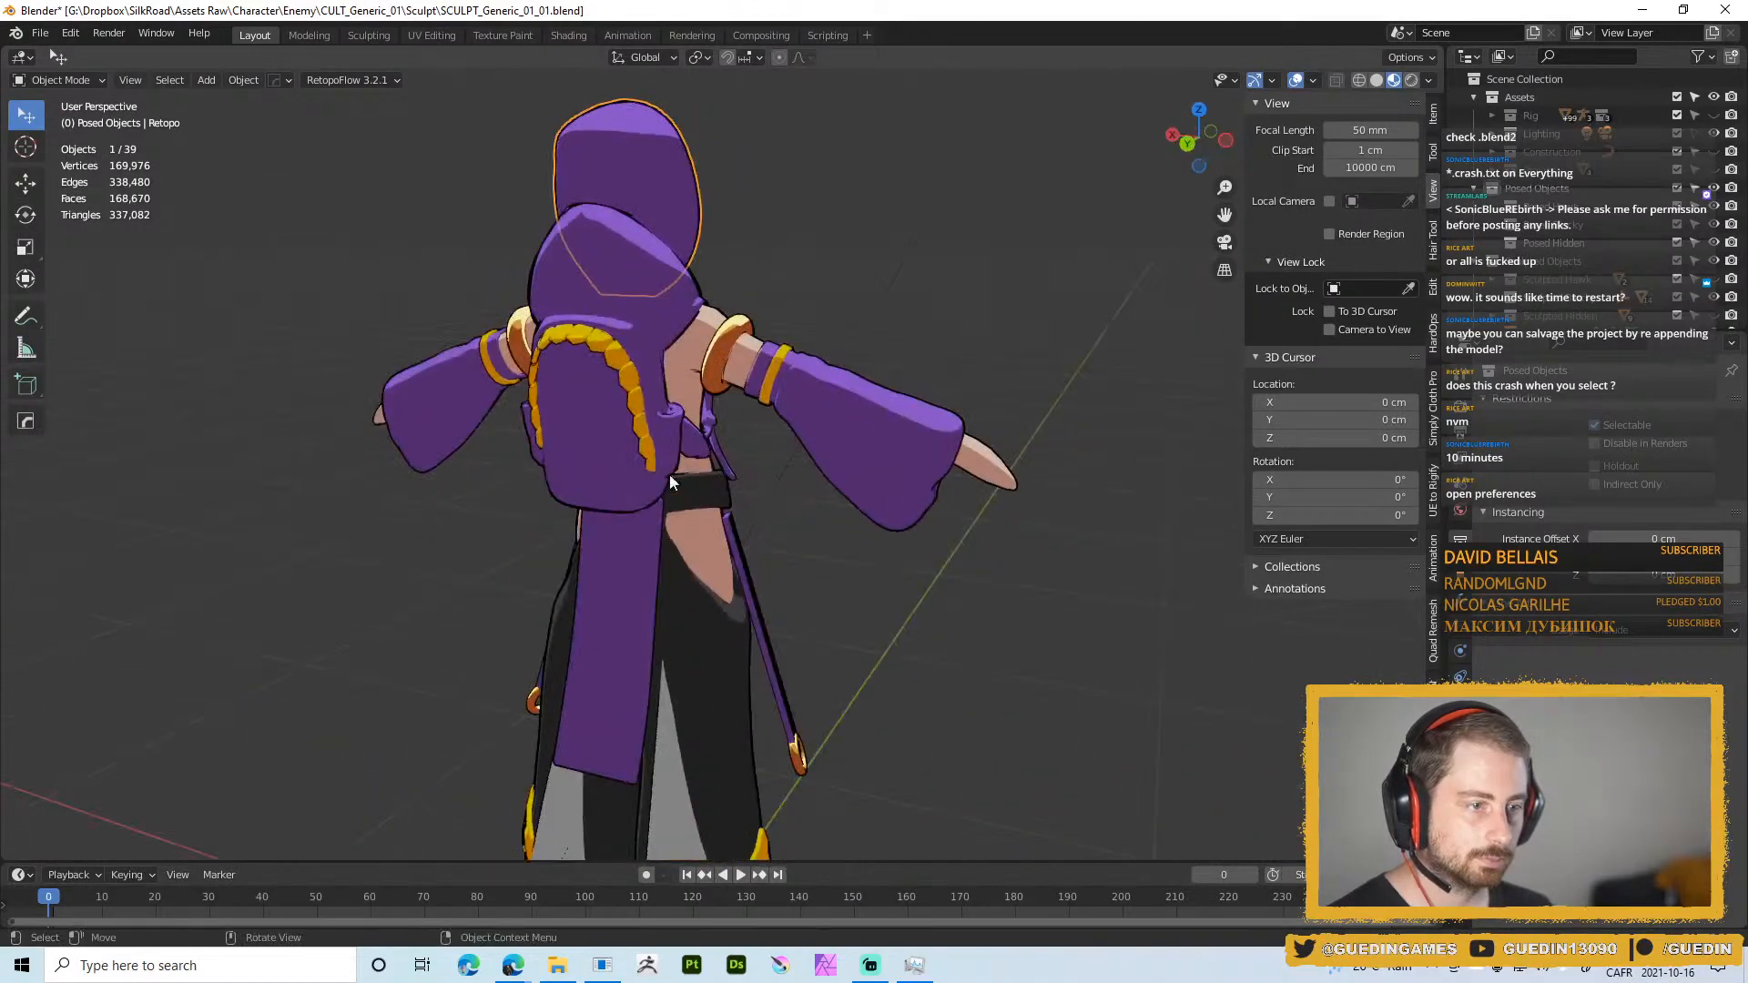
click(670, 473)
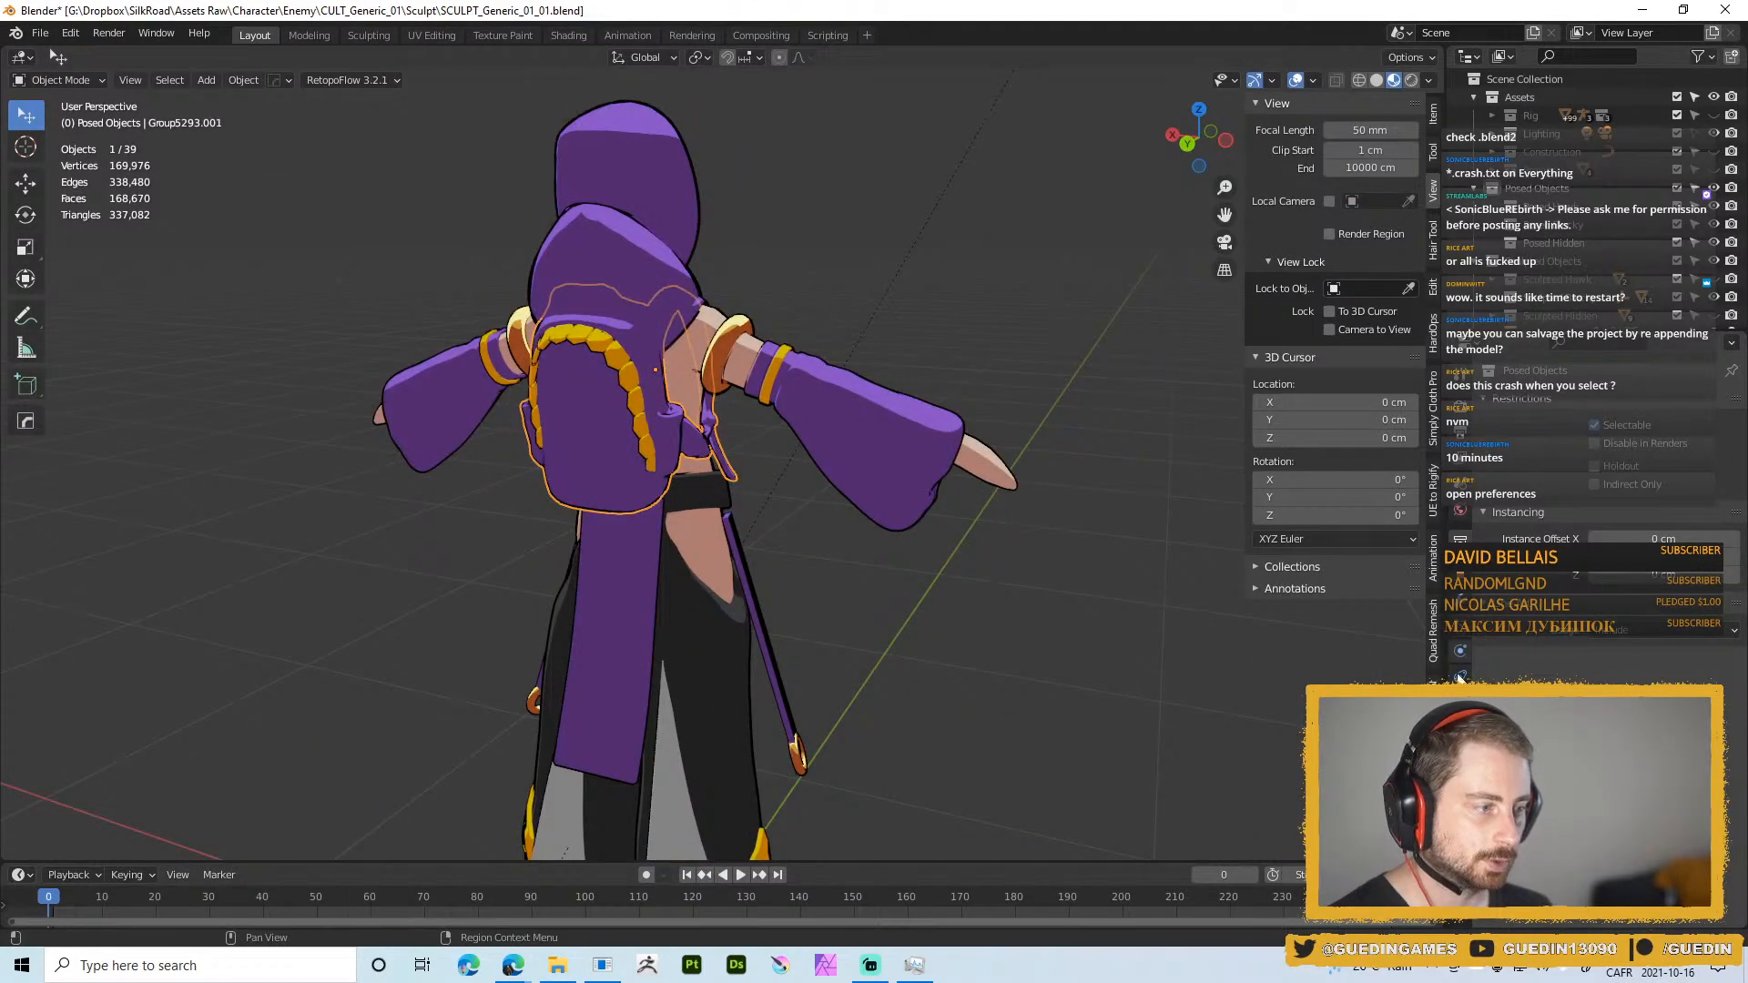
click(1460, 728)
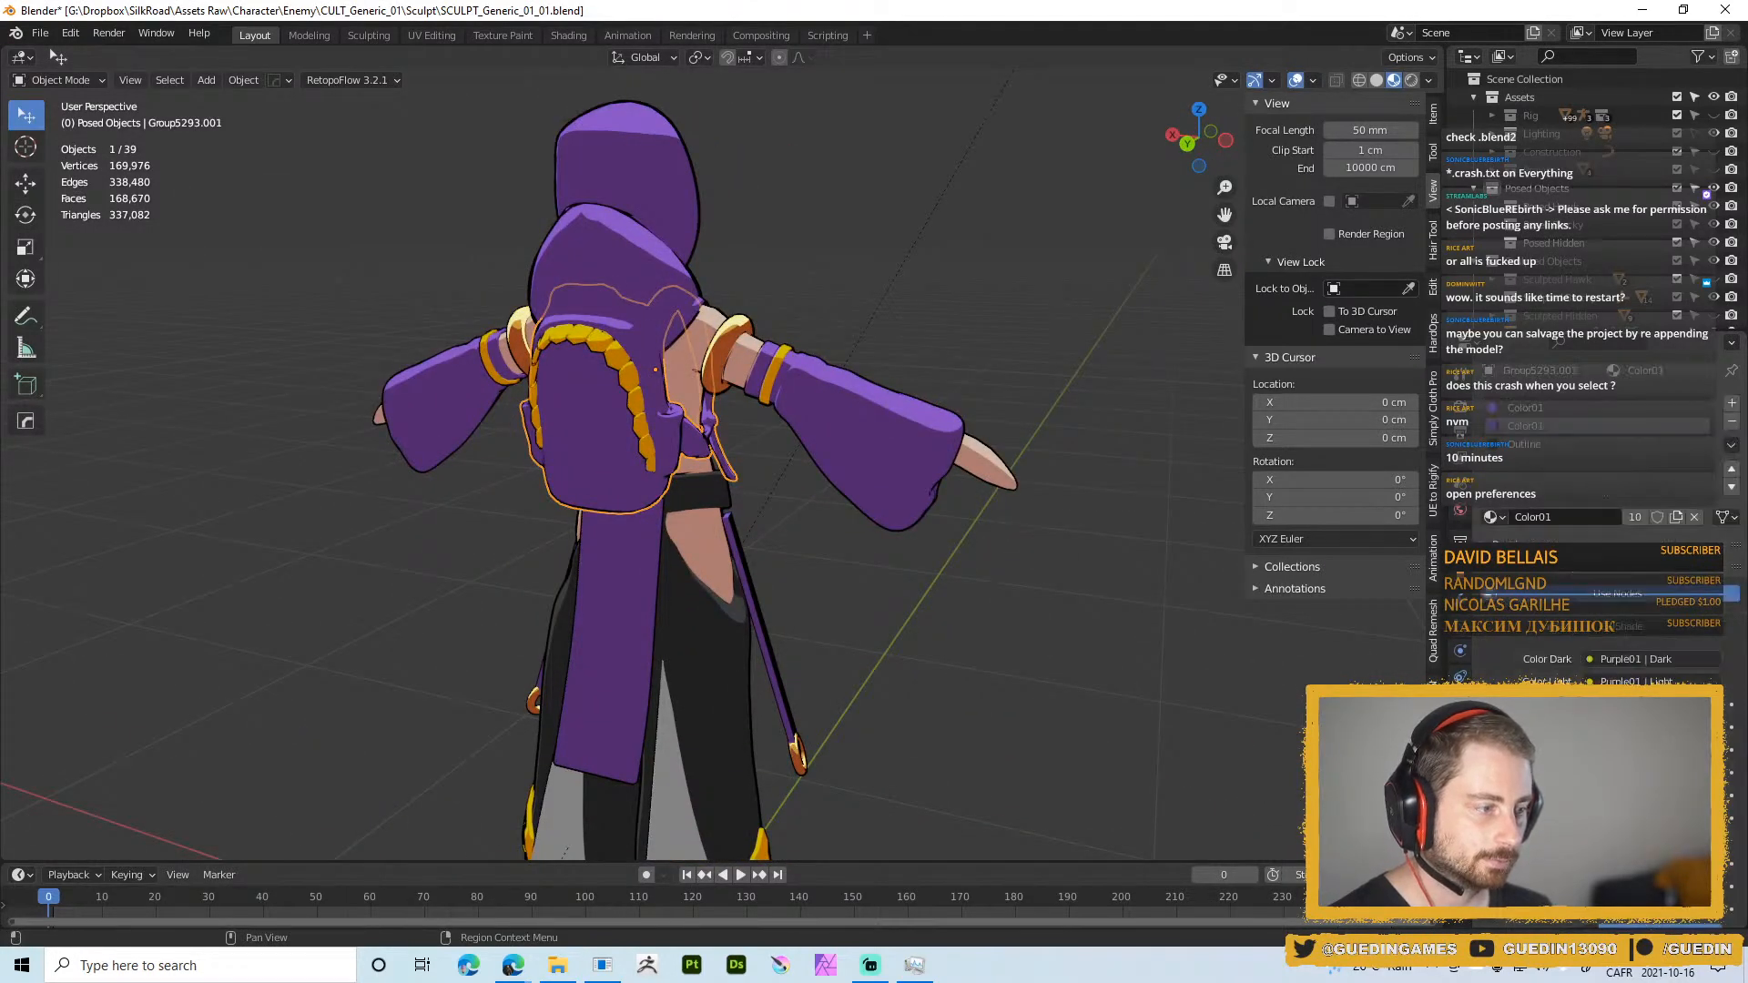
click(1540, 411)
click(1494, 517)
click(1530, 598)
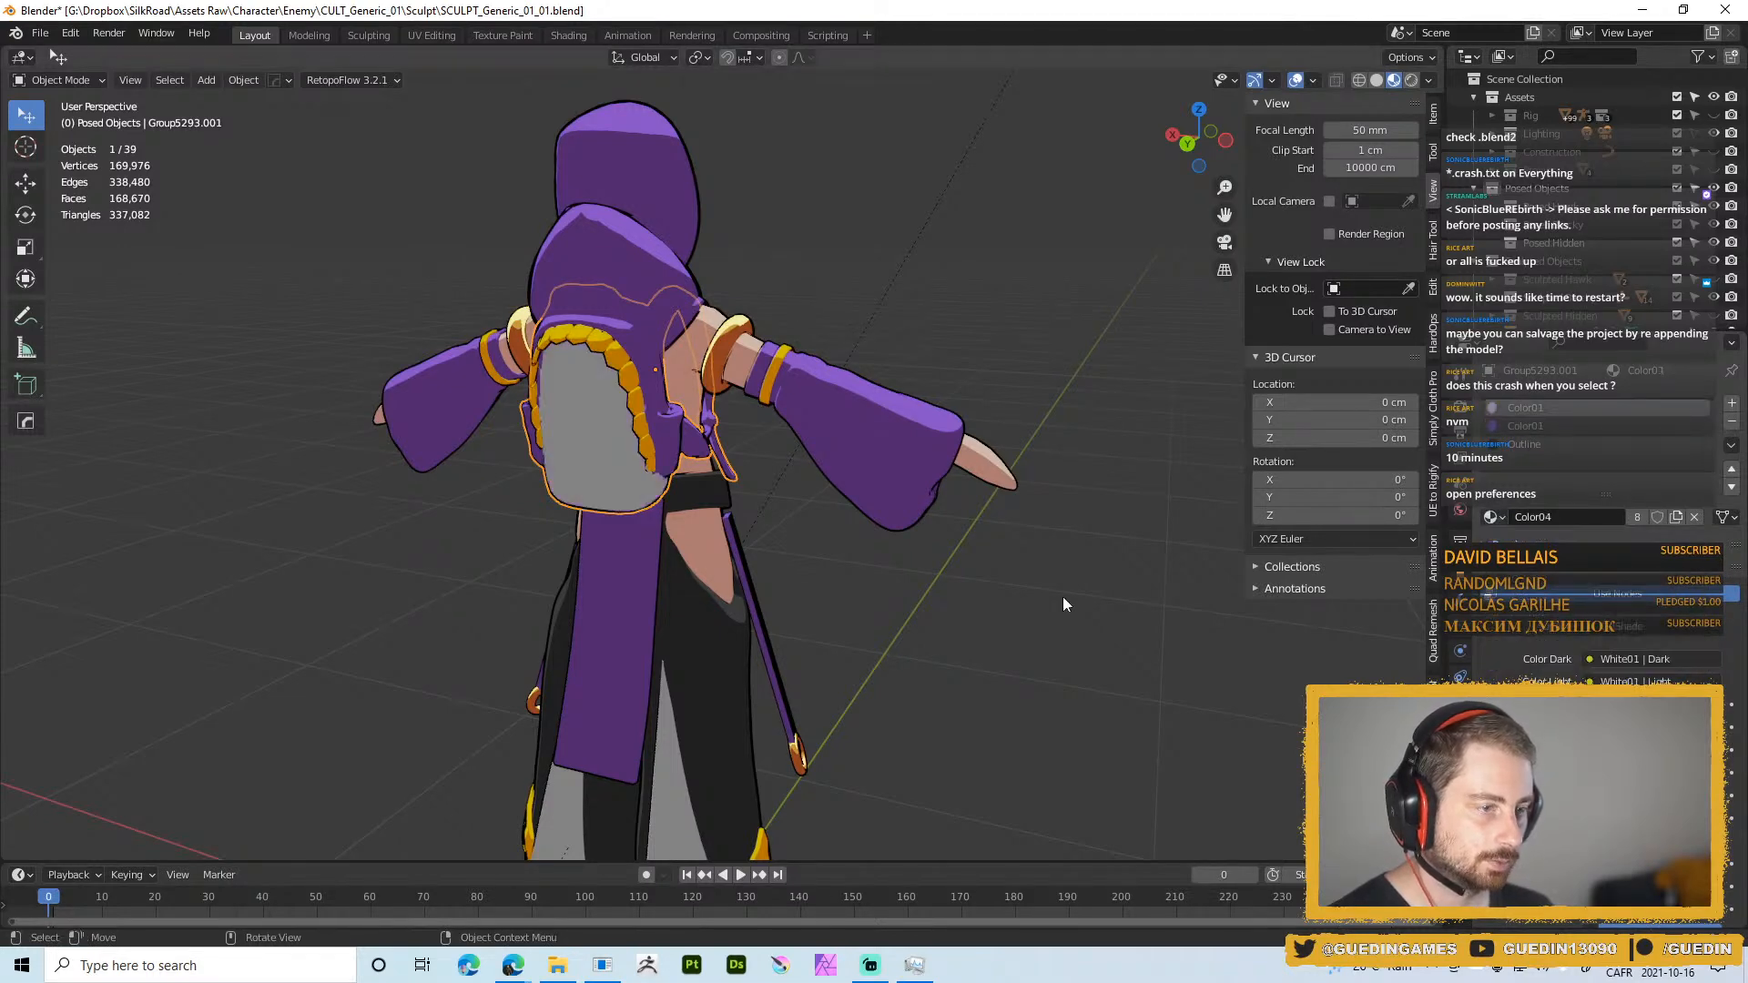
middle_drag(1063, 603, 993, 352)
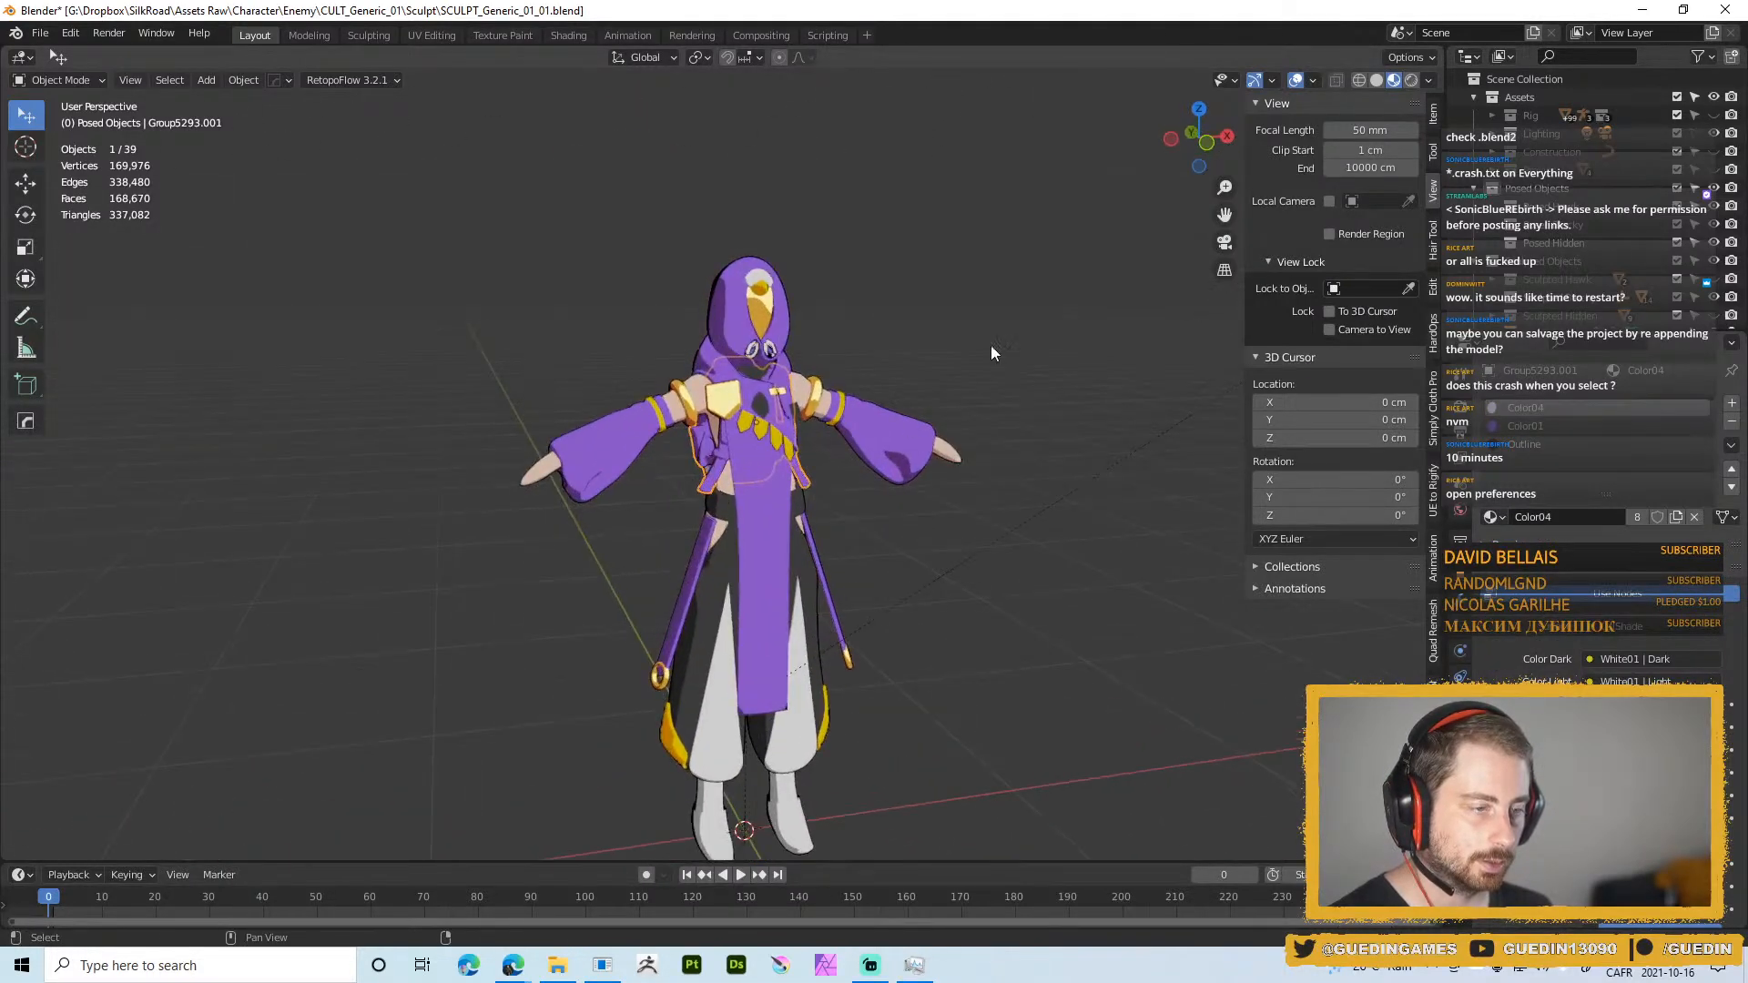
click(993, 353)
shift+middle_drag(906, 477, 913, 402)
key(ctrl+s)
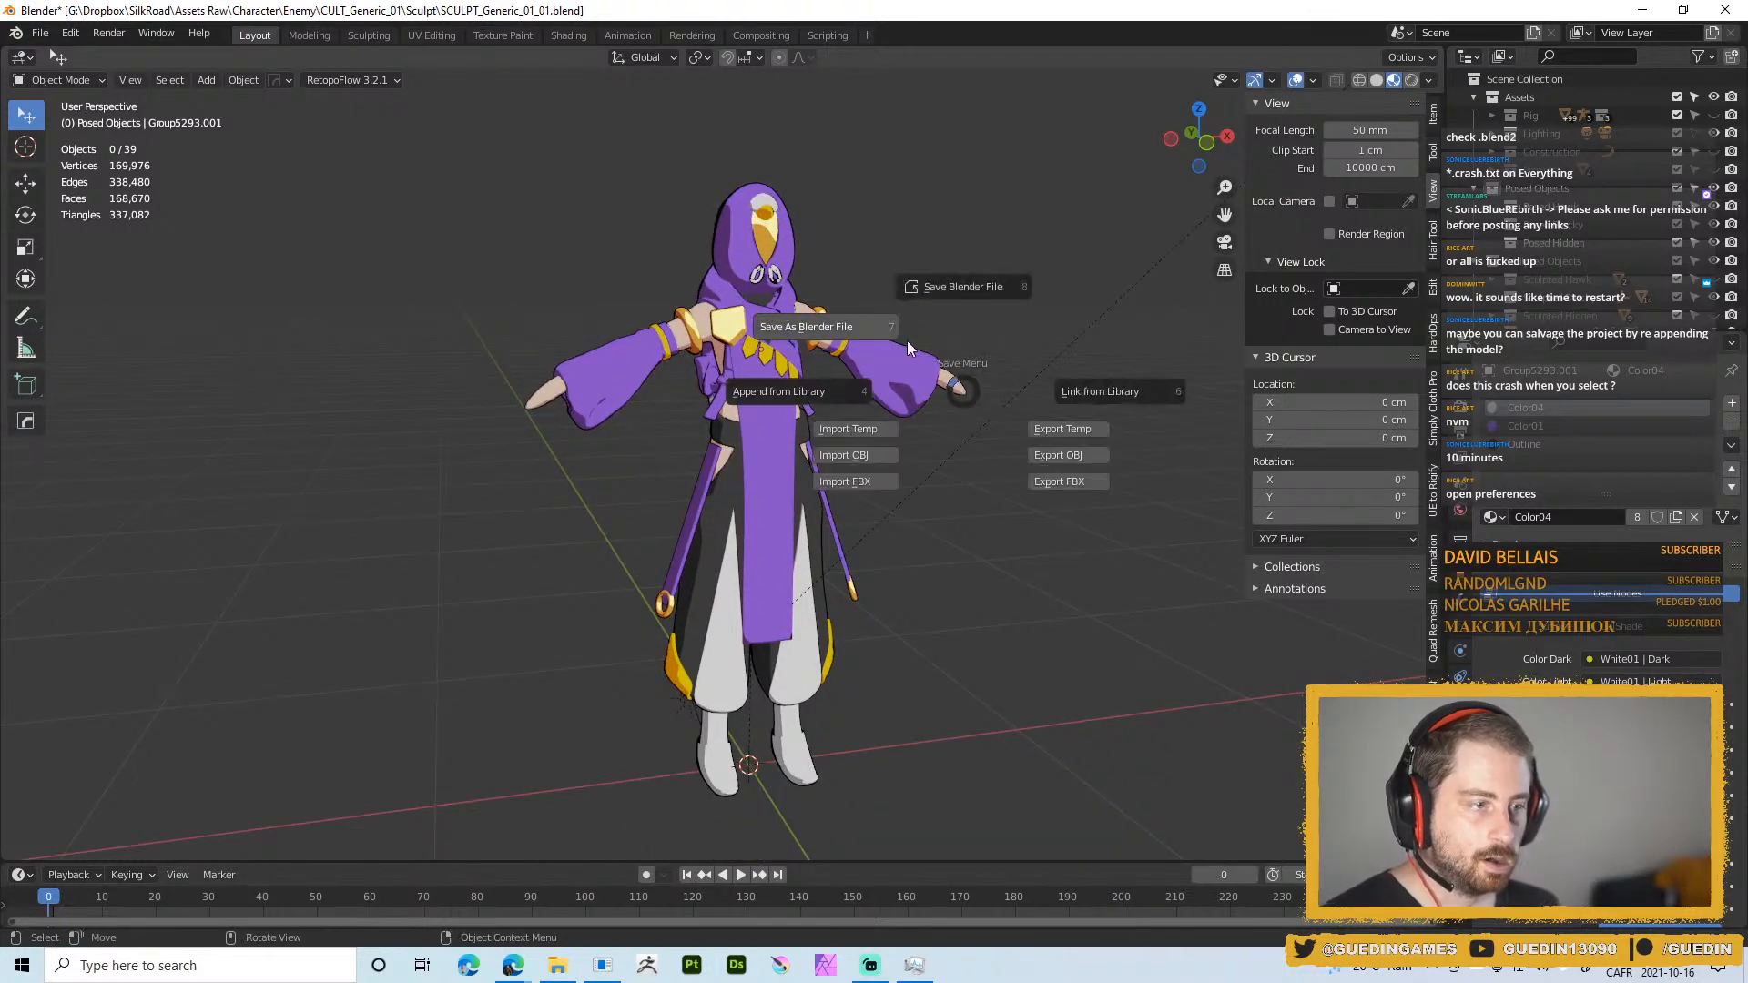
click(844, 330)
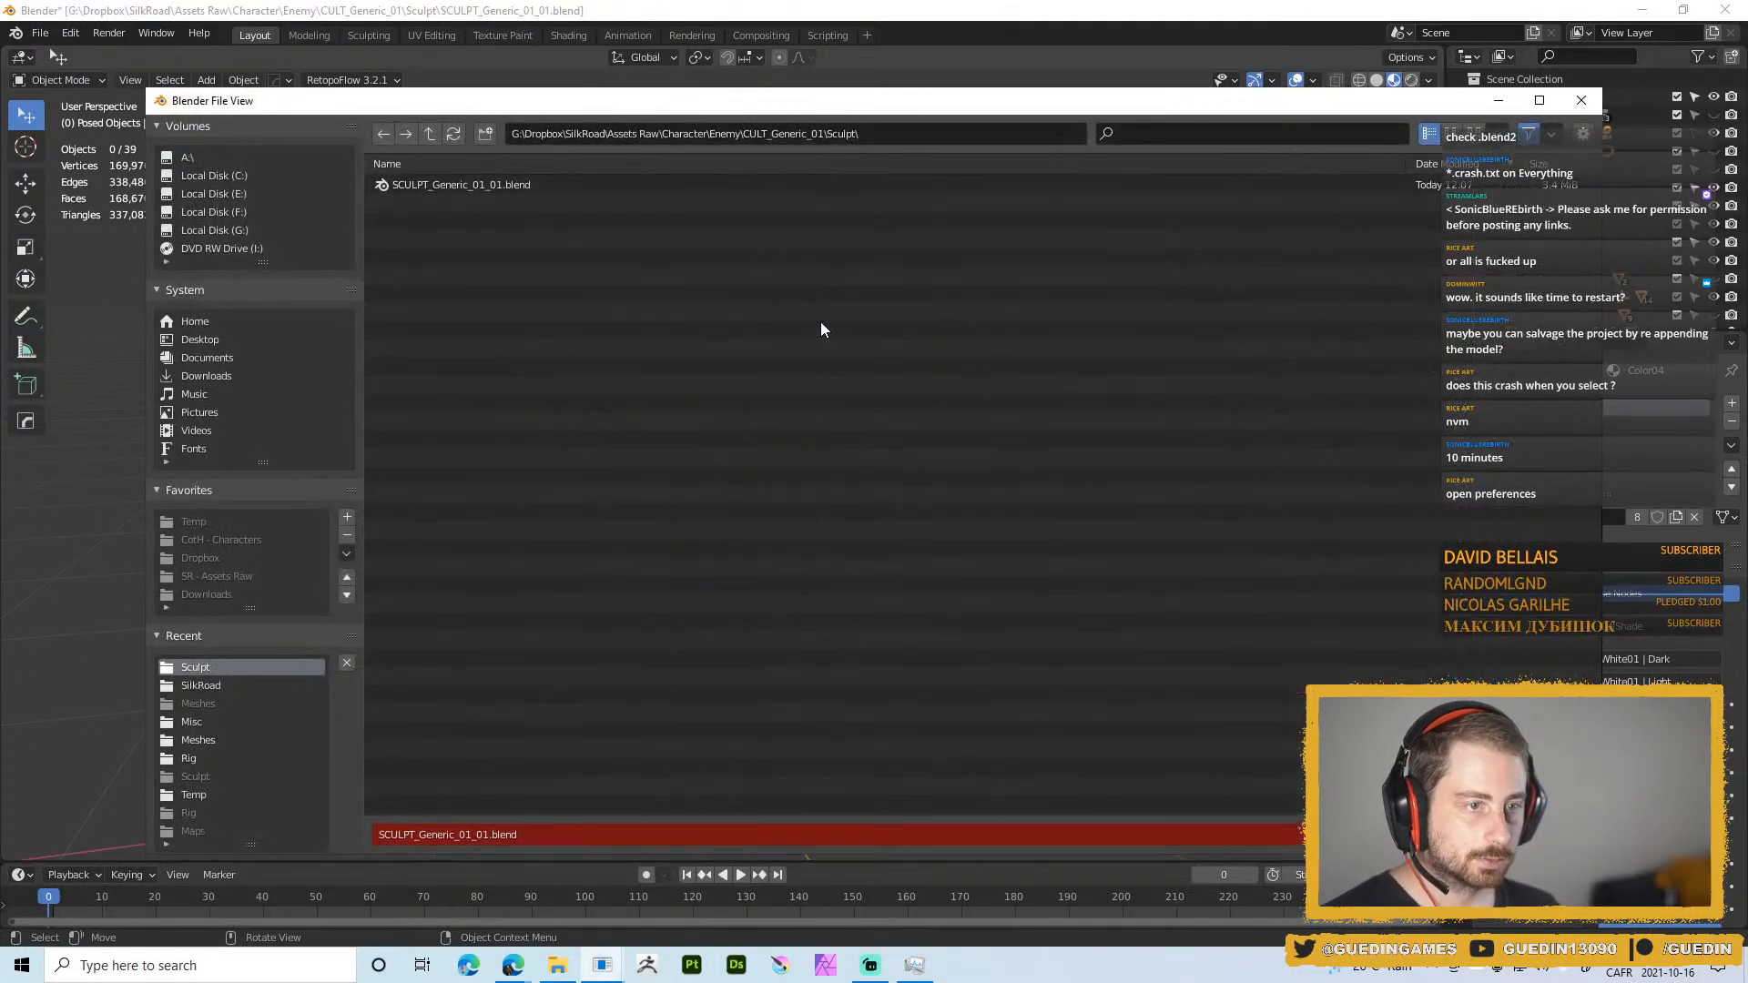
key(Escape)
Switch to File Explorer and rename SCULPT_Generic_01_01.blend to SCULPT_Generic_01.blend
key(alt+Tab)
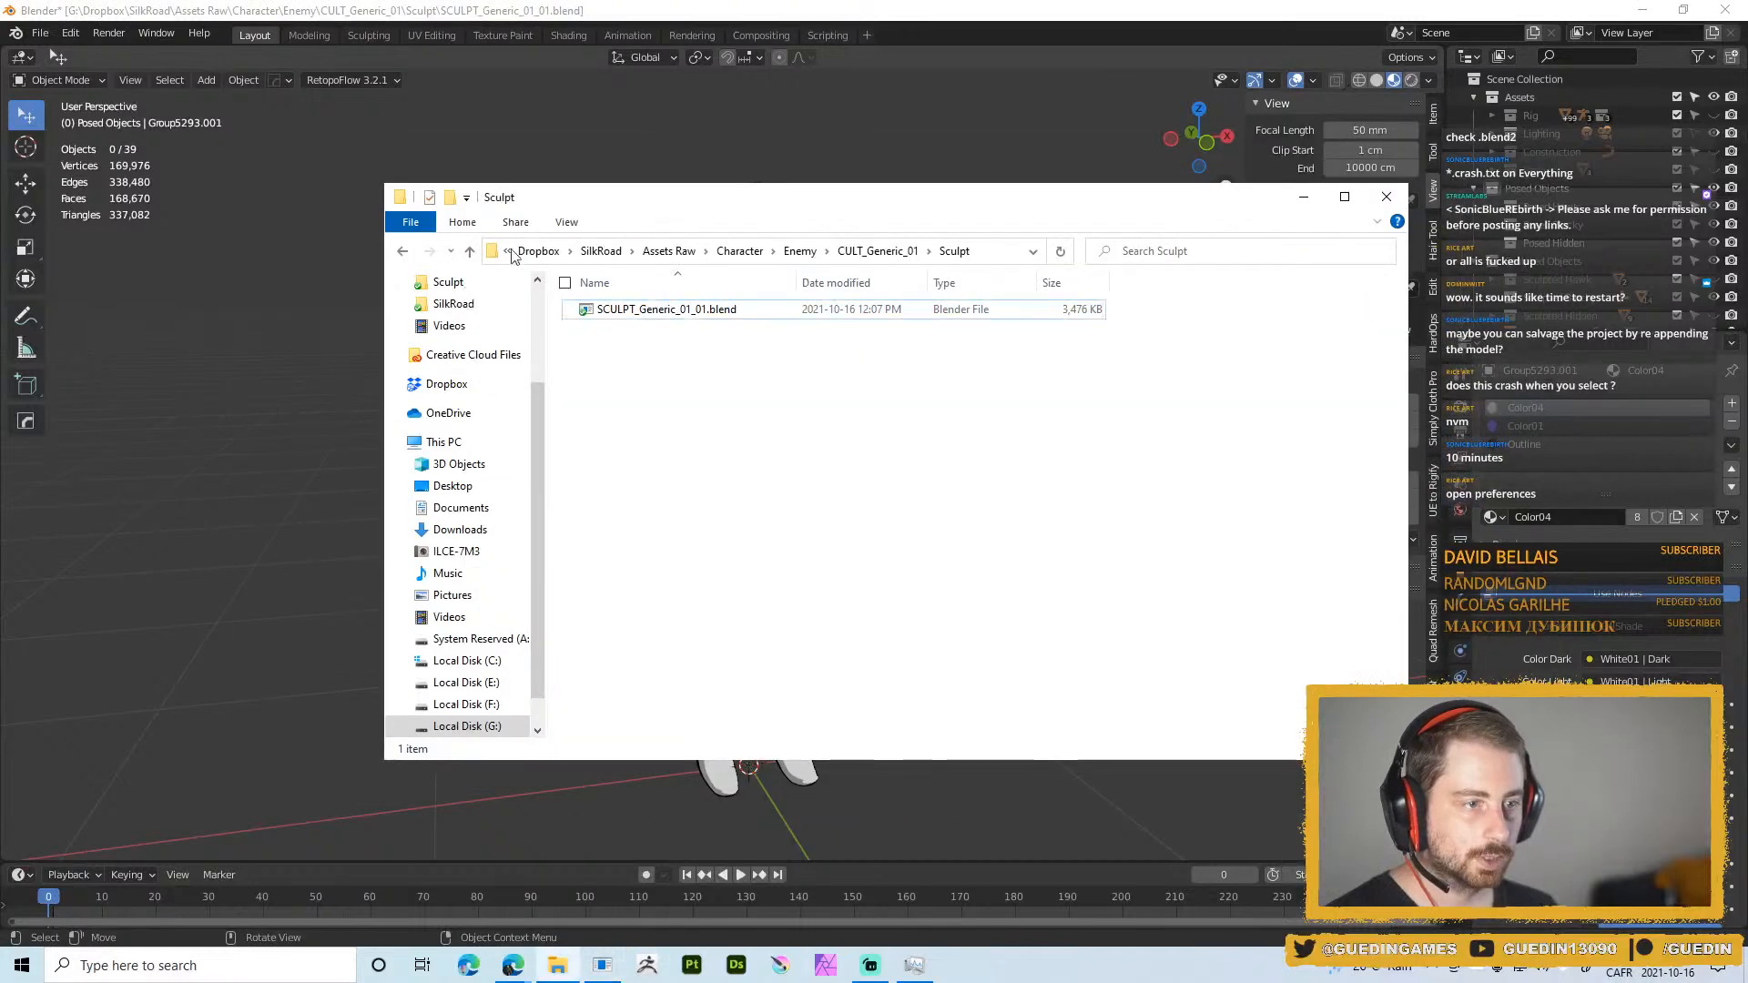
click(674, 309)
click(679, 308)
click(698, 309)
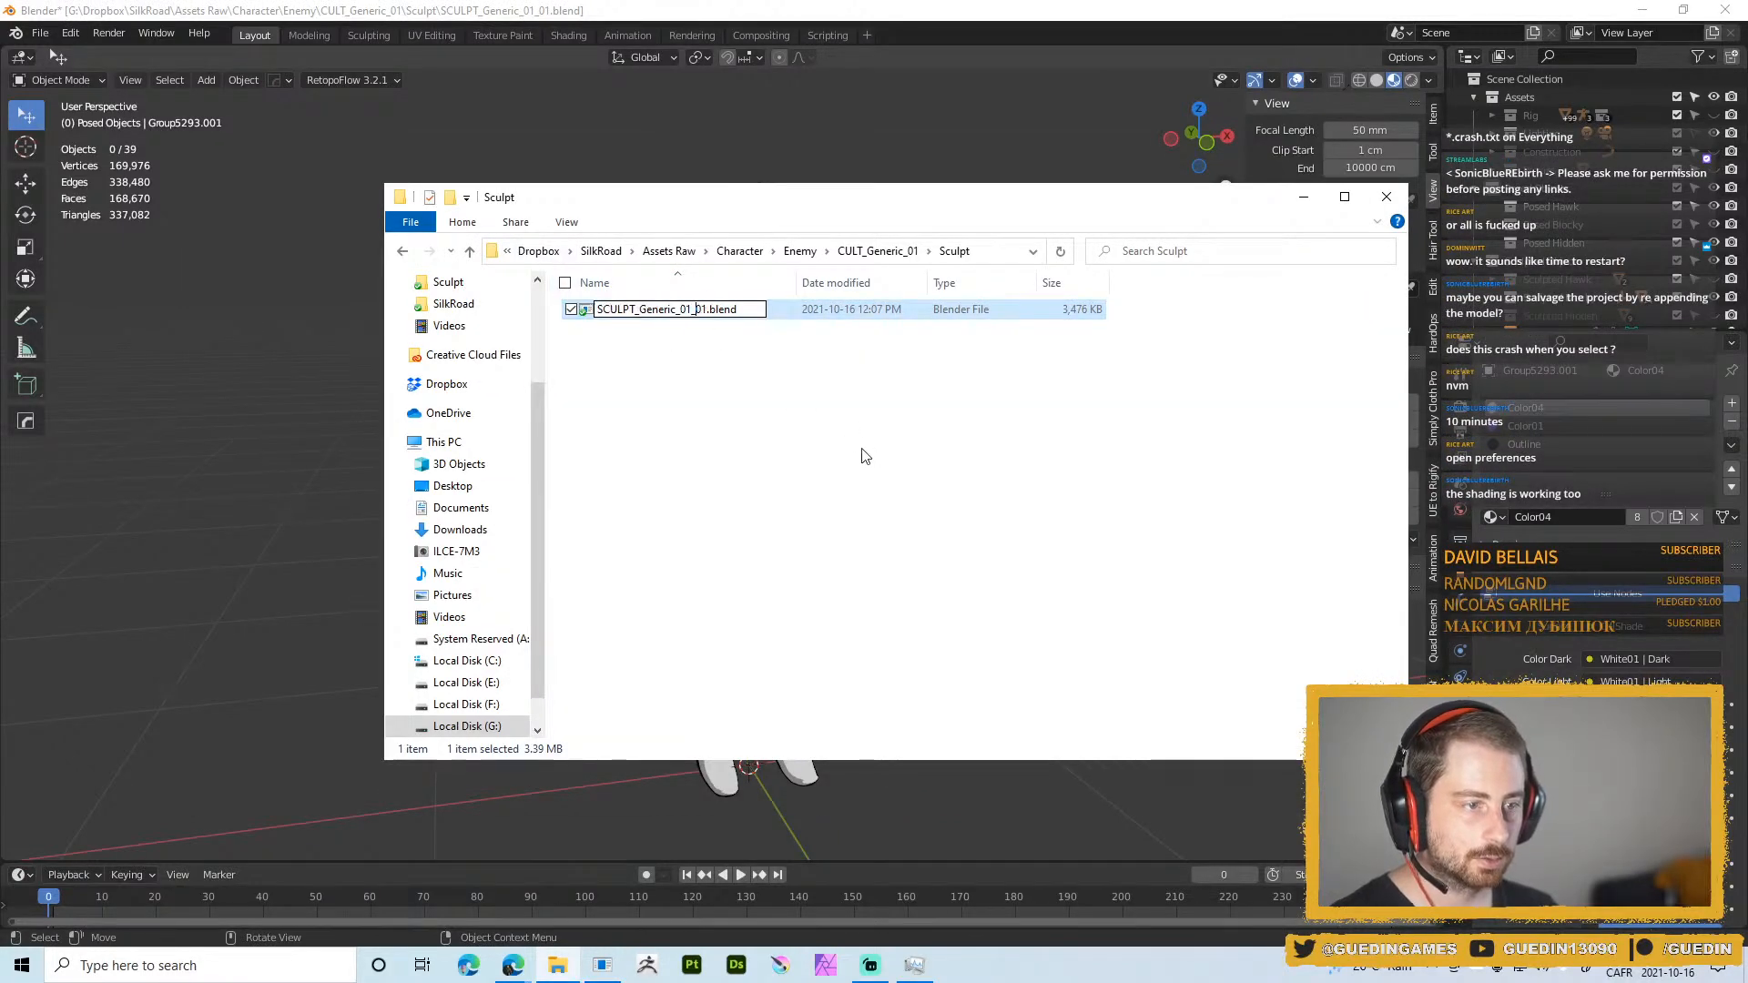
key(BackSpace)
key(Delete)
key(Return)
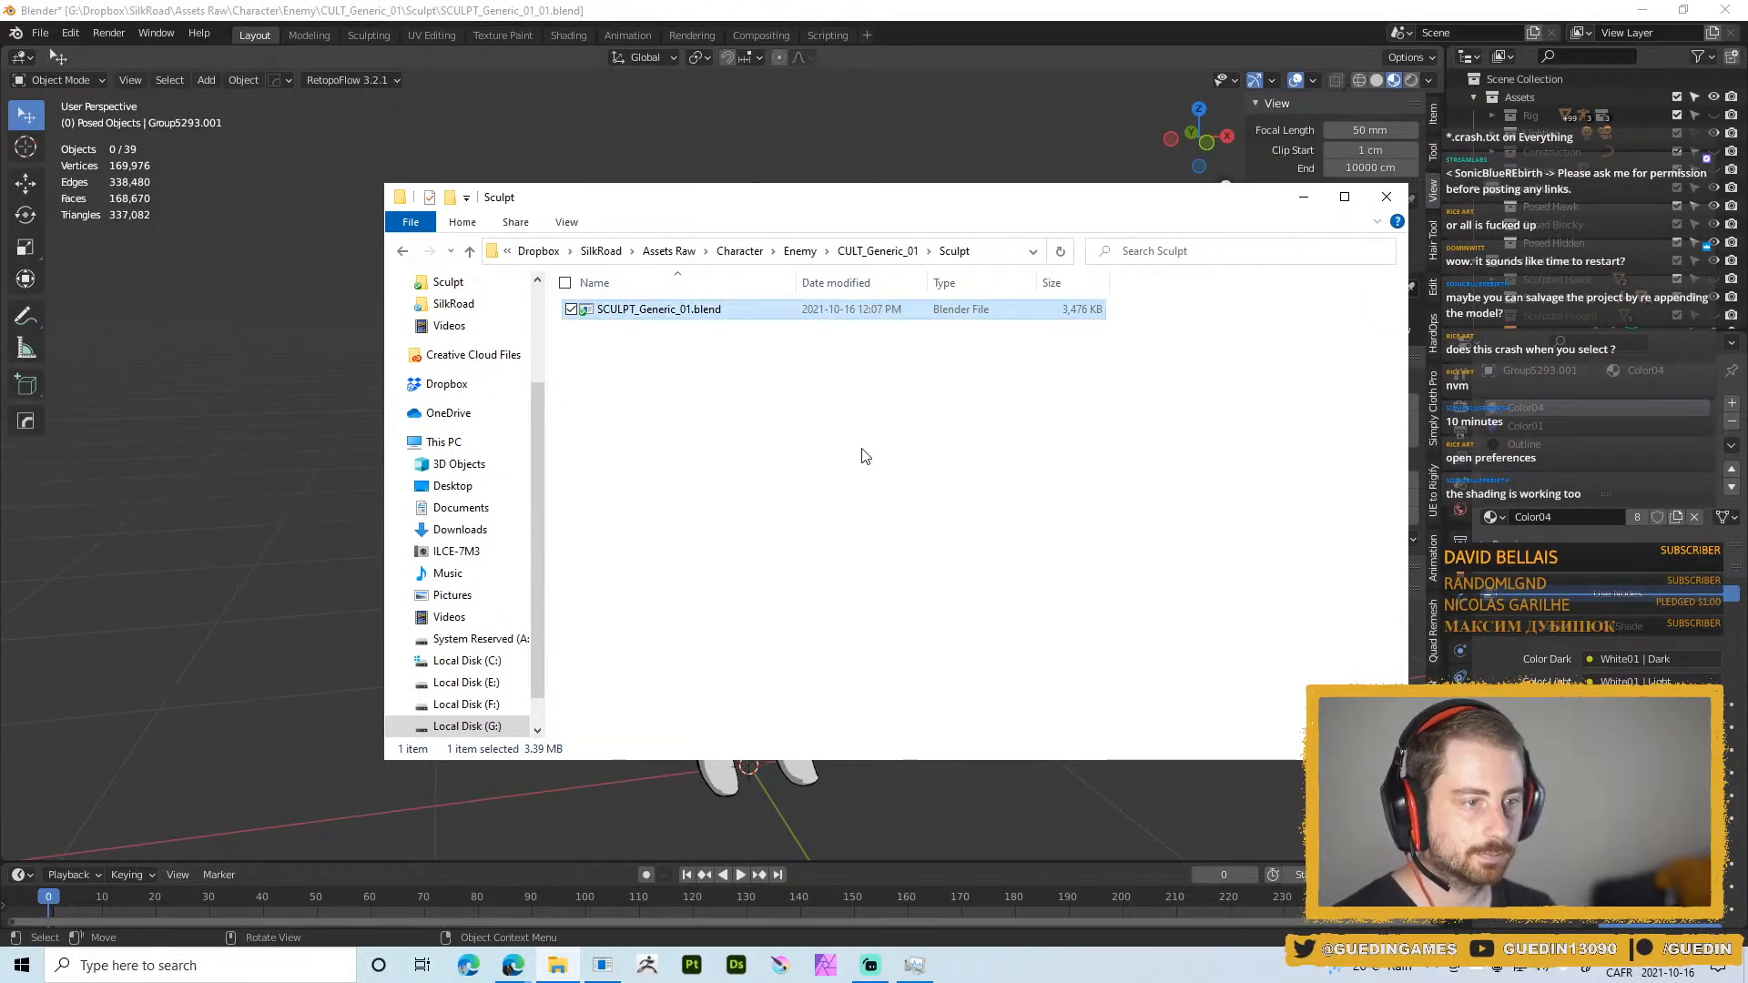
Switch back to Blender and save the project over SCULPT_Generic_01.blend in the Sculpt folder
click(307, 318)
key(ctrl+s)
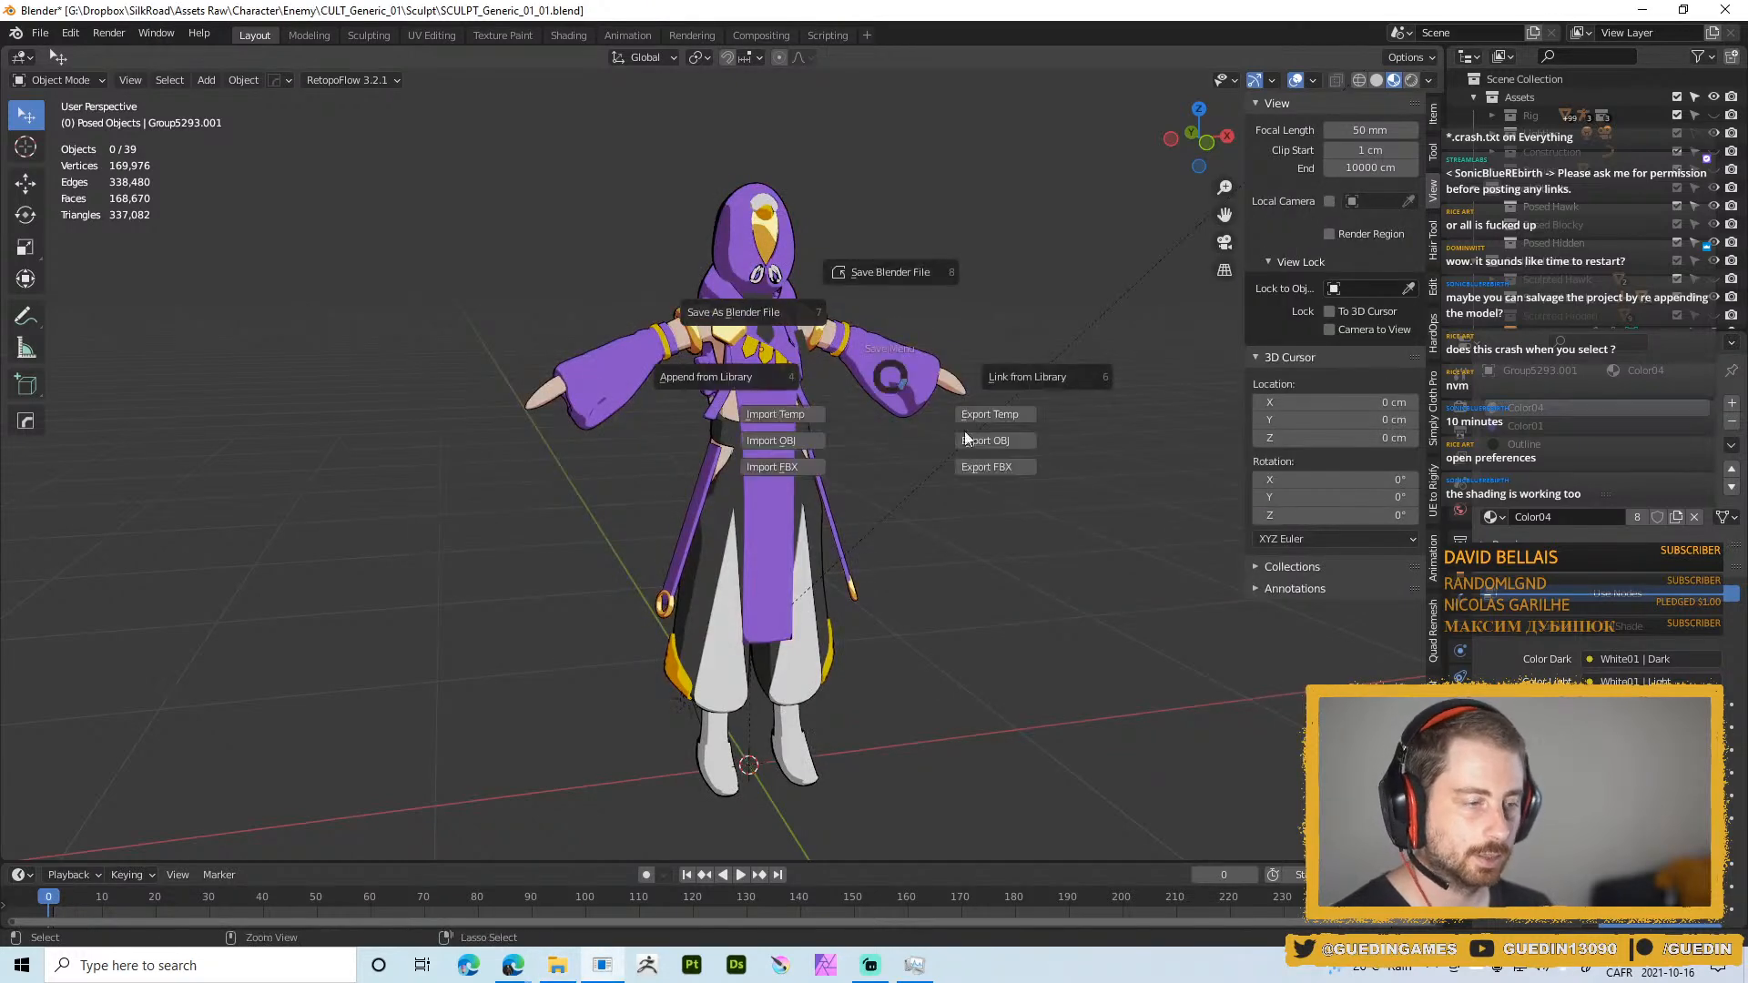
click(799, 314)
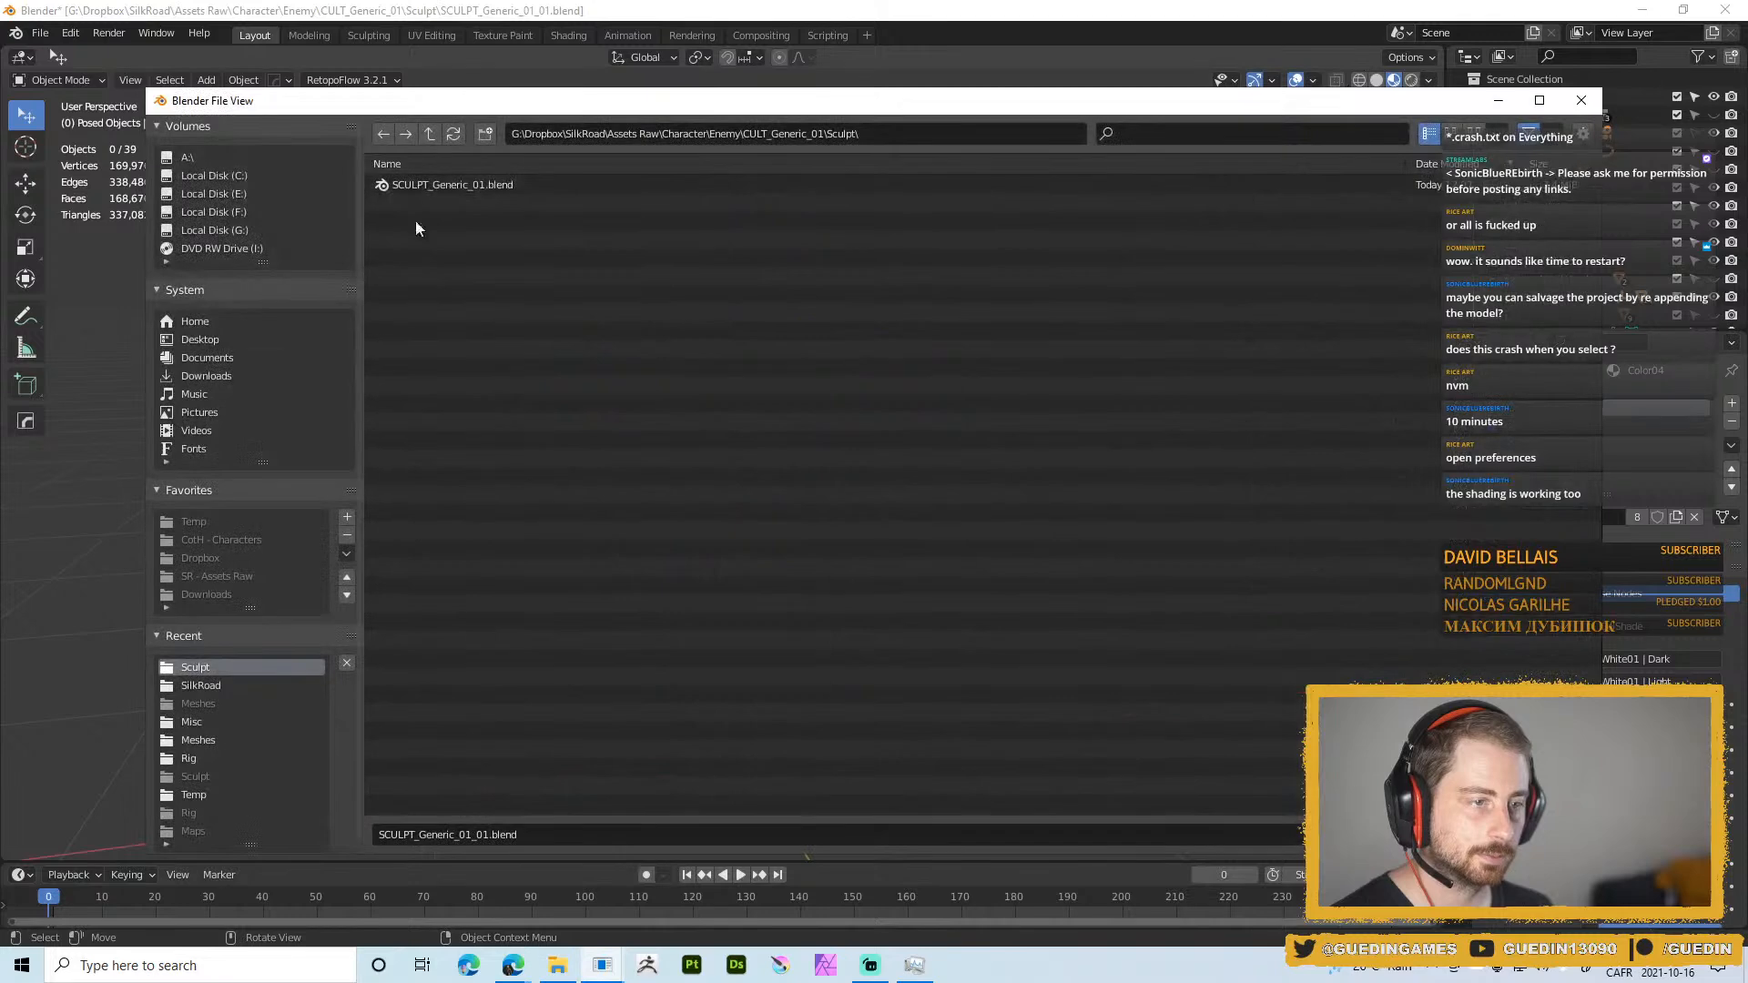
double_click(461, 181)
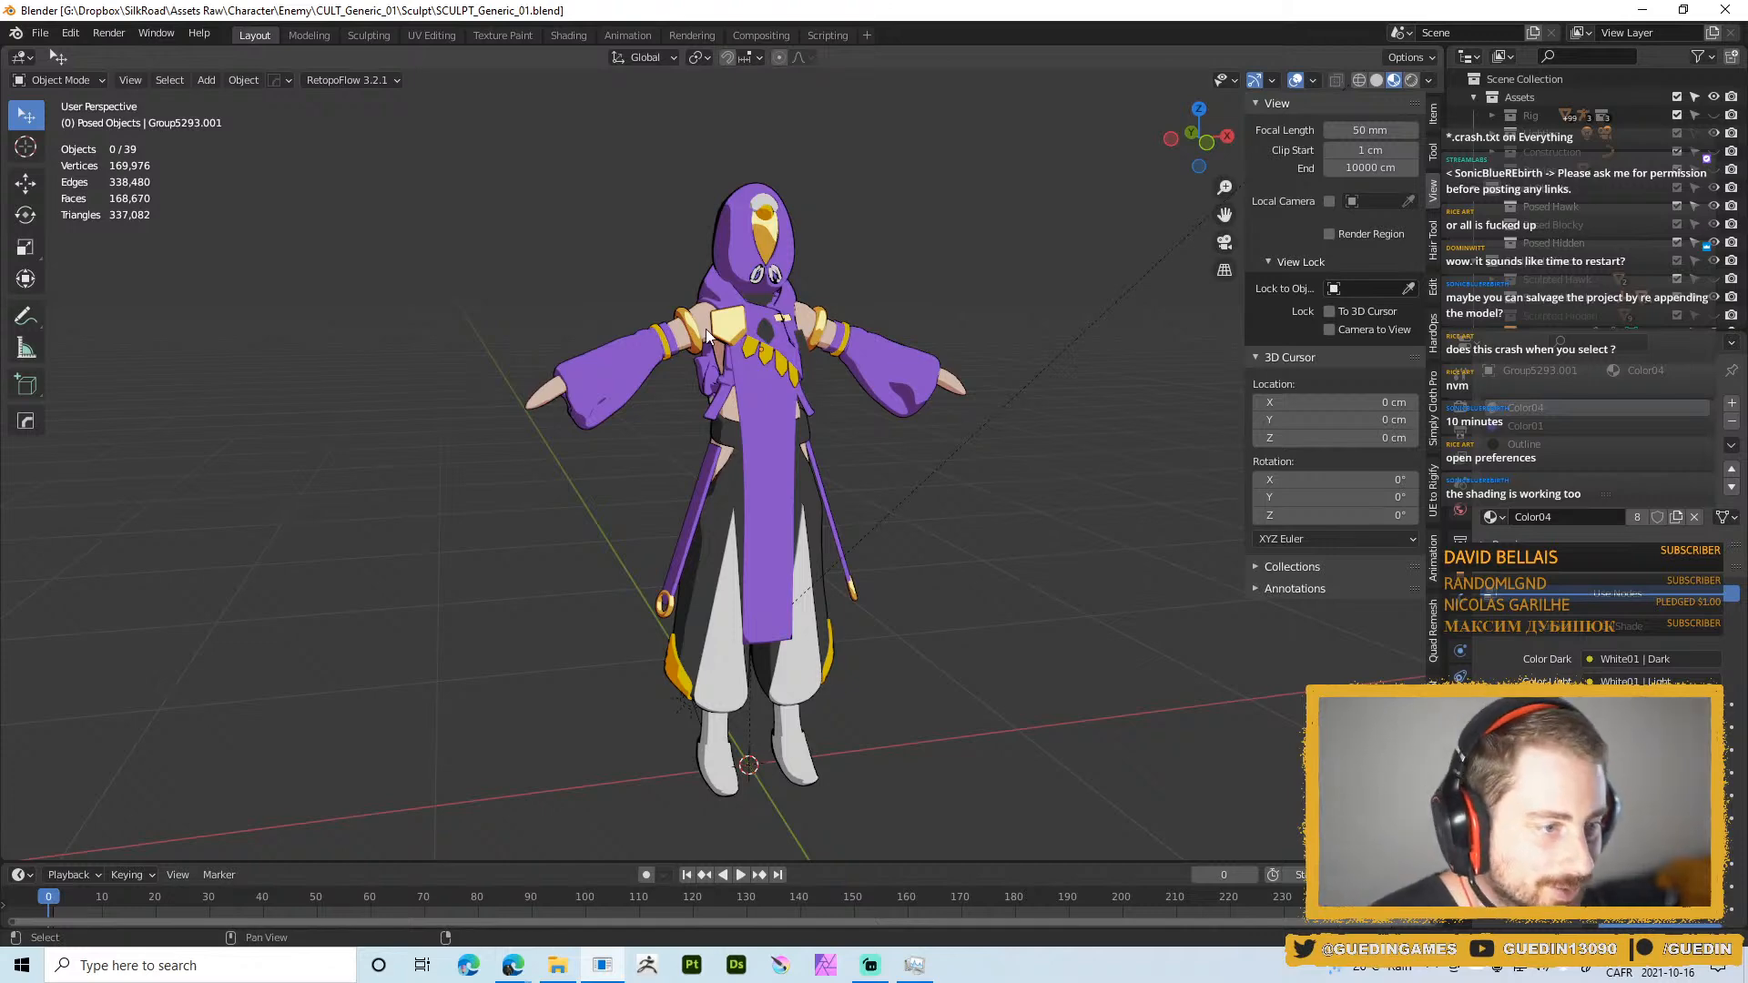
Inspect the character's outfit up close, select the long purple front cloth strip and view its modifiers
scroll(878, 385, up, 5)
click(865, 361)
middle_drag(865, 360, 832, 270)
scroll(832, 277, down, 3)
middle_drag(730, 517, 729, 620)
scroll(689, 406, up, 5)
click(1156, 443)
click(742, 447)
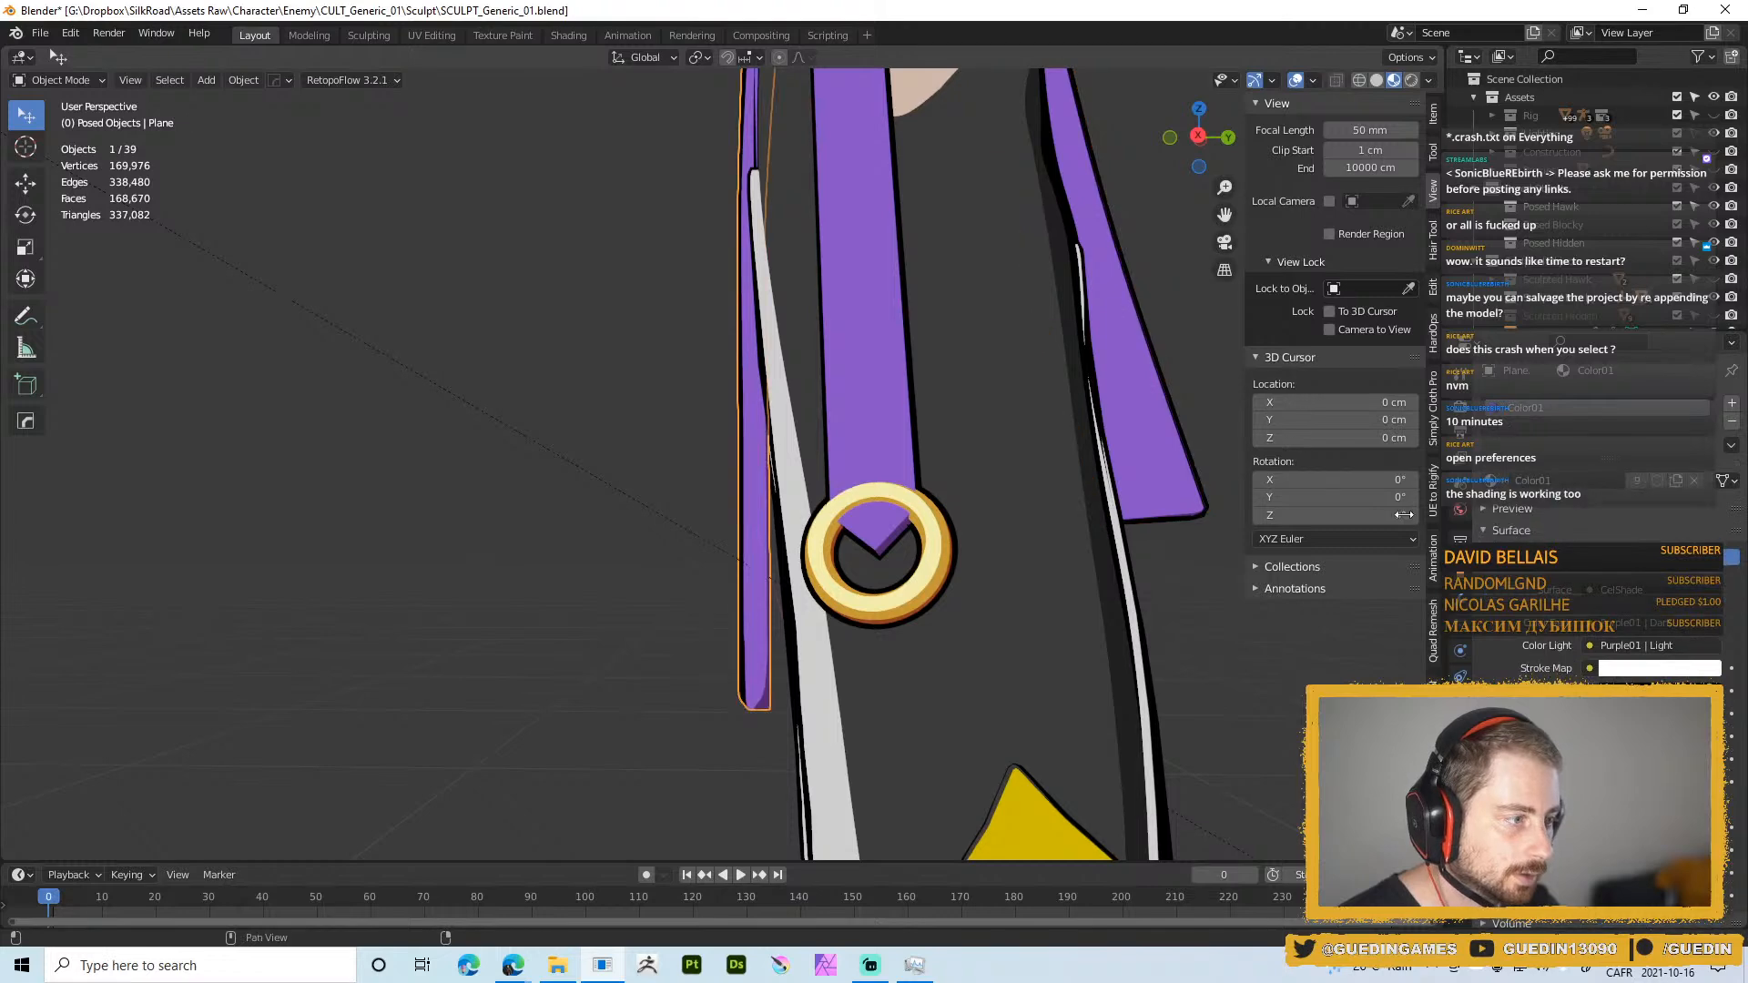
click(1462, 615)
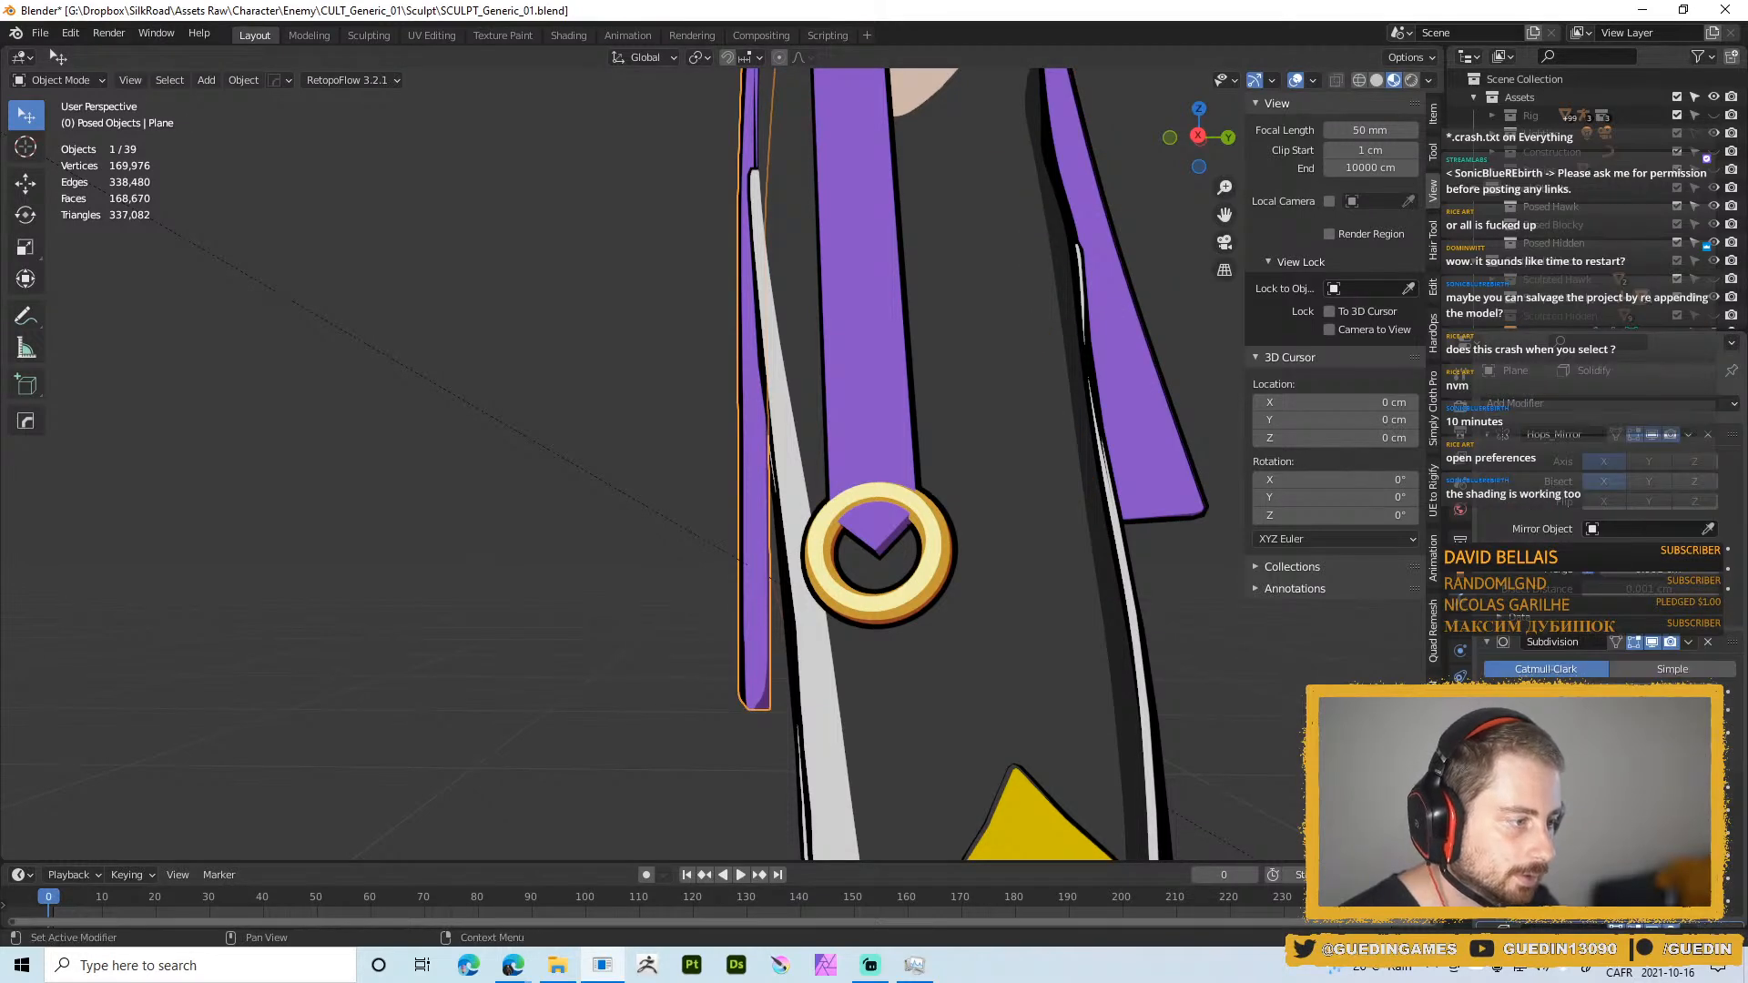
scroll(1609, 655, down, 1)
middle_drag(774, 264, 876, 244)
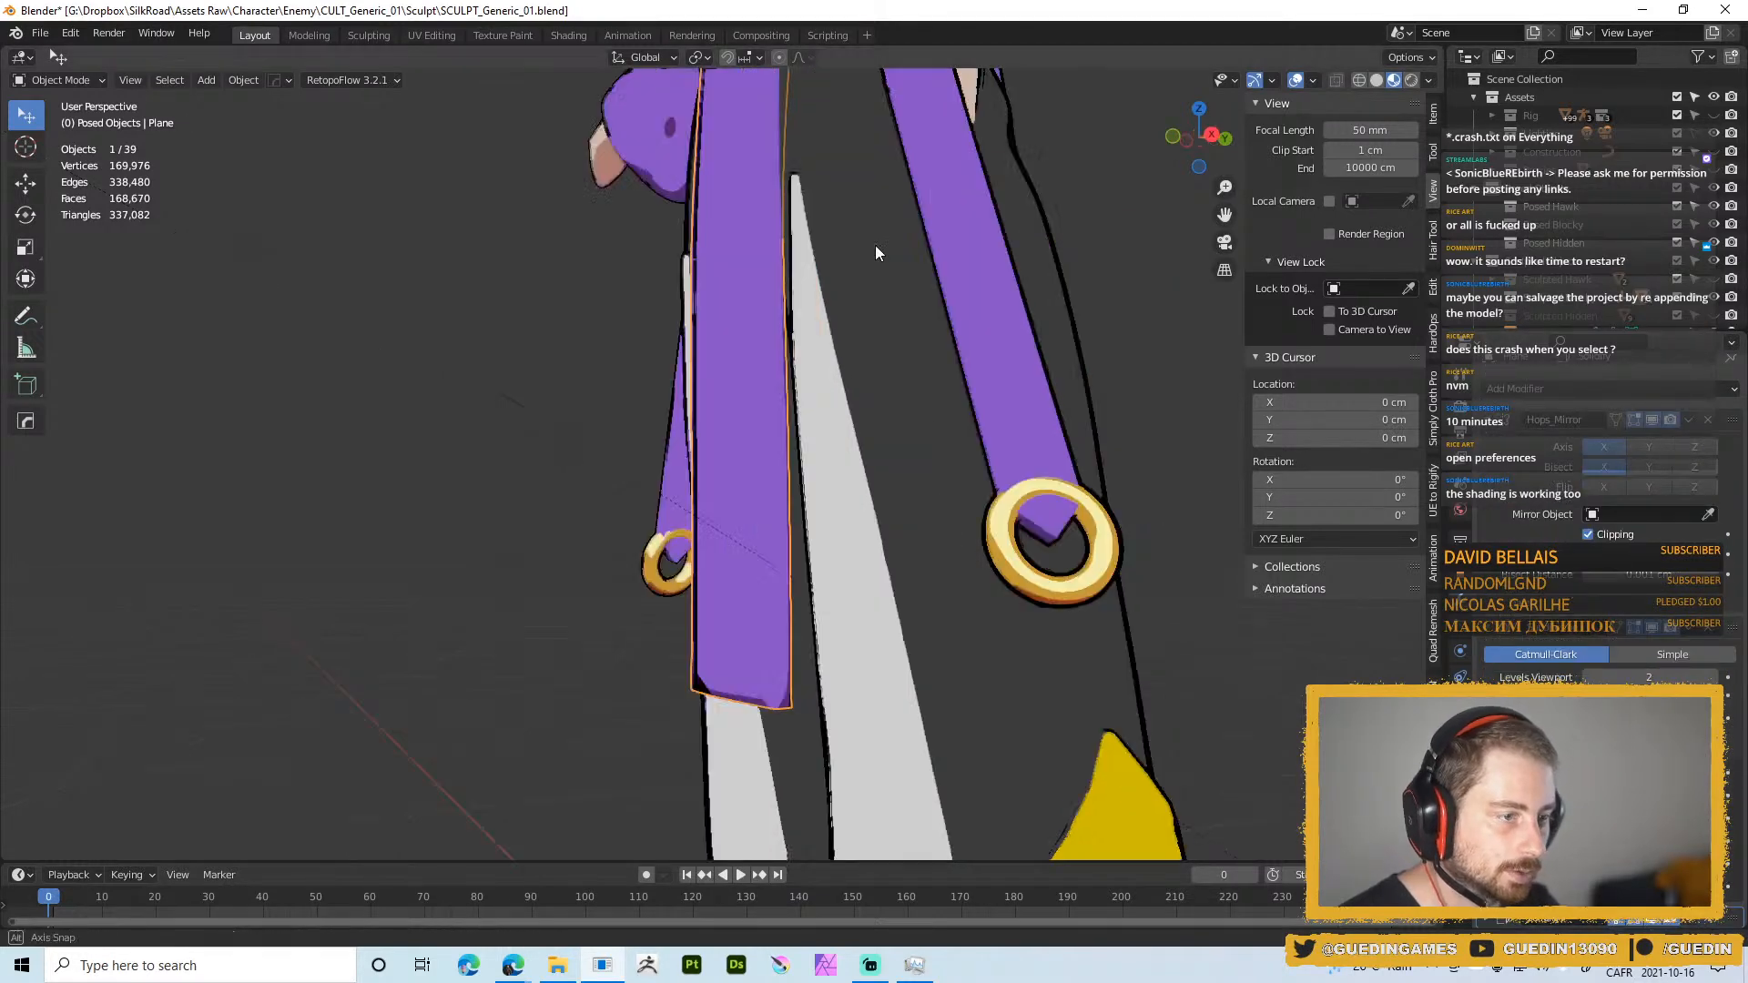
scroll(767, 417, down, 6)
middle_drag(767, 417, 856, 409)
scroll(856, 410, up, 4)
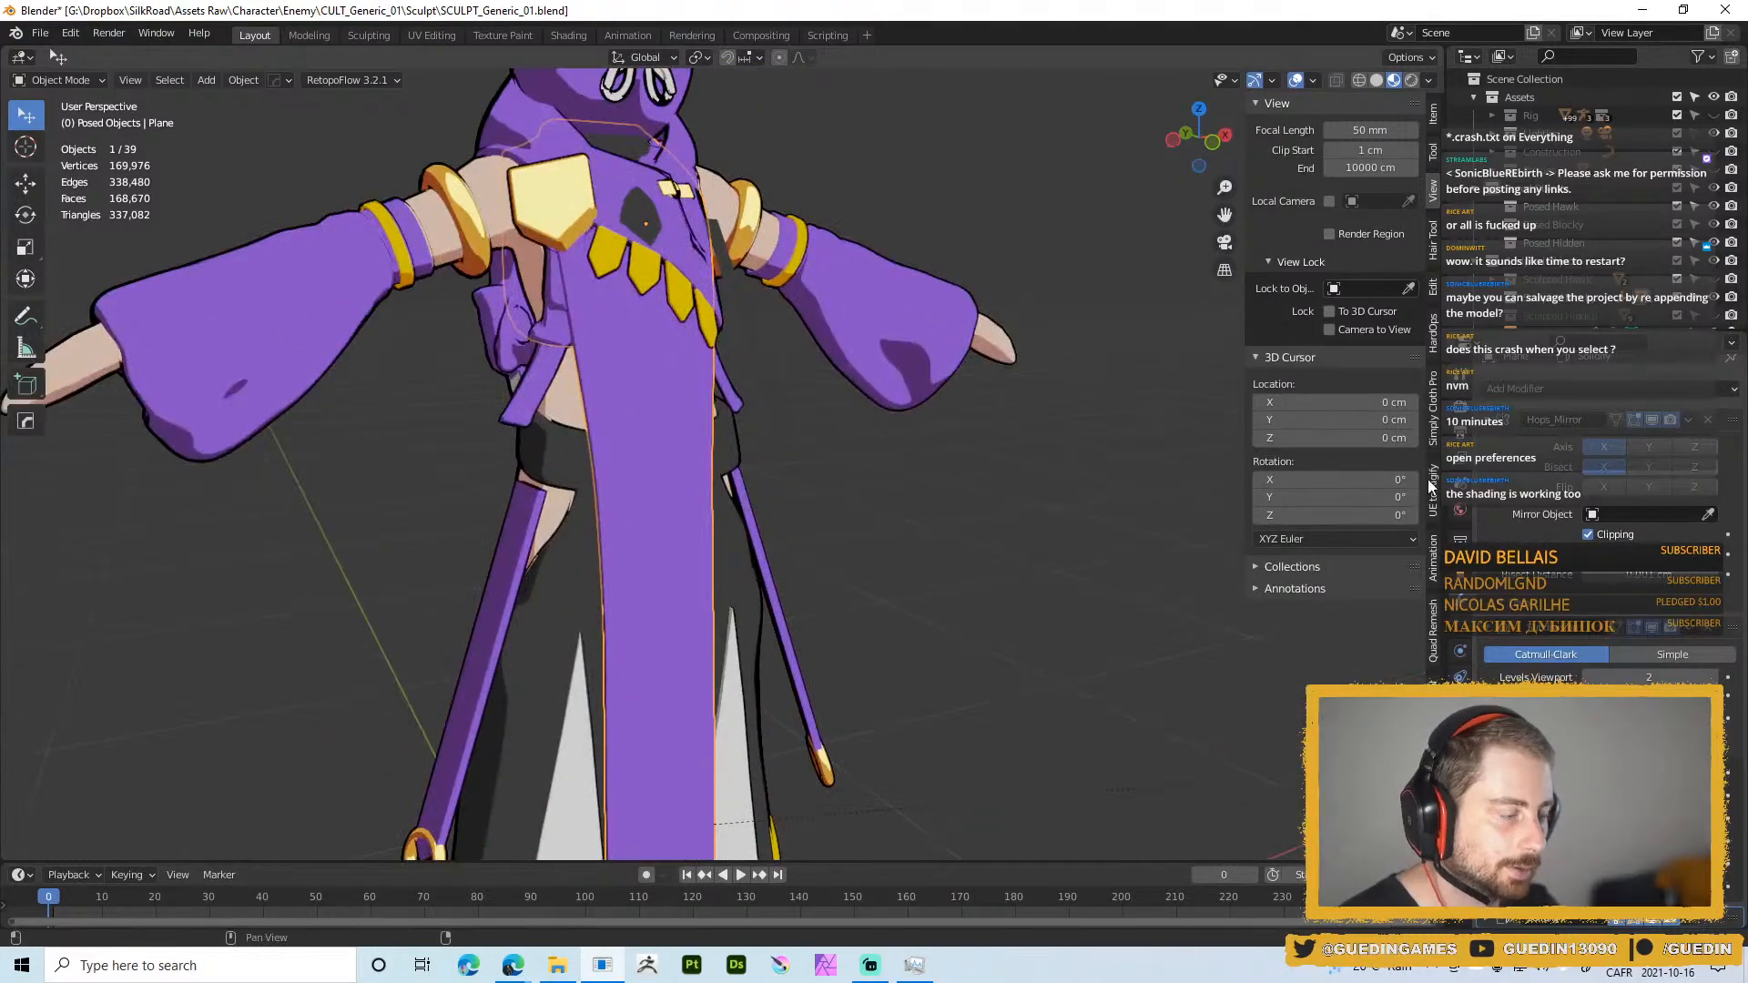
Display the Guedin Sculpt Tools and SilkRoad Tools settings, and toggle the Sculpted Objects collection's visibility off and on
click(1431, 153)
scroll(1367, 577, down, 5)
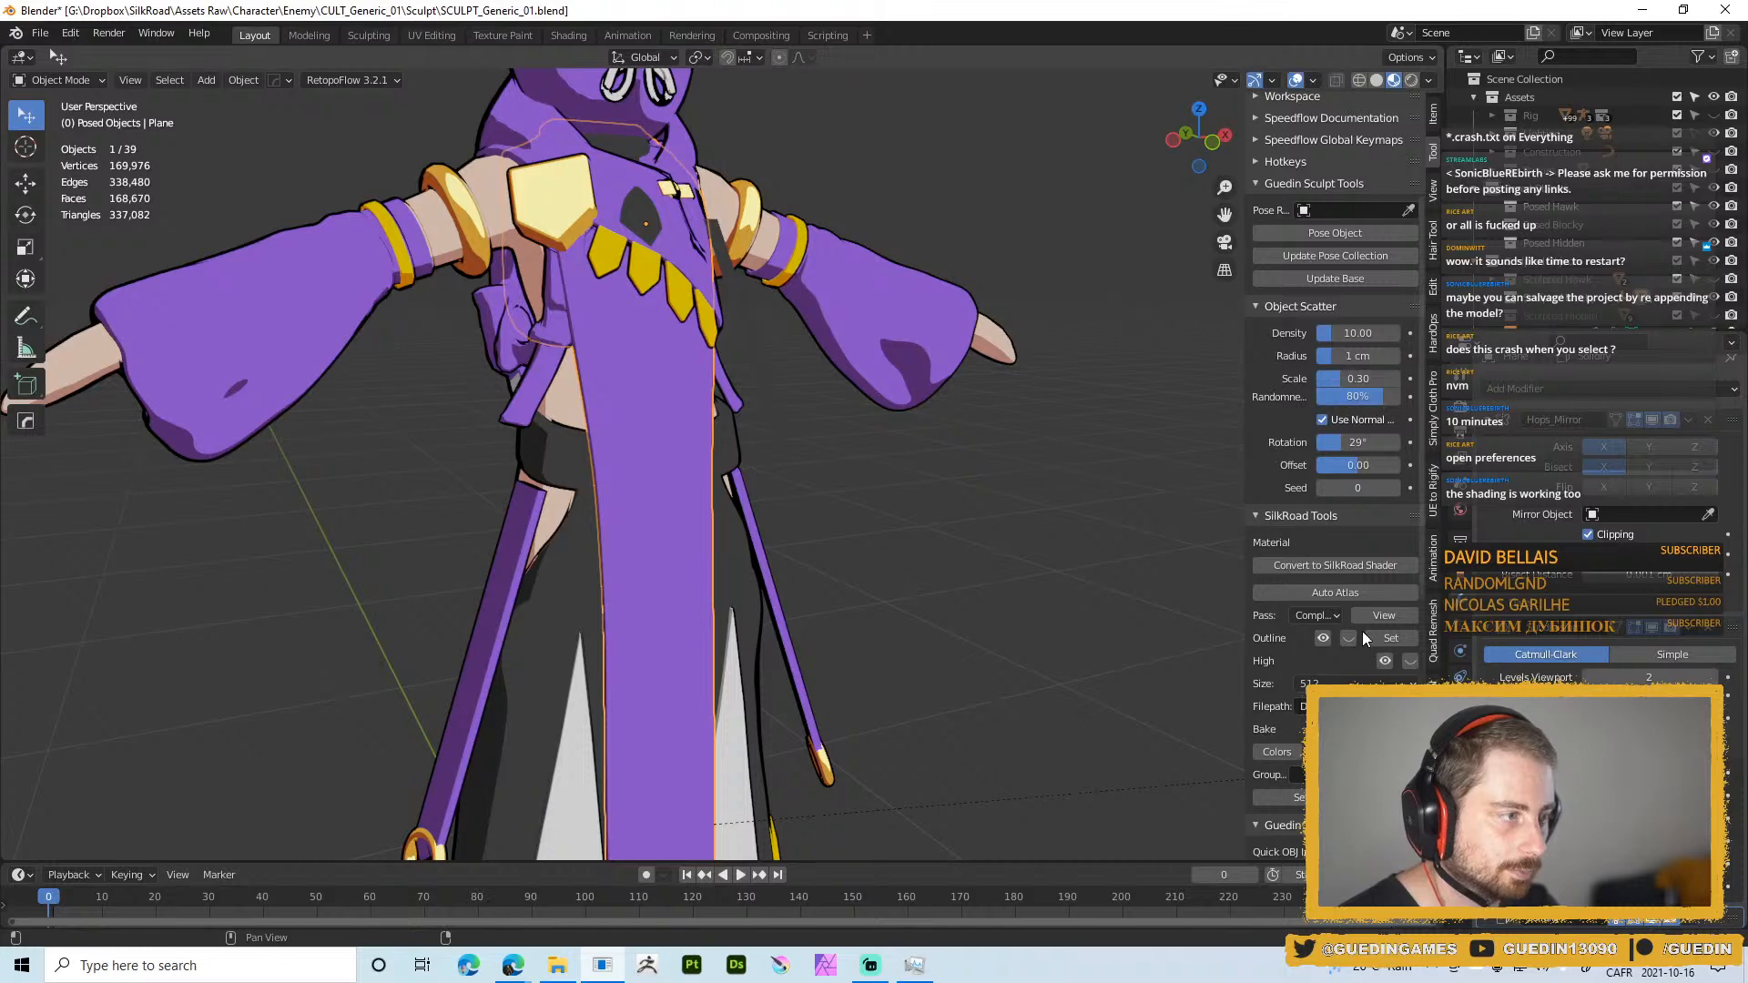
scroll(1558, 243, down, 3)
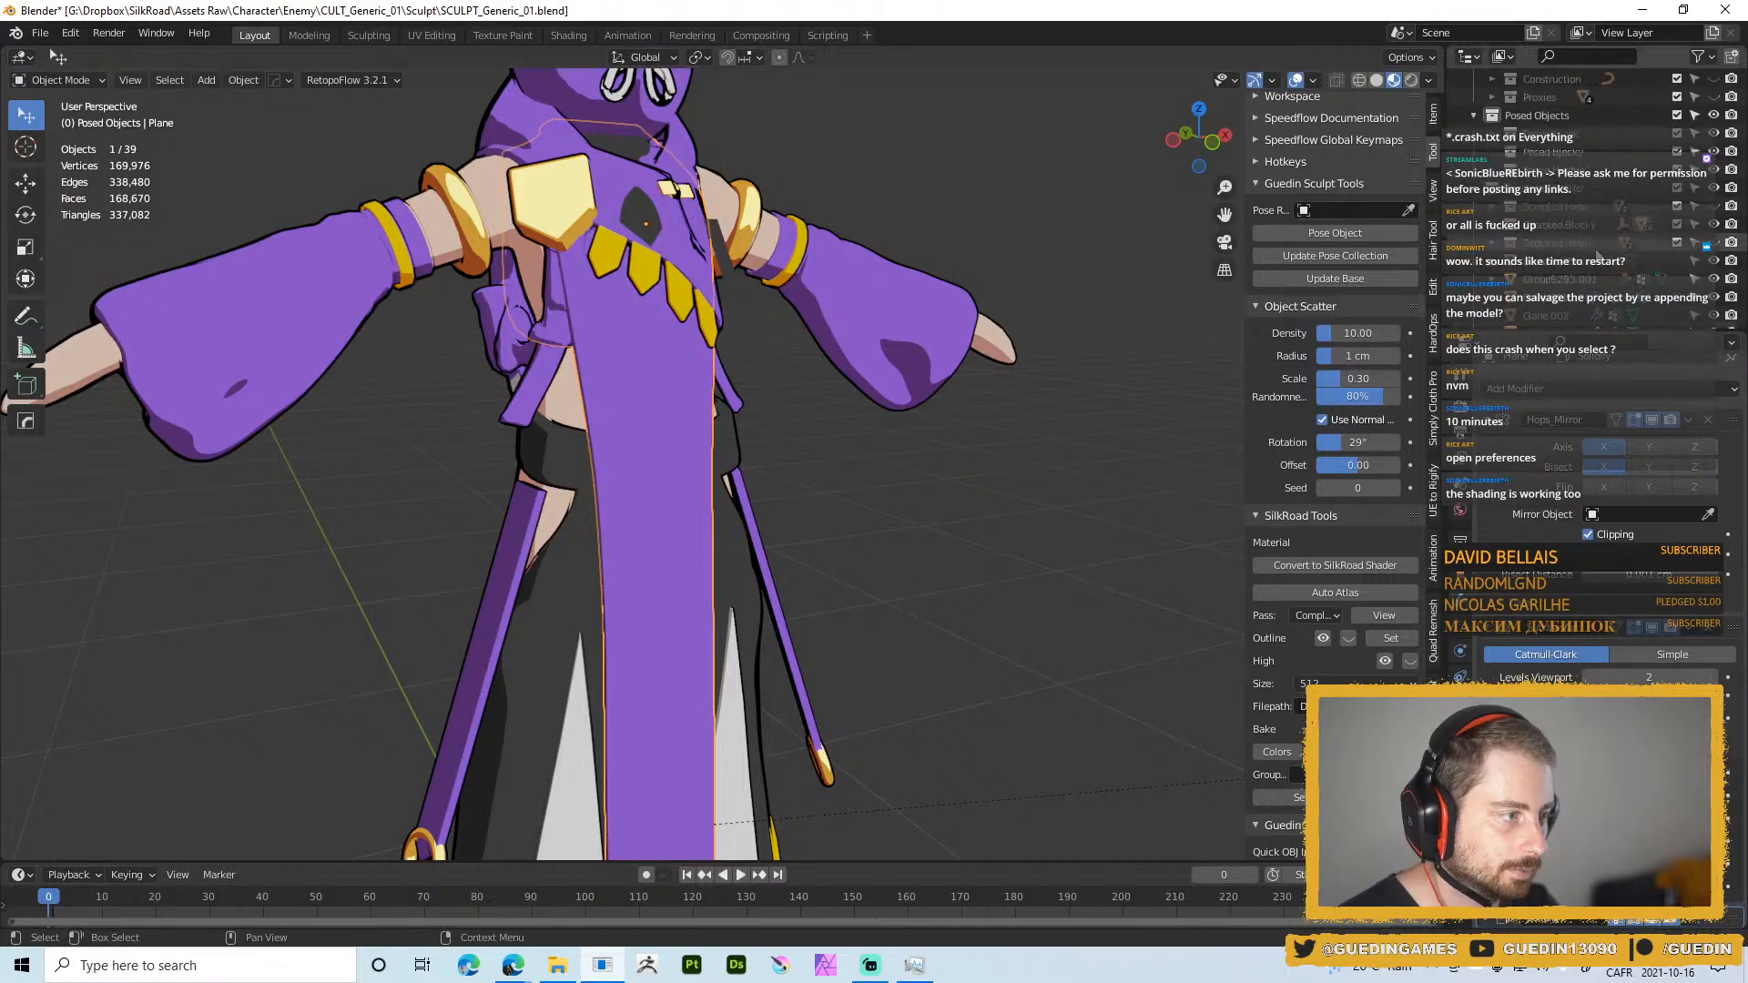
click(1715, 188)
click(1715, 189)
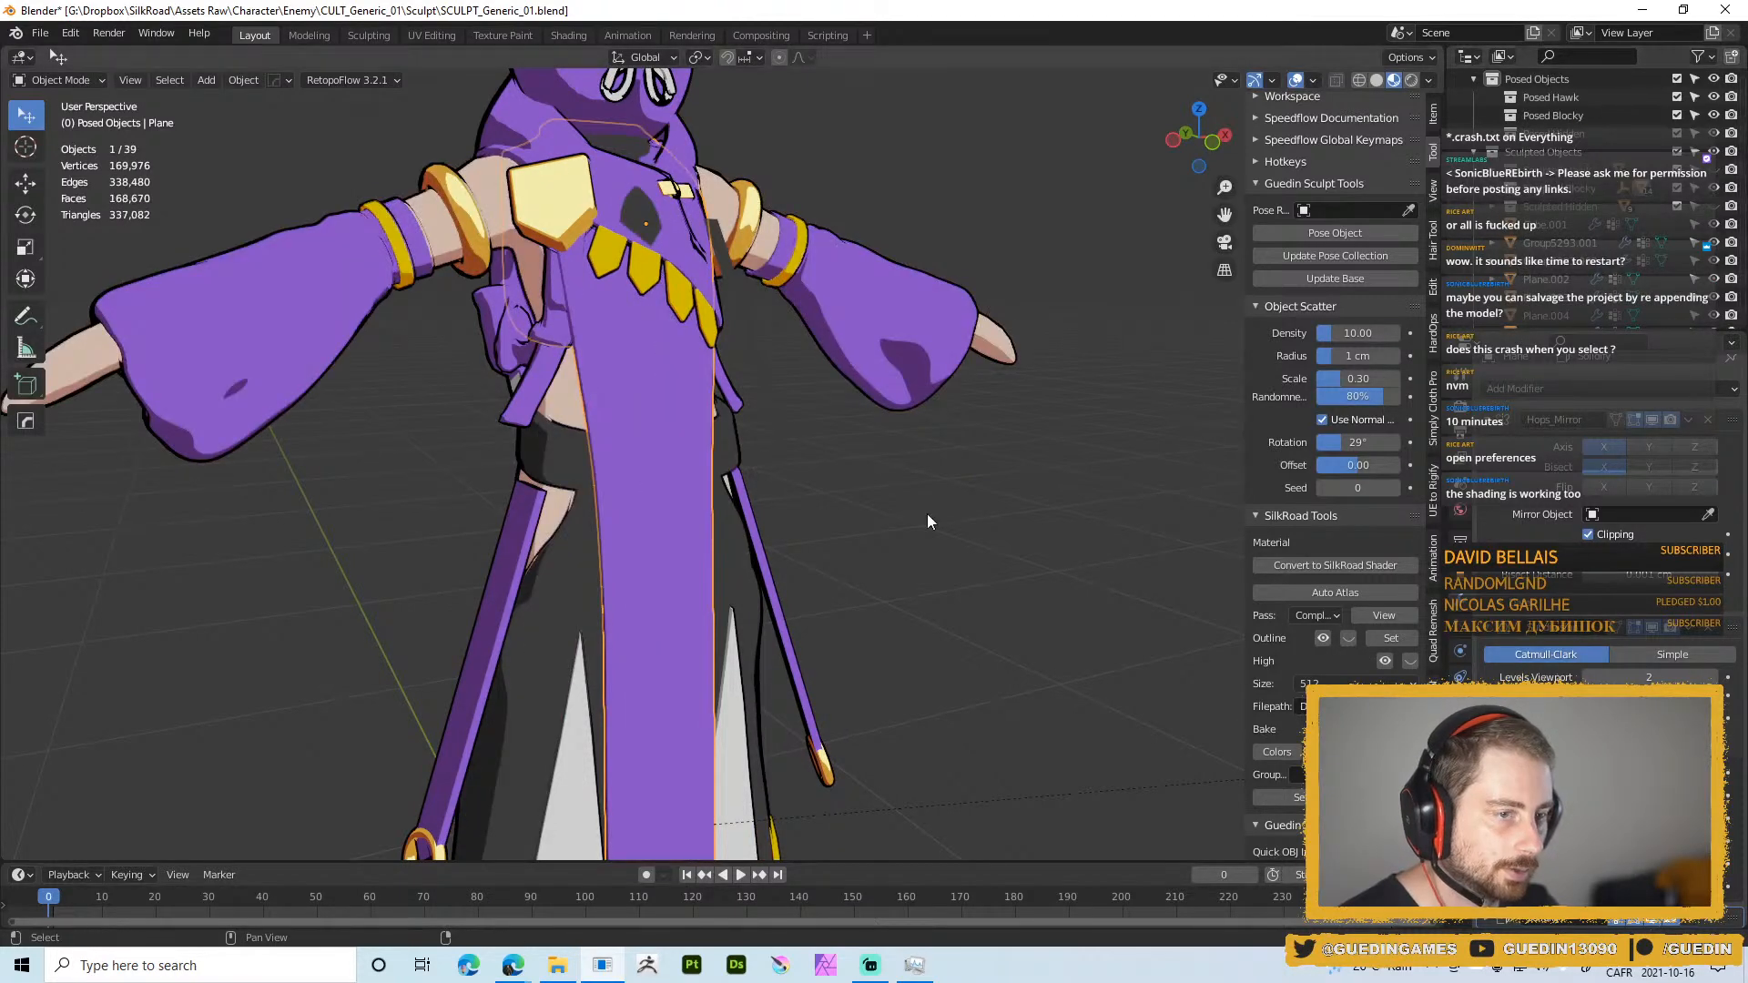
Select the sleeved body and the hanging chest strip in turn, clear the selection and inspect the outfit from the front
scroll(927, 514, down, 3)
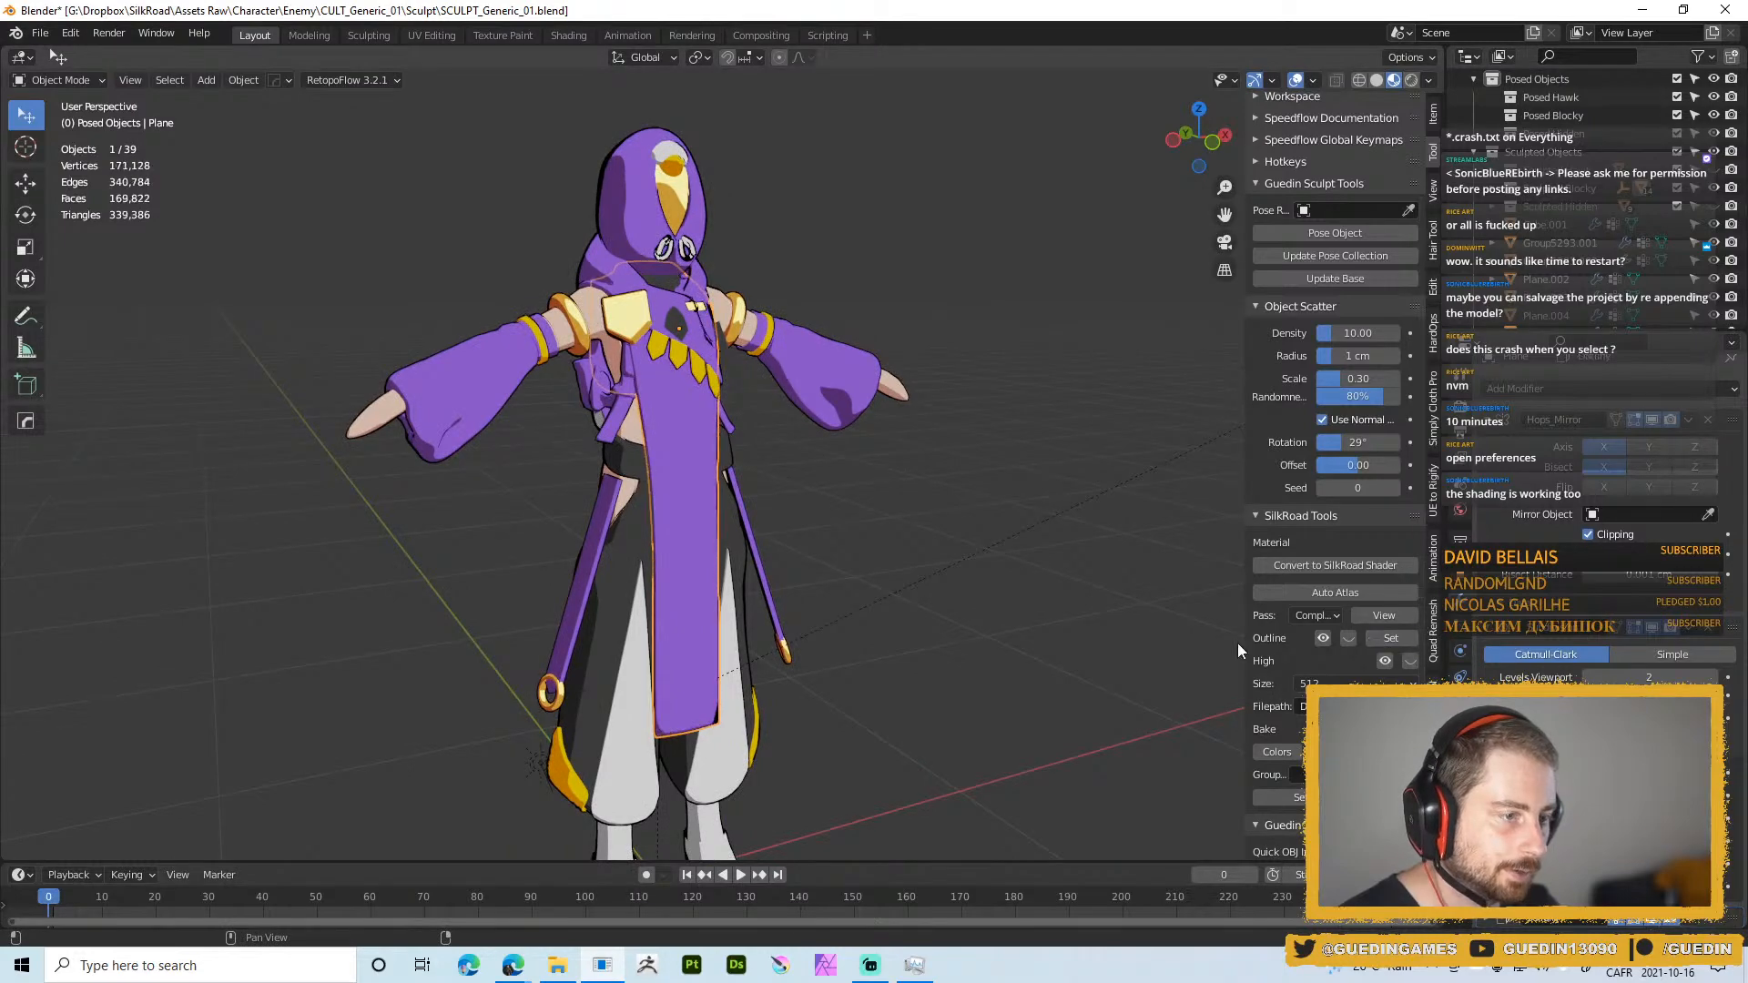
click(772, 455)
scroll(703, 522, up, 5)
scroll(703, 521, down, 5)
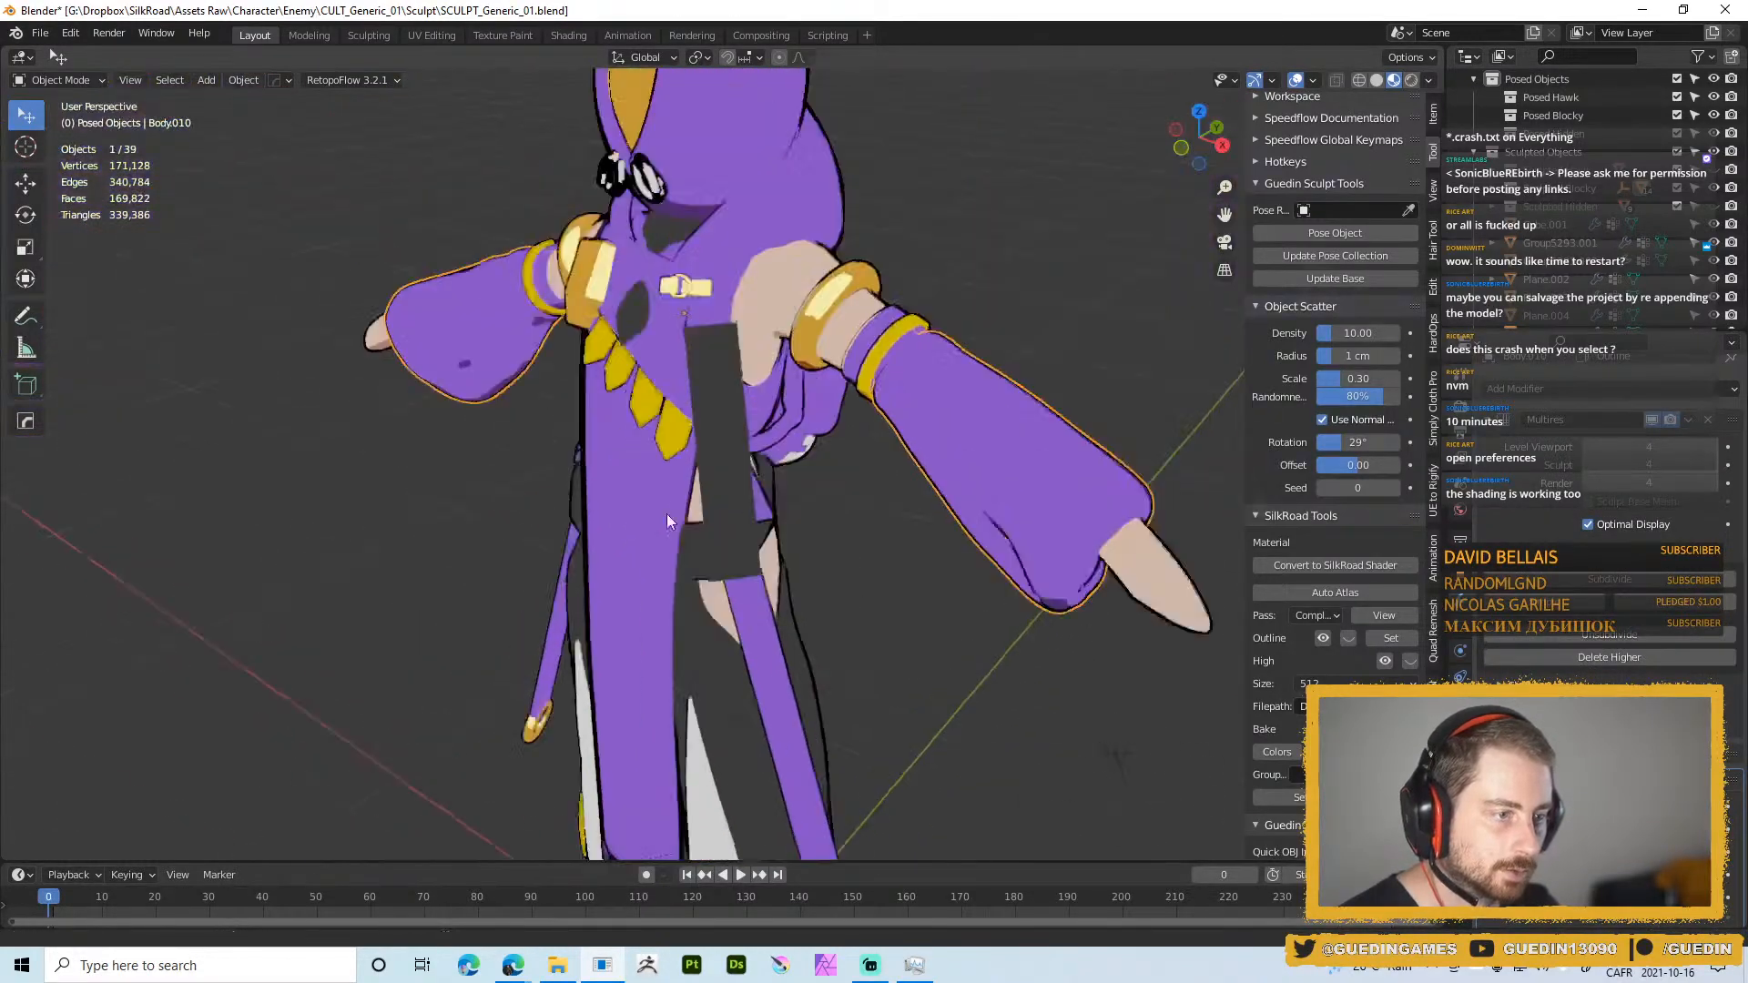
click(676, 431)
middle_drag(675, 431, 728, 553)
scroll(728, 553, down, 3)
click(824, 598)
middle_drag(823, 597, 837, 483)
scroll(576, 408, up, 2)
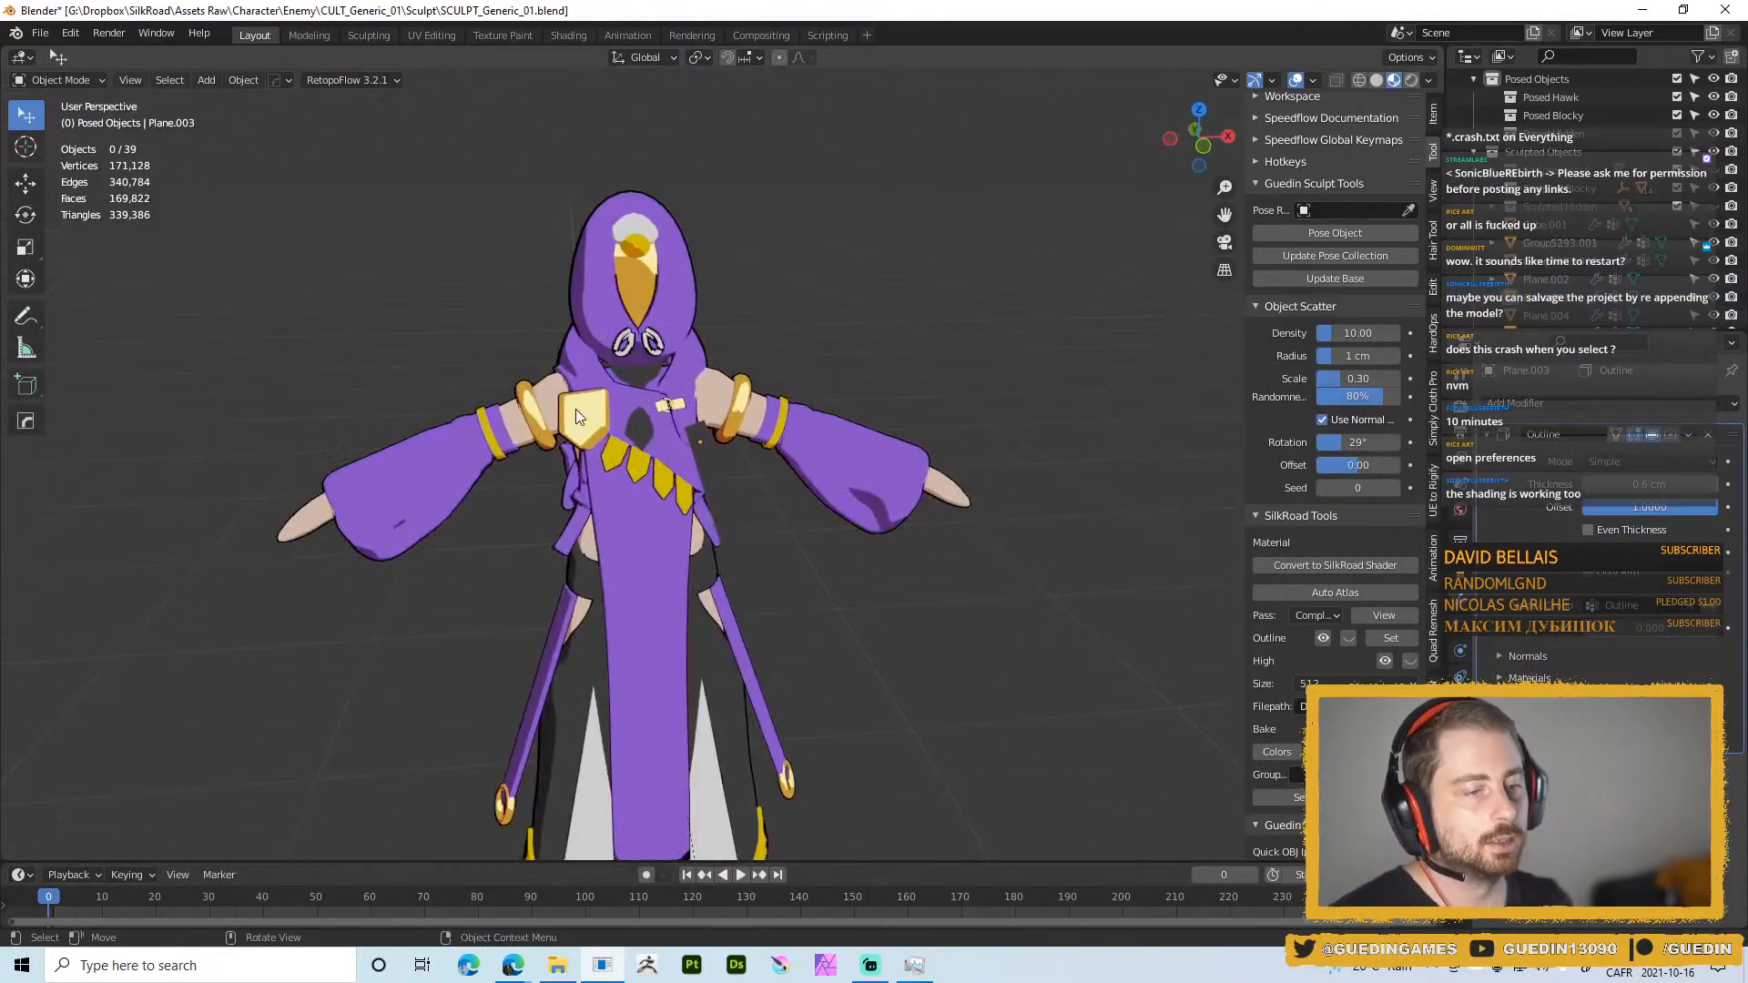
middle_drag(685, 441, 810, 424)
scroll(801, 421, up, 3)
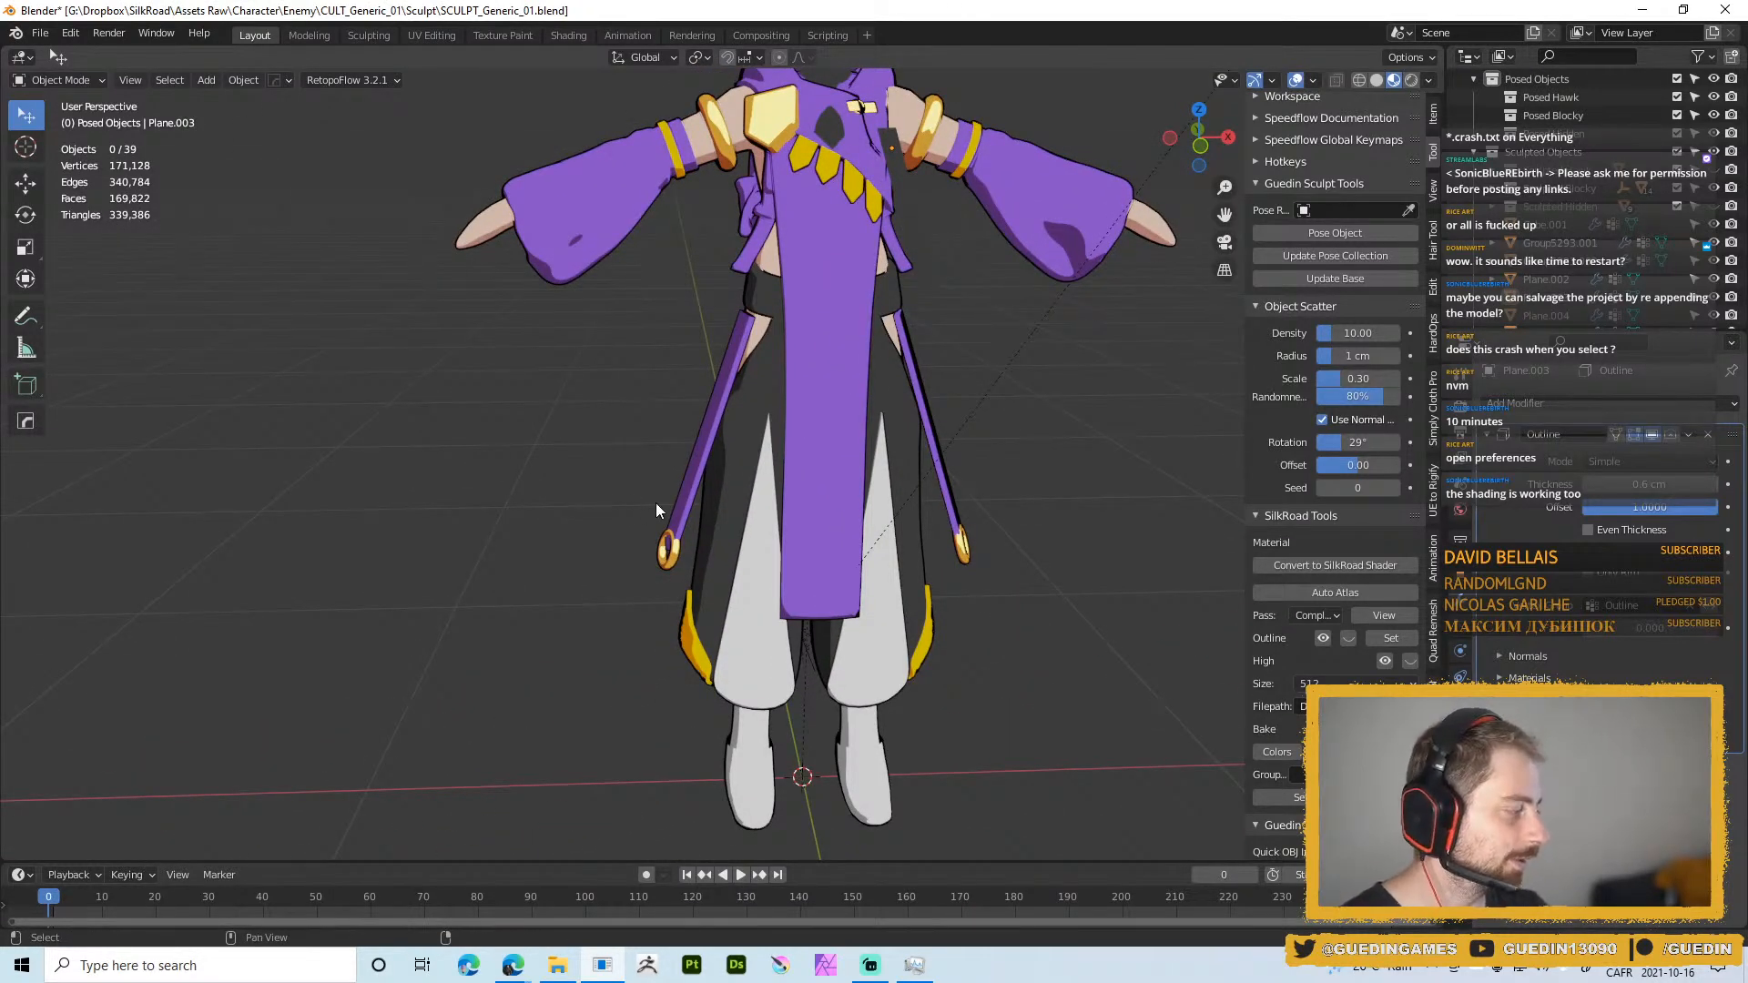
Save the changes to the current SCULPT_Generic_01.blend project with Save Blender File
scroll(690, 489, down, 5)
middle_drag(701, 473, 775, 436)
key(ctrl+s)
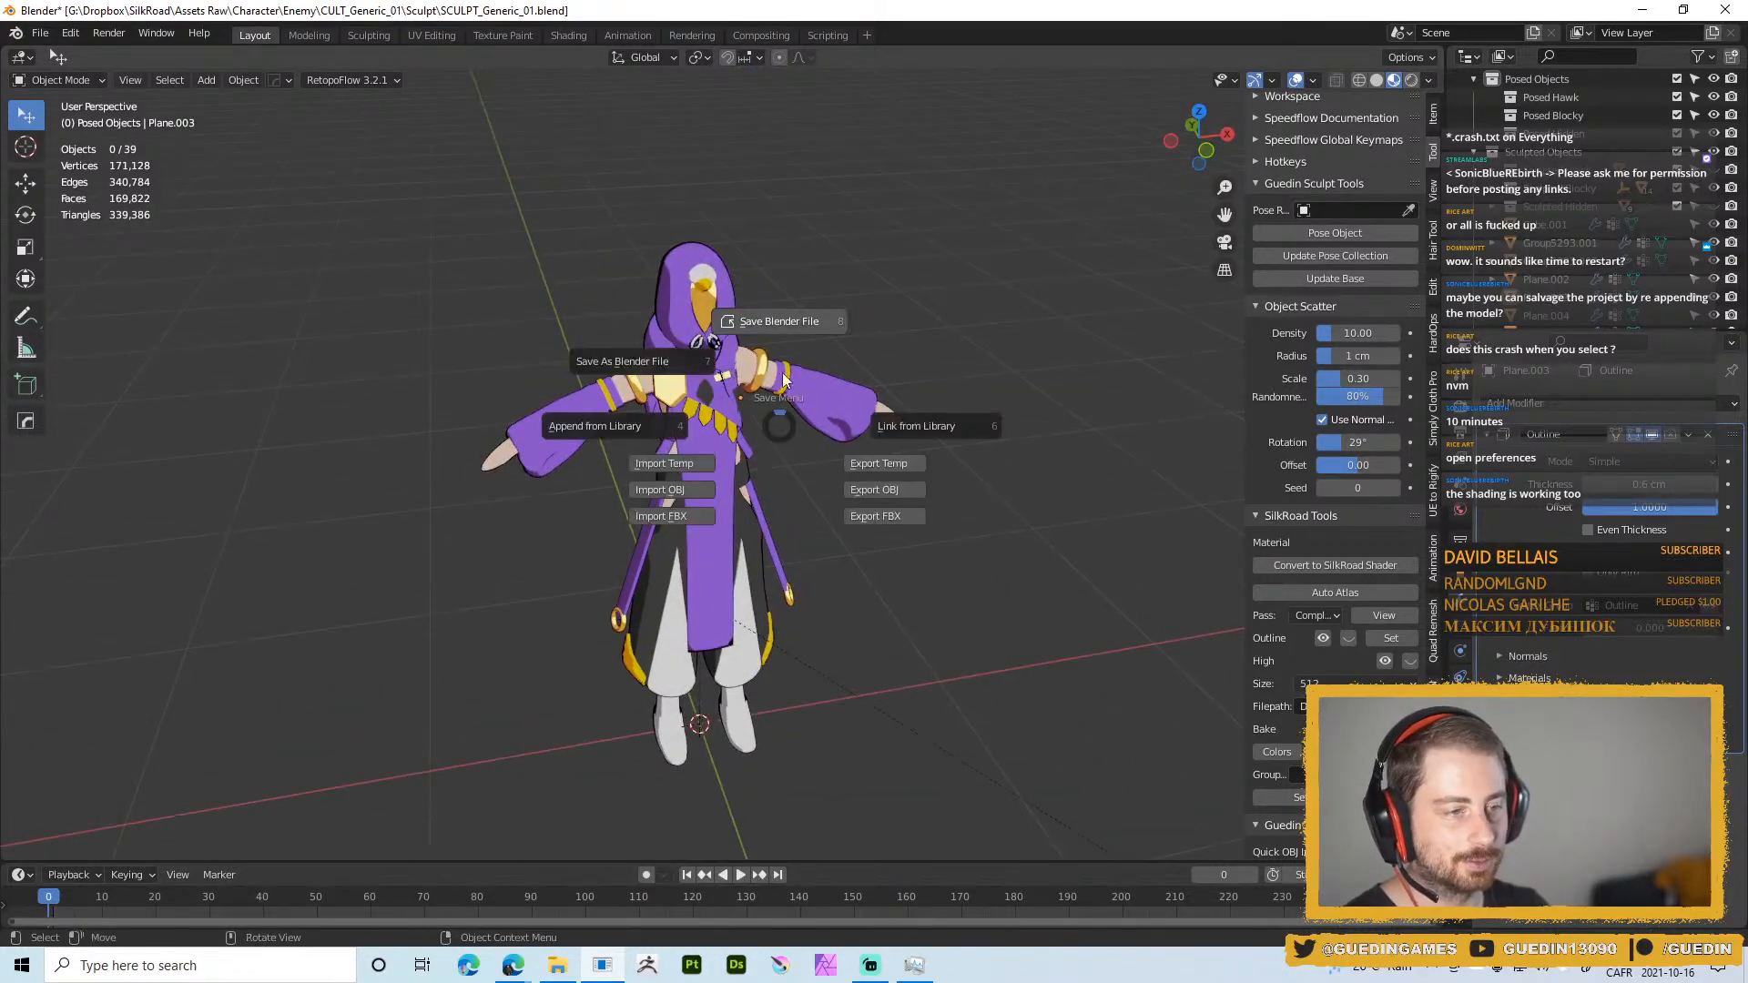
click(785, 357)
middle_drag(863, 496, 867, 448)
scroll(1467, 113, up, 2)
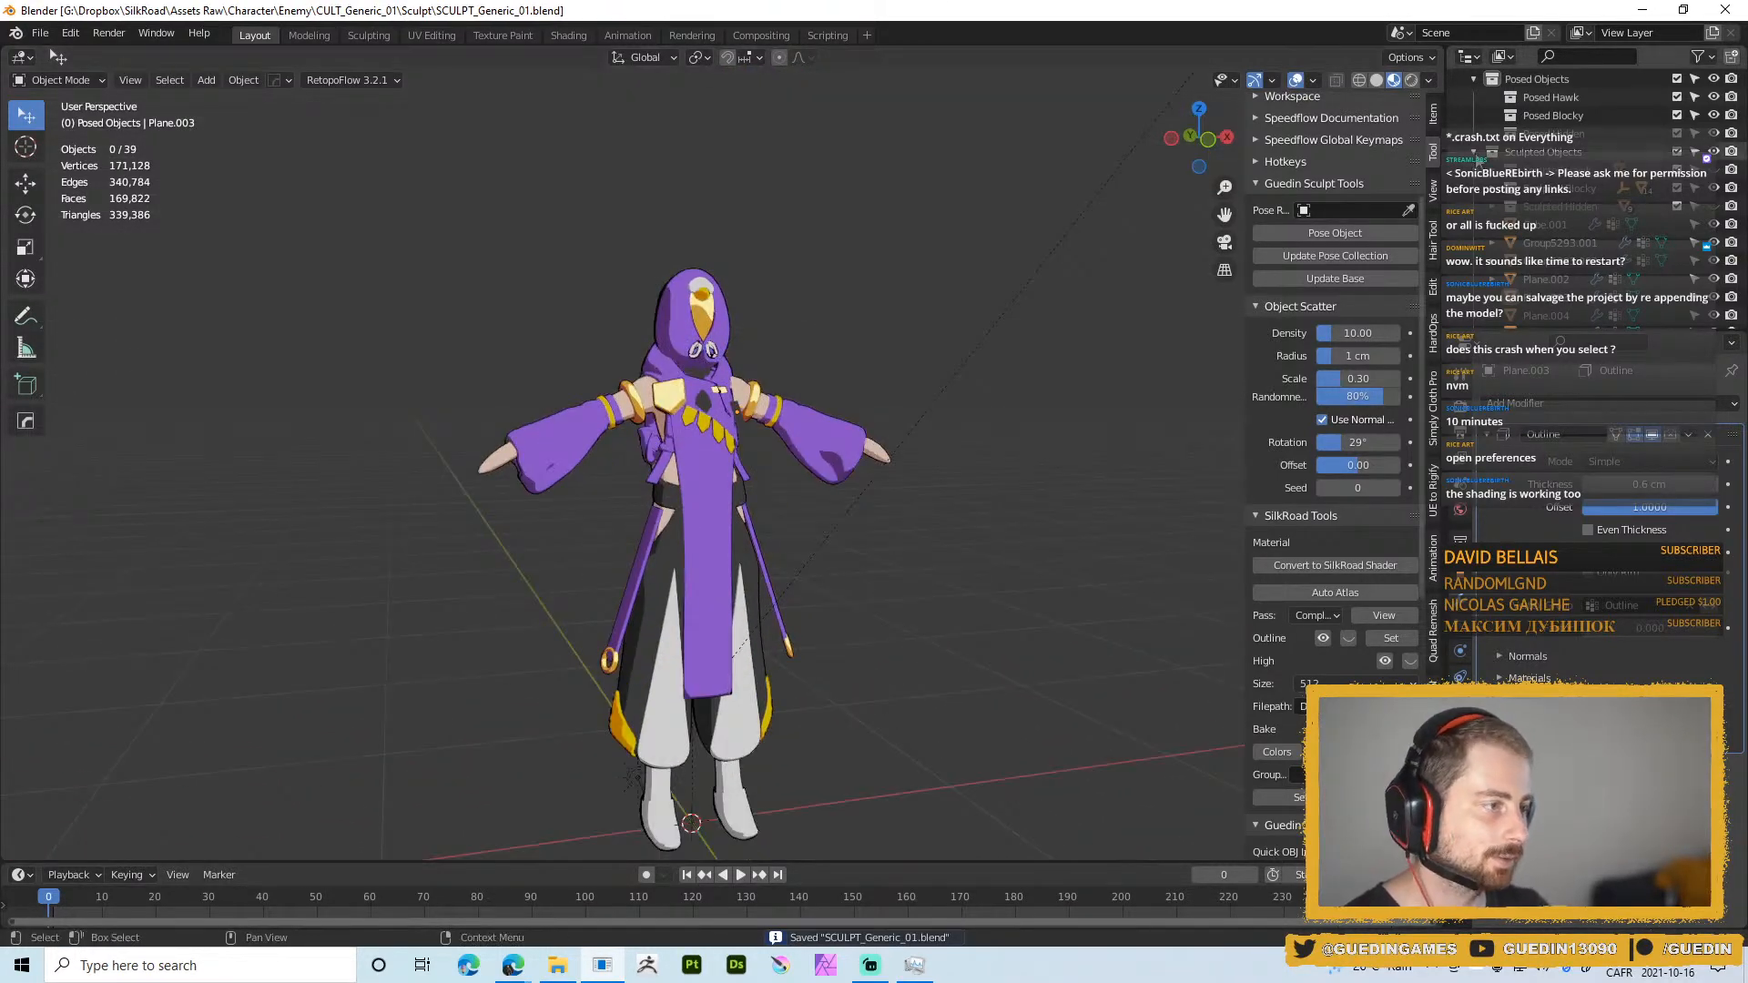
Collapse the Posed Objects collection in the outliner, split the 3D viewport vertically and widen the new view
click(1473, 114)
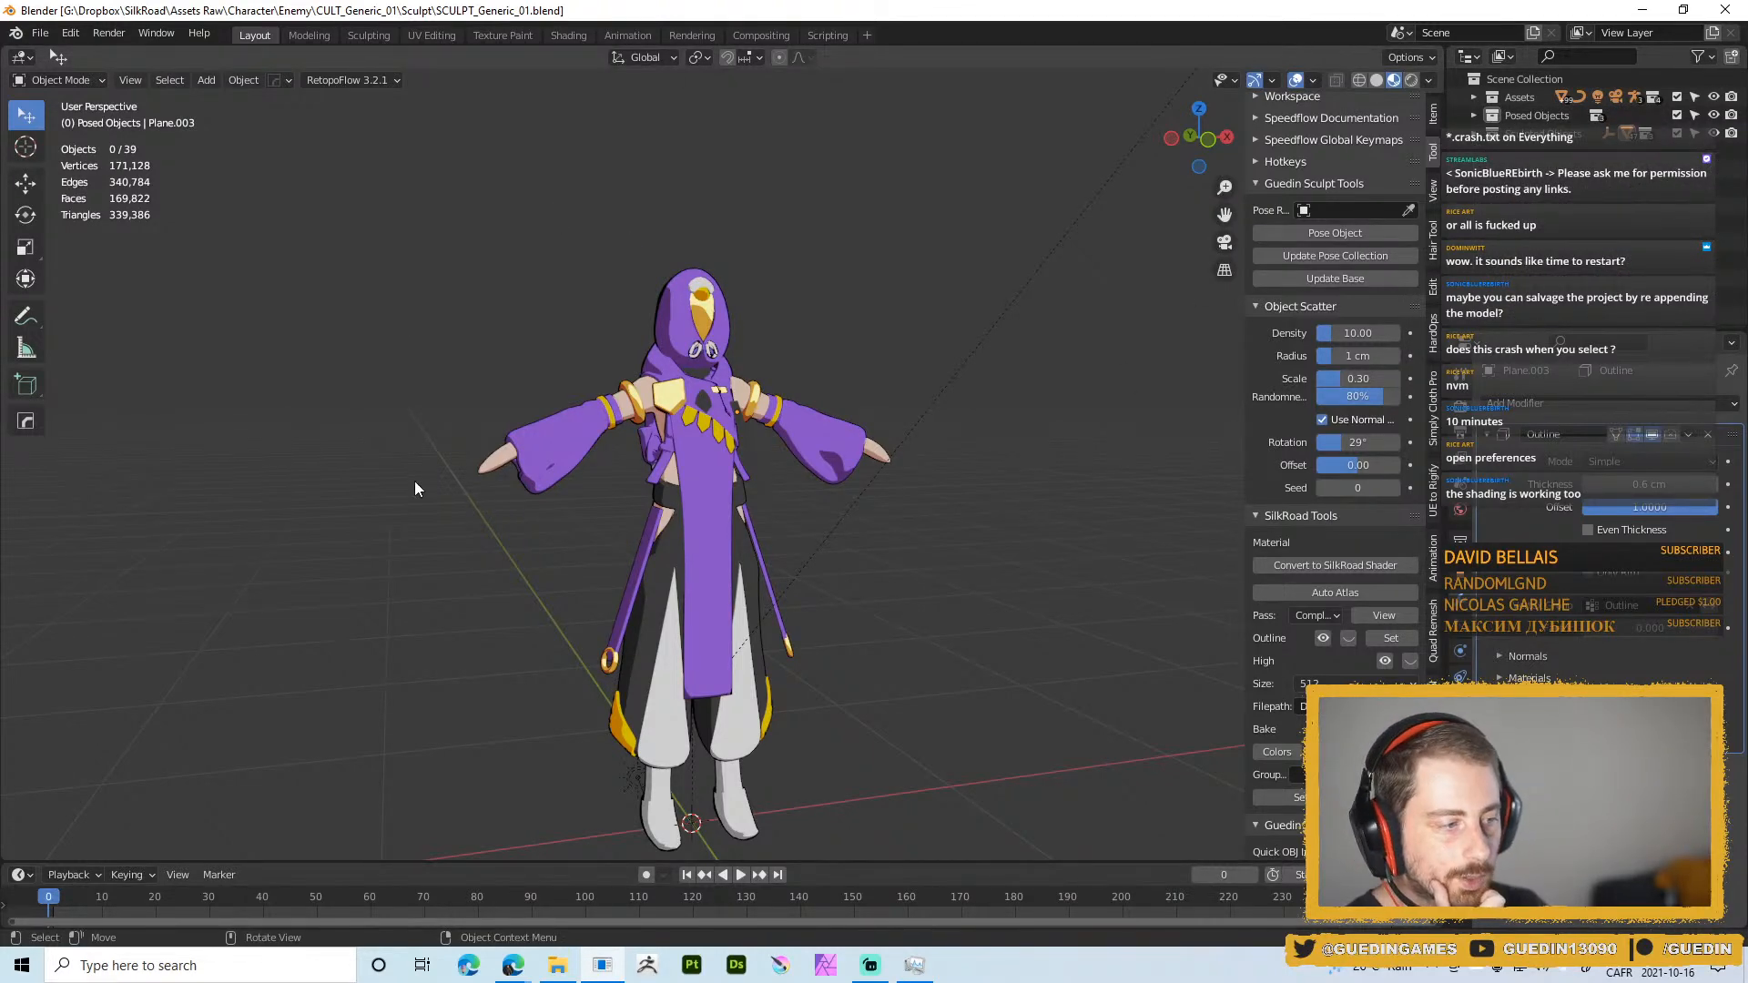
right_click(1446, 364)
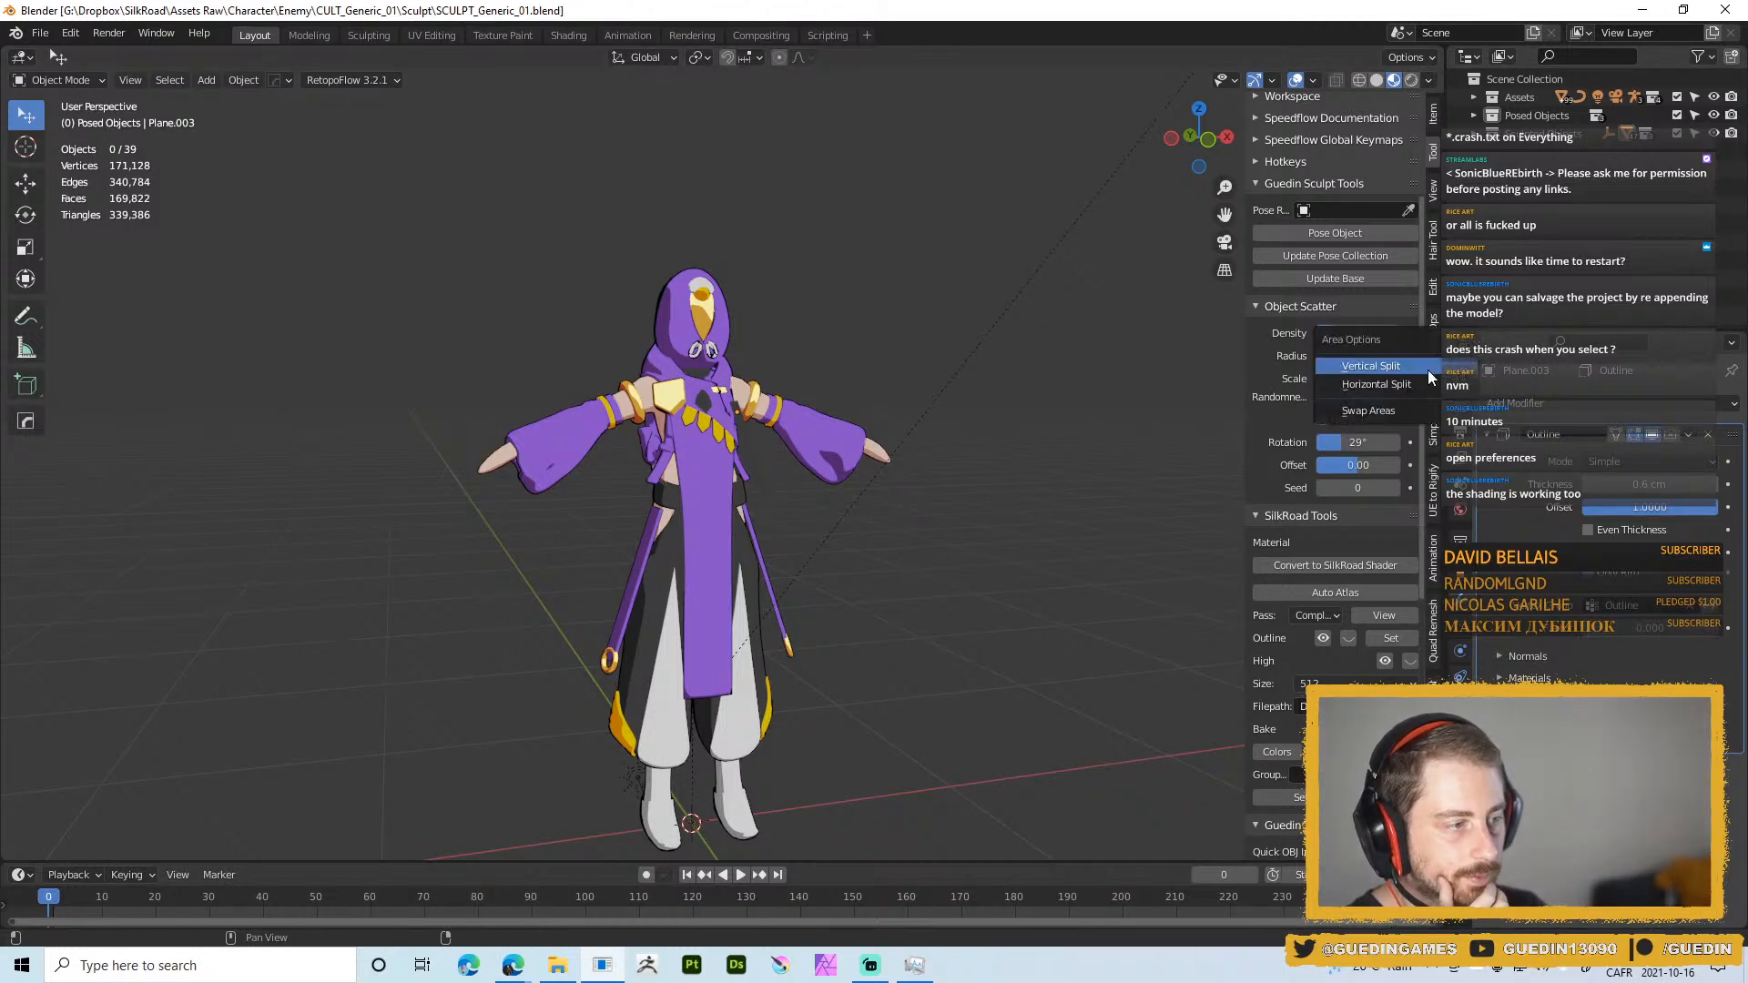
click(1377, 366)
click(455, 469)
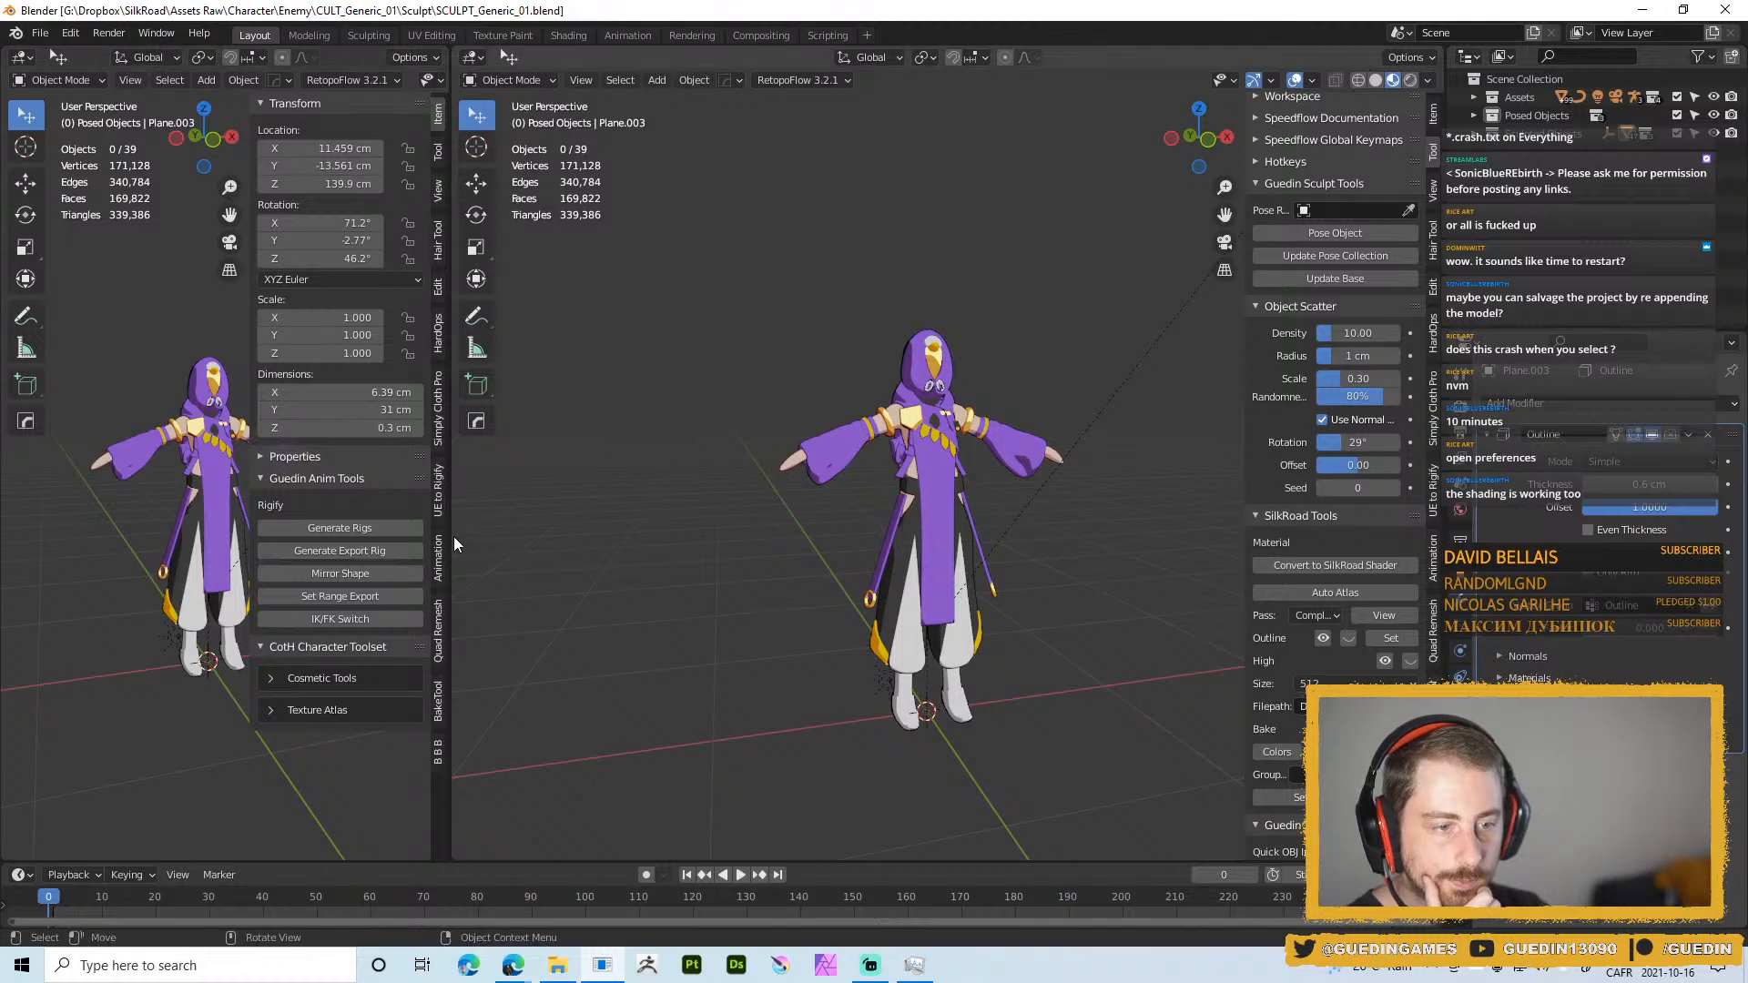
drag(450, 540, 599, 546)
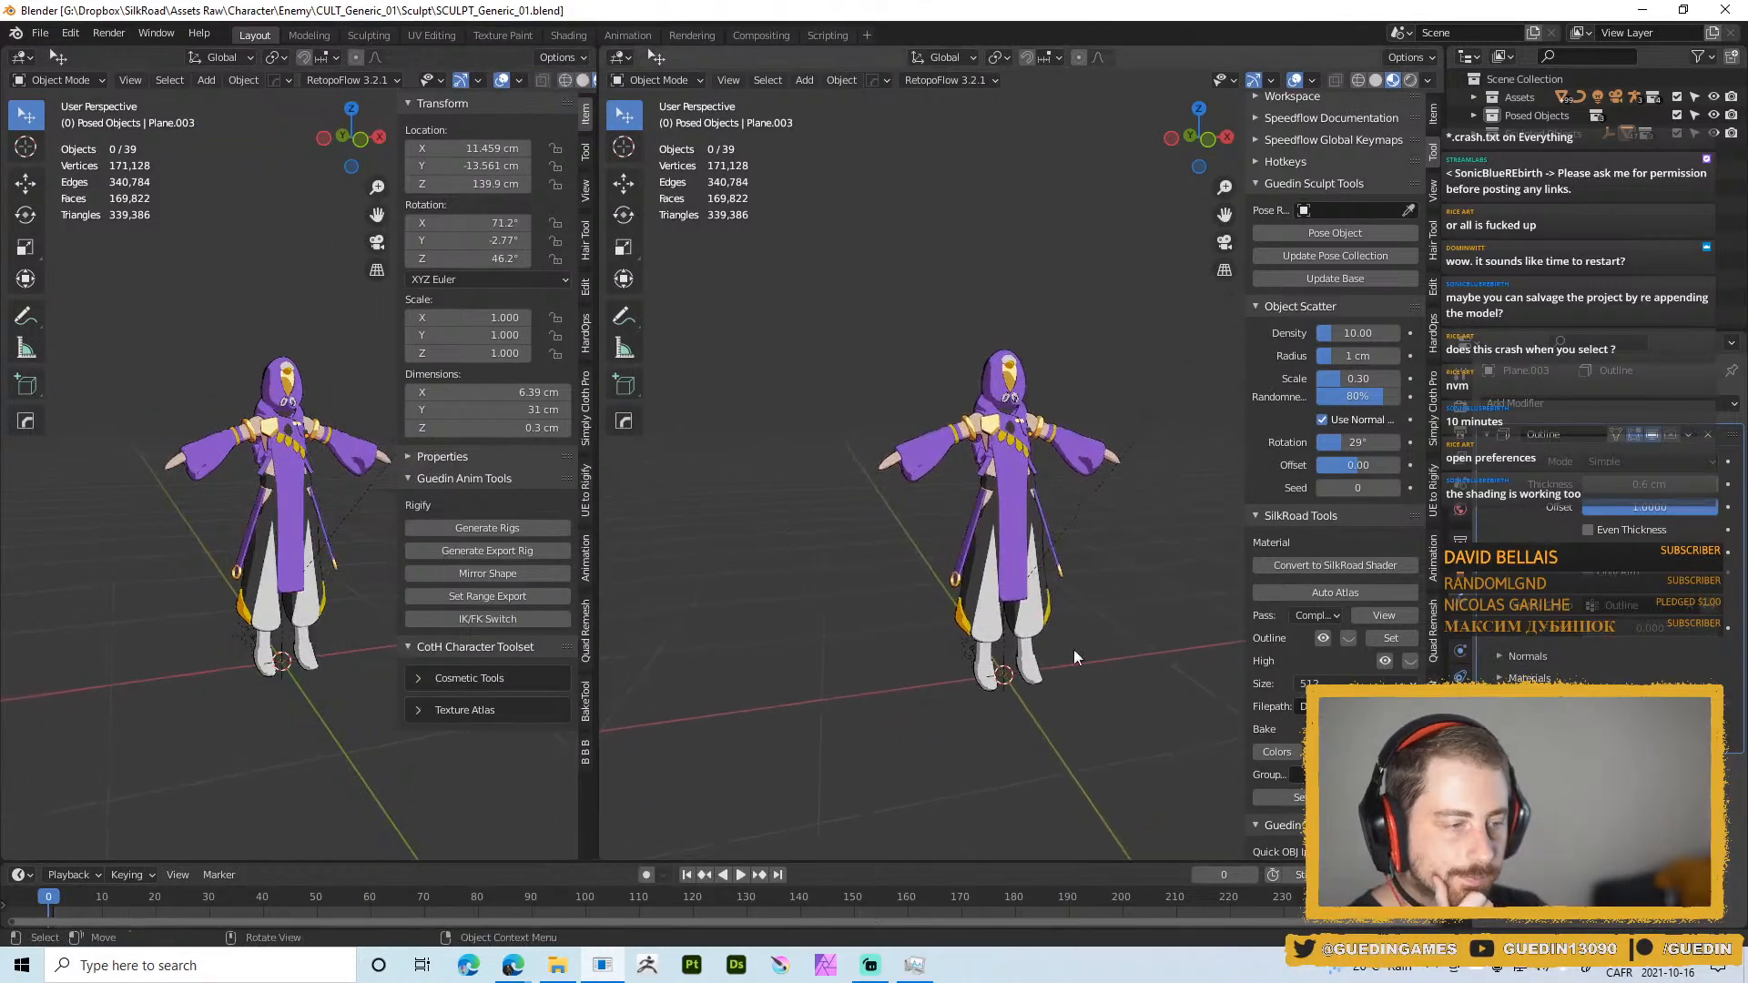
scroll(1072, 490, up, 5)
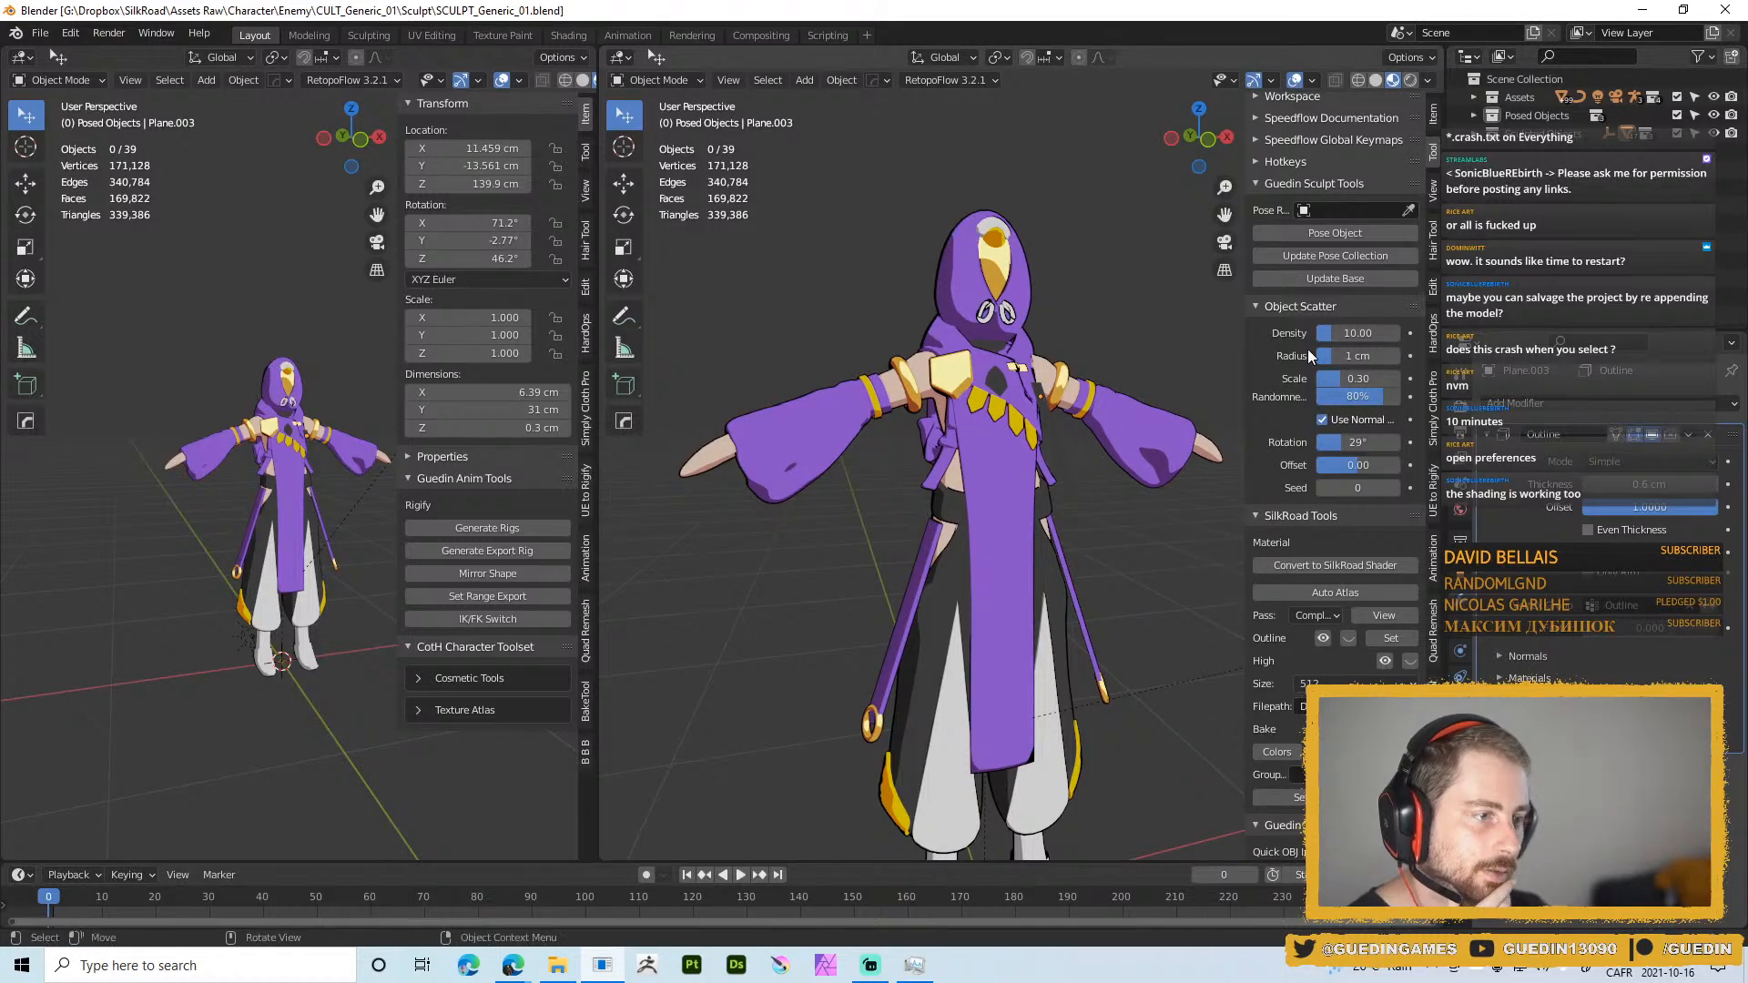
Set the pose reference in Guedin Sculpt Tools to PROXY_Body and view the whole character
click(1327, 210)
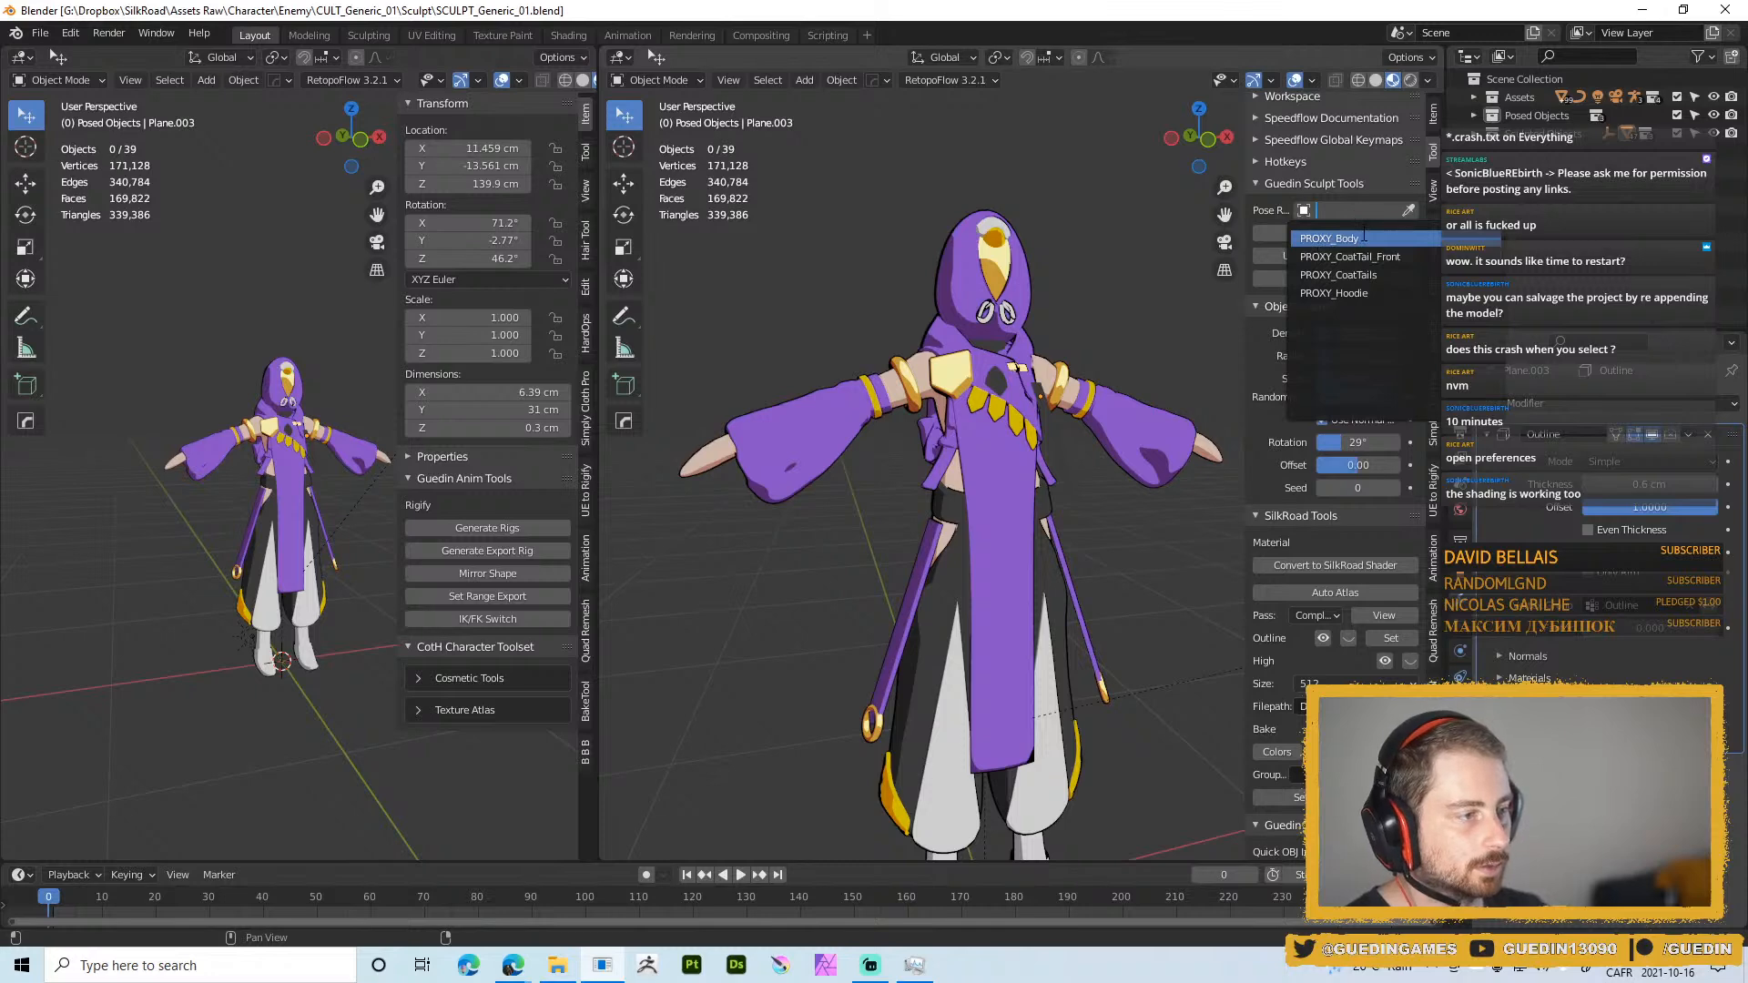
click(1334, 238)
scroll(1075, 355, down, 3)
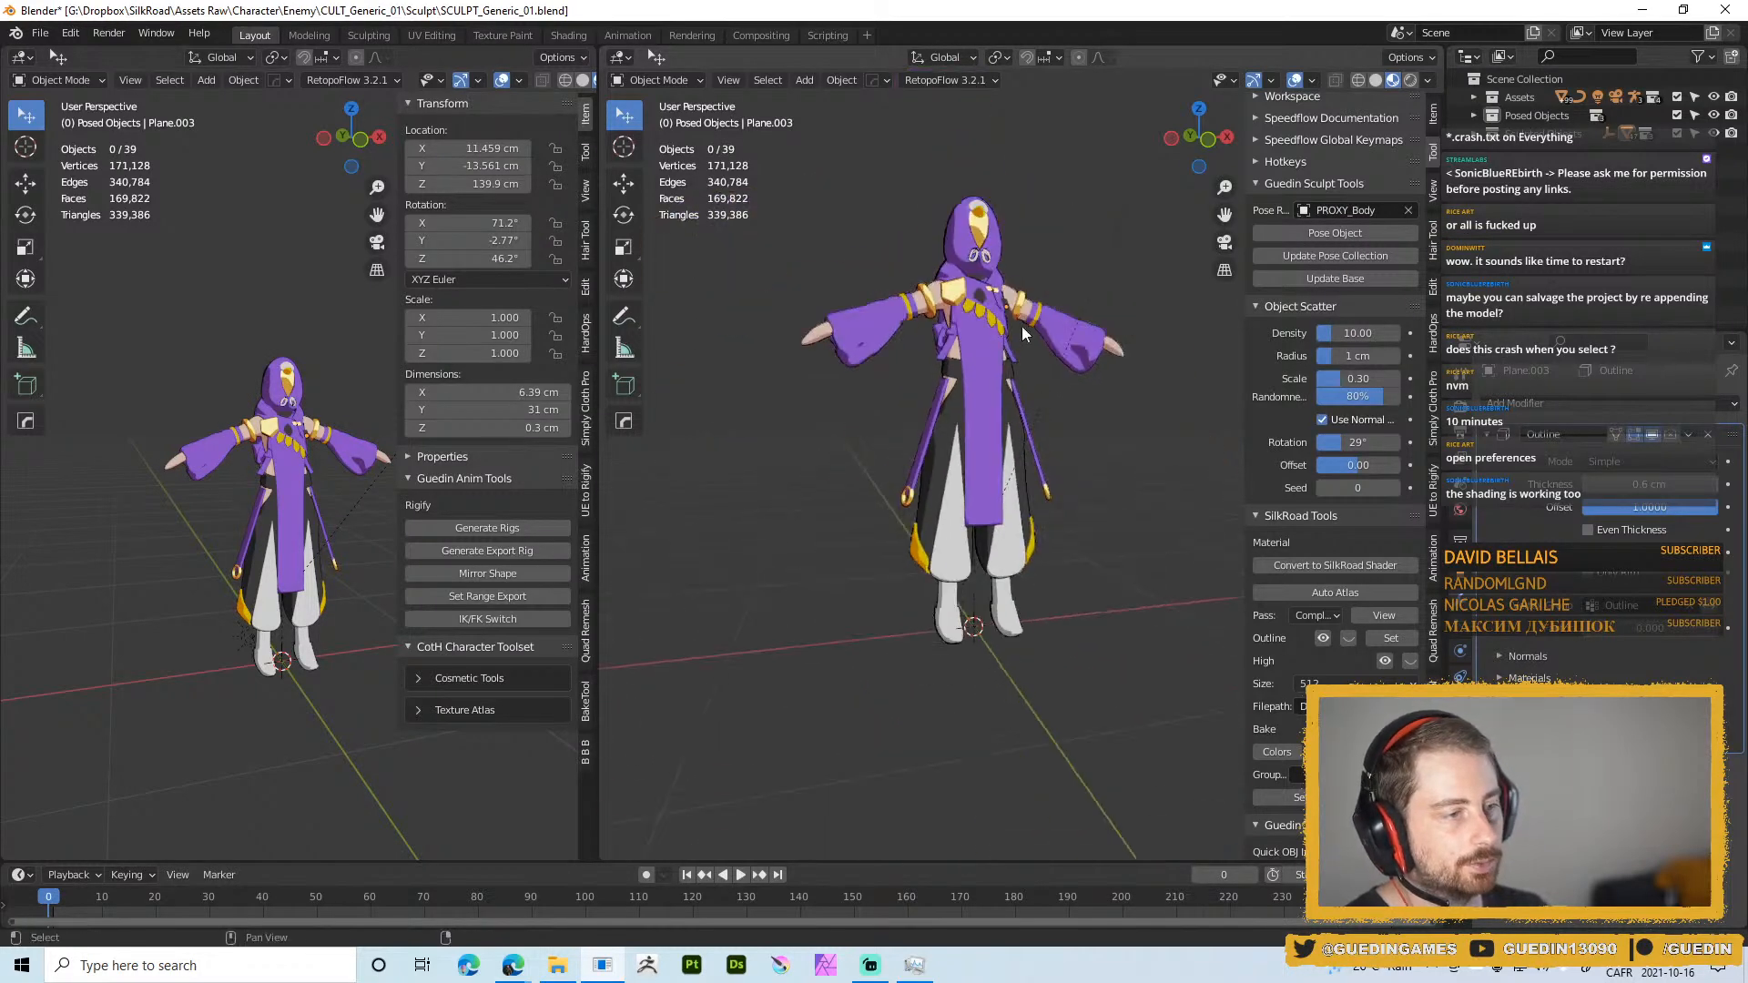
middle_drag(1022, 326, 996, 446)
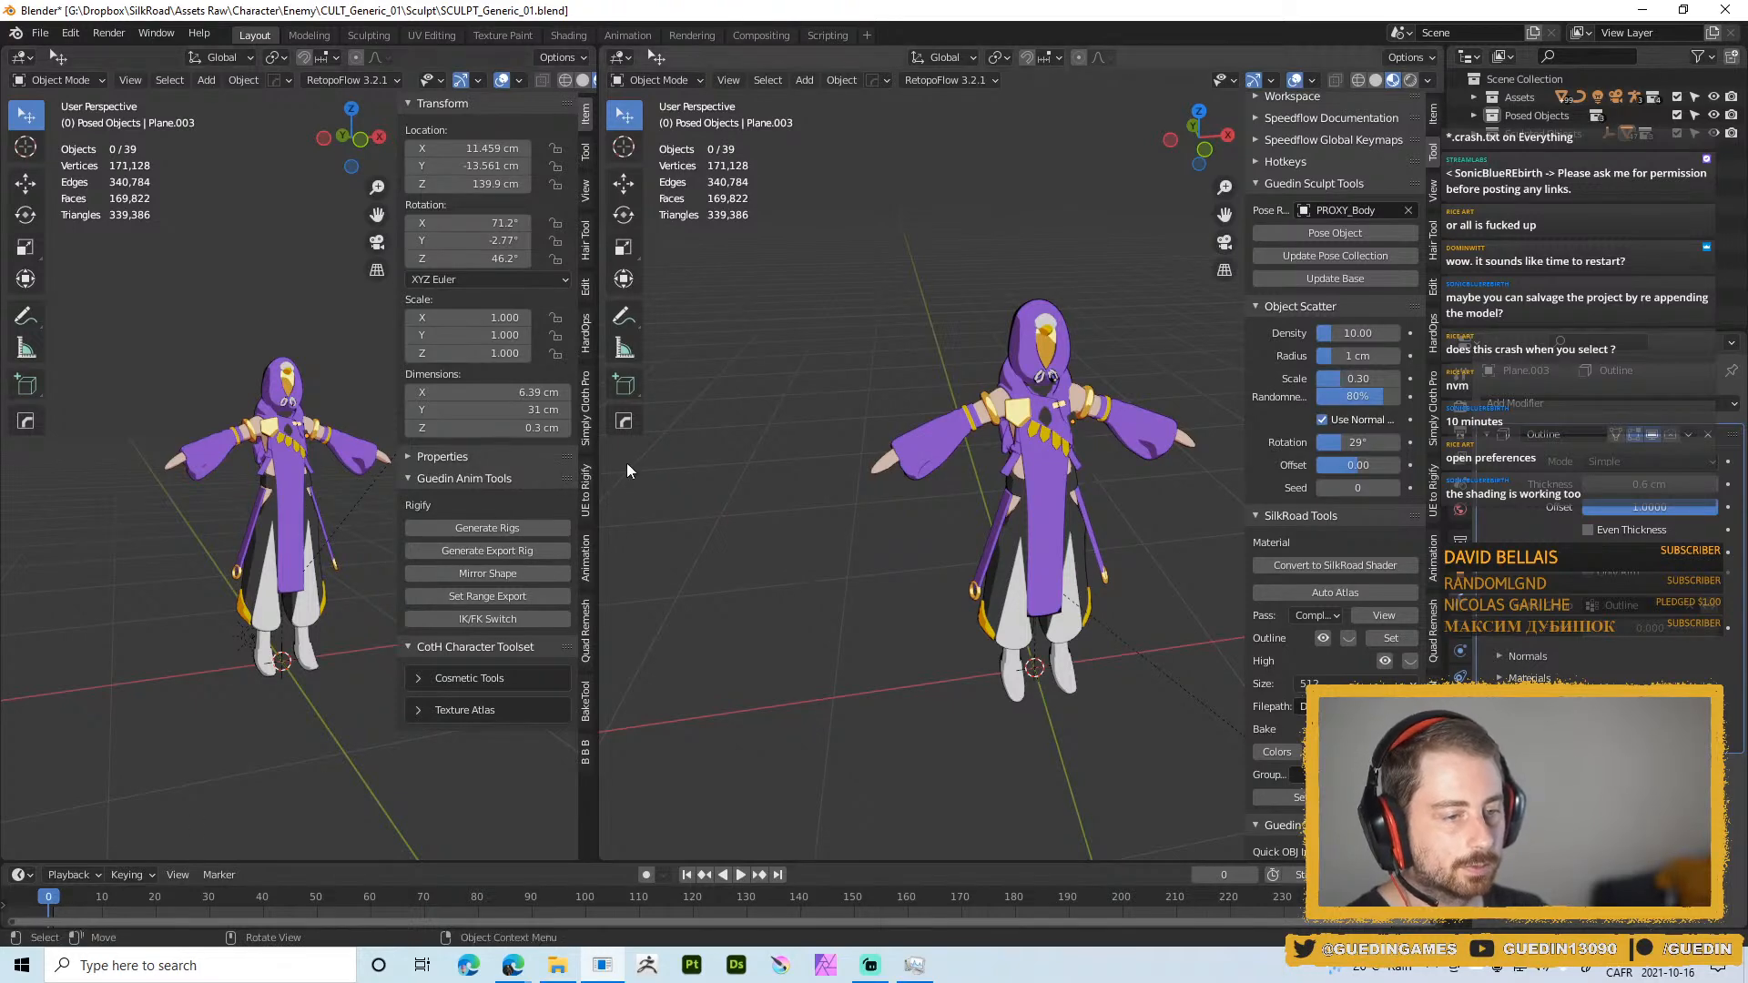
Display the View settings in the new viewport, expand Collections and enable Local Collections
click(585, 191)
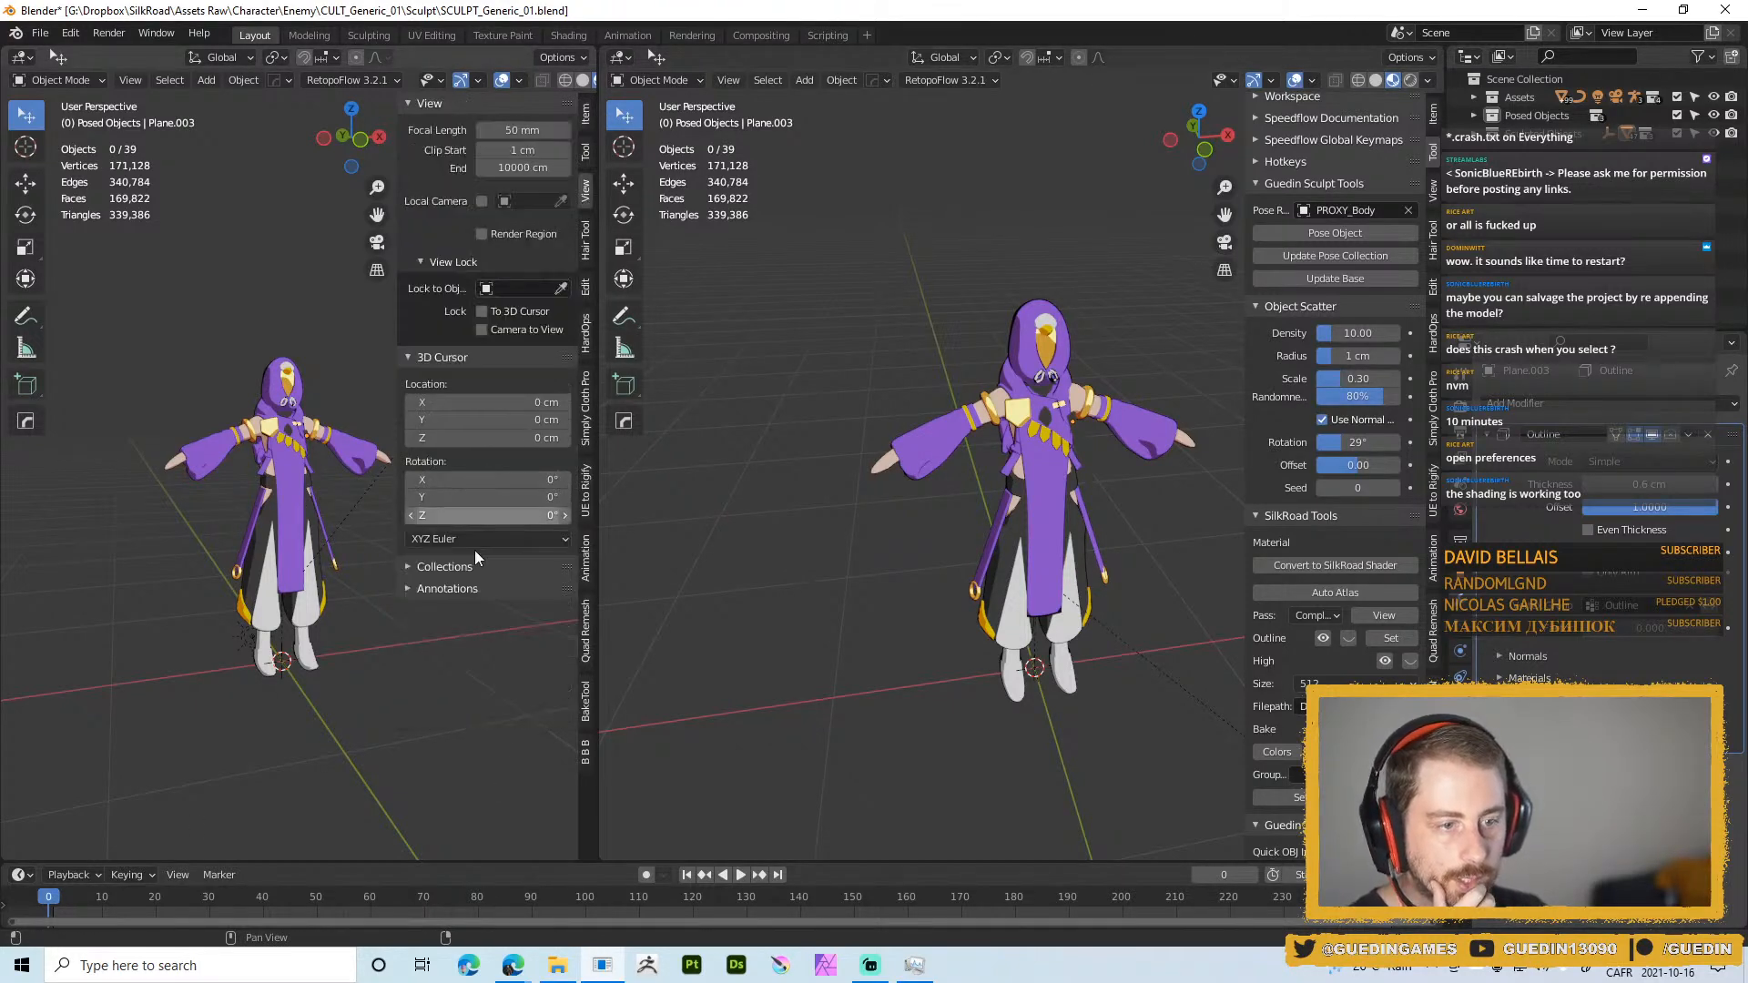
click(424, 564)
scroll(473, 546, down, 2)
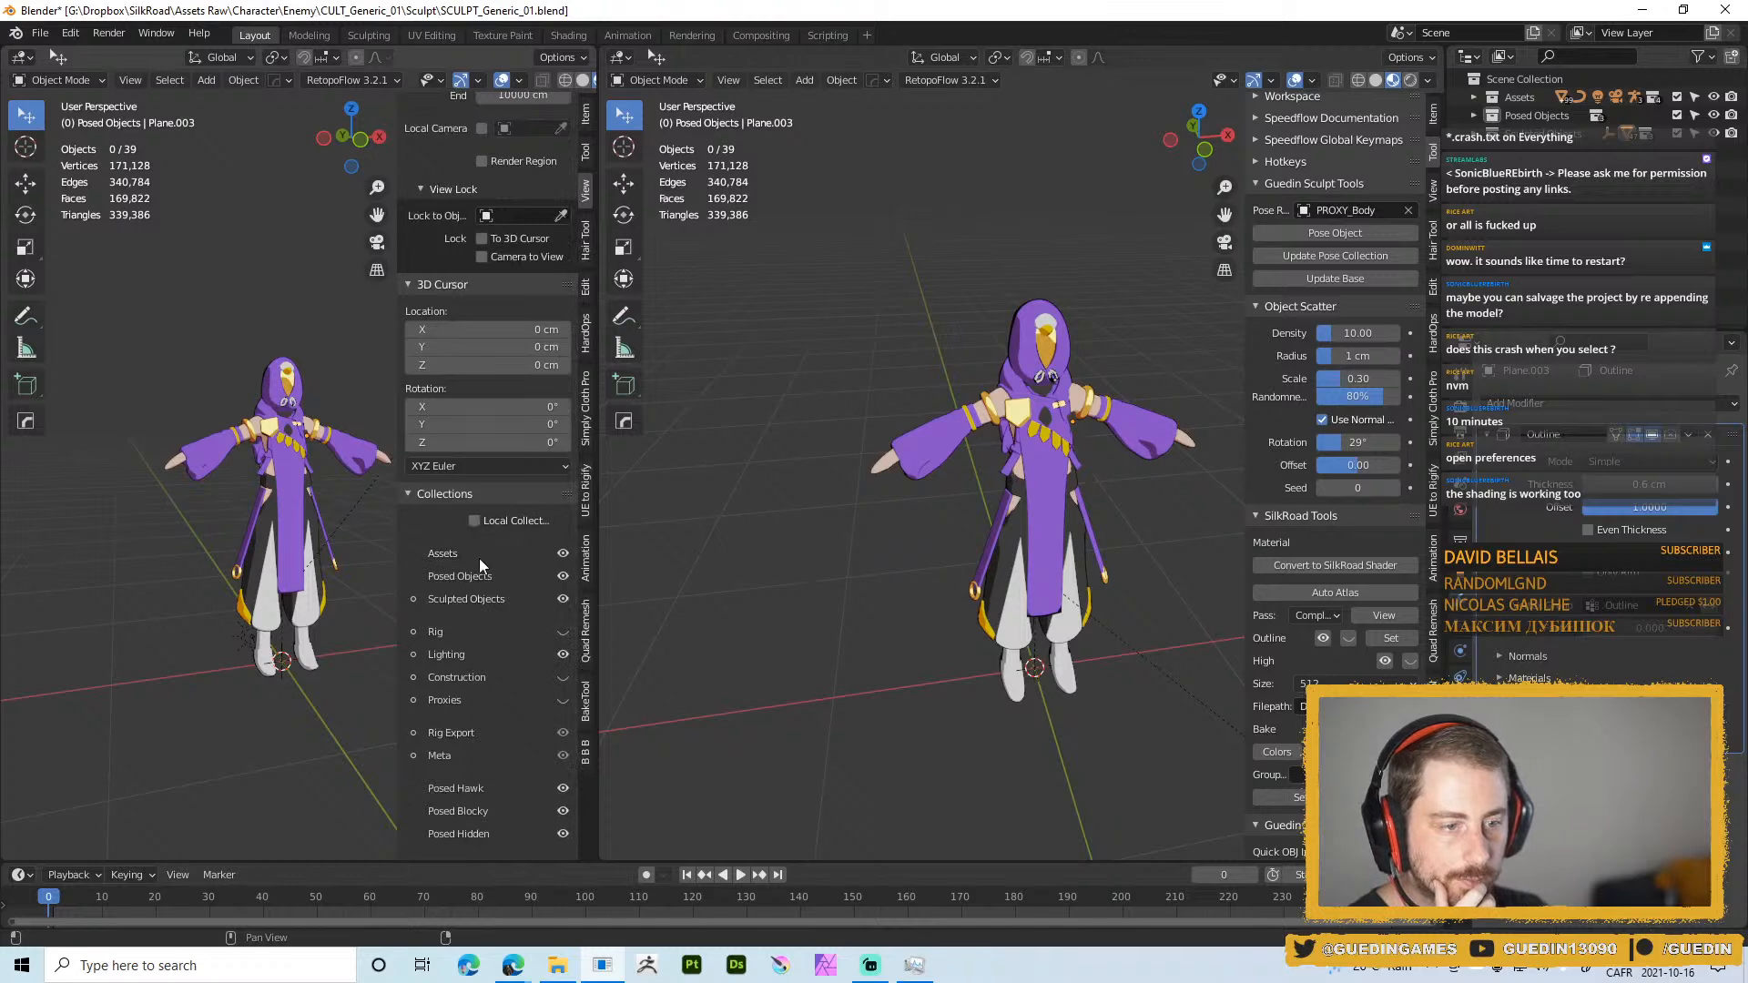
click(474, 520)
scroll(510, 537, down, 1)
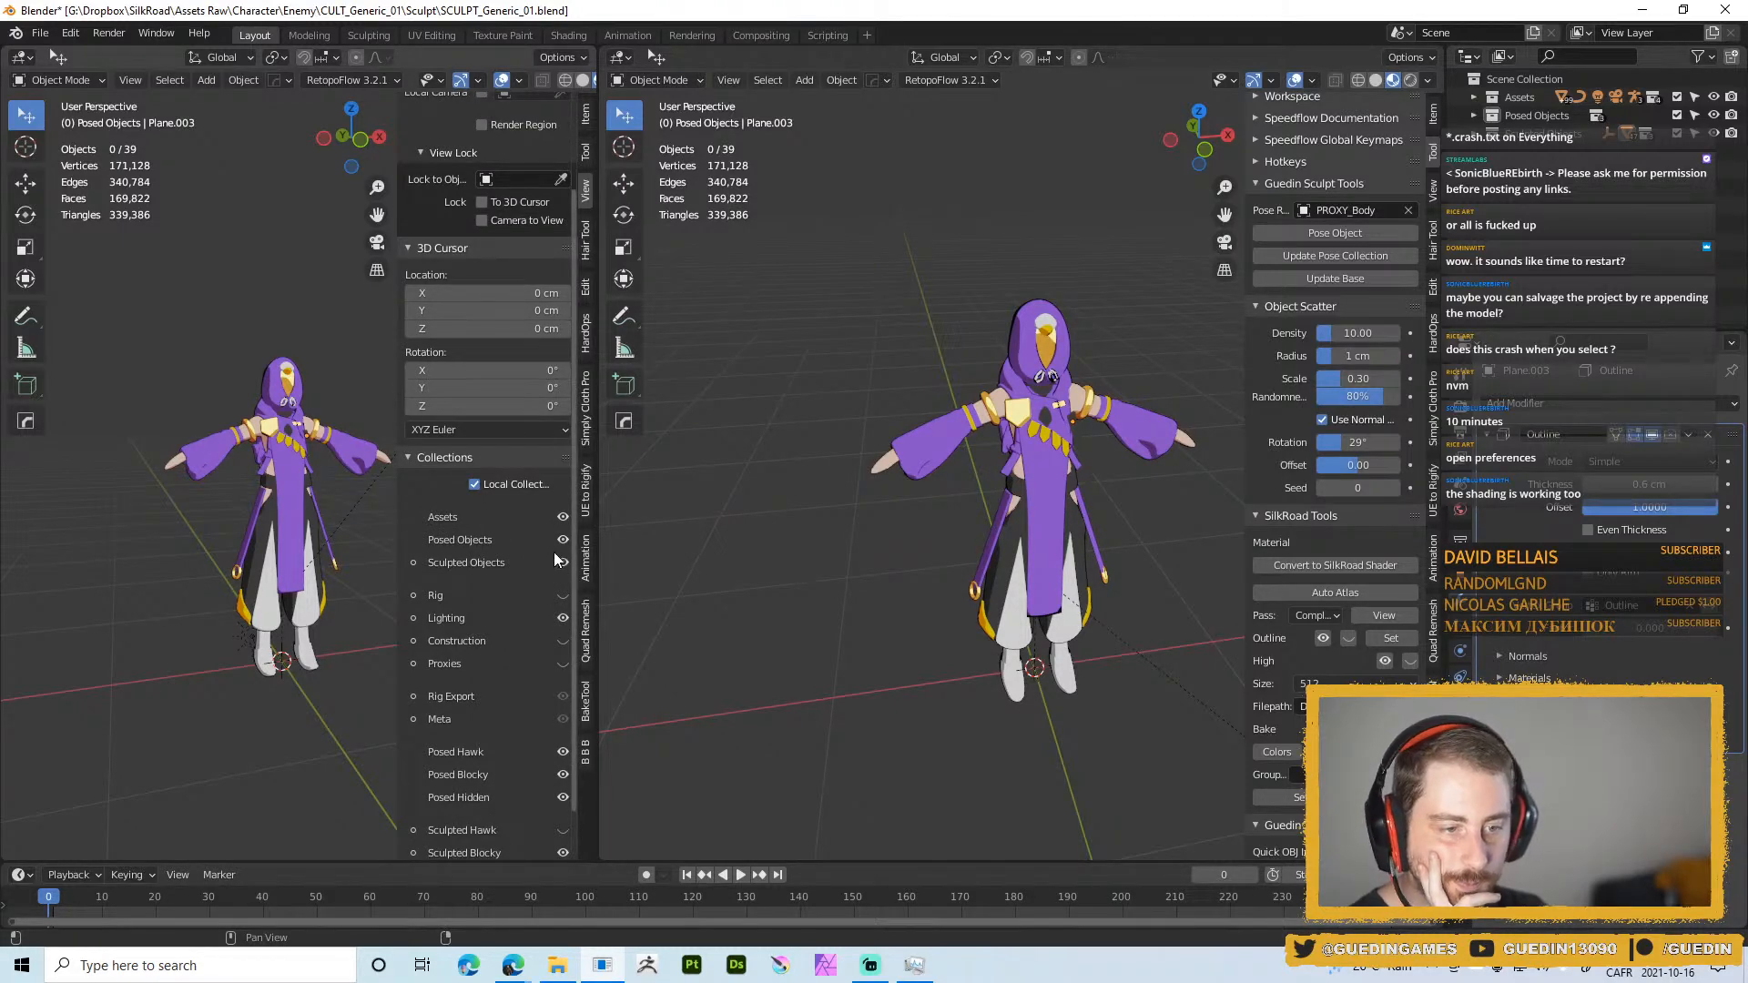
Hide the Sculpted Objects, Posed Hawk and Posed Hidden collections in the new viewport, close its sidebar and try to select the character in the original view
click(562, 563)
scroll(509, 615, down, 1)
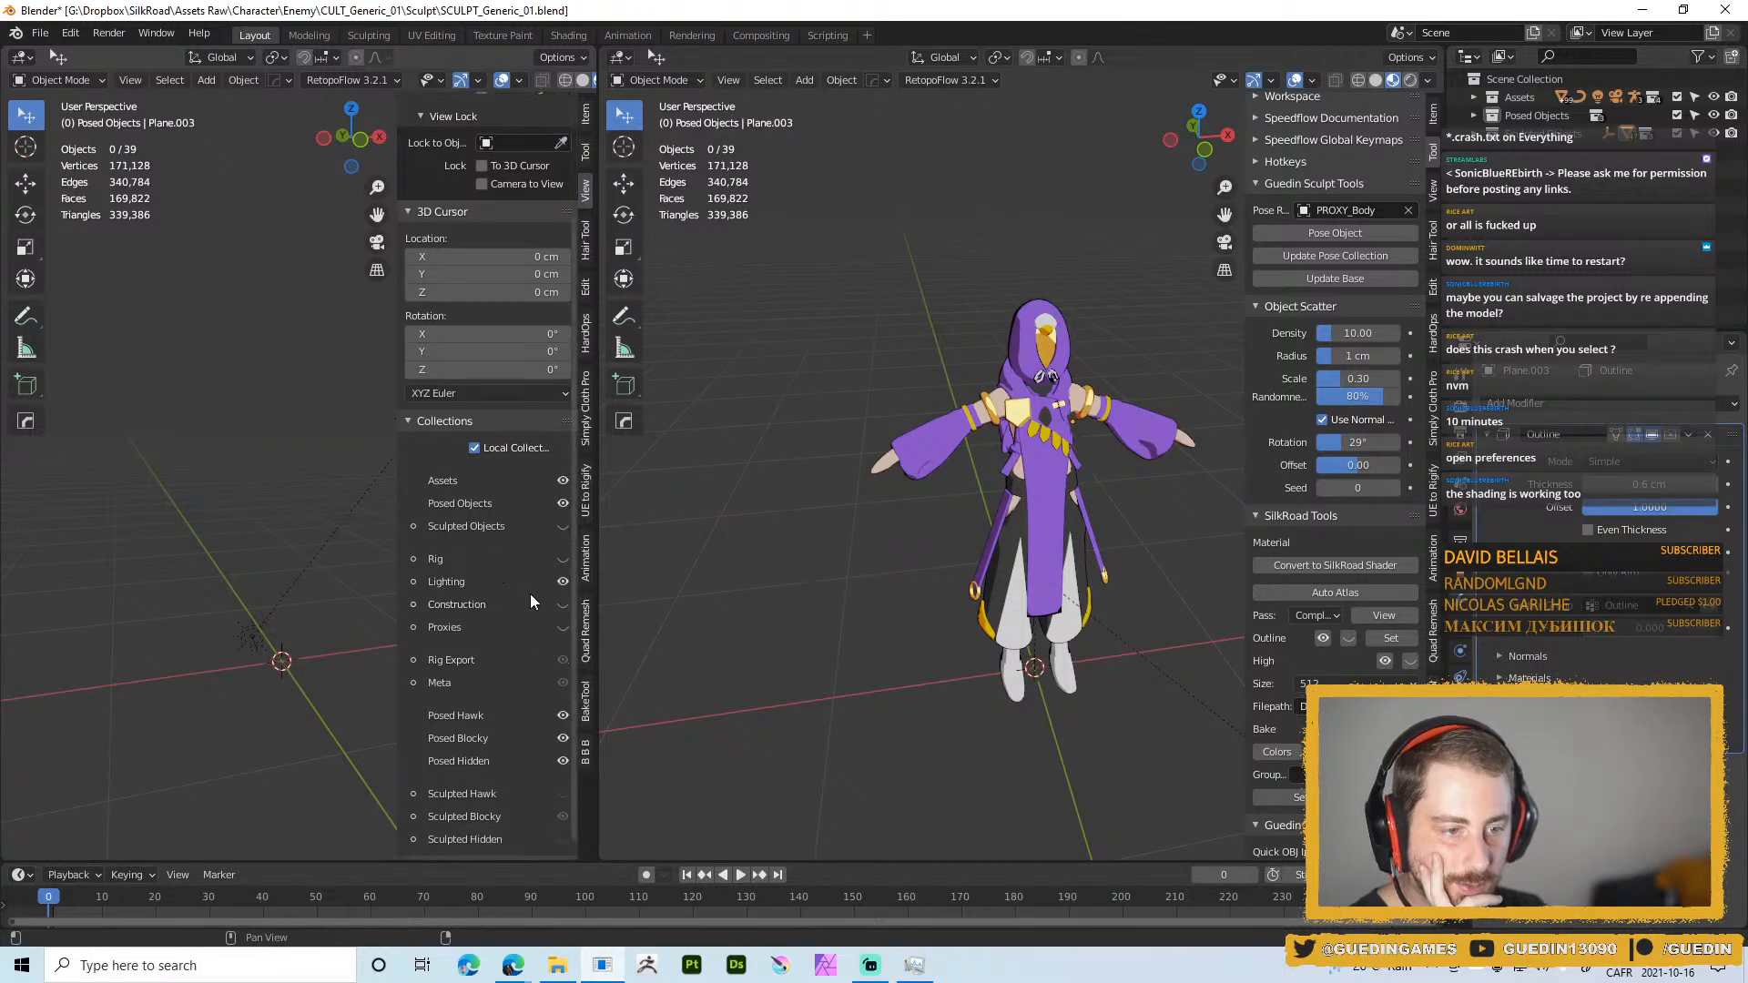
click(562, 584)
scroll(562, 583, down, 1)
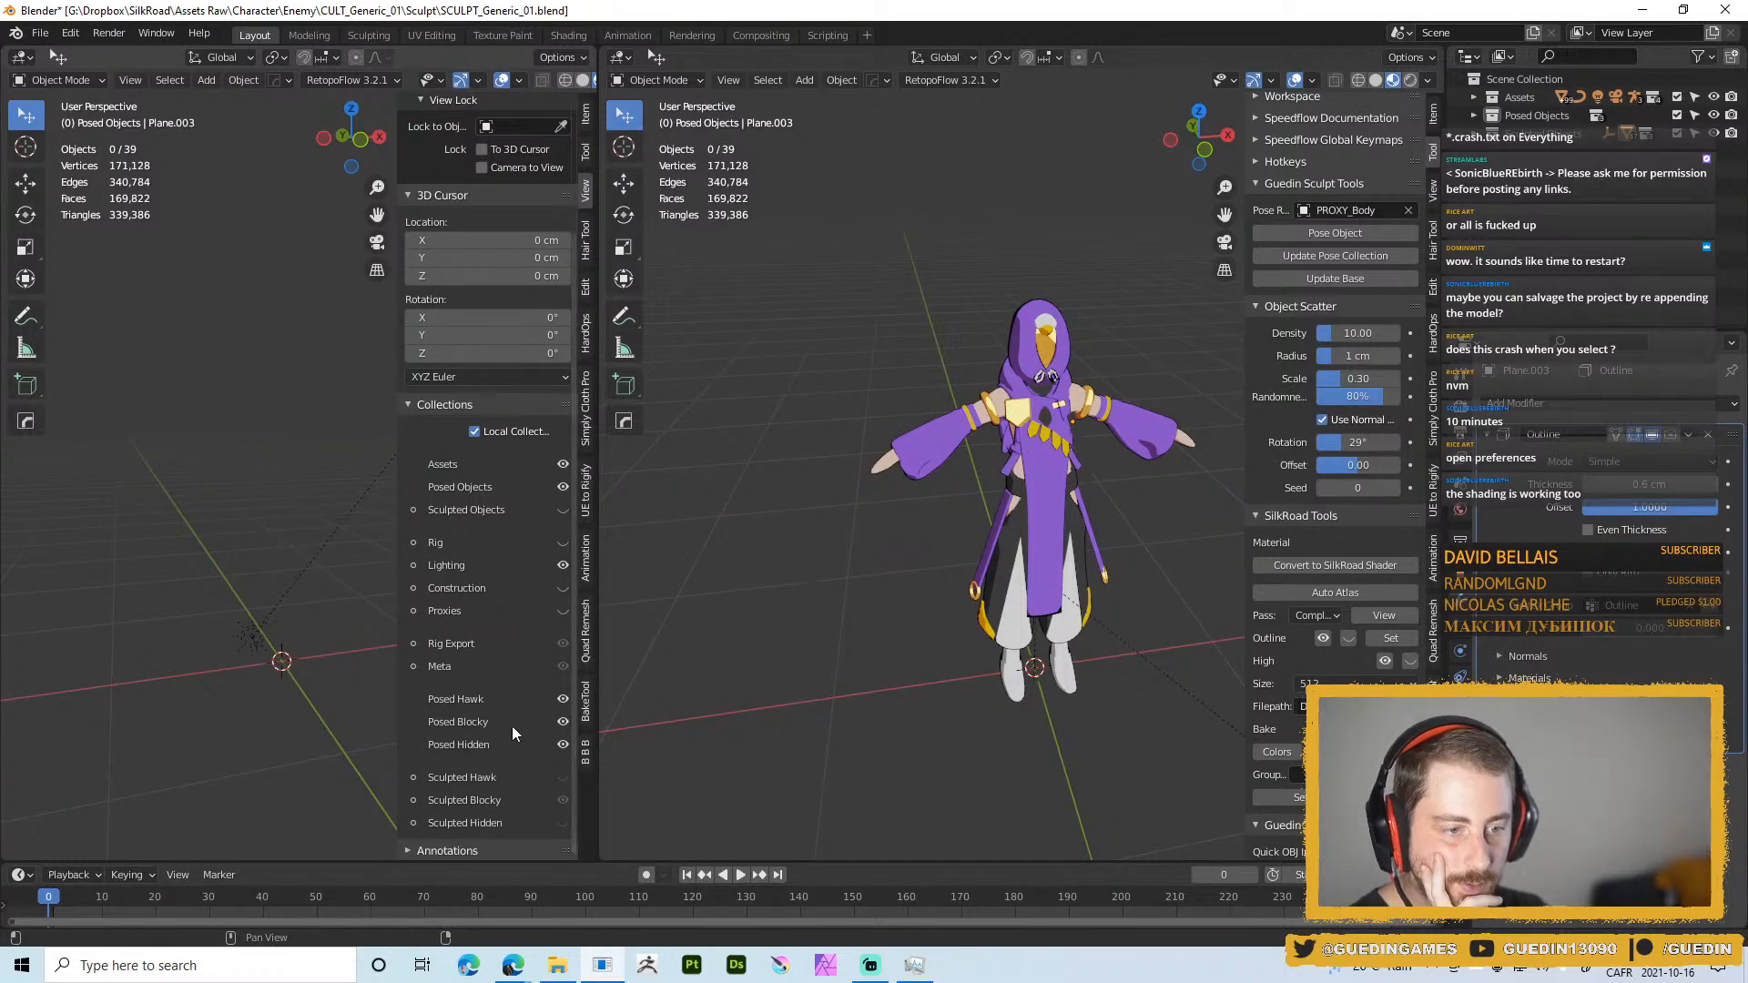
click(562, 728)
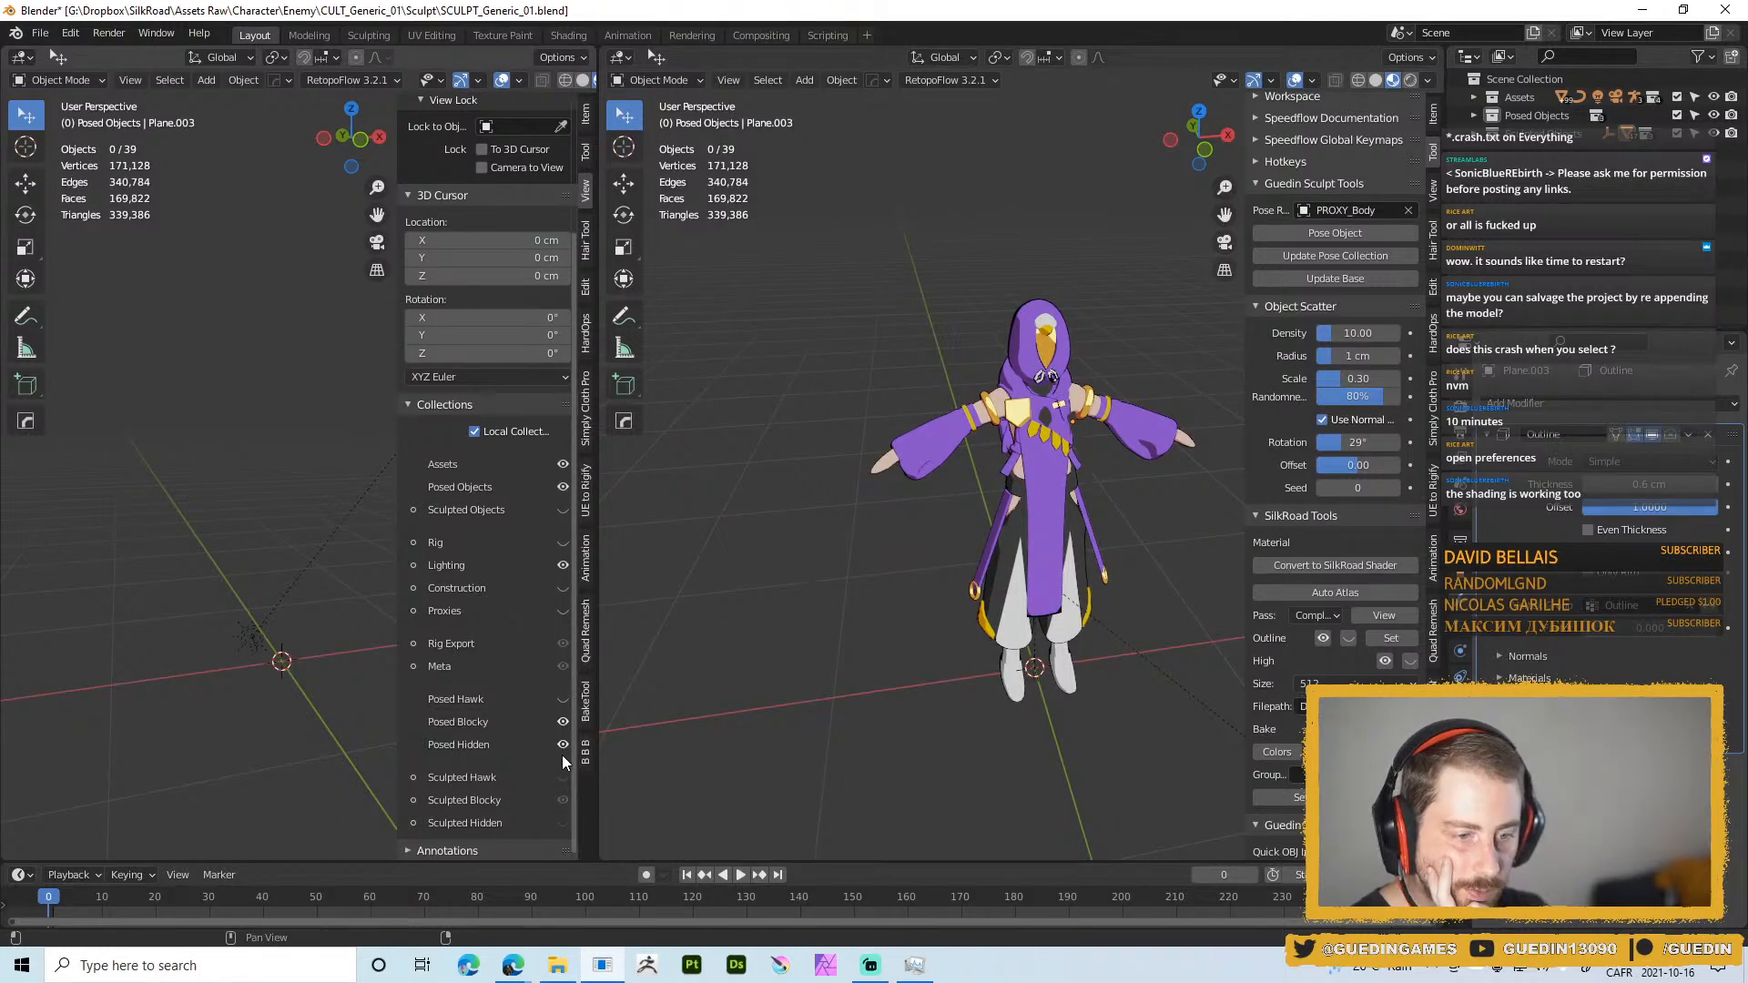
click(562, 752)
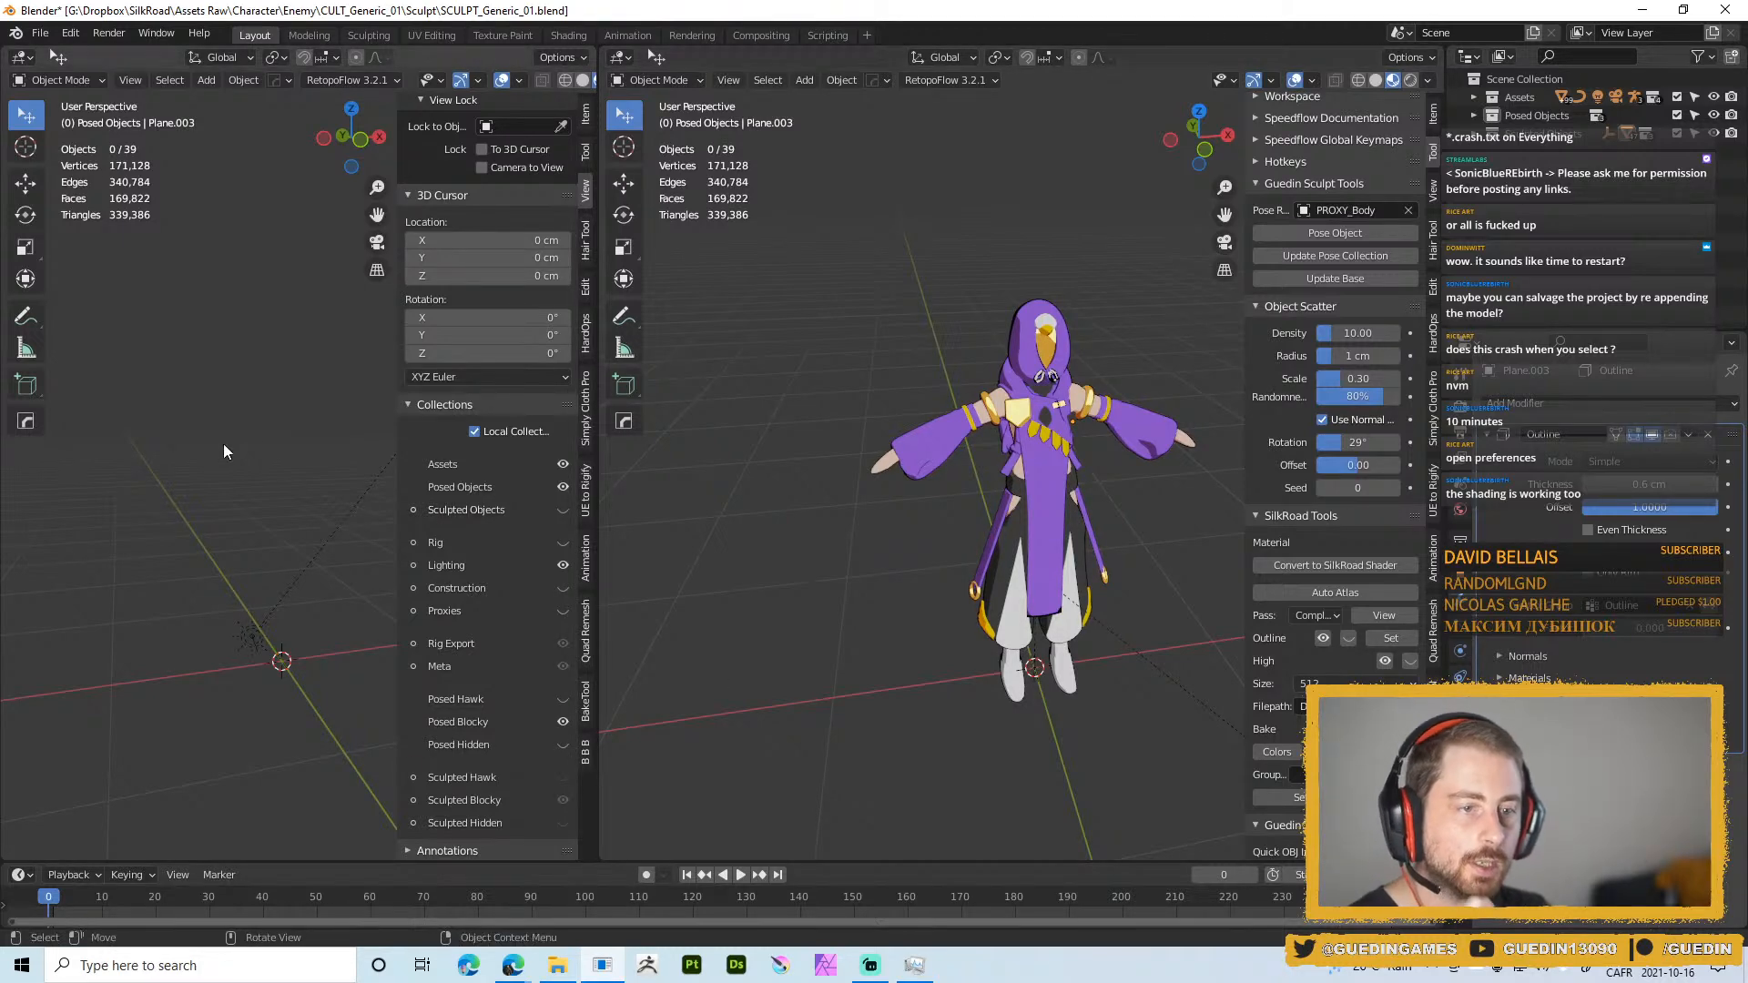
key(n)
click(1031, 401)
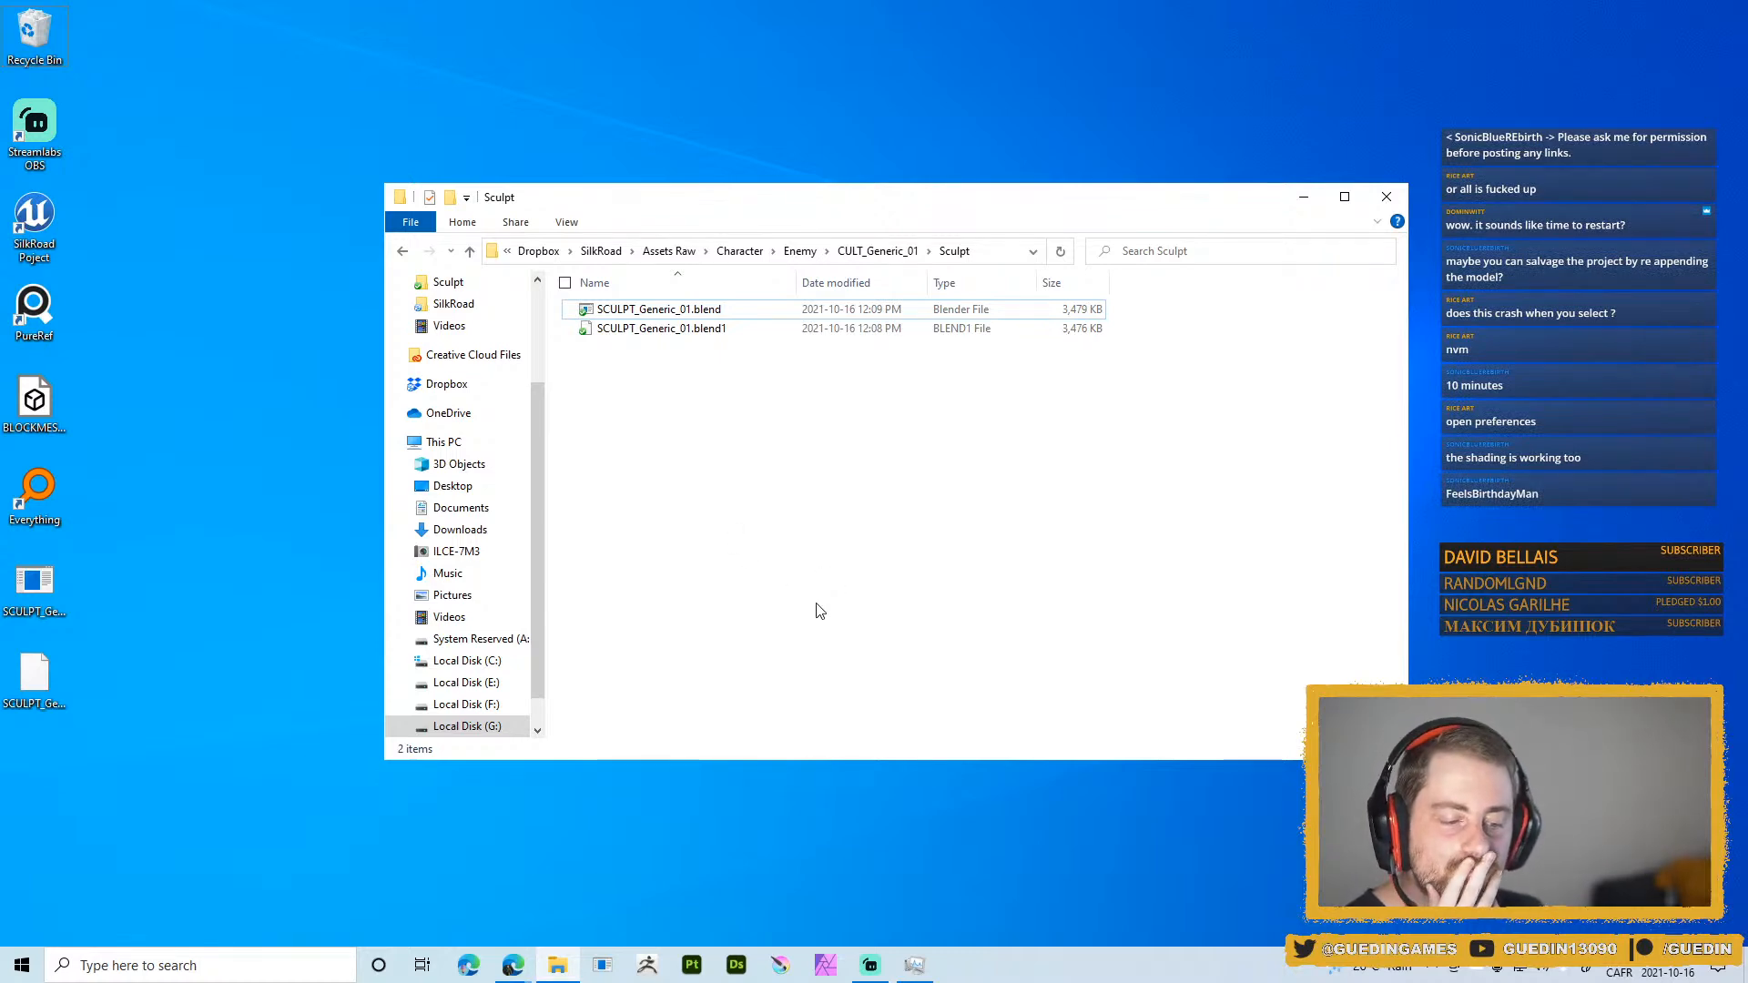
Relaunch Blender and reopen SCULPT_Generic_01.blend from the recent files
click(605, 961)
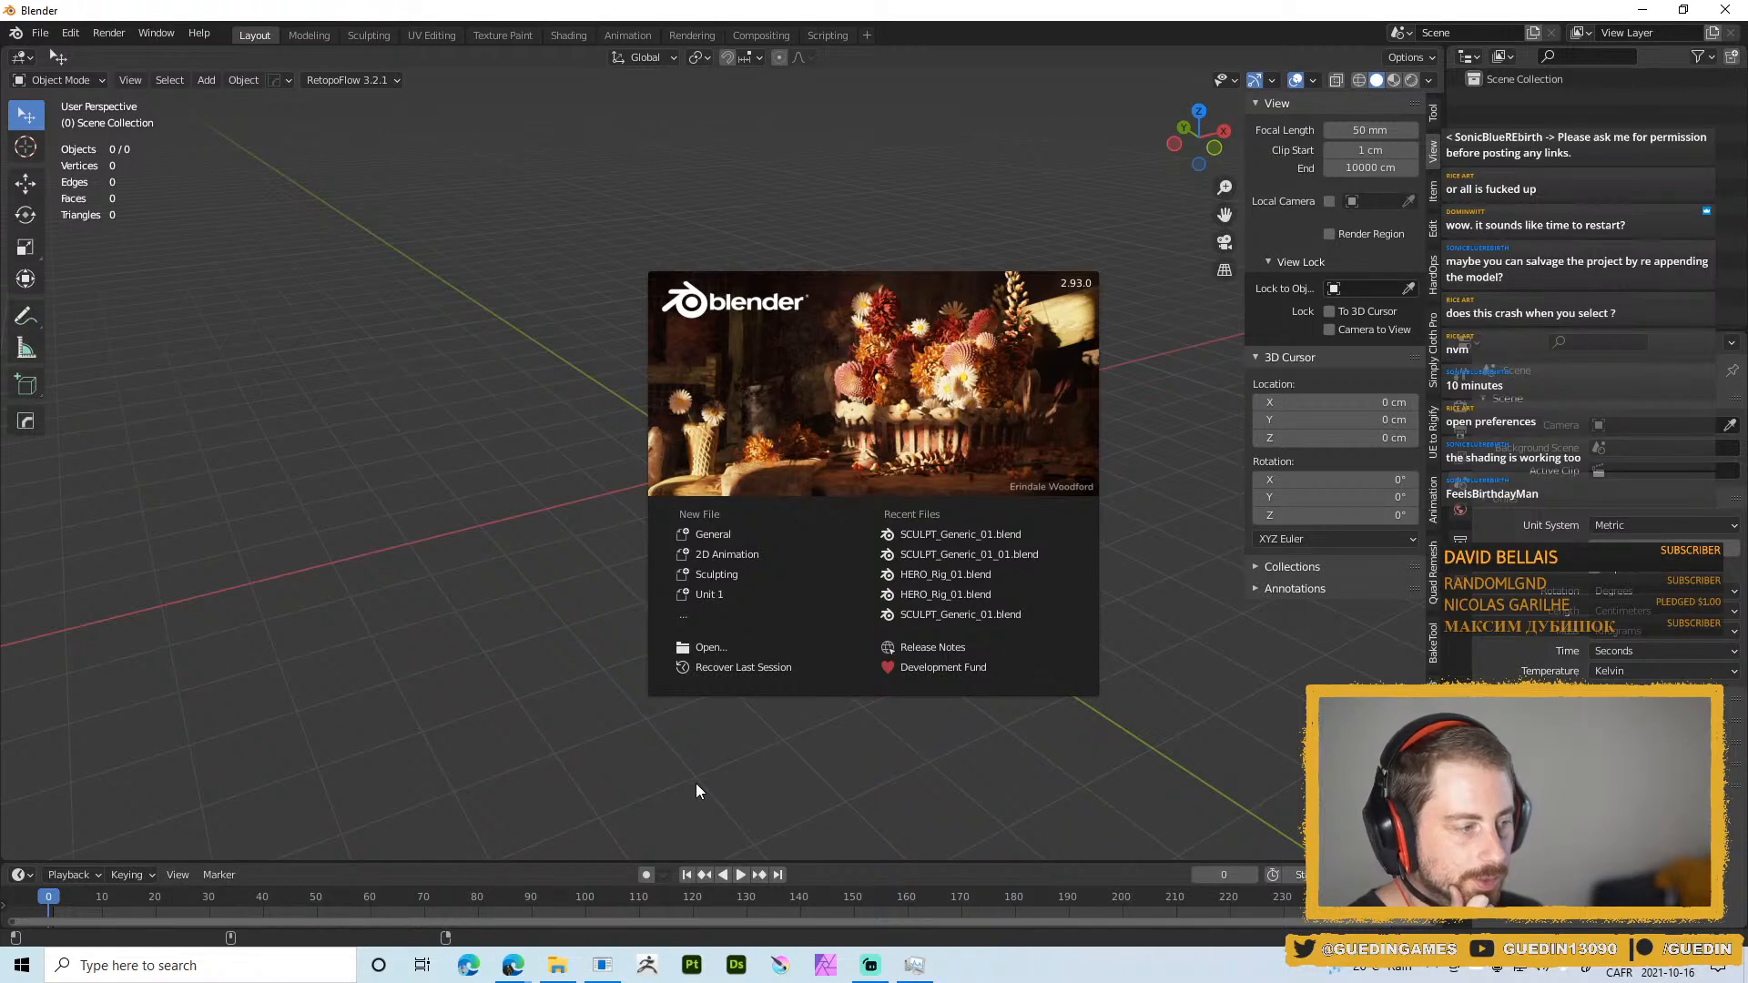
click(1036, 539)
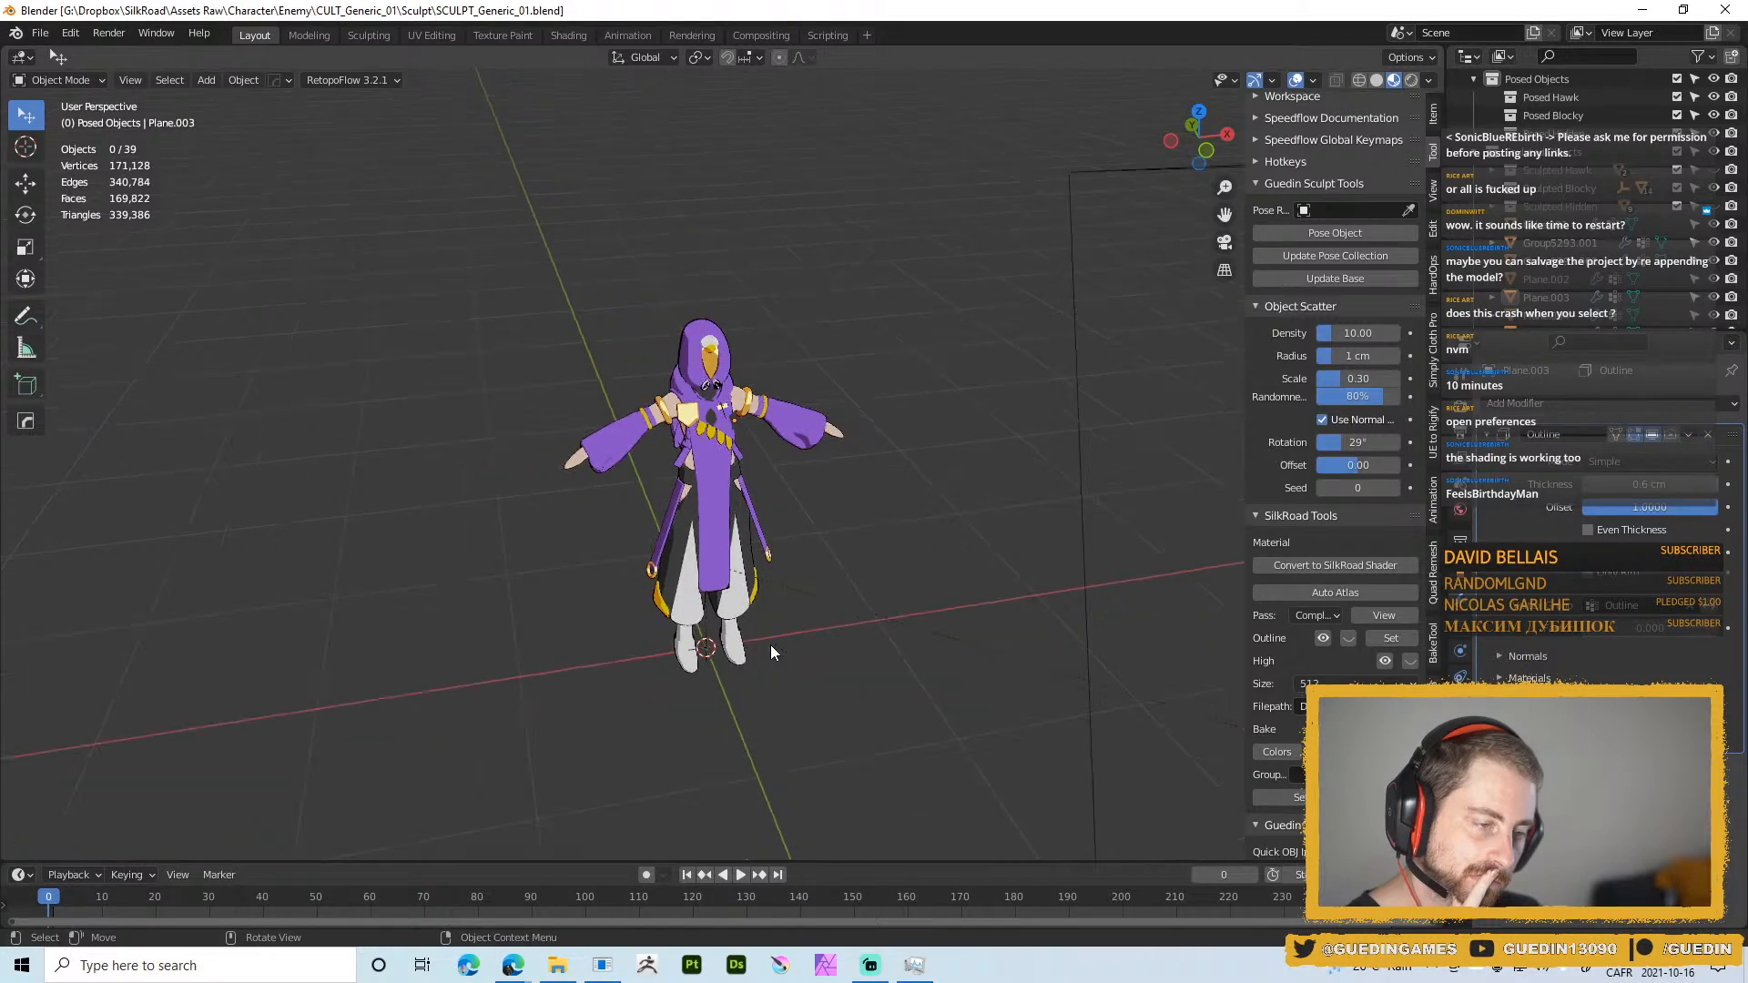
scroll(770, 648, up, 2)
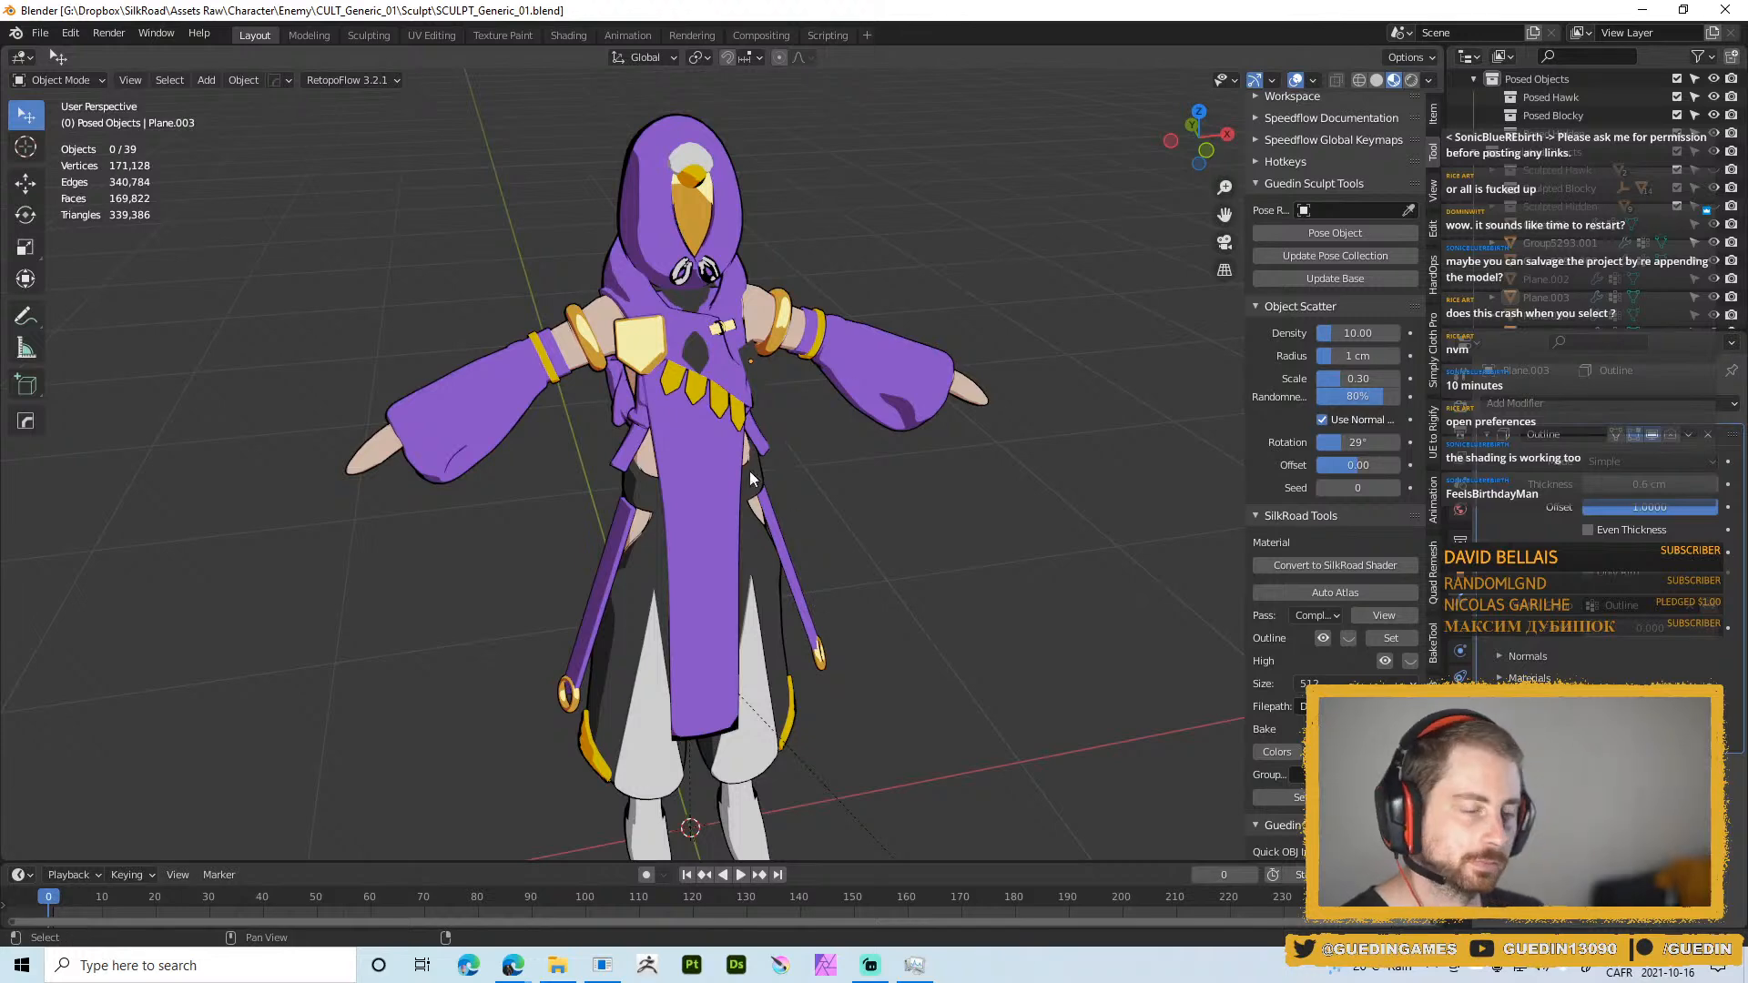
Inspect the character from several sides, select the purple hood and enter Sculpt Mode on it
middle_drag(790, 238, 880, 372)
scroll(750, 537, up, 5)
scroll(1009, 472, down, 7)
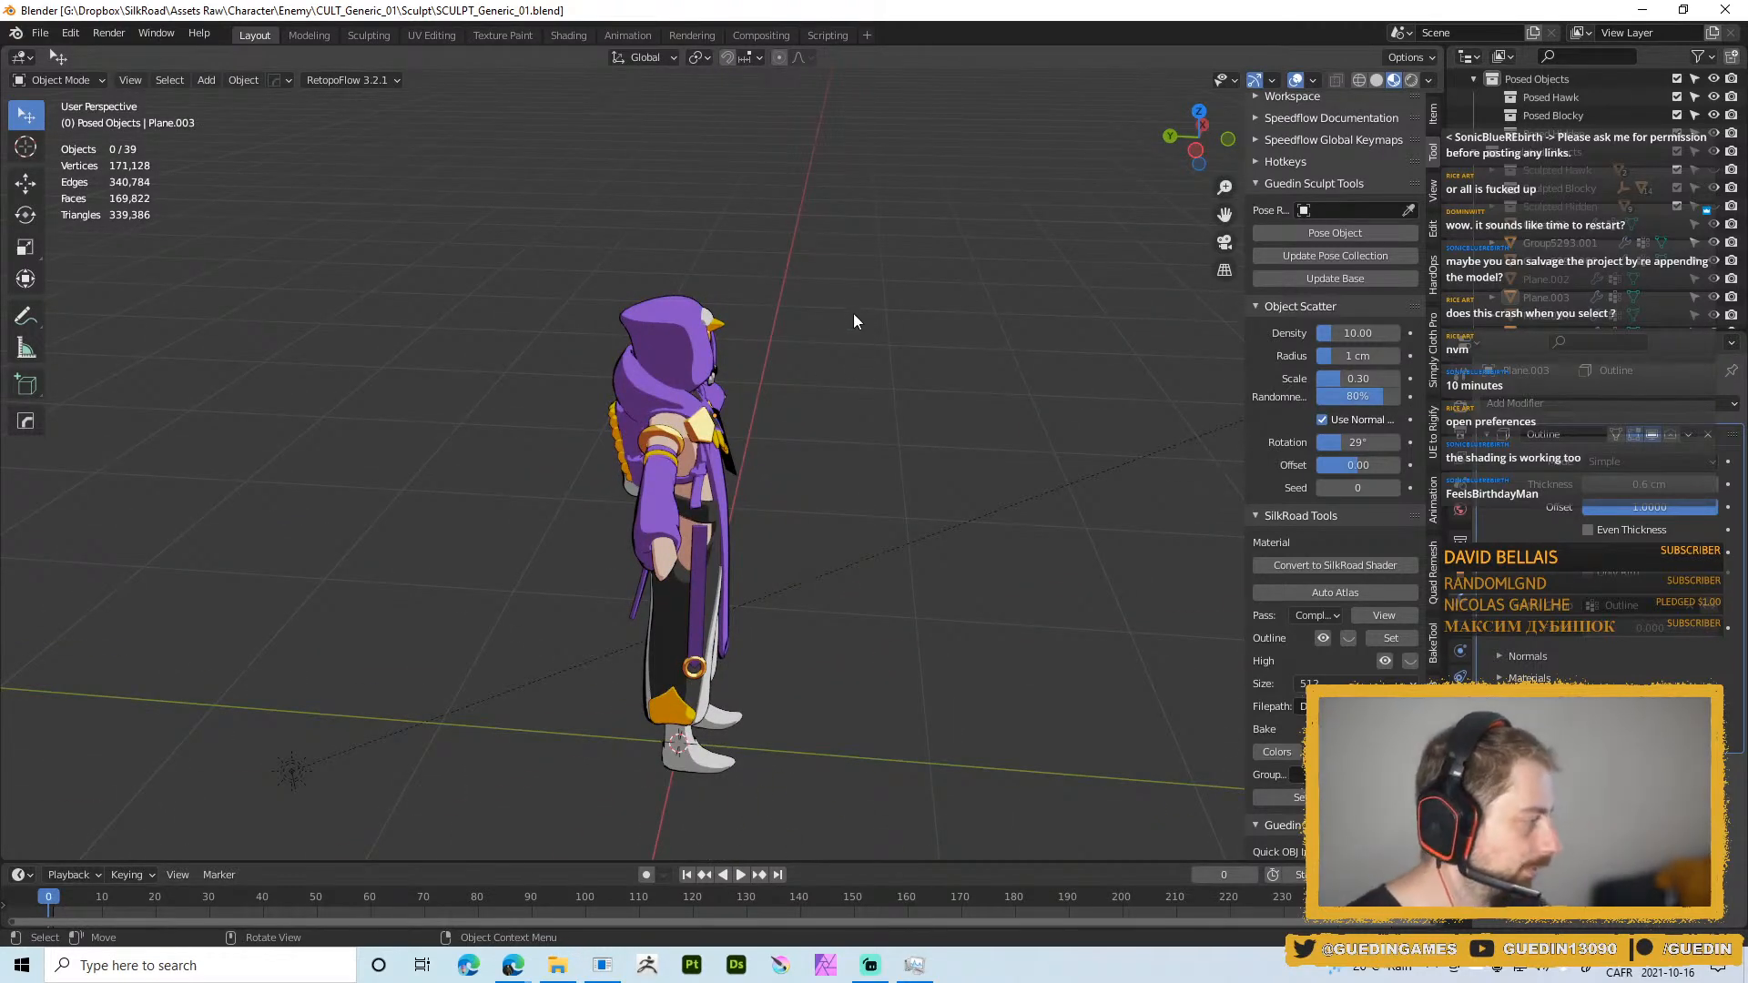
middle_drag(861, 273, 756, 326)
click(758, 293)
key(ctrl+Tab)
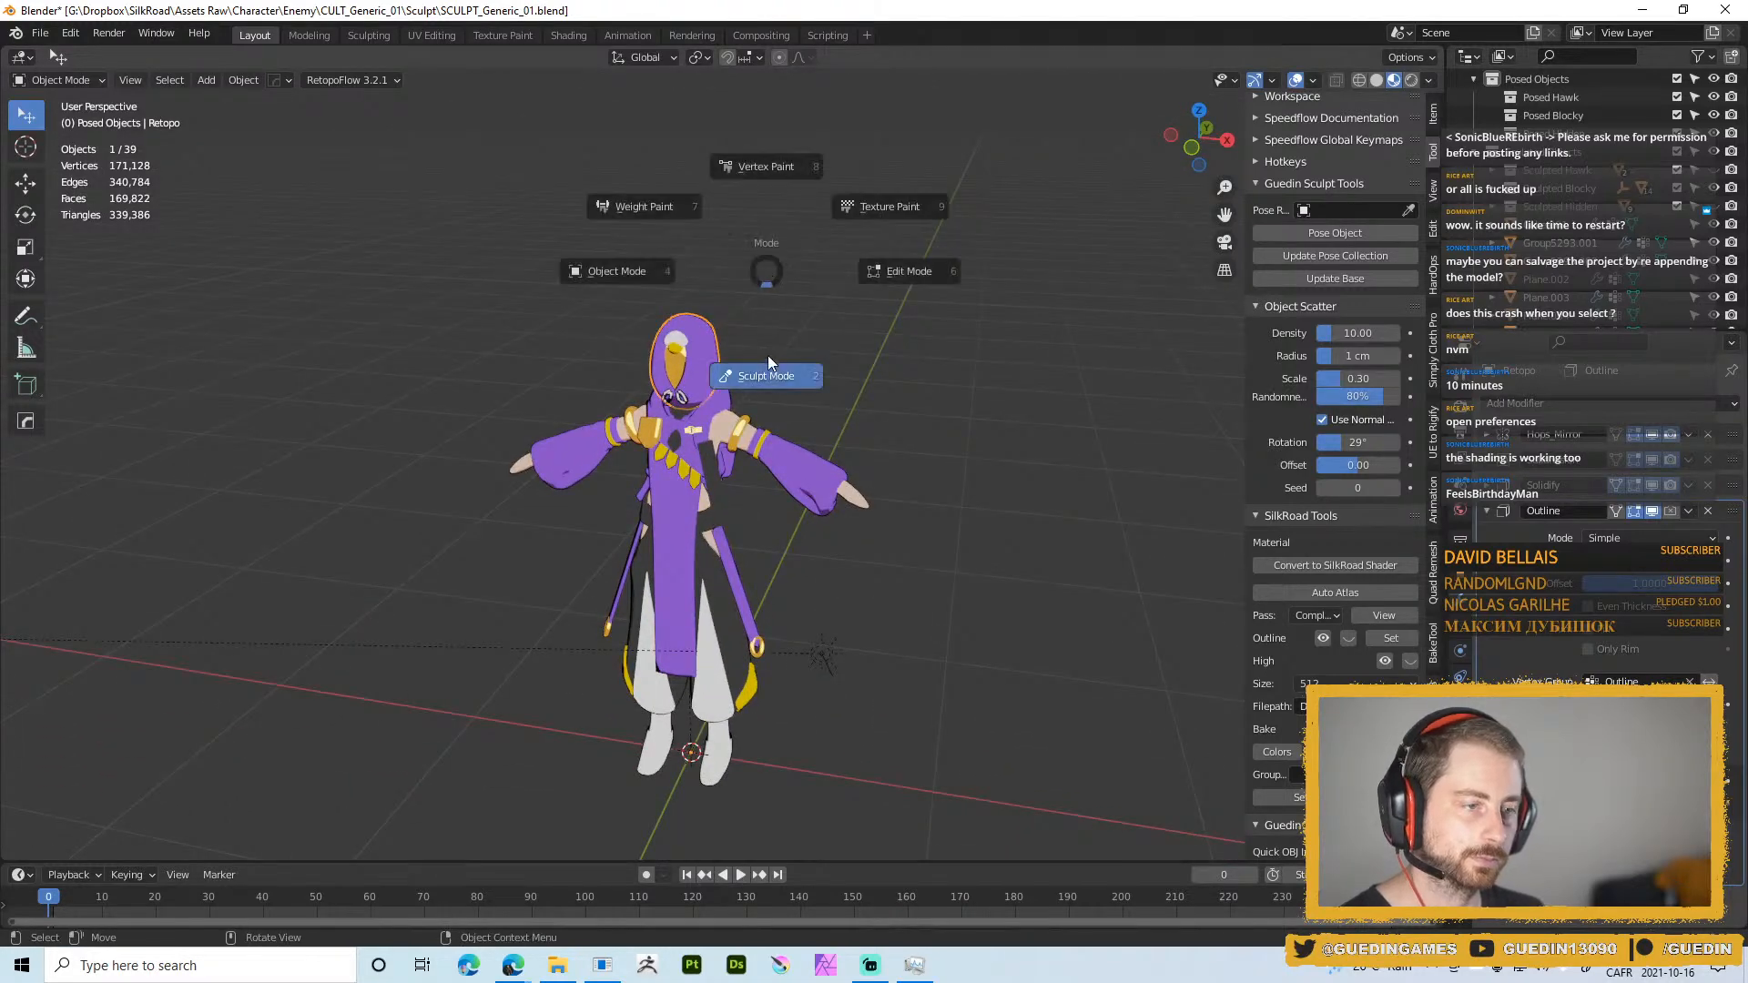
click(767, 355)
scroll(762, 317, up, 4)
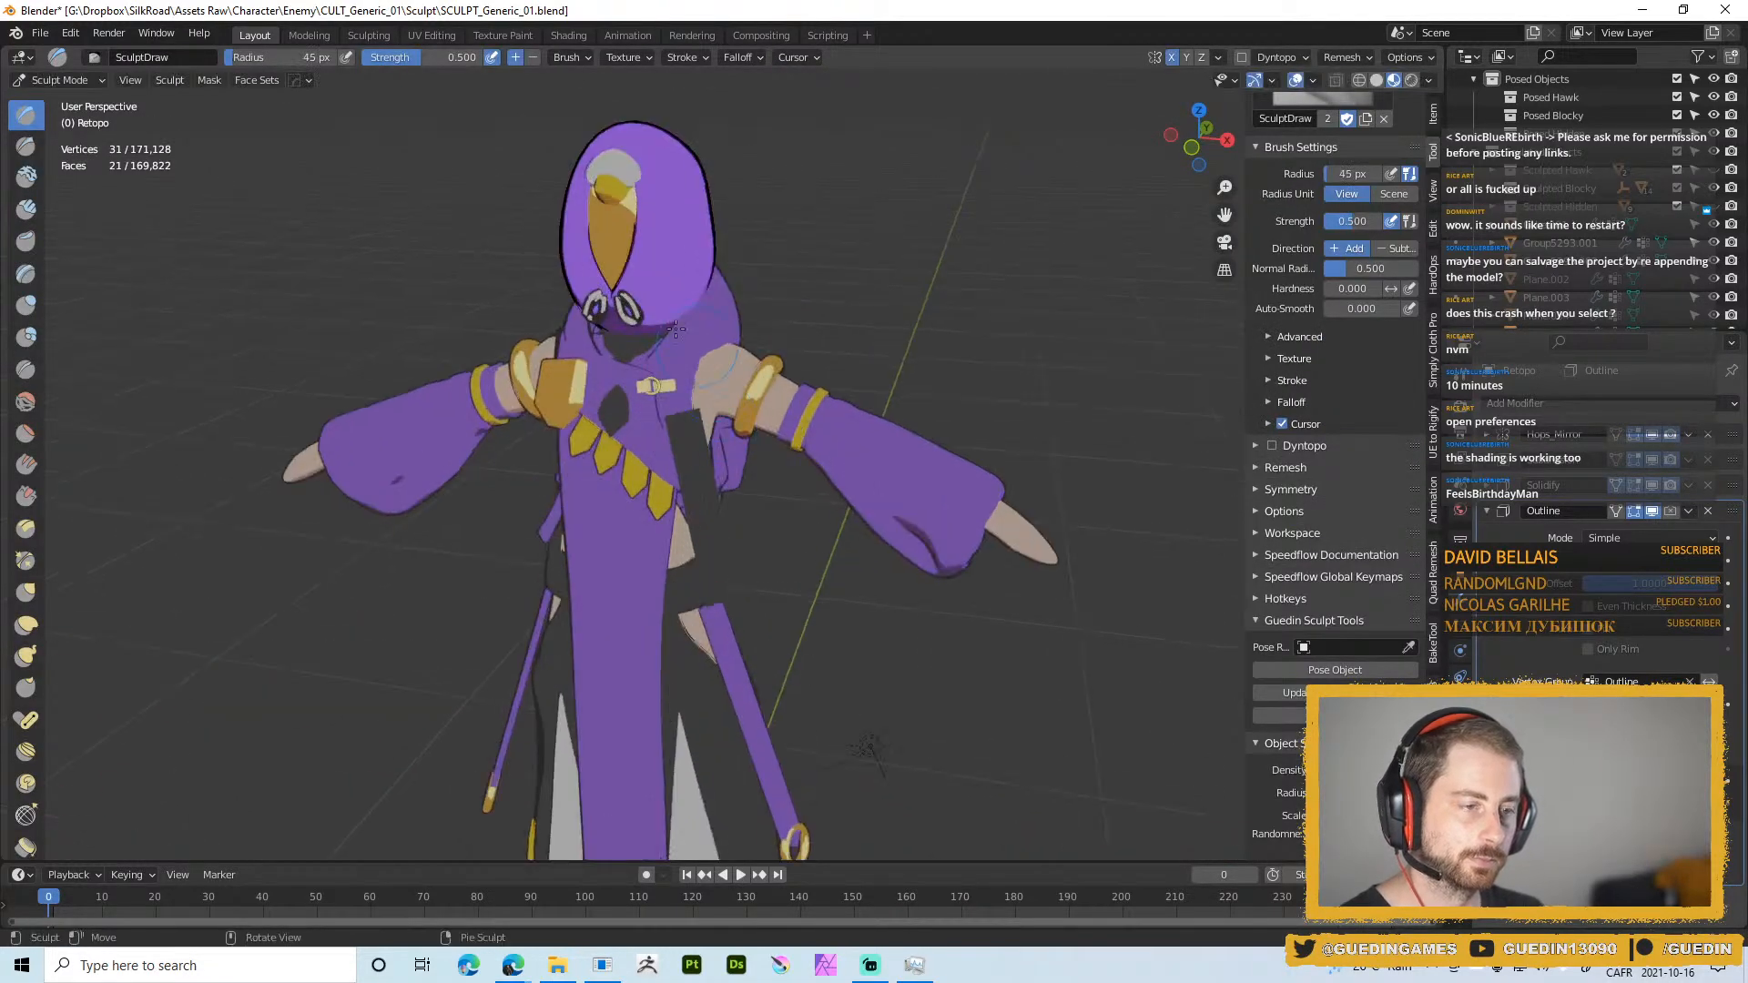
Switch the viewport to Solid shading and inspect the whole character
key(z)
click(819, 319)
mouse_move(766, 268)
shift+middle_down()
mouse_move(790, 387)
mouse_move(651, 360)
mouse_move(801, 328)
shift+middle_up()
scroll(710, 346, down, 3)
shift+middle_drag(670, 382, 724, 195)
scroll(724, 346, down, 4)
middle_drag(727, 357, 608, 375)
shift+middle_drag(608, 375, 612, 319)
scroll(619, 337, up, 3)
Return to Object Mode and delete the pointed front and back panels on the character's trousers
key(ctrl+Tab)
click(646, 396)
key(Delete)
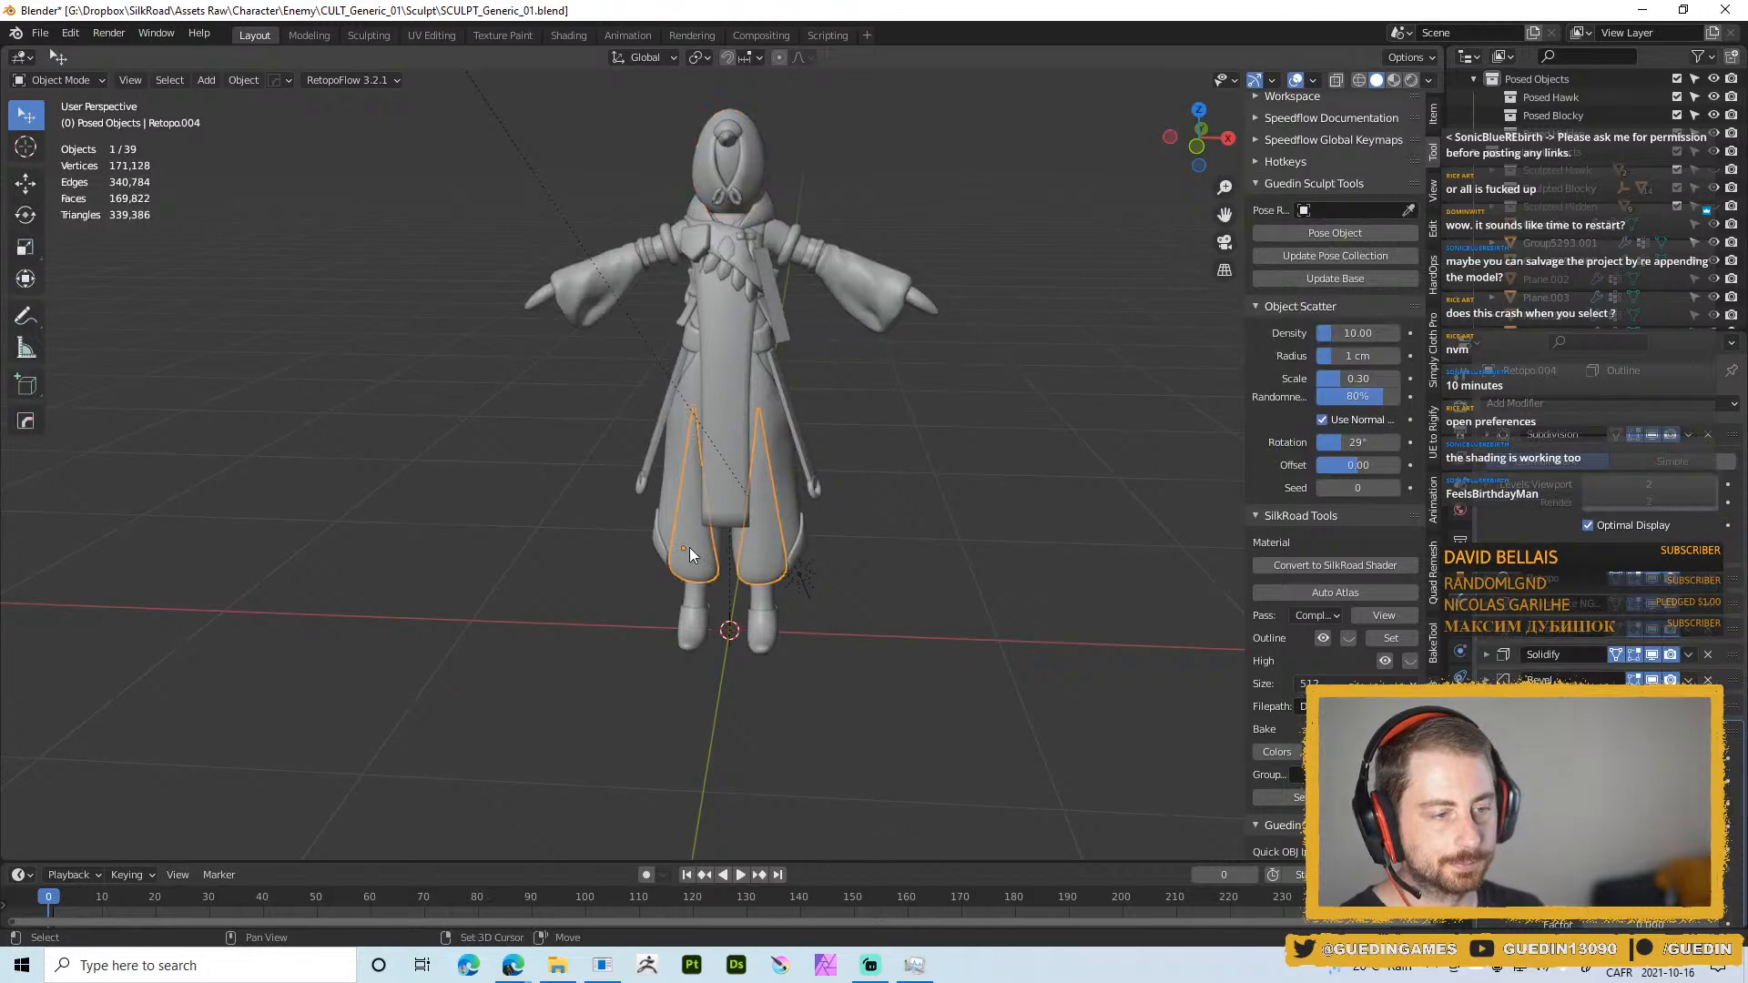
middle_drag(697, 450, 786, 468)
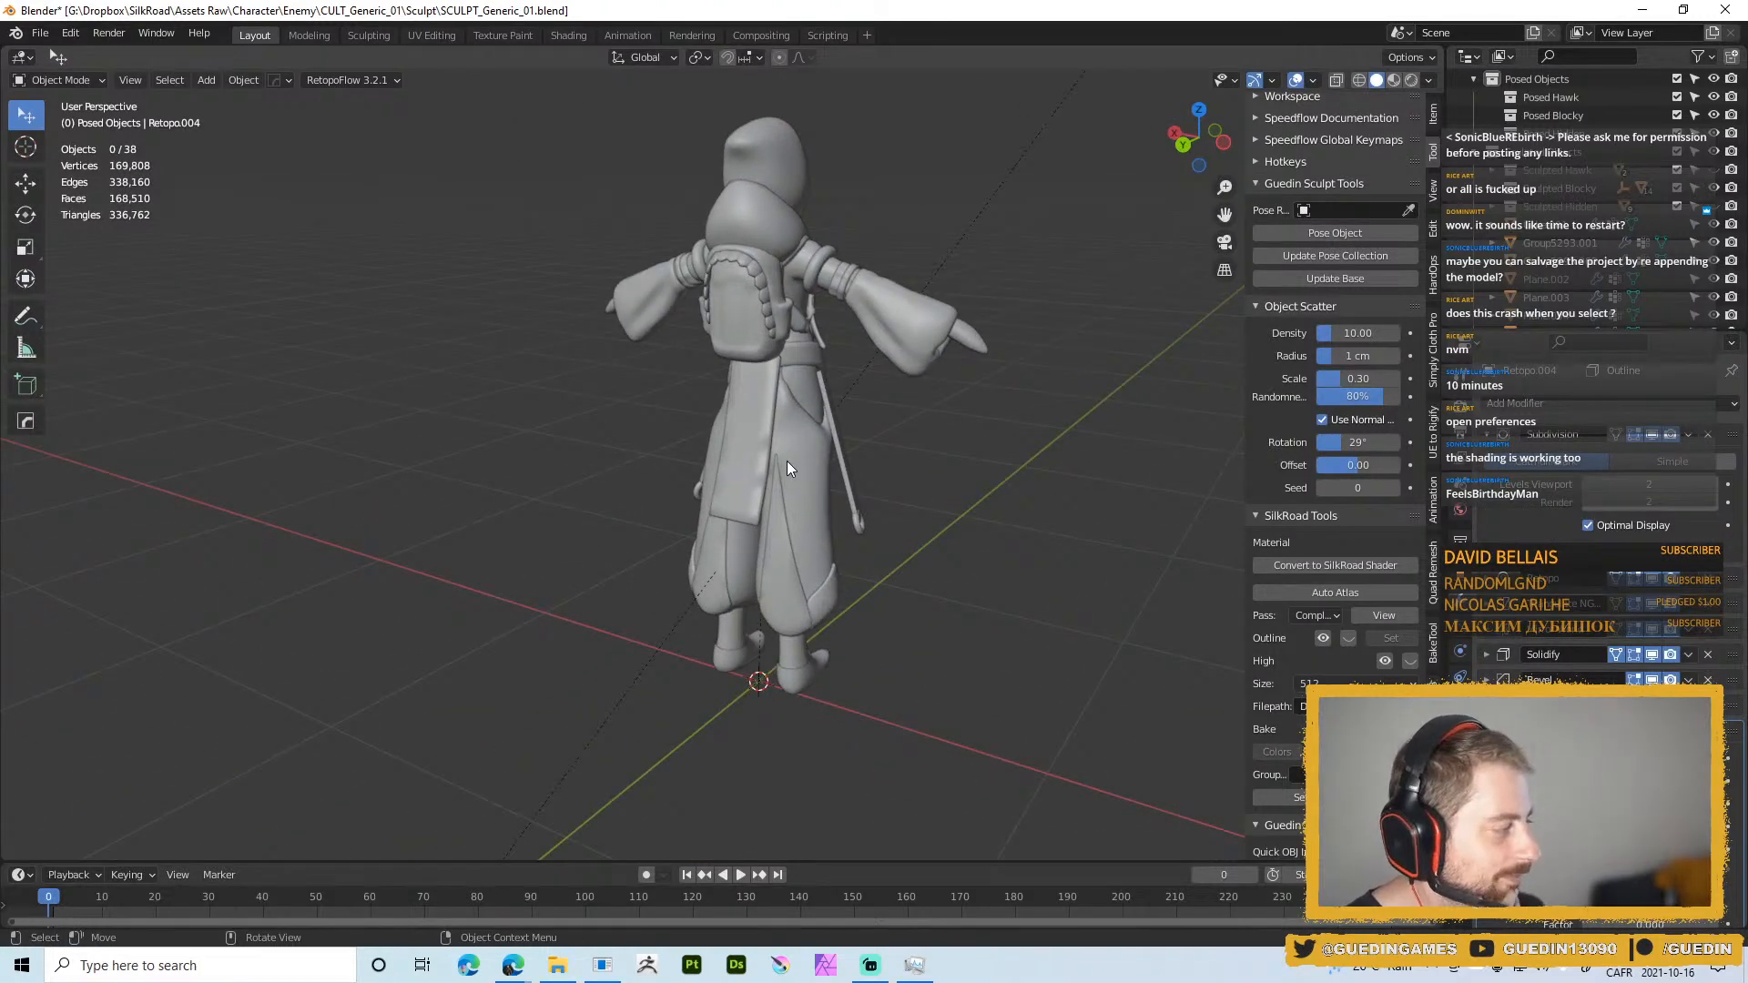
middle_drag(779, 566, 798, 532)
click(780, 584)
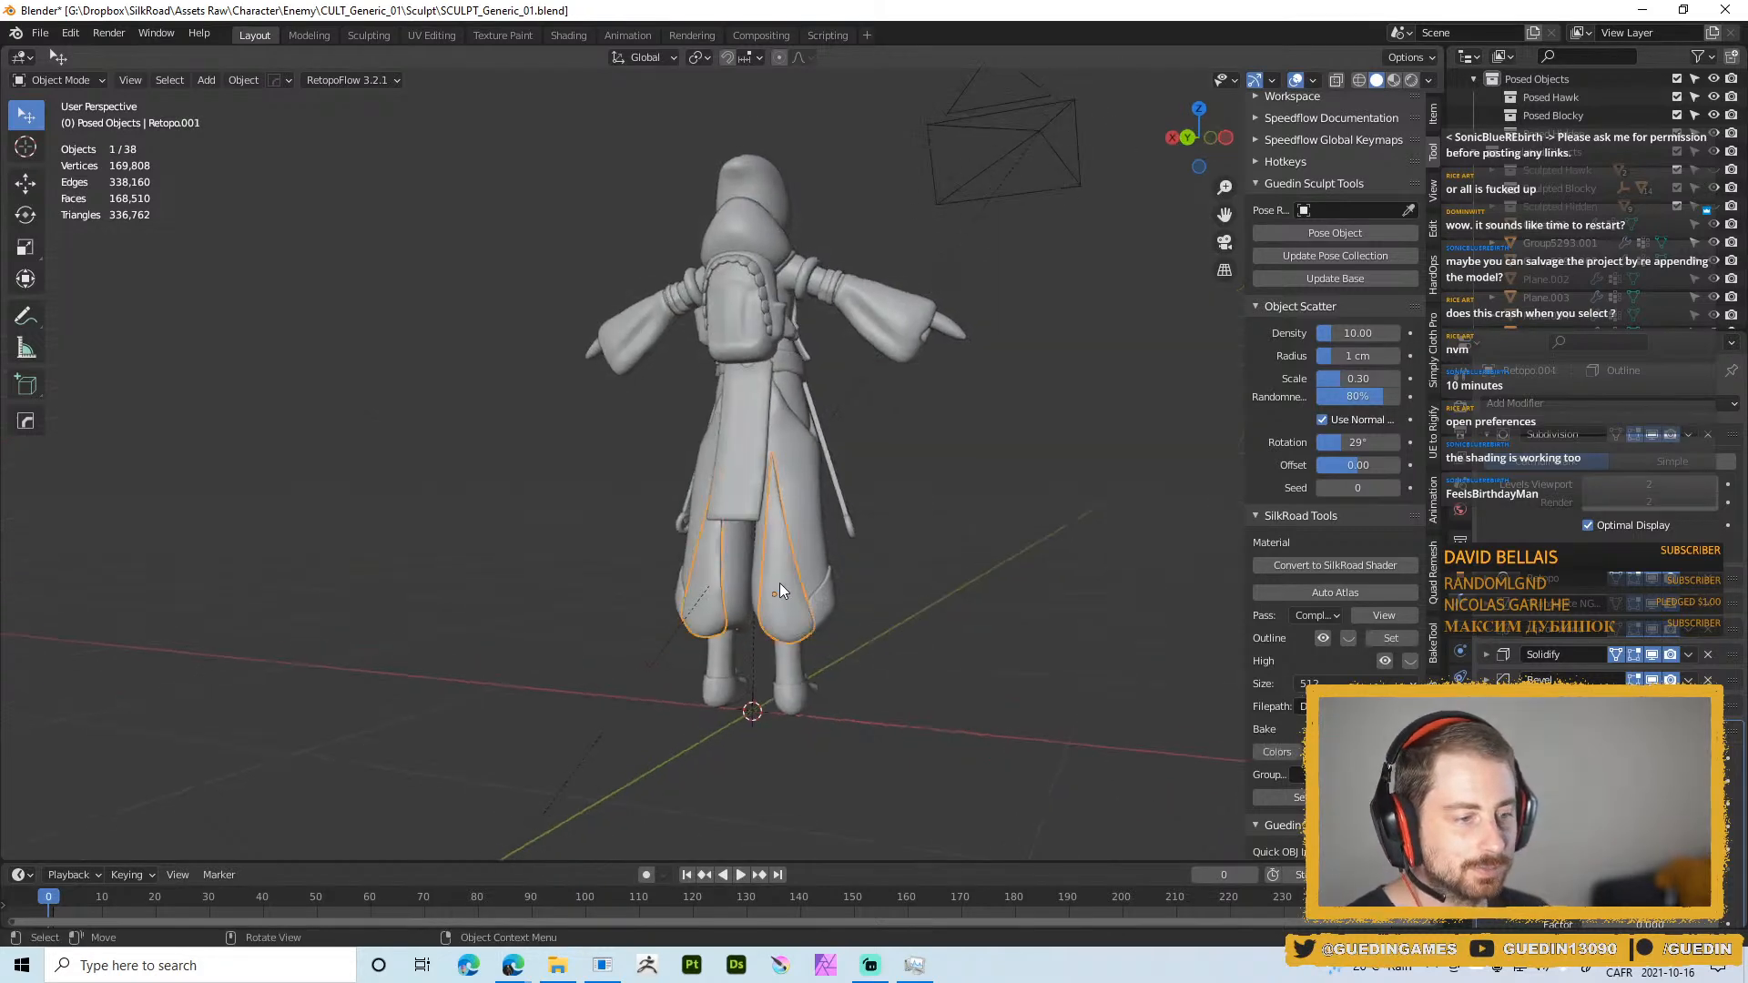
key(Delete)
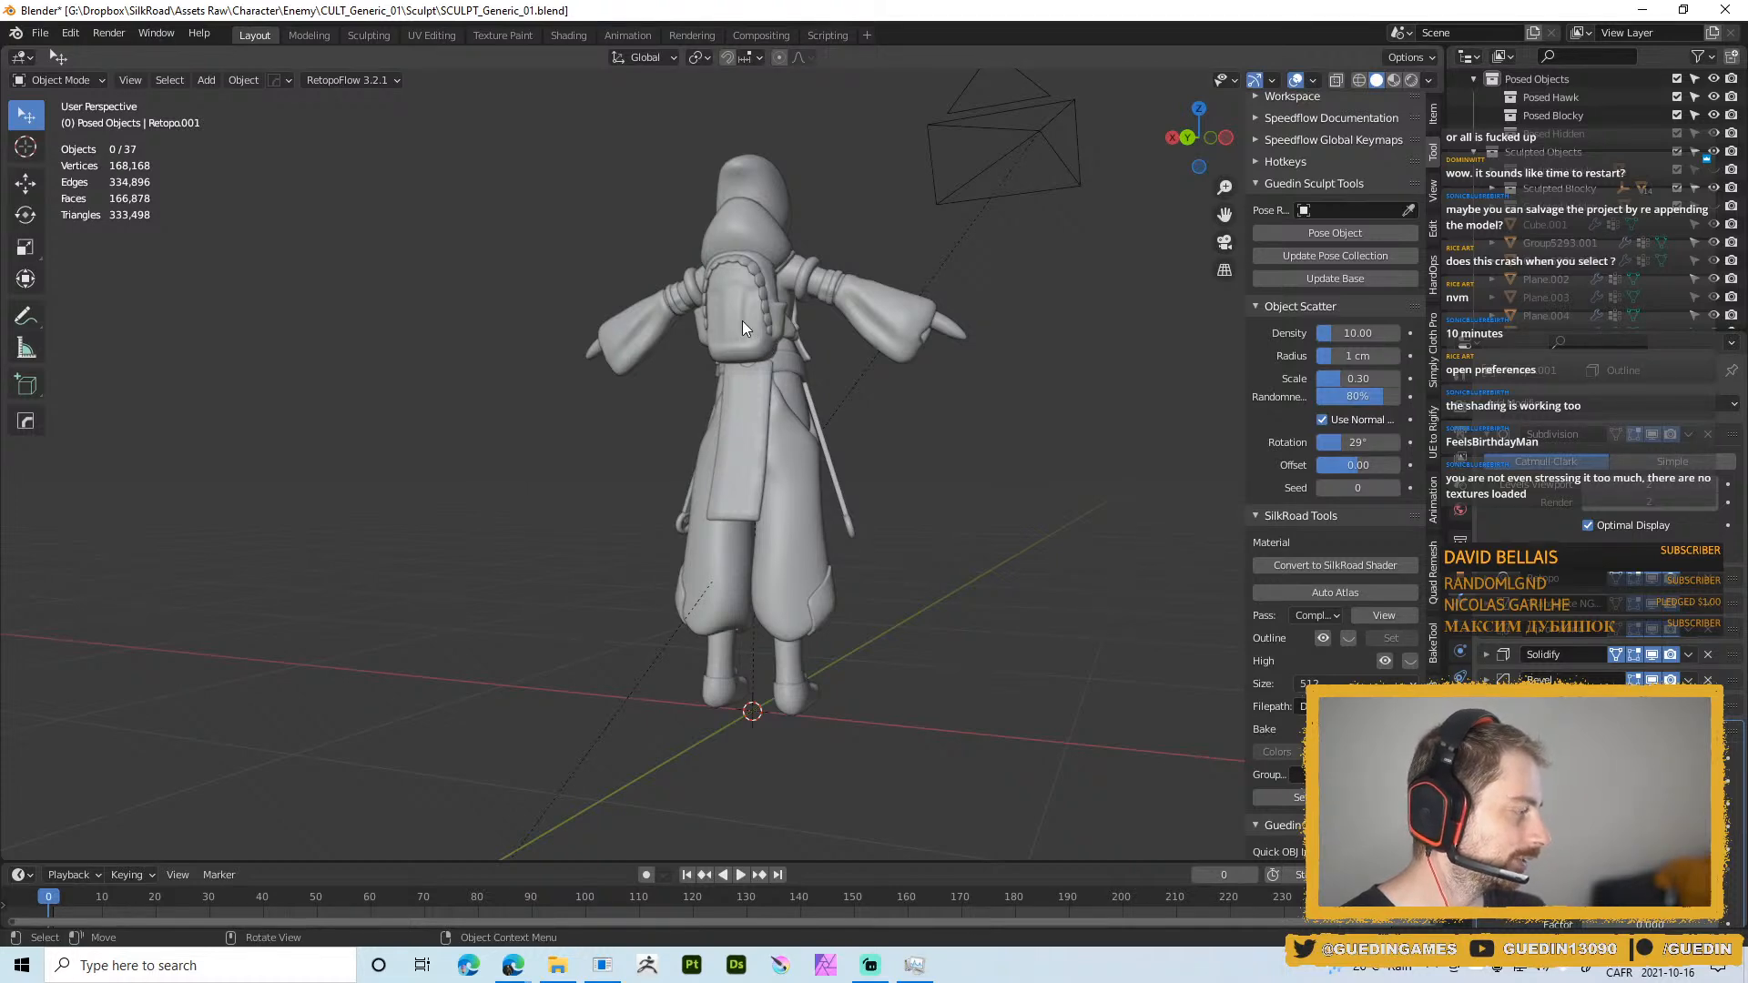
Examine the grey character from the front and the side, including the hood and beak up close
middle_drag(794, 374, 882, 364)
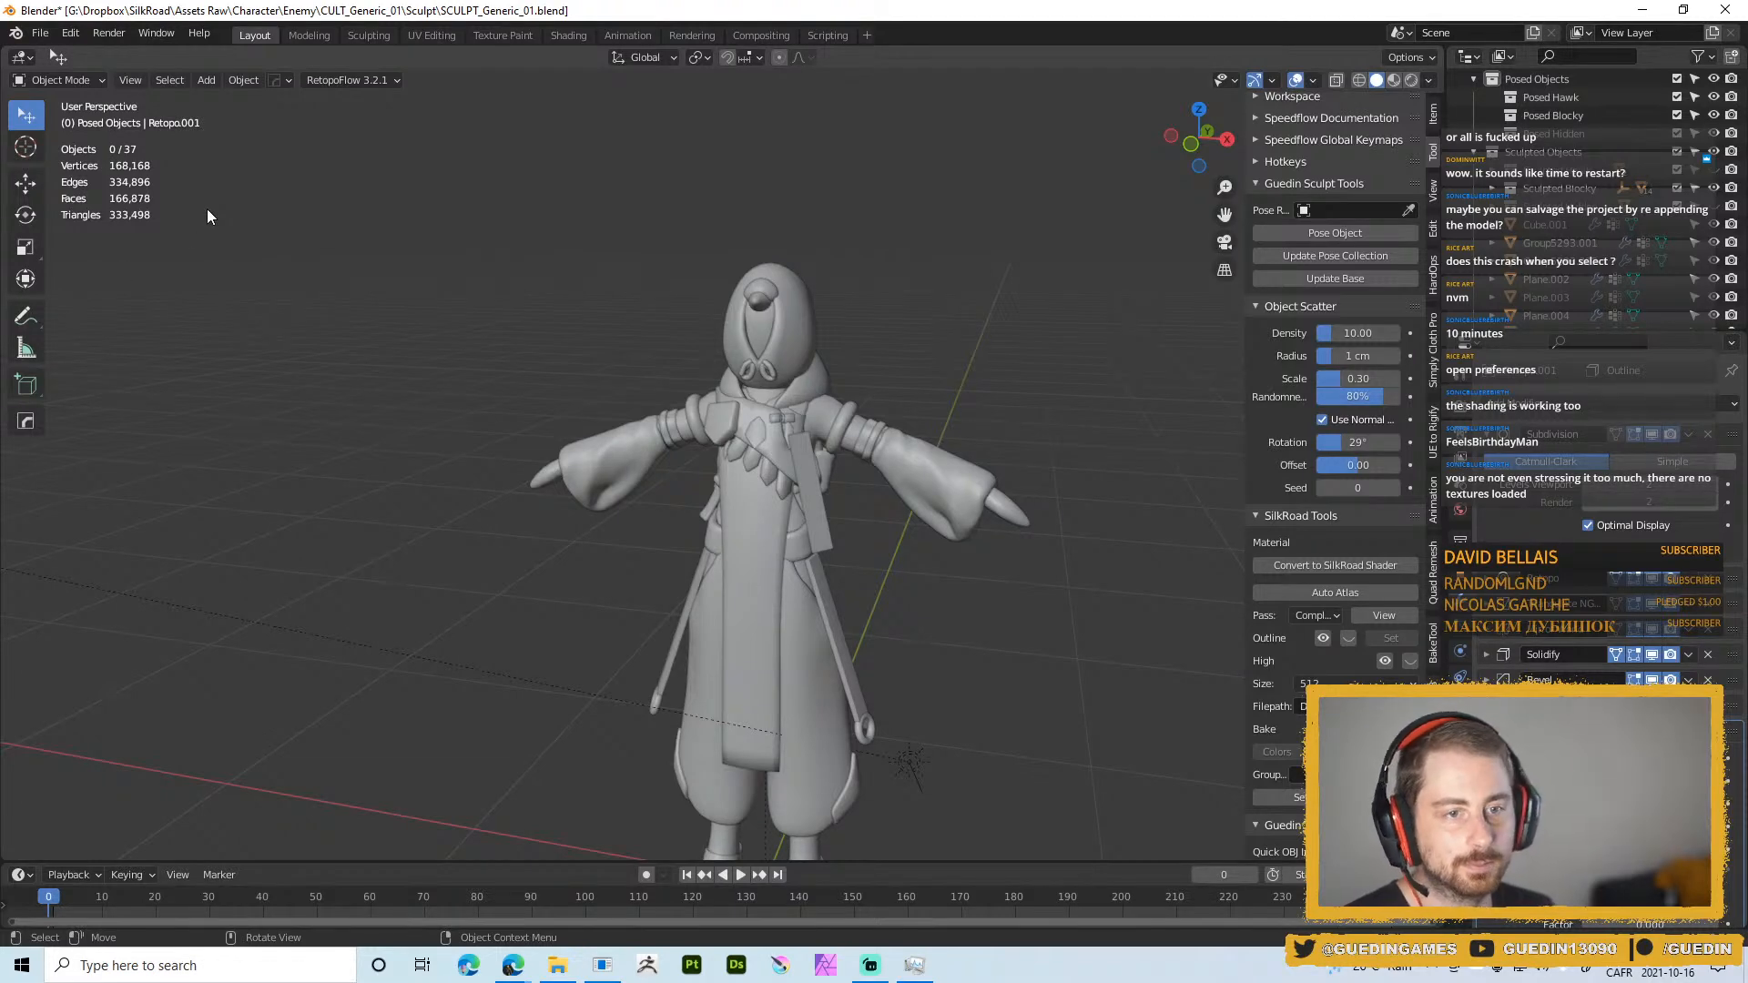
scroll(774, 314, down, 3)
shift+middle_drag(758, 425, 713, 346)
scroll(780, 341, up, 3)
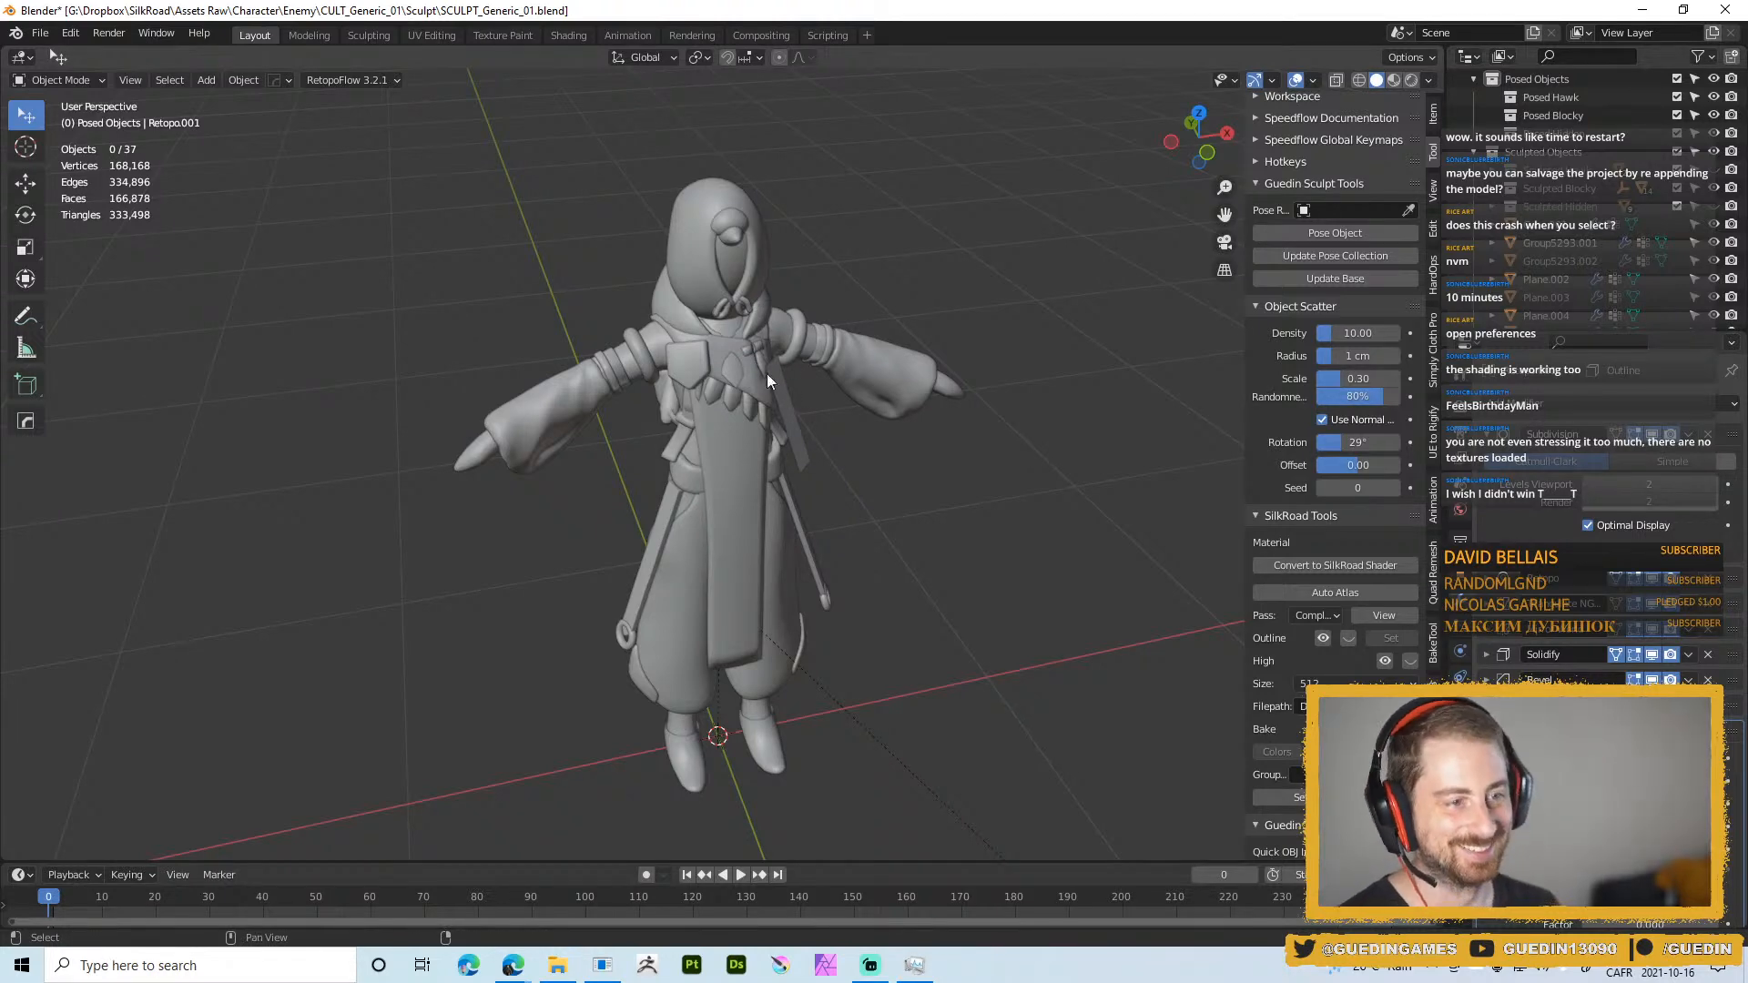
middle_drag(766, 373, 736, 277)
middle_drag(800, 413, 759, 369)
scroll(706, 408, up, 5)
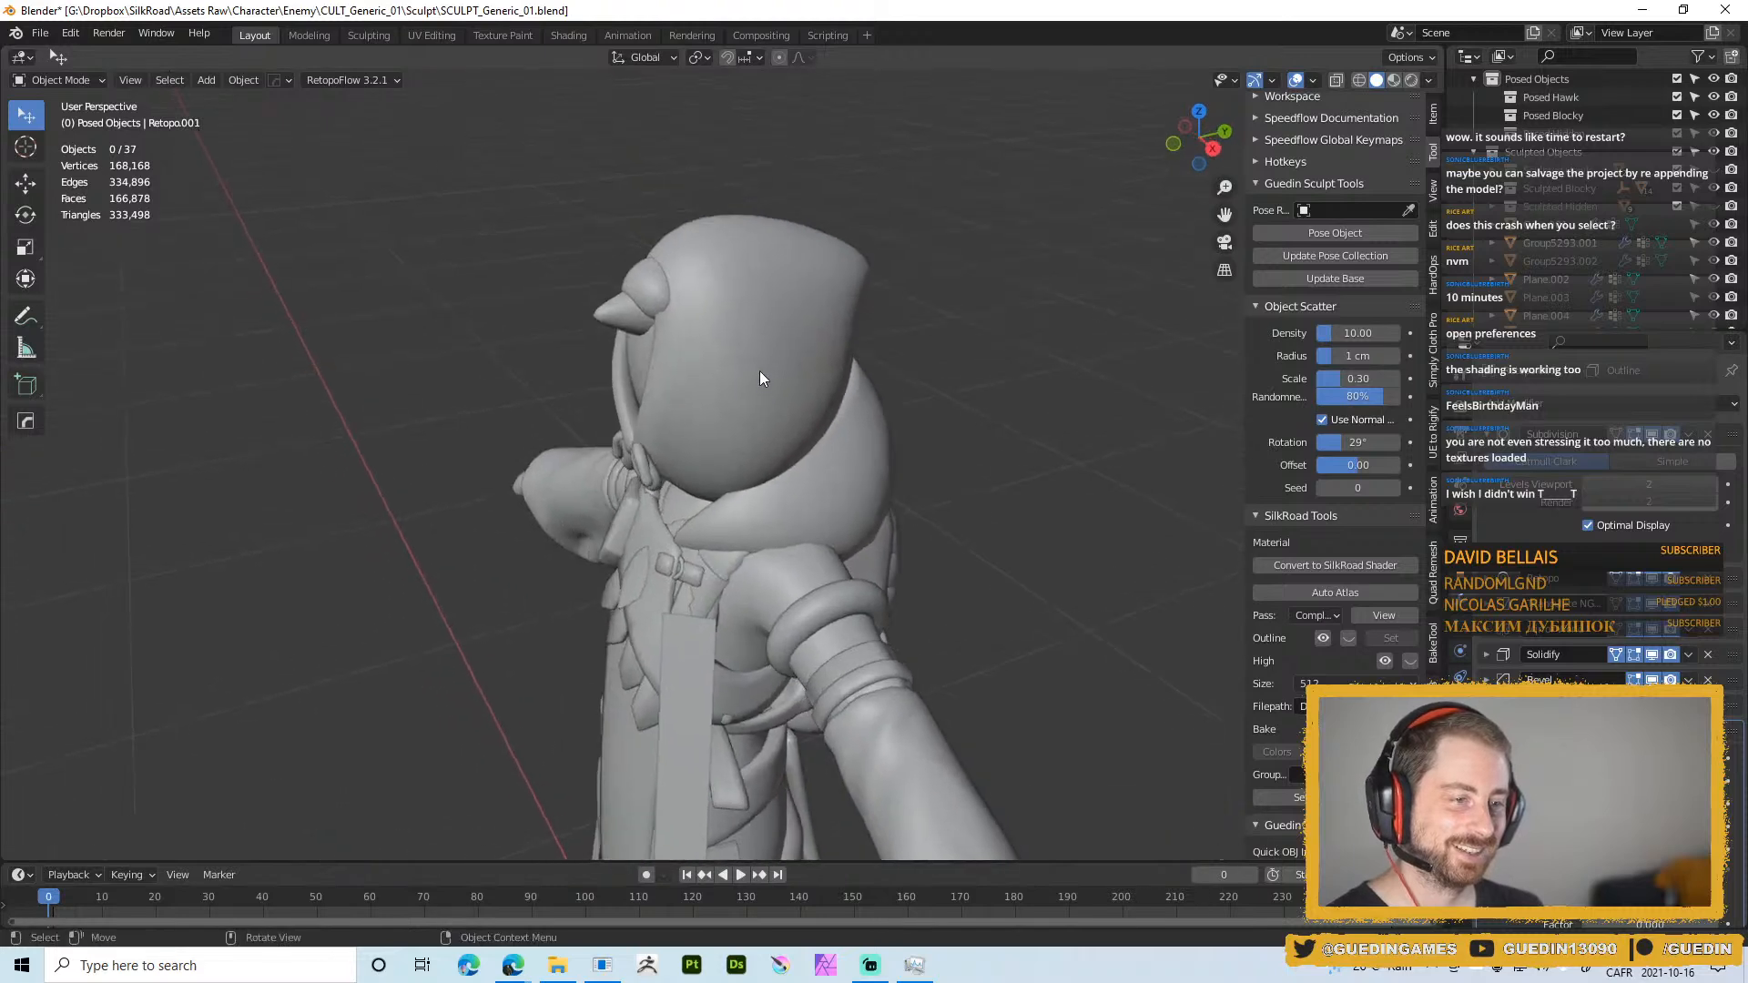
Select the hood and inspect the grey character from the front and sides, both full figure and close to the head
click(759, 370)
middle_drag(789, 433, 832, 194)
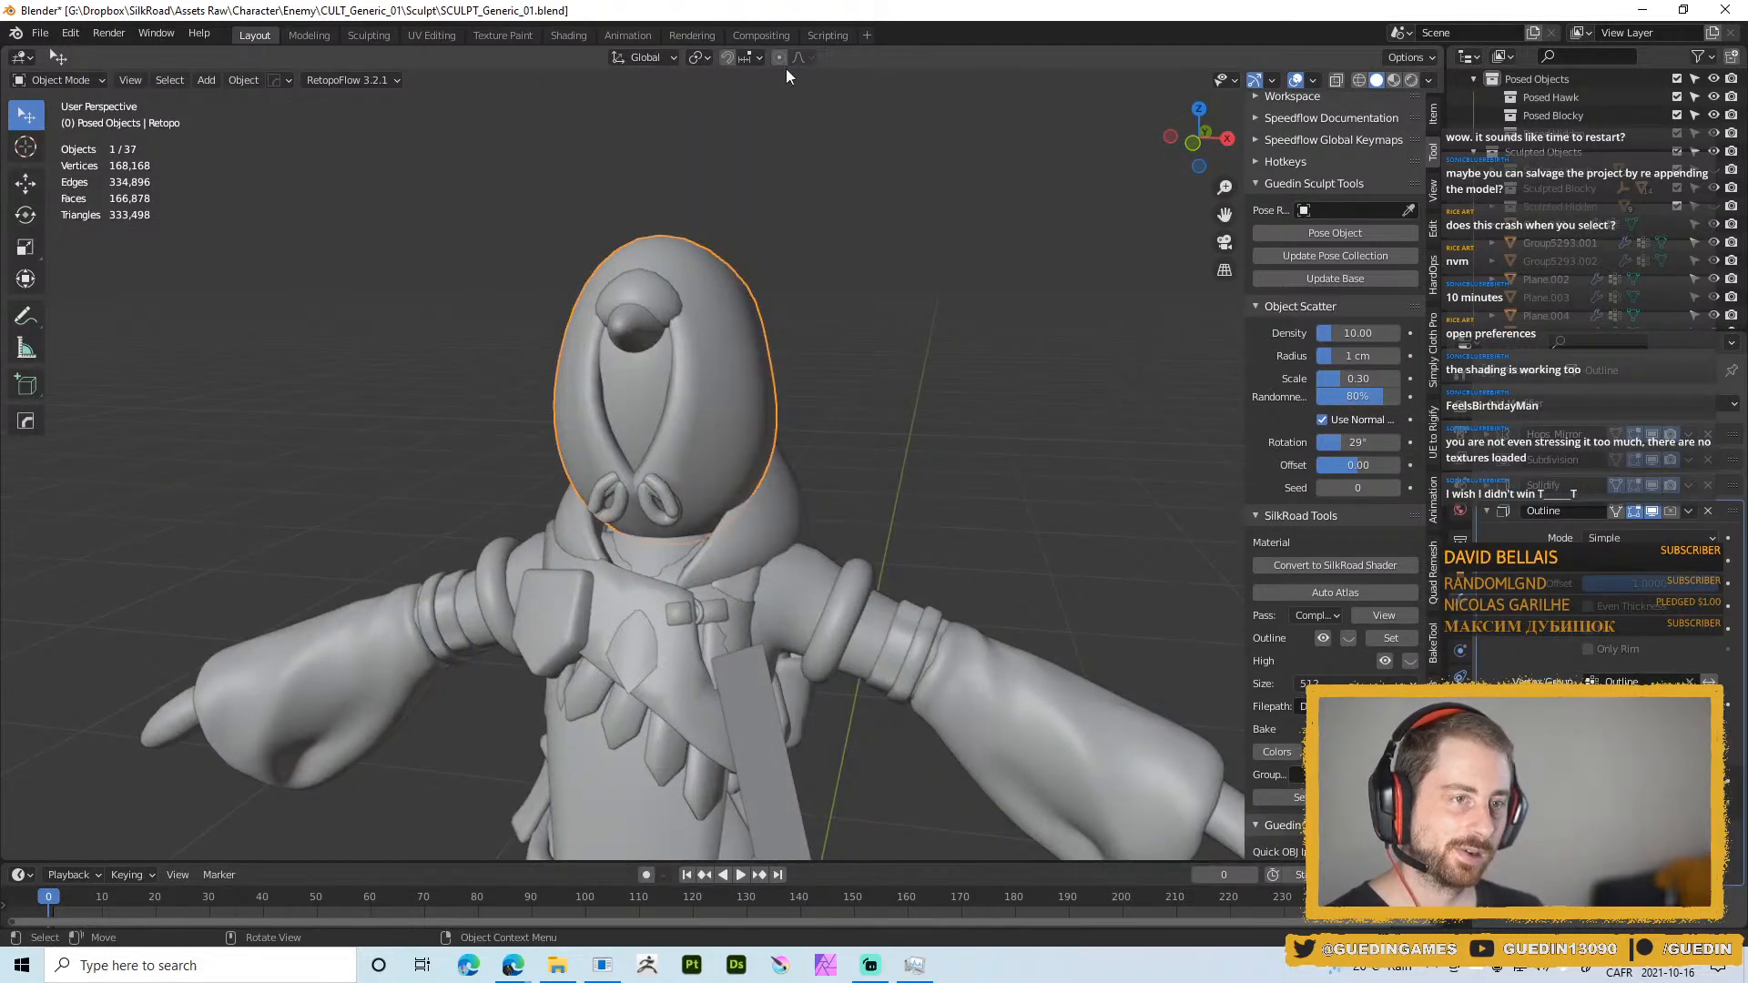
shift+middle_drag(792, 457, 910, 377)
scroll(819, 292, down, 2)
middle_drag(795, 457, 698, 346)
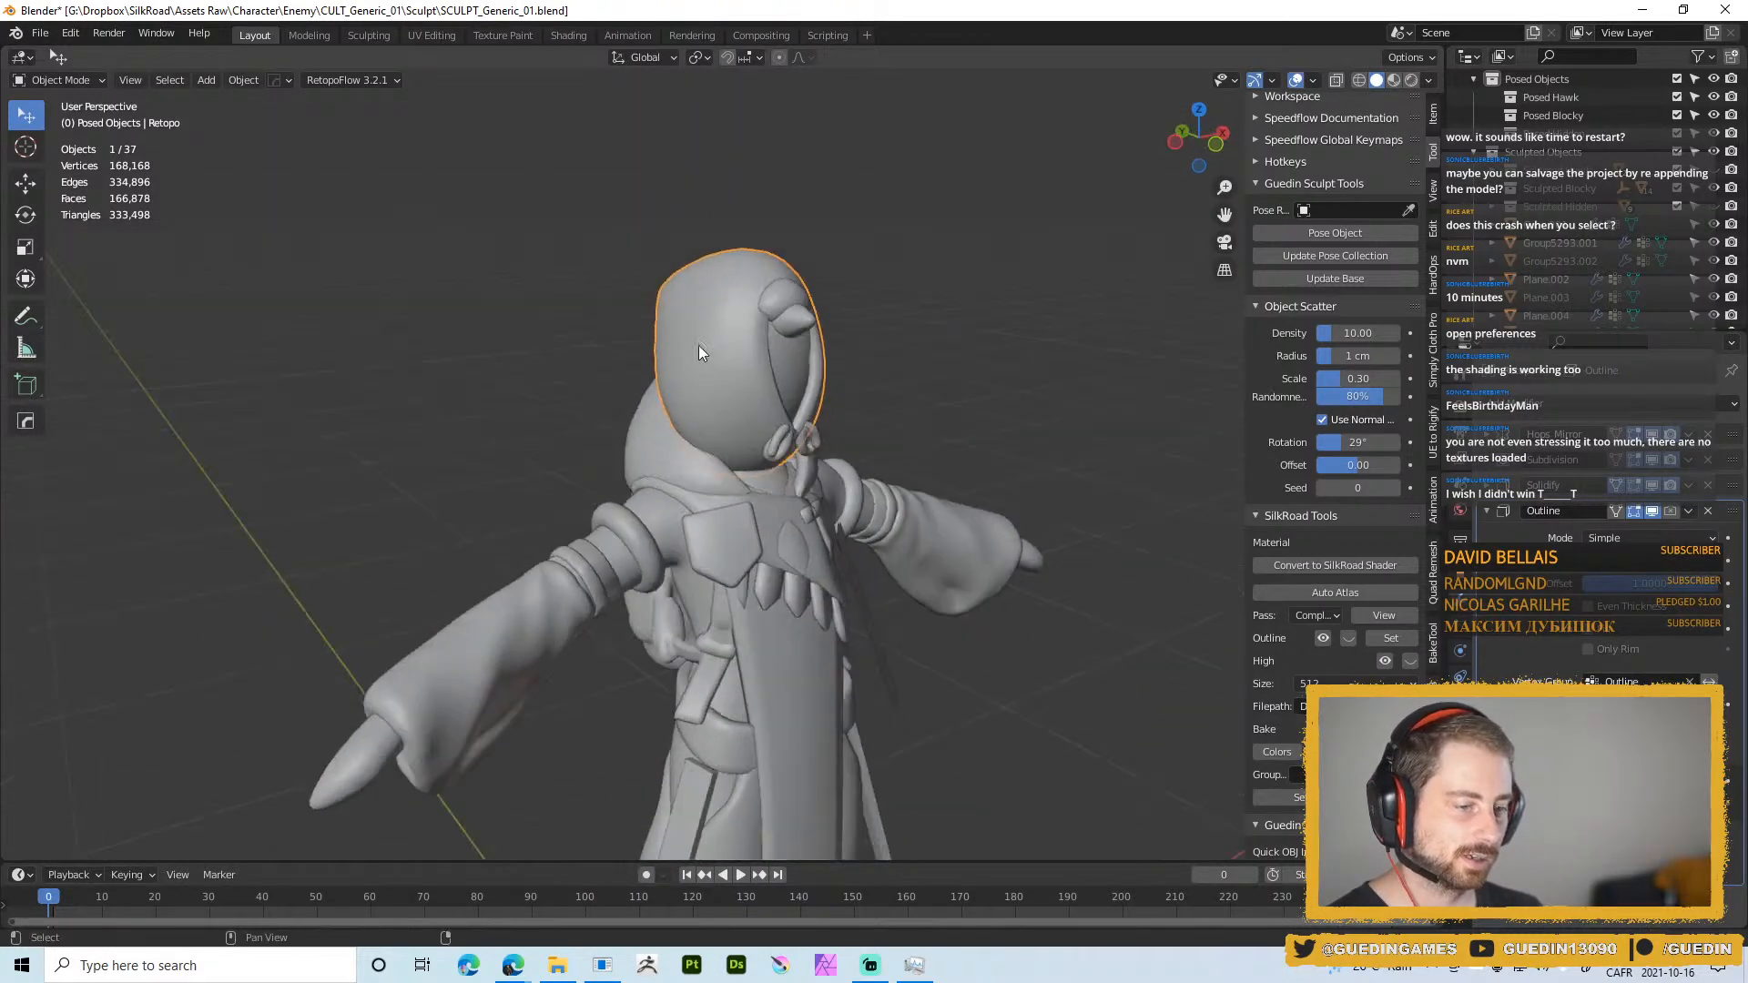
scroll(769, 519, down, 2)
middle_drag(768, 519, 741, 380)
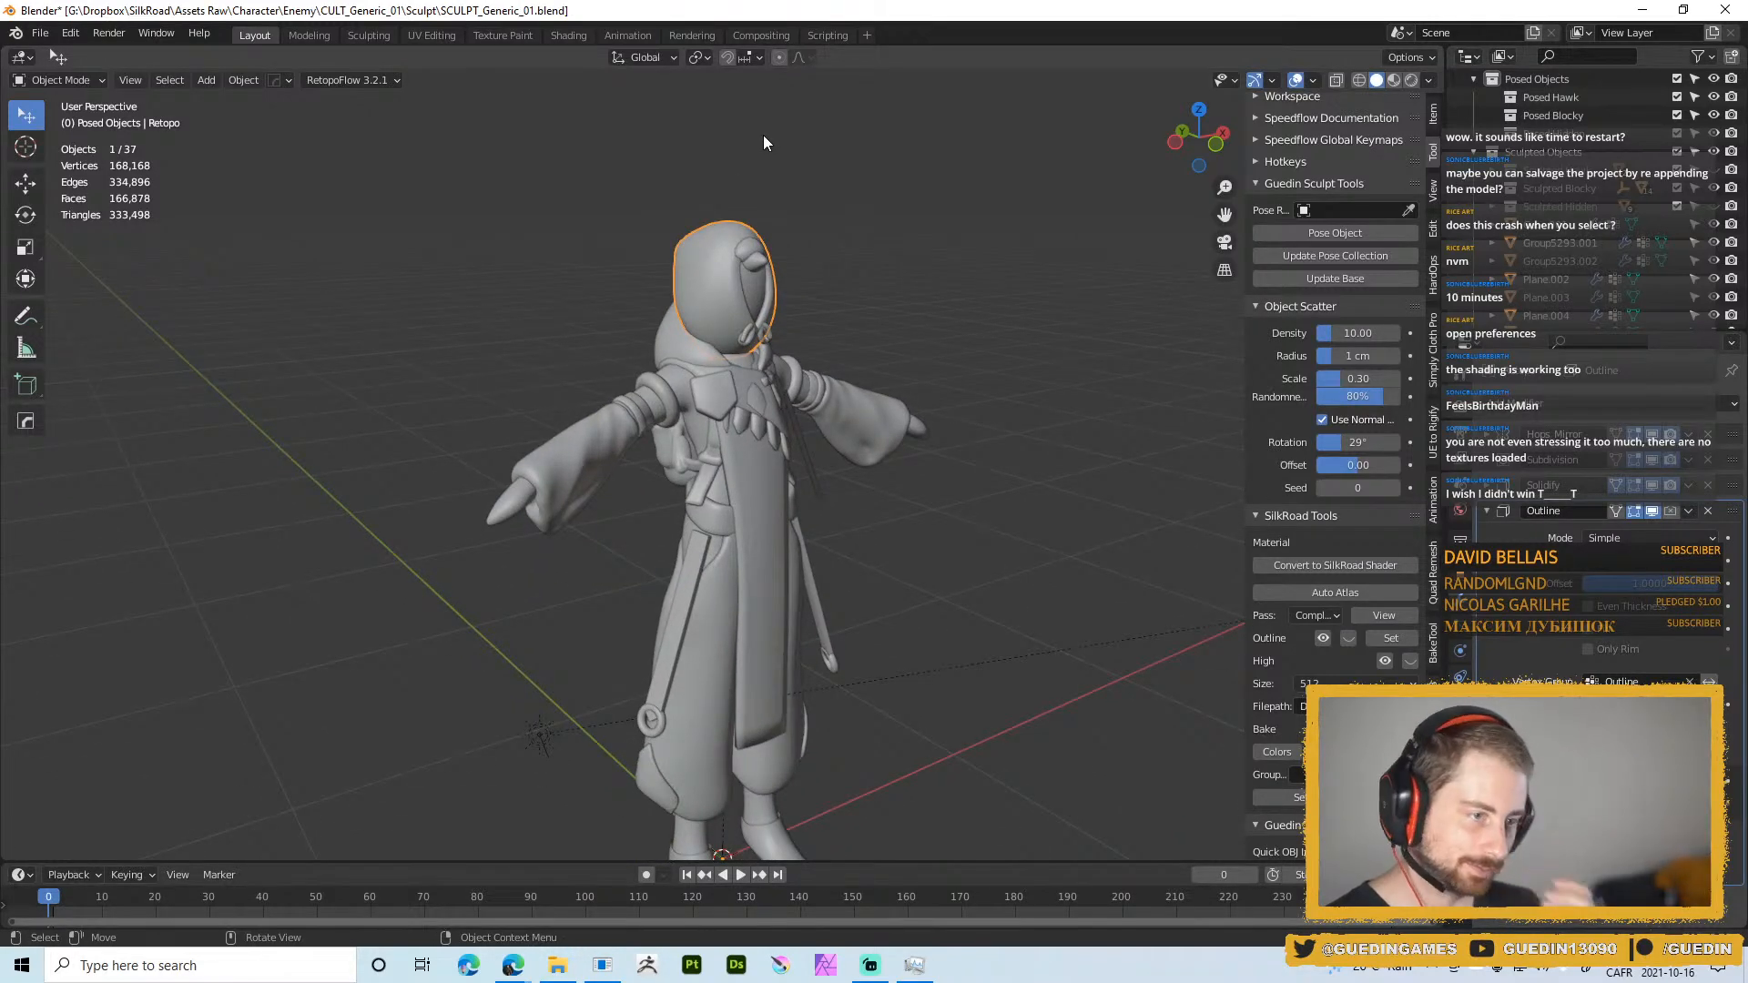
middle_drag(809, 244, 646, 357)
shift+middle_drag(830, 255, 756, 346)
scroll(756, 306, up, 6)
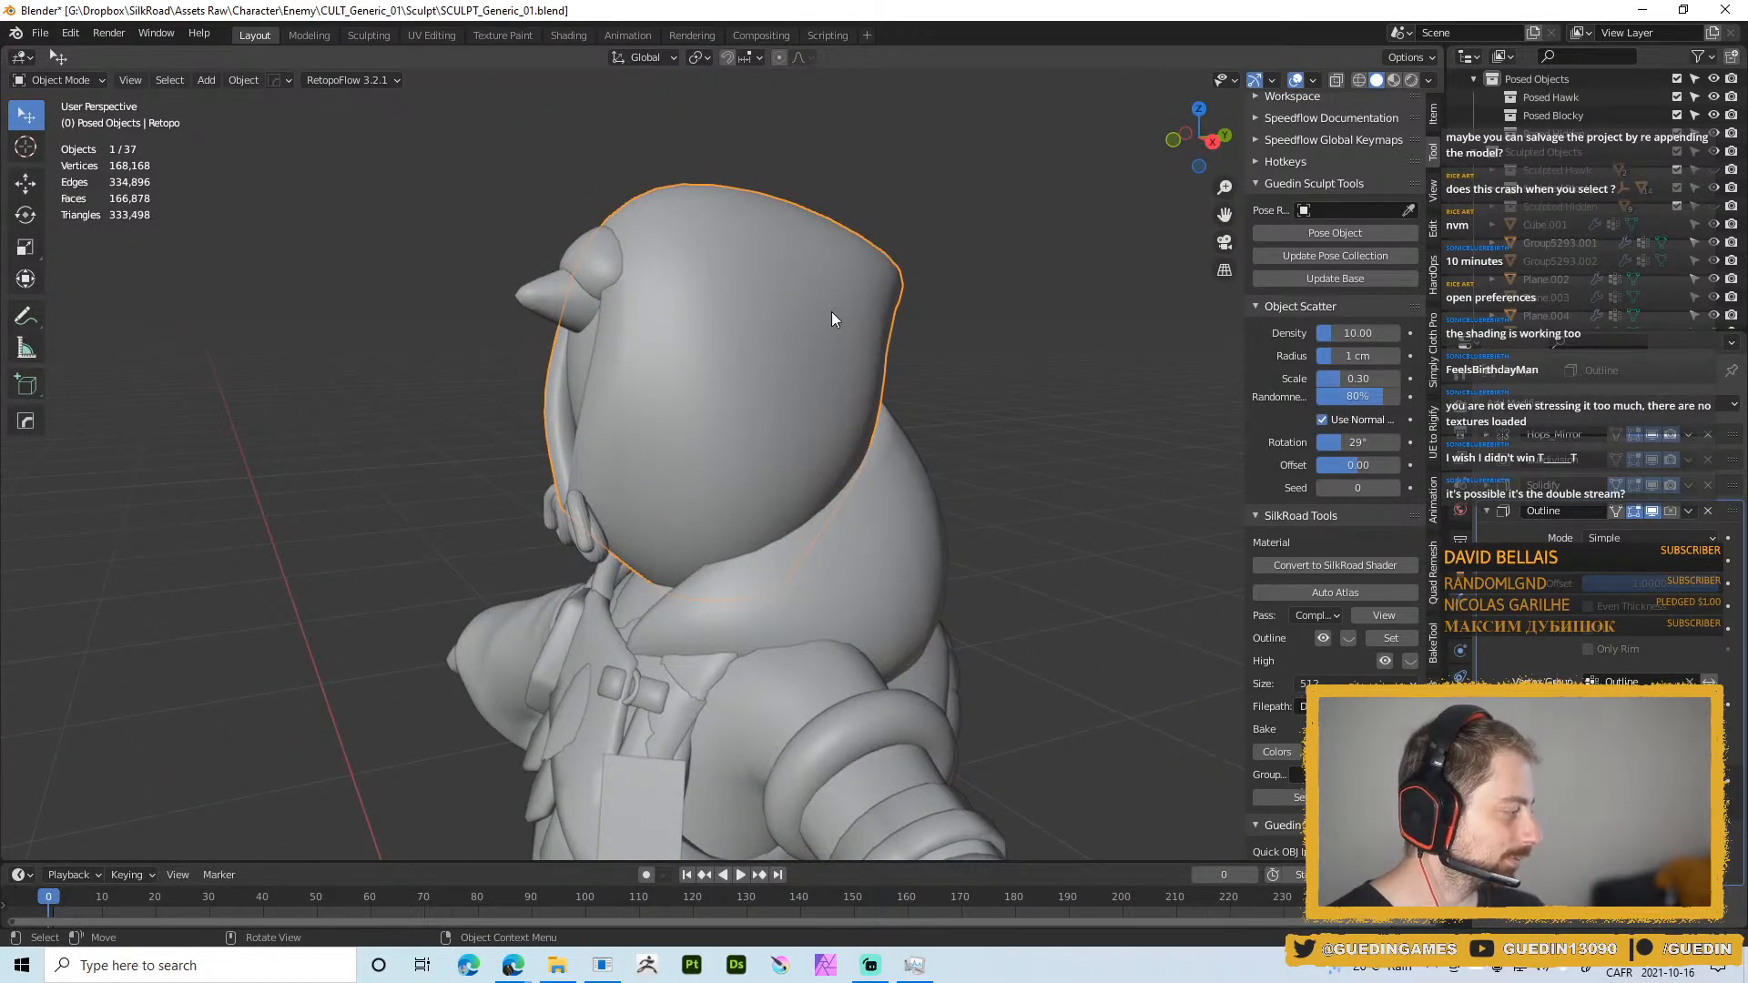
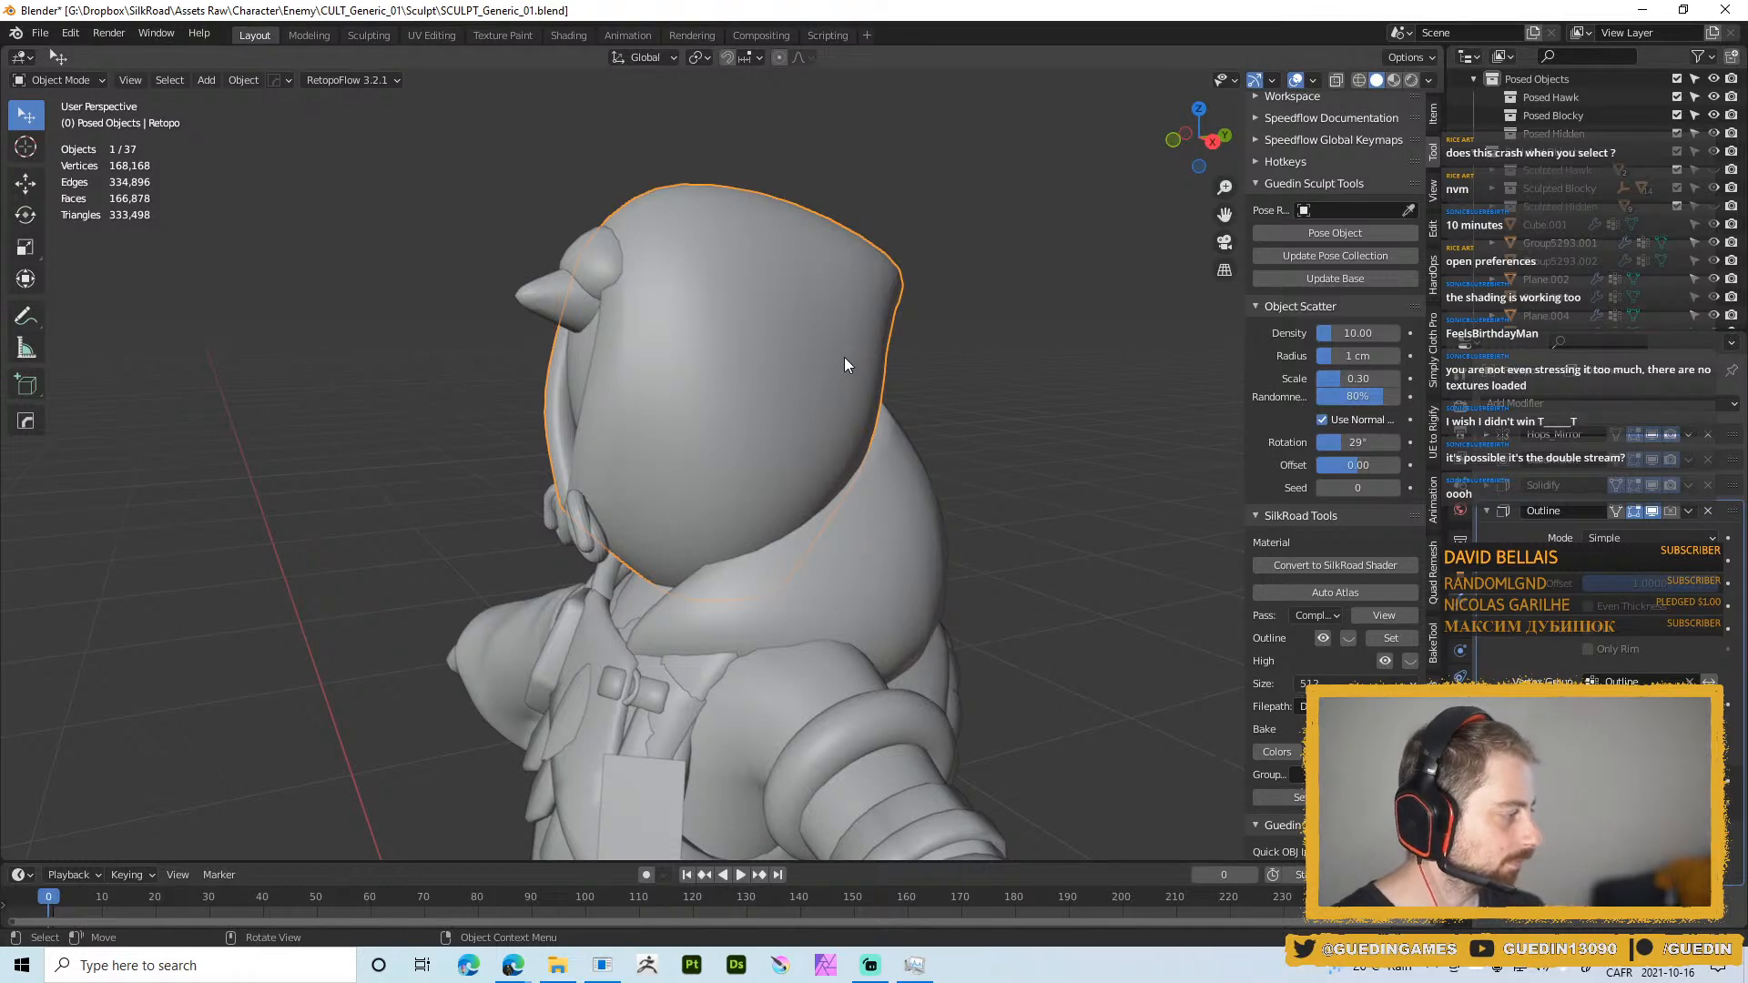
Enable Backface Culling in the viewport's Solid shading options and clear the hood selection
middle_drag(963, 315, 1016, 334)
scroll(854, 348, down, 3)
middle_drag(854, 348, 850, 407)
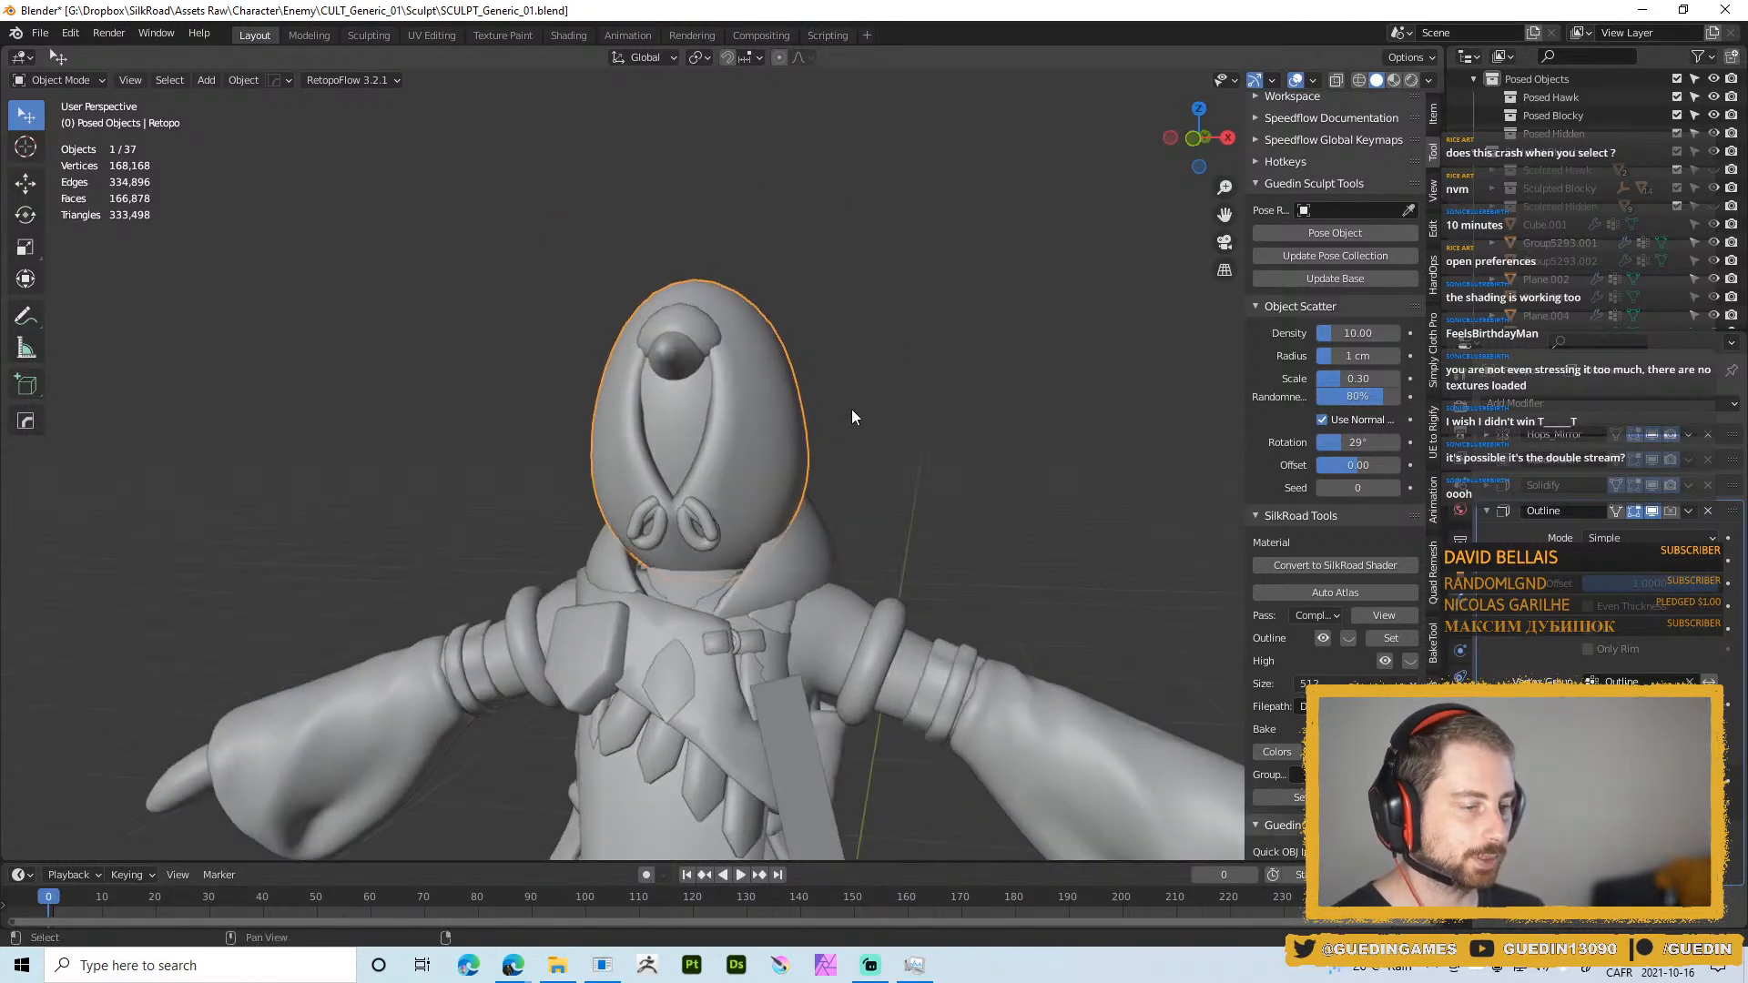
scroll(751, 360, up, 2)
middle_drag(697, 432, 1076, 237)
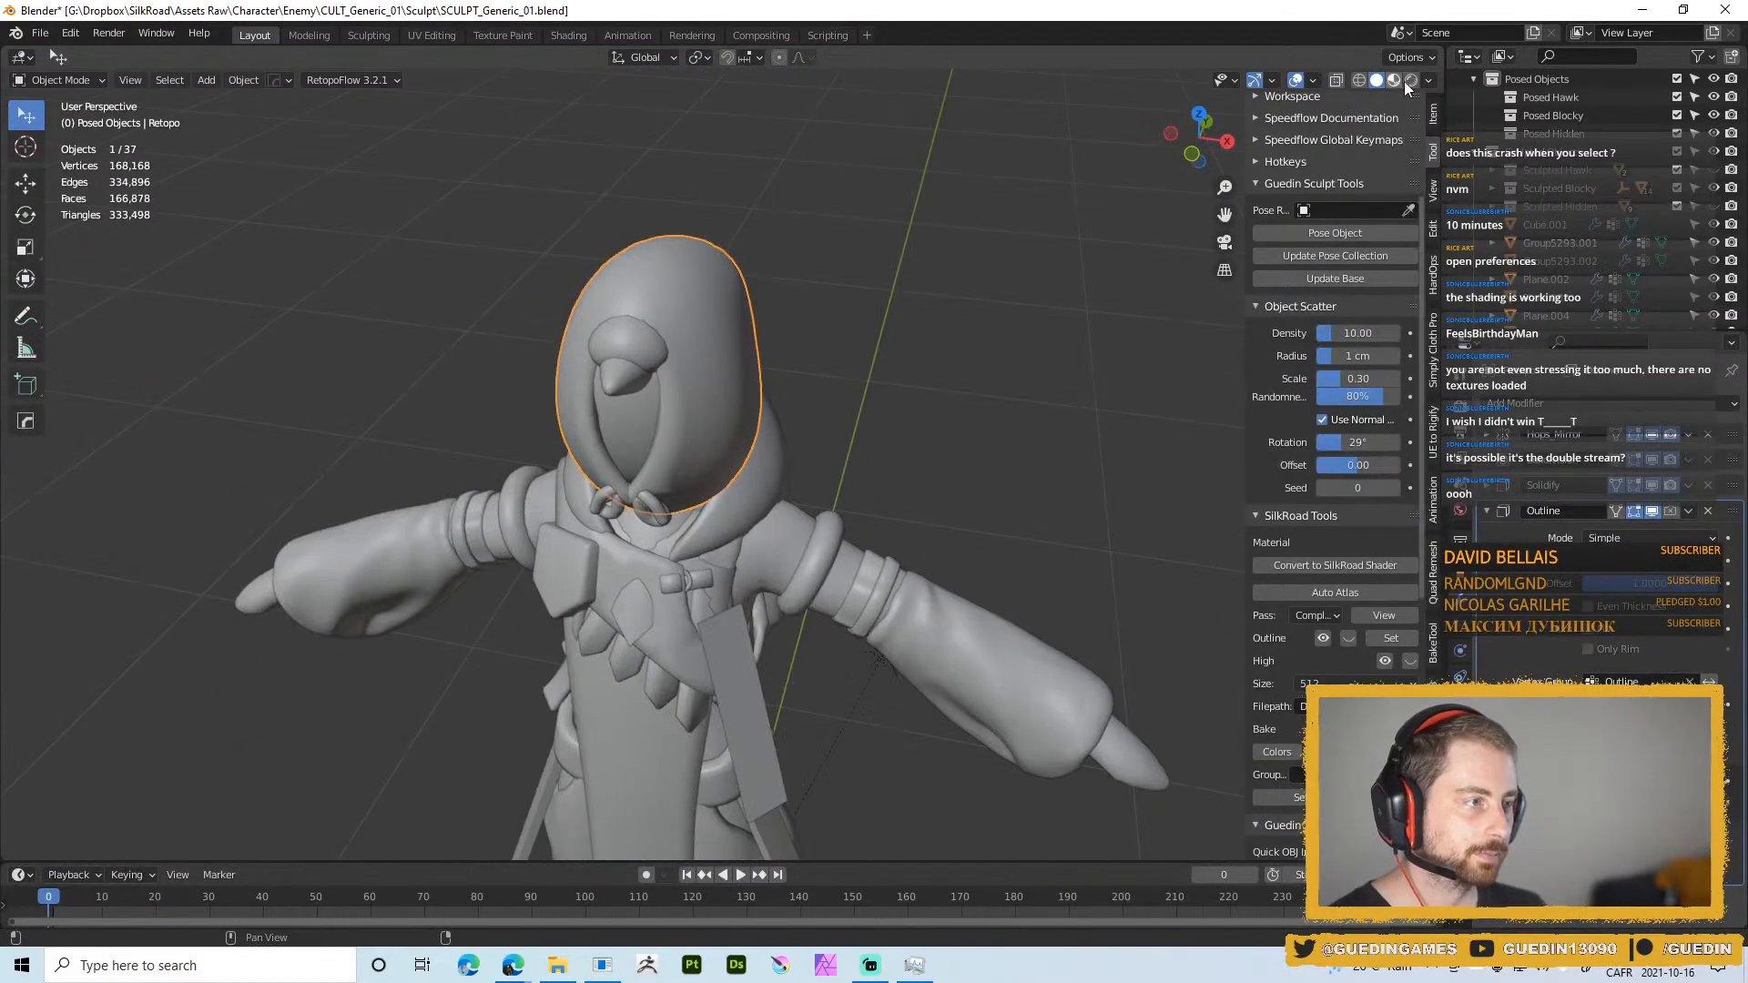
click(1427, 81)
click(1324, 428)
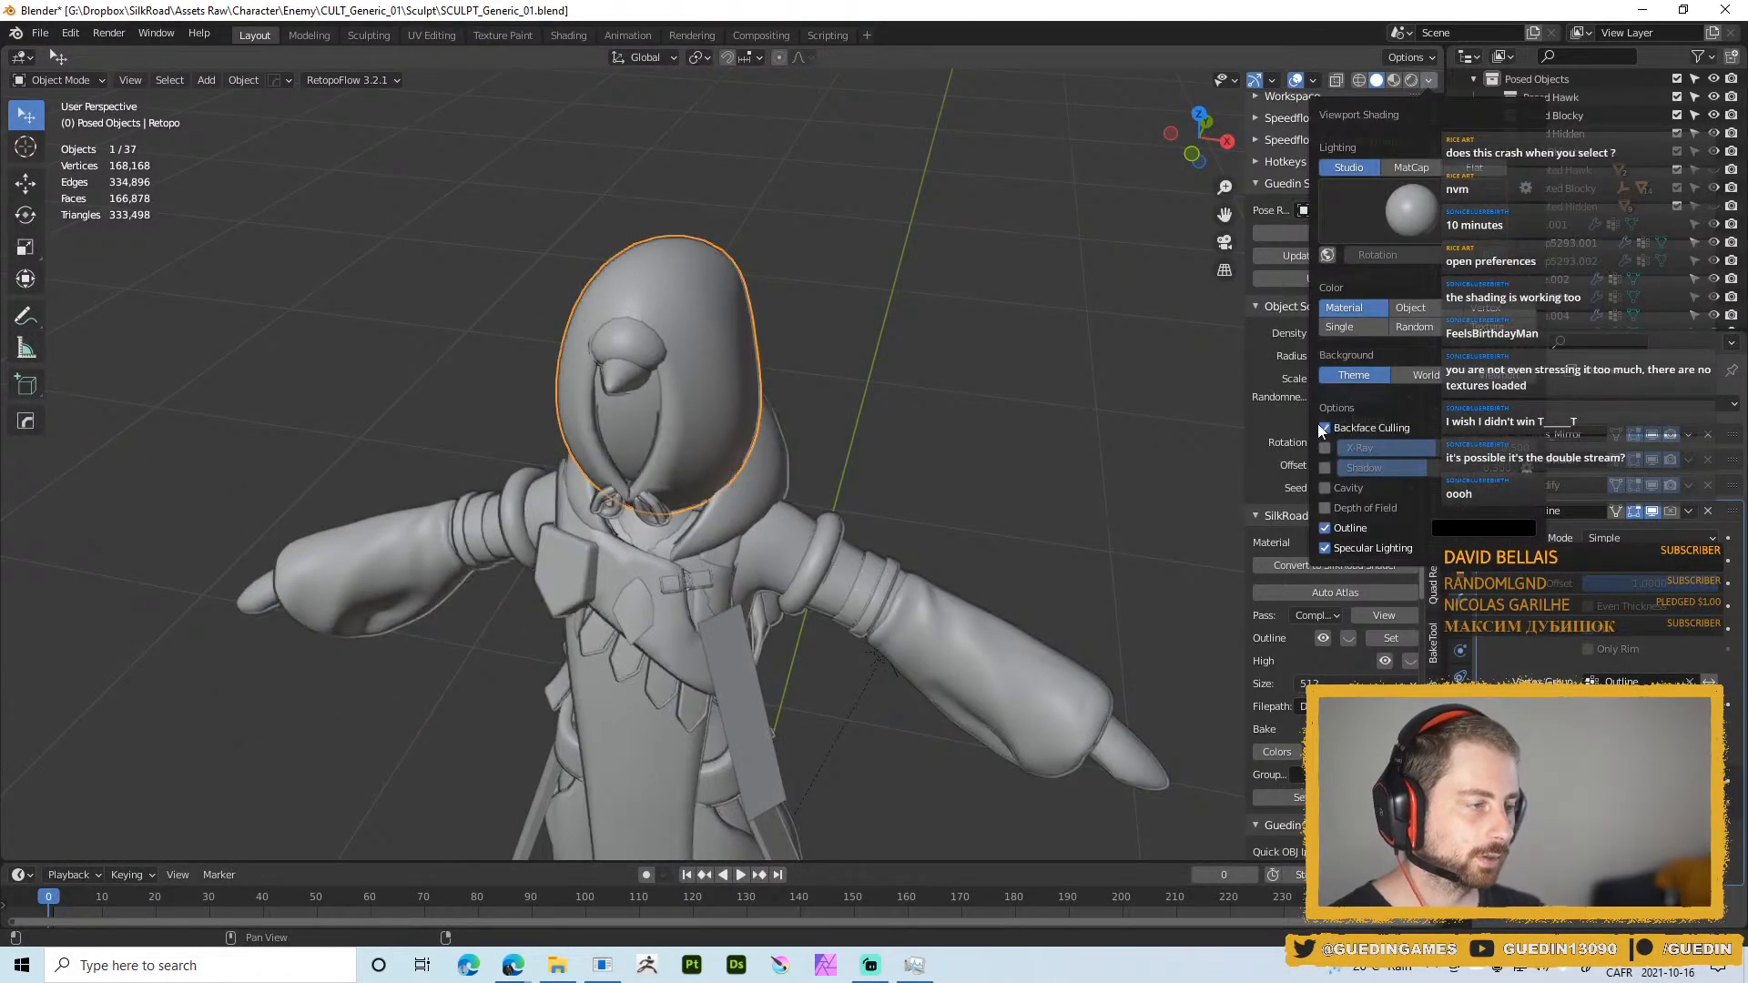
click(892, 358)
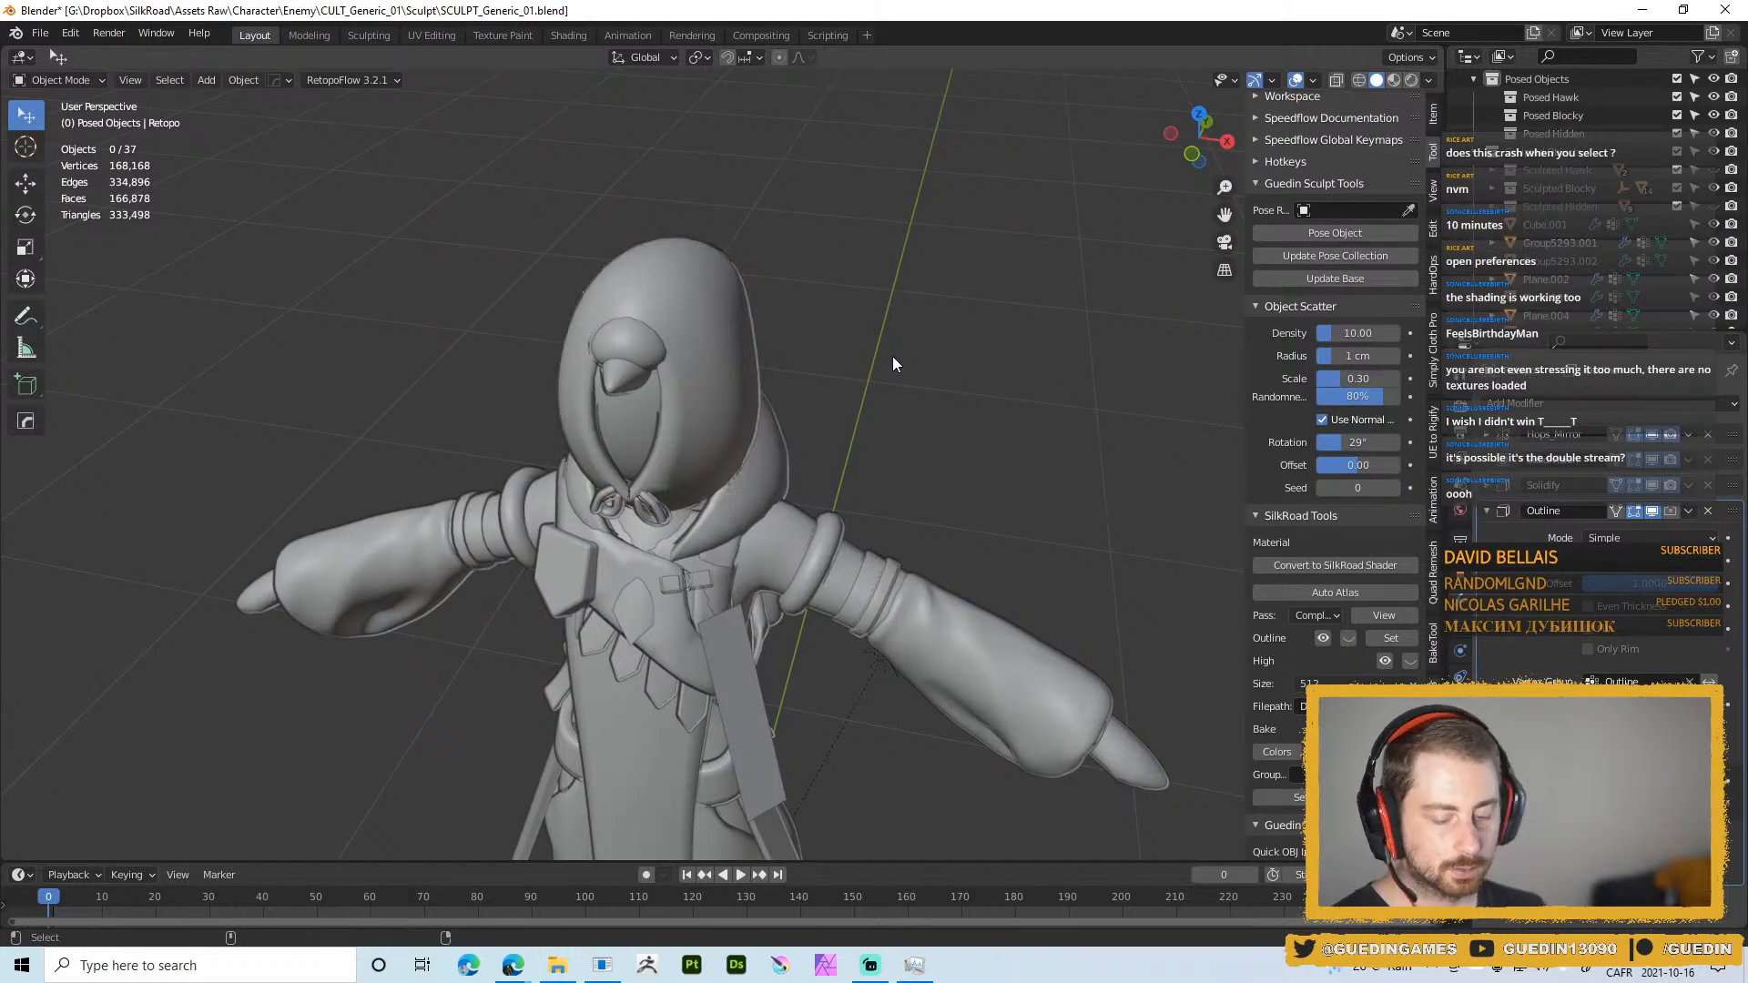
Open the Preferences, review the Interface and Viewport settings, and close the window
key(ctrl+alt+u)
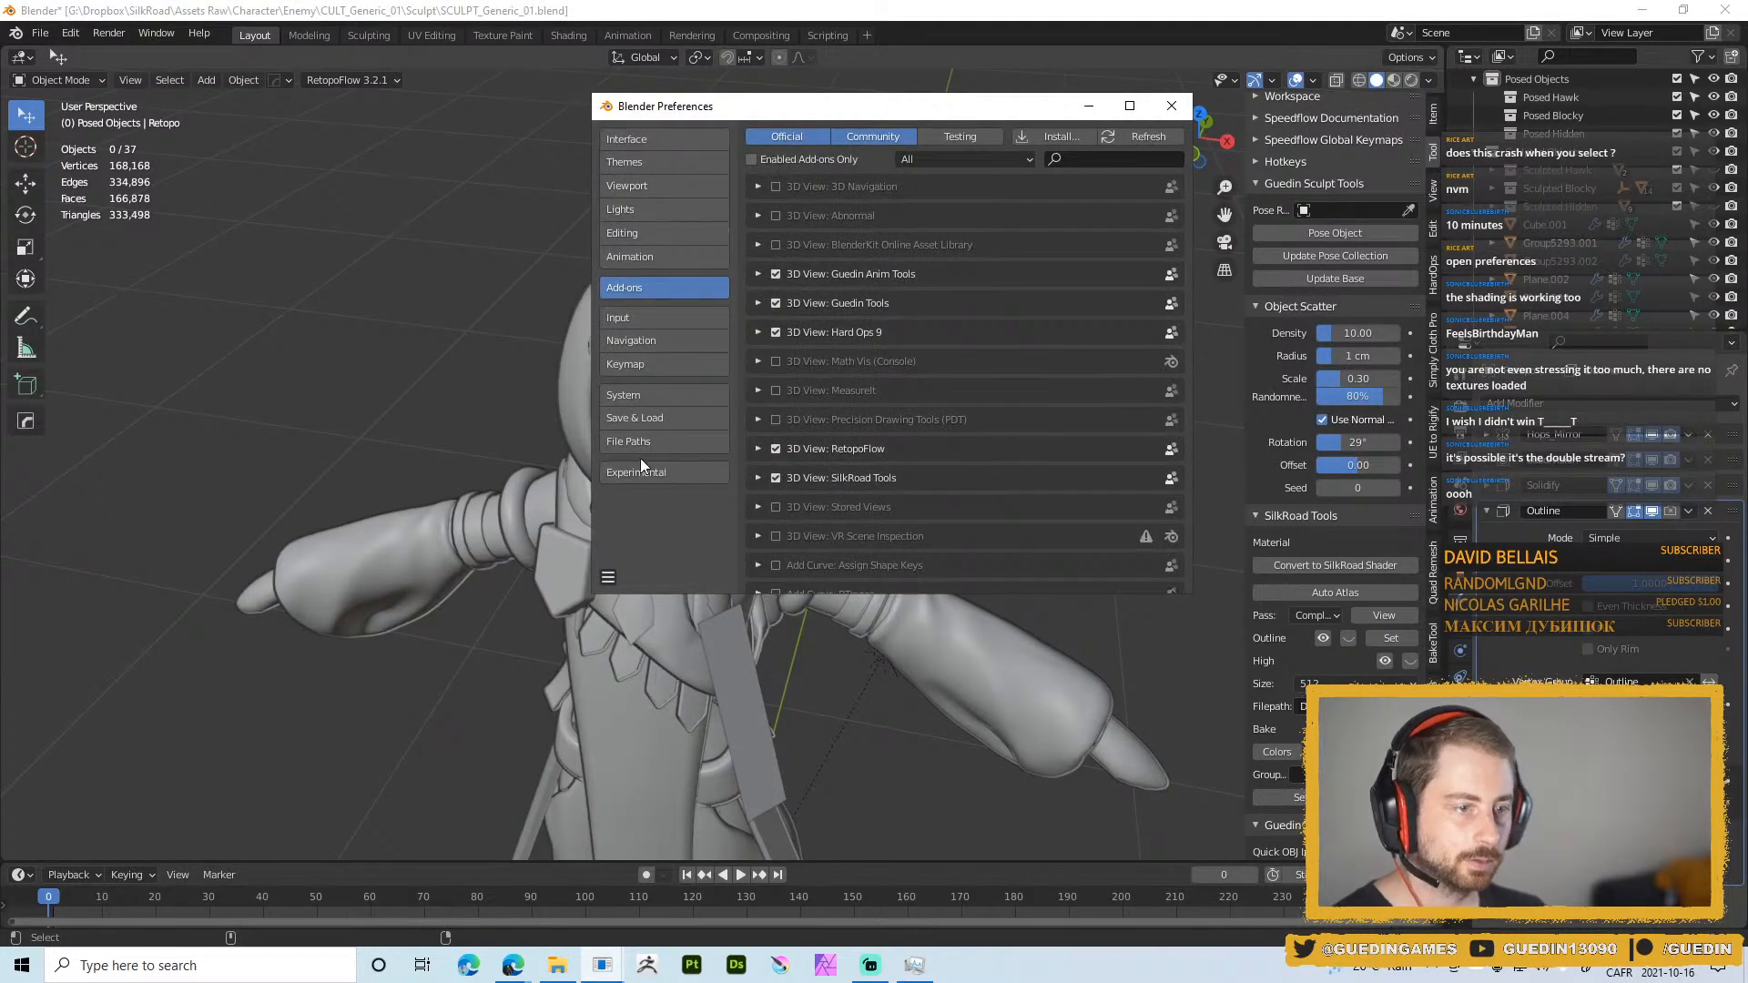
click(657, 136)
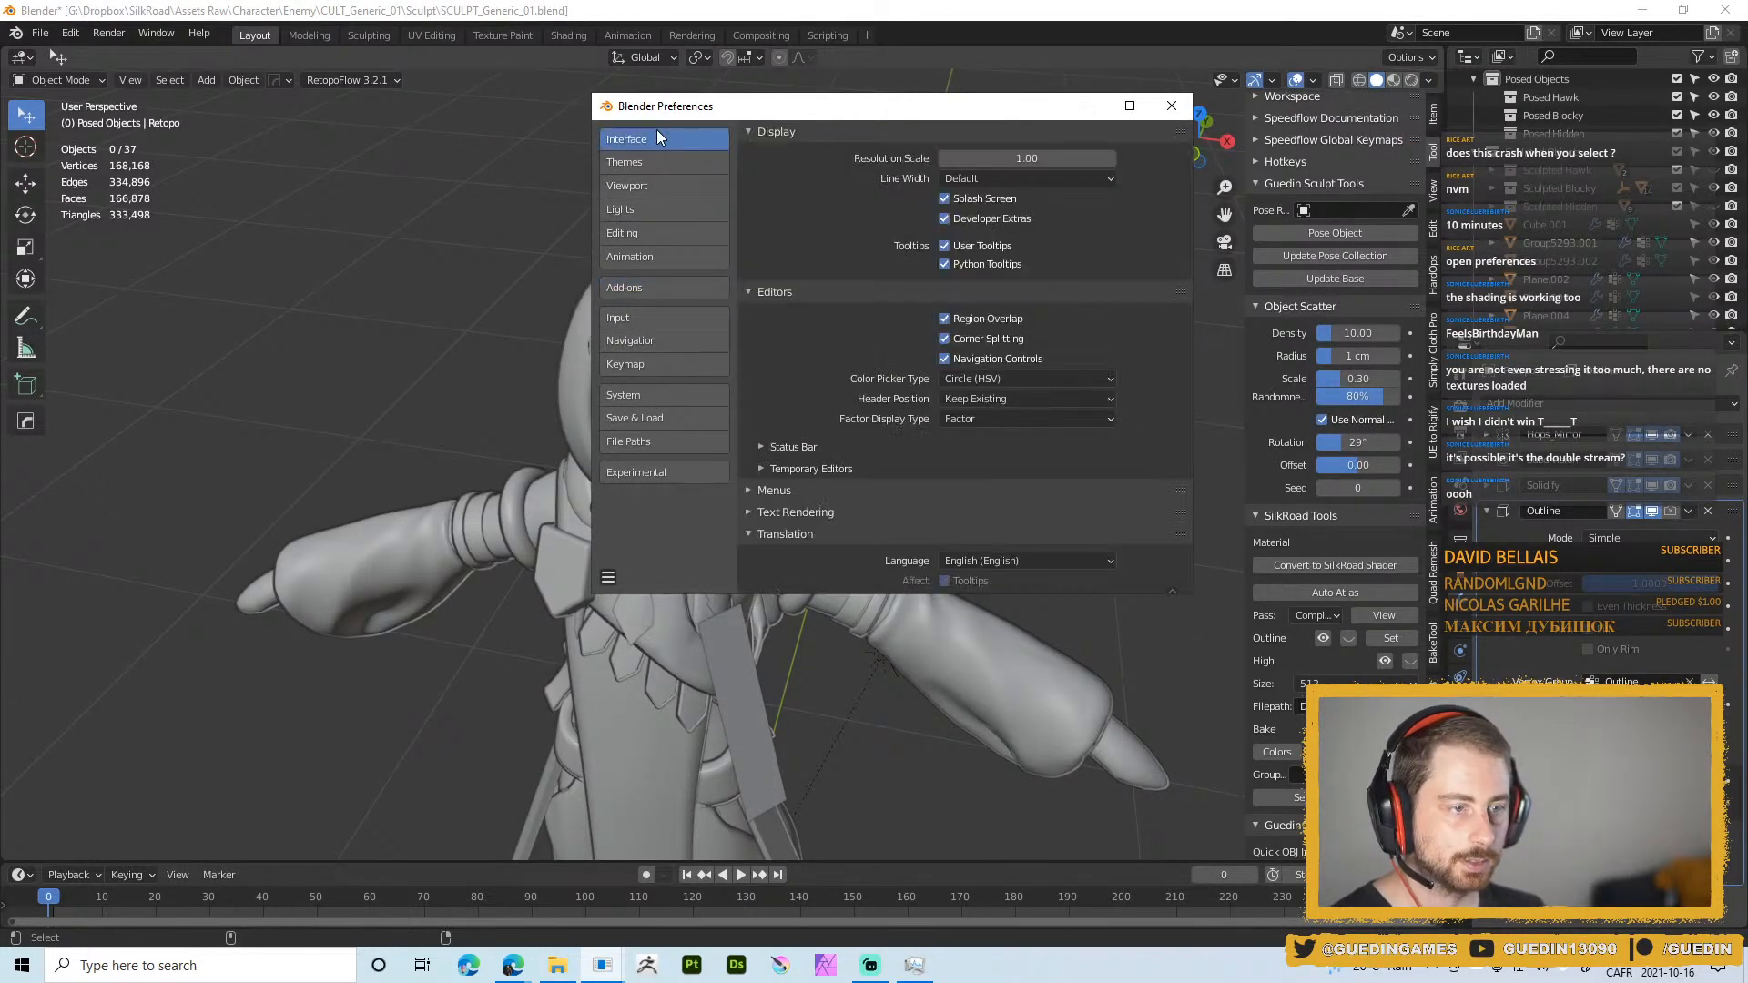
click(679, 184)
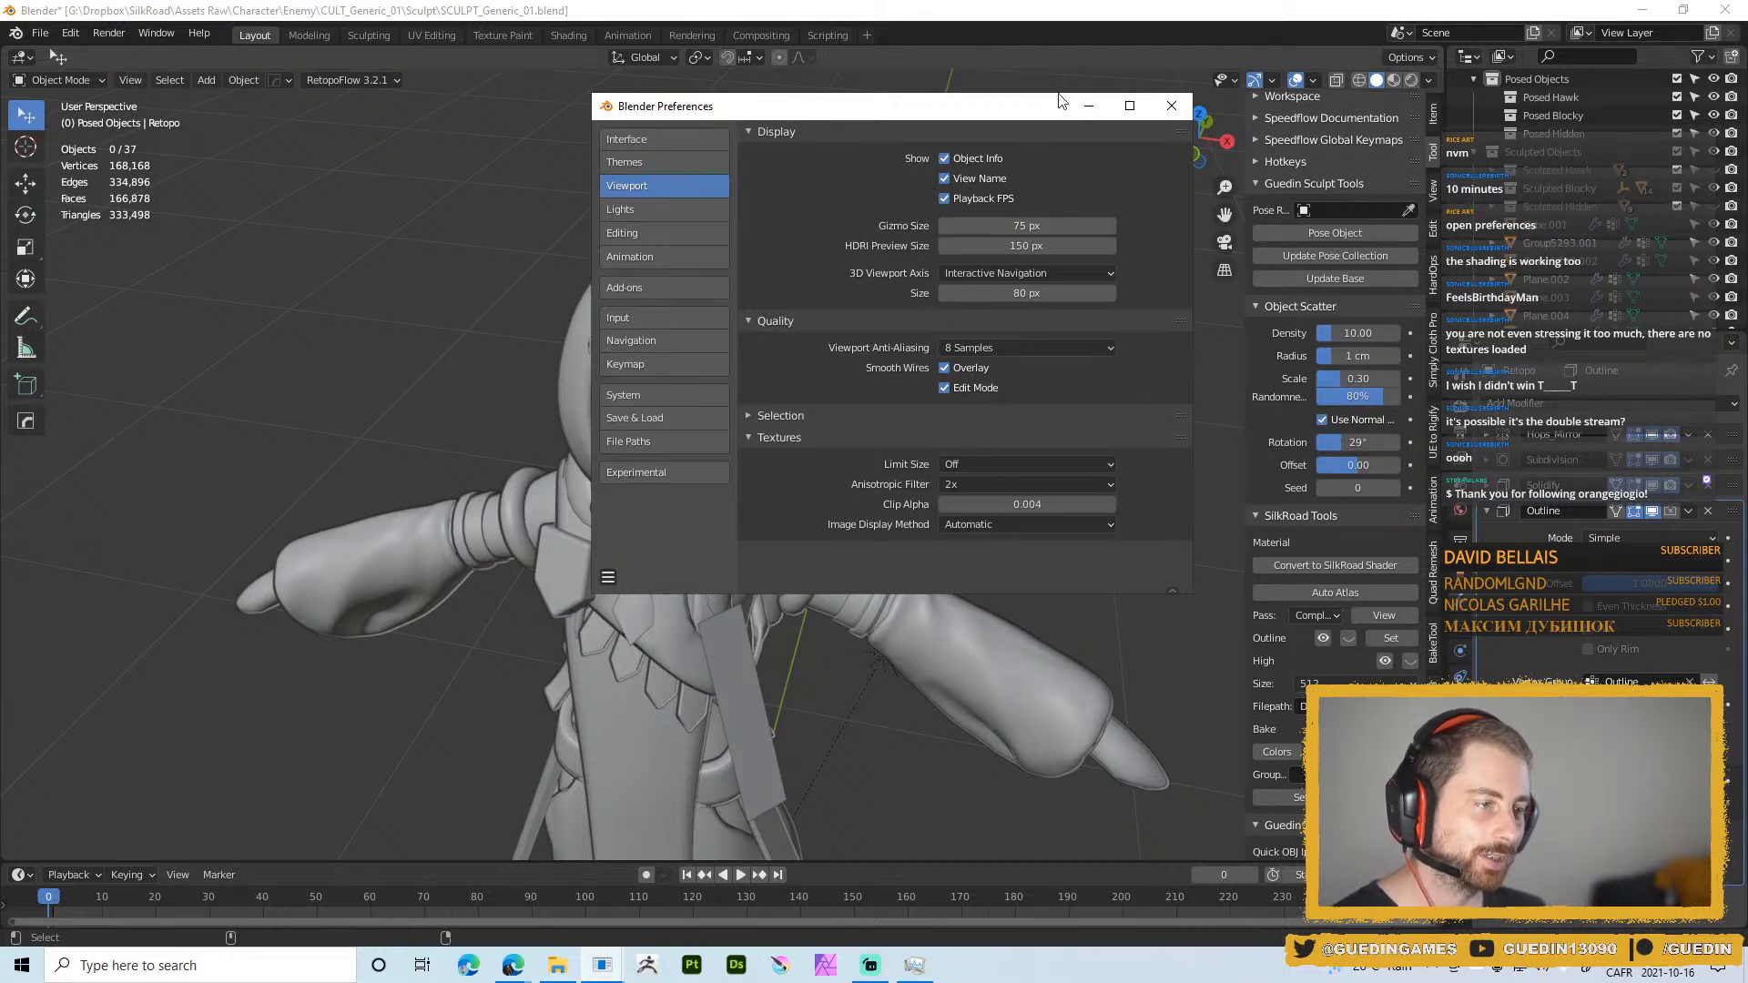
drag(1013, 113, 795, 185)
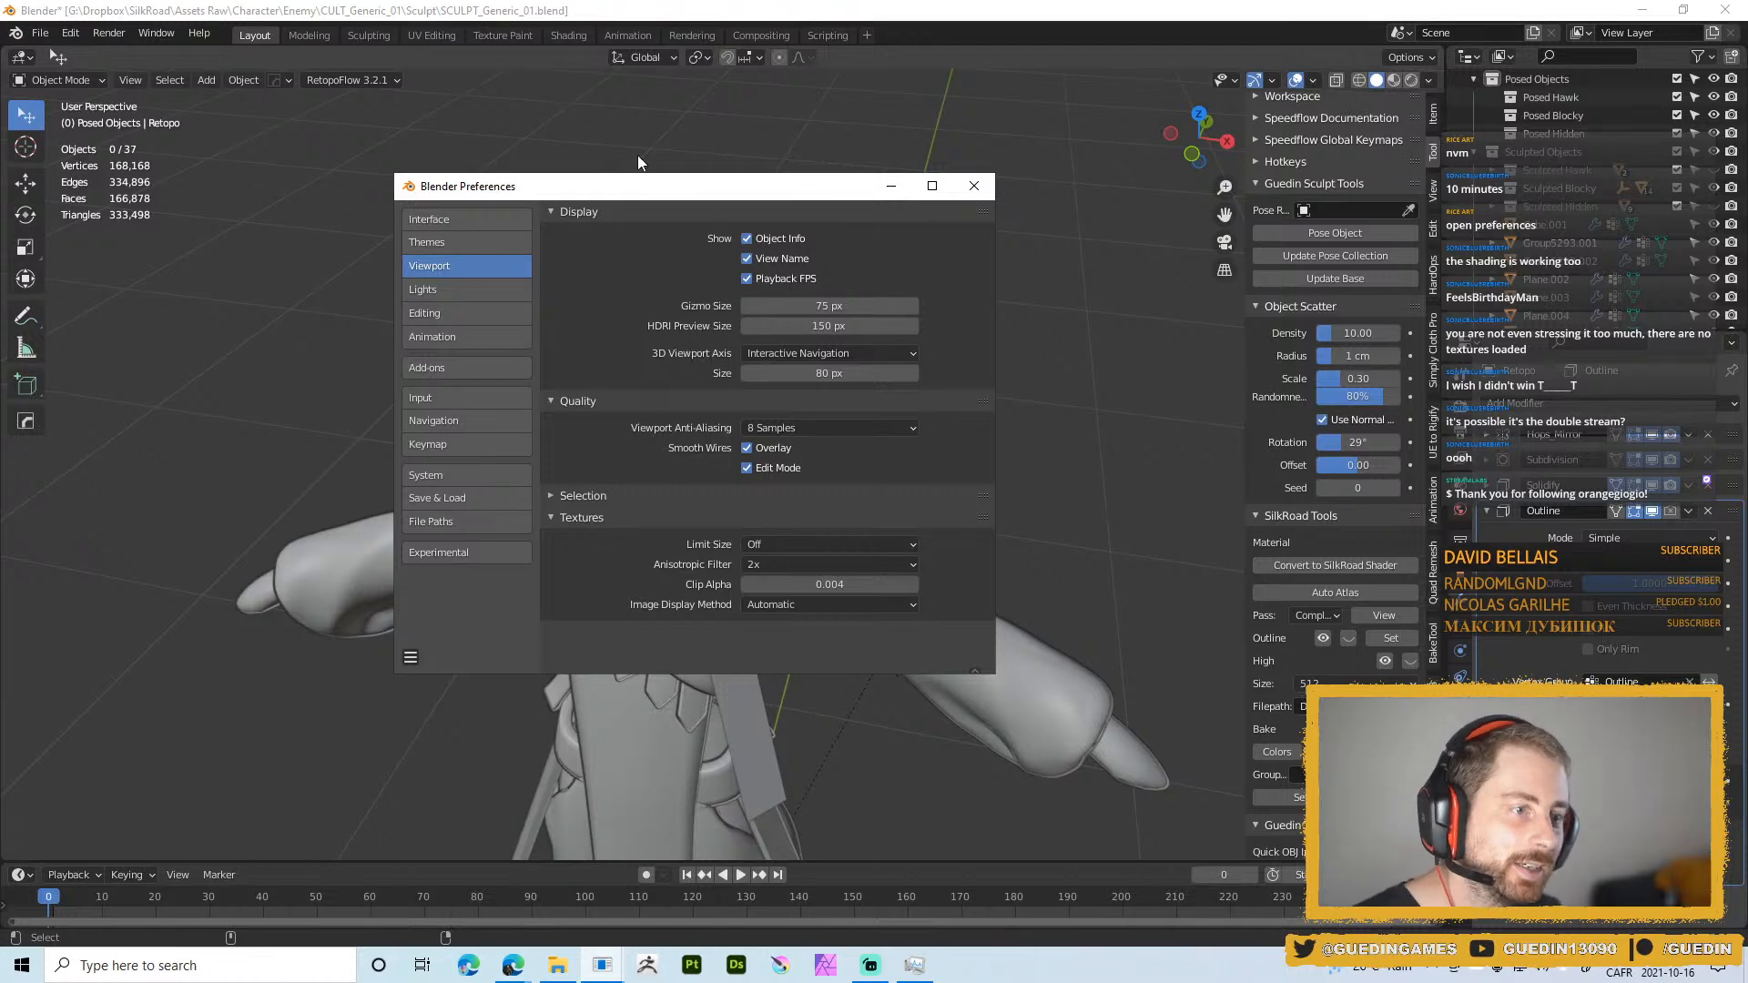
drag(616, 184, 741, 126)
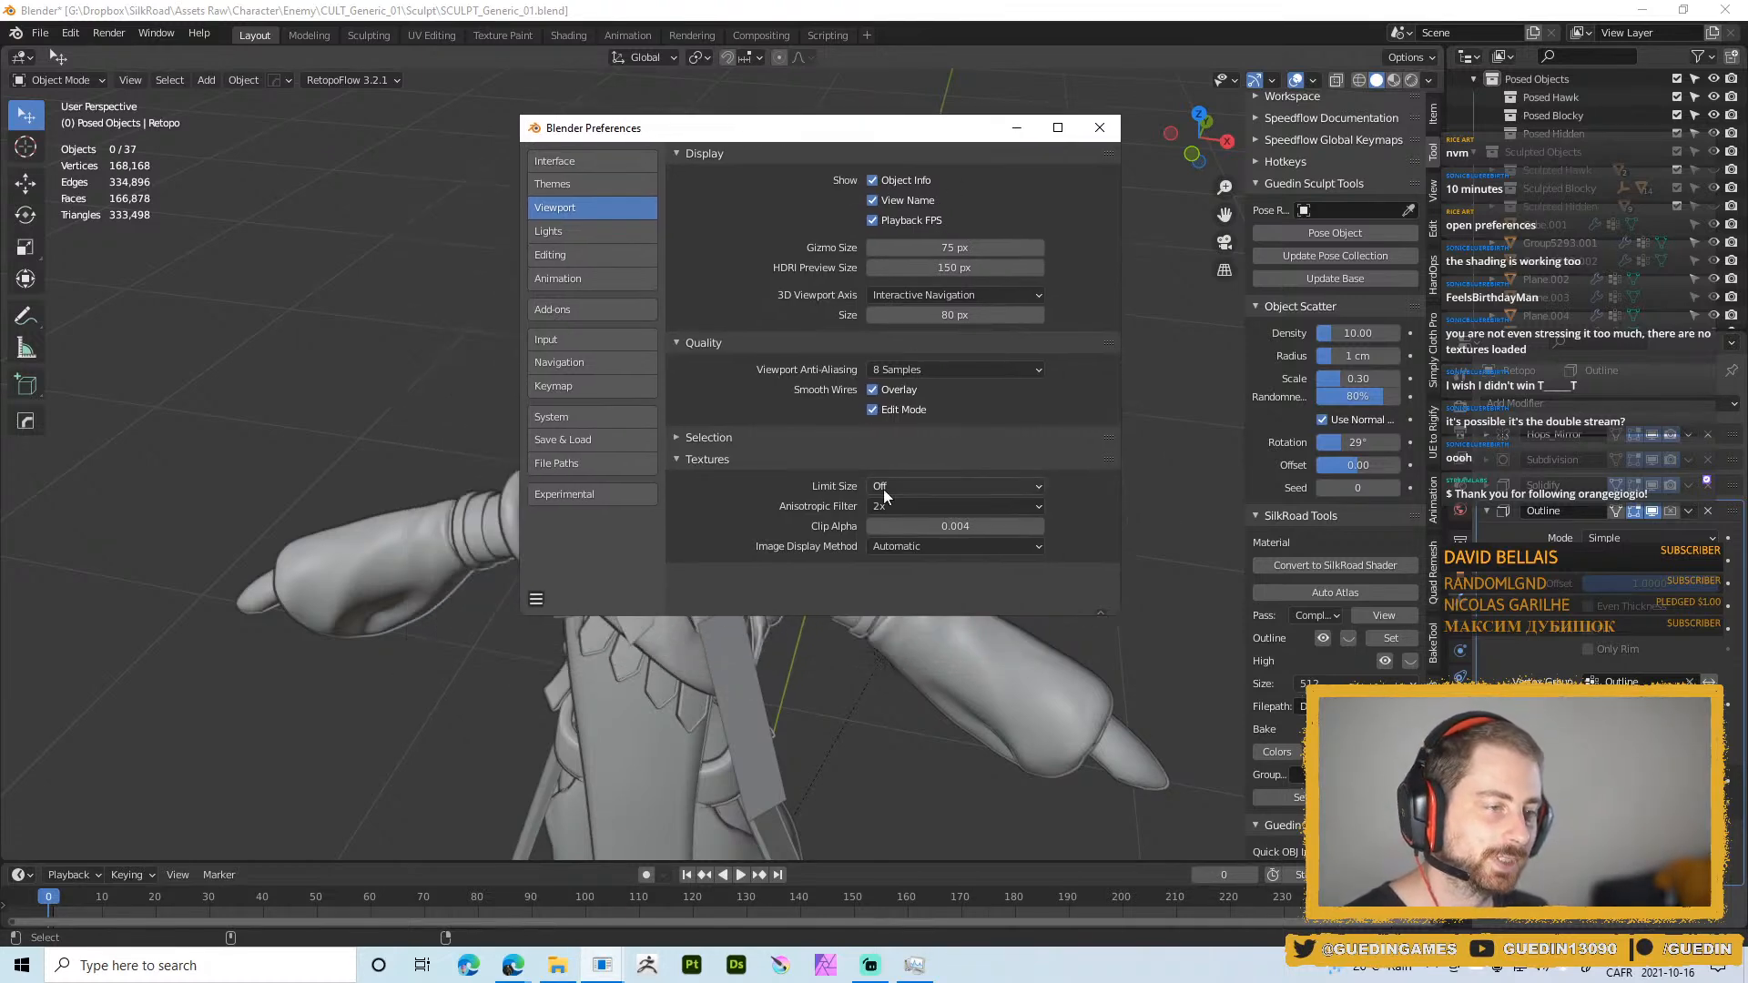
click(1101, 135)
Select the hood, enter Sculpt Mode on it and set the Draw brush radius to 31 px
middle_drag(856, 469, 718, 343)
scroll(738, 341, up, 4)
scroll(705, 389, up, 5)
scroll(720, 344, down, 6)
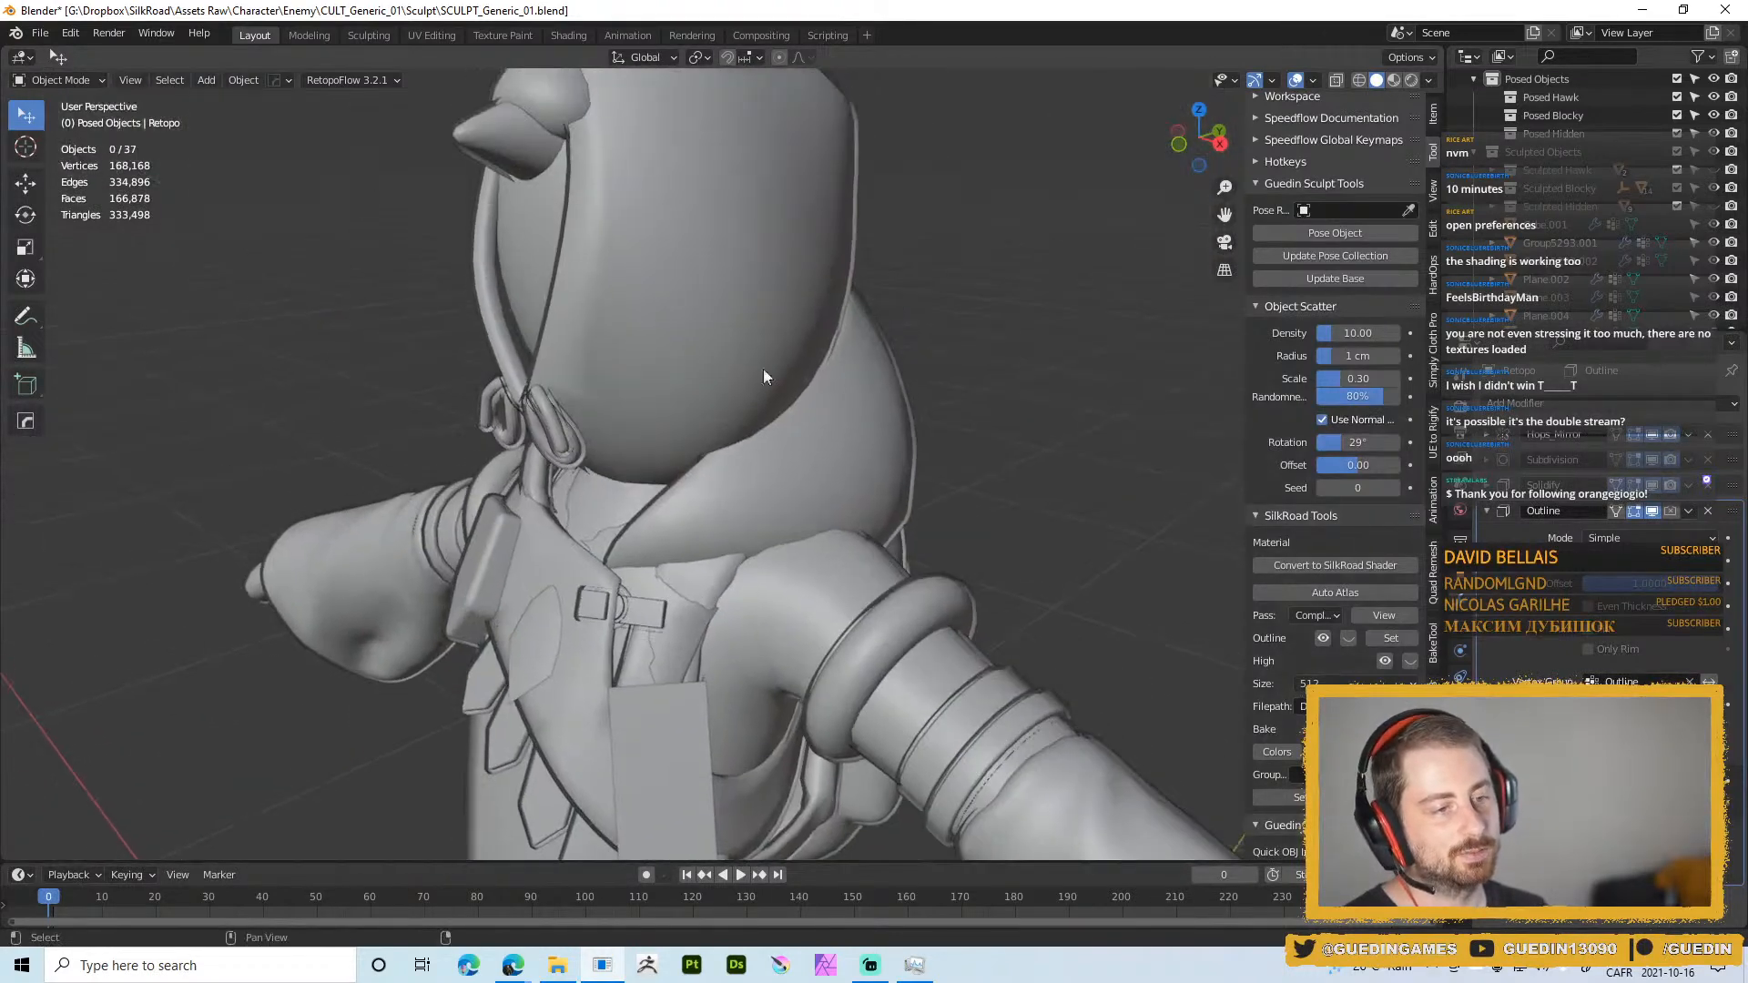
click(763, 370)
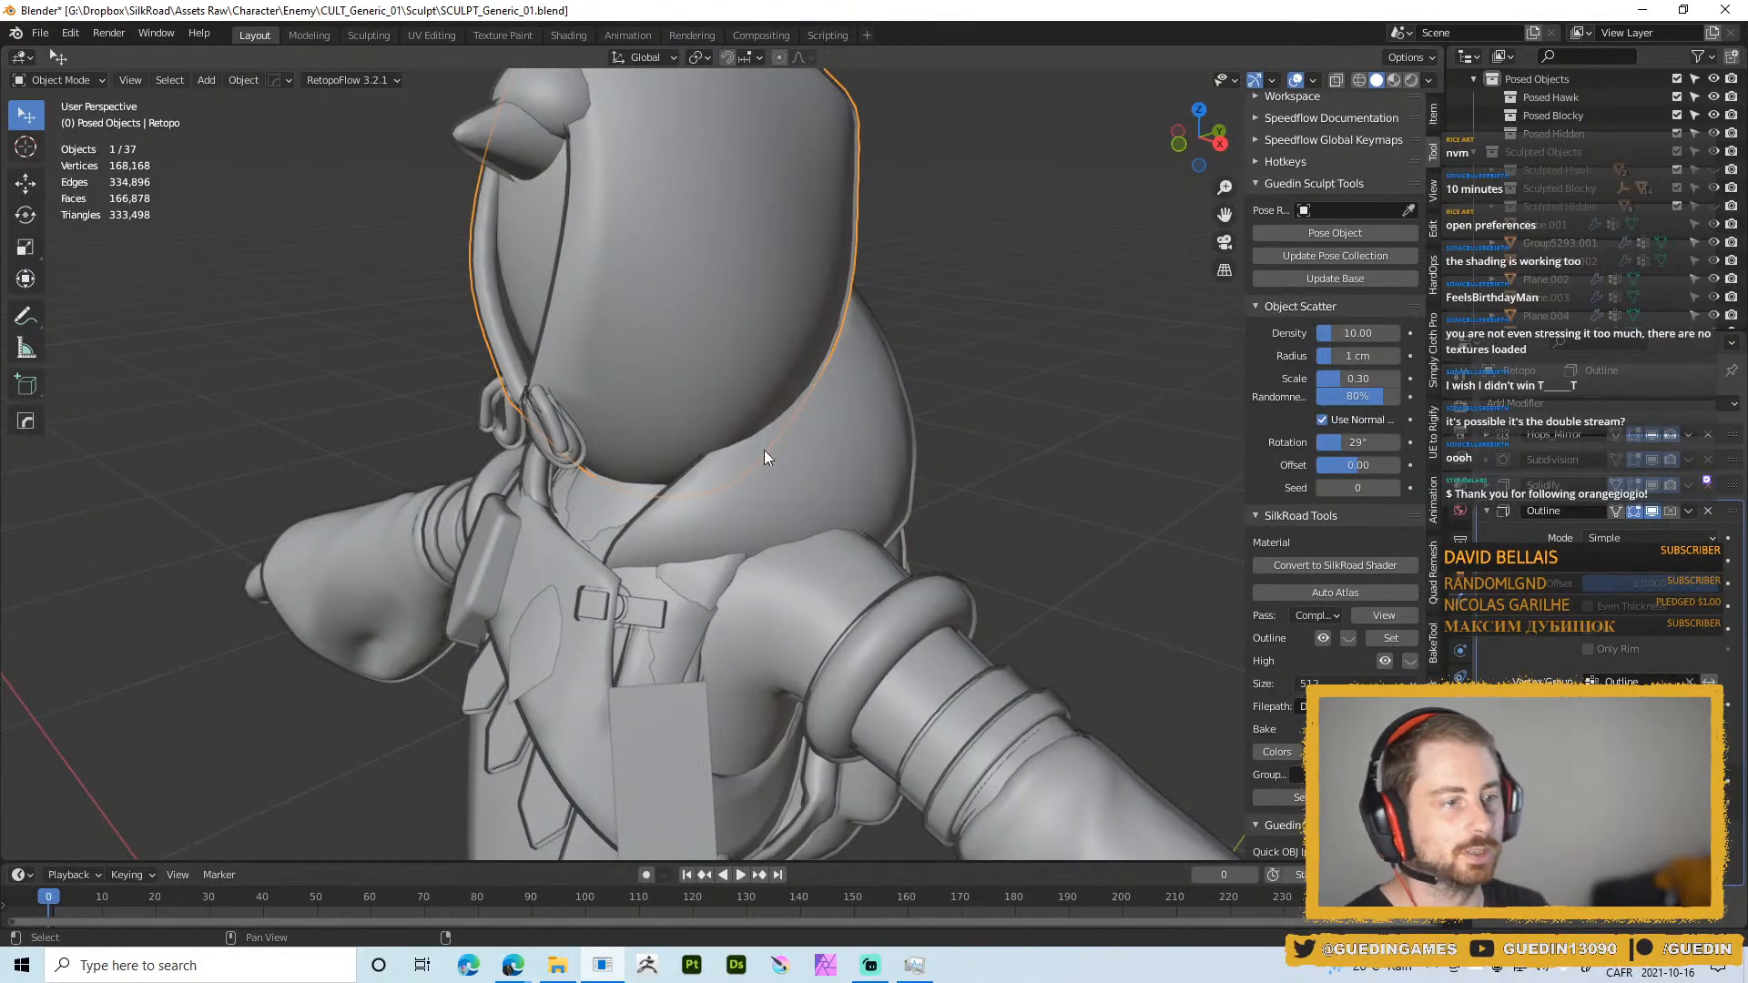
middle_drag(763, 450, 779, 335)
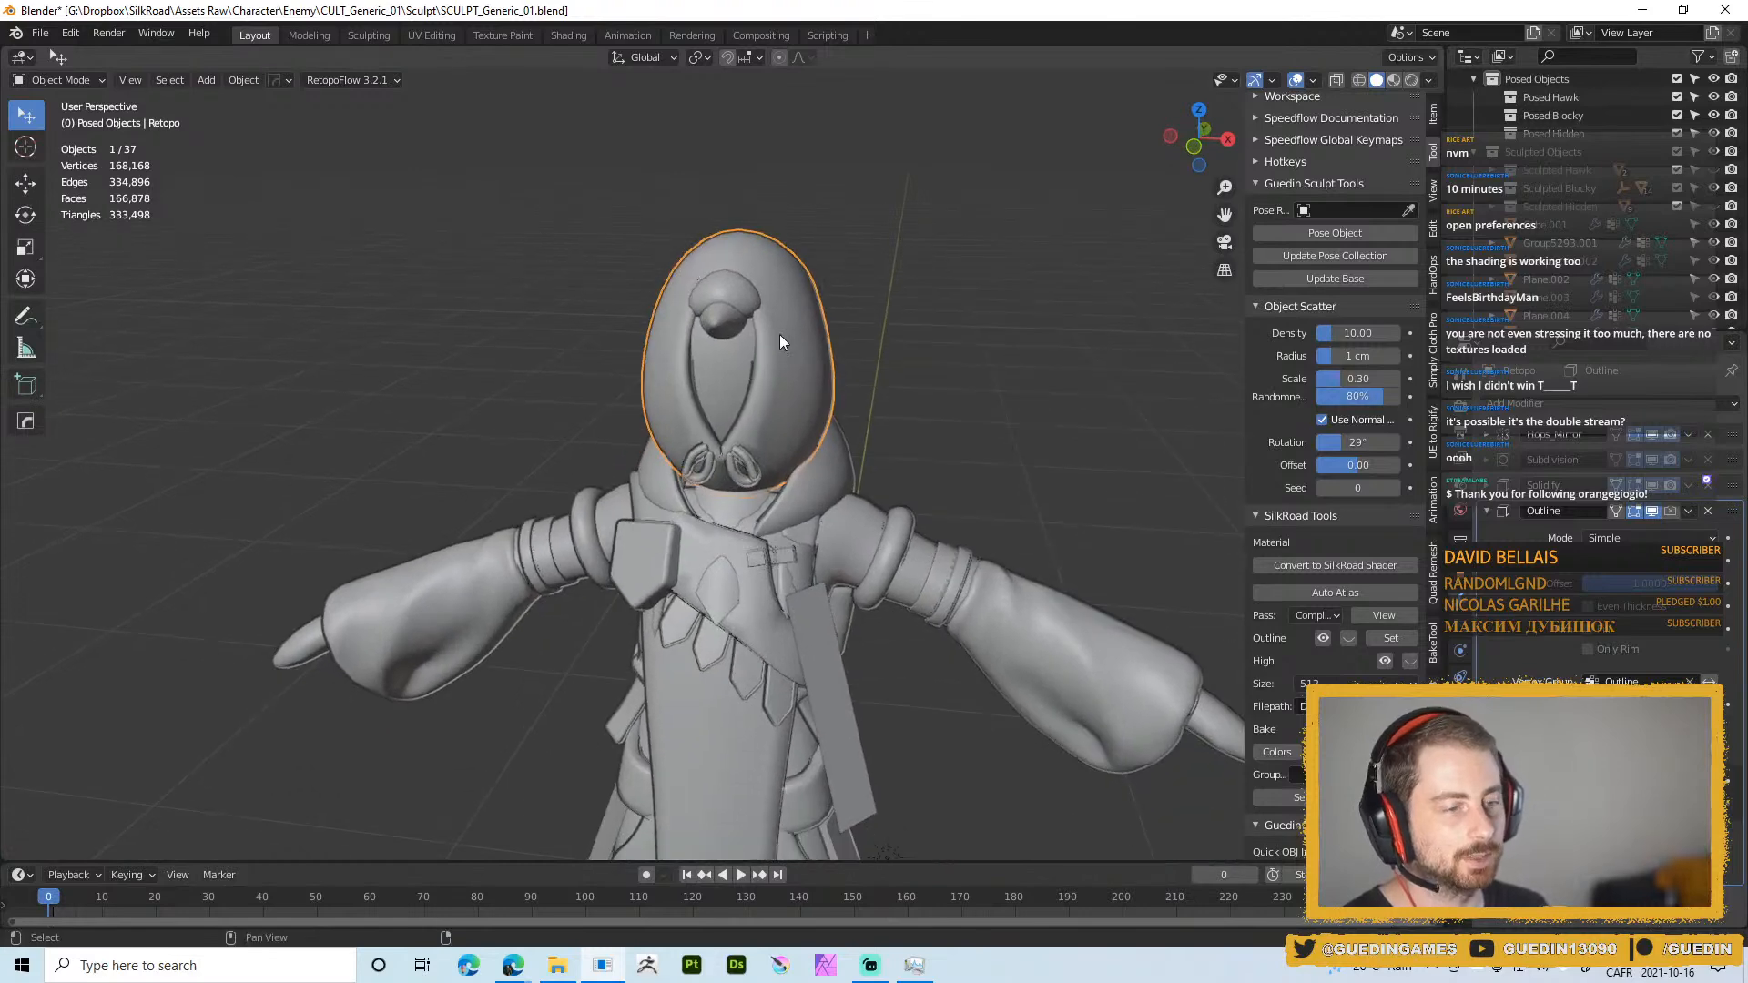
mouse_move(756, 484)
middle_down()
mouse_move(961, 424)
mouse_move(738, 381)
mouse_move(773, 389)
mouse_move(816, 319)
middle_up()
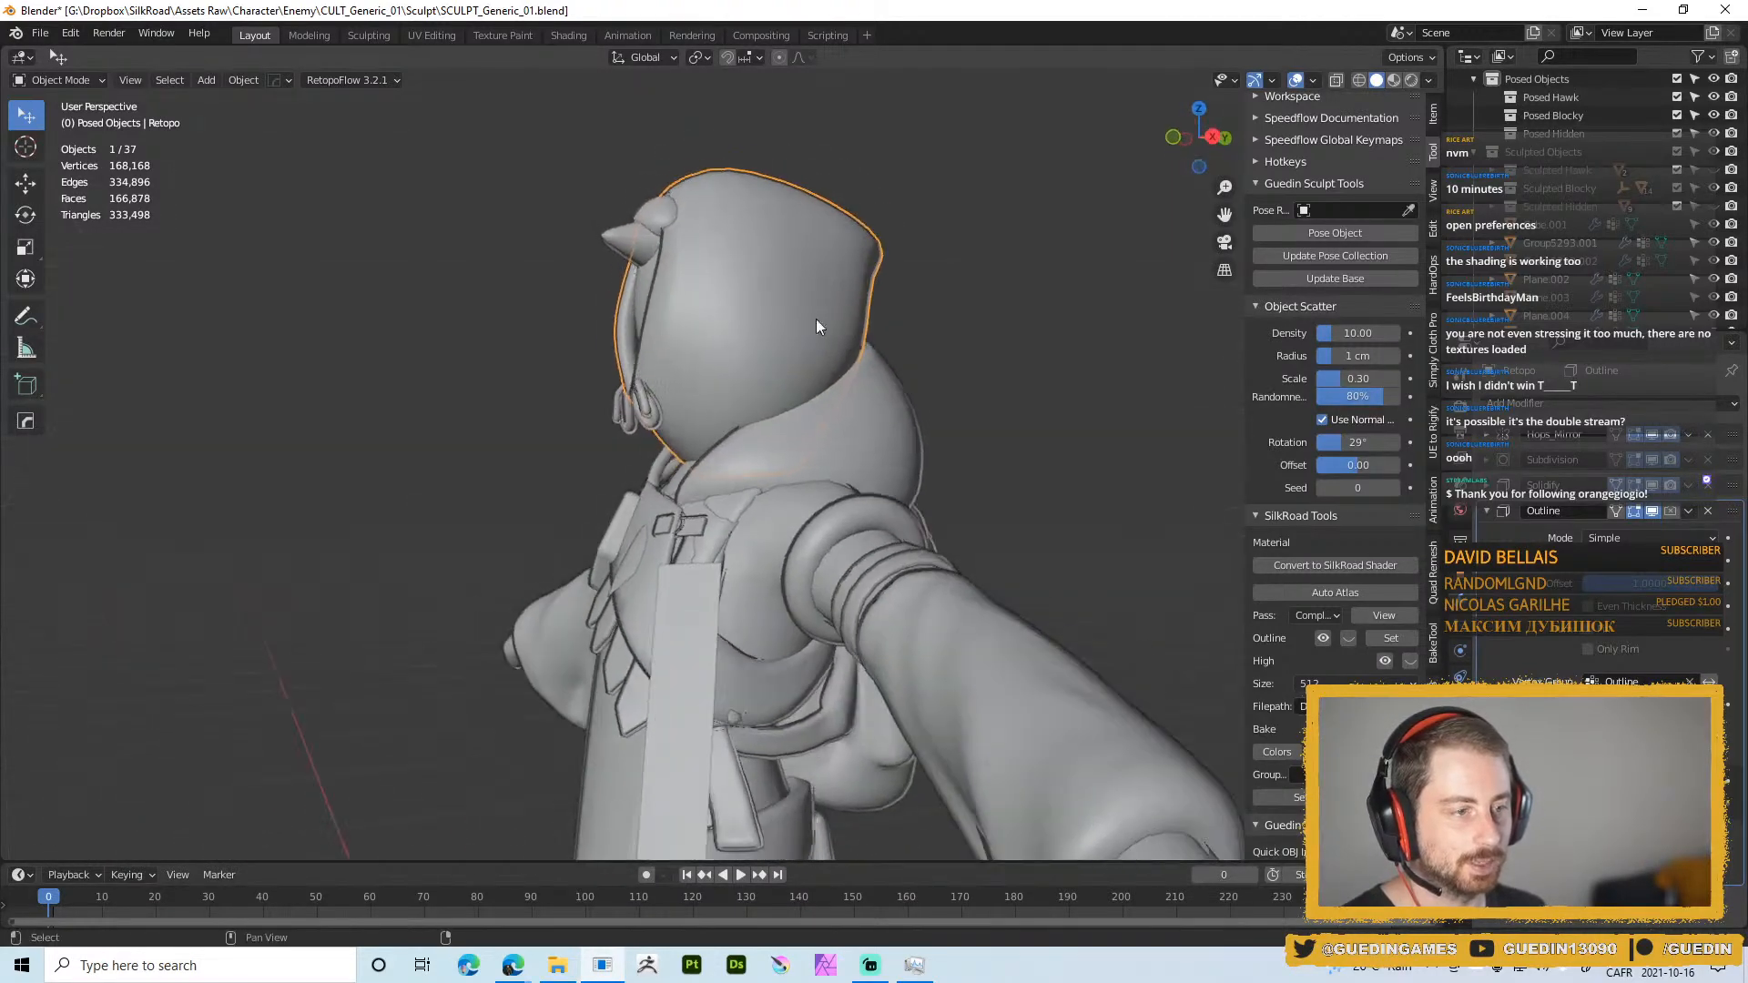
key(ctrl+Tab)
click(801, 425)
key(f)
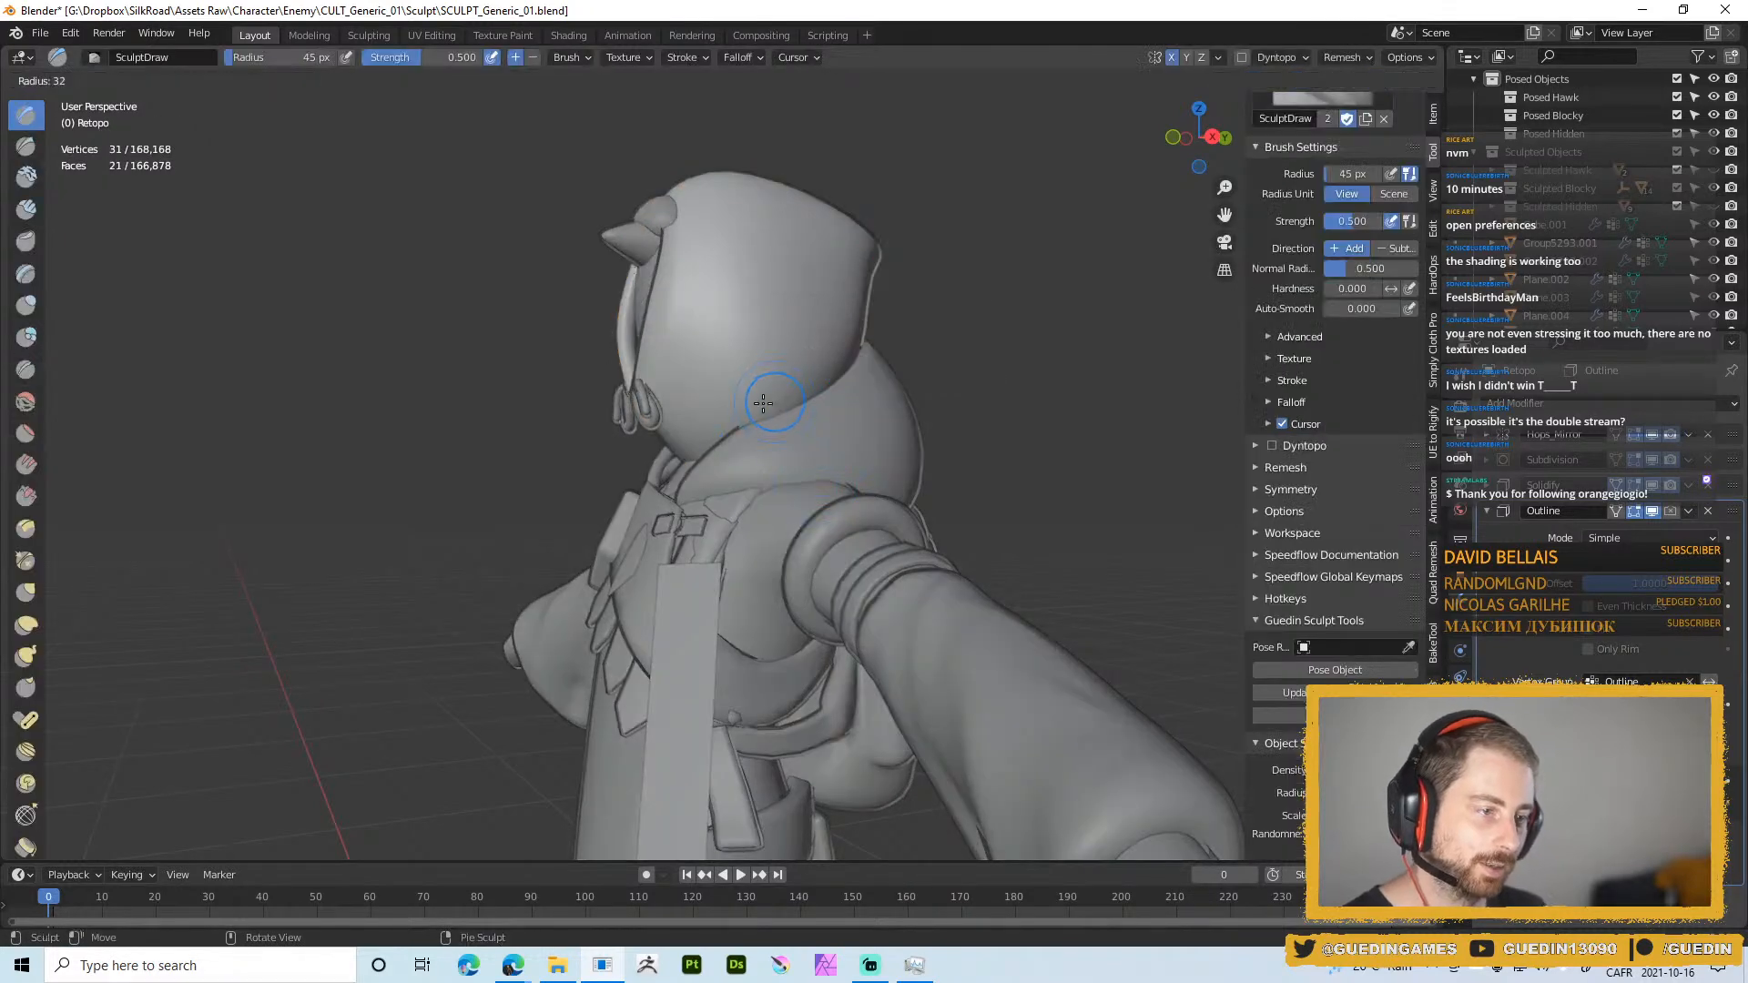
click(788, 389)
Examine the hood, collar and upper body from several angles and distances while in Sculpt Mode
mouse_move(789, 391)
middle_down()
mouse_move(766, 366)
mouse_move(794, 368)
mouse_move(789, 337)
mouse_move(693, 382)
middle_up()
scroll(783, 309, down, 4)
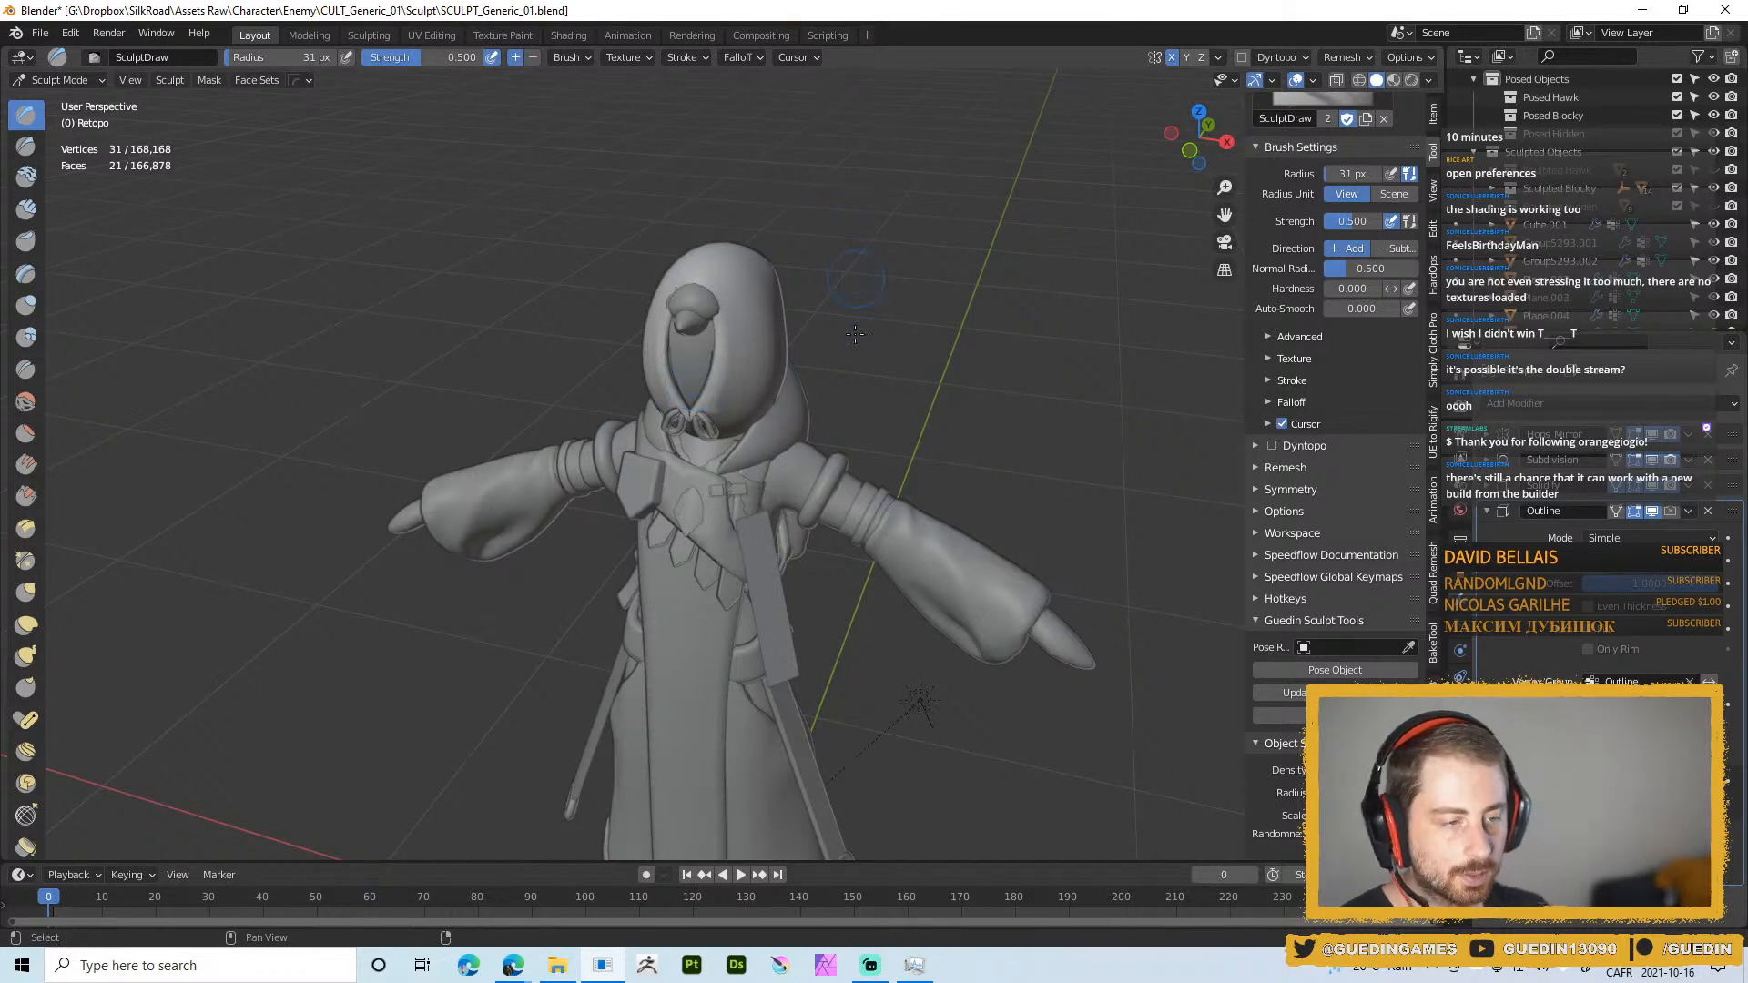
scroll(729, 352, up, 2)
mouse_move(729, 352)
middle_down()
mouse_move(691, 428)
mouse_move(704, 276)
mouse_move(820, 378)
mouse_move(1002, 455)
mouse_move(801, 364)
mouse_move(729, 353)
mouse_move(671, 418)
mouse_move(773, 351)
middle_up()
scroll(726, 440, up, 3)
scroll(705, 276, down, 3)
scroll(730, 353, up, 1)
scroll(671, 418, up, 3)
scroll(773, 351, down, 3)
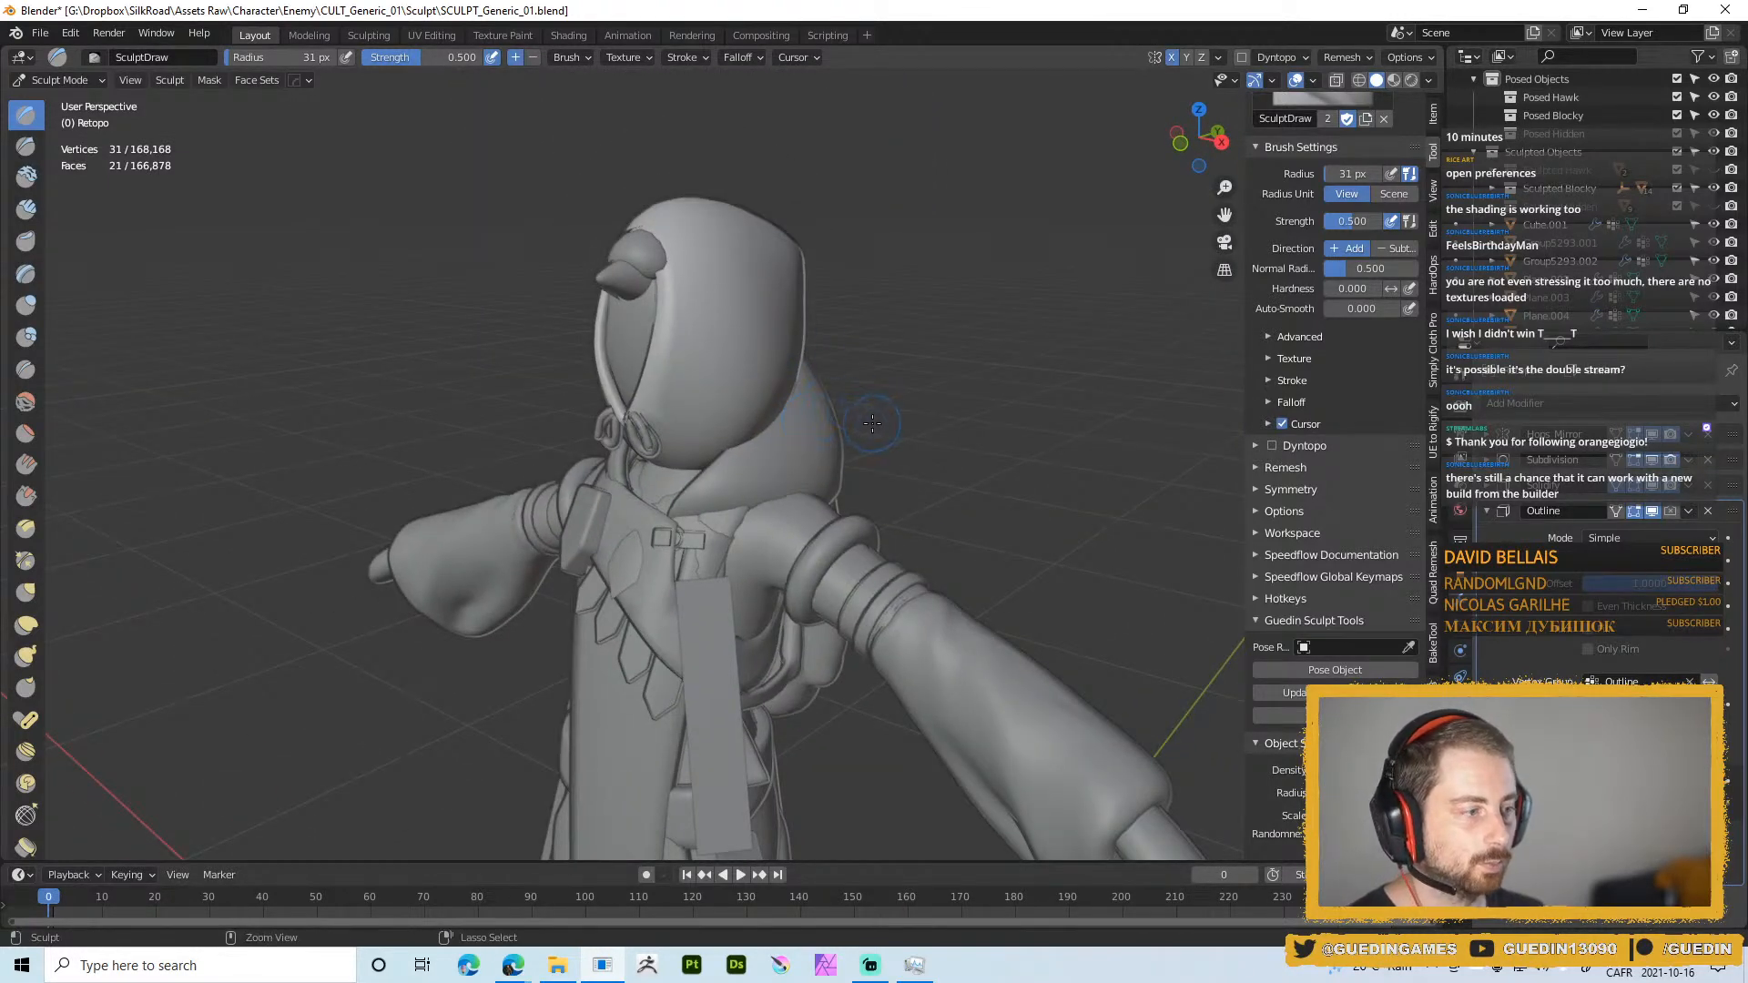
right_drag(834, 421, 781, 481)
scroll(809, 446, up, 1)
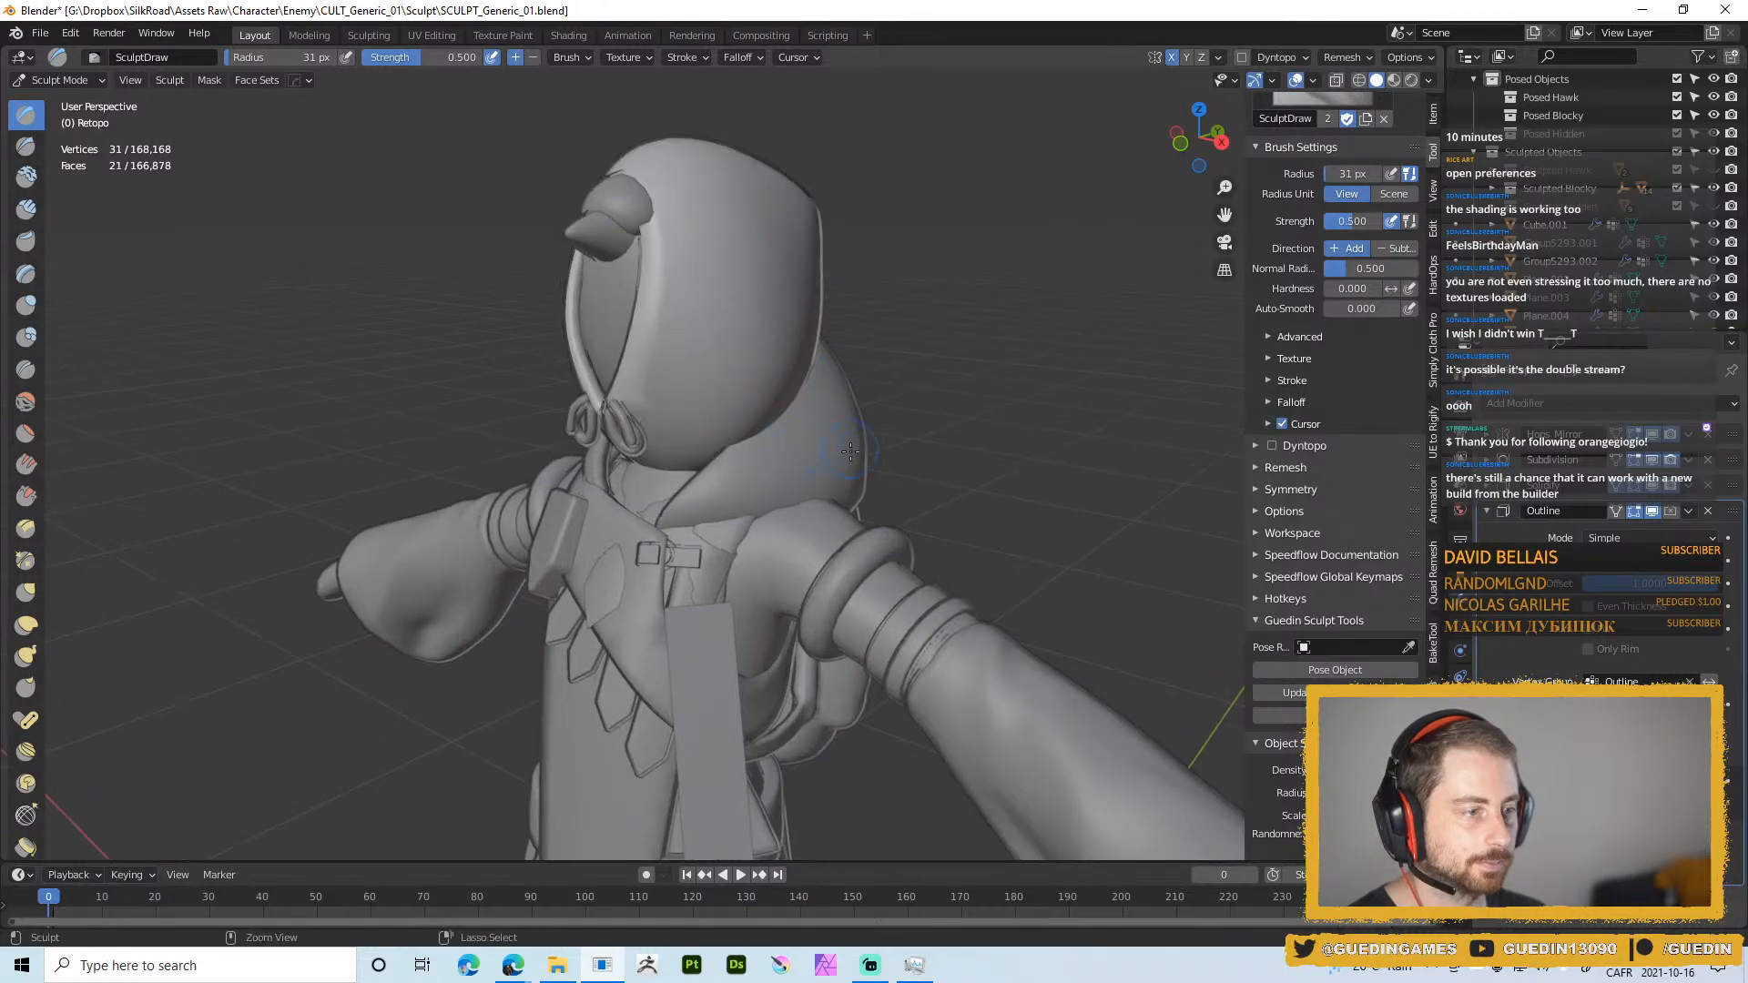
Return to Object Mode and apply the hood's Hops_Mirror and Subdivision modifiers
key(ctrl+Tab)
click(720, 455)
middle_drag(986, 432, 910, 437)
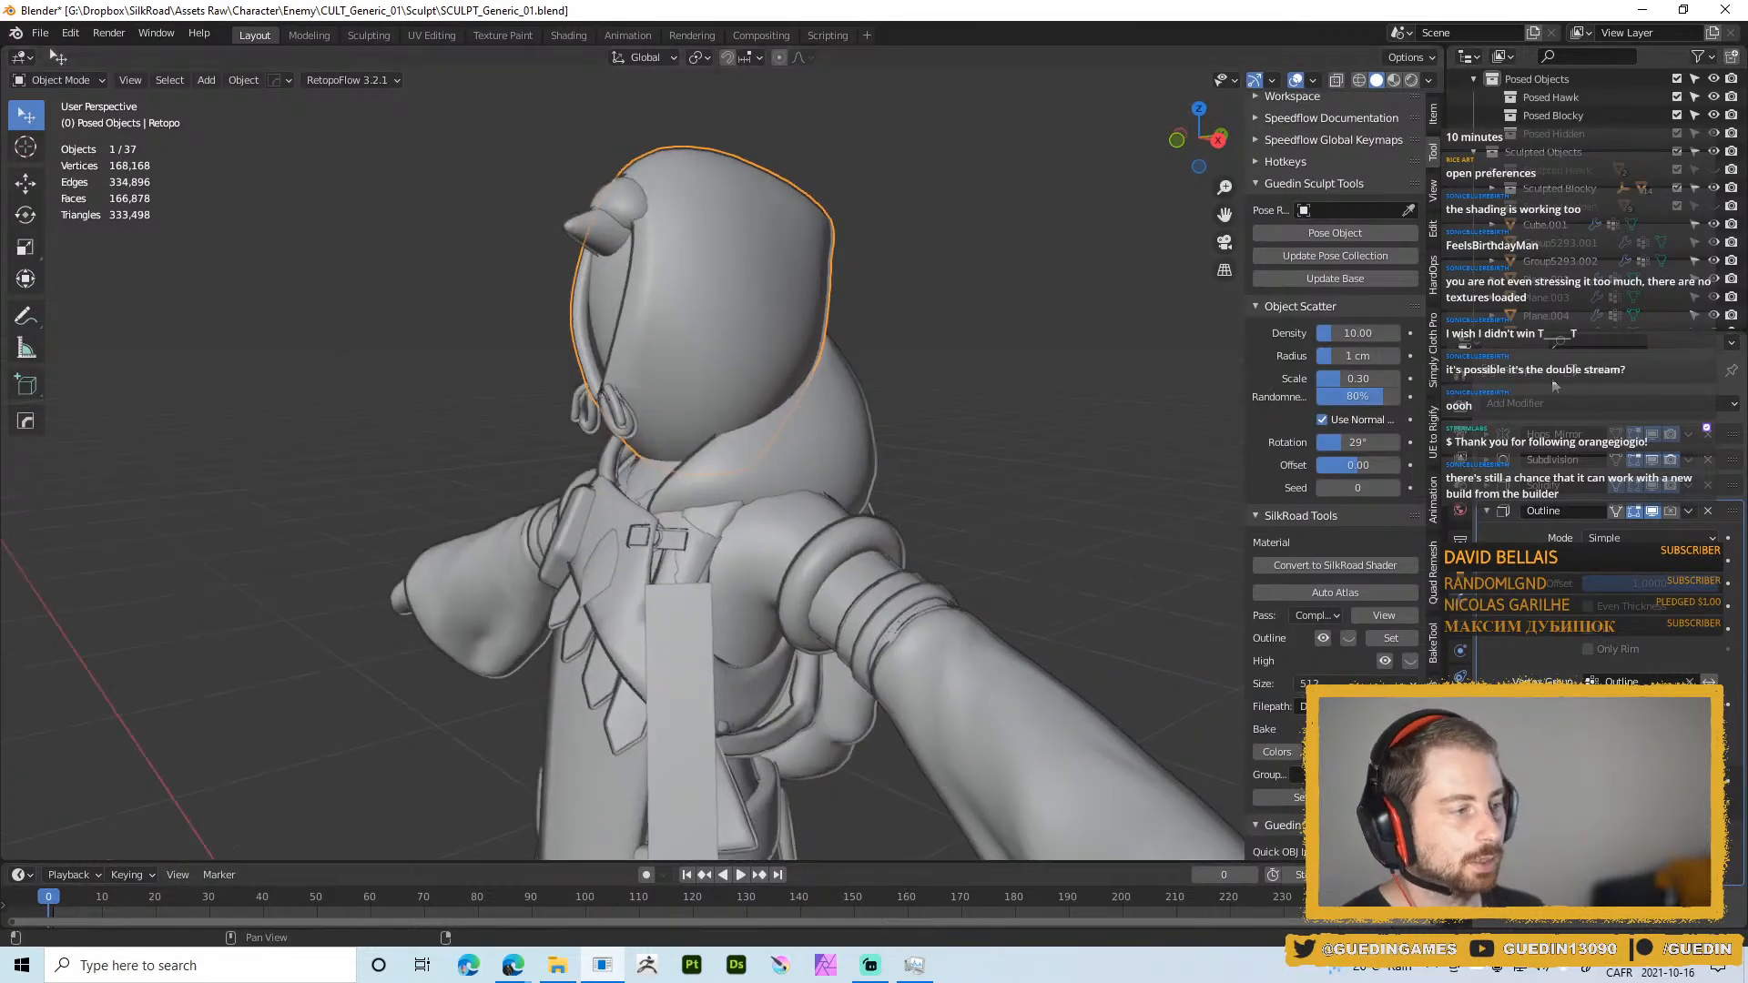
click(1487, 434)
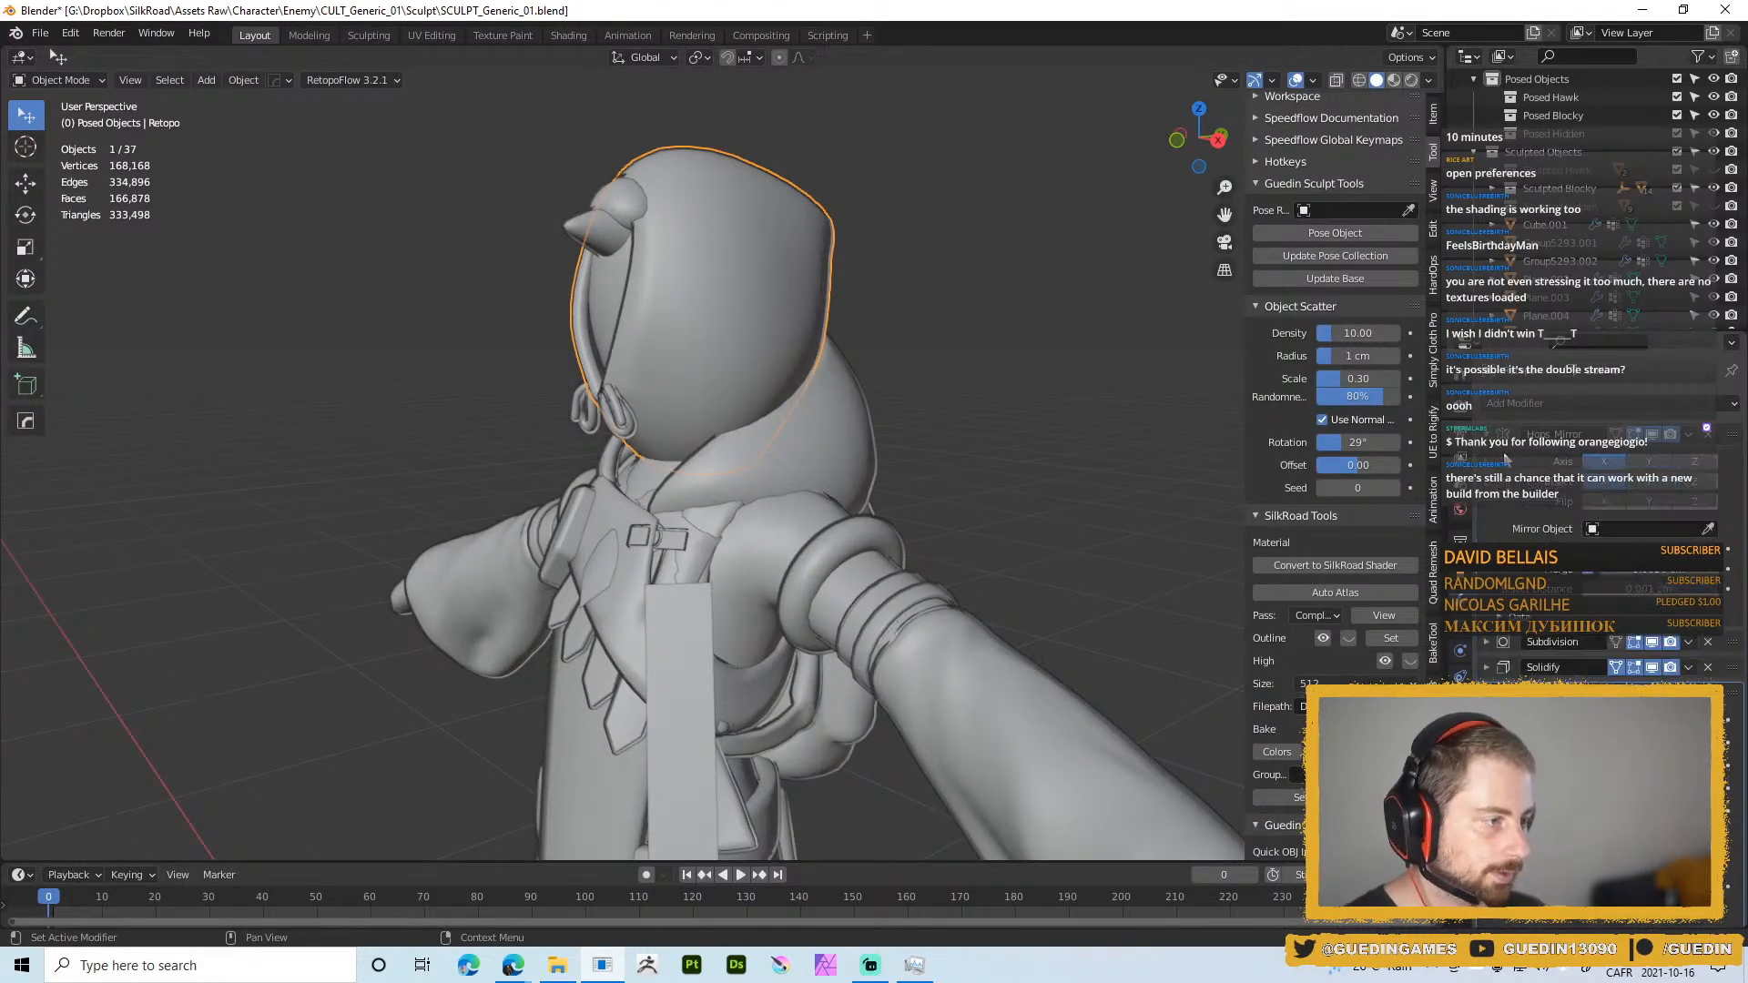
key(ctrl+a)
click(1487, 435)
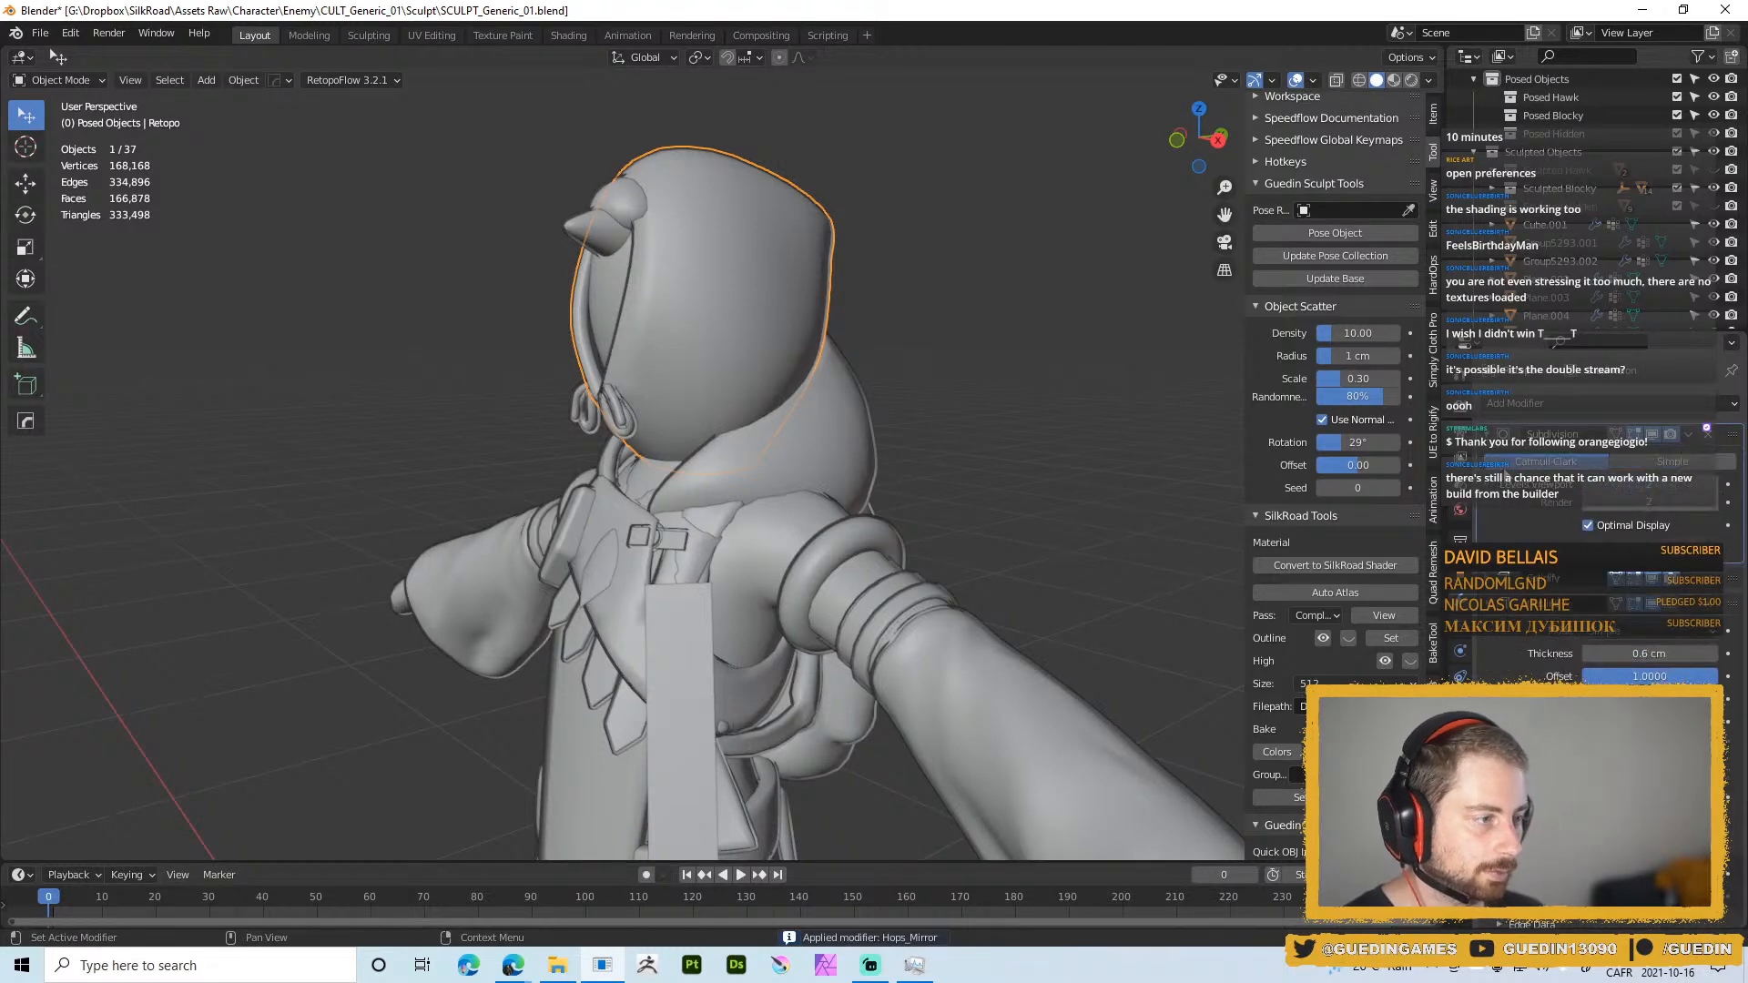
key(ctrl+a)
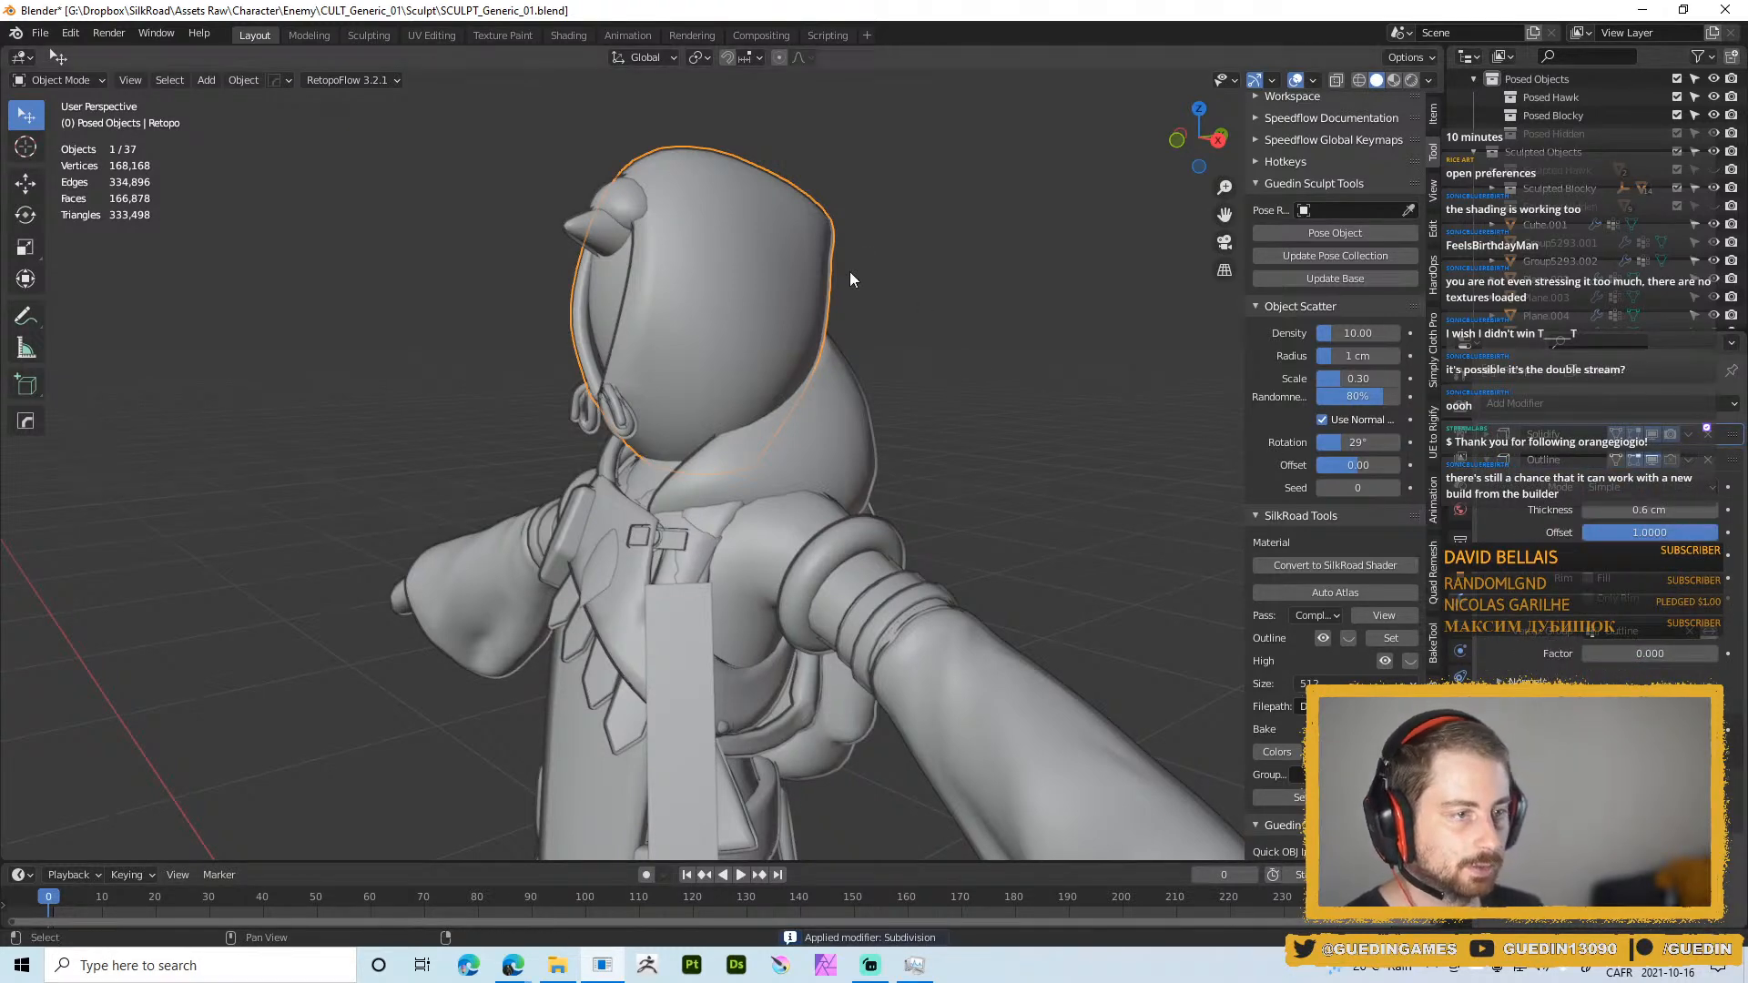
middle_drag(850, 273, 801, 282)
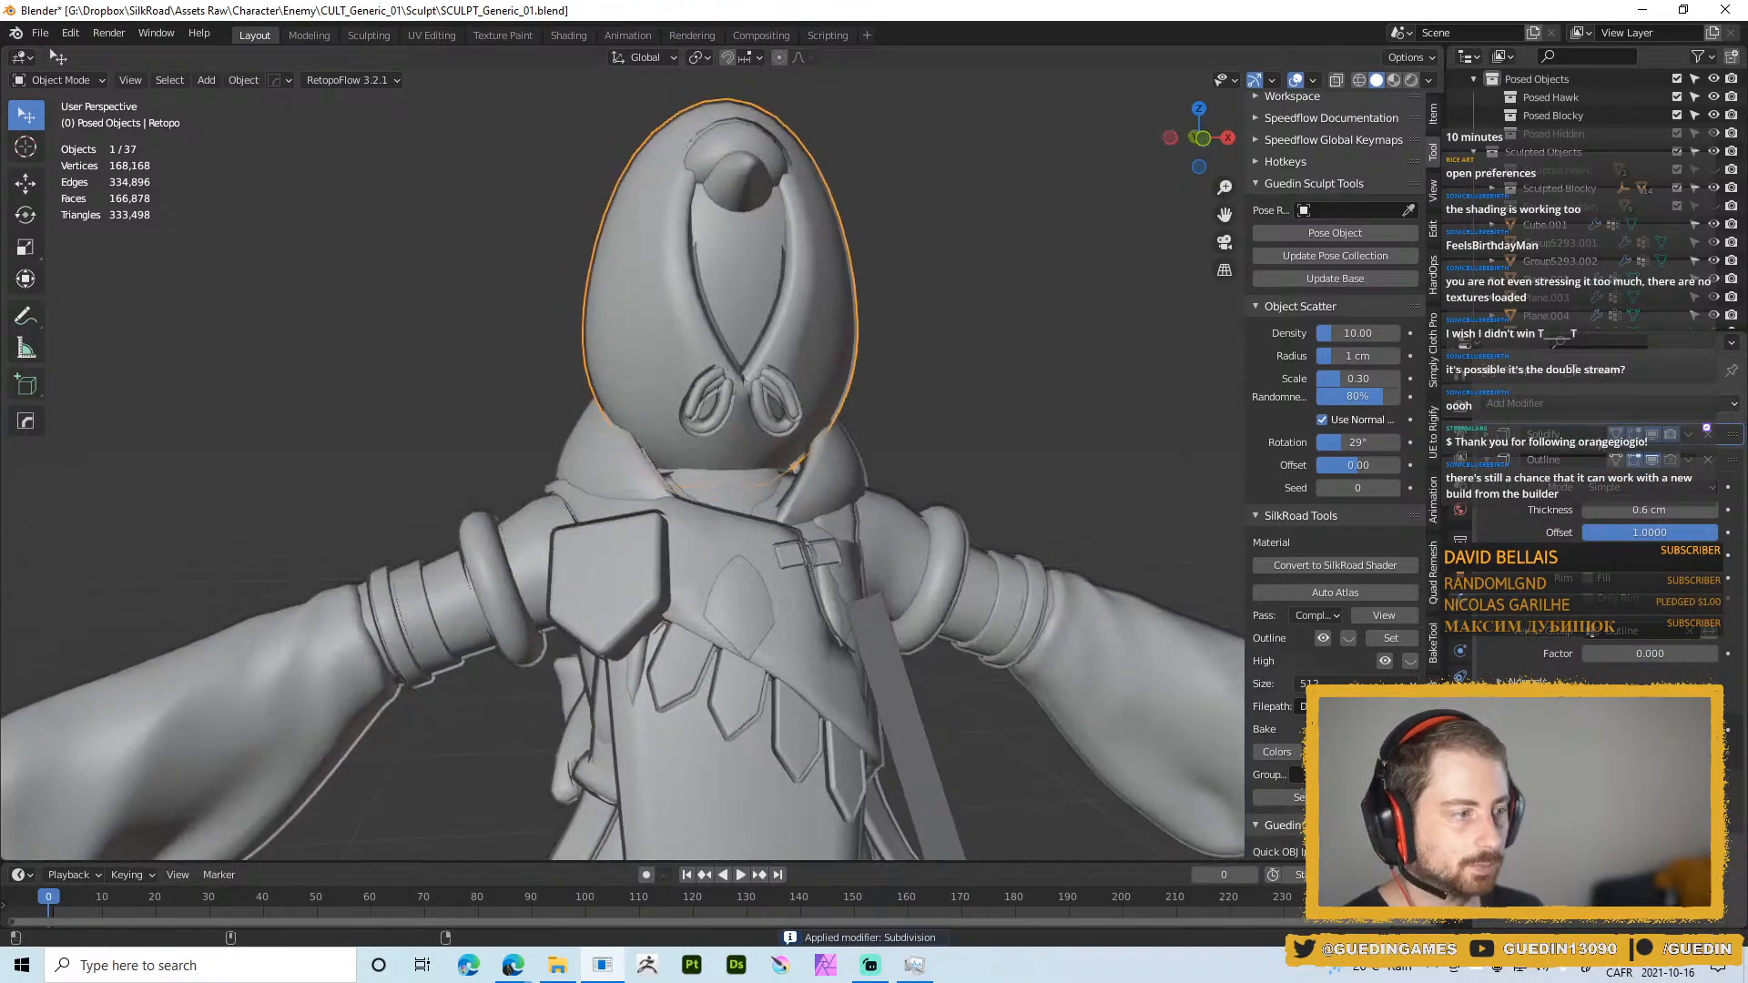
click(1493, 460)
Enter Sculpt Mode on the hood again and set the Draw brush radius to 35 px
middle_drag(898, 304, 880, 390)
key(ctrl+Tab)
click(881, 483)
mouse_move(878, 474)
ctrl+middle_down()
mouse_move(883, 424)
mouse_move(823, 445)
ctrl+middle_up()
key(f)
click(817, 439)
Sculpt test strokes on the side of the hood and along the edge of its face opening
mouse_move(815, 435)
mouse_down()
mouse_move(874, 348)
mouse_move(792, 415)
mouse_move(773, 398)
mouse_up()
middle_drag(773, 399, 865, 406)
drag(749, 366, 733, 396)
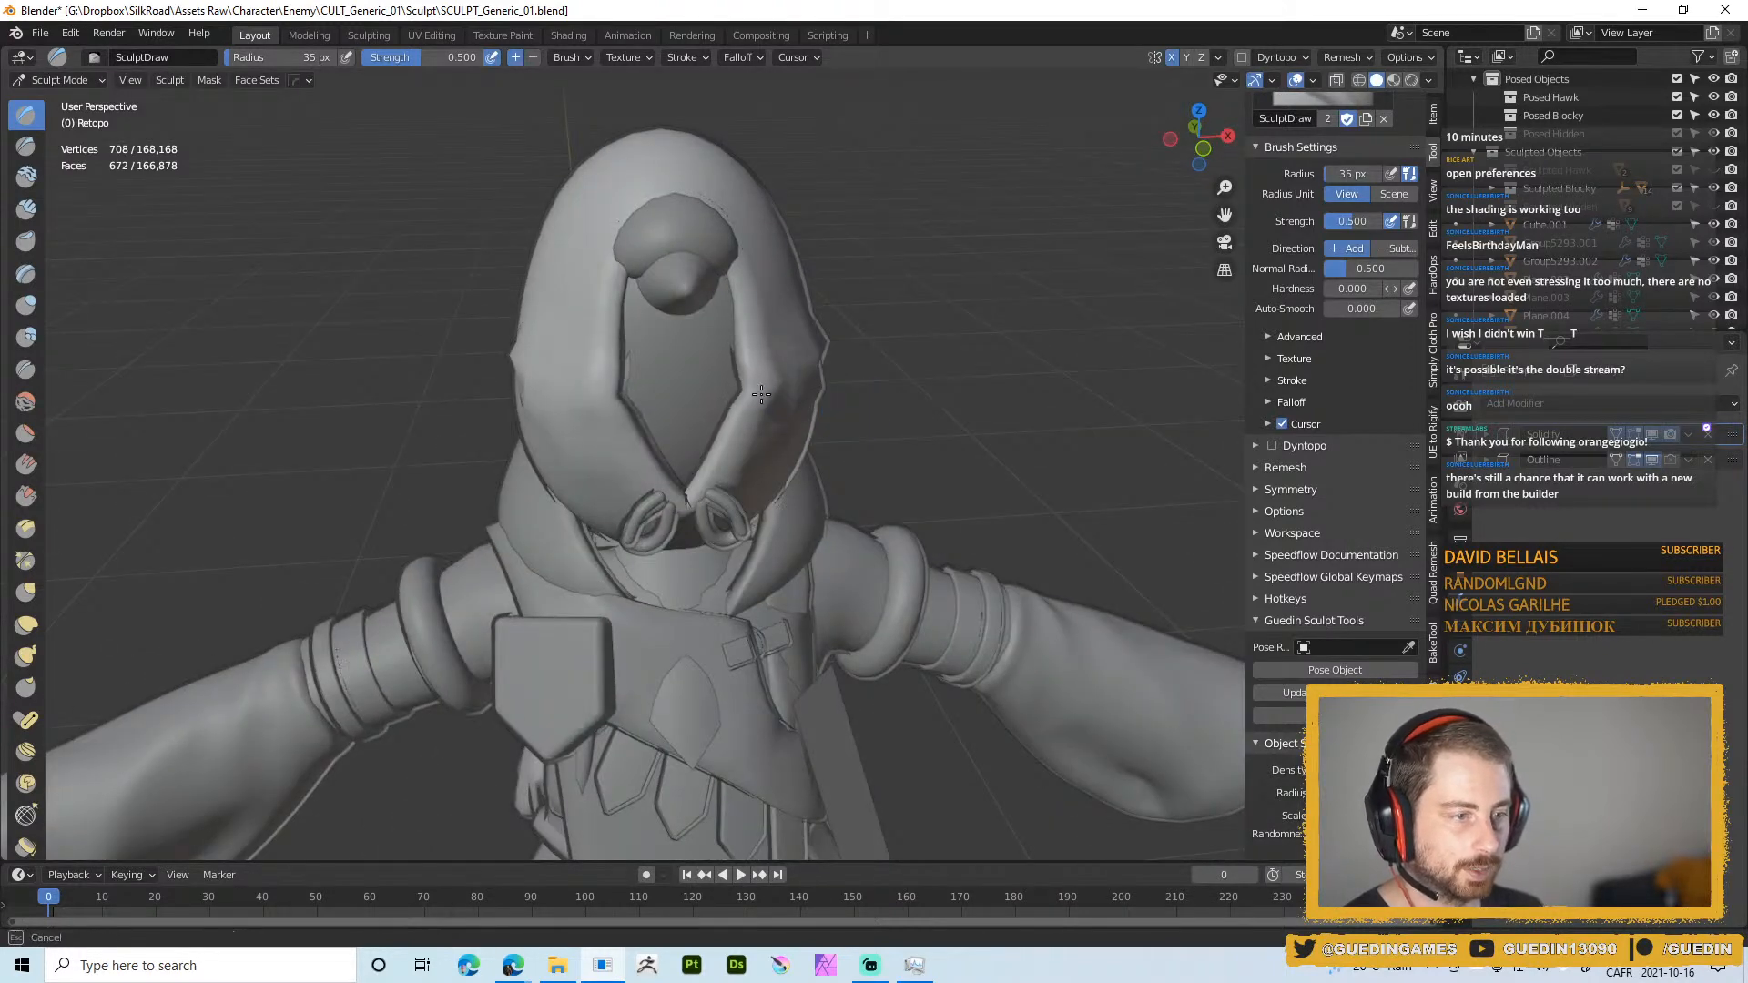
Show the hood's wireframe and sculpt another stroke down the edge of the face opening to even it out
mouse_move(765, 401)
middle_down()
mouse_move(881, 423)
mouse_move(806, 425)
middle_up()
key(shift+z)
ctrl+middle_drag(806, 424, 803, 391)
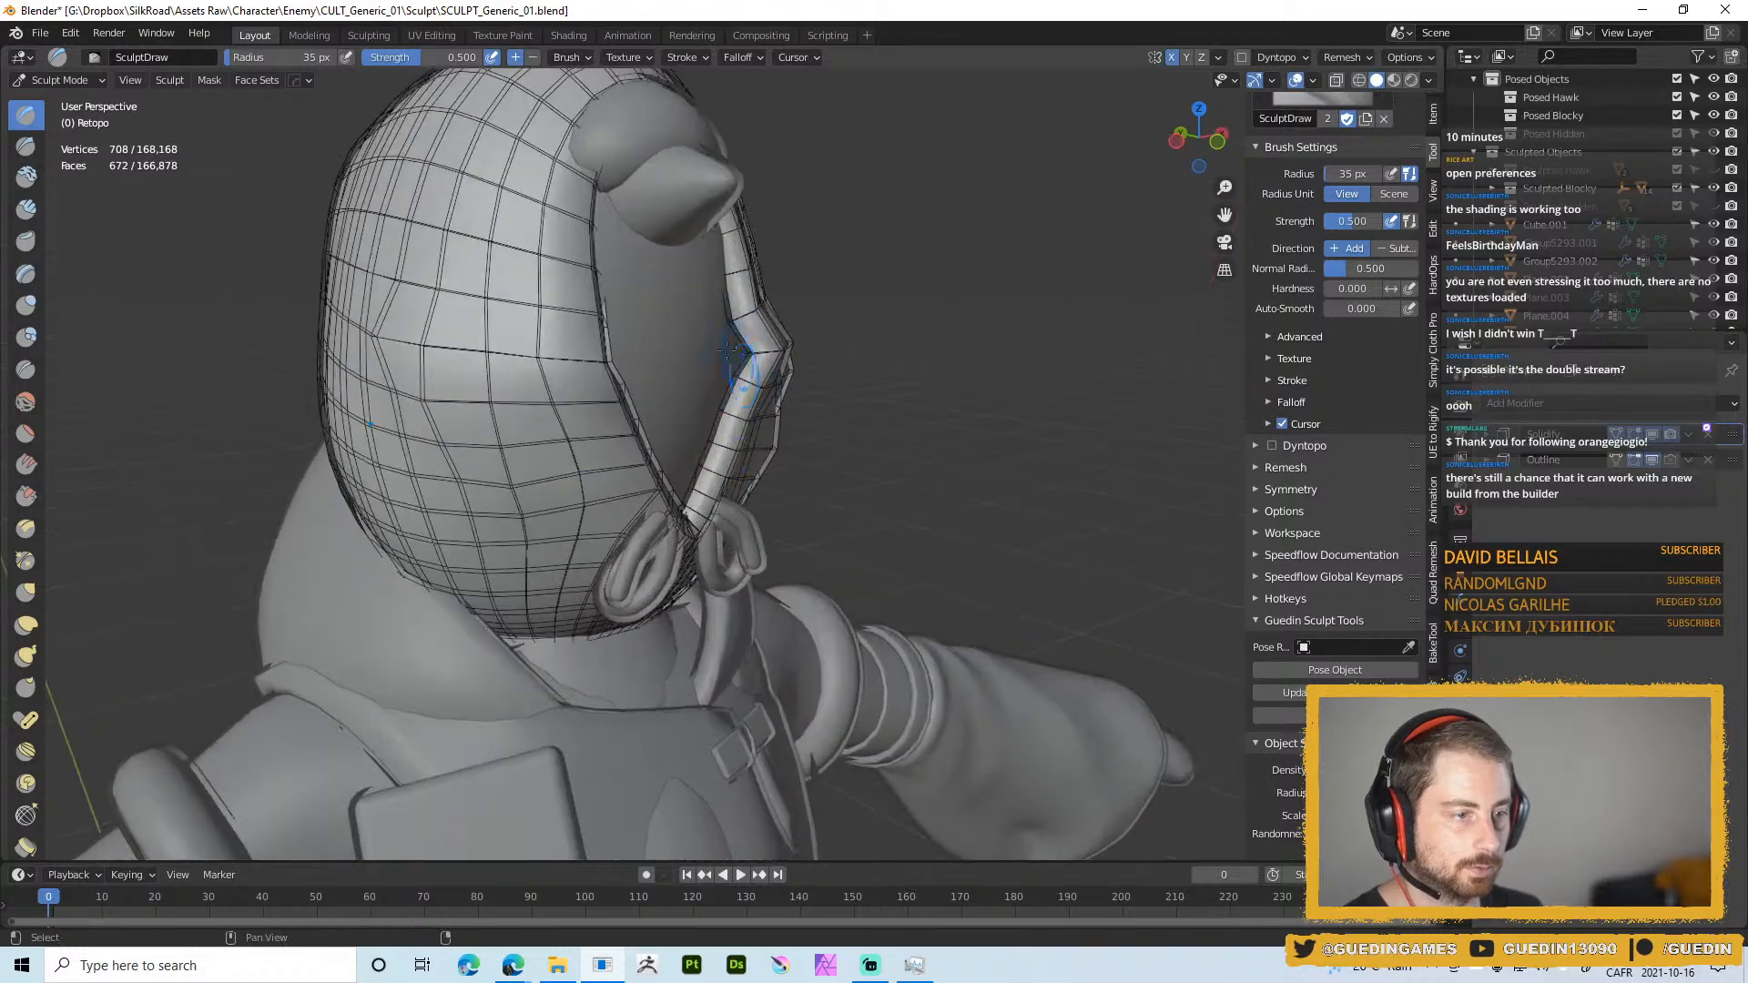
mouse_move(752, 328)
middle_down()
mouse_move(648, 325)
mouse_move(706, 320)
middle_up()
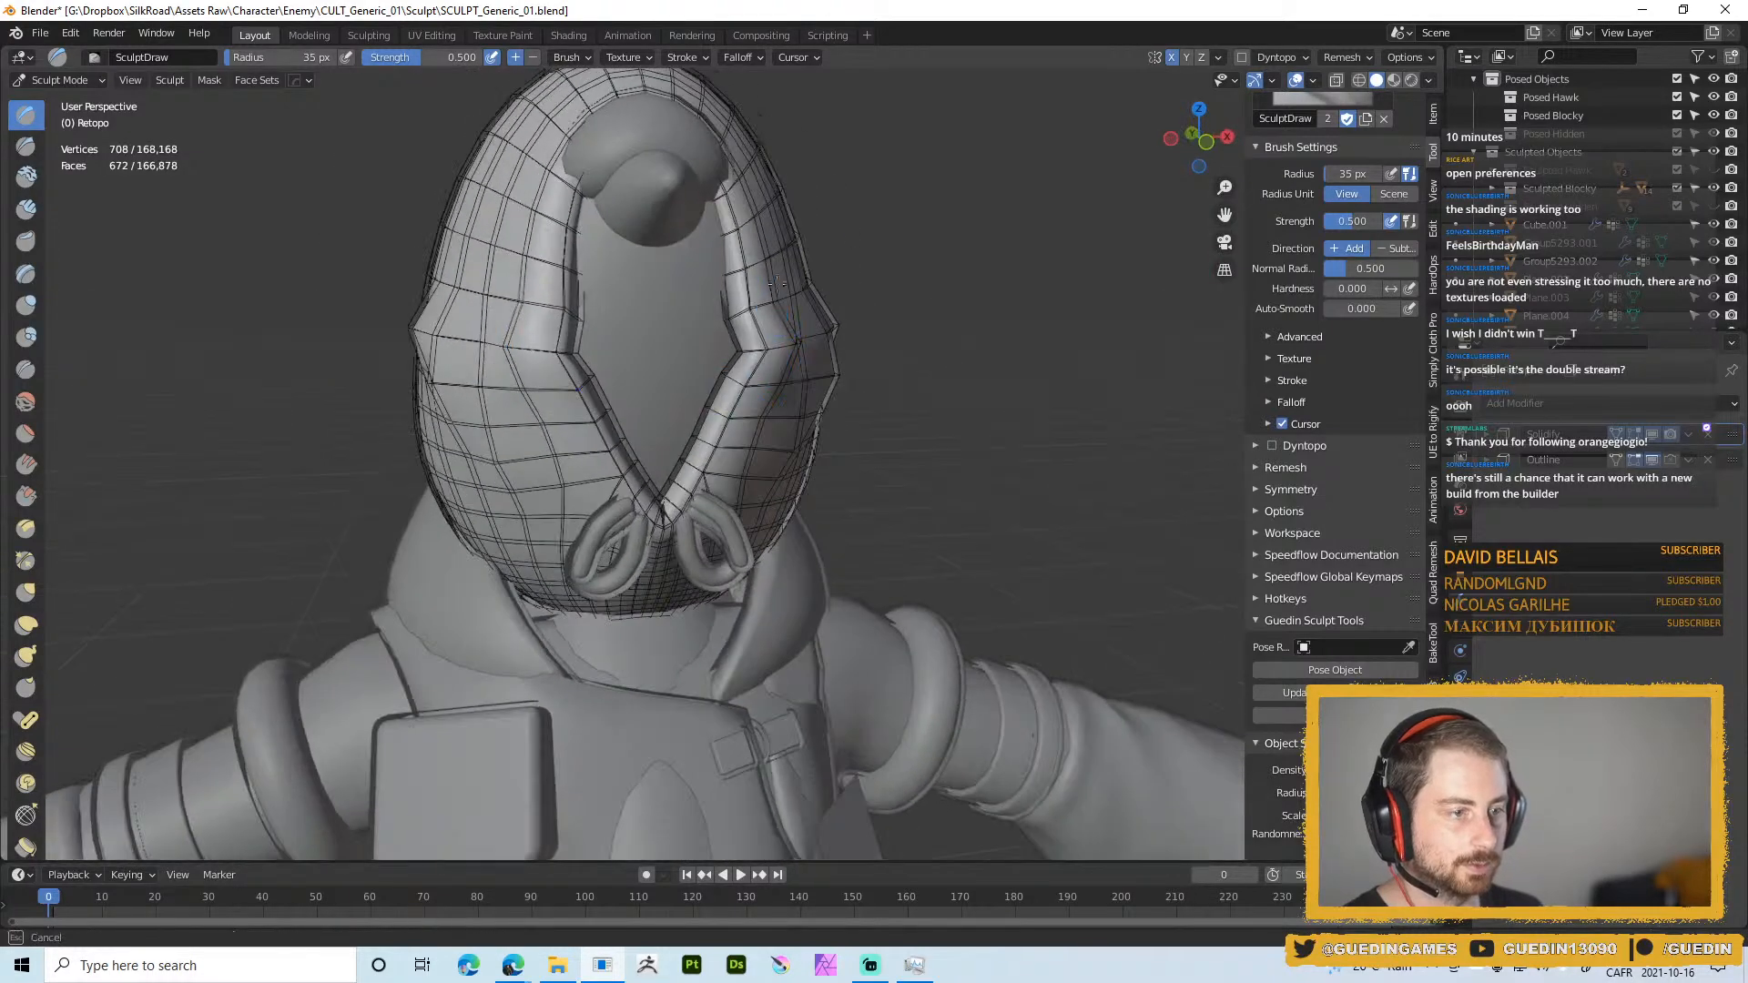
drag(741, 307, 744, 415)
Set the brush radius to 82 px and undo the test strokes and wireframe display on the hood
key(f)
click(791, 328)
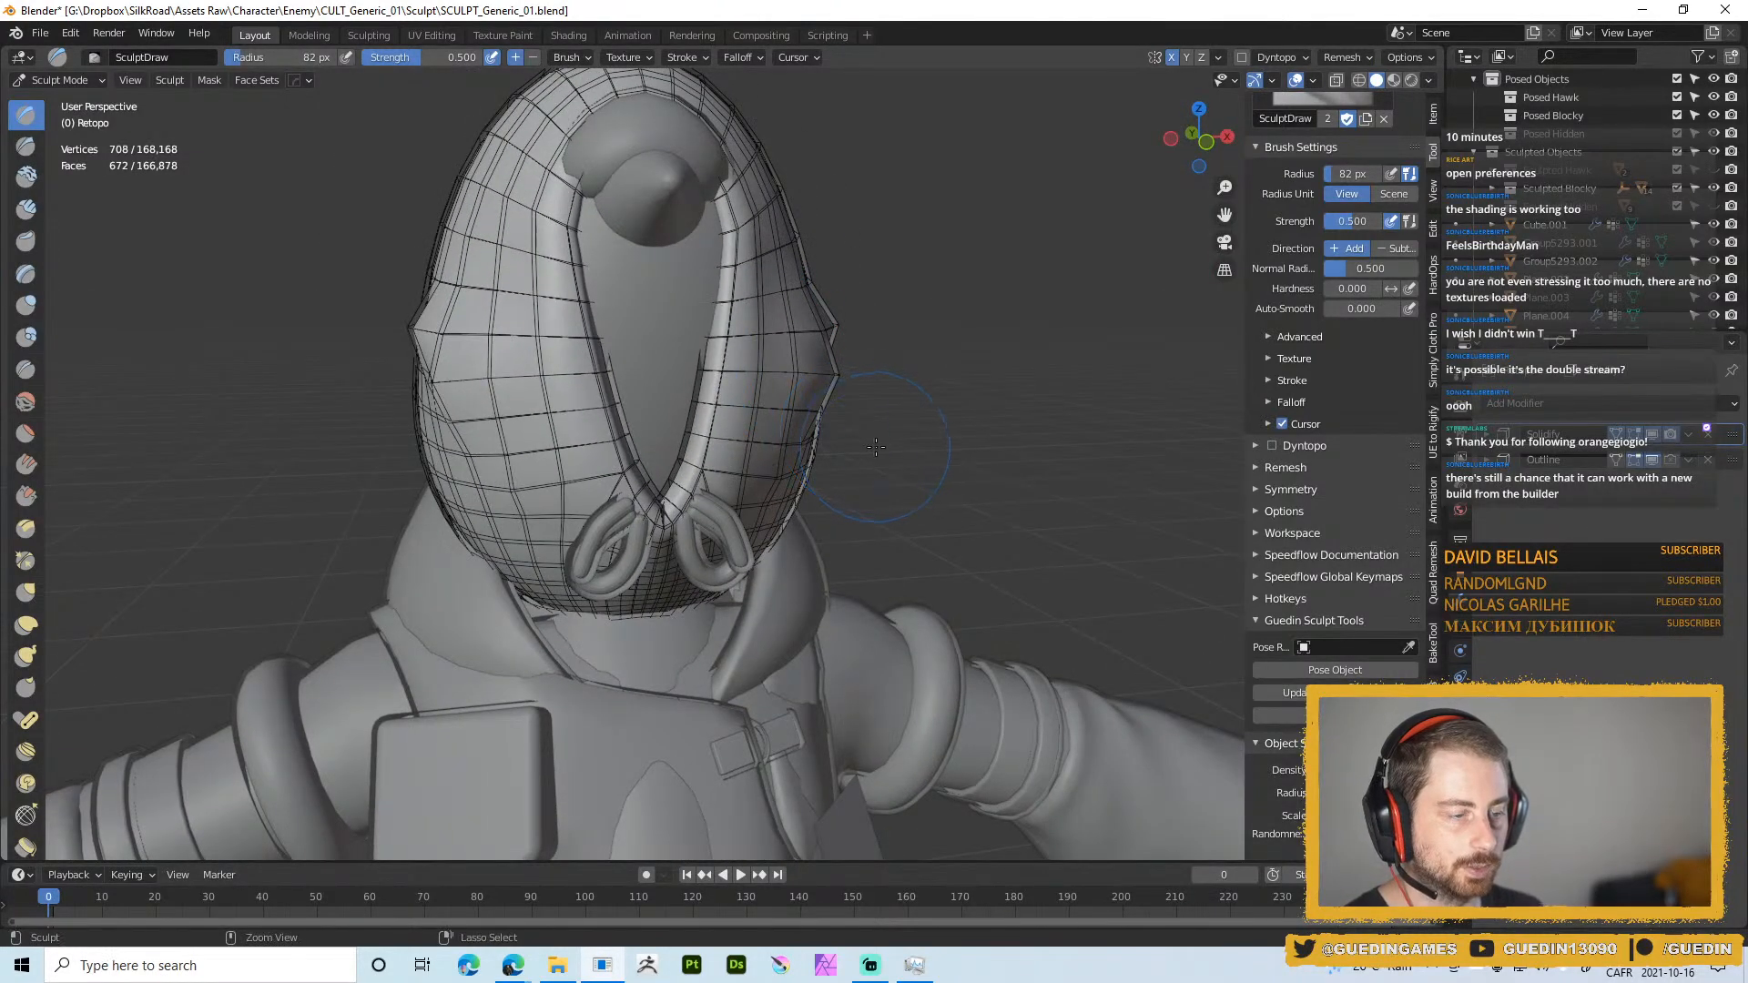
key(ctrl+z)
key(ctrl+z)
key(ctrl+shift+z)
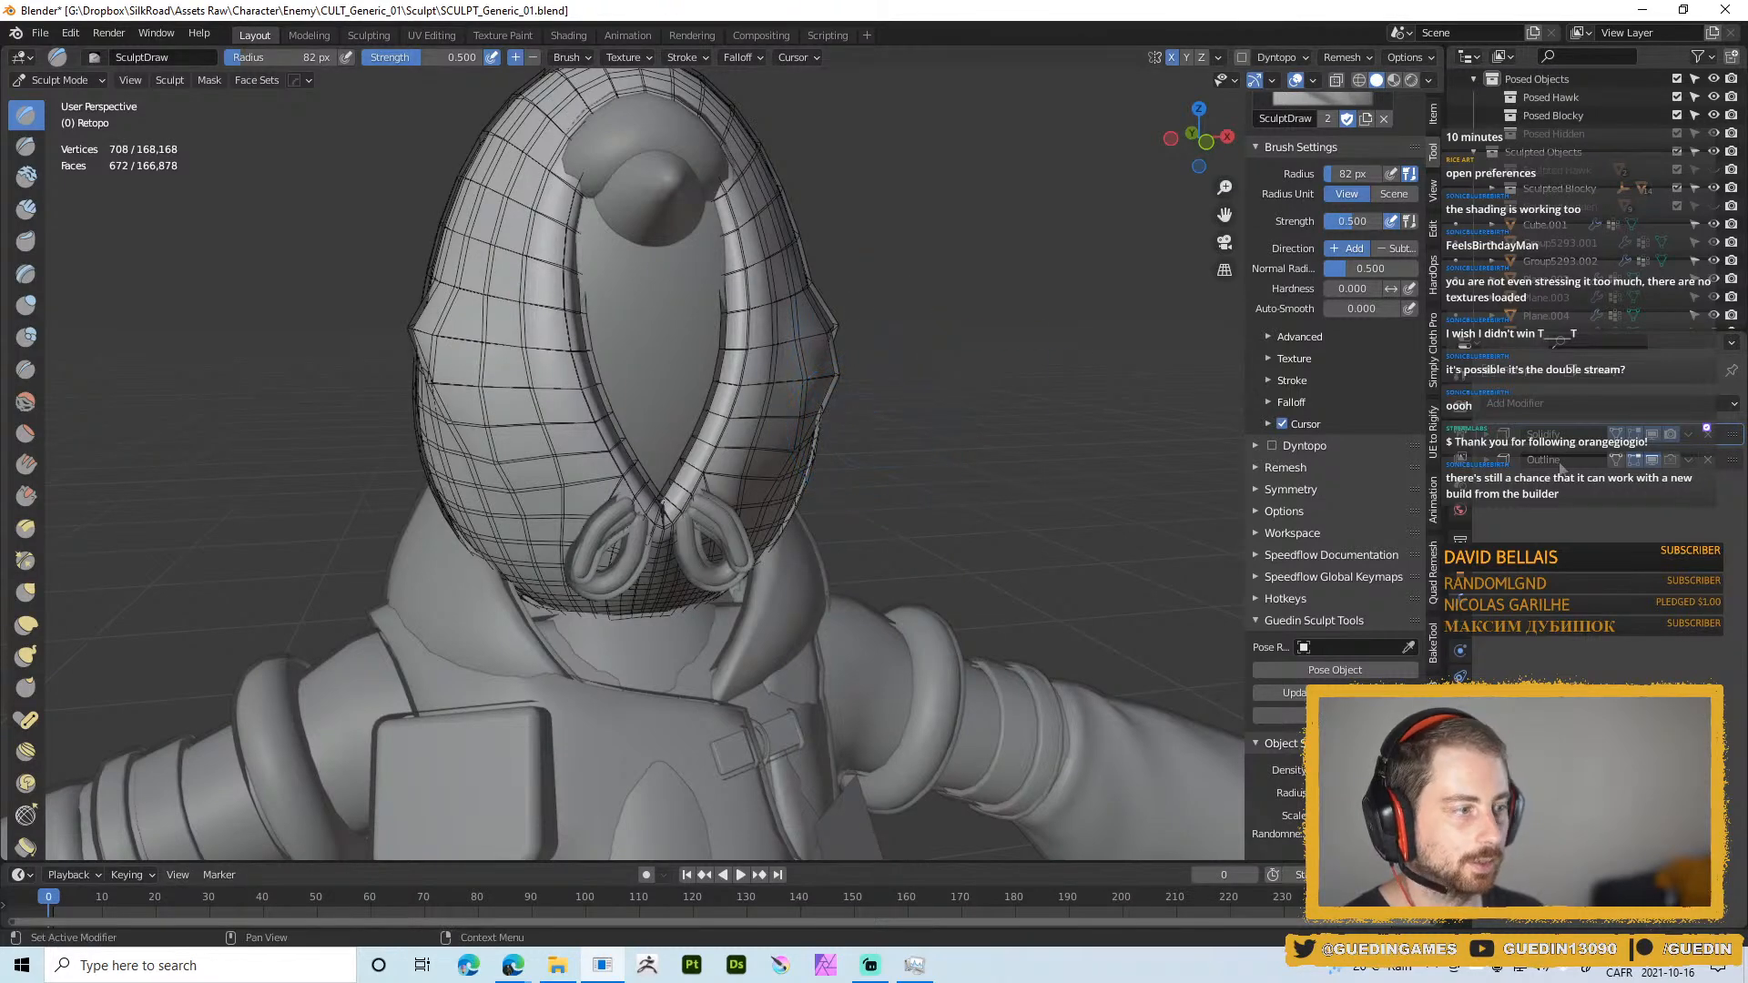
key(ctrl+z)
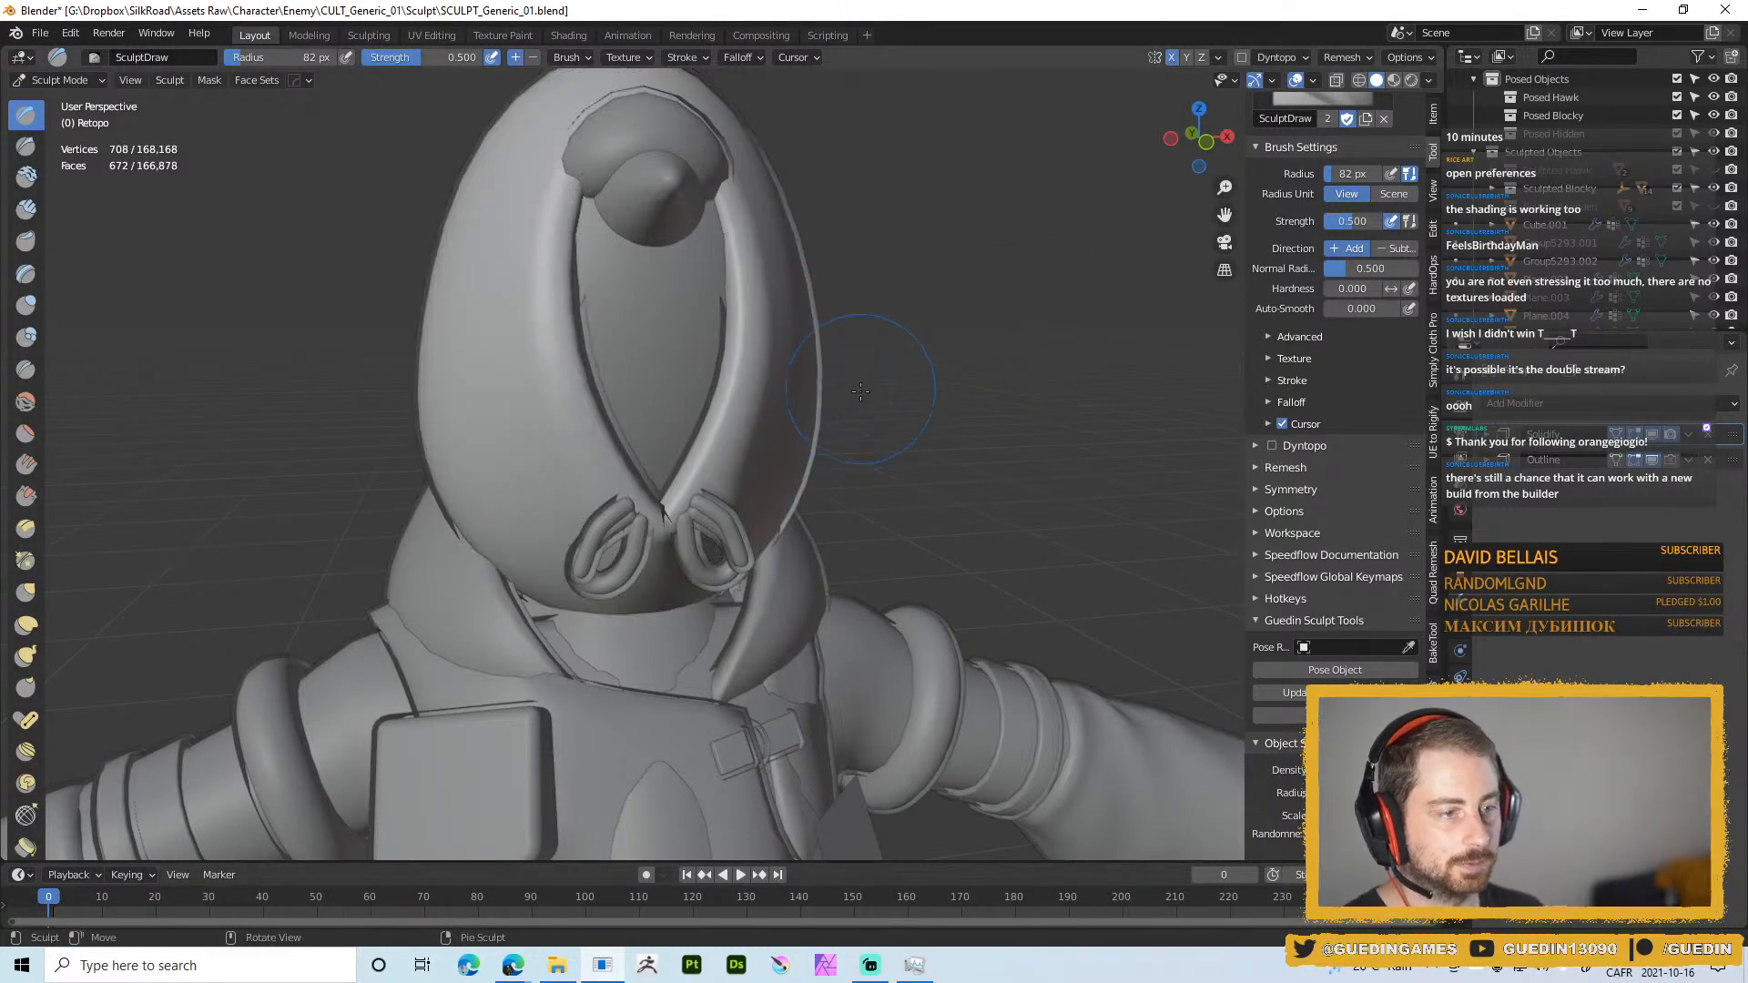
middle_drag(851, 401, 856, 428)
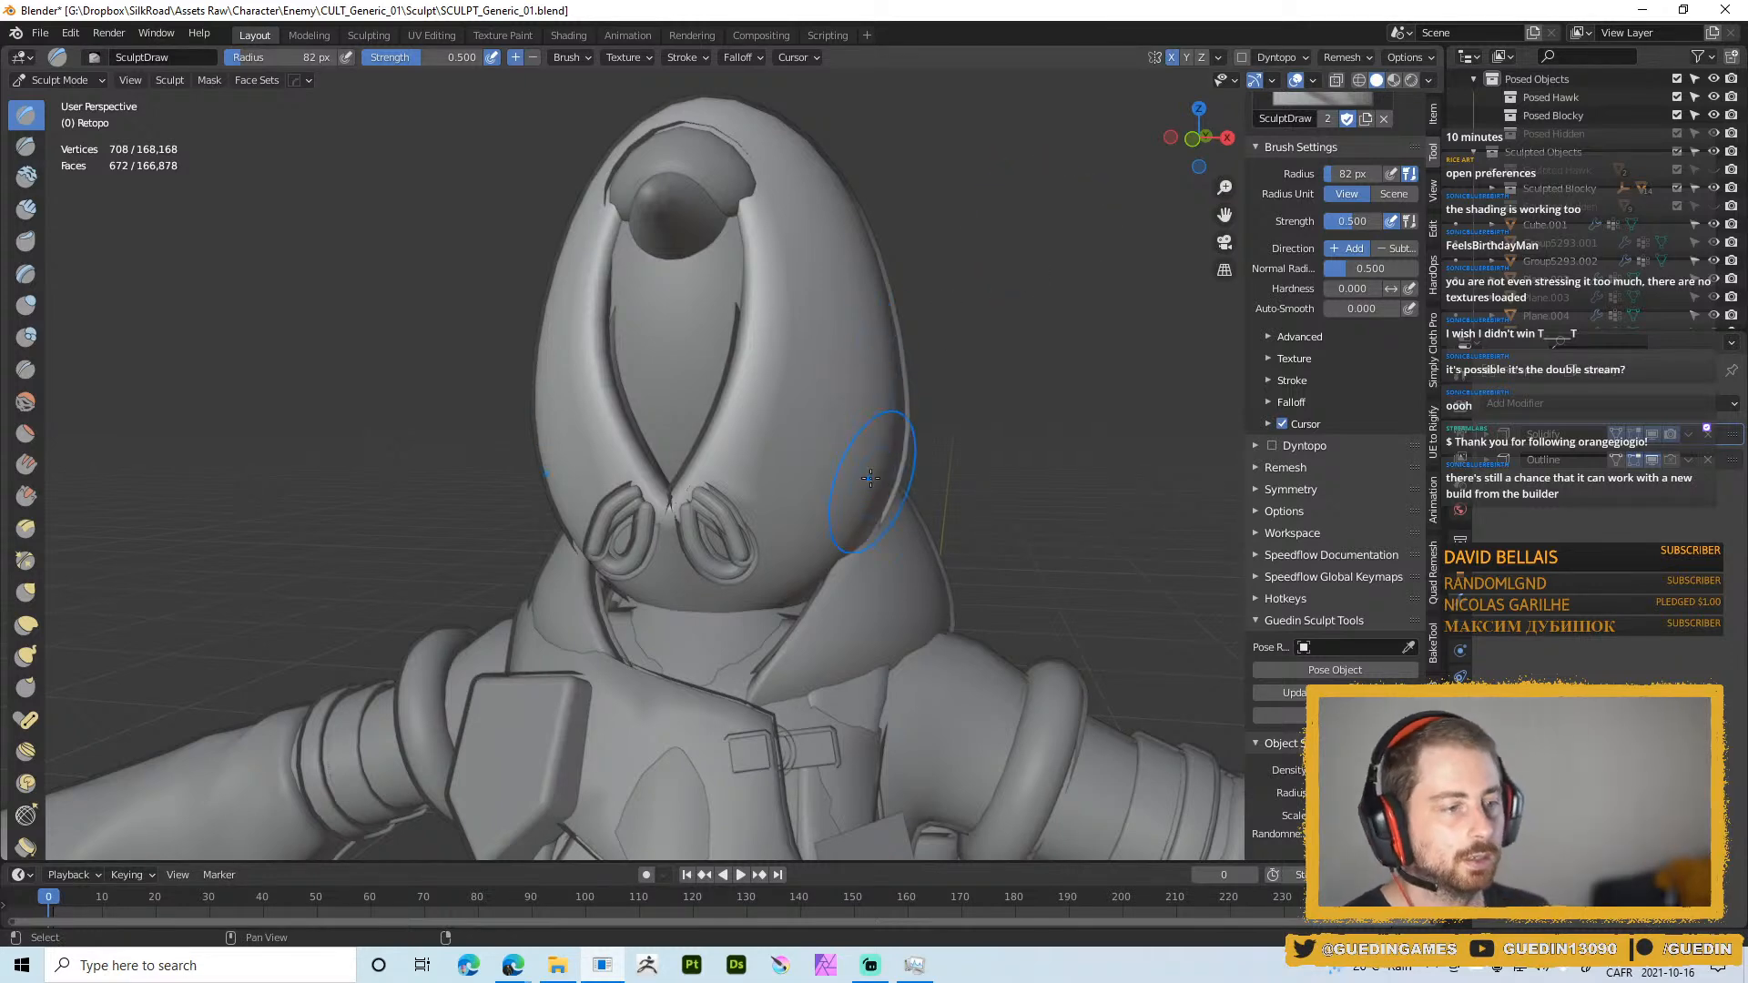
scroll(801, 385, down, 4)
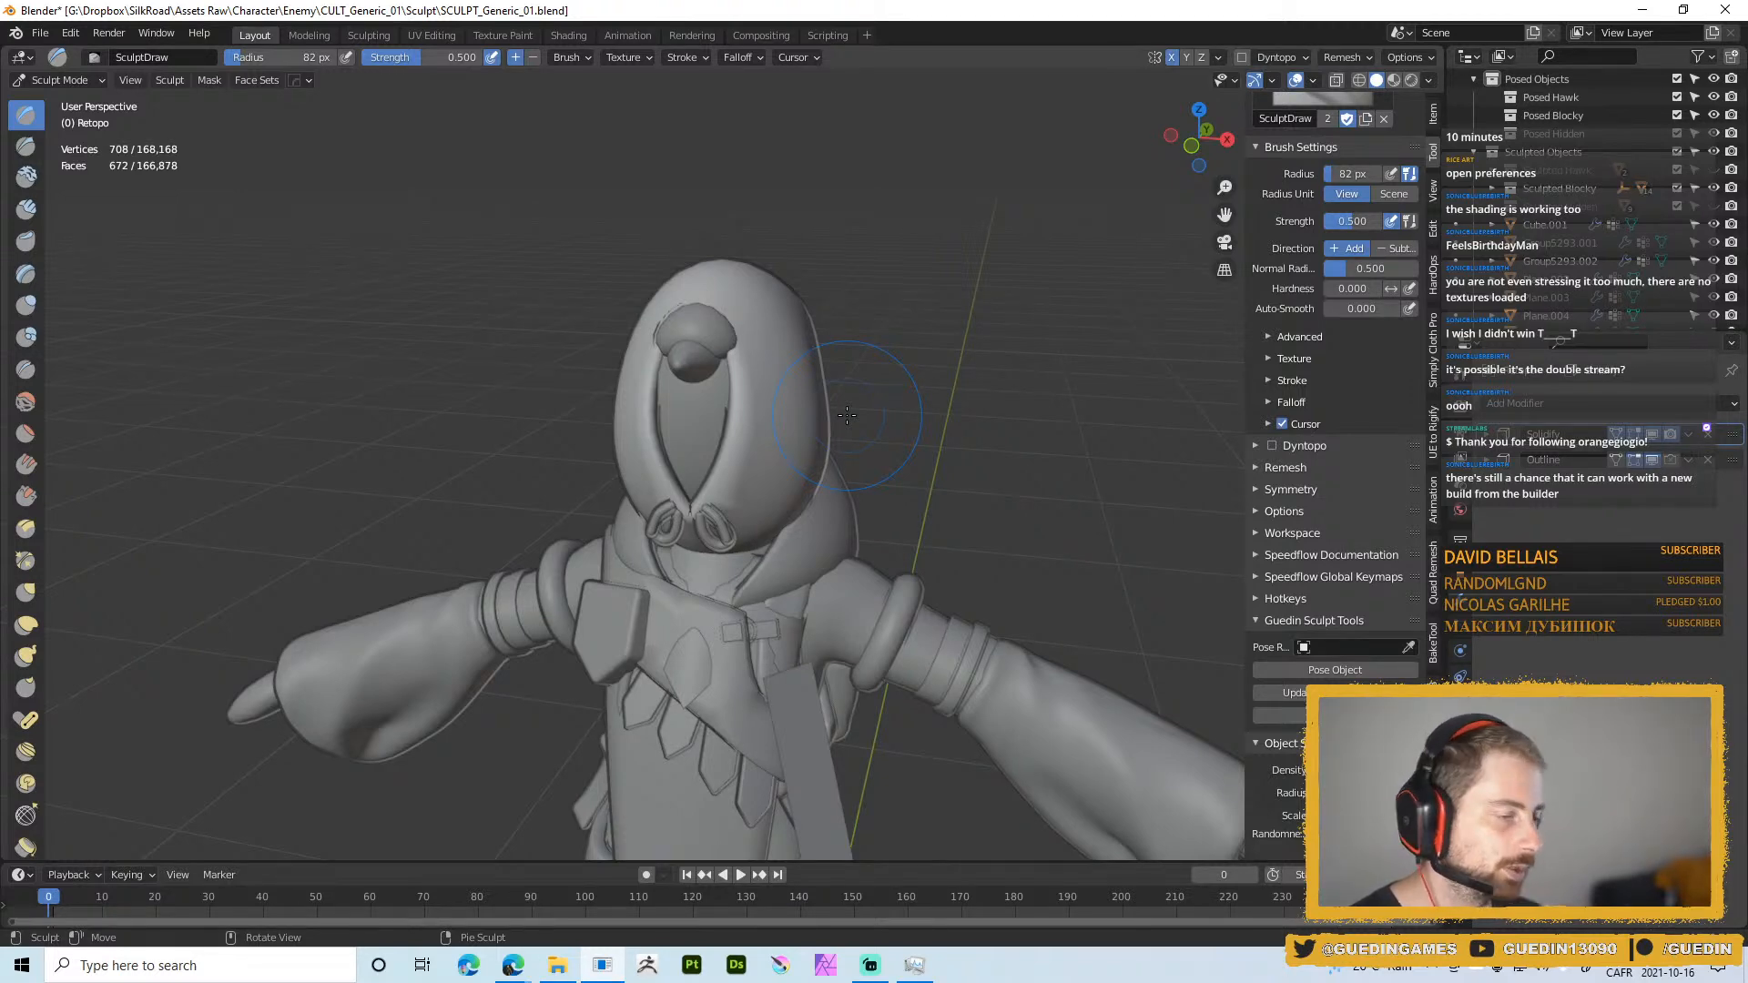
Set the brush radius to 64 px and set up a Multires modifier on the hood with its levels at 2
scroll(846, 415, up, 6)
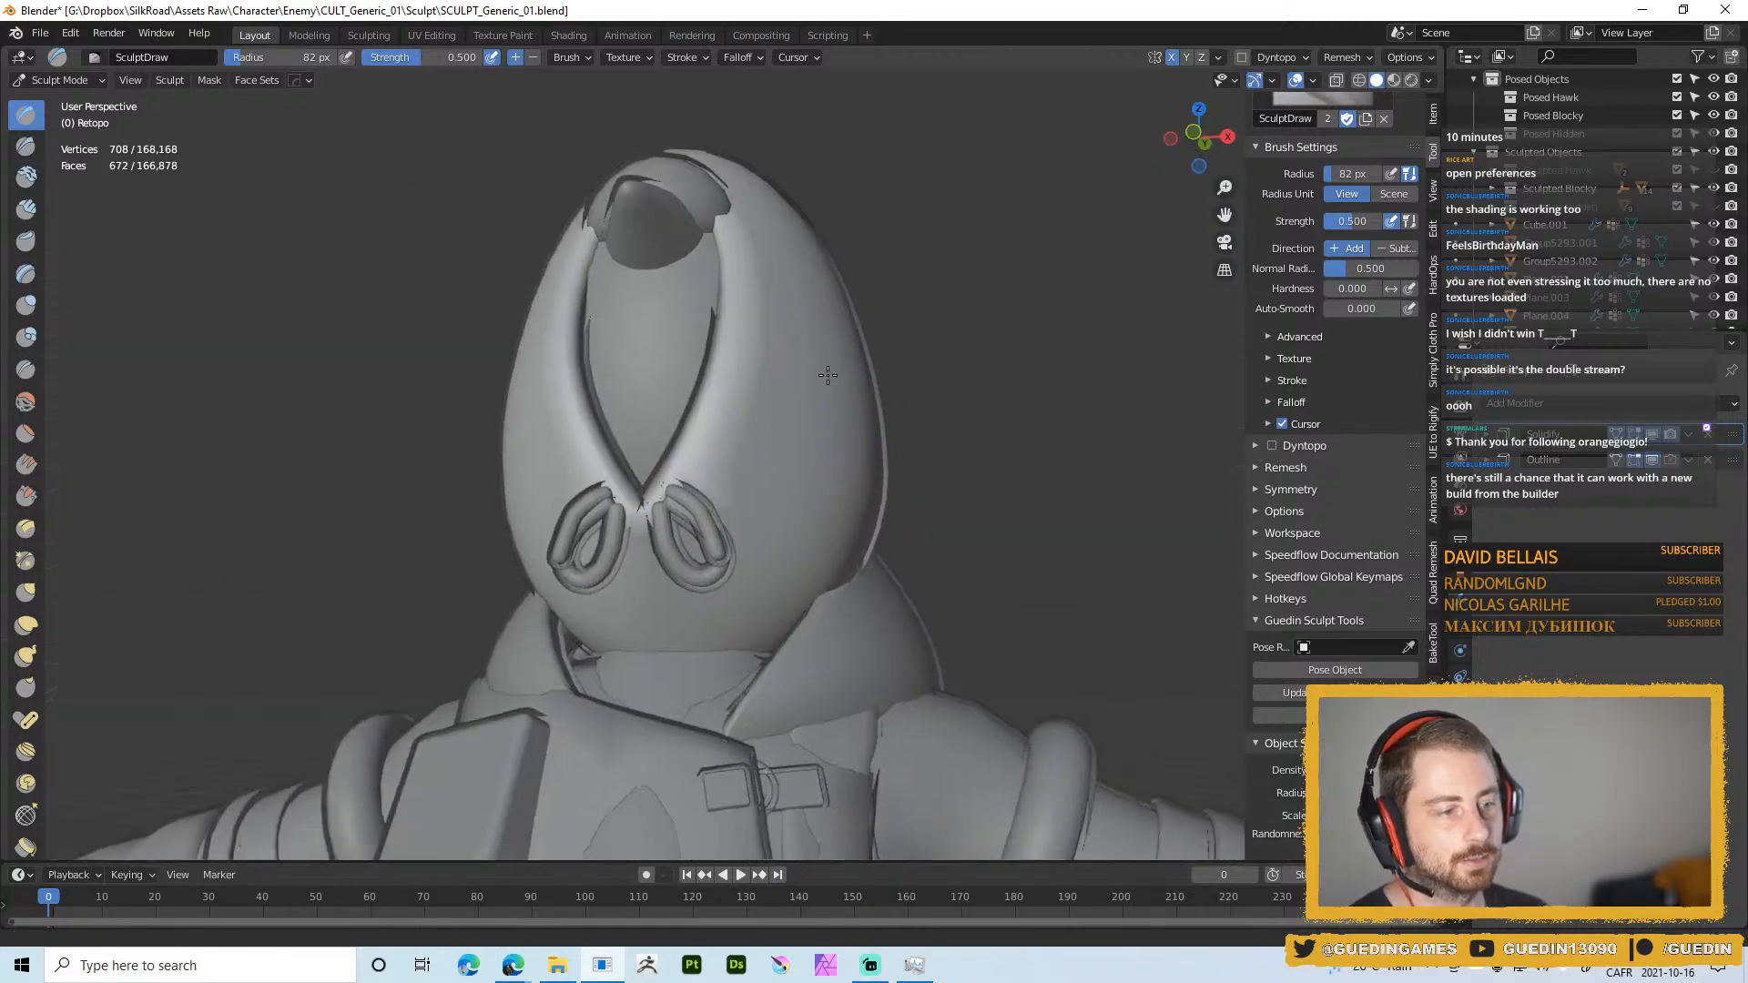
mouse_move(774, 390)
middle_down()
mouse_move(831, 391)
mouse_move(799, 386)
mouse_move(863, 362)
mouse_move(805, 419)
middle_up()
mouse_move(861, 530)
middle_down()
mouse_move(772, 532)
mouse_move(893, 534)
mouse_move(833, 287)
middle_up()
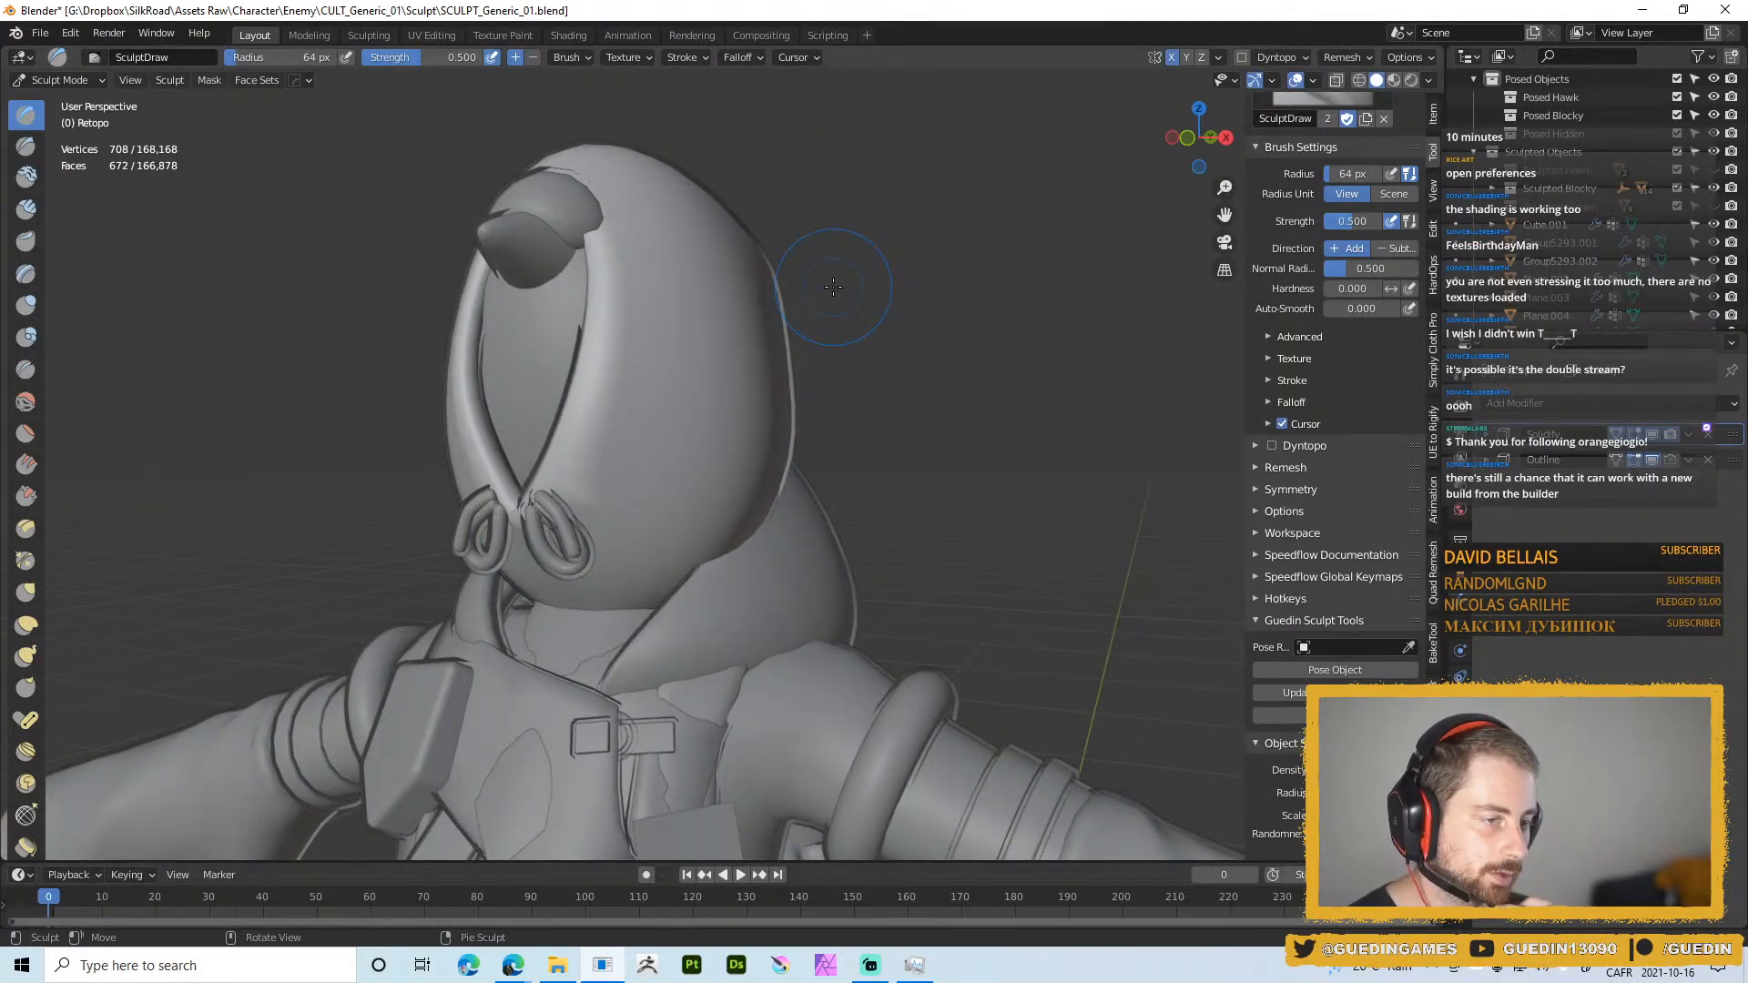
mouse_move(833, 287)
middle_down()
mouse_move(694, 441)
mouse_move(761, 448)
middle_up()
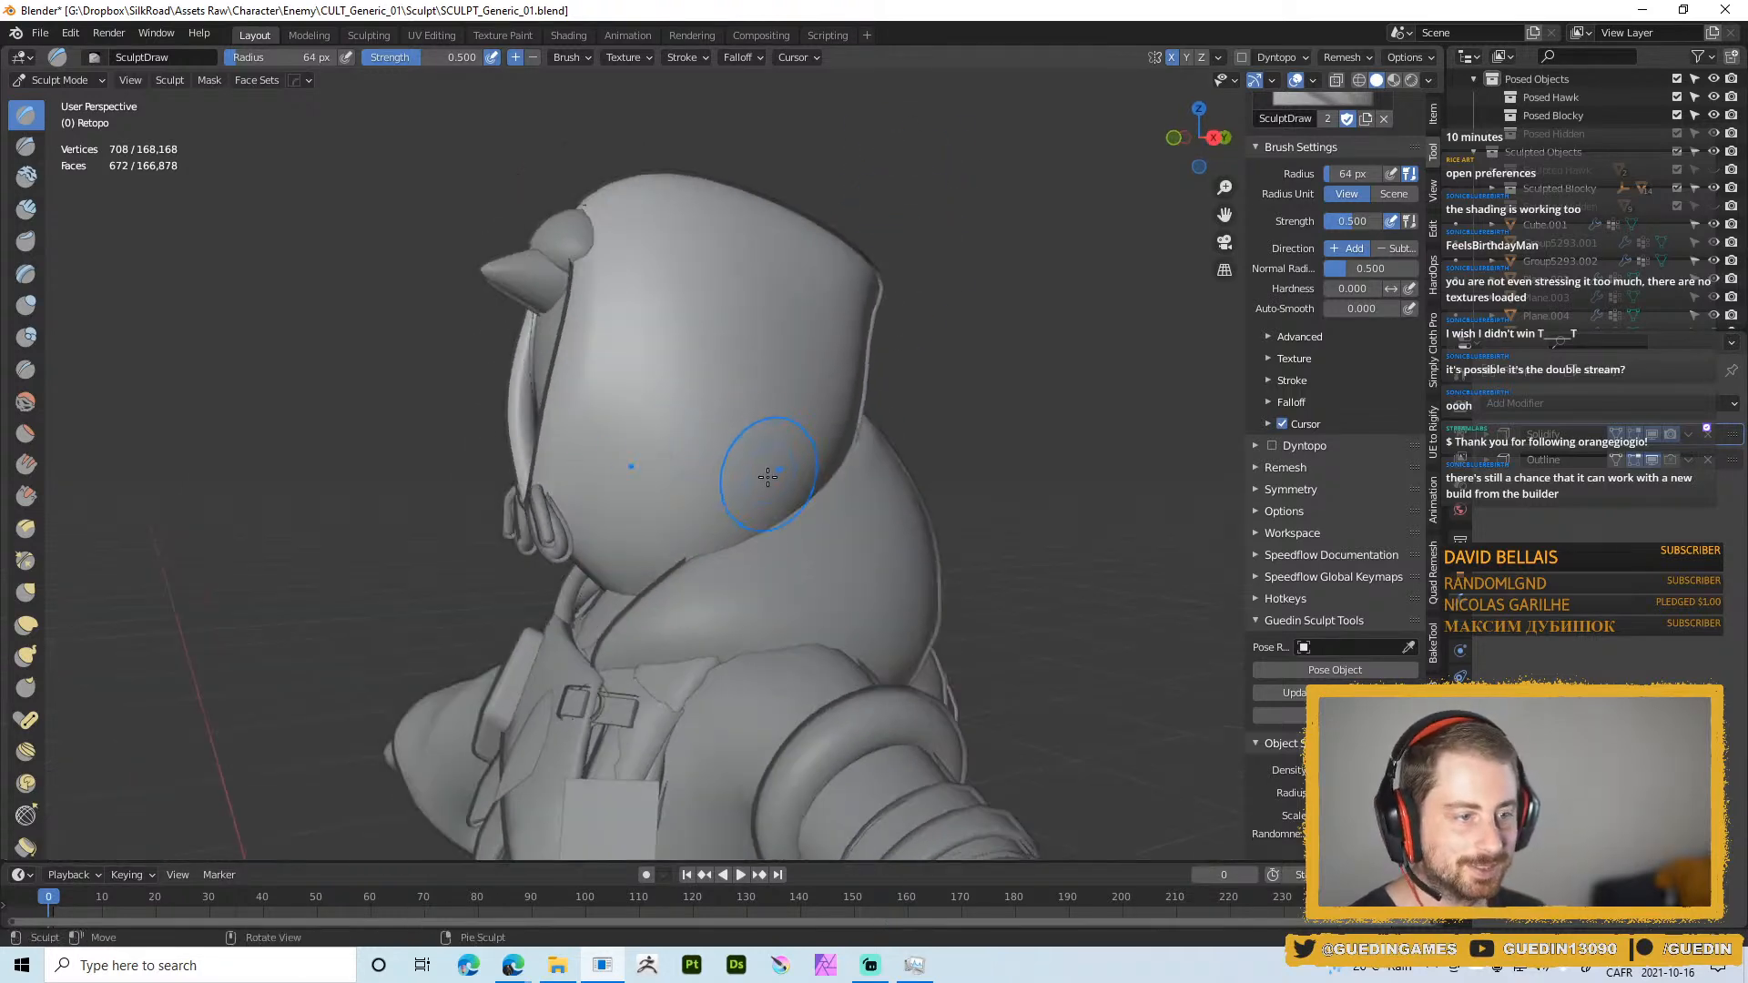
middle_drag(855, 519, 714, 441)
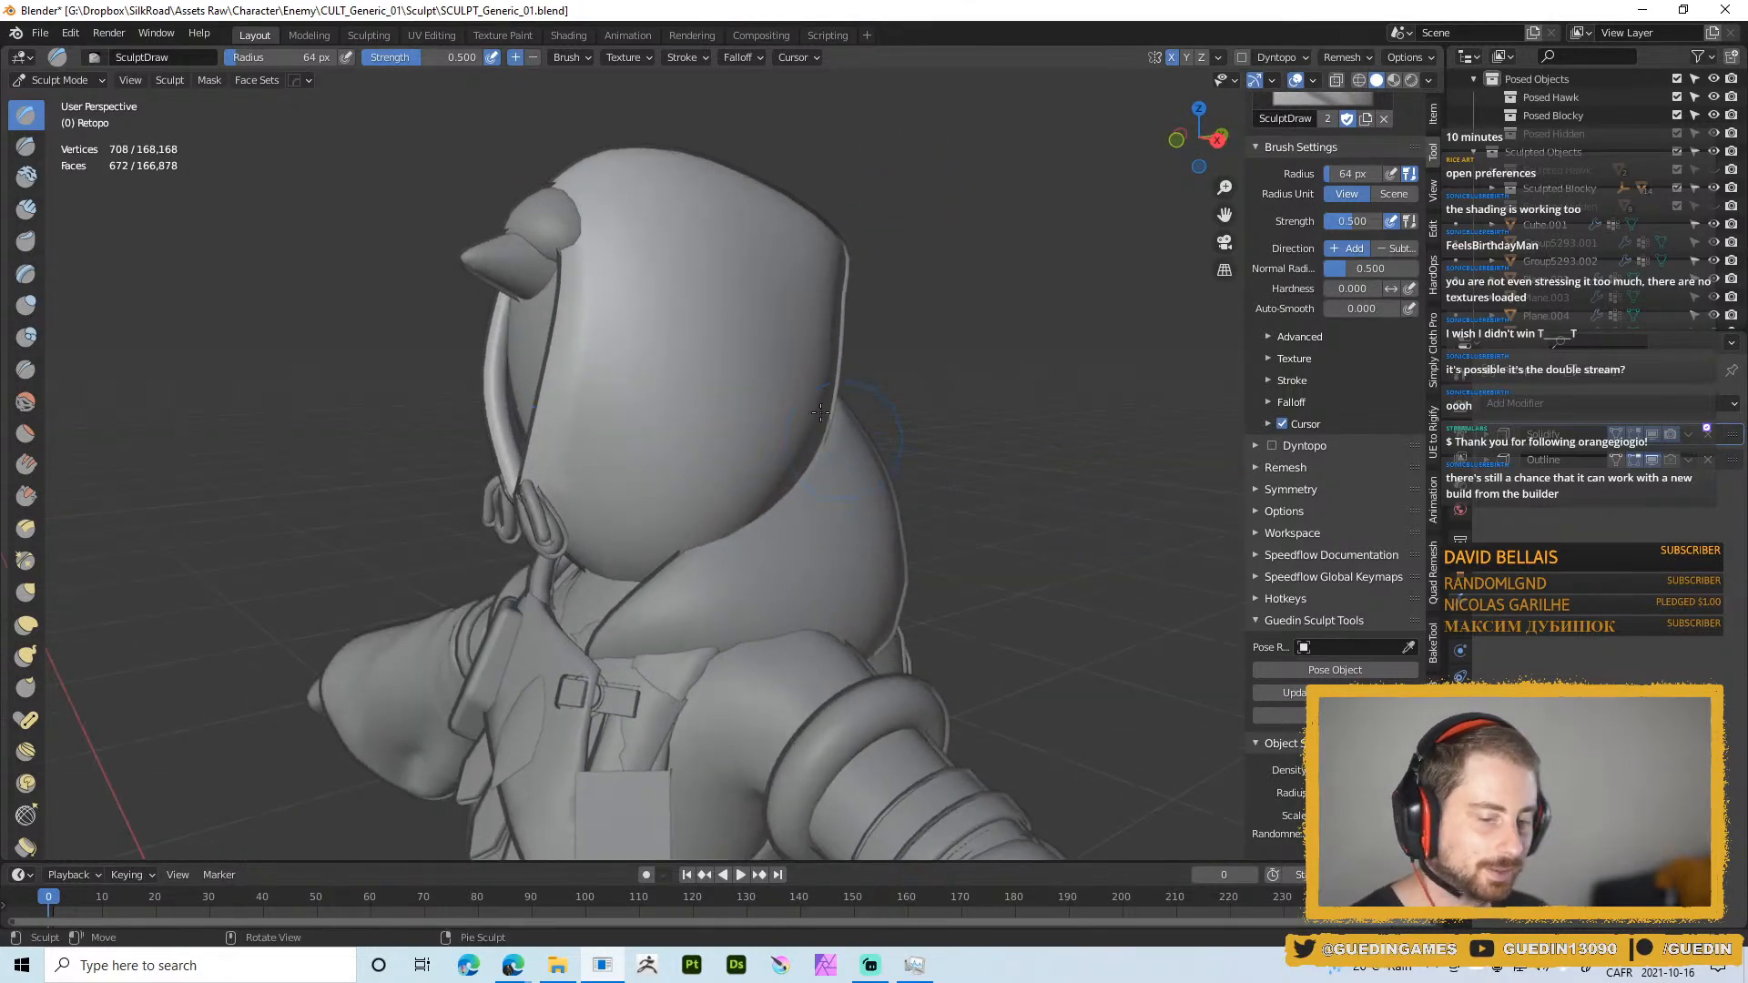
key(ctrl+0)
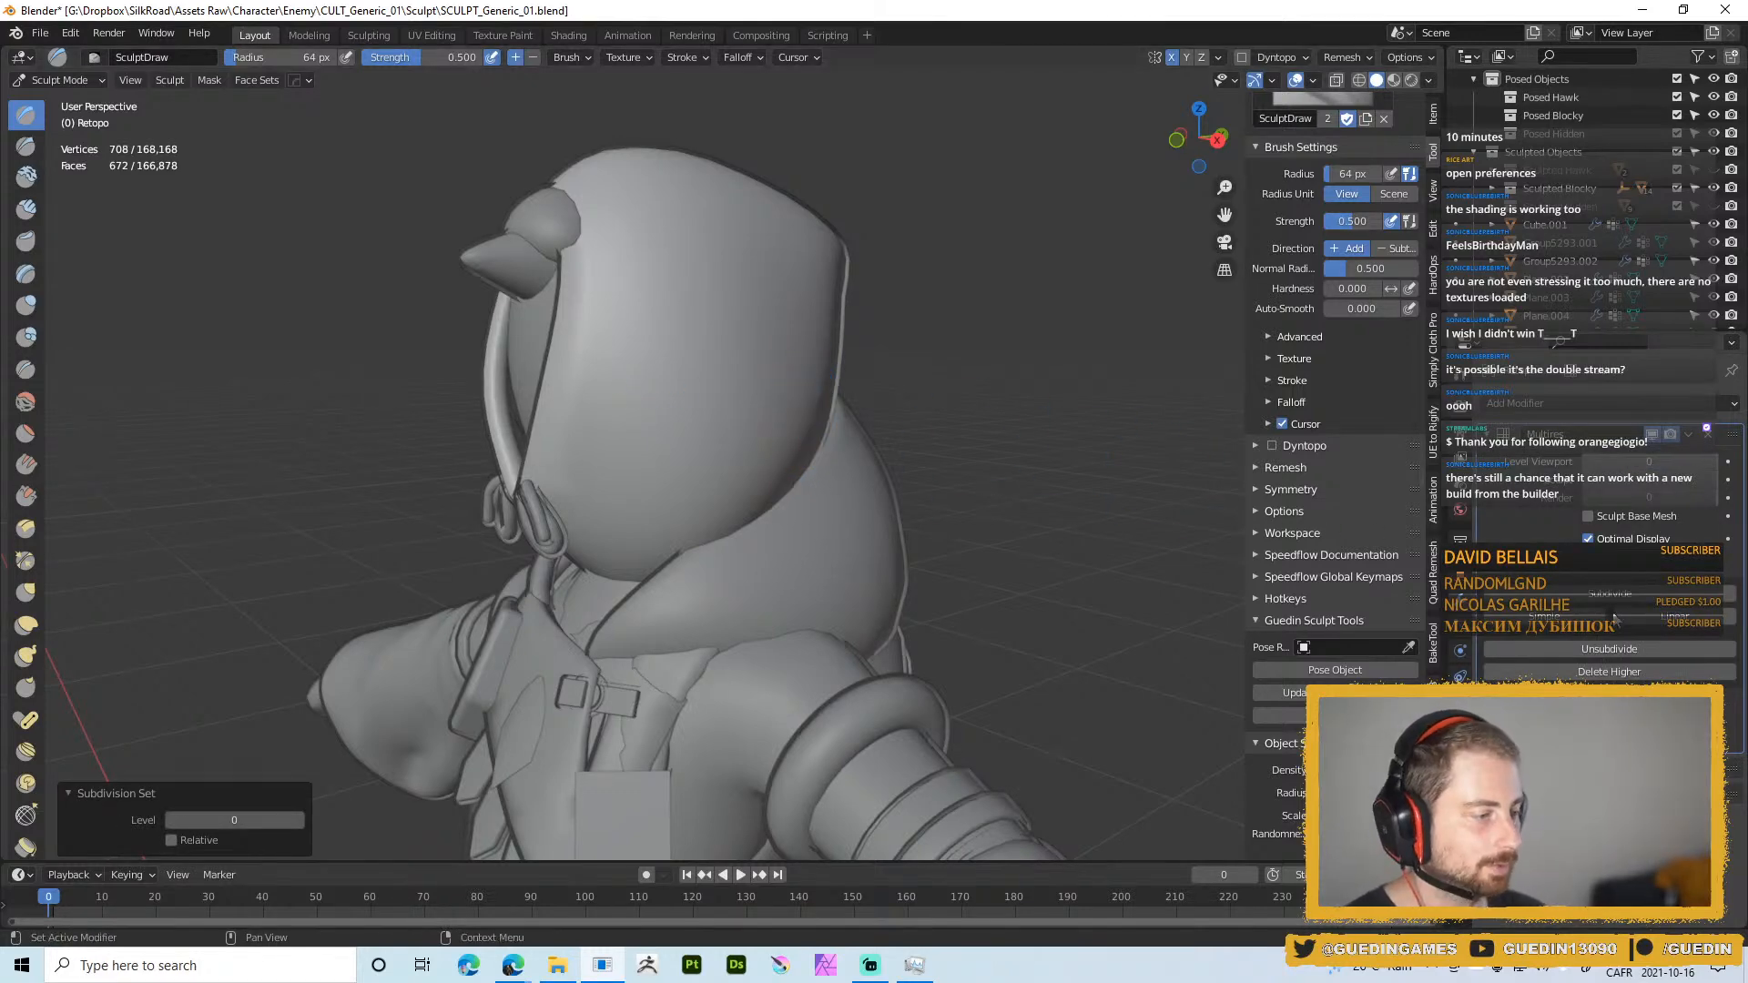
click(1605, 649)
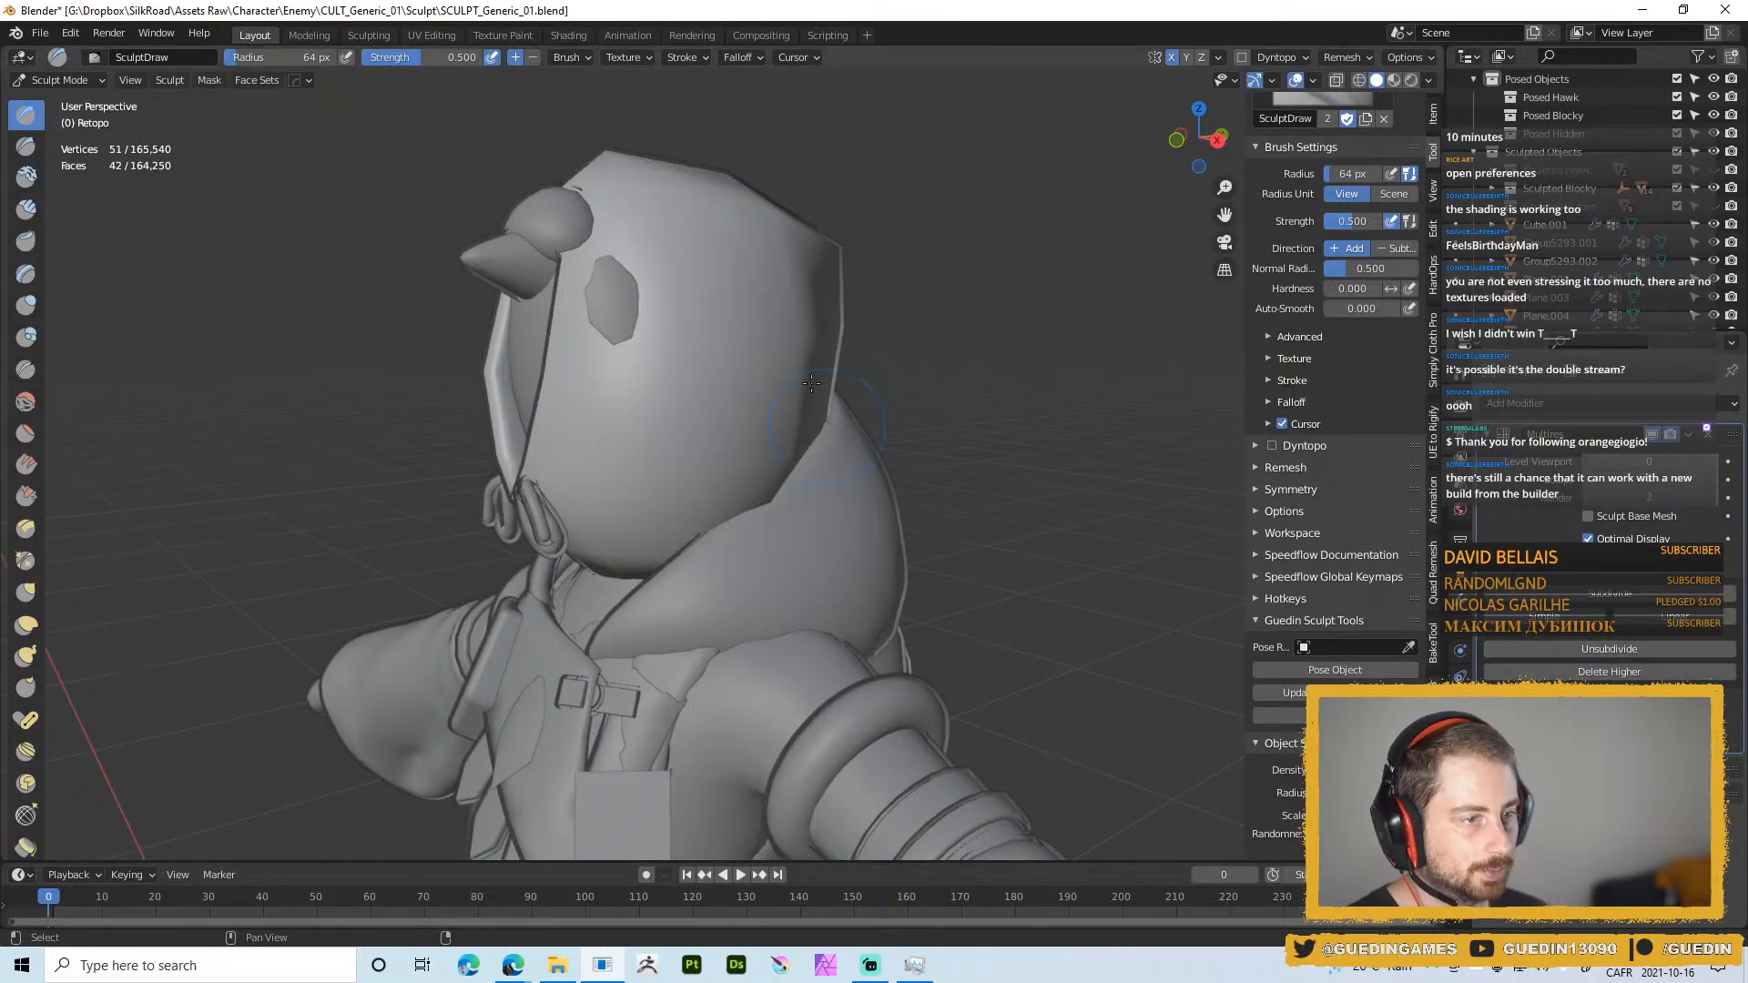
mouse_move(874, 455)
middle_down()
mouse_move(818, 430)
mouse_move(938, 382)
mouse_move(847, 368)
middle_up()
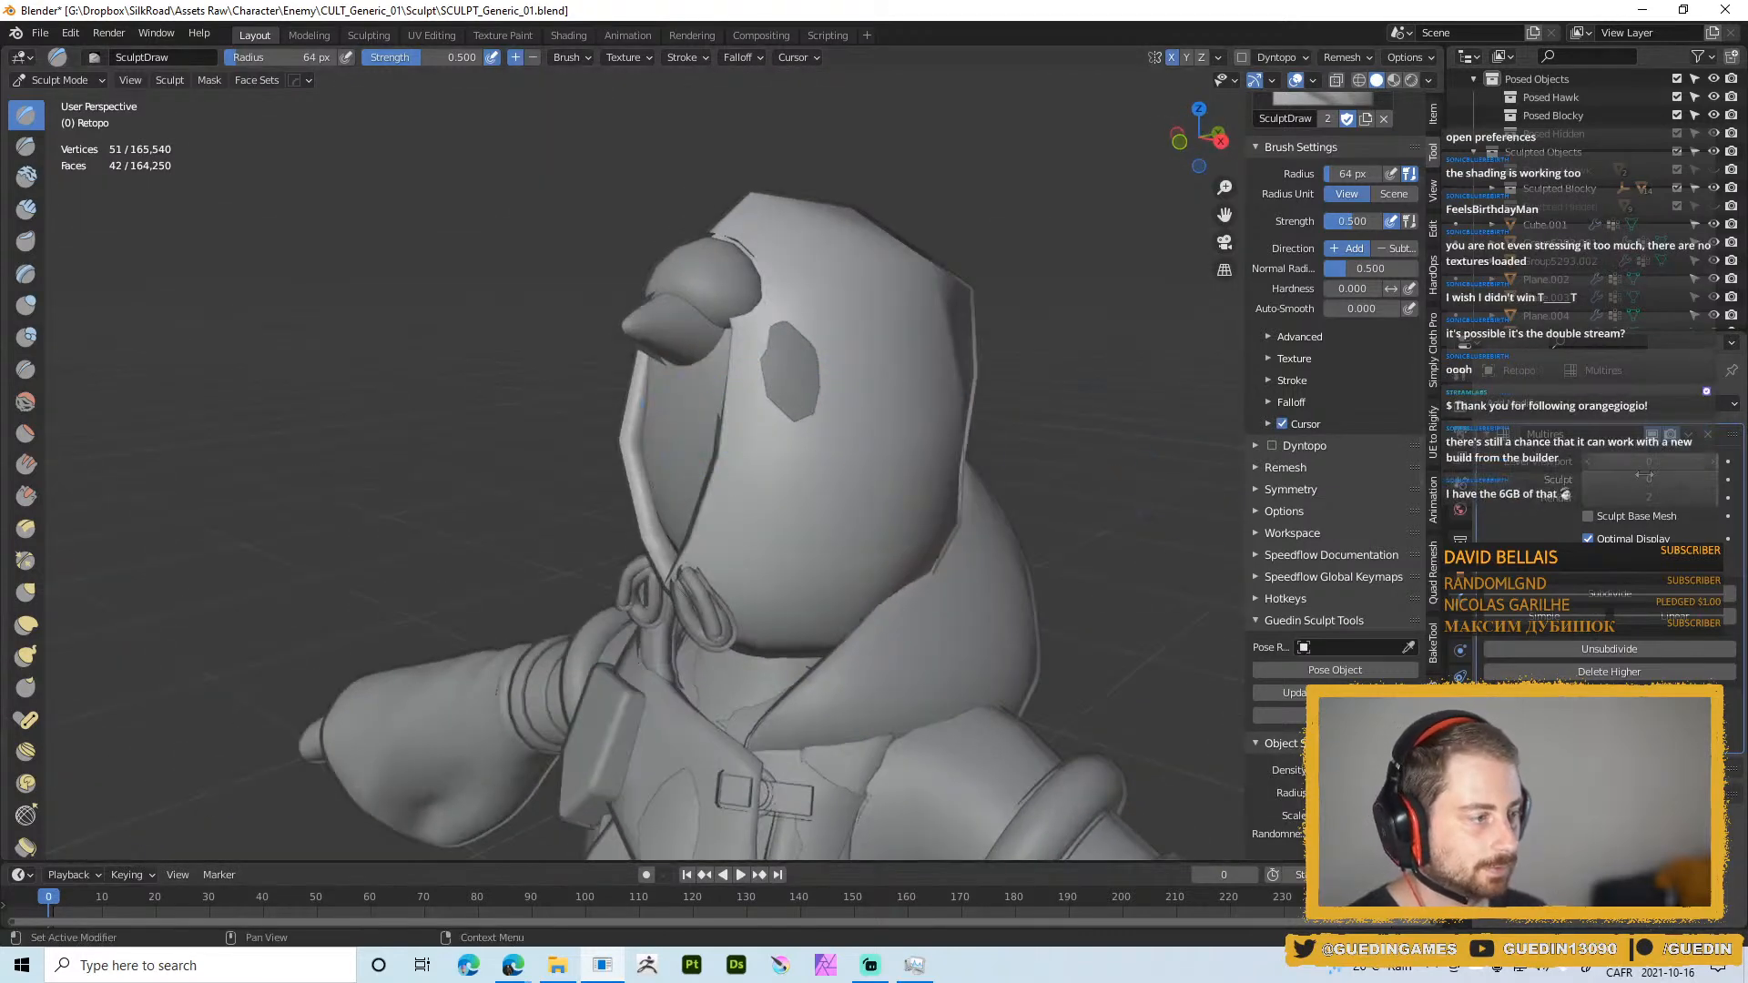
mouse_move(1661, 471)
mouse_down()
mouse_move(1704, 462)
mouse_move(1697, 479)
mouse_up()
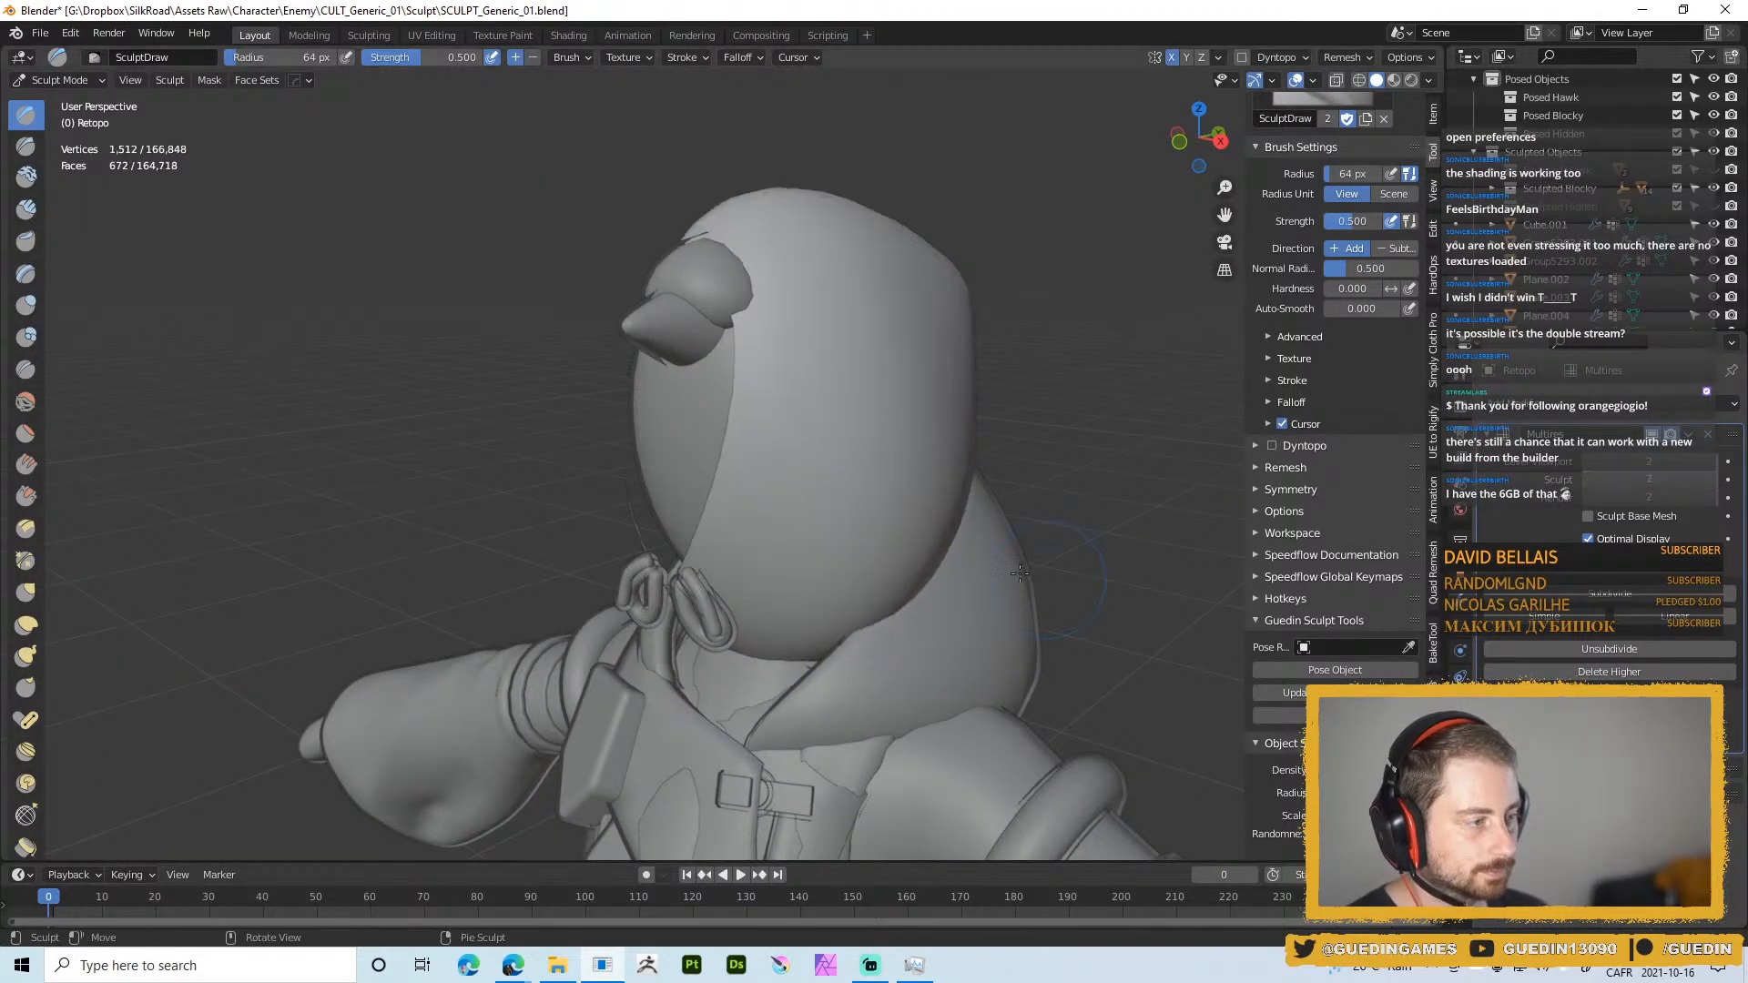
Turn the Multires modifier's Sculpt Base Mesh option on and off again, and return the hood to Object Mode
mouse_move(934, 473)
middle_down()
mouse_move(1045, 466)
mouse_move(938, 460)
mouse_move(1016, 478)
mouse_move(1001, 491)
middle_up()
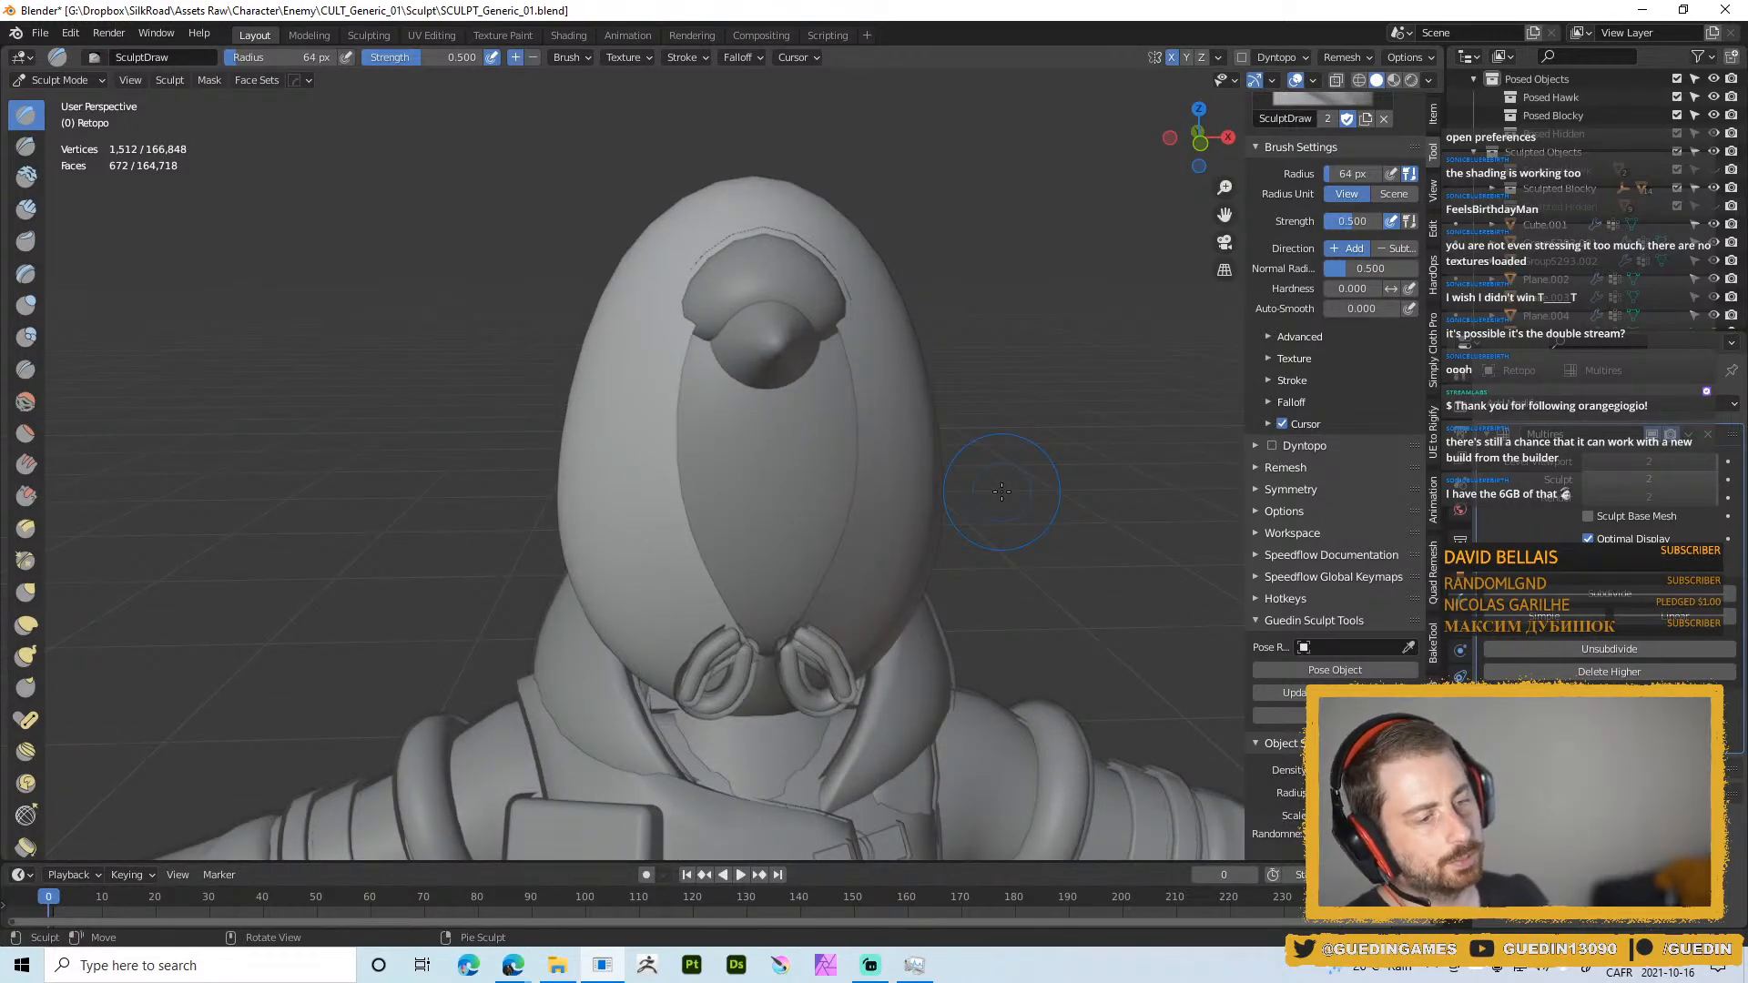
mouse_move(1002, 492)
middle_down()
mouse_move(984, 460)
mouse_move(915, 496)
middle_up()
click(1589, 516)
click(1594, 518)
key(ctrl+Tab)
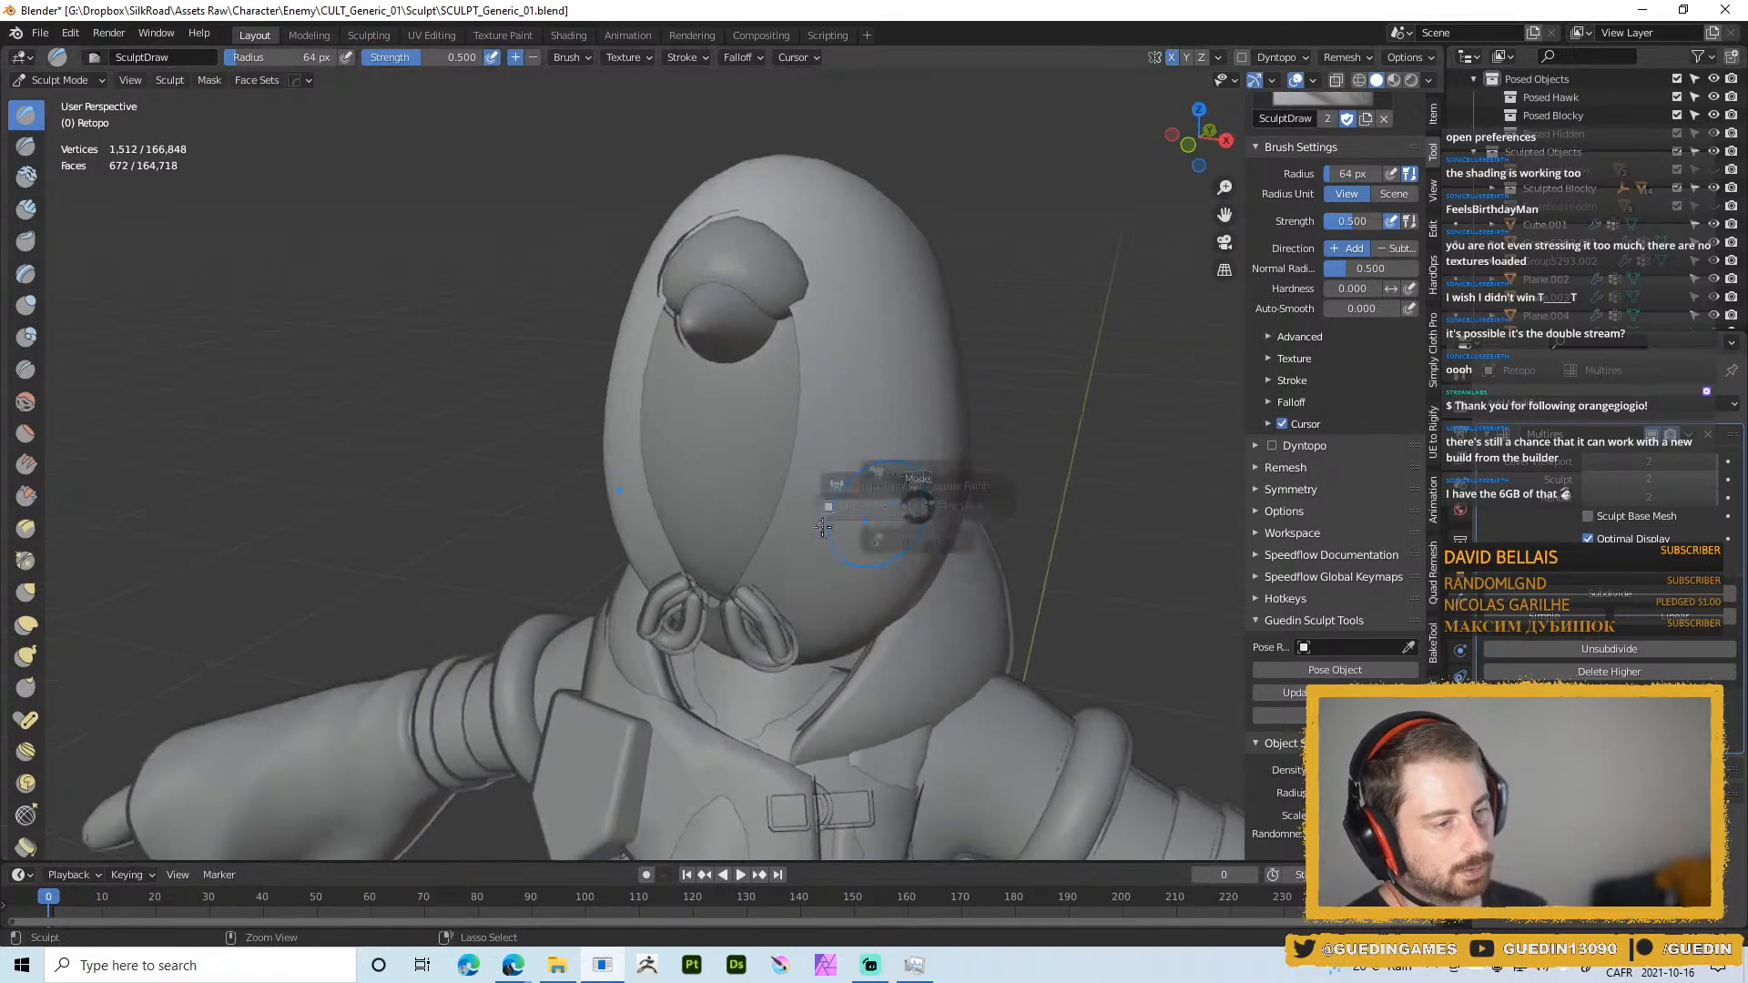
click(851, 487)
Compare how the hood's modifiers display by switching repeatedly between Sculpt Mode and Object Mode
middle_drag(833, 450, 884, 440)
key(ctrl+Tab)
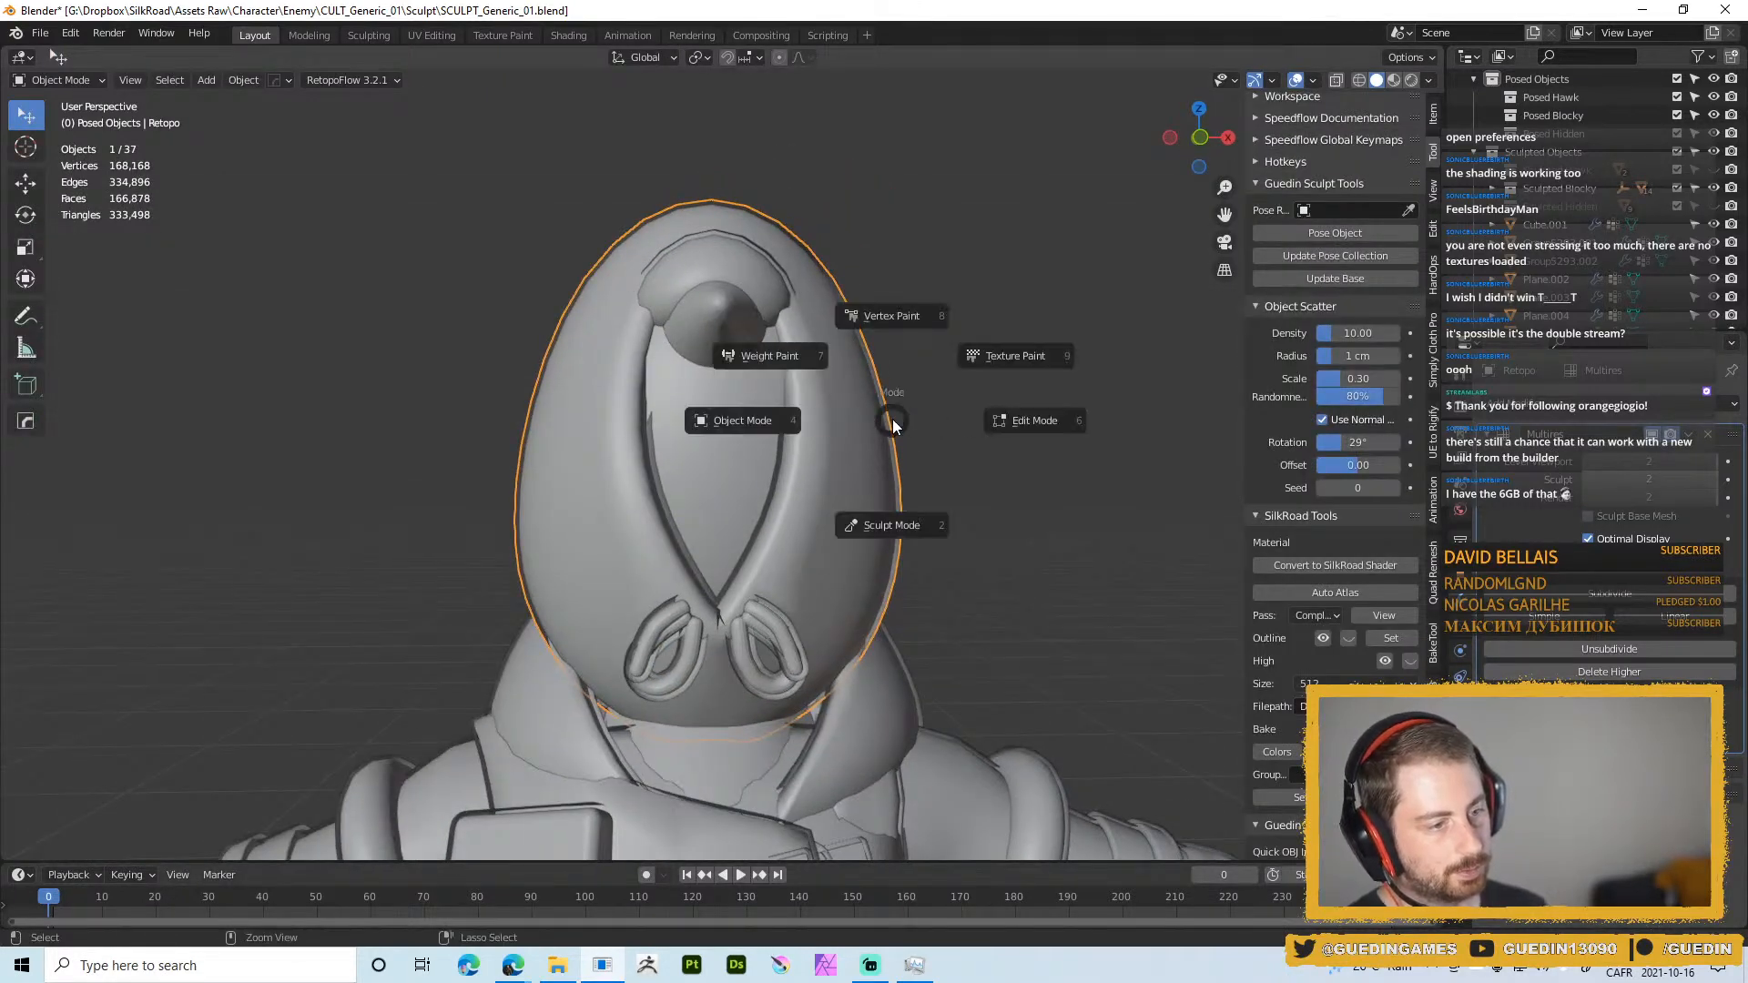
click(894, 506)
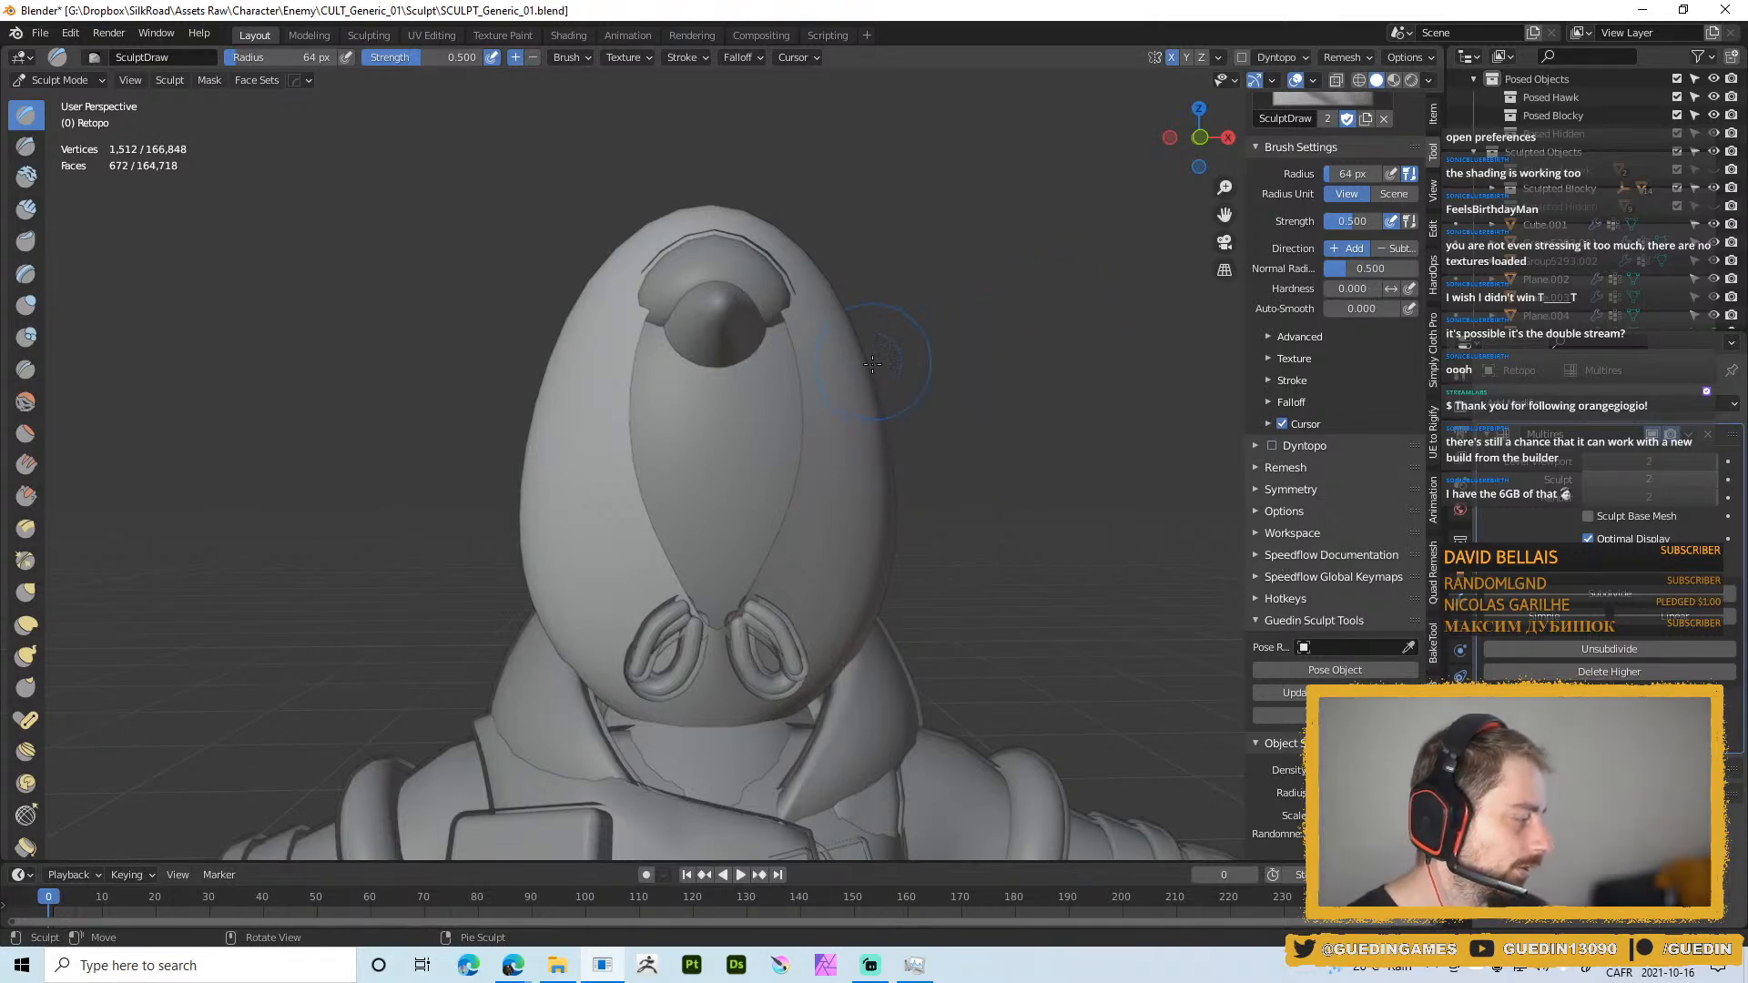
middle_drag(865, 466, 787, 475)
key(ctrl+Tab)
middle_drag(805, 545, 878, 534)
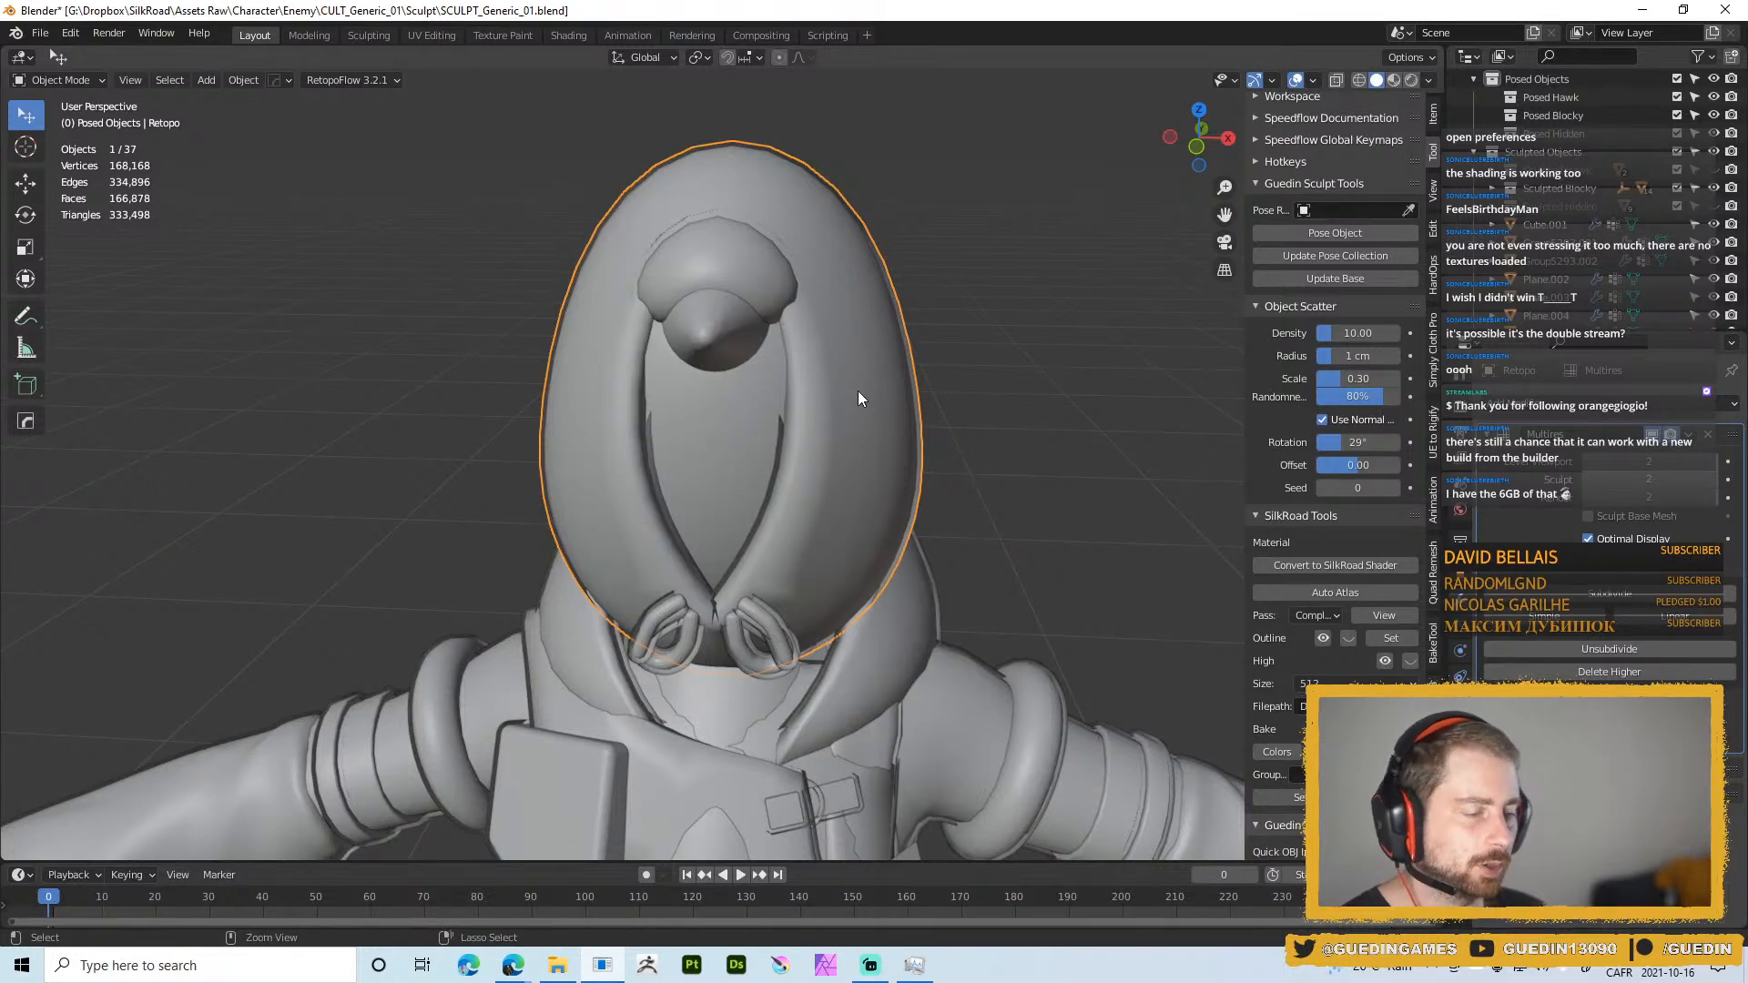
key(ctrl+Tab)
mouse_move(865, 442)
middle_down()
mouse_move(808, 441)
mouse_move(759, 539)
middle_up()
scroll(842, 446, down, 2)
key(ctrl+Tab)
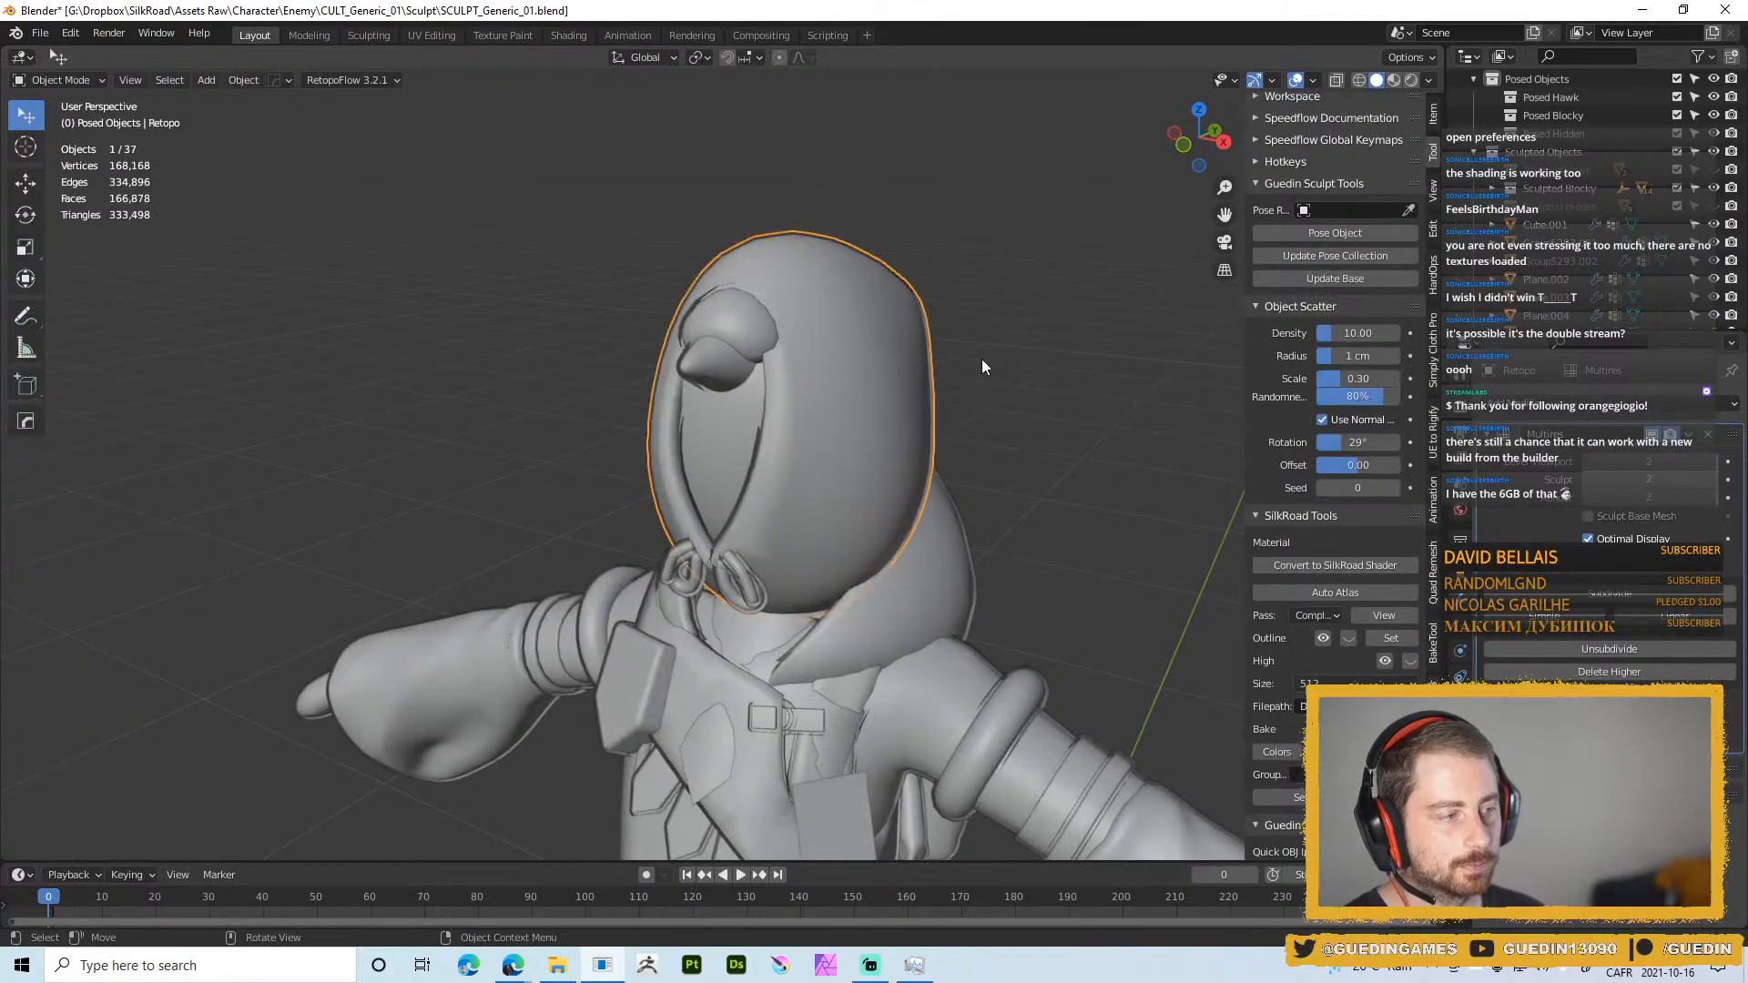
Replace the hood's Multires modifier with a level 2 Subdivision modifier placed at the start of the modifier stack
click(1707, 435)
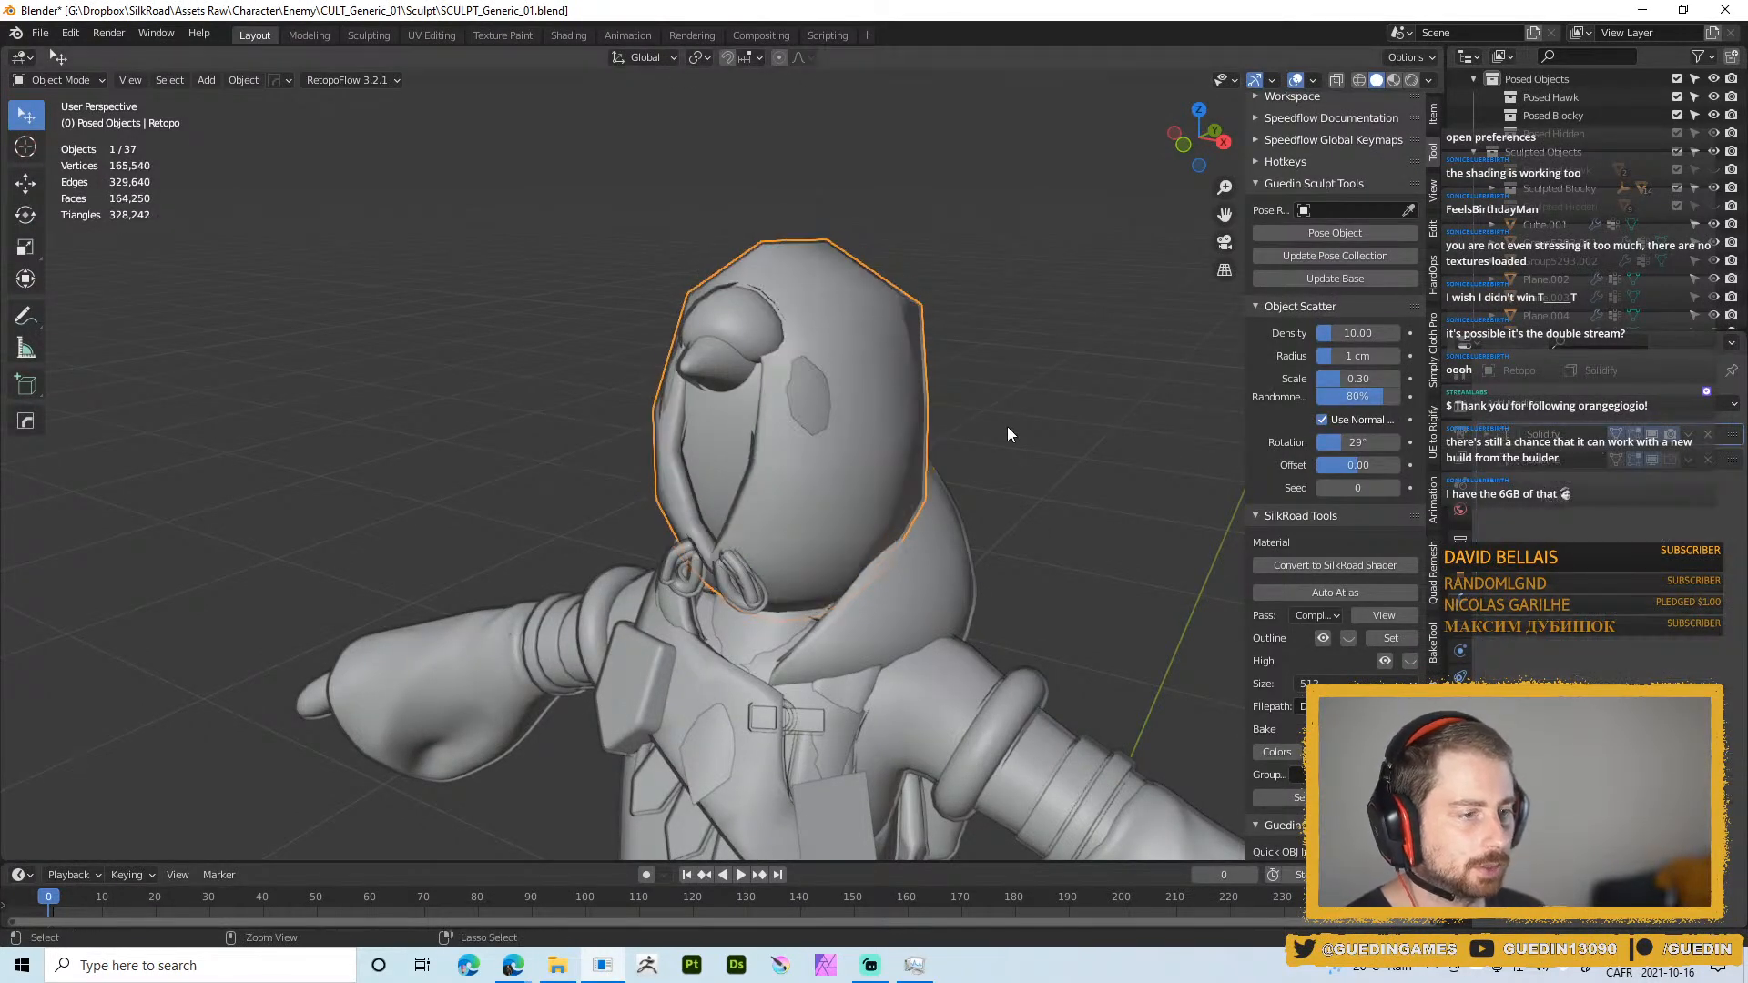
key(ctrl+2)
drag(1733, 486, 1732, 424)
middle_drag(959, 468, 992, 446)
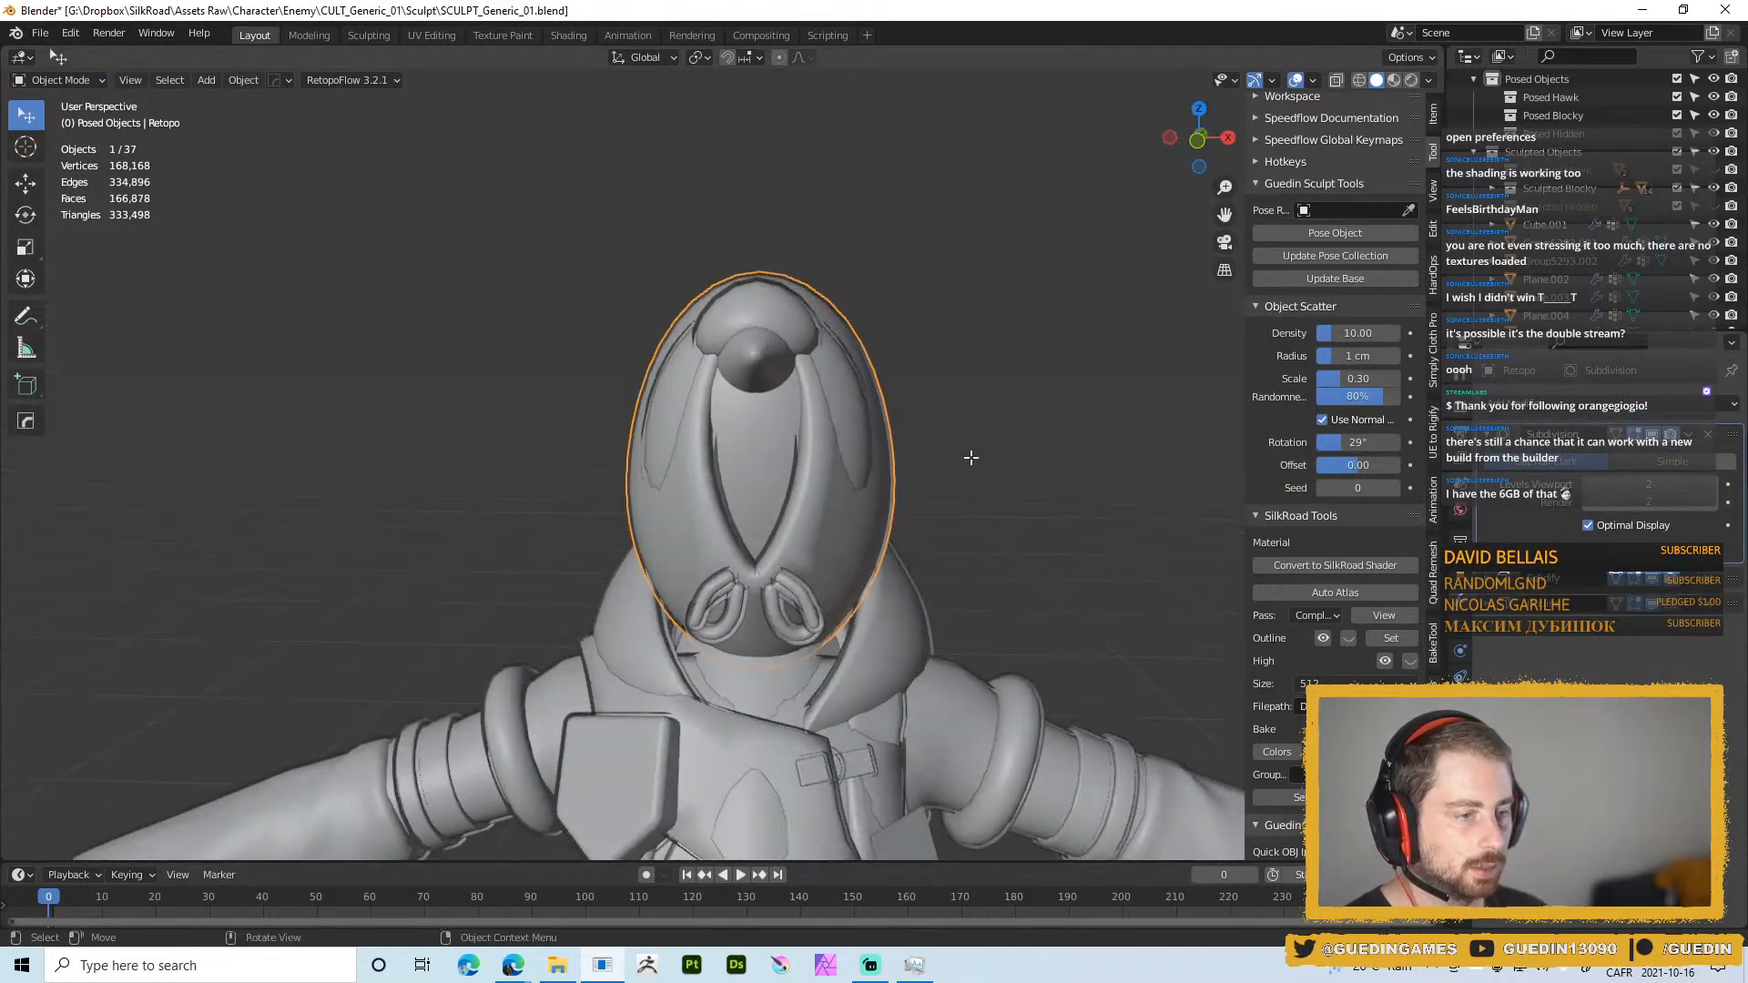
Check the subdivided hood in Edit Mode and Sculpt Mode, and go back to Object Mode
key(Tab)
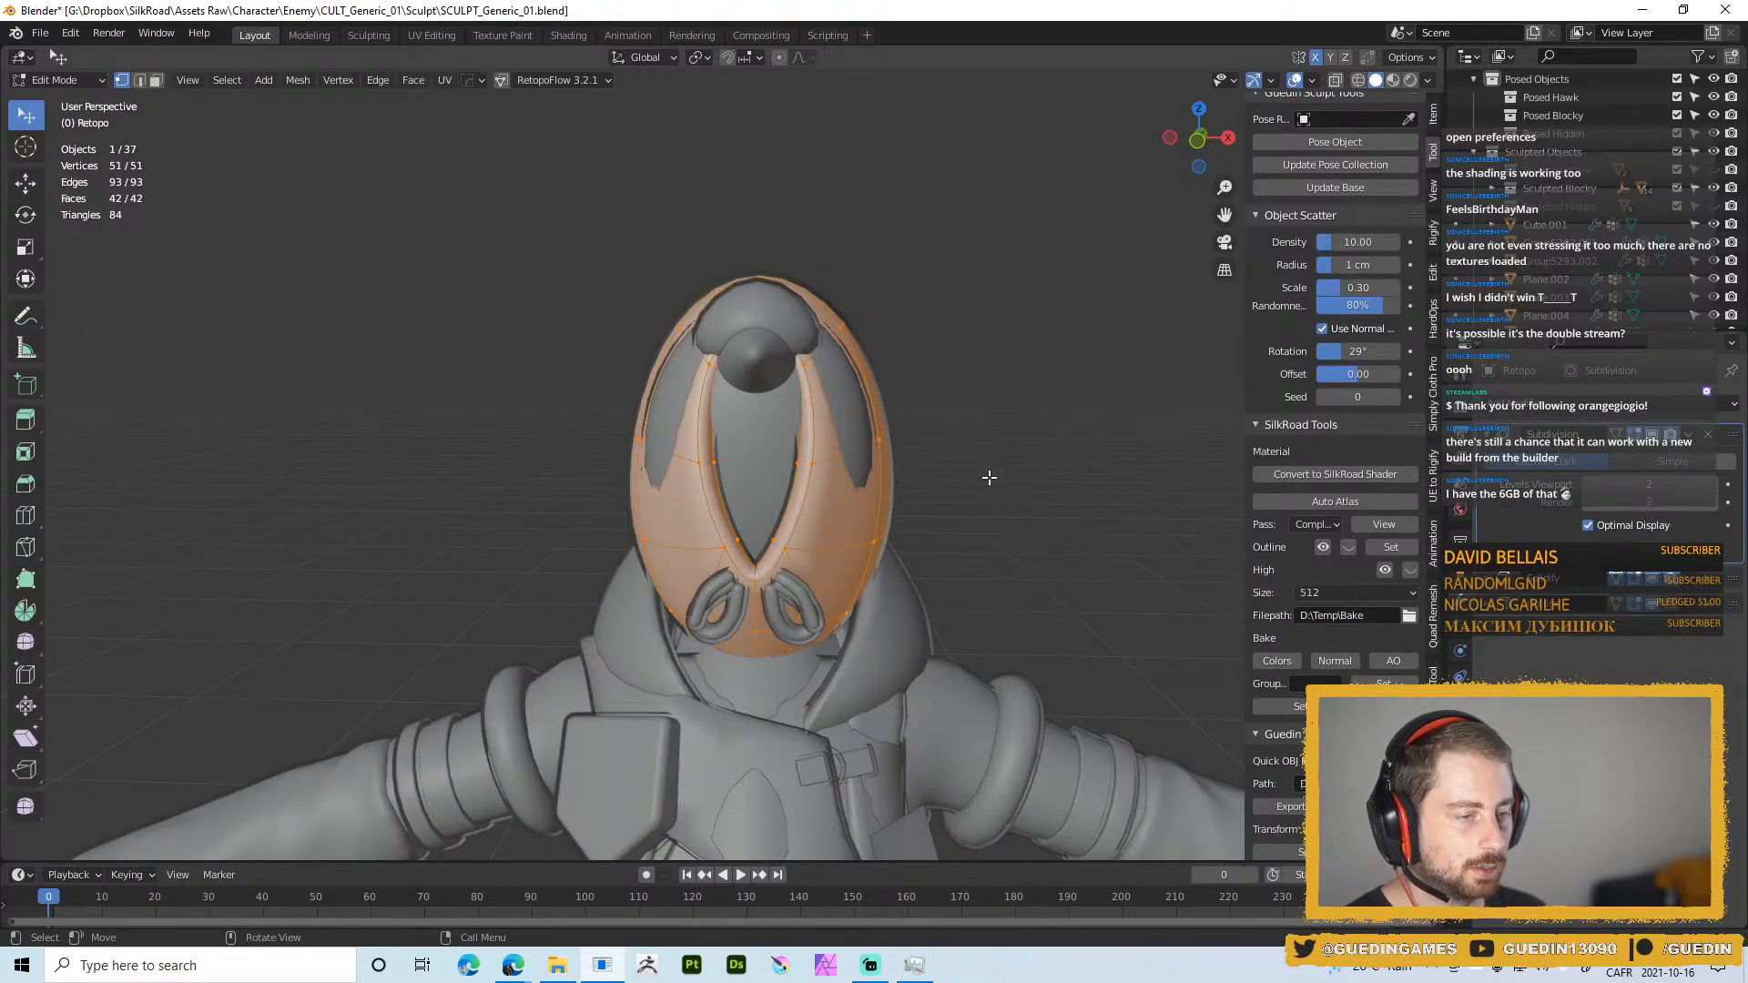
key(Tab)
key(ctrl+Tab)
click(971, 545)
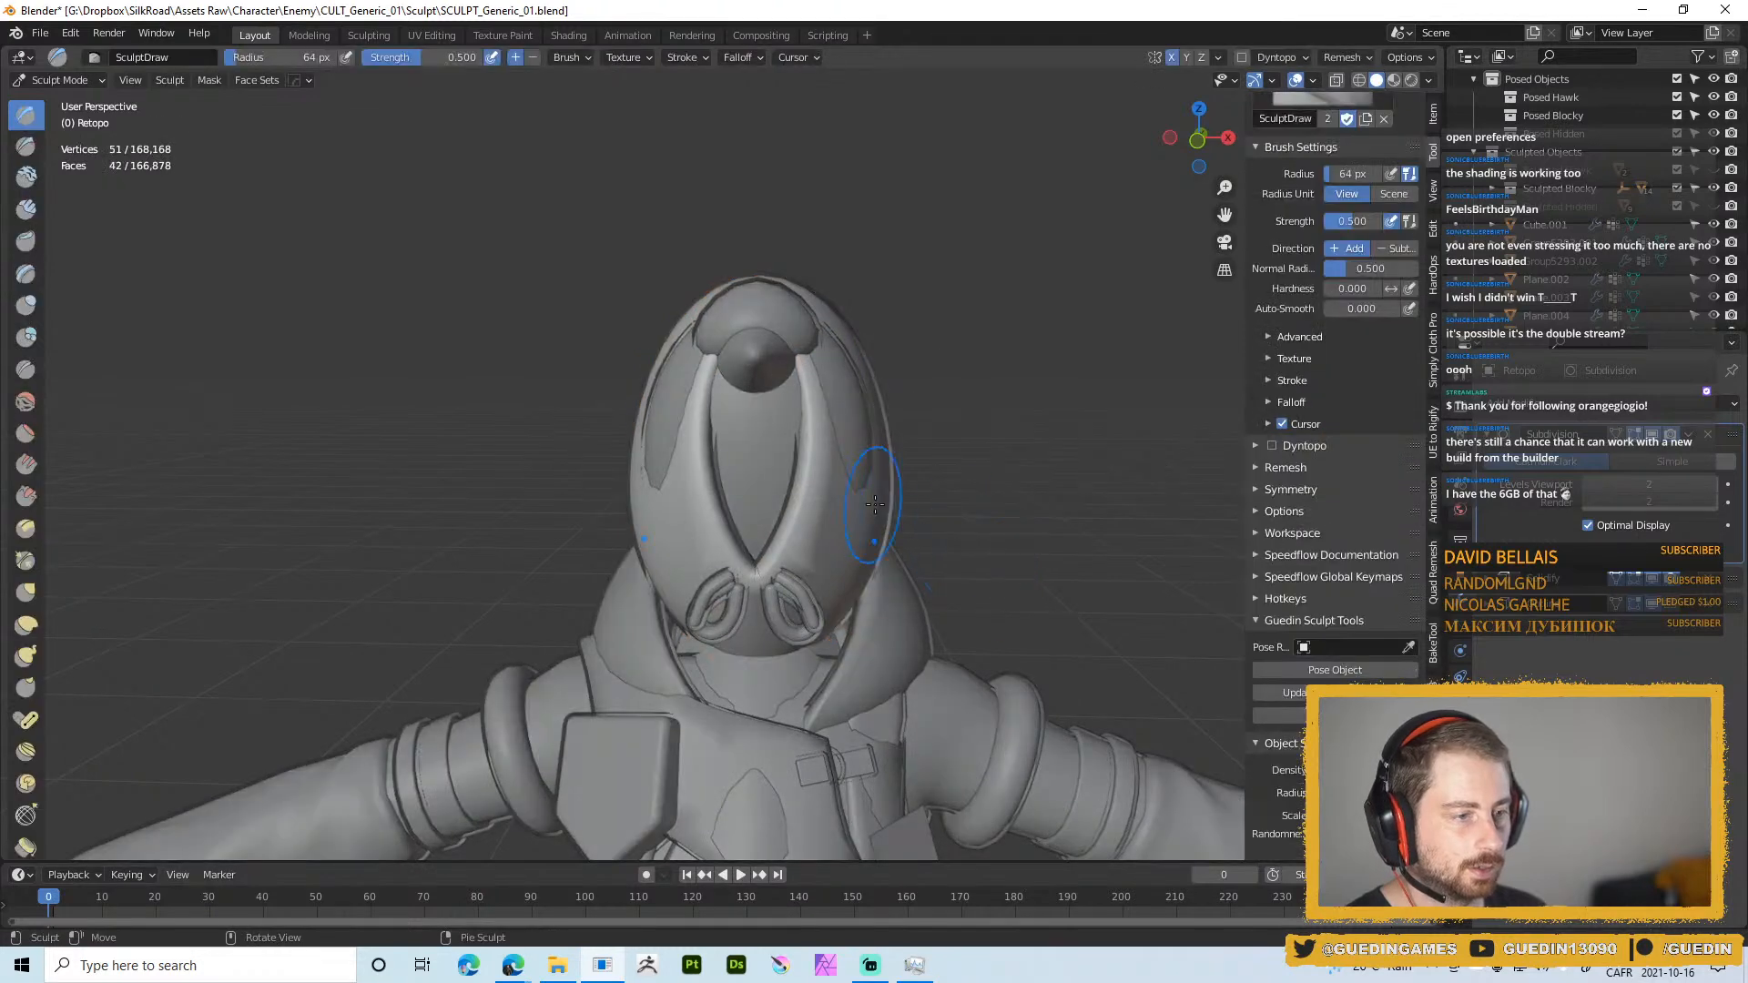
key(ctrl+Tab)
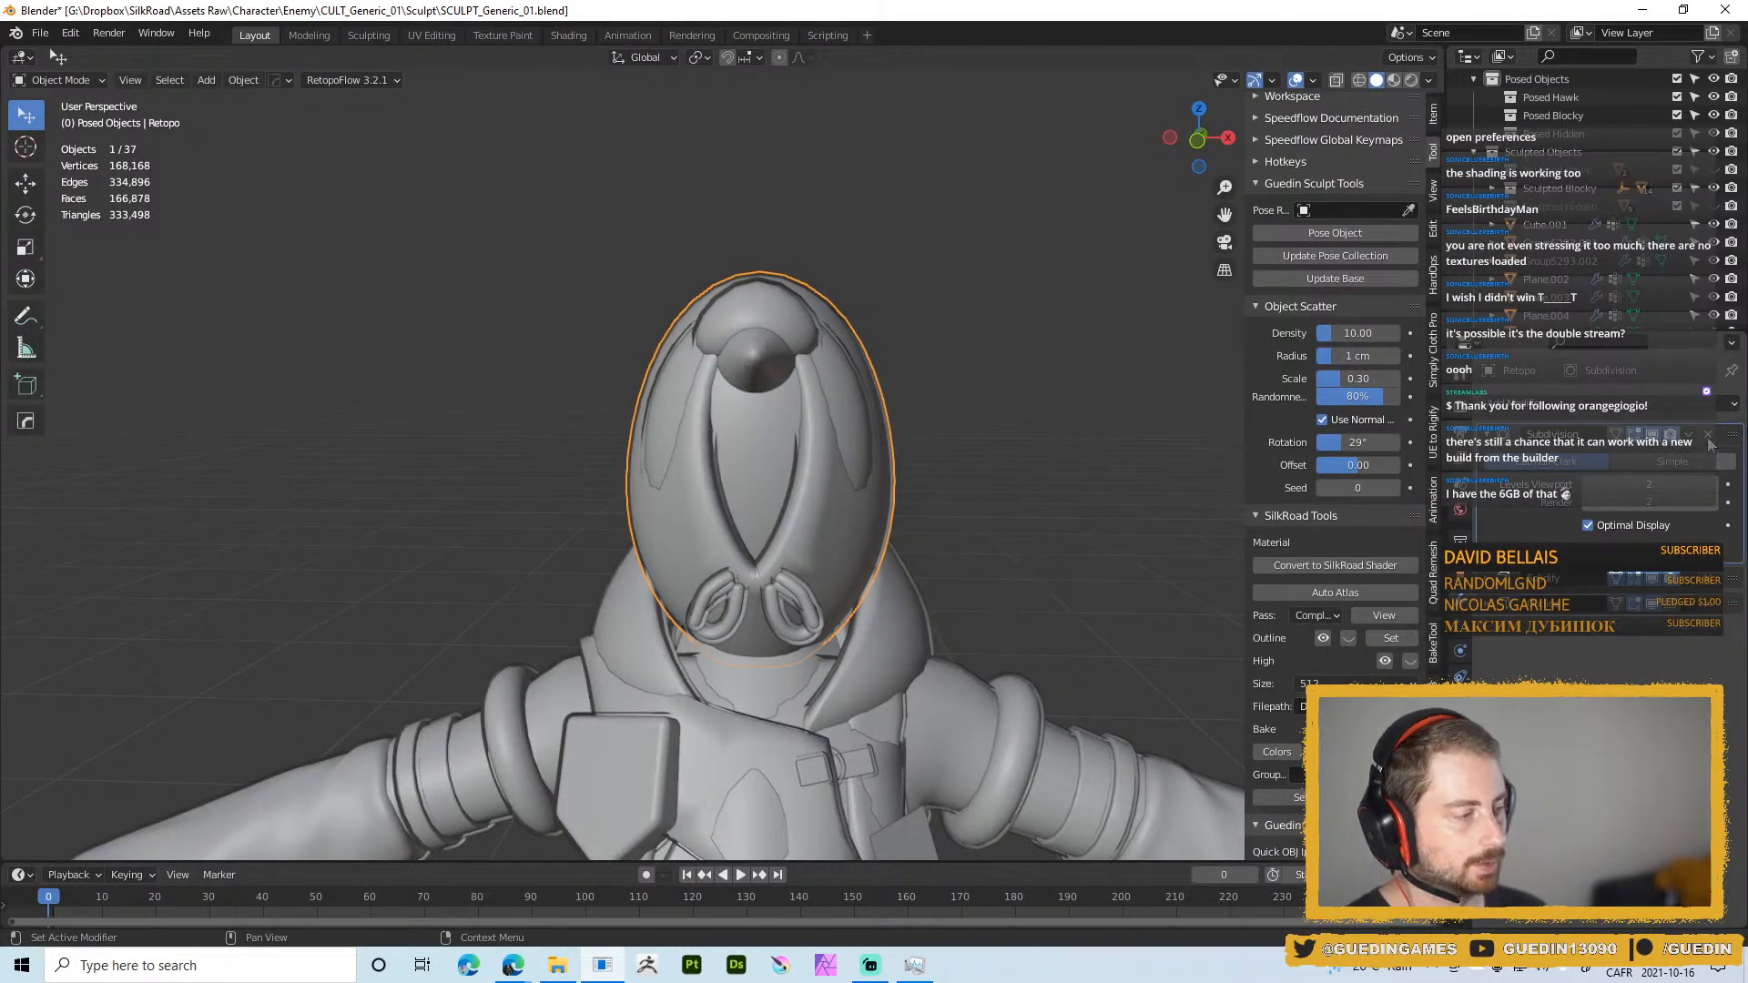
Remove the Subdivision modifier from the hood and enter Sculpt Mode on the unsubdivided mesh
click(1708, 436)
click(1666, 408)
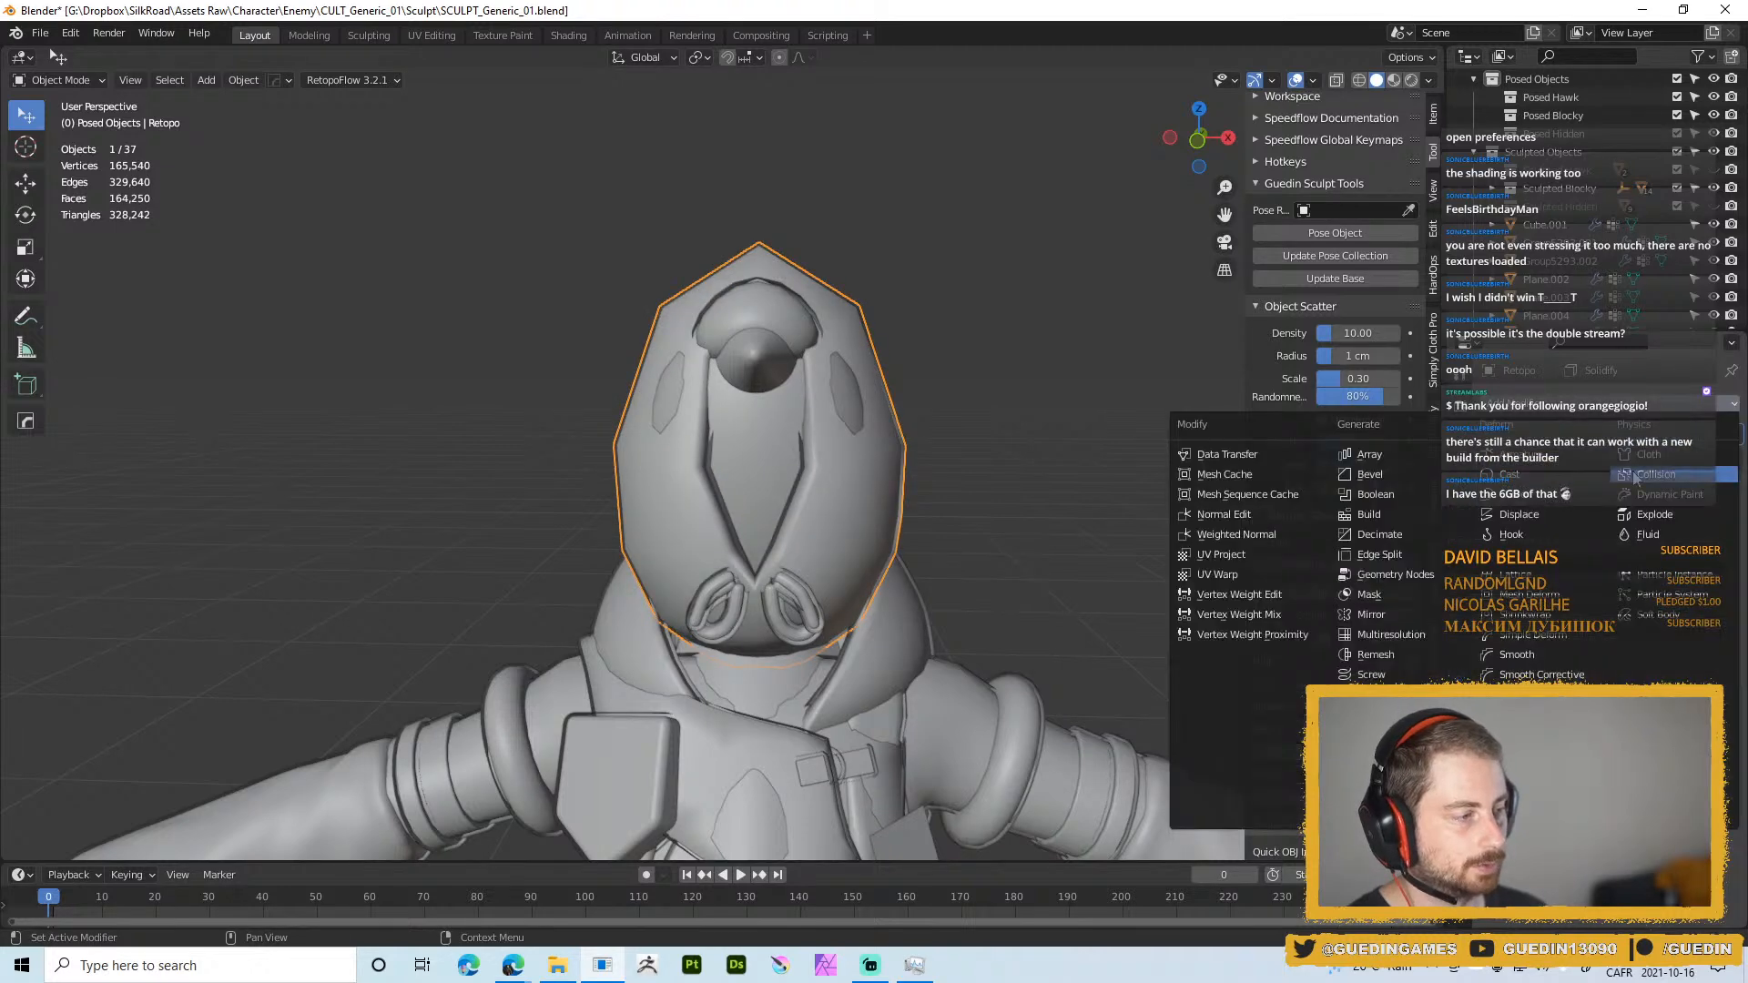
mouse_move(1029, 401)
middle_down()
mouse_move(1033, 332)
mouse_move(1035, 401)
middle_up()
click(1666, 408)
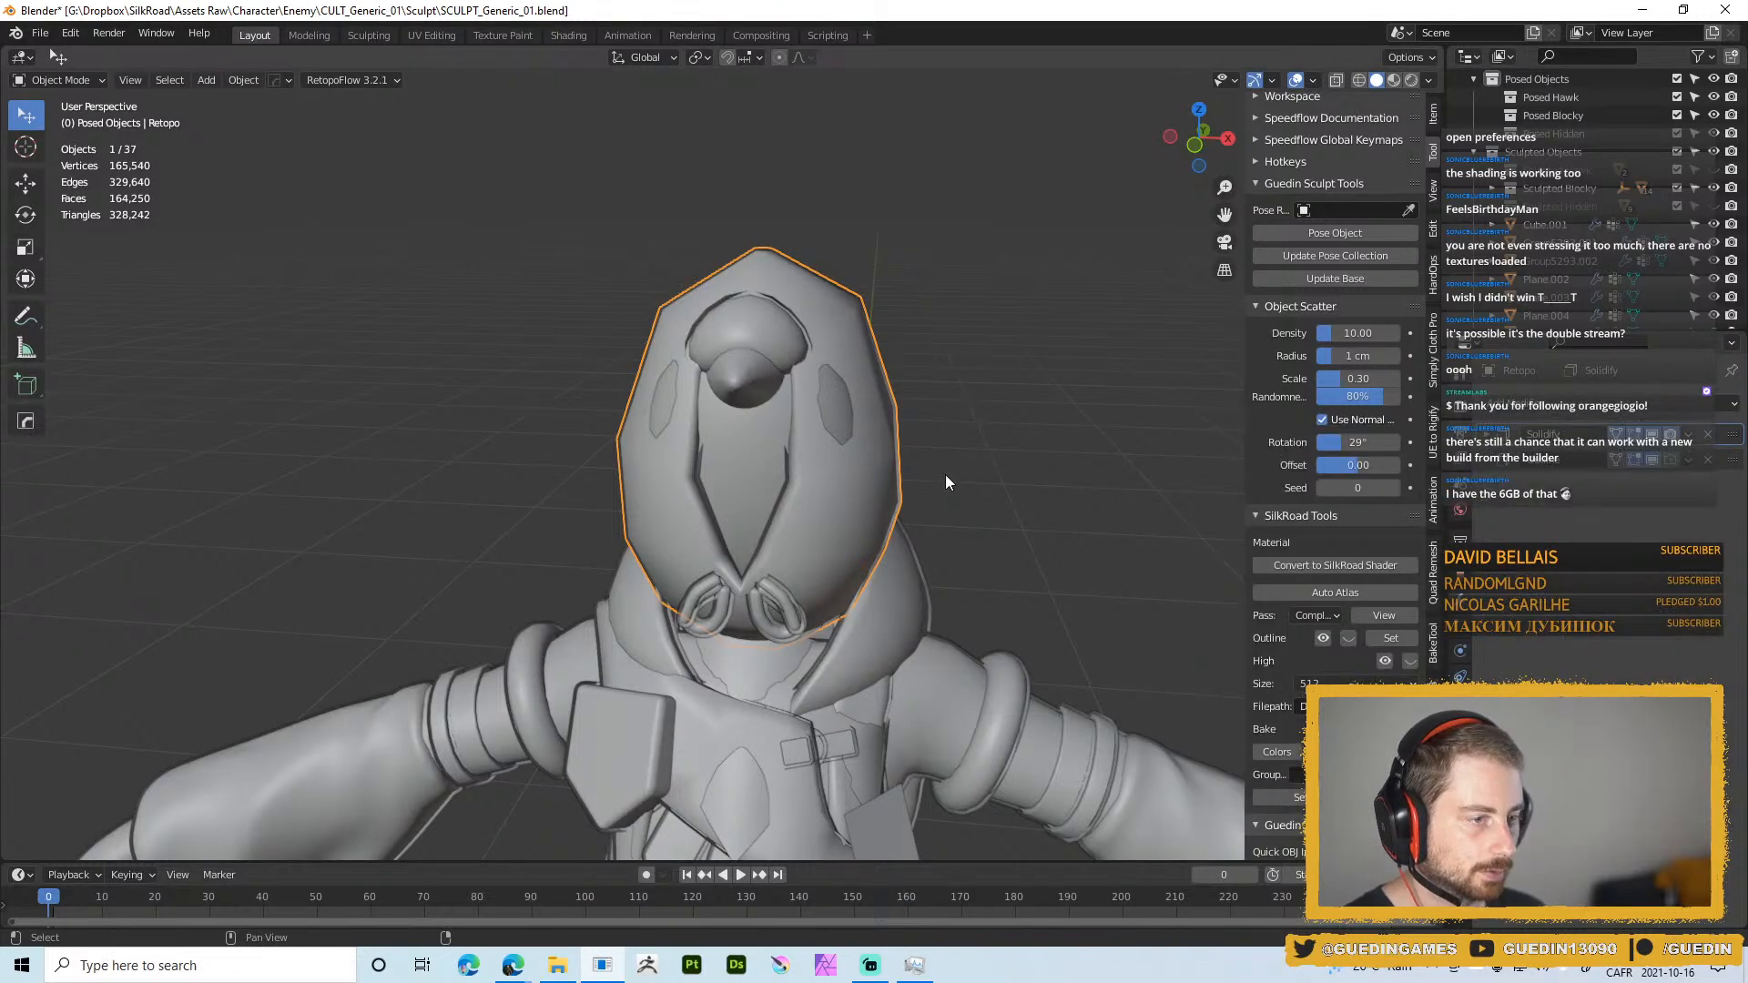
middle_drag(945, 473, 965, 381)
key(ctrl+Tab)
click(981, 495)
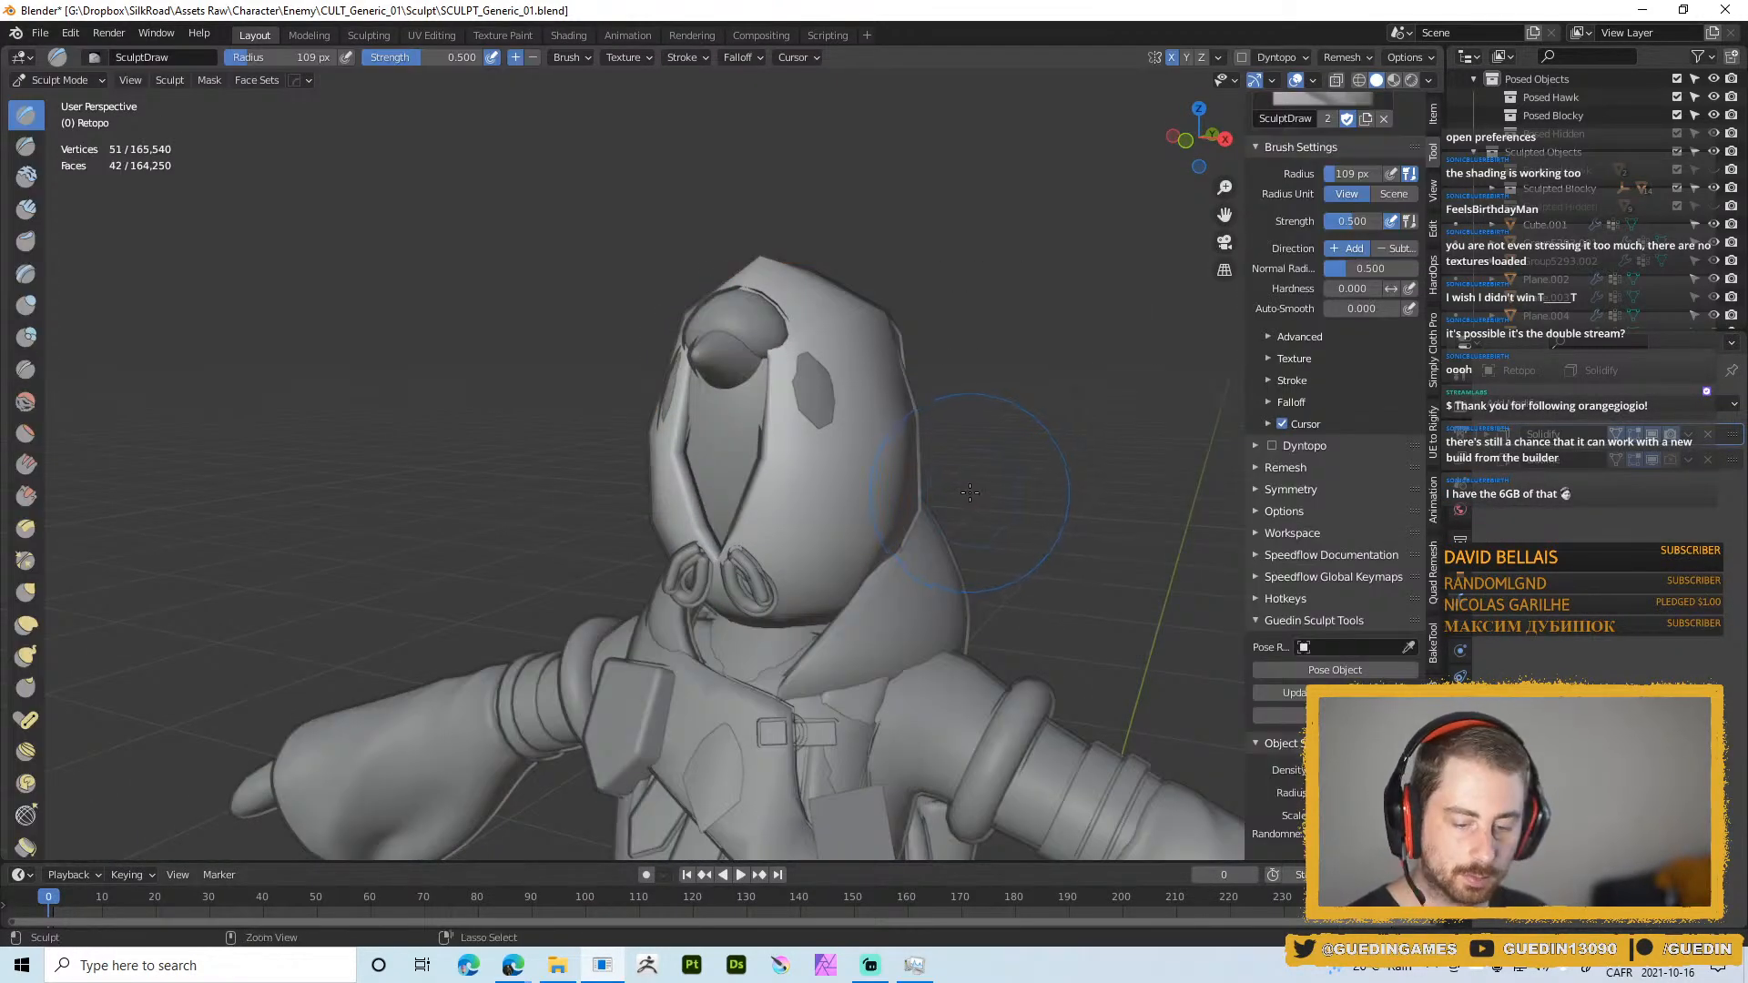
Try a level 2 Subdivision modifier on the hood from Sculpt Mode and check it in Object and Edit Mode
key(ctrl+2)
mouse_move(910, 455)
middle_down()
mouse_move(760, 478)
mouse_move(903, 460)
middle_up()
key(ctrl+z)
key(ctrl+z)
key(ctrl+2)
key(ctrl+Tab)
key(ctrl+Tab)
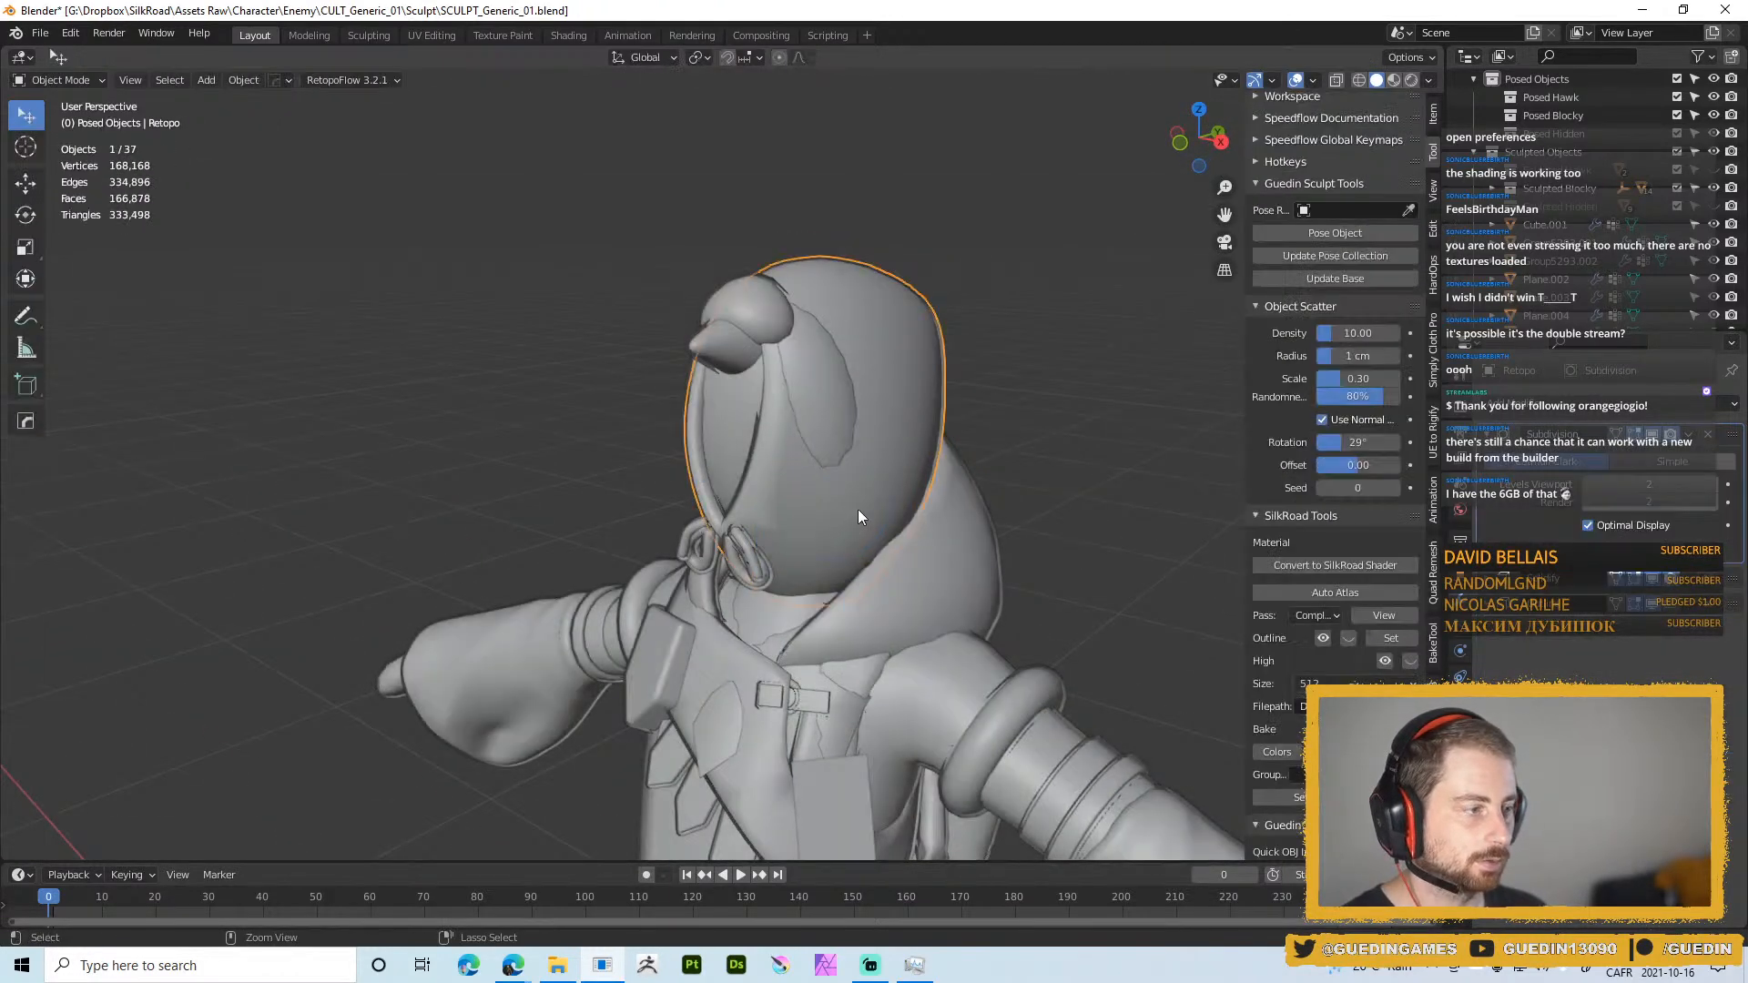
key(Tab)
key(Tab)
Undo the Subdivision modifier tests on the hood back to the Multires modifier
key(ctrl+z)
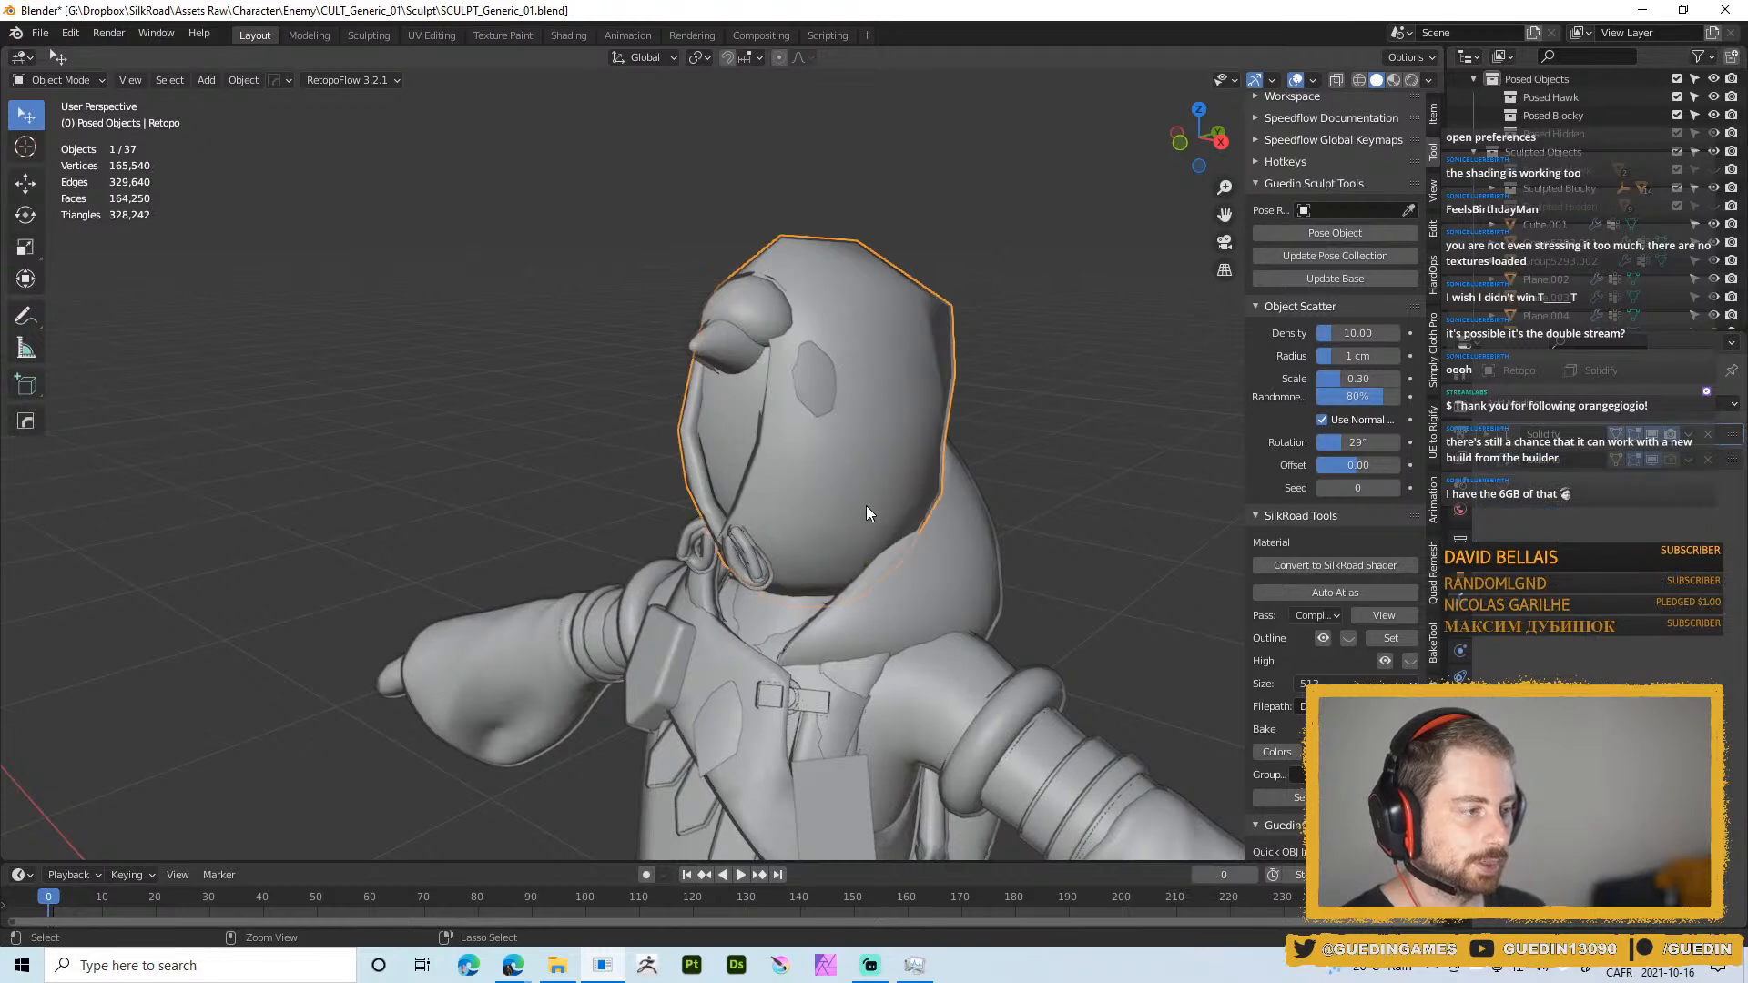
key(ctrl+z)
middle_drag(872, 472, 900, 450)
Enter Sculpt Mode on the hood with its Multires modifier and set the Draw brush radius to 45 px
key(ctrl+Tab)
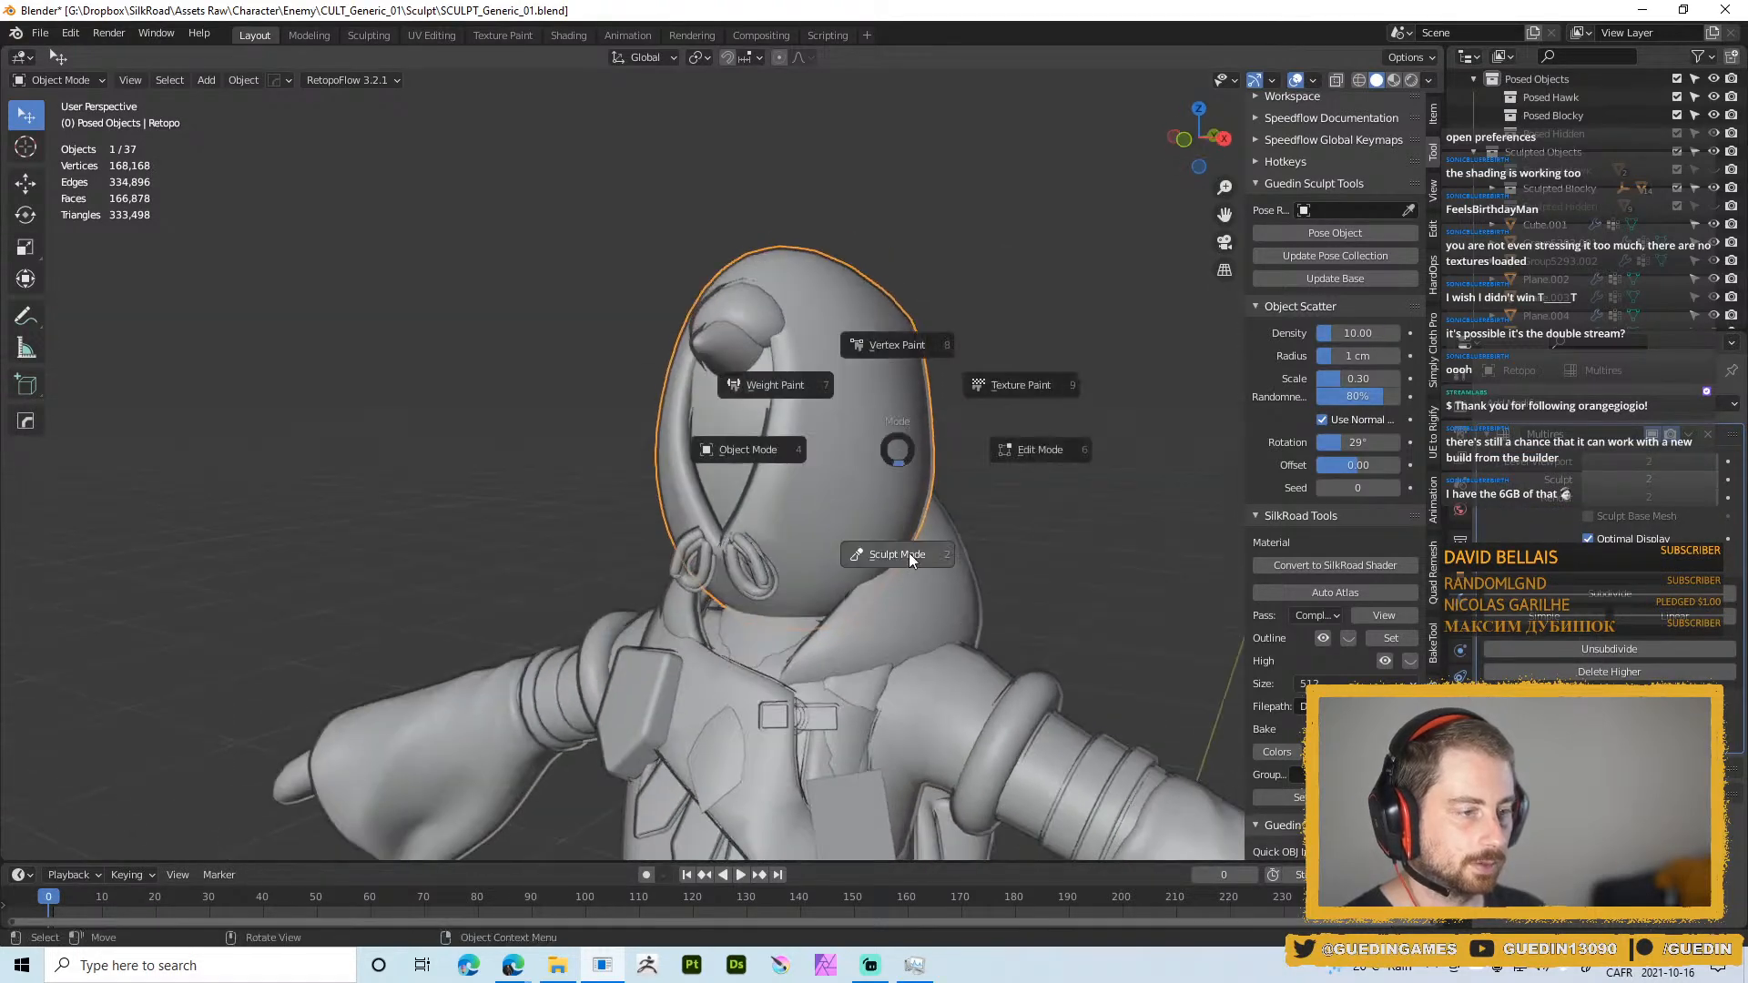
click(907, 552)
middle_drag(795, 536, 890, 479)
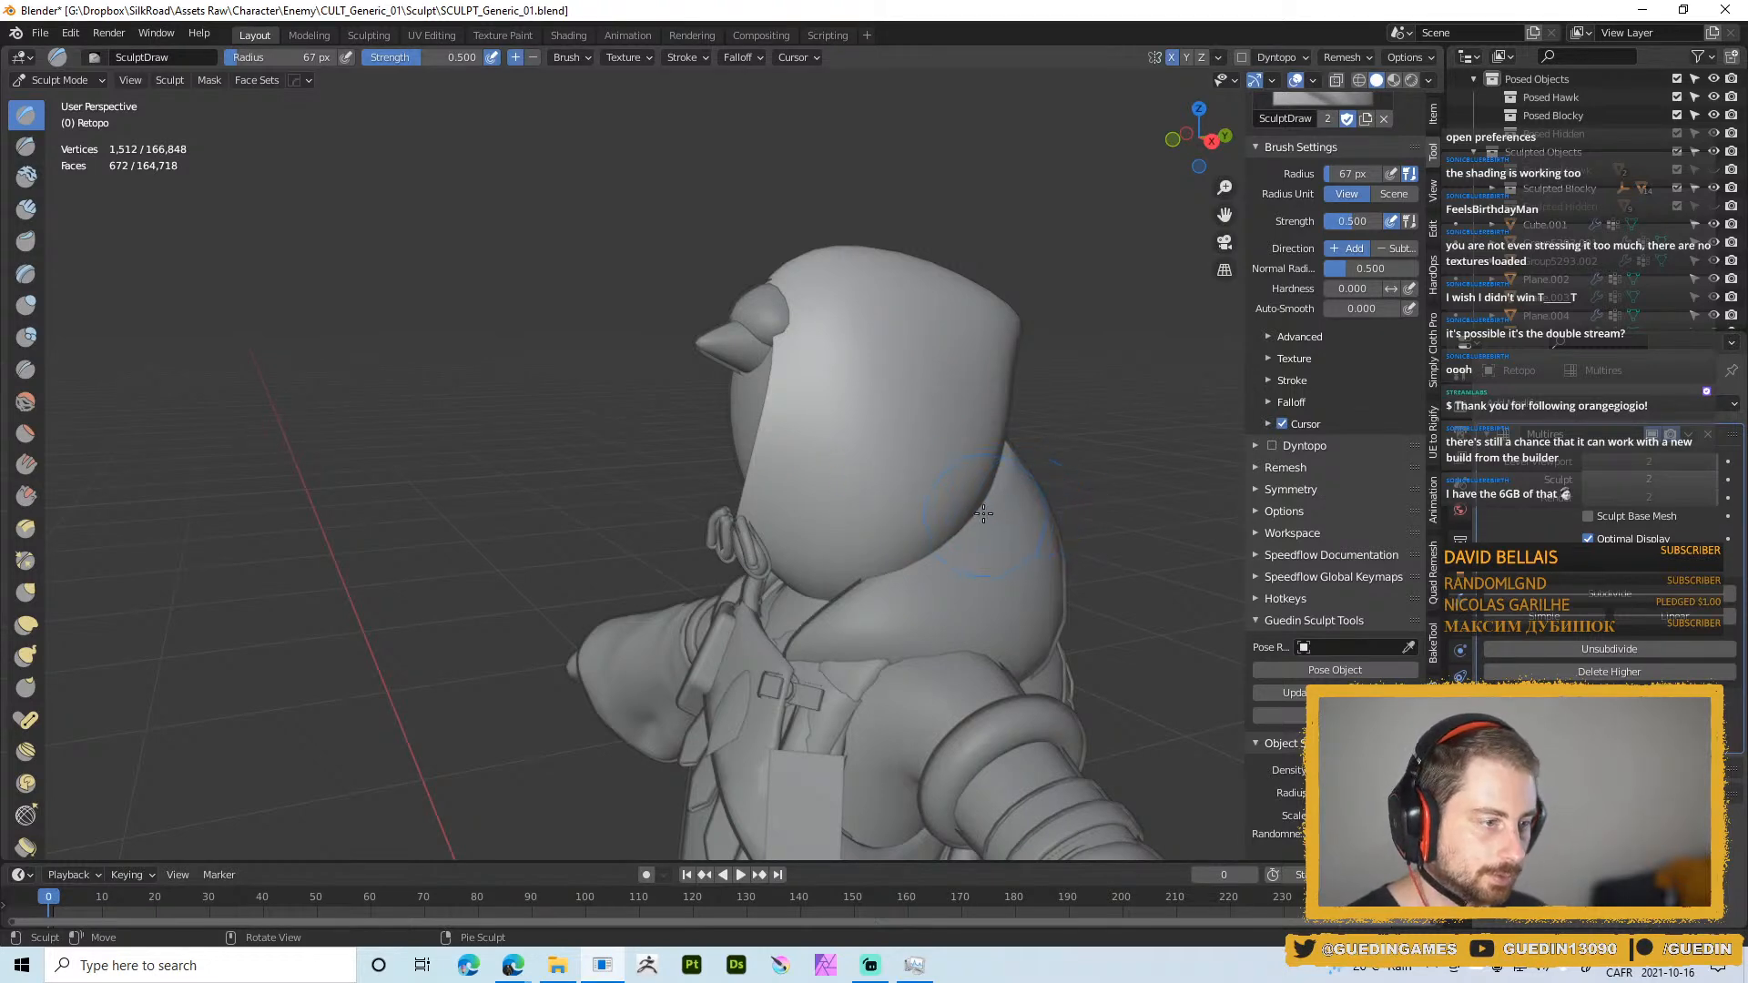
mouse_move(984, 513)
middle_down()
mouse_move(901, 491)
mouse_move(990, 565)
mouse_move(944, 449)
middle_up()
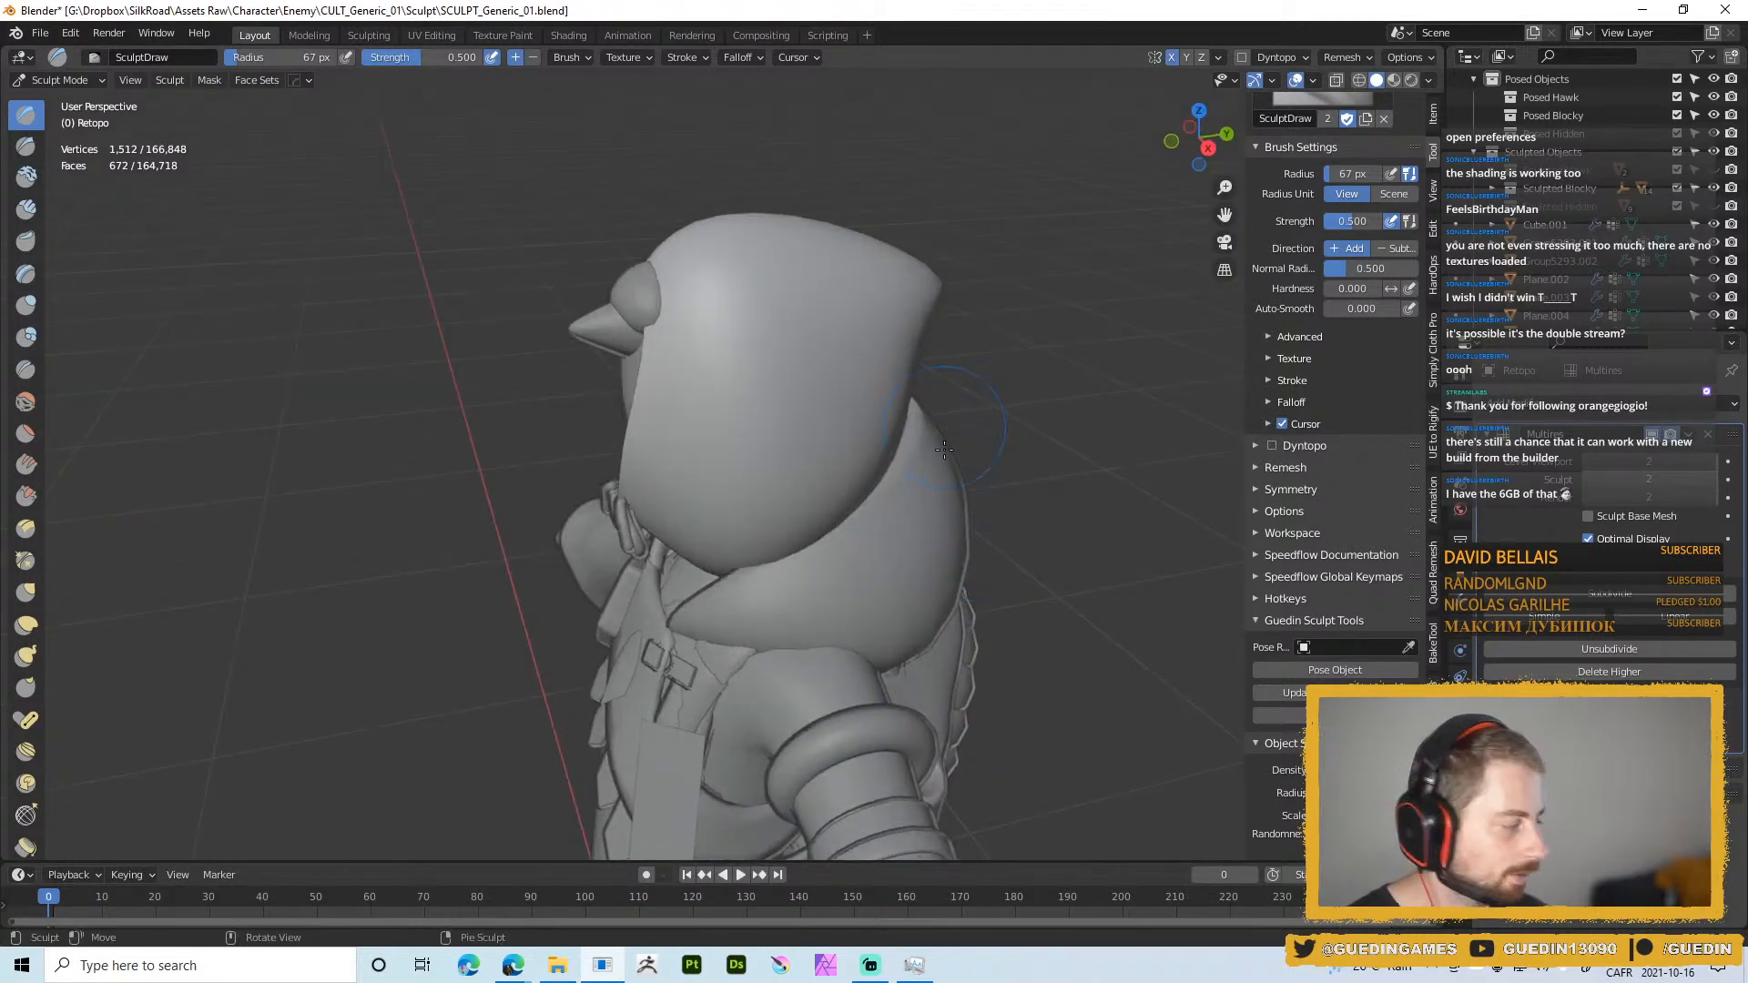
key(f)
click(887, 557)
middle_drag(888, 546, 872, 487)
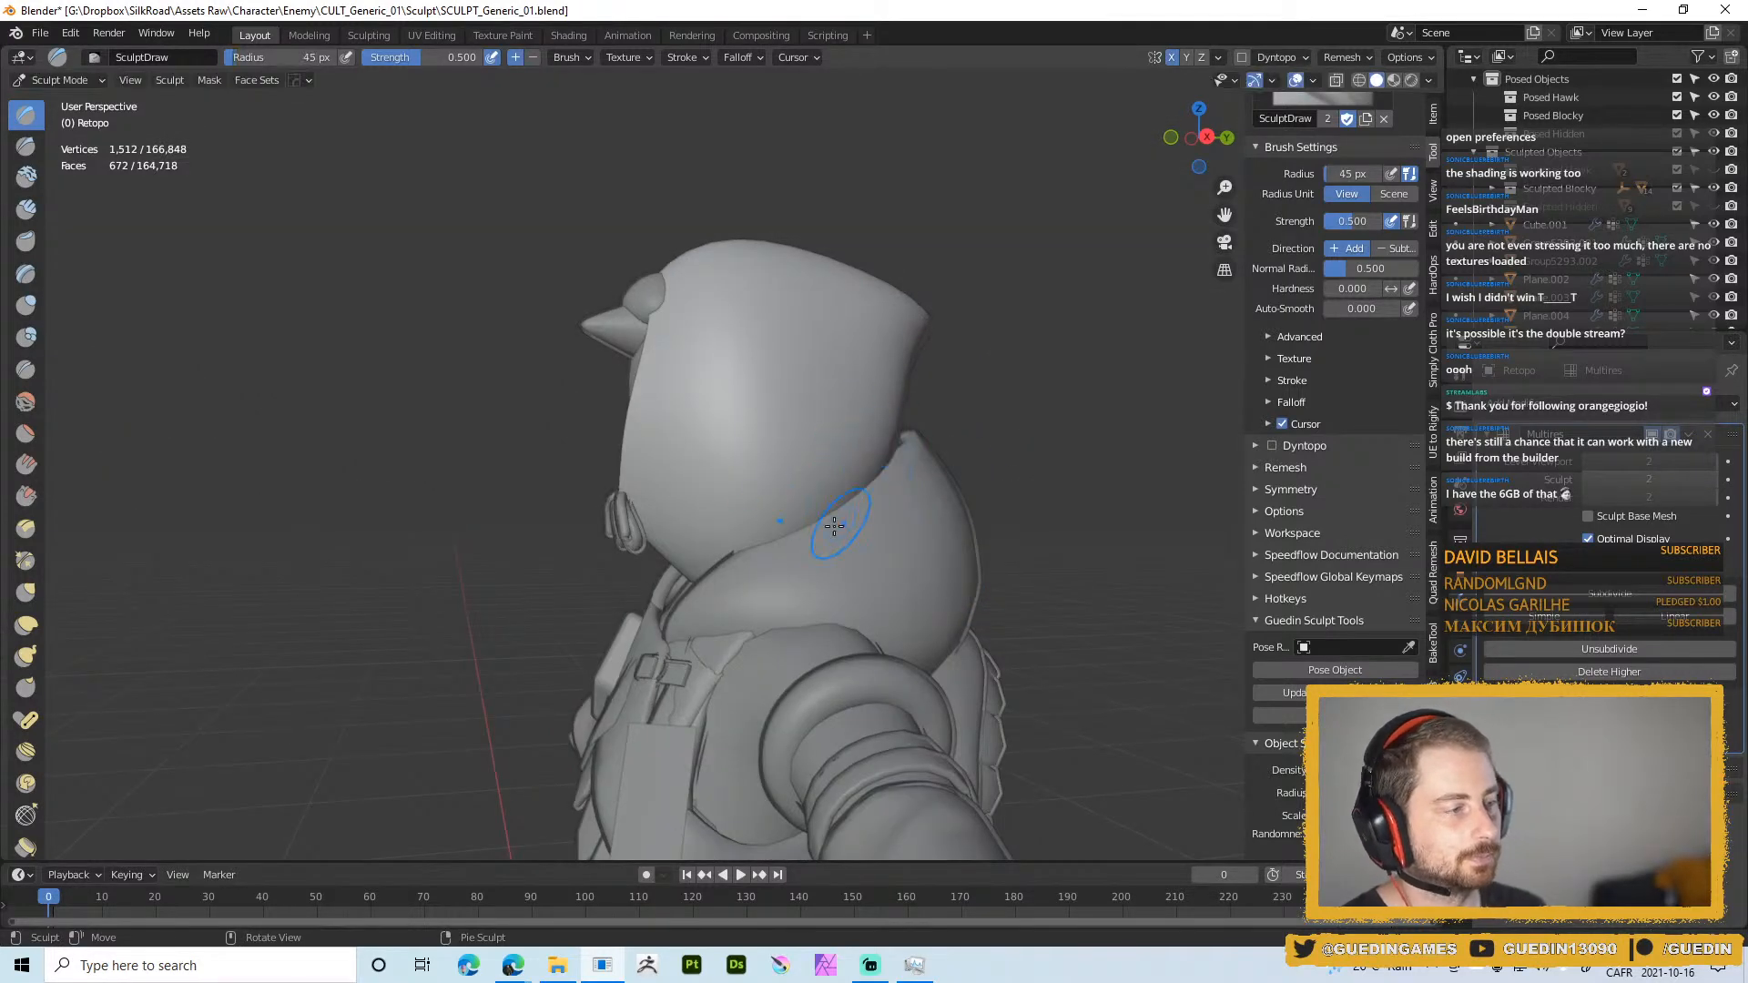
Subdivide the hood's Multires modifier once more with Catmull-Clark and set the brush radius to 30 px
key(ctrl+d)
mouse_move(826, 521)
middle_down()
mouse_move(827, 468)
mouse_move(854, 496)
middle_up()
key(f)
click(824, 496)
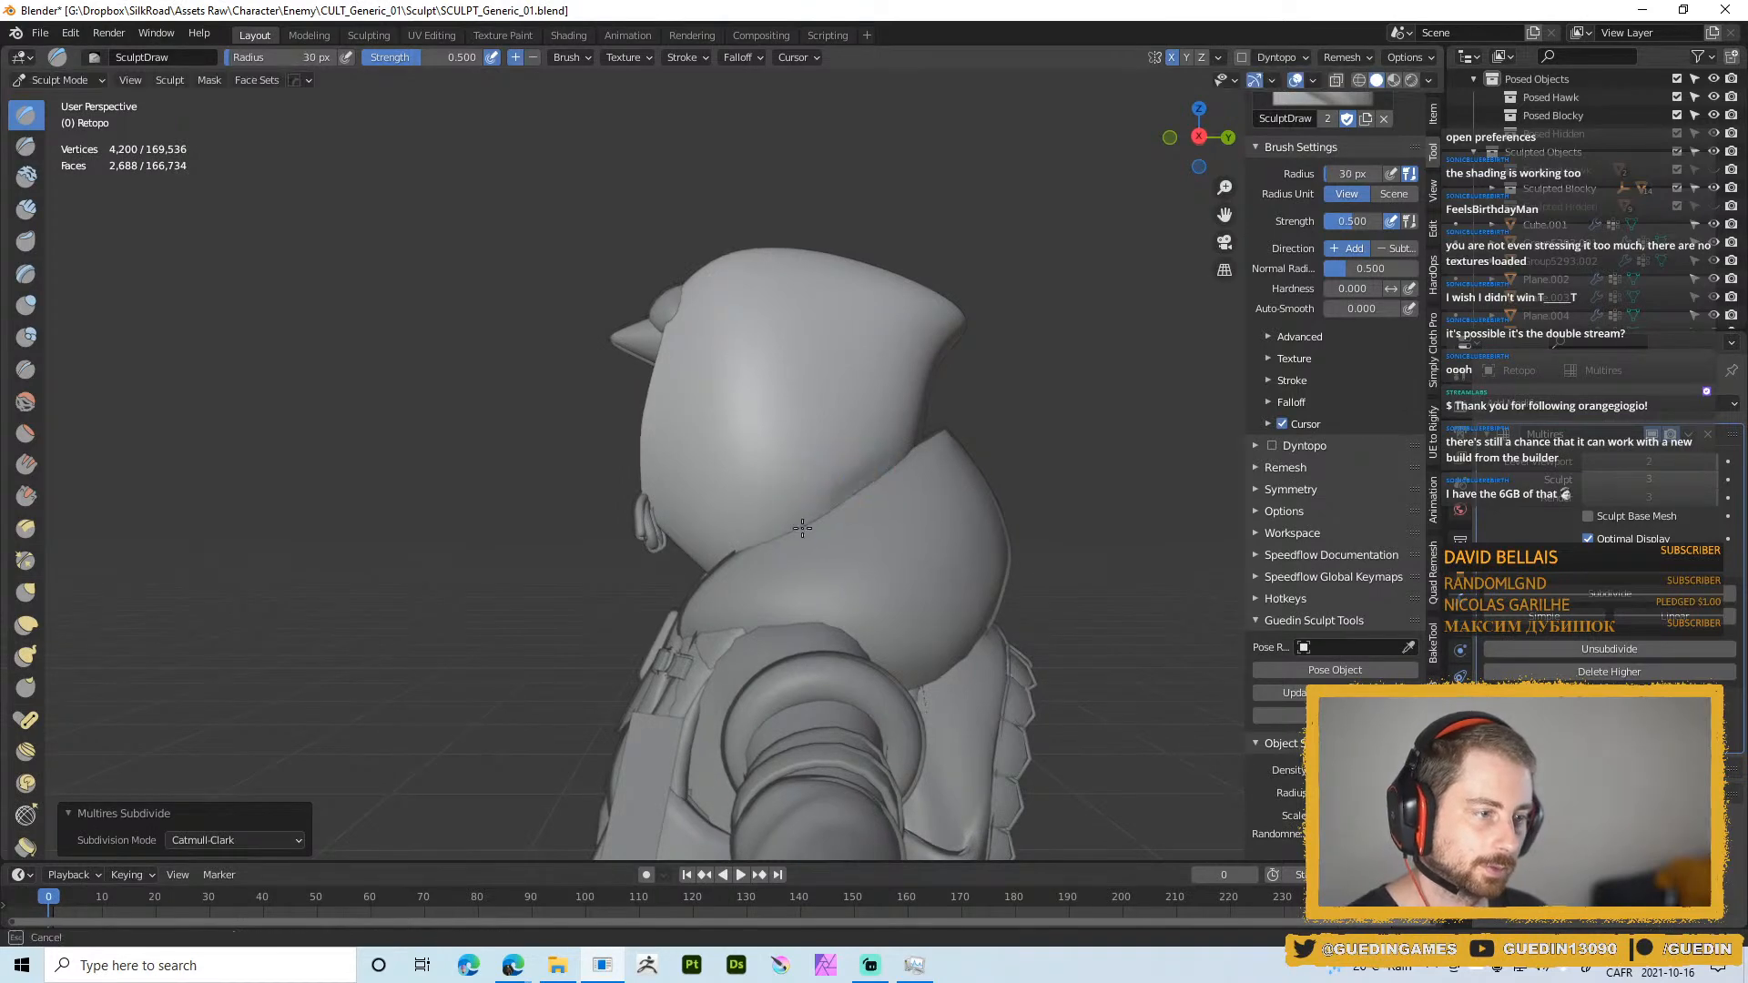
Sculpt Draw brush strokes along the lower edge and rear side of the hood, enlarging the radius to 42 px
mouse_move(802, 526)
middle_down()
mouse_move(707, 547)
mouse_move(885, 431)
mouse_move(837, 414)
mouse_move(690, 497)
middle_up()
drag(629, 536, 761, 382)
middle_drag(745, 483, 709, 476)
key(f)
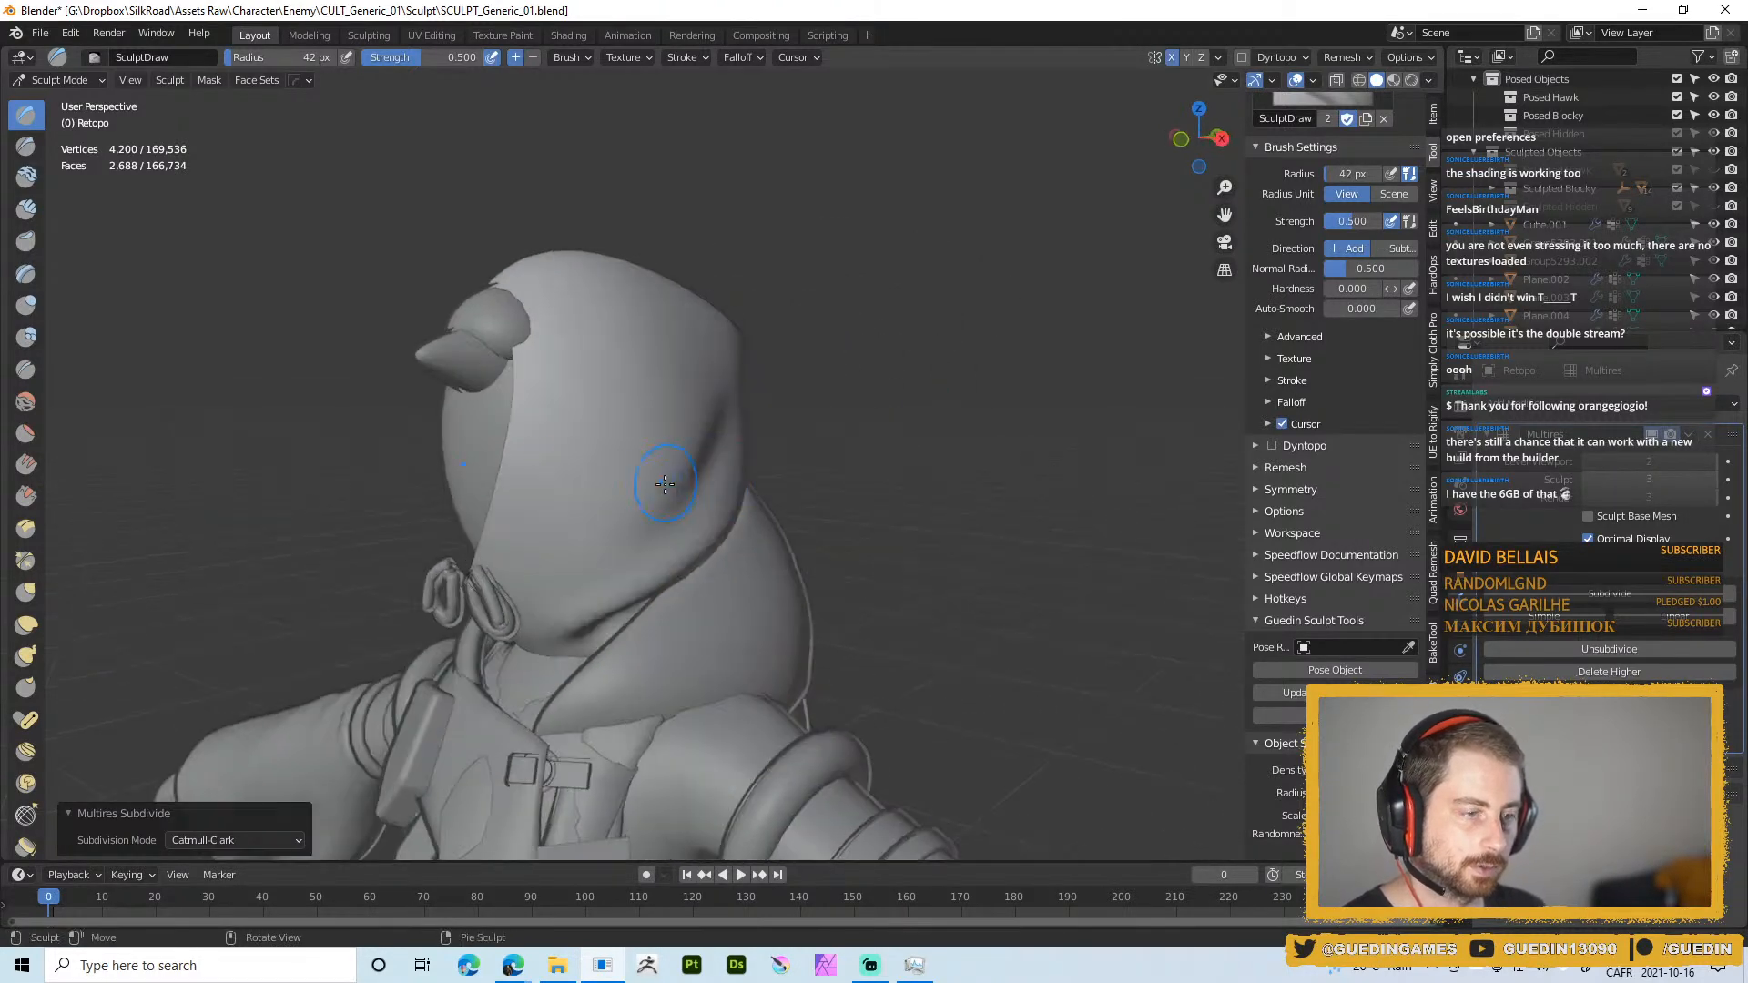
click(726, 474)
drag(720, 416, 660, 491)
ctrl+drag(732, 439, 721, 439)
Smooth the side of the hood using the Smooth brush at strength 0.297 with a radius of 59 px
key(shift+s)
key(shift+f)
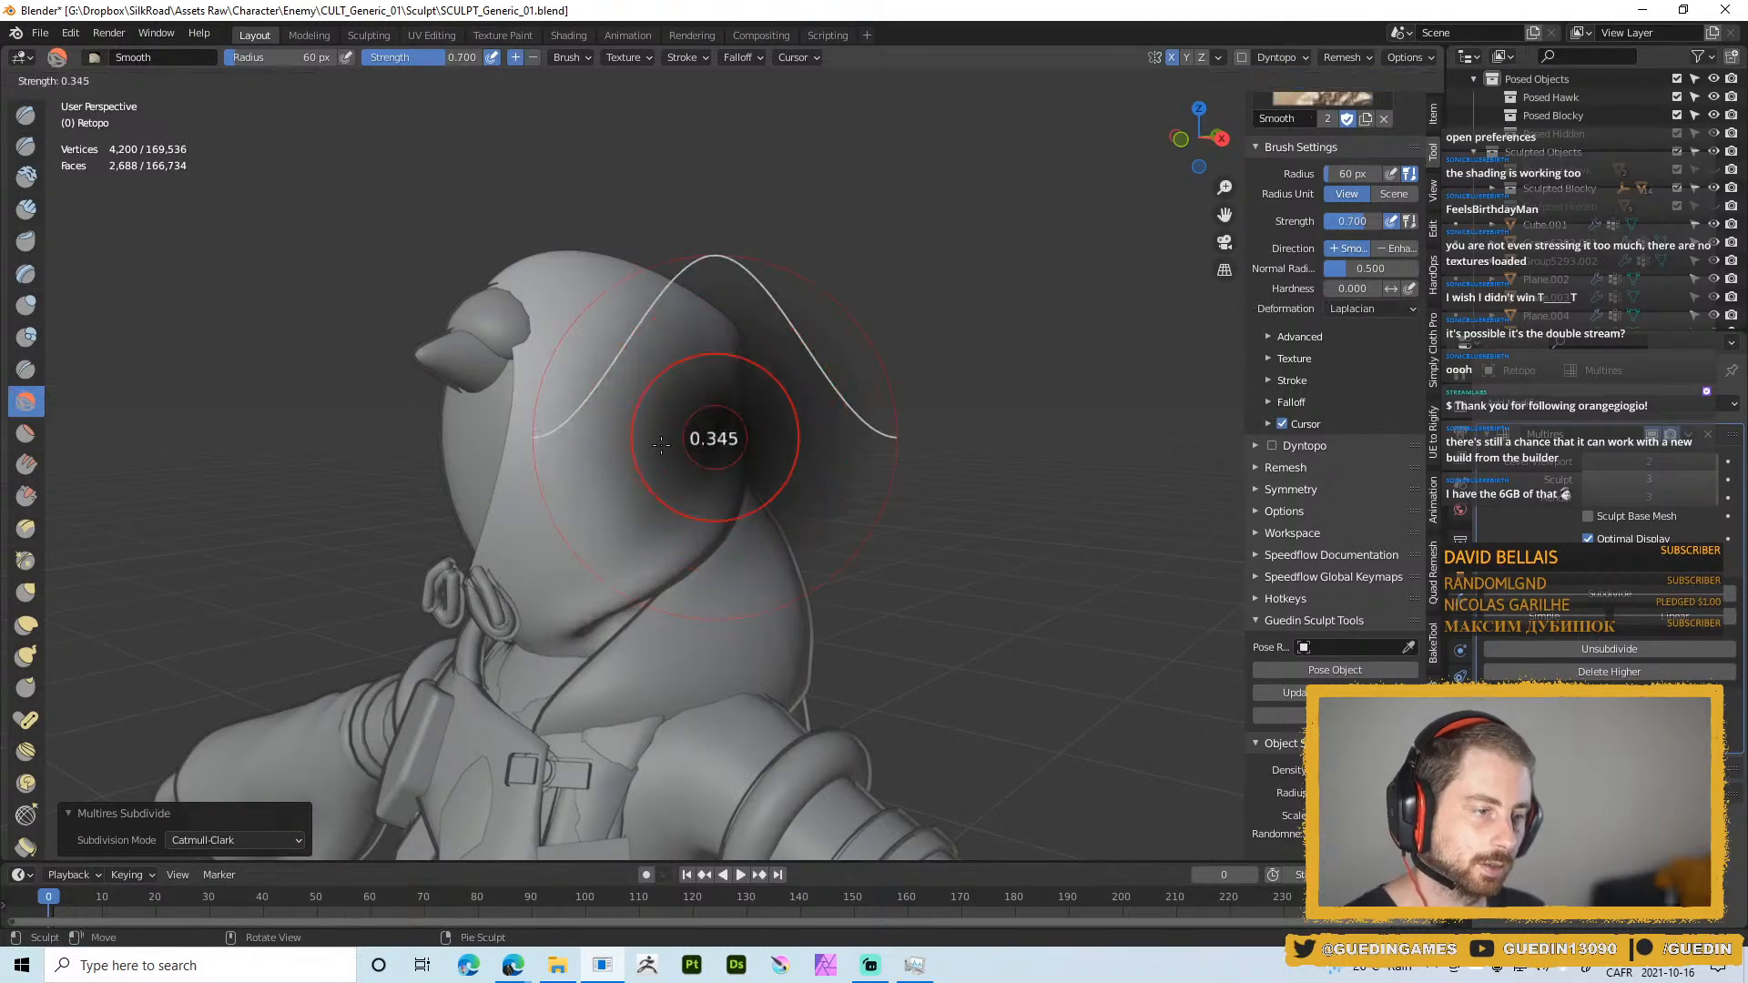
click(772, 445)
key(f)
click(653, 519)
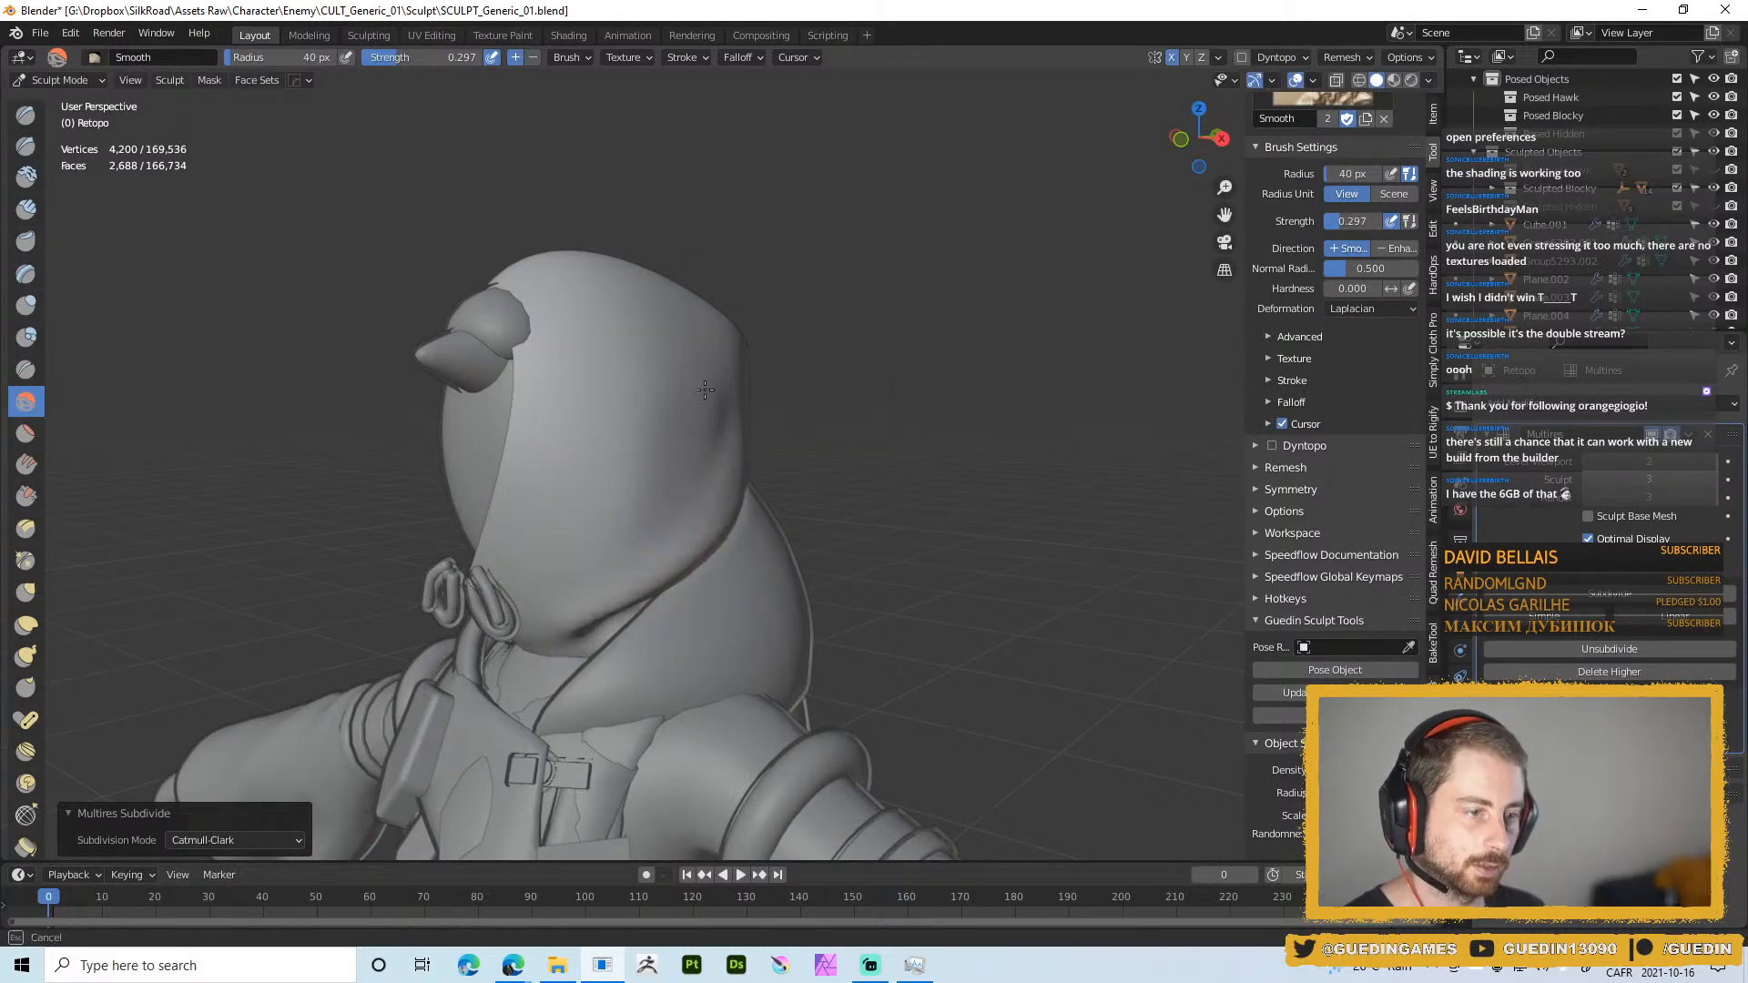
middle_drag(721, 457, 675, 454)
key(f)
click(636, 453)
drag(639, 451, 674, 448)
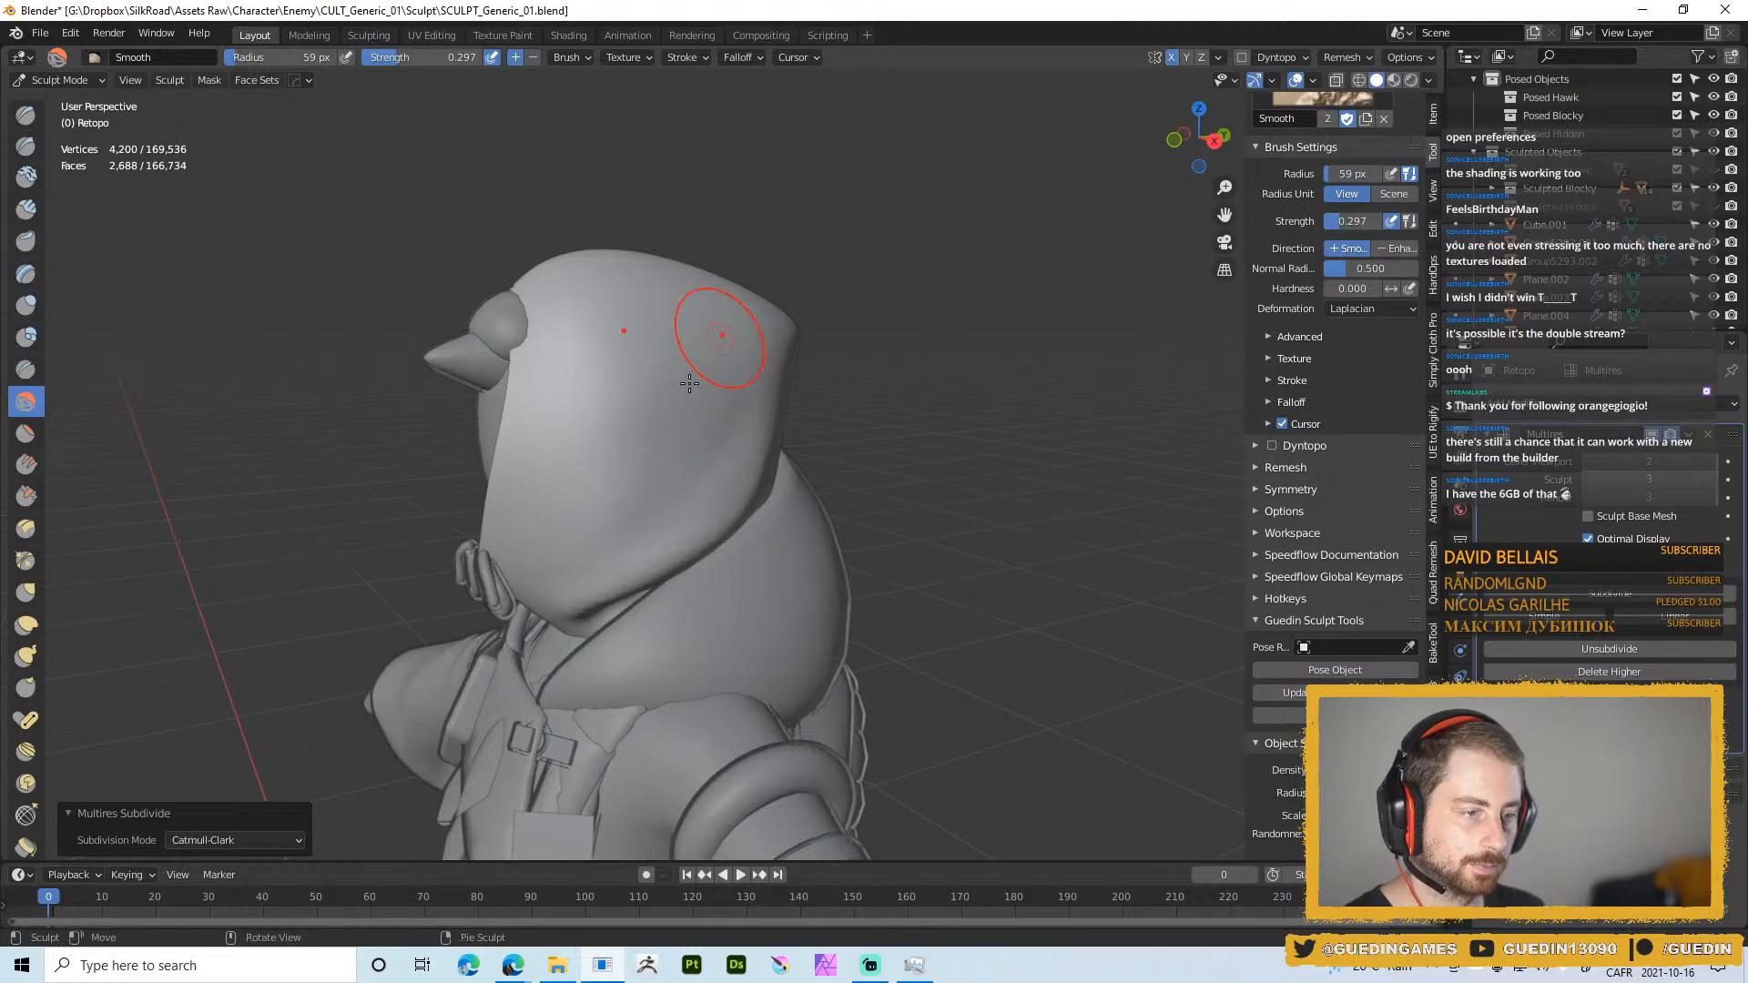
Reduce the Smooth brush radius to 21 px for the front of the hood around the neck
middle_drag(455, 473, 558, 488)
key(f)
click(542, 519)
mouse_move(548, 628)
middle_down()
mouse_move(546, 555)
mouse_move(550, 651)
middle_up()
scroll(554, 458, down, 3)
middle_drag(553, 458, 579, 582)
key(f)
click(571, 596)
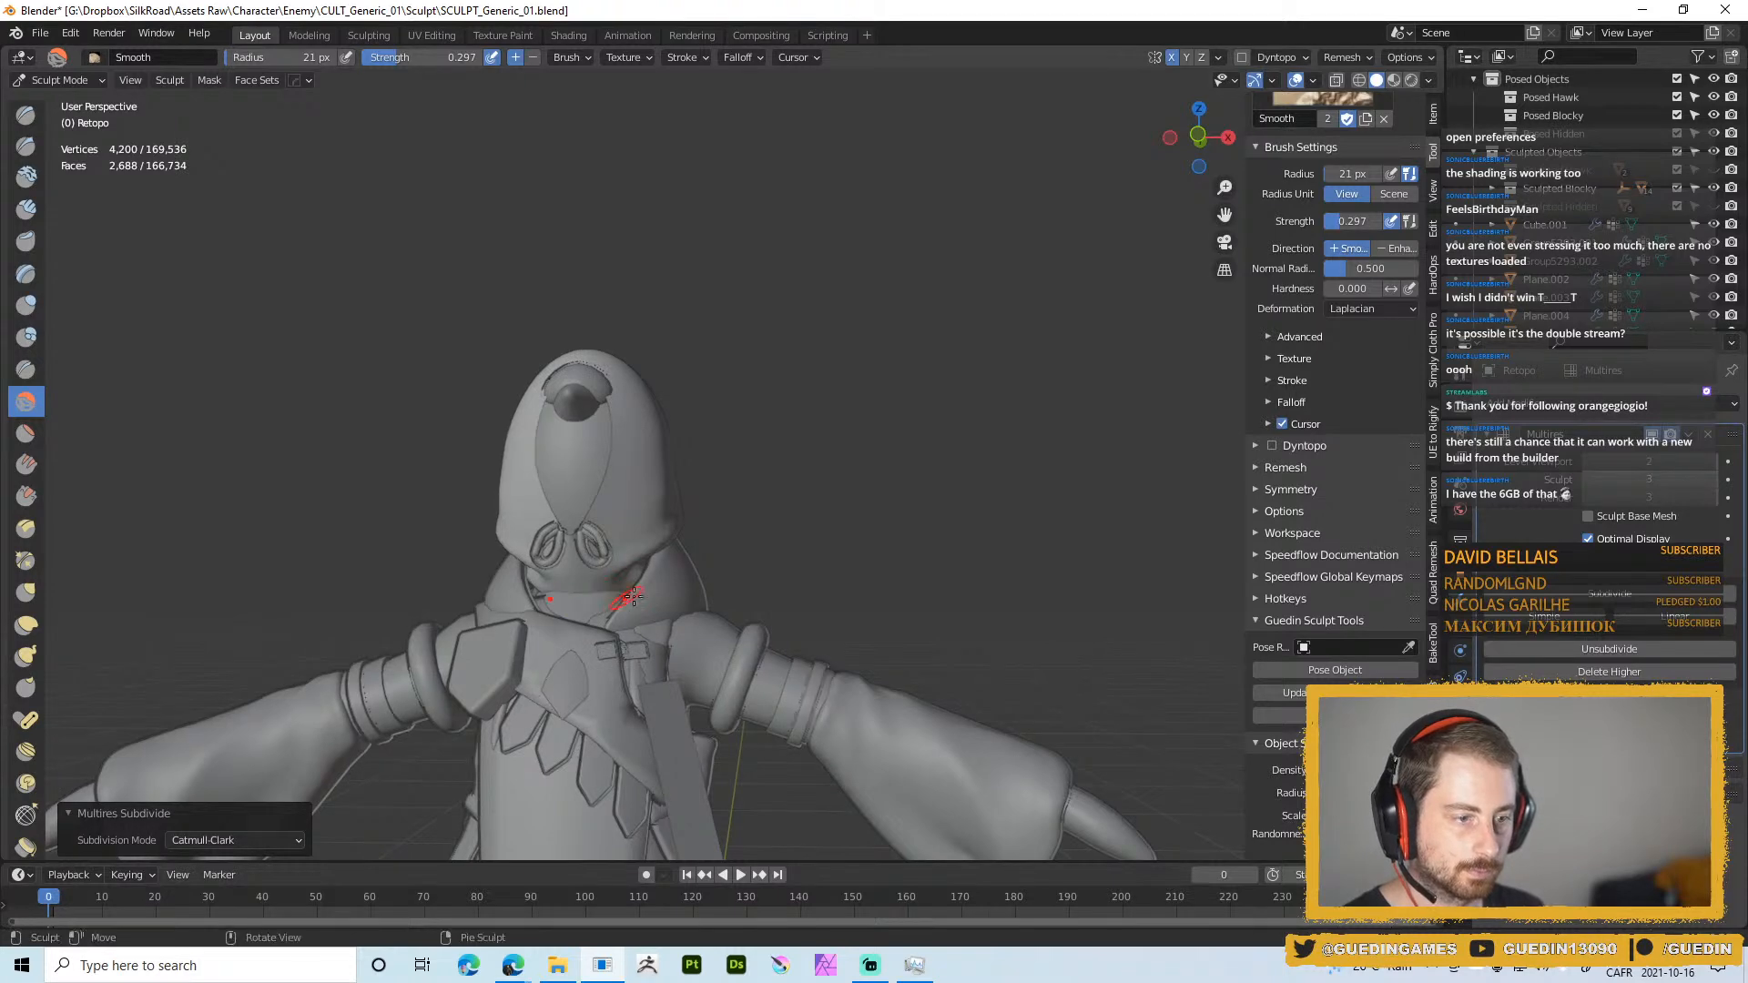
Add a Sculpt Draw stroke on the front of the hood's lower edge around the neck
scroll(628, 601, up, 2)
key(x)
shift+middle_drag(574, 619, 655, 442)
scroll(642, 451, up, 3)
key(f)
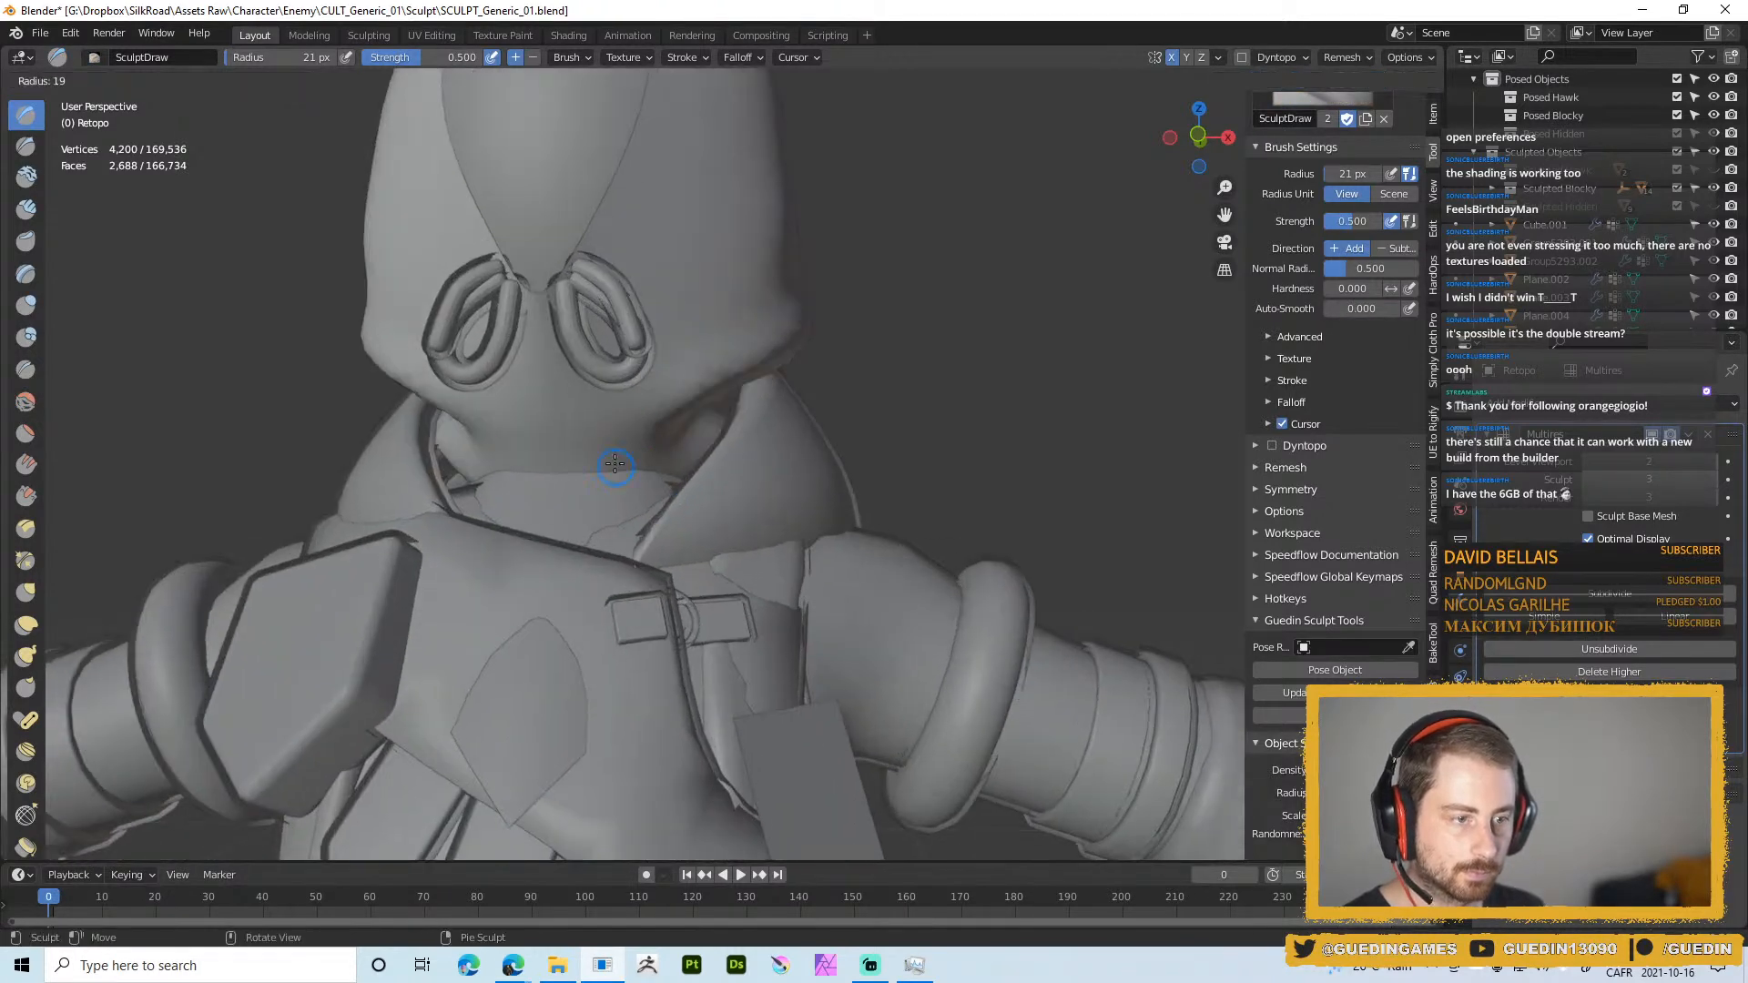
click(629, 465)
mouse_move(593, 464)
mouse_down()
mouse_move(705, 456)
mouse_move(597, 462)
mouse_move(614, 483)
mouse_move(678, 462)
mouse_move(595, 486)
mouse_up()
Build up the lower front side of the hood with Sculpt Draw, enlarging the brush radius to 41 px
key(f)
click(663, 461)
scroll(612, 306, down, 2)
middle_drag(613, 306, 554, 309)
key(f)
click(697, 440)
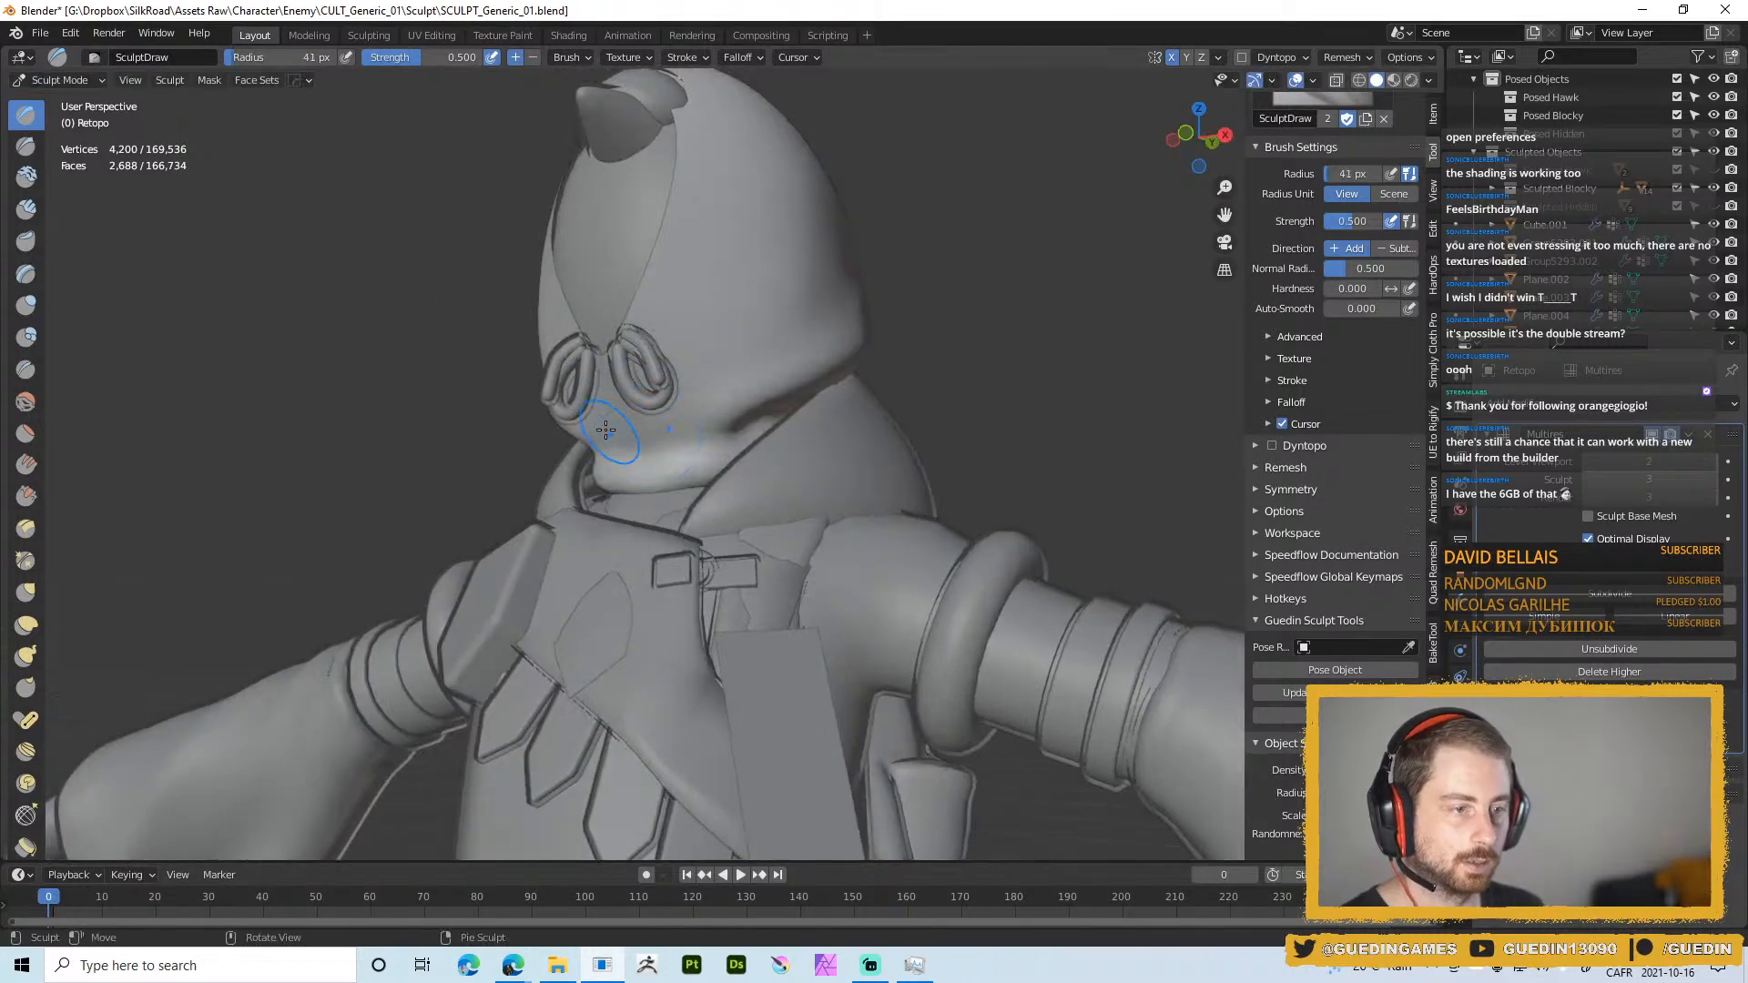
Sculpt folds on the front side of the hood with Sculpt Draw radii of 19 px and 27 px
middle_drag(605, 429, 678, 446)
key(f)
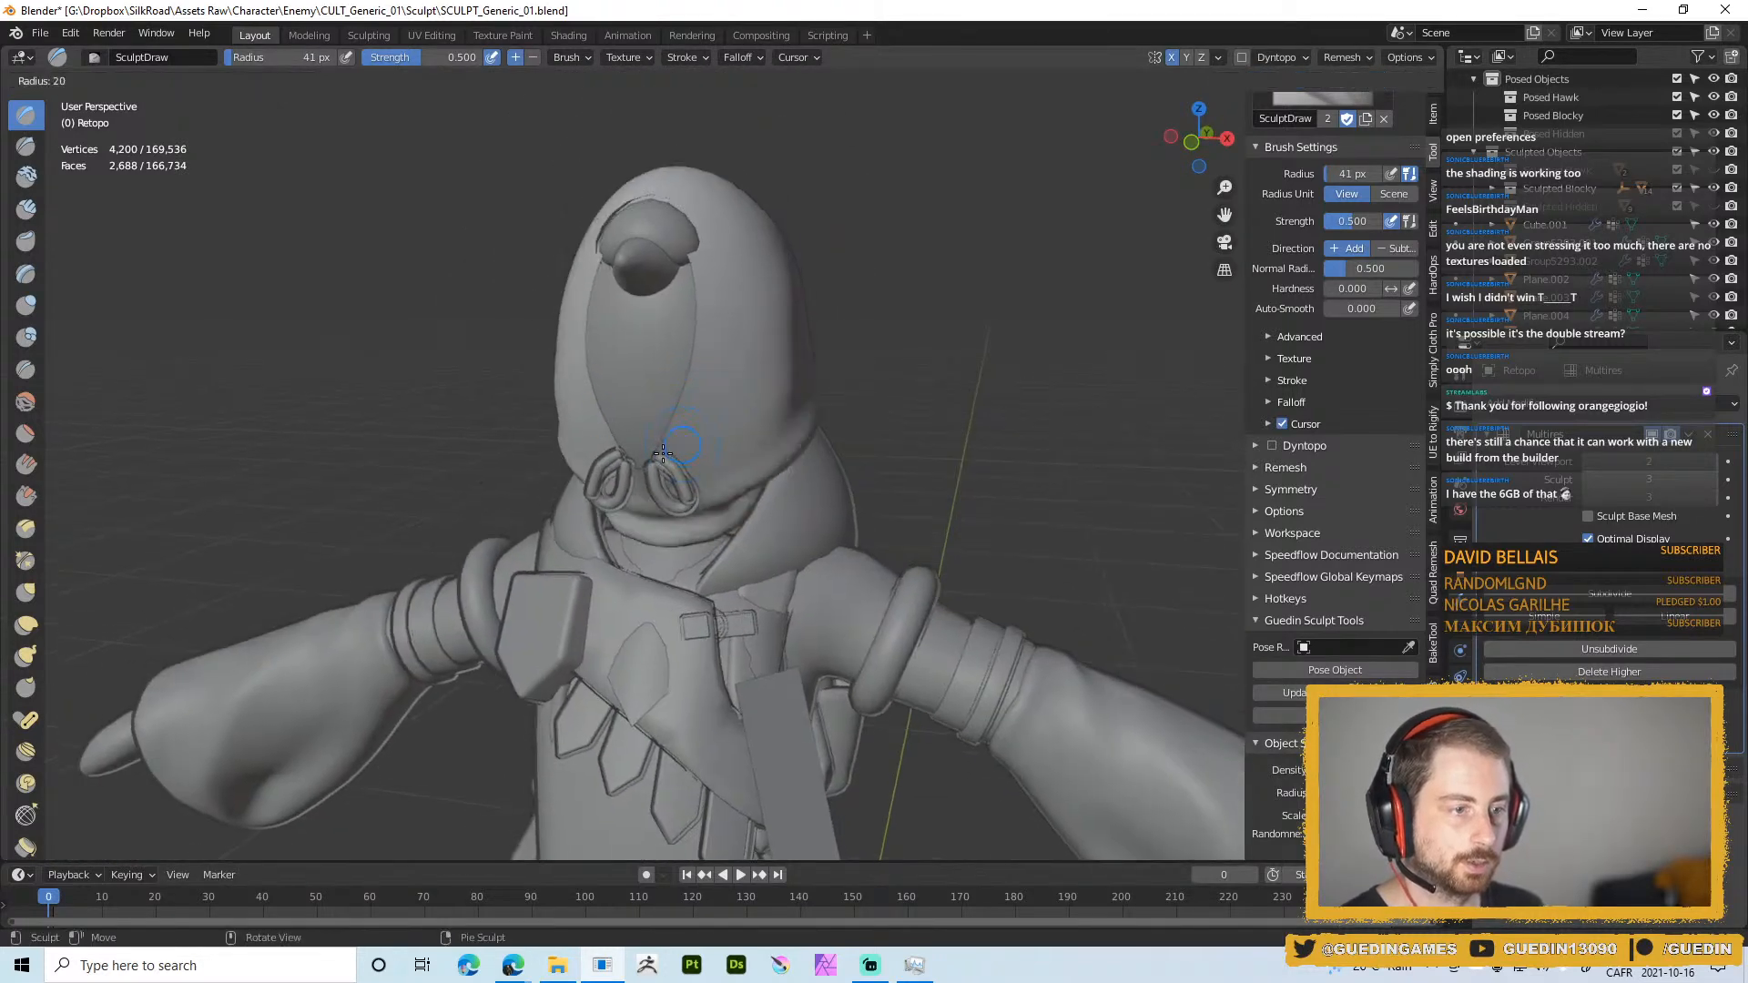
click(738, 439)
key(f)
click(763, 388)
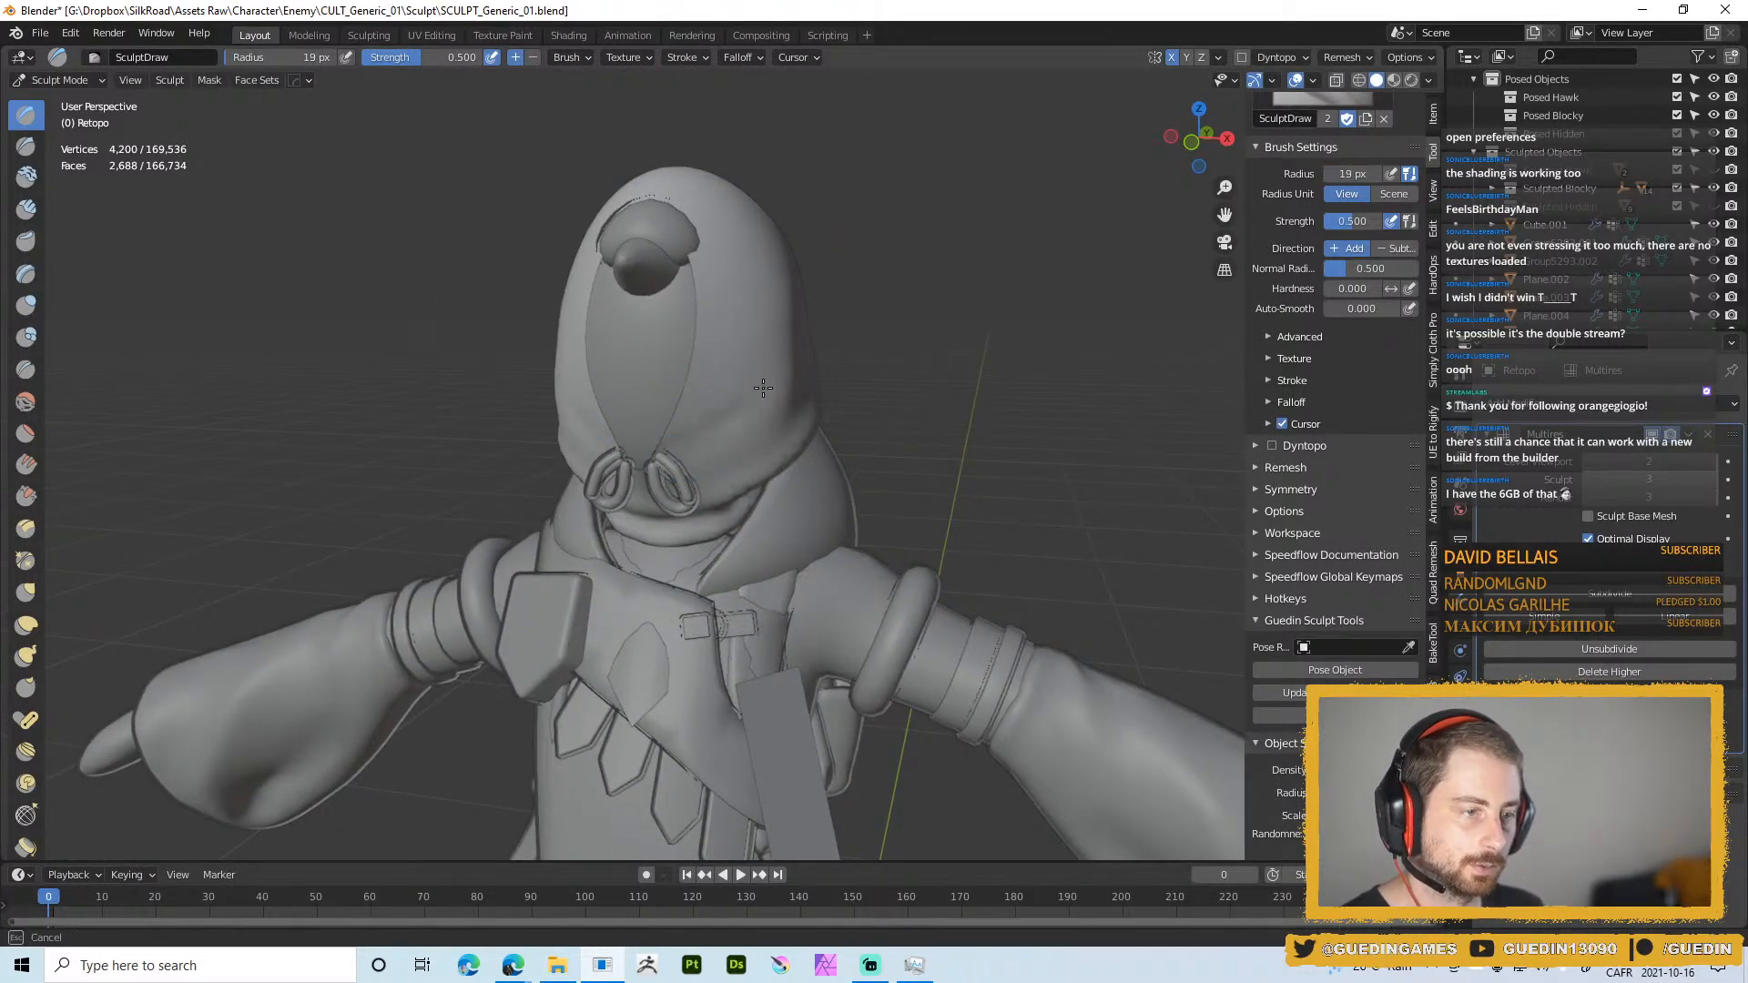
key(f)
click(688, 444)
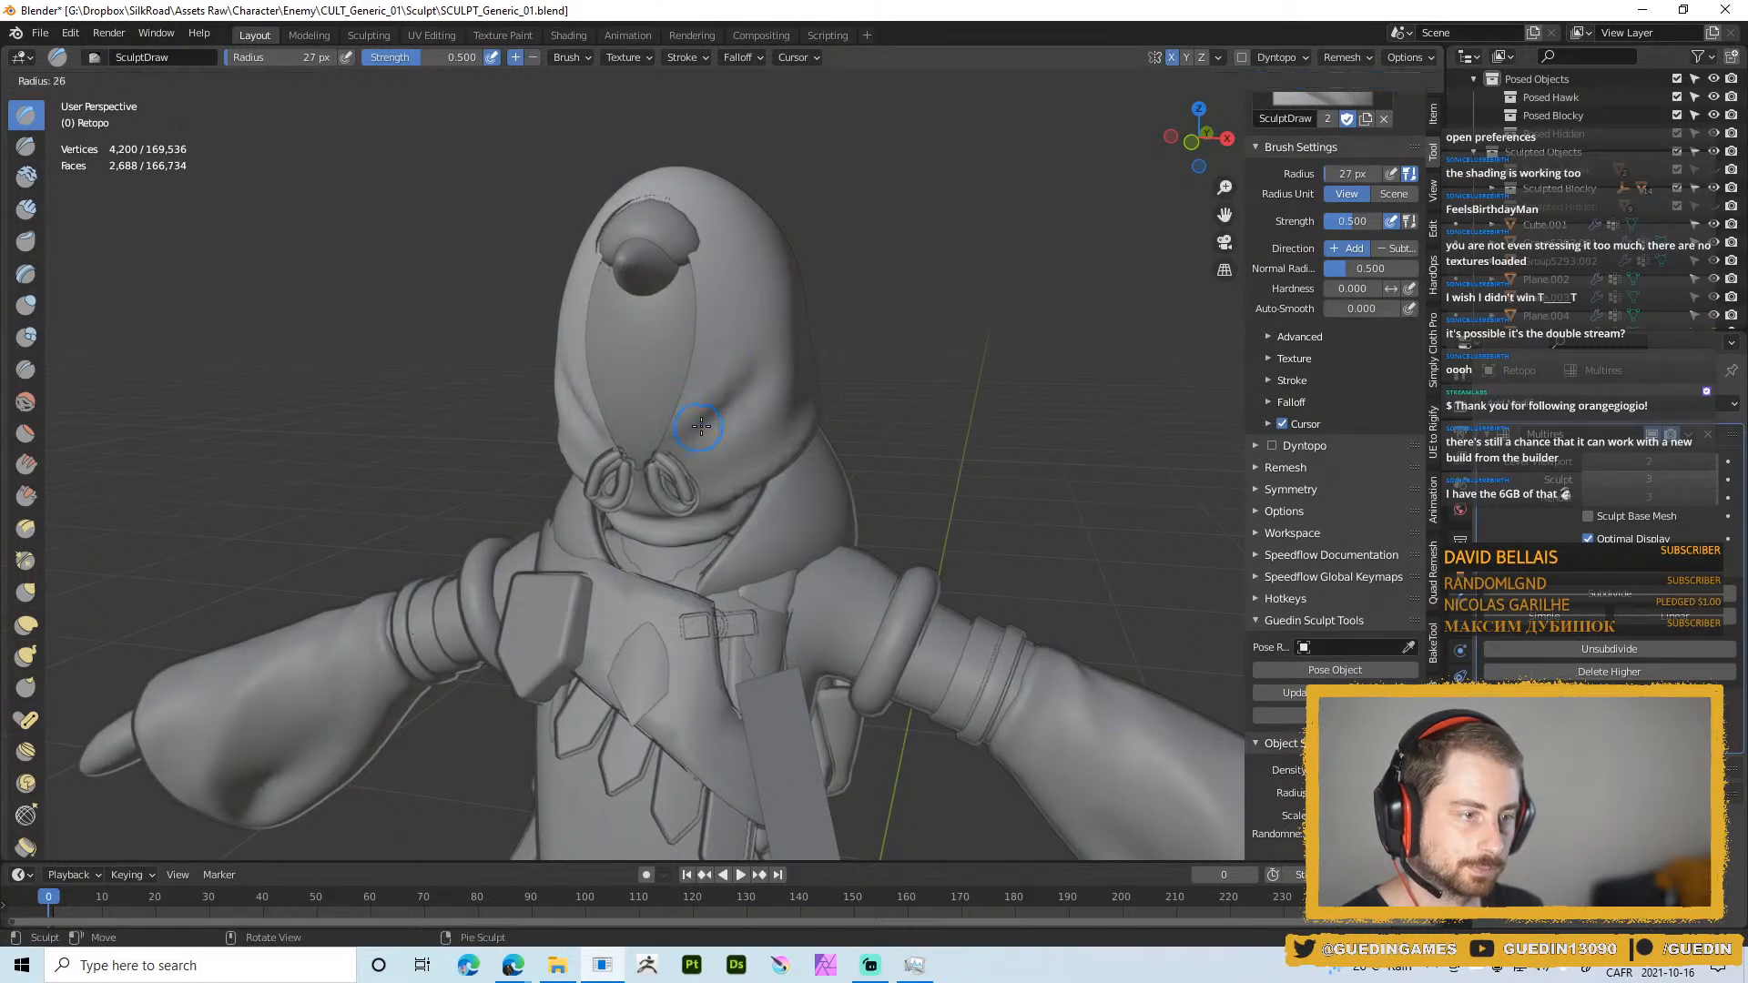
Soften the front side folds of the hood with the Smooth brush at strength 0.212 and radius 35 px
key(shift+s)
key(shift+f)
click(726, 401)
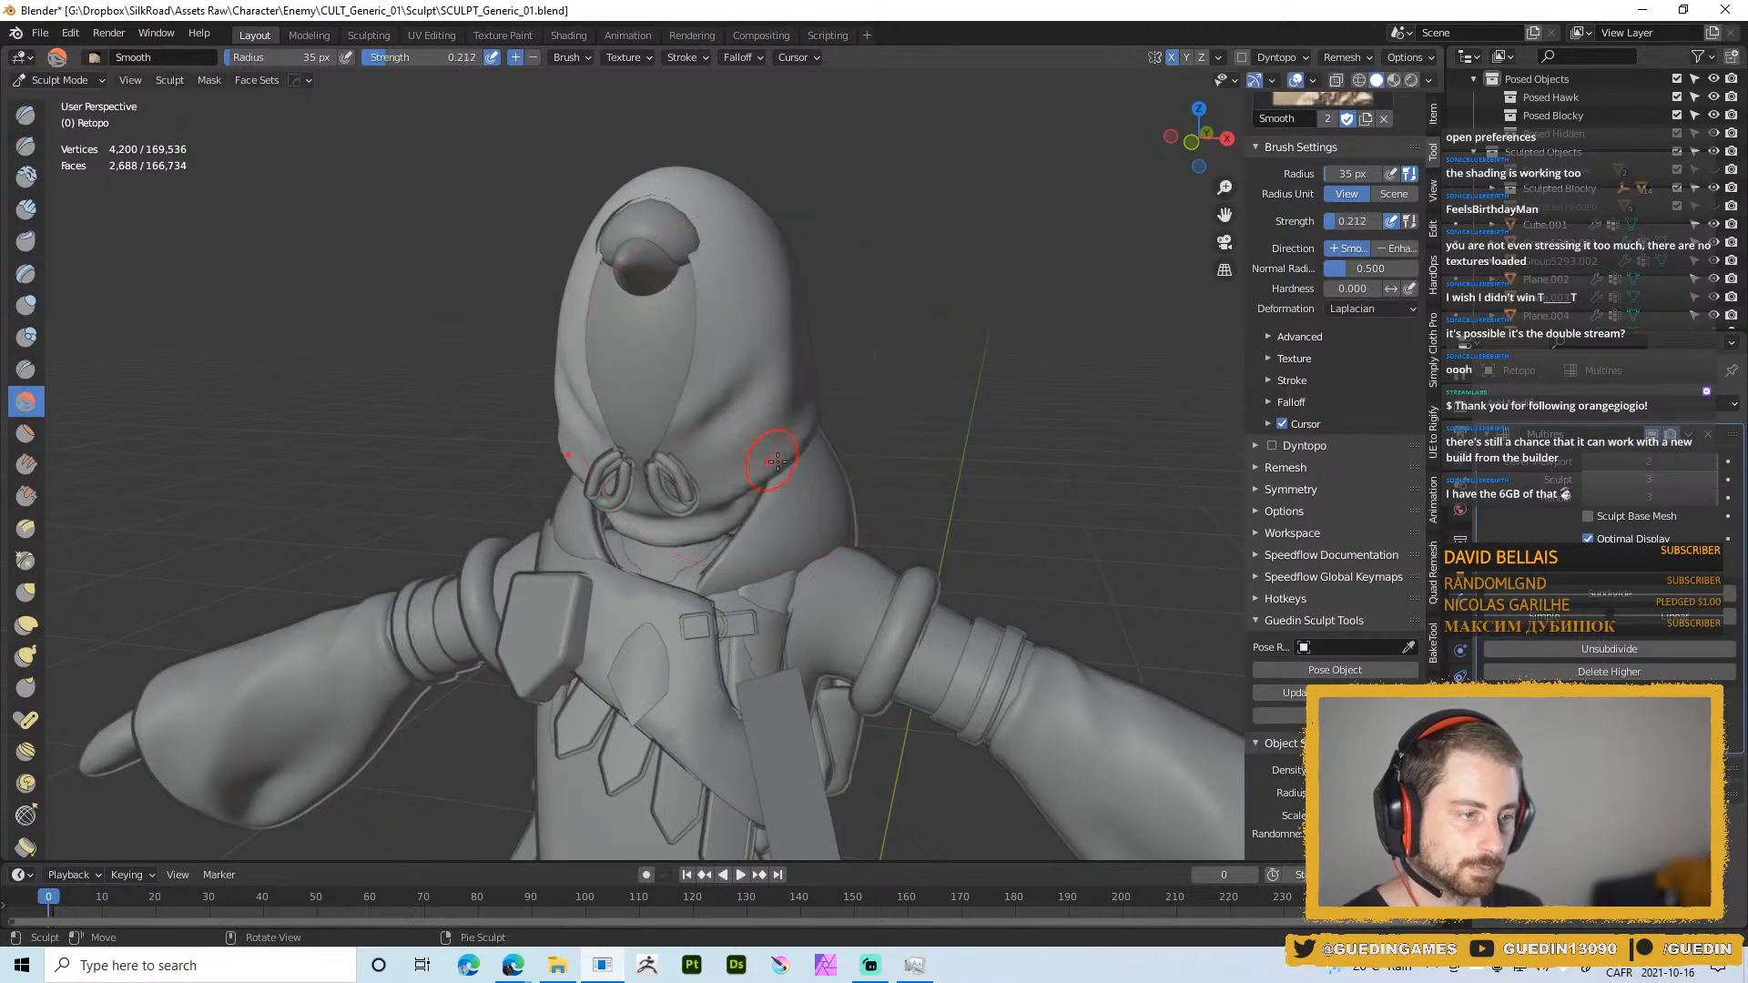
Return to Sculpt Draw with a 61 px radius for broad forms on the front side of the hood
key(x)
key(f)
click(754, 346)
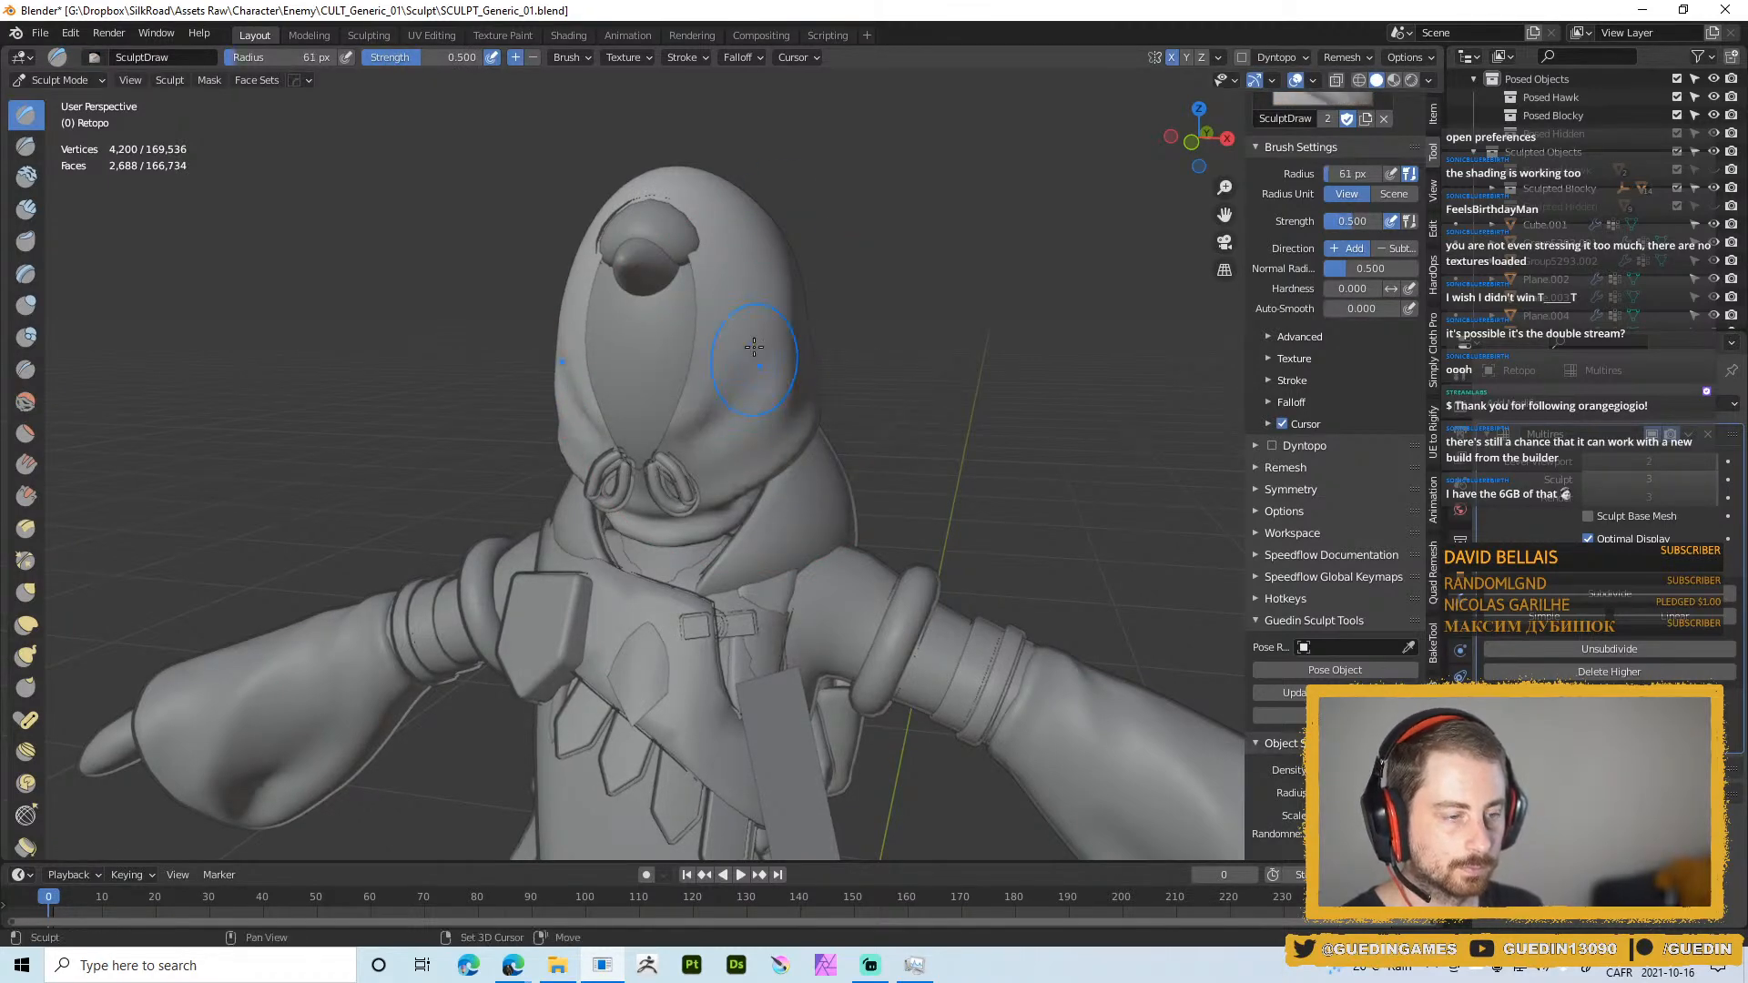
Sculpt the start of a fold across the back of the hood, reducing the brush radius to 25 px
scroll(769, 426, down, 3)
middle_drag(769, 426, 865, 383)
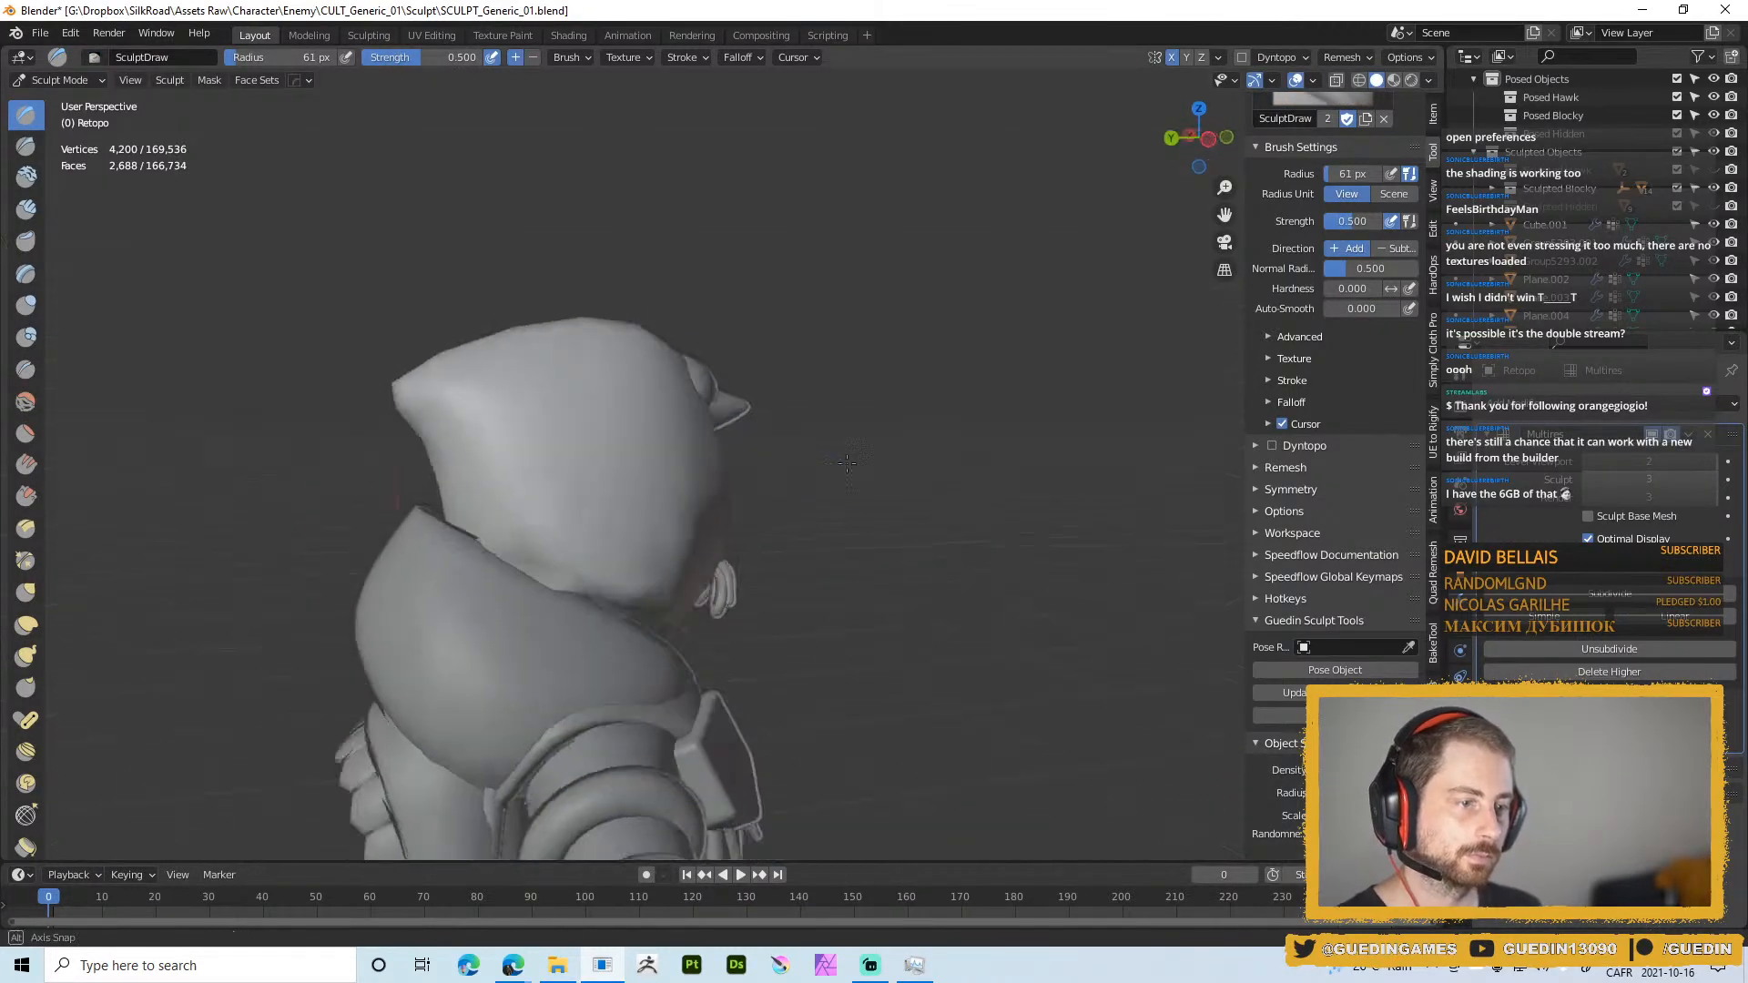
mouse_move(558, 440)
middle_down()
mouse_move(765, 461)
mouse_move(677, 435)
middle_up()
key(f)
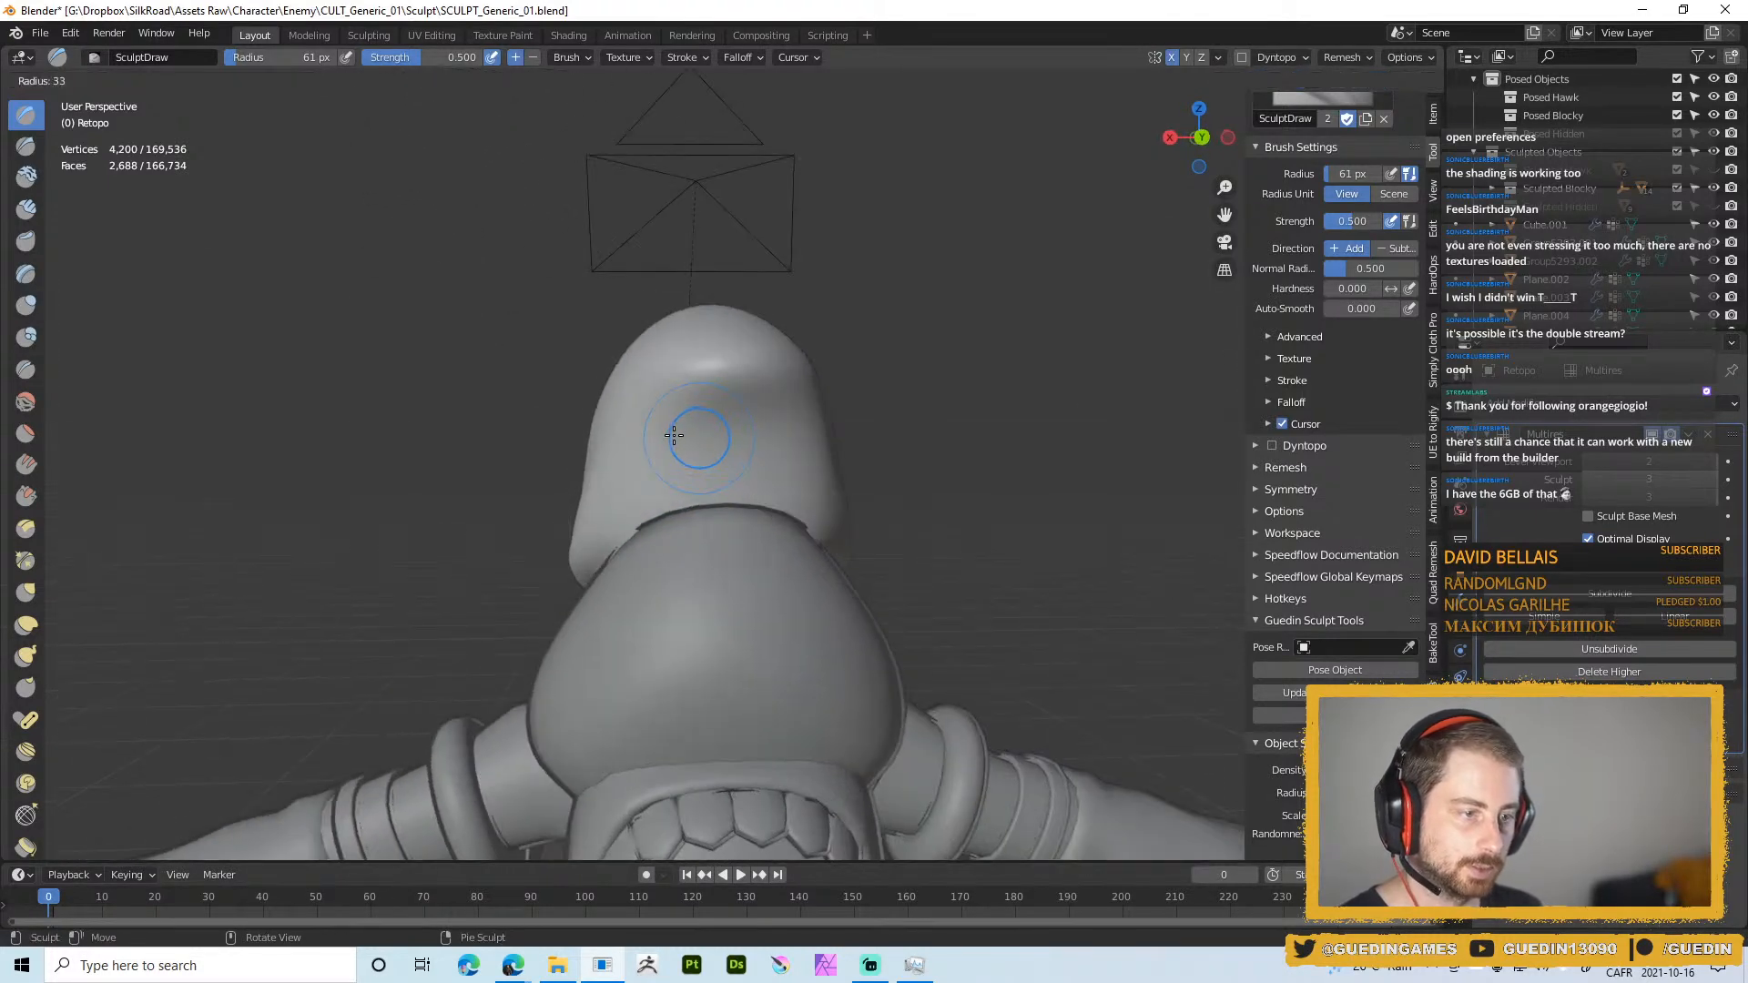
click(675, 432)
key(f)
click(674, 425)
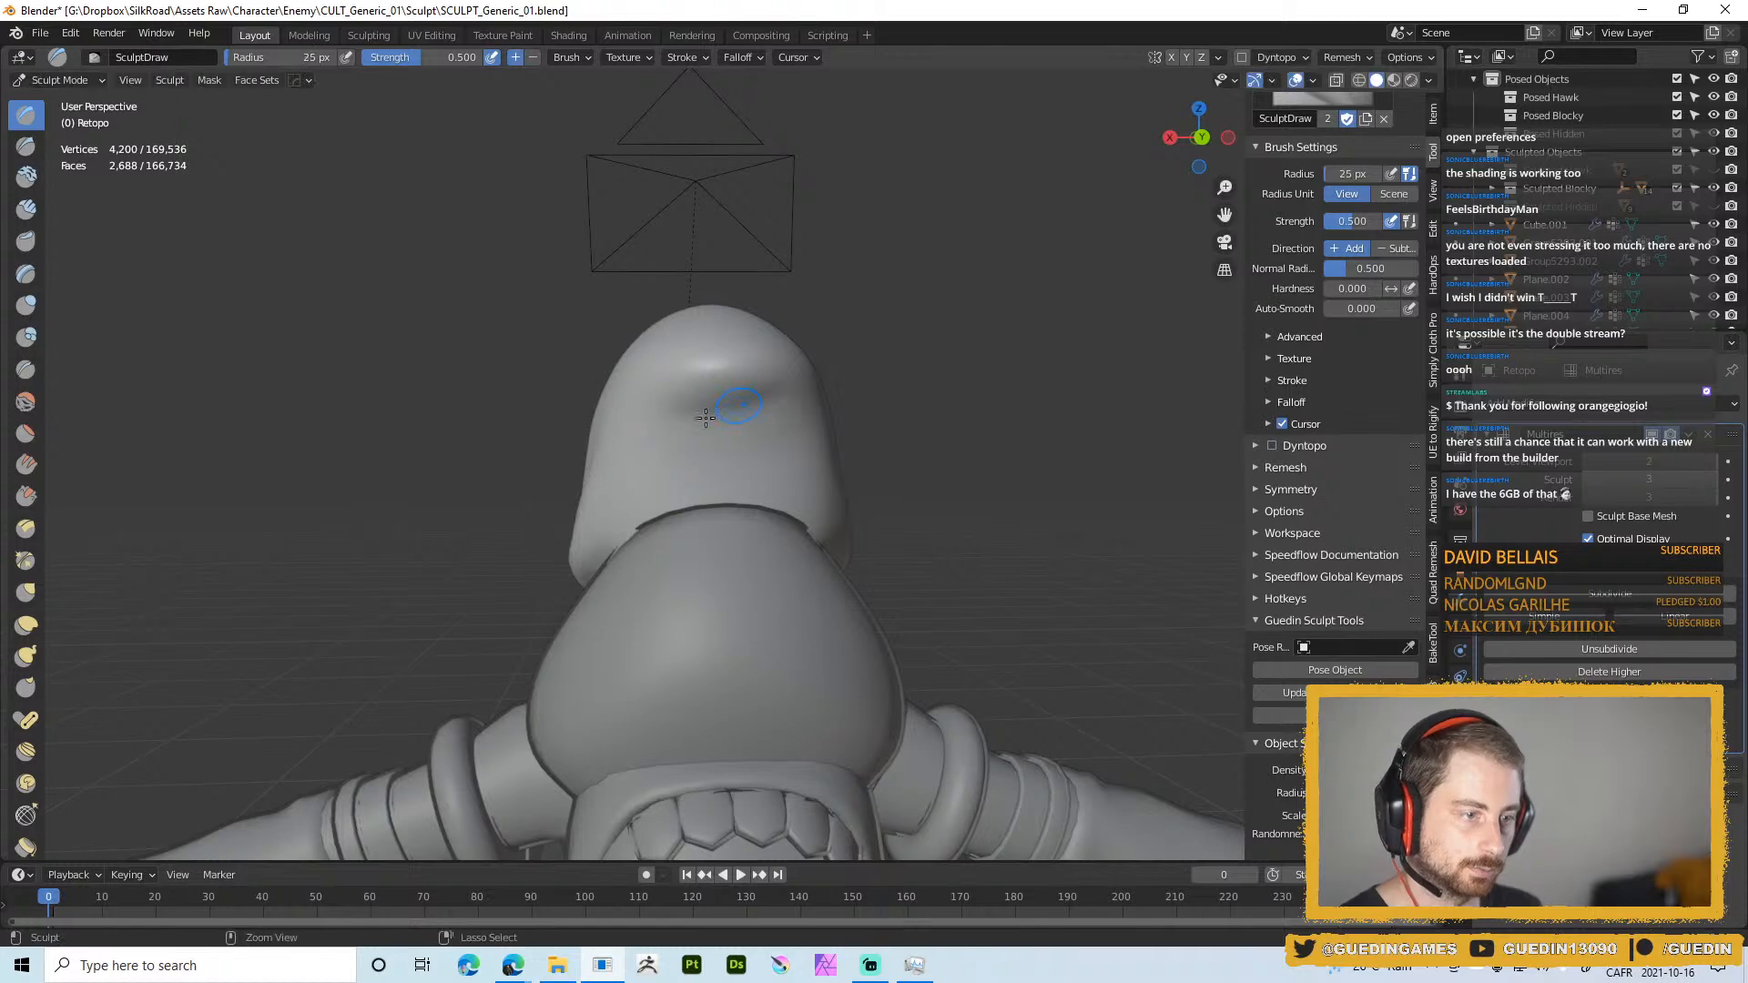
Extend the rear hood fold with a 22 px brush radius and subdivide the Multires modifier once more using Catmull-Clark
middle_drag(760, 425, 788, 389)
key(f)
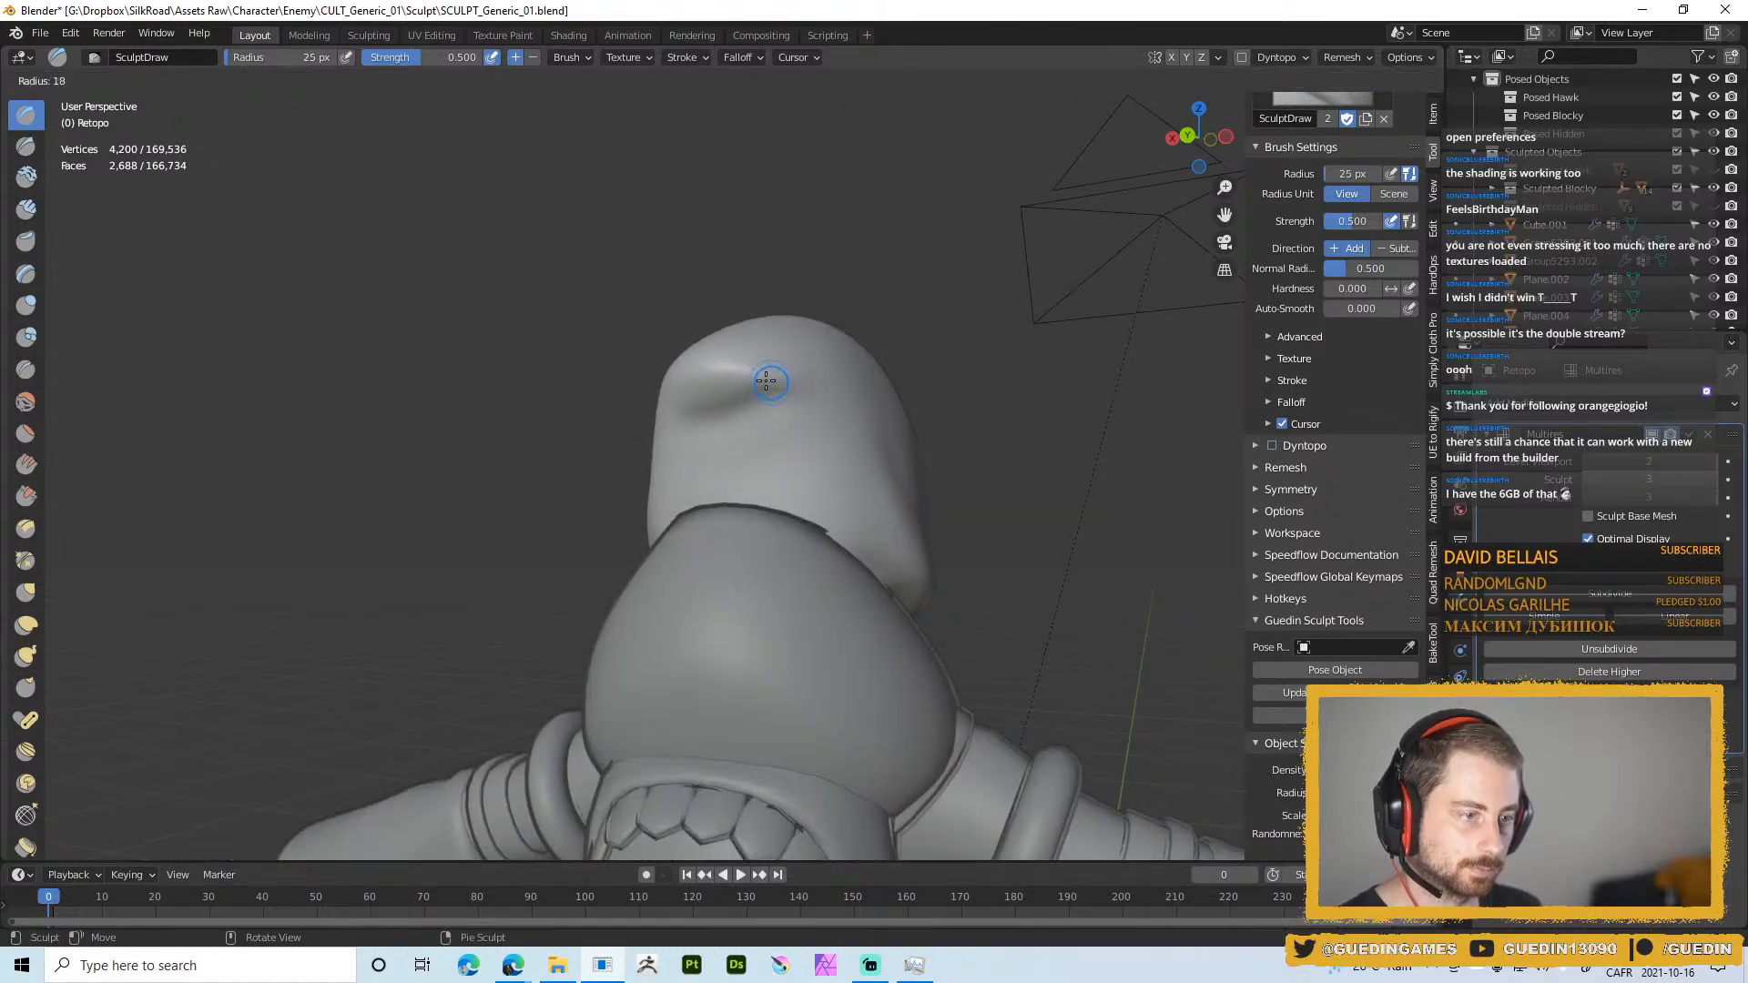
click(833, 416)
key(ctrl+d)
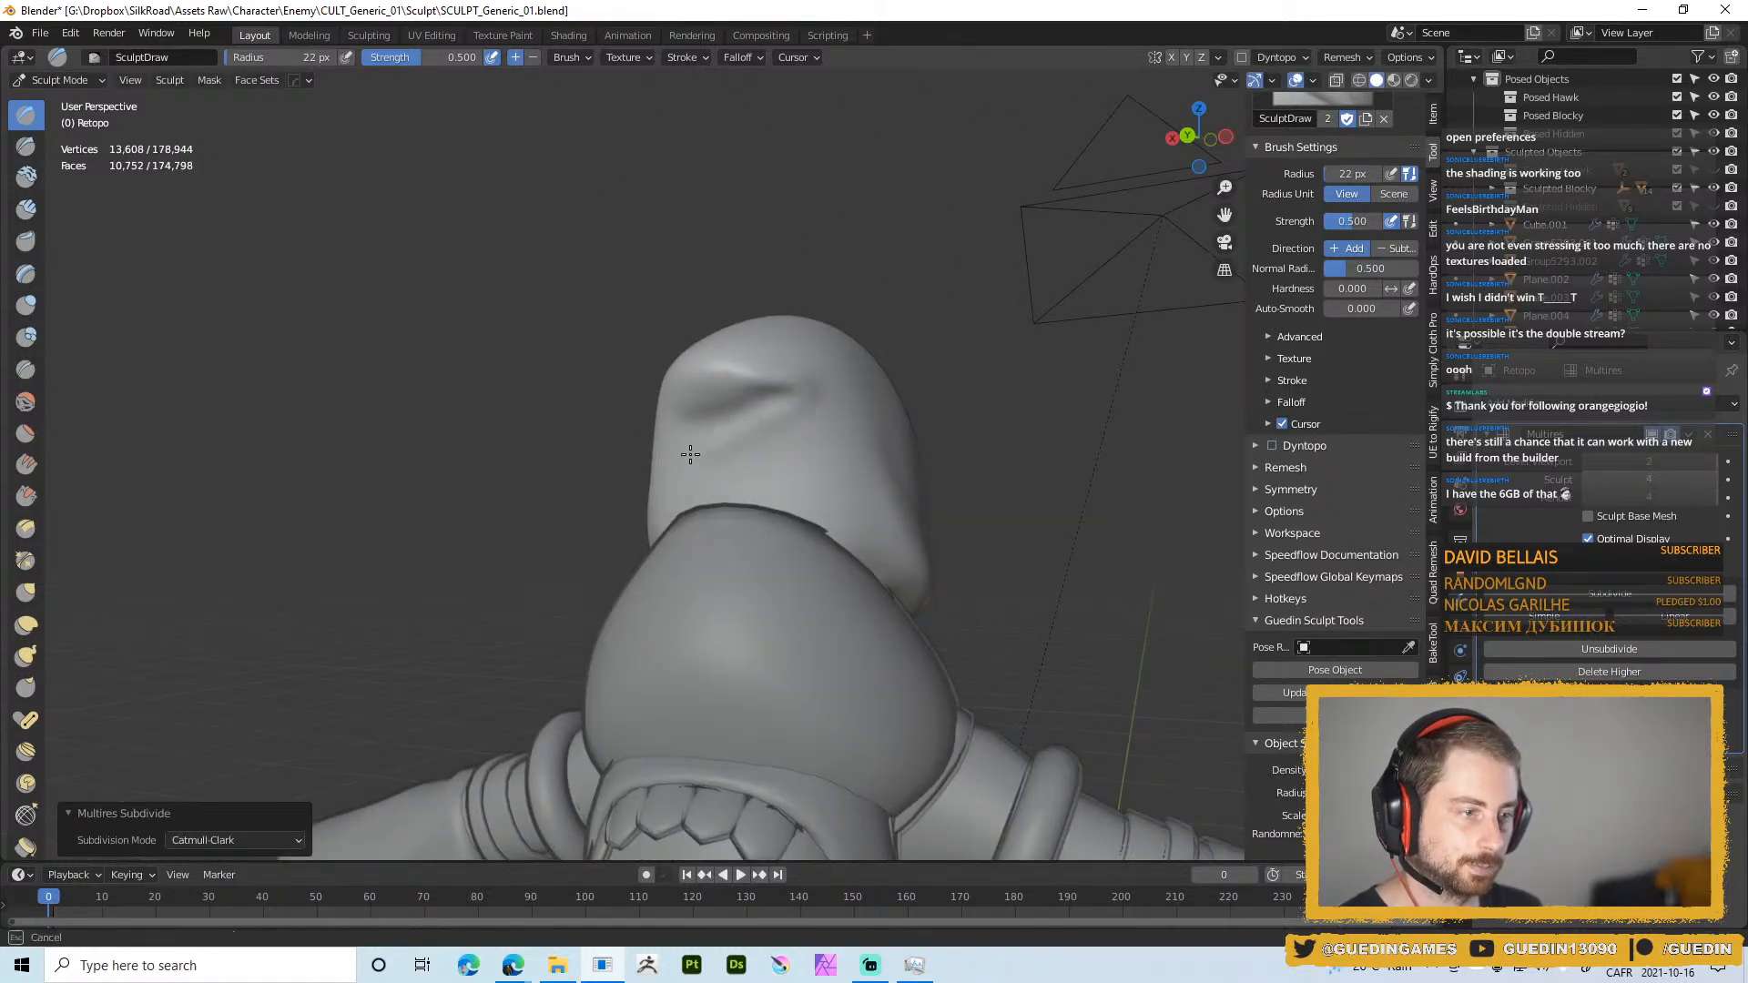
Carve creases beneath the fold on the back of the hood with subtractive Sculpt Draw strokes at 22 px
mouse_move(690, 454)
middle_down()
mouse_move(765, 445)
mouse_move(715, 455)
middle_up()
mouse_move(763, 439)
ctrl+mouse_down()
mouse_move(863, 379)
mouse_move(852, 393)
ctrl+mouse_up()
mouse_move(736, 410)
middle_down()
mouse_move(800, 397)
mouse_move(655, 402)
mouse_move(672, 428)
middle_up()
ctrl+drag(689, 453, 719, 442)
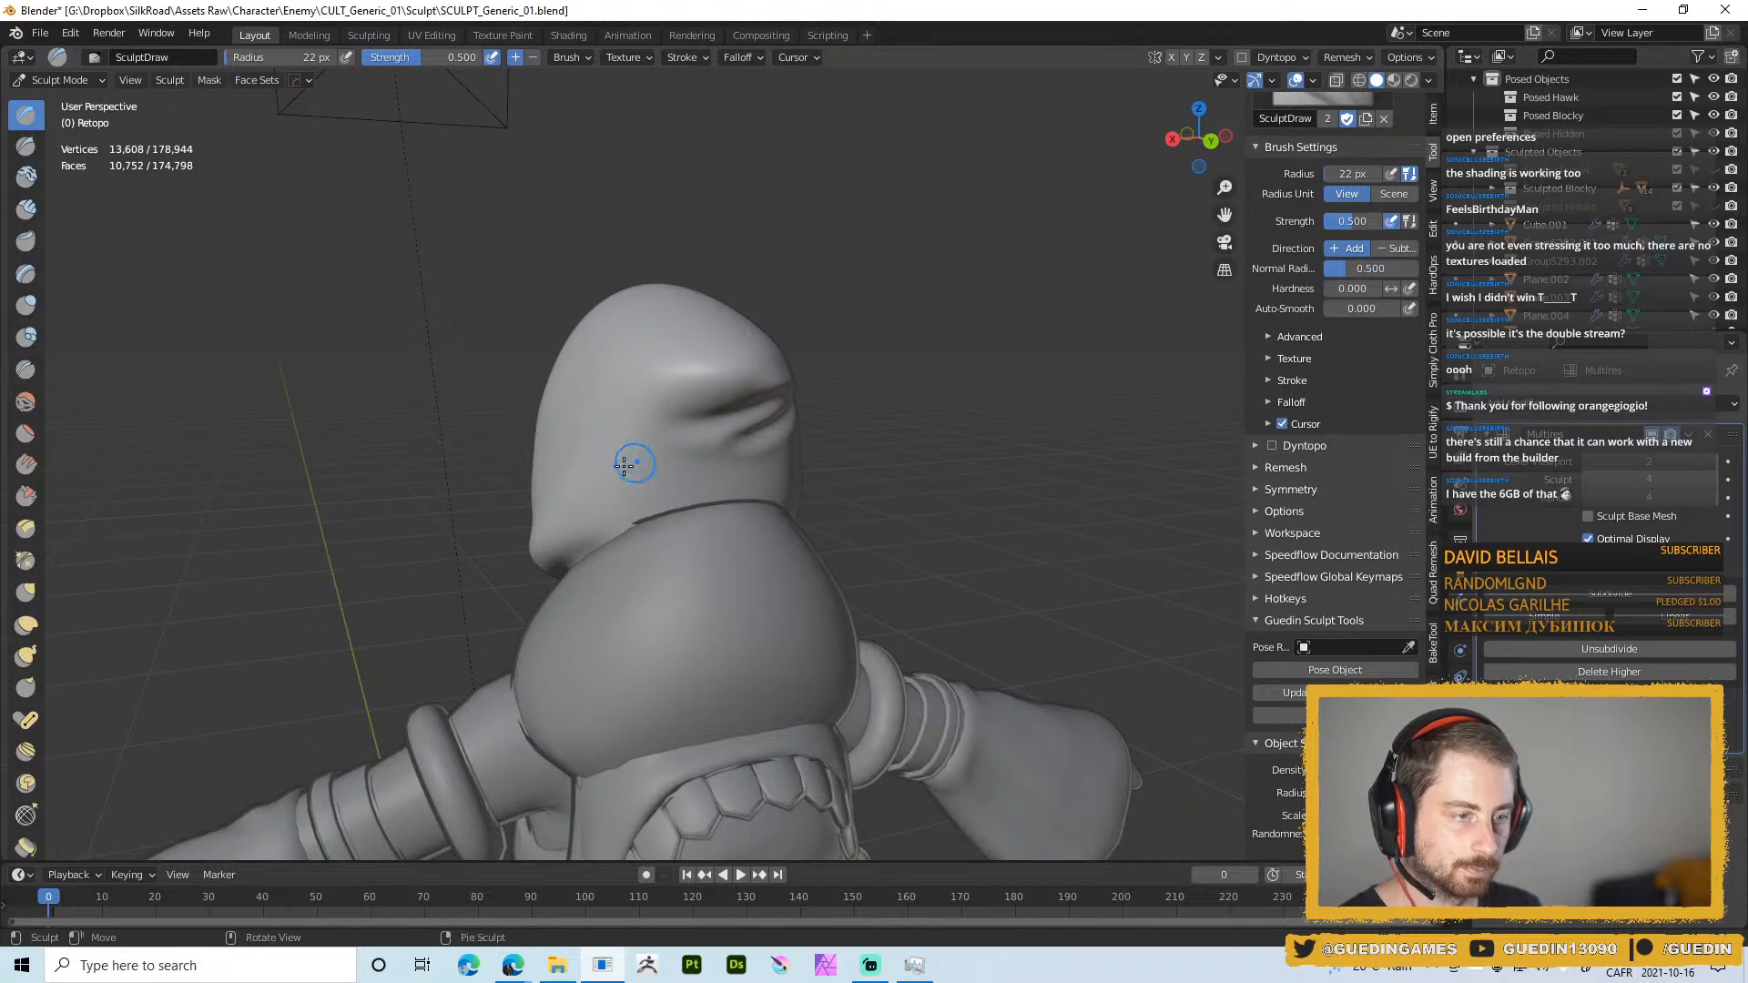
Carve and build up folds running from the hood's back toward its side, setting the brush radius to 19 px
key(f)
click(619, 466)
ctrl+drag(579, 485, 693, 451)
key(f)
click(610, 483)
middle_drag(672, 441, 637, 426)
drag(636, 419, 692, 424)
key(f)
click(657, 436)
middle_drag(649, 418, 681, 397)
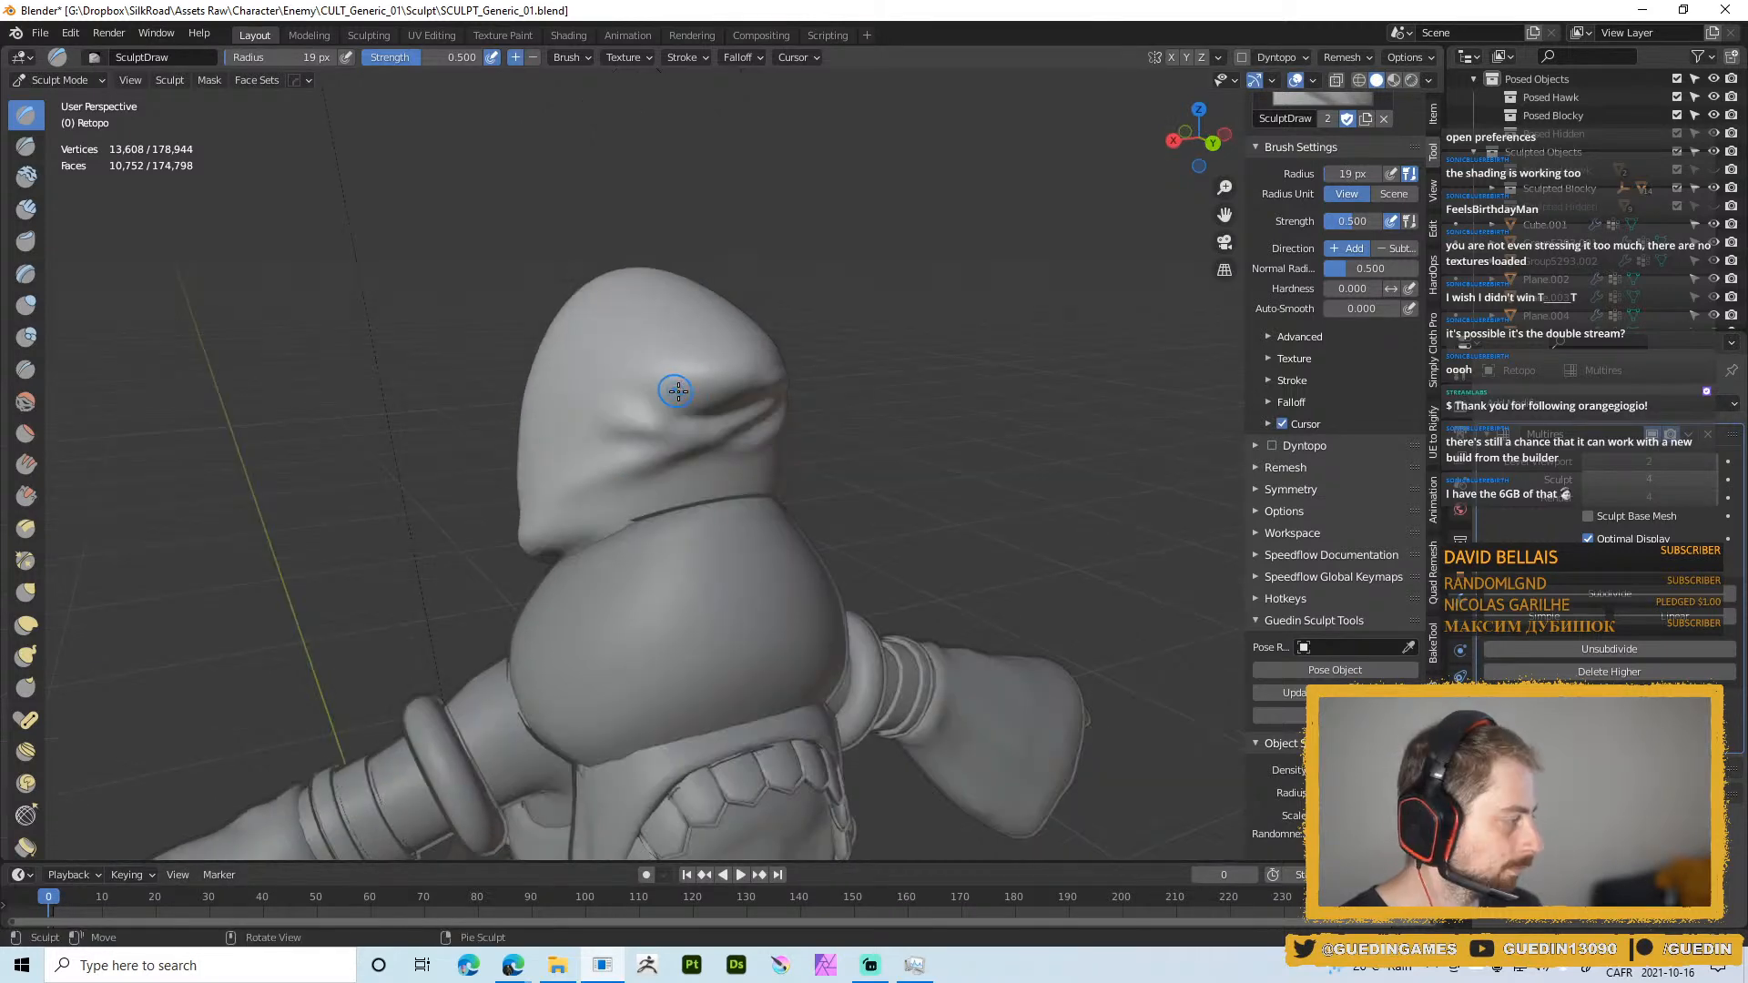
Shape the rear side of the hood around the folds with brush radii of 26 px and 44 px
key(f)
click(612, 433)
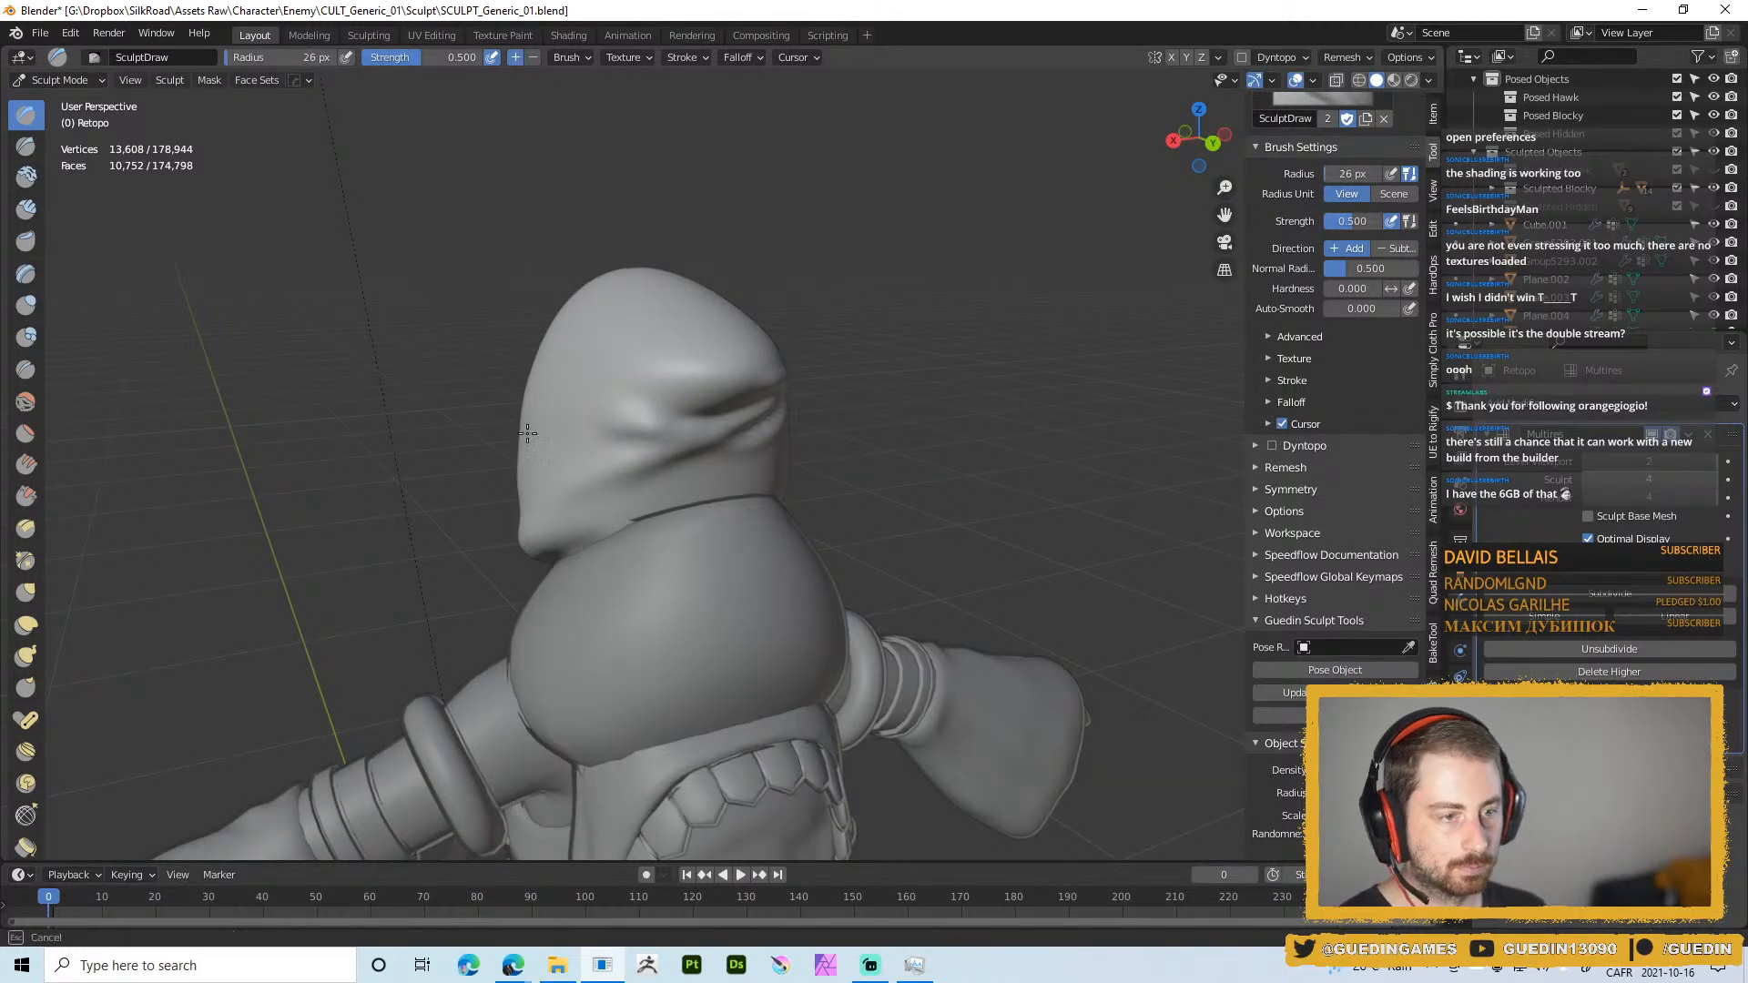
key(f)
click(646, 439)
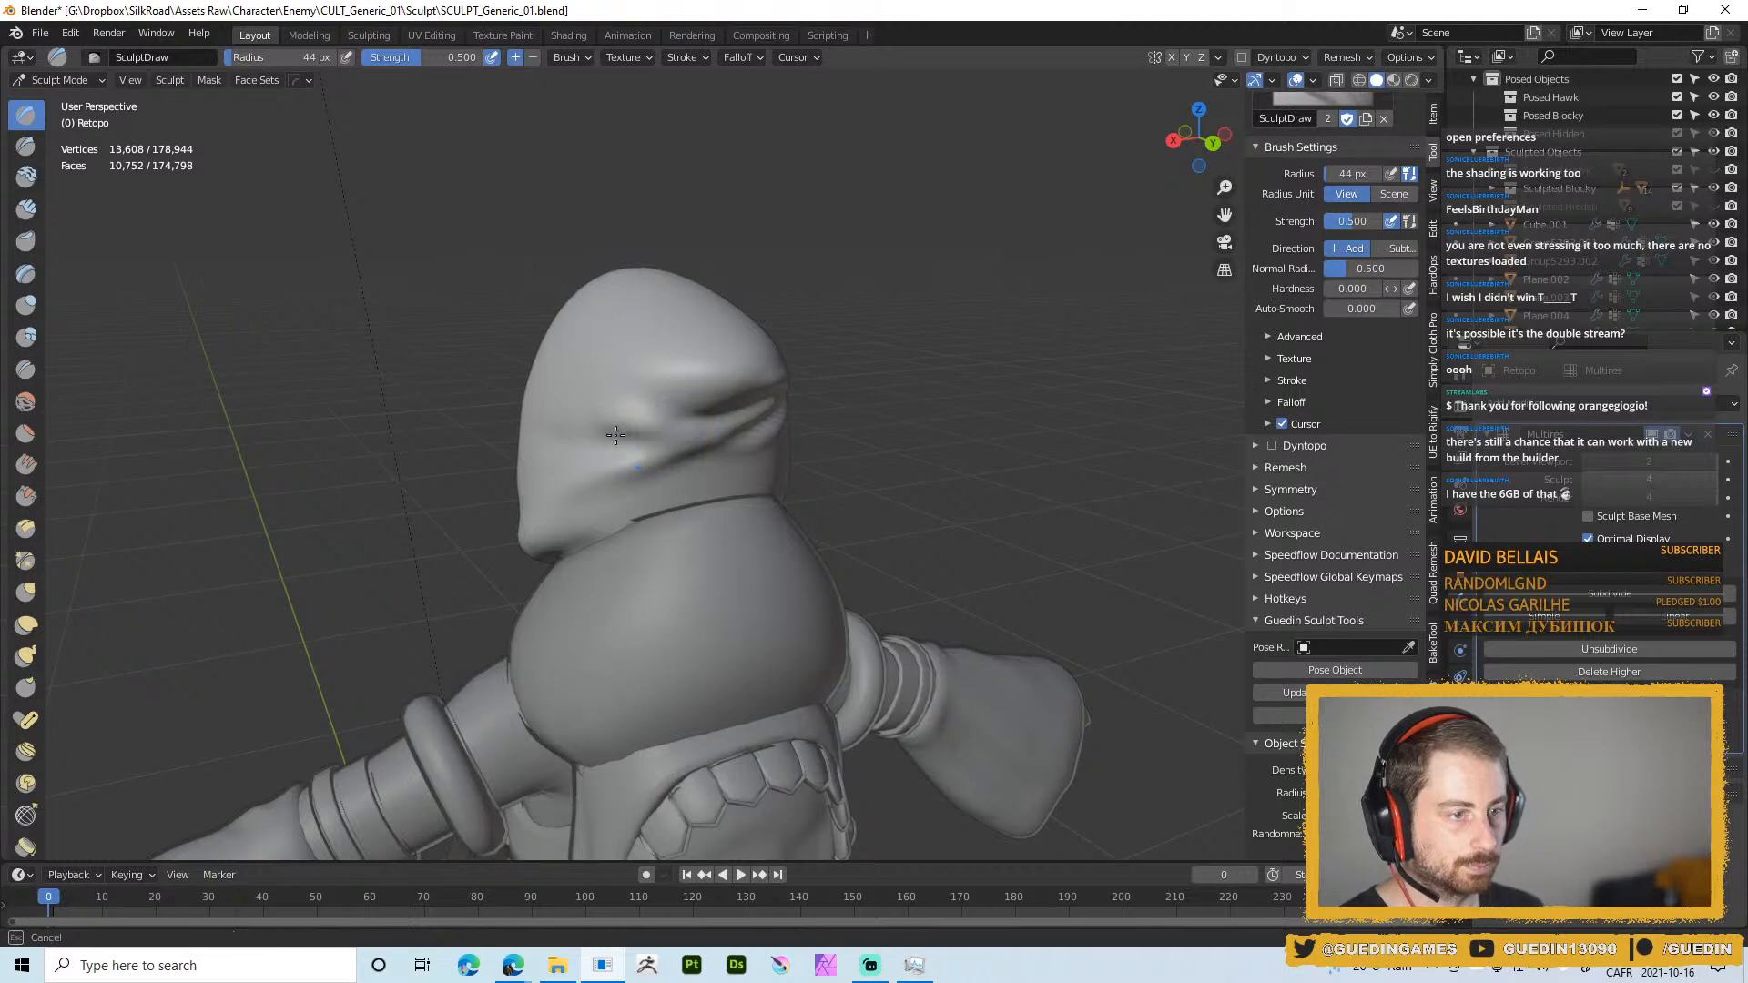
Deepen the folds on the back and opposite side of the hood, enlarging the brush radius to 62 px
middle_drag(645, 422, 691, 446)
key(f)
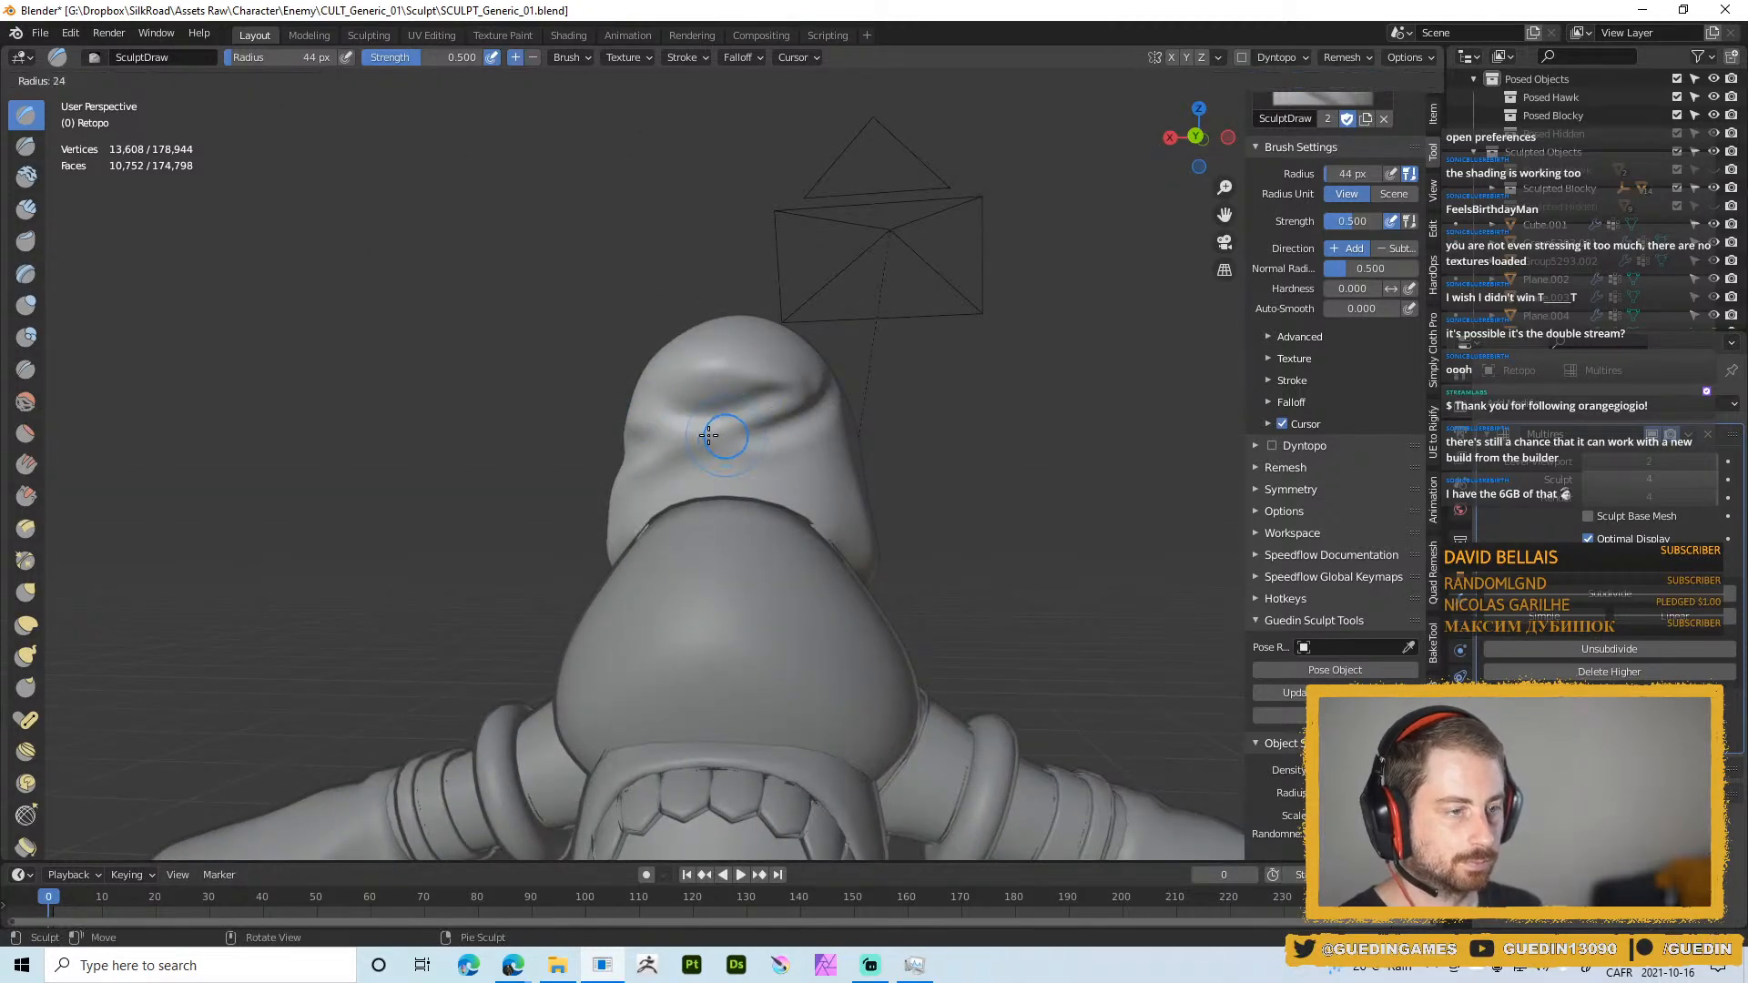
click(728, 428)
key(f)
mouse_move(748, 403)
middle_down()
mouse_move(742, 380)
mouse_move(788, 409)
mouse_move(846, 348)
middle_up()
click(796, 392)
key(f)
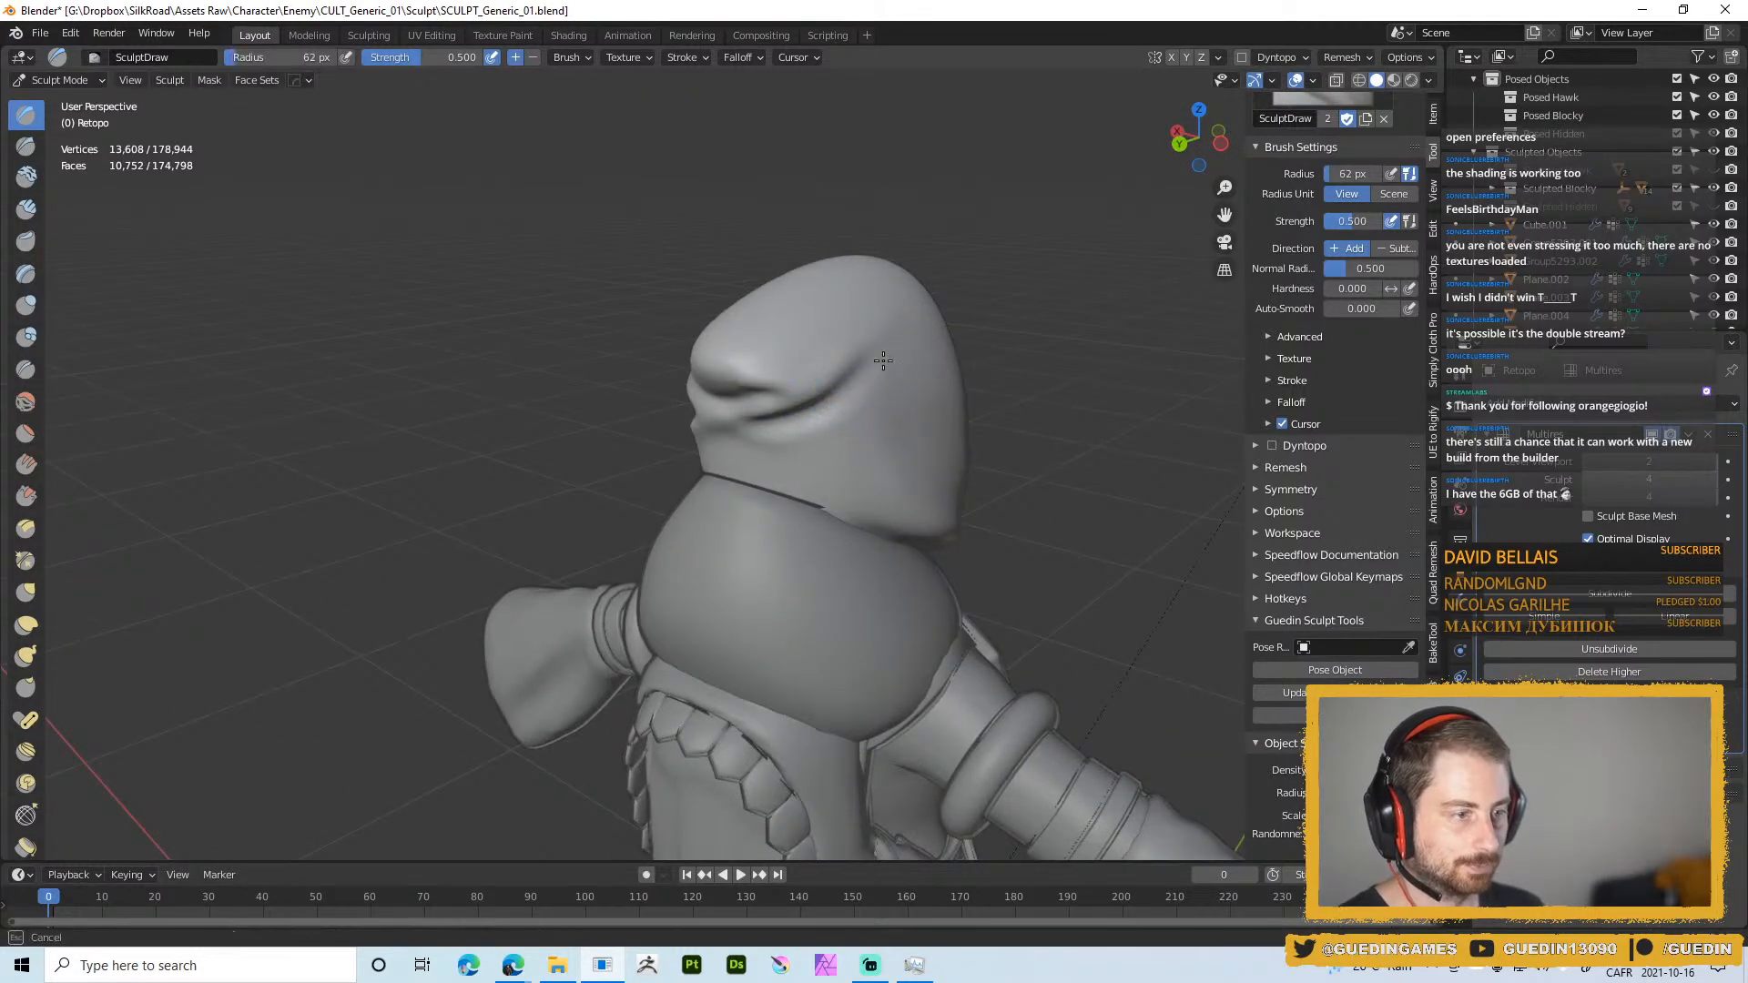
click(843, 413)
Carve a fold low on the back of the hood above the shoulder piece with a 28 px brush radius
mouse_move(843, 413)
middle_down()
mouse_move(763, 369)
mouse_move(847, 441)
mouse_move(685, 470)
mouse_move(705, 441)
mouse_move(594, 496)
mouse_move(745, 440)
mouse_move(785, 448)
mouse_move(720, 465)
mouse_move(724, 451)
middle_up()
key(f)
click(736, 456)
key(f)
click(732, 457)
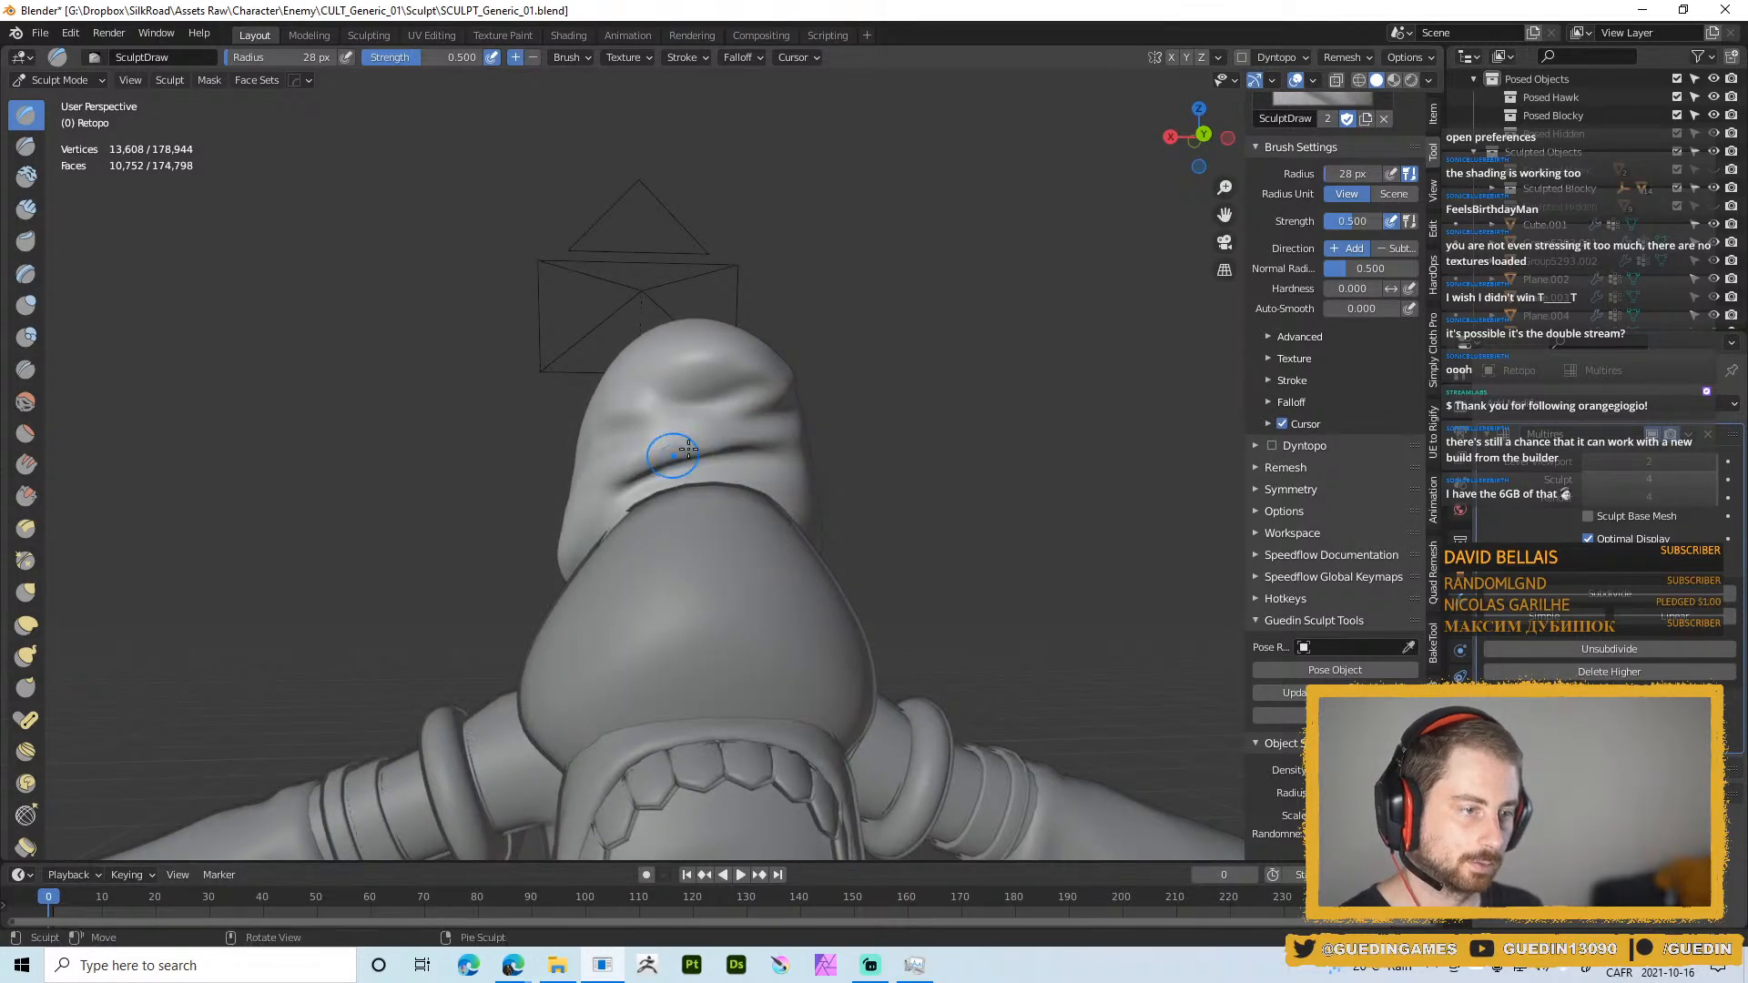
Refine the hood's lower rear folds with Sculpt Draw, using brush radii of 57 px and 28 px
key(f)
click(748, 446)
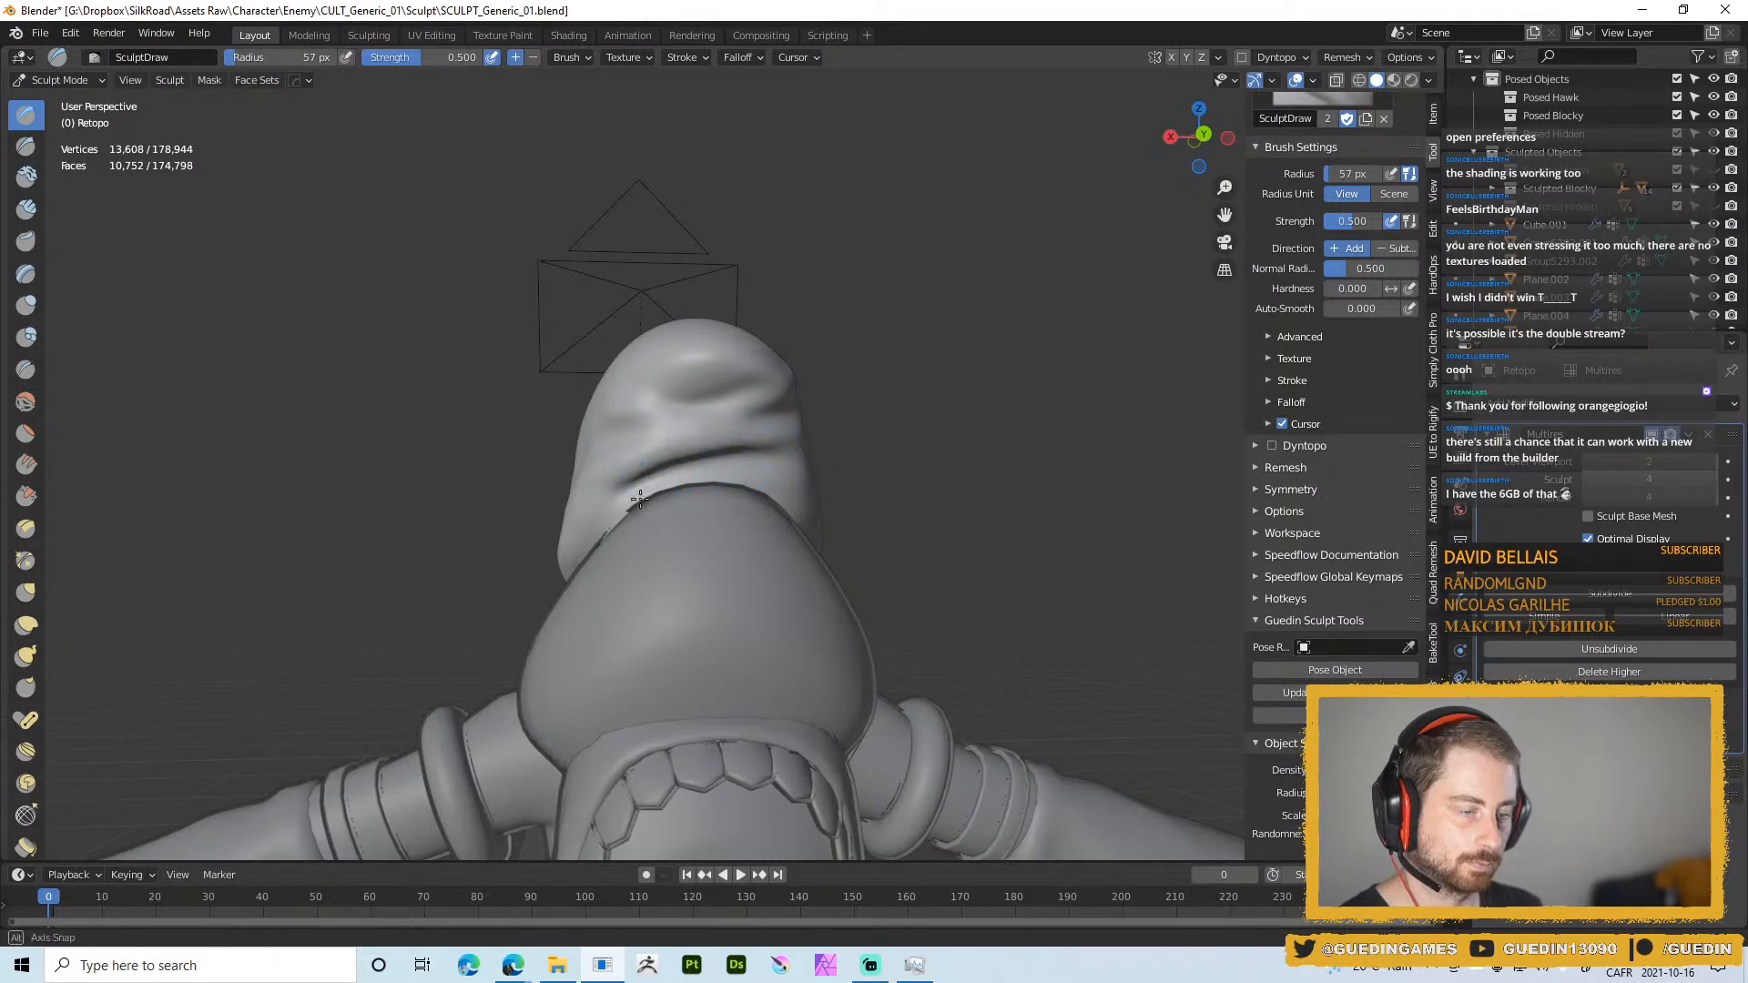
mouse_move(640, 498)
middle_down()
mouse_move(610, 481)
mouse_move(627, 486)
middle_up()
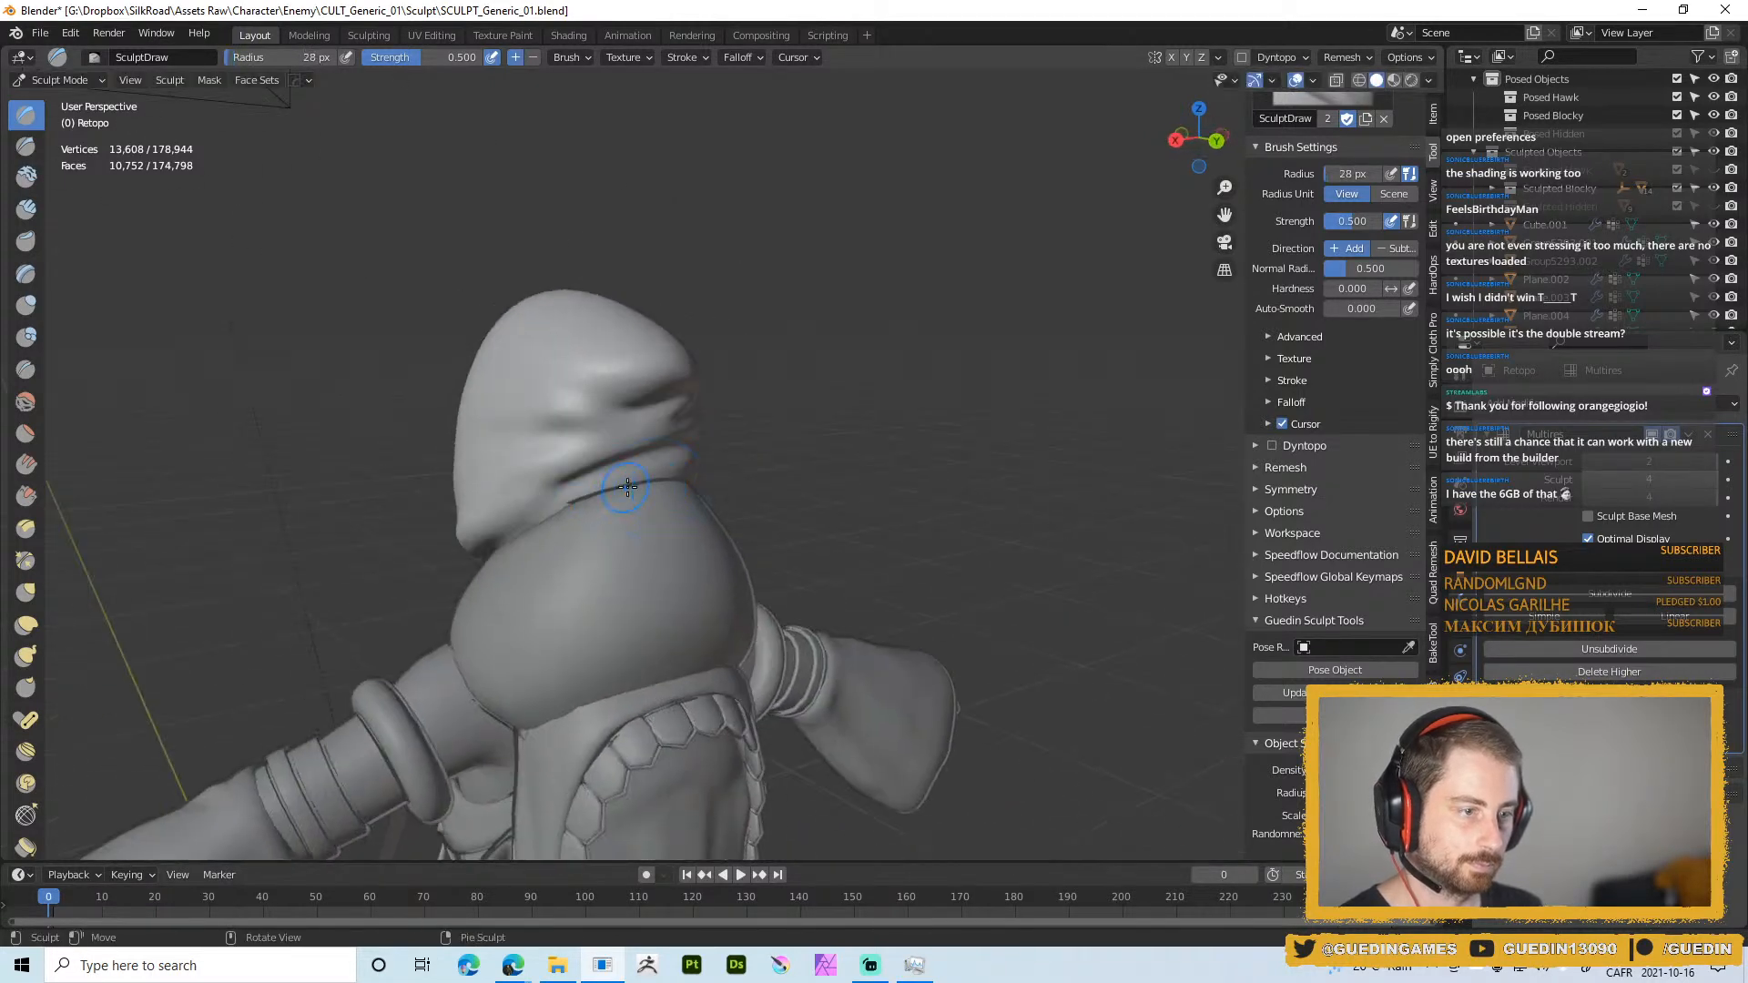
drag(576, 495, 681, 456)
drag(572, 504, 587, 495)
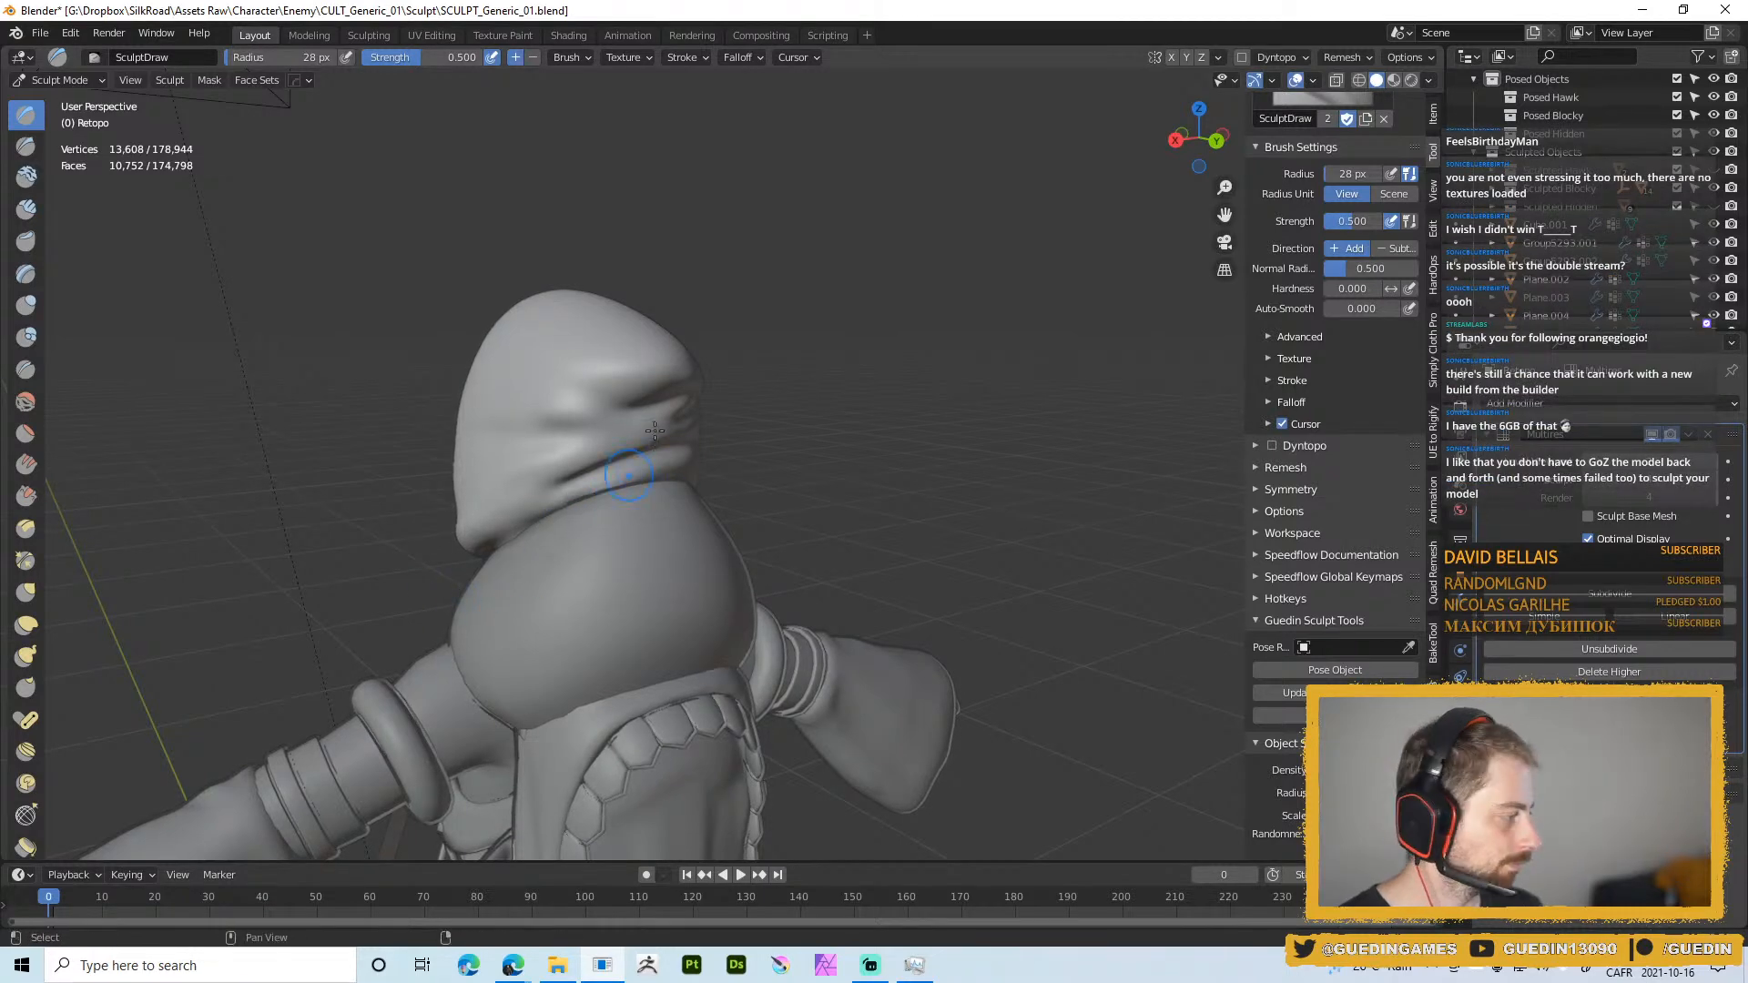
Enlarge the Sculpt Draw radius to 46 px for shaping the side of the hood
middle_drag(684, 428, 699, 424)
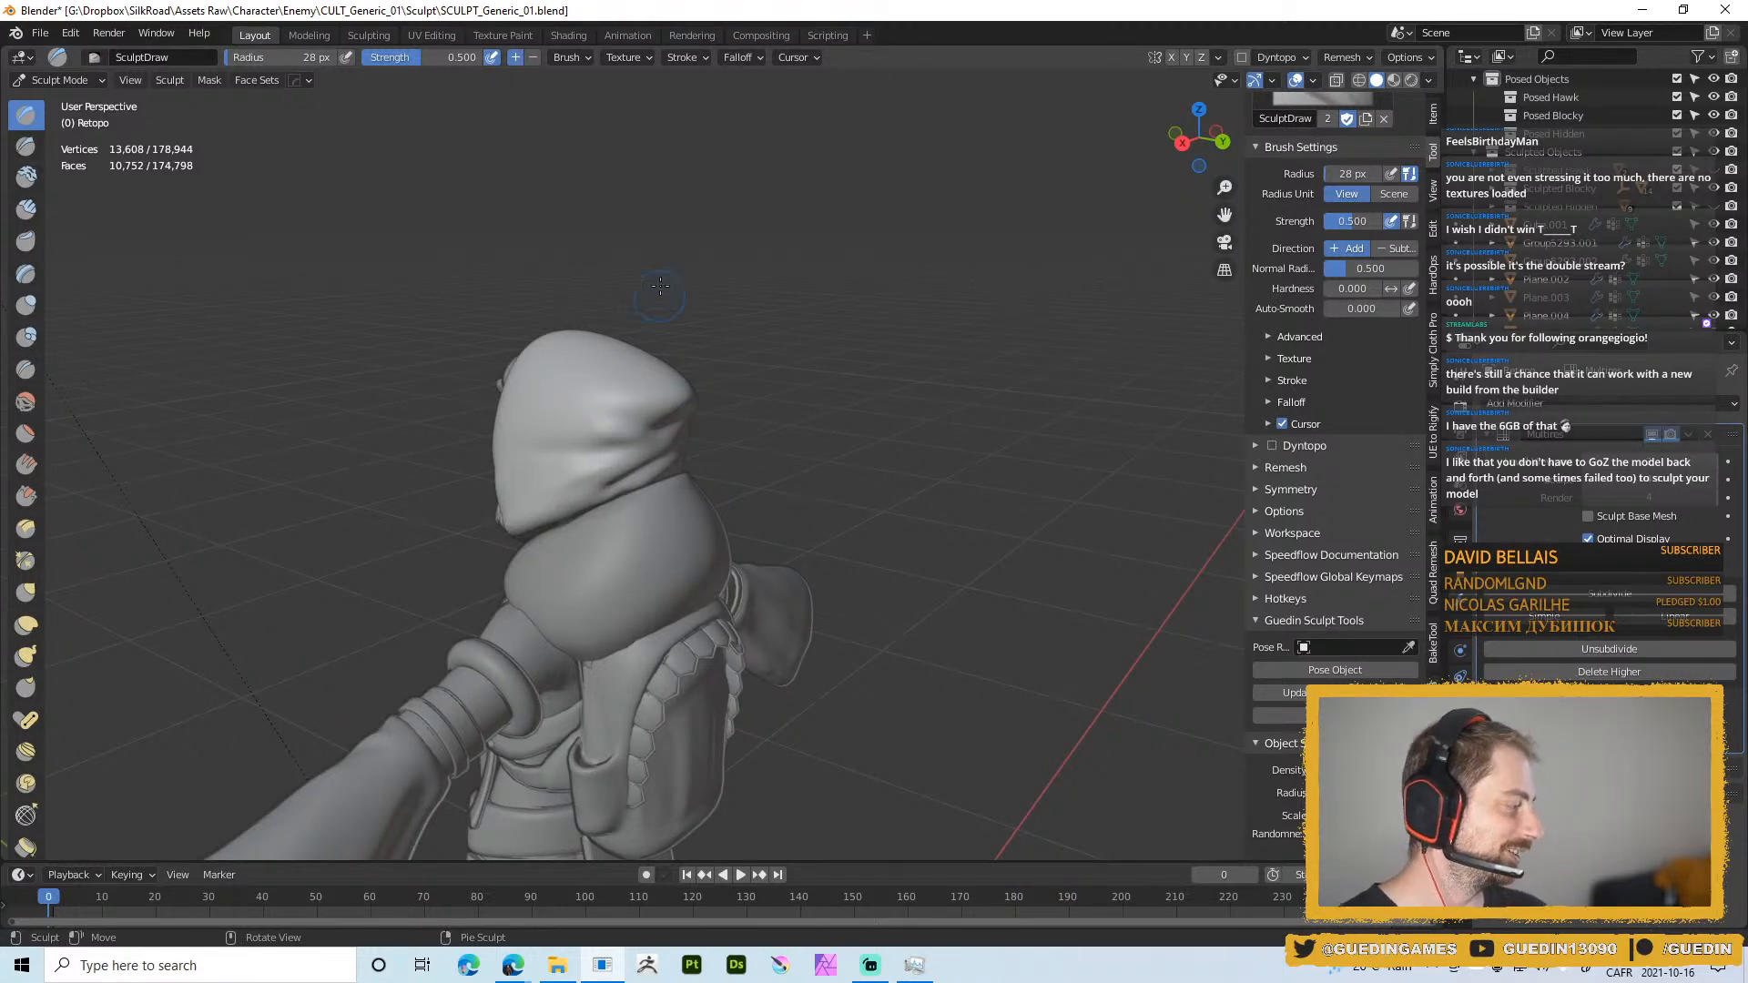
mouse_move(643, 446)
middle_down()
mouse_move(617, 519)
mouse_move(592, 495)
mouse_move(625, 449)
middle_up()
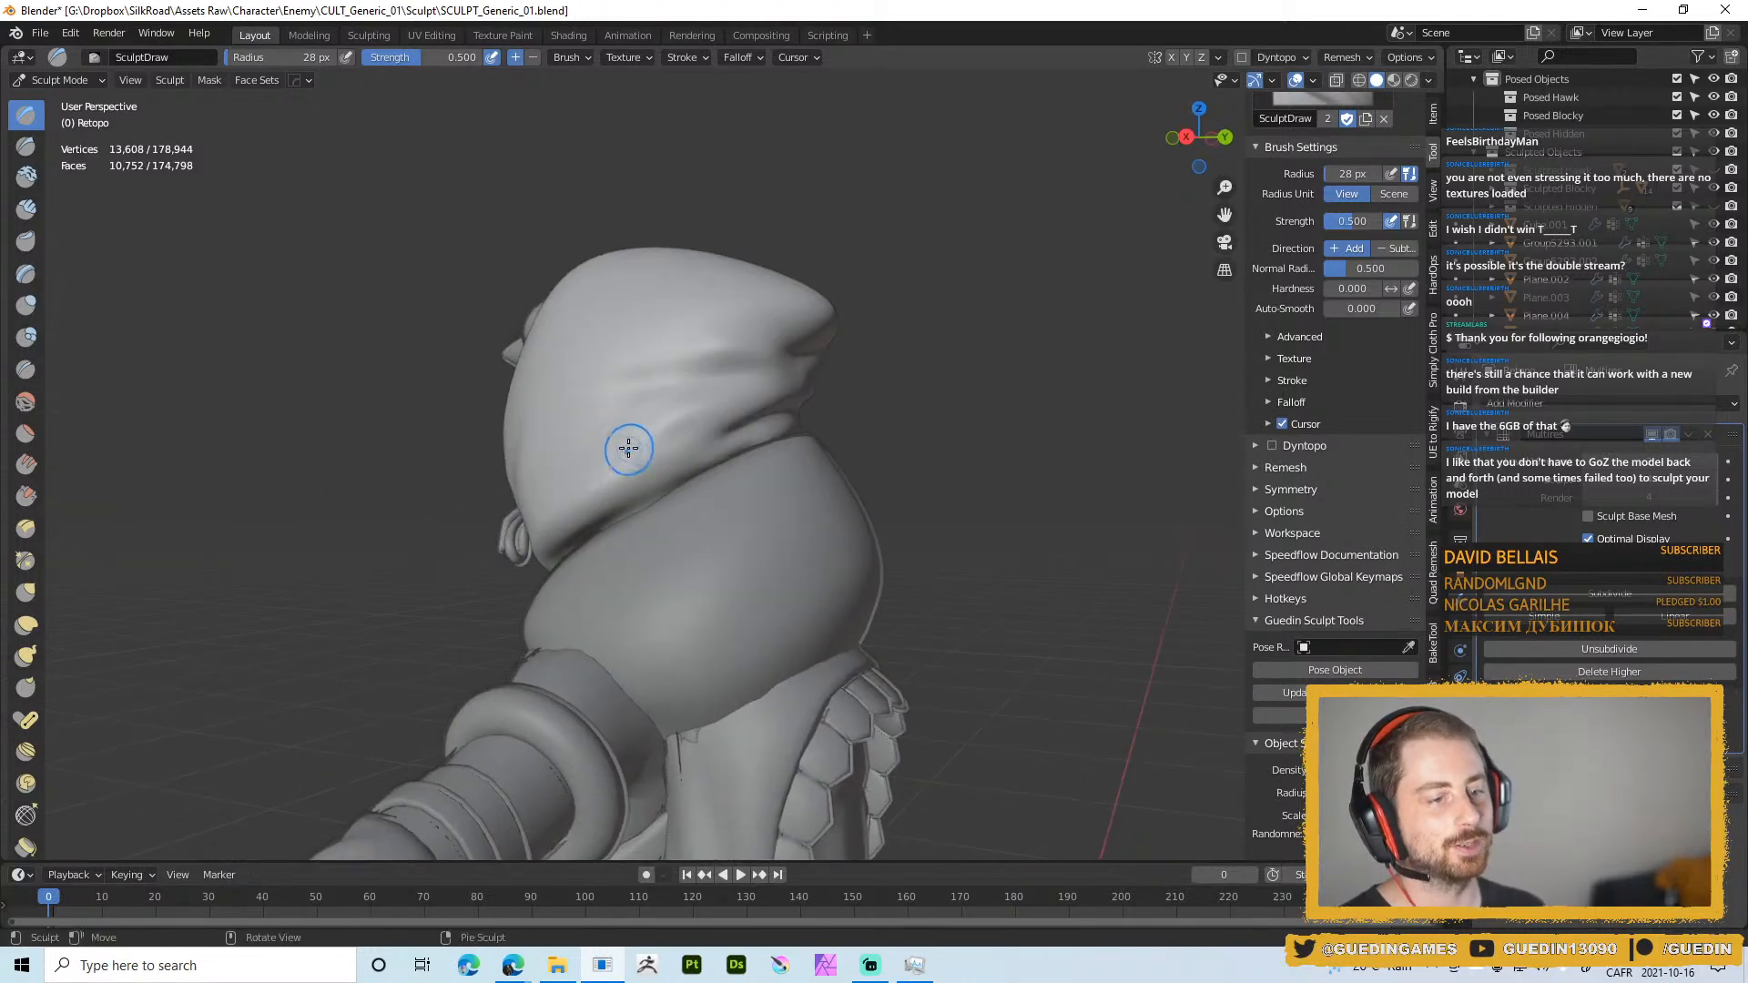
key(f)
click(648, 438)
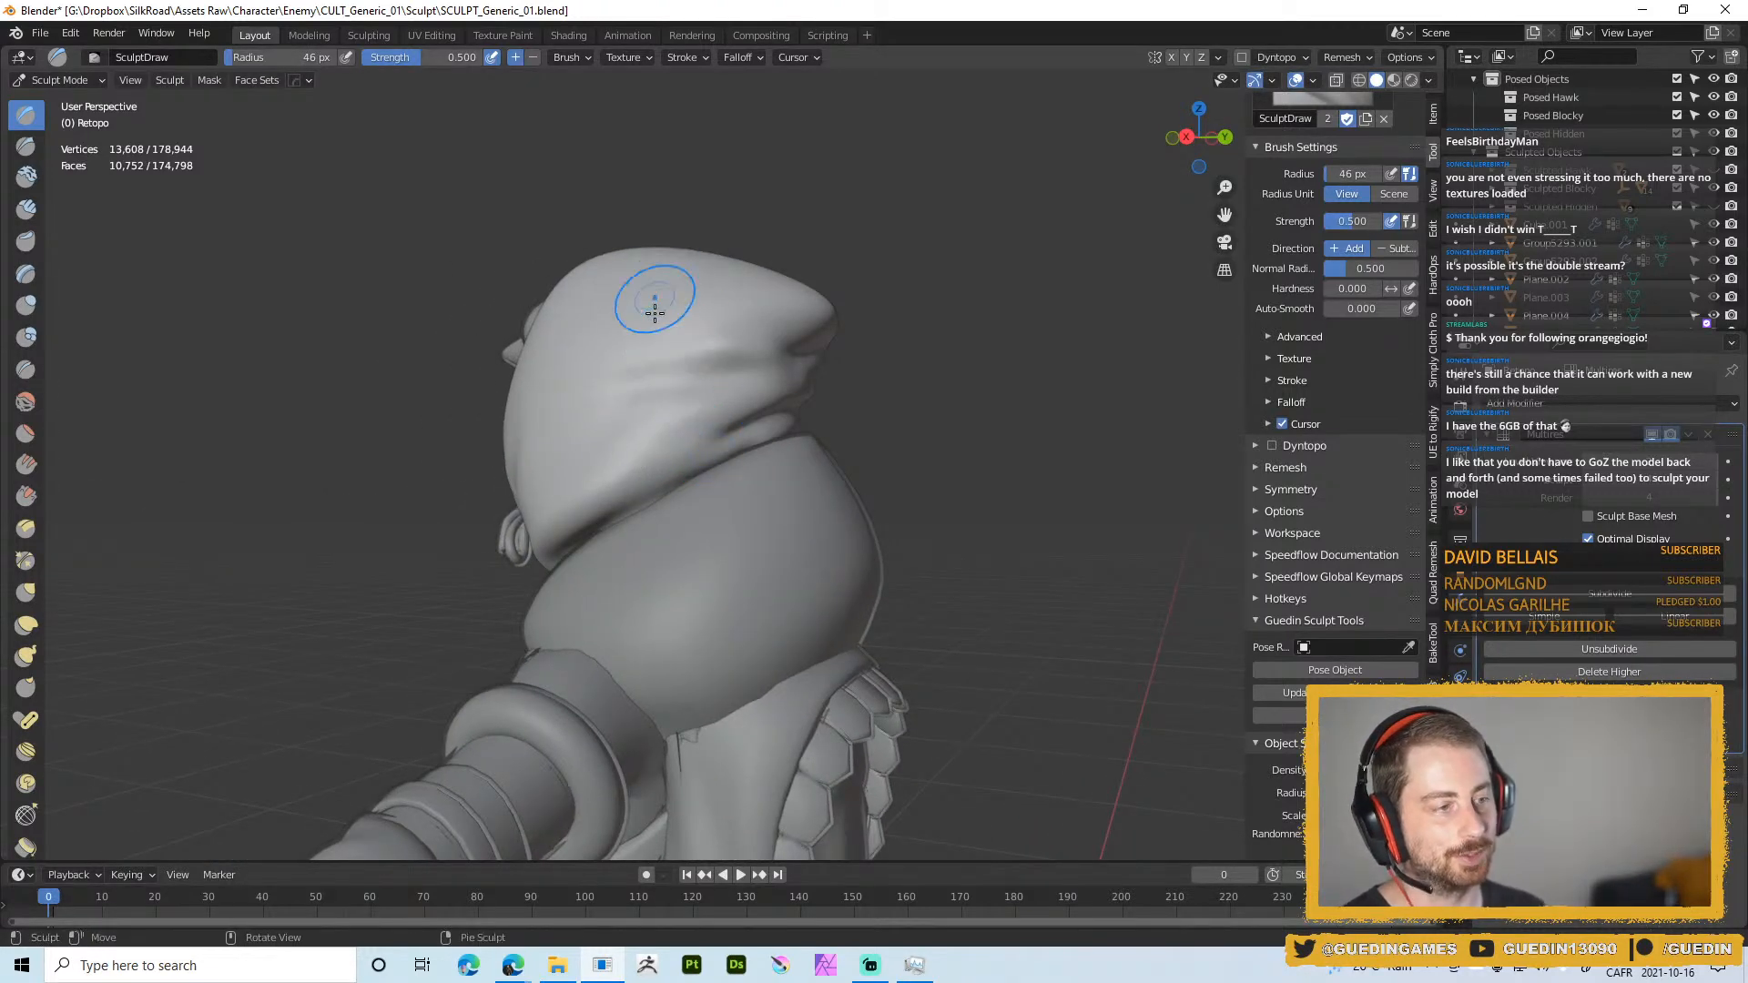
Sculpt volume on the rear side of the hood beside the folds with a 50 px brush radius
key(f)
mouse_move(671, 413)
middle_down()
mouse_move(776, 430)
mouse_move(762, 497)
middle_up()
click(813, 436)
key(f)
click(785, 384)
drag(735, 350, 699, 347)
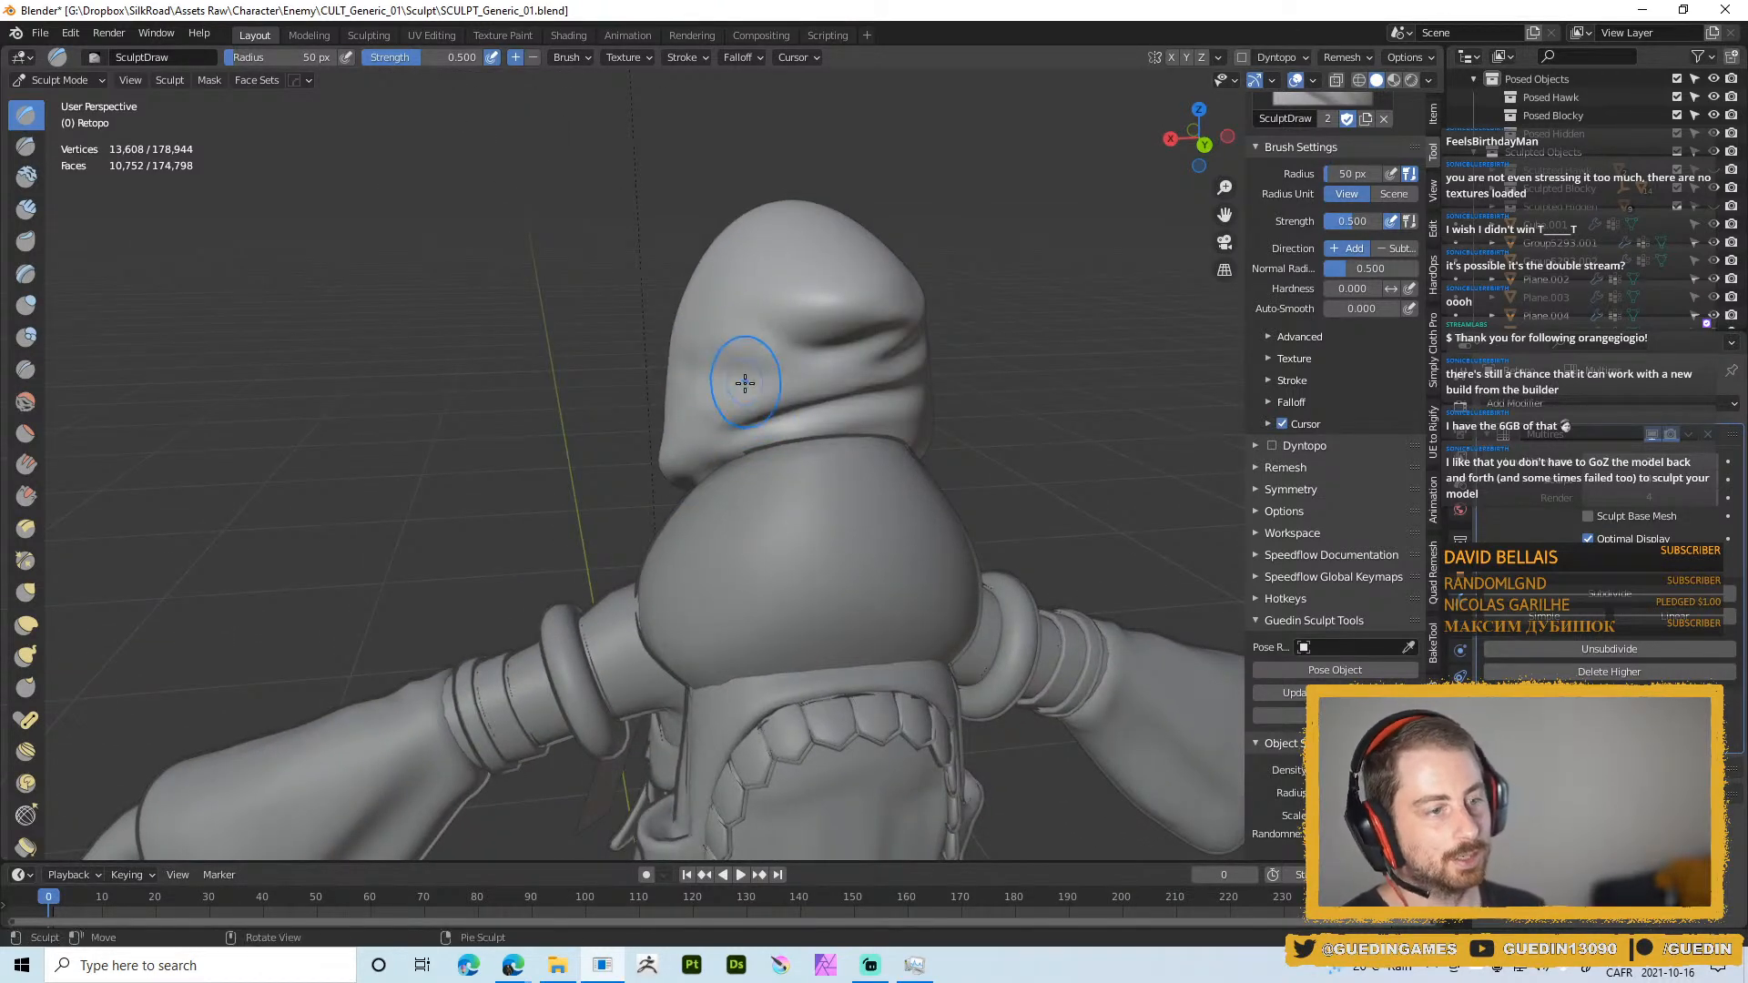
Add a broad Sculpt Draw stroke across the back of the hood at the 50 px radius
scroll(750, 377, down, 4)
mouse_move(801, 408)
middle_down()
mouse_move(720, 405)
mouse_move(781, 401)
mouse_move(792, 370)
middle_up()
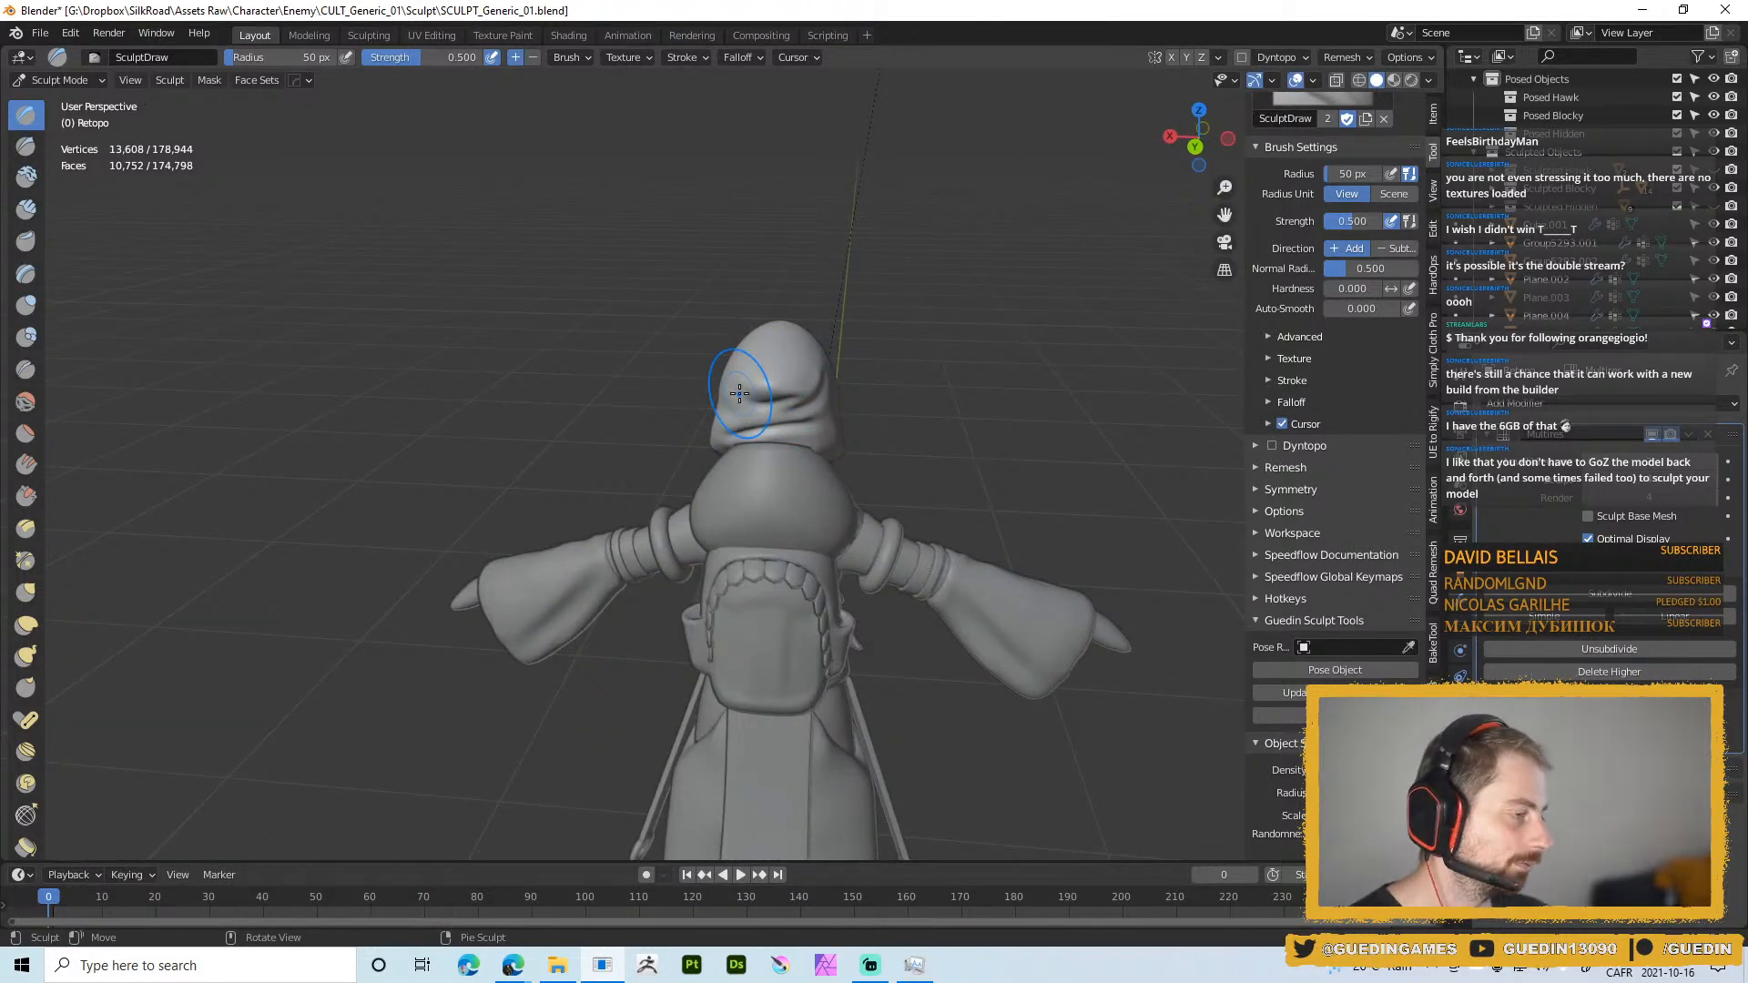
mouse_move(739, 392)
mouse_down()
mouse_move(761, 444)
mouse_move(768, 394)
mouse_move(801, 377)
mouse_up()
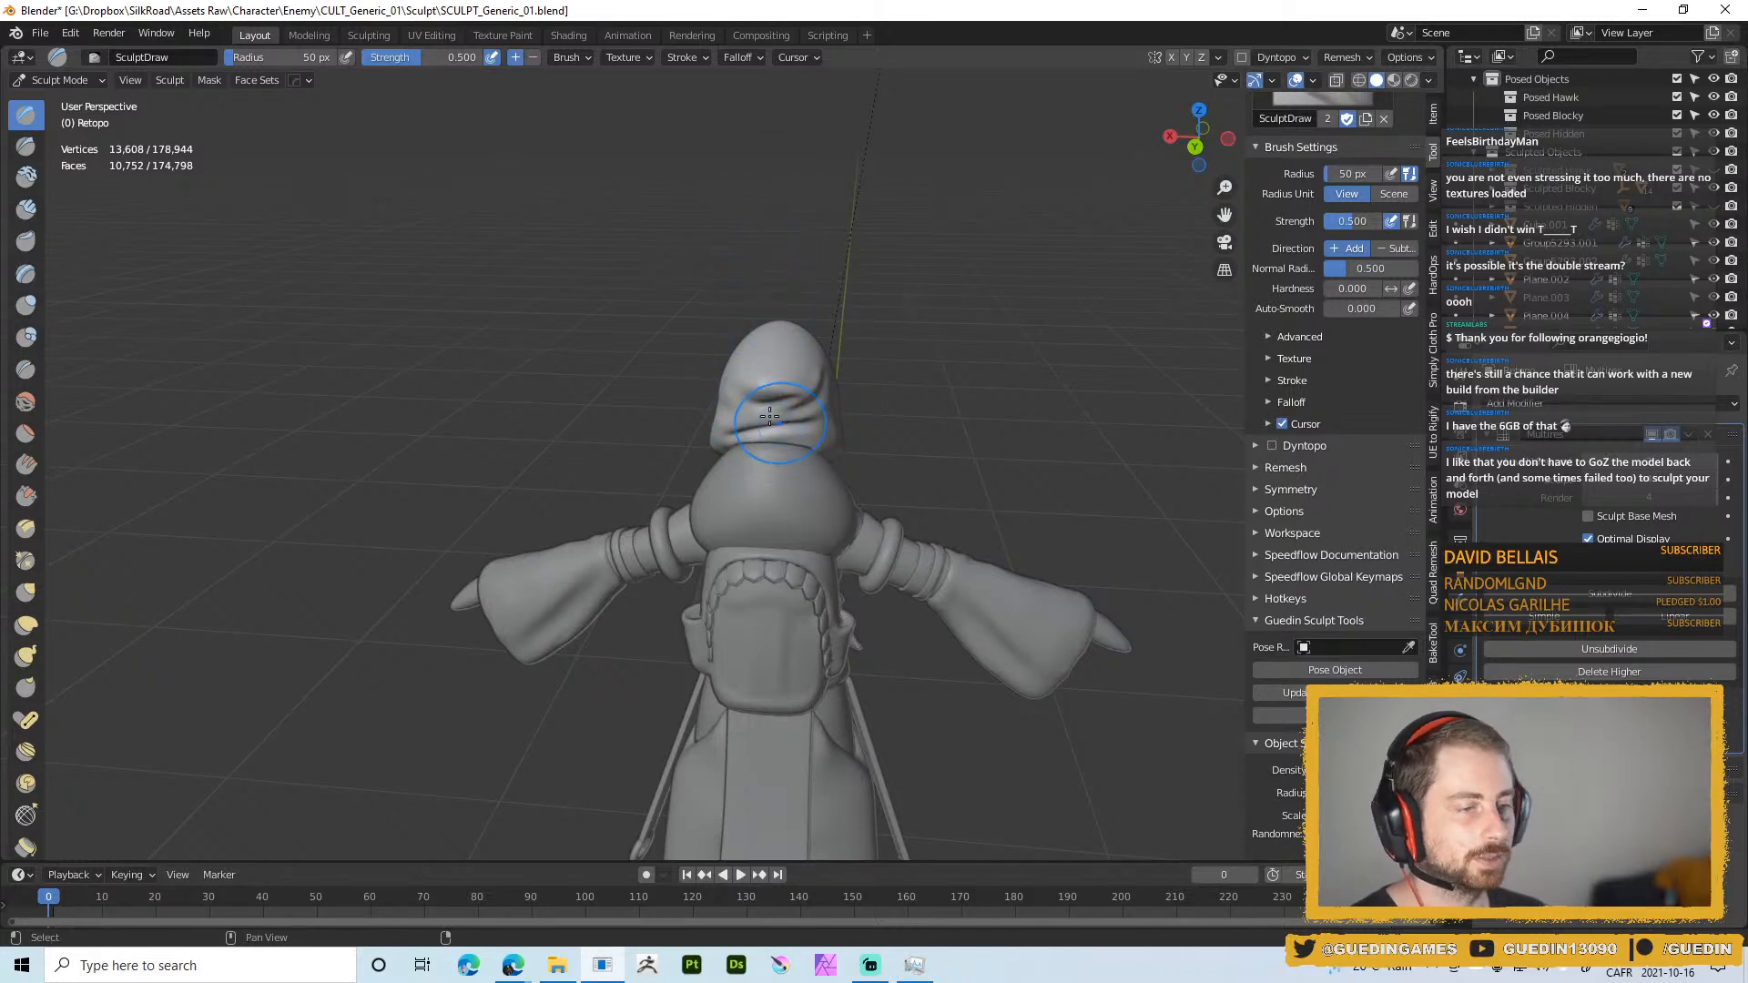
Refine the folds around the back of the hood, reducing the brush radius to 43 px and 35 px
ctrl+middle_drag(766, 421, 833, 497)
middle_drag(833, 496, 752, 482)
key(f)
drag(819, 404, 885, 382)
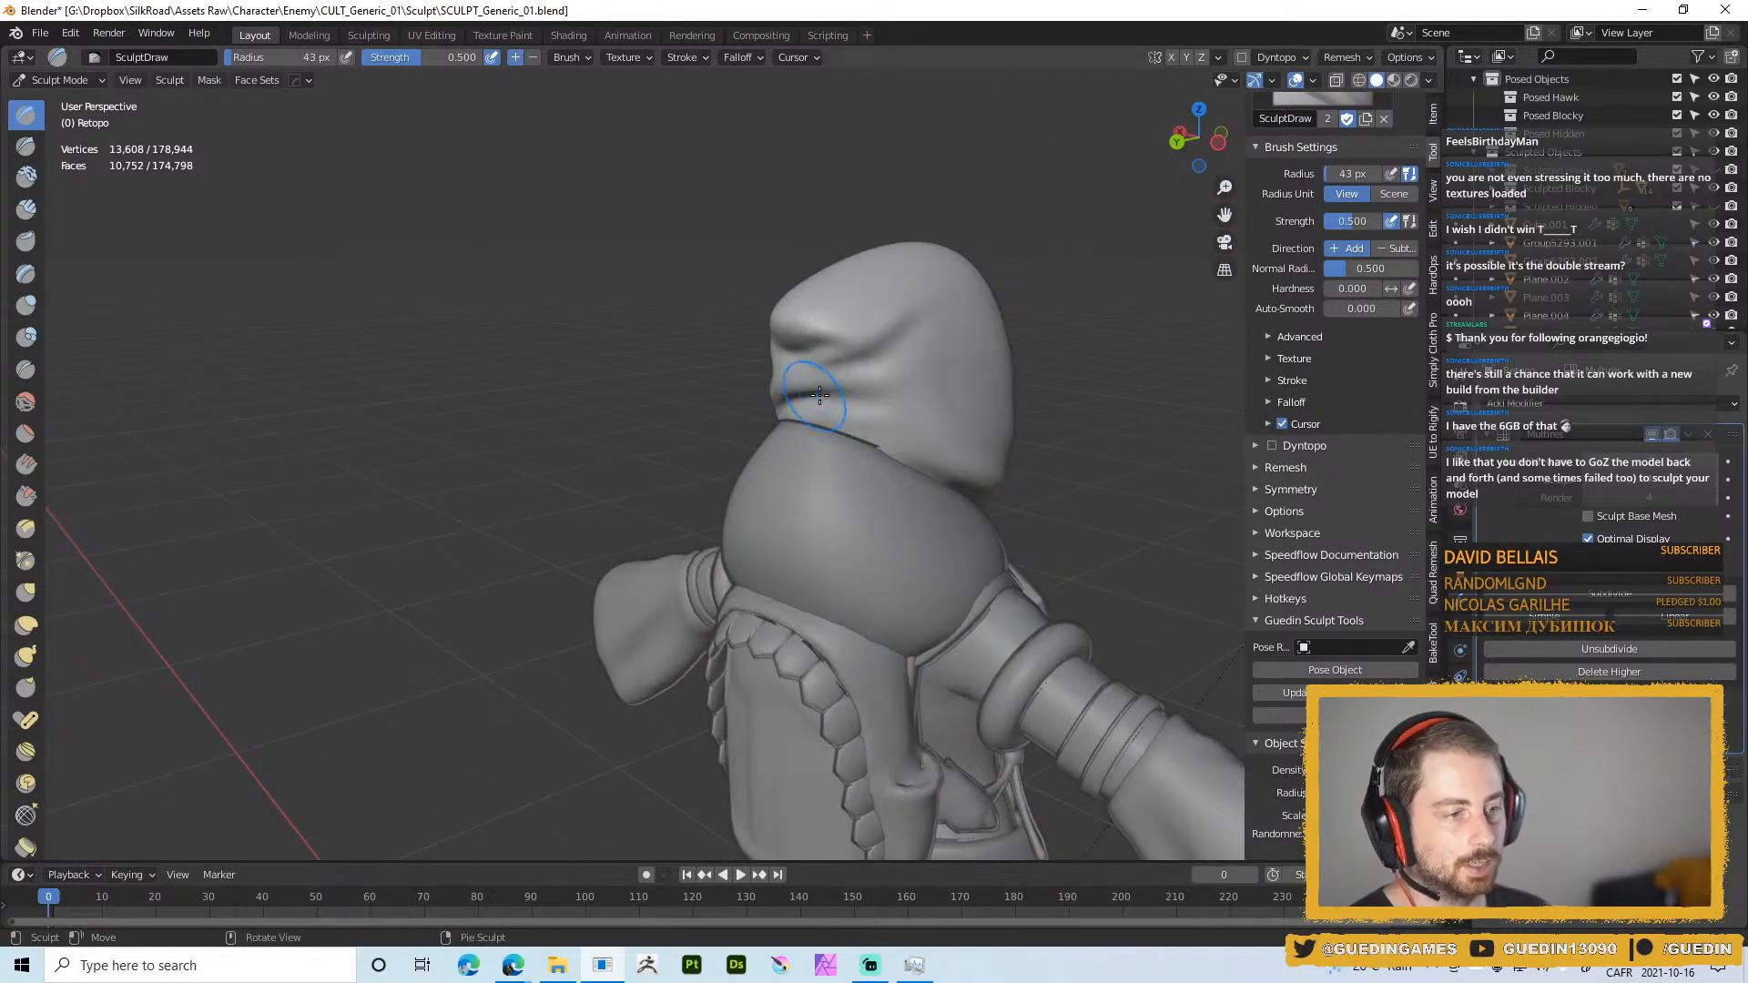
middle_drag(819, 393, 939, 311)
middle_drag(877, 360, 782, 367)
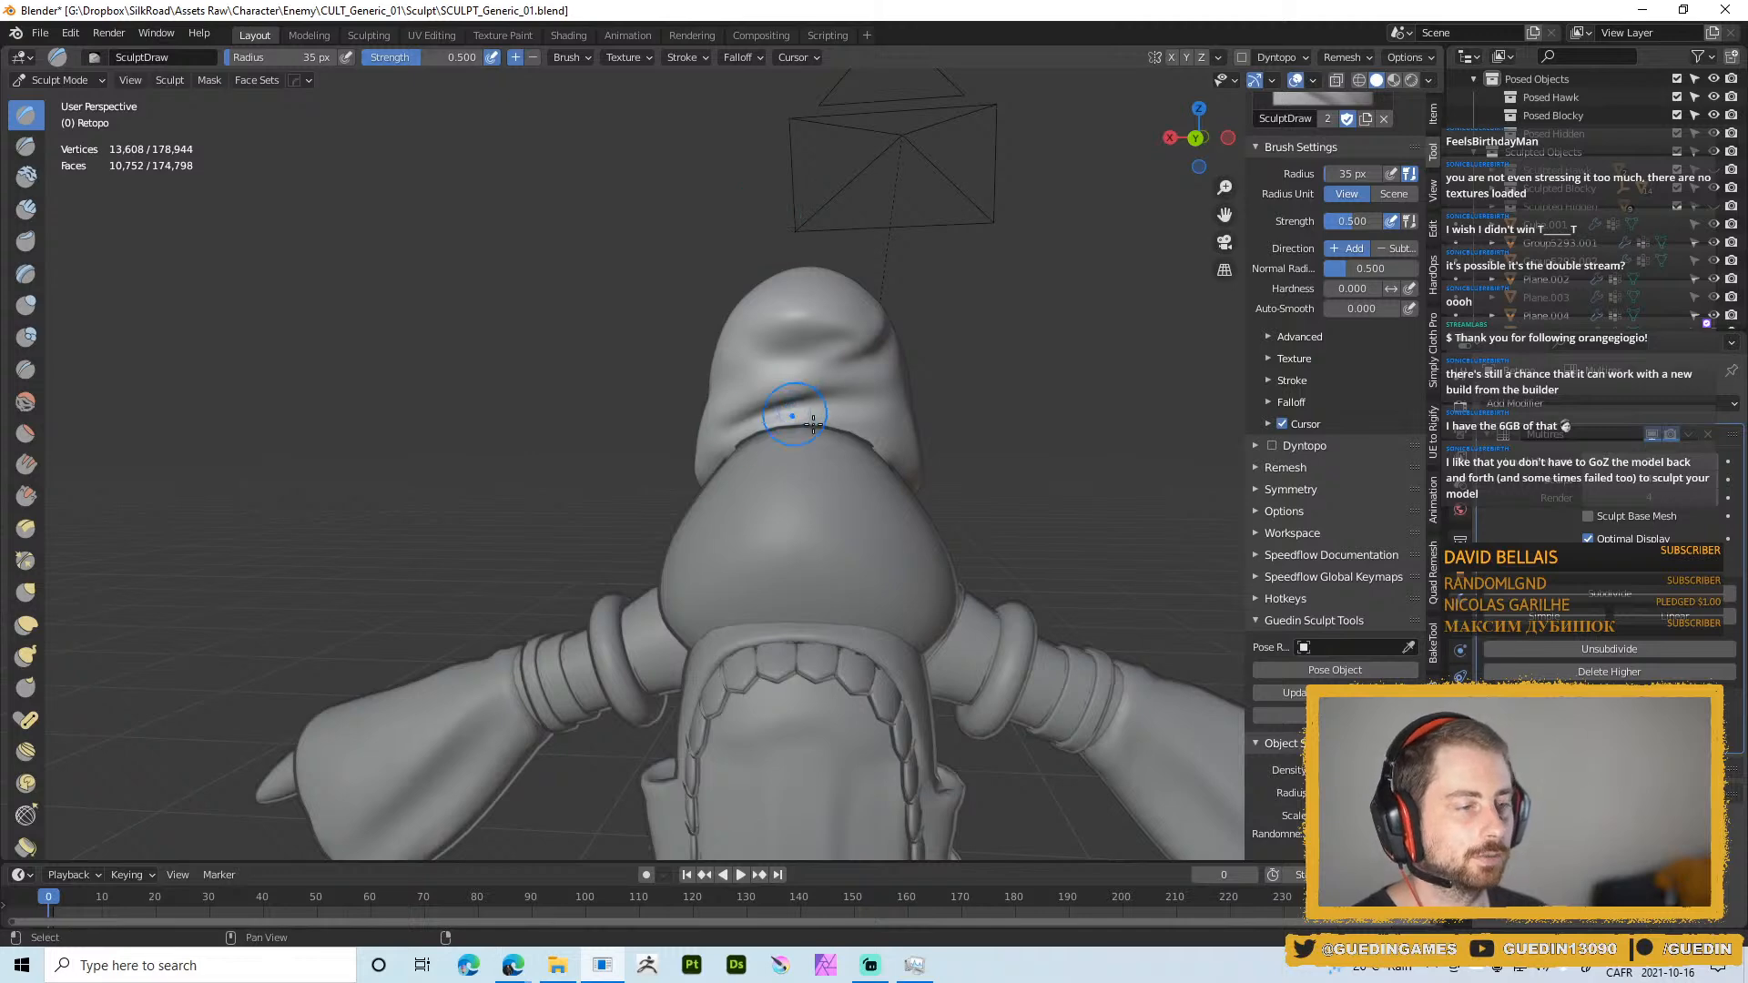
middle_drag(813, 422, 683, 456)
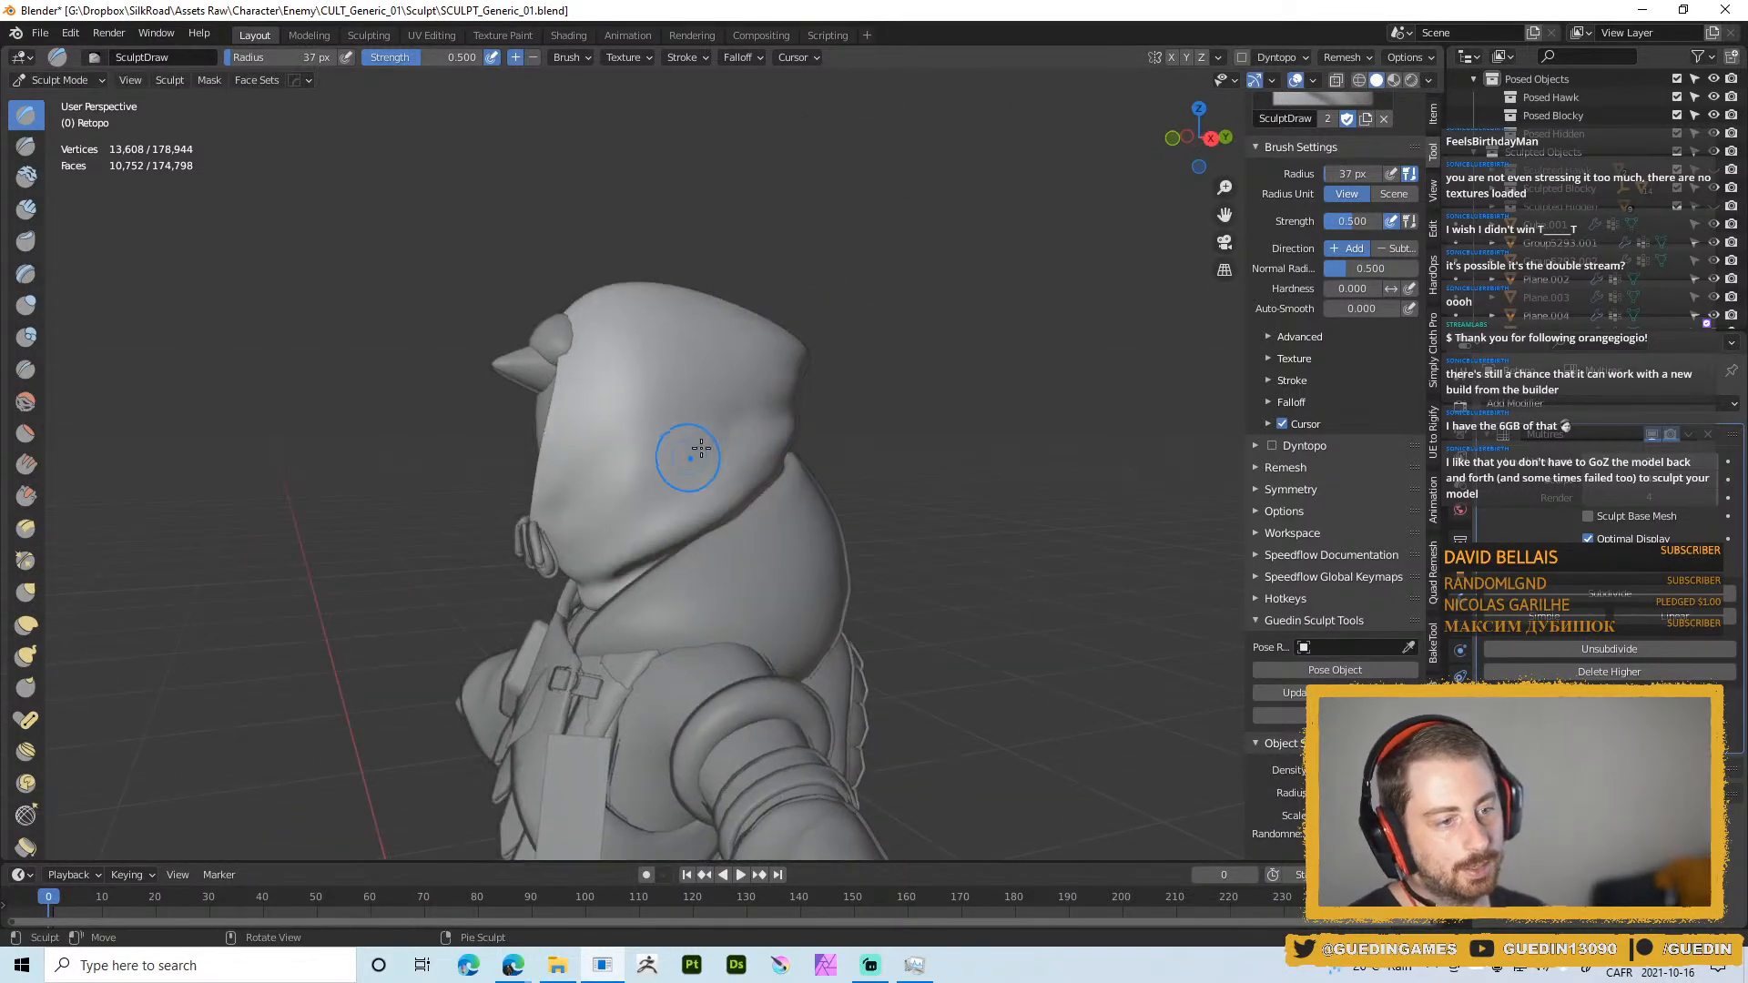
Sculpt a fold along the side of the hood, set the radius to 47 px, and undo the last stroke
drag(691, 443, 710, 437)
key(f)
click(726, 431)
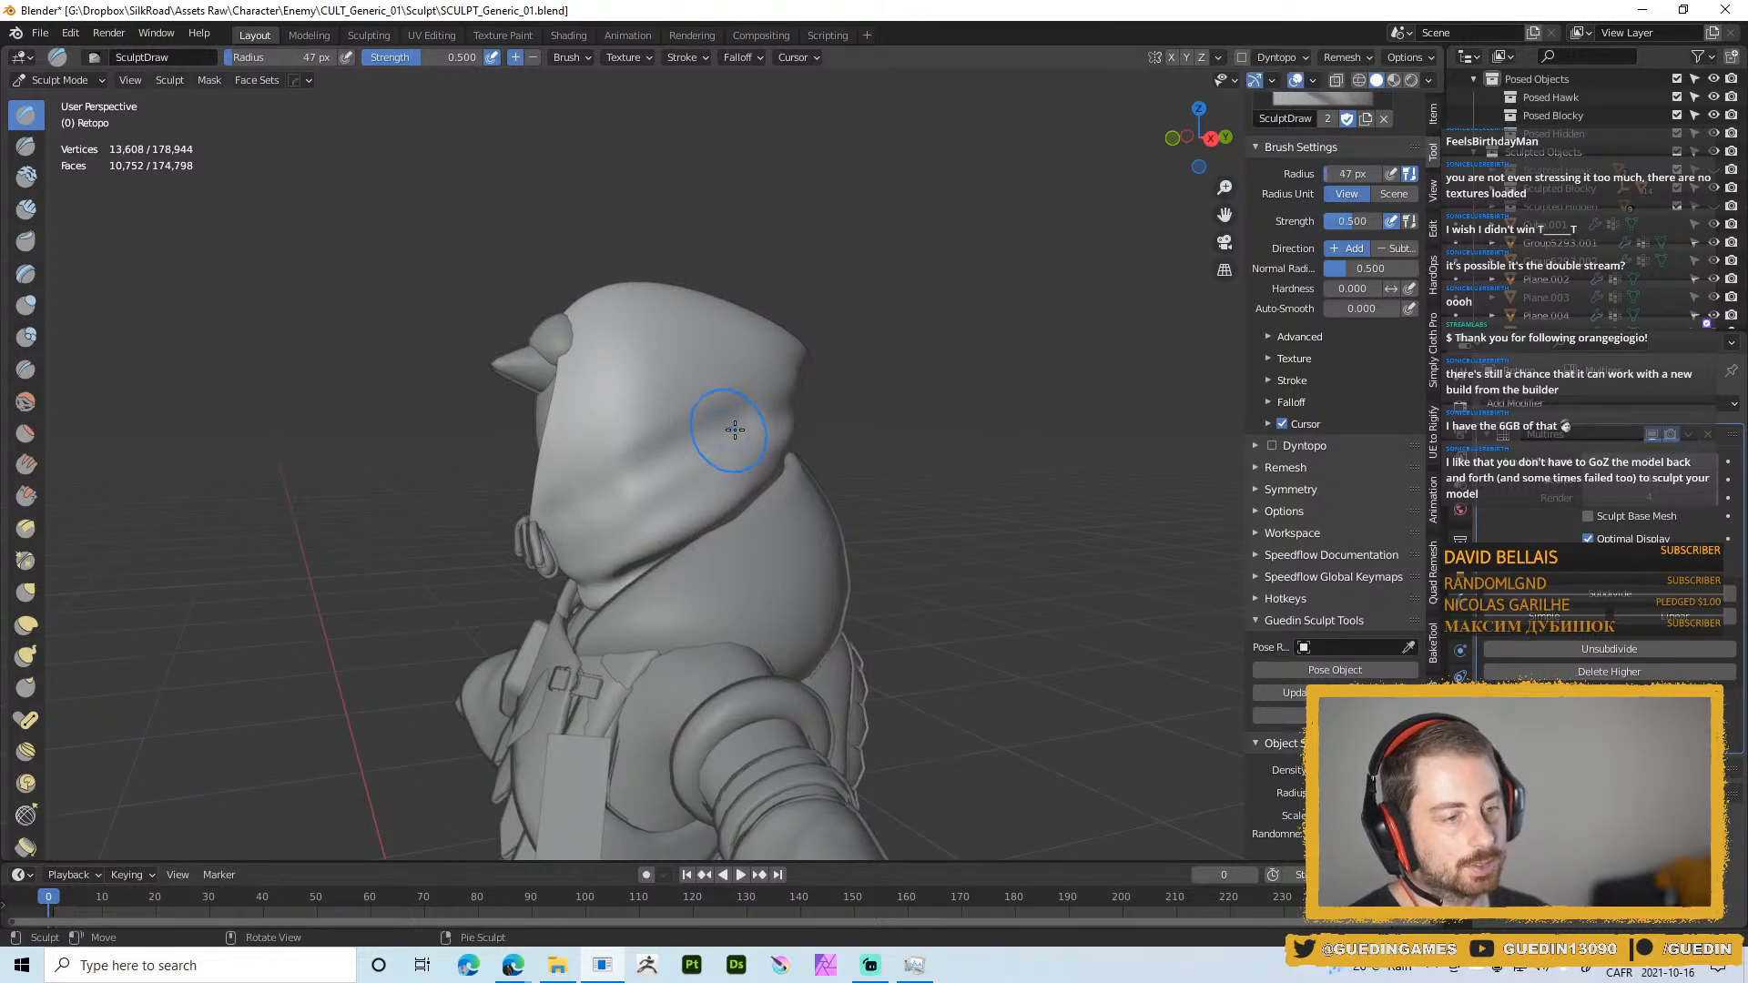
key(ctrl+z)
Smooth the folds on the side of the hood using the Smooth brush at strength 0.358 and radius 54 px
mouse_move(731, 432)
middle_down()
mouse_move(741, 391)
mouse_move(691, 412)
middle_up()
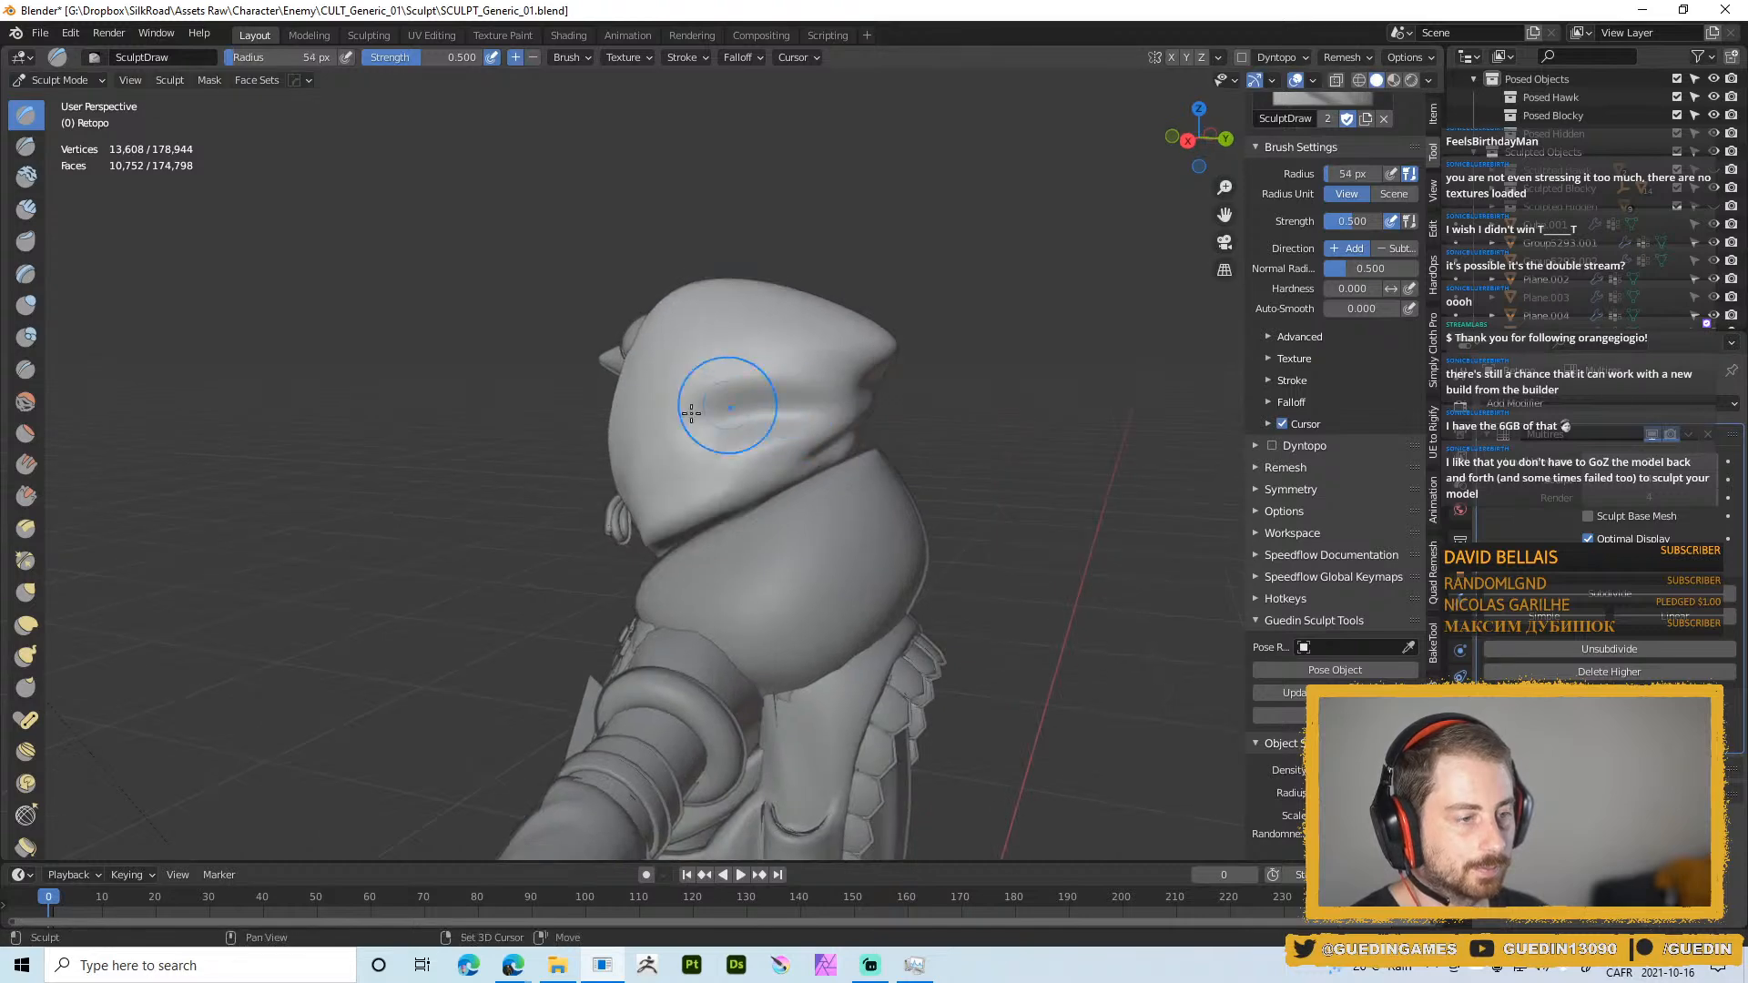
key(s)
key(shift+f)
click(731, 424)
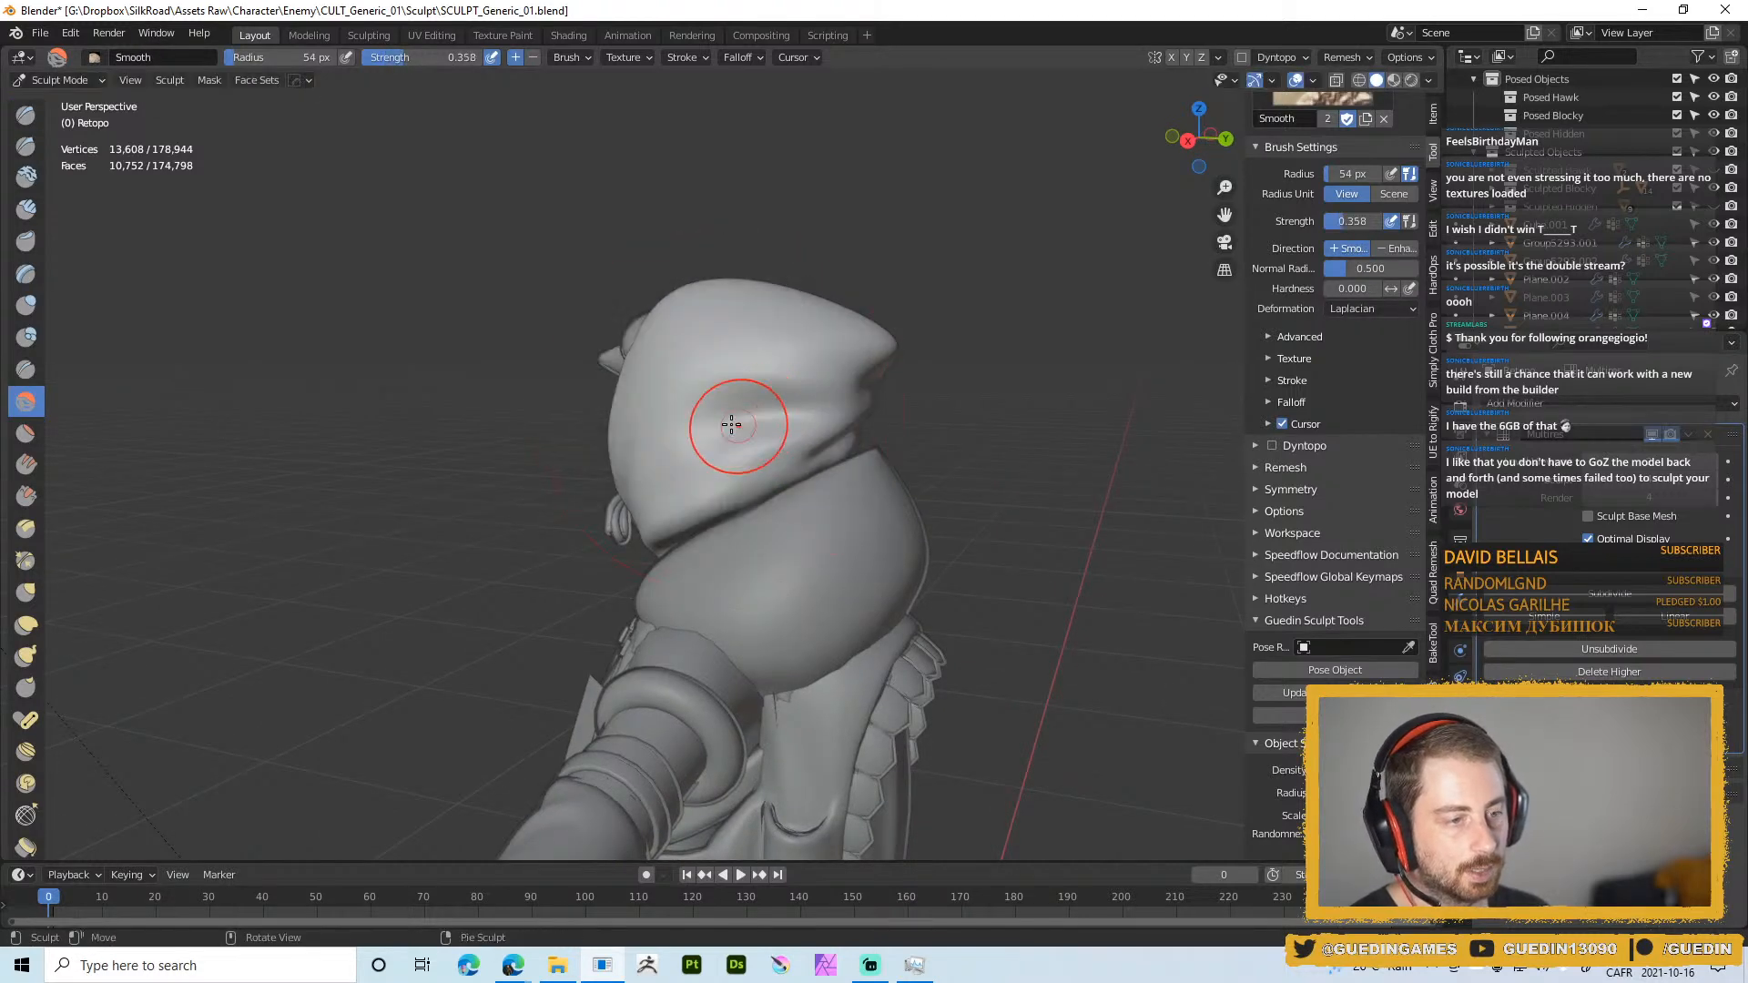
mouse_move(776, 386)
mouse_down()
mouse_move(719, 394)
mouse_move(741, 437)
mouse_move(725, 443)
mouse_up()
middle_drag(738, 427, 645, 437)
Smooth the folds toward the back of the hood, reducing the Smooth brush radius to 28 px
drag(769, 397, 842, 397)
middle_drag(847, 398, 784, 402)
key(f)
click(856, 416)
key(f)
click(825, 418)
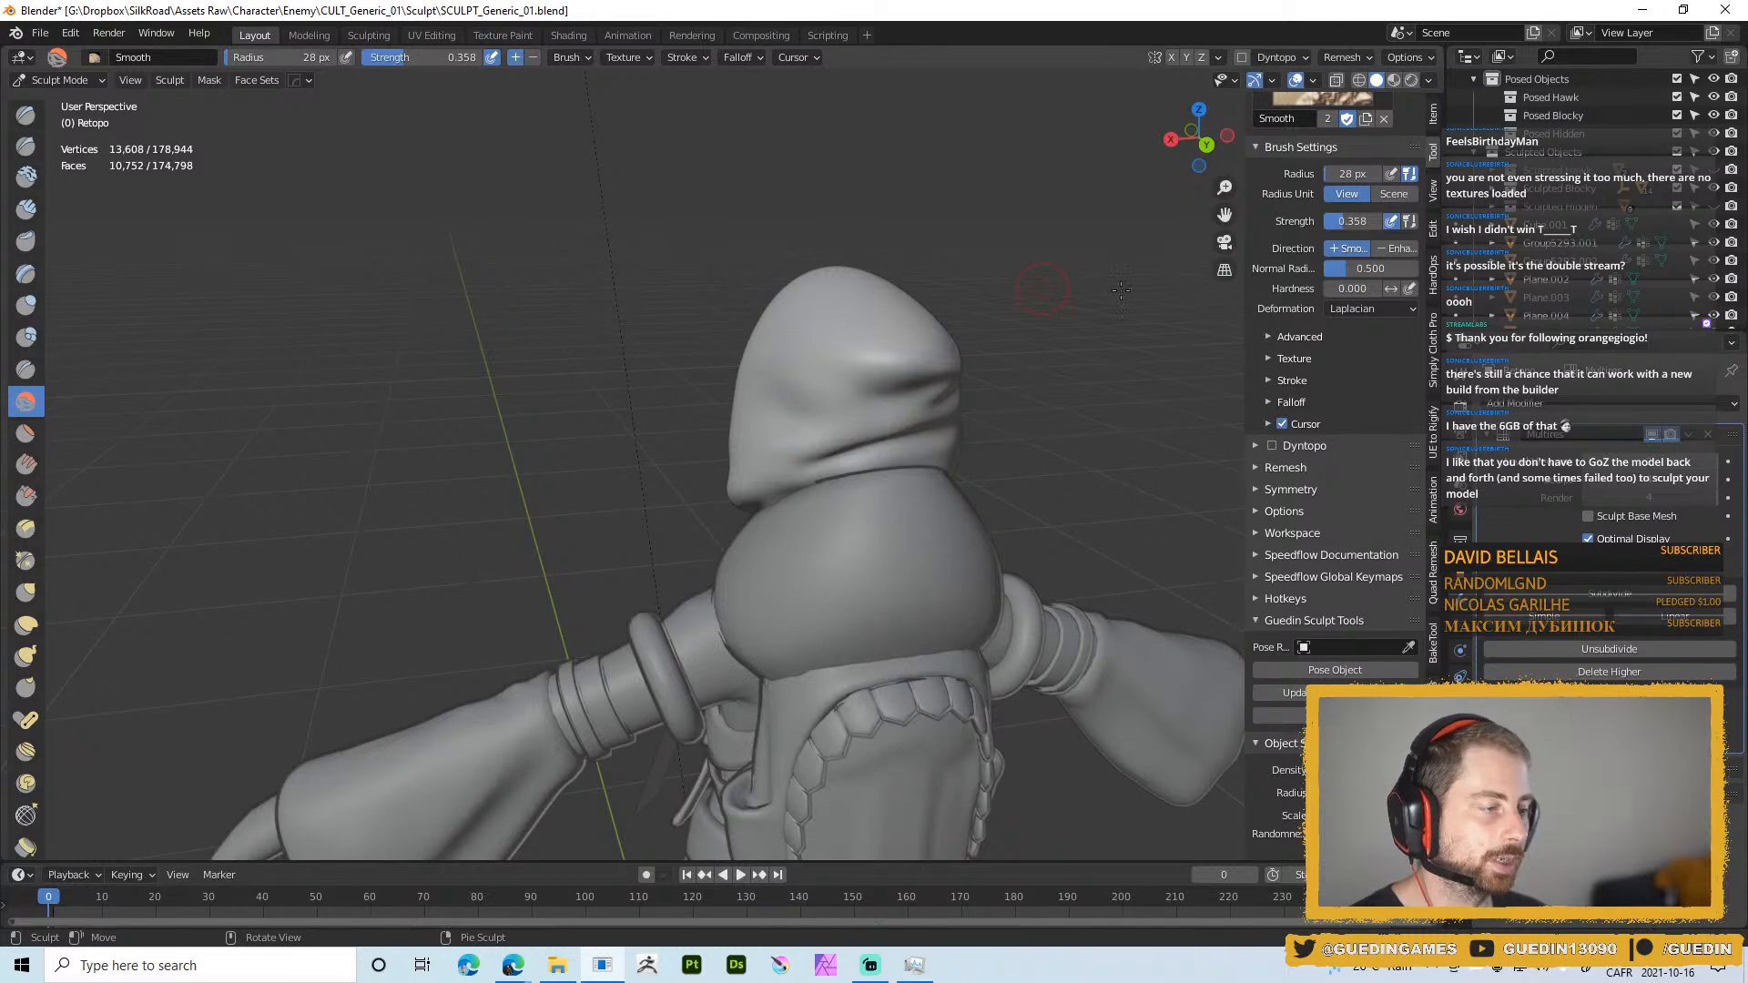
Build up a fold on the back of the hood using the Draw brush at radius 37 px and strength 0.500
middle_drag(866, 398, 832, 401)
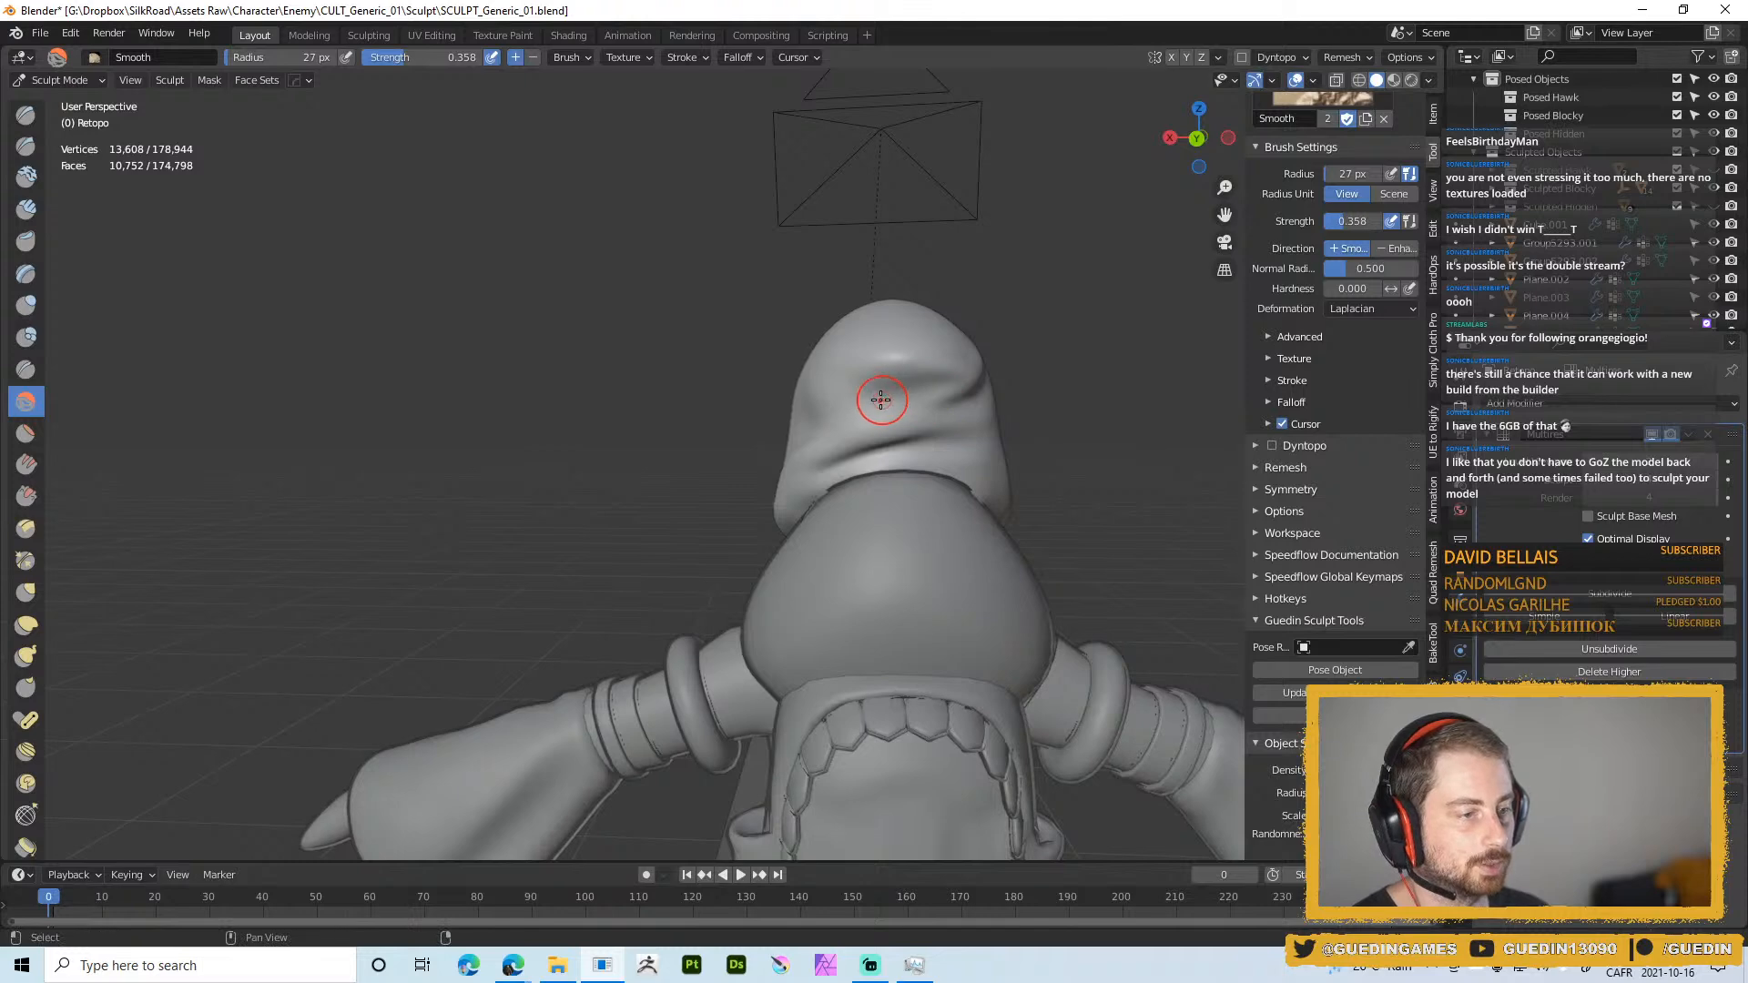
key(x)
middle_drag(822, 380, 837, 410)
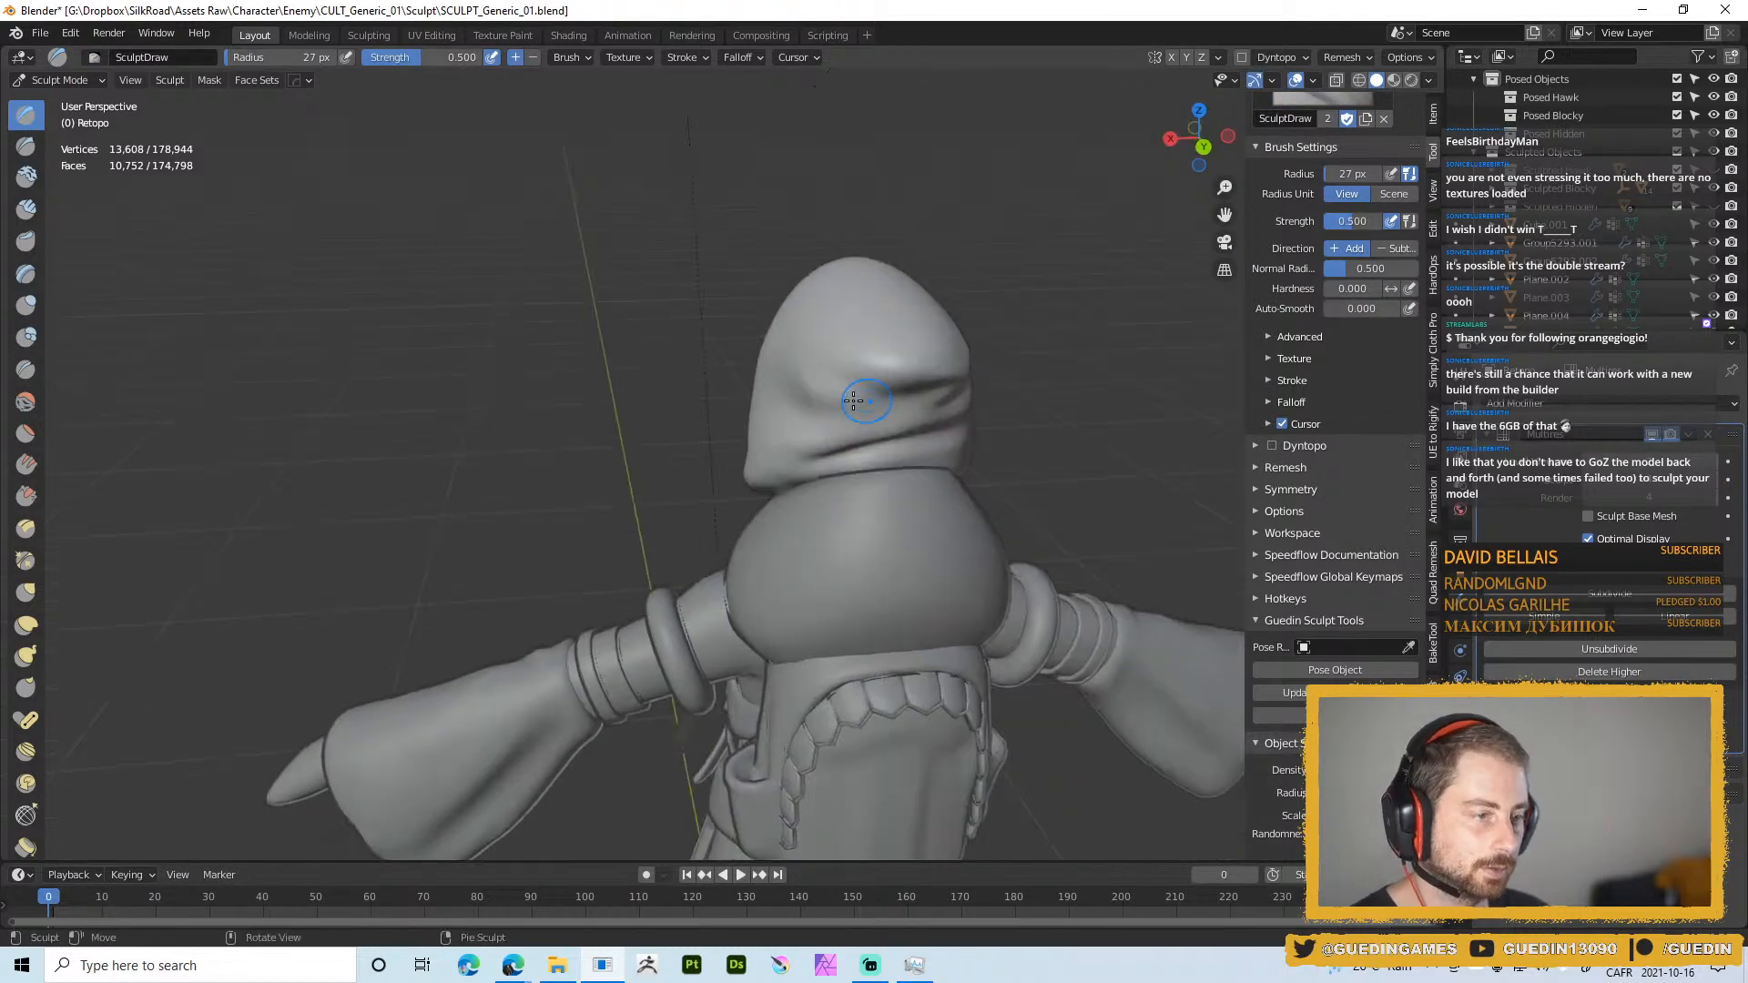
key(f)
click(882, 408)
drag(844, 407, 835, 404)
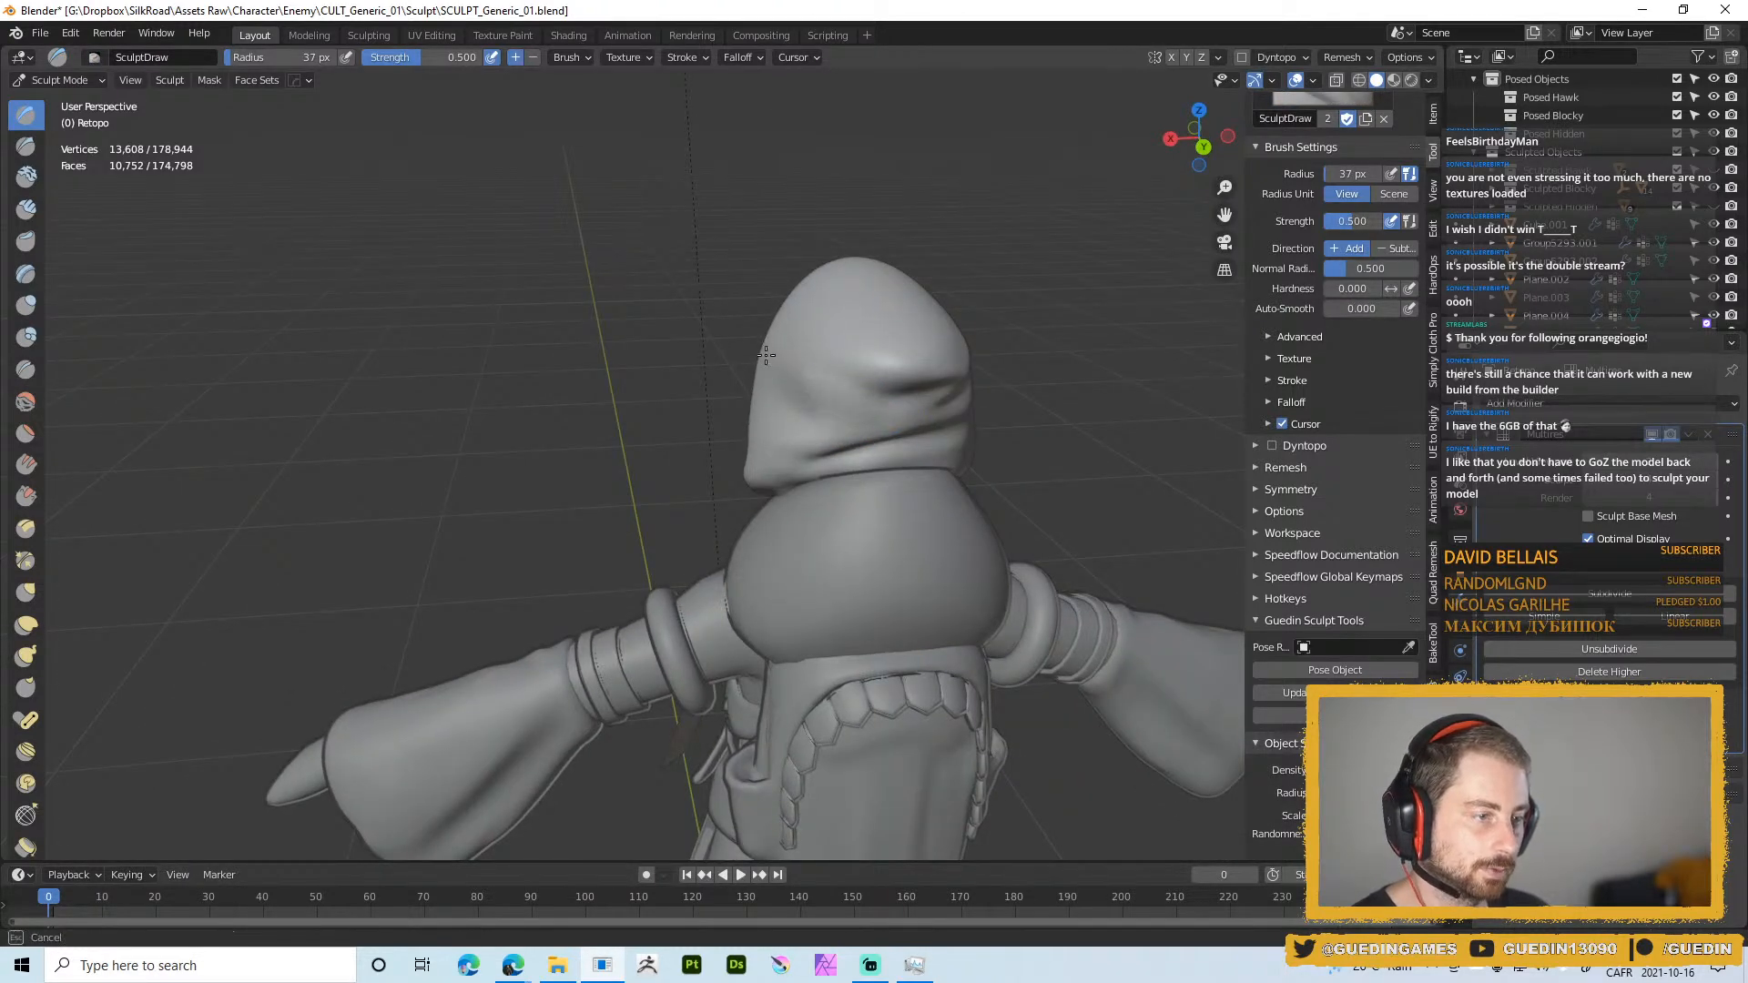
Sculpt diagonal folds along the side of the hood using the Draw brush at radius 25 px
mouse_move(766, 356)
middle_down()
mouse_move(773, 422)
mouse_move(743, 442)
mouse_move(796, 448)
mouse_move(803, 469)
mouse_move(795, 456)
middle_up()
key(f)
click(784, 458)
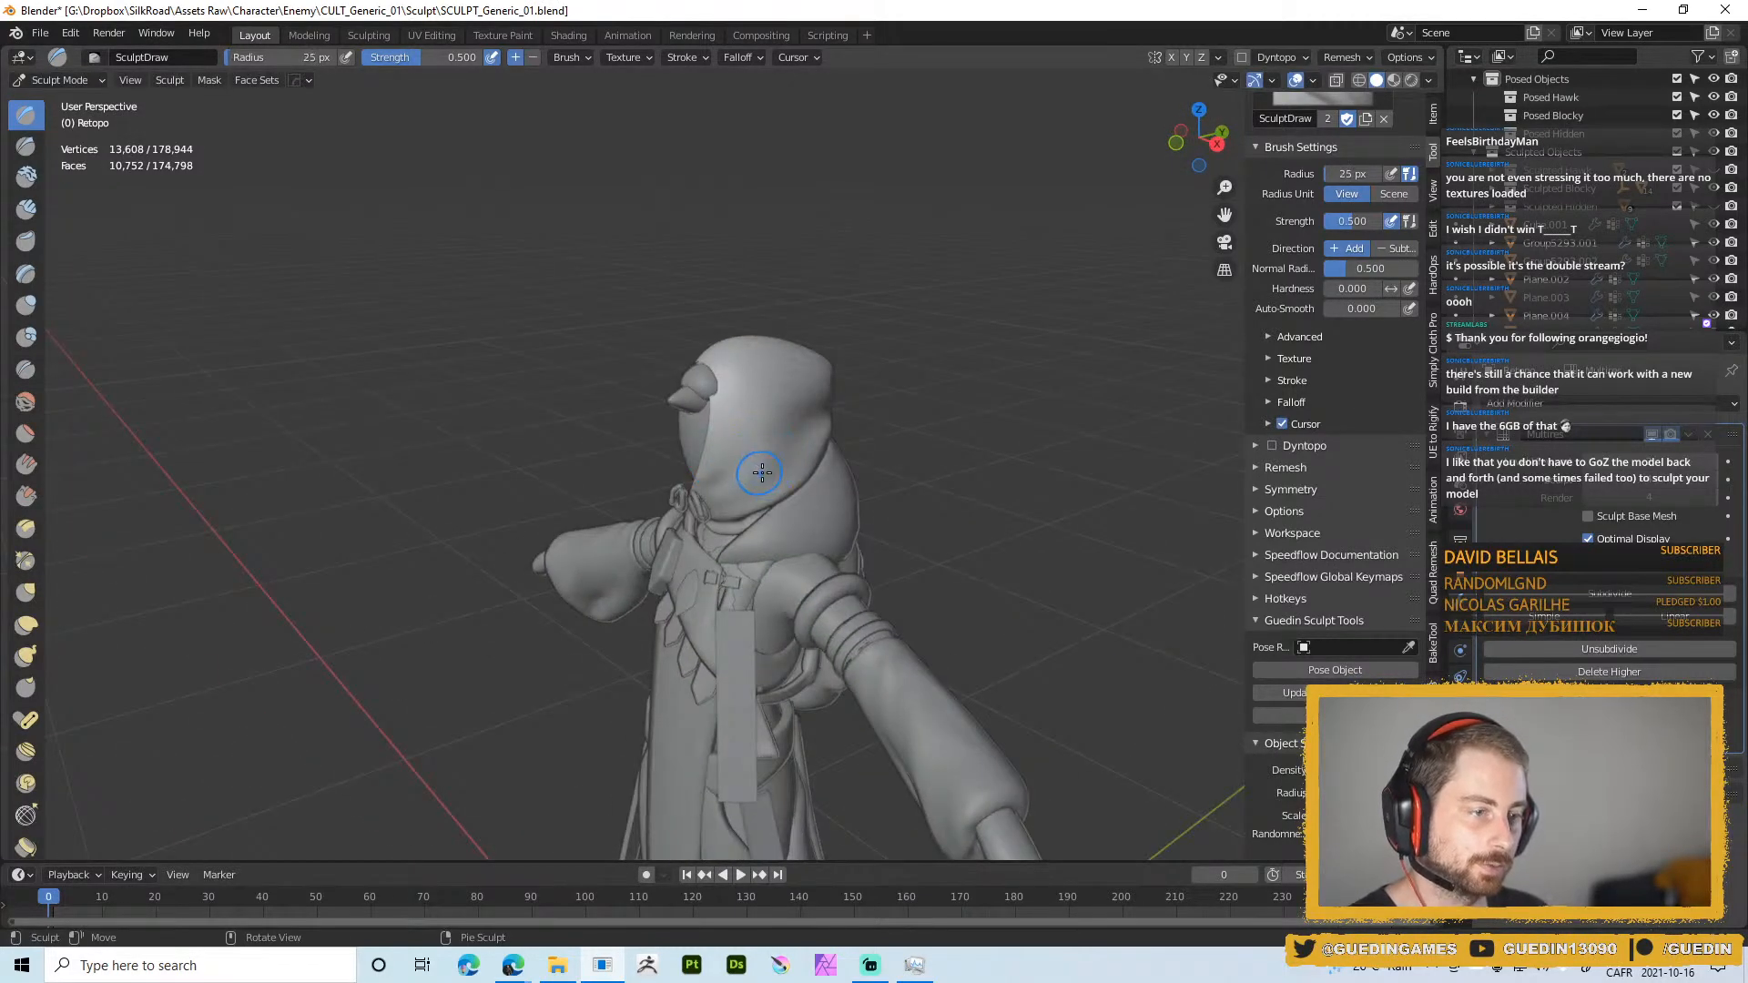
drag(744, 491, 806, 418)
drag(765, 457, 802, 407)
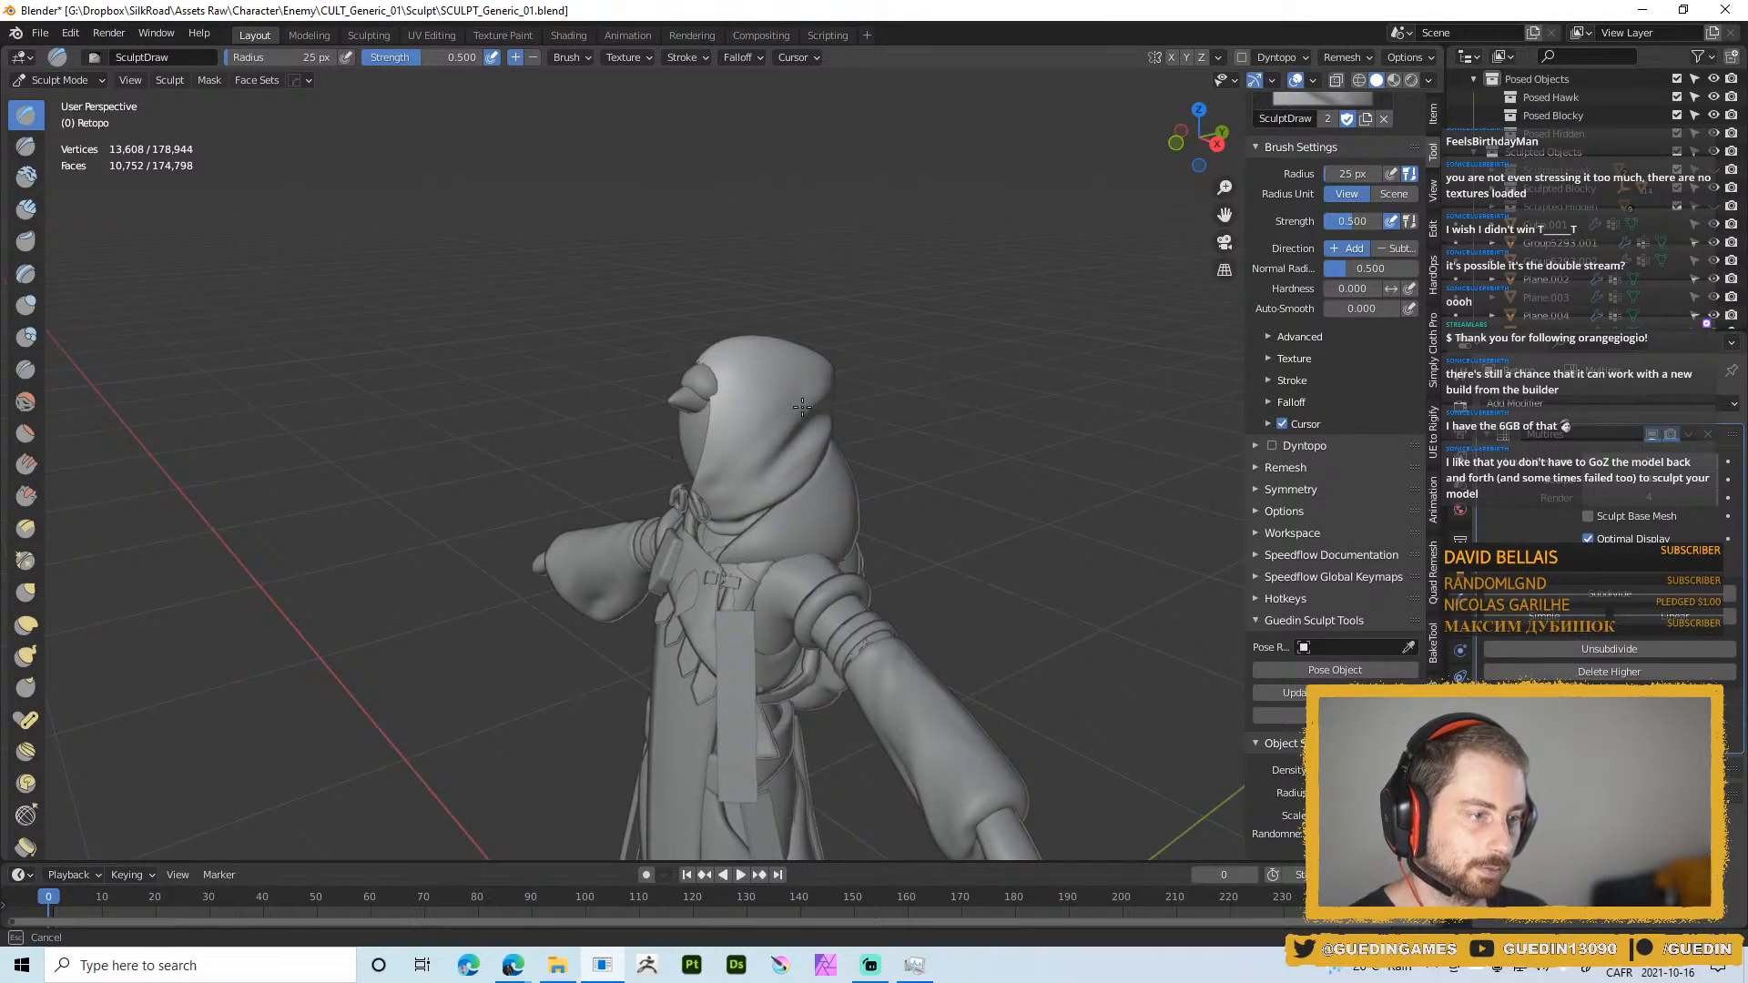
middle_drag(802, 406, 781, 392)
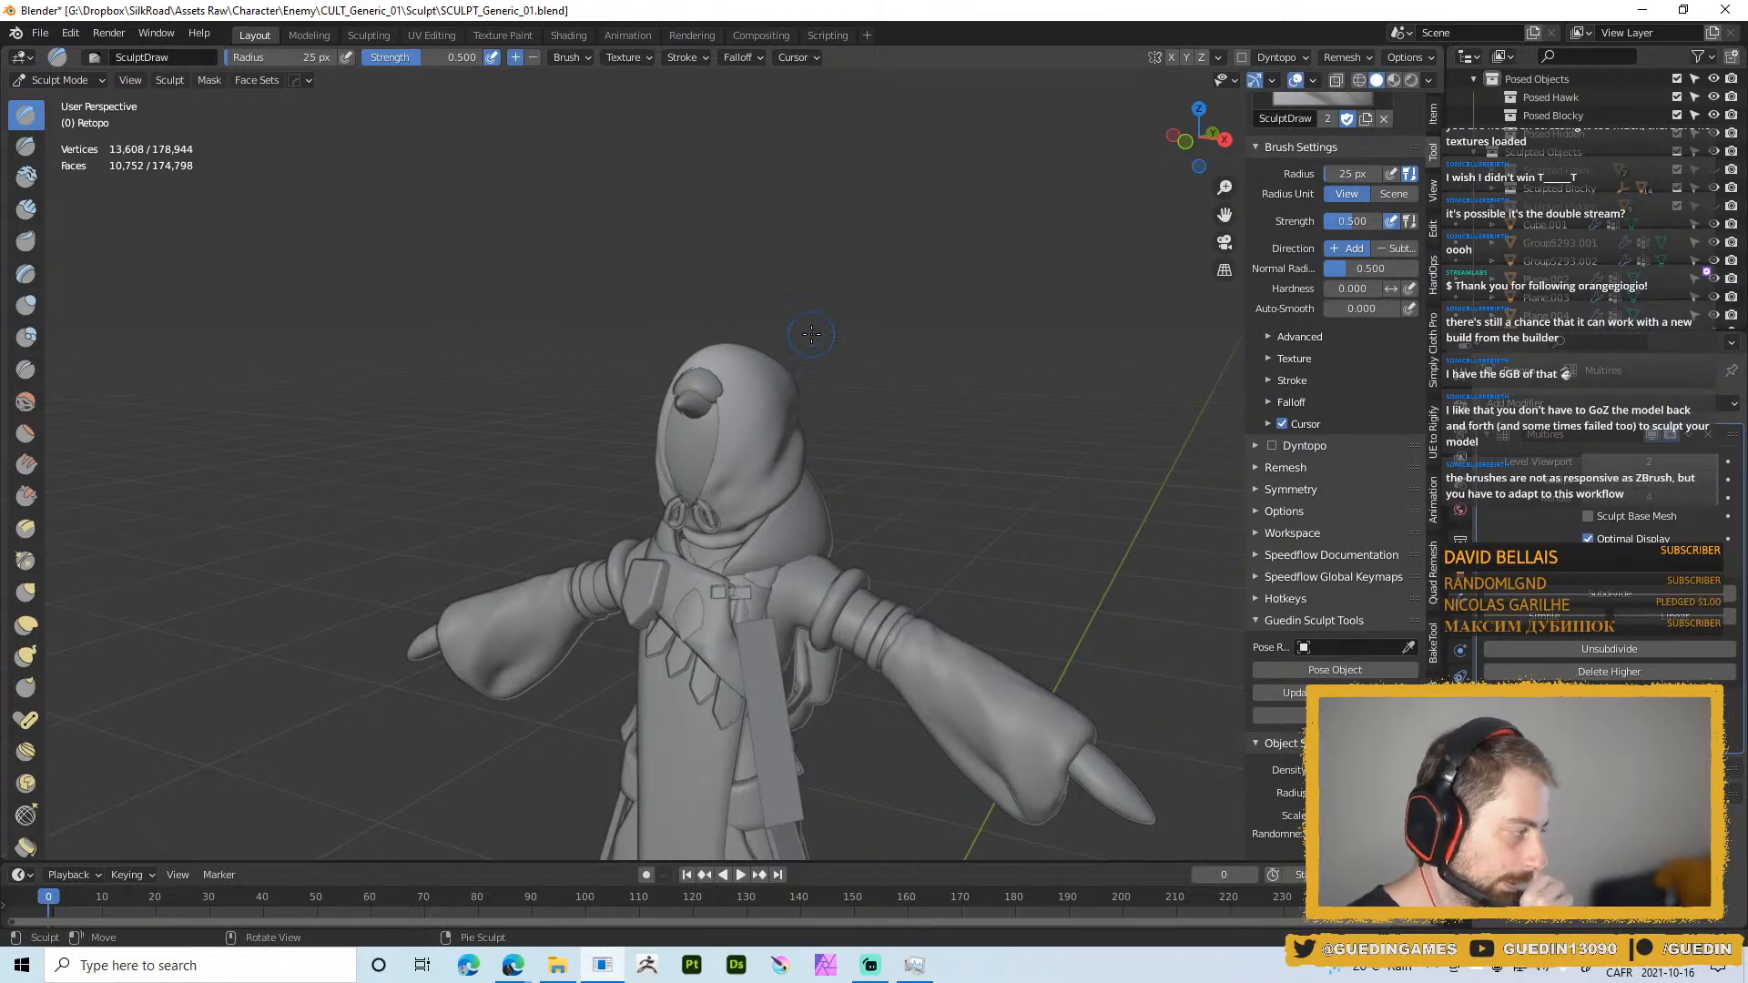
Sculpt a fold near the lower front edge of the hood, adjusting the Draw brush radius
mouse_move(777, 378)
middle_down()
mouse_move(820, 393)
mouse_move(733, 433)
middle_up()
key(f)
click(673, 496)
mouse_move(672, 492)
mouse_down()
mouse_move(719, 437)
mouse_move(679, 510)
mouse_move(701, 506)
mouse_move(666, 517)
mouse_move(732, 478)
mouse_move(722, 461)
mouse_up()
key(f)
click(678, 489)
key(f)
click(671, 510)
key(f)
click(674, 516)
Refine the folds on the opposite side of the hood, setting the Draw brush radius to 16 px, 13 px and 24 px
mouse_move(724, 458)
middle_down()
mouse_move(710, 437)
mouse_move(623, 474)
mouse_move(550, 472)
mouse_move(577, 449)
mouse_move(543, 408)
middle_up()
key(f)
click(557, 471)
key(f)
click(496, 440)
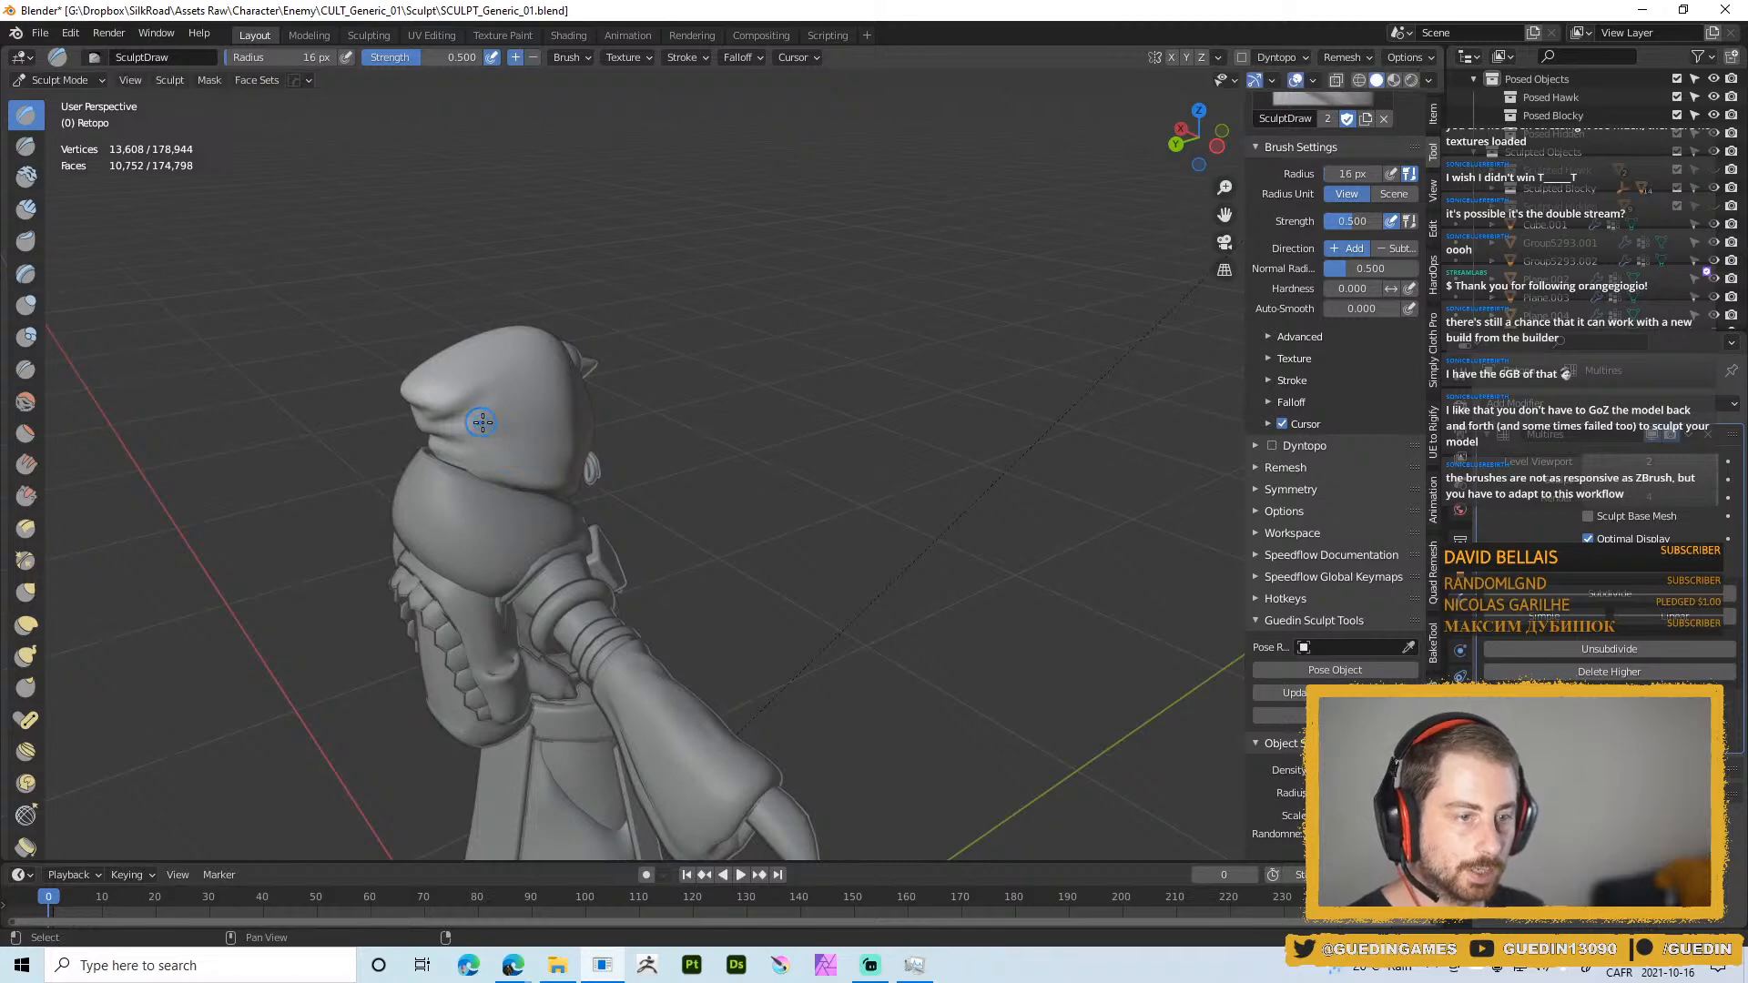
key(f)
click(487, 421)
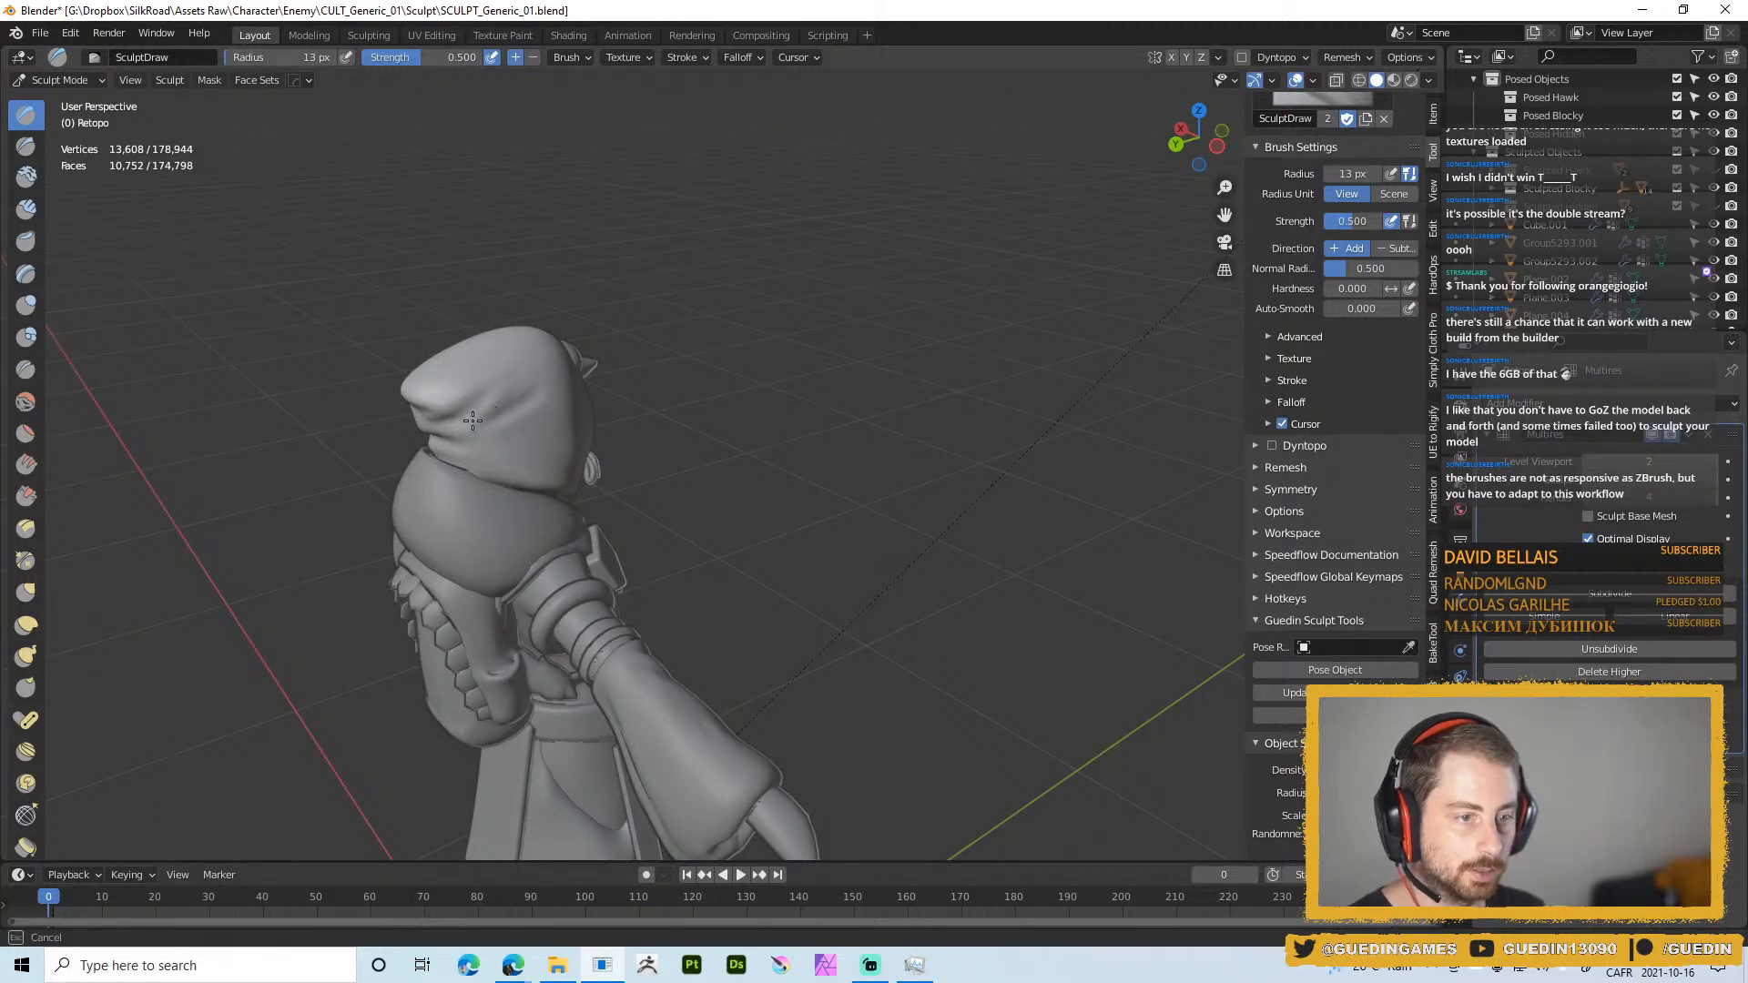
key(f)
click(493, 417)
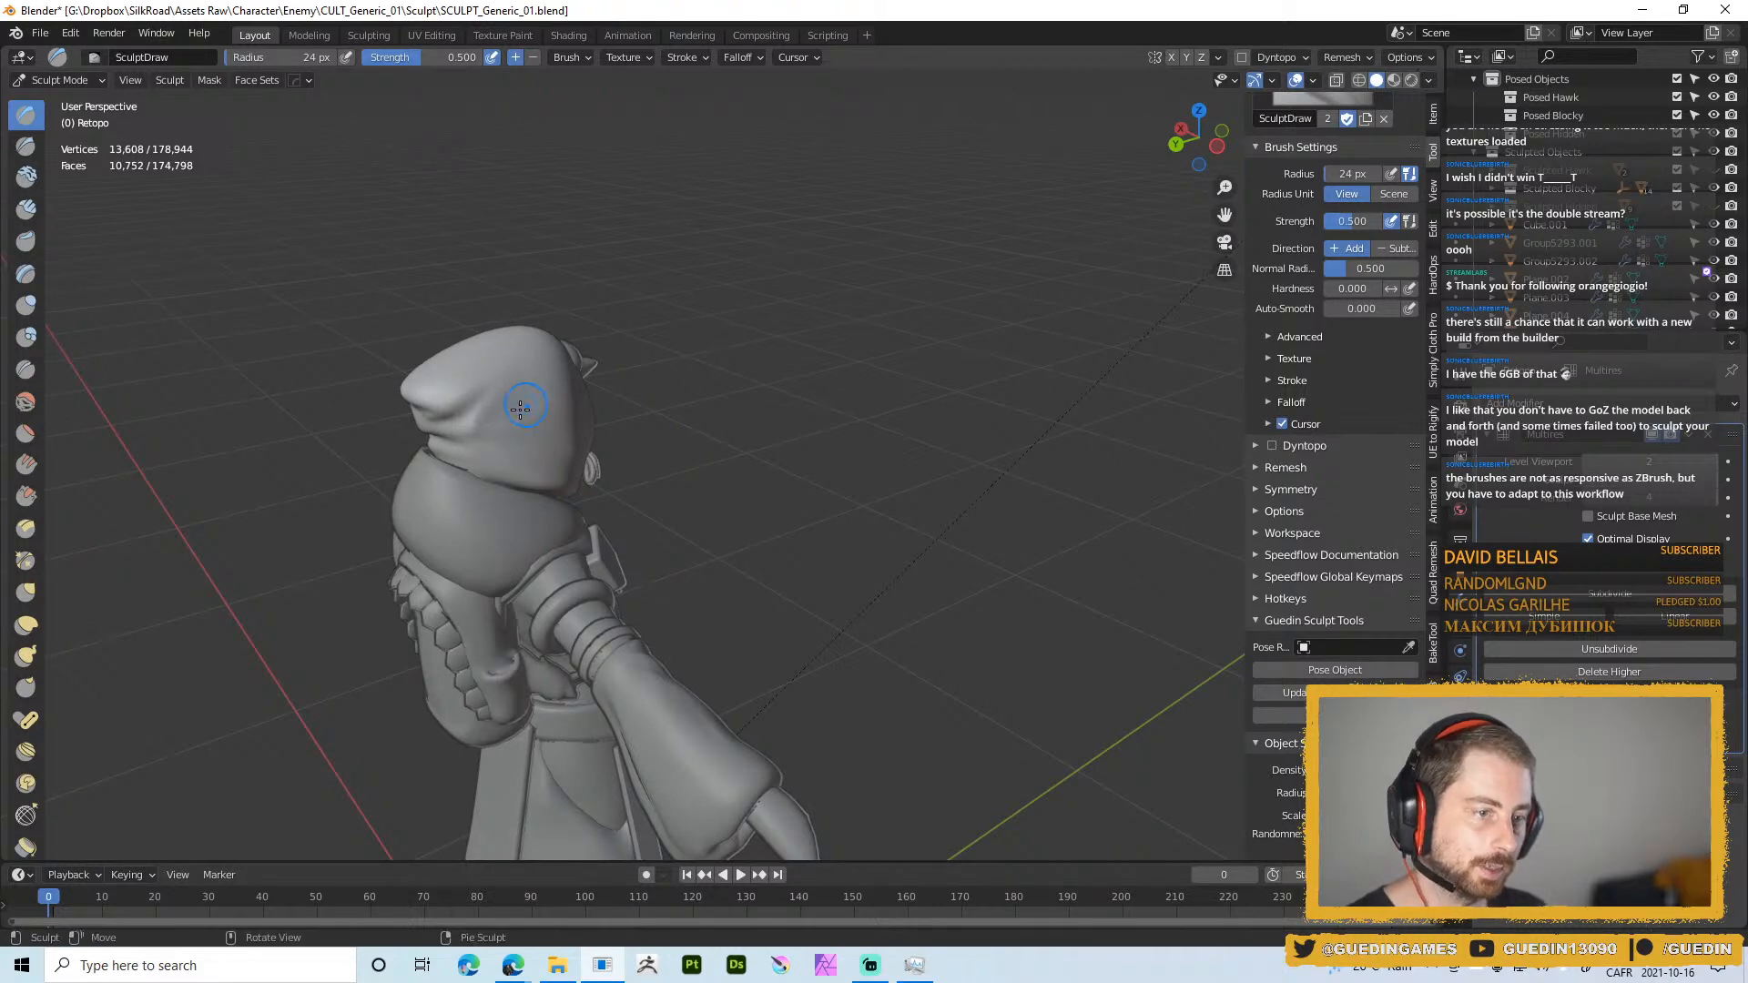
Sculpt fine folds toward the hood's side at radius 16 px, then enlarge the Draw brush to 29 px
middle_drag(500, 415, 488, 411)
key(f)
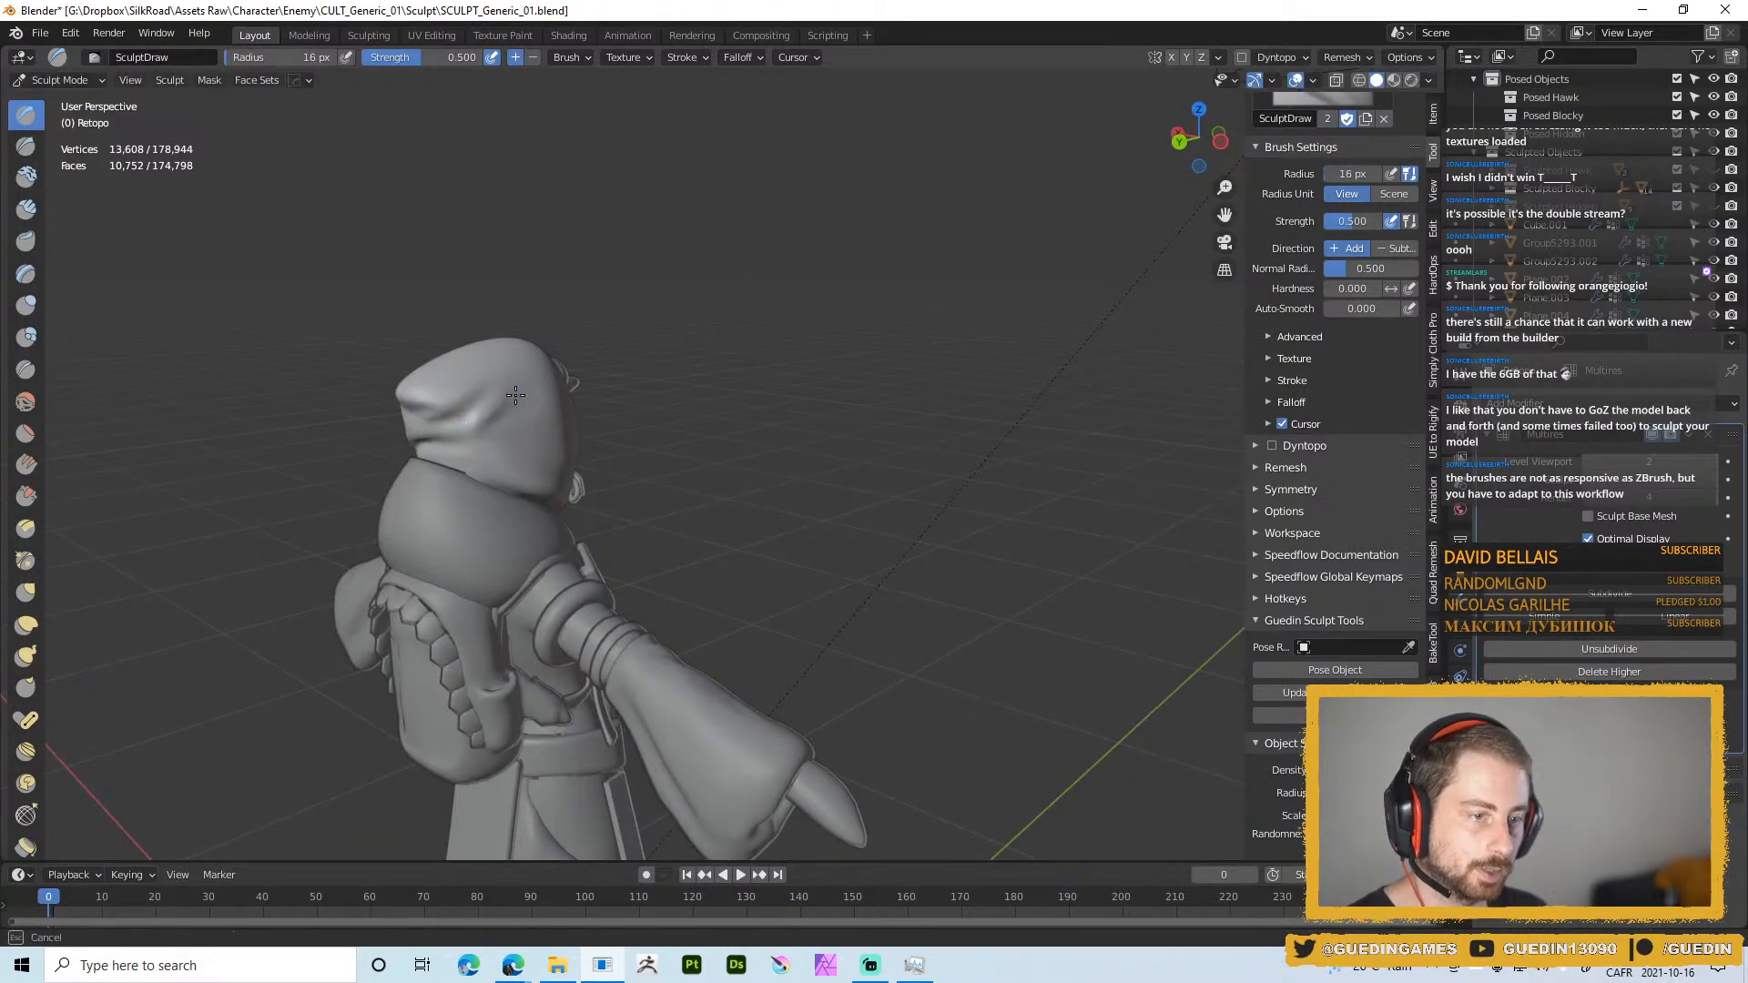
drag(533, 440, 520, 437)
middle_drag(521, 435, 488, 422)
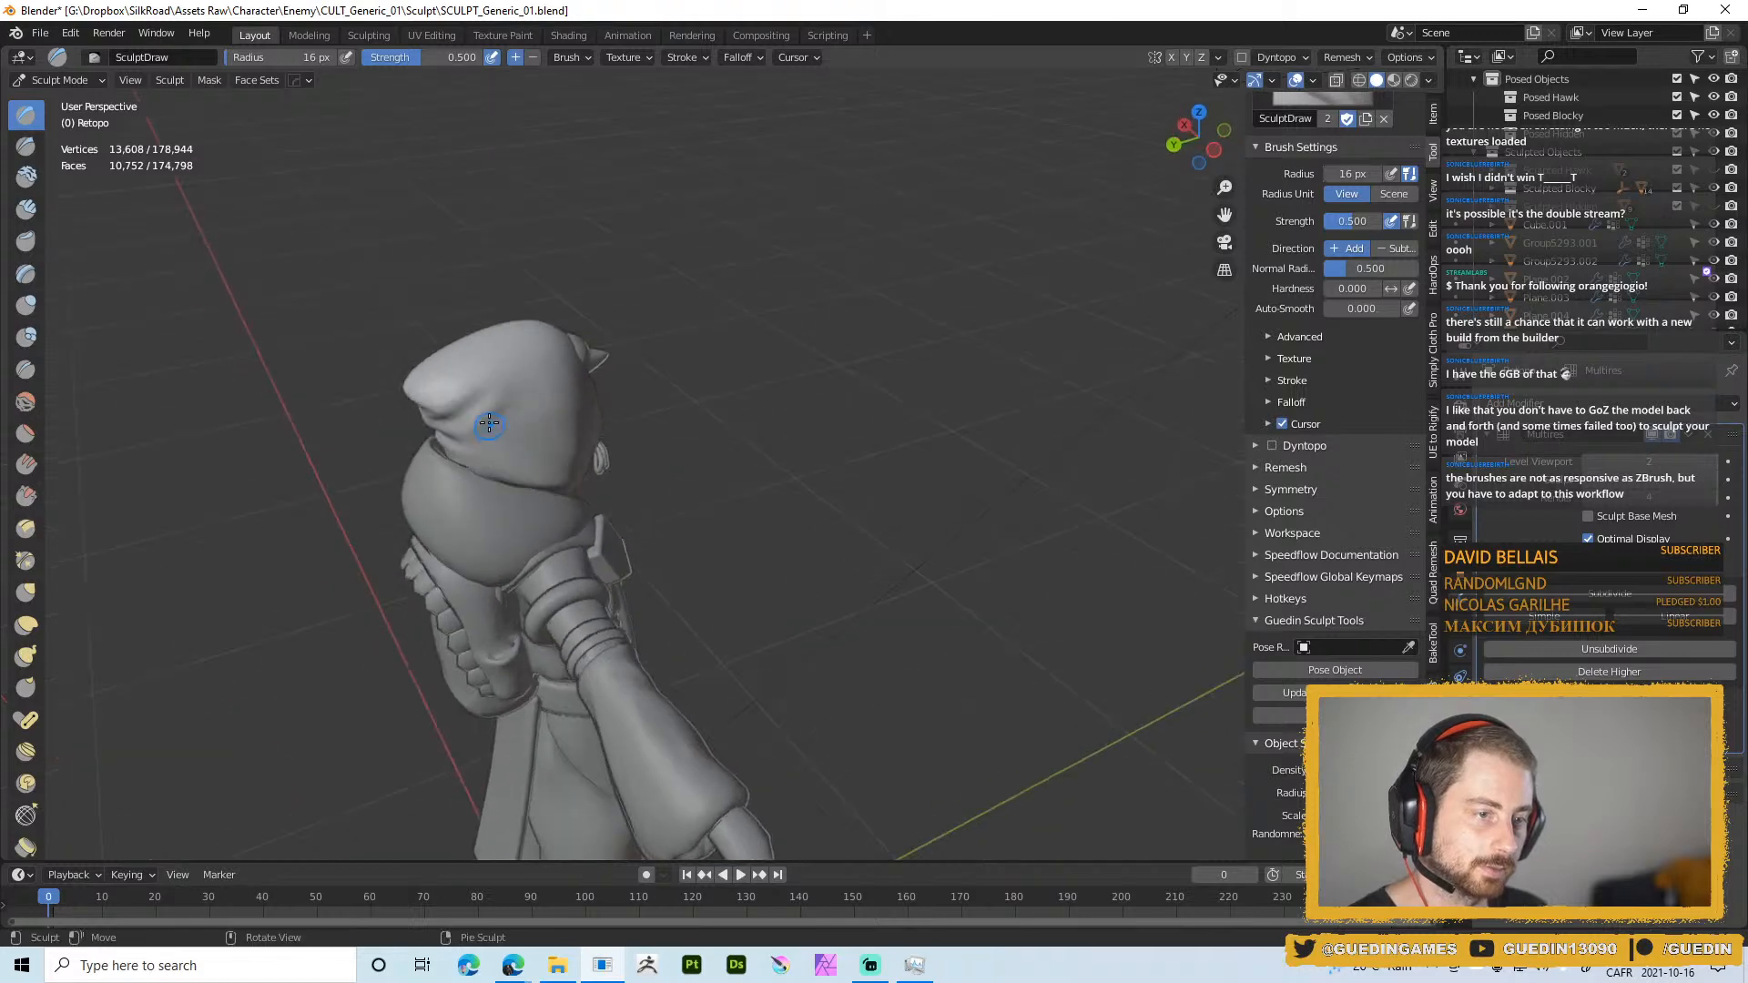
drag(488, 419, 515, 426)
middle_drag(527, 428, 525, 420)
key(f)
click(532, 412)
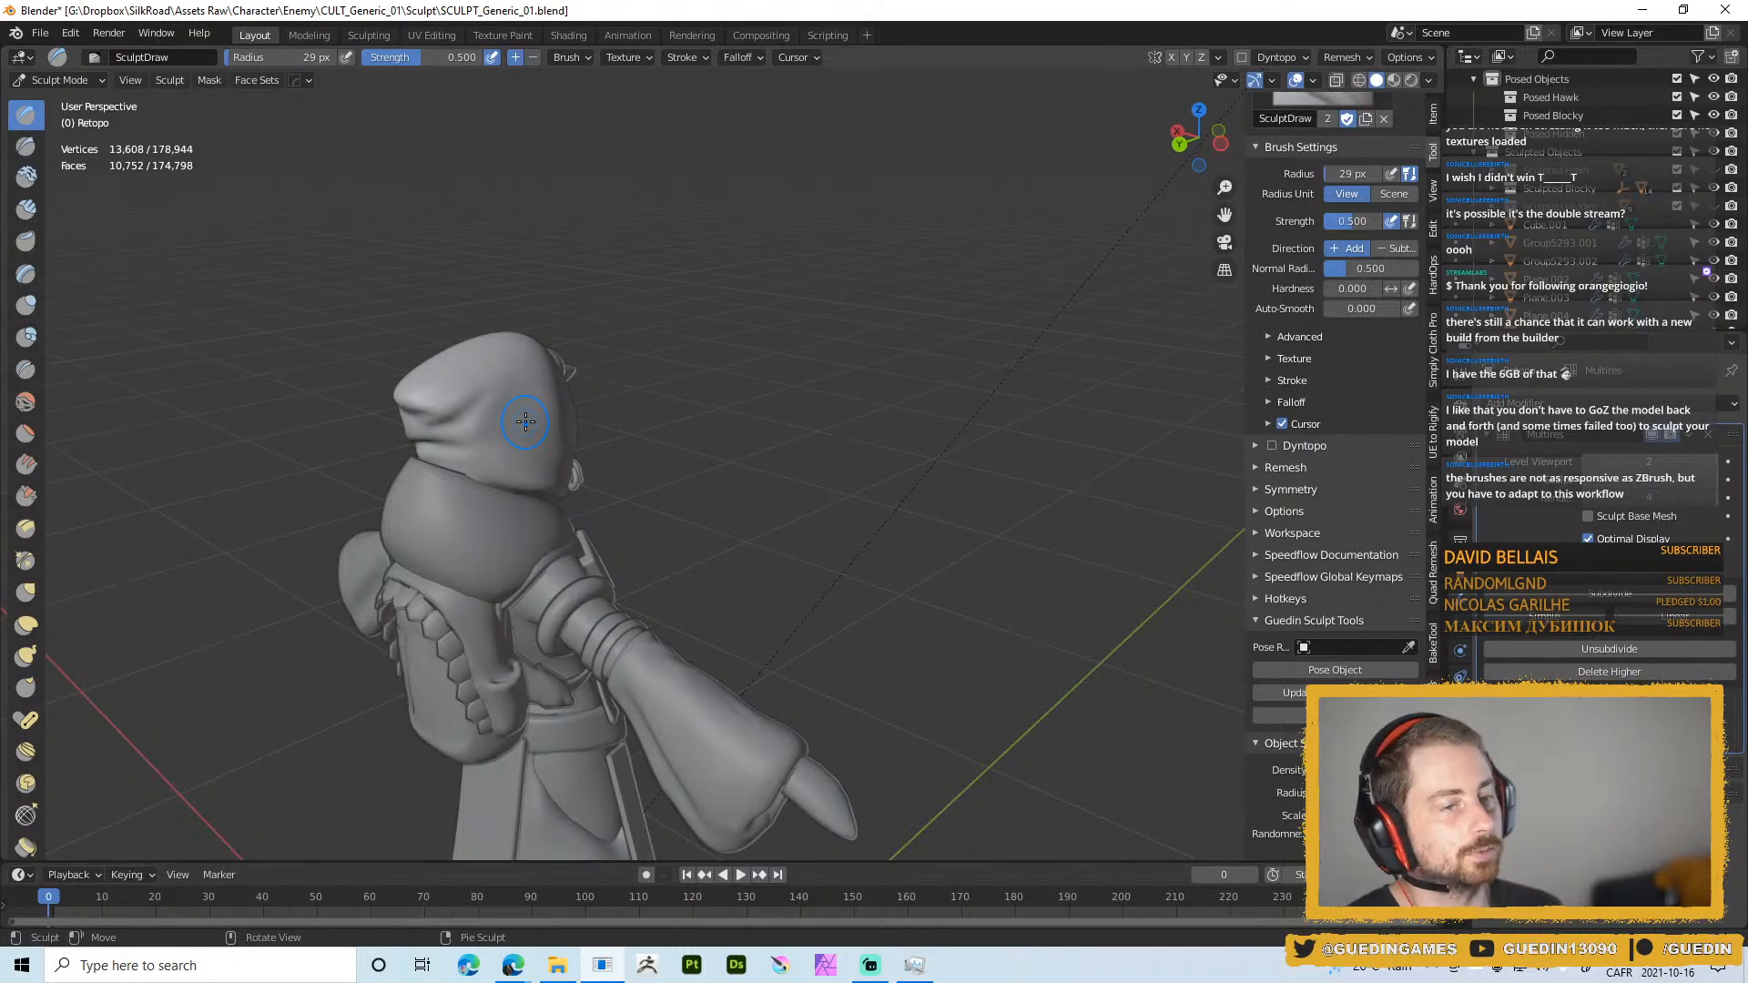
Sculpt a fold running from the back of the hood toward its front at Draw brush radius 21 px
mouse_move(525, 420)
middle_down()
mouse_move(460, 402)
mouse_move(531, 444)
middle_up()
key(f)
click(523, 447)
key(f)
click(515, 444)
drag(498, 409, 565, 453)
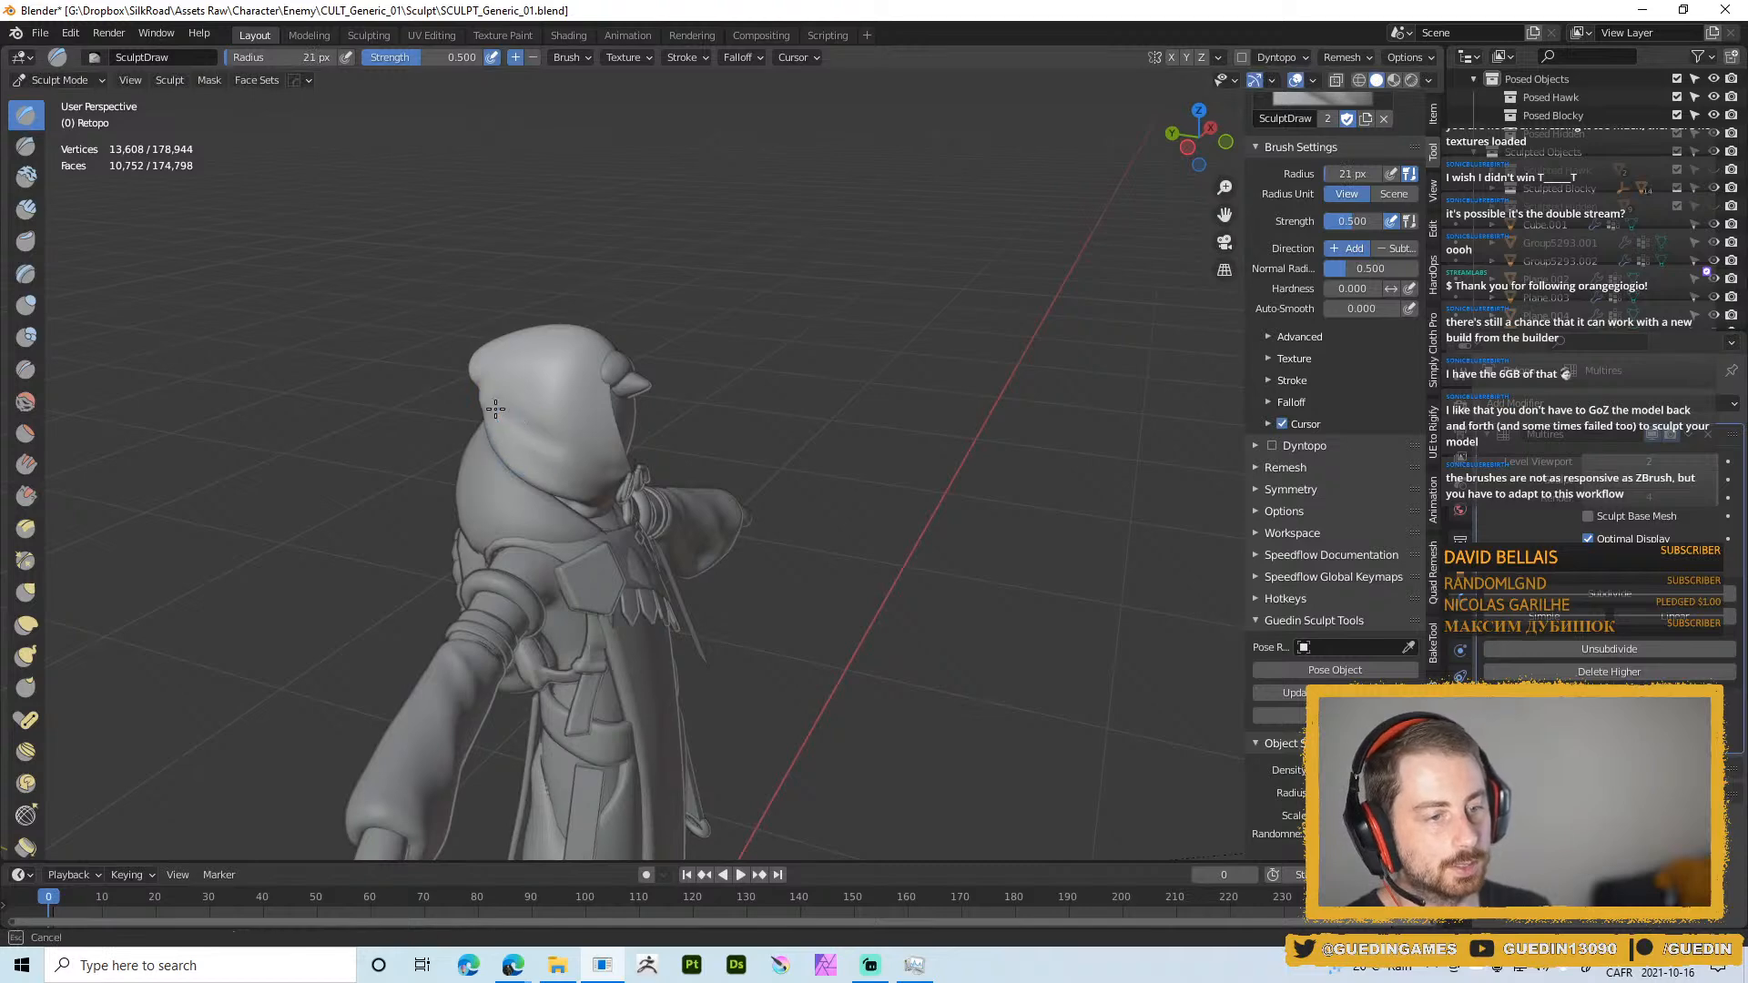
middle_drag(537, 450, 638, 437)
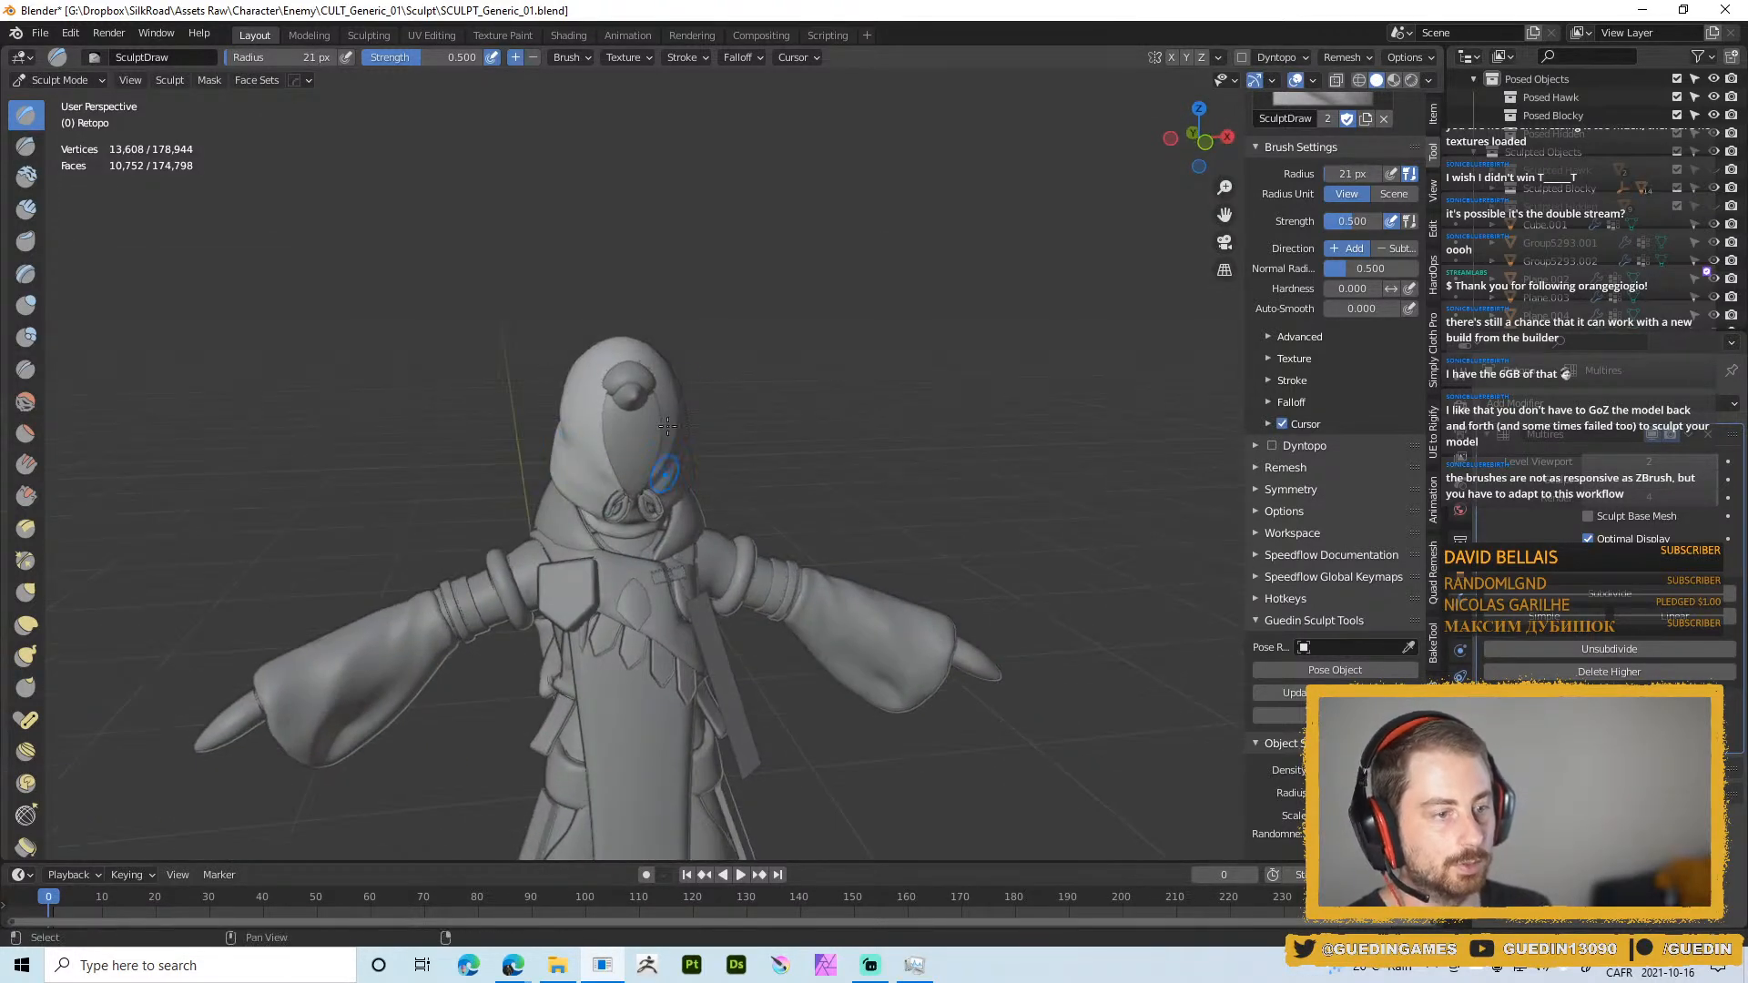
Return the hood to Object Mode and set its Multires viewport level to 4
mouse_move(920, 382)
middle_down()
mouse_move(801, 448)
mouse_move(942, 391)
mouse_move(1006, 470)
mouse_move(930, 446)
mouse_move(866, 371)
mouse_move(890, 390)
mouse_move(863, 429)
mouse_move(1003, 453)
mouse_move(601, 467)
middle_up()
key(ctrl+Tab)
click(631, 445)
key(ctrl+4)
click(925, 386)
Save the file and view the character through the camera in Material Preview shading
key(ctrl+s)
click(924, 391)
key(z)
click(878, 543)
key(KP_0)
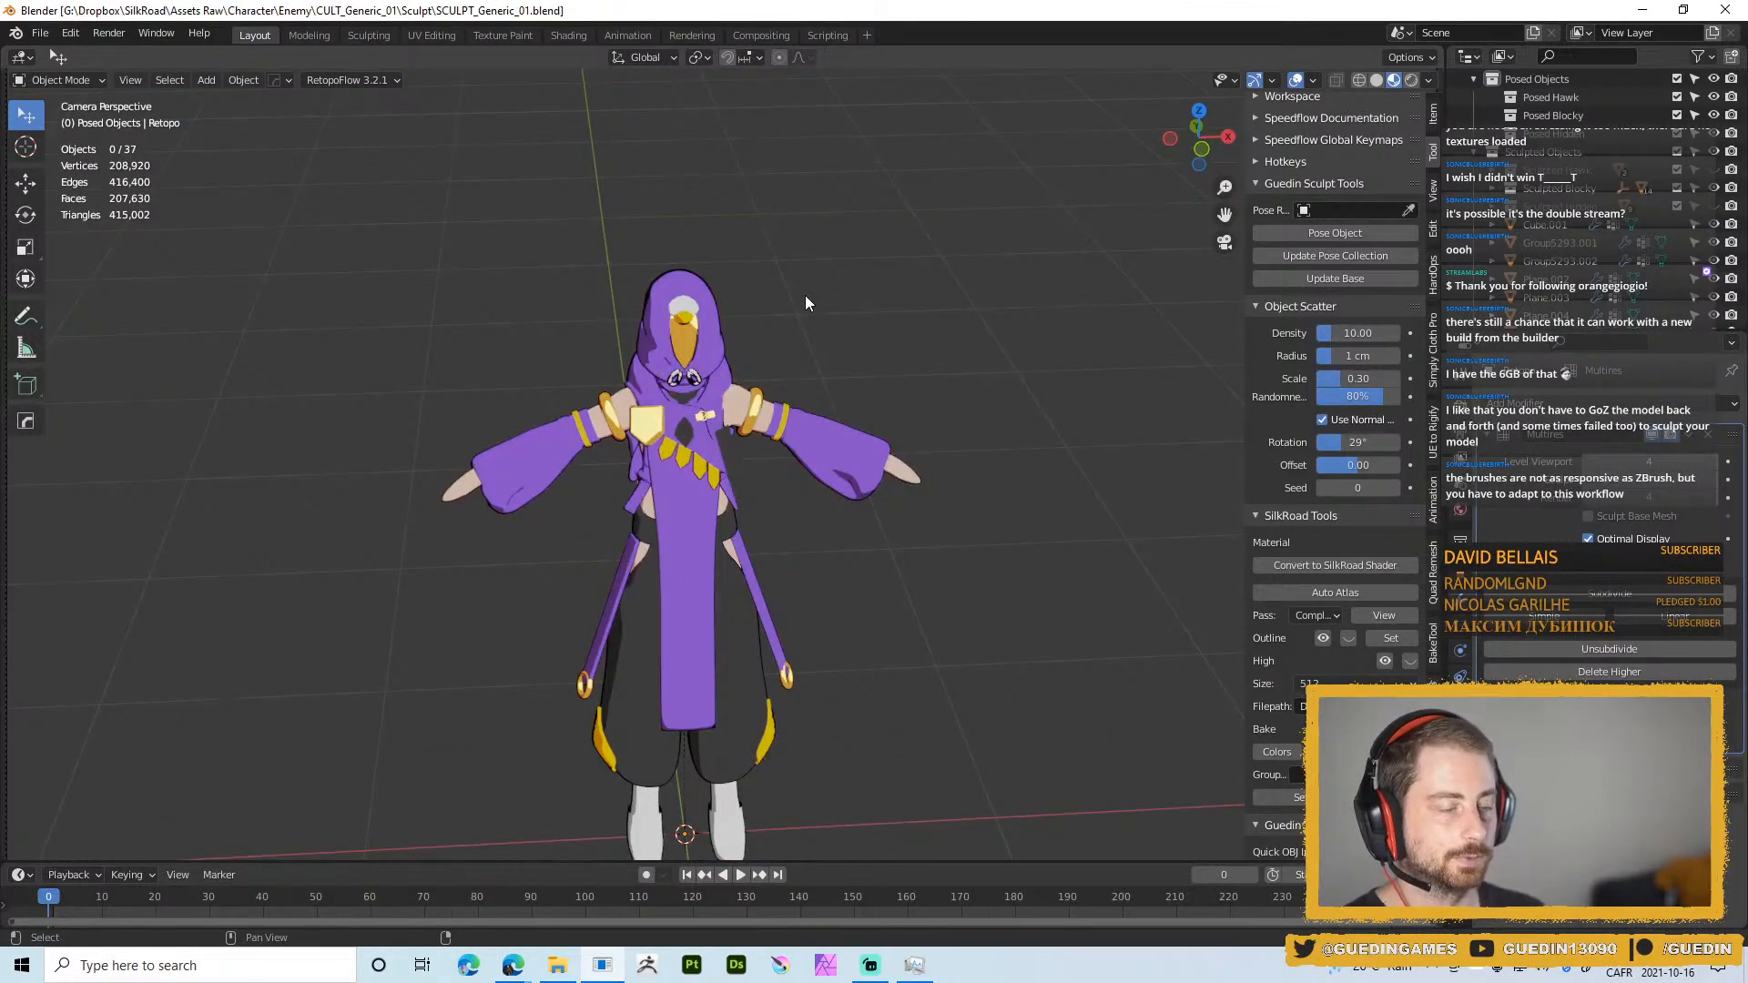
scroll(806, 303, up, 2)
middle_drag(691, 352, 675, 249)
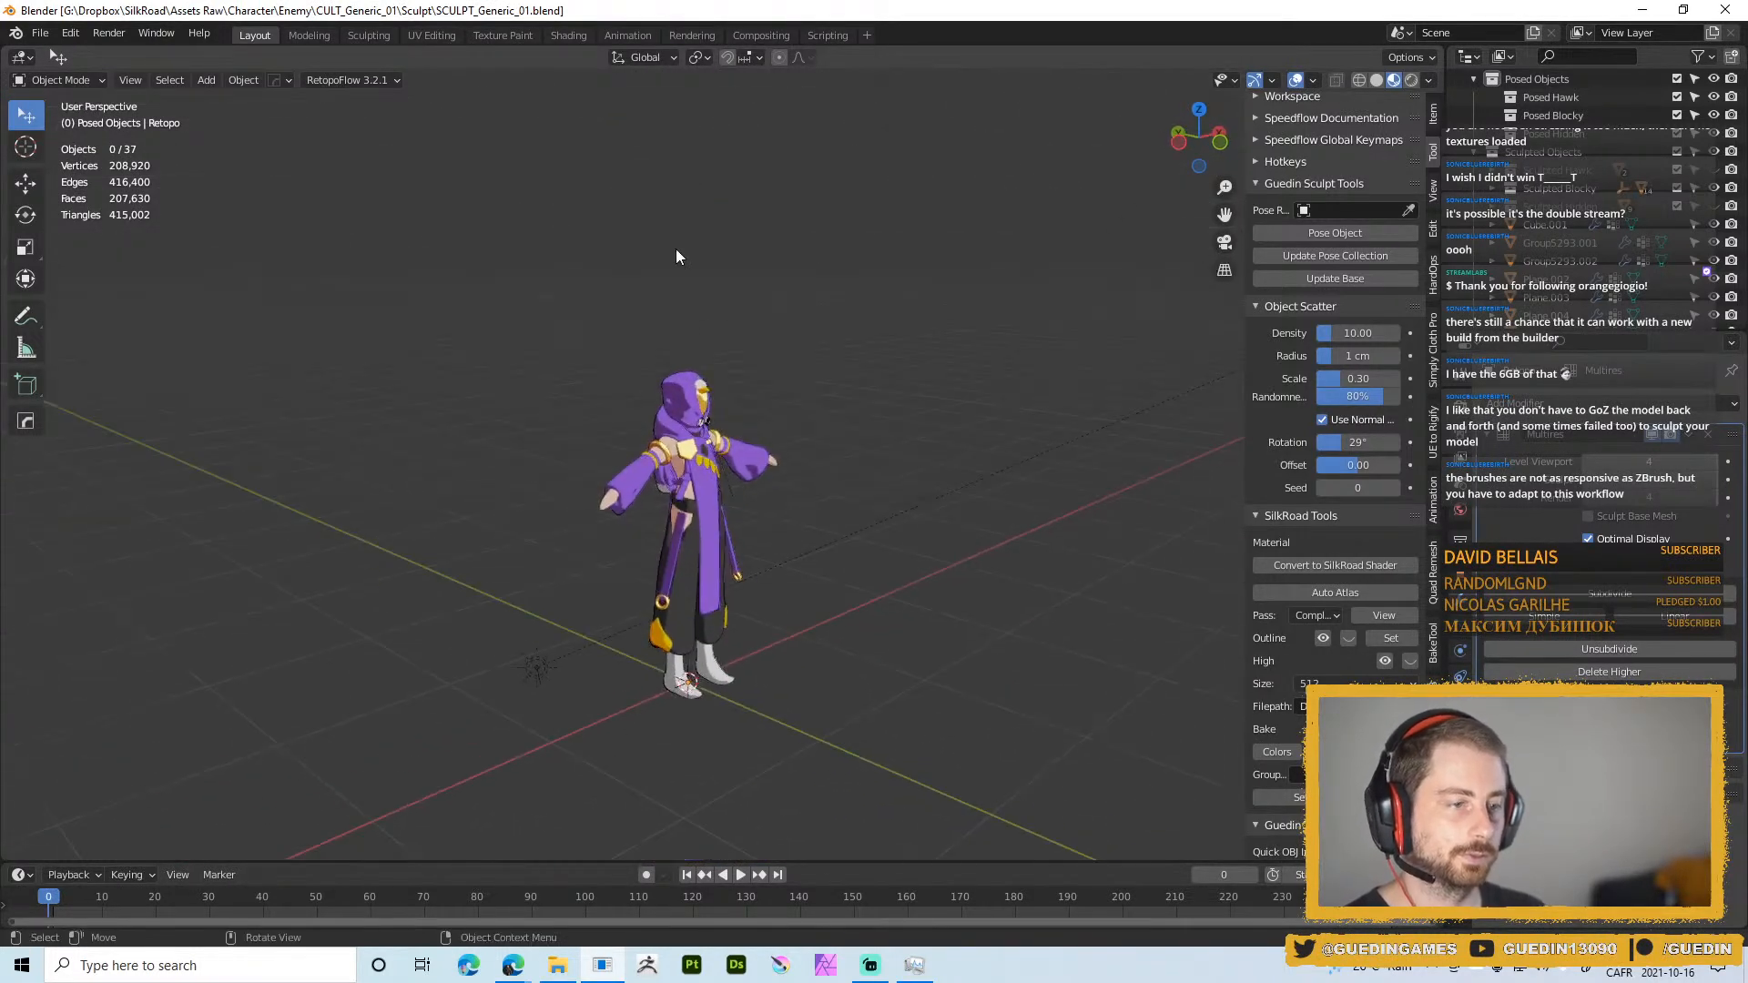
key(KP_0)
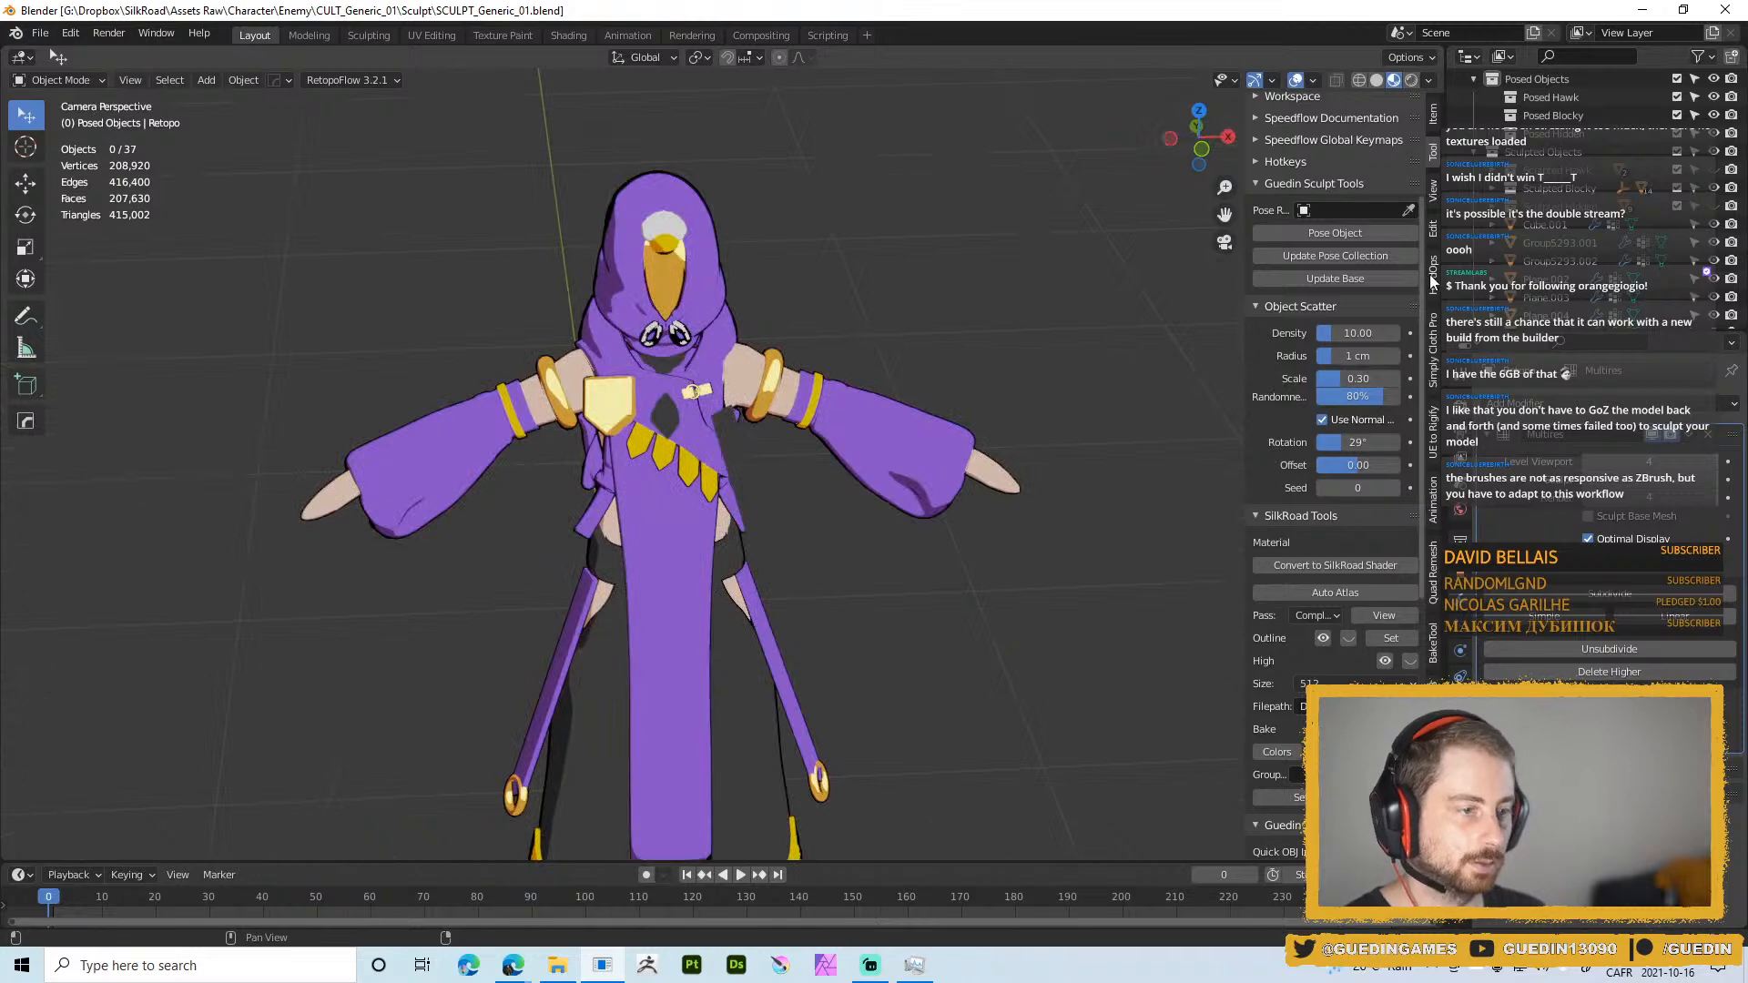
Lock the camera to the view and reframe it on the character's hood and upper body
click(1432, 191)
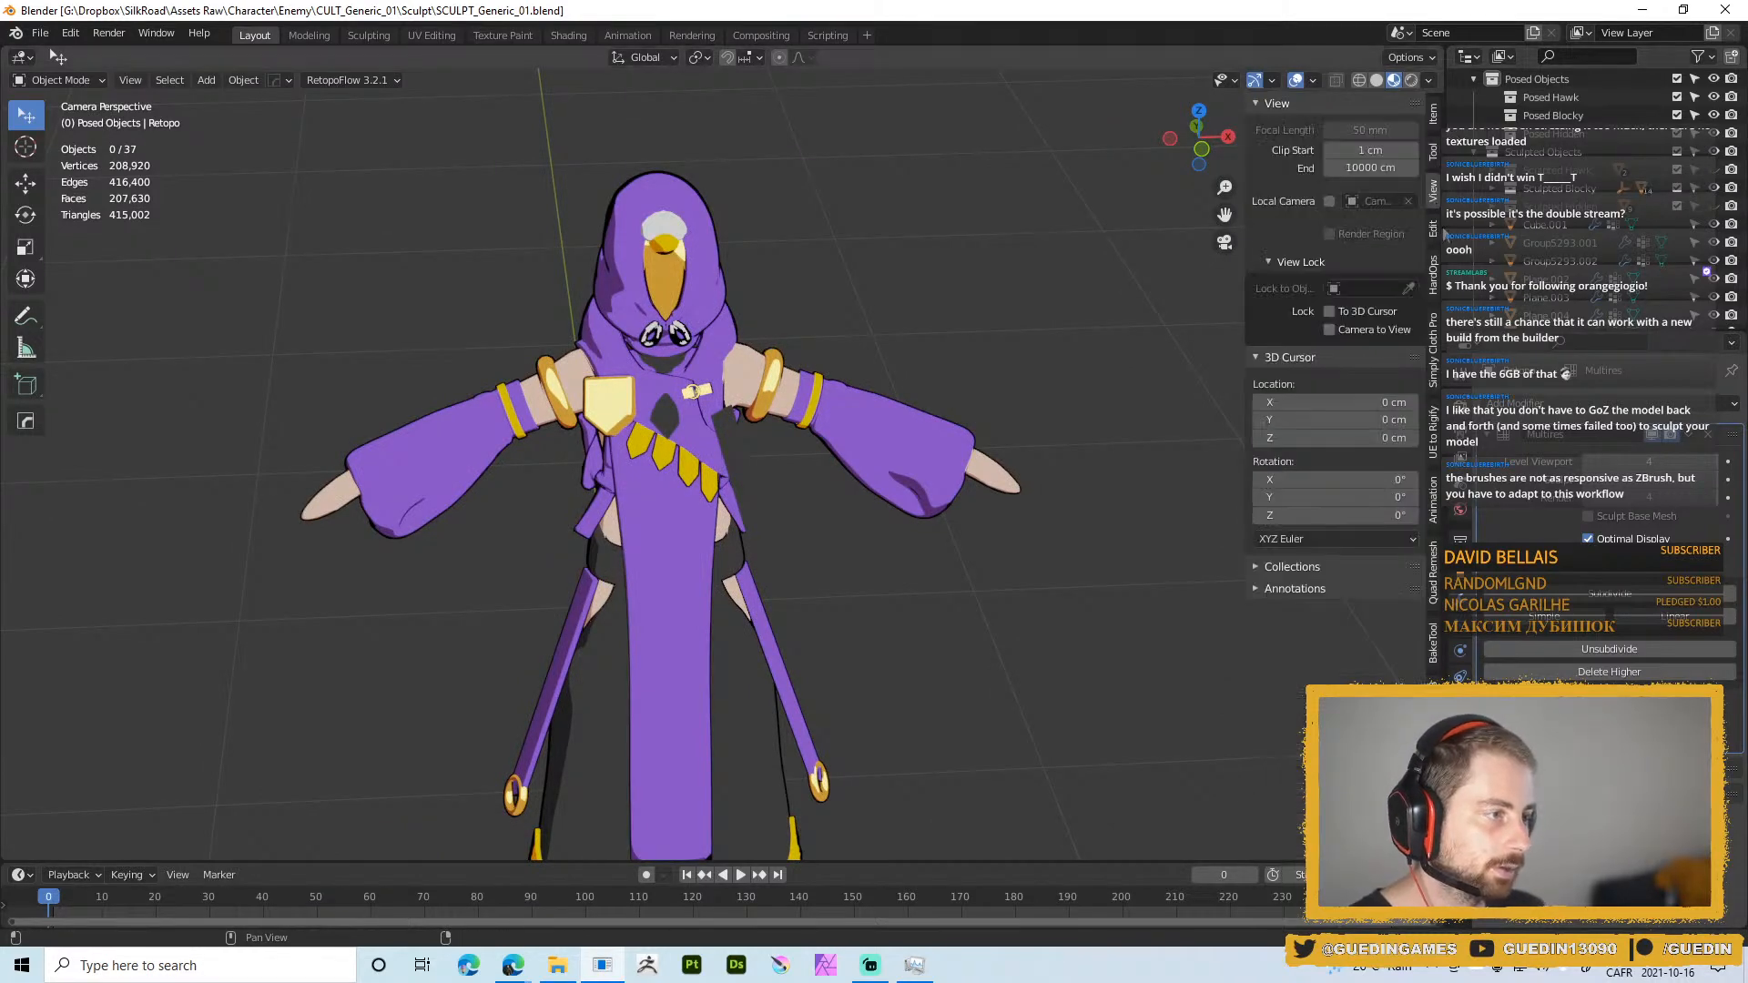
click(1329, 329)
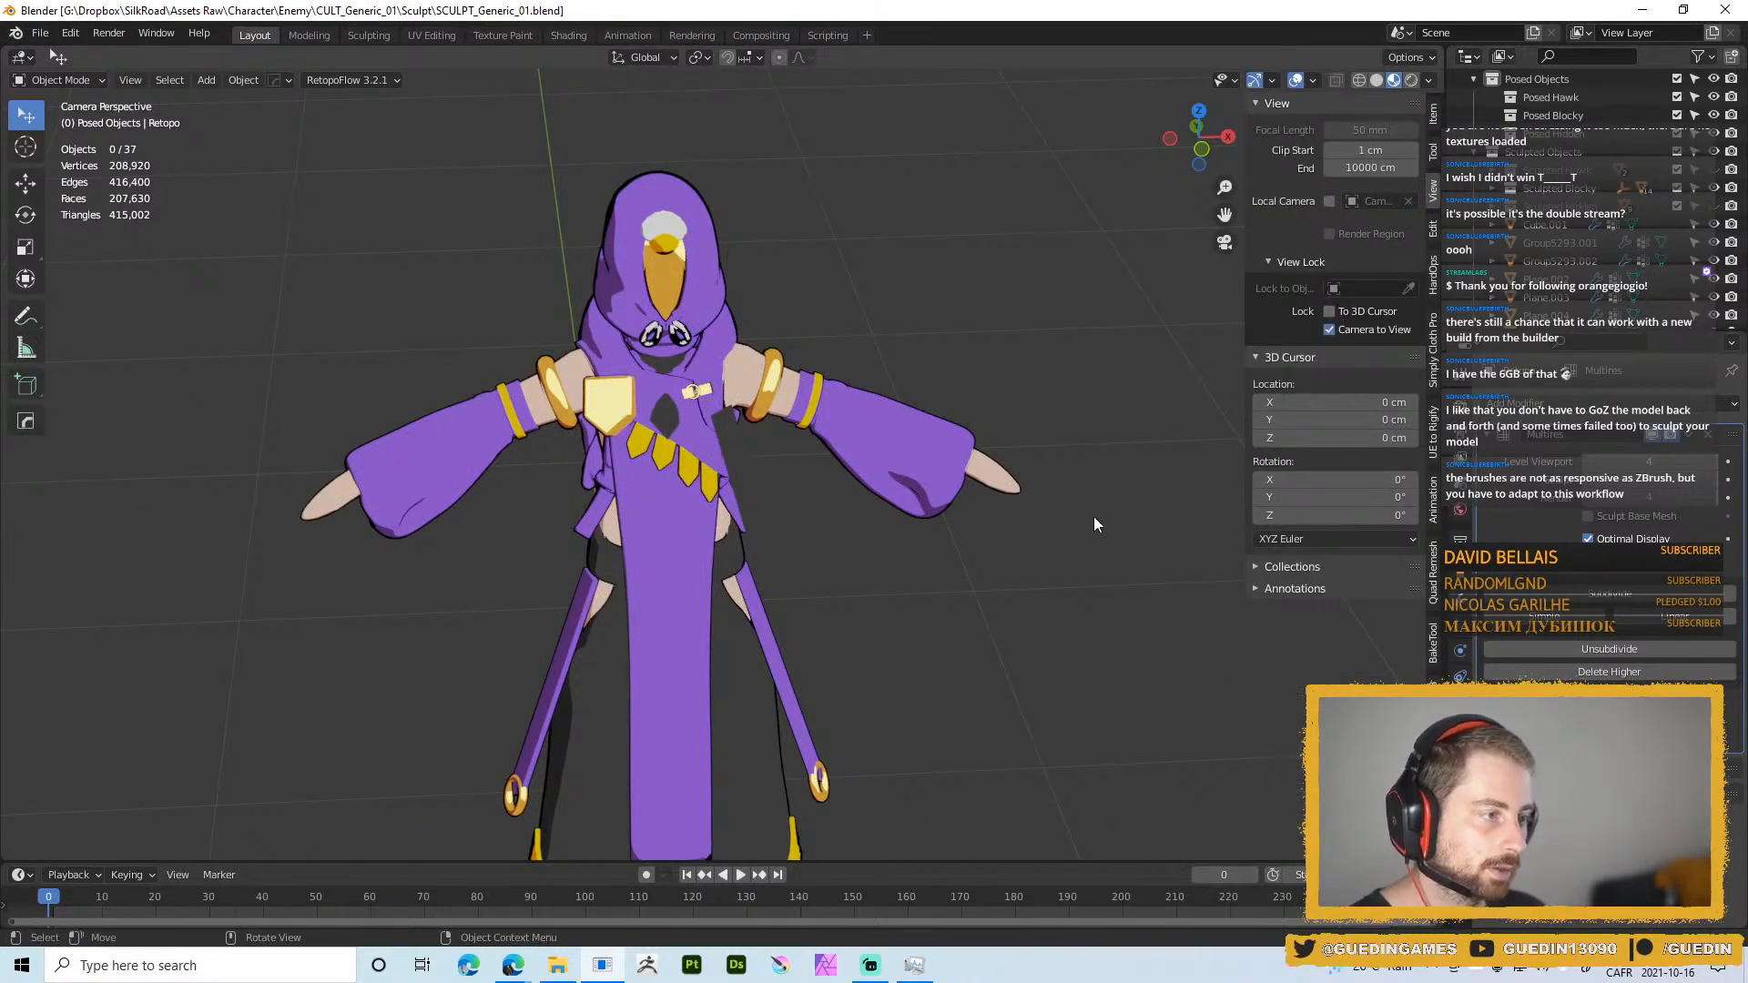
middle_drag(779, 306, 599, 341)
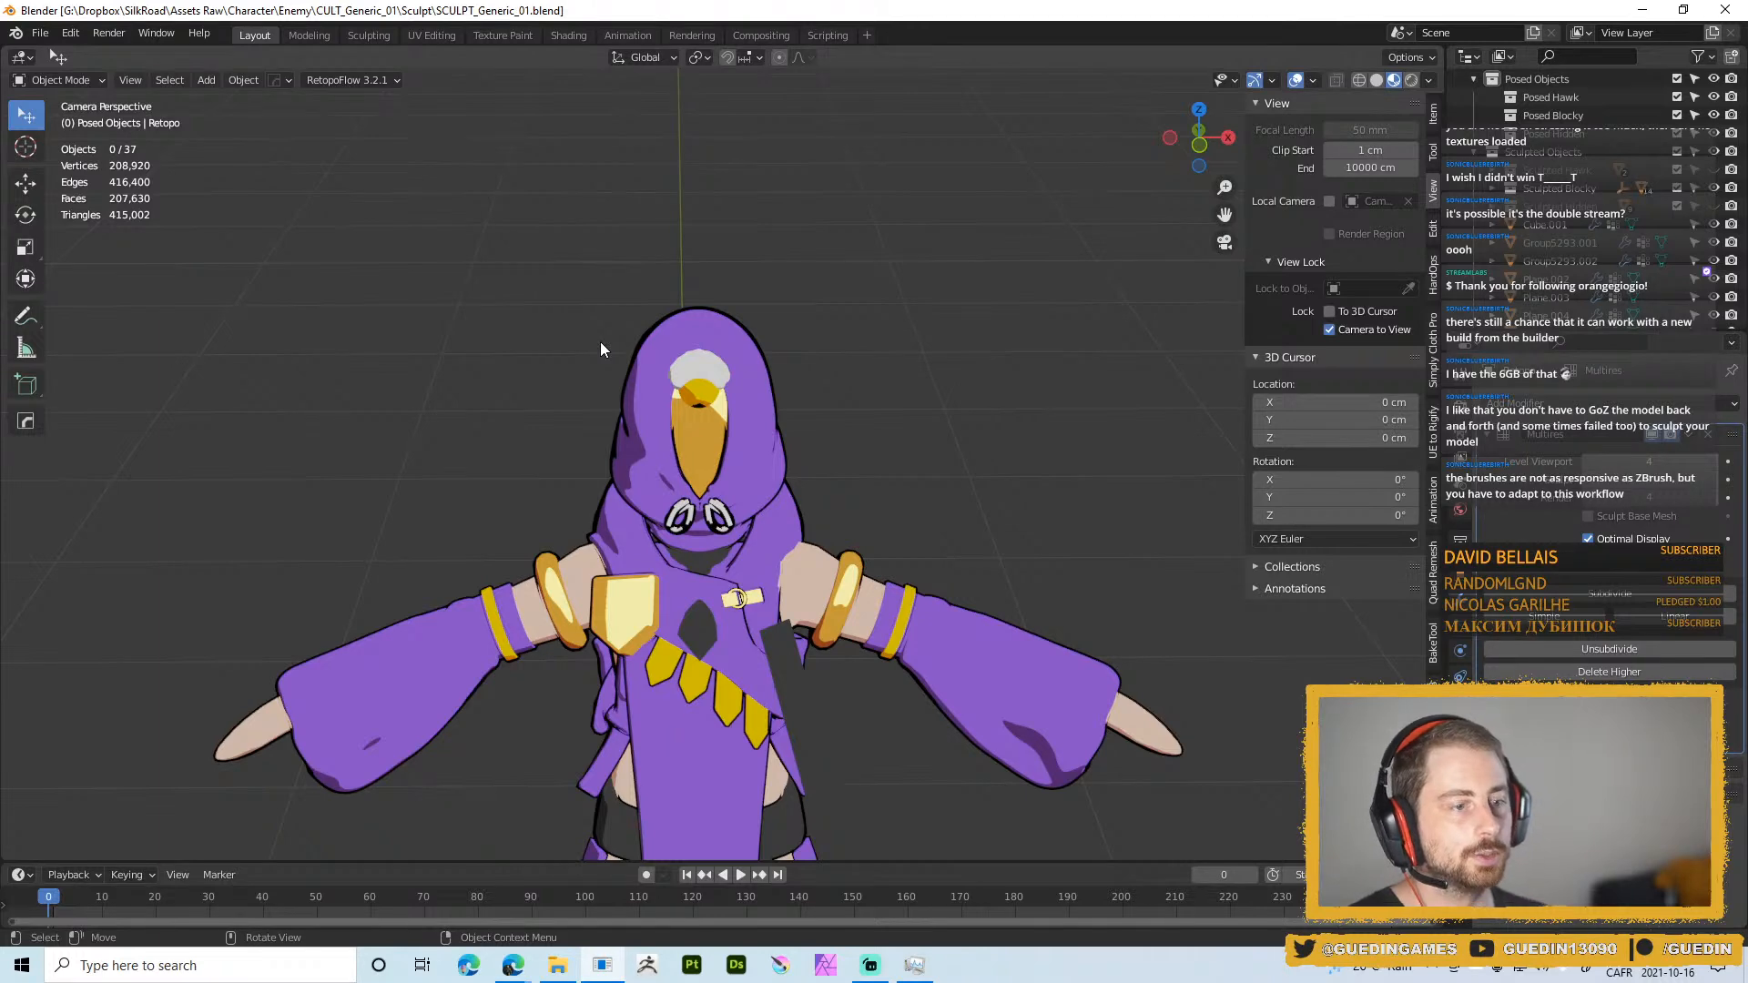
Examine the hood folds from several camera angles, comparing the toon materials with the Solid shading
middle_drag(931, 396, 864, 369)
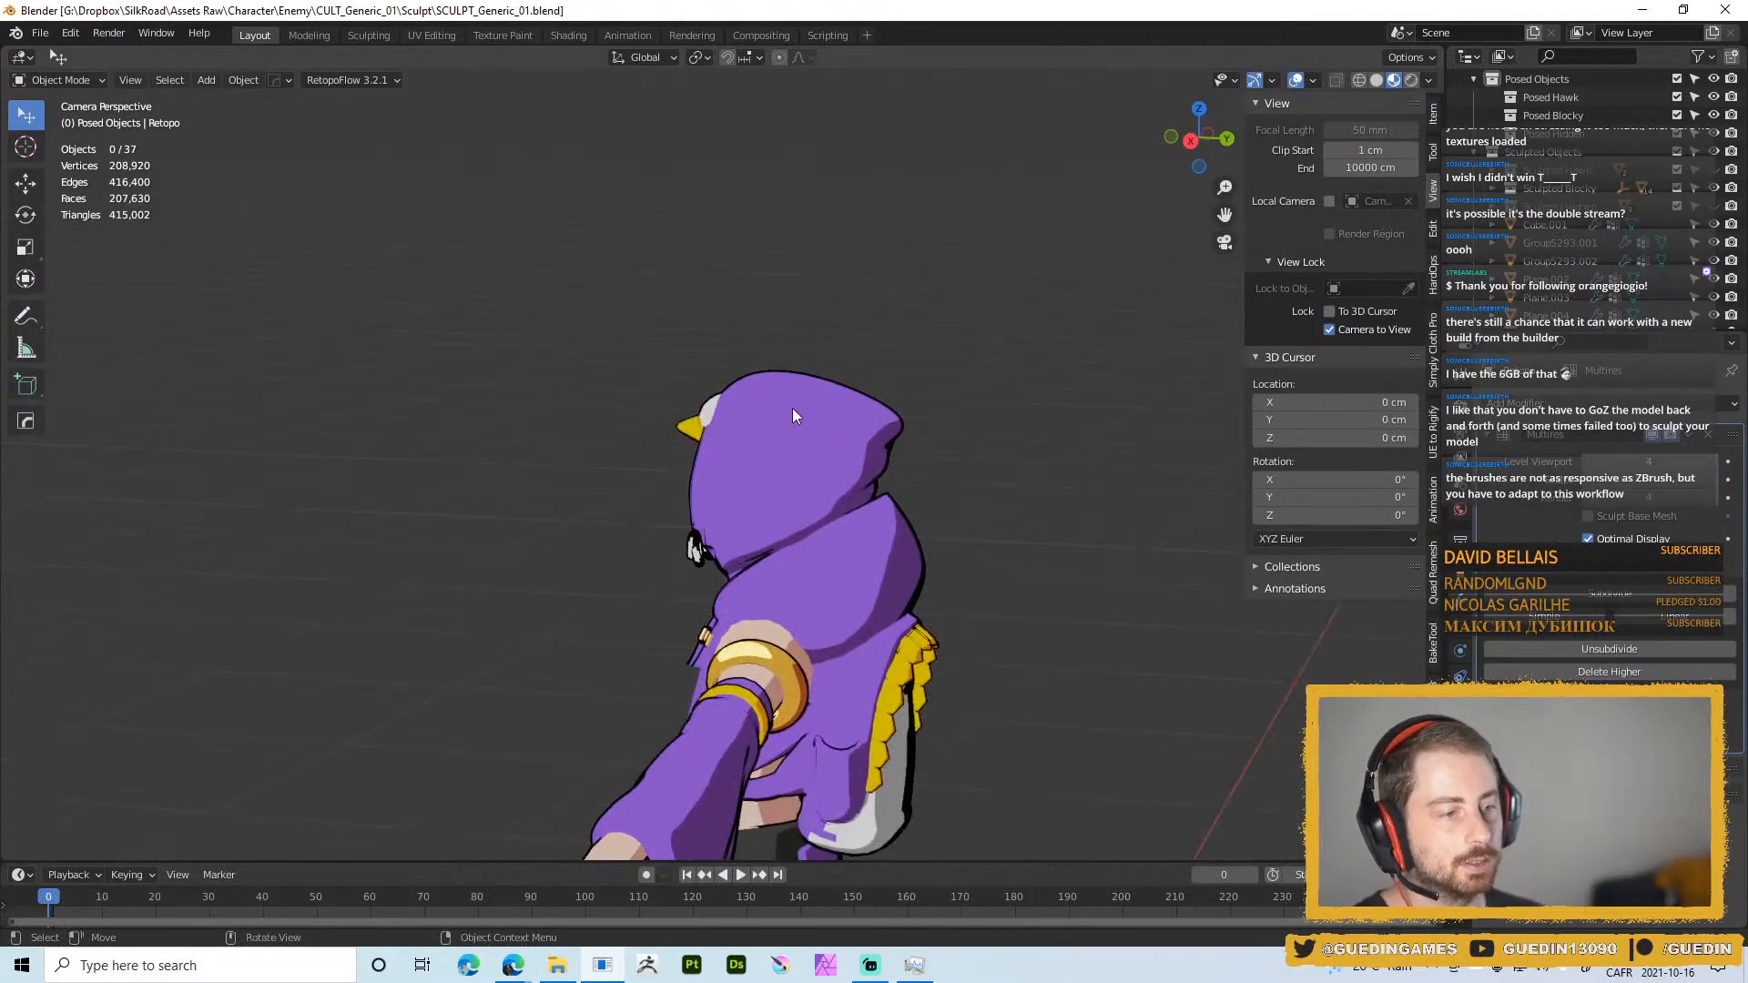
middle_drag(790, 435, 914, 446)
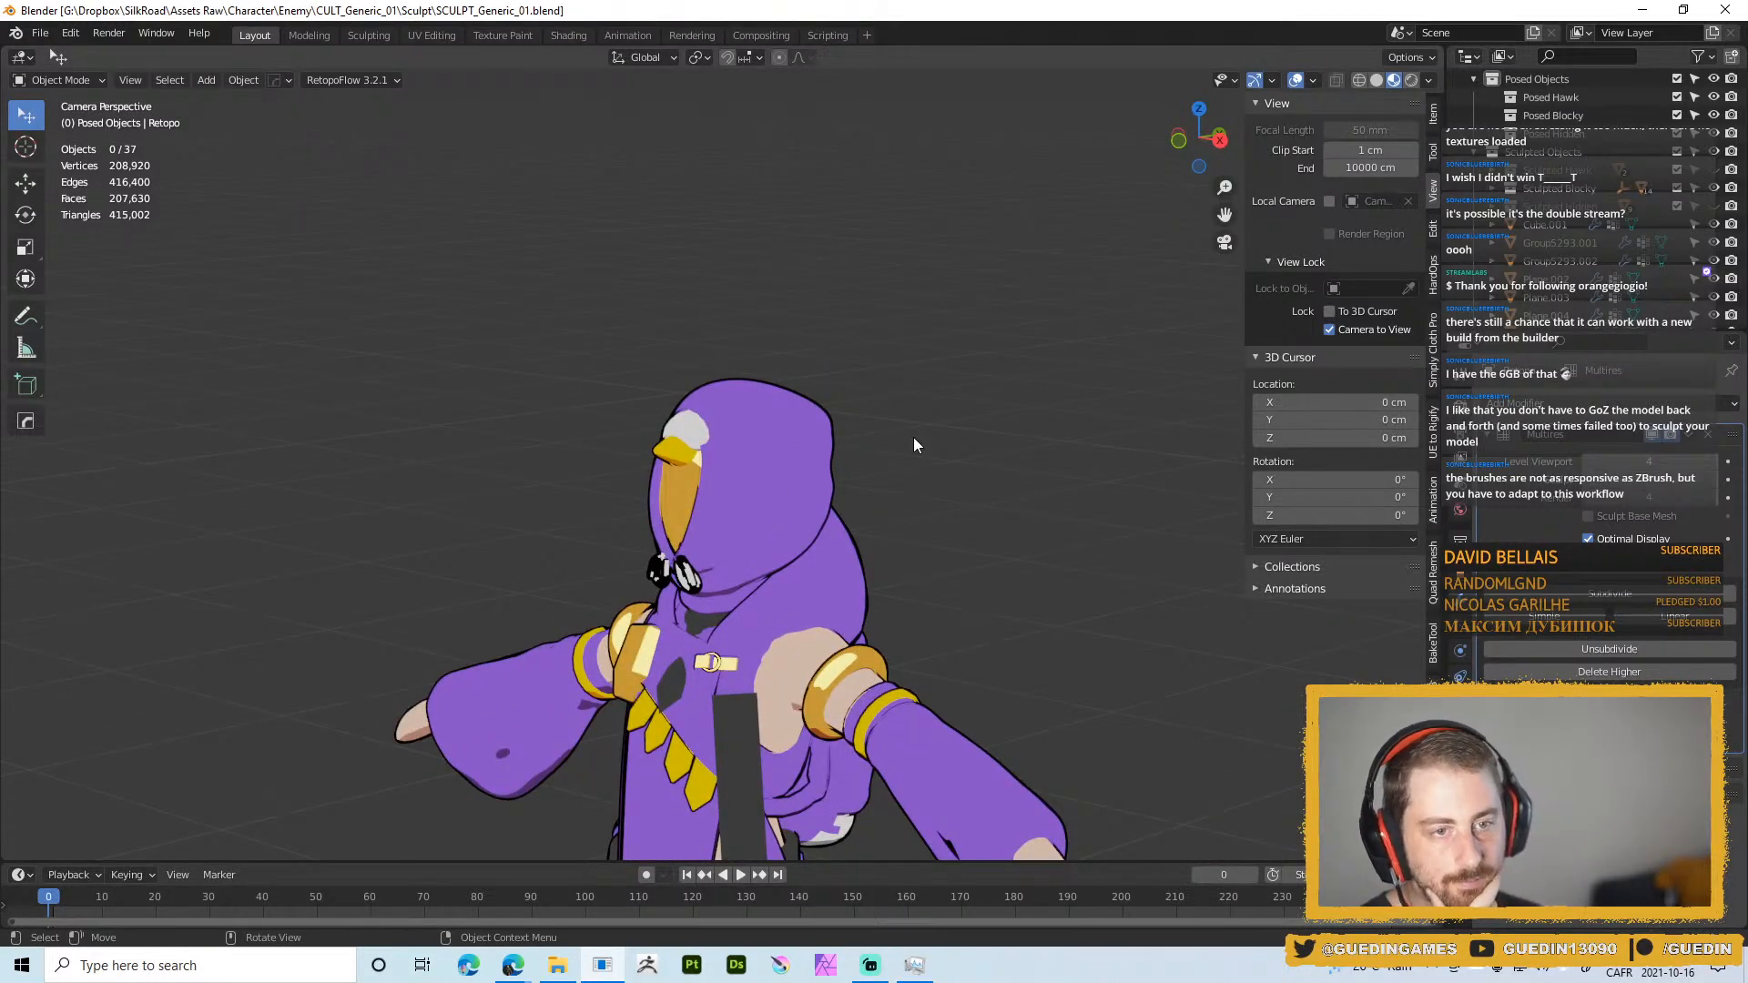
middle_drag(735, 527, 736, 483)
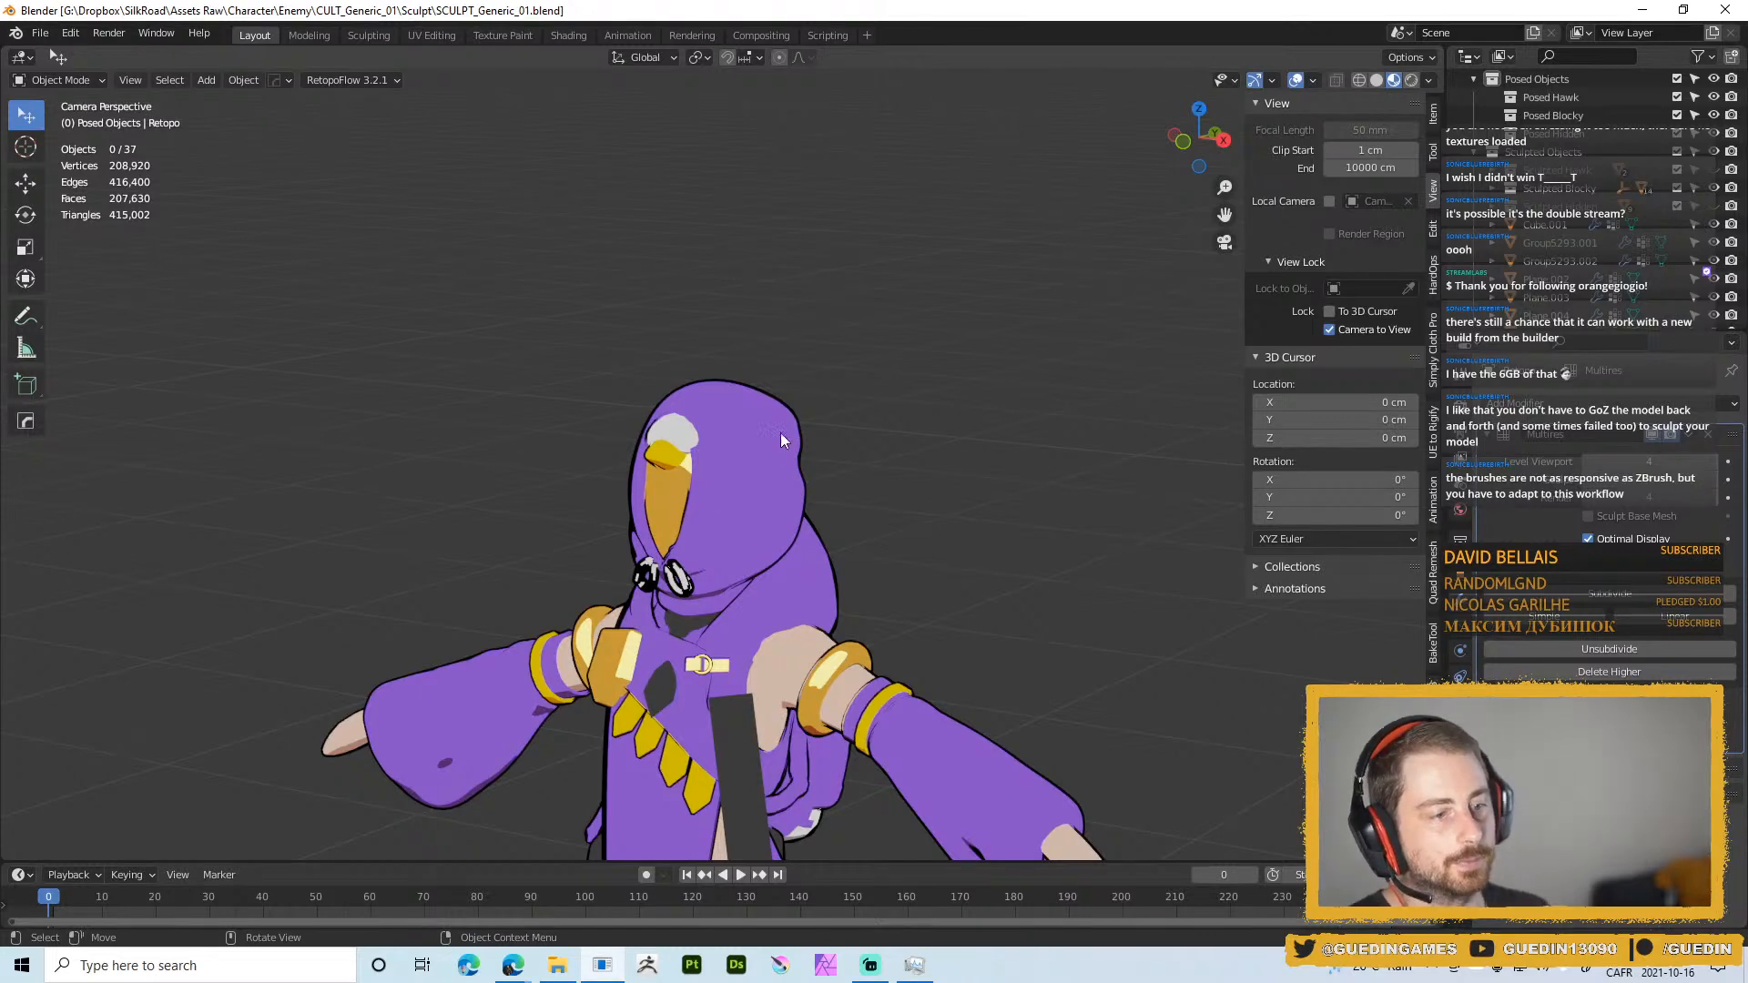
middle_drag(780, 434, 756, 607)
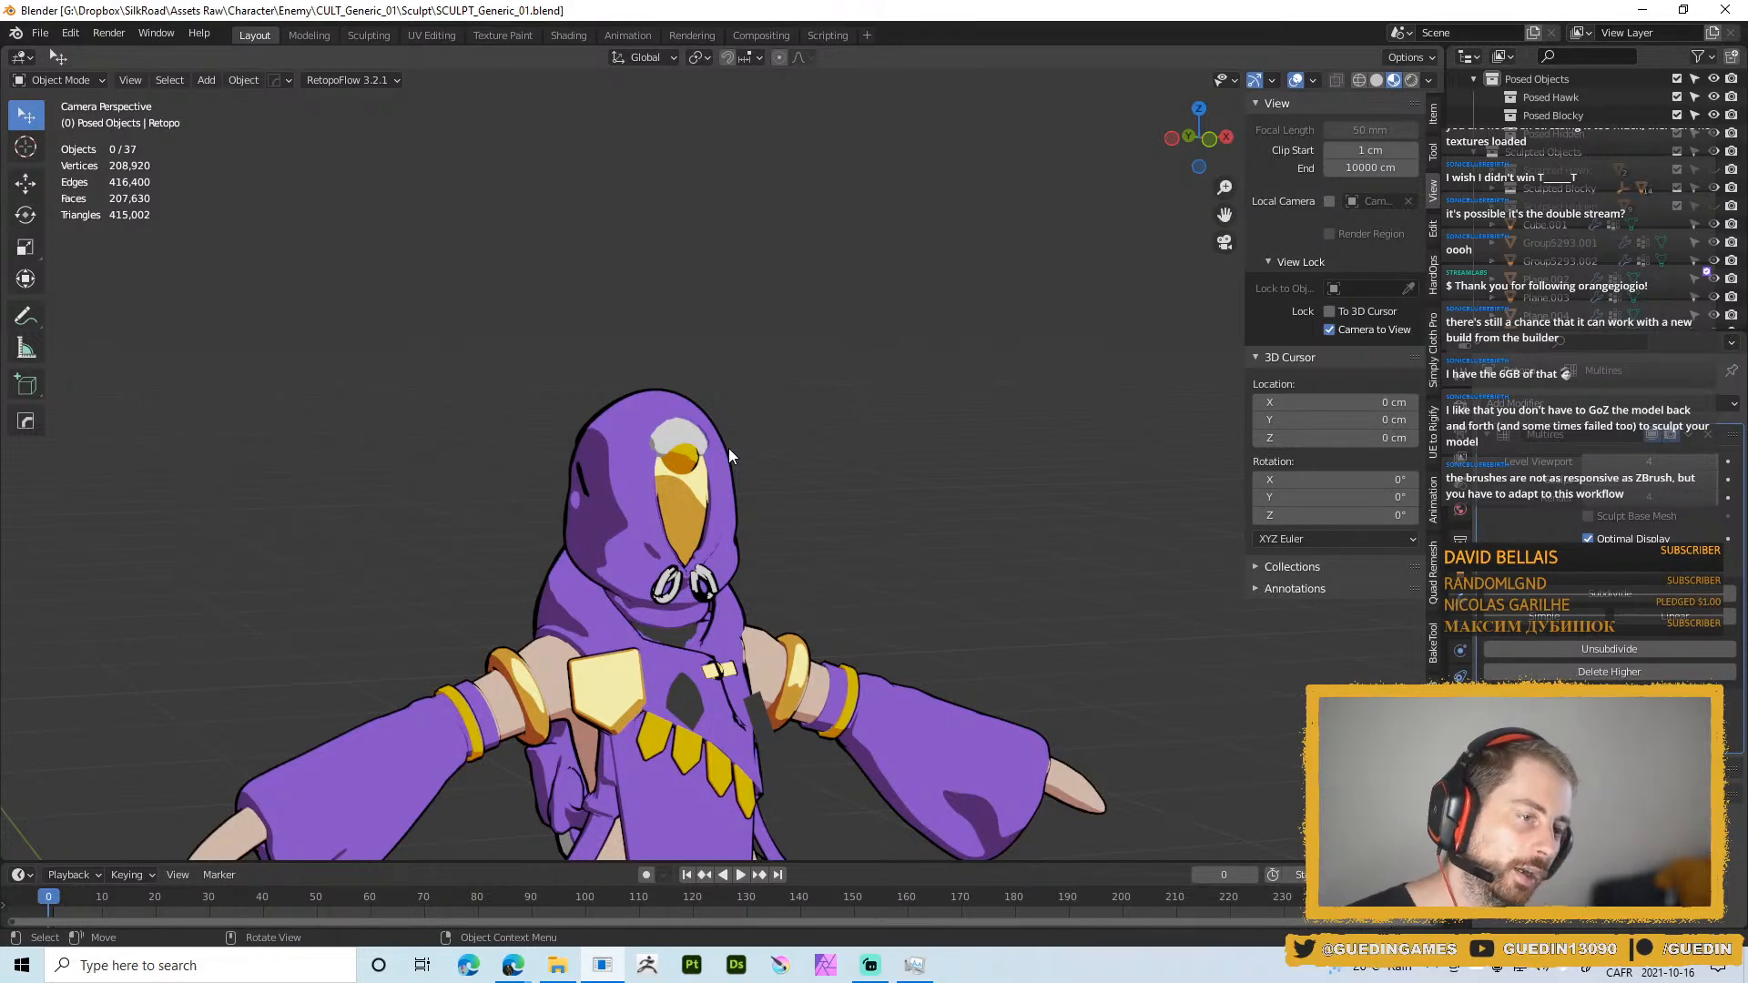
middle_drag(729, 448, 649, 361)
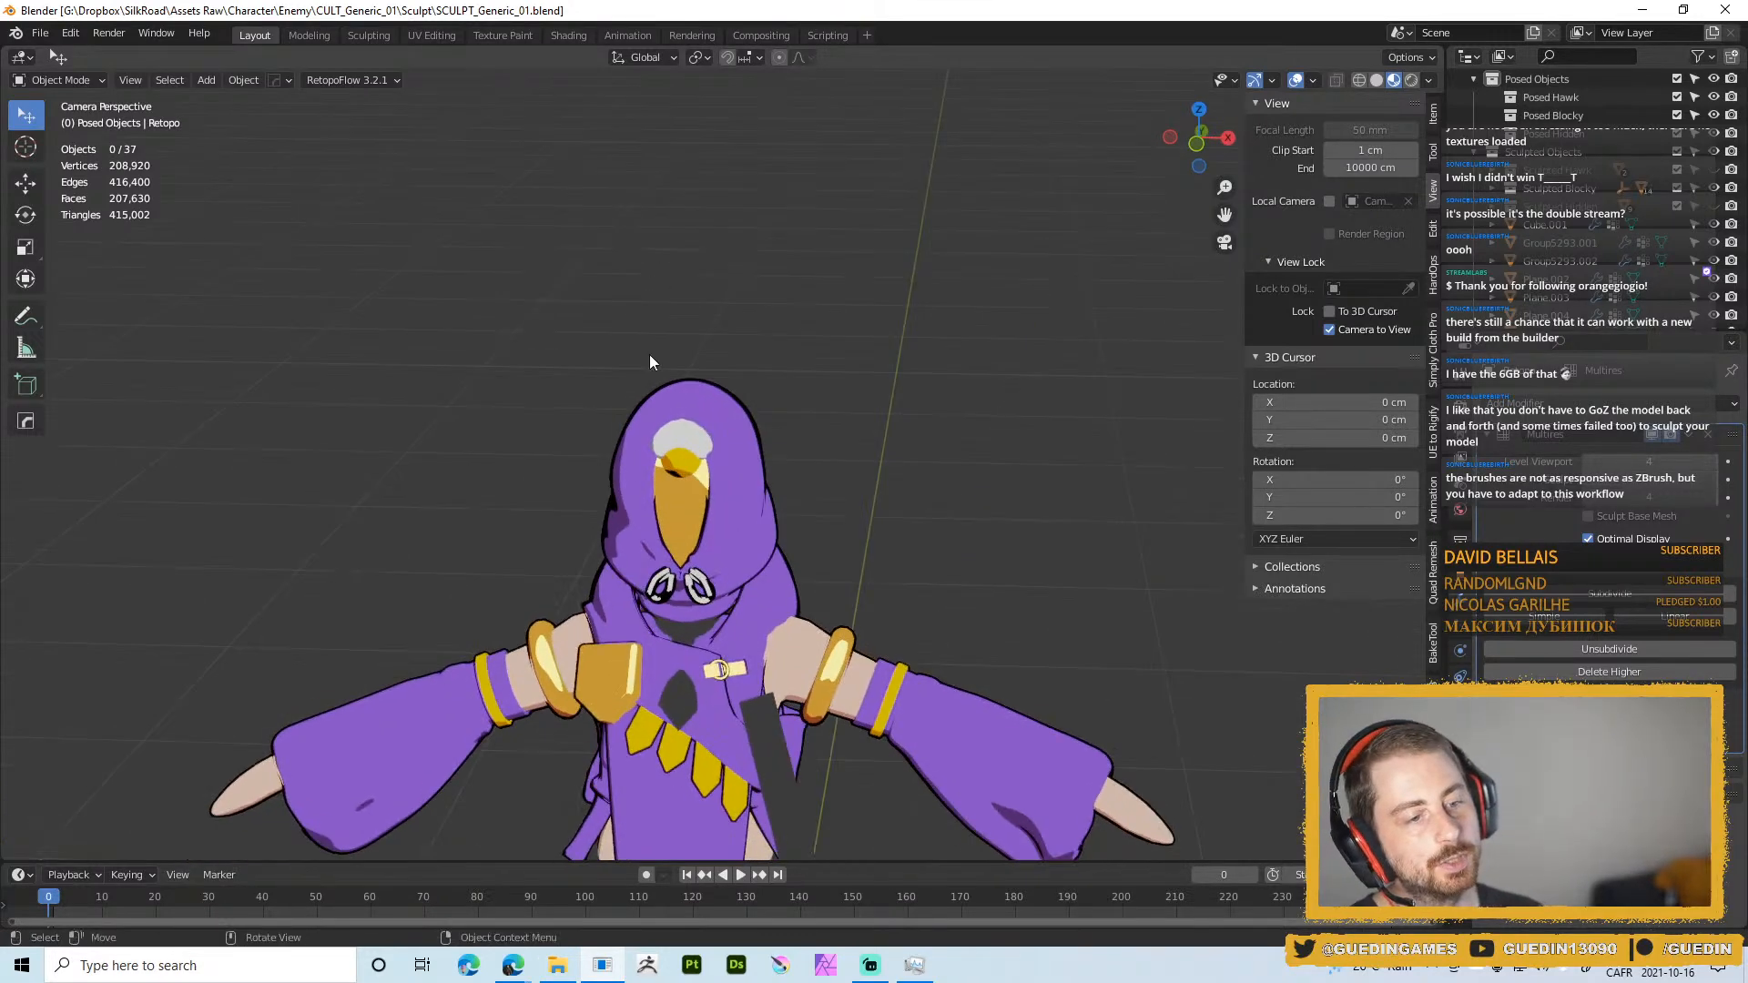
mouse_move(734, 497)
middle_down()
mouse_move(592, 510)
mouse_move(570, 476)
mouse_move(492, 478)
middle_up()
key(z)
middle_drag(839, 492, 552, 533)
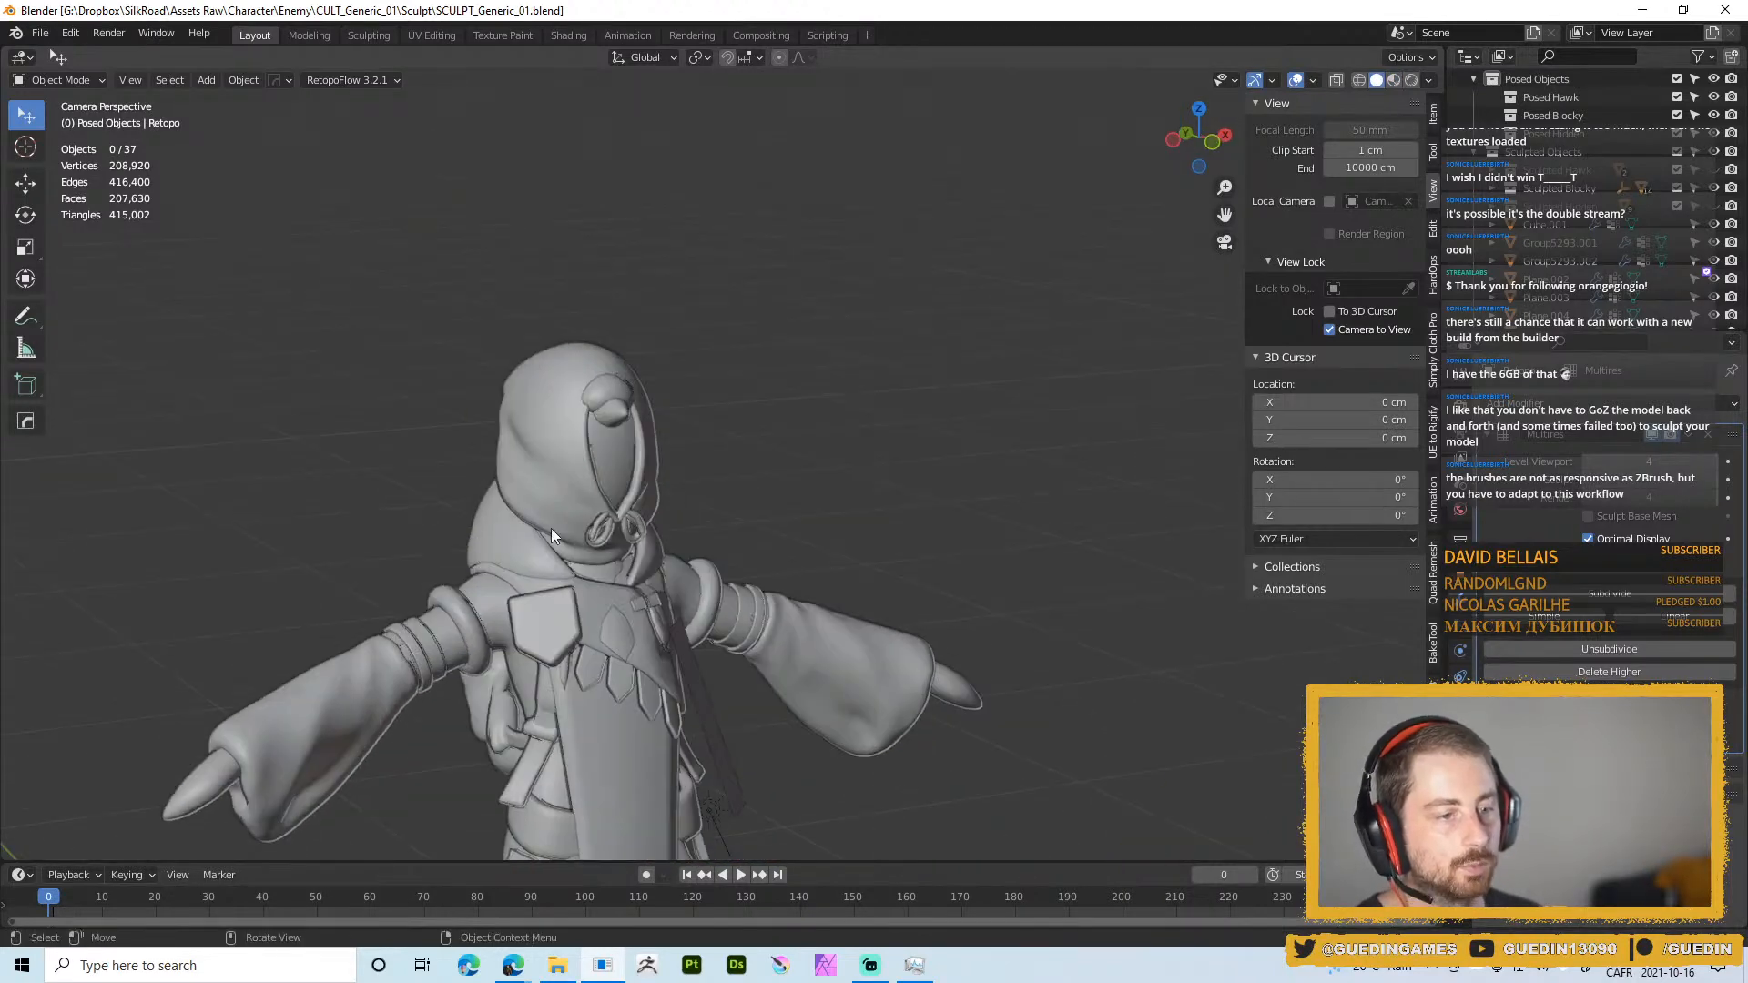
middle_drag(554, 384, 429, 409)
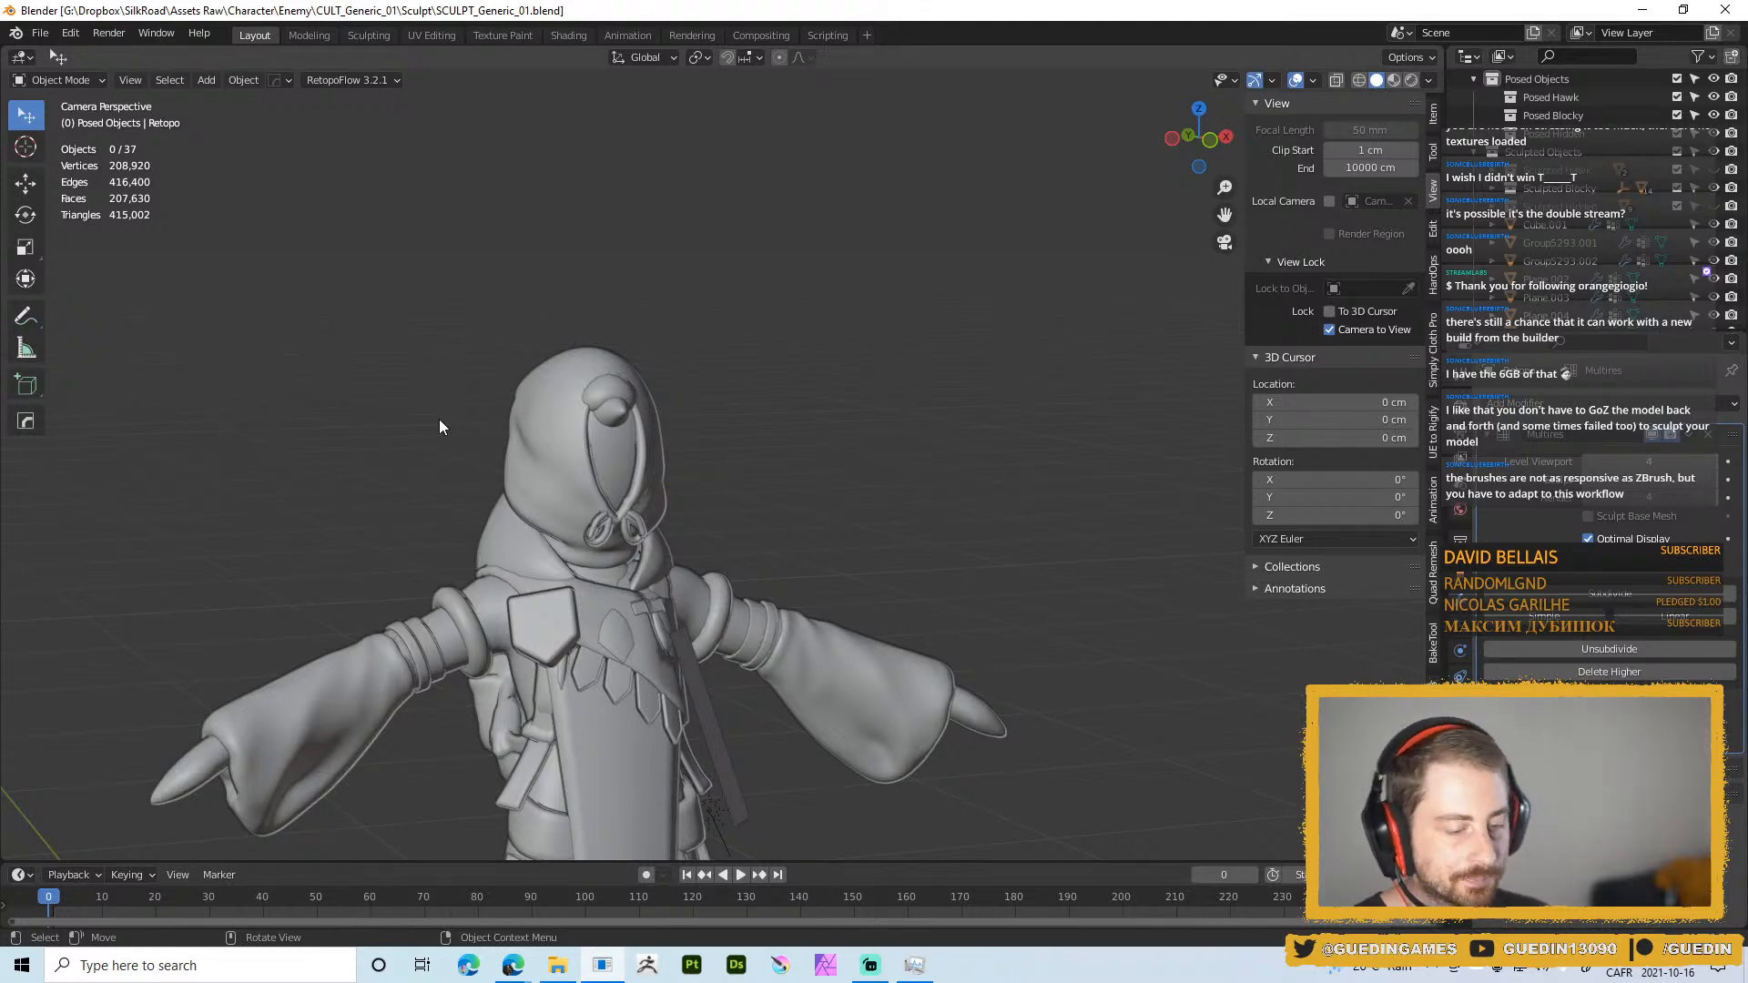
middle_drag(691, 392, 614, 485)
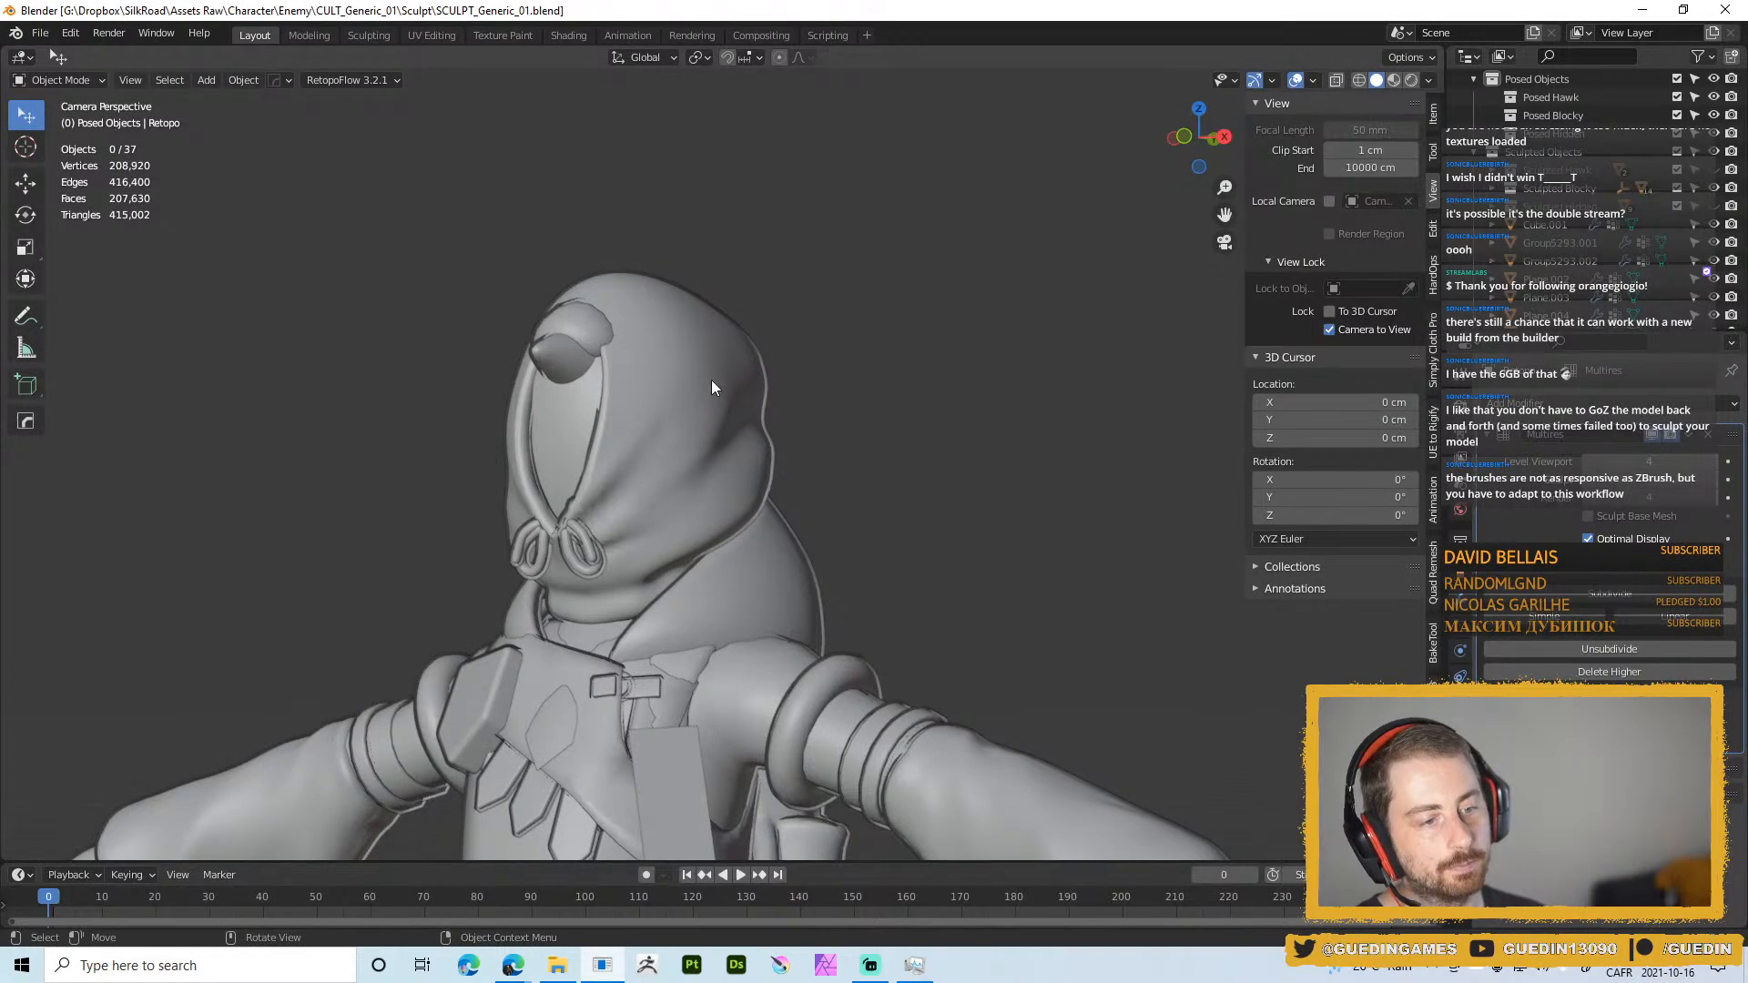
middle_drag(712, 380, 686, 478)
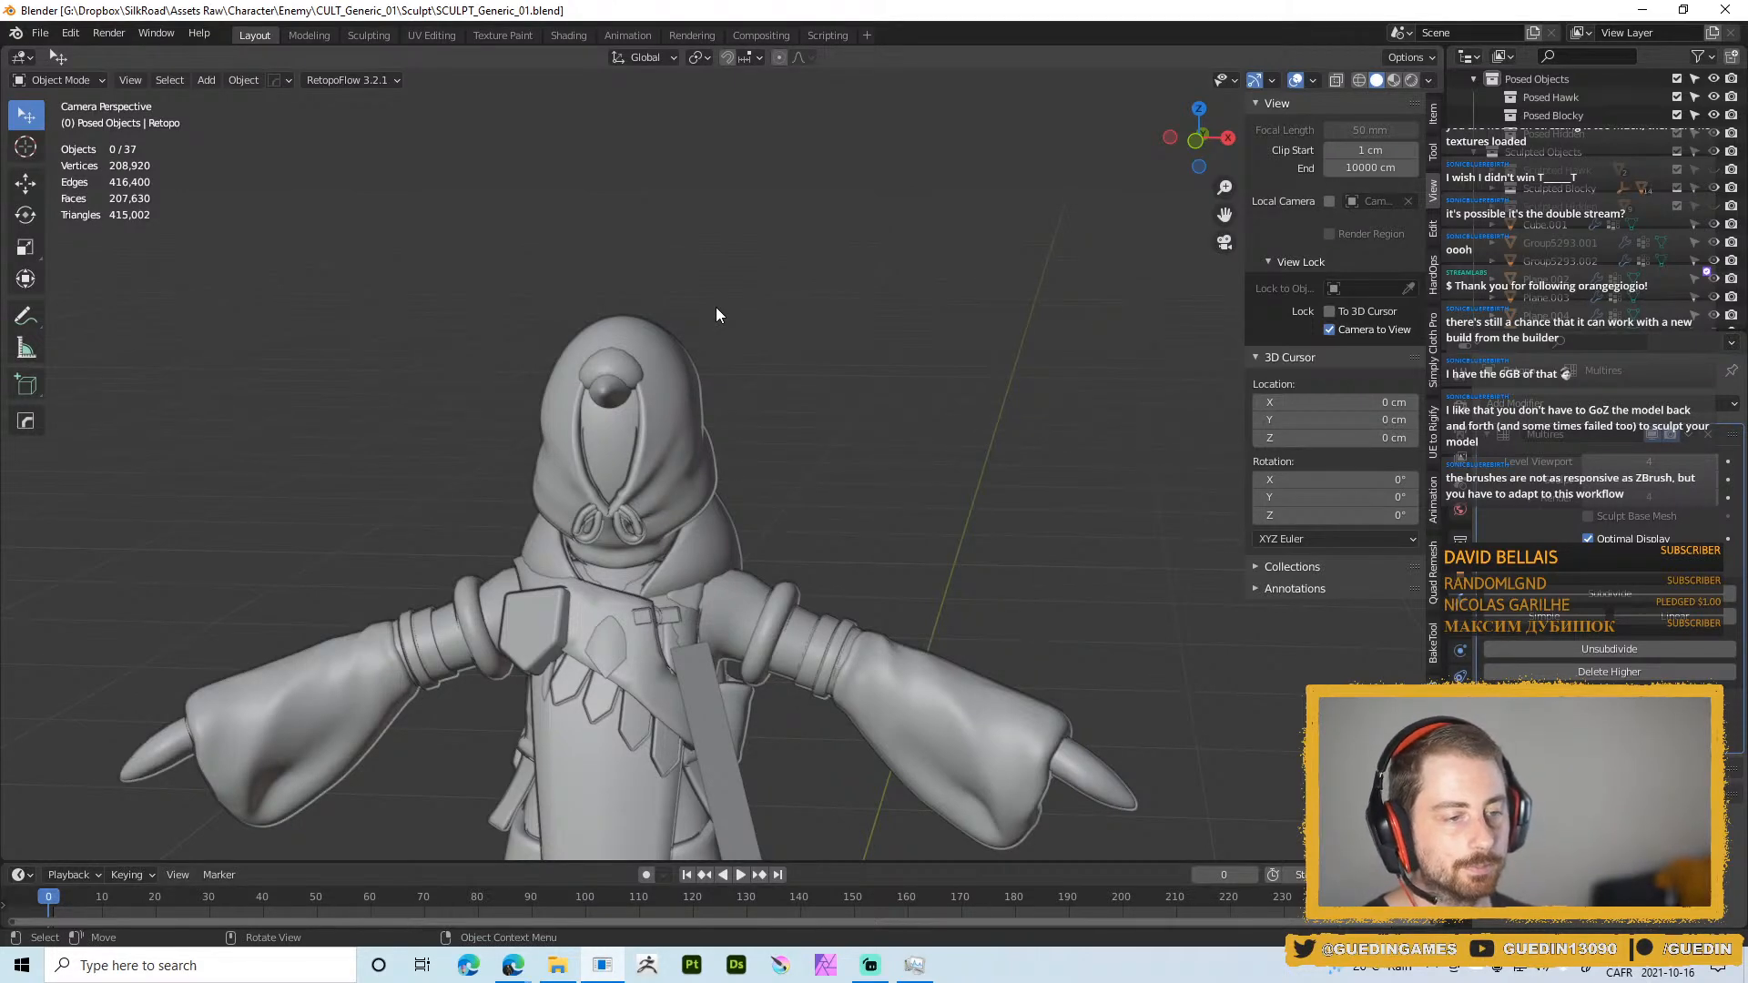
mouse_move(715, 307)
middle_down()
mouse_move(810, 428)
mouse_move(778, 417)
mouse_move(698, 447)
middle_up()
key(z)
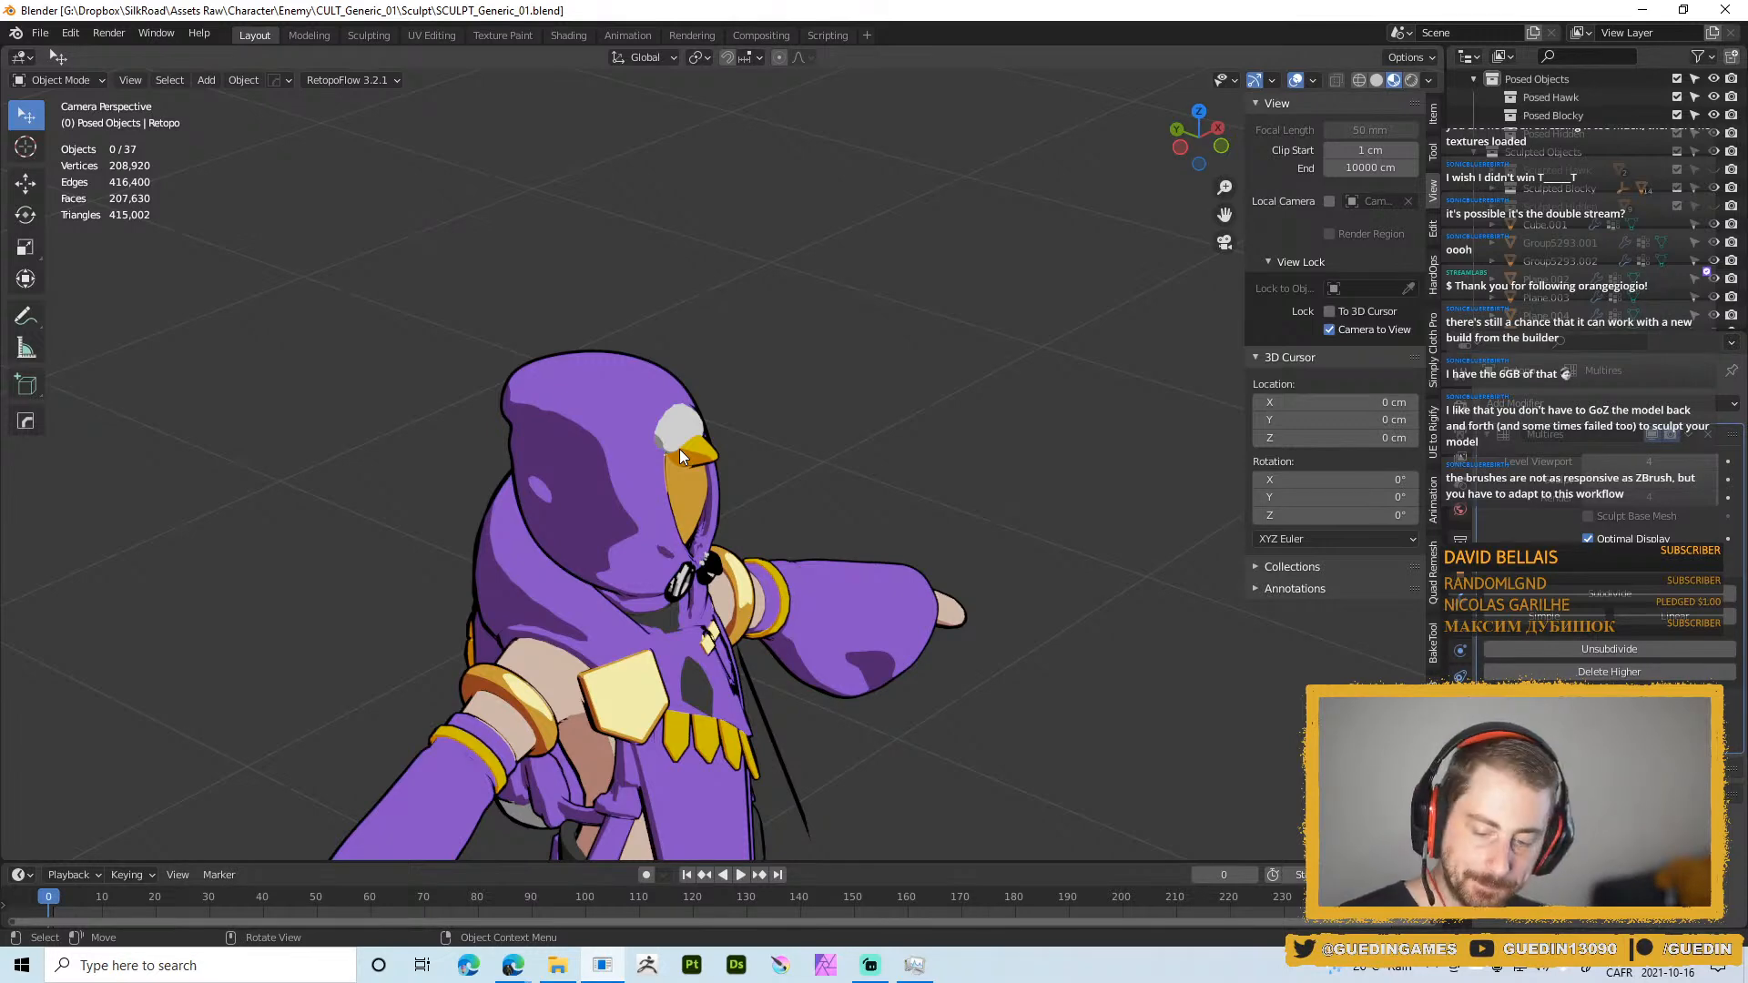
middle_drag(757, 333, 792, 437)
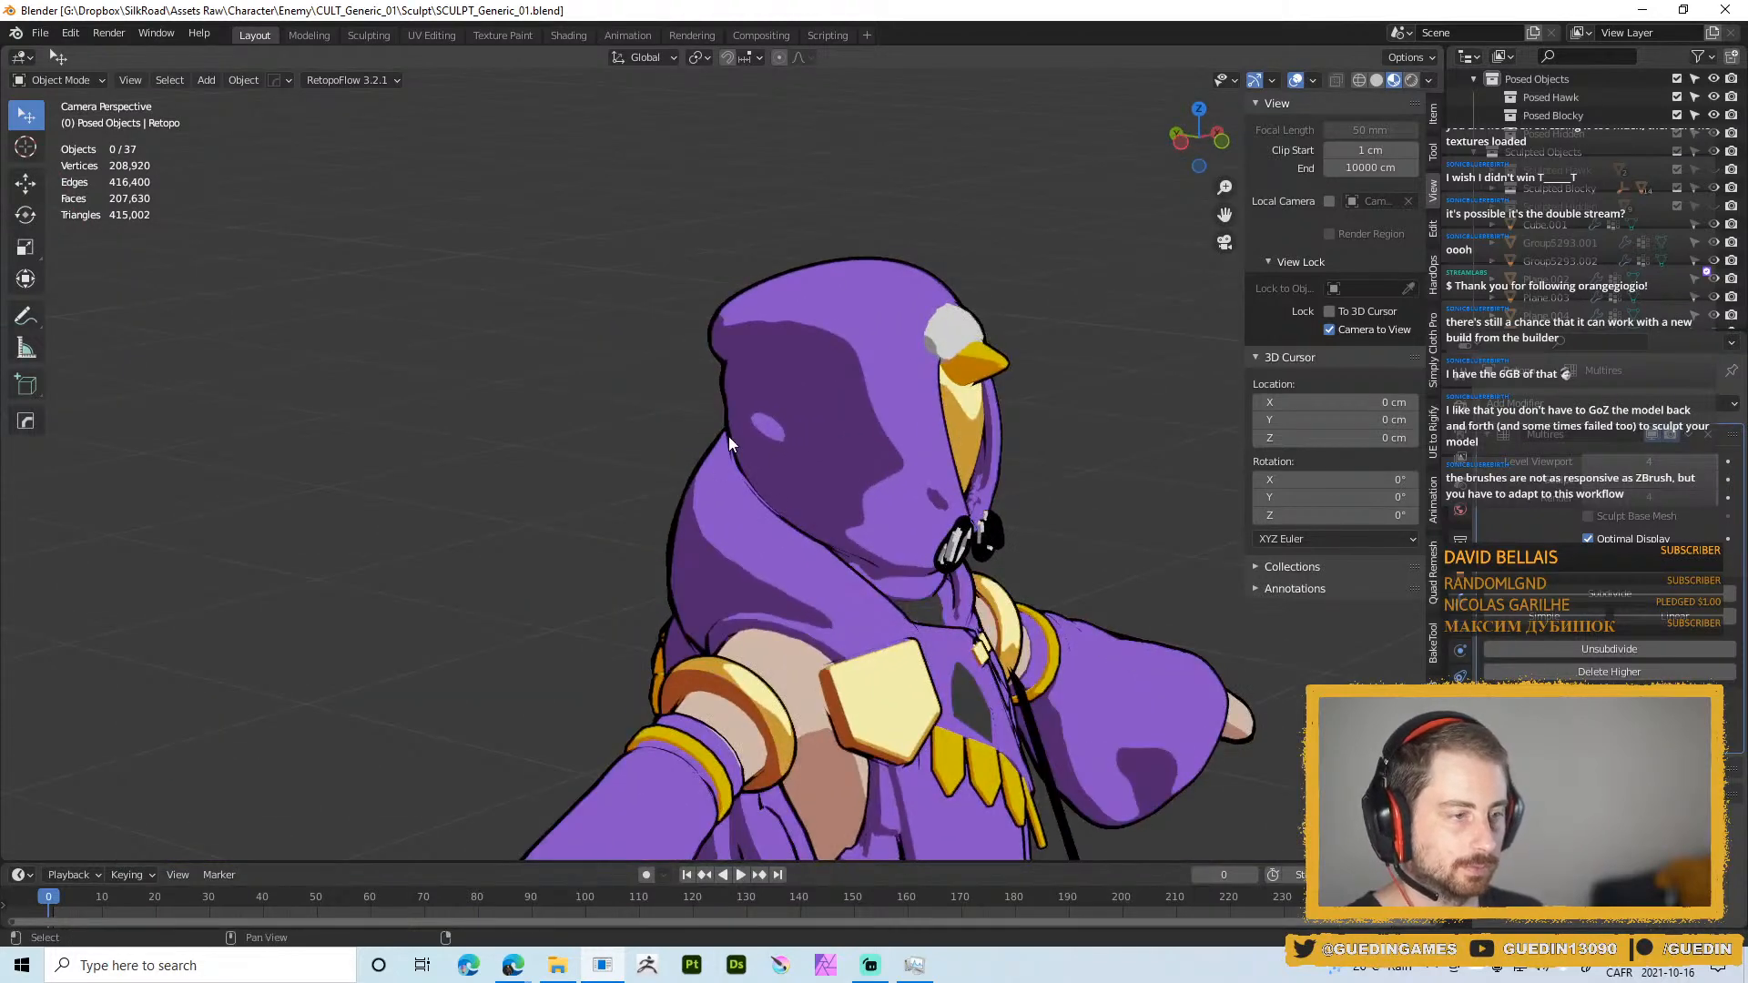
mouse_move(728, 437)
middle_down()
mouse_move(976, 333)
mouse_move(854, 379)
mouse_move(1002, 395)
mouse_move(808, 468)
mouse_move(826, 434)
mouse_move(737, 414)
middle_up()
key(KP_0)
key(KP_0)
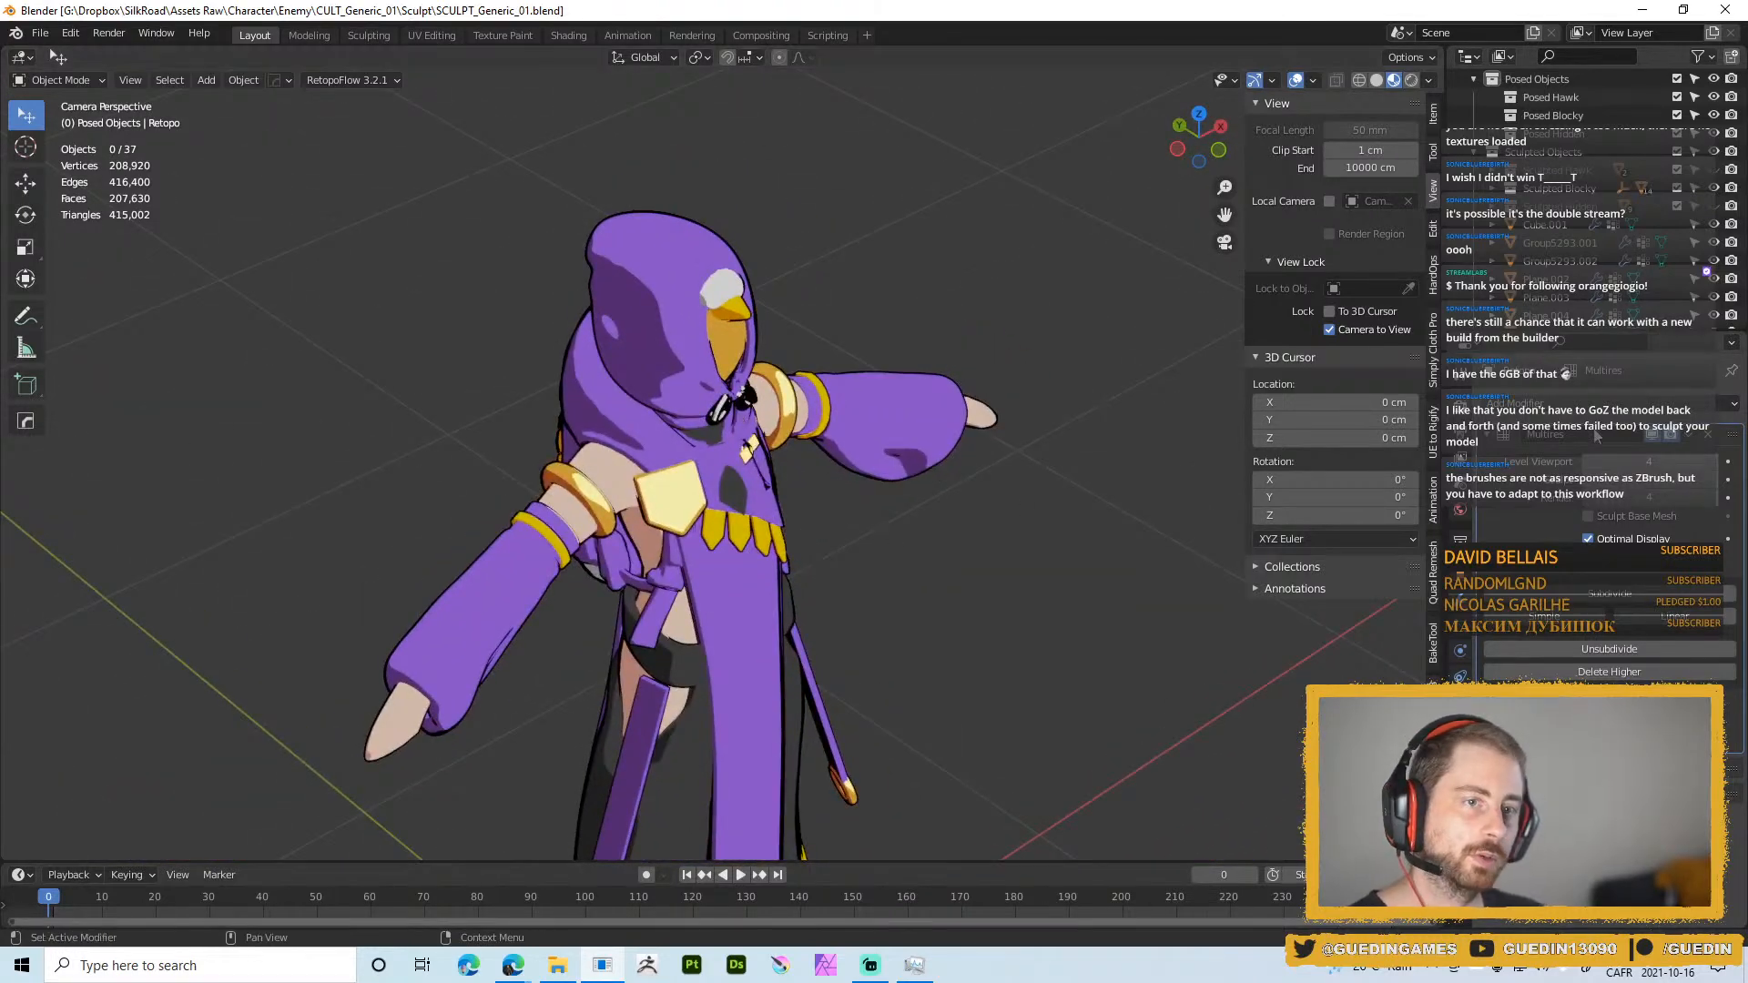
Lower the environment lighting strength in the viewport shading settings and enable Scene Lights
click(1428, 80)
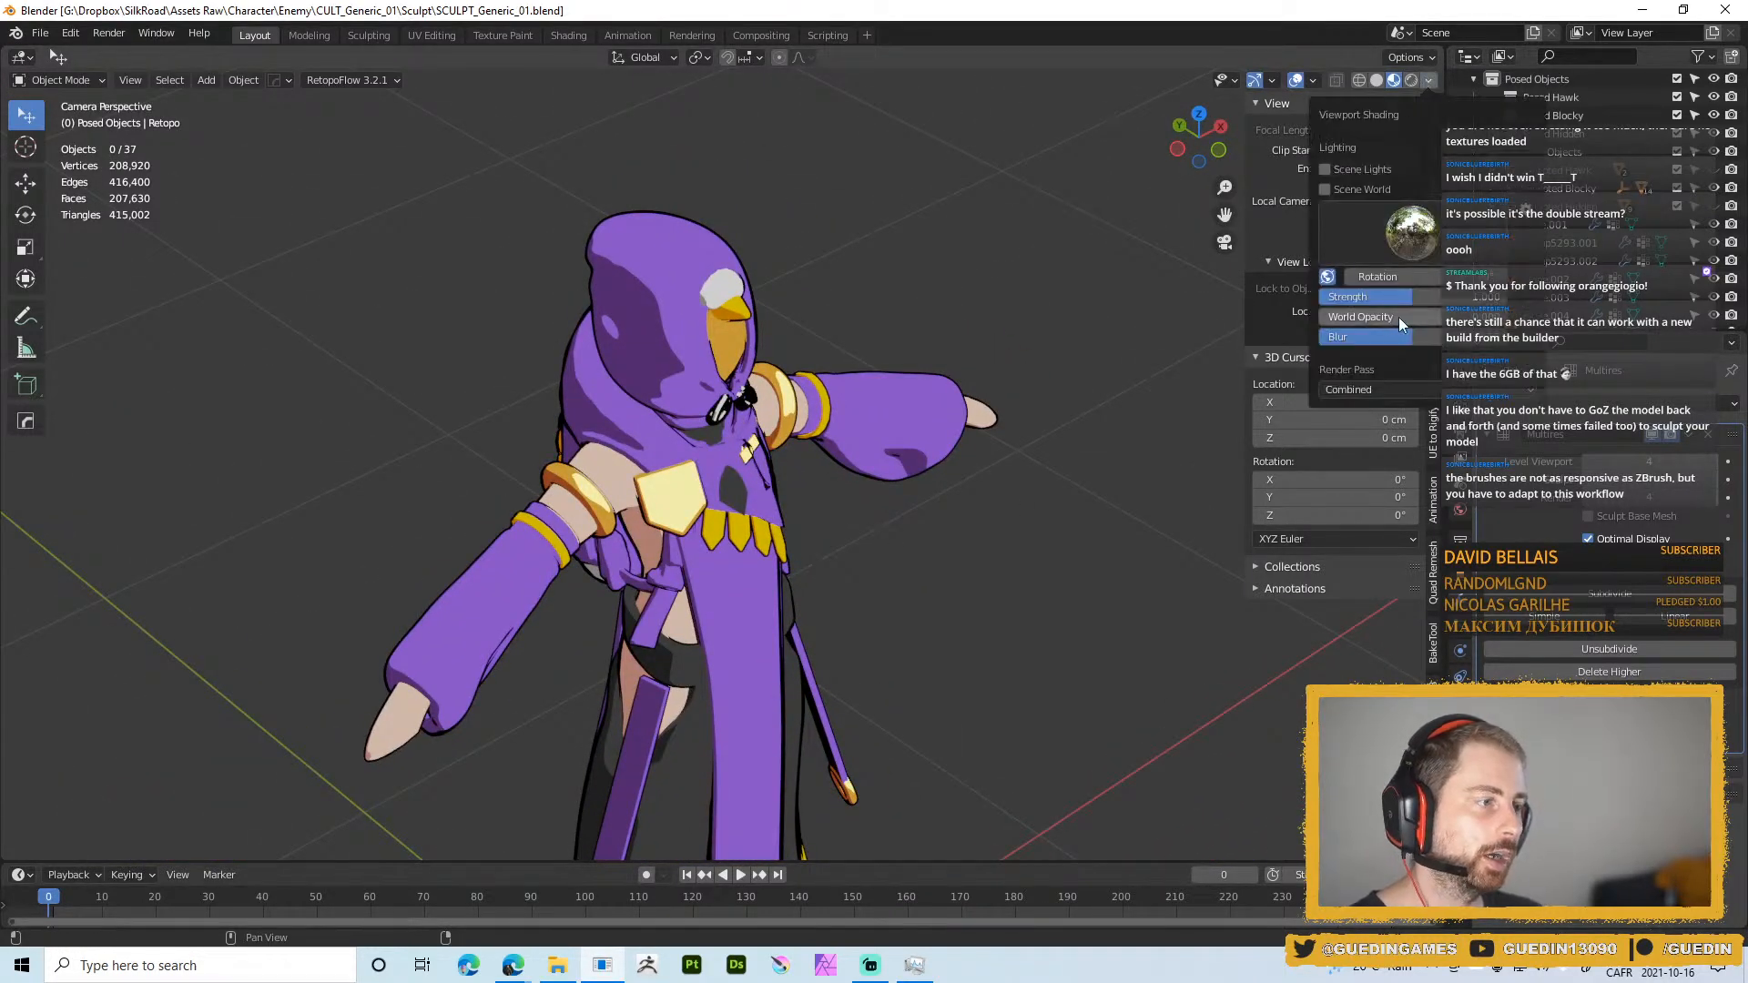
drag(1398, 298, 1302, 297)
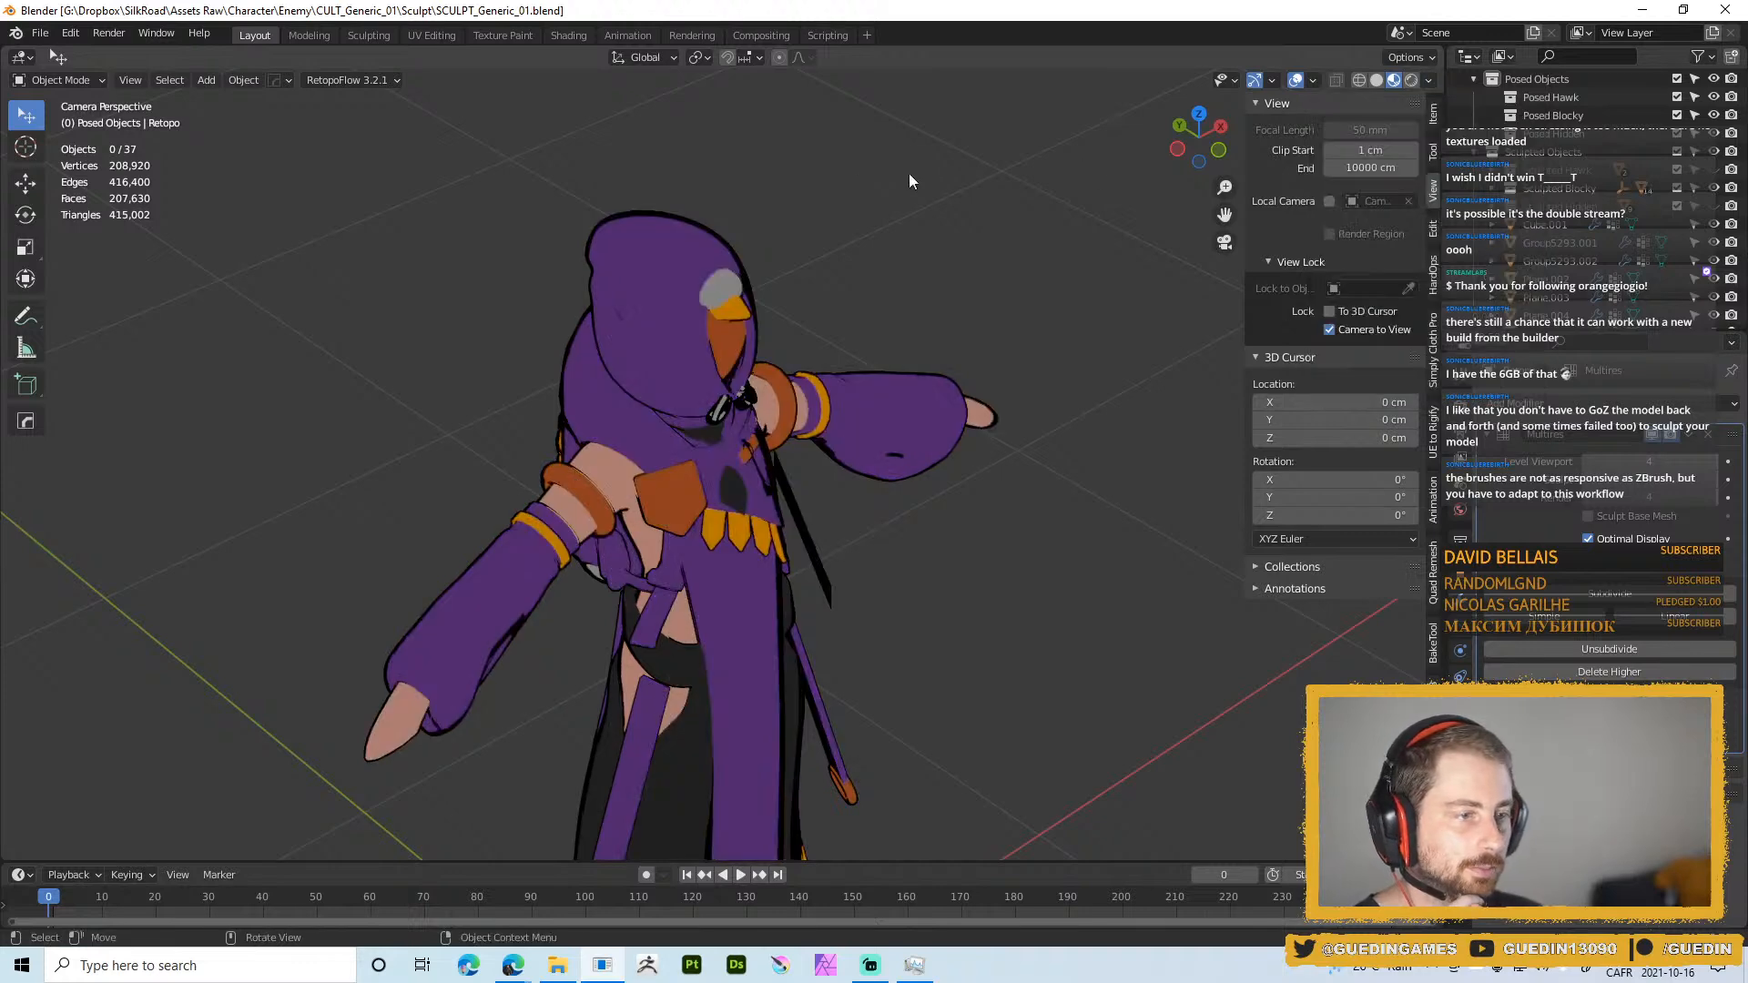
click(1430, 80)
click(1325, 169)
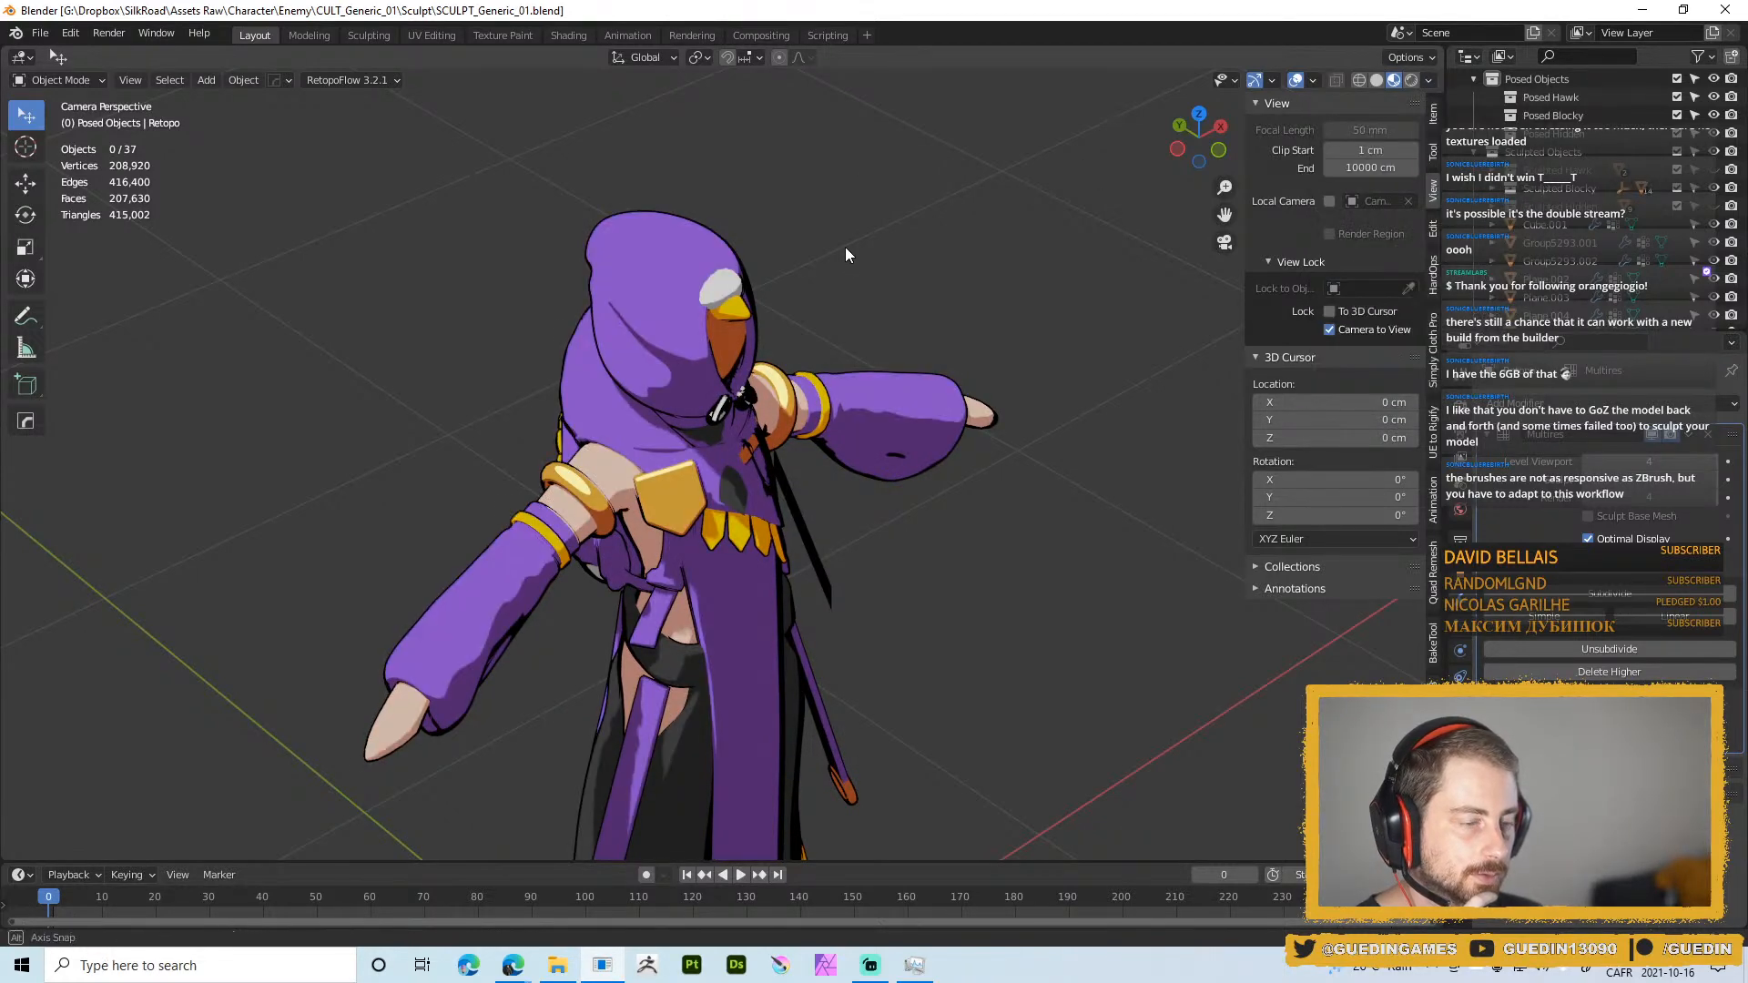
Return to Solid shading, put the hood in Sculpt Mode, and save the file
mouse_move(834, 247)
middle_down()
mouse_move(806, 204)
mouse_move(574, 215)
mouse_move(746, 217)
mouse_move(839, 410)
mouse_move(897, 331)
mouse_move(1018, 382)
mouse_move(287, 337)
mouse_move(623, 396)
mouse_move(631, 446)
mouse_move(750, 464)
mouse_move(681, 406)
mouse_move(674, 456)
mouse_move(576, 463)
mouse_move(856, 459)
mouse_move(1089, 501)
mouse_move(785, 423)
mouse_move(794, 390)
middle_up()
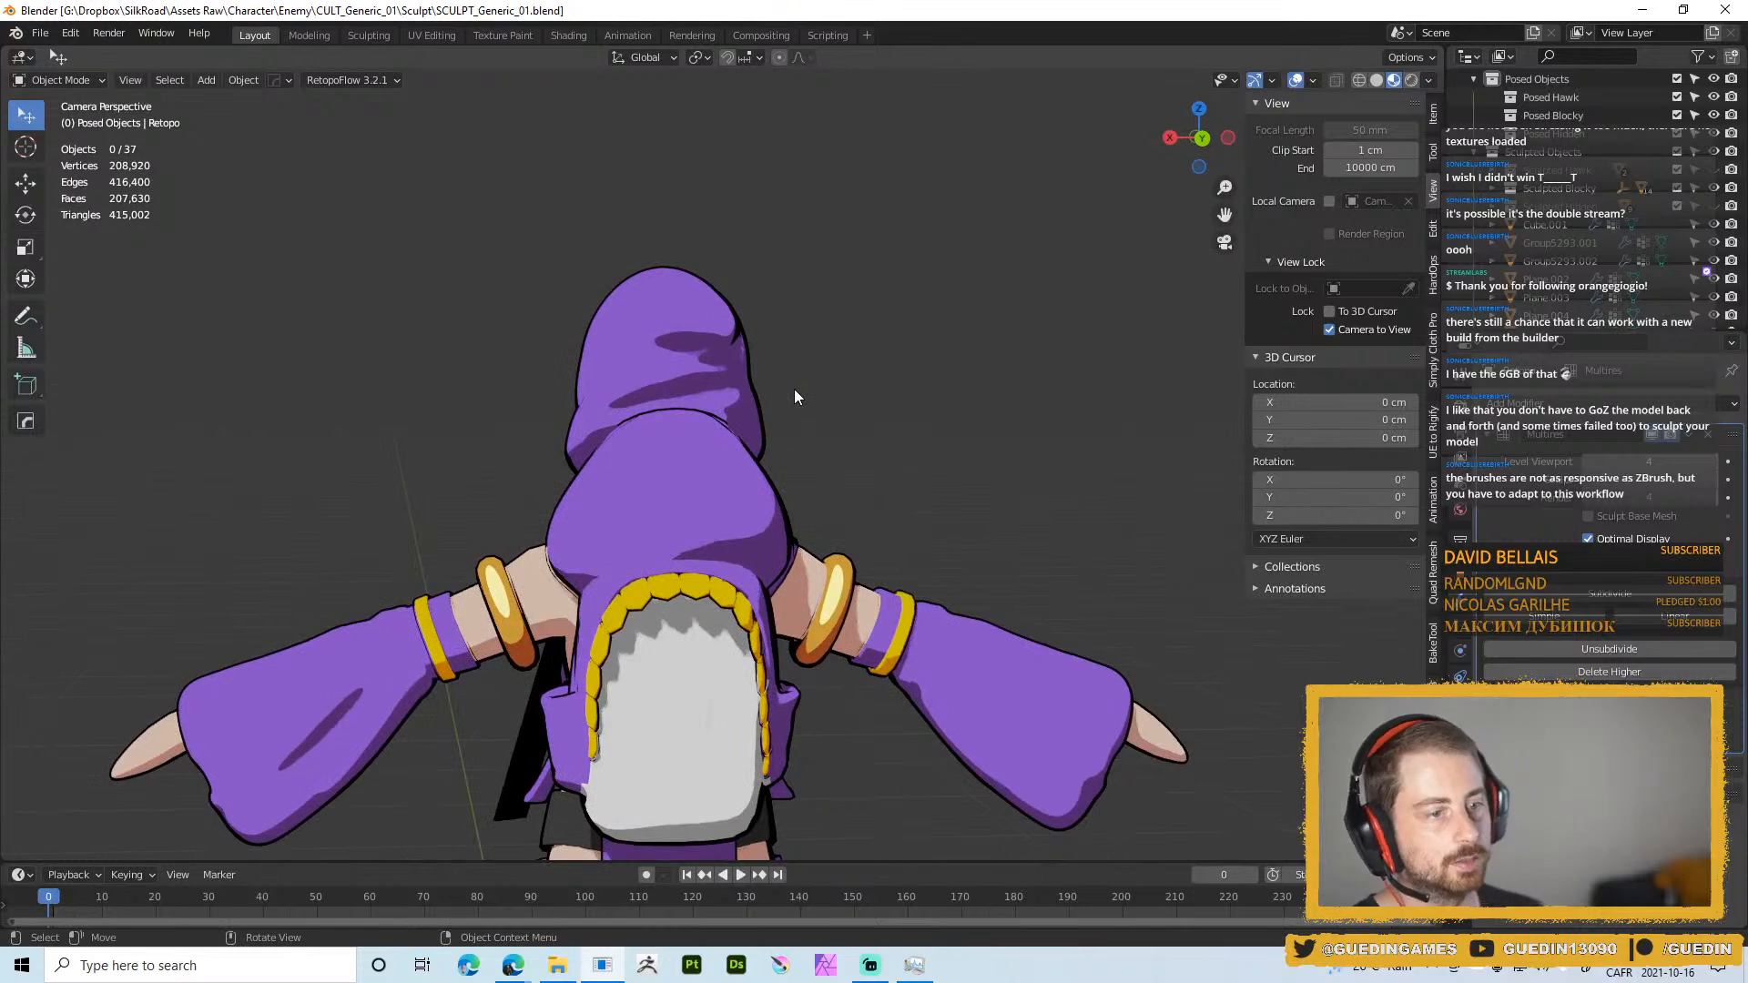
mouse_move(738, 332)
middle_down()
mouse_move(923, 354)
mouse_move(833, 397)
mouse_move(614, 360)
mouse_move(697, 403)
middle_up()
key(z)
click(768, 411)
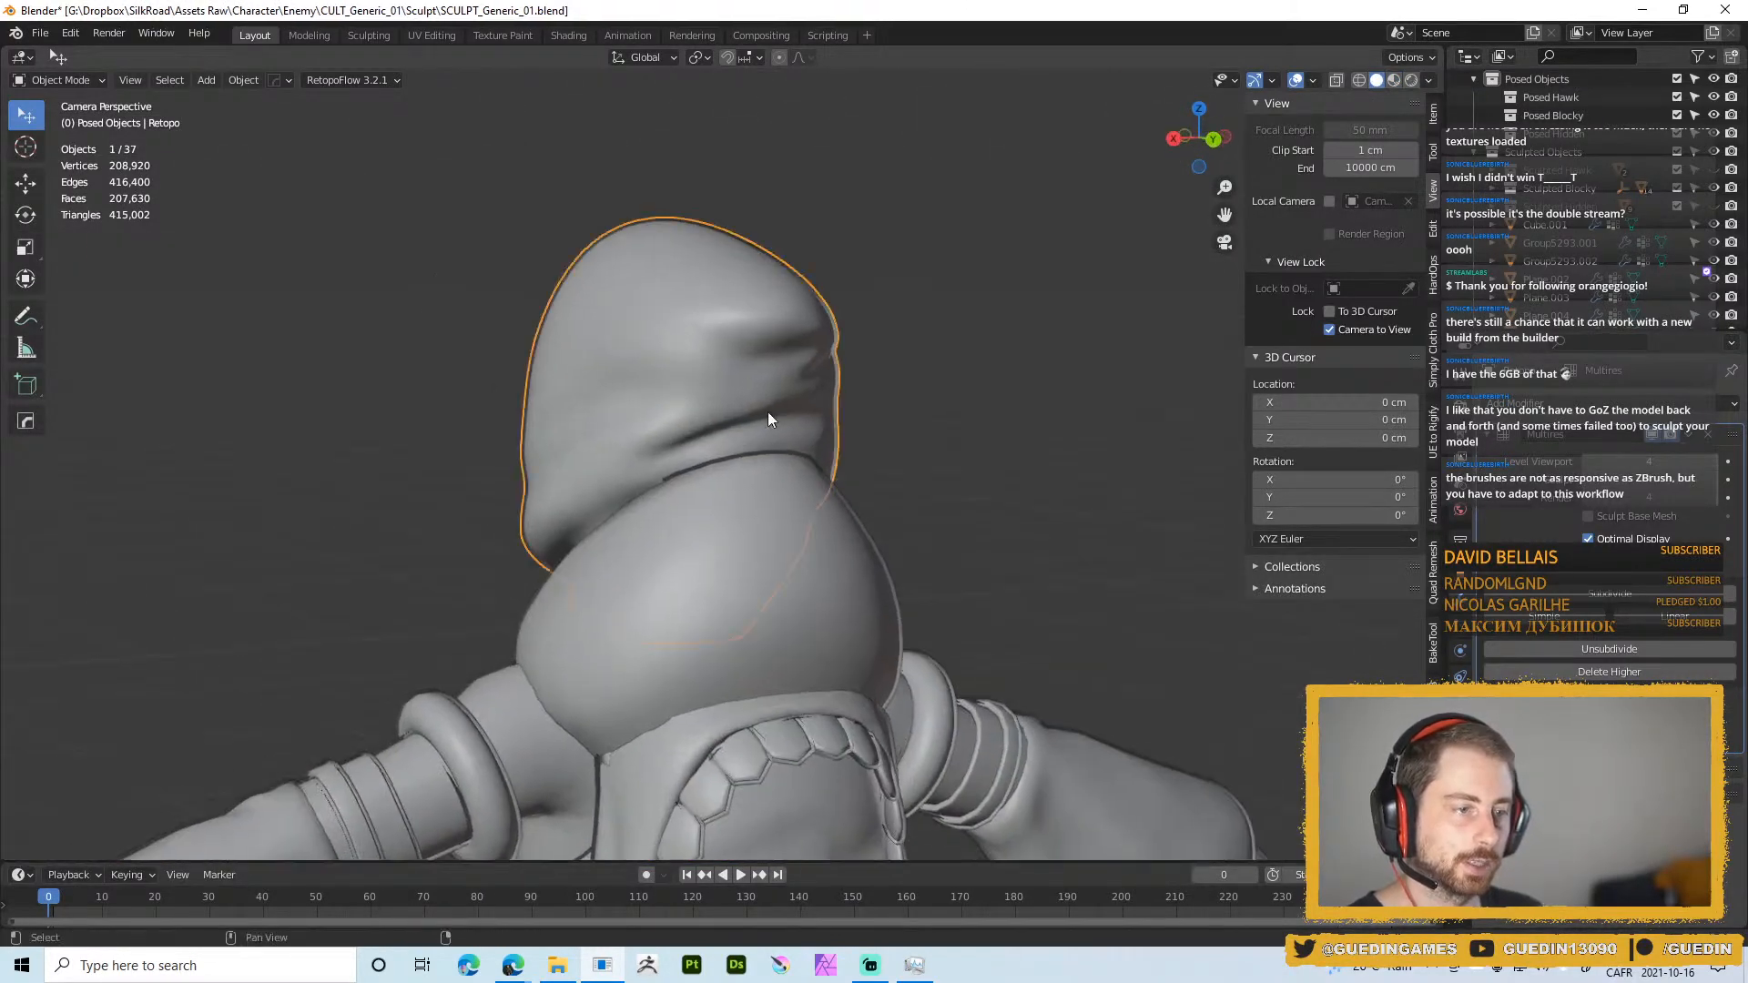
key(ctrl+Tab)
click(763, 415)
key(ctrl+s)
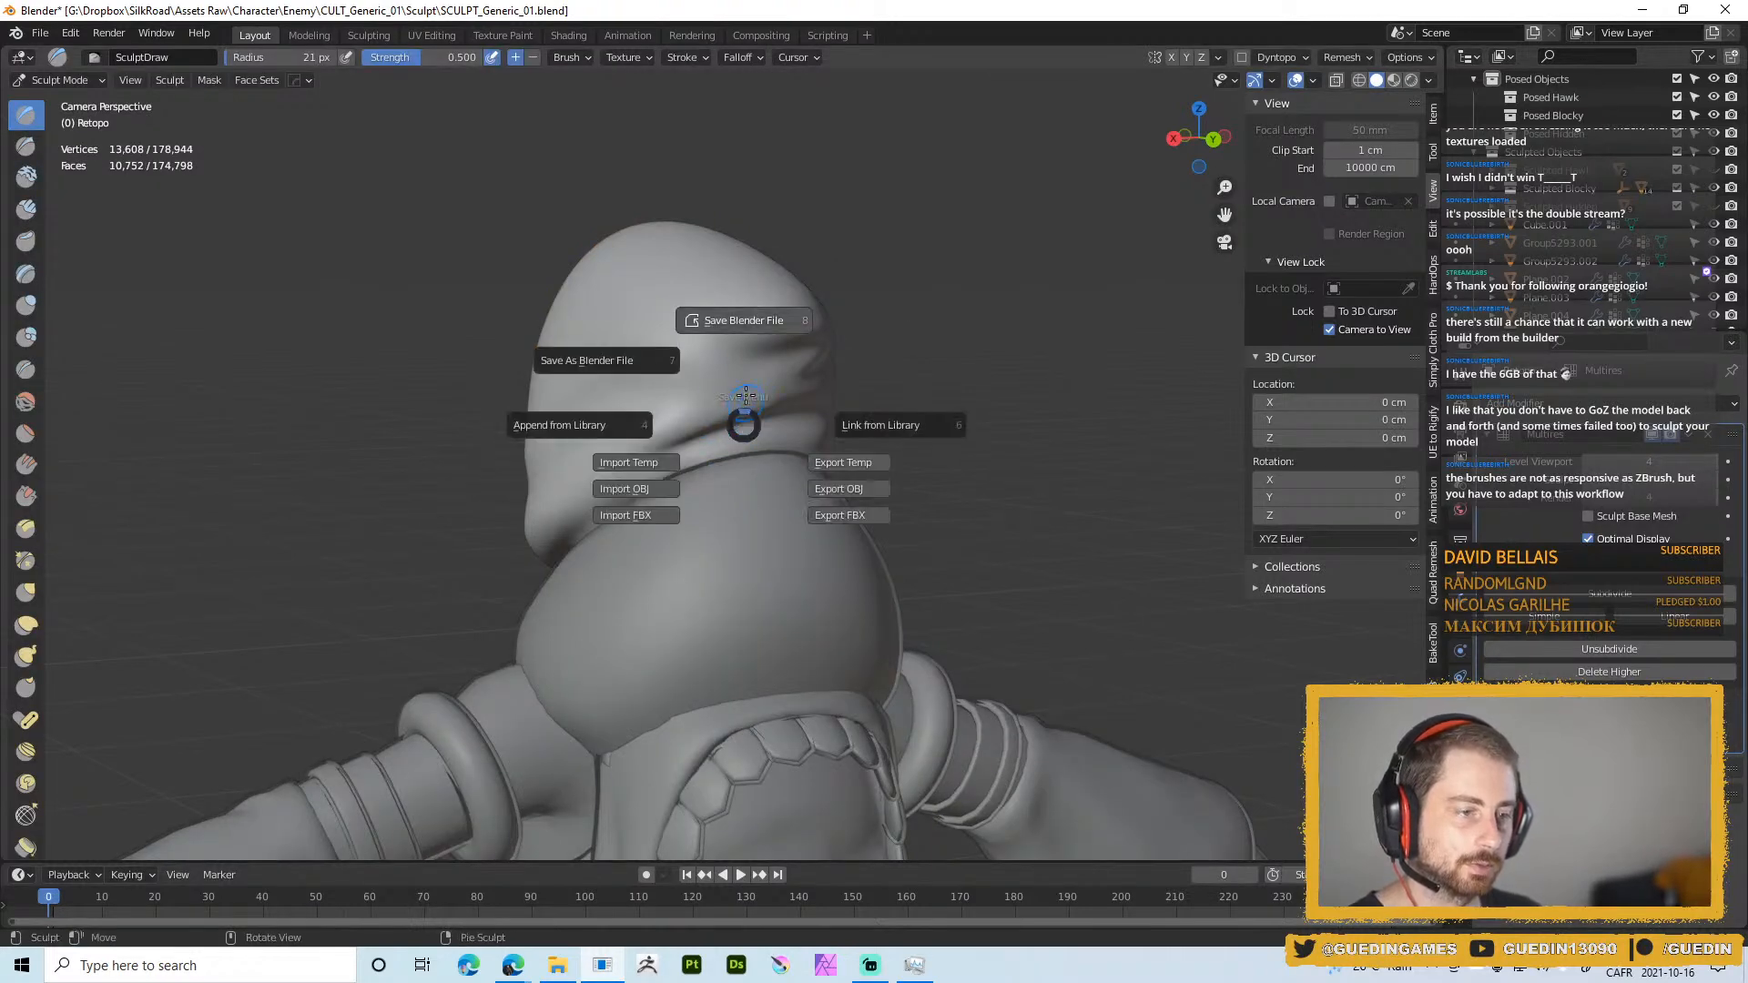
Build up the fold along the lower back edge of the hood with the Draw brush
middle_drag(720, 416, 708, 401)
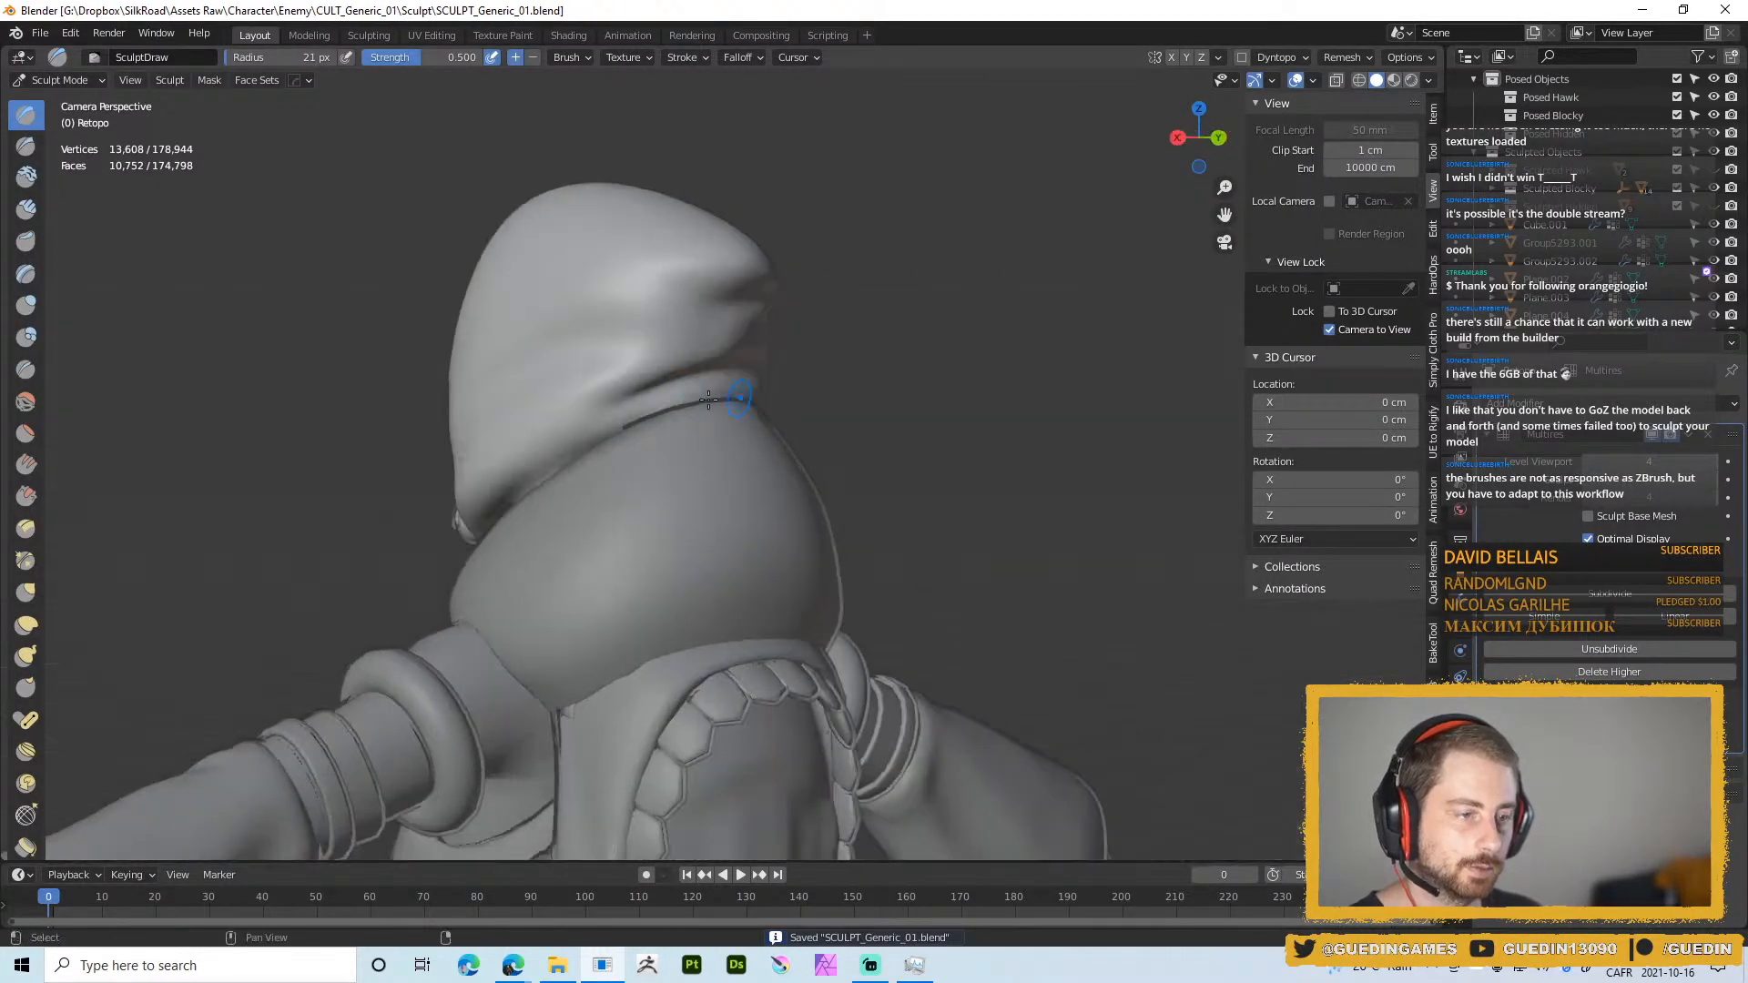
mouse_move(568, 375)
middle_down()
mouse_move(609, 413)
mouse_move(785, 444)
mouse_move(718, 455)
middle_up()
drag(706, 410, 773, 371)
middle_drag(773, 370, 737, 440)
Carve a crease across the side of the hood with a 27 px Draw brush, then reduce the radius to 16 px
key(f)
click(741, 439)
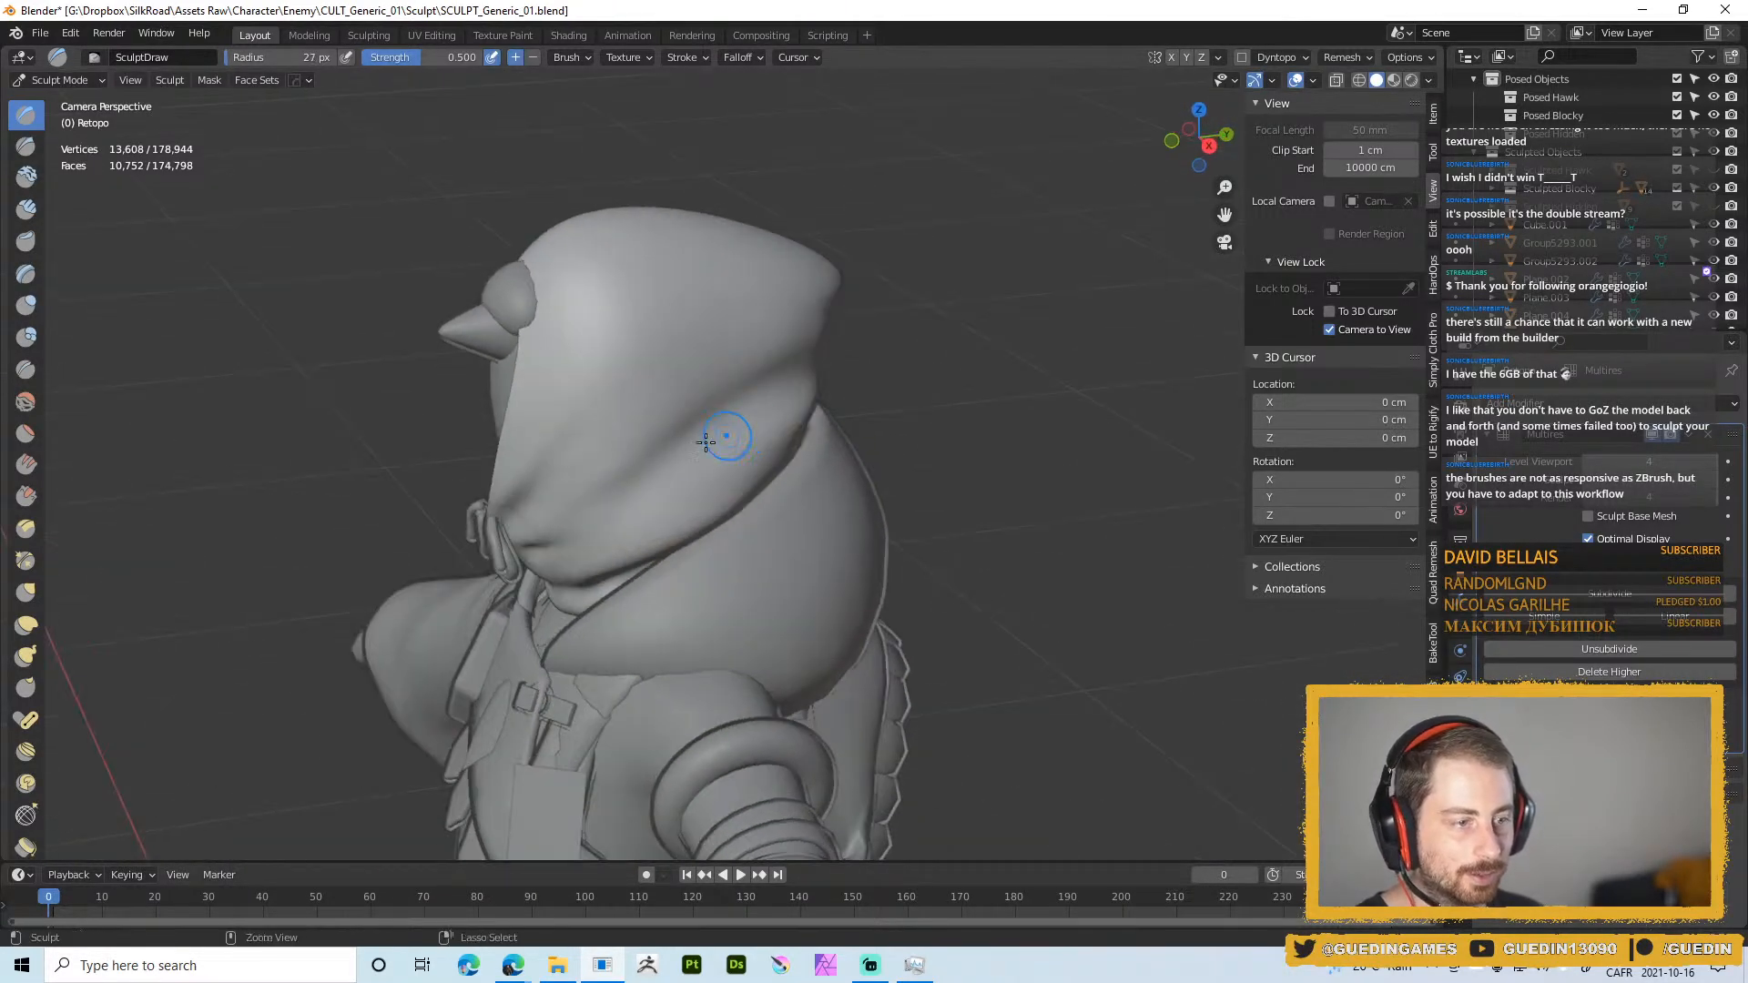
ctrl+drag(692, 448, 788, 390)
mouse_move(794, 391)
middle_down()
mouse_move(728, 403)
mouse_move(843, 403)
mouse_move(745, 417)
middle_up()
key(f)
click(779, 402)
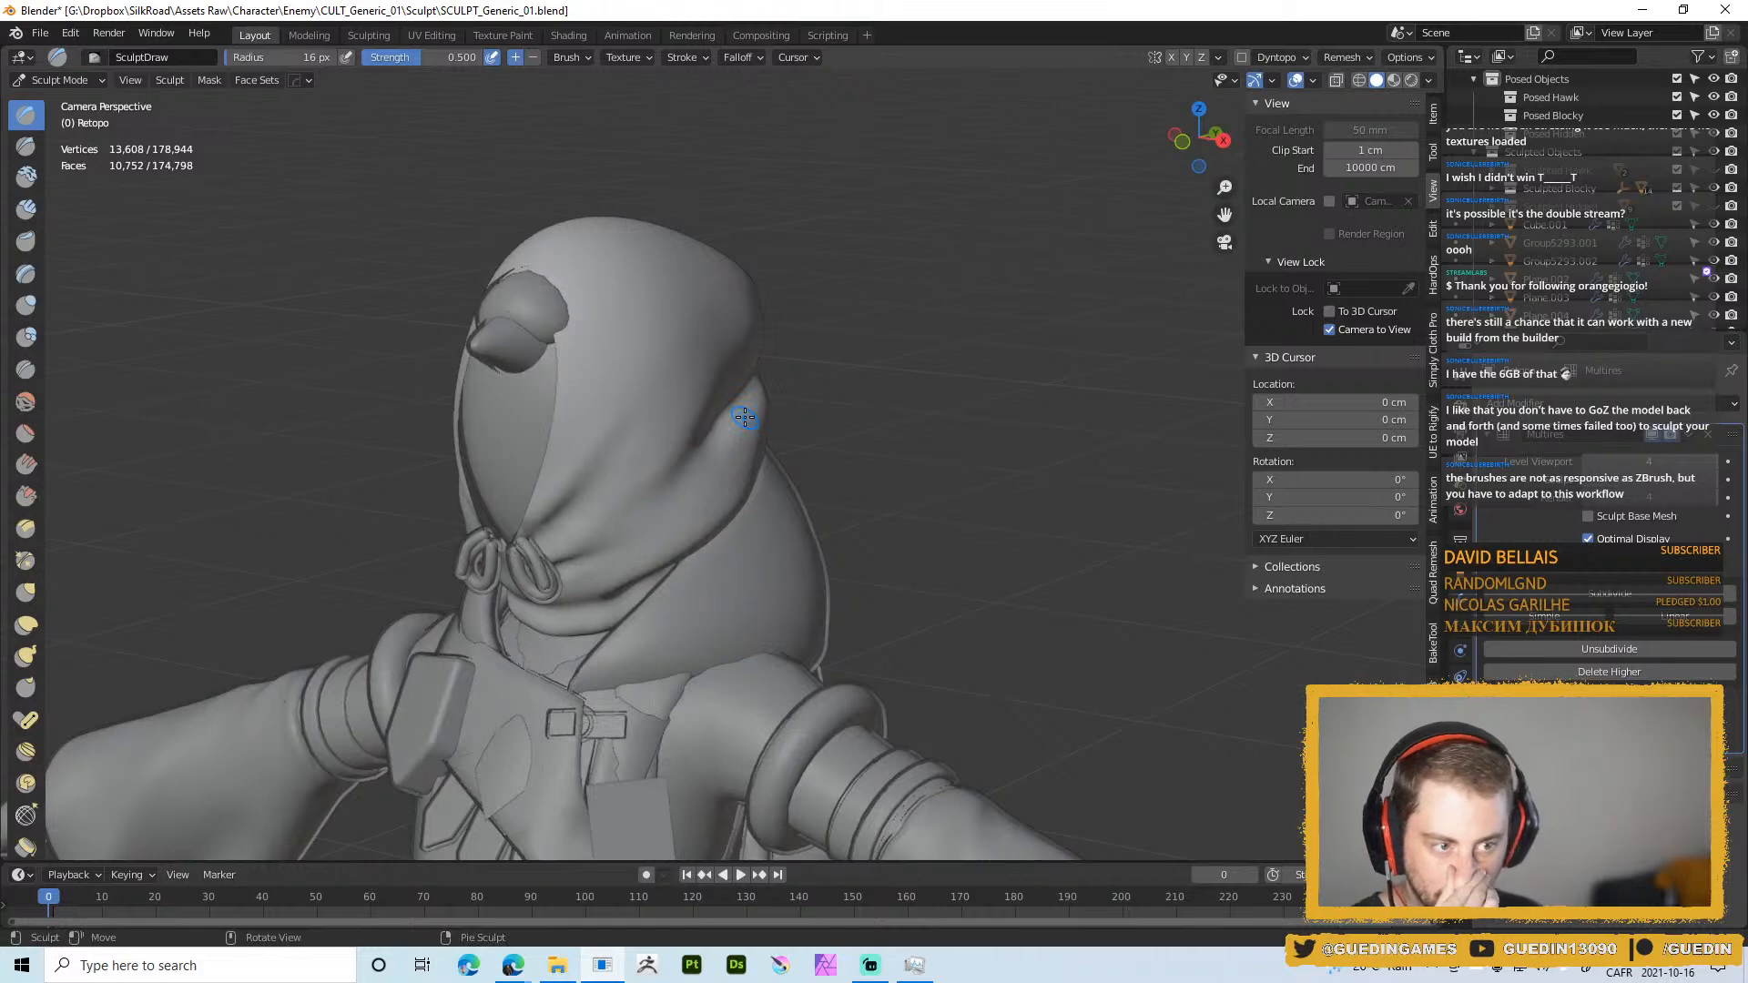
Return to Object Mode and split the 3D viewport vertically into a narrow and a wide view
mouse_move(642, 346)
ctrl+middle_down()
mouse_move(901, 483)
mouse_move(987, 487)
ctrl+middle_up()
key(ctrl+Tab)
click(617, 448)
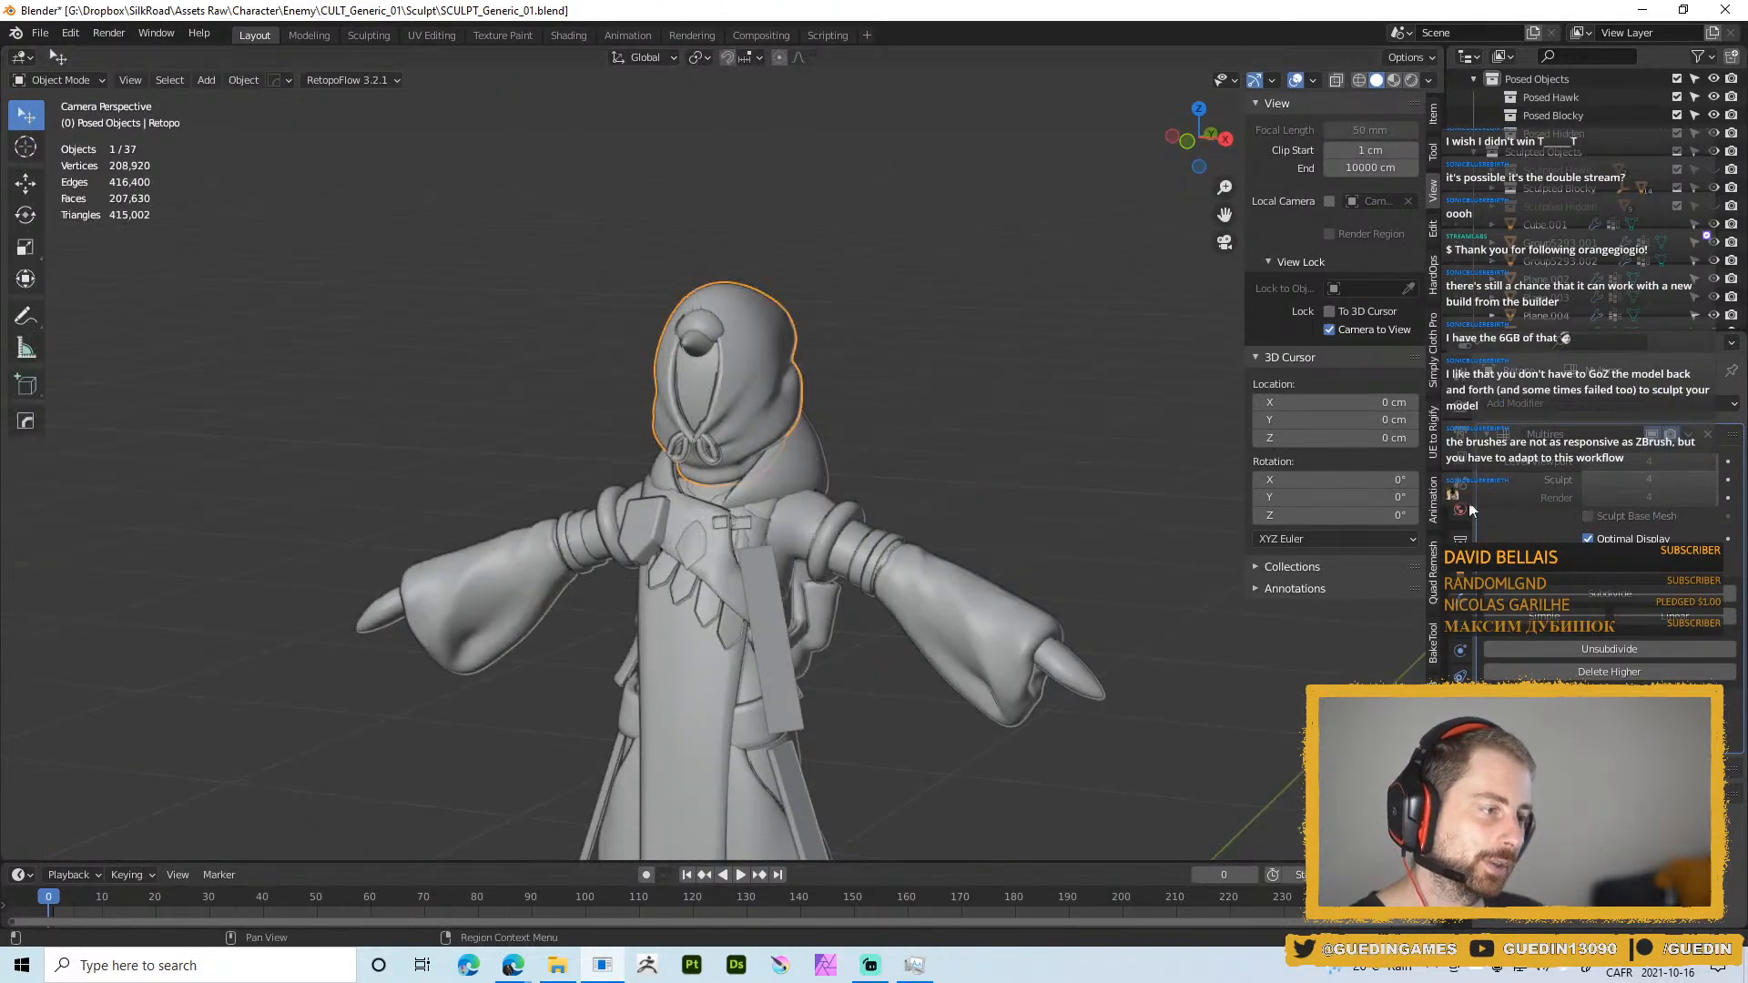
right_click(1447, 570)
click(1430, 566)
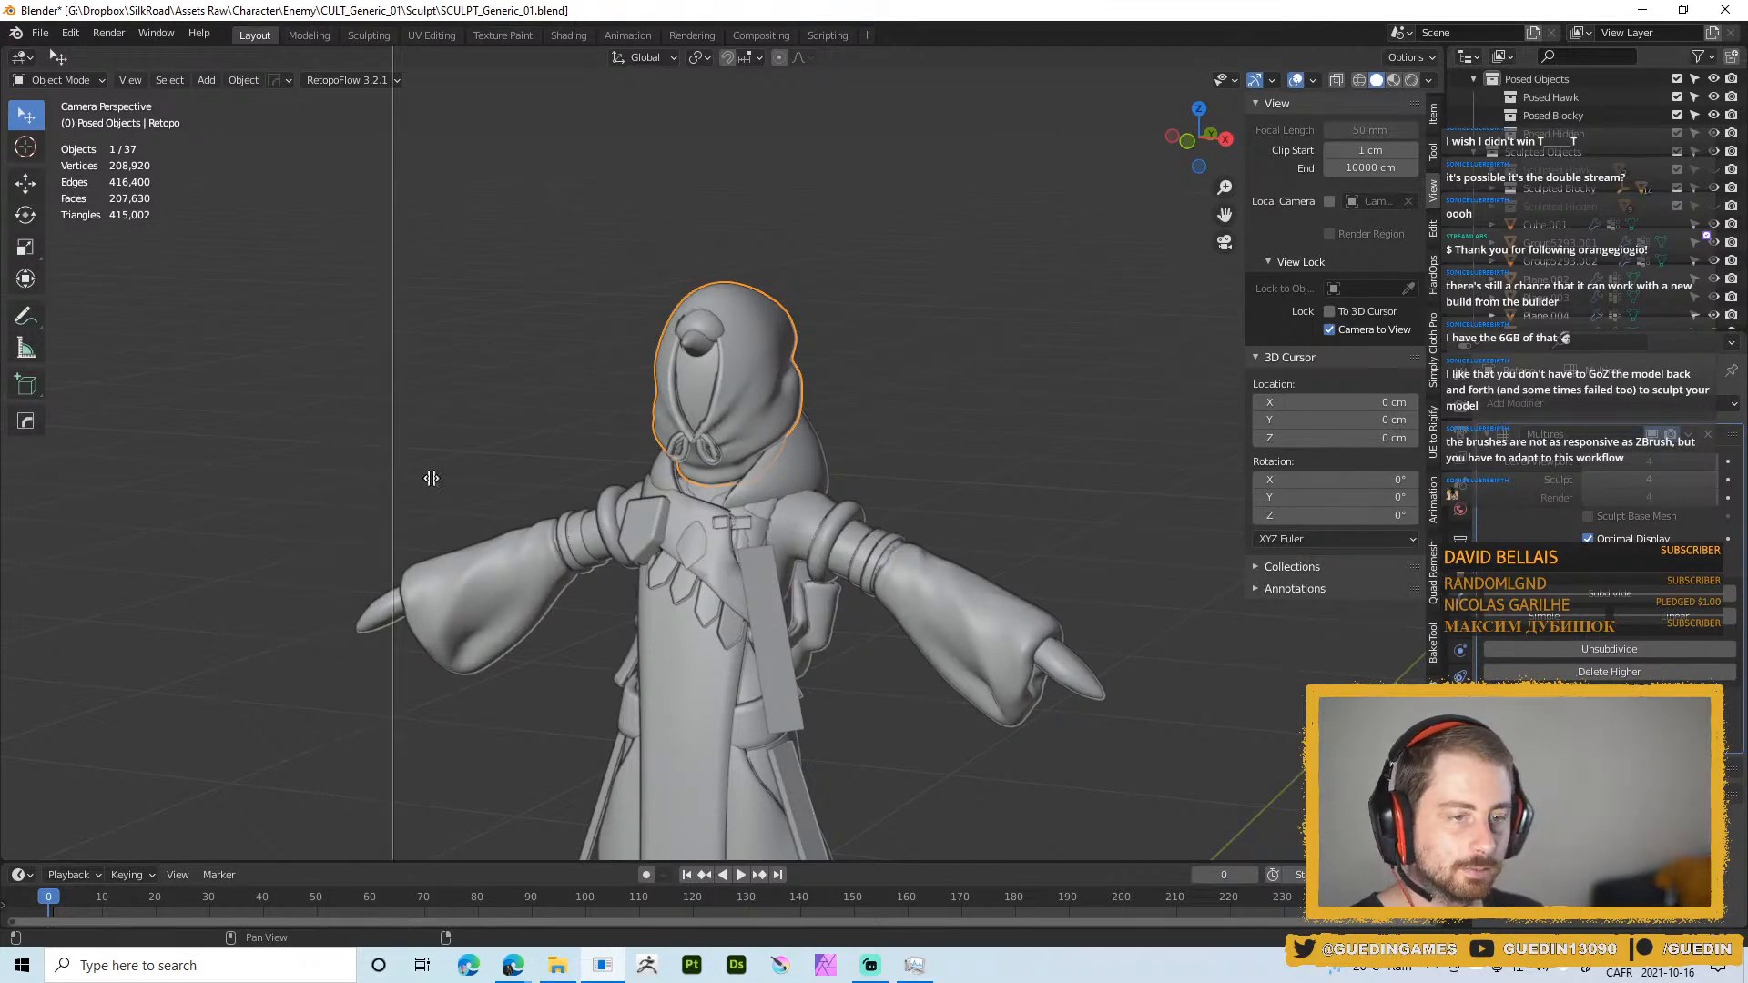
click(455, 478)
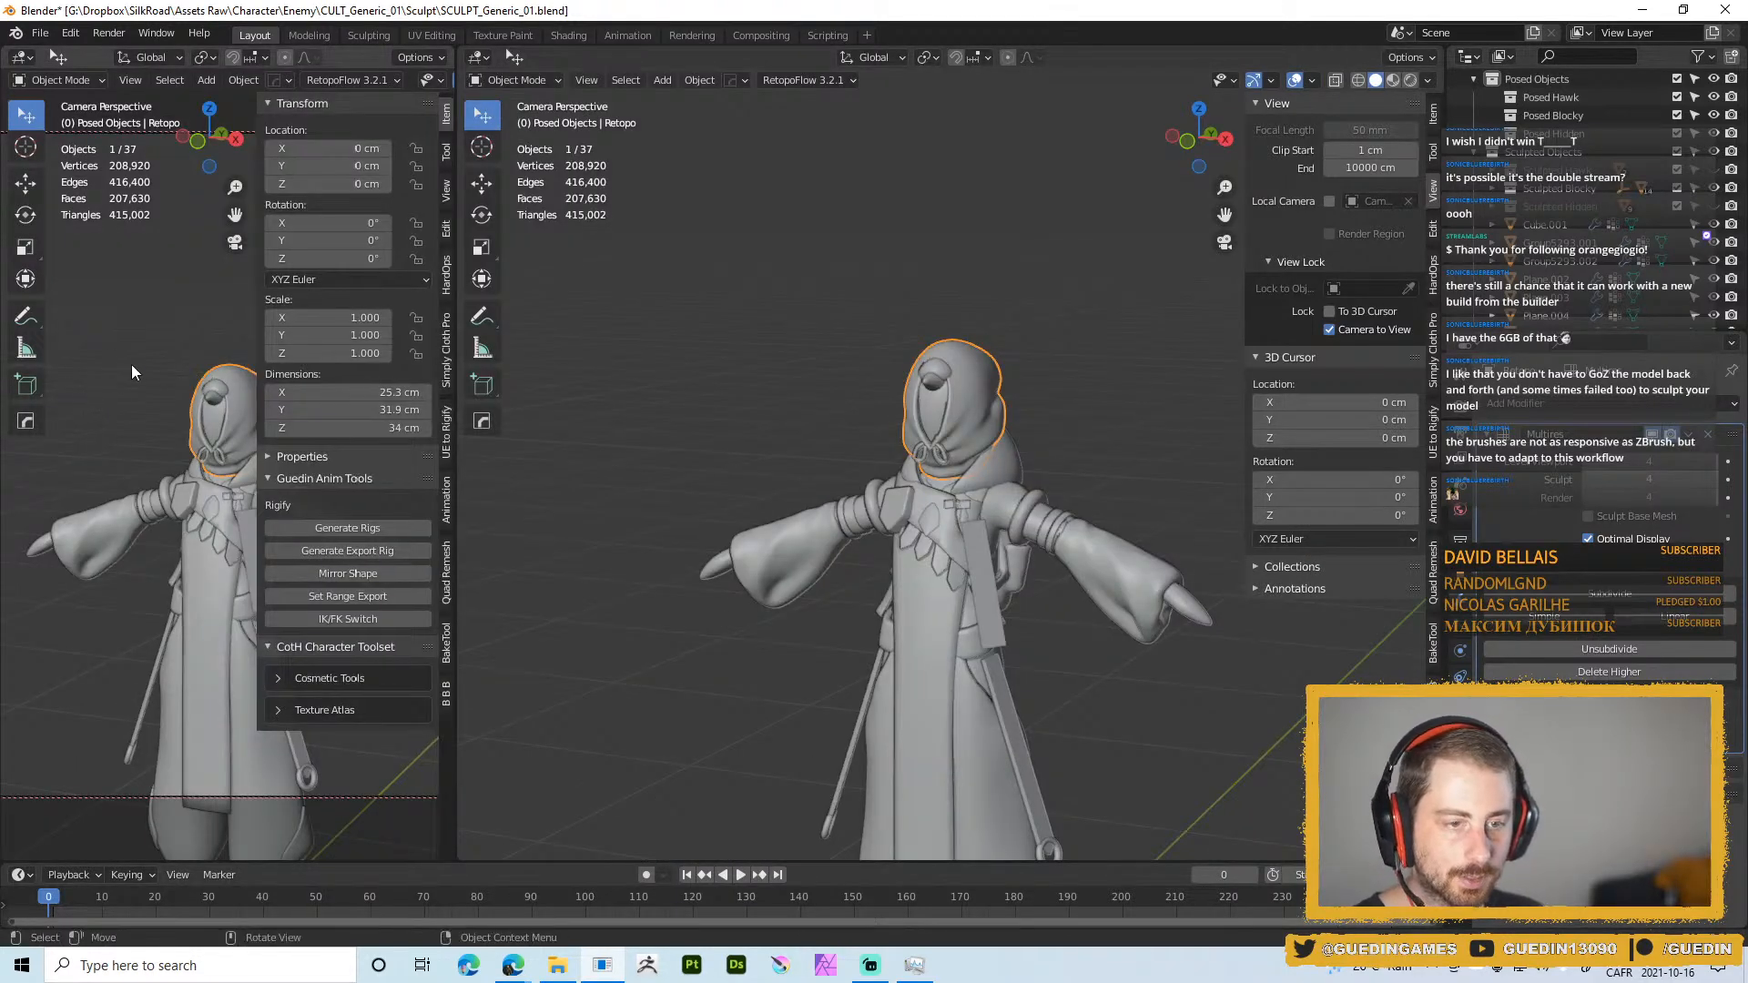
Set up the narrow viewport without sidebar and overlays, outside the camera view, framed on the character's hood and upper body
key(n)
shift+middle_drag(231, 461, 232, 413)
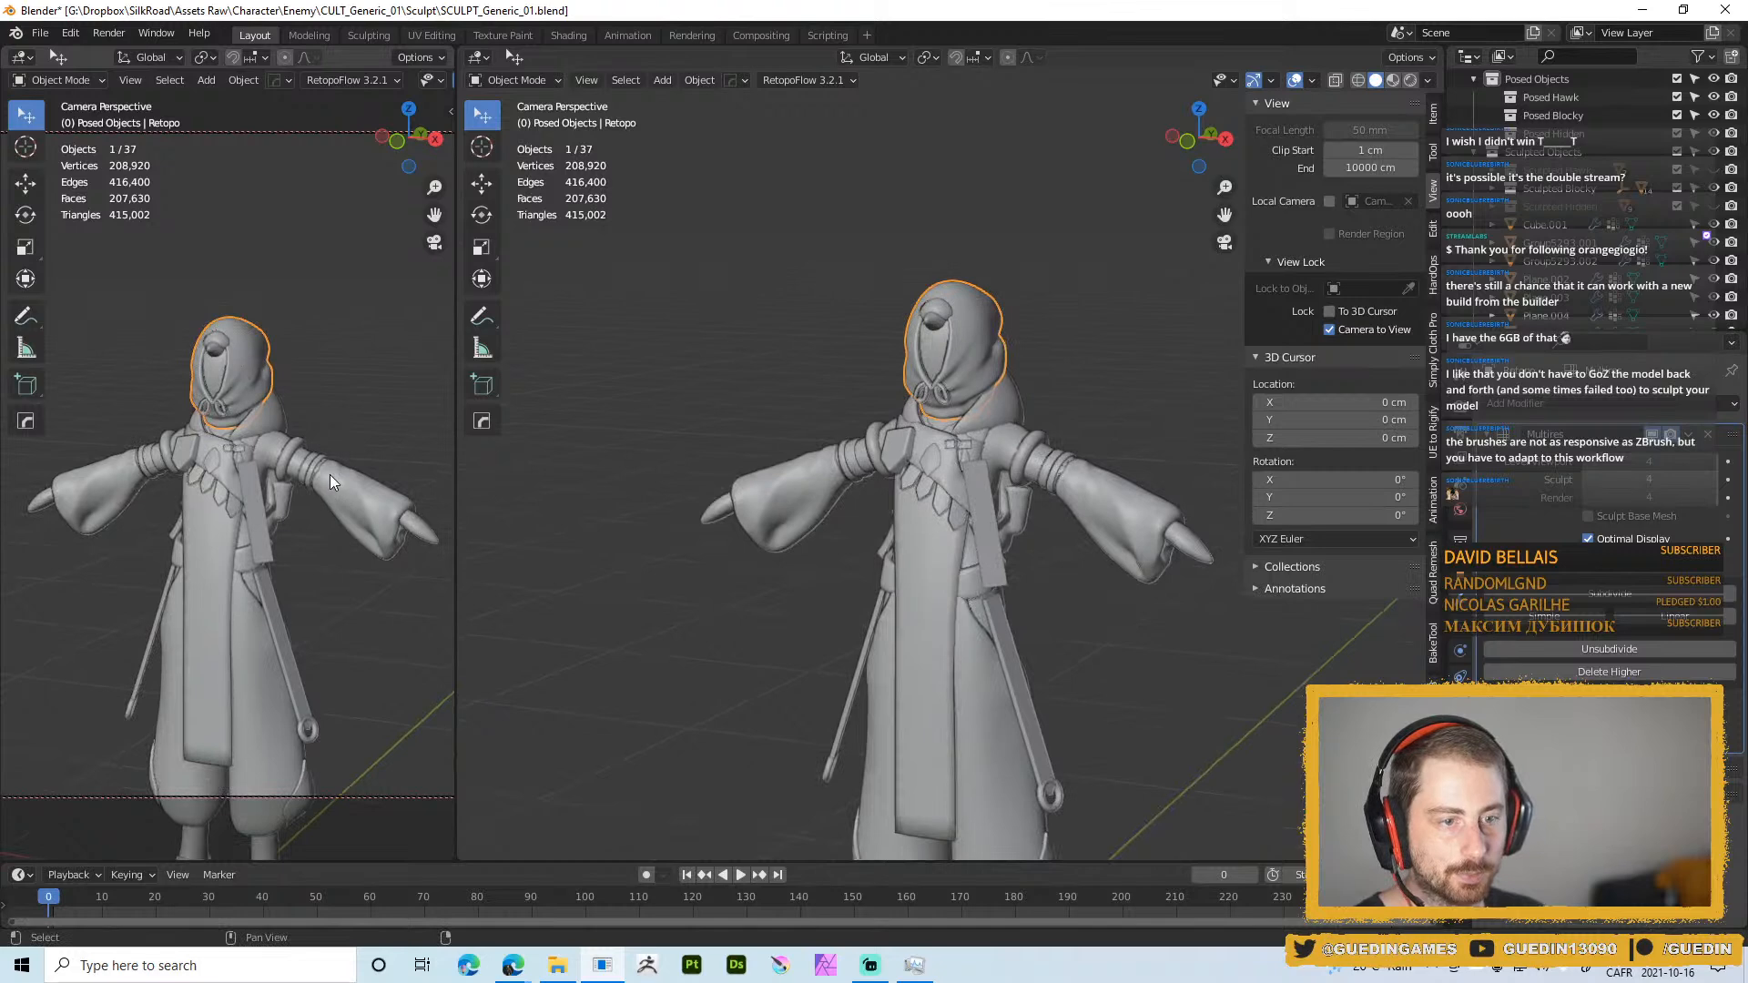
key(KP_0)
middle_drag(291, 488, 86, 459)
scroll(113, 521, up, 4)
key(alt+shift+z)
mouse_move(209, 401)
shift+middle_down()
mouse_move(260, 372)
mouse_move(199, 383)
shift+middle_up()
scroll(204, 402, up, 3)
shift+middle_drag(198, 387, 204, 455)
middle_drag(304, 488, 243, 525)
scroll(273, 473, up, 2)
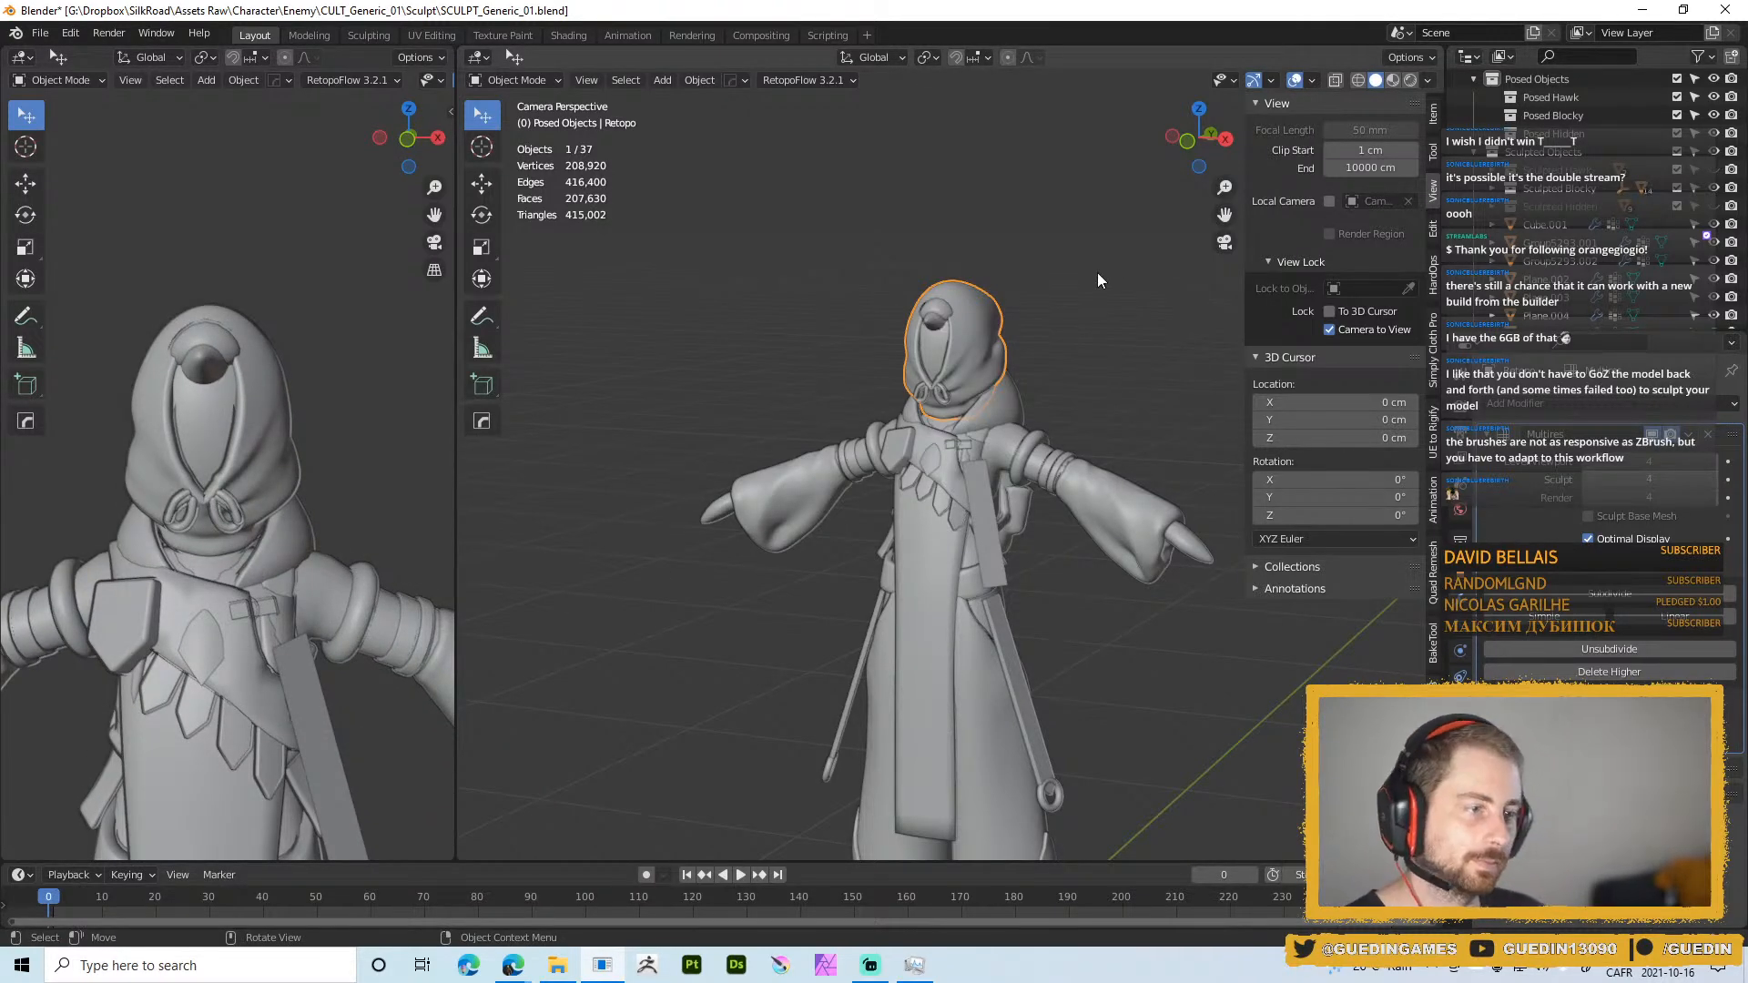
Re-enter Sculpt Mode on the hood and carve the side crease with a 29 px Draw brush
scroll(1007, 442, up, 5)
key(ctrl+Tab)
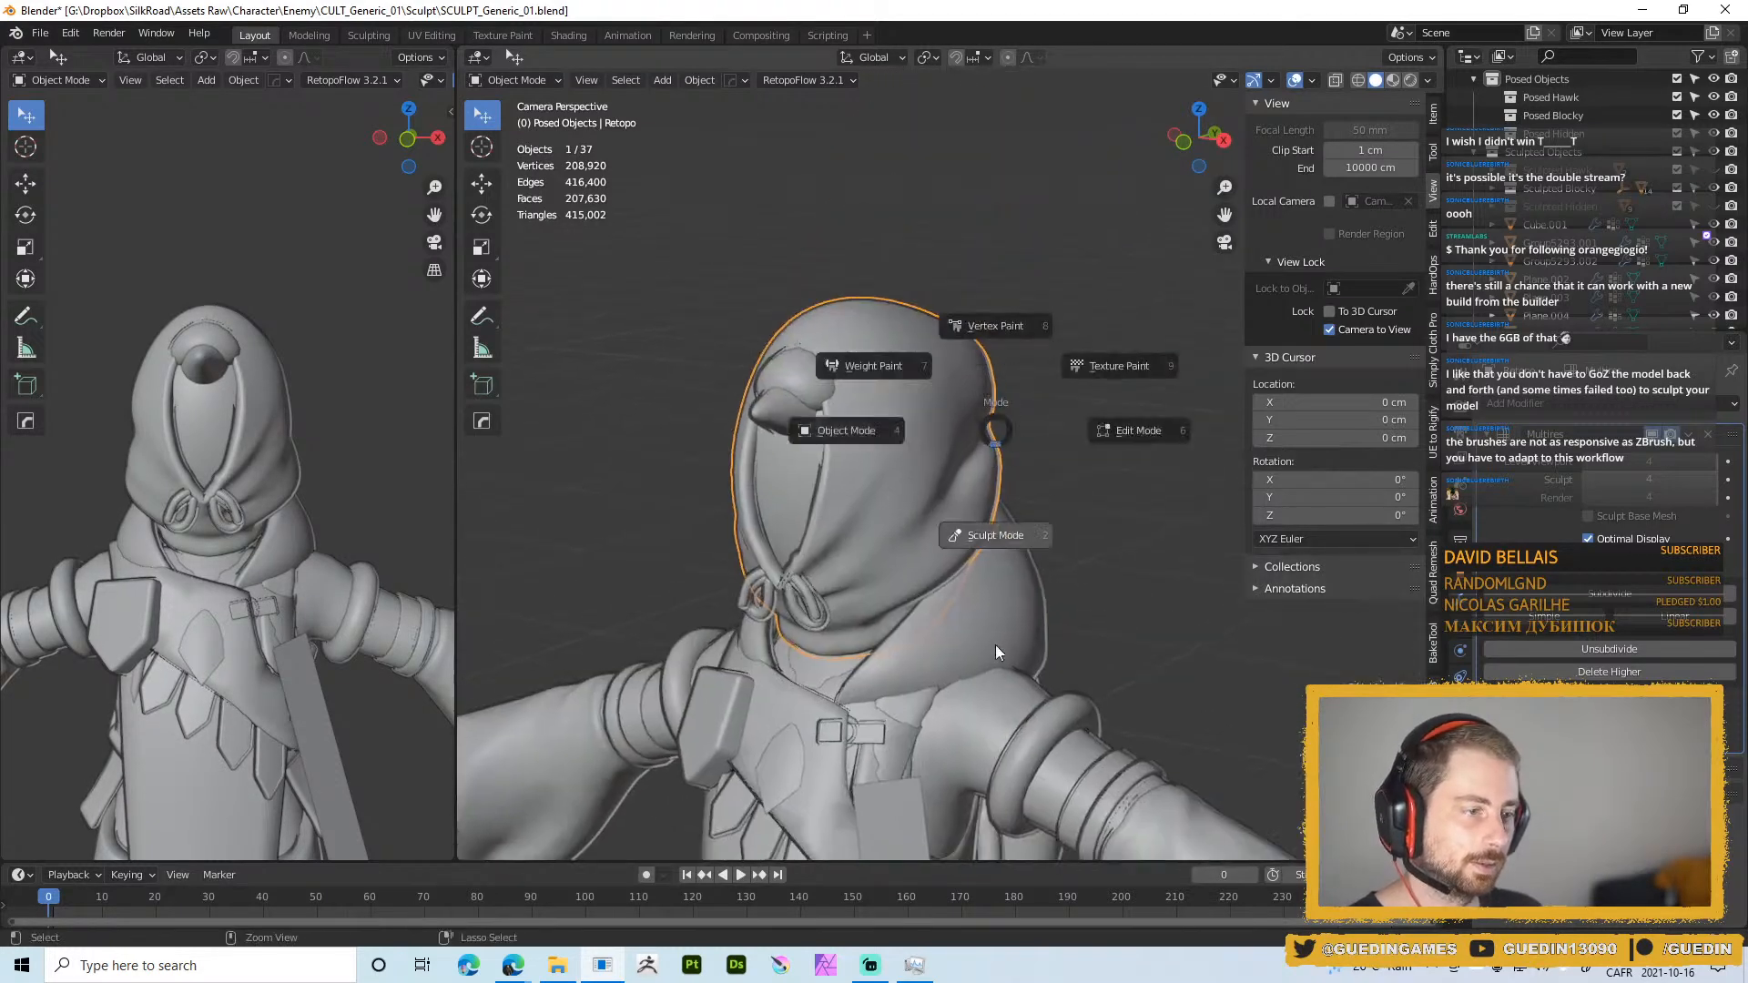
click(996, 652)
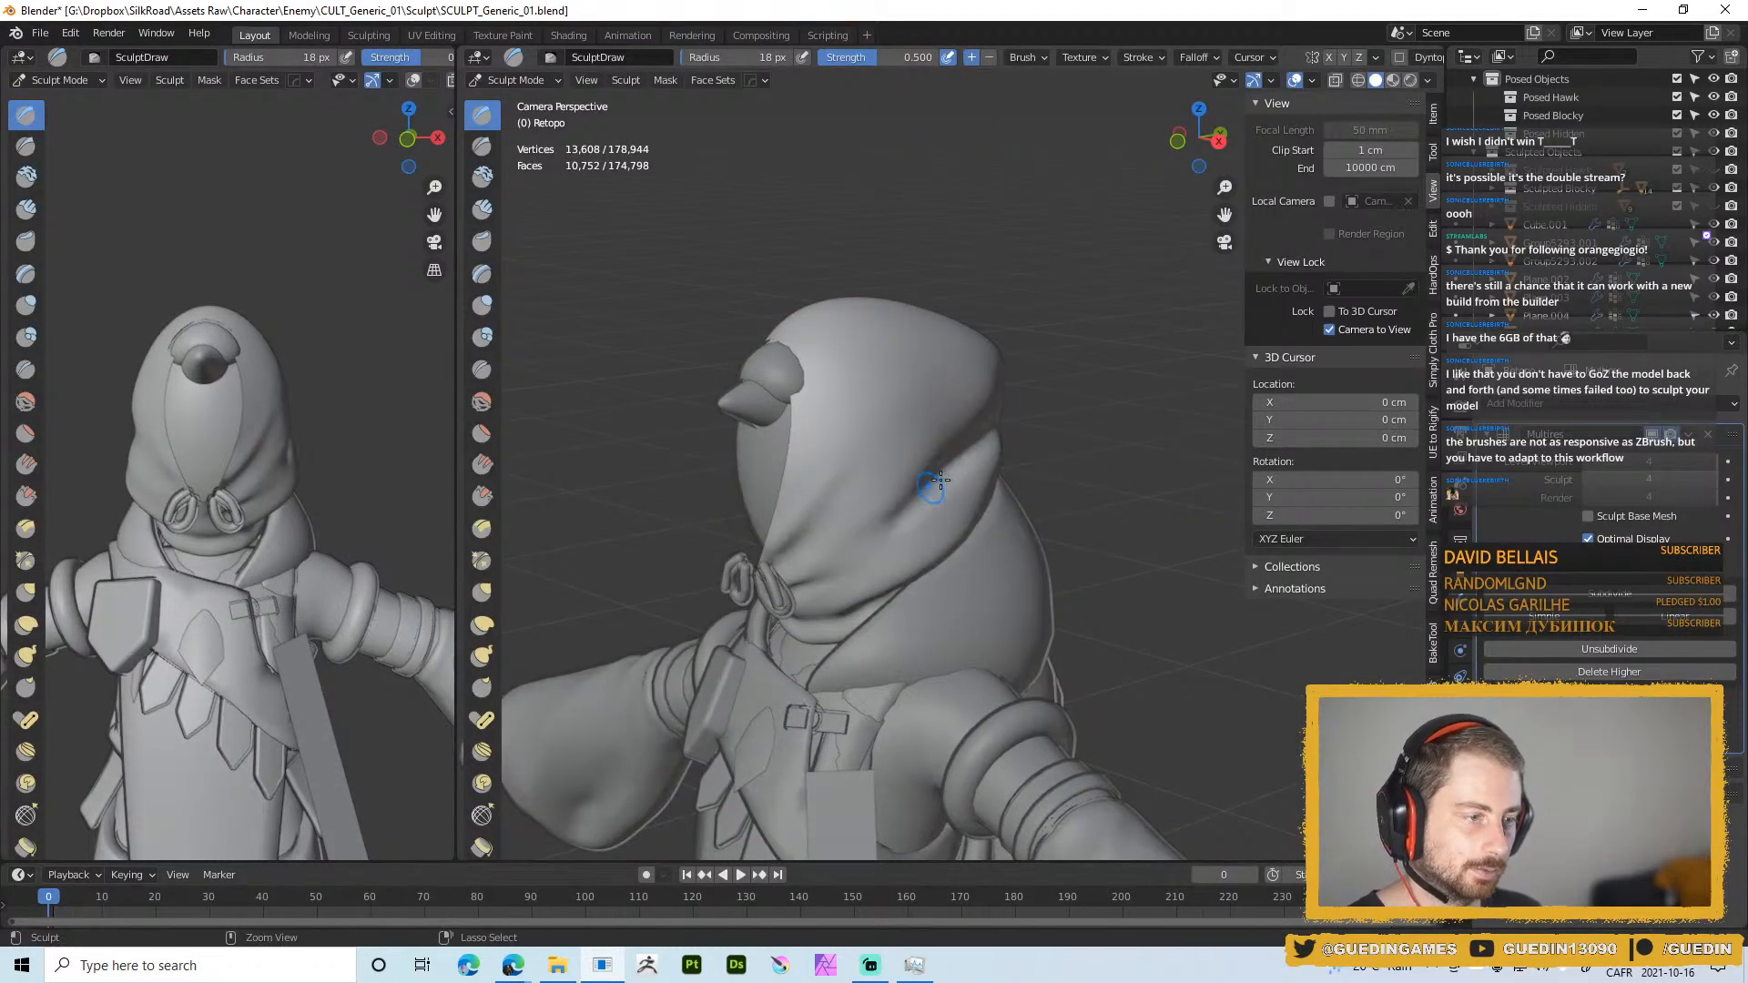
mouse_move(940, 480)
middle_down()
mouse_move(963, 429)
mouse_move(925, 484)
middle_up()
key(f)
click(931, 484)
mouse_move(886, 491)
ctrl+mouse_down()
mouse_move(983, 443)
mouse_move(993, 406)
mouse_move(878, 467)
ctrl+mouse_up()
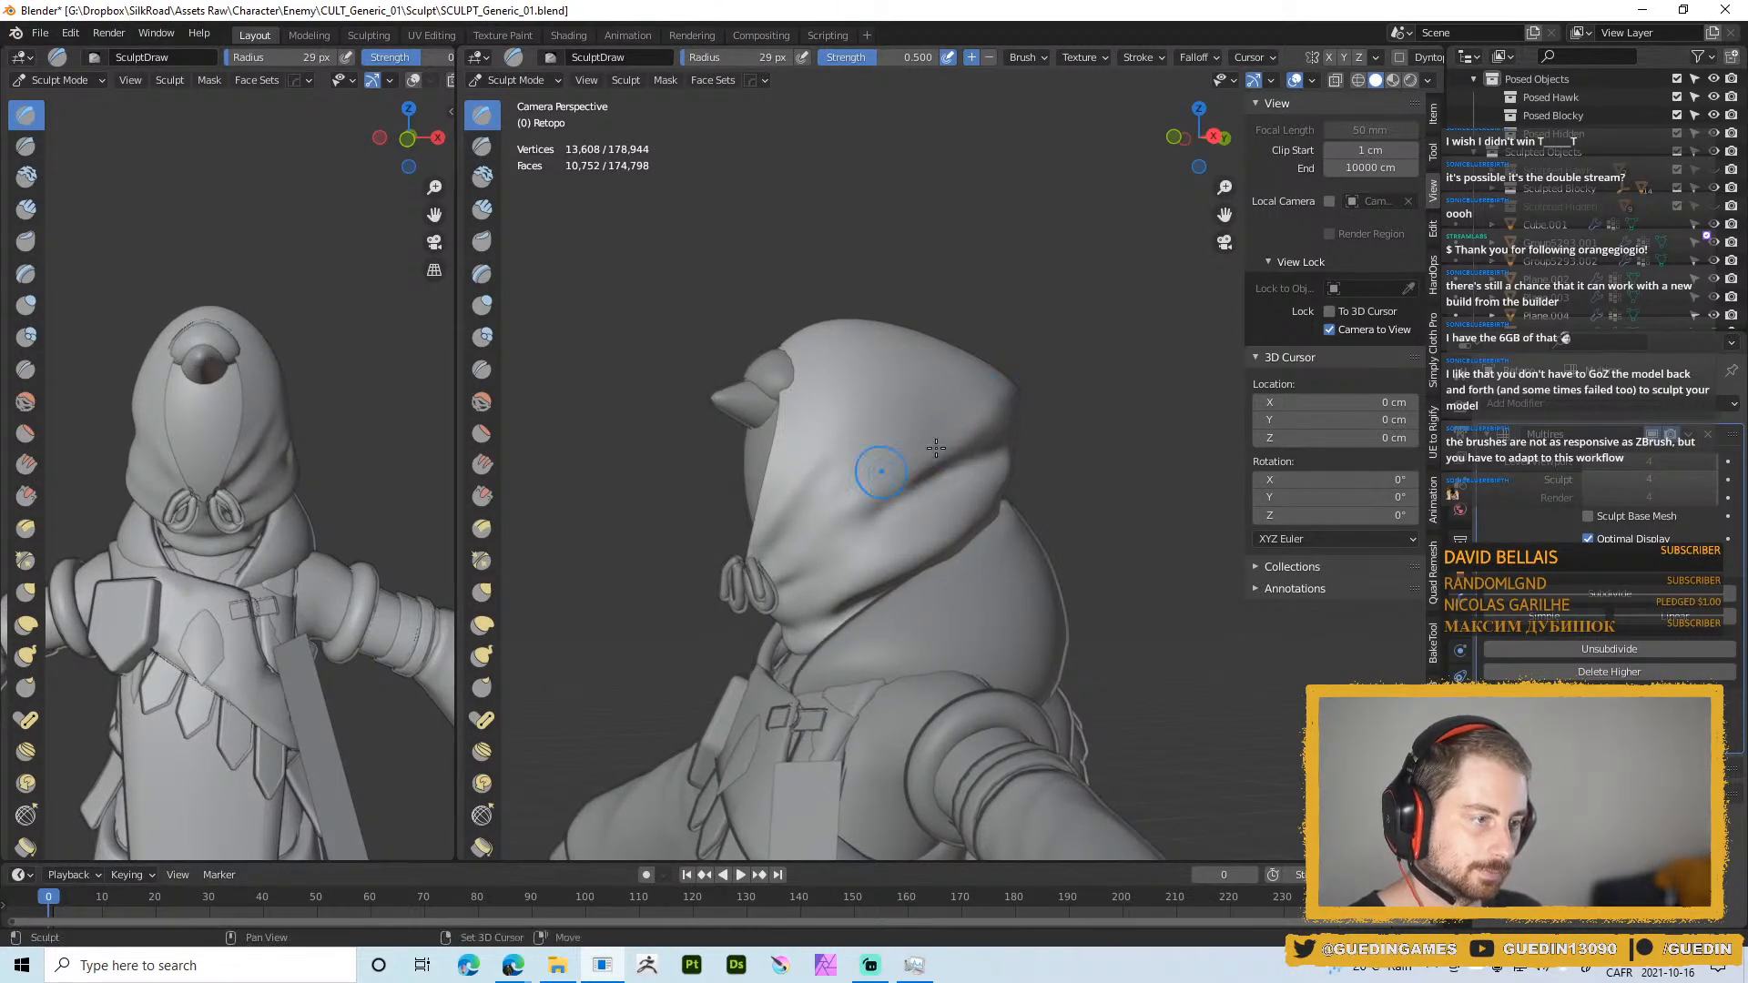
Build up the raised fold running toward the back of the hood, adjusting the Draw brush radius to 16 px and 23 px
middle_drag(1020, 440, 944, 507)
key(f)
click(993, 442)
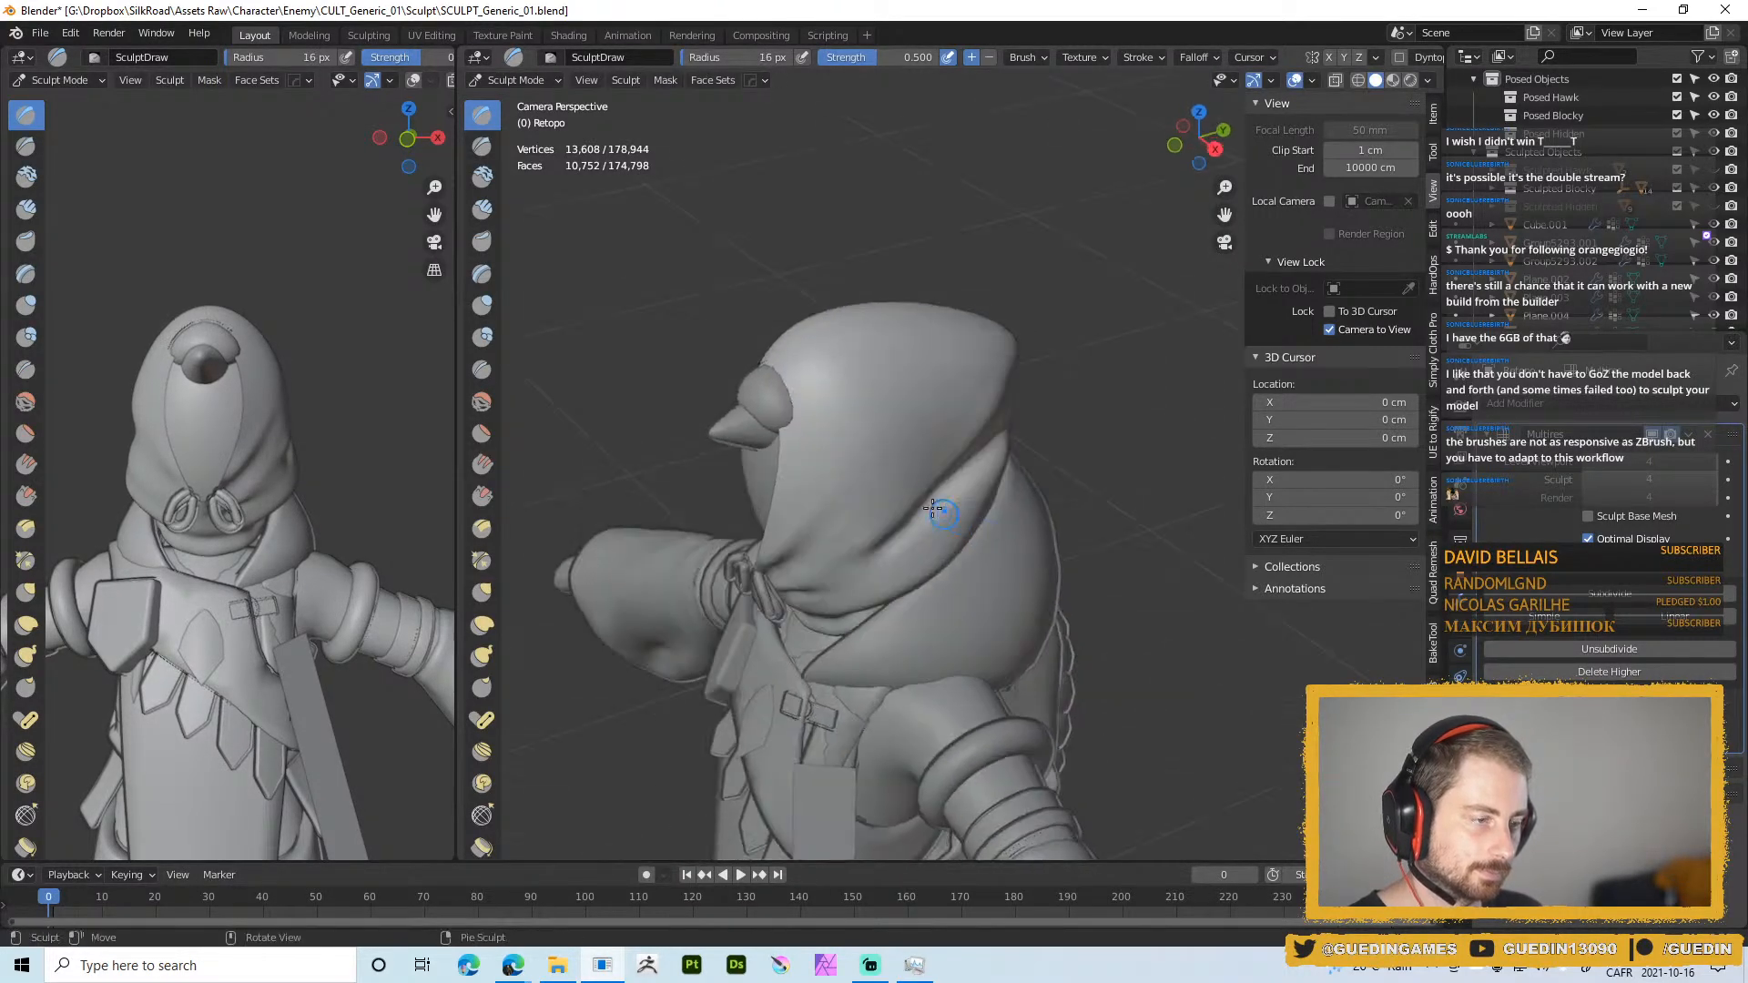
key(f)
click(934, 526)
drag(929, 535, 990, 462)
key(f)
click(999, 445)
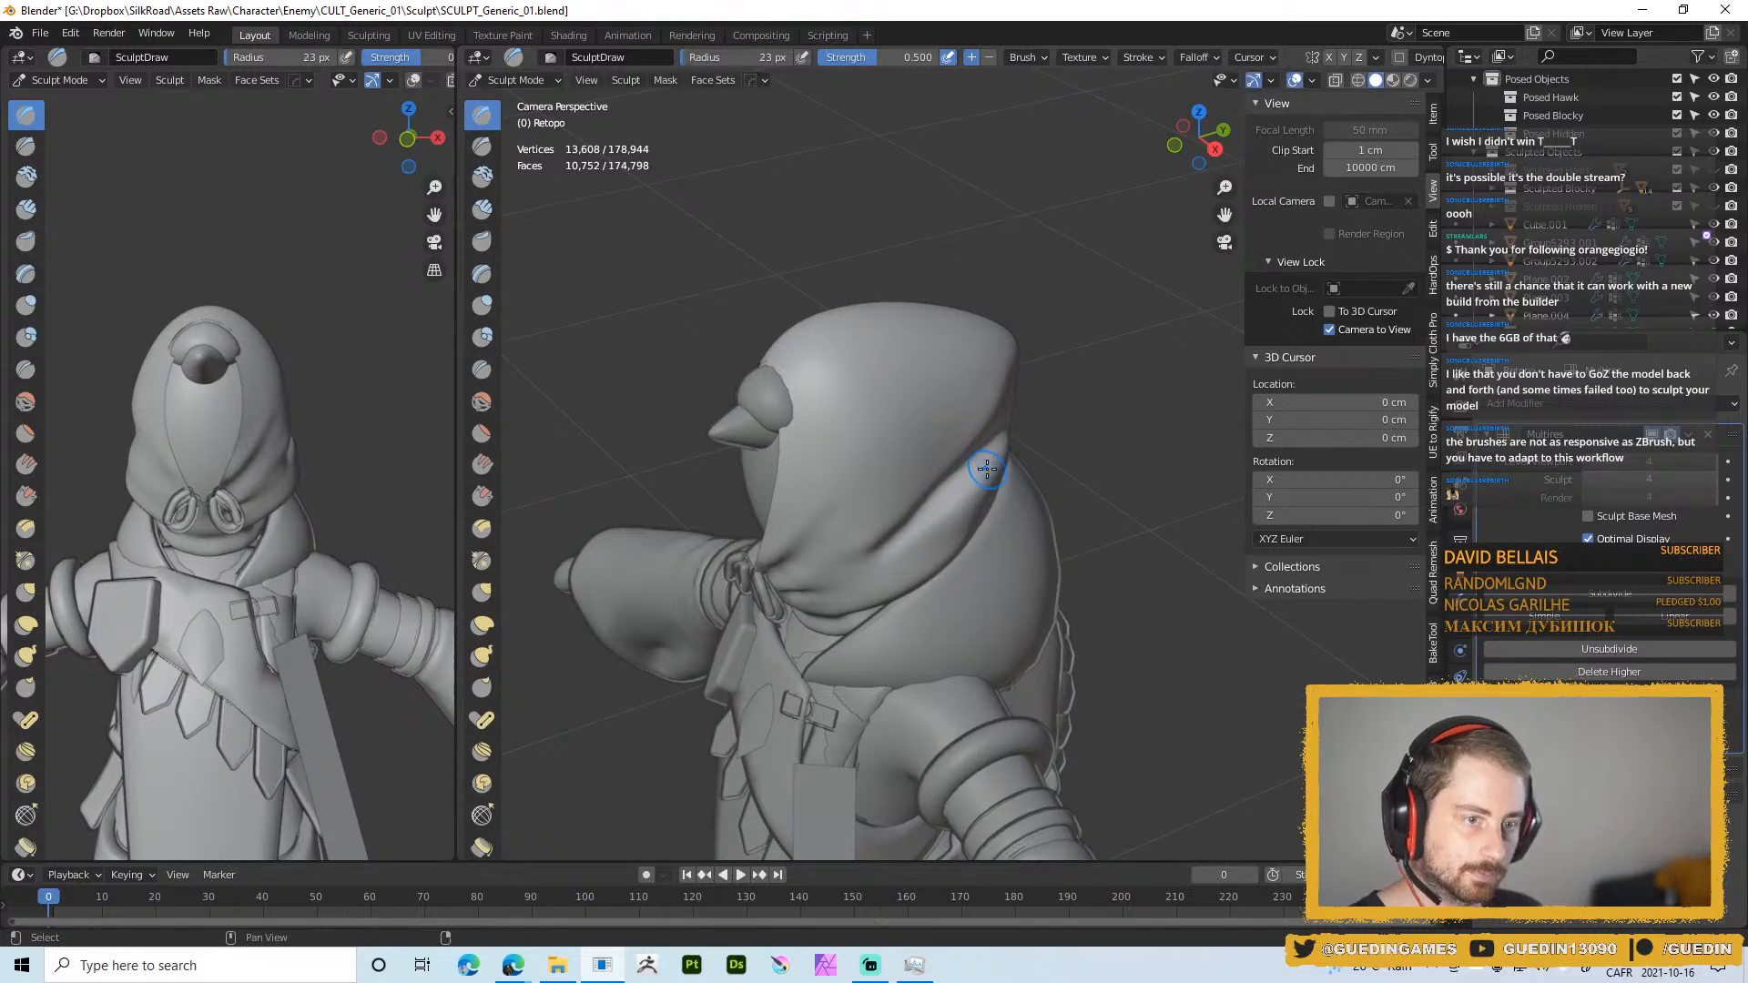
Set the Draw brush to 35 px radius and 0.606 strength for the hood's lower side fold
middle_drag(807, 460, 906, 501)
key(f)
click(917, 507)
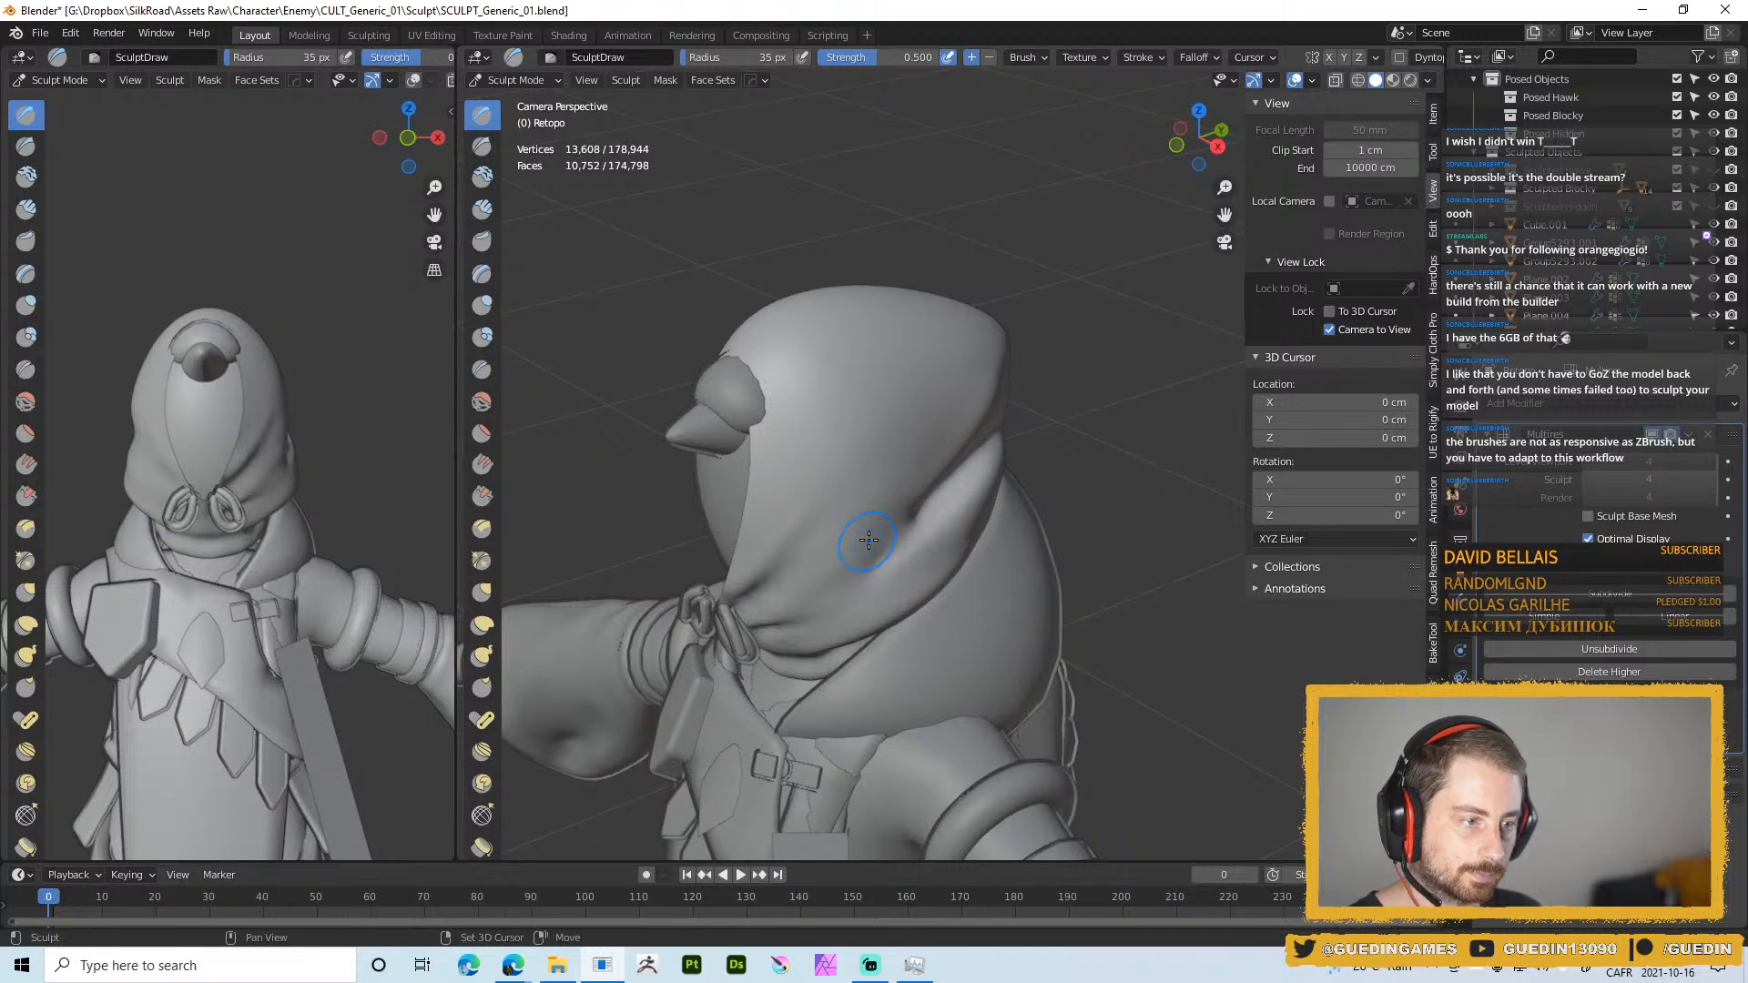
key(shift+f)
click(879, 538)
Refine the crease above the hood's side fold with a 30 px brush, checking its silhouette in the narrow viewport
scroll(329, 539, up, 3)
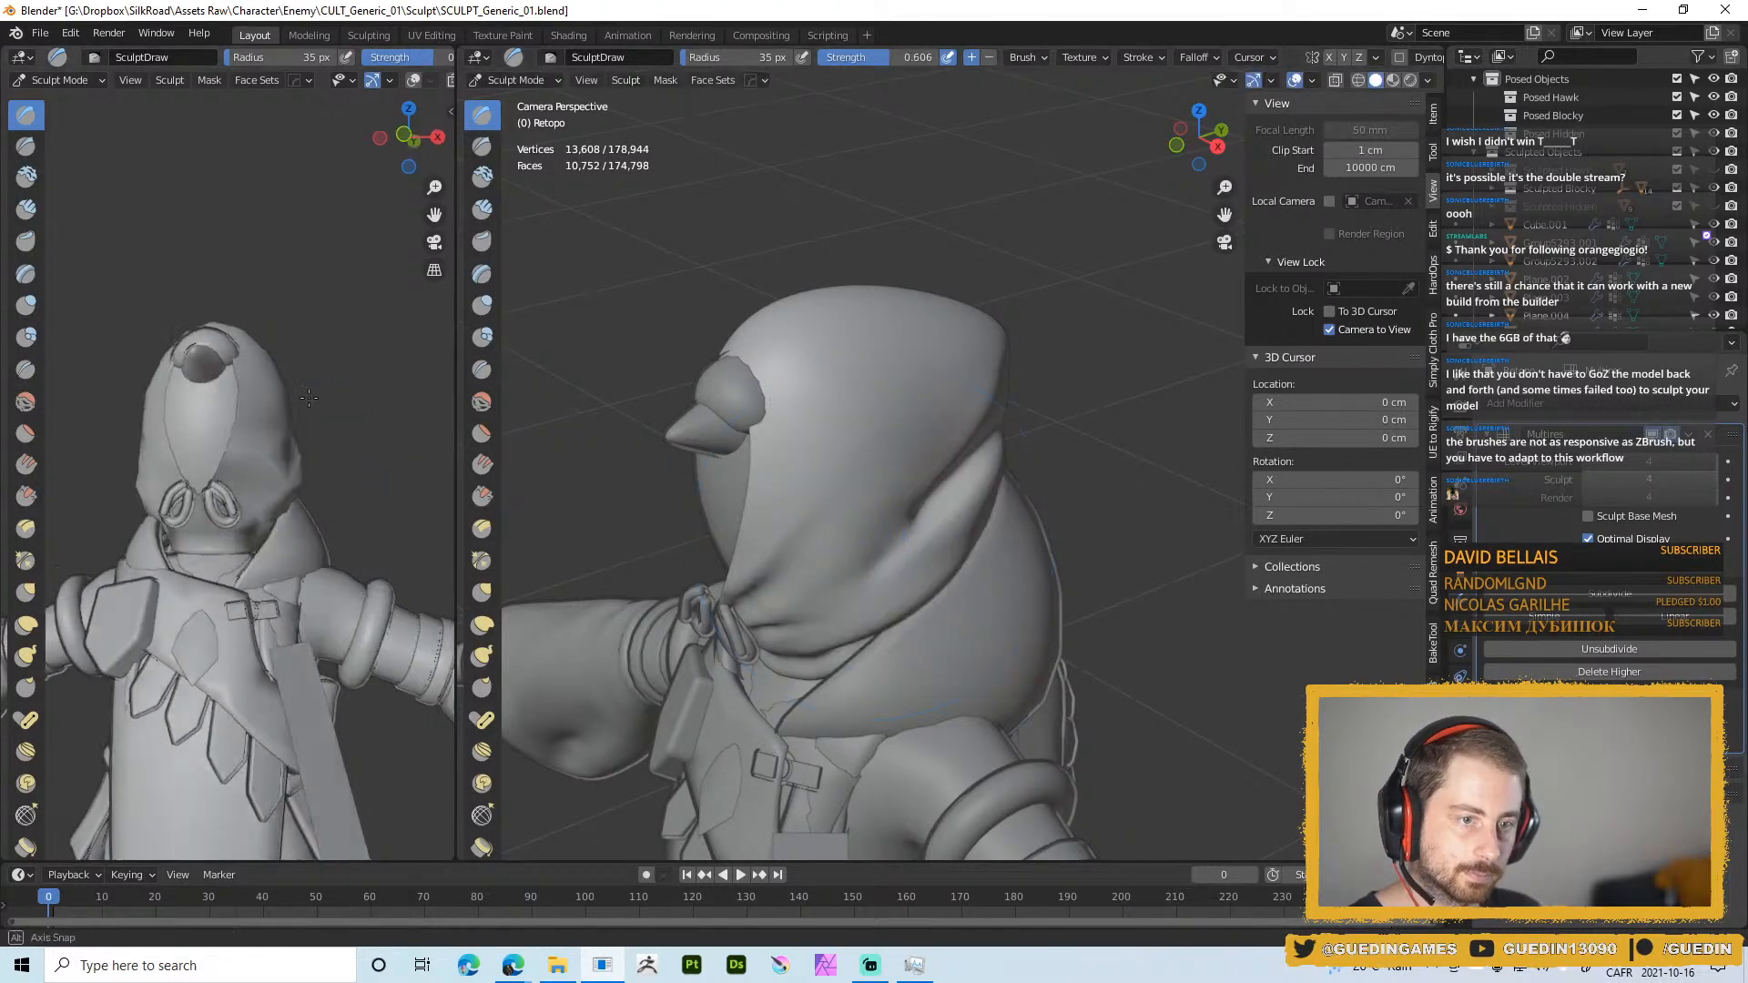
middle_drag(329, 538, 400, 468)
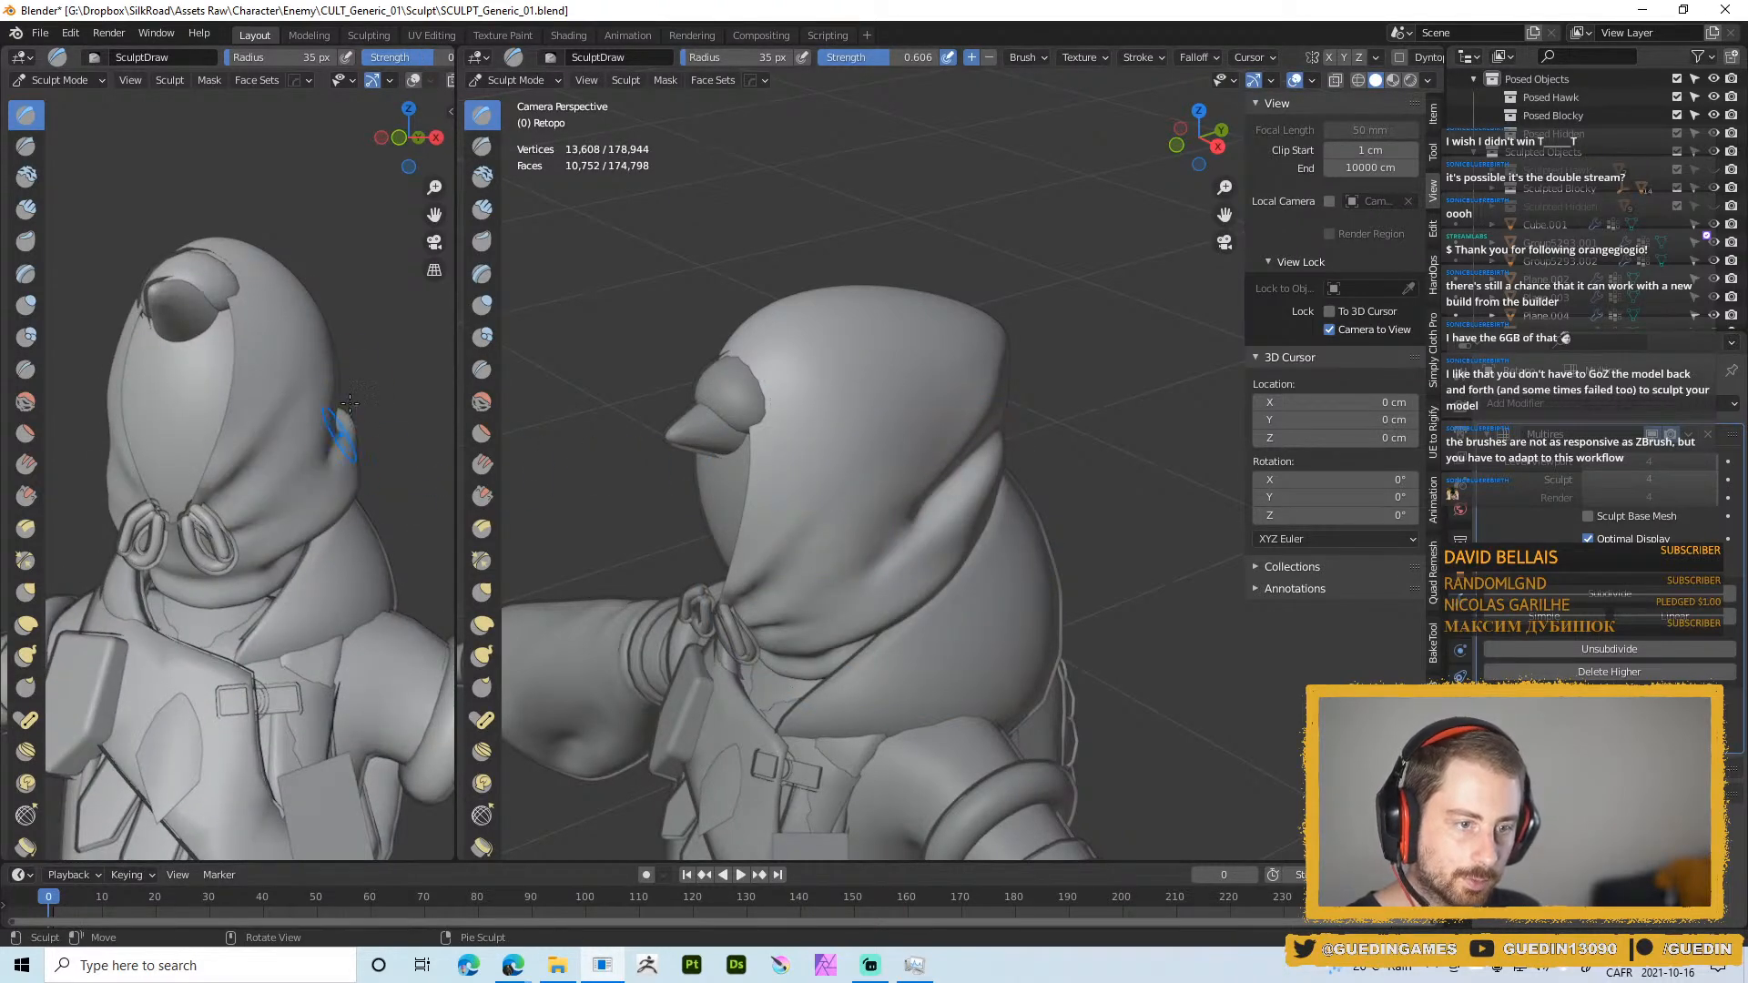
key(f)
click(944, 479)
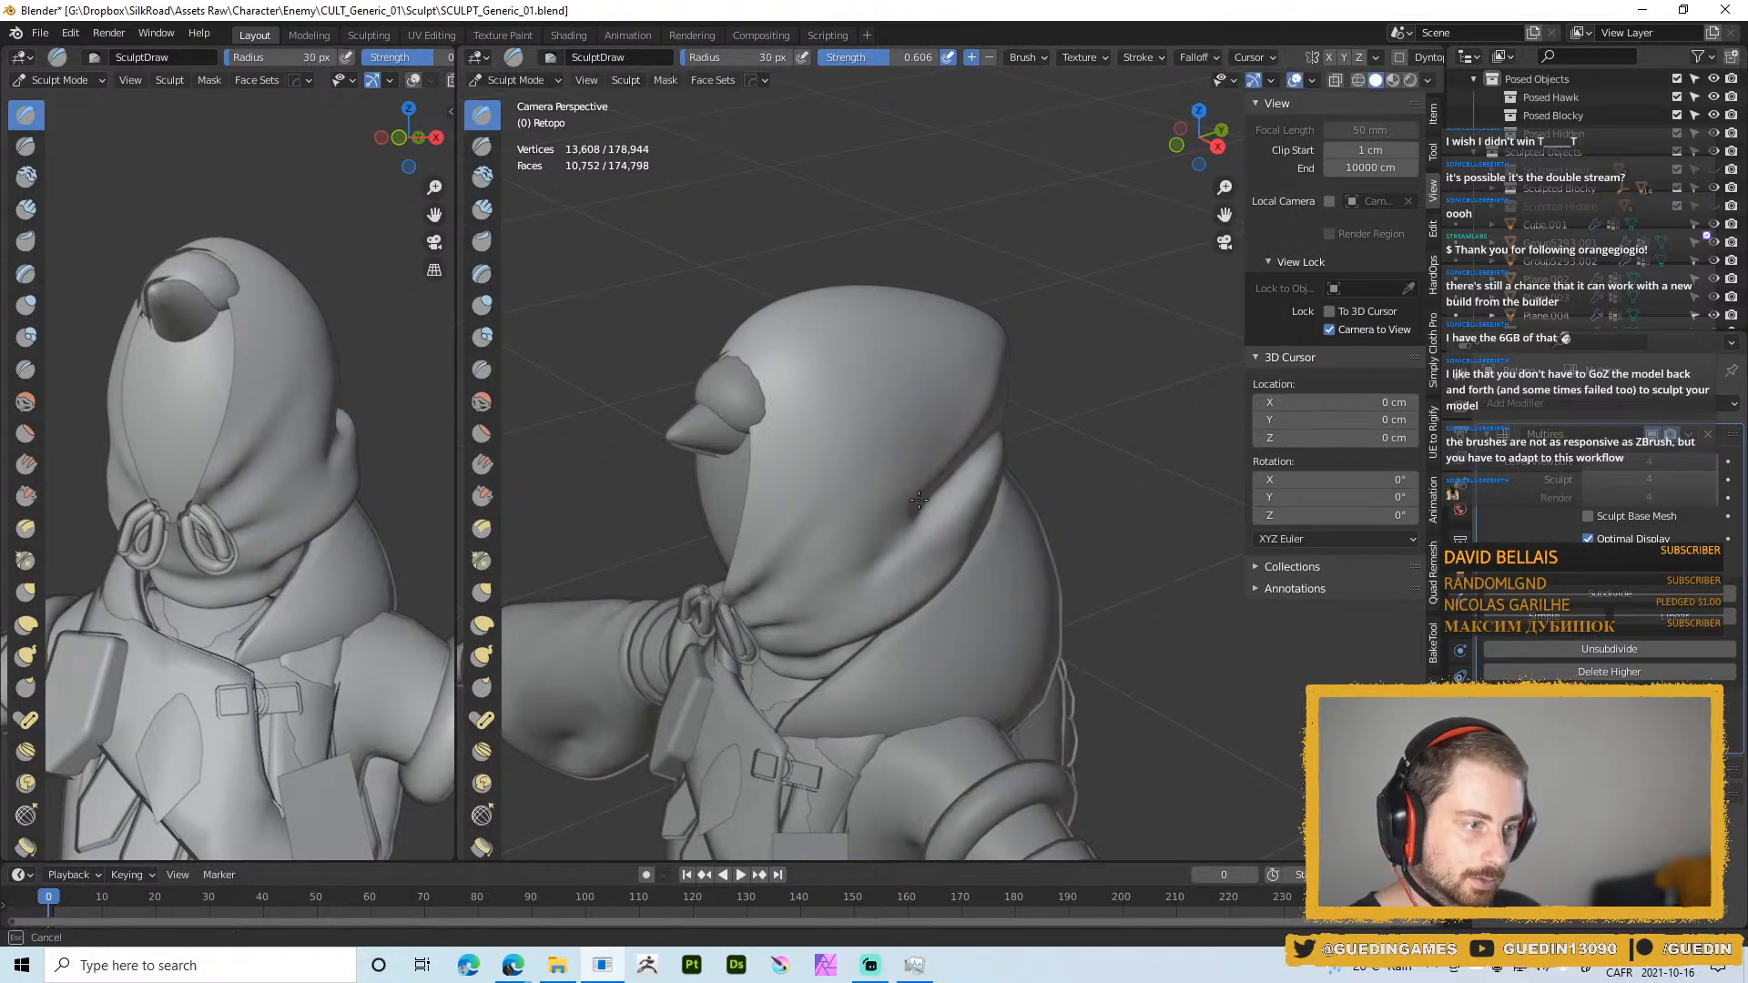
middle_drag(391, 455, 349, 419)
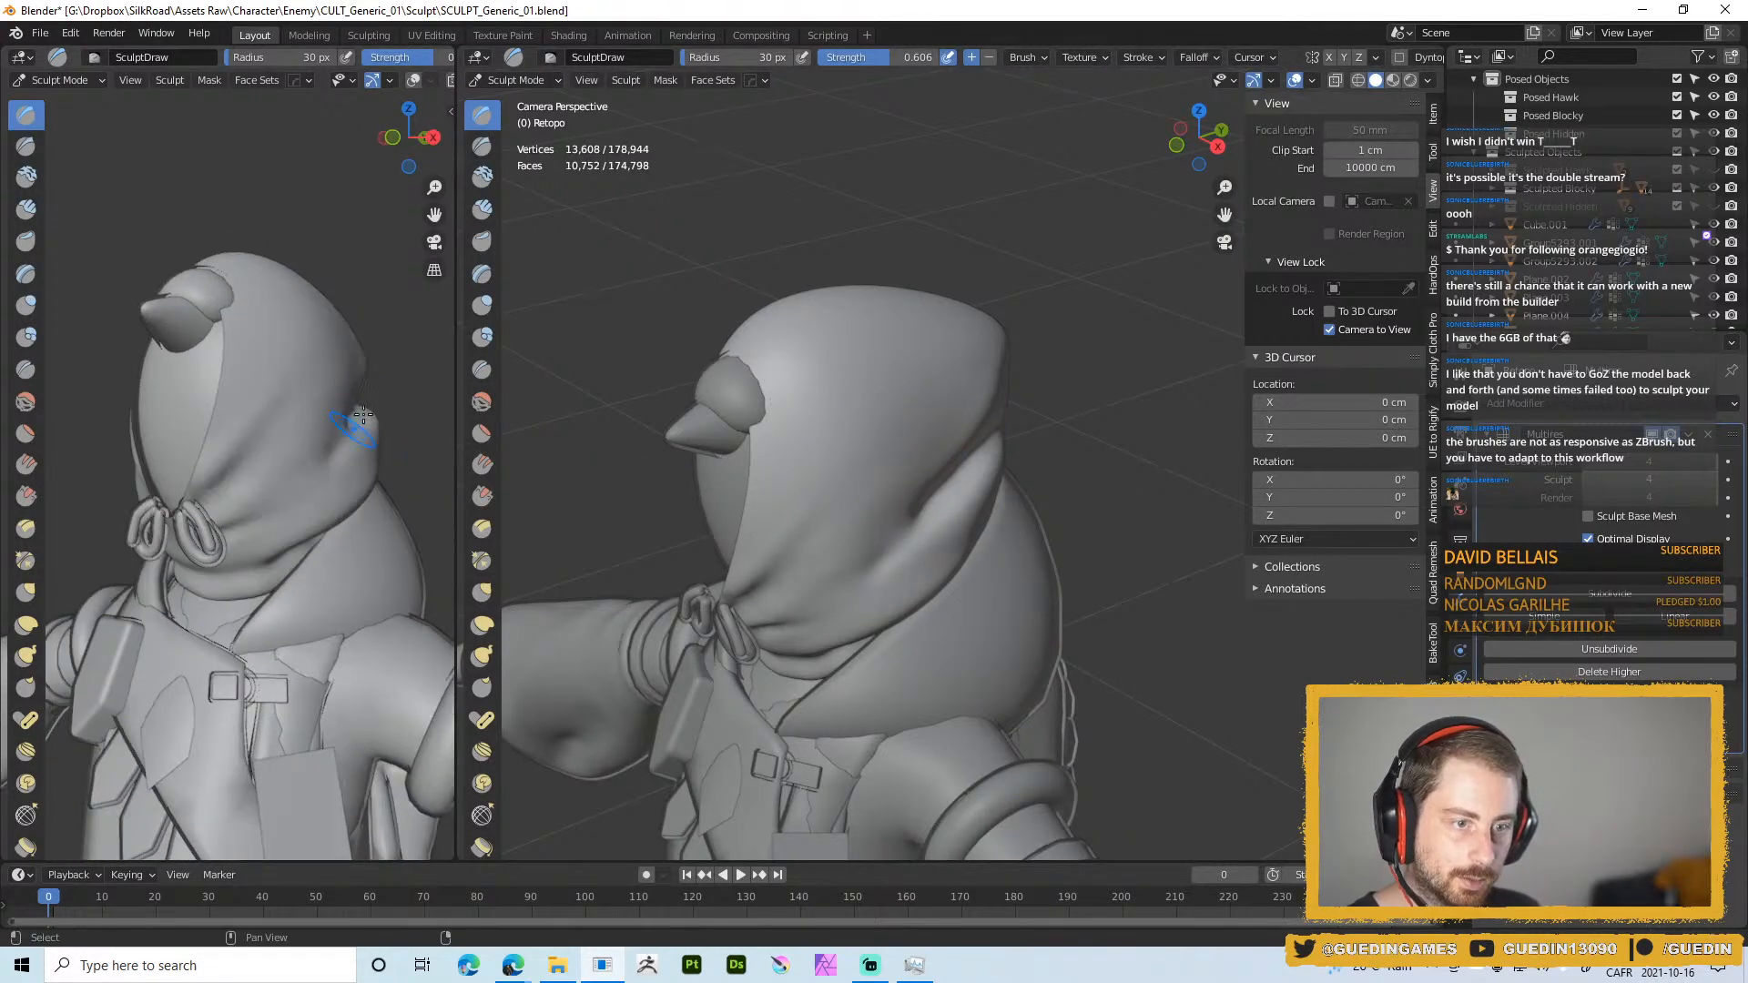
Sculpt the fold from the back edge down the side of the hood with a 24 px Draw brush
middle_drag(997, 446, 897, 494)
key(f)
click(977, 468)
mouse_move(1023, 436)
mouse_down()
mouse_move(941, 478)
mouse_move(993, 454)
mouse_up()
key(f)
click(935, 481)
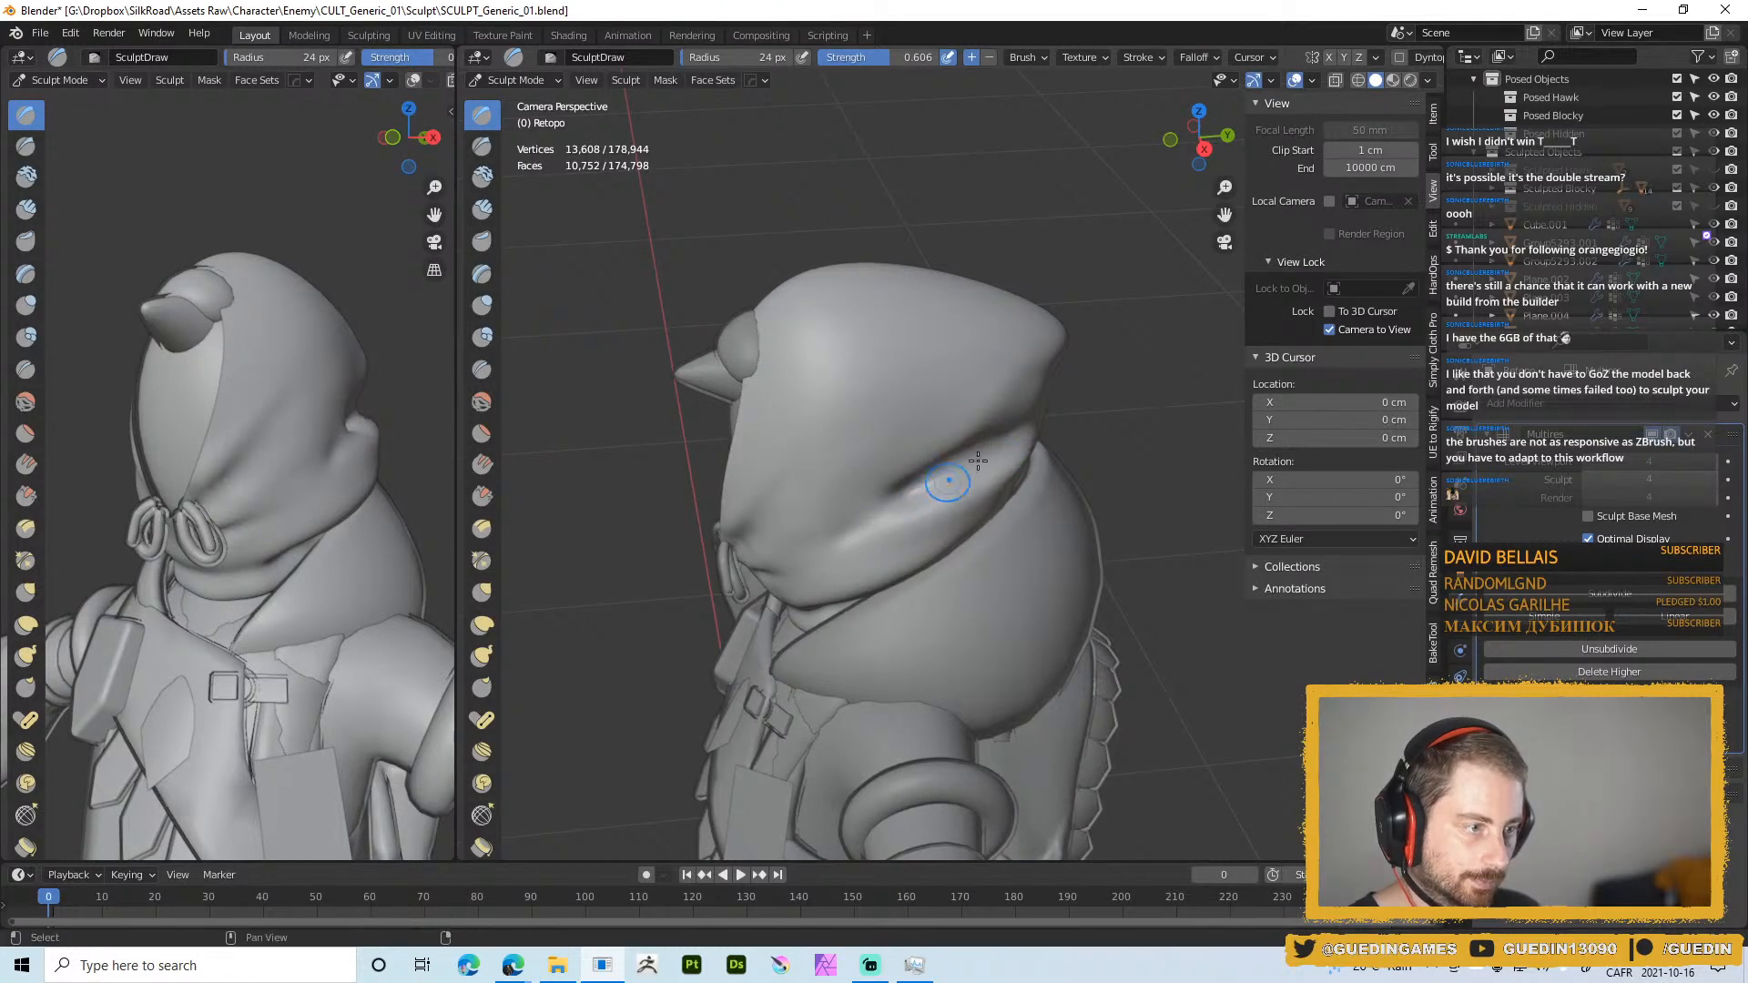
middle_drag(978, 461, 988, 455)
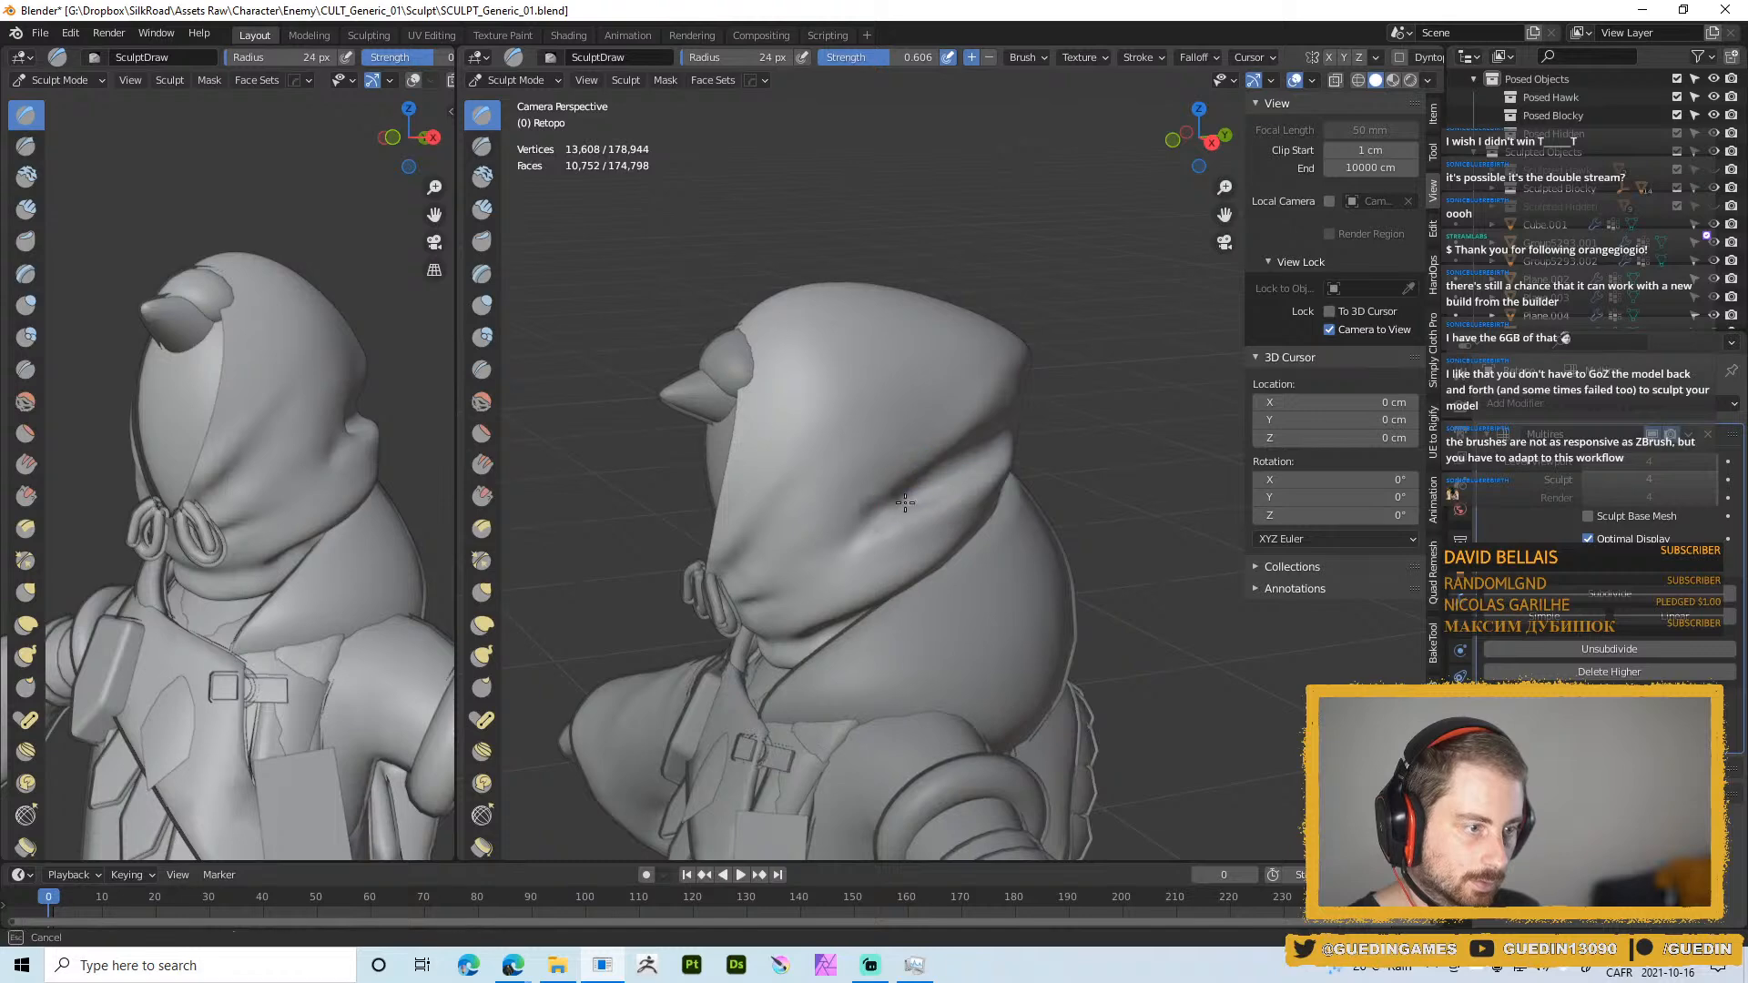
mouse_move(905, 502)
mouse_down()
mouse_move(851, 523)
mouse_move(864, 532)
mouse_up()
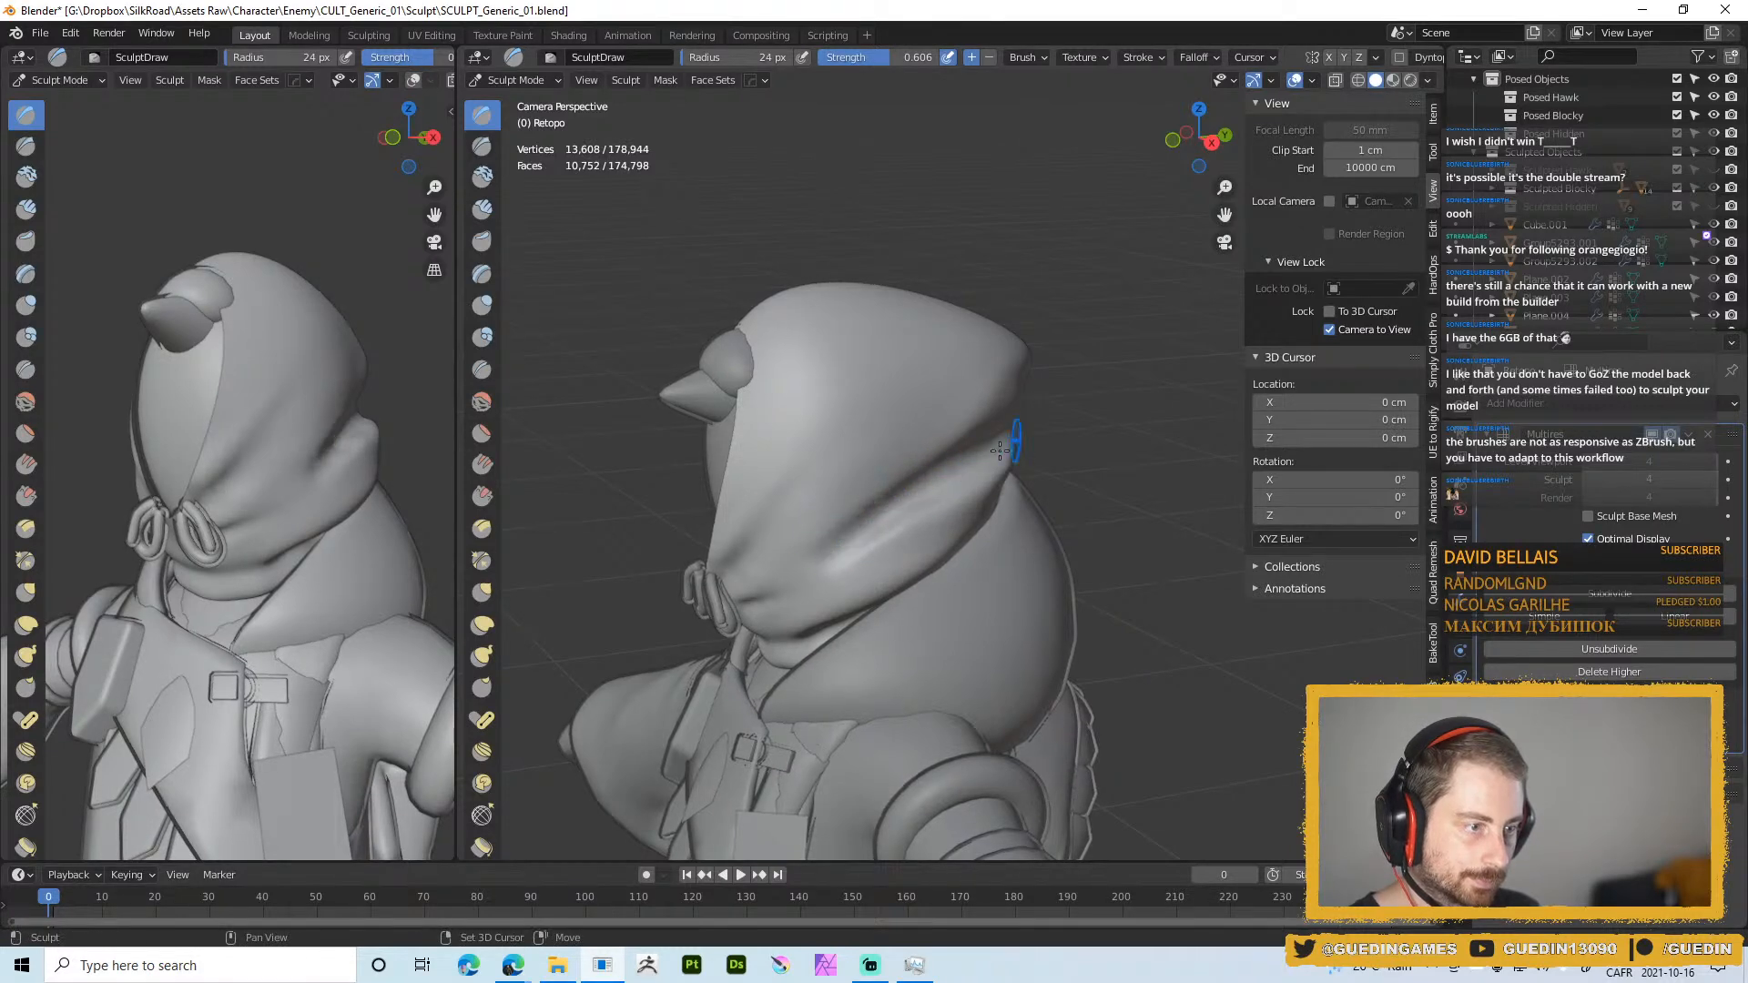
Switch to the Inflate/Deflate brush at 26 px radius and 0.794 strength and stroke along the hood's side crease
middle_drag(1000, 450, 1040, 458)
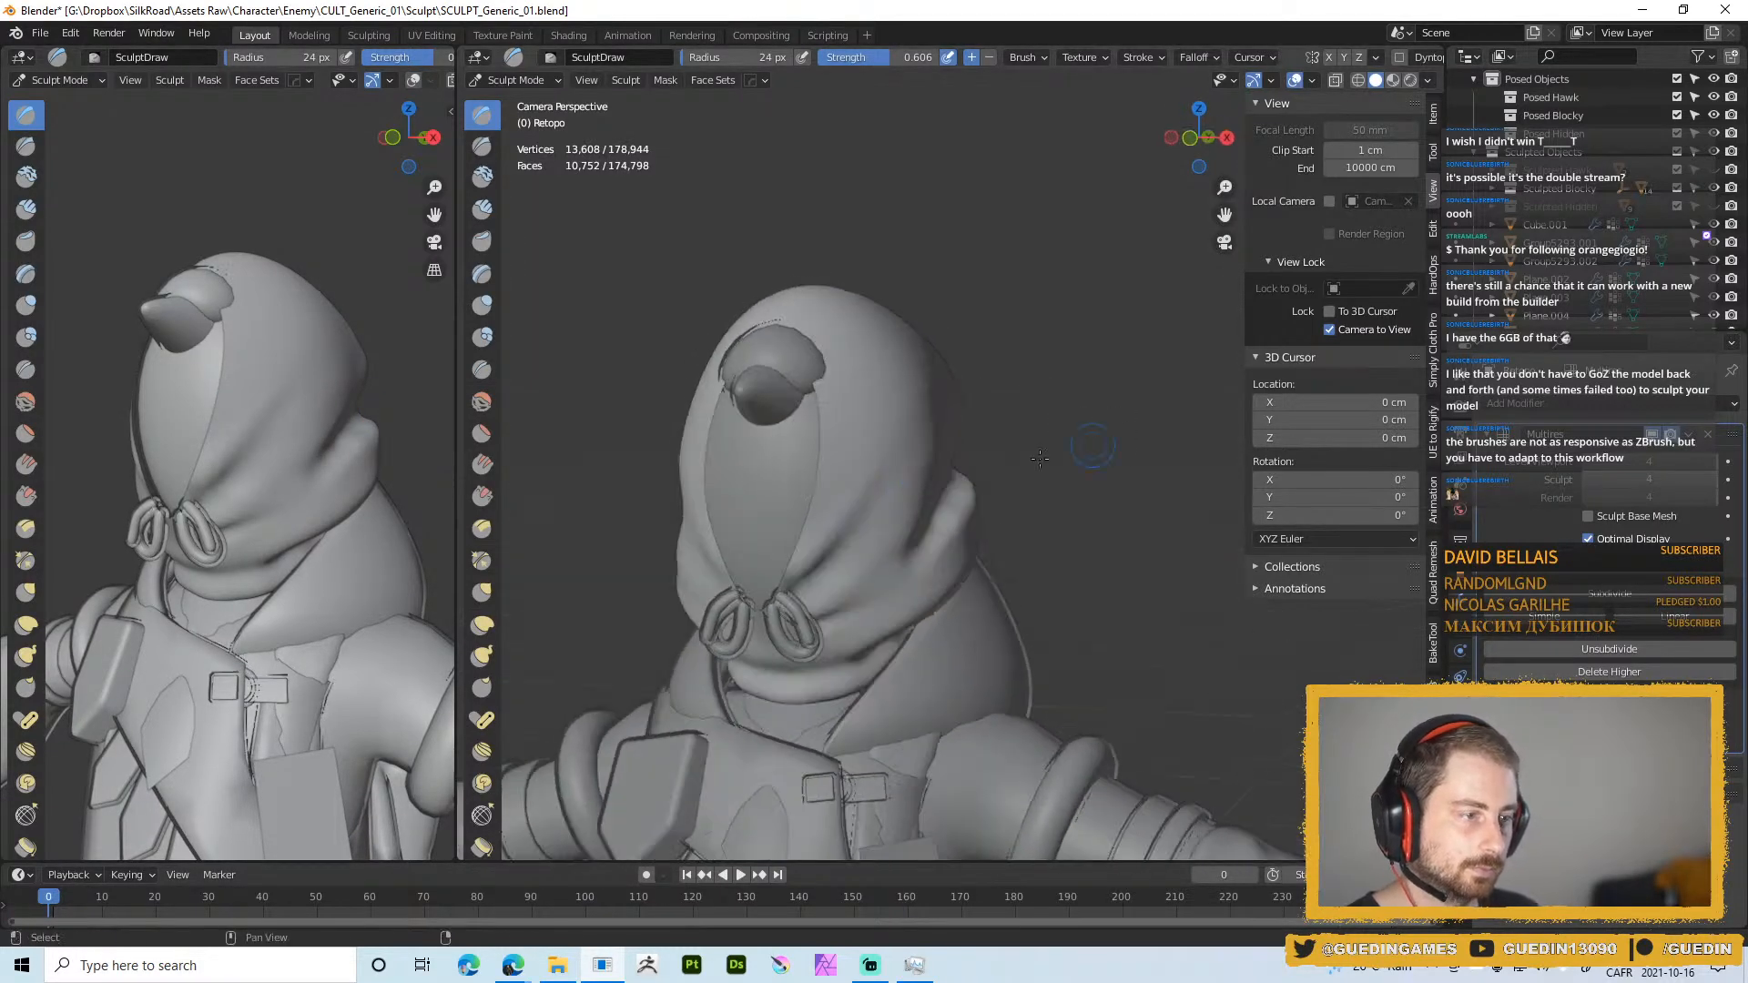
middle_drag(399, 490, 416, 497)
middle_drag(984, 503, 956, 471)
mouse_move(1042, 428)
middle_down()
mouse_move(1082, 492)
mouse_move(903, 490)
middle_up()
right_click(1084, 490)
click(1062, 511)
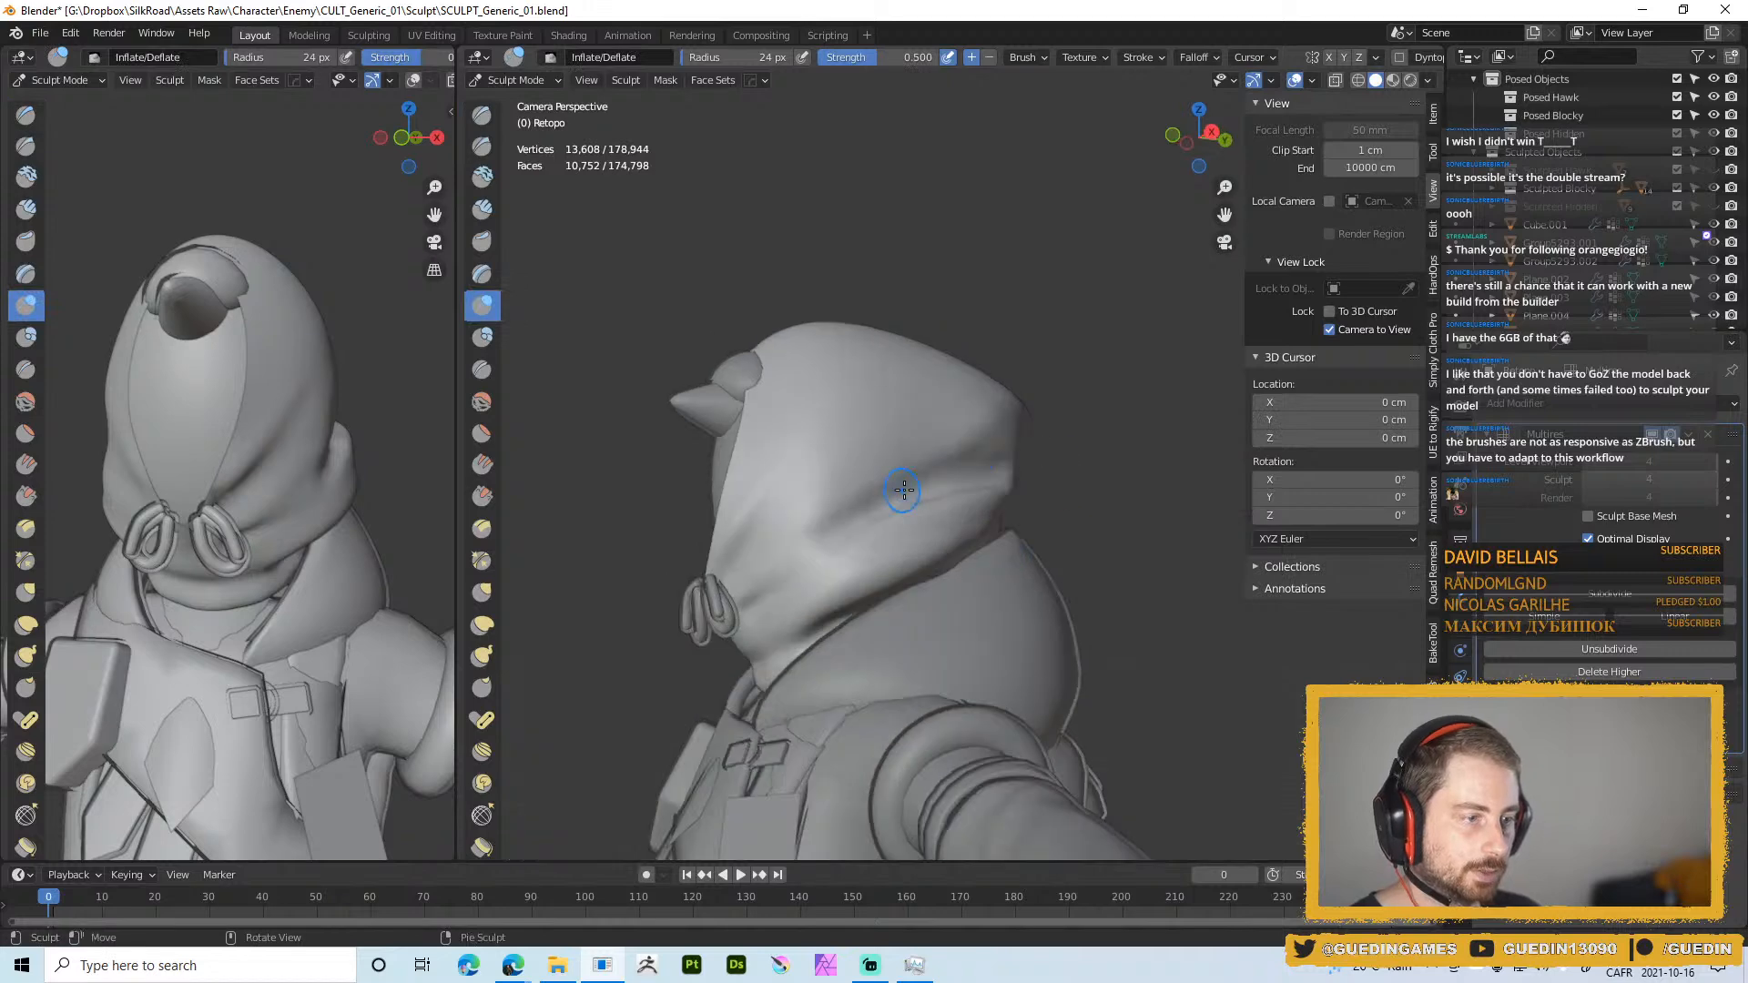
key(shift+f)
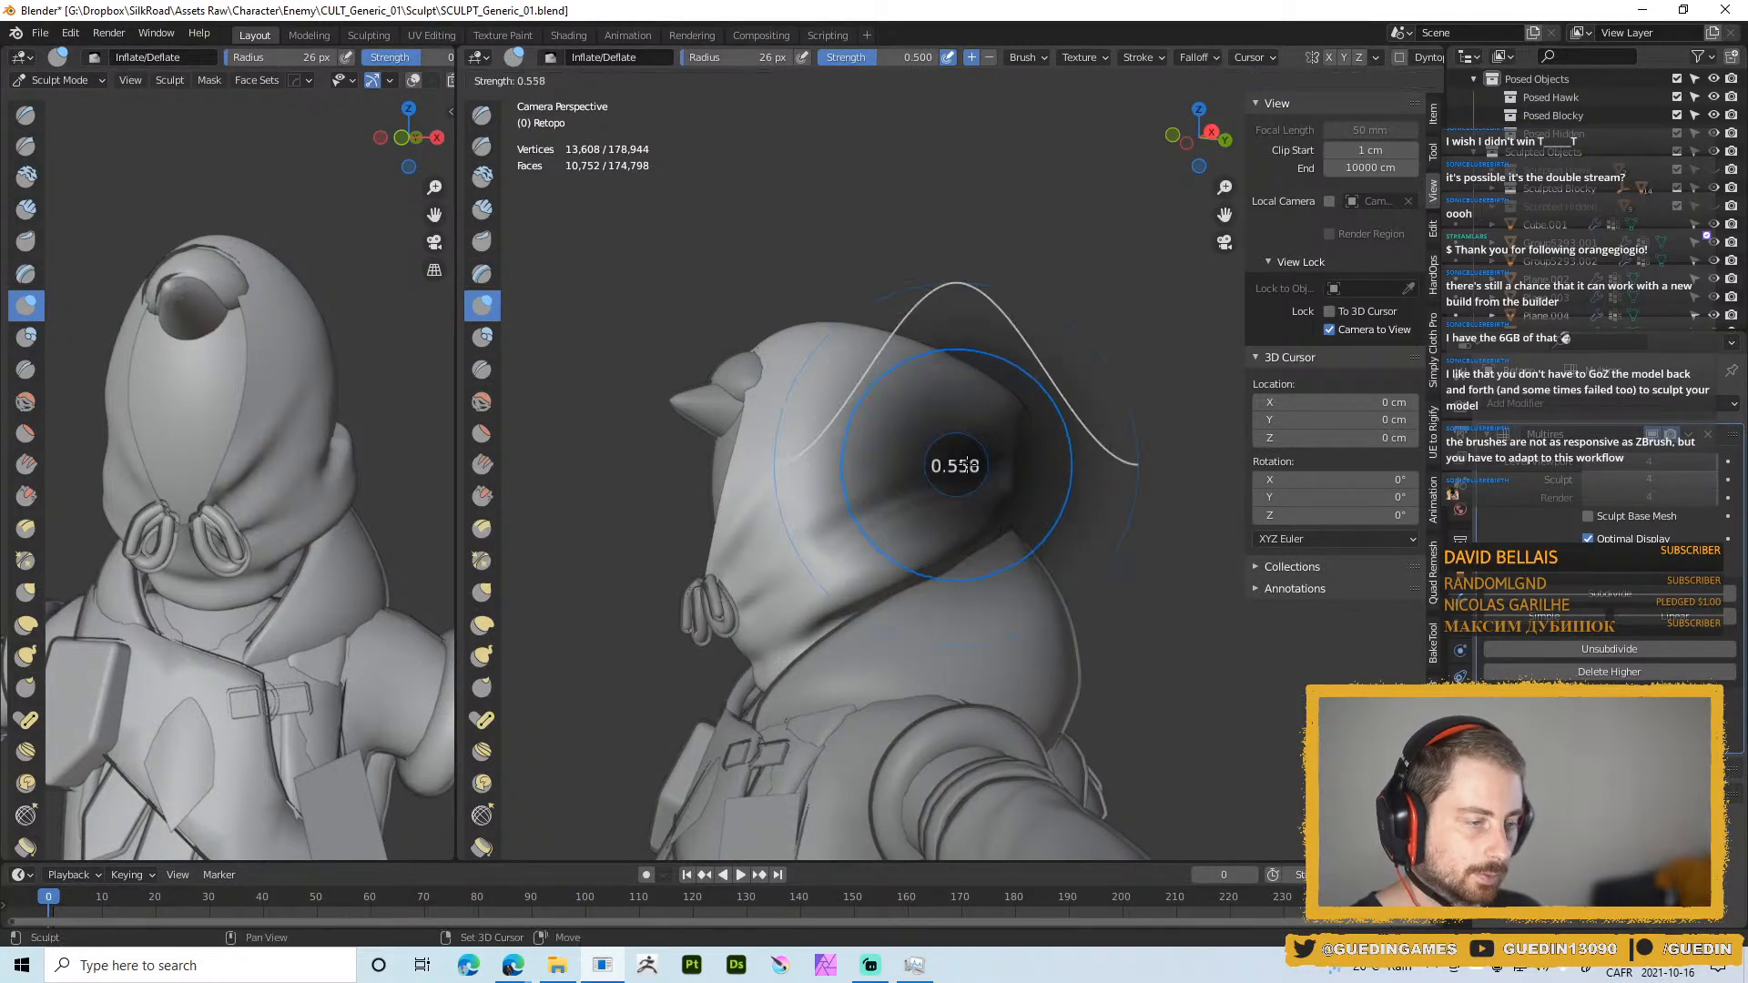
click(831, 528)
drag(958, 460, 896, 480)
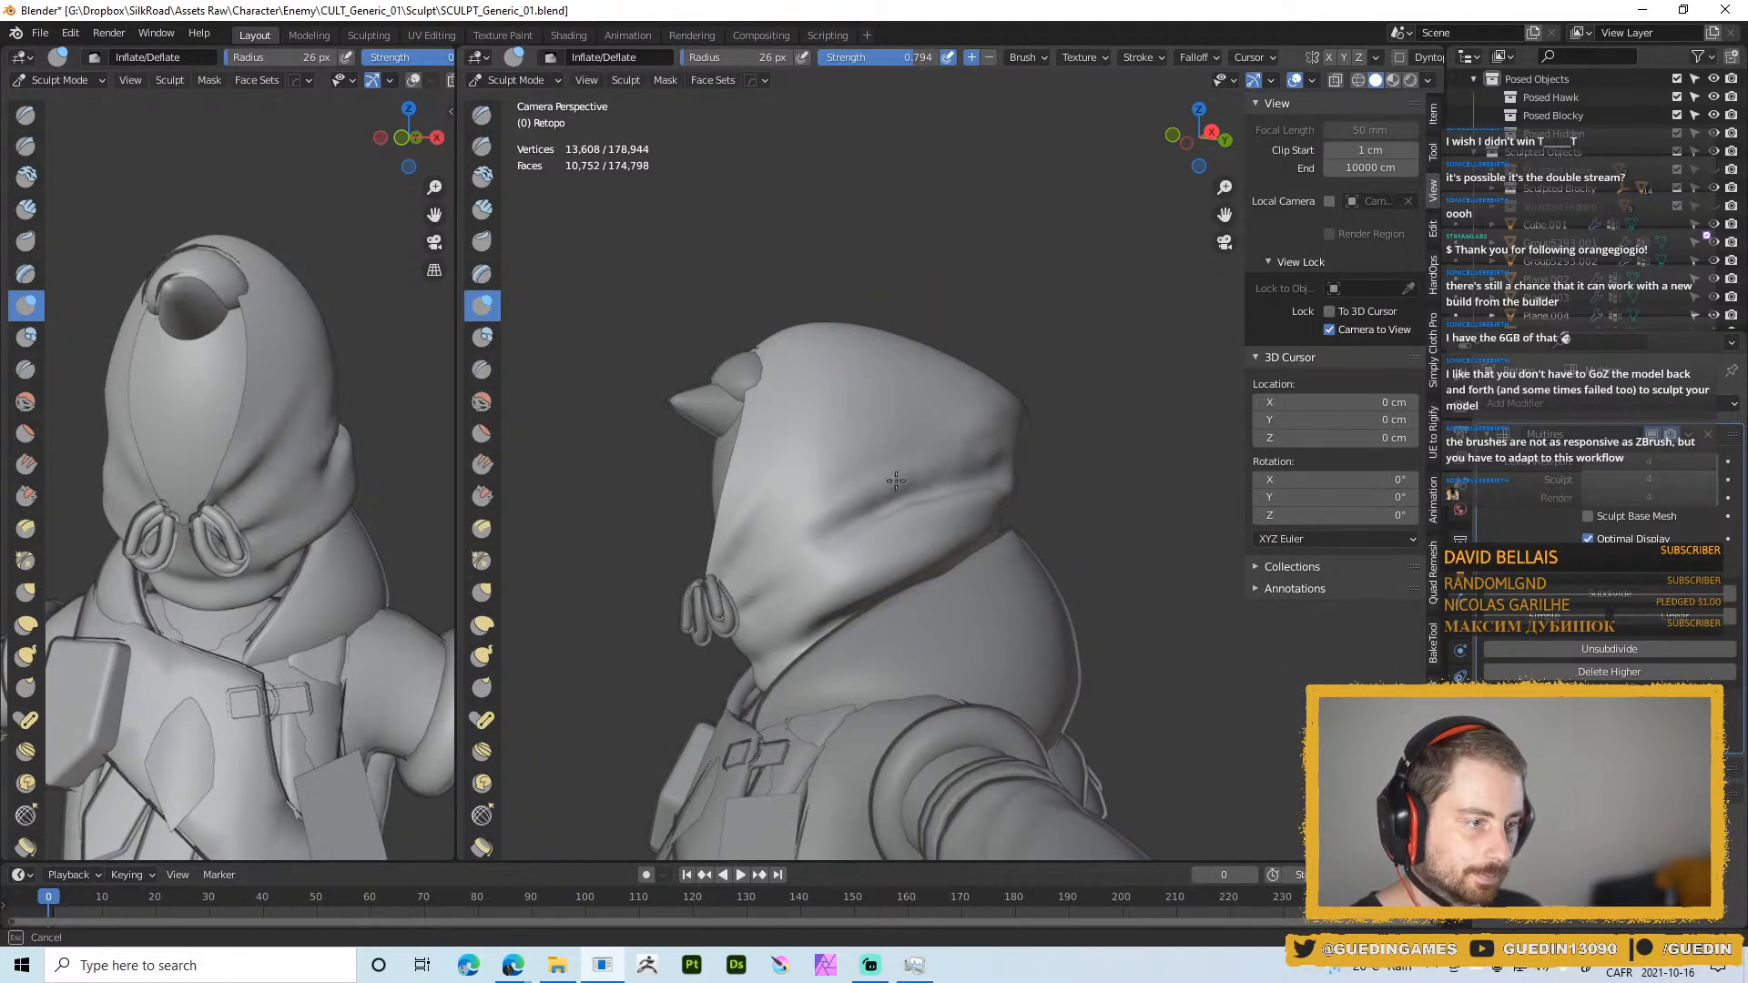
Shape the side and back folds of the hood with the Inflate/Deflate brush at 43 px and 25 px radius
middle_drag(984, 449, 967, 456)
key(f)
click(966, 453)
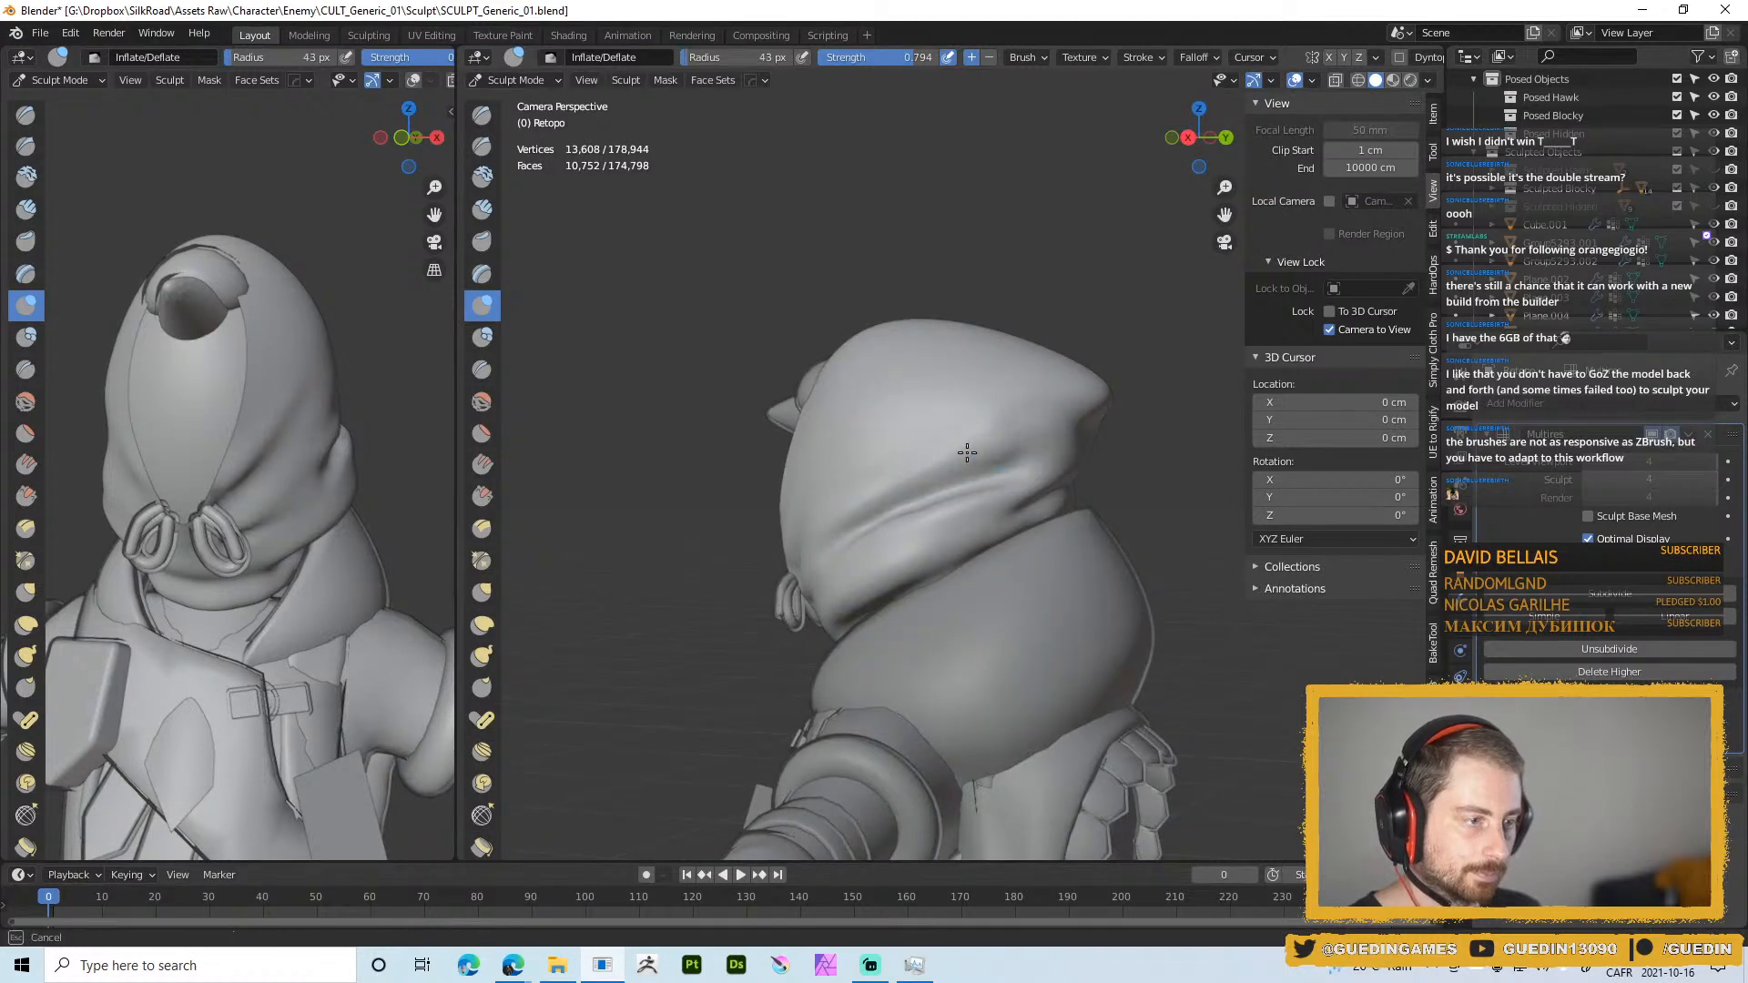
drag(825, 524, 812, 532)
middle_drag(886, 457, 971, 496)
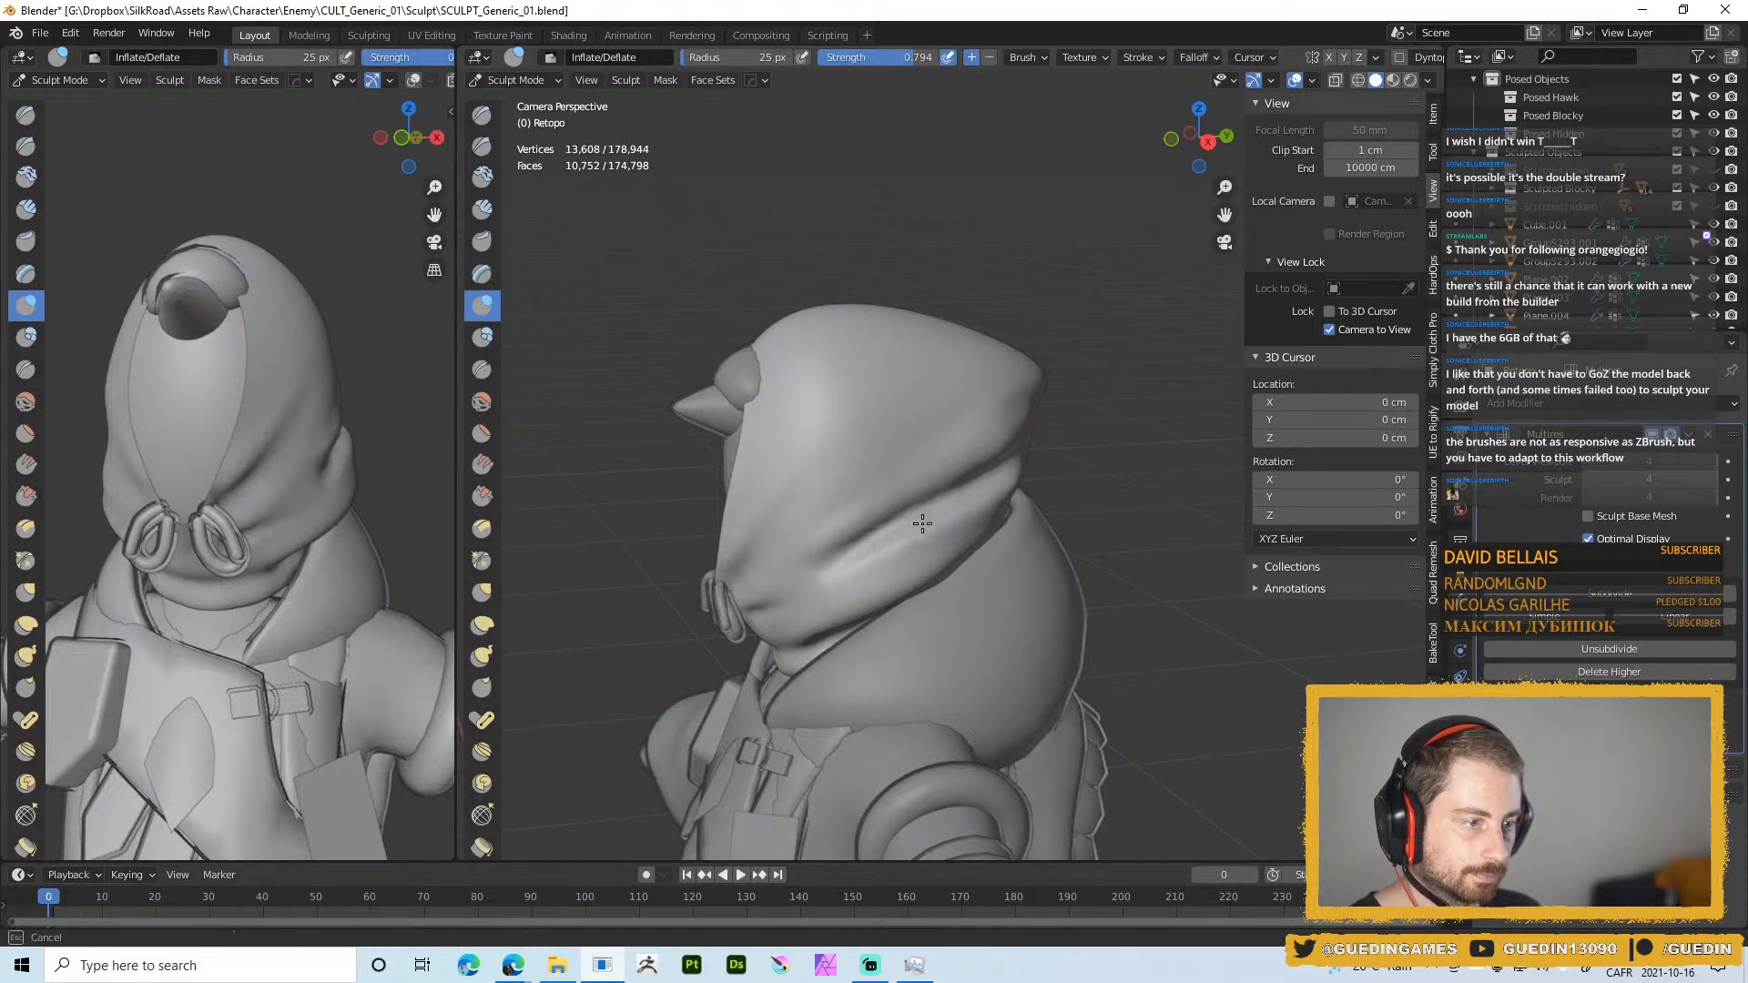
middle_drag(822, 600, 888, 513)
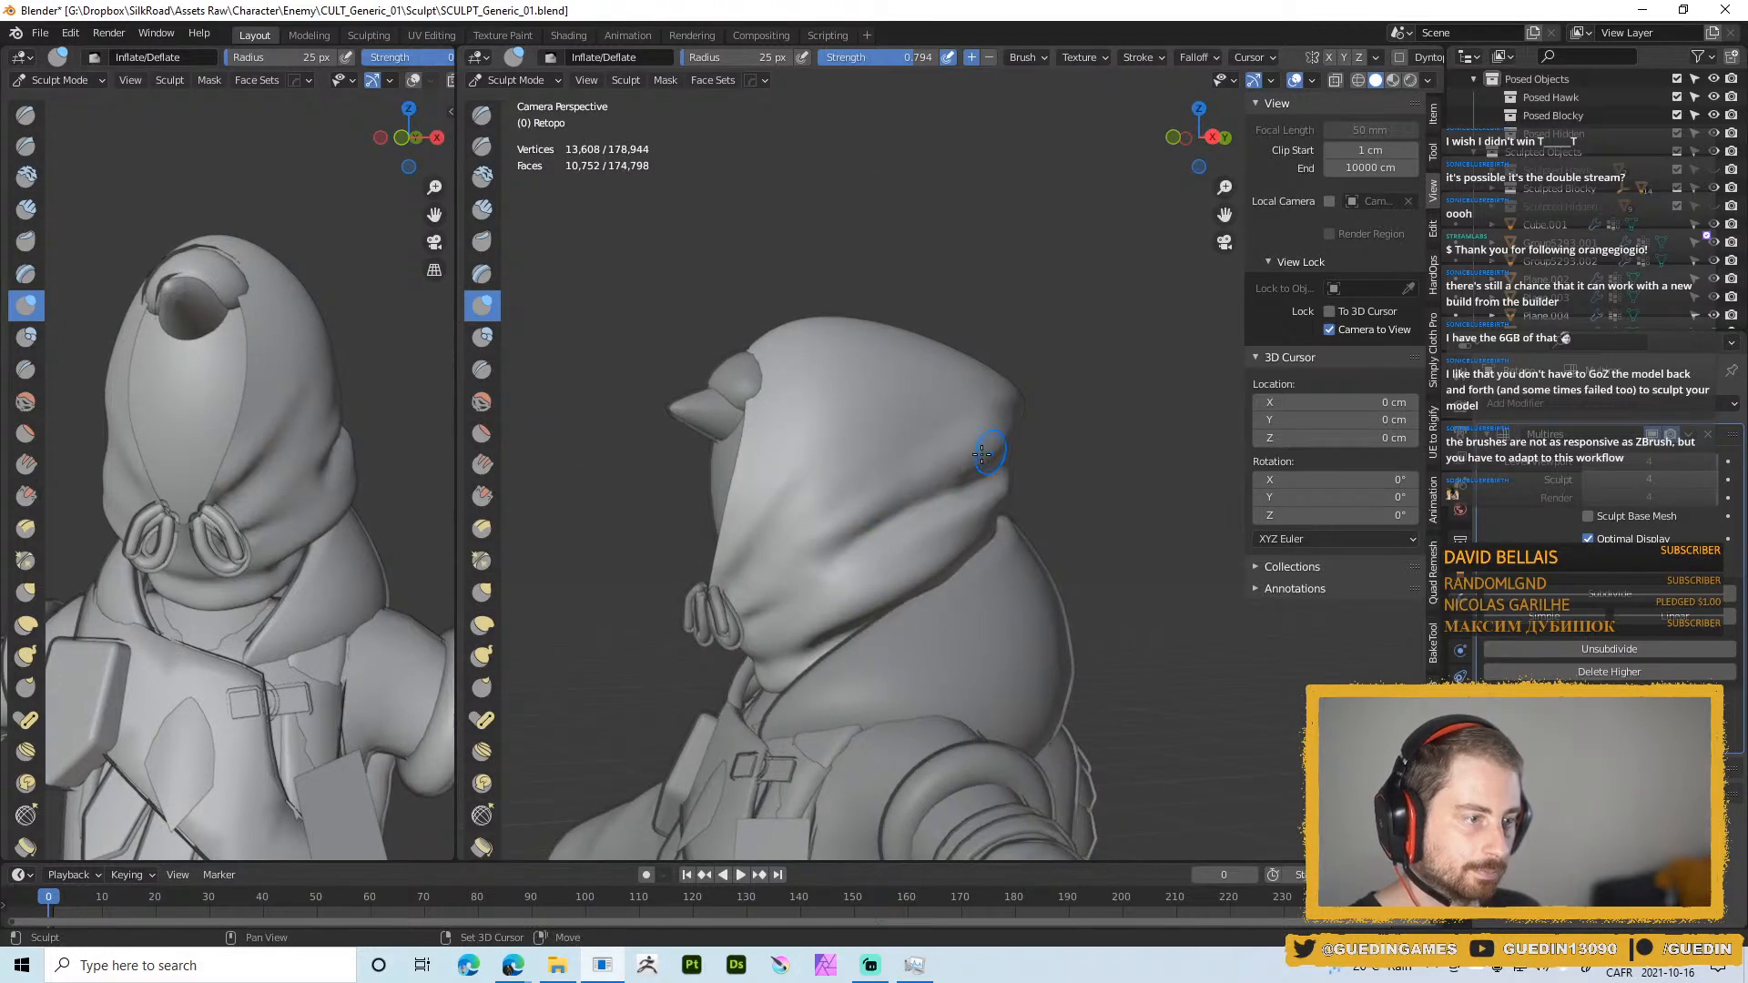
Switch back to the Draw brush at 33 px radius and refine the hood's side folds, checking them from several angles
key(x)
mouse_move(948, 461)
middle_down()
mouse_move(905, 496)
mouse_move(917, 508)
mouse_move(788, 499)
middle_up()
key(f)
click(917, 507)
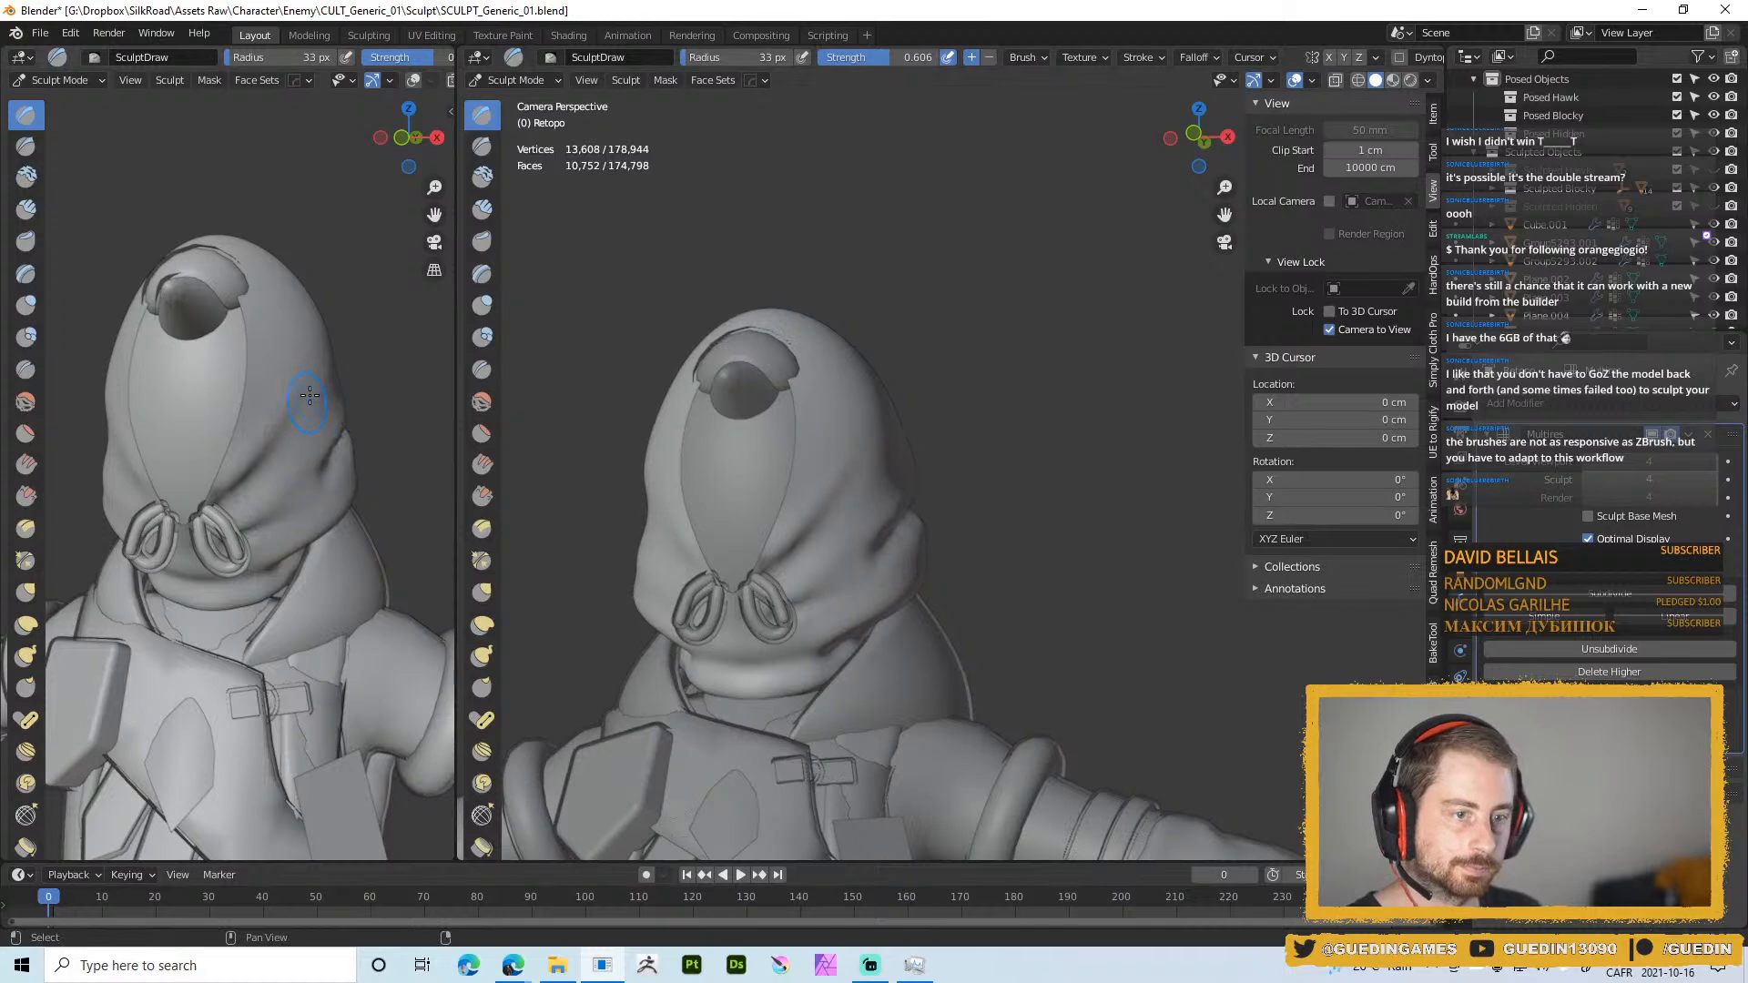
middle_drag(310, 395, 343, 461)
middle_drag(946, 510, 1009, 435)
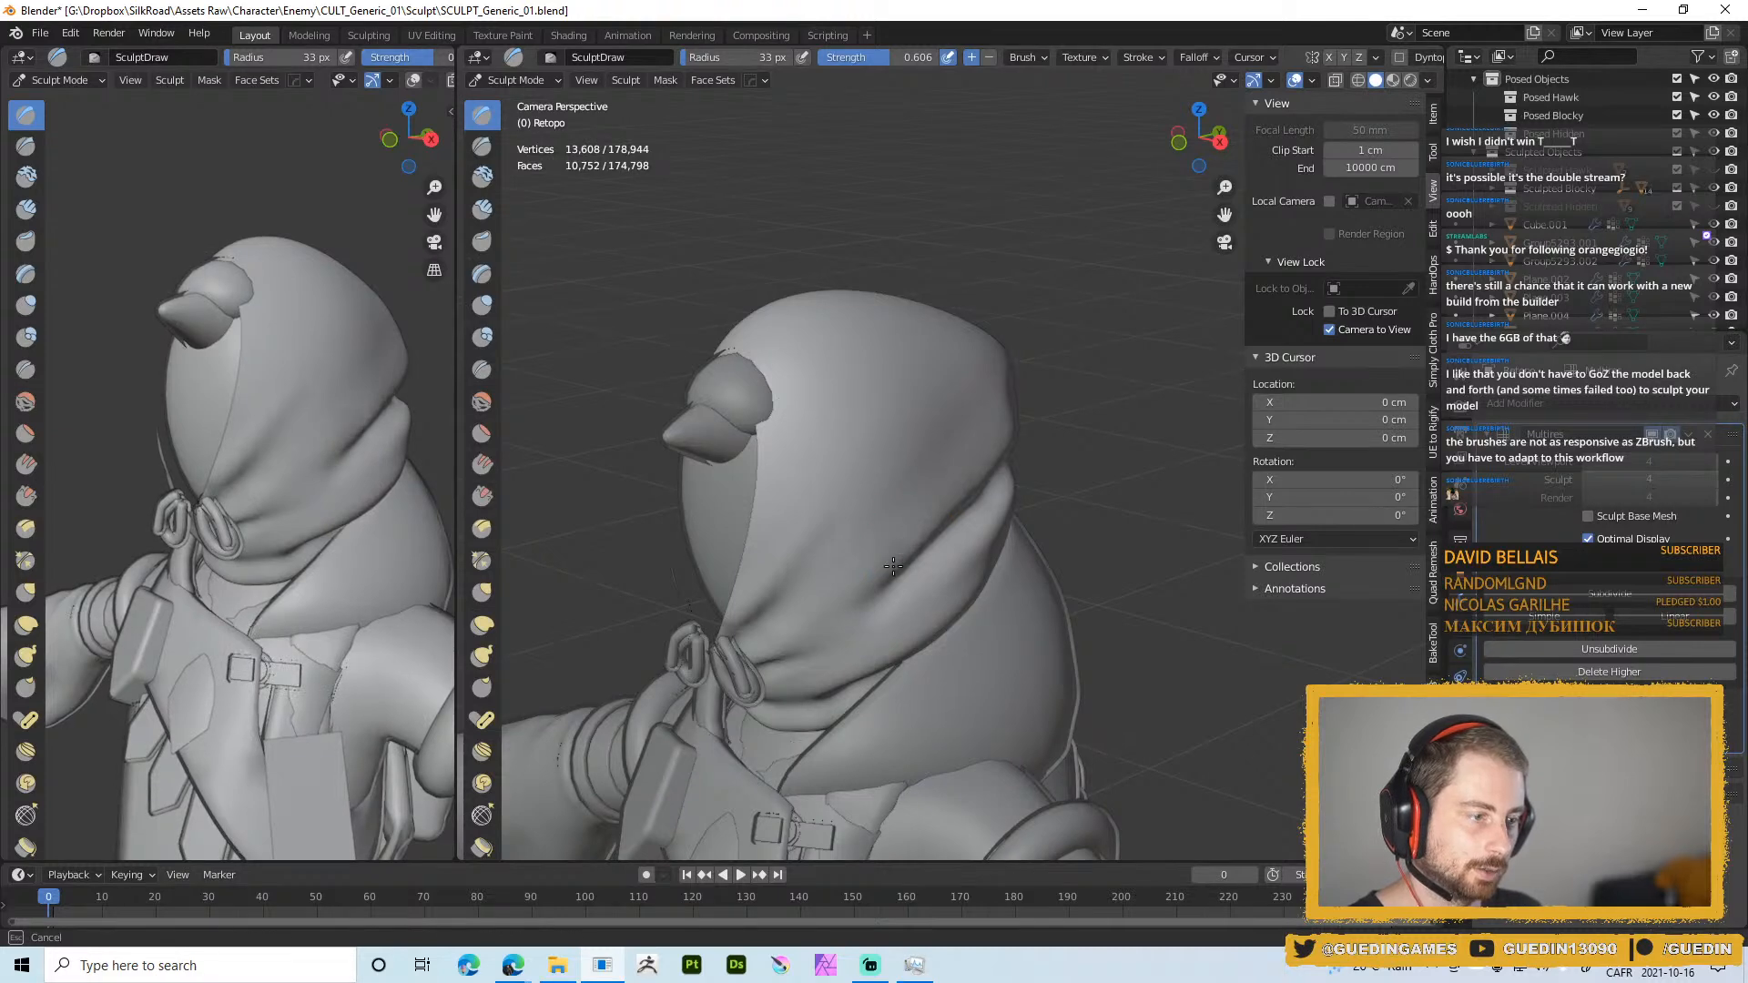
middle_drag(1008, 441, 953, 485)
shift+middle_drag(296, 496, 296, 422)
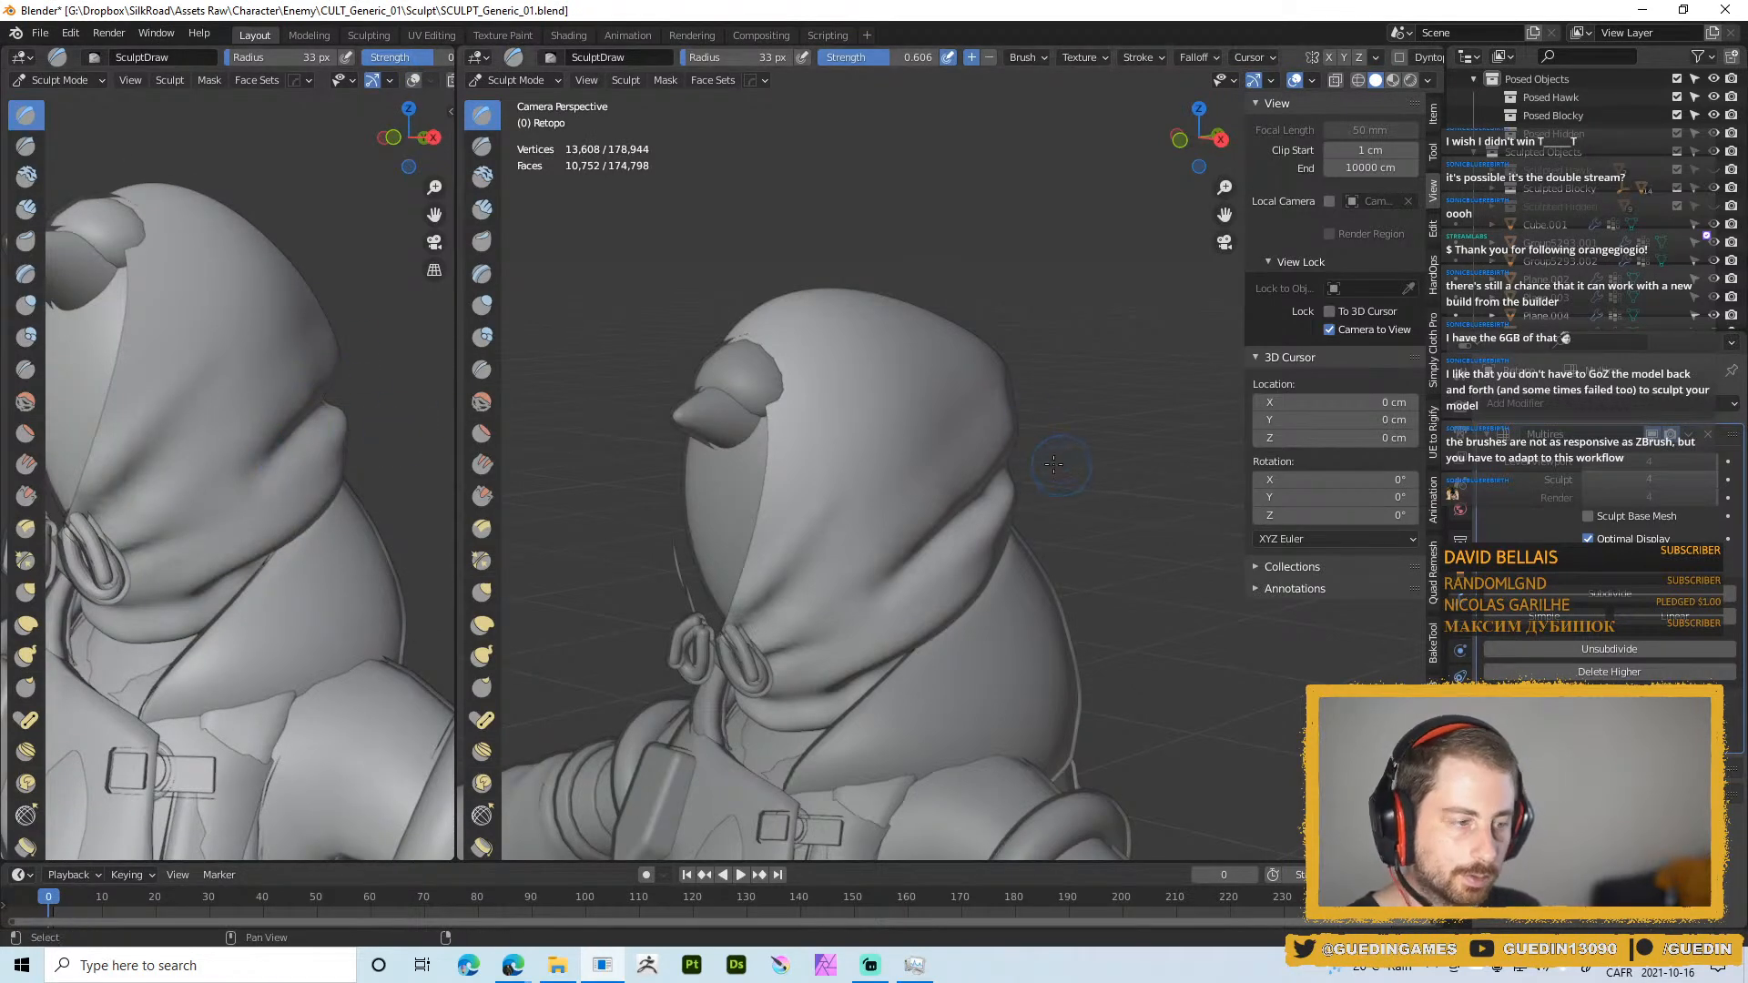
middle_drag(1053, 465, 947, 521)
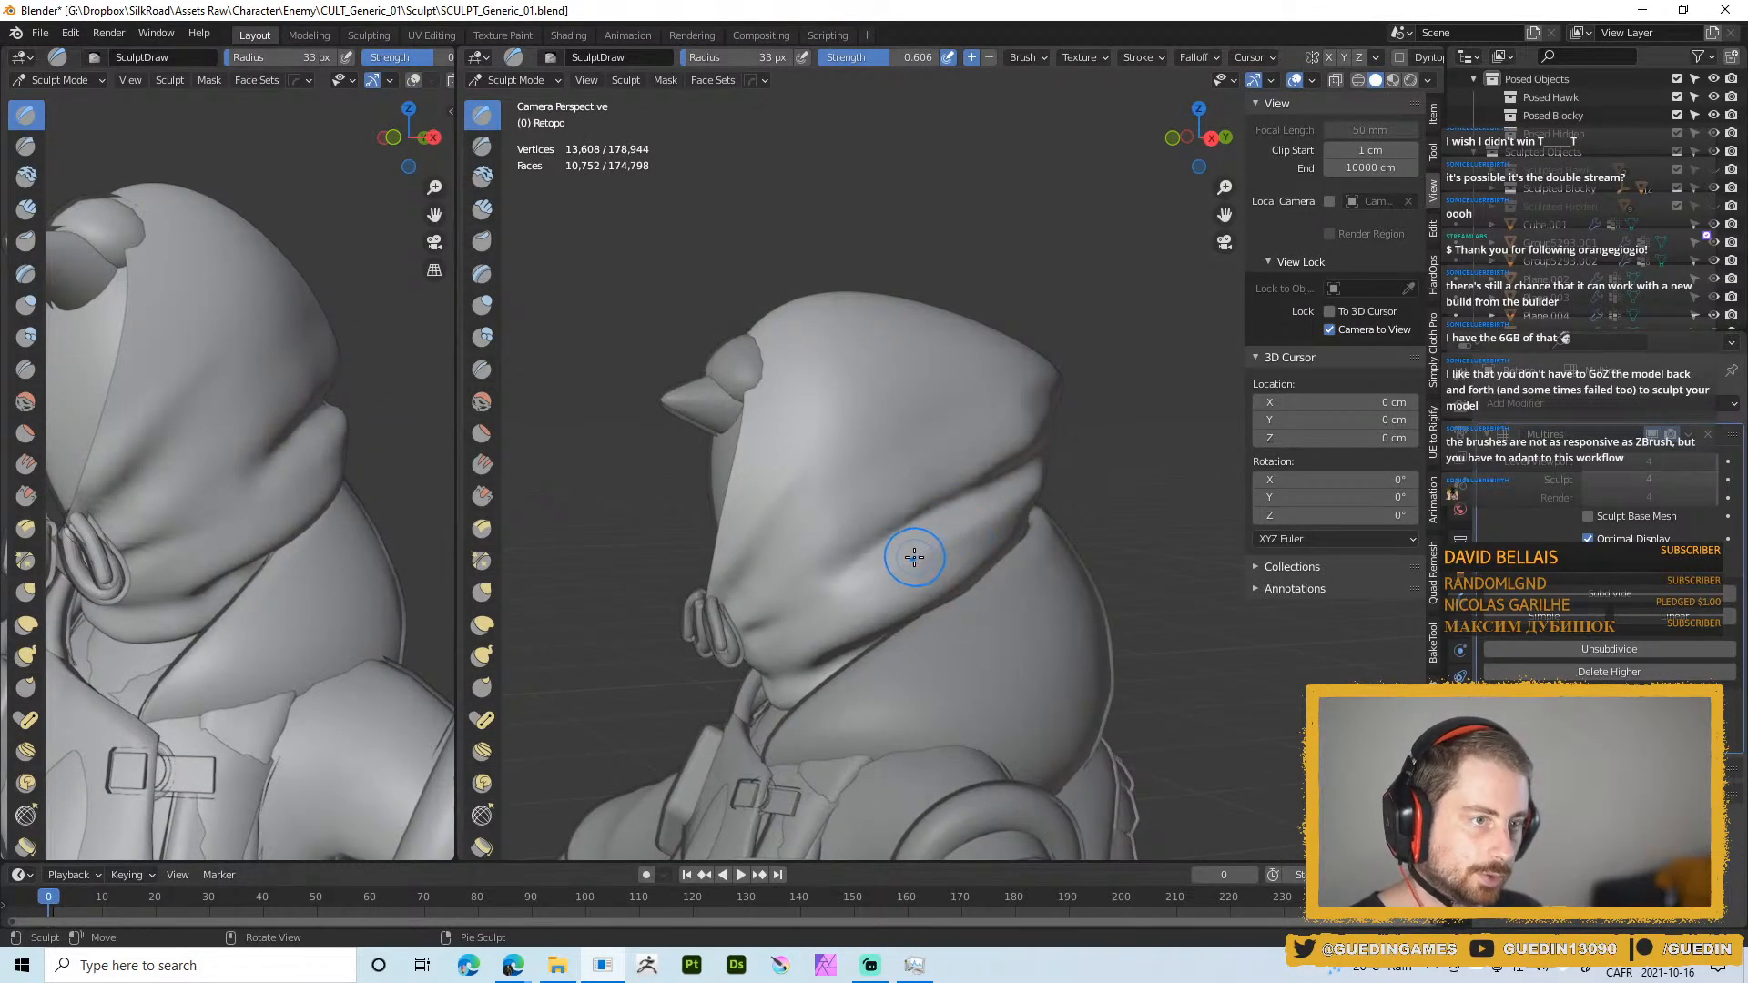
Set the Draw brush radius to 28 px and sculpt along the fold running from the hood's back edge down its side
key(f)
click(1005, 489)
key(f)
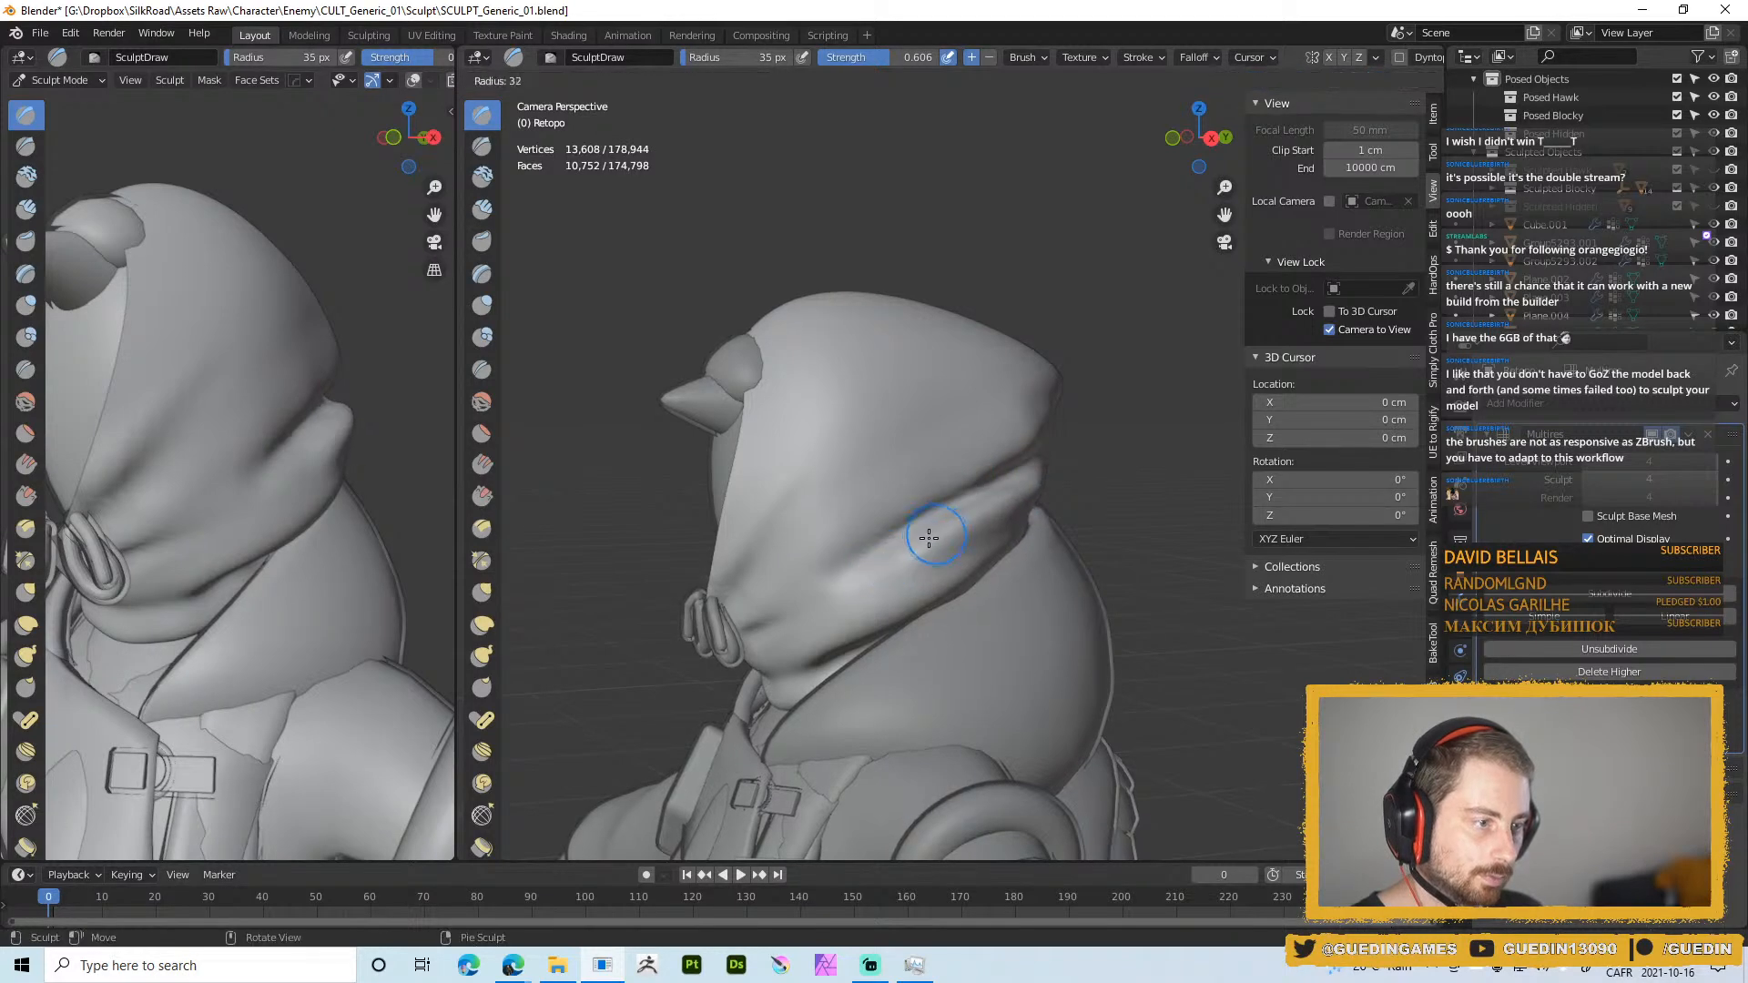
click(929, 537)
middle_drag(1001, 487, 1018, 492)
mouse_move(1040, 472)
mouse_down()
mouse_move(973, 510)
mouse_move(813, 525)
mouse_up()
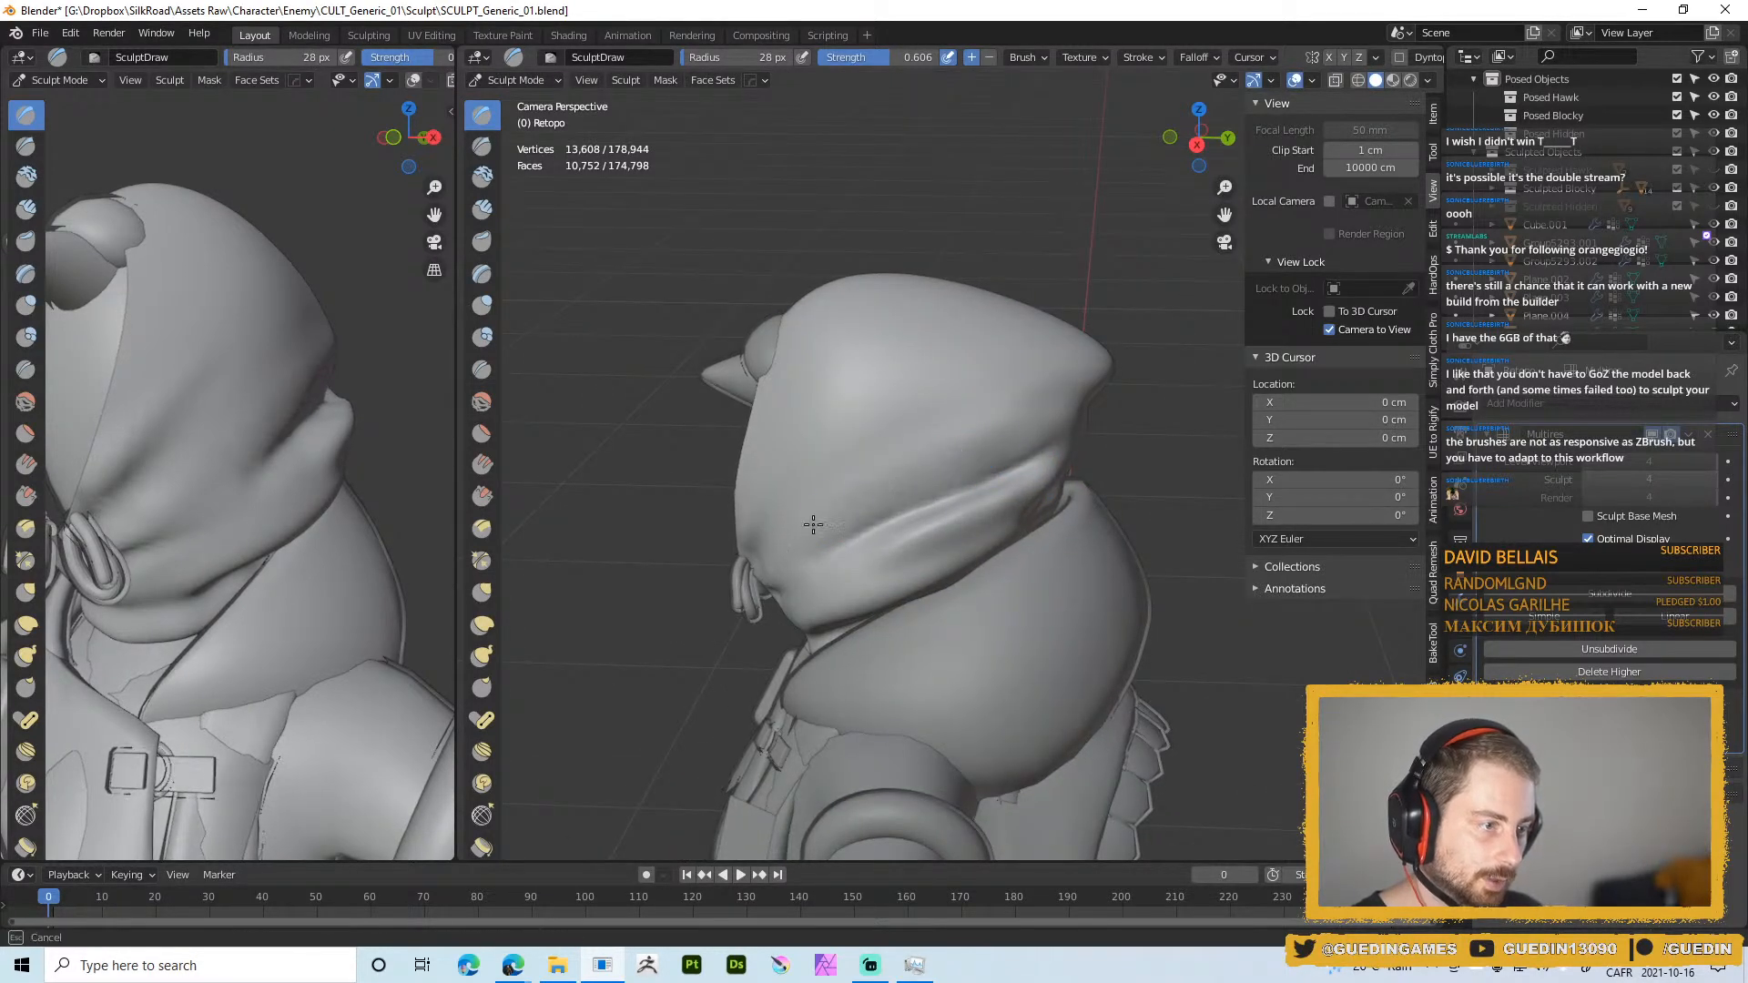
middle_drag(273, 446, 313, 452)
middle_drag(963, 414, 1009, 394)
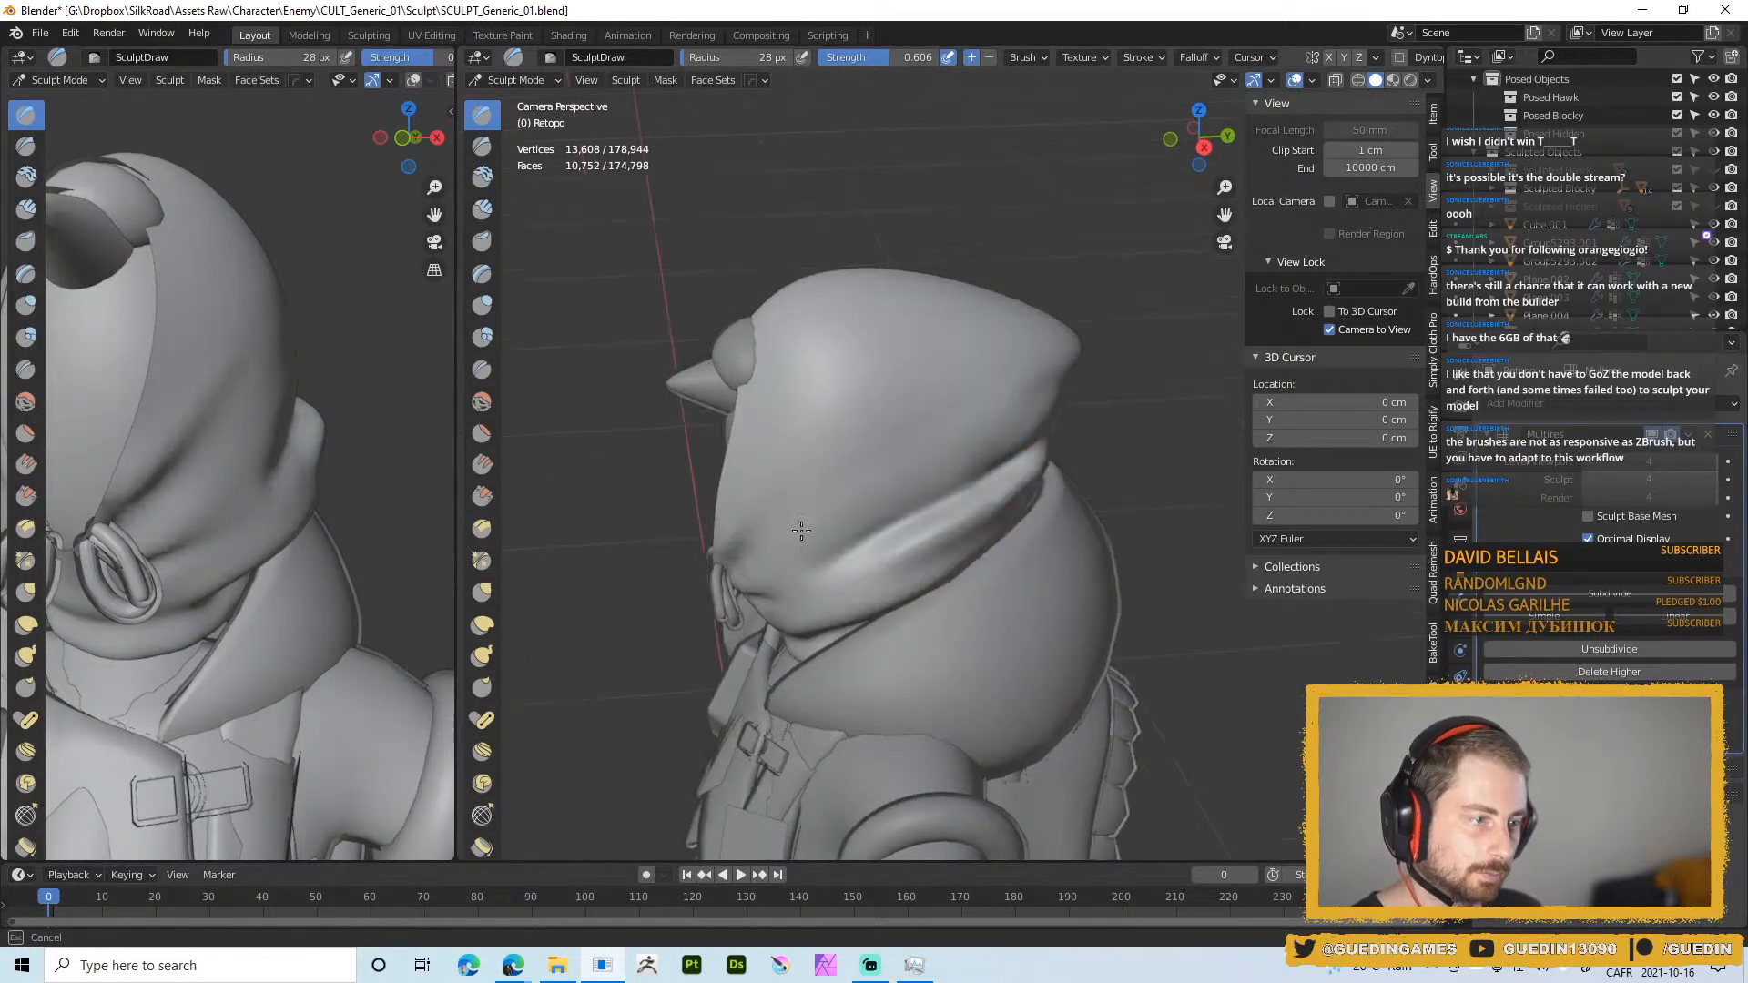
Reselect the Draw brush at 24 px radius and refine the creases along the side and back of the hood
mouse_move(936, 448)
middle_down()
mouse_move(943, 492)
mouse_move(1013, 443)
middle_up()
right_click(956, 457)
click(954, 366)
key(f)
click(963, 451)
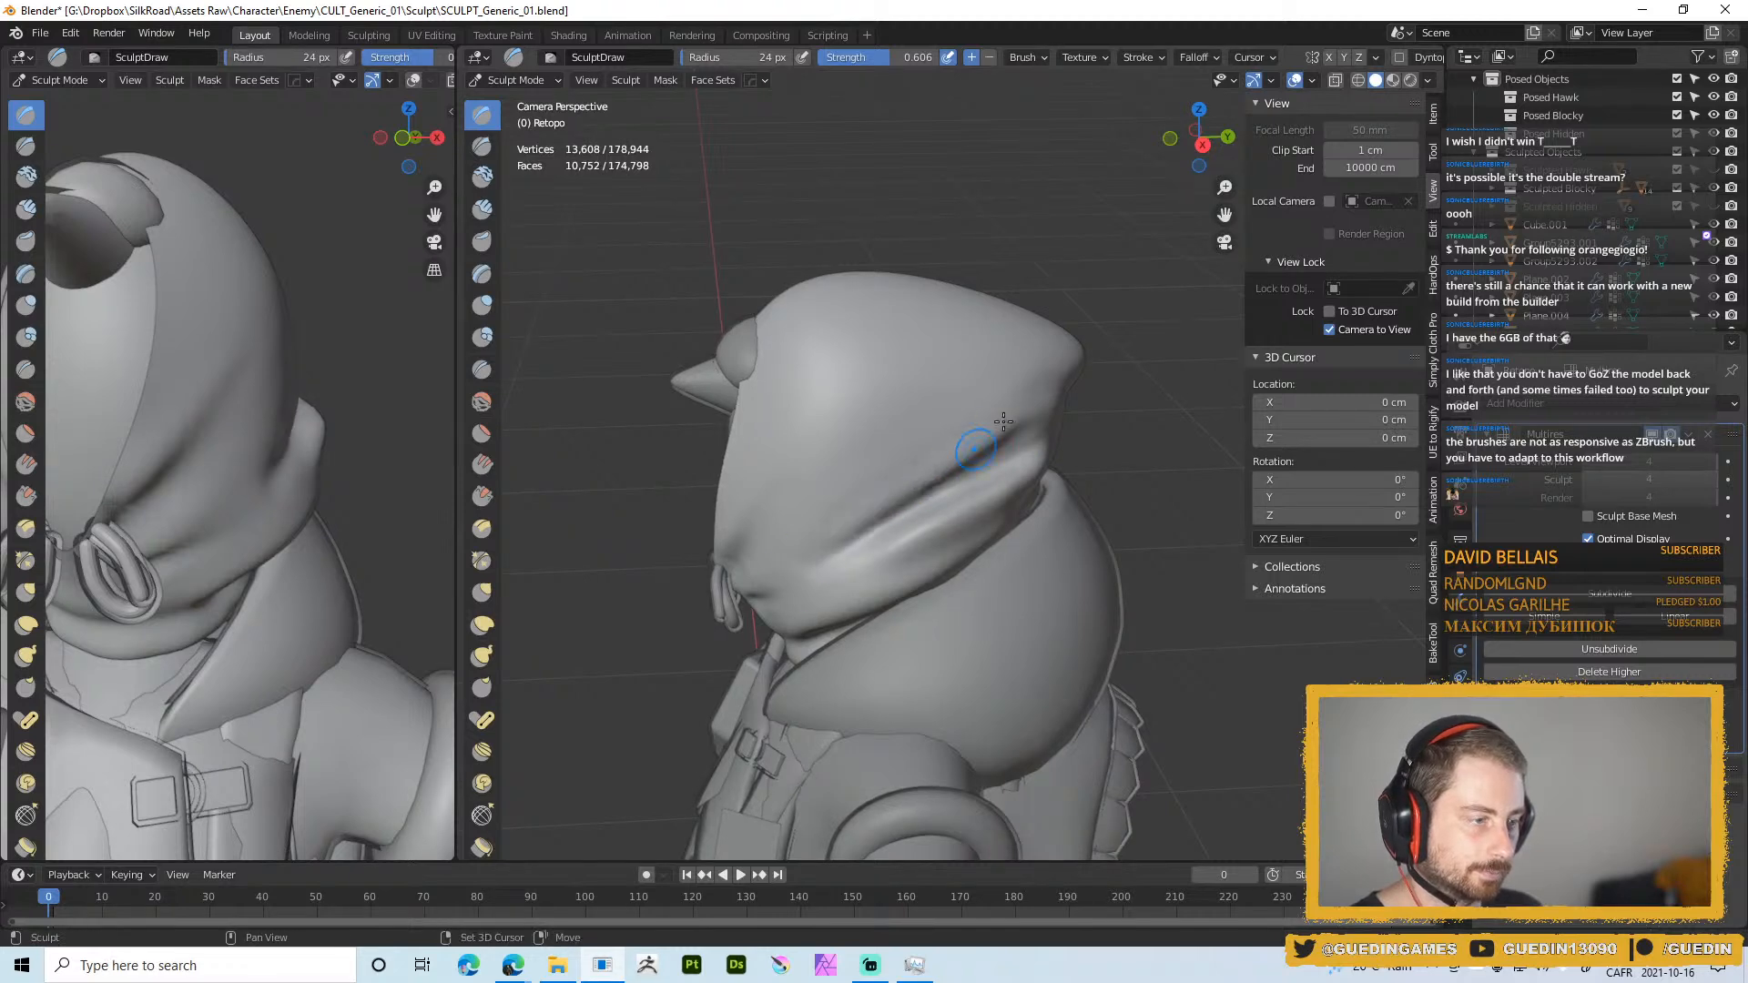
middle_drag(987, 422, 975, 399)
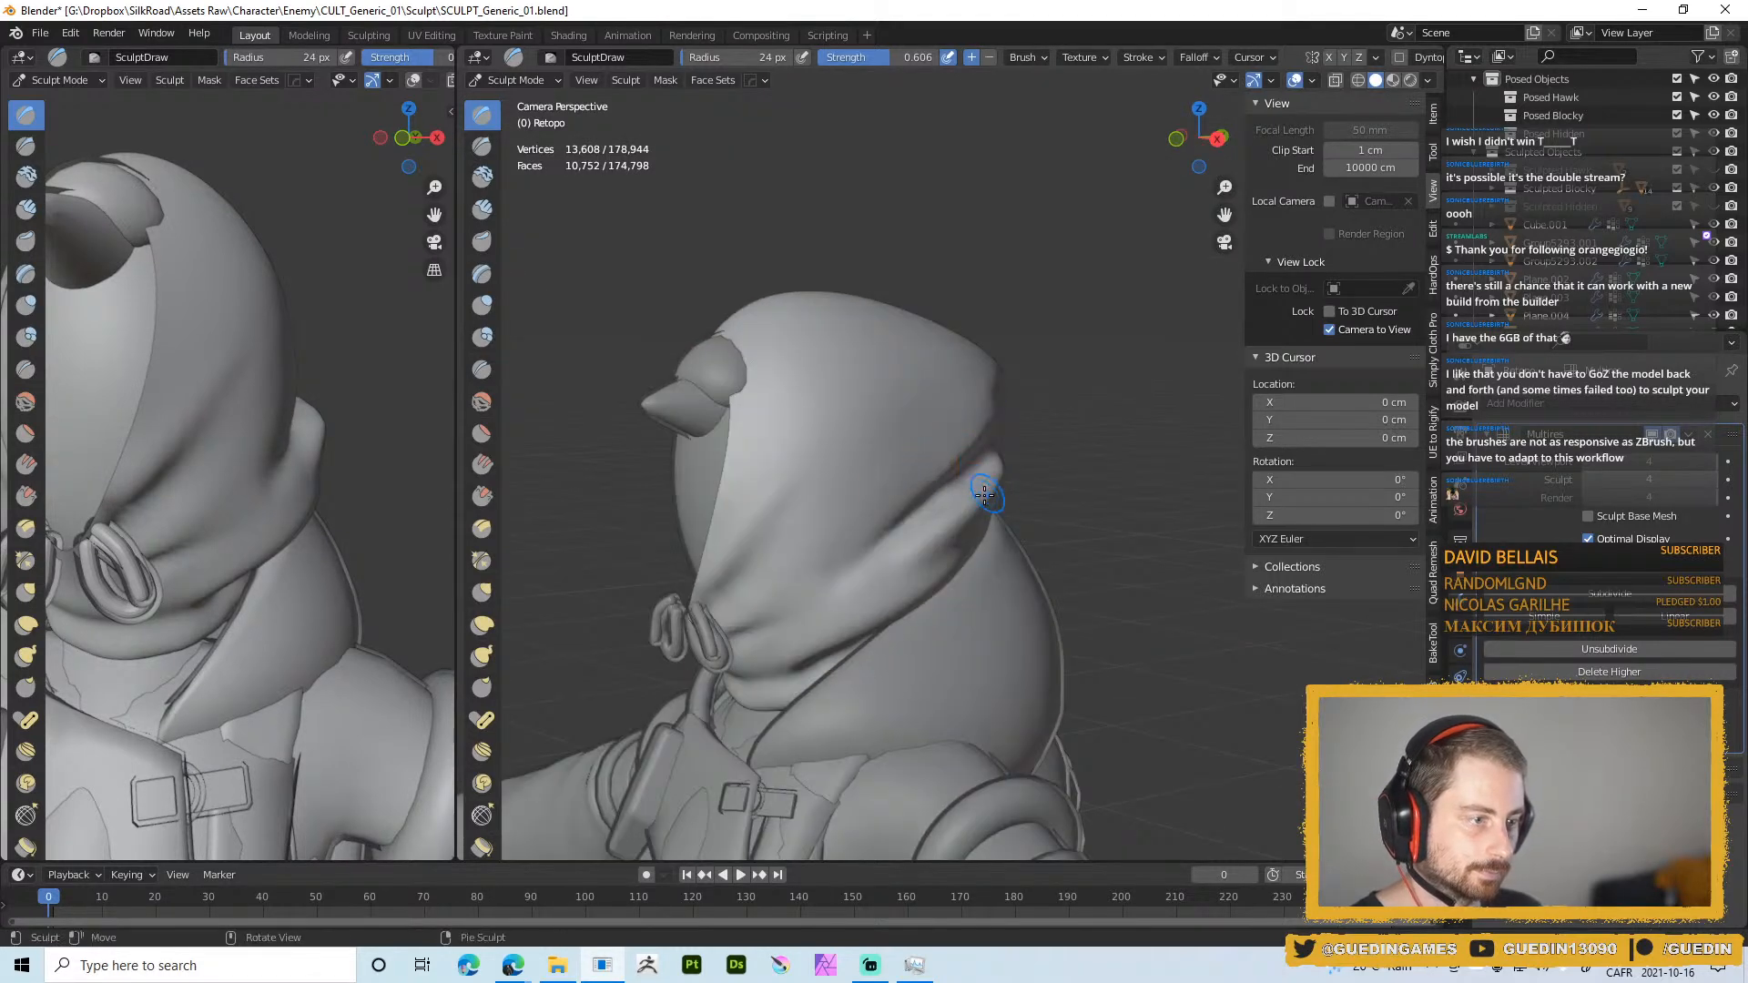
middle_drag(984, 493, 1050, 514)
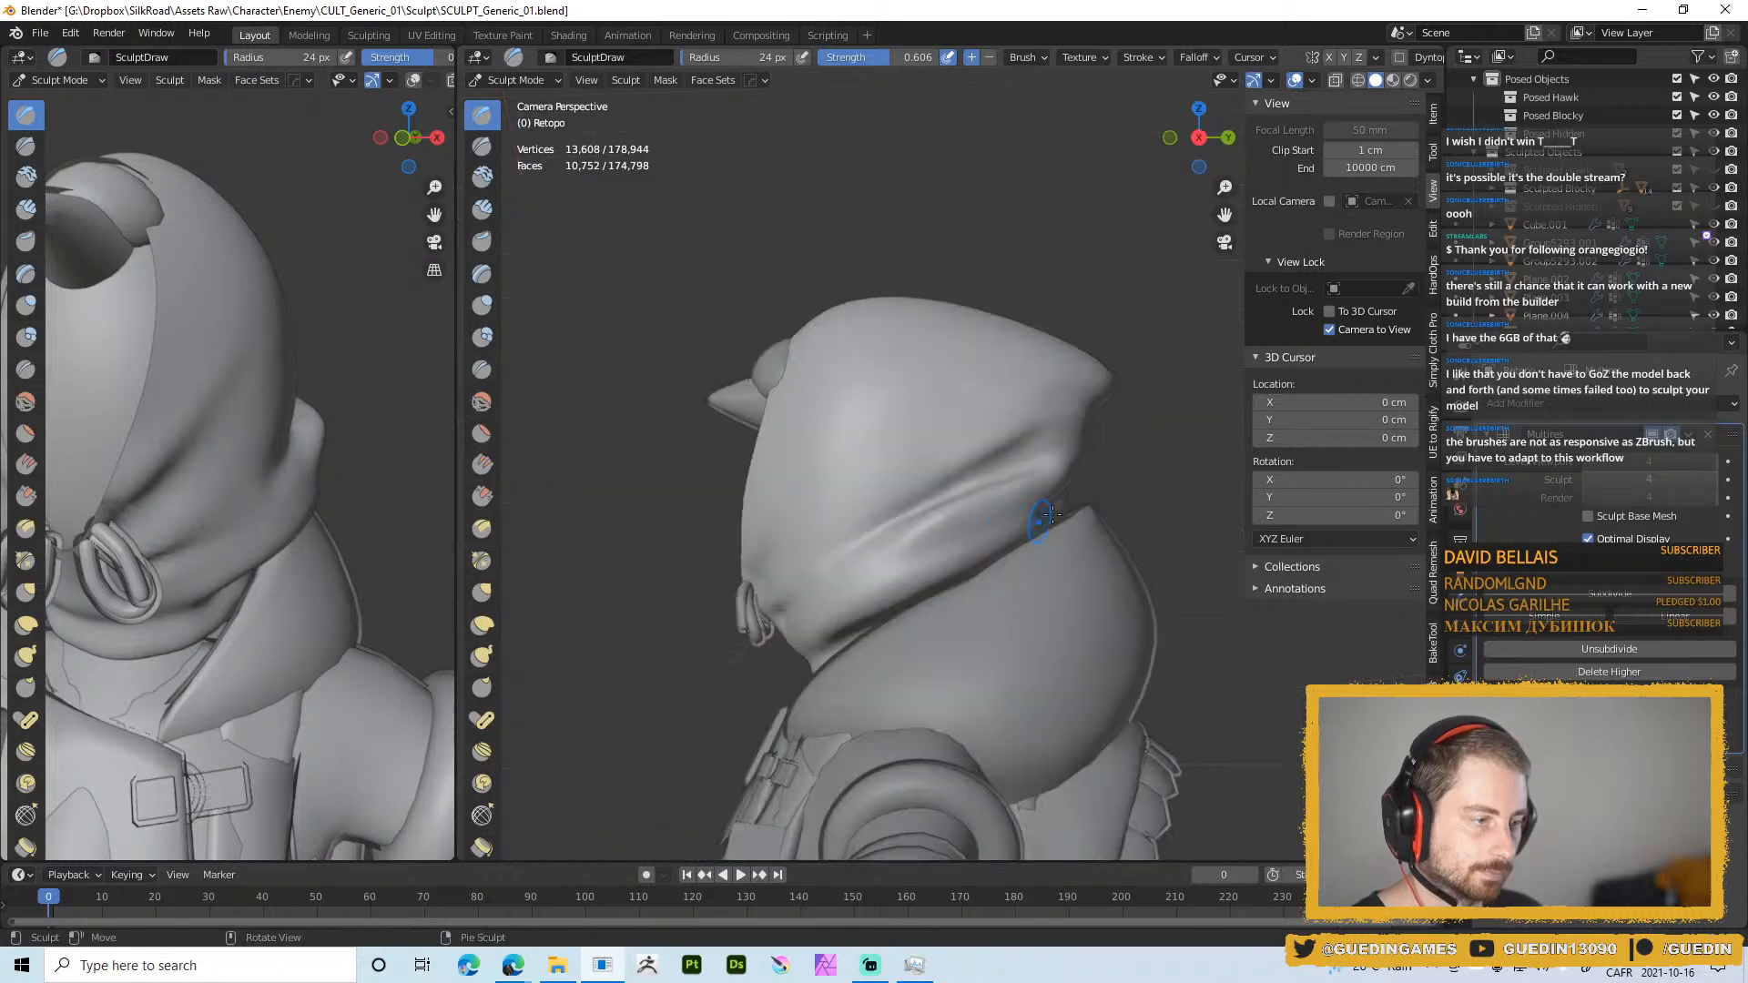
drag(1044, 482, 875, 574)
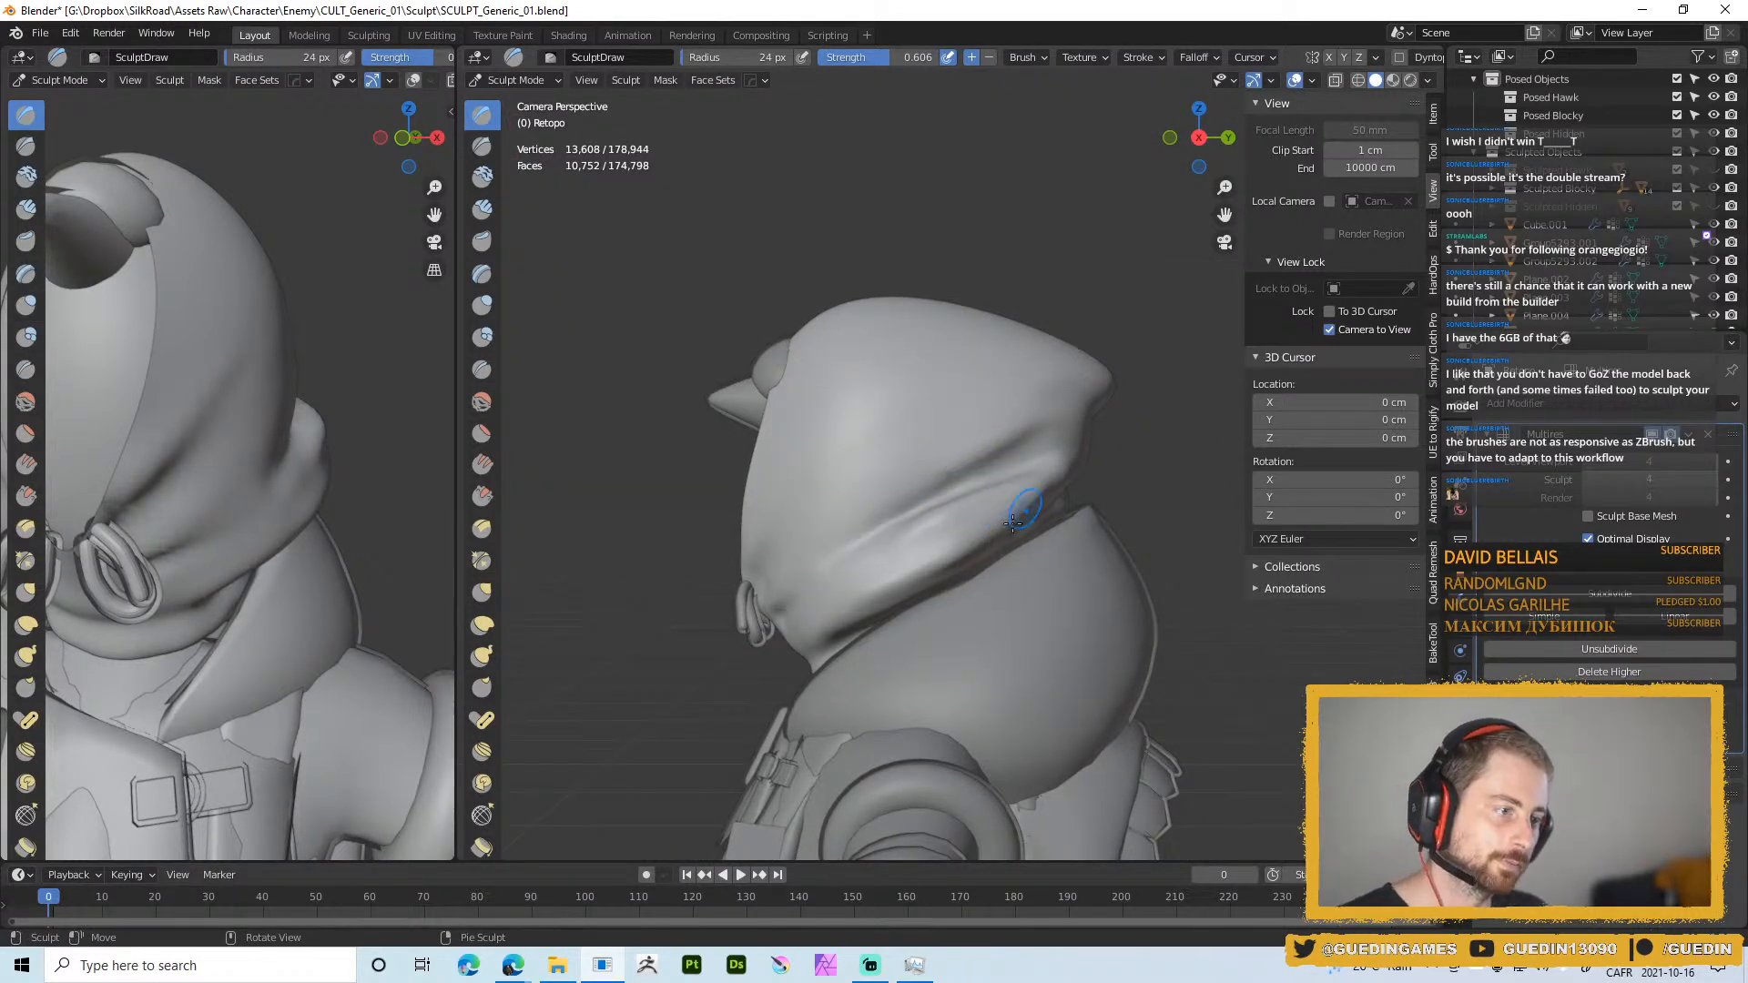
Enlarge the Draw brush to 51 px and shape the broad side fold above the hood's lower edge
middle_drag(1013, 521, 962, 511)
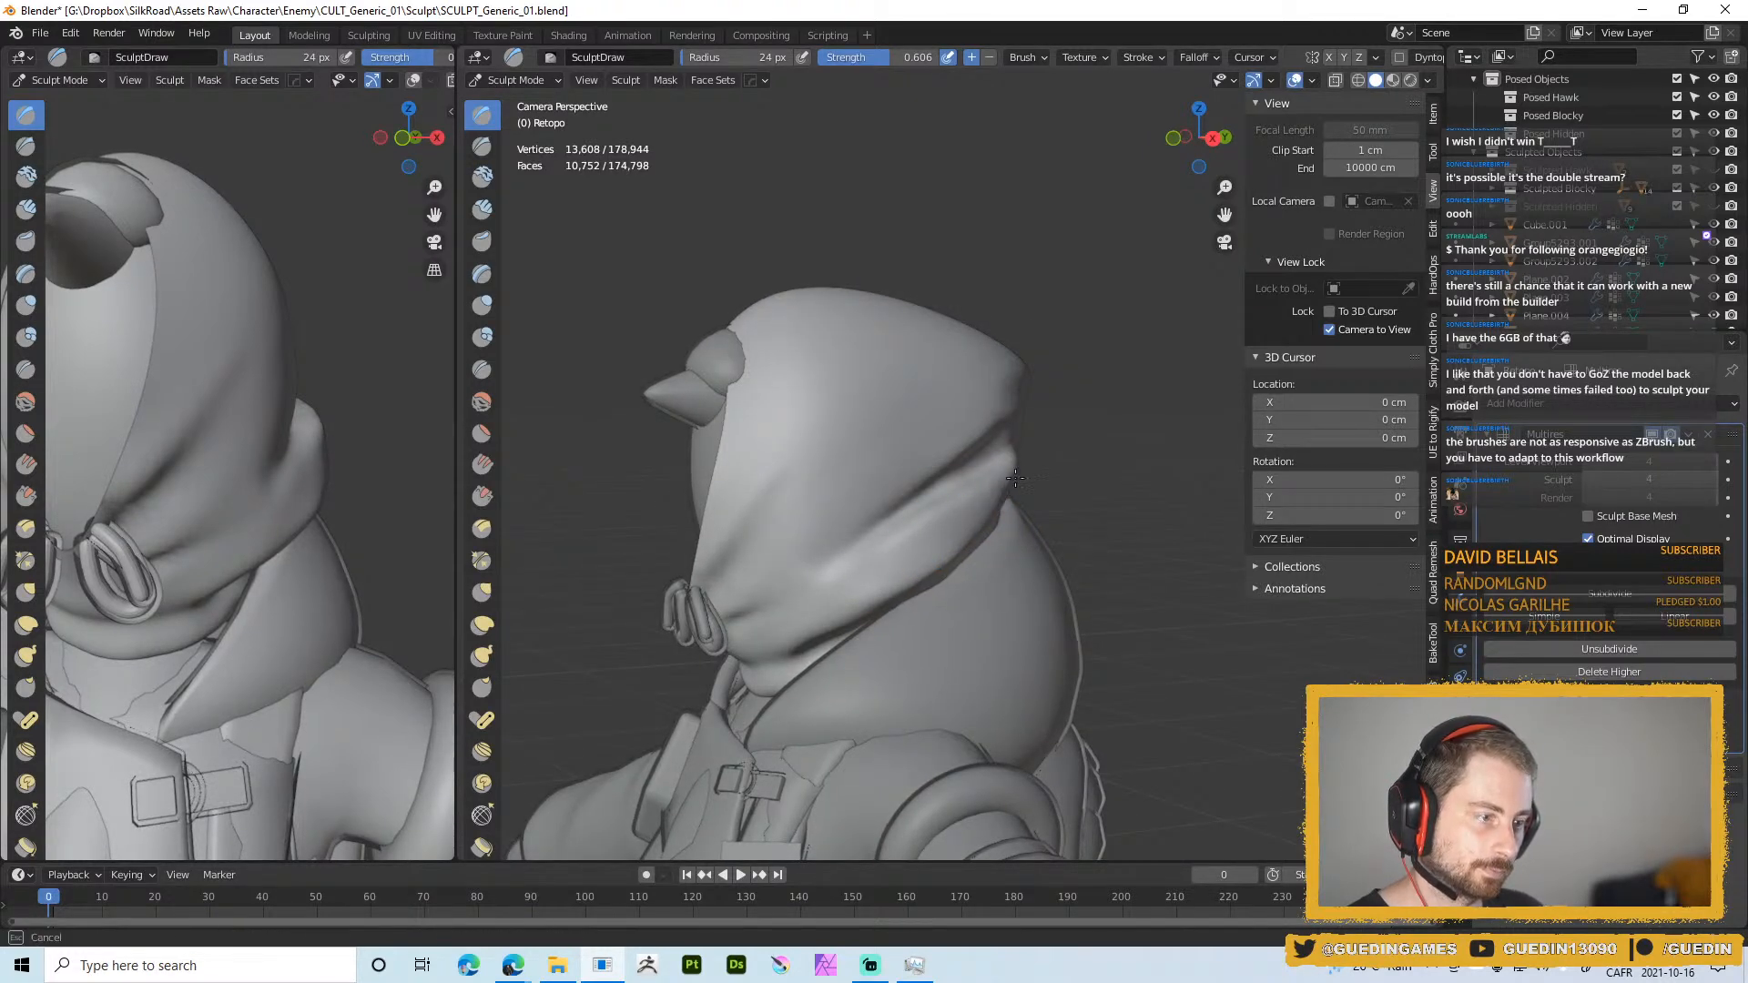
middle_drag(981, 528, 959, 503)
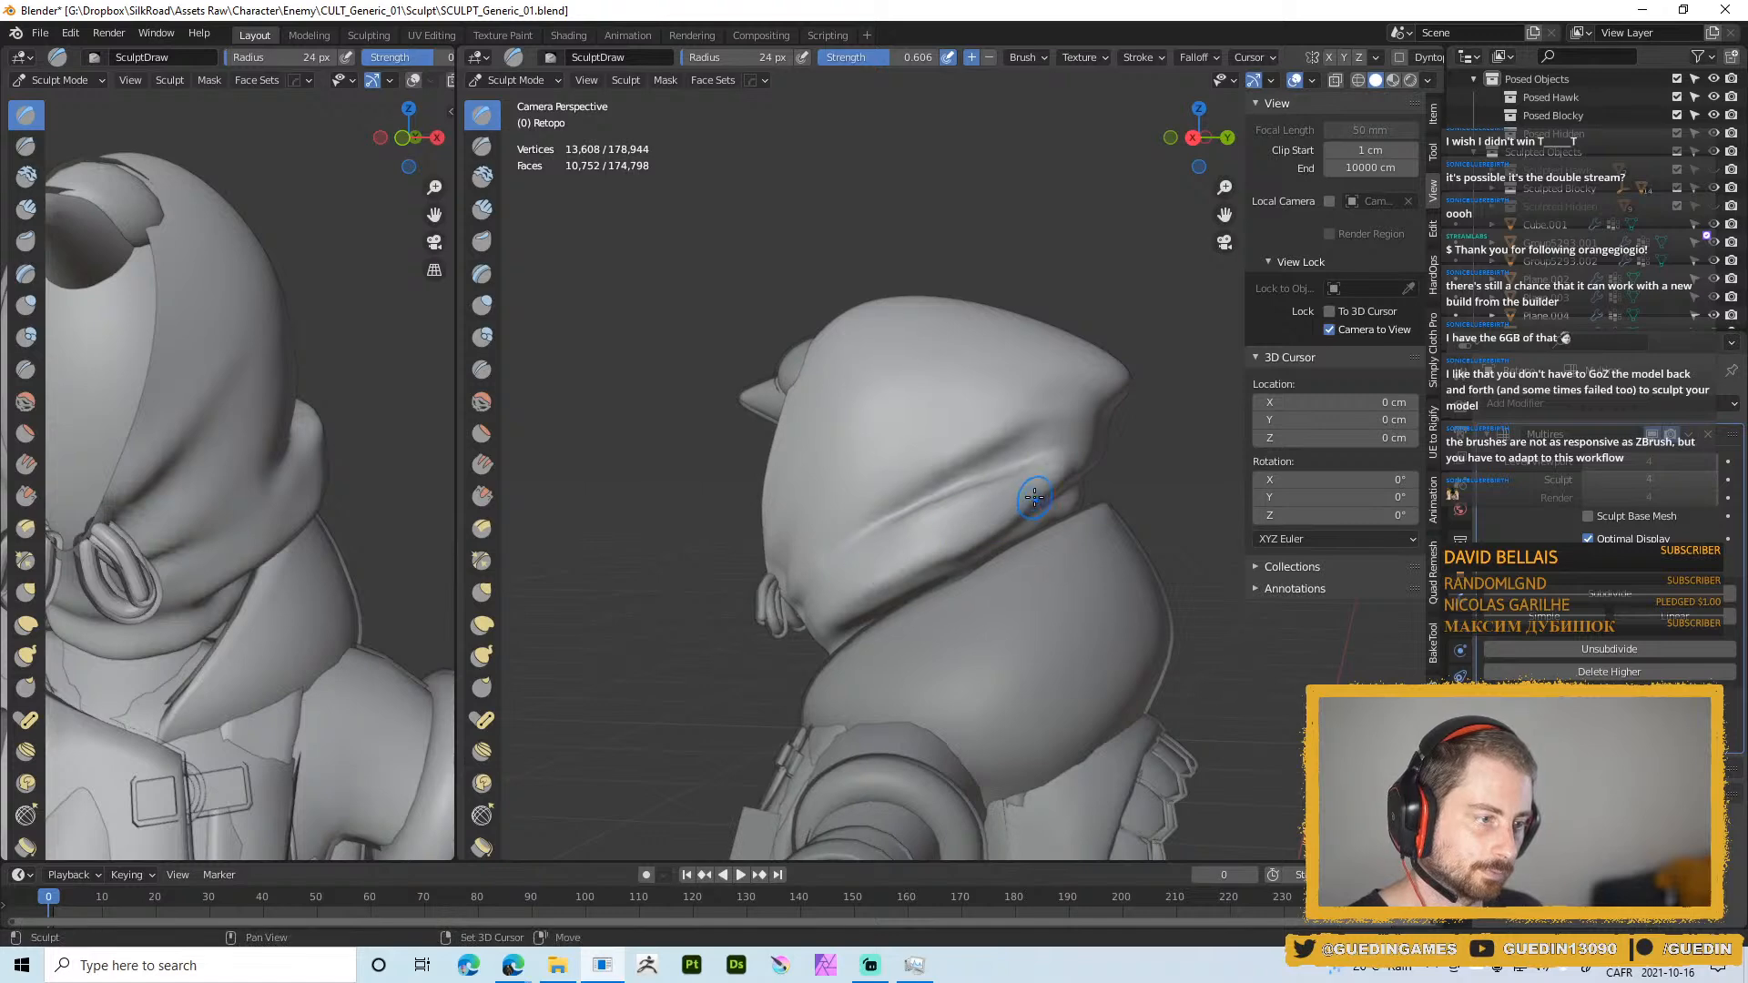
middle_drag(824, 601, 988, 508)
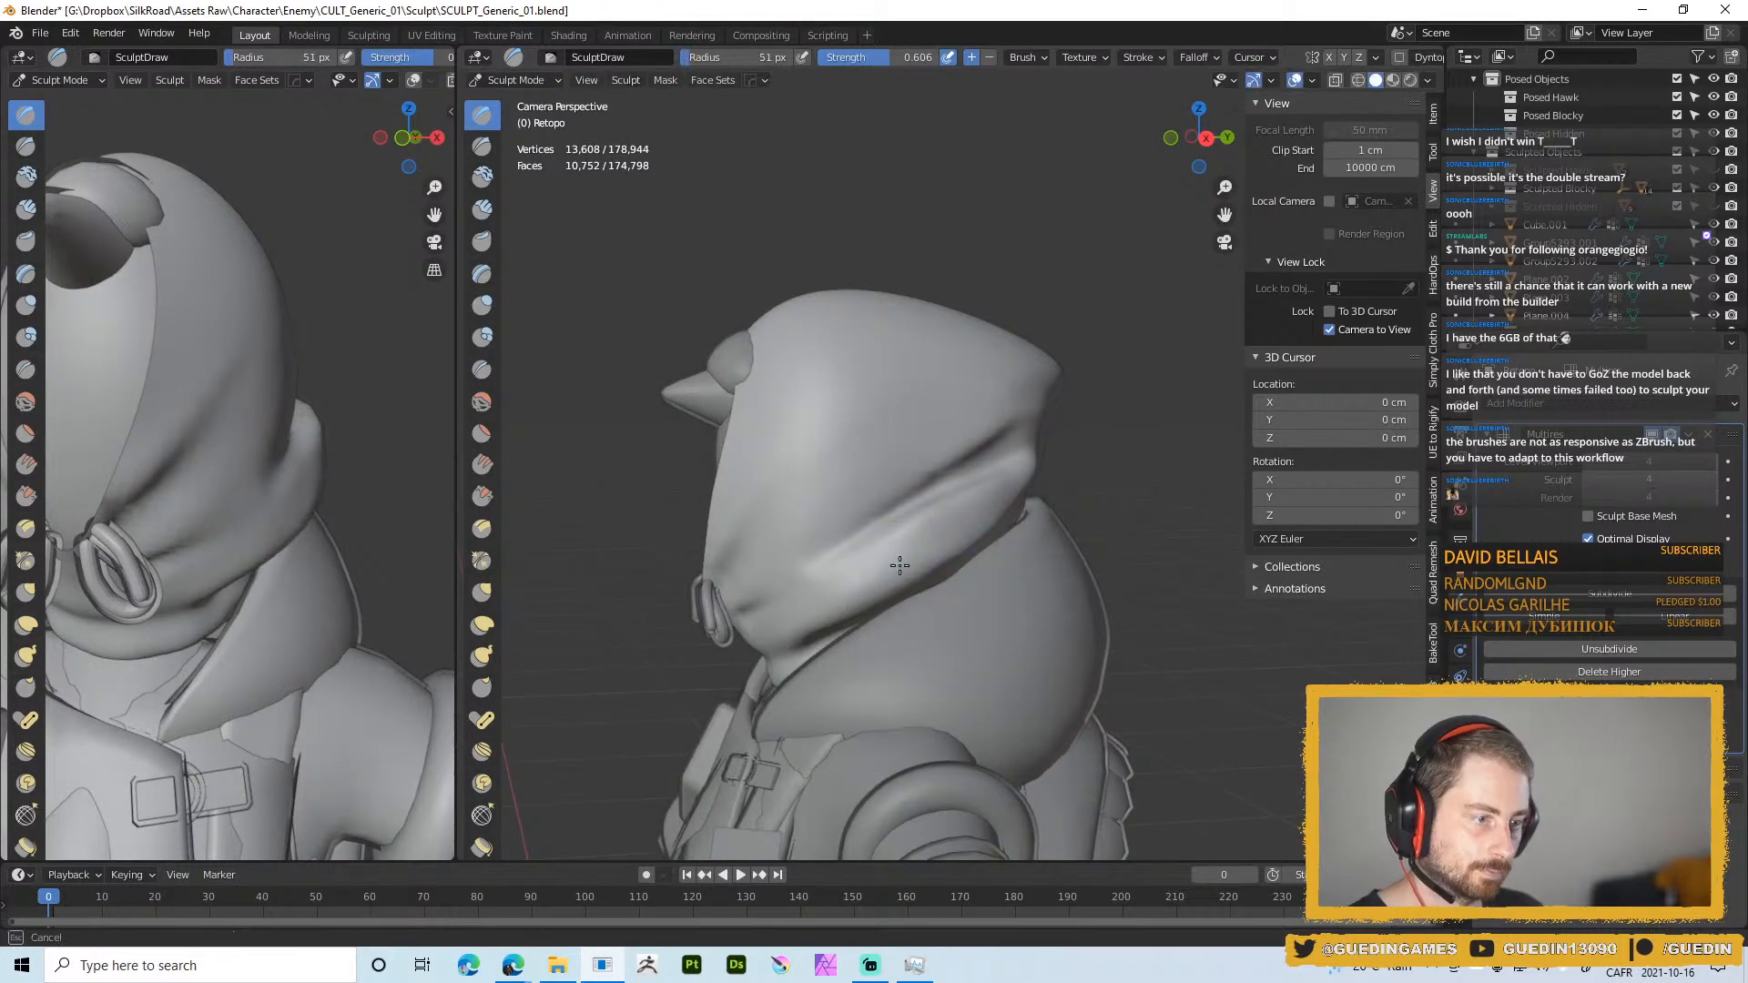
middle_drag(899, 565, 864, 555)
Switch to material preview in Object Mode and examine the hood's silhouette and fold shadows from several angles
middle_drag(234, 507, 271, 474)
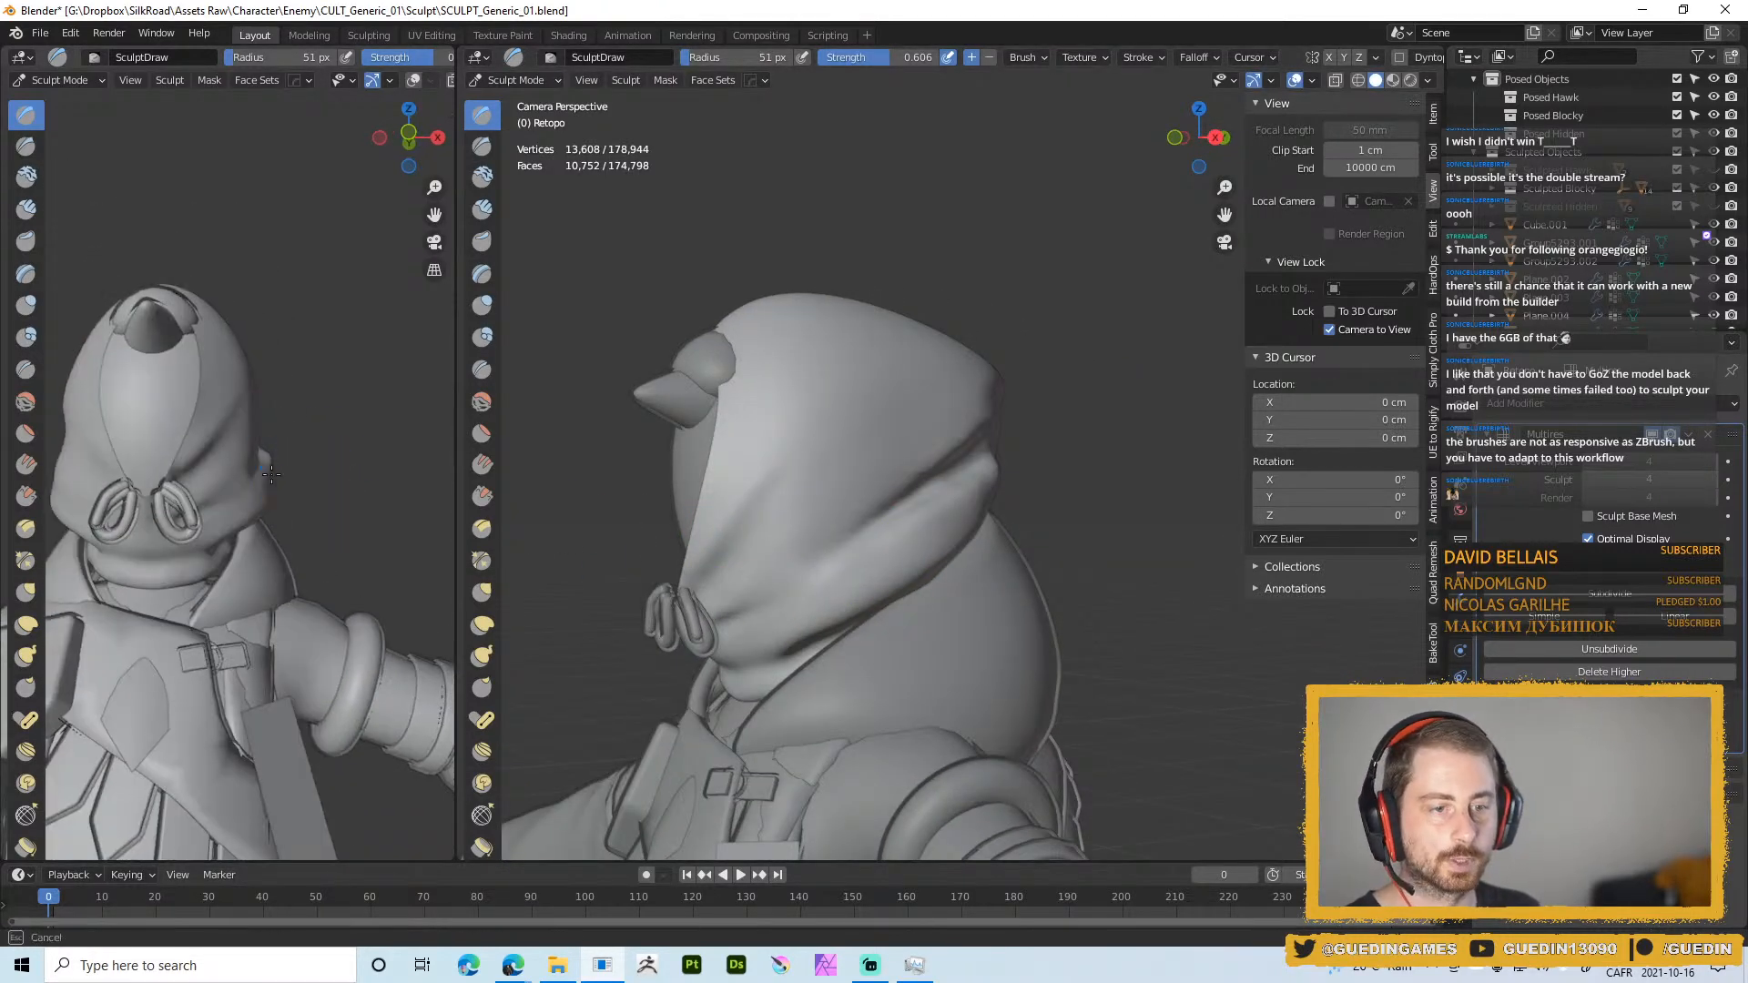
scroll(365, 537, down, 2)
key(z)
click(898, 546)
scroll(897, 546, down, 3)
middle_drag(898, 546, 1034, 497)
key(ctrl+Tab)
click(753, 572)
scroll(905, 572, up, 4)
middle_drag(904, 573, 902, 441)
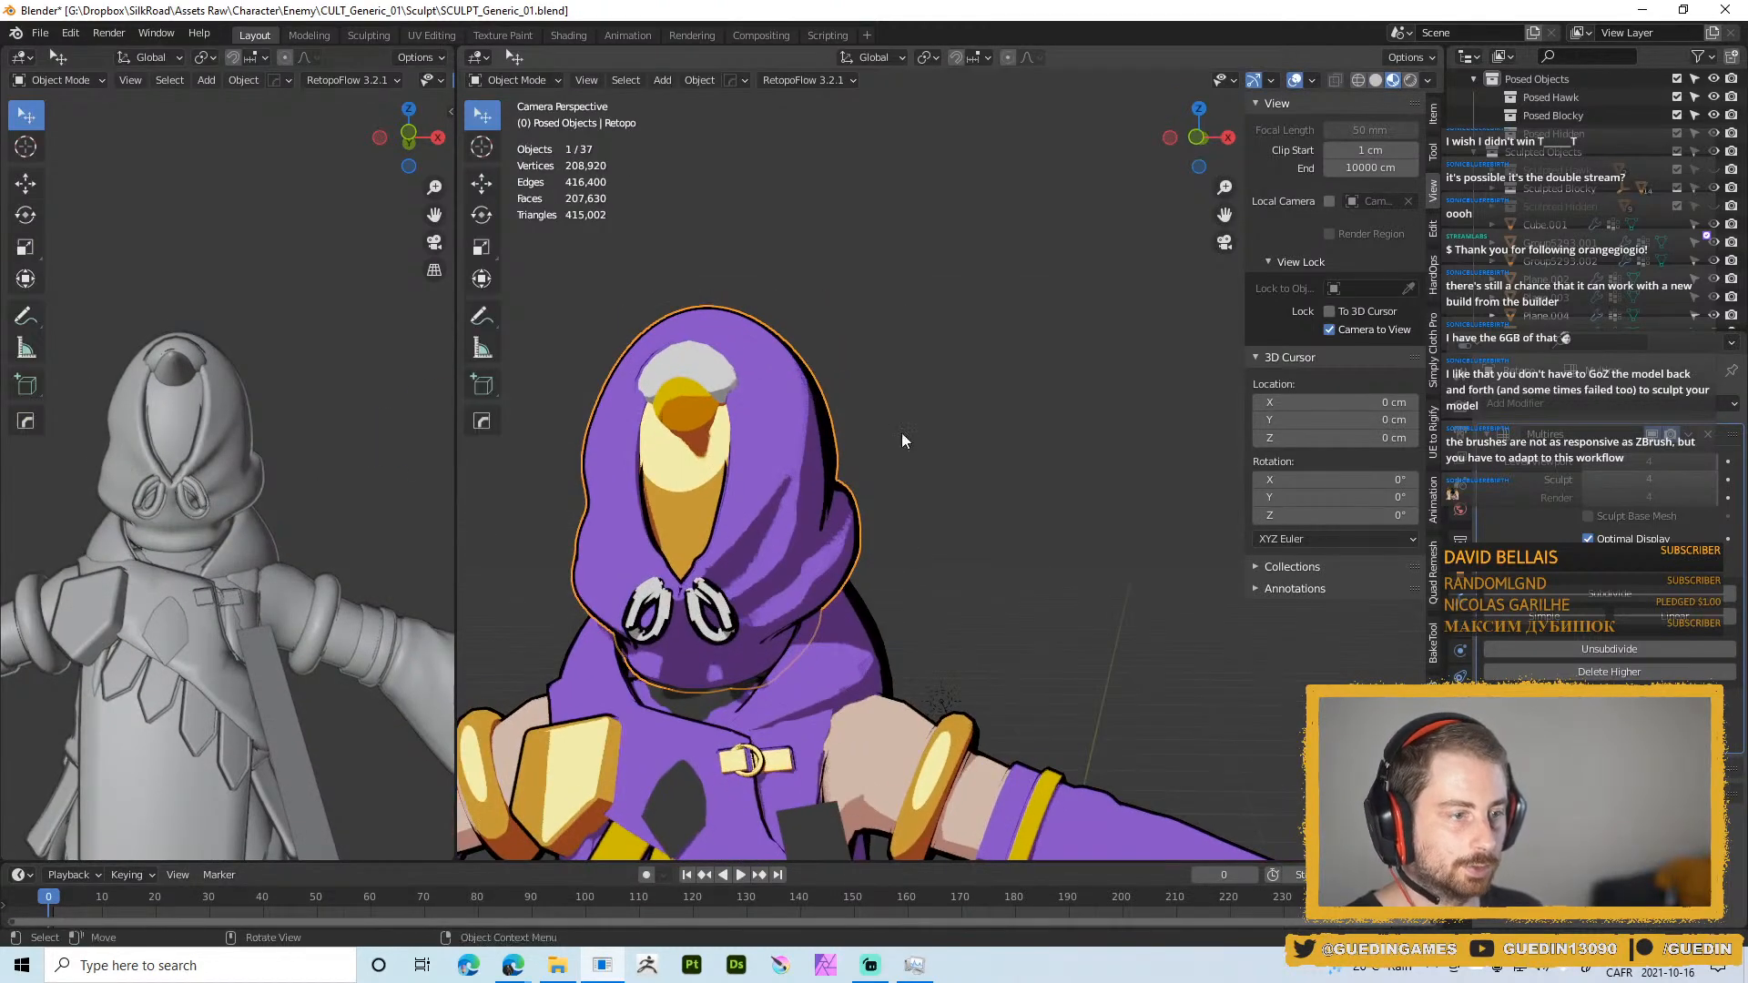
scroll(825, 508, down, 3)
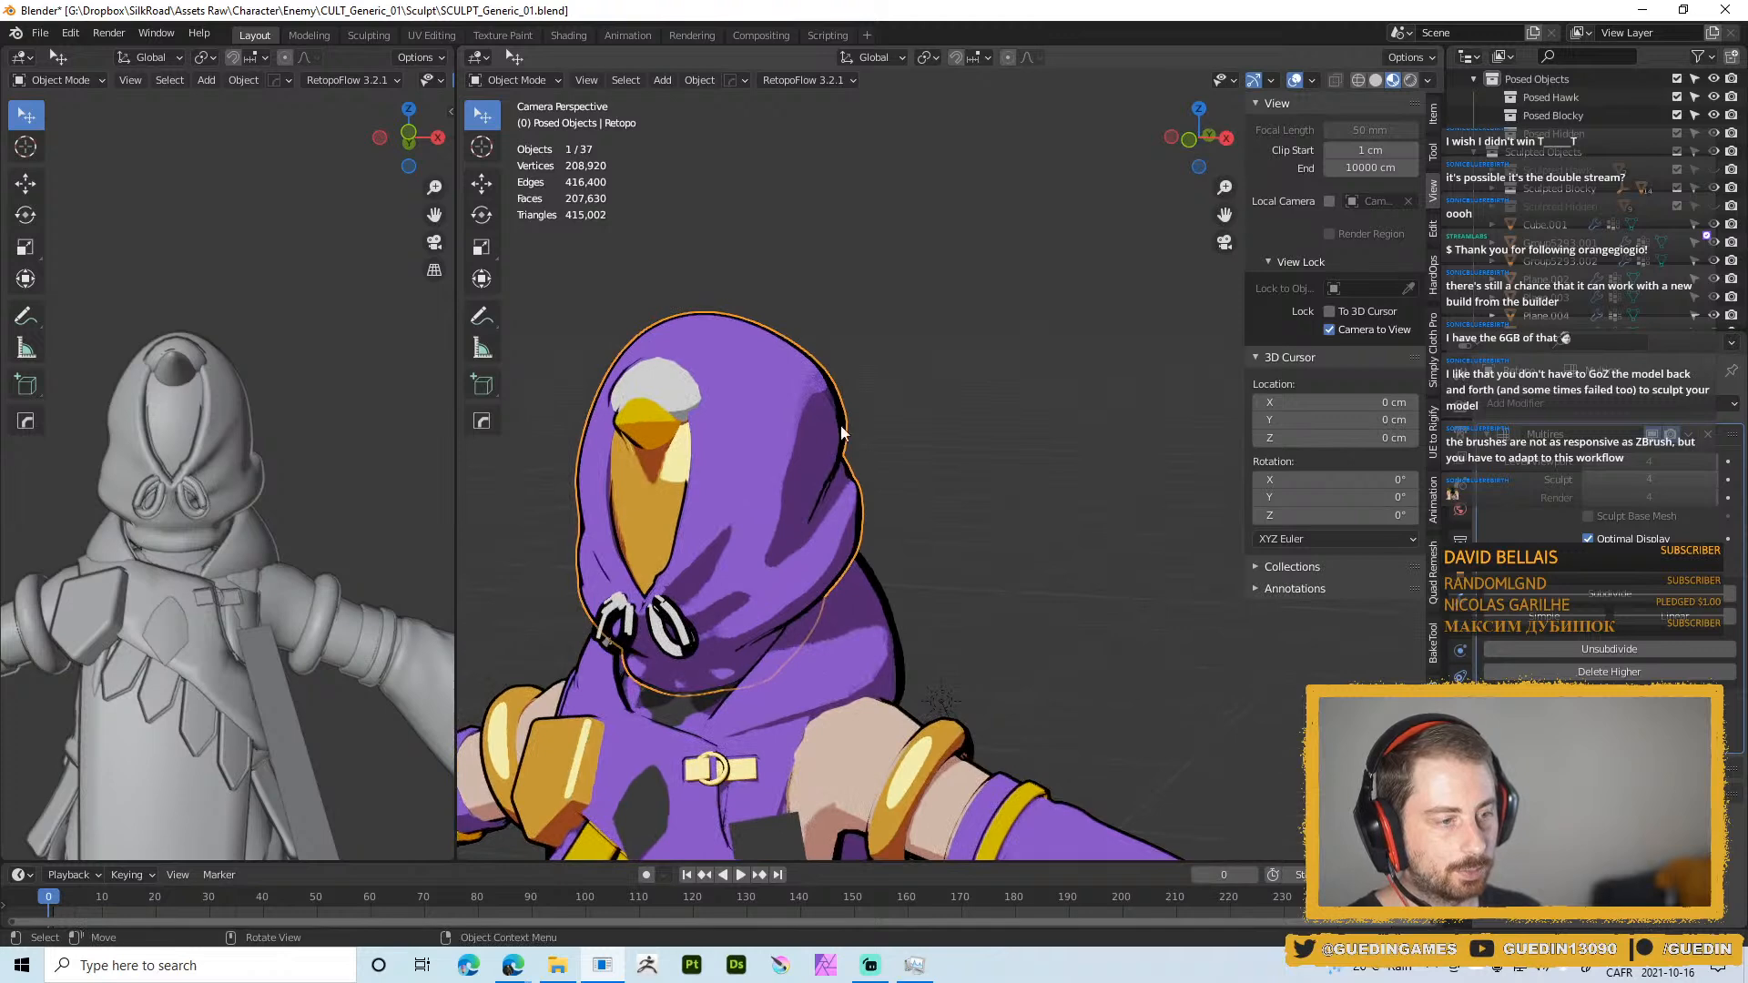
scroll(860, 267, down, 4)
middle_drag(931, 449, 913, 515)
scroll(978, 579, up, 3)
scroll(912, 516, up, 3)
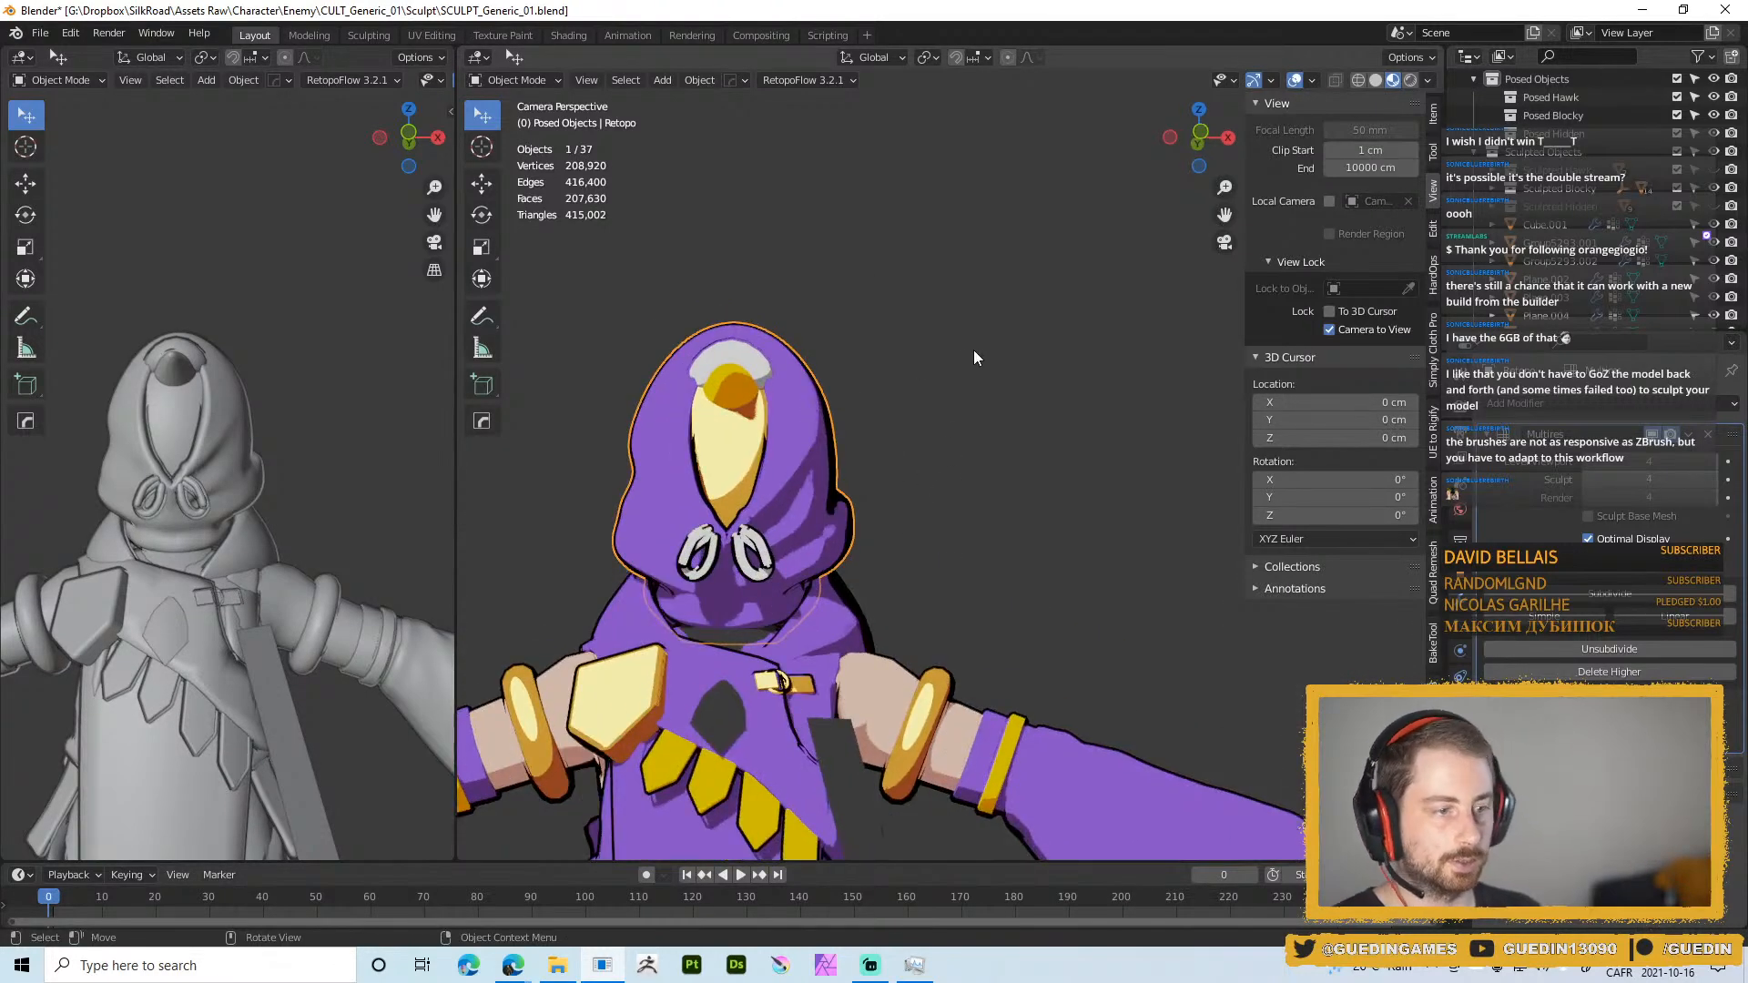
Return to solid shading and Sculpt Mode, and select the Grab brush with a 157 px radius
key(z)
middle_drag(883, 510, 892, 527)
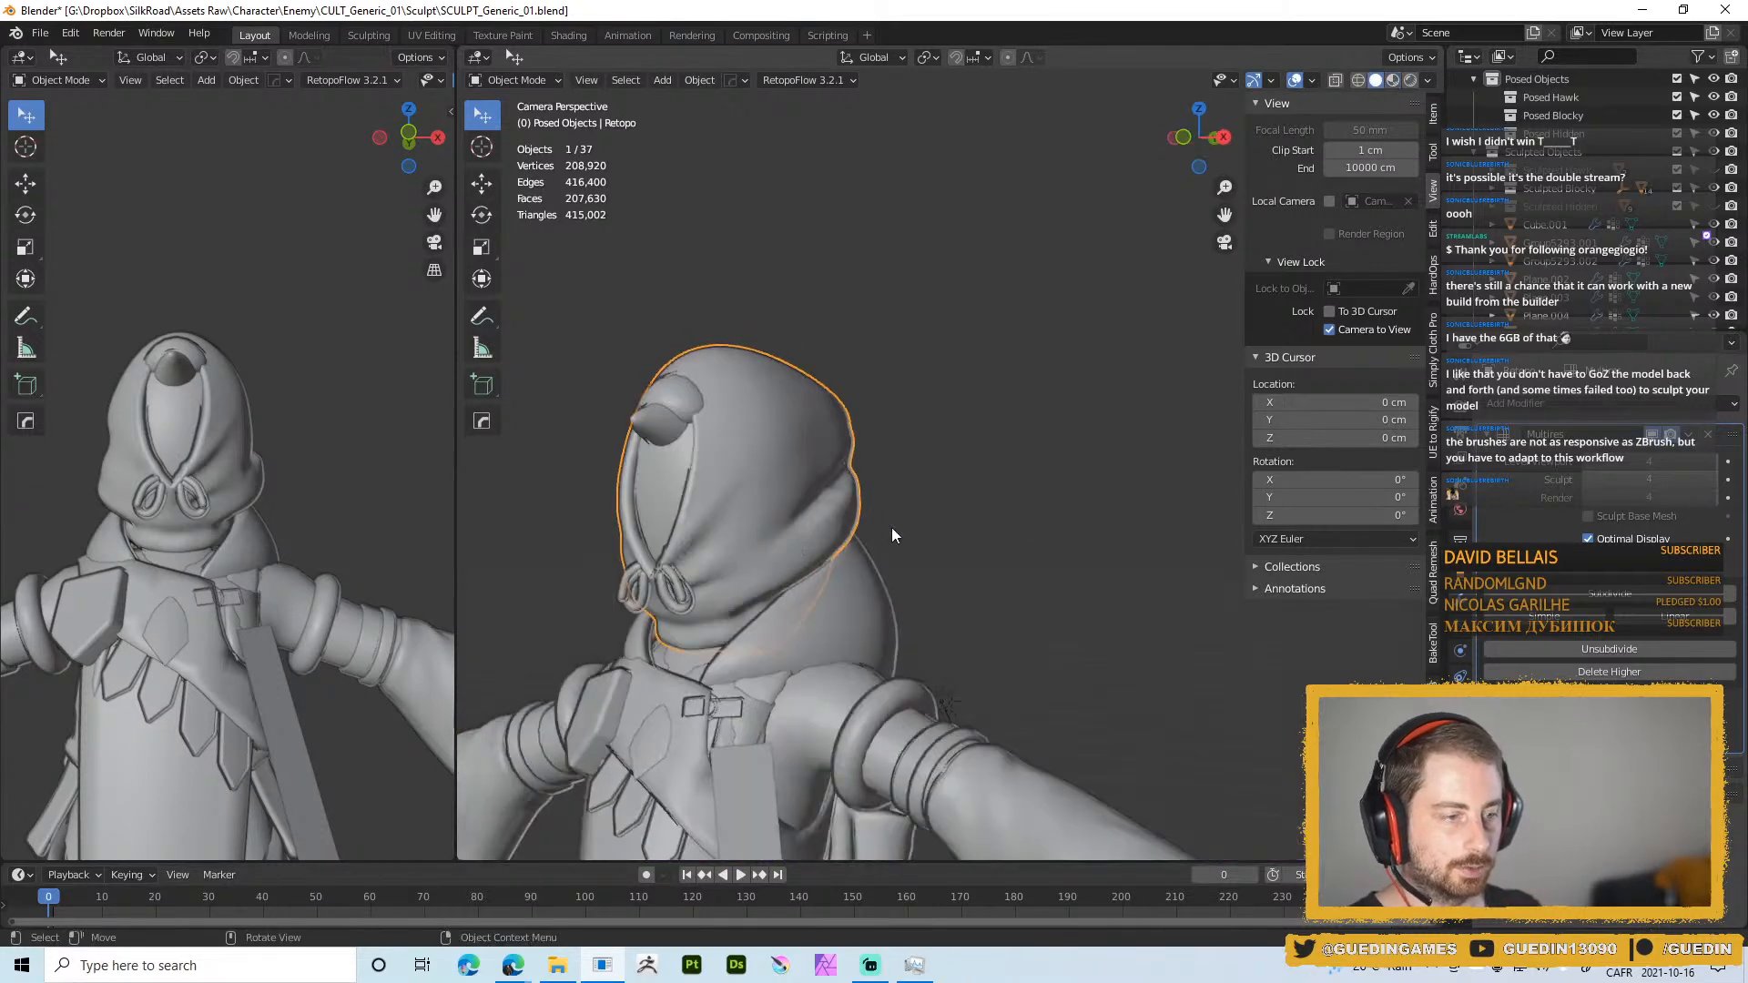
key(ctrl+Tab)
click(872, 608)
mouse_move(870, 596)
middle_down()
mouse_move(892, 583)
mouse_move(851, 551)
middle_up()
scroll(856, 565, up, 1)
key(f)
click(887, 526)
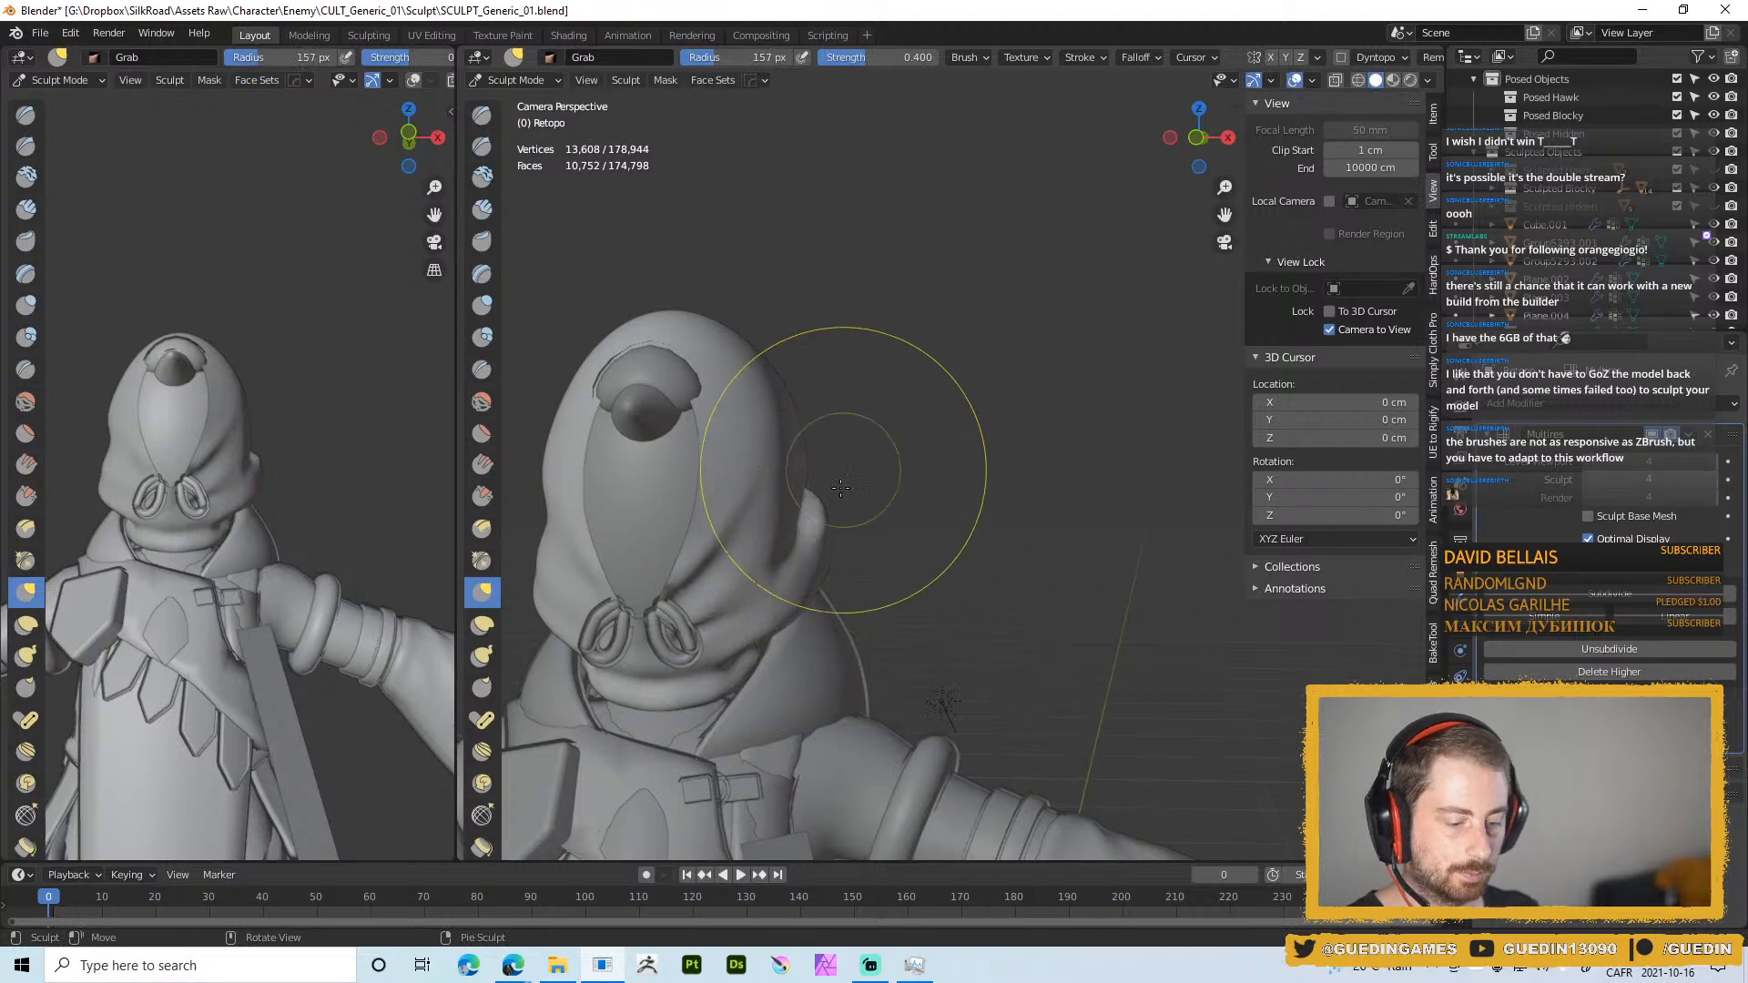
Lower the hood's subdivision level by one and adjust the side bulge with the Grab brush at 153 px radius
key(Page_Down)
middle_drag(814, 546, 719, 553)
key(f)
click(984, 574)
drag(839, 562, 827, 566)
middle_drag(813, 566, 910, 587)
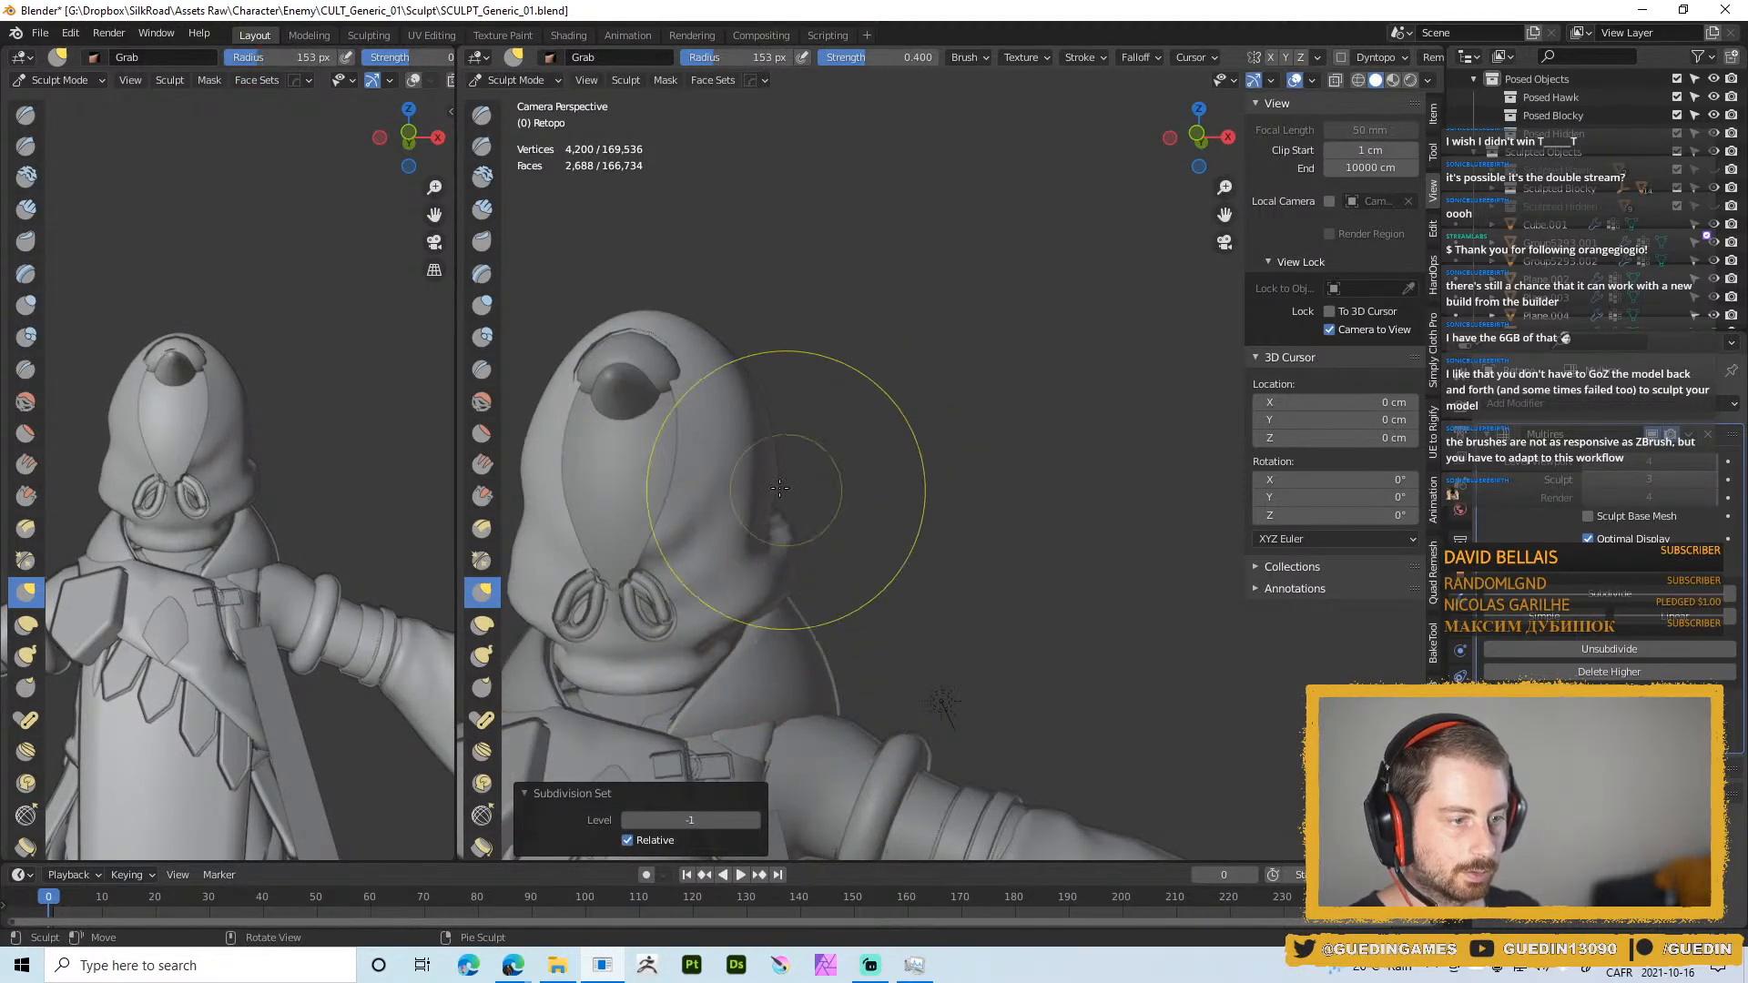
mouse_move(710, 482)
middle_down()
mouse_move(743, 487)
mouse_move(829, 419)
mouse_move(841, 443)
middle_up()
middle_drag(792, 583, 824, 569)
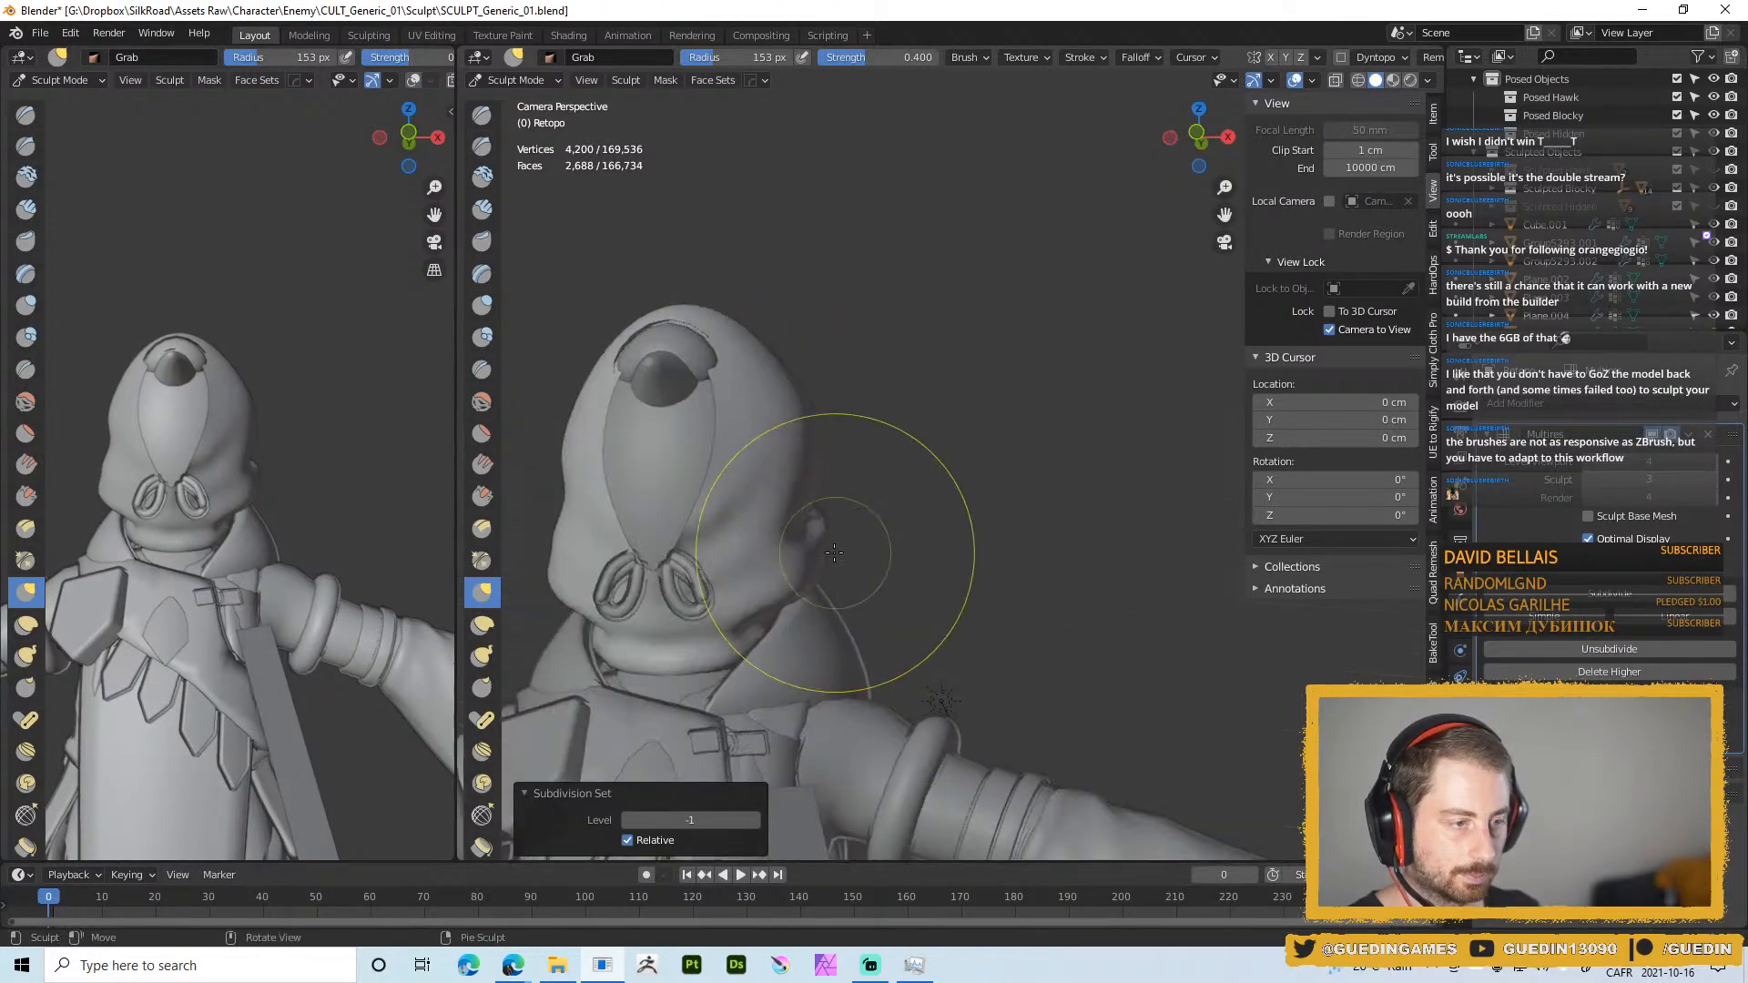
Switch to material preview and check how the adjusted hood outline reads from the front
scroll(918, 455, down, 2)
key(z)
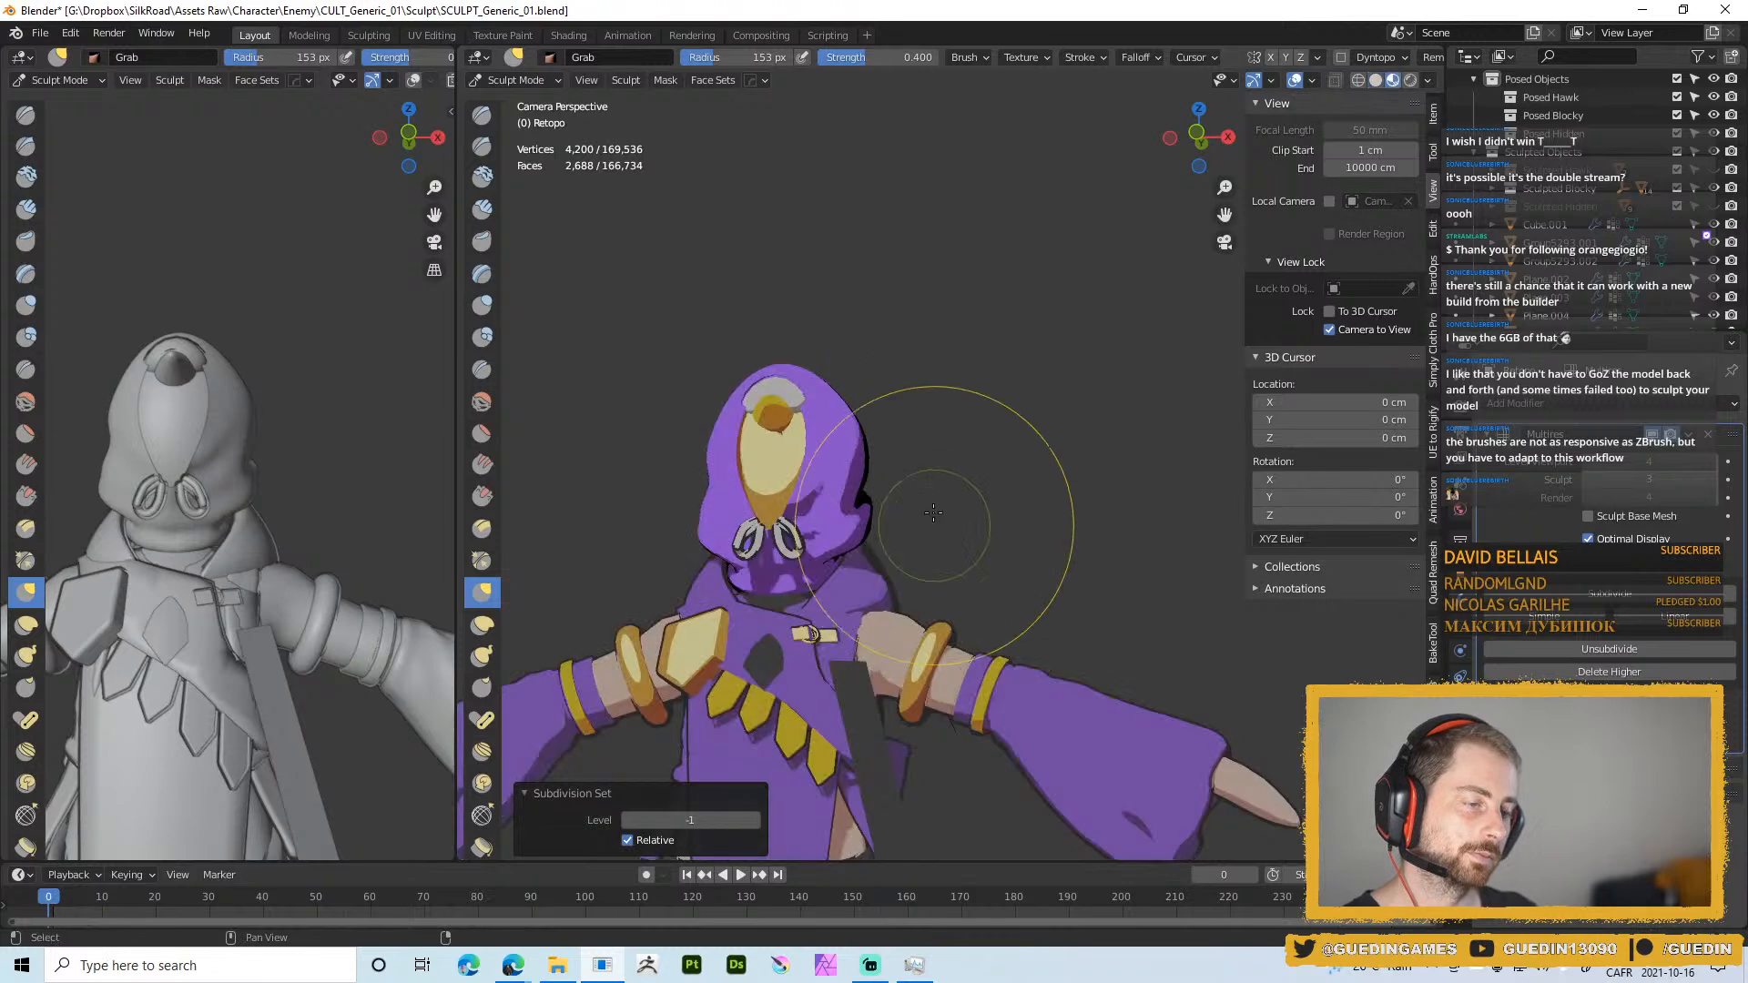
scroll(921, 469, down, 1)
middle_drag(921, 477, 925, 508)
Switch to the Draw brush at 63 px radius and raise the hood's subdivision level by one
key(f)
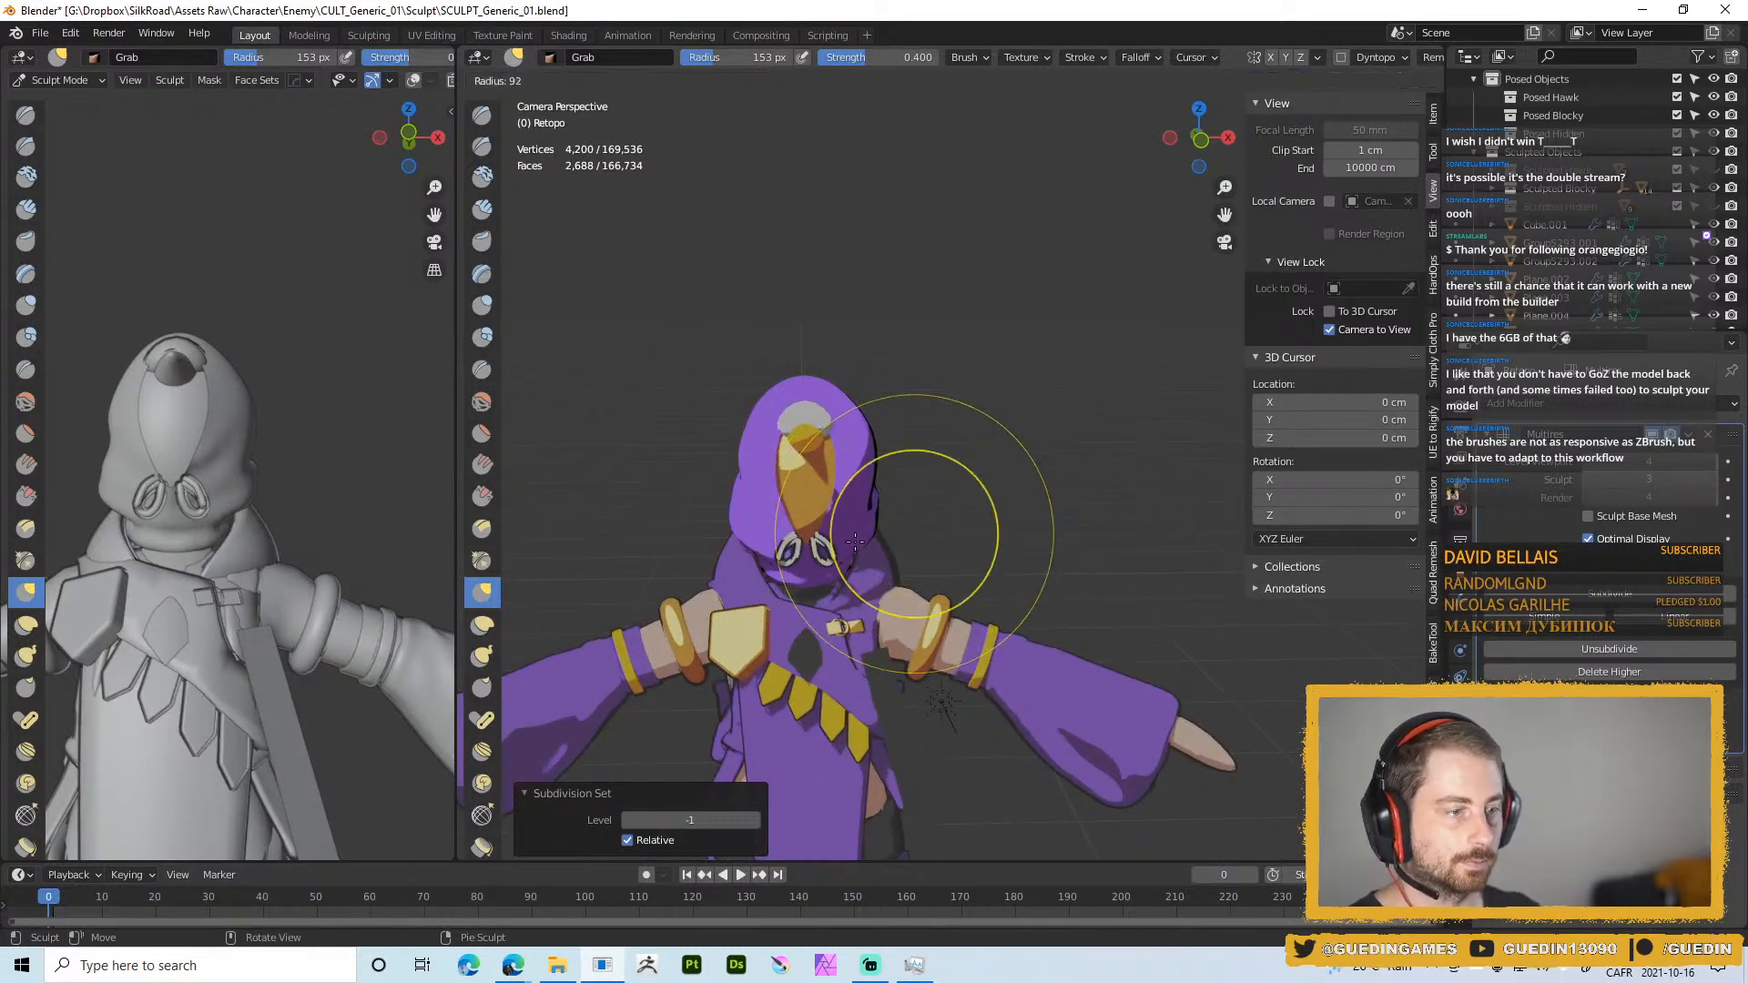
click(918, 483)
right_click(945, 468)
click(948, 362)
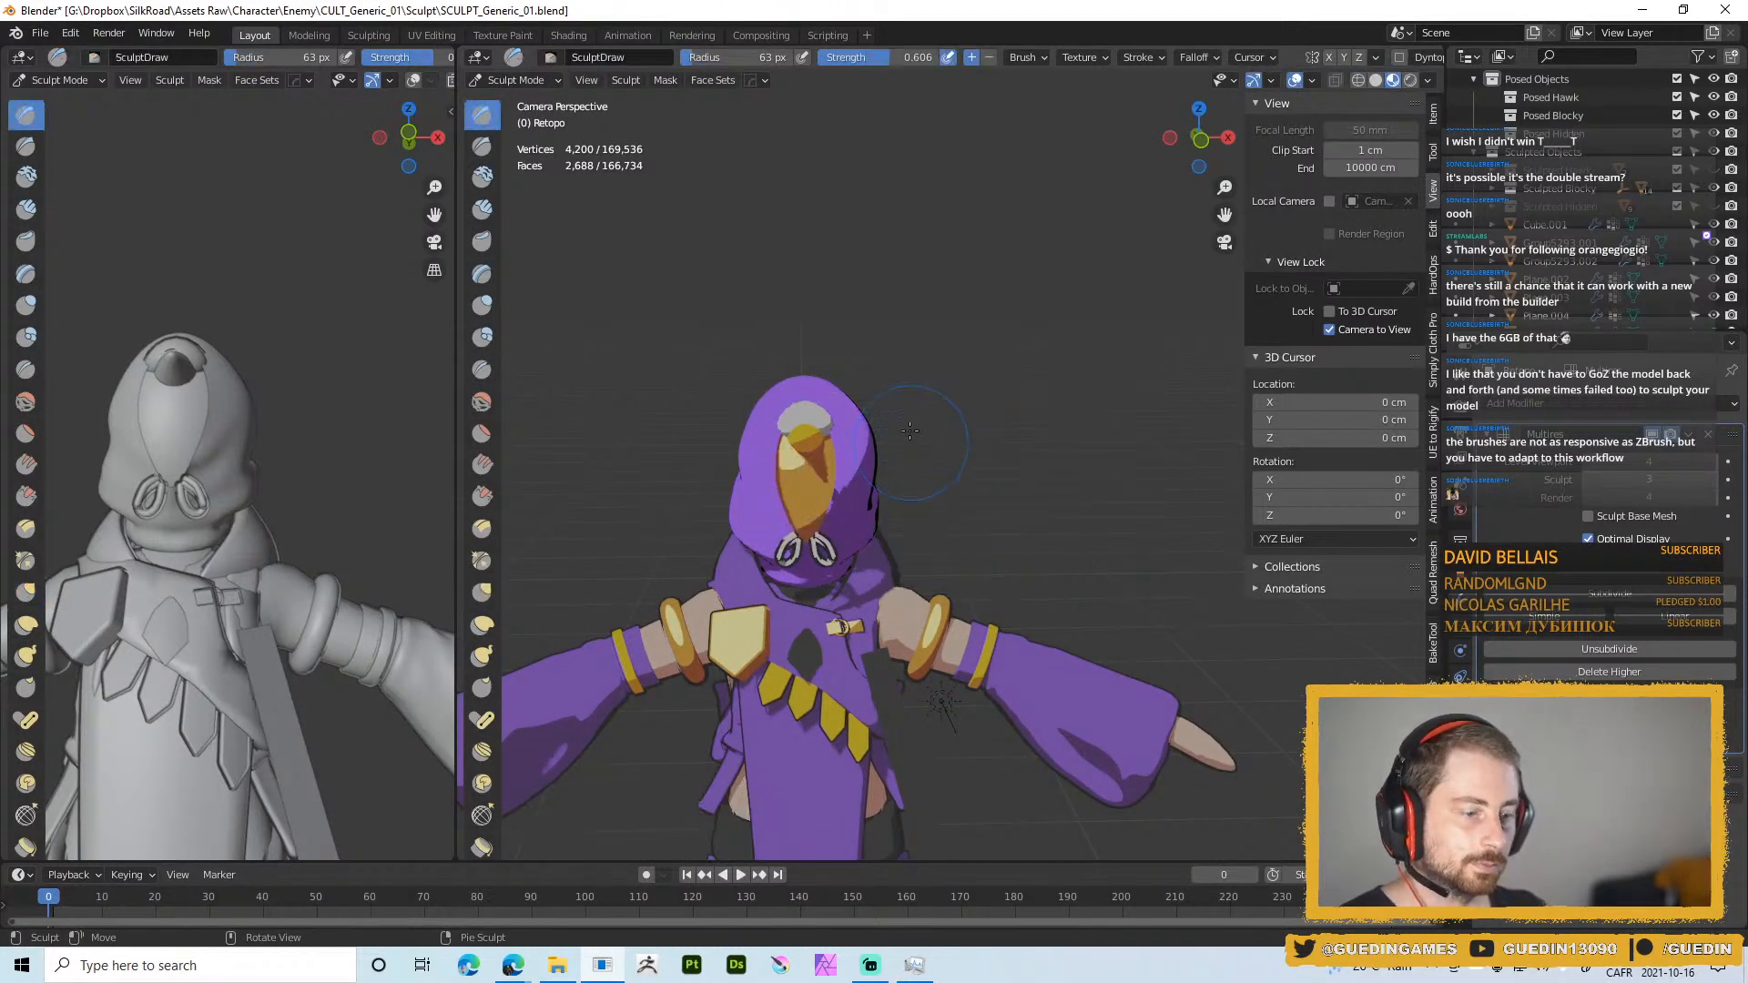
key(Page_Up)
middle_drag(901, 436, 900, 467)
scroll(900, 467, up, 5)
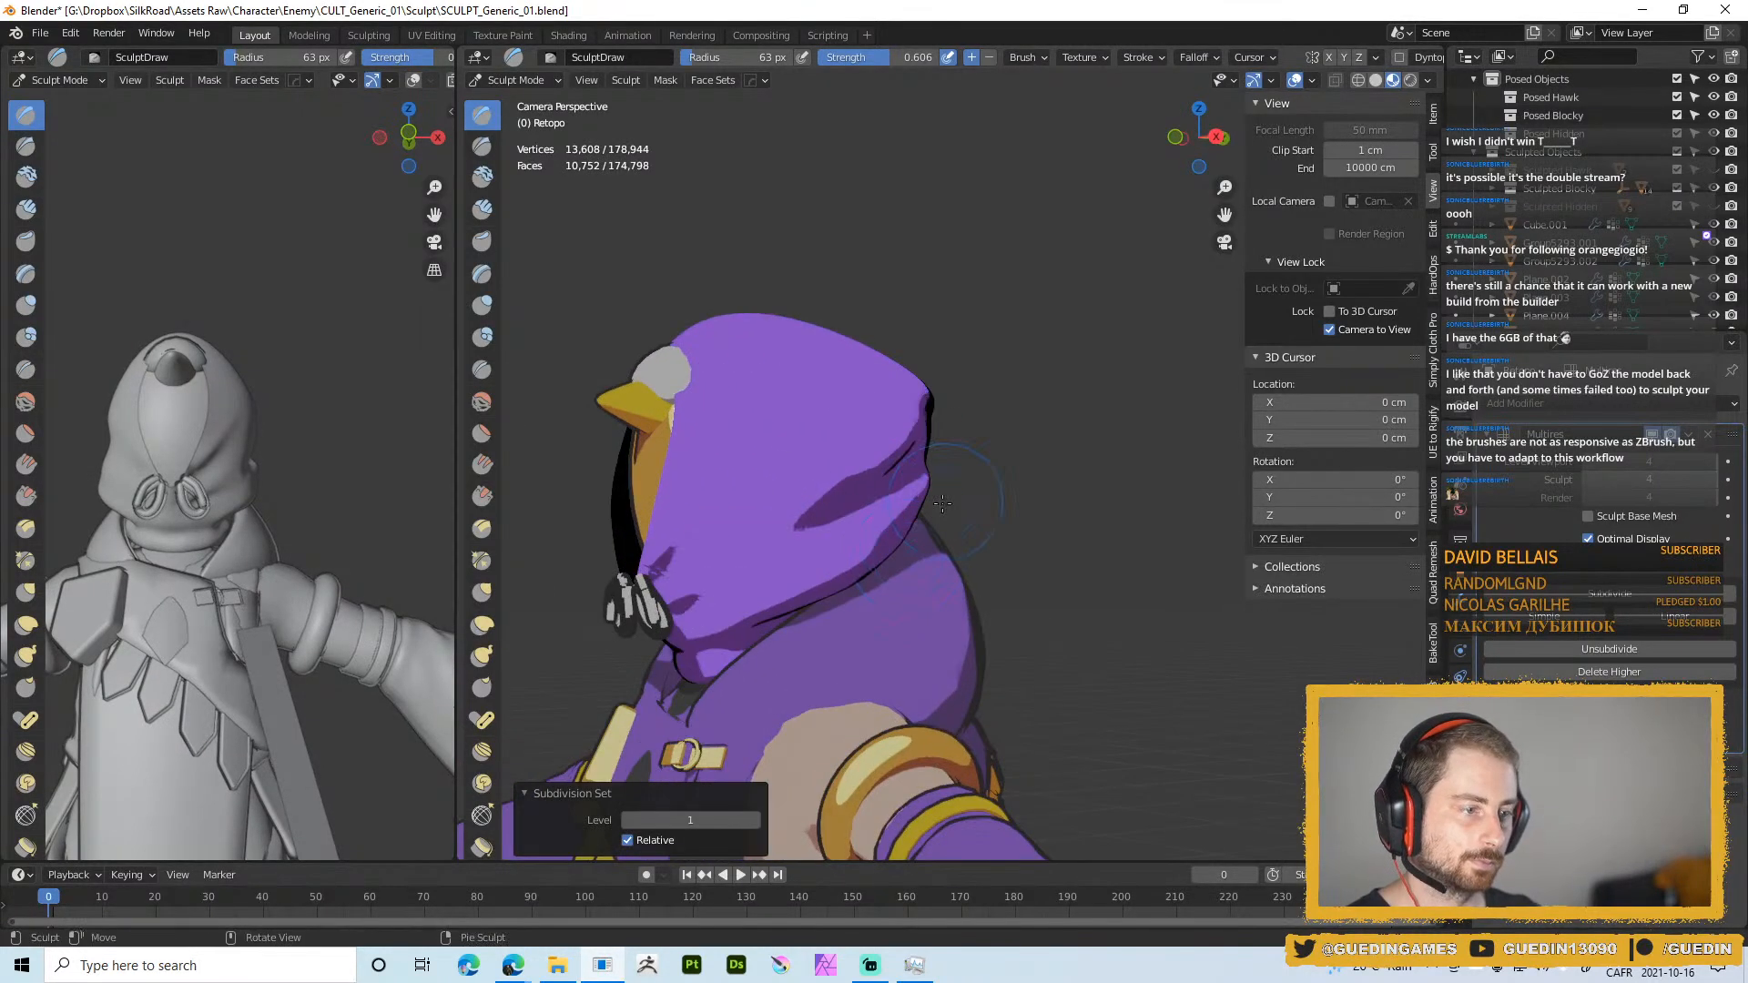
Return to solid shading and switch to the Inflate/Deflate brush at 33 px radius for the hood's side fold
key(z)
click(1021, 547)
key(i)
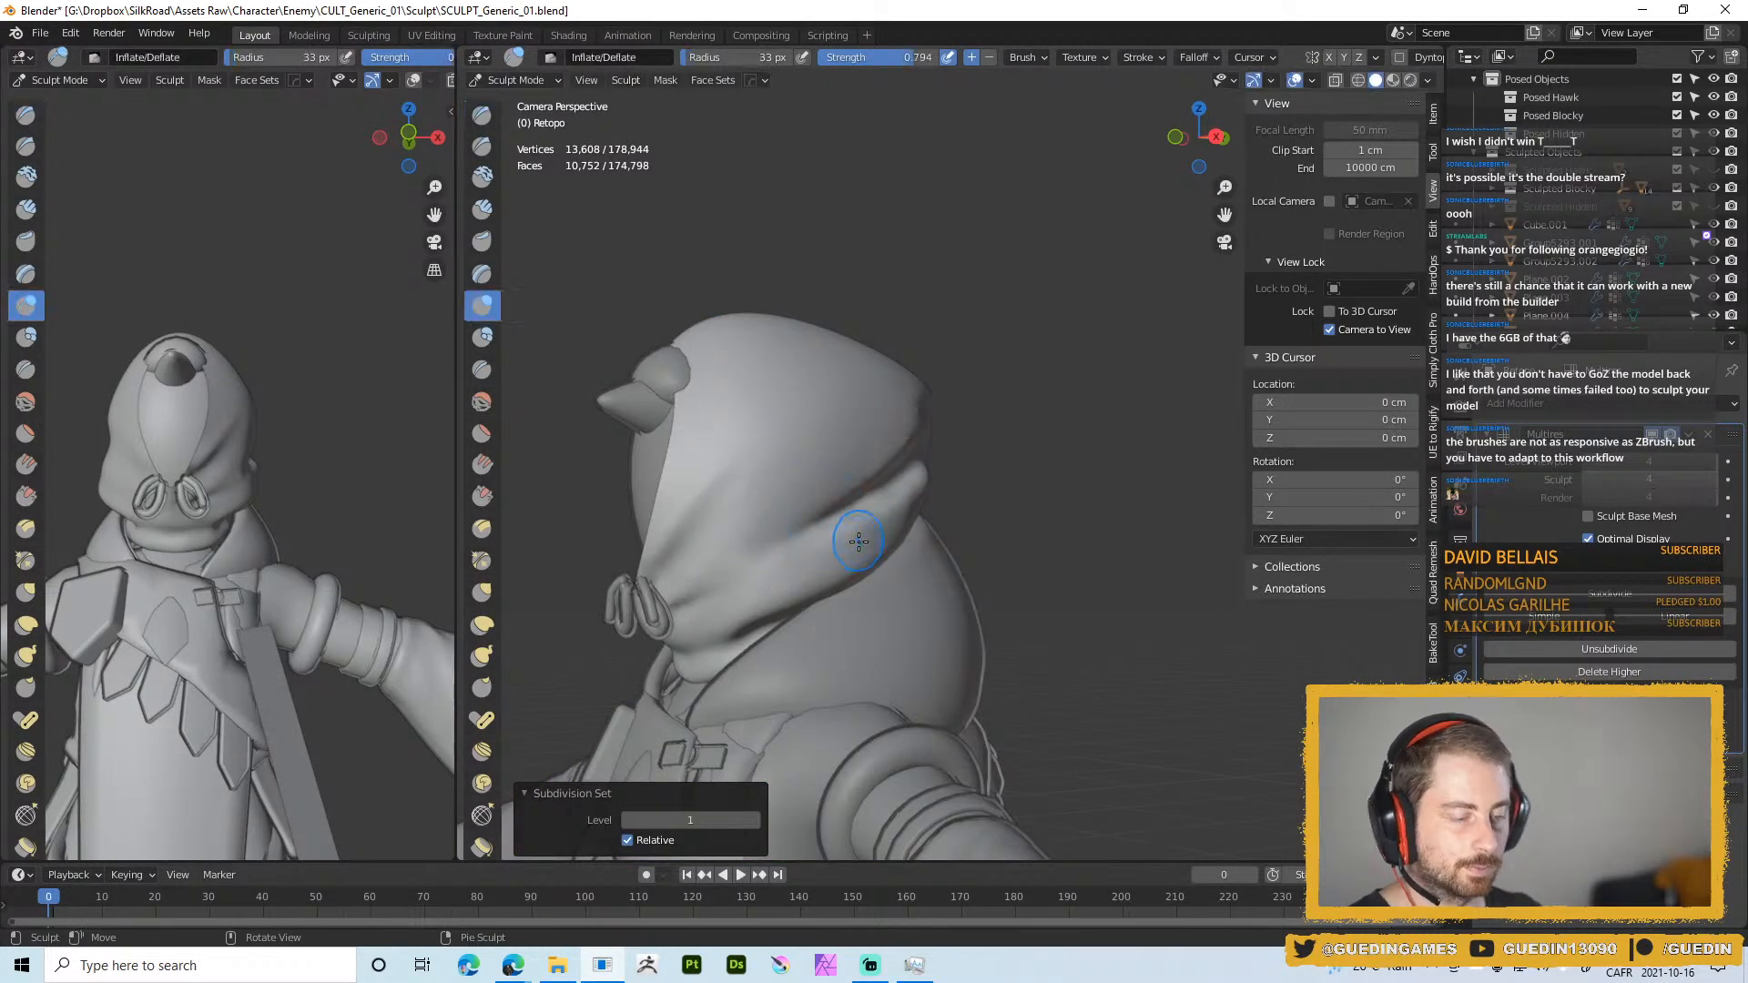
Switch to the Crease sculpt brush and set its direction to Add
right_click(838, 525)
click(717, 507)
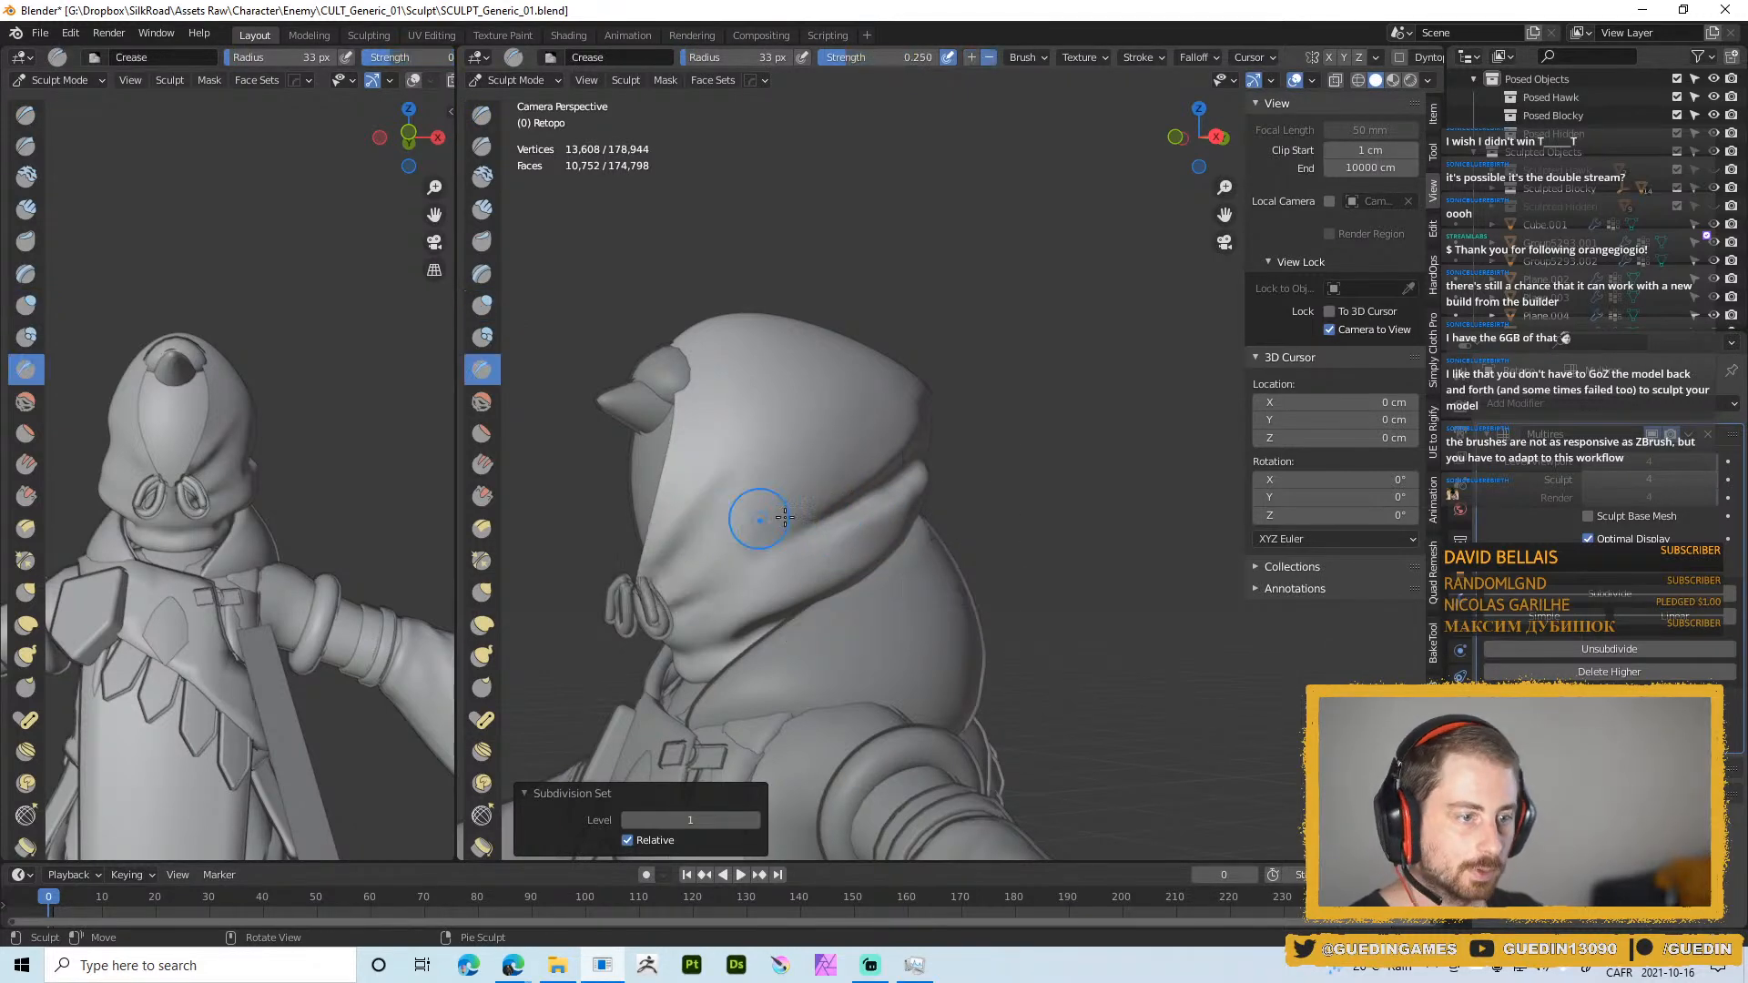
middle_drag(757, 518, 818, 504)
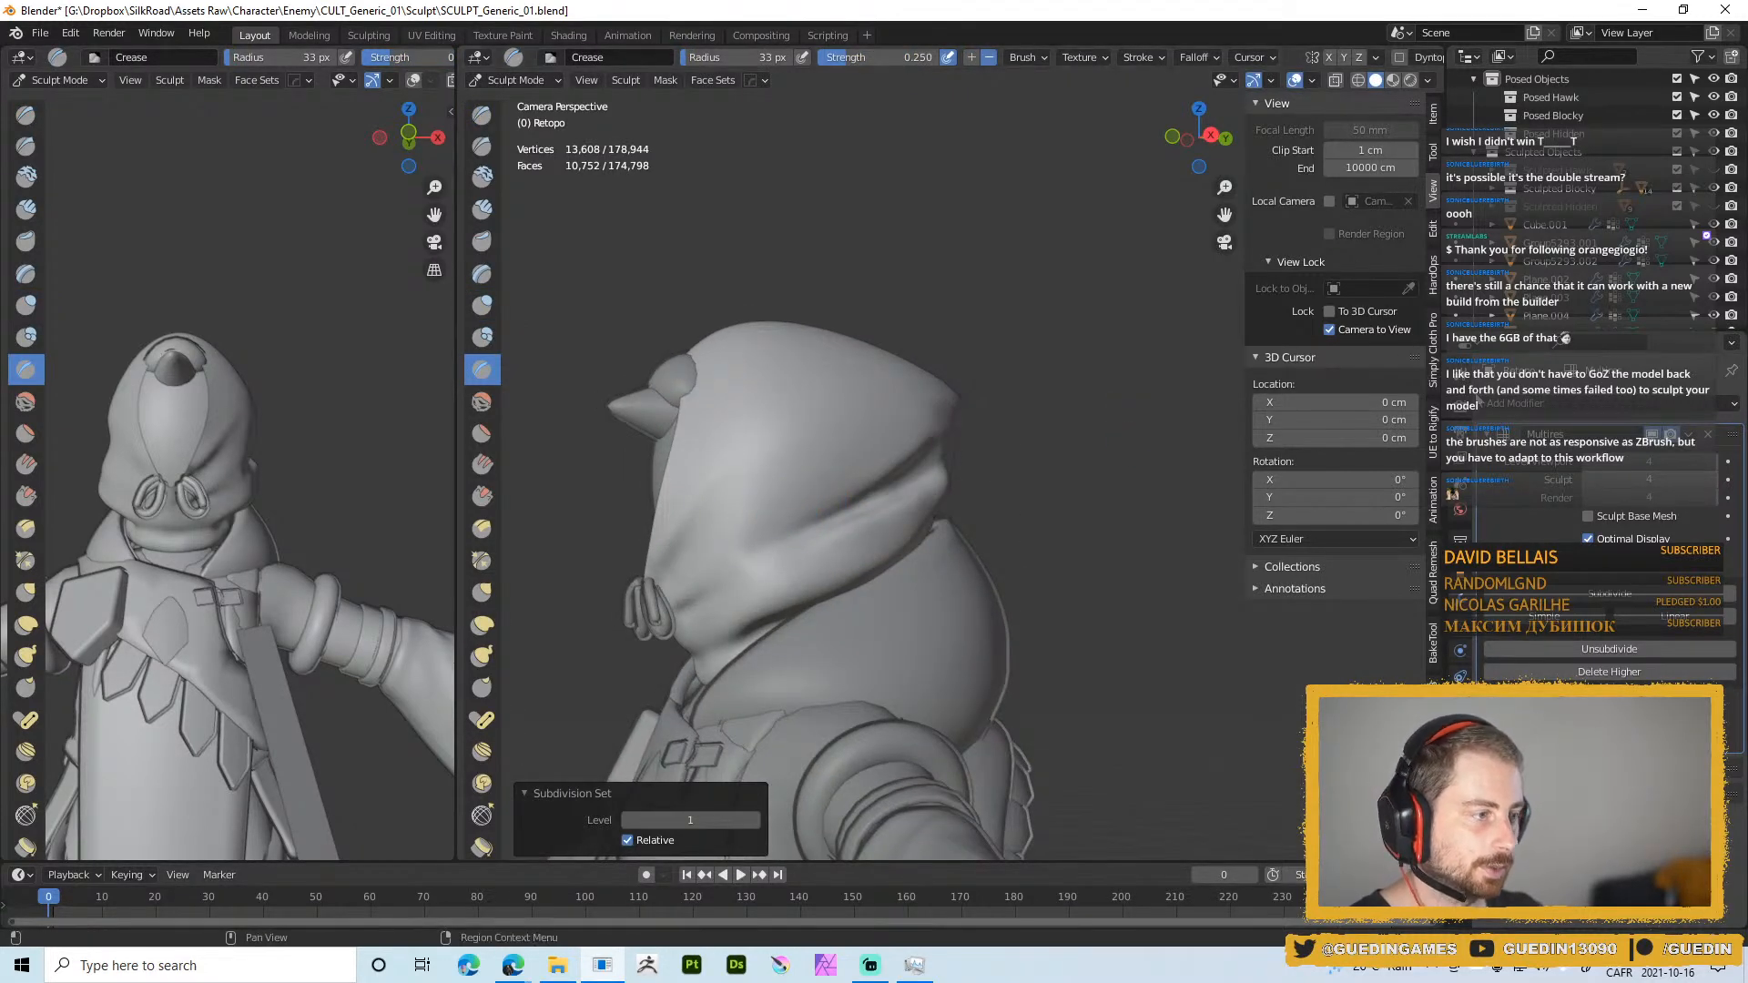
click(1462, 372)
click(1630, 671)
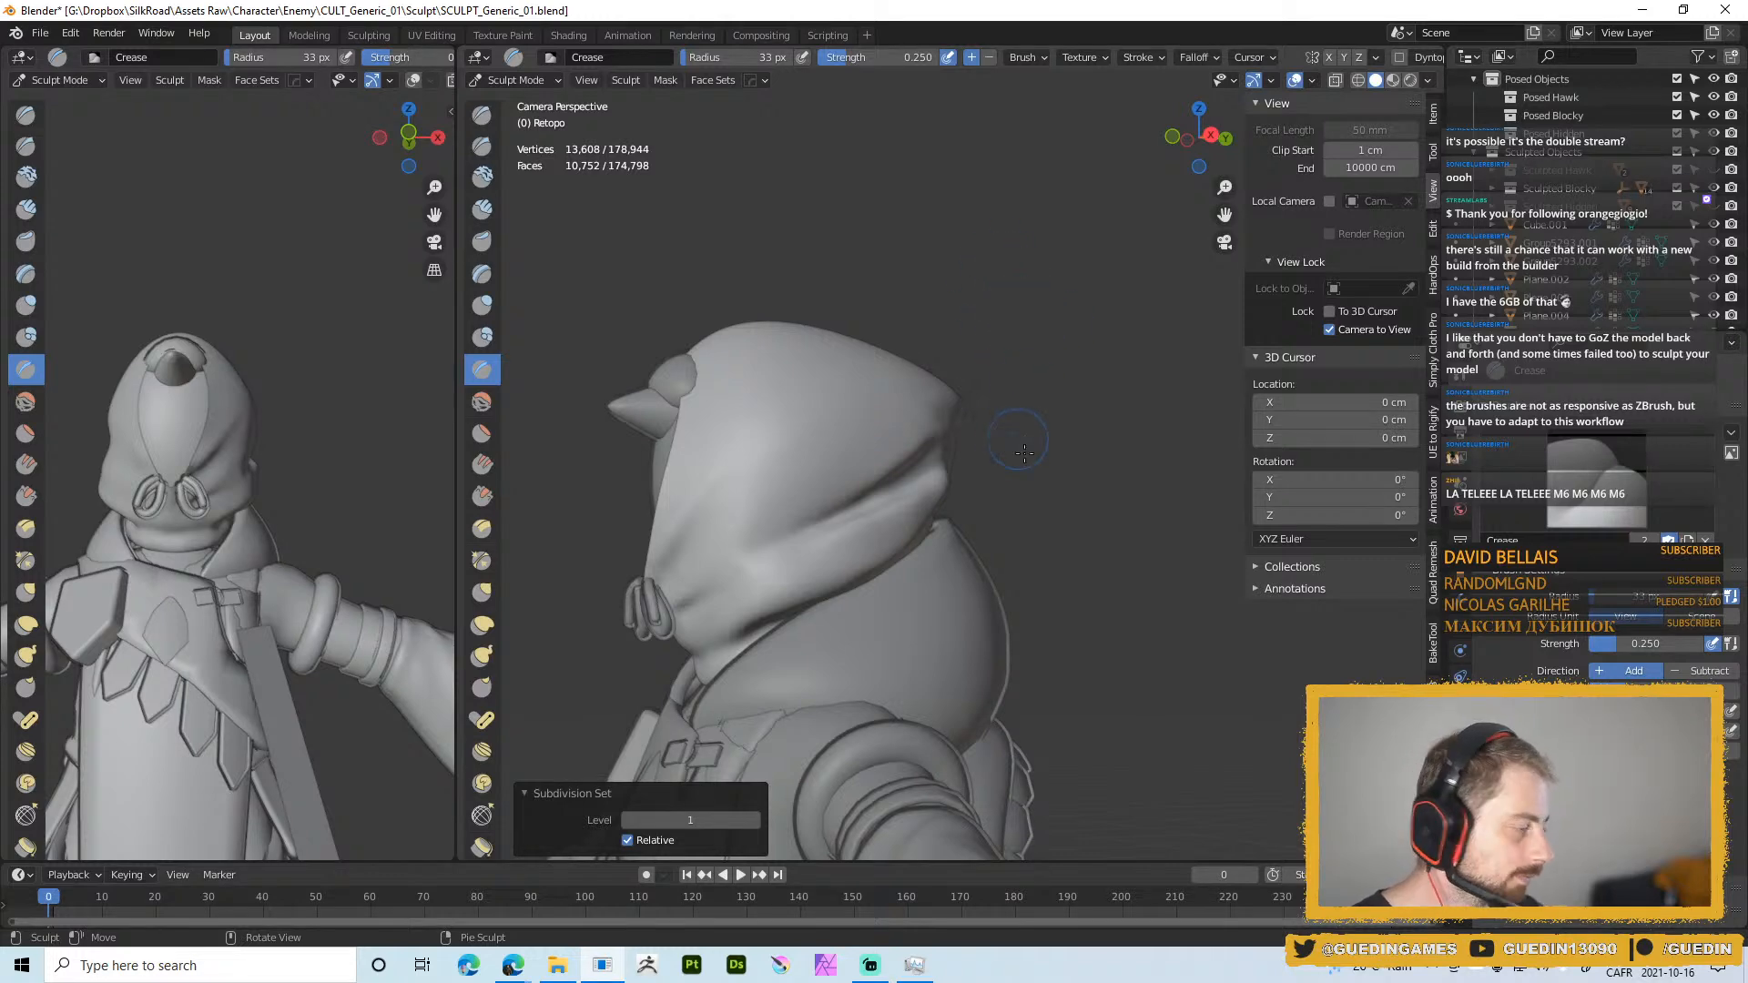
Crease the long diagonal fold on the side of the hood, reducing the brush radius between strokes
middle_drag(1023, 419, 828, 505)
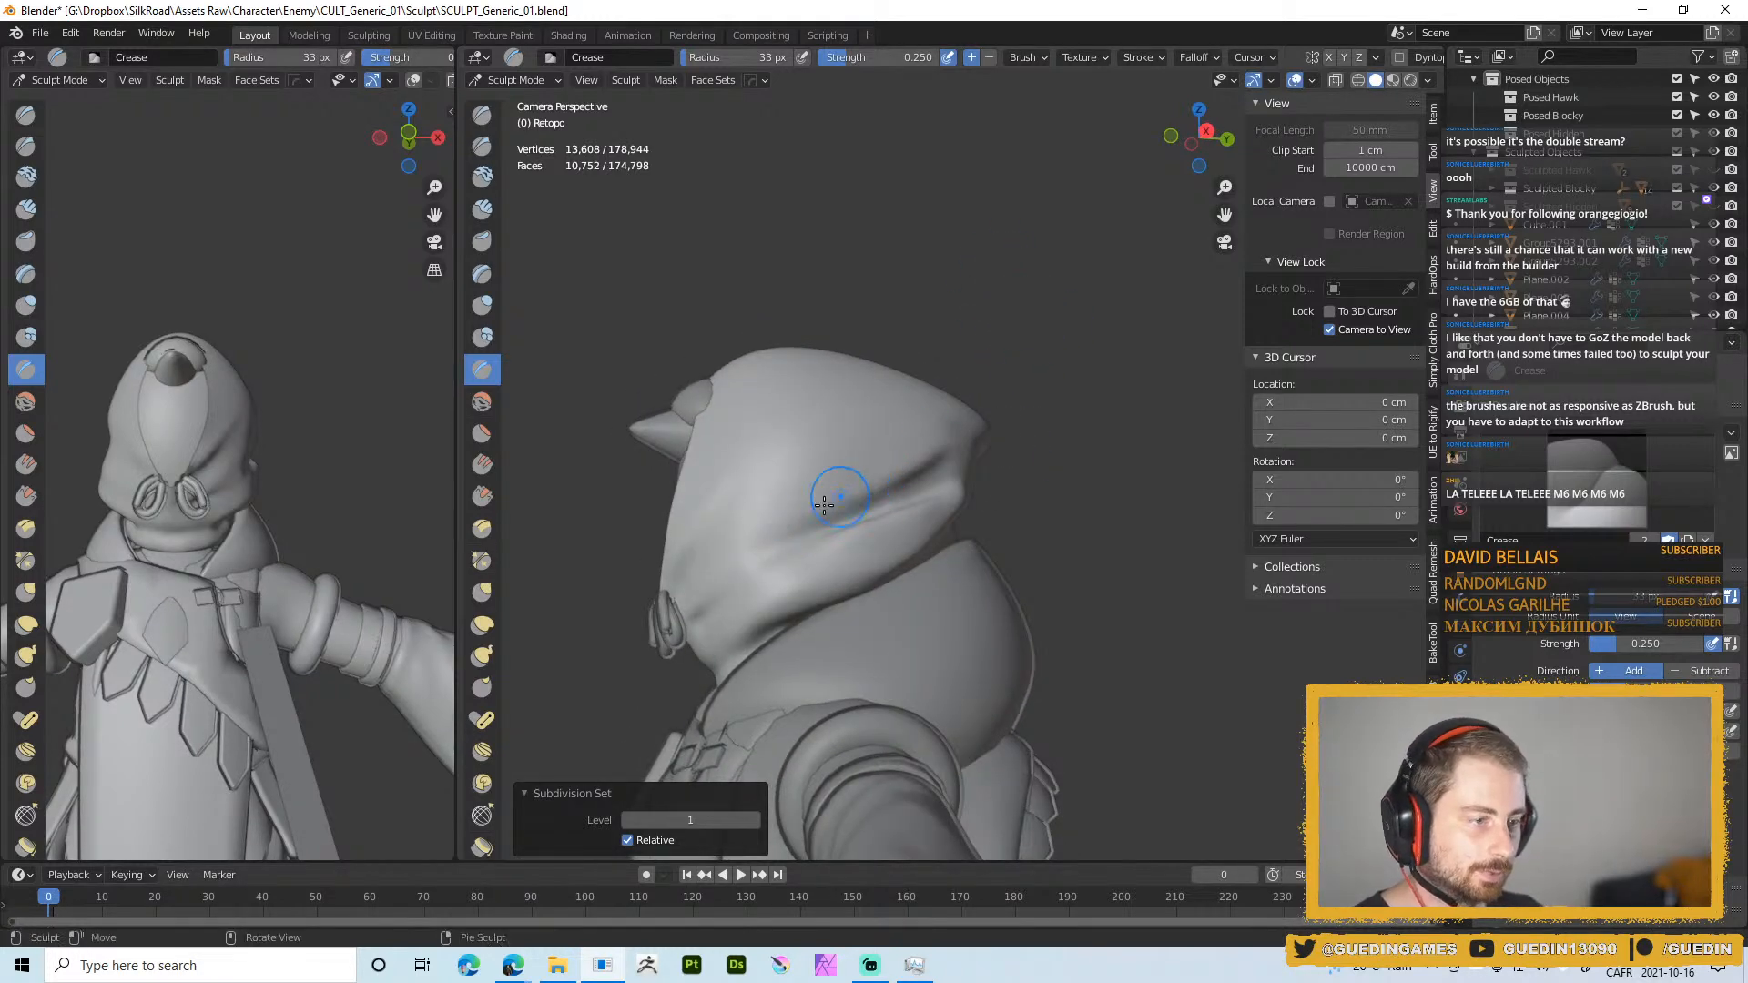
drag(765, 531, 917, 460)
middle_drag(929, 442, 911, 483)
key(f)
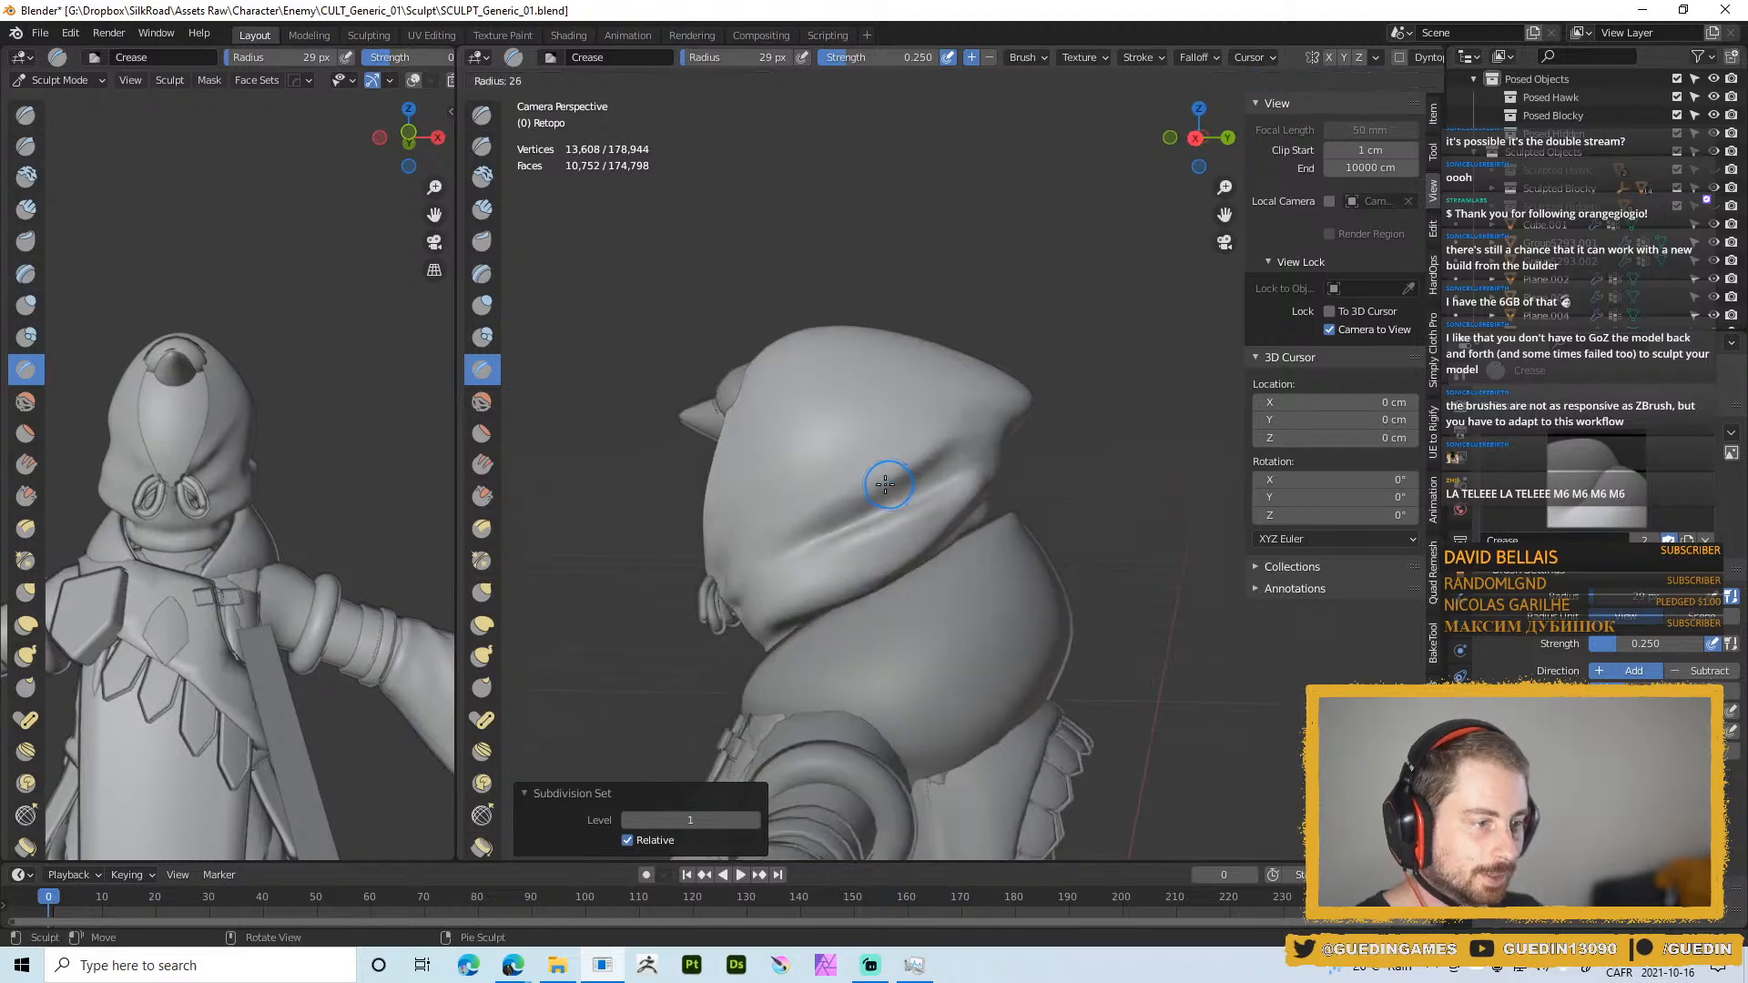
click(909, 482)
drag(788, 528, 937, 439)
middle_drag(910, 474, 927, 471)
key(f)
click(938, 462)
drag(830, 530, 947, 446)
Reduce the Crease radius to 19 px, raise its strength to 0.424, and sharpen the hood's side fold
mouse_move(964, 480)
middle_down()
mouse_move(851, 543)
mouse_move(818, 526)
middle_up()
key(f)
click(829, 517)
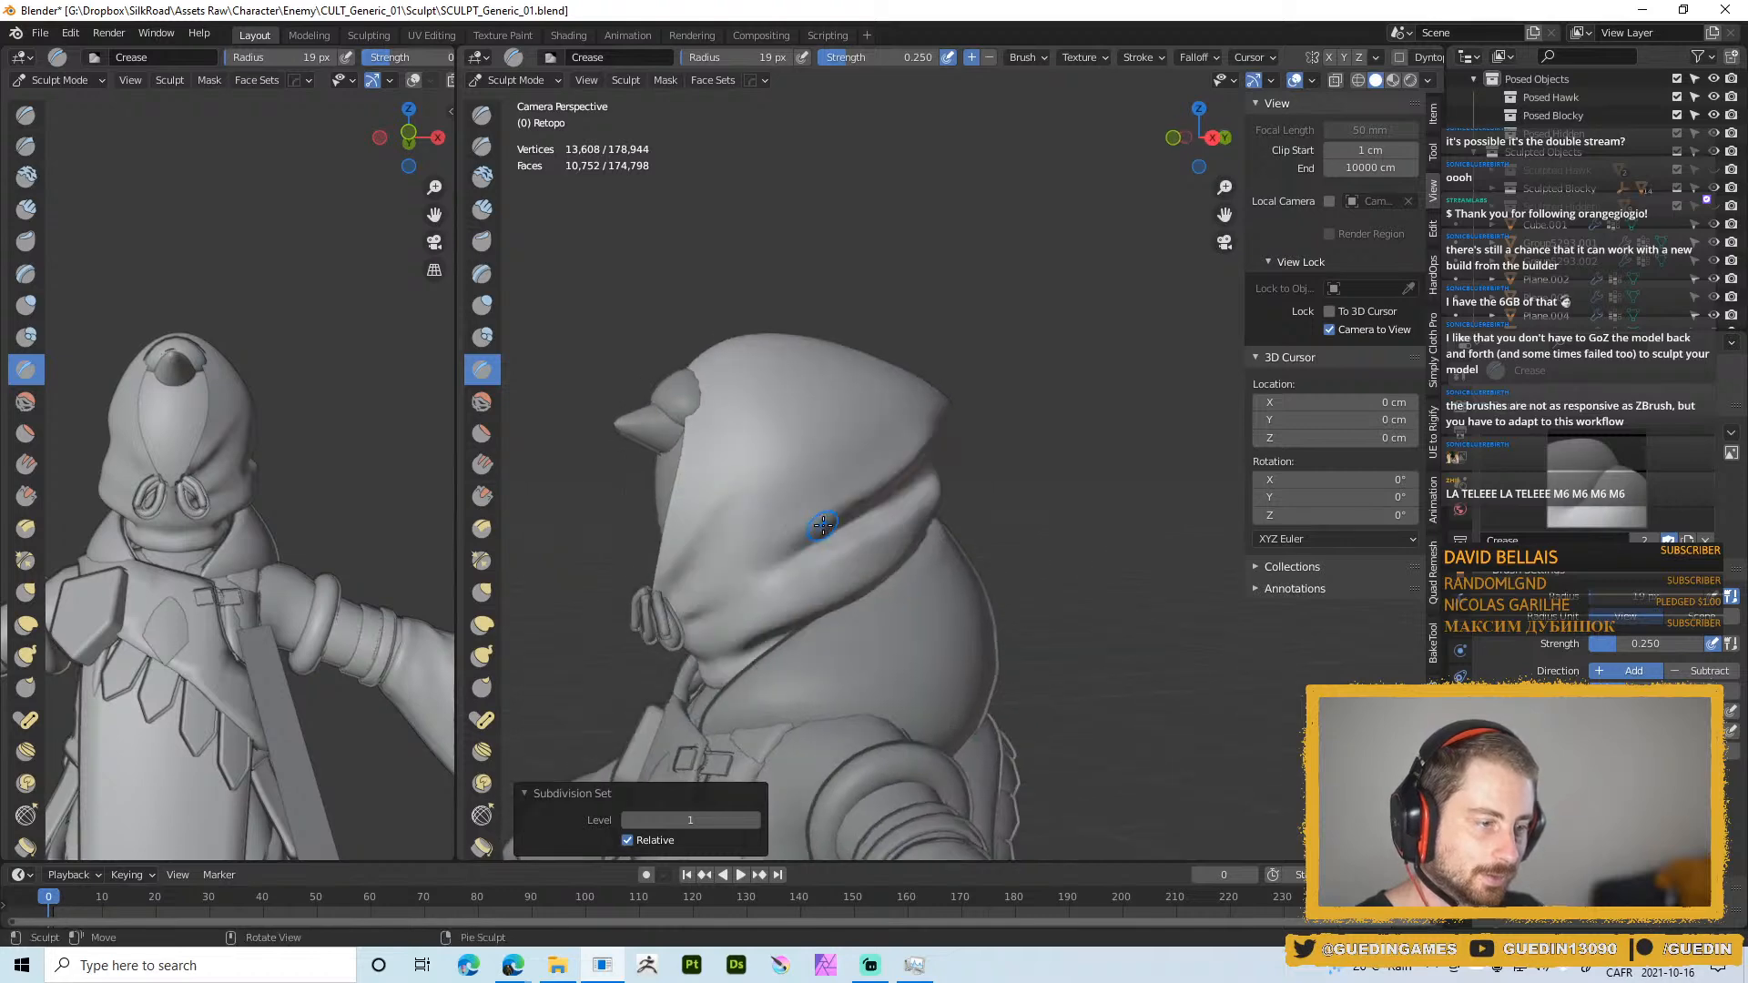
key(shift+f)
click(888, 555)
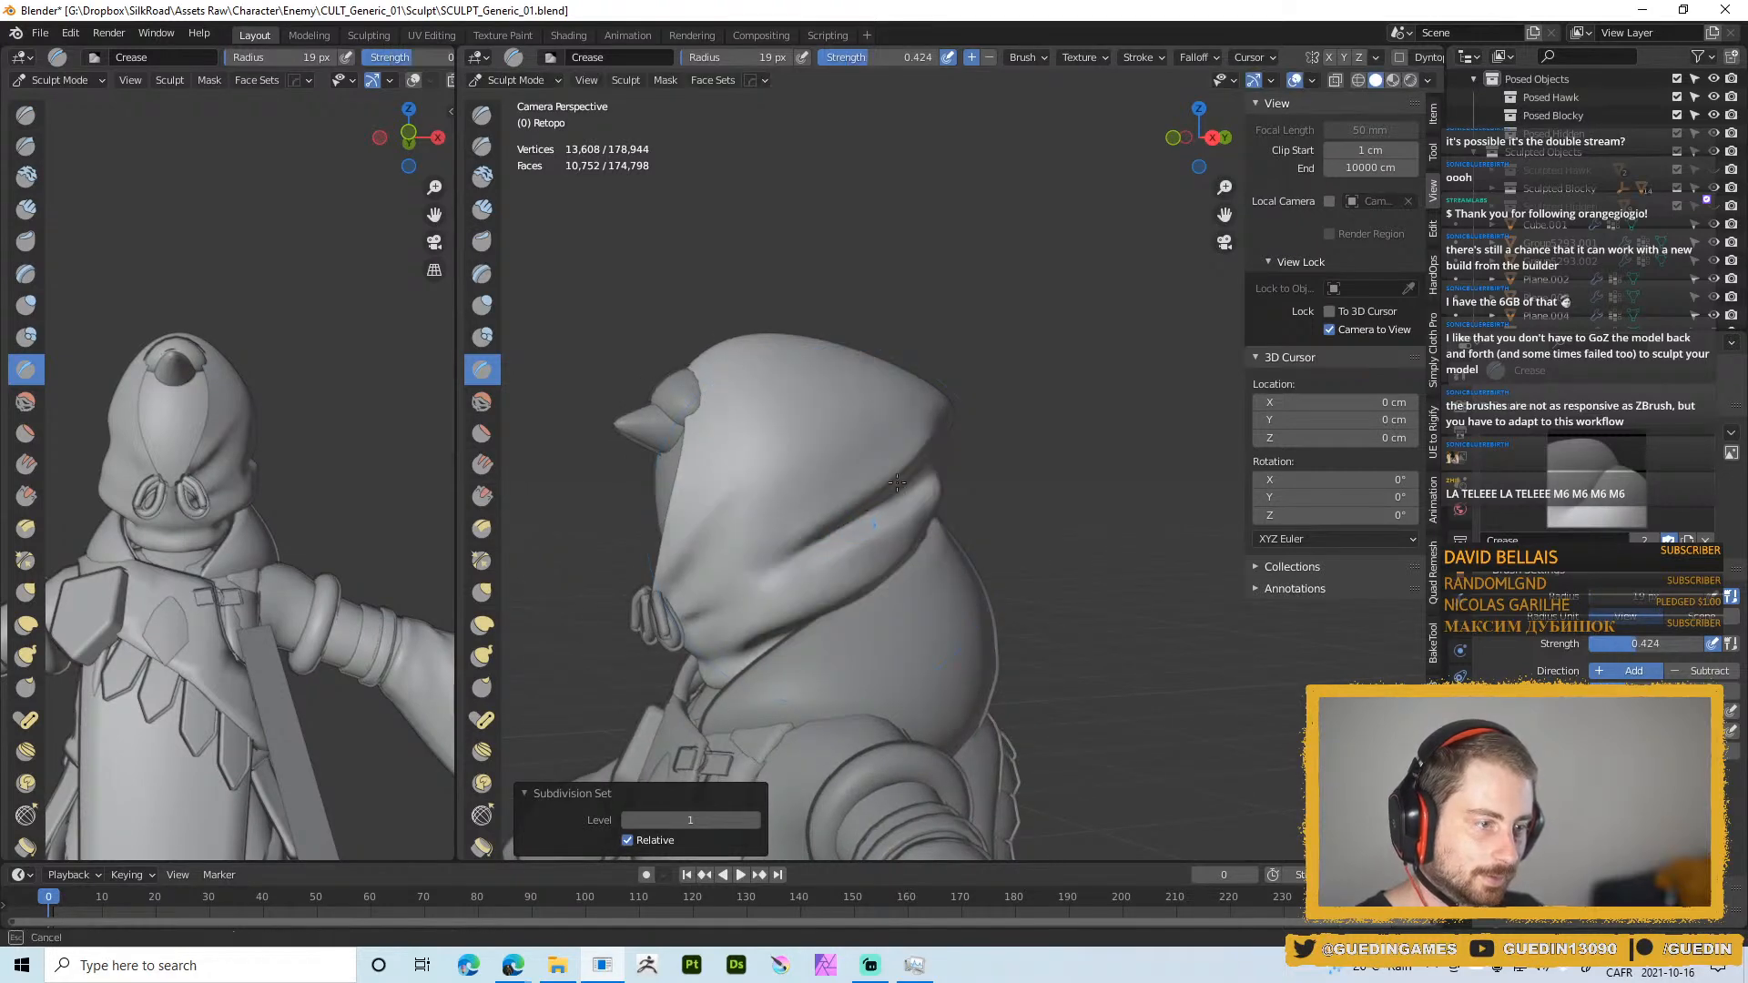
middle_drag(741, 565, 1081, 440)
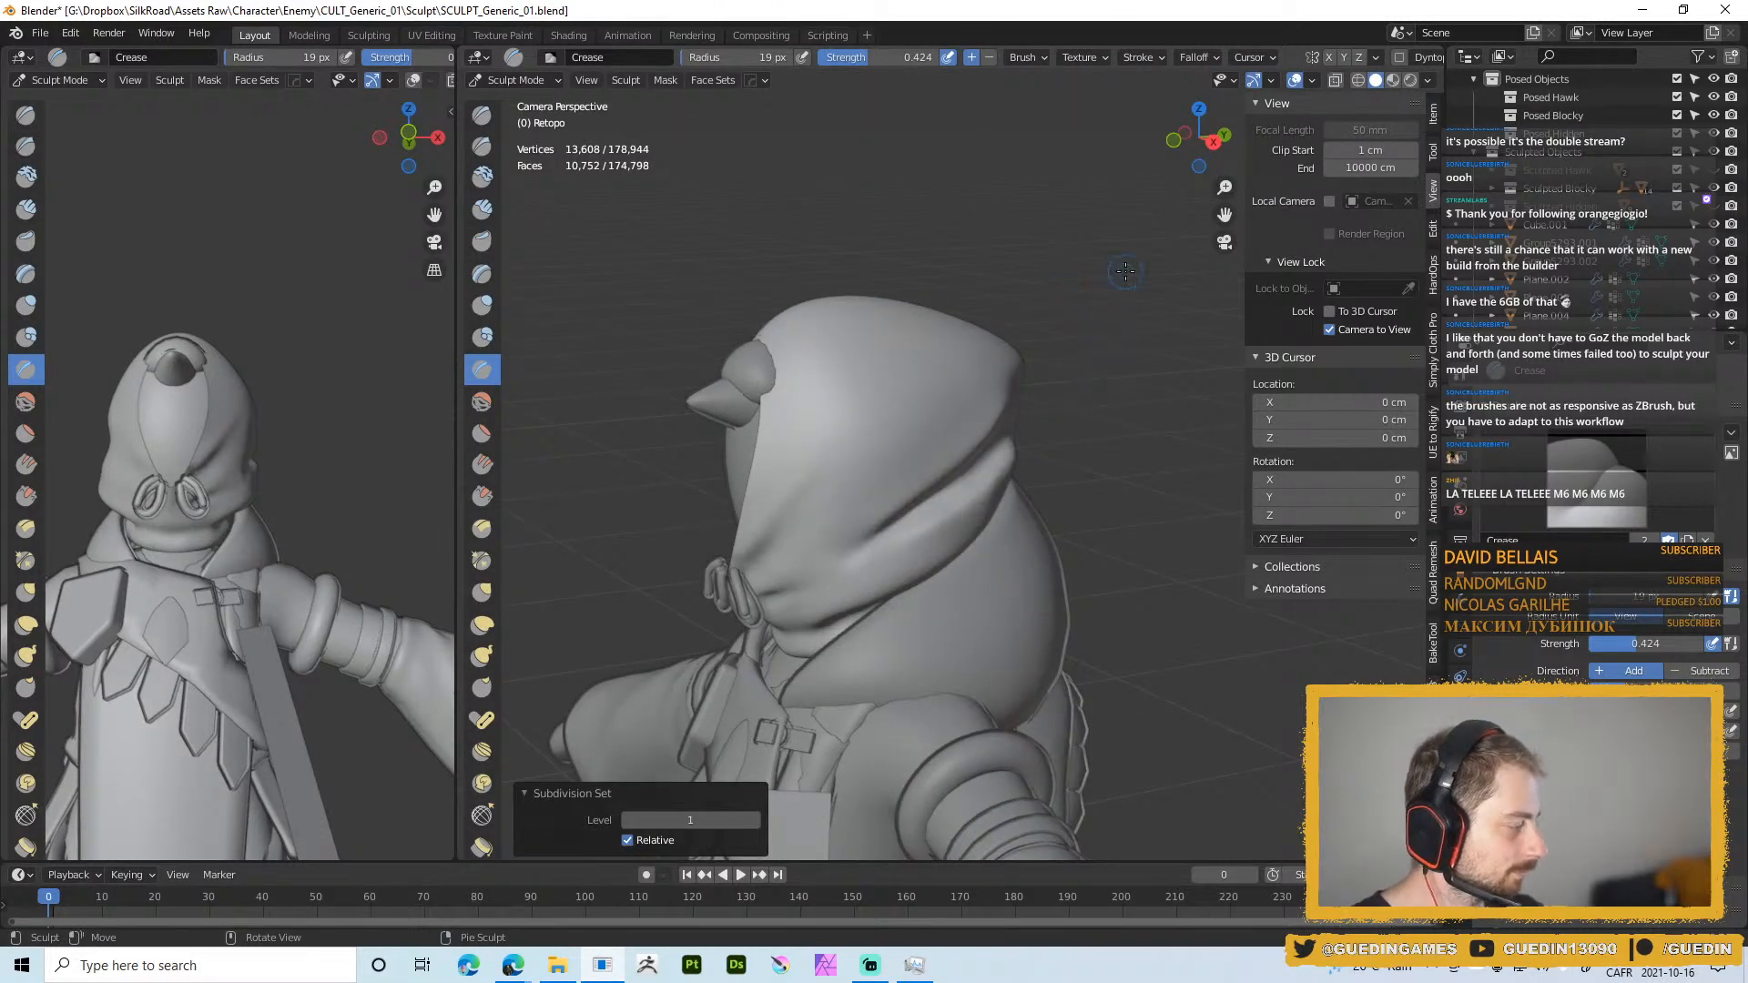
Set the Crease radius to 21 px and crease a fold rising from beside the hood's front clasp
middle_drag(983, 396, 897, 507)
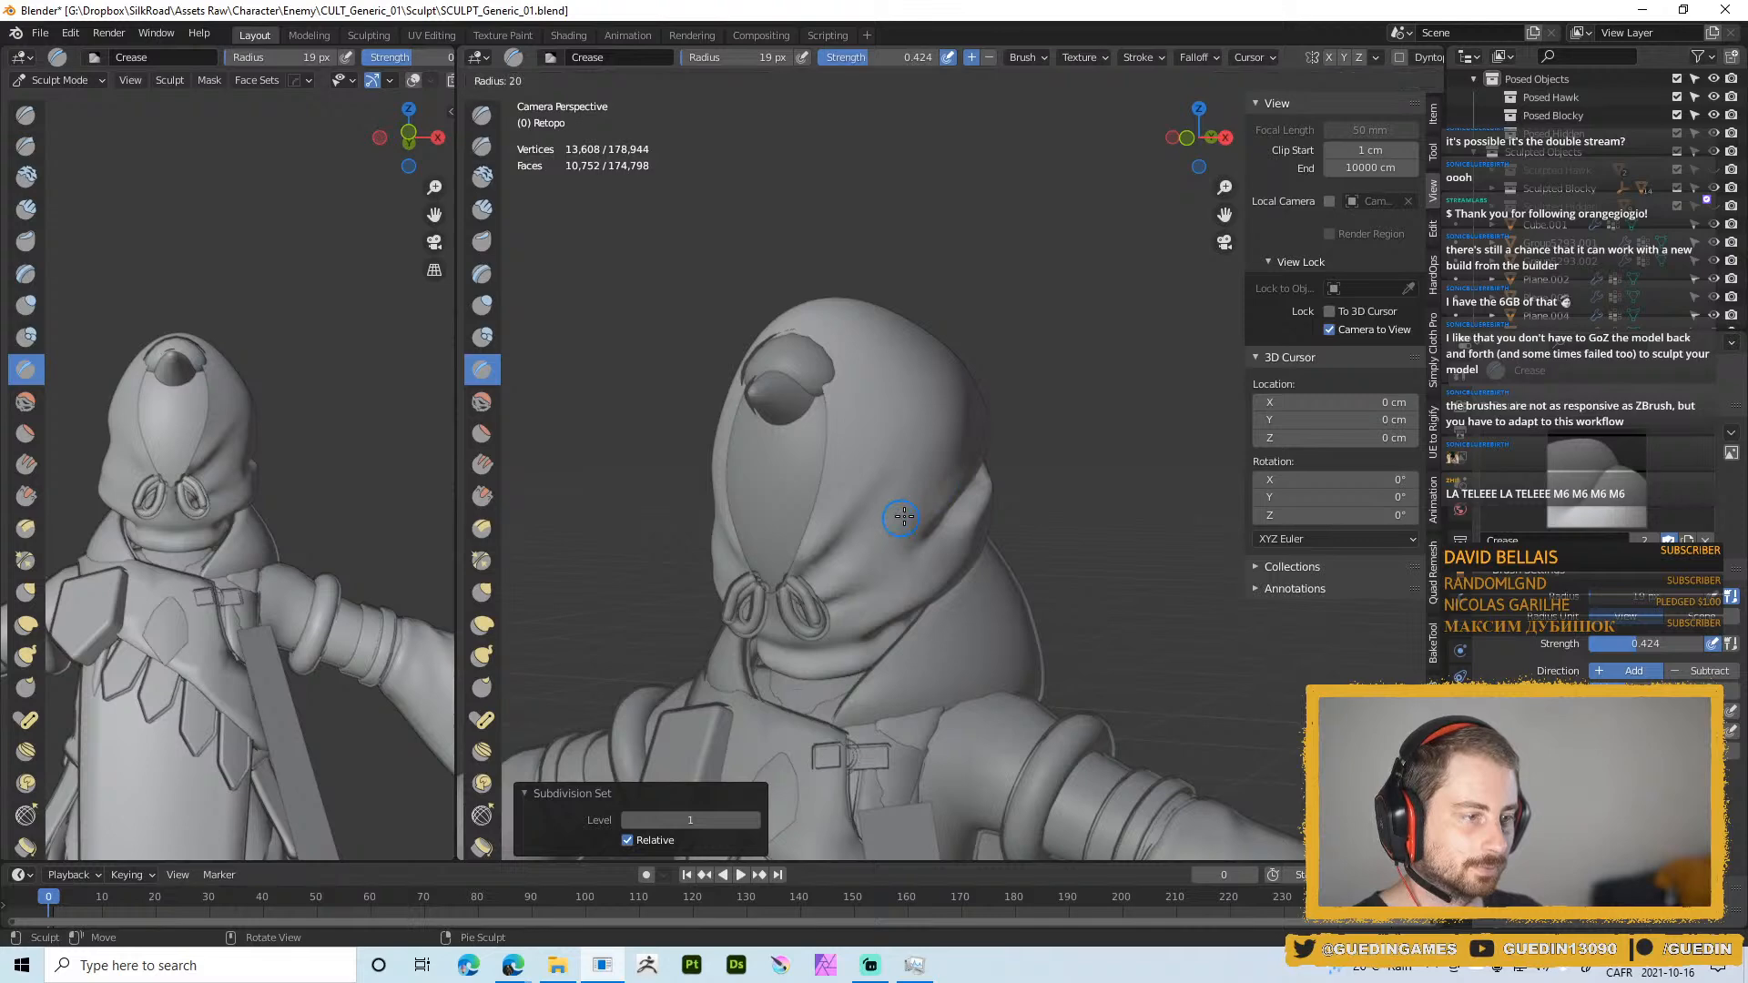
key(f)
click(808, 570)
drag(799, 572, 873, 512)
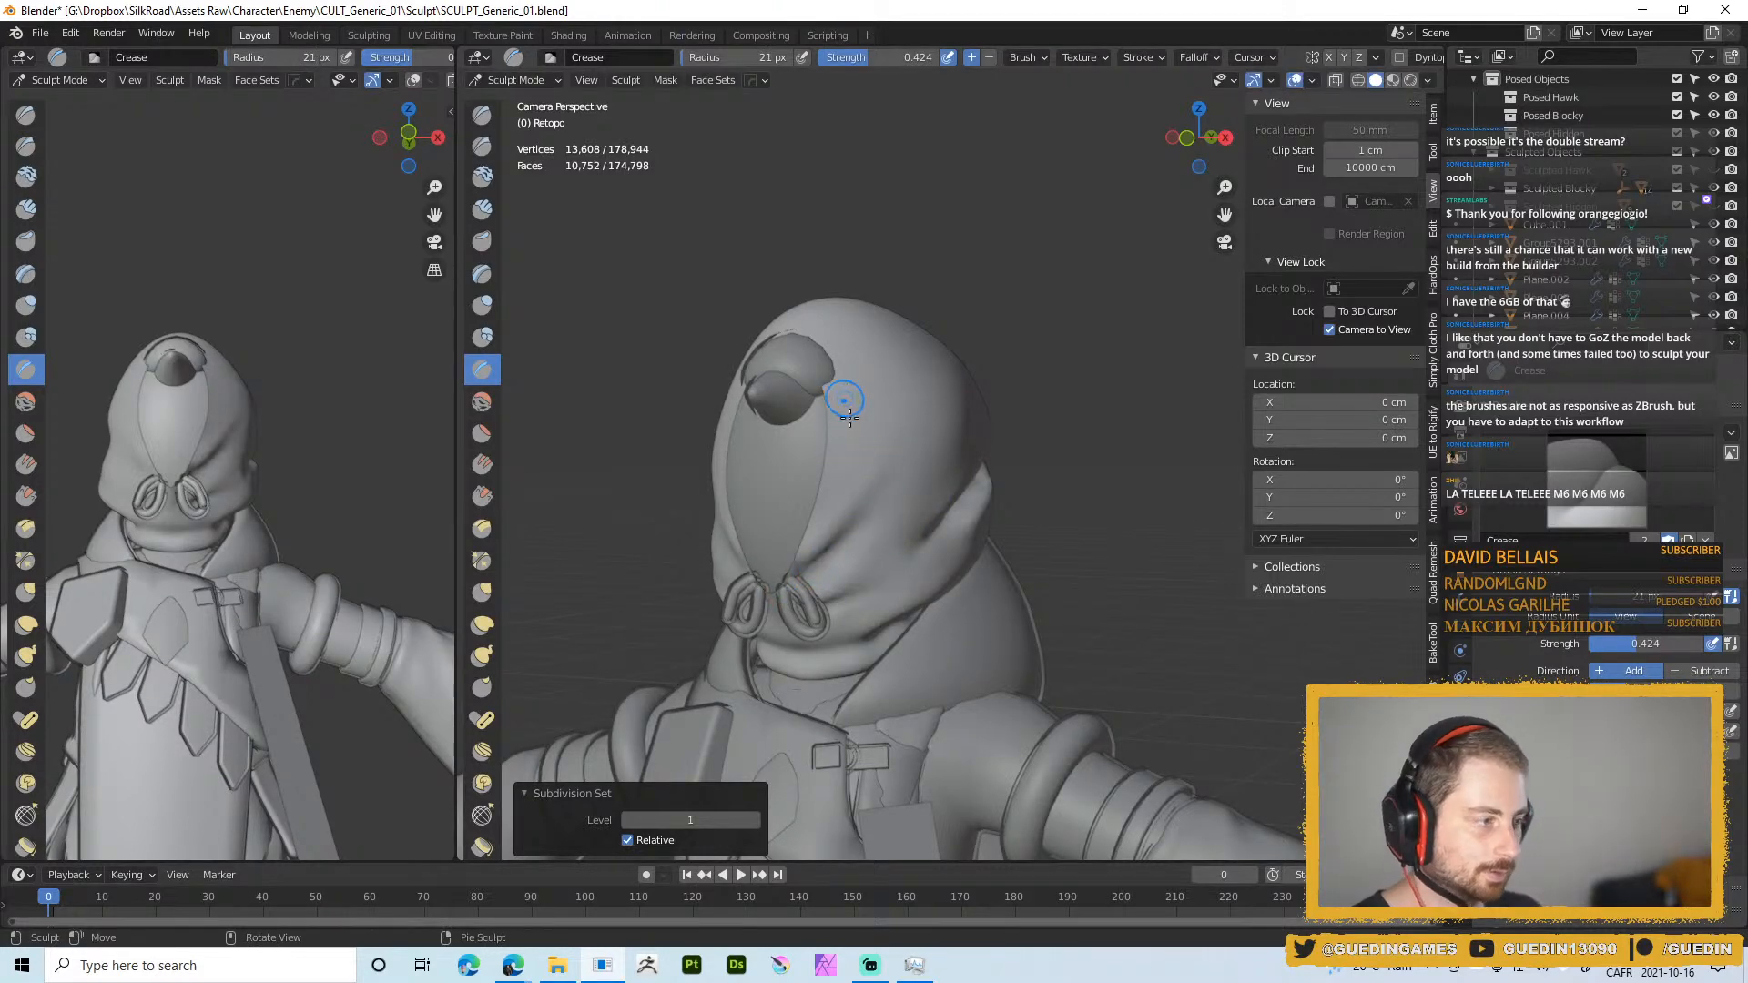
Subdivide the hood's Multires mesh one more level and deepen the crease running from the clasp up the cheek
key(ctrl+Page_Up)
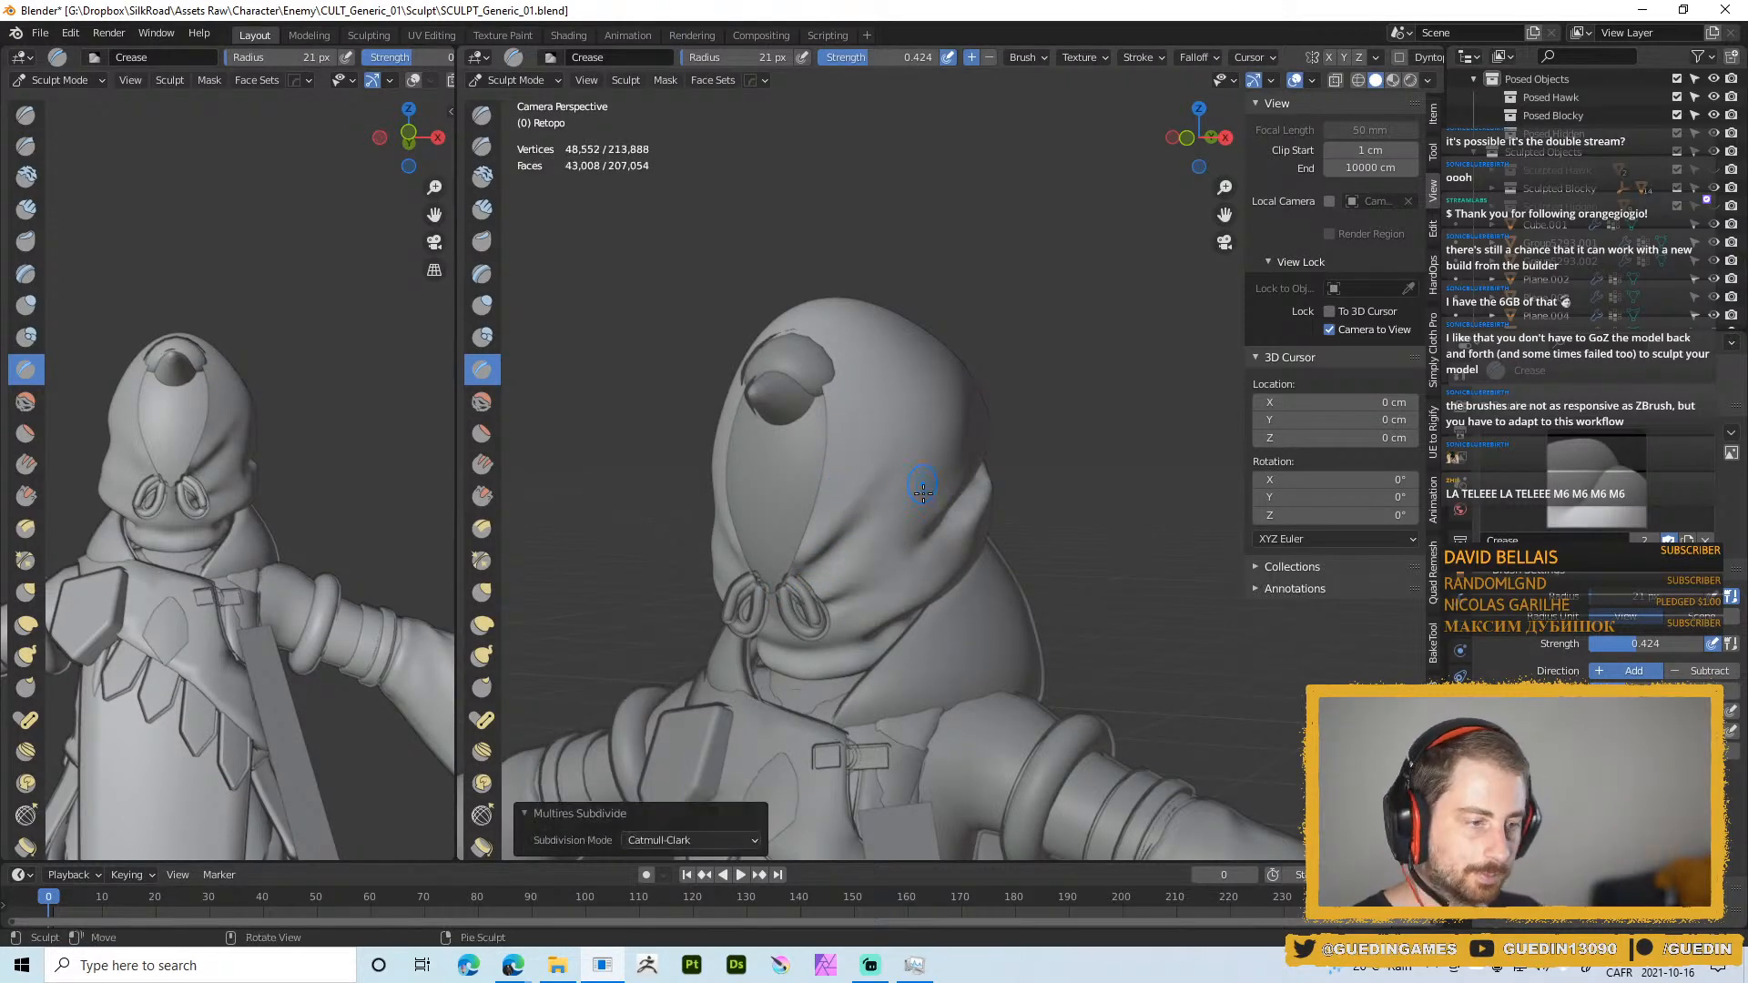
middle_drag(833, 560, 810, 561)
drag(806, 569, 933, 446)
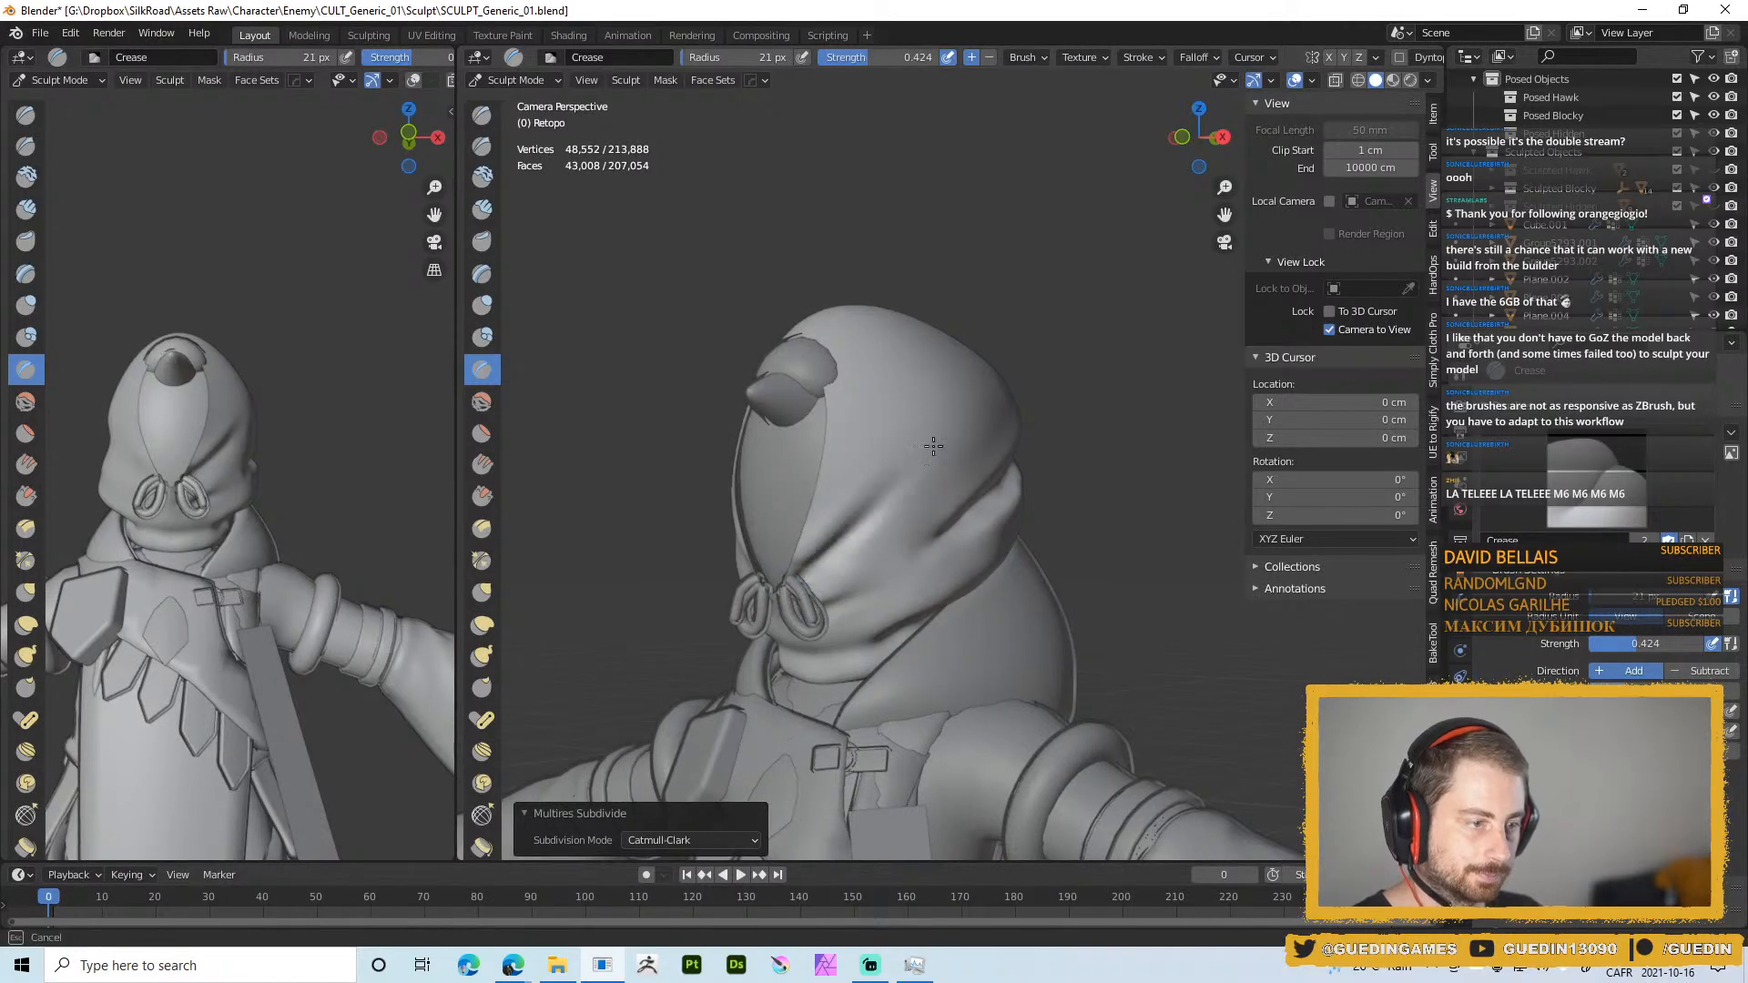
middle_drag(828, 577, 877, 595)
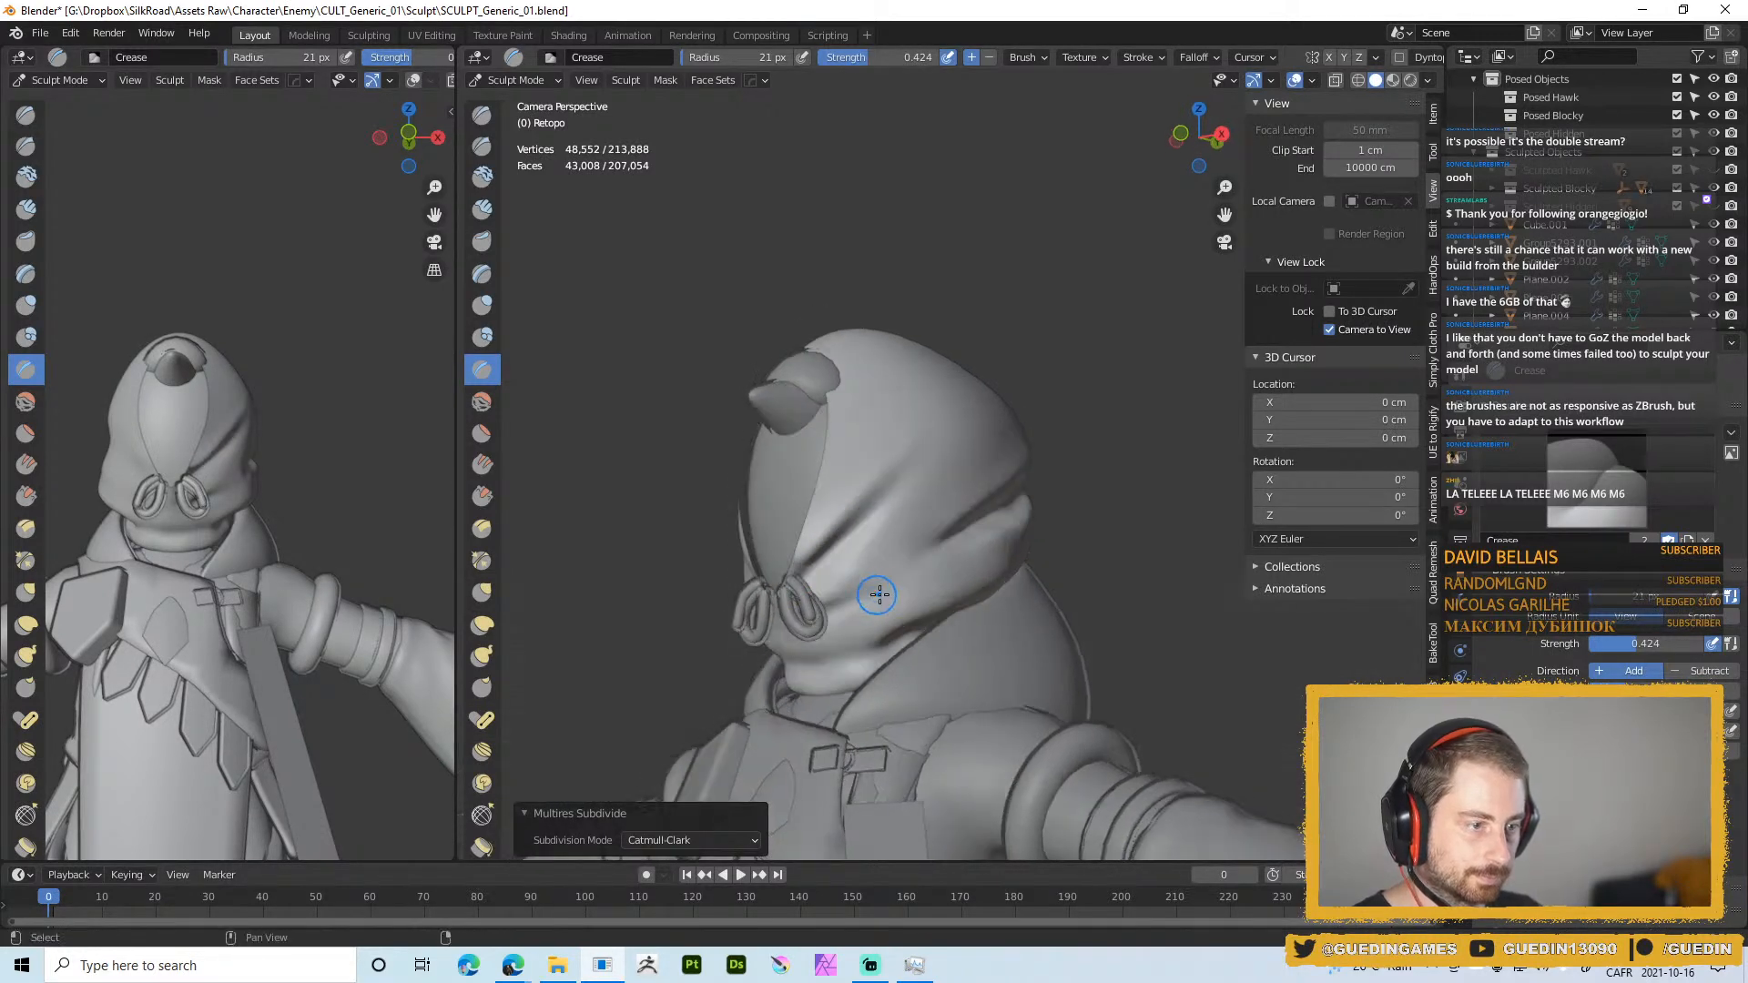
Crease the lower fold from the clasp to the back of the hood, enlarging the brush radius to 34 px
mouse_move(816, 603)
mouse_down()
mouse_move(941, 567)
mouse_move(844, 595)
mouse_move(860, 585)
mouse_up()
mouse_move(861, 586)
mouse_down()
mouse_move(961, 560)
mouse_move(1022, 506)
mouse_up()
key(f)
click(924, 571)
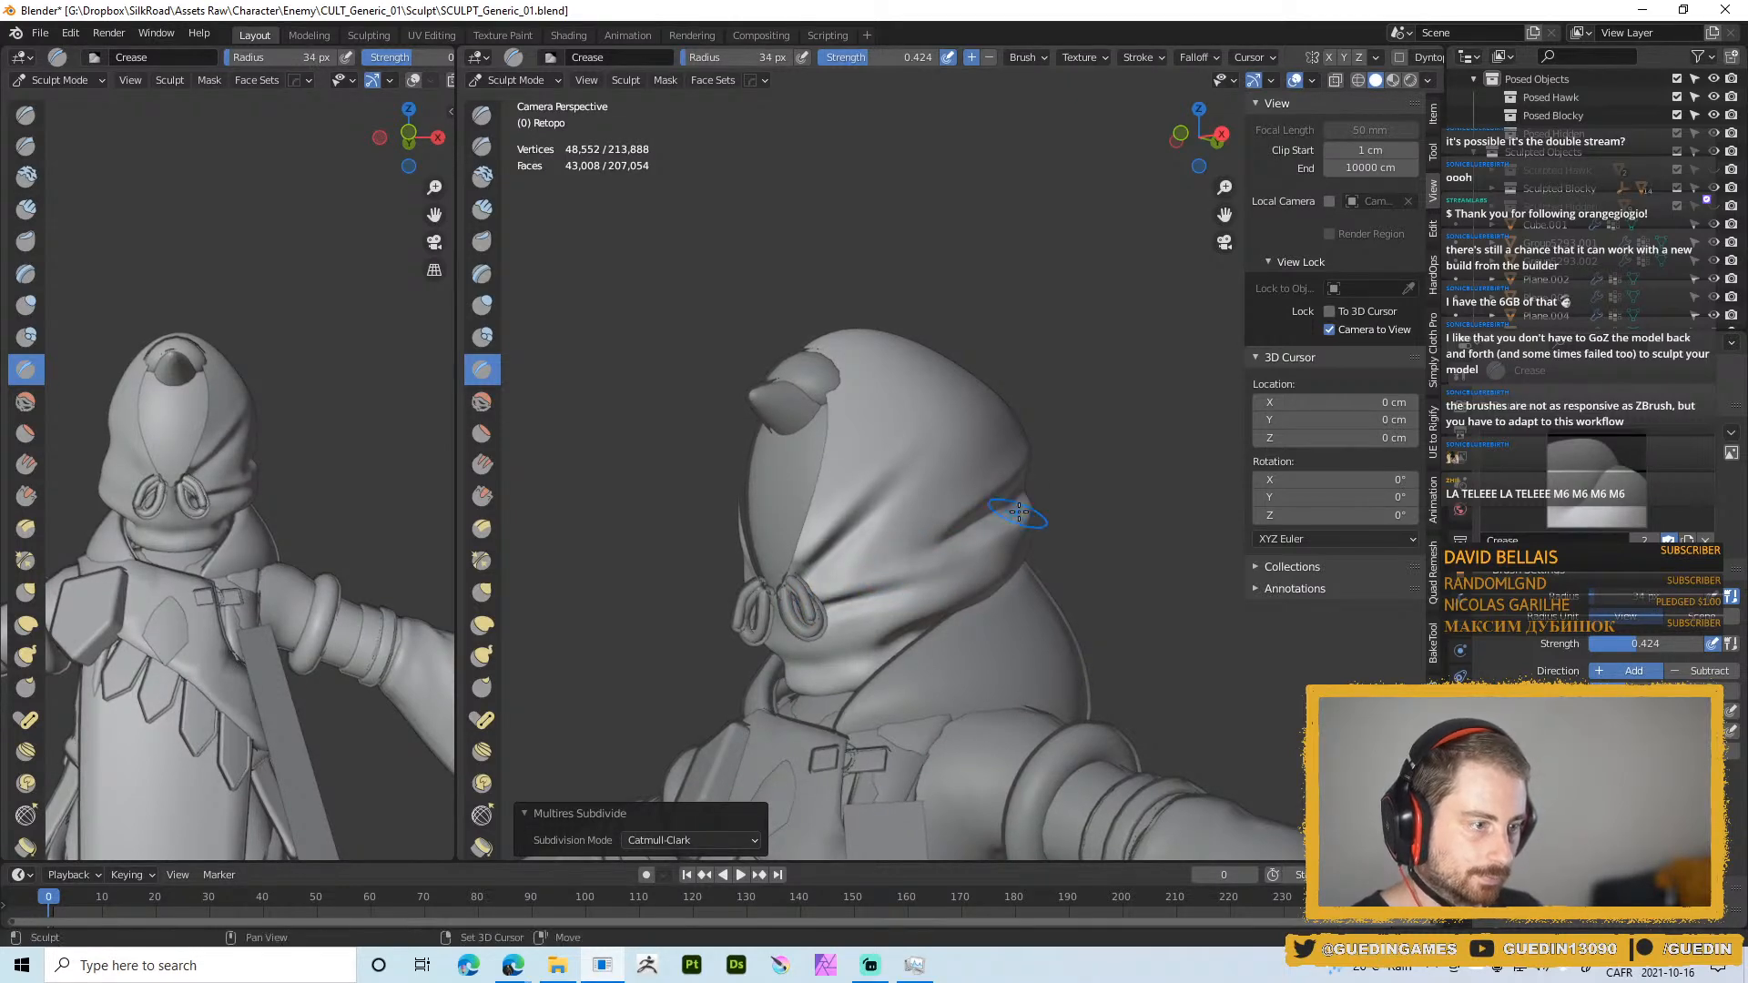
middle_drag(1019, 513, 874, 545)
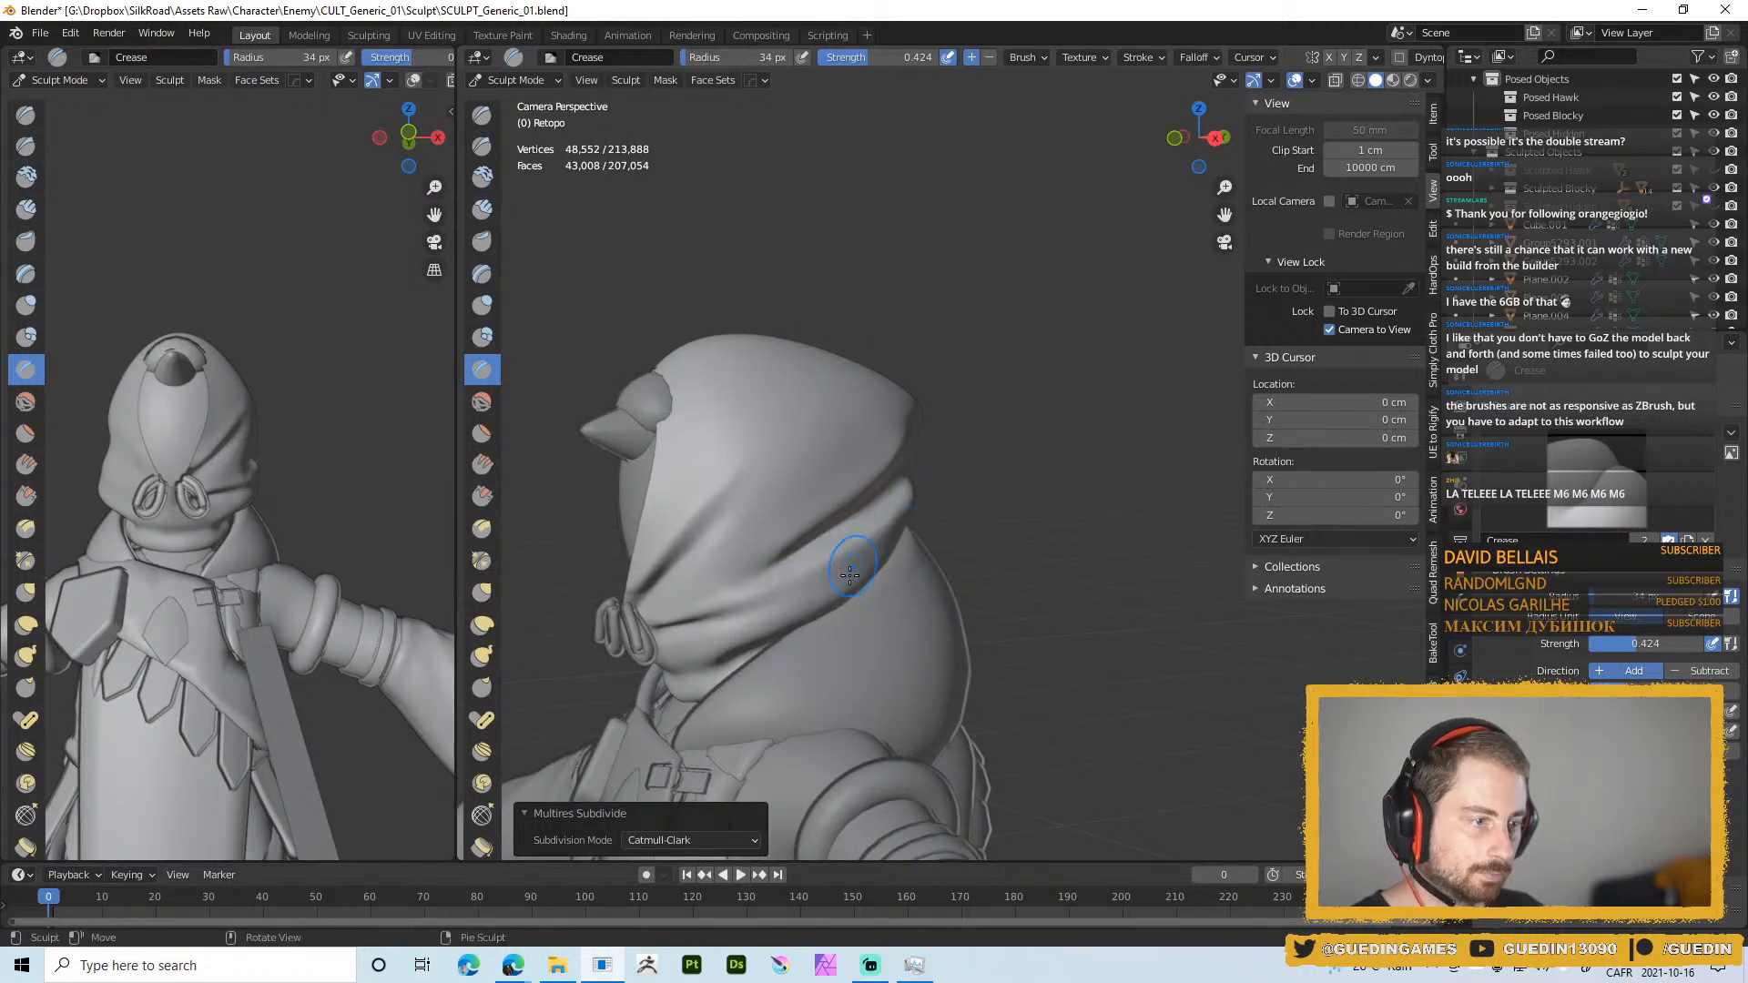
Preview the character with its coloured materials and examine how the hood folds are shaded
middle_drag(336, 483, 314, 564)
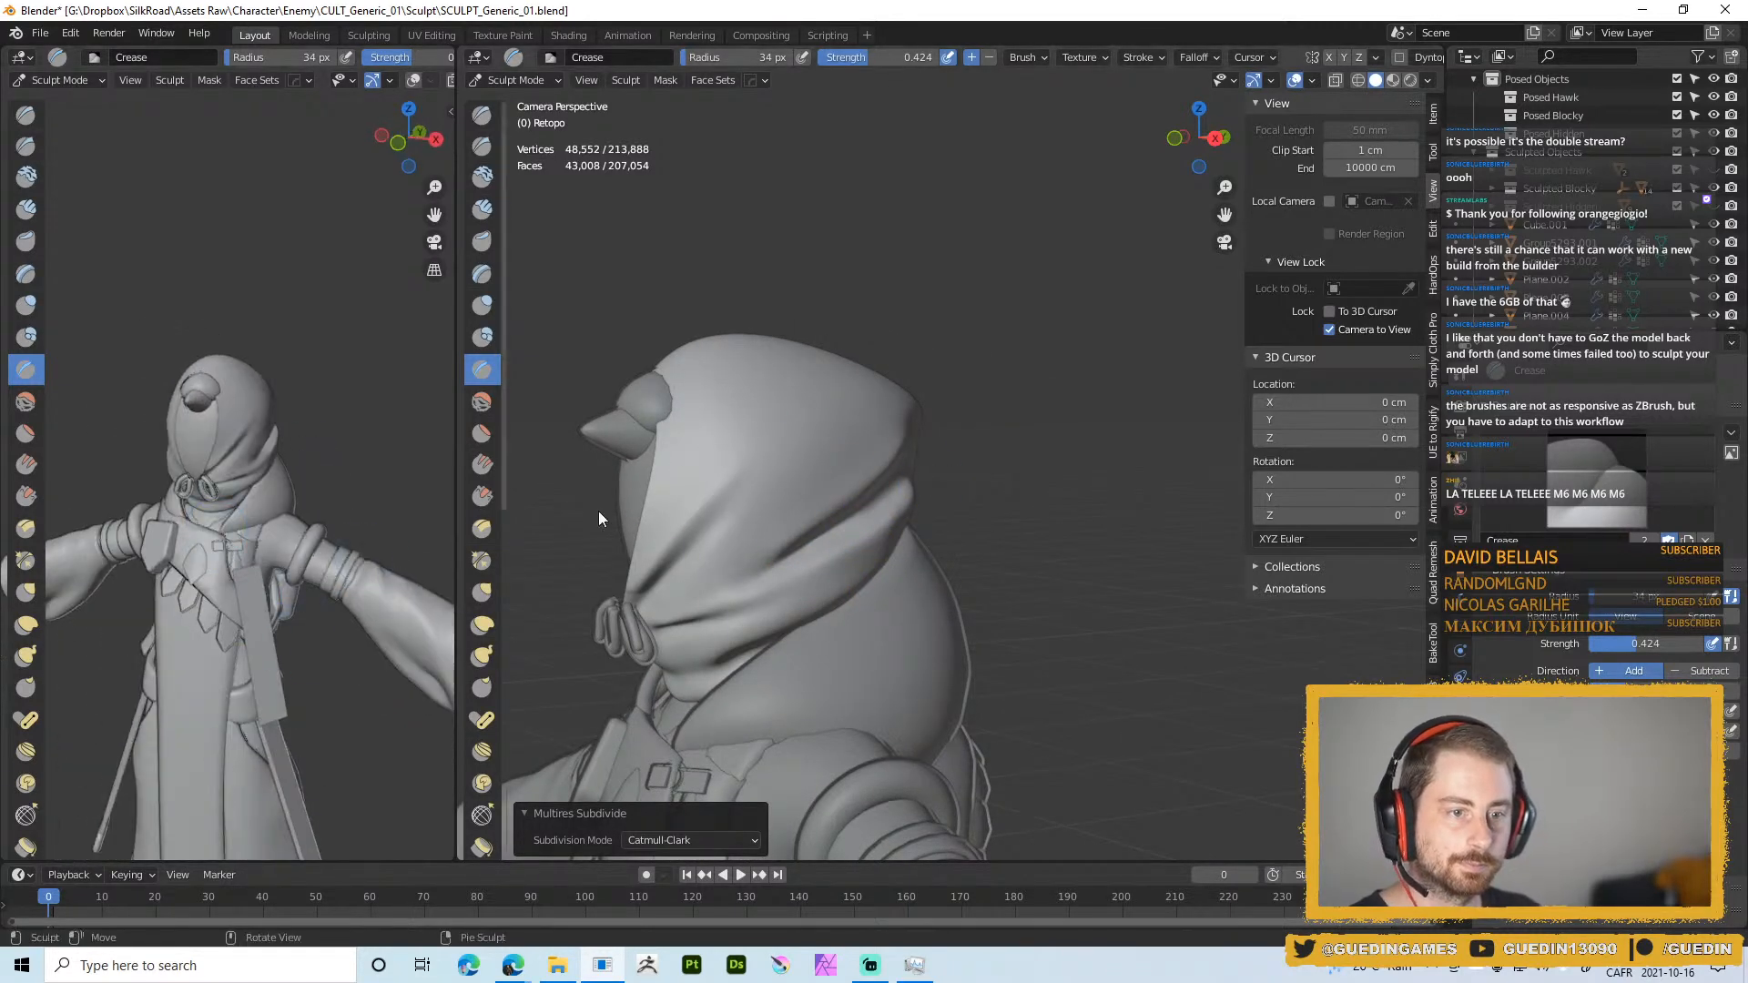
key(z)
mouse_move(848, 503)
ctrl+middle_down()
mouse_move(885, 572)
mouse_move(1014, 555)
ctrl+middle_up()
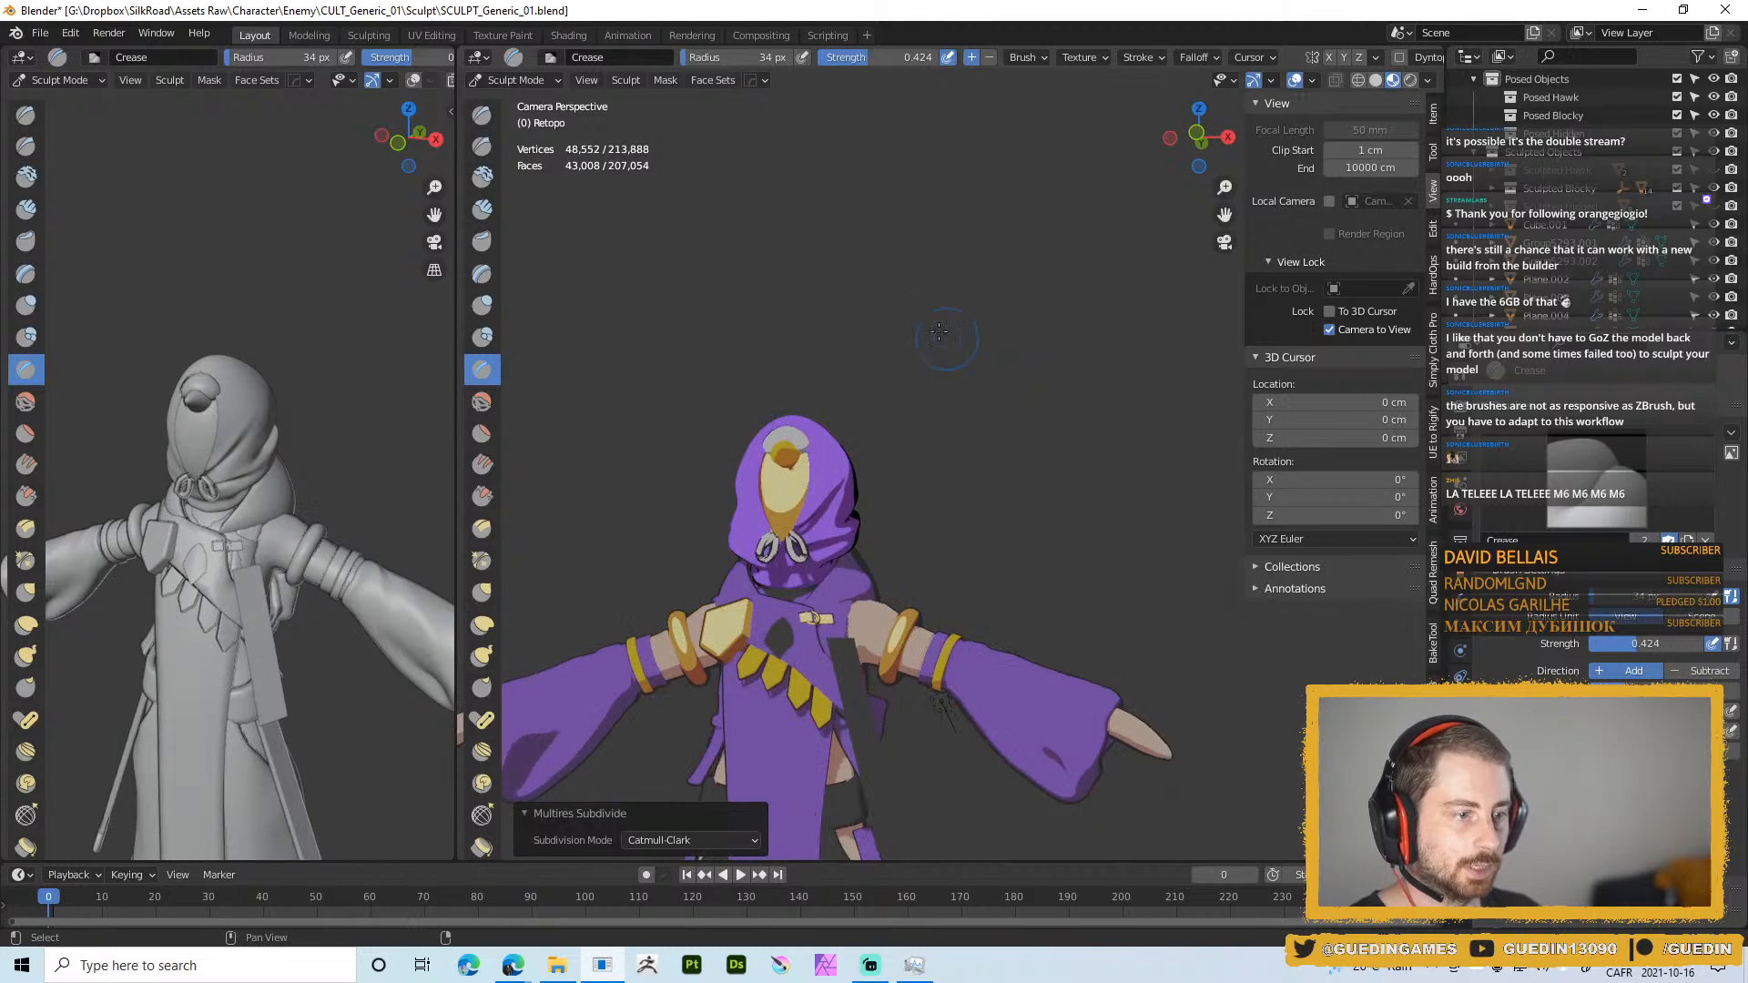
middle_drag(939, 332, 813, 439)
Switch to the Smooth brush at 44 px and 0.624 strength, return to solid shading, and soften the cheek folds
key(f)
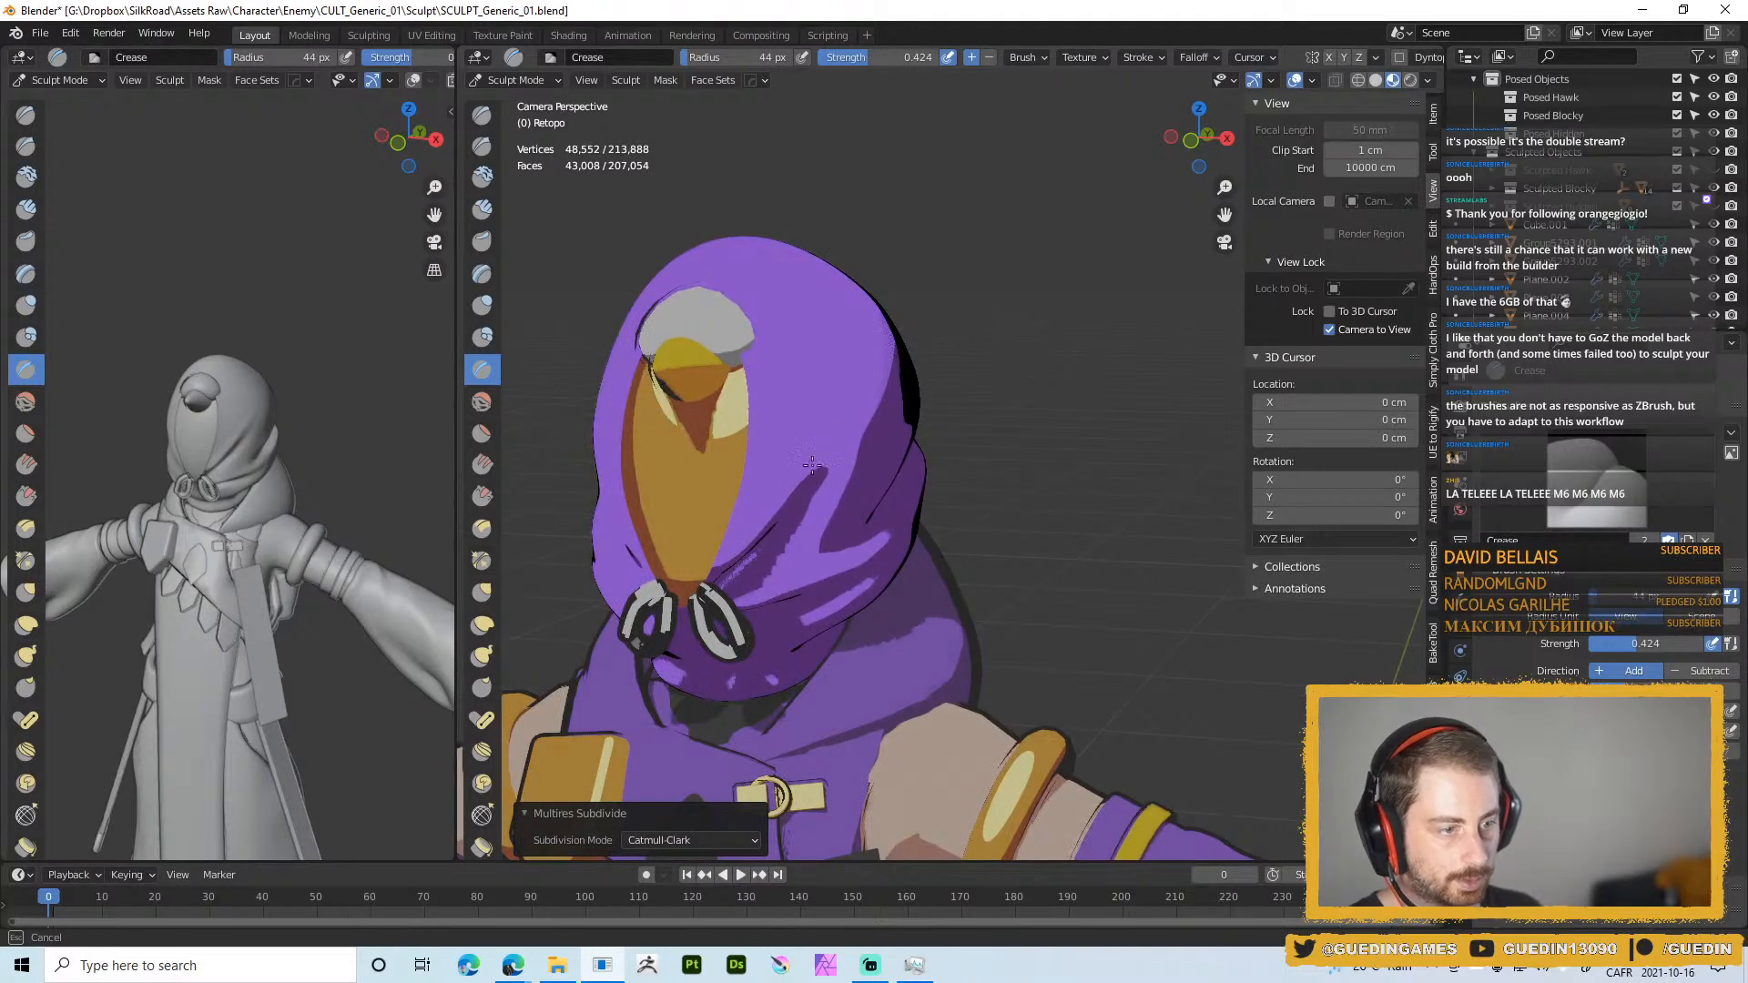
key(s)
key(shift+f)
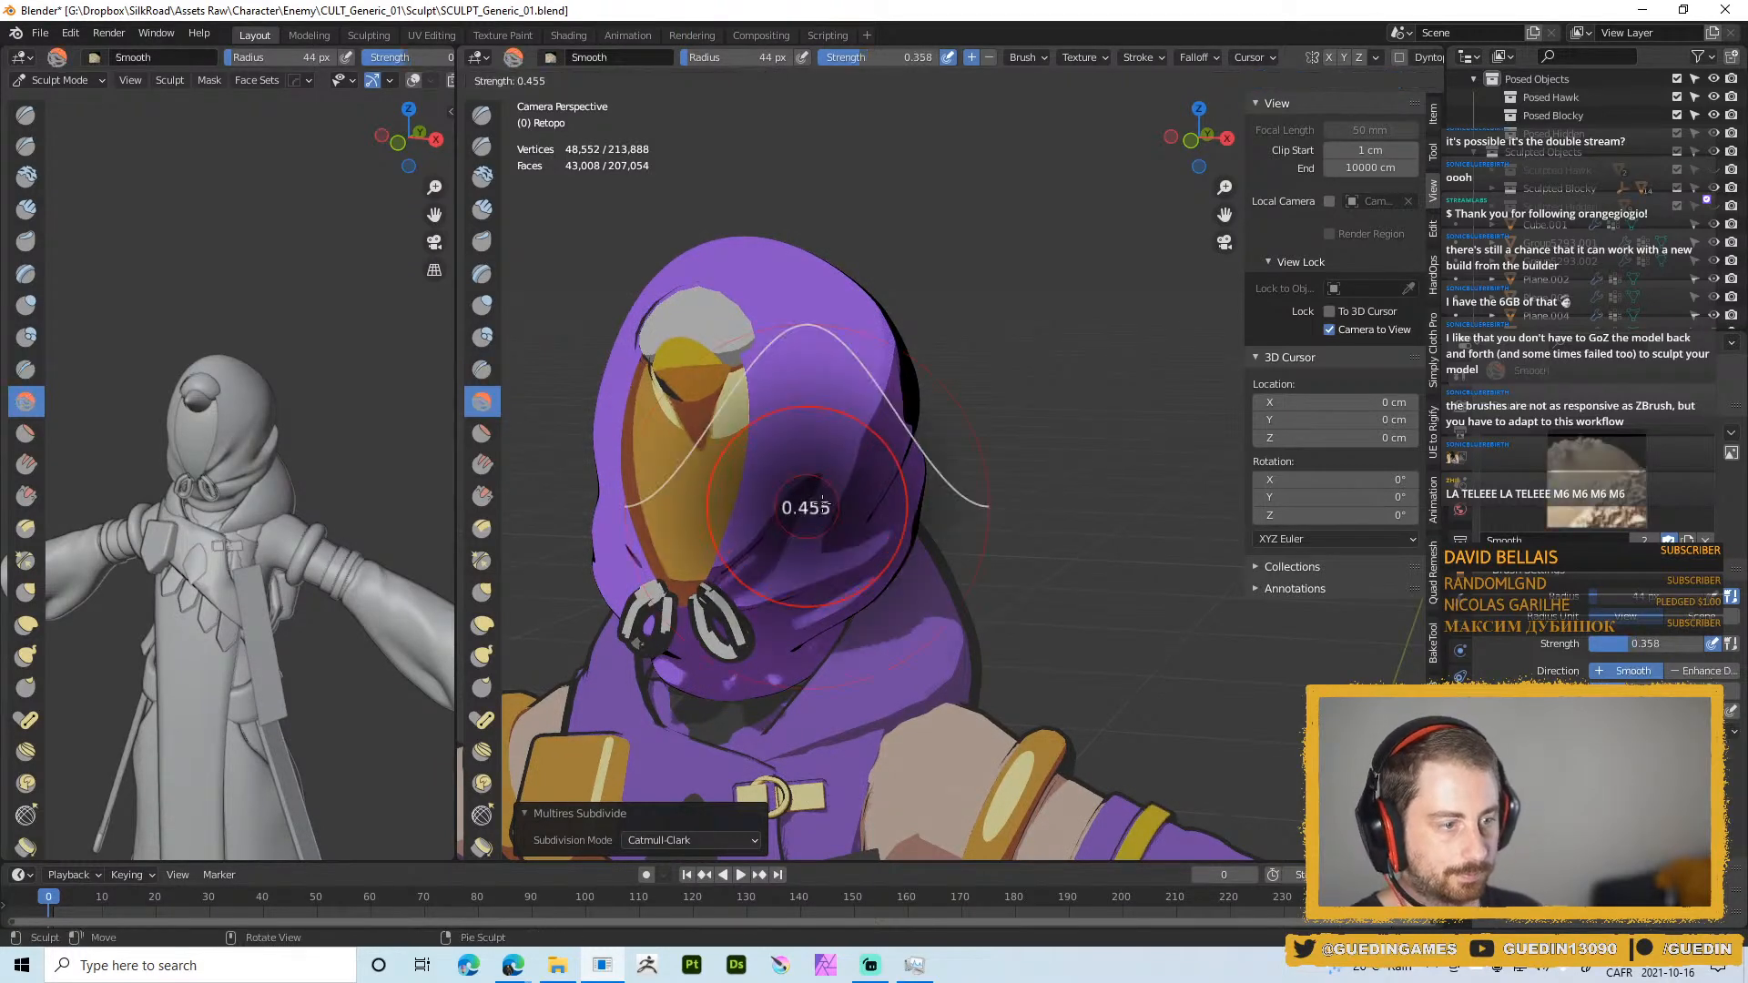
click(823, 504)
key(z)
middle_drag(809, 557, 816, 497)
click(931, 533)
mouse_move(854, 460)
mouse_down()
mouse_move(864, 449)
mouse_move(756, 519)
mouse_move(774, 546)
mouse_move(748, 587)
mouse_up()
mouse_move(861, 474)
middle_down()
mouse_move(915, 460)
mouse_move(867, 468)
mouse_move(855, 499)
middle_up()
middle_drag(953, 420, 969, 351)
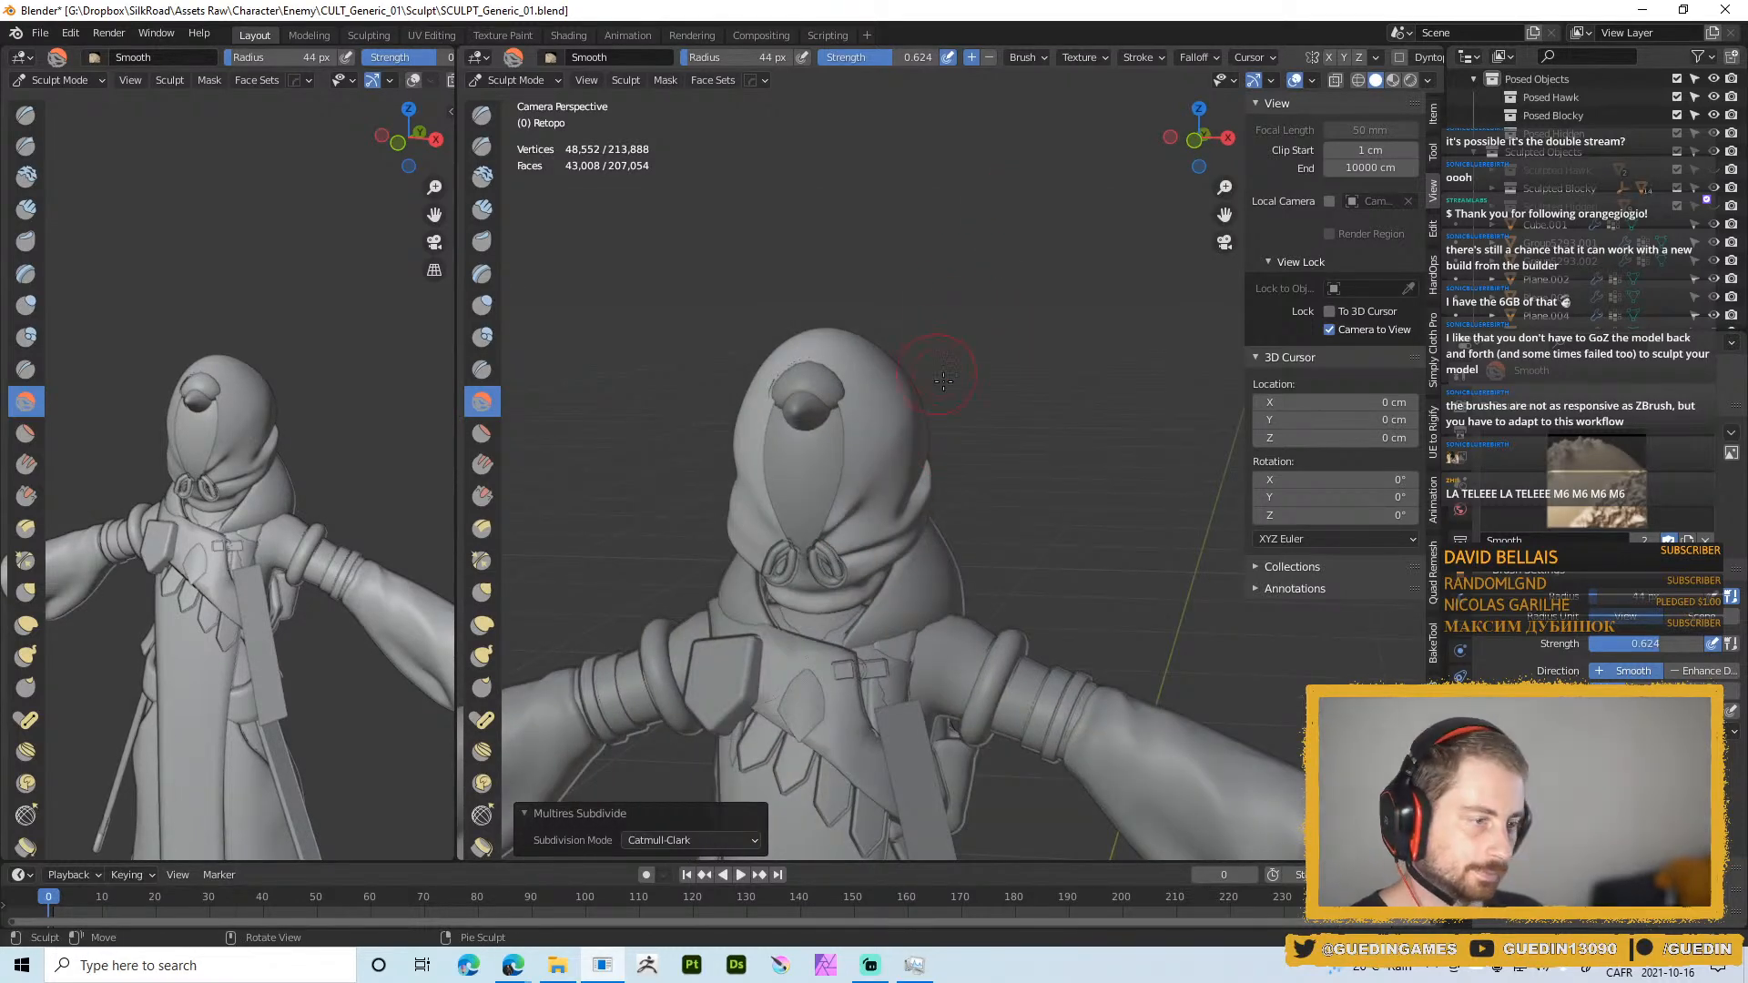
Examine the smoothed hood from several angles in material preview, ending in solid shading
key(z)
click(922, 488)
ctrl+middle_drag(915, 483, 901, 447)
middle_drag(902, 446, 843, 418)
ctrl+middle_drag(920, 264, 933, 334)
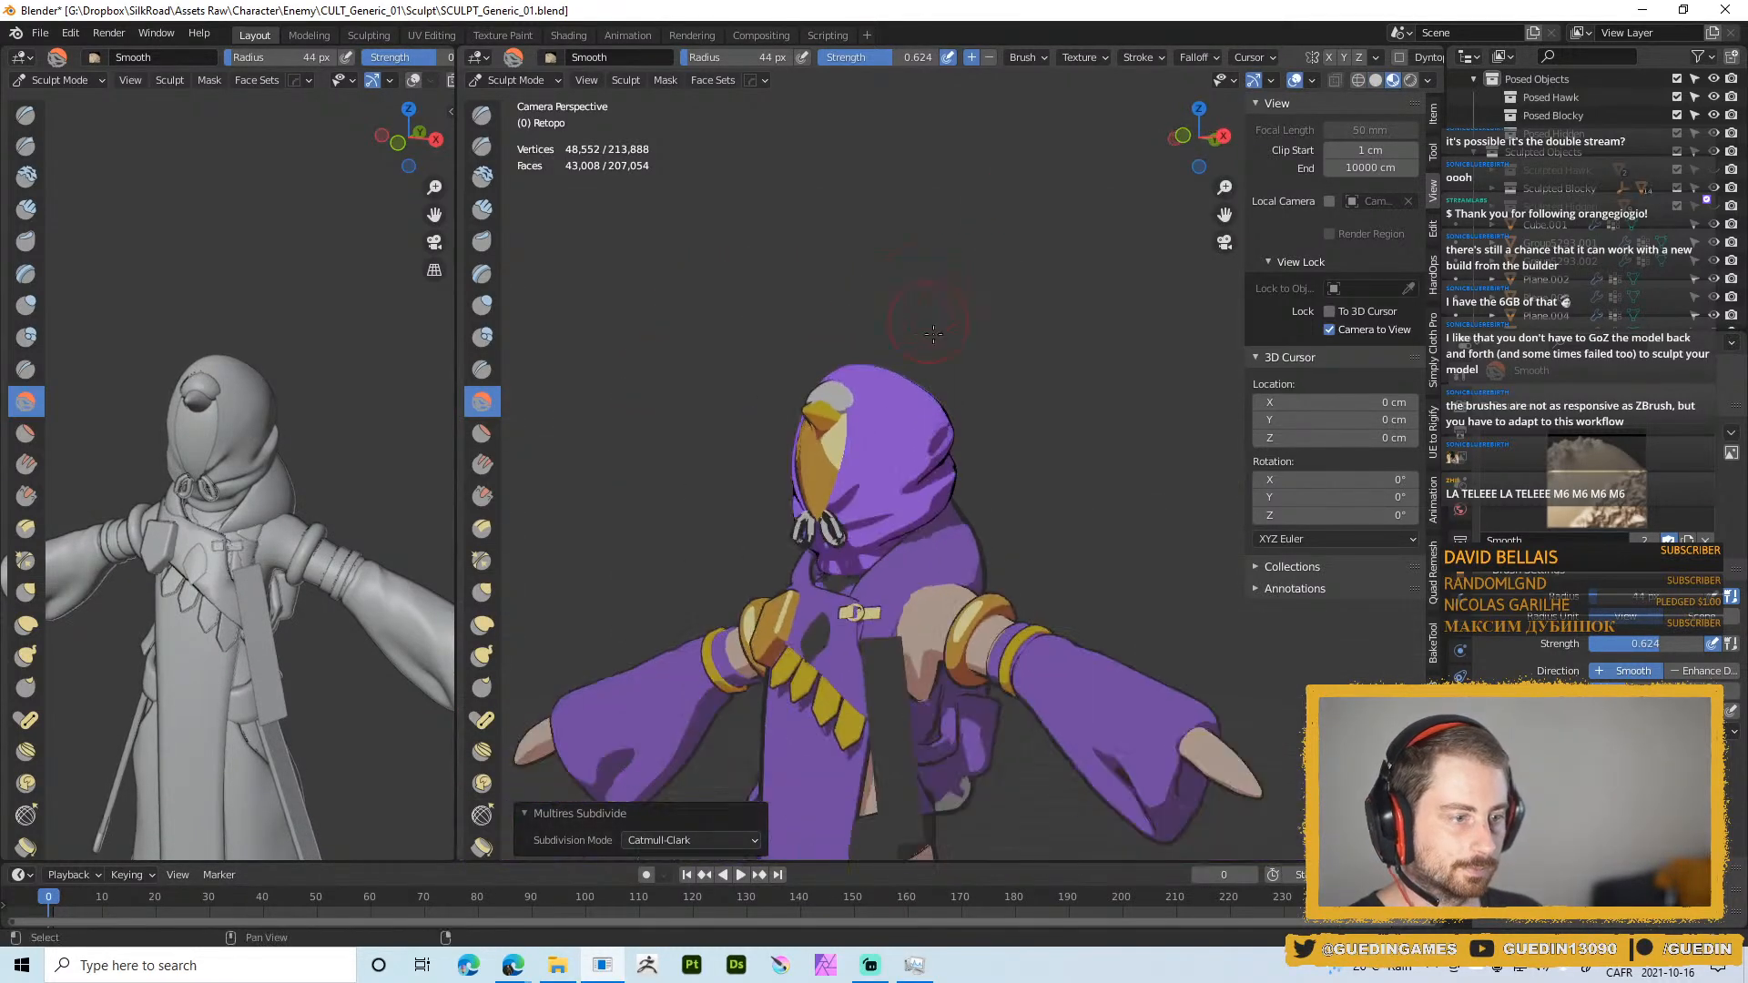
middle_drag(1015, 409, 940, 443)
key(z)
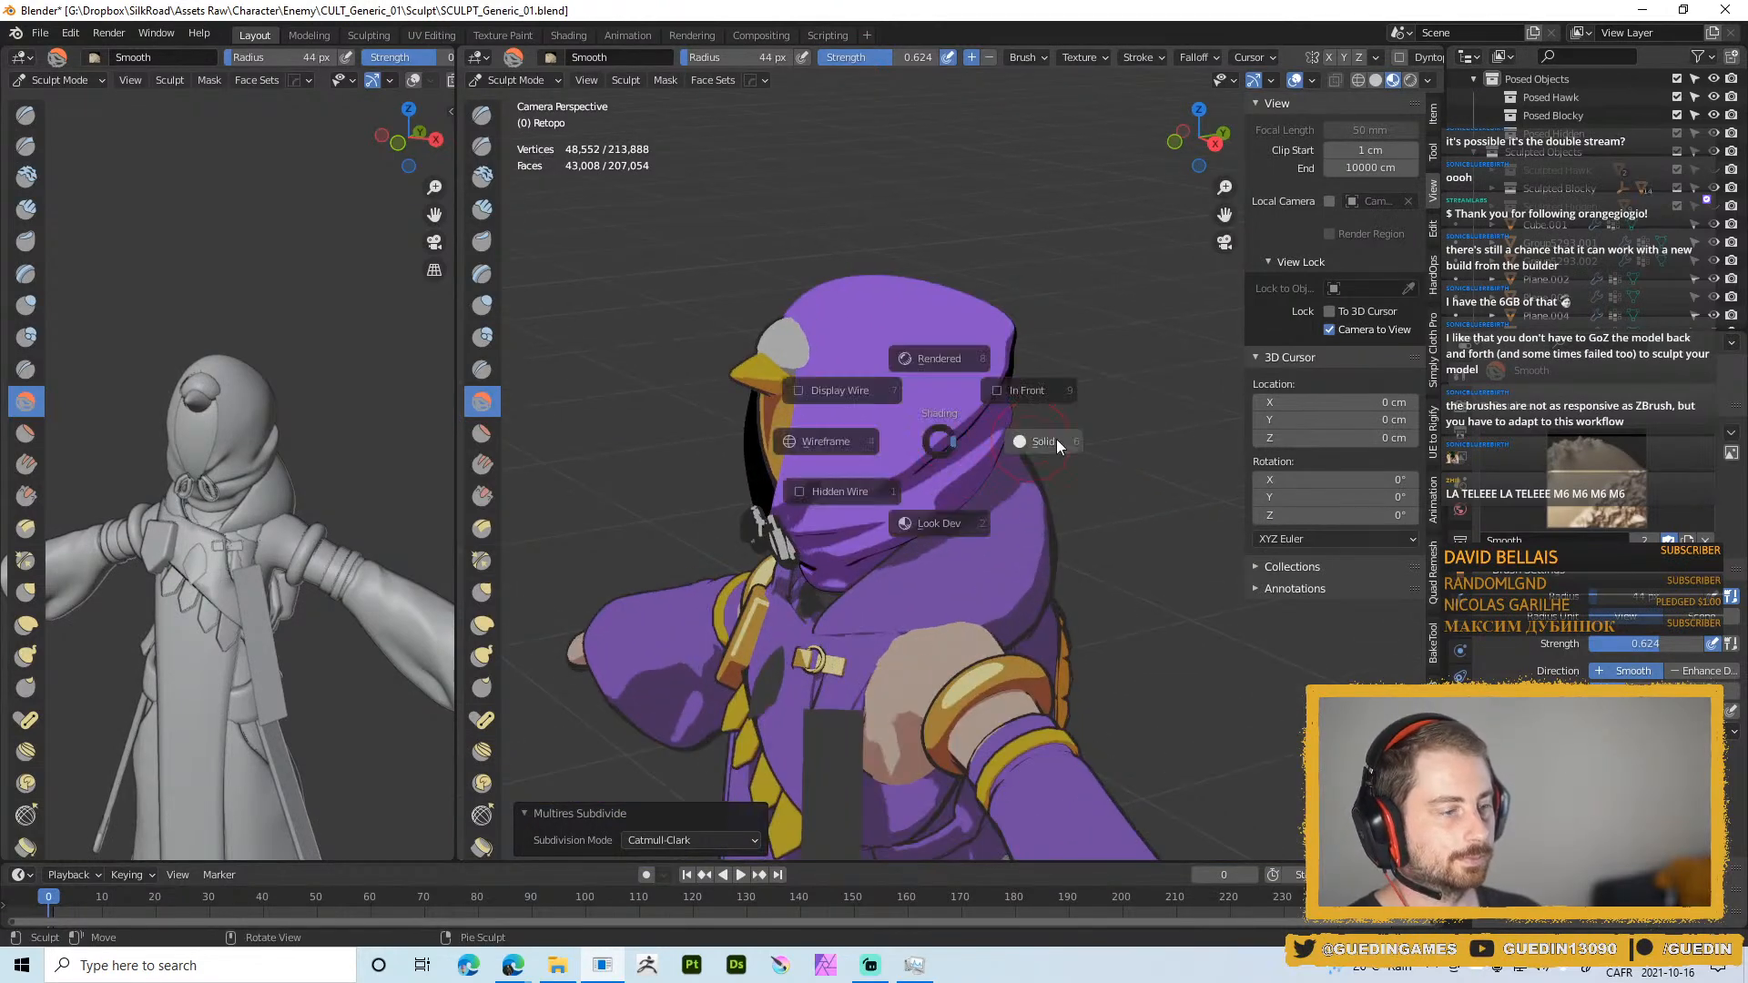
click(1056, 441)
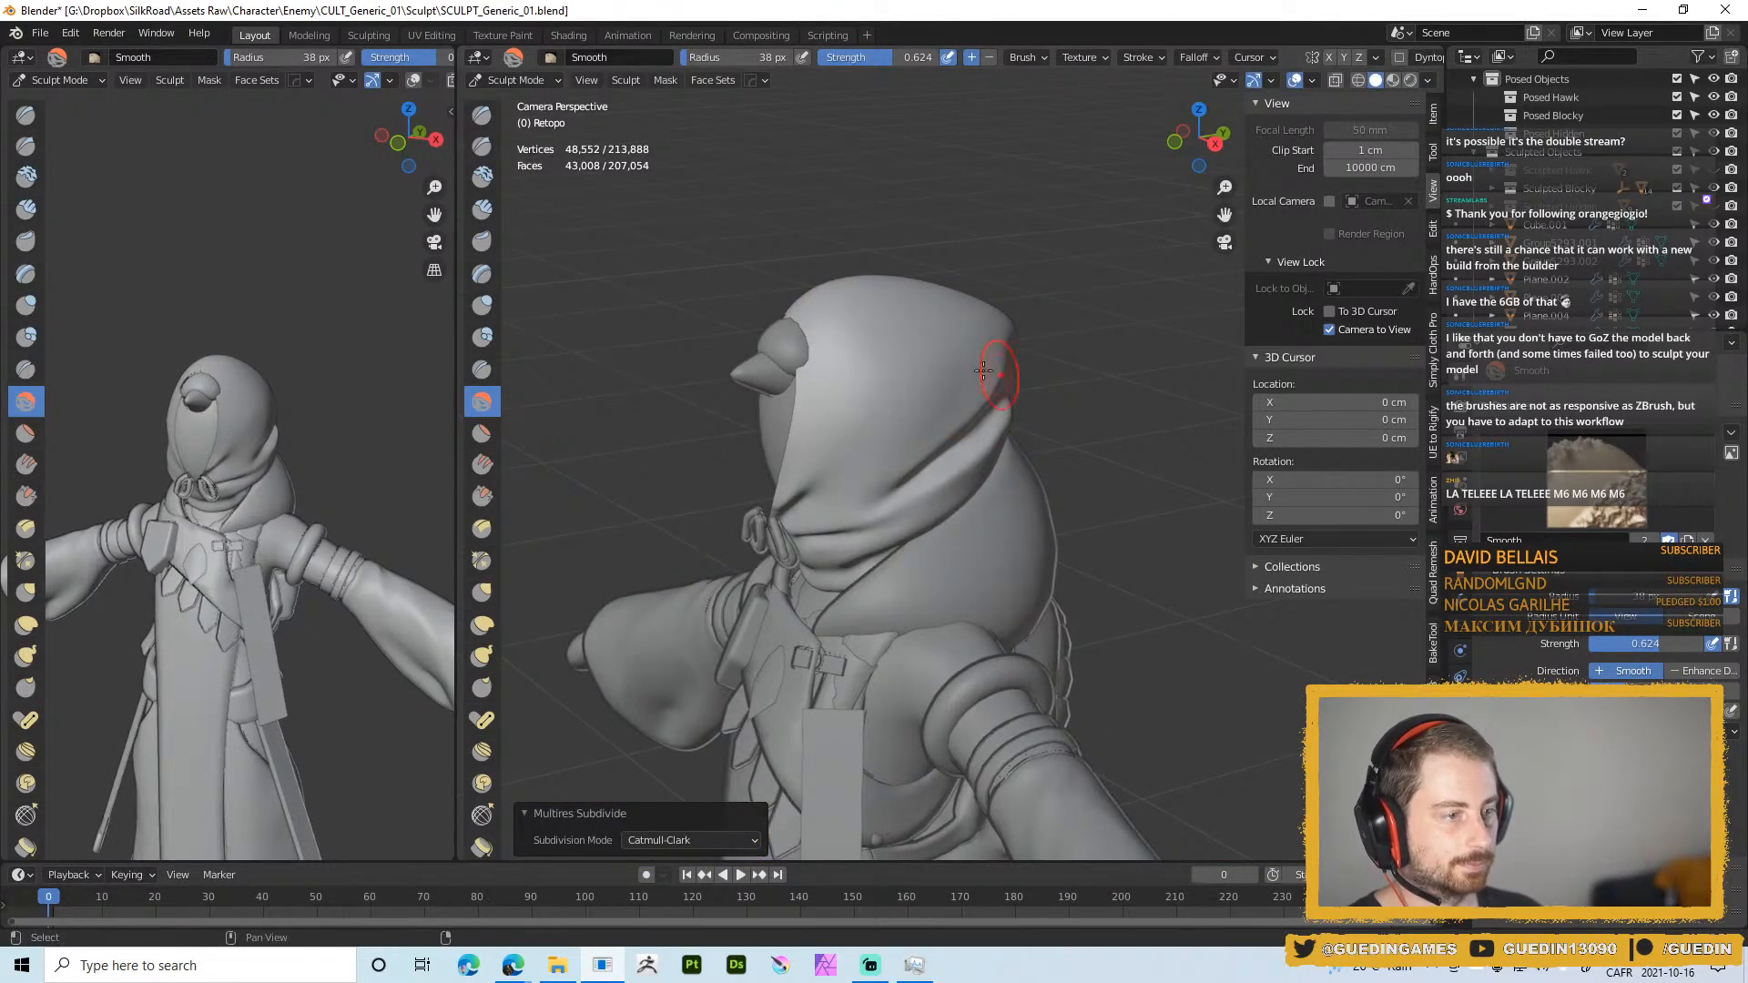
Set the Smooth brush radius to 51 px and smooth the side of the hood above the main fold
middle_drag(984, 369, 1026, 421)
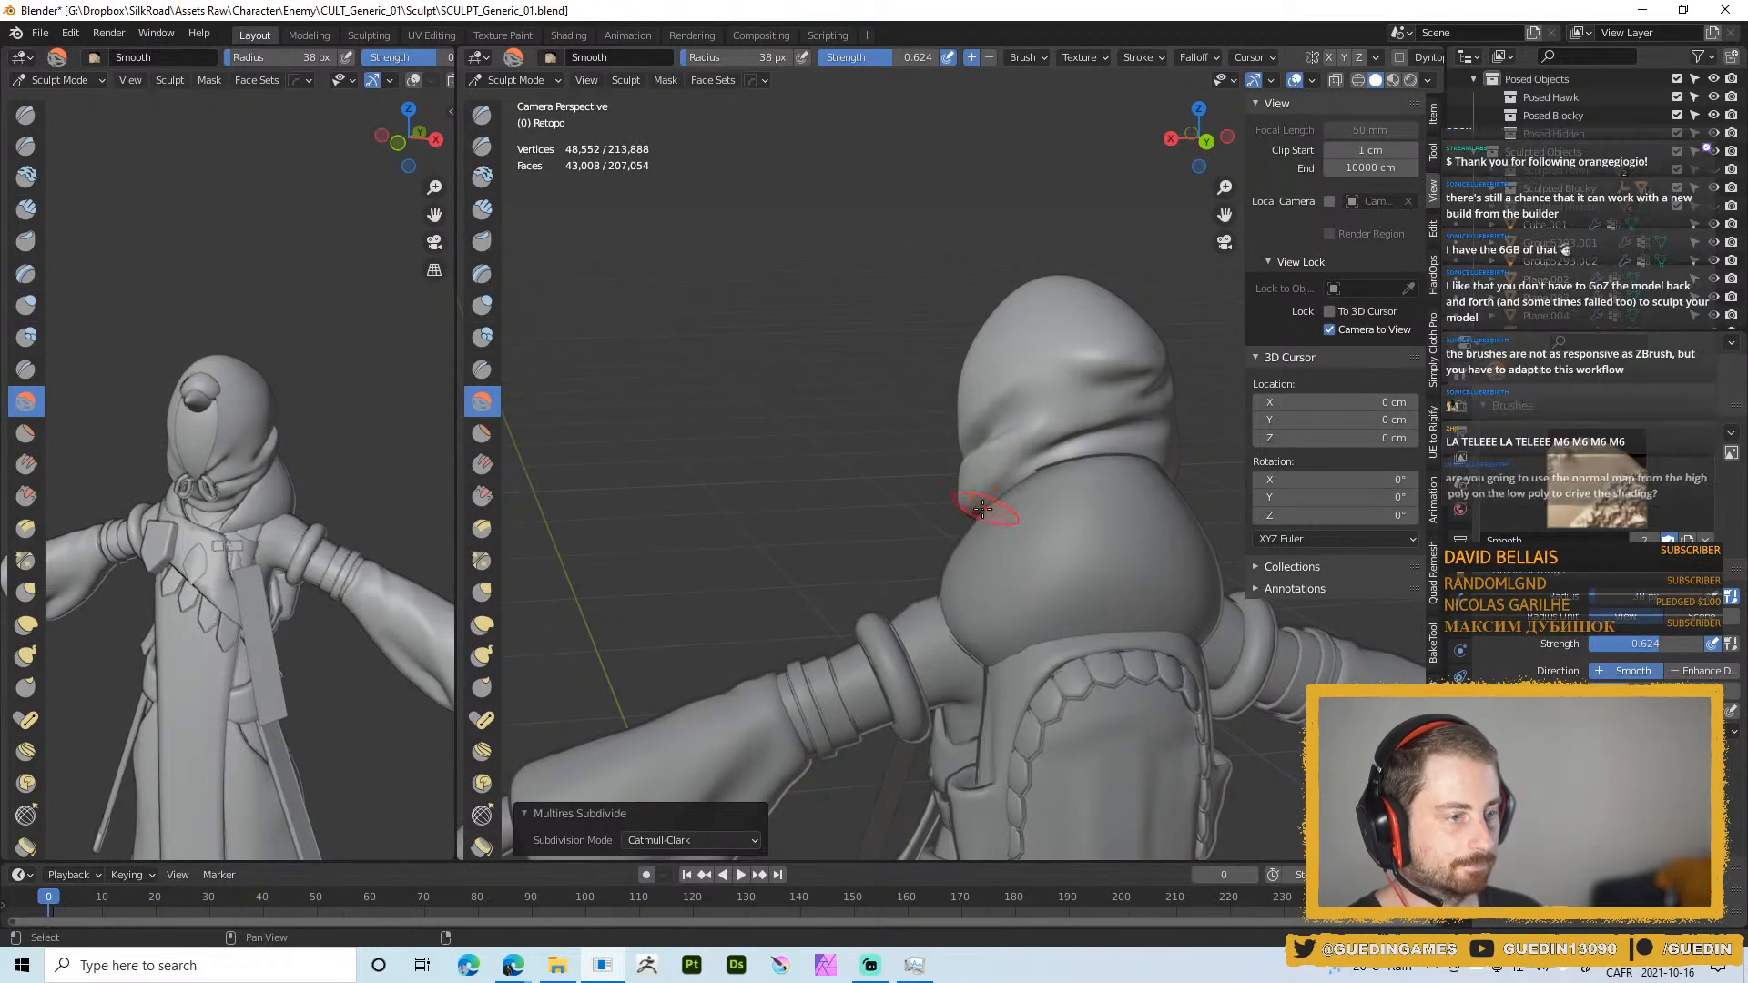
middle_drag(983, 507, 986, 538)
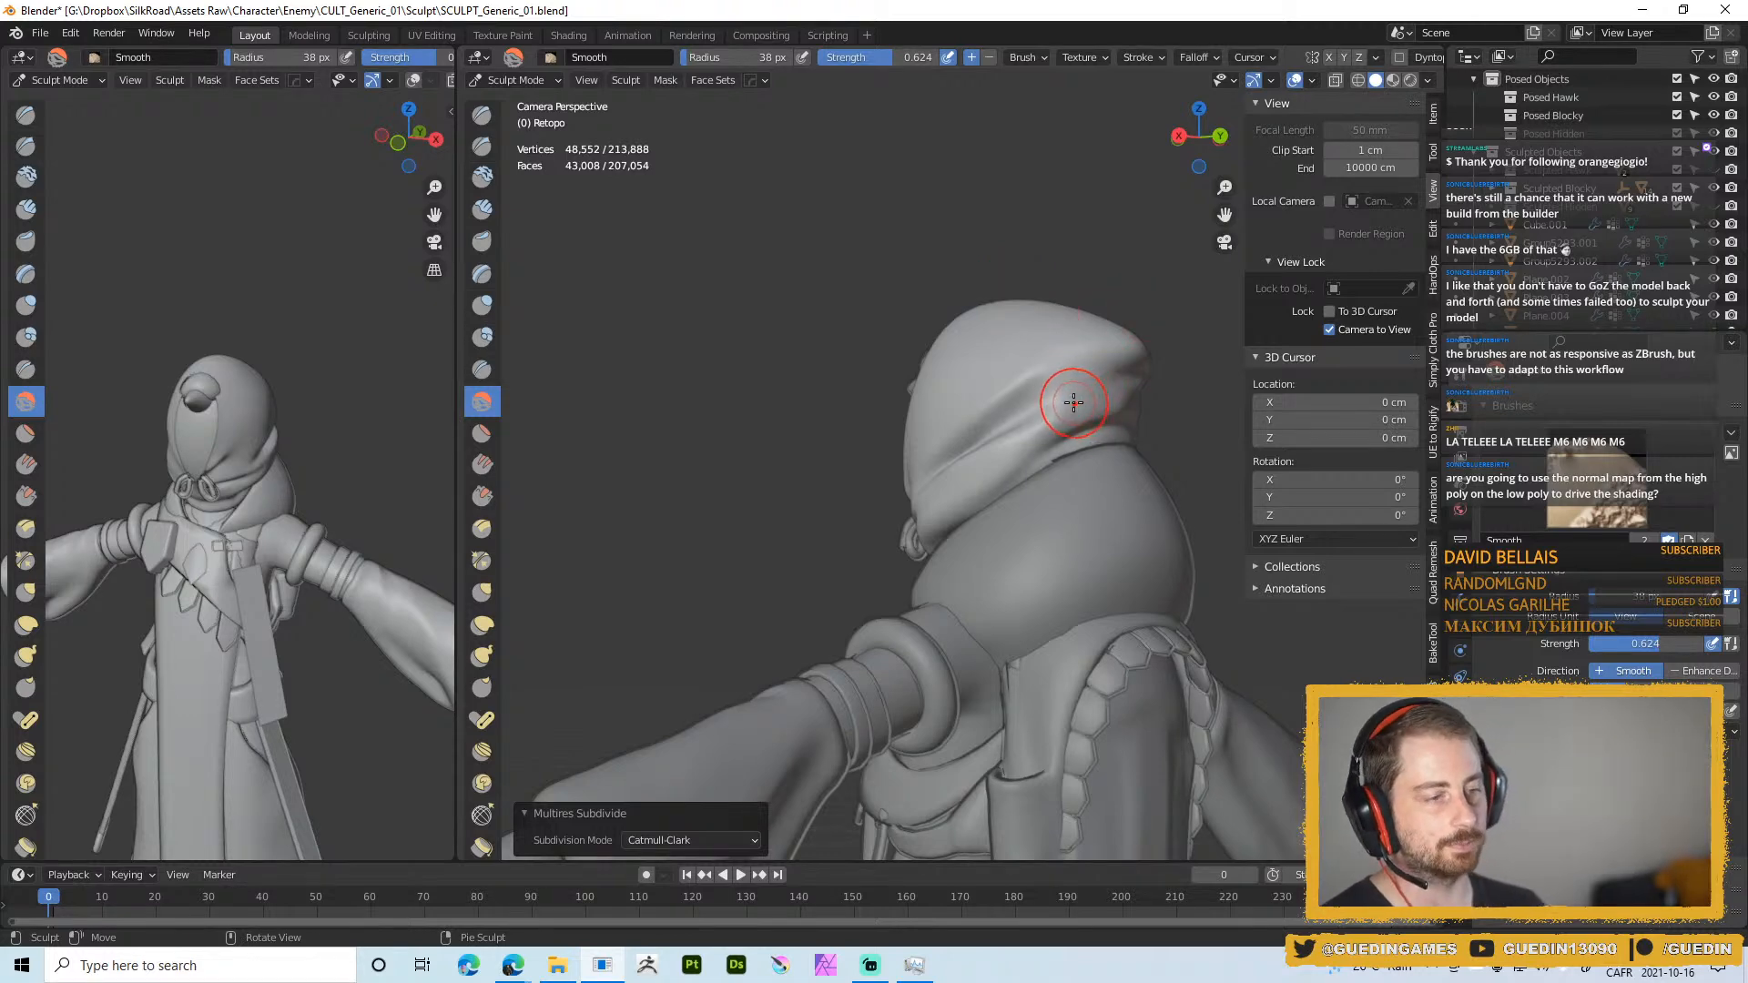
middle_drag(839, 390, 984, 402)
click(987, 401)
mouse_move(1014, 395)
mouse_down()
mouse_move(945, 430)
mouse_move(957, 406)
mouse_up()
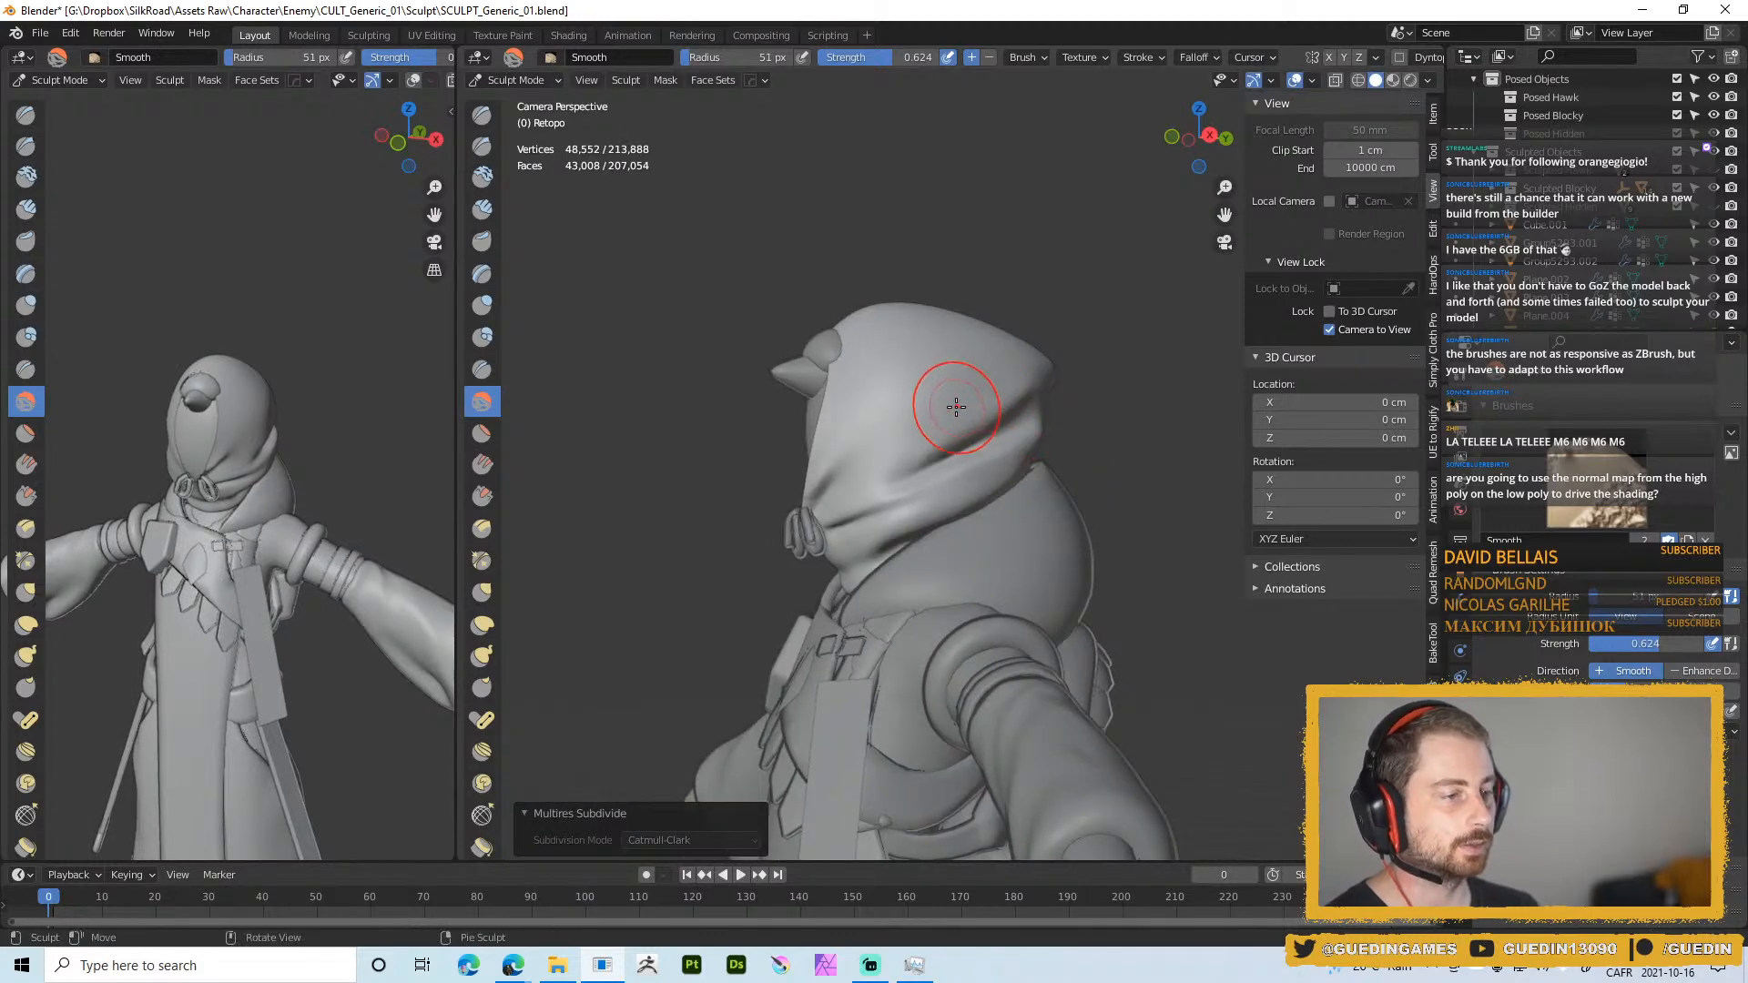
middle_drag(957, 406, 969, 403)
Reduce the Smooth brush radius to 28 px and soften the folds on the hood's lower cheek beside the clasp
scroll(870, 410, down, 4)
middle_drag(842, 401, 928, 386)
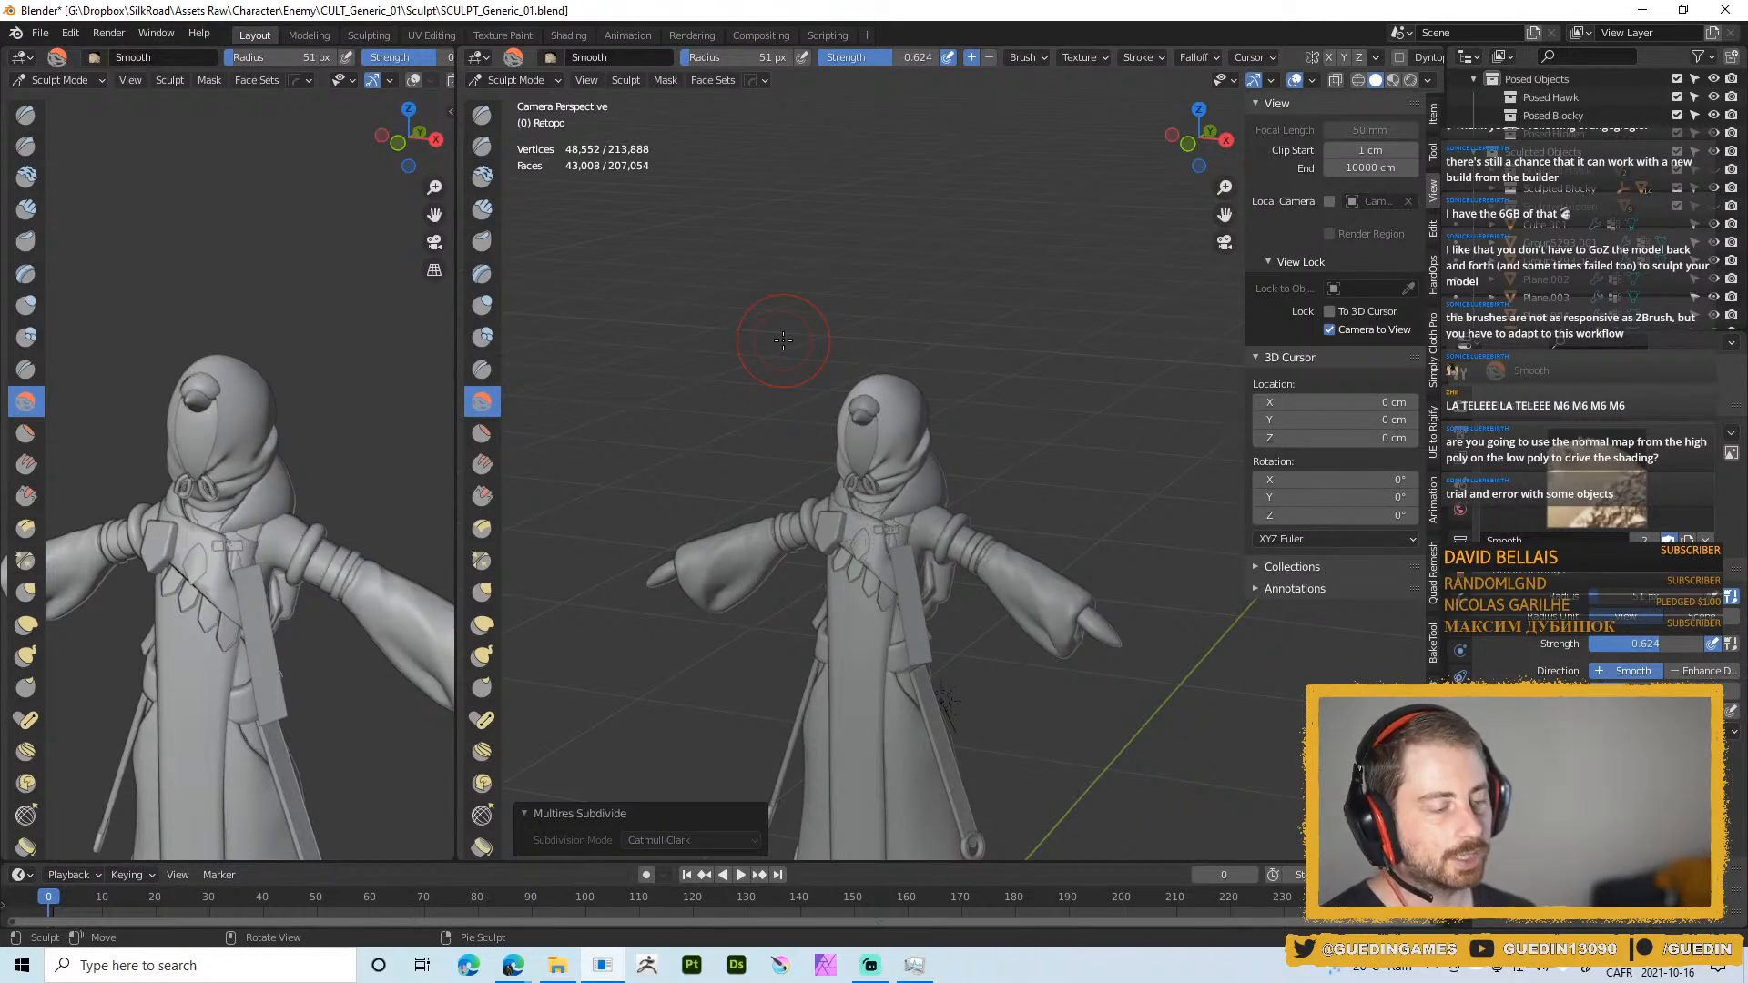
scroll(874, 410, up, 5)
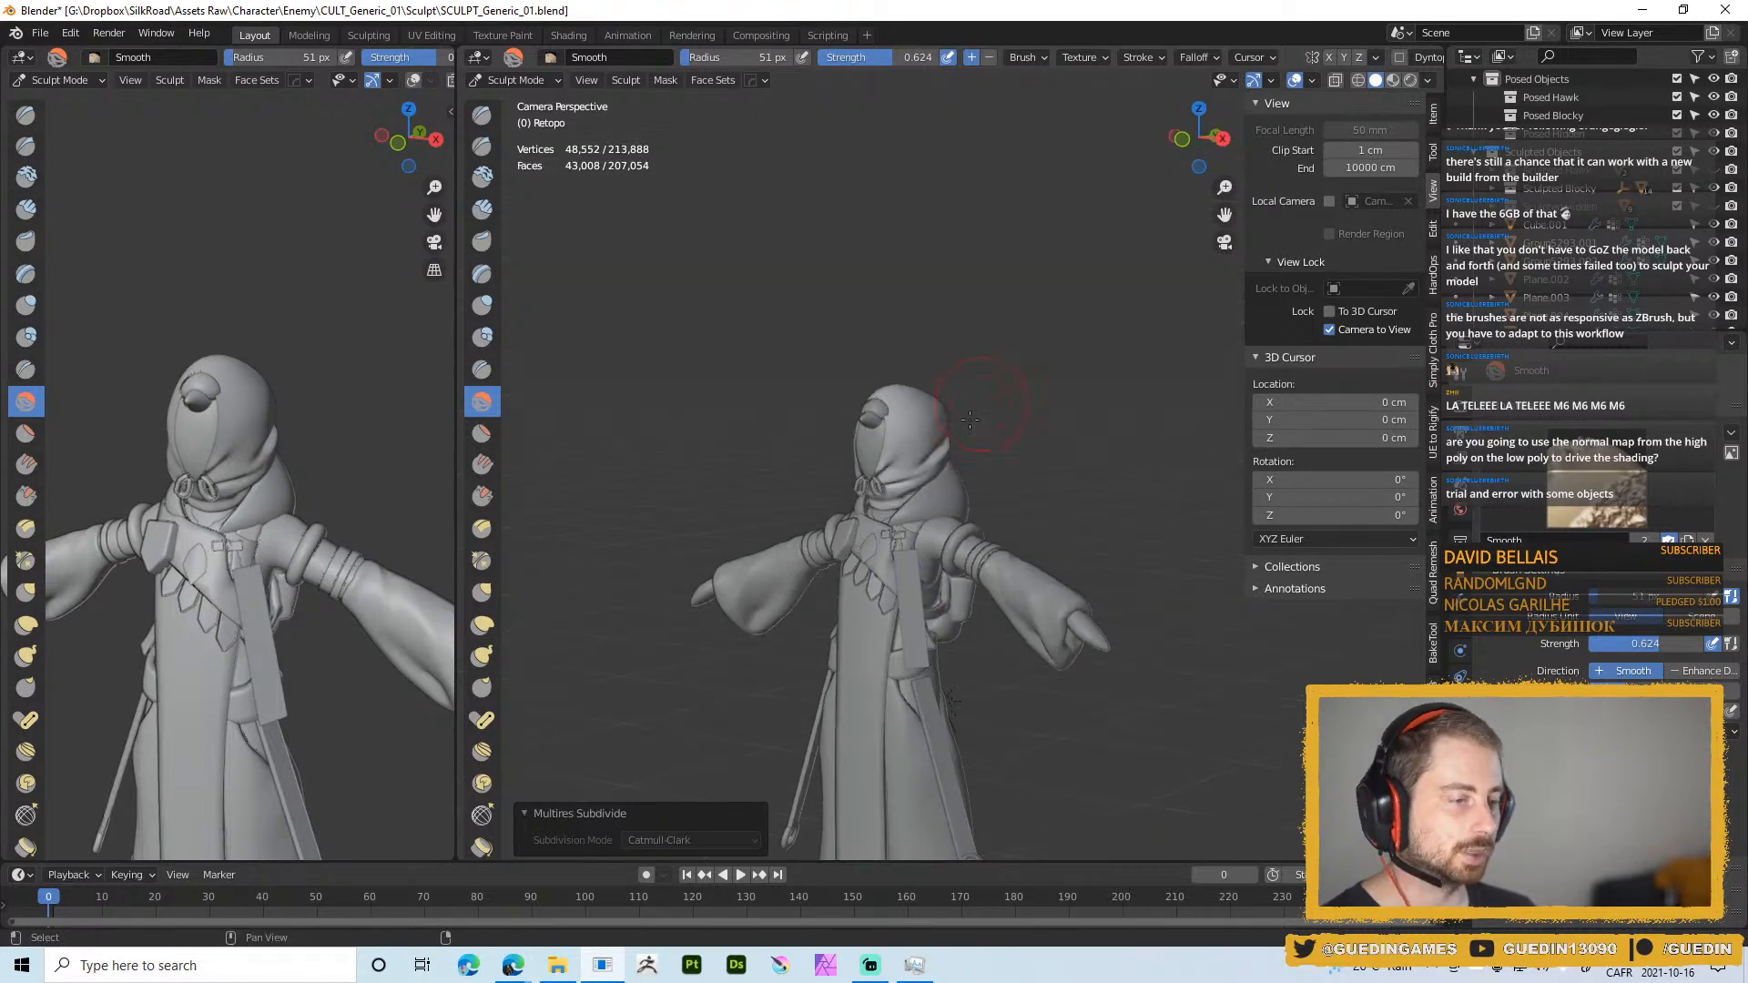
key(f)
click(839, 501)
drag(900, 485, 849, 500)
drag(849, 500, 867, 493)
middle_drag(831, 489, 872, 490)
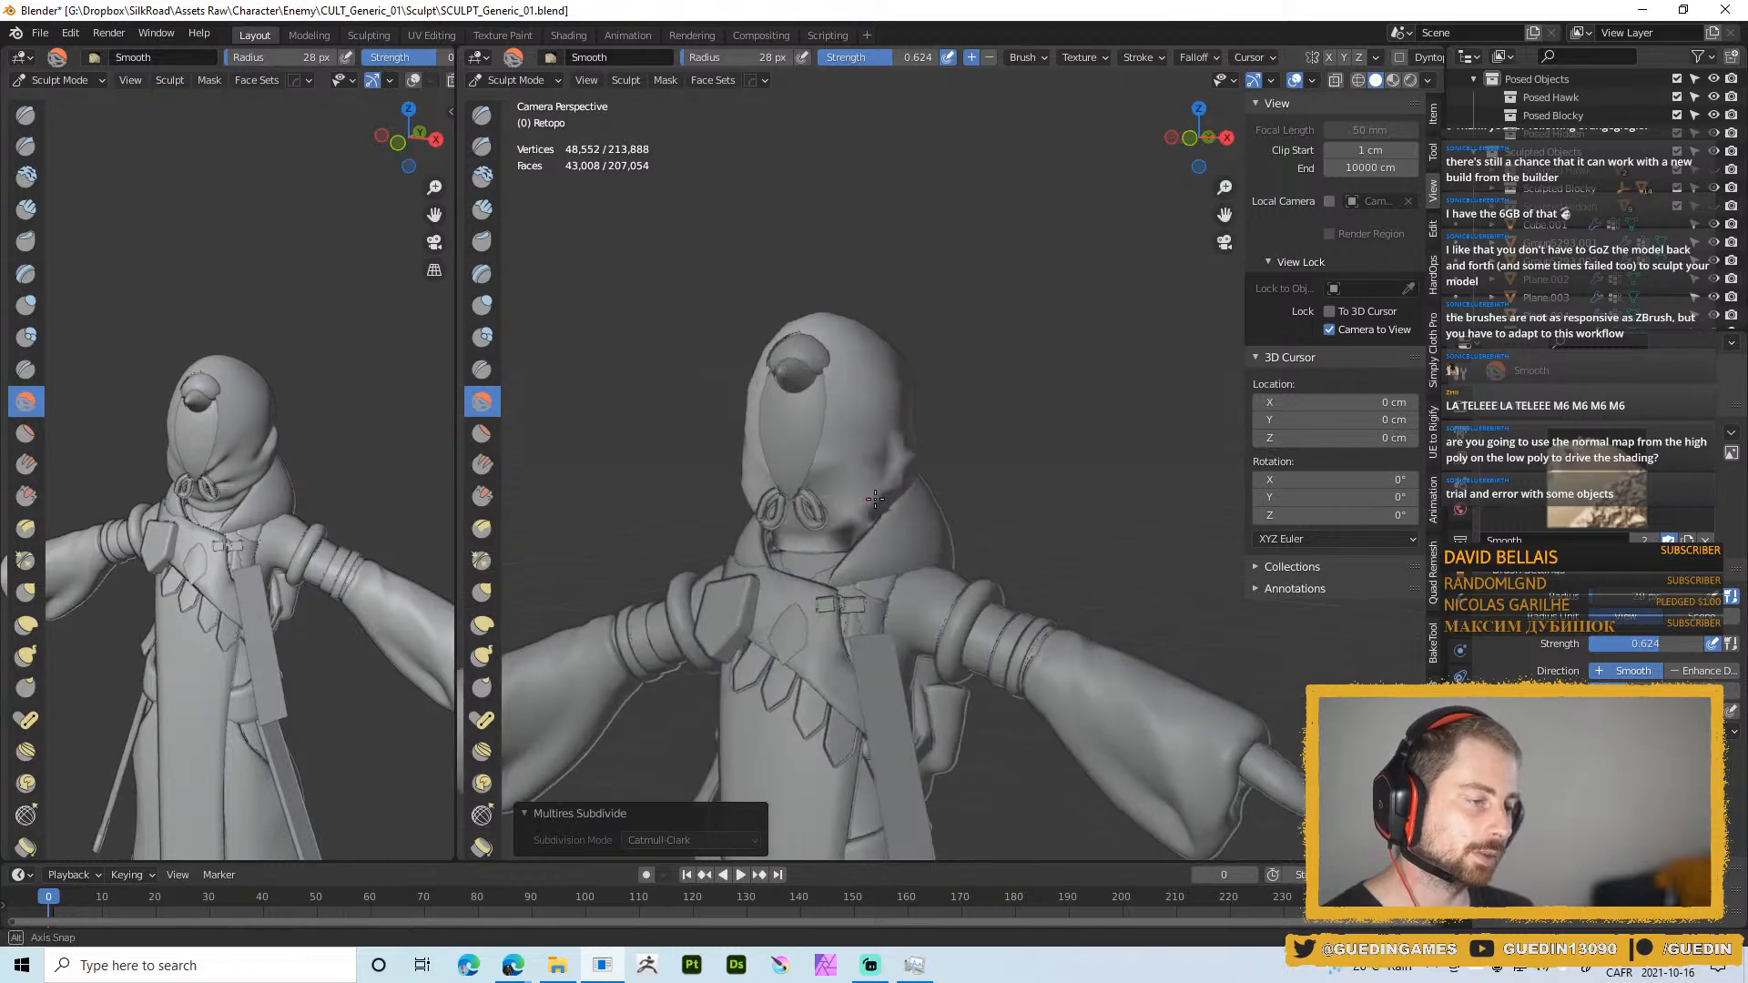
drag(864, 494, 844, 498)
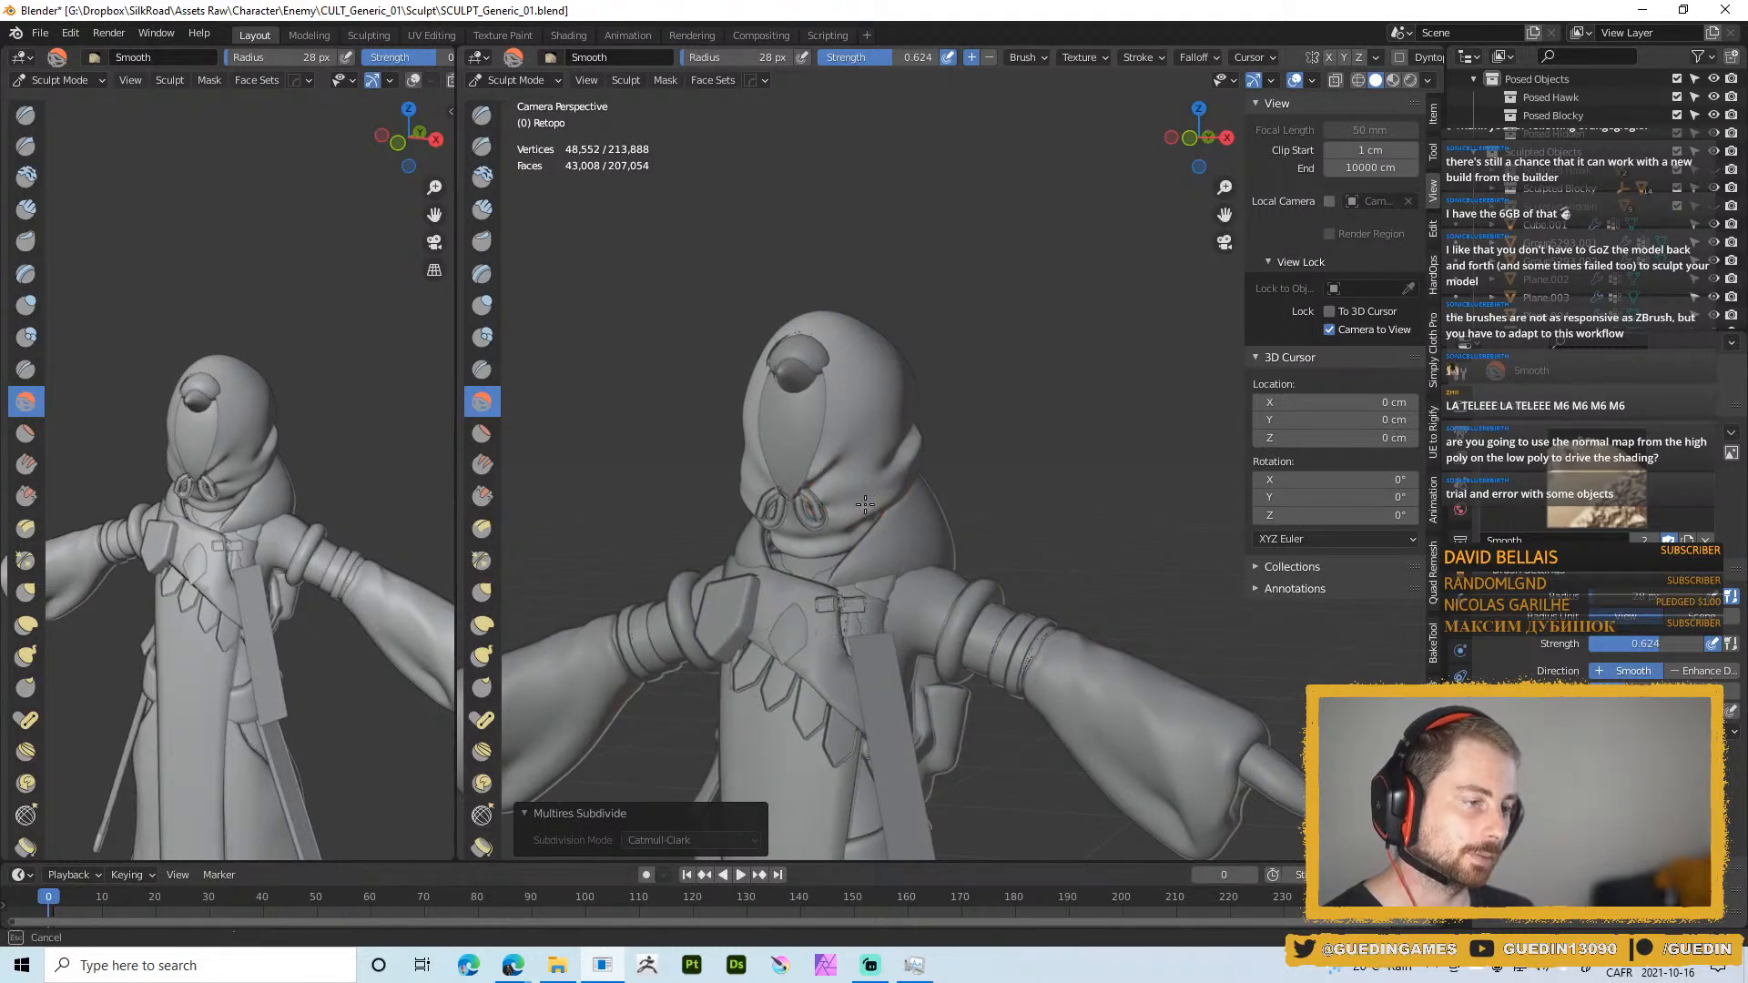
mouse_move(865, 504)
middle_down()
mouse_move(808, 414)
mouse_move(831, 507)
middle_up()
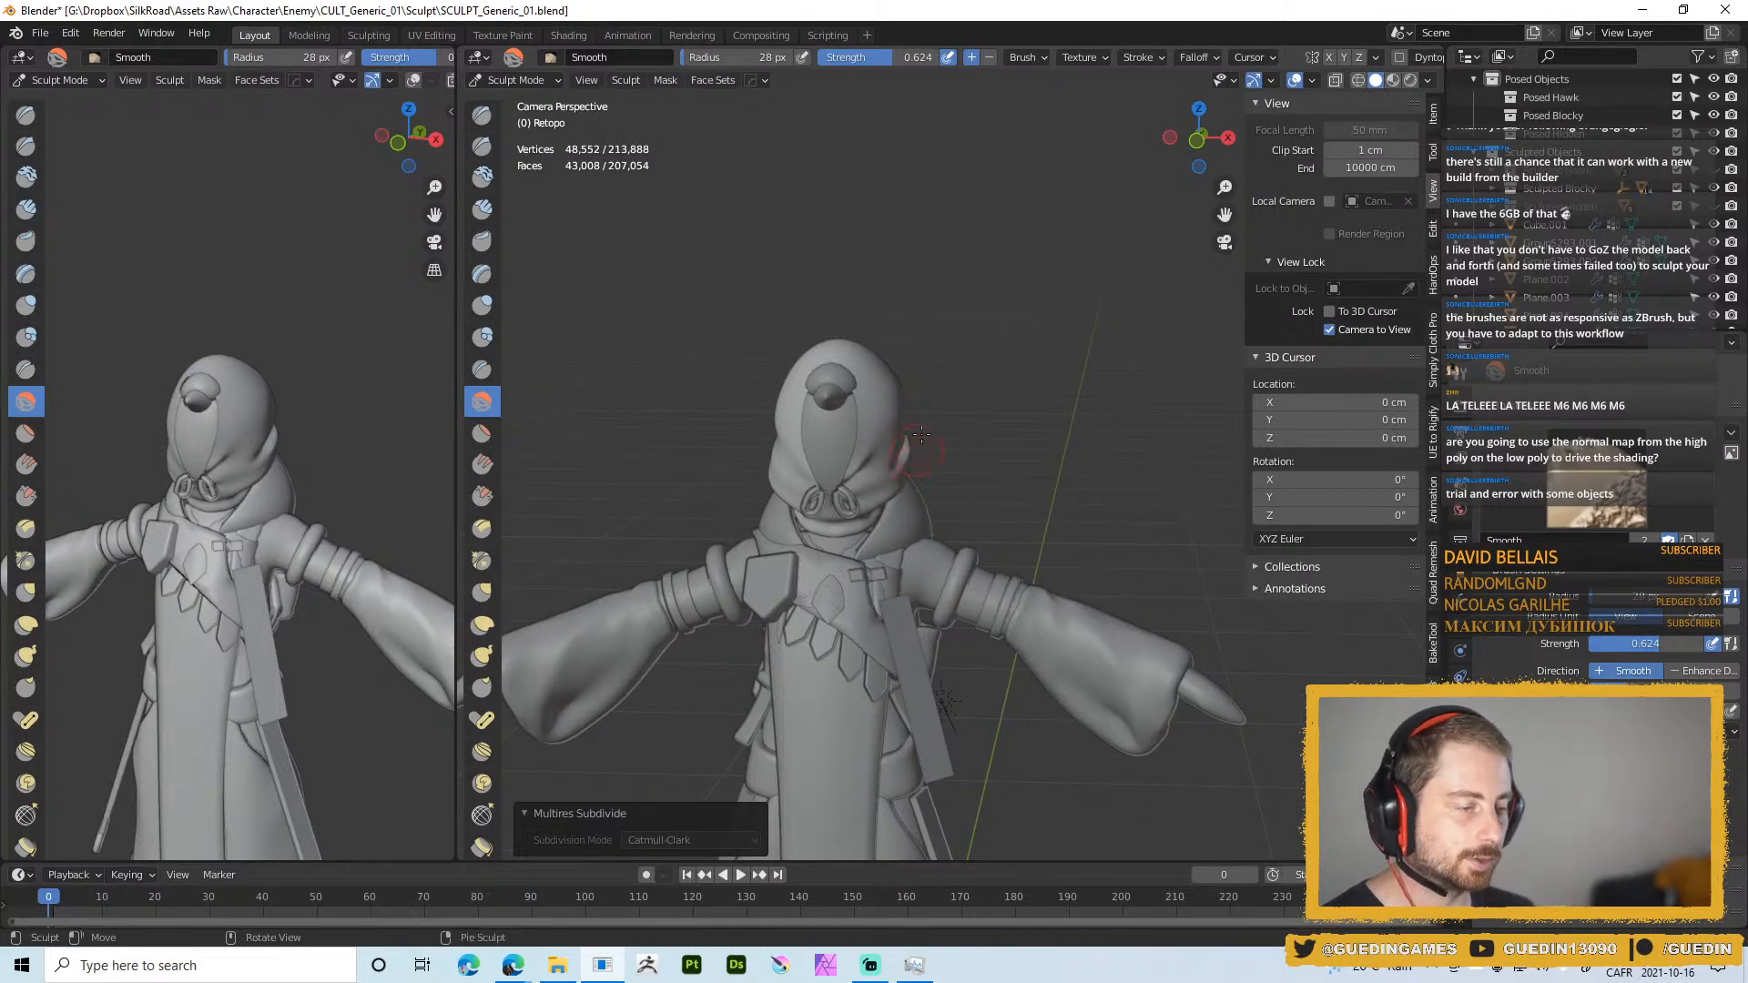
Smooth the hood's lower edge, the end of the side fold, and the area beside the face opening
middle_drag(921, 435, 842, 439)
mouse_move(856, 512)
mouse_down()
mouse_move(906, 496)
mouse_move(852, 525)
mouse_move(882, 537)
mouse_up()
drag(921, 472, 939, 461)
middle_drag(930, 462, 969, 447)
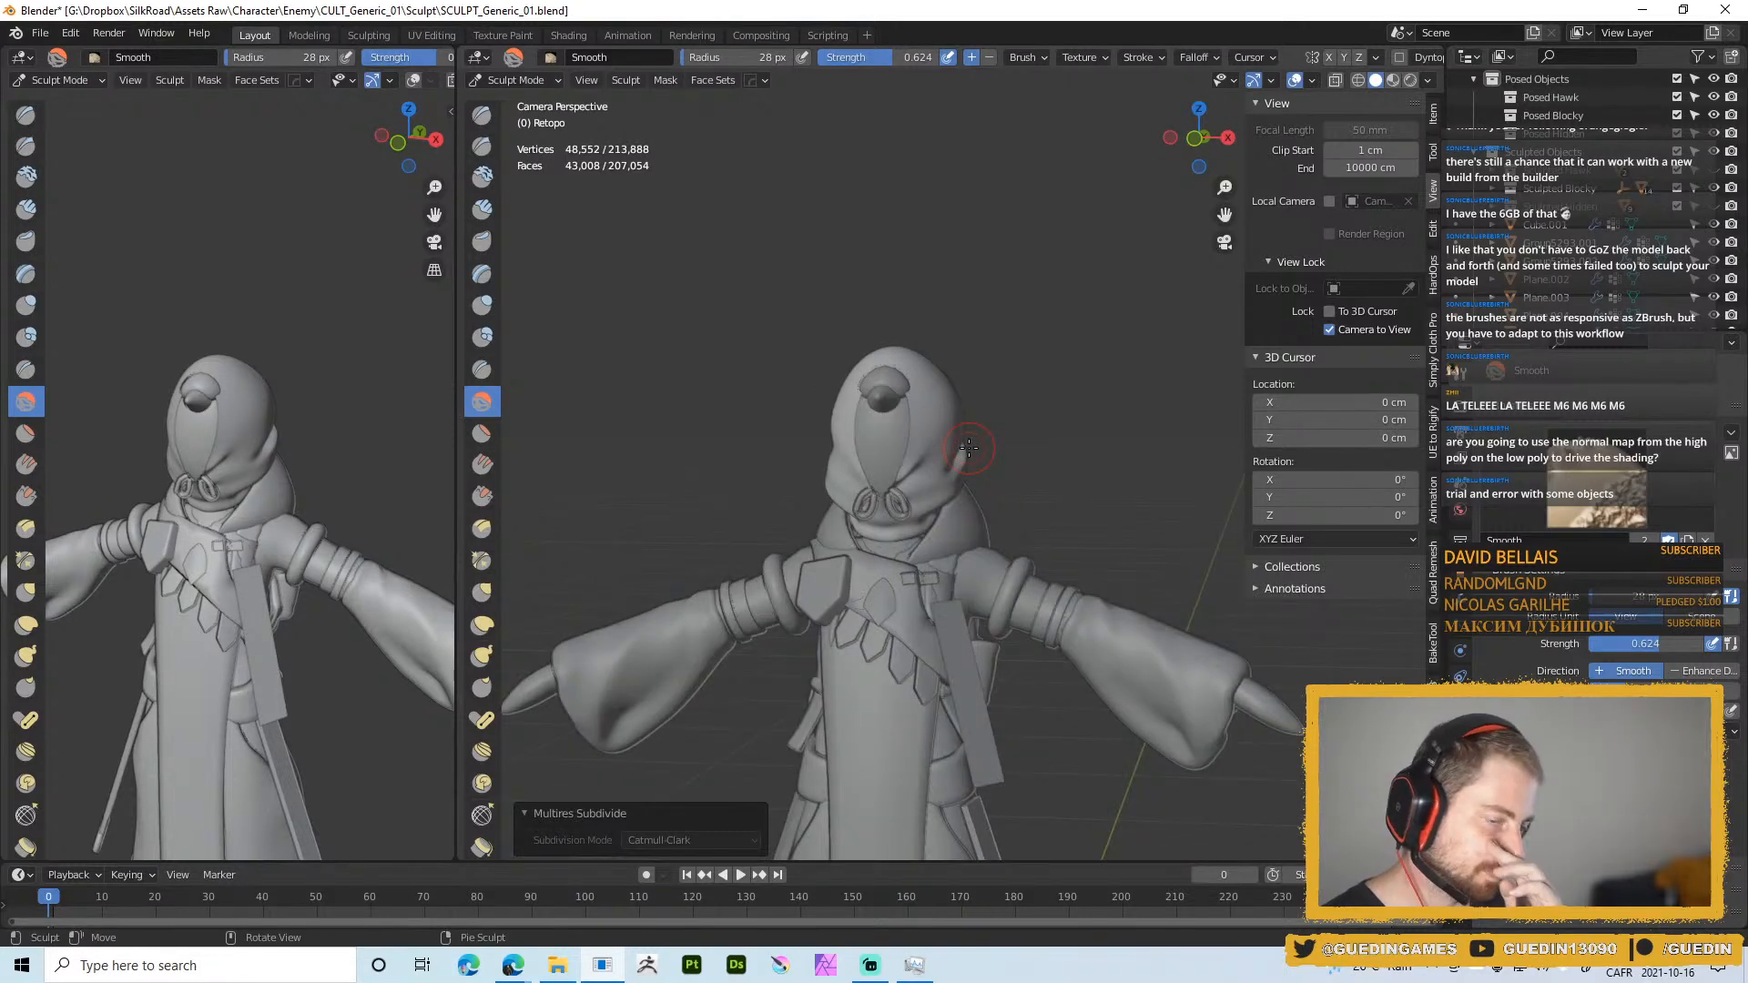
drag(874, 479, 869, 441)
Check the hood in material preview, return to solid shading, and save the file
mouse_move(954, 511)
middle_down()
mouse_move(956, 401)
mouse_move(911, 413)
mouse_move(967, 395)
mouse_move(912, 377)
mouse_move(912, 395)
mouse_move(987, 429)
mouse_move(939, 506)
mouse_move(973, 515)
mouse_move(950, 544)
middle_up()
key(z)
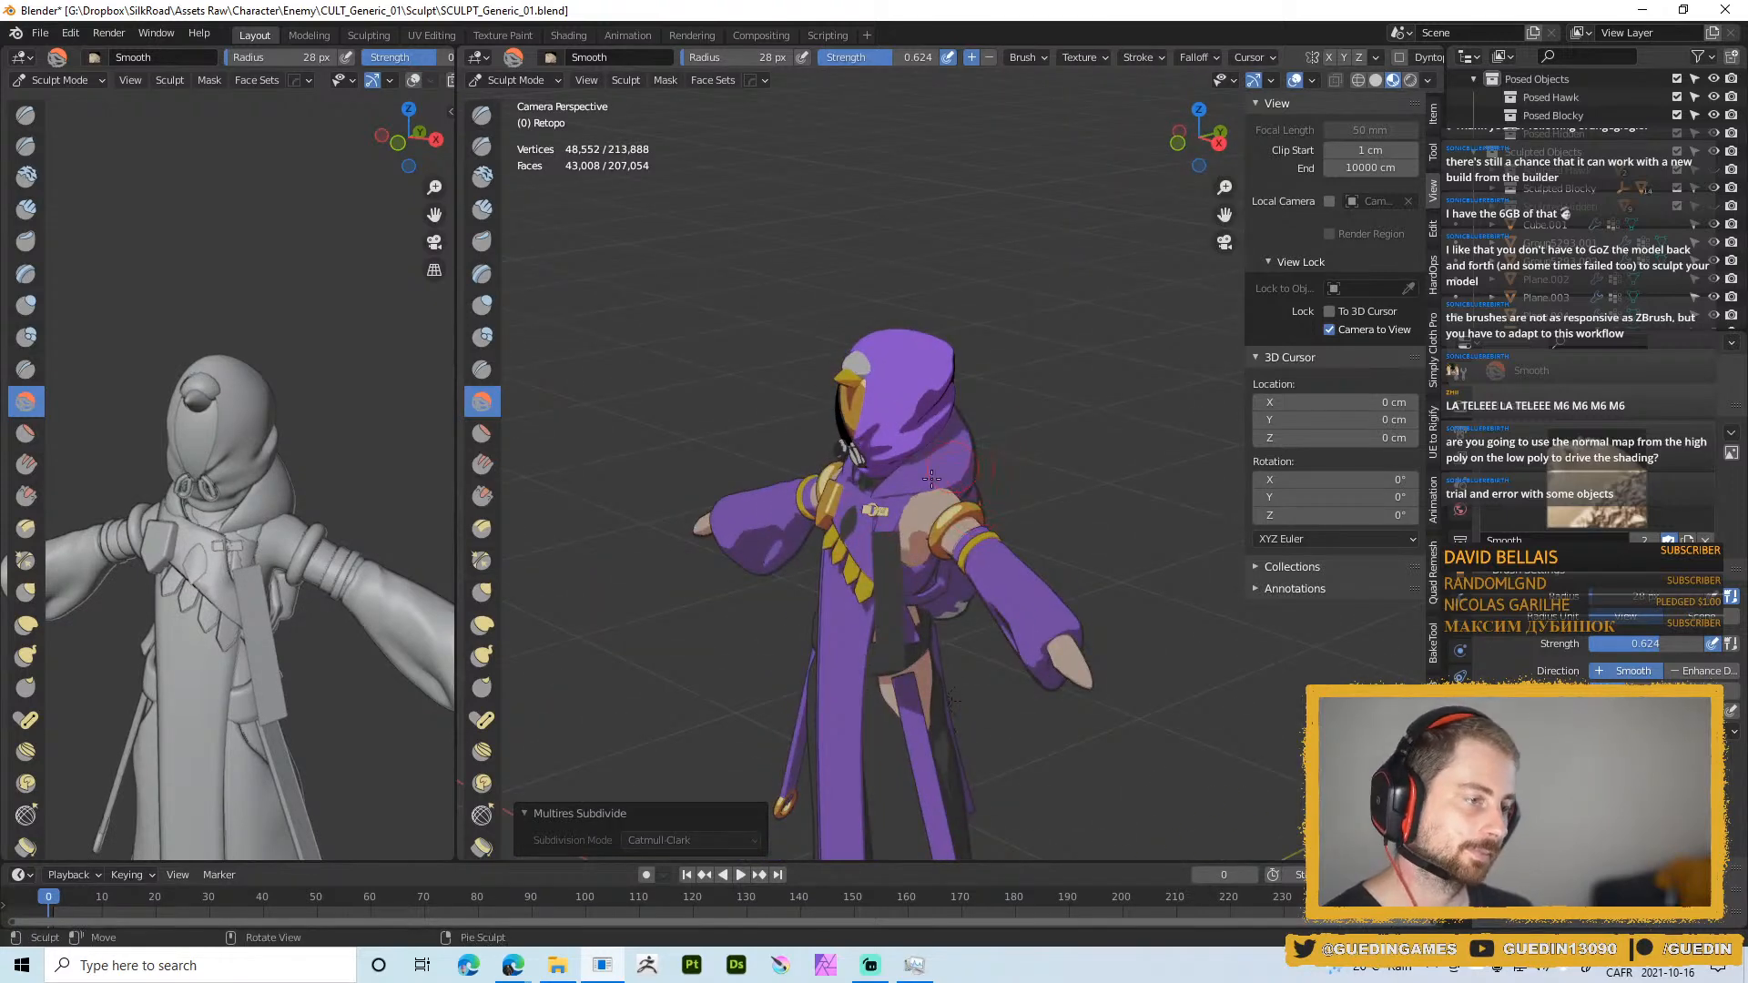
key(z)
key(z)
key(ctrl+s)
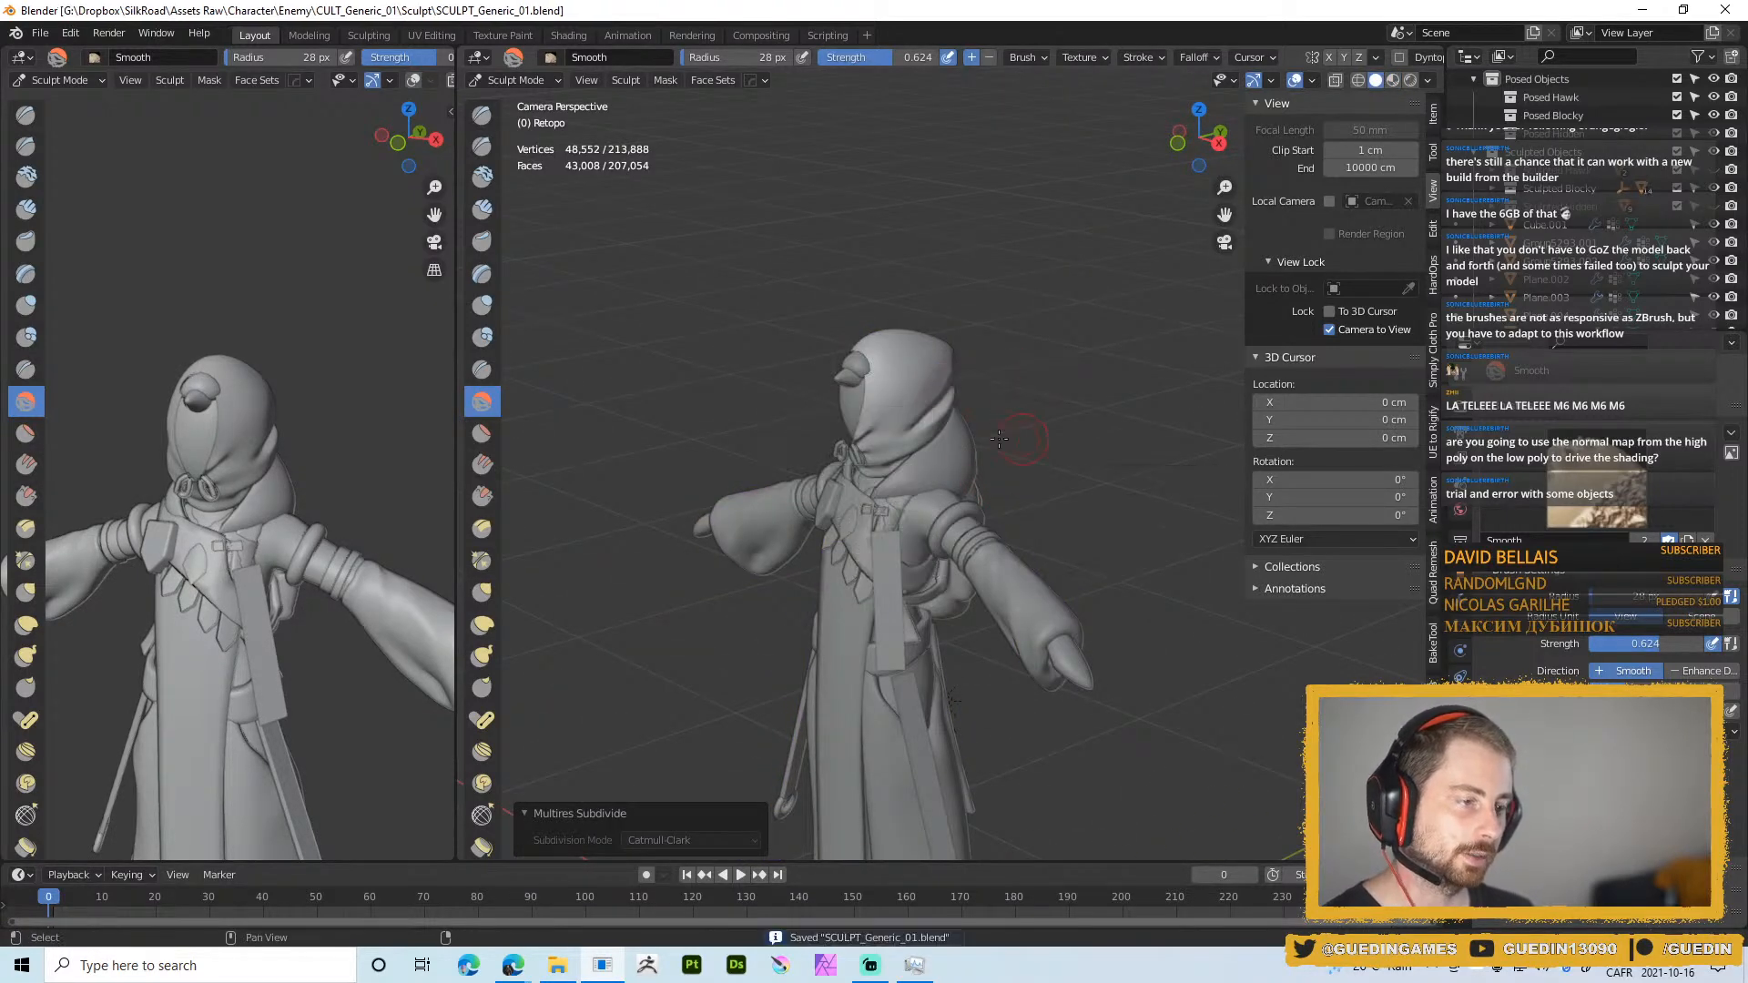
scroll(999, 440, up, 3)
middle_drag(998, 440, 887, 441)
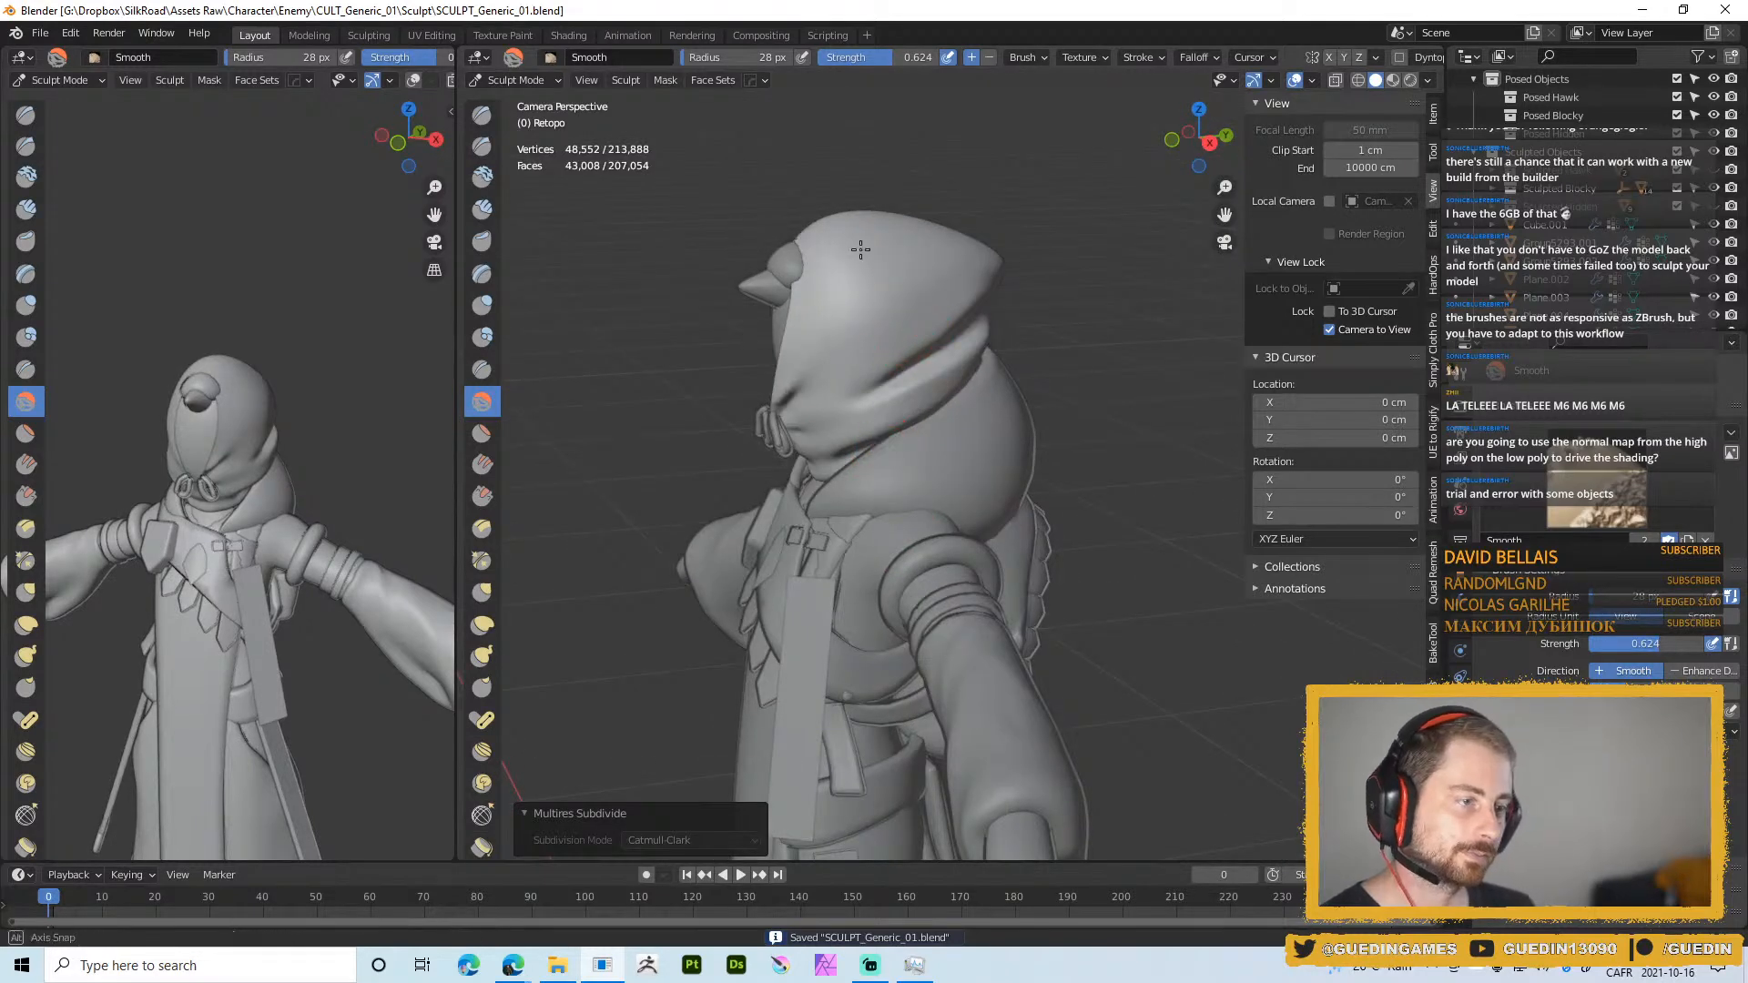
Switch the sculpting brush to Crease for the fold on the side of the hood
middle_drag(932, 326, 942, 413)
key(i)
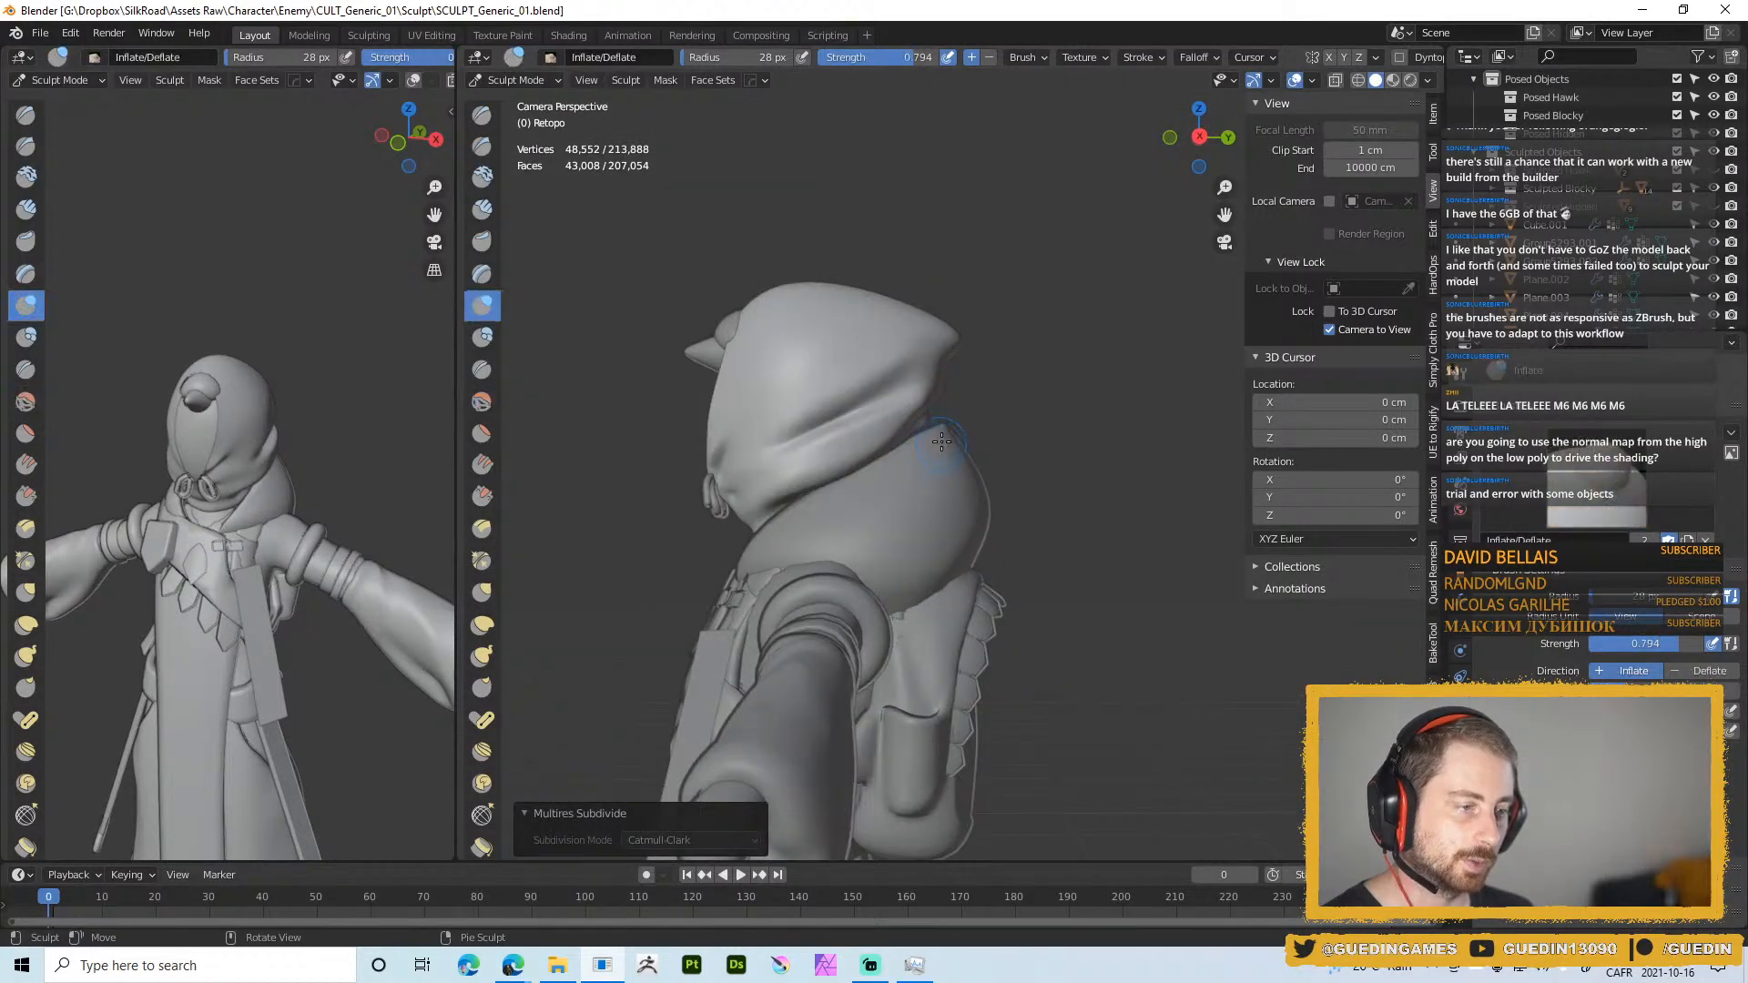
right_click(941, 442)
click(867, 426)
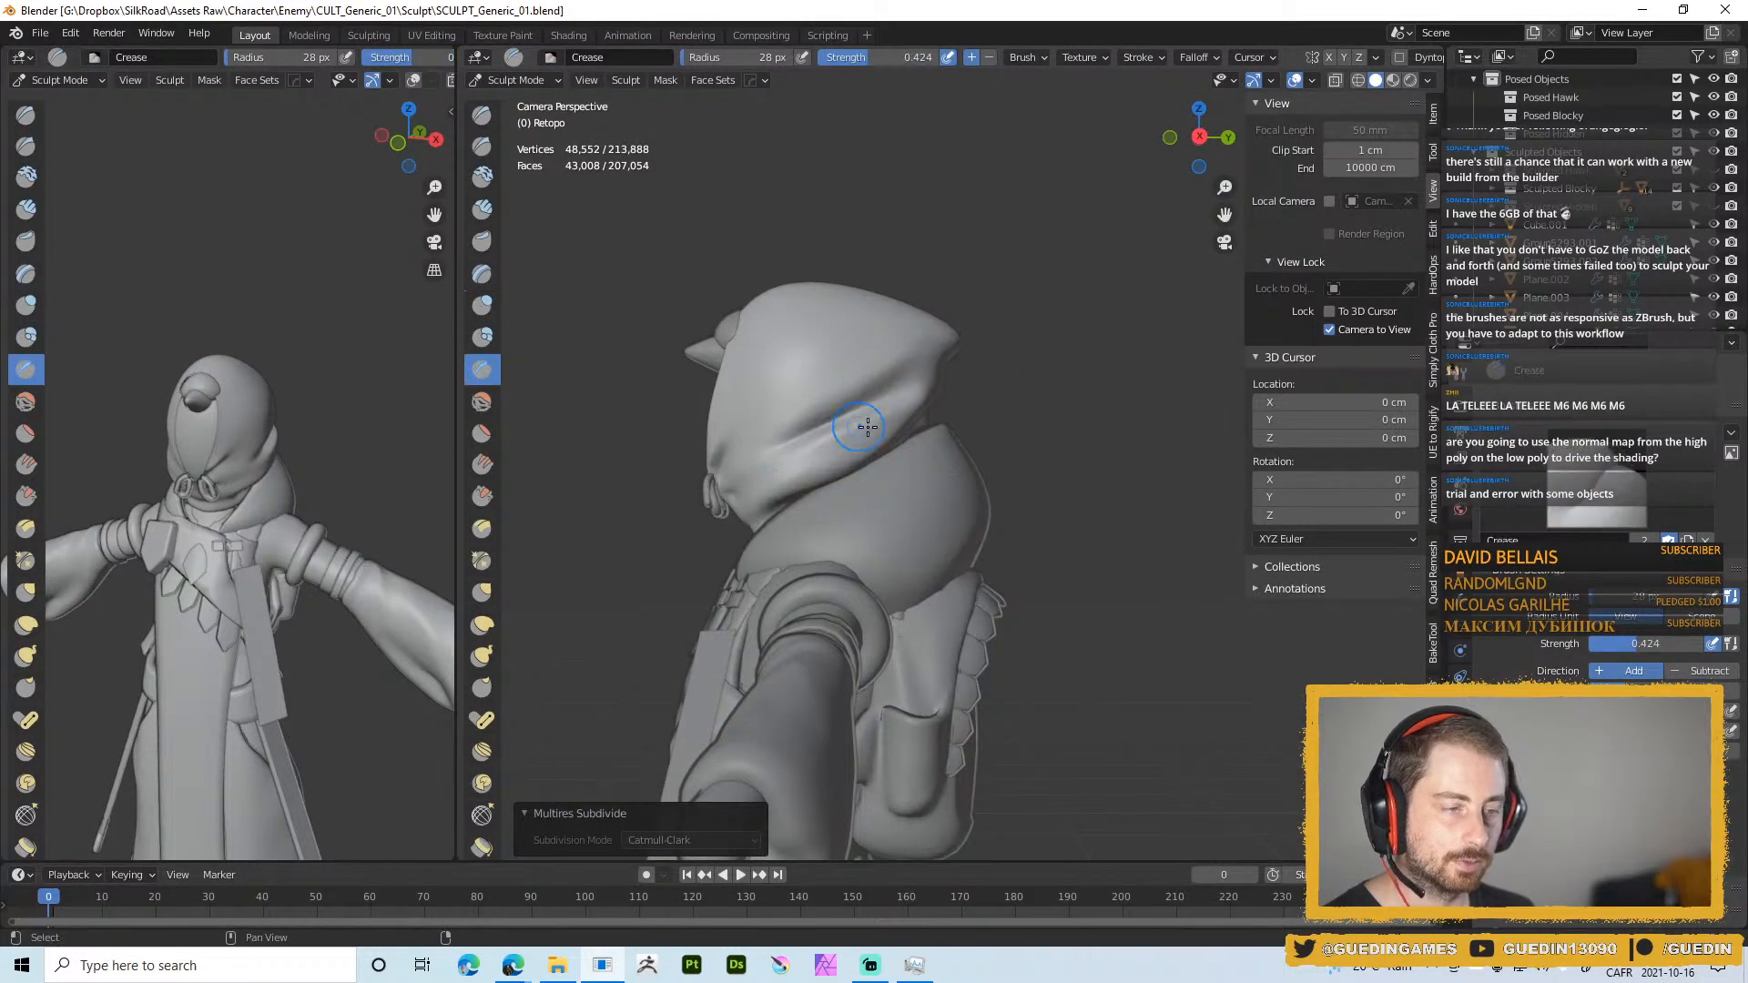
Try carving a crease along the hood's side fold, set the Crease brush radius to 9 px, and undo the last change
middle_drag(892, 418, 865, 410)
key(f)
click(878, 404)
mouse_move(827, 419)
ctrl+mouse_down()
mouse_move(934, 359)
mouse_move(911, 371)
ctrl+mouse_up()
key(f)
click(859, 399)
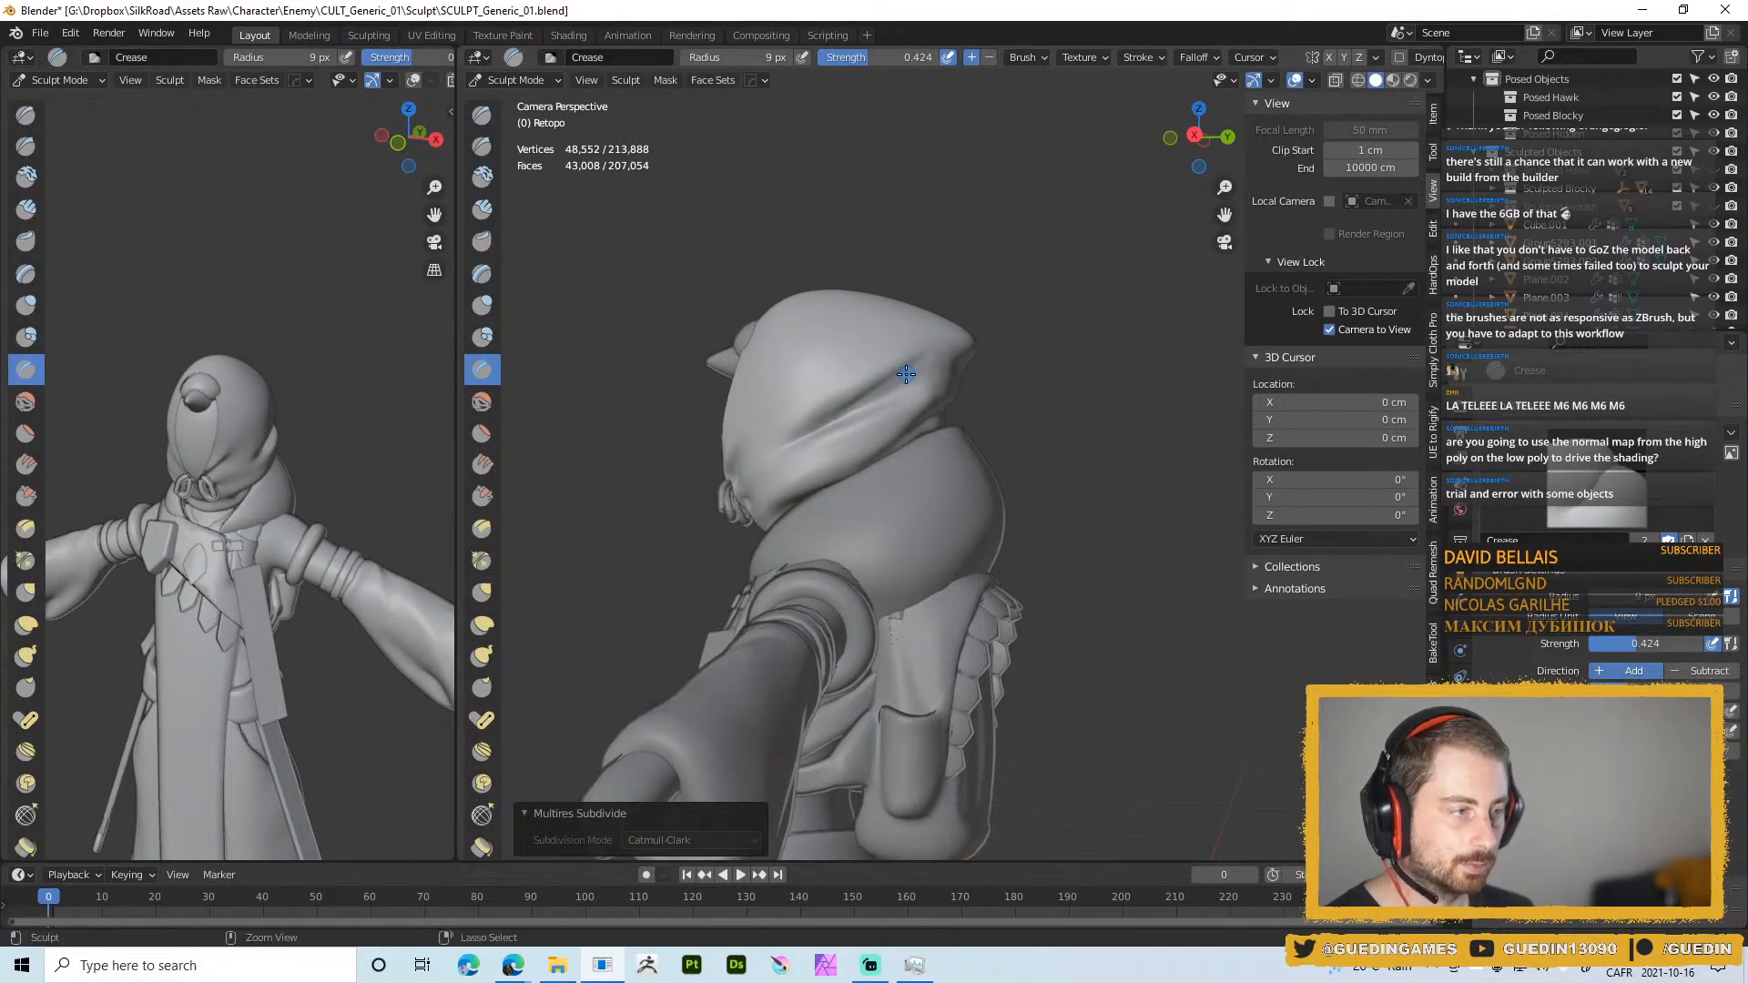
key(ctrl+z)
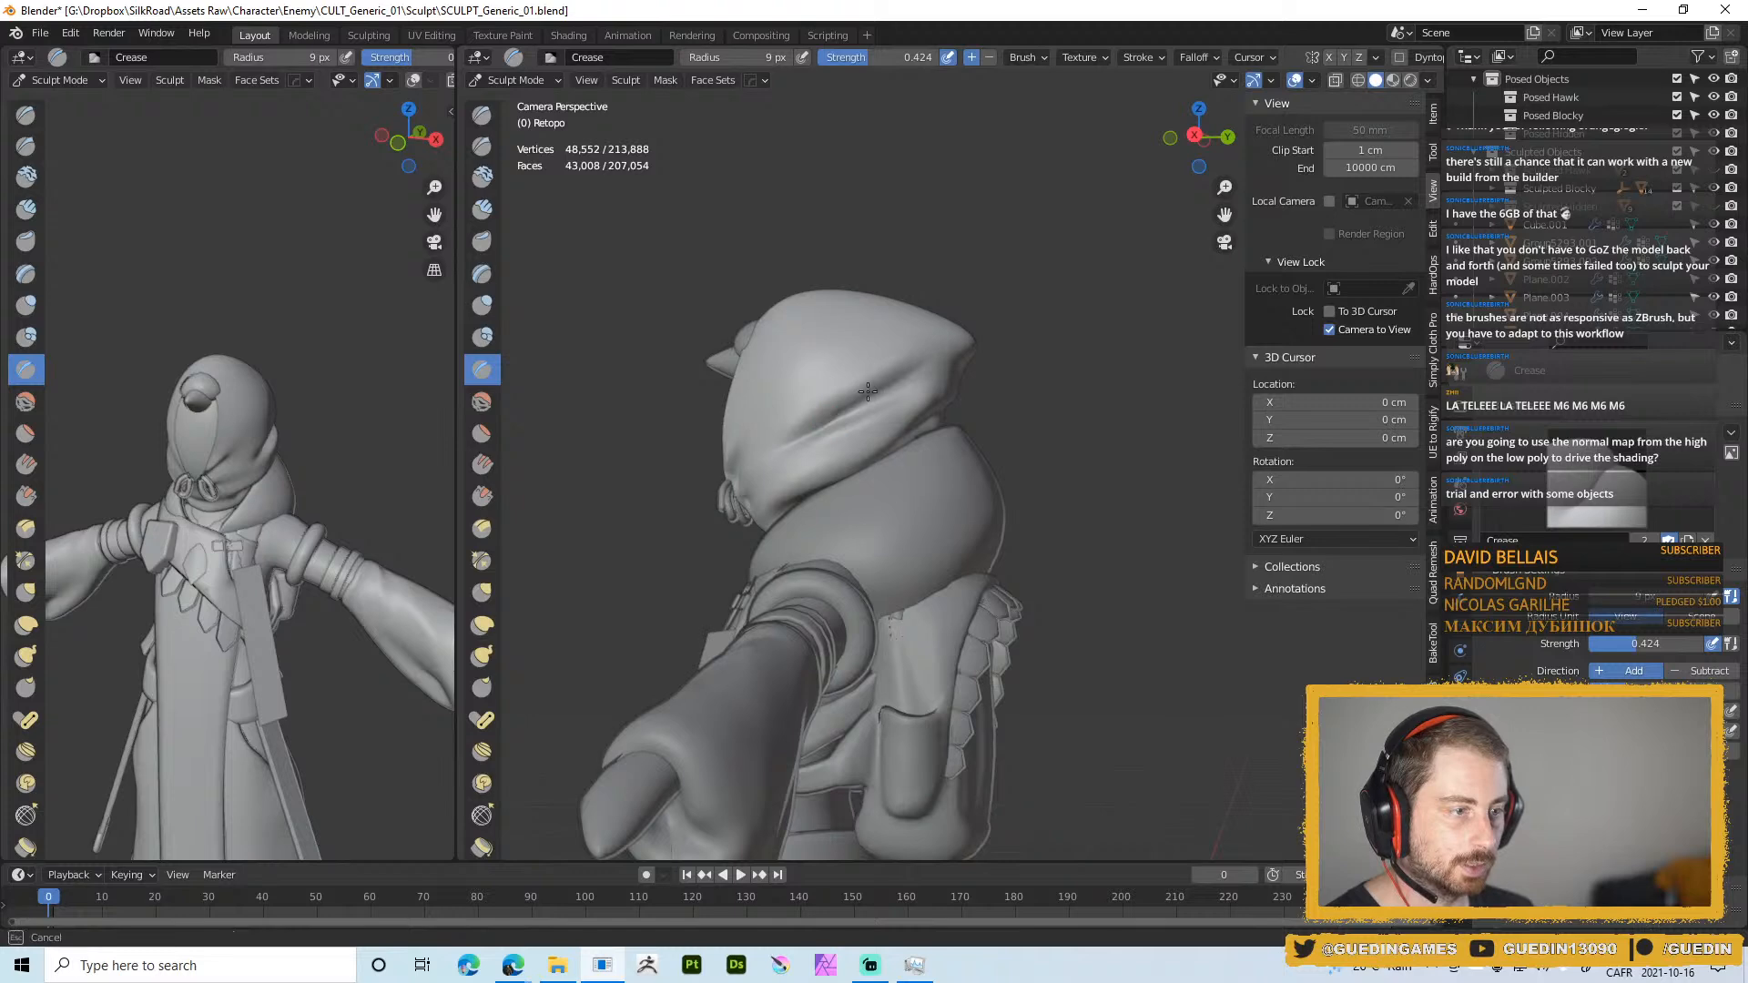
Set the Crease brush radius to 12 px and carve the groove of the hood's side fold up towards the back
key(f)
ctrl+drag(916, 362, 922, 360)
ctrl+drag(847, 409, 918, 364)
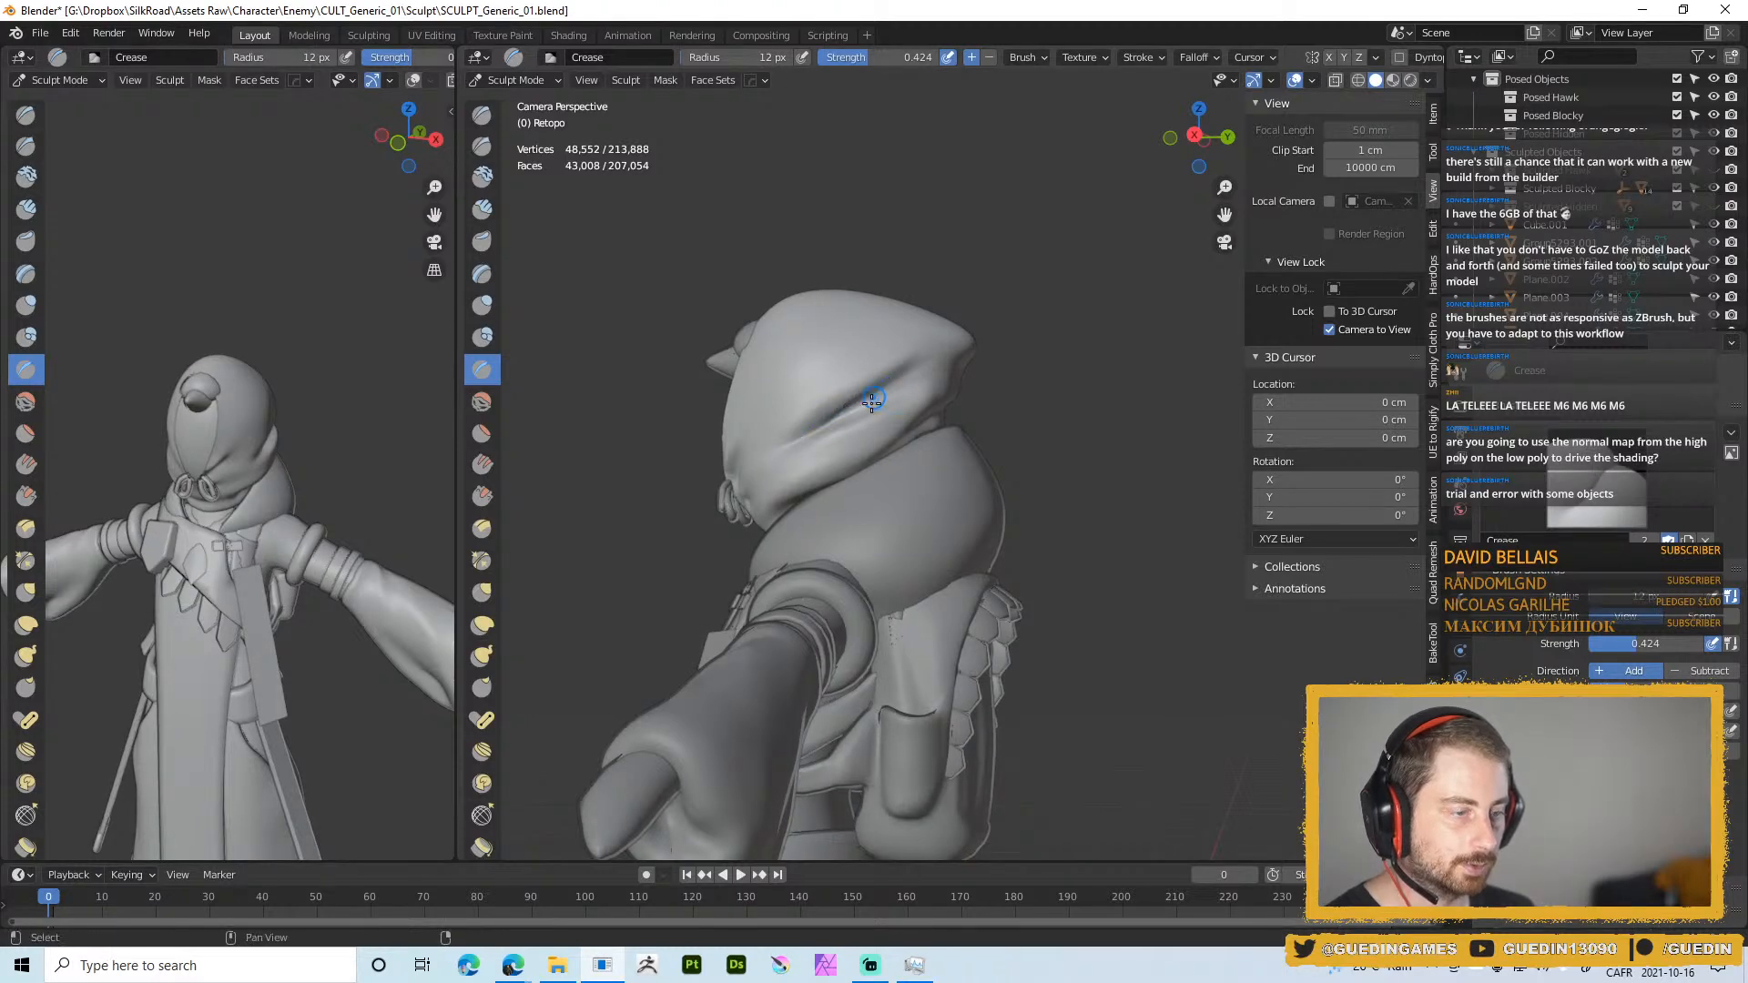
middle_drag(874, 397, 892, 407)
ctrl+drag(838, 418, 922, 368)
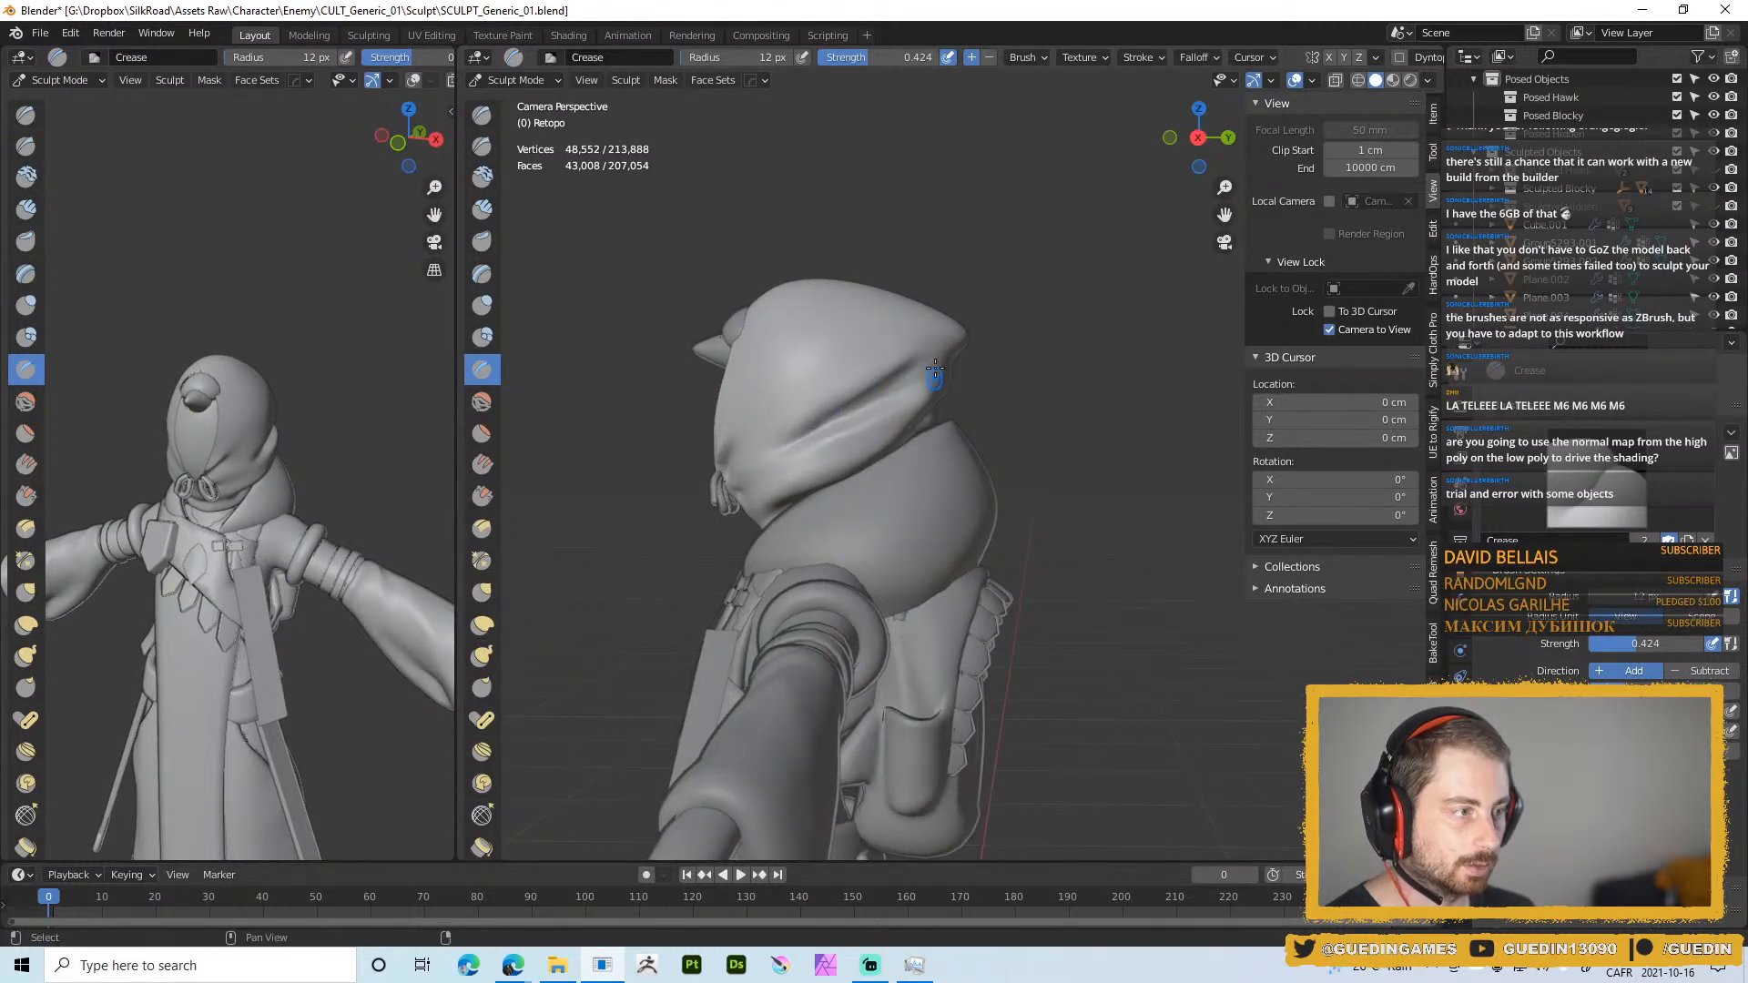
Deepen the side fold from its lower front end and extend the crease towards the hood's back tip
middle_drag(917, 348, 866, 377)
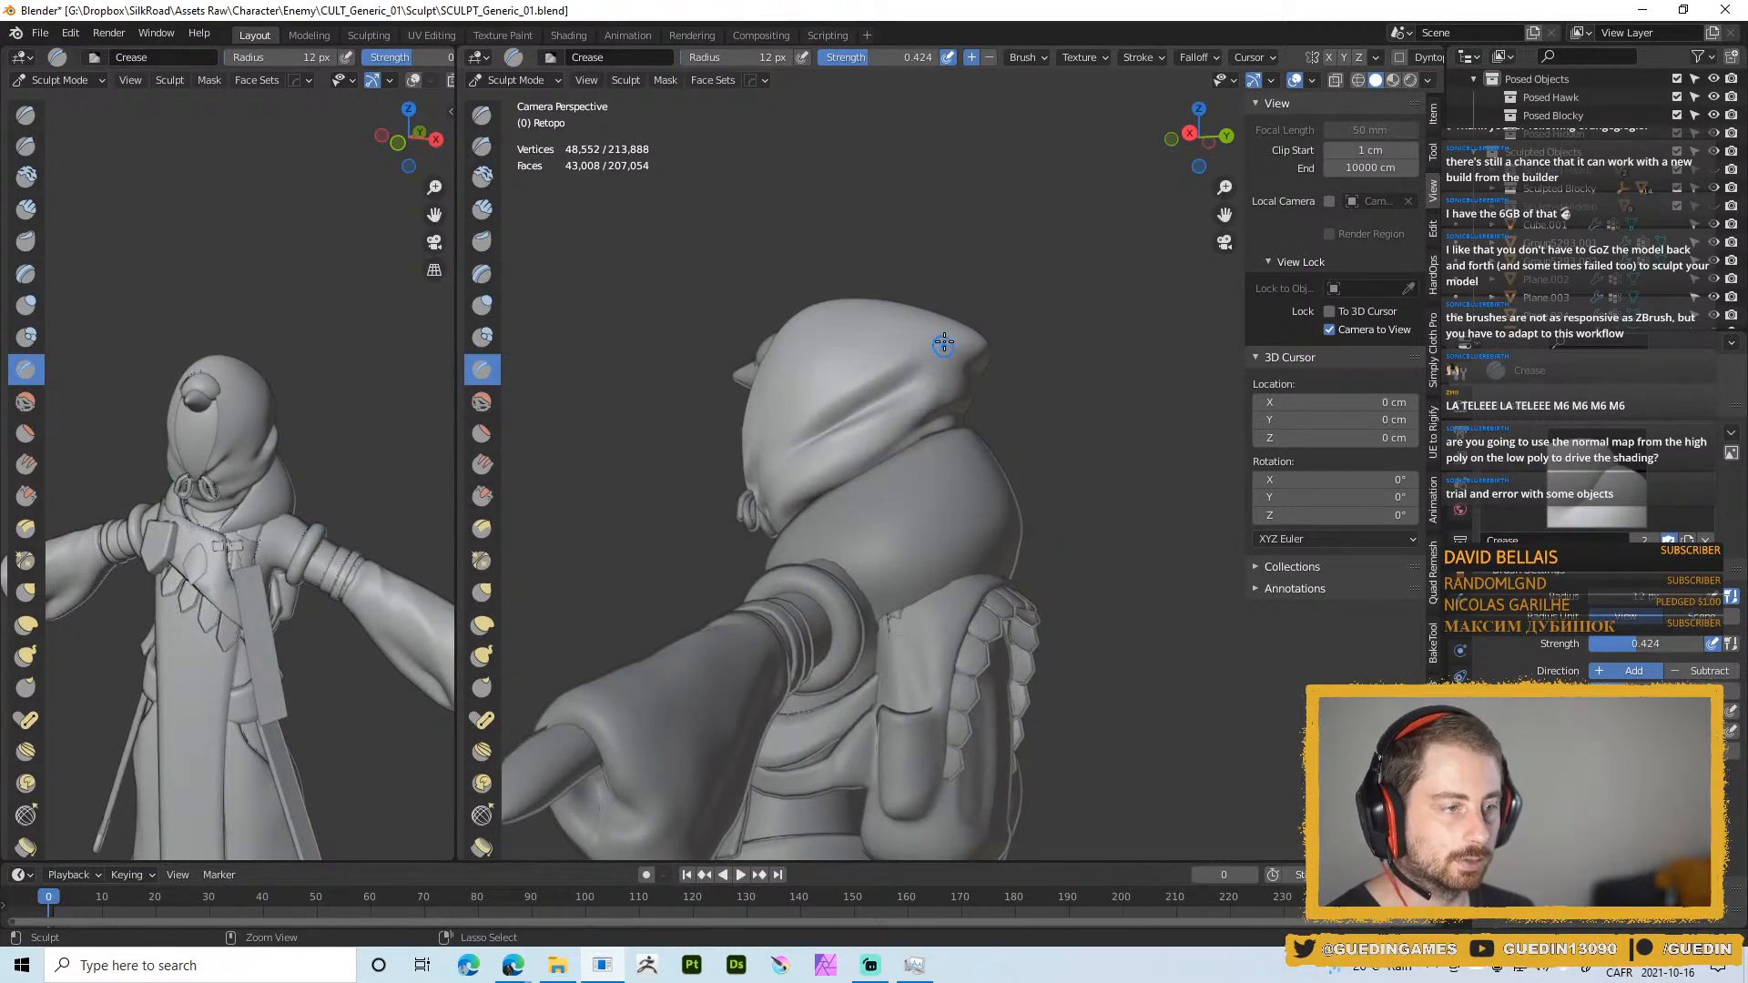
ctrl+drag(852, 410, 923, 363)
mouse_move(879, 399)
middle_down()
mouse_move(819, 414)
mouse_move(843, 423)
middle_up()
ctrl+drag(809, 435, 859, 408)
ctrl+drag(818, 431, 861, 403)
middle_drag(847, 433, 846, 417)
mouse_move(827, 427)
ctrl+mouse_down()
mouse_move(923, 333)
mouse_move(896, 355)
mouse_move(920, 366)
ctrl+mouse_up()
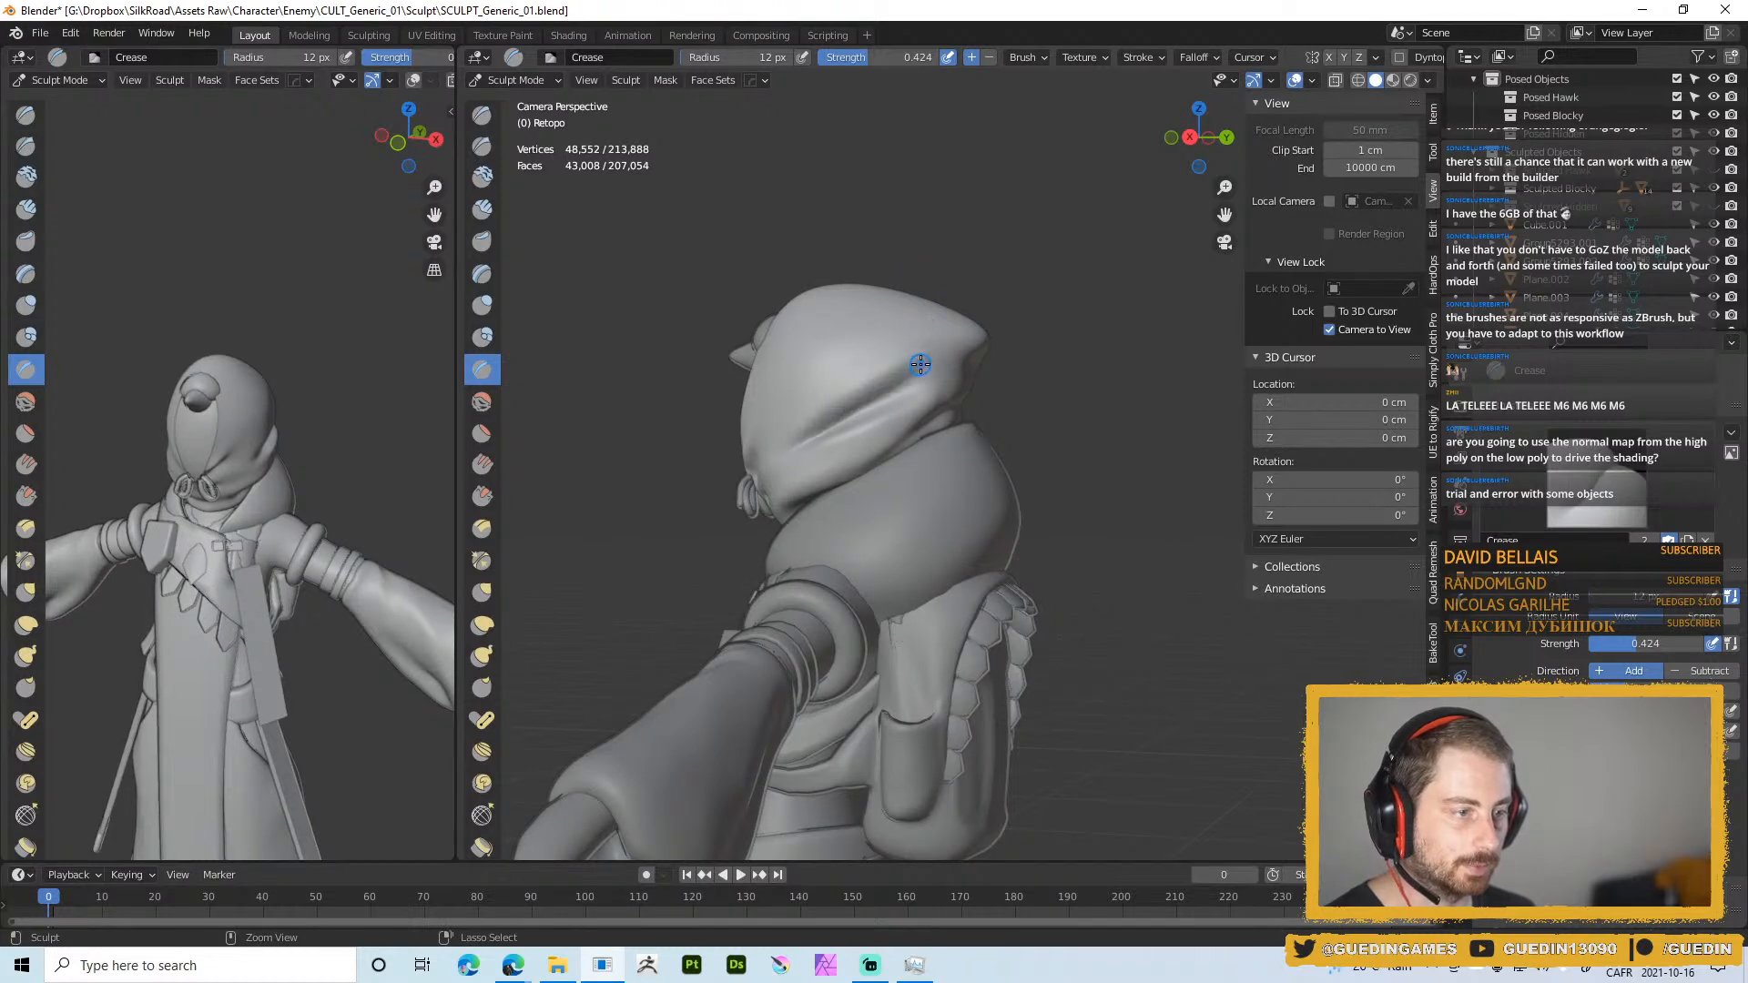
ctrl+drag(833, 428, 945, 341)
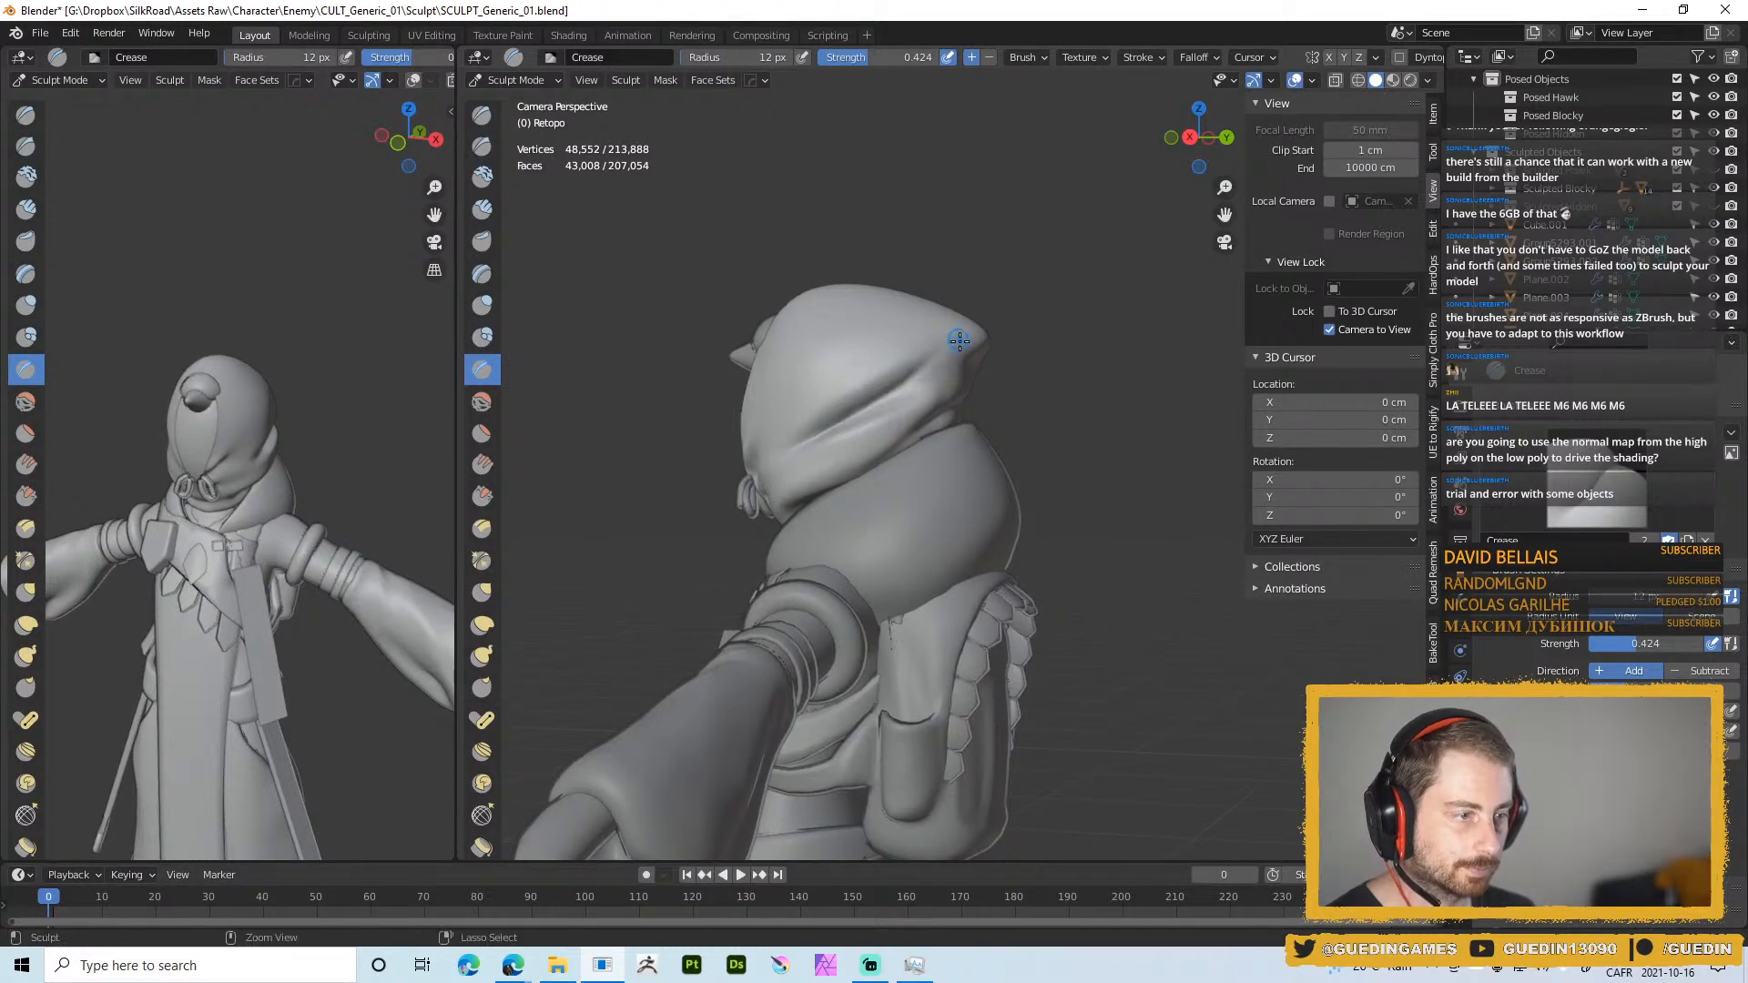
Check the hood's side folds in material preview and return to solid shading
middle_drag(910, 380, 937, 362)
key(z)
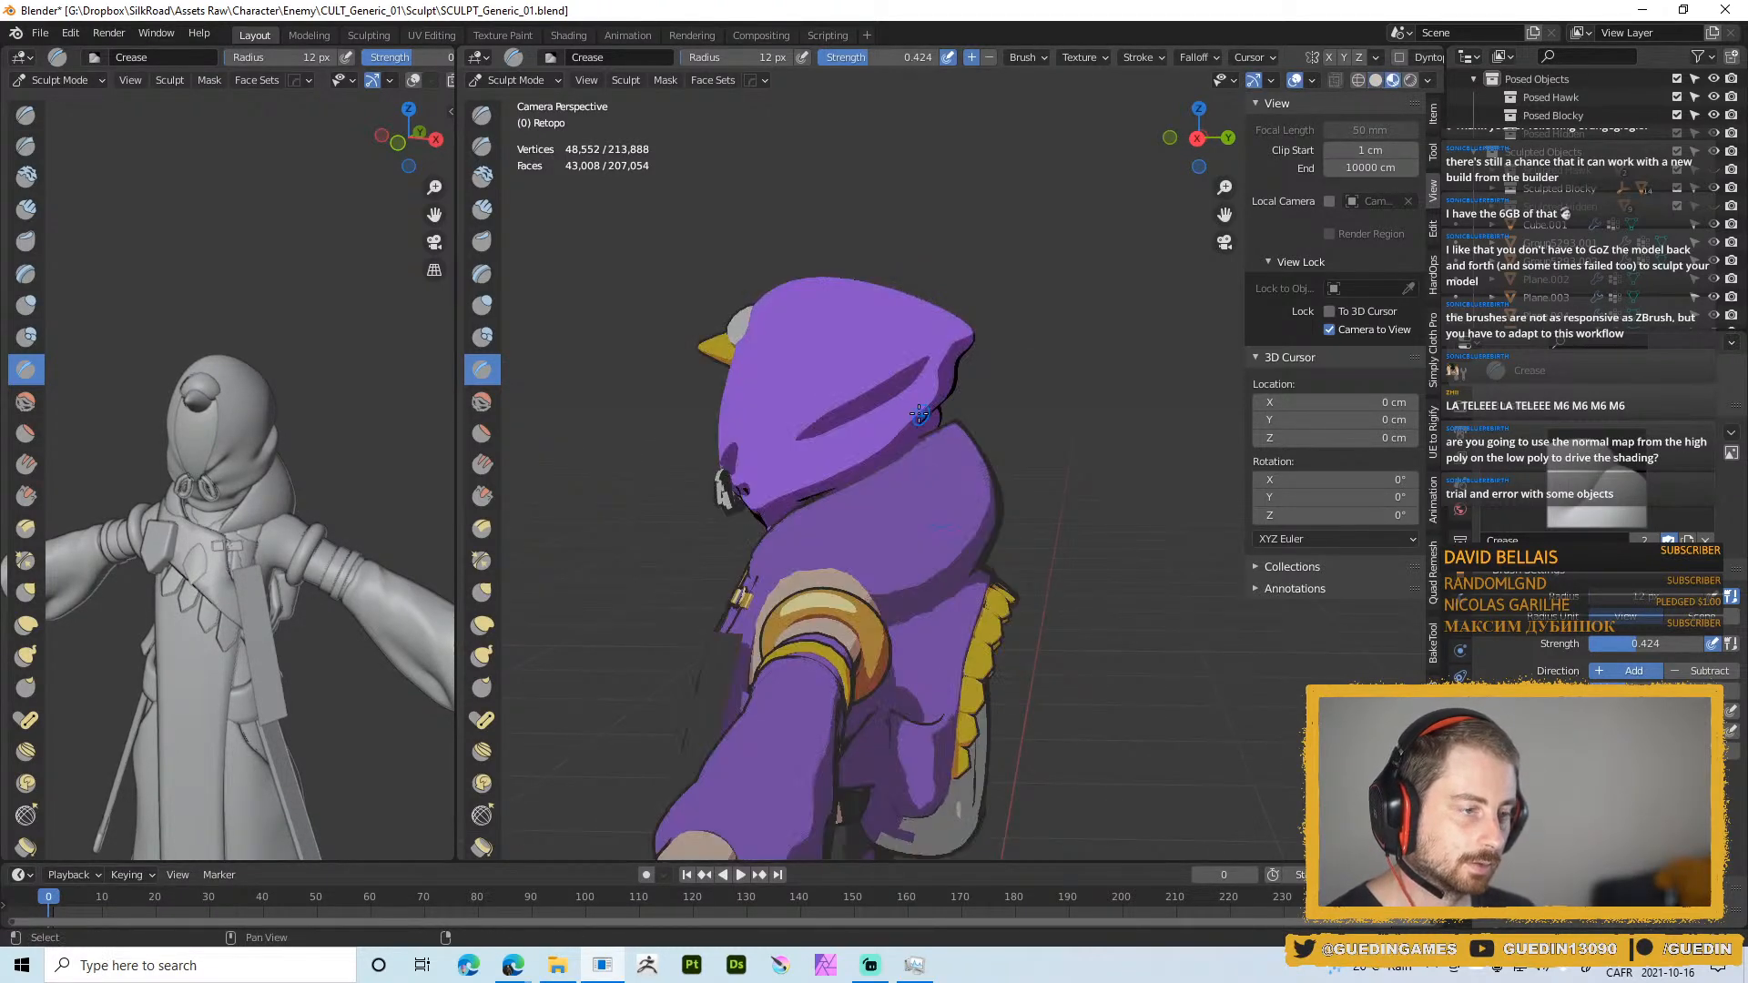
mouse_move(942, 428)
ctrl+middle_down()
mouse_move(820, 519)
mouse_move(879, 514)
mouse_move(880, 413)
mouse_move(874, 473)
ctrl+middle_up()
mouse_move(864, 387)
middle_down()
mouse_move(780, 422)
mouse_move(929, 459)
middle_up()
key(z)
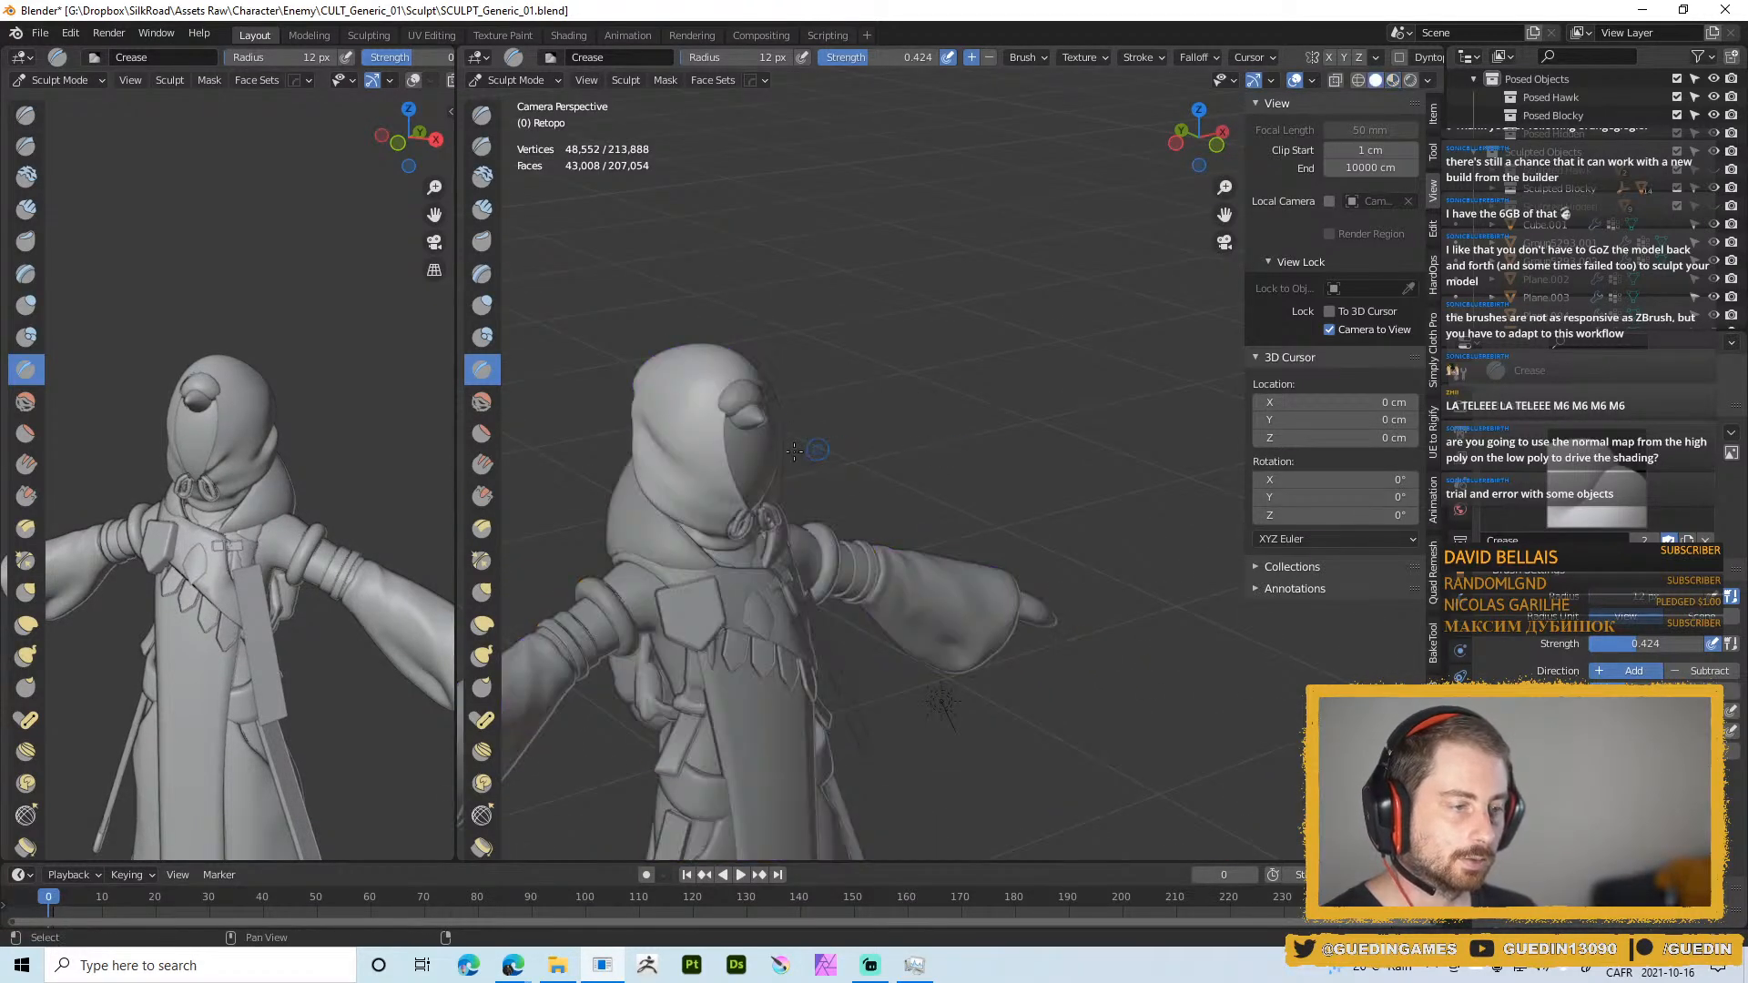
Work the fold on the hood's opposite rear side with the Crease brush and apply a relative subdivision level of 1
mouse_move(751, 396)
shift+middle_down()
mouse_move(917, 391)
mouse_move(920, 314)
shift+middle_up()
middle_drag(638, 341, 797, 361)
middle_drag(773, 445, 849, 445)
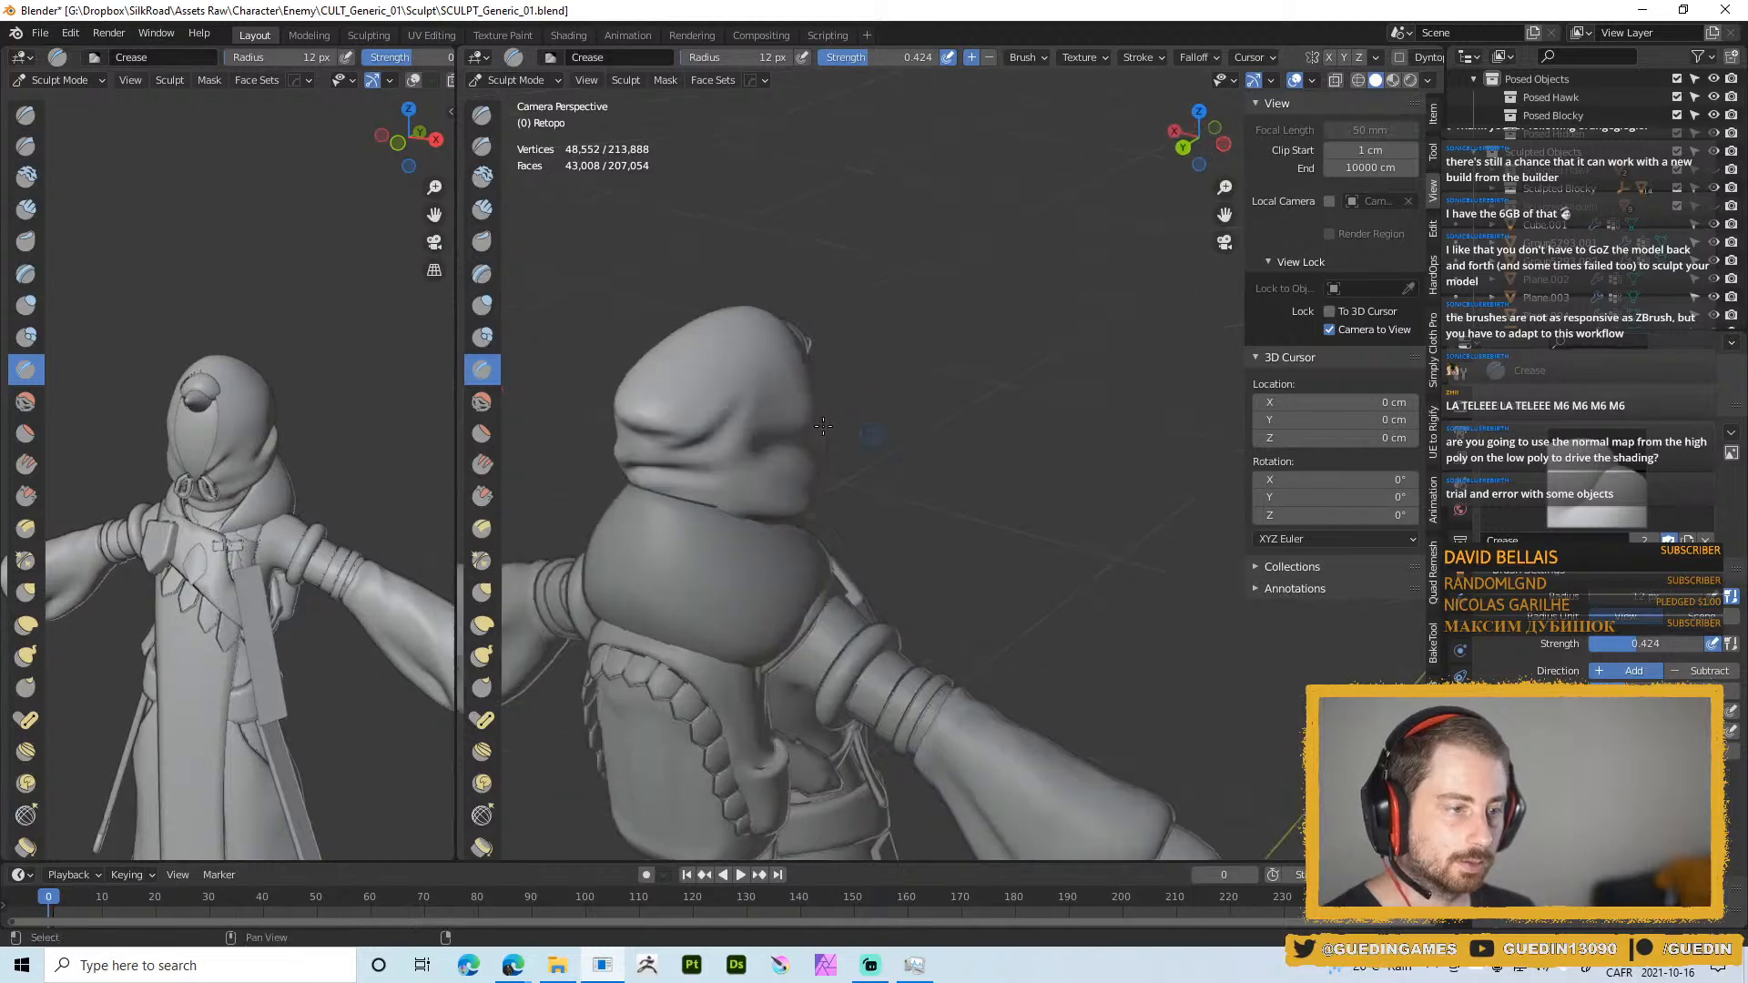
key(f)
click(744, 424)
drag(773, 379, 715, 433)
mouse_move(767, 438)
middle_down()
mouse_move(656, 414)
mouse_move(737, 386)
middle_up()
key(f)
click(697, 430)
key(ctrl+1)
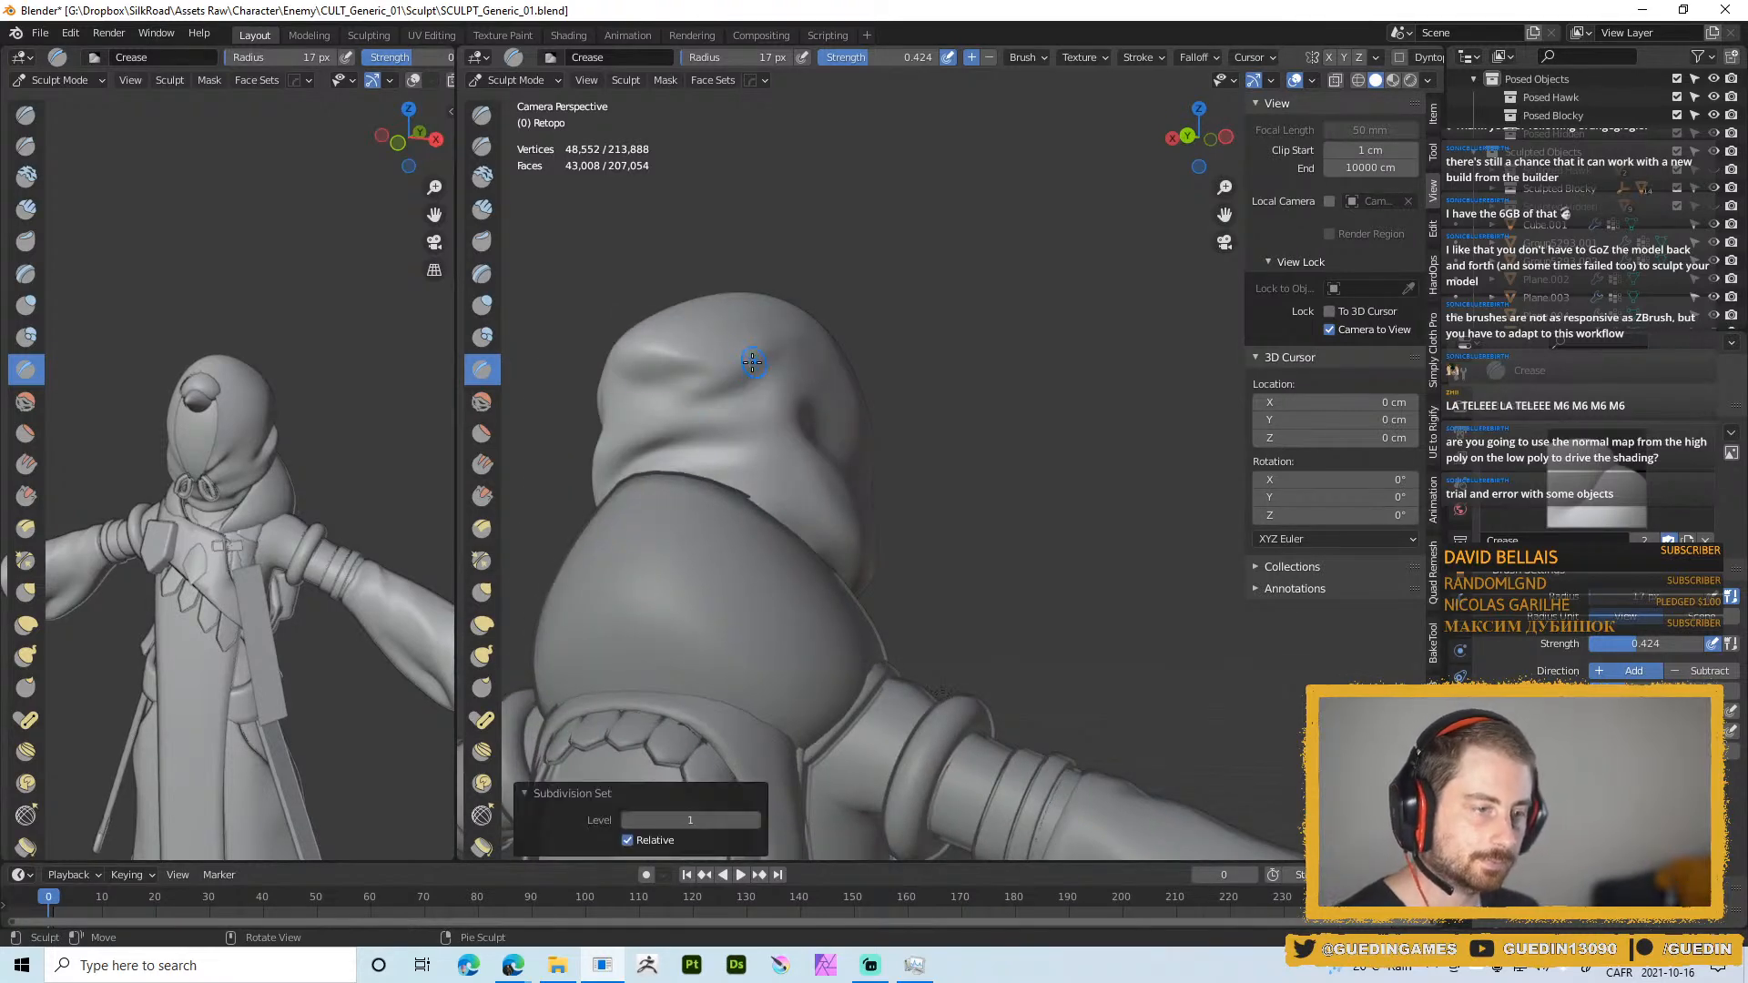
Set the Crease brush radius to 19 px and carve the diagonal fold and the short fold above it on the hood's back
middle_drag(719, 412, 688, 409)
key(f)
click(705, 409)
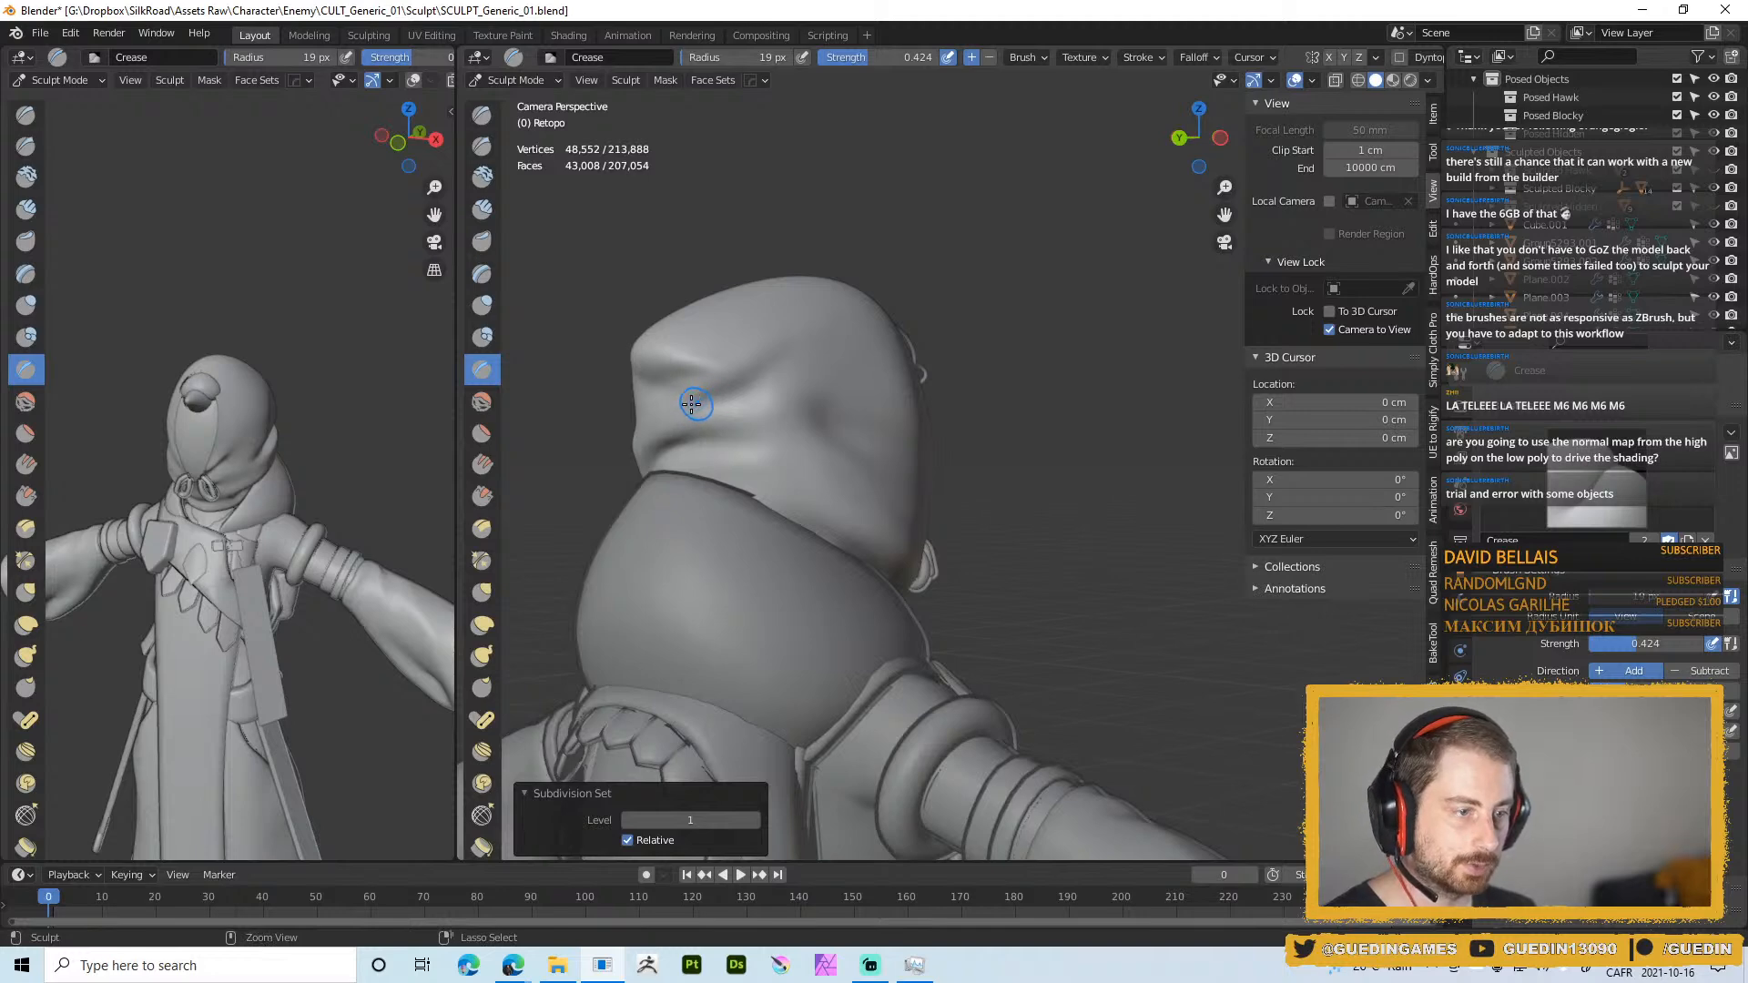
ctrl+drag(695, 406, 783, 355)
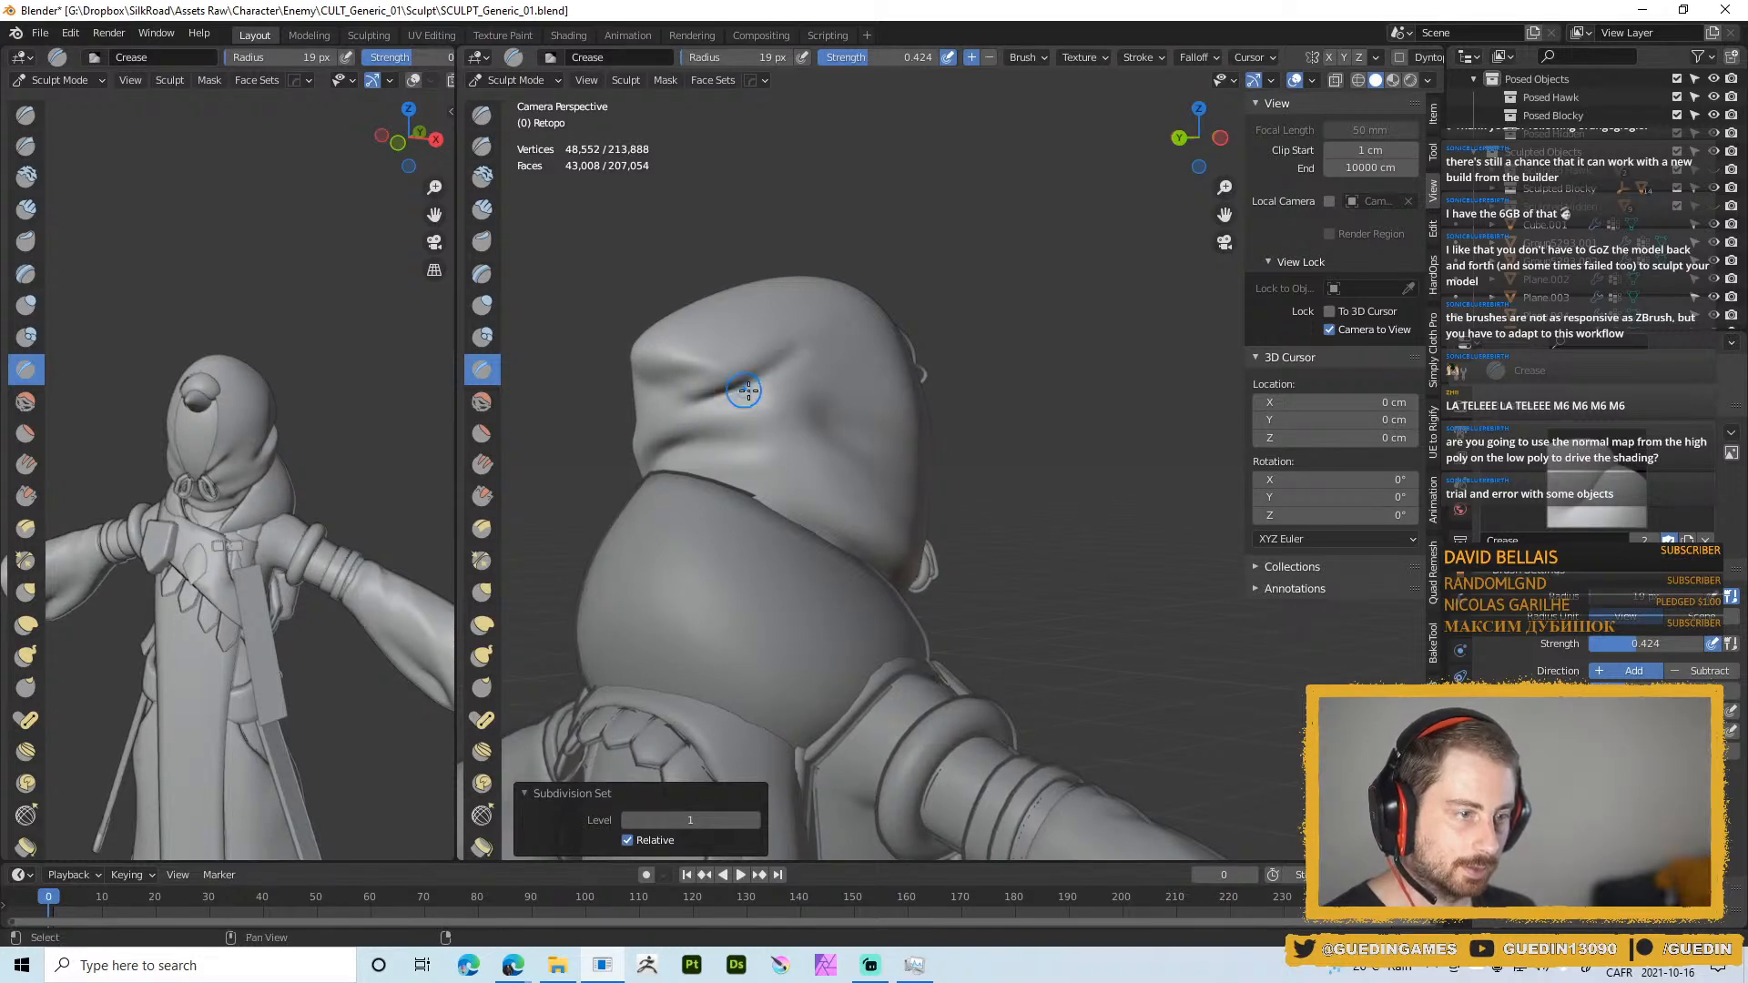
middle_drag(746, 386, 796, 388)
ctrl+drag(680, 375, 725, 368)
ctrl+drag(675, 374, 726, 369)
mouse_move(664, 371)
ctrl+mouse_down()
mouse_move(736, 368)
mouse_move(745, 410)
ctrl+mouse_up()
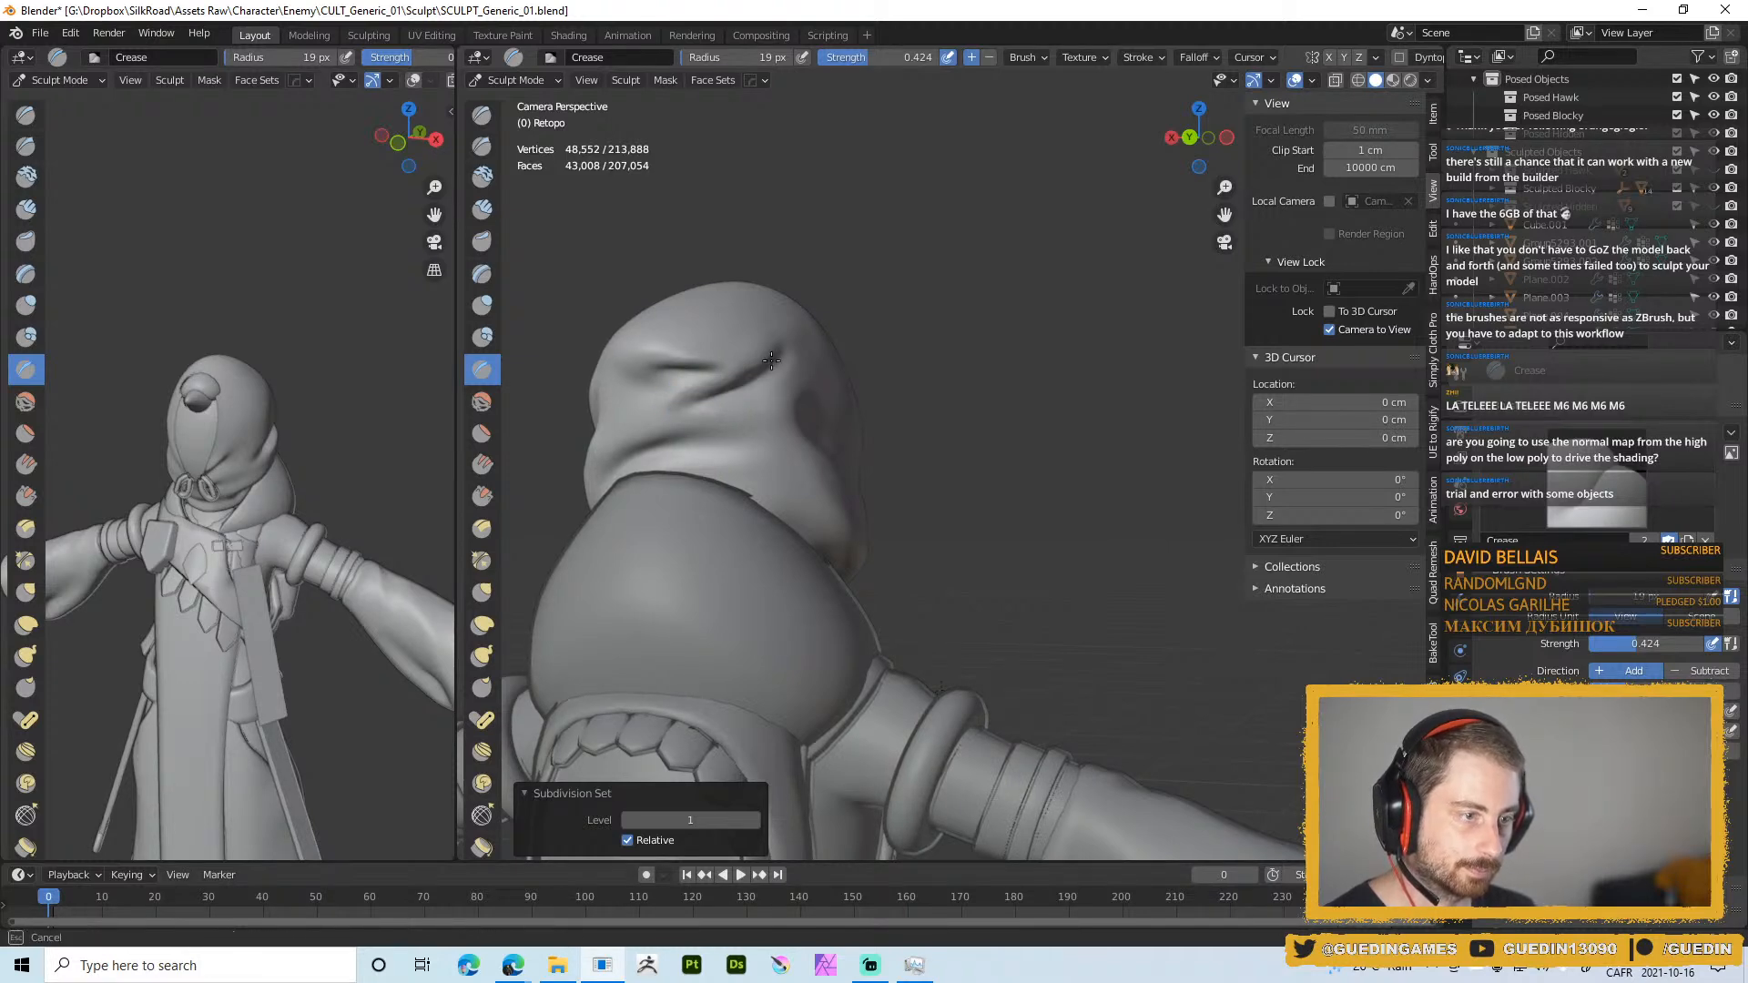
Reduce the Crease brush radius to 11 px and sharpen the diagonal fold on the hood's back
middle_drag(714, 404, 710, 395)
key(bracketleft)
ctrl+drag(687, 406, 761, 382)
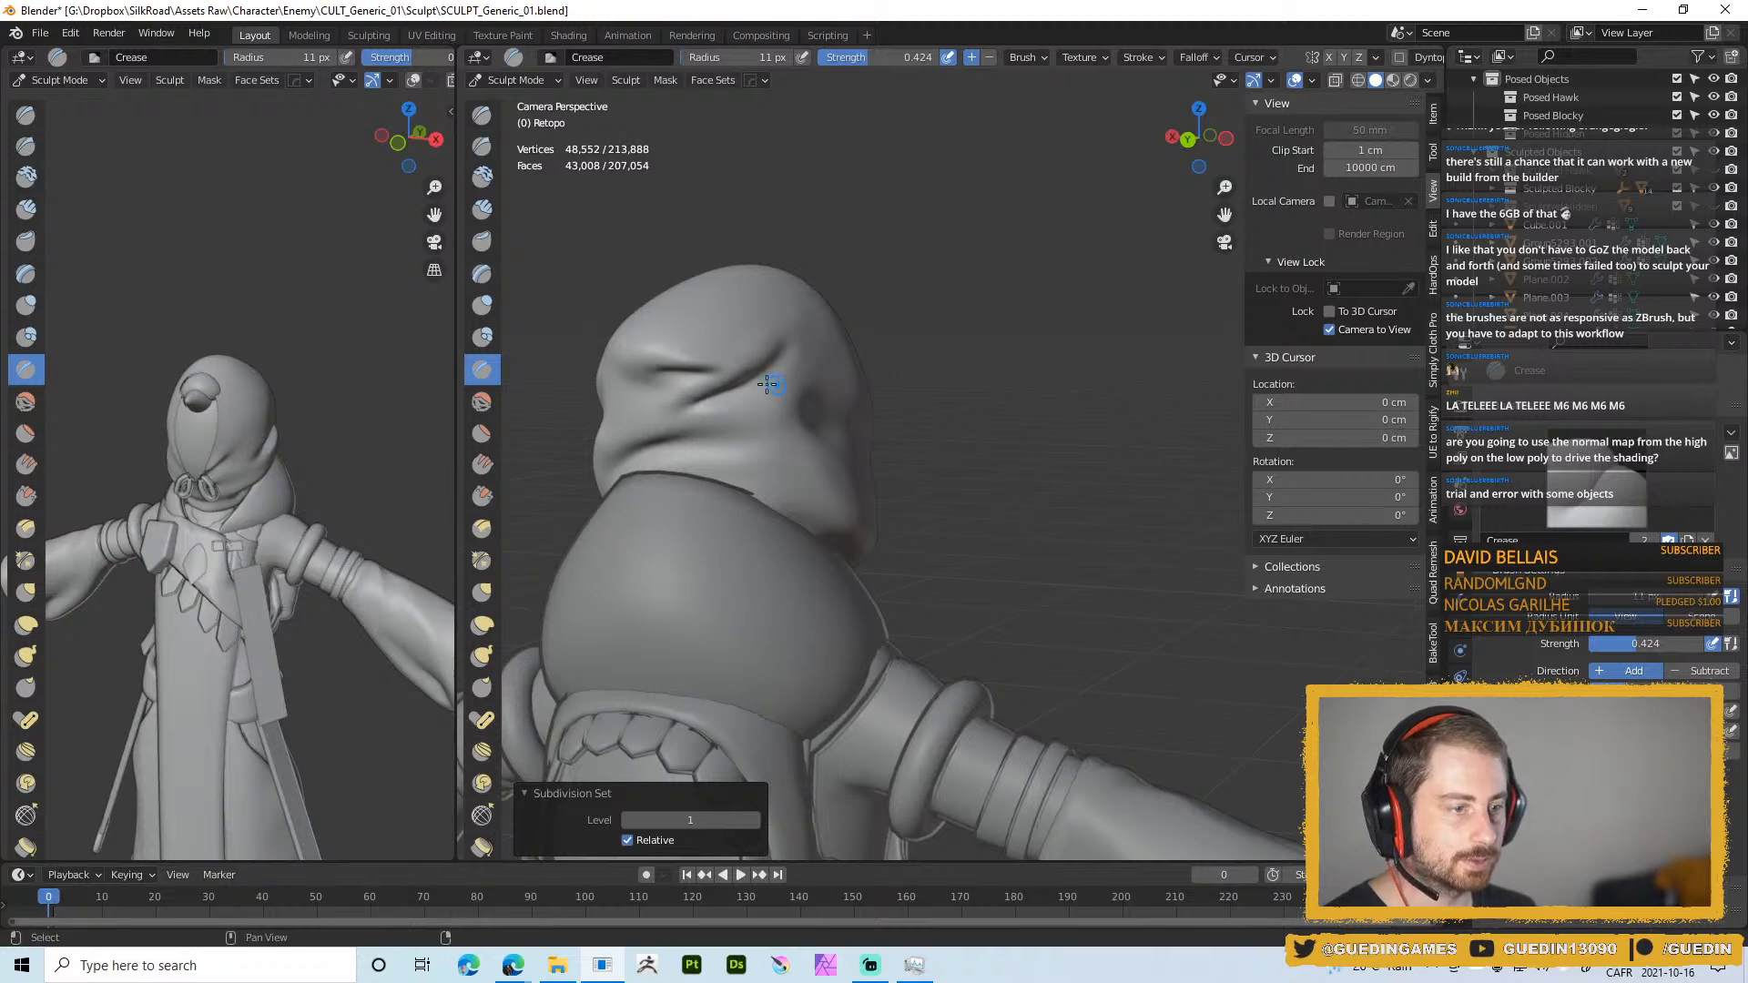
Enlarge the Crease brush radius to 21 px and carve just above the short upper fold on the hood's back
middle_drag(768, 382, 725, 394)
key(bracketright)
key(bracketright)
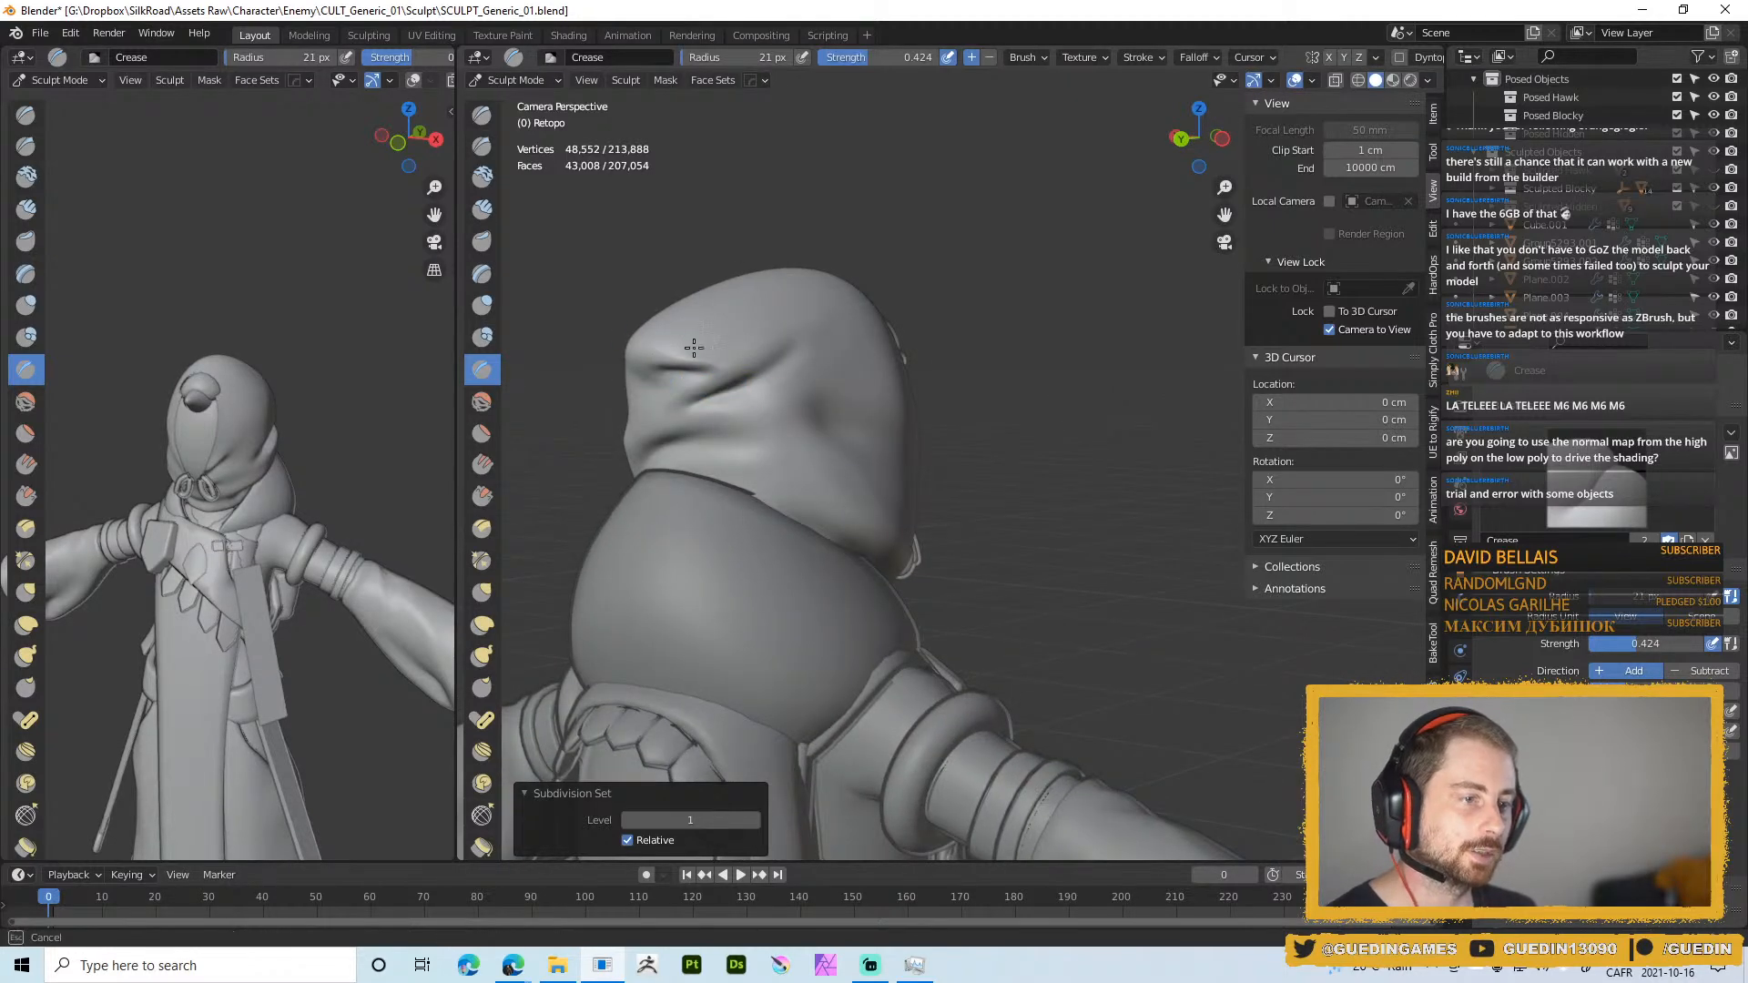
ctrl+drag(694, 348, 741, 352)
Set the Crease brush radius to 24 px and work a long stroke from the upper back fold towards the hood's crown
middle_drag(773, 316, 702, 343)
key(f)
click(704, 343)
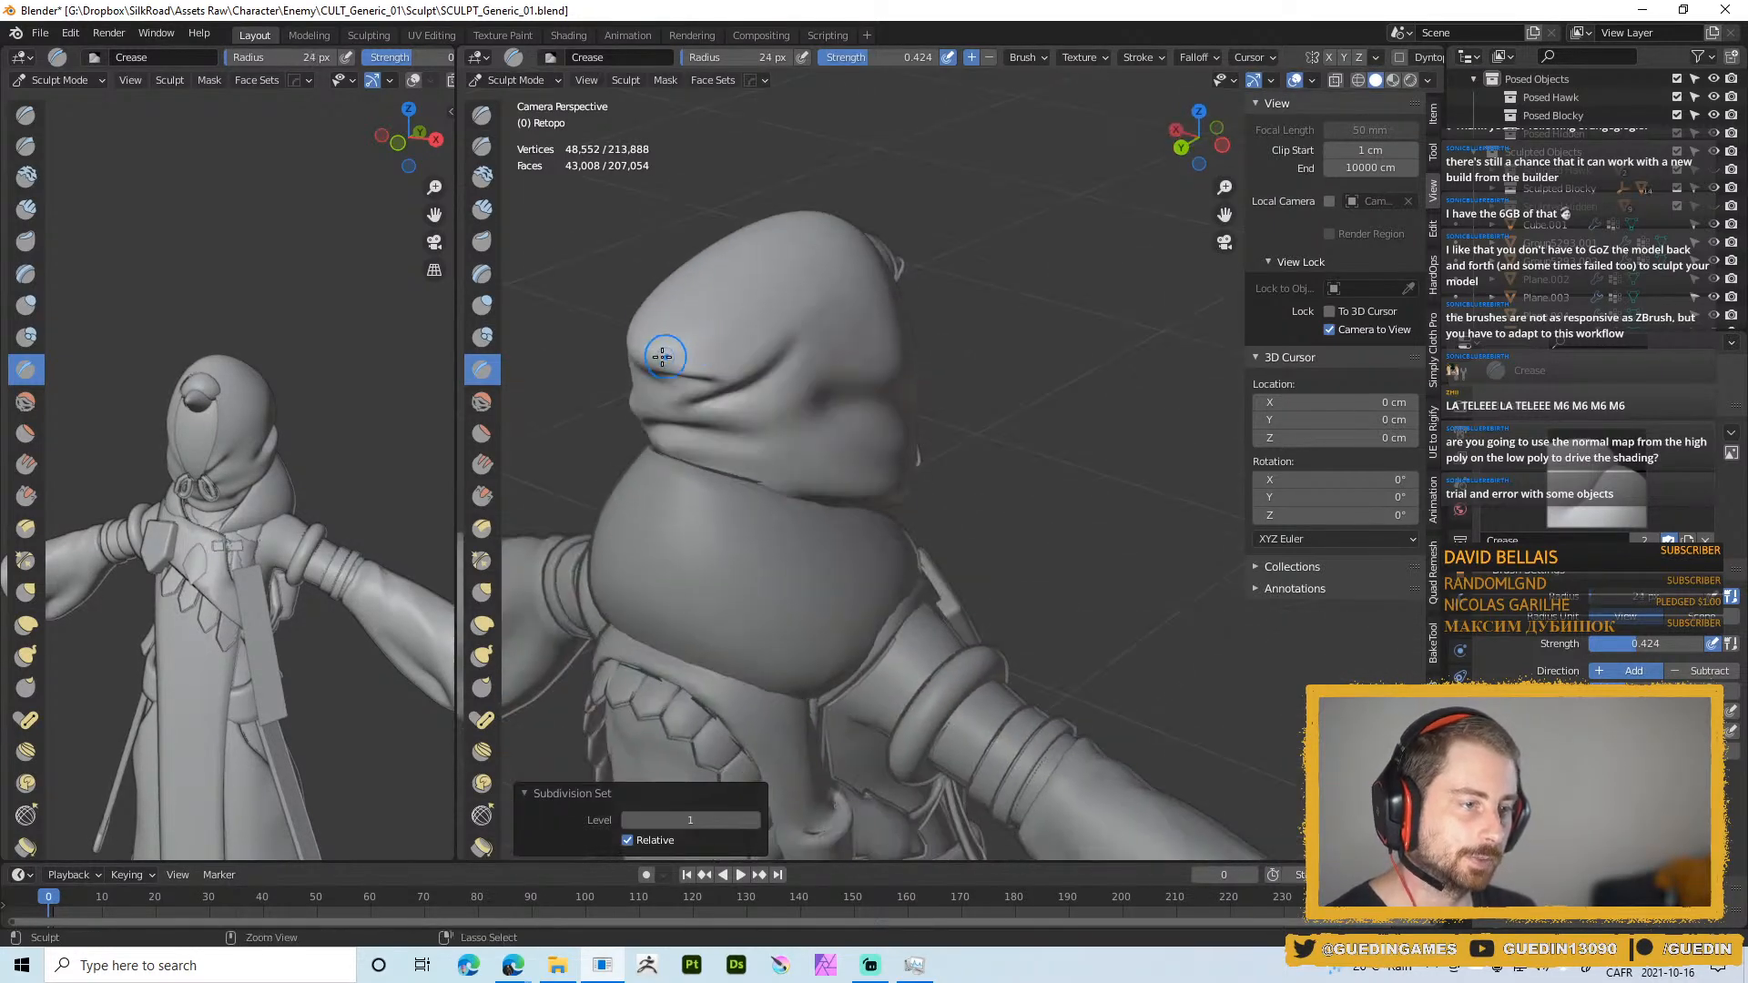
mouse_move(657, 359)
ctrl+mouse_down()
mouse_move(706, 351)
mouse_move(811, 276)
mouse_move(773, 277)
mouse_move(794, 266)
ctrl+mouse_up()
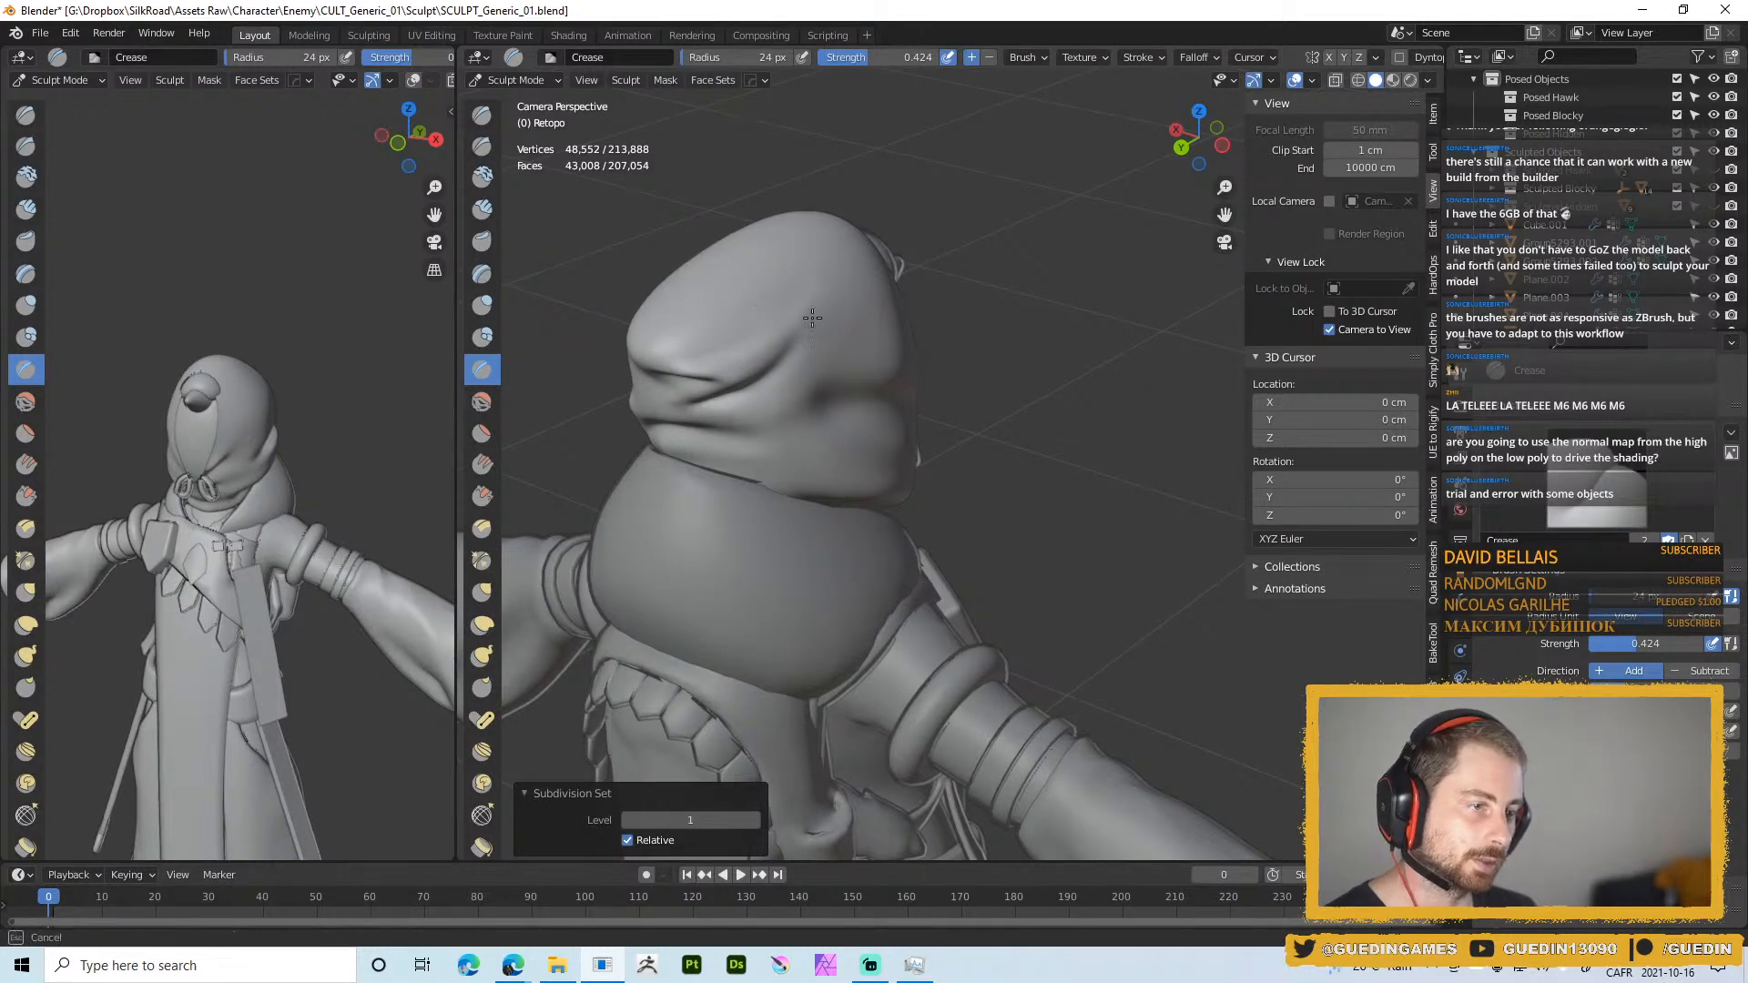
mouse_move(812, 317)
middle_down()
mouse_move(753, 281)
mouse_move(801, 339)
middle_up()
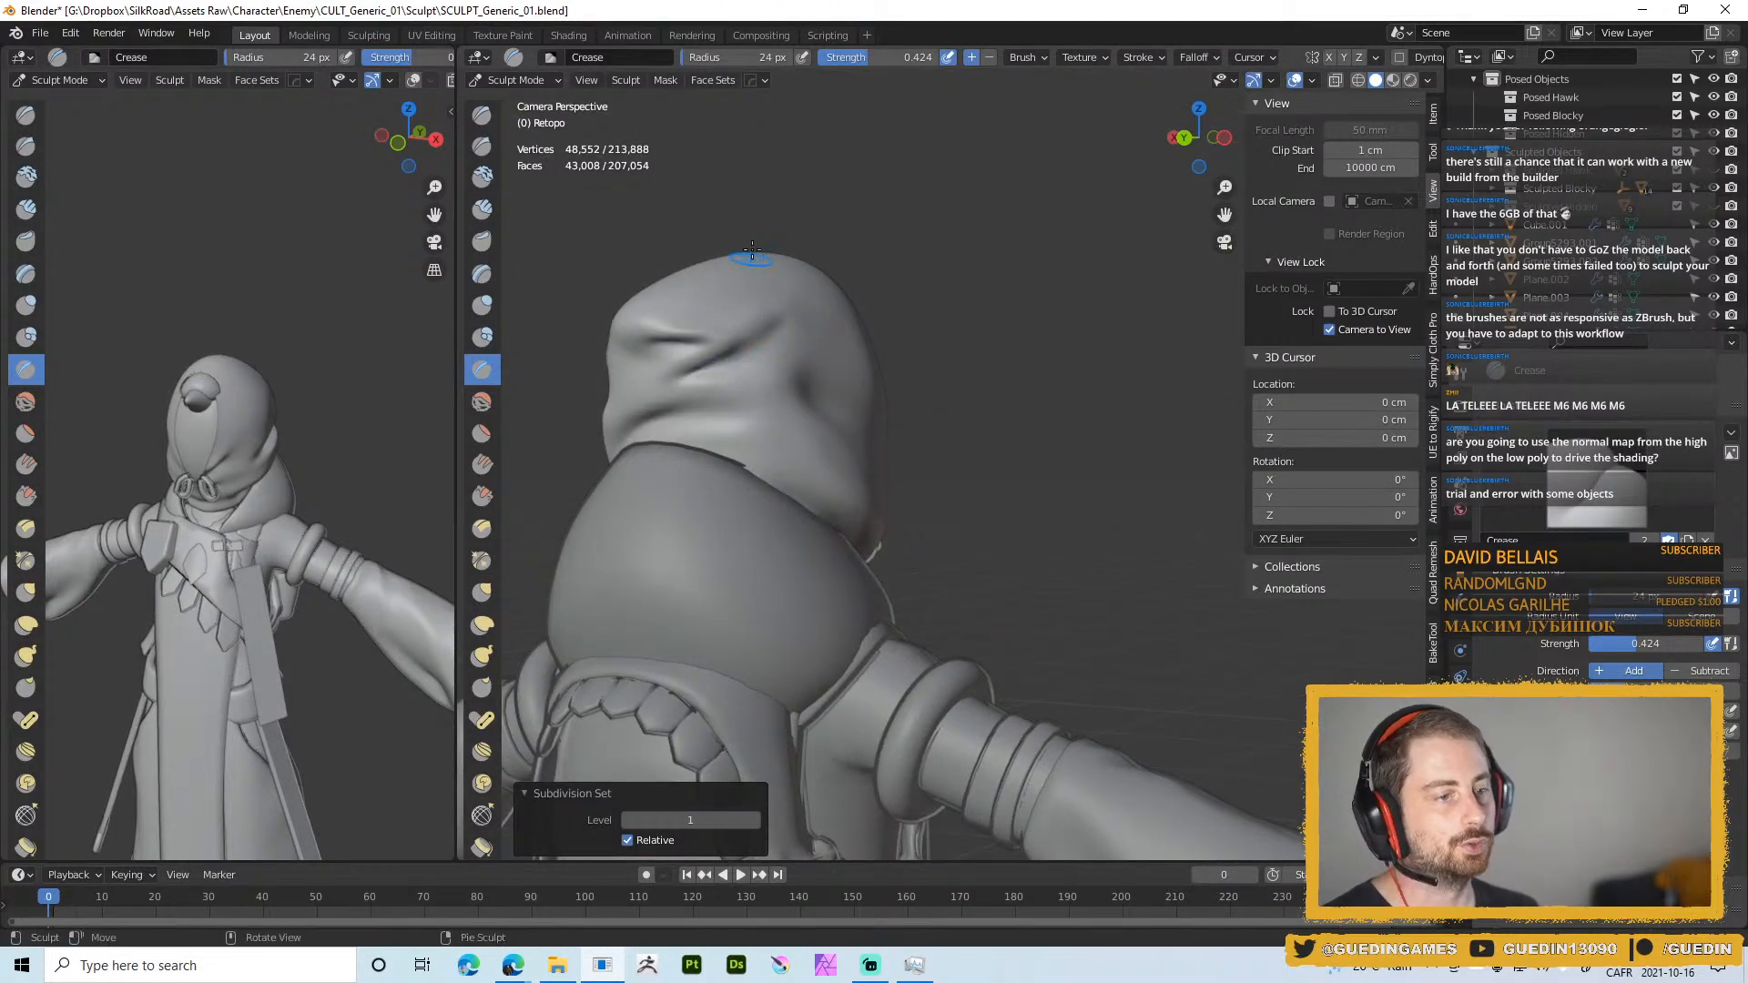
Switch to the Draw brush at a 19 px radius and sculpt between the back folds and along the lower fold
key(x)
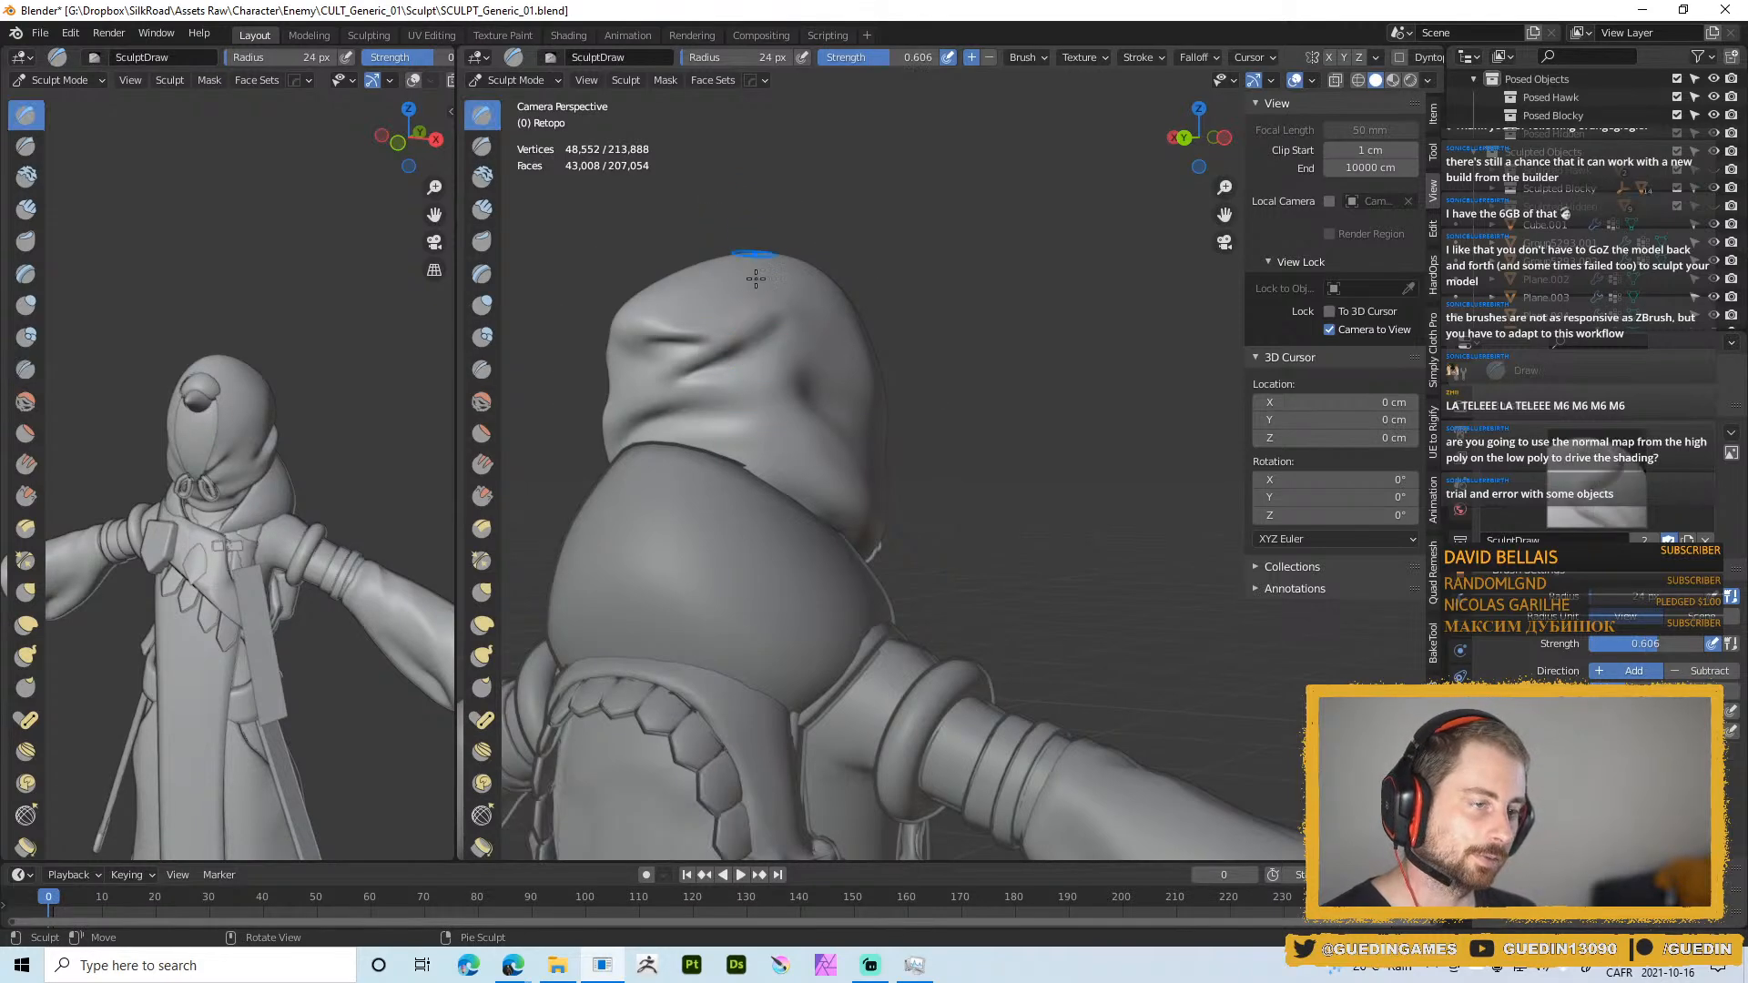
middle_drag(749, 268, 708, 340)
key(f)
click(717, 361)
mouse_move(695, 375)
mouse_down()
mouse_move(757, 330)
mouse_move(705, 384)
mouse_up()
middle_drag(749, 401, 695, 418)
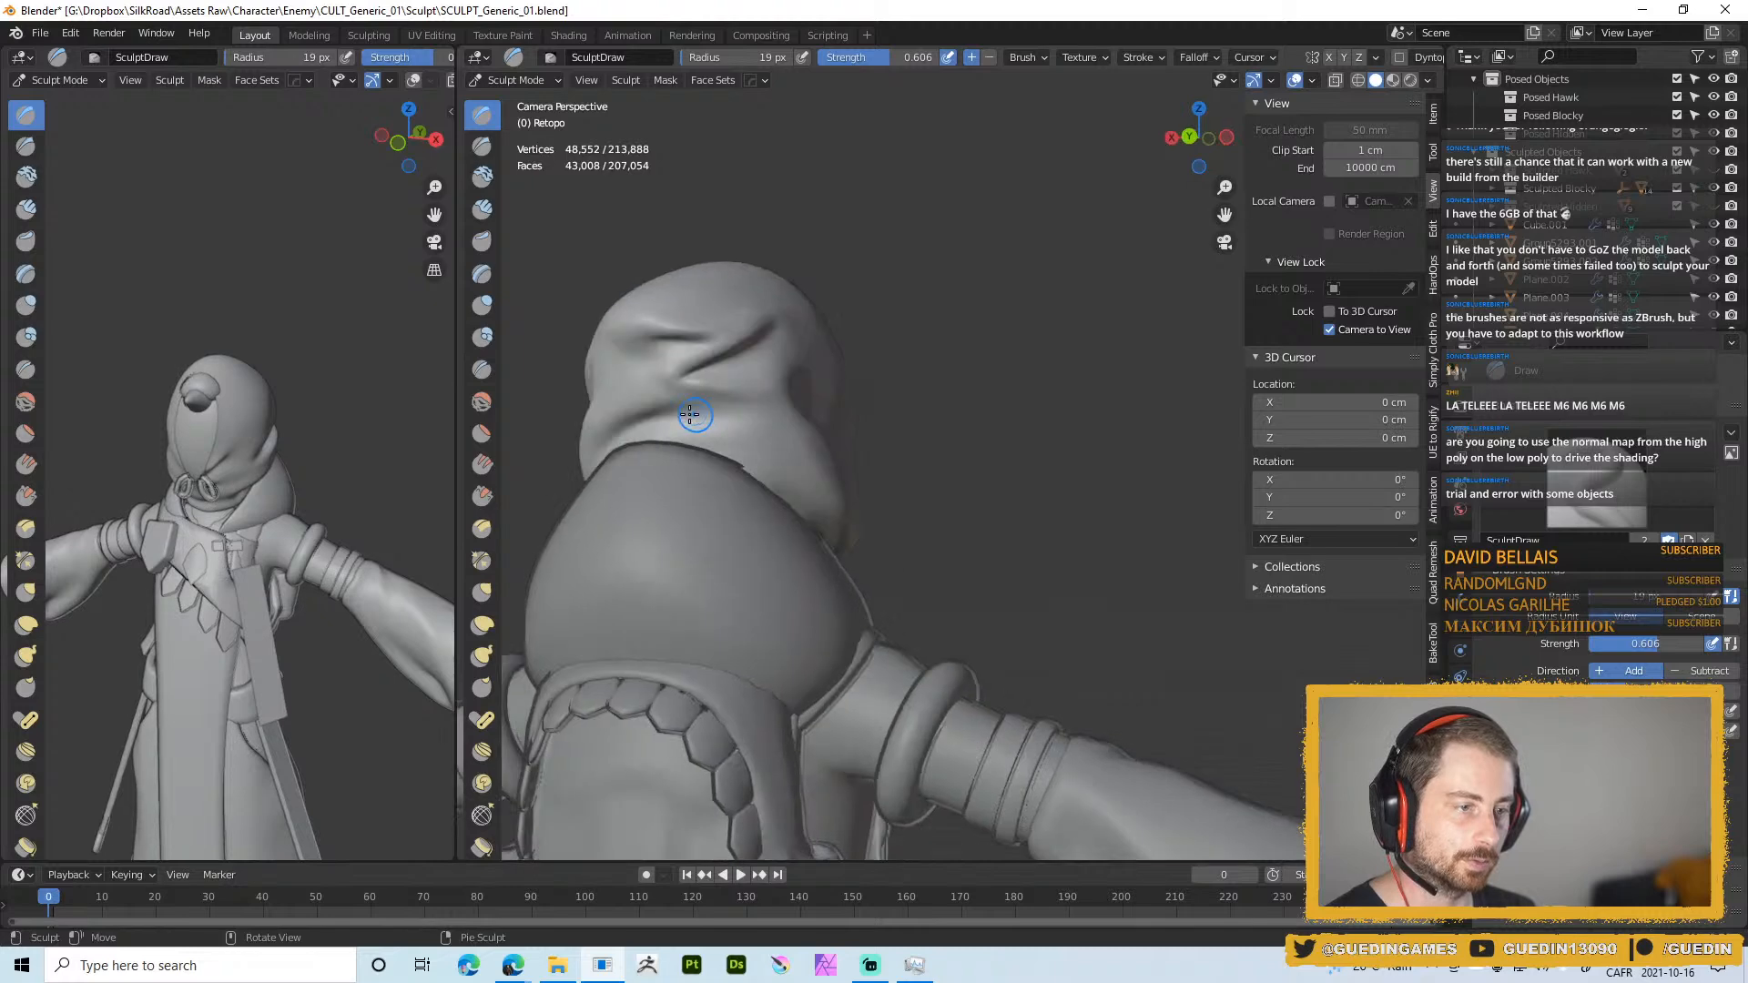
drag(633, 421, 736, 407)
middle_drag(678, 422, 647, 402)
drag(641, 406, 723, 387)
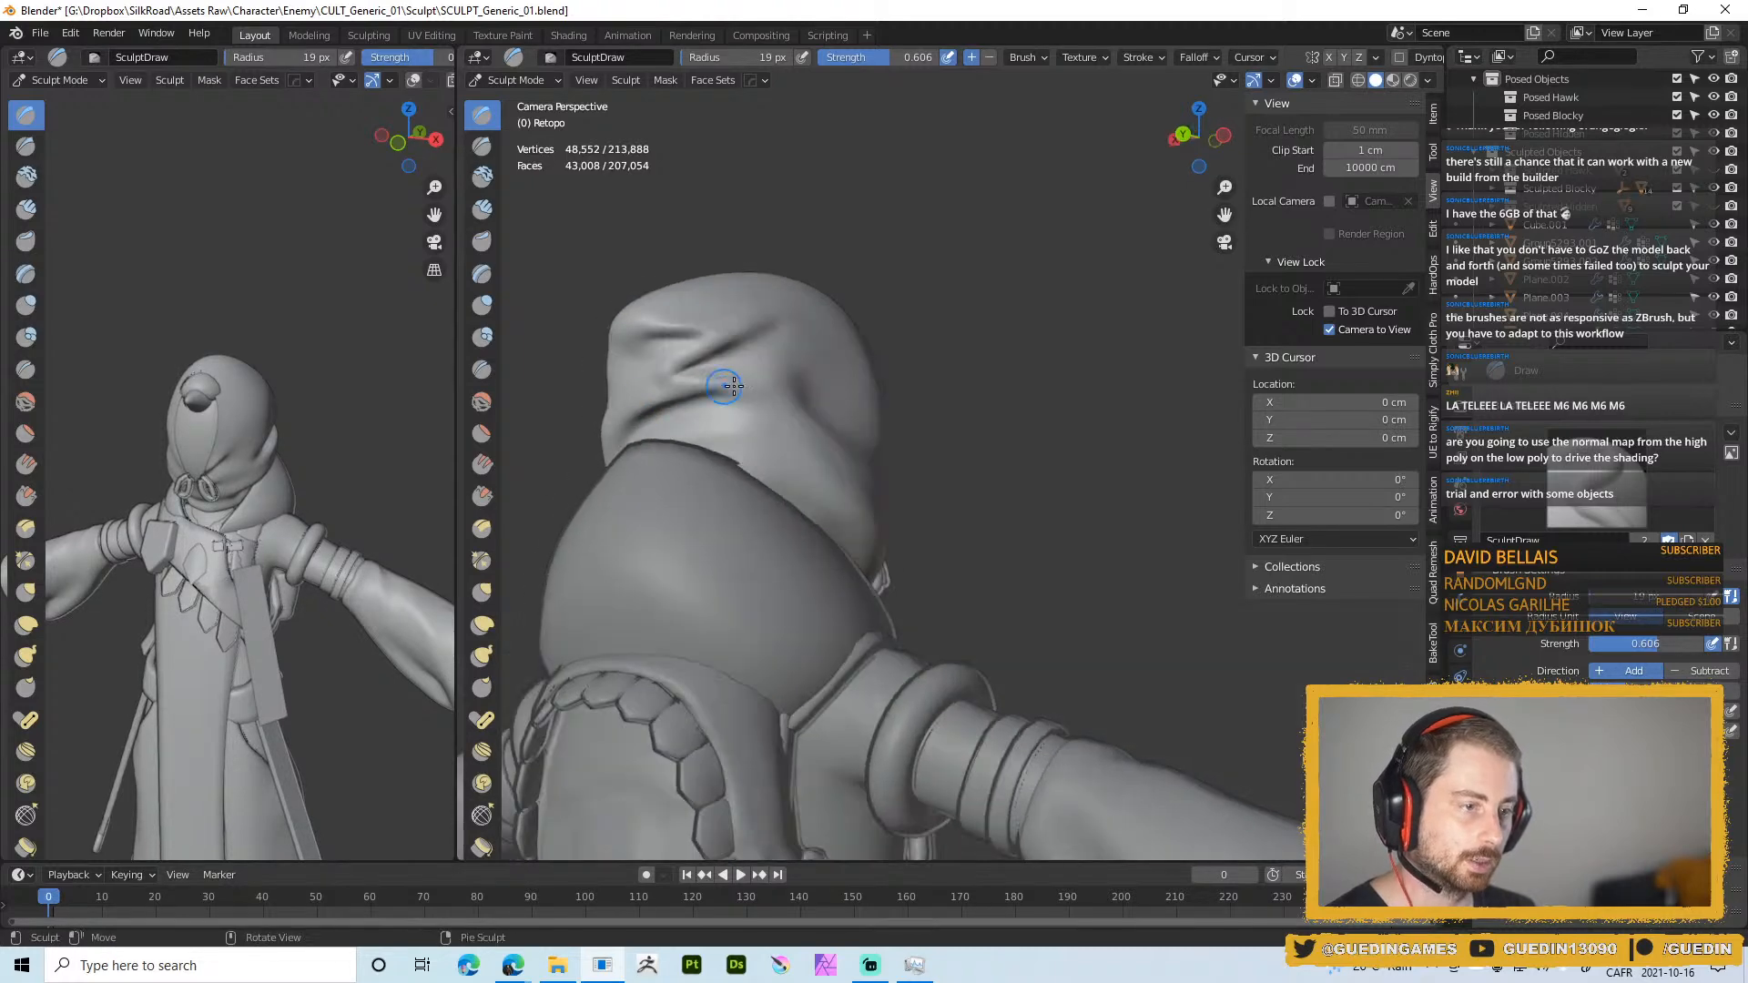
Set the Draw brush radius to 16 px and shape the inner end of the hood's upper back fold
key(f)
click(660, 393)
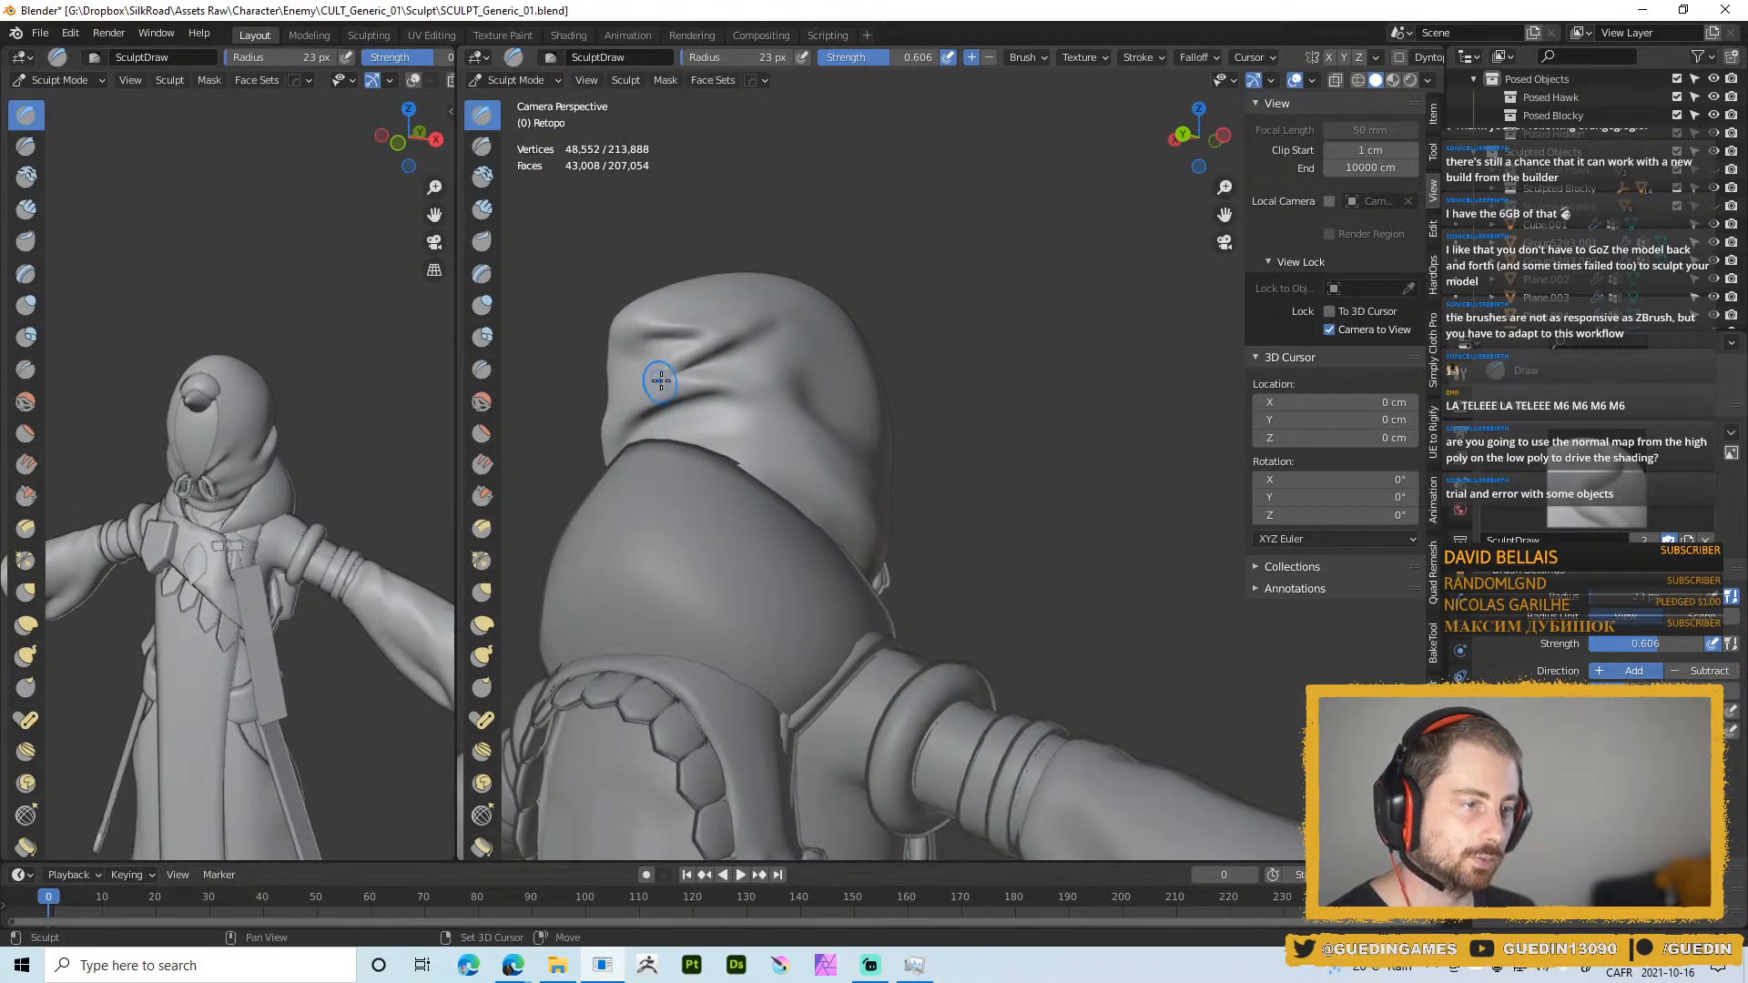
middle_drag(753, 333, 671, 364)
key(f)
click(605, 343)
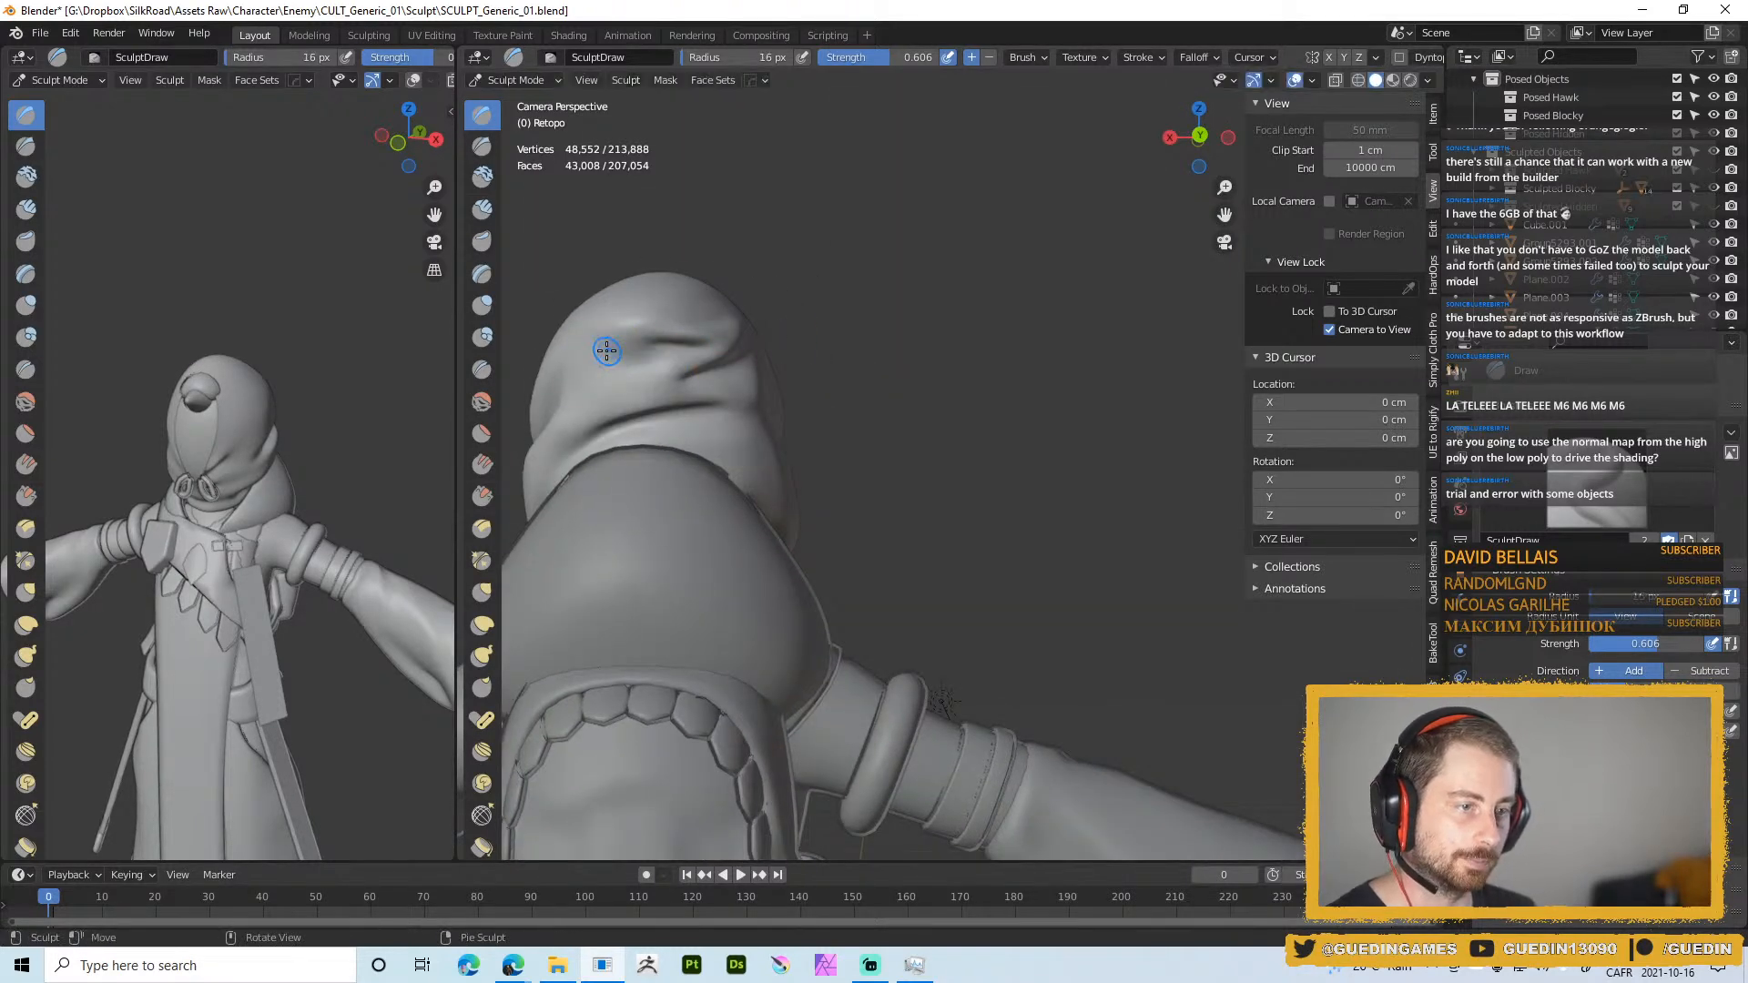
mouse_move(639, 361)
mouse_down()
mouse_move(601, 356)
mouse_move(658, 364)
mouse_move(625, 376)
mouse_move(616, 355)
mouse_up()
Enlarge the Draw brush radius to 22 px and blend the inner end of the upper back fold
key(f)
click(611, 353)
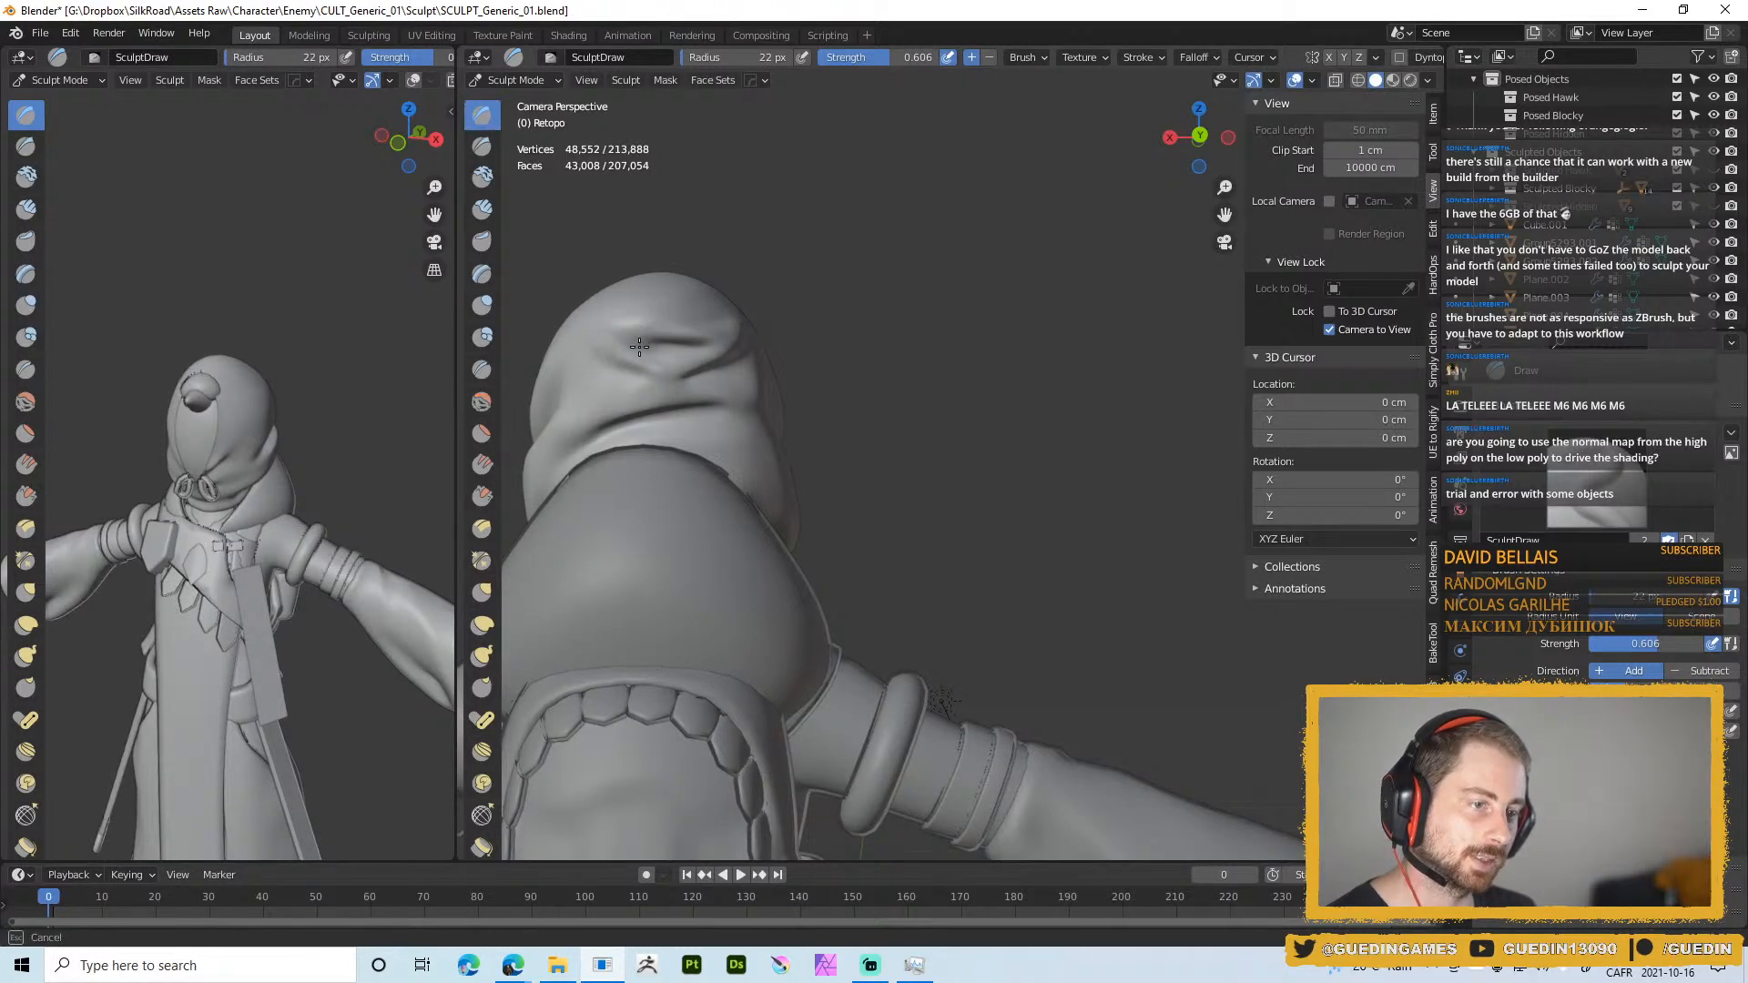
middle_drag(668, 375, 674, 364)
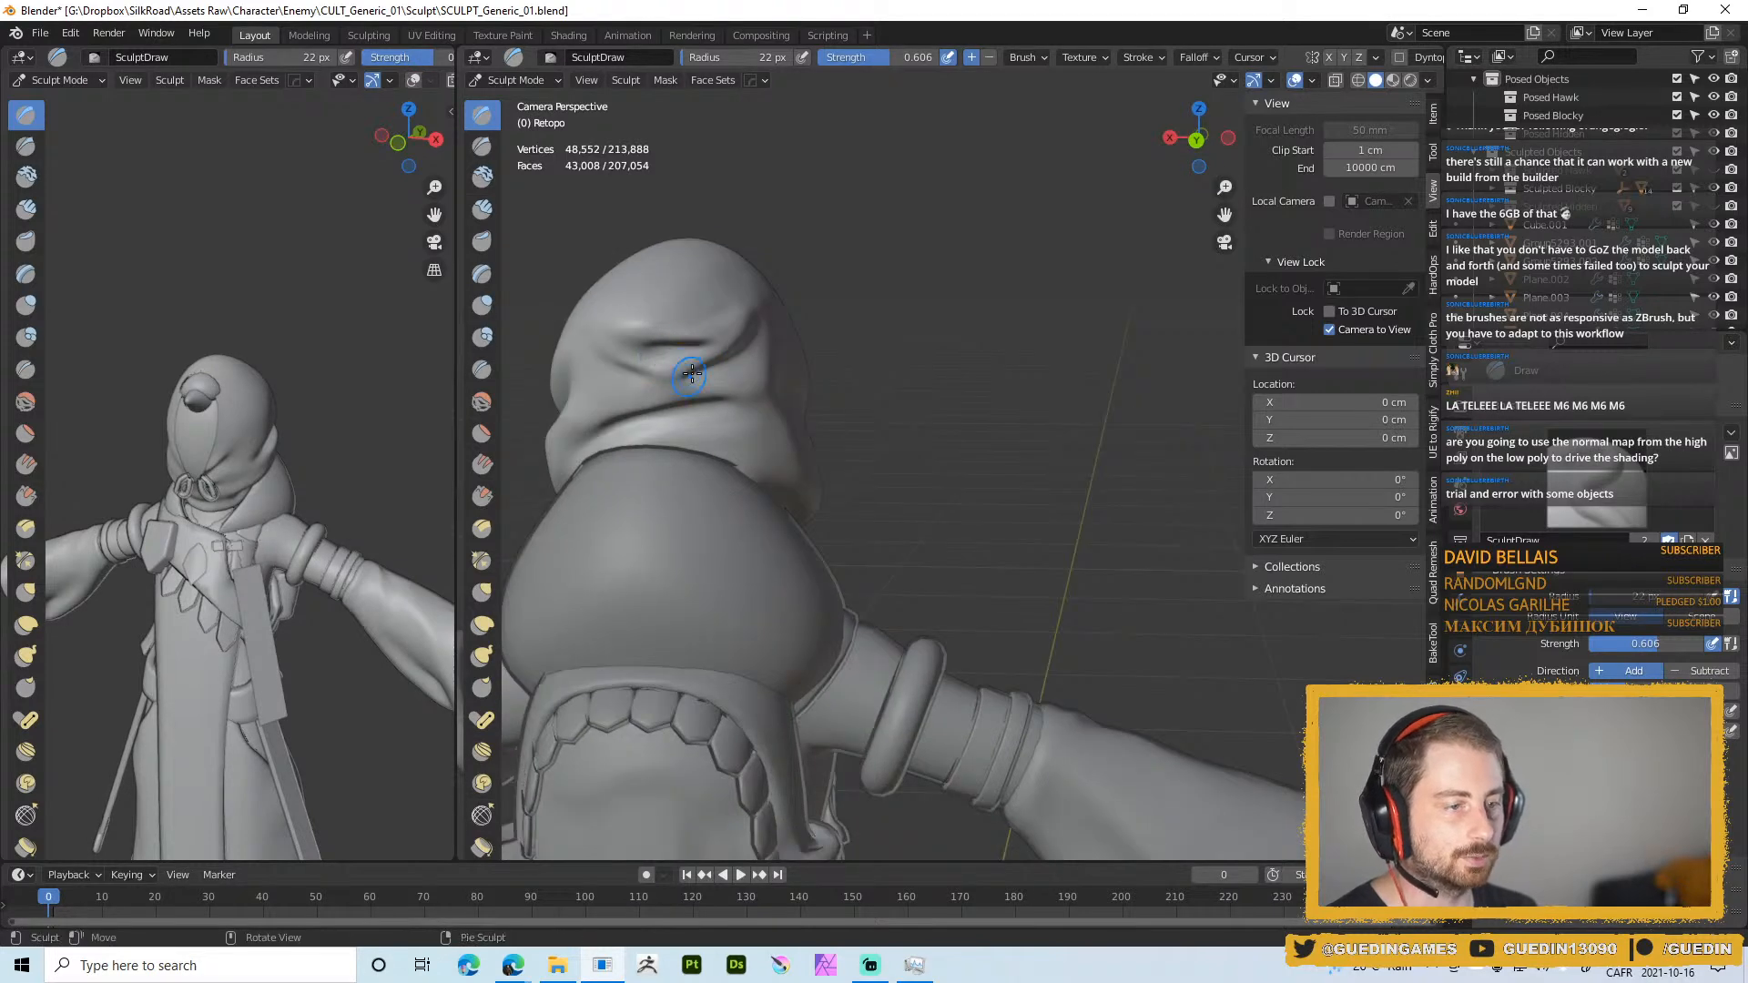
key(w)
click(715, 230)
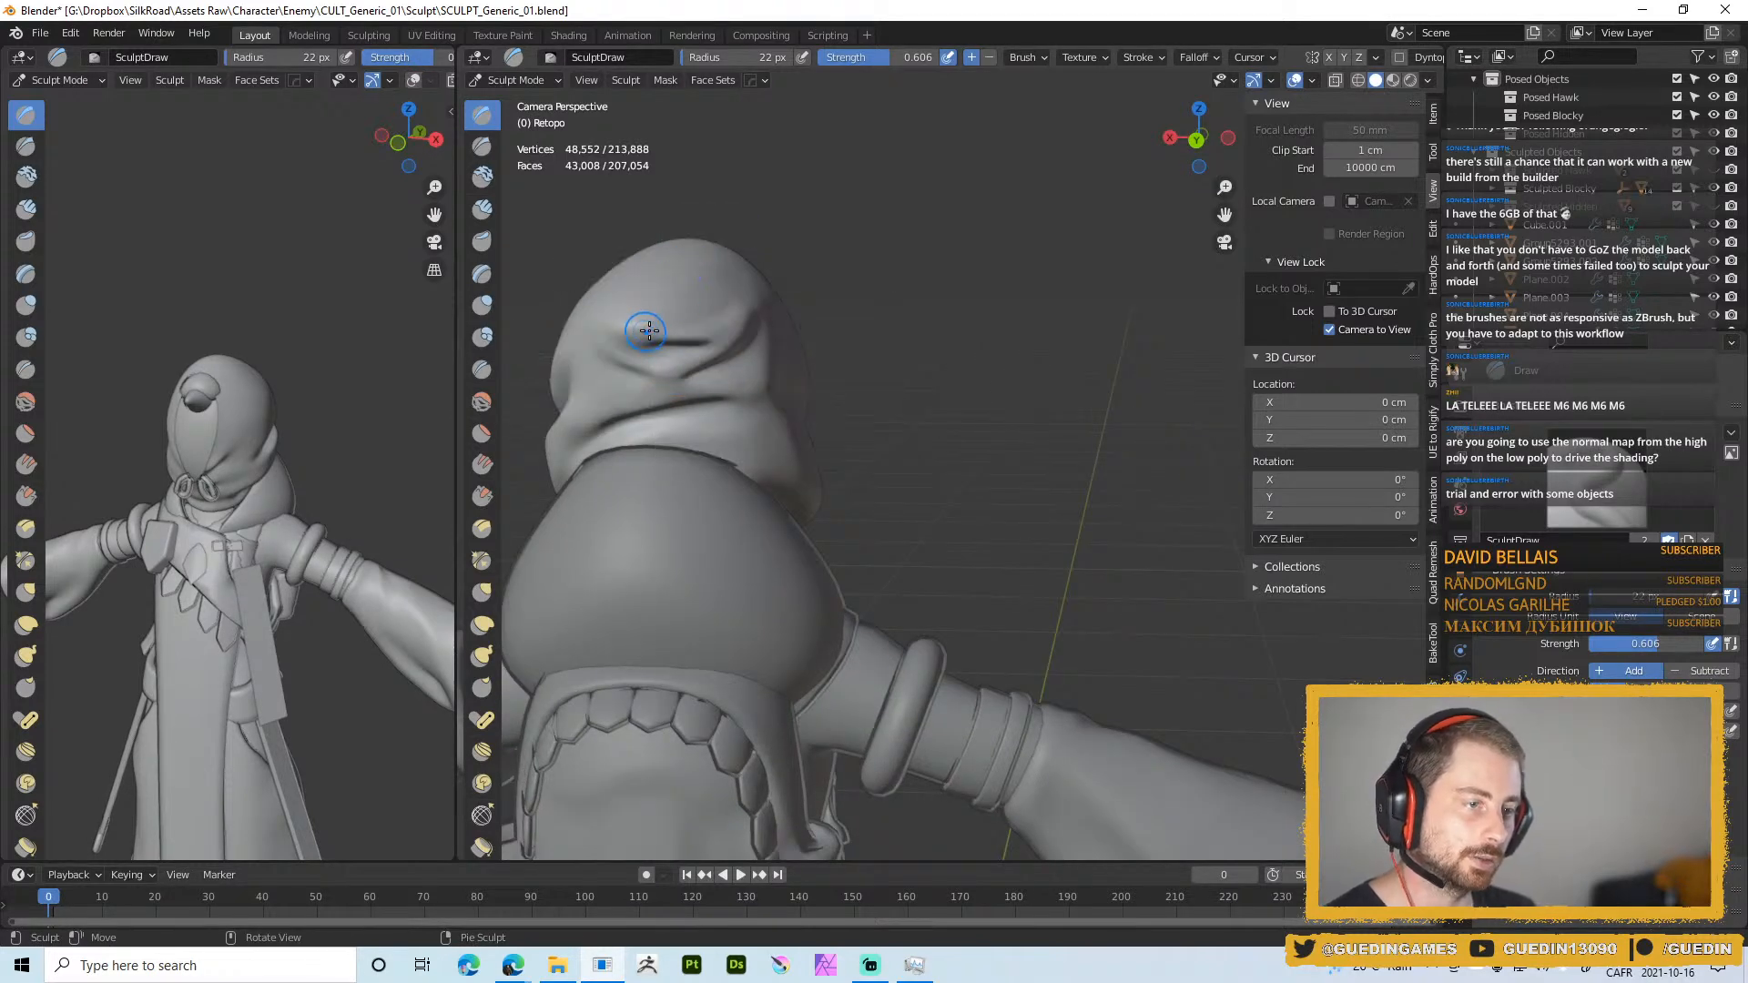
drag(619, 343, 617, 346)
middle_drag(618, 346, 637, 300)
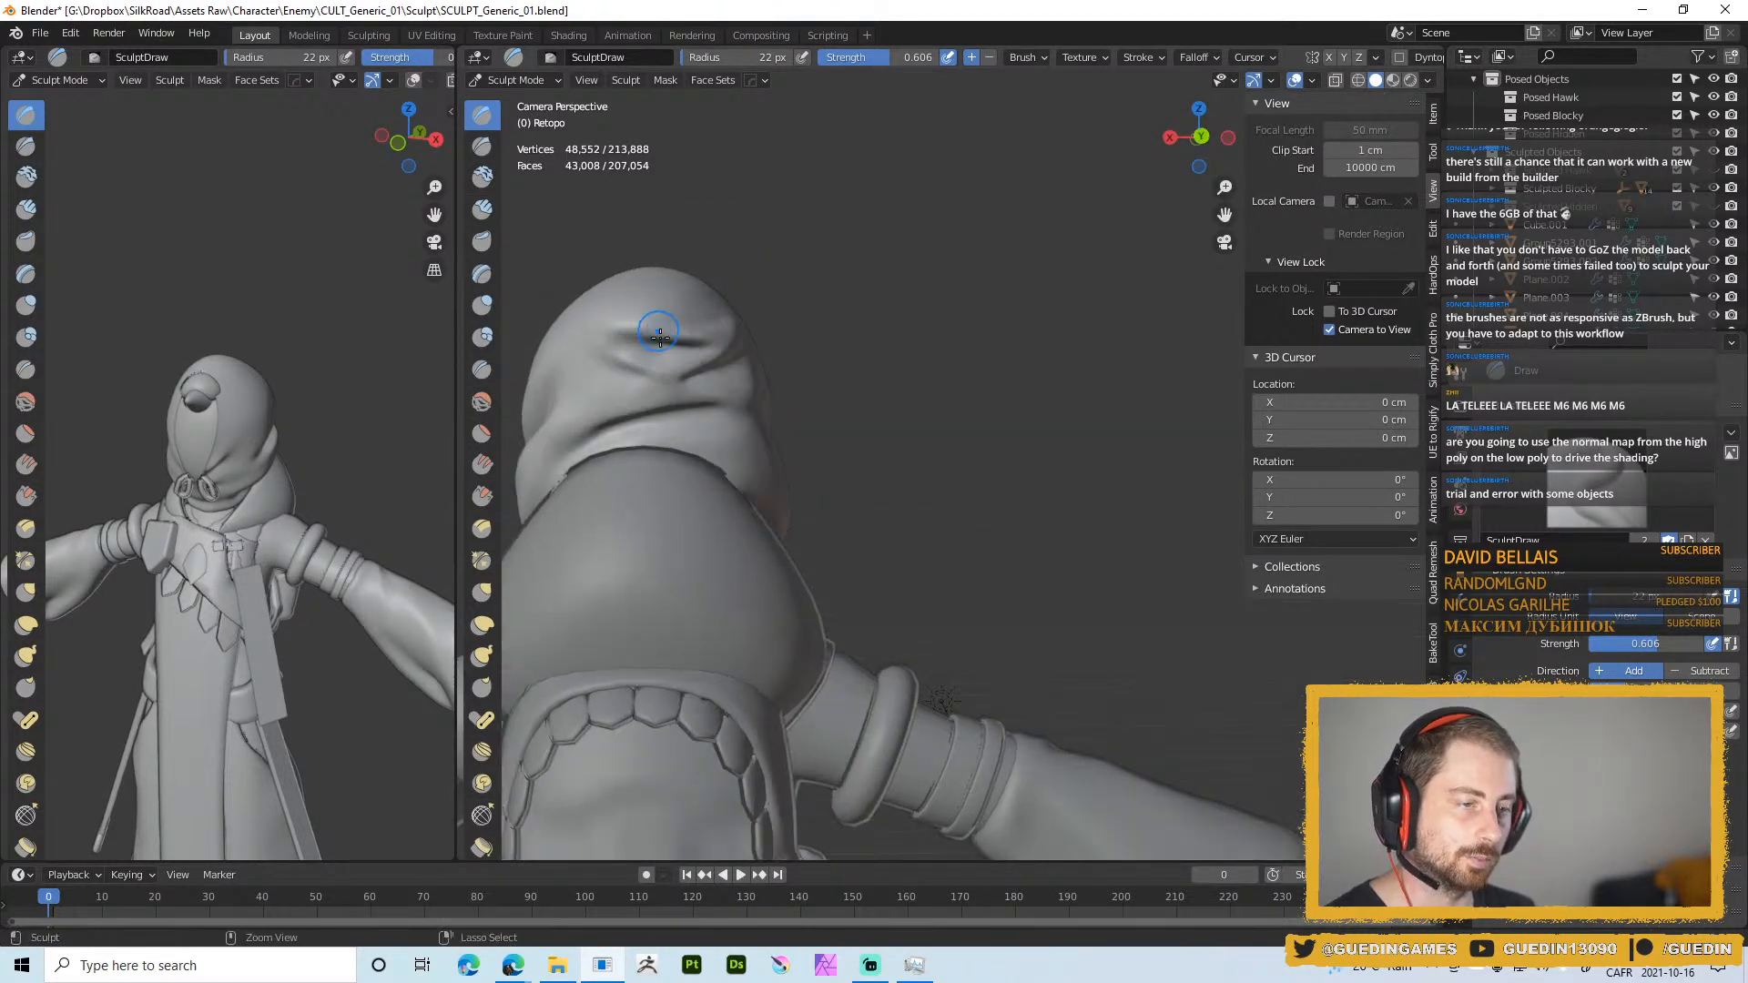
Set the Draw brush radius to 18 px and refine the middle of the upper fold on the hood's back
key(f)
click(617, 349)
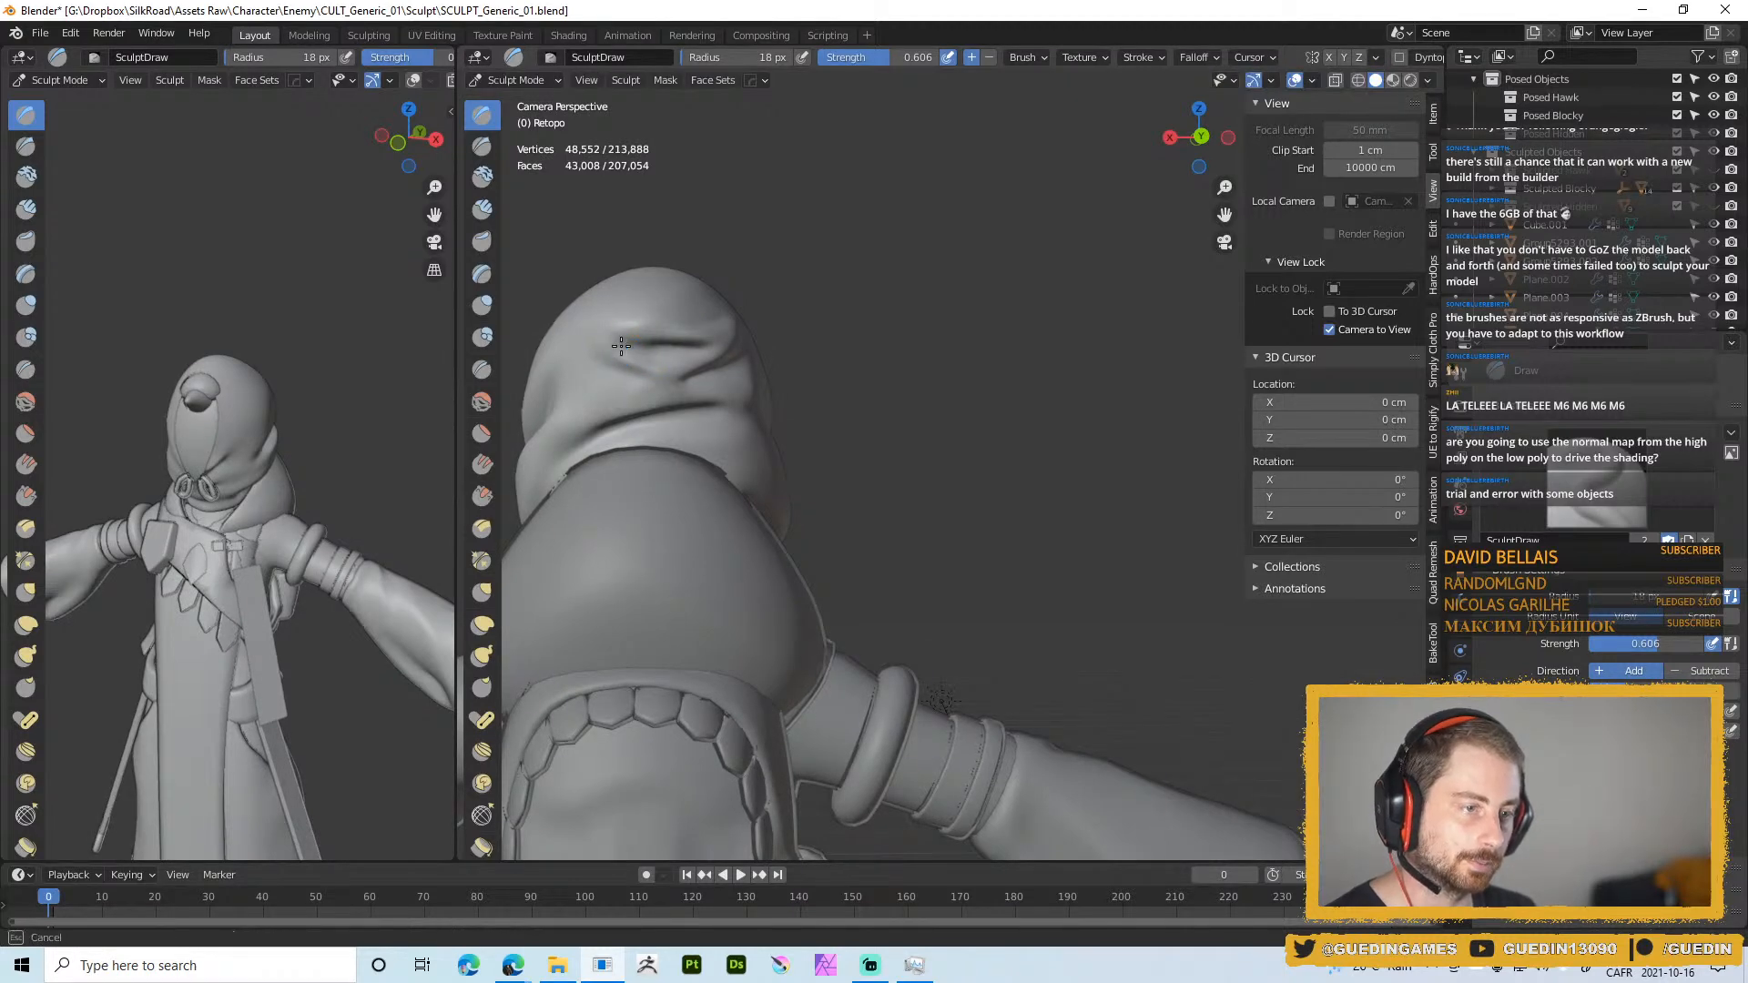
middle_drag(675, 351, 672, 374)
drag(697, 352, 705, 345)
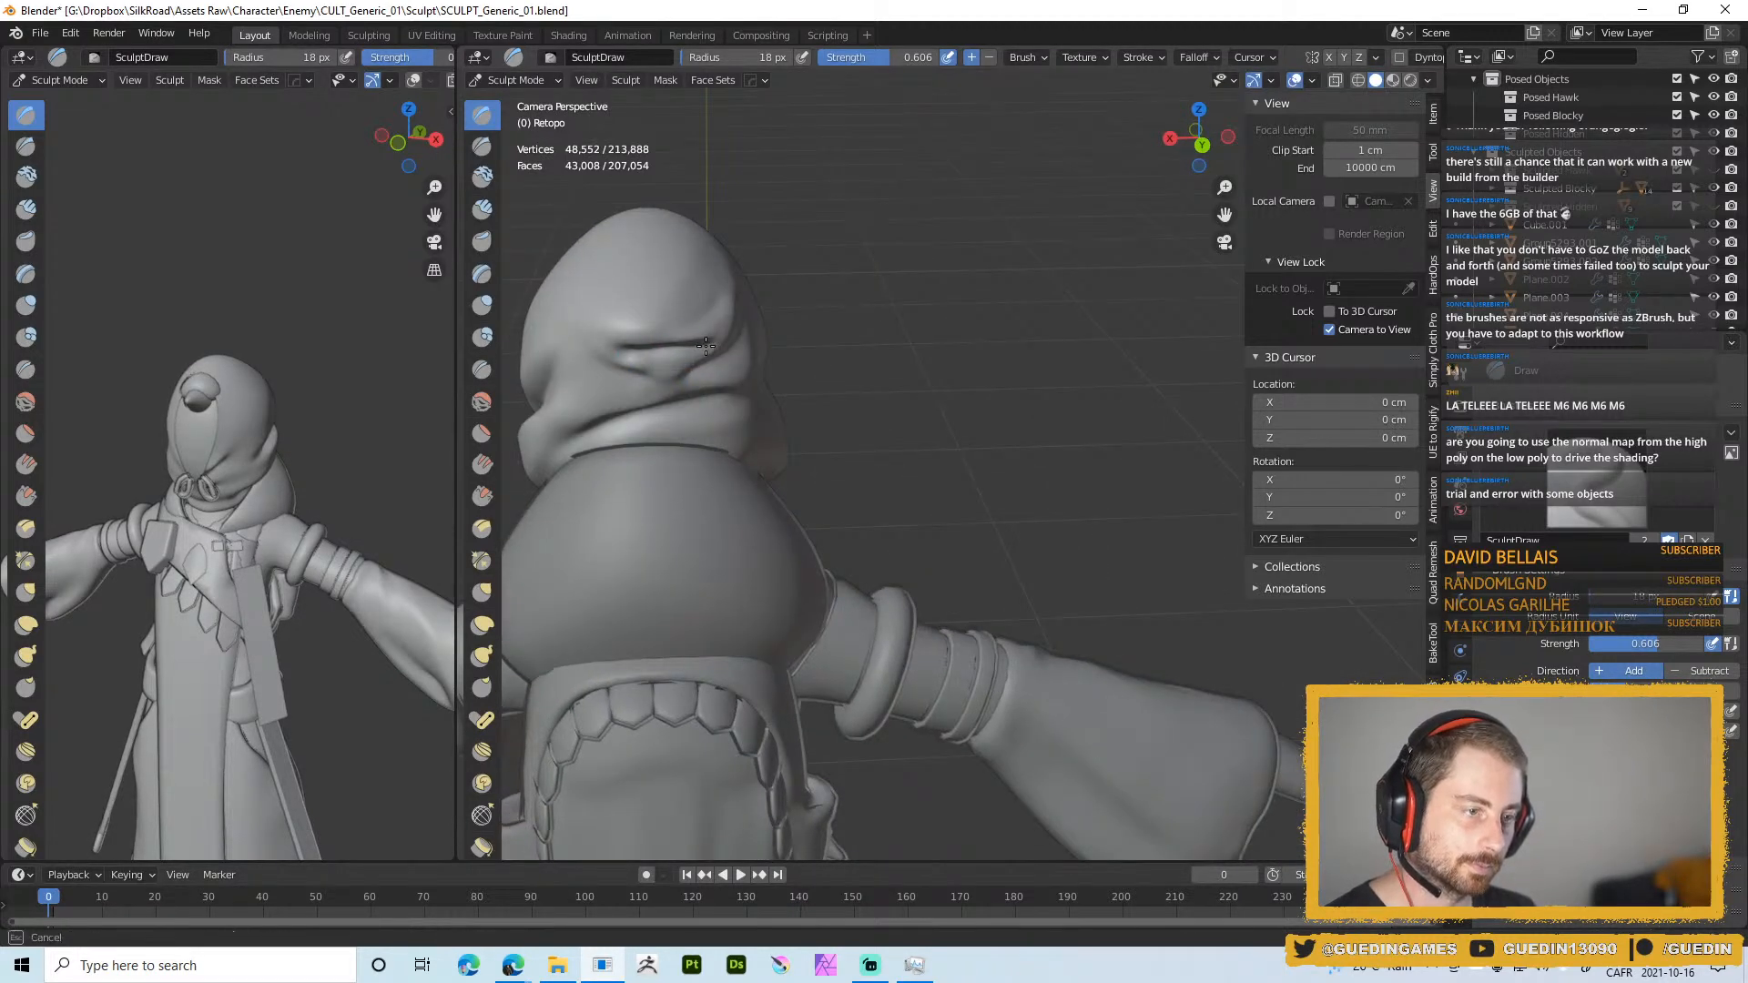
middle_drag(675, 380, 664, 363)
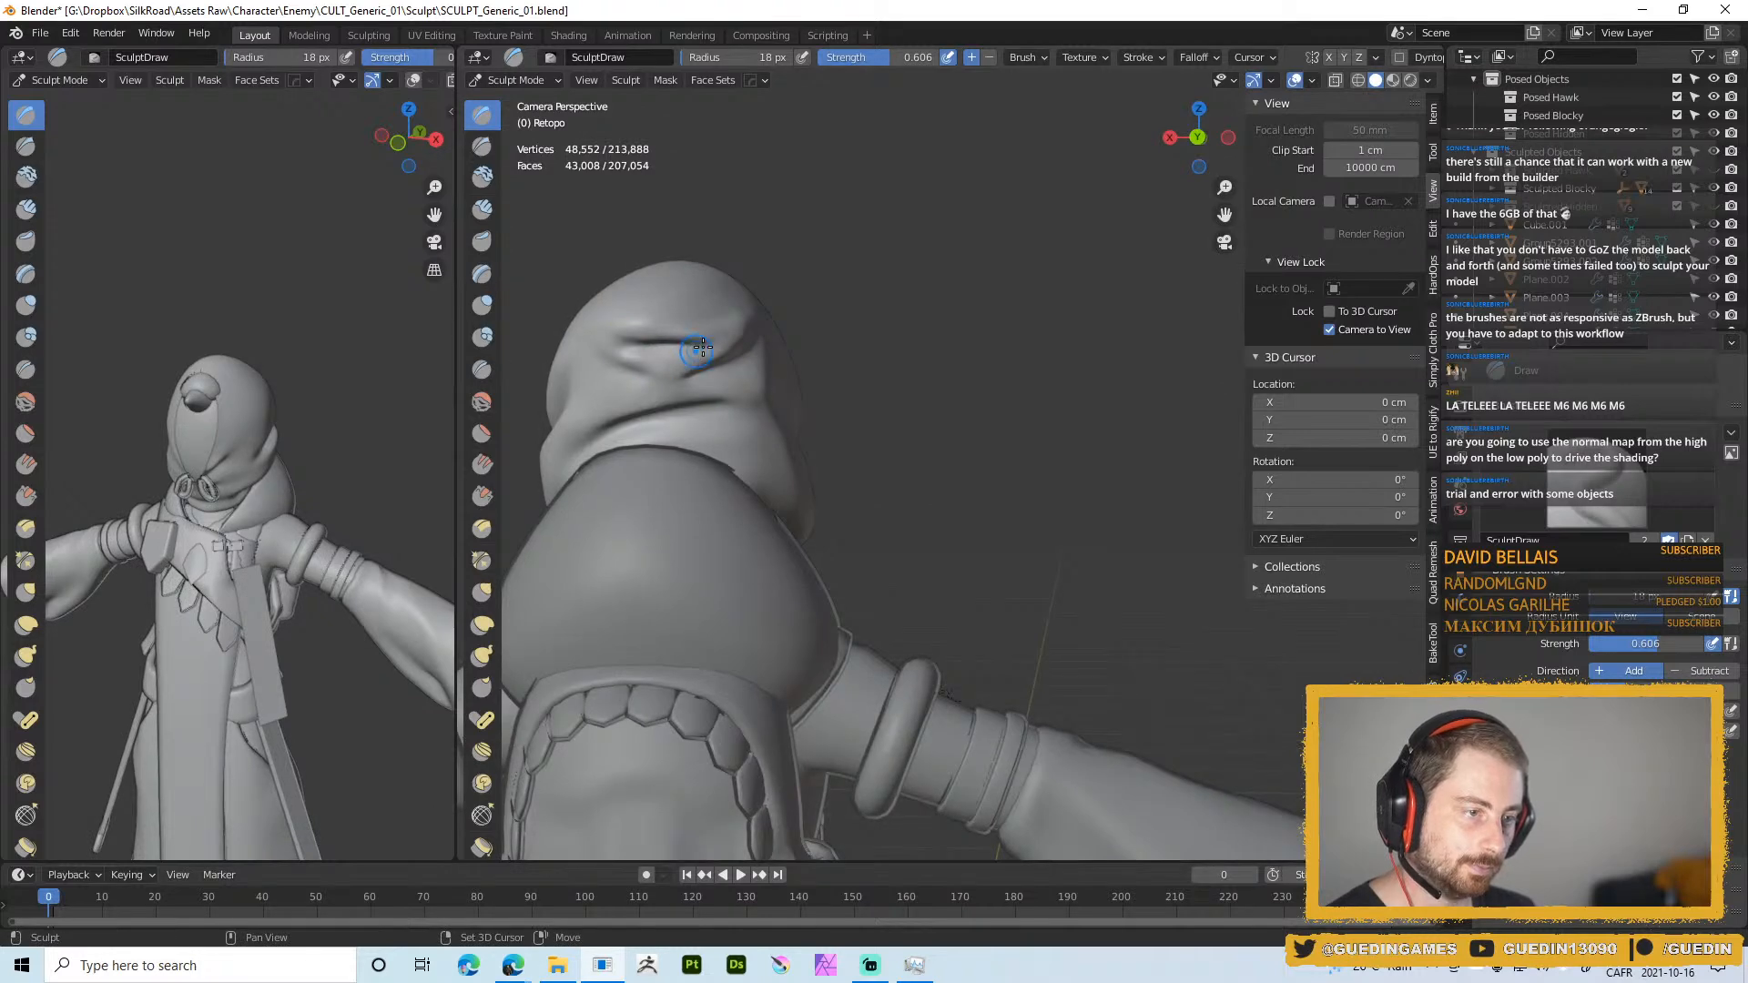
drag(703, 349, 691, 338)
Switch to material preview to check the hood's back folds and set the Draw brush radius to 43 px
scroll(692, 325, down, 3)
key(z)
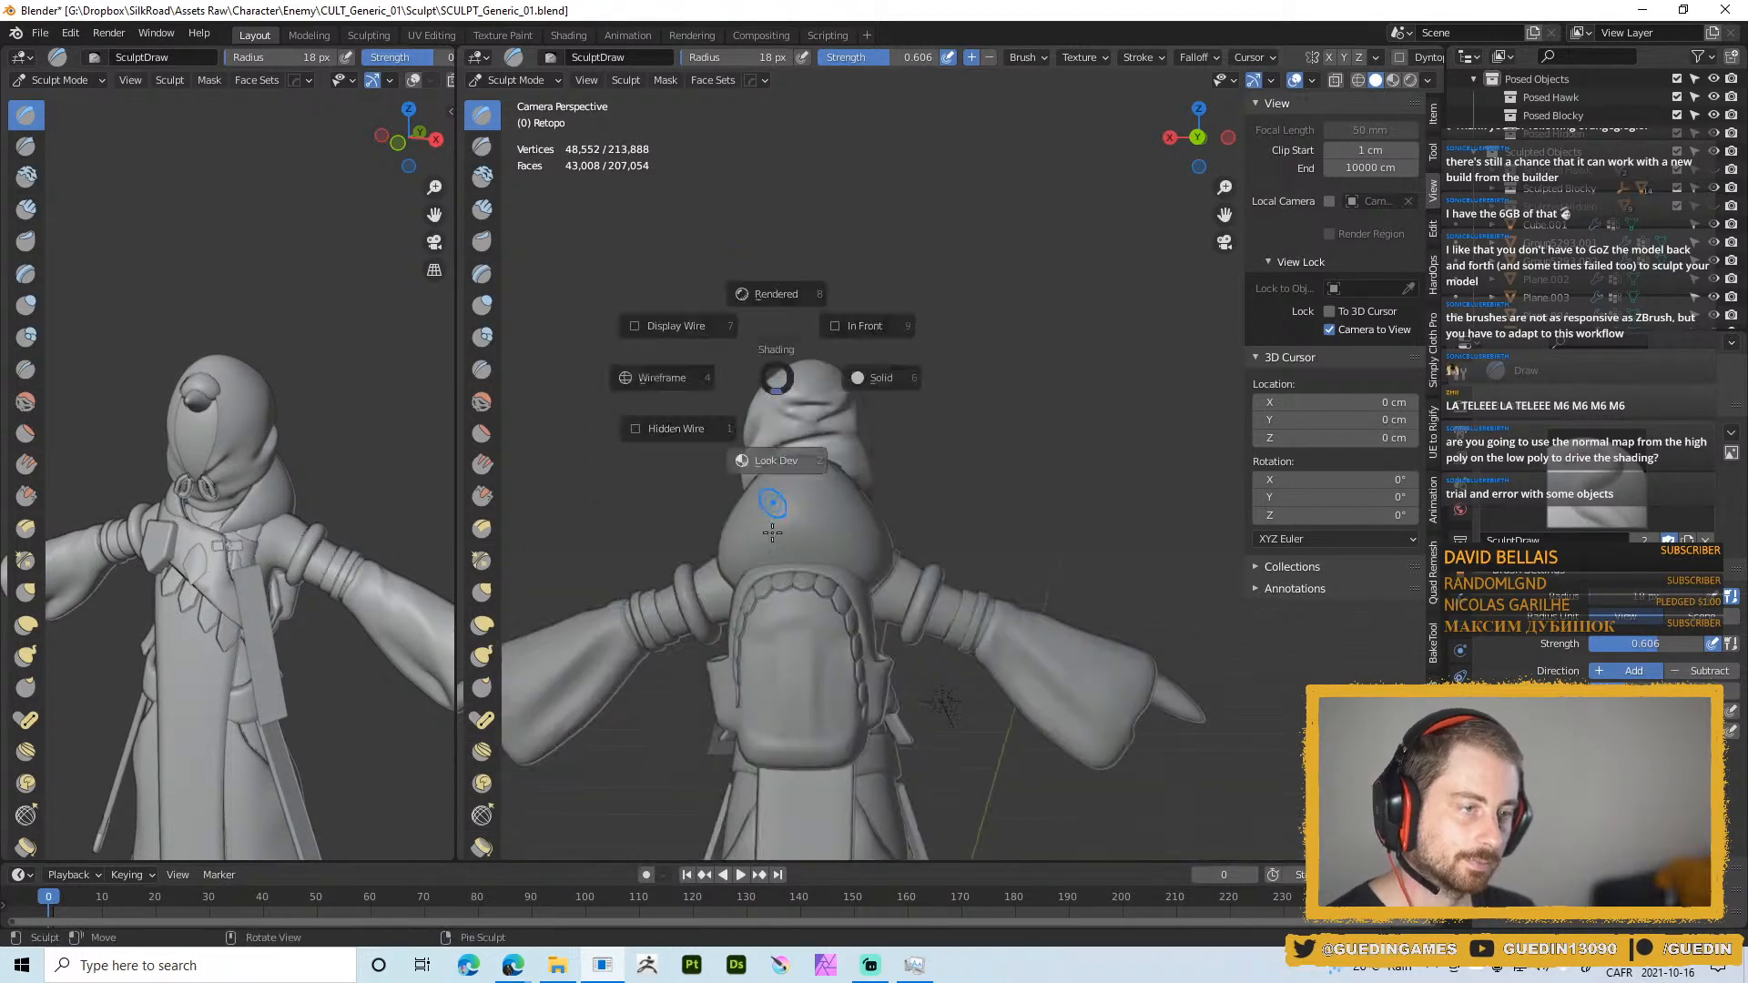
click(772, 500)
scroll(771, 406, up, 1)
key(f)
click(771, 406)
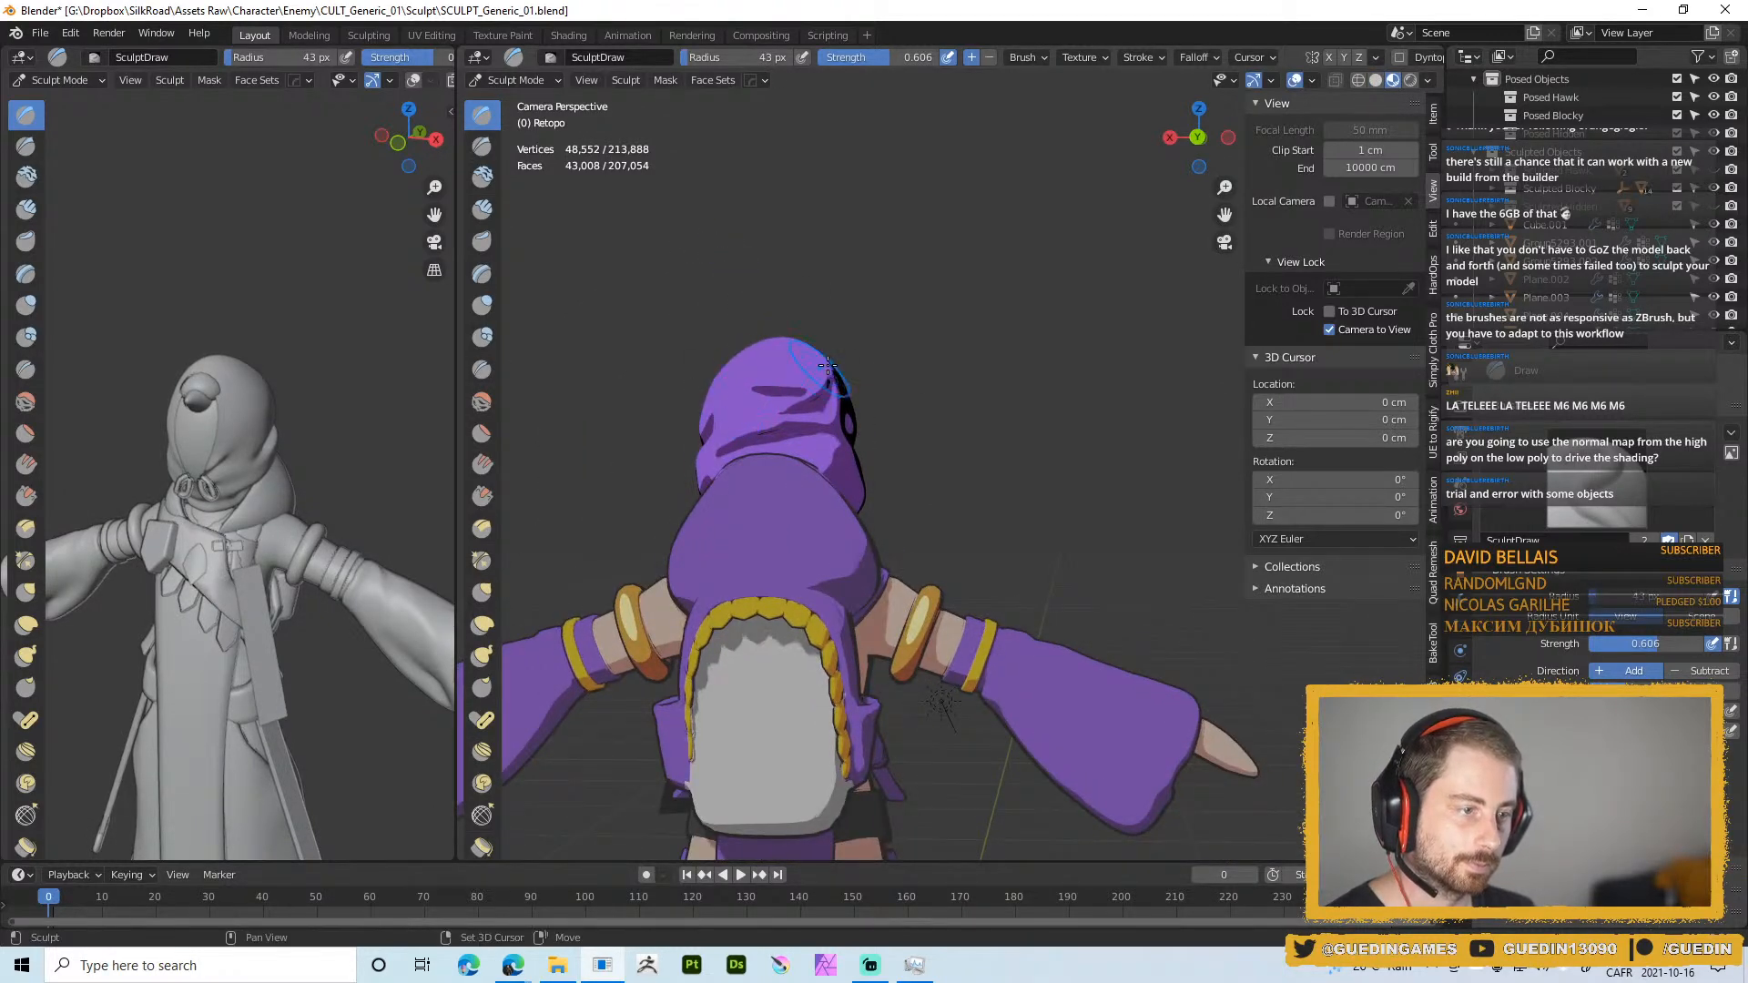
Return to solid shading and set up the Draw brush with a 22 px radius for the hood's back folds
mouse_move(833, 374)
middle_down()
mouse_move(876, 401)
mouse_move(738, 433)
mouse_move(679, 500)
middle_up()
key(z)
click(874, 406)
key(f)
click(775, 433)
right_click(792, 418)
click(794, 313)
key(f)
click(744, 442)
middle_drag(774, 428, 840, 359)
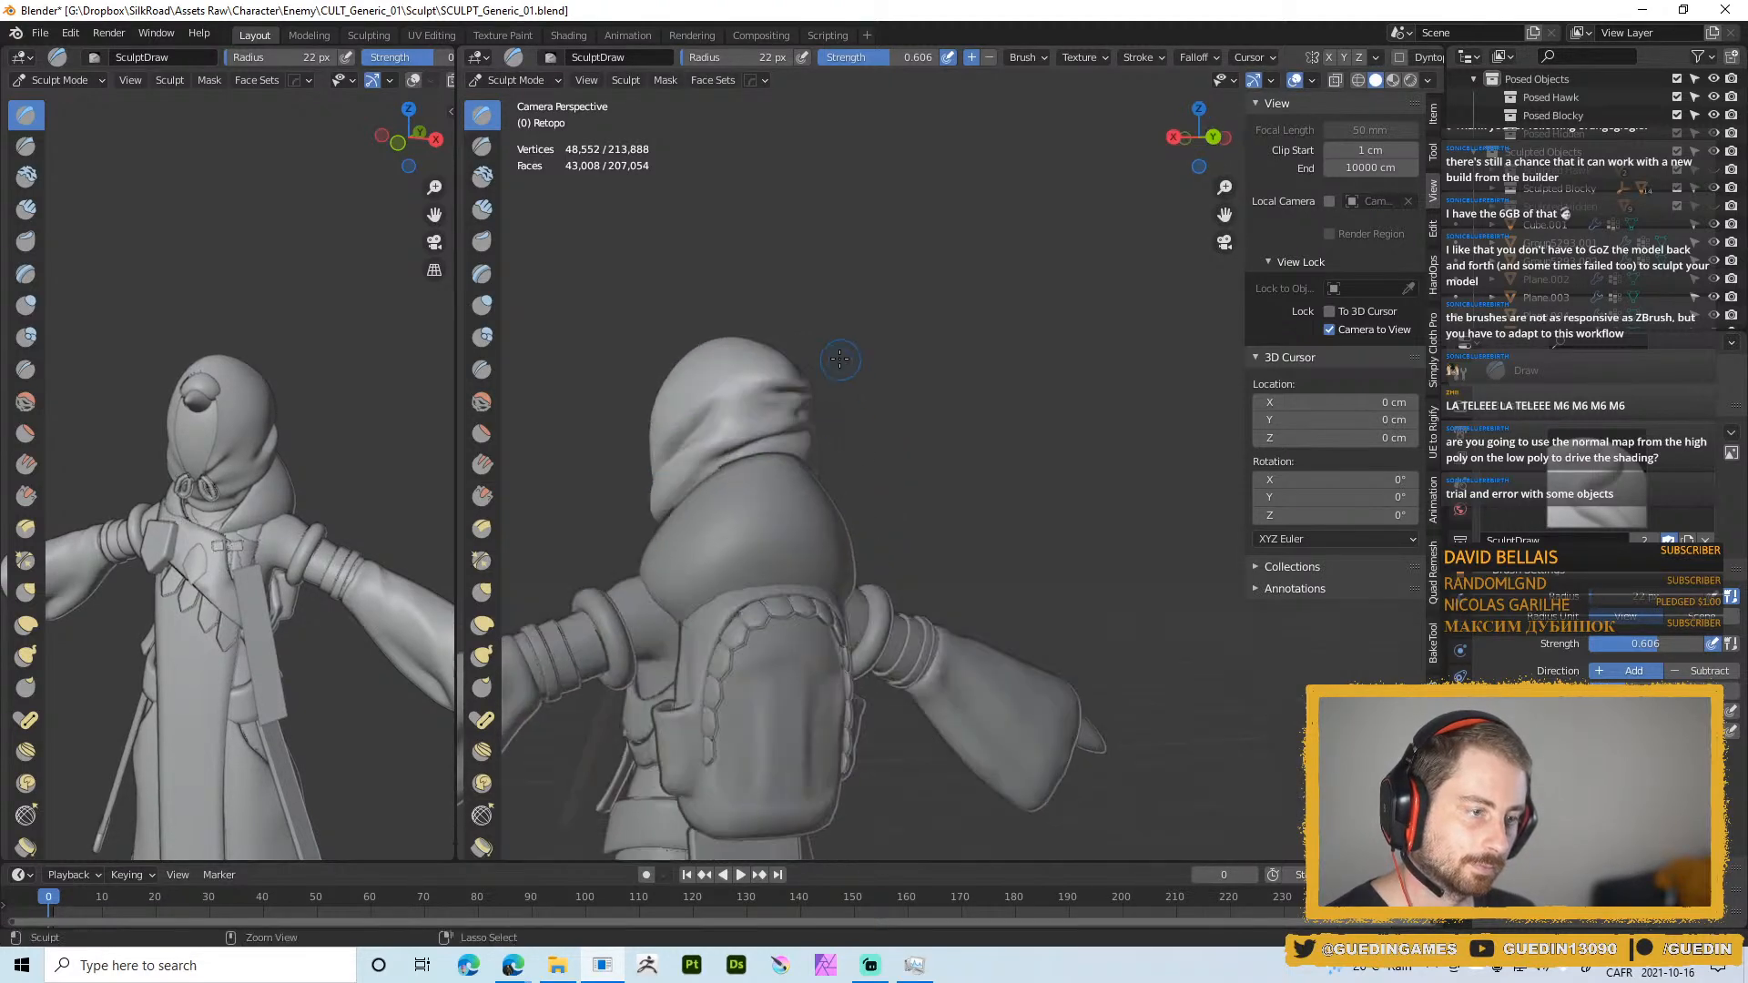
Sculpt along the lower fold on the hood's back above the collar with the Draw brush at 22 px
middle_drag(719, 468, 726, 452)
key(f)
click(707, 472)
key(f)
click(679, 490)
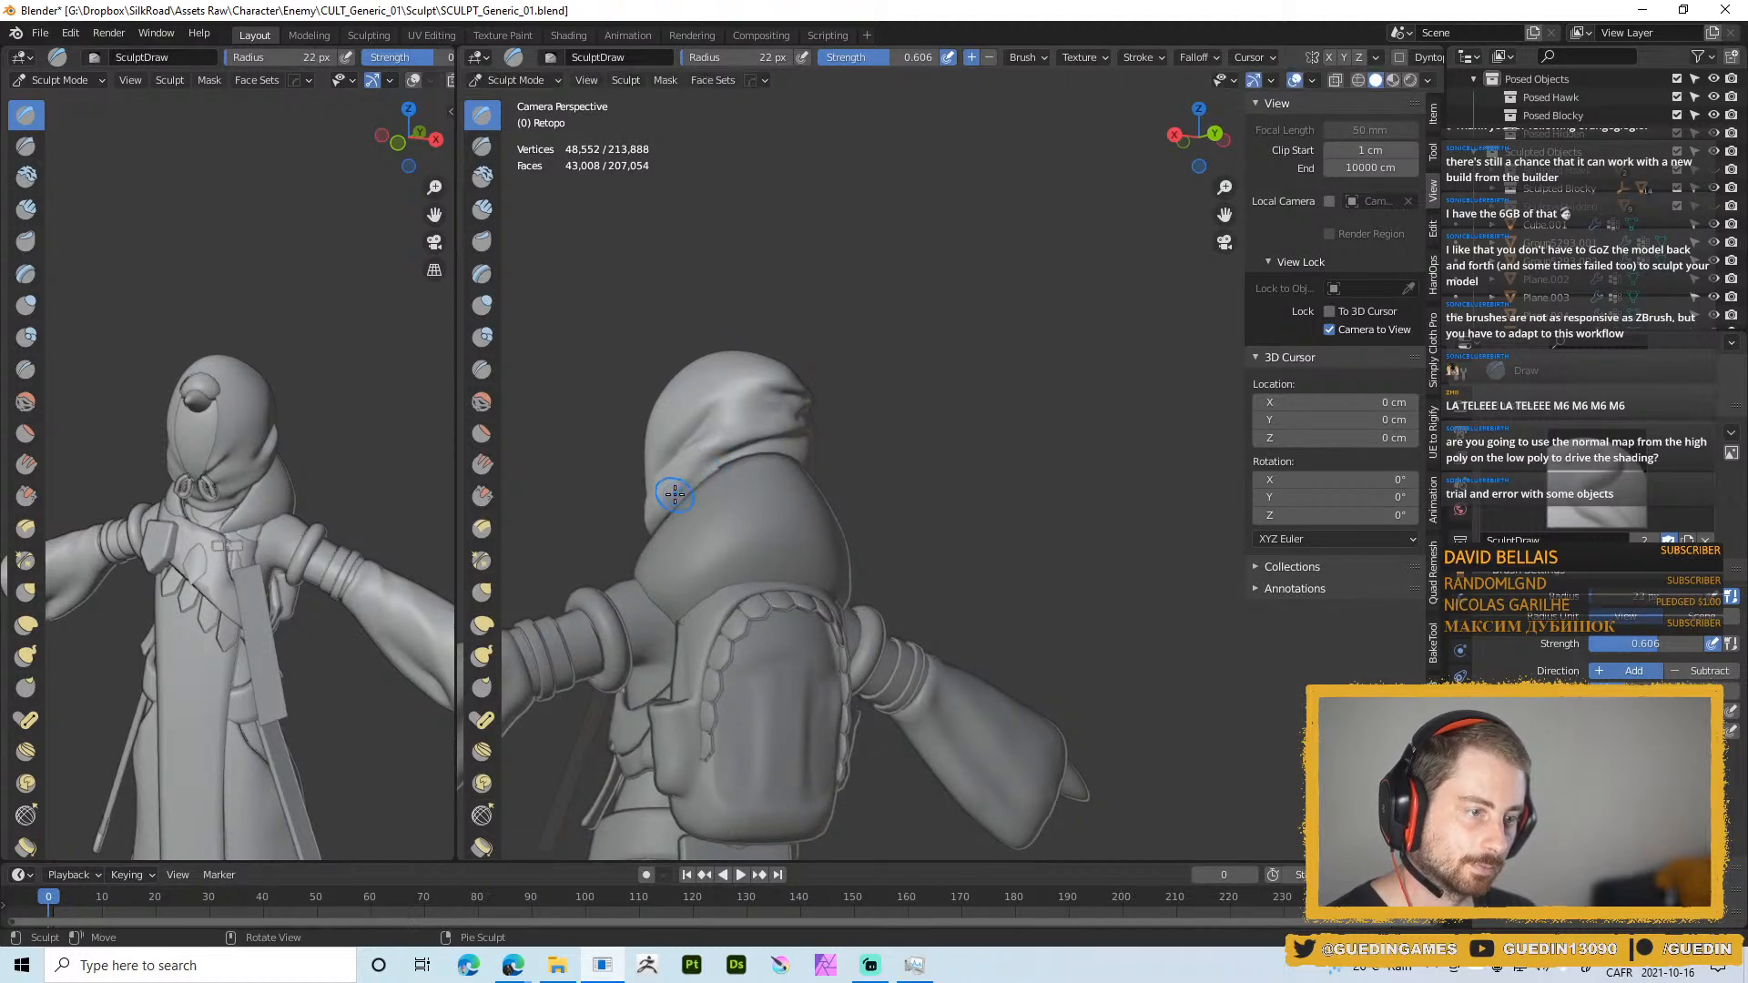
mouse_move(699, 469)
mouse_down()
mouse_move(810, 421)
mouse_move(712, 461)
mouse_up()
drag(633, 518, 630, 520)
drag(701, 466, 766, 429)
drag(766, 429, 796, 425)
middle_drag(884, 422, 815, 462)
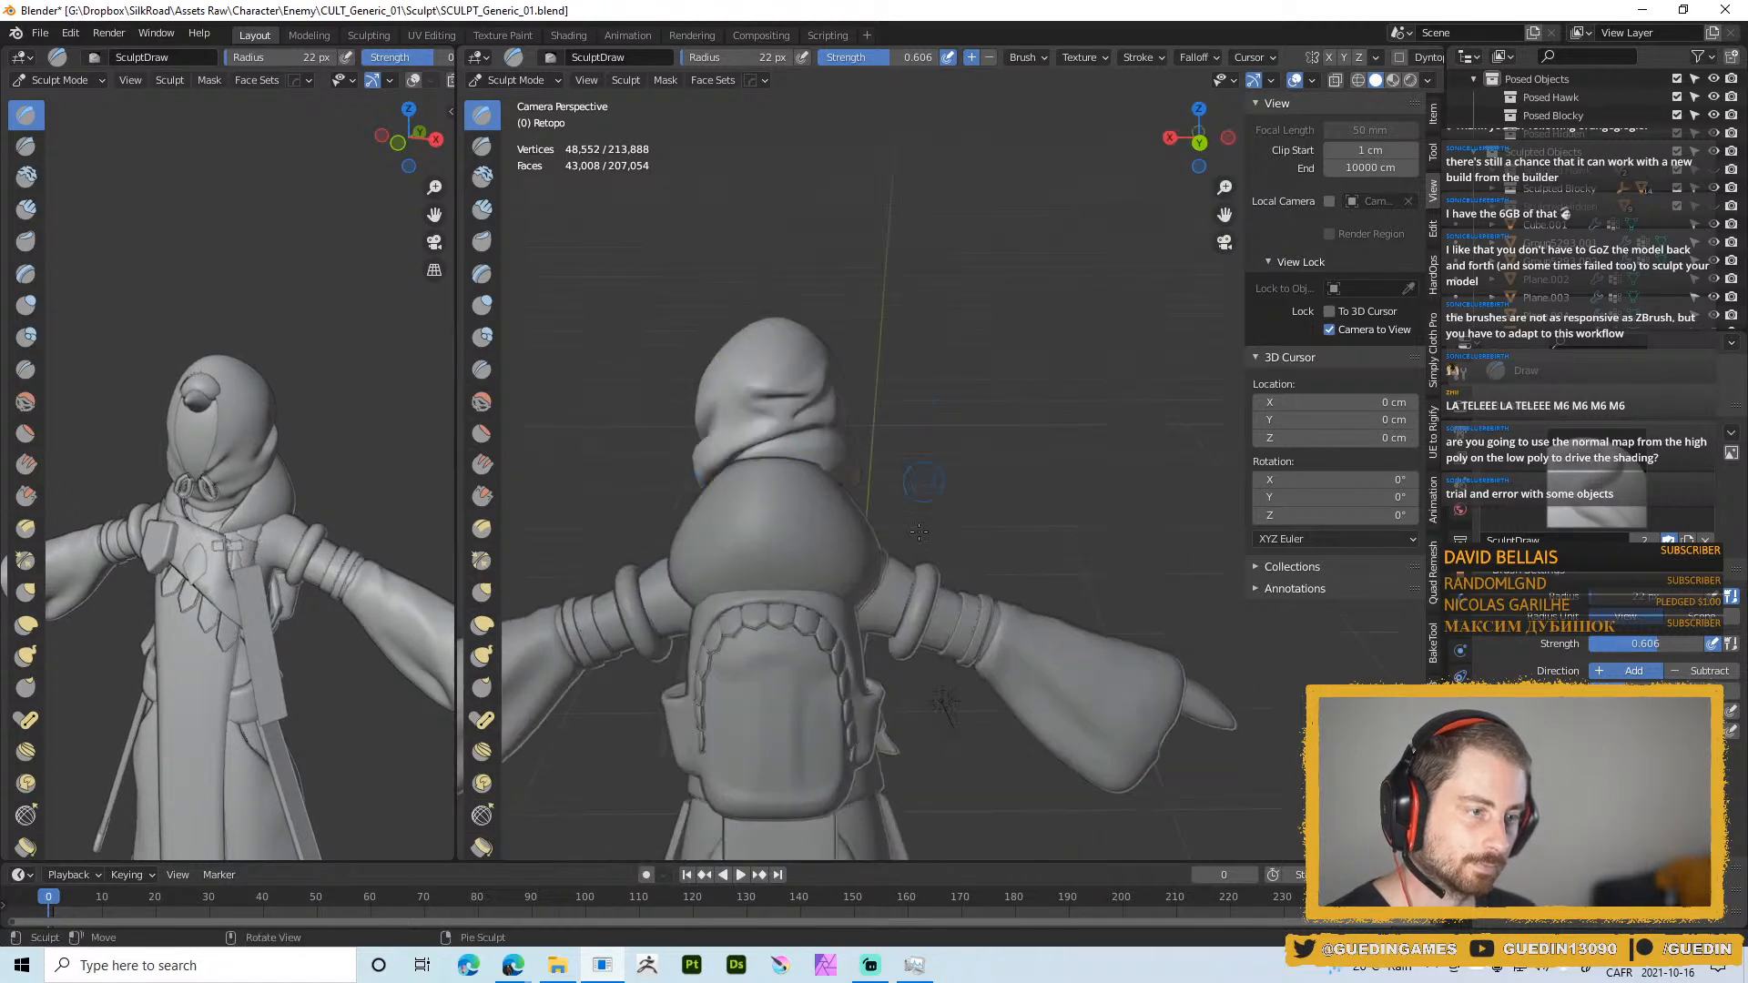
Check the hood in material preview, and refine the lower back fold in solid shading with the Draw brush at 21 px
key(z)
mouse_move(819, 384)
middle_down()
mouse_move(766, 442)
mouse_move(678, 434)
mouse_move(663, 455)
middle_up()
scroll(766, 445, up, 3)
key(z)
mouse_move(651, 491)
mouse_down()
mouse_move(770, 446)
mouse_move(772, 378)
mouse_up()
middle_drag(715, 450, 687, 473)
key(f)
click(686, 473)
drag(724, 453, 682, 472)
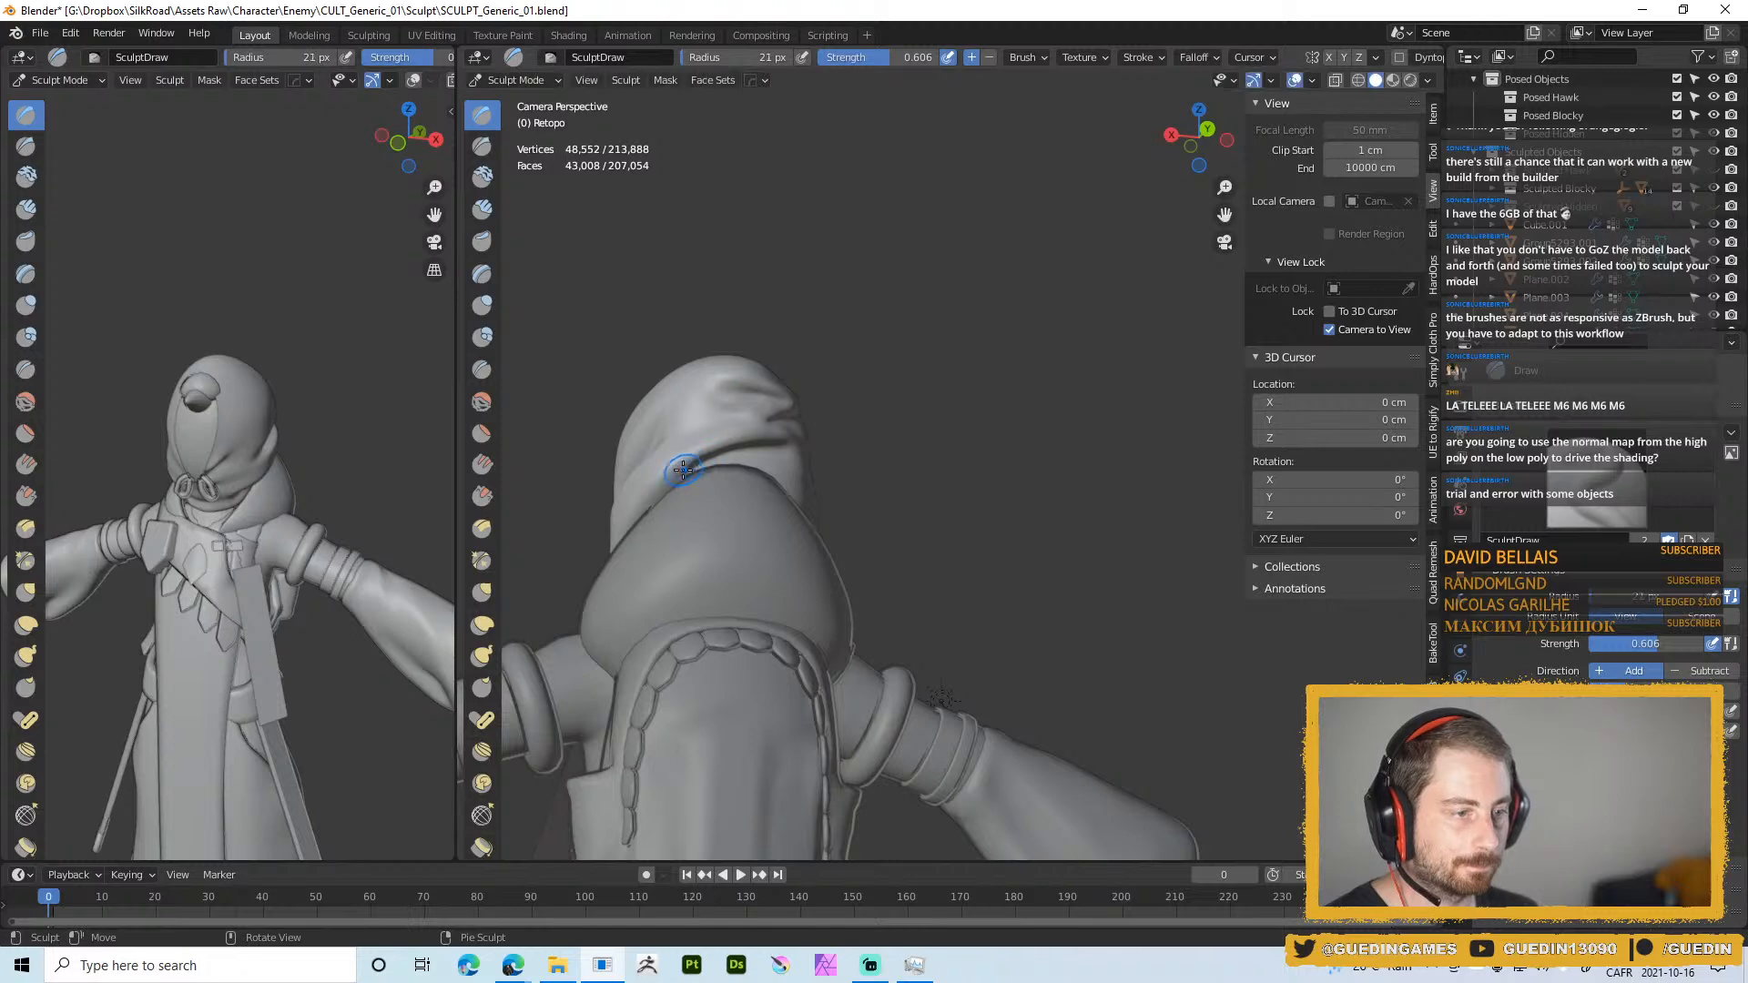
Puff up the lower back fold with the Inflate/Deflate brush at a 28 px radius and smooth it
right_click(816, 449)
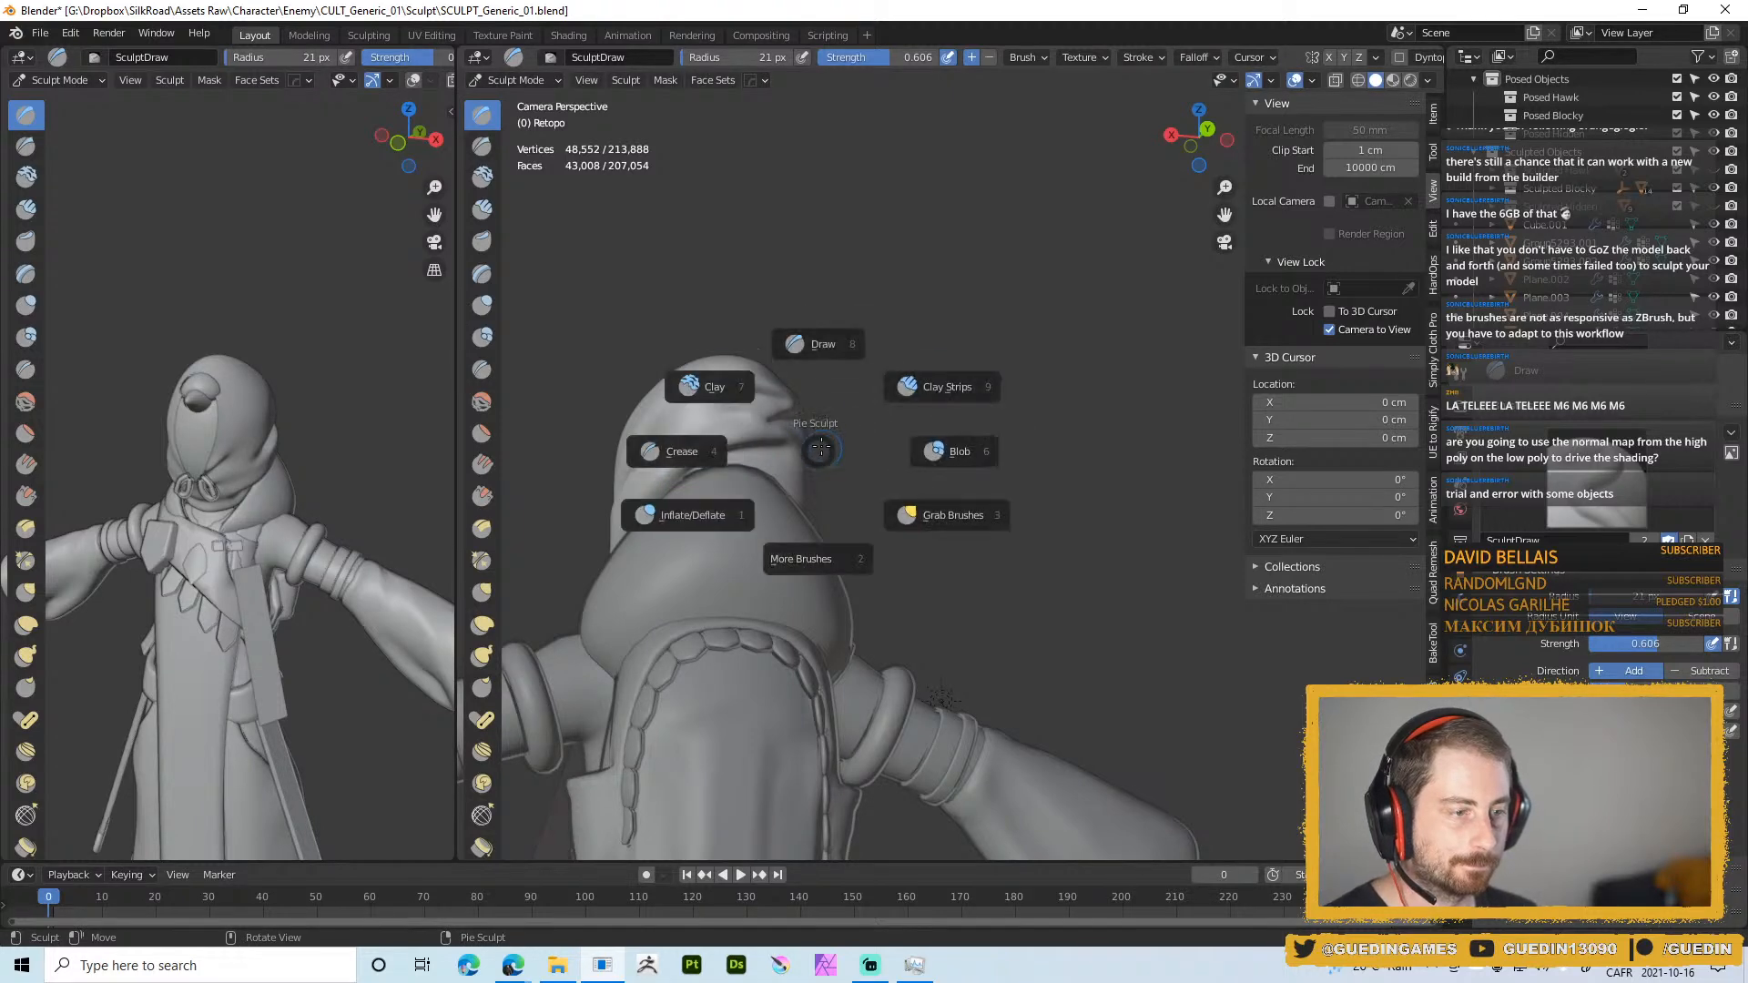
click(706, 511)
middle_drag(725, 462, 706, 455)
key(f)
click(718, 461)
drag(707, 463, 763, 444)
drag(708, 462, 755, 444)
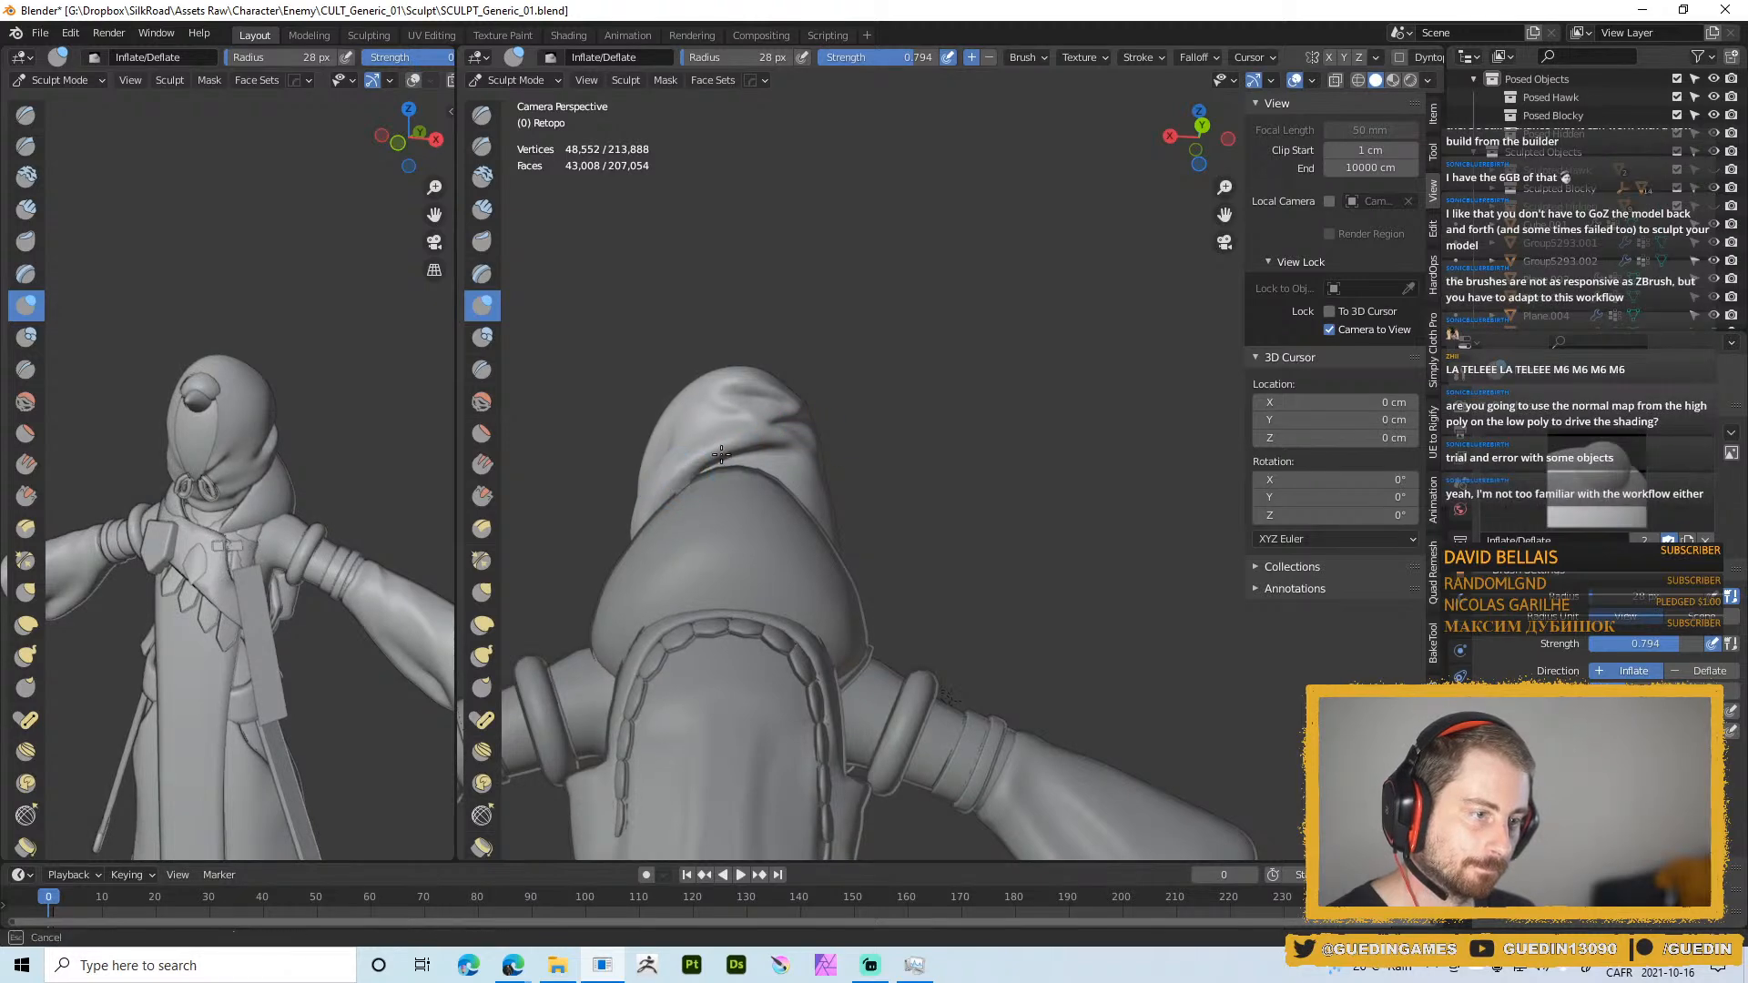
middle_drag(716, 457, 694, 449)
shift+drag(695, 449, 766, 448)
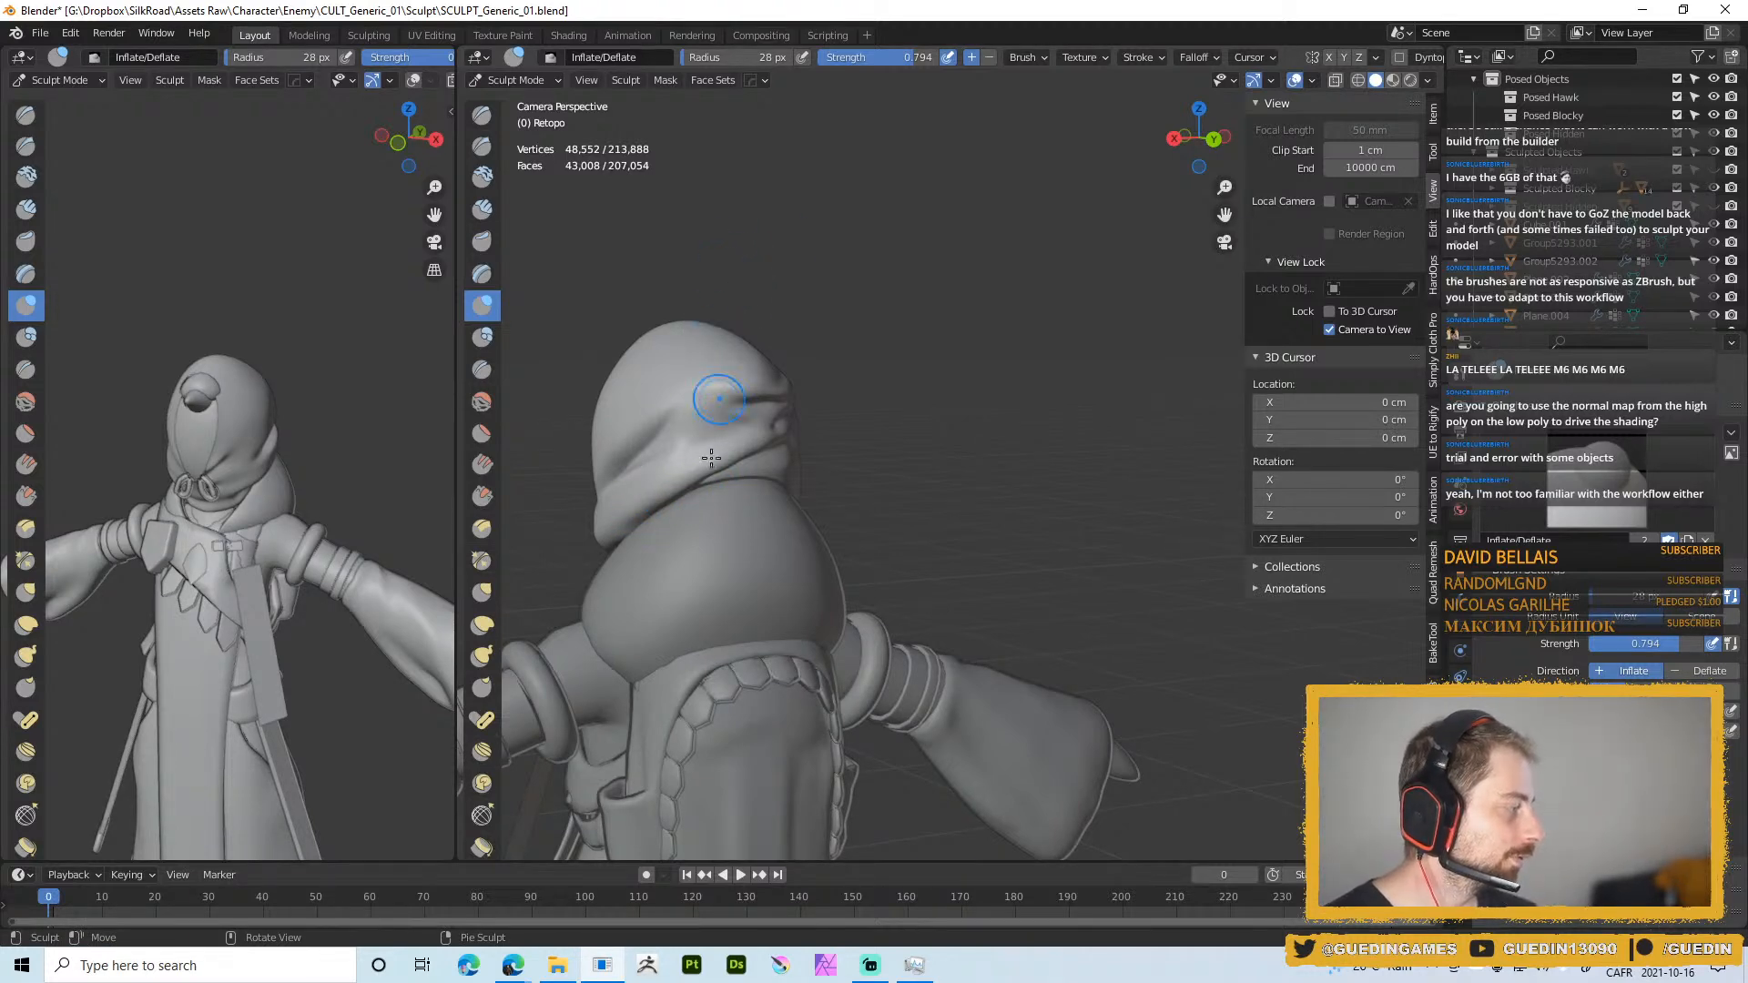
Inspect the inflated lower fold from the back and the side of the hood
mouse_move(715, 458)
middle_down()
mouse_move(733, 446)
mouse_move(732, 466)
mouse_move(708, 454)
middle_up()
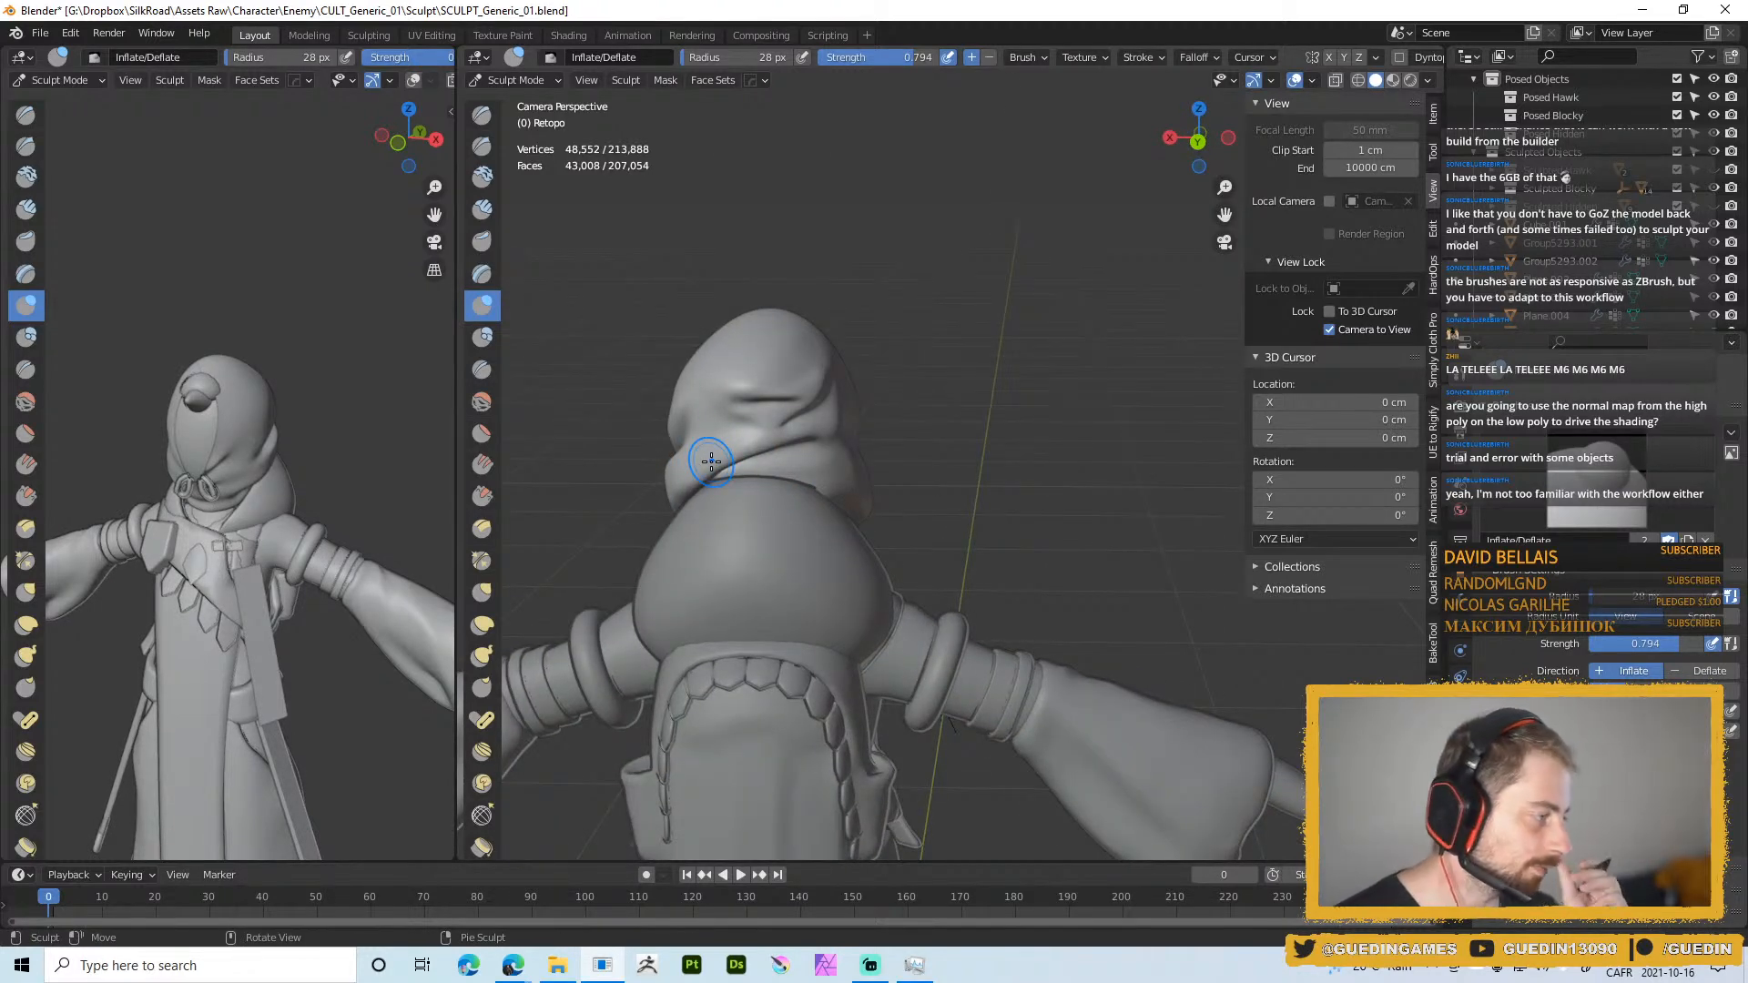
middle_drag(833, 330, 783, 416)
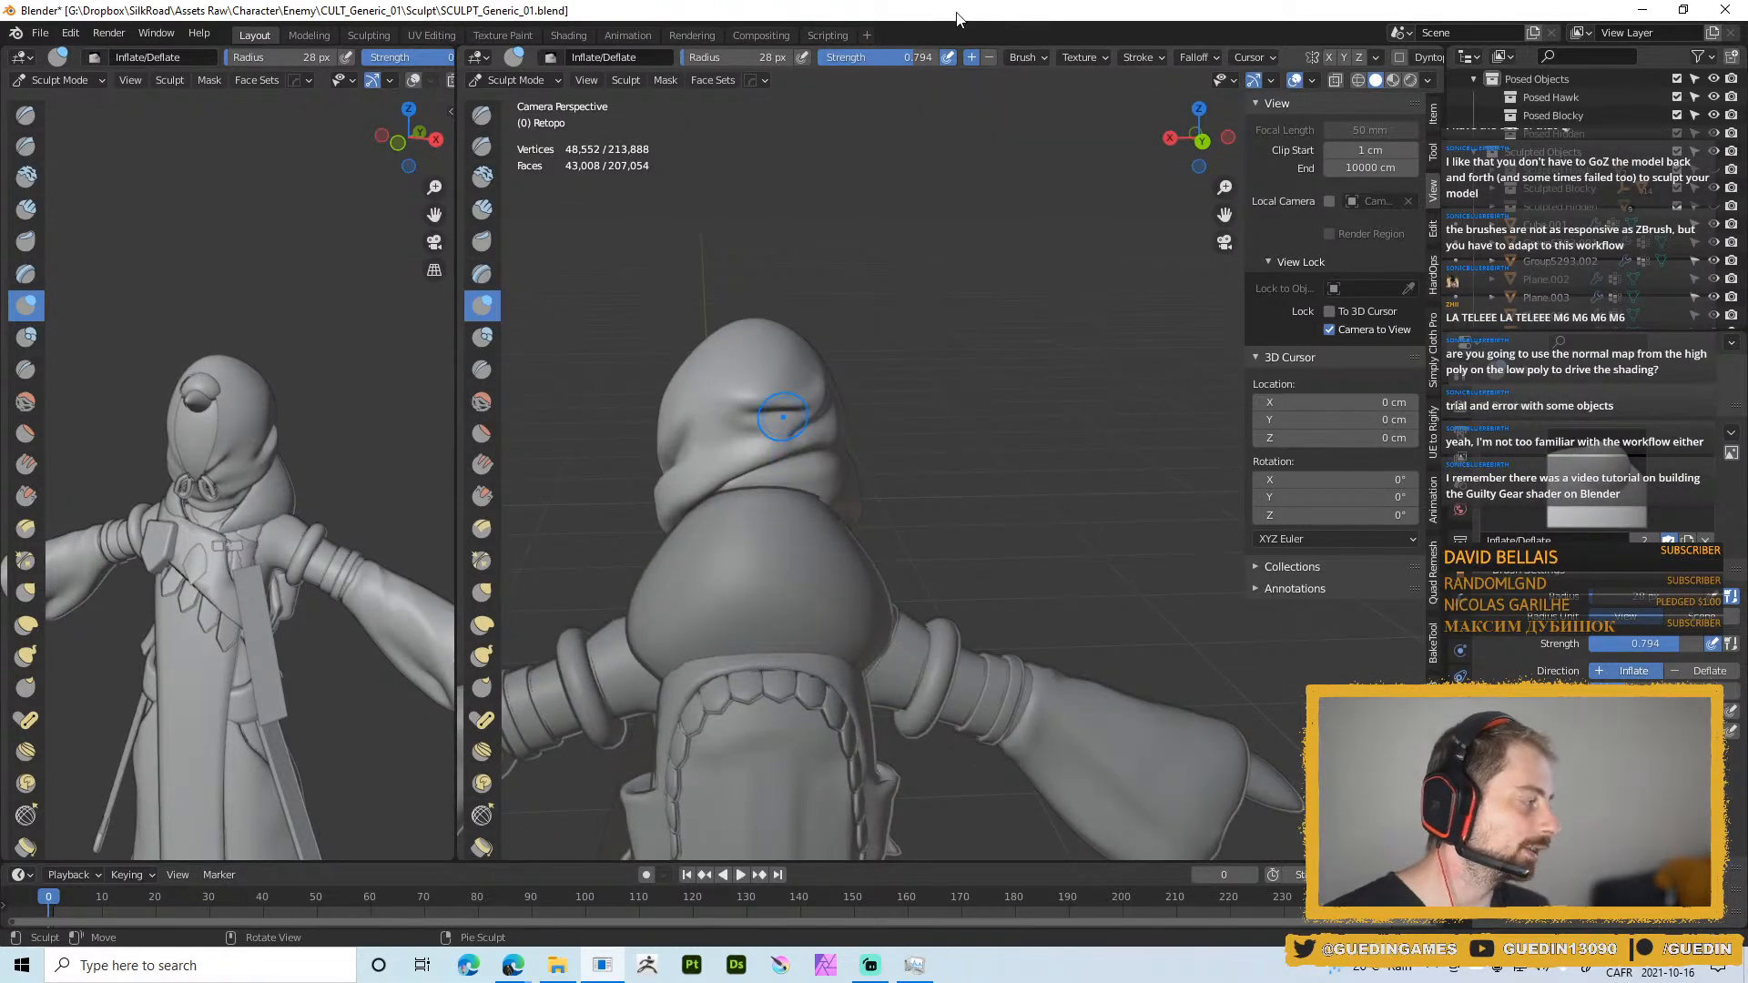
mouse_move(721, 464)
middle_down()
mouse_move(733, 484)
mouse_move(667, 461)
mouse_move(719, 475)
middle_up()
shift+middle_drag(719, 476, 777, 426)
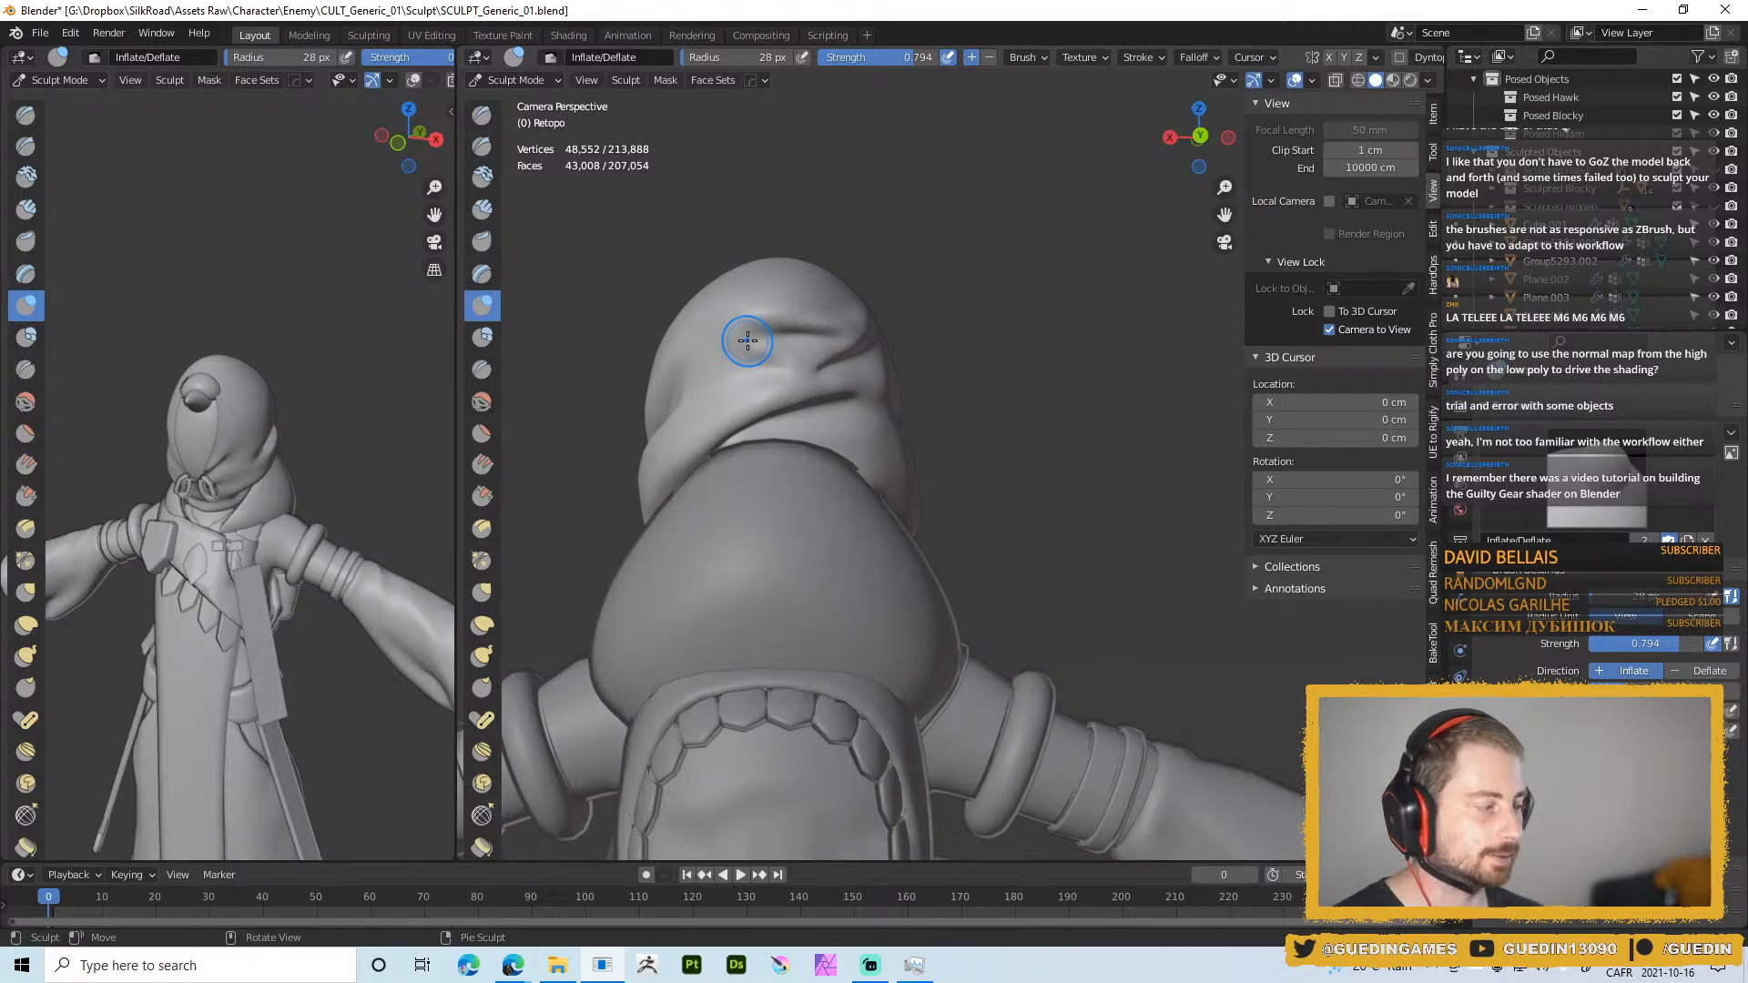
middle_drag(762, 487, 787, 455)
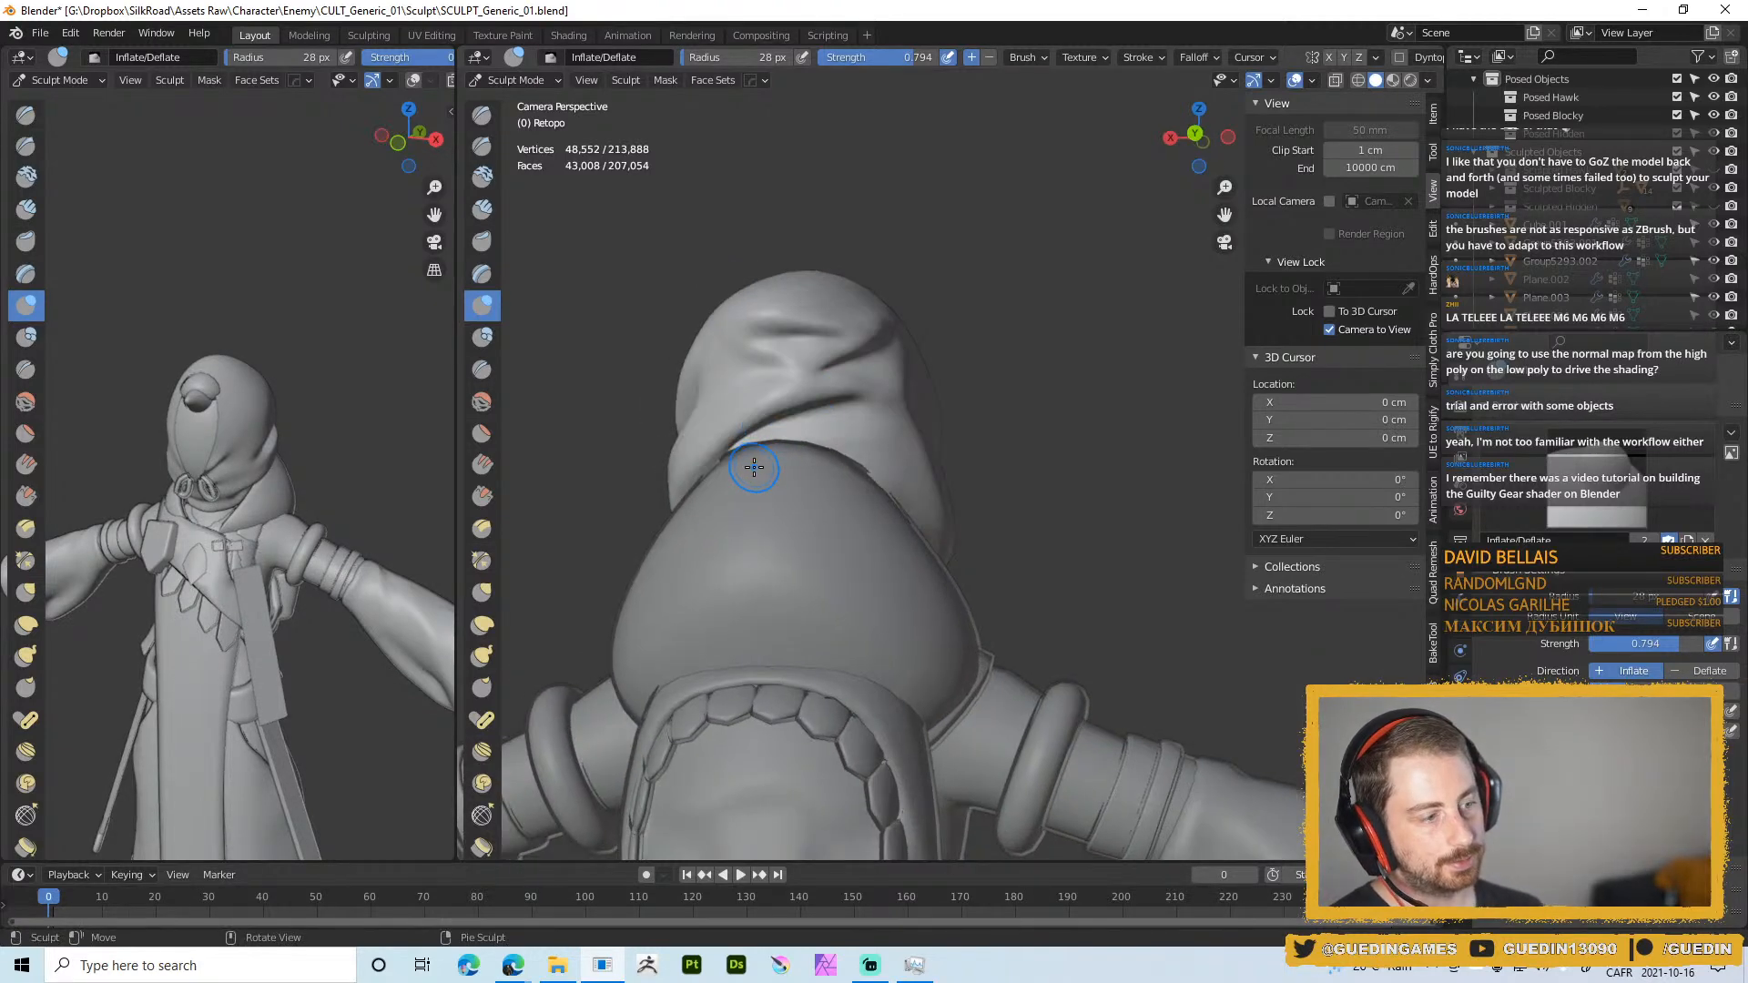
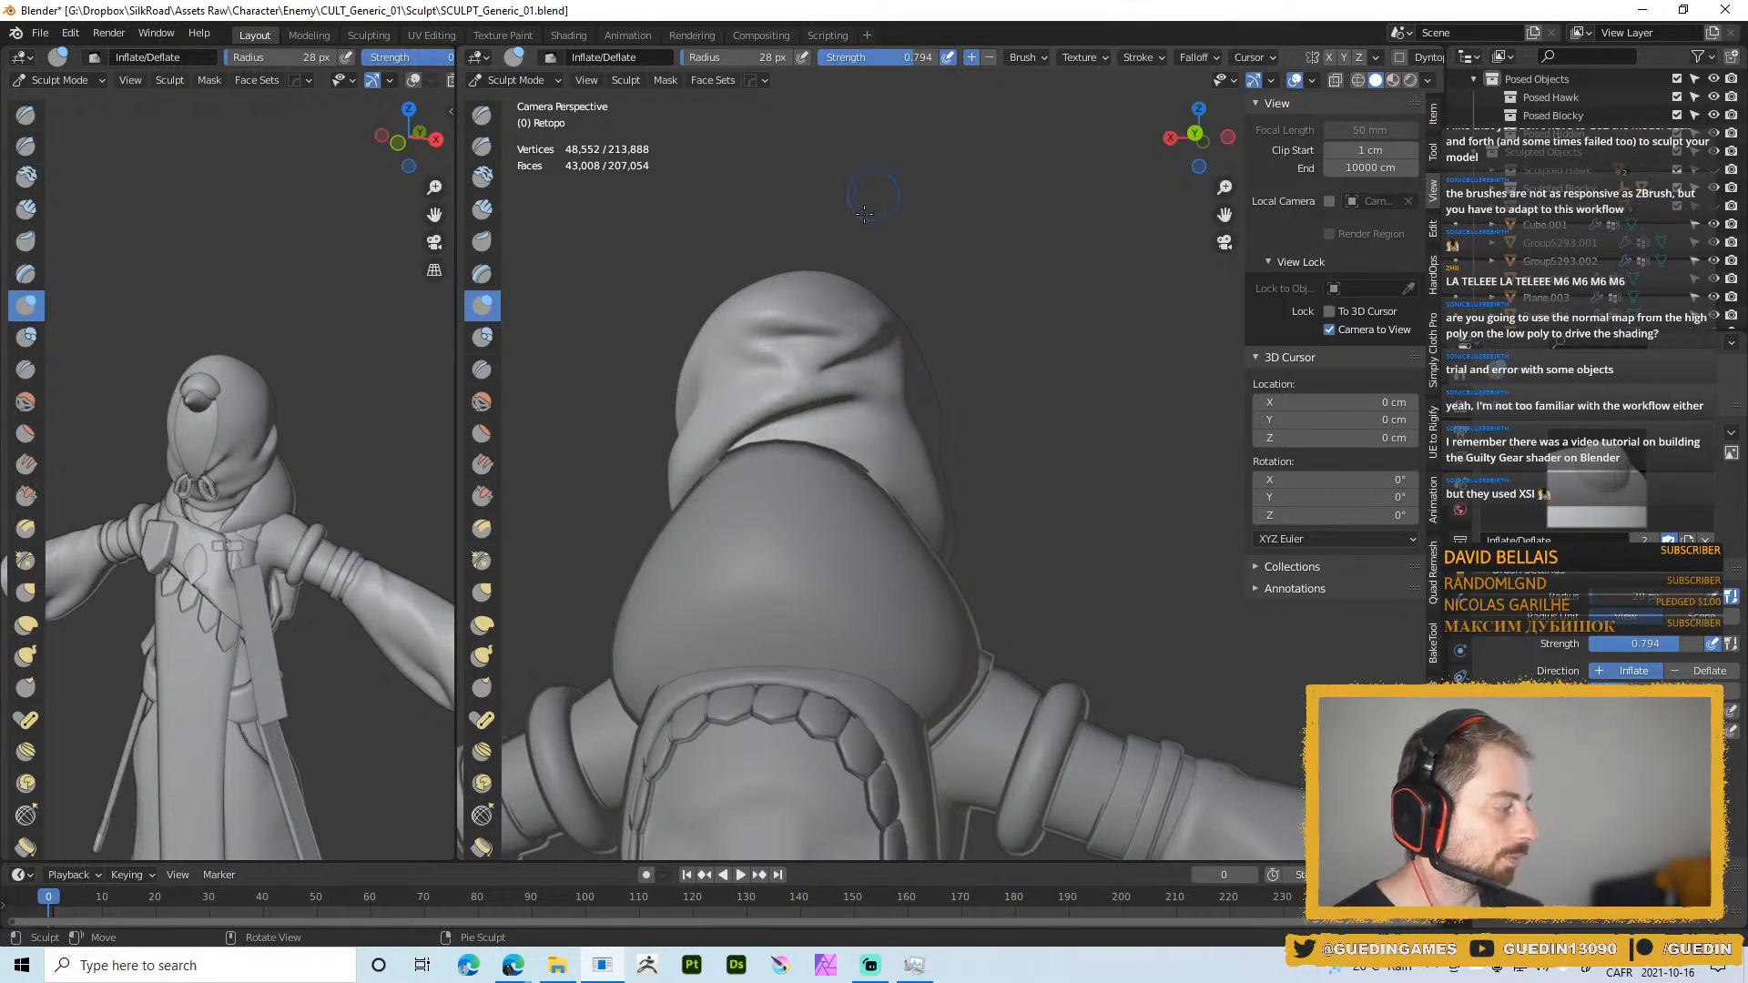
middle_drag(732, 415, 783, 303)
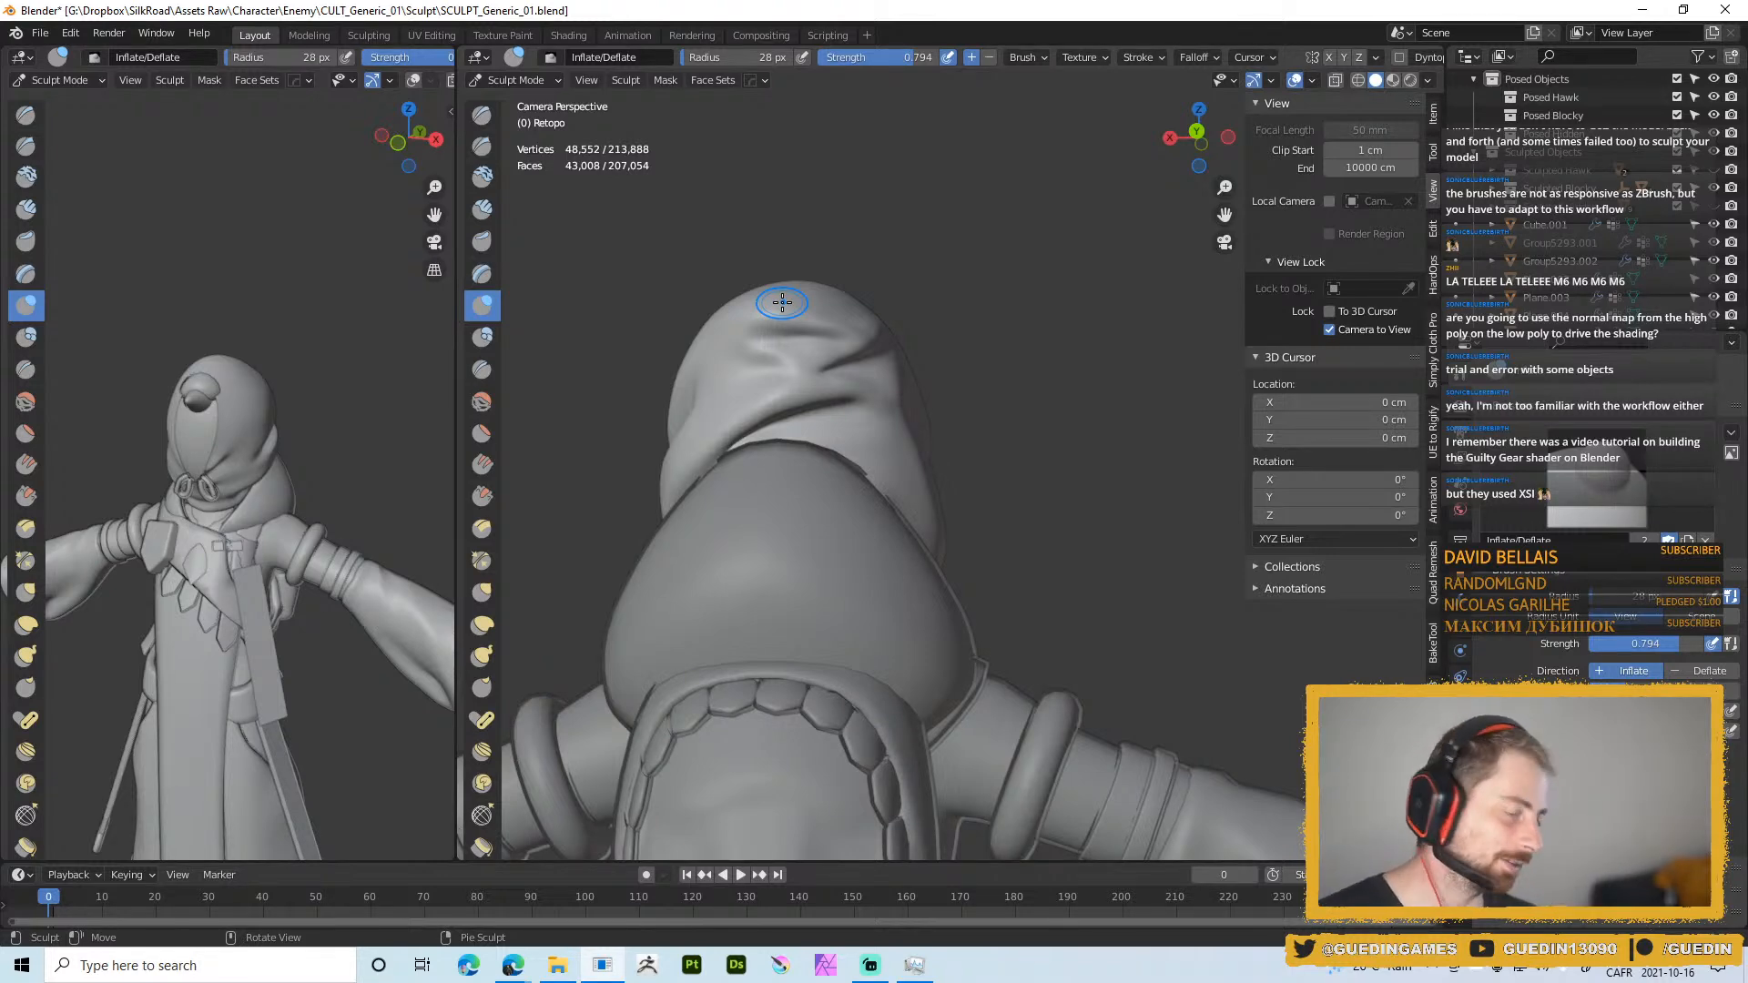
mouse_move(768, 402)
middle_down()
mouse_move(905, 437)
mouse_move(831, 402)
mouse_move(835, 423)
middle_up()
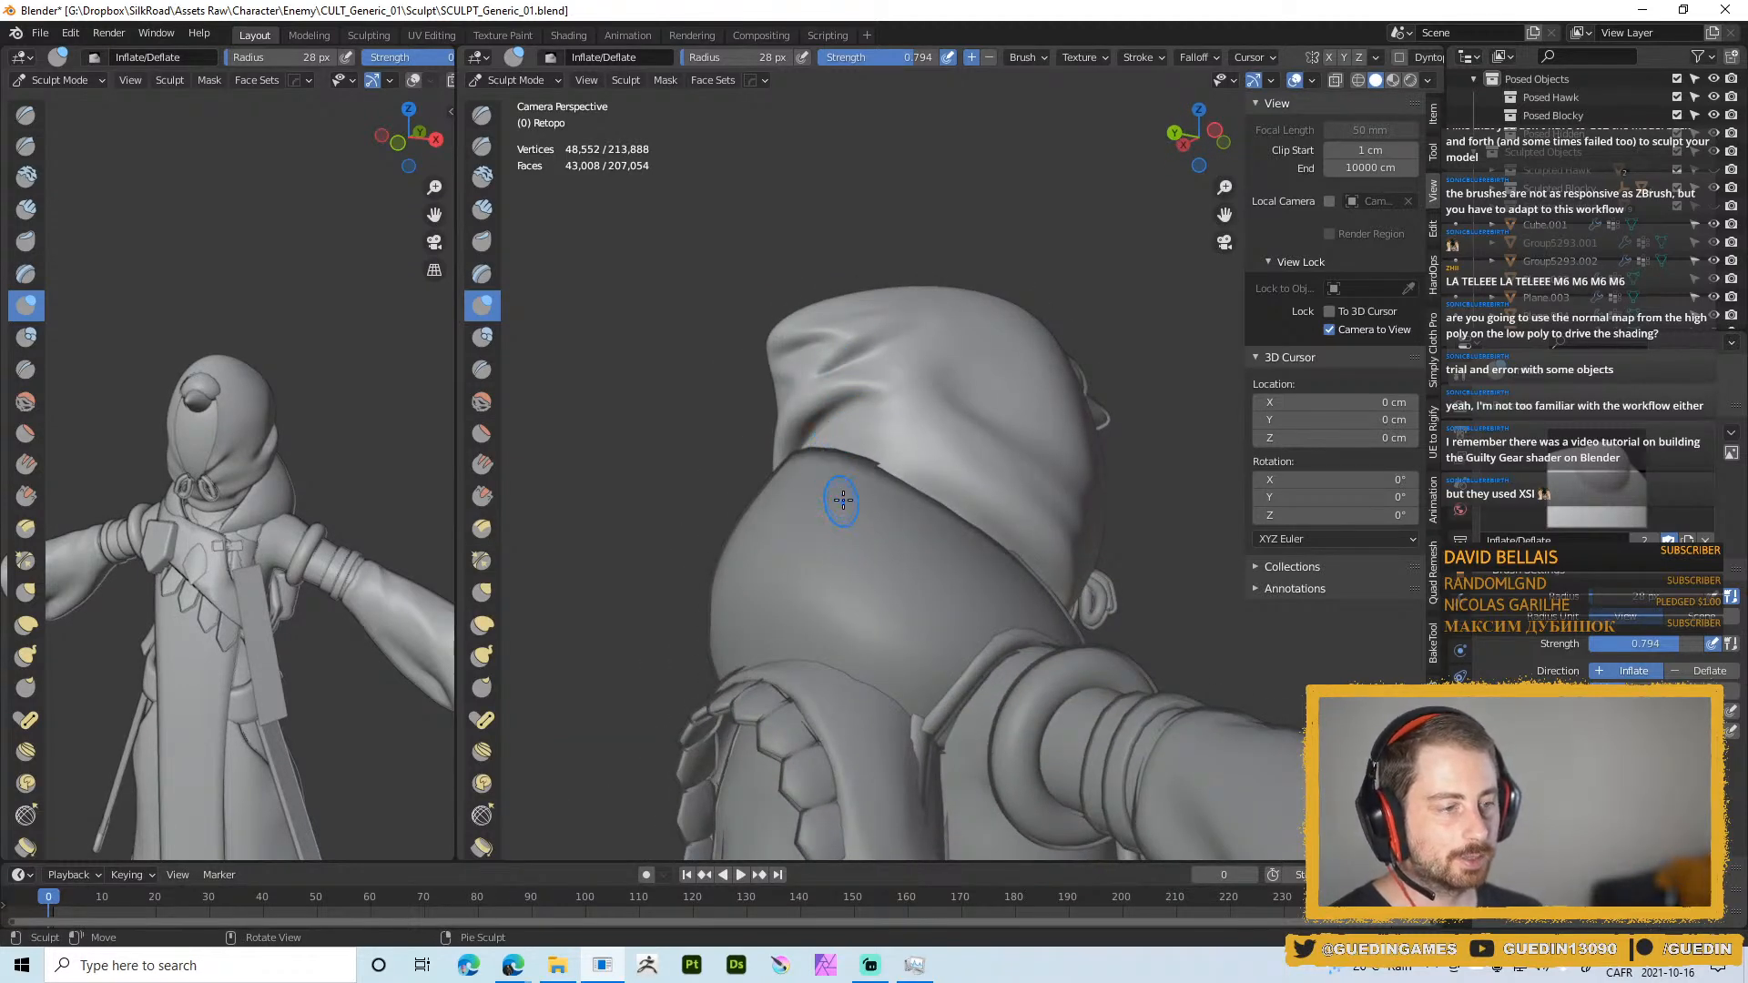
Switch to the Draw brush and reduce its radius to work on the opposite end of the hood's back folds
right_drag(843, 500, 826, 373)
middle_drag(822, 397, 835, 422)
key(f)
click(840, 419)
key(f)
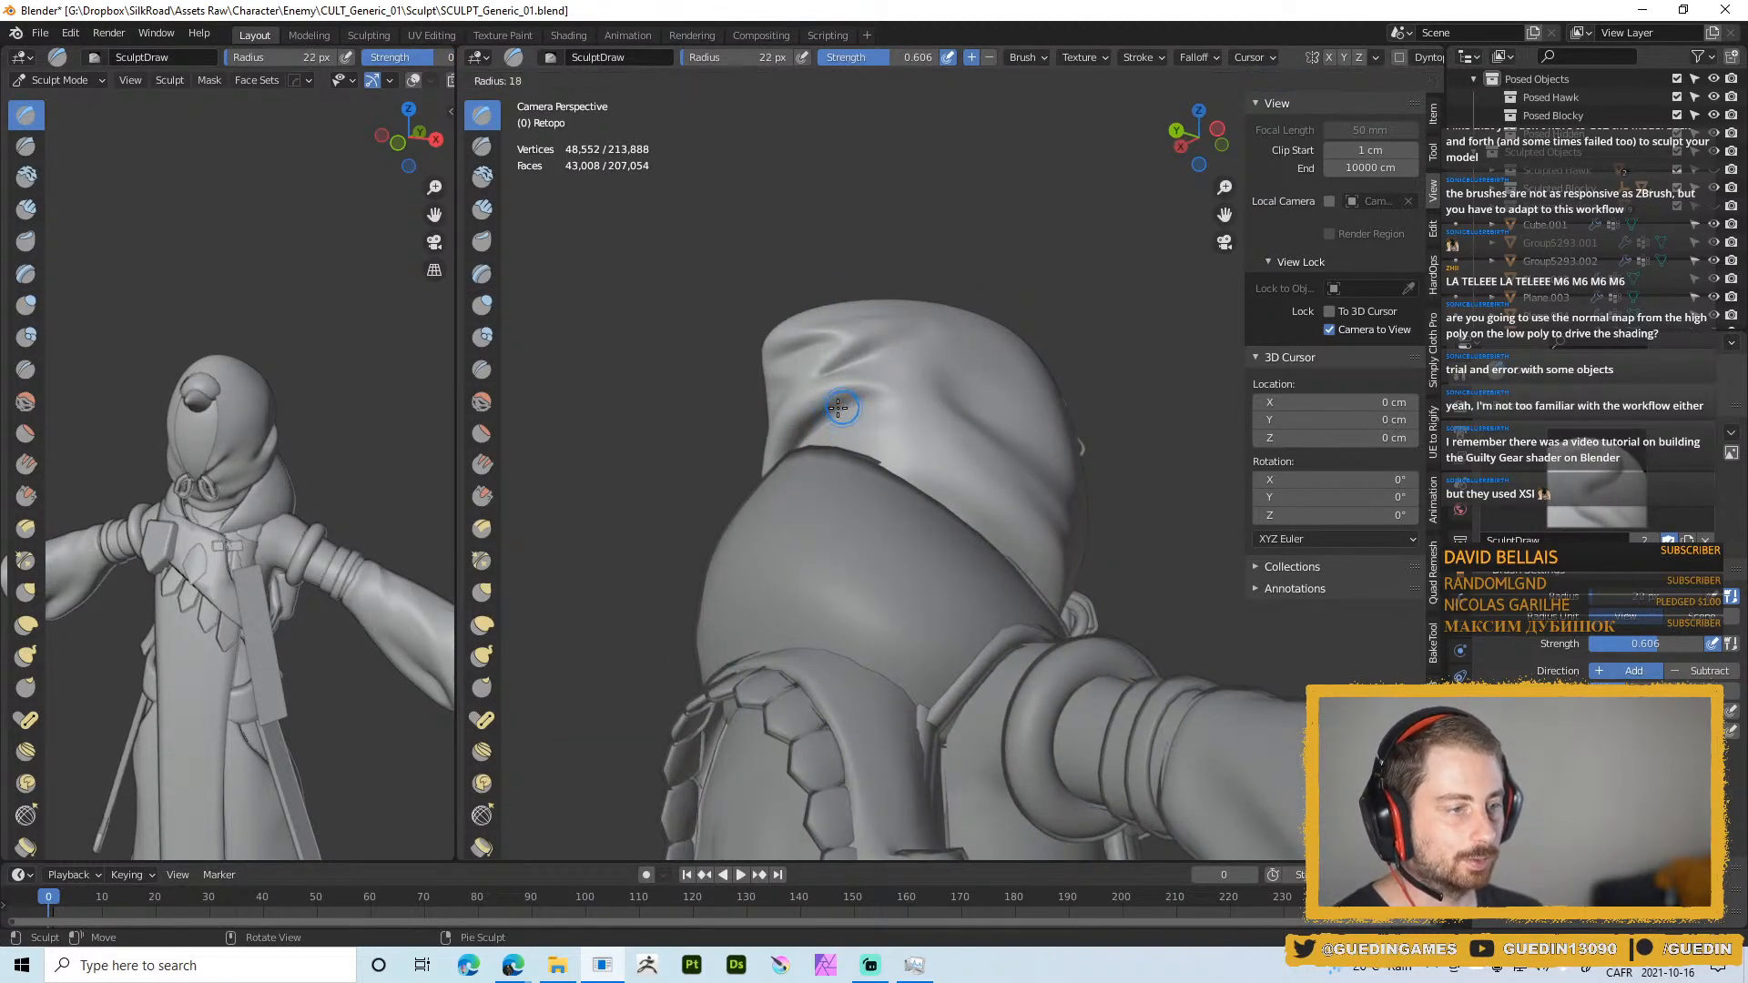
click(836, 409)
Sculpt the folds running from the hood's back onto its side, setting the Draw brush radius to 17 px
middle_drag(828, 430, 922, 448)
key(f)
click(930, 438)
drag(954, 411, 911, 425)
middle_drag(897, 422, 947, 419)
key(f)
click(916, 420)
key(f)
click(914, 421)
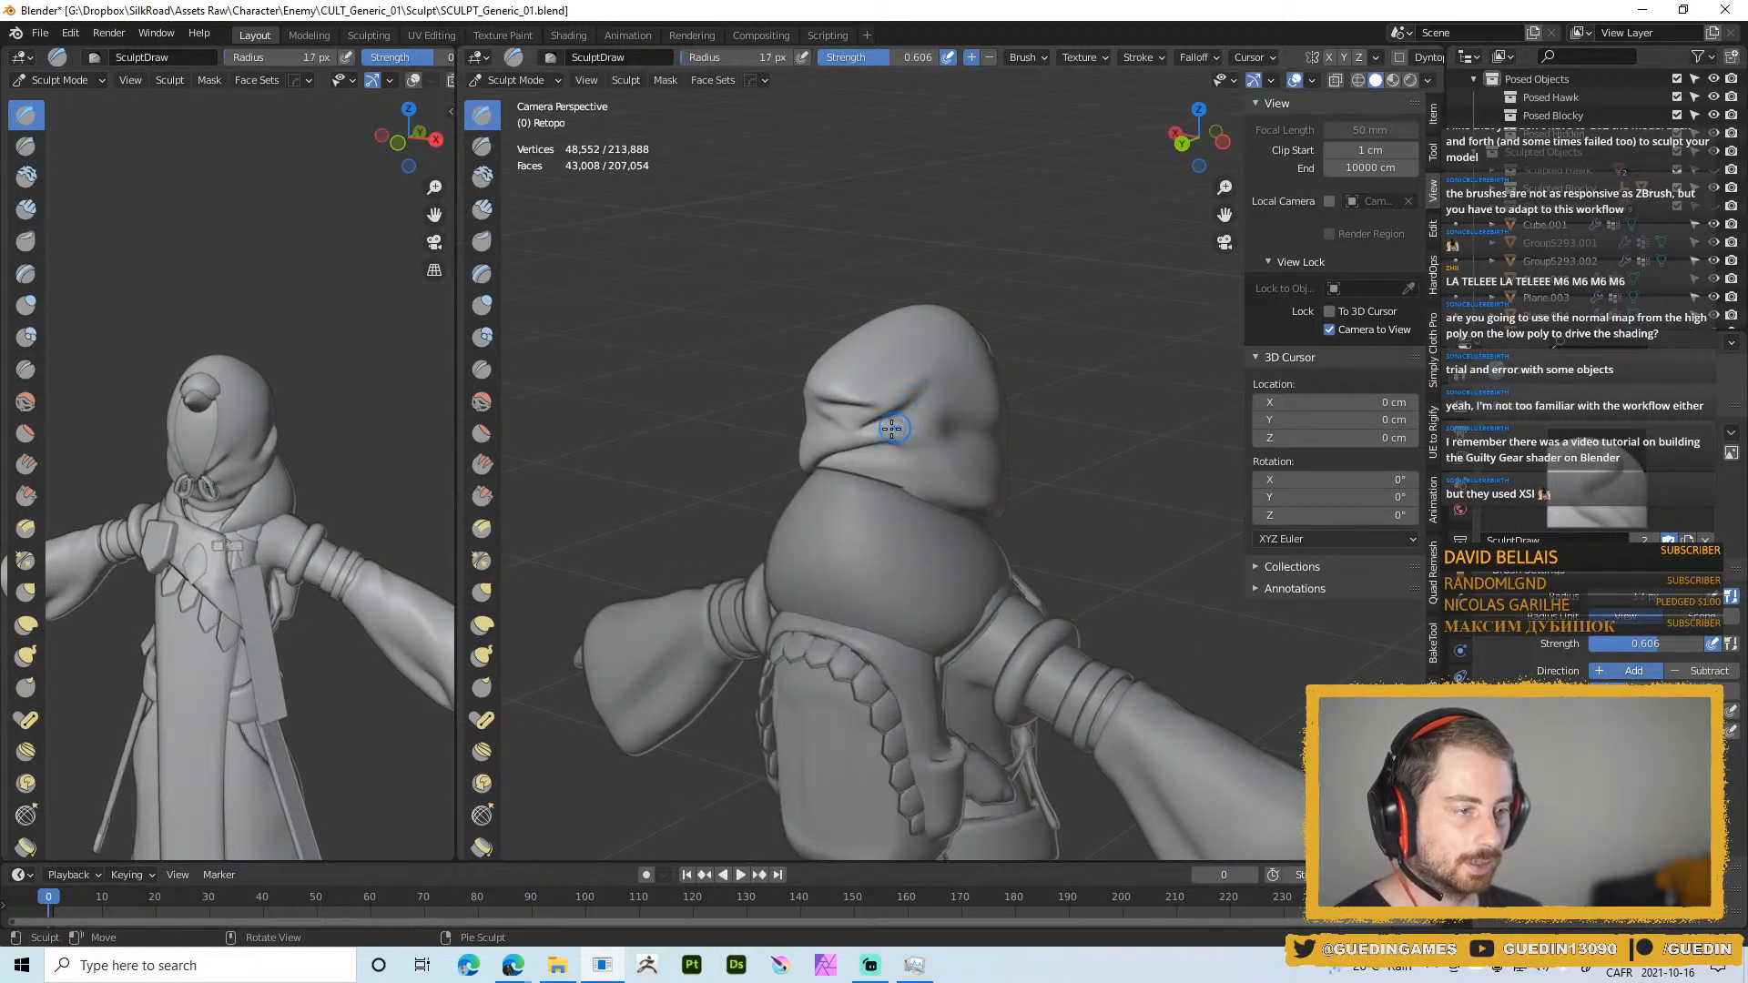
Enlarge the Draw brush radius to 26 px and blend the fold ends into the side of the hood
middle_drag(926, 391, 933, 411)
key(f)
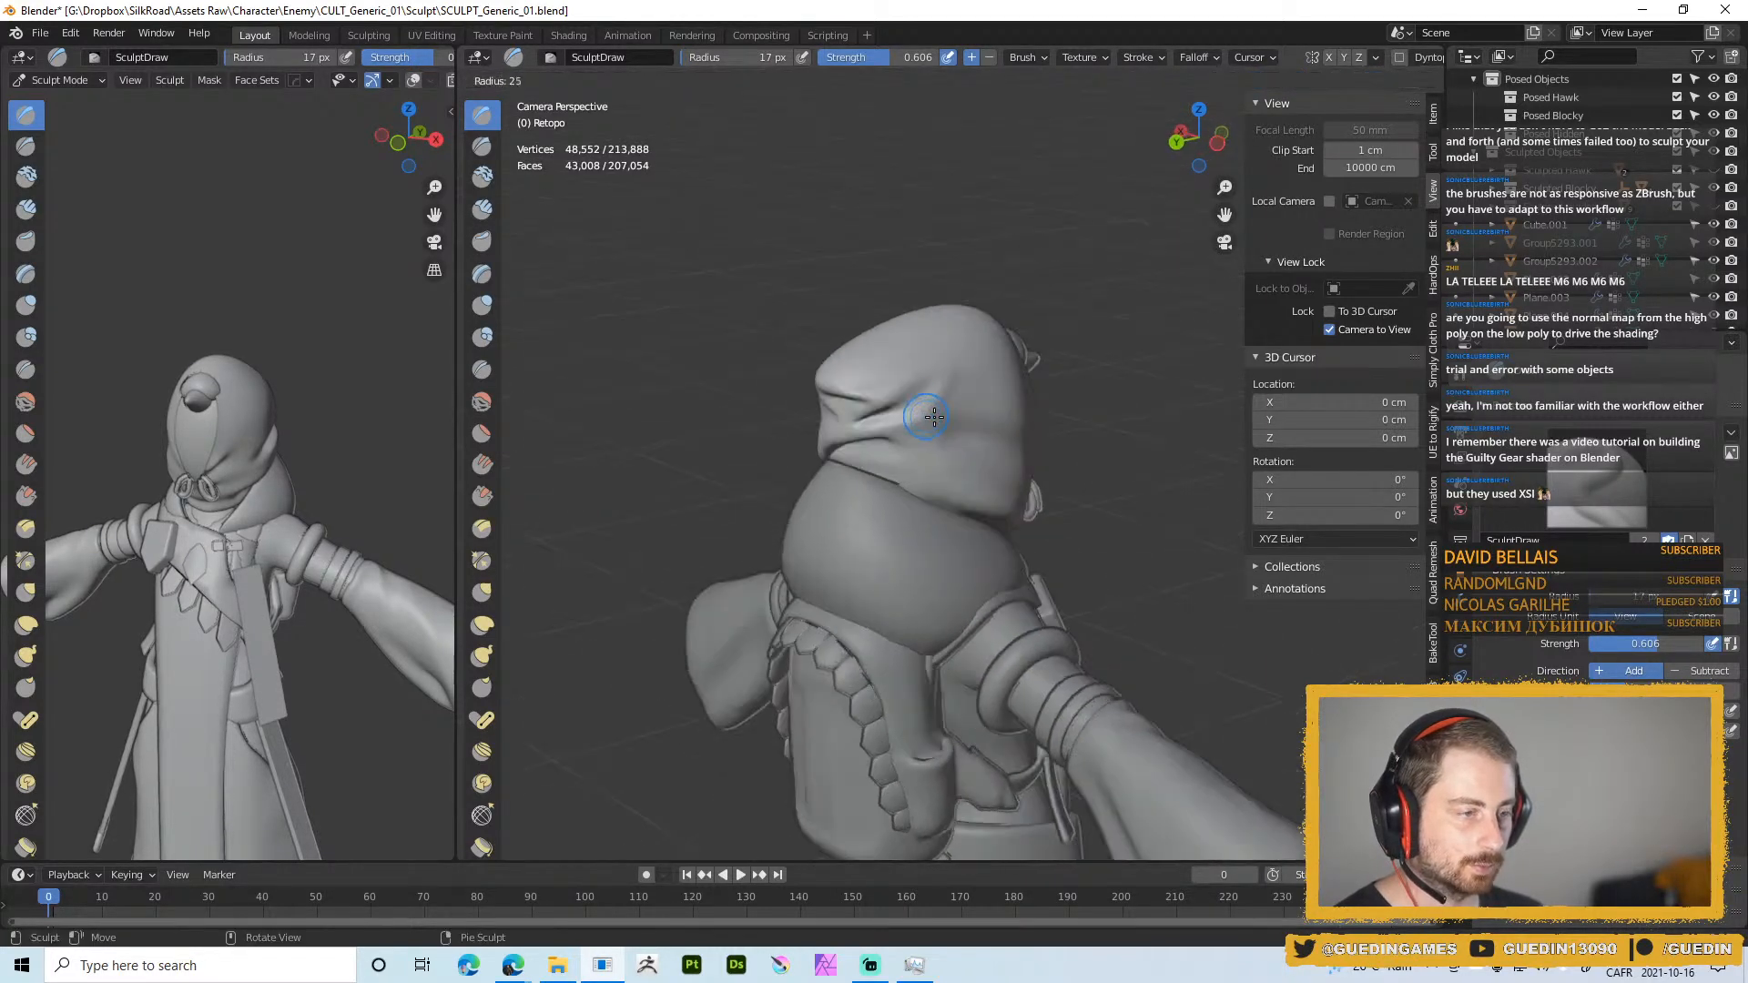
click(934, 417)
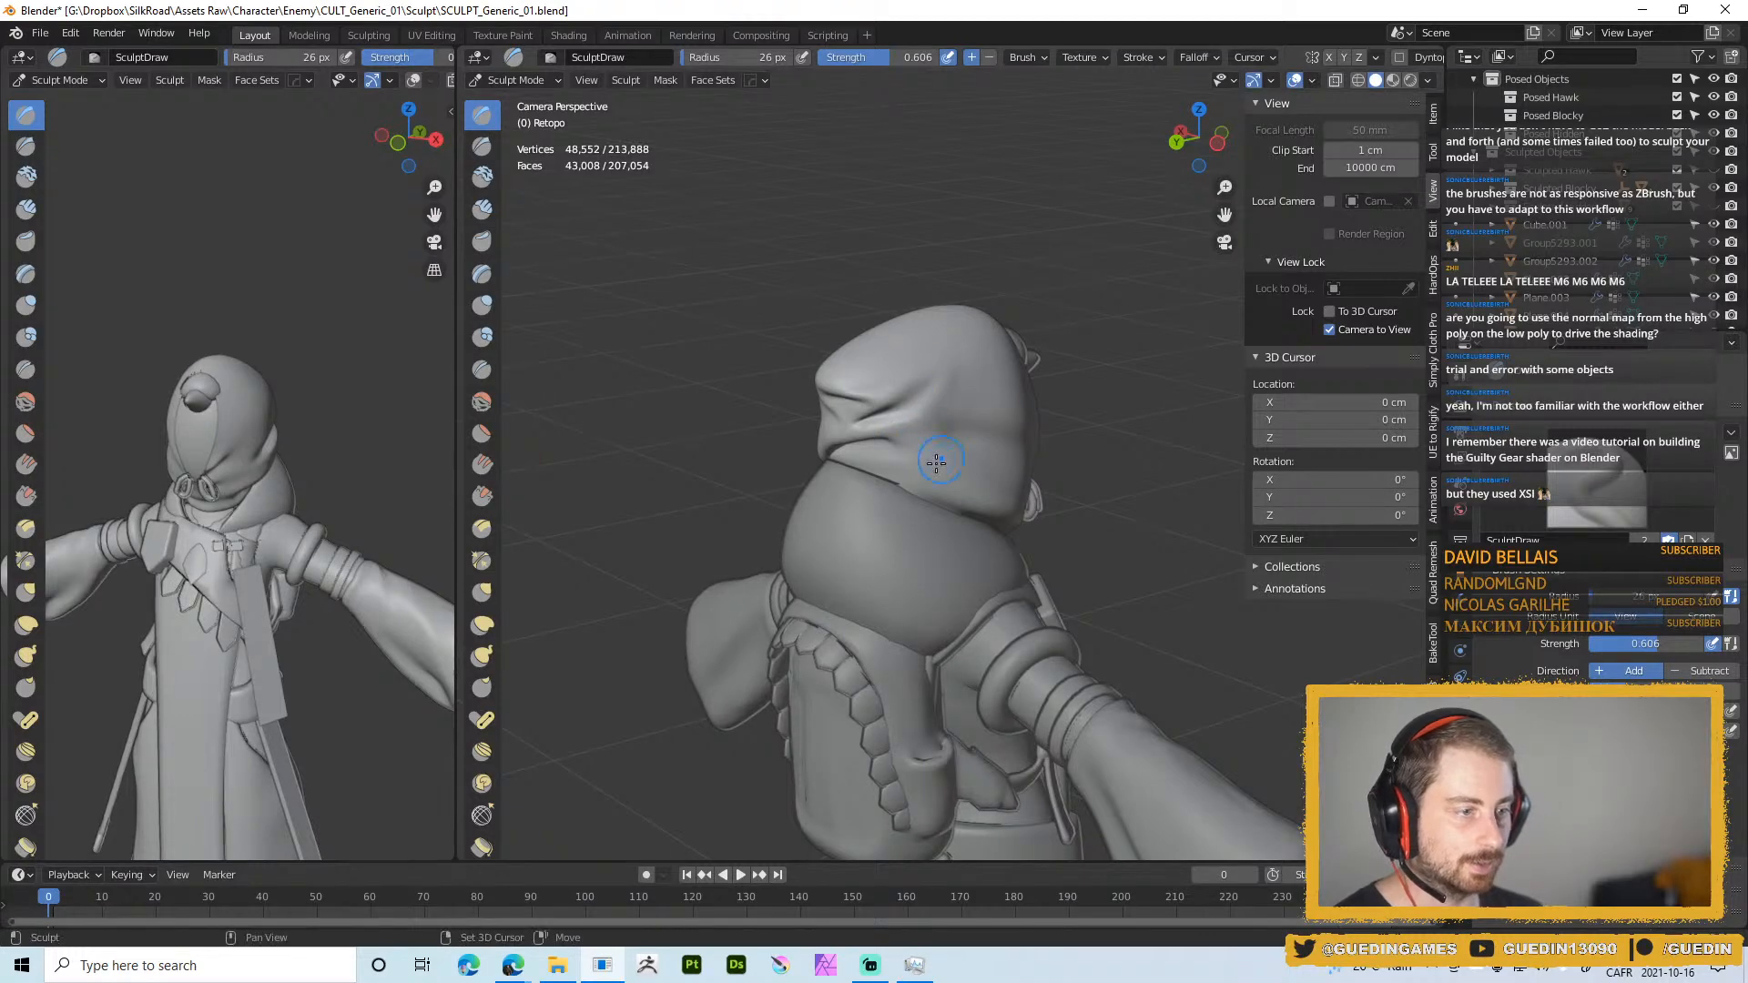
mouse_move(943, 469)
middle_down()
mouse_move(874, 402)
mouse_move(793, 381)
mouse_move(850, 416)
middle_up()
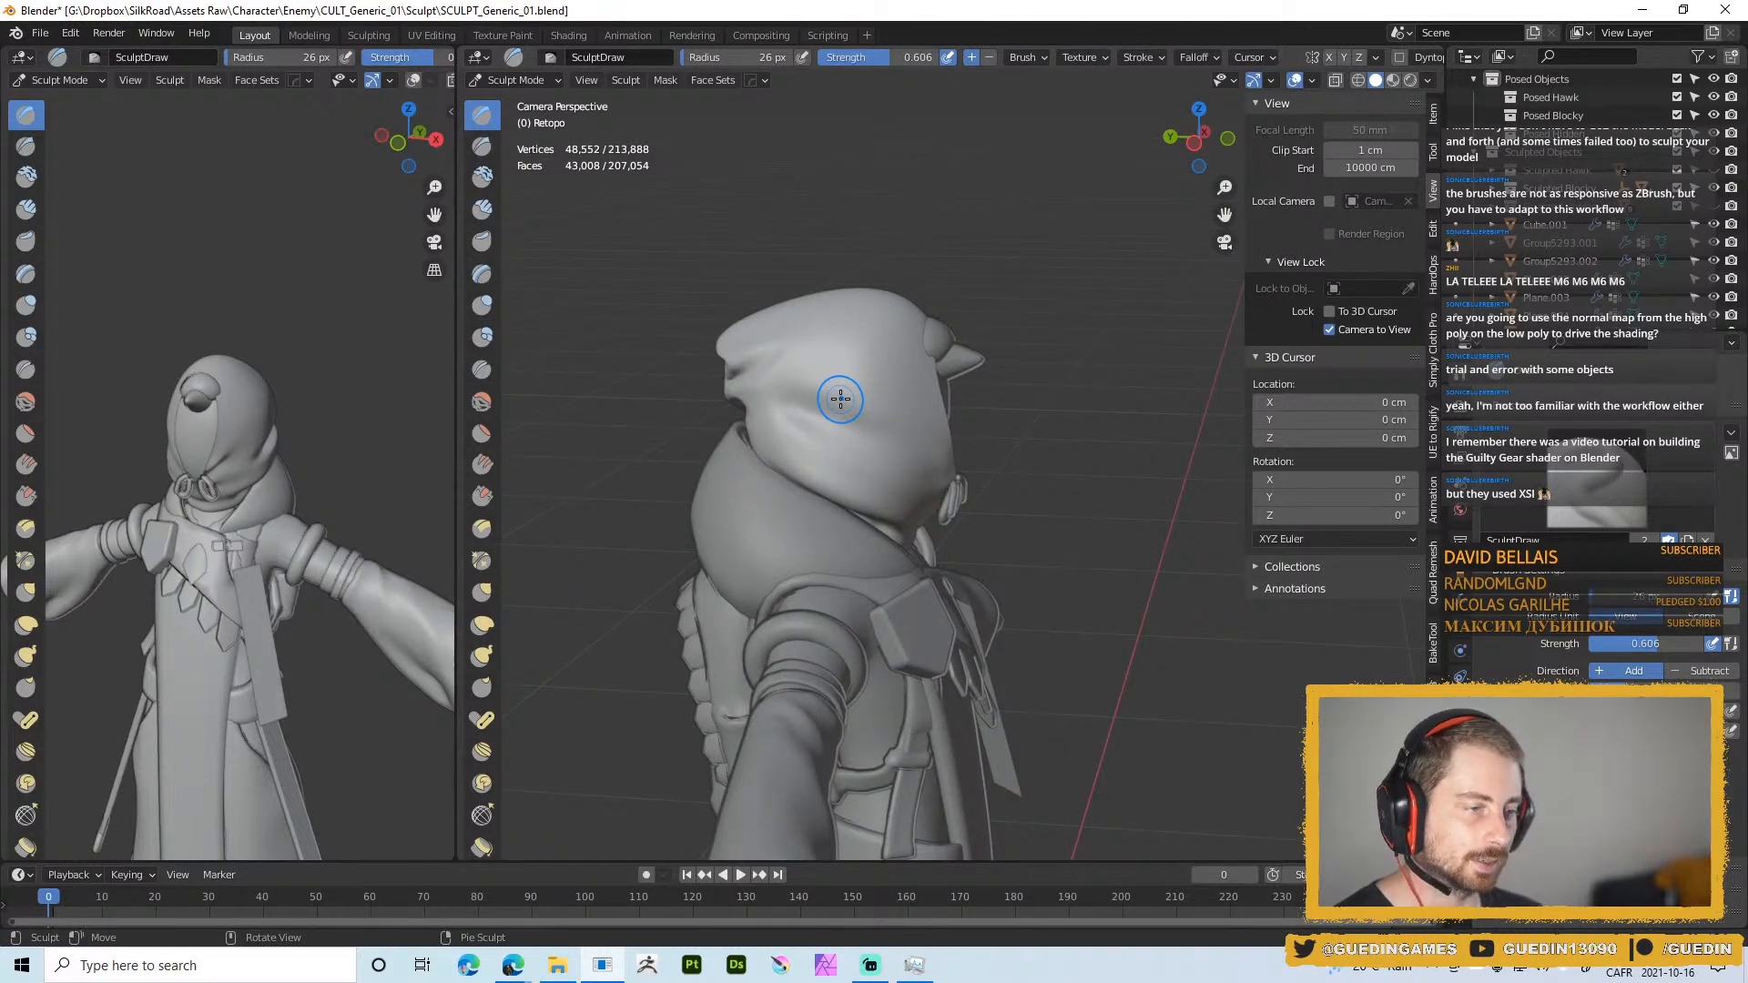
Set the Draw brush radius to 20 px and shape the diagonal fold on the hood's side
mouse_move(798, 386)
middle_down()
mouse_move(801, 446)
mouse_move(857, 446)
mouse_move(796, 413)
middle_up()
key(f)
click(782, 409)
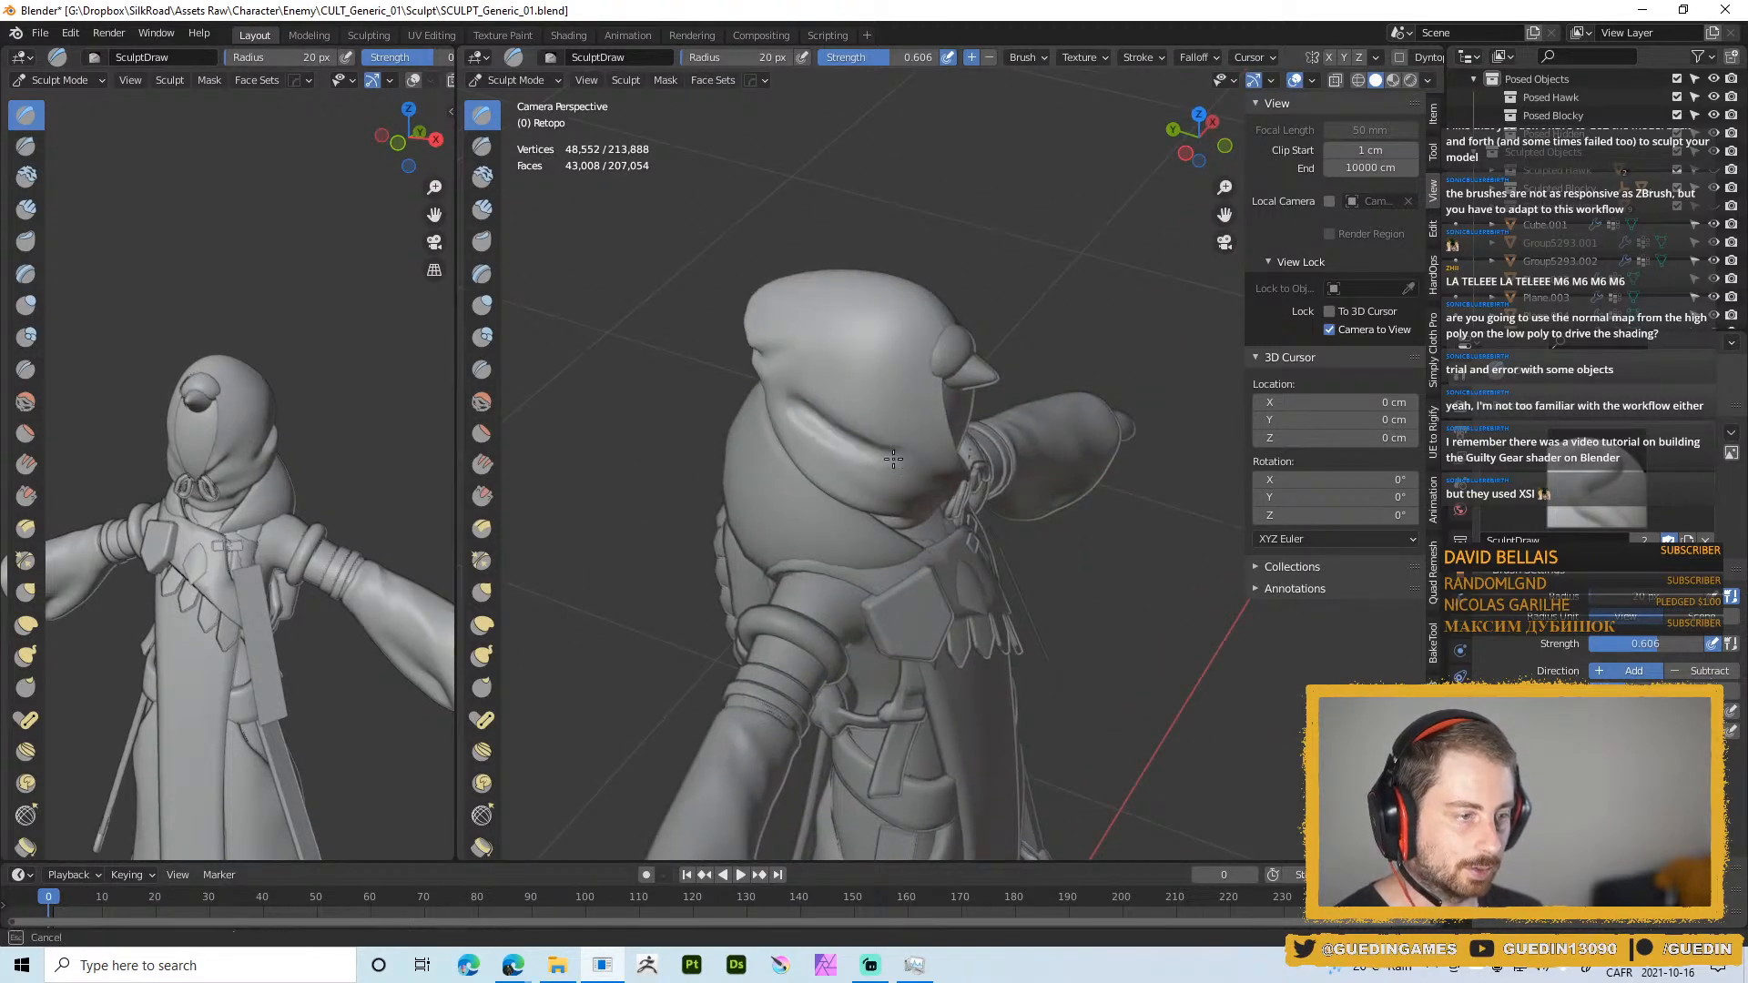
middle_drag(901, 467, 809, 391)
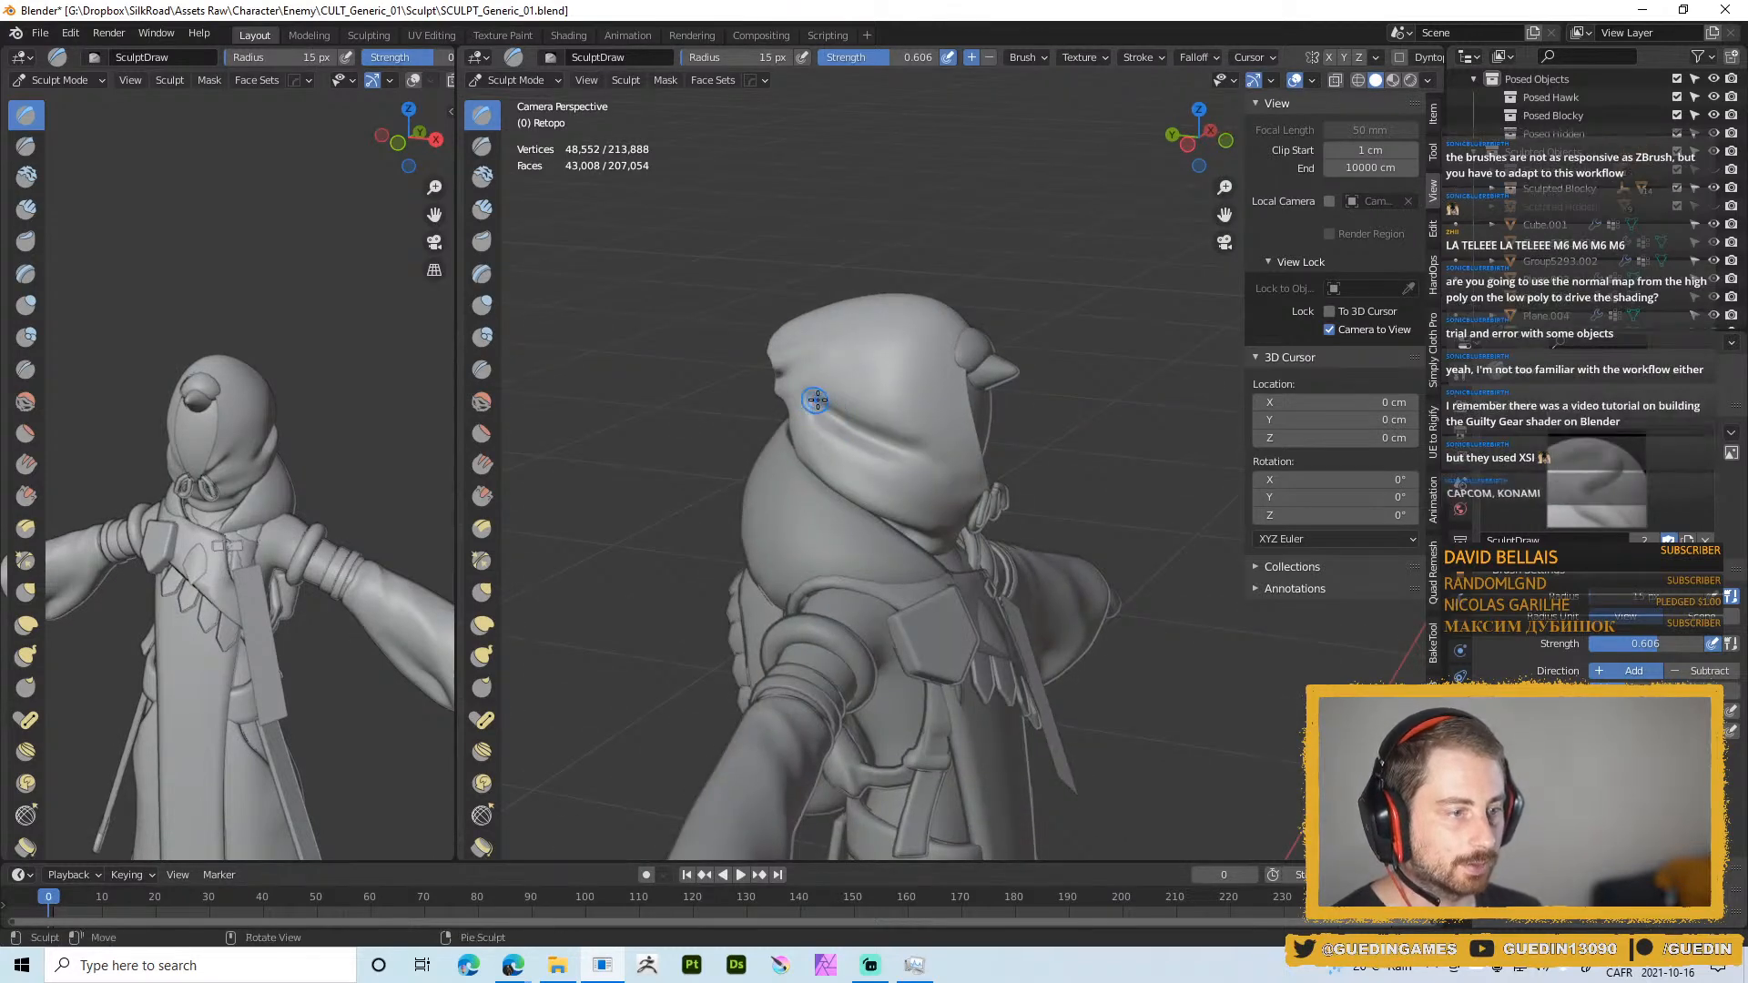
Sculpt a stroke along the upper edge of the diagonal side fold and enlarge the Draw brush radius to 39 px
drag(810, 387, 911, 435)
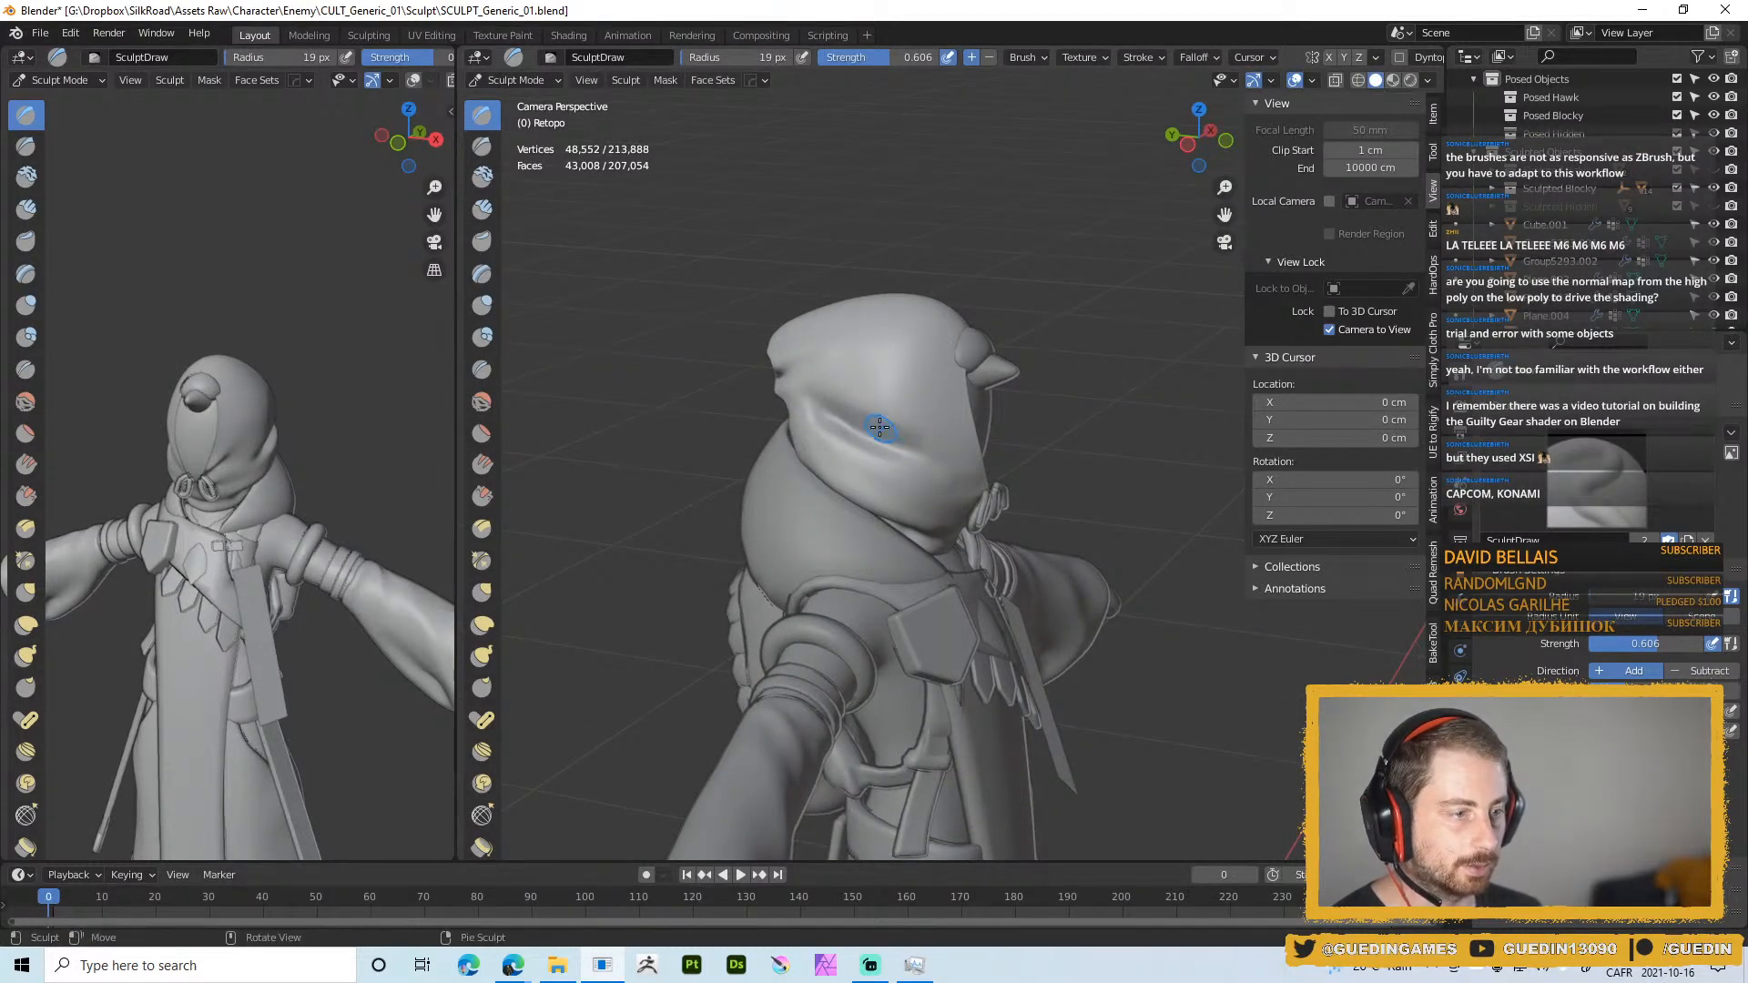
key(f)
click(959, 489)
middle_drag(959, 489, 878, 421)
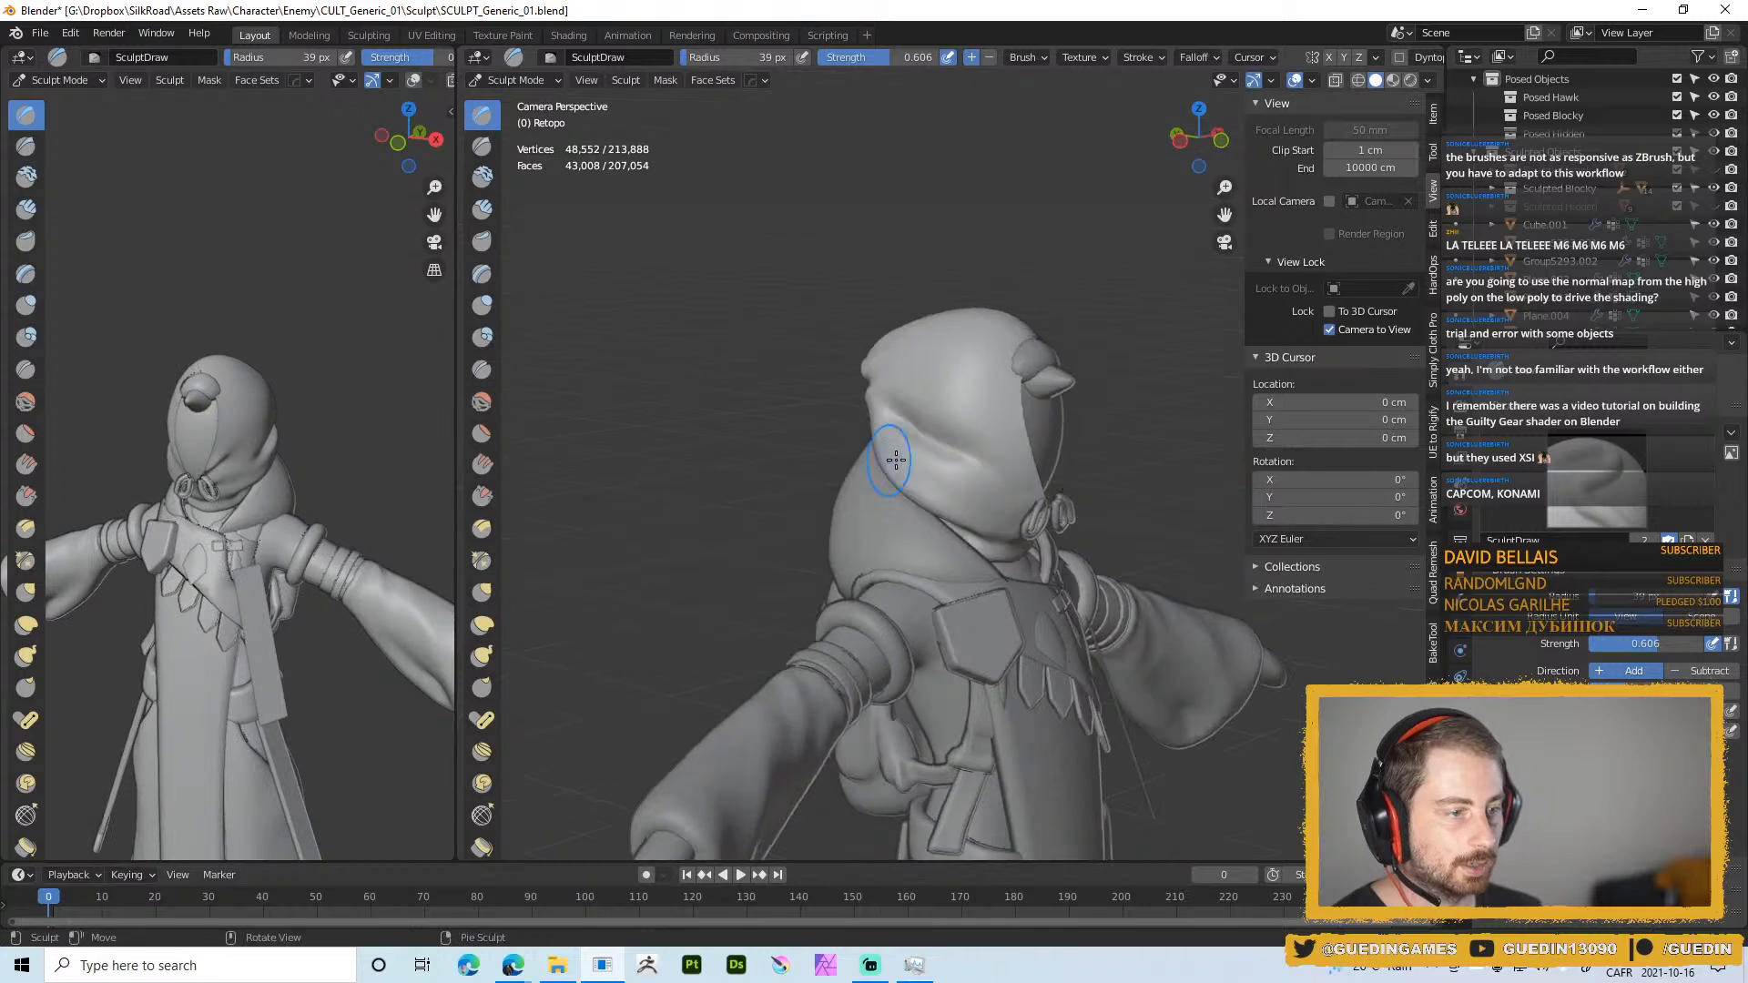
Sculpt the small fold beside the front cord loops with the Draw brush at 11 px, and enlarge its radius to 23 px
mouse_move(947, 474)
middle_down()
mouse_move(924, 383)
mouse_move(1002, 473)
mouse_move(915, 446)
mouse_move(951, 455)
mouse_move(940, 441)
mouse_move(962, 430)
mouse_move(1013, 432)
mouse_move(1011, 499)
middle_up()
key(f)
click(1017, 500)
key(f)
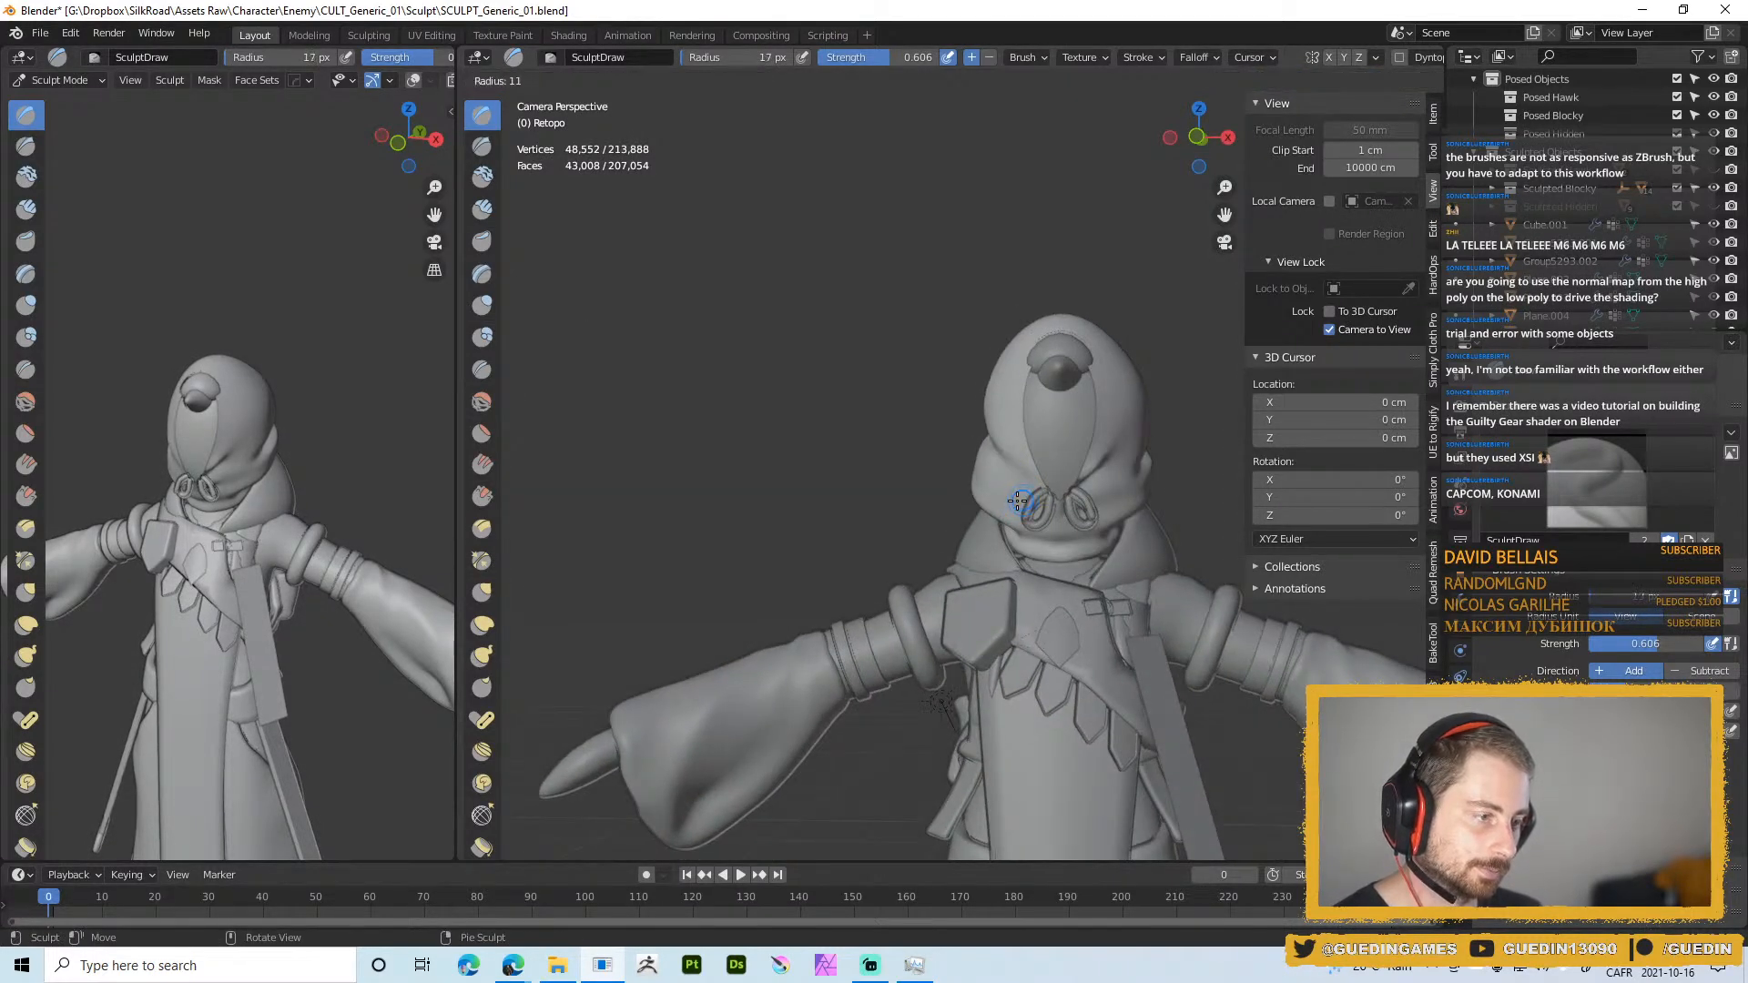
click(1017, 500)
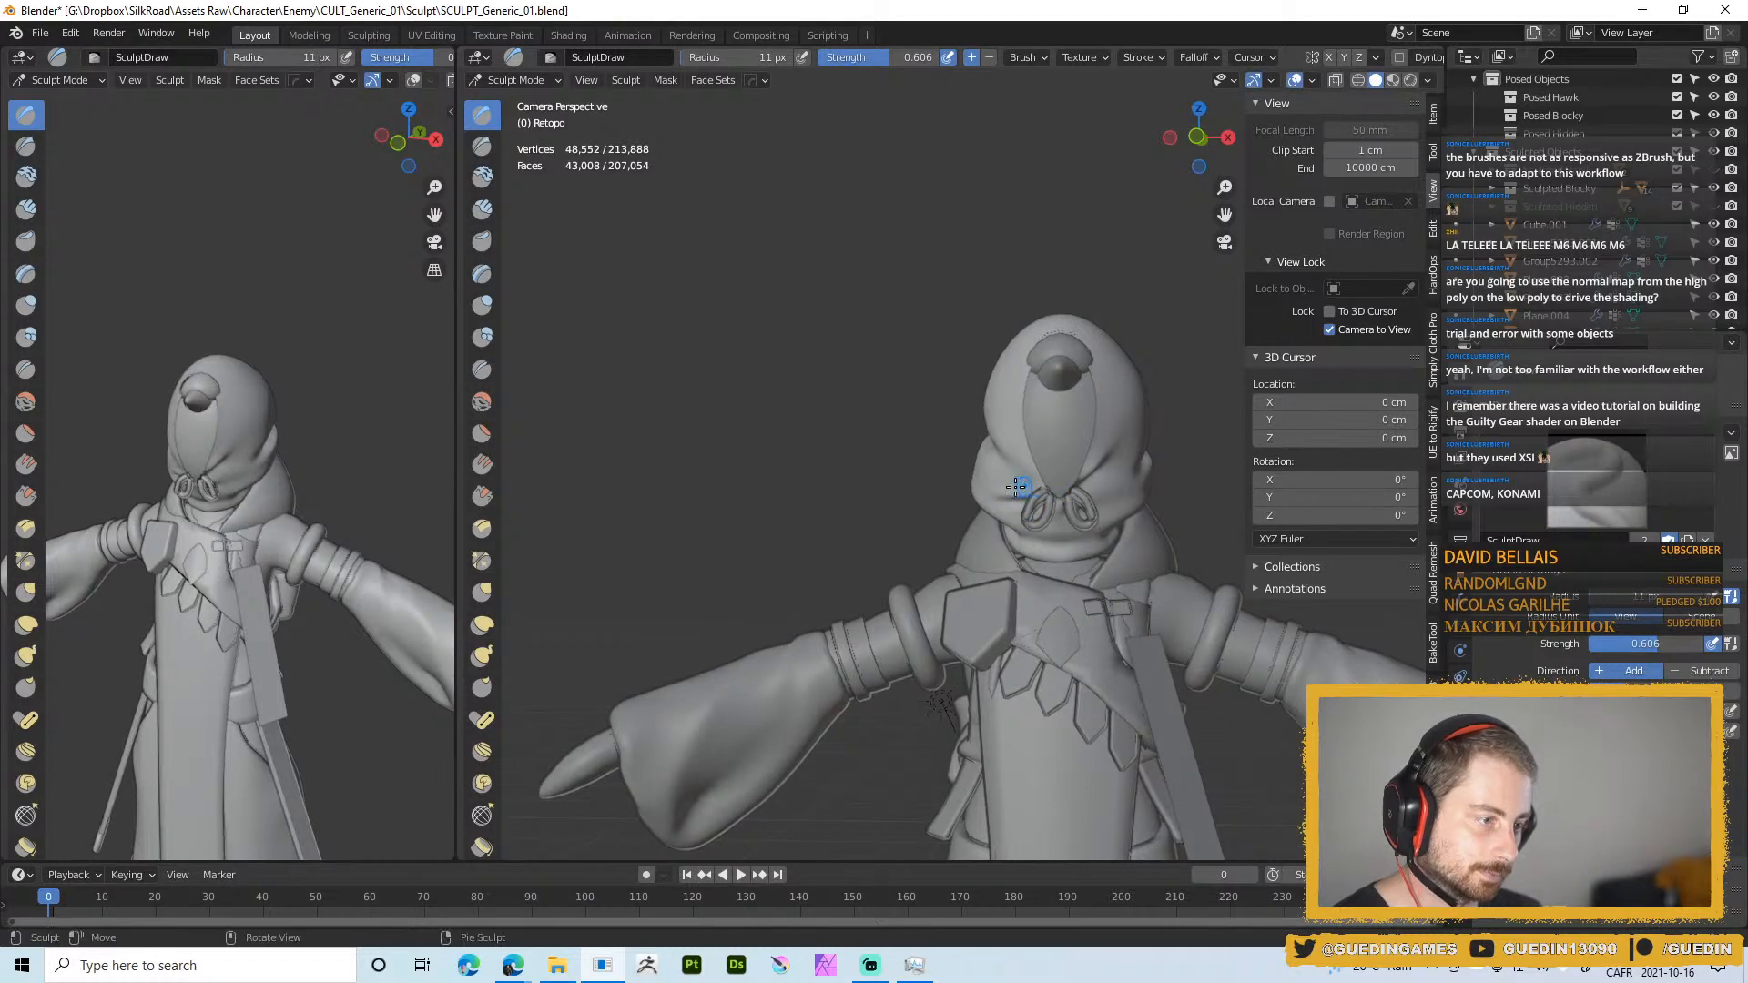
drag(1018, 493, 996, 492)
key(f)
click(1003, 492)
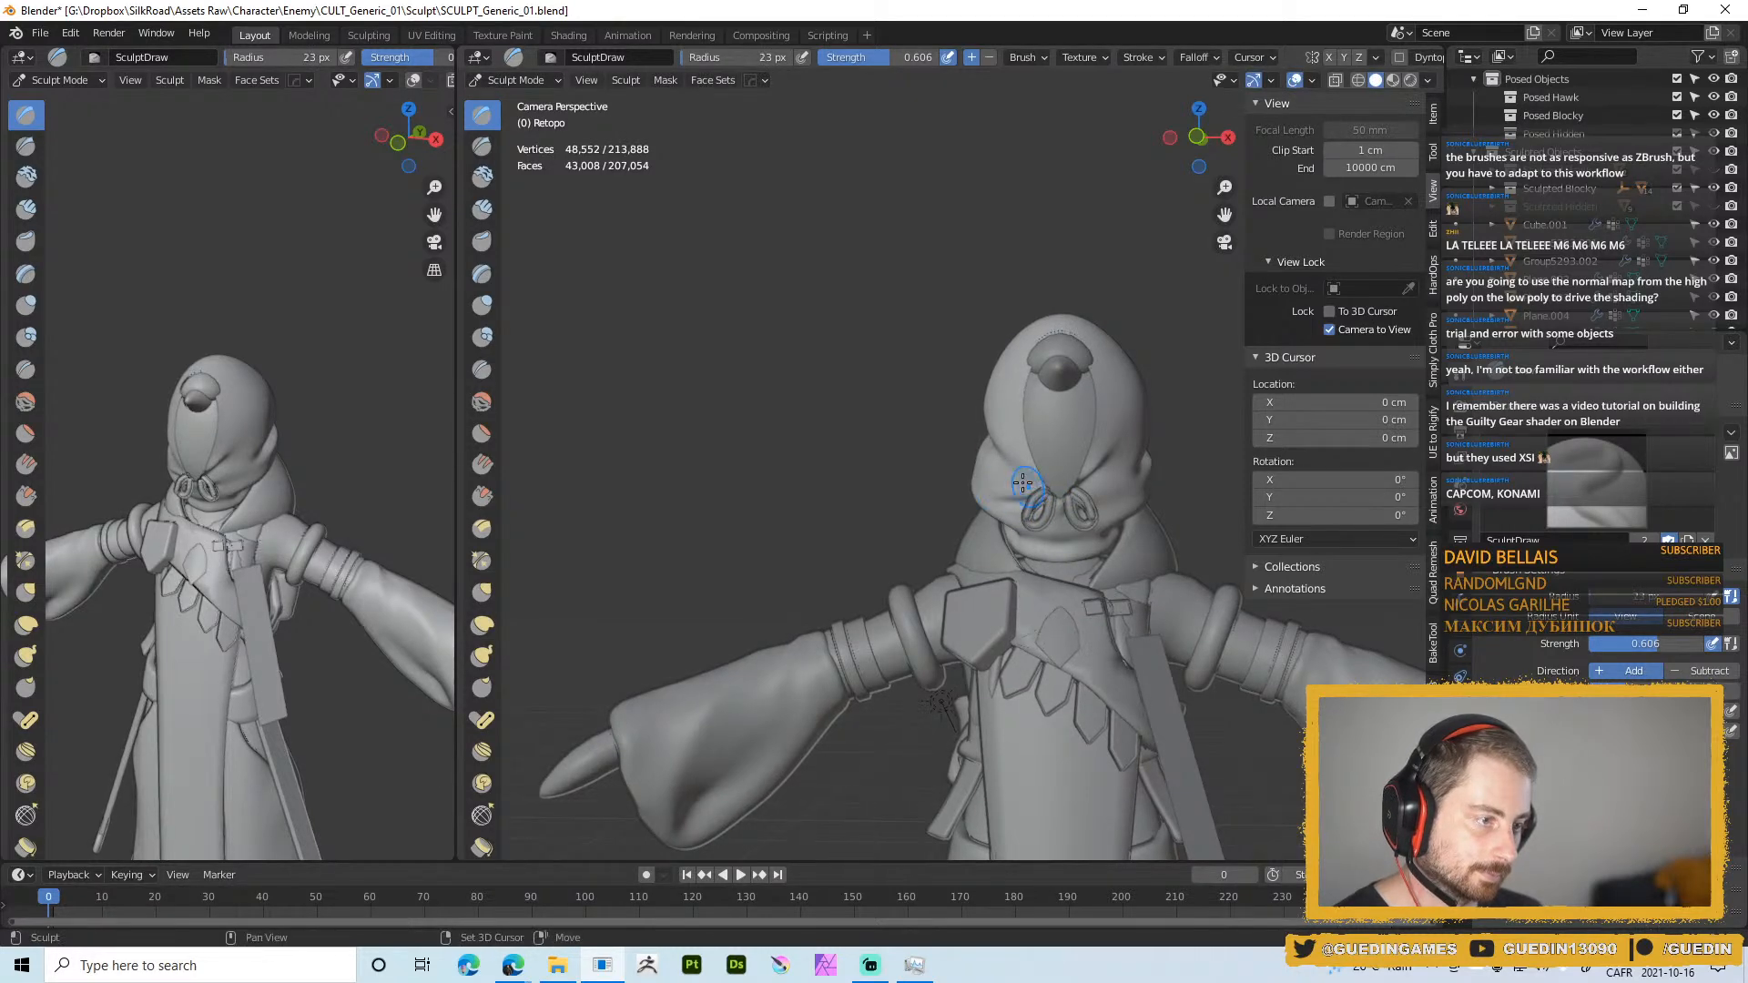
Set the Draw brush radius to 18 px and sculpt the cloth fold beneath the front cord loops
mouse_move(1035, 495)
middle_down()
mouse_move(1072, 476)
mouse_move(986, 386)
mouse_move(983, 464)
middle_up()
scroll(993, 466, up, 2)
key(f)
click(991, 466)
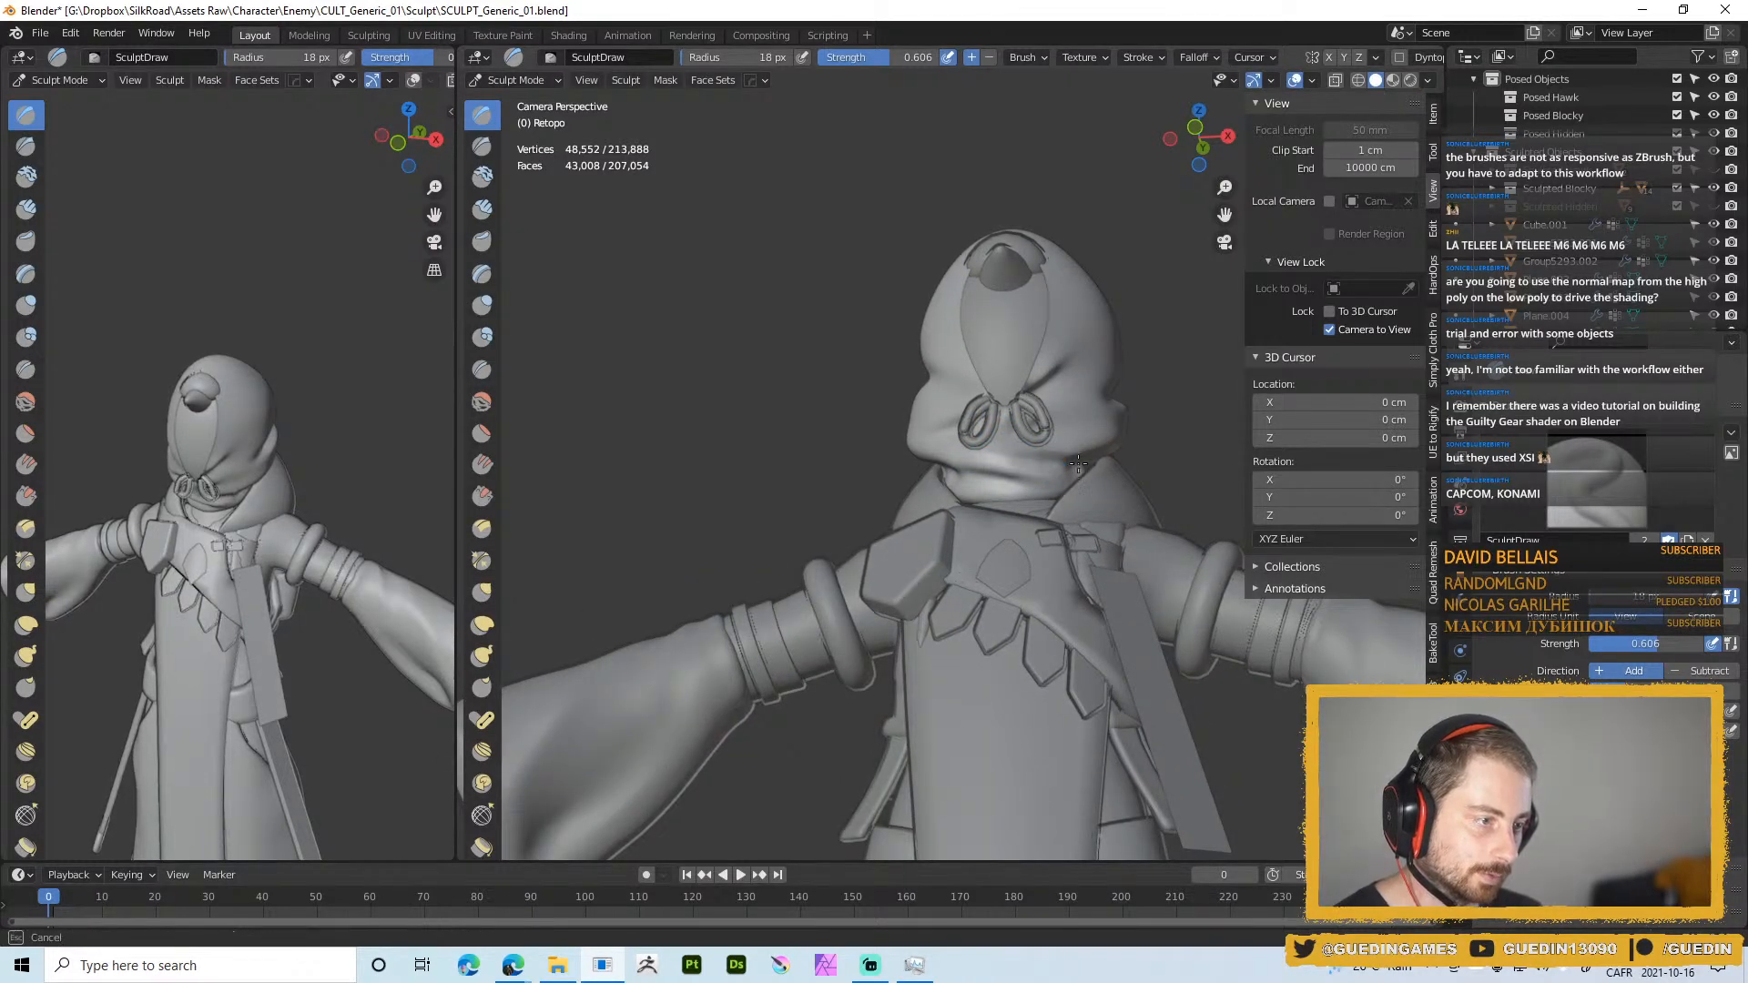
Refine the fold under the cord loops from the front and side with the Draw brush at 17 px
middle_drag(1078, 464, 1032, 466)
key(f)
click(1038, 462)
key(f)
click(1042, 468)
key(f)
click(1041, 471)
key(f)
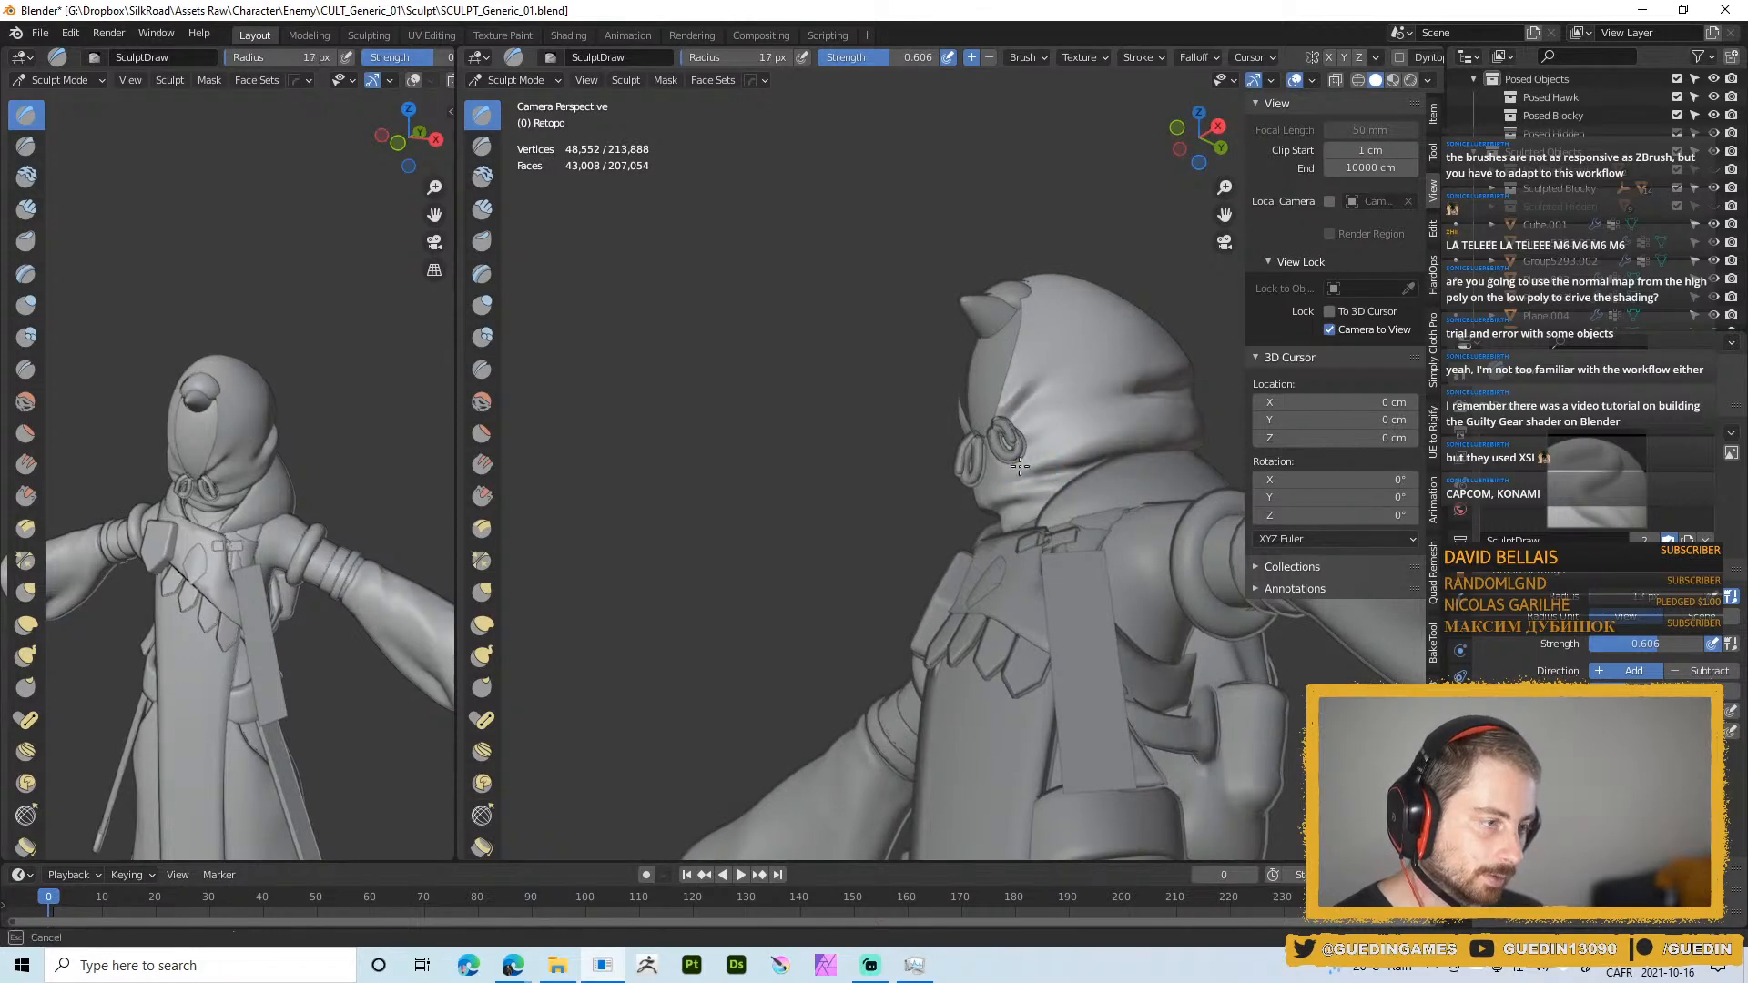
middle_drag(1018, 479, 954, 490)
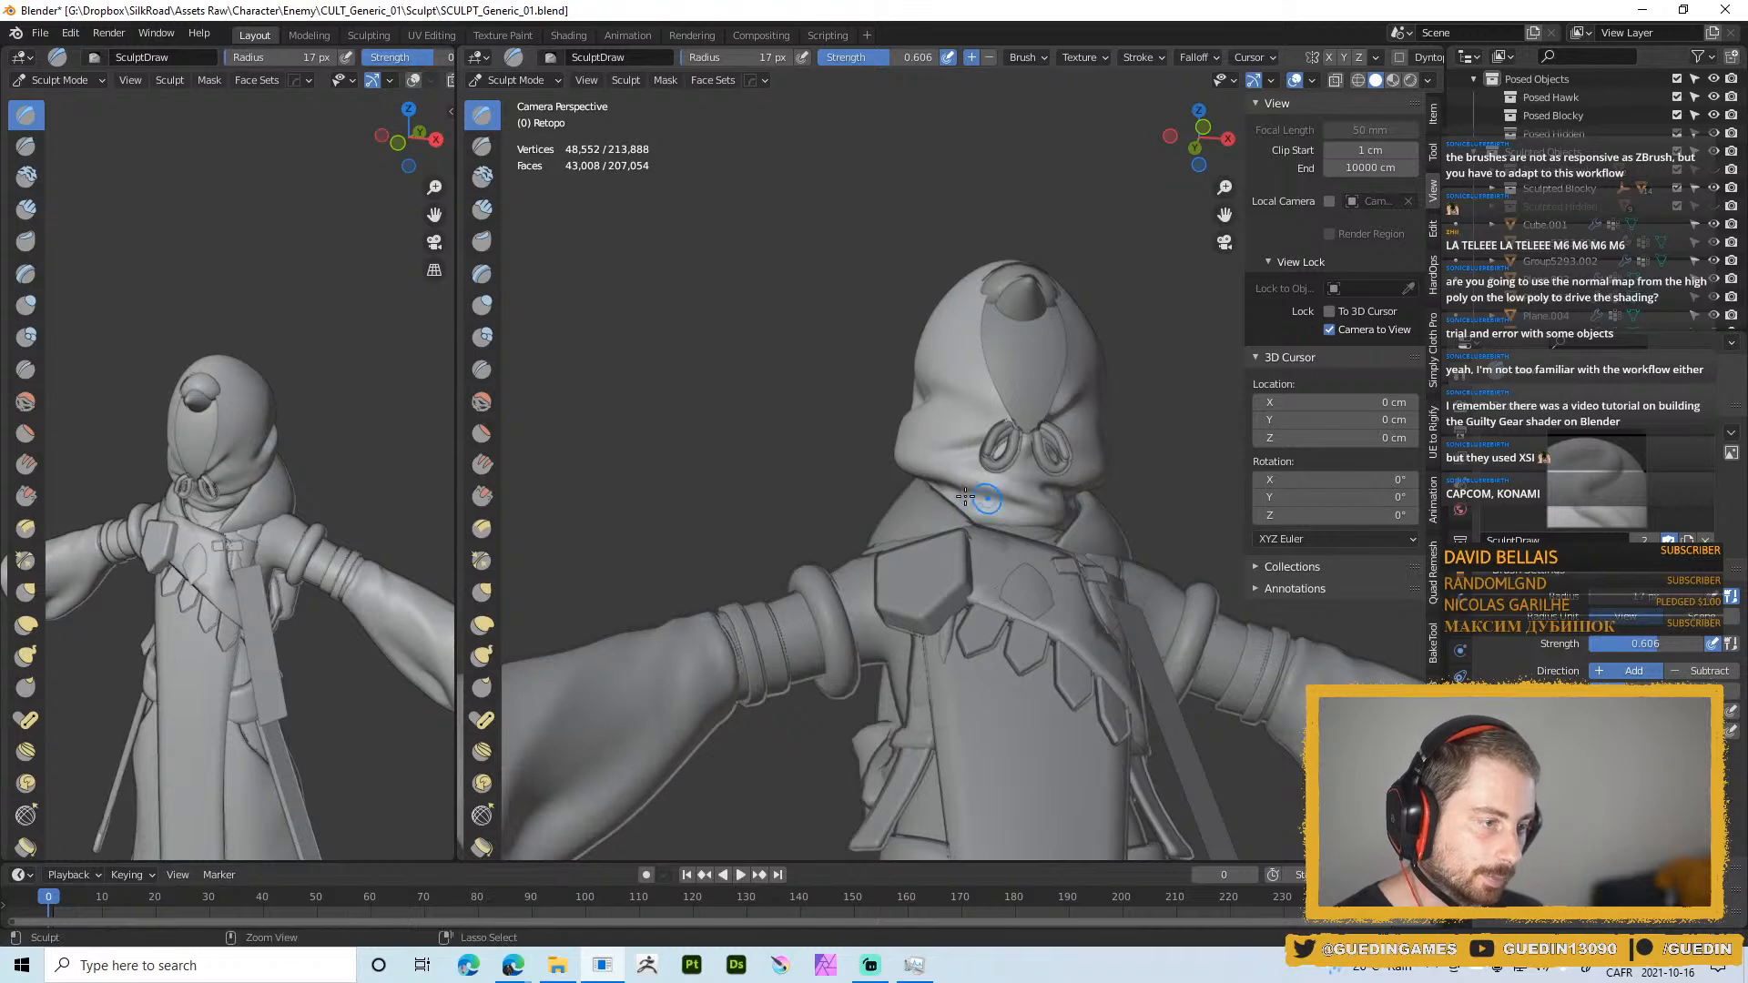
Build up the hood's lower front fold below the loops with Draw brush radii of 24 px and 22 px
click(995, 498)
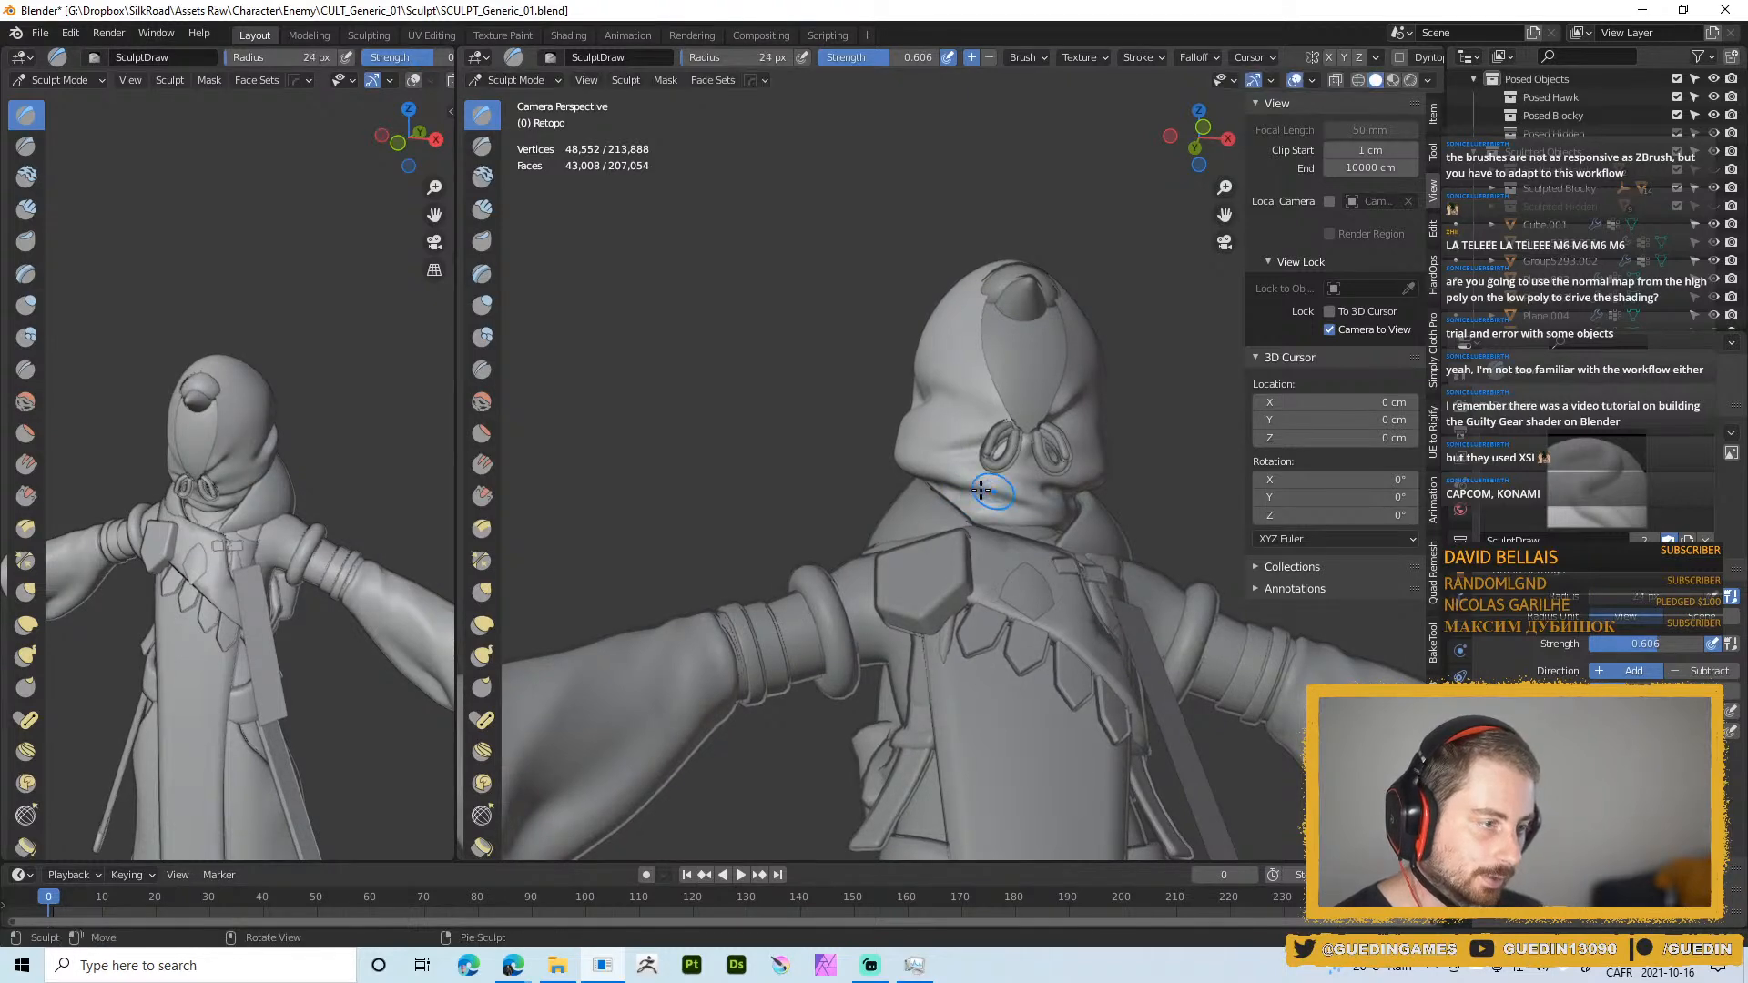
middle_drag(1022, 500, 989, 505)
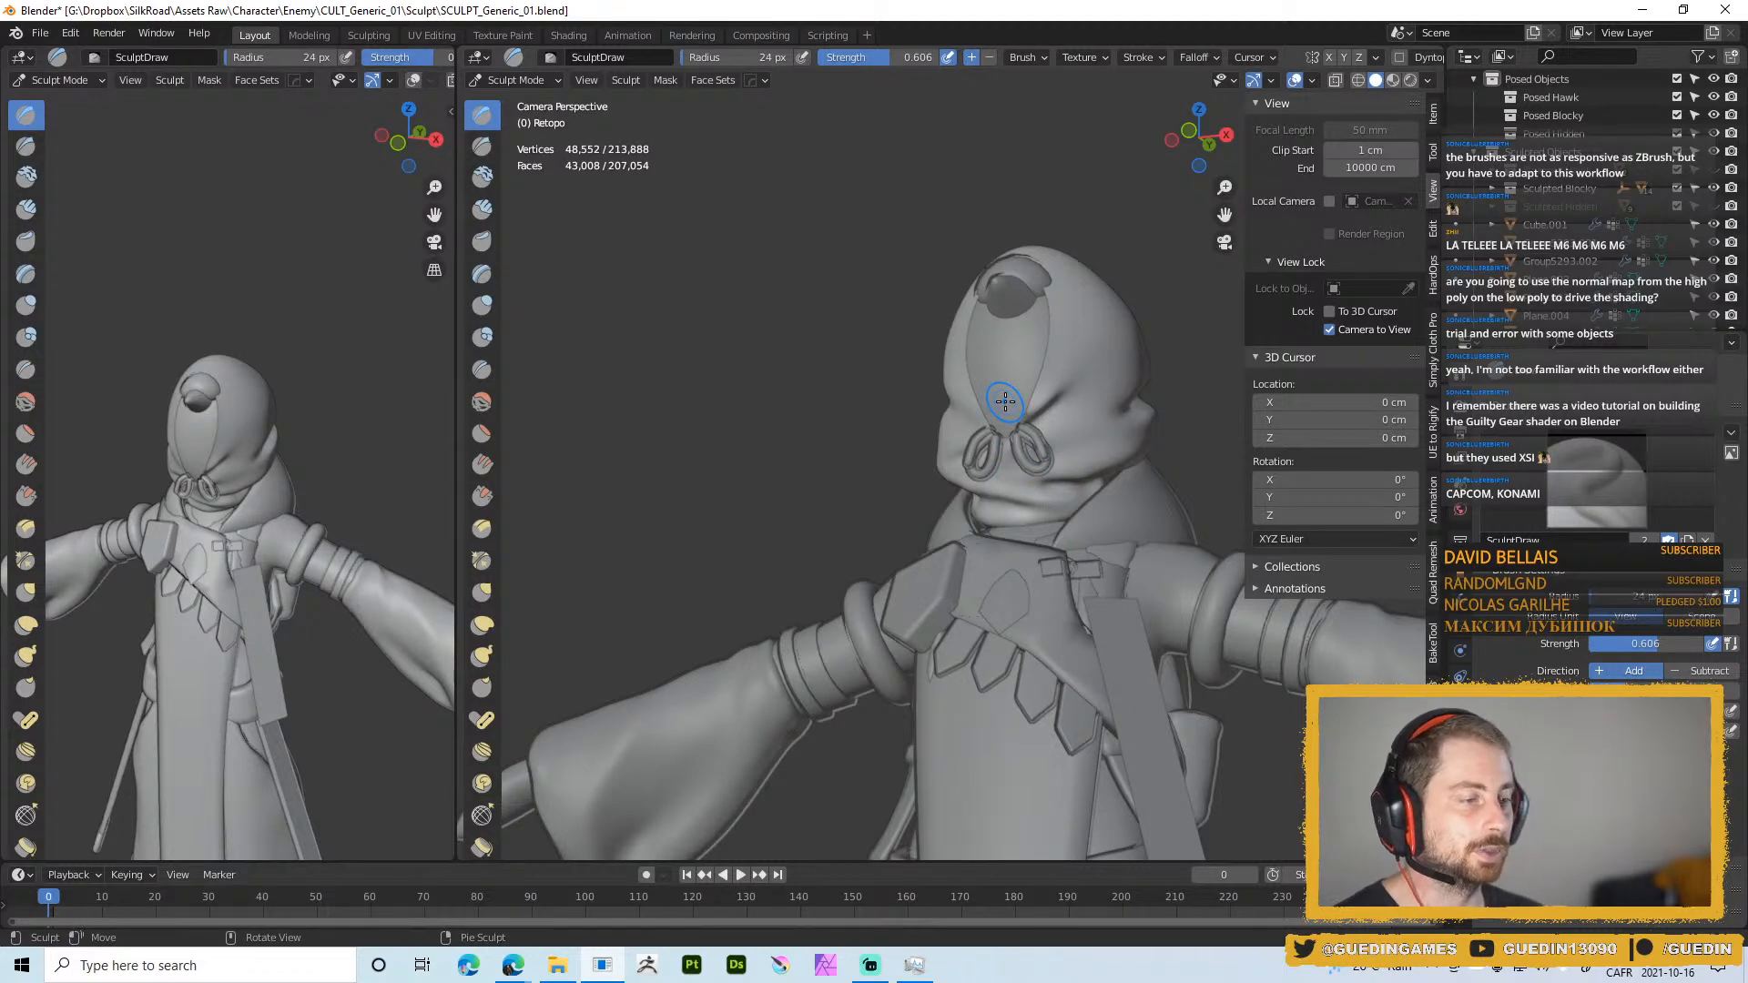
mouse_move(1005, 402)
middle_down()
mouse_move(1027, 499)
mouse_move(965, 469)
mouse_move(920, 483)
mouse_move(945, 468)
middle_up()
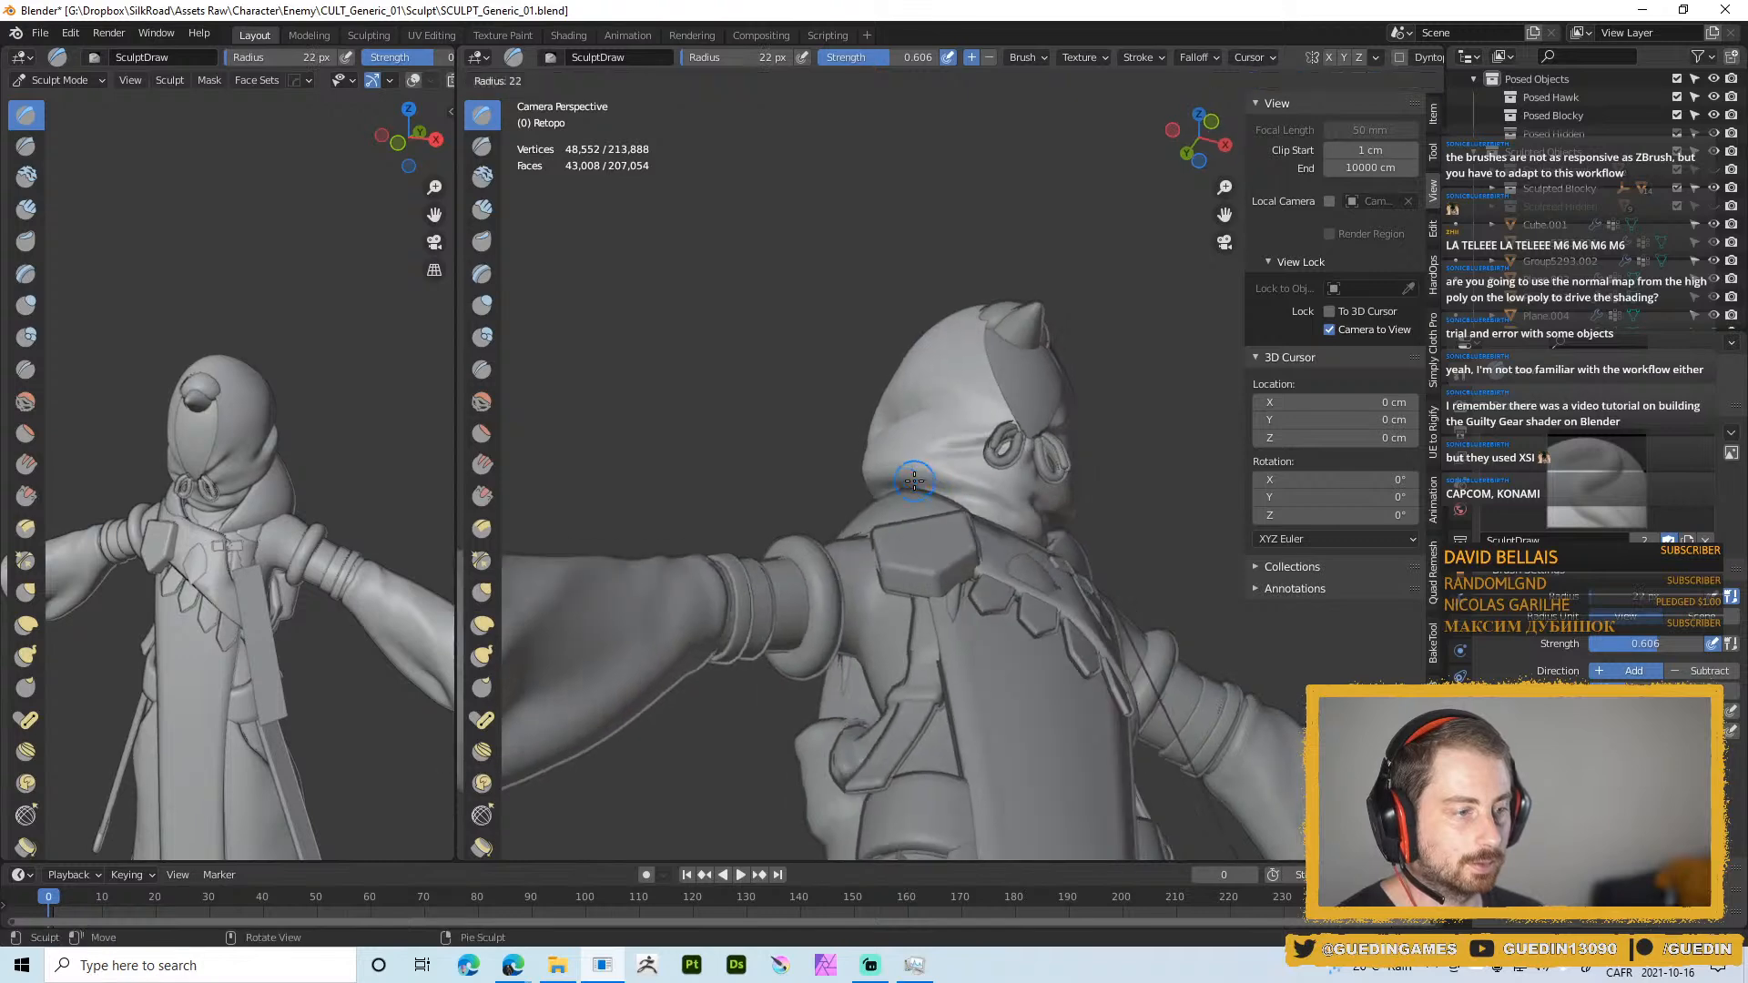
drag(918, 479, 988, 497)
drag(974, 493, 1027, 508)
drag(993, 498, 1025, 507)
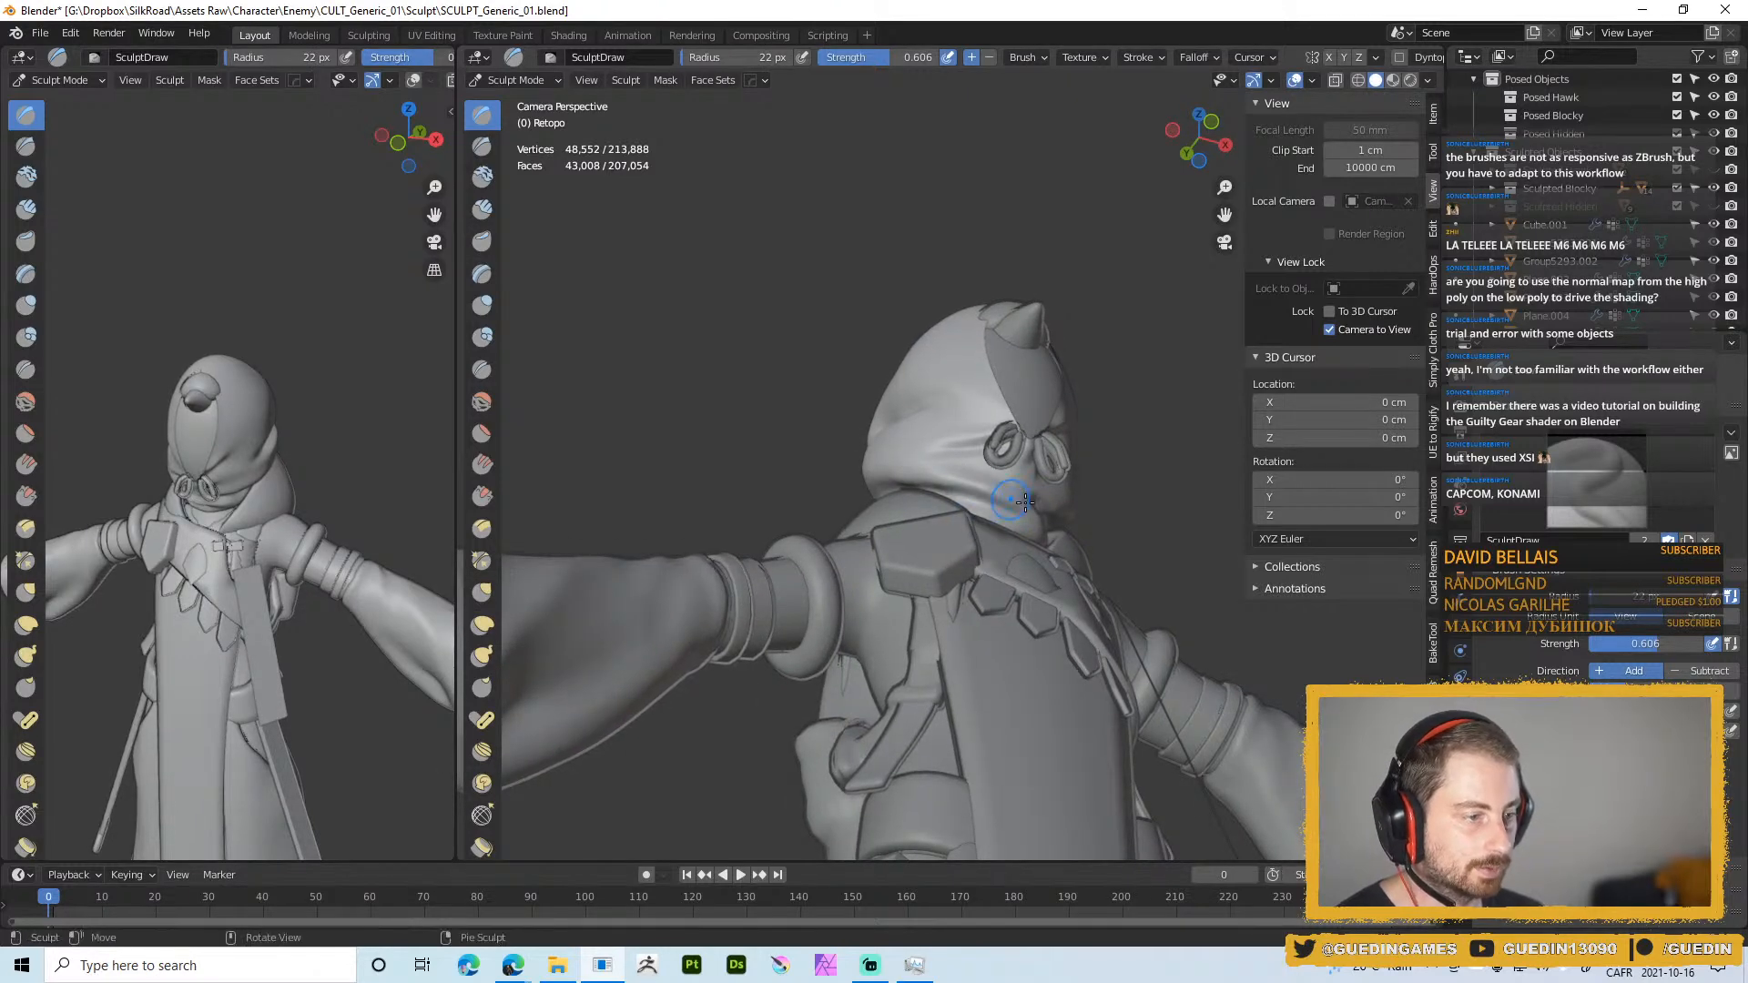
Enlarge the Draw brush radius to 32 px and blend the outer part of the lower front fold
mouse_move(961, 476)
middle_down()
mouse_move(933, 479)
mouse_move(951, 483)
middle_up()
key(f)
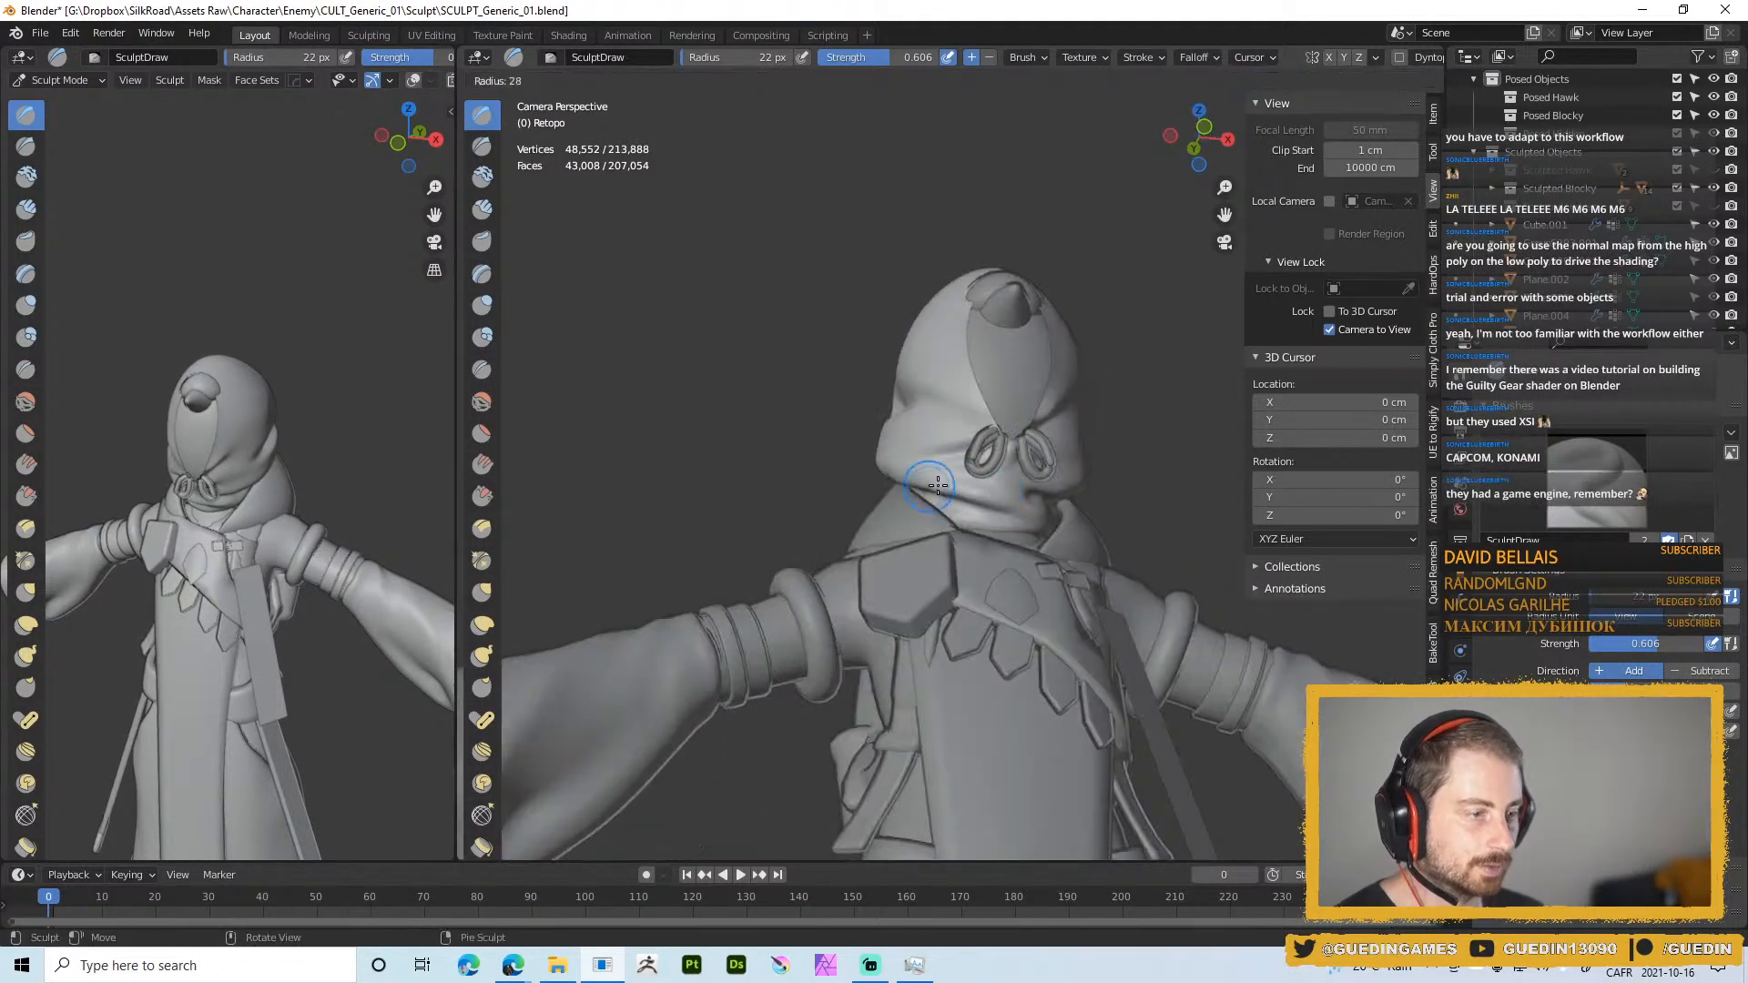
click(960, 482)
drag(904, 476, 911, 478)
middle_drag(910, 478, 973, 520)
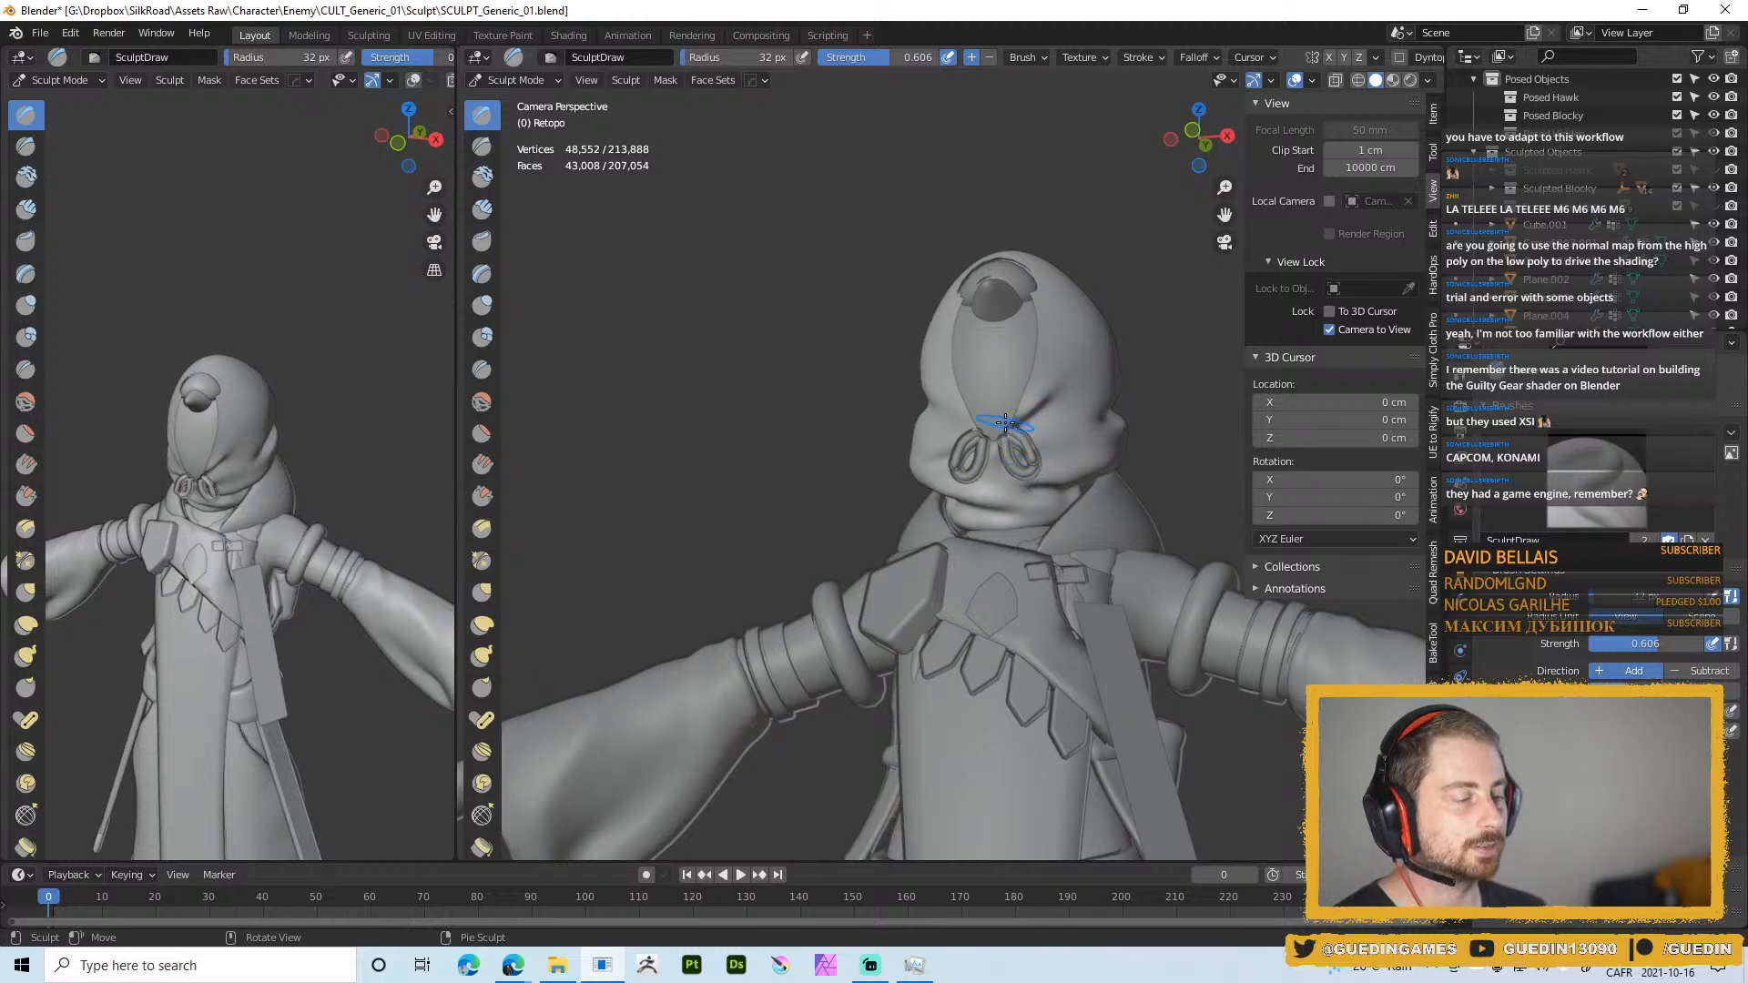
Refine the hood fold beside the cord loops with Draw brush radii of 22 px and 15 px
mouse_move(1019, 460)
middle_down()
mouse_move(992, 474)
mouse_move(1047, 491)
mouse_move(1083, 477)
middle_up()
key(f)
click(1009, 486)
key(f)
middle_drag(1095, 468, 1042, 471)
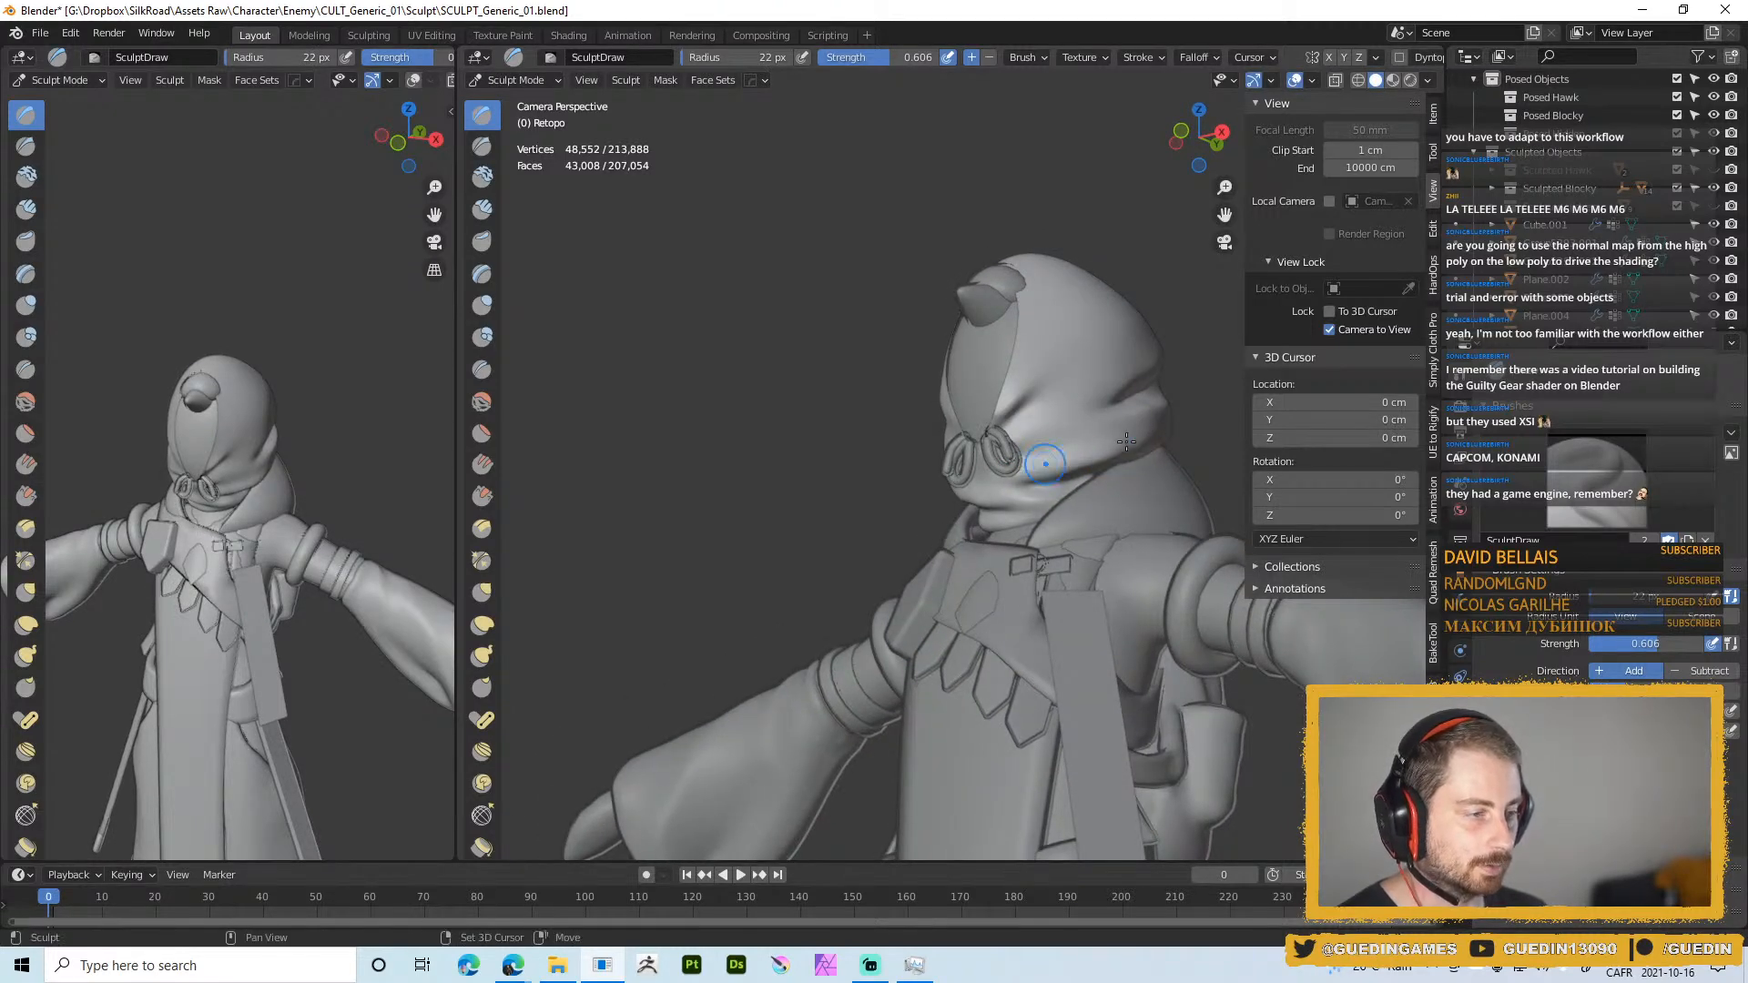
key(bracketleft)
key(bracketleft)
key(bracketleft)
key(bracketleft)
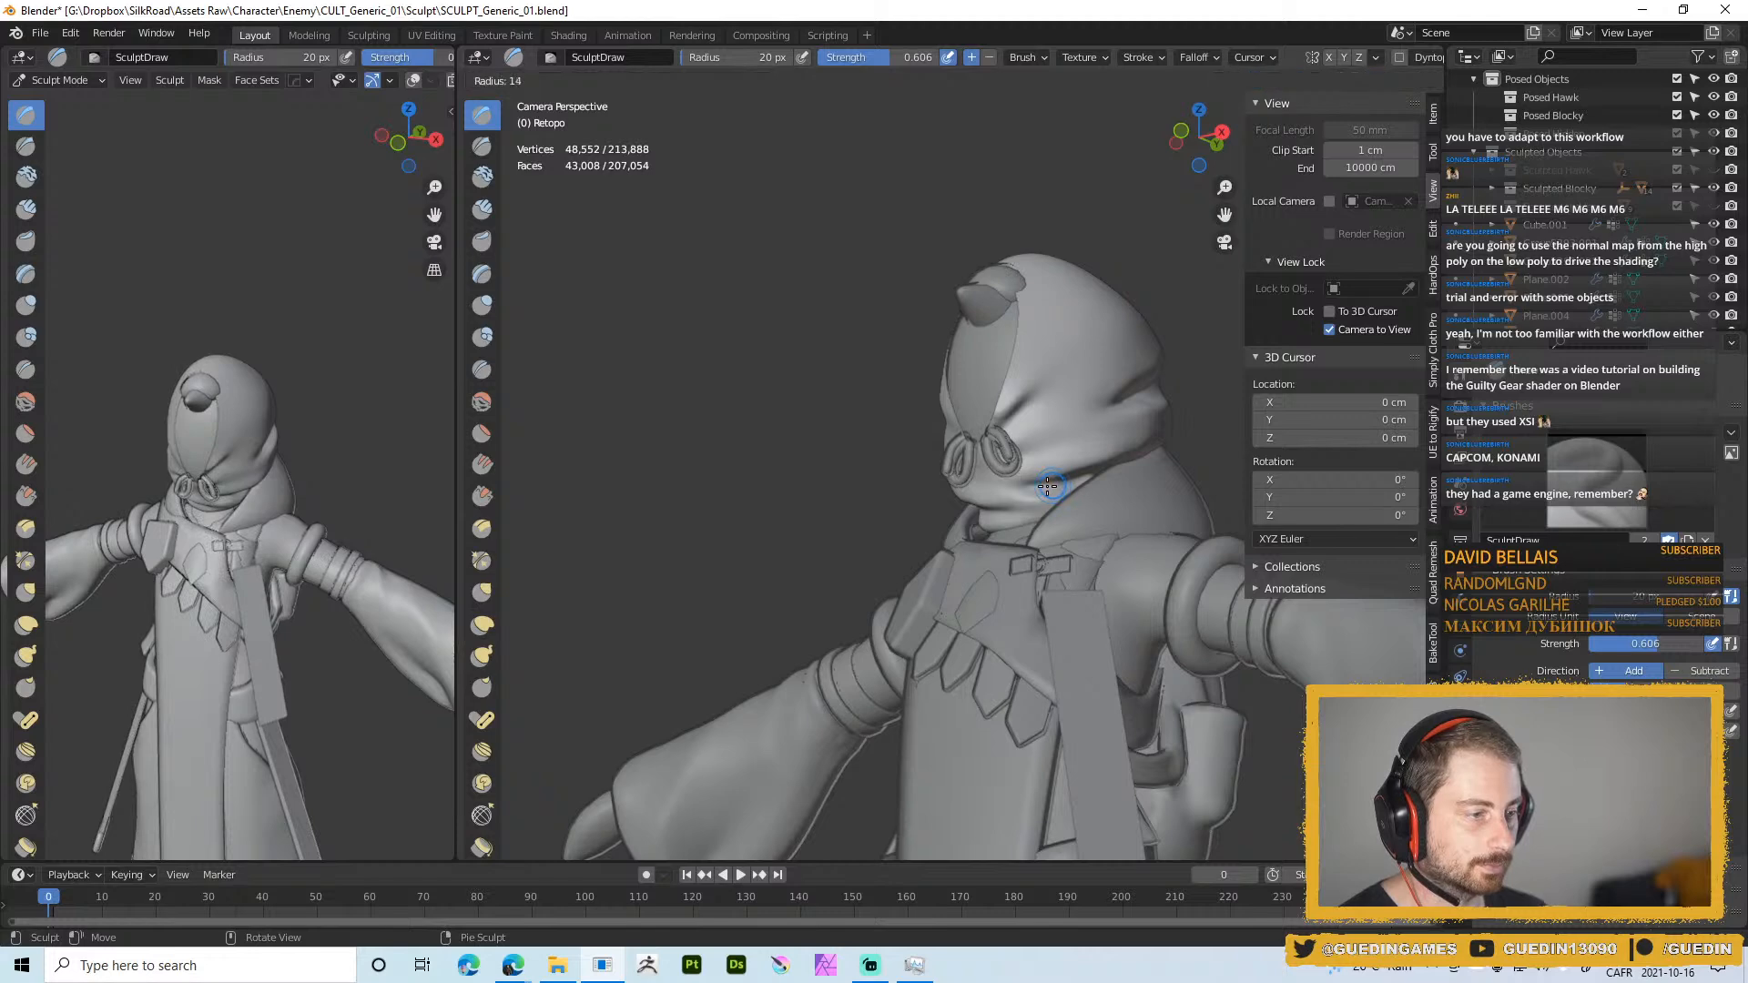
Switch to the coloured material shading and Object Mode, and examine the hood's folds from the front and side
mouse_move(1056, 487)
middle_down()
mouse_move(1107, 489)
mouse_move(1011, 414)
middle_up()
key(z)
click(1041, 627)
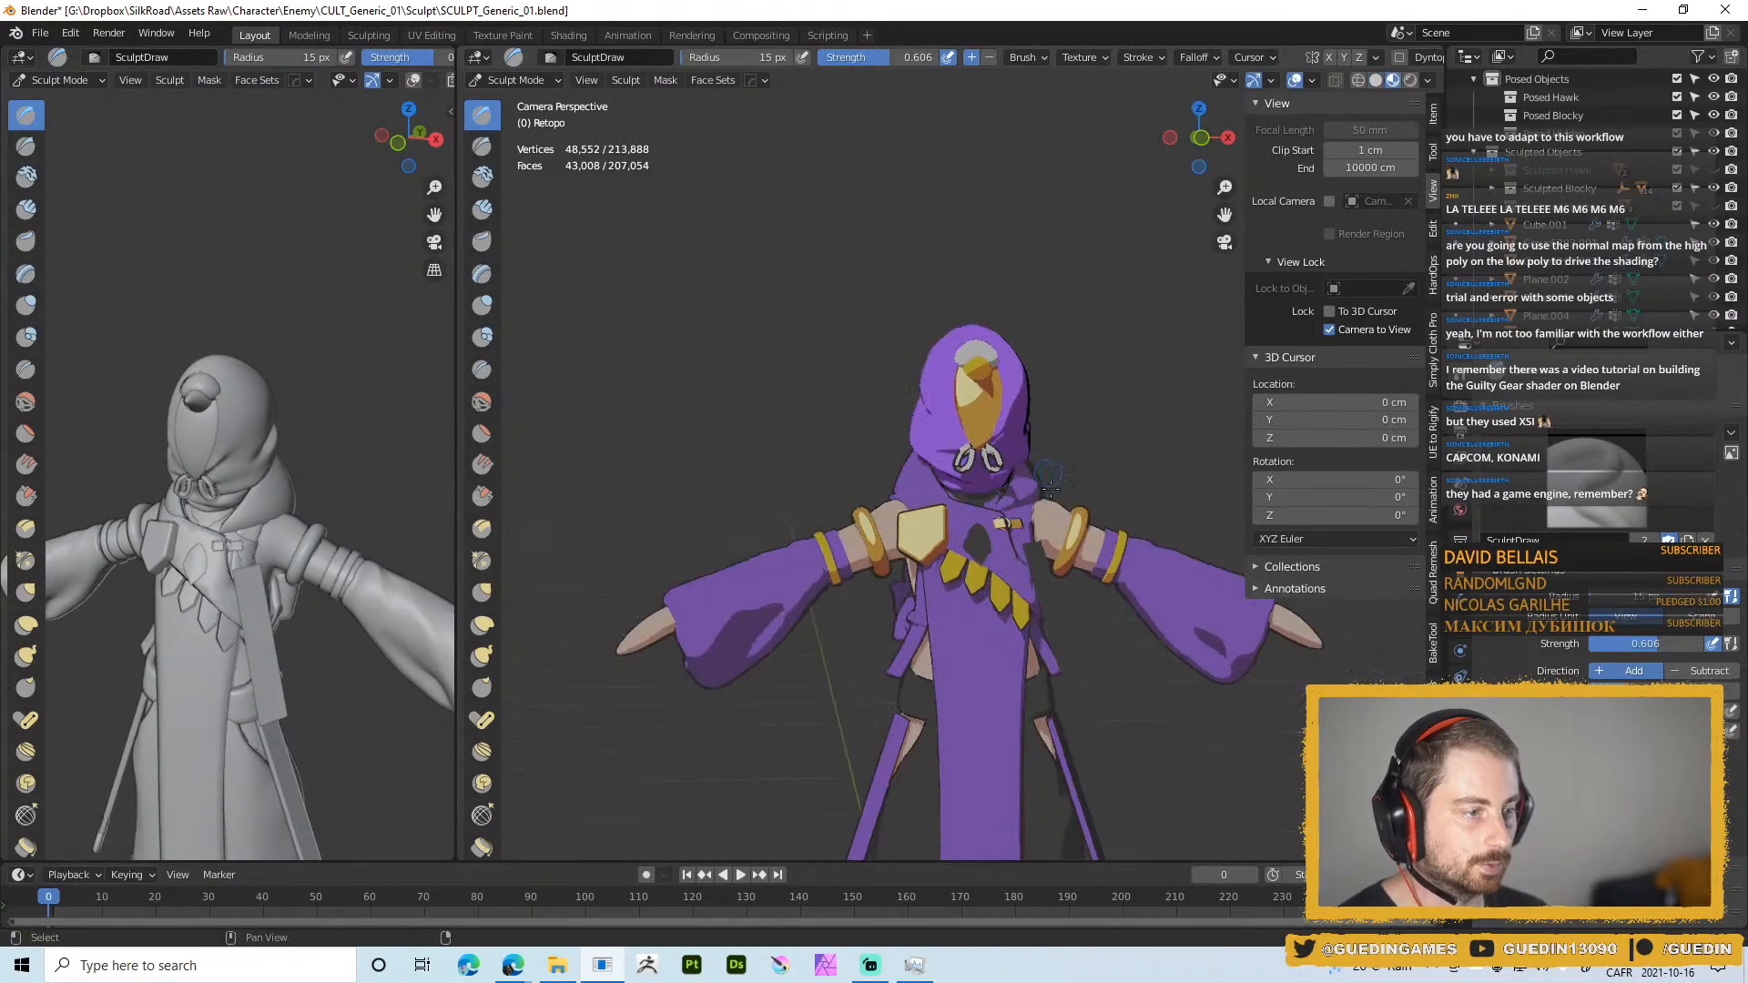
key(ctrl+Tab)
click(998, 510)
mouse_move(998, 510)
middle_down()
mouse_move(1090, 500)
mouse_move(943, 383)
mouse_move(932, 297)
middle_up()
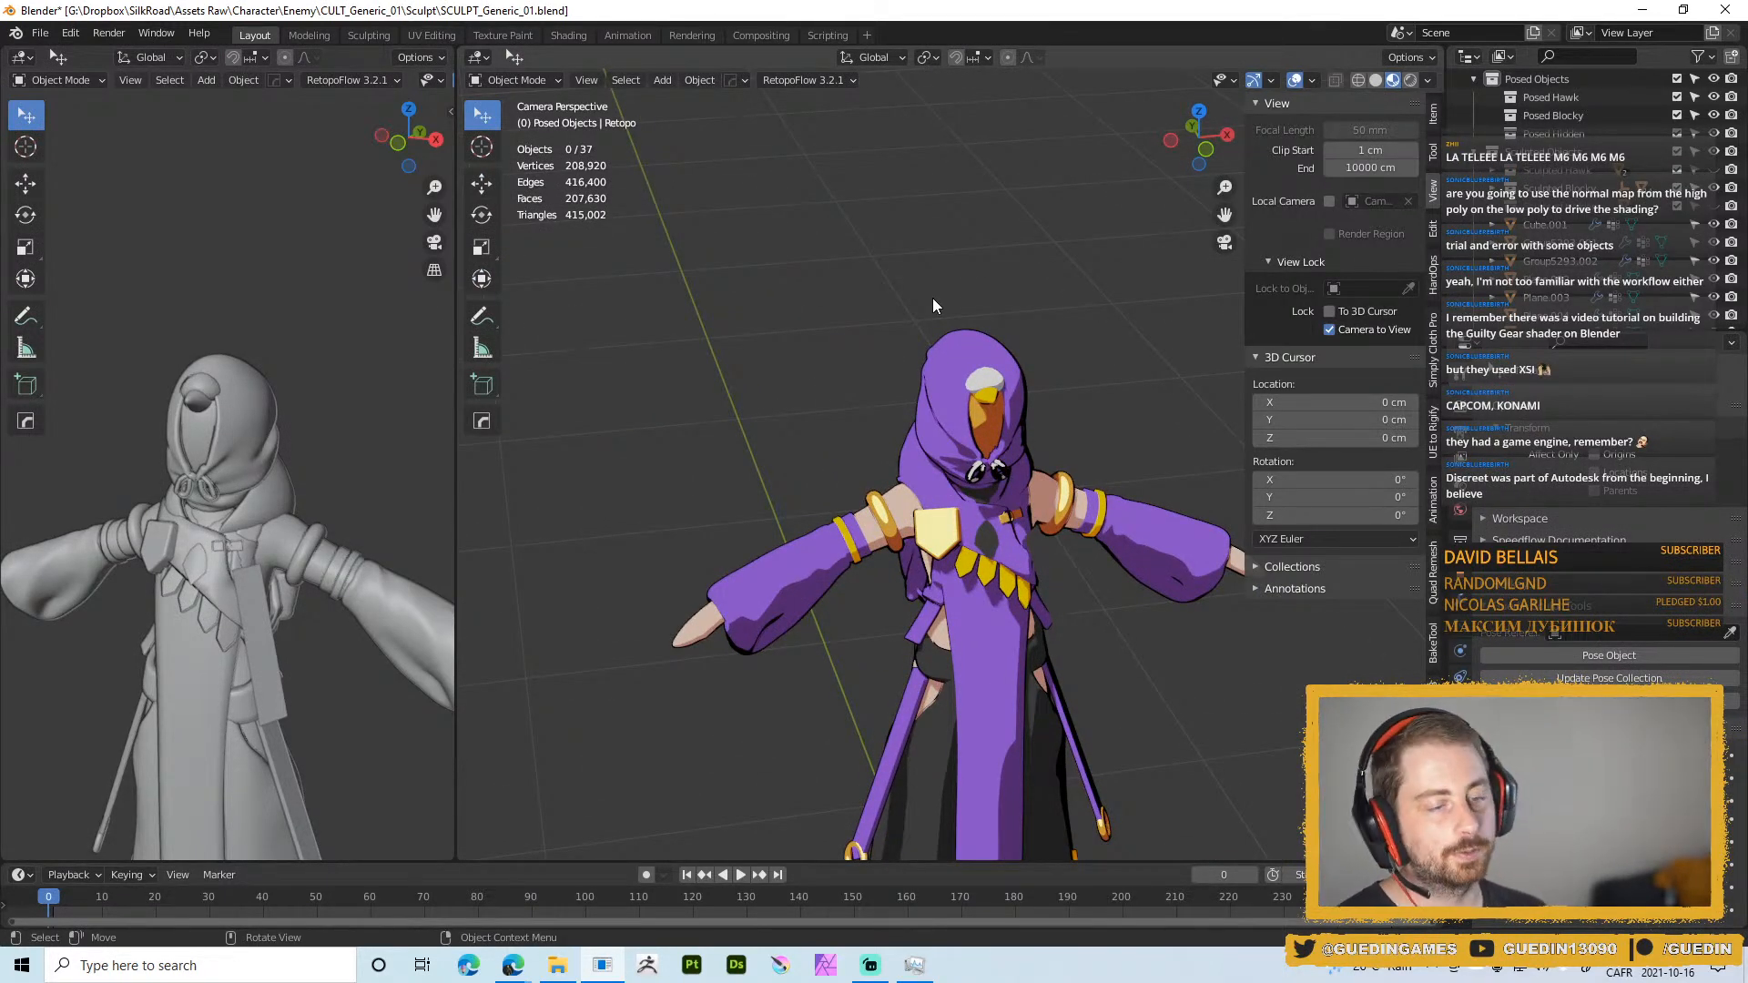
middle_drag(991, 363, 947, 353)
click(950, 424)
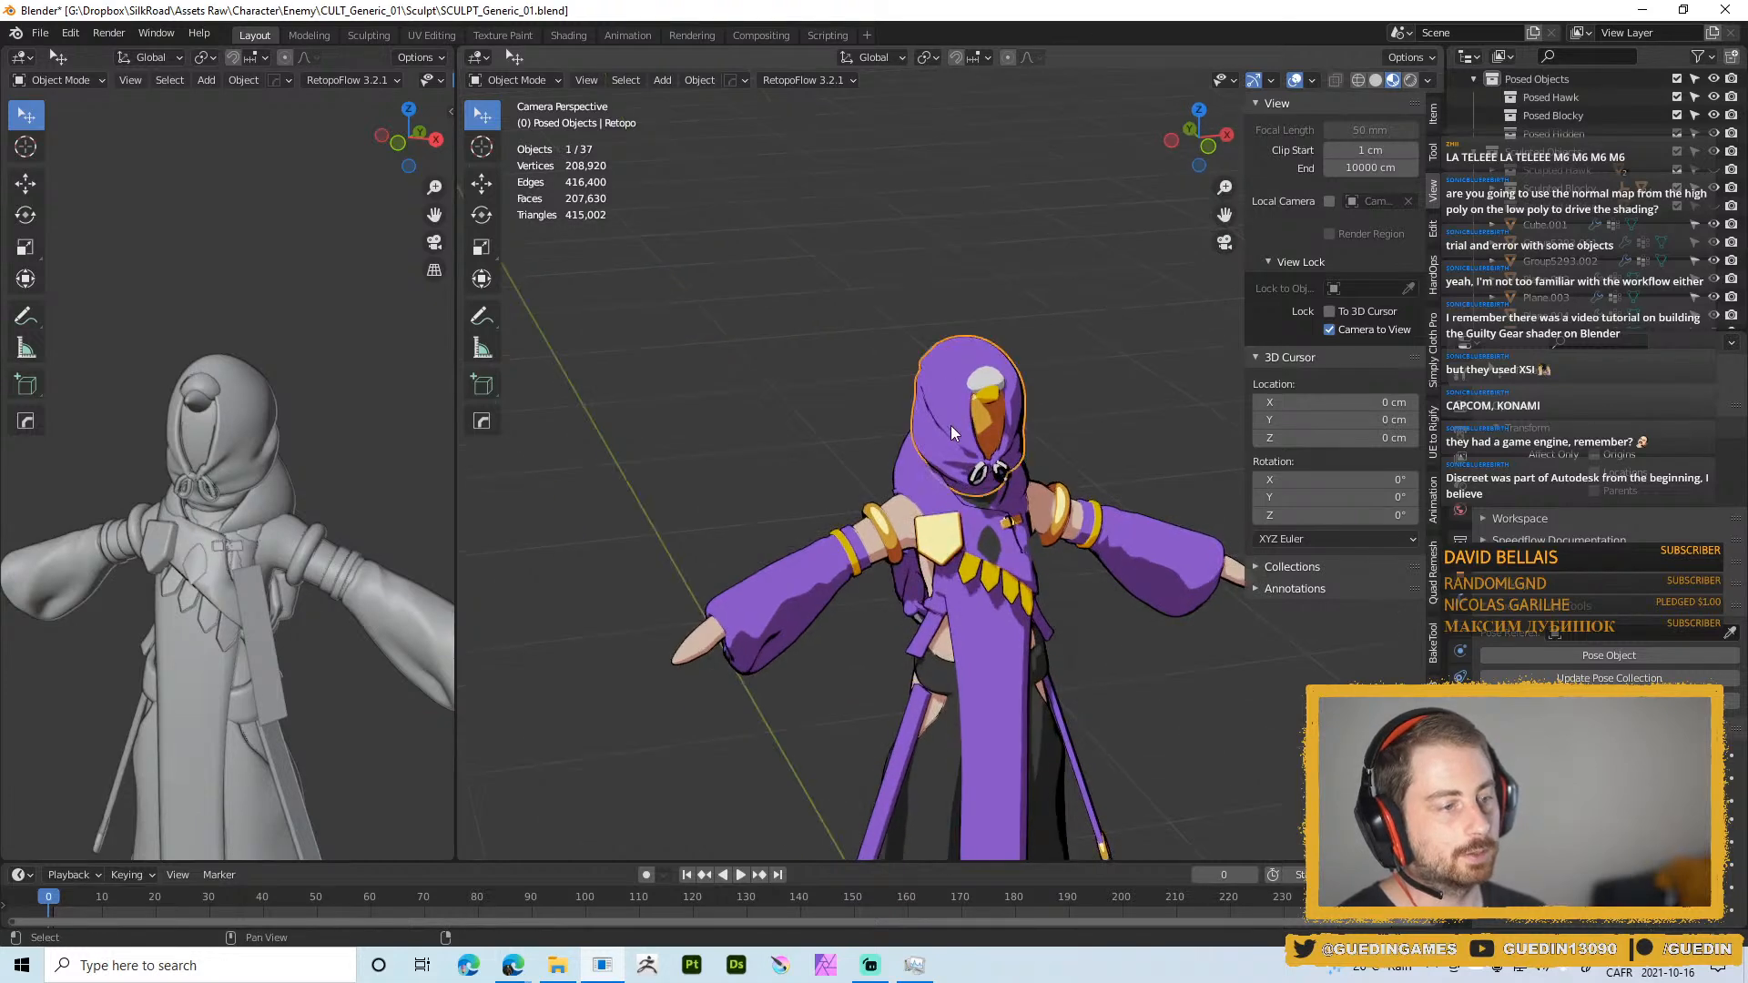
middle_drag(951, 424, 964, 386)
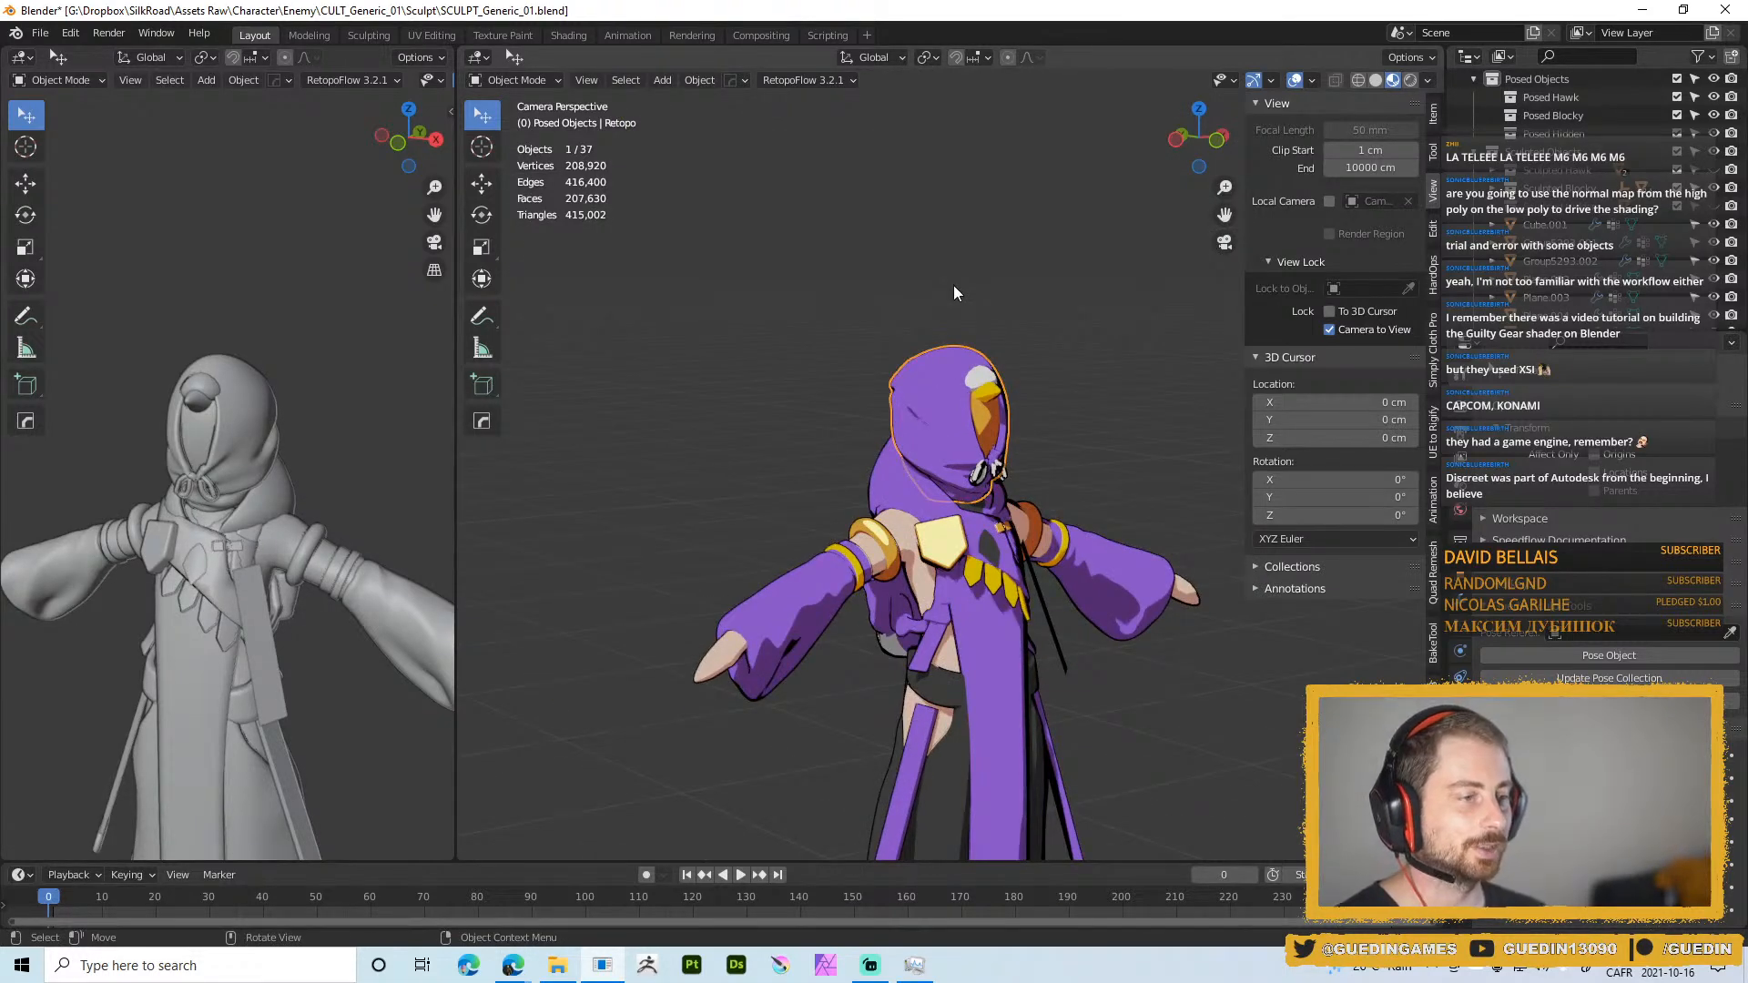
middle_drag(942, 367, 904, 423)
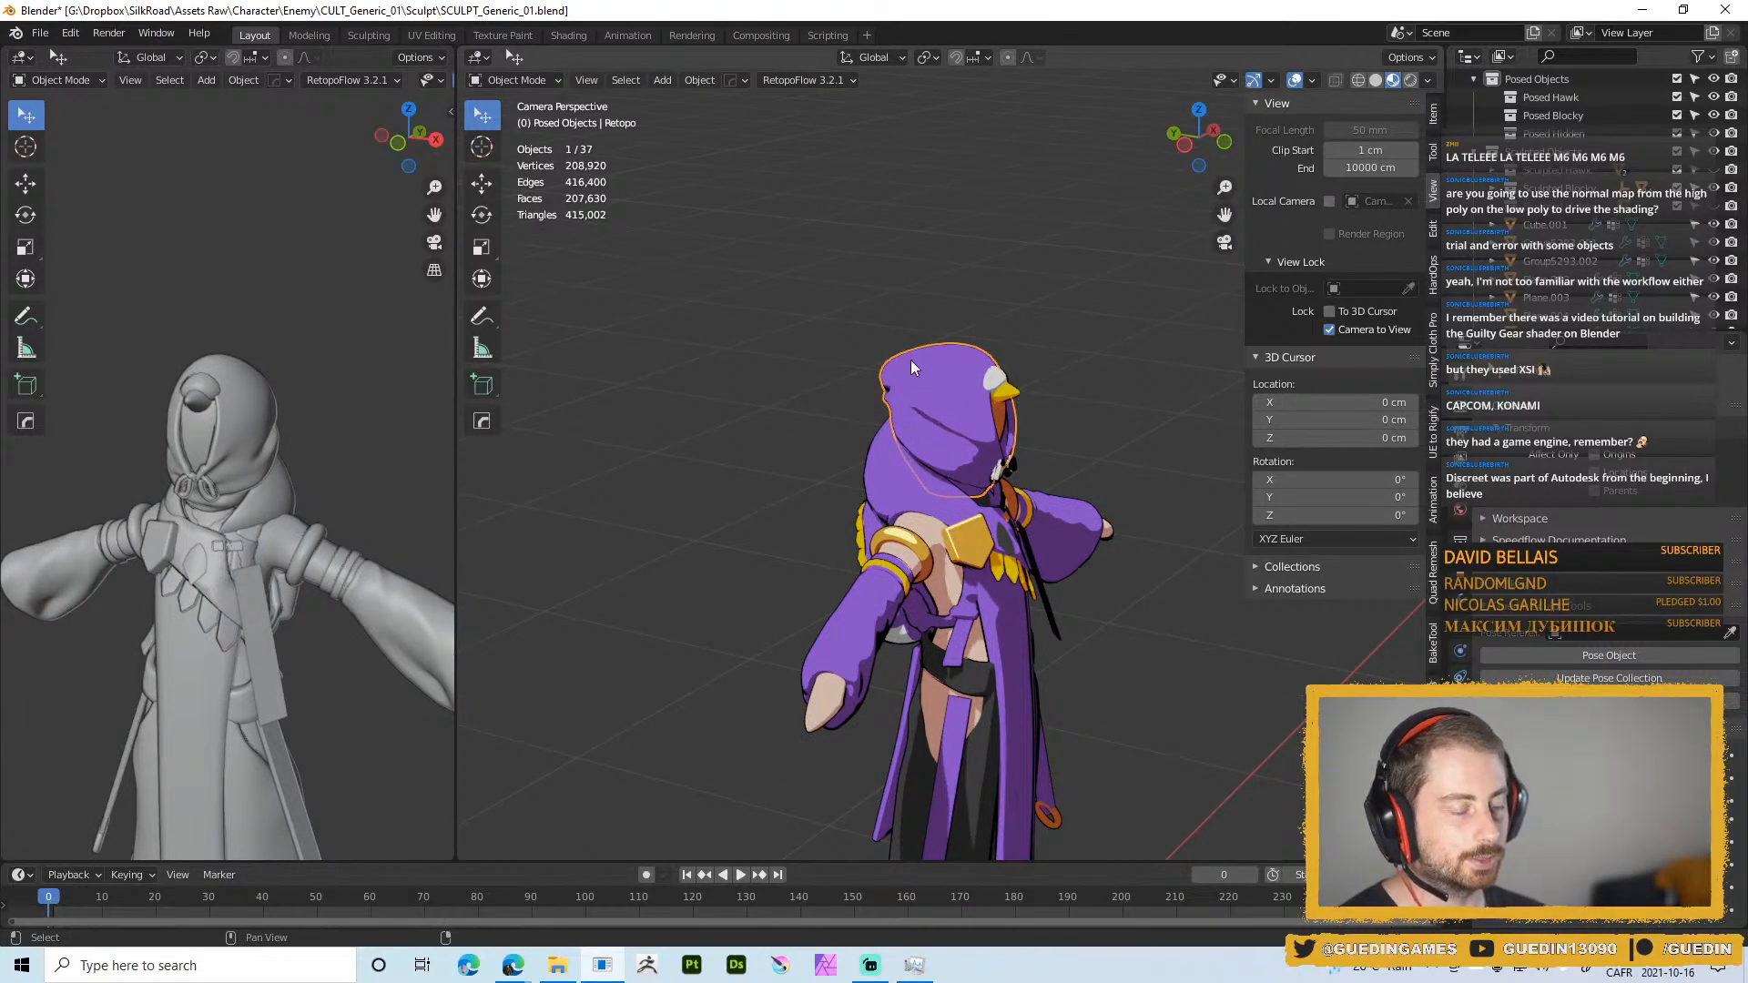
scroll(910, 359, up, 2)
mouse_move(910, 359)
middle_down()
mouse_move(904, 400)
mouse_move(855, 380)
mouse_move(892, 413)
mouse_move(906, 507)
mouse_move(925, 395)
mouse_move(867, 434)
mouse_move(995, 522)
mouse_move(954, 433)
mouse_move(795, 467)
middle_up()
Return to solid shading, look over the hood and save SCULPT_Generic_01.blend
key(z)
click(996, 421)
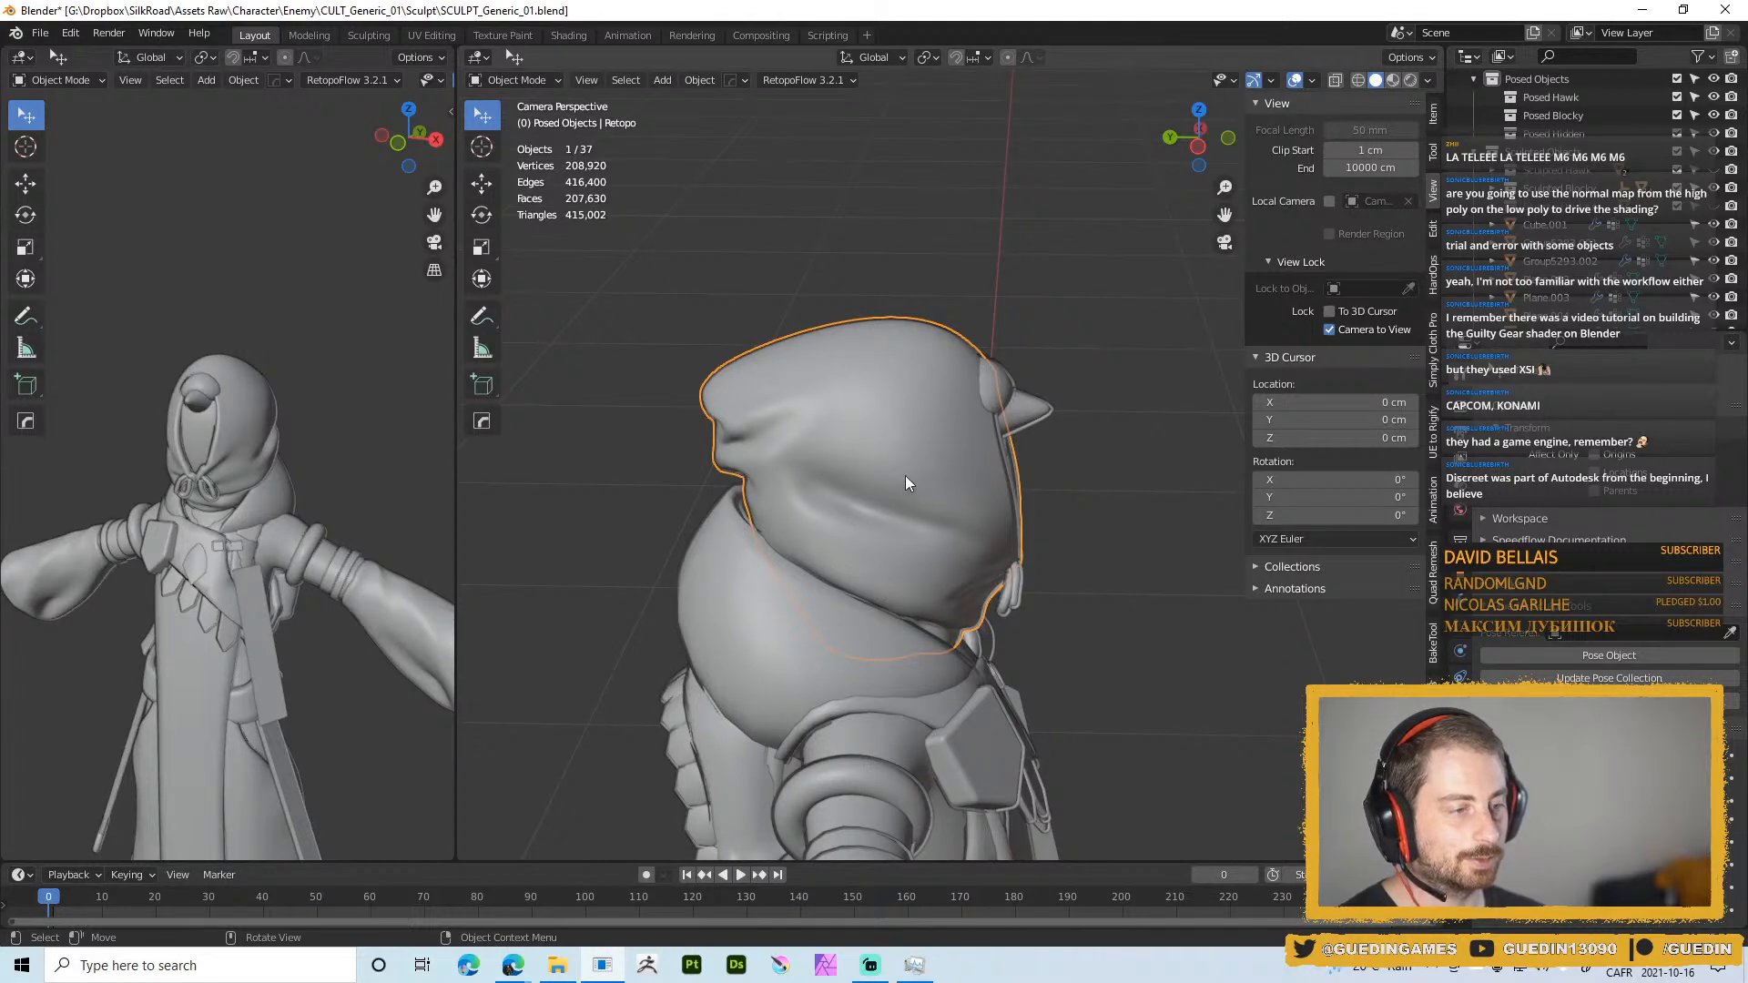
middle_drag(905, 475, 942, 469)
click(884, 417)
shift+middle_drag(884, 417, 816, 284)
middle_drag(817, 284, 867, 308)
key(ctrl+s)
click(936, 366)
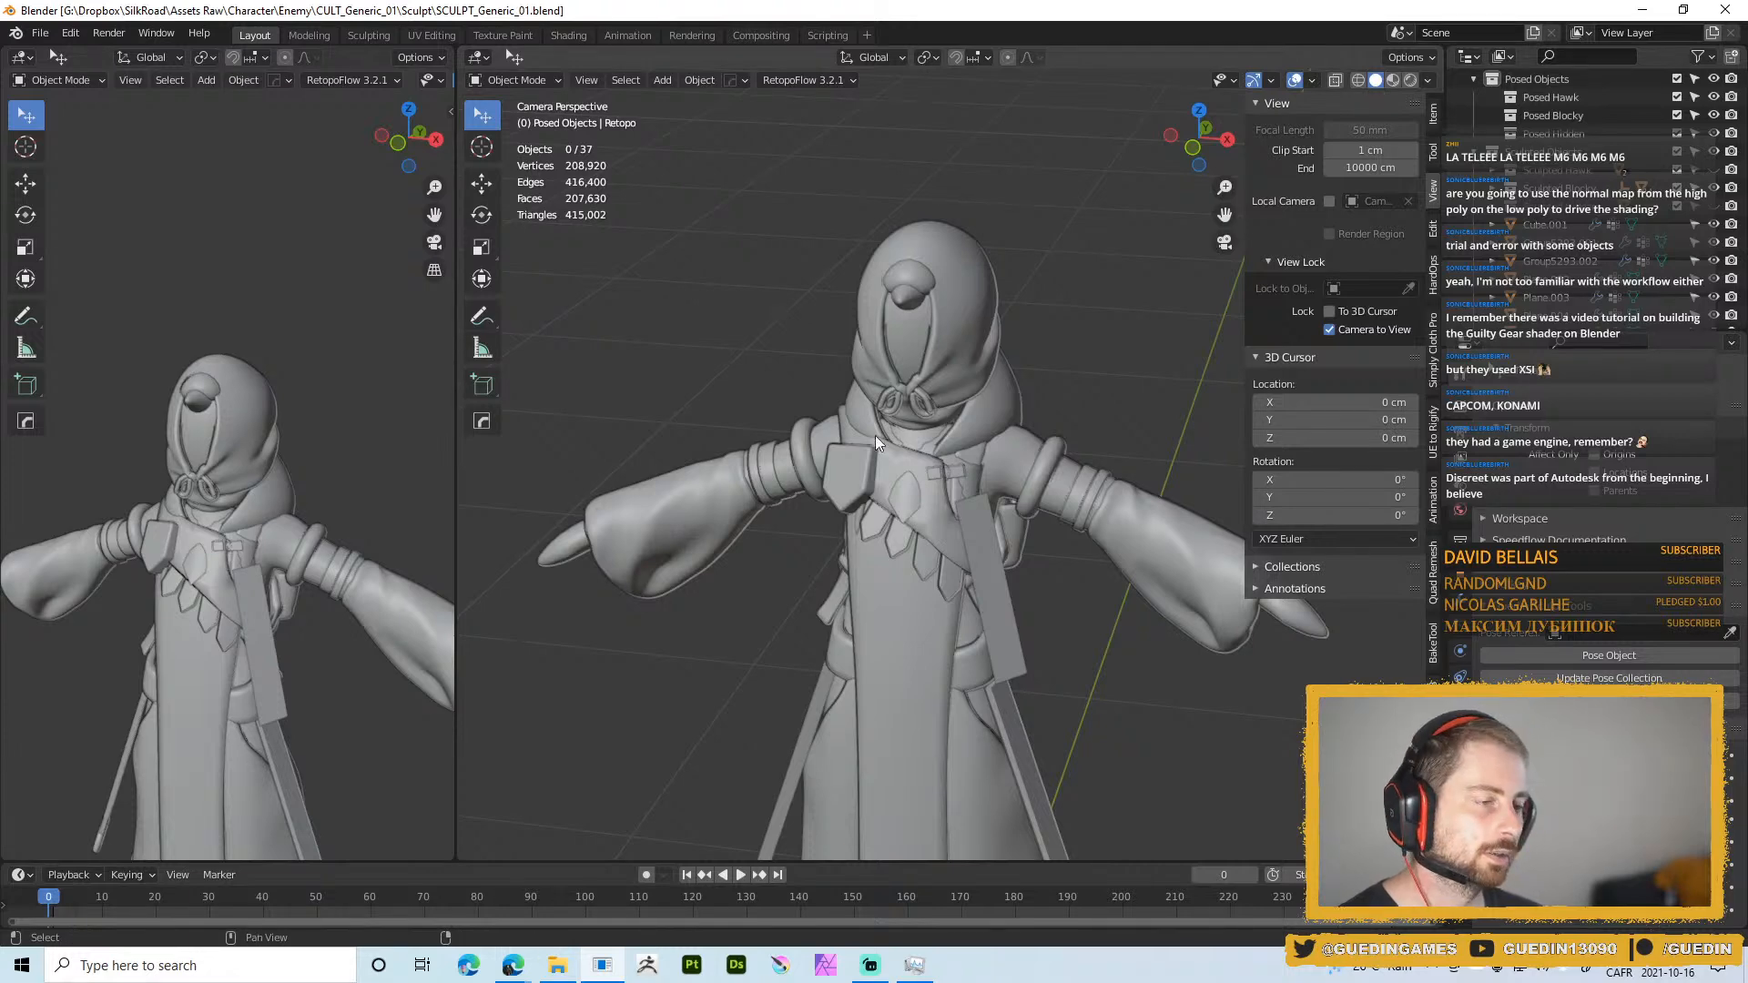
Select the cowl that wraps the neck and shoulders beneath the hood, and save the file
middle_drag(875, 436, 886, 538)
scroll(929, 462, up, 2)
click(900, 324)
scroll(843, 367, down, 5)
scroll(990, 379, up, 3)
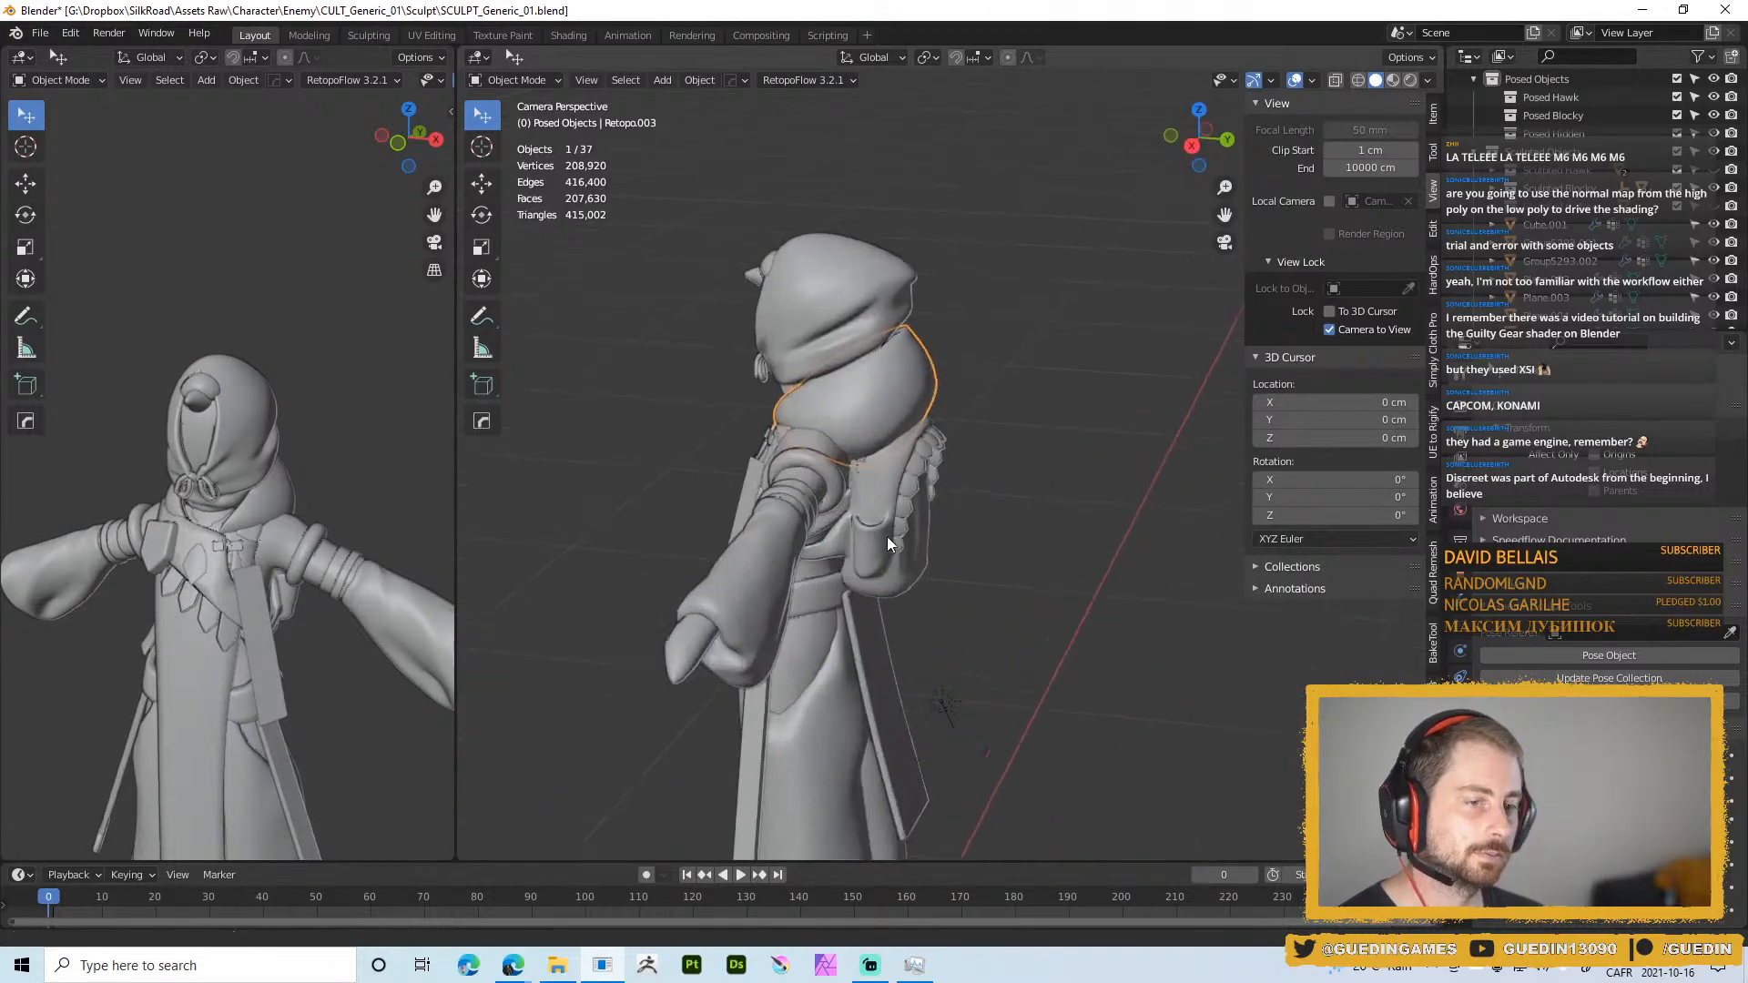
key(ctrl+s)
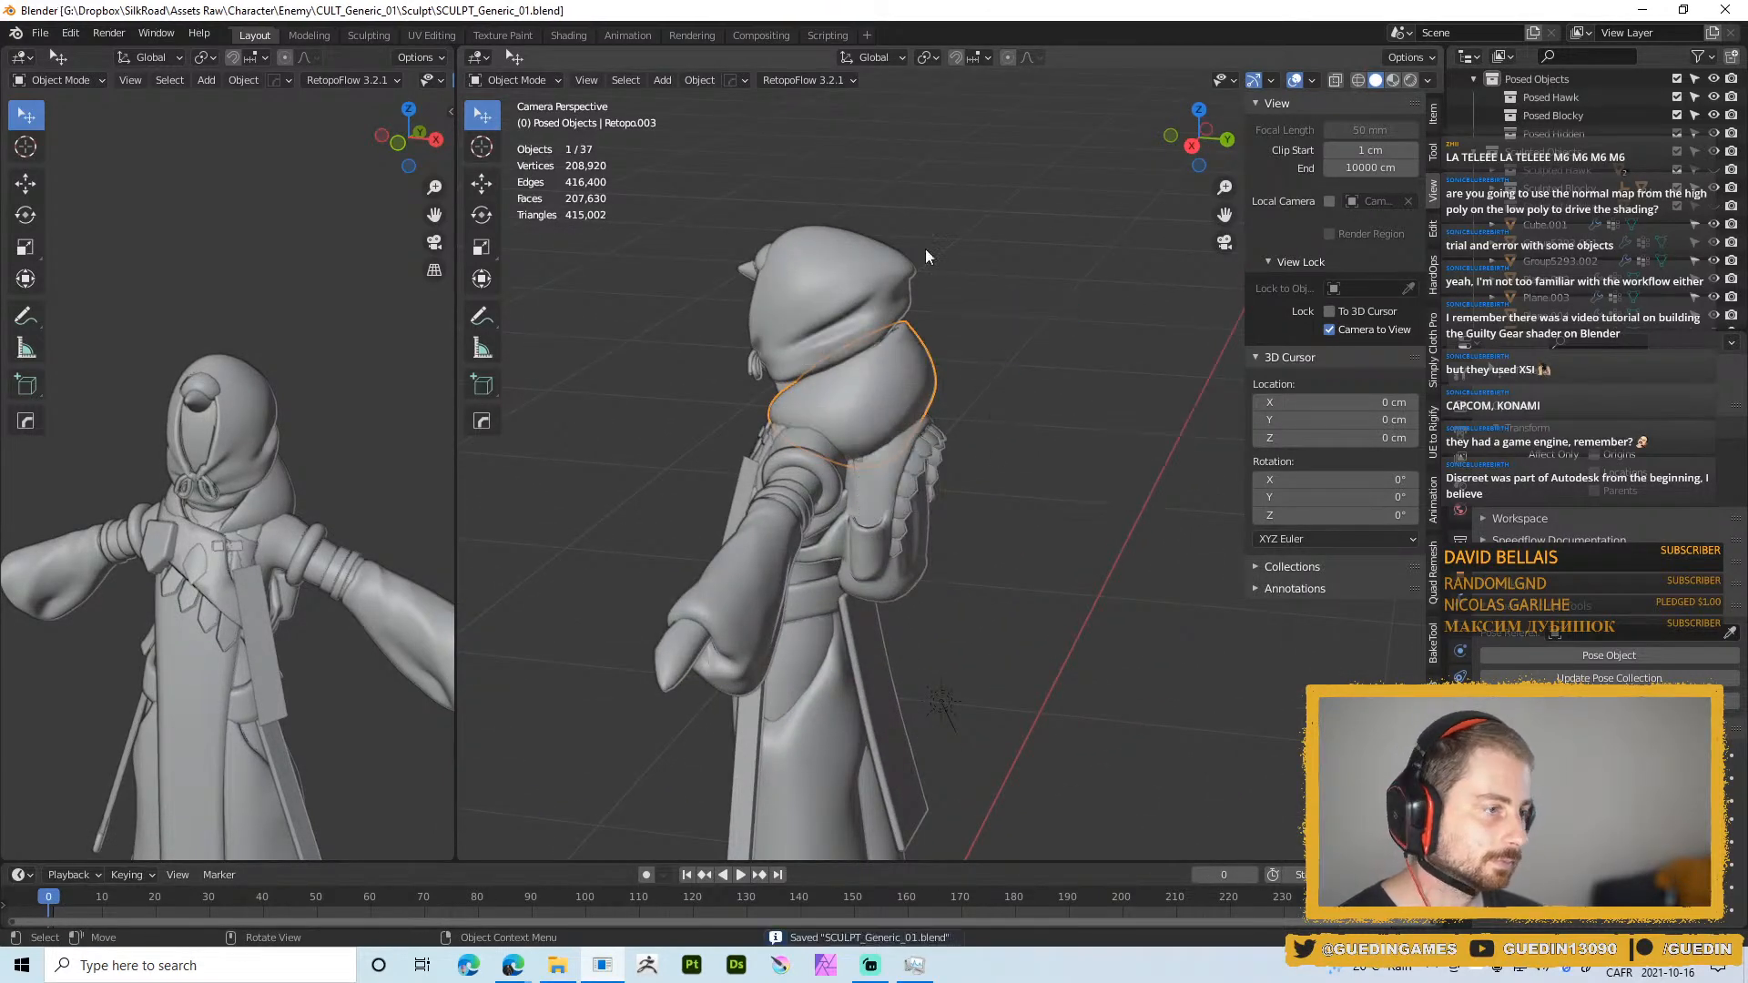
scroll(903, 341, up, 3)
key(ctrl+Tab)
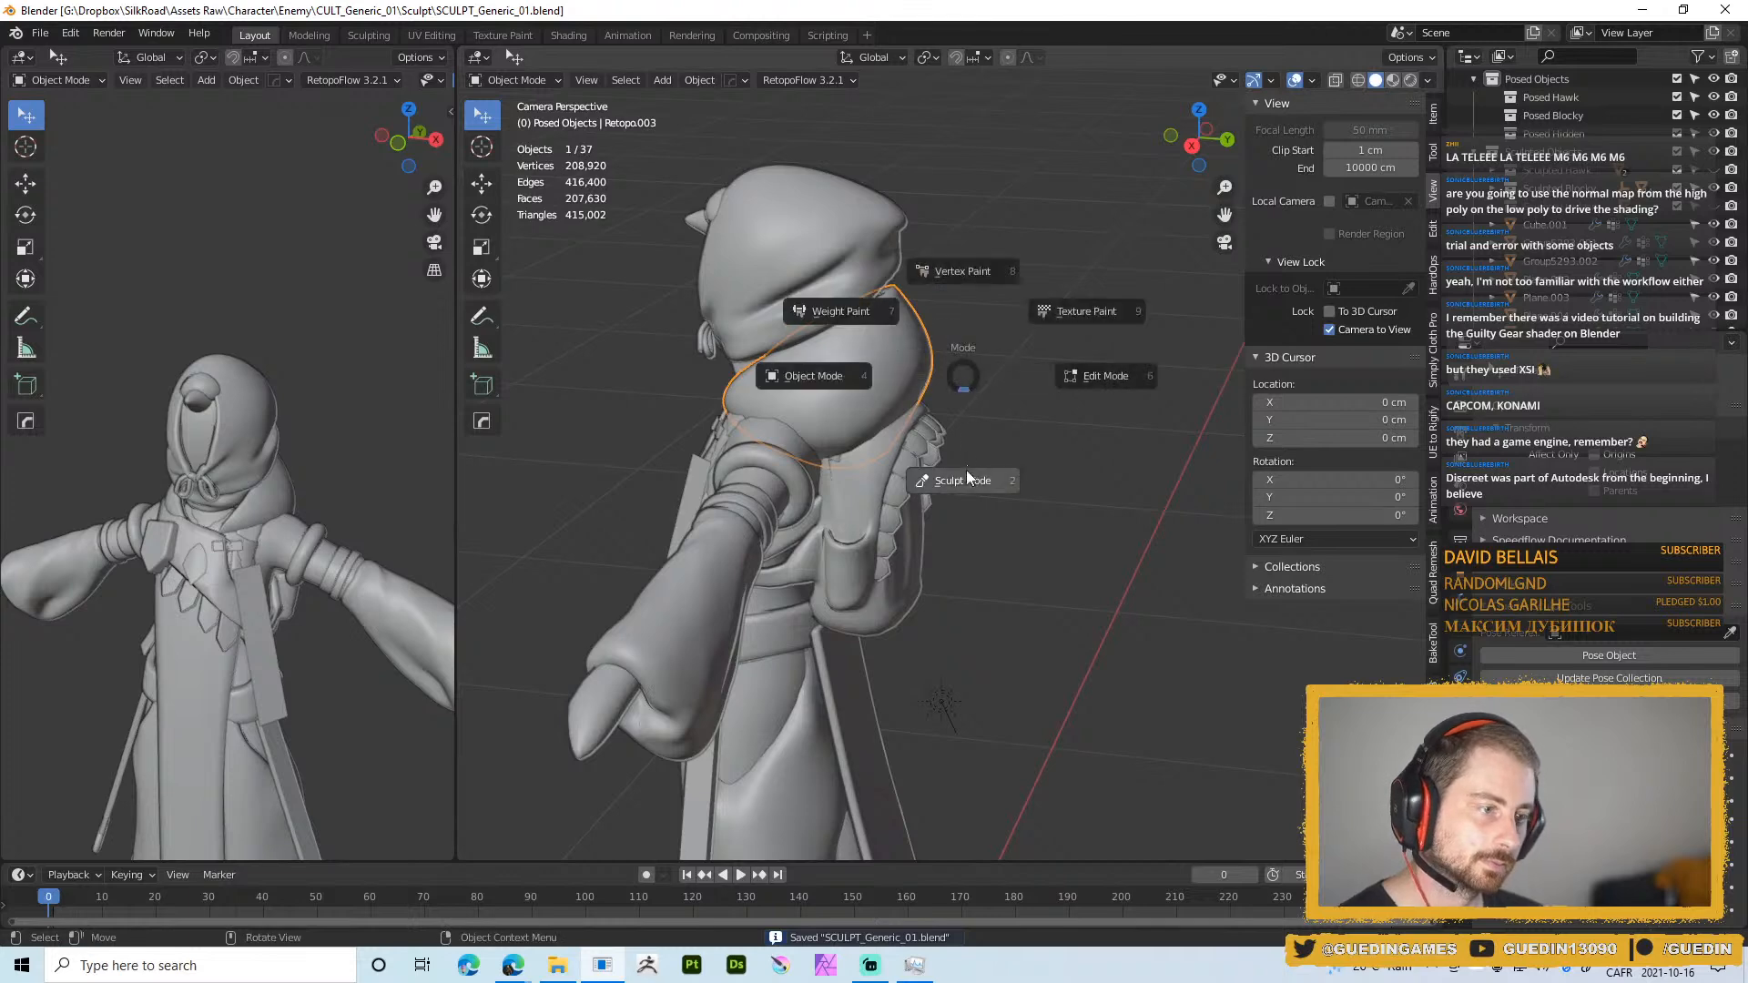
click(965, 473)
middle_drag(654, 408, 763, 412)
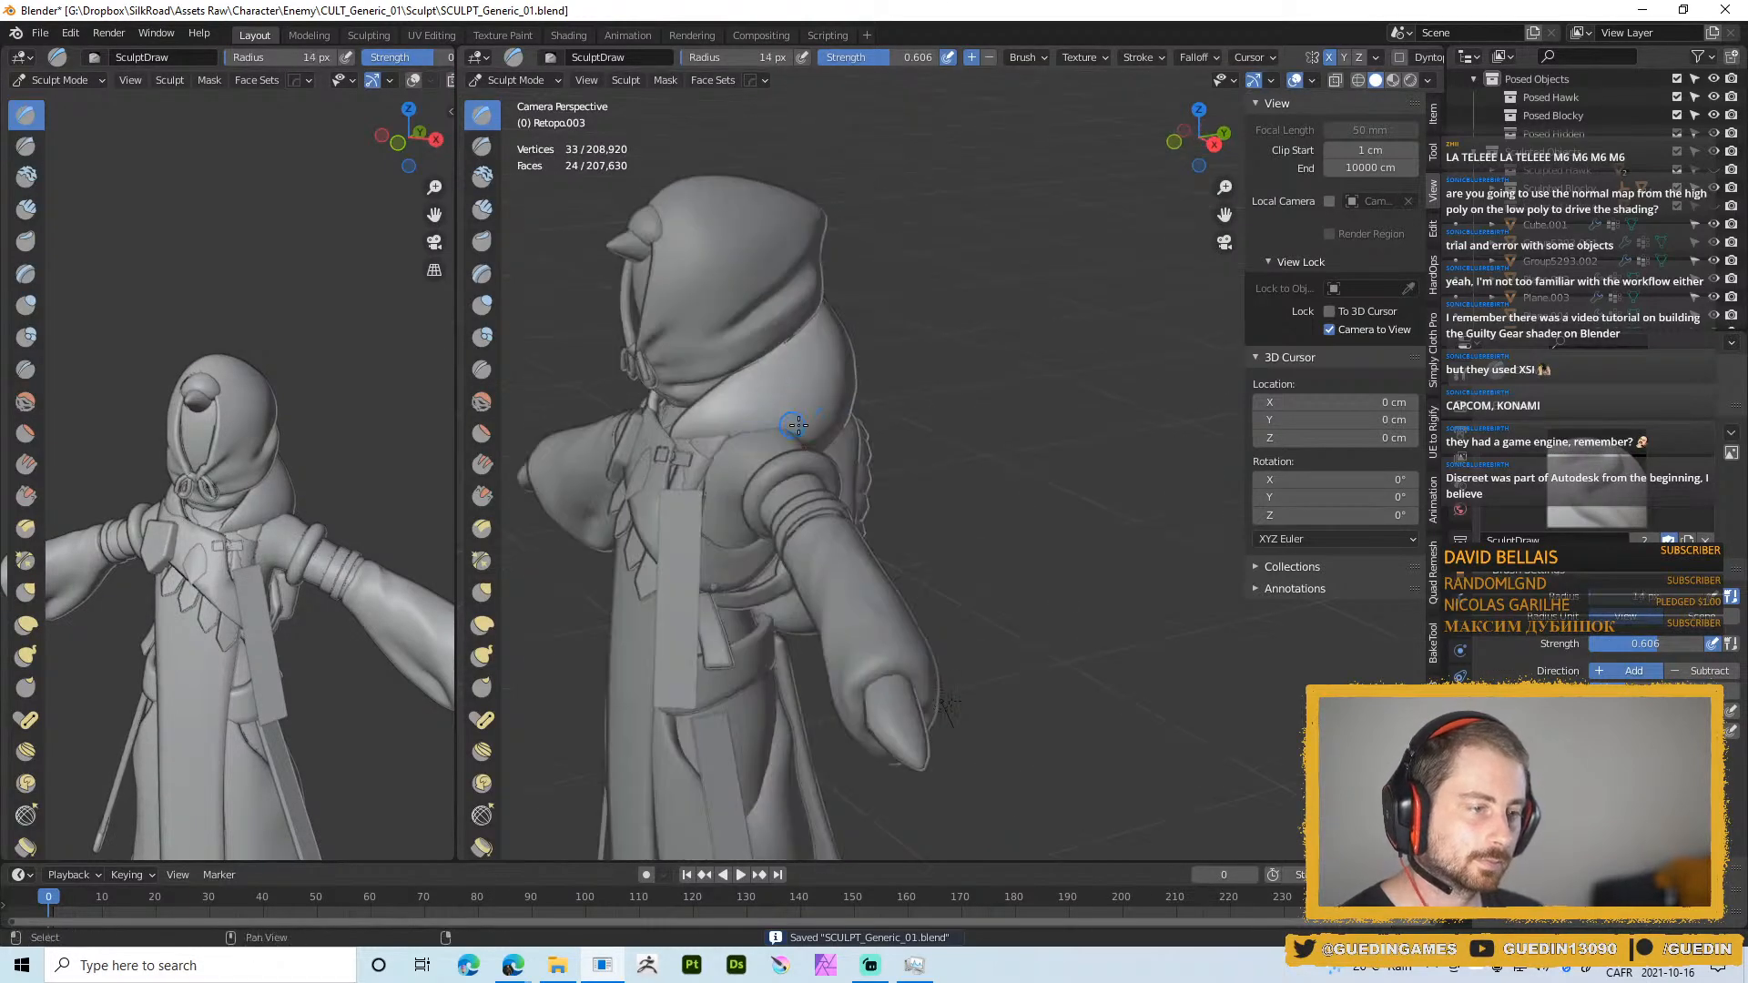
Display the cowl's modifier settings and reselect the cowl in Object Mode
click(1460, 598)
key(ctrl+Tab)
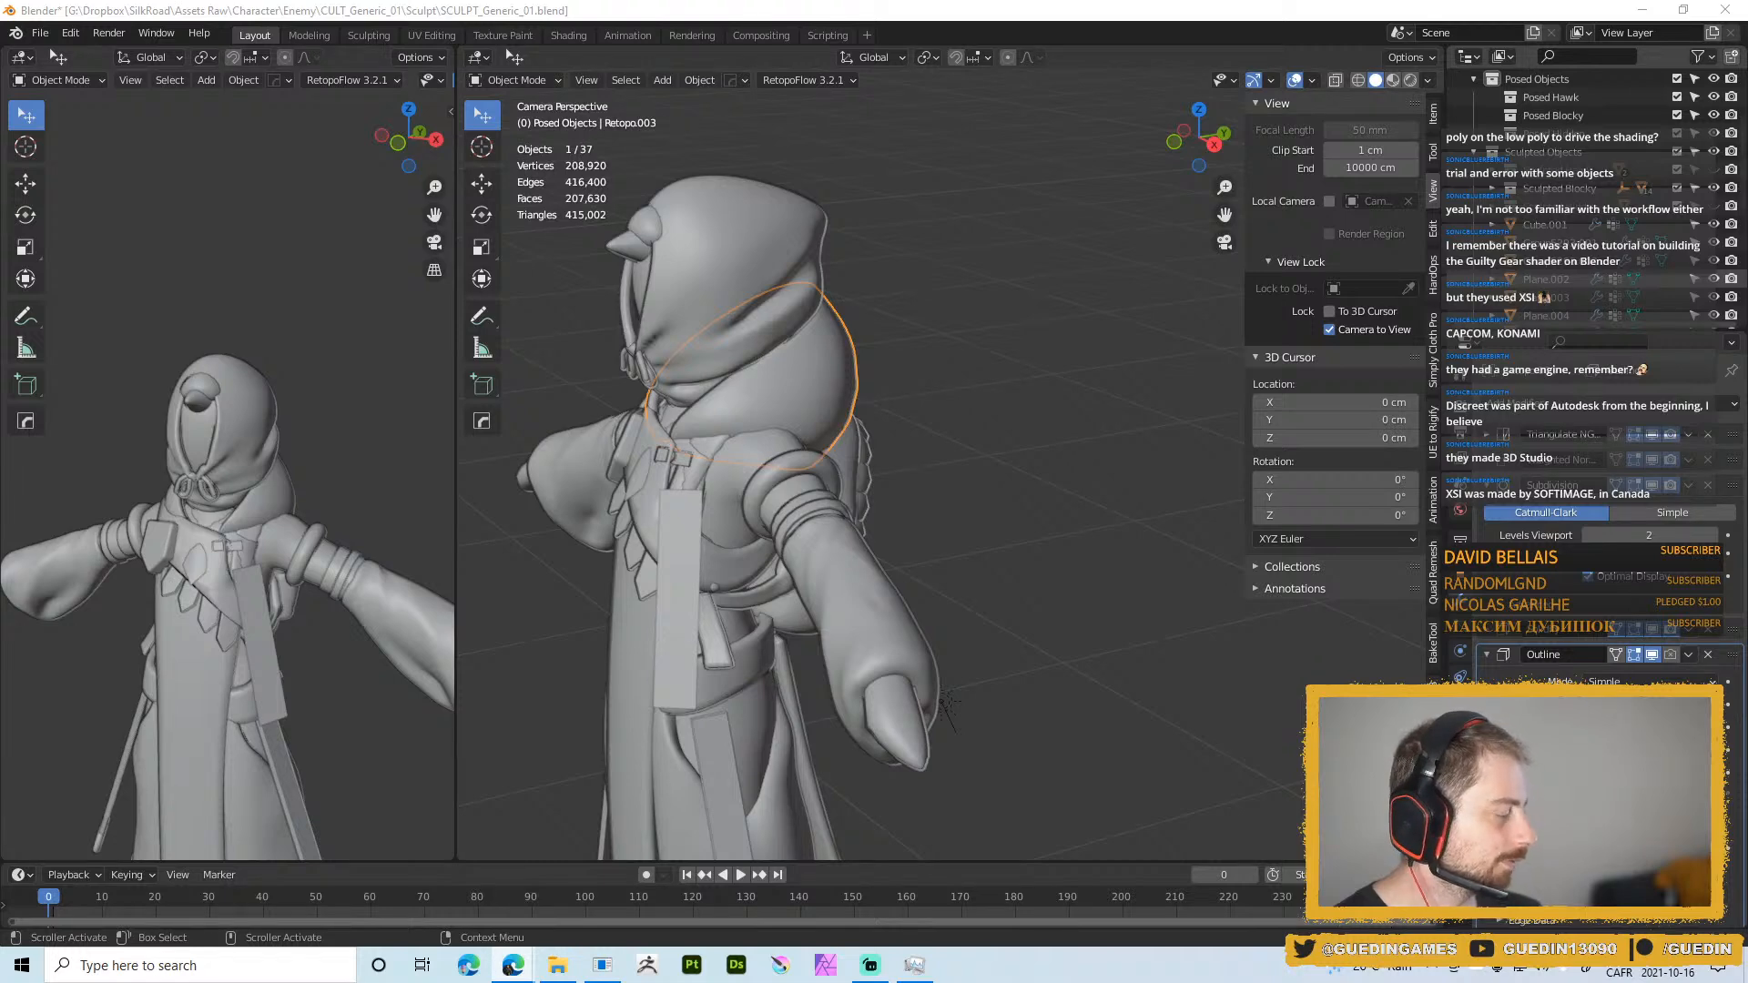
click(962, 344)
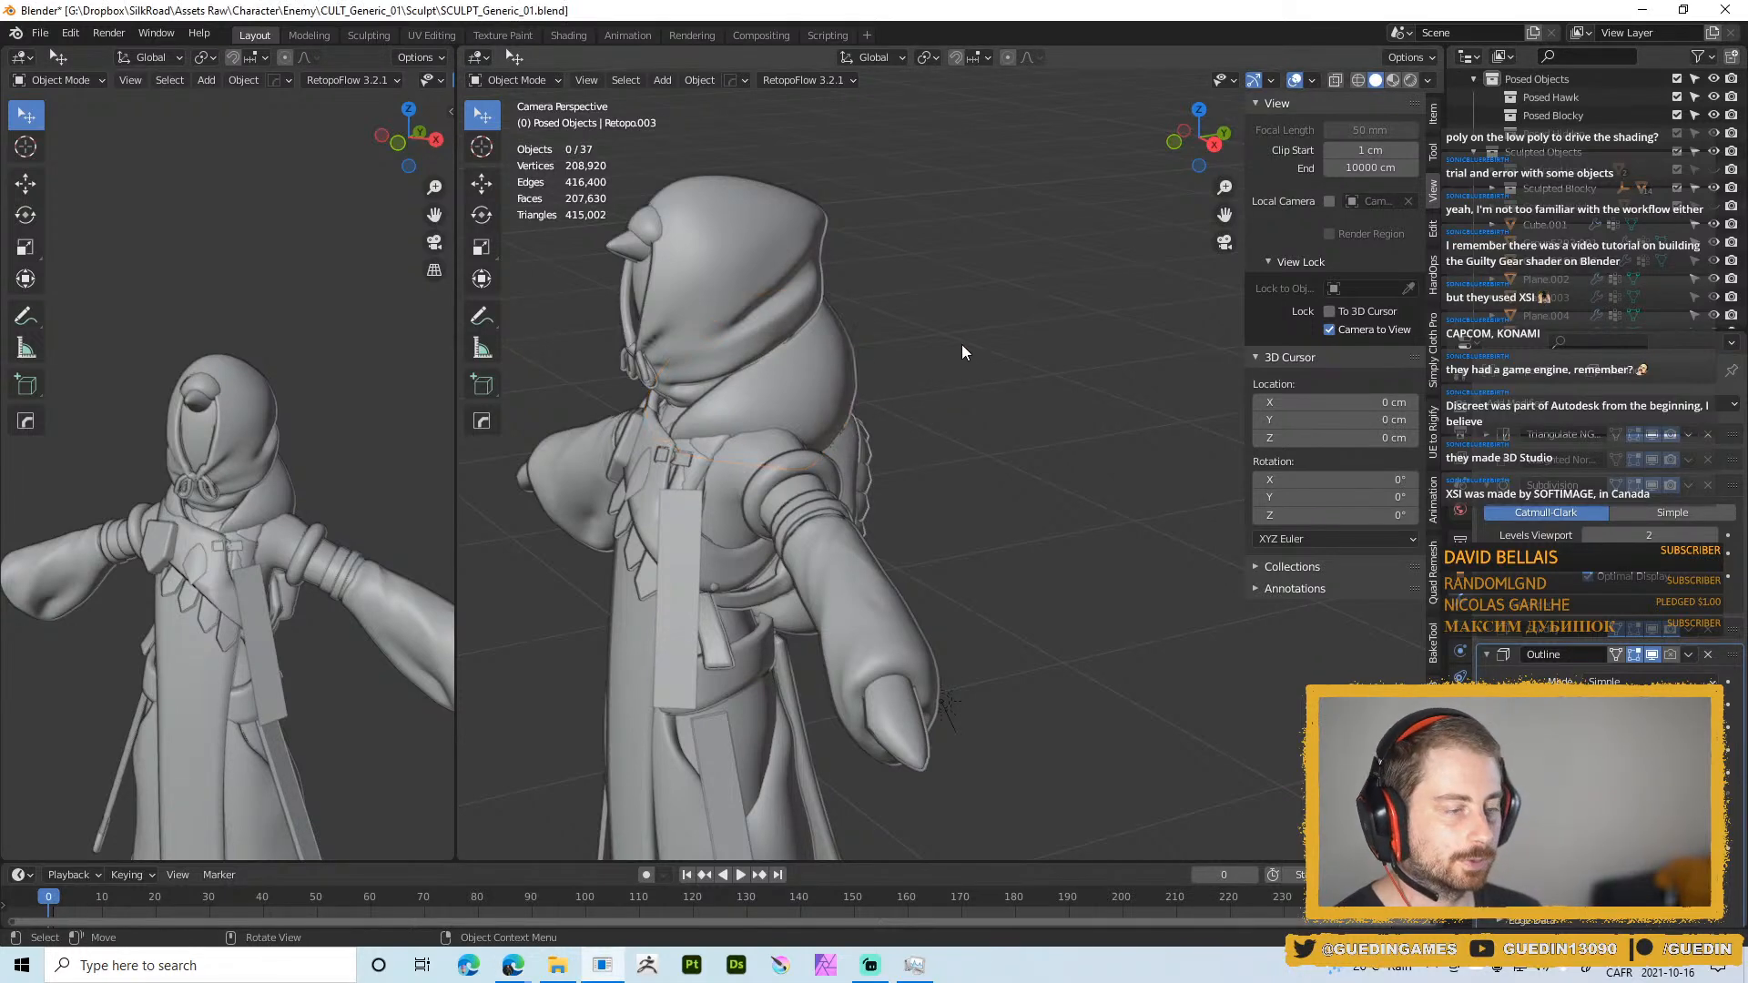
mouse_move(943, 396)
middle_down()
mouse_move(967, 330)
mouse_move(921, 386)
middle_up()
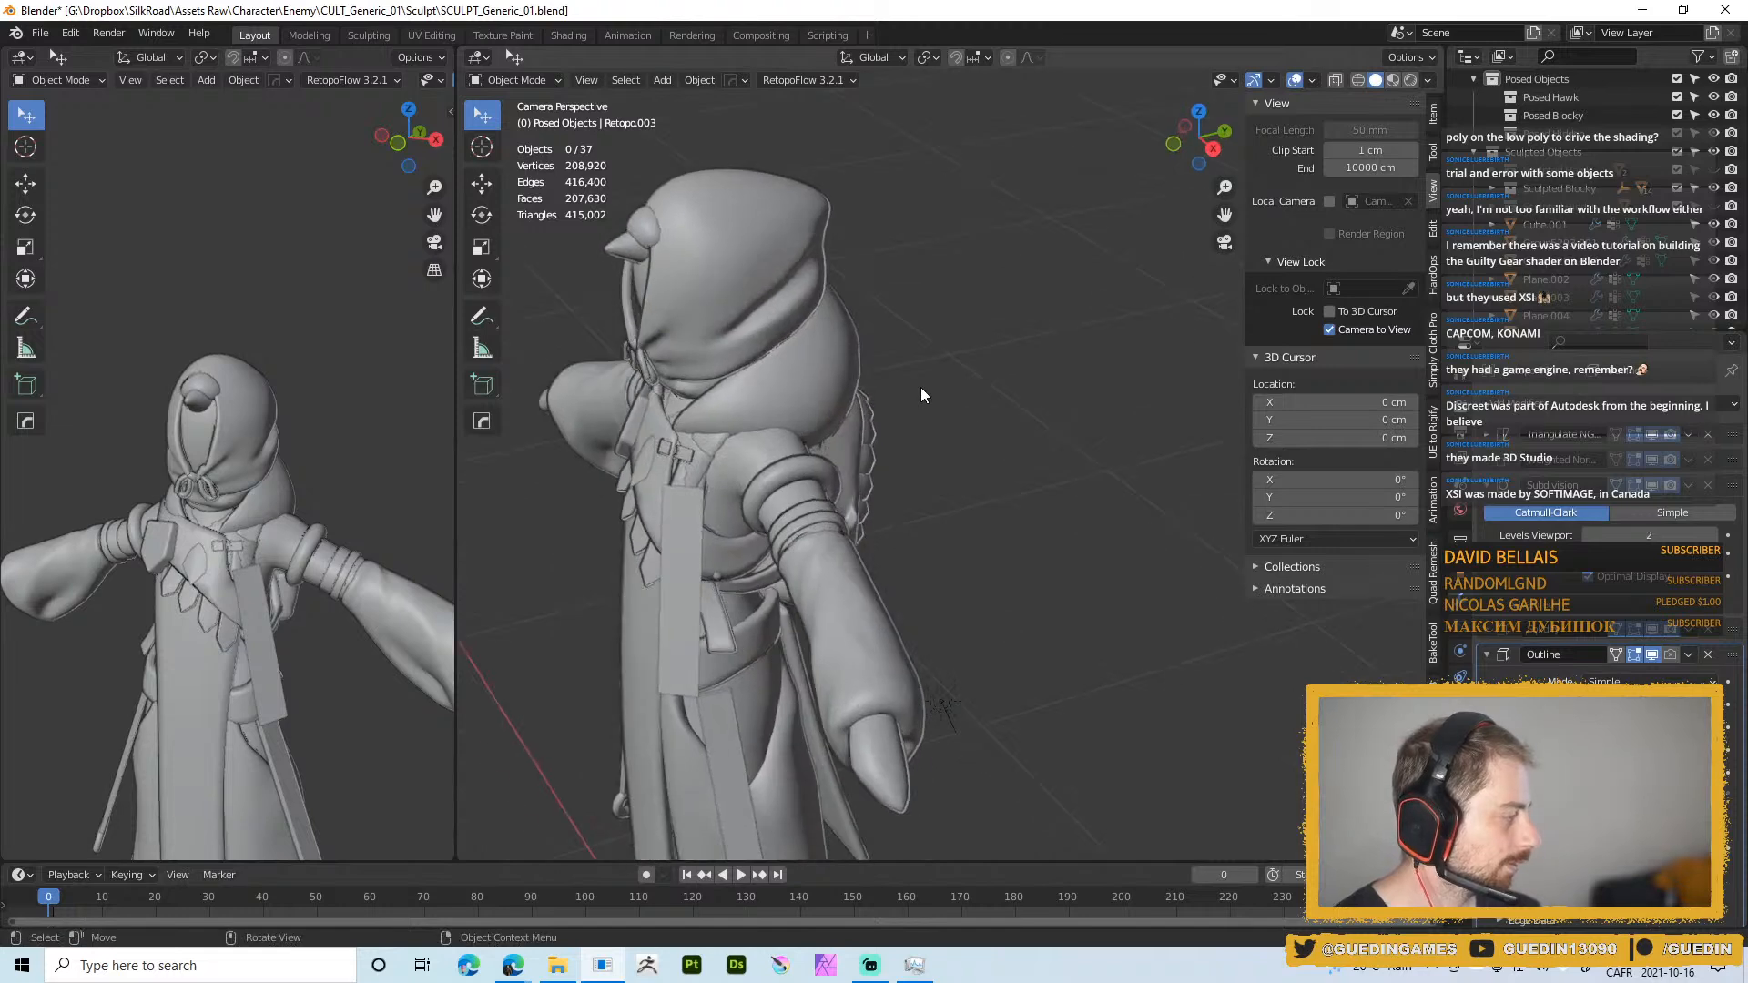
middle_drag(761, 271, 718, 373)
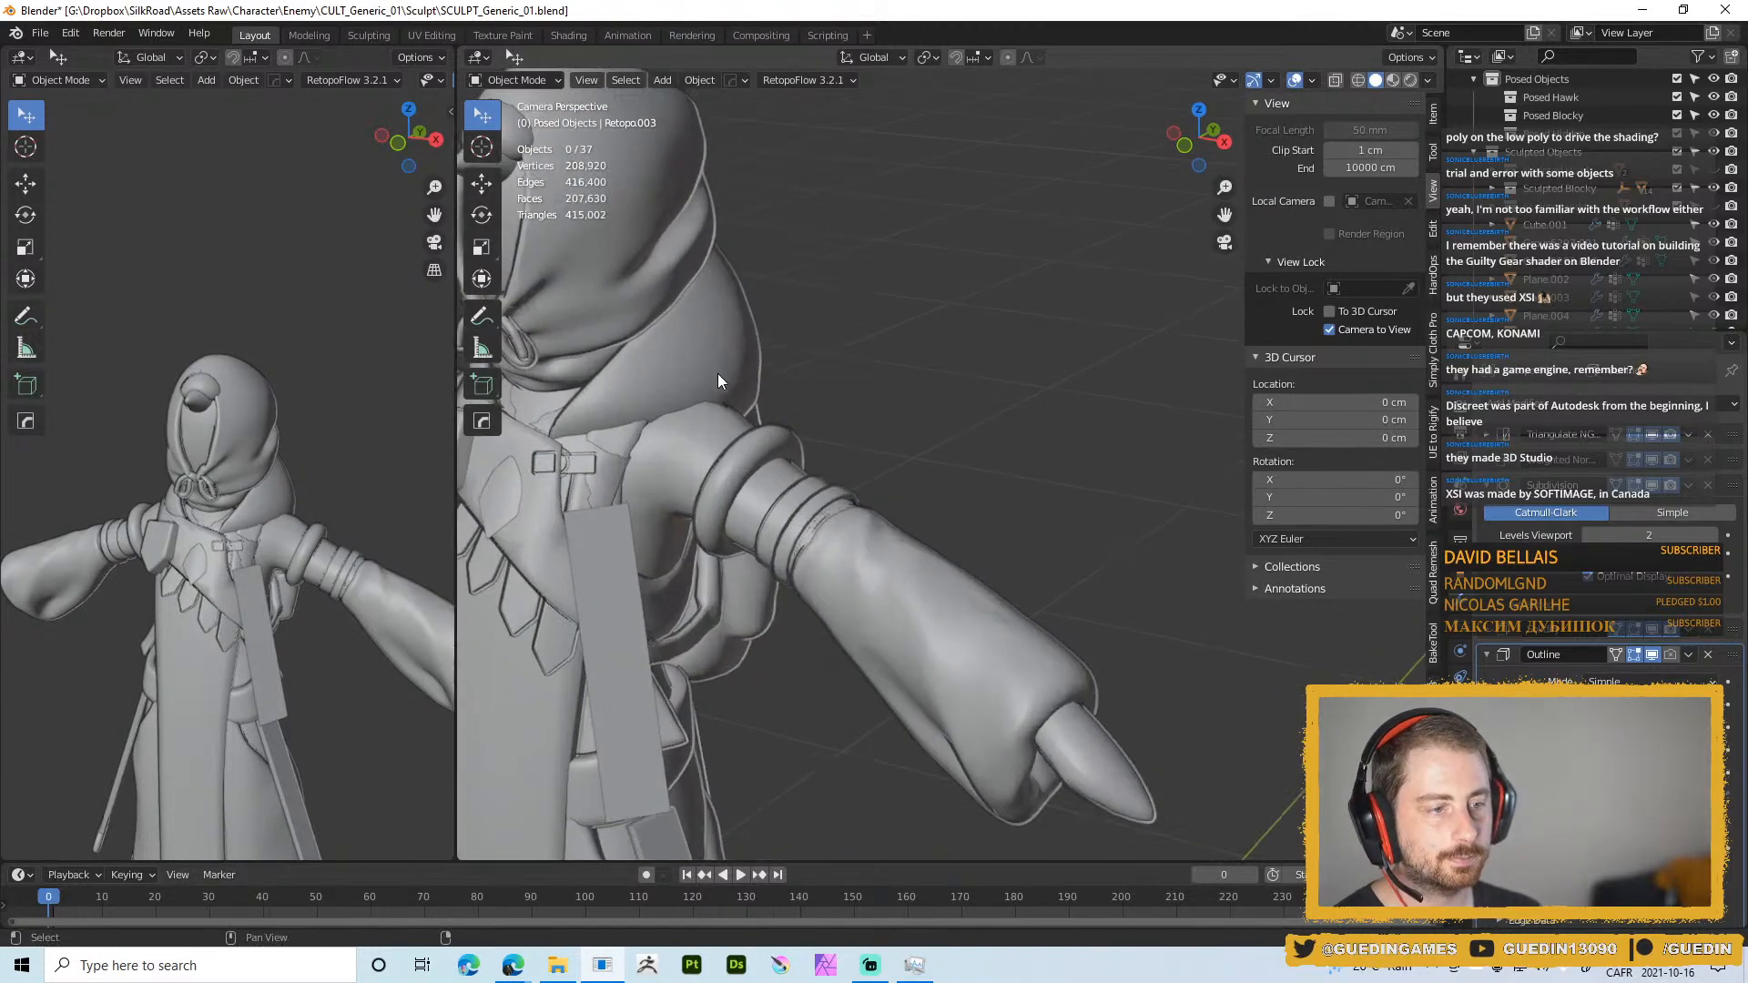
click(687, 399)
scroll(1056, 308, up, 2)
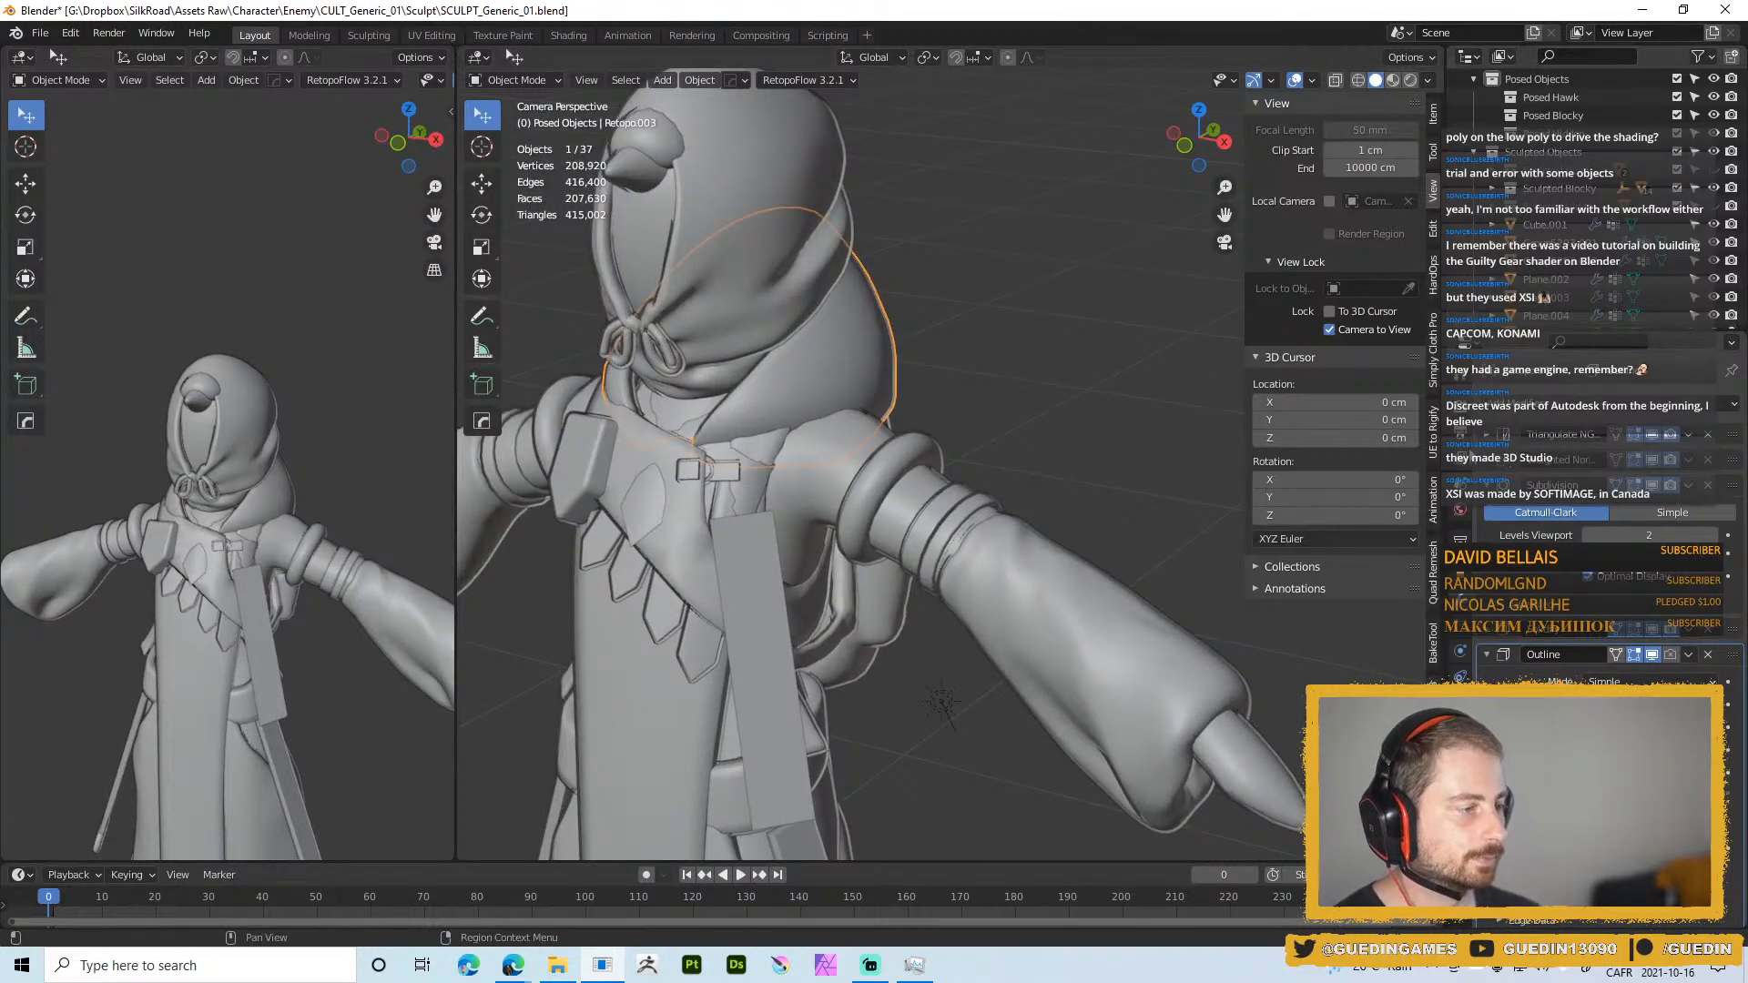
Remove the two modifiers above Subdivision from the cowl's stack and apply the Subdivision modifier
click(1487, 436)
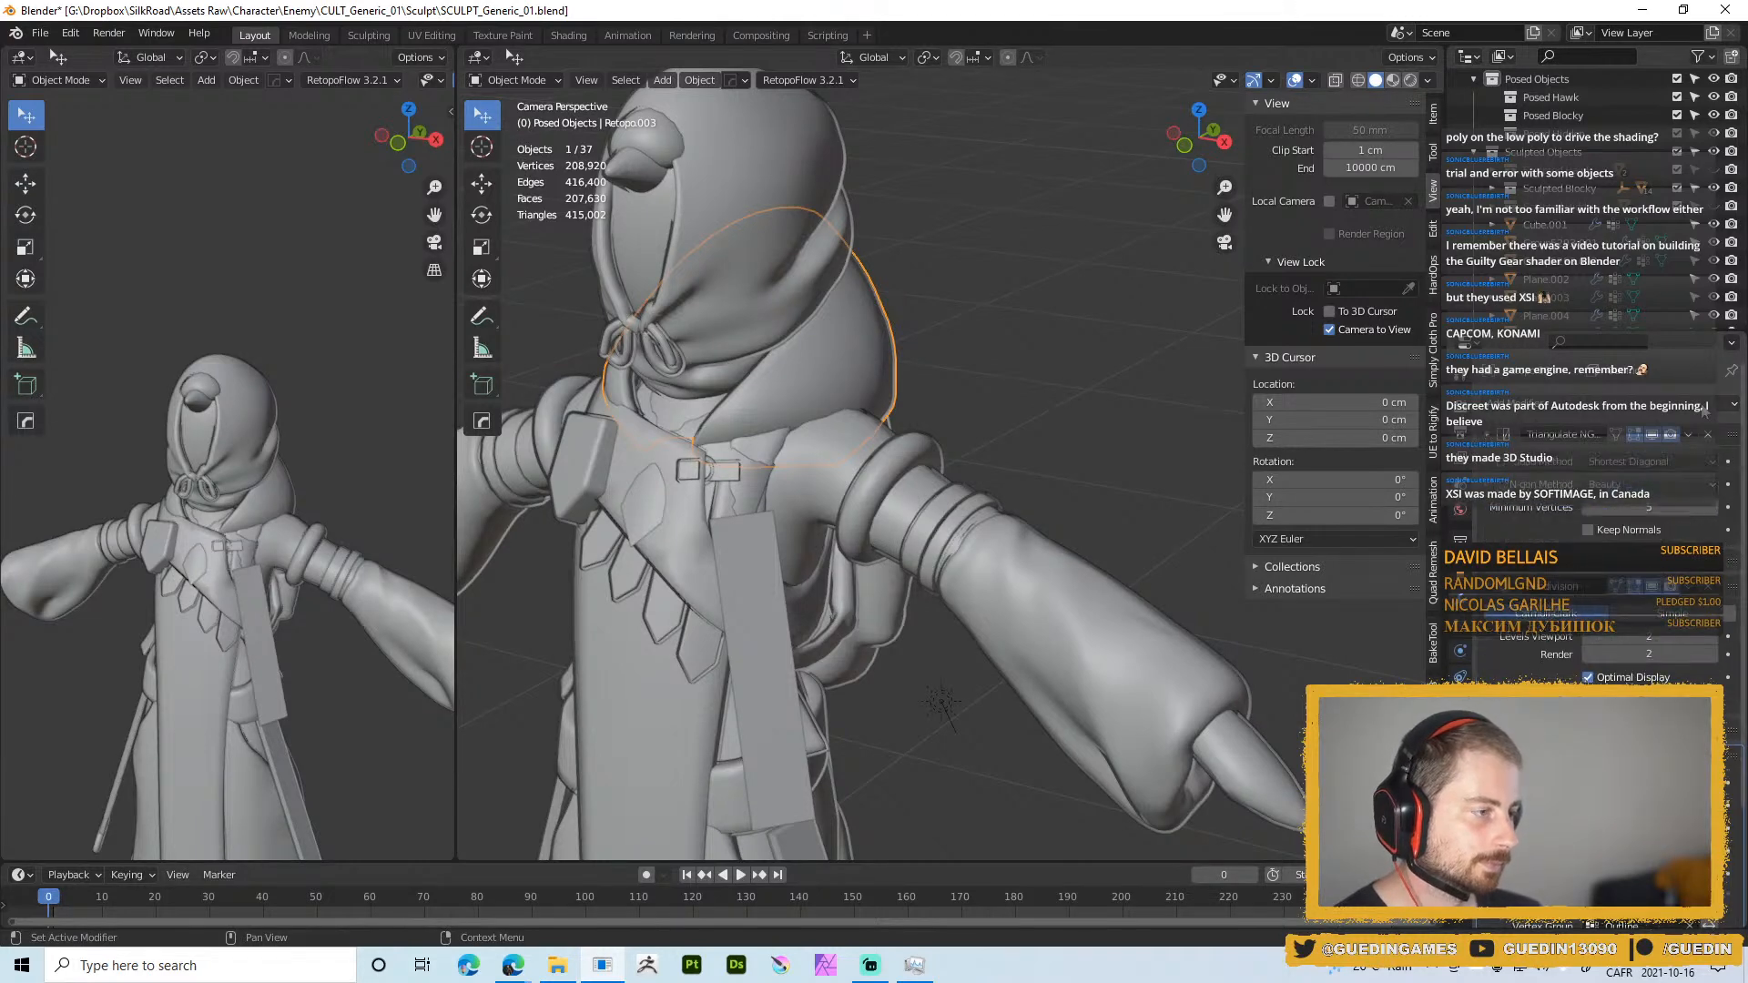
click(1710, 436)
click(1710, 436)
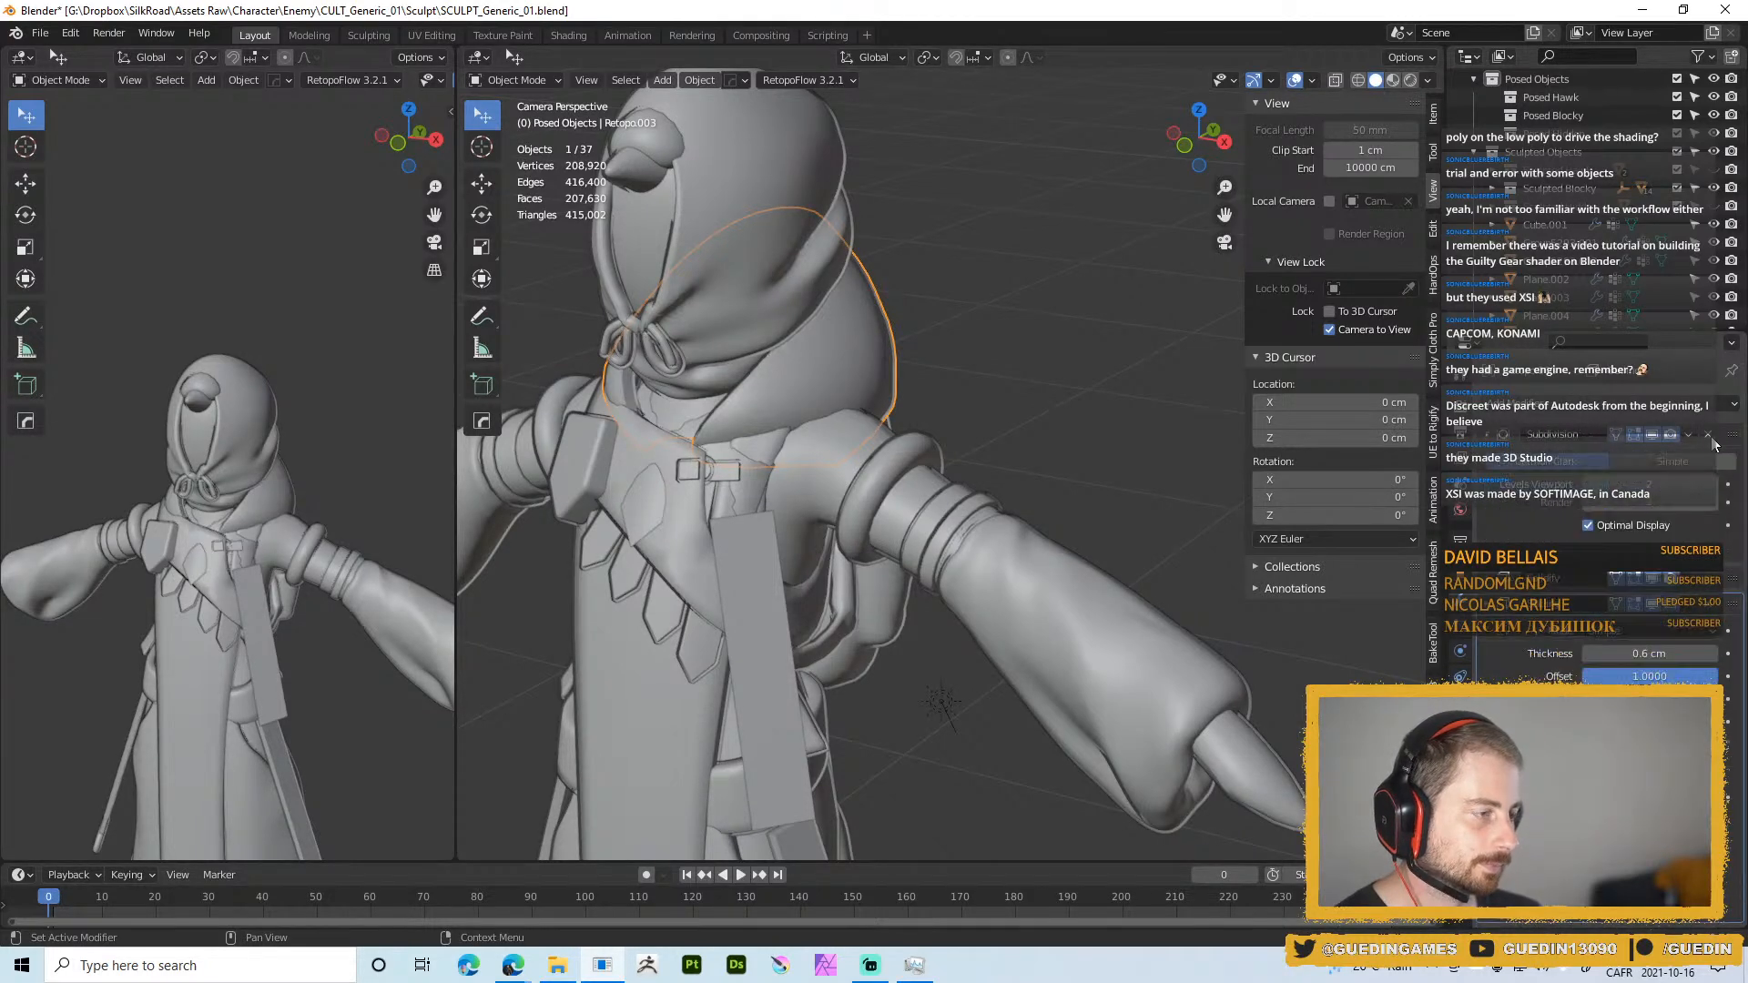
key(ctrl+a)
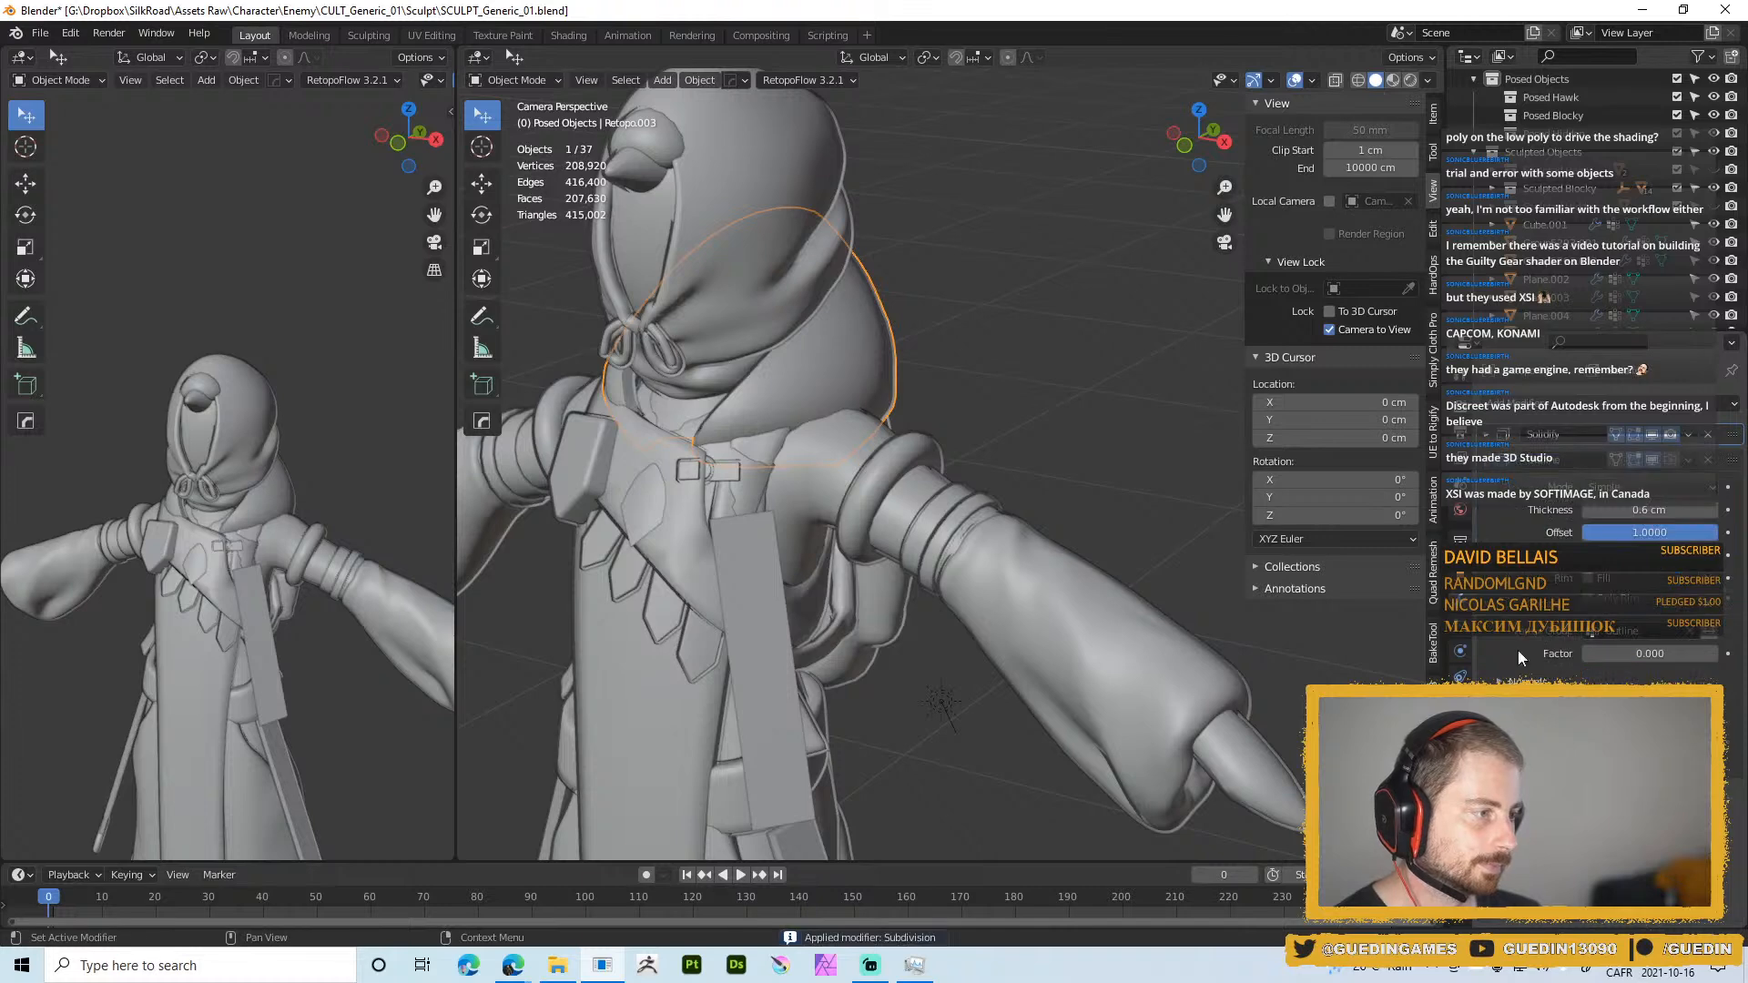
Save the file and enter Sculpt Mode on the cowl
key(ctrl+Tab)
key(ctrl+s)
click(1035, 269)
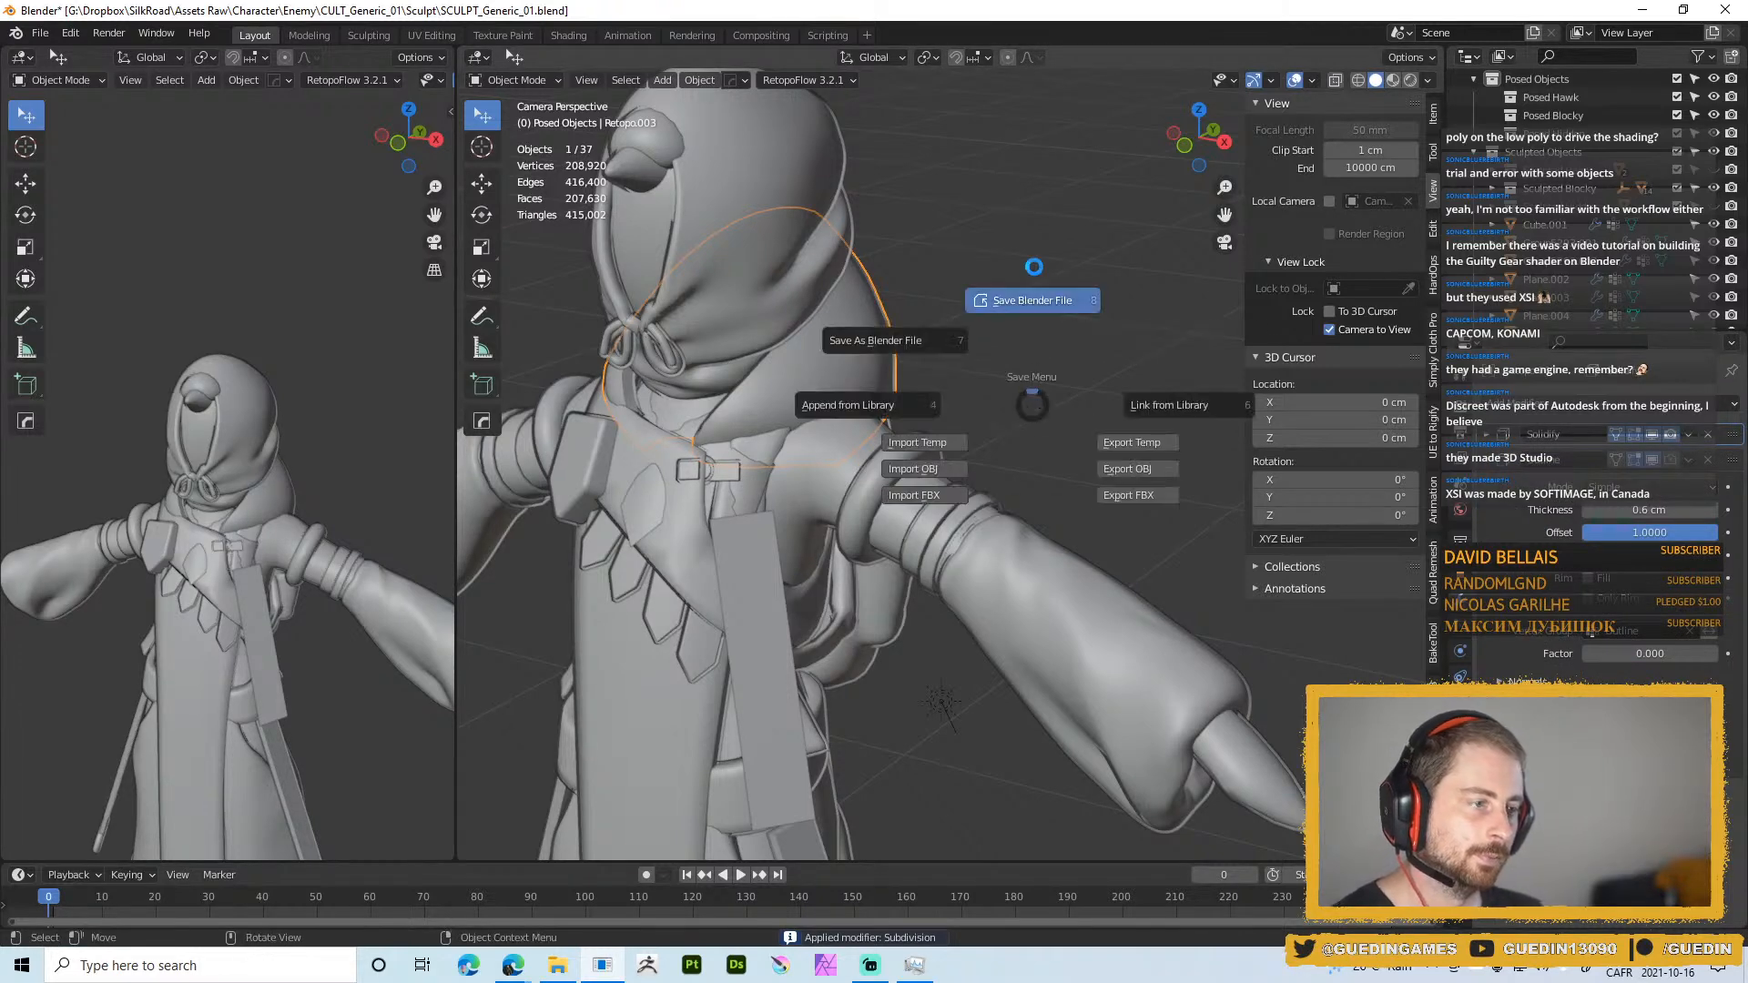
key(ctrl+Tab)
click(1030, 382)
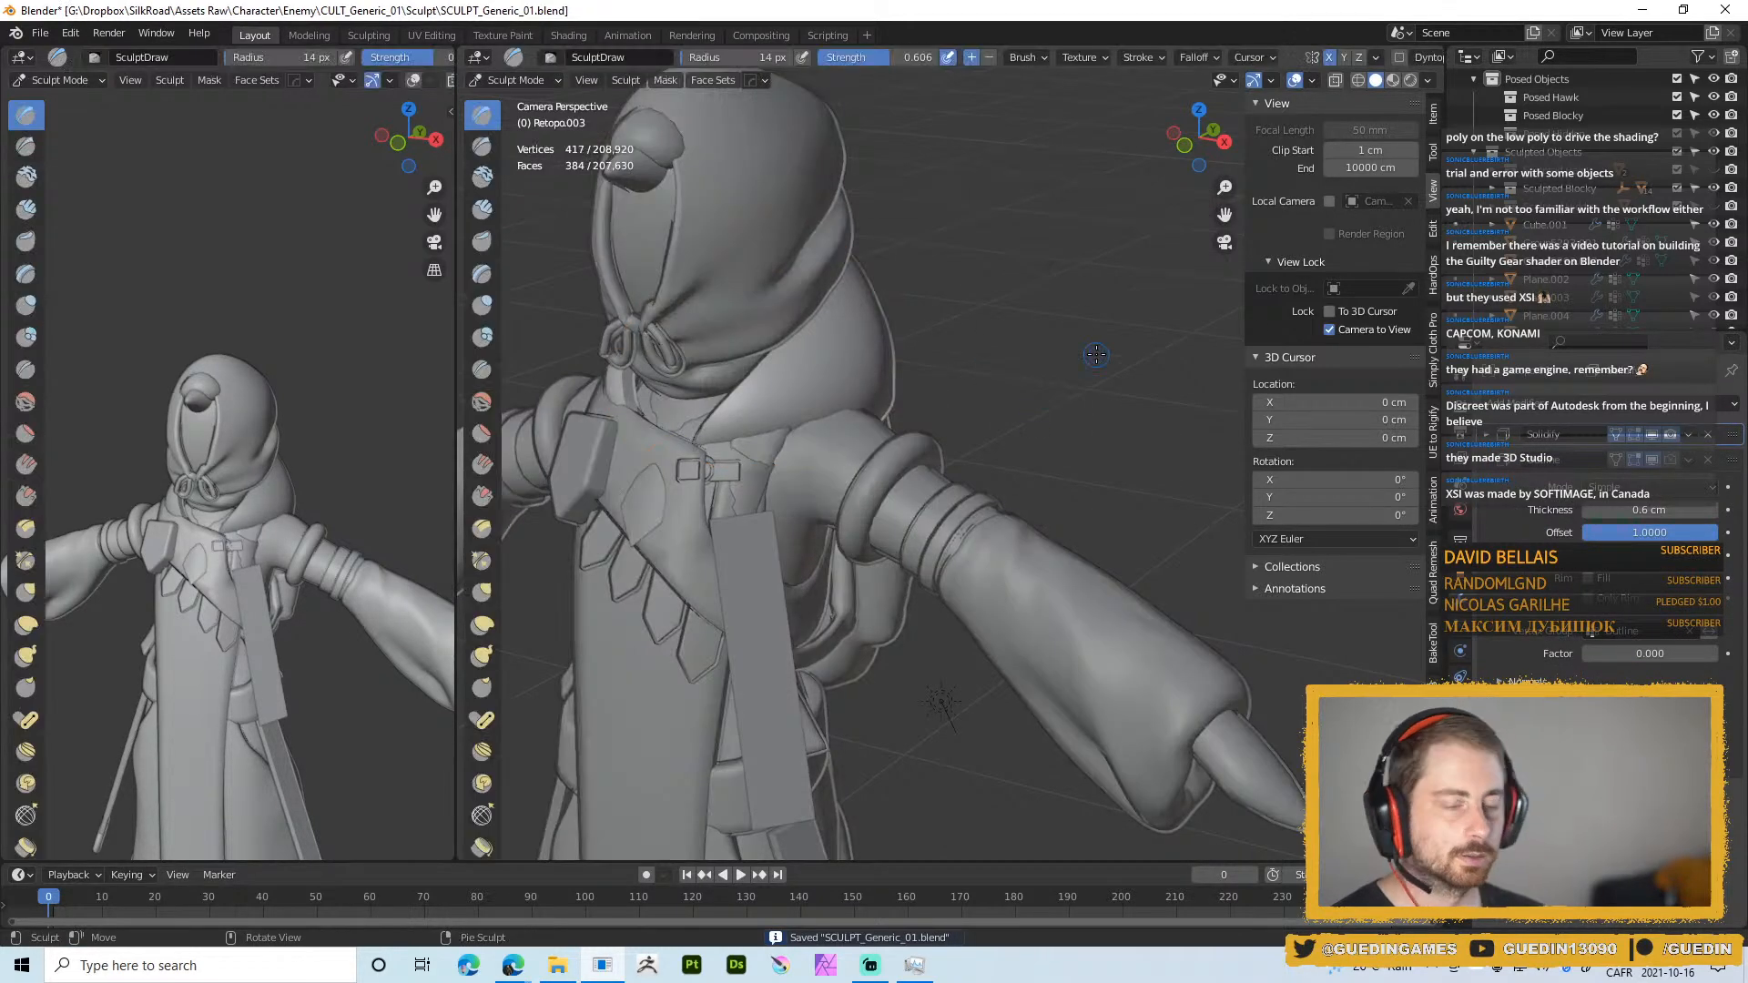
Add a Multires modifier at level 0 to the cowl, unsubdivide it twice and raise its subdivision levels
middle_drag(1096, 354, 722, 406)
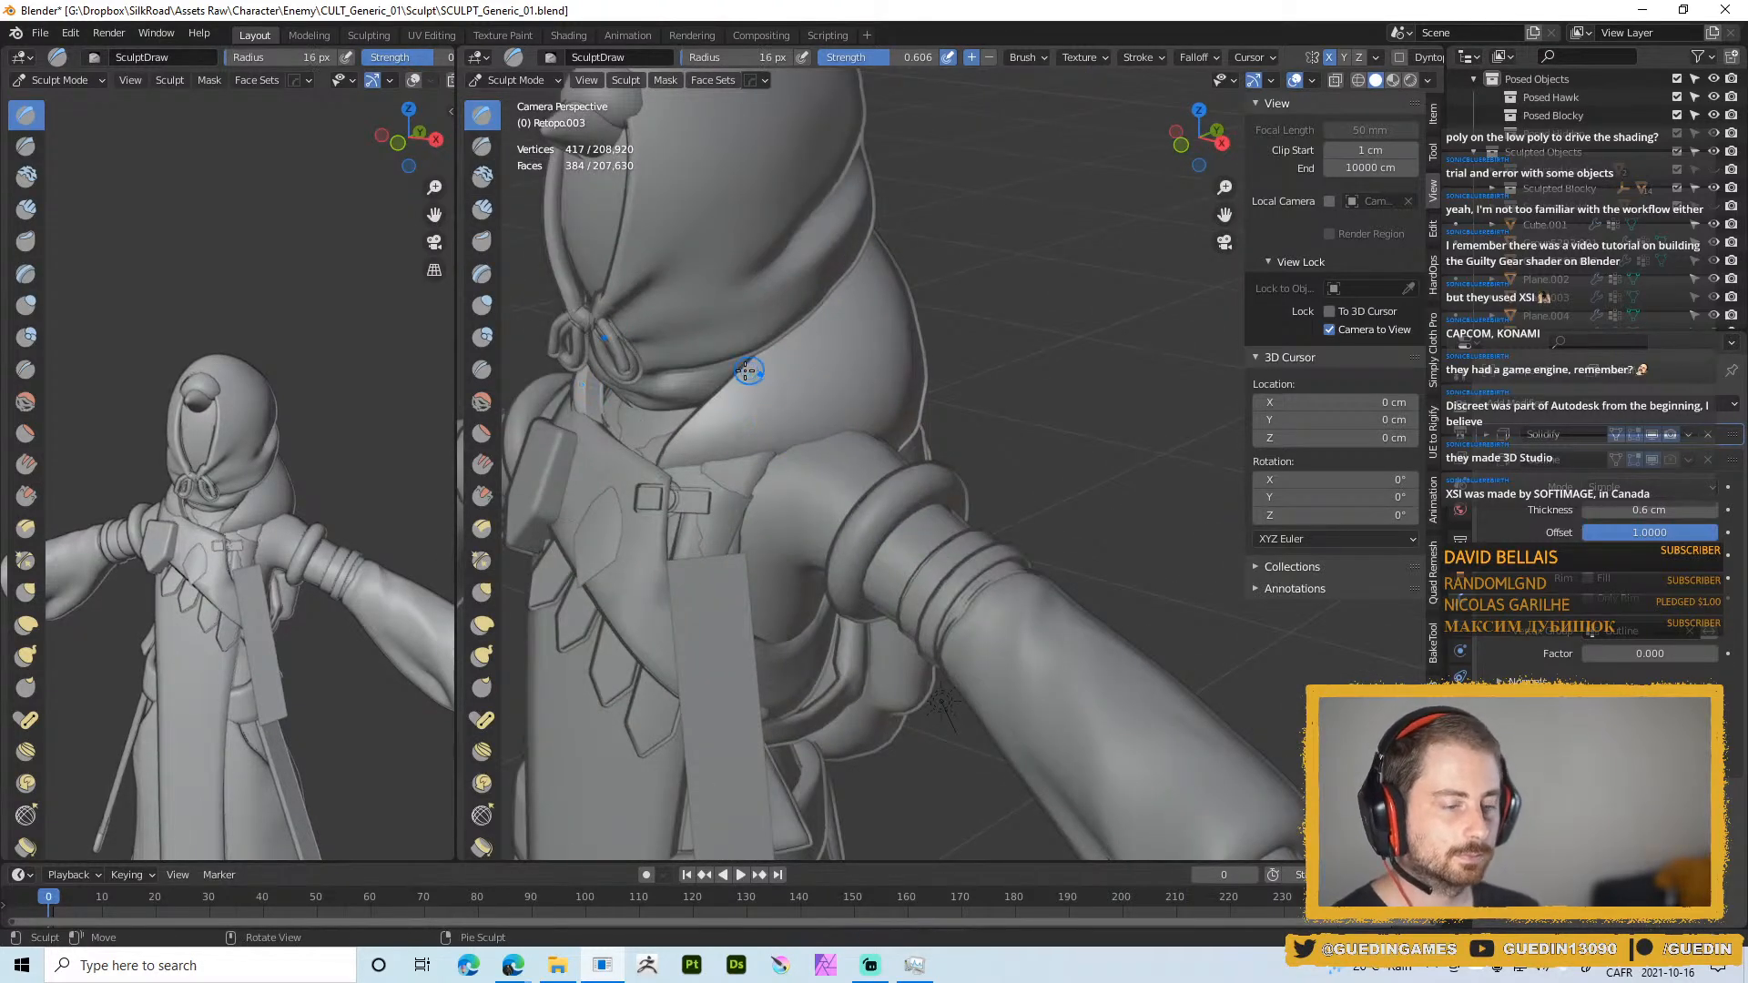
key(ctrl+0)
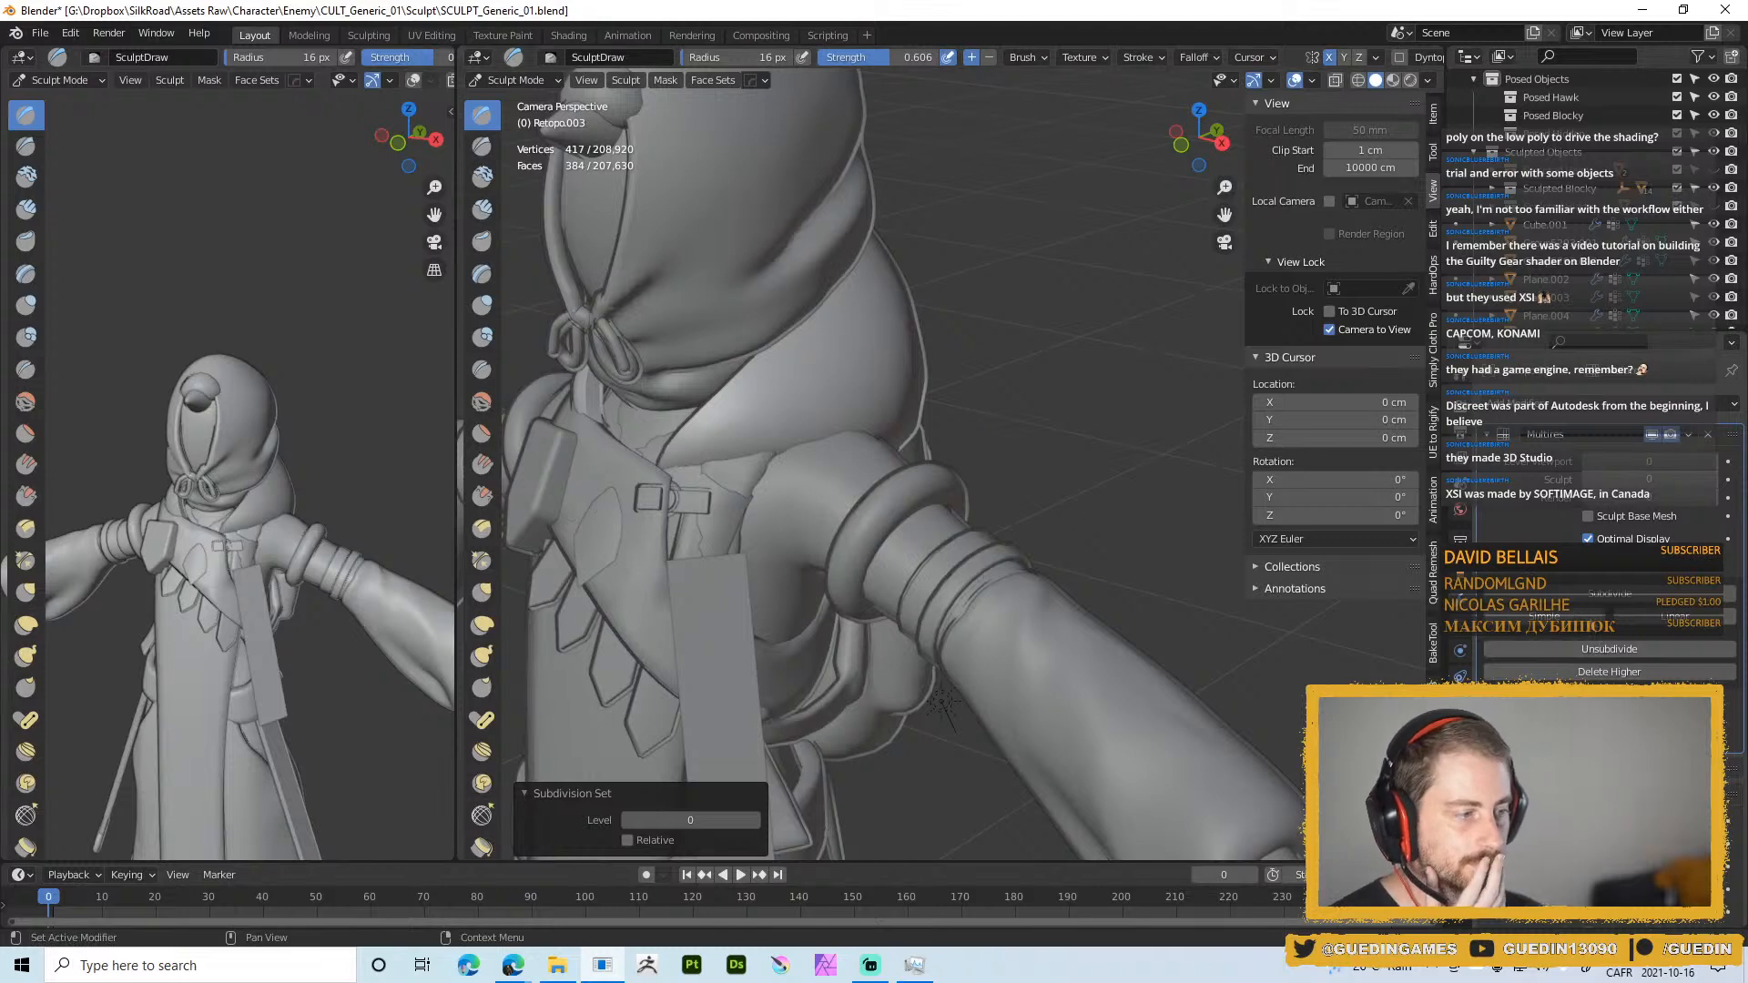
click(1626, 647)
click(1628, 648)
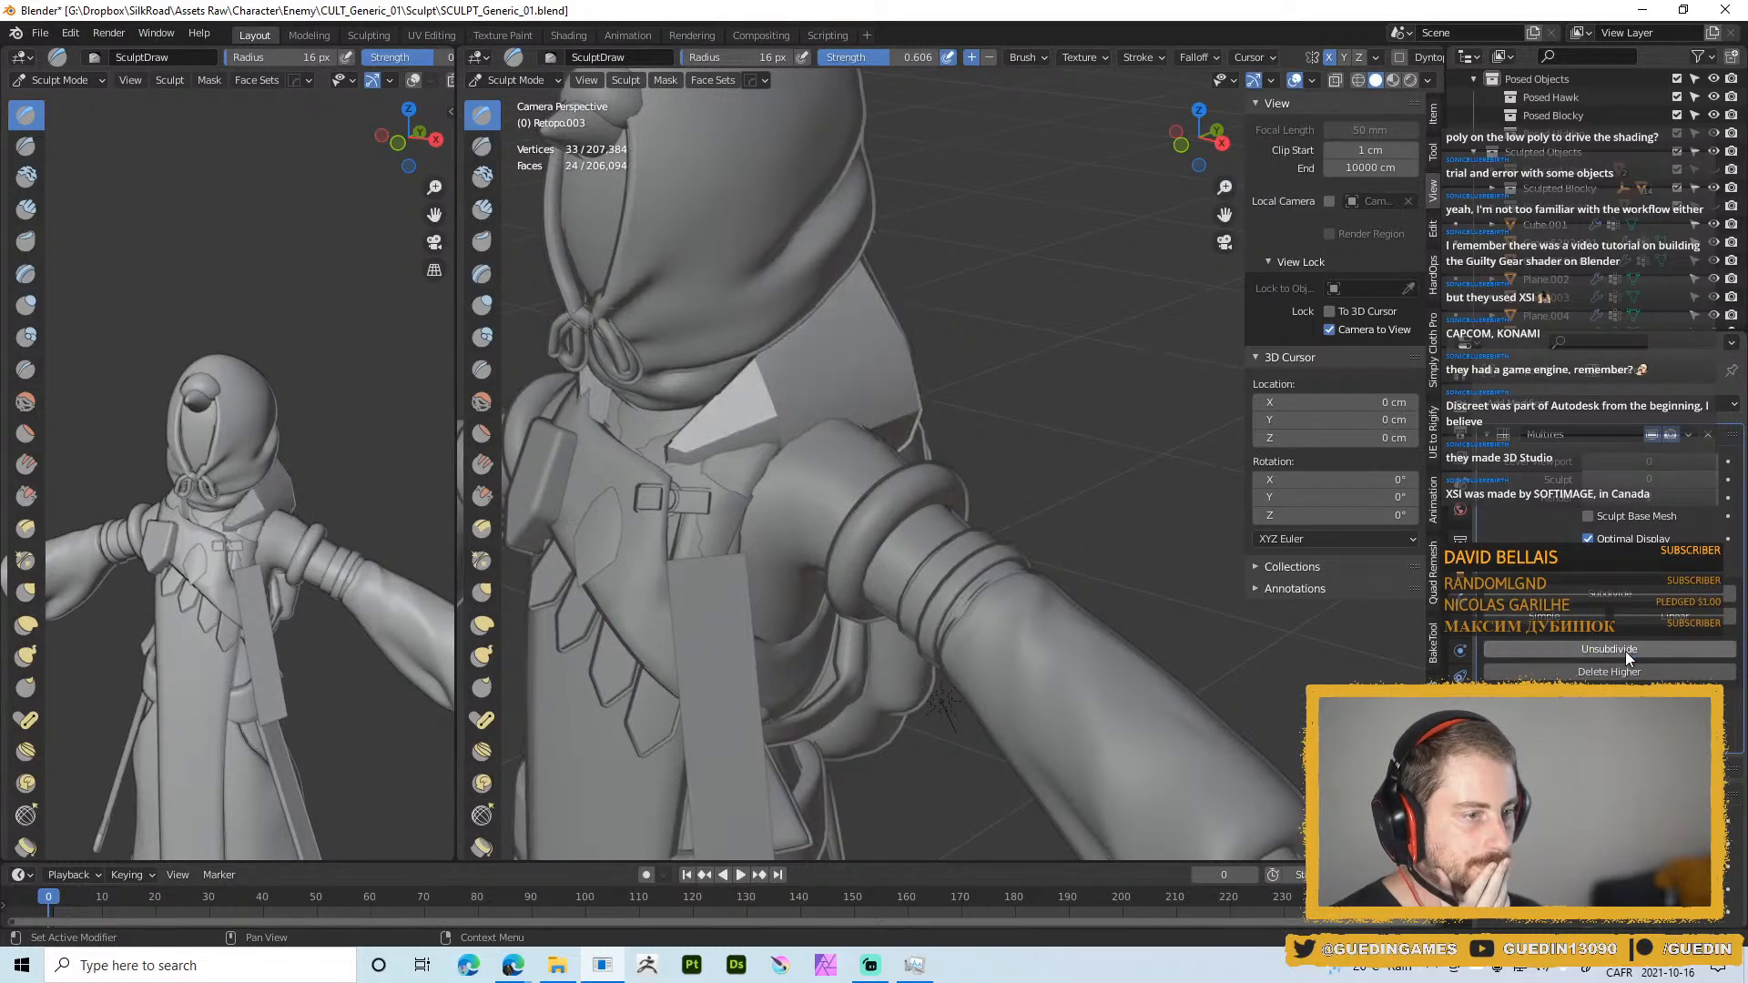
mouse_move(1649, 479)
mouse_down()
mouse_move(1699, 482)
mouse_move(1699, 502)
mouse_up()
Set the Draw brush radius to 37 px and sculpt the cowl's front edge and the side above the shoulder
middle_drag(780, 351, 889, 305)
key(f)
click(757, 364)
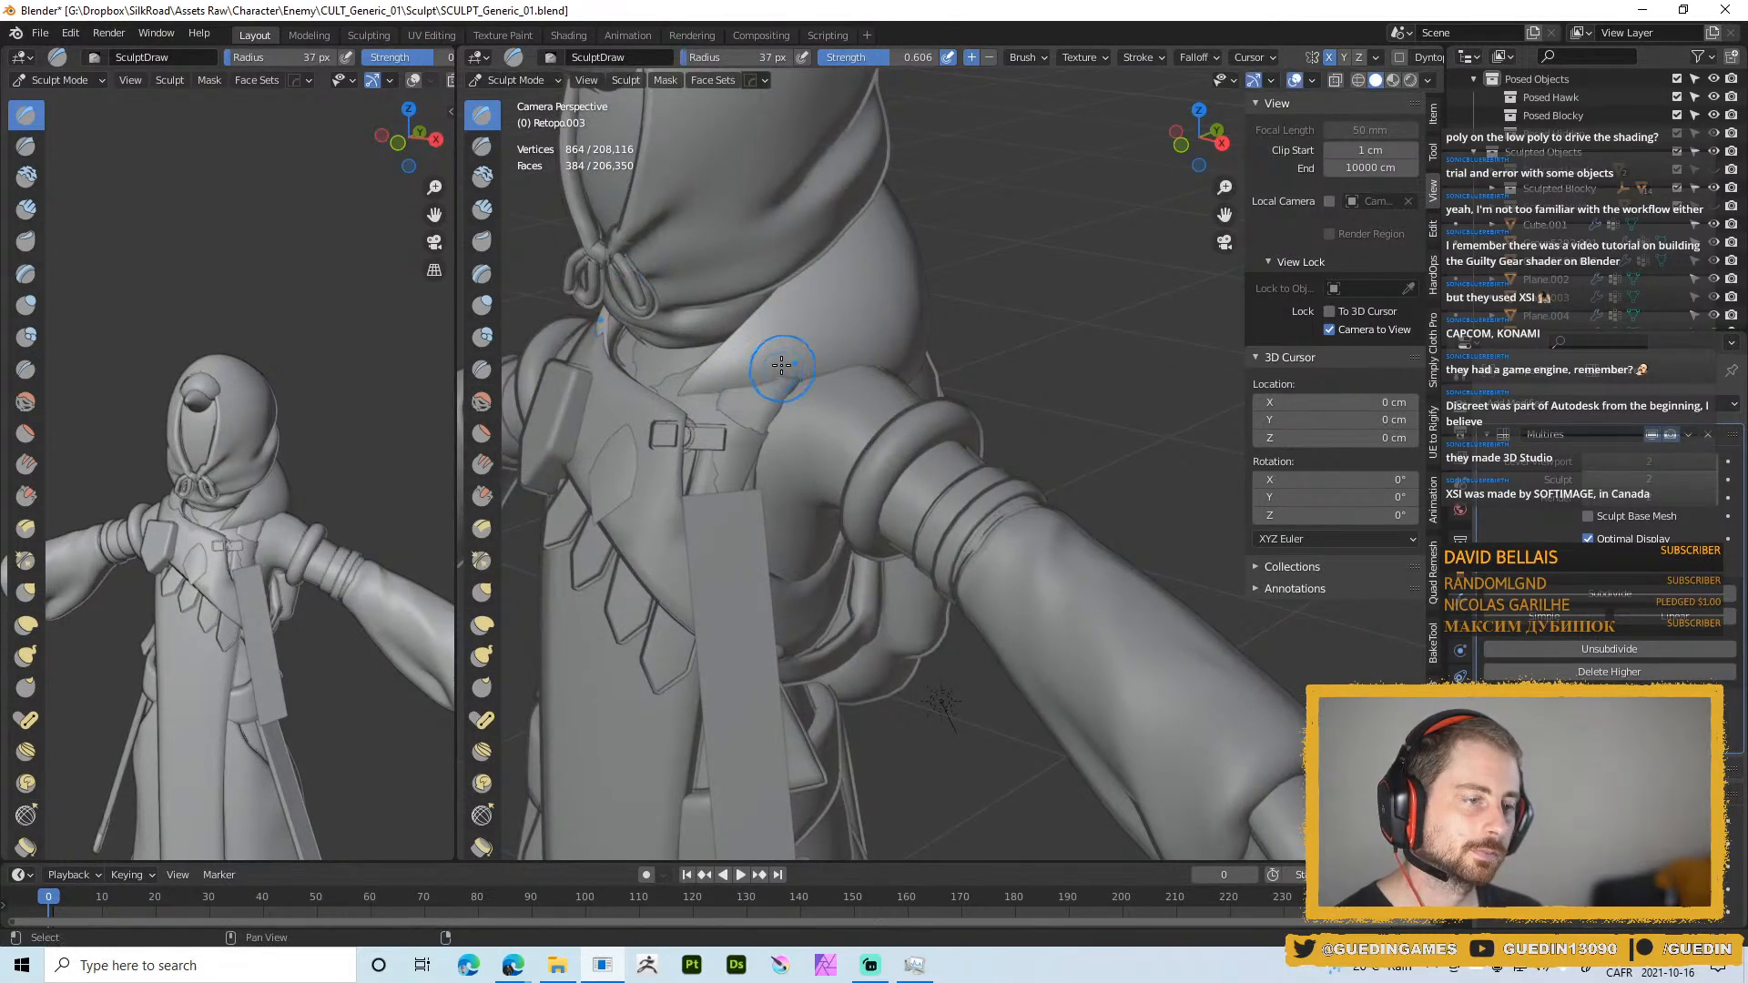
middle_drag(780, 364, 742, 368)
mouse_move(741, 376)
mouse_down()
mouse_move(713, 382)
mouse_move(936, 346)
mouse_move(897, 371)
mouse_move(774, 387)
mouse_up()
key(f)
click(770, 370)
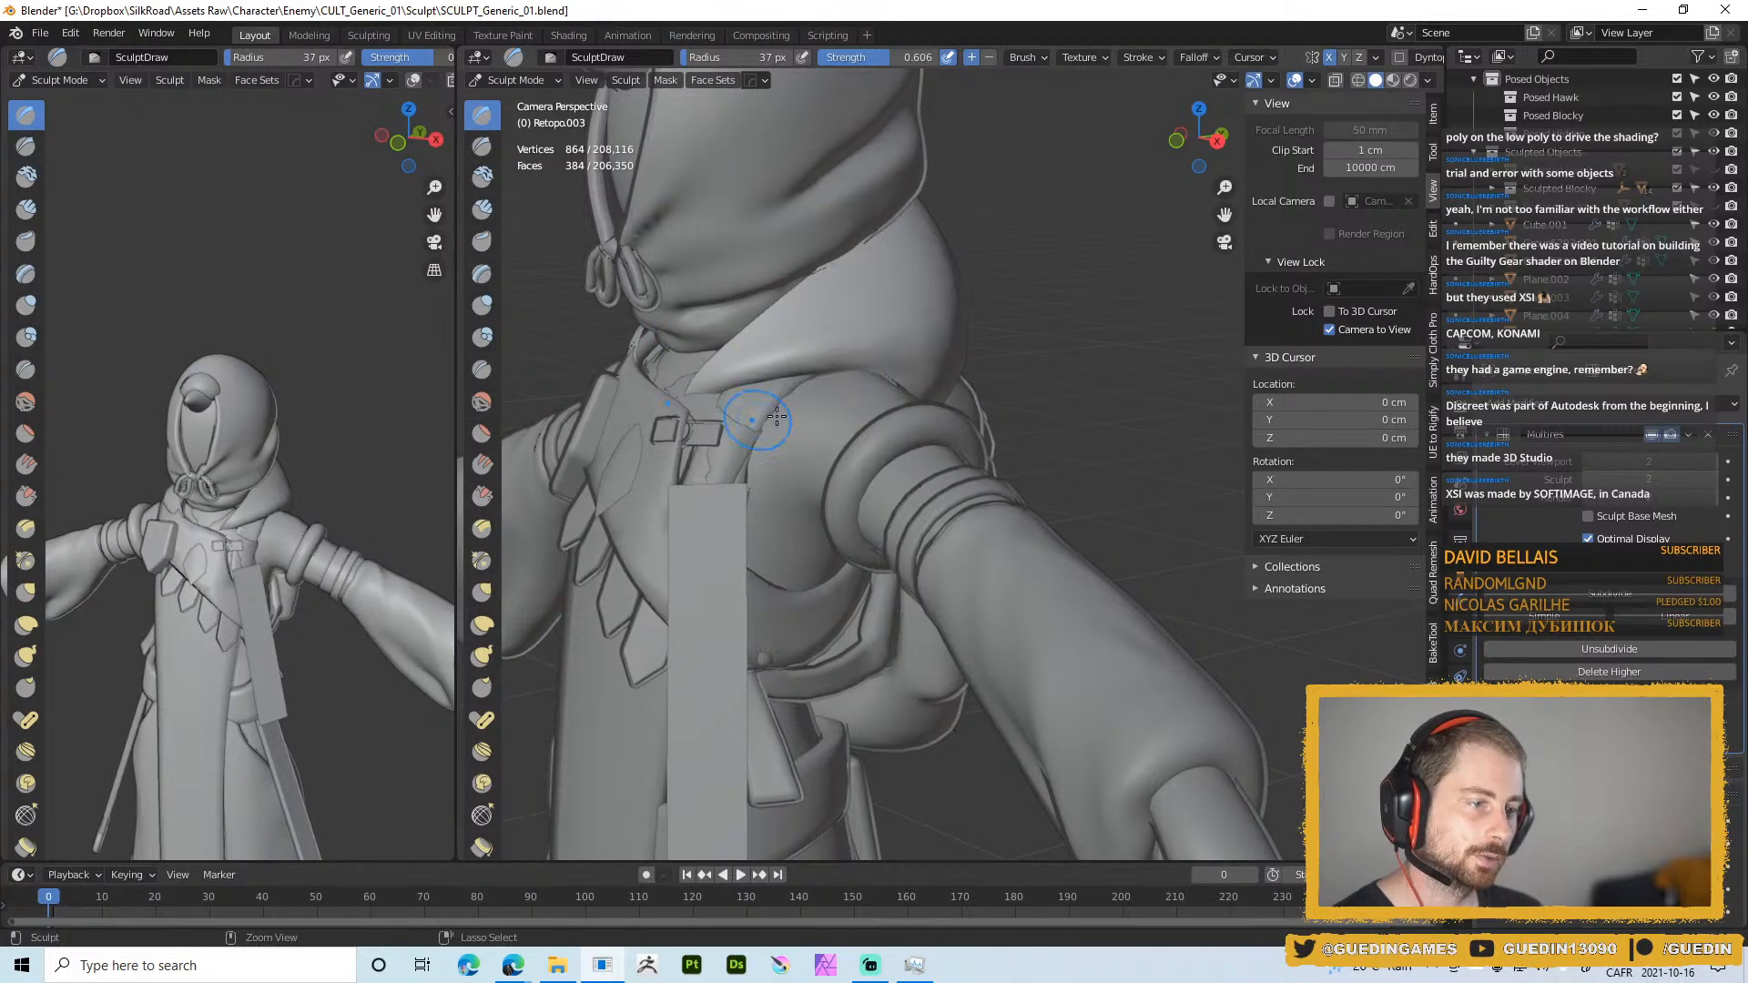
mouse_move(753, 418)
middle_down()
mouse_move(838, 405)
mouse_move(686, 416)
middle_up()
drag(731, 355, 915, 229)
Sculpt the cowl's lower edge behind the shoulder, adjusting the Draw brush size between strokes
mouse_move(915, 229)
middle_down()
mouse_move(719, 415)
mouse_move(728, 441)
middle_up()
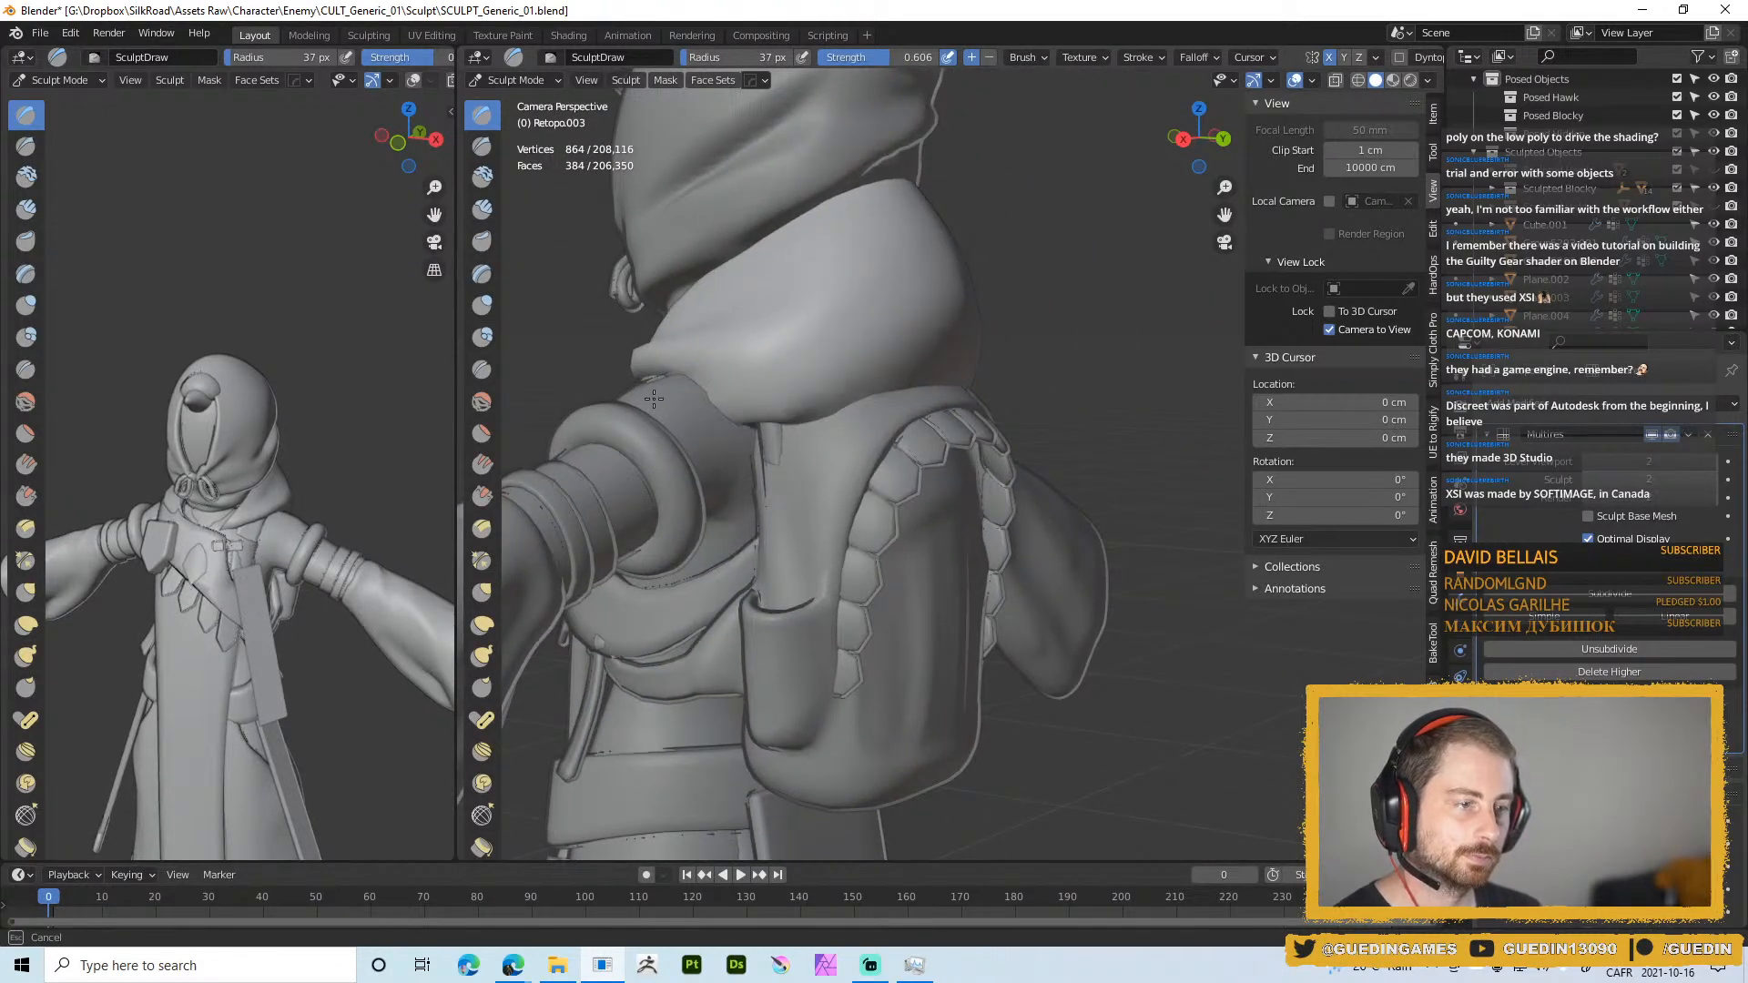
mouse_move(653, 398)
mouse_down()
mouse_move(729, 426)
mouse_move(697, 409)
mouse_up()
key(f)
click(857, 421)
mouse_move(859, 448)
middle_down()
mouse_move(792, 433)
mouse_move(910, 437)
middle_up()
key(f)
click(803, 412)
mouse_move(776, 410)
mouse_down()
mouse_move(795, 416)
mouse_move(783, 437)
mouse_move(810, 417)
mouse_move(852, 426)
mouse_move(829, 431)
mouse_up()
Set the Draw brush radius to 49 px and carve into the cowl's lower edge above the side of the backpack
key(f)
click(782, 391)
middle_drag(810, 437, 826, 406)
key(f)
click(812, 406)
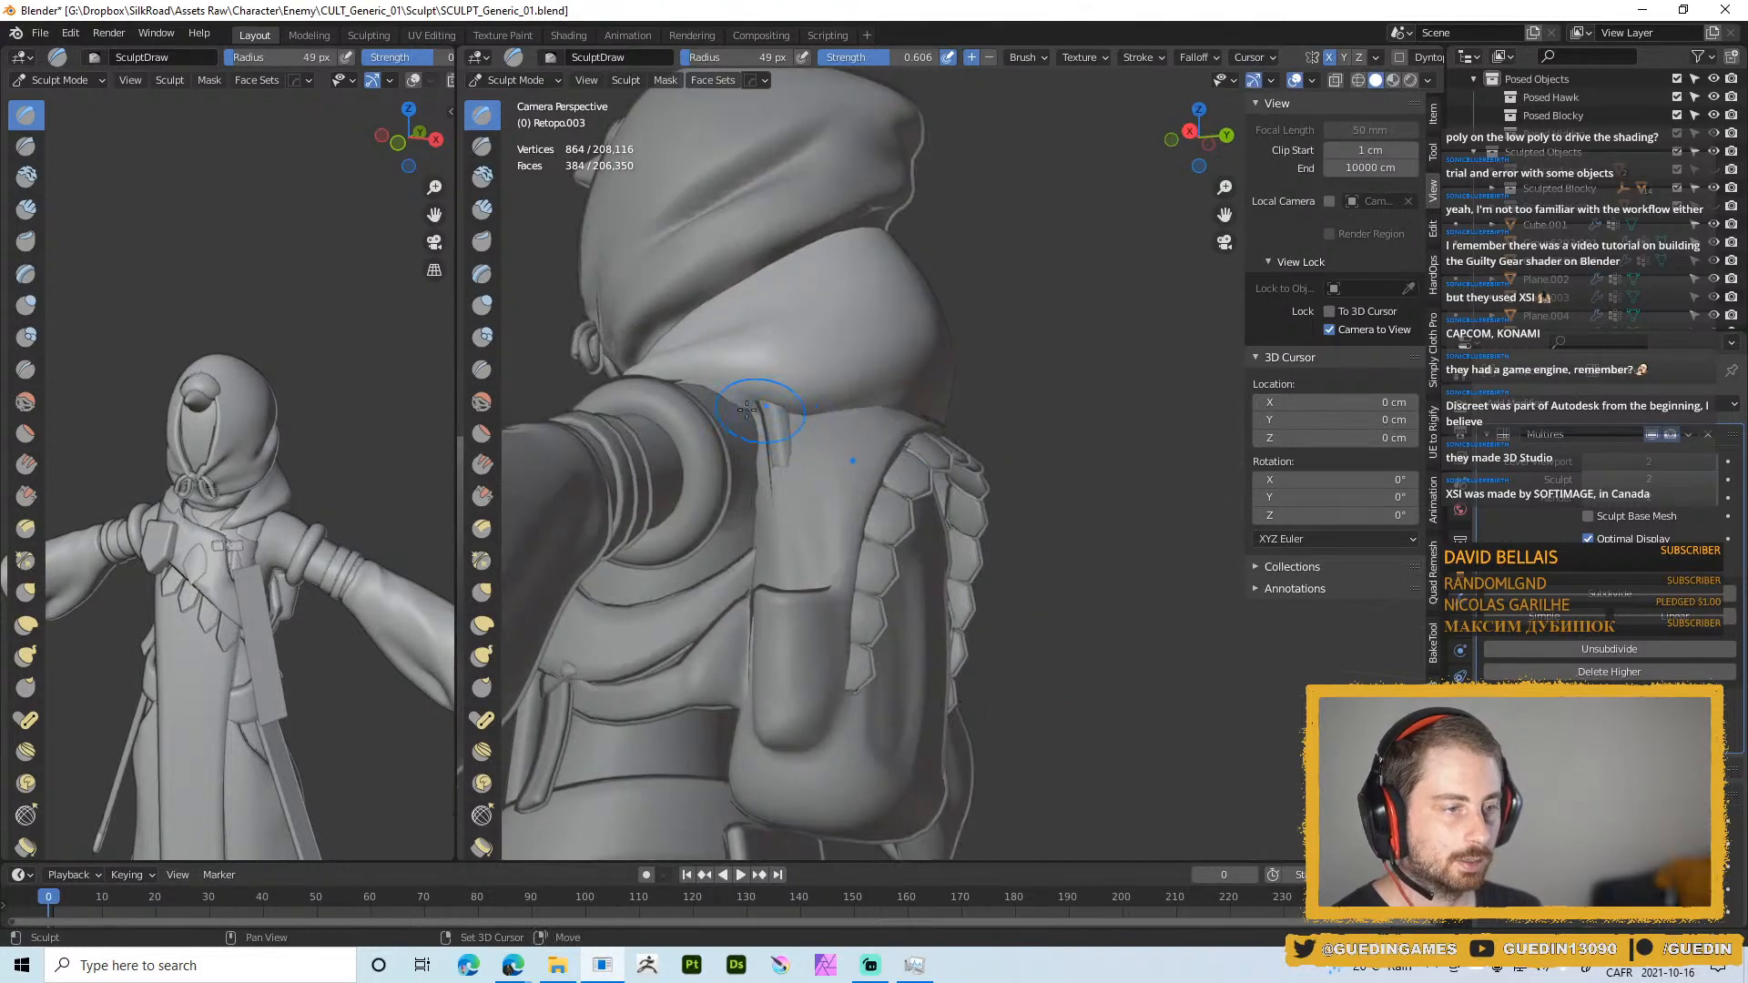
mouse_move(816, 394)
ctrl+mouse_down()
mouse_move(774, 392)
mouse_move(810, 409)
ctrl+mouse_up()
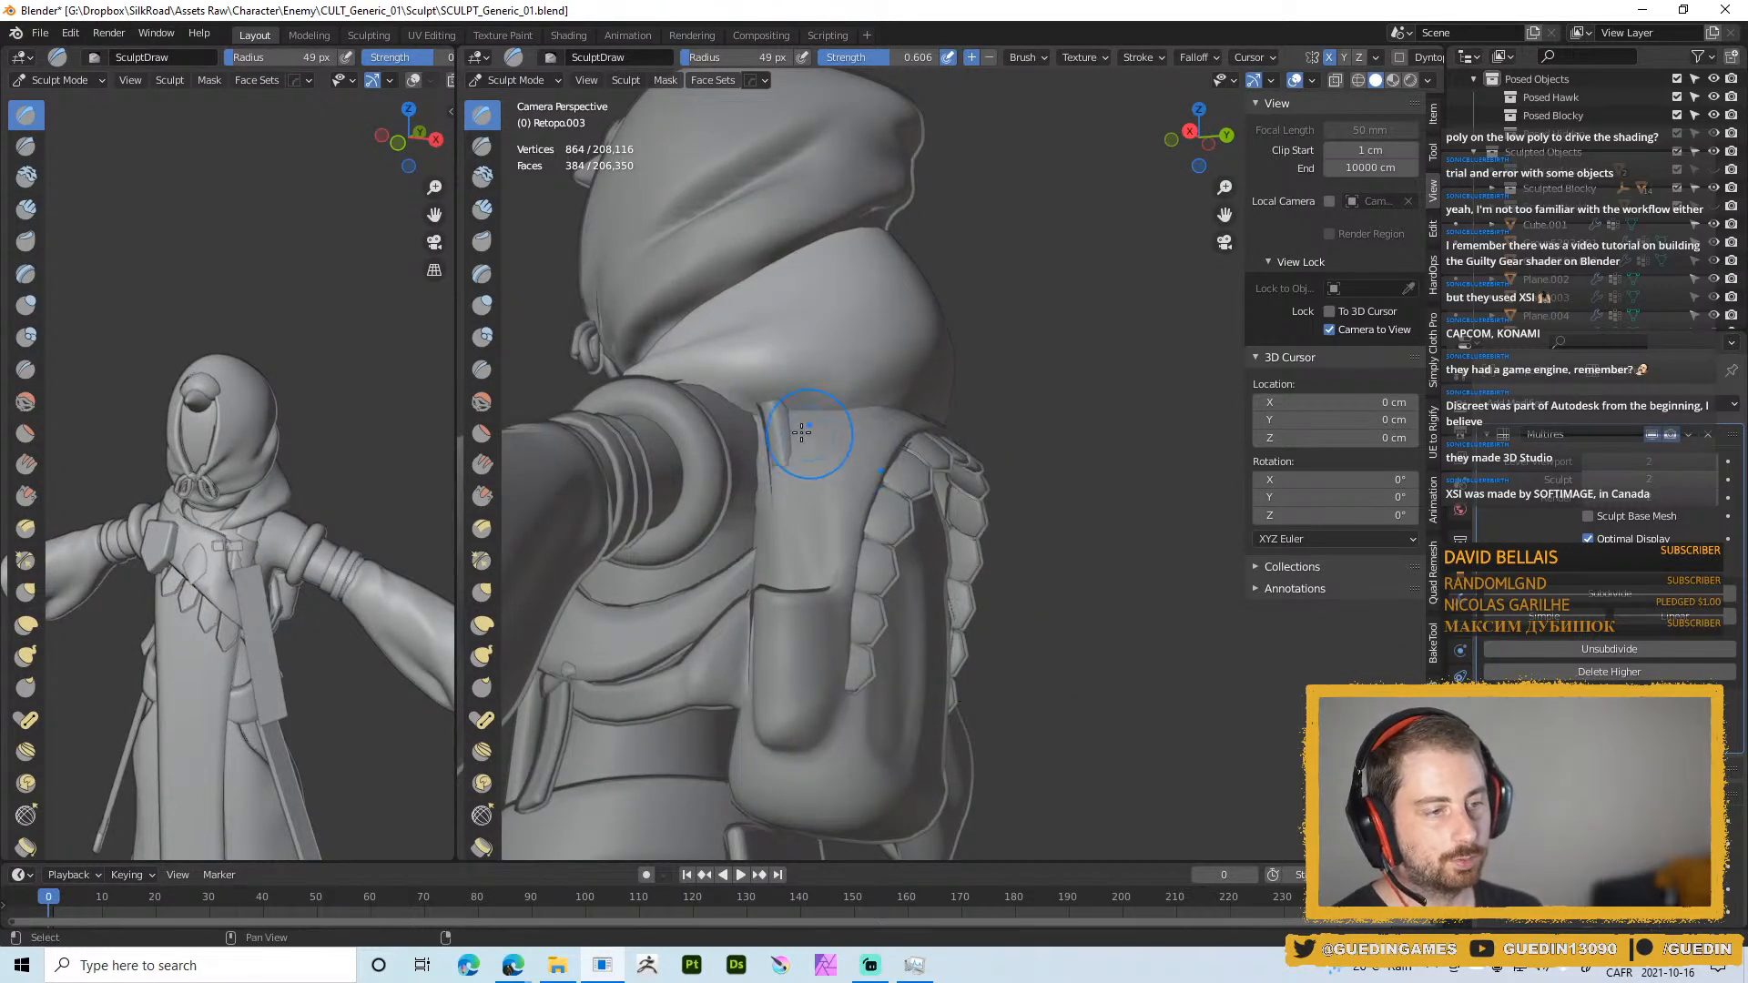
Continue sculpting the cowl's lower edge from the side of the backpack toward the middle of the back
middle_drag(812, 437, 763, 432)
key(f)
click(801, 401)
mouse_move(787, 401)
mouse_down()
mouse_move(915, 398)
mouse_move(842, 409)
mouse_up()
middle_drag(956, 392, 901, 390)
drag(911, 387, 951, 373)
Shape the cowl's rear hem above the backpack with Draw brush radii of 56 px and 49 px
key(f)
click(919, 403)
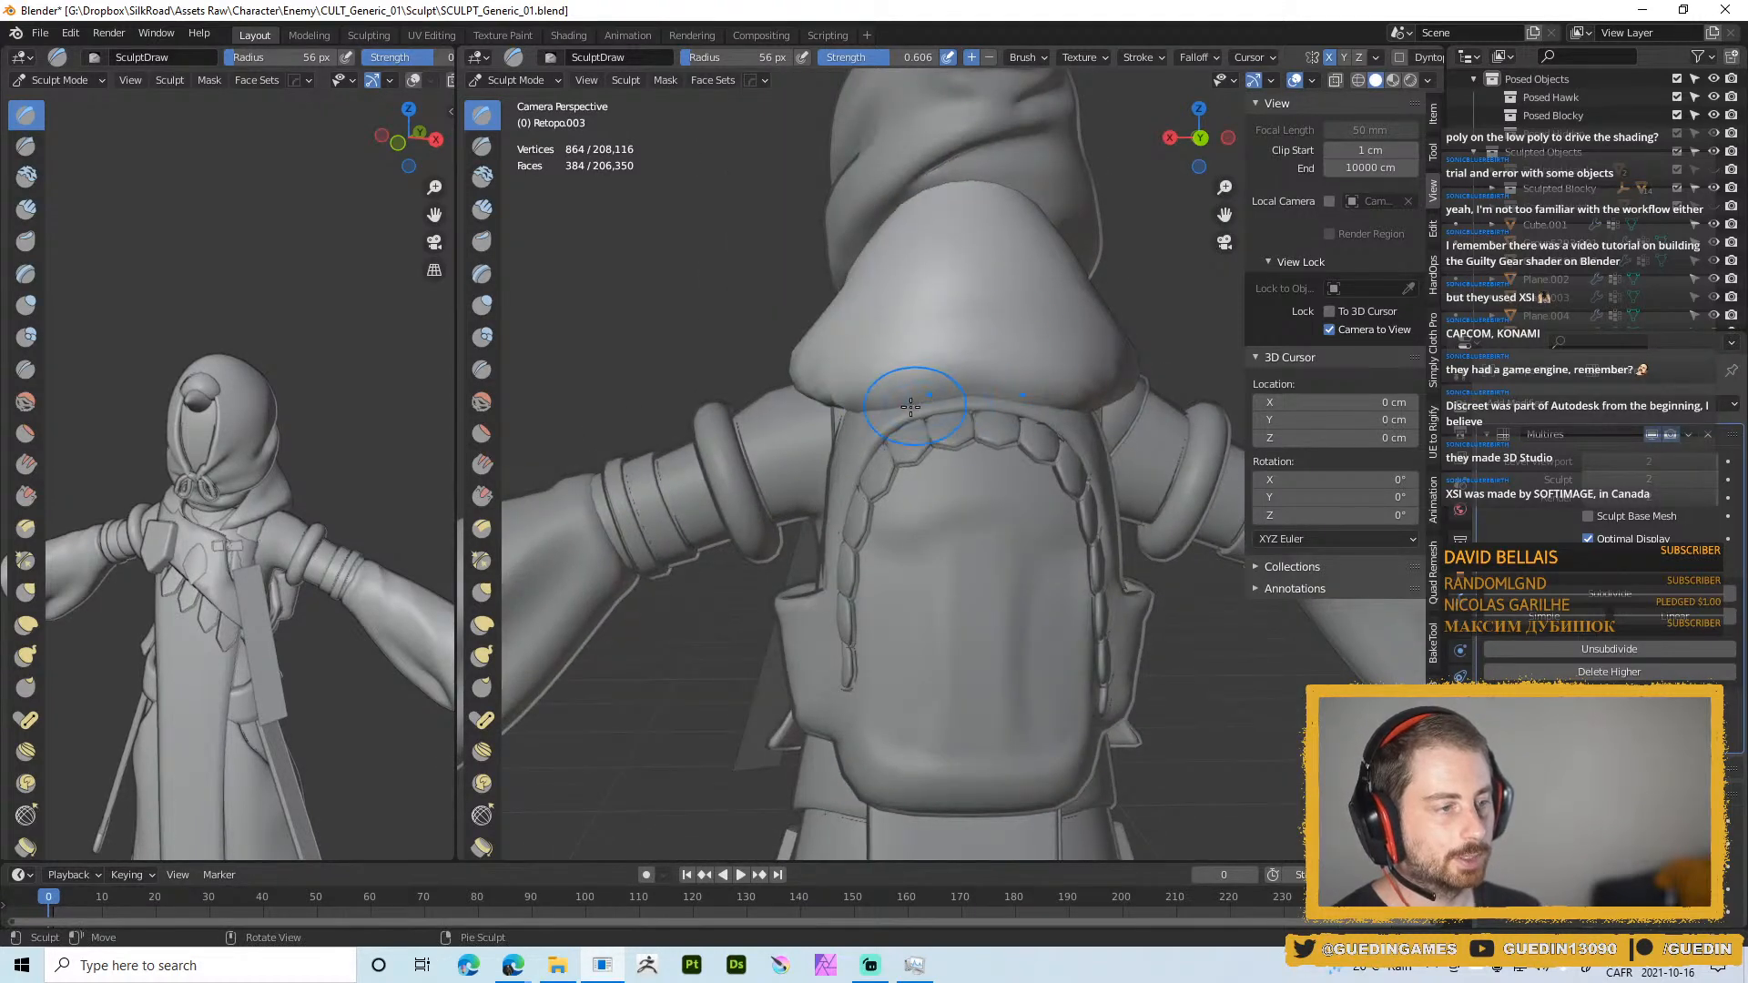
middle_drag(858, 406, 902, 403)
drag(901, 406, 861, 424)
drag(904, 397, 856, 415)
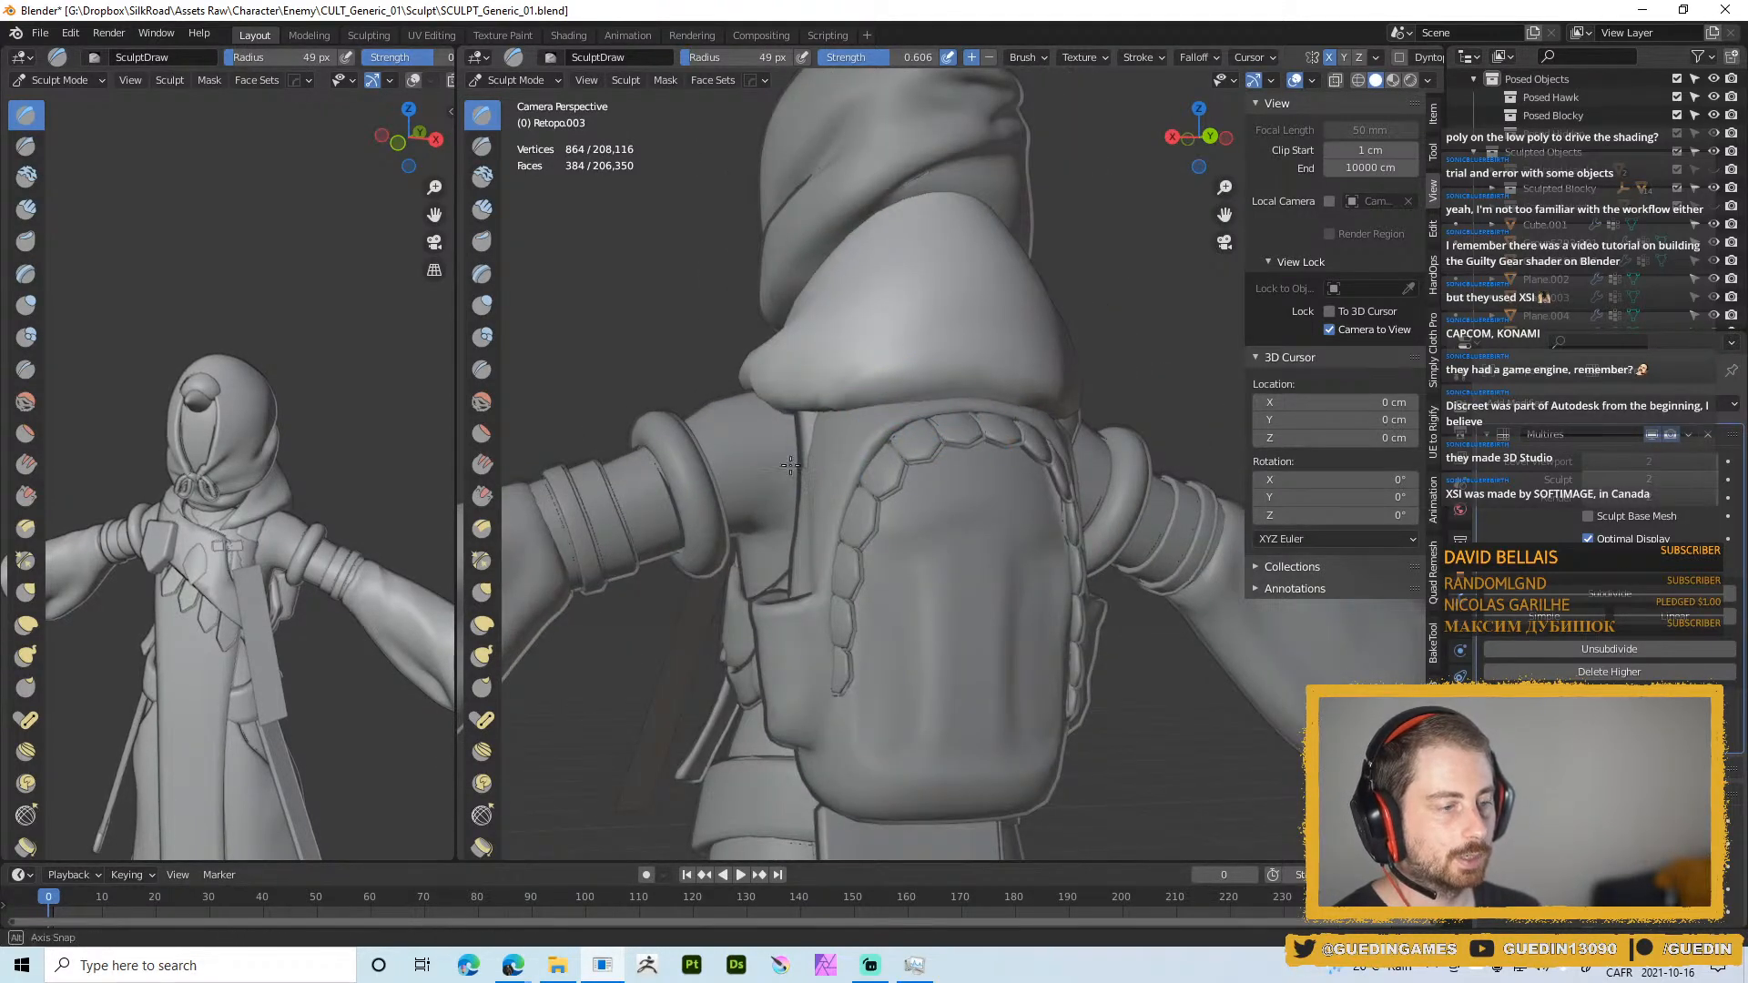
middle_drag(919, 401, 867, 410)
drag(938, 373, 1001, 374)
Refine the cowl's rear surface and side hem with Draw brush radii of 51 px and 68 px
middle_drag(934, 355, 971, 379)
key(f)
click(911, 345)
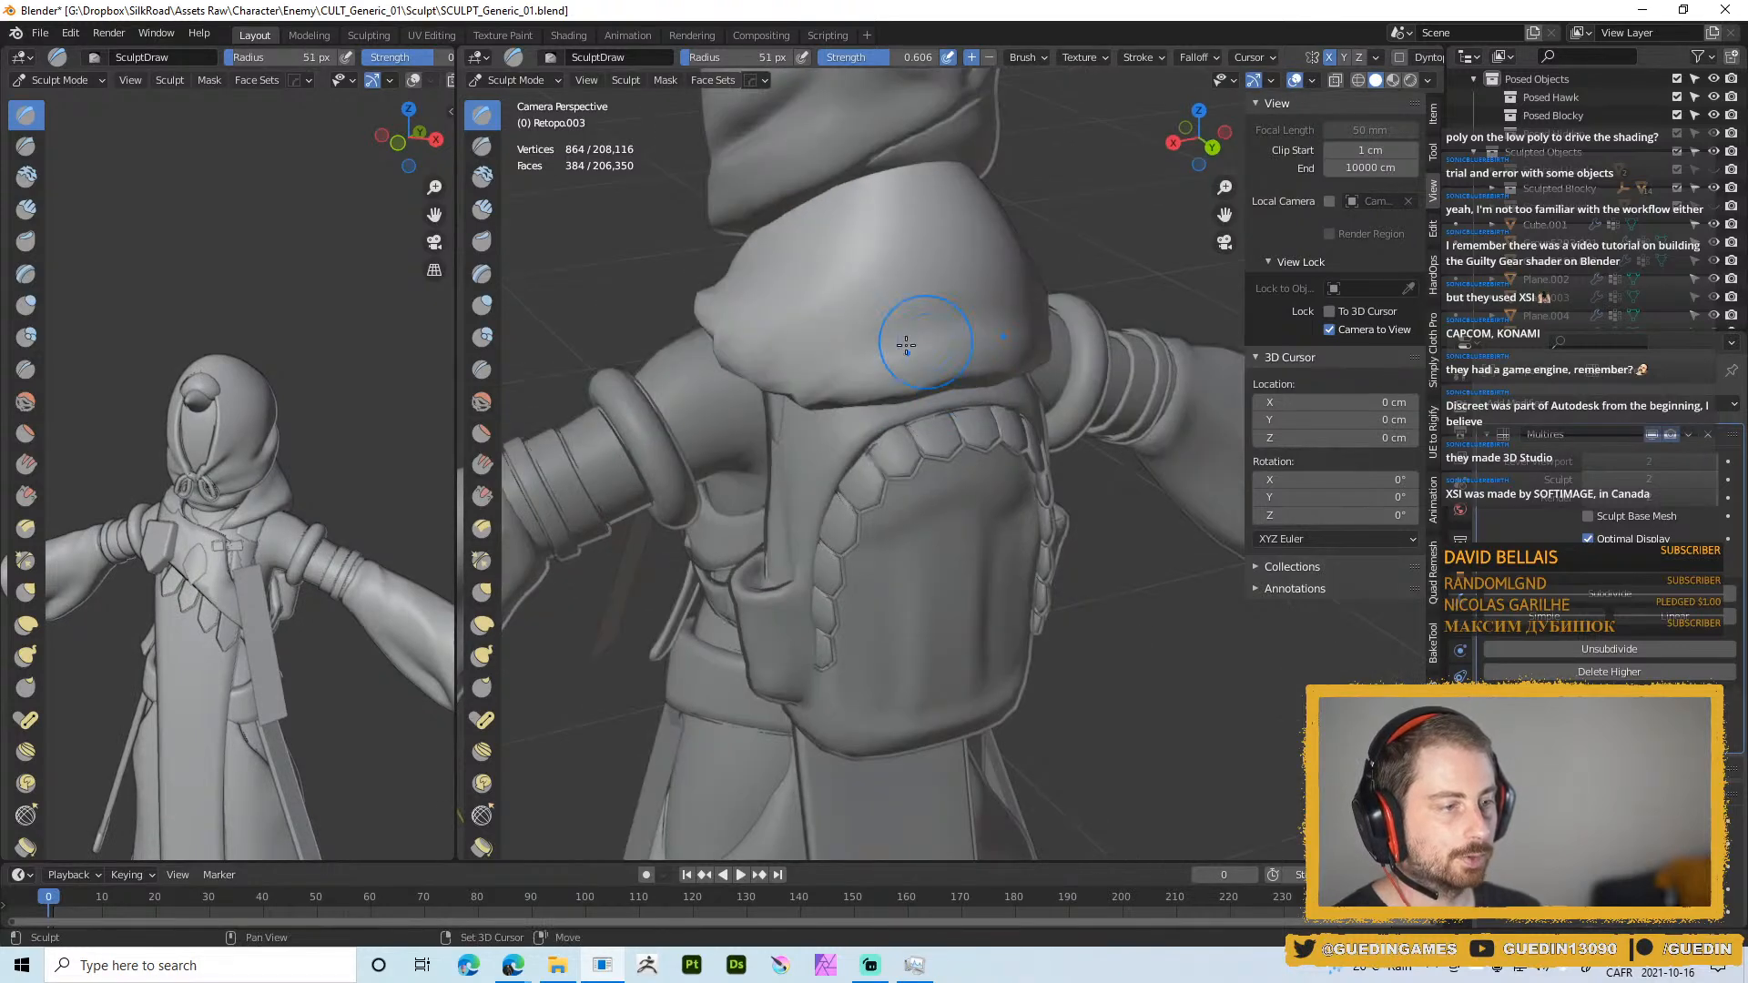
key(f)
click(823, 392)
drag(815, 397, 816, 412)
middle_drag(819, 411, 878, 415)
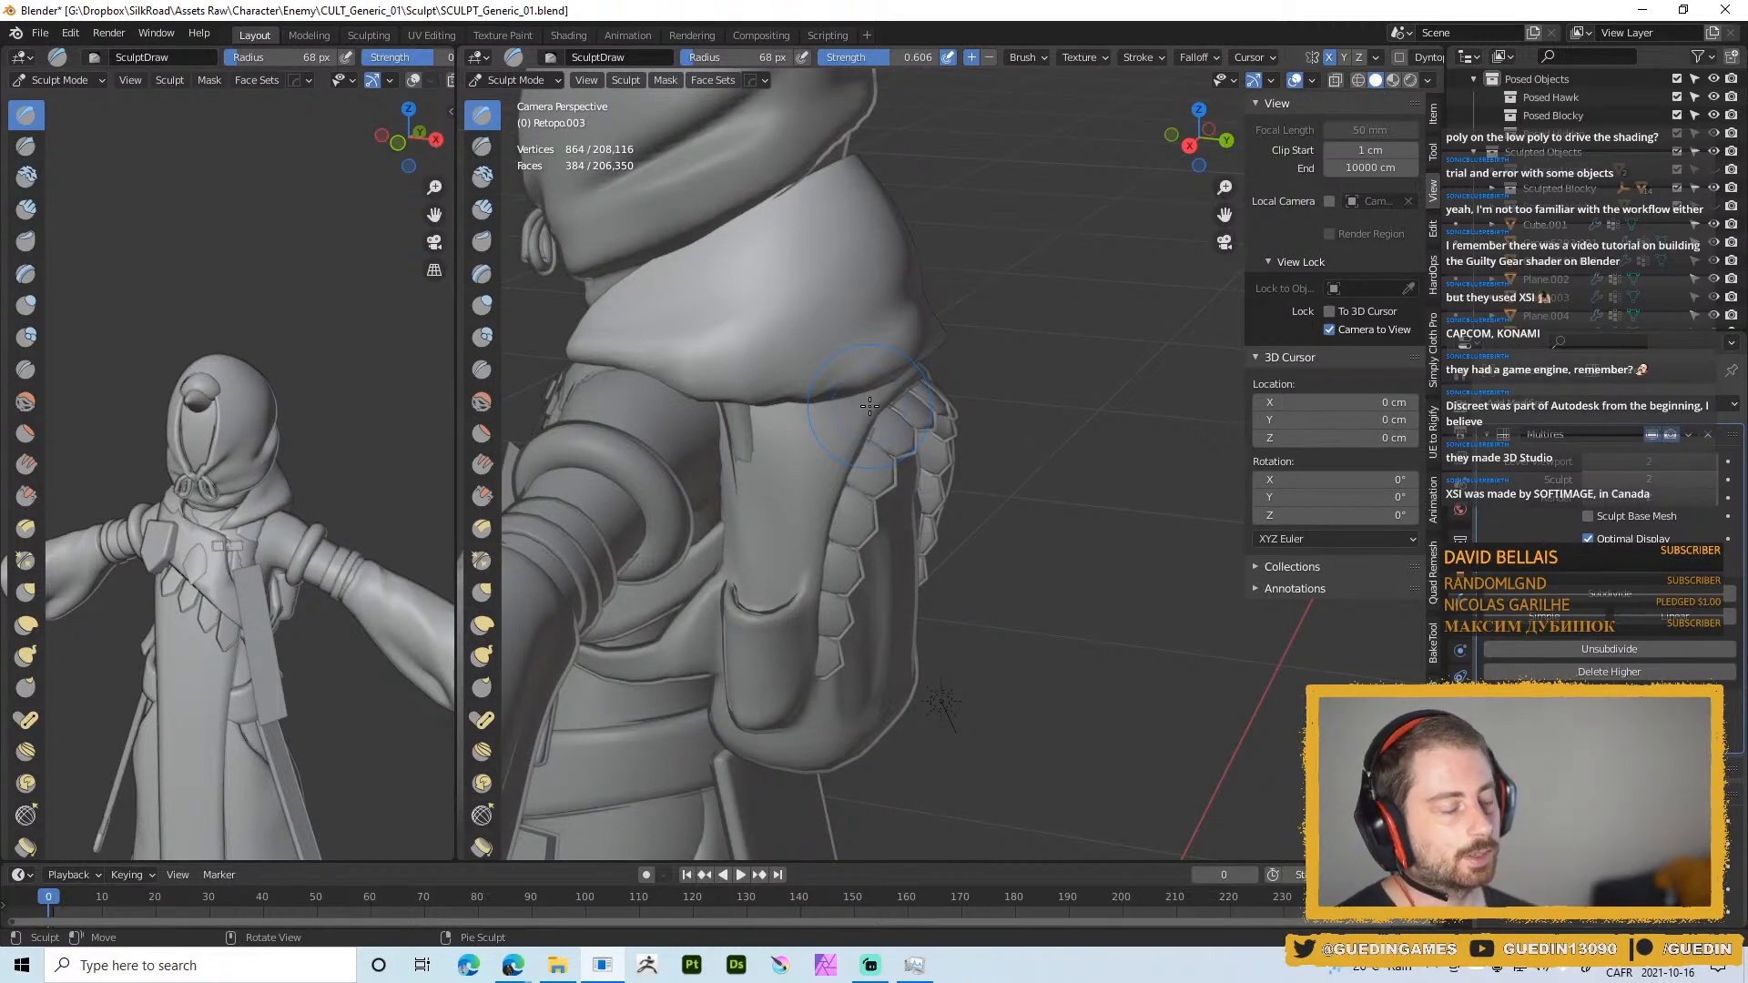
Rework the cowl's side and rear surface with Draw brush radii of 42 px and 58 px
middle_drag(803, 367, 772, 341)
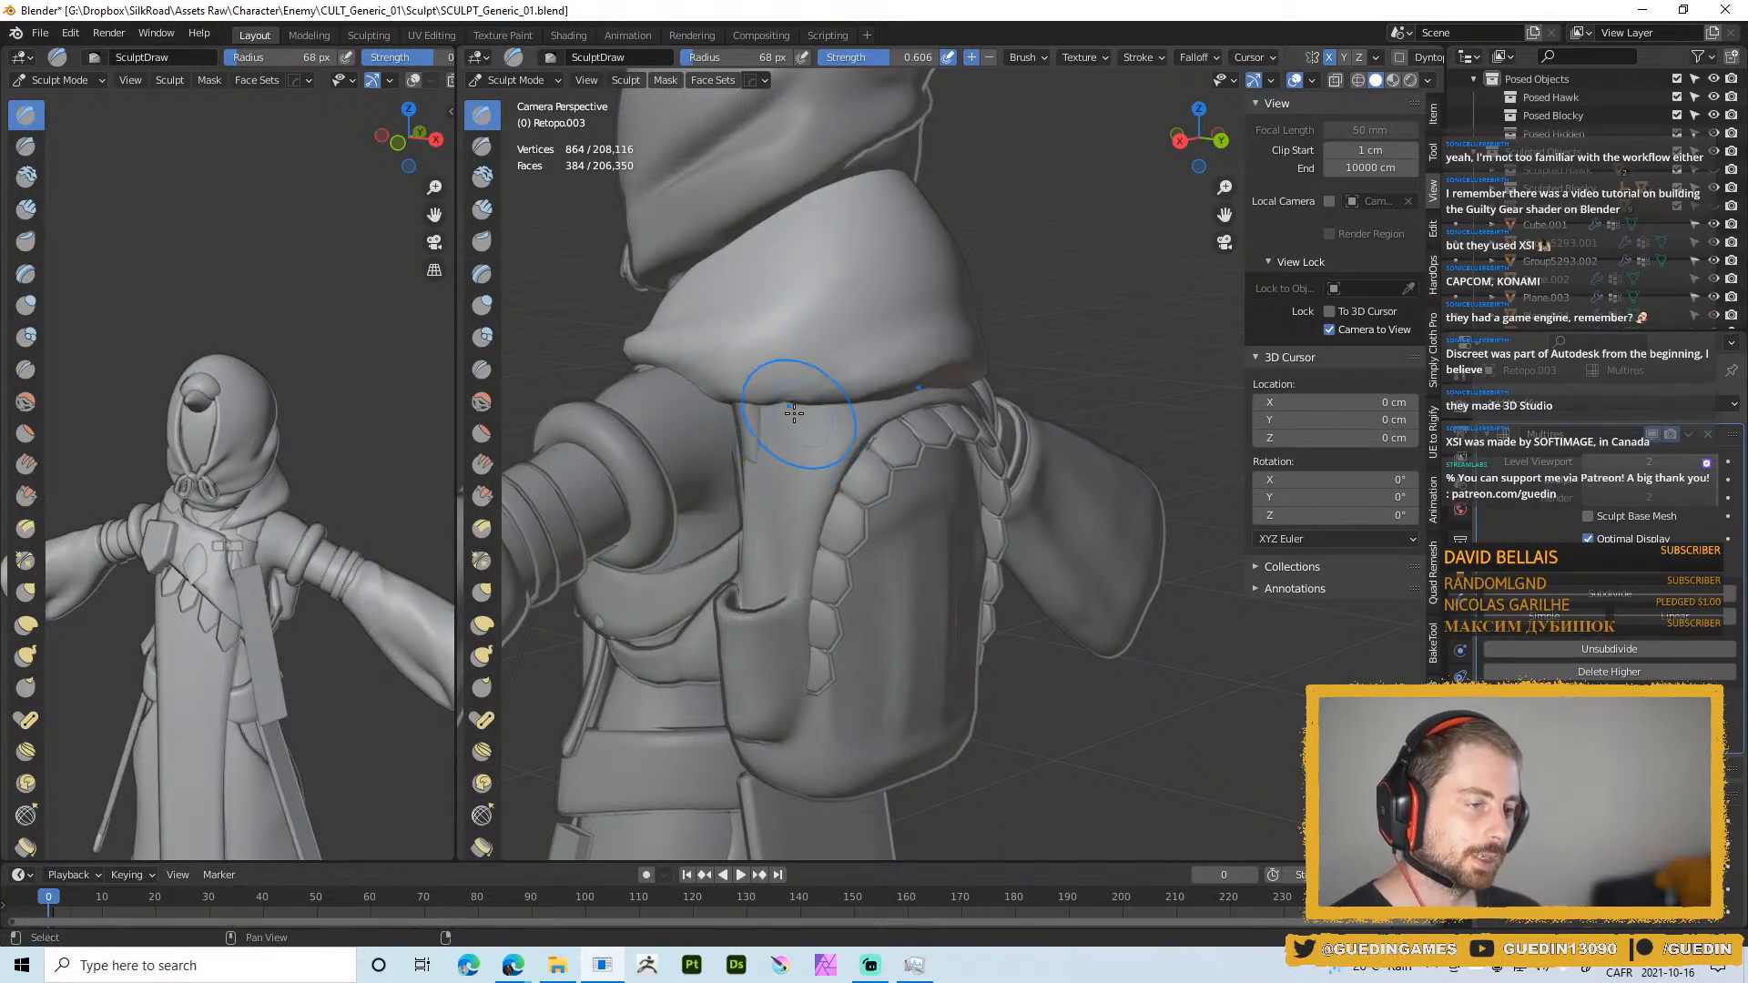
middle_drag(794, 410, 755, 380)
key(f)
click(749, 362)
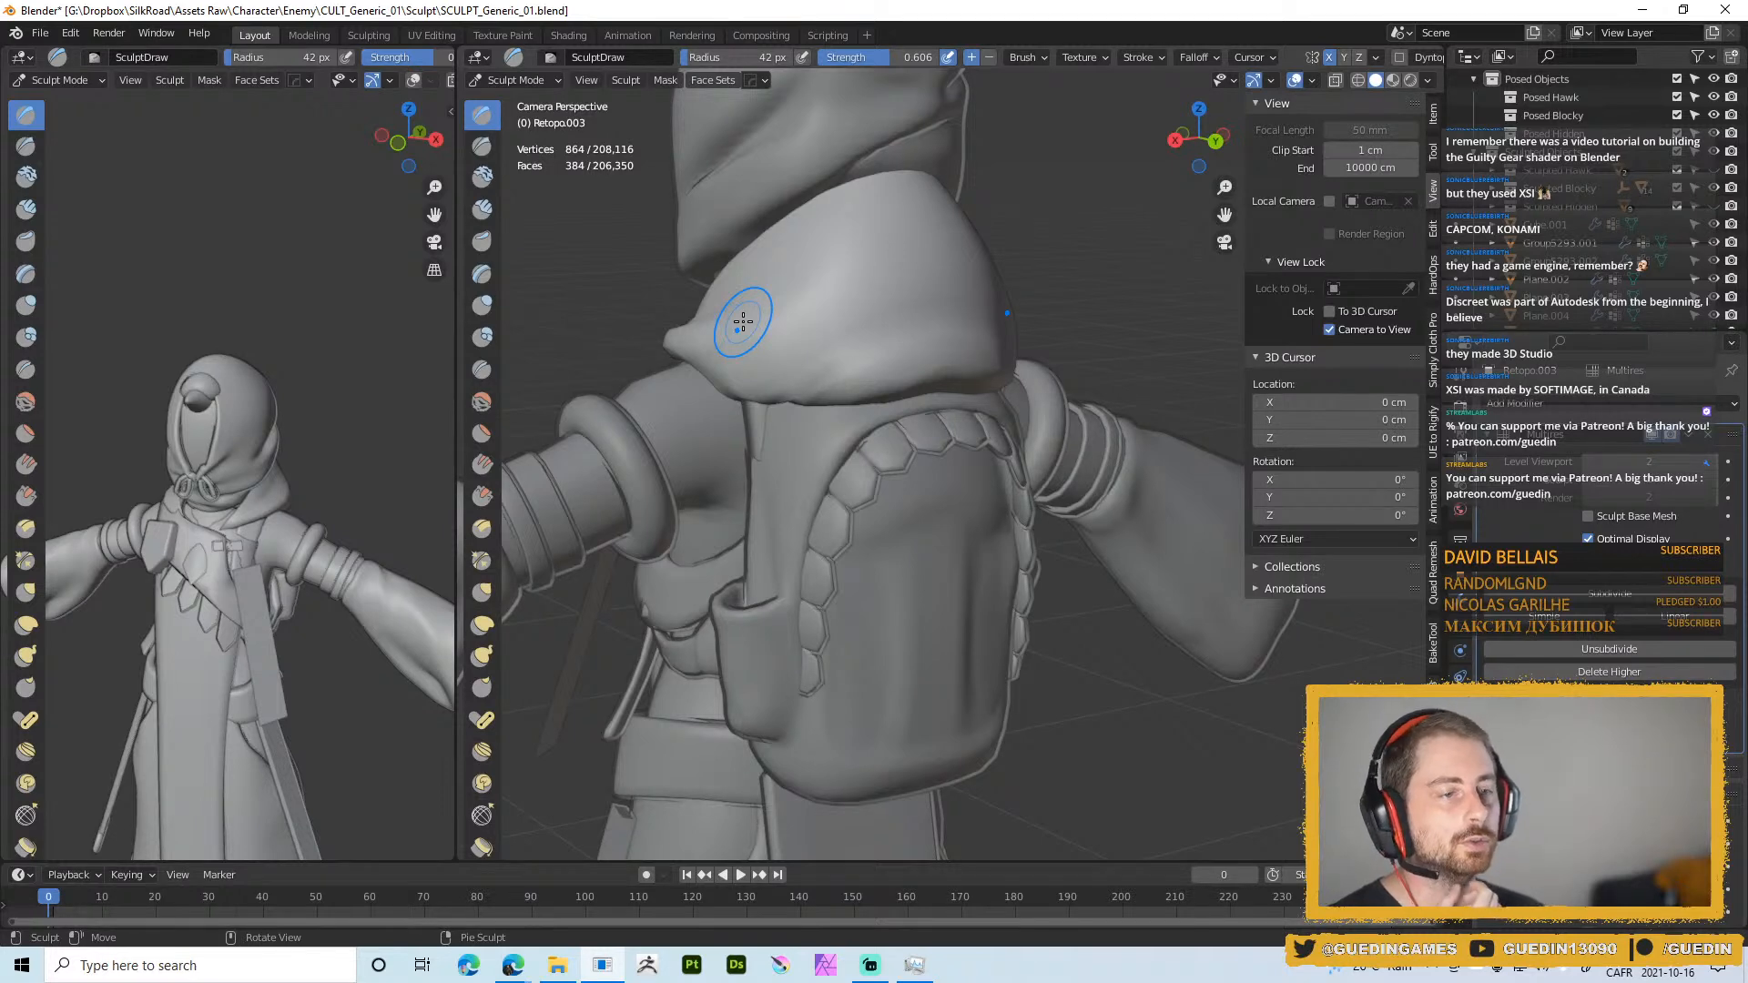
mouse_move(831, 370)
middle_down()
mouse_move(783, 364)
mouse_move(825, 350)
mouse_move(801, 351)
middle_up()
key(f)
click(928, 355)
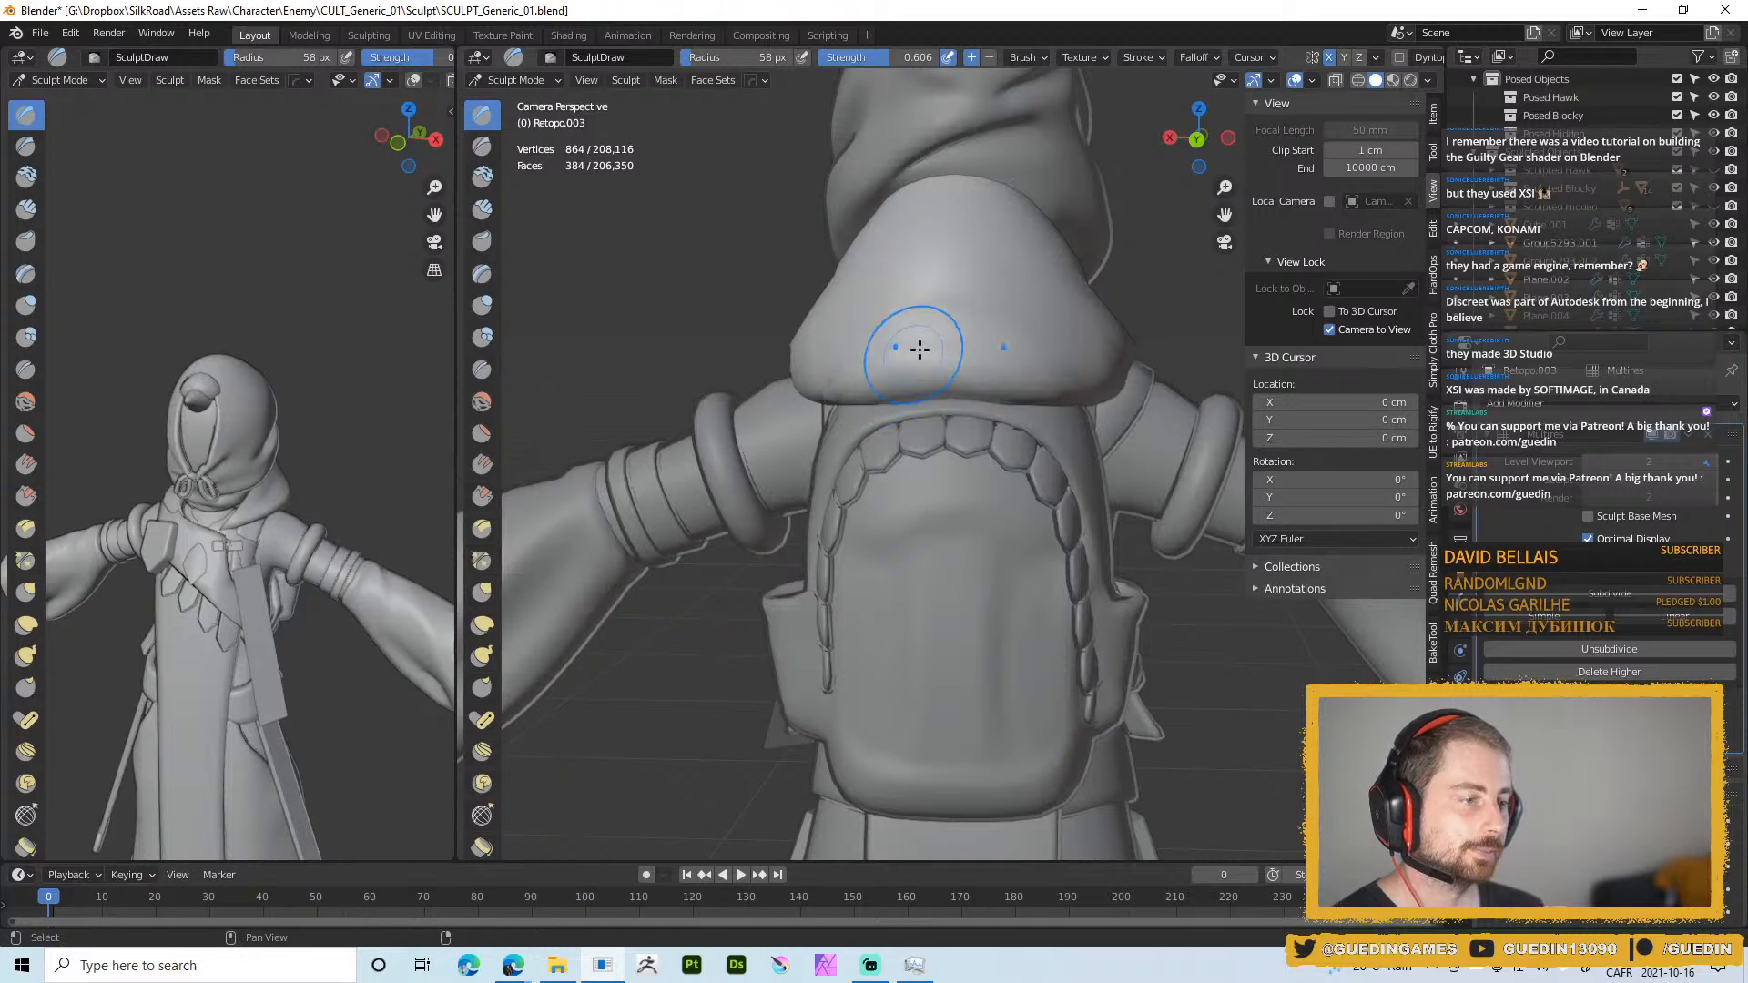
Sculpt across the cowl's back toward its side hem with the 58 px Draw brush and undo the last stroke
middle_drag(918, 346, 950, 338)
drag(951, 338, 819, 400)
drag(938, 304, 770, 428)
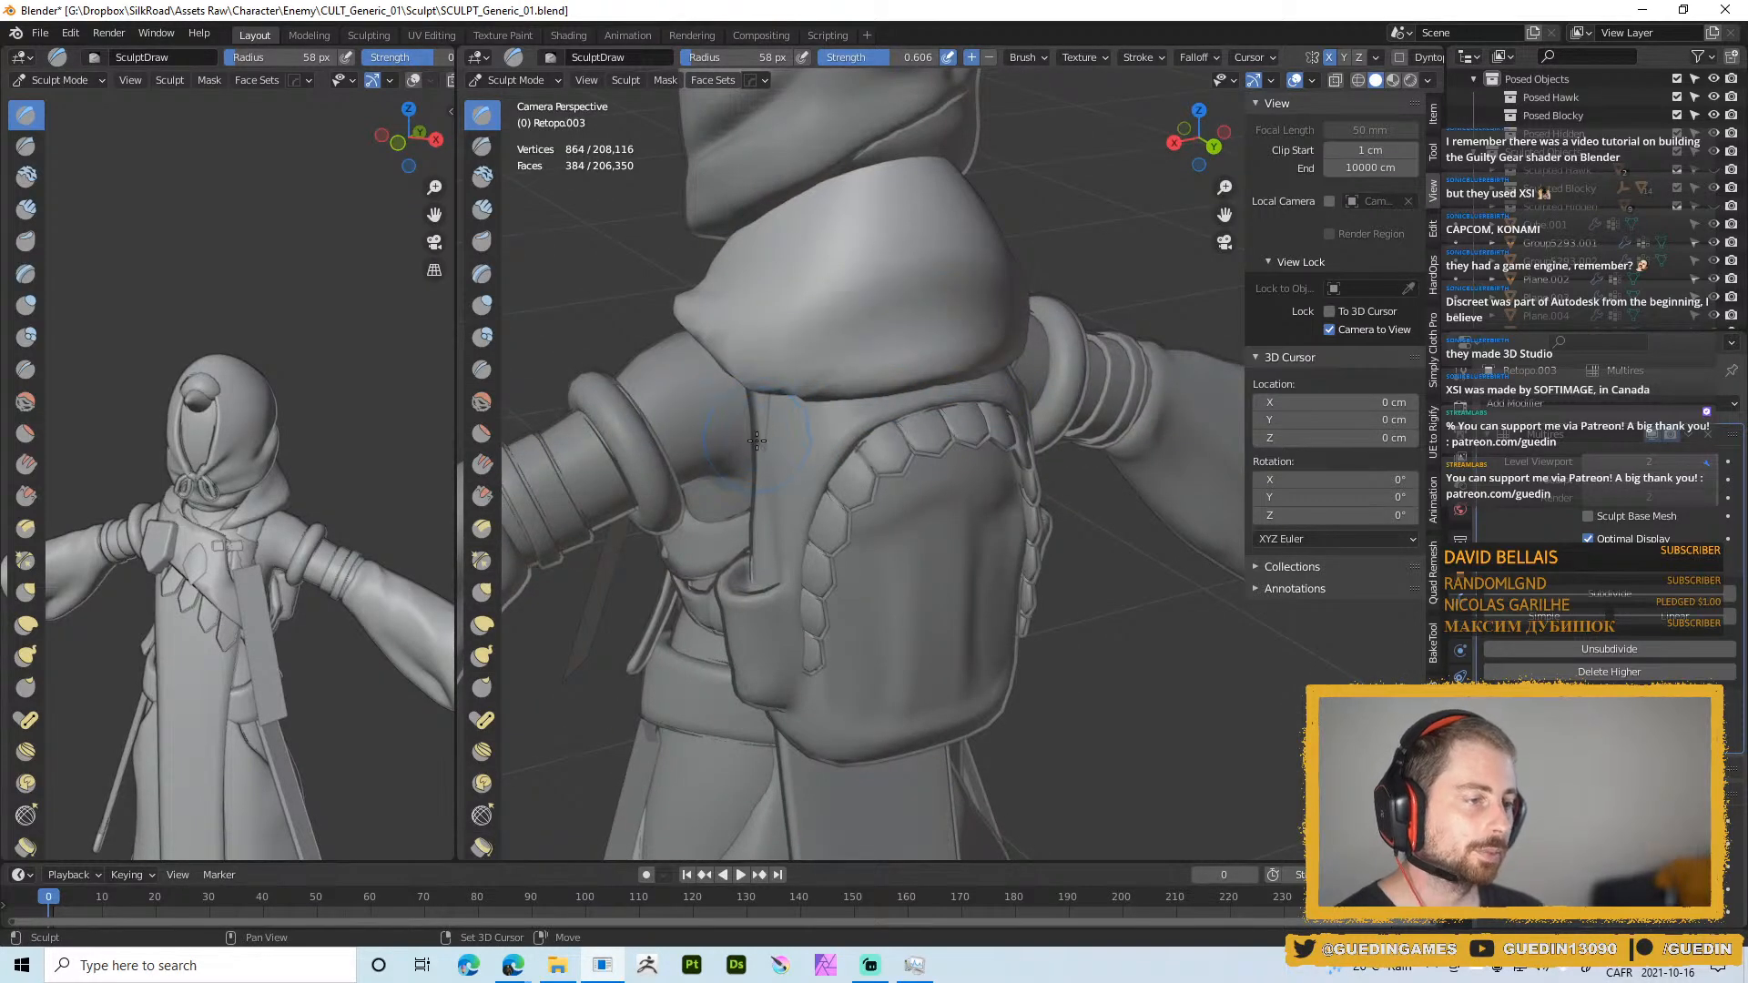
key(ctrl+z)
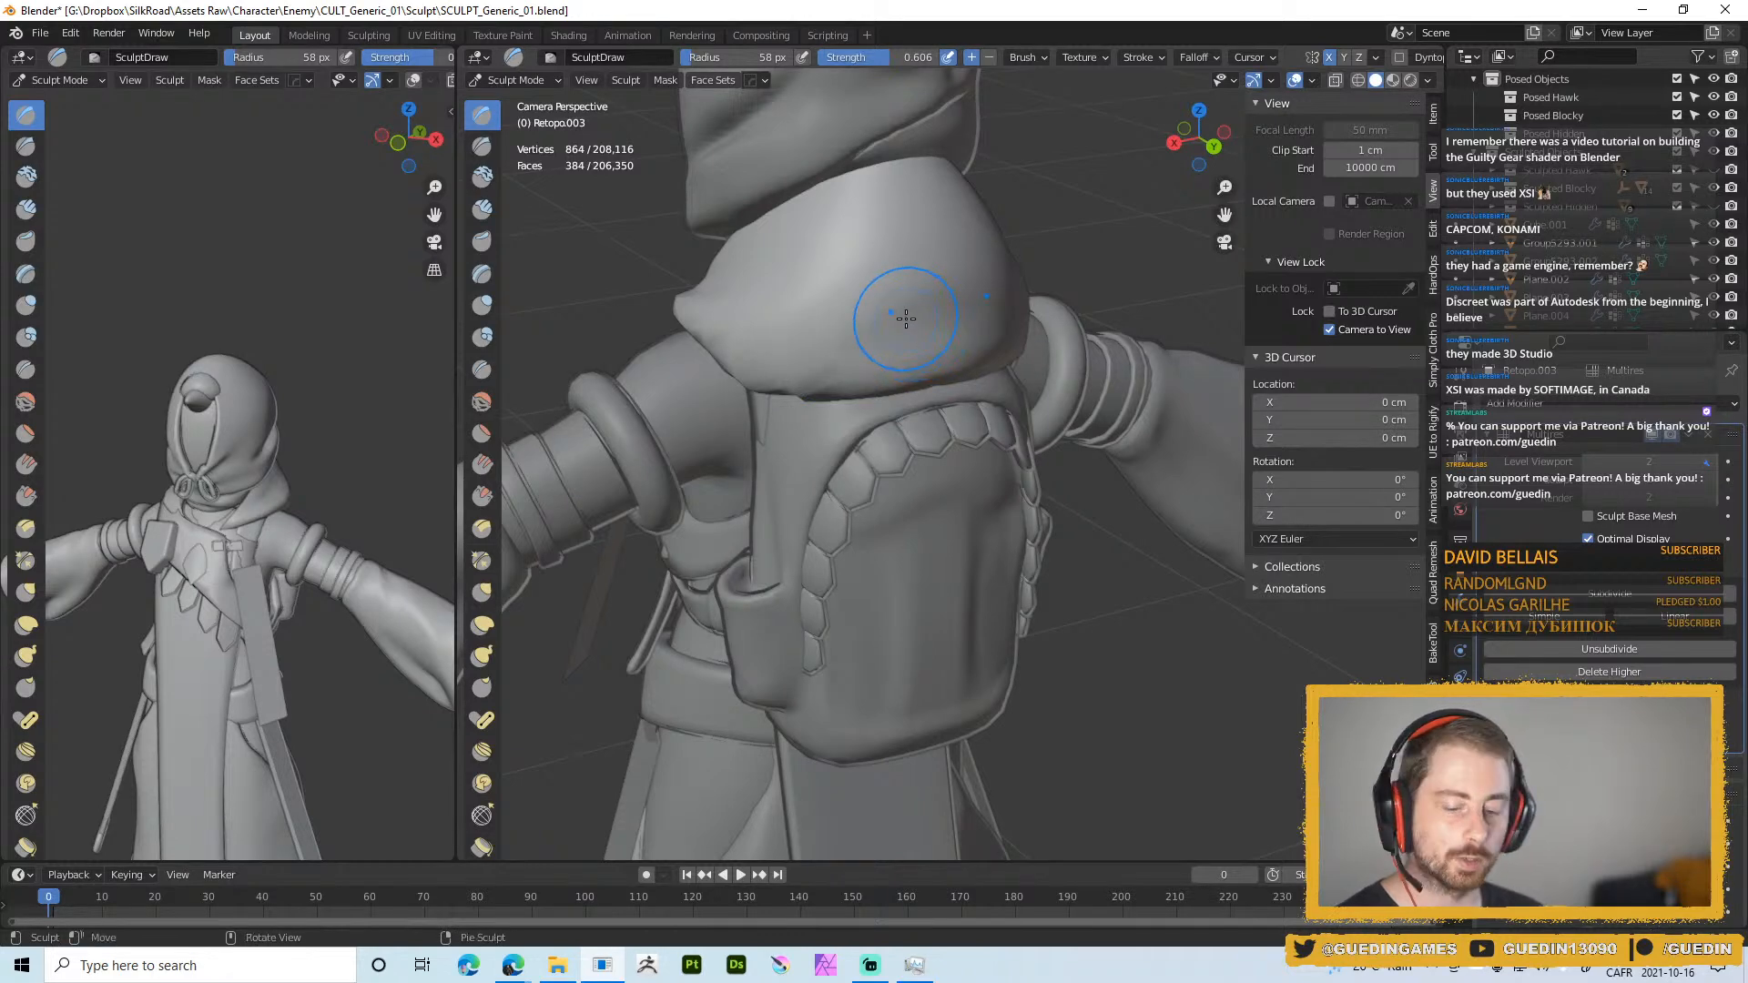
Subdivide the cowl's Multires modifier by one Catmull-Clark level and set the Draw brush radius to 48 px
key(ctrl+d)
mouse_move(906, 317)
middle_down()
mouse_move(965, 361)
mouse_move(920, 379)
middle_up()
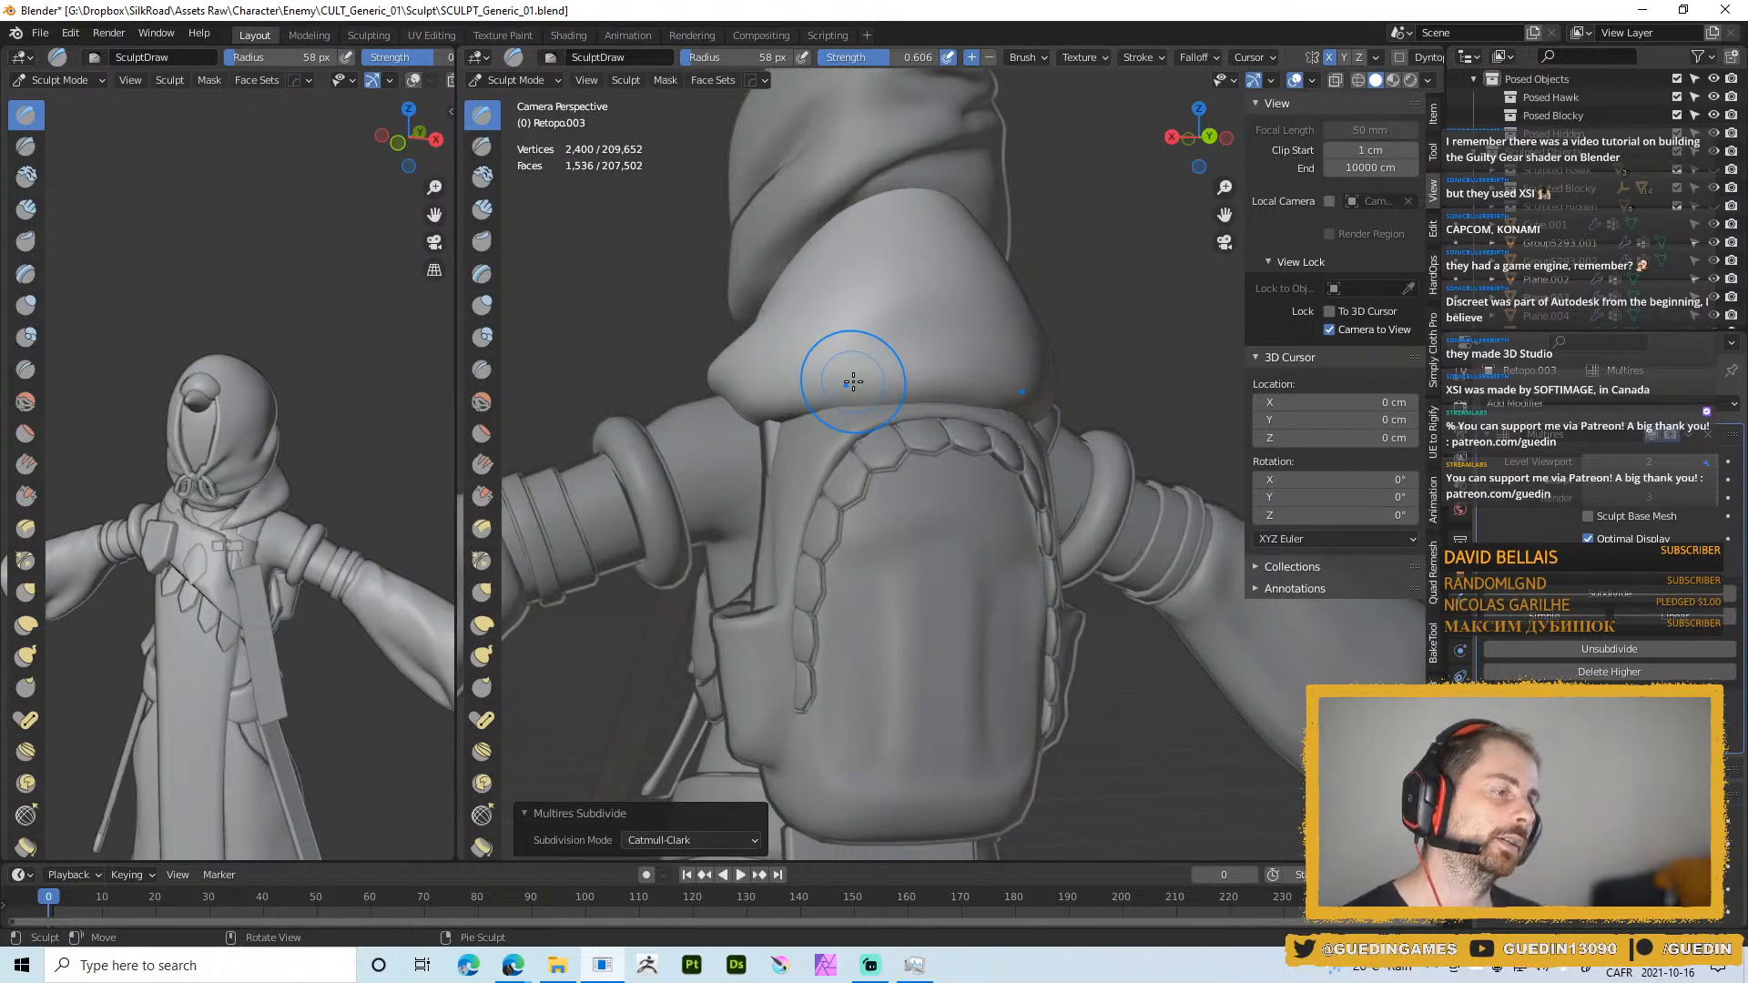
key(f)
click(772, 386)
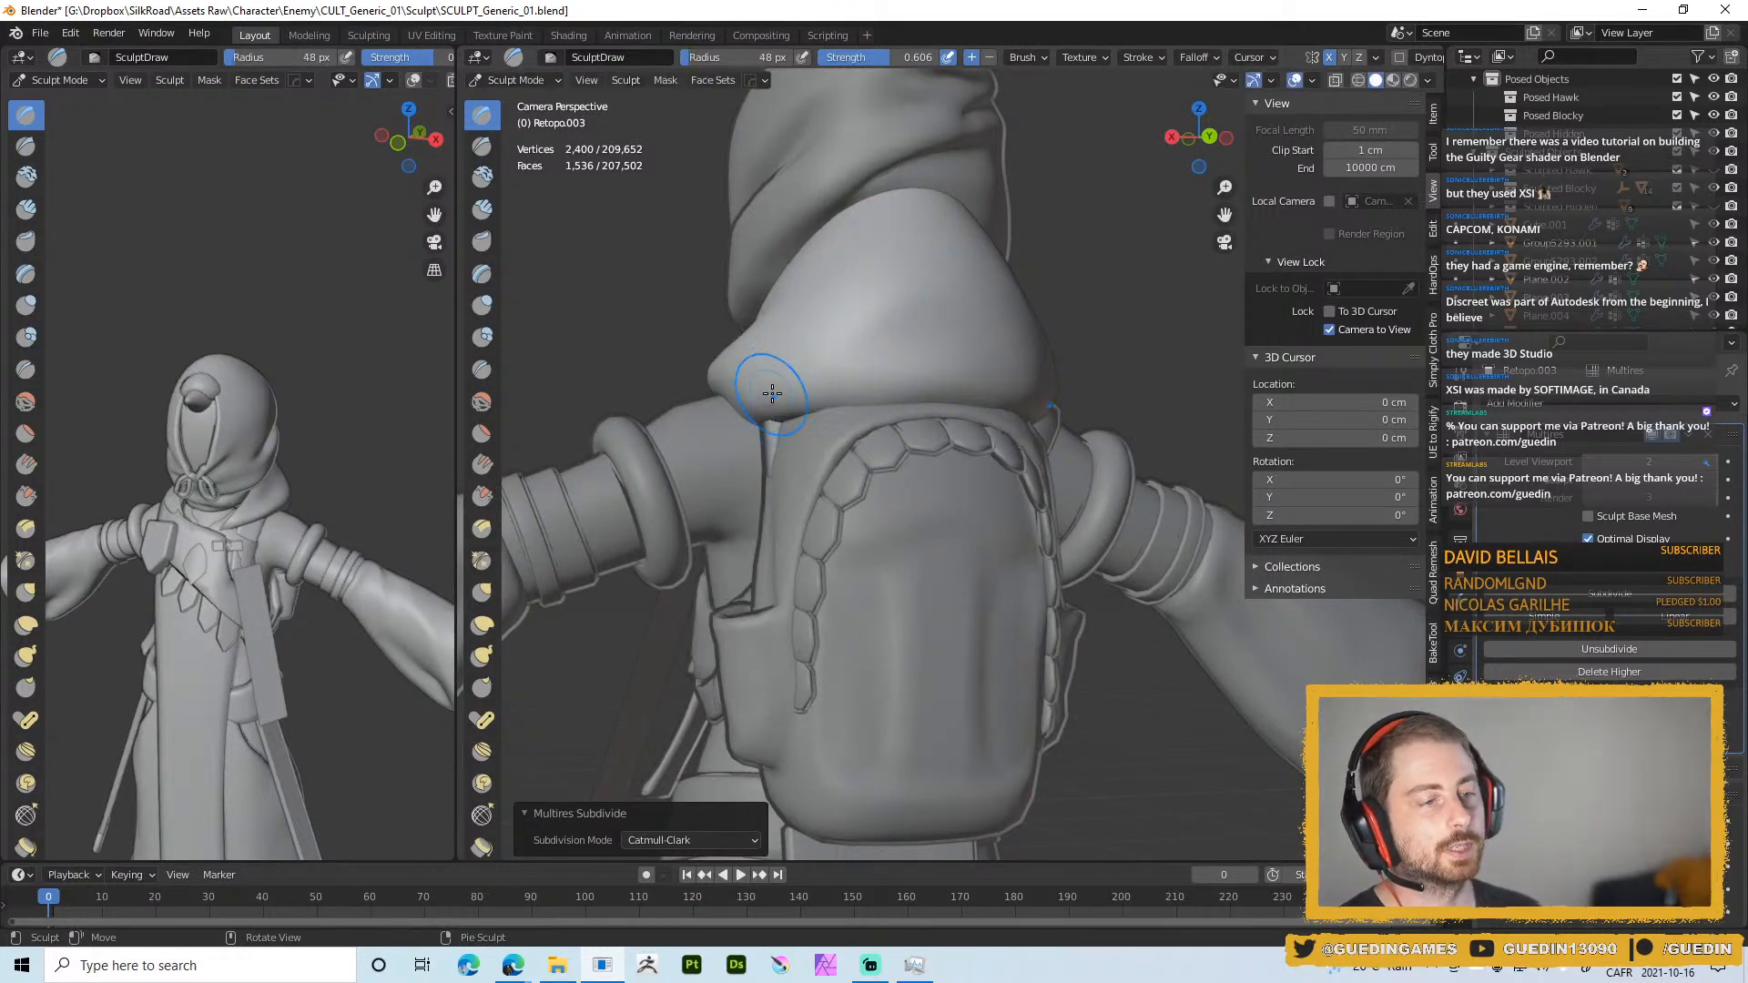
key(ctrl+z)
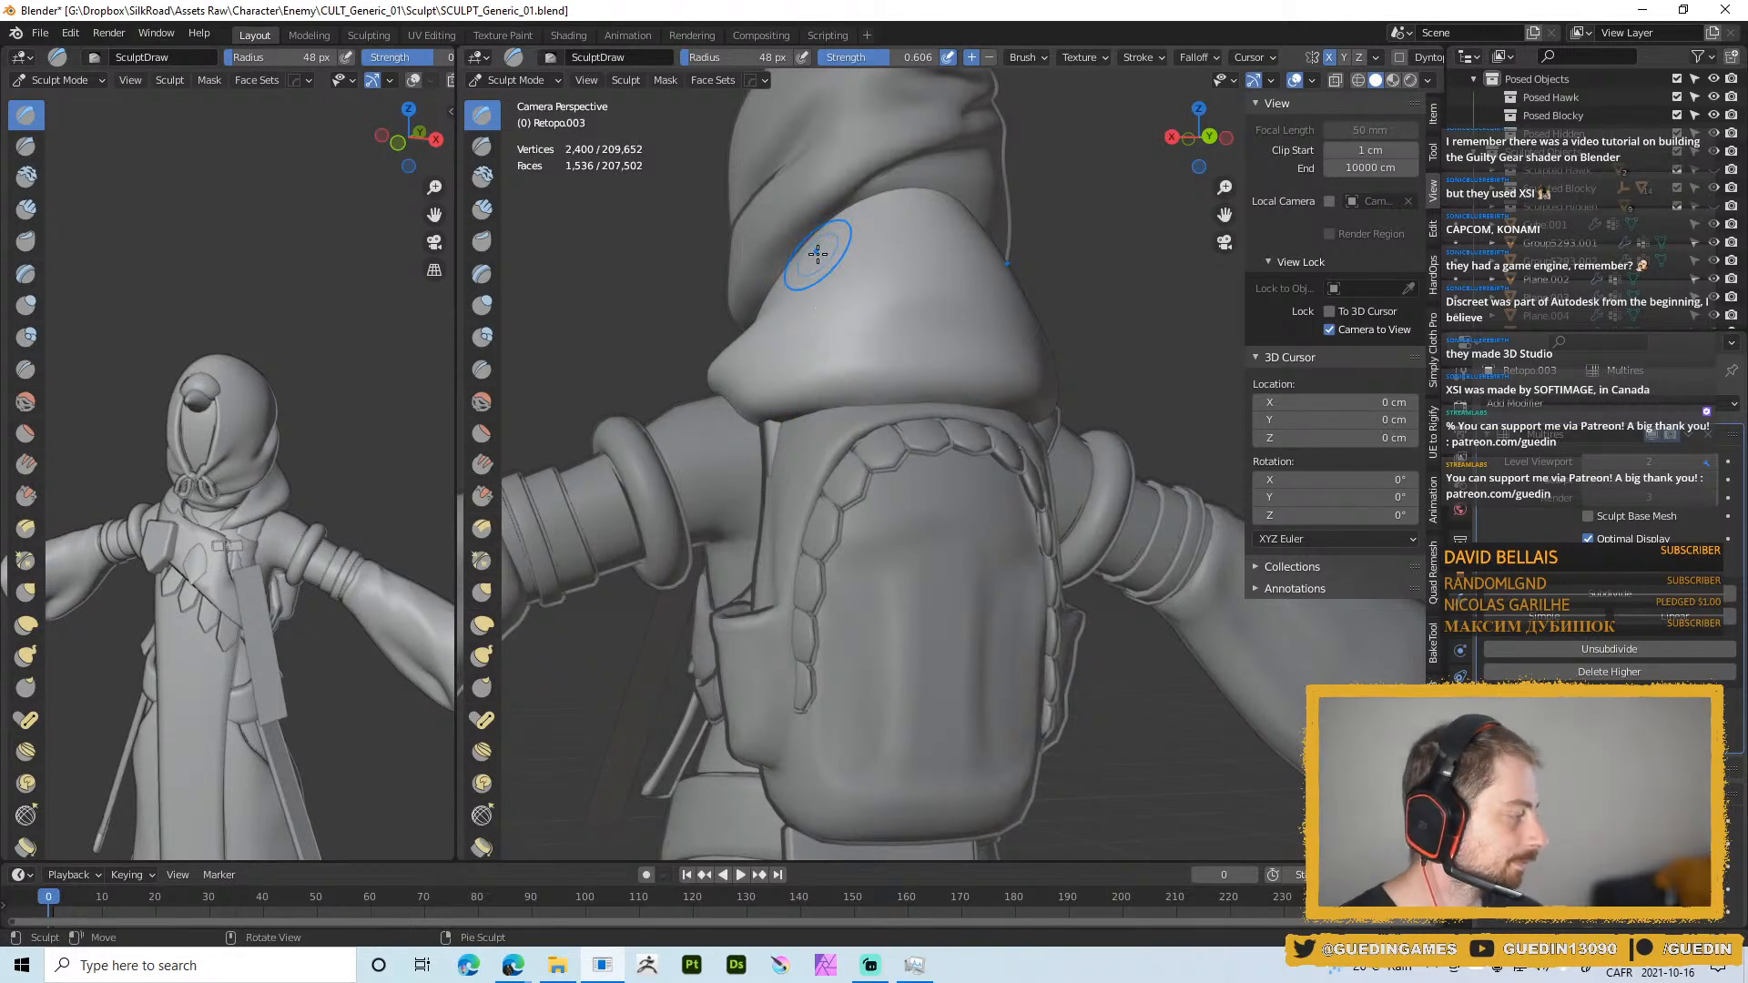
Sculpt the cowl's pointed side edge above the shoulder with a 54 px Draw brush
middle_drag(858, 361, 959, 363)
key(f)
click(746, 411)
drag(714, 437, 701, 400)
drag(708, 417, 719, 402)
mouse_move(798, 439)
middle_down()
mouse_move(752, 390)
mouse_move(772, 368)
middle_up()
middle_drag(920, 319, 856, 391)
Switch the main viewport to Material Preview shading and check how the cowl looks in color
scroll(869, 381, down, 4)
middle_drag(1083, 383, 980, 410)
key(f)
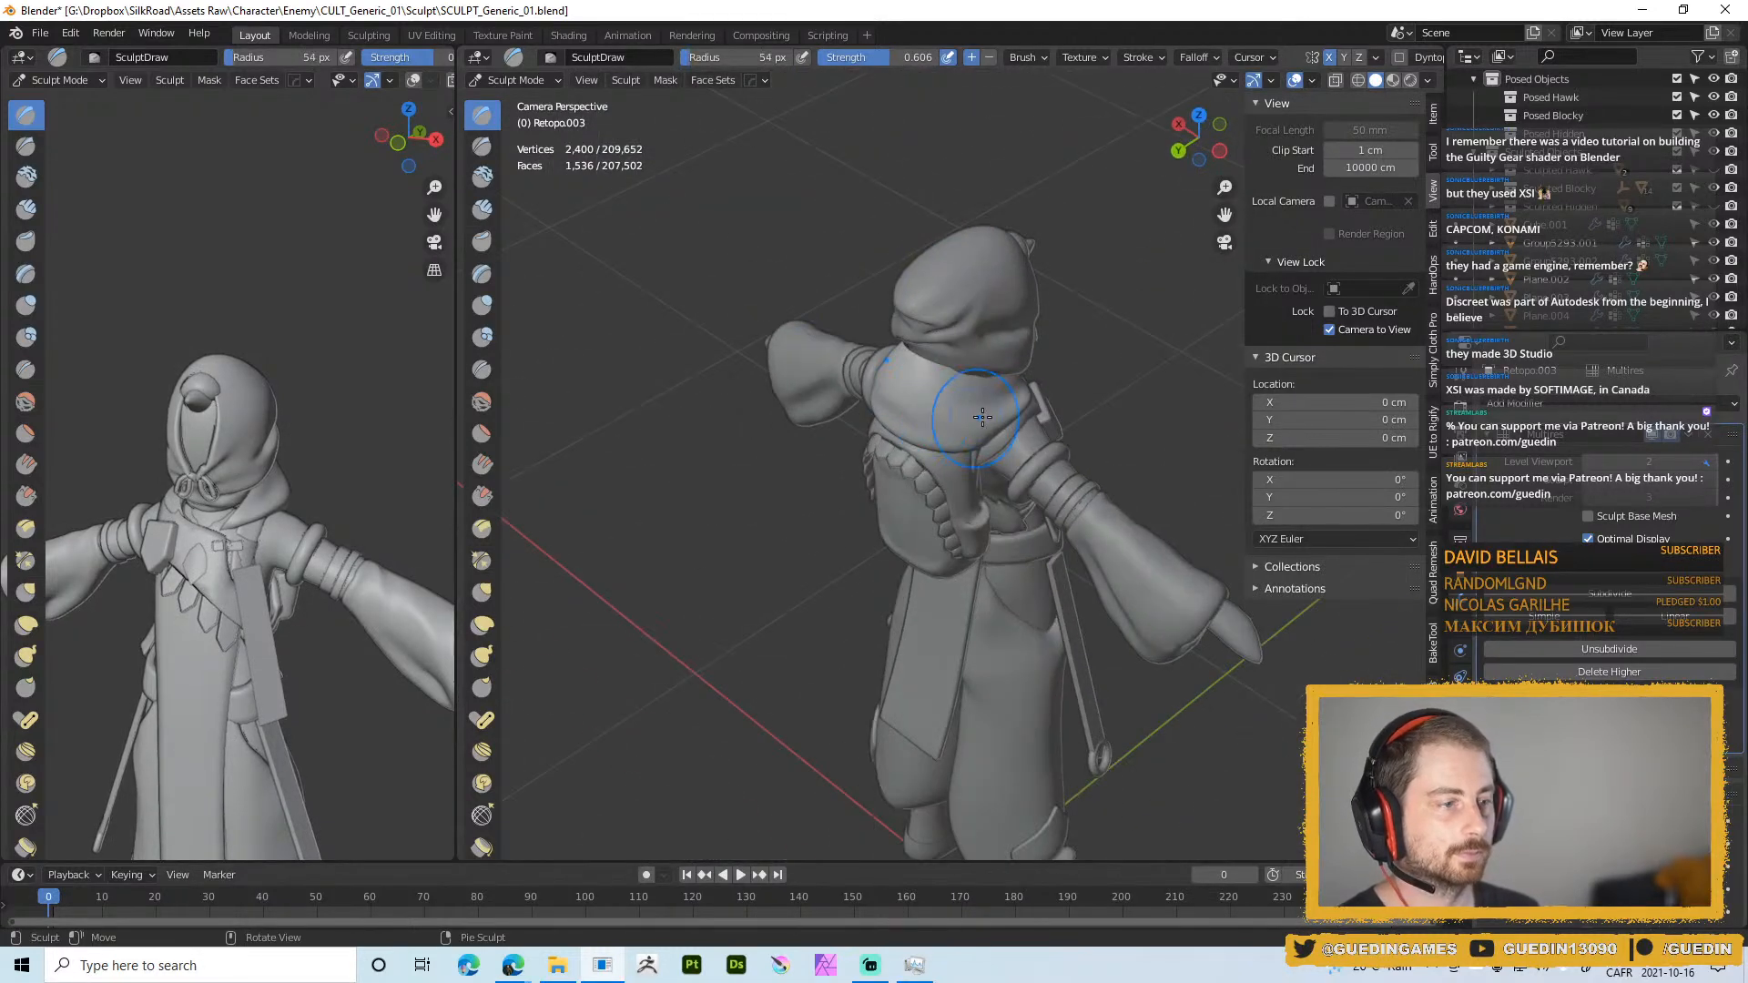
click(994, 410)
key(z)
click(1019, 543)
middle_drag(1074, 380, 1069, 389)
middle_drag(854, 463, 967, 454)
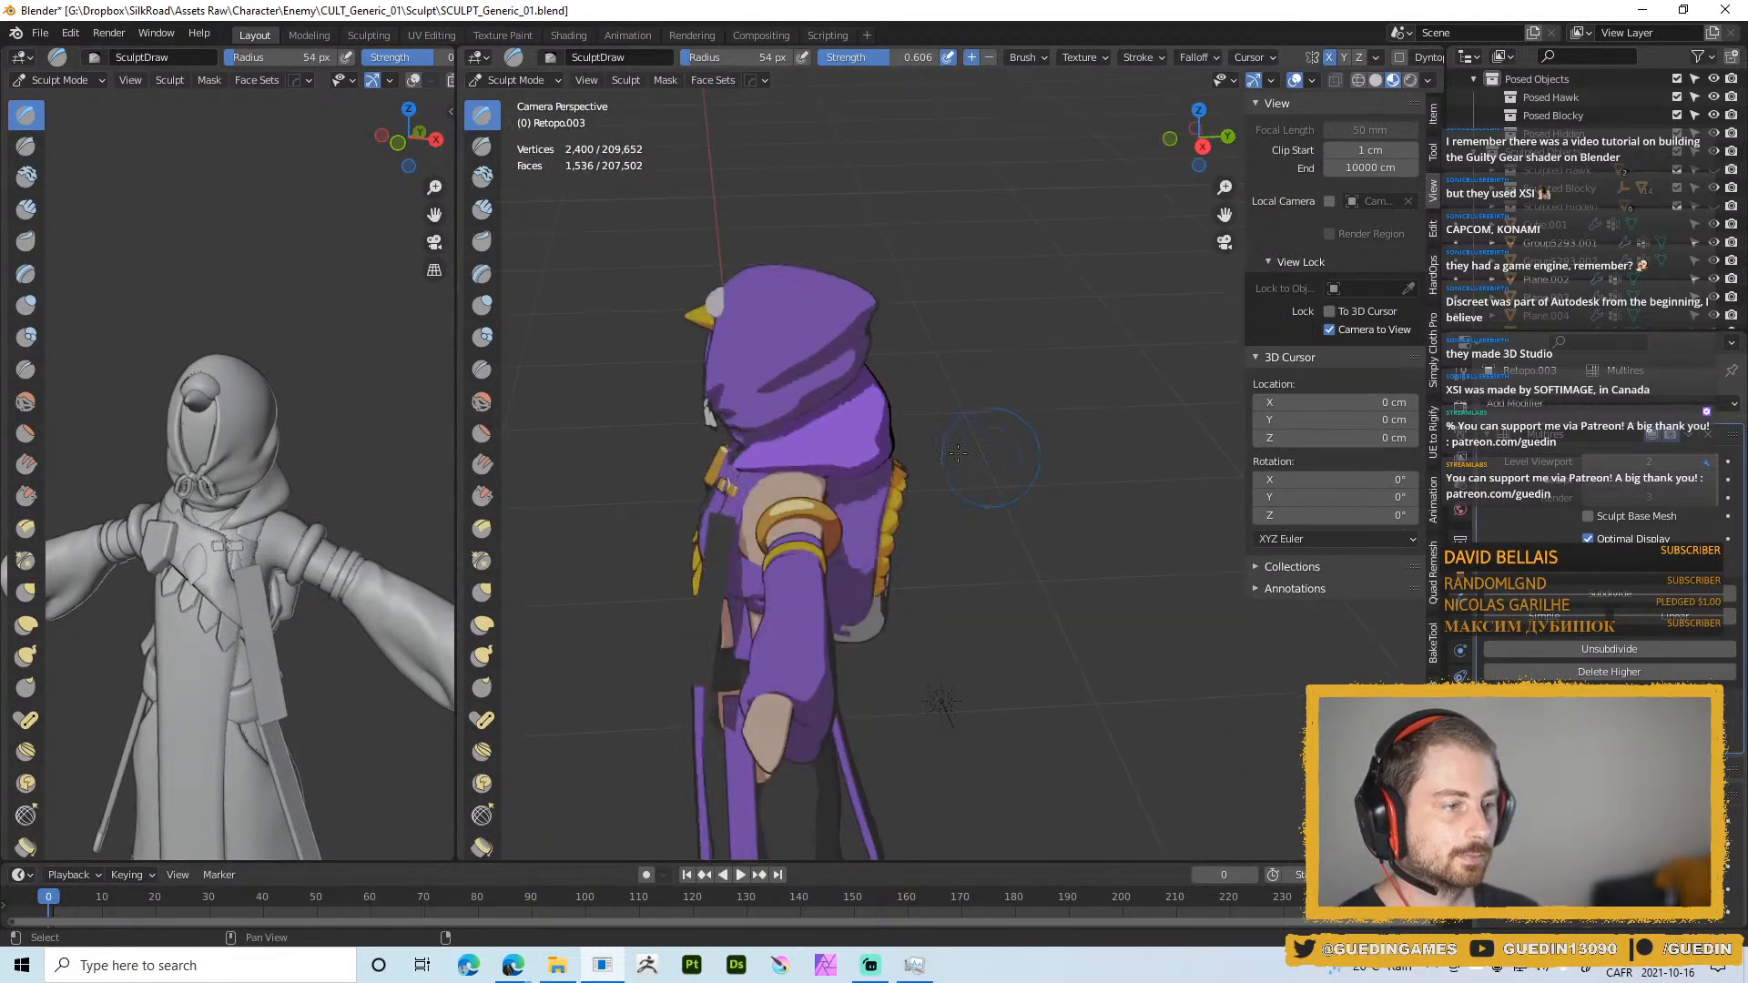
In Object Mode with nothing selected, raise the cowl's Multires viewport level by one and inspect the shaded character from all around
scroll(986, 477, up, 3)
key(ctrl+Tab)
scroll(874, 472, down, 3)
key(alt+a)
scroll(854, 452, up, 3)
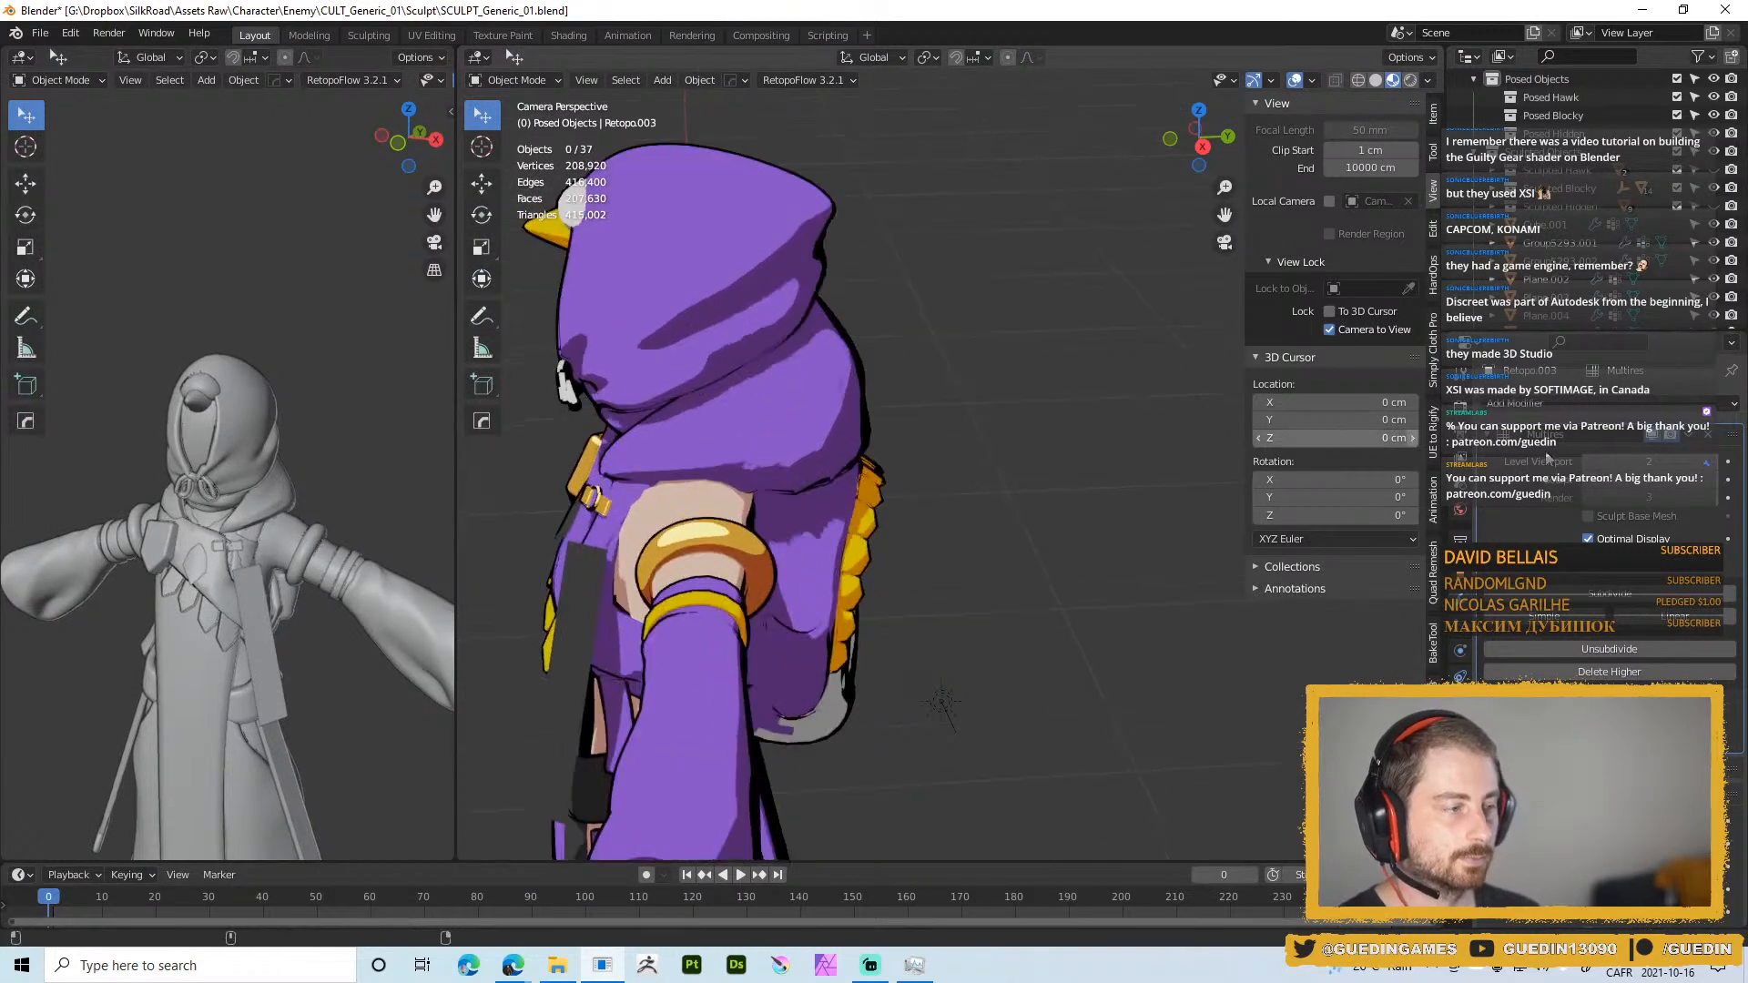
click(1711, 461)
scroll(760, 269, down, 3)
middle_drag(806, 437, 1011, 453)
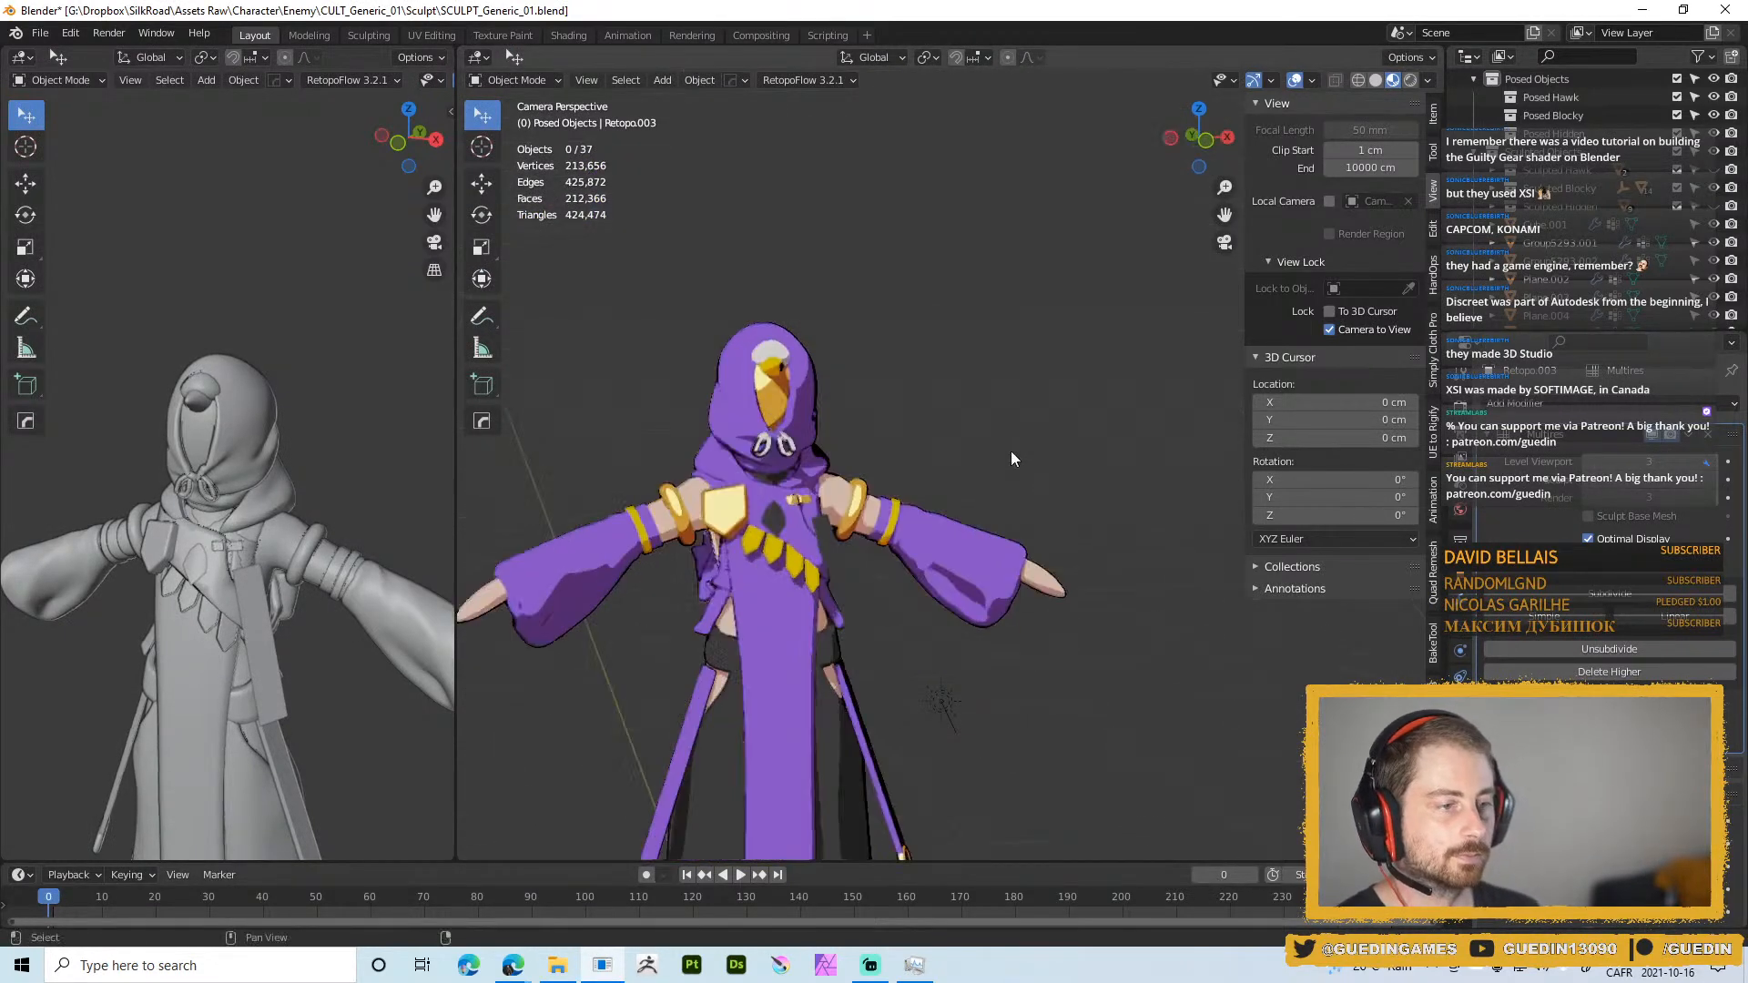
scroll(1001, 455, down, 2)
scroll(842, 574, up, 1)
shift+middle_drag(836, 583, 572, 387)
scroll(856, 355, up, 3)
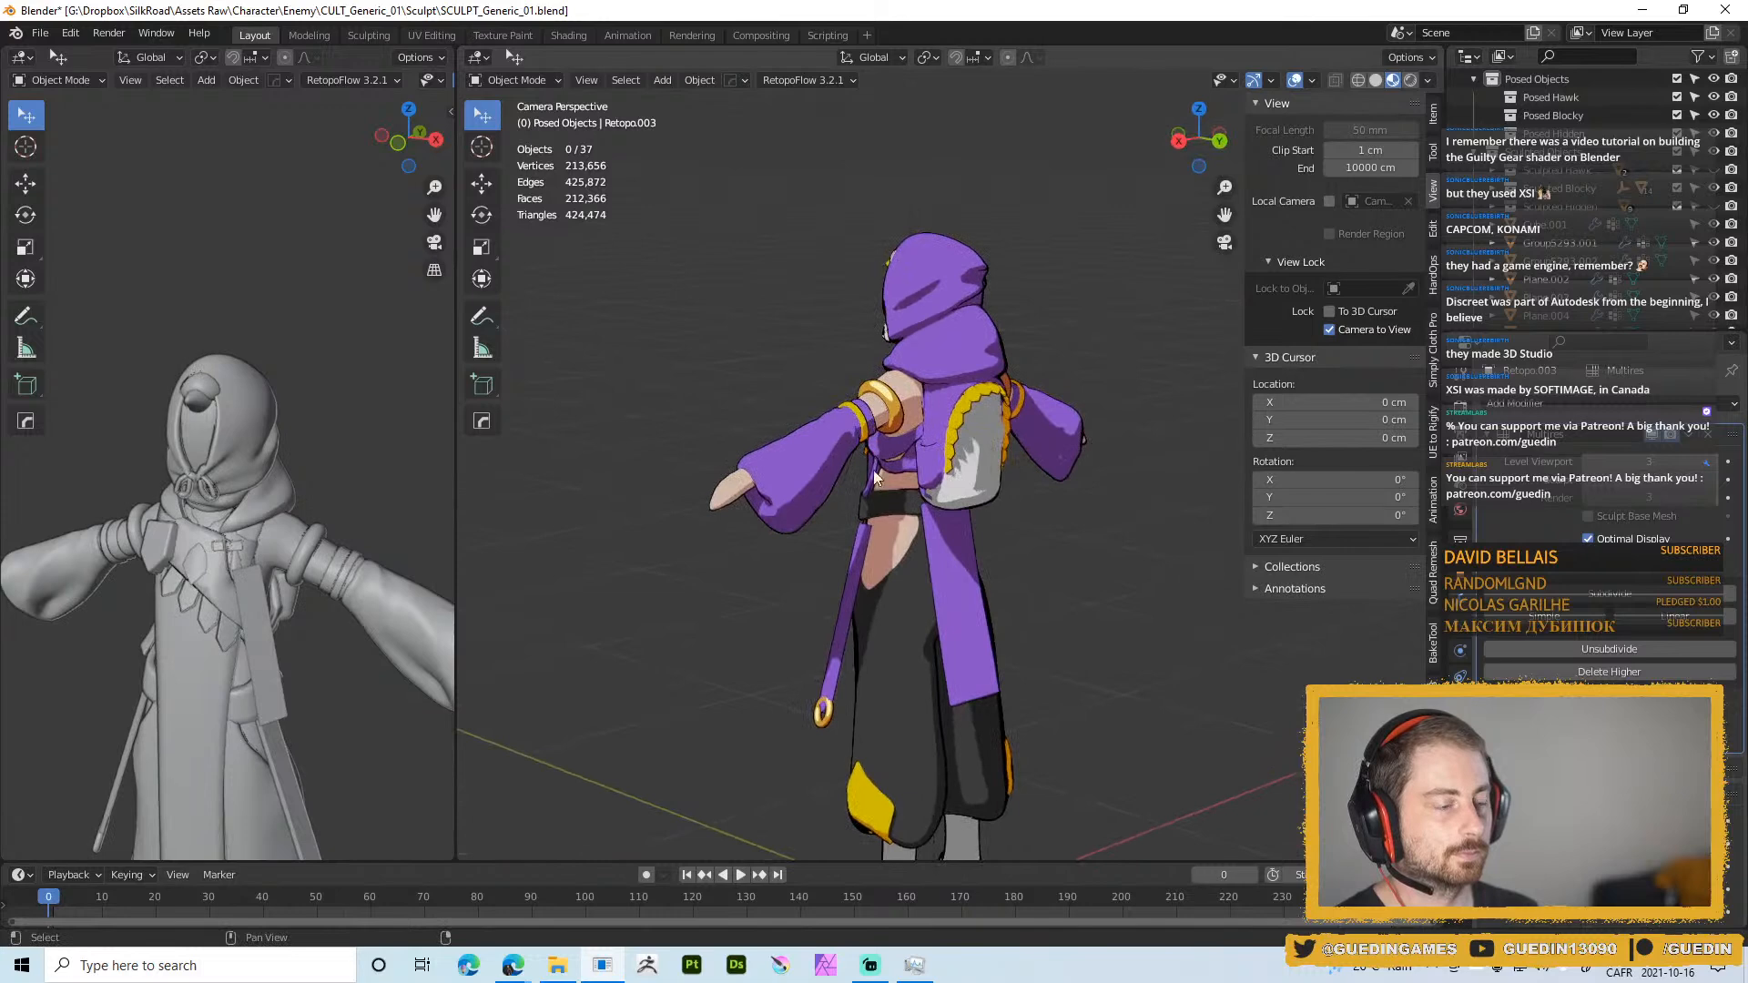
Select the cowl, return it to Sculpt Mode and switch the main viewport back to Solid shading
click(926, 344)
key(ctrl+Tab)
click(936, 479)
mouse_move(1006, 337)
shift+middle_down()
mouse_move(923, 399)
mouse_move(851, 359)
mouse_move(824, 369)
mouse_move(885, 402)
shift+middle_up()
key(z)
click(875, 407)
Pull the cowl's lower hem above the backpack with the Grab brush and enlarge its radius to 67 px
scroll(898, 367, up, 2)
key(g)
key(f)
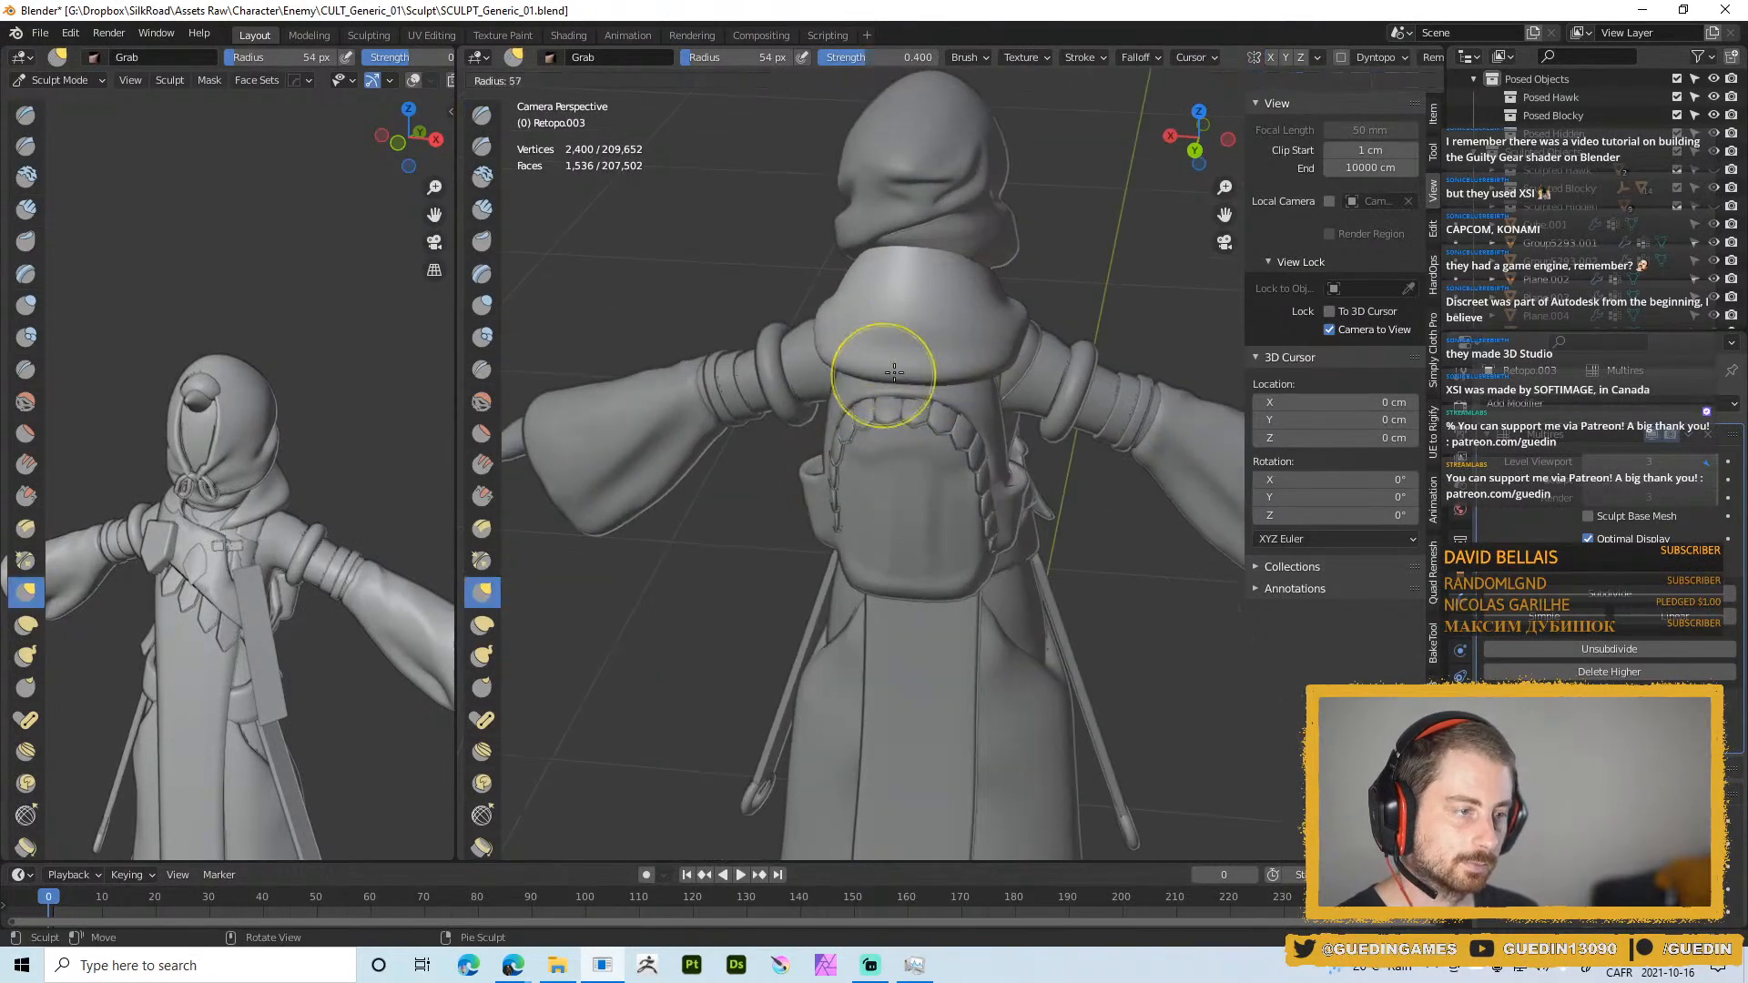
click(977, 375)
mouse_move(903, 376)
mouse_down()
mouse_move(848, 384)
mouse_move(973, 383)
mouse_up()
mouse_move(1004, 370)
mouse_down()
mouse_move(985, 357)
mouse_move(970, 372)
mouse_move(1012, 361)
mouse_up()
key(f)
click(1056, 371)
middle_drag(888, 395, 921, 360)
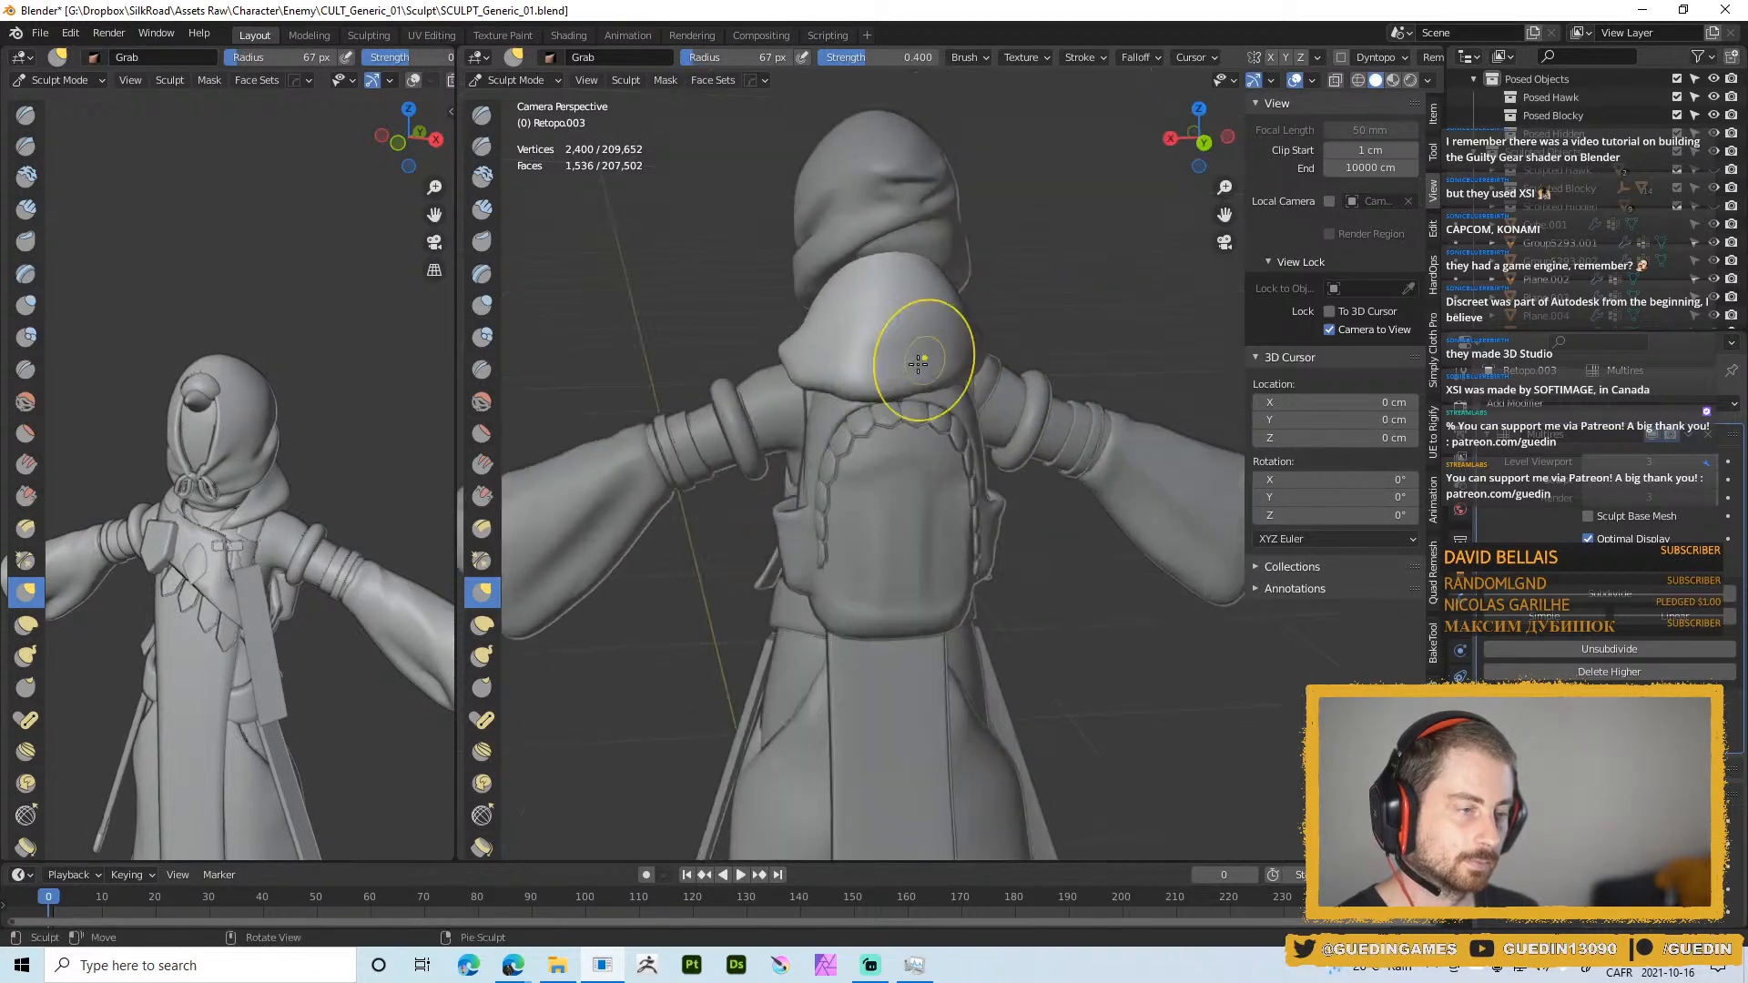
Adjust the cowl's rear and side hem with the Grab brush, using a radius of 77 px near the backpack's side
key(f)
click(966, 371)
drag(887, 392, 872, 398)
middle_drag(845, 387, 879, 416)
key(f)
click(884, 405)
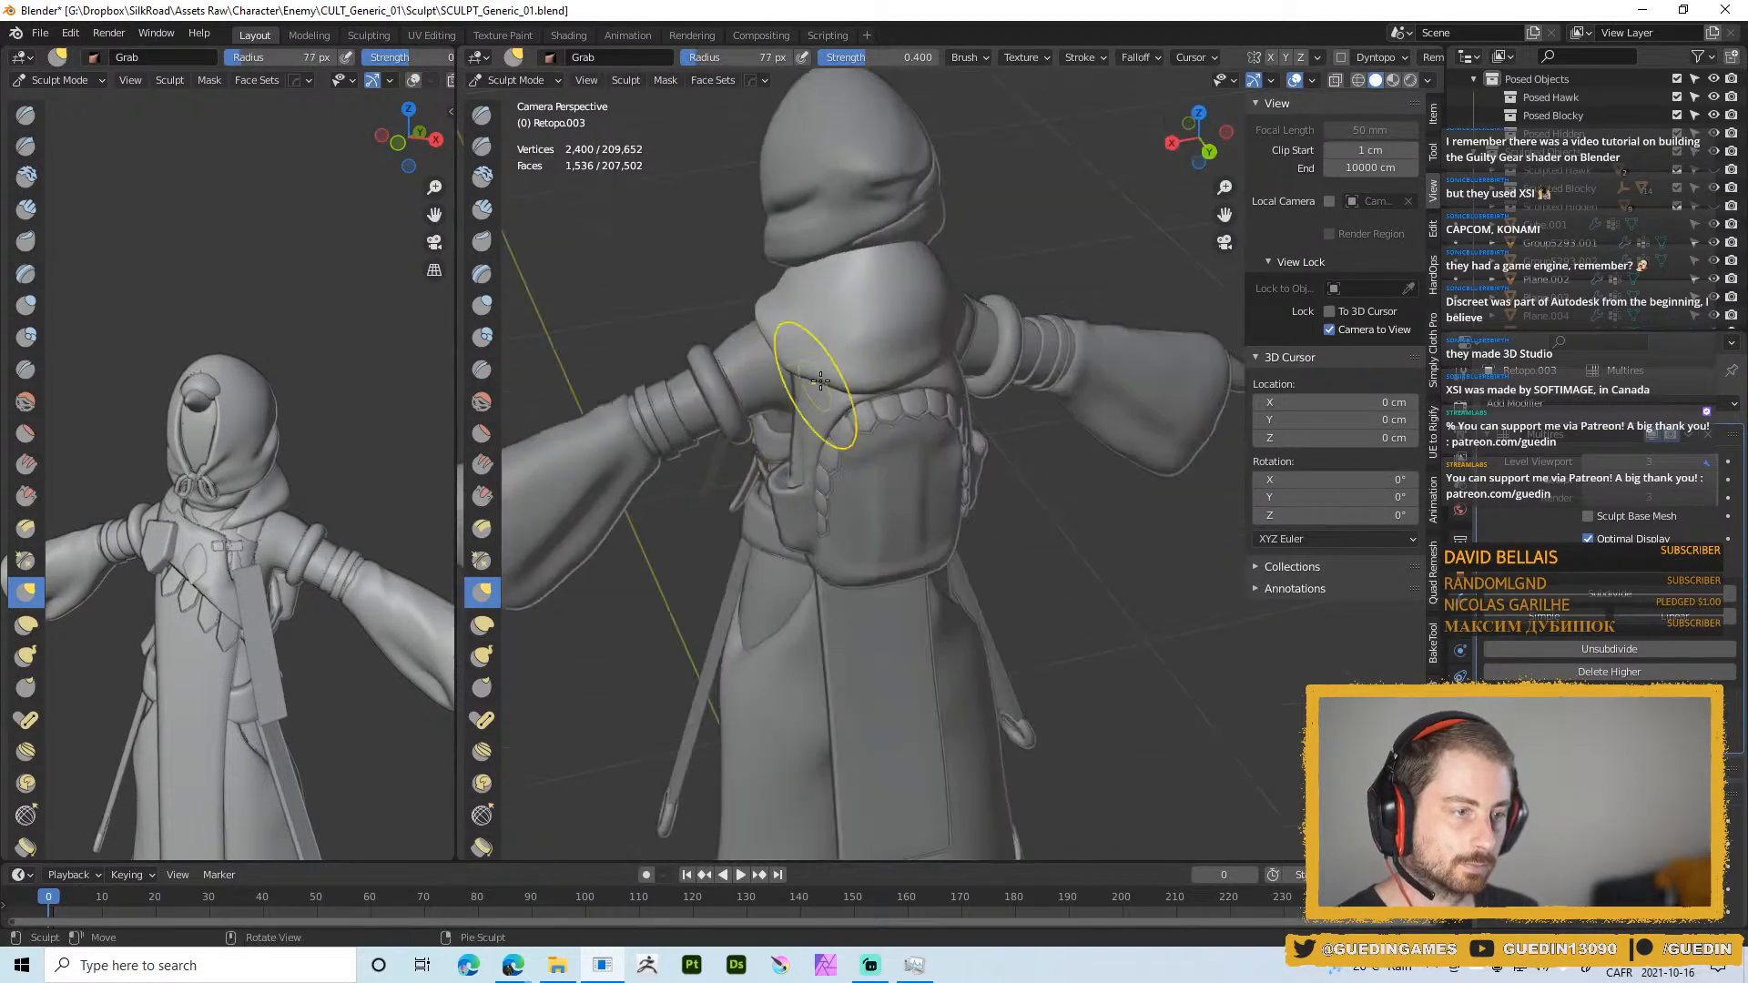
mouse_move(822, 383)
mouse_down()
mouse_move(784, 366)
mouse_move(812, 385)
mouse_up()
middle_drag(921, 366, 862, 337)
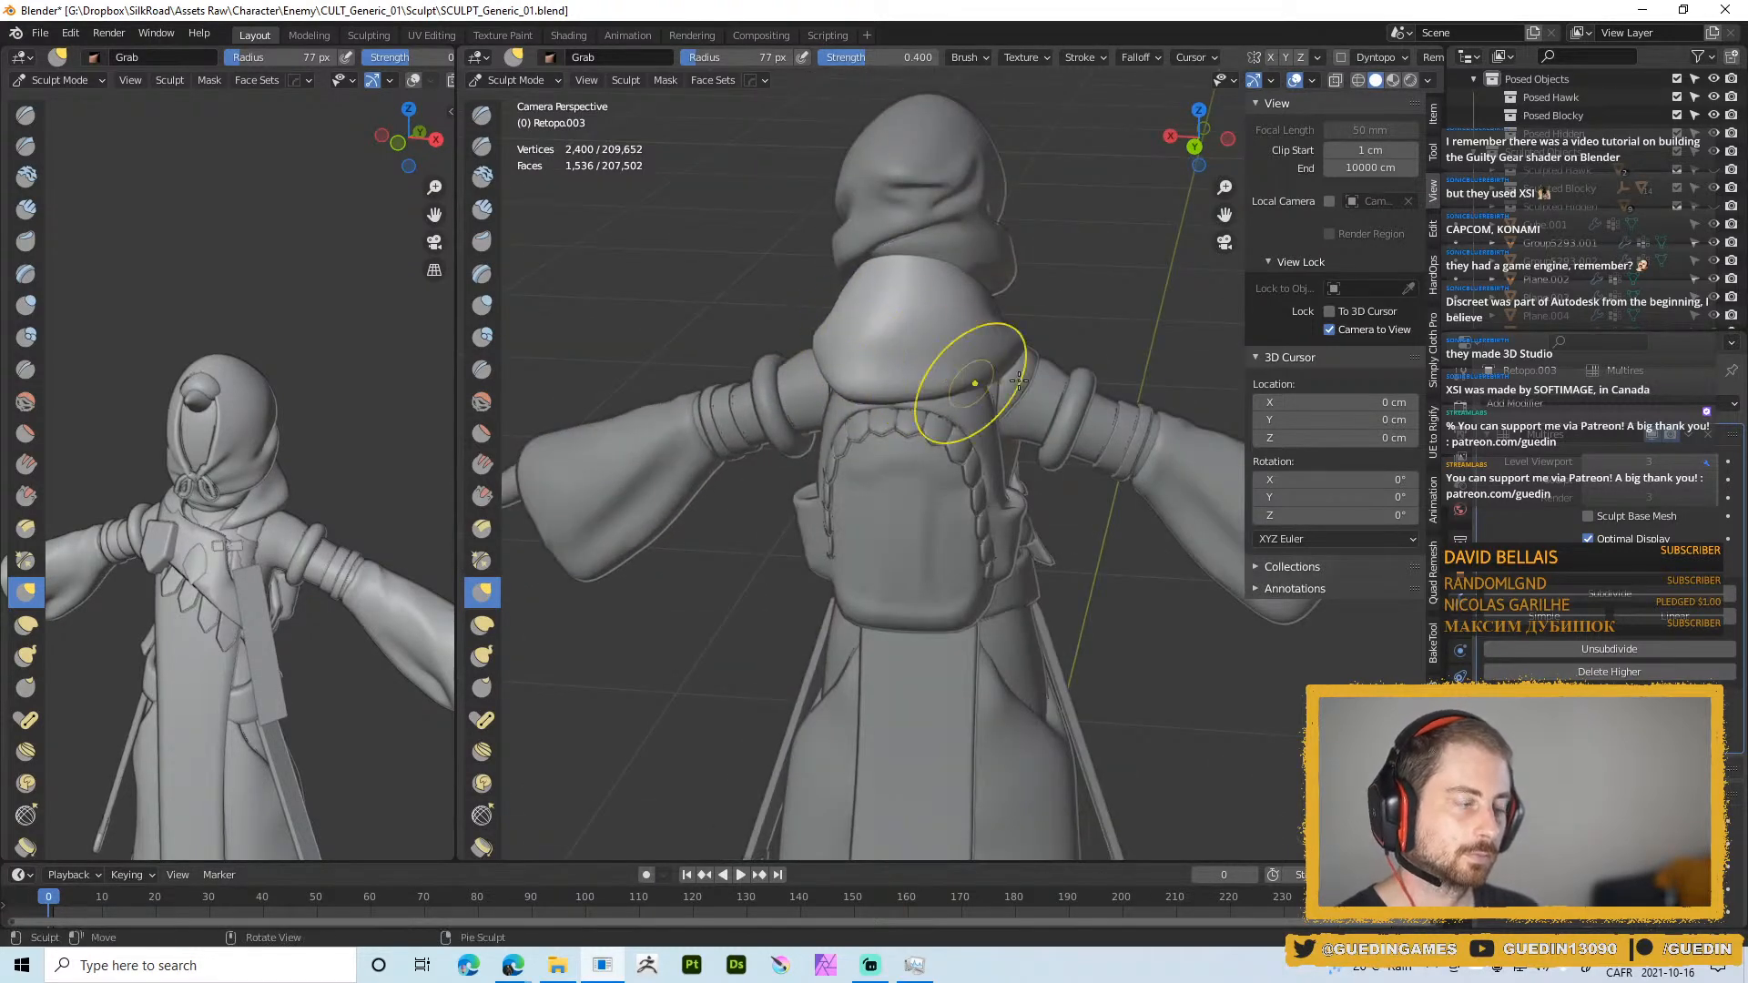
Reshape the middle of the cowl's back with the Grab brush and set its radius to 61 px
right_click(972, 309)
right_click(1006, 329)
middle_drag(924, 355, 943, 387)
key(f)
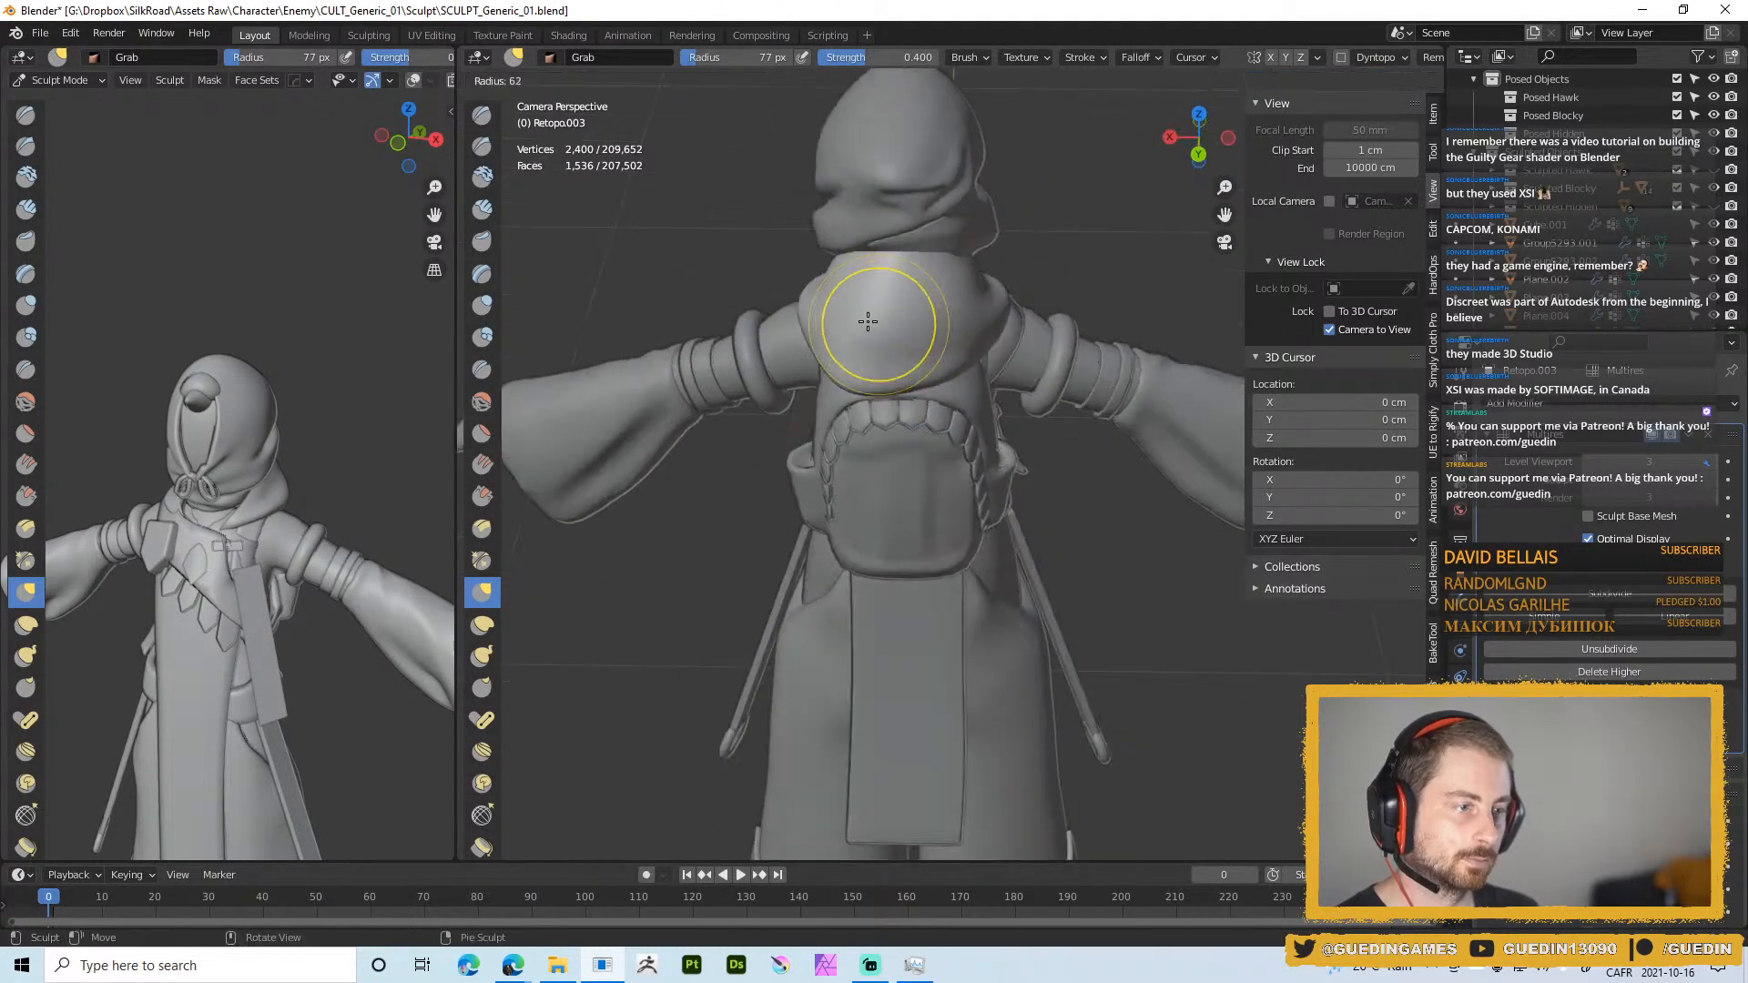
click(928, 321)
mouse_move(882, 322)
mouse_down()
mouse_move(906, 299)
mouse_move(874, 298)
mouse_move(892, 336)
mouse_up()
key(f)
click(874, 300)
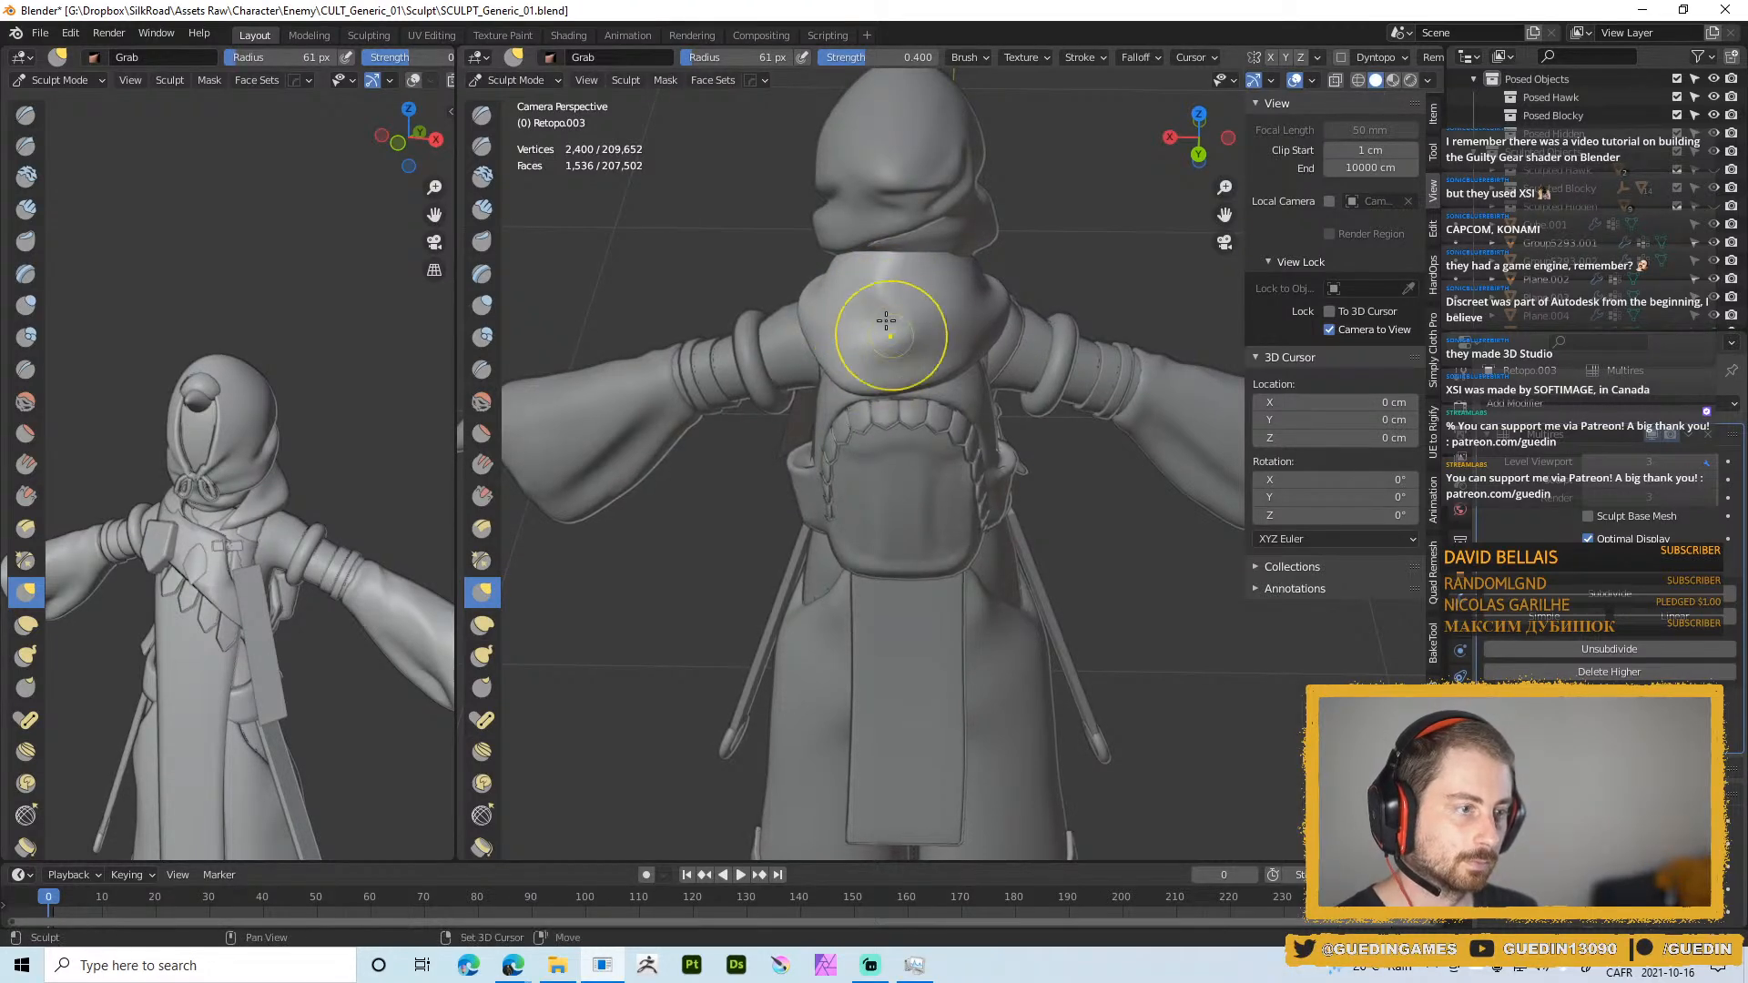
Form a broad soft fold across the middle of the cowl's back
mouse_move(966, 341)
middle_down()
mouse_move(1023, 306)
mouse_move(956, 356)
mouse_move(915, 356)
middle_up()
right_click(928, 362)
click(925, 275)
key(f)
click(883, 357)
key(f)
click(896, 353)
Refine the fold toward the cowl's side with Draw brush radii of 30 px and 36 px
mouse_move(794, 289)
middle_down()
mouse_move(854, 306)
mouse_move(960, 290)
mouse_move(920, 292)
mouse_move(1047, 328)
mouse_move(997, 331)
middle_up()
key(f)
click(845, 295)
key(f)
click(937, 293)
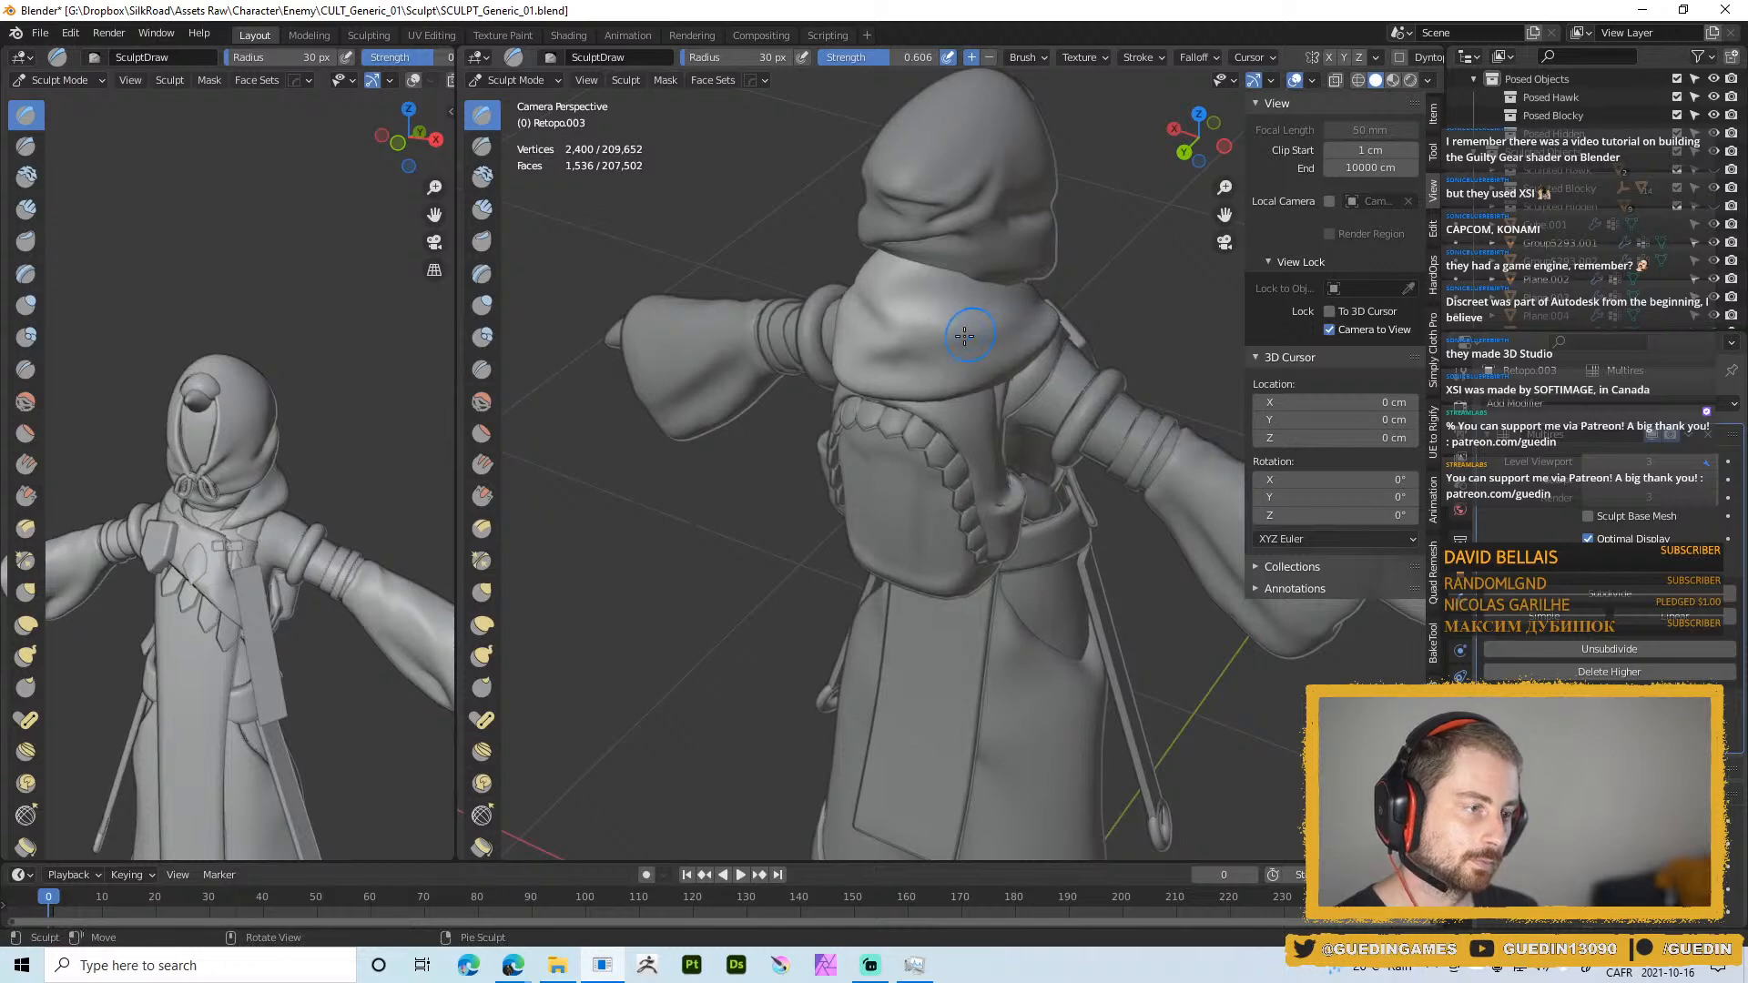
key(f)
click(934, 343)
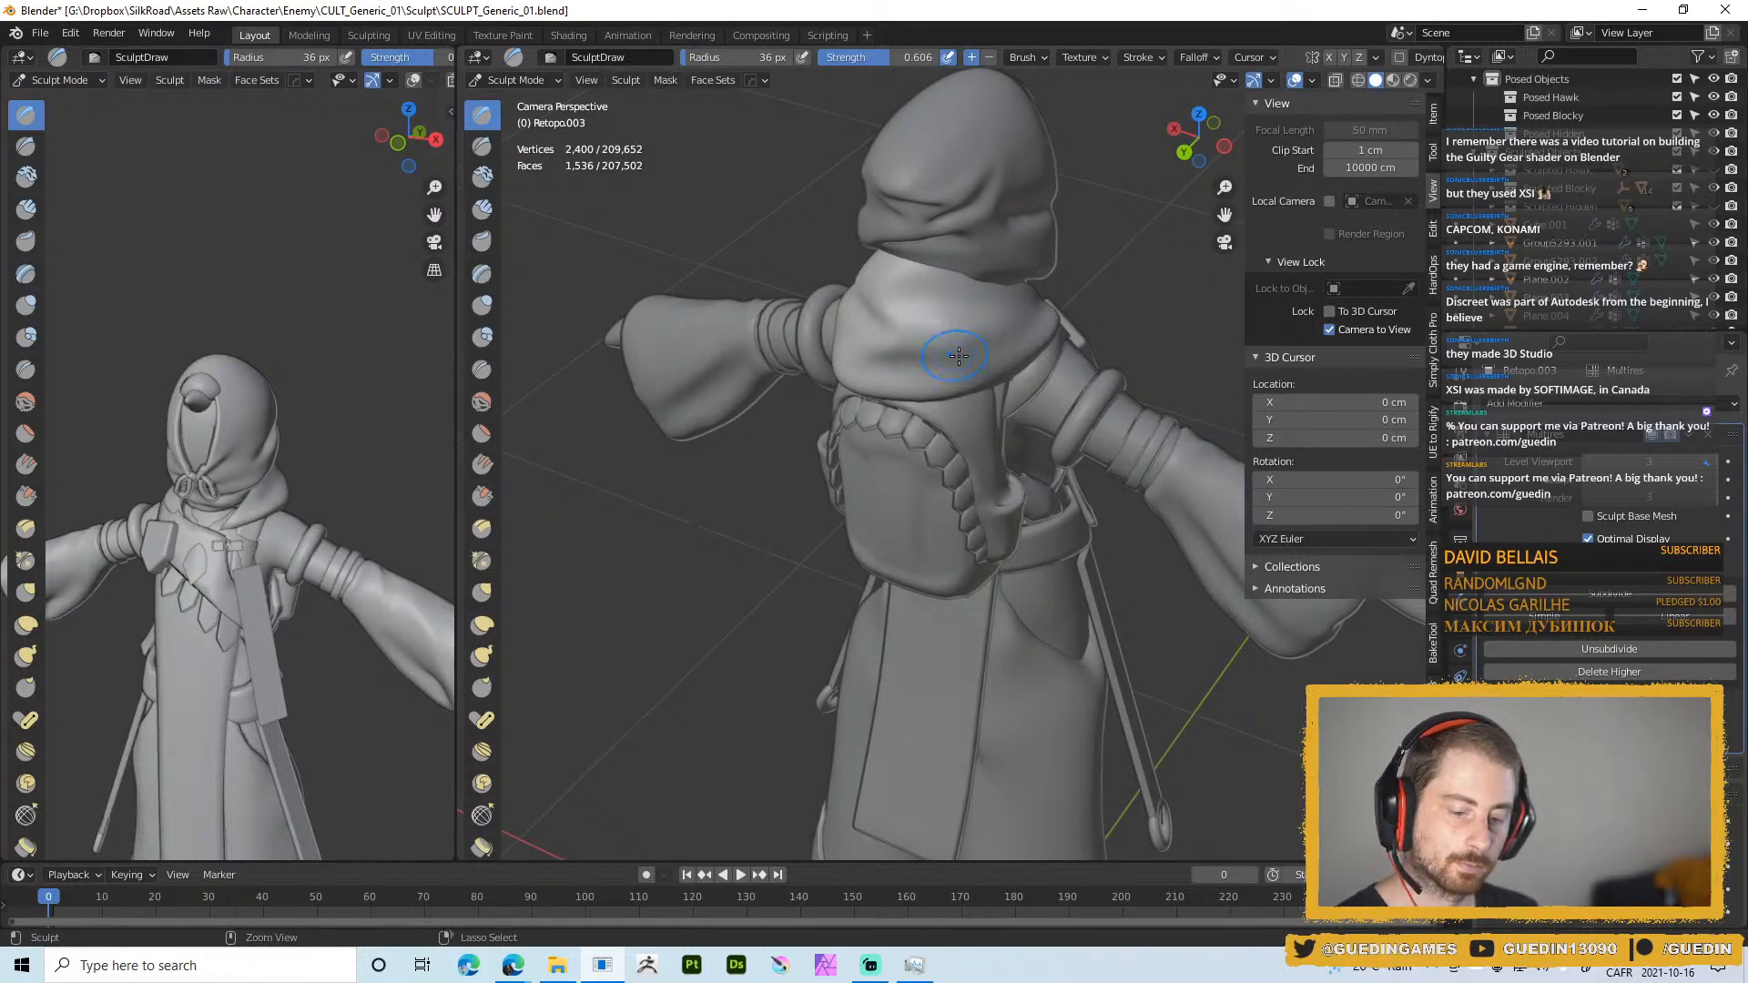
Subdivide the cowl's Multires modifier by another level and carve creases into its back and side with a 30 px Draw brush
key(ctrl+d)
mouse_move(1022, 336)
middle_down()
mouse_move(925, 347)
mouse_move(948, 309)
mouse_move(843, 341)
middle_up()
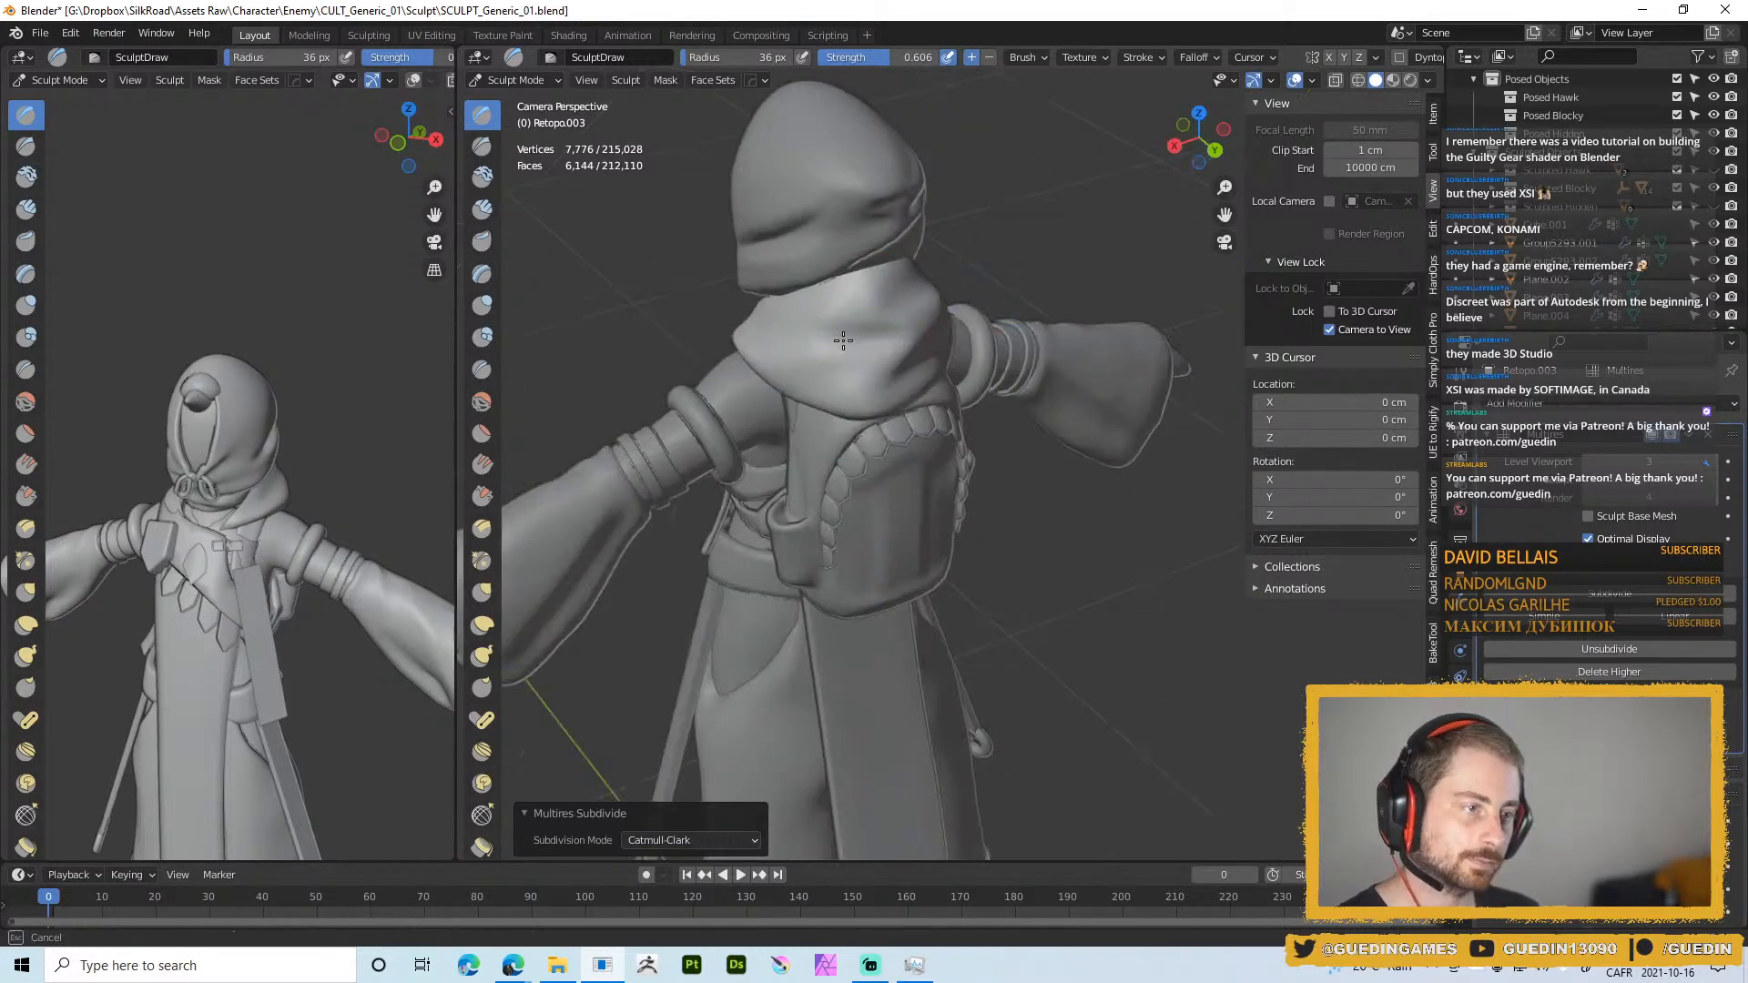
ctrl+drag(813, 350, 778, 347)
key(f)
mouse_move(824, 336)
middle_down()
mouse_move(774, 336)
mouse_move(824, 335)
middle_up()
click(816, 337)
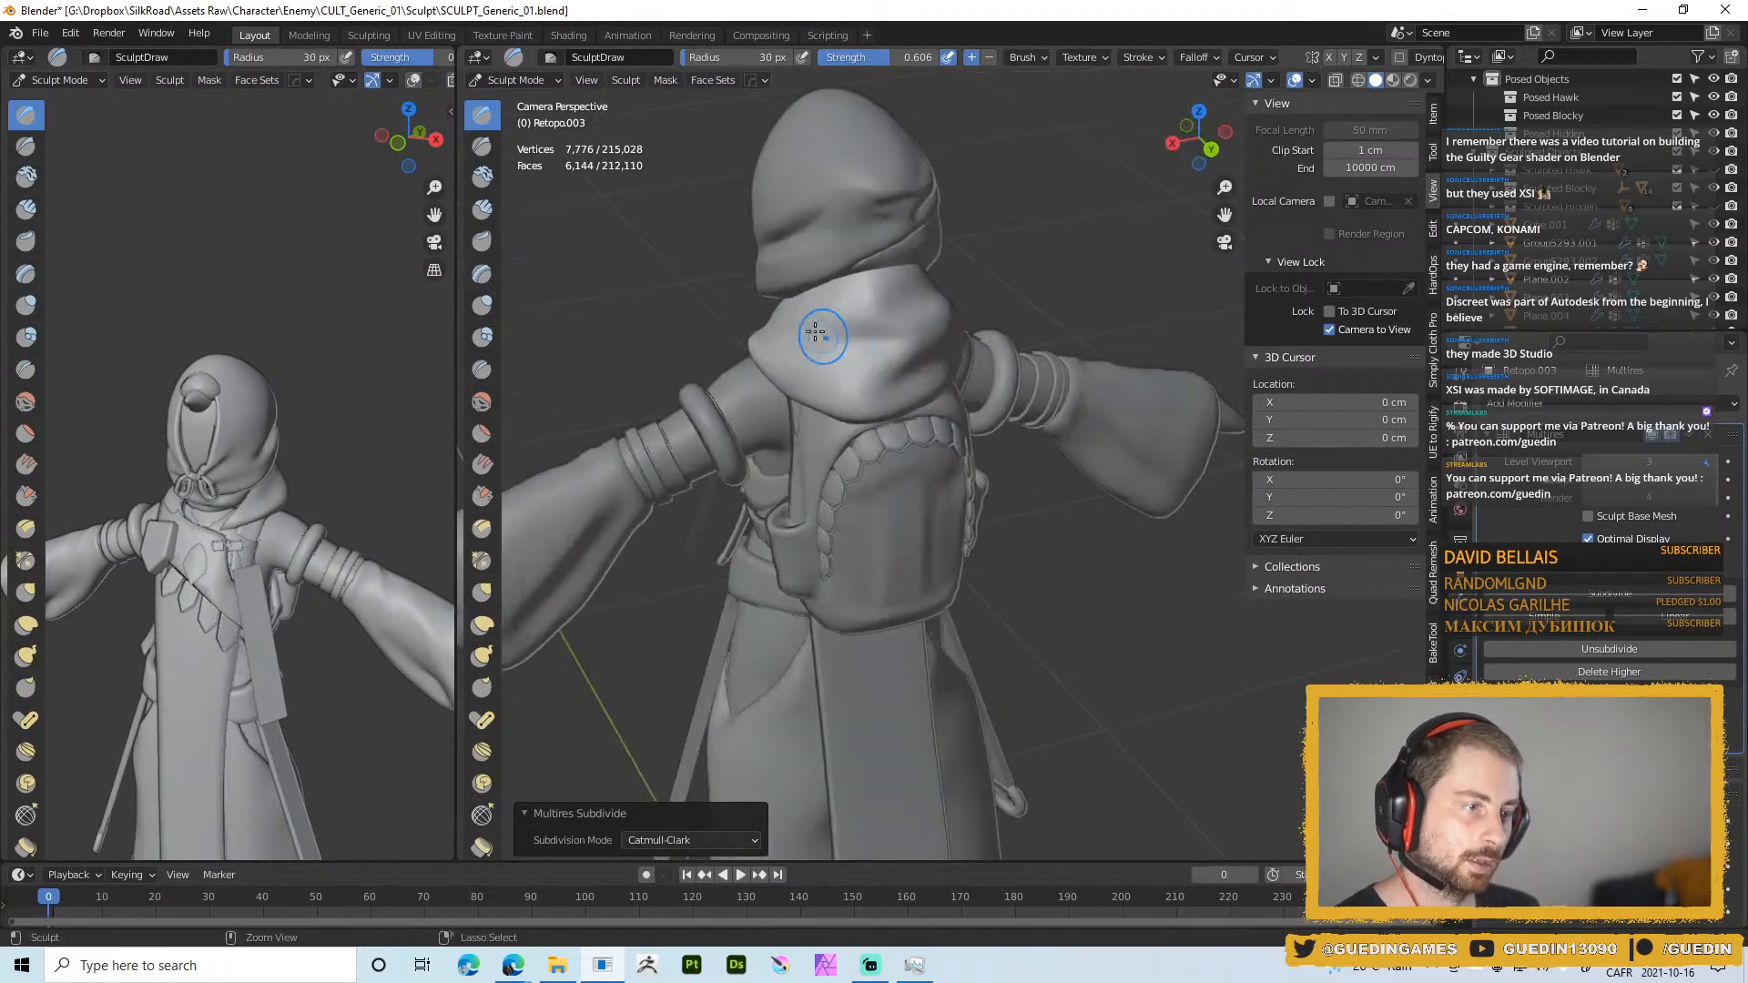
ctrl+drag(823, 336, 846, 329)
middle_drag(799, 339, 784, 360)
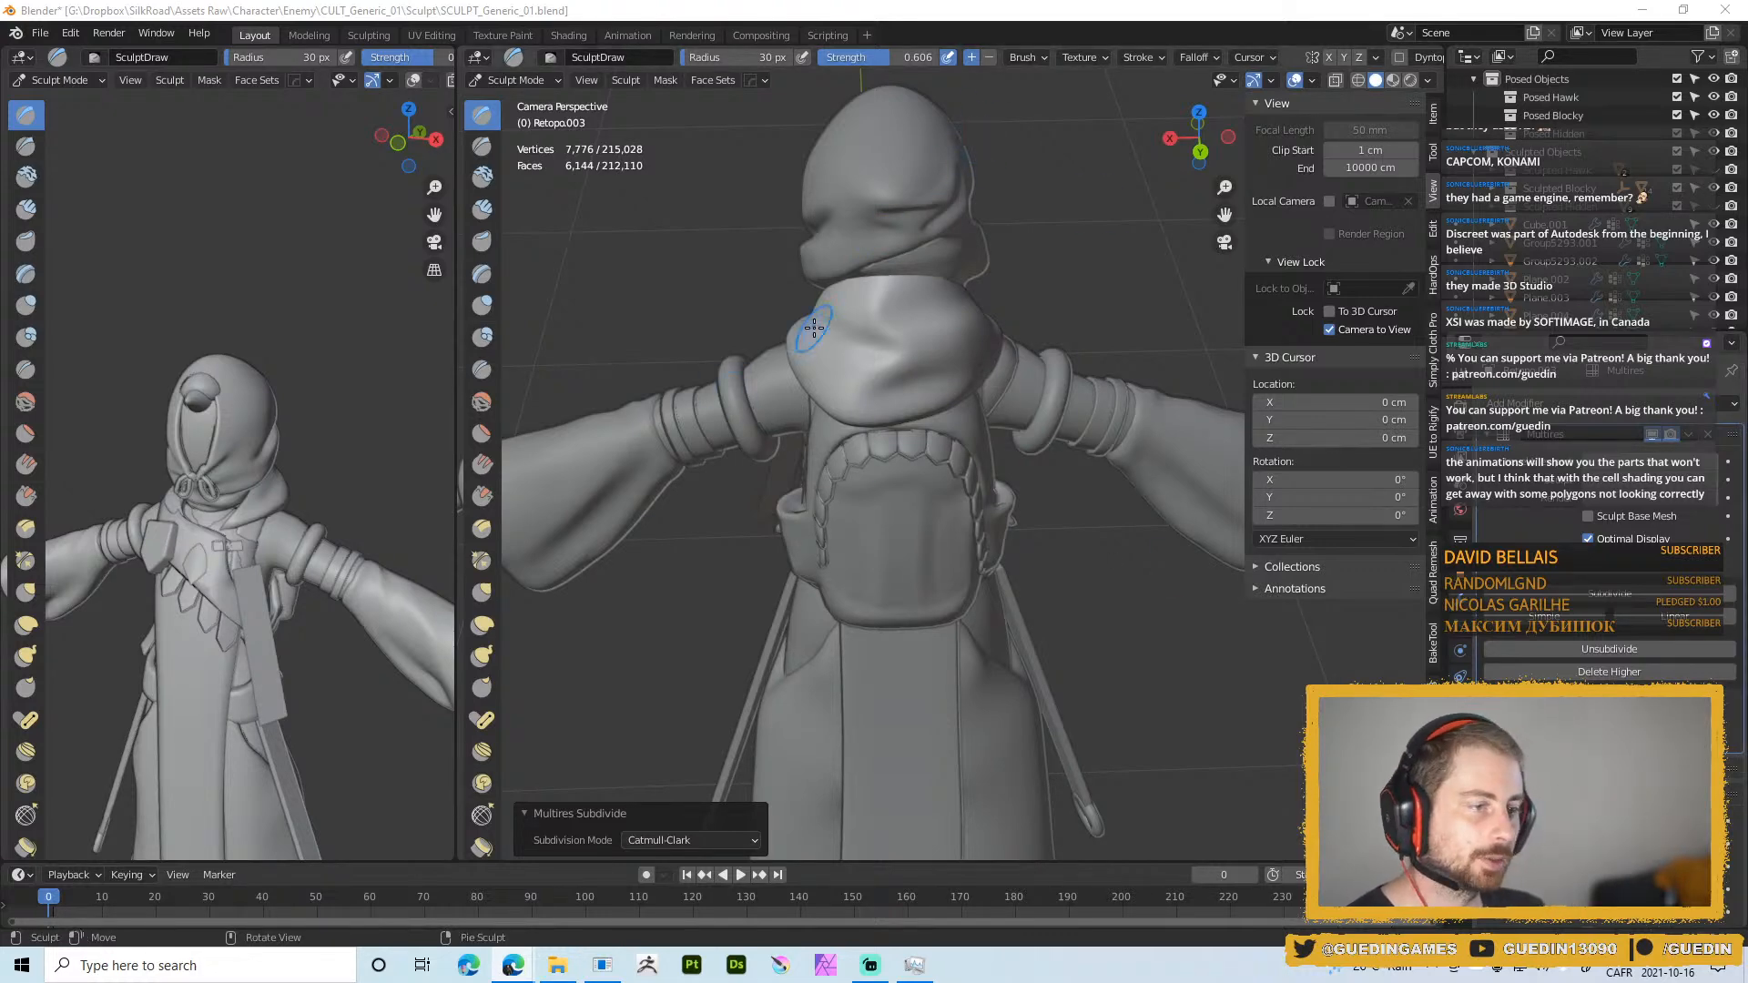
Switch to the Grab brush and pull the fold on the cowl's back into shape, setting the radius to 37 px
mouse_move(809, 329)
middle_down()
mouse_move(806, 293)
mouse_move(860, 327)
mouse_move(852, 389)
middle_up()
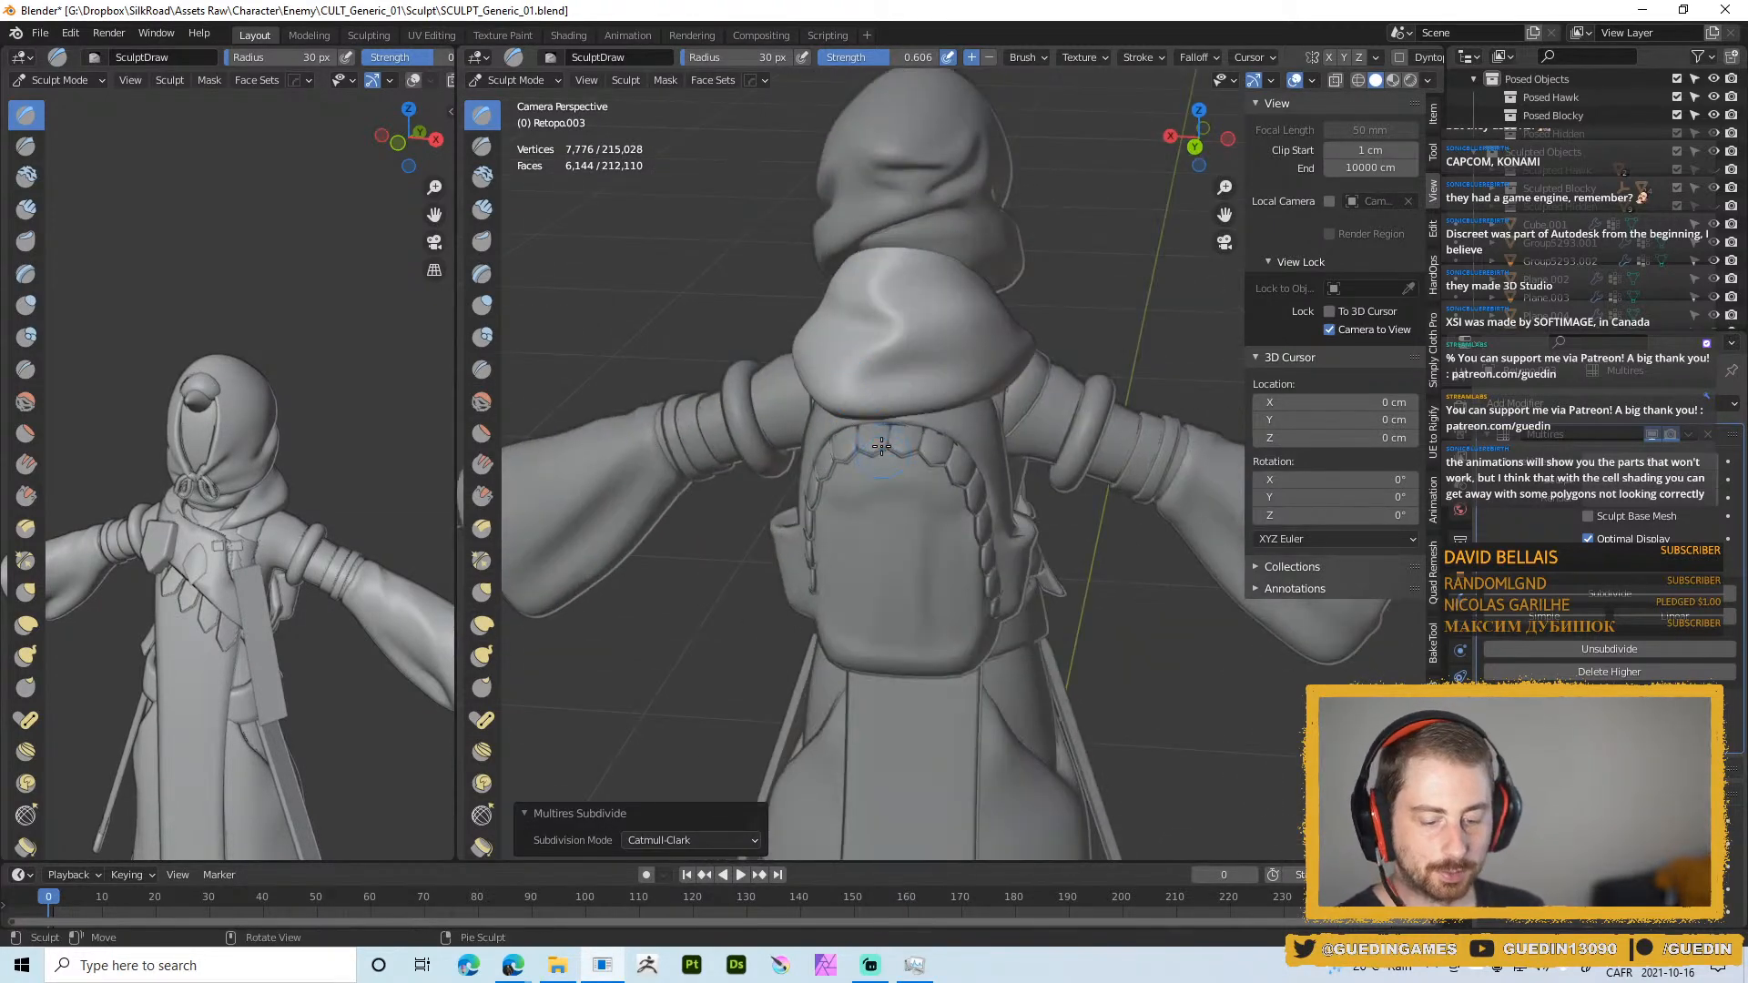
middle_drag(861, 314, 896, 306)
key(g)
key(f)
click(910, 319)
mouse_move(896, 307)
mouse_down()
mouse_move(903, 322)
mouse_move(857, 296)
mouse_up()
key(f)
click(855, 297)
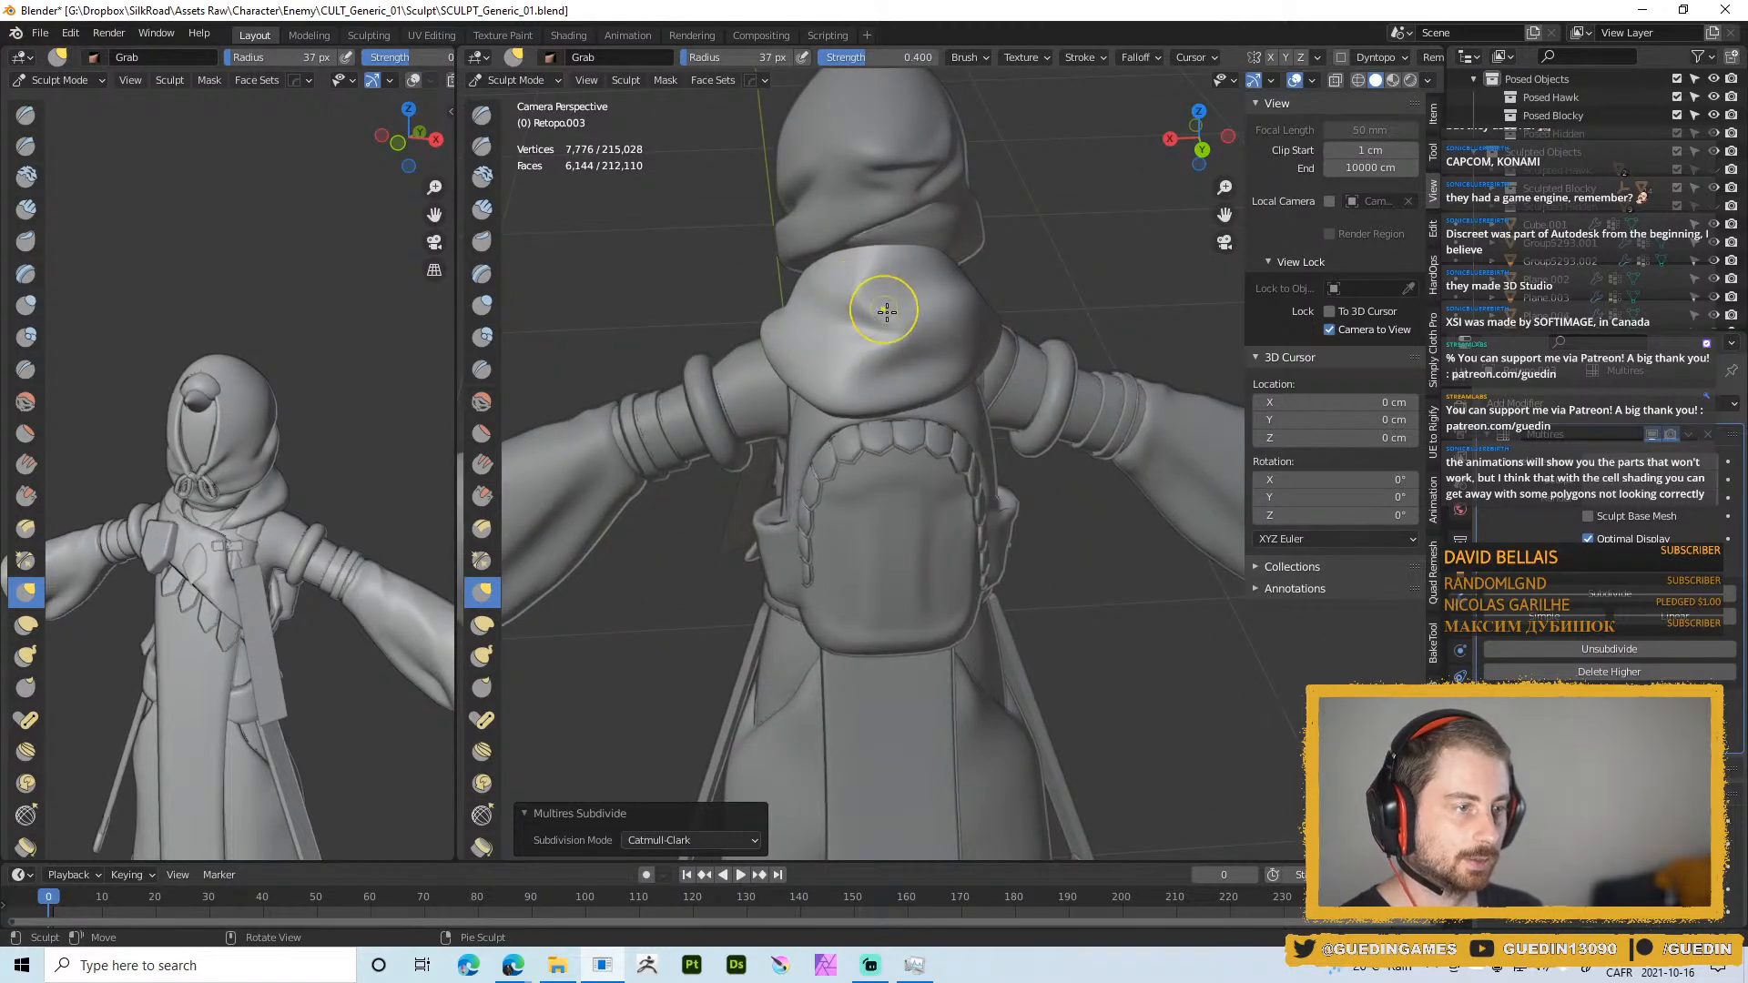
middle_drag(887, 311, 887, 320)
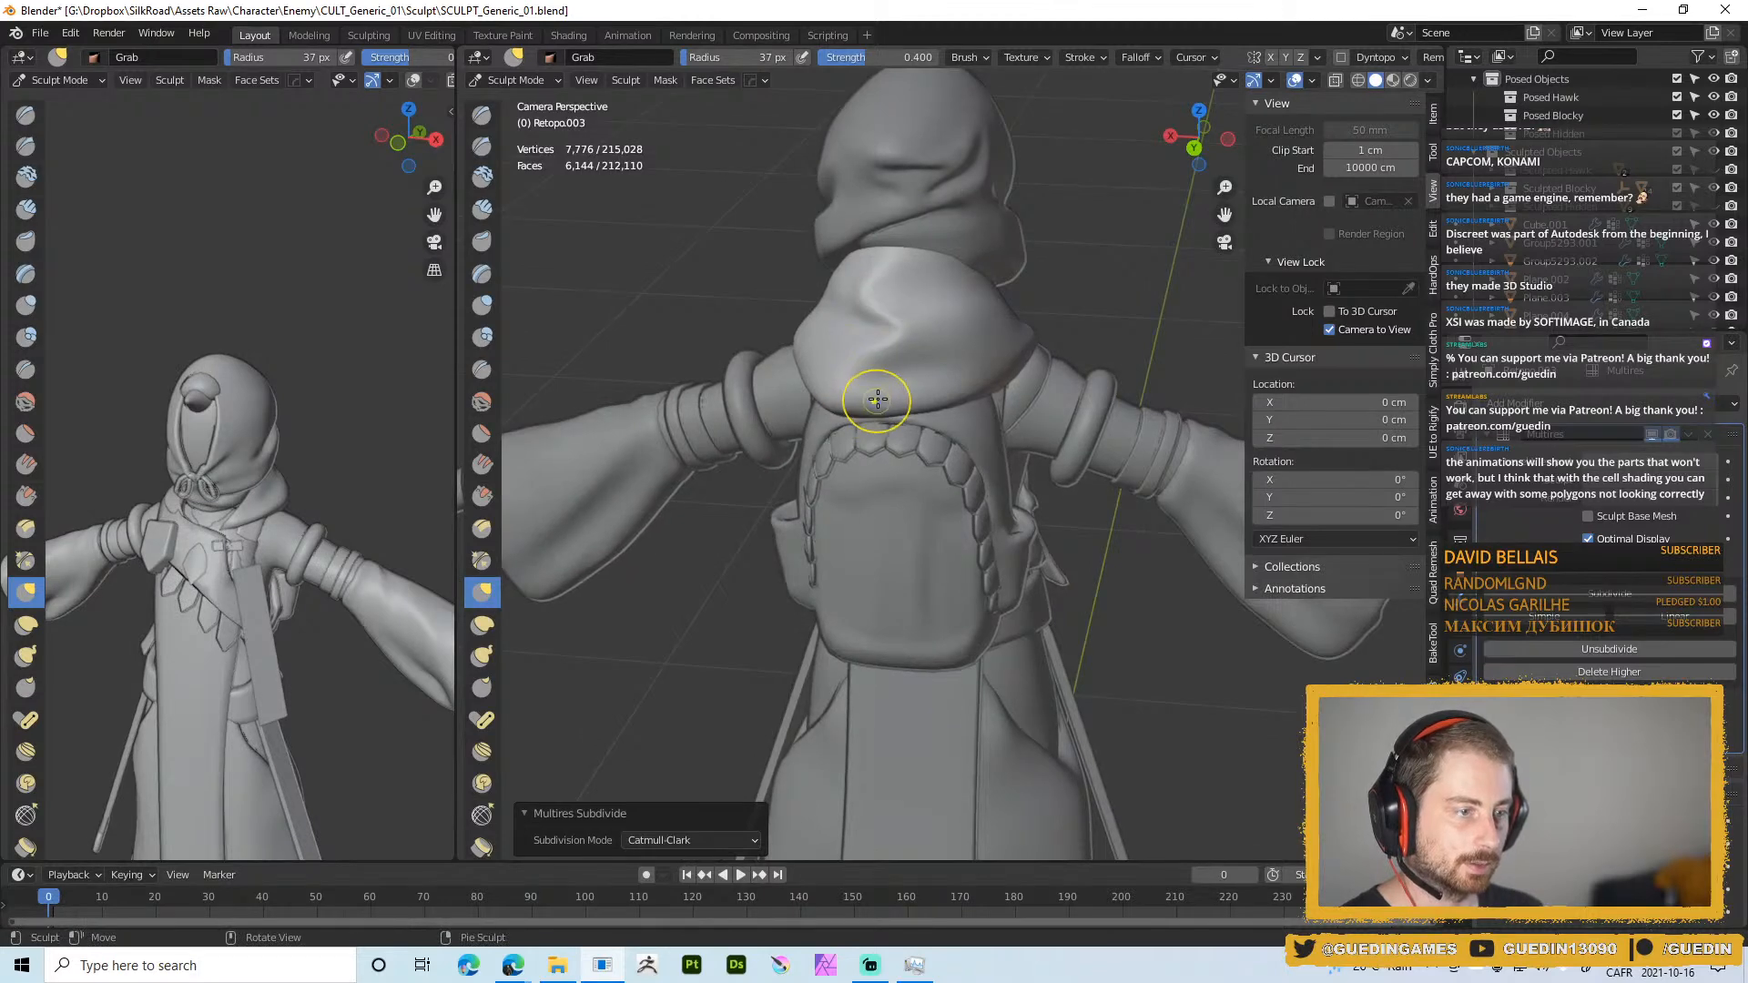
mouse_move(863, 390)
mouse_down()
mouse_move(854, 363)
mouse_move(874, 355)
mouse_up()
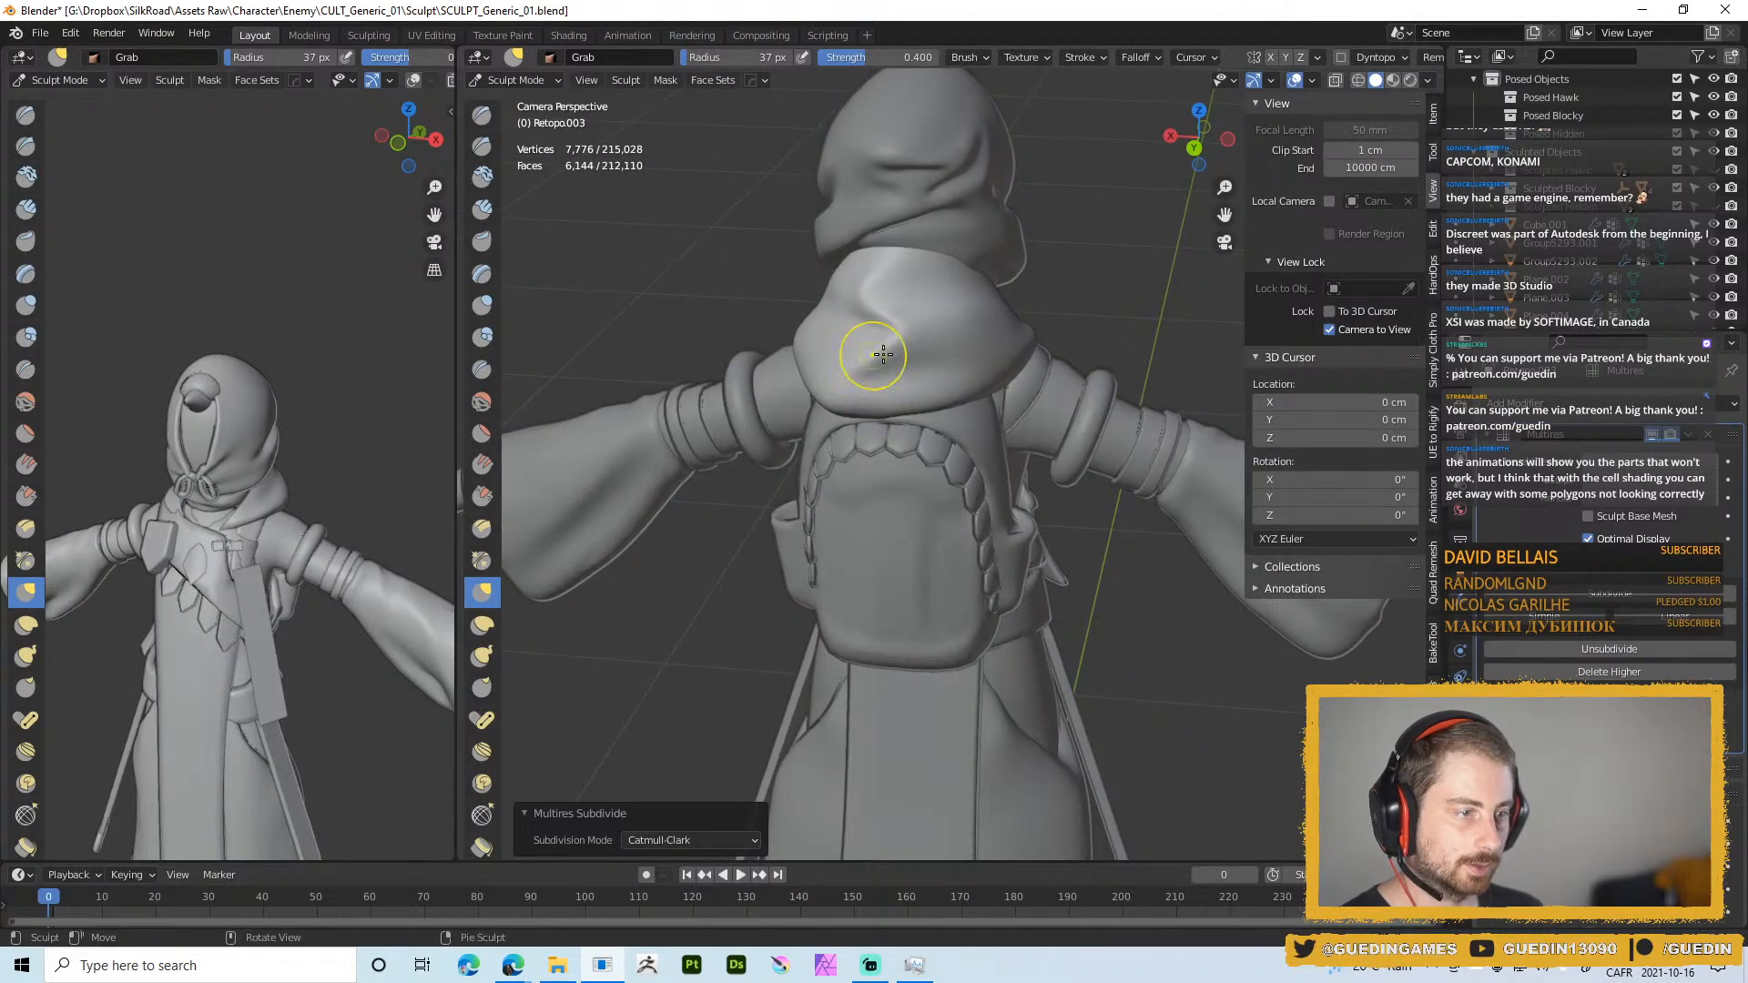
mouse_move(883, 355)
middle_down()
mouse_move(872, 369)
mouse_move(920, 346)
middle_up()
Pull the side of the cowl outward over the shoulder with Grab brush radii of 64 px and 61 px
key(f)
click(898, 352)
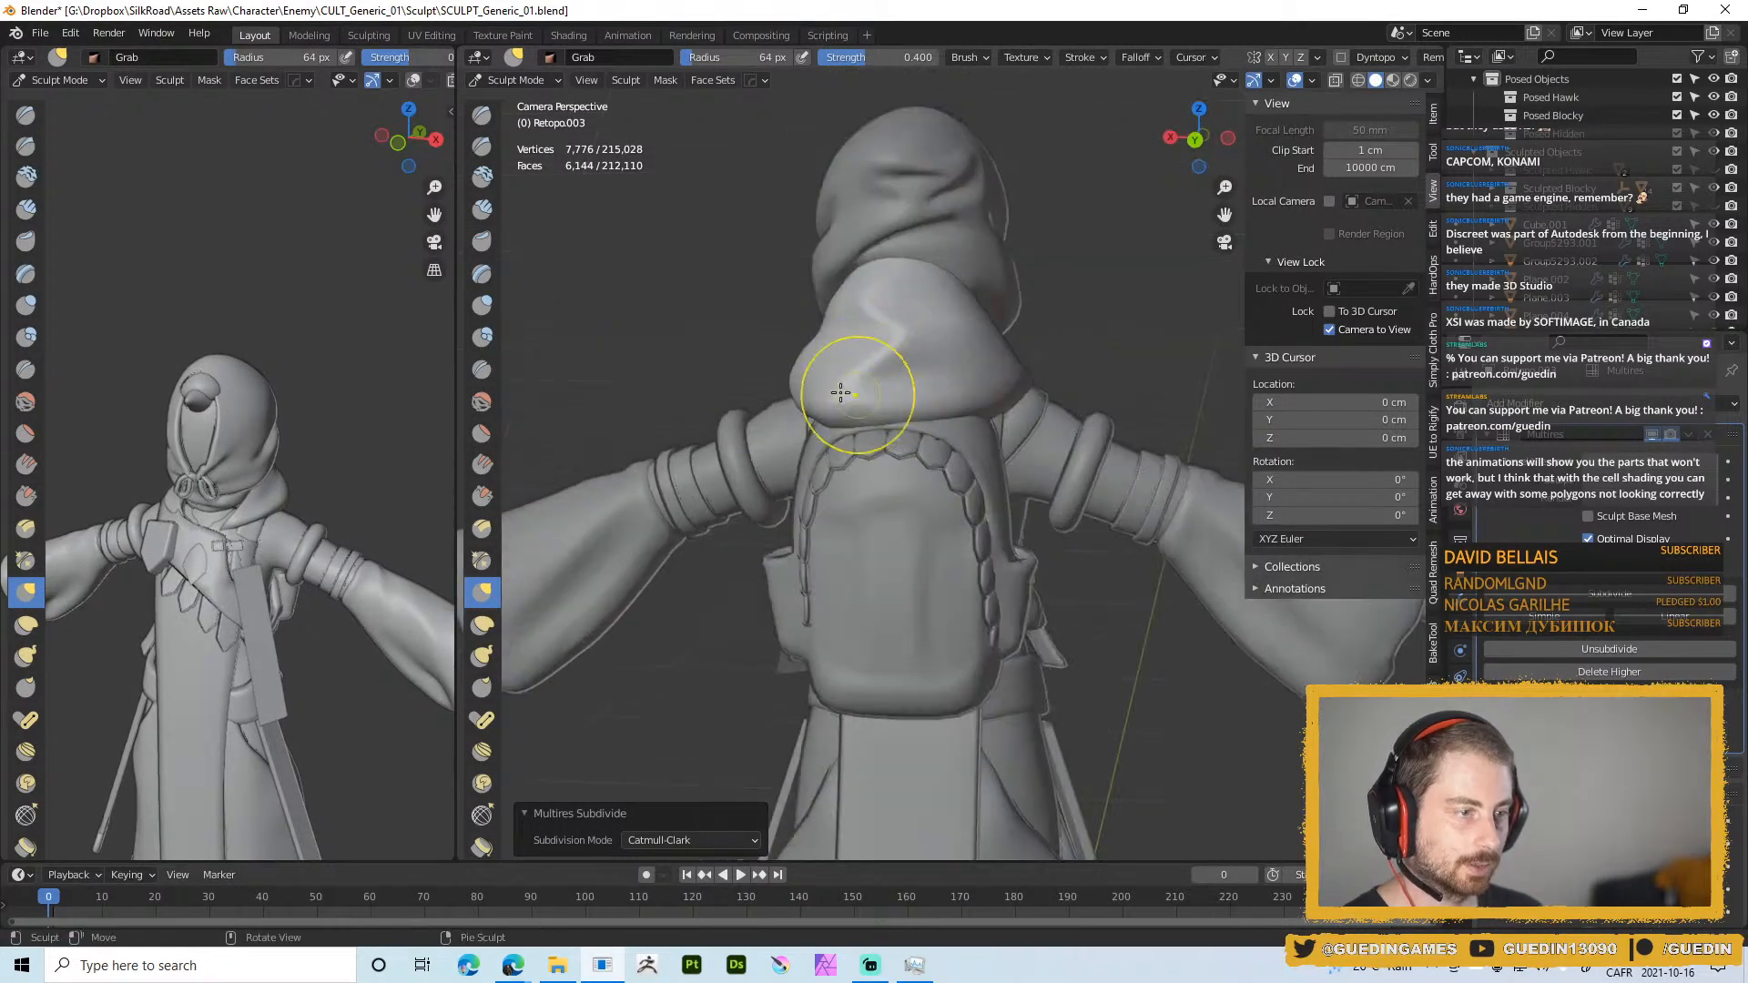
middle_drag(801, 362, 834, 399)
key(f)
click(823, 397)
drag(803, 382, 763, 377)
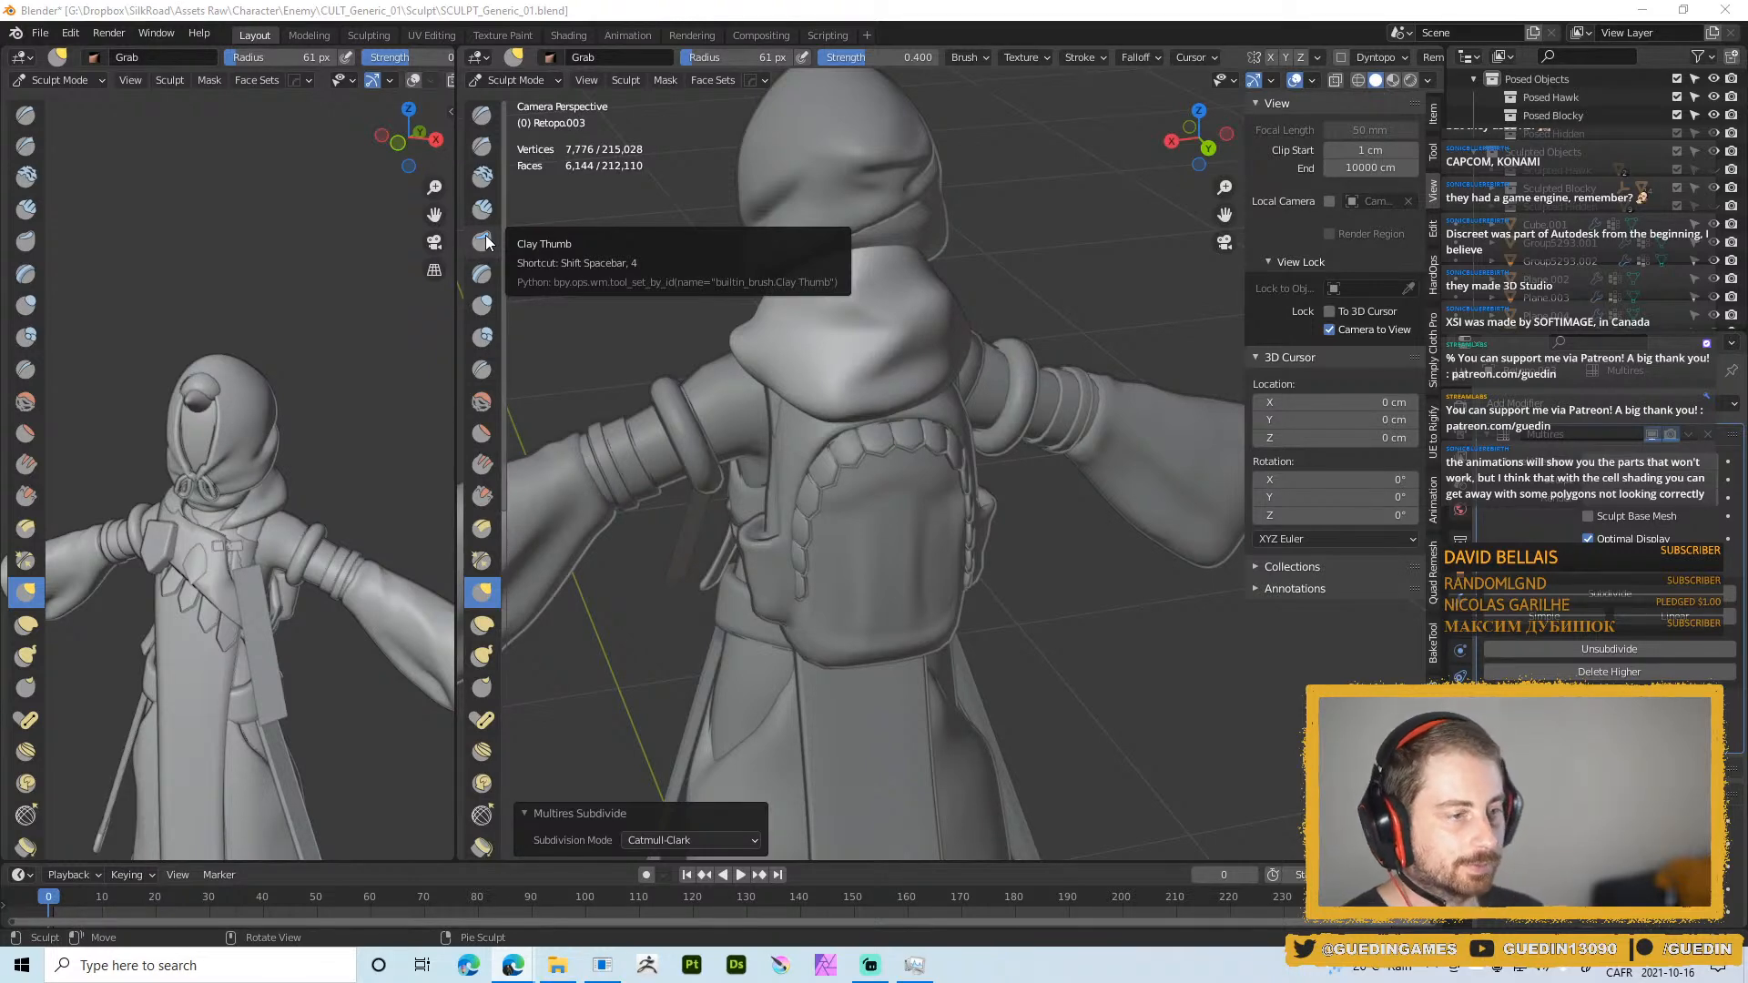
Enlarge the Grab brush radius to 109 px and adjust the cowl's overall rear silhouette
click(1010, 233)
key(f)
click(995, 351)
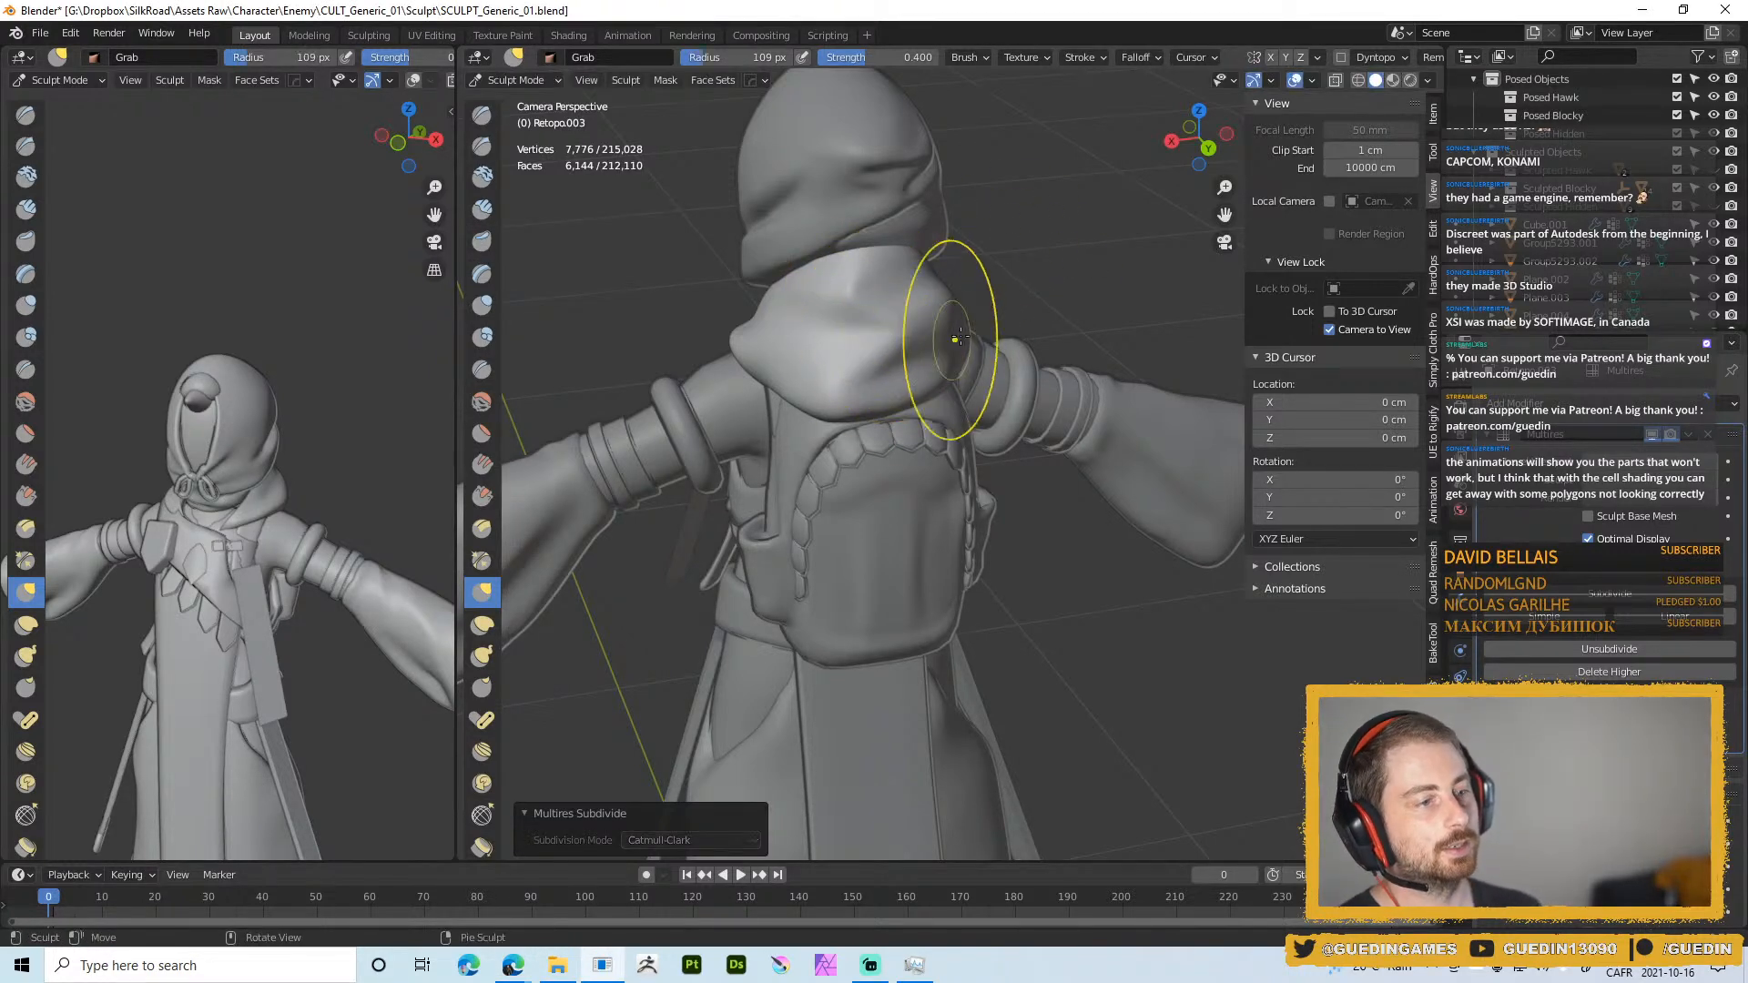
middle_drag(956, 337, 917, 331)
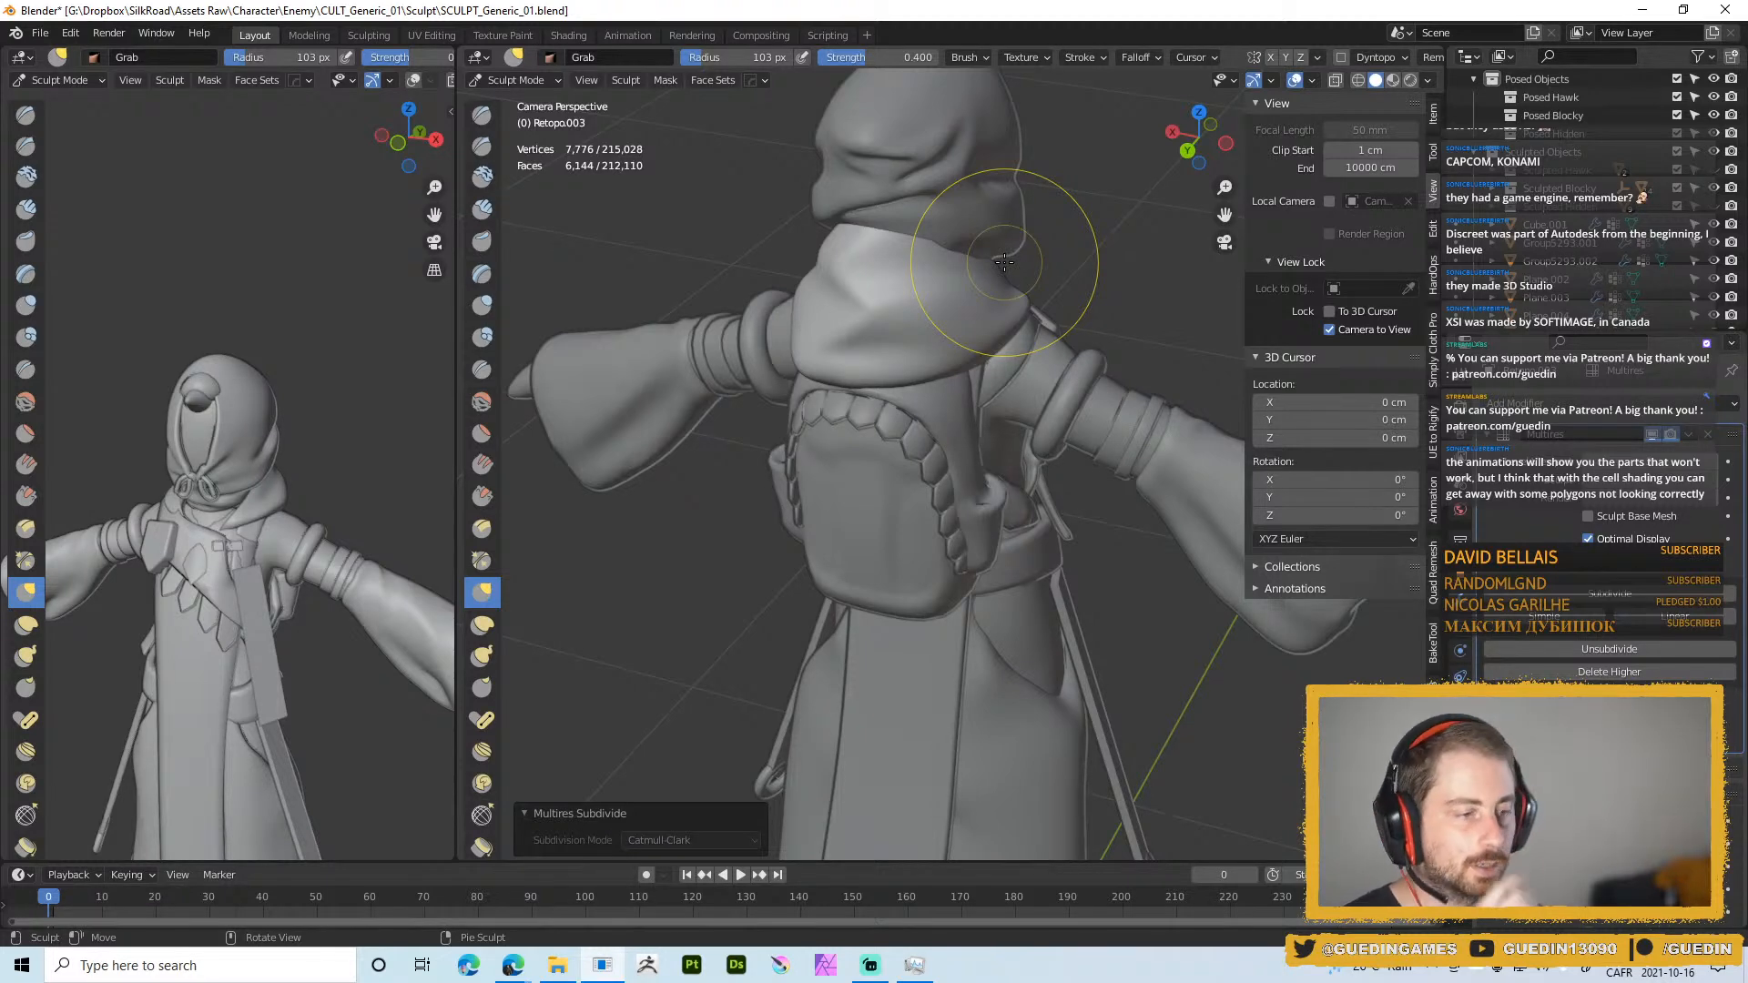
mouse_move(956, 292)
middle_down()
mouse_move(956, 351)
mouse_move(878, 351)
middle_up()
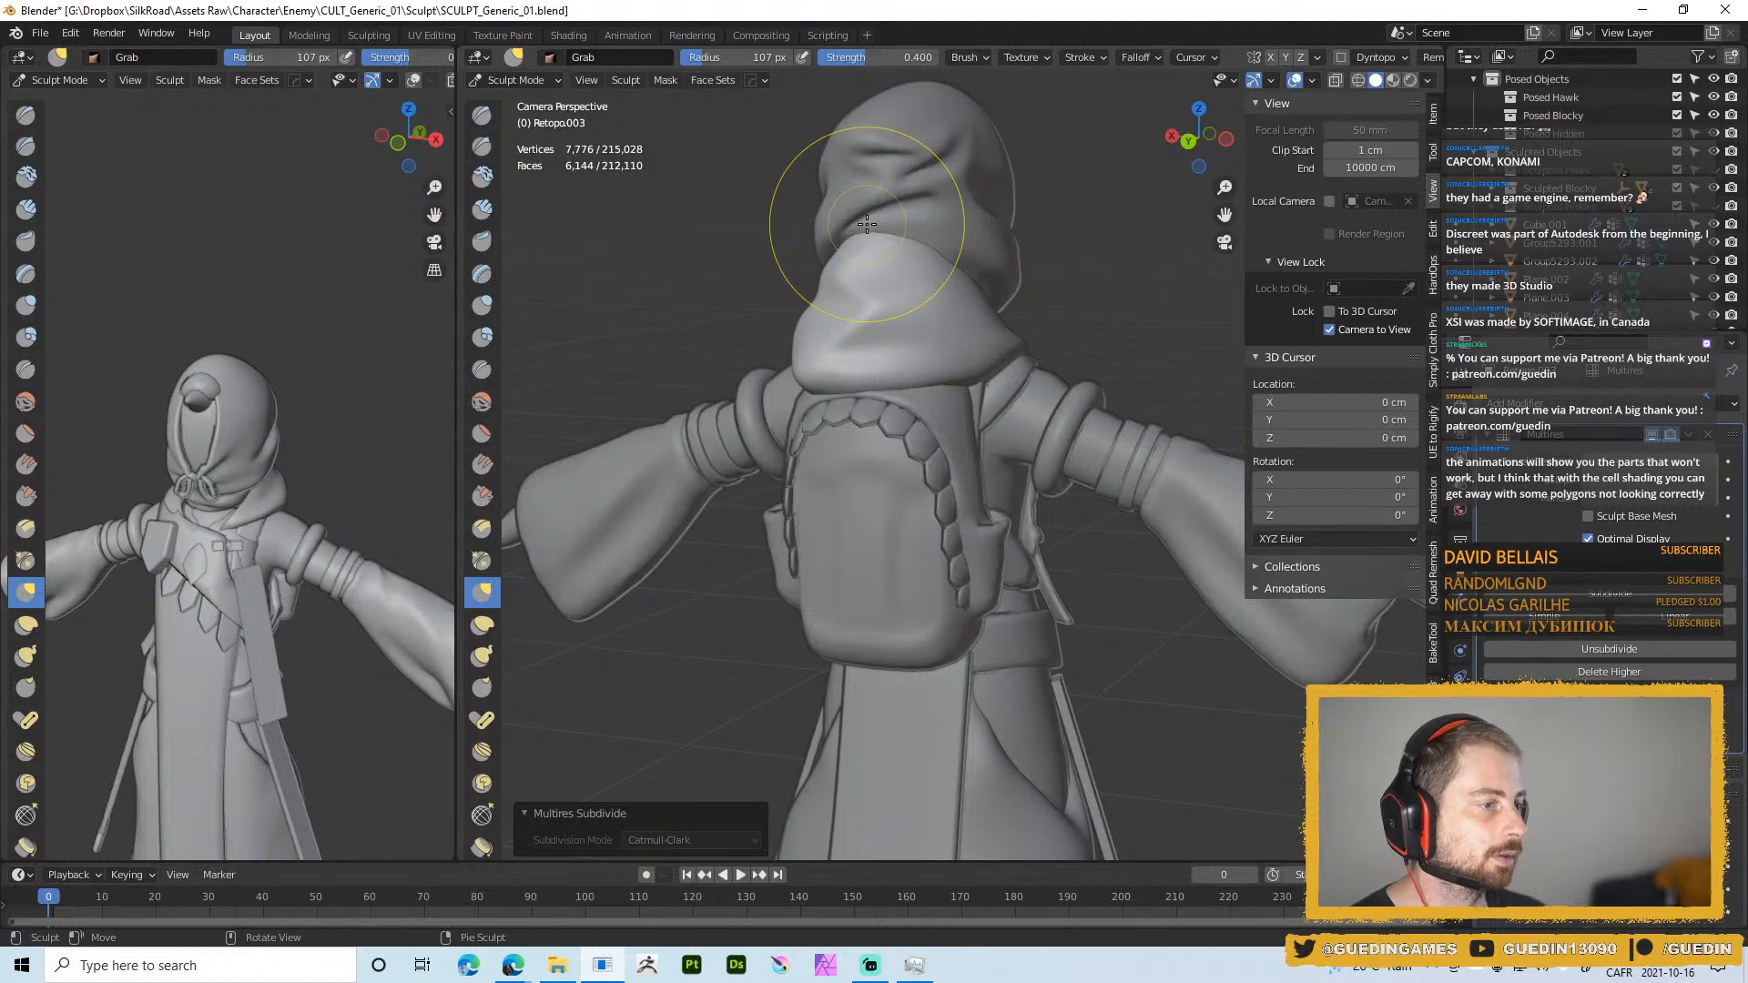
Pull the cowl's rear hem and side profile above the backpack with Grab brush radii of 94 px and 83 px
mouse_move(840, 394)
middle_down()
mouse_move(827, 348)
mouse_move(825, 376)
mouse_move(863, 368)
middle_up()
key(f)
click(825, 374)
drag(863, 369, 784, 426)
click(740, 400)
mouse_move(740, 377)
mouse_down()
mouse_move(813, 387)
mouse_move(789, 388)
mouse_up()
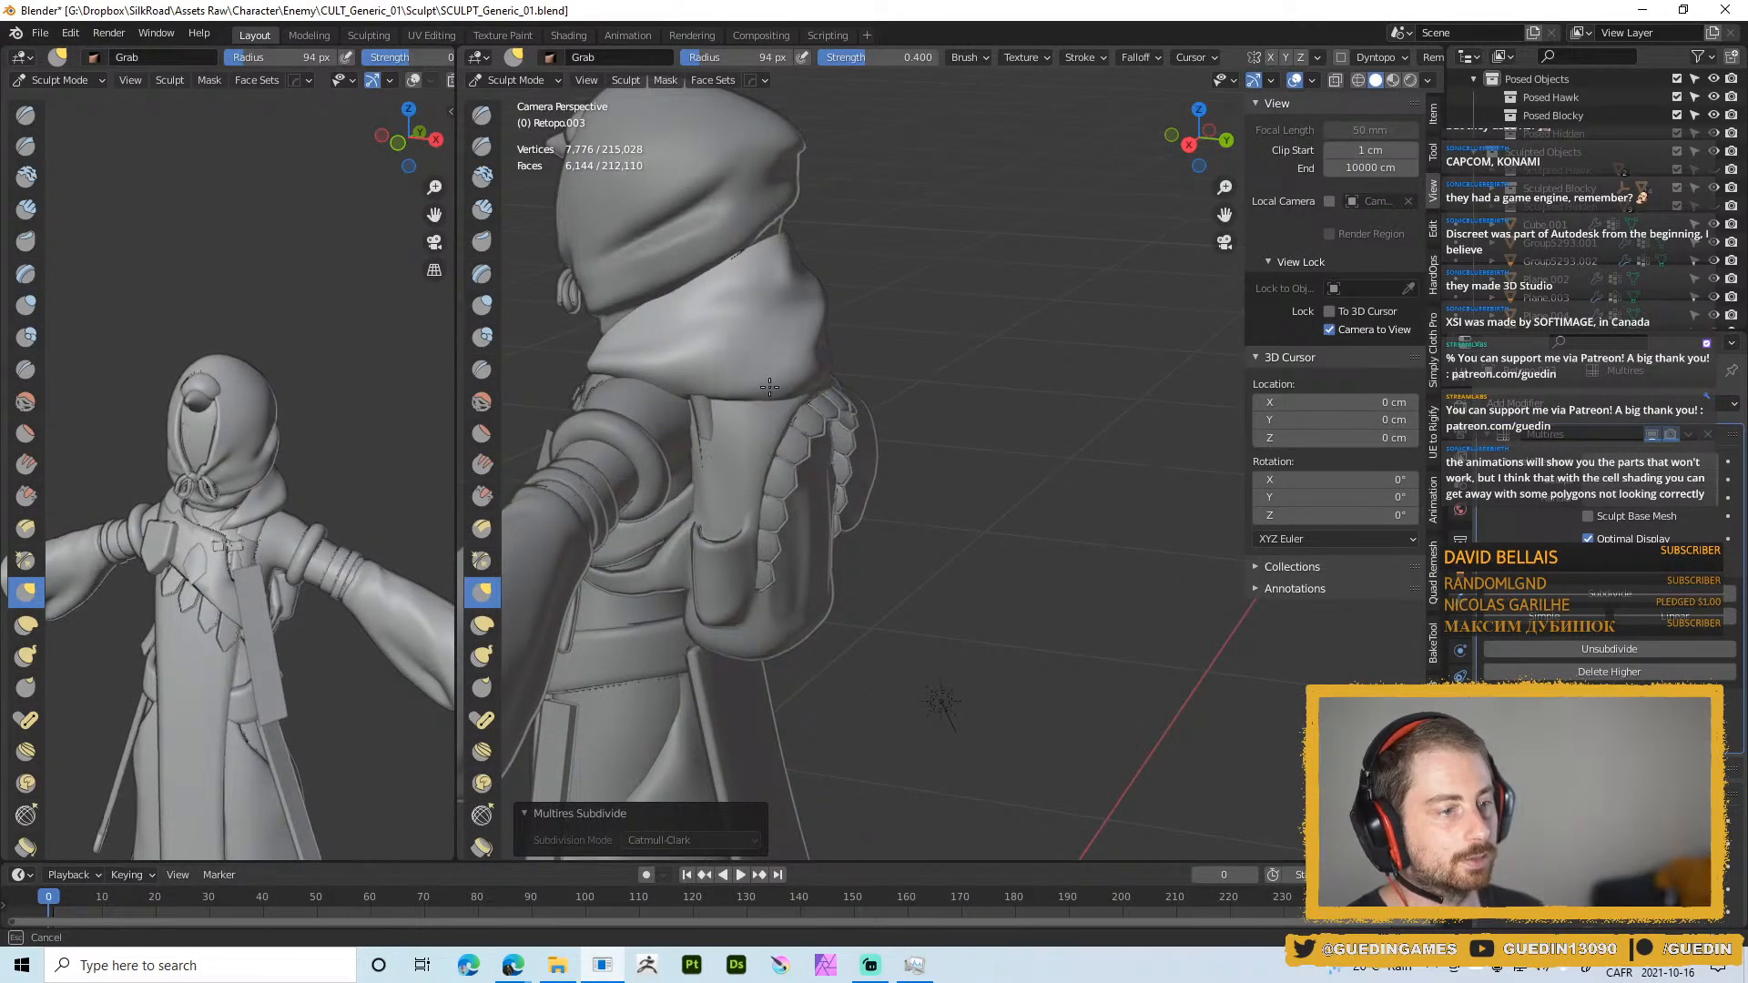
middle_drag(851, 364, 765, 397)
mouse_move(750, 374)
mouse_down()
mouse_move(725, 354)
mouse_move(731, 372)
mouse_up()
middle_drag(747, 392, 689, 346)
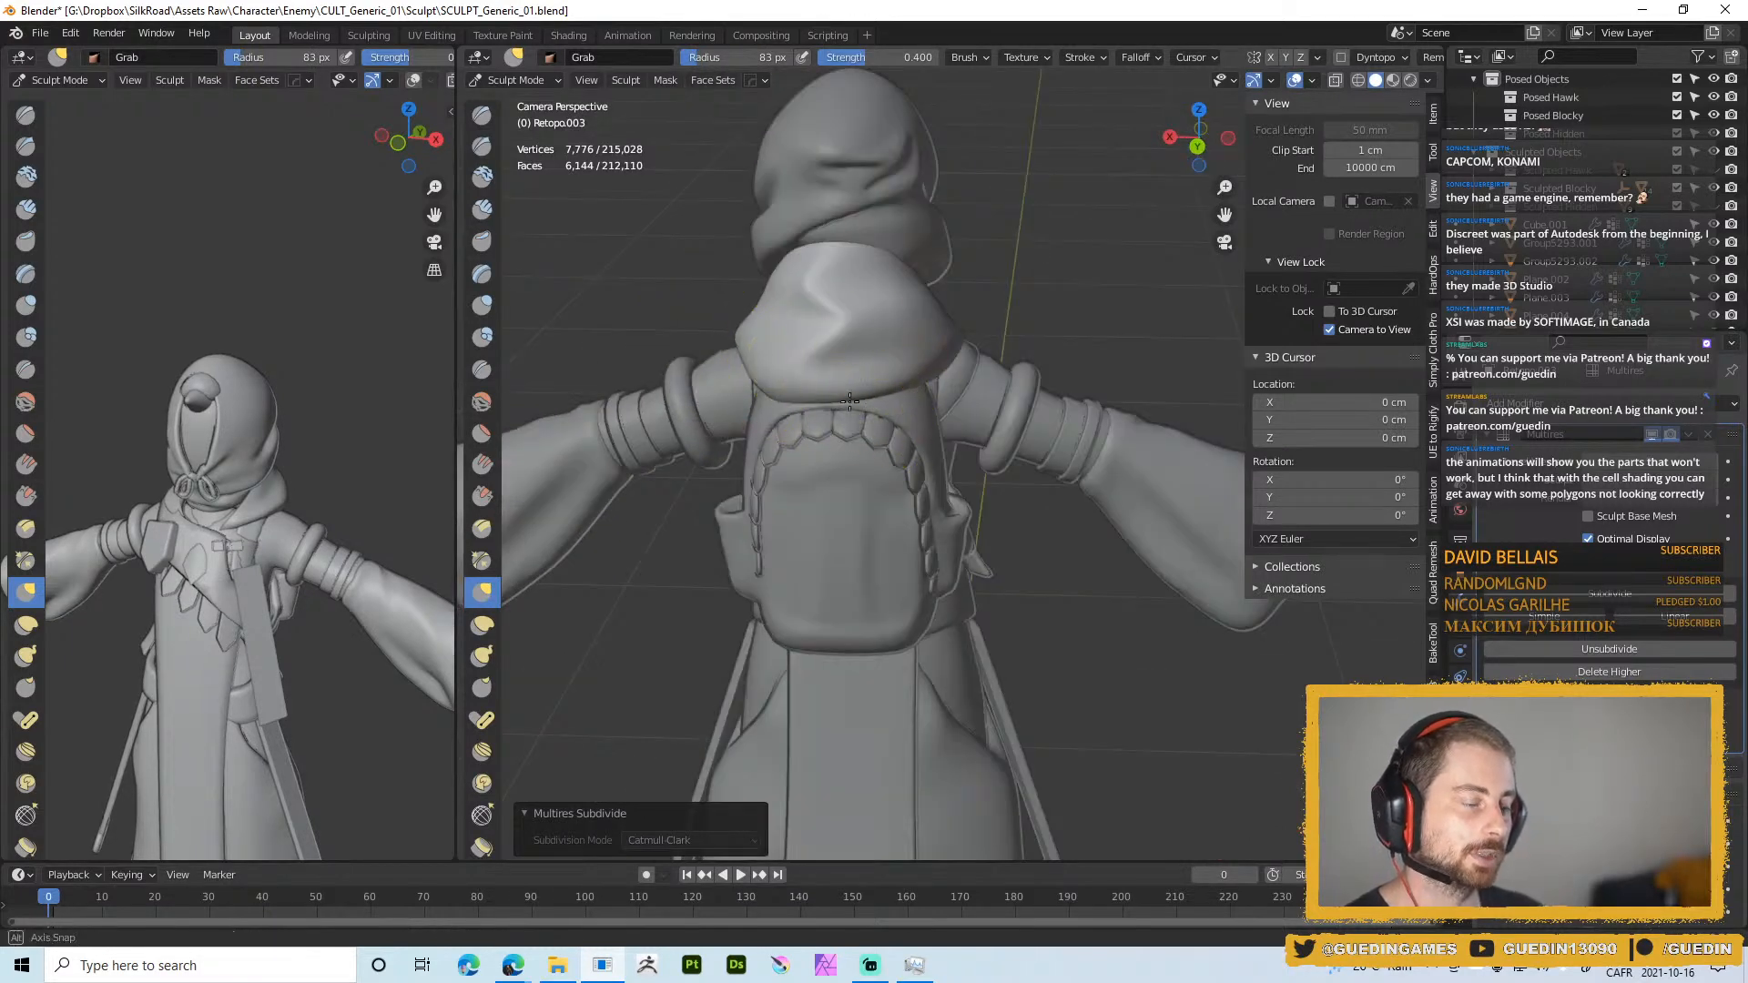
Switch to the Draw brush and start a fold across the cowl's back with the radius reduced to 22 px
middle_drag(881, 399, 831, 404)
right_click(950, 410)
click(953, 304)
key(f)
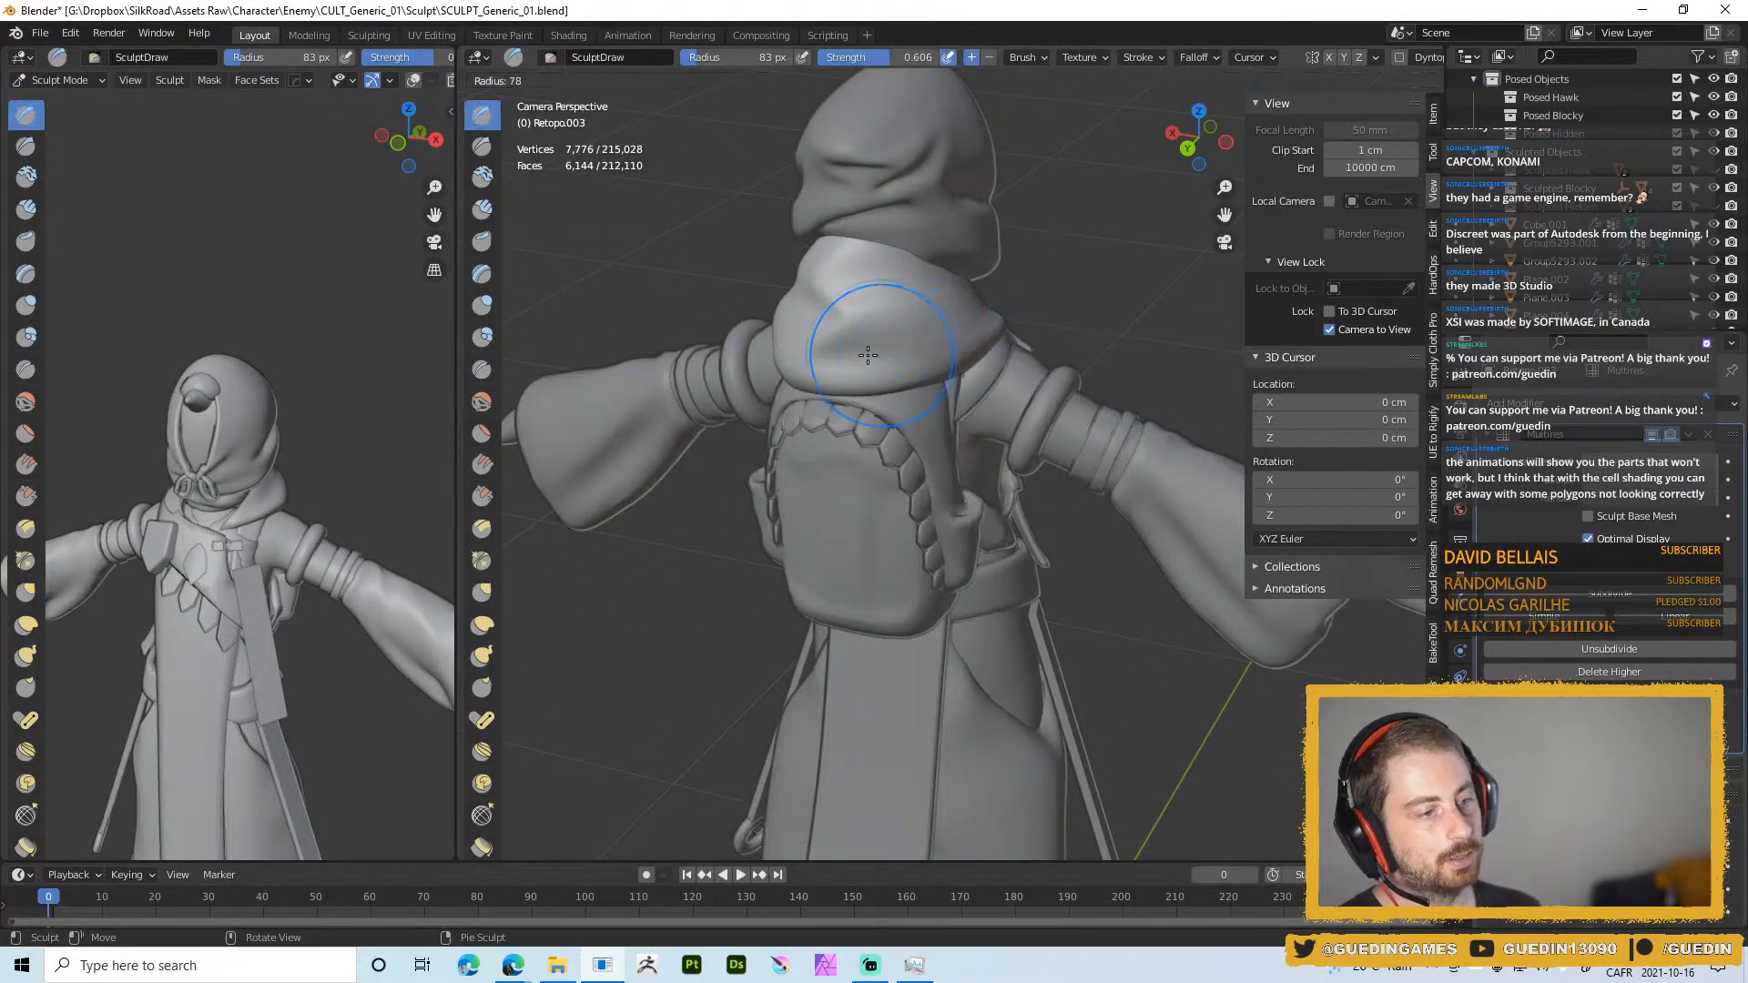
click(845, 354)
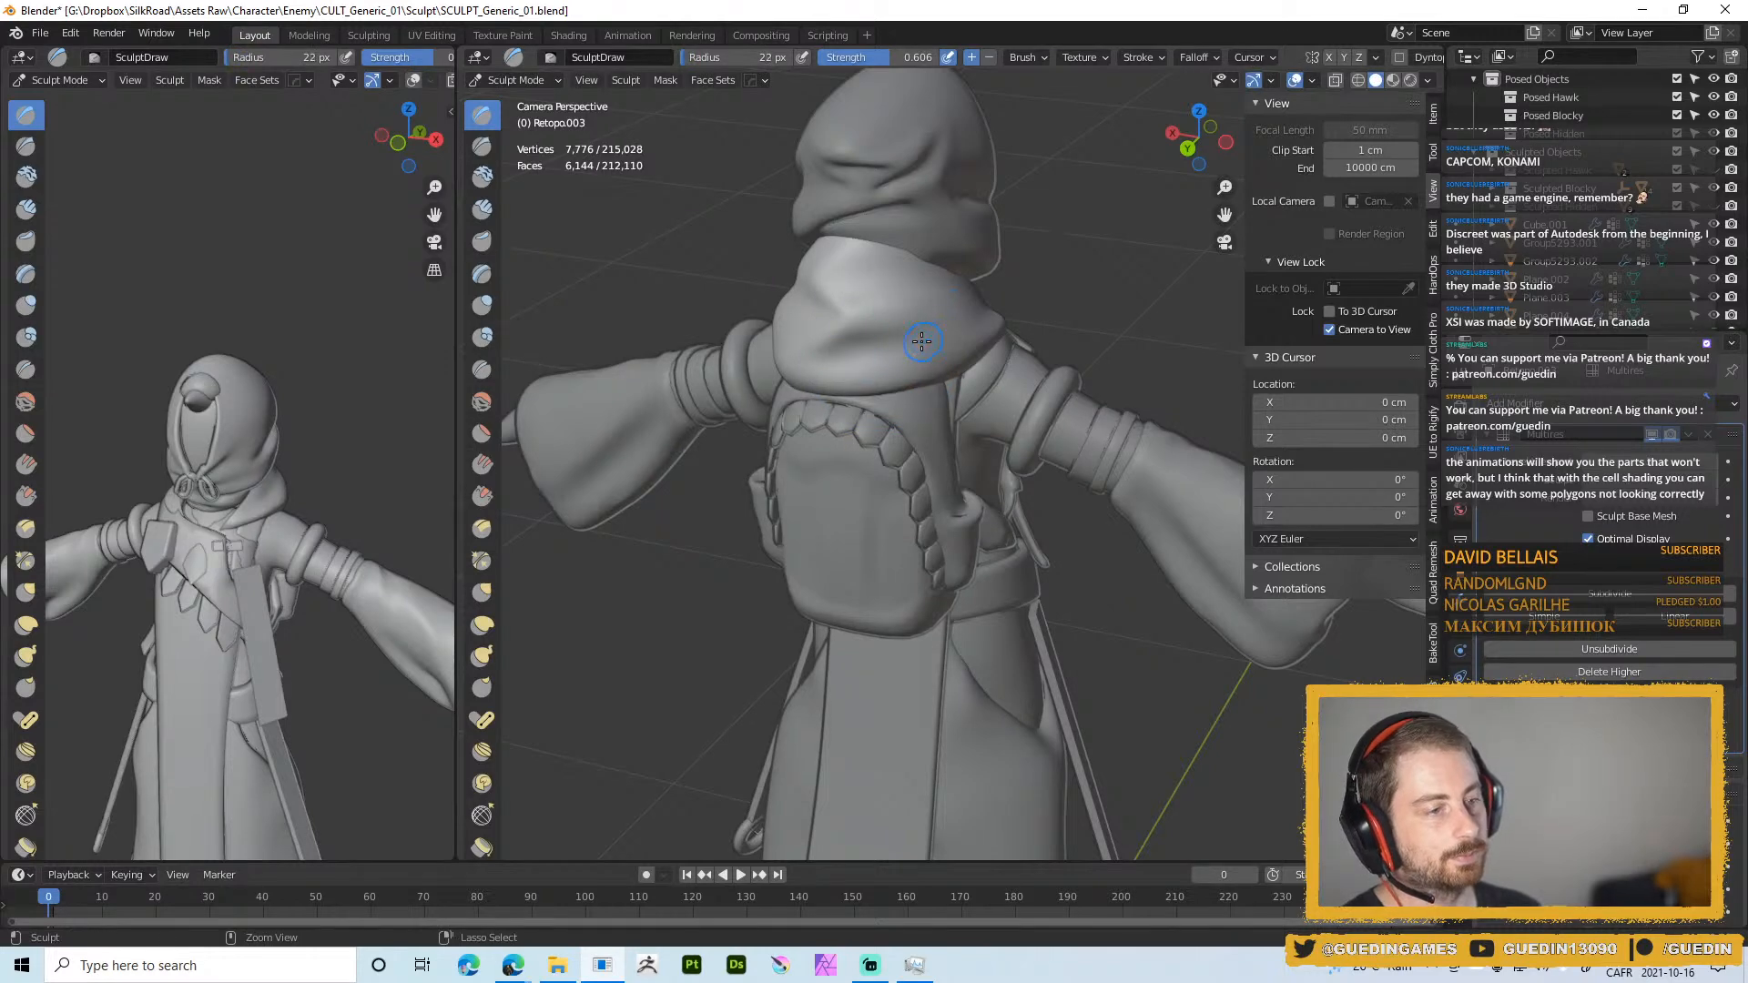
Sculpt narrow creases across the cowl's back with Draw brush radii of 16 px and 17 px
middle_drag(819, 343, 811, 359)
key(f)
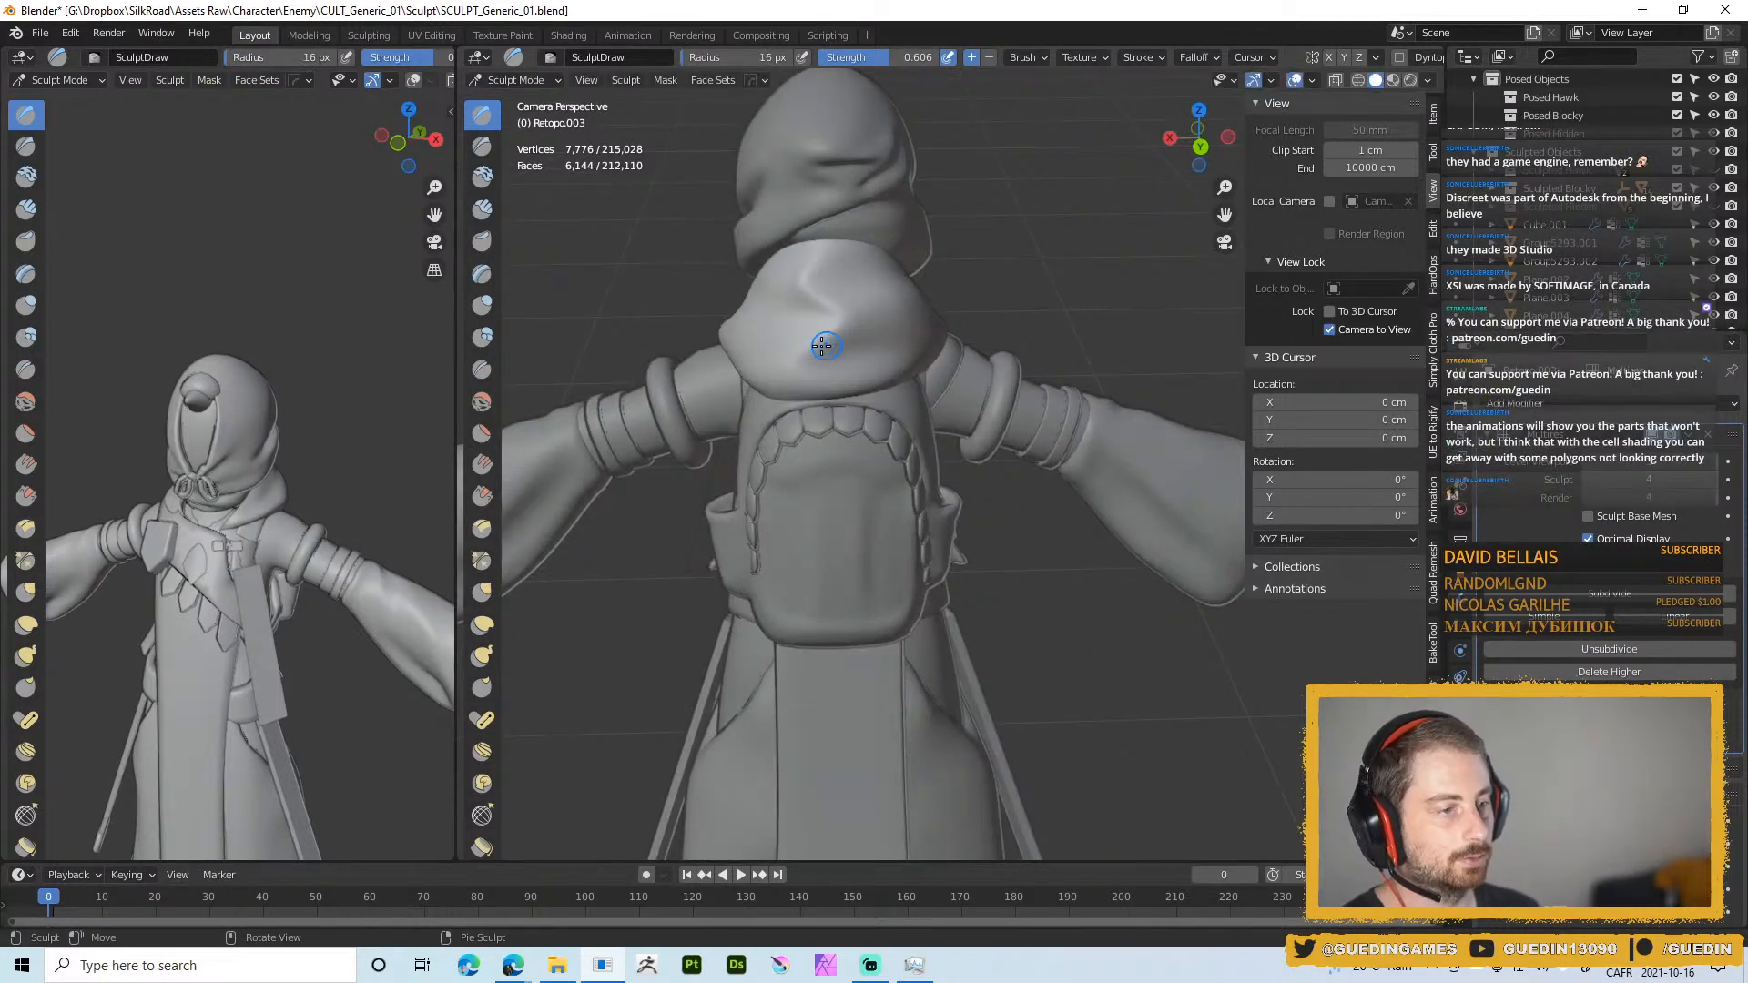
click(869, 358)
middle_drag(876, 359, 1021, 362)
key(f)
click(927, 326)
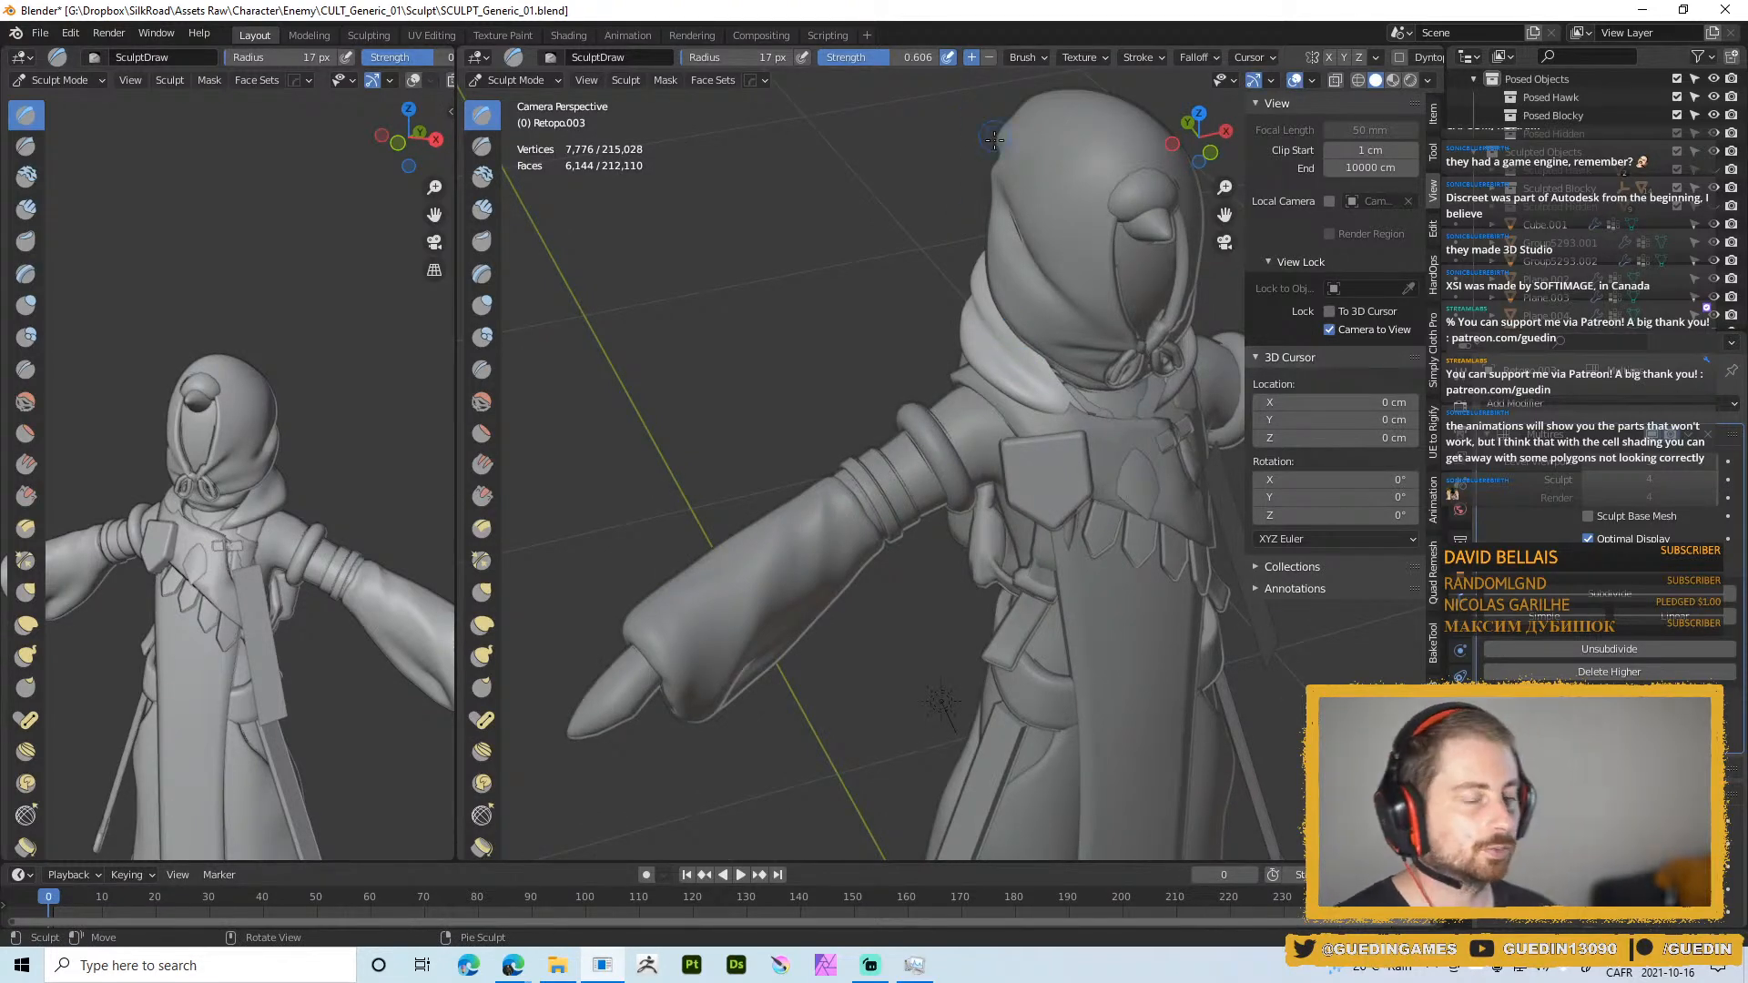
Set the Draw brush radius to 23 px and define the long fold wrapping around the cowl's rear side
mouse_move(994, 139)
middle_down()
mouse_move(1010, 253)
mouse_move(987, 297)
mouse_move(938, 241)
middle_up()
key(f)
click(951, 237)
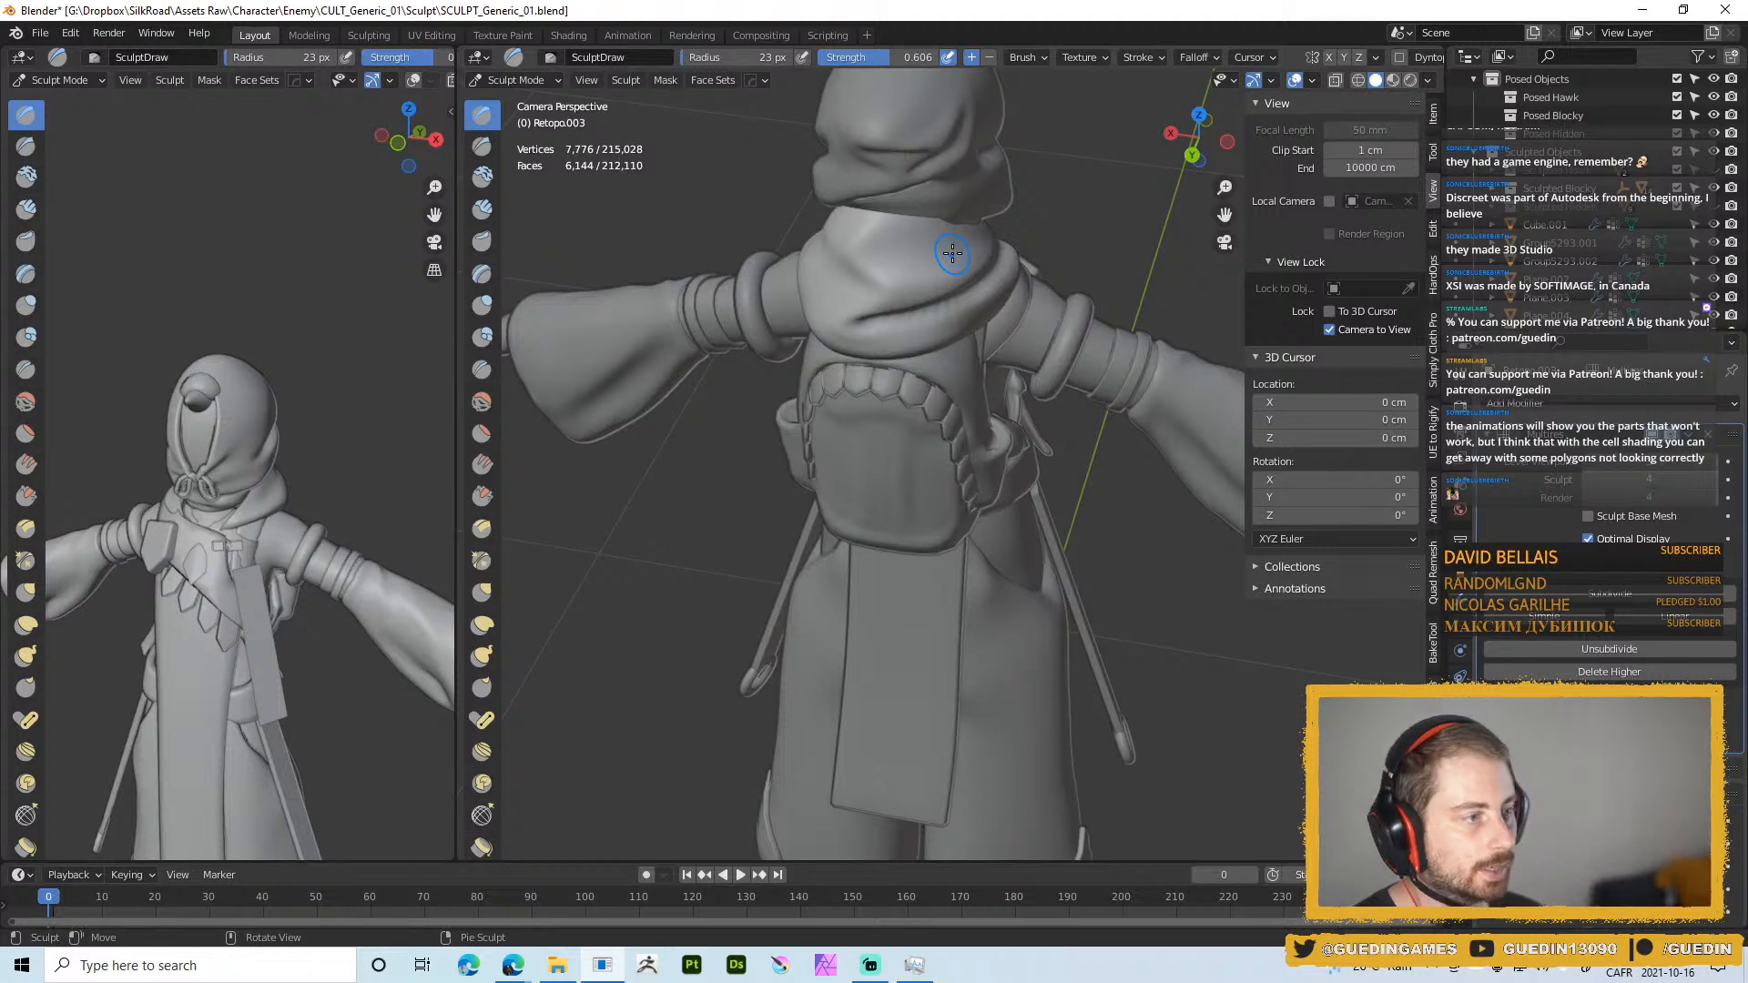
middle_drag(1066, 319, 1005, 251)
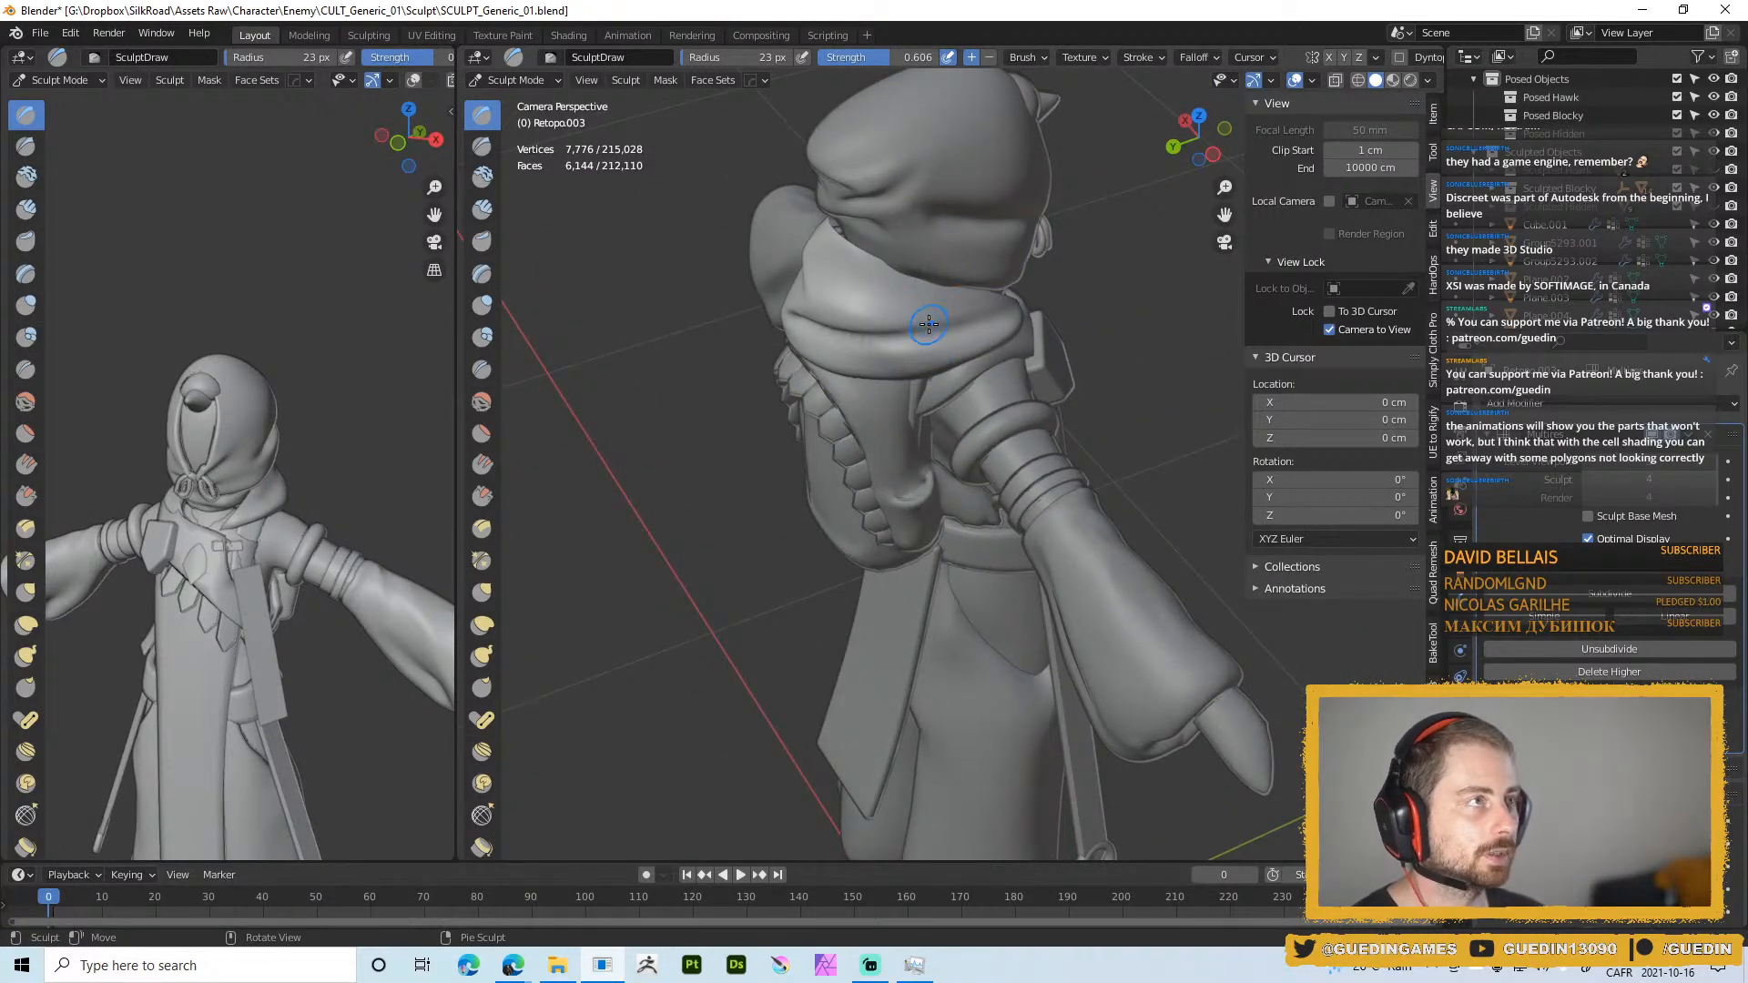
middle_drag(839, 292, 843, 282)
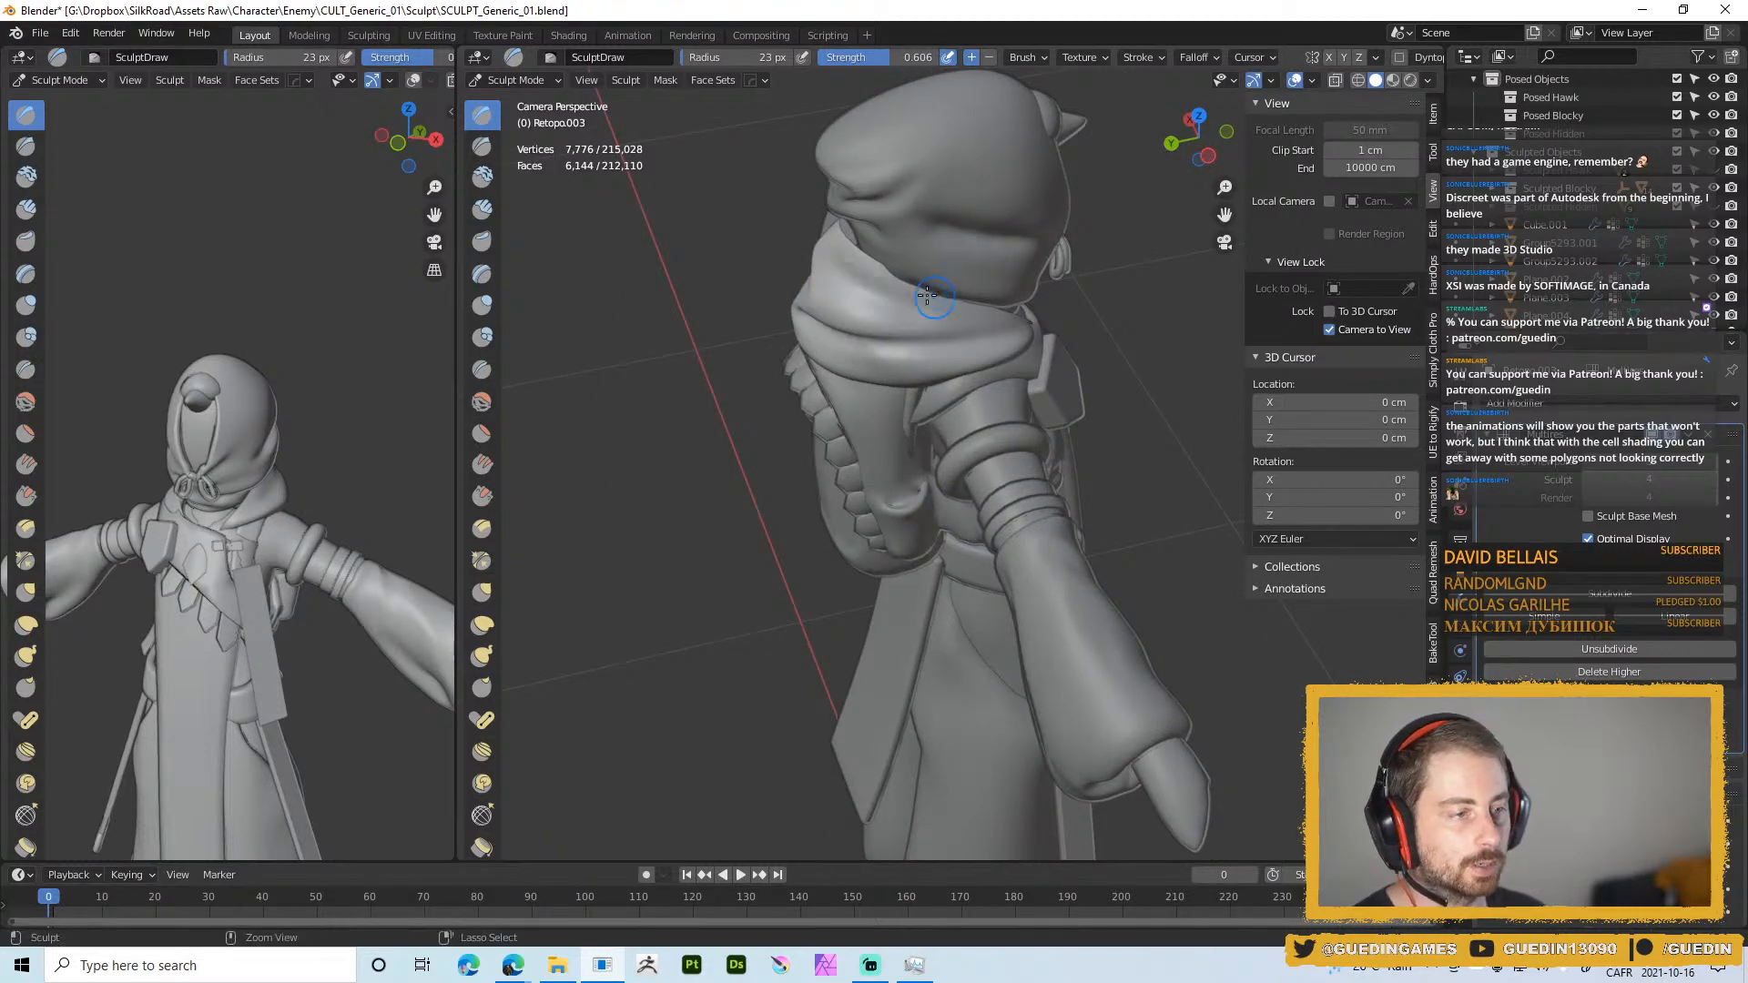
Build up the upper side of the cowl beneath the hood with a 36 px Draw brush
mouse_move(925, 320)
middle_down()
mouse_move(846, 297)
mouse_move(920, 288)
mouse_move(816, 274)
middle_up()
key(f)
click(872, 279)
mouse_move(874, 280)
mouse_down()
mouse_move(903, 287)
mouse_move(883, 269)
mouse_up()
middle_drag(883, 270, 839, 273)
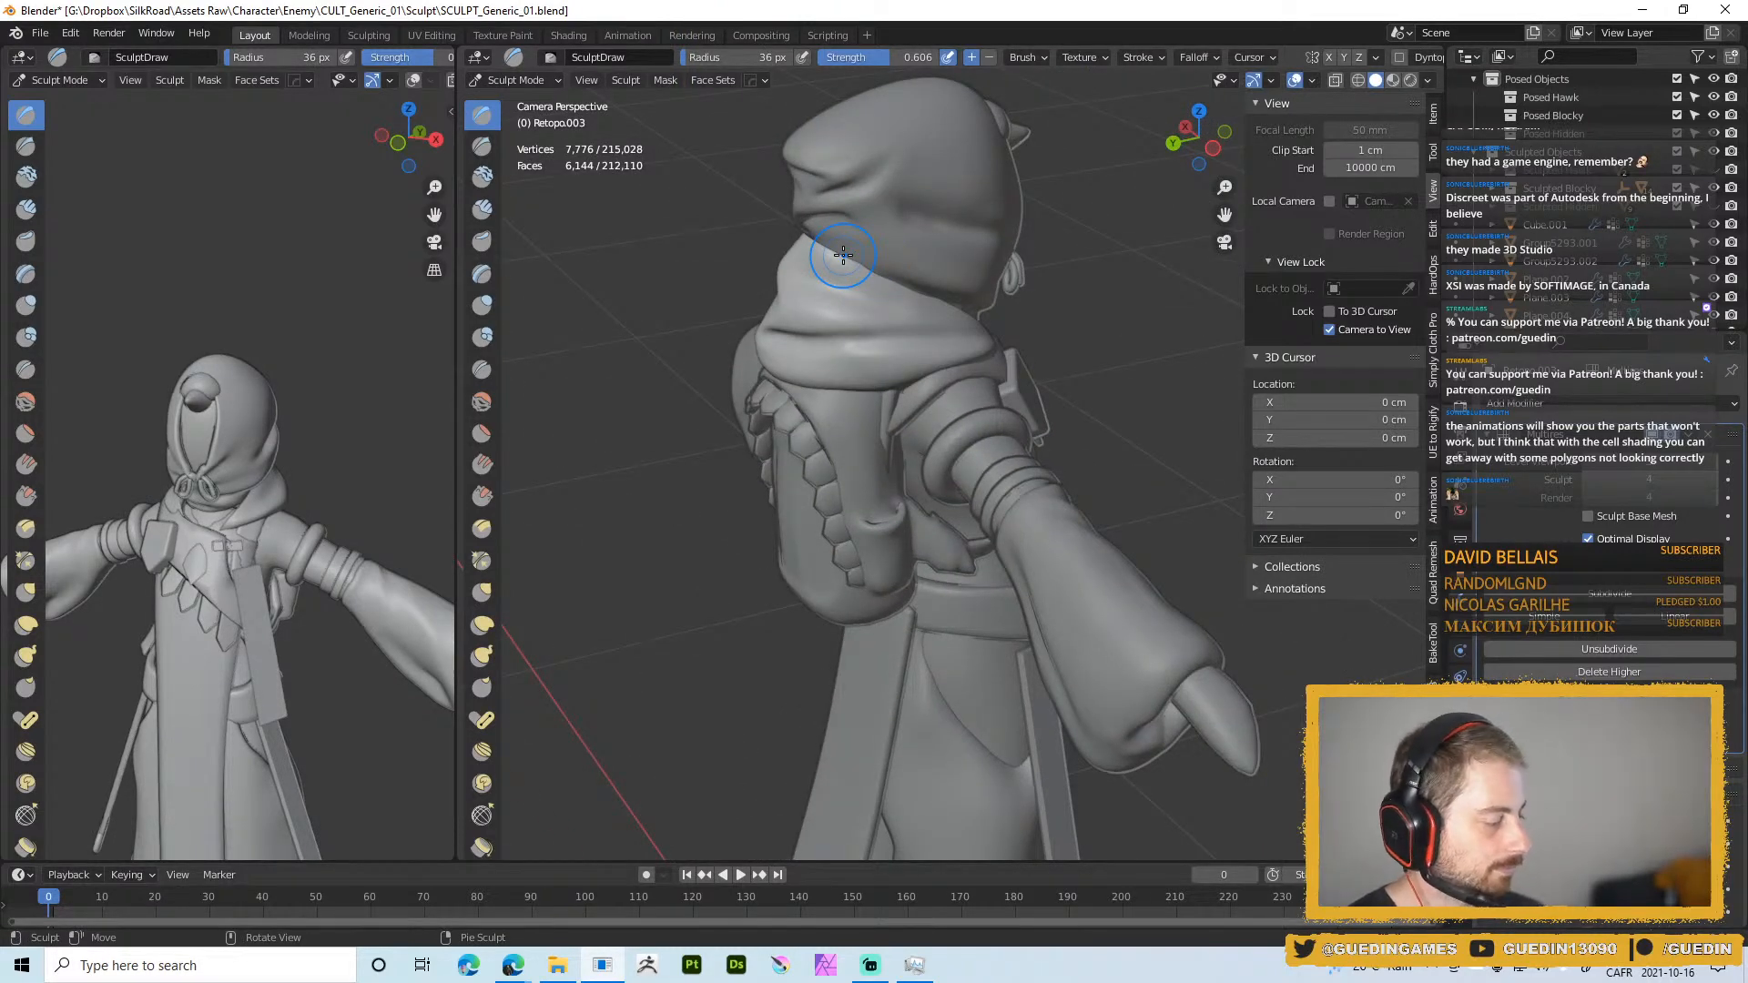
drag(843, 258, 824, 298)
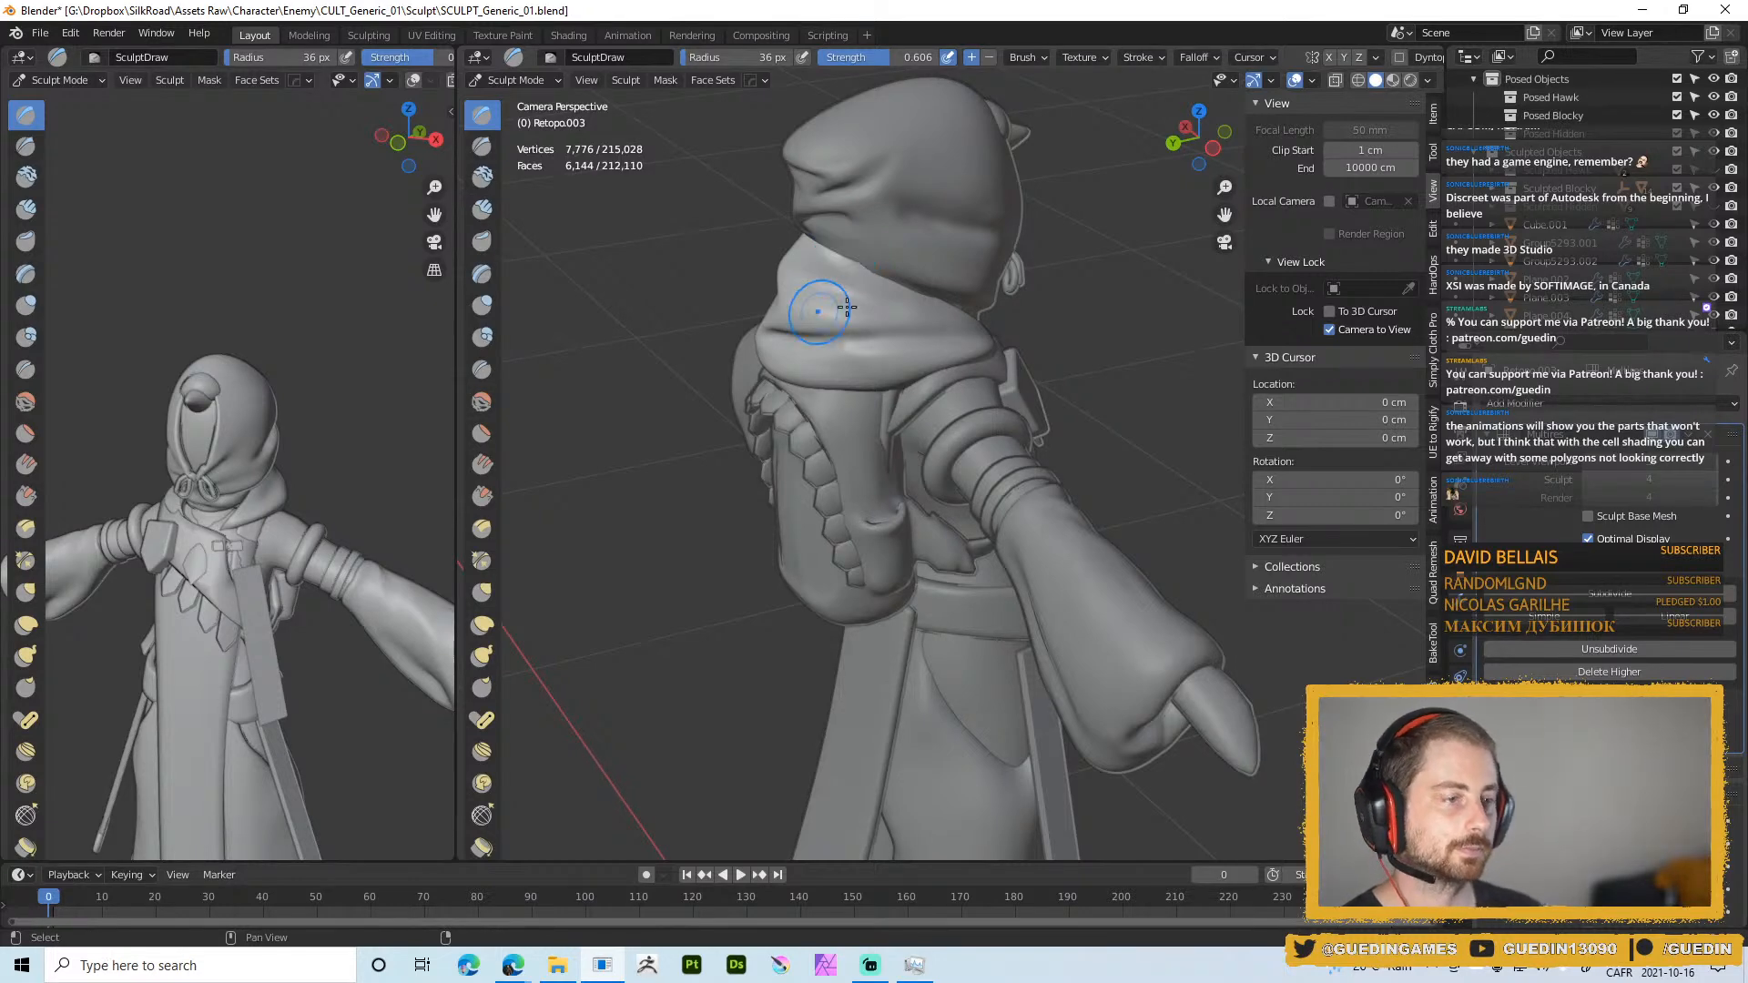
Sculpt the lower fold across the cowl's back with Draw brush radii of 31 px and 18 px
mouse_move(822, 303)
middle_down()
mouse_move(858, 324)
mouse_move(832, 353)
mouse_move(809, 344)
middle_up()
key(f)
click(850, 335)
key(f)
click(841, 349)
drag(809, 345, 893, 341)
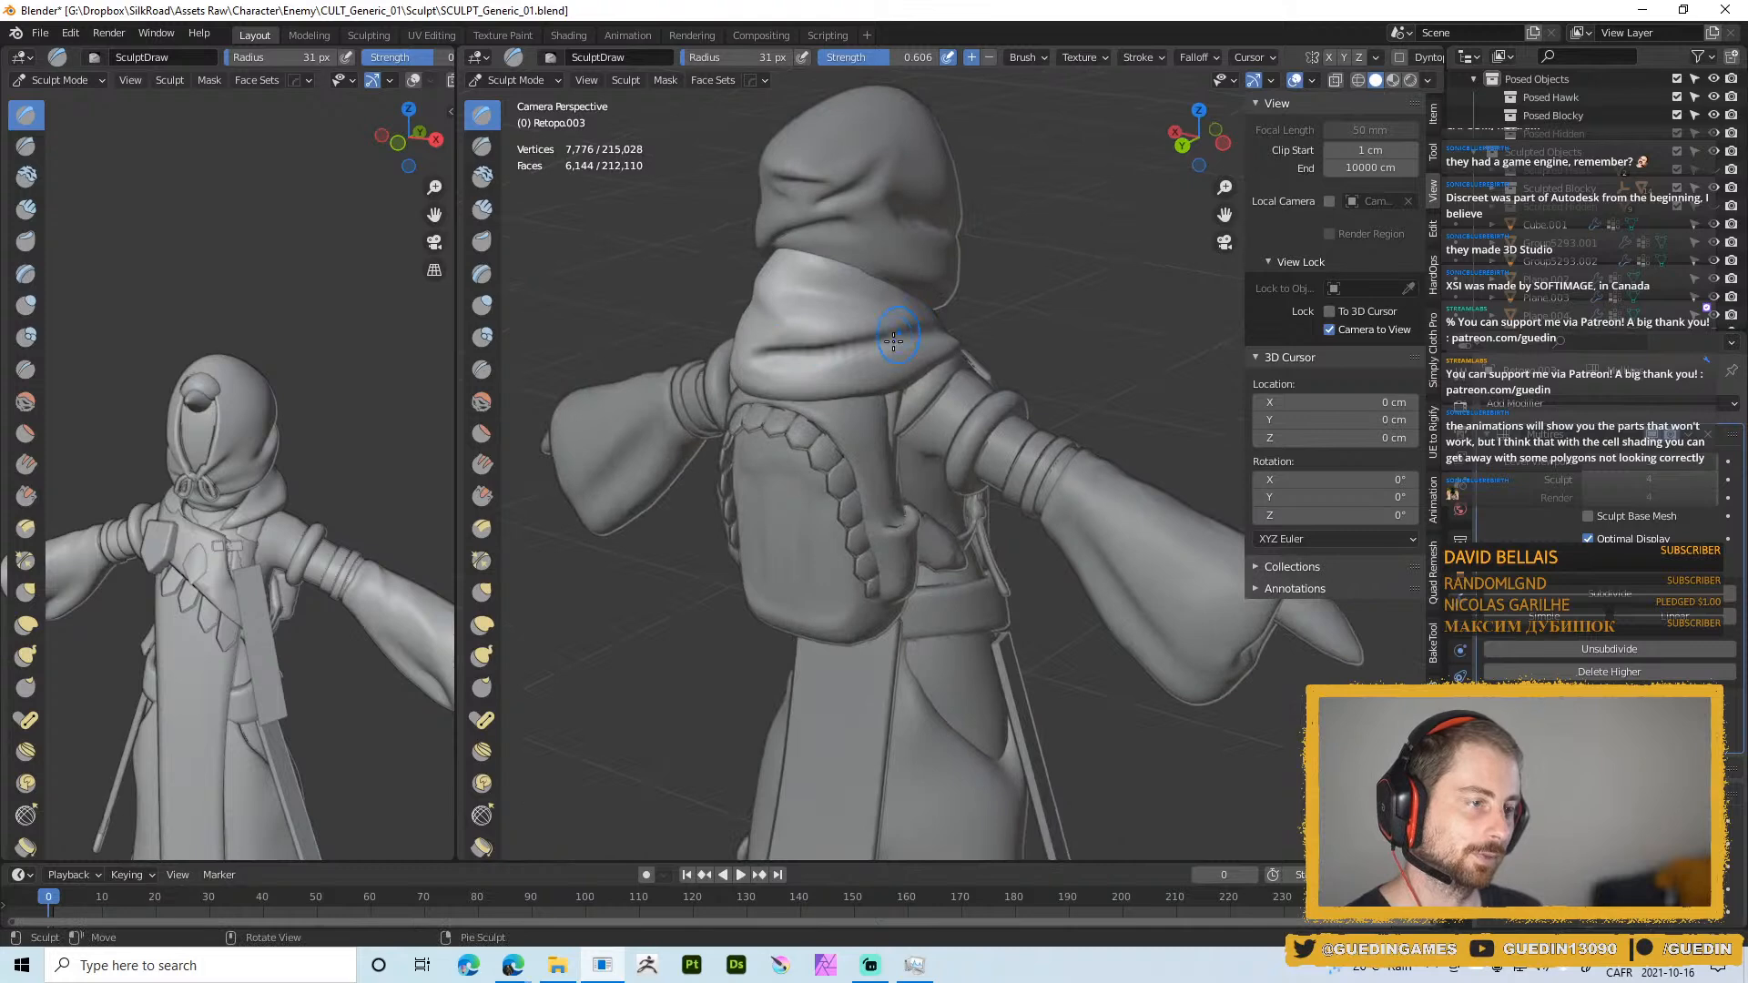
key(f)
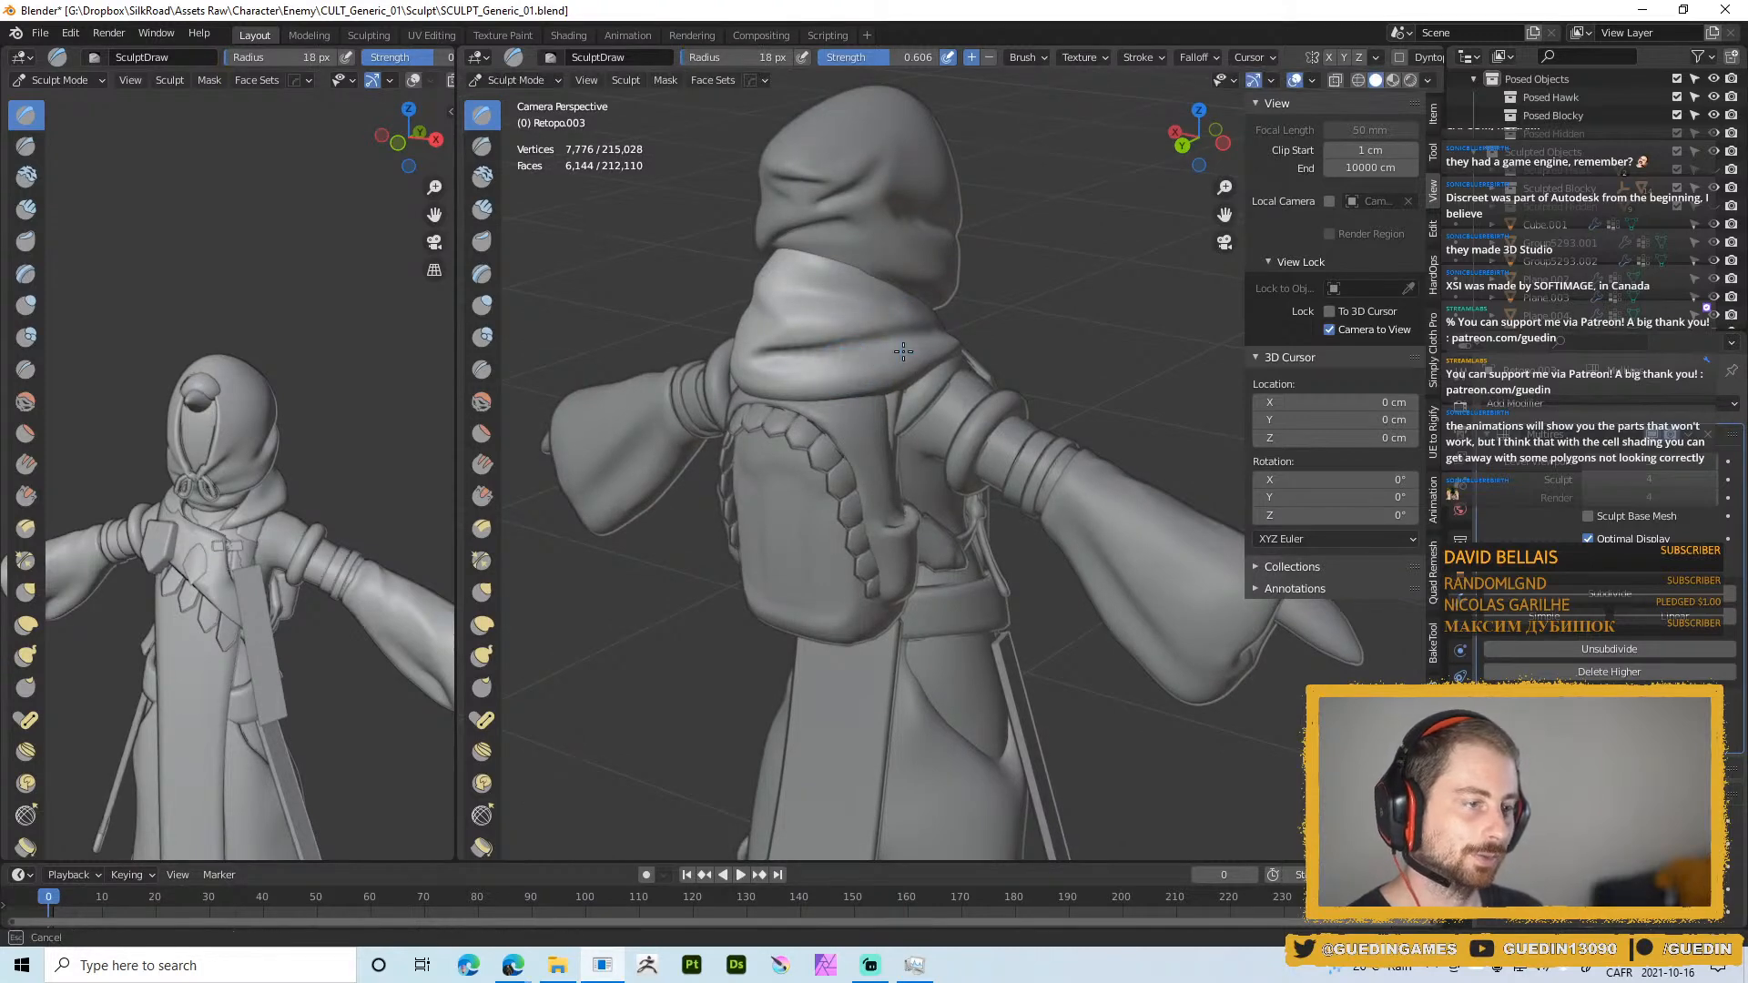
click(835, 359)
middle_drag(835, 359, 819, 371)
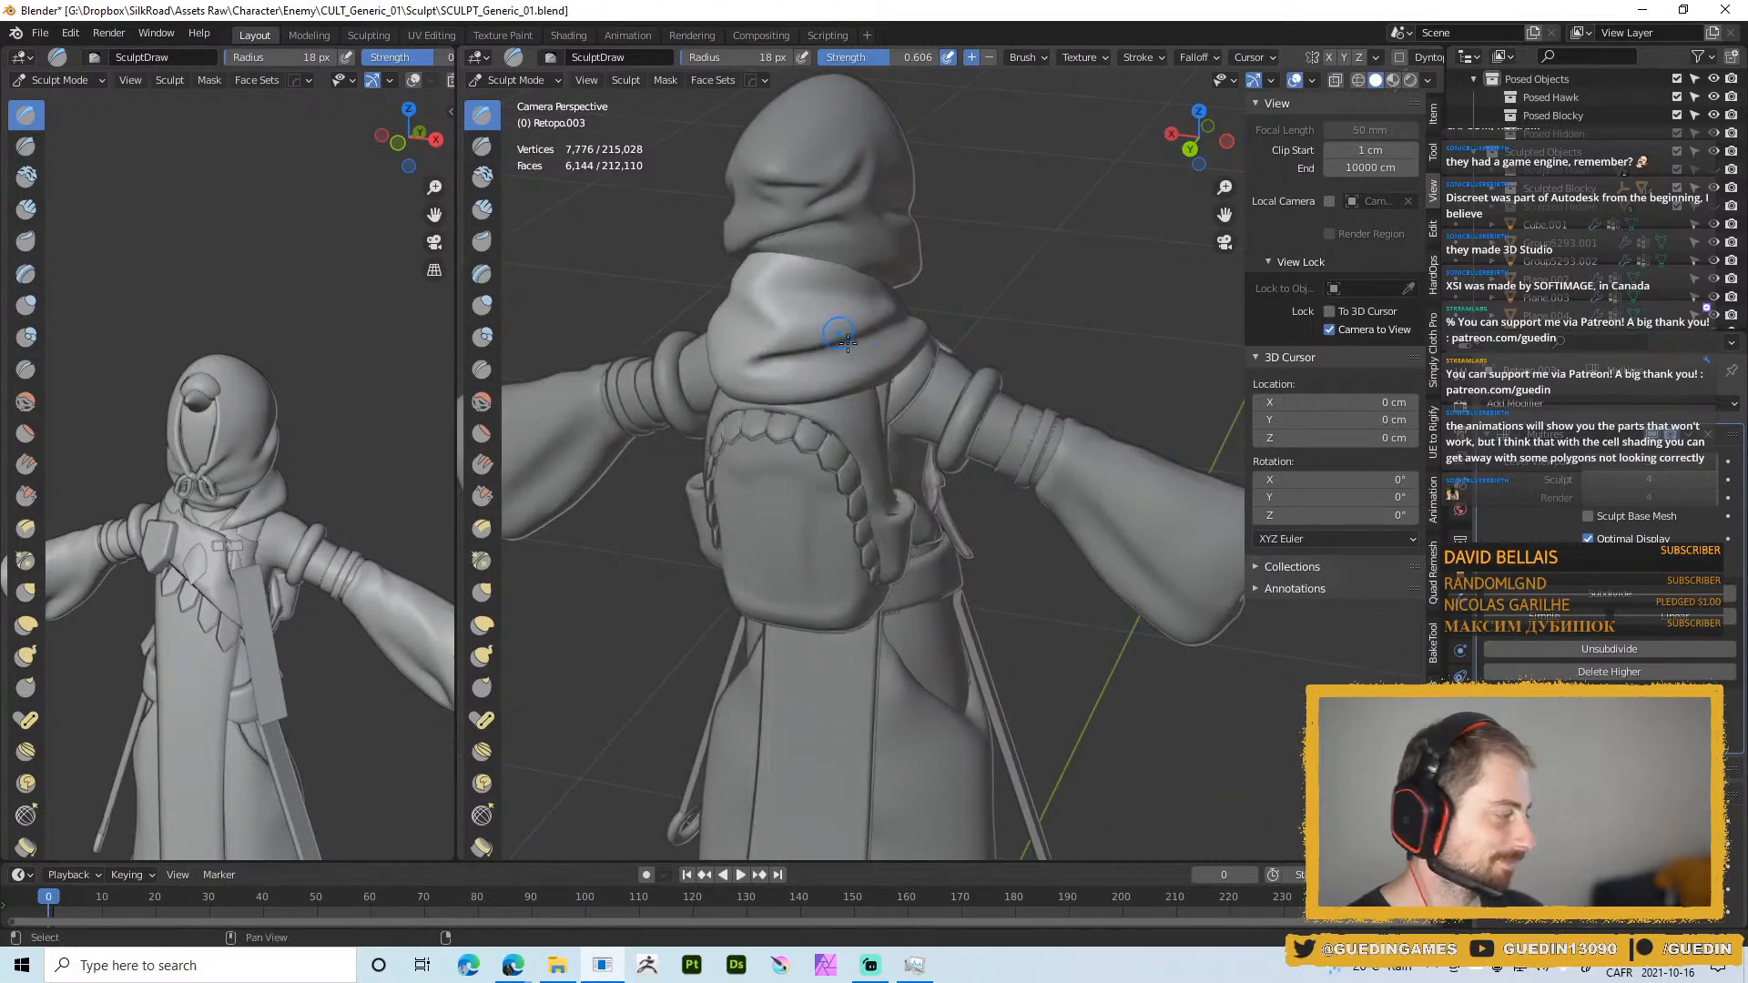
Carve inward along the cowl's rear hem above the backpack with Draw brush radii of 21 px and 16 px
middle_drag(792, 360, 733, 398)
key(f)
click(735, 398)
ctrl+drag(722, 405, 810, 412)
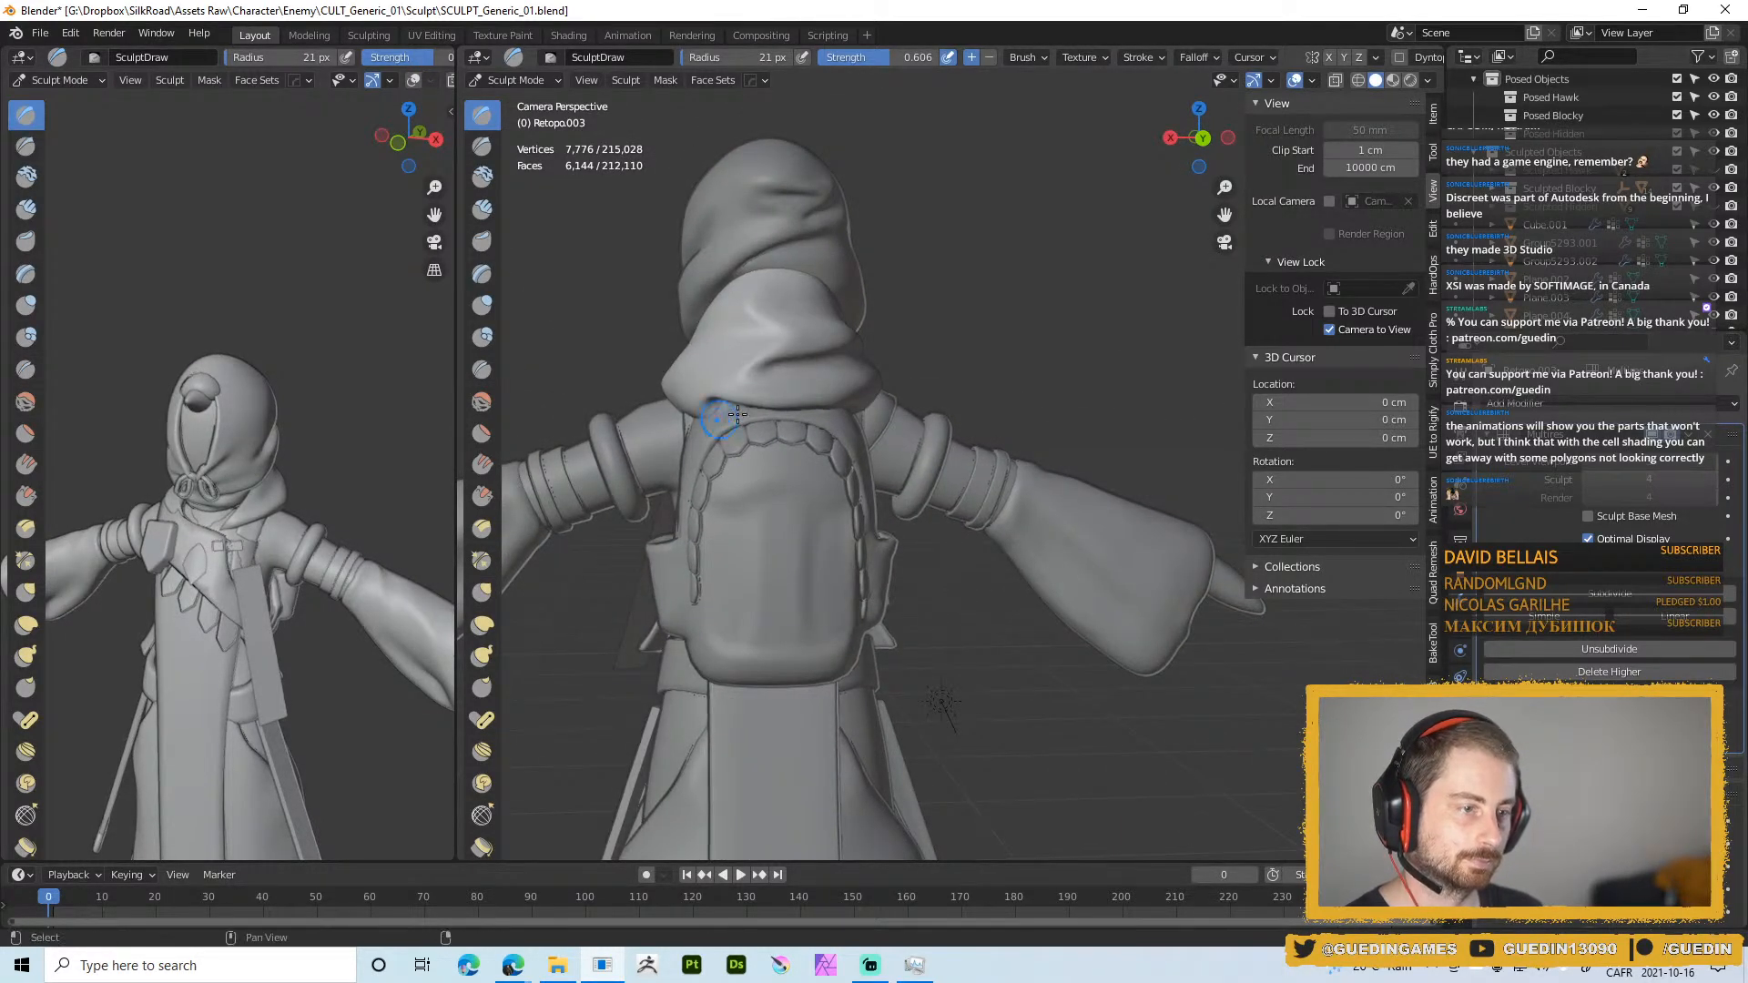
middle_drag(728, 415, 725, 406)
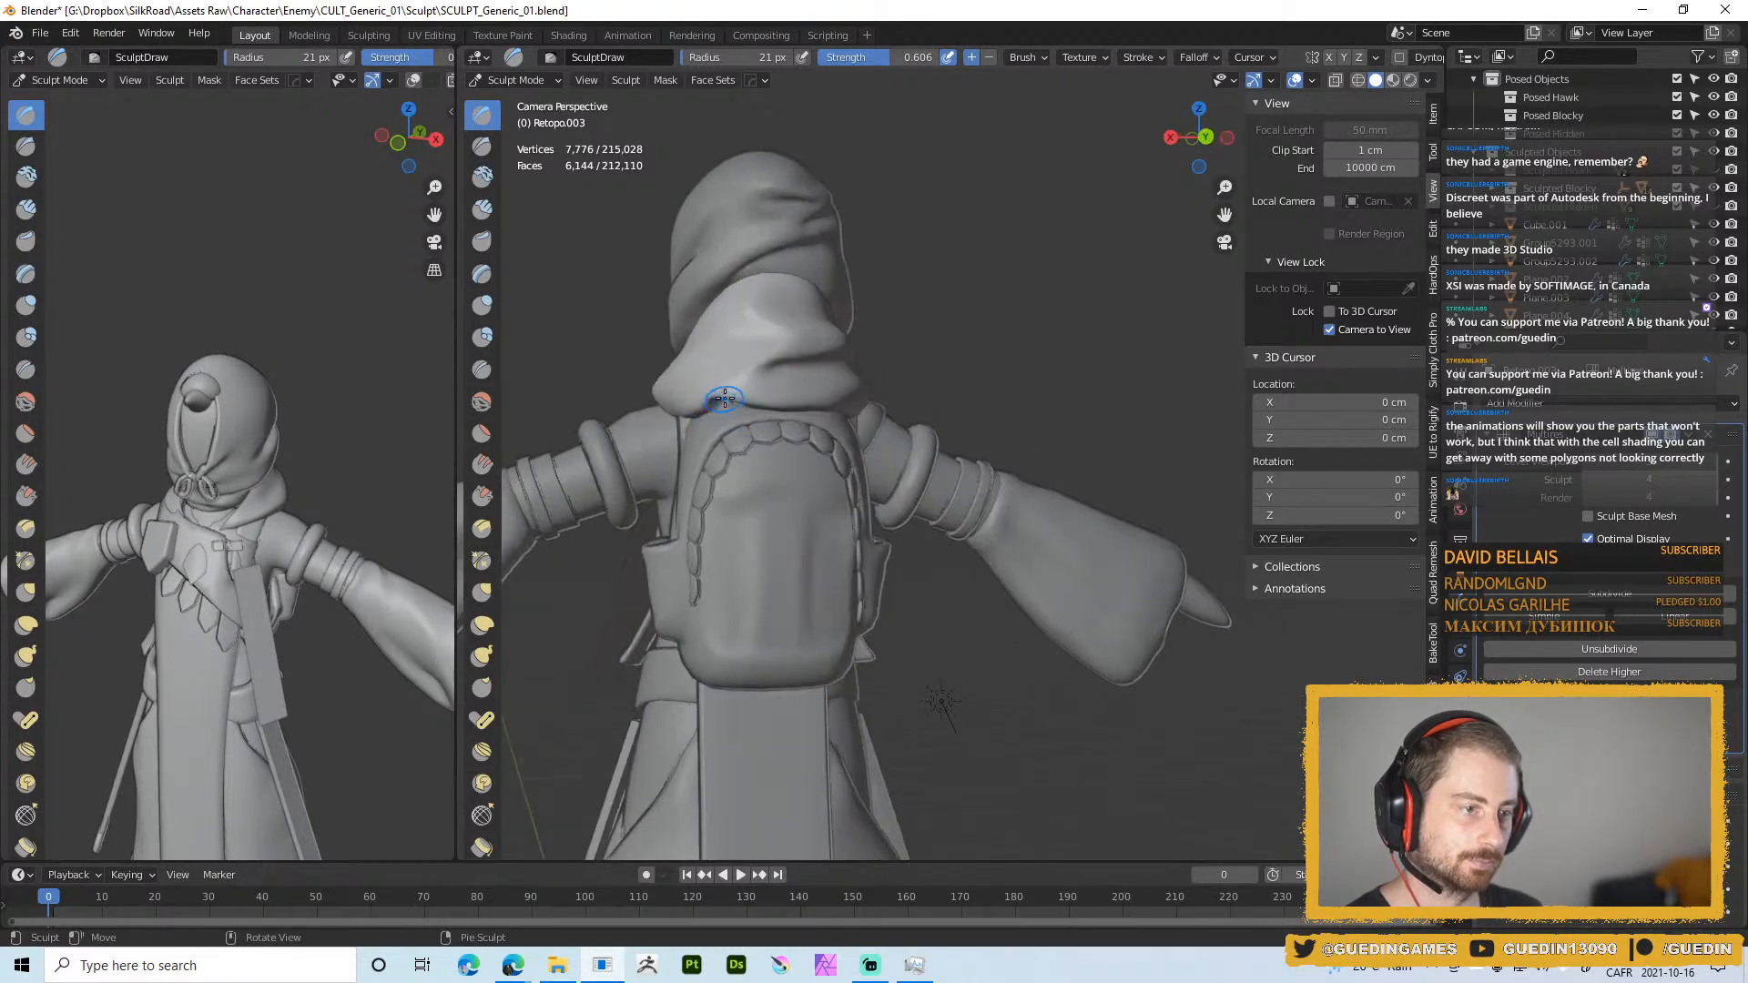
key(f)
click(716, 407)
ctrl+drag(721, 404, 710, 411)
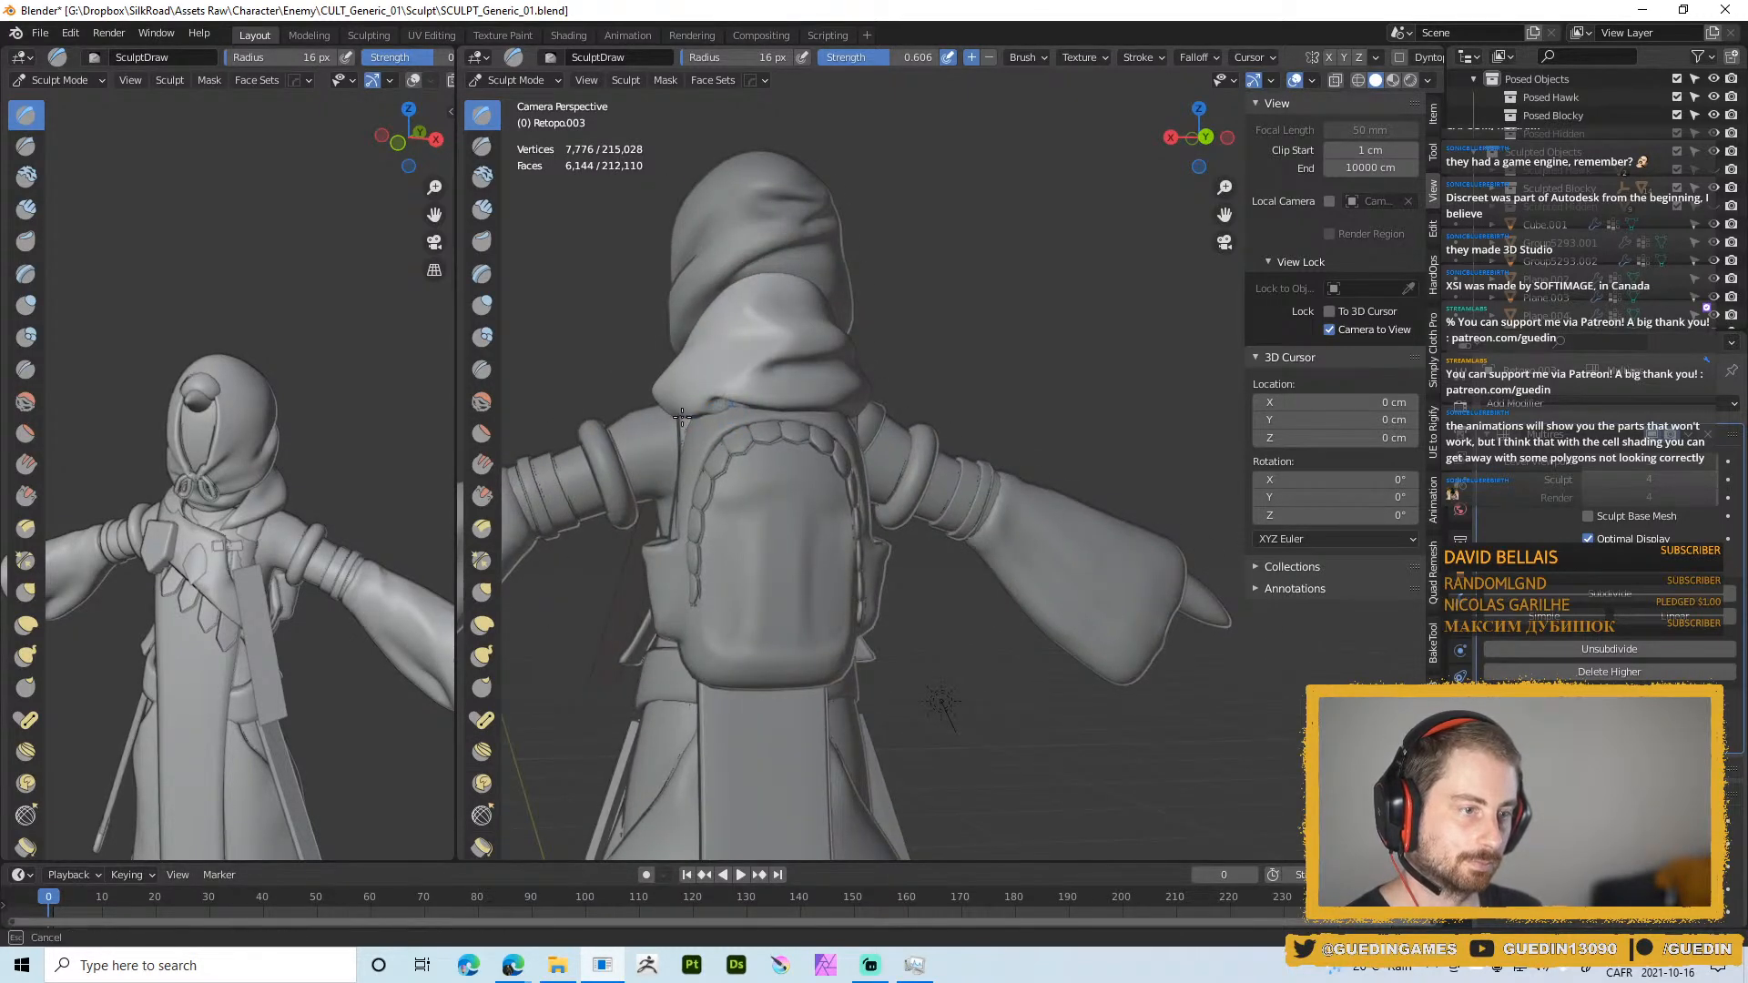
Carve the end of the cowl's rear hem at the shoulder with an 18 px Draw brush
middle_drag(734, 403, 712, 423)
key(f)
click(710, 421)
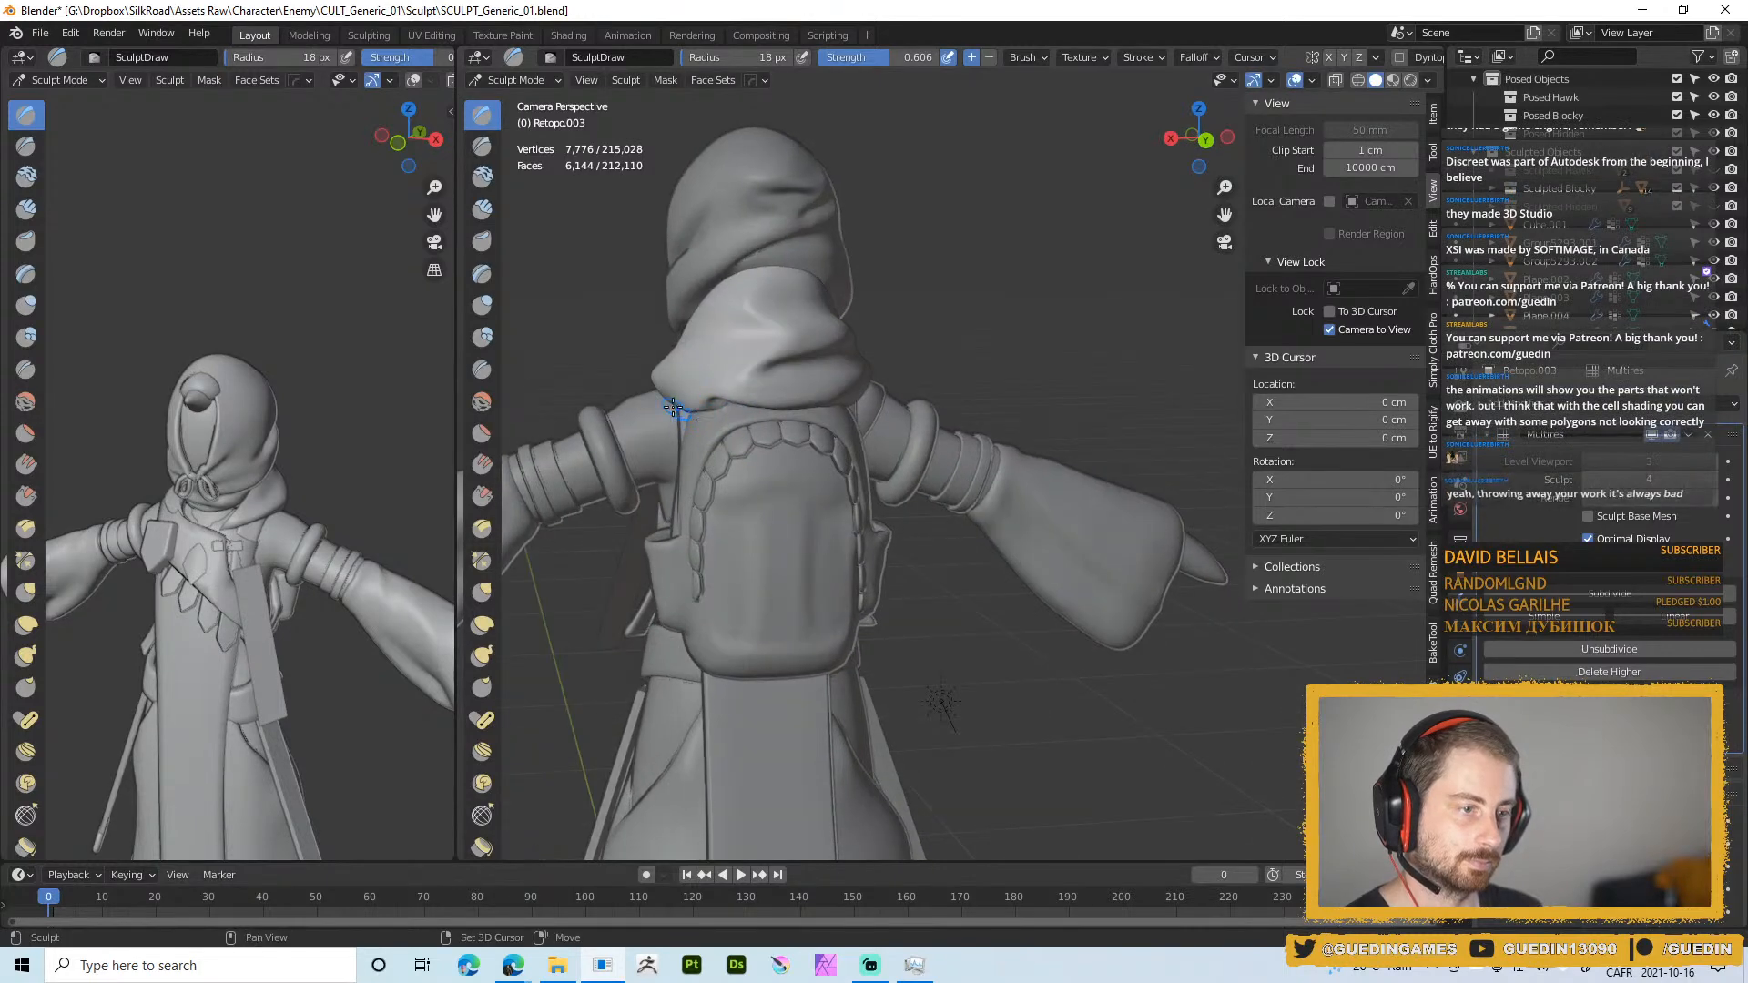
ctrl+drag(679, 408, 696, 415)
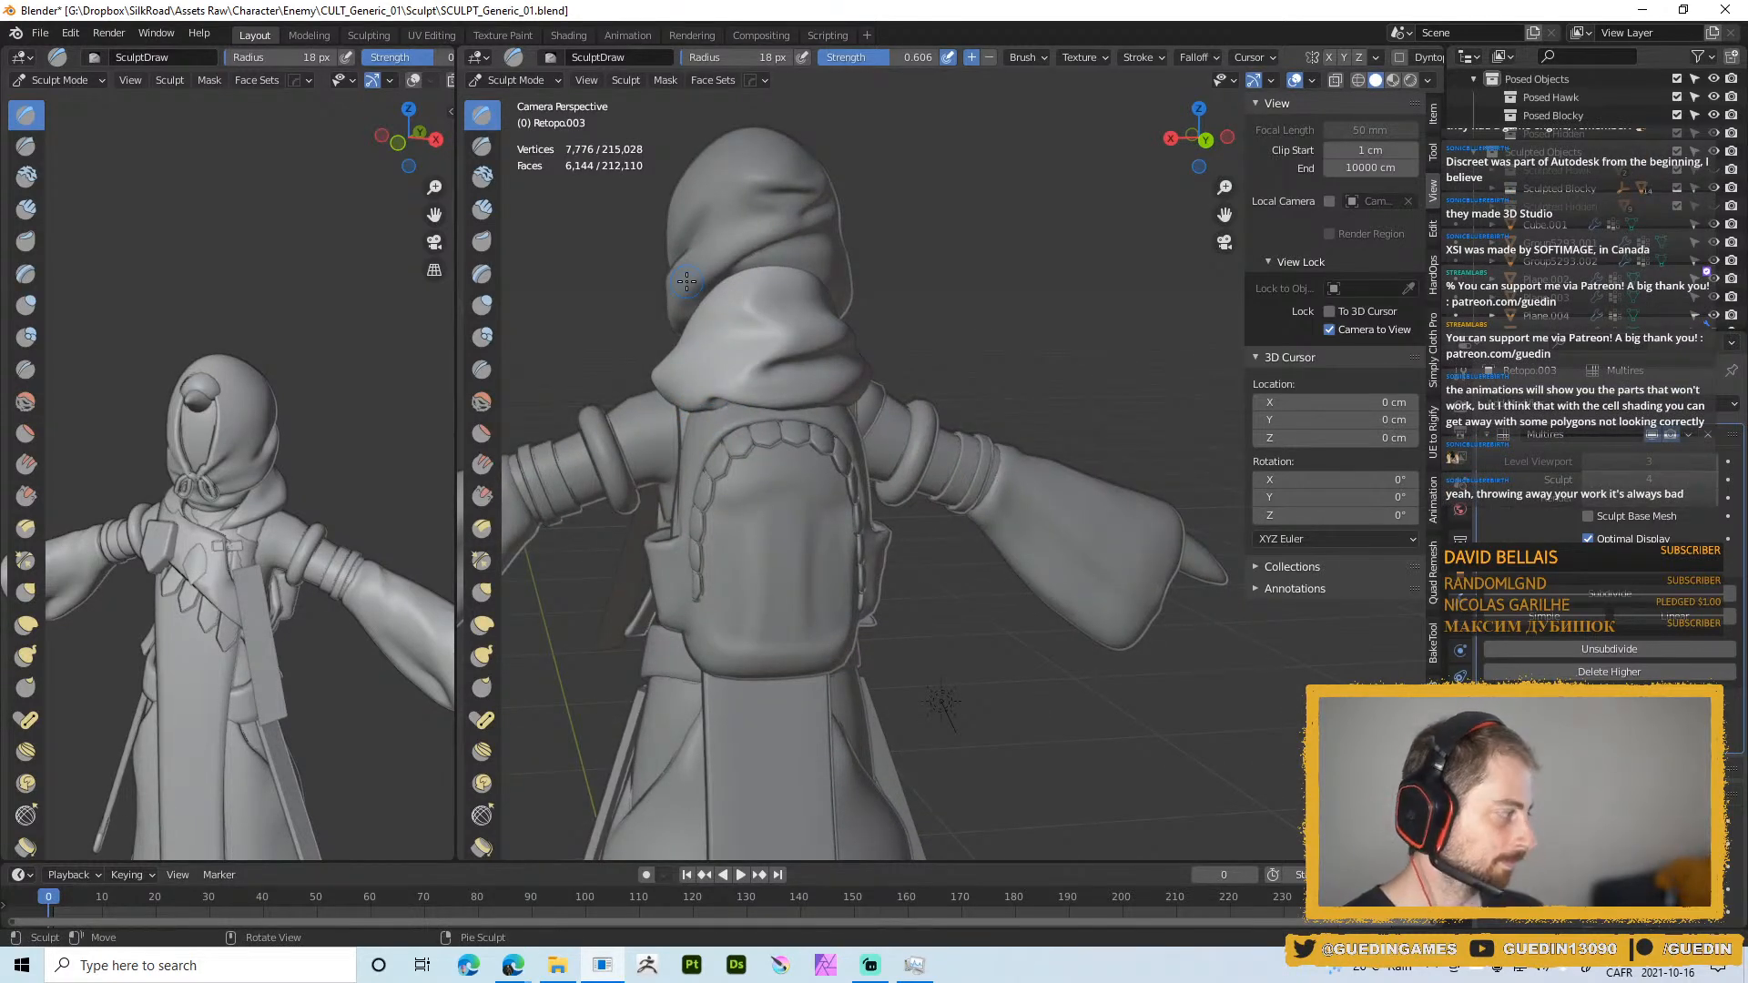
Refine the cowl's hem above the backpack strap with Draw brush radii of 31, 16, 22 and 30 px
key(f)
mouse_move(756, 361)
middle_down()
mouse_move(819, 382)
mouse_move(910, 371)
middle_up()
click(836, 384)
key(f)
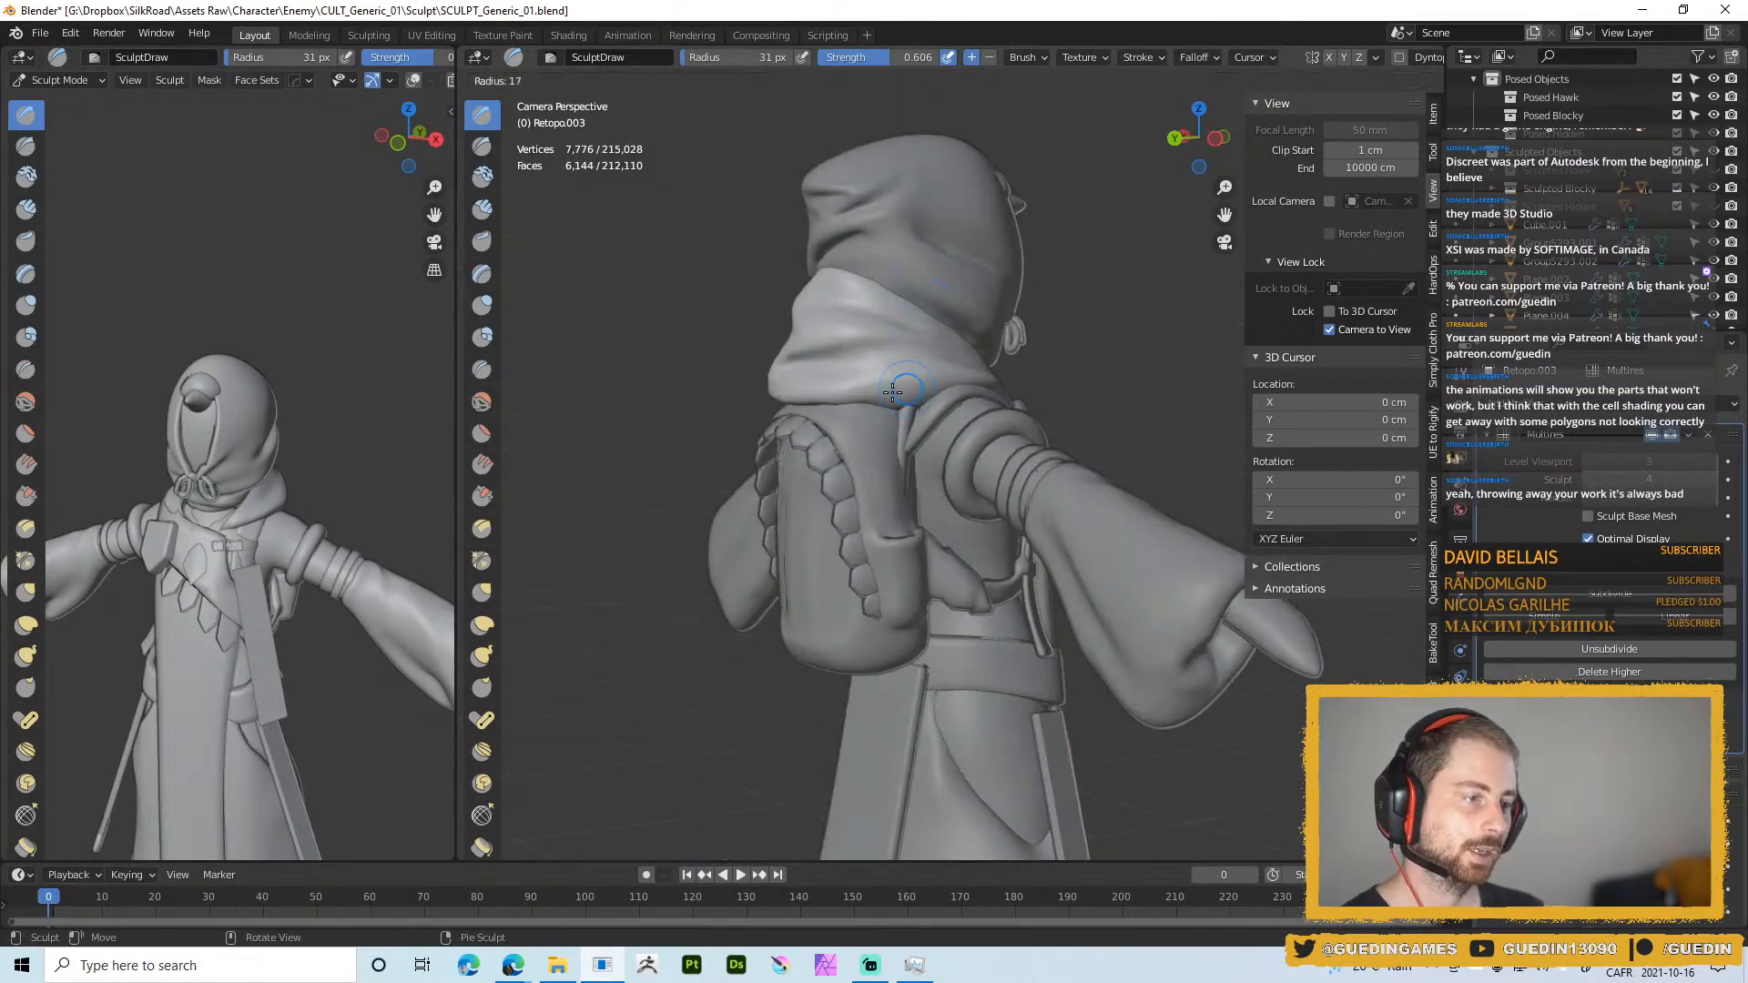
click(894, 391)
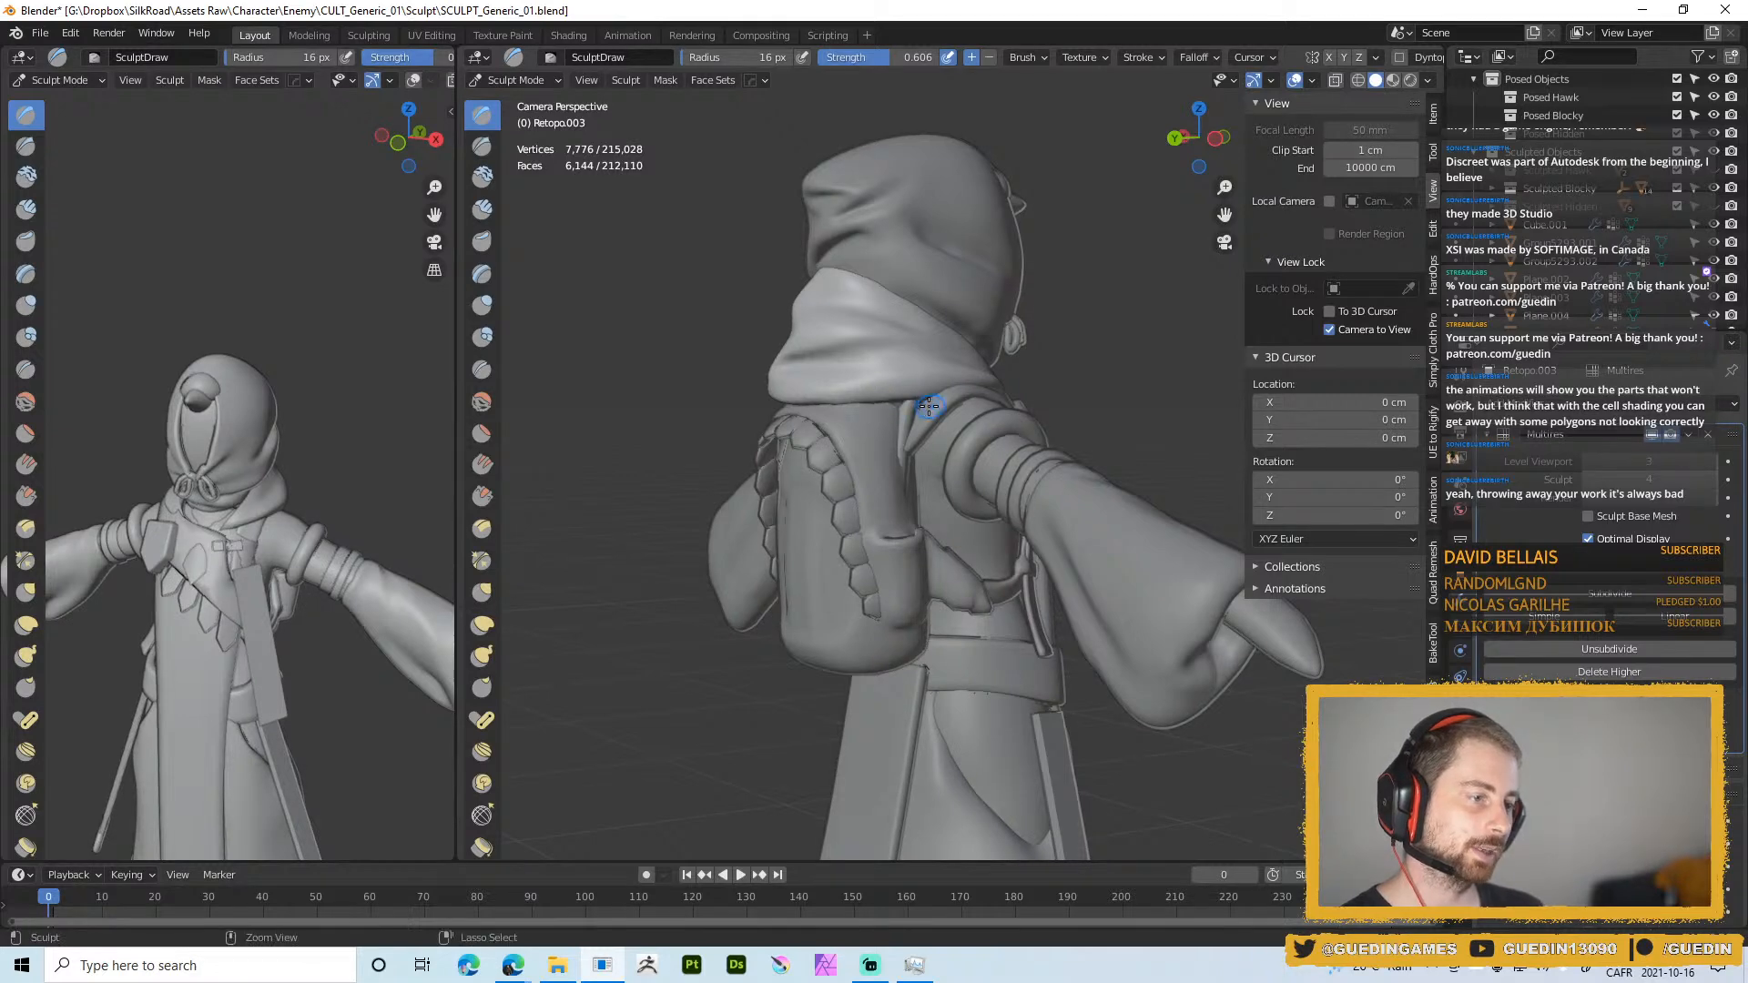
key(f)
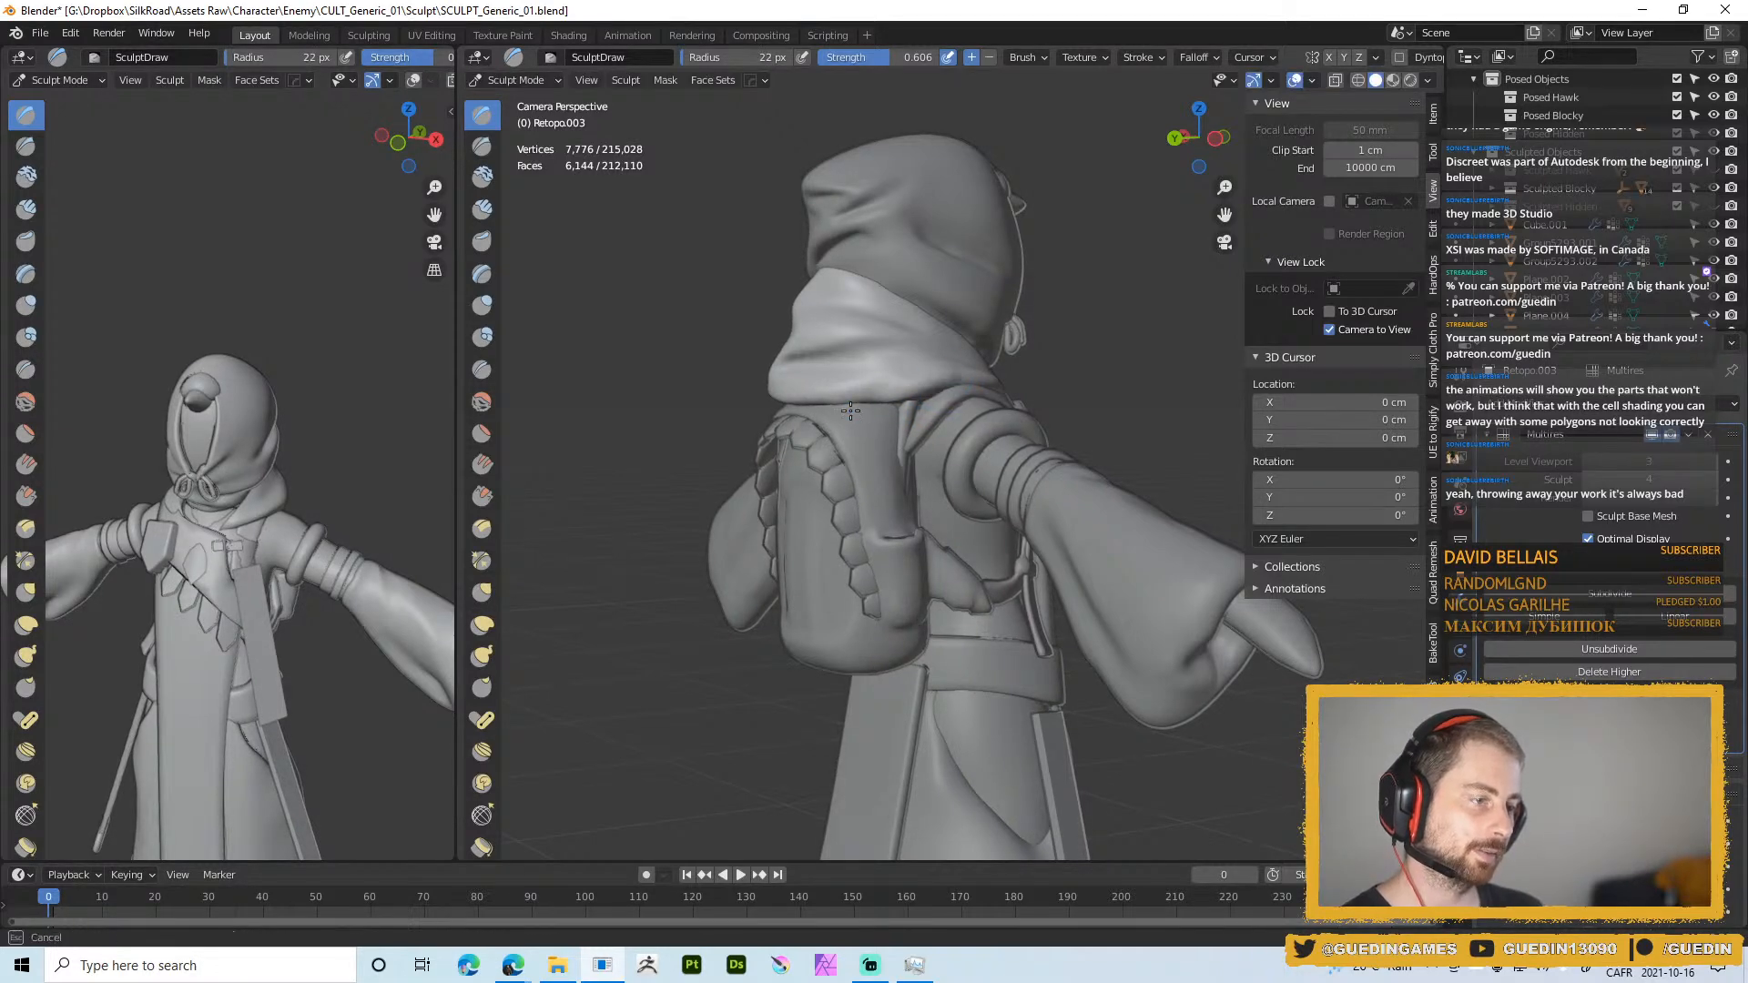
click(884, 387)
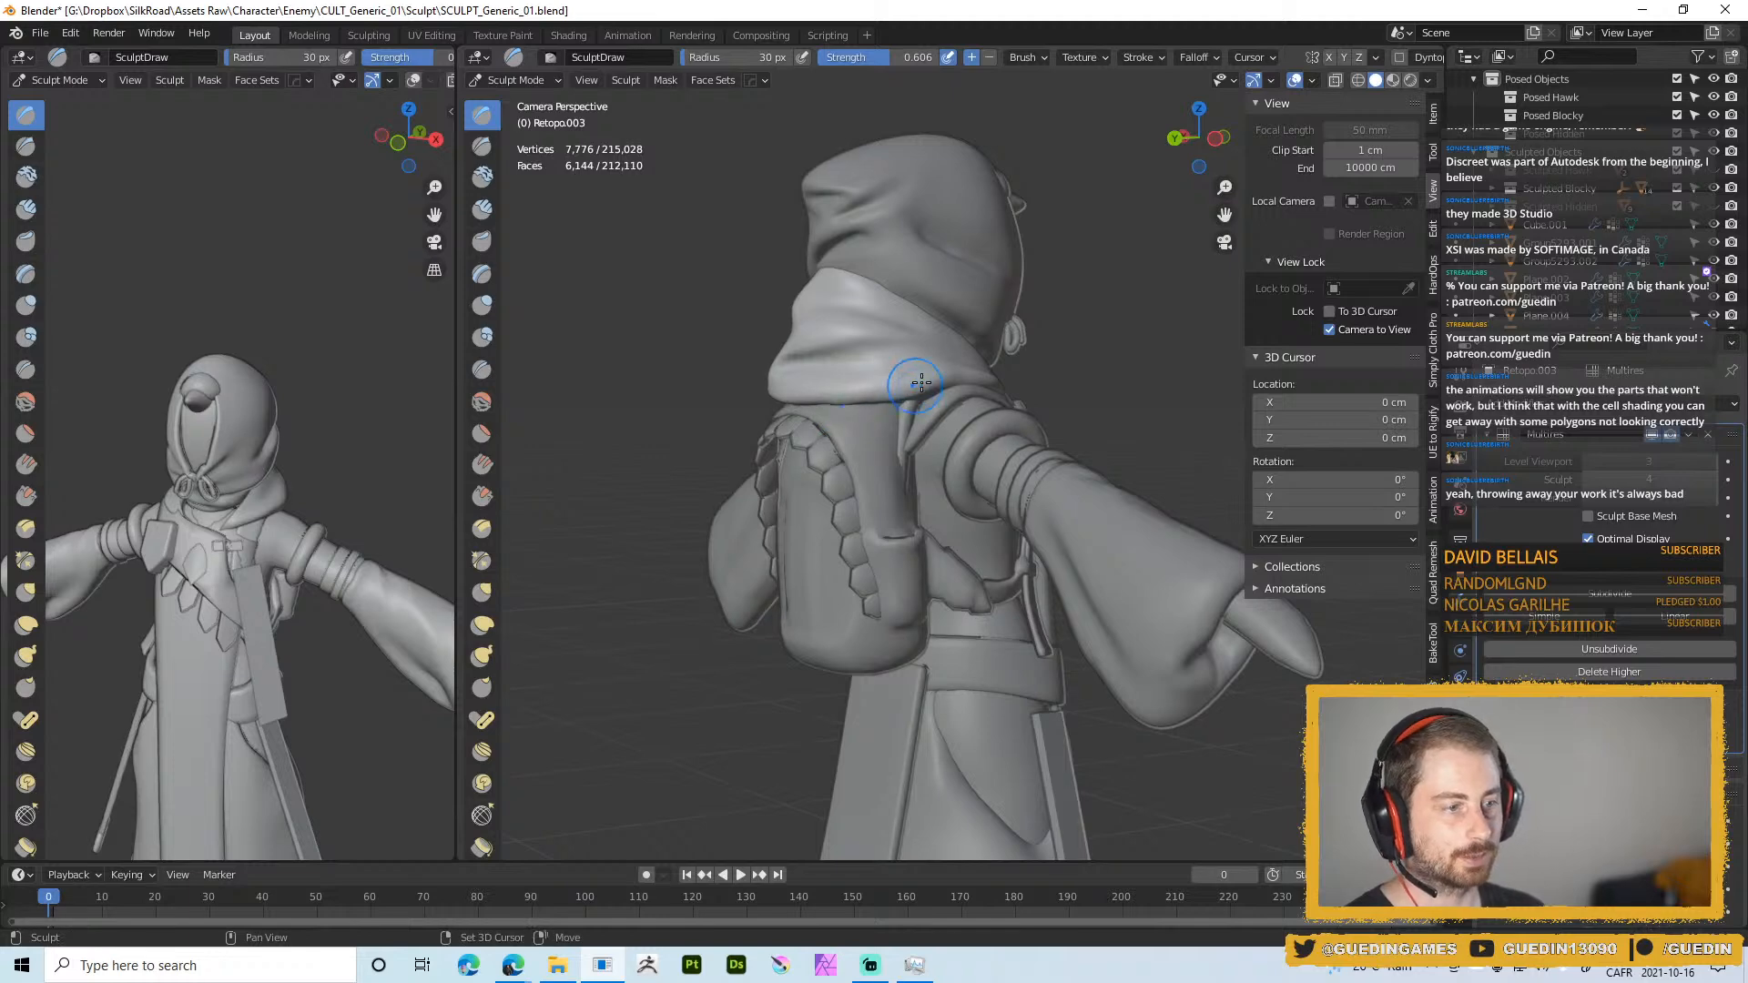
Sculpt the cowl's front end over the shoulder above the chest plate with Draw brush radii of 24 px and 20 px
middle_drag(922, 382, 942, 386)
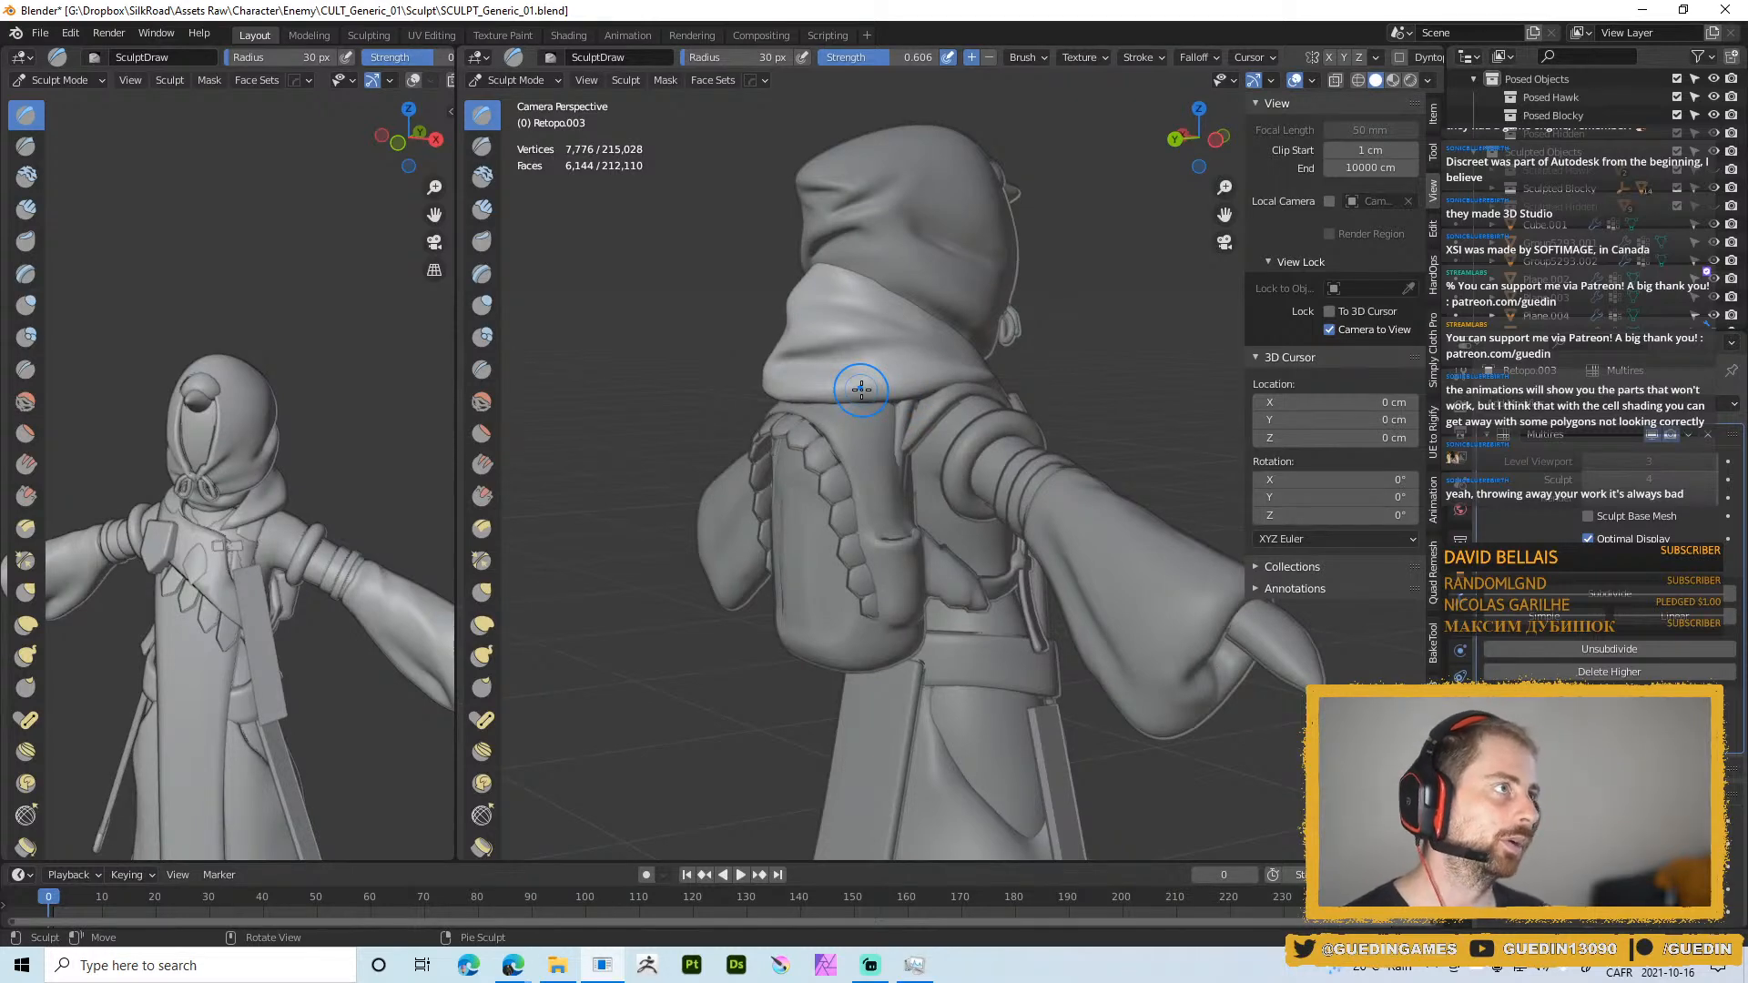
middle_drag(884, 177, 807, 376)
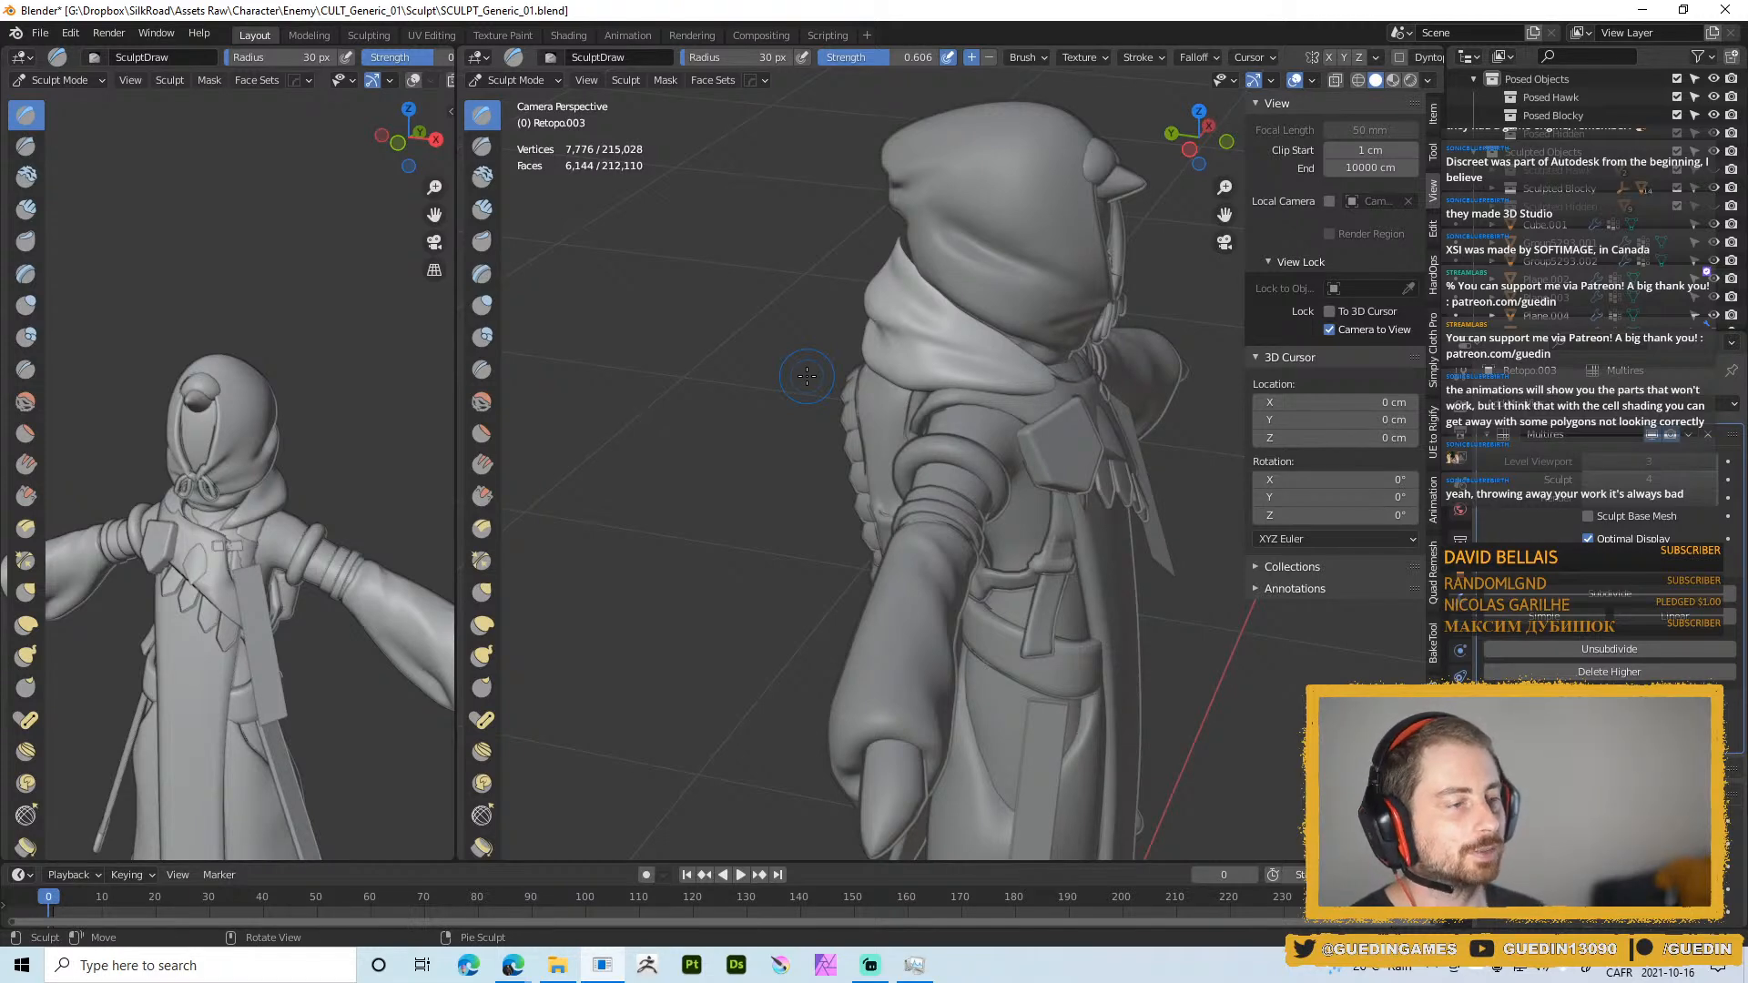
middle_drag(807, 376, 910, 327)
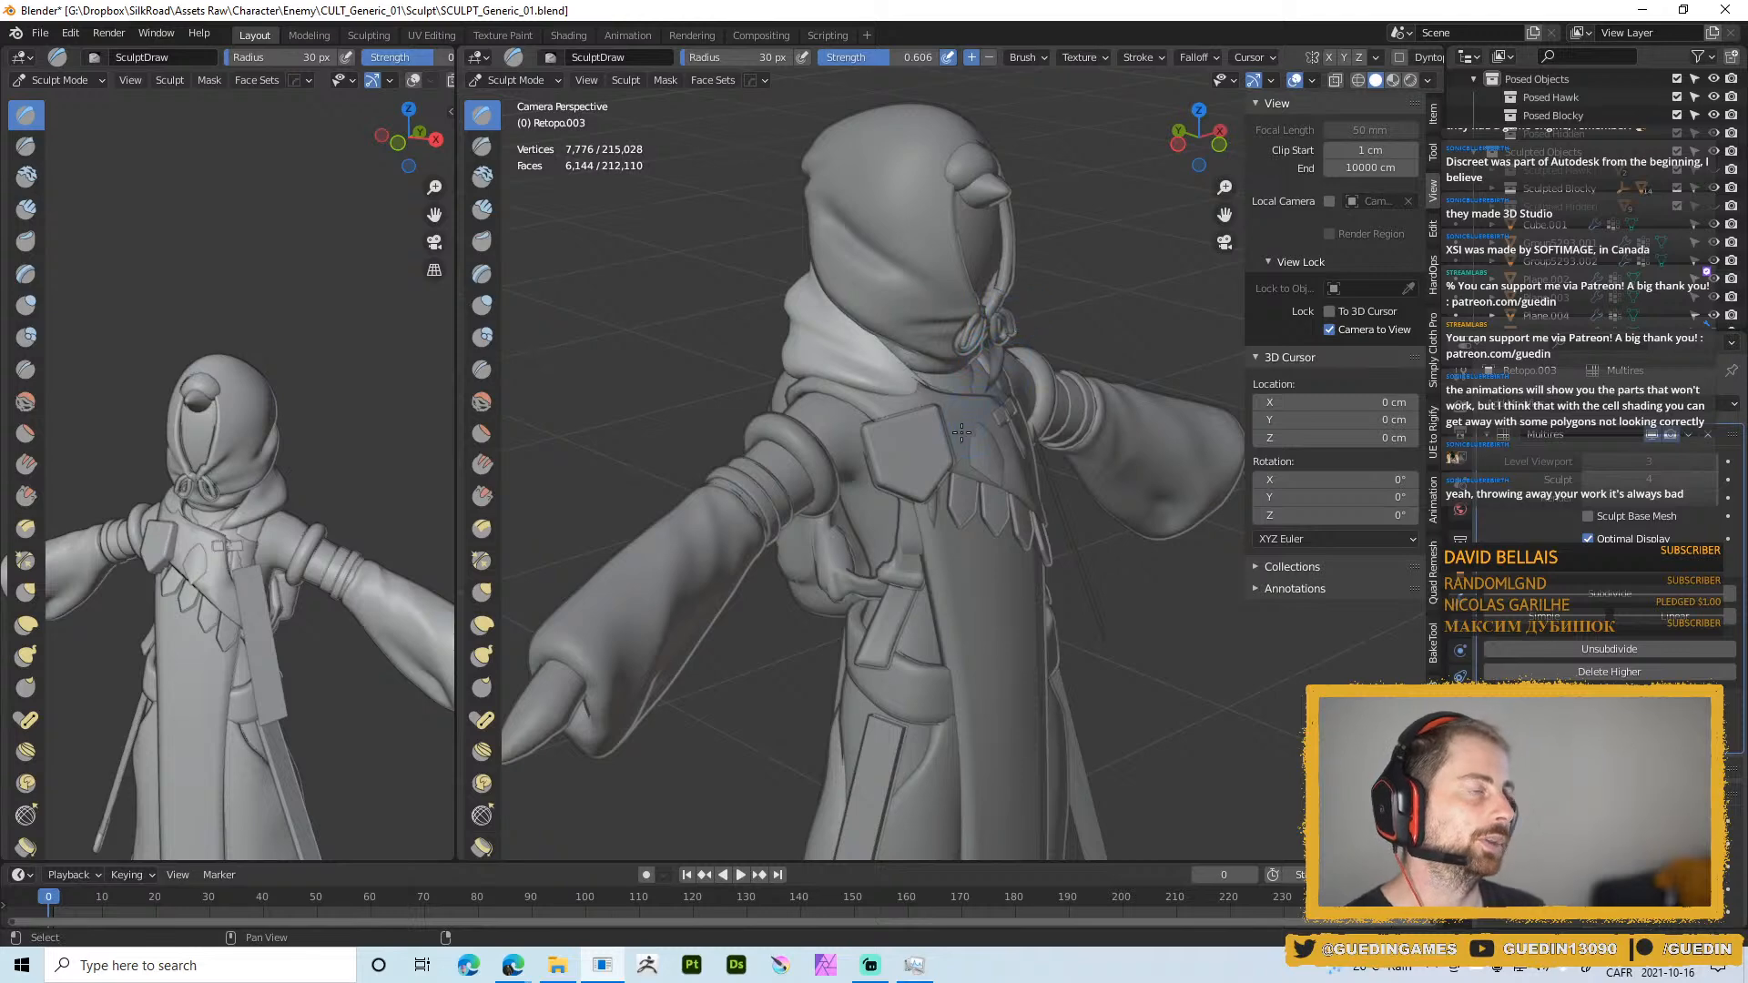
mouse_move(961, 432)
middle_down()
mouse_move(855, 382)
mouse_move(850, 405)
mouse_move(913, 471)
mouse_move(763, 397)
middle_up()
scroll(779, 308, up, 4)
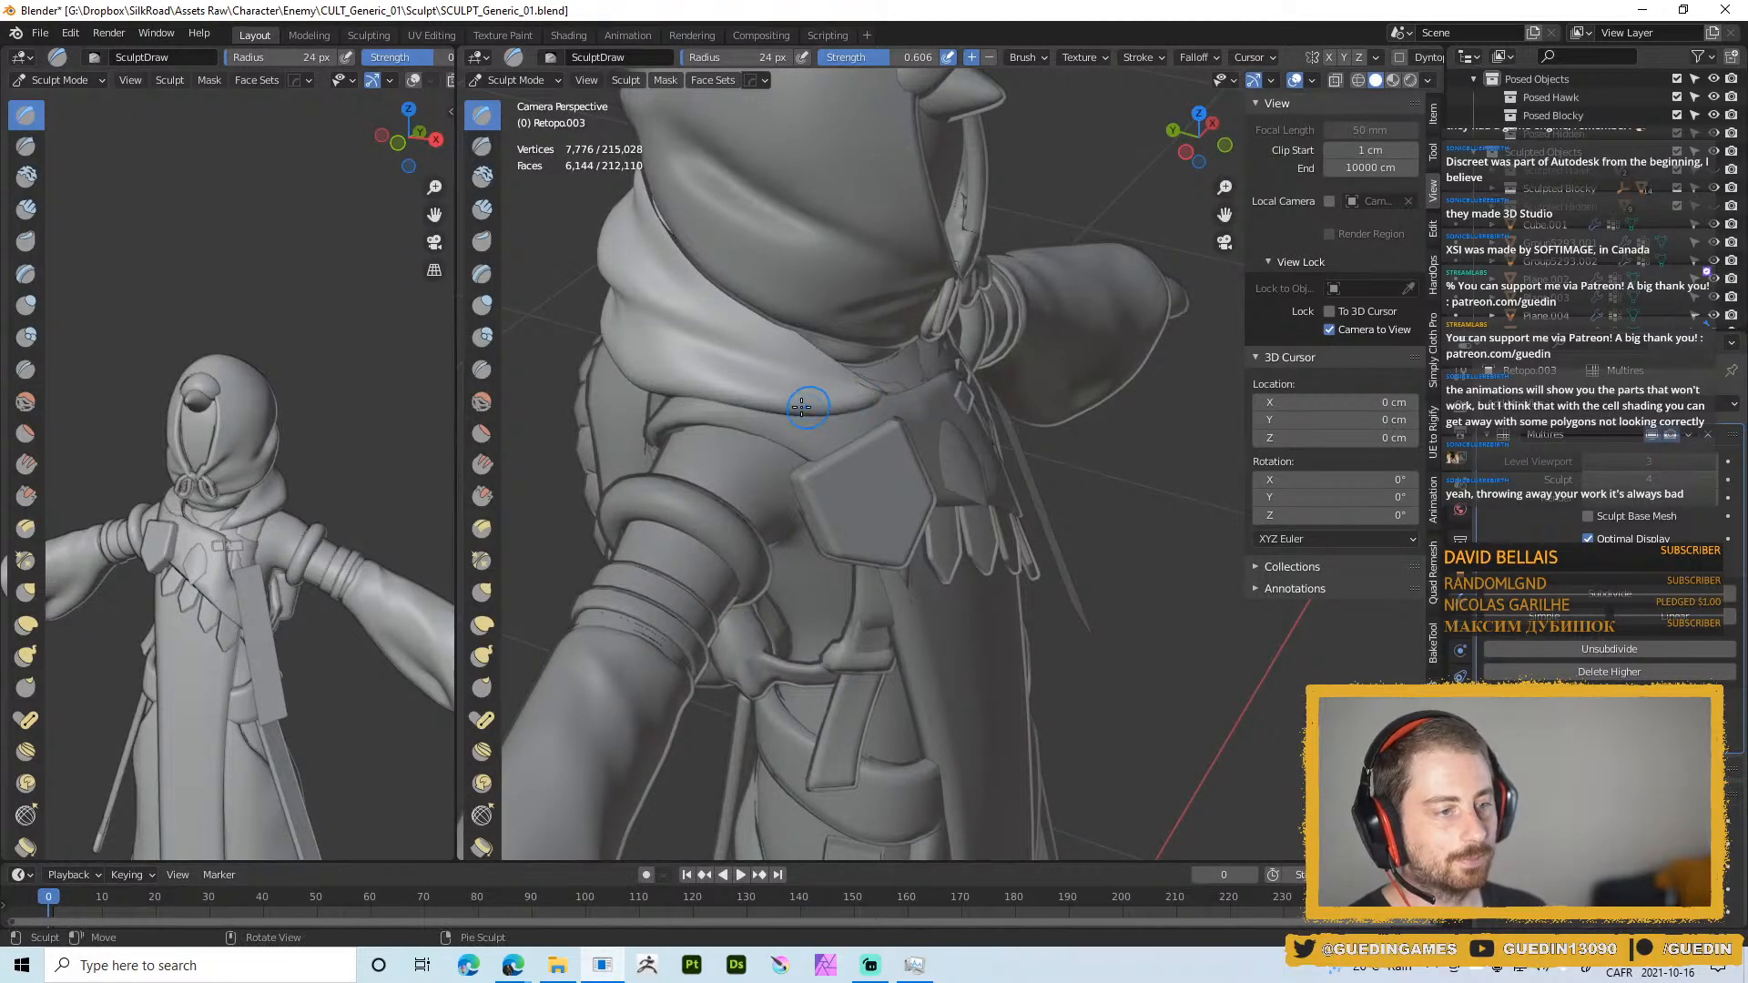
drag(802, 407, 839, 397)
key(f)
click(838, 391)
mouse_move(834, 391)
middle_down()
mouse_move(766, 360)
mouse_move(804, 342)
mouse_move(776, 334)
middle_up()
key(f)
click(804, 369)
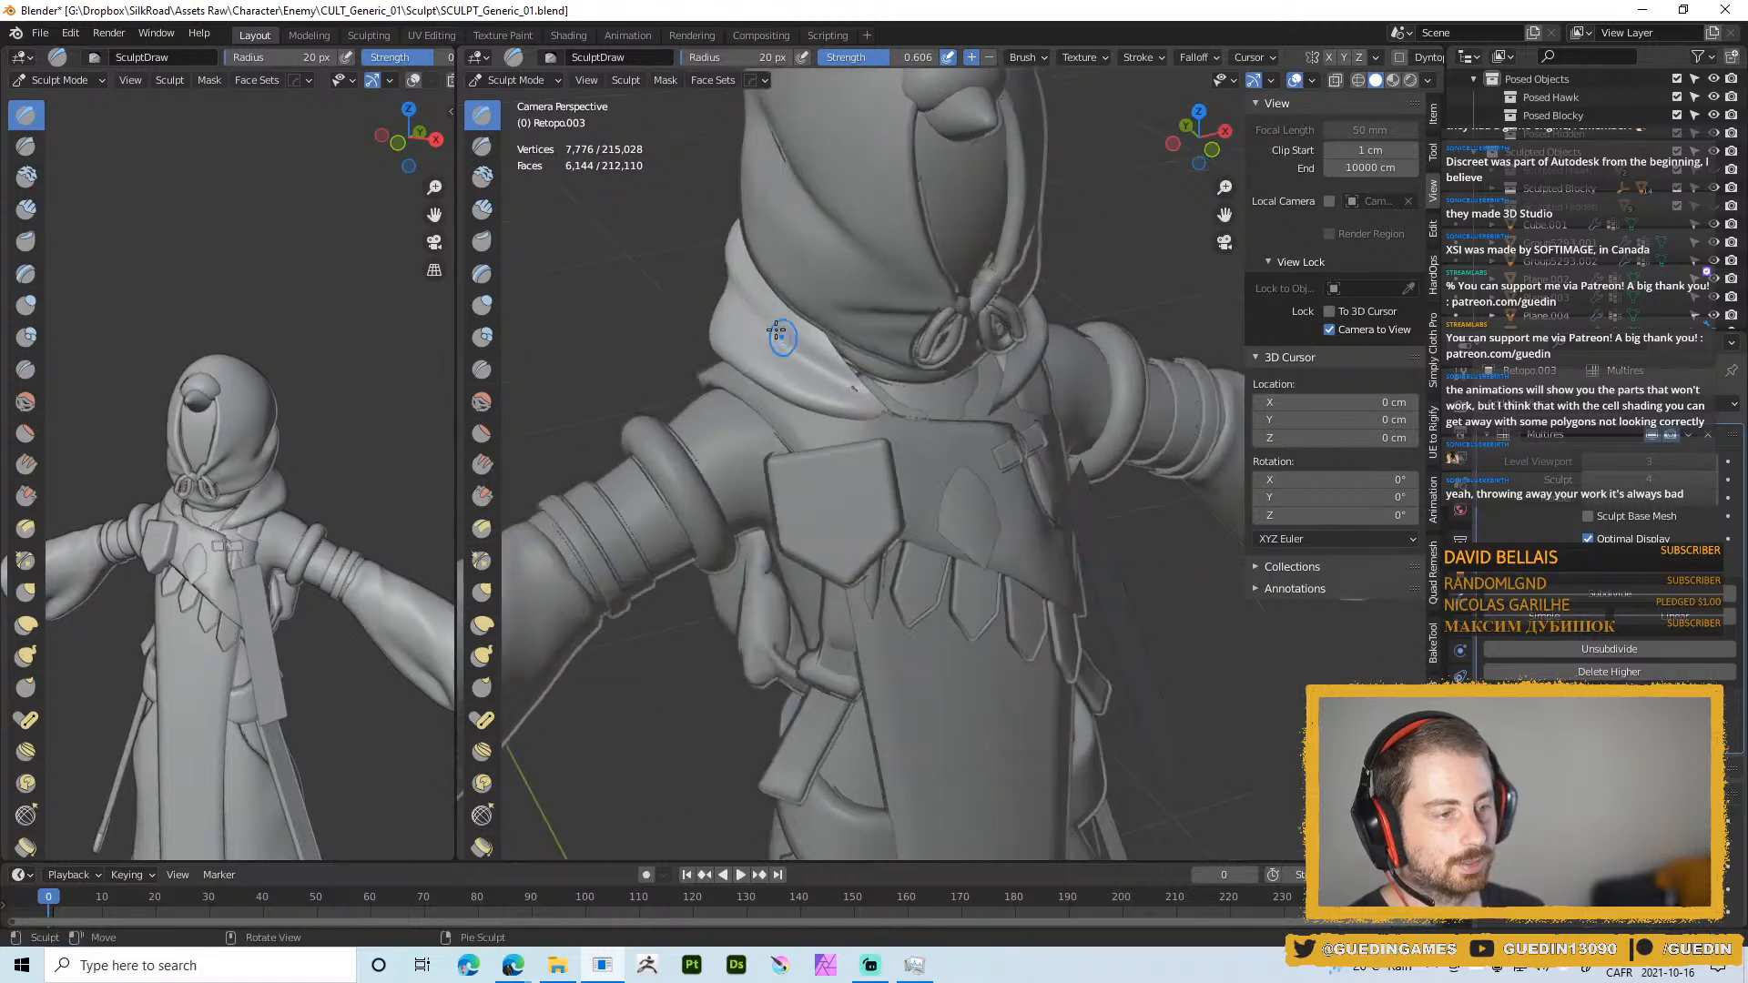
Adjust the Draw brush radius and add short strokes to the cowl's front tip beside the neck opening
middle_drag(860, 385, 824, 331)
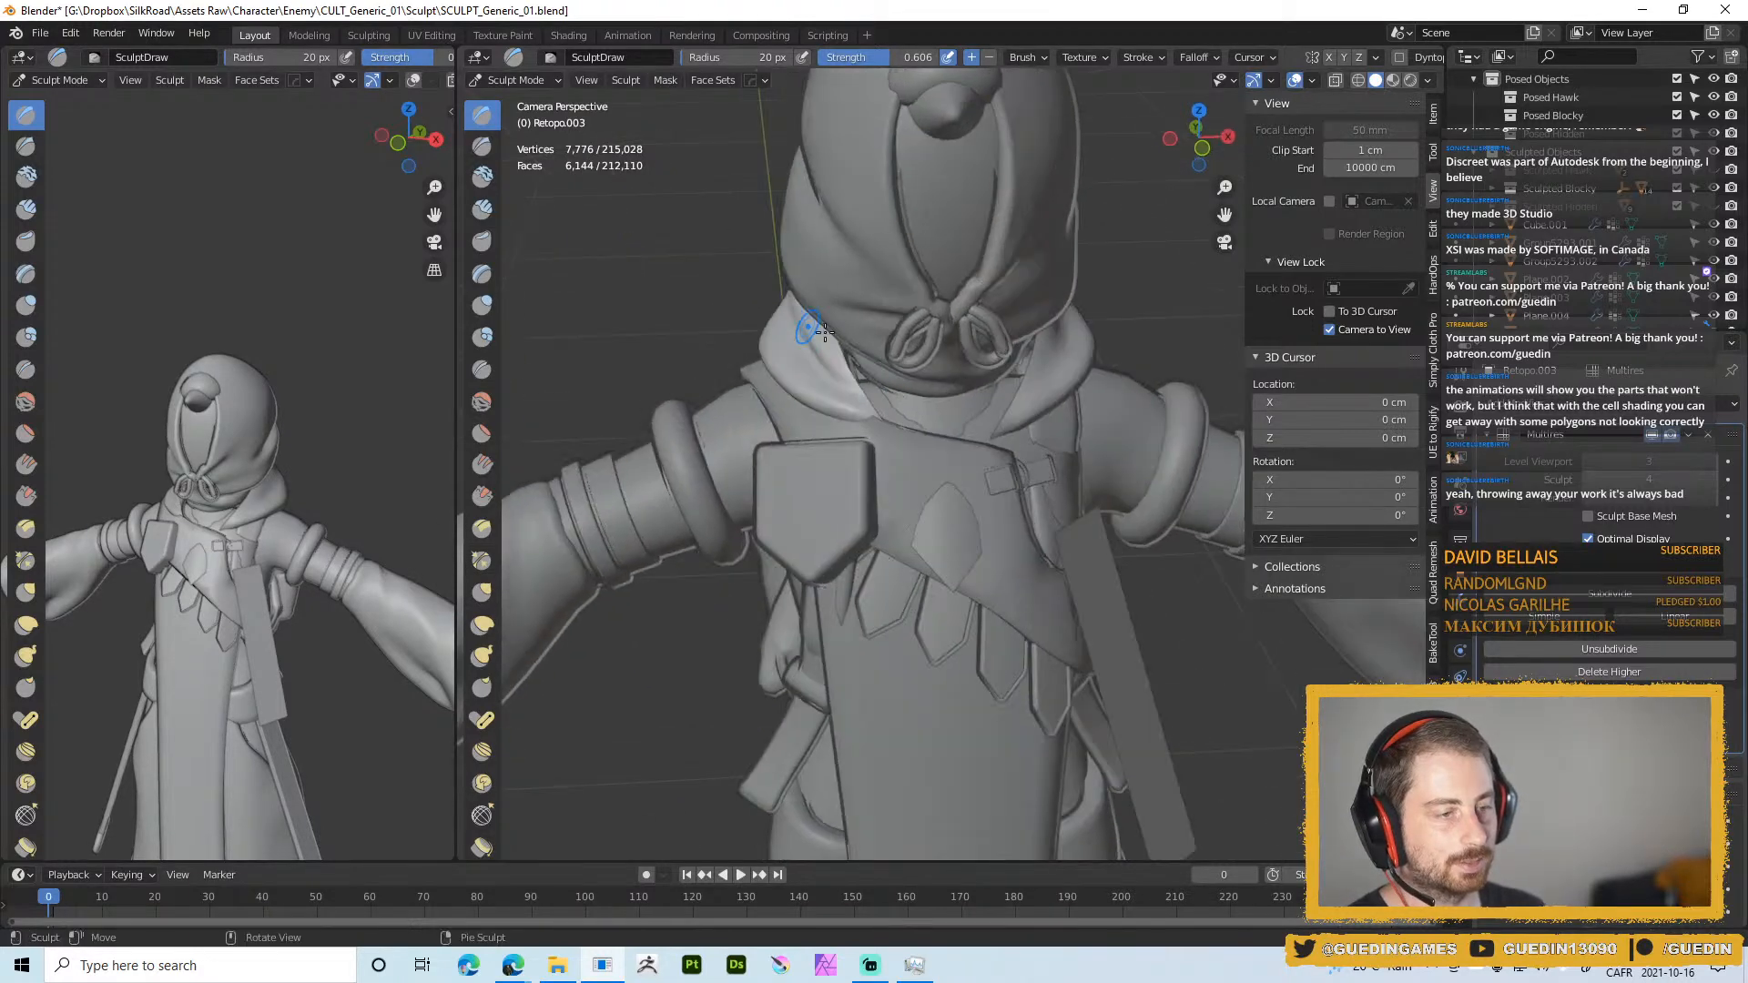
key(f)
click(850, 383)
drag(877, 426, 882, 426)
drag(886, 423, 898, 428)
Thicken the cowl's lower edge and side fold over the shoulder with Draw brush radii of 39 px and 30 px
mouse_move(898, 444)
middle_down()
mouse_move(797, 432)
mouse_move(937, 370)
mouse_move(857, 396)
middle_up()
key(f)
click(887, 416)
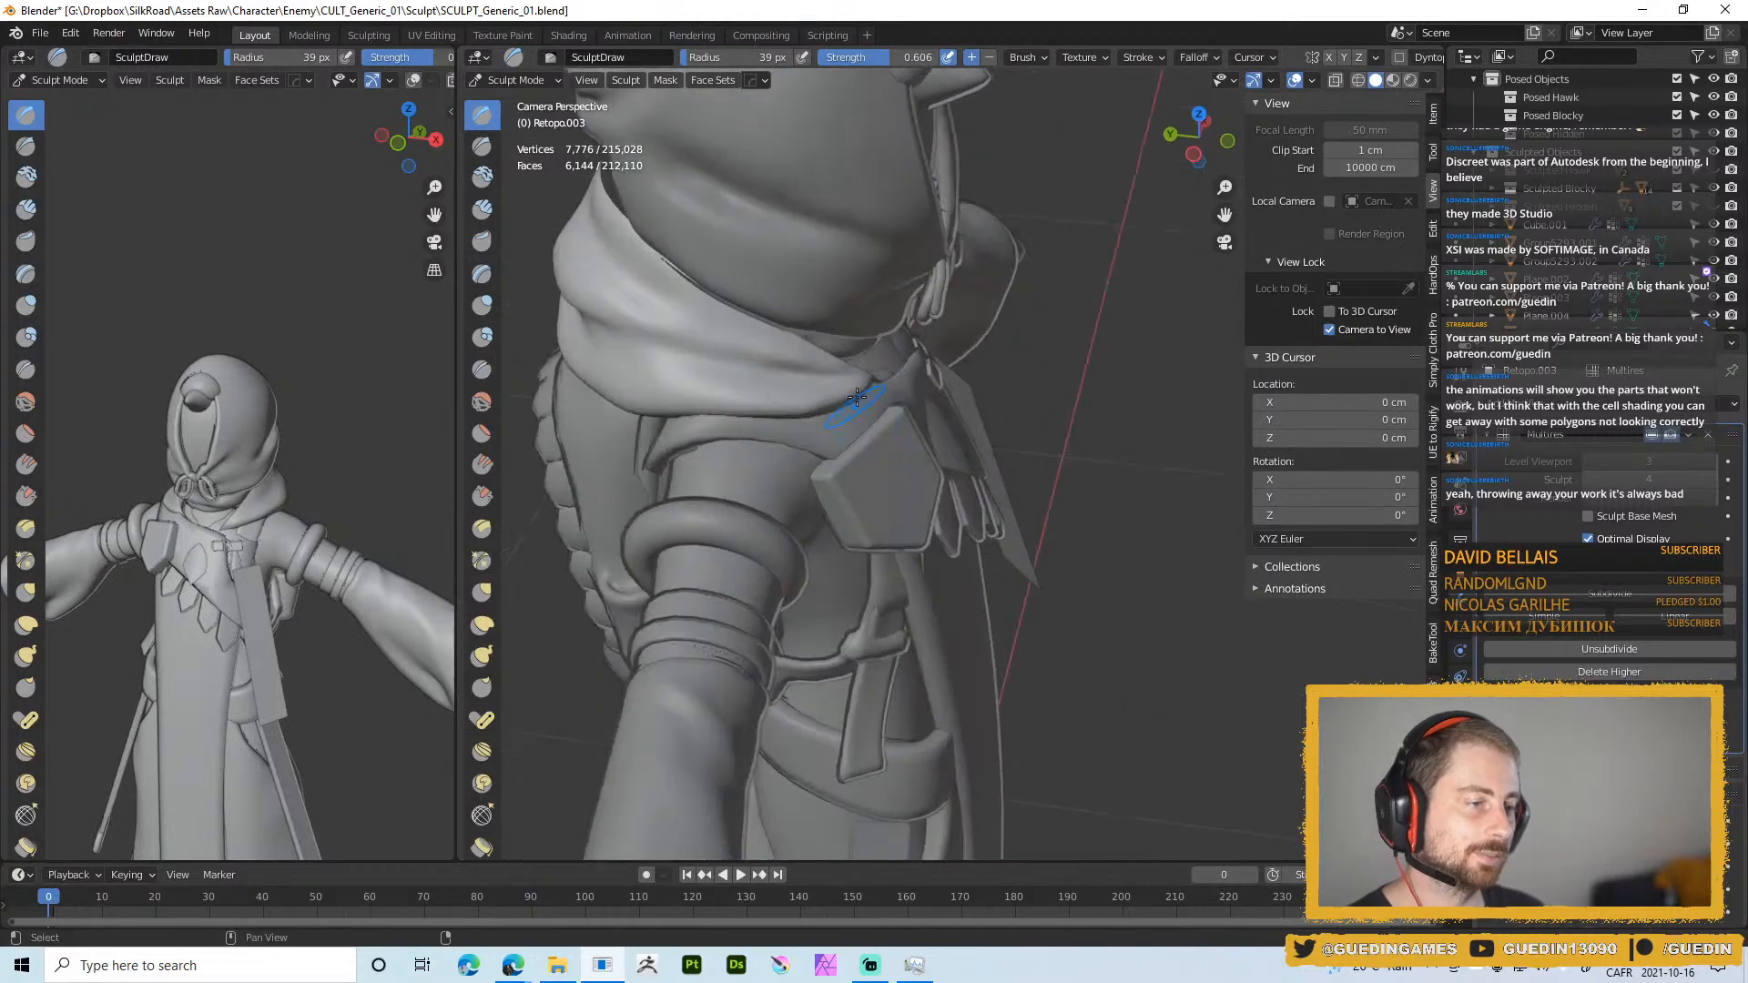
drag(826, 405, 788, 416)
middle_drag(807, 435, 753, 374)
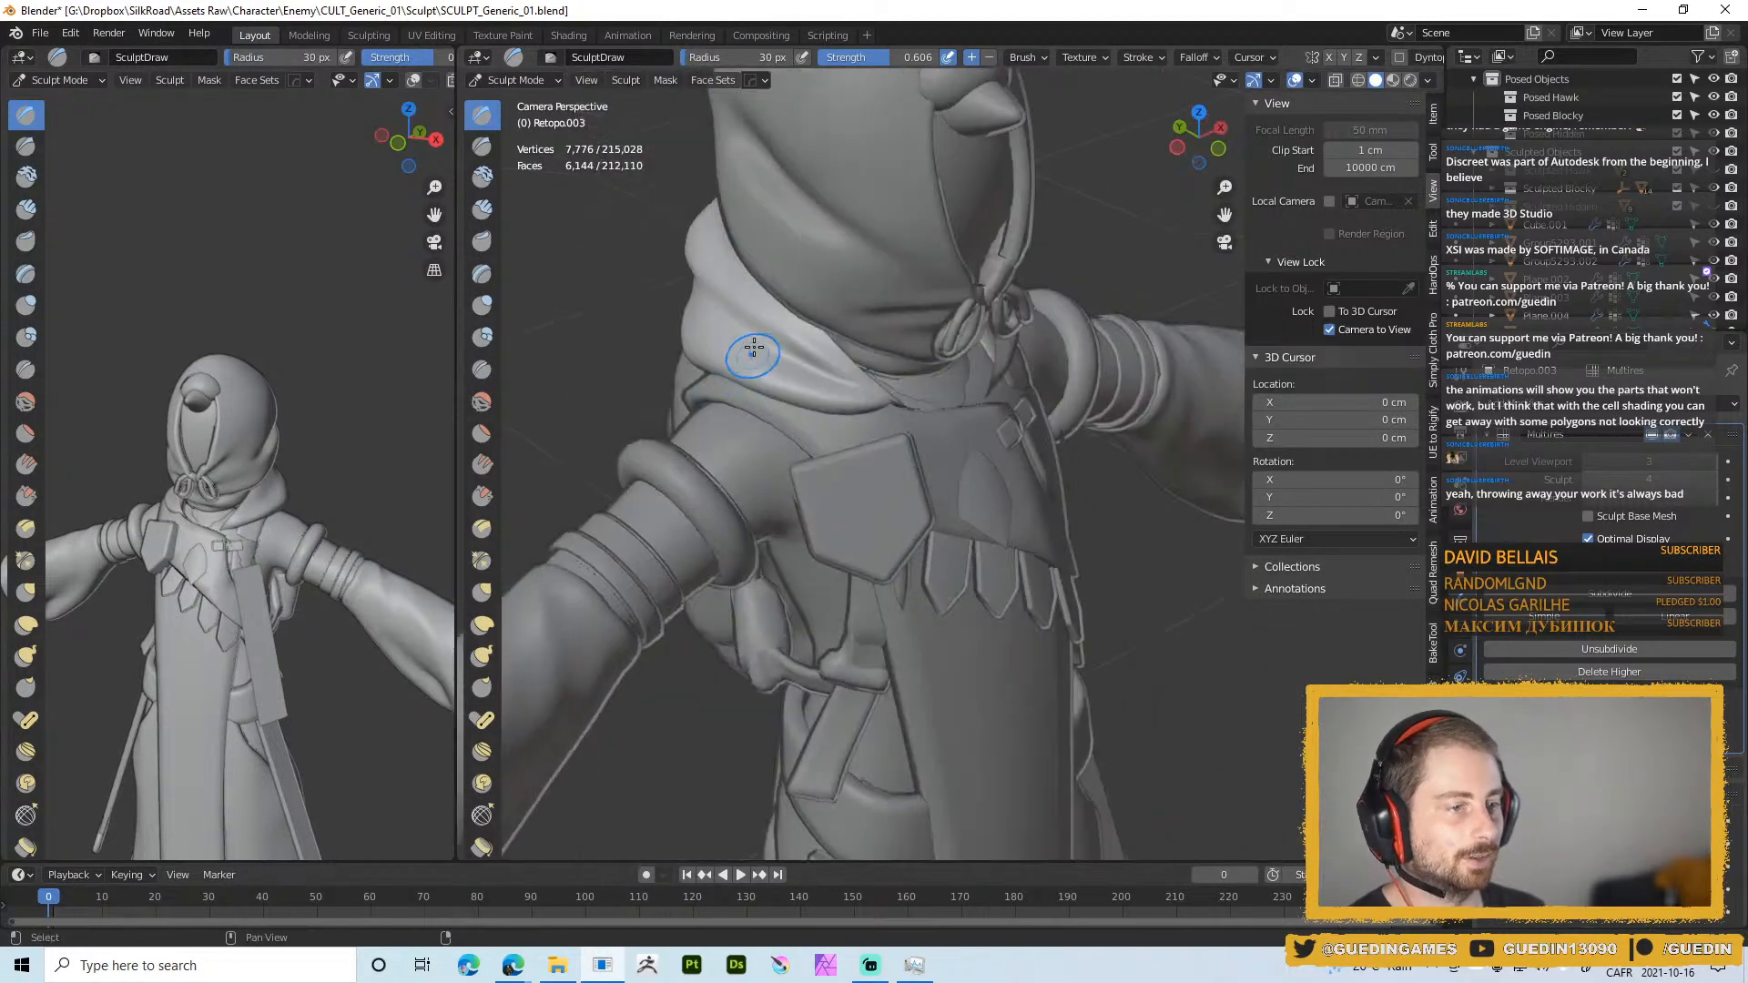
mouse_move(753, 356)
mouse_down()
mouse_move(743, 335)
mouse_move(835, 386)
mouse_up()
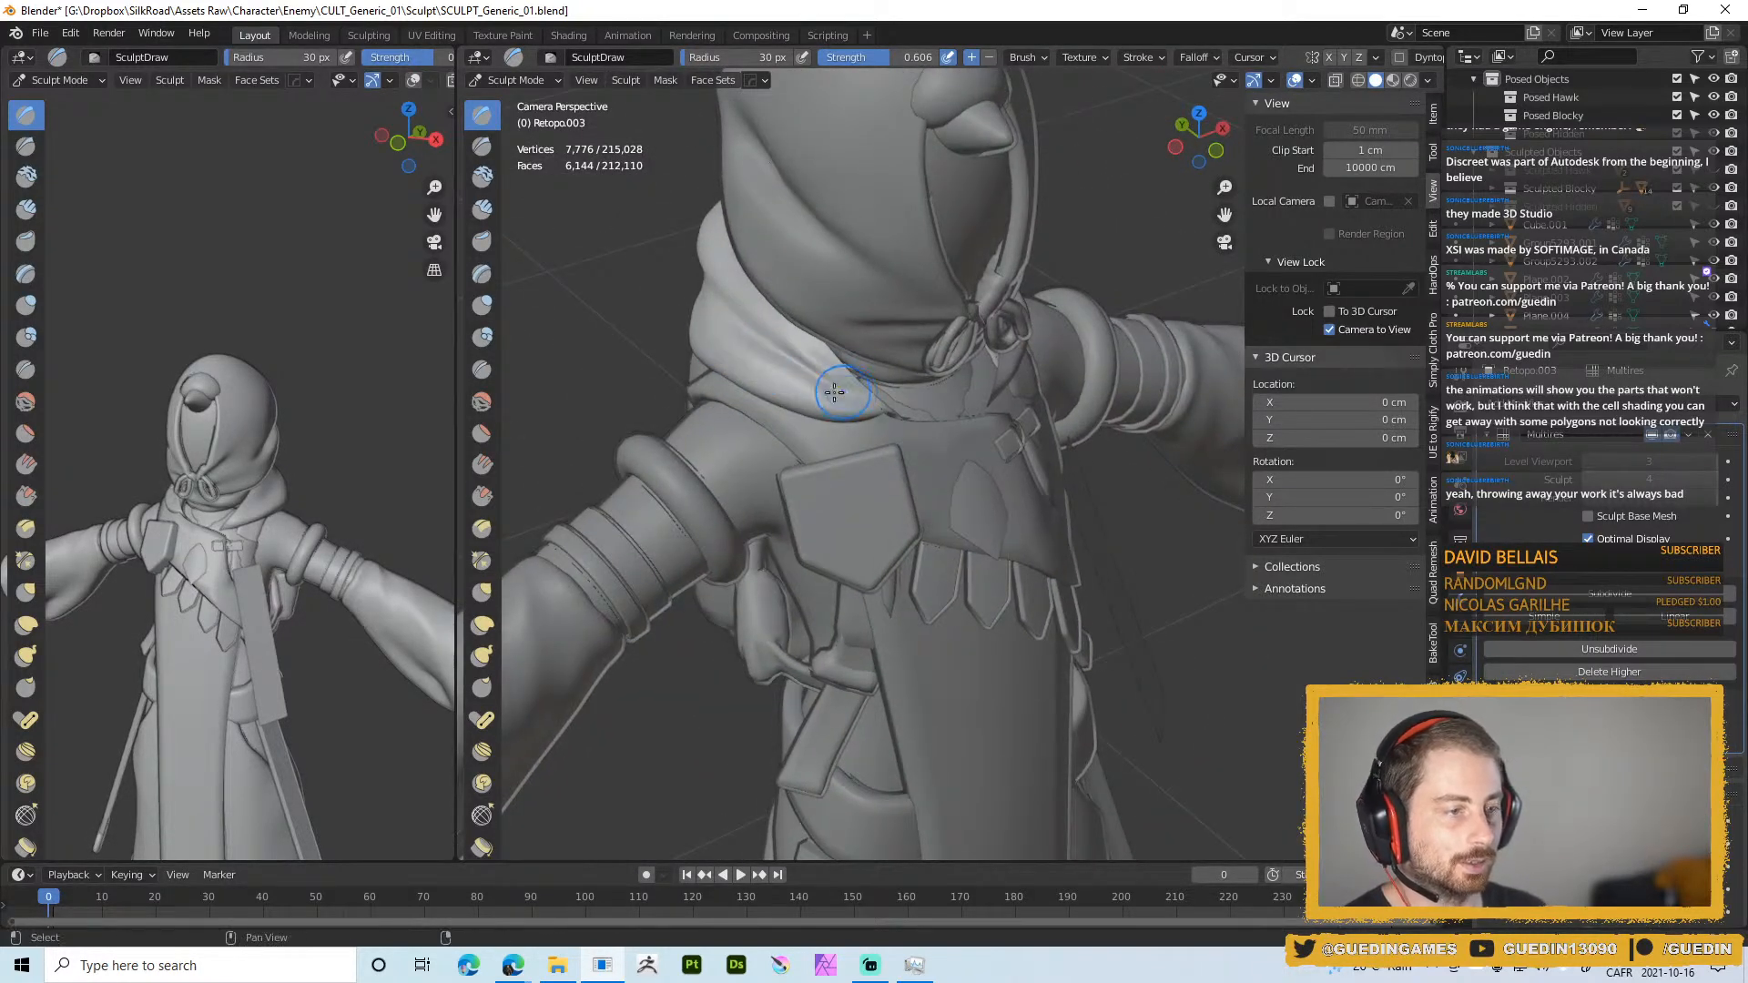
Reduce the Draw brush radius to 21 px and sculpt folds running down the cowl's front beside the hood
middle_drag(847, 386, 805, 380)
key(bracketleft)
key(bracketleft)
key(bracketleft)
drag(771, 347, 848, 405)
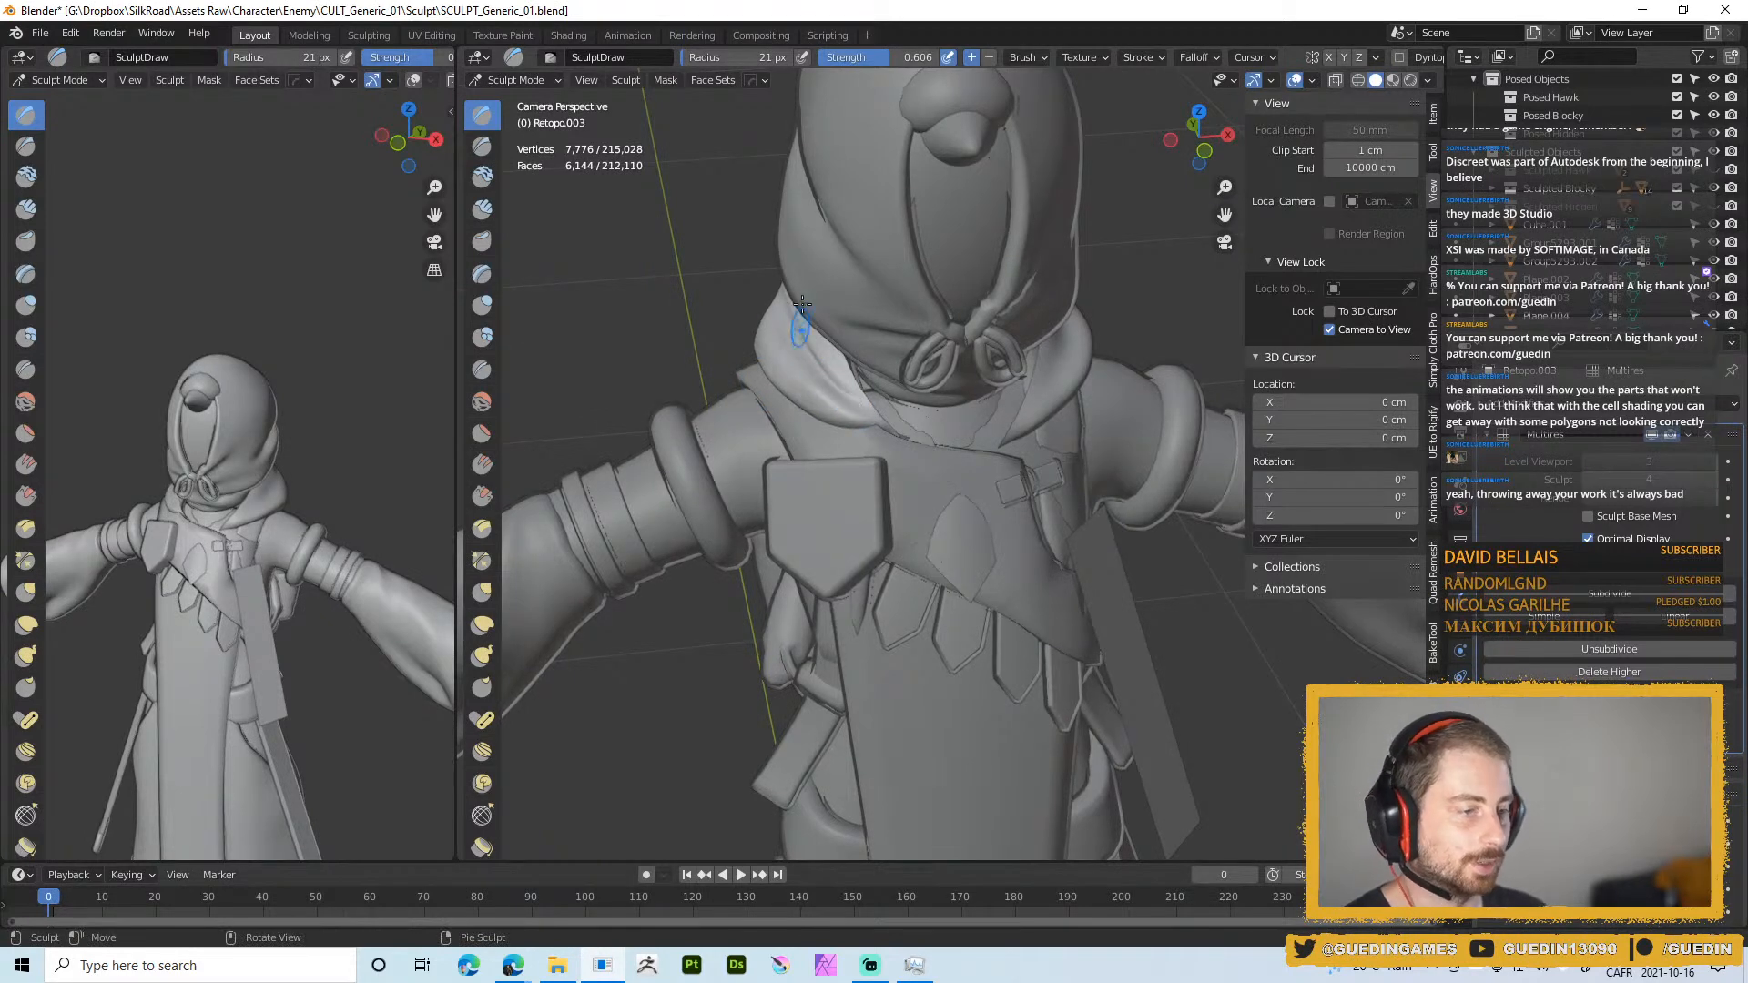
drag(781, 314, 836, 373)
Set the Draw brush radius to 20 px and sculpt a fold along the cowl's front flap beside the hood
middle_drag(836, 371, 906, 343)
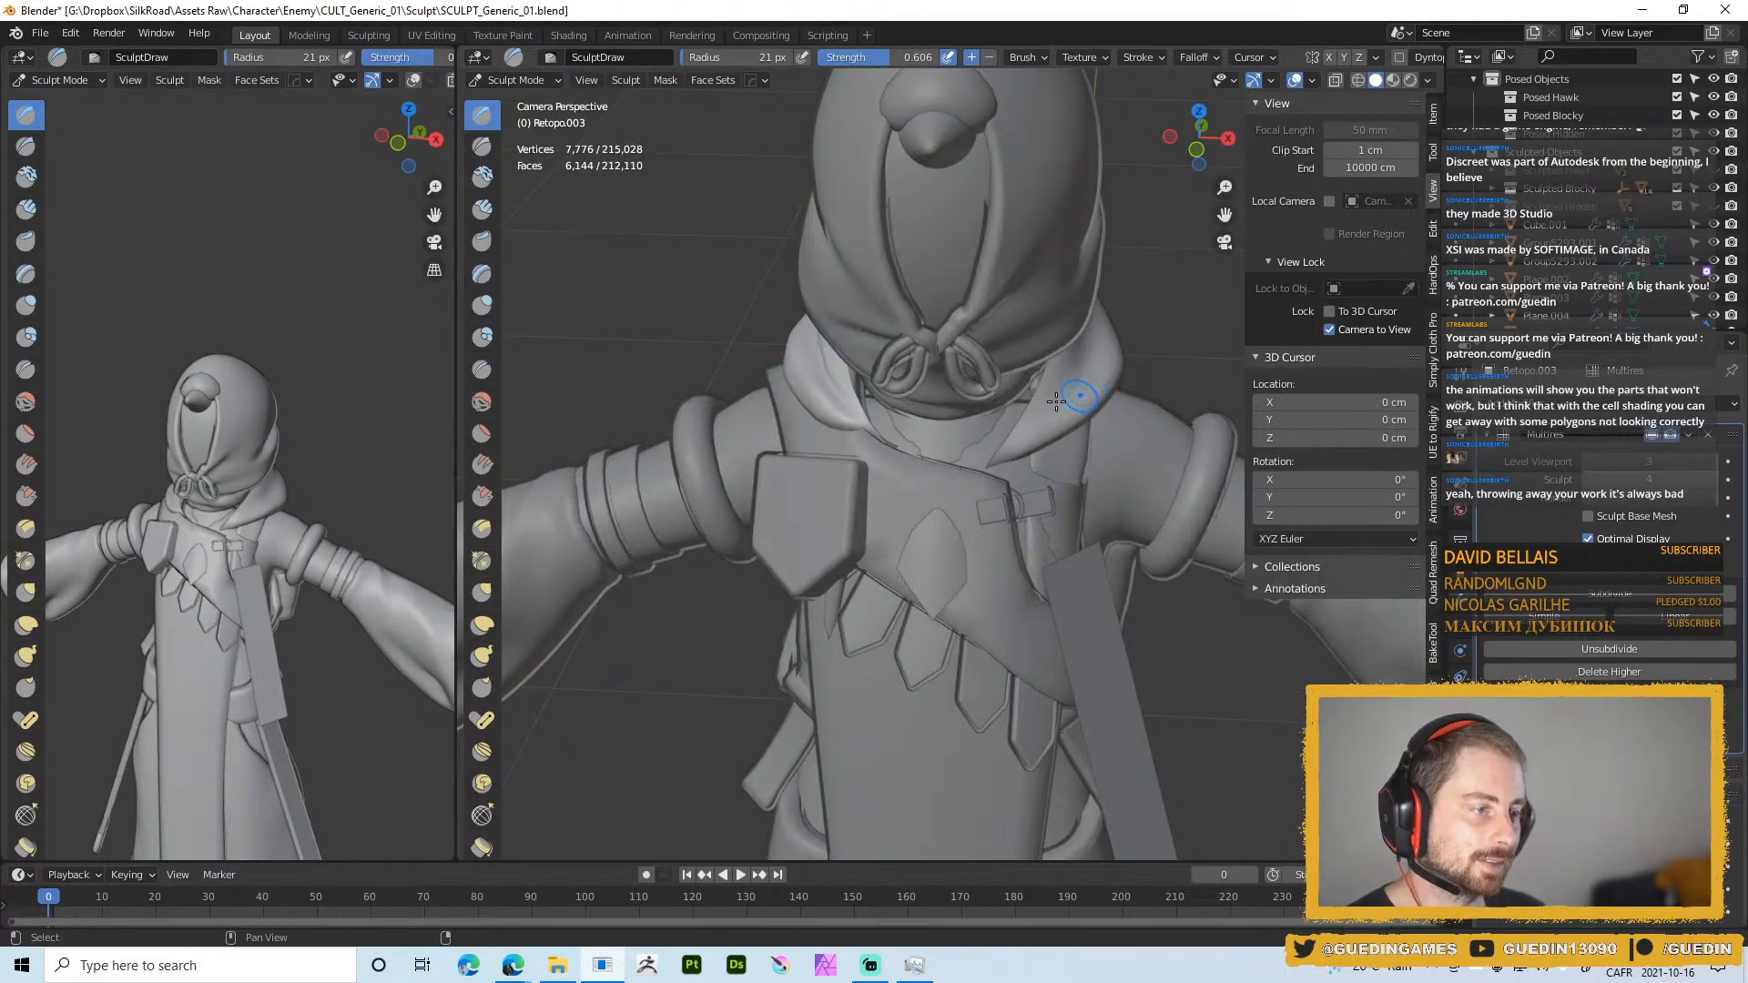
middle_drag(1077, 371, 945, 410)
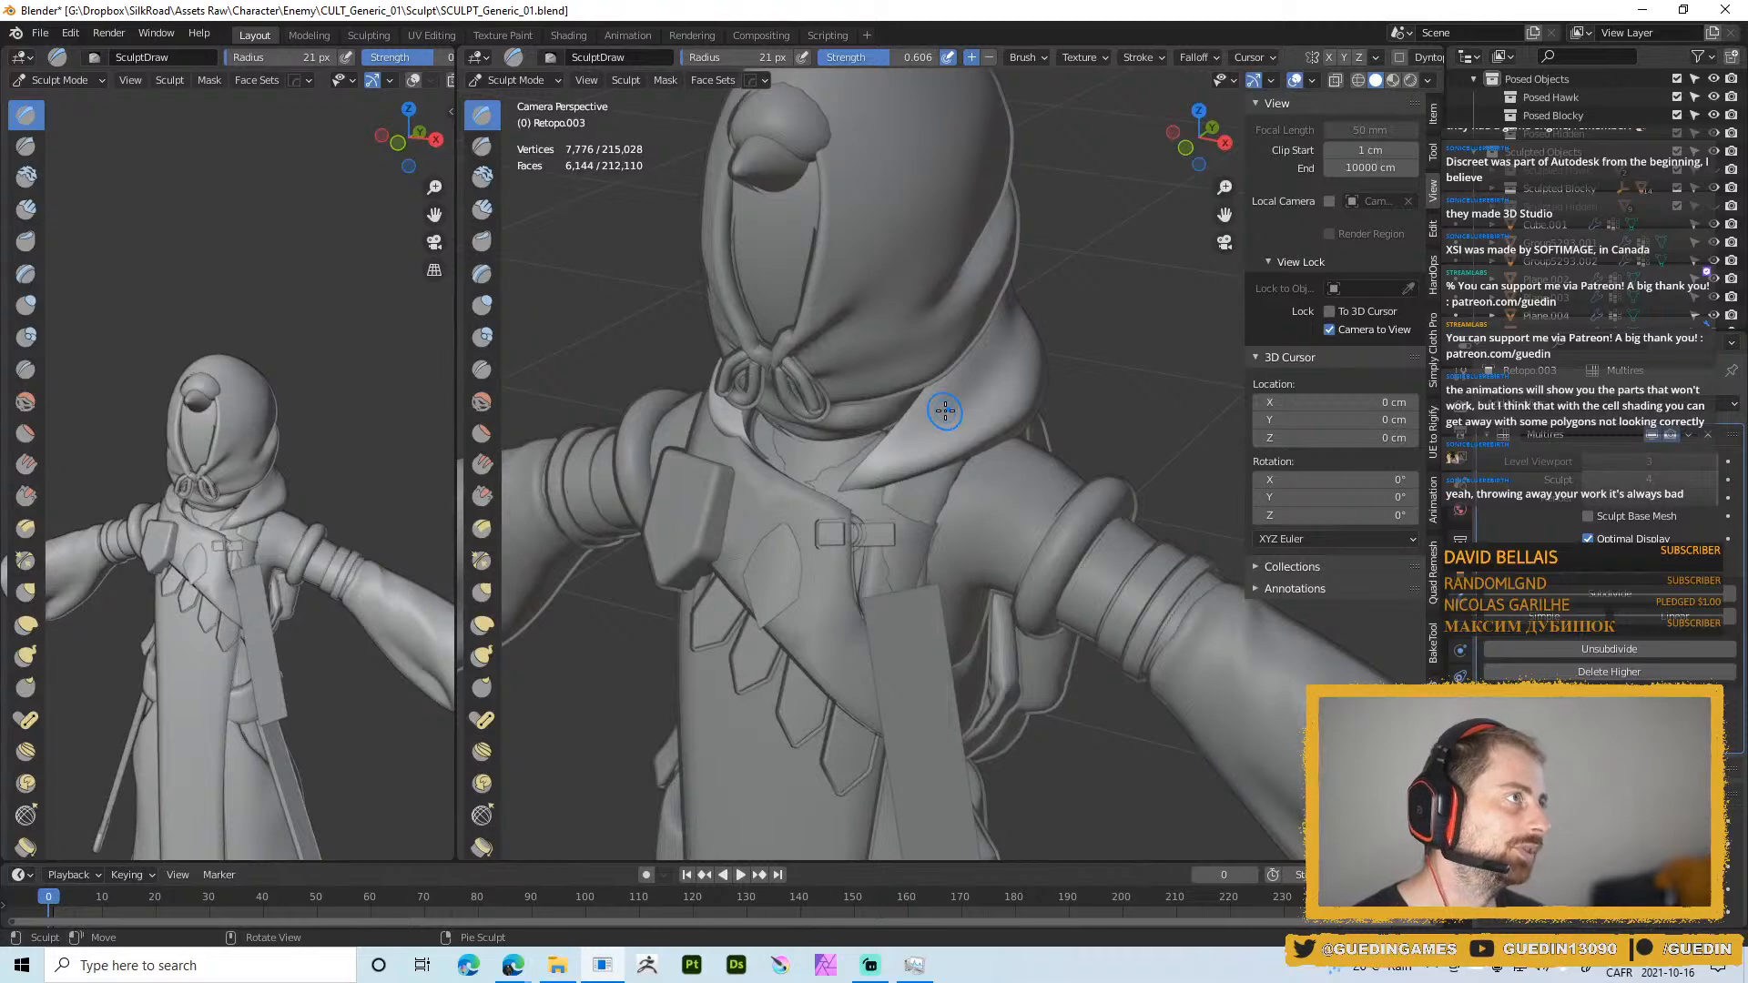
middle_drag(996, 373, 942, 391)
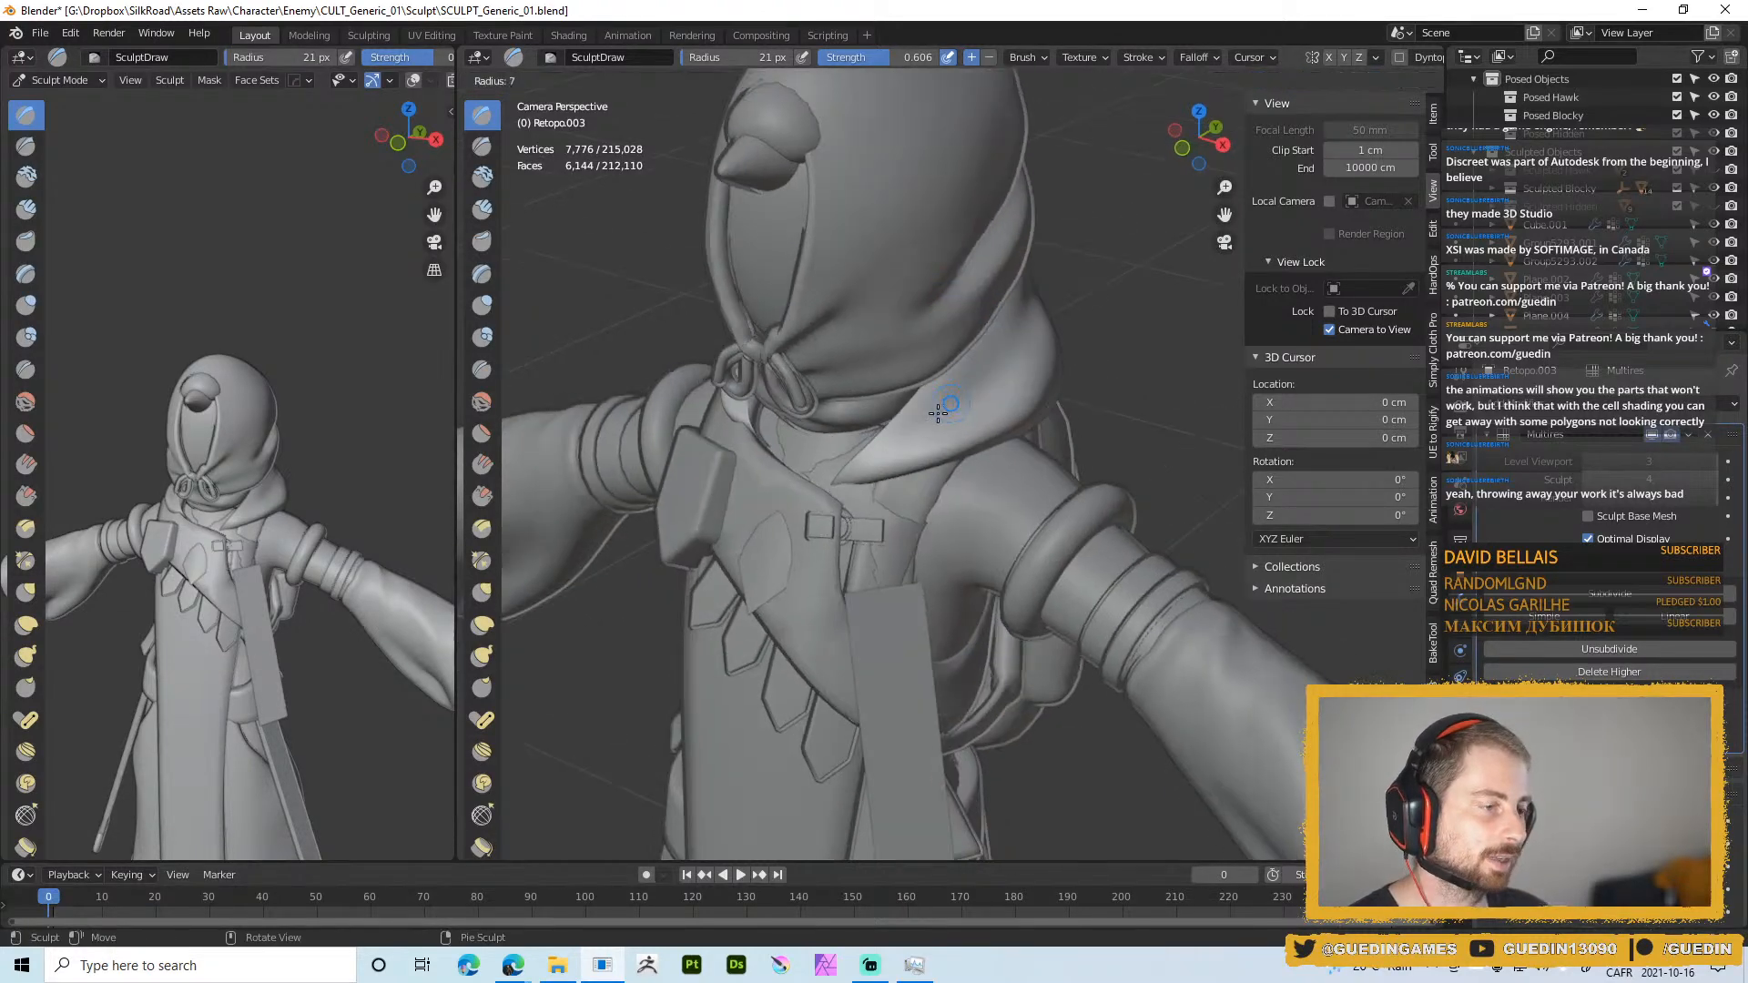
key(bracketleft)
key(bracketleft)
key(bracketleft)
key(bracketleft)
key(bracketleft)
key(bracketleft)
key(bracketleft)
key(bracketleft)
key(bracketleft)
key(bracketleft)
key(bracketright)
key(bracketright)
key(bracketright)
key(bracketright)
key(bracketright)
key(bracketright)
key(bracketright)
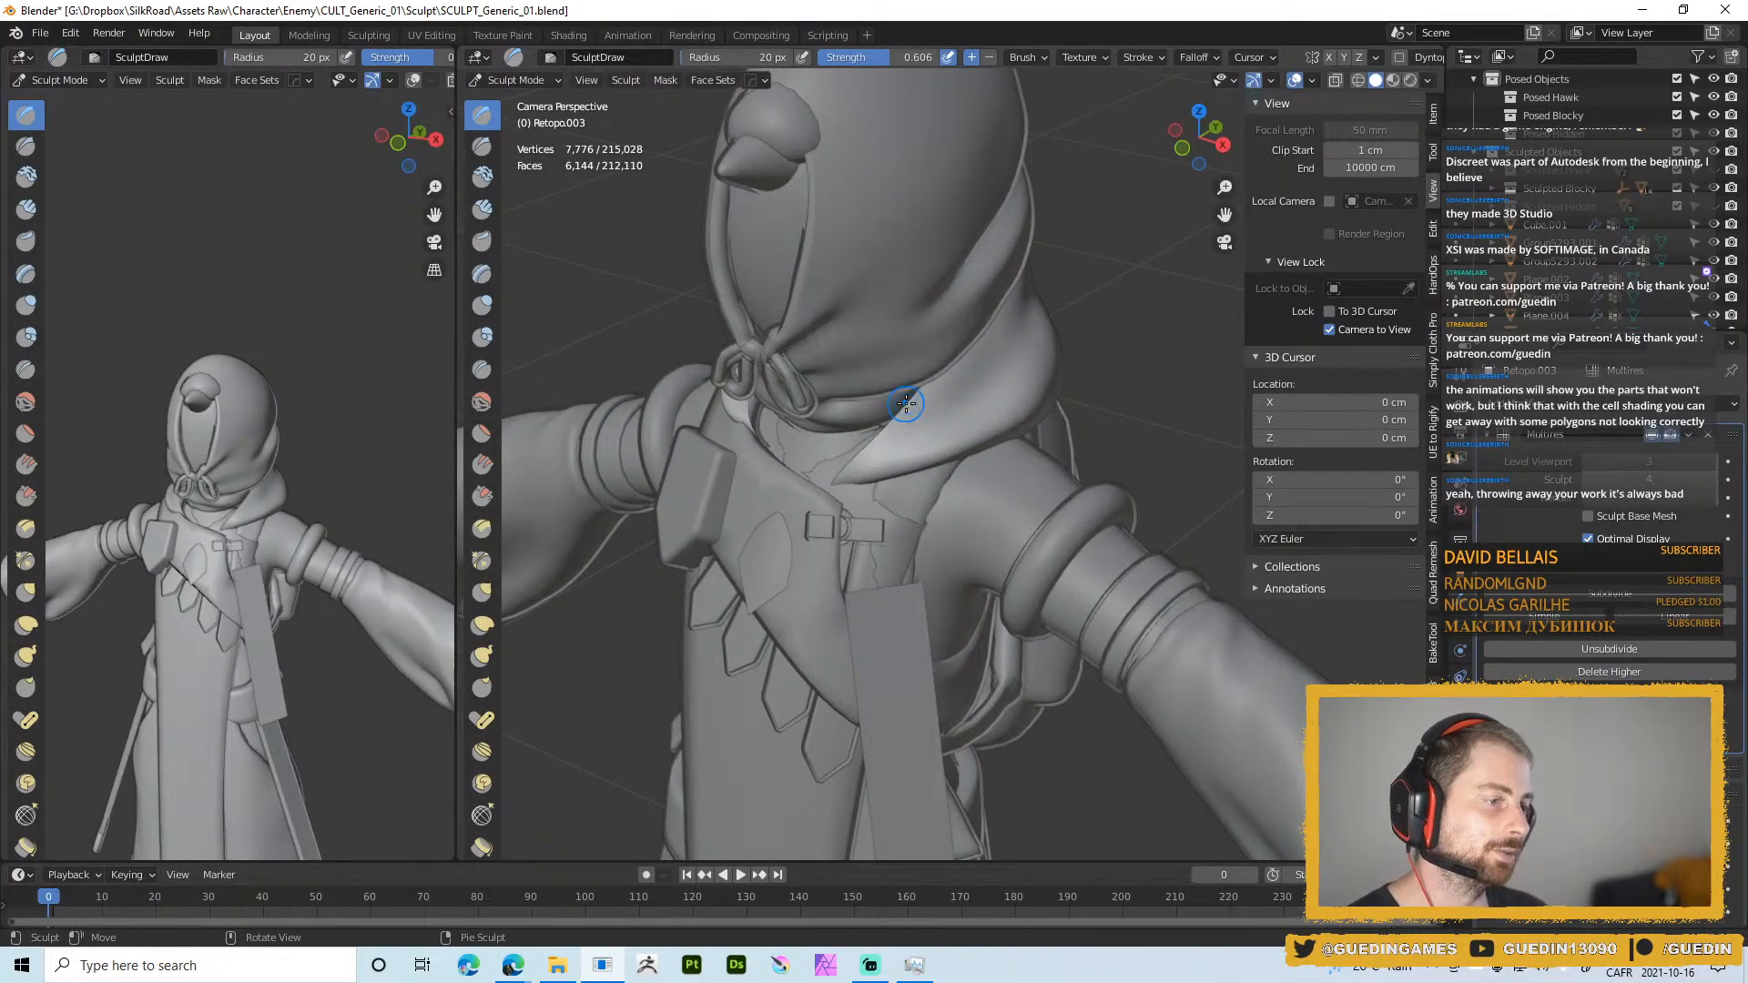
drag(909, 432, 986, 350)
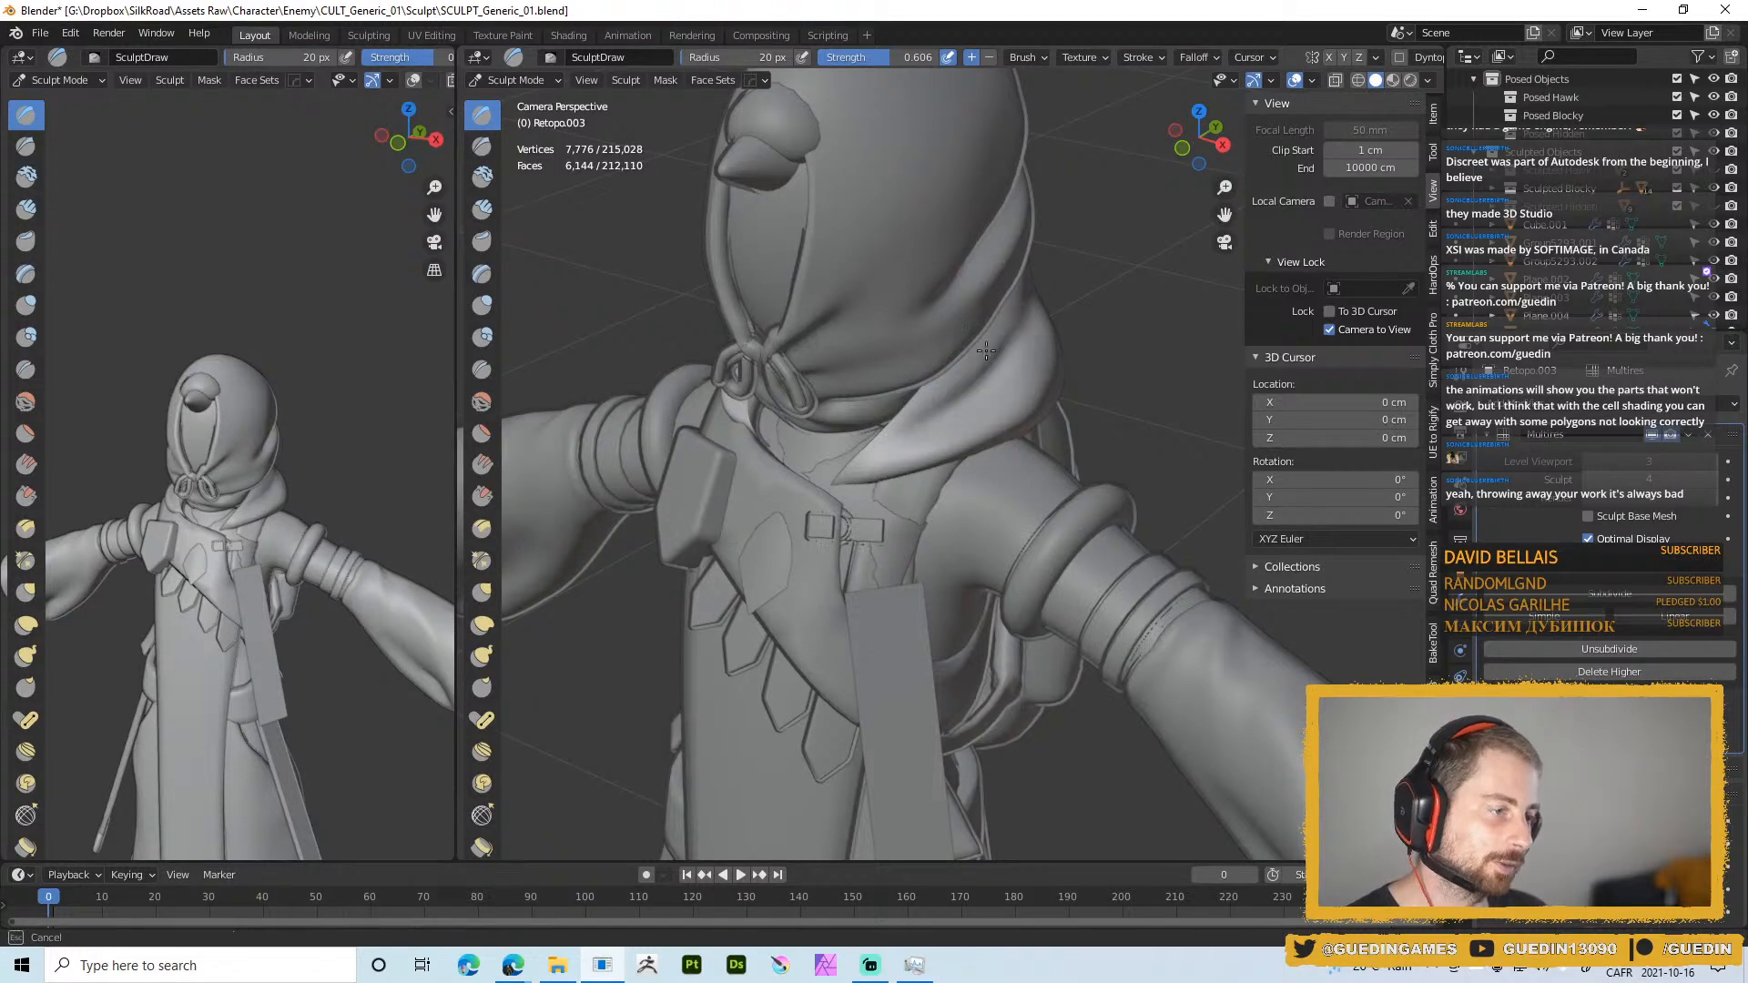
mouse_move(985, 374)
middle_down()
mouse_move(914, 400)
mouse_move(999, 369)
middle_up()
Enlarge the Draw brush radius to 29 px and smooth the upper side fold of the cowl below the hood
key(f)
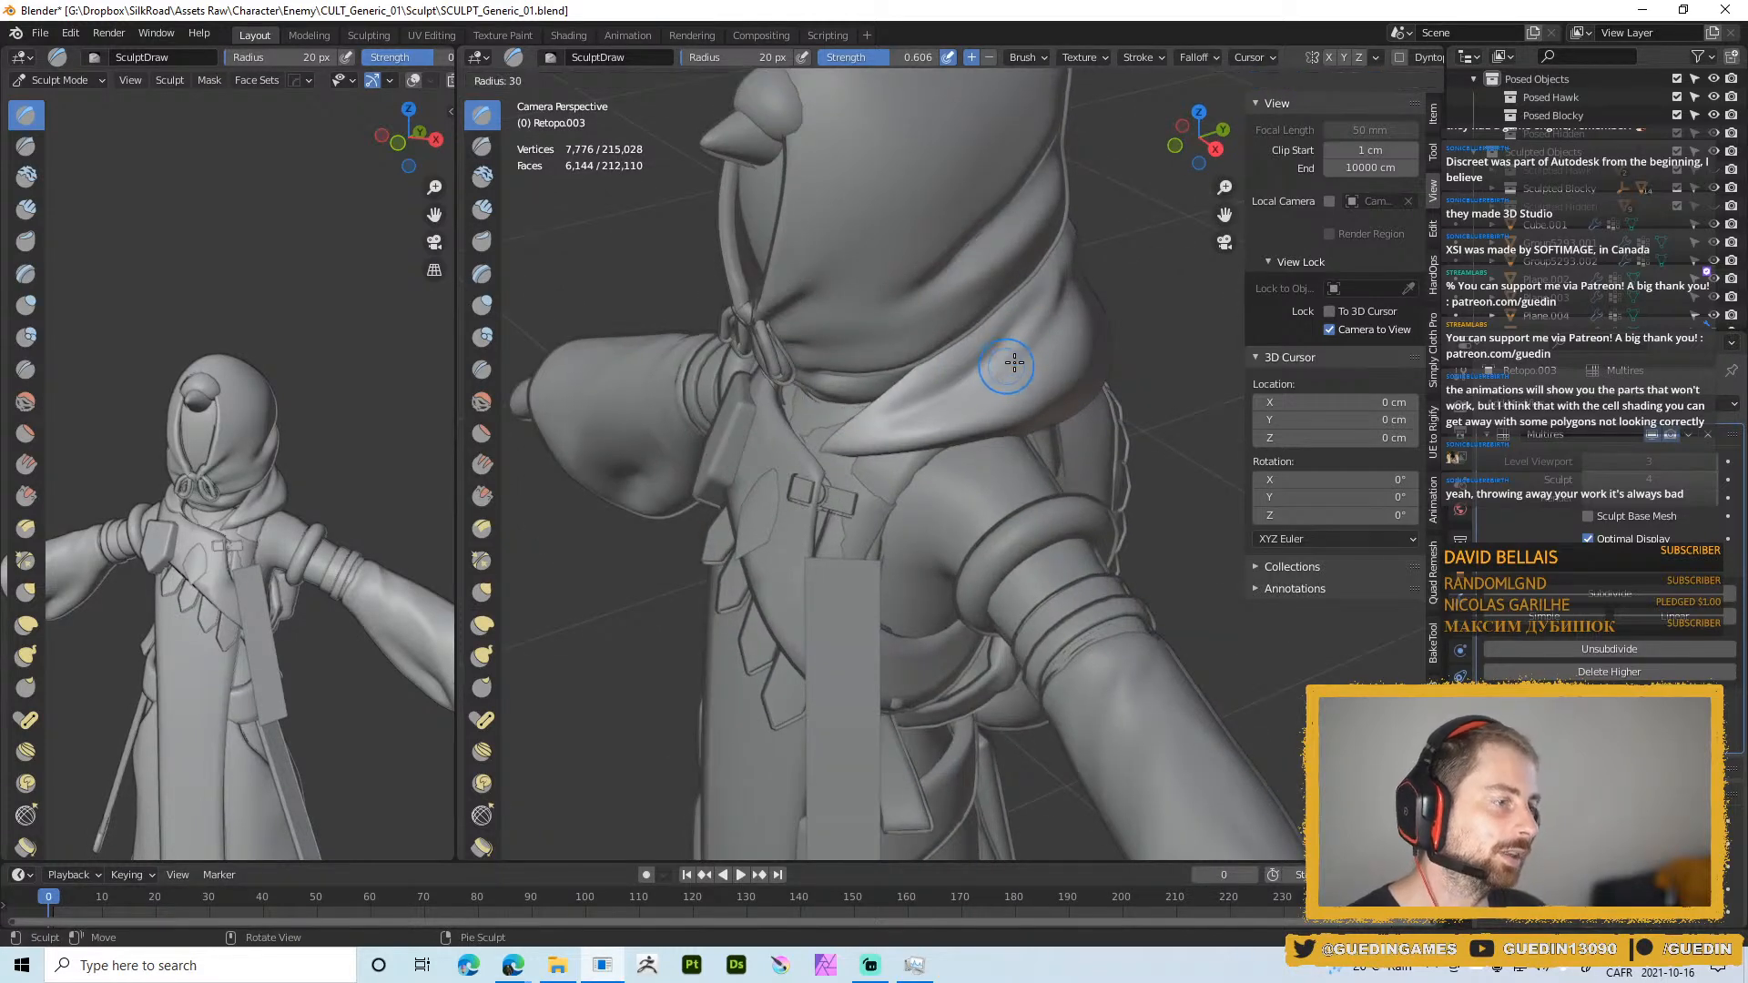
click(1013, 363)
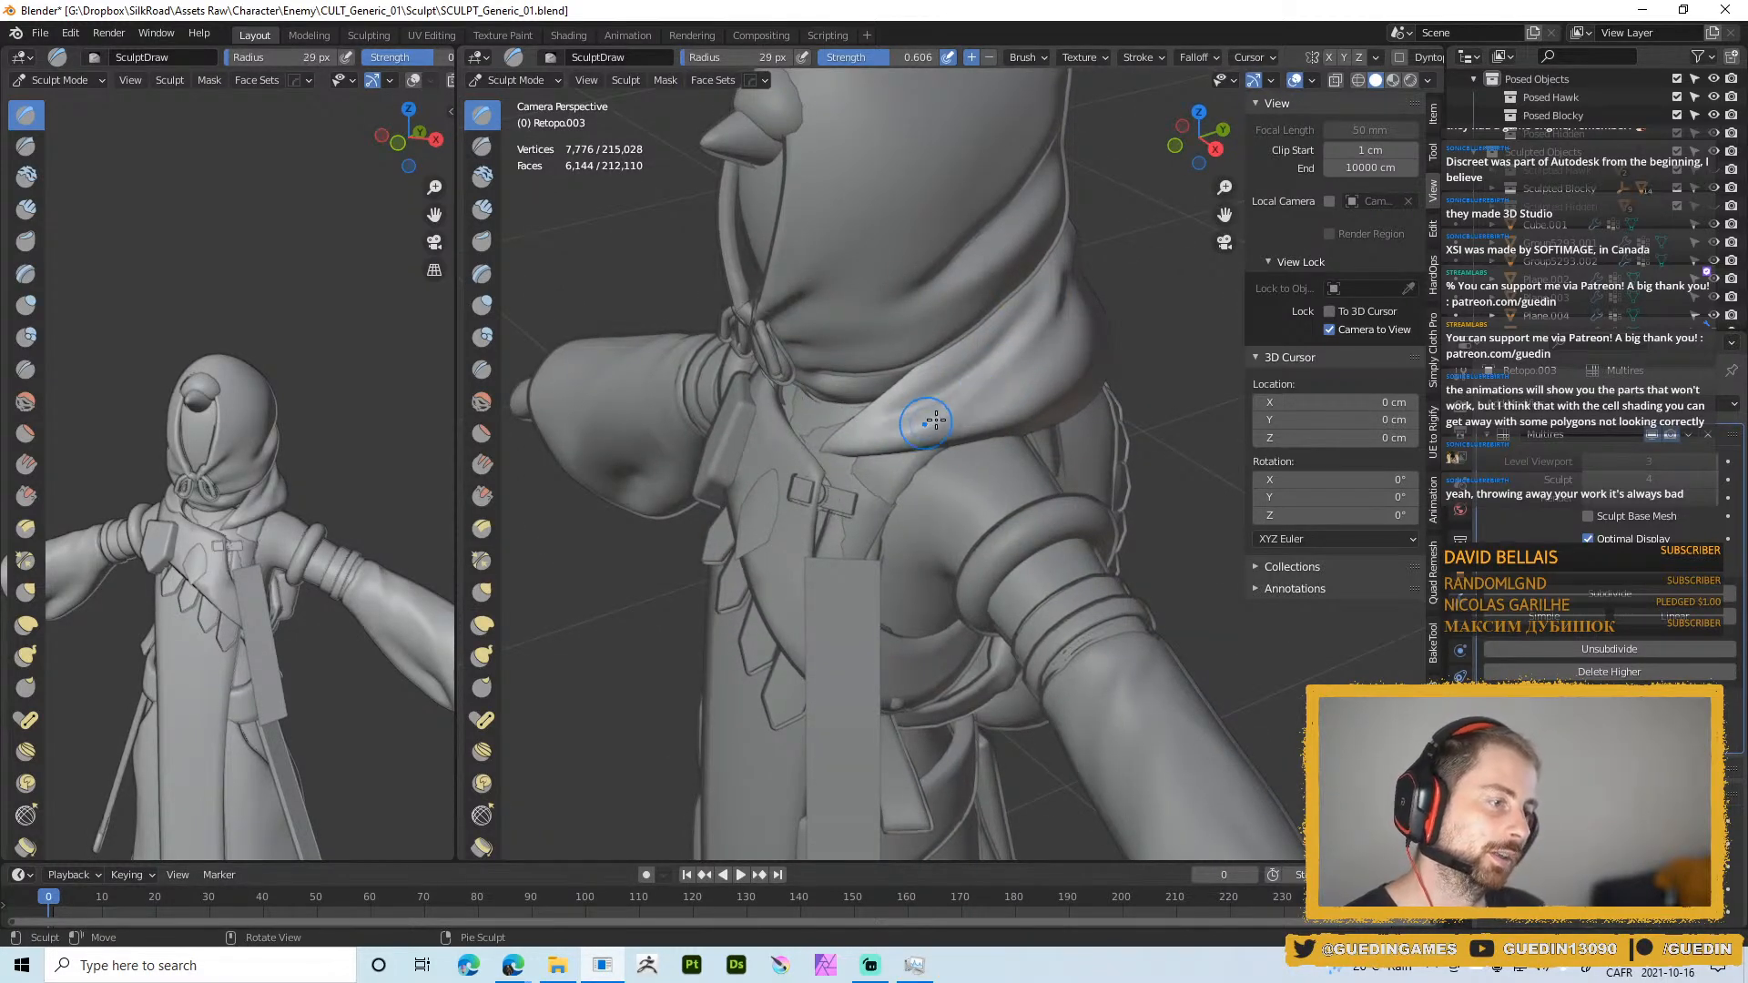
shift+drag(1062, 288, 1076, 315)
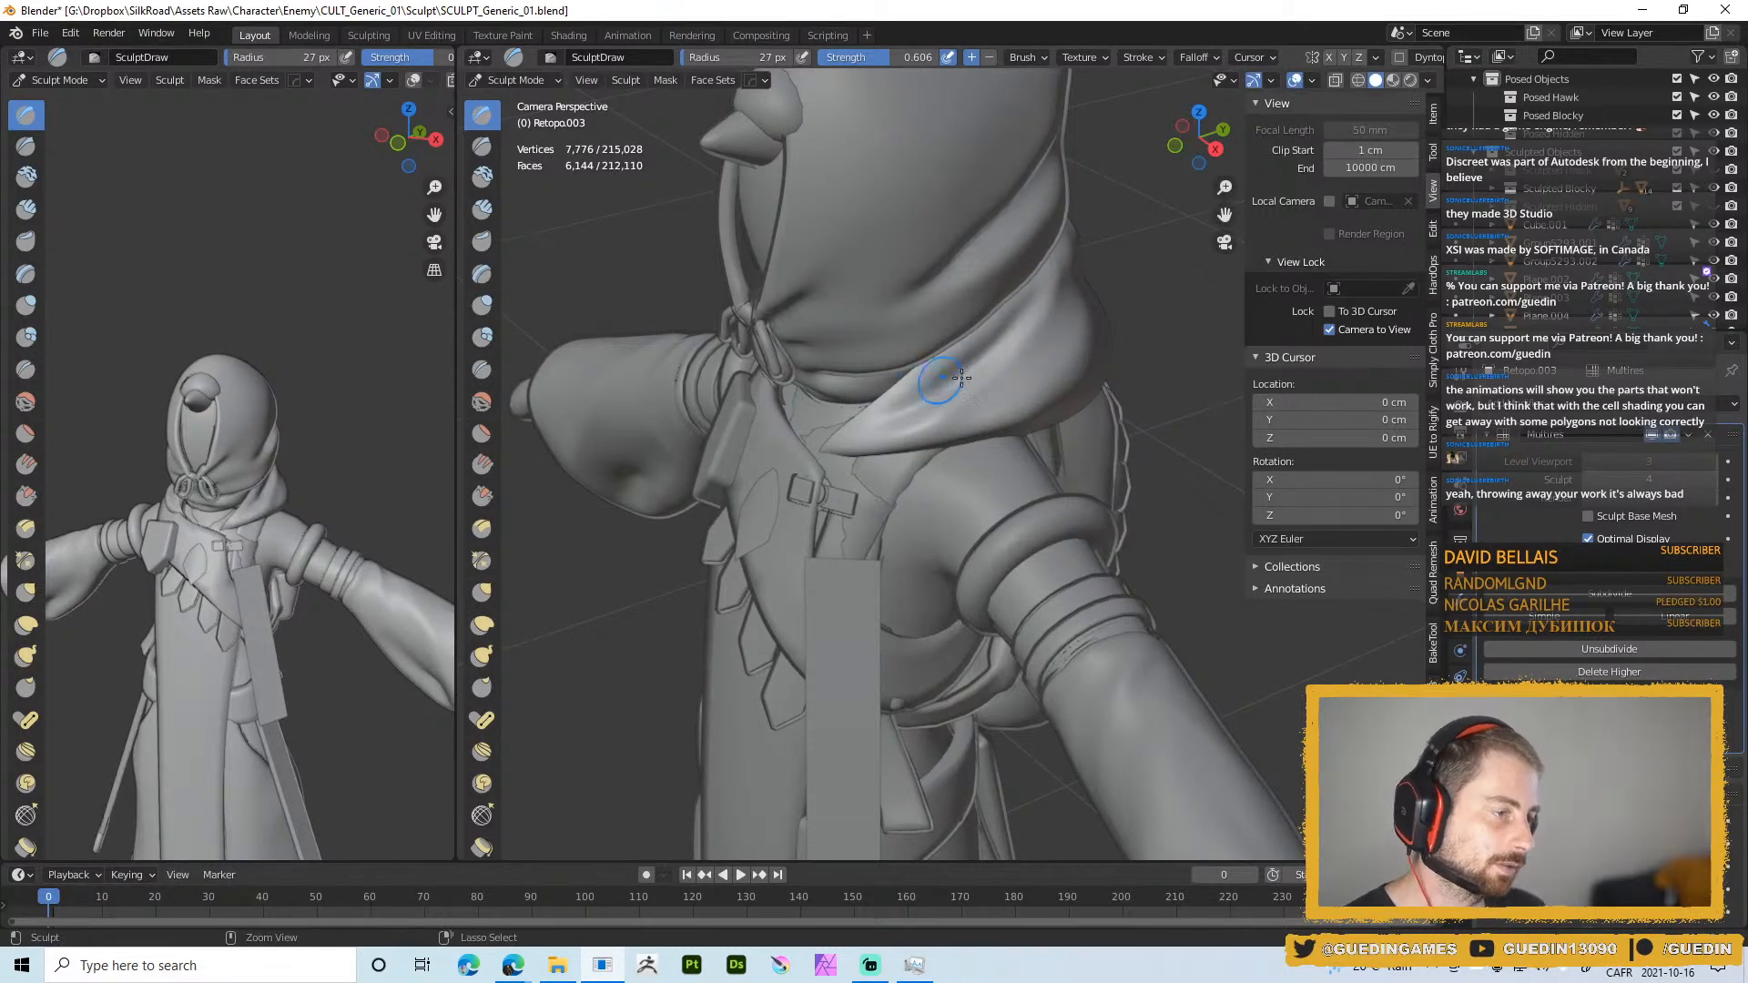
Reduce the Draw brush radius to 14 px and sculpt a narrow fold running up the cowl's front flap
middle_drag(955, 370, 920, 395)
key(f)
click(914, 406)
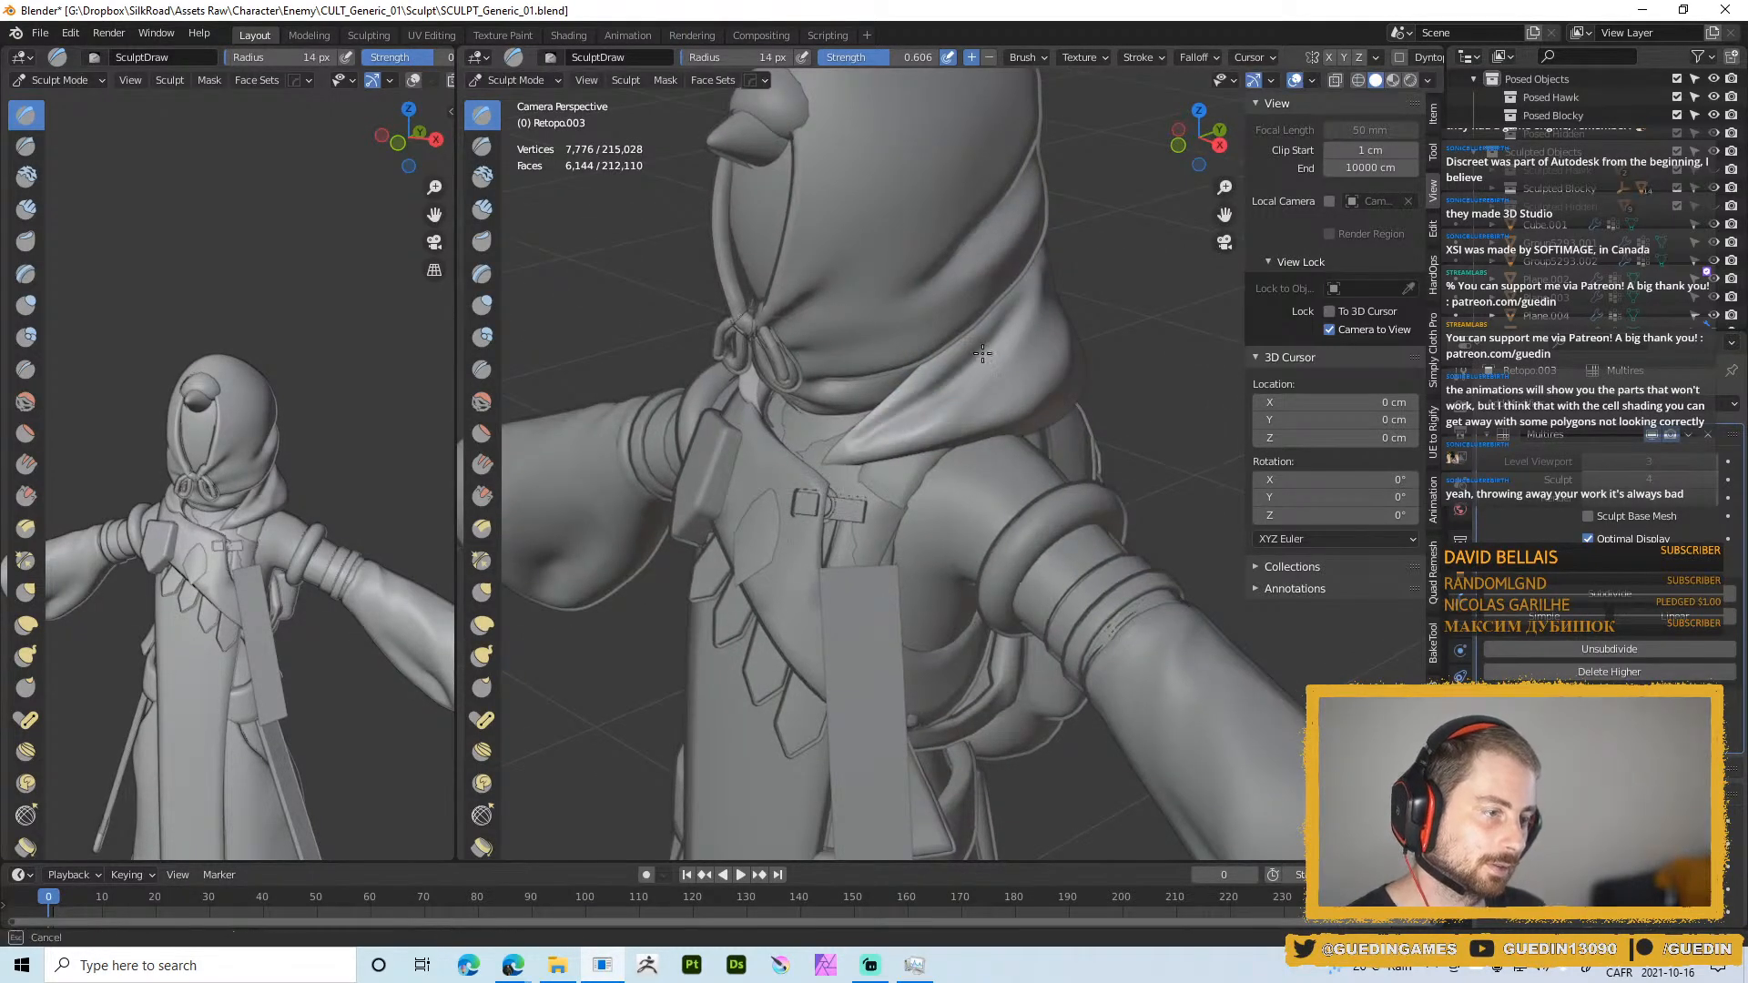
mouse_move(951, 357)
middle_down()
mouse_move(885, 406)
mouse_move(963, 379)
mouse_move(897, 442)
middle_up()
key(f)
click(1025, 310)
Sculpt creases across the back and side of the cowl above the backpack with a 15 px Draw brush radius
mouse_move(1006, 368)
middle_down()
mouse_move(777, 382)
mouse_move(702, 406)
mouse_move(789, 427)
mouse_move(890, 405)
middle_up()
key(f)
click(803, 444)
drag(777, 443, 856, 430)
key(f)
click(797, 444)
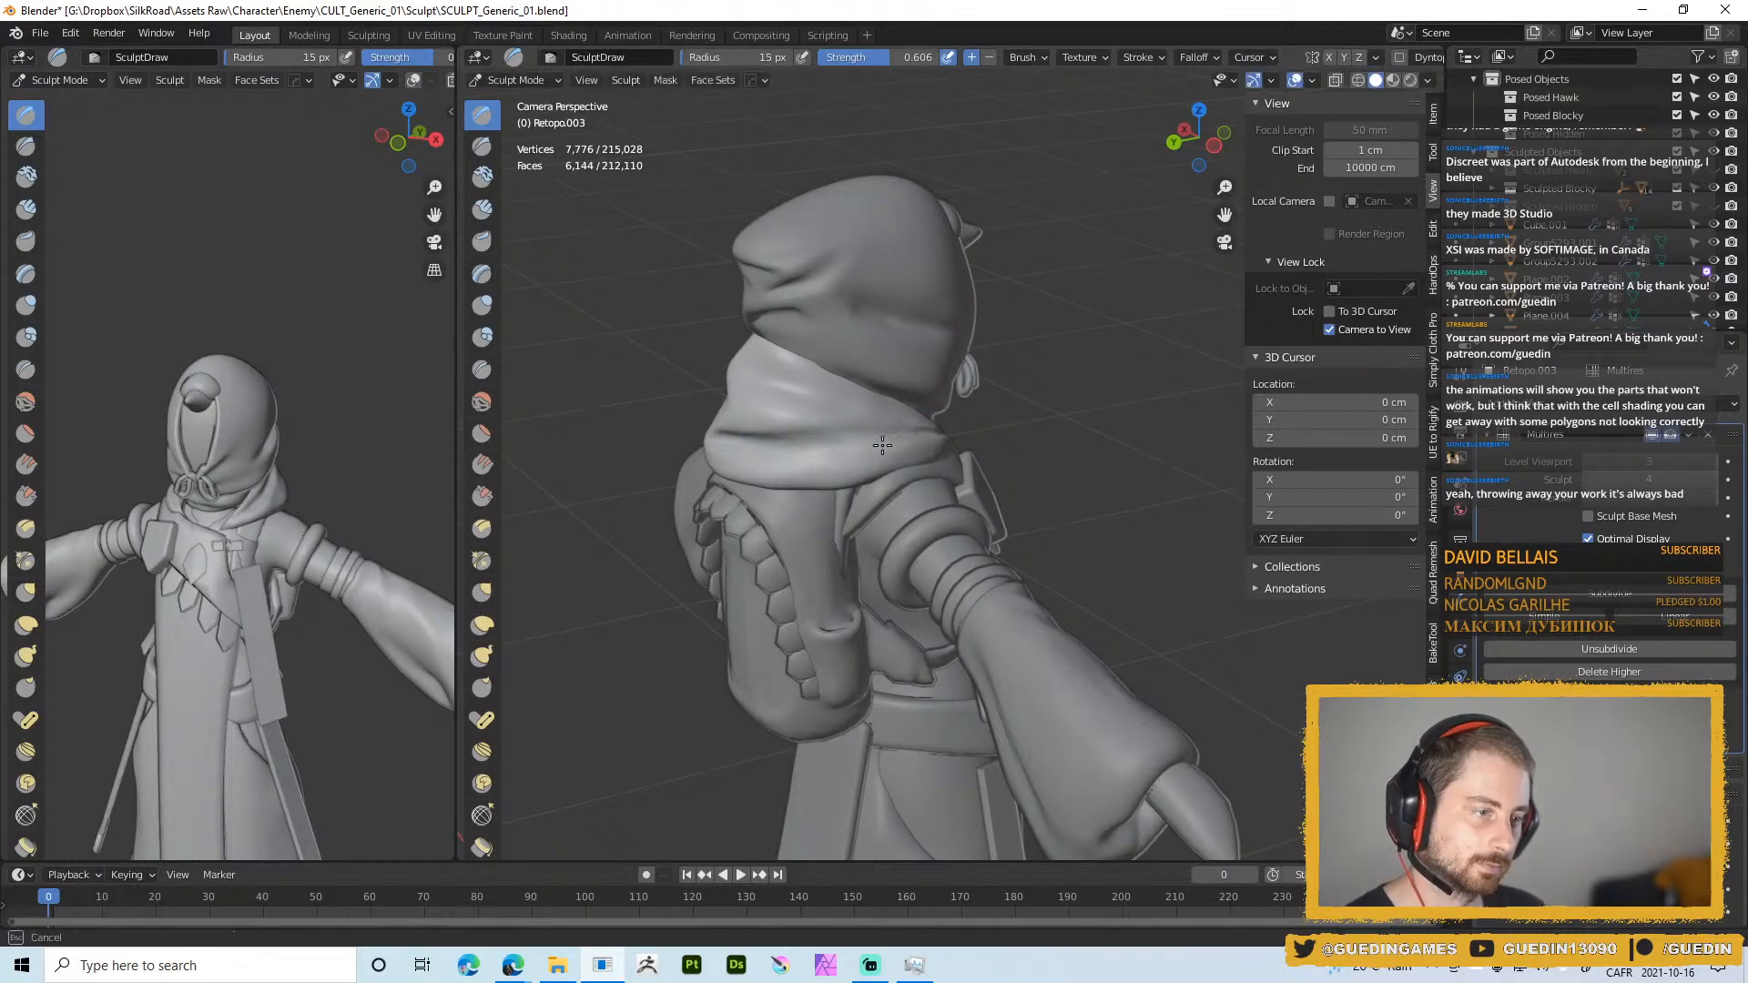
drag(784, 429, 816, 433)
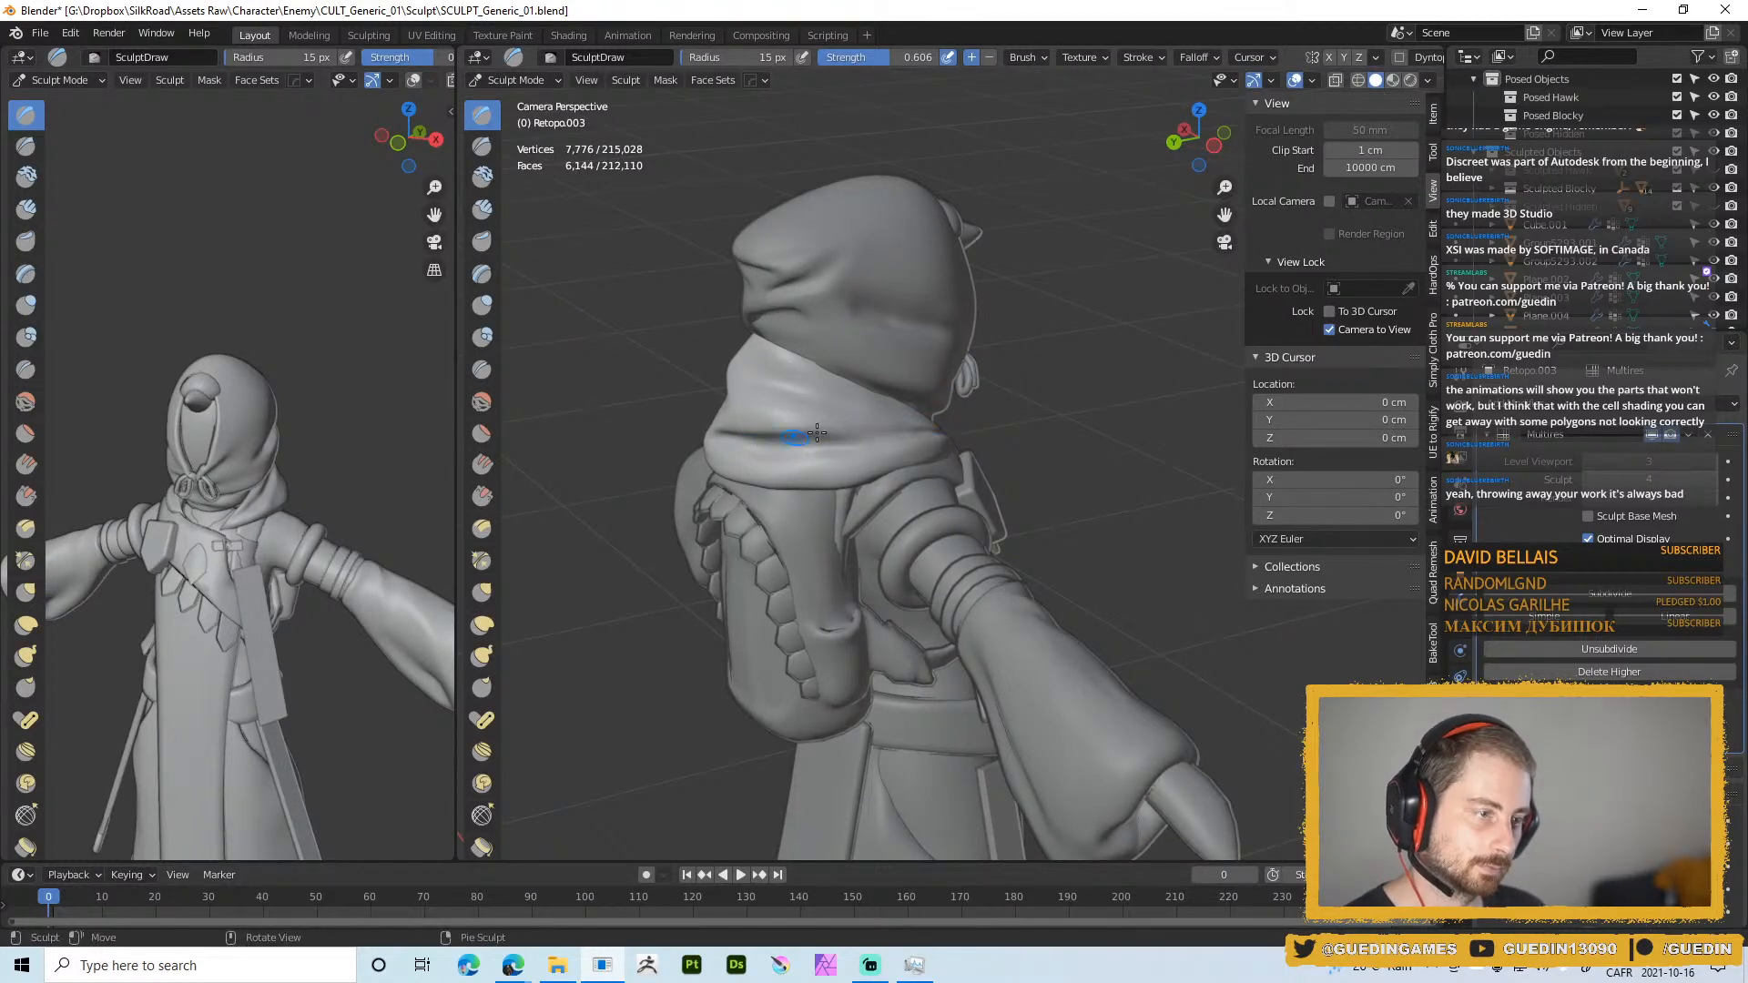
mouse_move(836, 433)
middle_down()
mouse_move(880, 442)
mouse_move(851, 451)
middle_up()
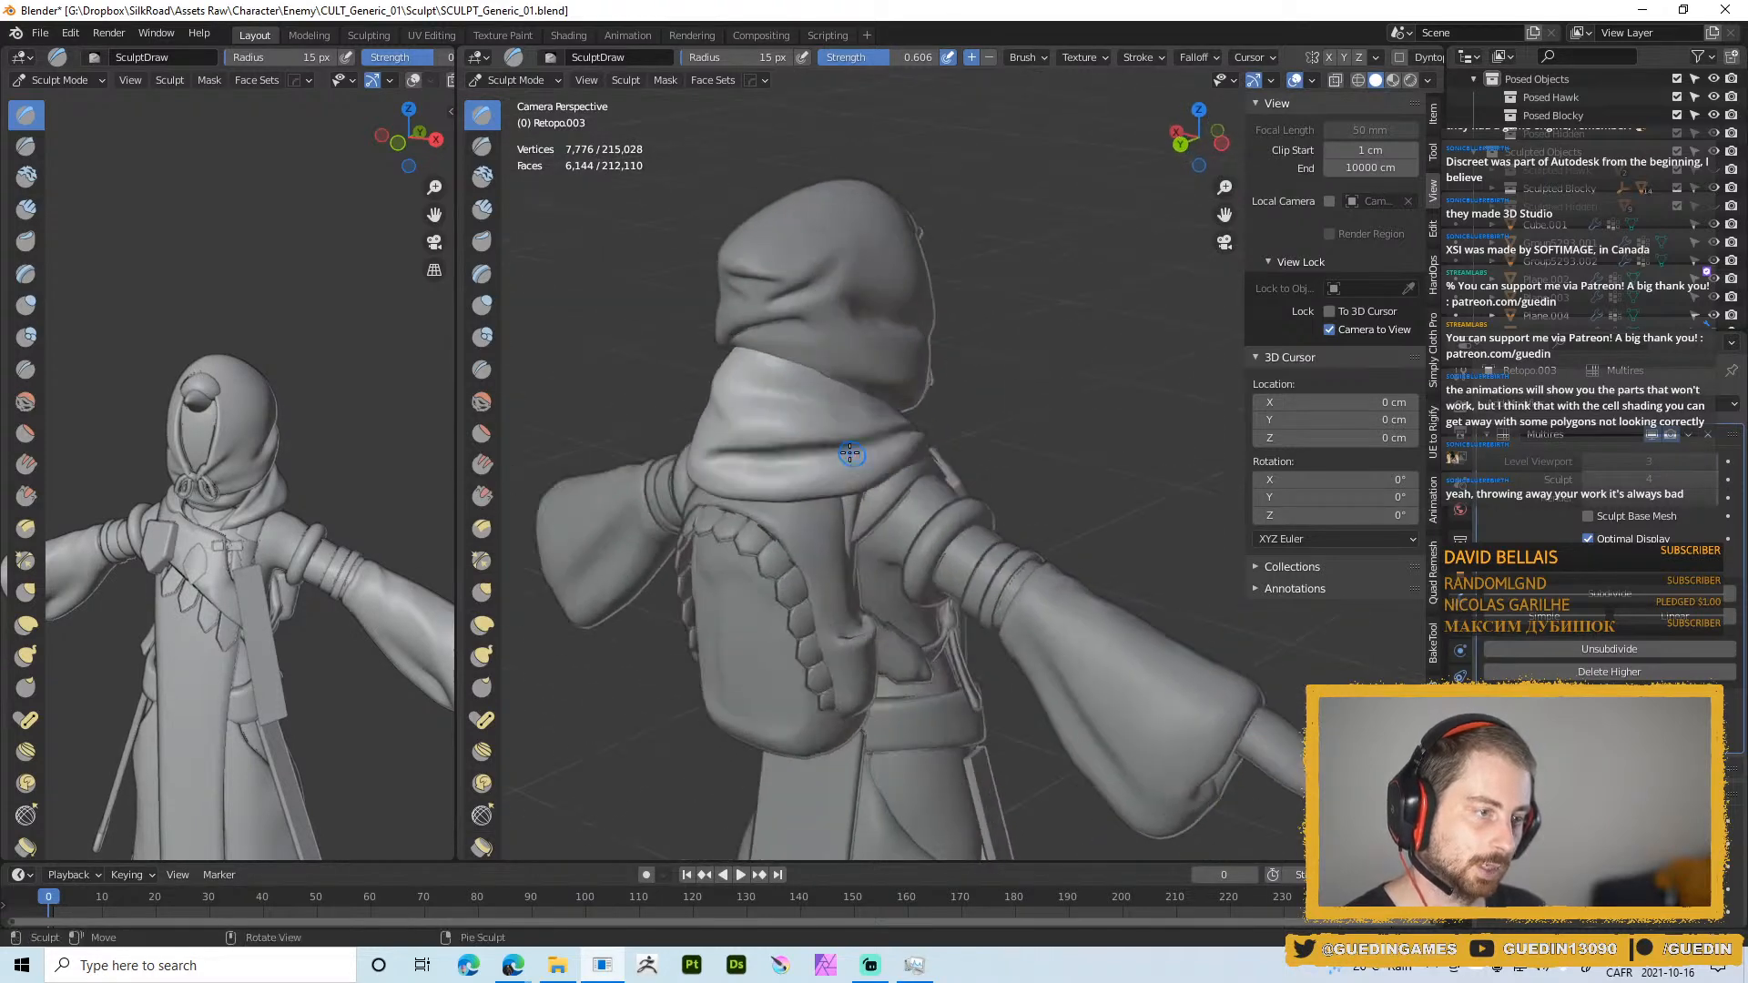
Set the Draw brush radius to 19 px and add a short stroke to the cowl's rear side fold
key(f)
click(850, 451)
drag(869, 446, 887, 444)
mouse_move(813, 465)
middle_down()
mouse_move(754, 443)
mouse_move(906, 441)
middle_up()
Swell the fold around the cowl's back and side with the Inflate/Deflate brush at 35 px radius
right_click(905, 441)
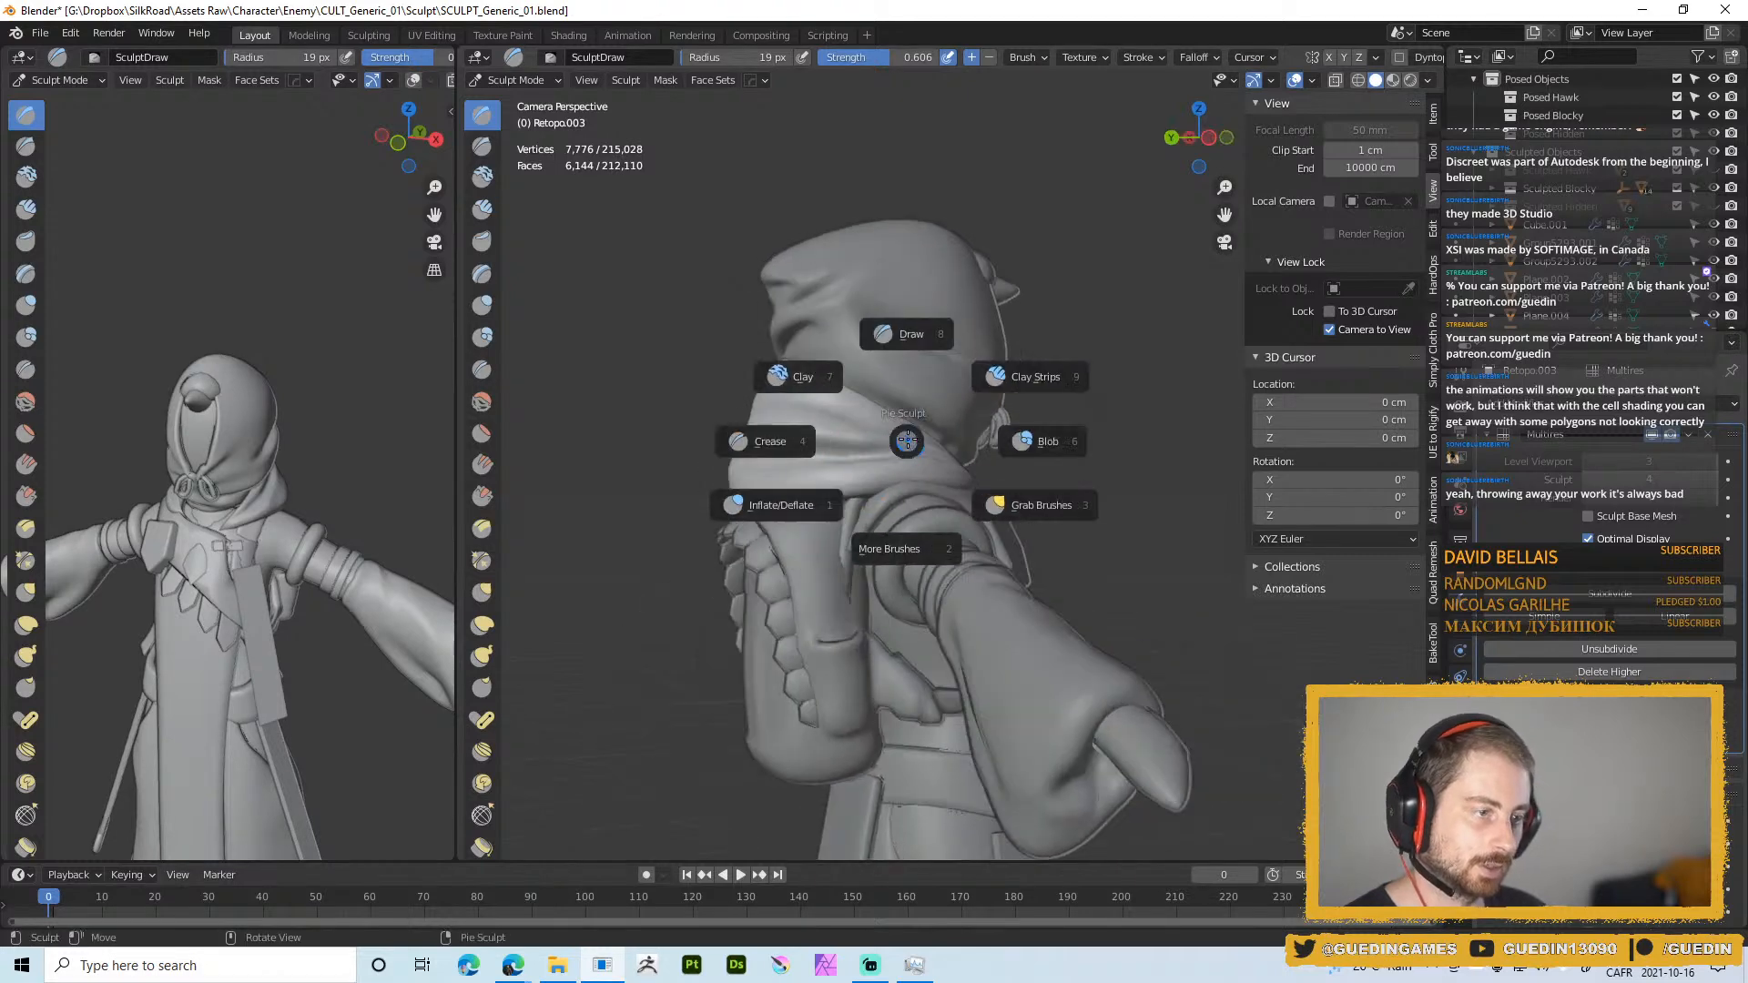
click(794, 505)
drag(800, 434, 894, 435)
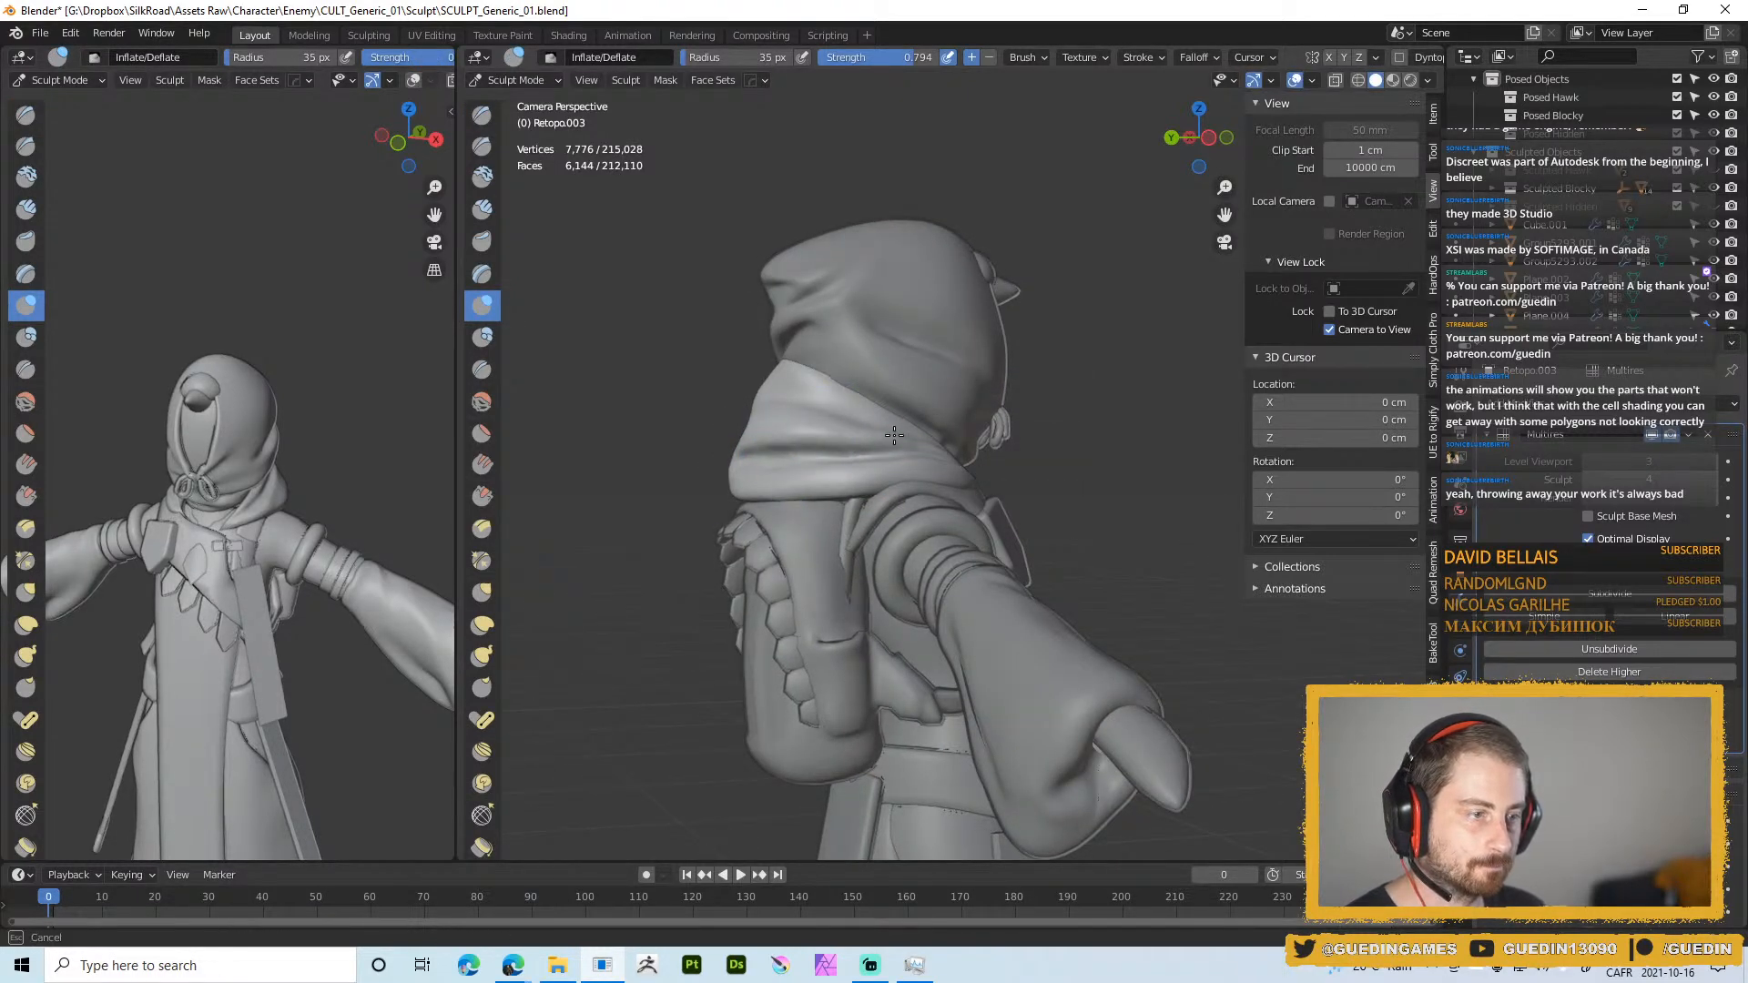
middle_drag(761, 431, 907, 445)
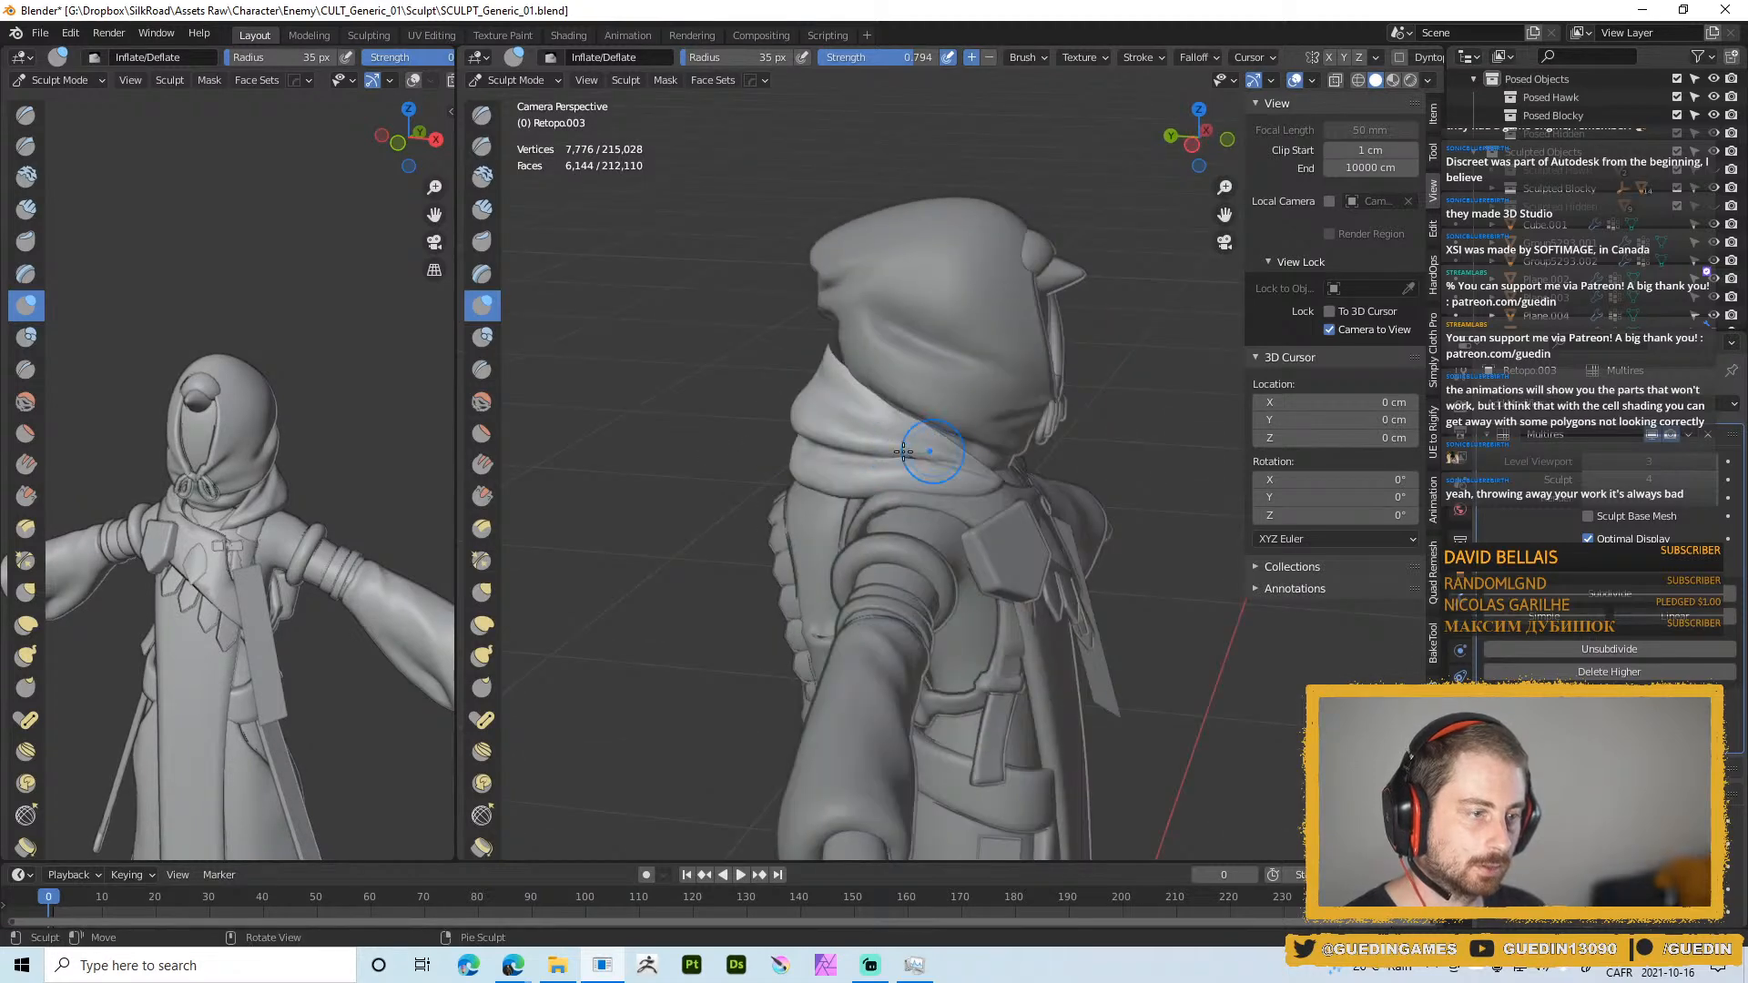
middle_drag(739, 438, 881, 429)
drag(761, 439, 784, 438)
middle_drag(781, 442, 727, 446)
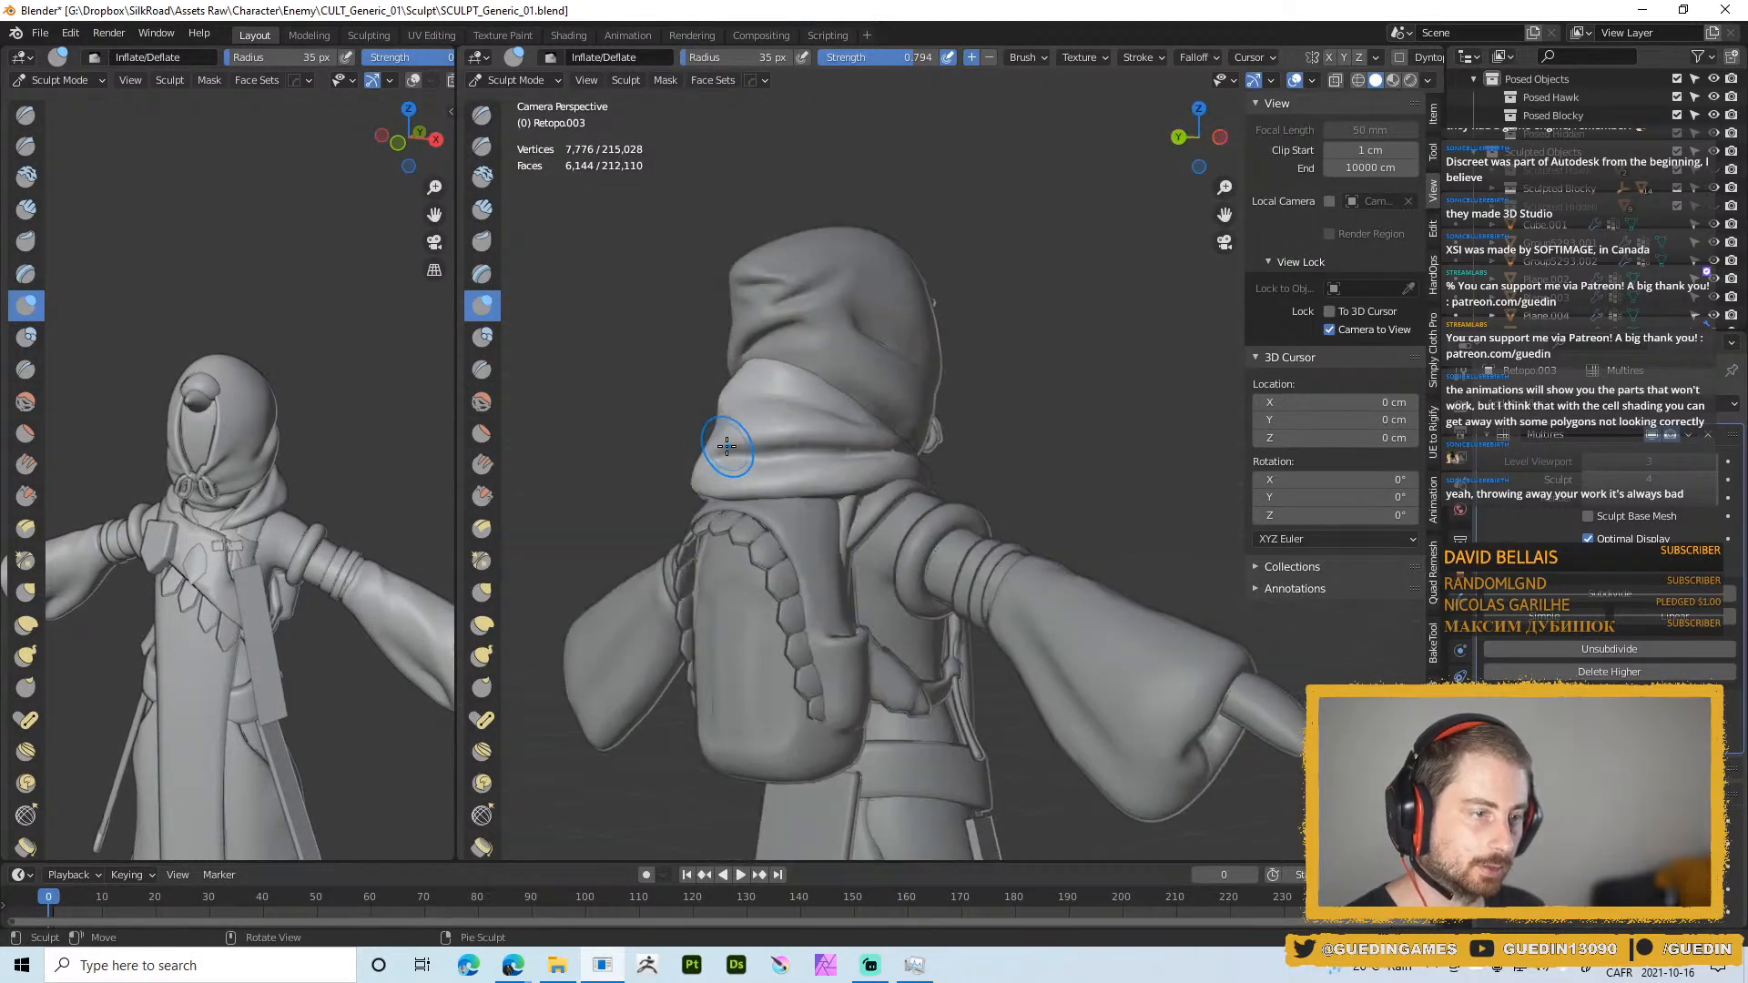
Return to the Draw brush, switch the cowl to Object Mode and enable its Solidify modifier in the viewport
mouse_move(845, 434)
middle_down()
mouse_move(894, 462)
mouse_move(959, 453)
mouse_move(838, 500)
mouse_move(1027, 468)
middle_up()
key(x)
key(ctrl+Tab)
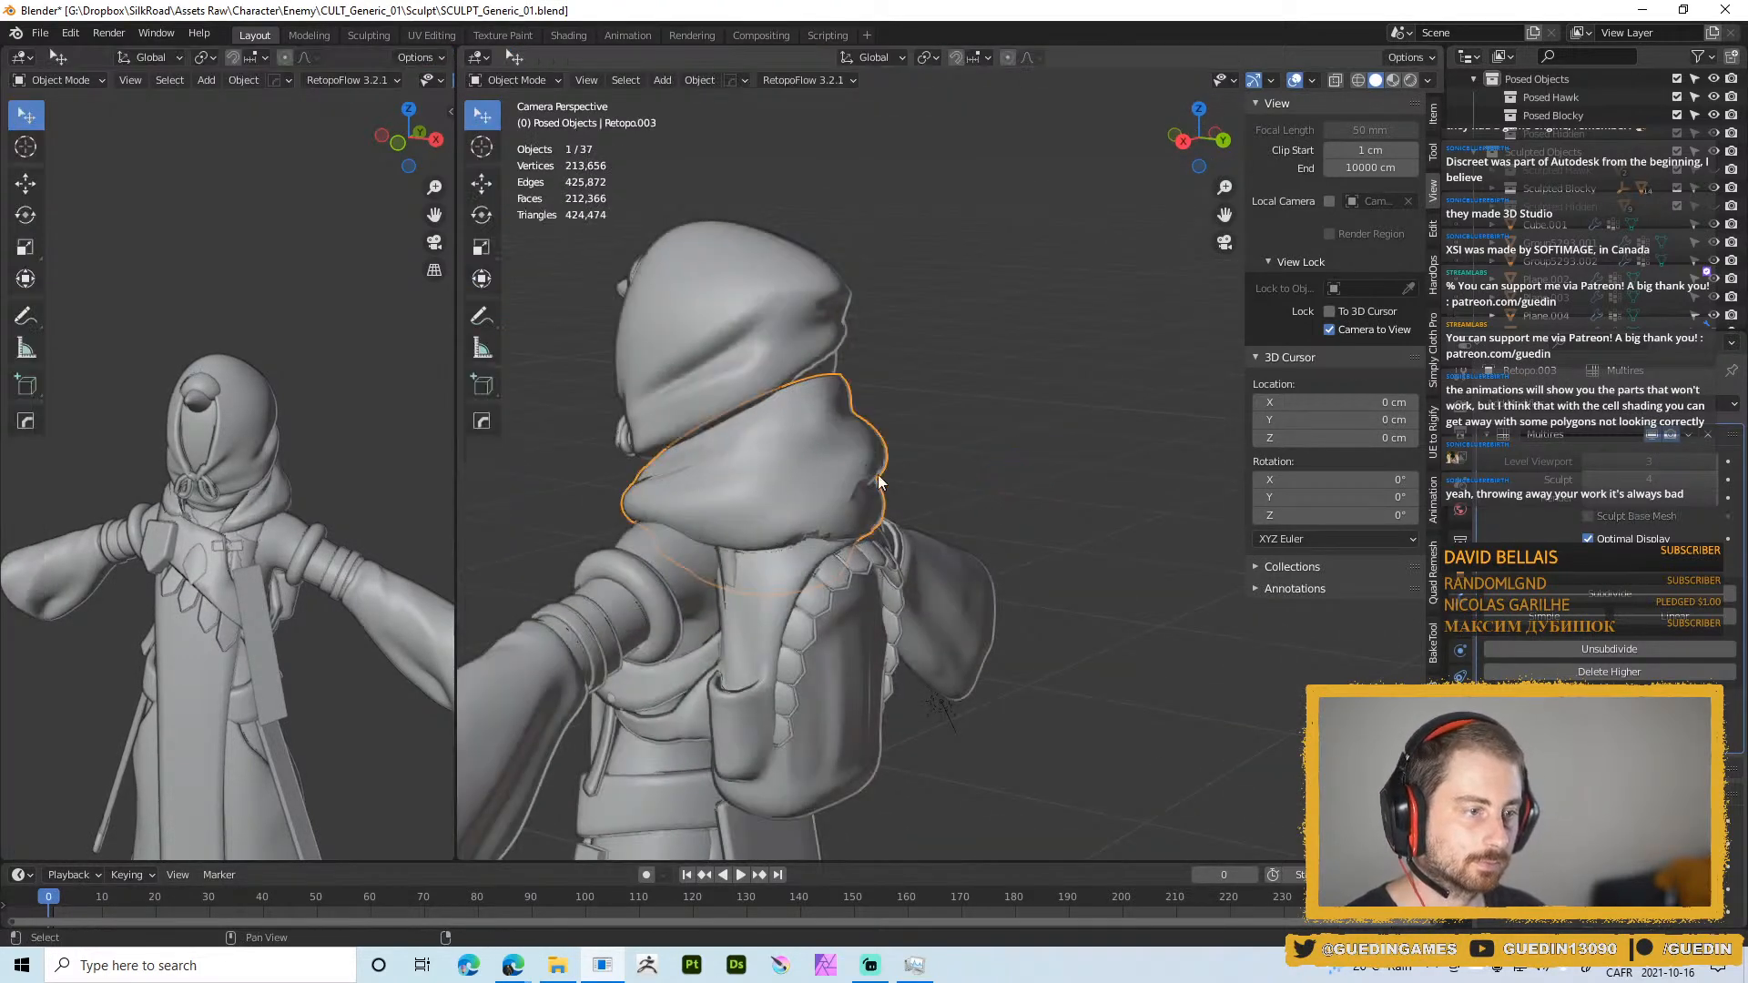
middle_drag(877, 474, 974, 464)
click(1713, 461)
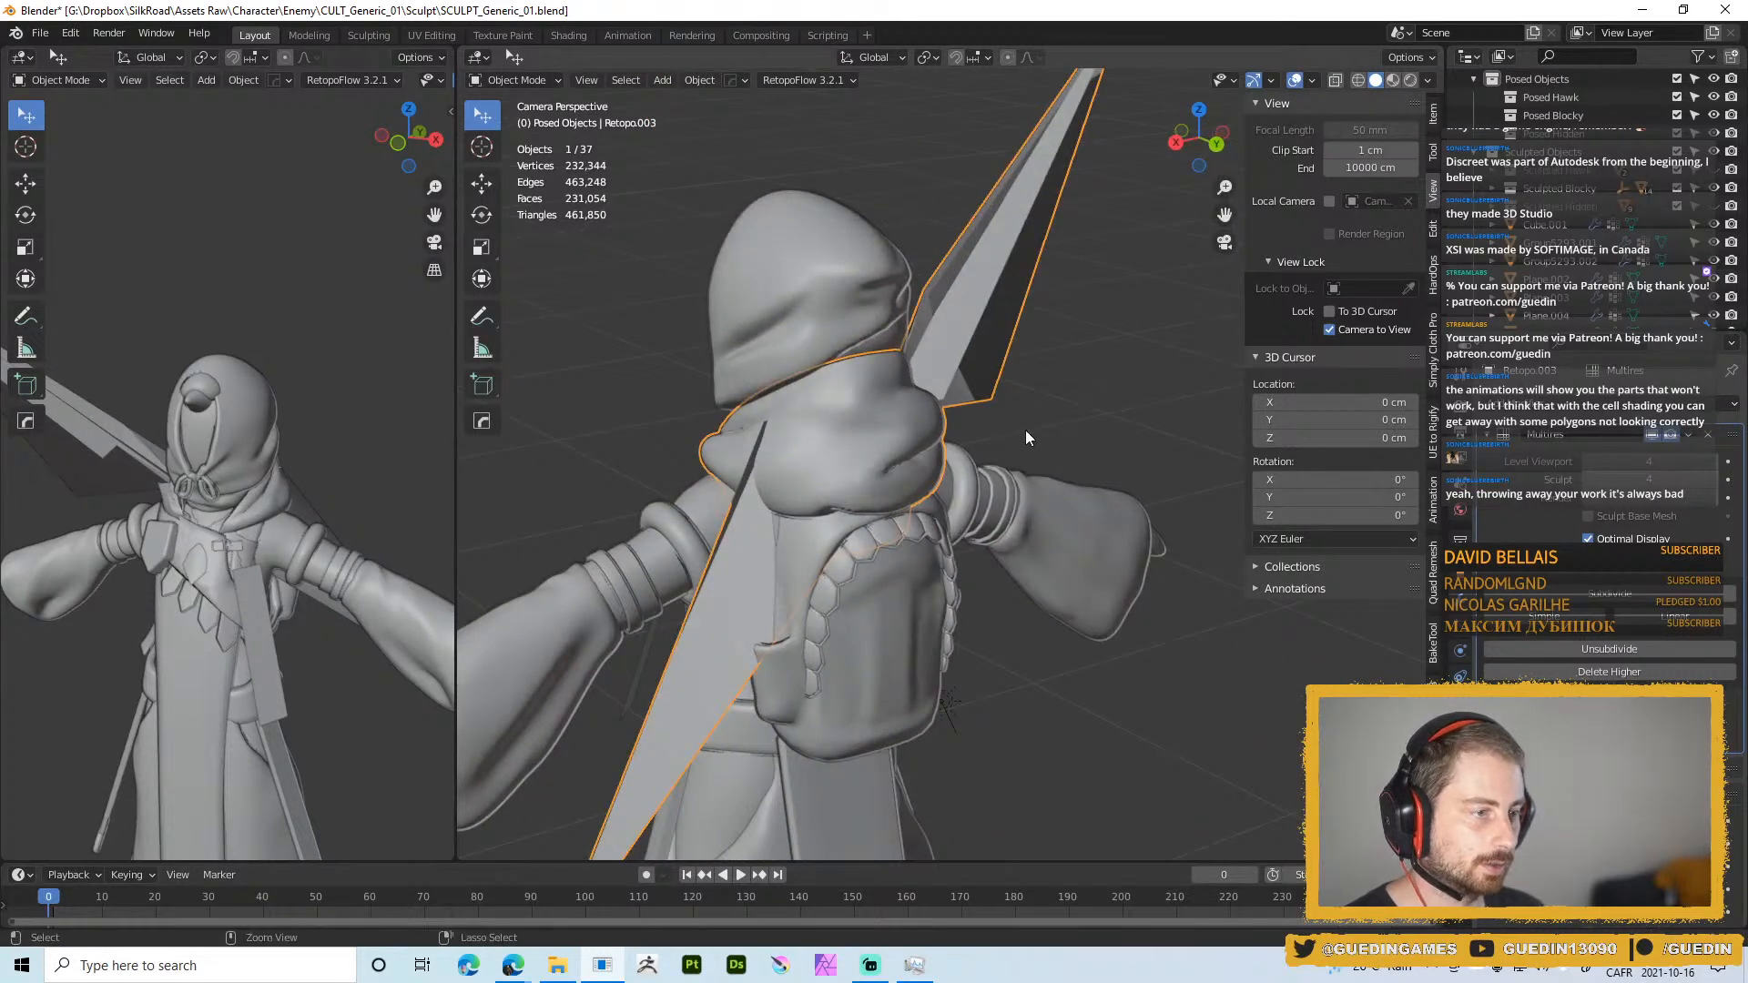
Compare the thickened cowl from the back and front while toggling the Multires modifier's display
key(ctrl+Tab)
middle_drag(1078, 483, 1029, 480)
key(ctrl+Tab)
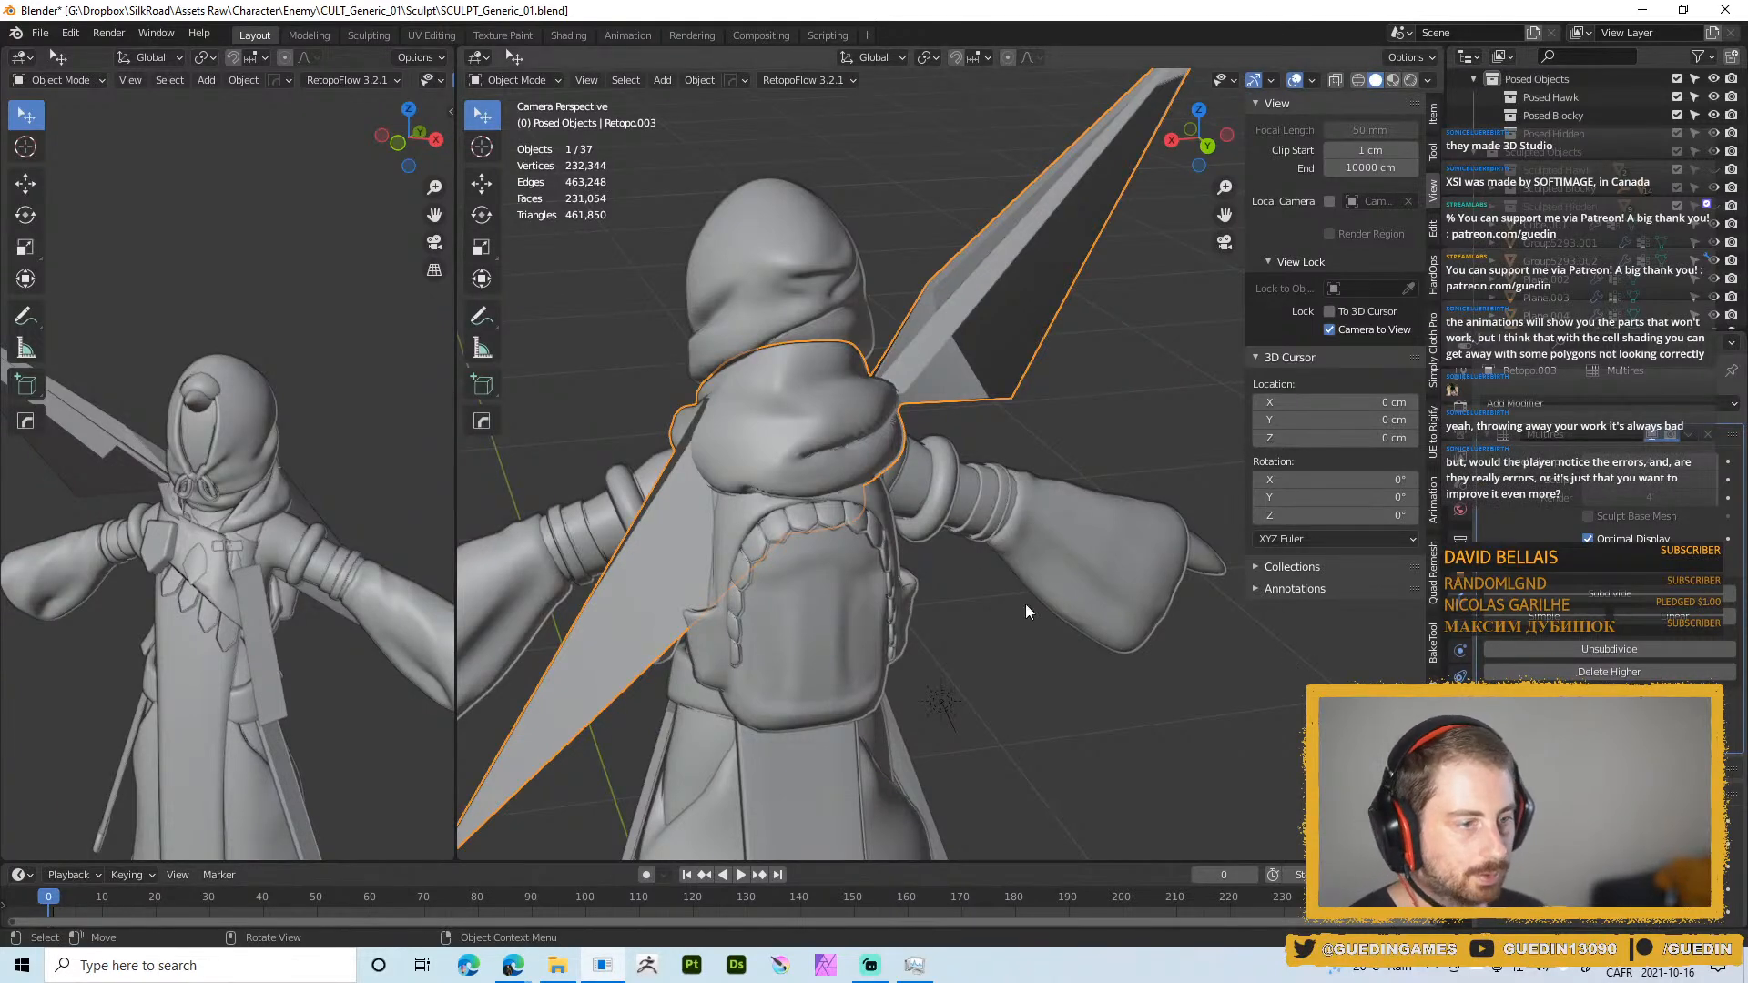
shift+middle_drag(1026, 609, 1024, 492)
middle_drag(865, 383, 1138, 351)
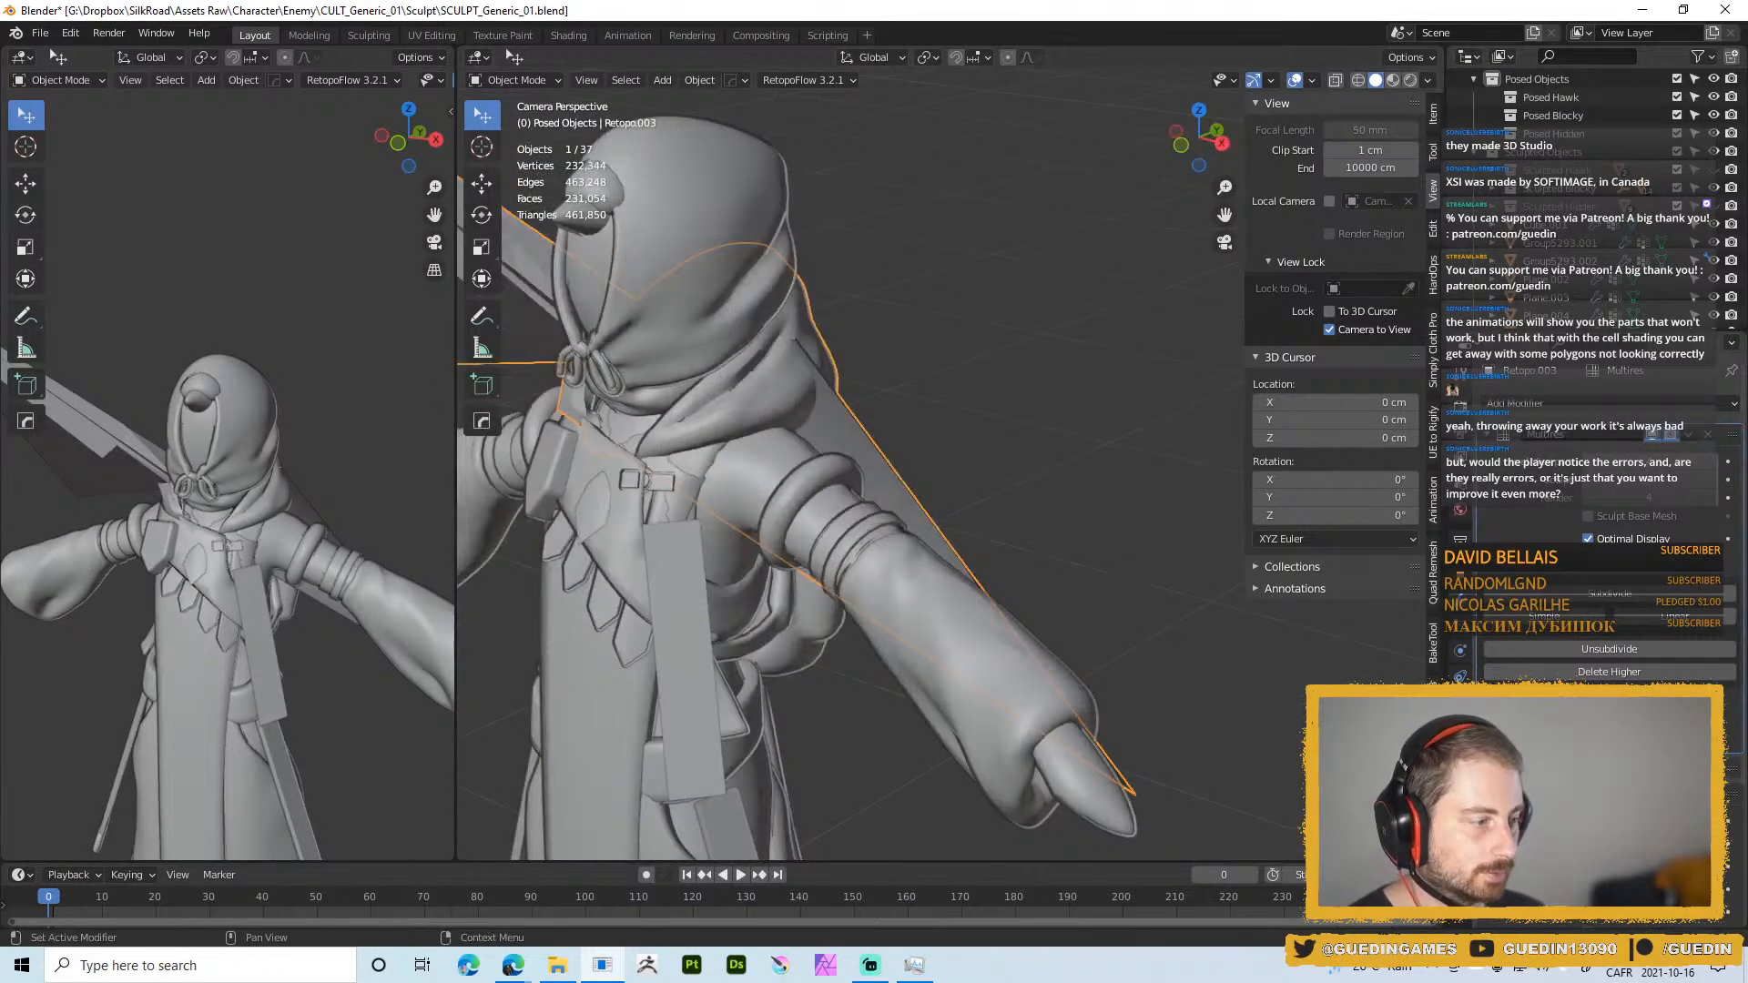
click(1652, 435)
click(1652, 435)
click(1653, 435)
click(1653, 435)
click(1652, 435)
click(1653, 435)
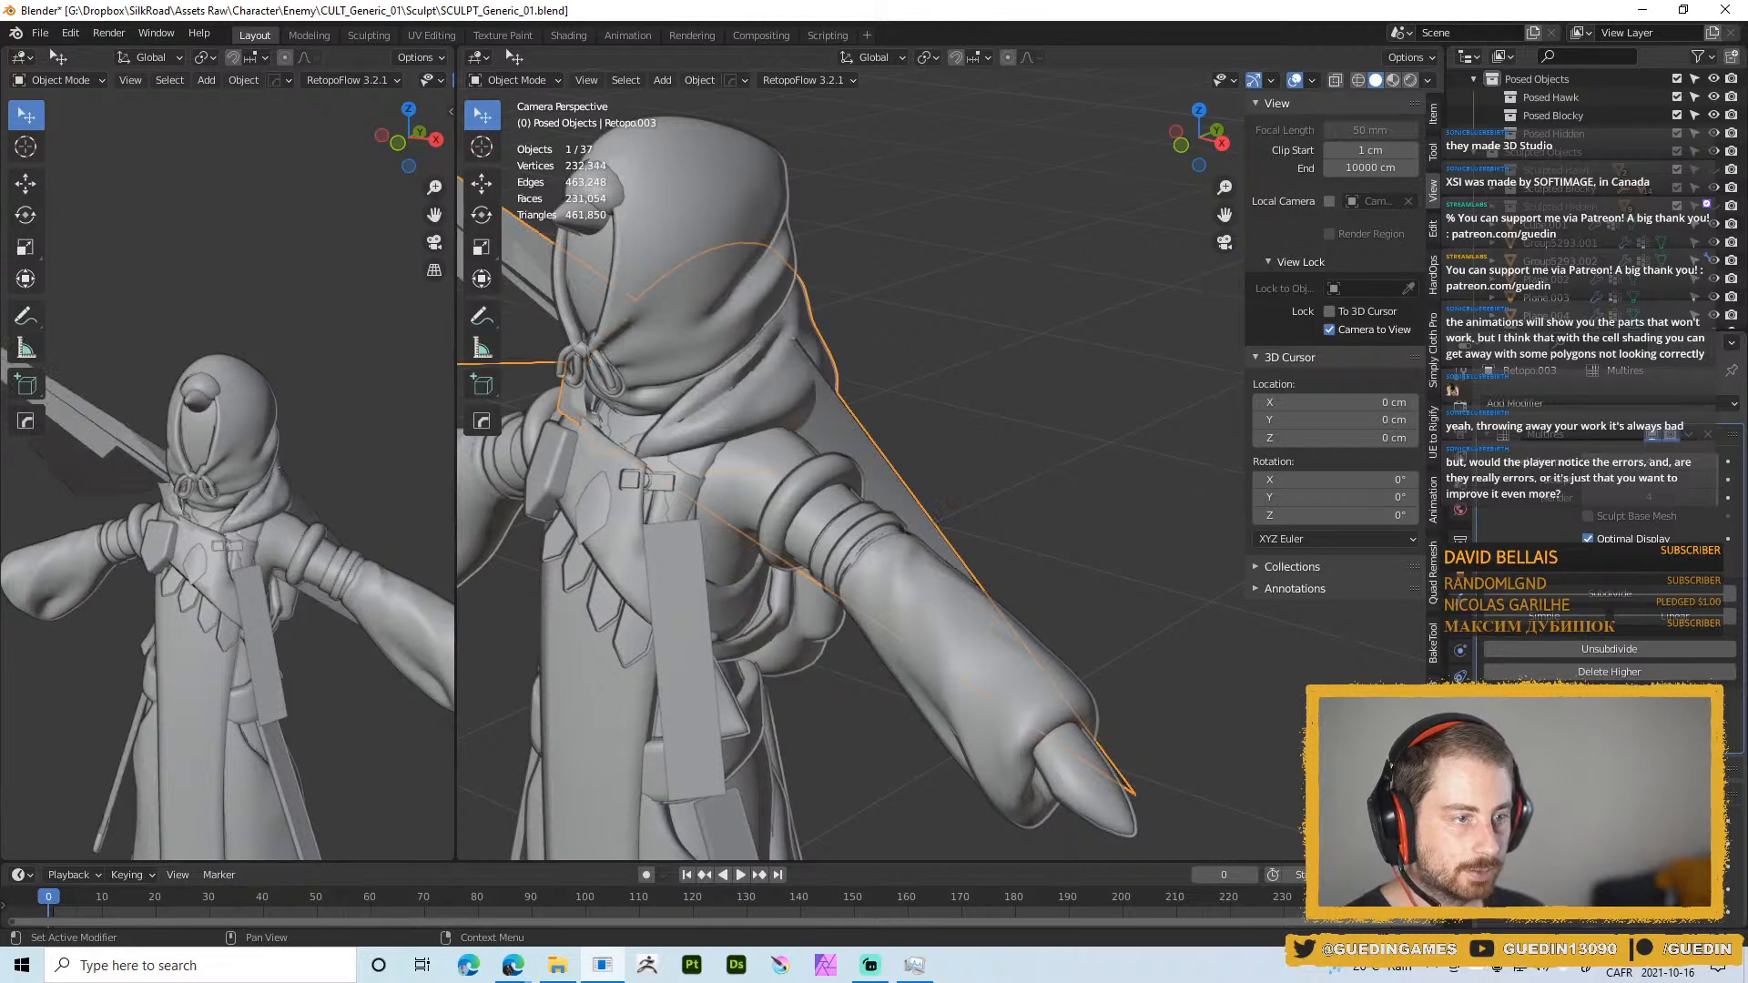
Set the Solidify modifier's offset to -1 on the cowl
scroll(752, 447, up, 4)
middle_drag(752, 447, 819, 415)
shift+middle_drag(819, 414, 1229, 483)
scroll(1607, 510, down, 6)
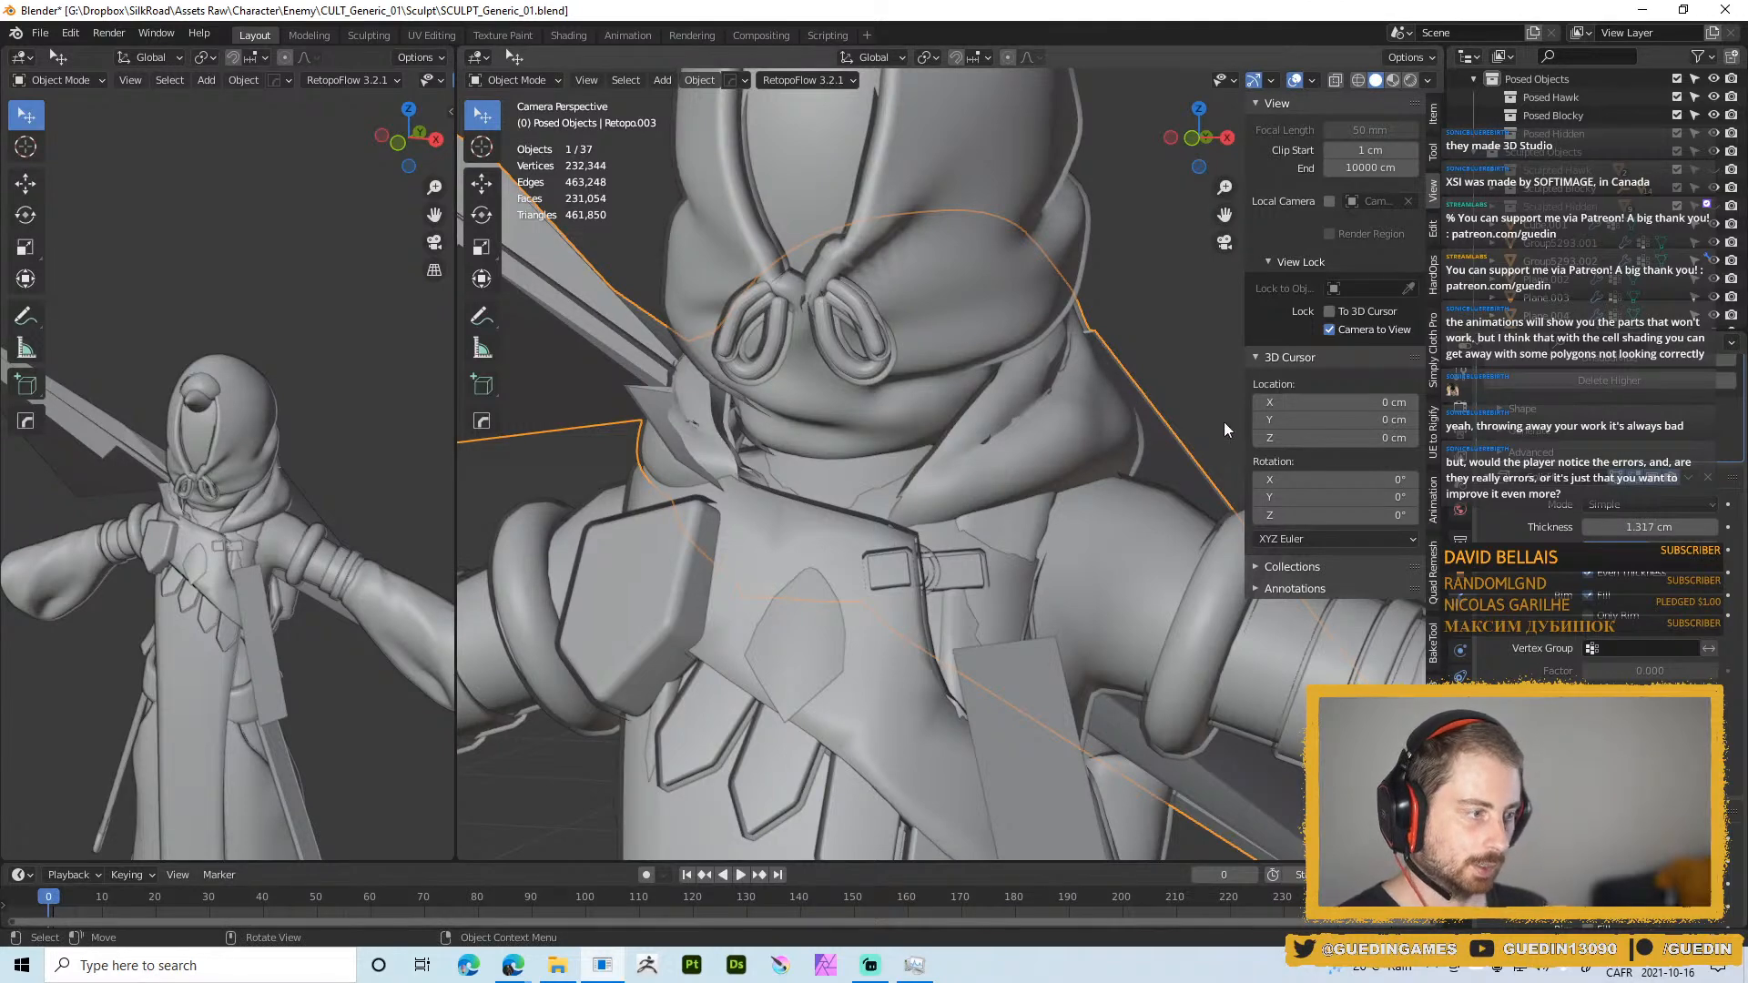
drag(1685, 549, 1616, 549)
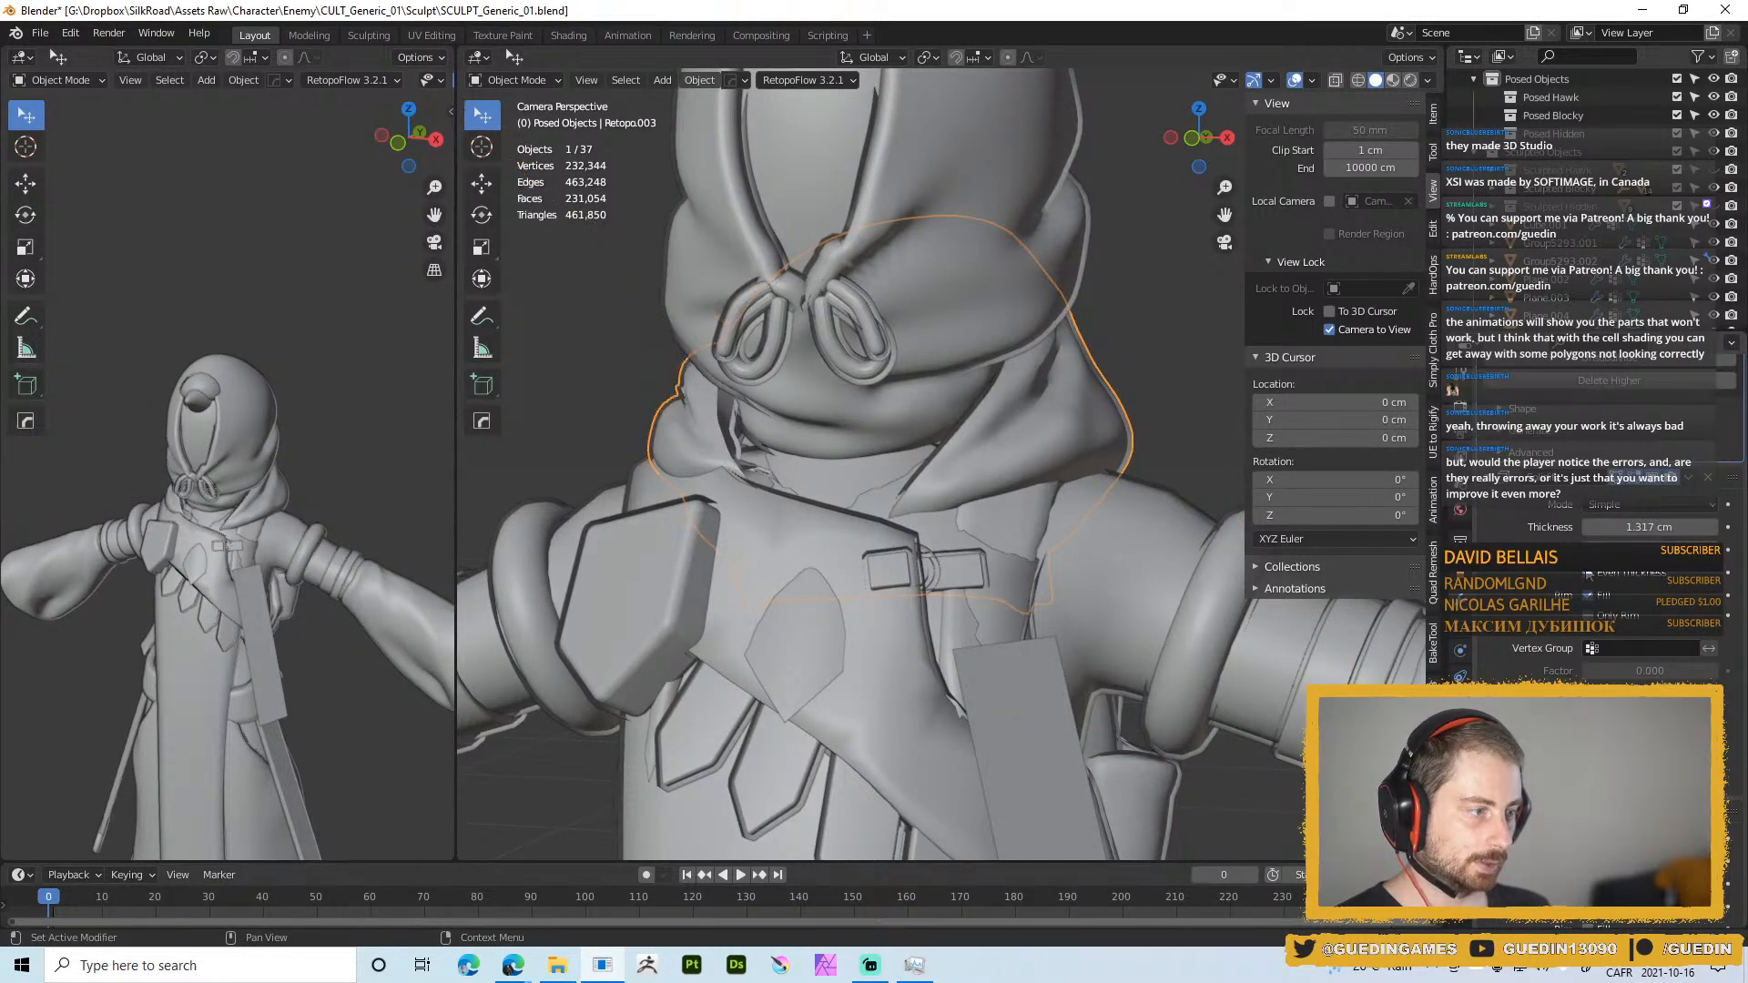
Apply Shade Smooth to the cowl
middle_drag(828, 563, 1096, 450)
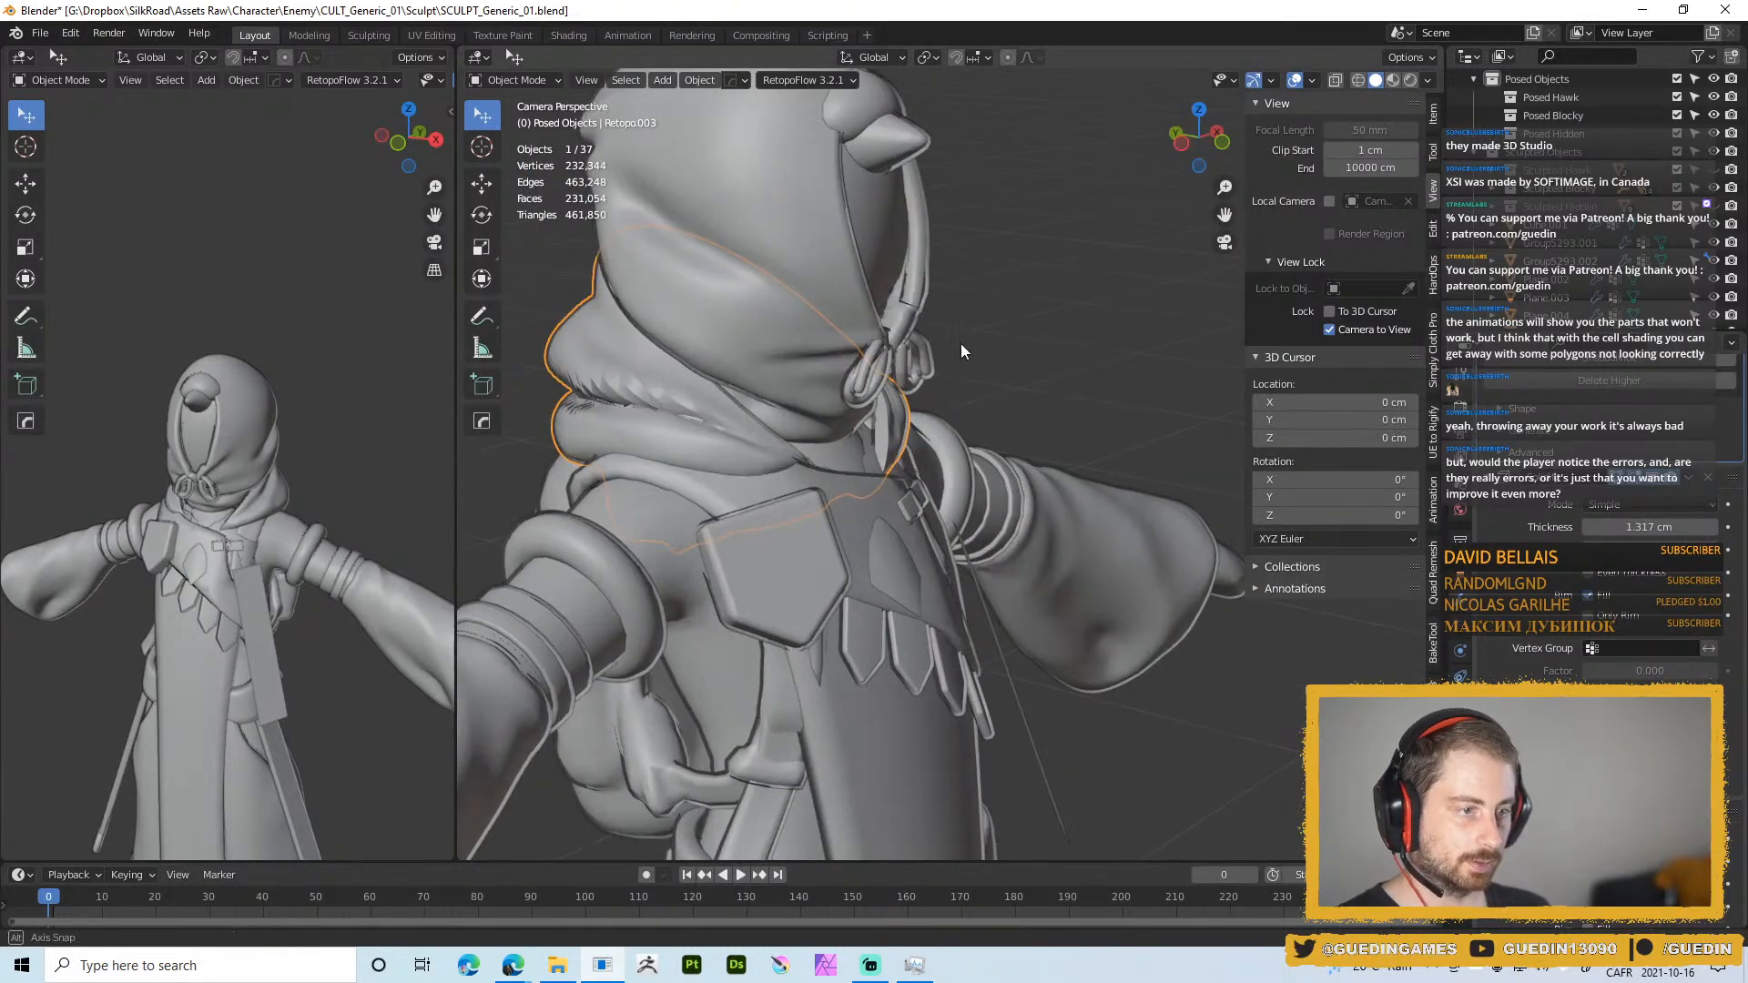
middle_drag(960, 342, 1184, 364)
right_click(626, 370)
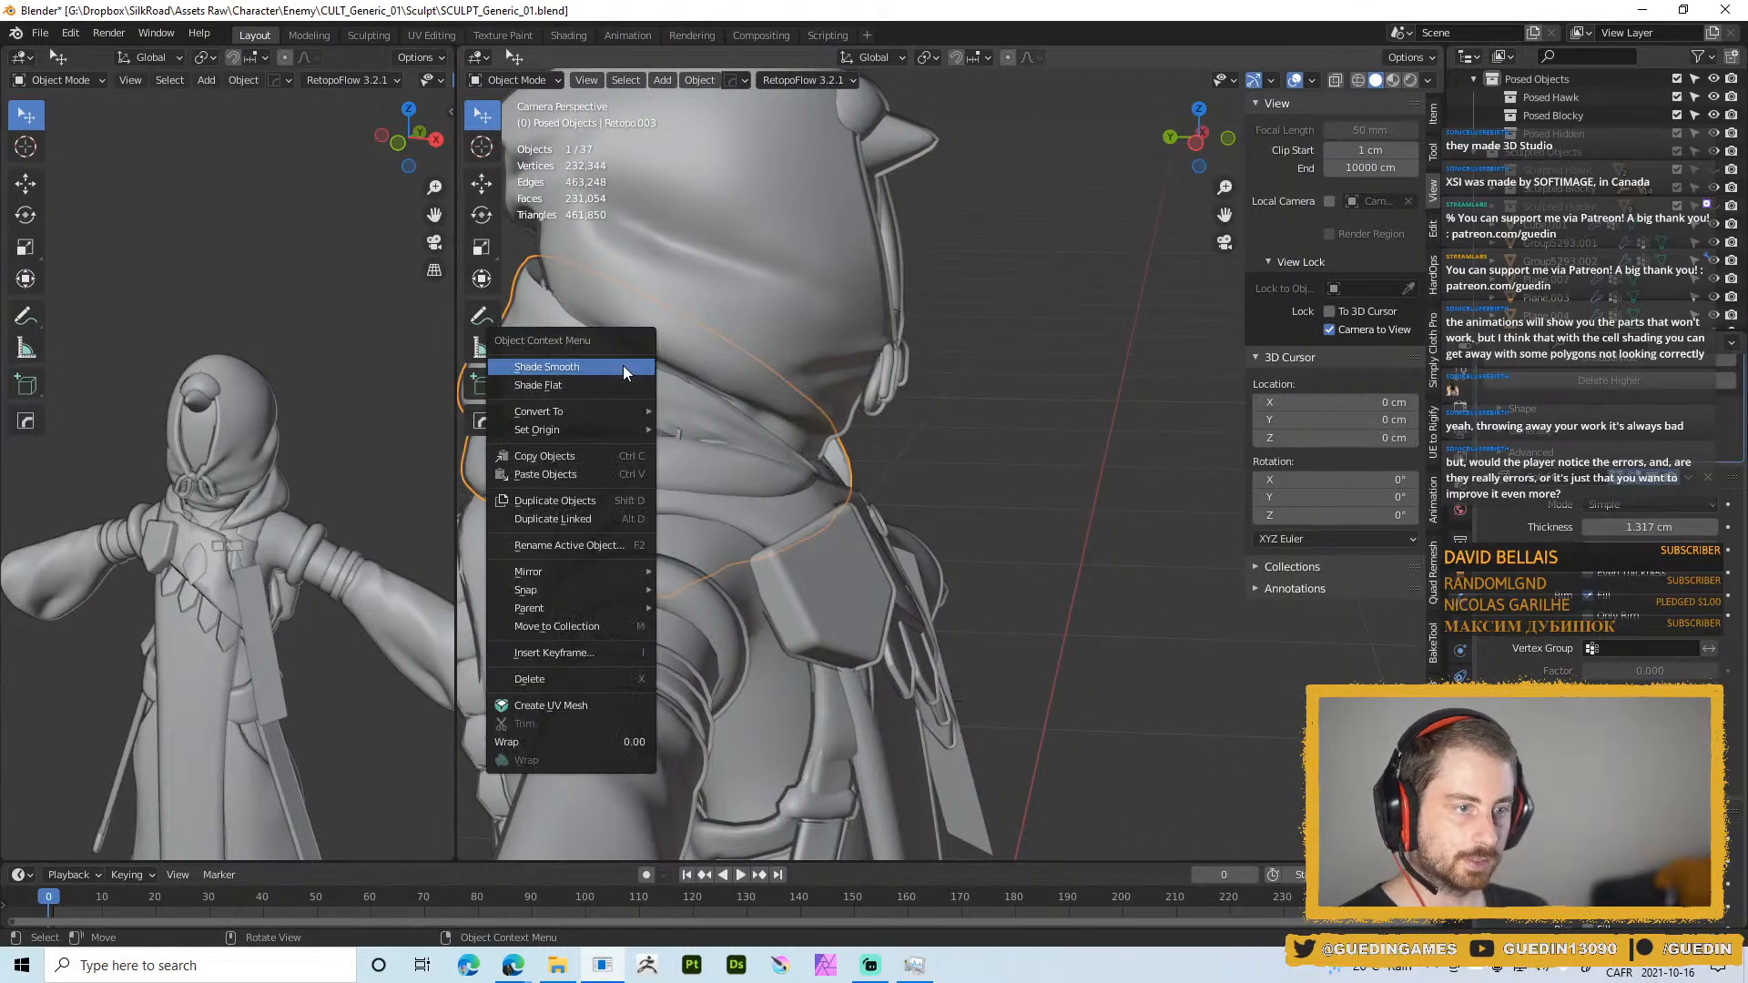
click(620, 373)
Examine the shading along the cowl's side crease and review its mesh data and Solidify settings
scroll(800, 336, down, 7)
shift+middle_drag(800, 336, 937, 456)
scroll(1018, 450, up, 5)
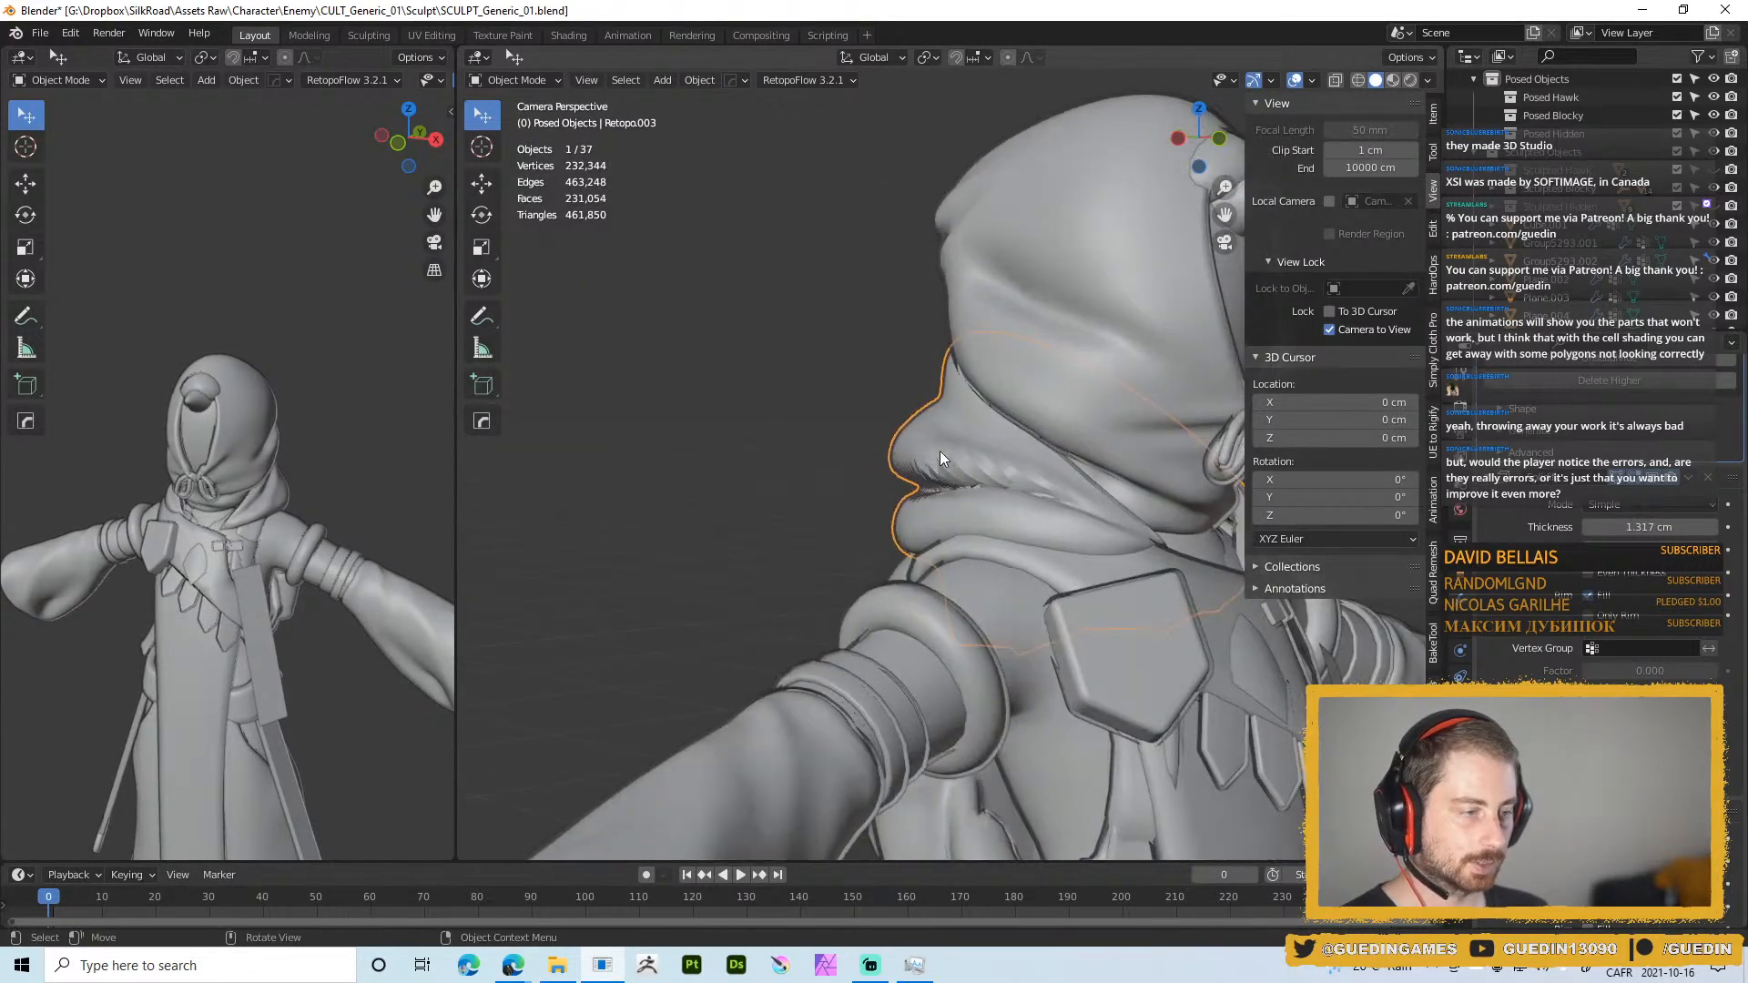
click(1460, 702)
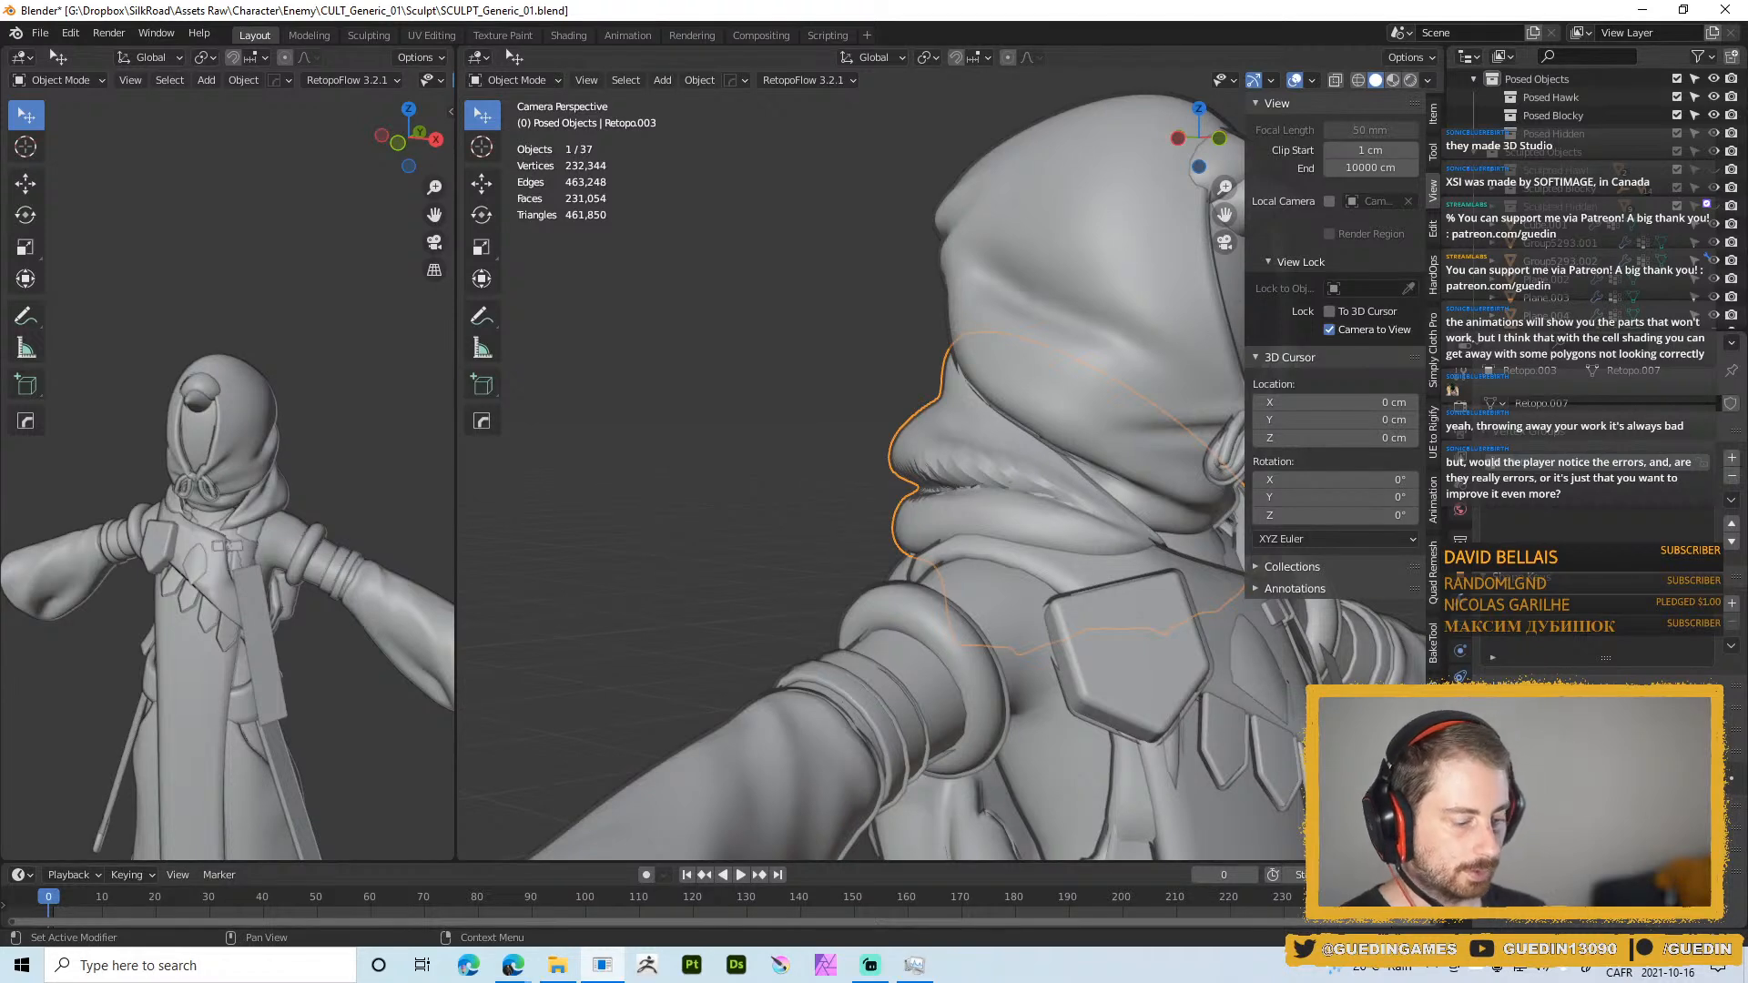
middle_drag(662, 577, 1138, 428)
ctrl+middle_drag(978, 498, 1061, 637)
middle_drag(925, 511, 945, 382)
middle_drag(960, 557, 1050, 592)
shift+middle_drag(972, 699, 1313, 555)
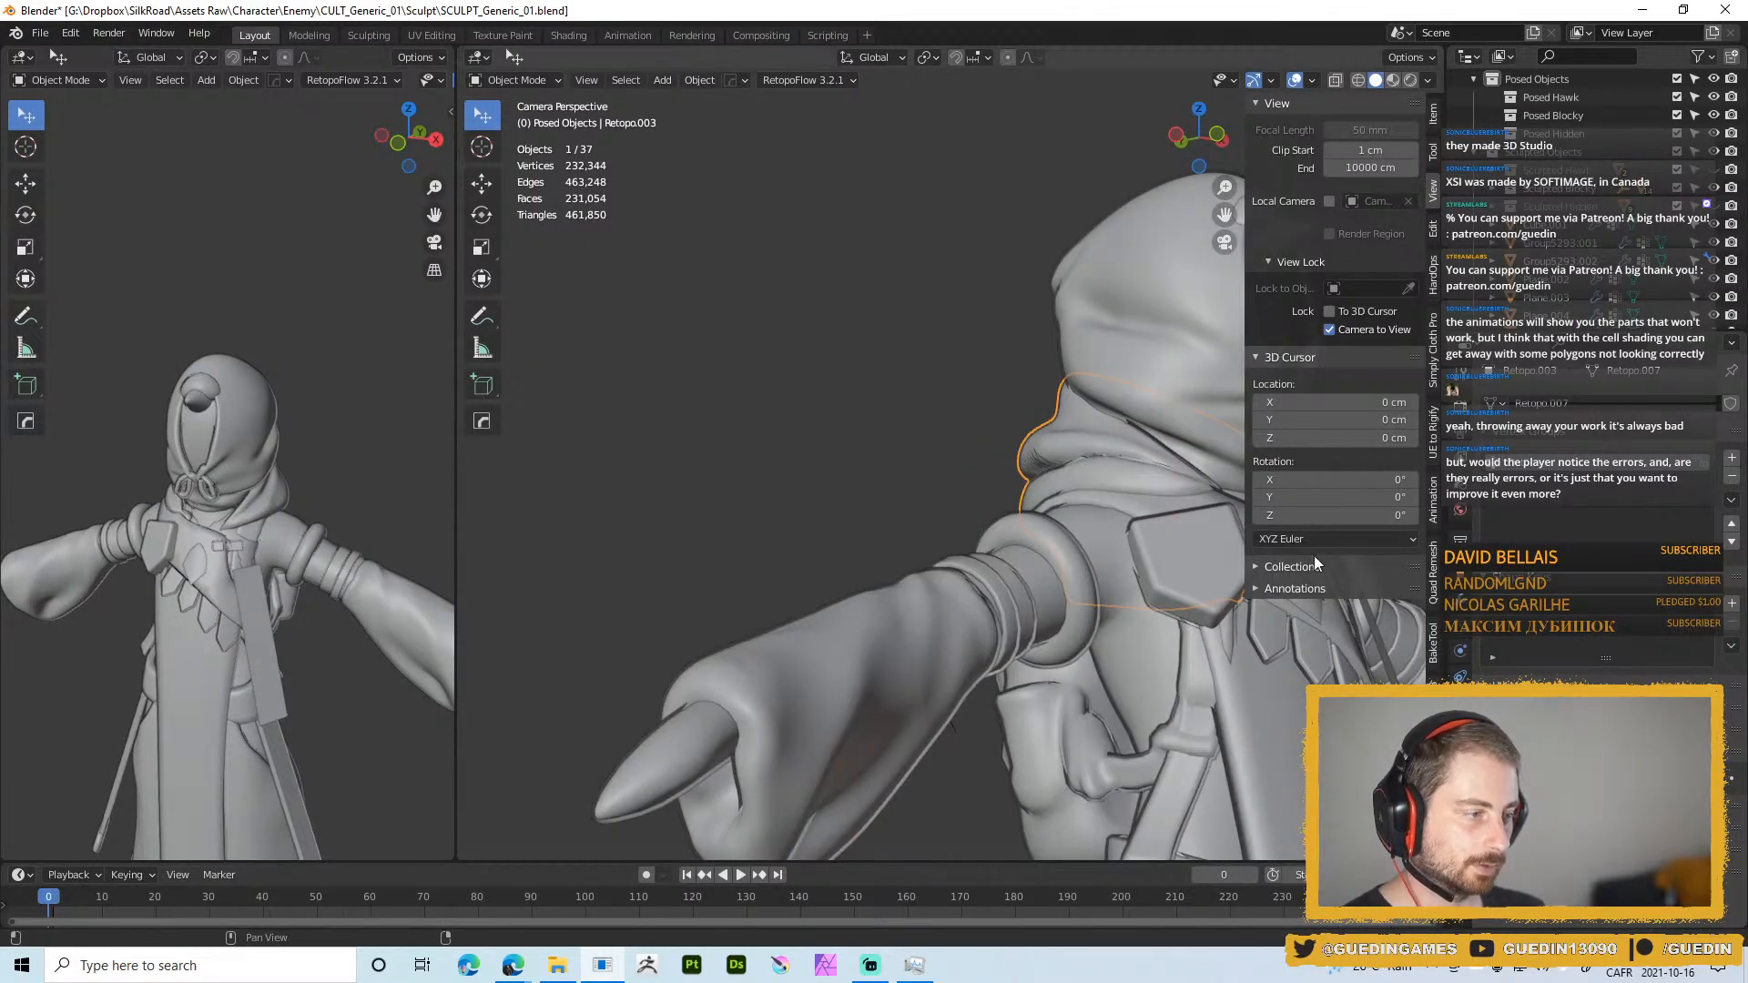
middle_drag(992, 482, 1325, 533)
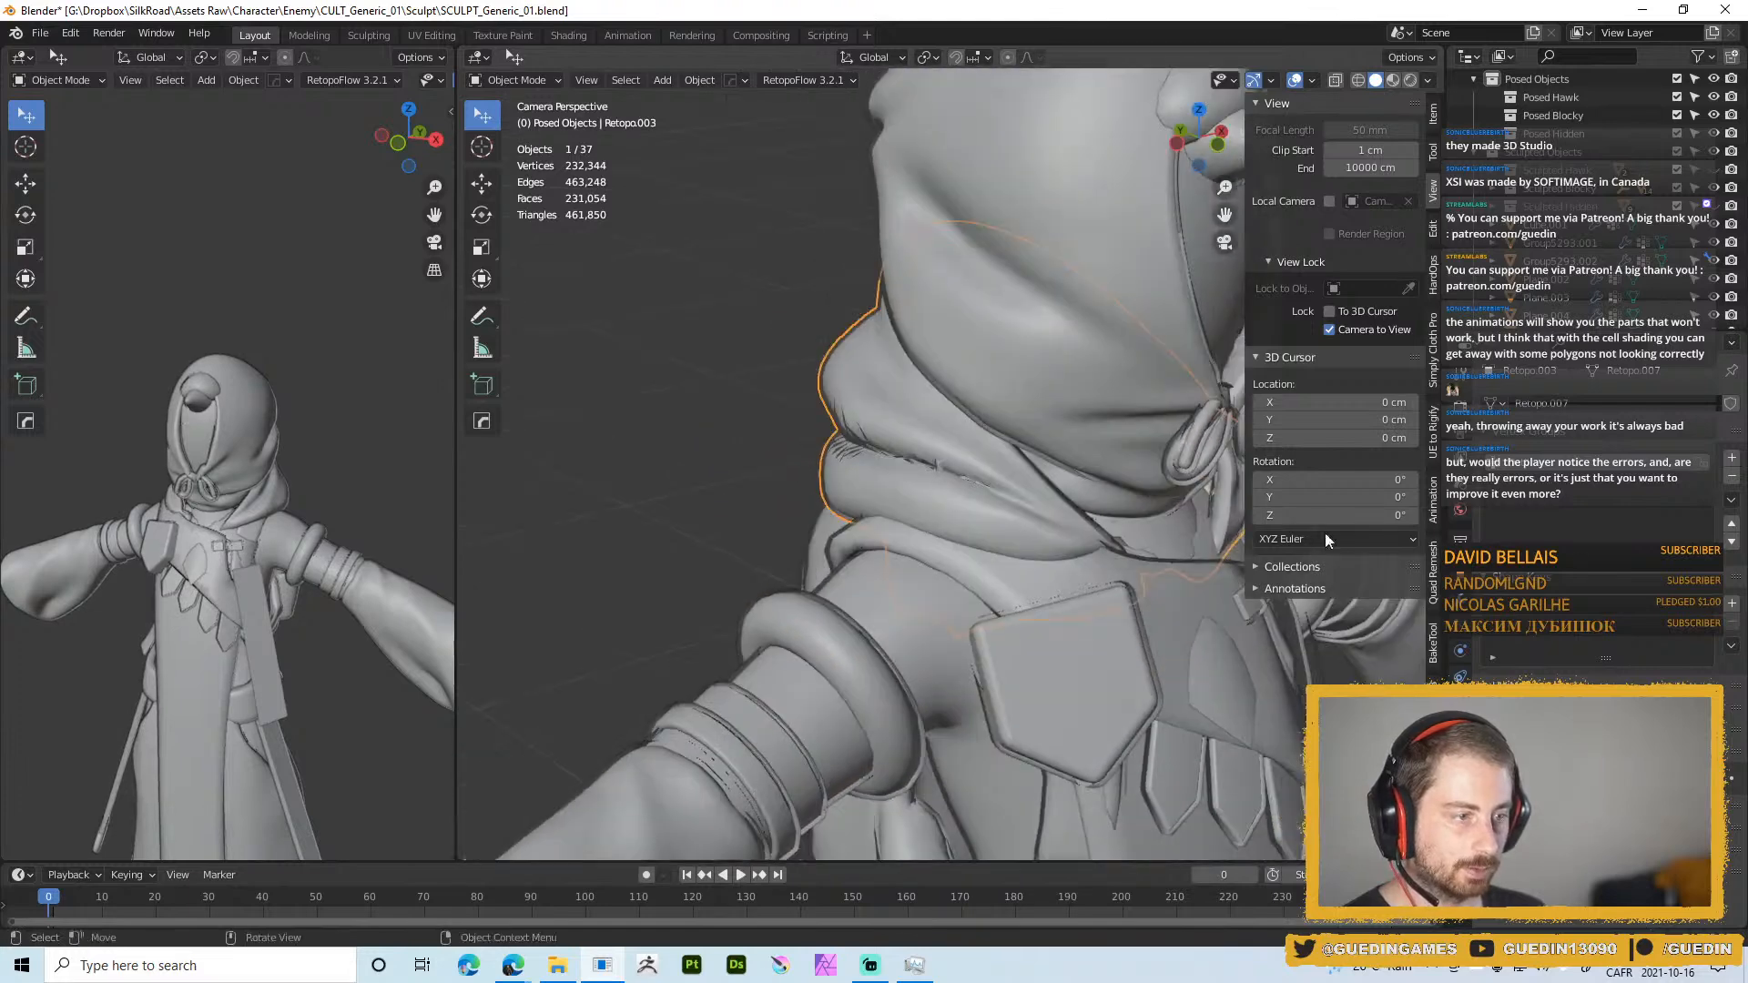
click(1460, 613)
scroll(1559, 576, down, 5)
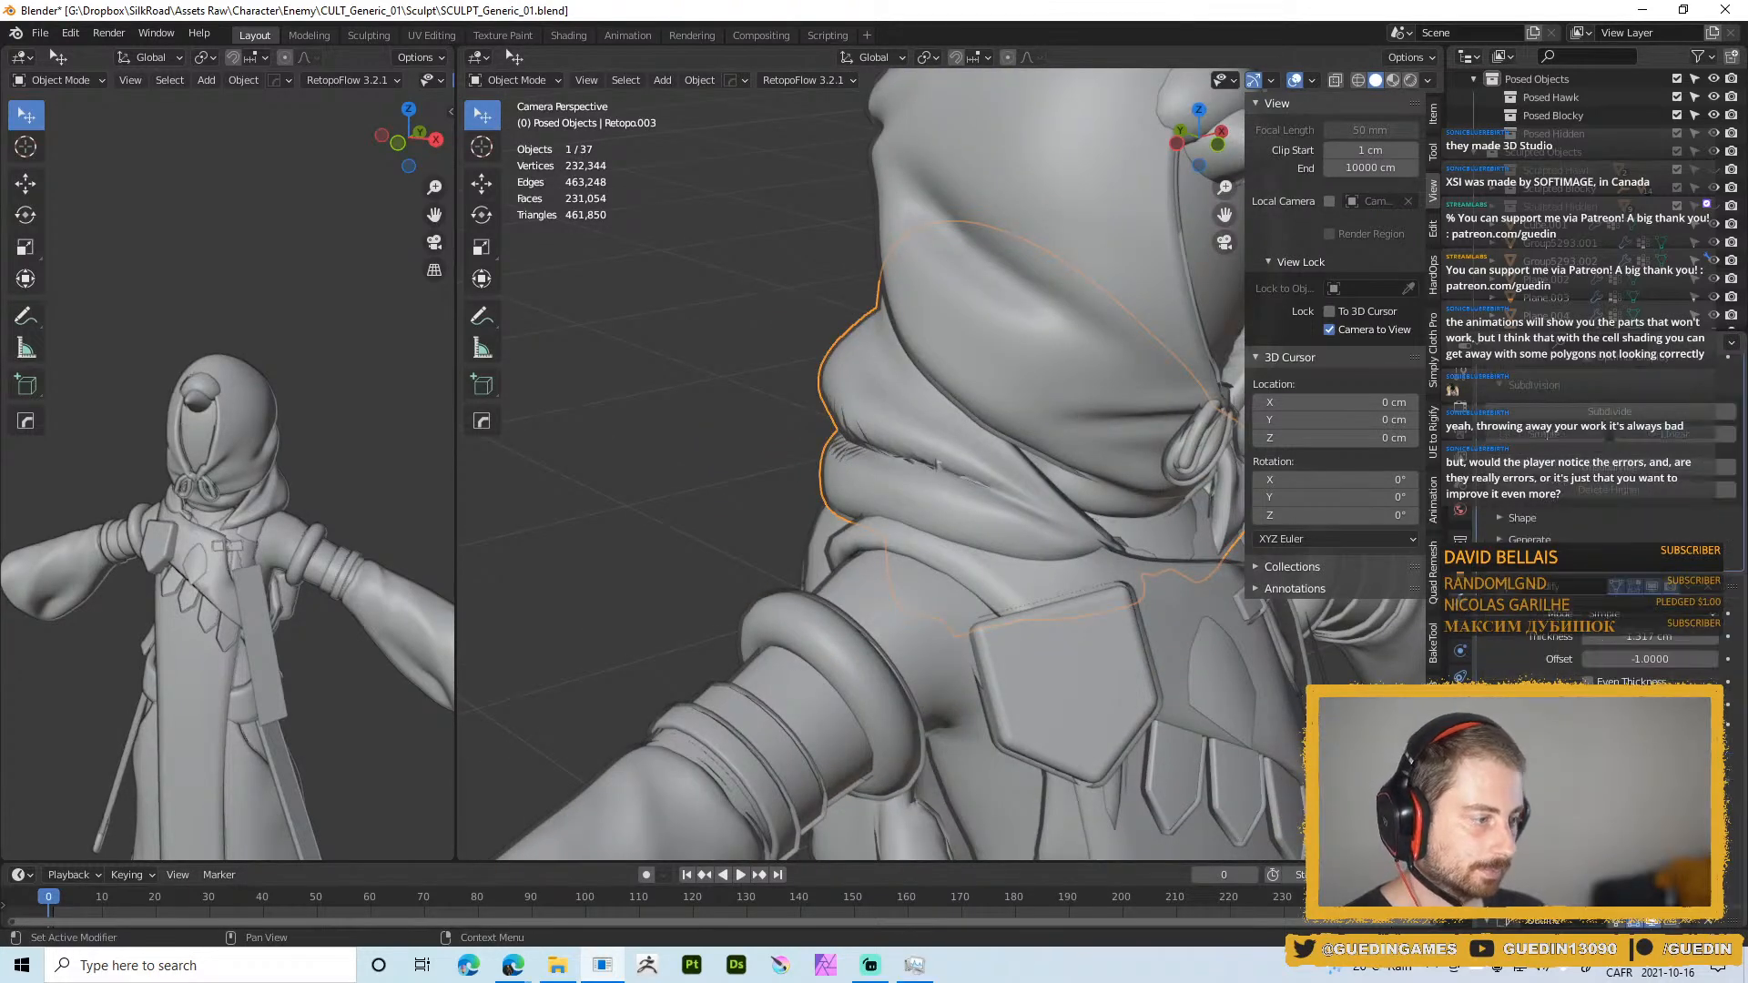
scroll(1558, 575, down, 4)
scroll(877, 505, up, 3)
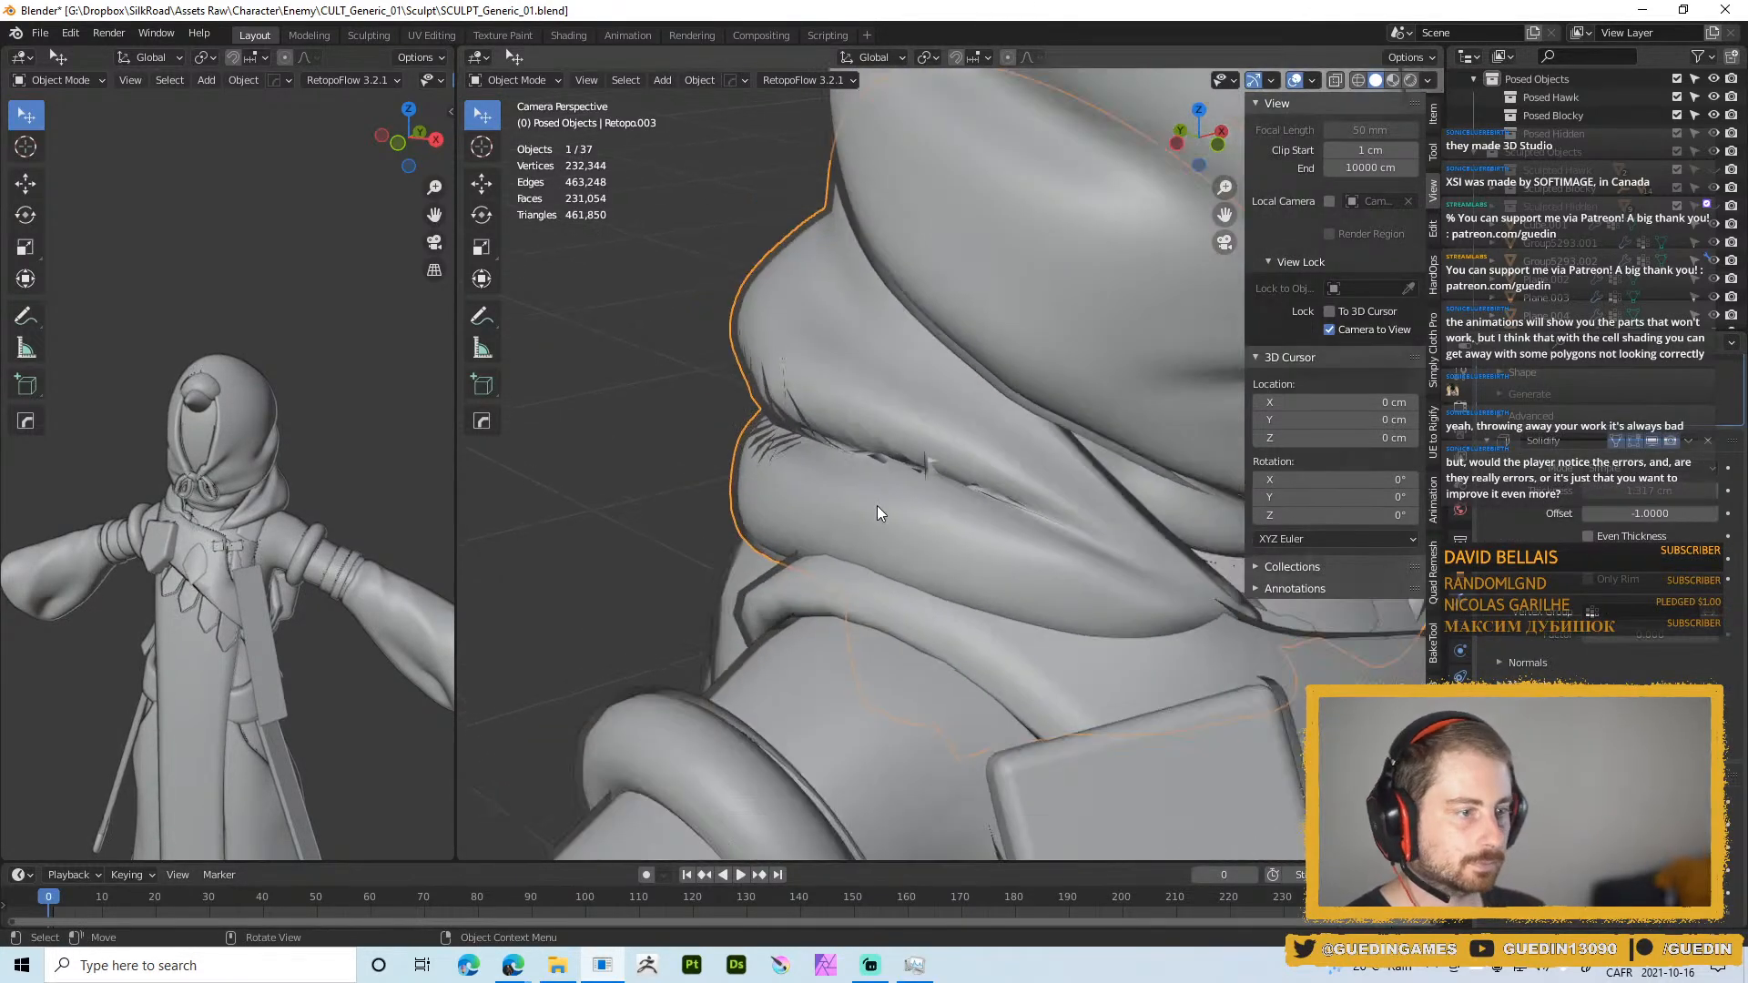
scroll(877, 506, down, 2)
scroll(1546, 510, up, 4)
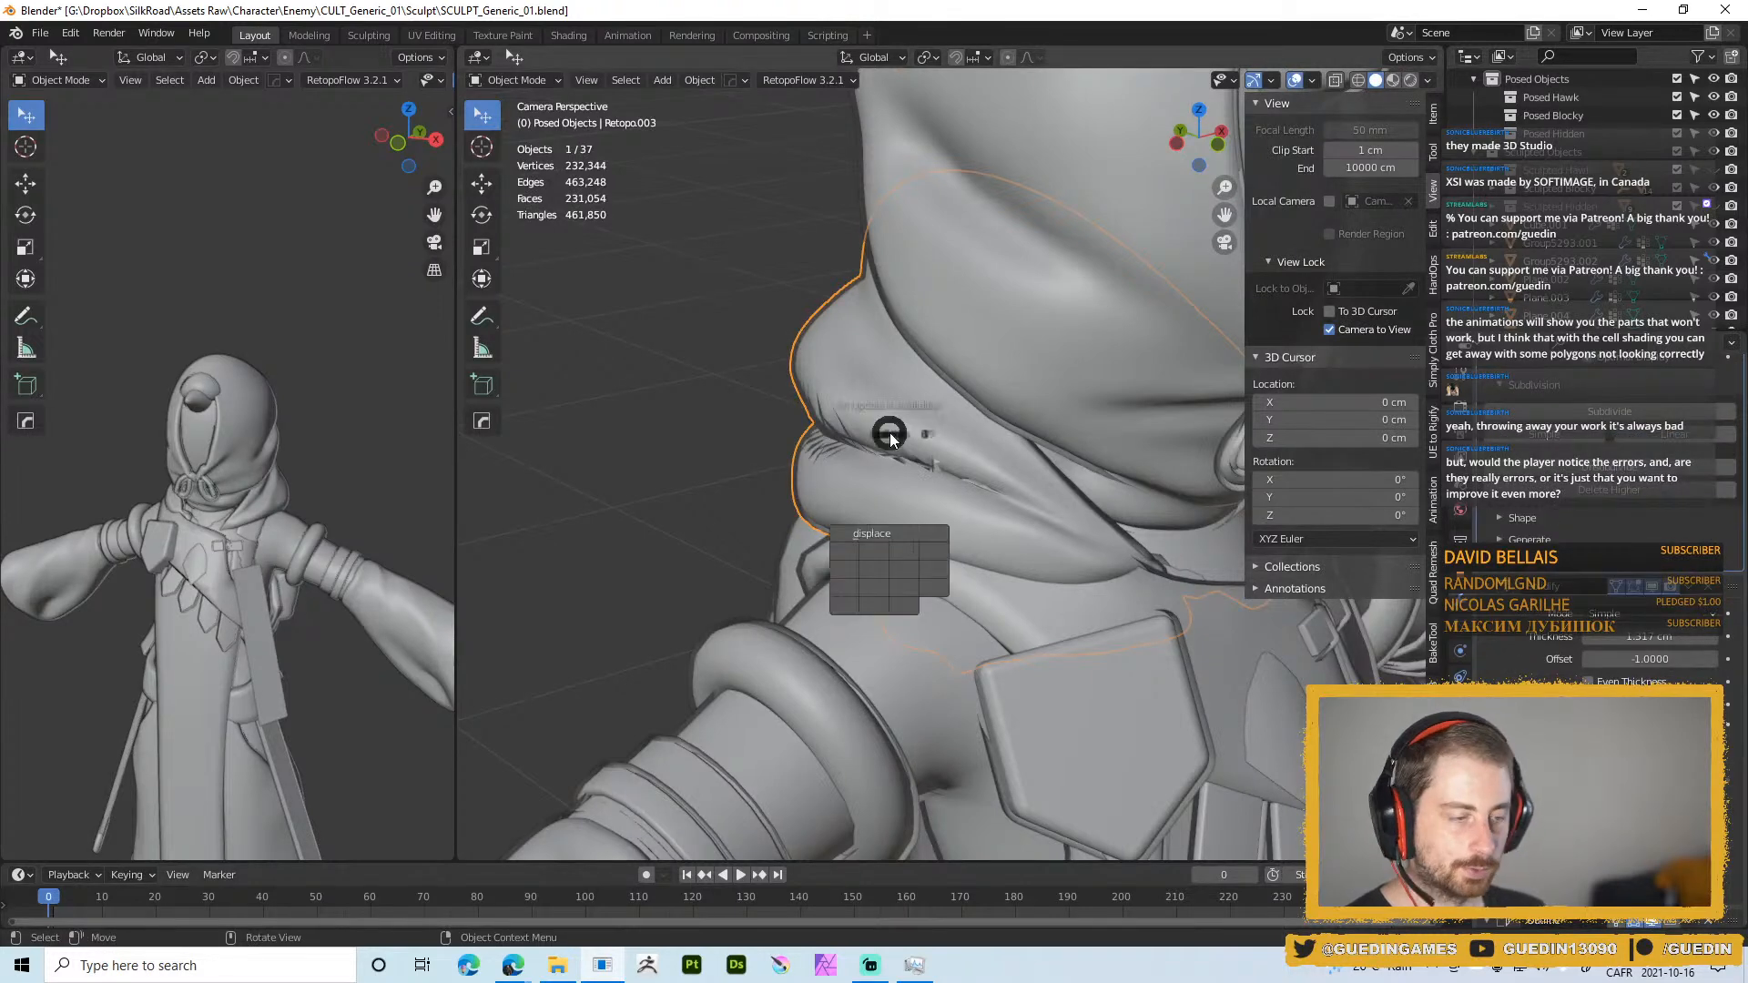
Add a Weighted Normal modifier to the cowl with weight 50, Face Area weighting and Keep Sharp on
right_click(877, 478)
key(space)
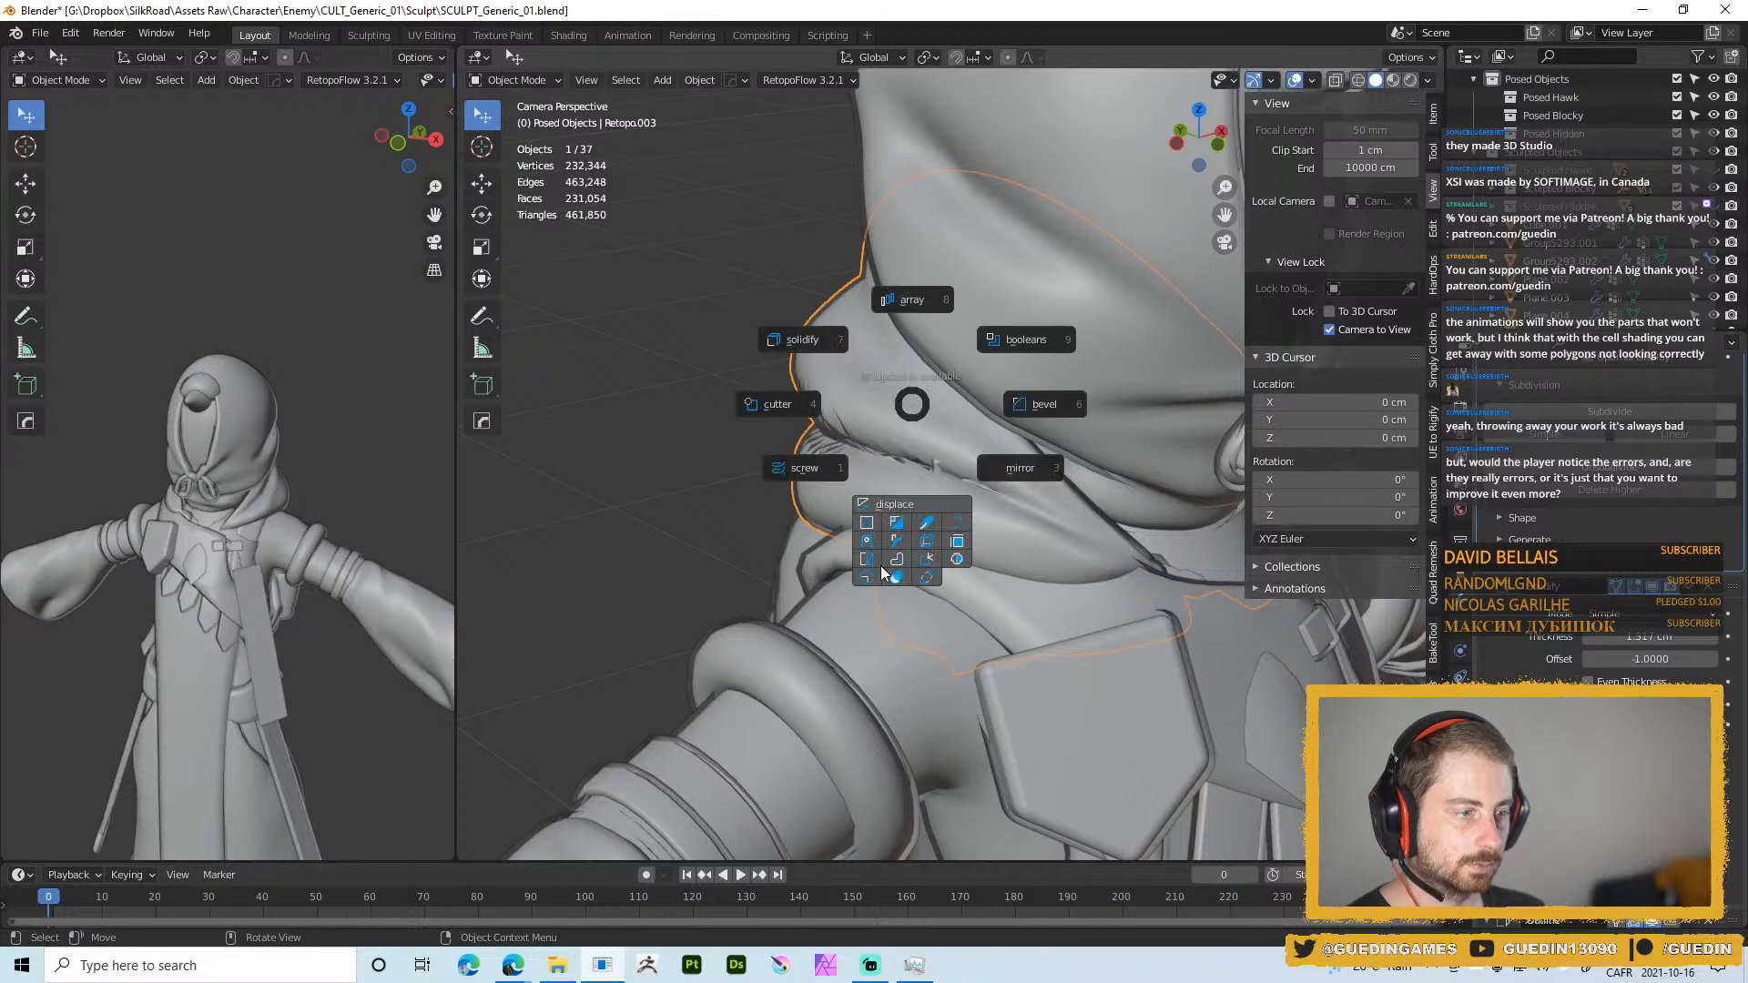
click(930, 558)
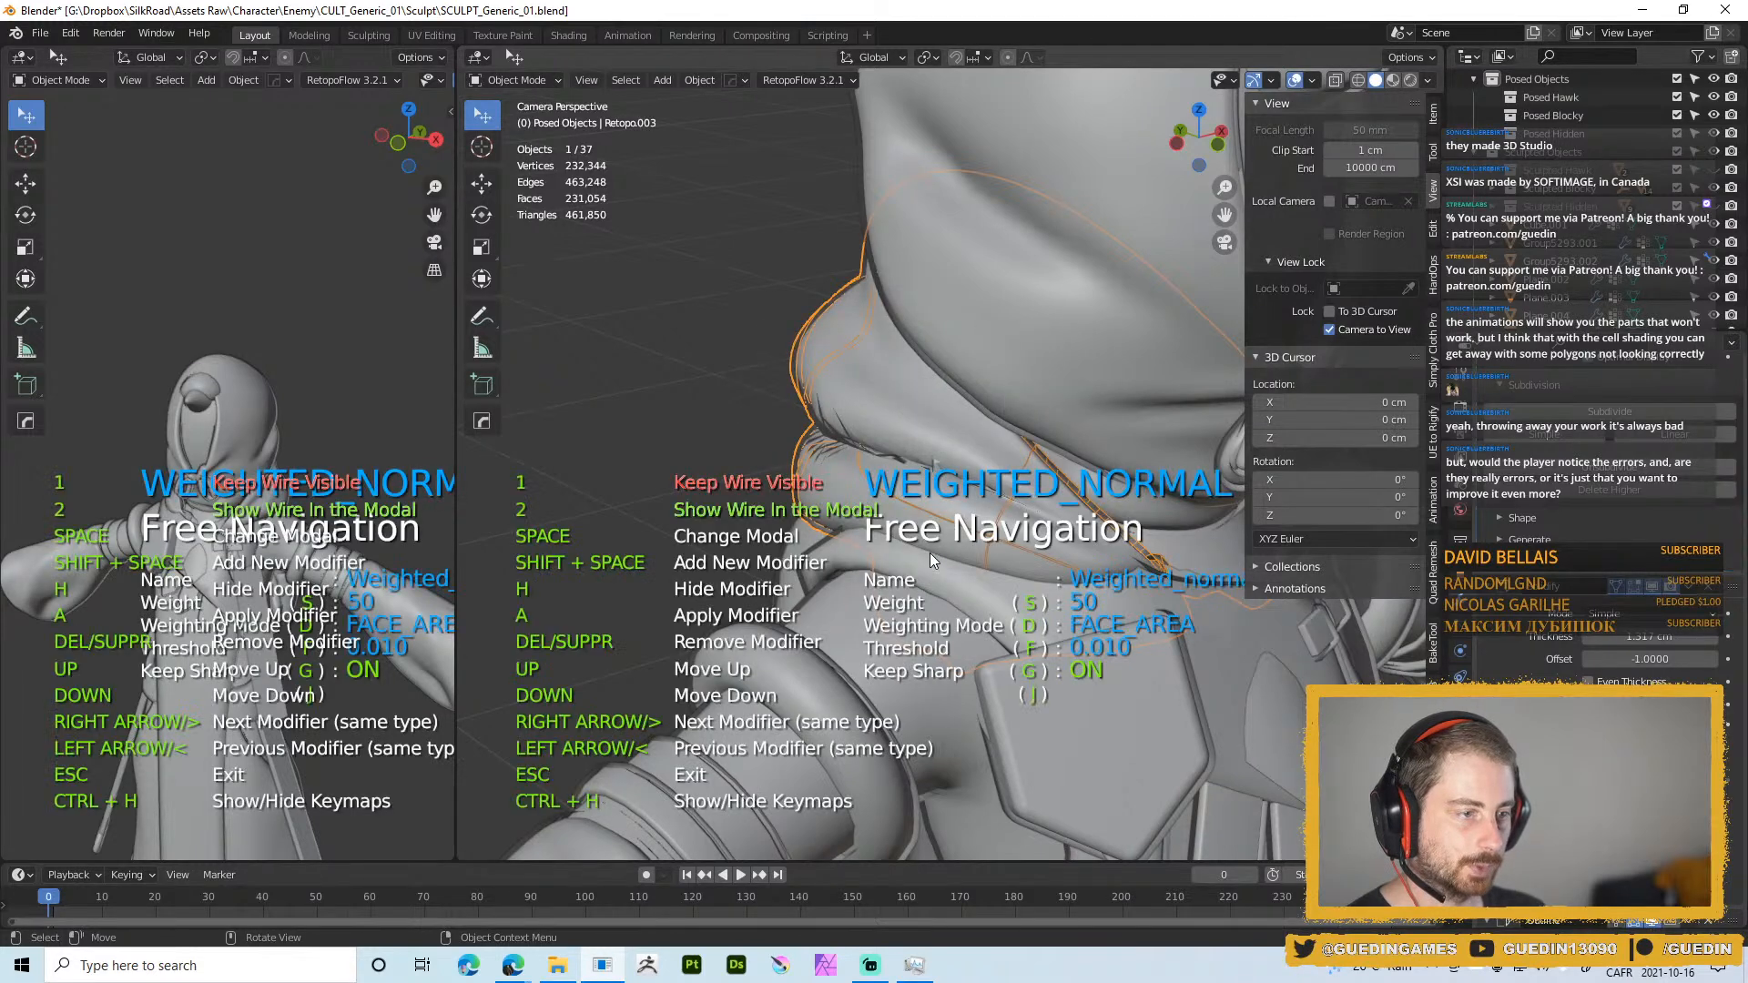
click(652, 307)
scroll(1464, 439, up, 5)
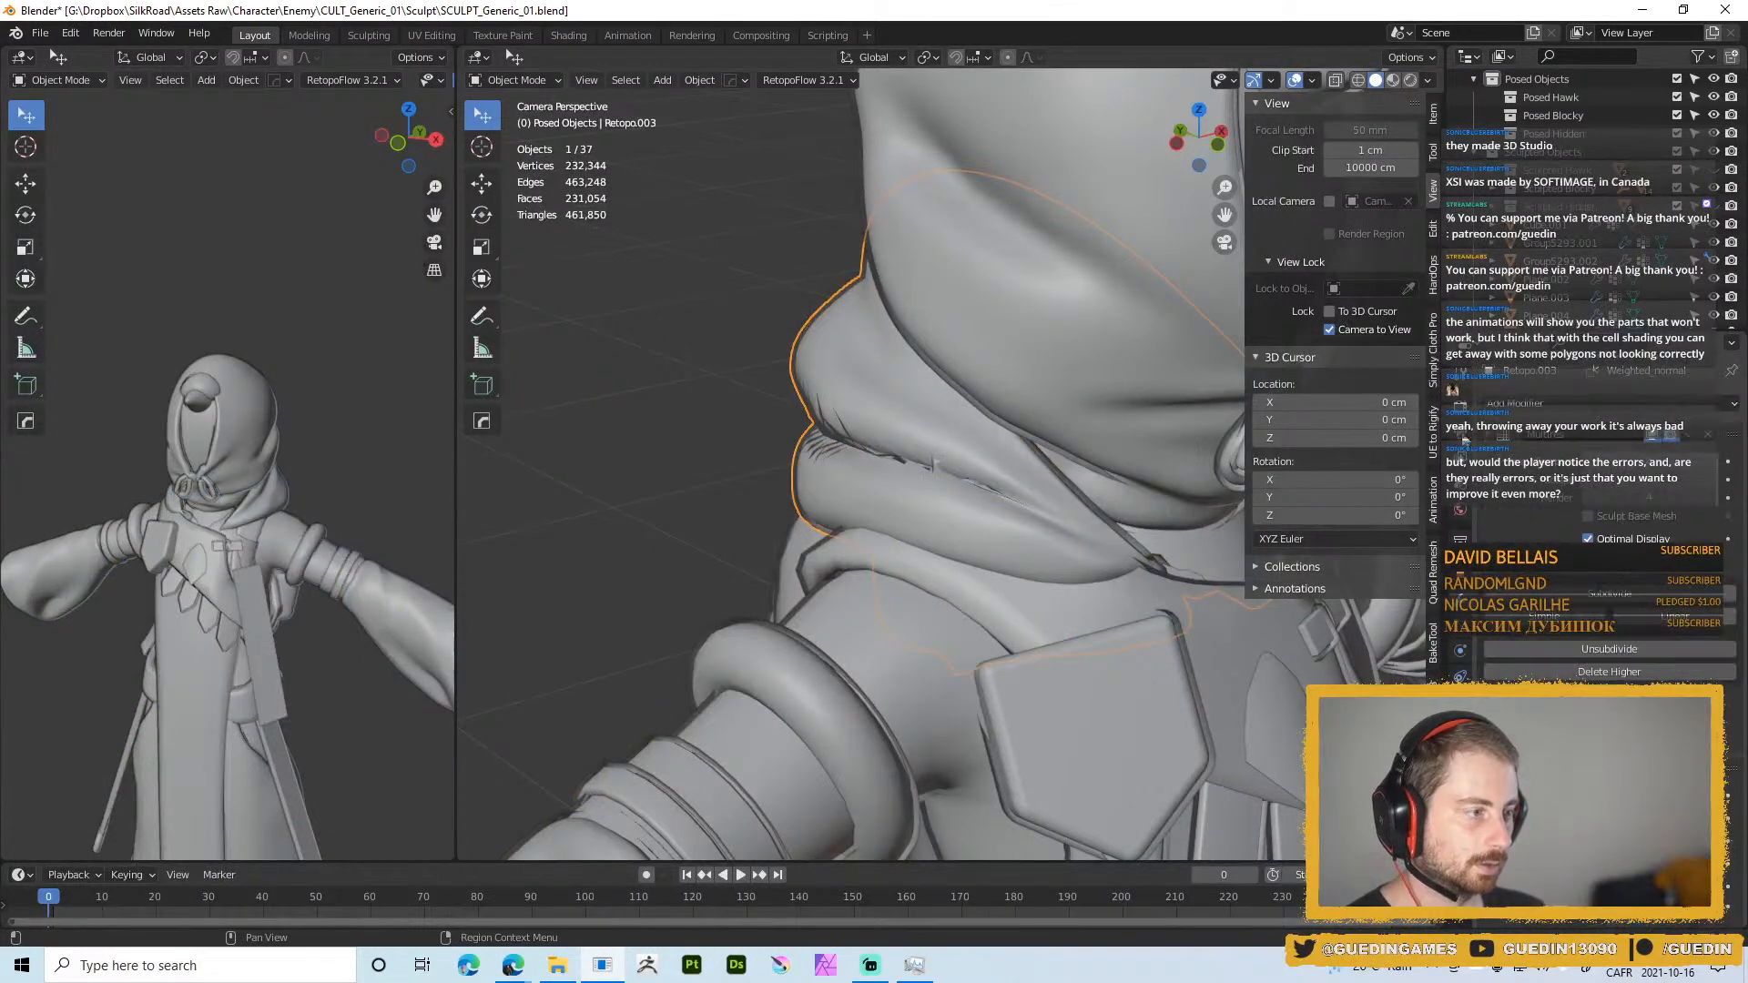
Collapse the Solidify modifier and move the Weighted Normal modifier above it in the cowl's stack
scroll(1484, 438, down, 5)
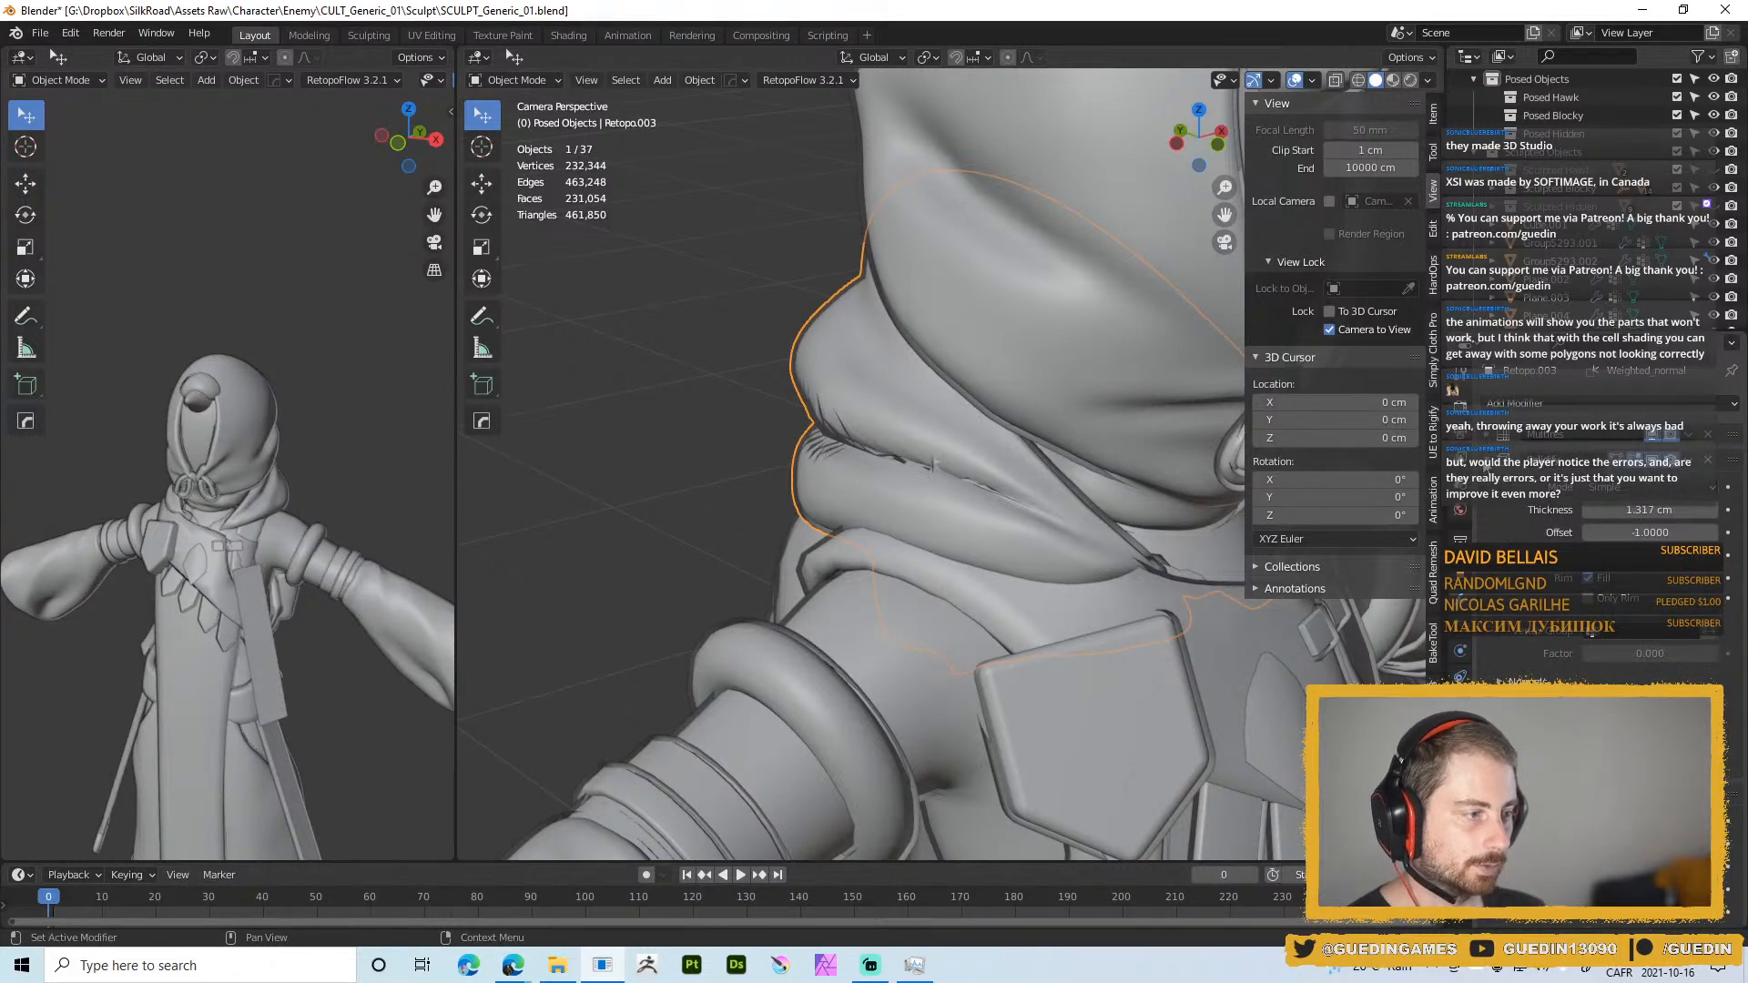
click(1487, 465)
drag(1719, 817, 1719, 460)
middle_drag(1138, 450, 871, 465)
click(871, 465)
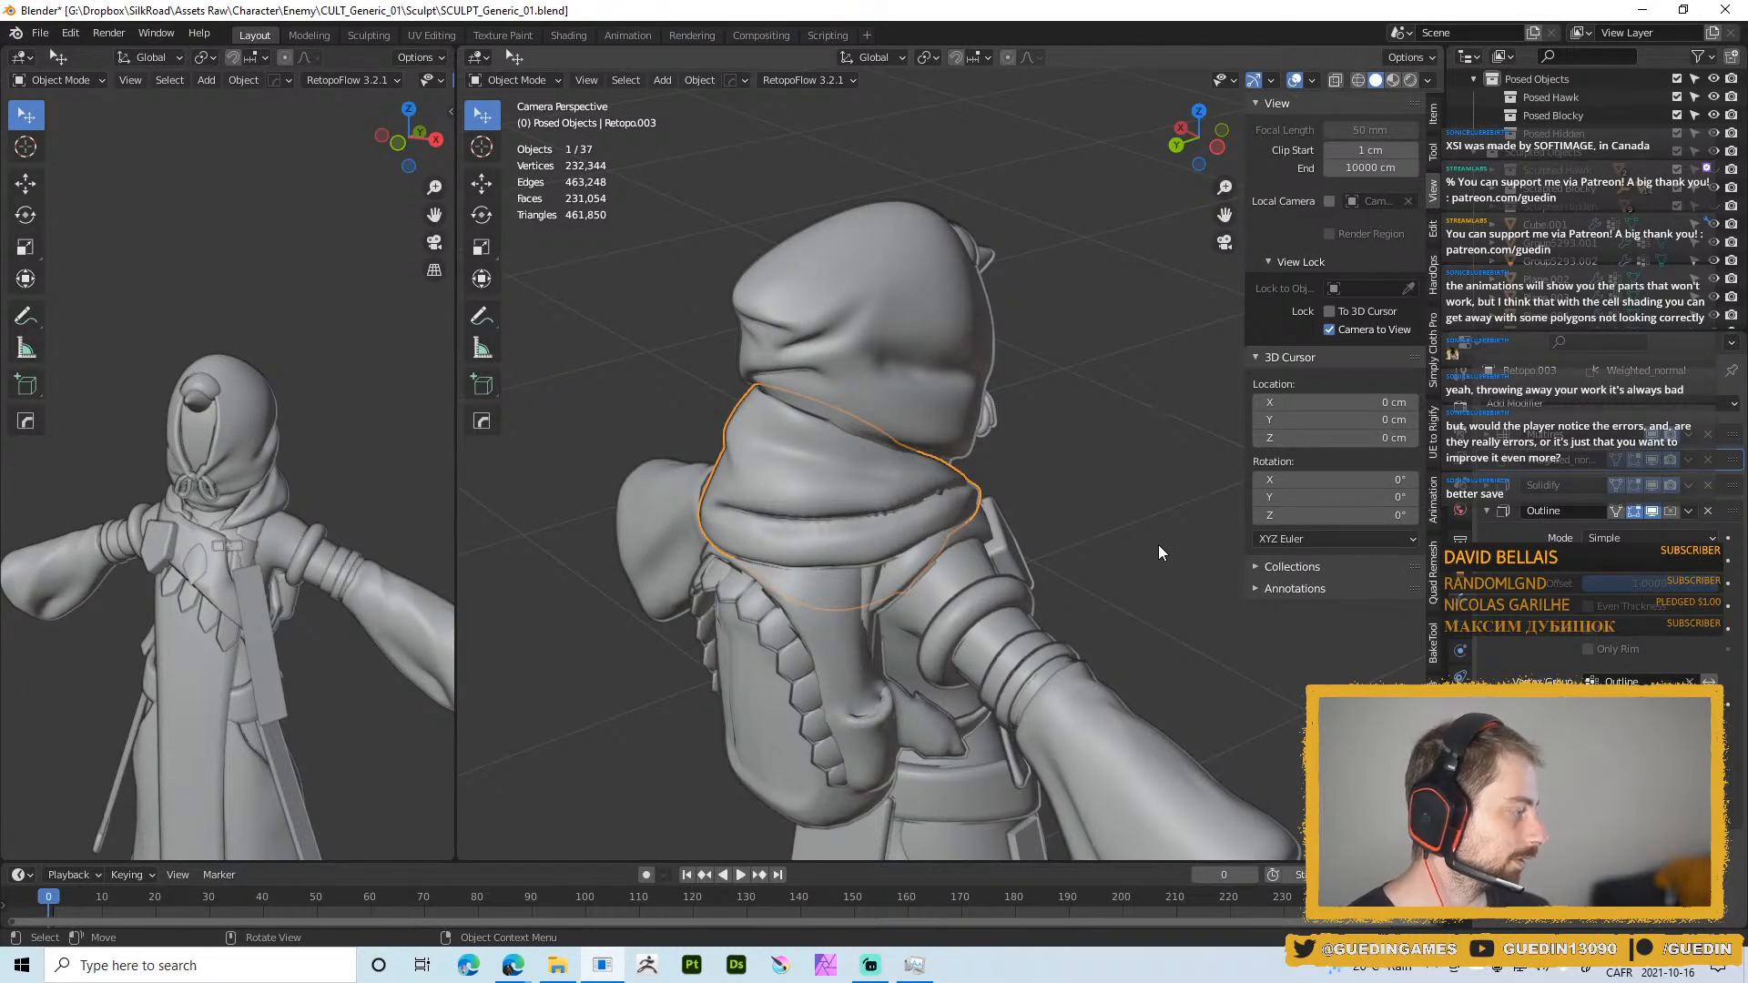
Save the Blender file SCULPT_Generic_01.blend
middle_drag(1158, 544, 1030, 497)
key(ctrl+s)
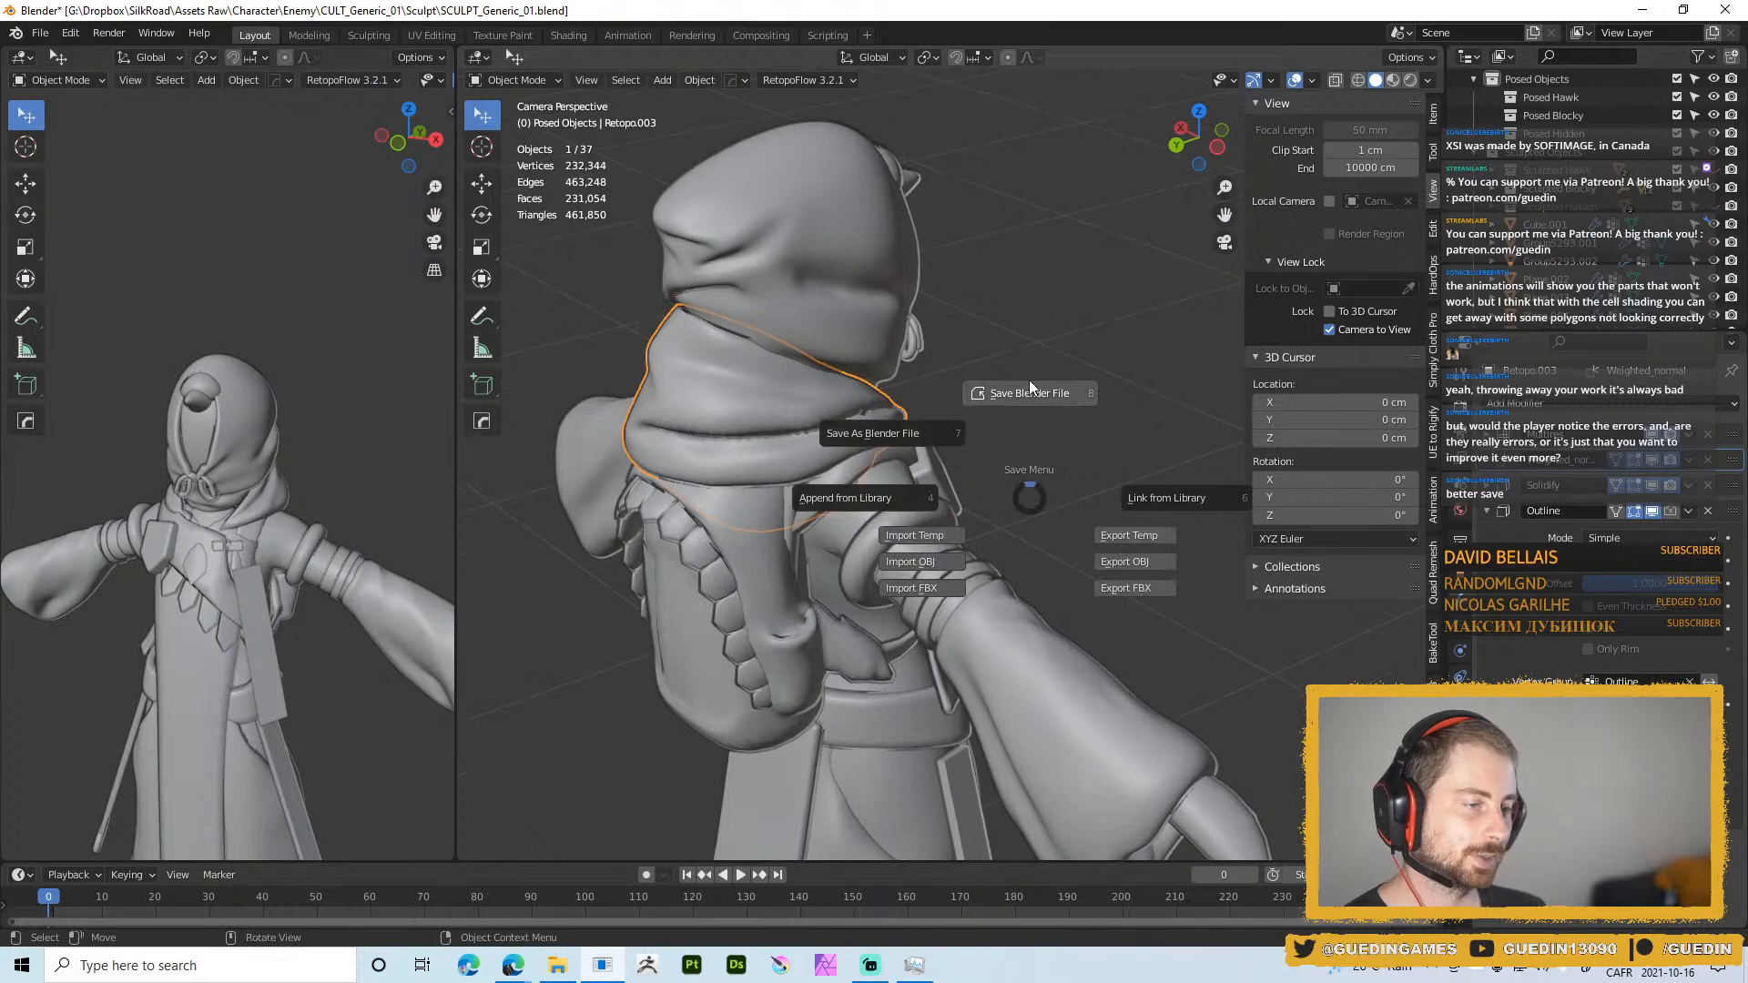
click(1028, 379)
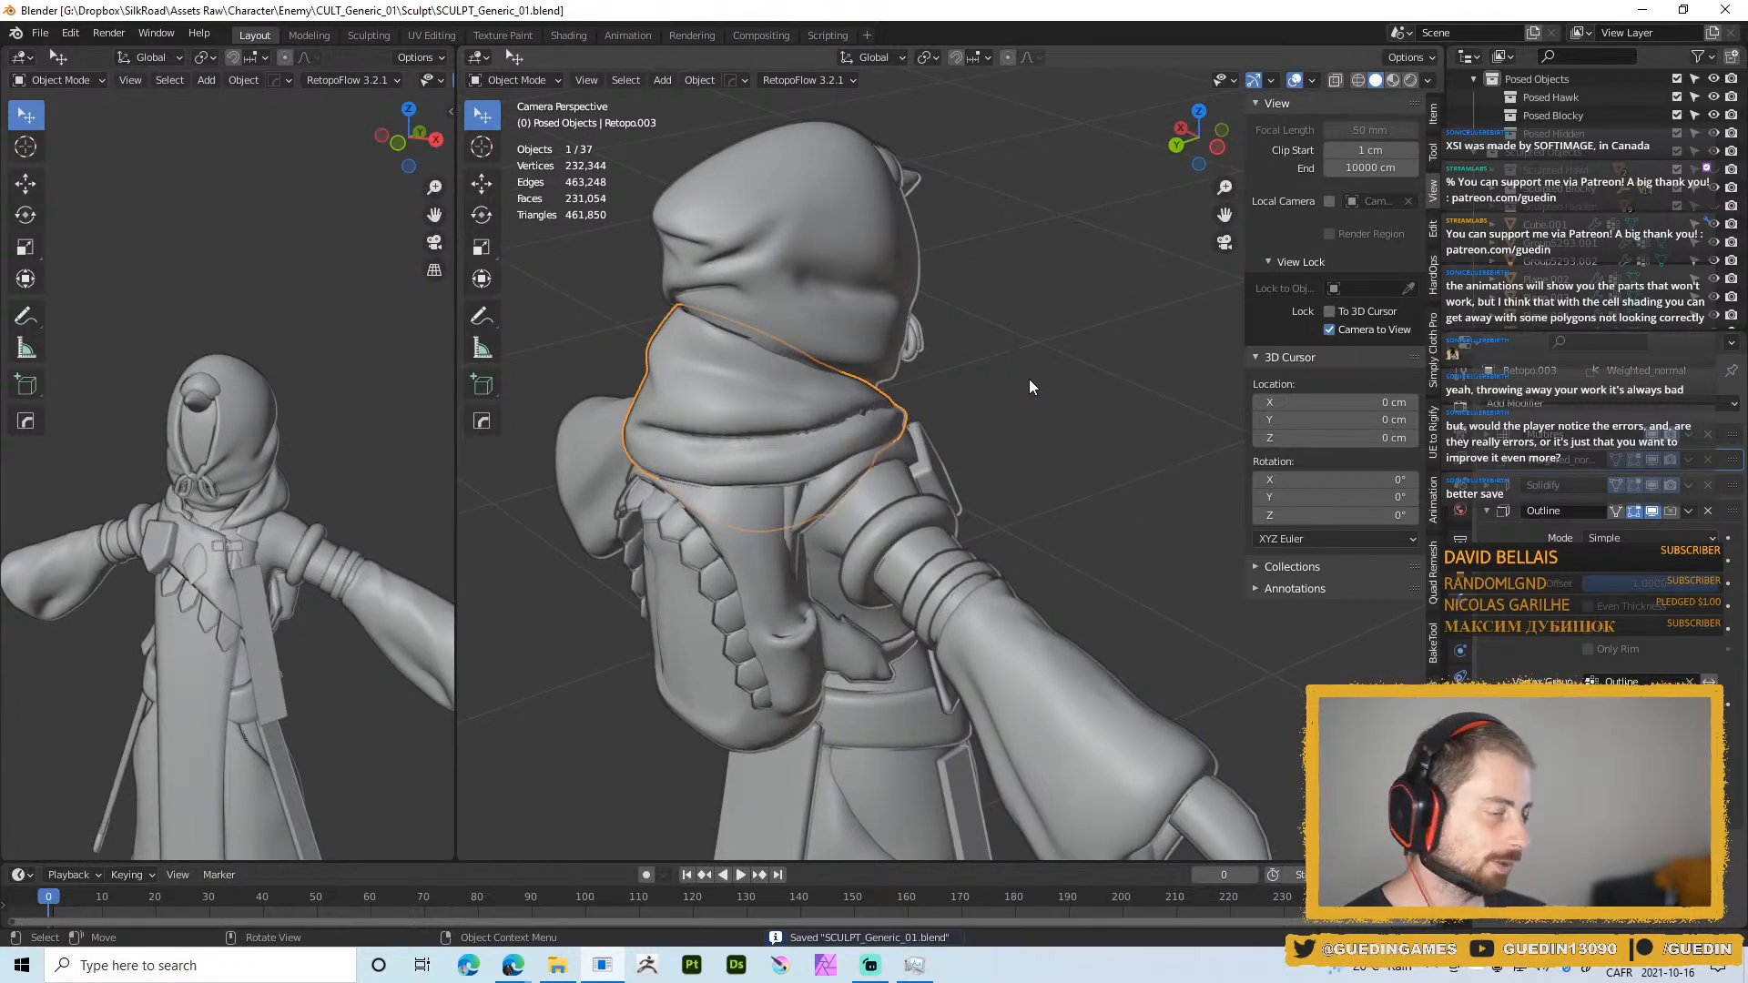
Try an inverted Draw stroke on the back of the cowl in Sculpt Mode and undo it
shift+middle_drag(834, 554, 850, 384)
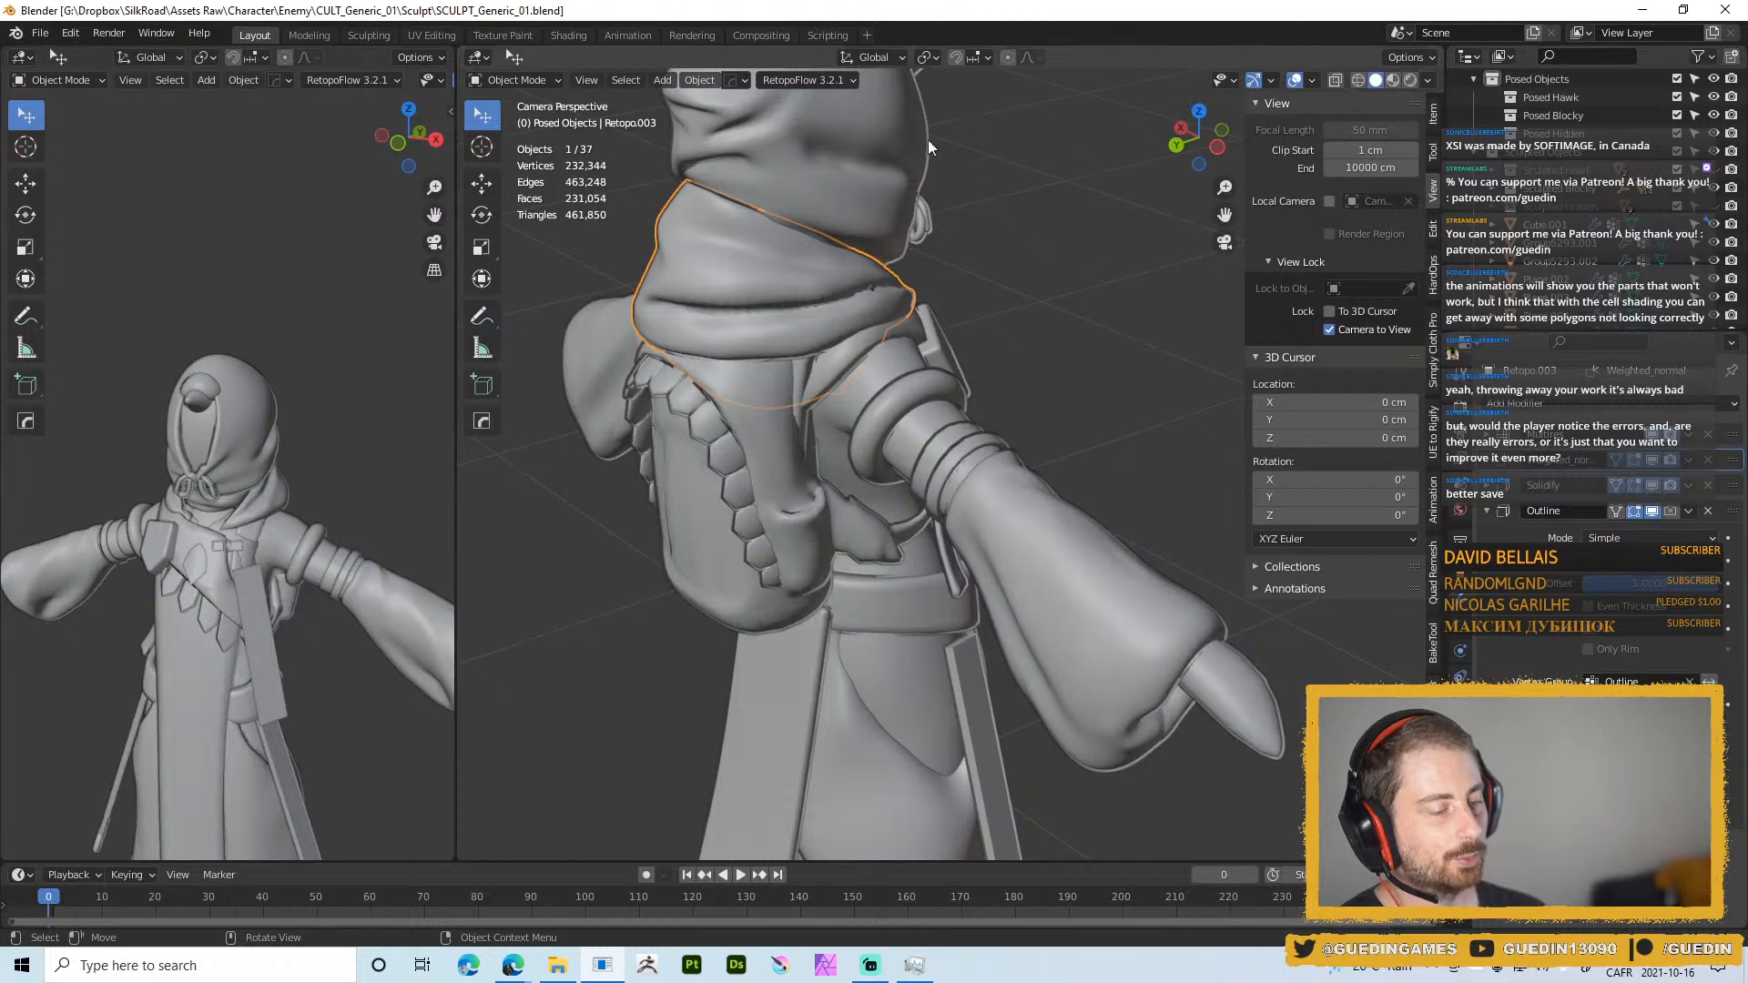
middle_drag(837, 329, 800, 317)
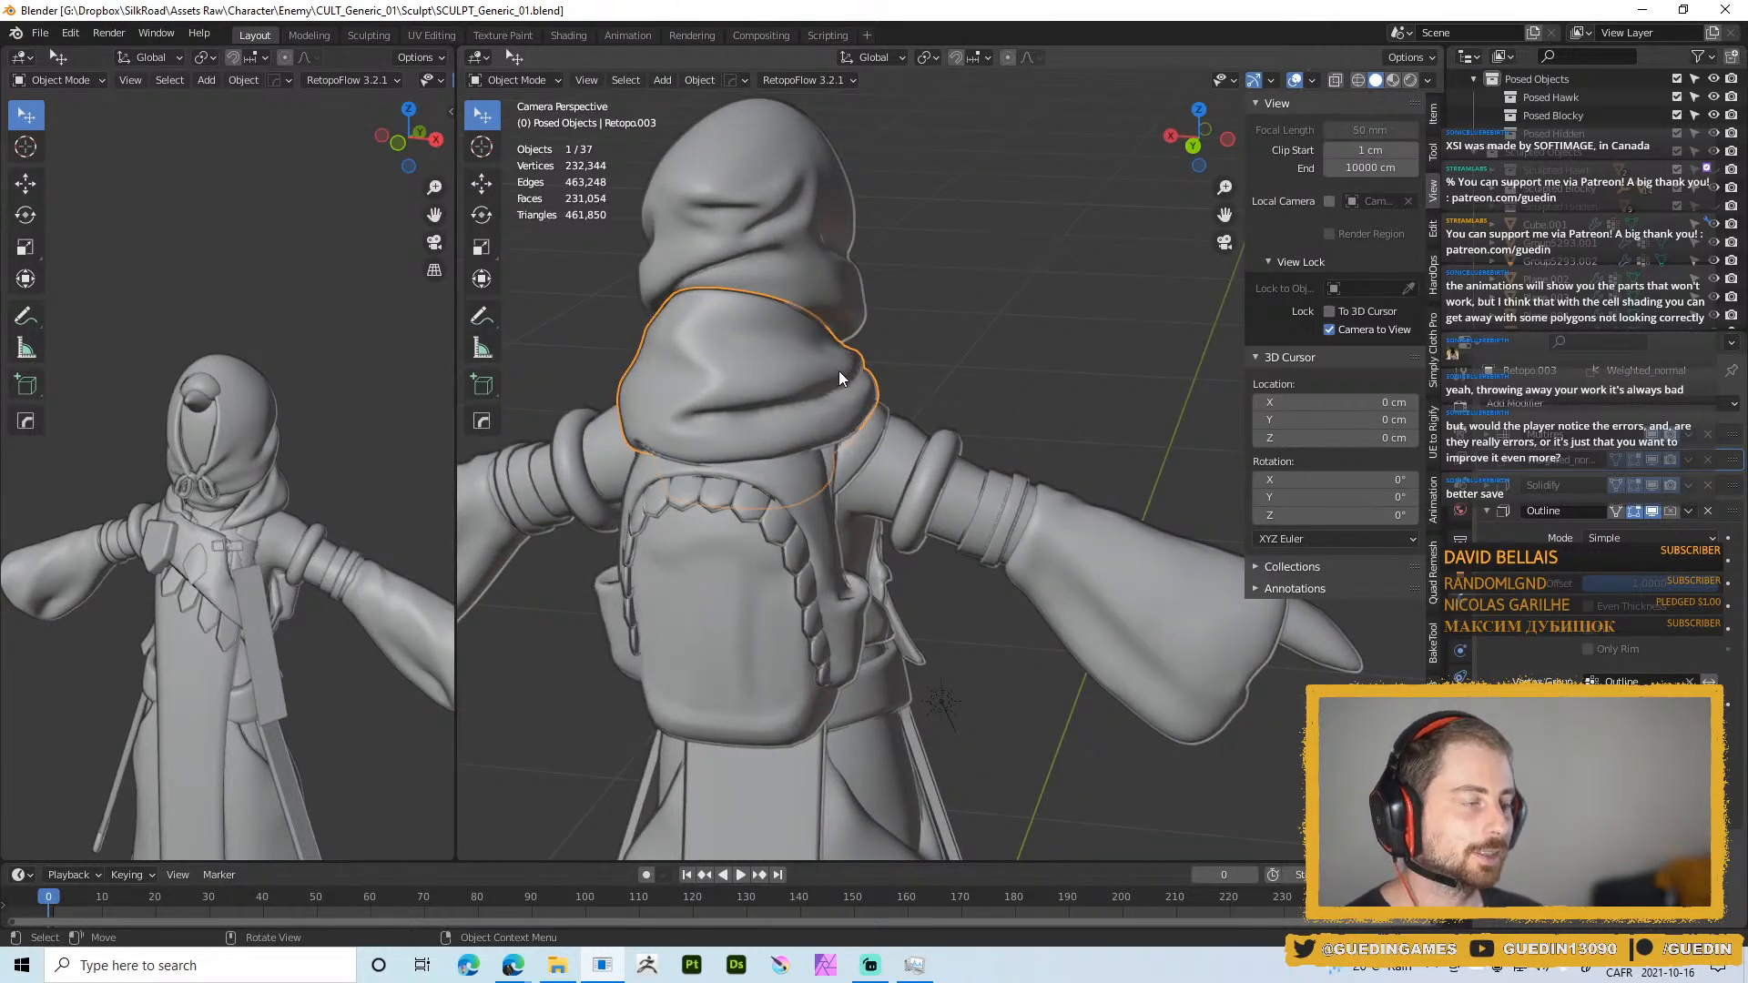
middle_drag(827, 348, 833, 399)
key(ctrl+Tab)
click(828, 461)
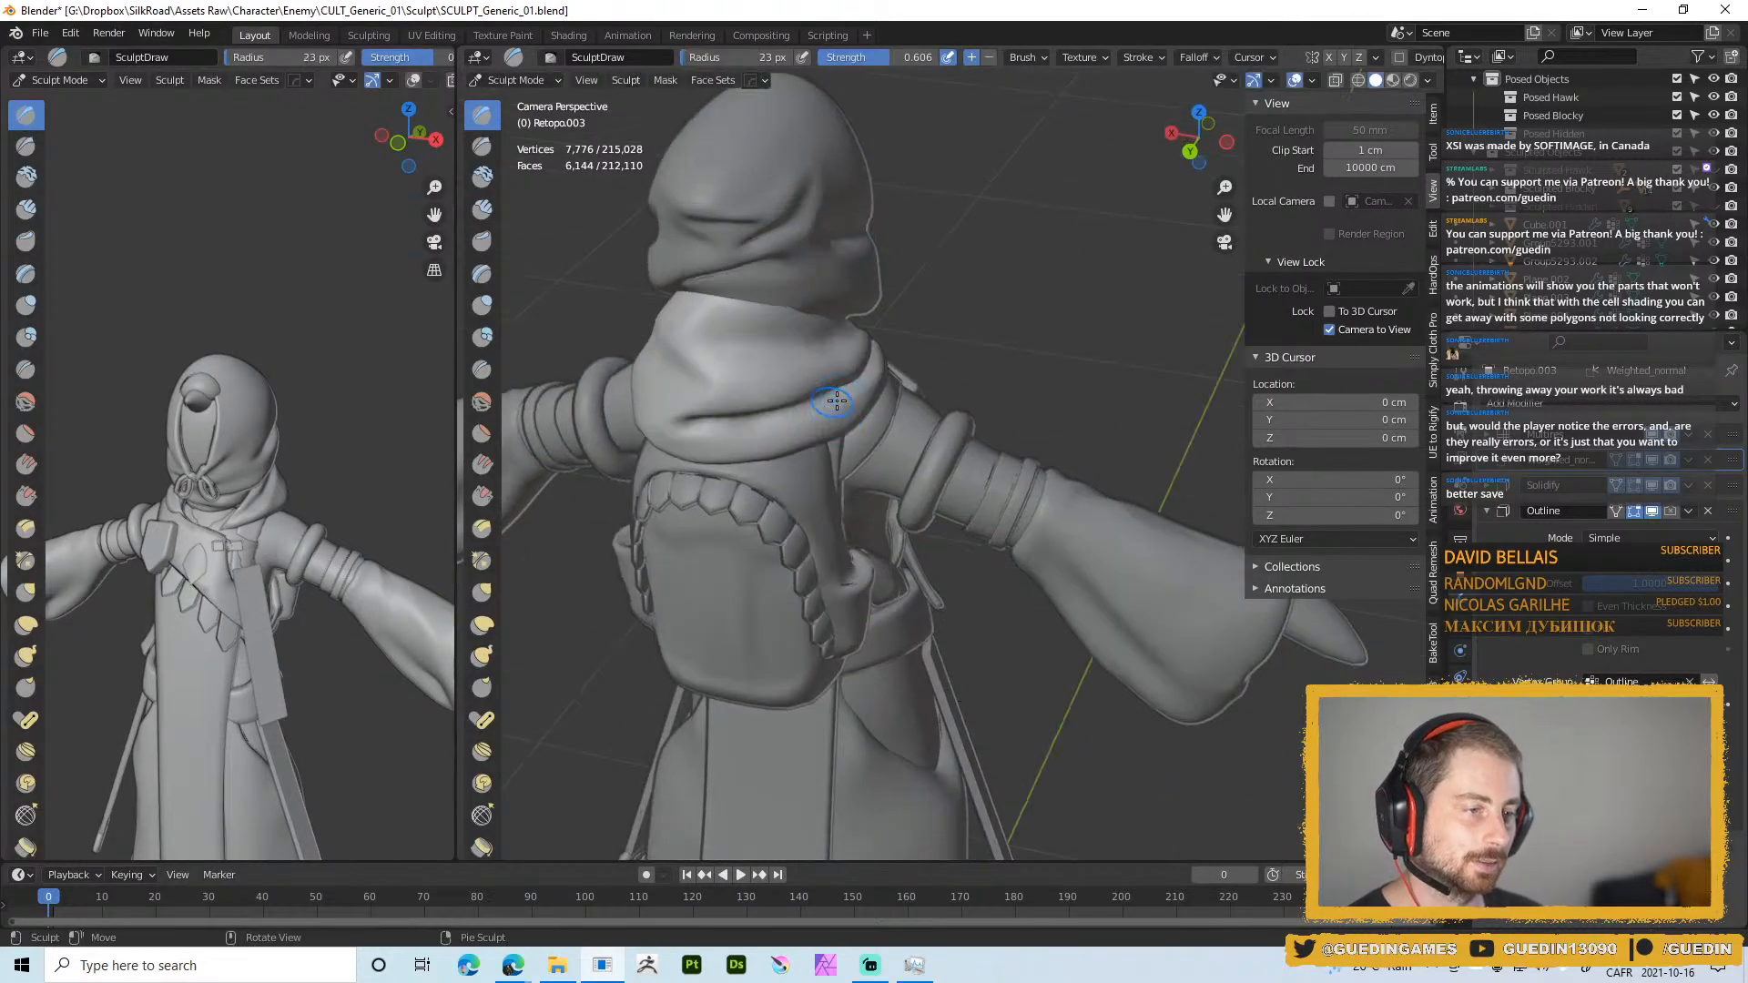
ctrl+drag(863, 369, 864, 355)
key(ctrl+z)
key(ctrl+z)
In Sculpt Mode, soften the crease along the cowl's side with the Smooth brush at 32 px radius and 0.339 strength
mouse_move(920, 336)
middle_down()
mouse_move(790, 389)
mouse_move(870, 393)
mouse_move(843, 353)
middle_up()
key(ctrl+Tab)
click(872, 428)
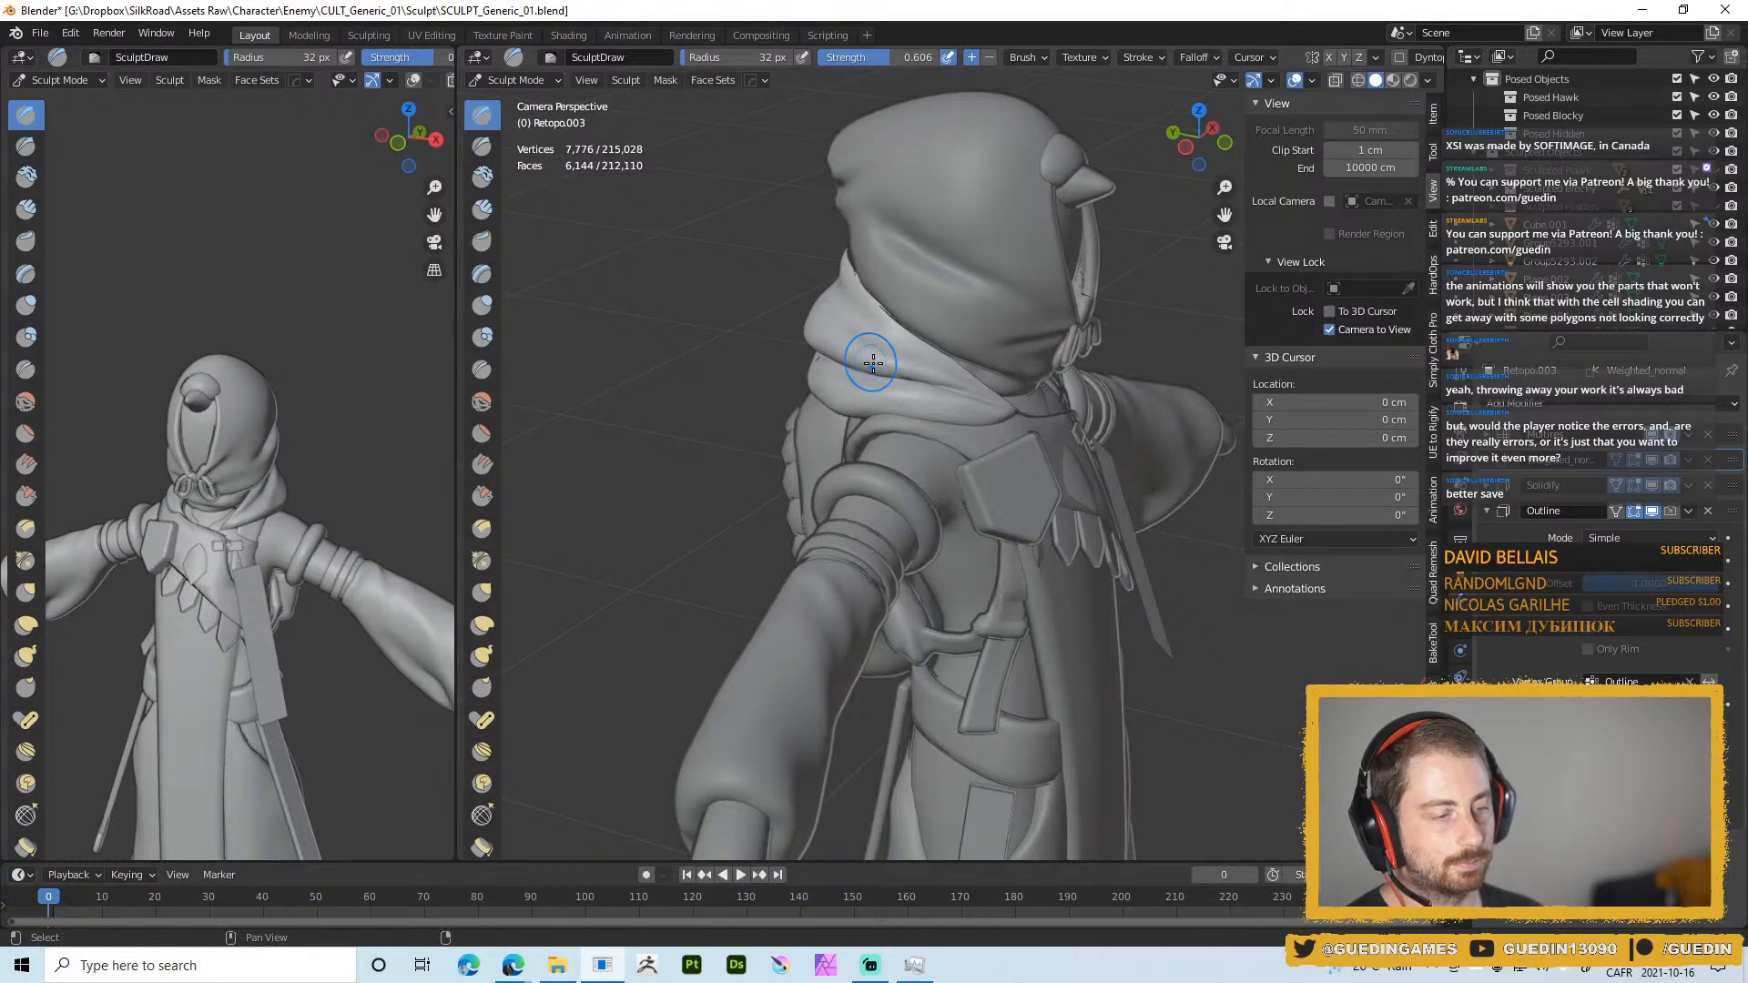
key(shift+s)
key(shift+f)
click(856, 364)
middle_drag(856, 364, 847, 364)
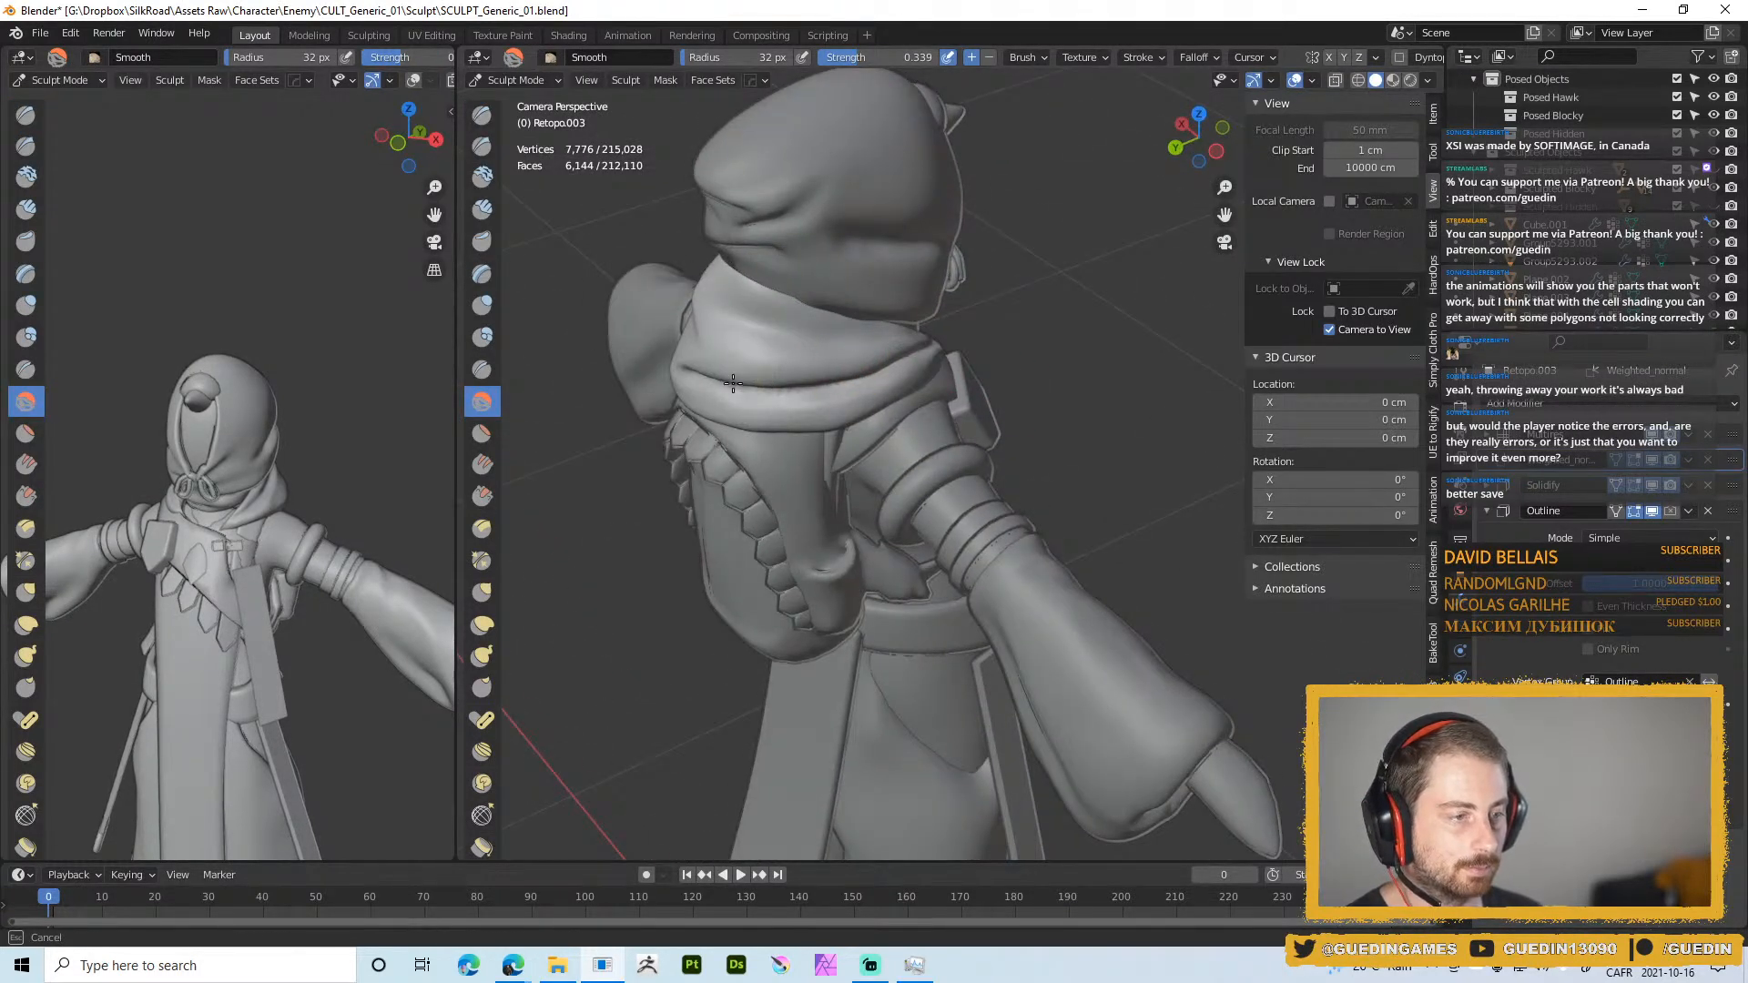
drag(733, 383, 912, 341)
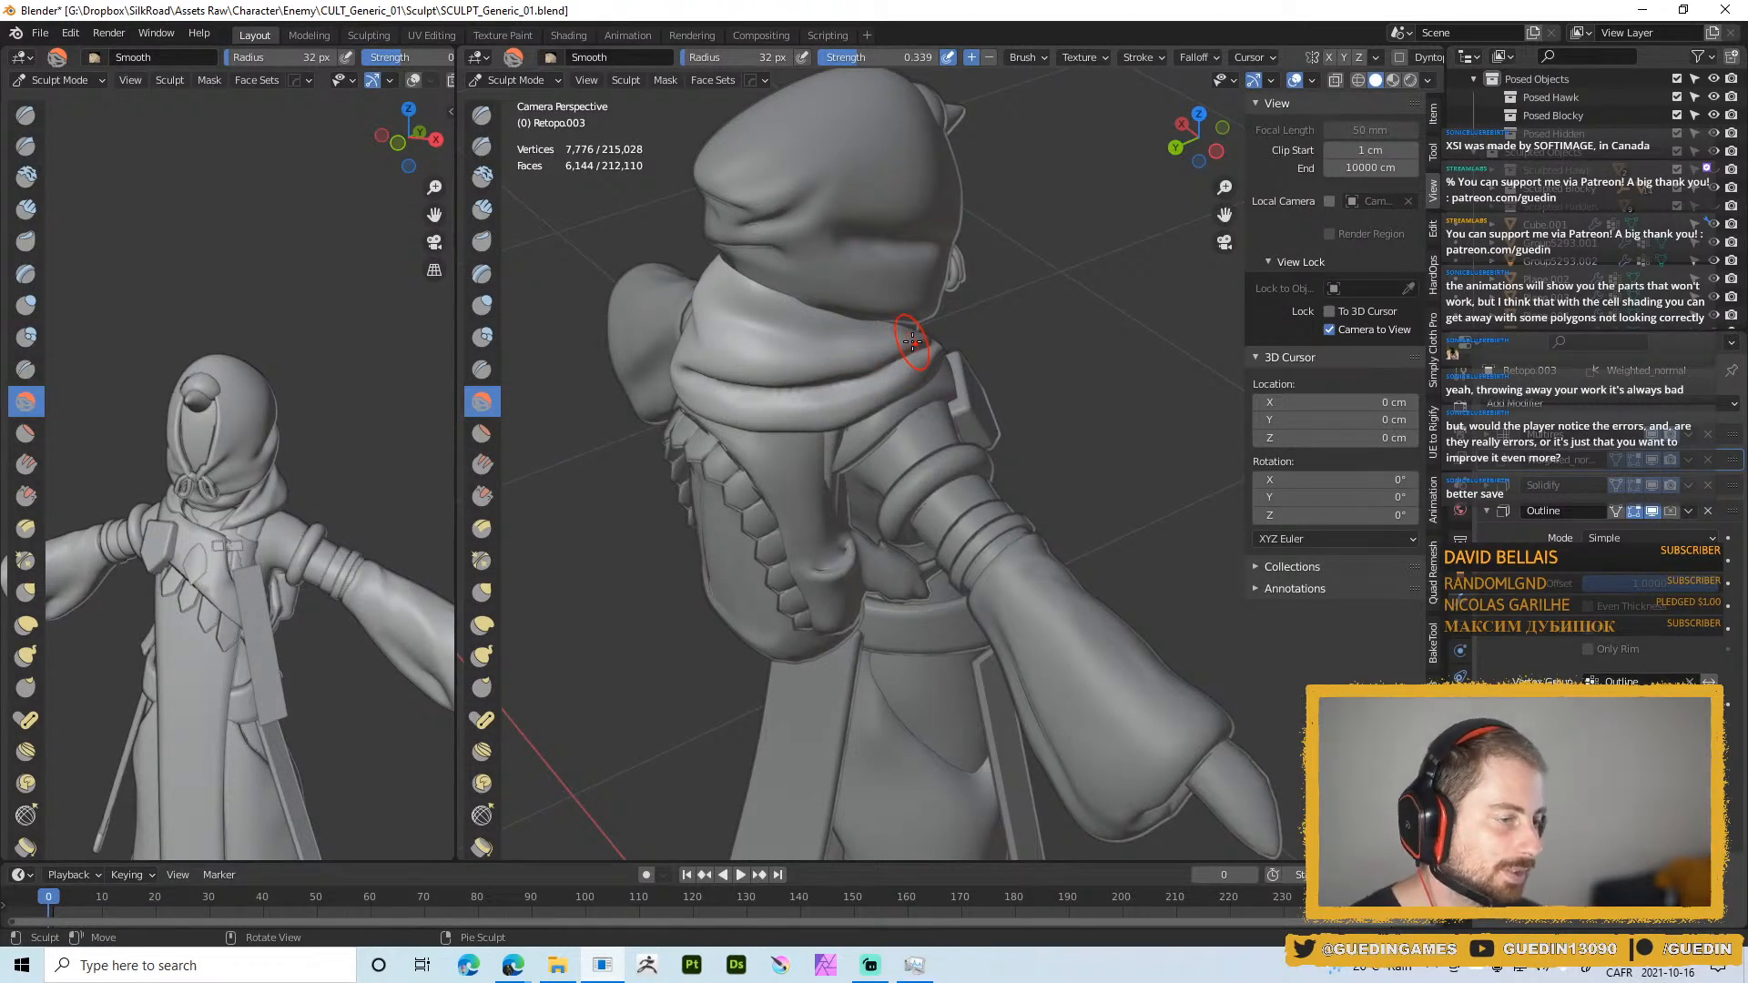
middle_drag(1002, 285, 925, 363)
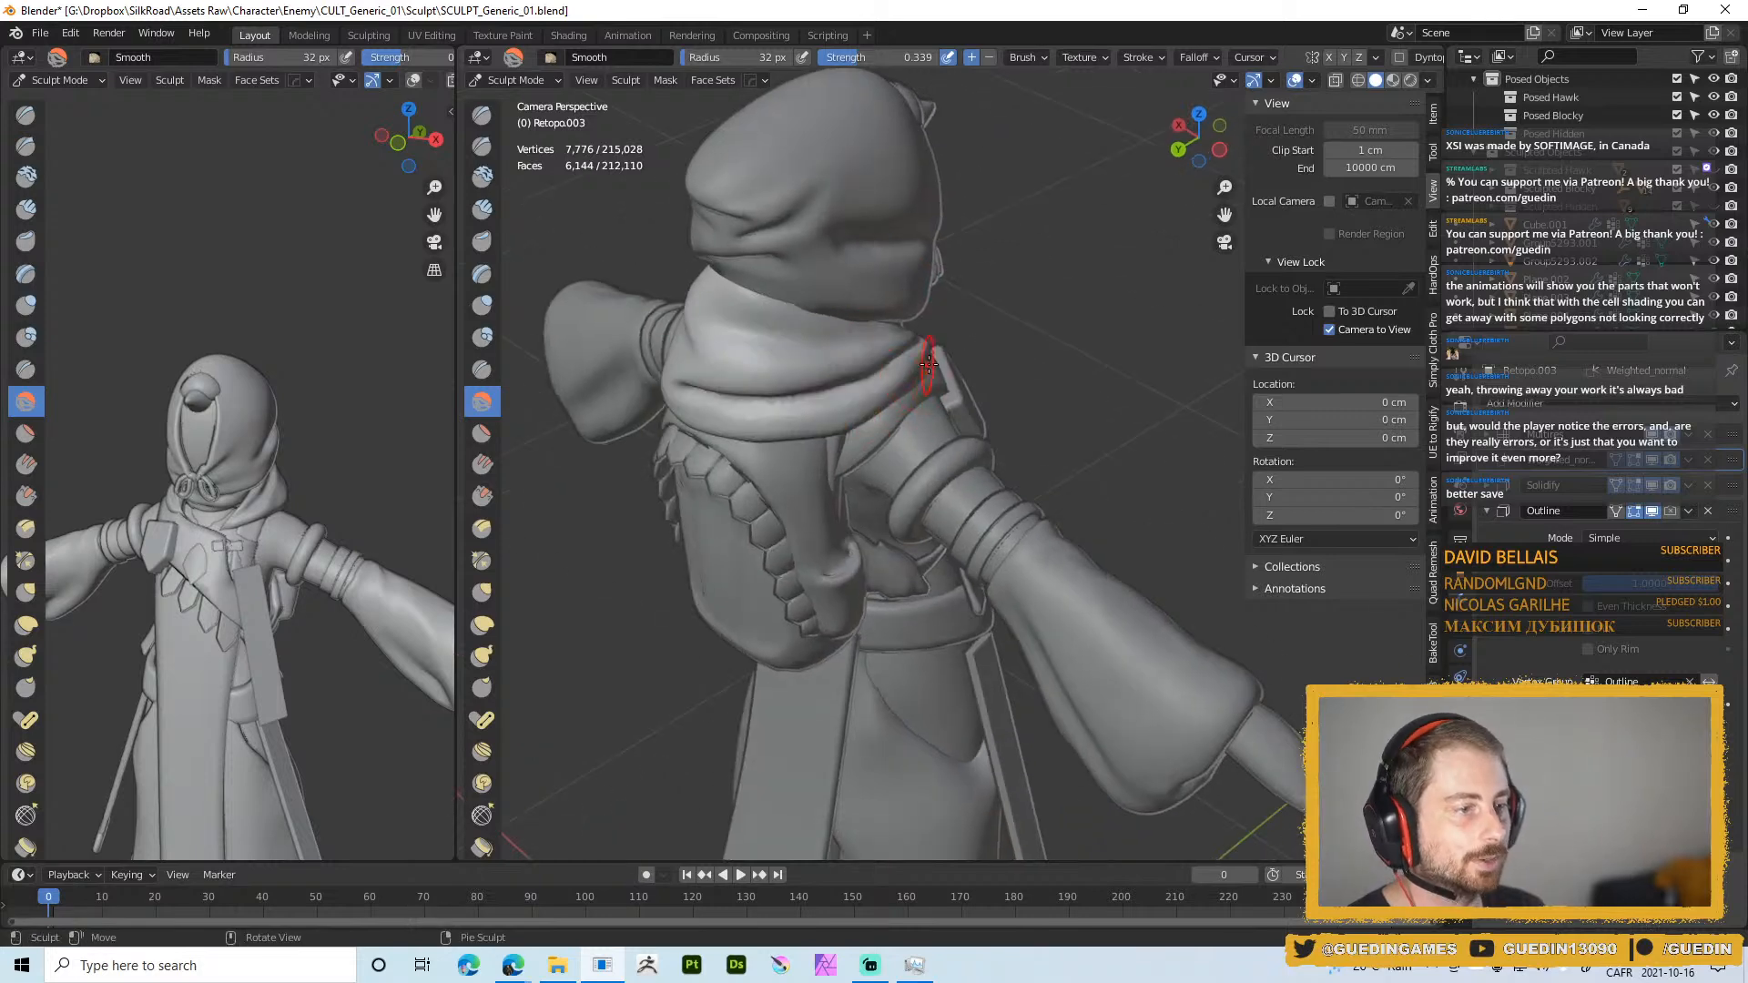
Deepen the cowl's side fold with the Crease brush at 27 px radius and 0.424 strength, and enlarge the brush to 38 px
key(shift+c)
scroll(874, 339, up, 3)
key(f)
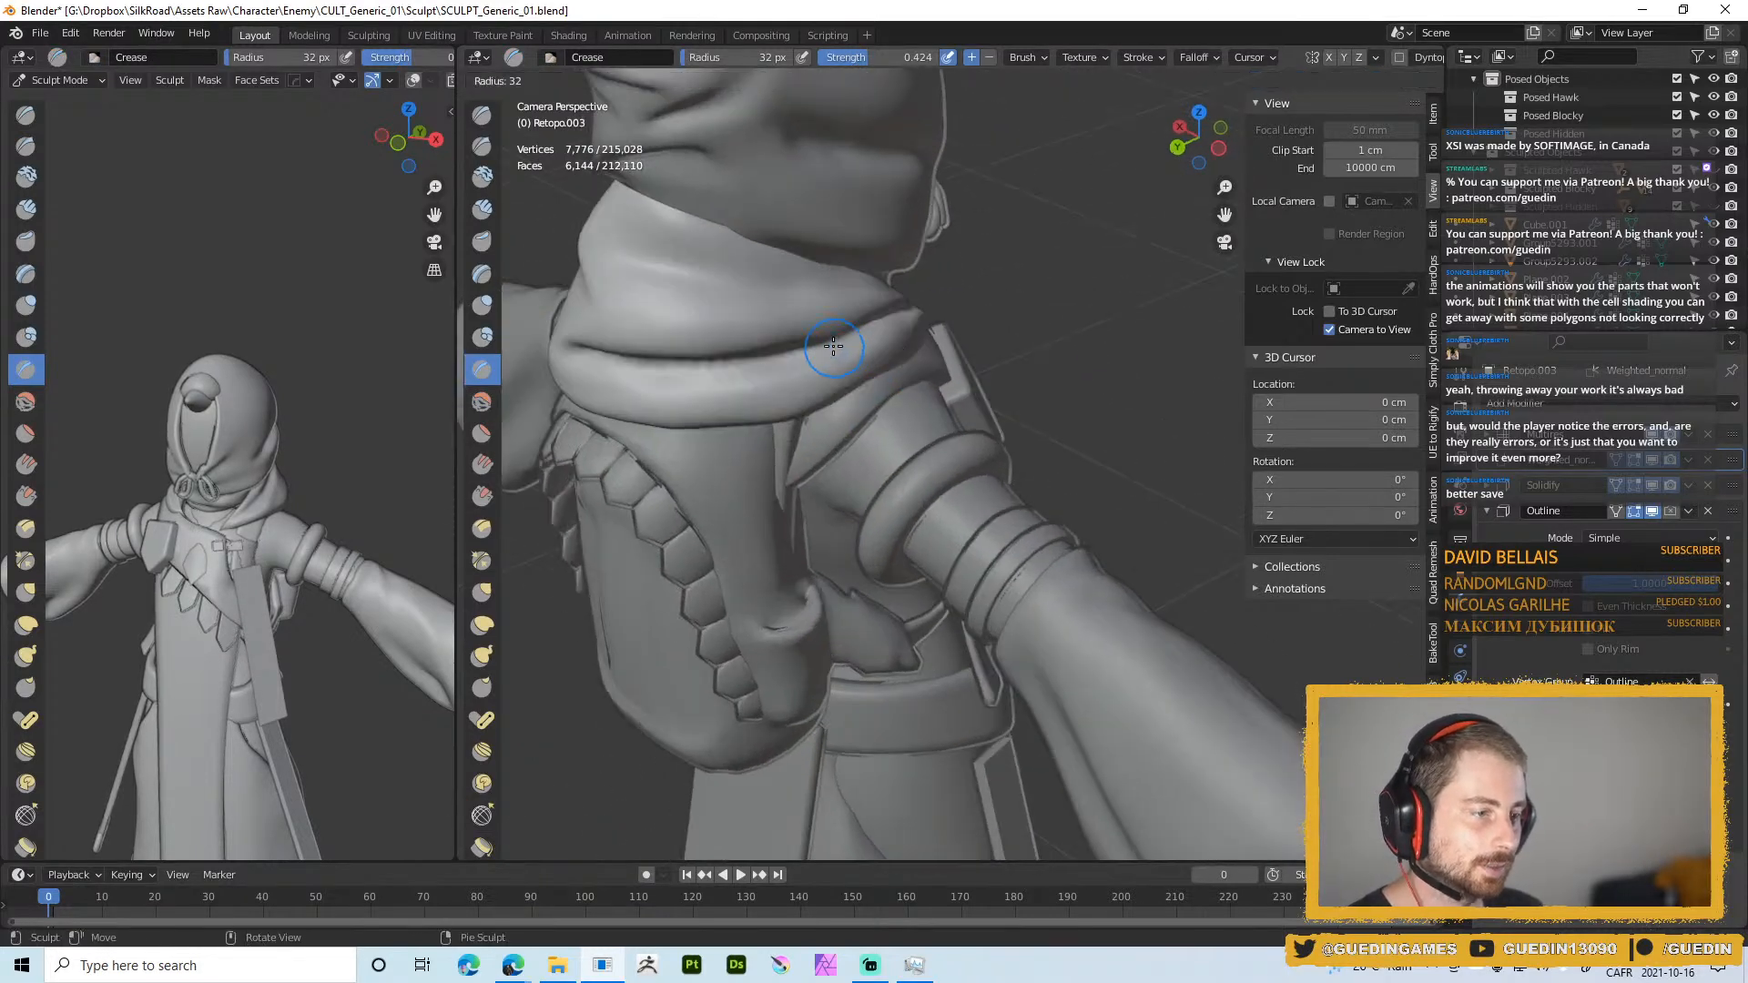
click(824, 337)
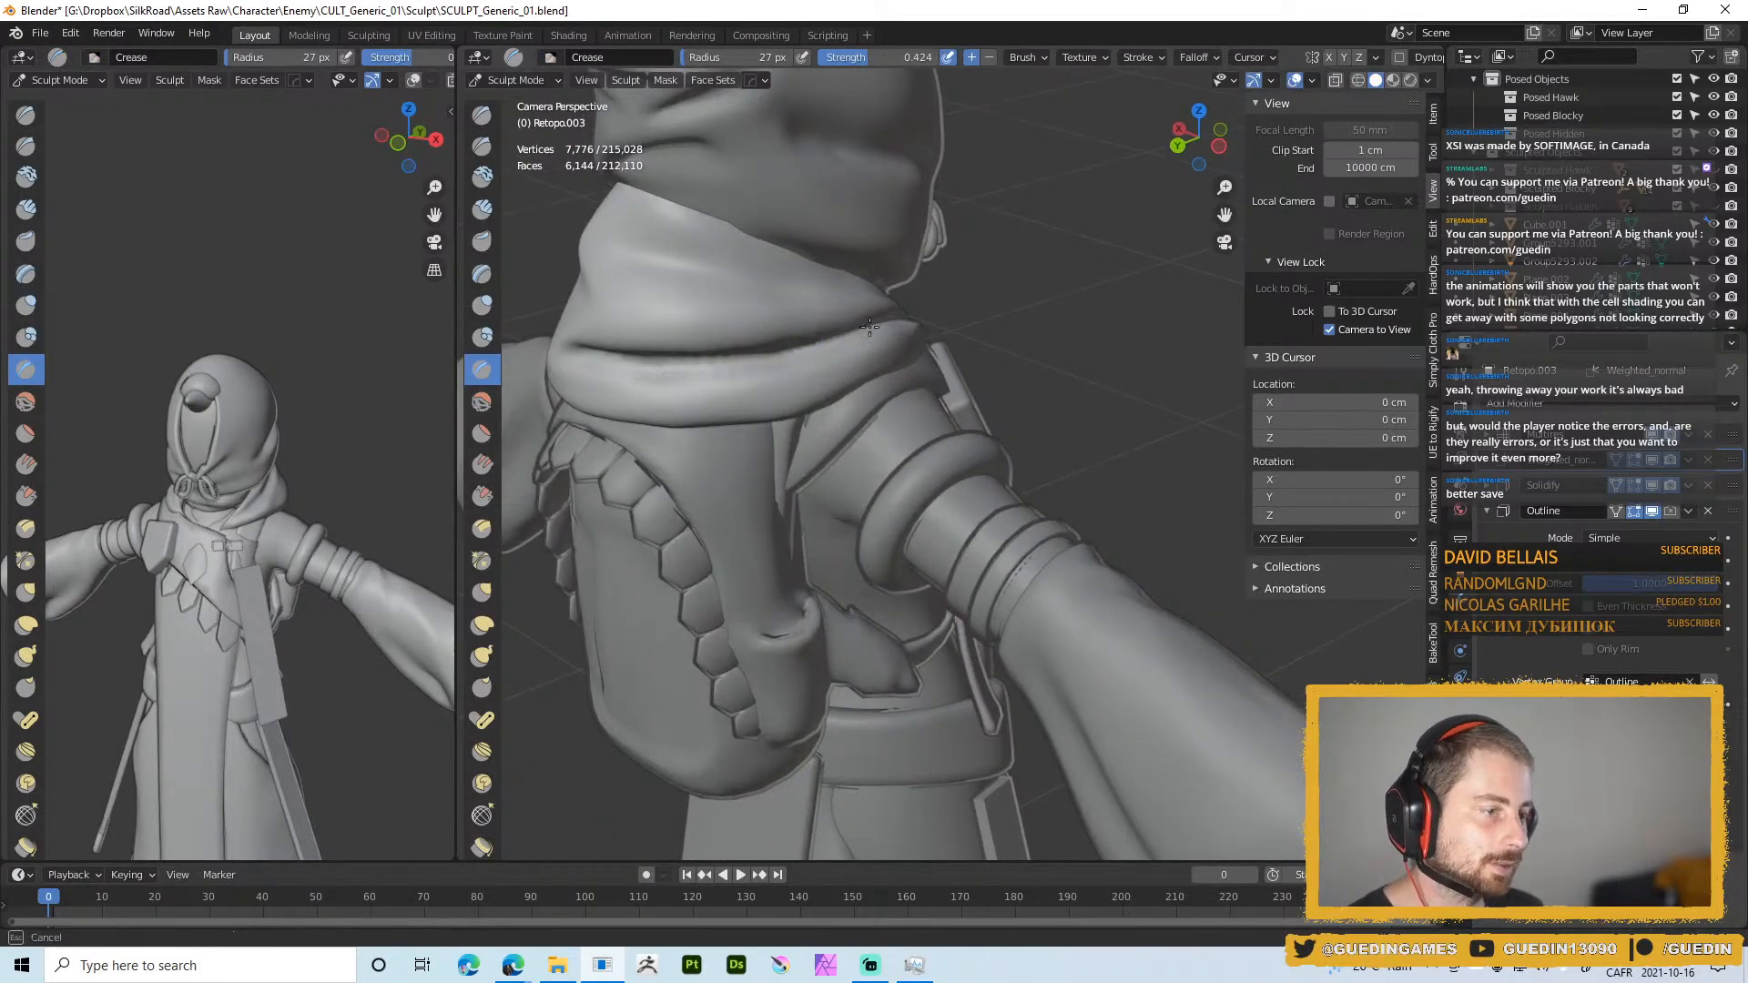
mouse_move(811, 322)
middle_down()
mouse_move(800, 344)
mouse_move(828, 336)
mouse_move(820, 351)
mouse_move(712, 332)
middle_up()
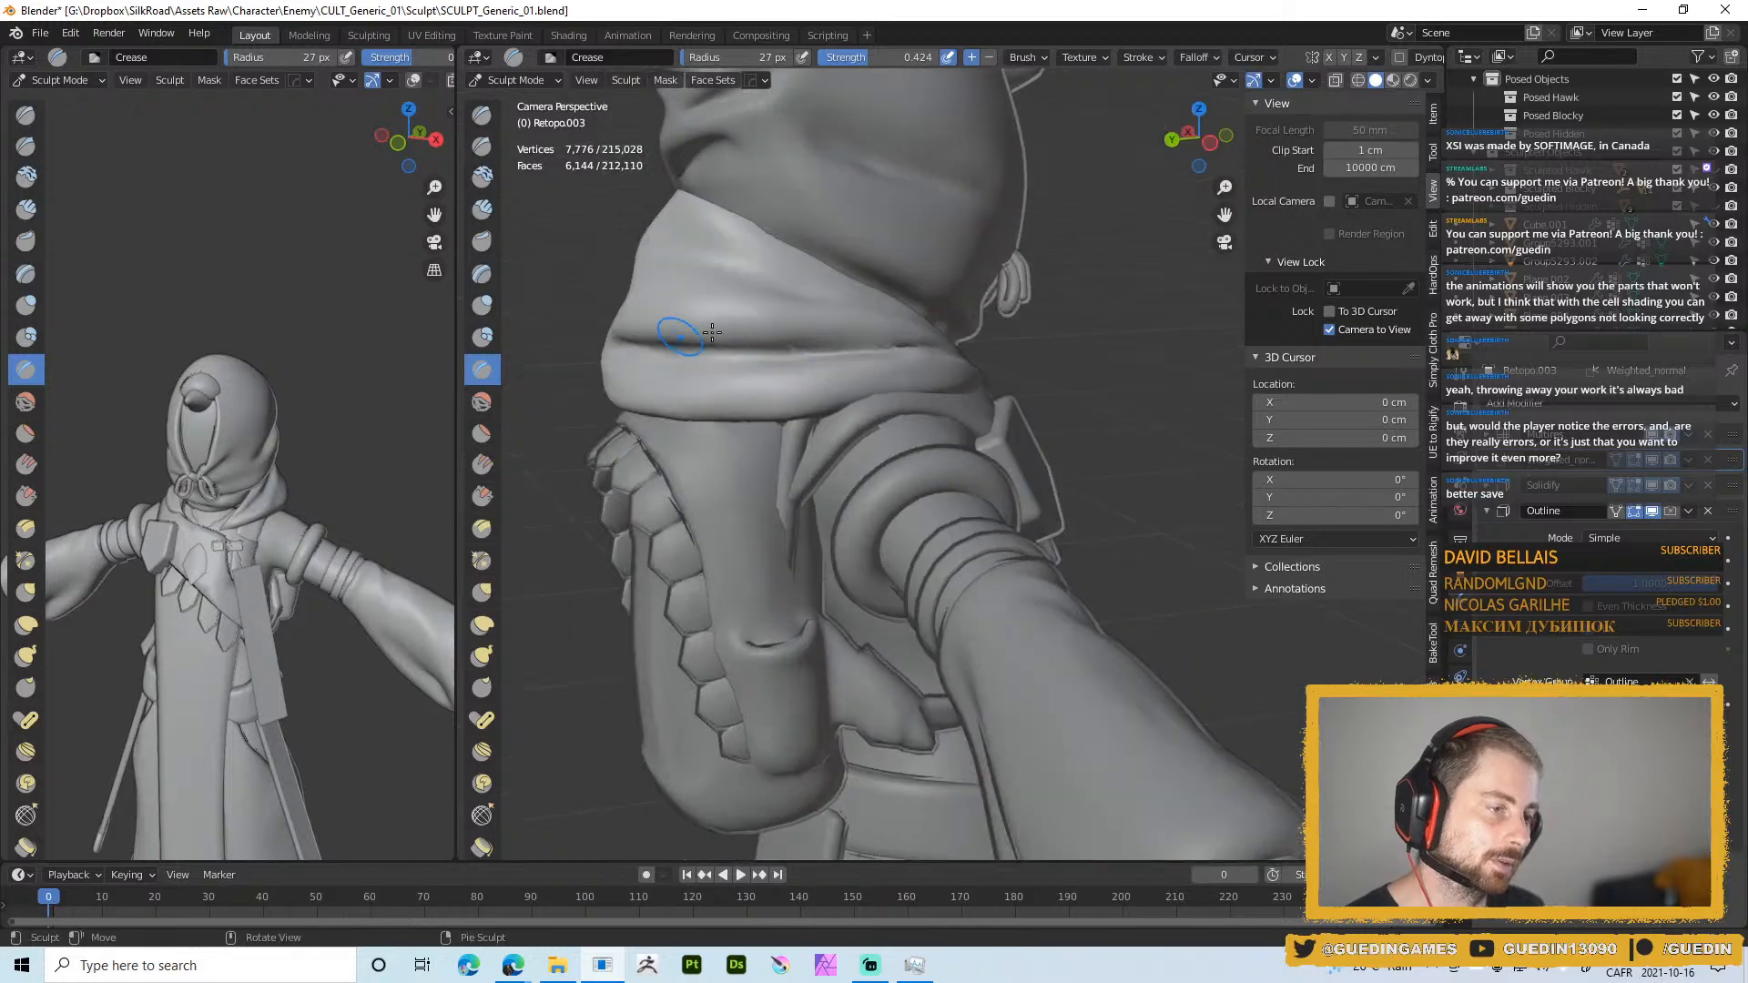
middle_drag(928, 337, 853, 339)
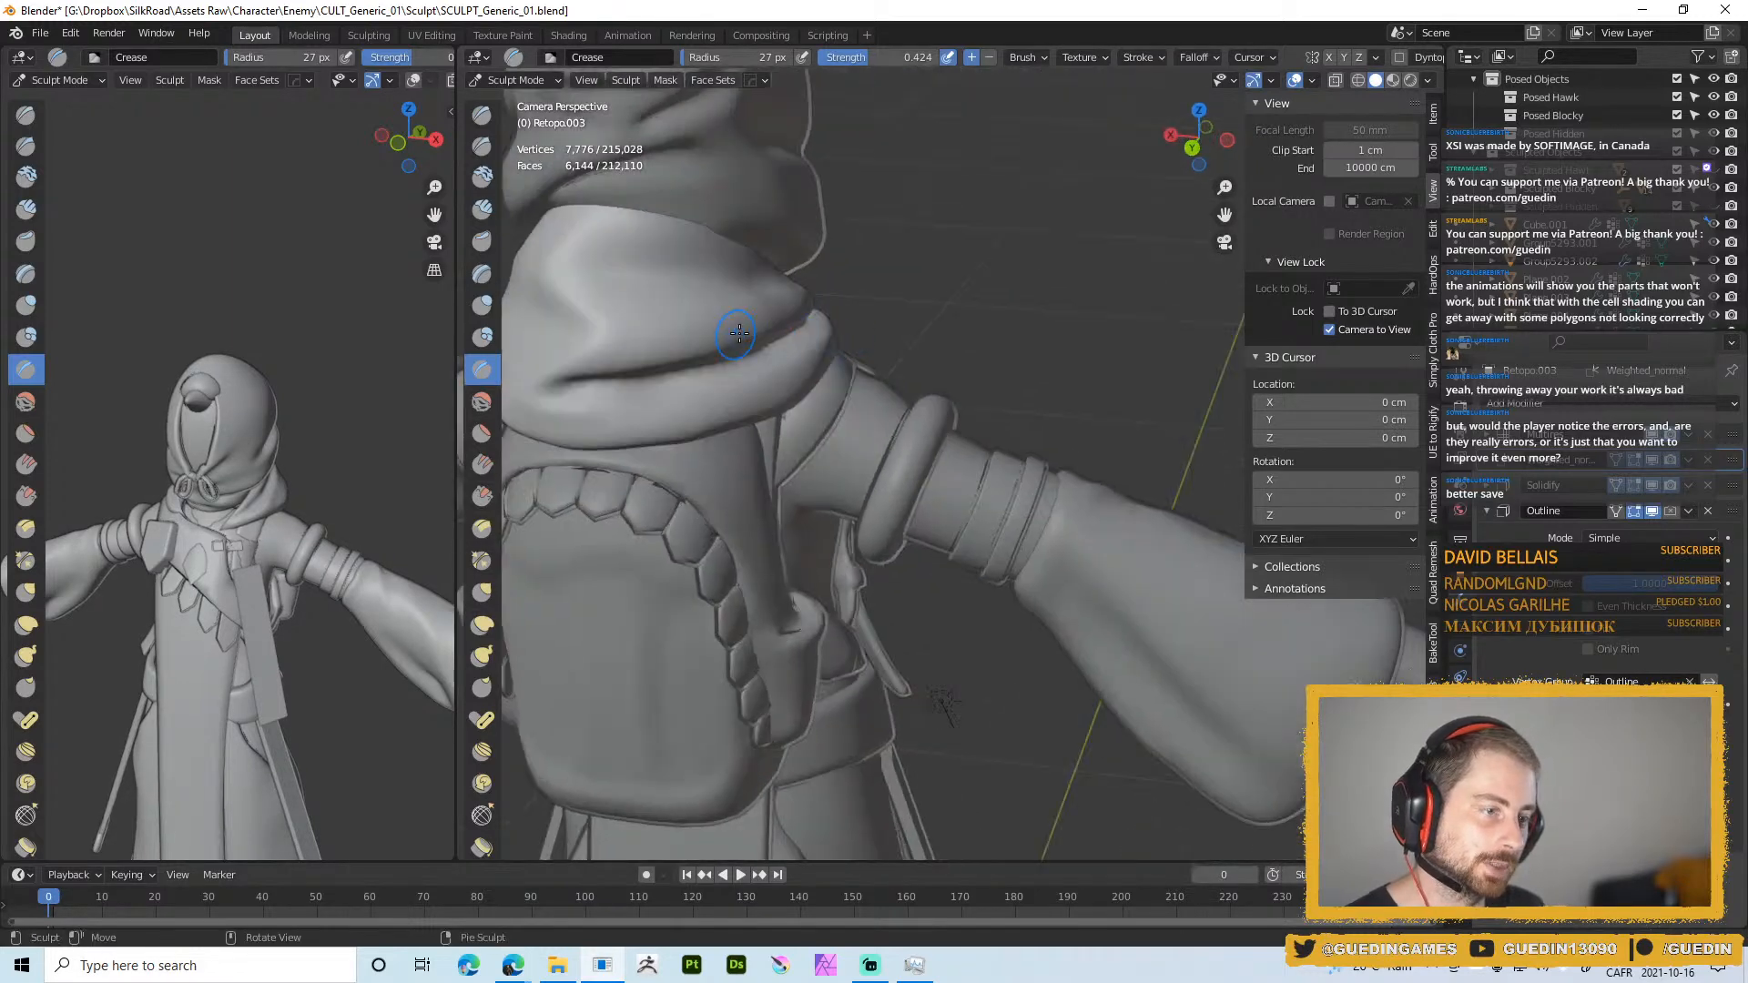
key(f)
scroll(798, 349, down, 4)
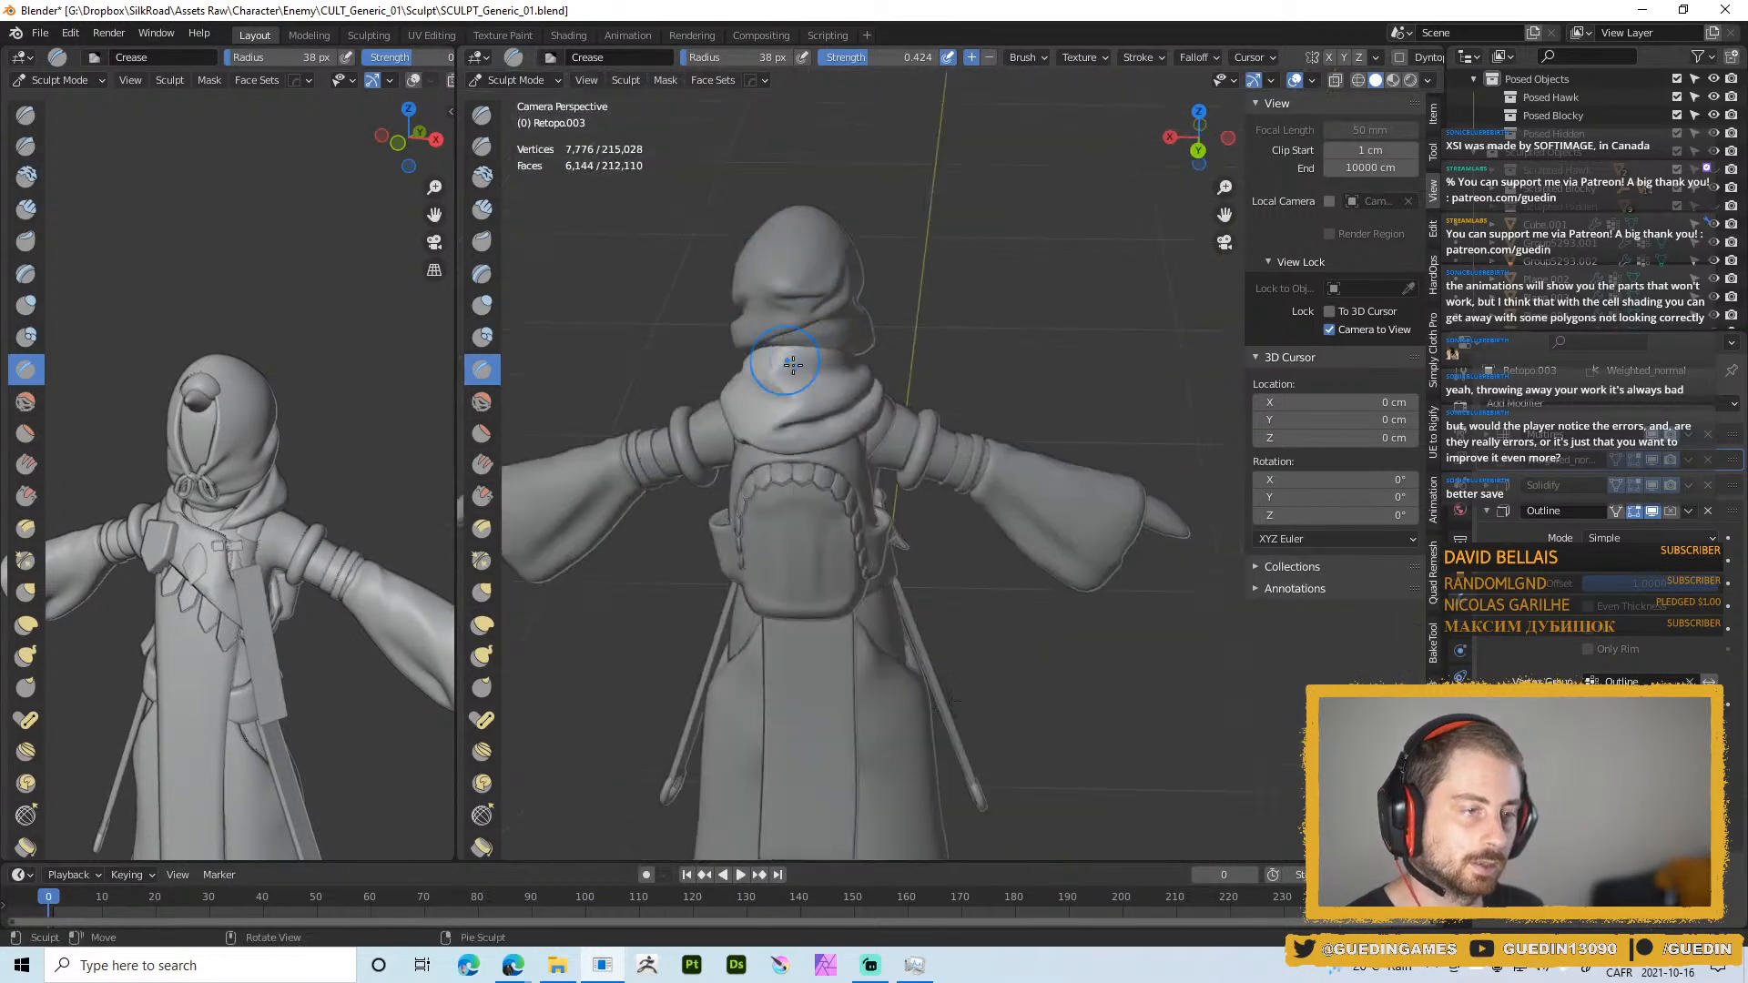
Return to Object Mode and inspect the whole character's front and back in Material Preview shading
click(1392, 80)
mouse_move(905, 451)
middle_down()
mouse_move(885, 413)
mouse_move(745, 456)
mouse_move(955, 428)
mouse_move(803, 428)
mouse_move(855, 532)
mouse_move(799, 474)
mouse_move(984, 187)
mouse_move(1004, 248)
mouse_move(992, 182)
middle_up()
key(ctrl+Tab)
scroll(798, 474, down, 5)
scroll(992, 182, up, 6)
shift+middle_drag(993, 182, 933, 515)
scroll(930, 516, down, 6)
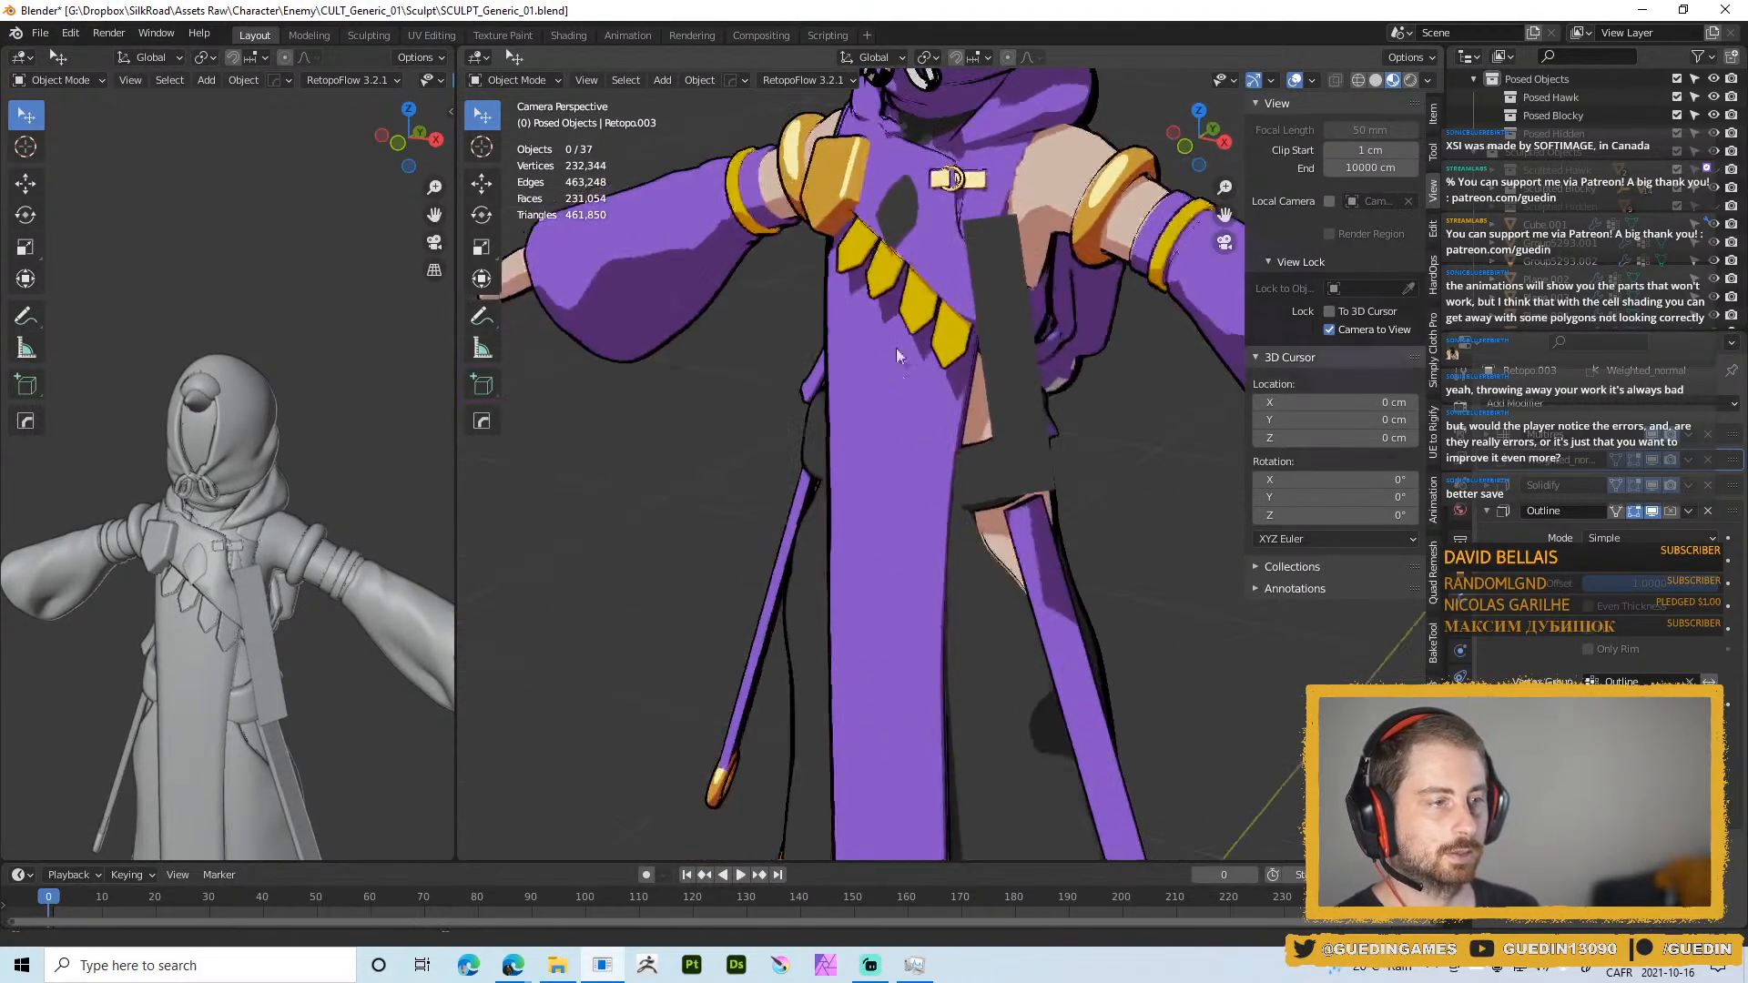
middle_drag(918, 373, 868, 386)
scroll(883, 374, down, 4)
scroll(920, 577, up, 2)
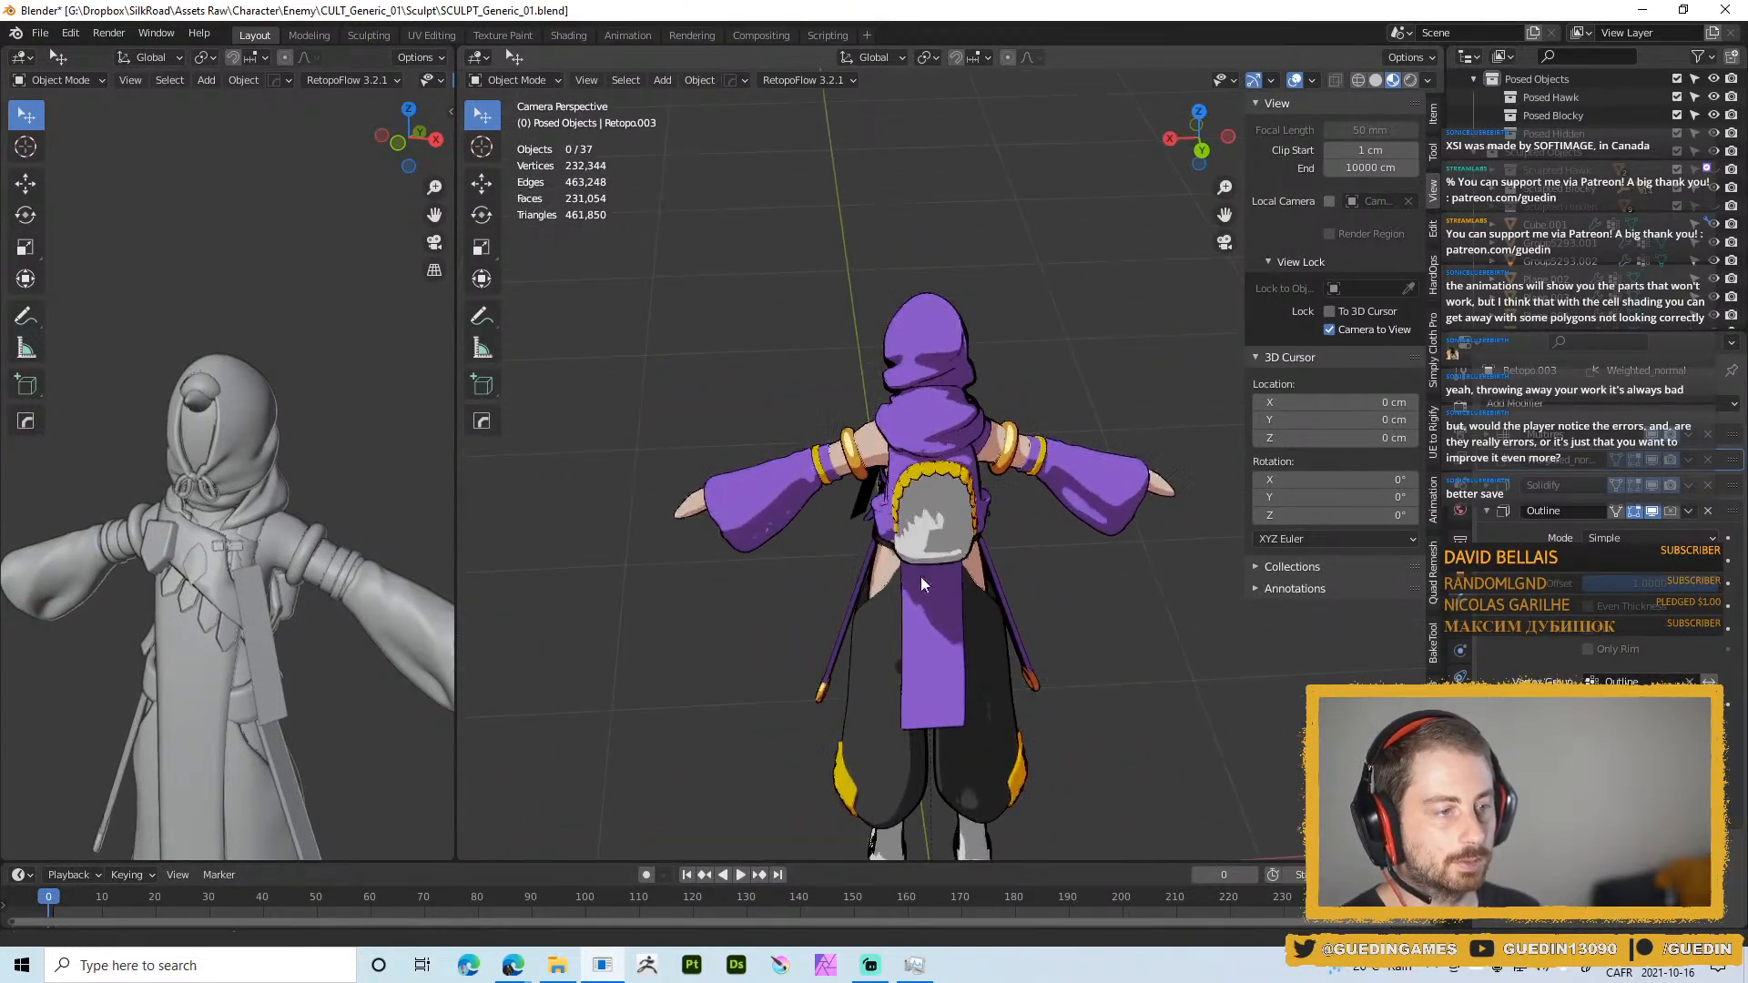
middle_drag(920, 577, 1184, 346)
scroll(789, 426, down, 3)
shift+middle_drag(832, 498, 893, 316)
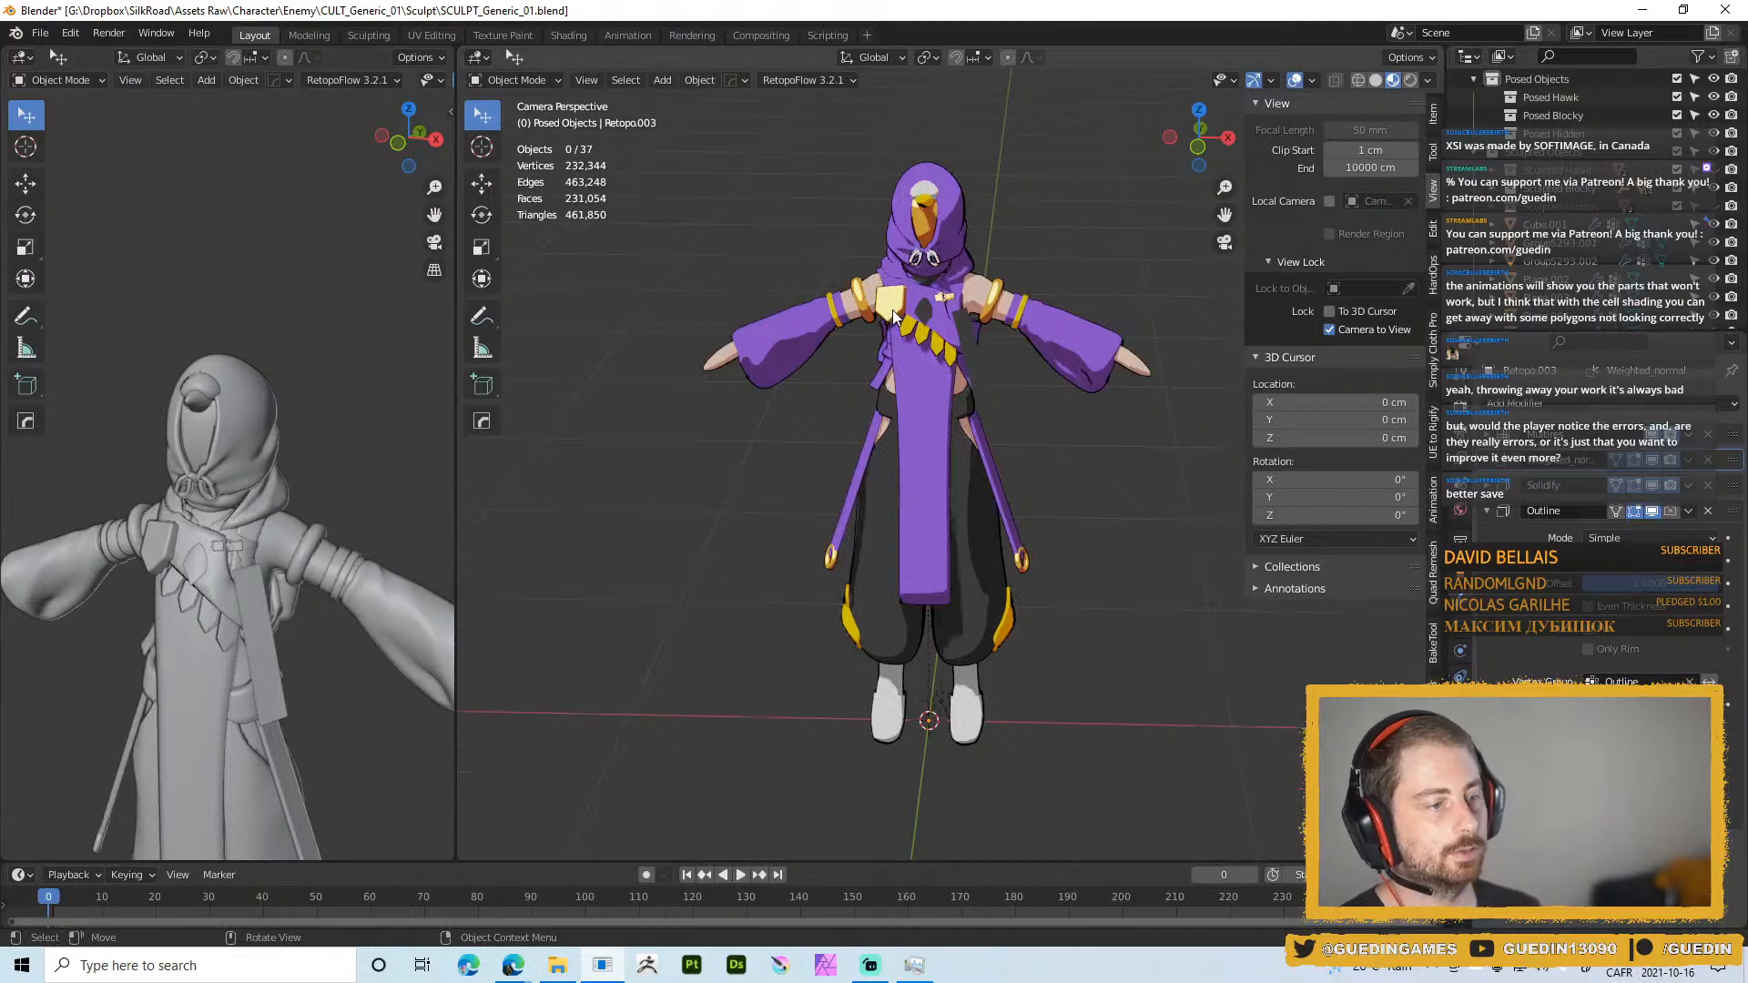
scroll(872, 319, up, 4)
scroll(887, 167, down, 4)
Save the file with the updated cowl sculpt
middle_drag(887, 168, 954, 492)
key(ctrl+s)
scroll(961, 373, up, 3)
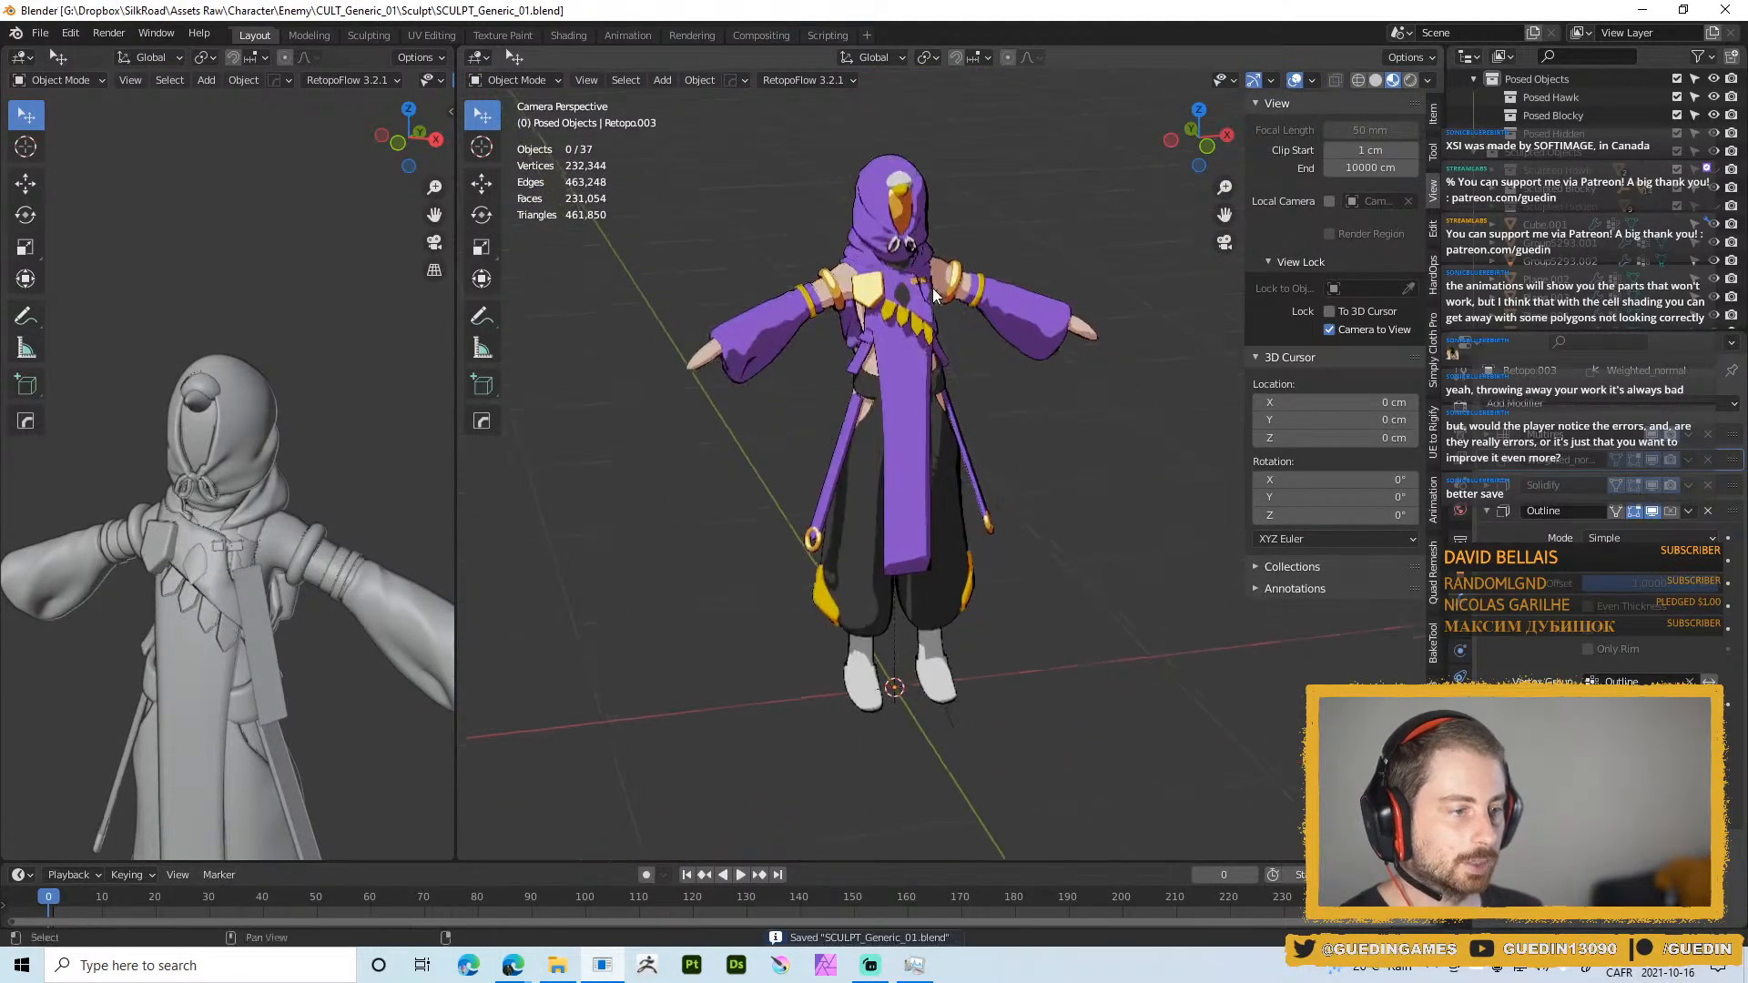
Select the sleeves object, examine its toon shading around the arm, and return the viewport to Solid shading
middle_drag(832, 307, 948, 307)
click(1023, 258)
scroll(992, 319, up, 5)
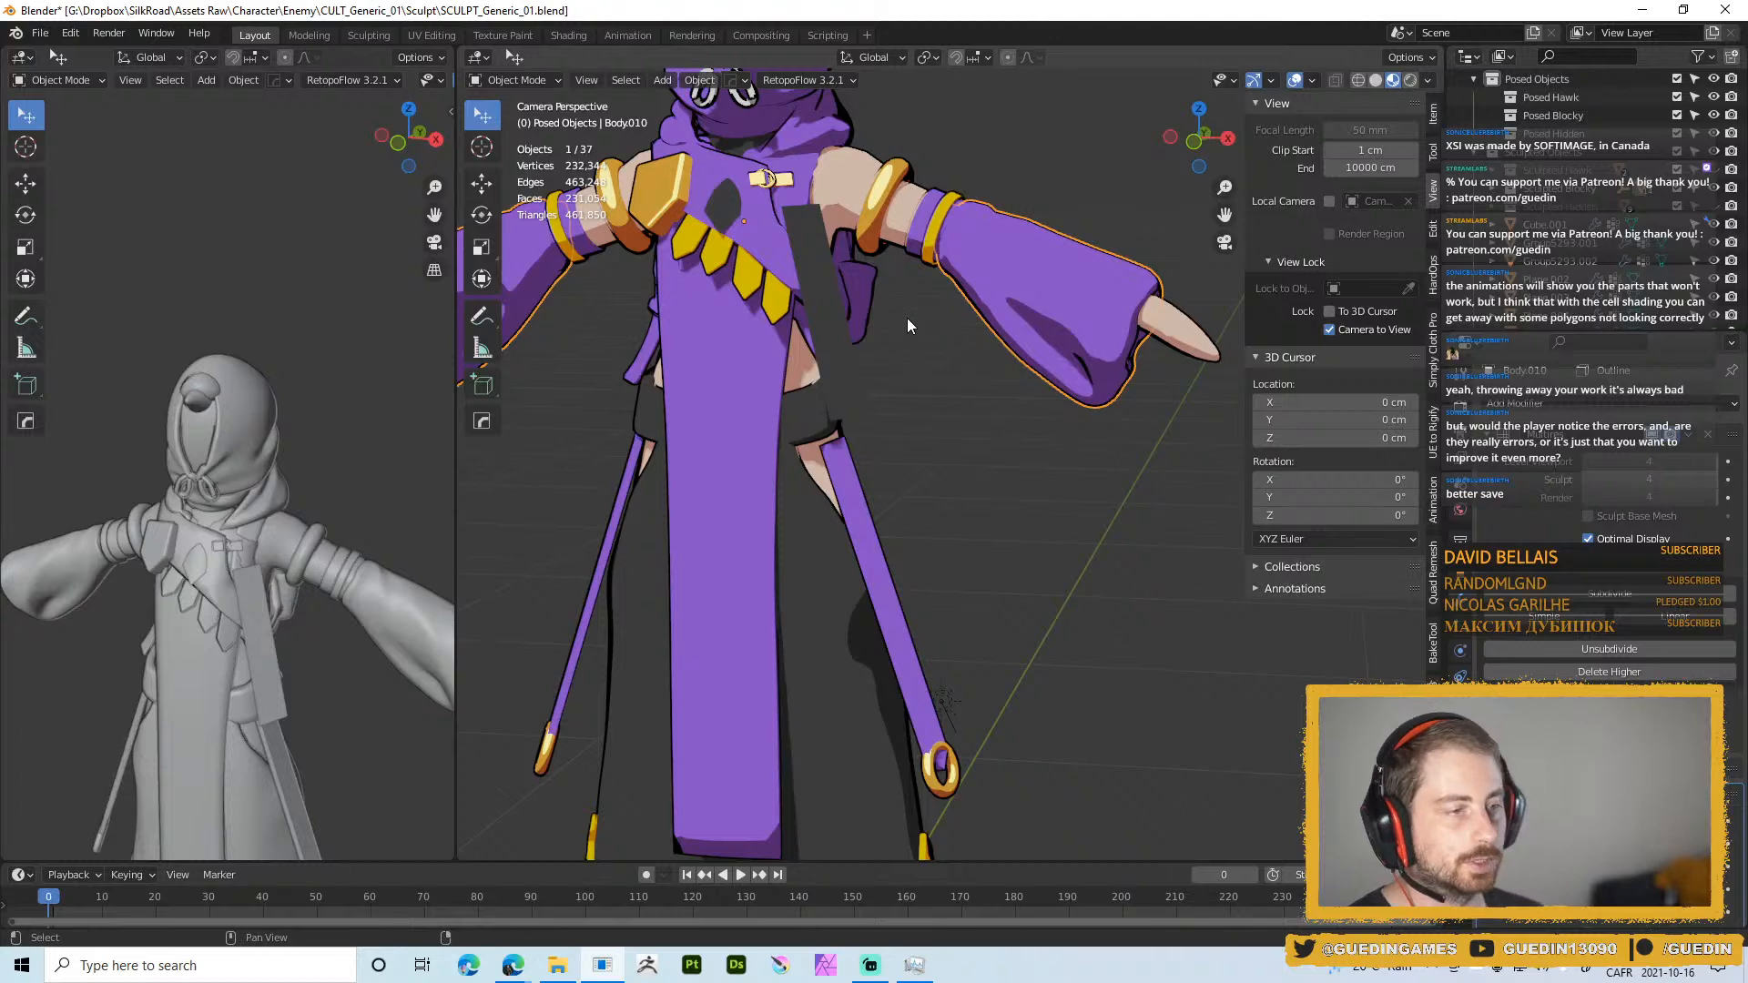
key(shift+c)
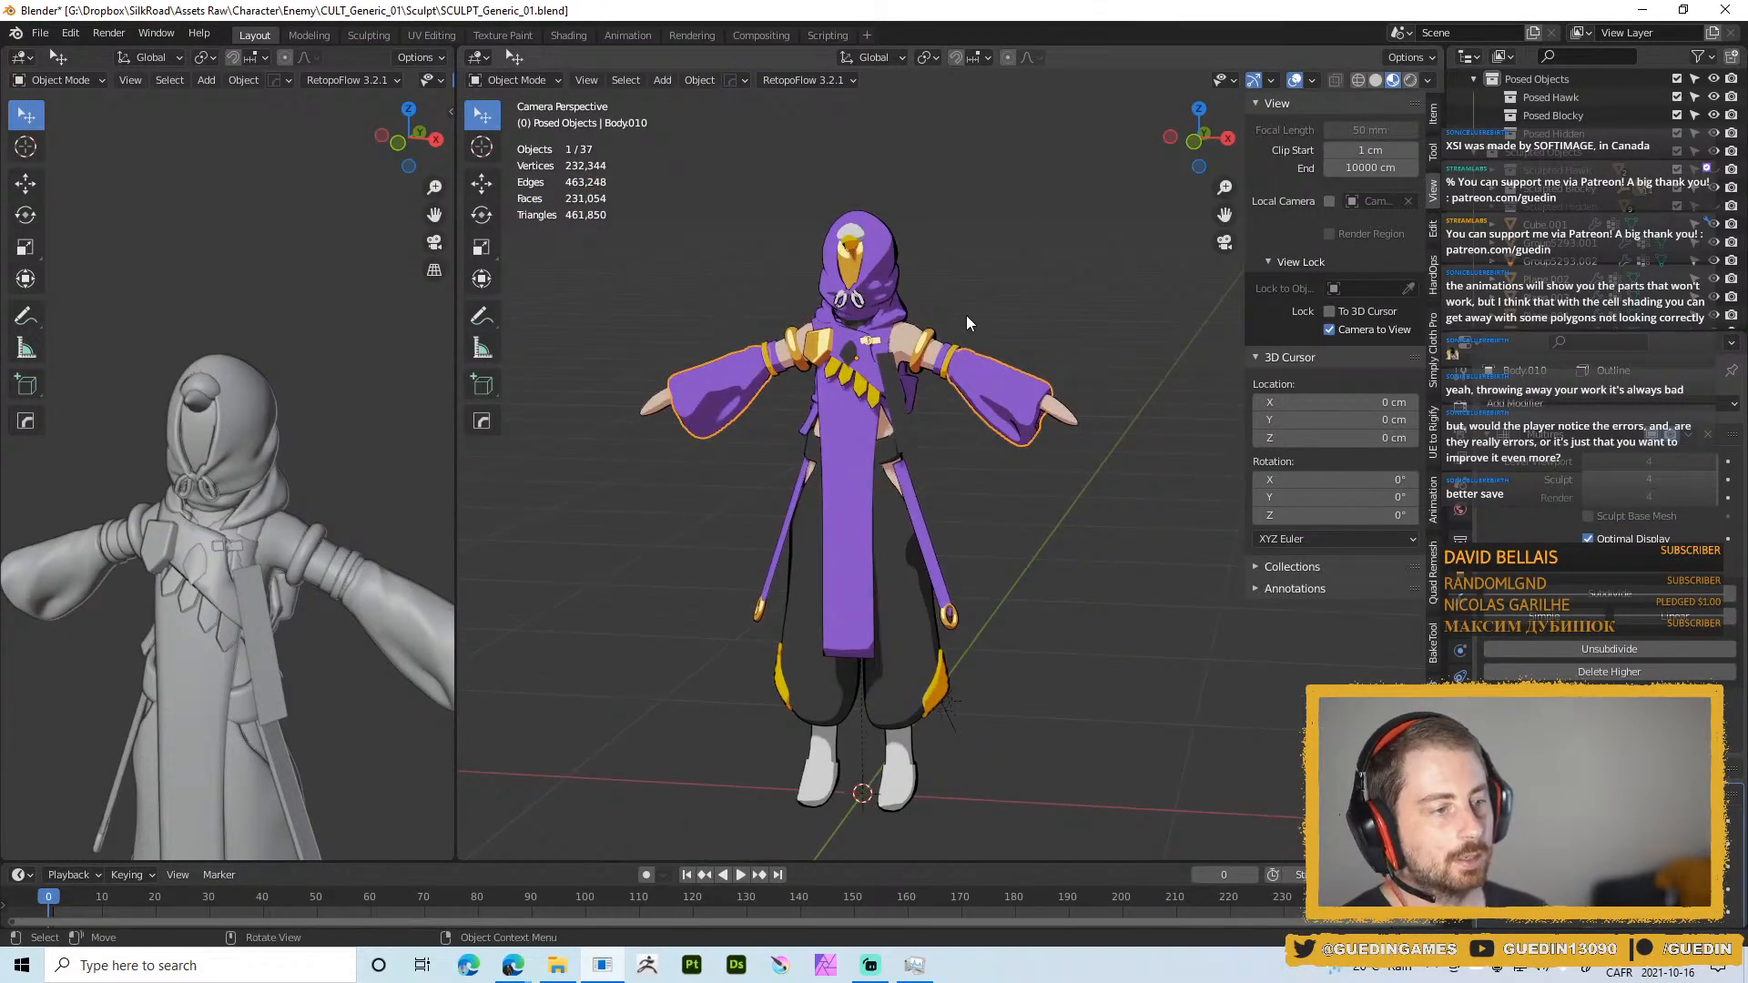
scroll(900, 397, up, 5)
scroll(923, 399, up, 5)
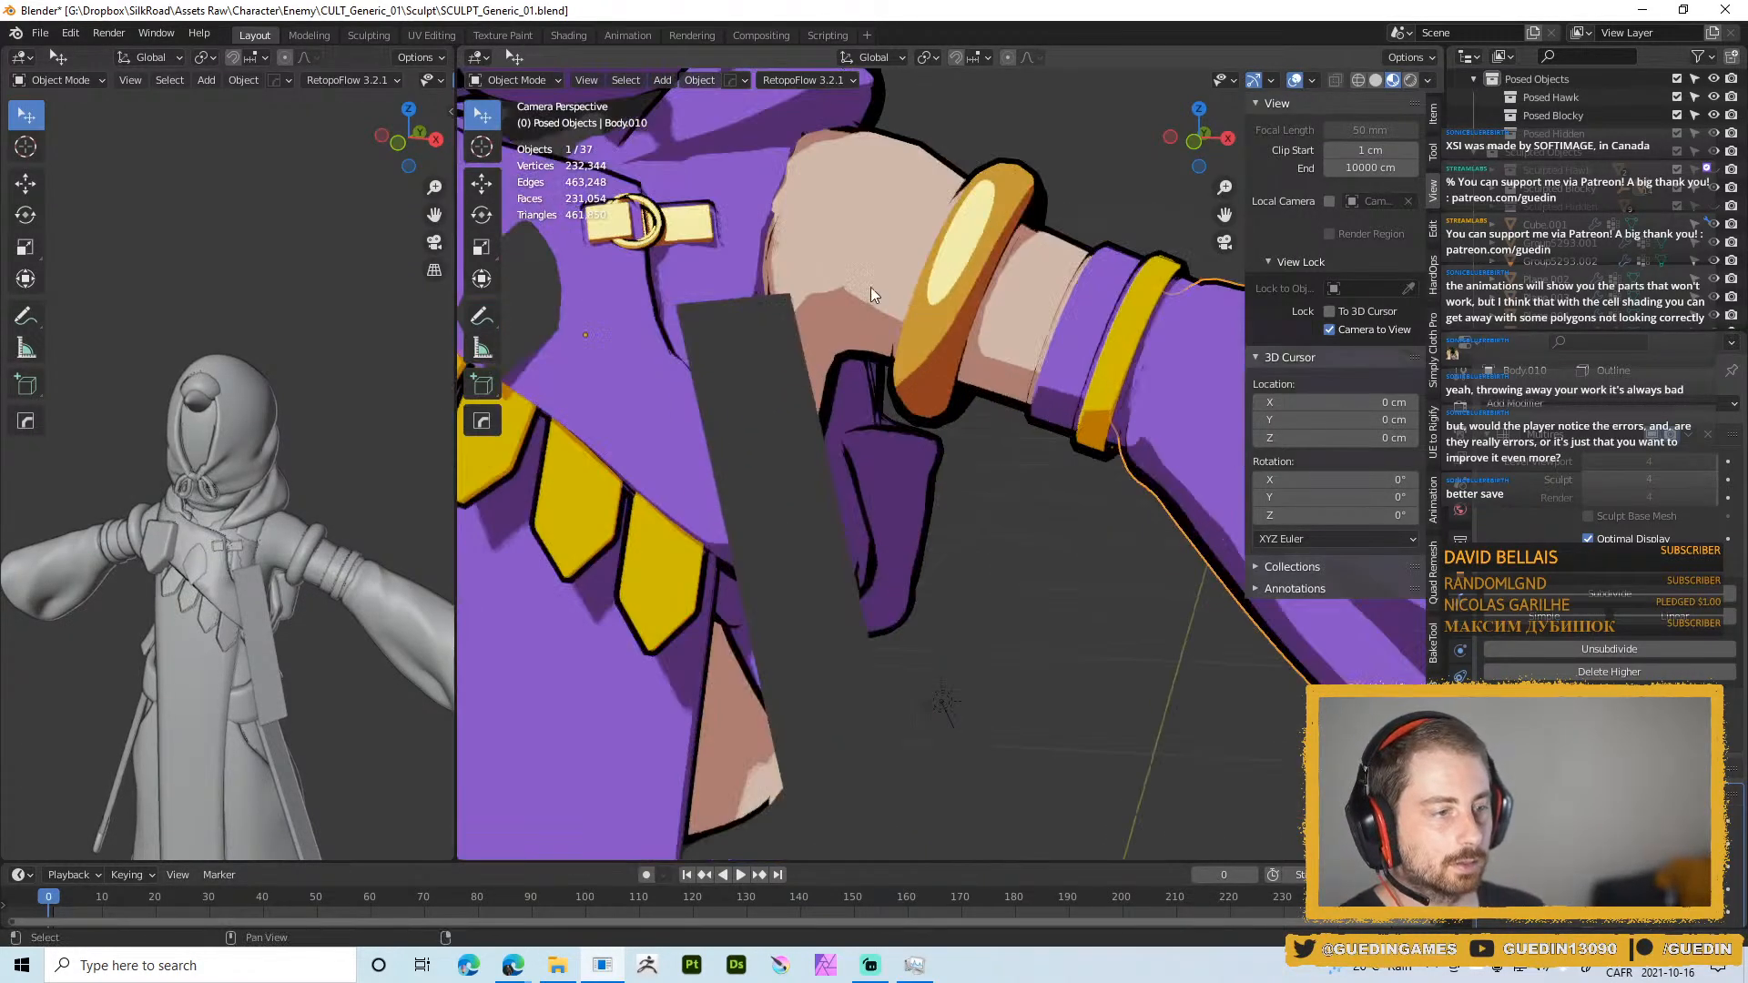
middle_drag(871, 287, 827, 309)
scroll(946, 209, down, 6)
key(z)
click(1138, 508)
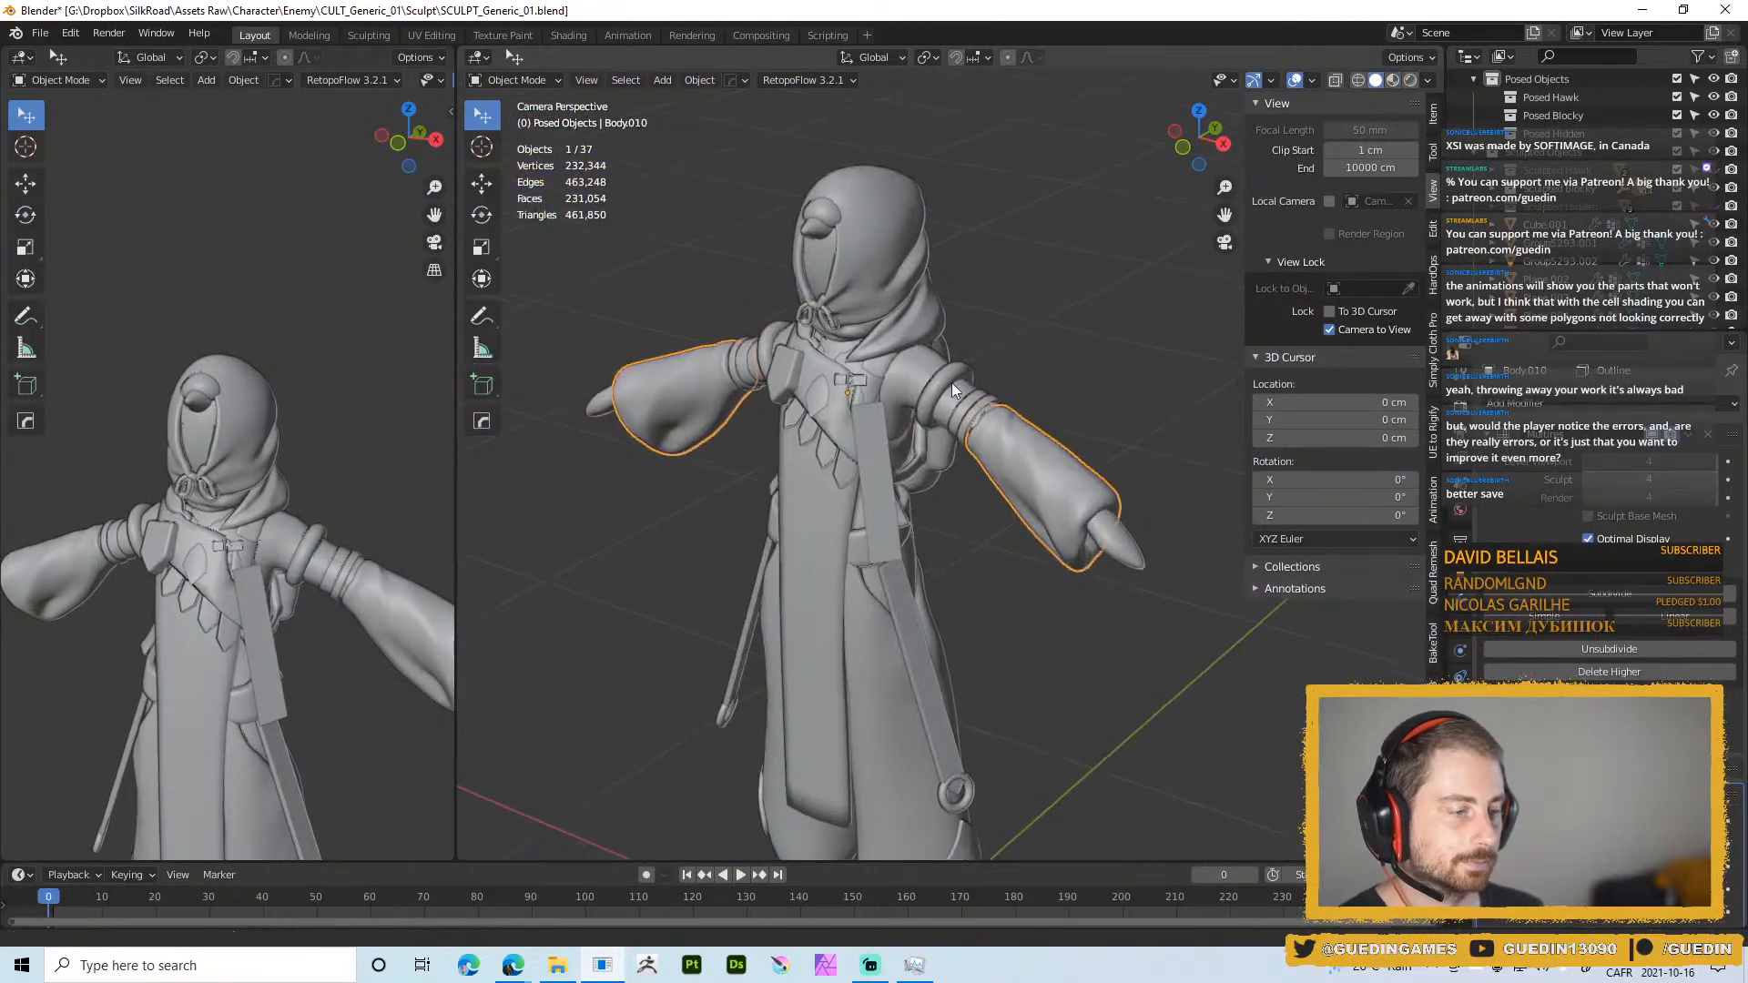
Inspect the sleeves' shape from the front, side and back, and enter Sculpt Mode on them
scroll(952, 382, up, 4)
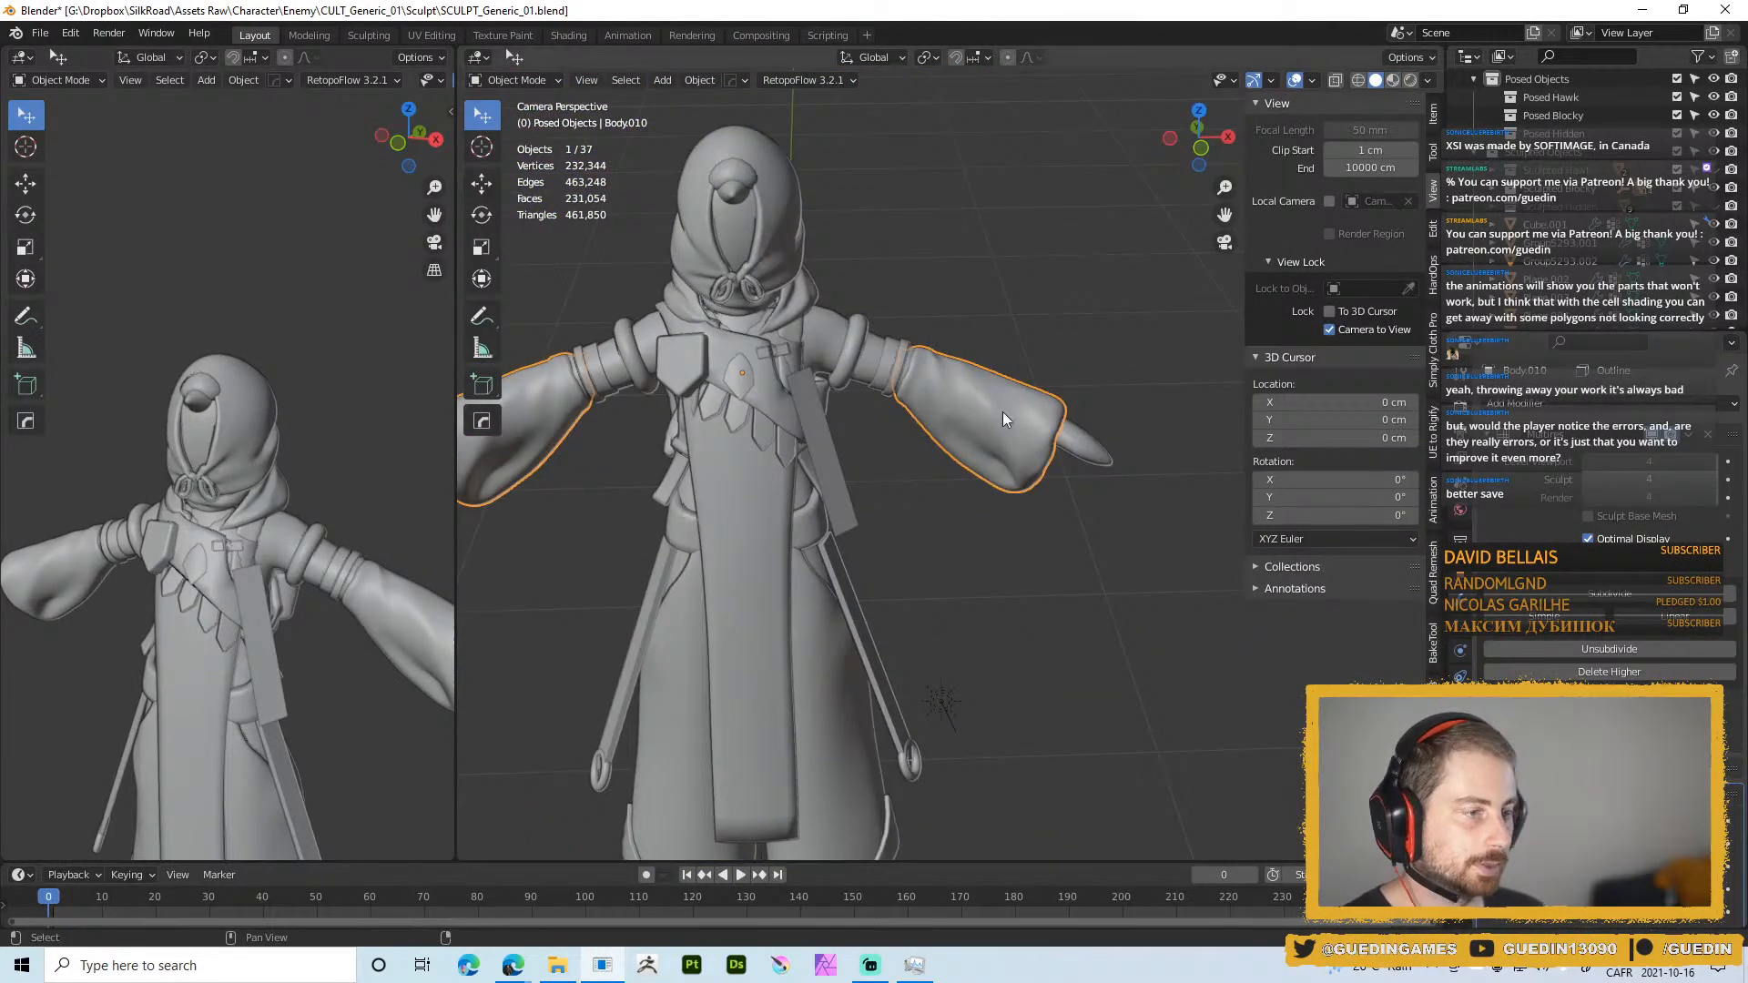
scroll(996, 427, up, 5)
middle_drag(996, 427, 1054, 315)
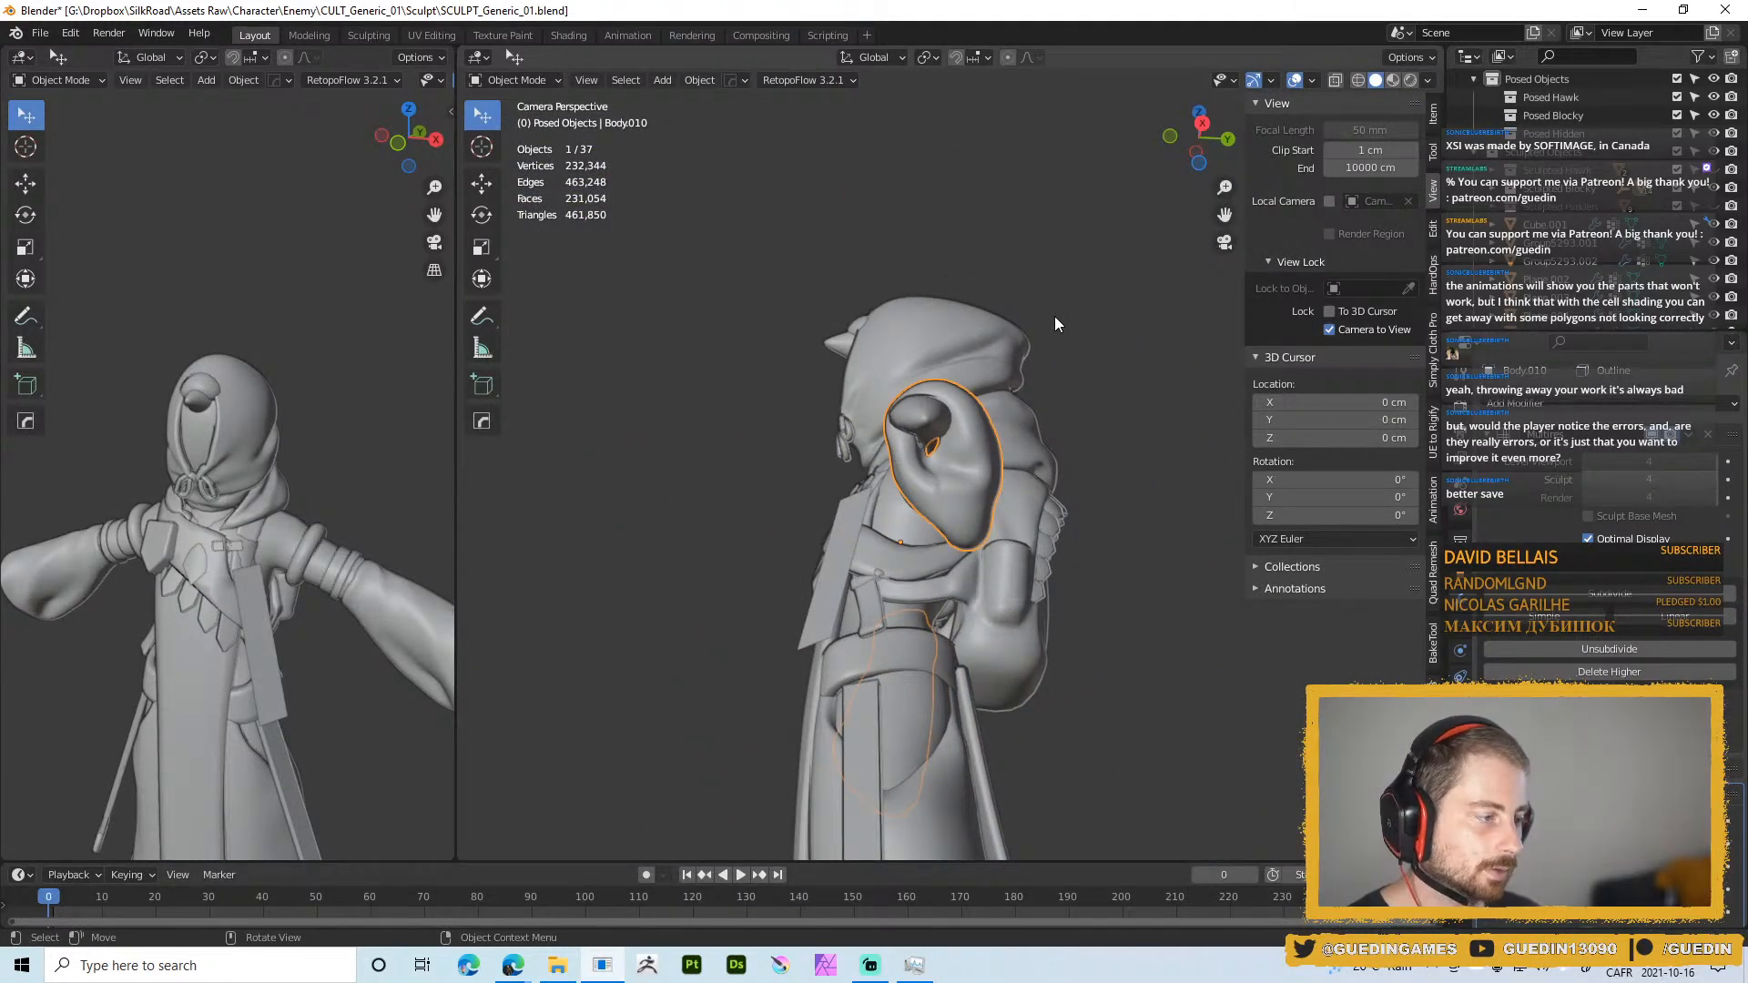
mouse_move(1054, 324)
middle_down()
mouse_move(801, 405)
mouse_move(919, 448)
middle_up()
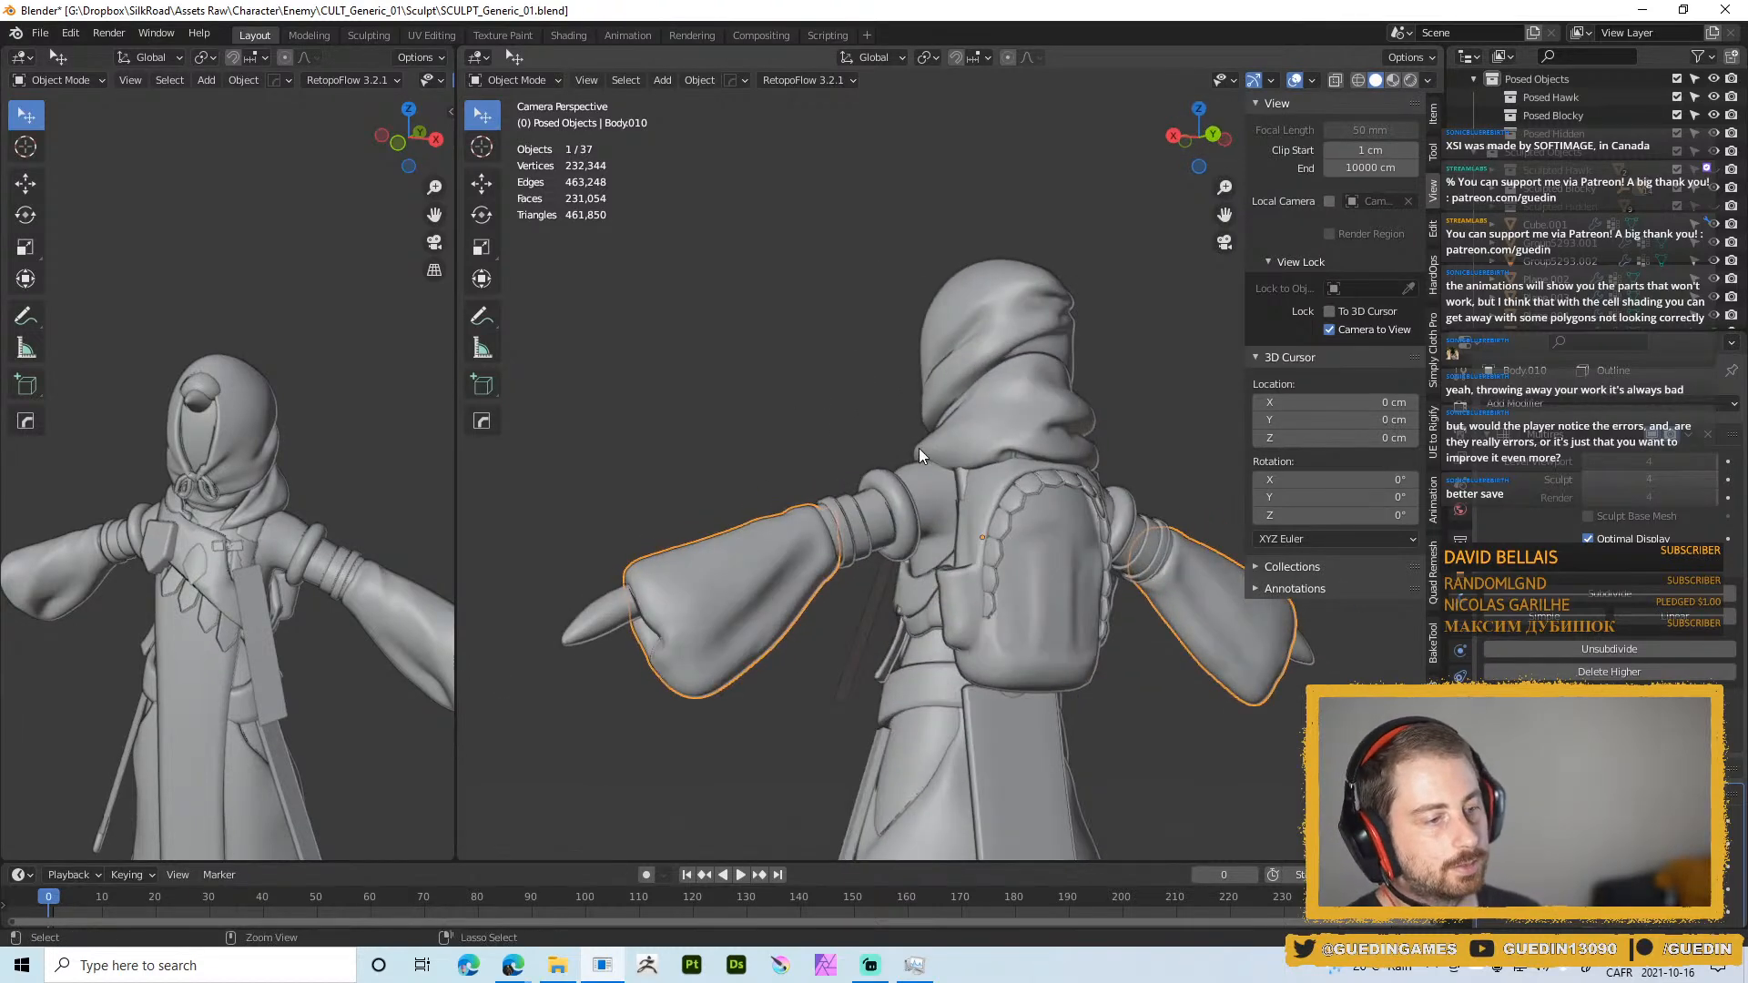
key(ctrl+Tab)
click(924, 574)
middle_drag(741, 565, 827, 460)
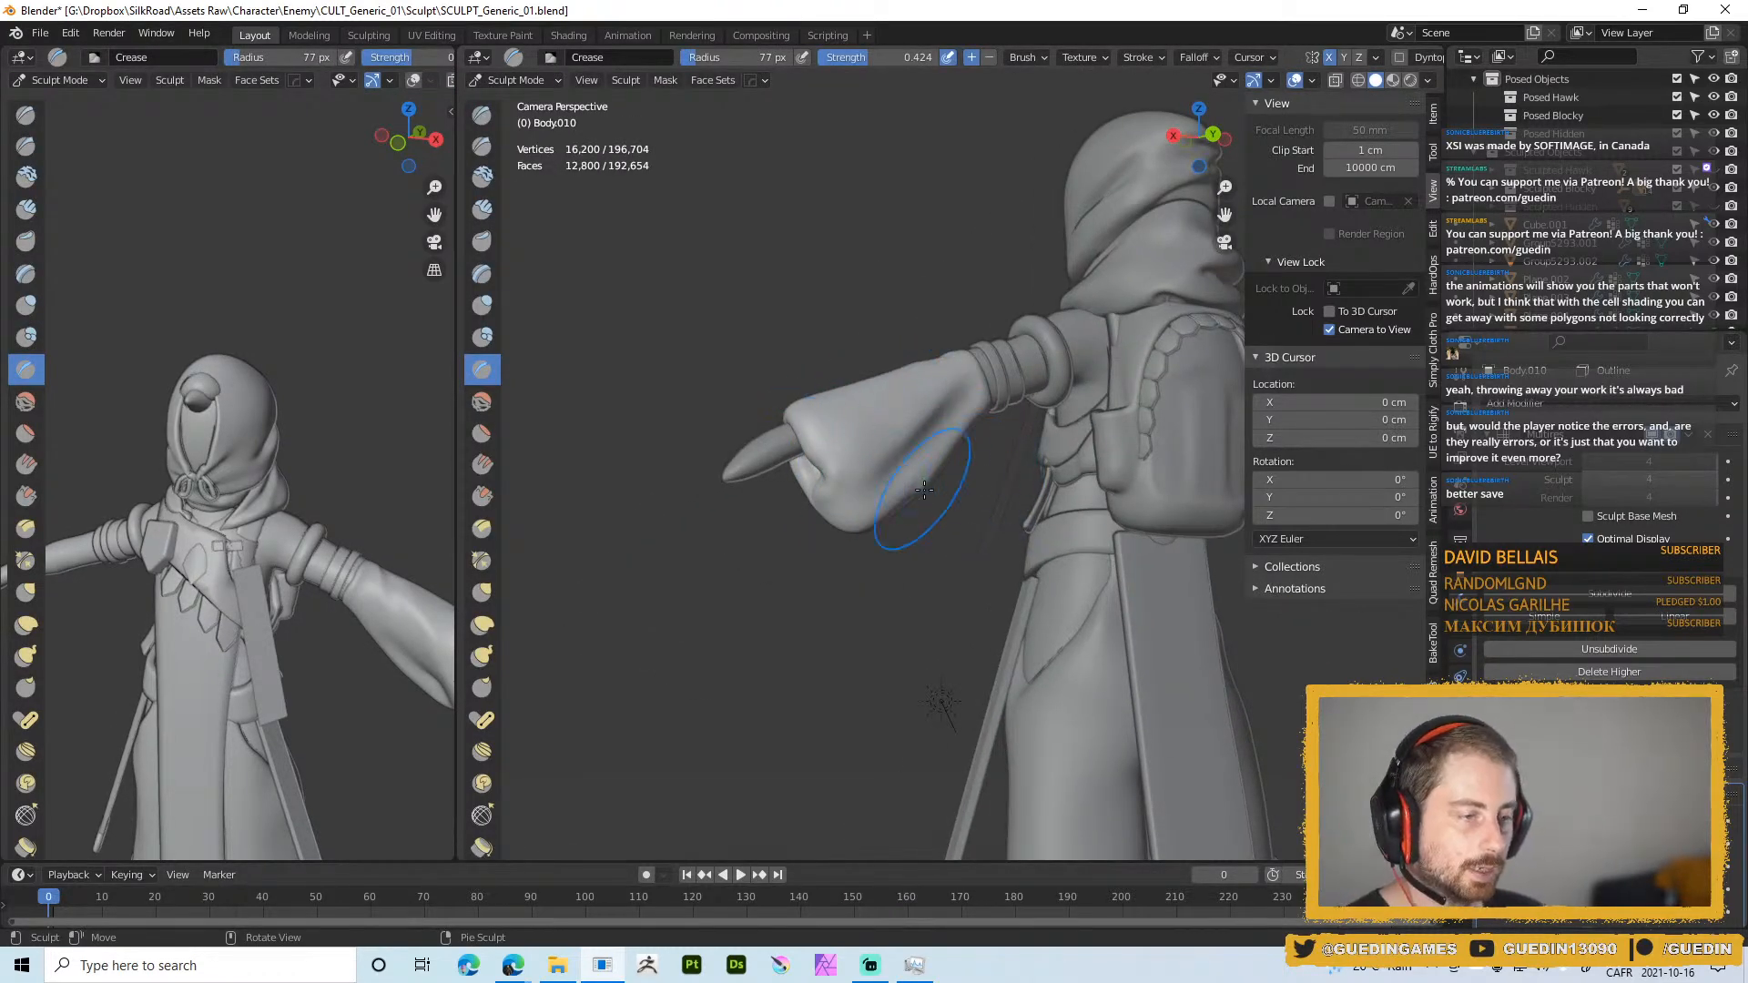
Check the sleeve's mesh density with the wireframe display, and turn the wireframe off again
key(z)
click(820, 419)
mouse_move(889, 459)
ctrl+middle_down()
mouse_move(888, 388)
mouse_move(975, 344)
mouse_move(998, 477)
ctrl+middle_up()
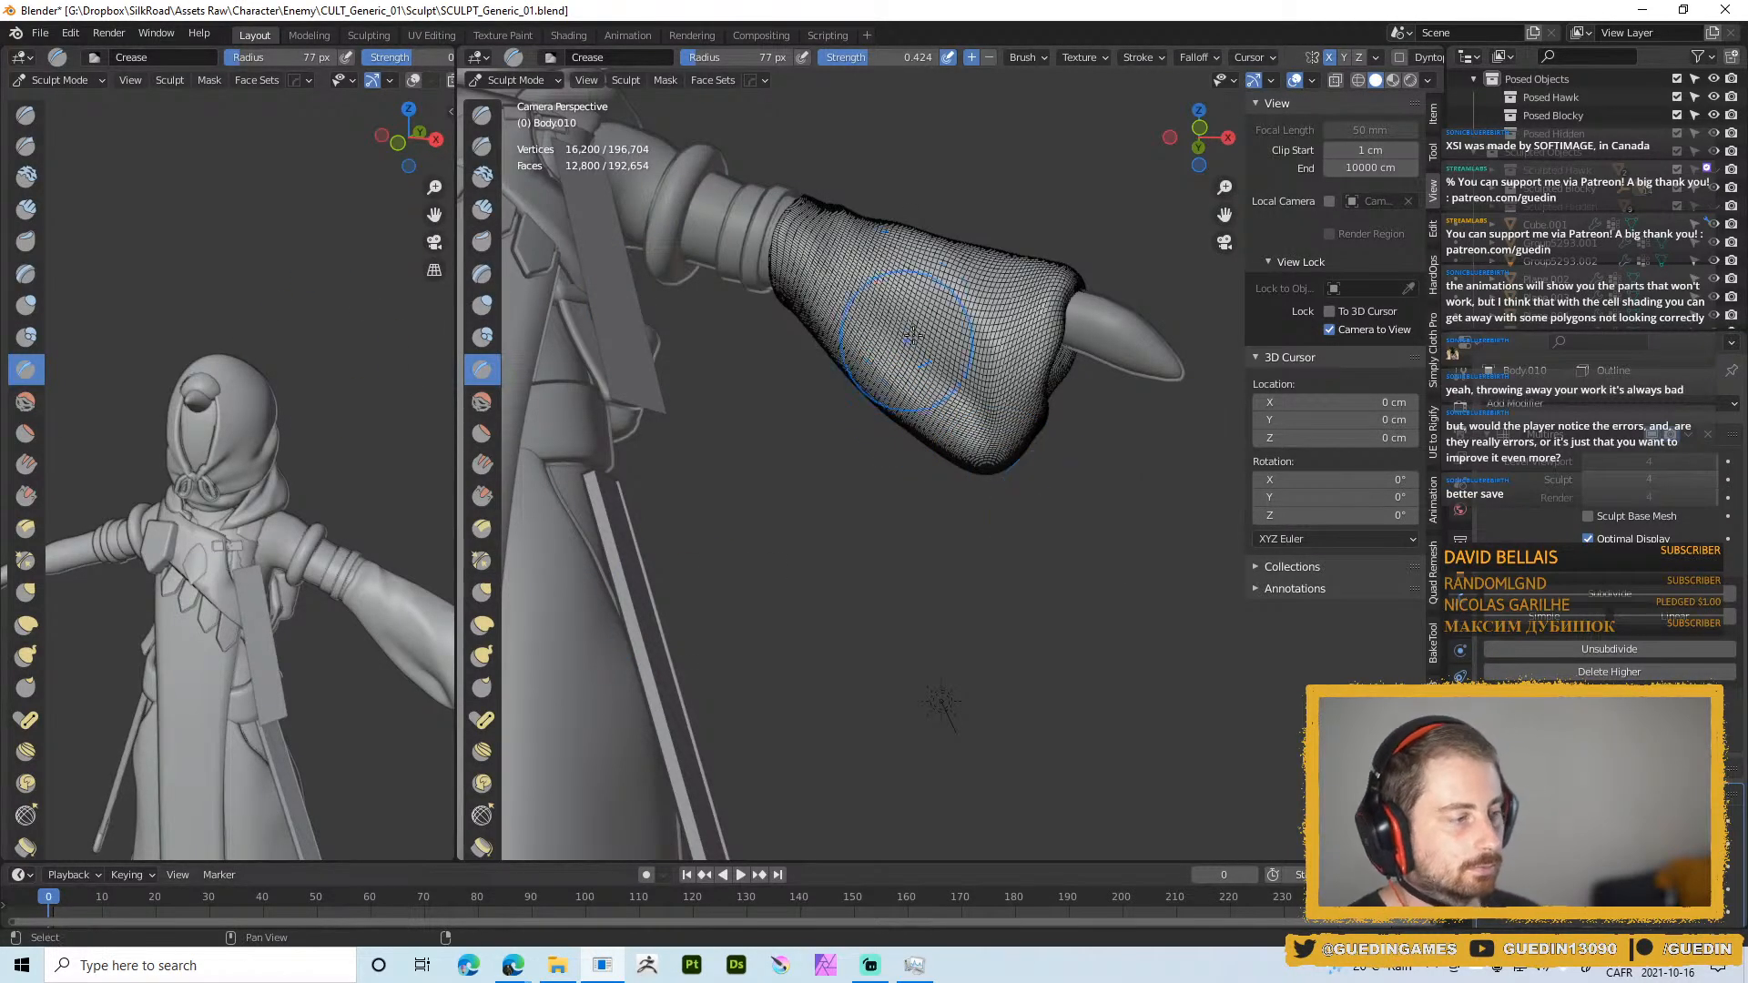
middle_drag(917, 359, 959, 395)
key(z)
click(974, 409)
Smooth the front of the sleeve with the Smooth brush at 44 px radius and 0.412 strength
scroll(915, 346, down, 10)
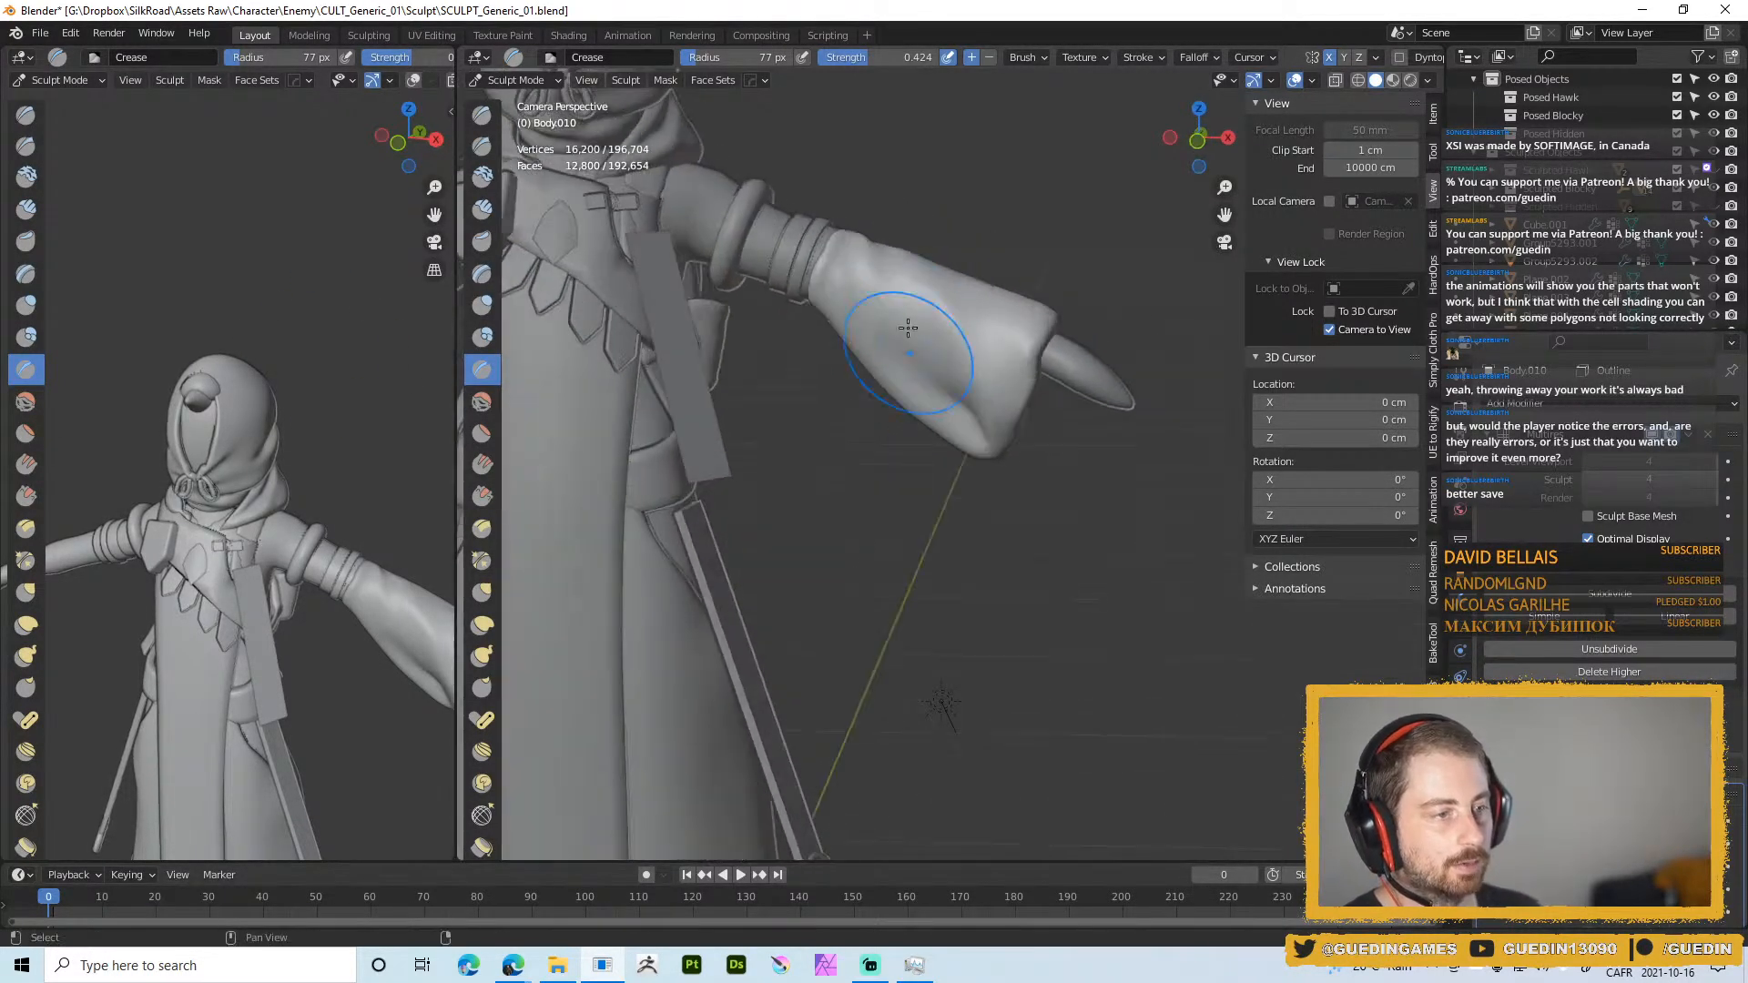
key(f)
click(913, 488)
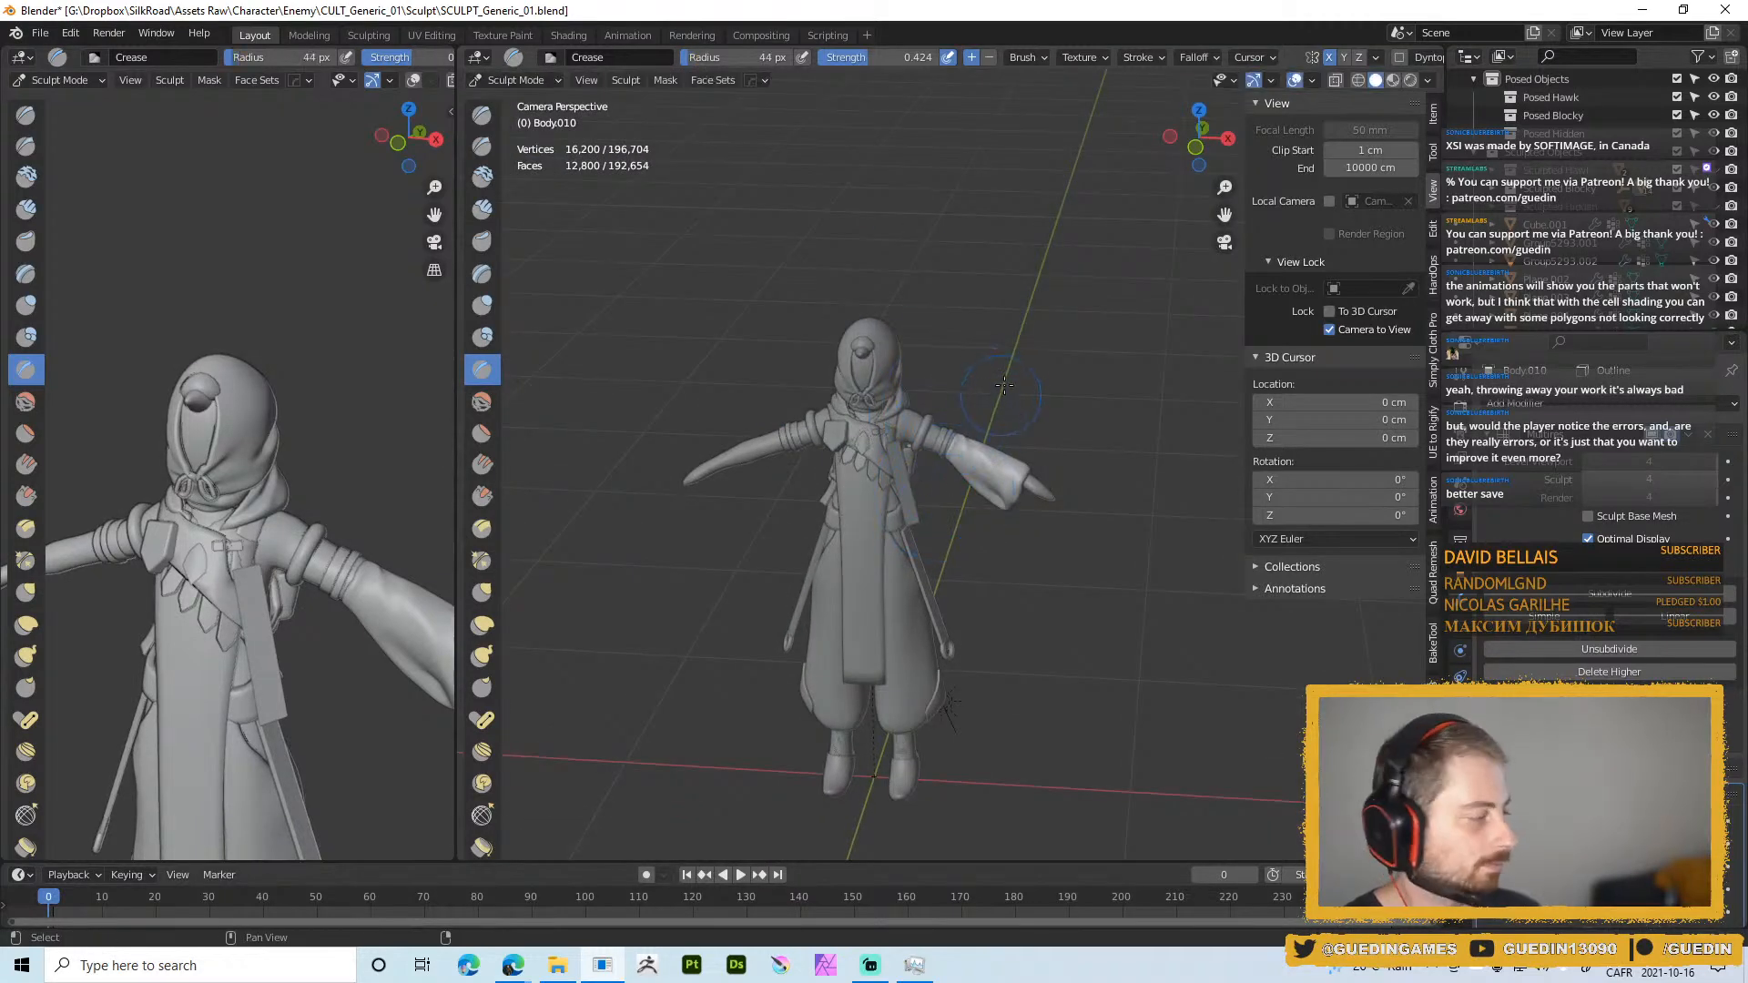
scroll(913, 489, up, 4)
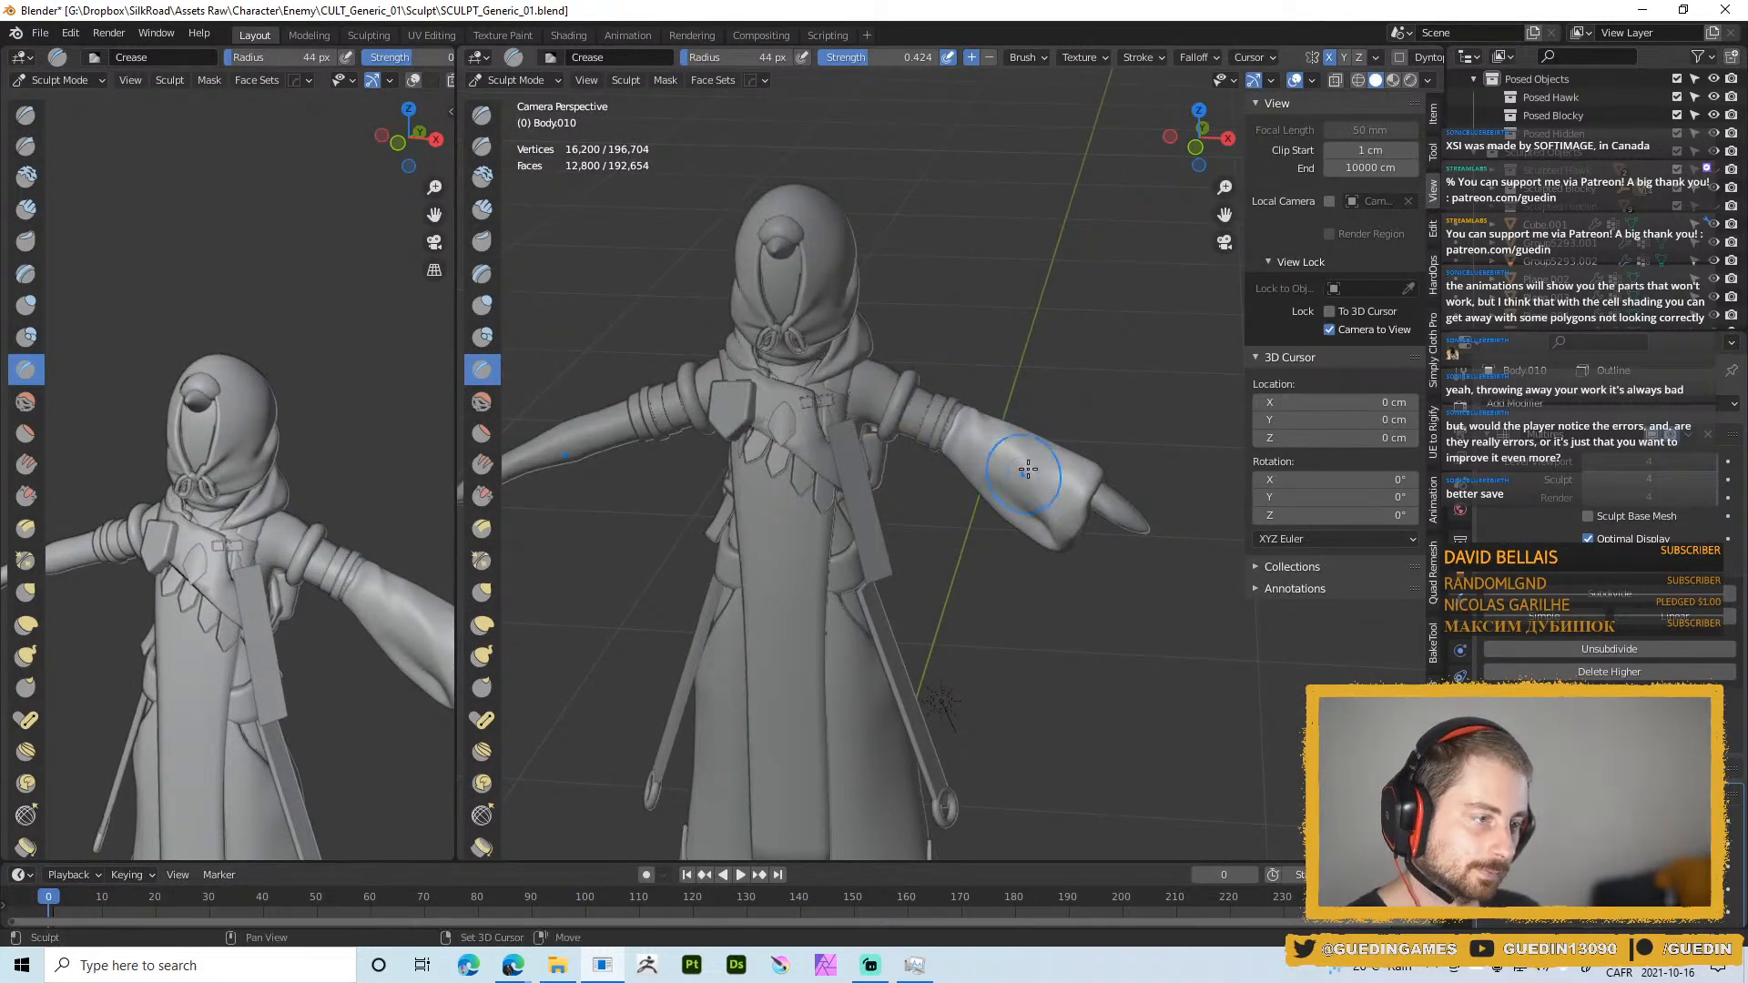
key(shift+s)
key(shift+f)
drag(985, 439, 1025, 496)
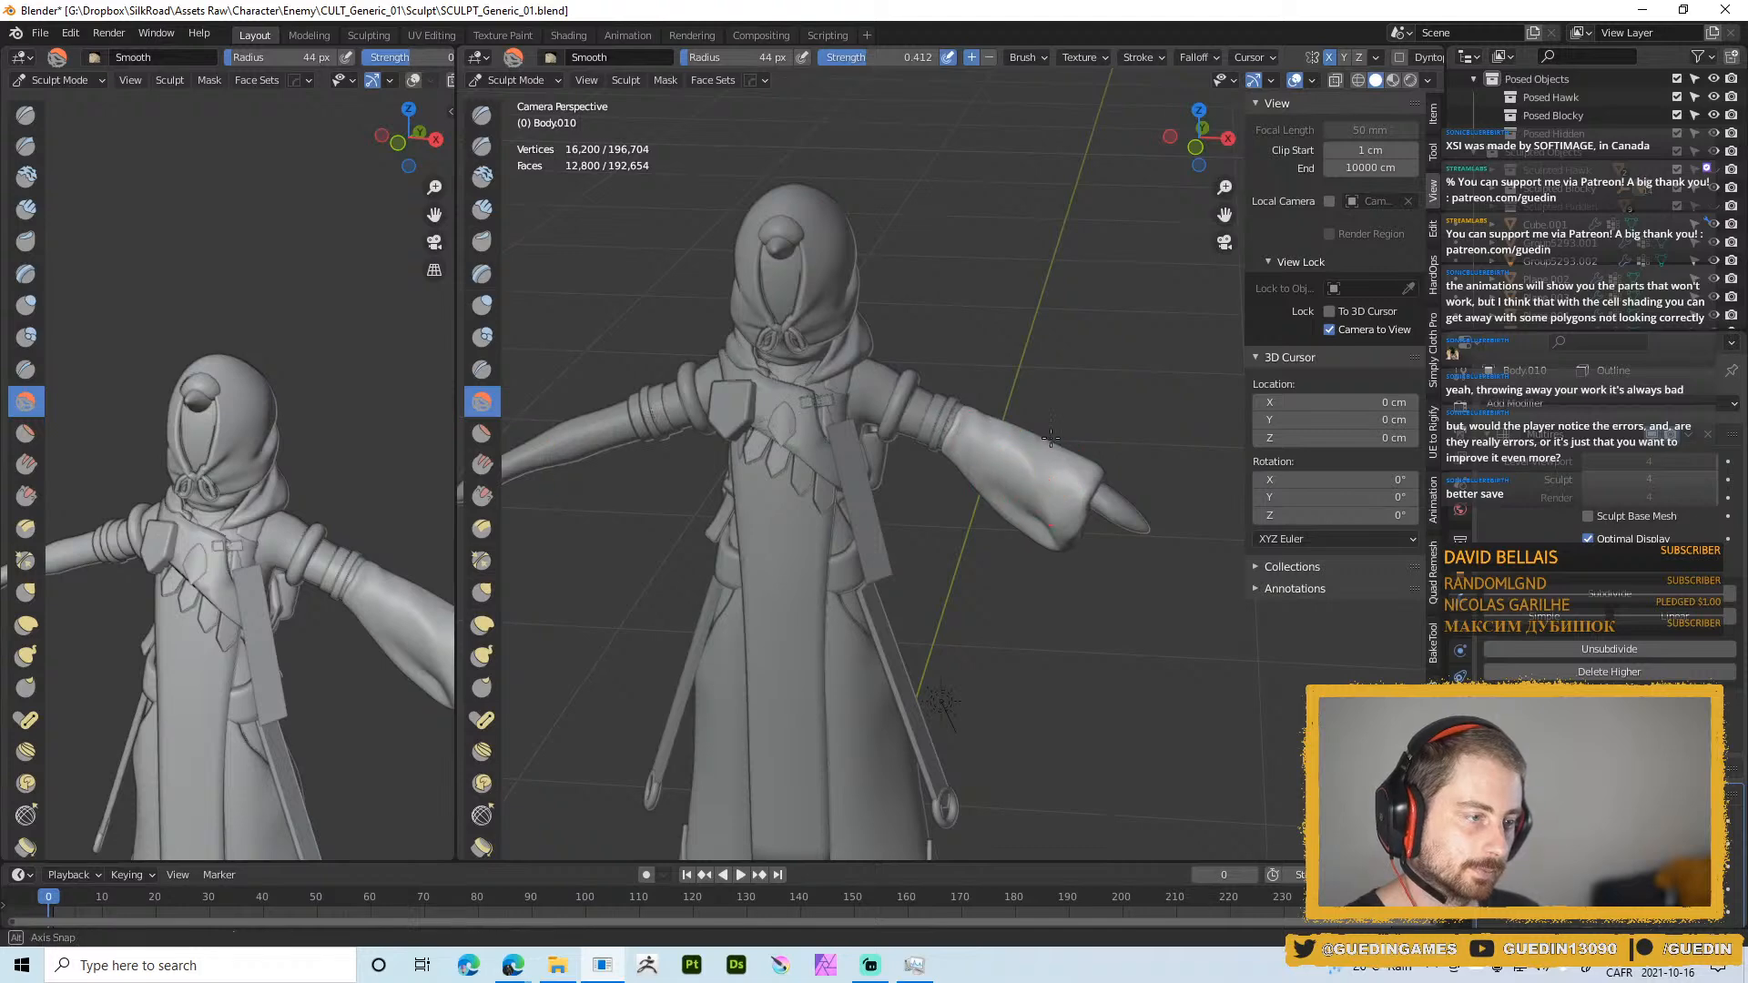
mouse_move(1020, 487)
middle_down()
mouse_move(971, 436)
mouse_move(1009, 455)
middle_up()
Inflate the upper end of the sleeve beside the arm bands with the Inflate/Deflate brush at 31 px radius and 0.794 strength
scroll(1000, 390, up, 3)
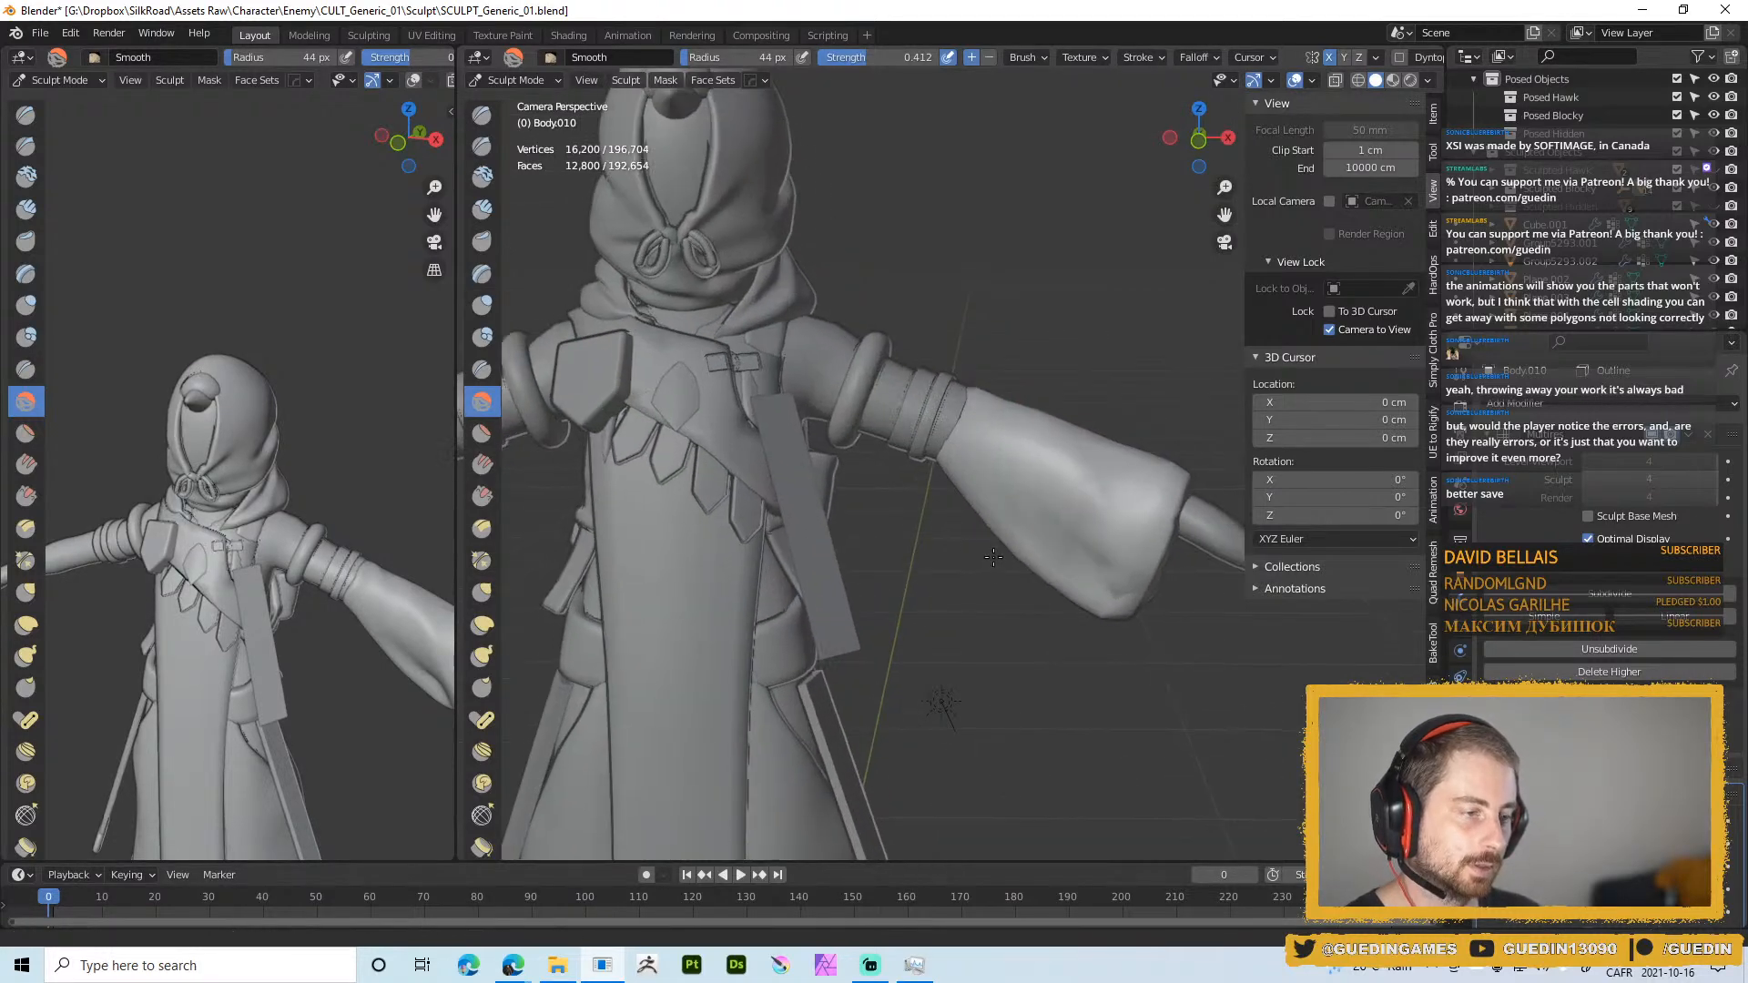
key(x)
mouse_move(1014, 366)
middle_down()
mouse_move(1001, 402)
mouse_move(955, 407)
middle_up()
right_click(993, 414)
key(1)
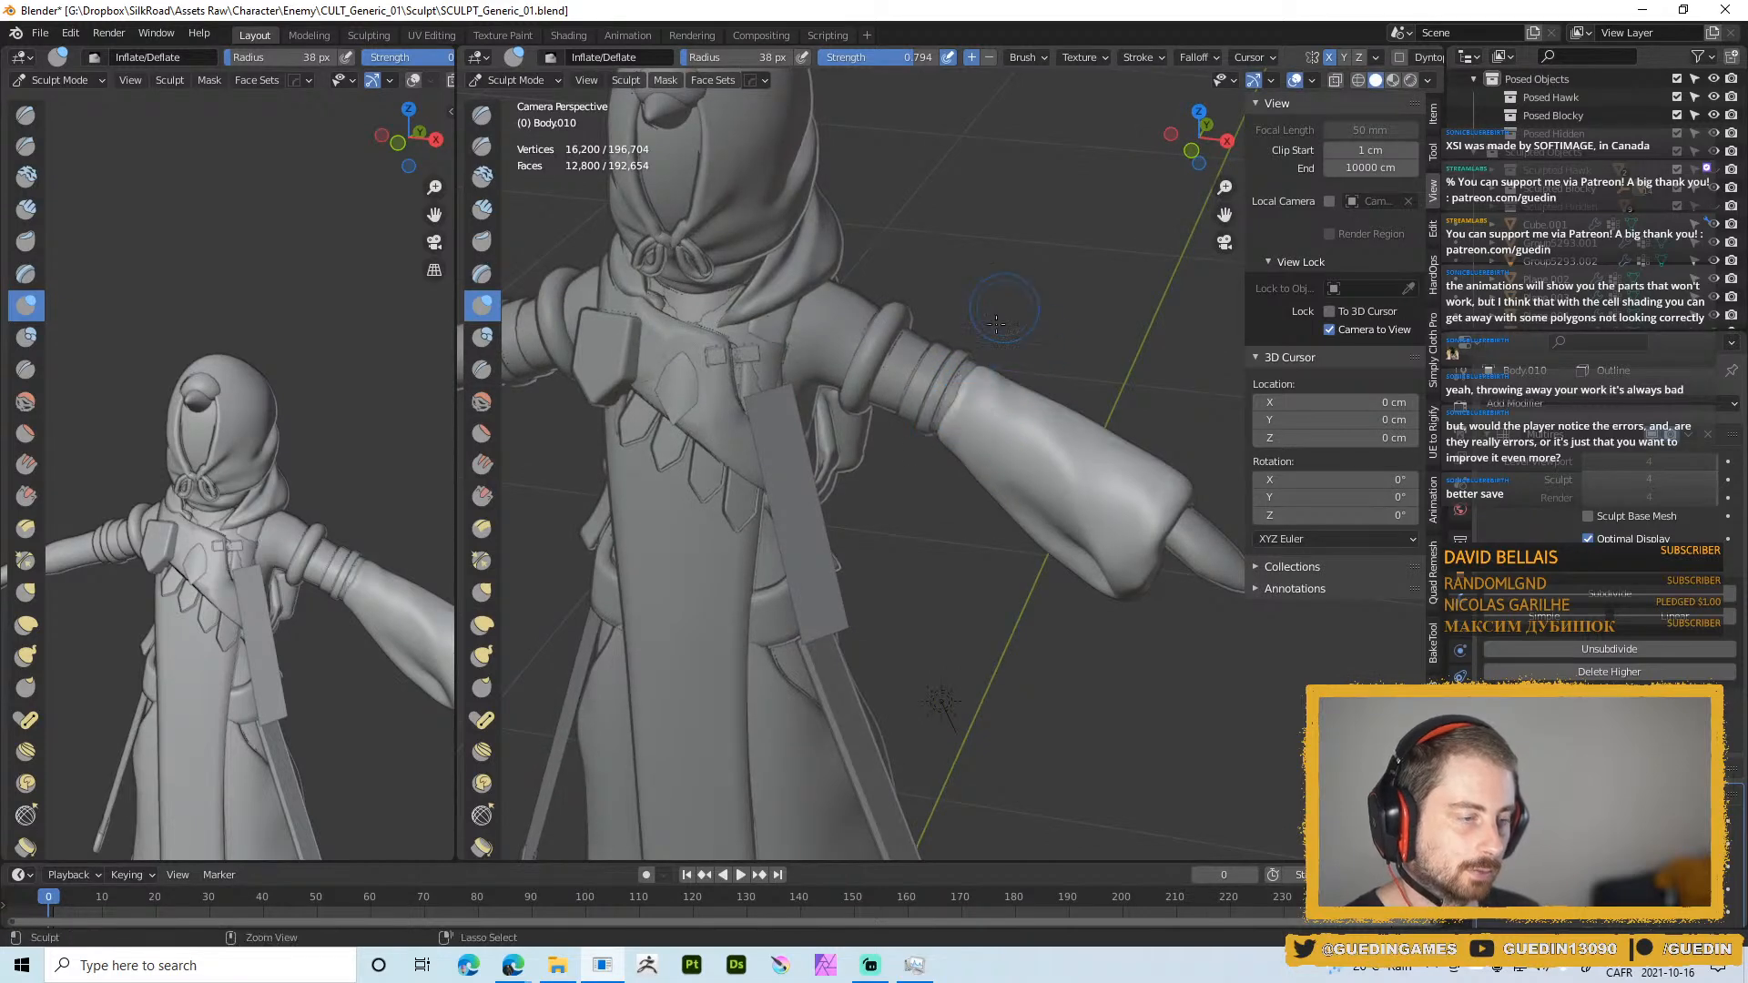
click(965, 383)
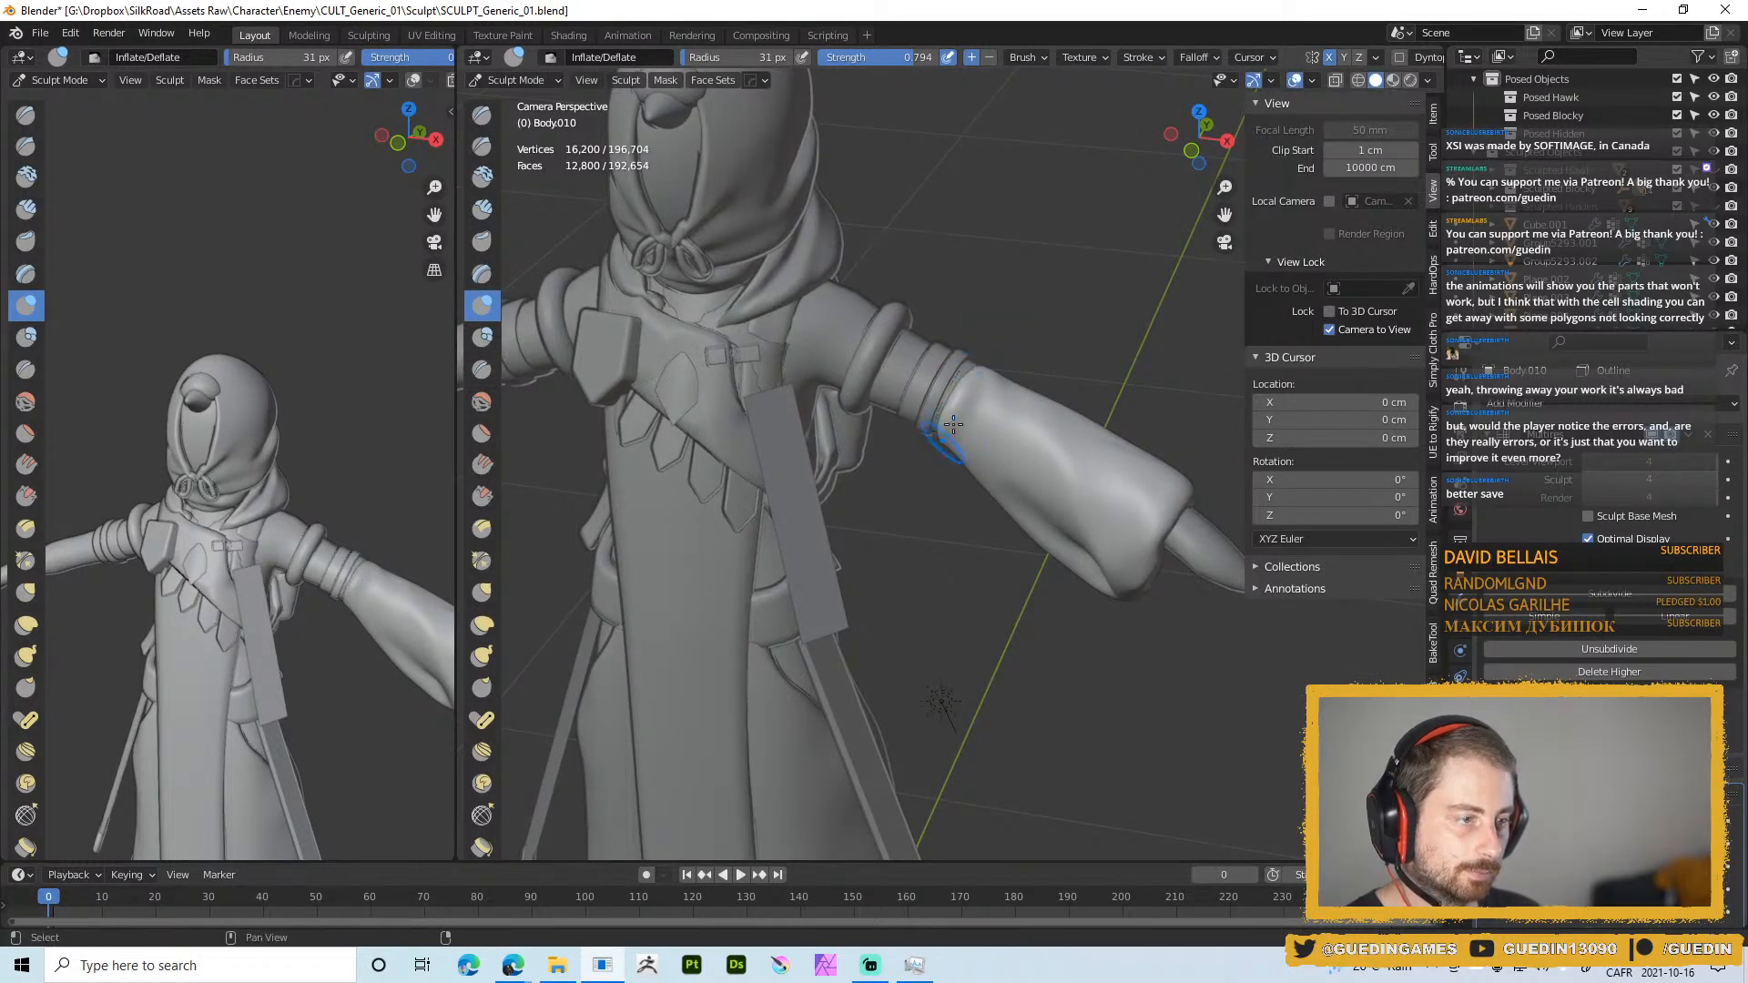
middle_drag(953, 423, 1030, 357)
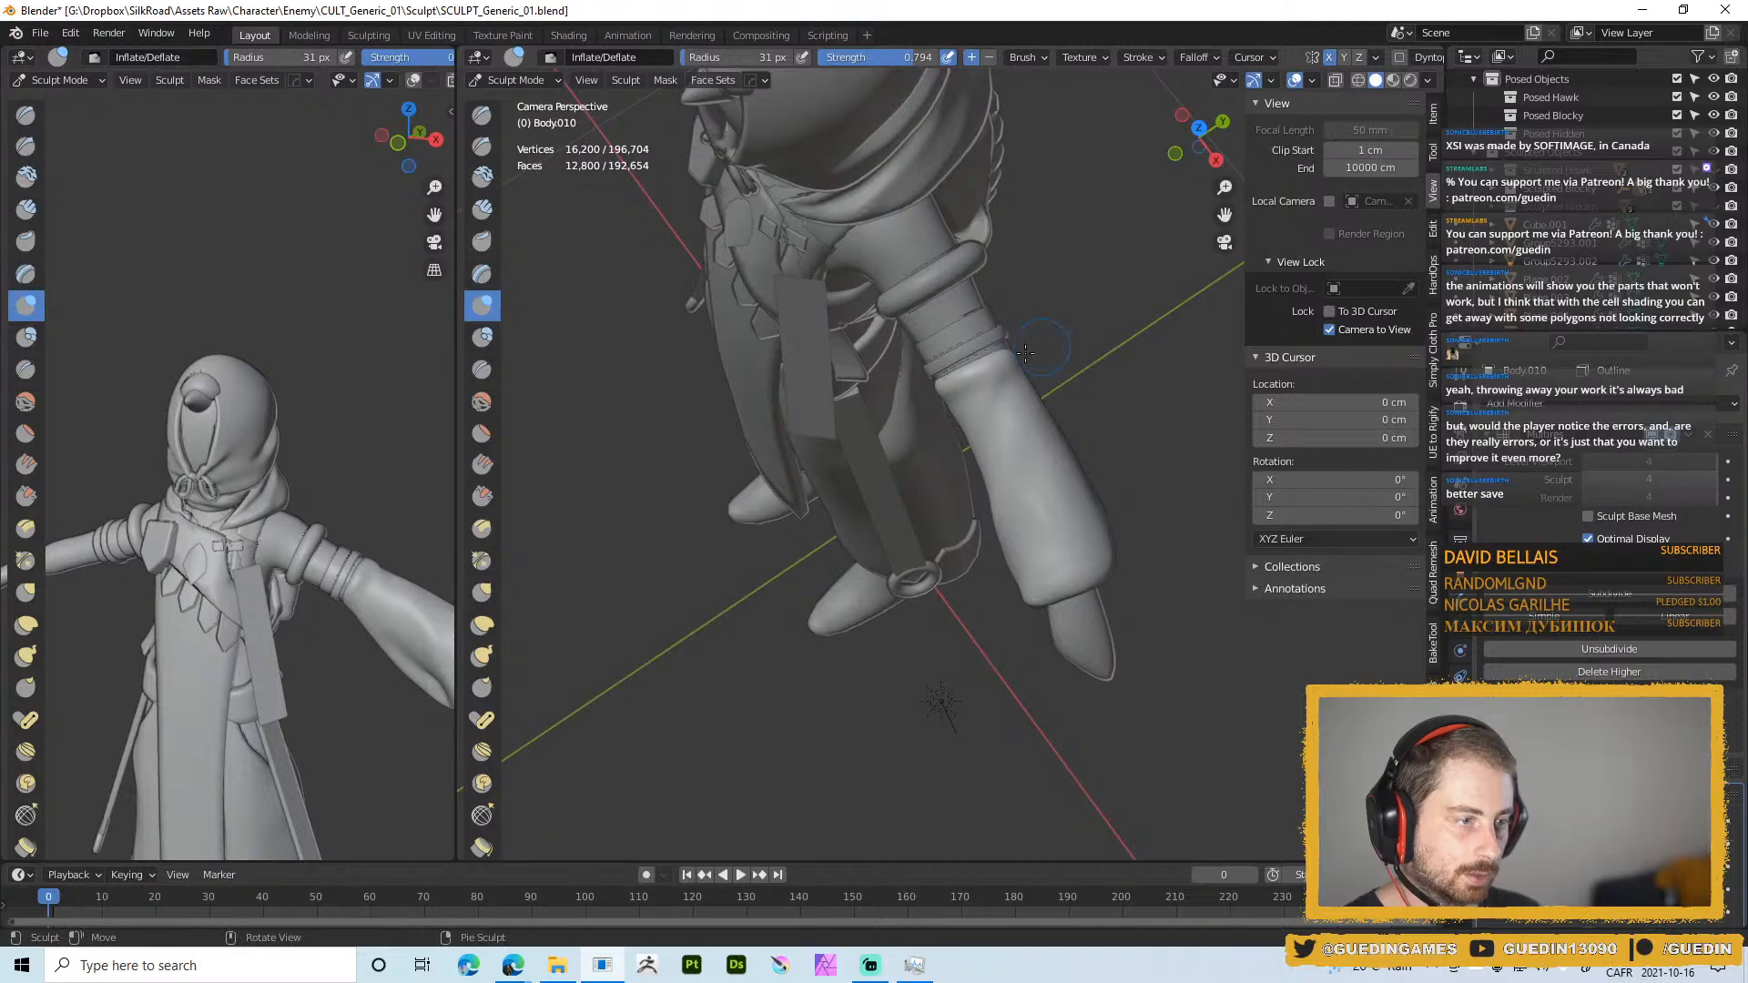
middle_drag(930, 383, 1056, 405)
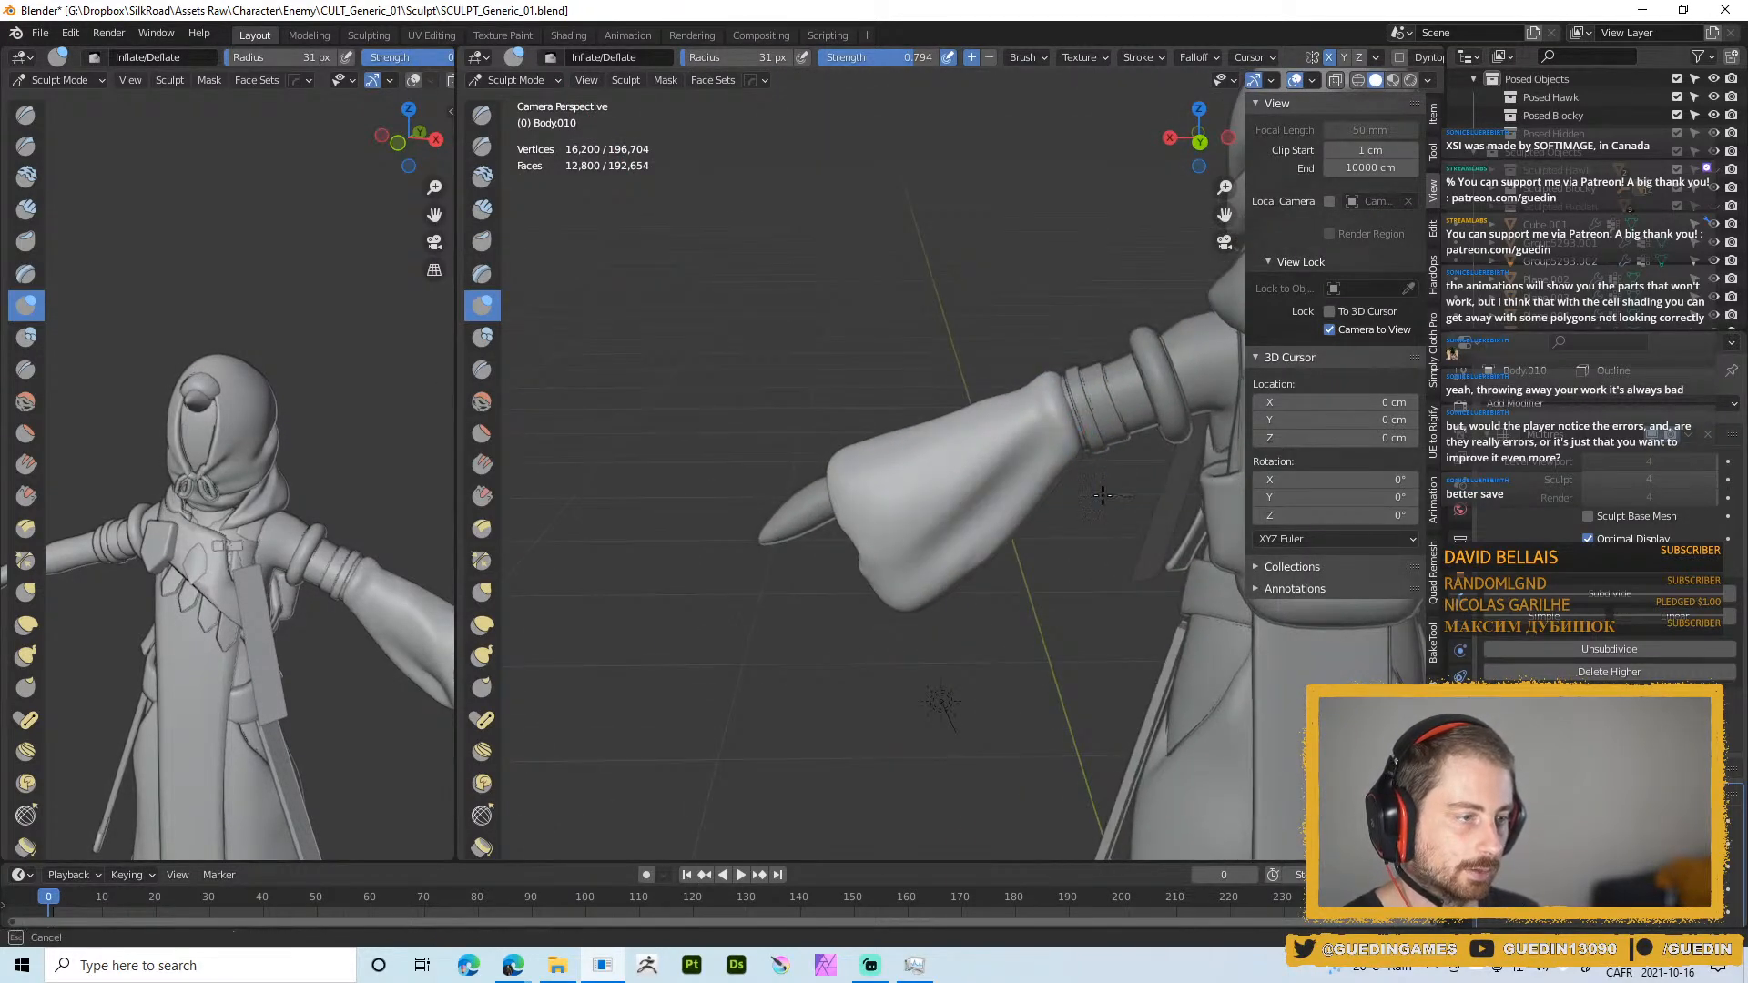
middle_drag(1102, 492, 1097, 418)
middle_drag(1096, 496, 1090, 444)
mouse_move(1090, 445)
mouse_down()
mouse_move(1110, 393)
mouse_move(1087, 432)
mouse_move(1103, 395)
mouse_move(1094, 435)
mouse_move(1114, 468)
mouse_move(1130, 450)
mouse_up()
Switch to the SculptDraw brush at 24 px radius and 0.606 strength and start a fold near the sleeve's cuff opening
mouse_move(1131, 450)
ctrl+middle_down()
mouse_move(1097, 510)
mouse_move(946, 421)
mouse_move(978, 382)
mouse_move(952, 396)
ctrl+middle_up()
key(f)
click(960, 418)
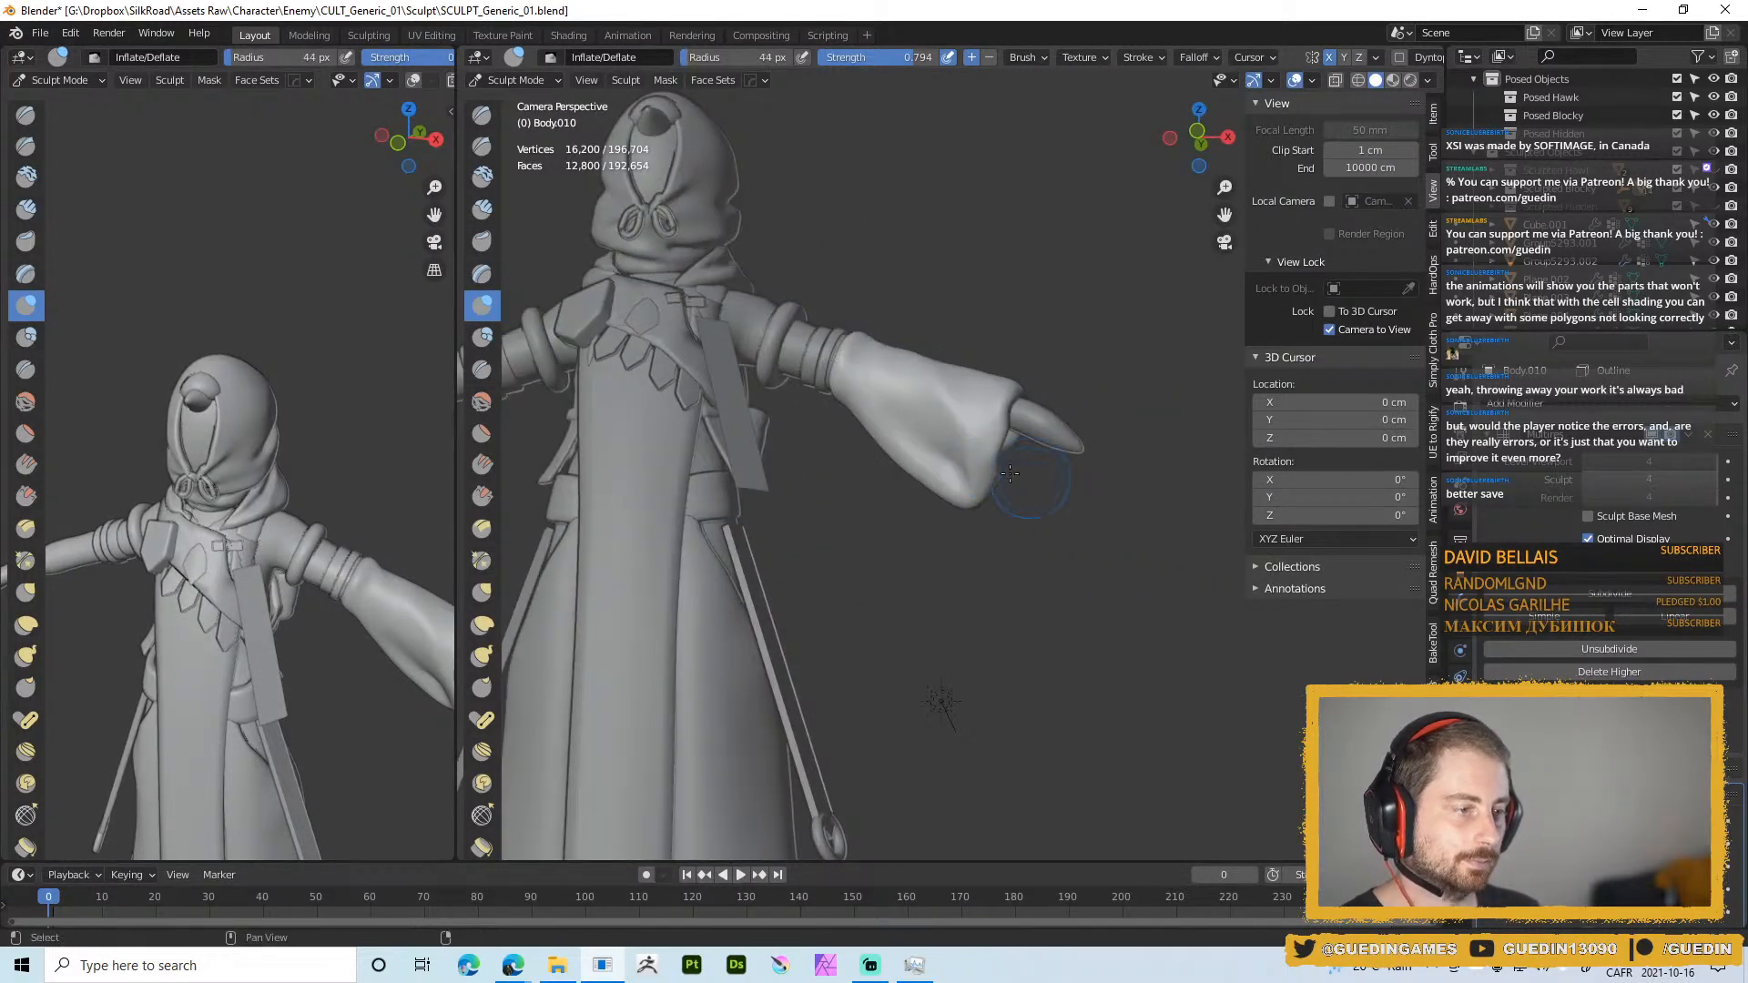
mouse_move(979, 501)
middle_down()
mouse_move(965, 492)
mouse_move(995, 488)
middle_up()
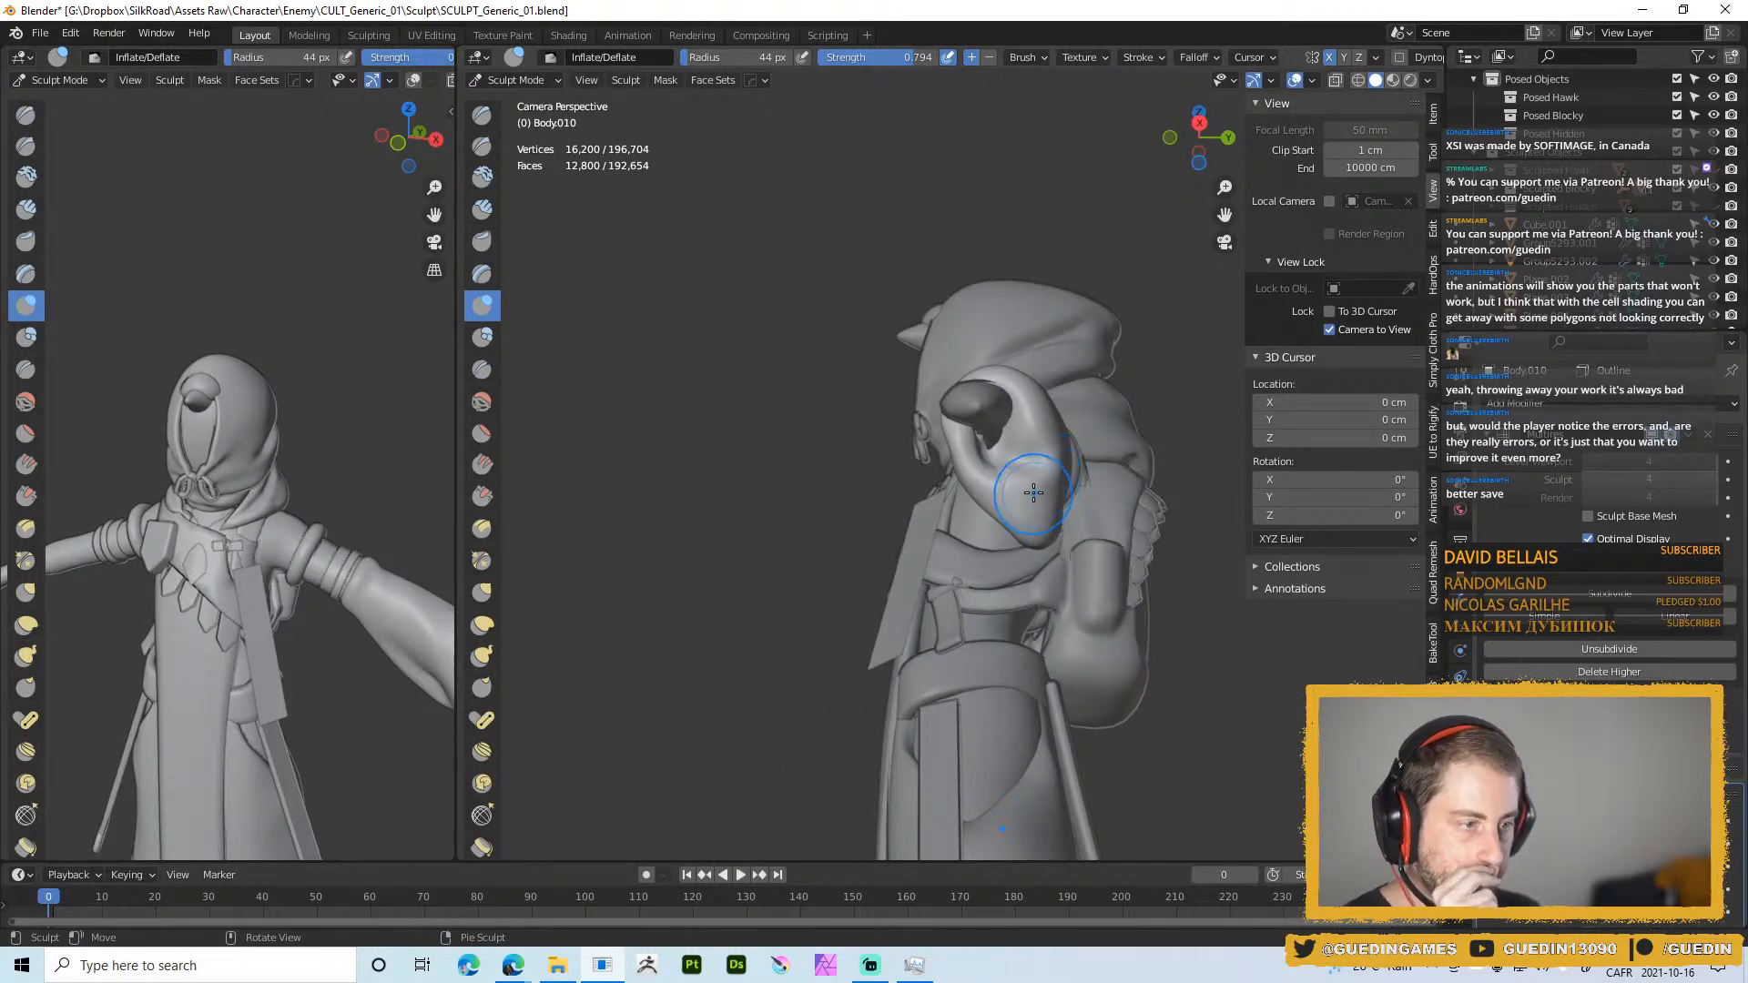
right_click(1031, 492)
click(1065, 414)
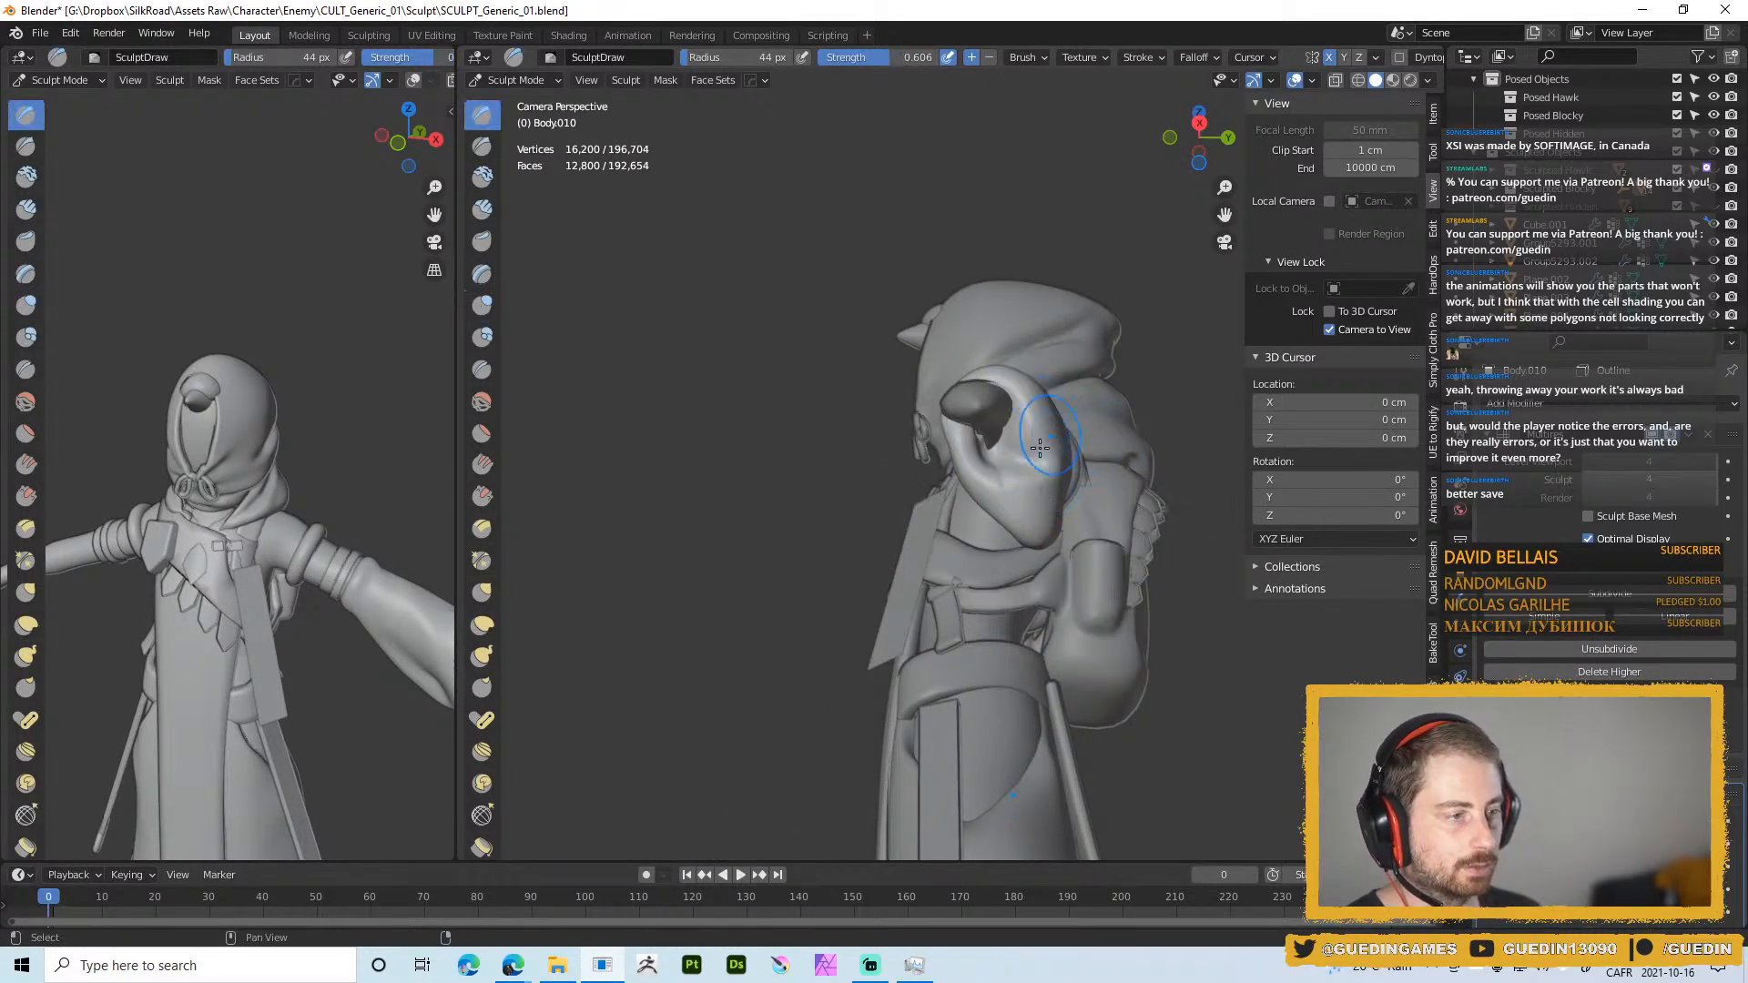
middle_drag(993, 483, 1006, 496)
key(f)
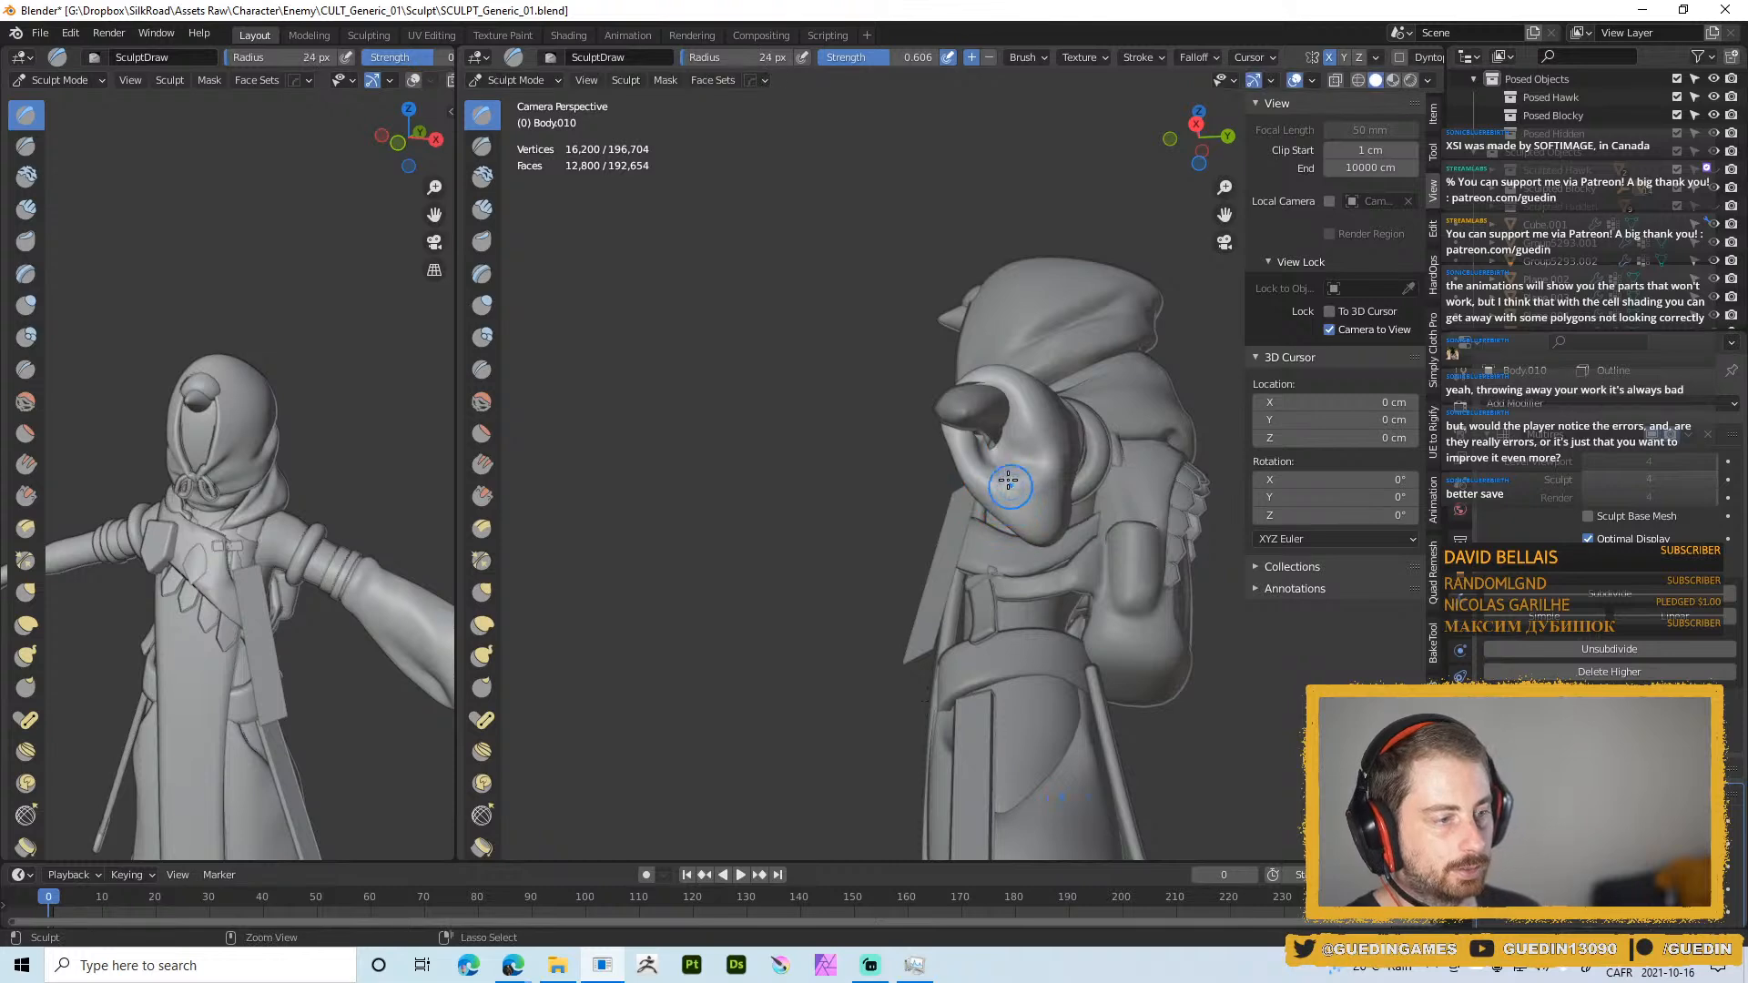
drag(1030, 476, 1028, 467)
mouse_move(1033, 466)
middle_down()
mouse_move(938, 483)
mouse_move(1014, 490)
middle_up()
drag(1018, 492, 1067, 491)
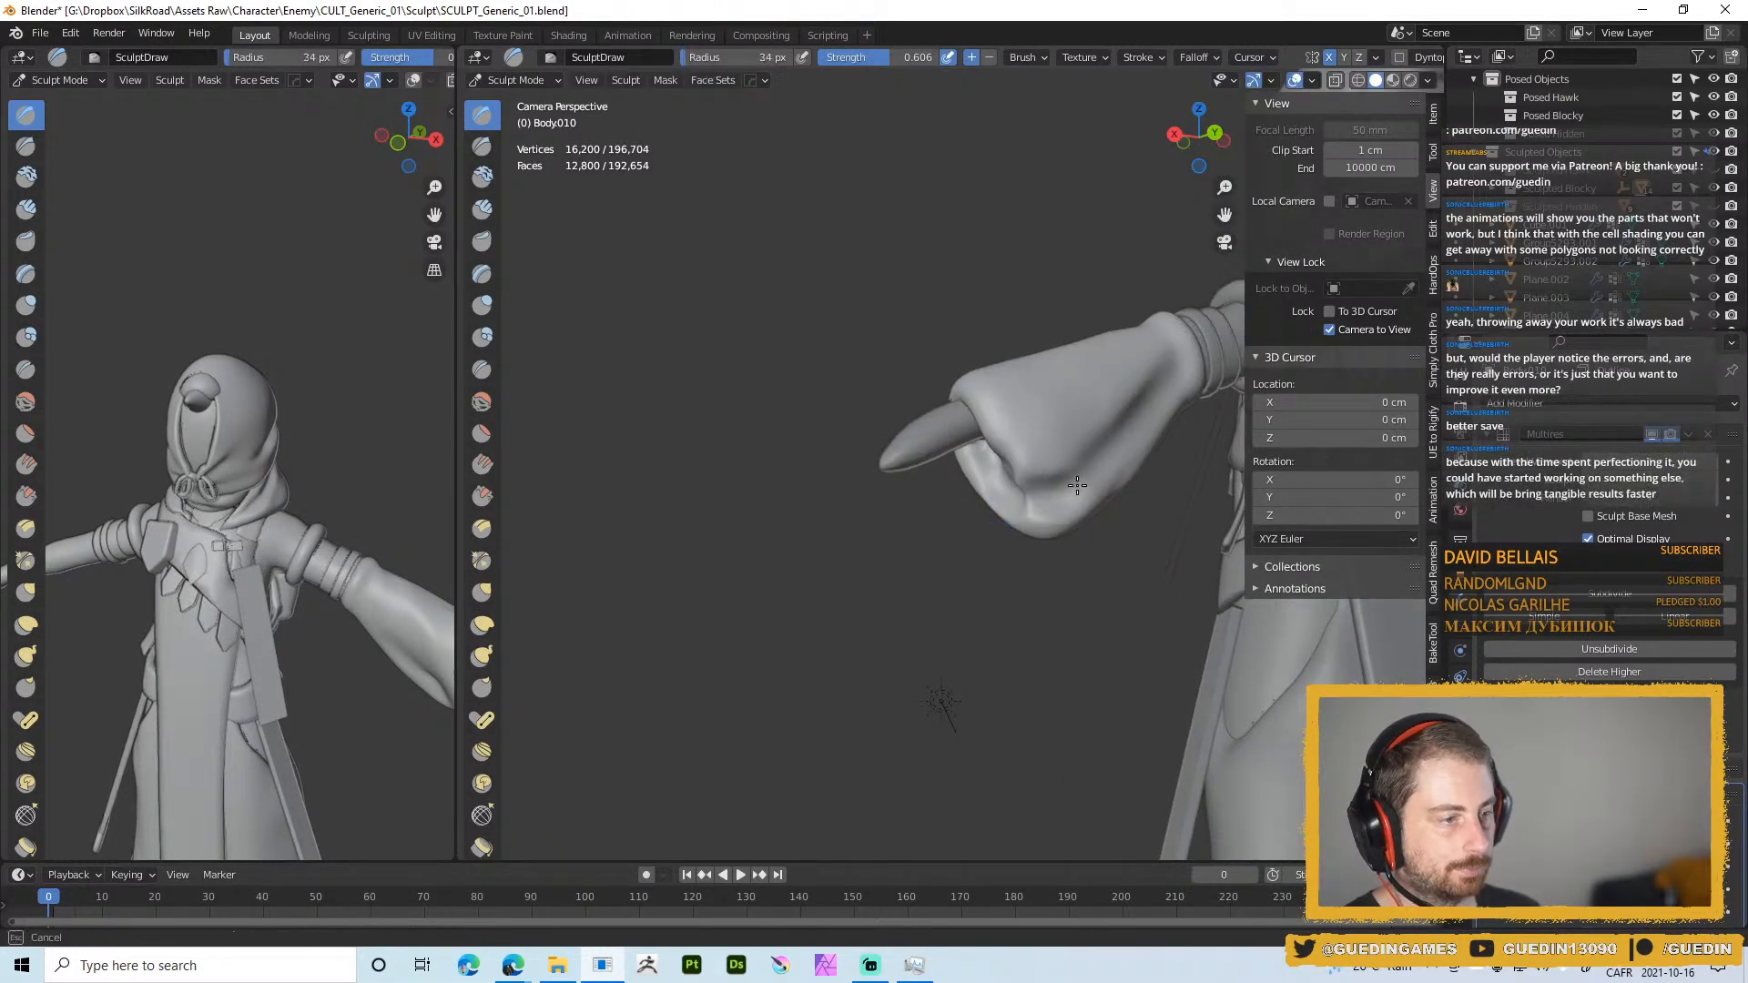
Strengthen the fold behind the cuff opening with SculptDraw strokes at 34 px and 38 px radius
key(f)
middle_drag(1053, 495, 1091, 490)
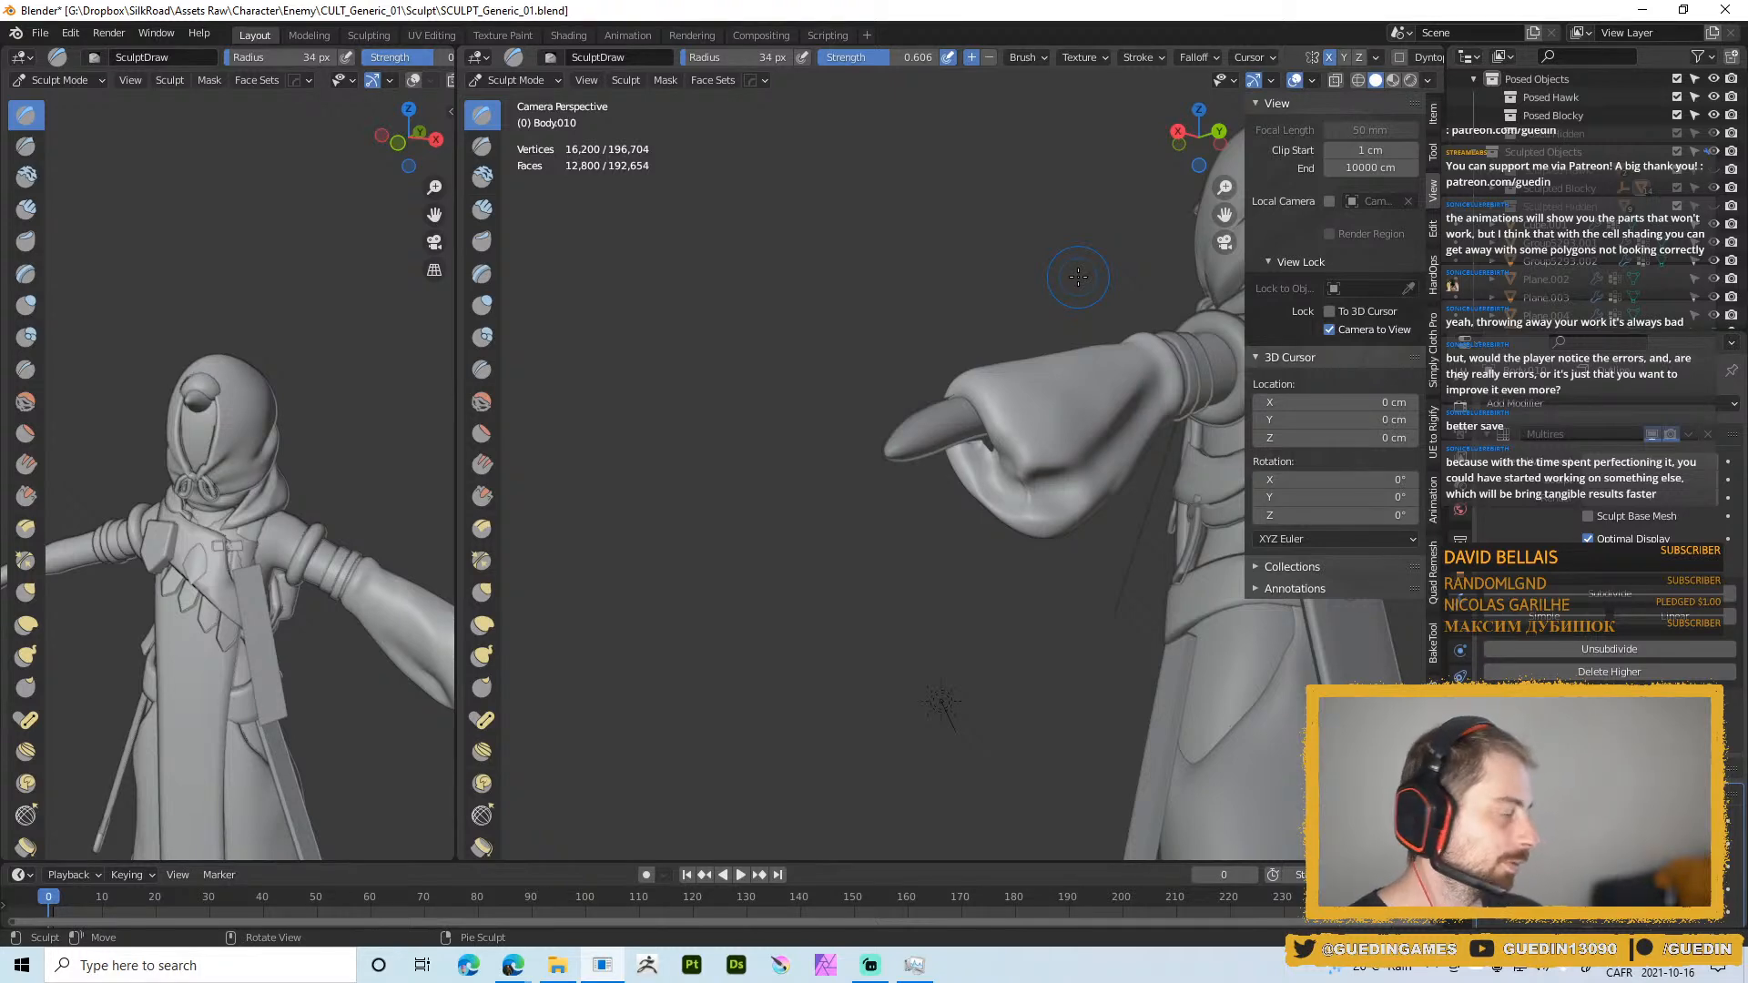
middle_drag(1012, 472, 1027, 466)
key(f)
click(1034, 494)
drag(1034, 496, 1031, 486)
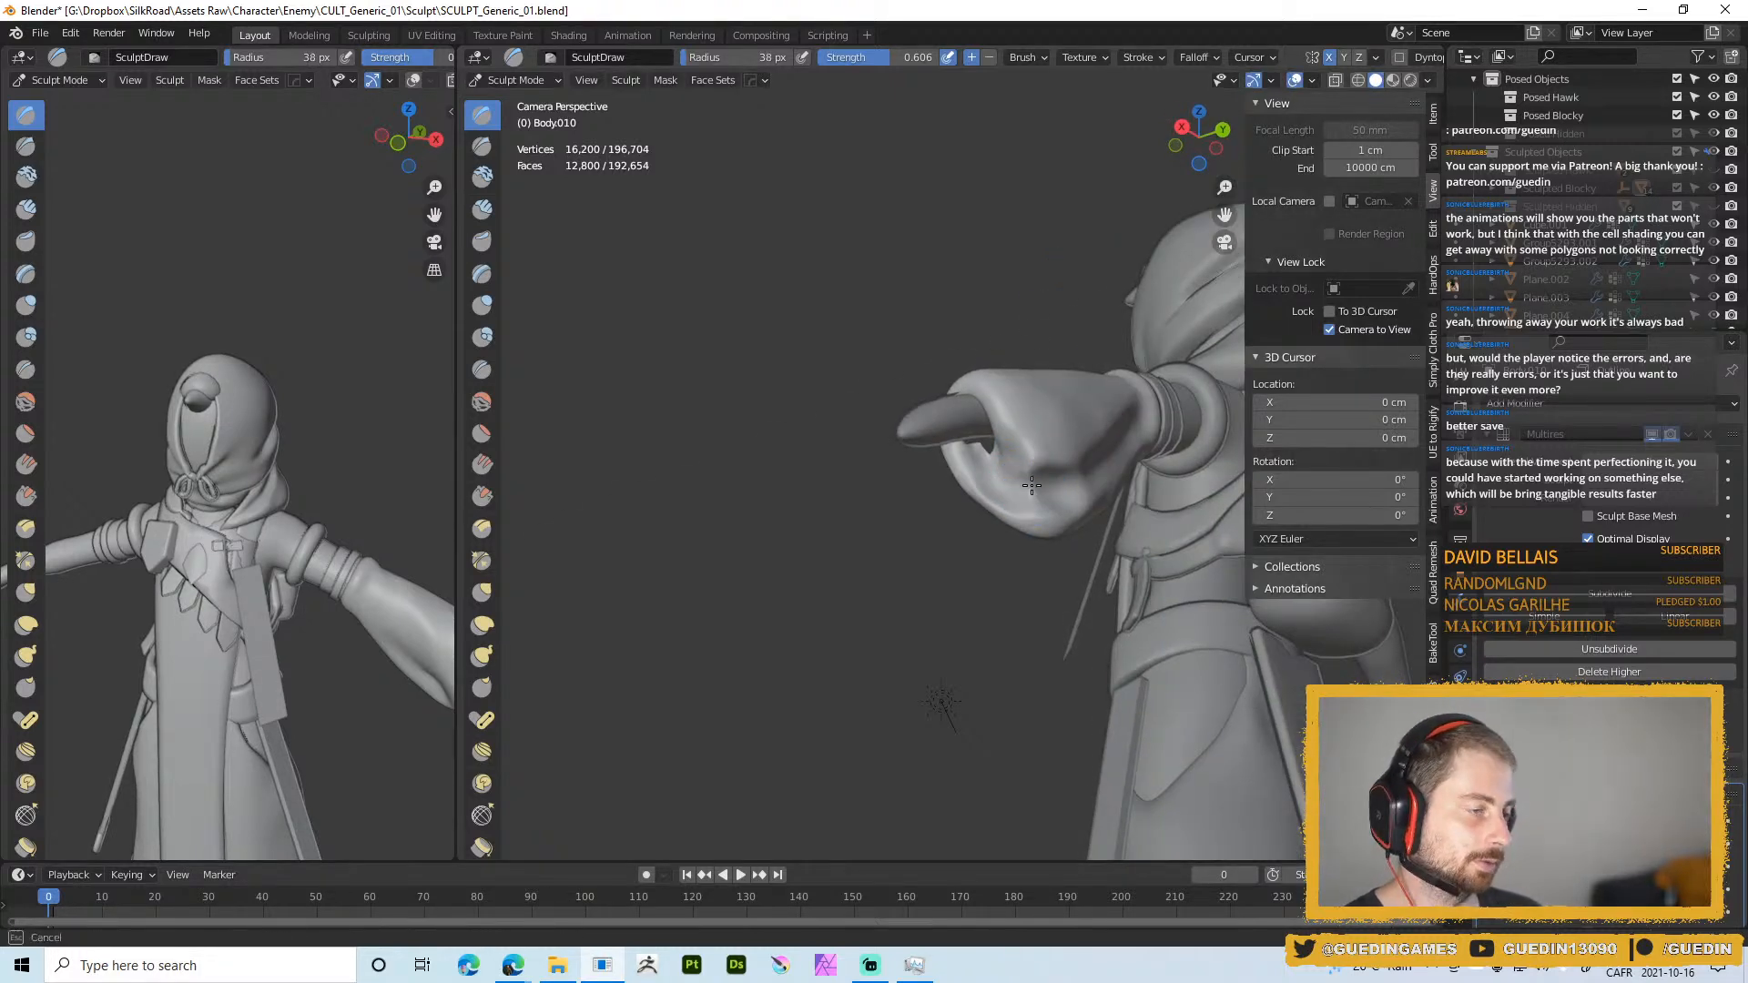
Smooth the cuff fold with the Smooth brush at 38 px radius and 0.582 strength
key(s)
key(shift+f)
click(1024, 480)
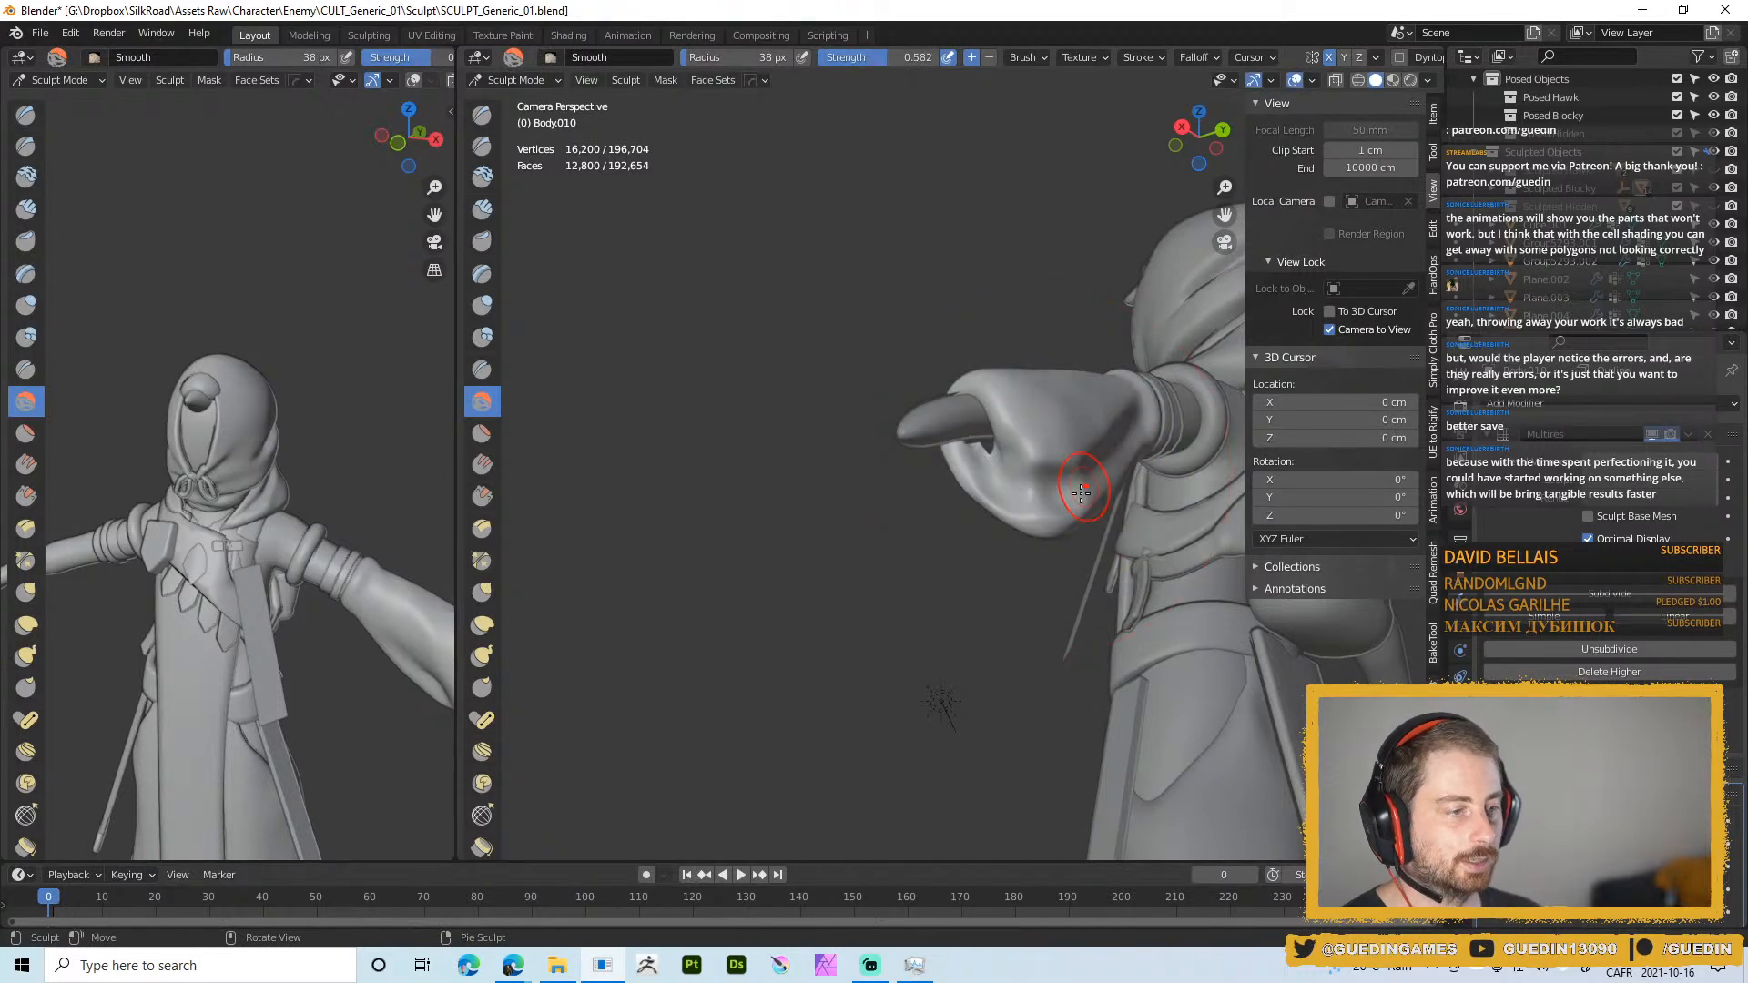
key(f)
click(1011, 476)
middle_drag(1007, 466, 1016, 474)
key(f)
click(1024, 443)
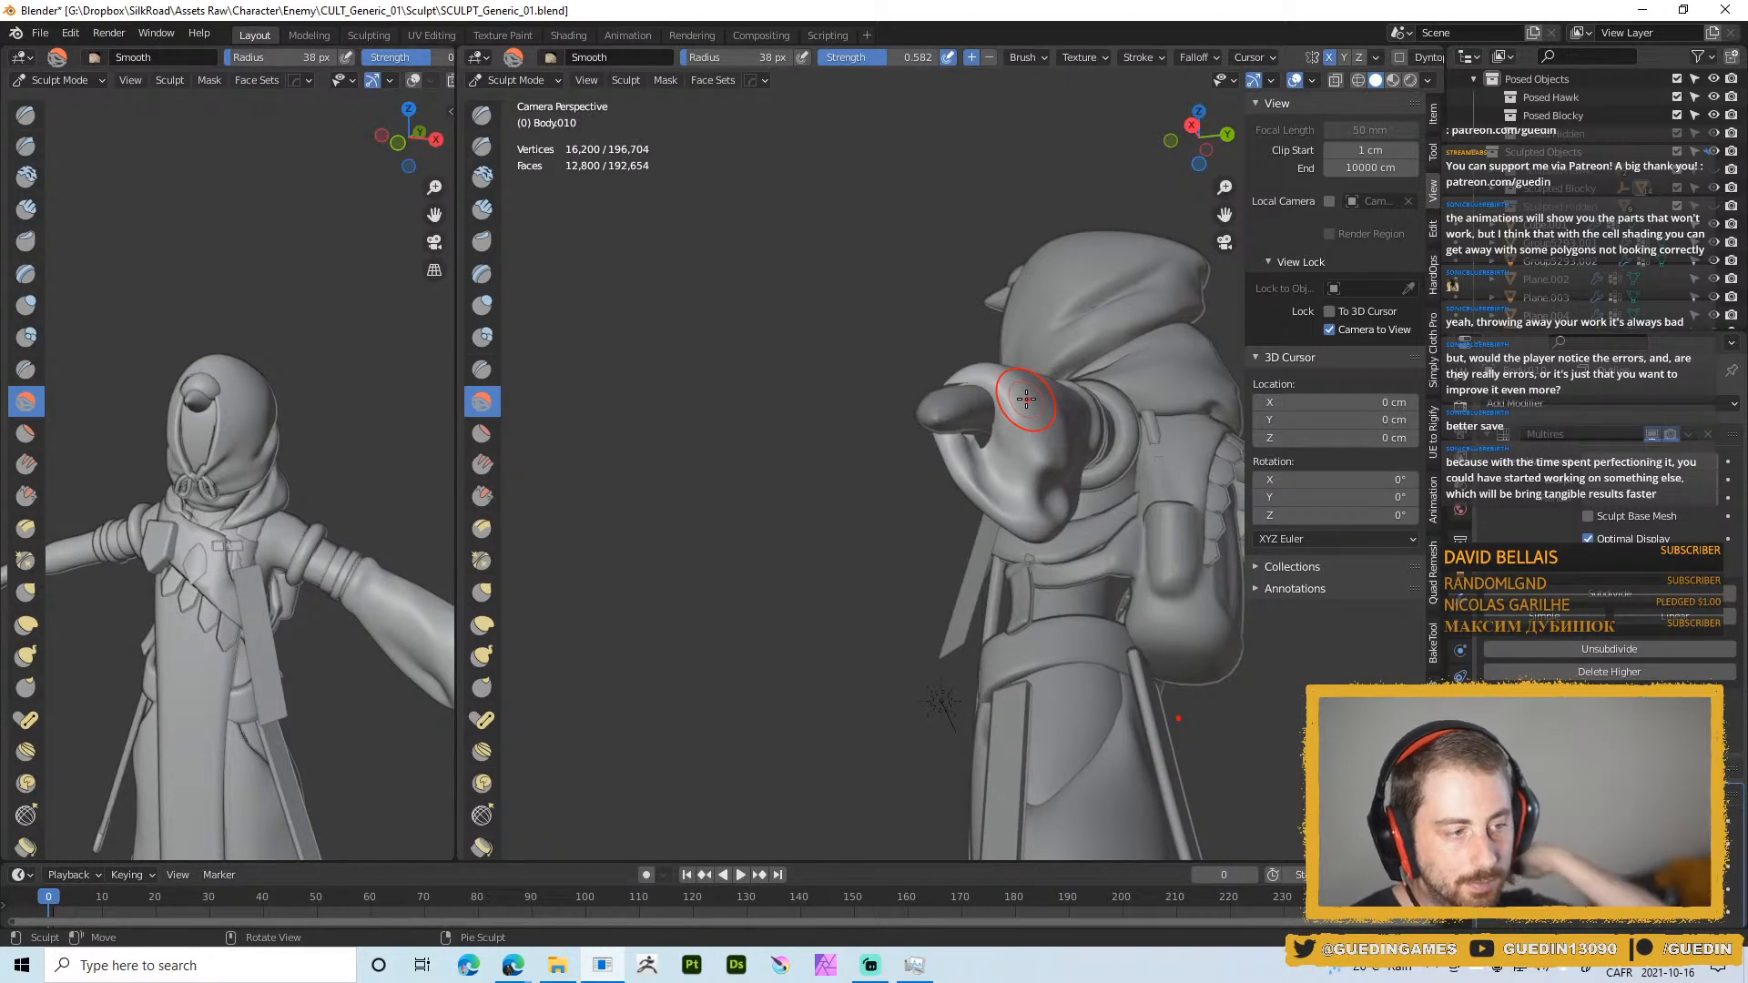
Soften the underside of the cuff at 36 px radius and the back of the sleeve at 35 px with the Smooth brush
middle_drag(988, 419, 971, 410)
key(f)
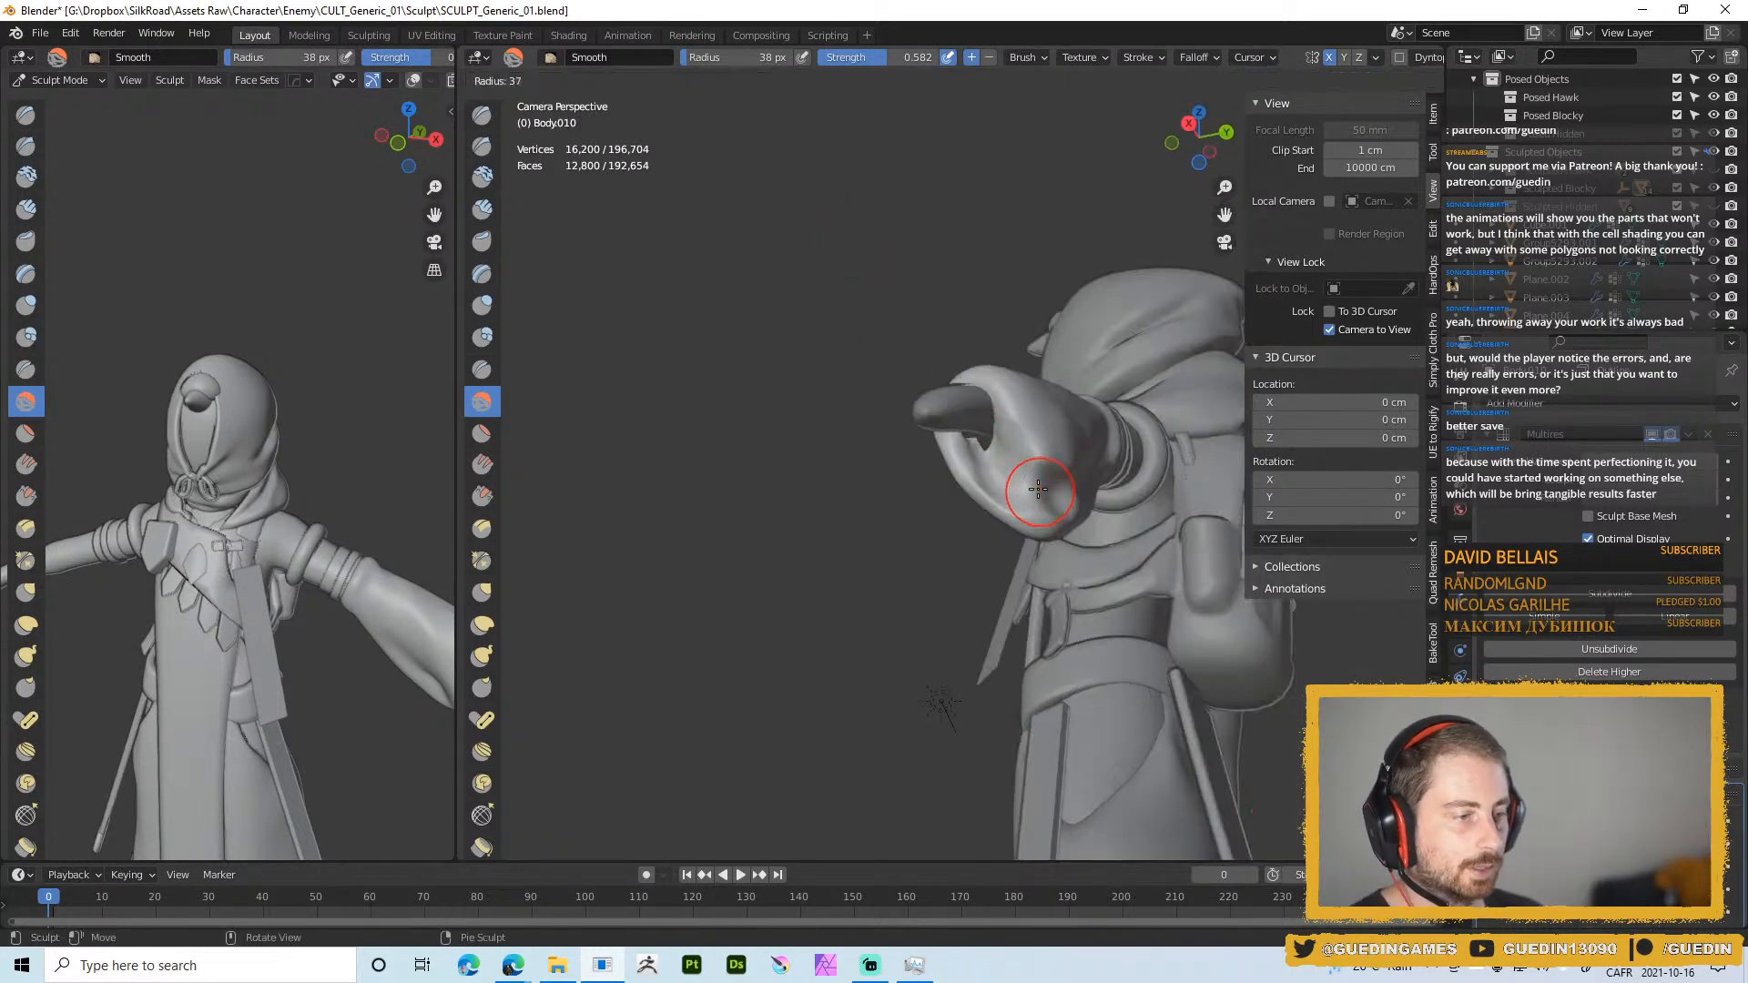
click(1070, 493)
drag(1058, 490, 1054, 480)
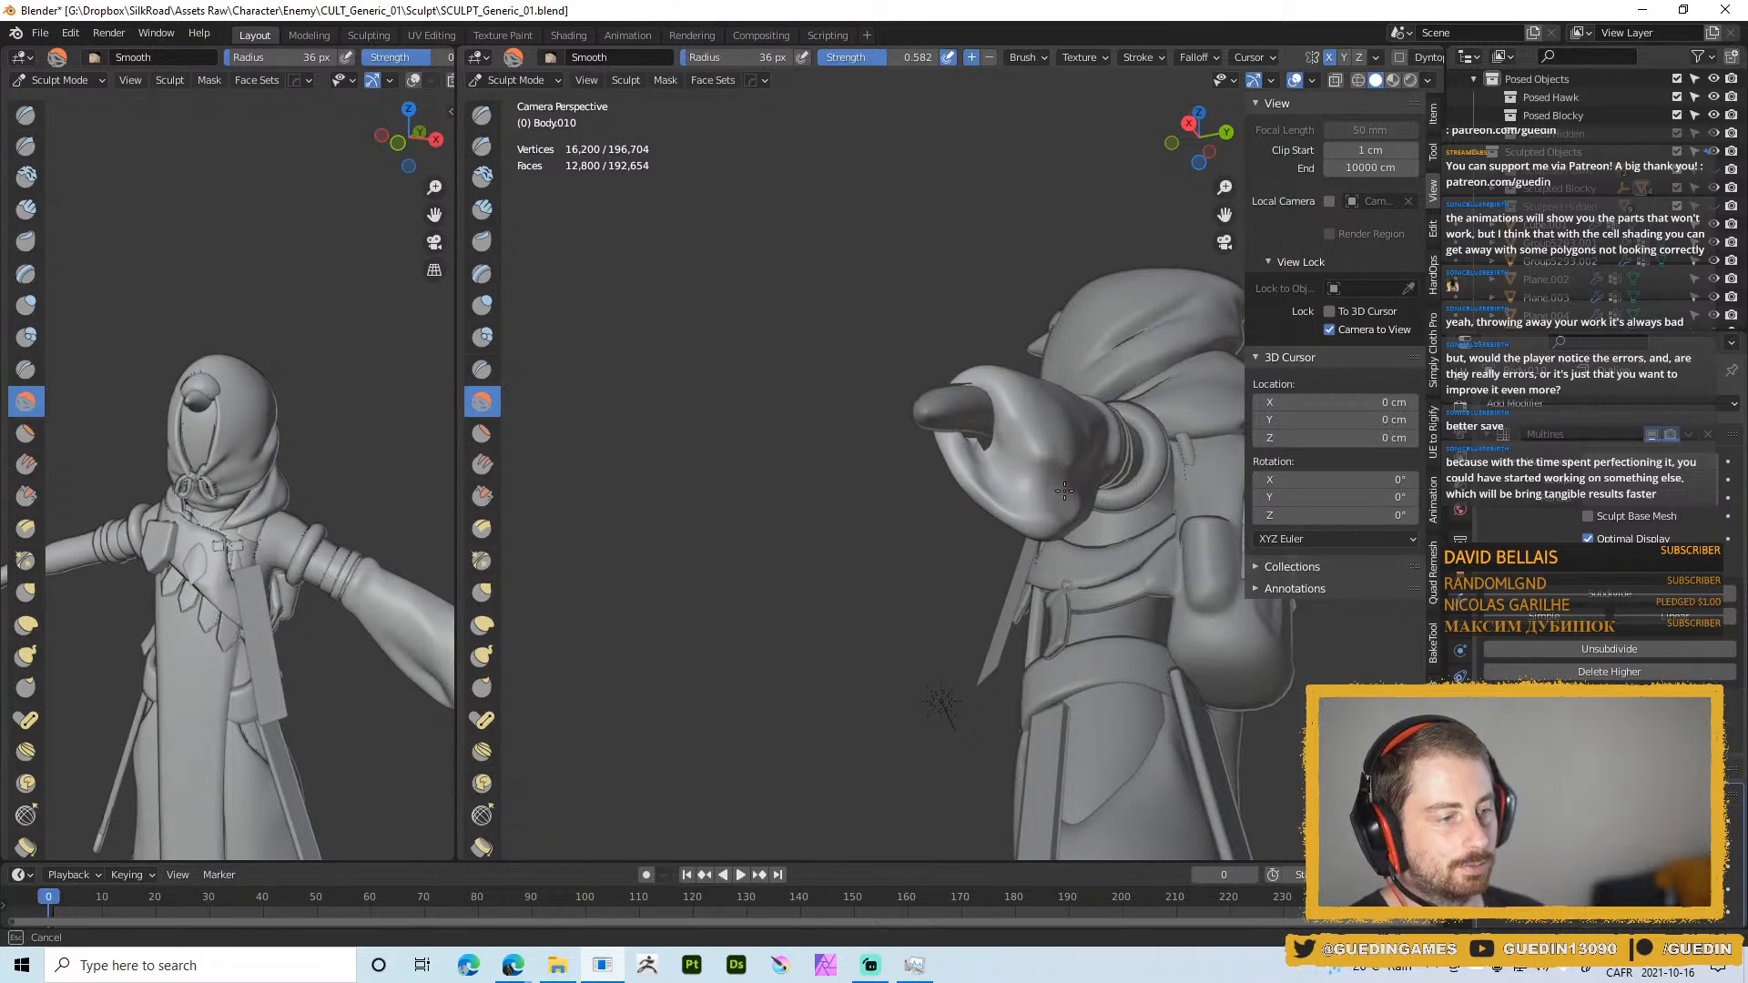
middle_drag(1064, 492, 1007, 460)
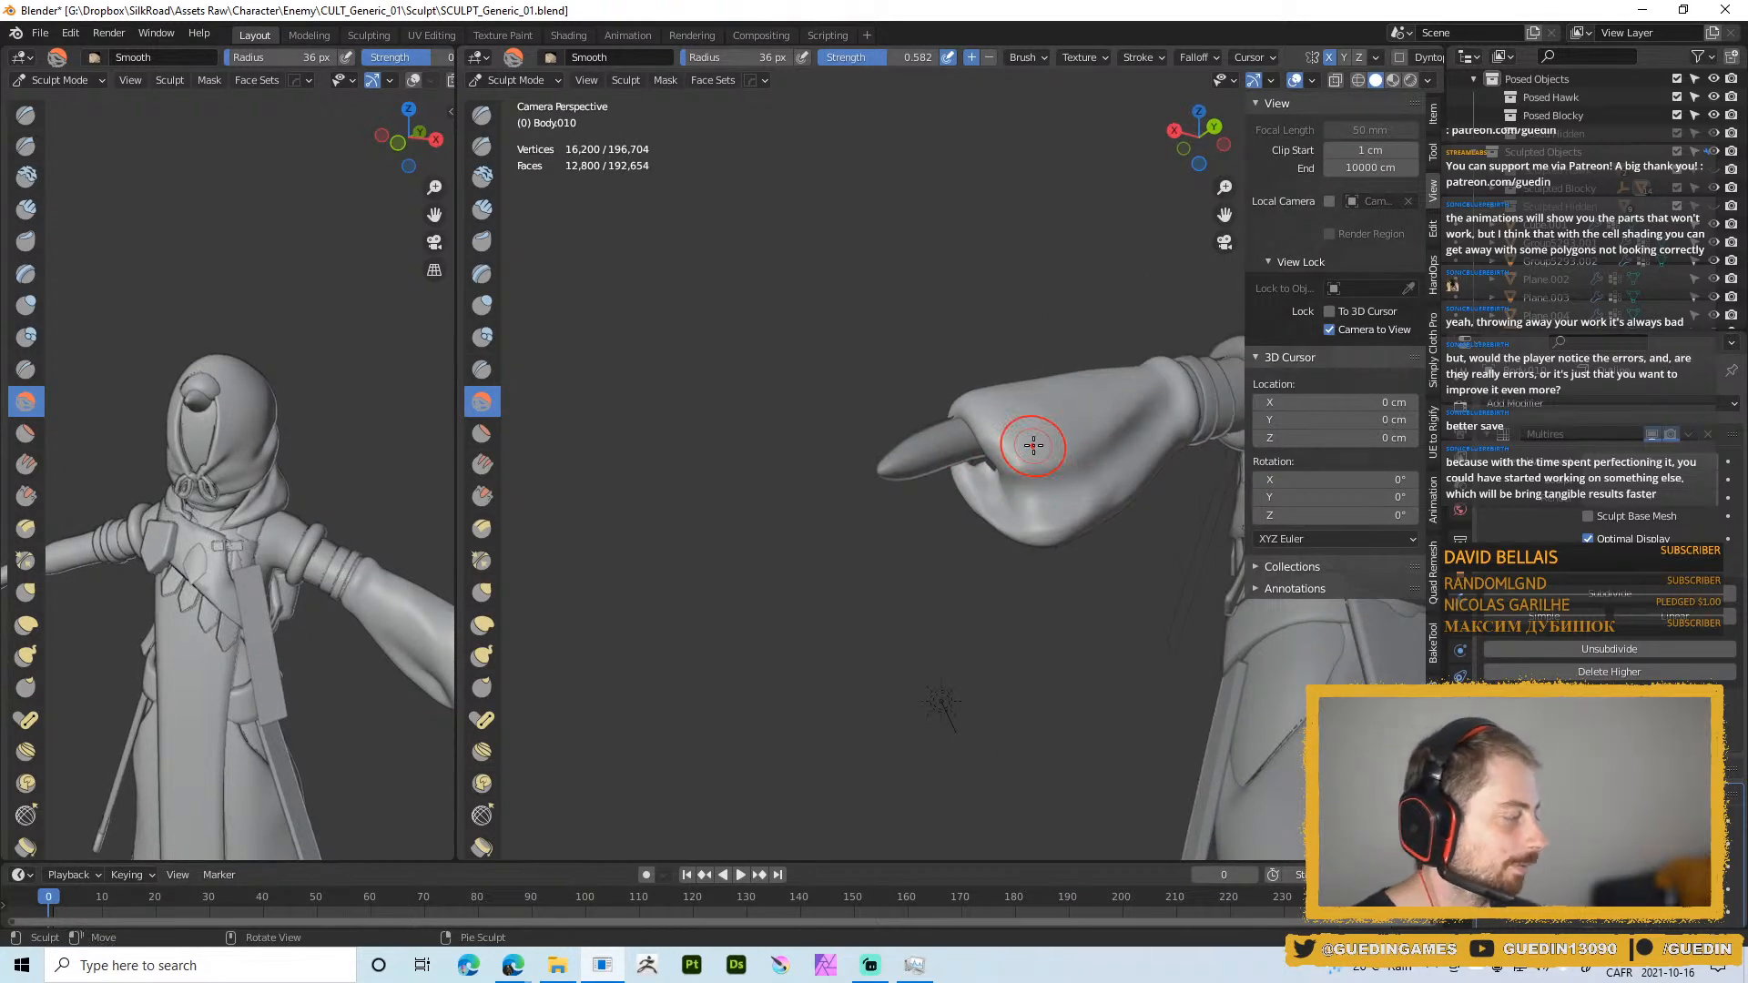
middle_drag(1033, 445, 1029, 514)
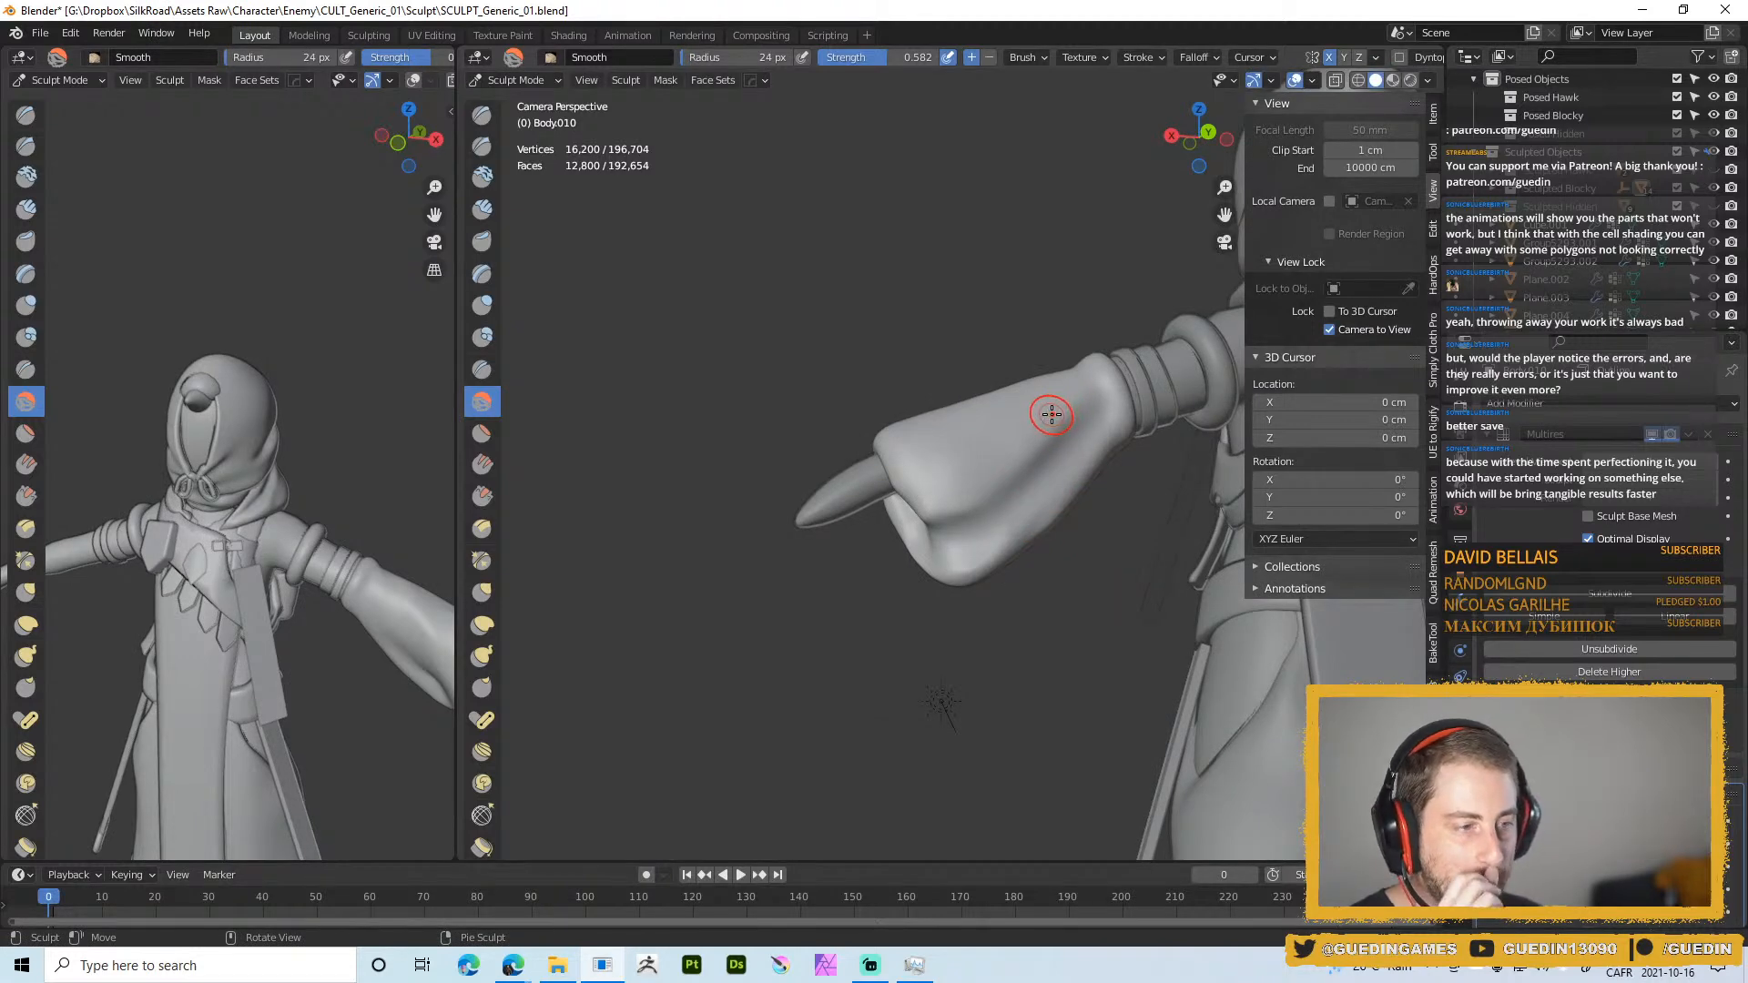
key(f)
click(1037, 522)
drag(1077, 398, 1026, 473)
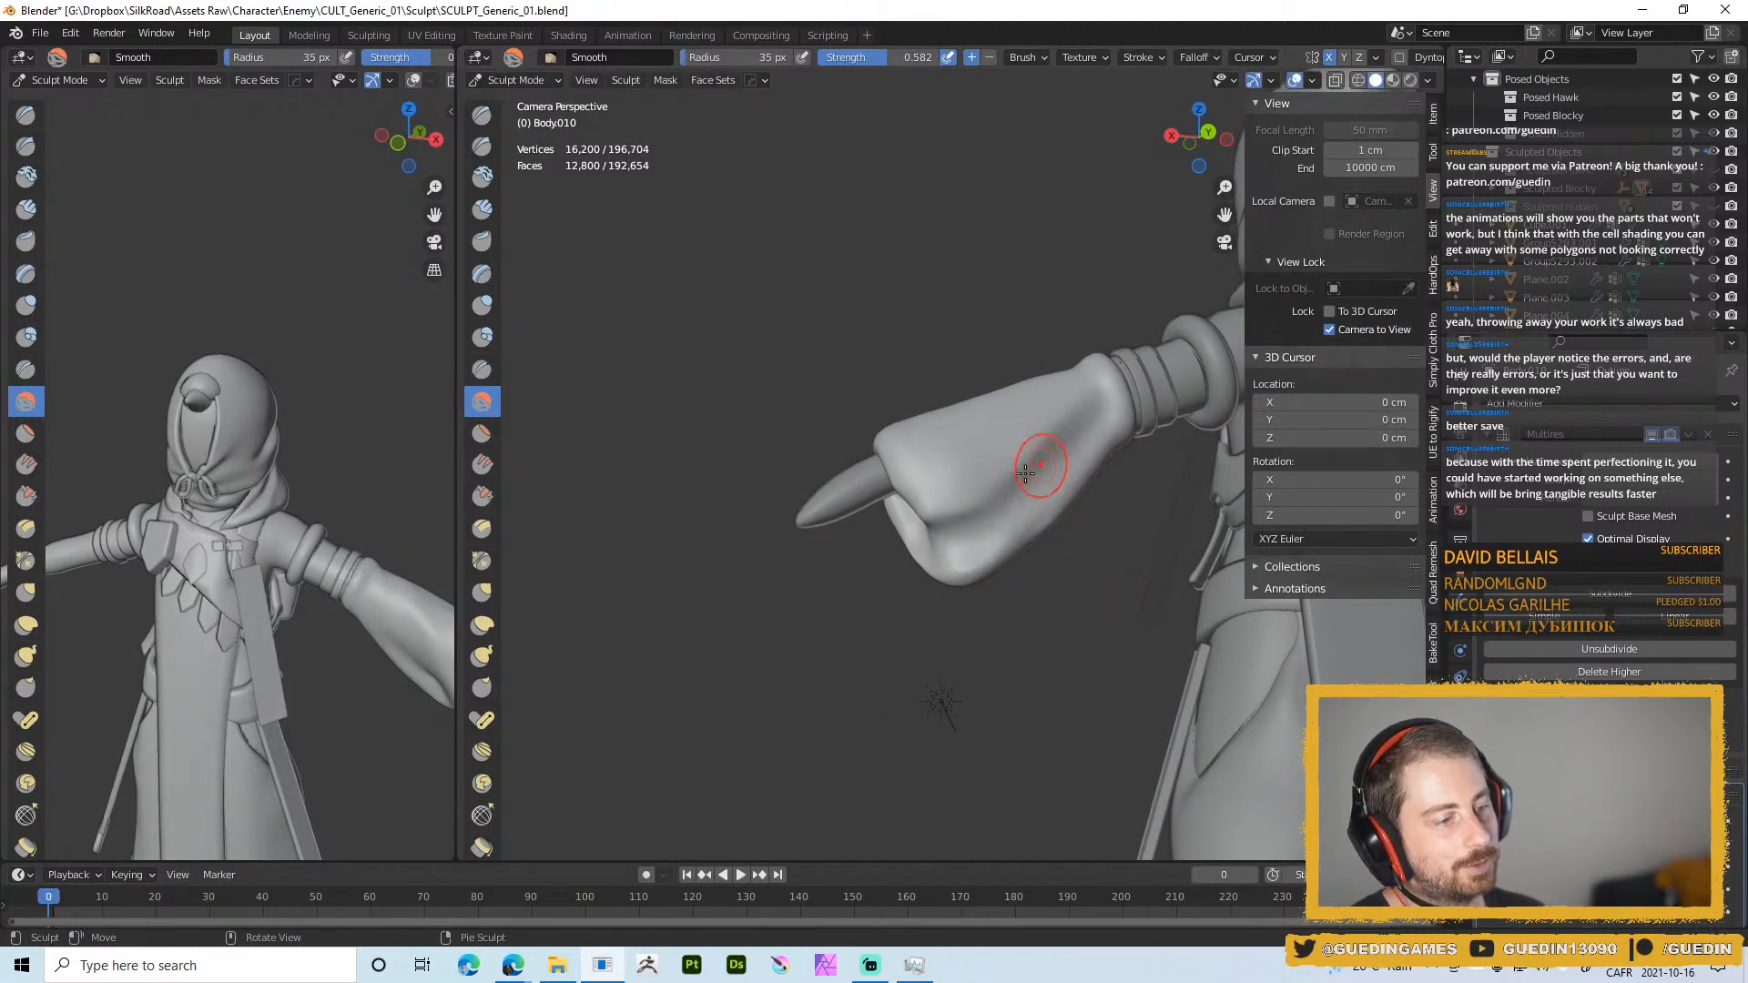
Sculpt a long diagonal fold down the back of the sleeve, from the arm bands to the hem, with SculptDraw starting at 24 px radius
key(x)
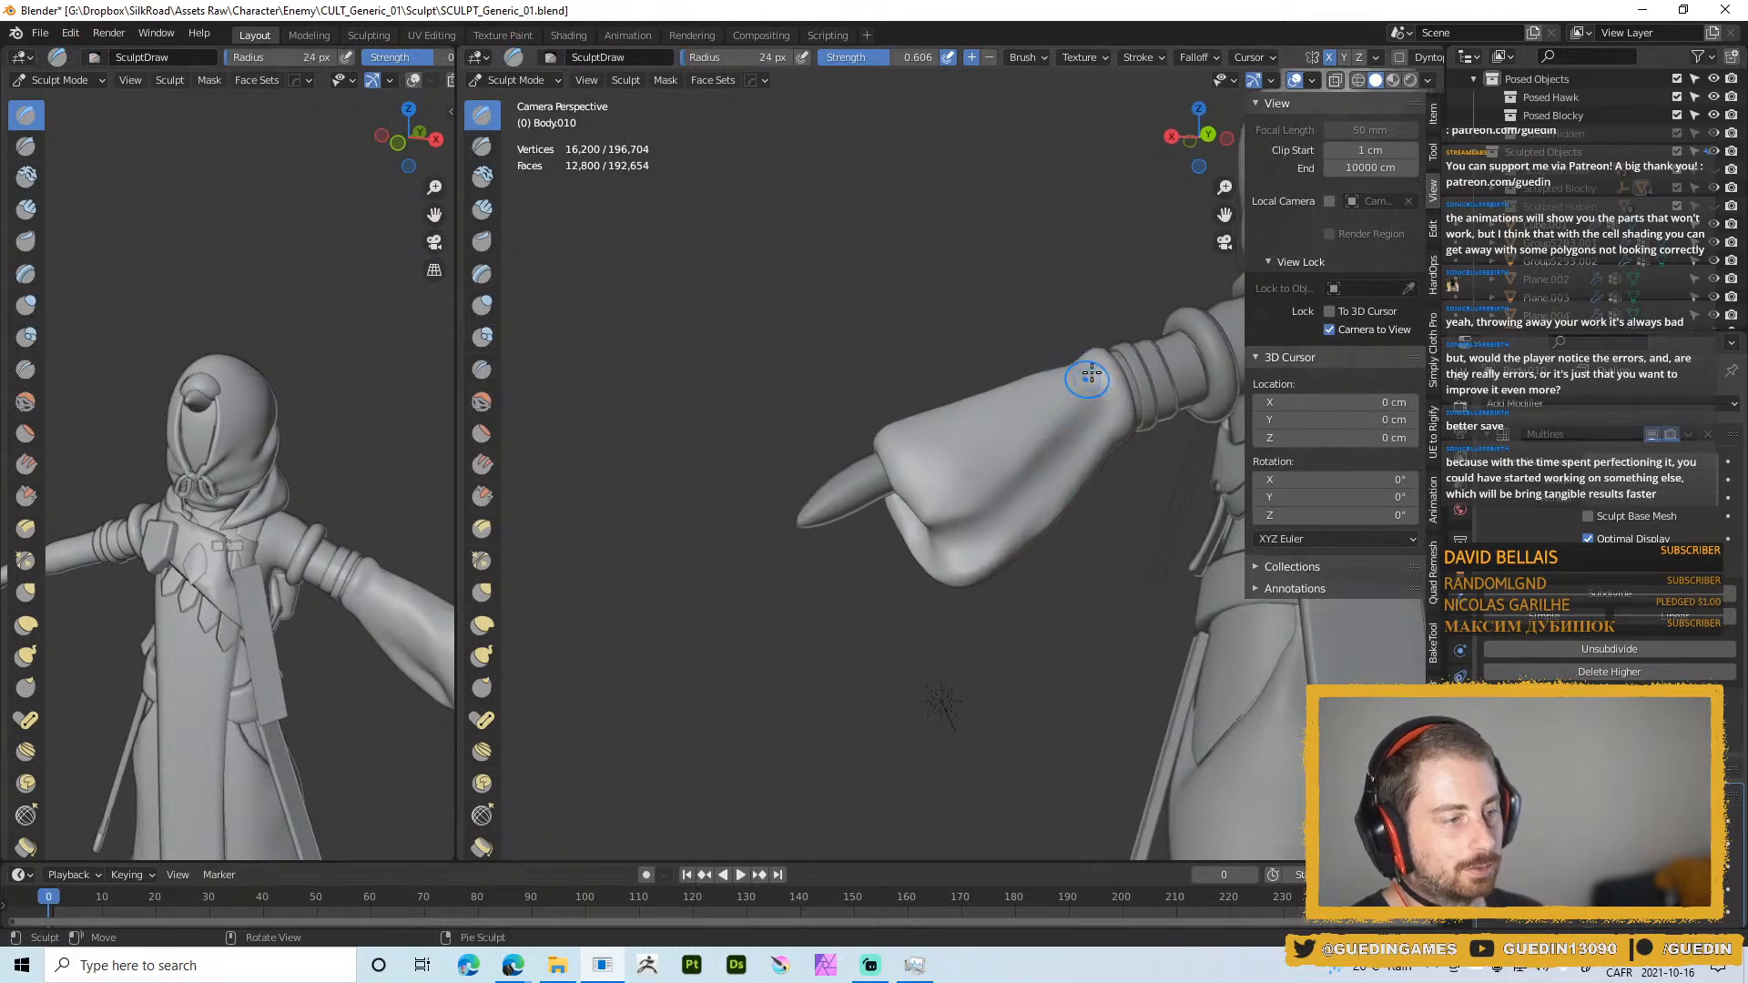
drag(1090, 376, 1006, 535)
key(f)
click(1021, 515)
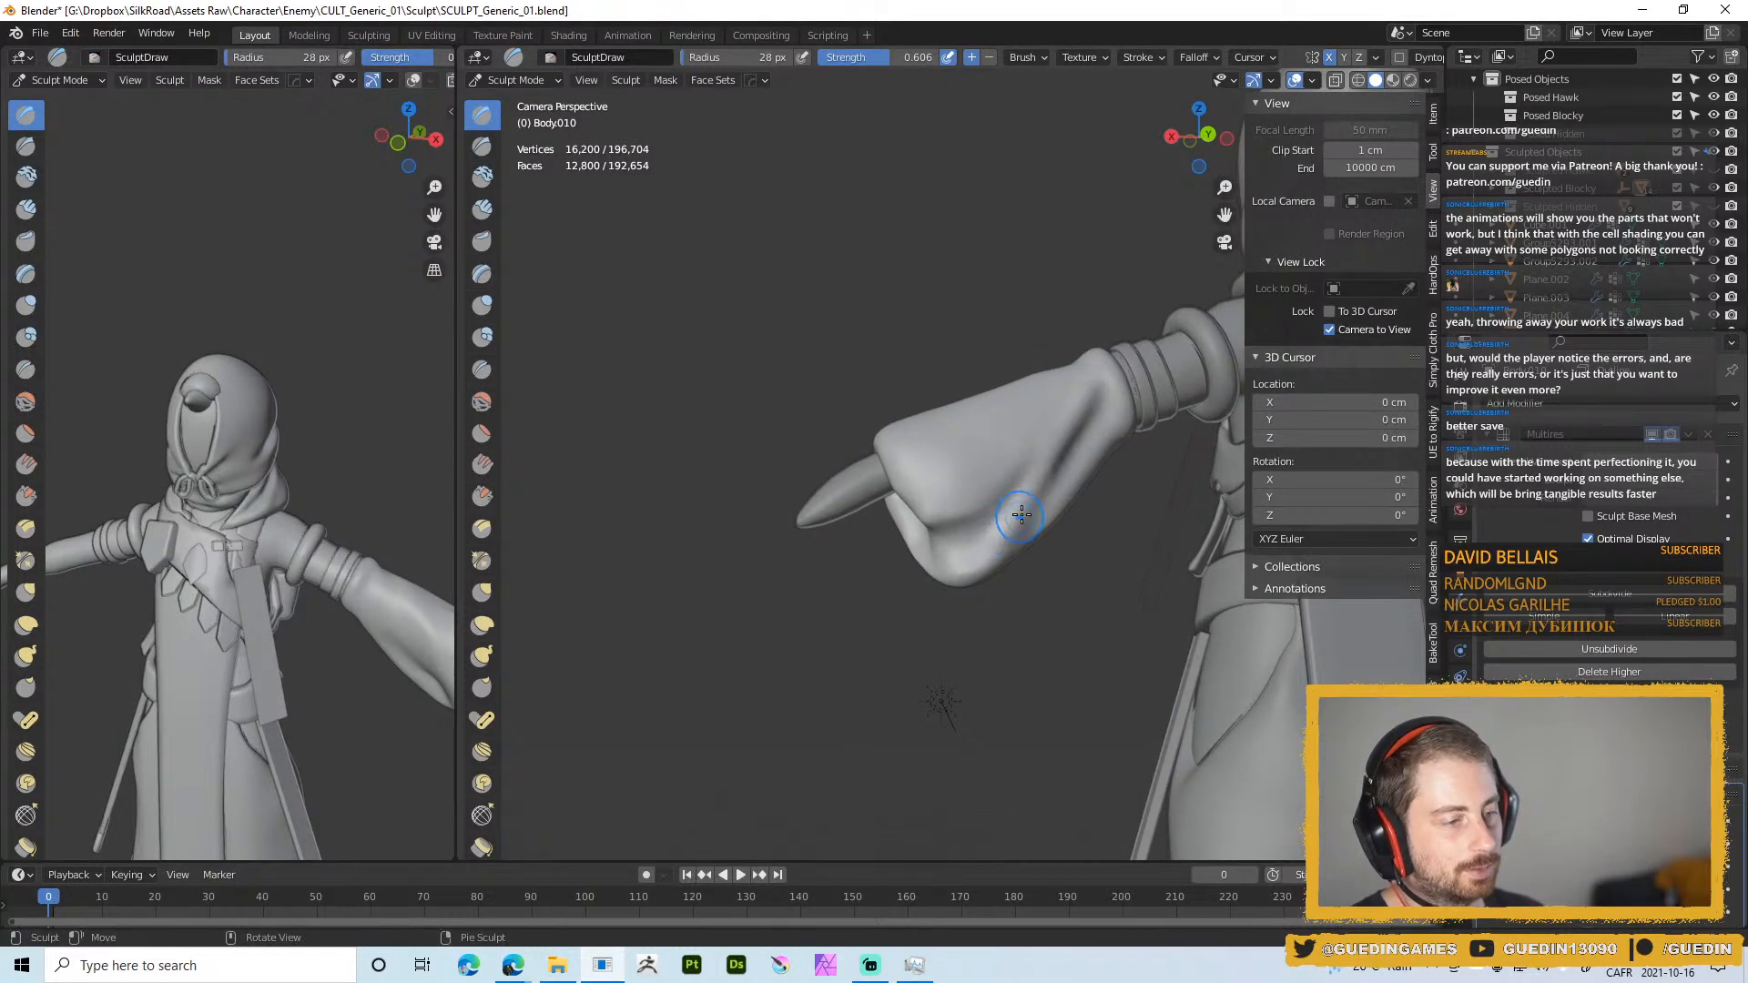
middle_drag(1021, 516, 1009, 535)
key(f)
click(1016, 535)
drag(1009, 495, 967, 534)
Smooth the lower end of the long fold near the cuff at 26 px radius
key(f)
click(1017, 516)
middle_drag(1003, 505, 1006, 530)
key(f)
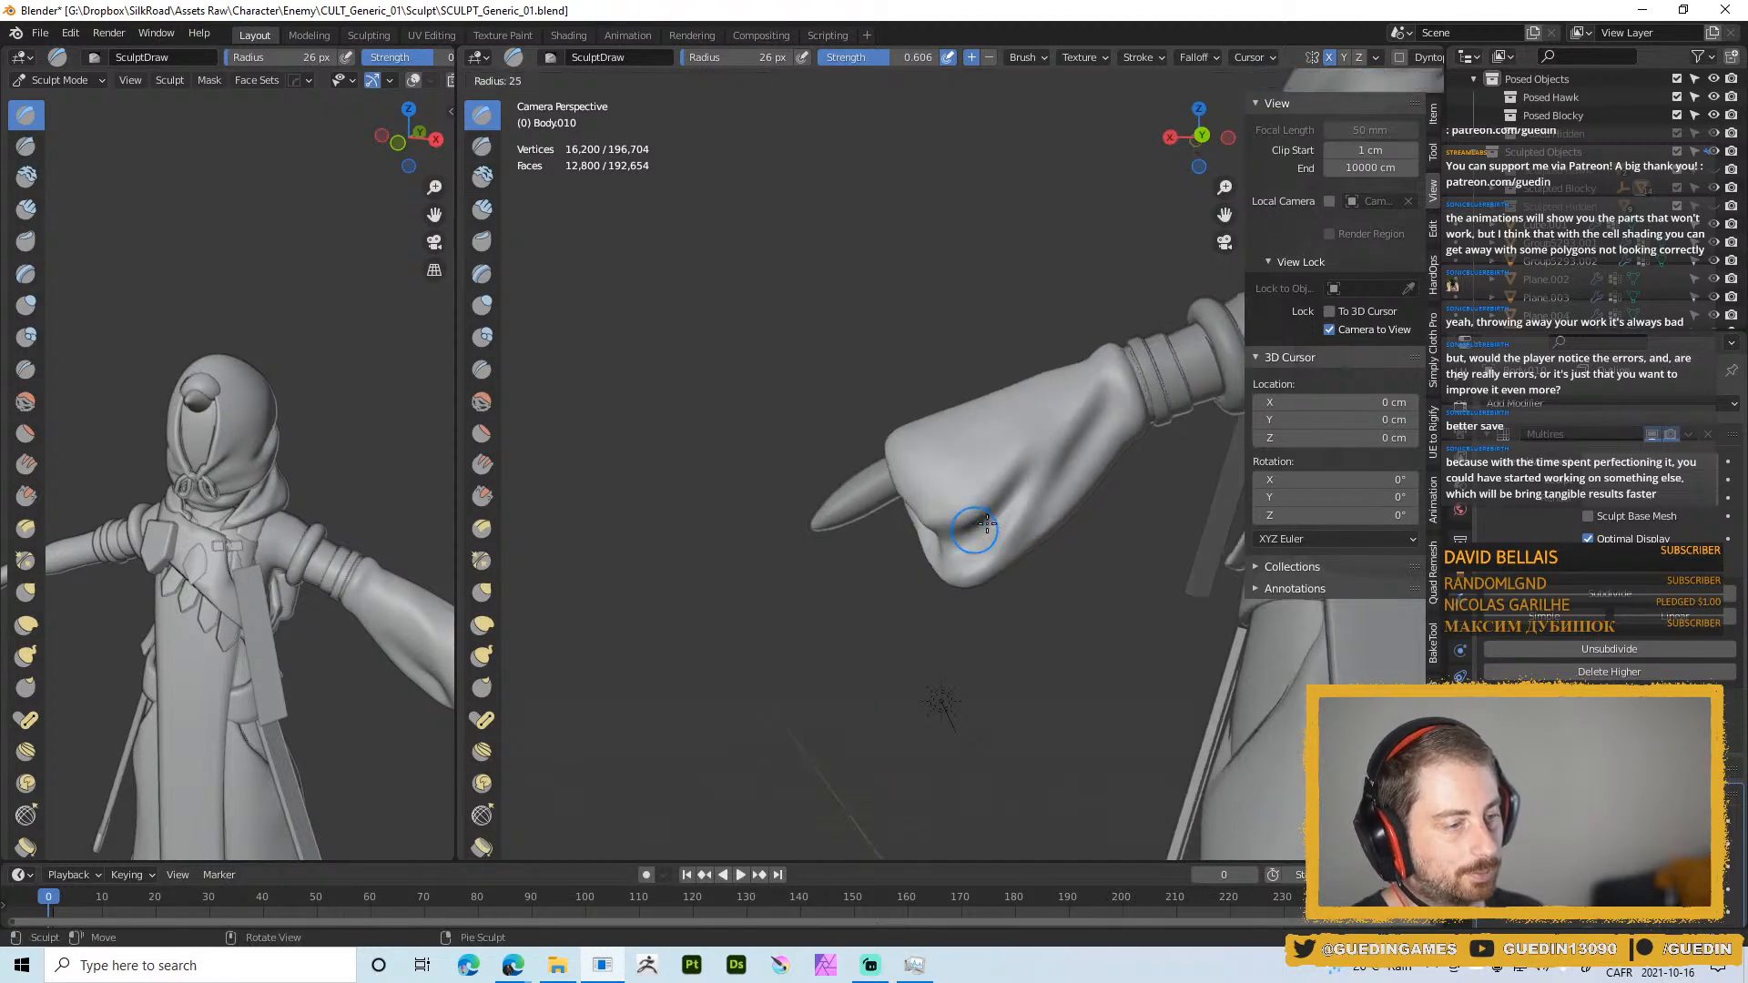
click(991, 524)
shift+drag(998, 499, 947, 528)
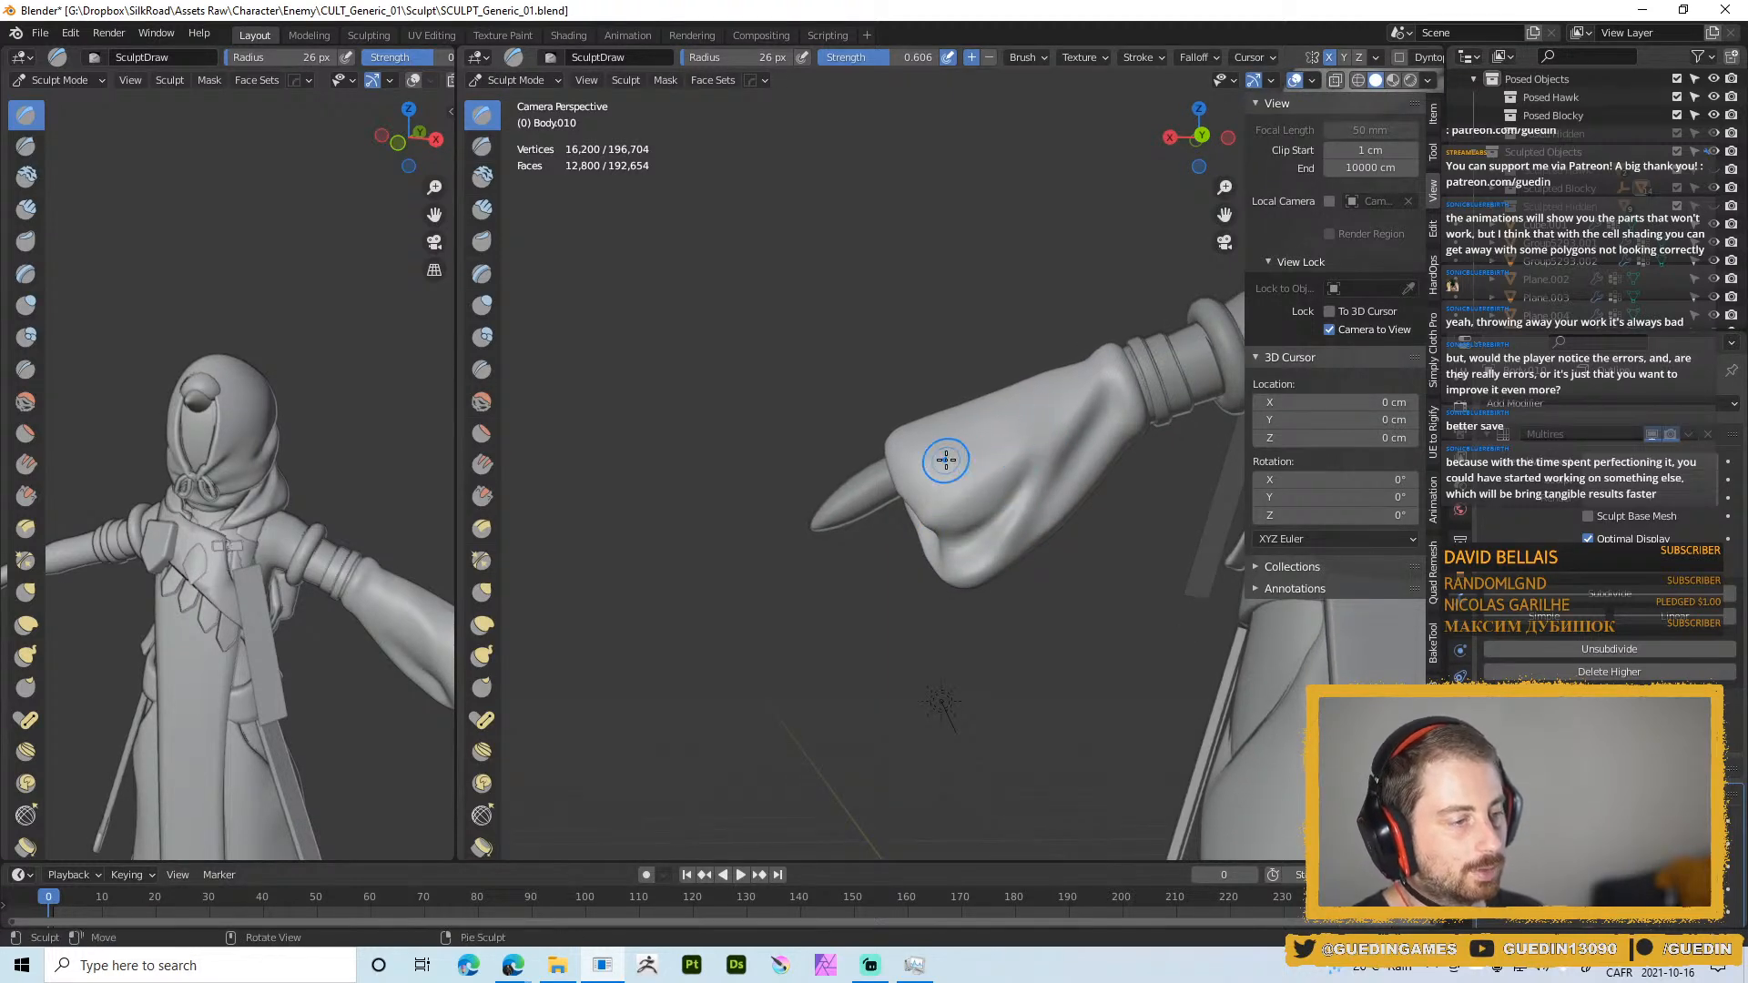
Sculpt a narrow fold at the upper end of the sleeve beside the arm bands with SculptDraw at 16 px radius
middle_drag(1091, 448, 1100, 444)
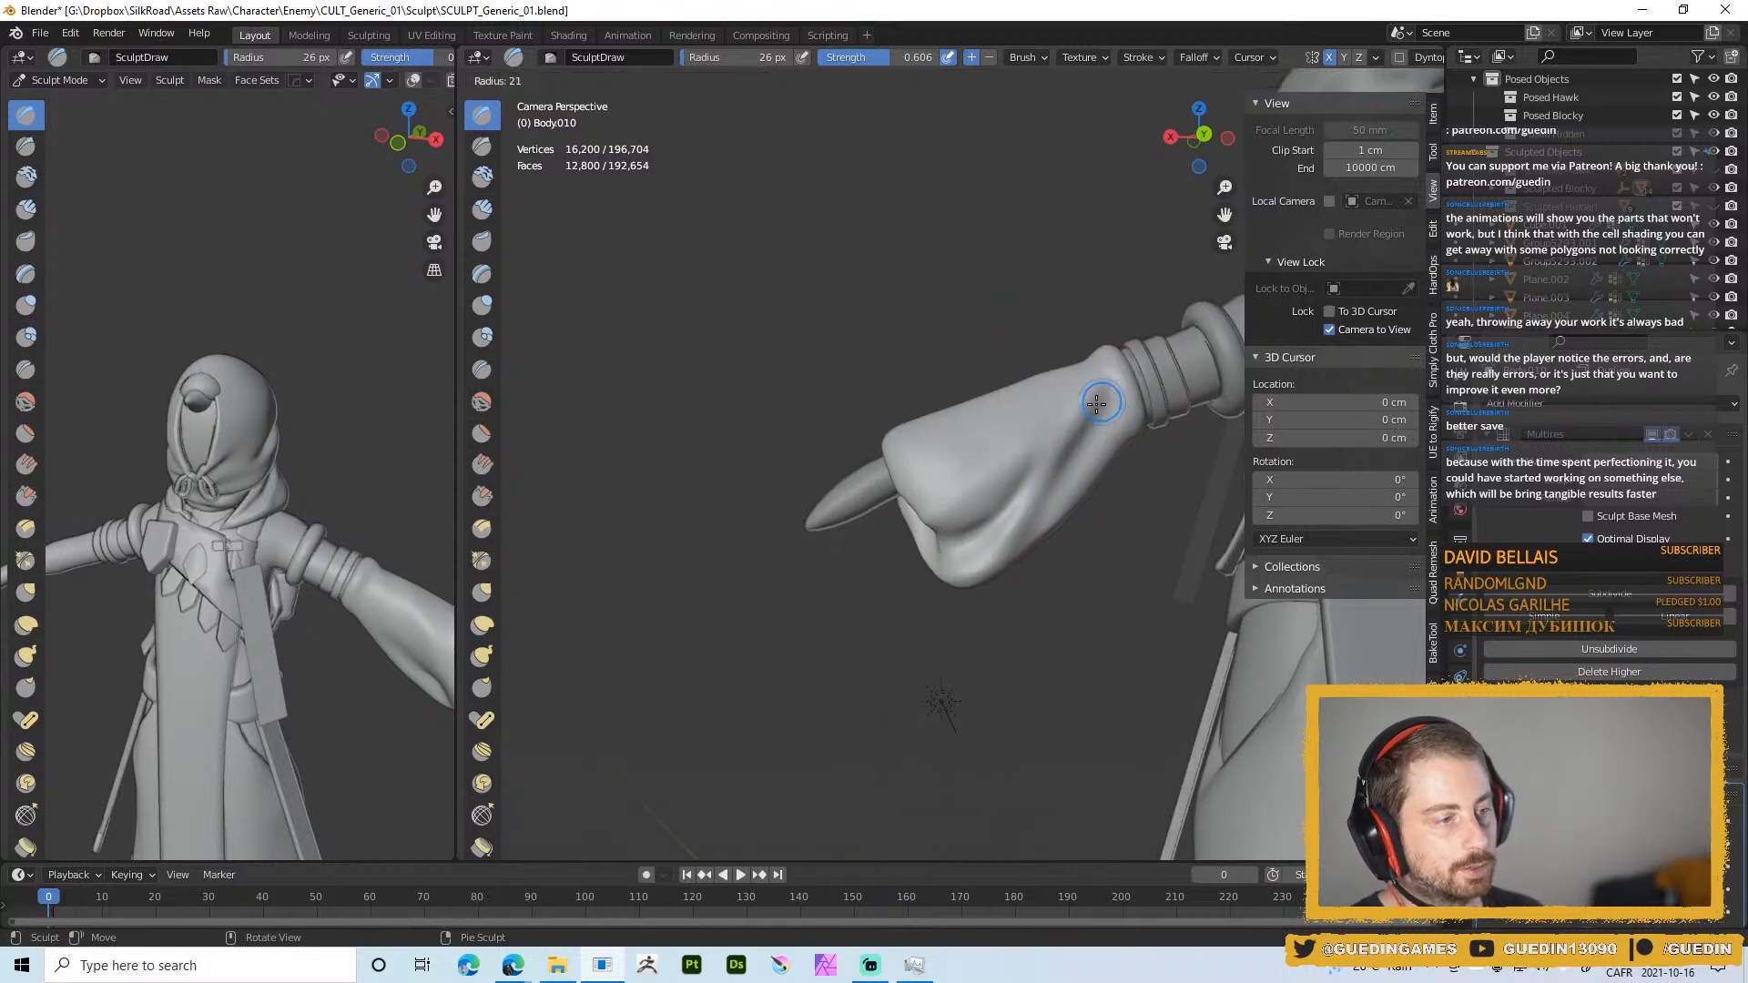
key(f)
click(1105, 402)
drag(1110, 389, 1093, 444)
mouse_move(1093, 445)
middle_down()
mouse_move(1084, 374)
mouse_move(1051, 387)
middle_up()
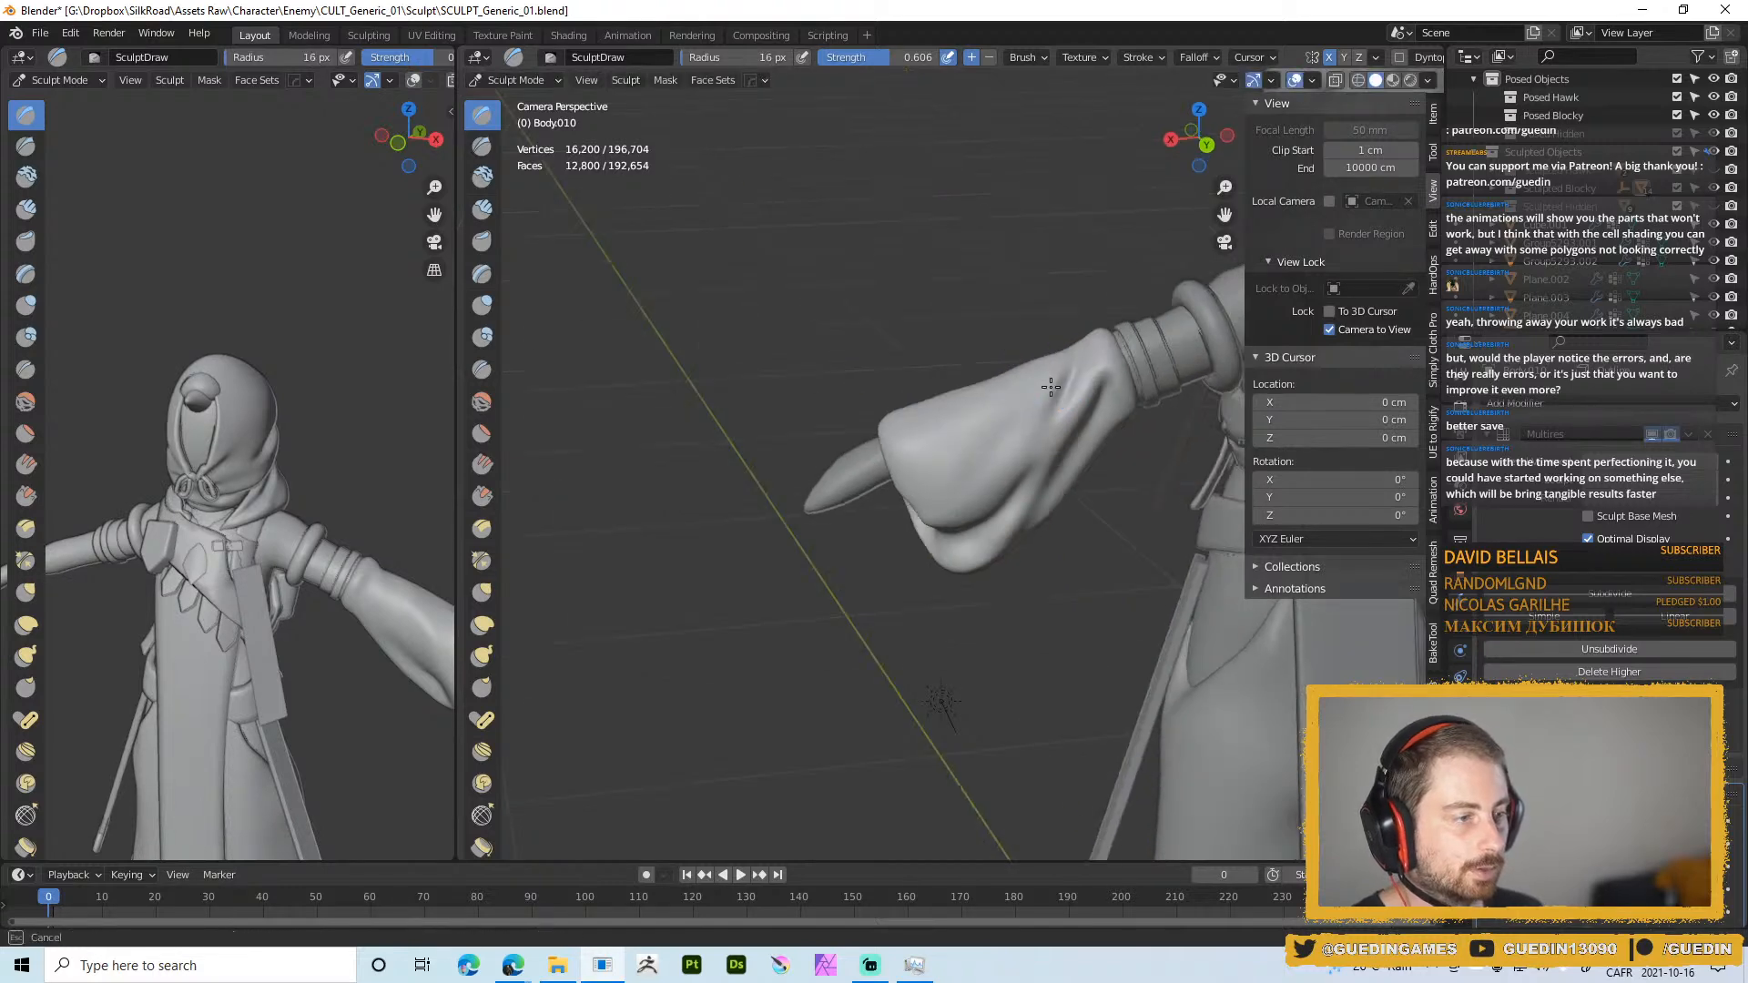
Rework the fold beside the arm bands with inverted SculptDraw strokes at 30 px and 26 px radius
key(f)
click(1080, 379)
ctrl+drag(1083, 382, 1060, 439)
middle_drag(1061, 437, 1072, 410)
key(f)
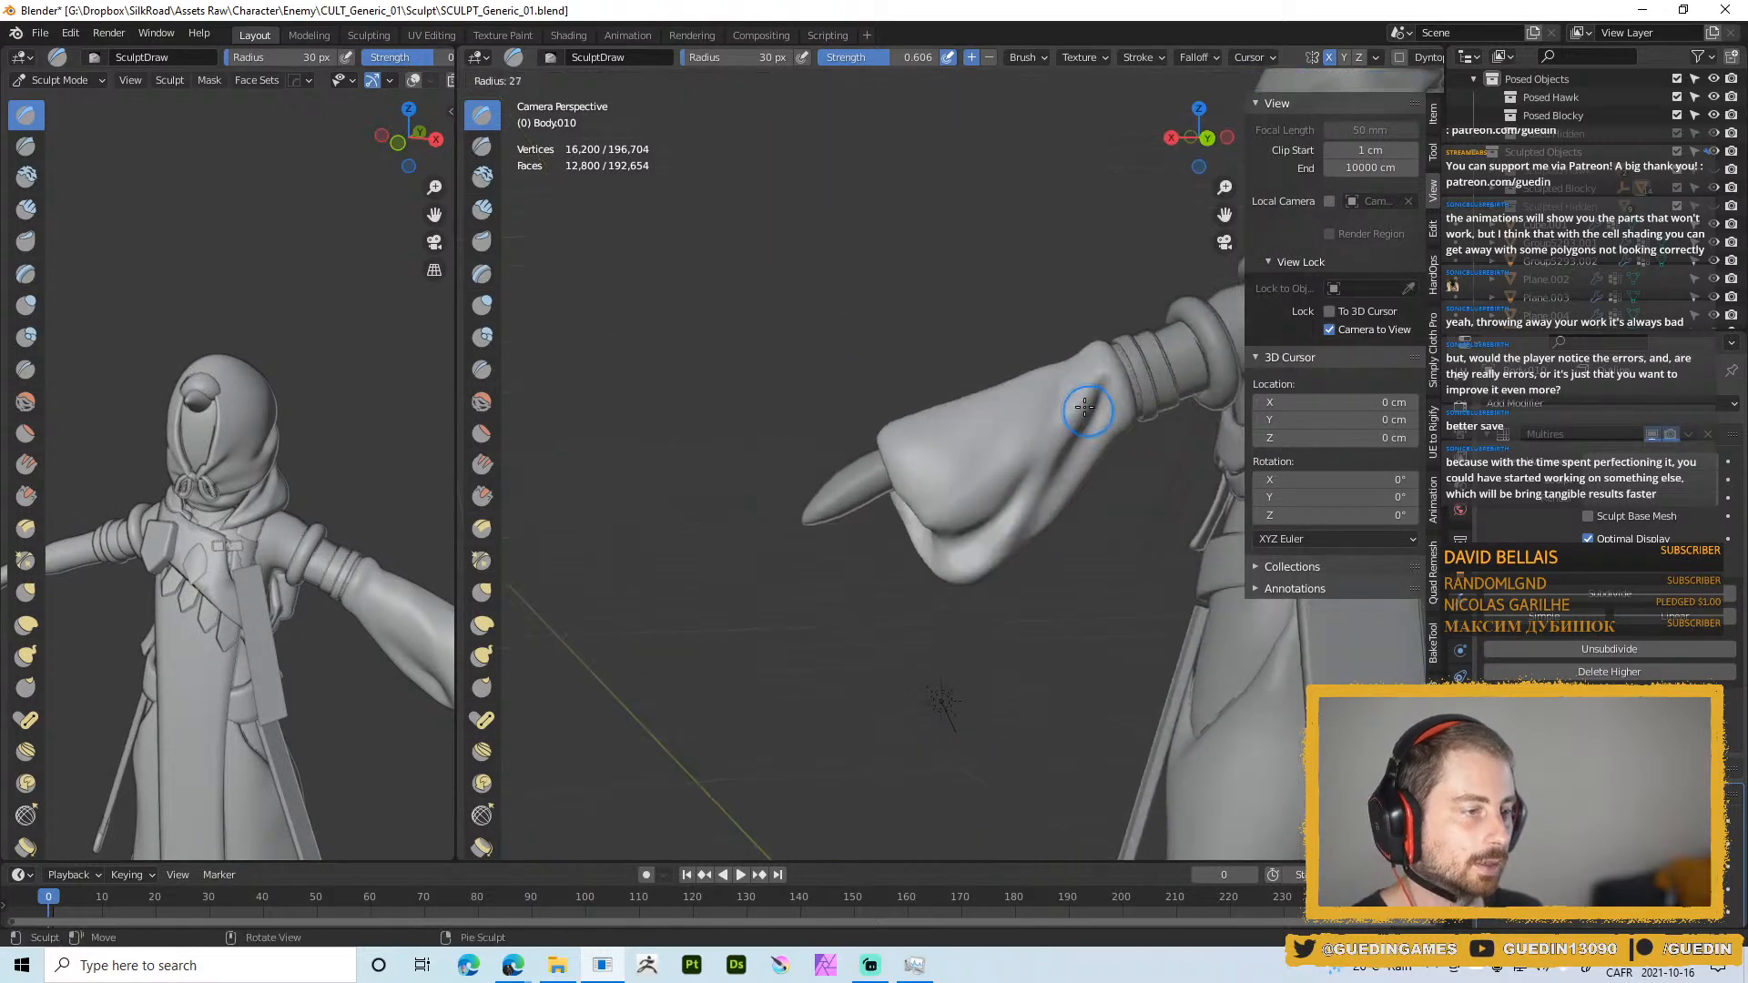
click(1091, 408)
ctrl+drag(1098, 397, 1079, 449)
Extend the long fold down to the cuff's hem with an inverted SculptDraw stroke at 22 px radius
middle_drag(1072, 406, 1073, 398)
key(f)
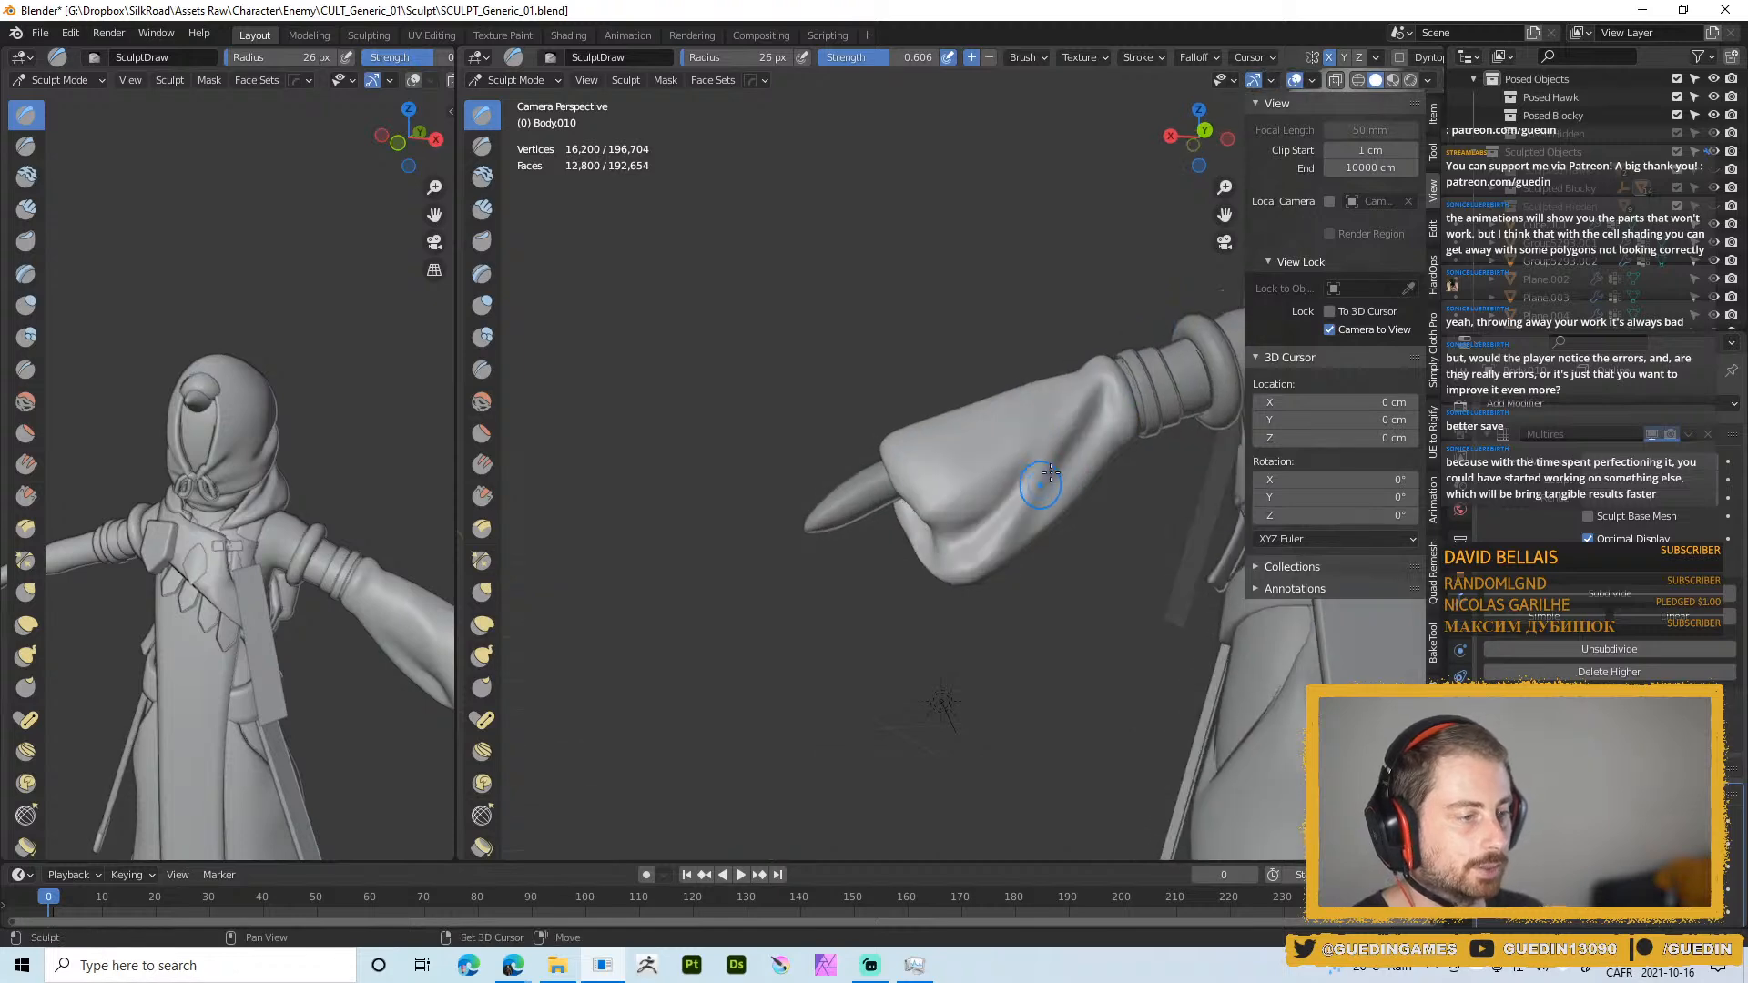
click(1061, 485)
ctrl+drag(1054, 488, 954, 552)
Add fine fold detail along the rim of the cuff opening with SculptDraw at 13 px radius
middle_drag(943, 551, 1021, 510)
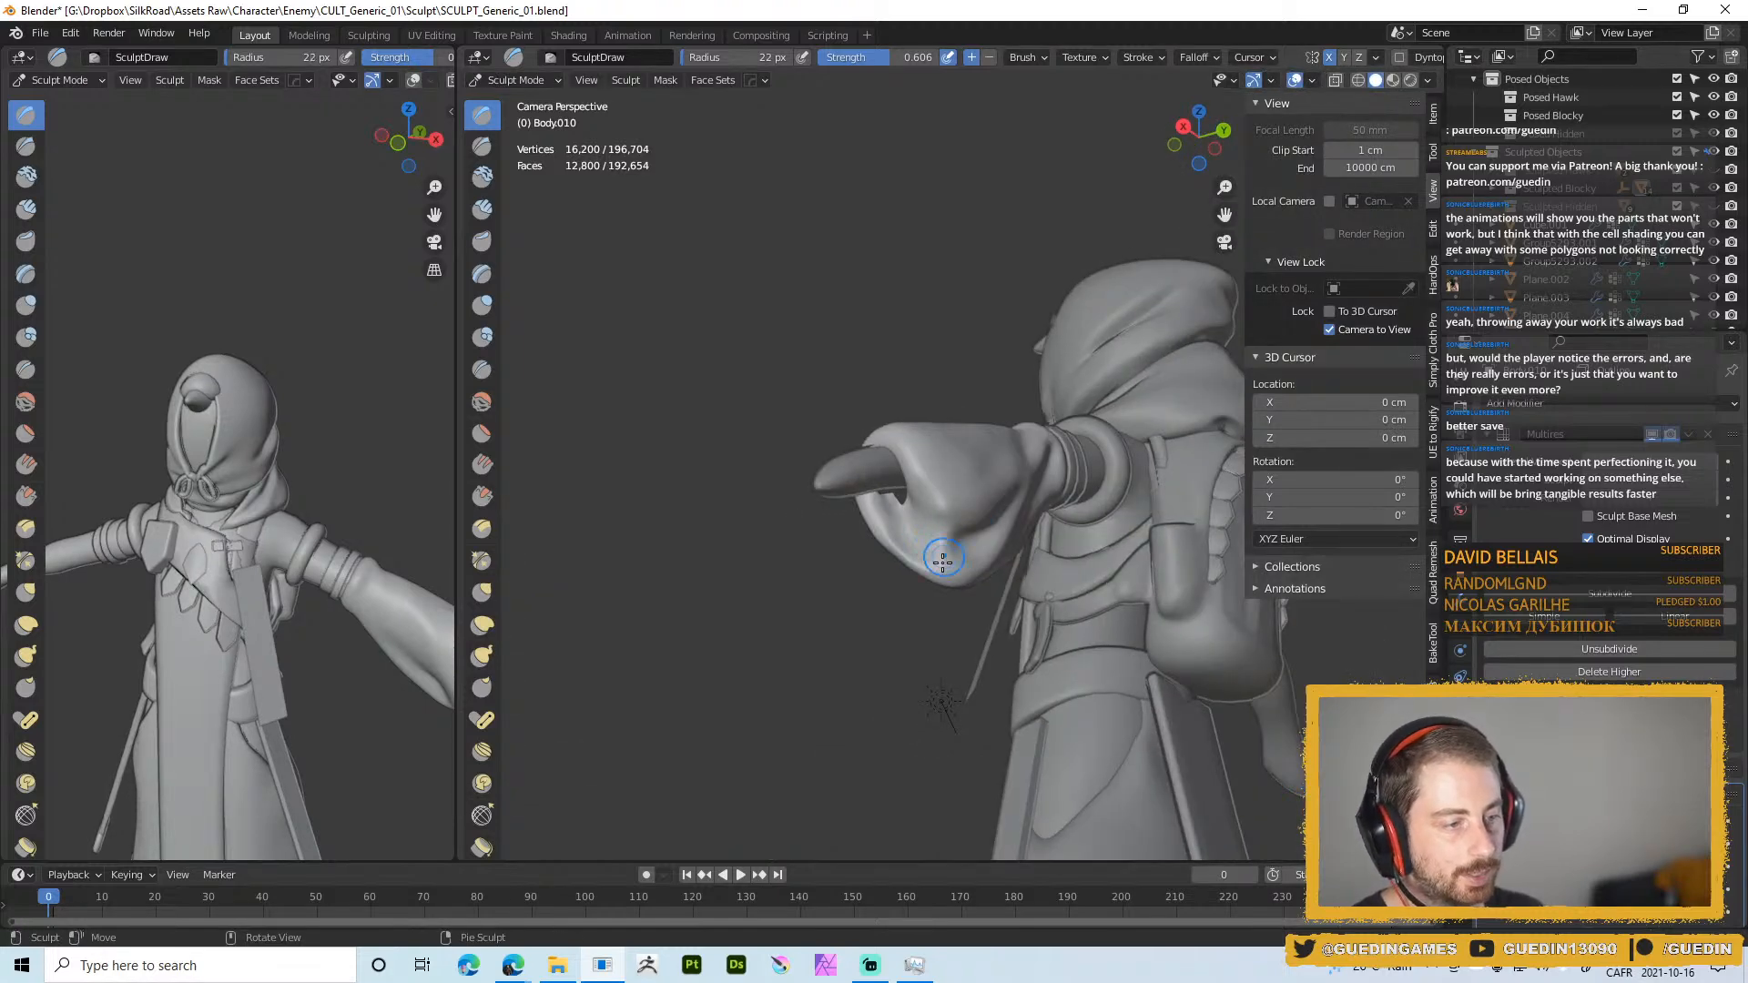
mouse_move(938, 546)
middle_down()
mouse_move(951, 519)
mouse_move(935, 546)
middle_up()
key(f)
click(926, 545)
drag(924, 544, 910, 537)
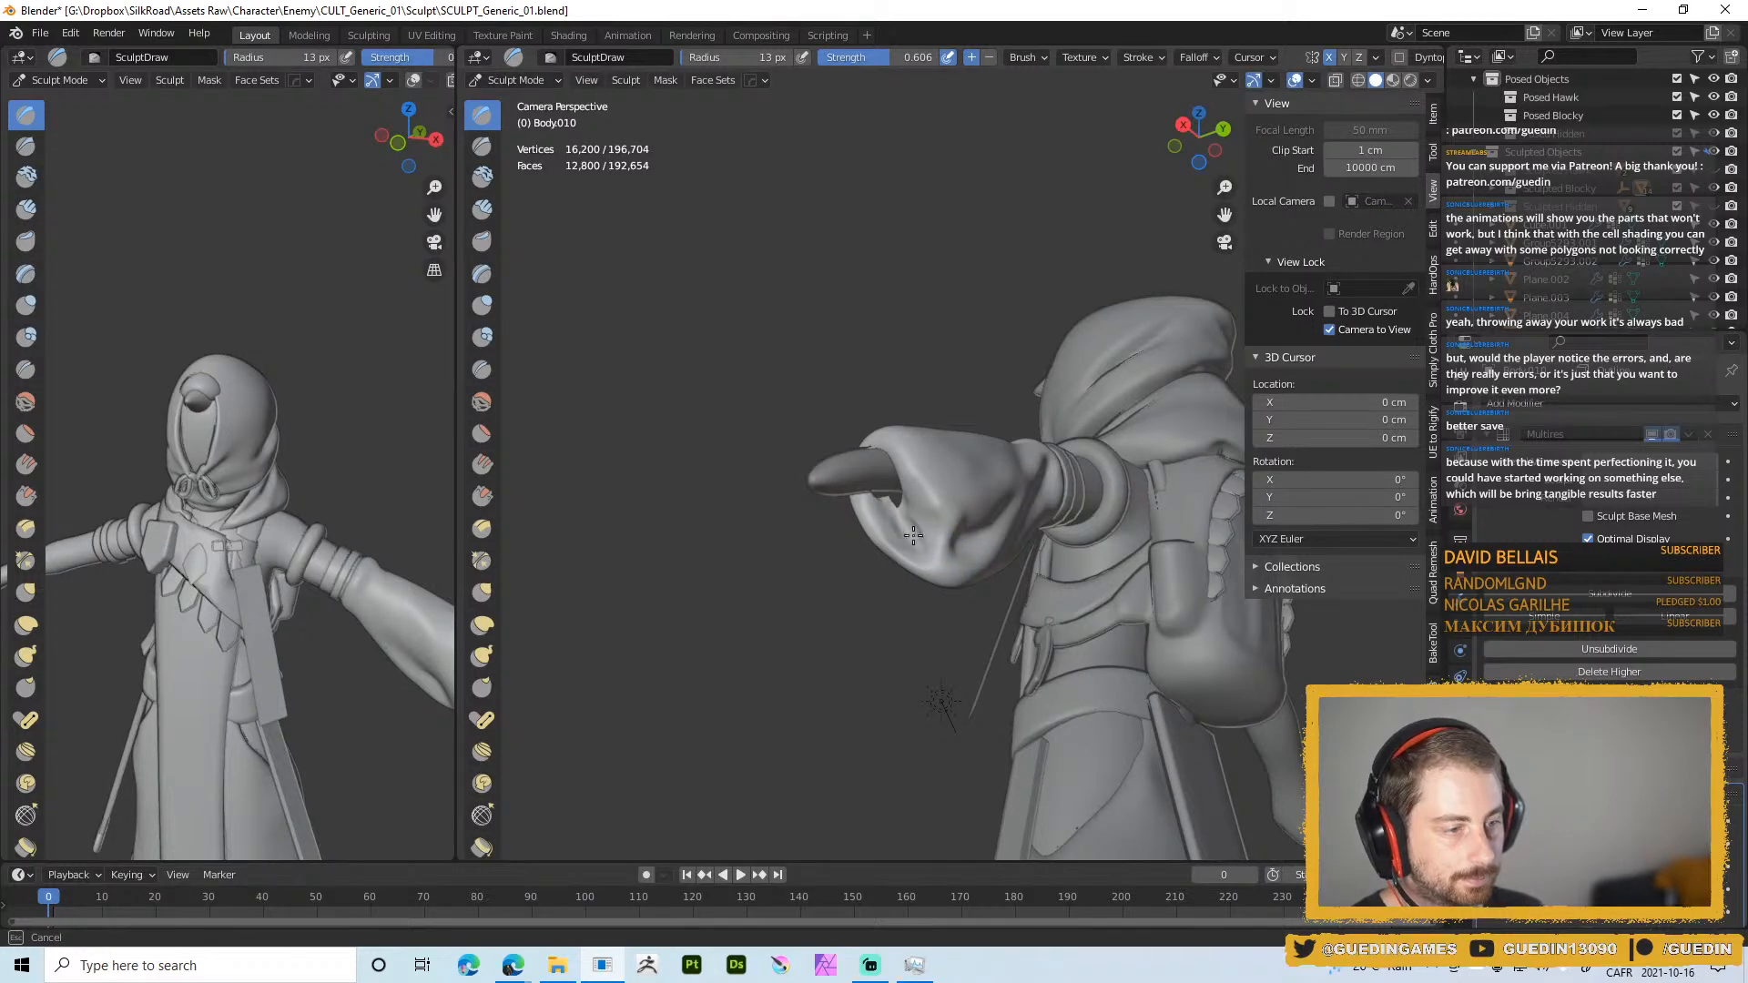
middle_drag(913, 536, 926, 510)
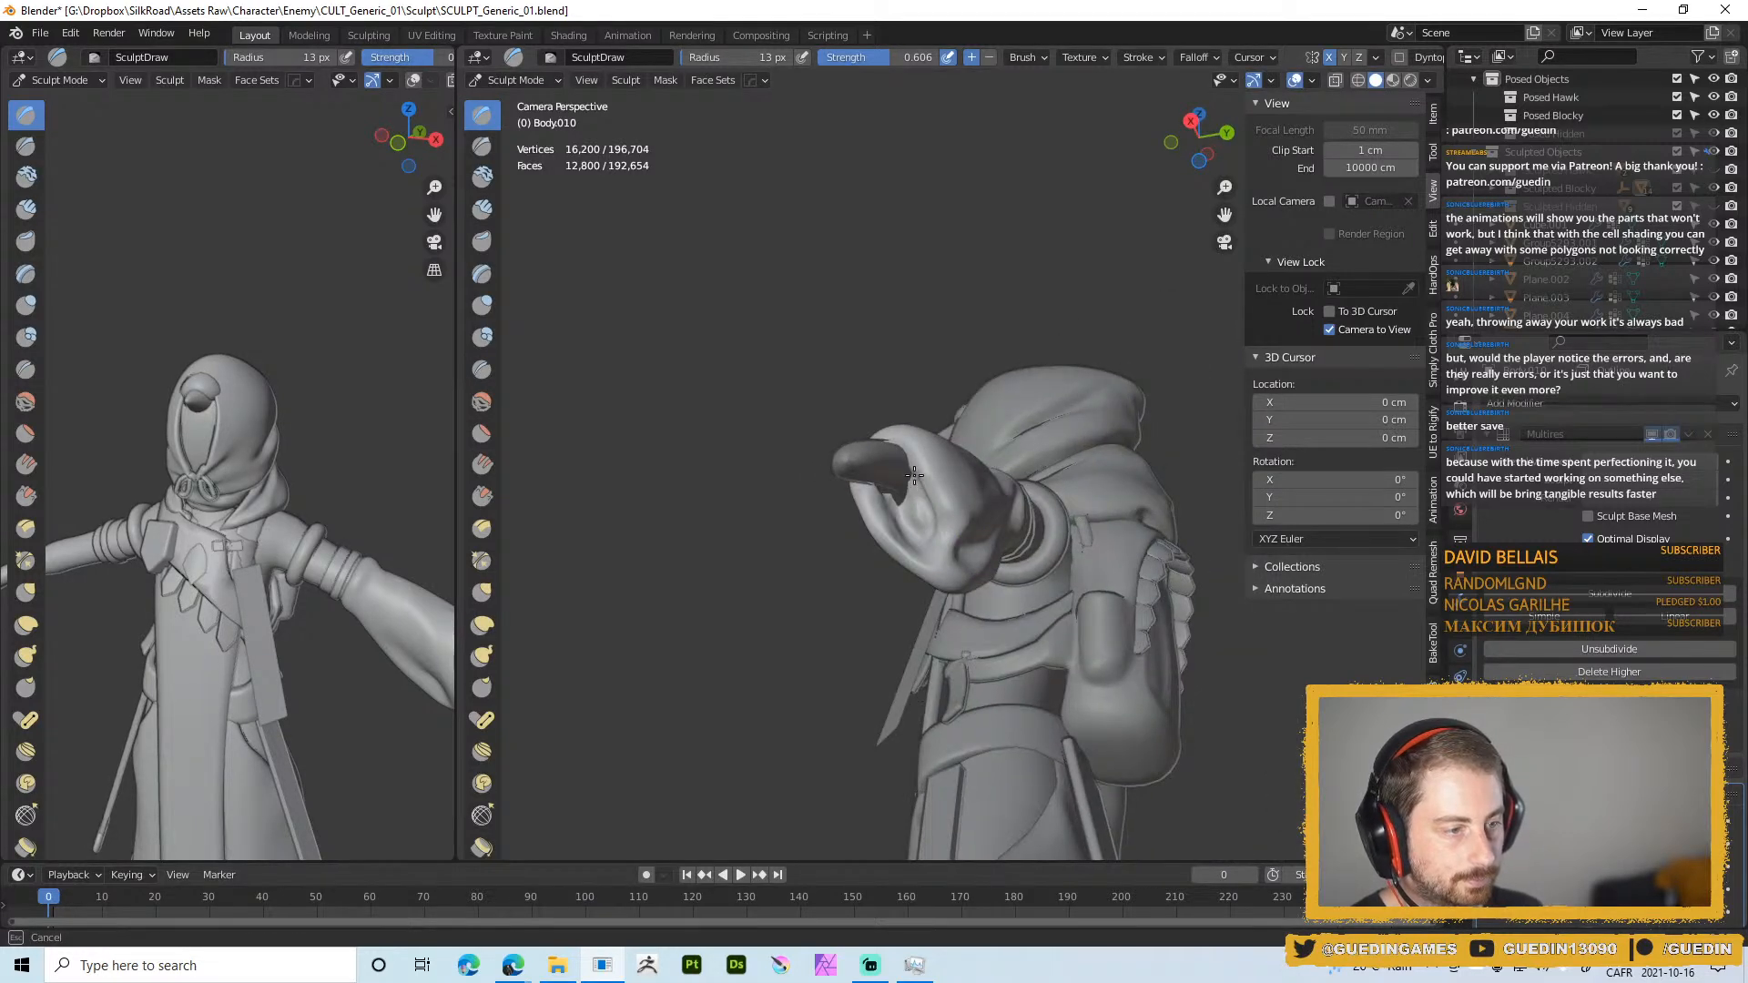
drag(914, 475, 920, 496)
Build up the edge of the cuff opening around the hand with SculptDraw strokes at 29 px radius
middle_drag(921, 497, 932, 486)
key(f)
click(940, 487)
drag(911, 454, 913, 525)
key(f)
click(949, 509)
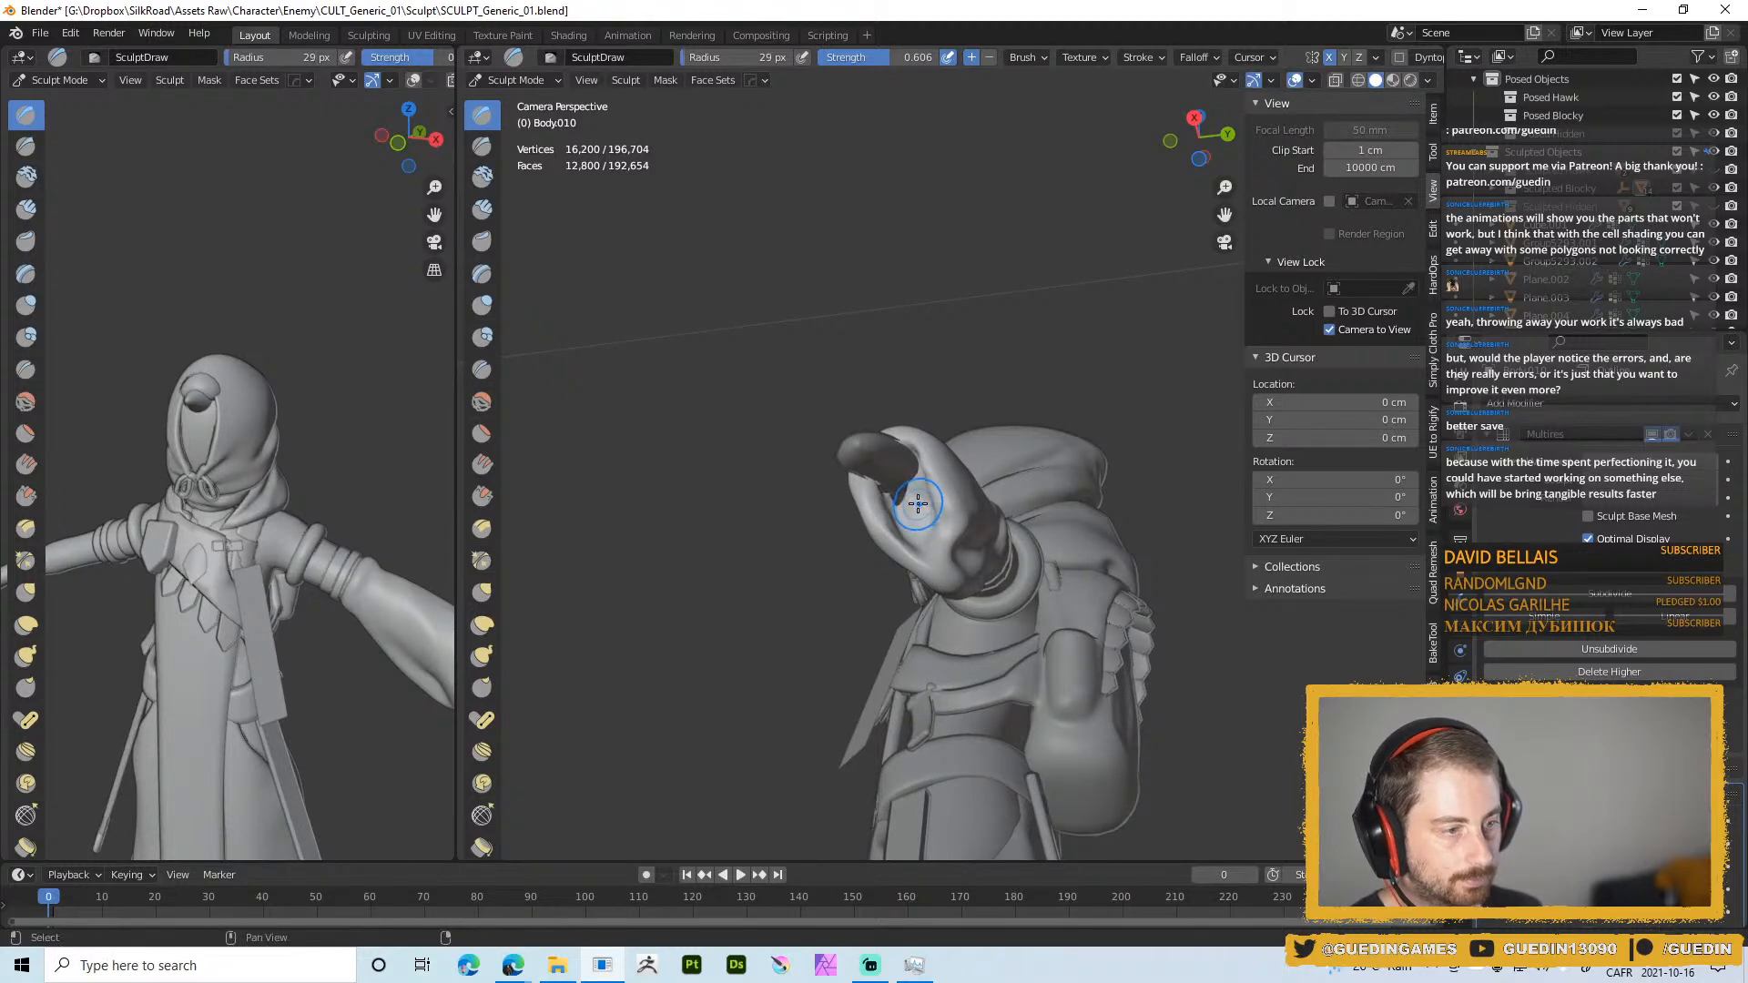
middle_drag(918, 503, 941, 509)
drag(922, 511, 927, 480)
drag(928, 480, 934, 526)
Sculpt a short fold below the cuff opening with SculptDraw at 23 px radius
middle_drag(947, 518, 932, 539)
key(f)
click(947, 539)
drag(950, 519, 952, 546)
middle_drag(955, 537, 881, 558)
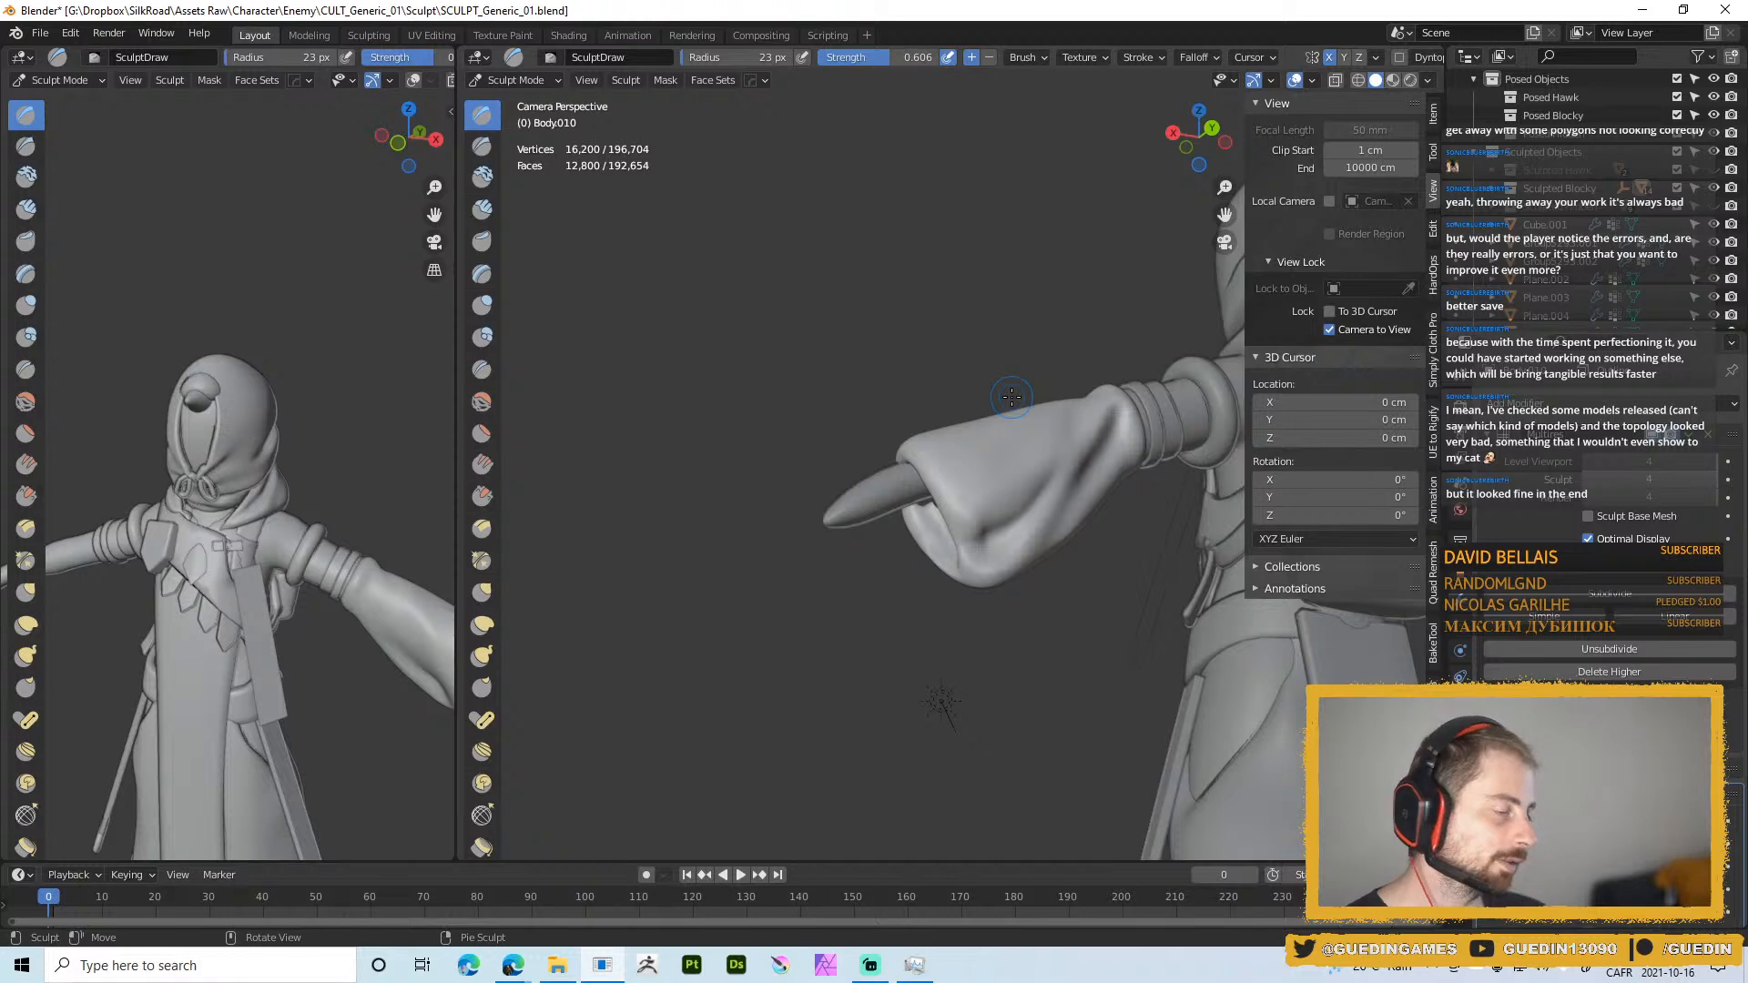
Refine the lower back of the sleeve near the cuff with a broad SculptDraw stroke at 40 px radius
mouse_move(972, 465)
middle_down()
mouse_move(983, 416)
mouse_move(961, 408)
middle_up()
key(f)
click(996, 517)
drag(974, 516, 978, 503)
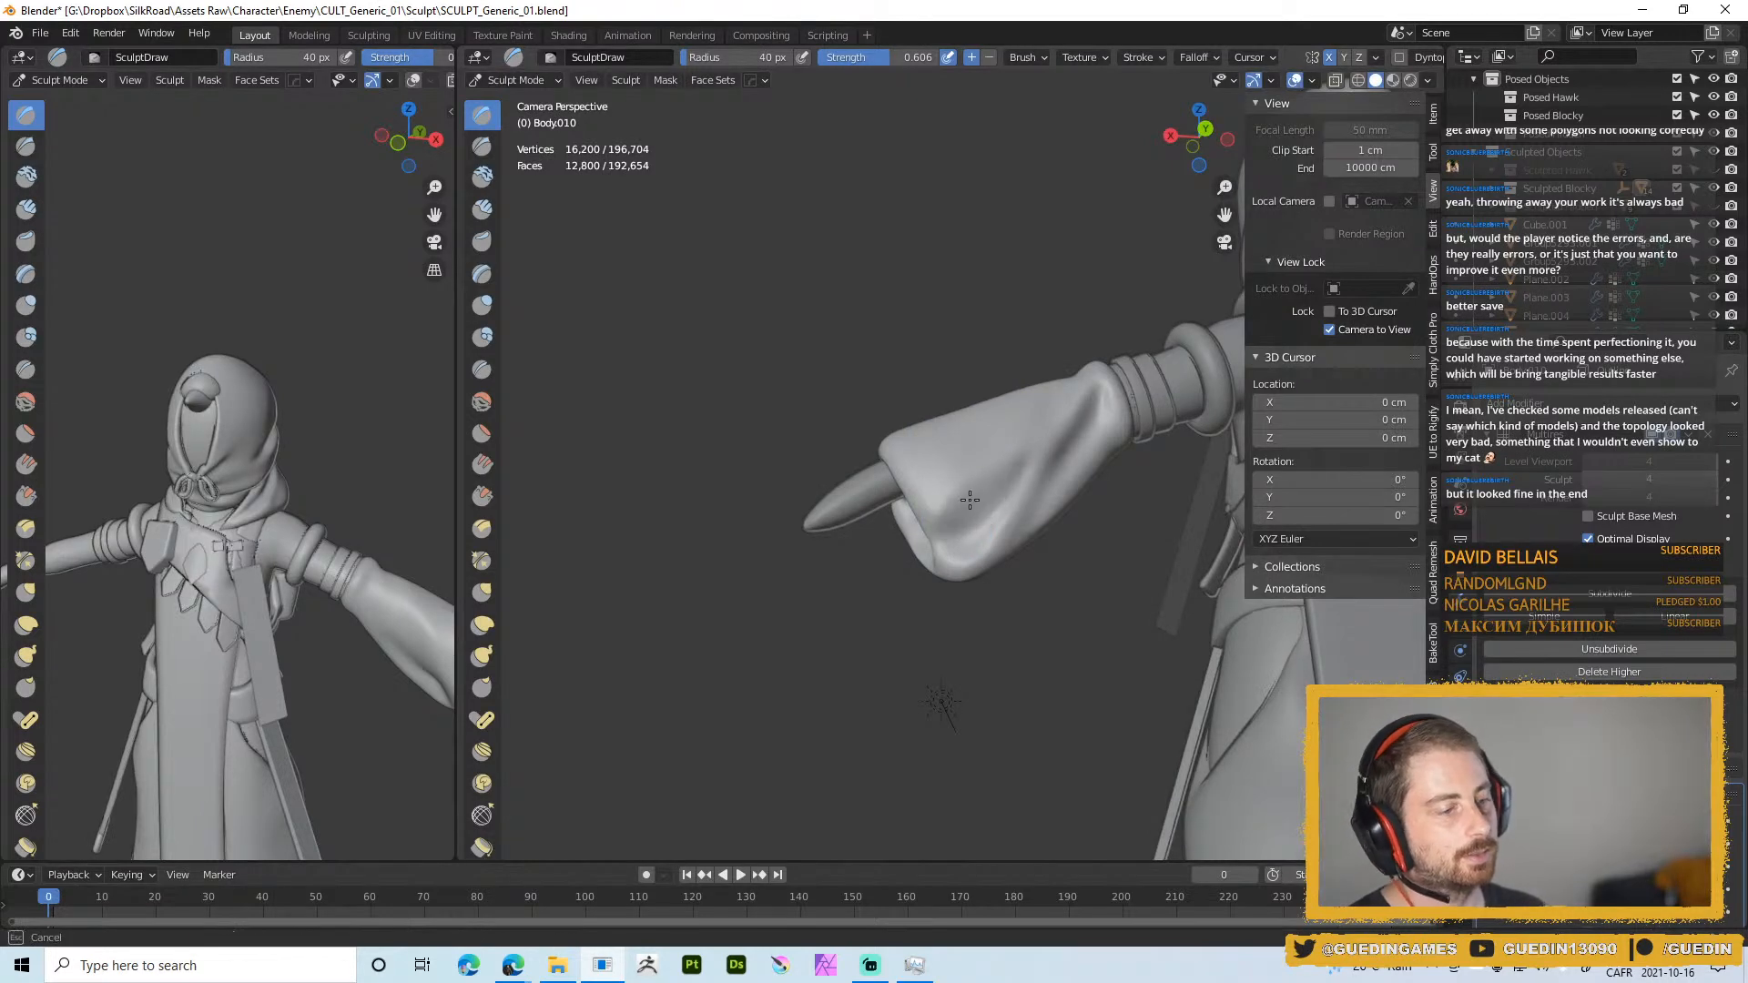
middle_drag(967, 507, 956, 545)
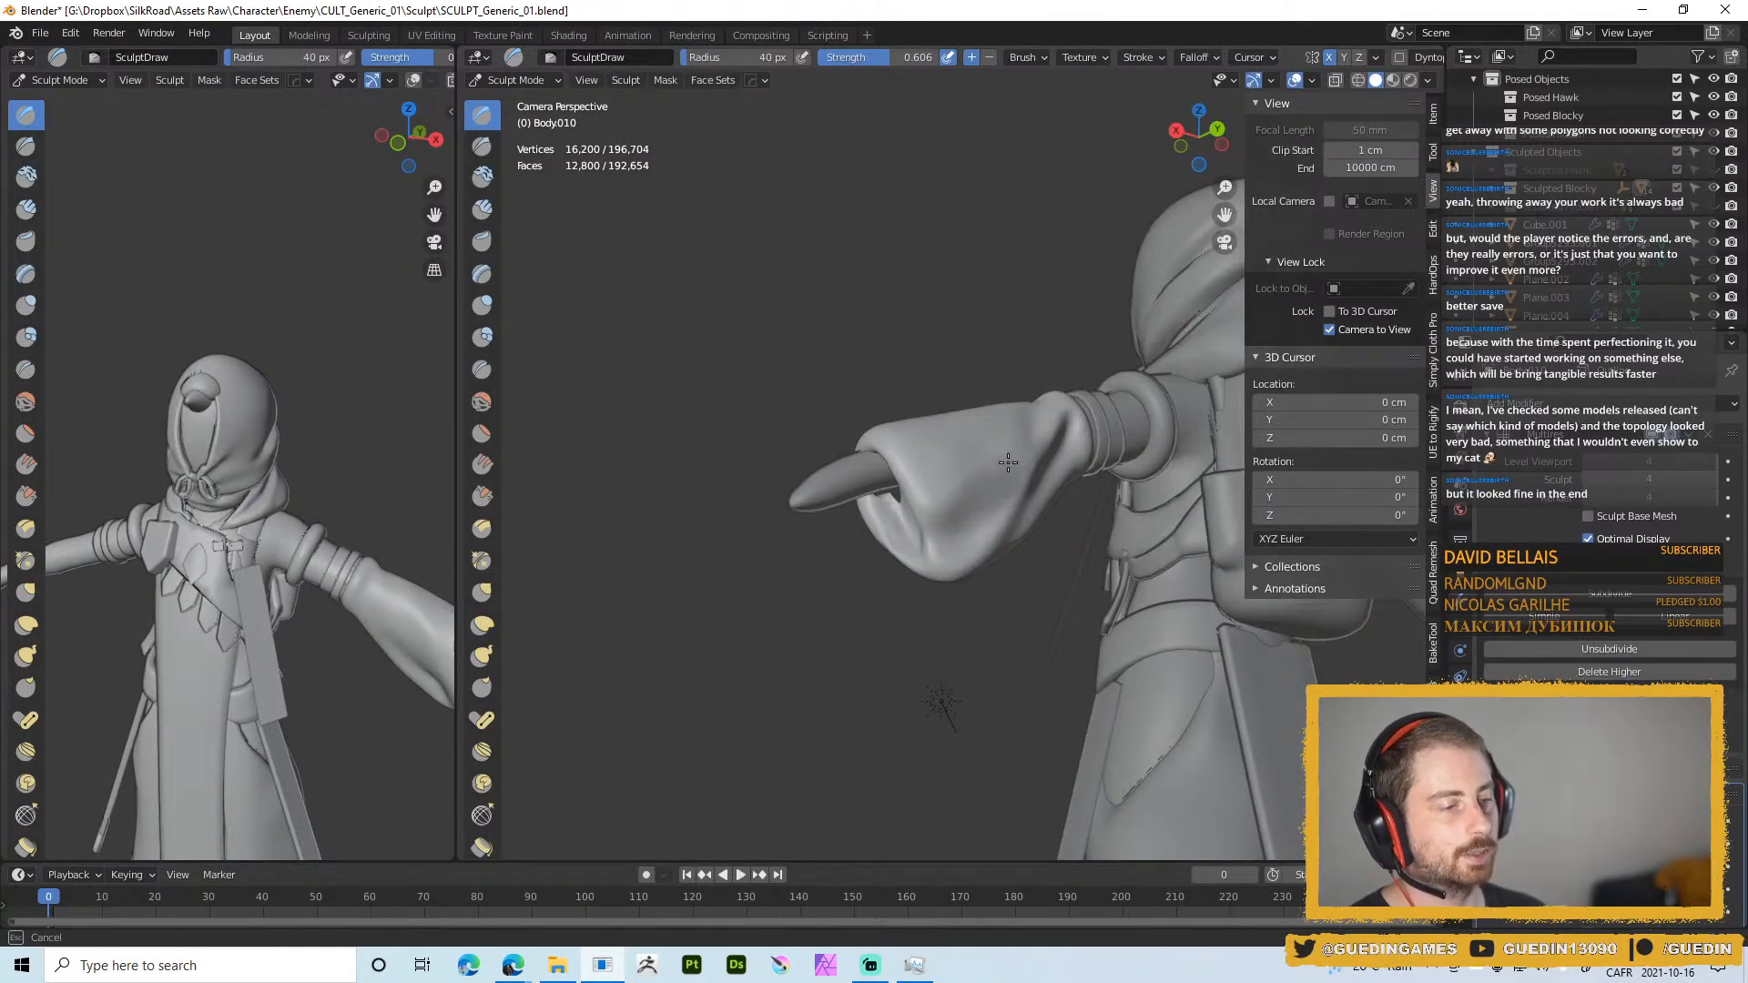
middle_drag(976, 491, 921, 385)
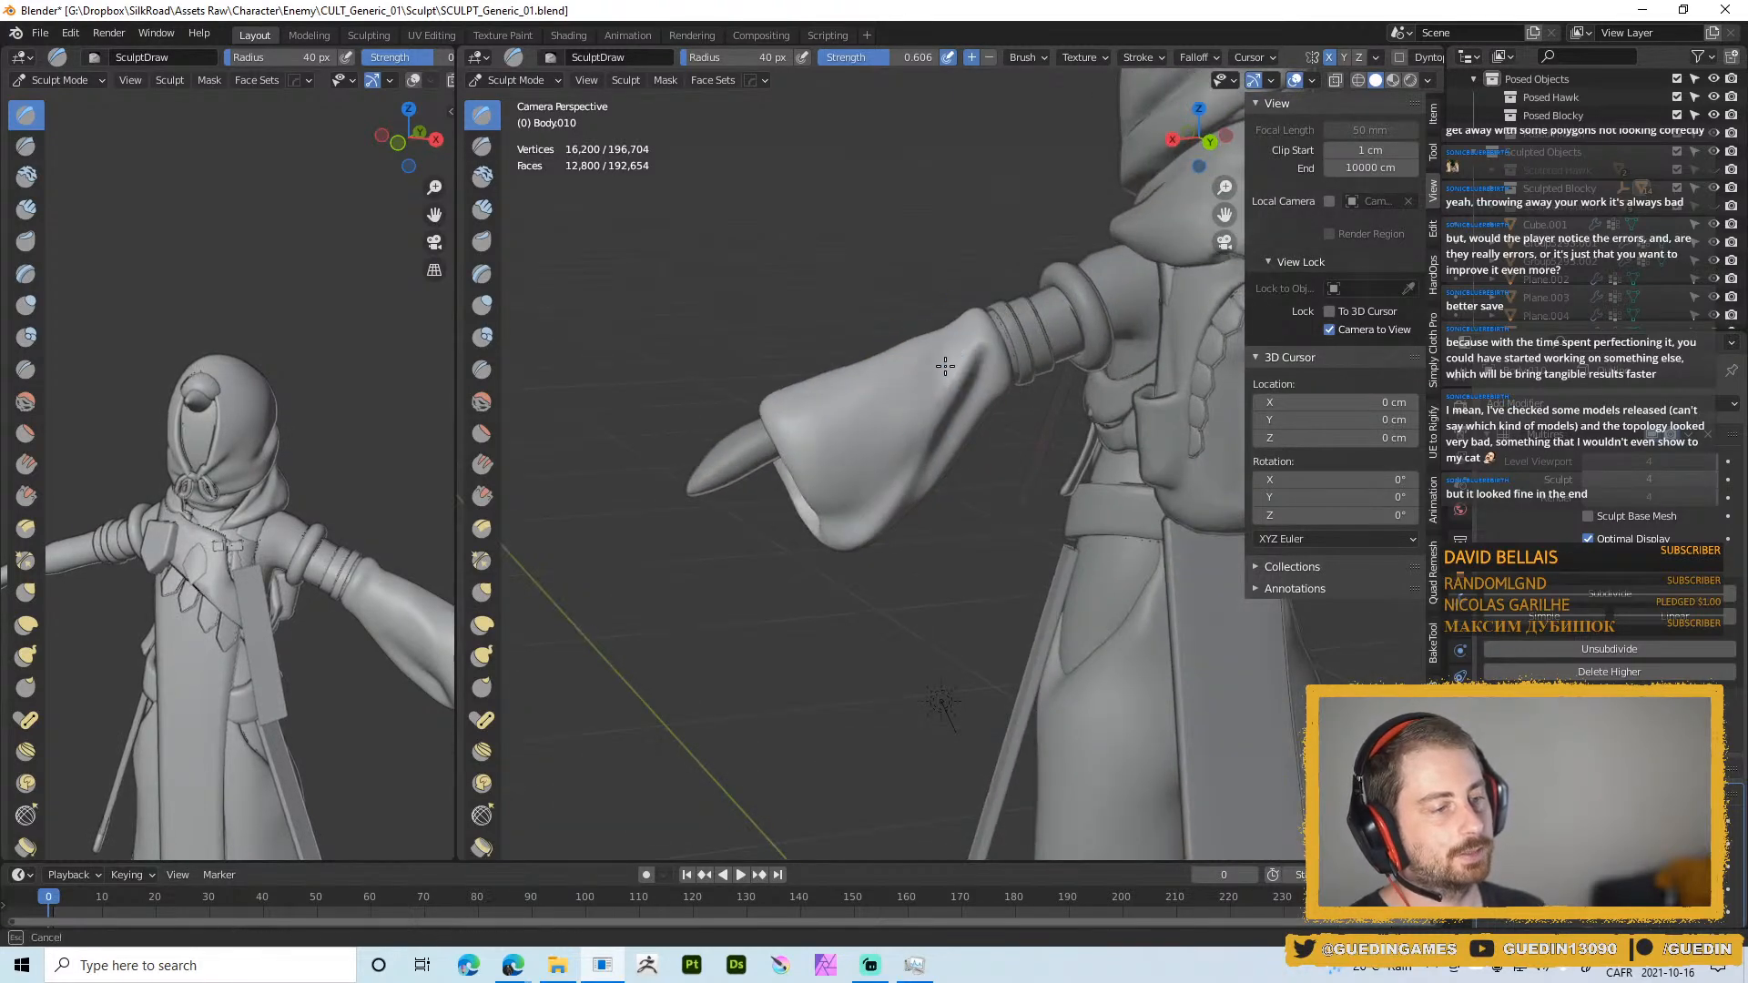
Refine the folds on the back of the sleeve with SculptDraw strokes at 33 px radius
key(f)
drag(945, 366, 953, 367)
click(992, 359)
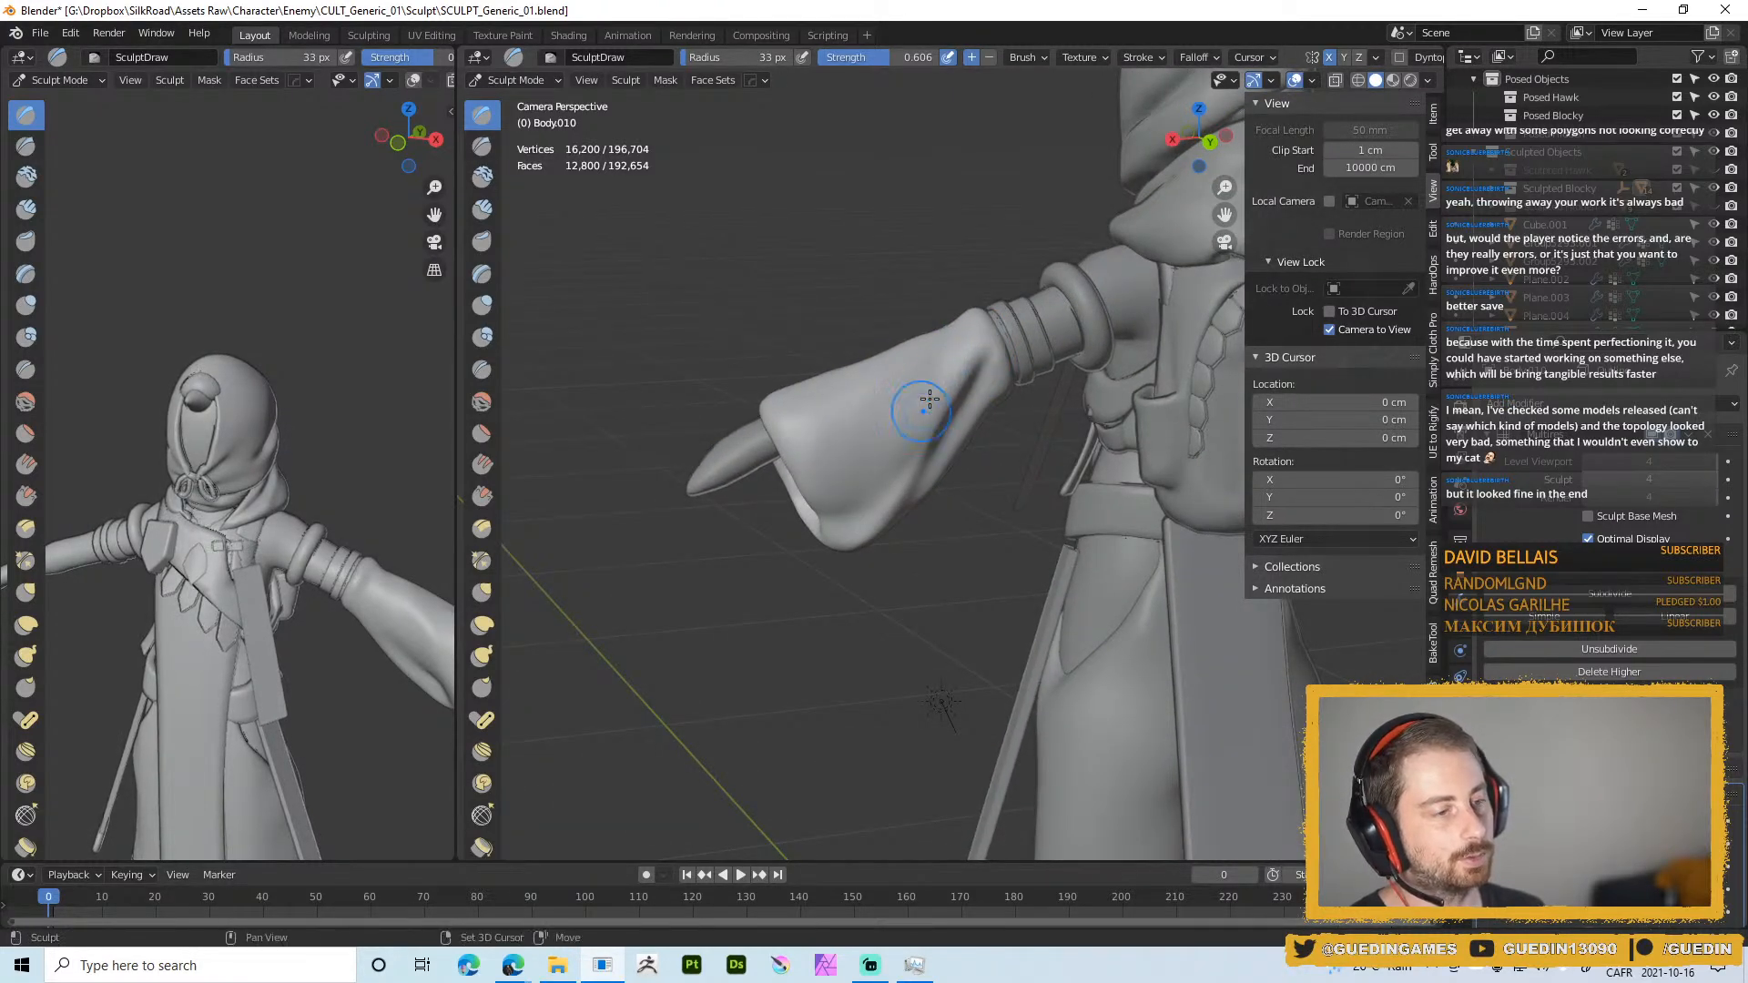
middle_drag(929, 398, 953, 476)
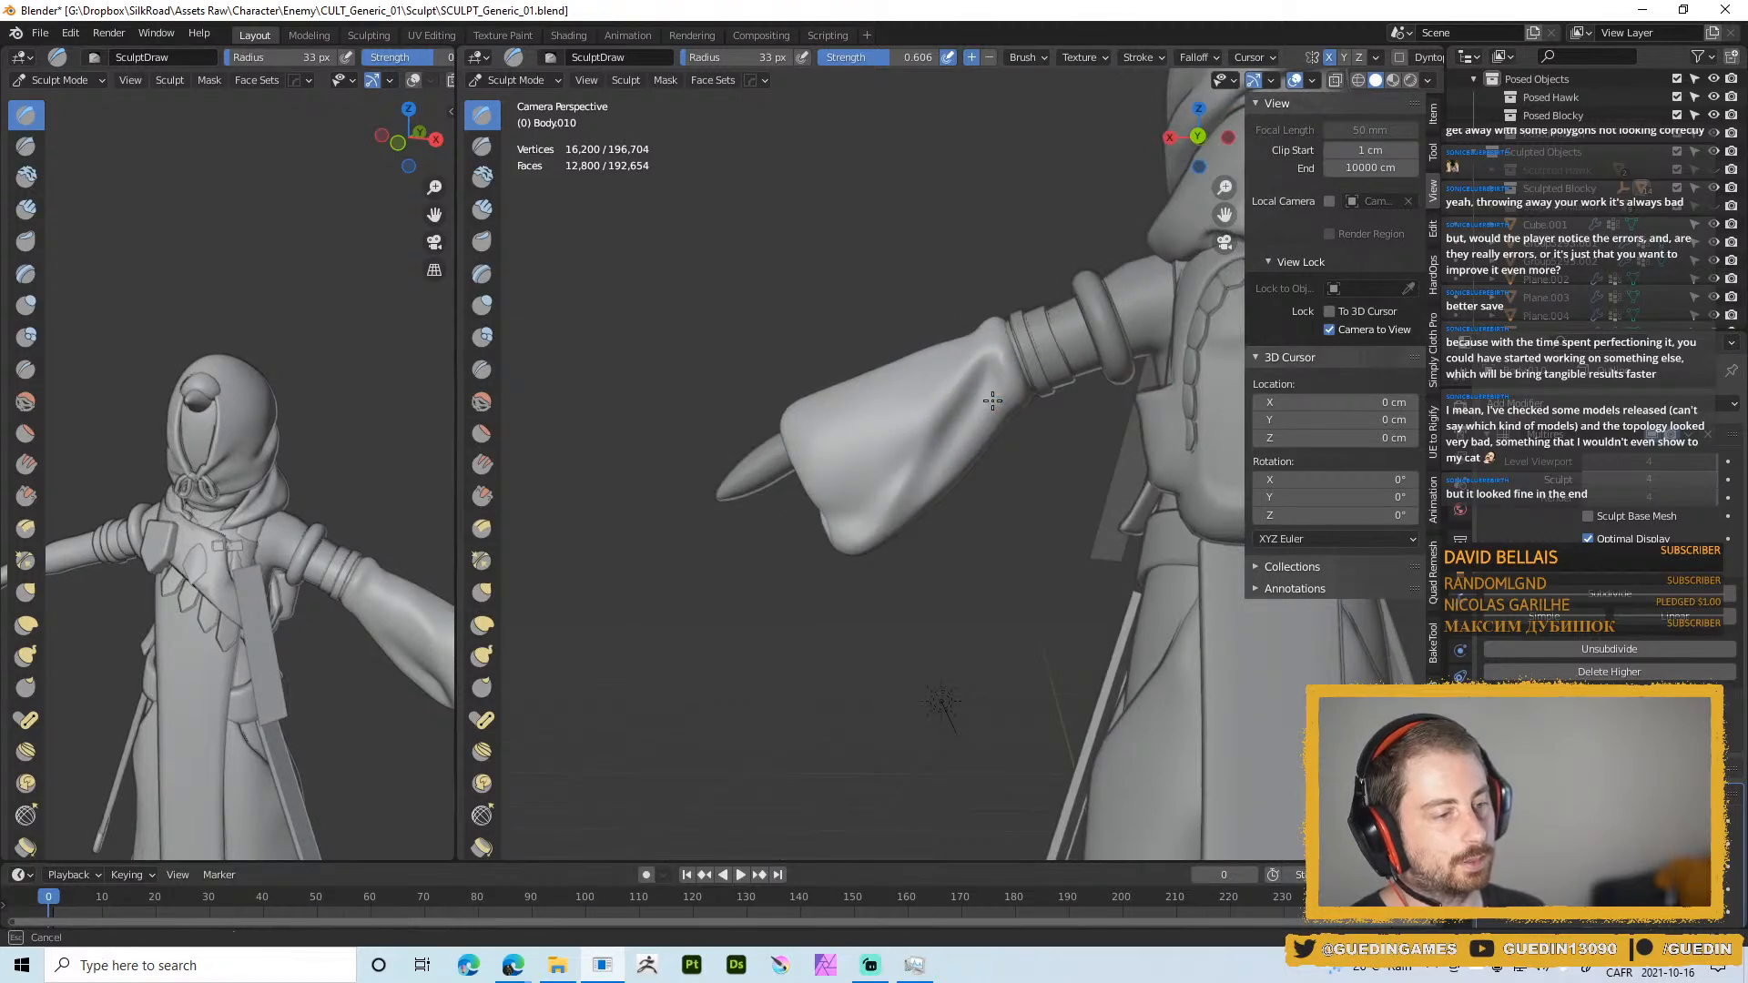
middle_drag(975, 391, 909, 398)
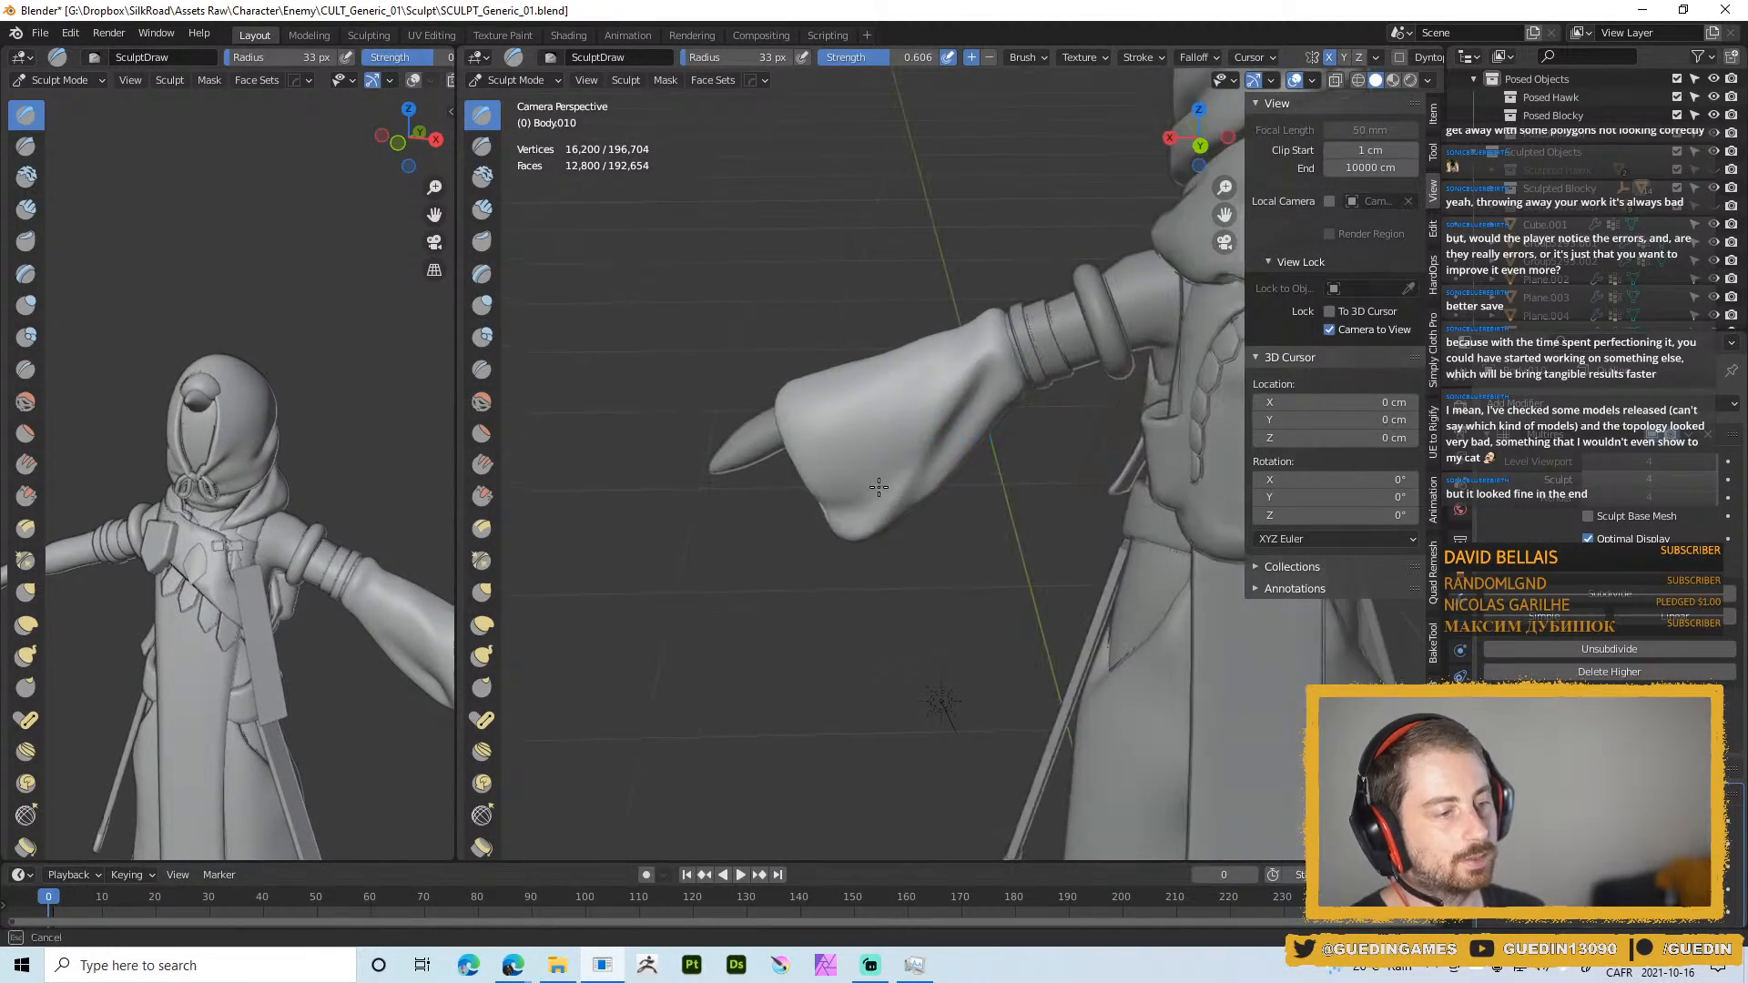
drag(879, 487, 882, 485)
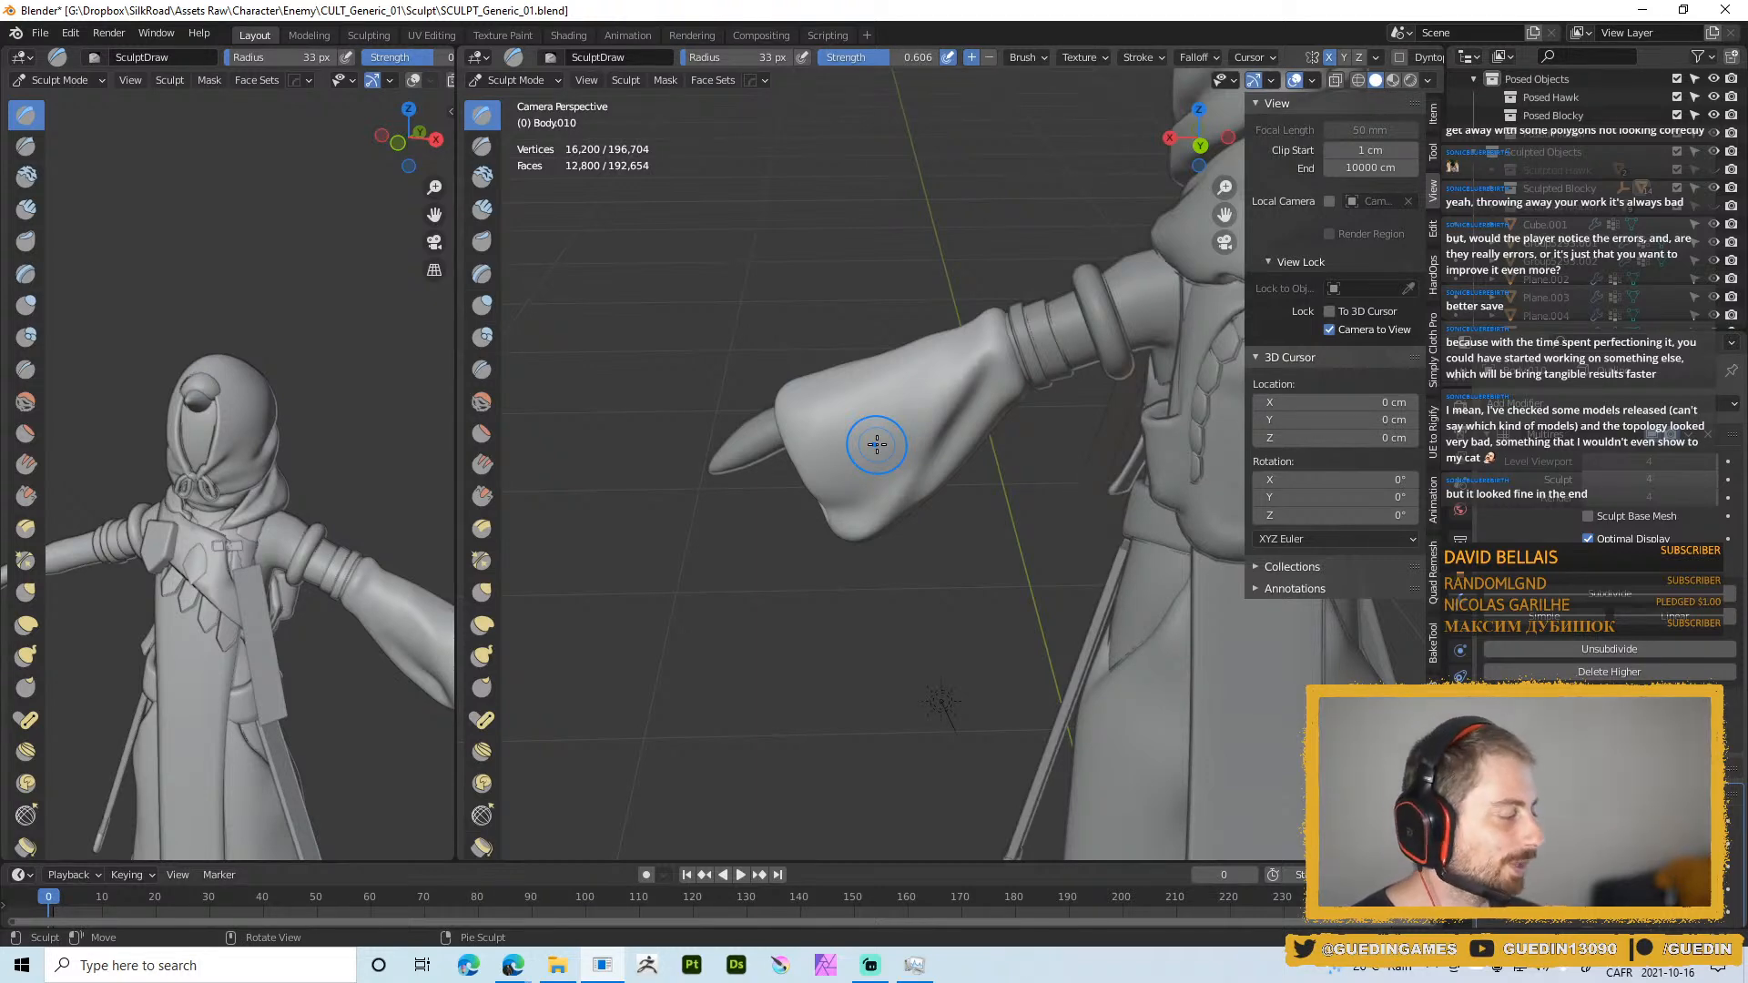
Reshape the lower tip of the cuff using the Grab brush at 64 px radius
key(f)
mouse_move(881, 391)
middle_down()
mouse_move(944, 380)
mouse_move(831, 558)
middle_up()
click(940, 380)
key(g)
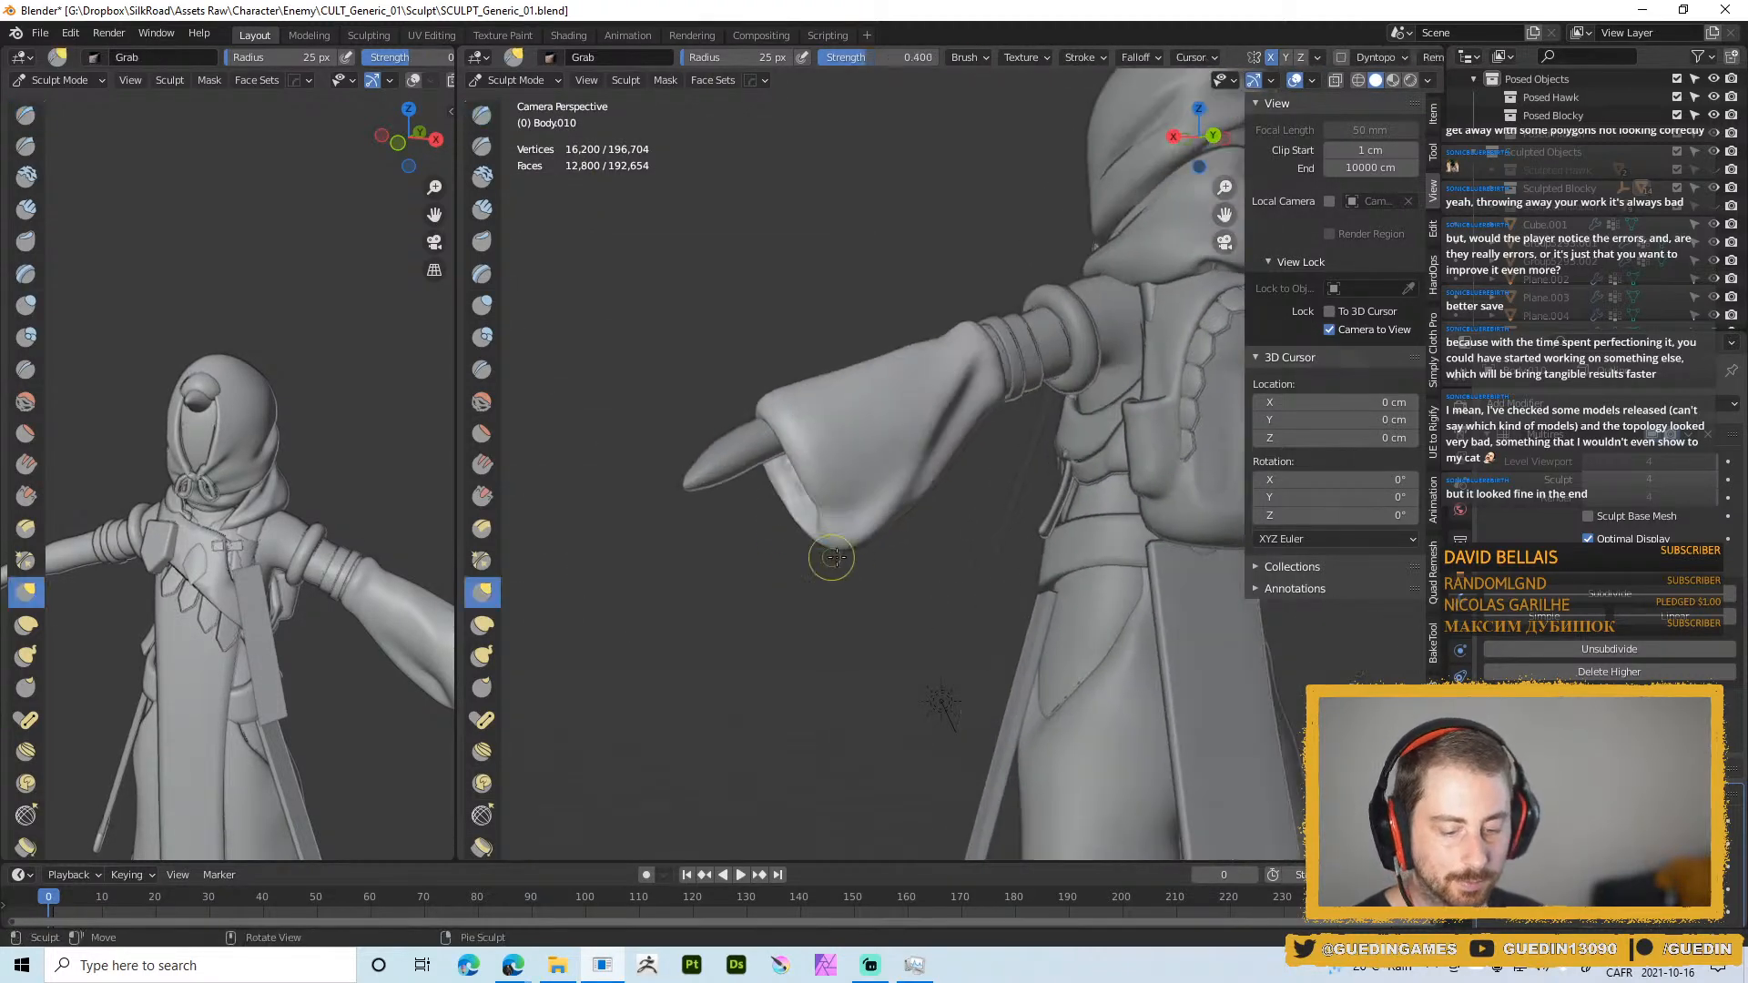
middle_drag(828, 497, 858, 551)
key(f)
click(888, 539)
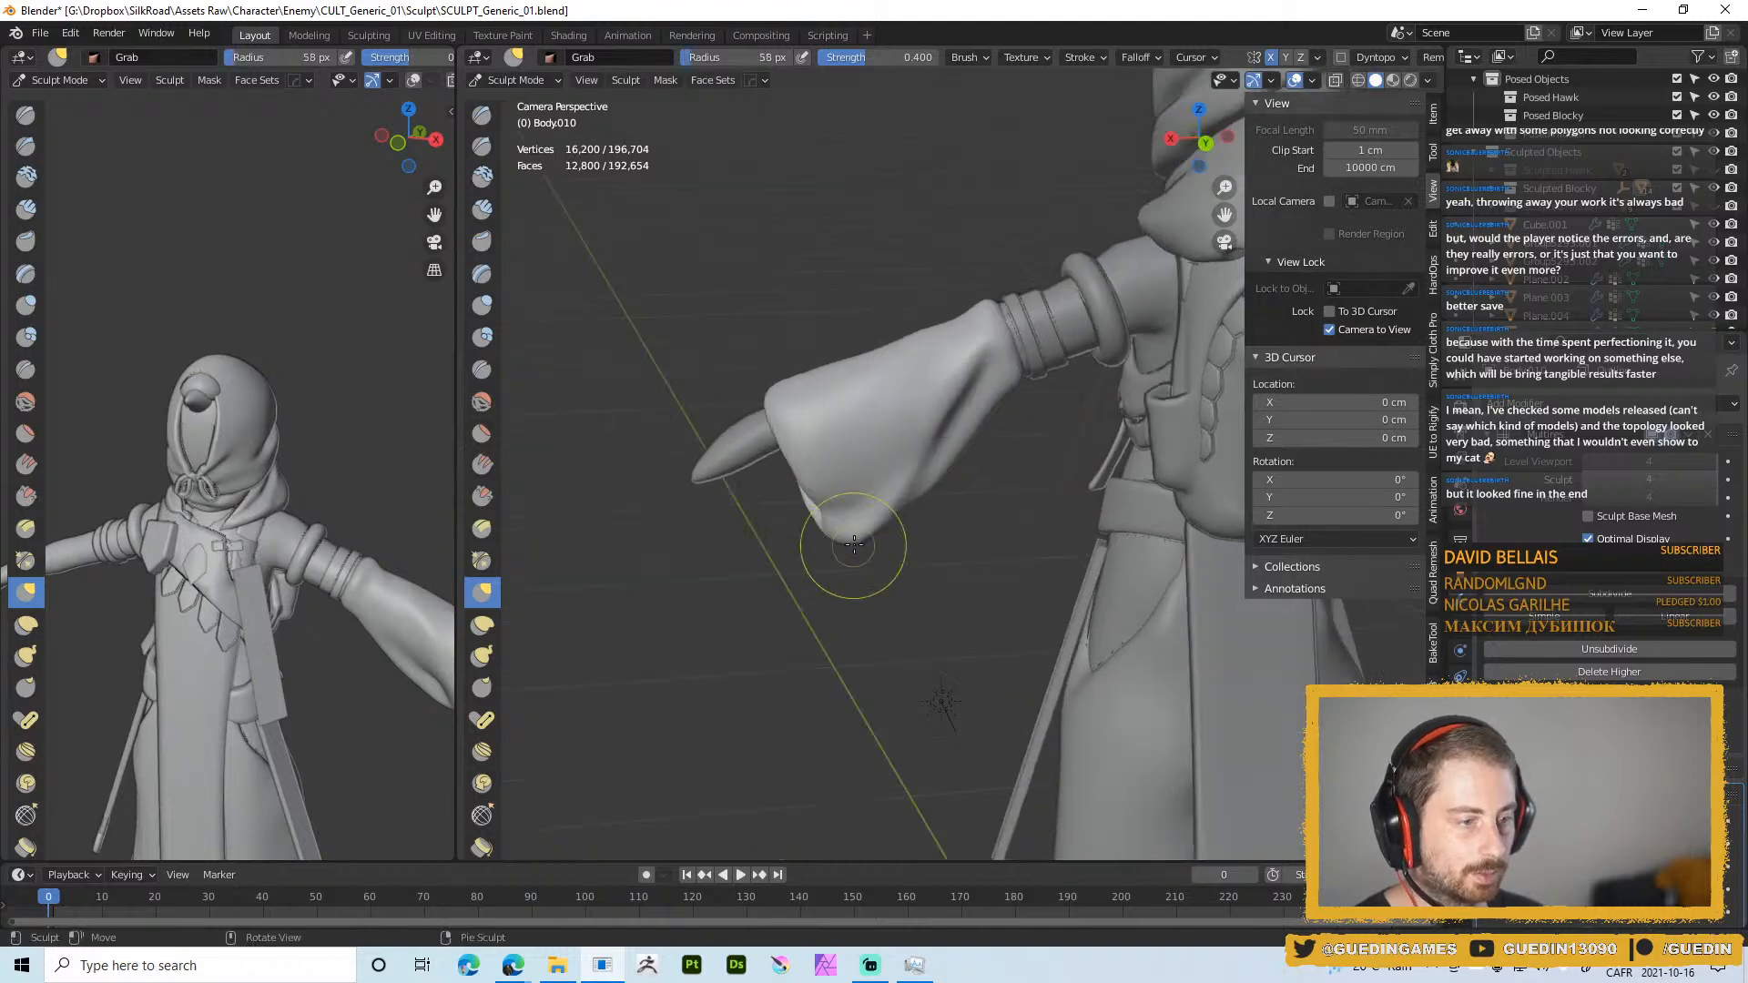
key(f)
click(911, 543)
drag(857, 546, 864, 543)
drag(828, 521, 857, 535)
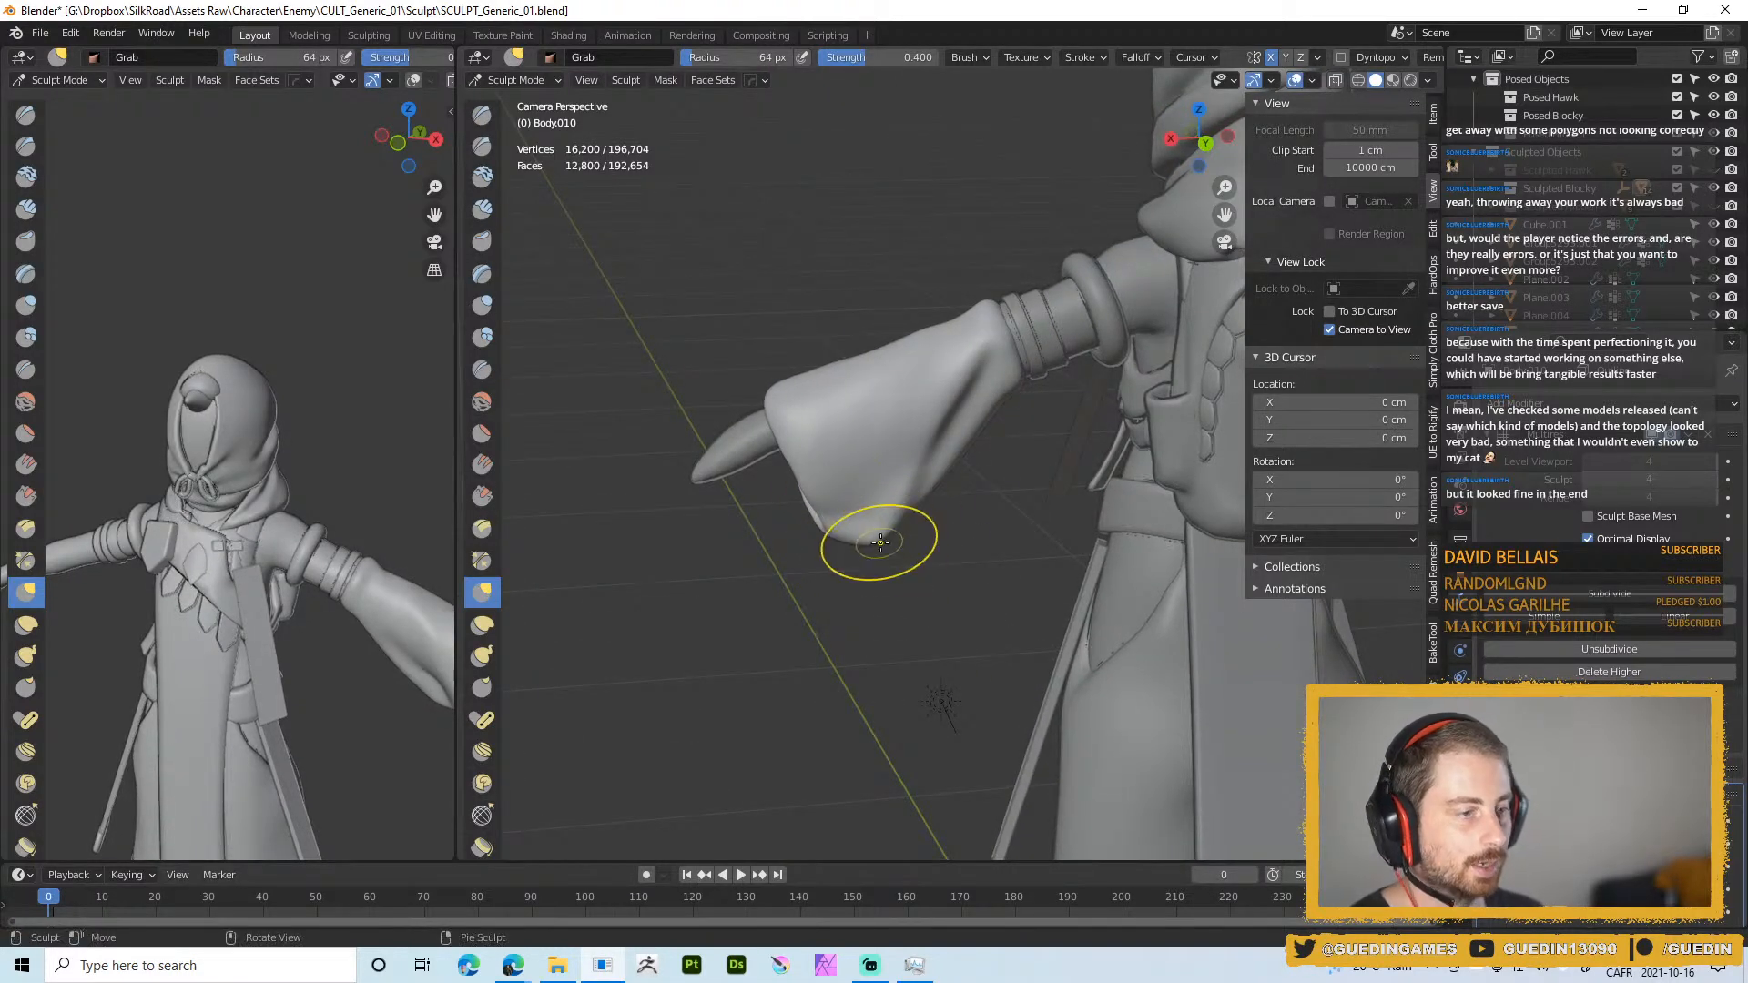
Adjust the lower back contour of the sleeve near the cuff with larger Grab strokes, ending at 82 px radius
key(f)
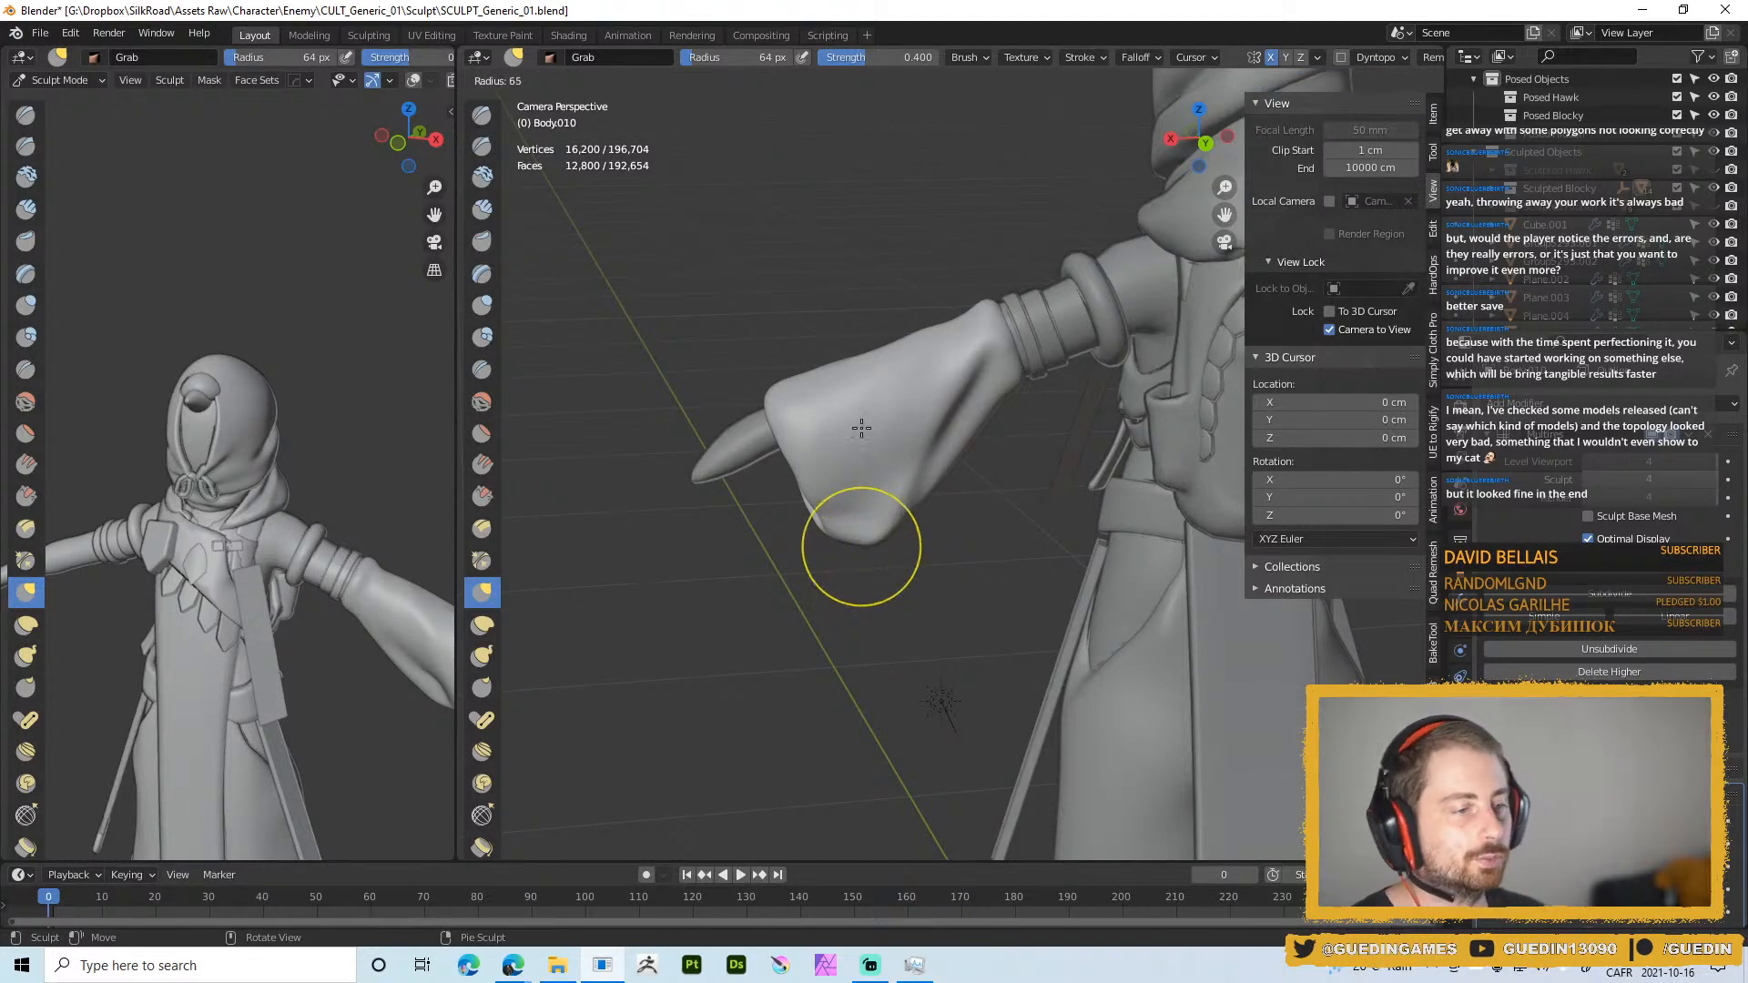
click(947, 544)
key(f)
click(962, 535)
drag(906, 516, 930, 489)
drag(926, 500, 935, 510)
key(f)
click(983, 522)
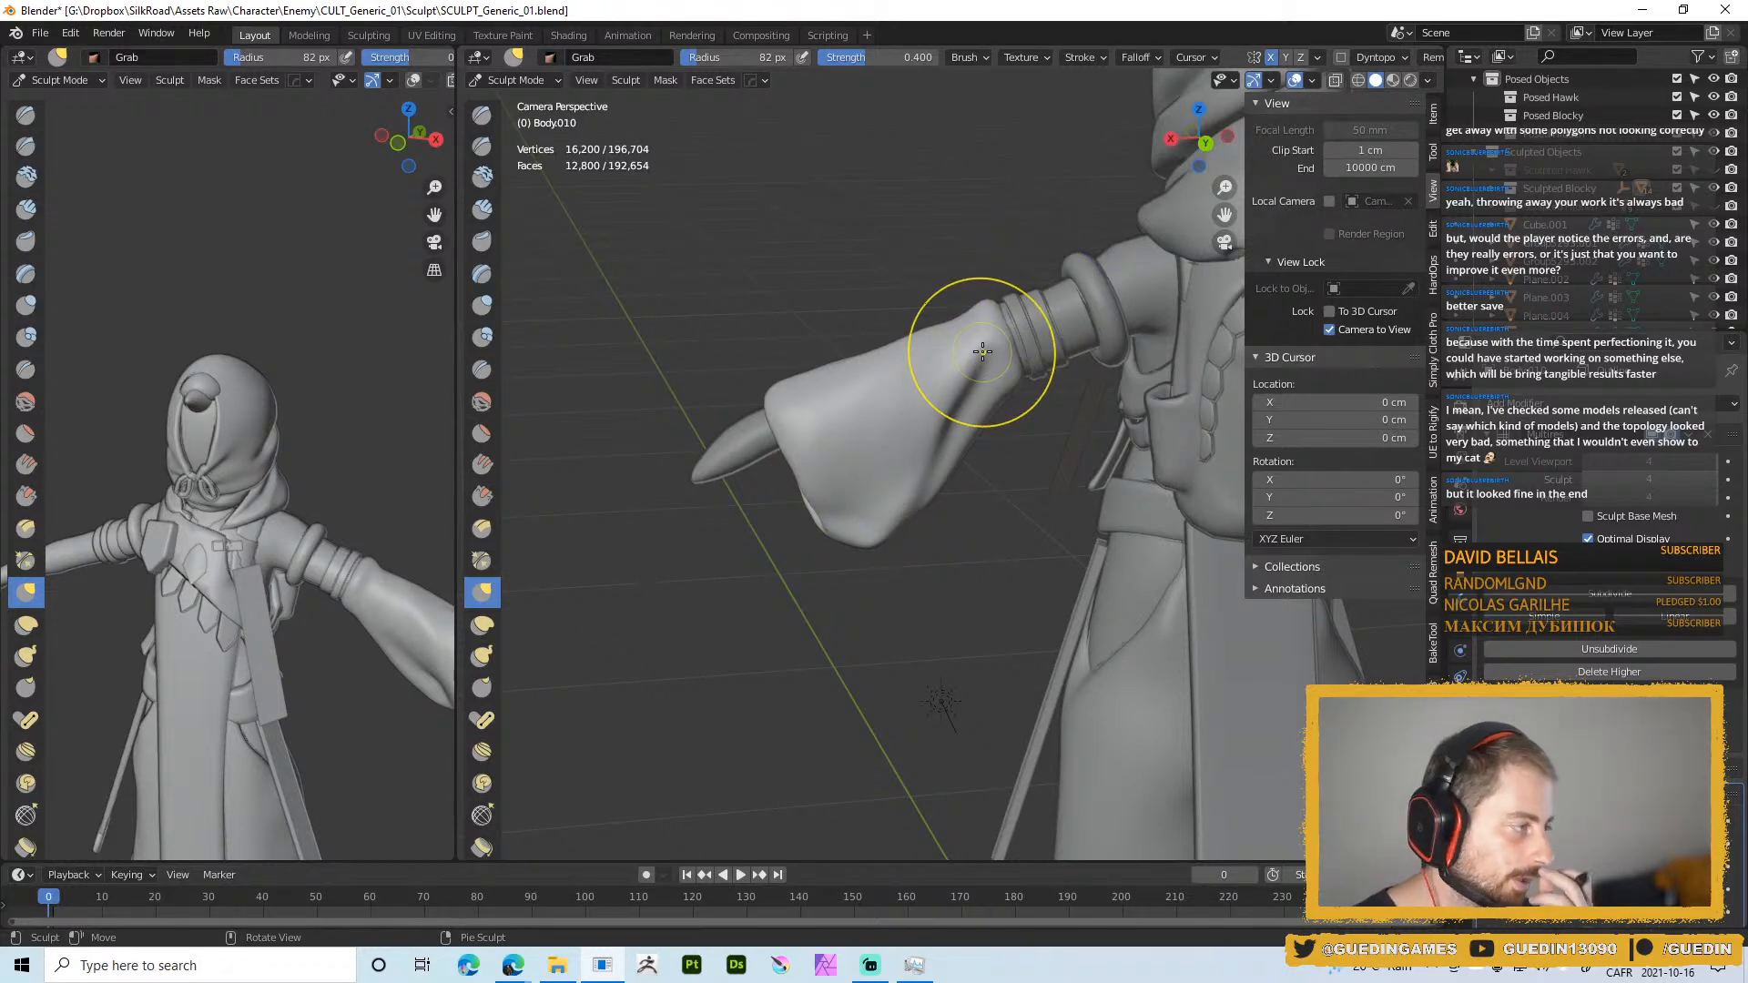
Reshape the sleeve's underside folds from below with broad Grab strokes, ending with the brush radius at 118 px
middle_drag(871, 459, 1129, 441)
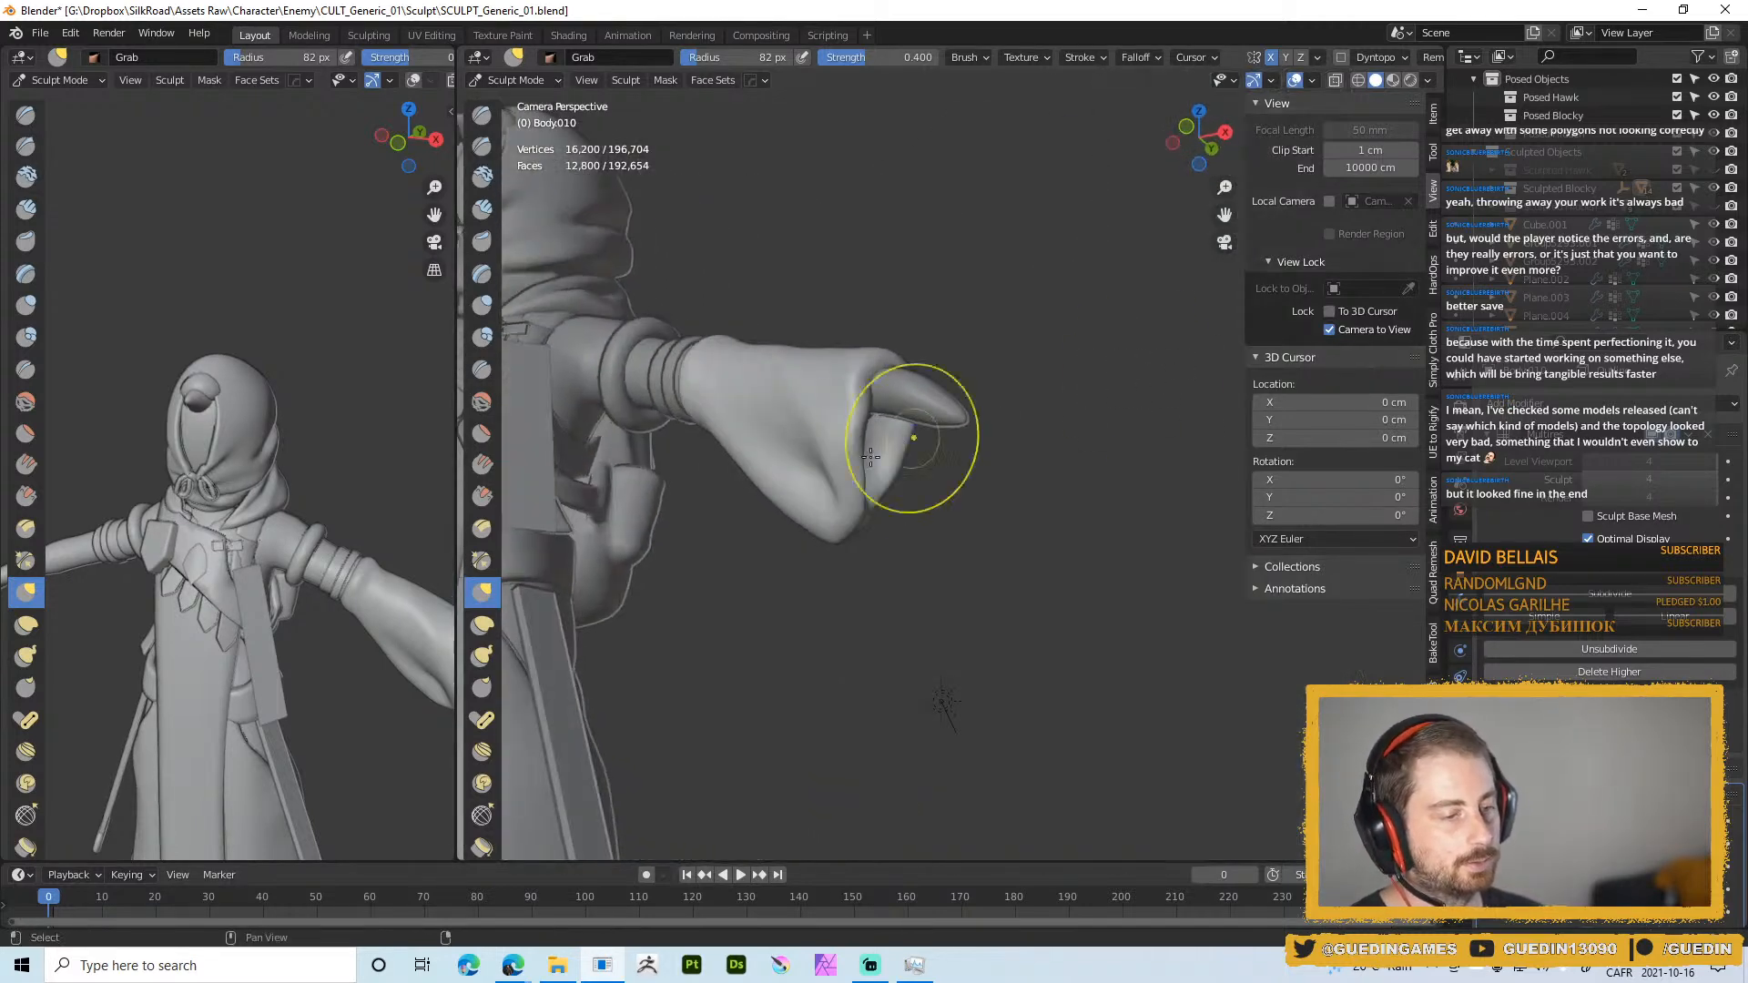
mouse_move(913, 441)
middle_down()
mouse_move(791, 435)
mouse_move(784, 483)
mouse_move(831, 581)
middle_up()
key(f)
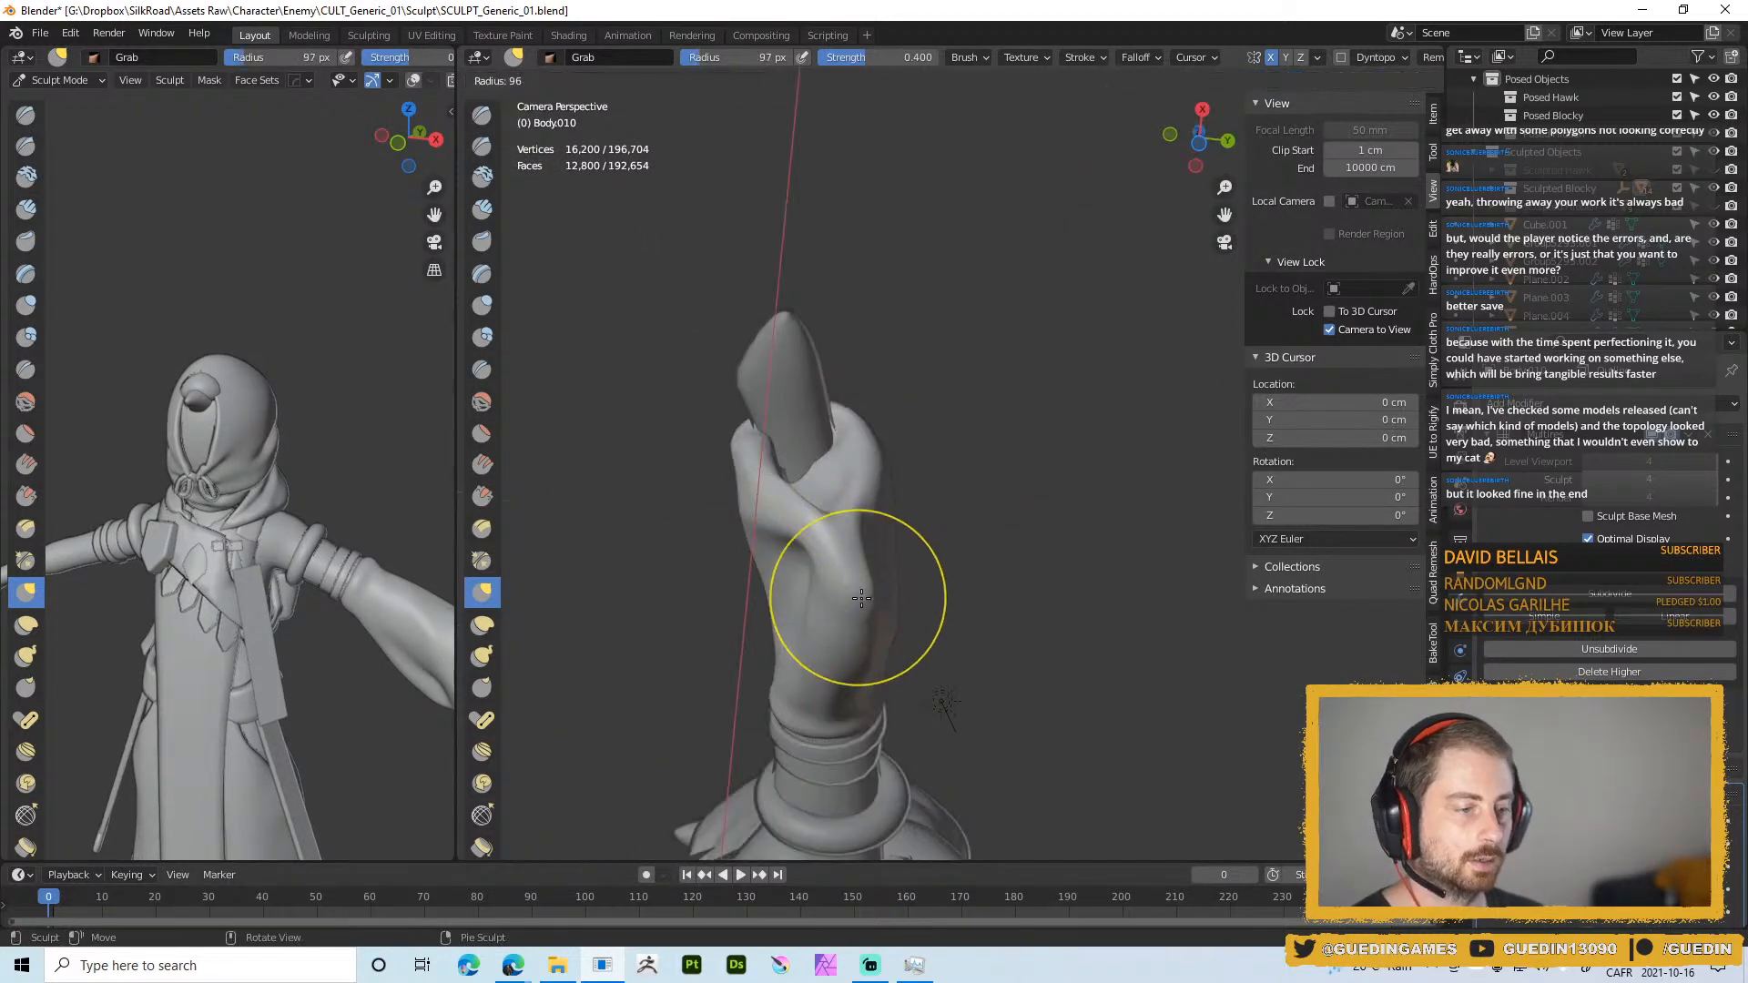
click(968, 597)
mouse_move(876, 598)
mouse_down()
mouse_move(835, 606)
mouse_move(828, 694)
mouse_up()
key(f)
click(935, 583)
key(f)
click(947, 643)
mouse_move(844, 609)
mouse_down()
mouse_move(815, 544)
mouse_move(861, 556)
mouse_up()
key(f)
click(914, 553)
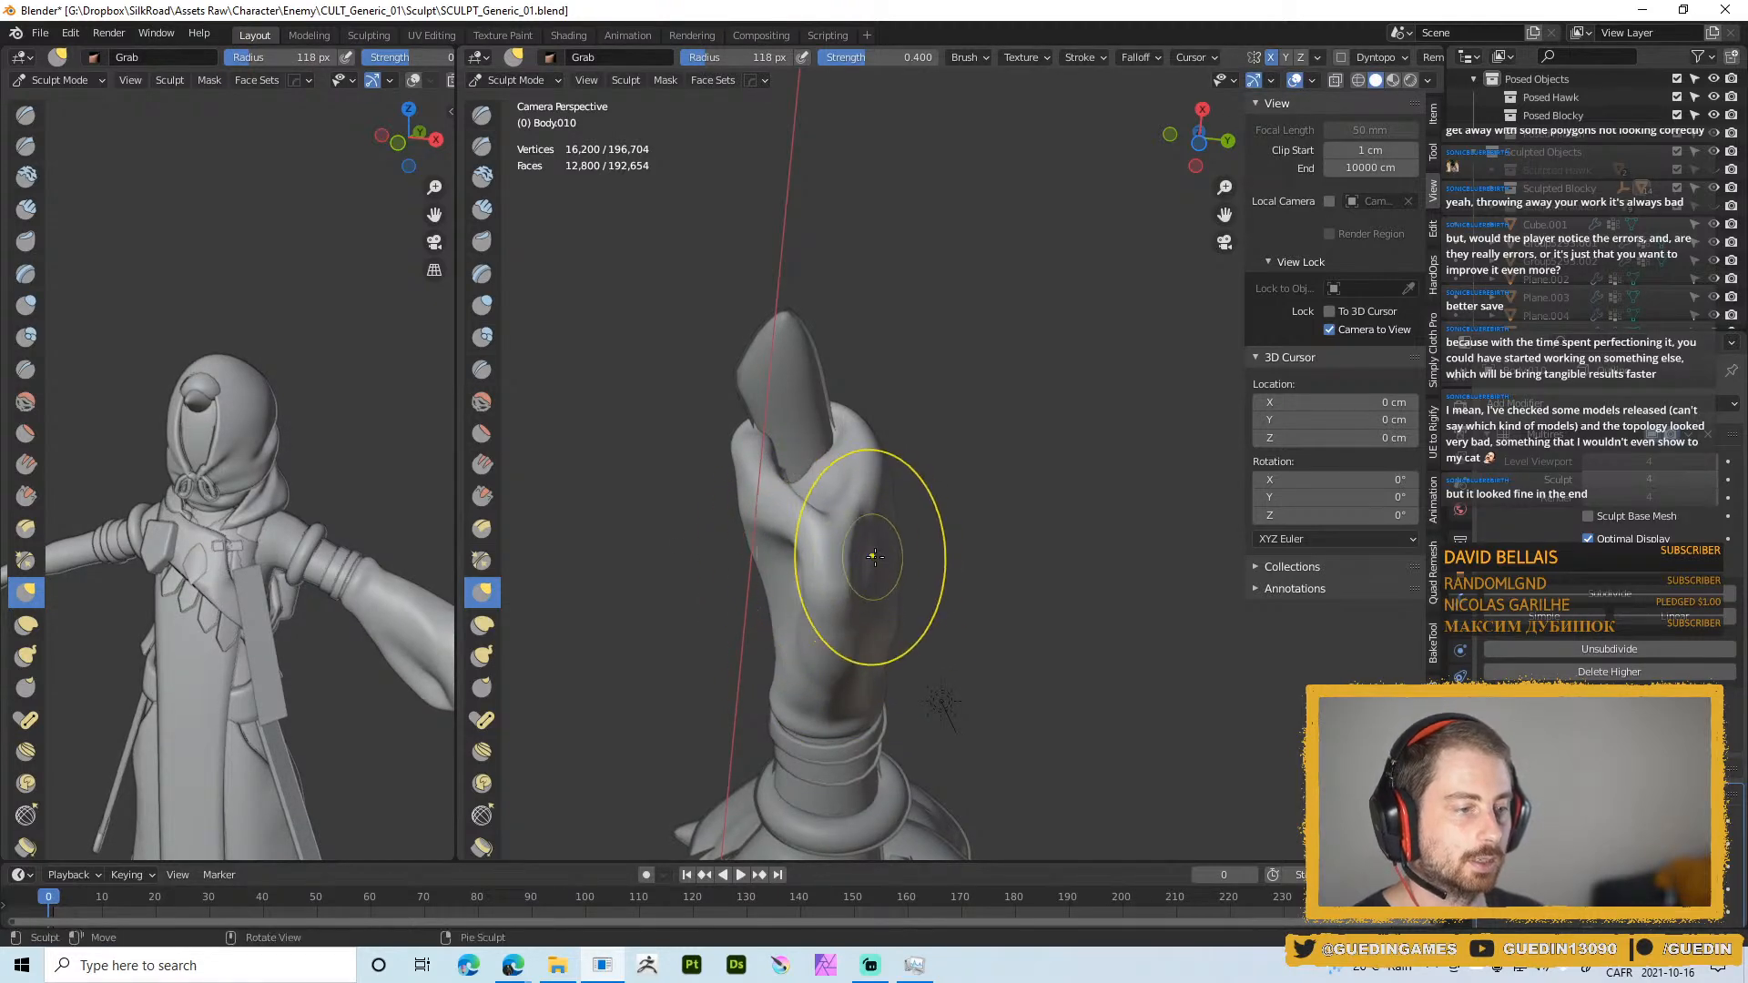
Adjust the back of the sleeve's overall volume with Grab strokes at 111 px radius
mouse_move(870, 555)
middle_down()
mouse_move(742, 631)
mouse_move(761, 619)
middle_up()
key(f)
click(983, 583)
drag(912, 630, 910, 618)
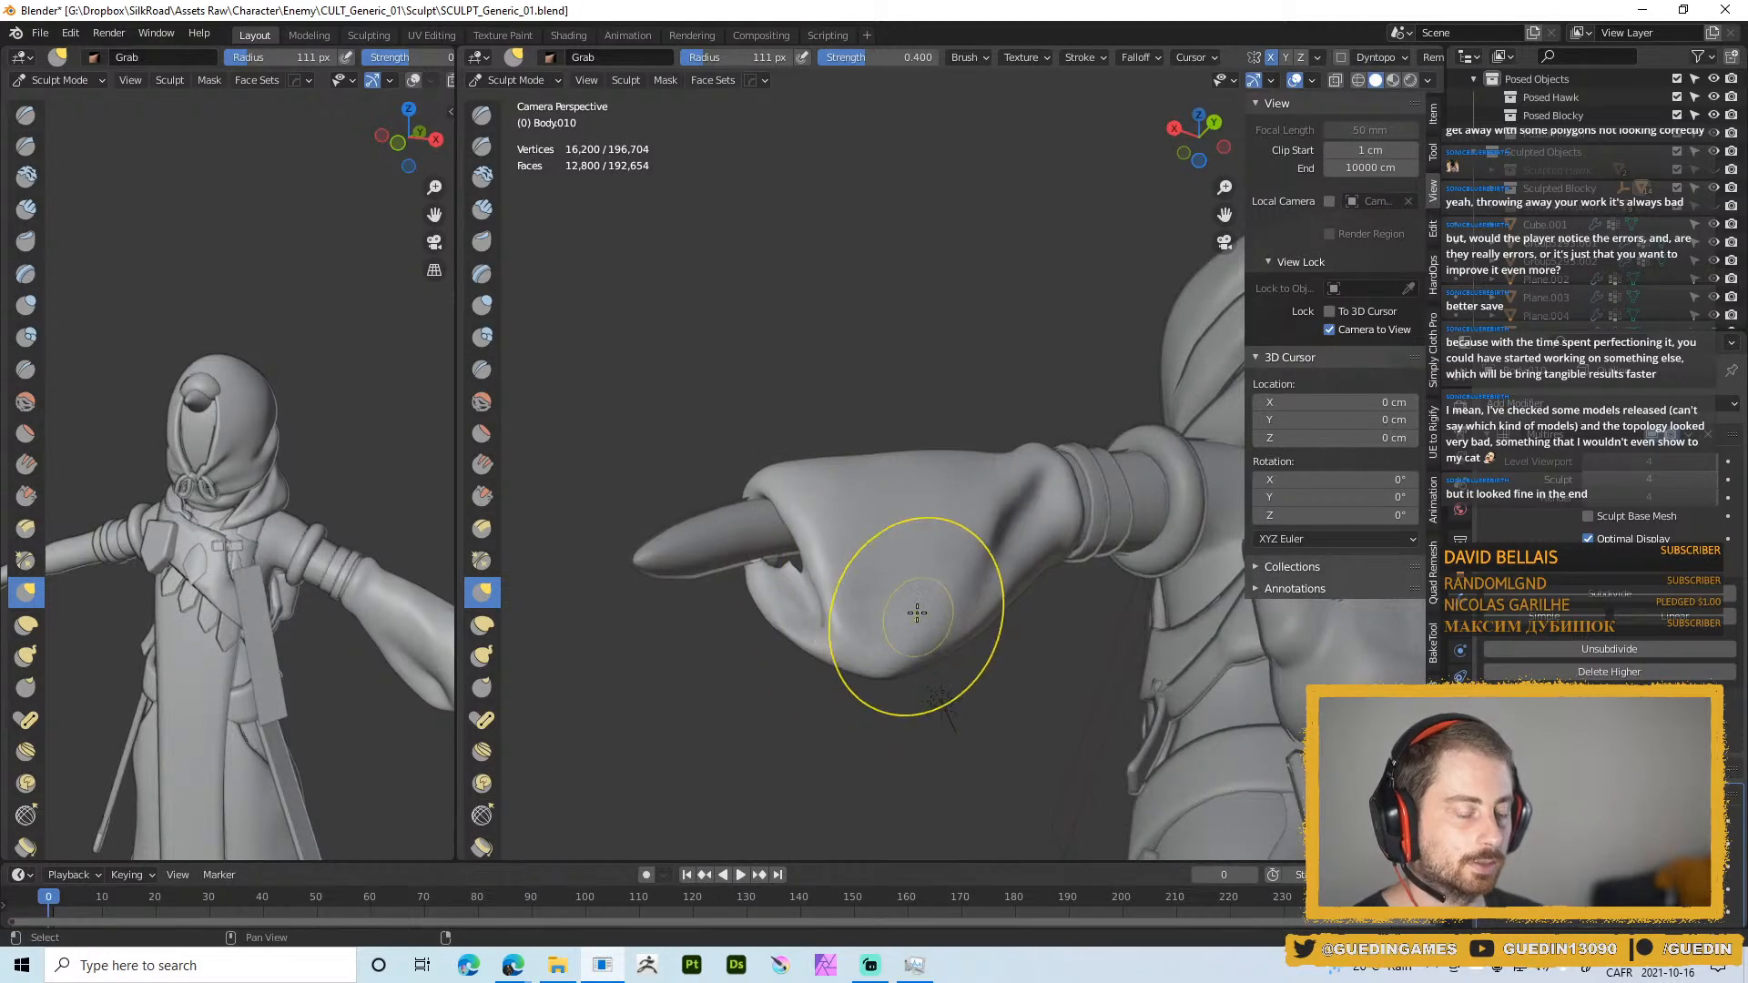
mouse_move(911, 617)
middle_down()
mouse_move(861, 610)
mouse_move(936, 564)
middle_up()
middle_drag(942, 530, 956, 476)
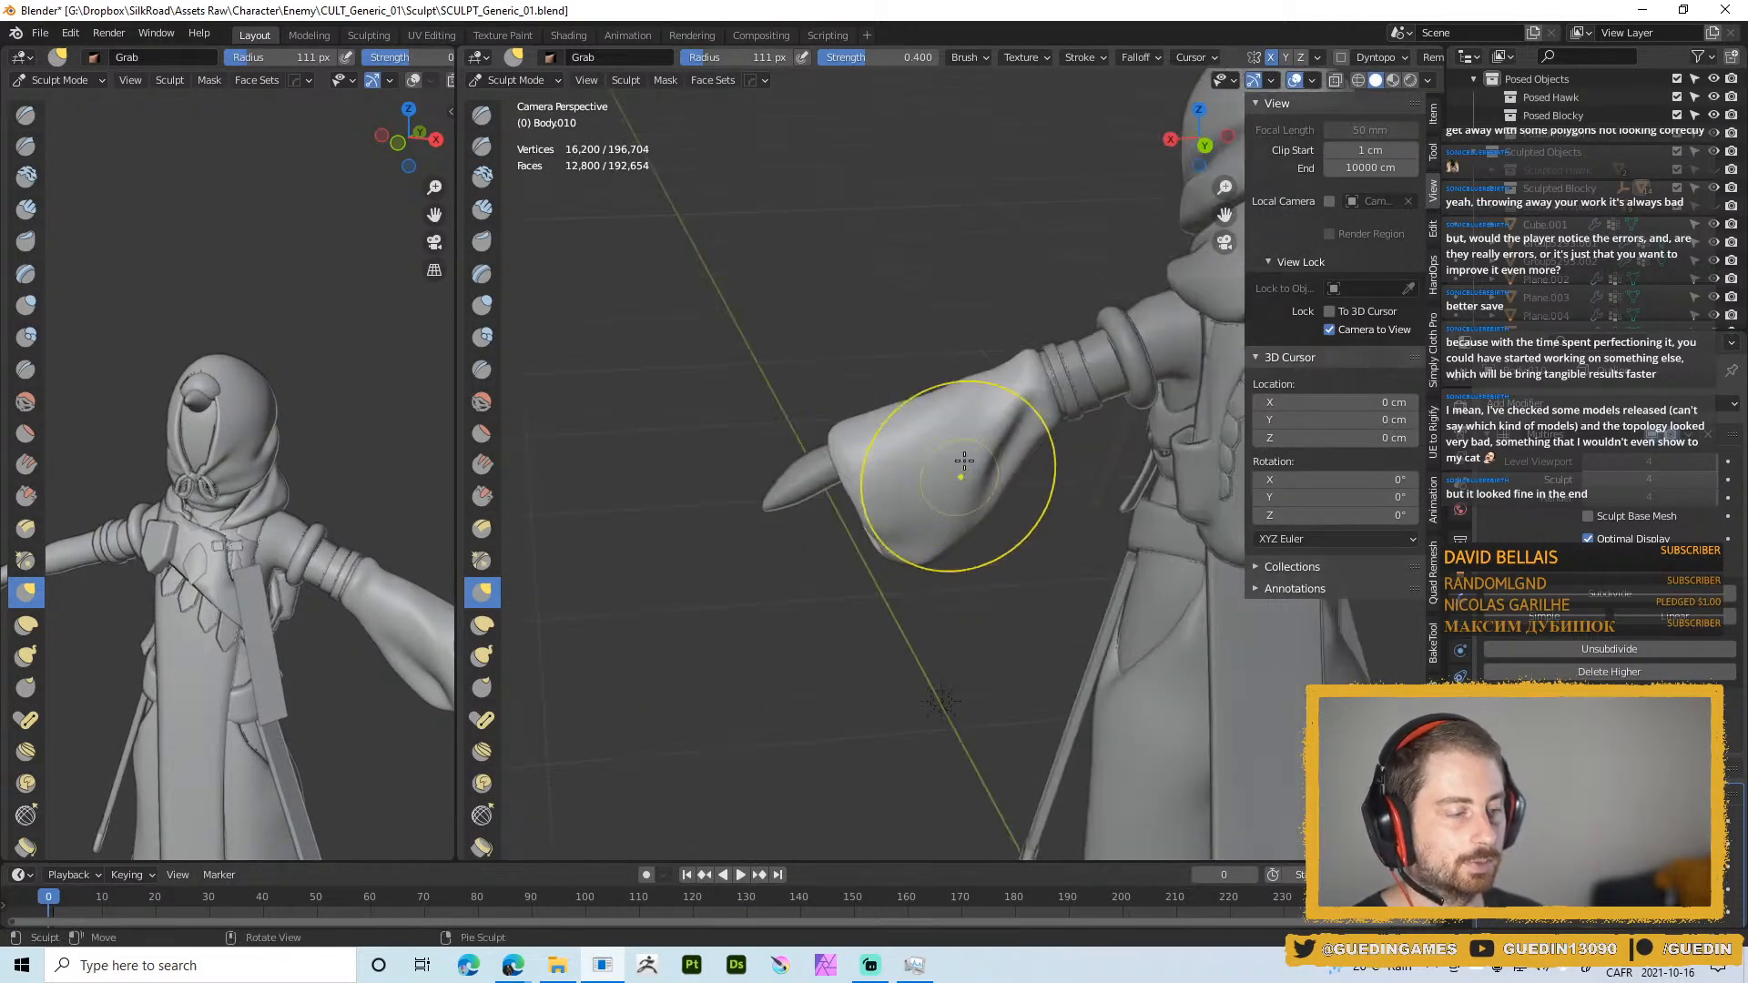
drag(956, 476, 925, 495)
Pull the sleeve's lower edge into shape from the front with Grab at 125 px radius, then reduce the radius to 92 px
mouse_move(925, 495)
middle_down()
mouse_move(1156, 464)
mouse_move(1210, 437)
mouse_move(929, 500)
middle_up()
scroll(913, 323, down, 3)
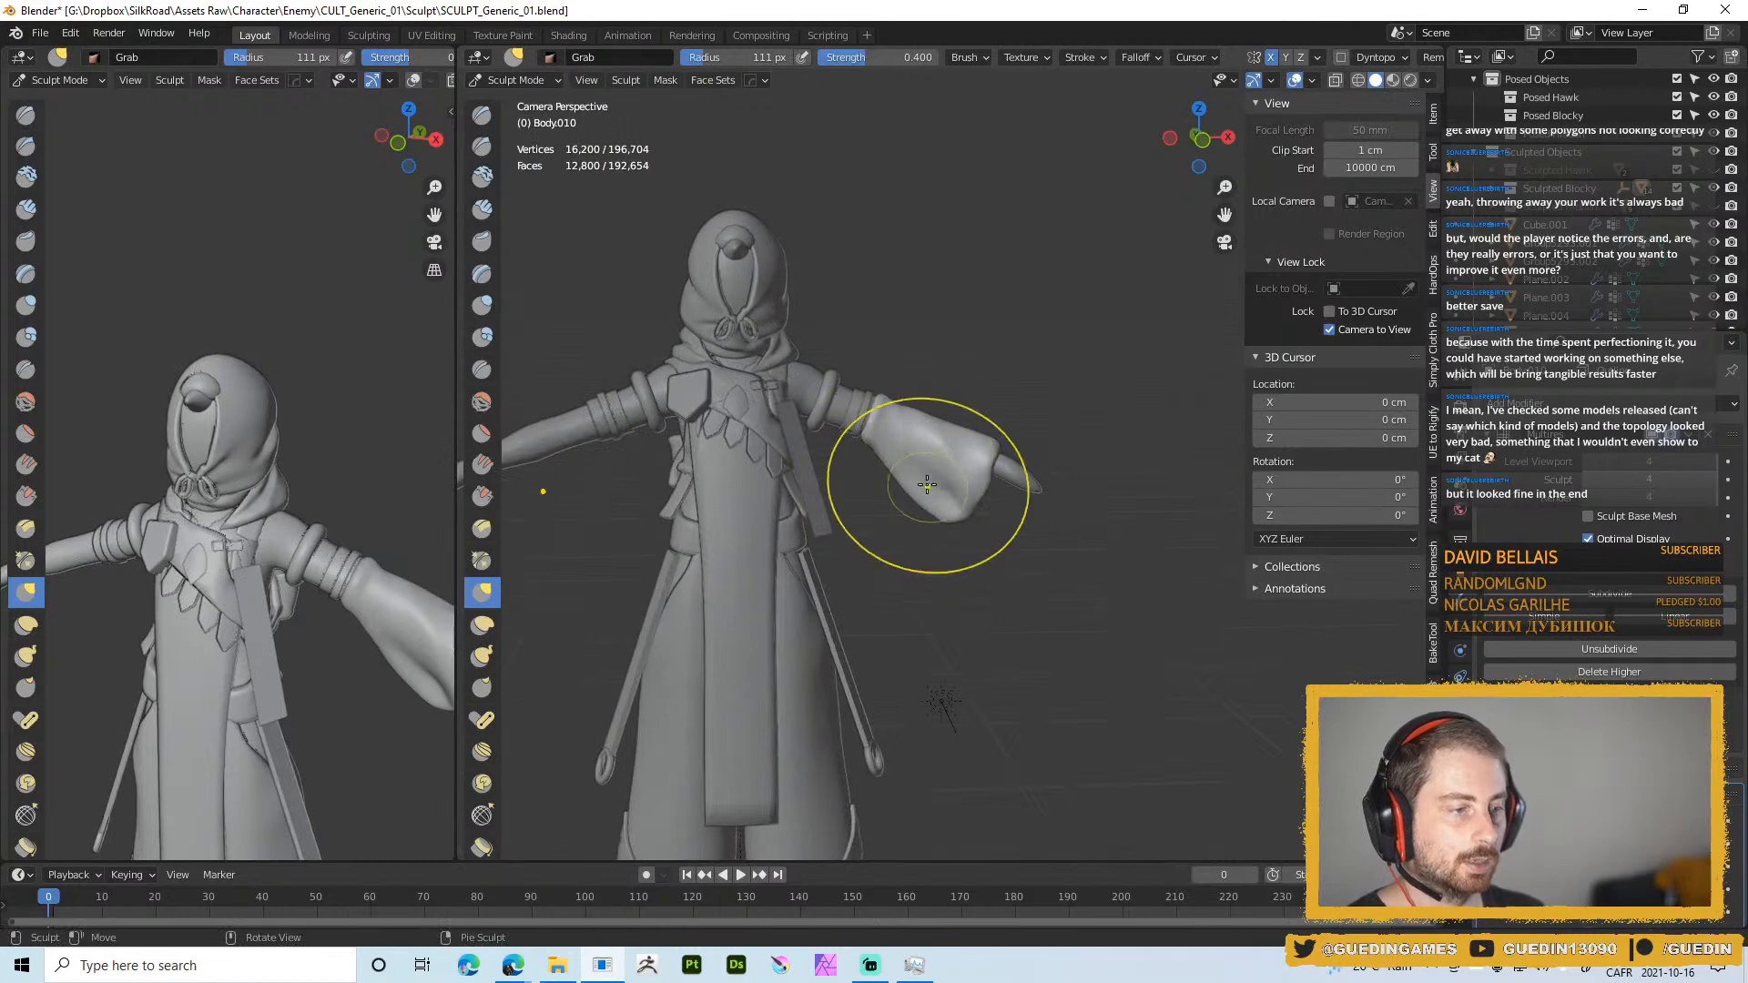
key(f)
click(924, 510)
scroll(910, 519, up, 3)
drag(915, 506, 896, 499)
key(f)
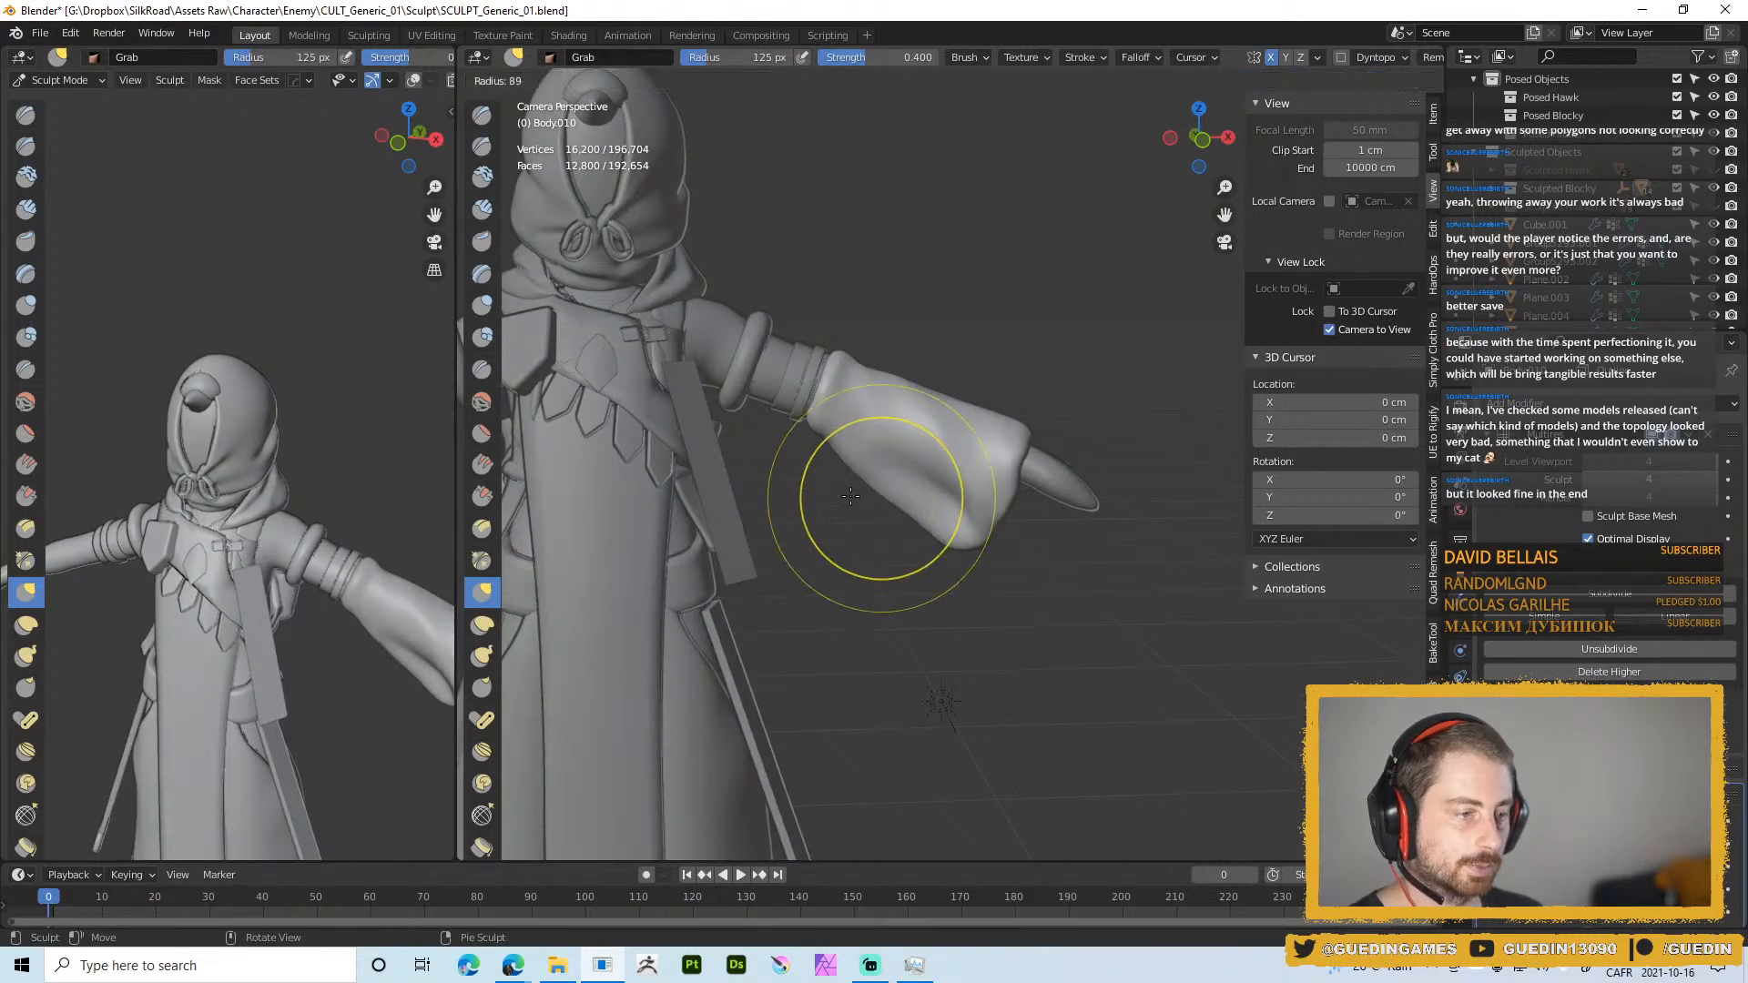
click(895, 519)
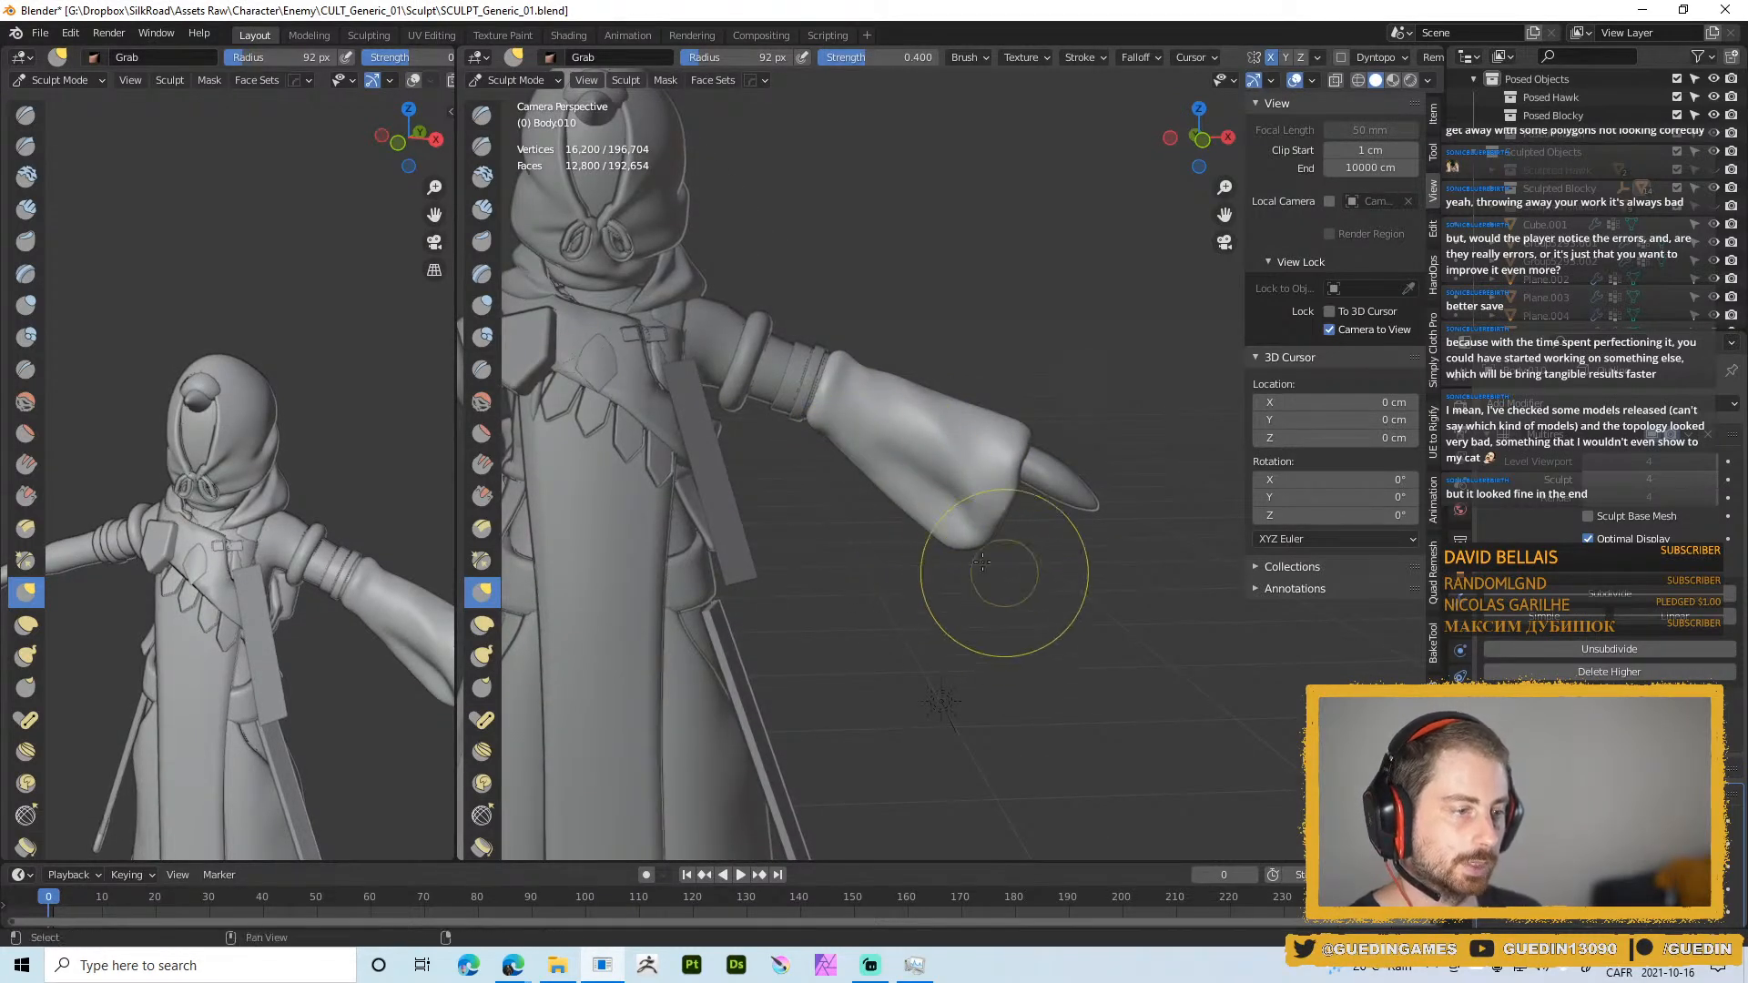
Switch the main viewport to Material Preview shading and check the sleeve's folds in color
mouse_move(995, 574)
middle_down()
mouse_move(941, 497)
mouse_move(819, 510)
middle_up()
mouse_move(1024, 482)
middle_down()
mouse_move(908, 460)
mouse_move(1132, 432)
mouse_move(965, 710)
mouse_move(933, 586)
middle_up()
key(z)
click(889, 483)
key(z)
ctrl+middle_drag(952, 502, 956, 637)
middle_drag(958, 535, 995, 547)
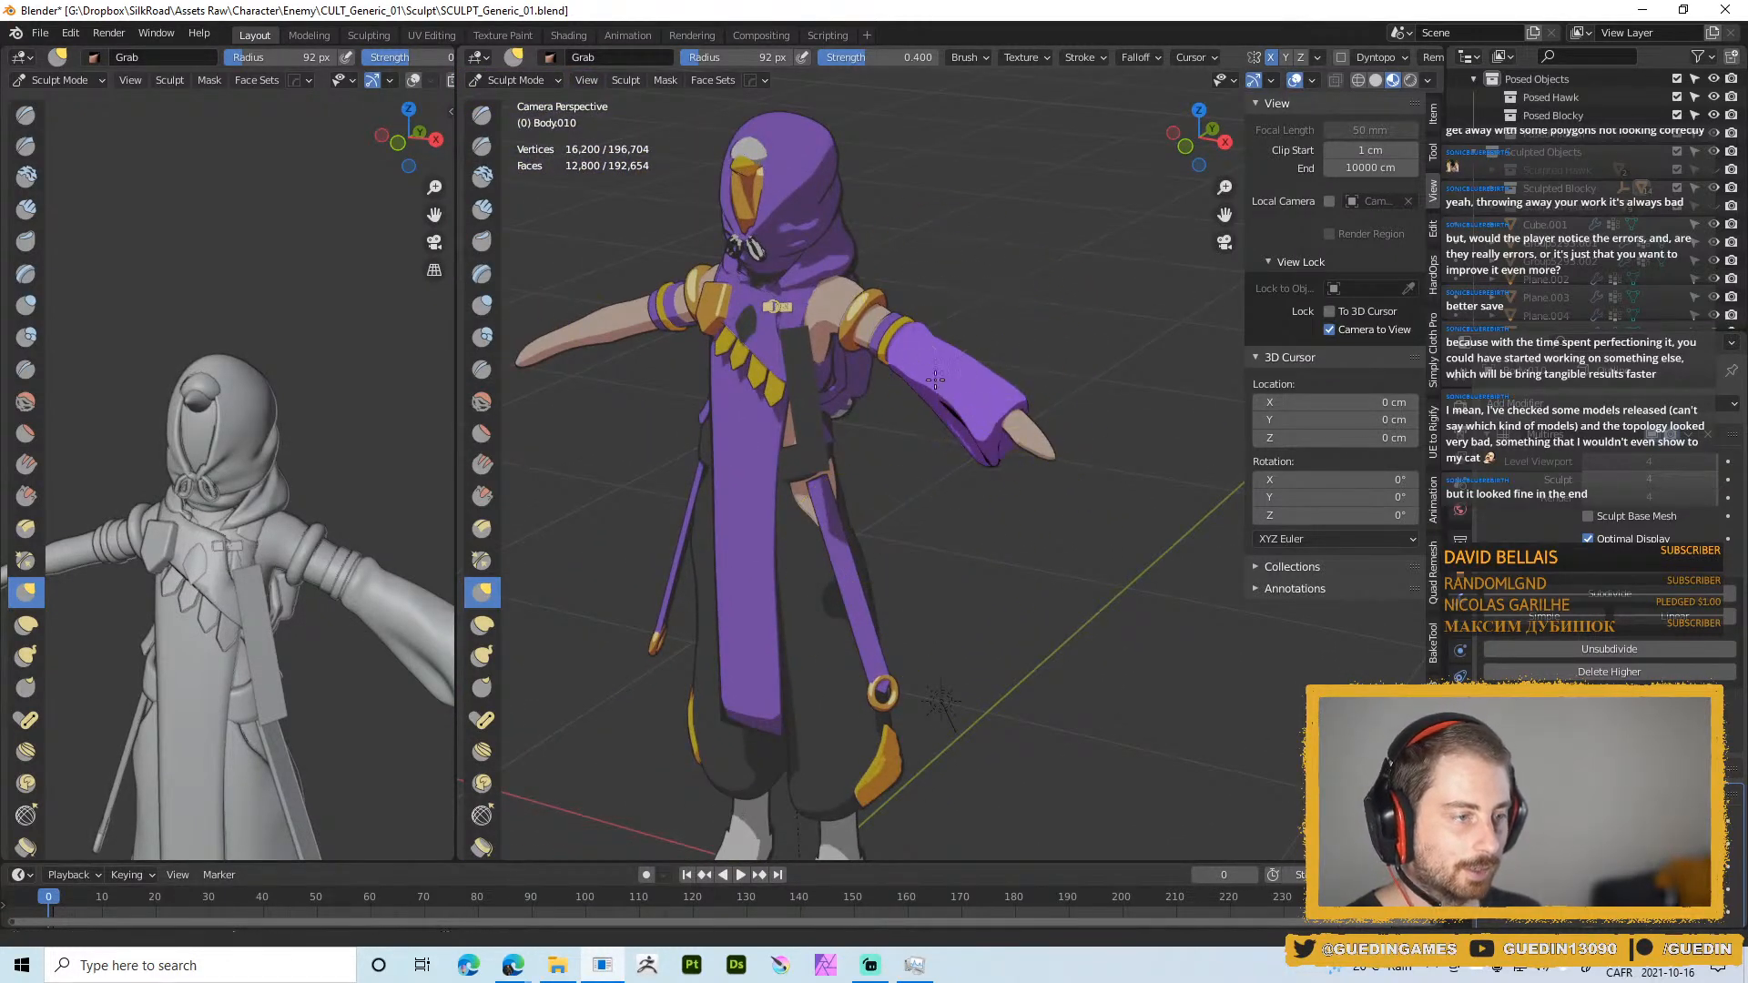
scroll(993, 401, up, 2)
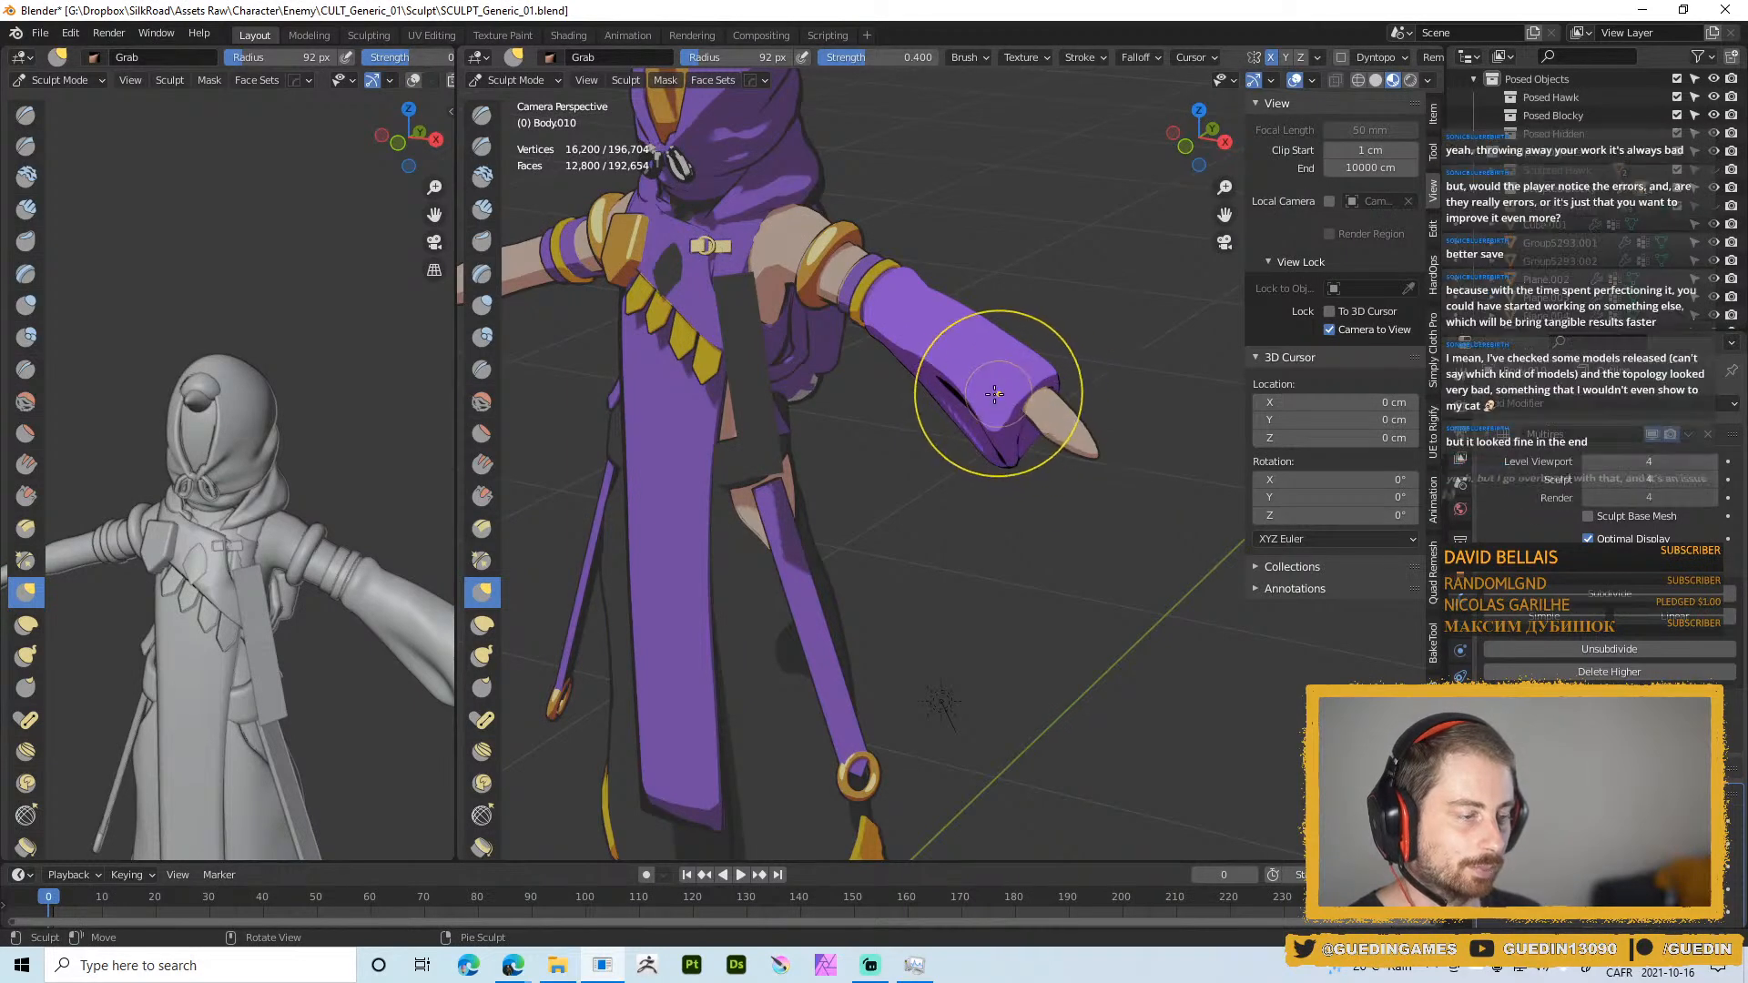
Adjust the front cuff folds around the hand using Grab at 92 px and 62 px radius
mouse_move(1008, 410)
middle_down()
mouse_move(1029, 371)
mouse_move(1027, 416)
middle_up()
mouse_move(1026, 416)
mouse_down()
mouse_move(998, 428)
mouse_move(1030, 387)
mouse_move(1001, 402)
mouse_move(1023, 403)
mouse_up()
key(f)
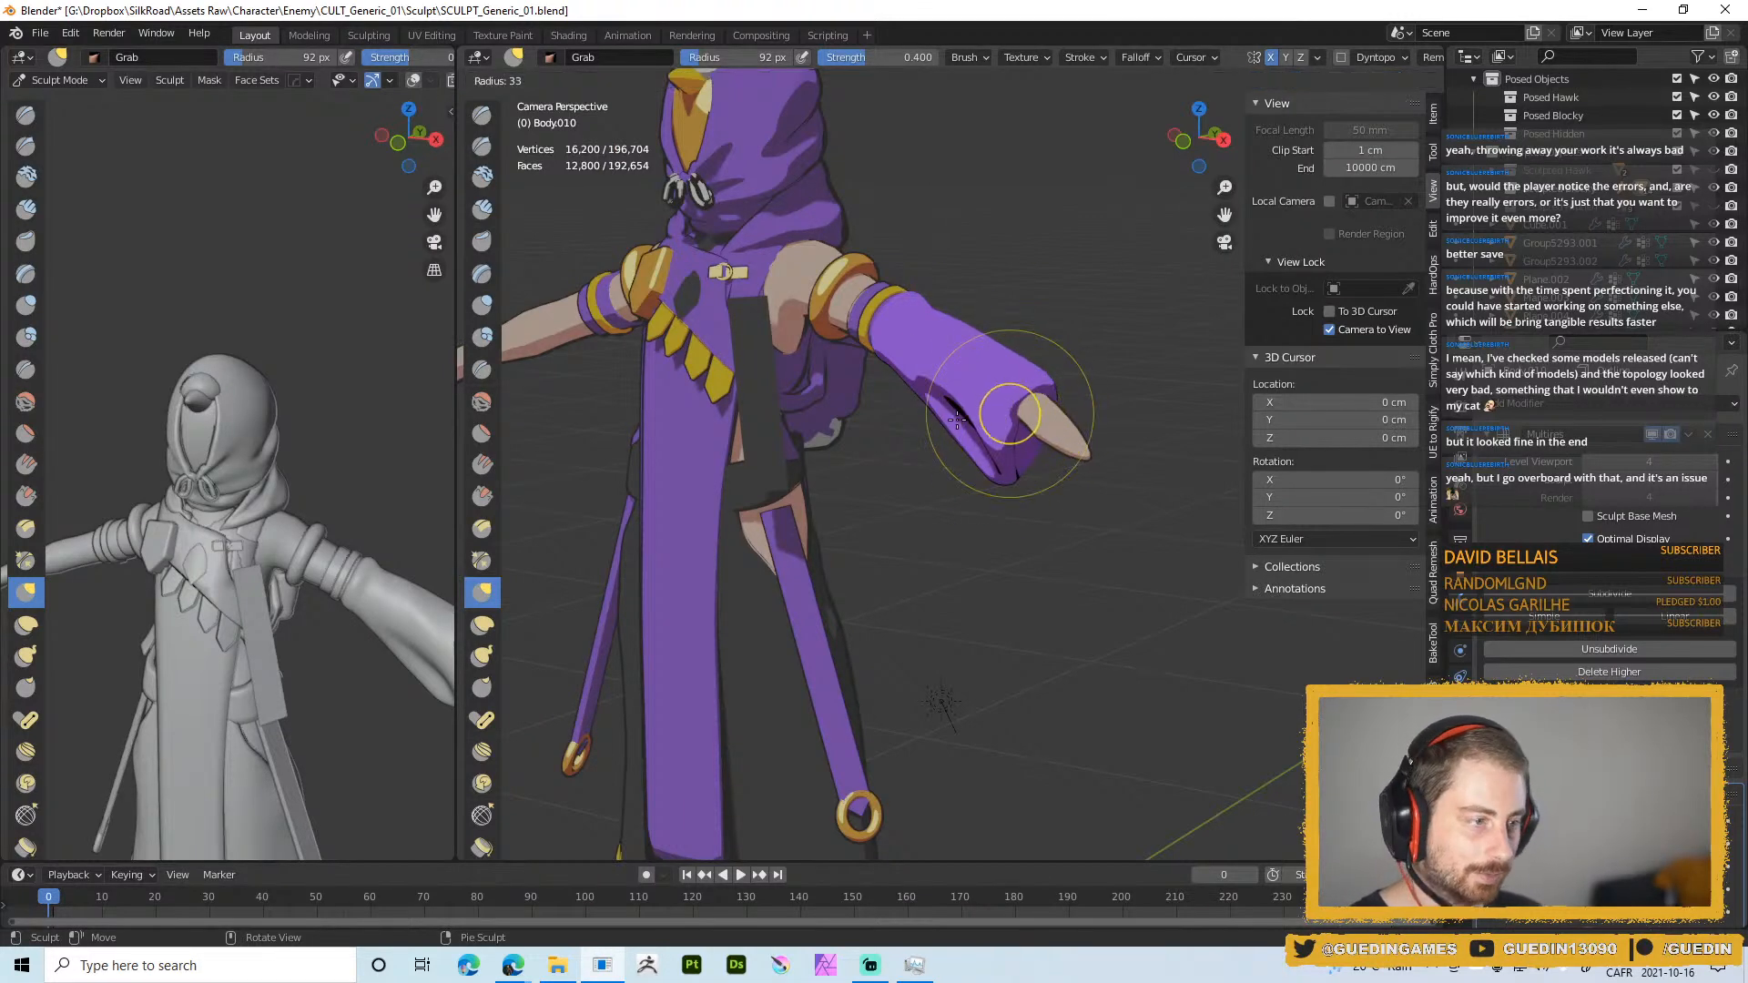
click(1010, 418)
shift+middle_drag(1051, 391, 1004, 432)
mouse_move(1004, 431)
mouse_down()
mouse_move(1002, 410)
mouse_move(957, 402)
mouse_up()
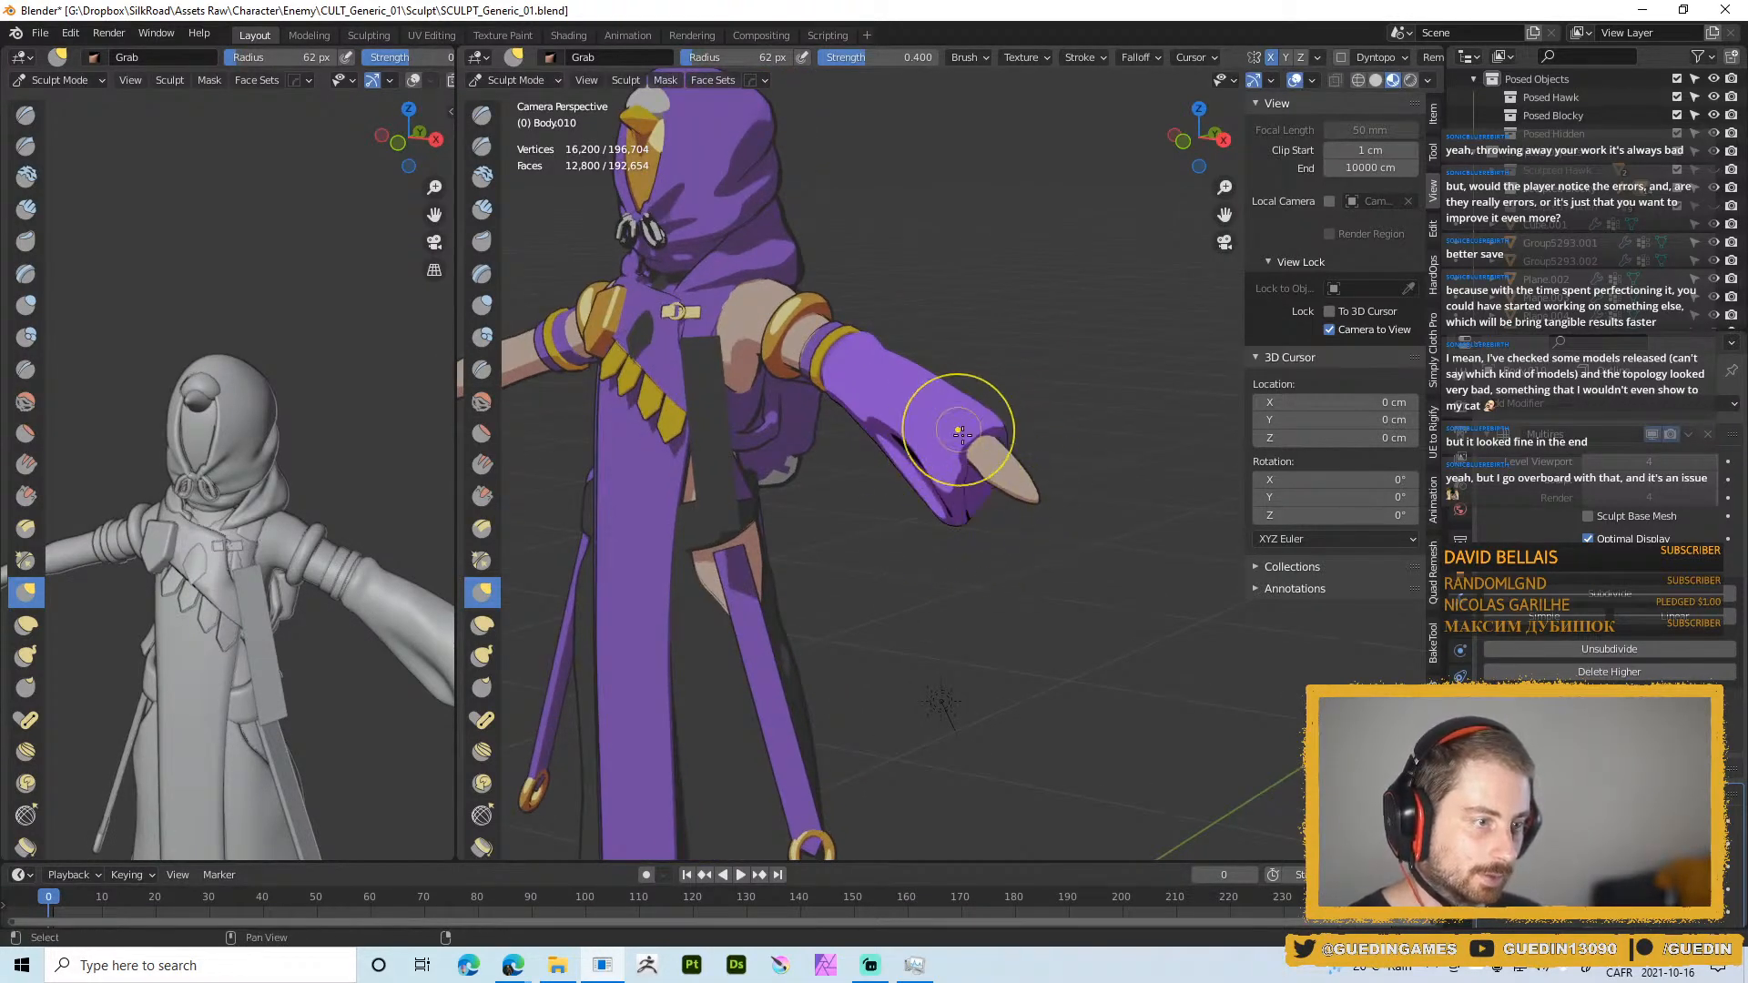
middle_drag(958, 402, 975, 393)
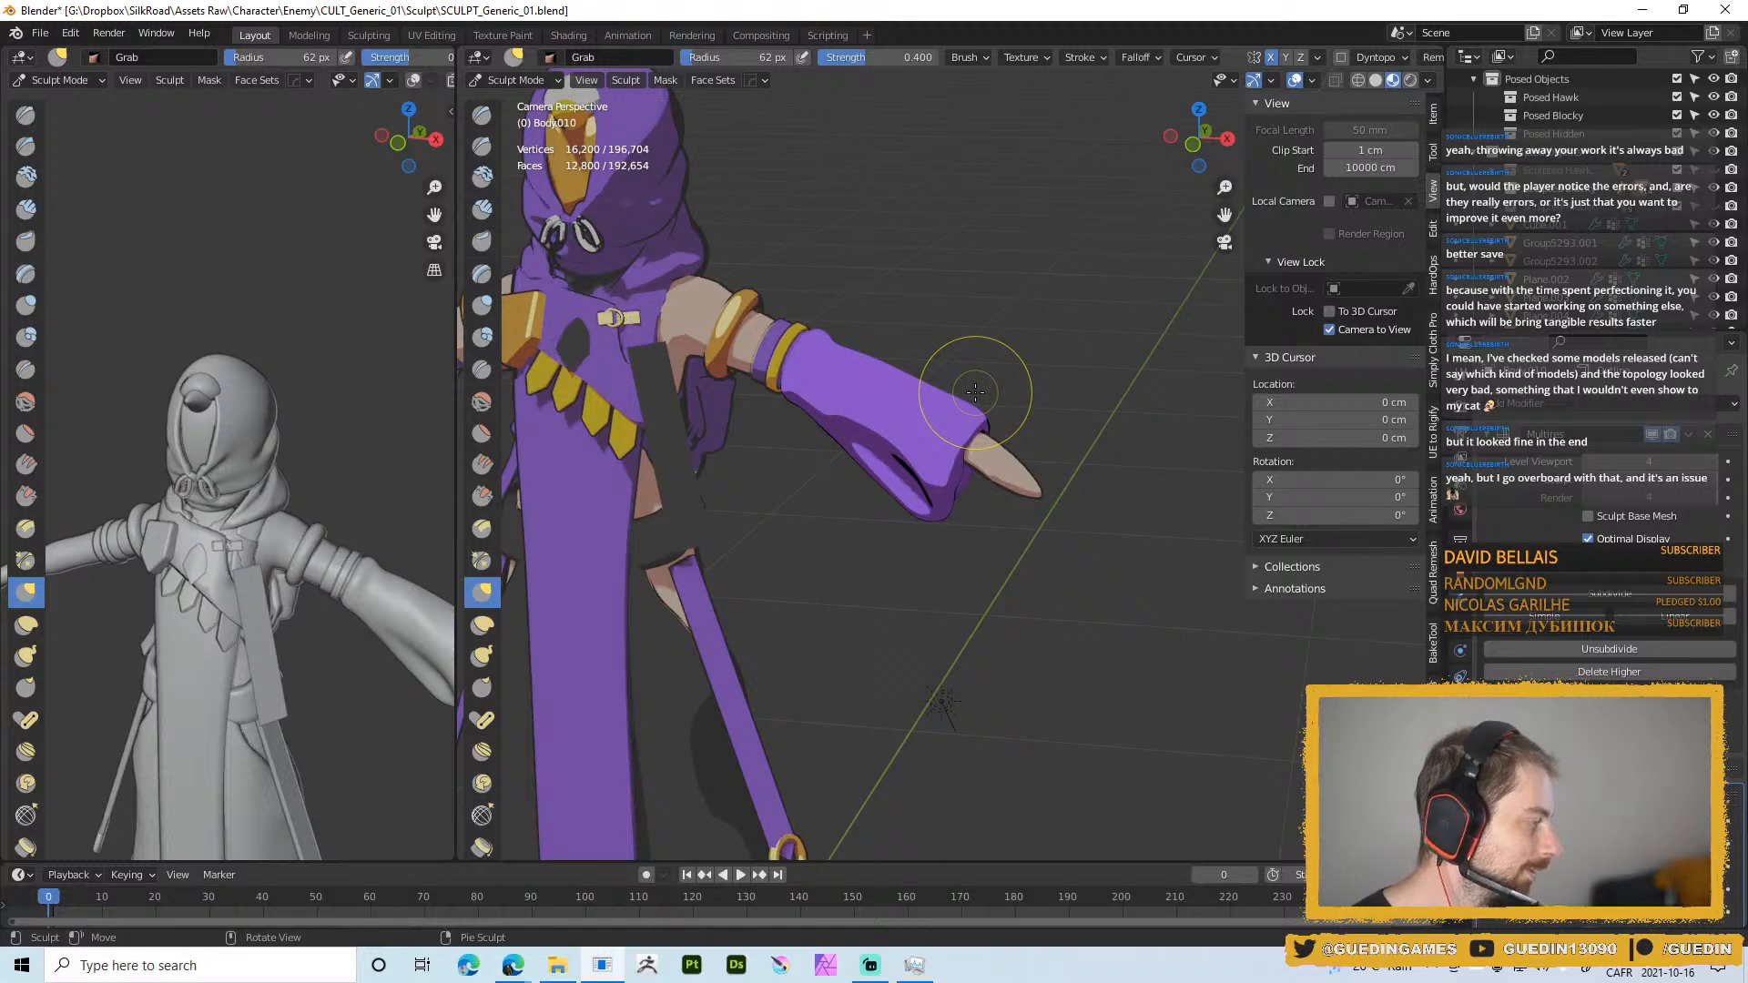
Switch to Object Mode and examine the whole character's silhouette and sleeve shading from the front and back
key(ctrl+Tab)
click(774, 491)
scroll(866, 194, down, 5)
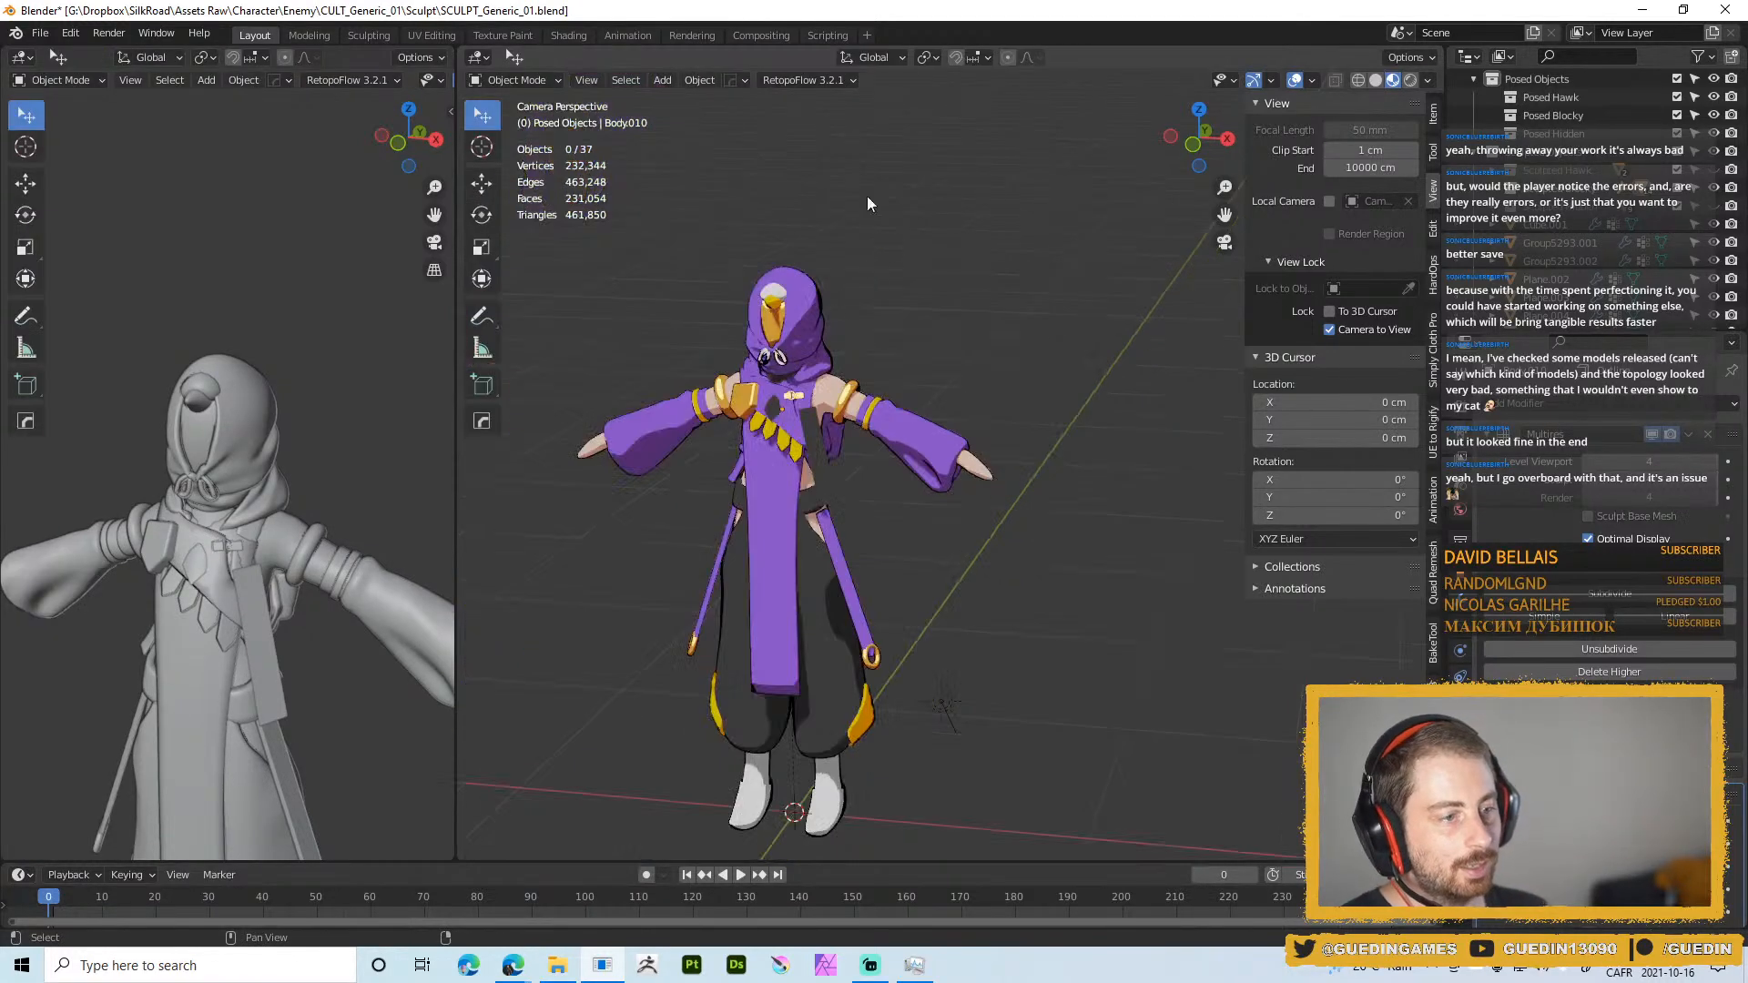
mouse_move(840, 466)
middle_down()
mouse_move(876, 472)
mouse_move(943, 391)
mouse_move(855, 389)
mouse_move(833, 424)
middle_up()
click(943, 392)
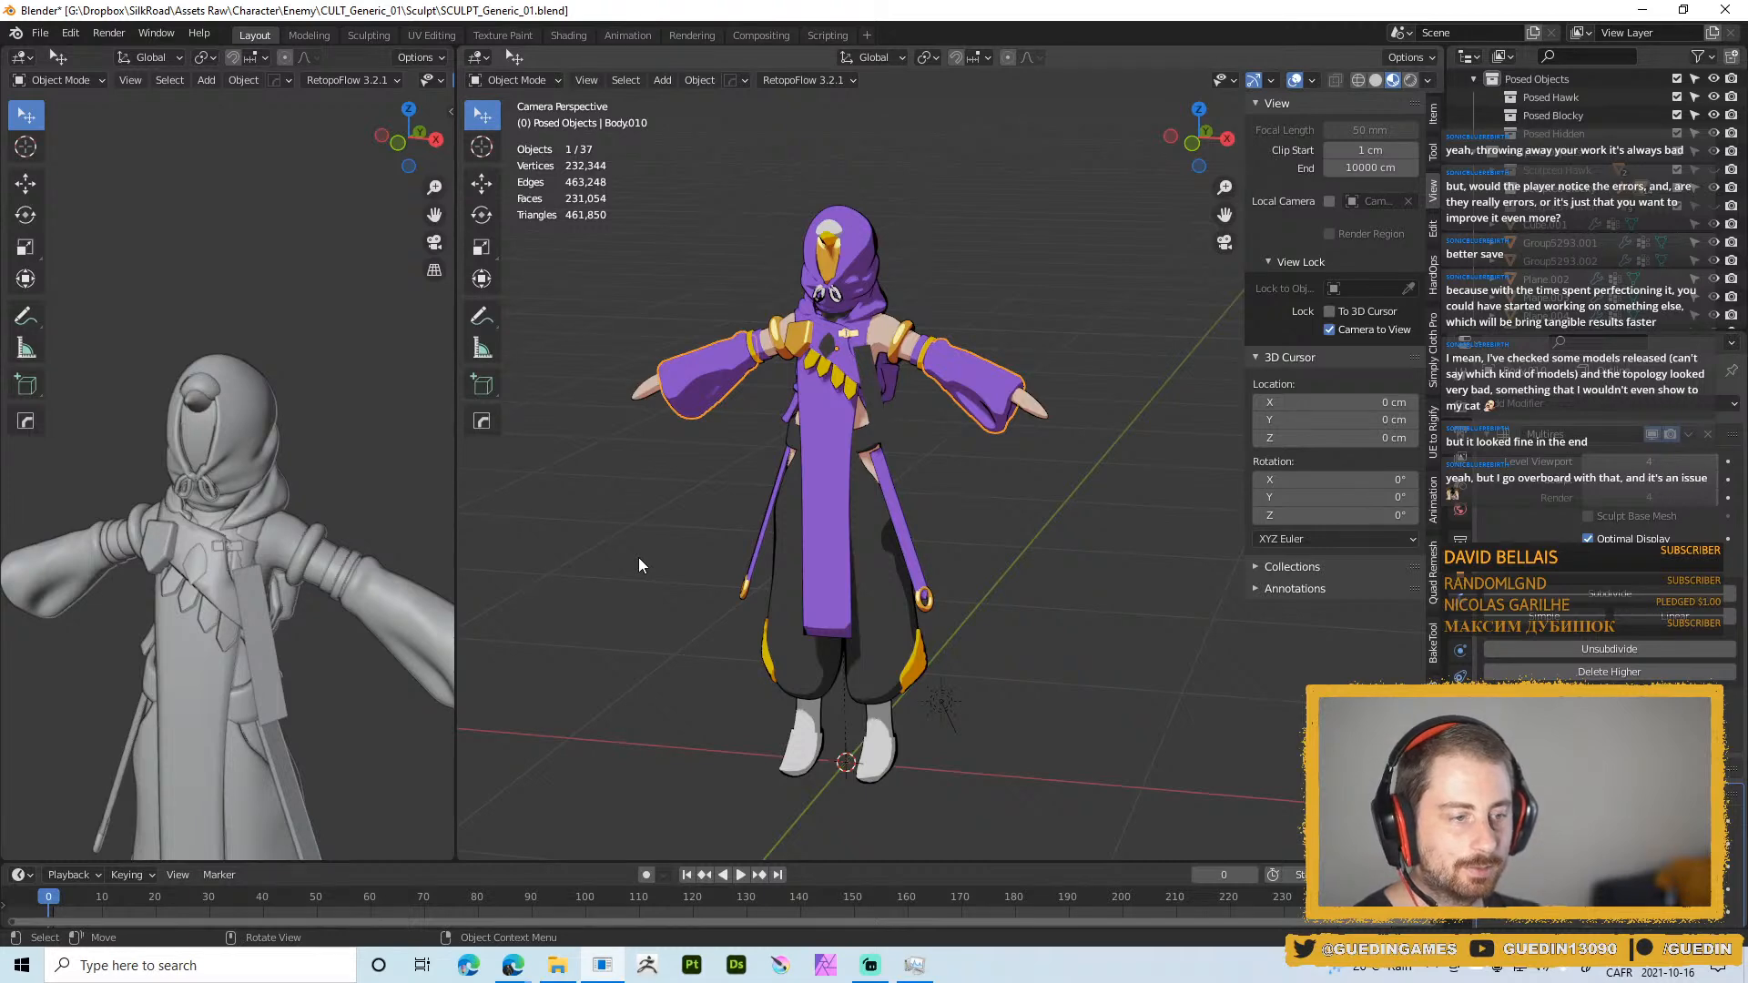
middle_drag(956, 466, 1019, 430)
click(1062, 384)
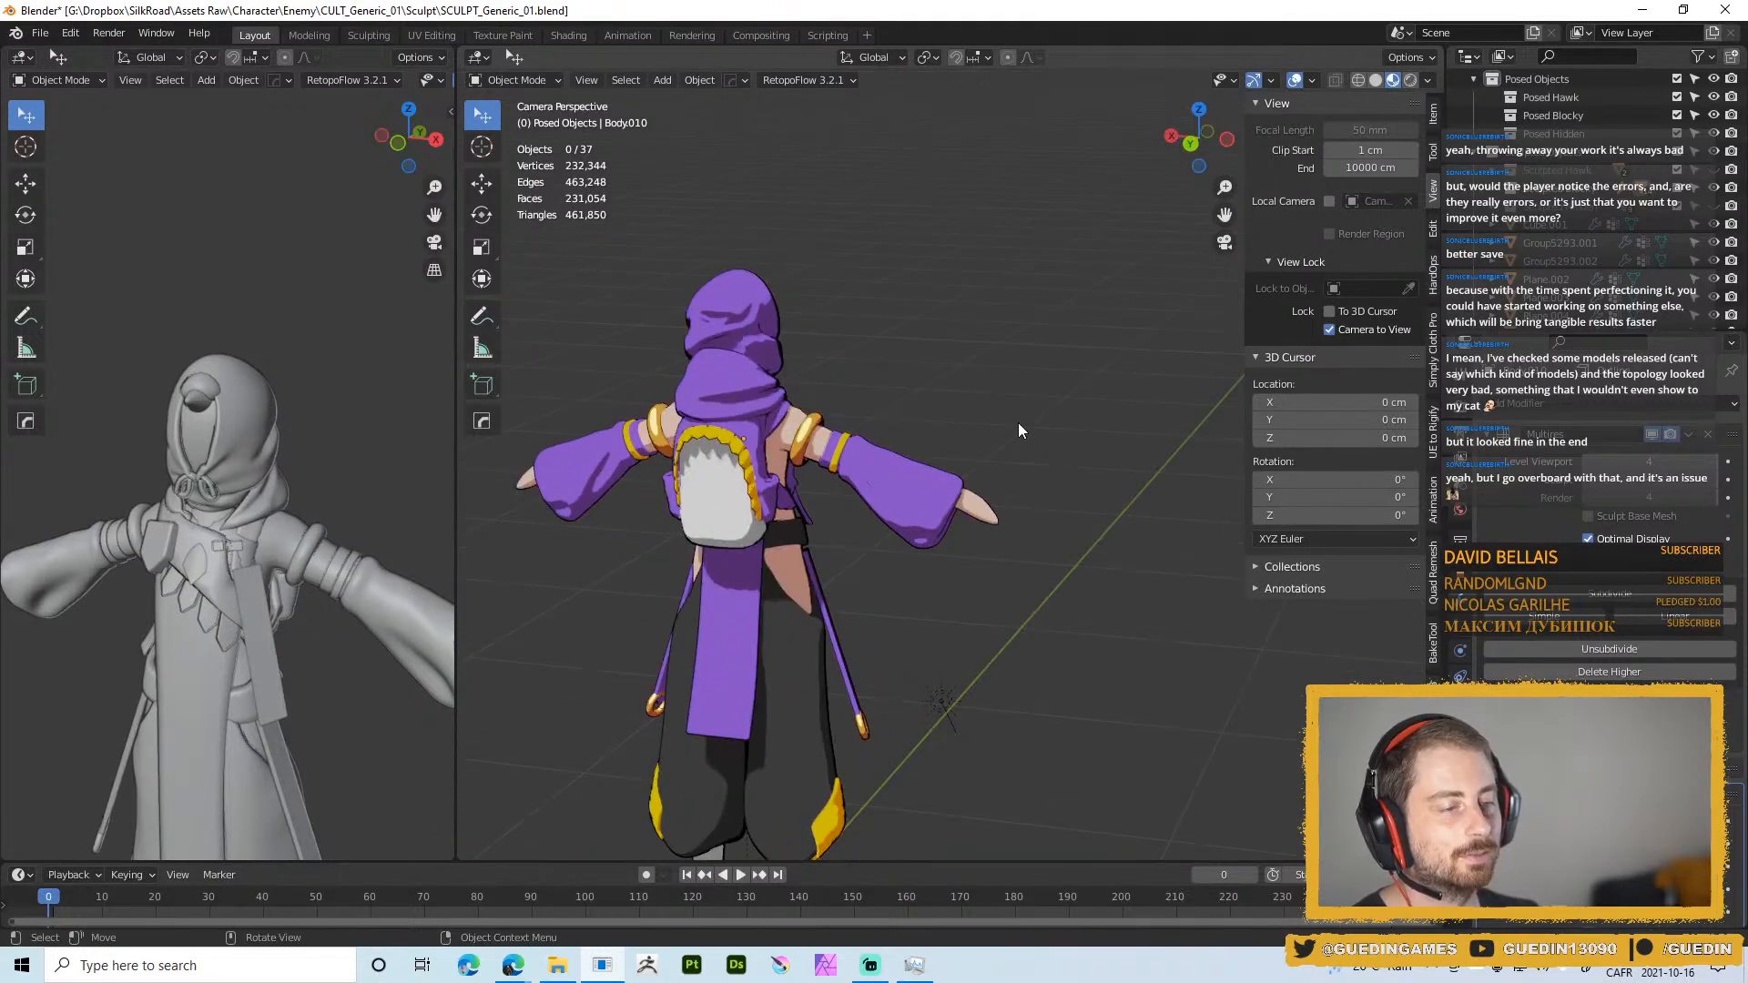
scroll(876, 555, down, 3)
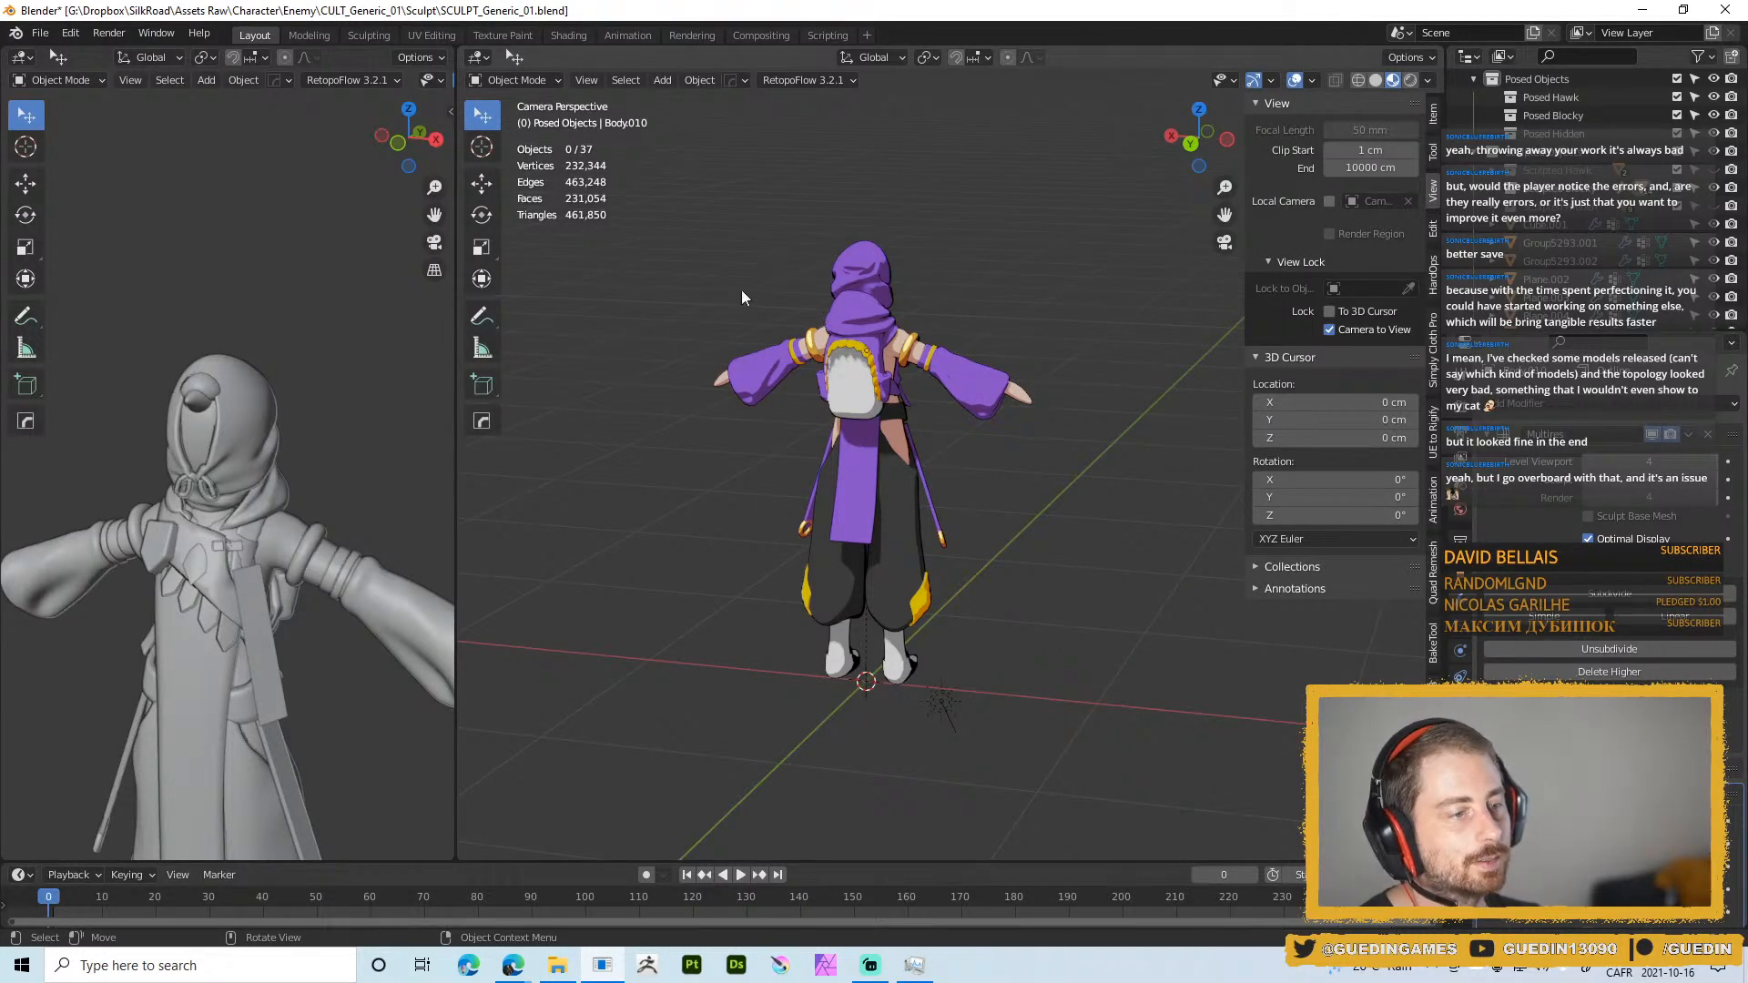
ctrl+middle_drag(886, 355, 907, 296)
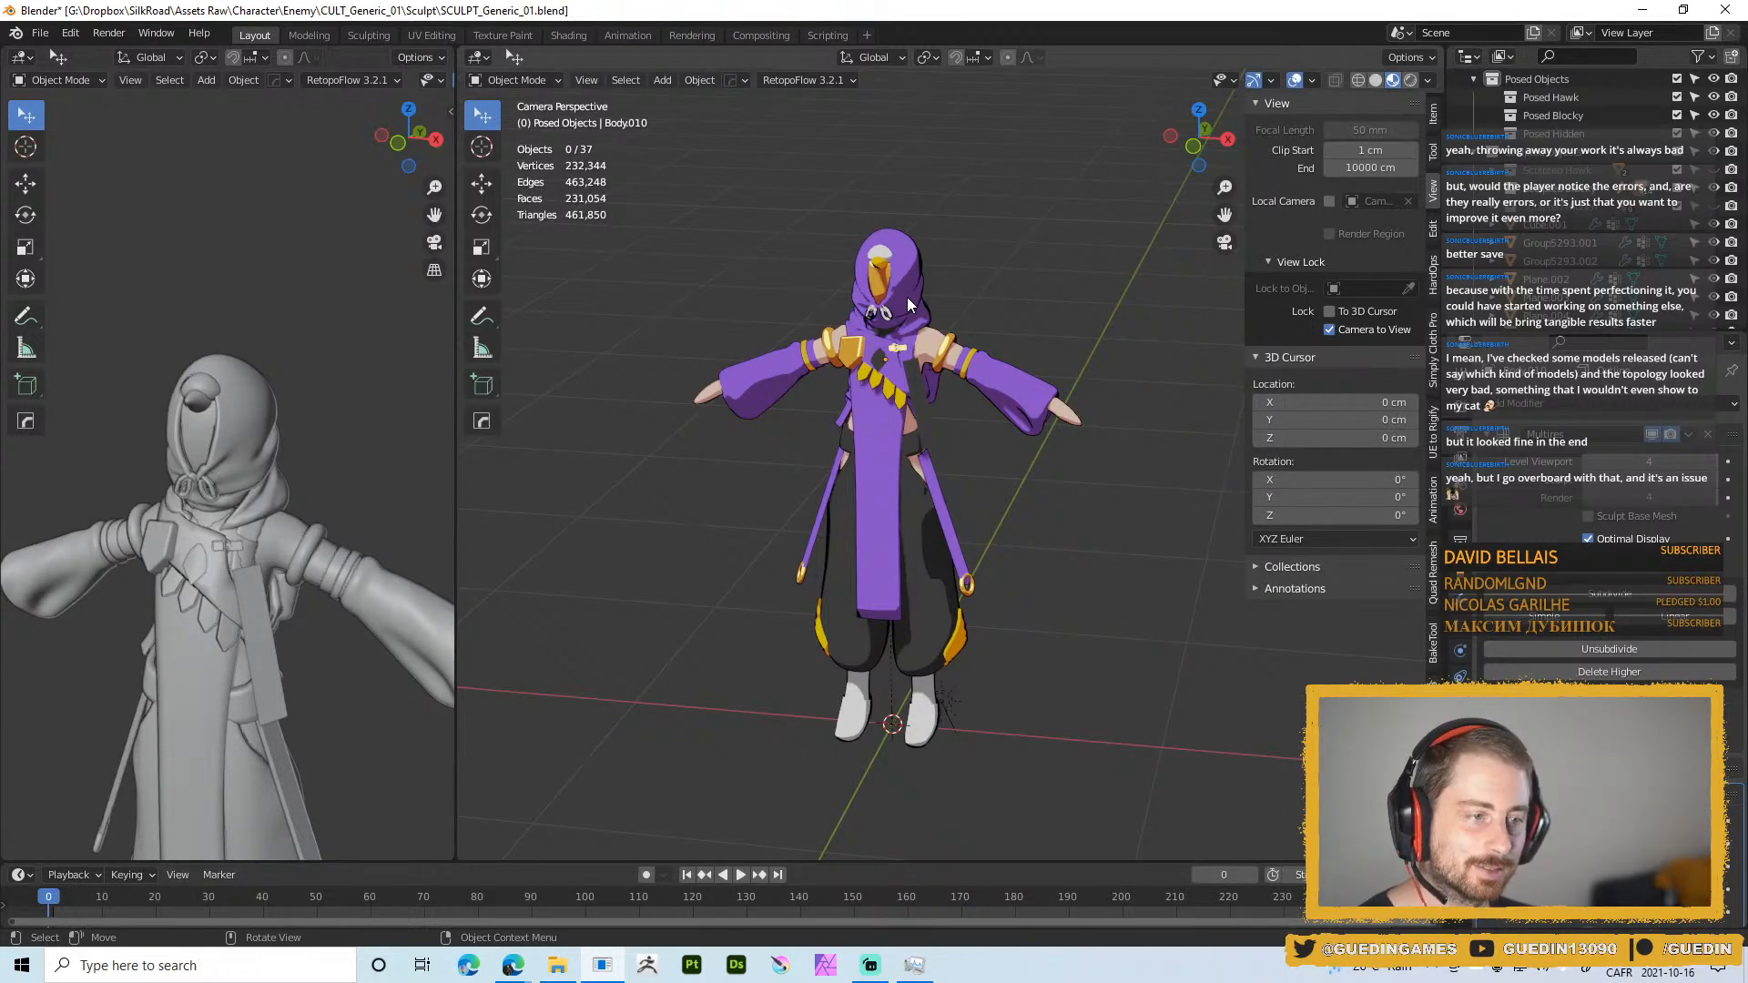
middle_drag(877, 363, 941, 361)
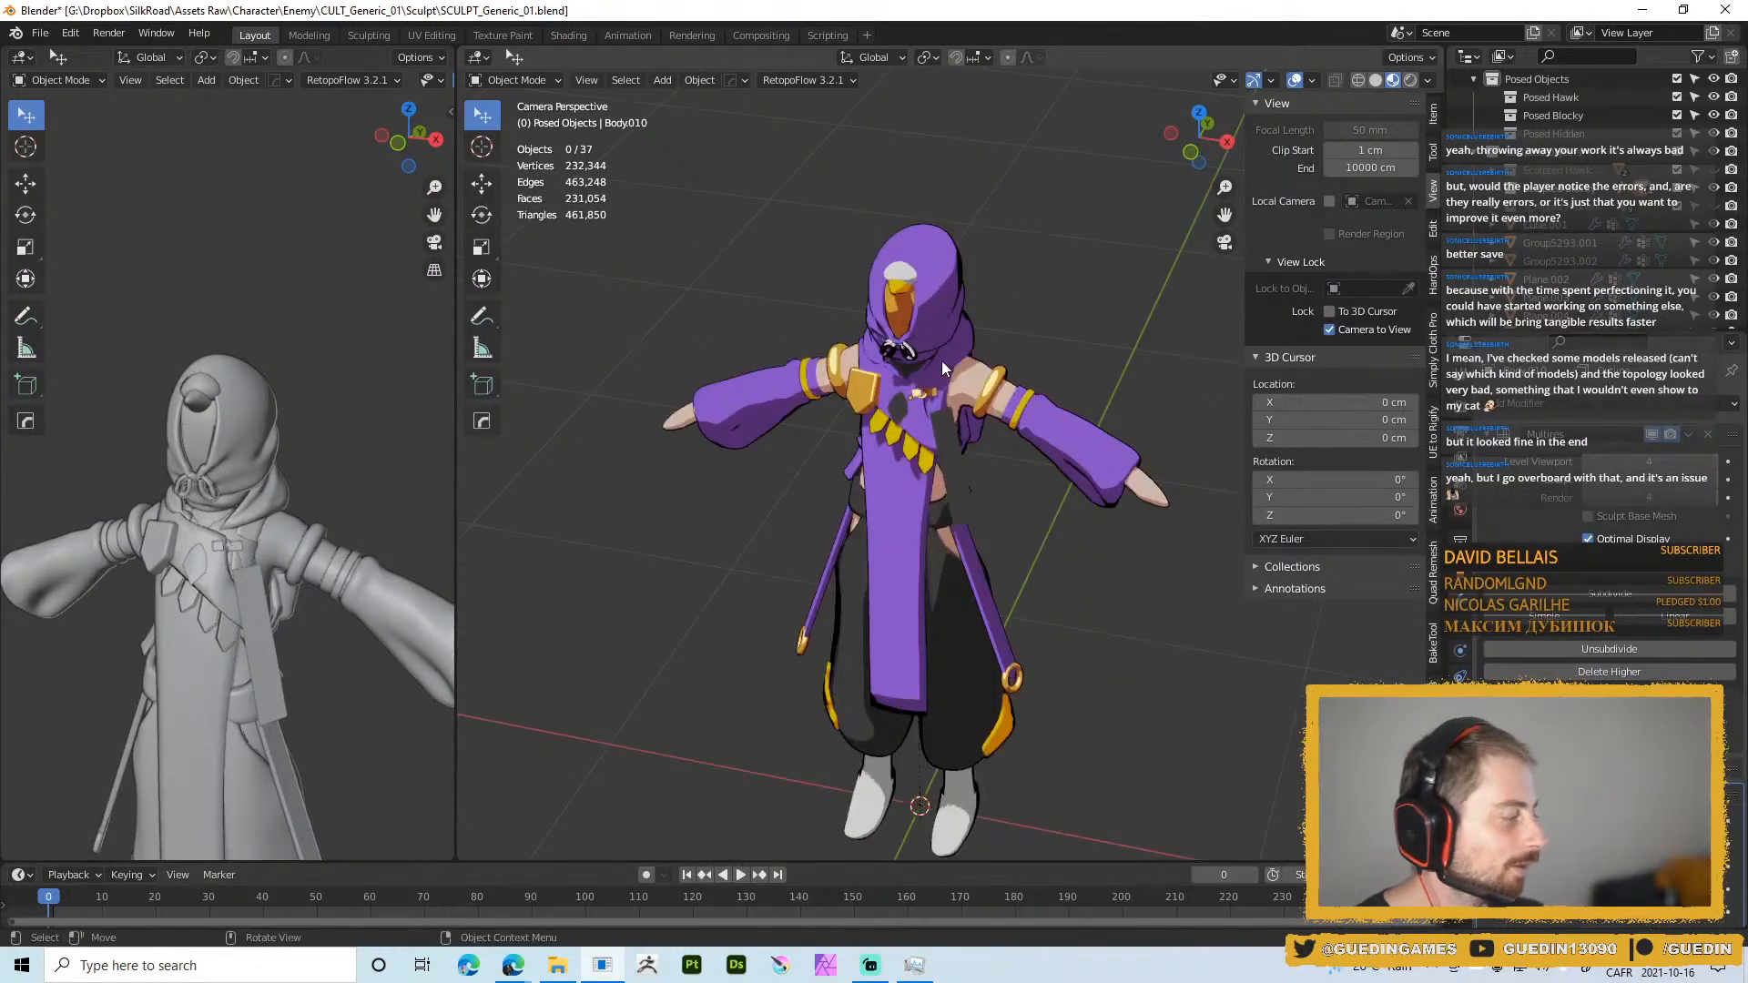